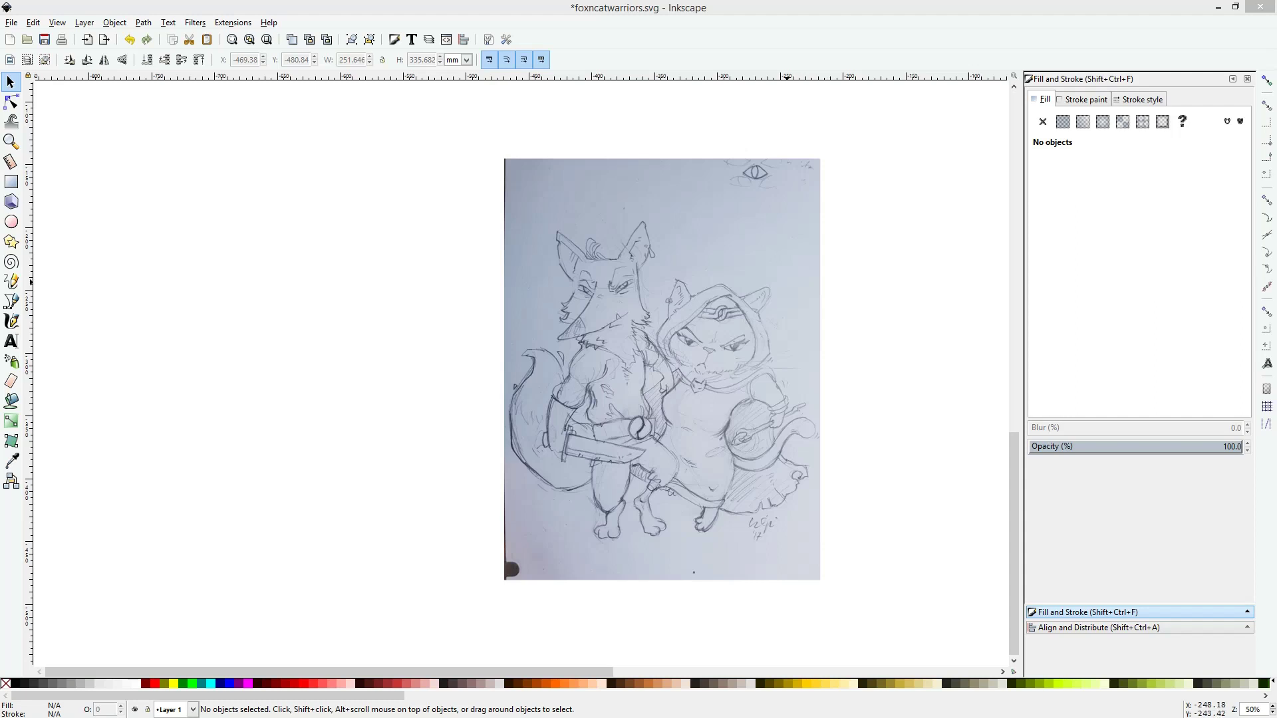
pyautogui.click(777, 253)
pyautogui.scroll(1, 692, 309)
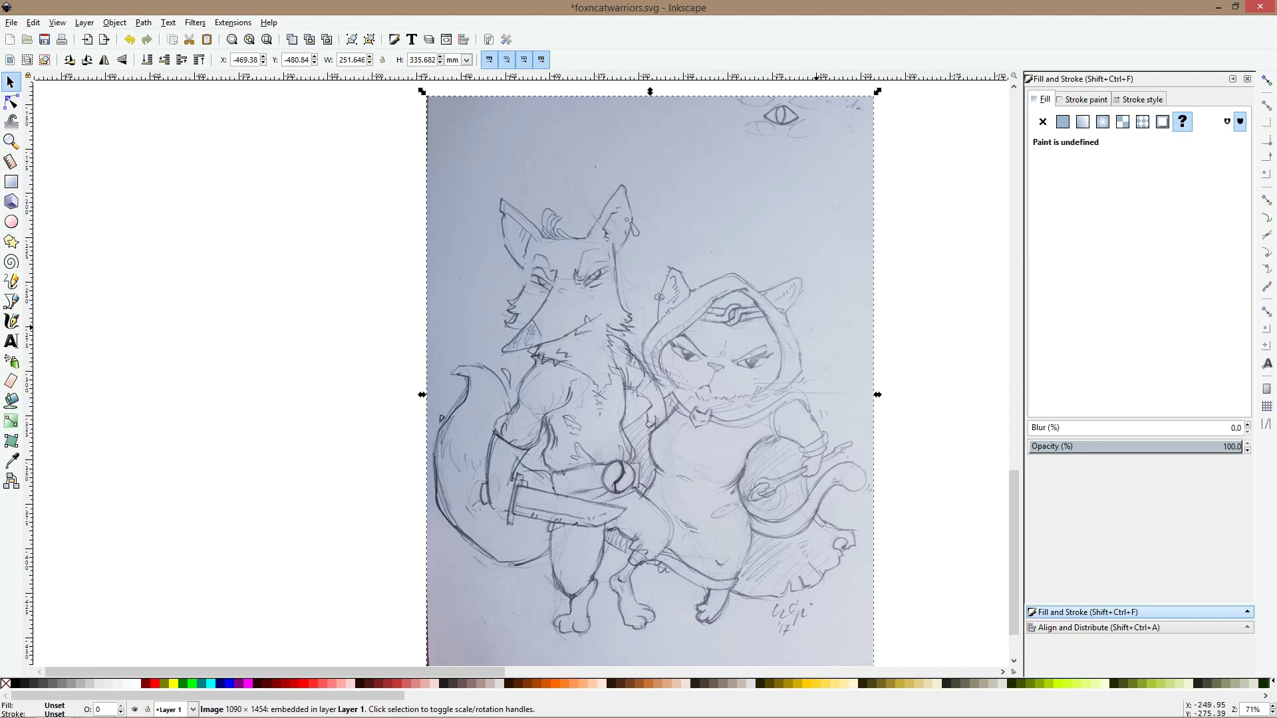
pyautogui.scroll(4, 771, 391)
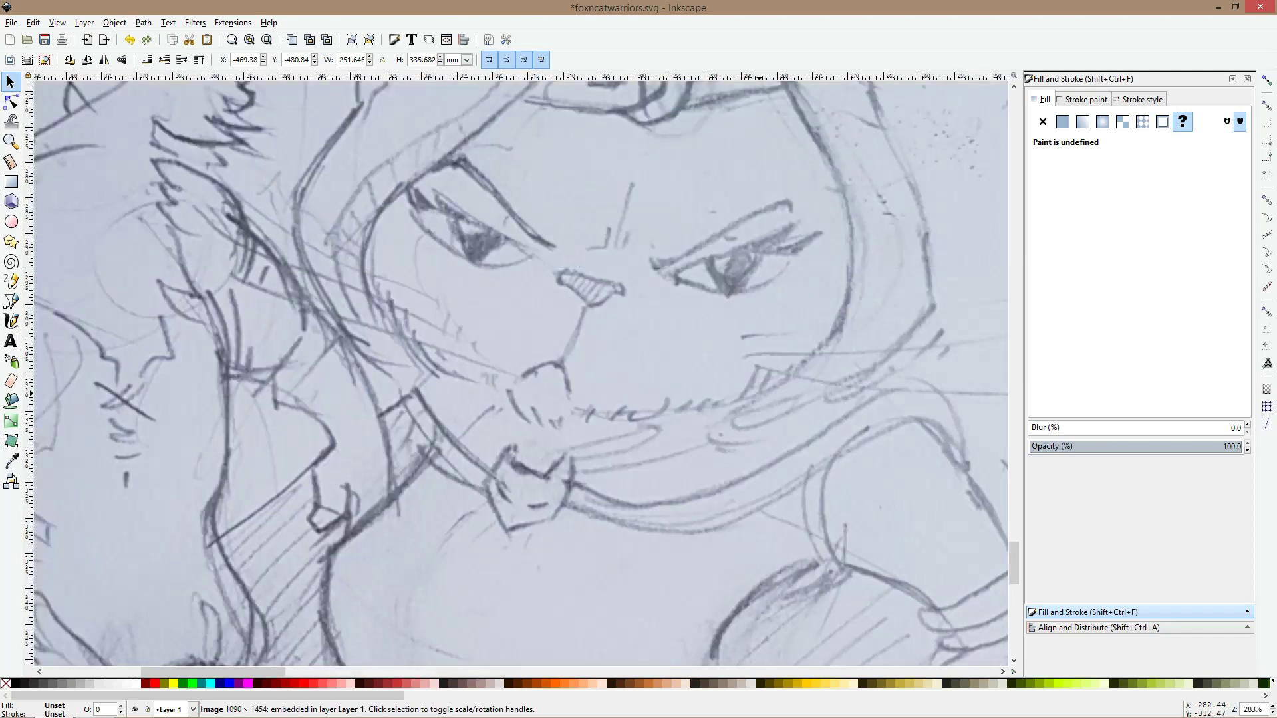
pyautogui.scroll(-5, 759, 388)
pyautogui.scroll(1, 747, 384)
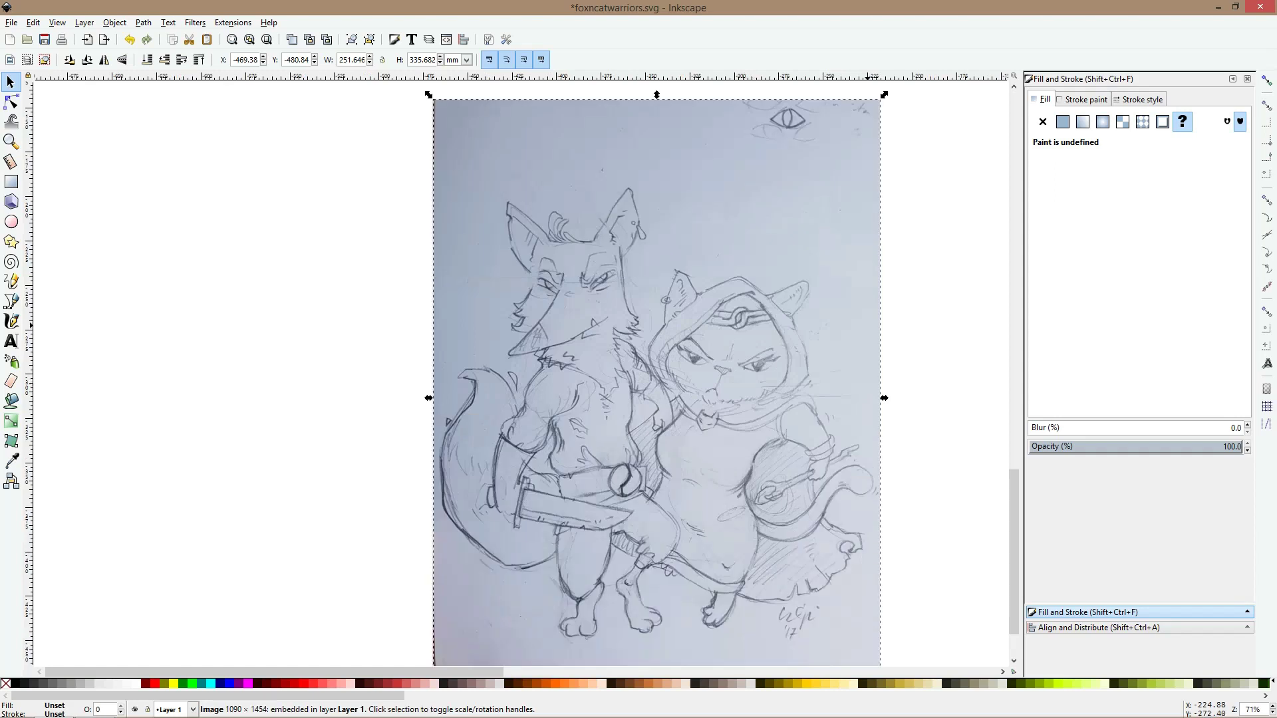
pyautogui.press('Escape')
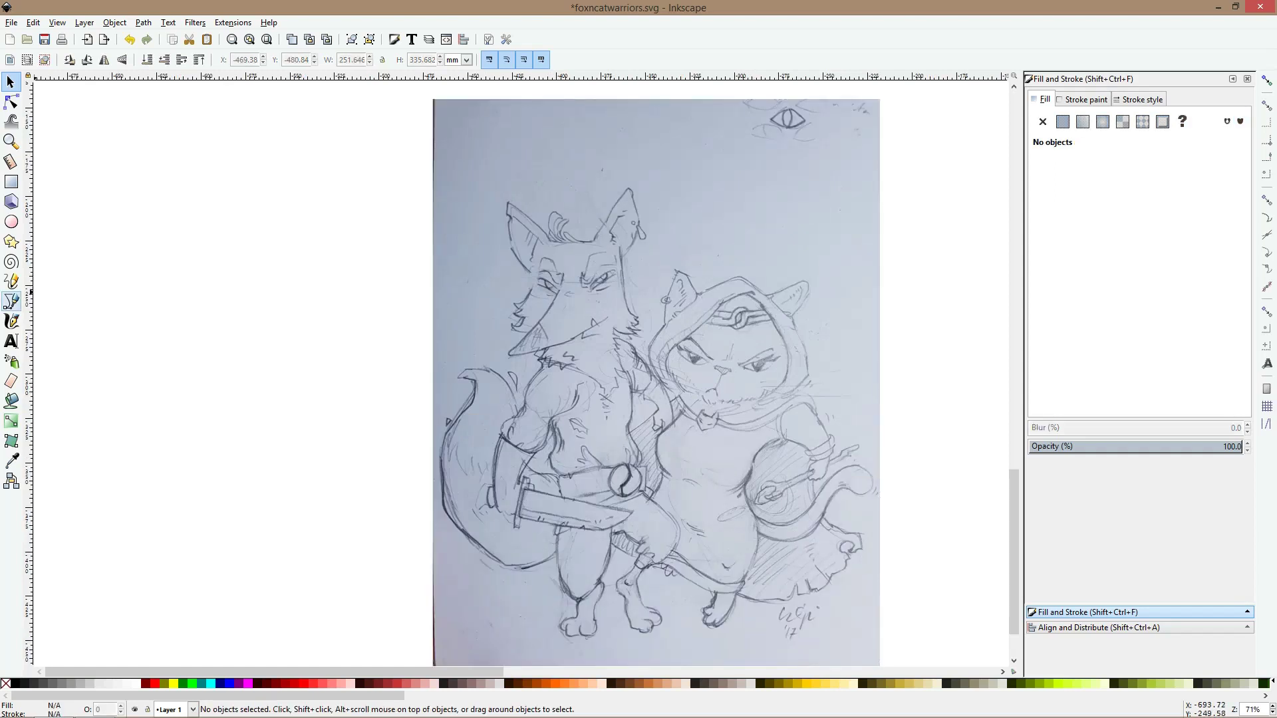
# Start a straight-segment Bezier path at the fox's forehead, tracing around the left ear and down the jagged left cheek fur
pyautogui.click(11, 301)
pyautogui.scroll(3, 601, 356)
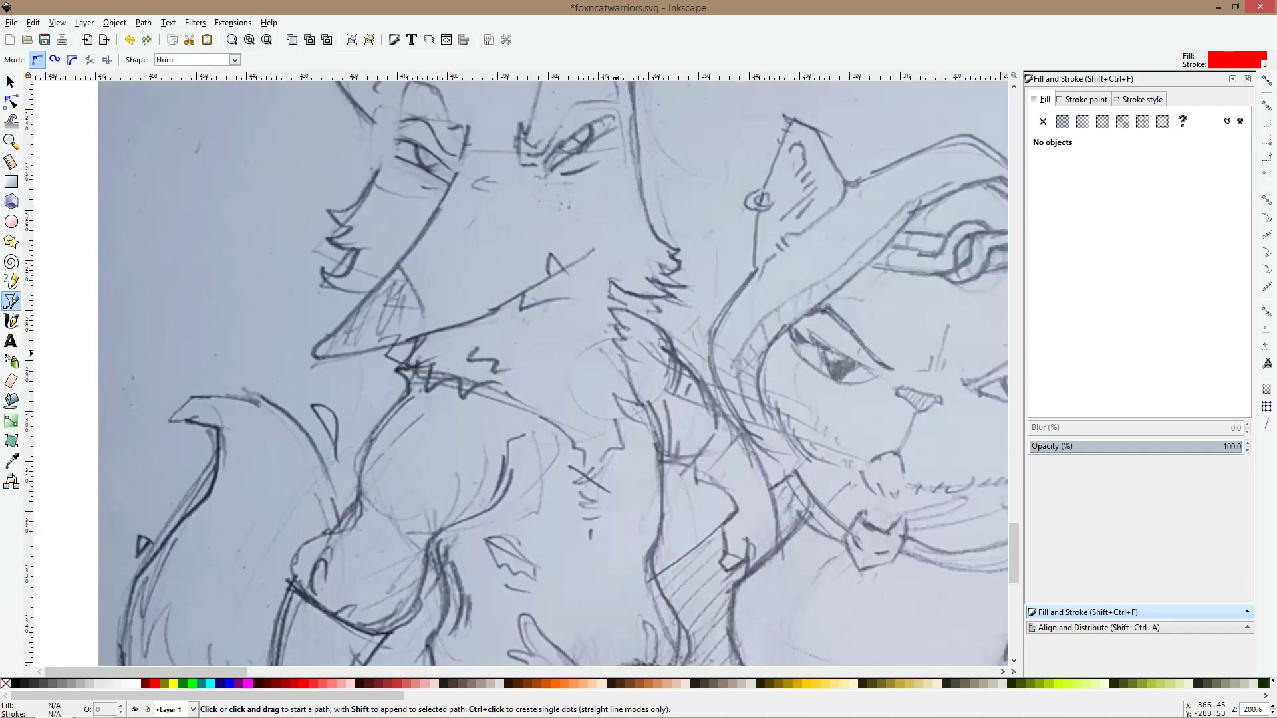
pyautogui.scroll(4, 552, 372)
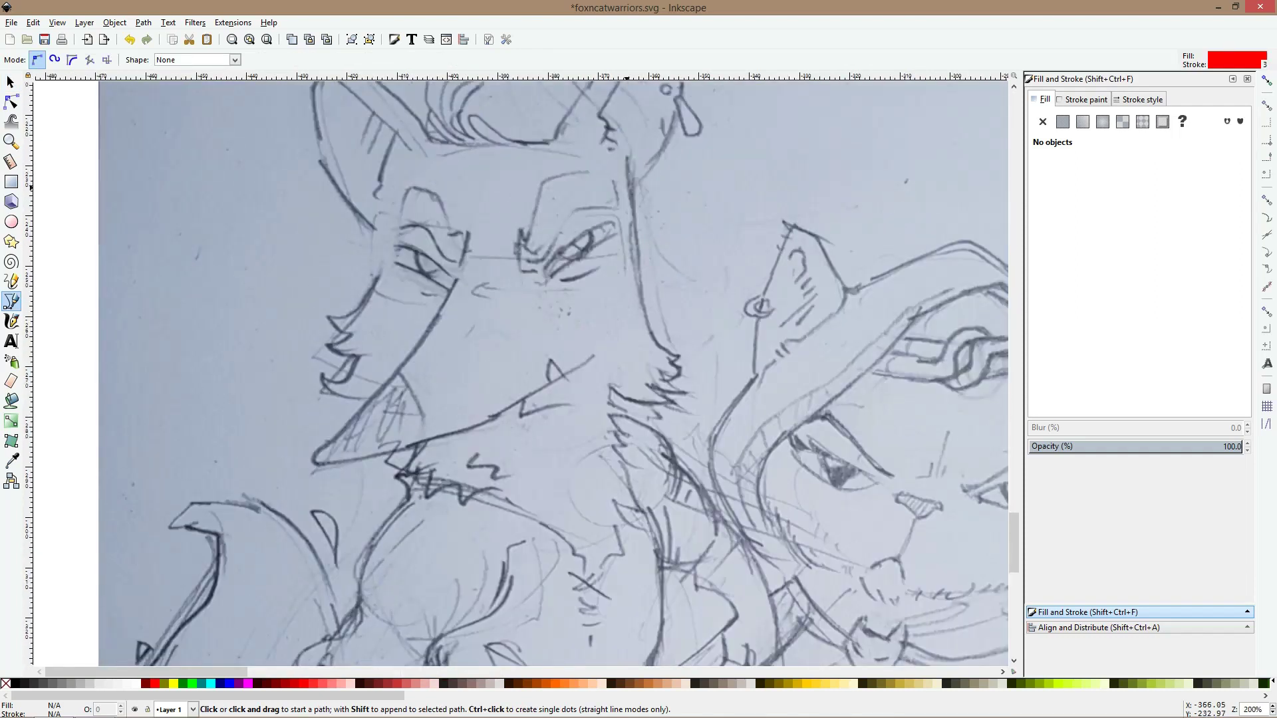
pyautogui.scroll(-1, 615, 589)
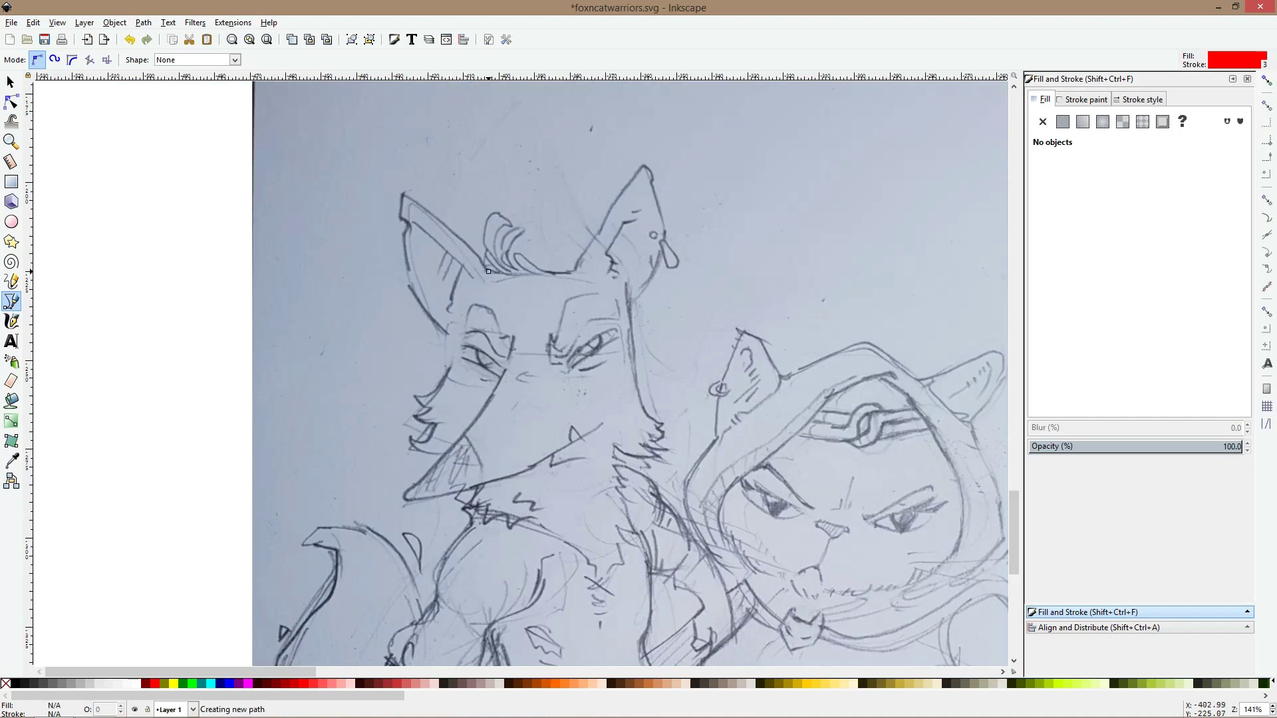
pyautogui.click(407, 203)
pyautogui.click(402, 195)
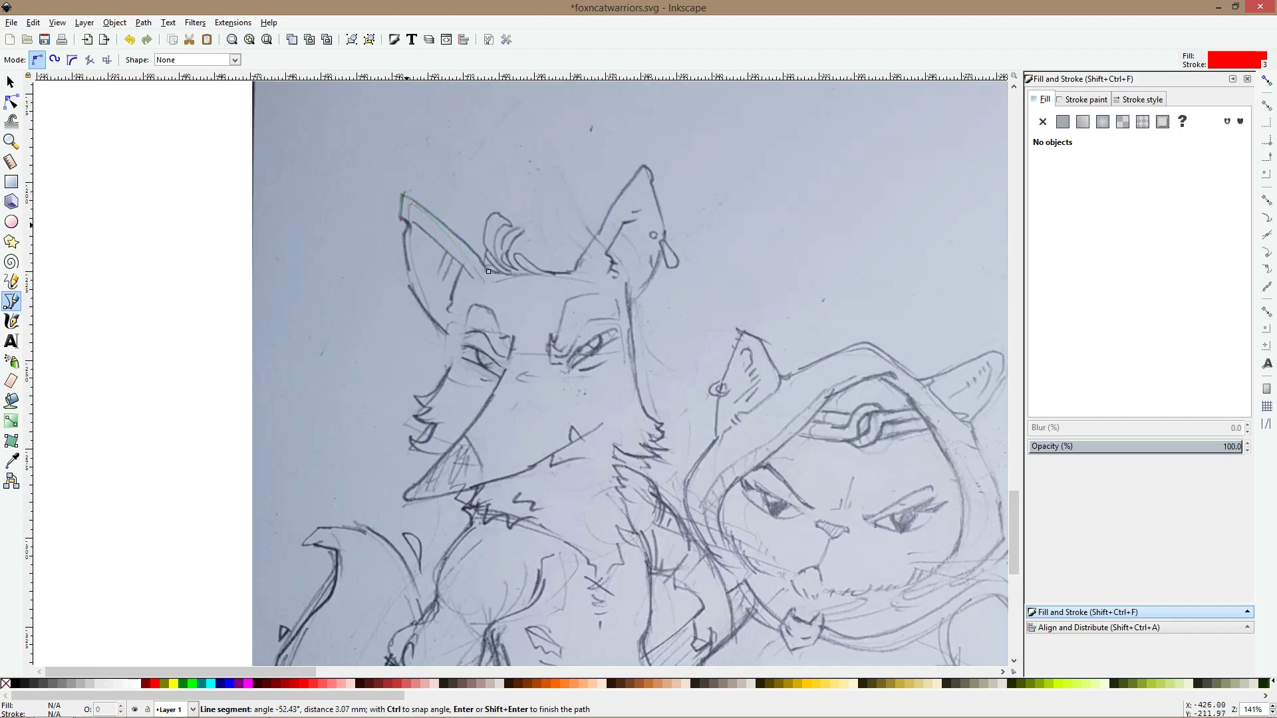
pyautogui.click(447, 332)
pyautogui.click(415, 399)
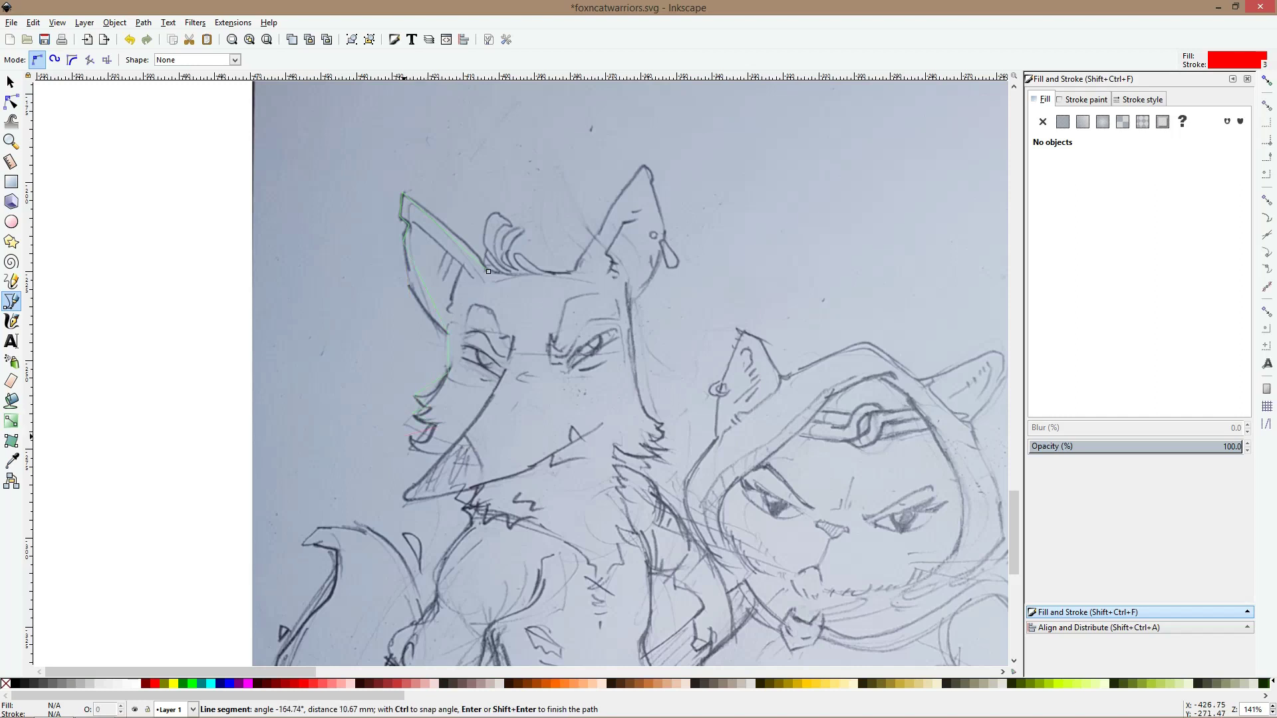
pyautogui.click(443, 456)
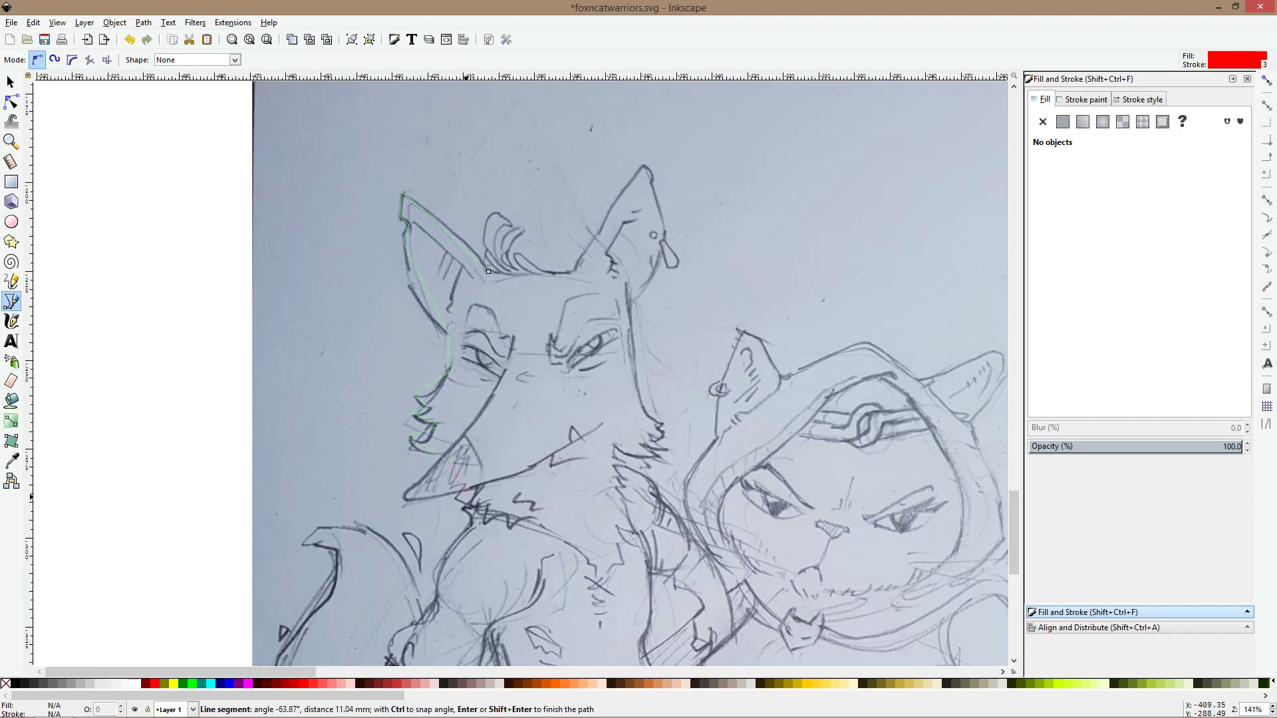
# Continue the path along the fox's jagged neck fur, down to the pointed chest tuft and back up its right side
pyautogui.click(469, 508)
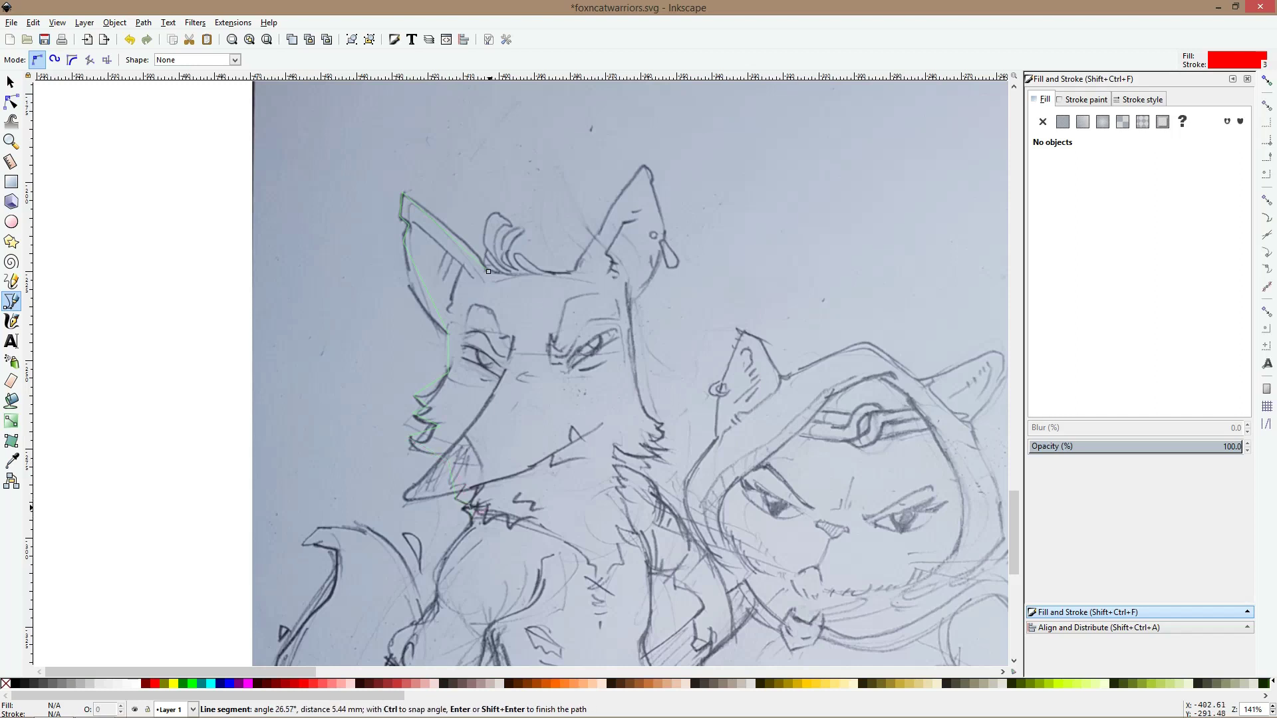
pyautogui.click(485, 516)
pyautogui.click(497, 512)
pyautogui.click(510, 522)
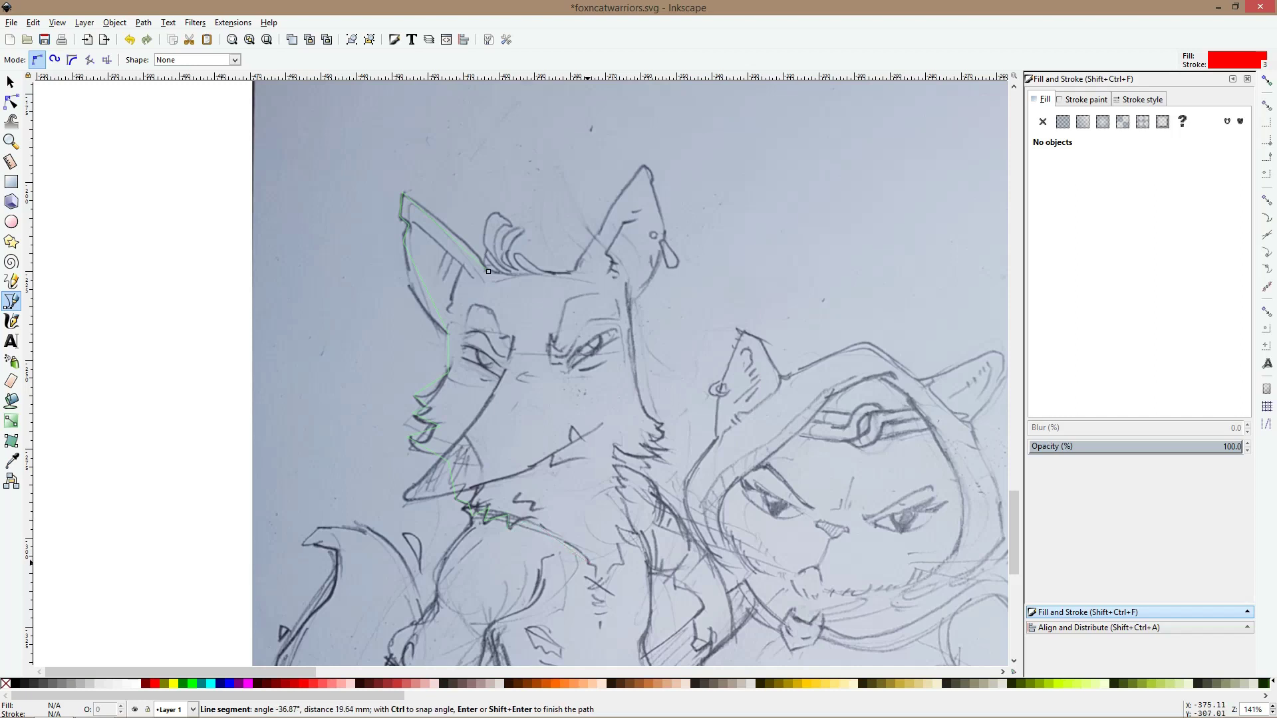
pyautogui.click(587, 563)
pyautogui.click(589, 576)
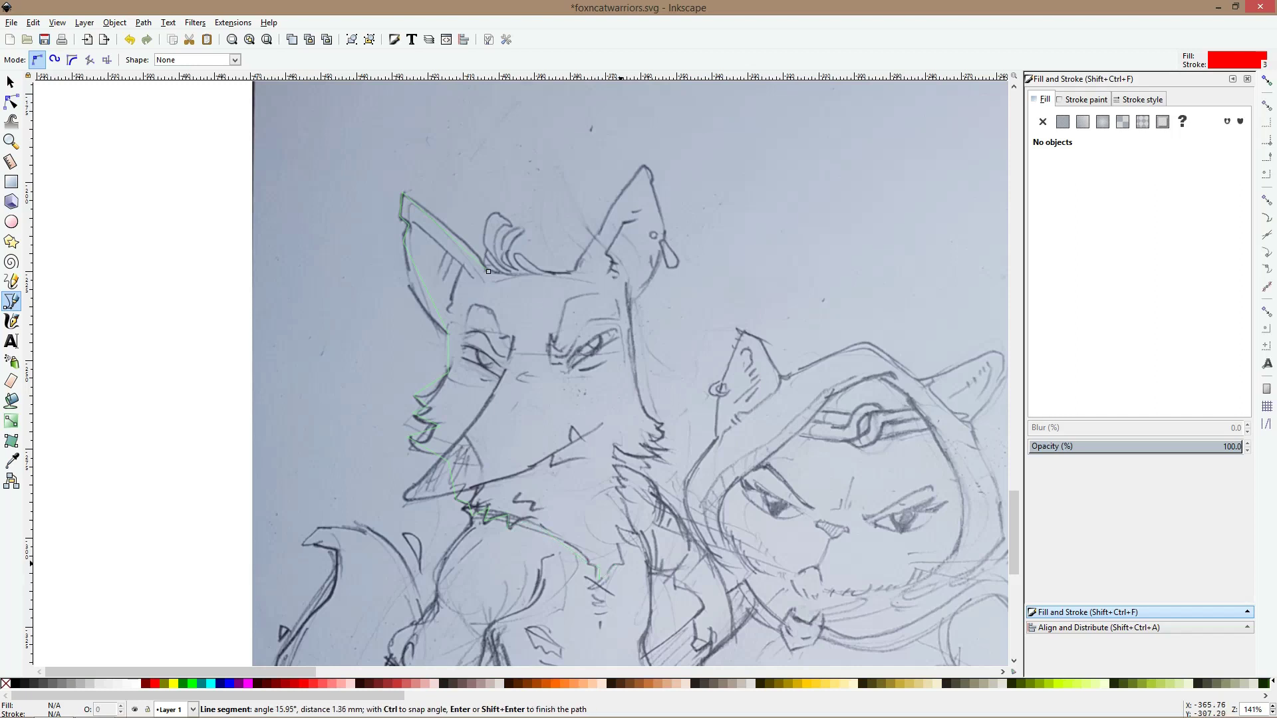
pyautogui.click(619, 536)
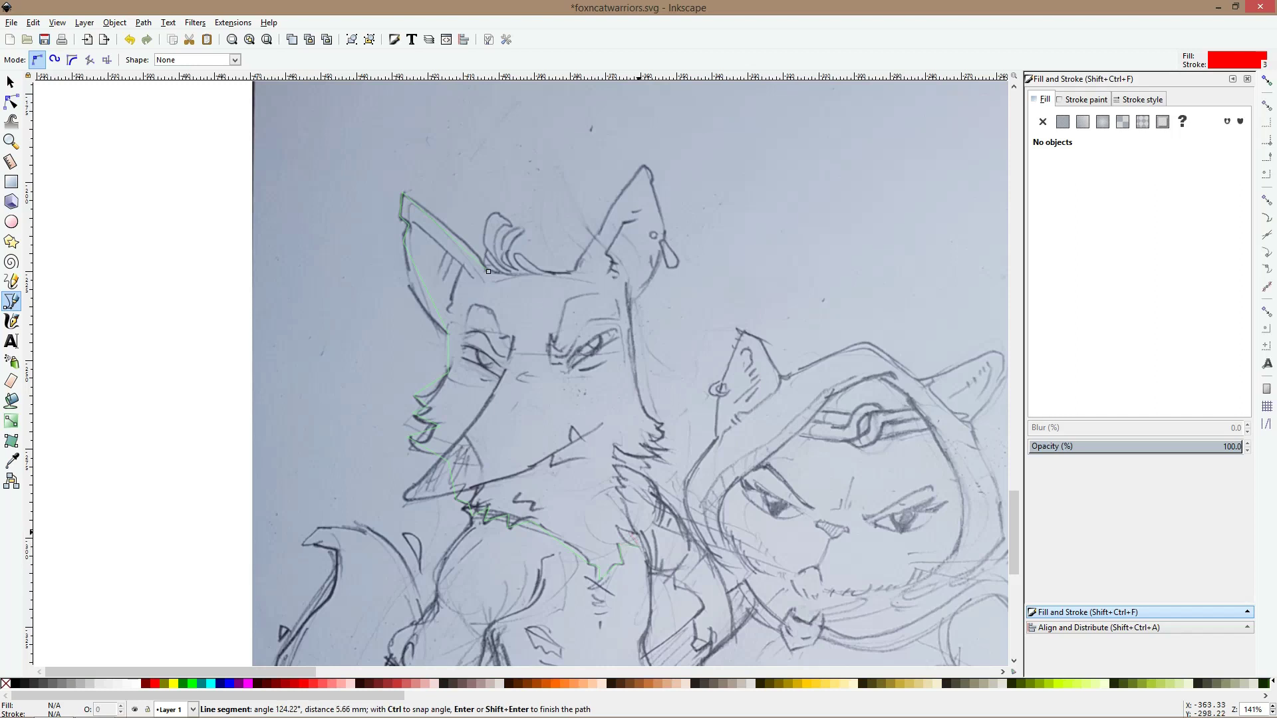
pyautogui.click(616, 526)
pyautogui.click(636, 524)
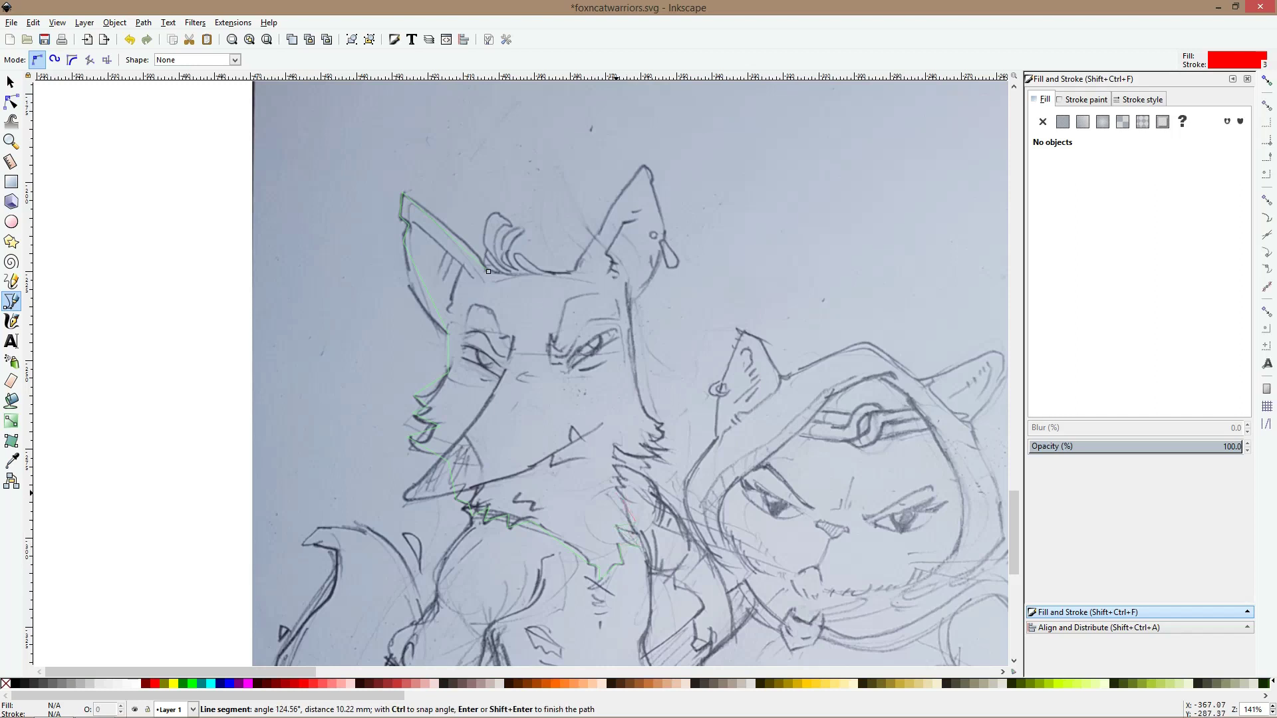
# Continue the path up the fur on the right side of the neck and around the right cheek's spiky tufts
pyautogui.click(618, 497)
pyautogui.click(626, 488)
pyautogui.click(623, 477)
pyautogui.click(619, 462)
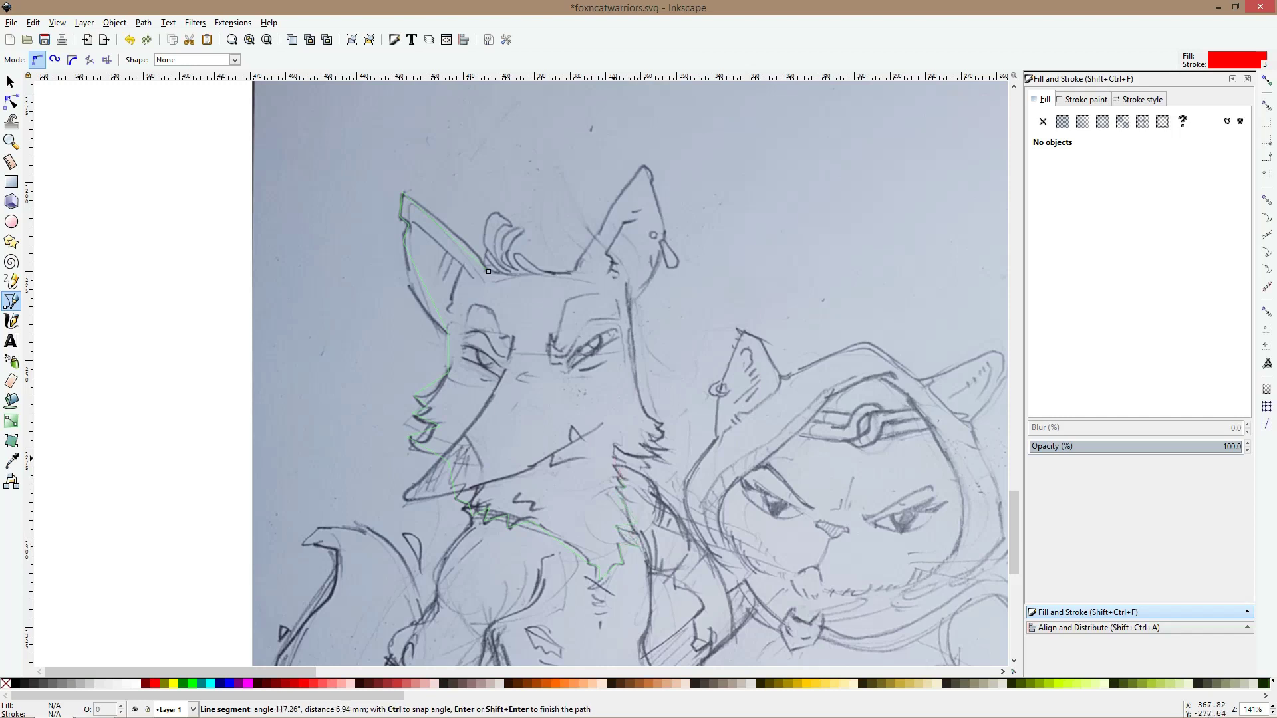
pyautogui.click(613, 444)
pyautogui.click(643, 445)
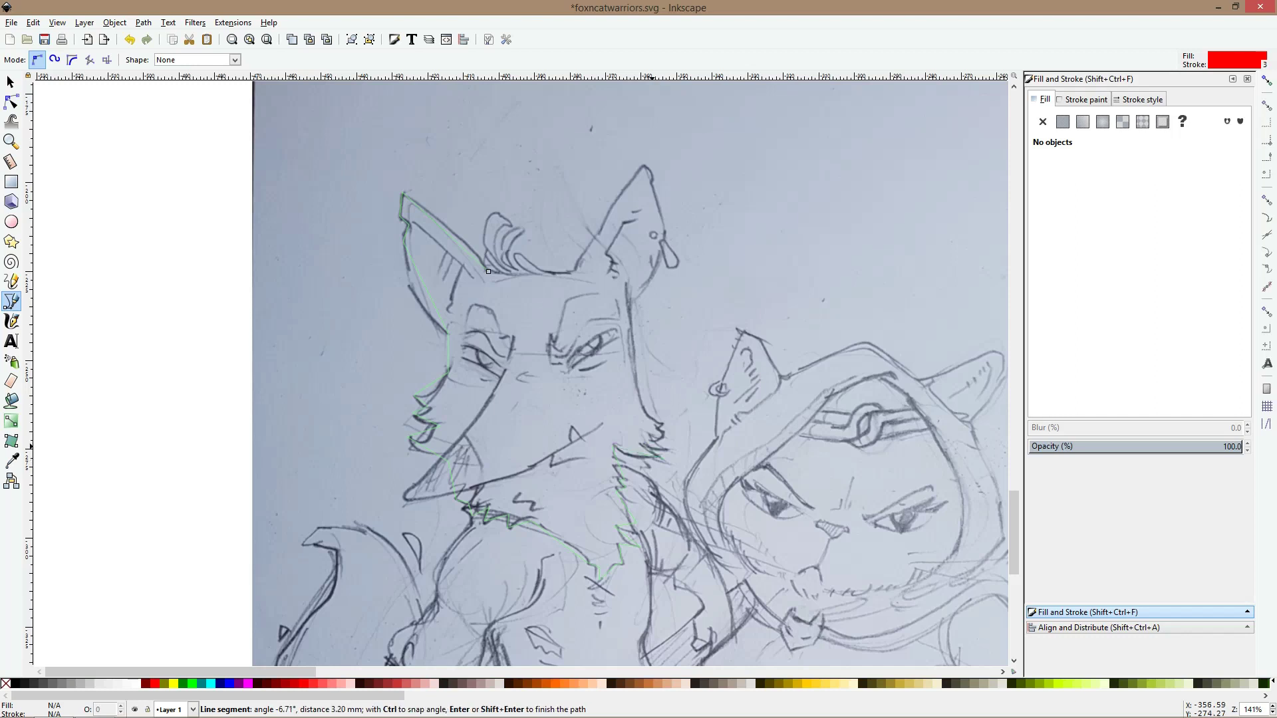
pyautogui.click(668, 426)
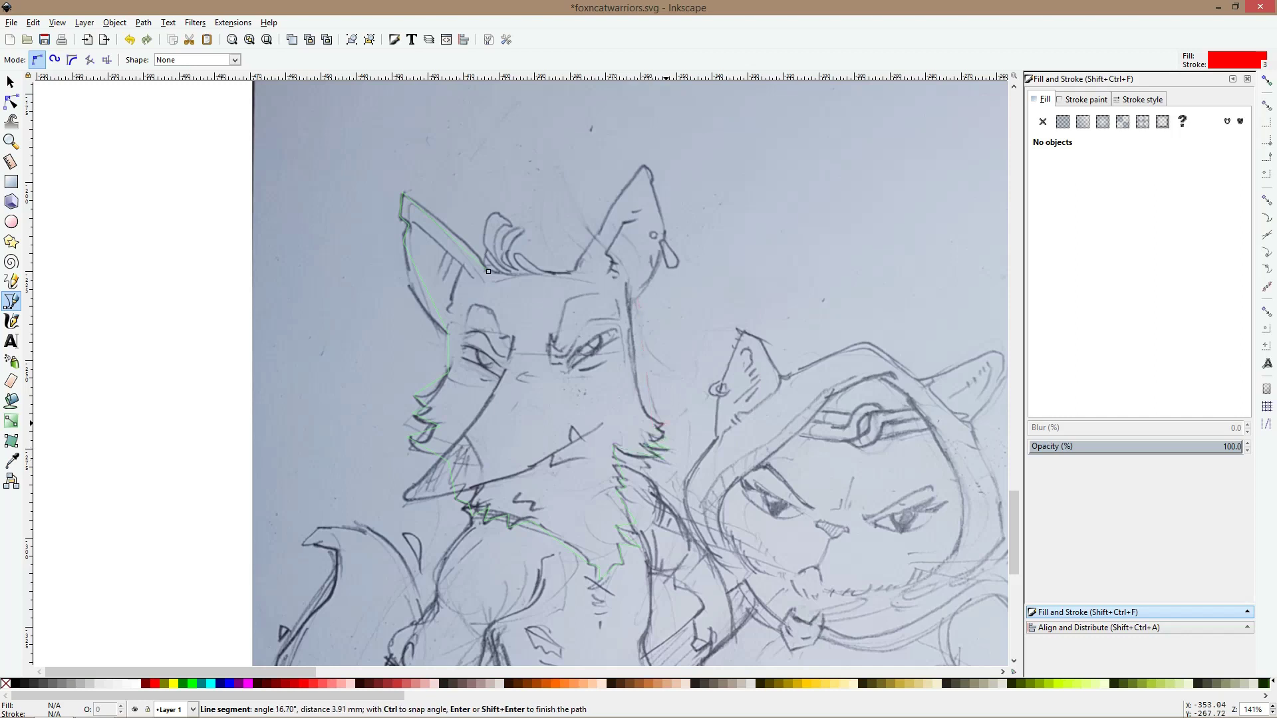
pyautogui.click(644, 403)
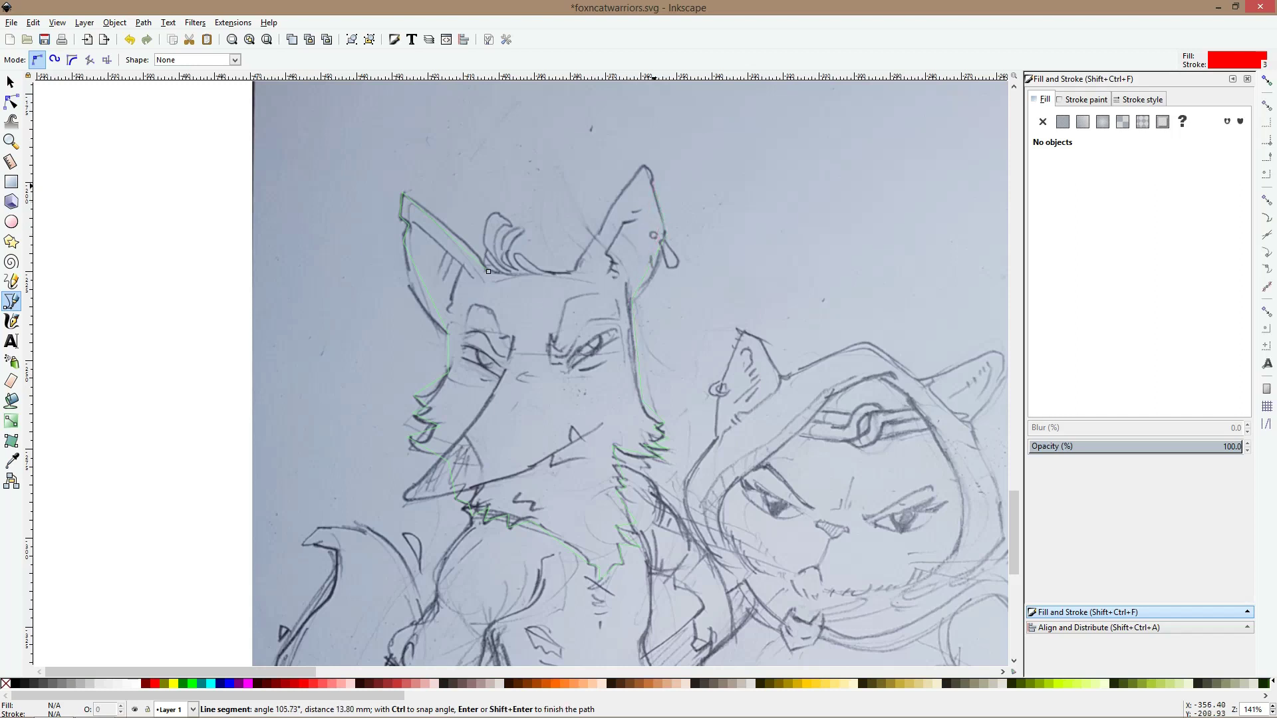
# Trace the fox's right ear, the top of the head and the hair tuft, and close the path at its starting node
pyautogui.click(644, 167)
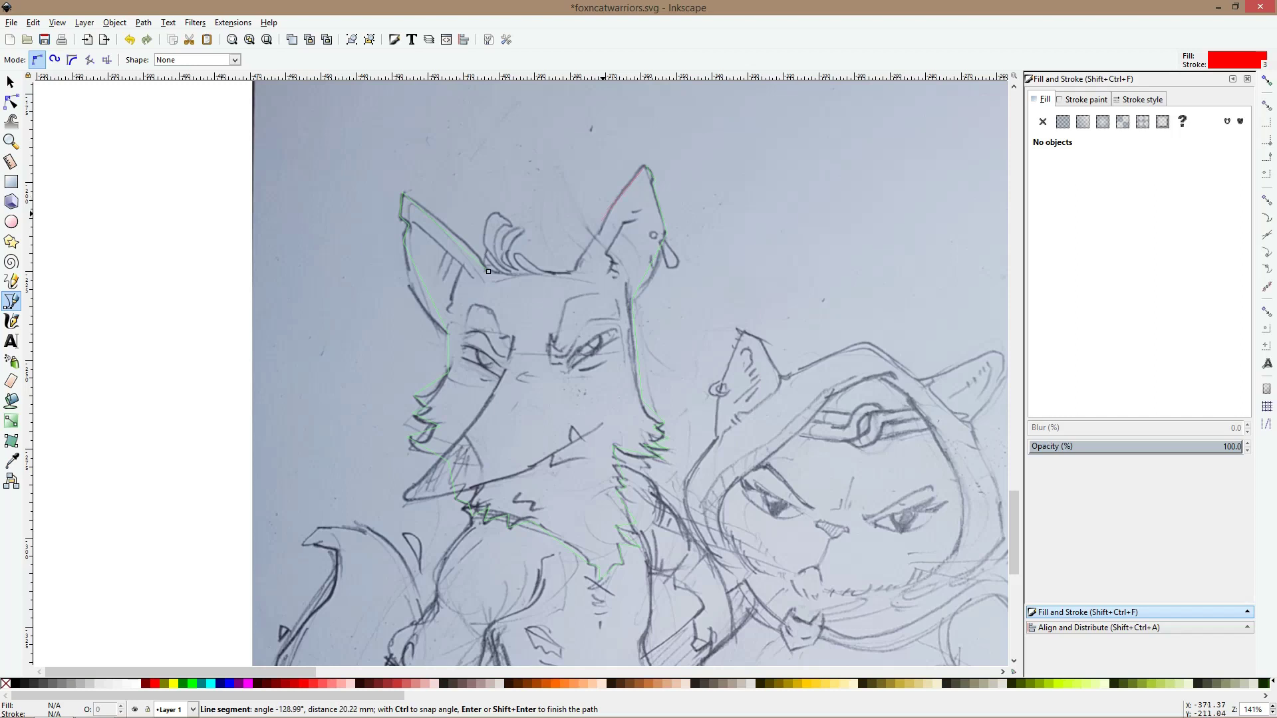
pyautogui.click(576, 270)
pyautogui.click(537, 268)
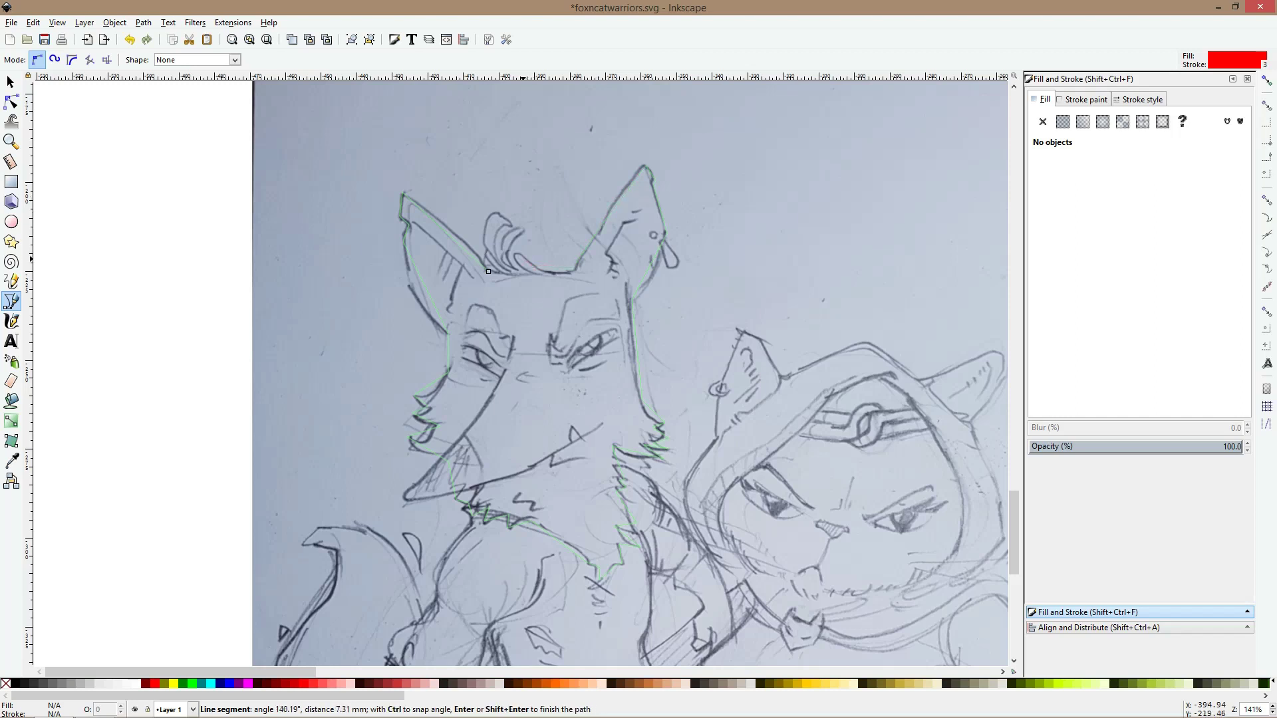
pyautogui.click(515, 252)
pyautogui.click(523, 272)
pyautogui.click(489, 272)
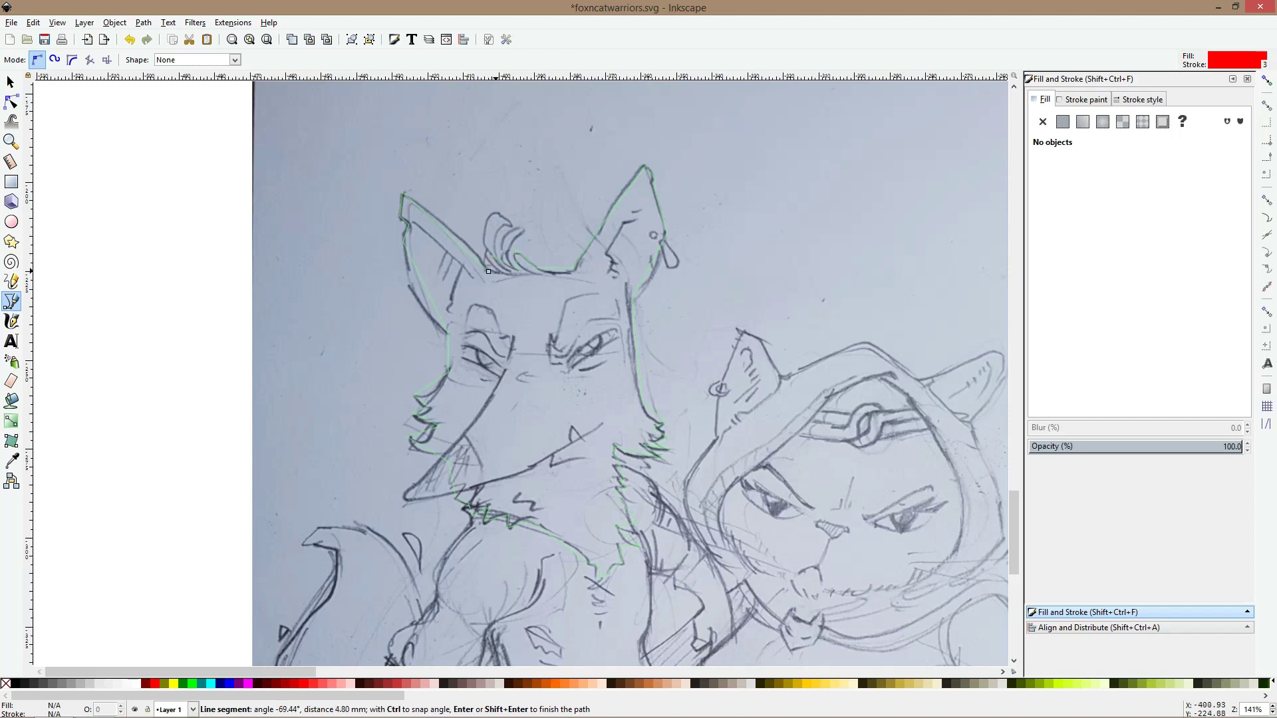
pyautogui.click(486, 270)
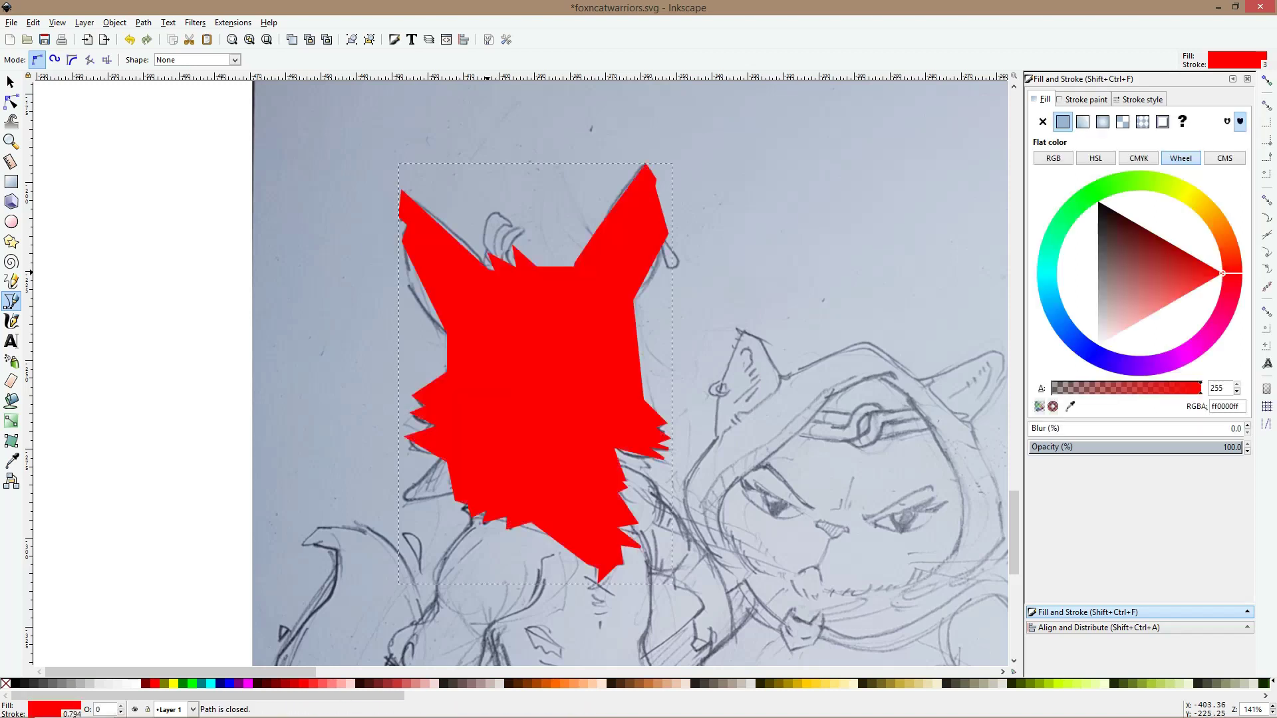
# Fill the fox head shape with flat orange d45500 and remove its stroke paint
pyautogui.click(546, 683)
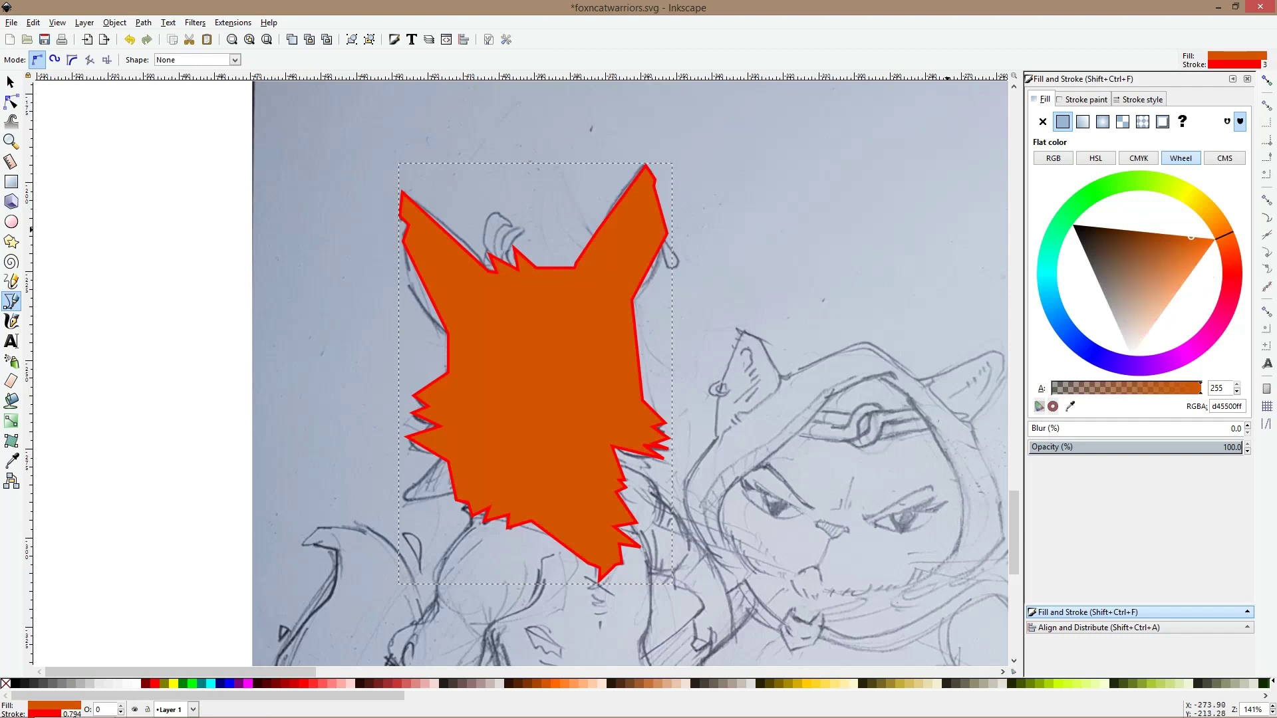
pyautogui.click(1084, 99)
pyautogui.click(1042, 121)
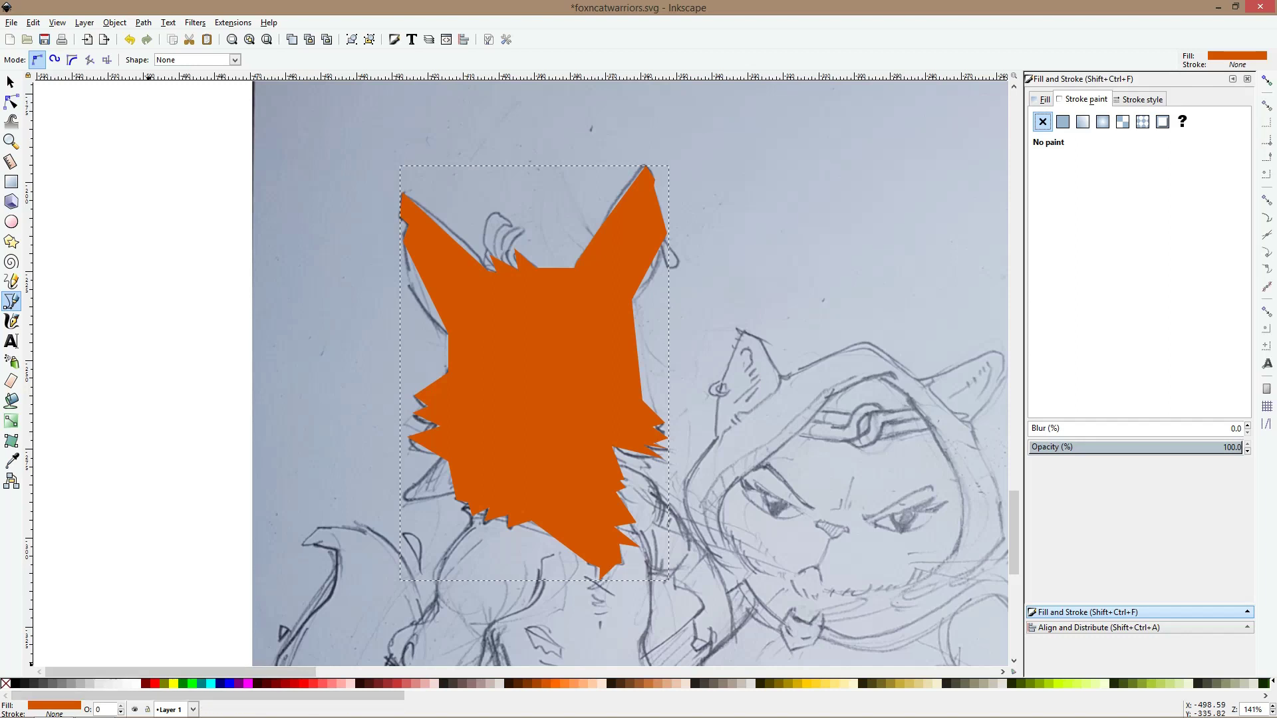
# Set the fox head shape's opacity to 50%
pyautogui.doubleClick(100, 709)
pyautogui.write('50')
pyautogui.press('Return')
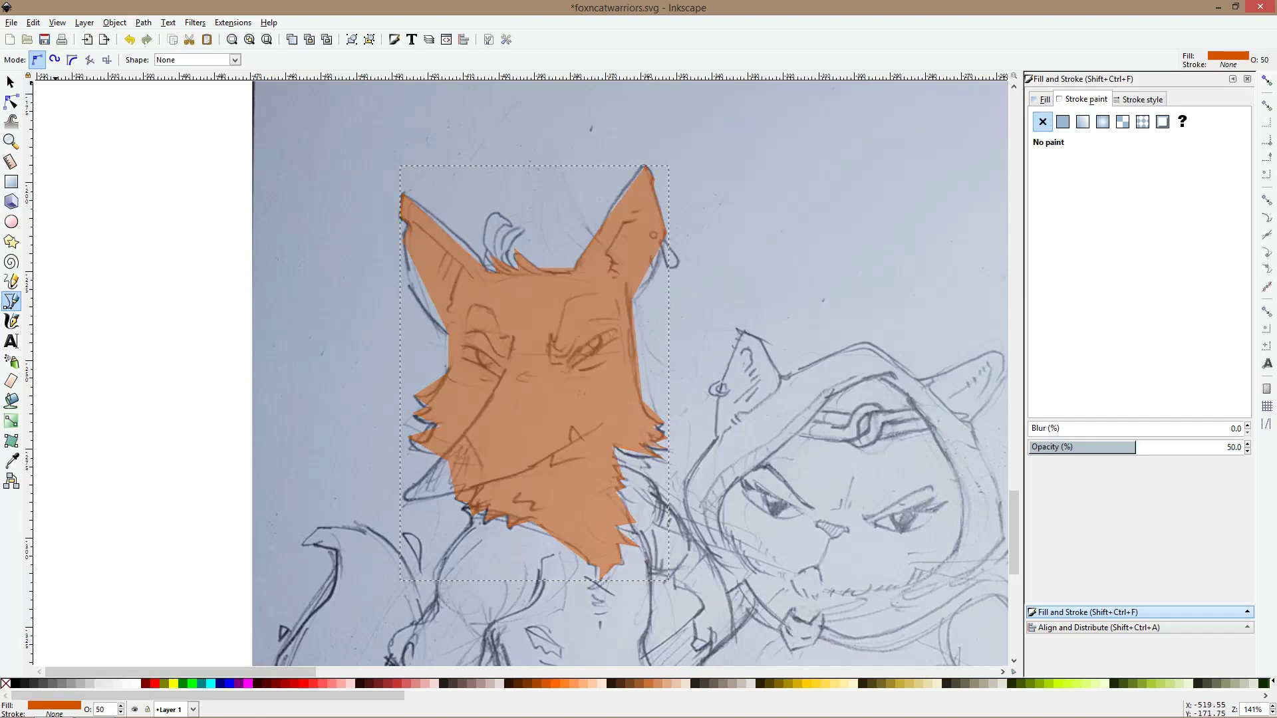
# Bend the left ear's outer edge and the segment between that ear and the cheek into curves matching the sketch
pyautogui.click(11, 102)
pyautogui.scroll(2, 445, 264)
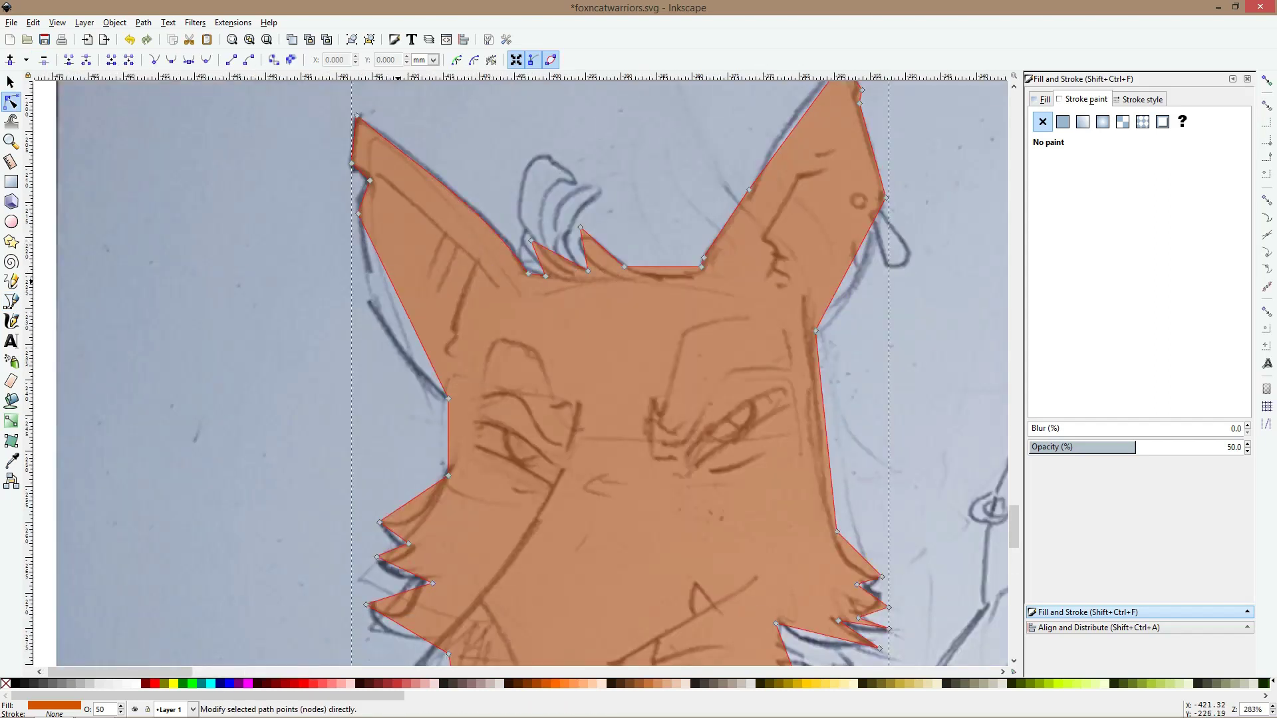
pyautogui.moveTo(403, 306); pyautogui.dragTo(383, 312)
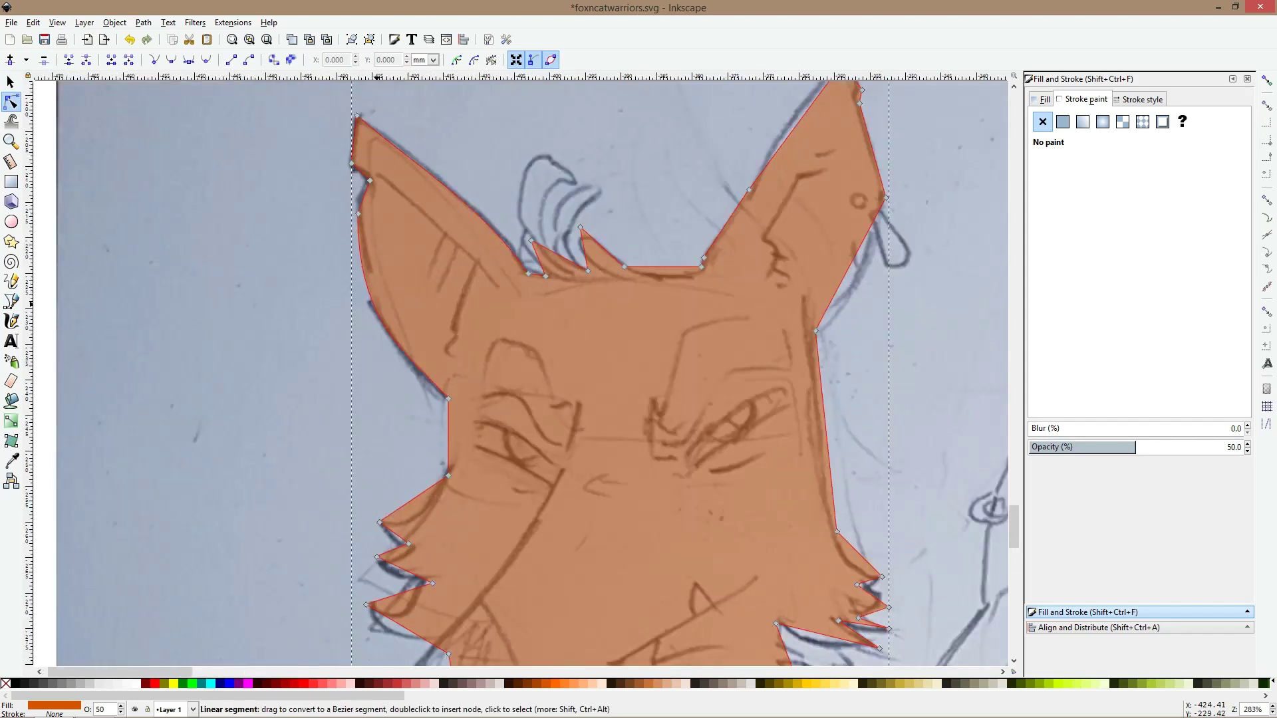
pyautogui.doubleClick(448, 436)
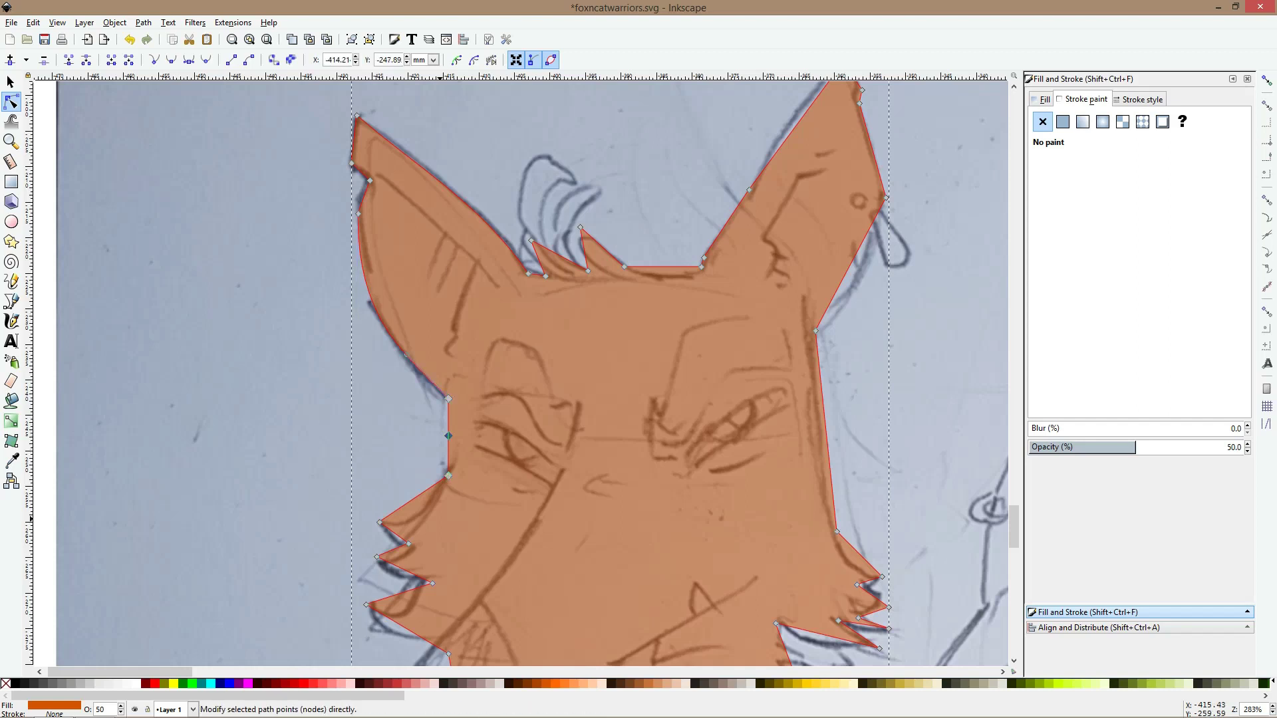
pyautogui.press('Delete')
pyautogui.moveTo(448, 438); pyautogui.dragTo(454, 438)
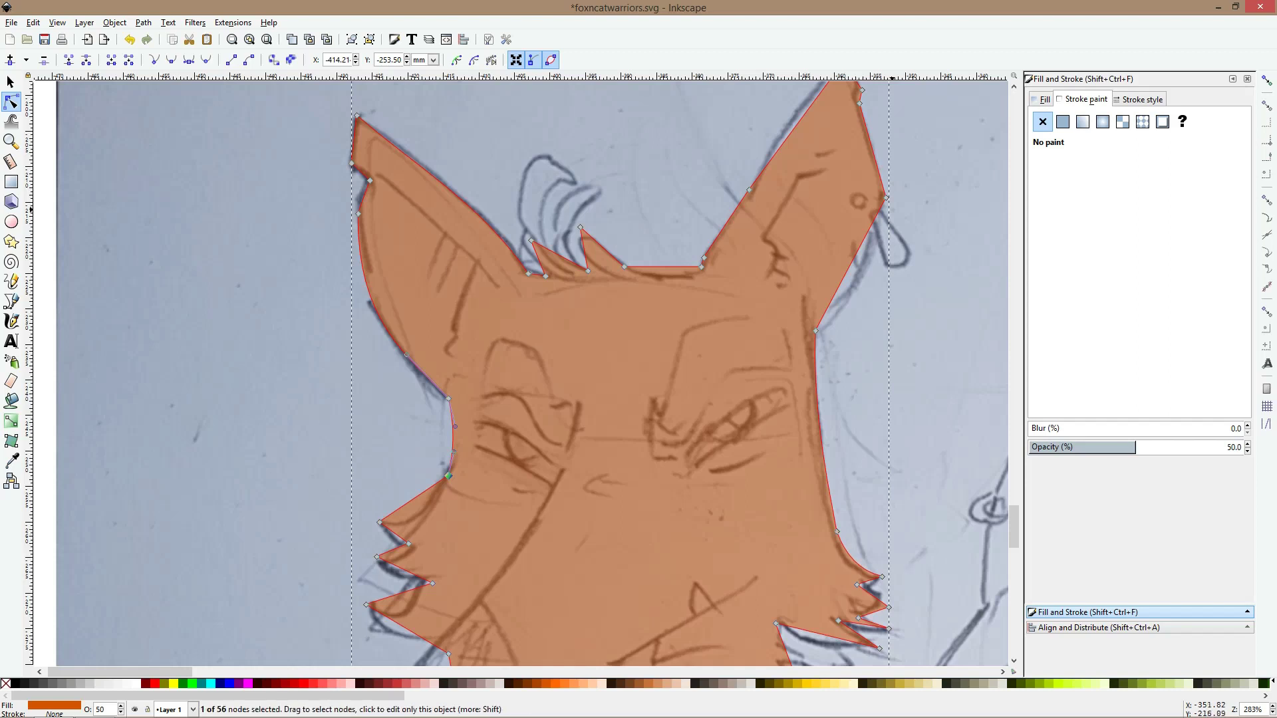
# Smooth the node on the right ear's outer edge and adjust its position and handle to round the ear along the sketch
pyautogui.keyDown('ctrl'); pyautogui.click(886, 197); pyautogui.keyUp('ctrl')
pyautogui.moveTo(886, 197); pyautogui.dragTo(881, 205)
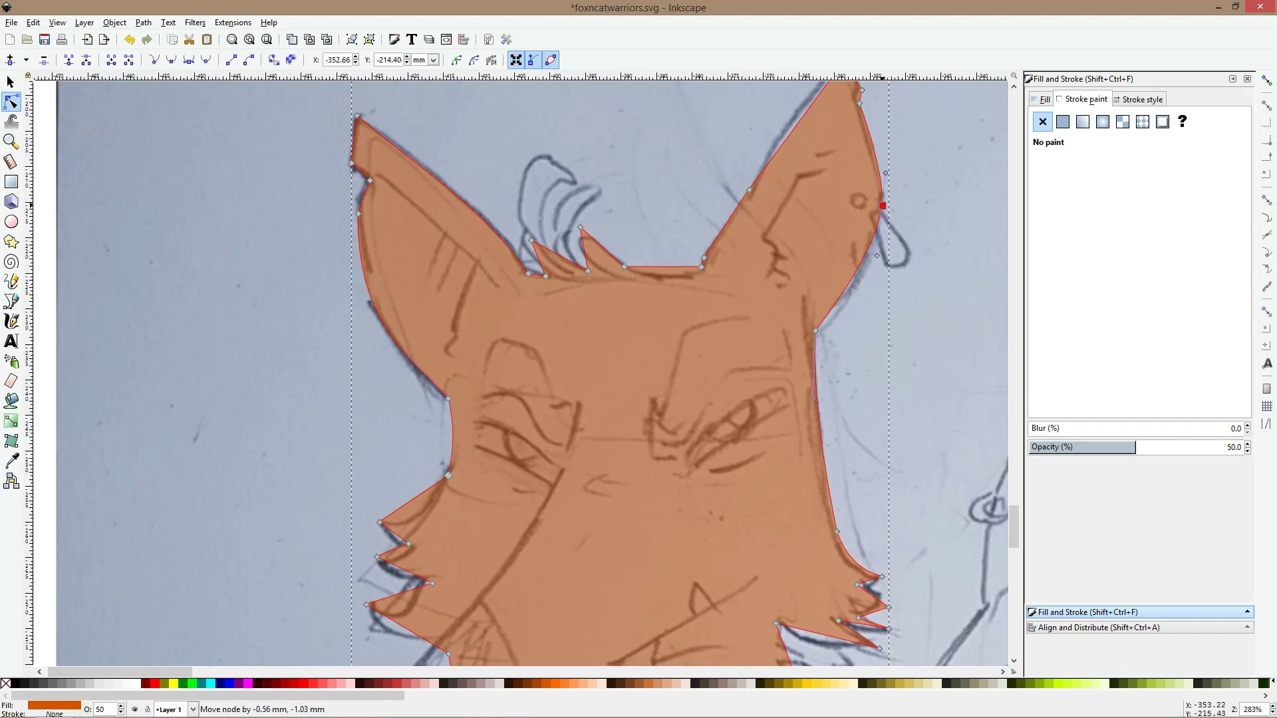
pyautogui.moveTo(877, 256); pyautogui.dragTo(877, 284)
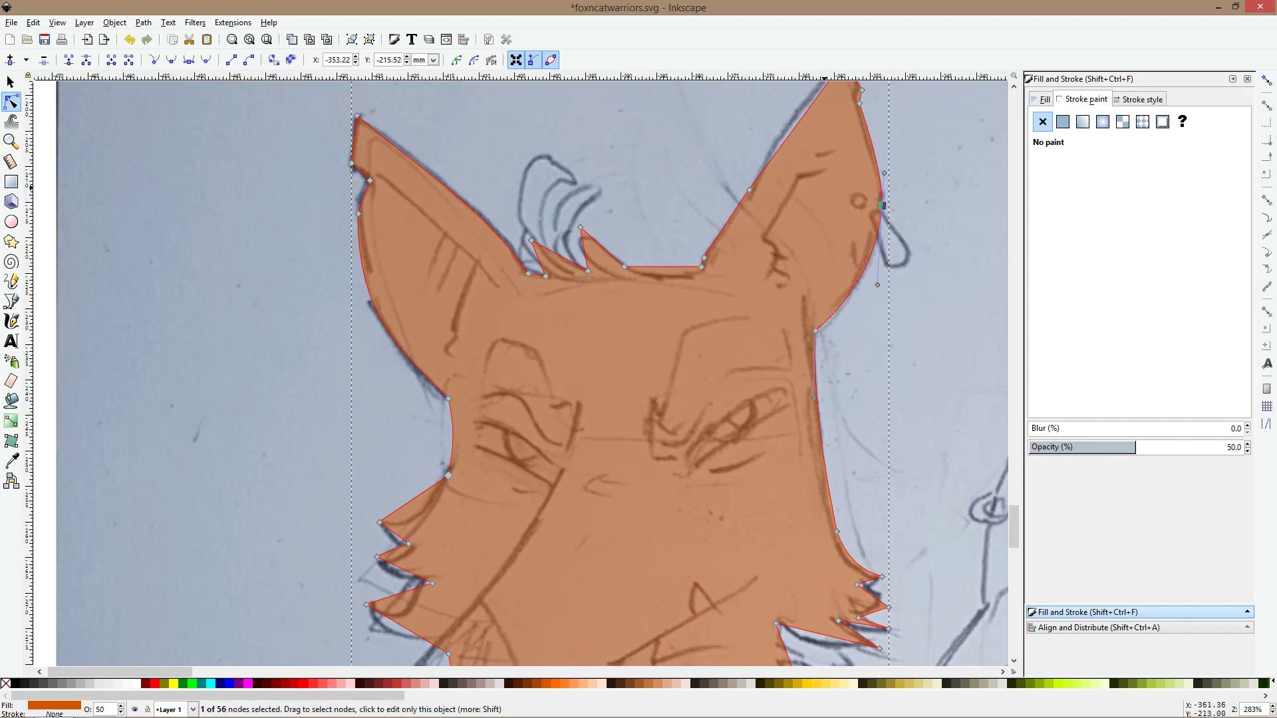
# Curve the right ear's inner edge below its tip, adding a node partway down and adjusting its handle to follow the sketch
pyautogui.scroll(4, 831, 252)
pyautogui.moveTo(798, 230); pyautogui.dragTo(786, 219)
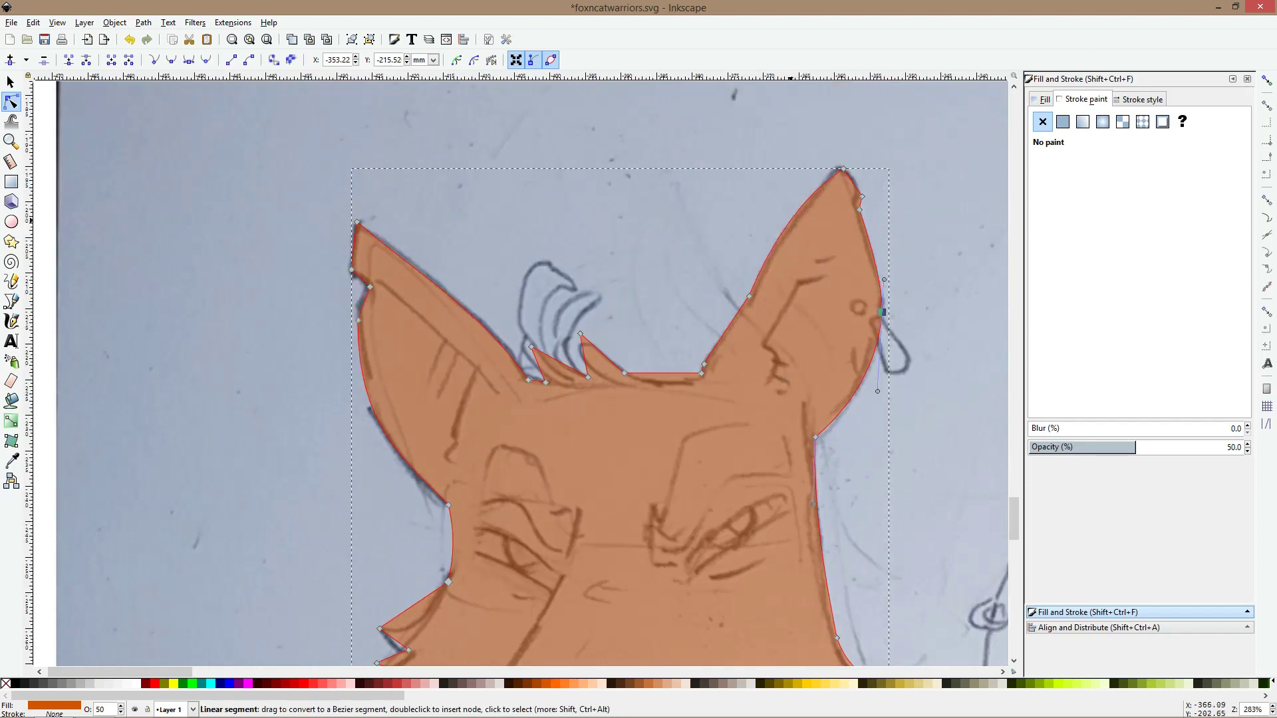
pyautogui.doubleClick(757, 276)
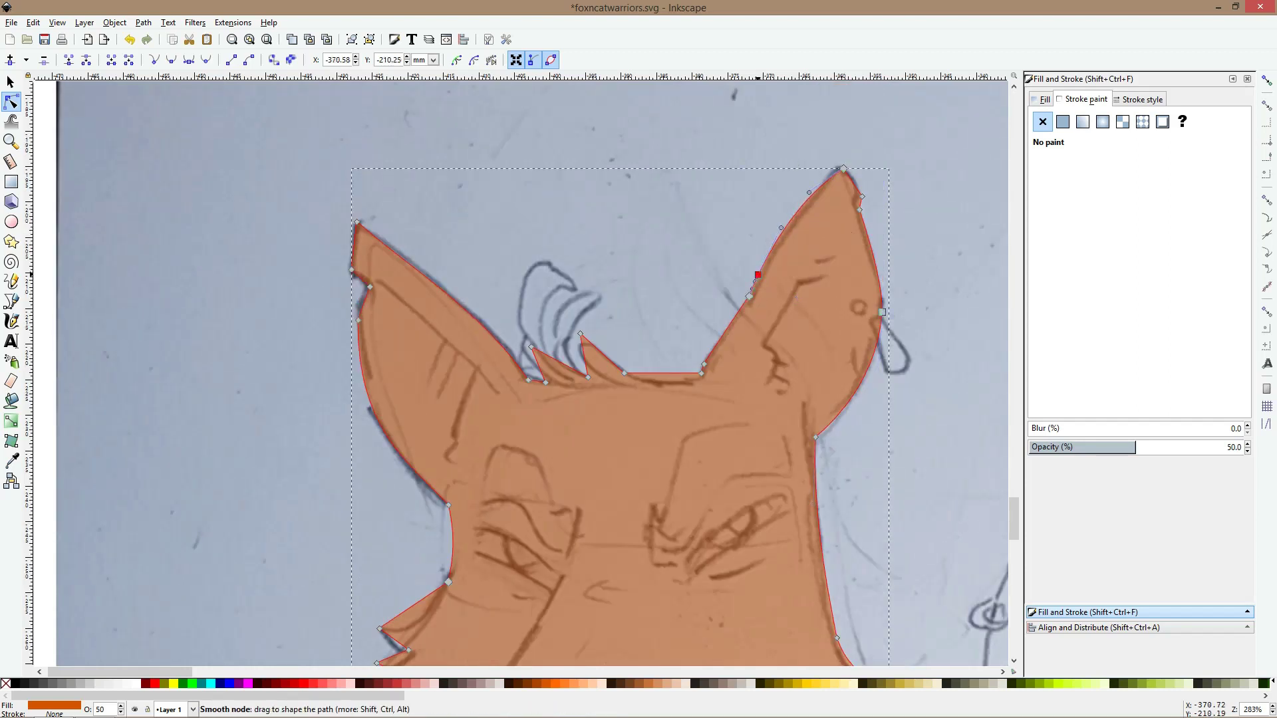
pyautogui.moveTo(756, 281); pyautogui.dragTo(752, 287)
pyautogui.keyDown('ctrl'); pyautogui.click(749, 295); pyautogui.keyUp('ctrl')
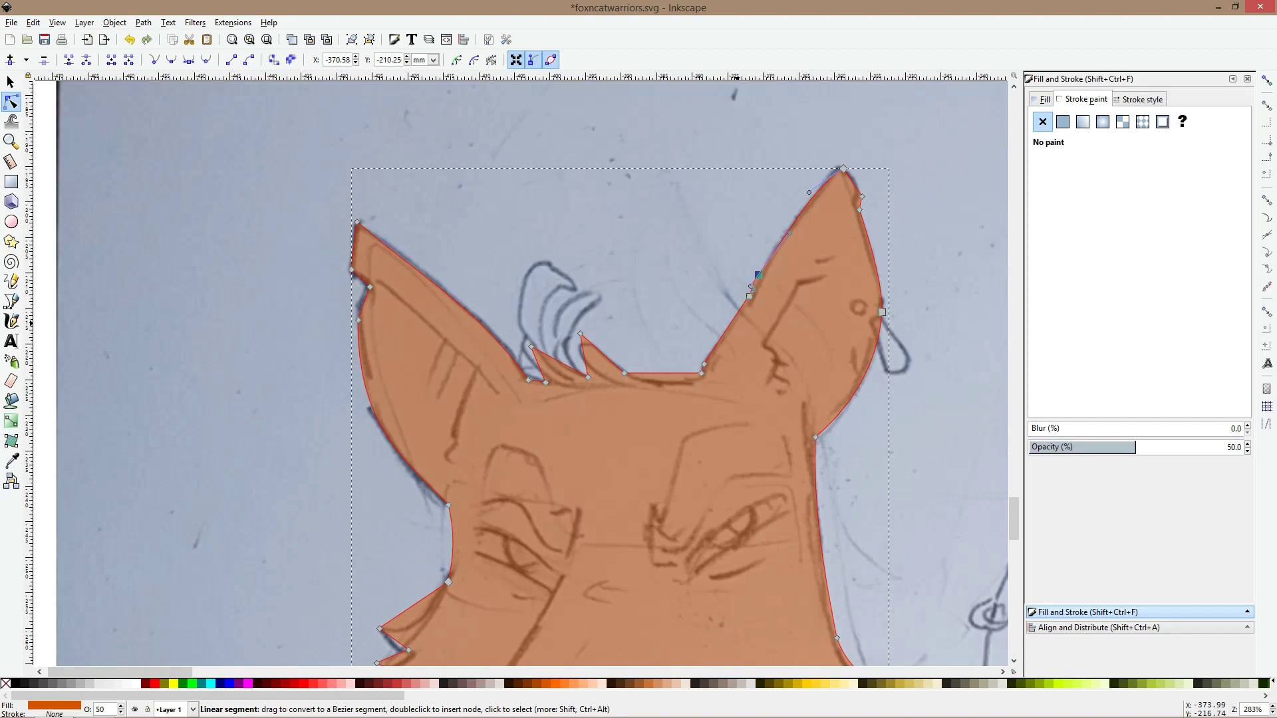
# Bend the right ear's lower inner edge and the top of the head beside it into curves following the sketch
pyautogui.moveTo(721, 342); pyautogui.dragTo(723, 343)
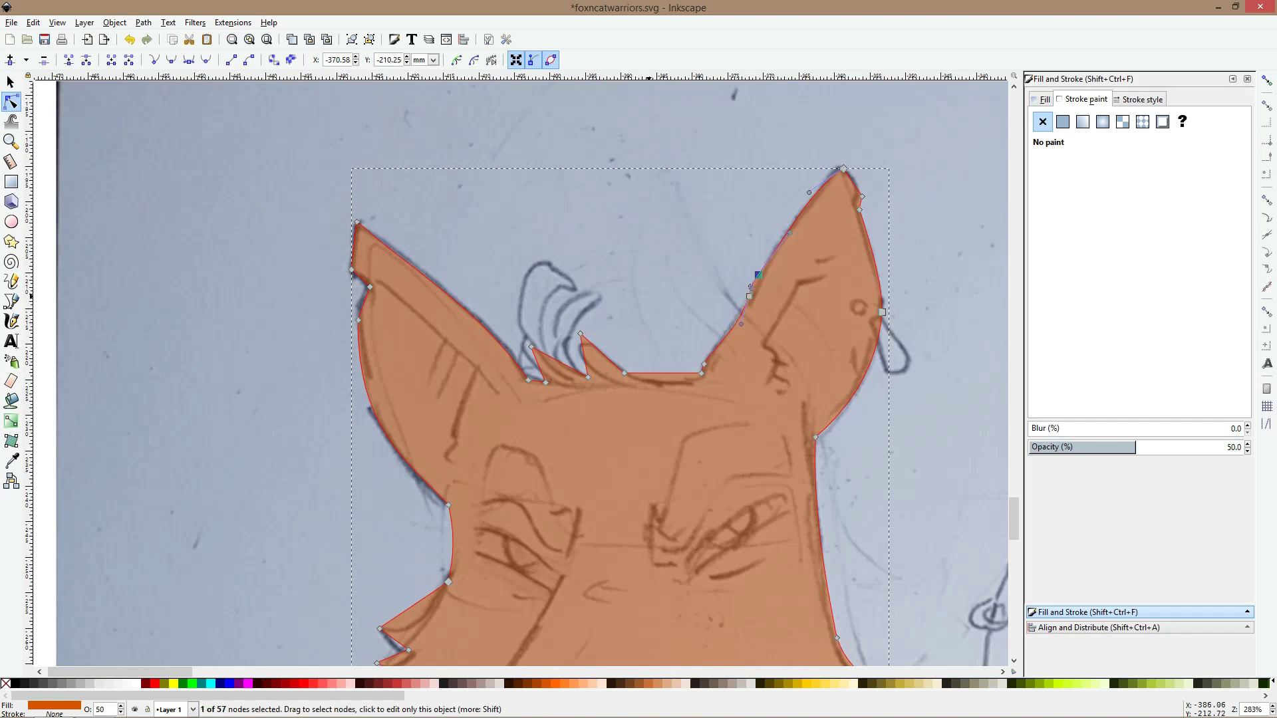
pyautogui.scroll(-2, 656, 318)
pyautogui.keyDown('ctrl'); pyautogui.scroll(2, 656, 318); pyautogui.keyUp('ctrl')
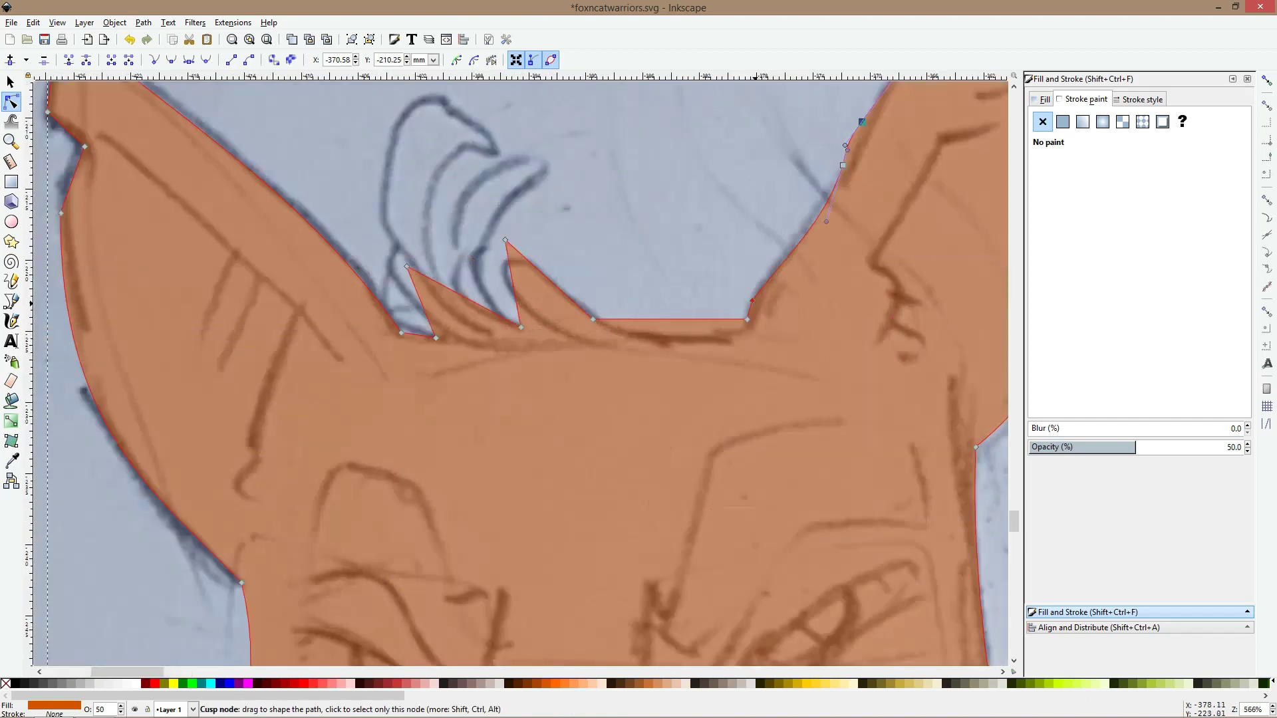
pyautogui.keyDown('ctrl'); pyautogui.click(752, 301); pyautogui.keyUp('ctrl')
pyautogui.keyDown('ctrl'); pyautogui.click(747, 320); pyautogui.keyUp('ctrl')
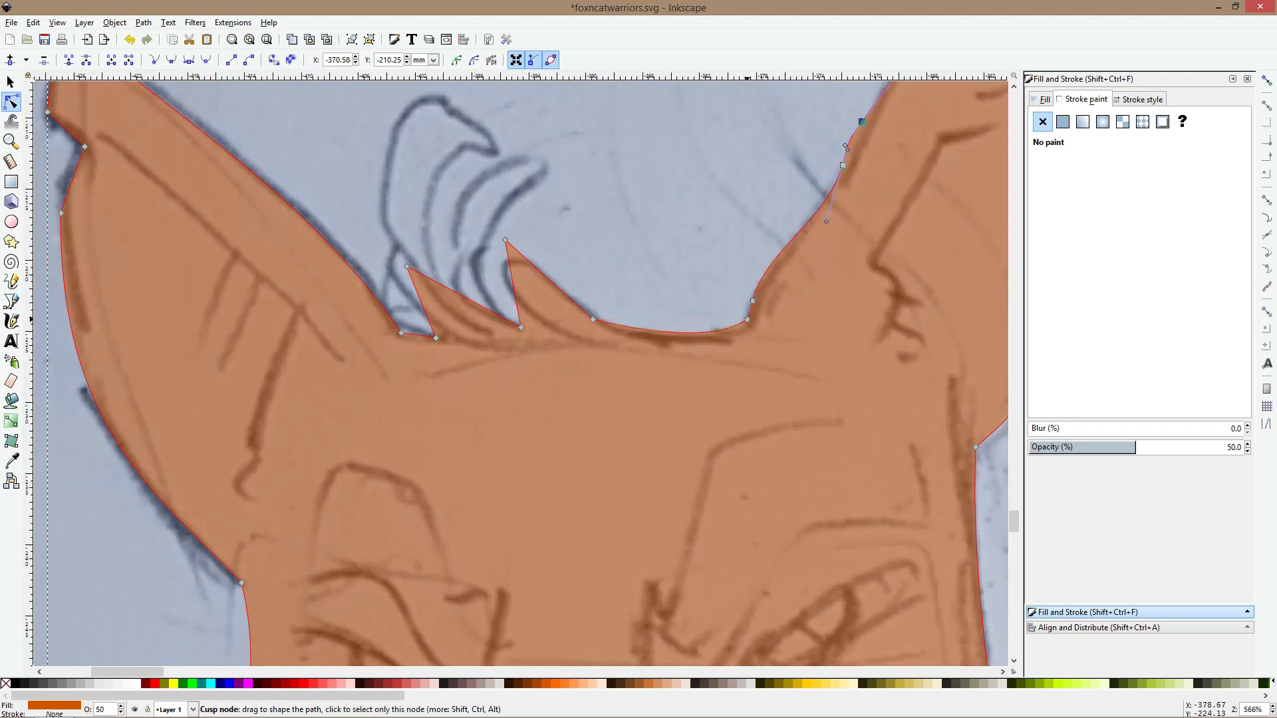
# Shape the two hair tufts on top of the head by repositioning their nodes and bending their sides into curved points
pyautogui.moveTo(556, 284)
pyautogui.mouseDown()
pyautogui.moveTo(506, 286)
pyautogui.moveTo(508, 253)
pyautogui.mouseUp()
pyautogui.click(506, 243)
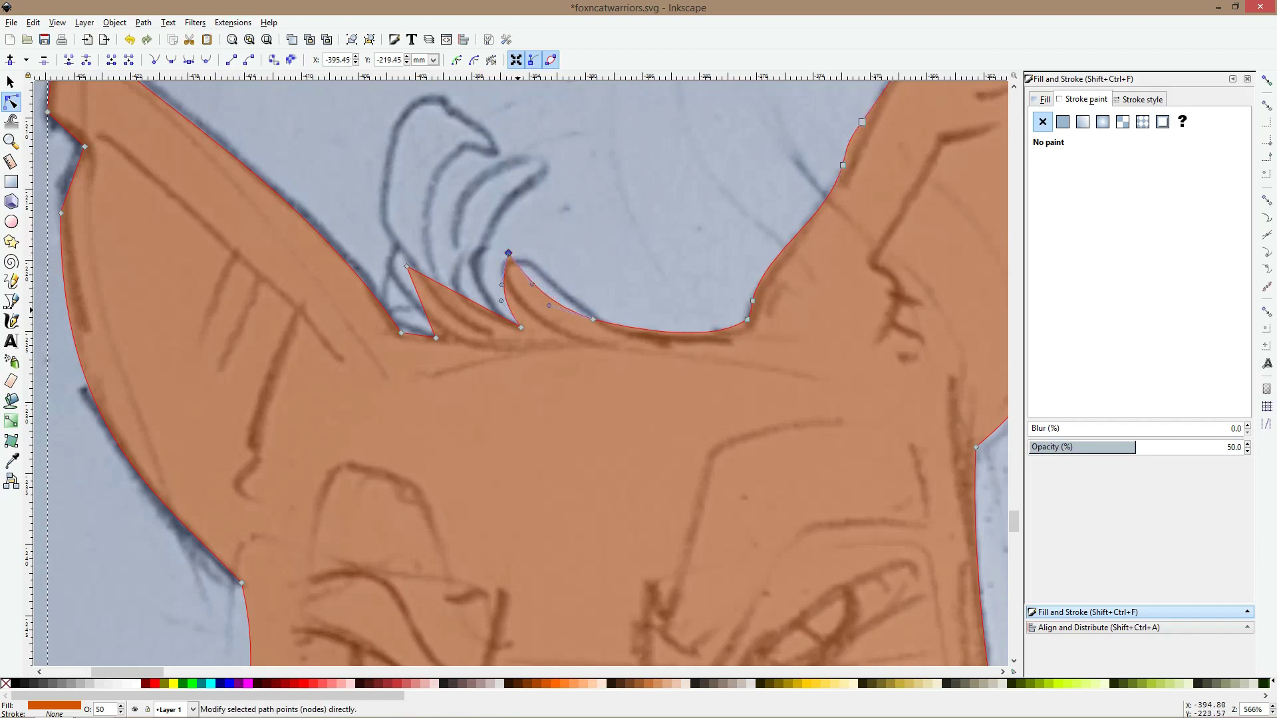
pyautogui.click(530, 326)
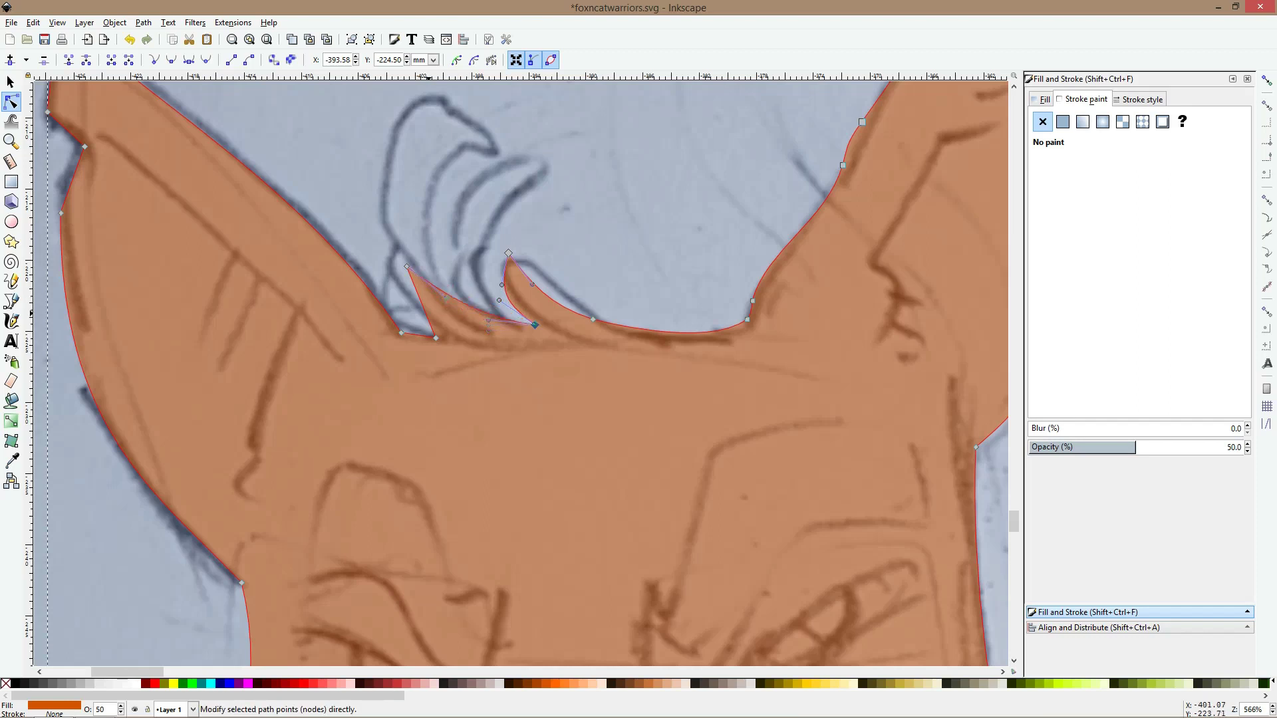
pyautogui.moveTo(421, 303); pyautogui.dragTo(403, 302)
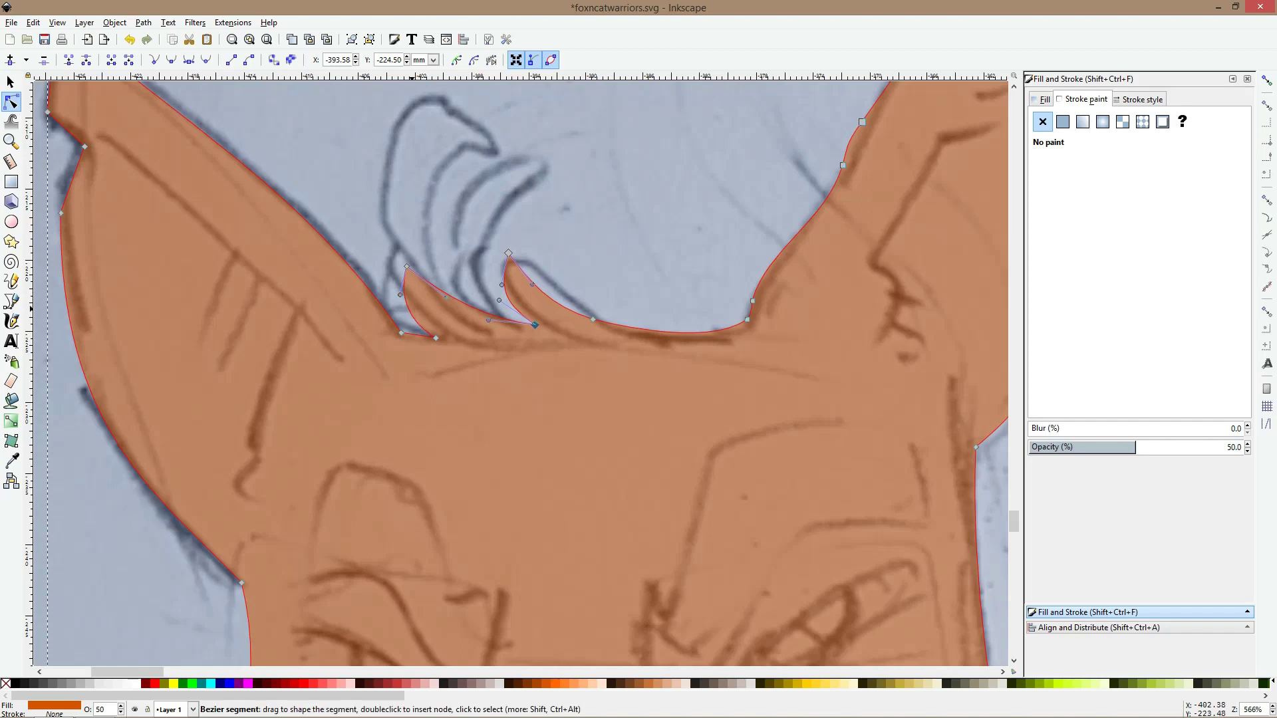
pyautogui.scroll(-1, 458, 278)
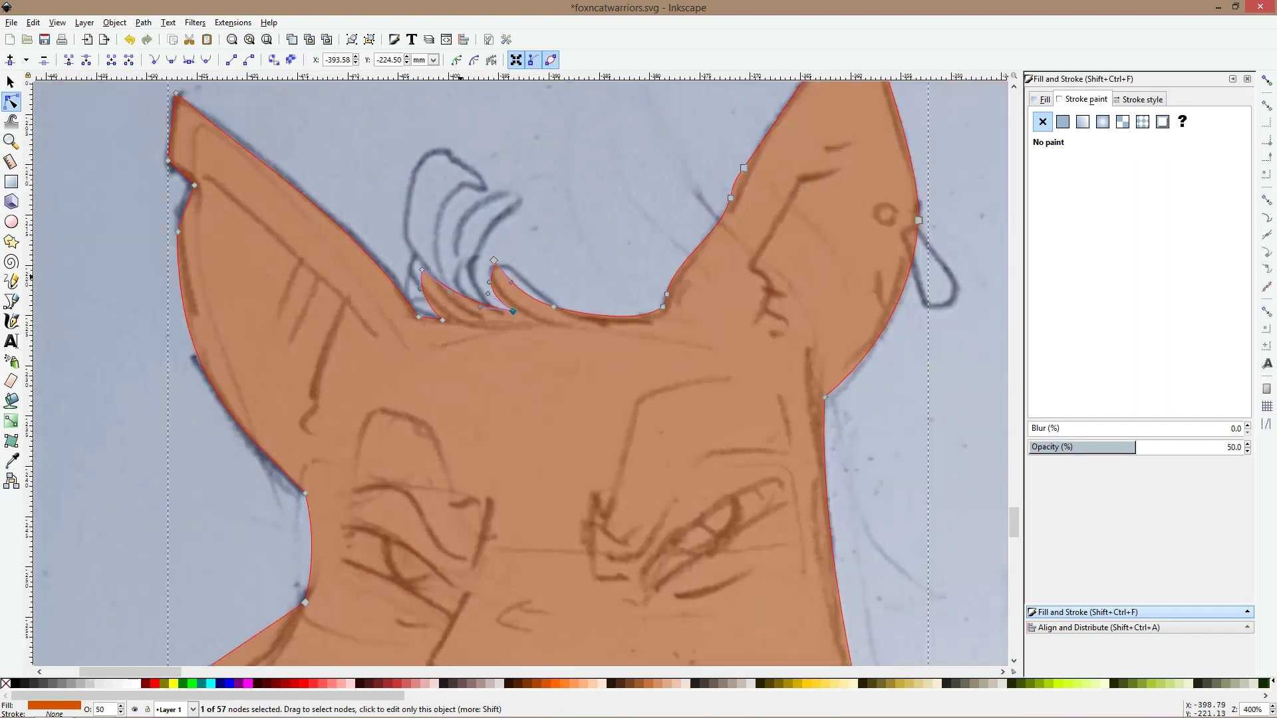
pyautogui.click(471, 220)
# Curve the fur tufts on the fox's left cheek and reposition their nodes to follow the sketch lines
pyautogui.scroll(-4, 542, 133)
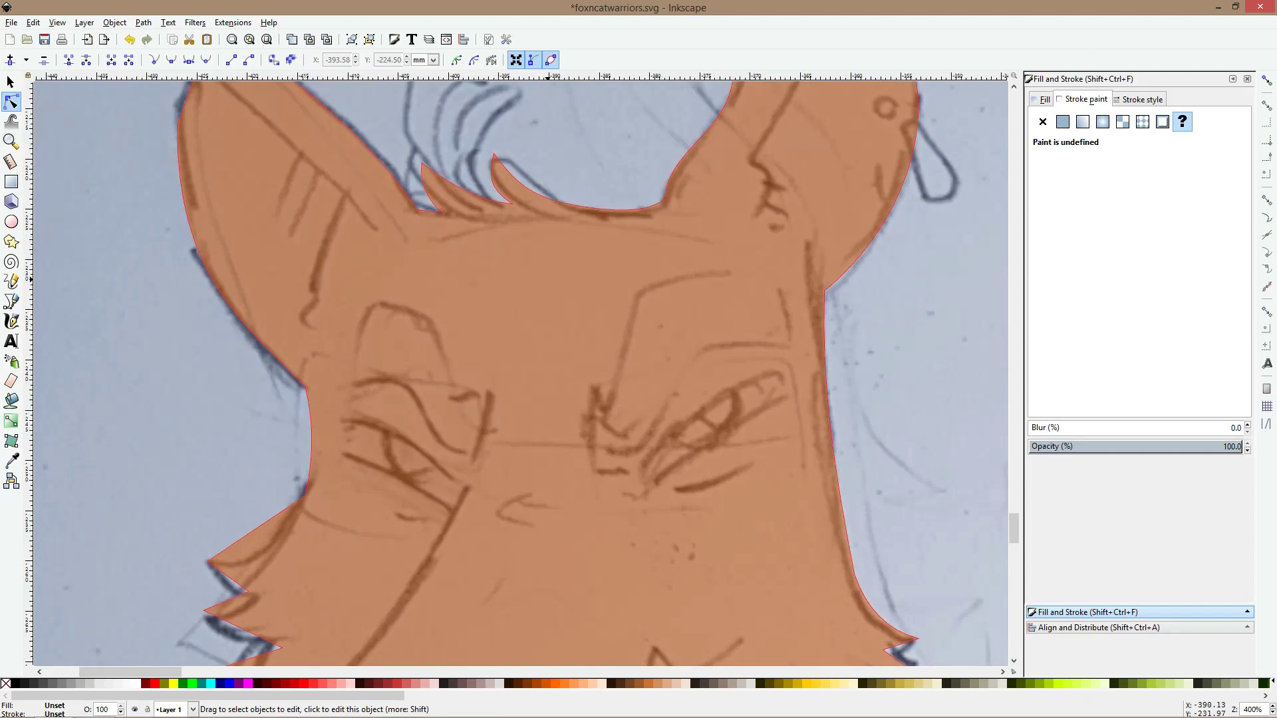
pyautogui.scroll(-6, 548, 121)
pyautogui.click(276, 378)
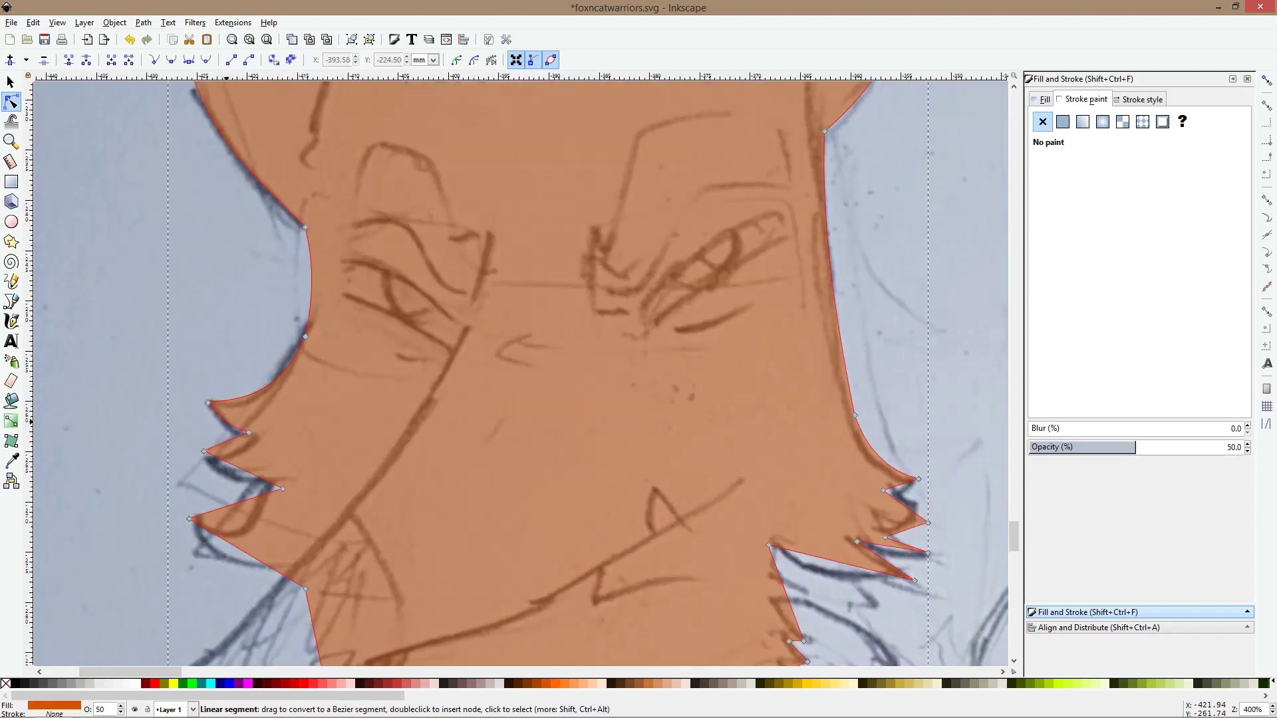
pyautogui.moveTo(228, 443); pyautogui.dragTo(275, 484)
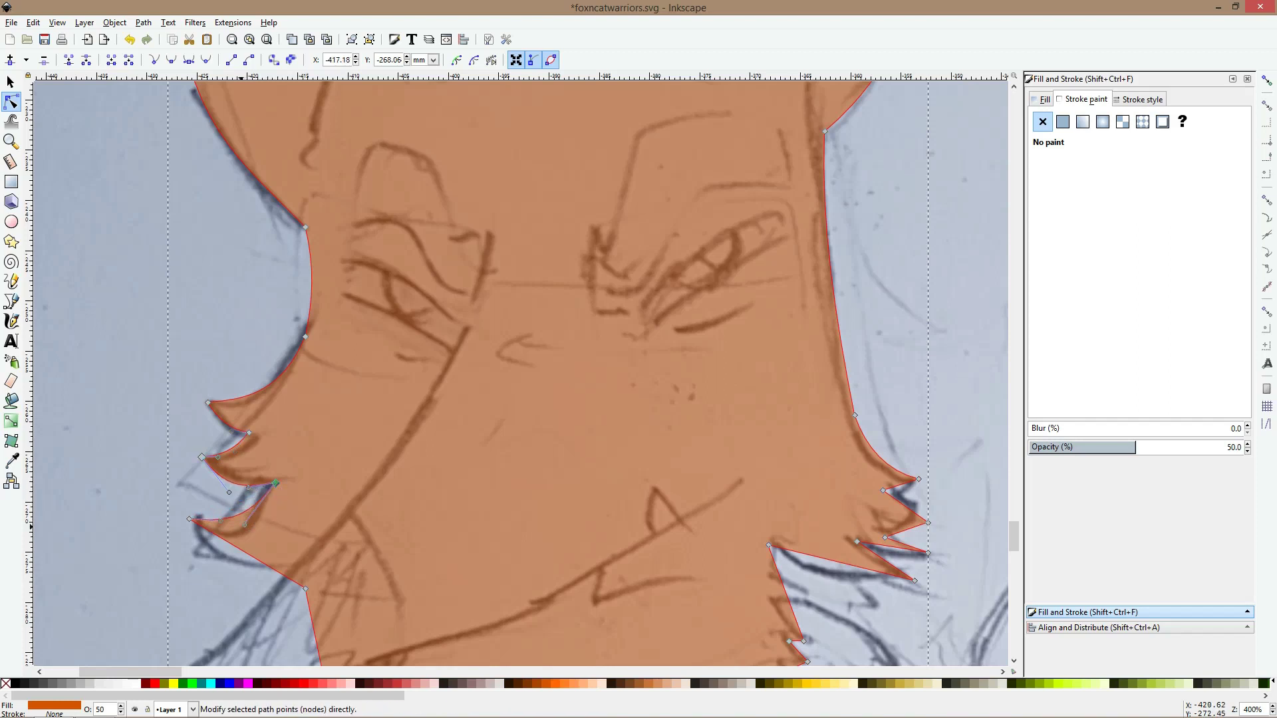
pyautogui.moveTo(245, 525); pyautogui.dragTo(215, 565)
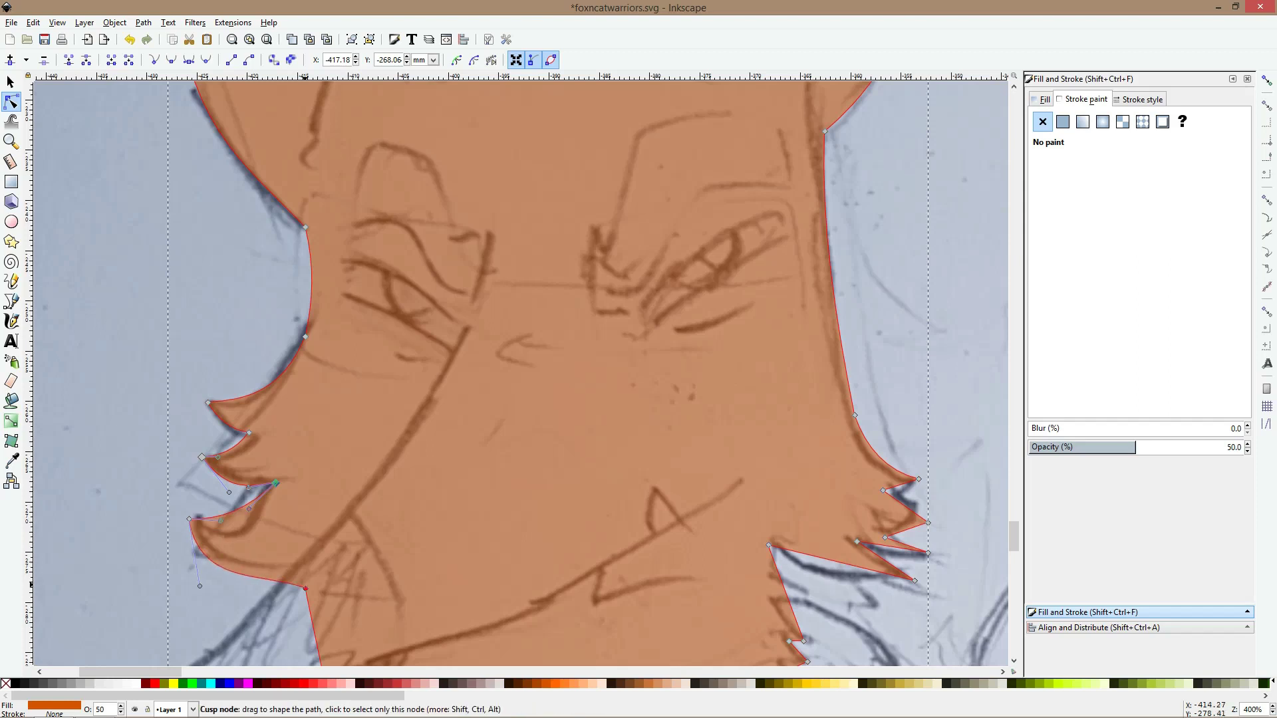
pyautogui.moveTo(305, 588)
pyautogui.mouseDown()
pyautogui.moveTo(305, 573)
pyautogui.moveTo(303, 598)
pyautogui.mouseUp()
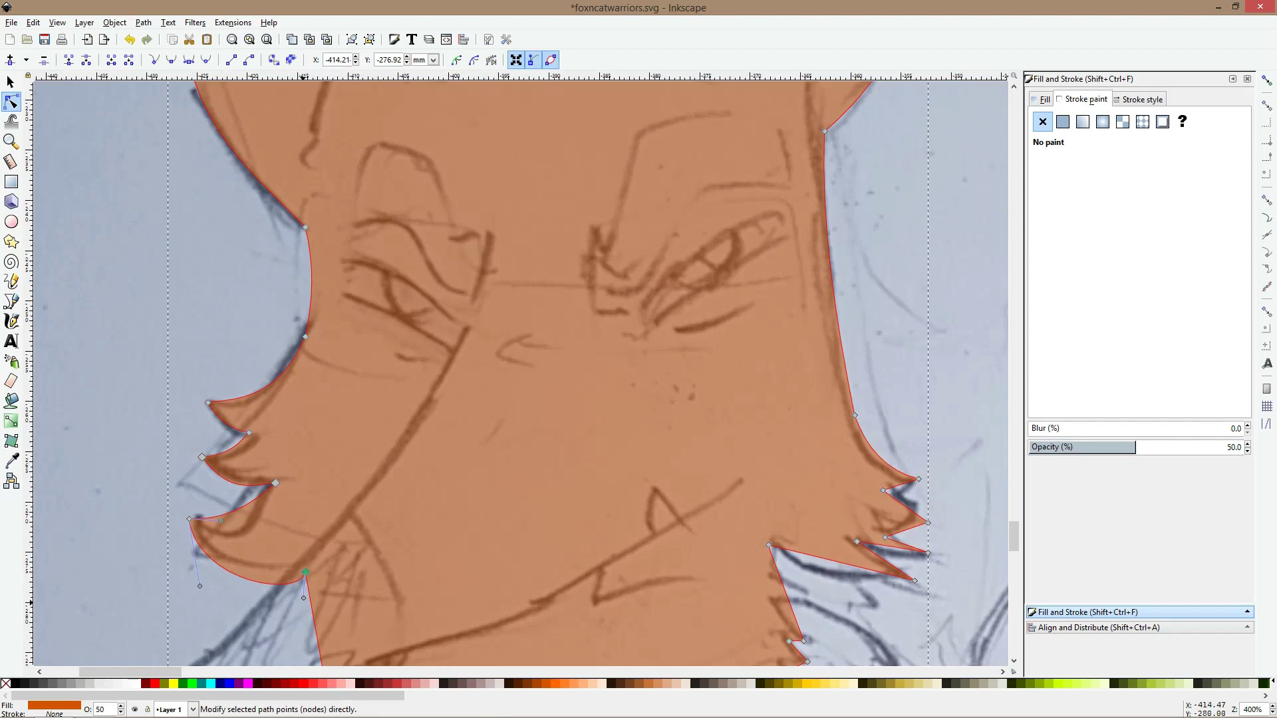
pyautogui.hotkey('ctrl', 'z')
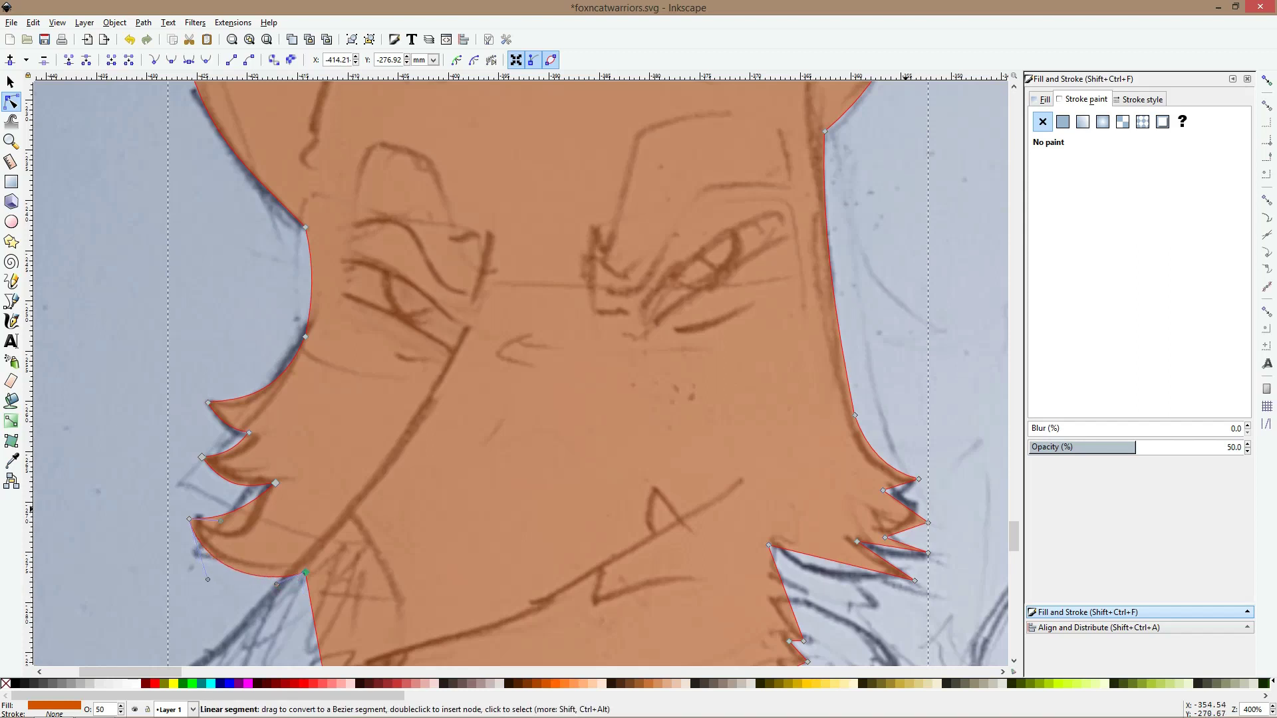
# Reposition the middle tuft tip on the right cheek and bend the surrounding fur edges into curves matching the sketch
pyautogui.moveTo(928, 523); pyautogui.dragTo(929, 507)
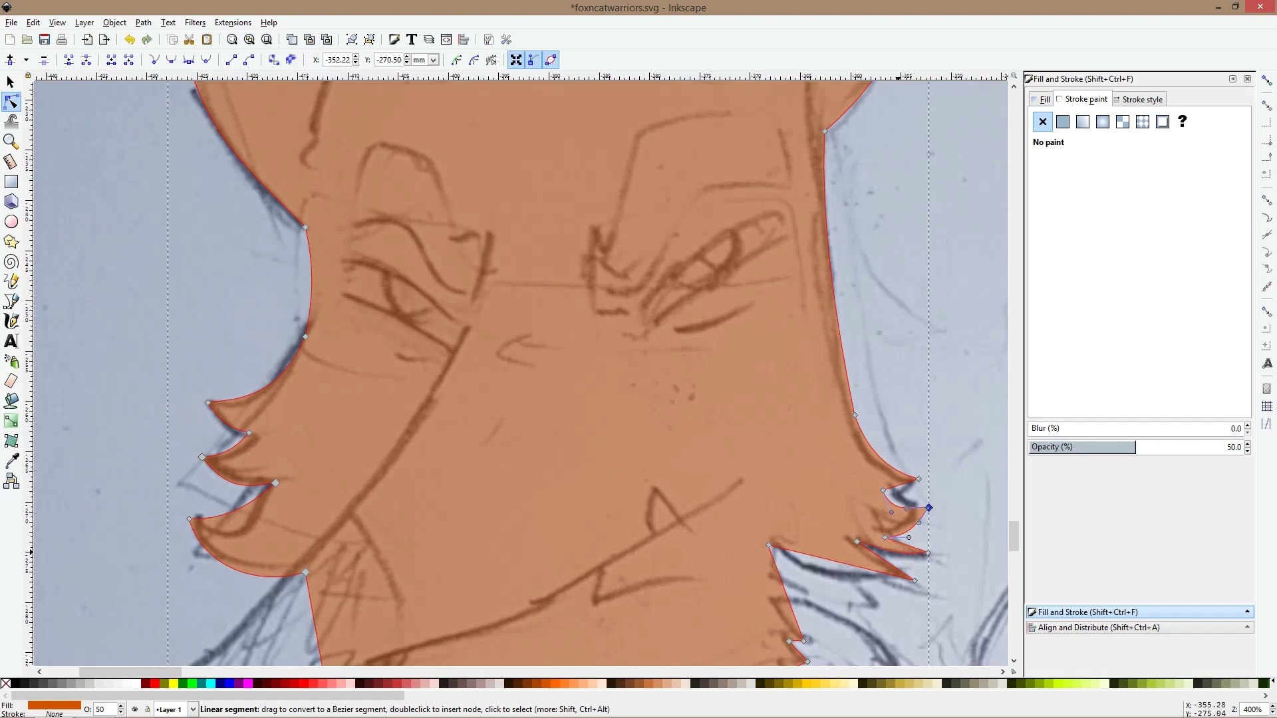
pyautogui.moveTo(901, 545); pyautogui.dragTo(900, 548)
pyautogui.scroll(-2, 805, 559)
pyautogui.scroll(-2, 805, 558)
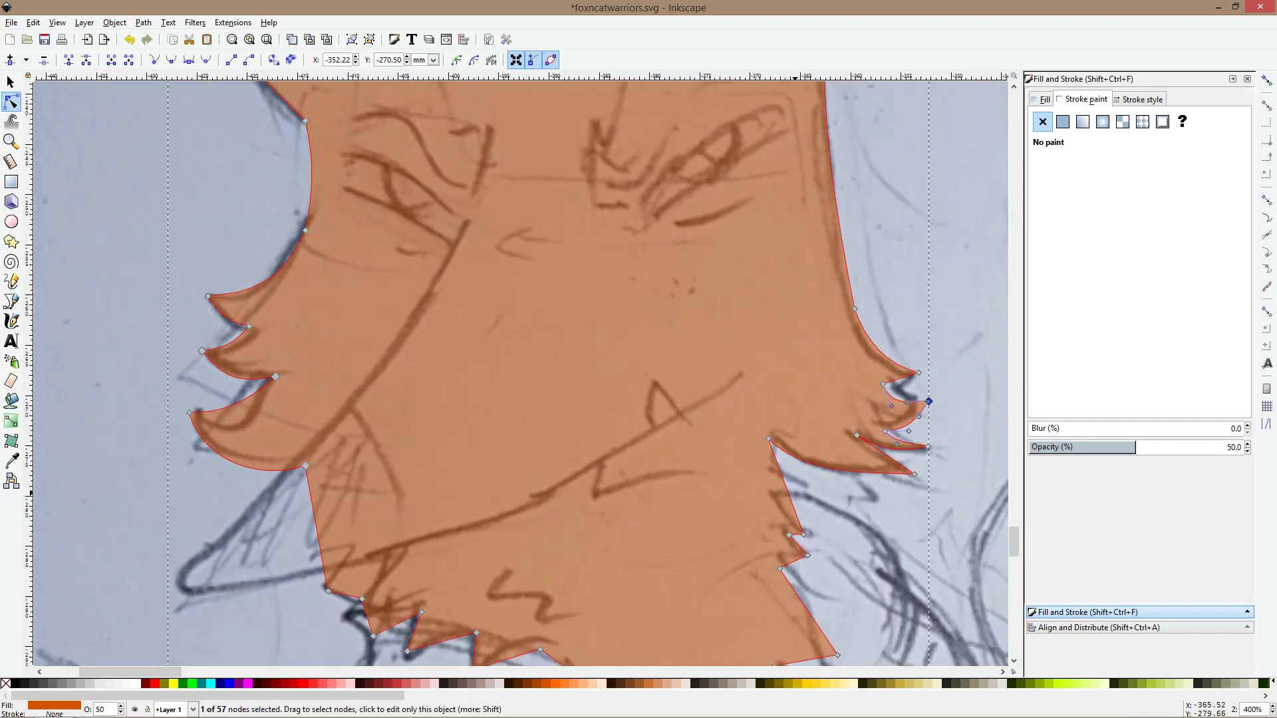
# Bend the head's edge below the right cheek inward and curve the small fur tufts beneath it
pyautogui.moveTo(789, 493); pyautogui.dragTo(774, 496)
pyautogui.scroll(1, 818, 594)
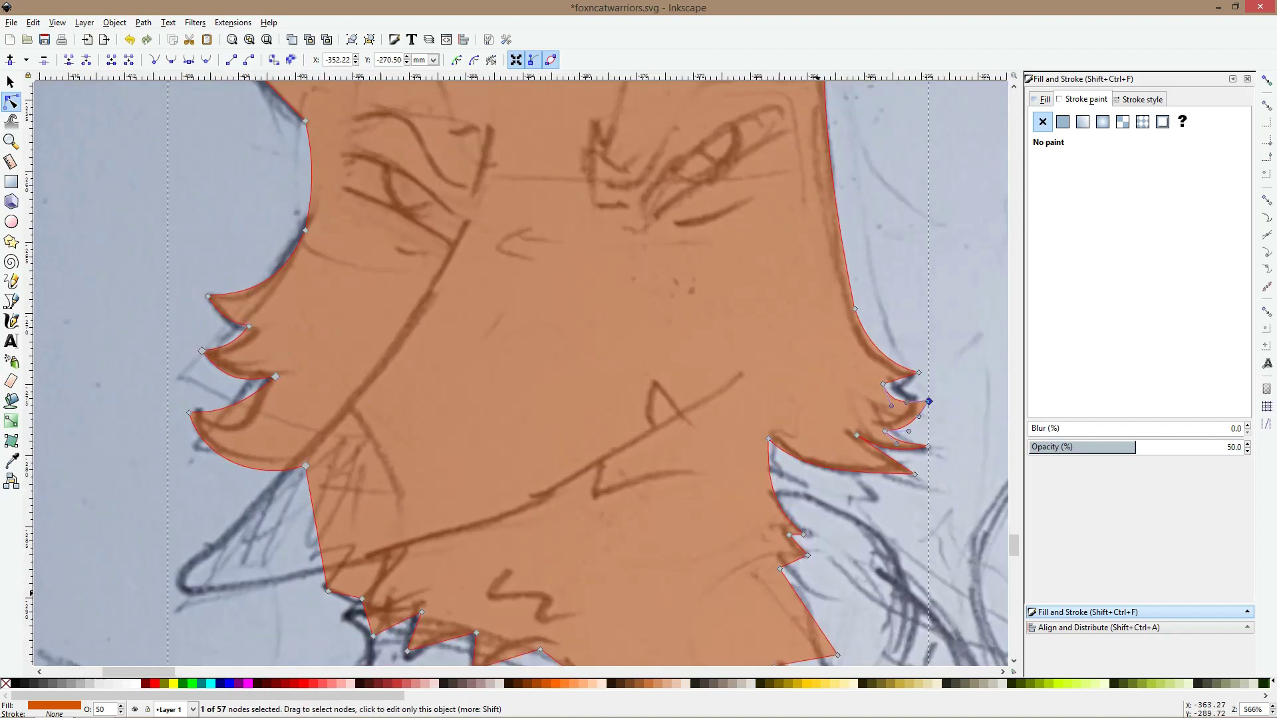
pyautogui.scroll(2, 817, 593)
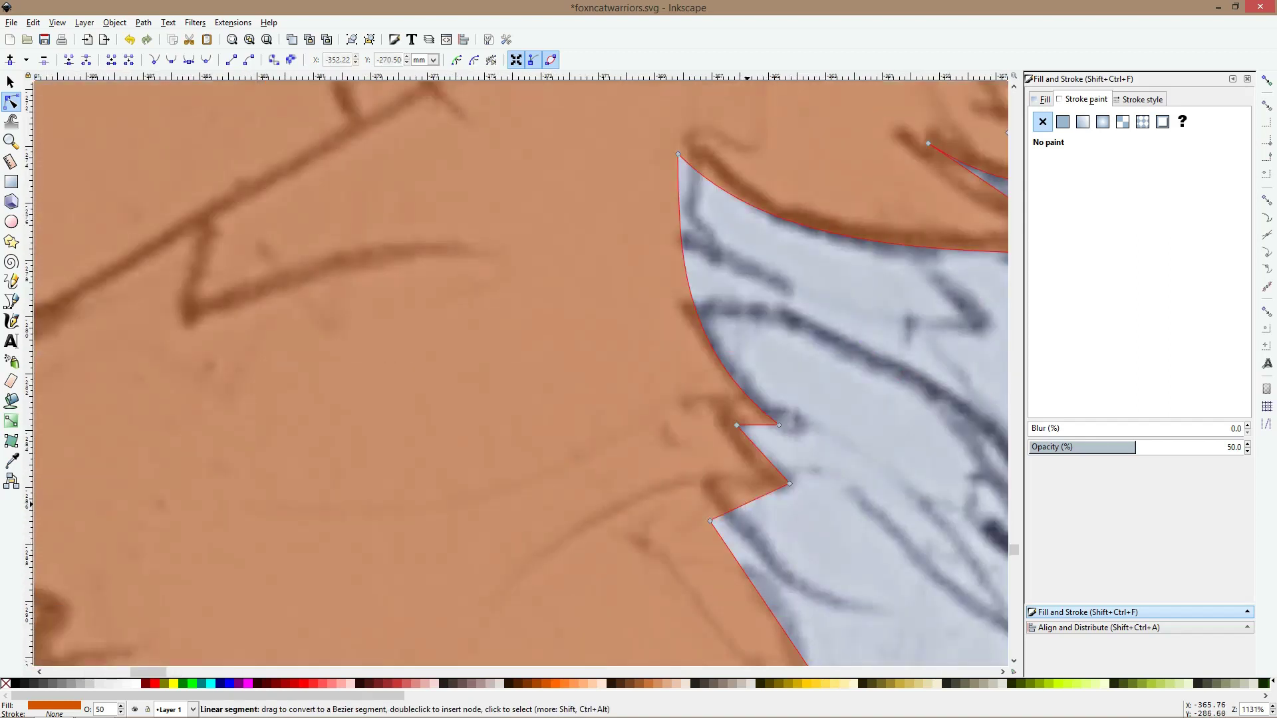
pyautogui.moveTo(750, 502); pyautogui.dragTo(714, 498)
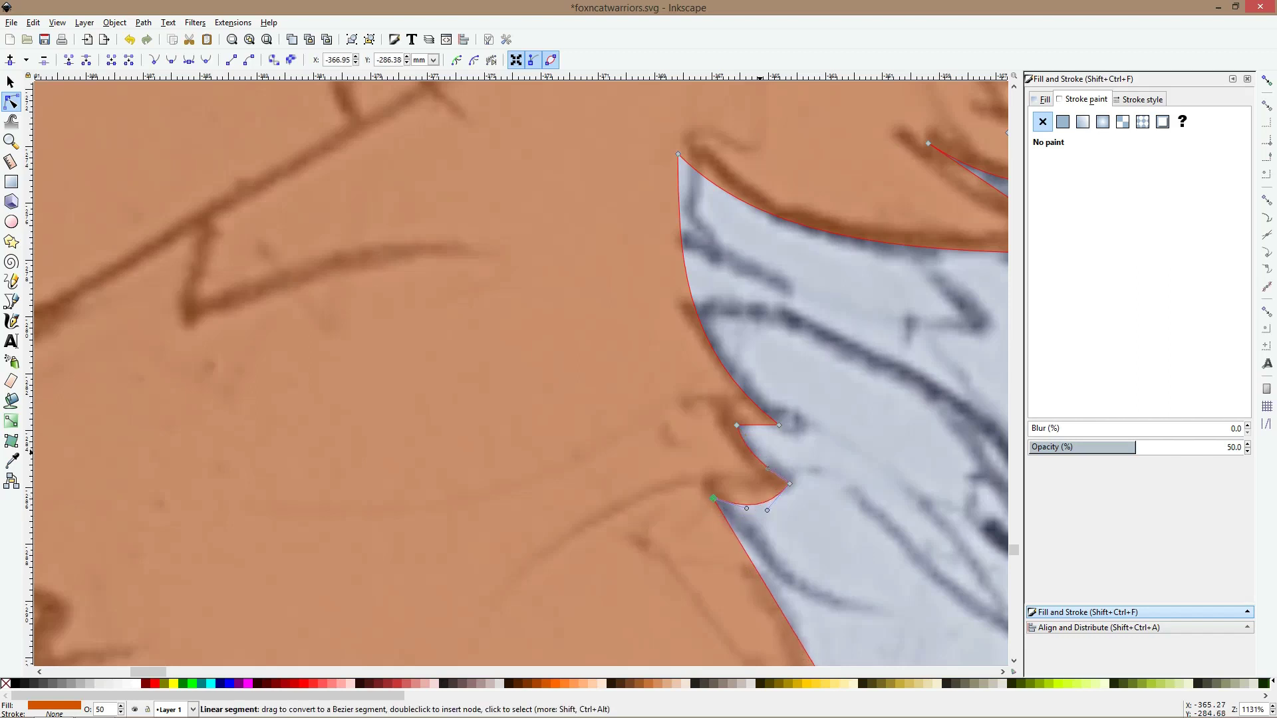
# Adjust the node beside the chin point and bend the long jaw edge leading to it into an outward curve
pyautogui.scroll(-5, 788, 472)
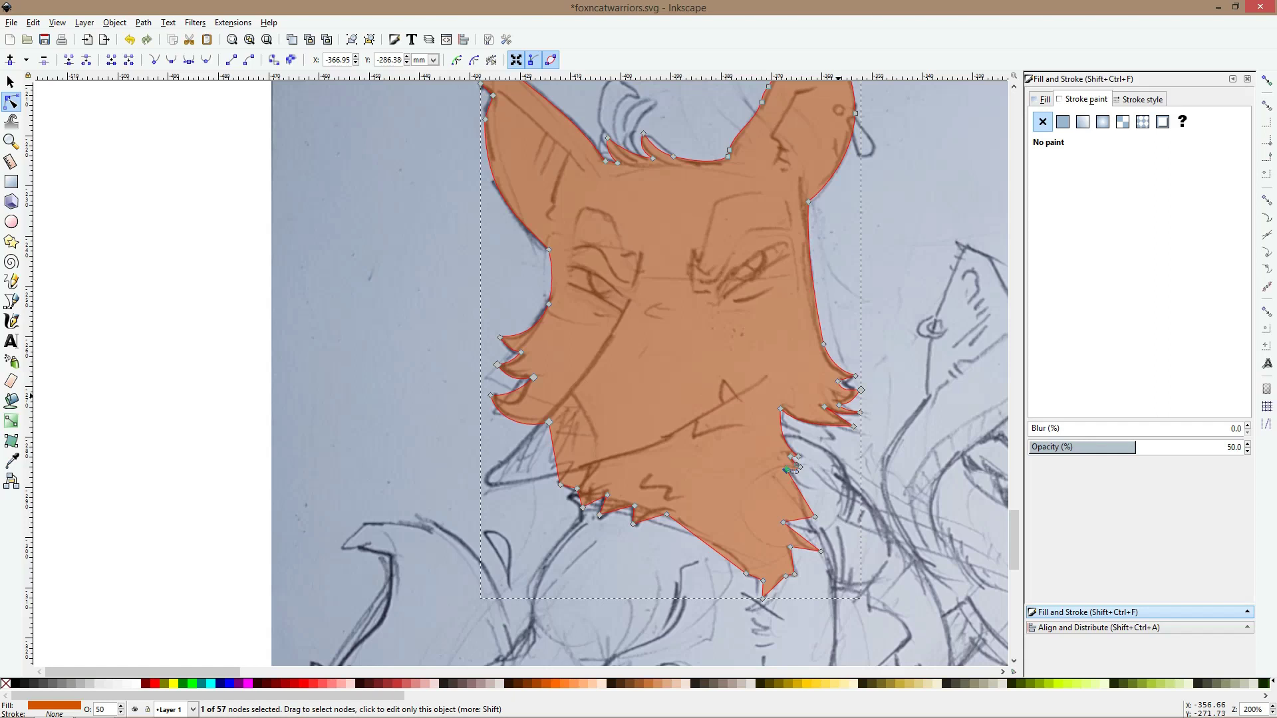
pyautogui.scroll(-4, 793, 469)
pyautogui.scroll(1, 795, 362)
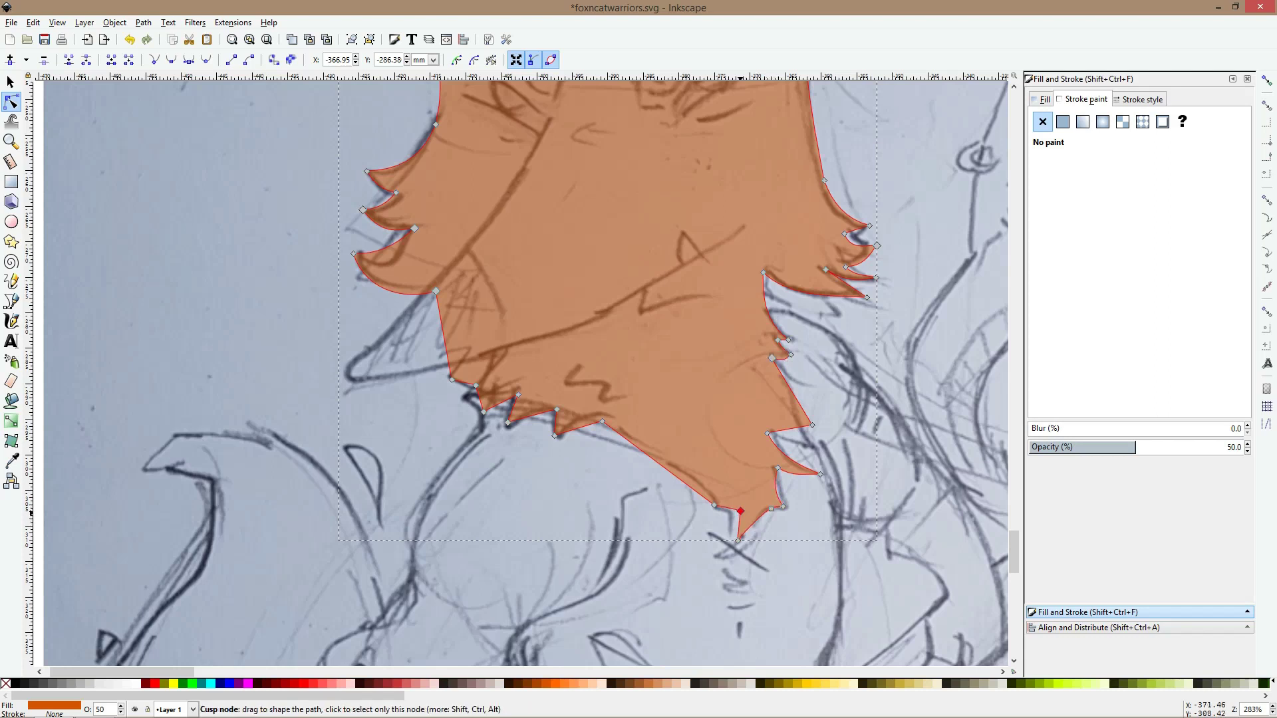
pyautogui.click(714, 509)
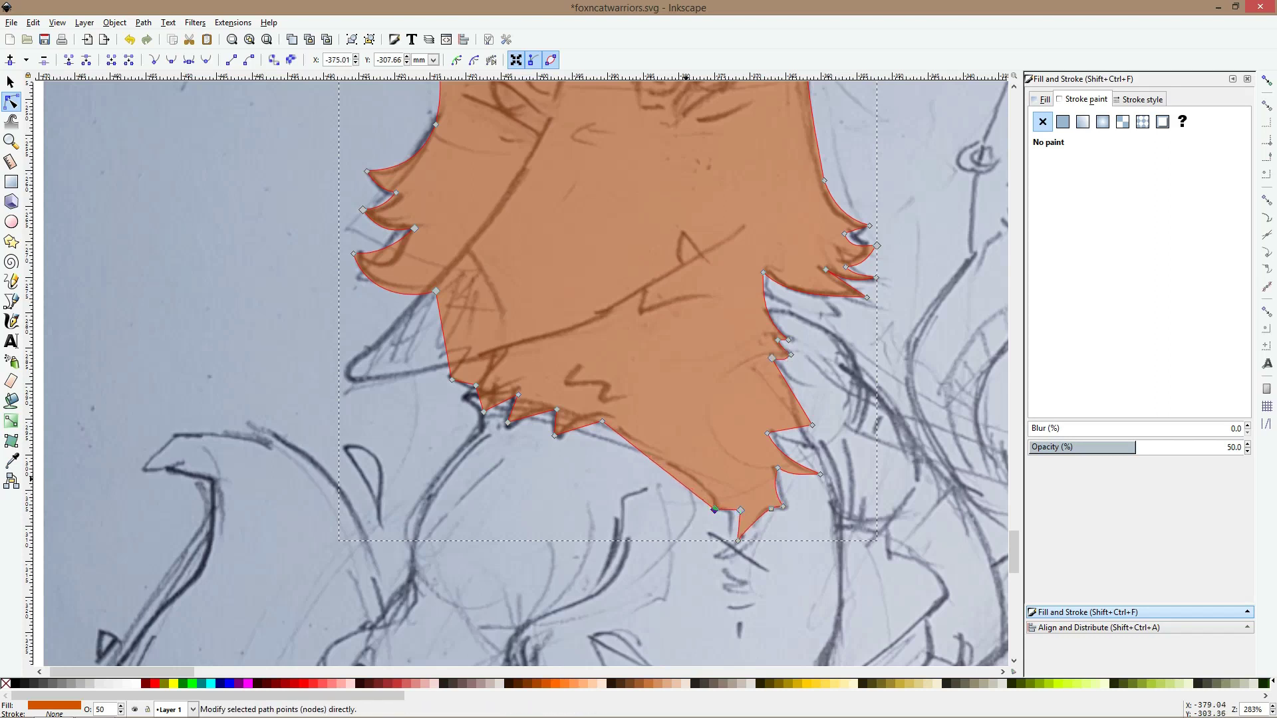
pyautogui.moveTo(677, 480); pyautogui.dragTo(692, 466)
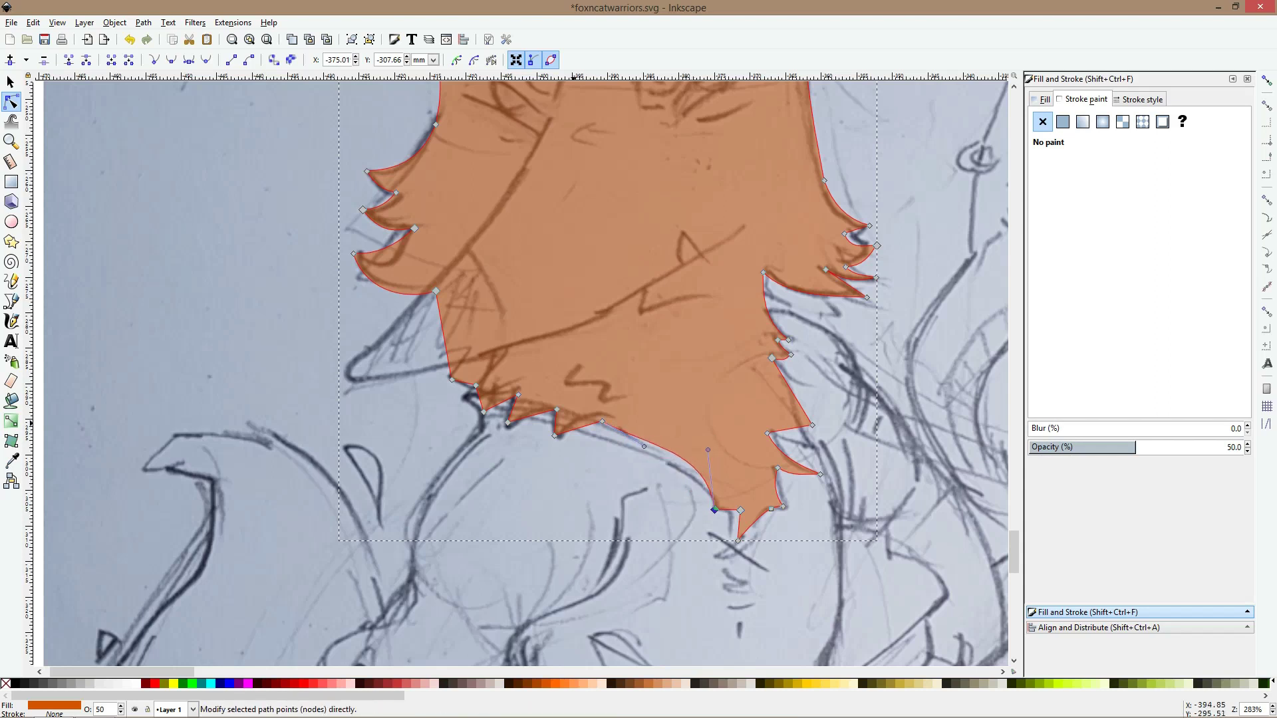
# Curve the fur tufts along the lower left jaw and bend the edge between them and the left cheek inward
pyautogui.scroll(3, 575, 426)
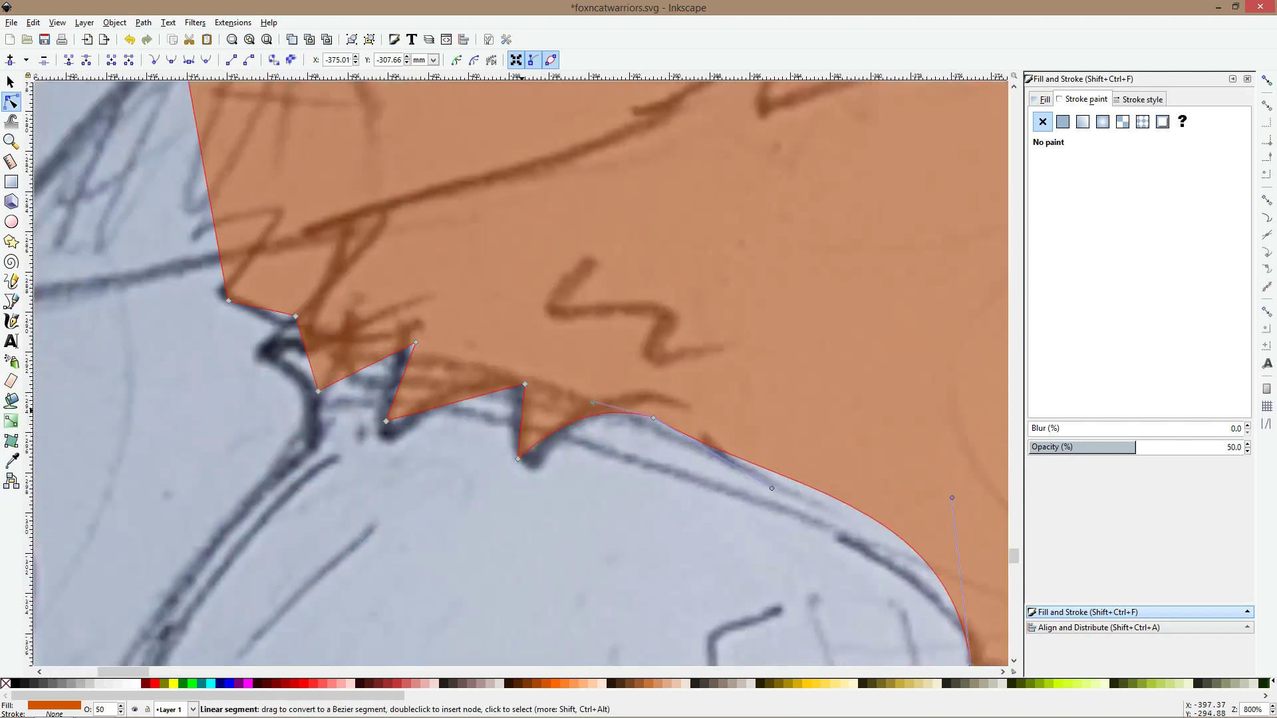
pyautogui.moveTo(521, 421); pyautogui.dragTo(468, 391)
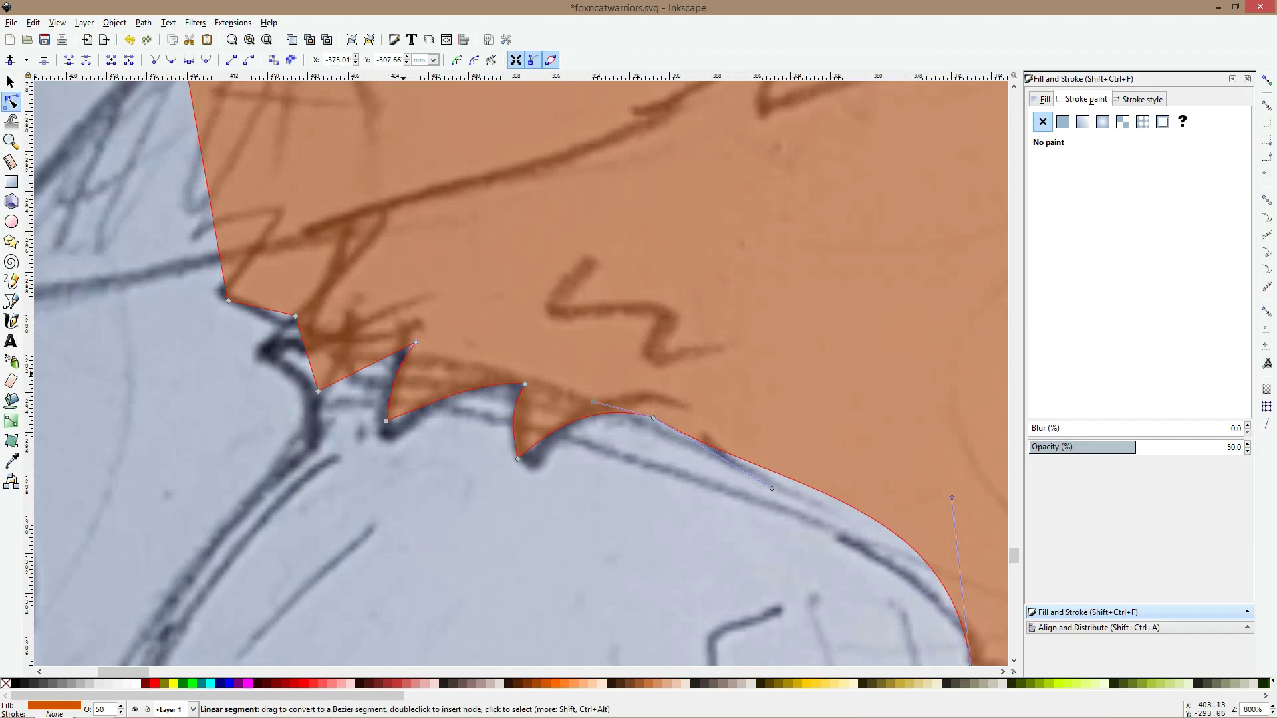
pyautogui.moveTo(367, 366); pyautogui.dragTo(262, 298)
pyautogui.scroll(-2, 375, 319)
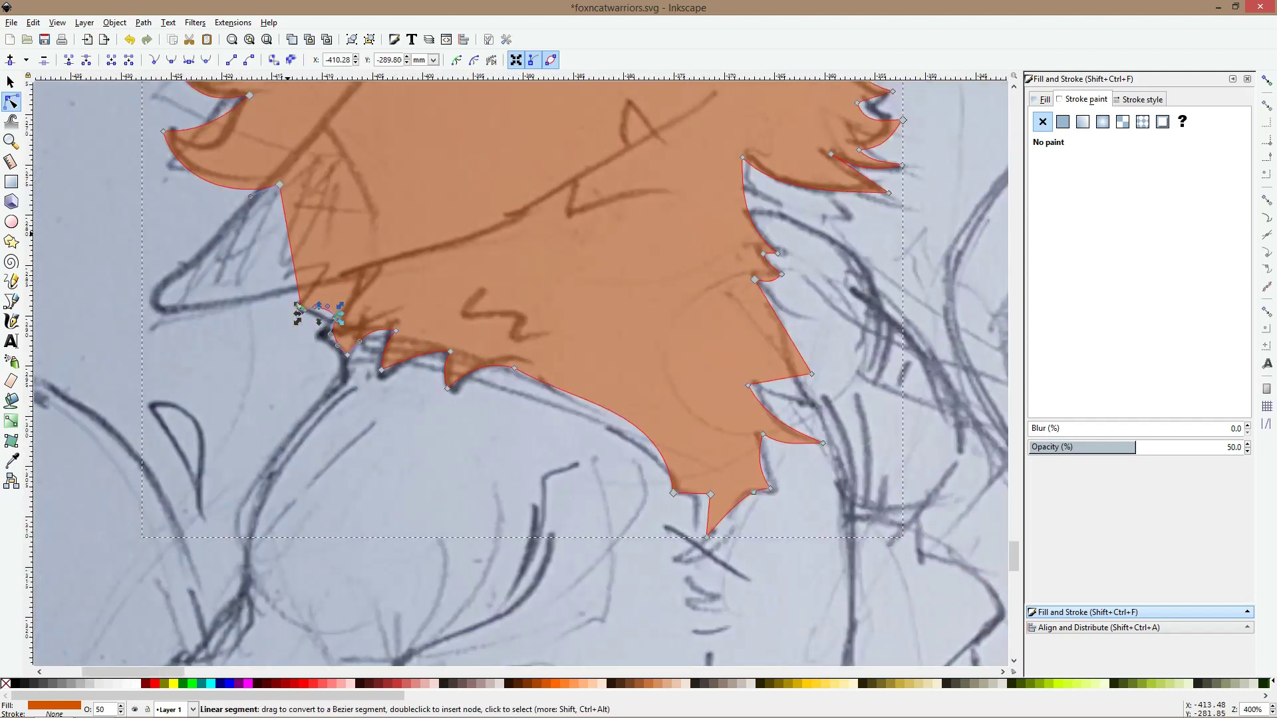
pyautogui.moveTo(290, 246); pyautogui.dragTo(310, 246)
# Draw a closed straight-sided muzzle shape with the Bezier tool from the inner brow to the snout tip and along the mouth line
pyautogui.scroll(-1, 312, 246)
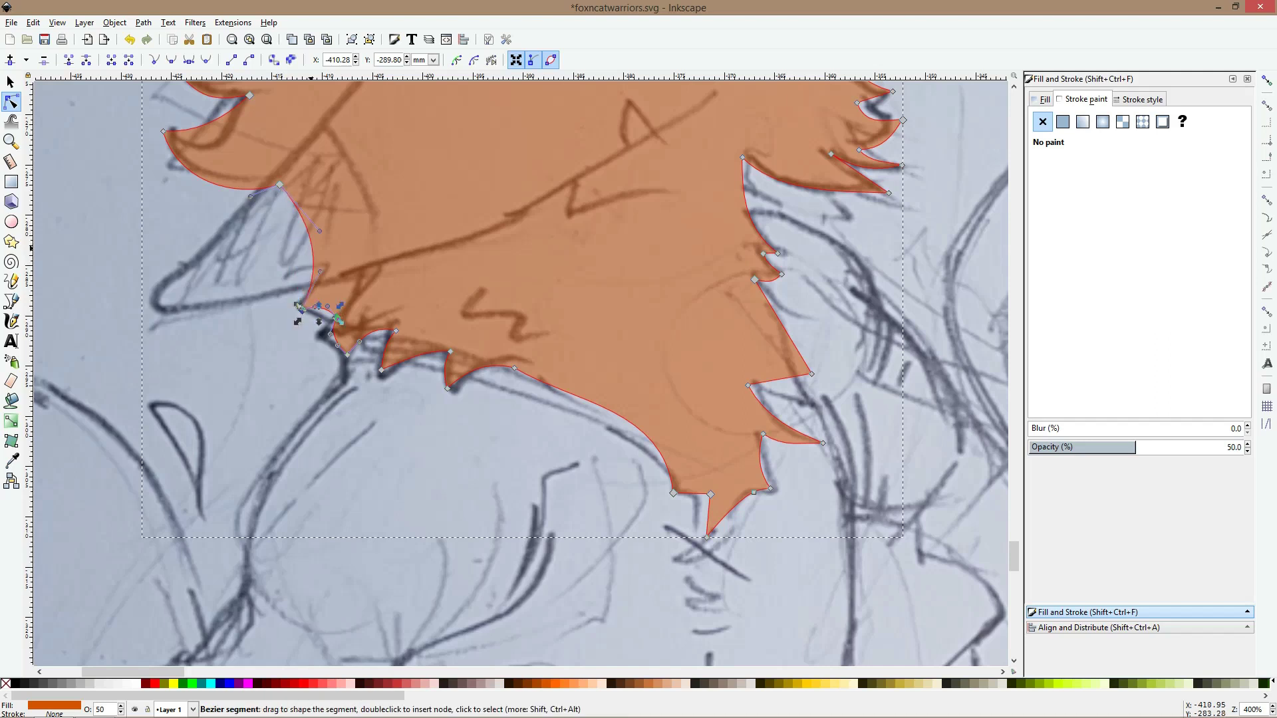
pyautogui.press('s')
pyautogui.scroll(-2, 312, 246)
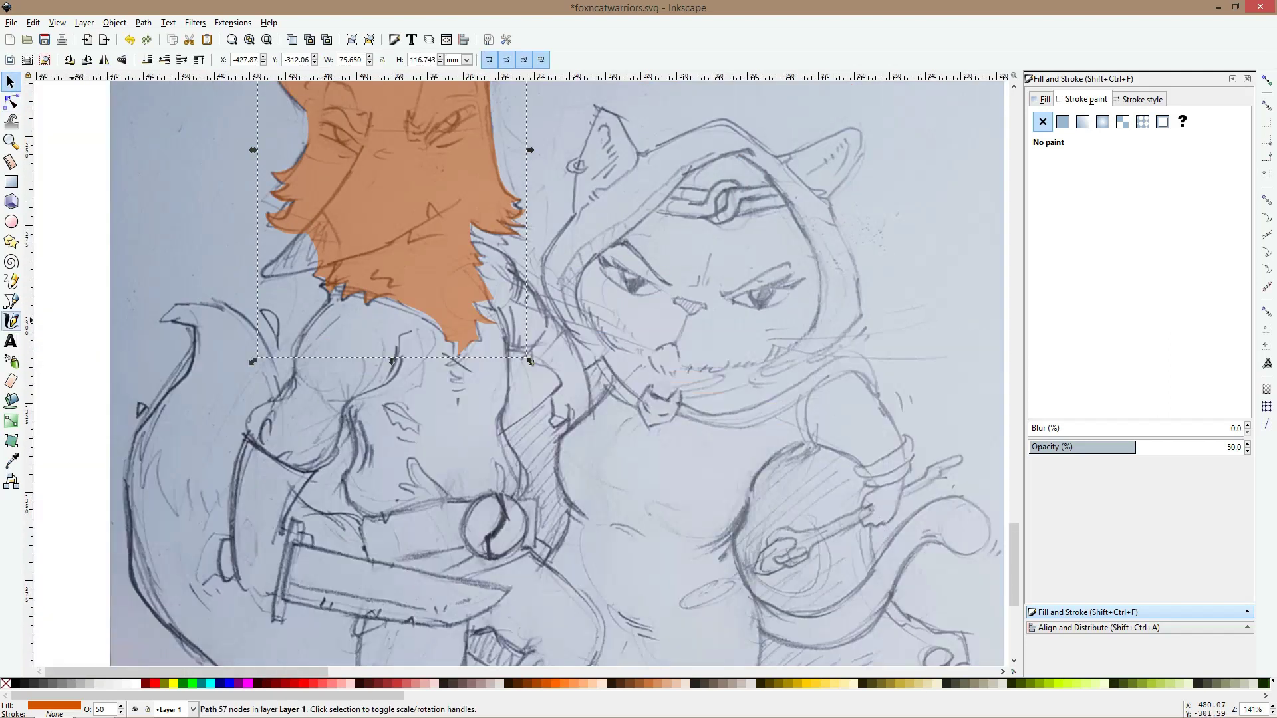
pyautogui.click(12, 302)
pyautogui.scroll(2, 356, 117)
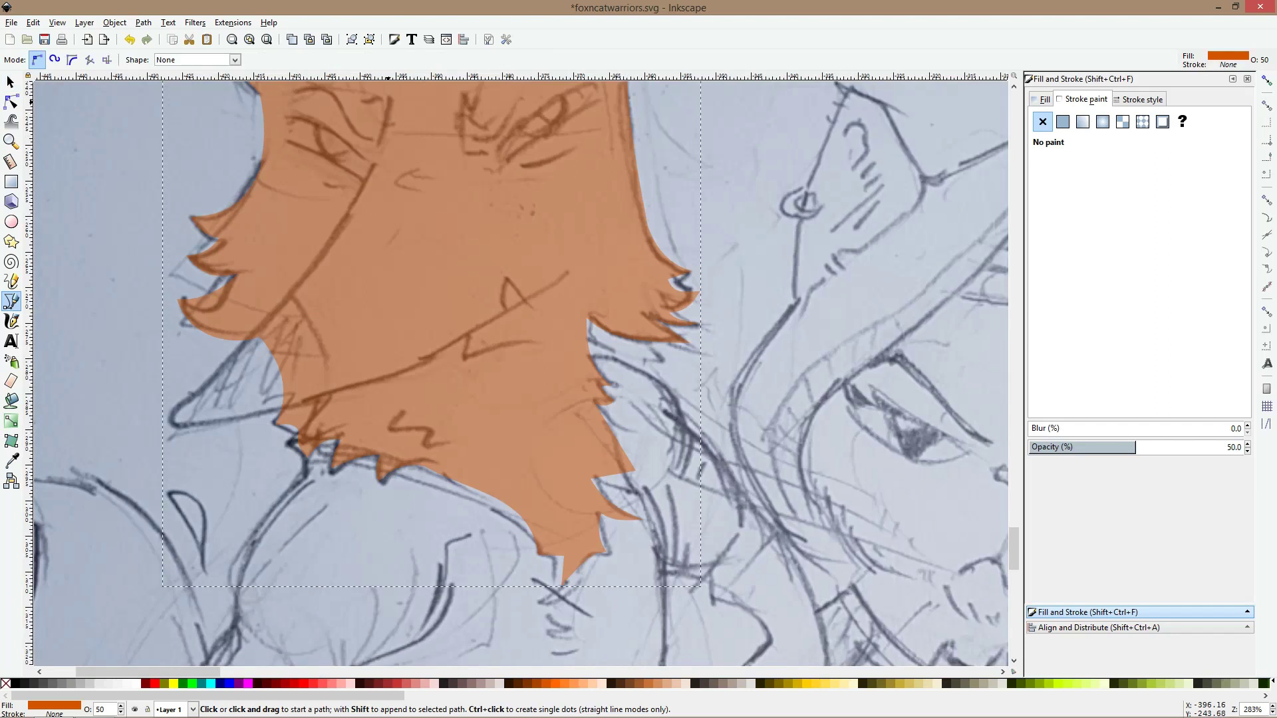
pyautogui.click(389, 99)
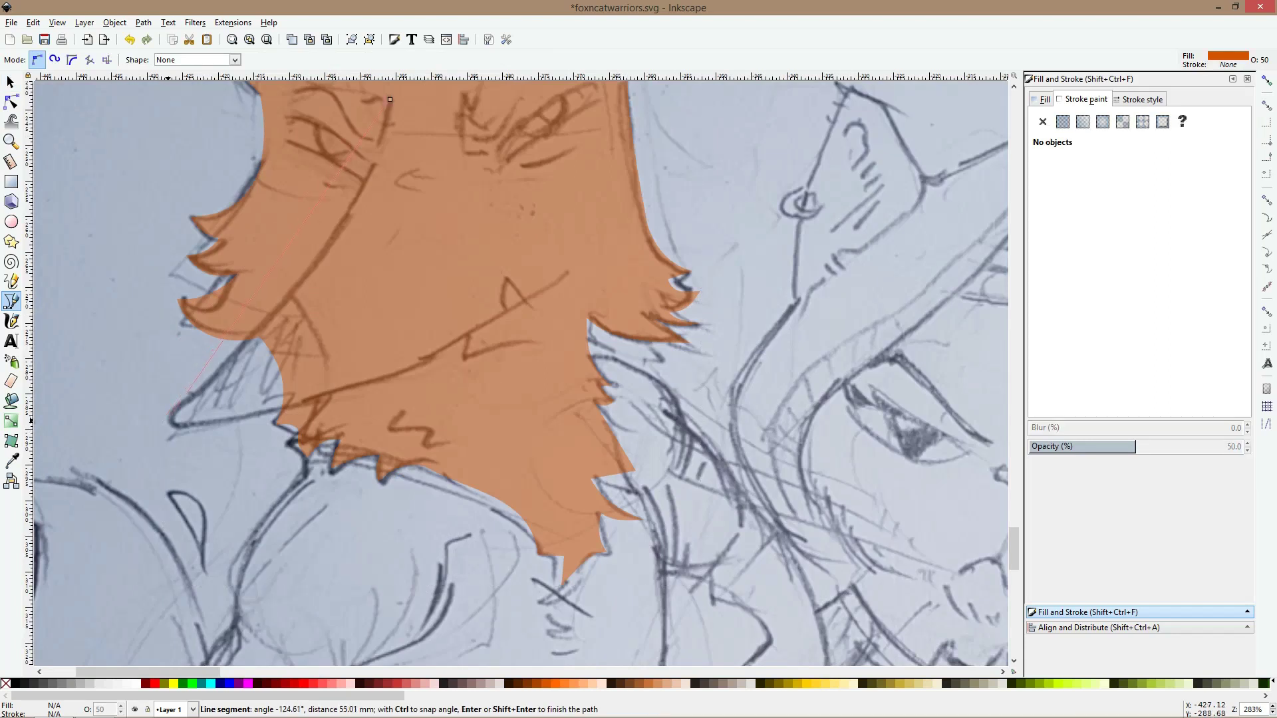
pyautogui.click(170, 418)
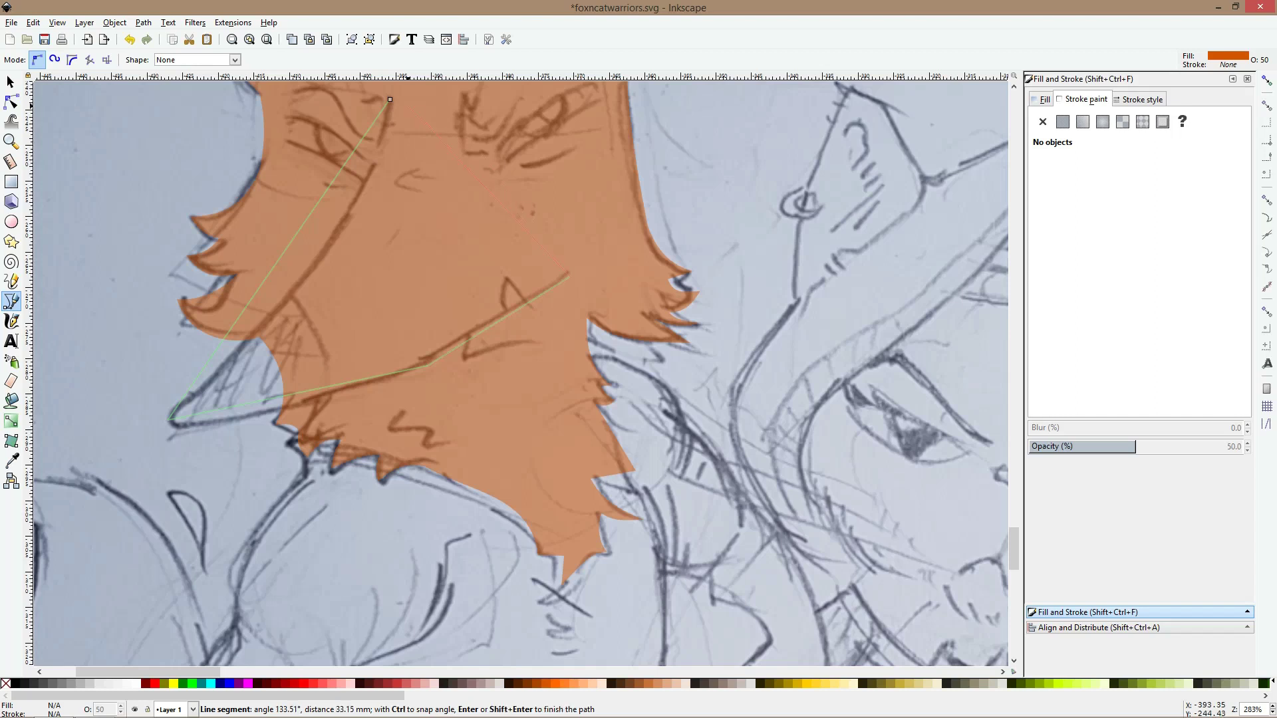
pyautogui.click(389, 99)
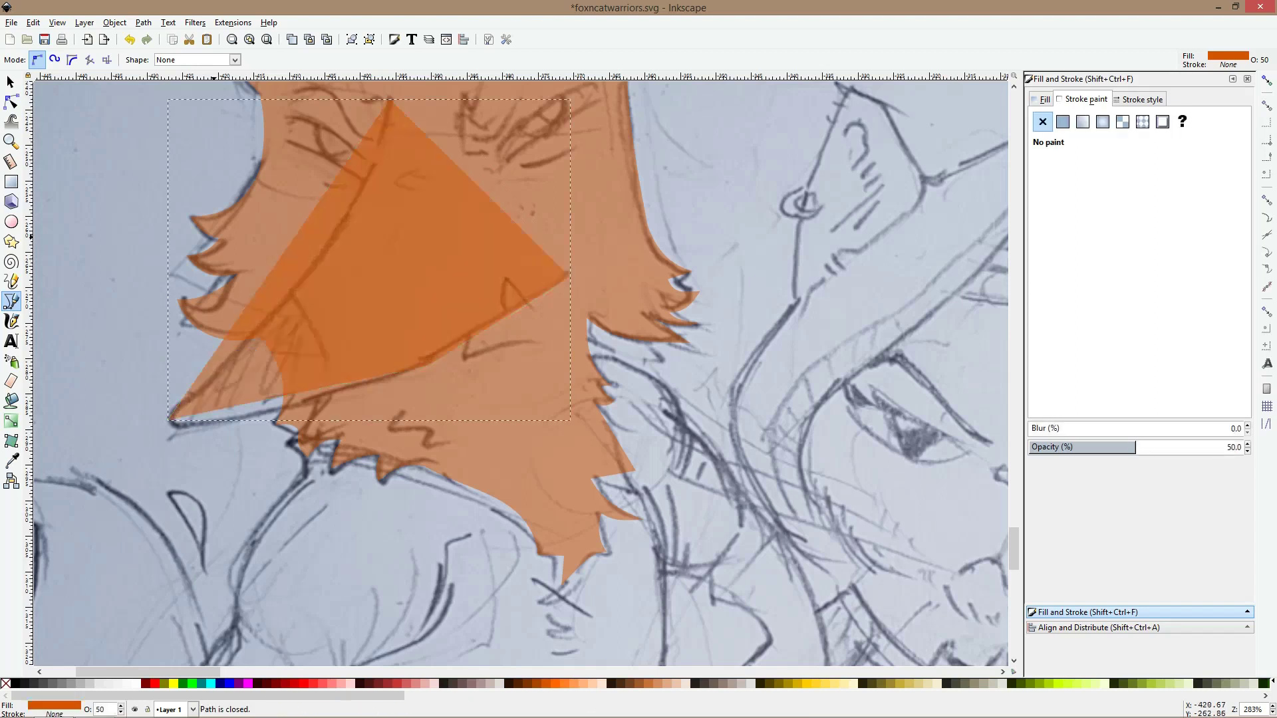
# Bend the muzzle's bridge edge inward and curve its lower edge from the snout tip along the sketched mouth line
pyautogui.click(11, 102)
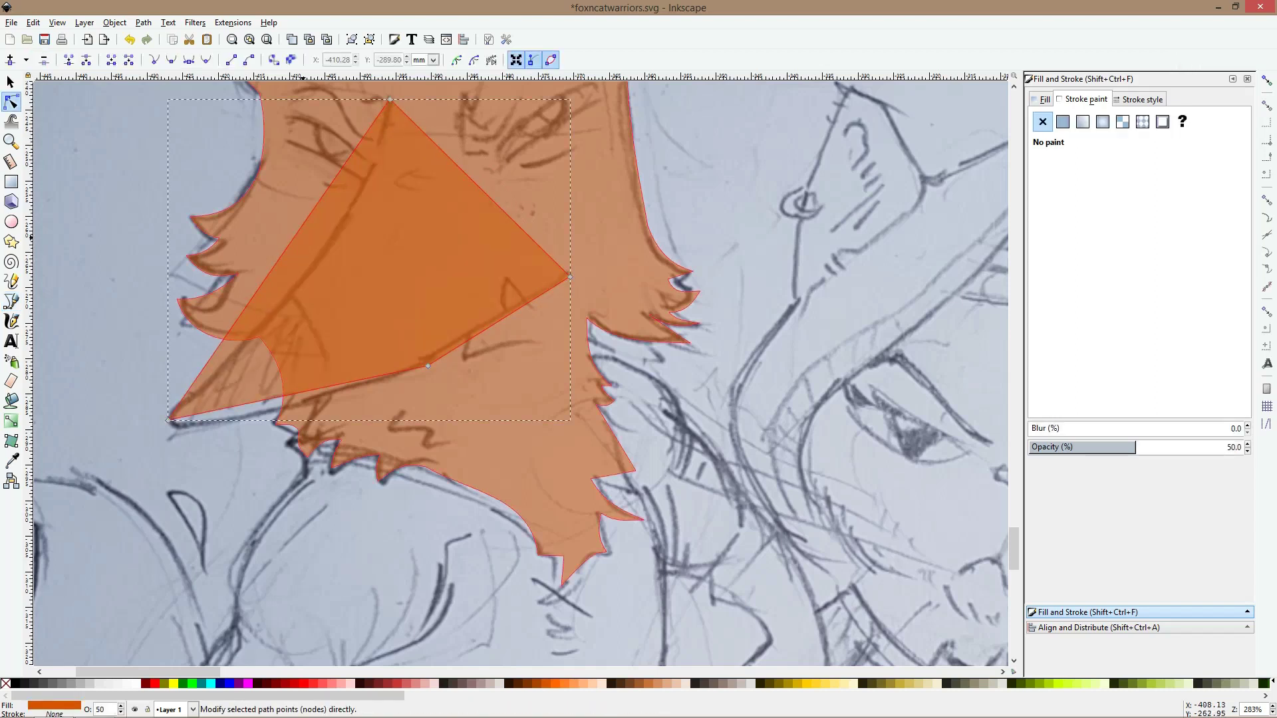
pyautogui.moveTo(294, 238); pyautogui.dragTo(315, 263)
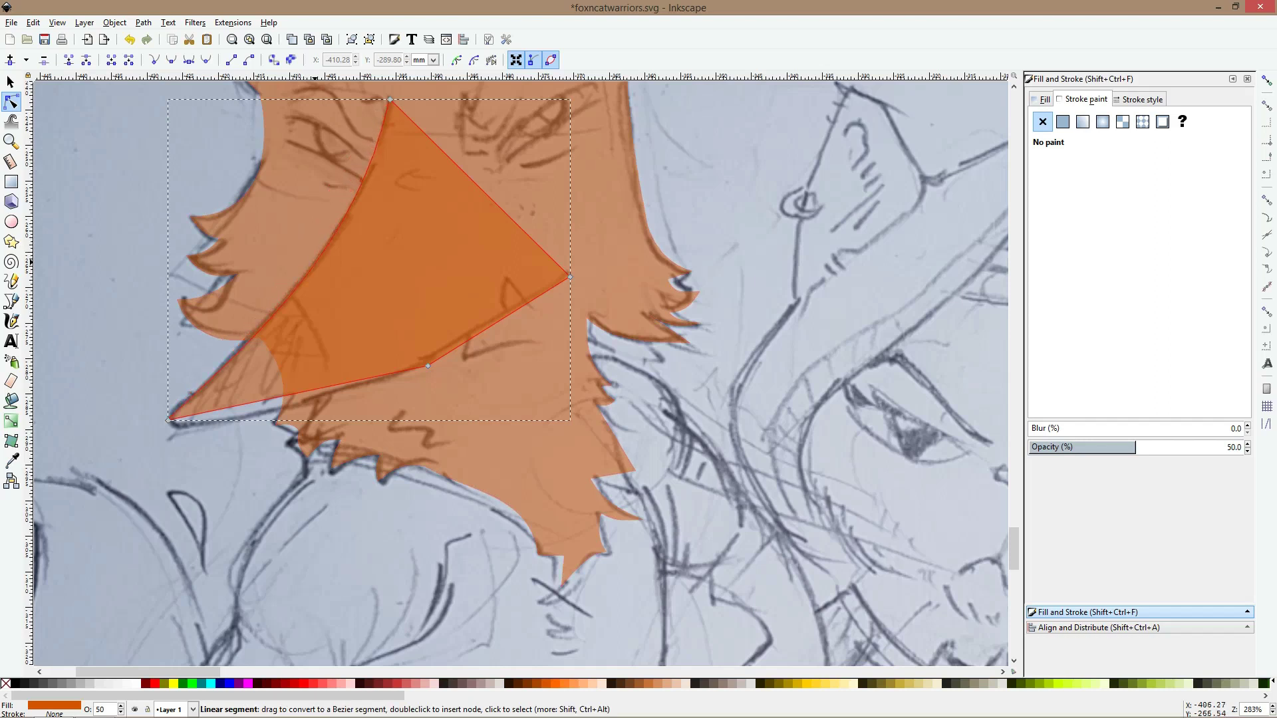
pyautogui.moveTo(428, 366); pyautogui.dragTo(305, 402)
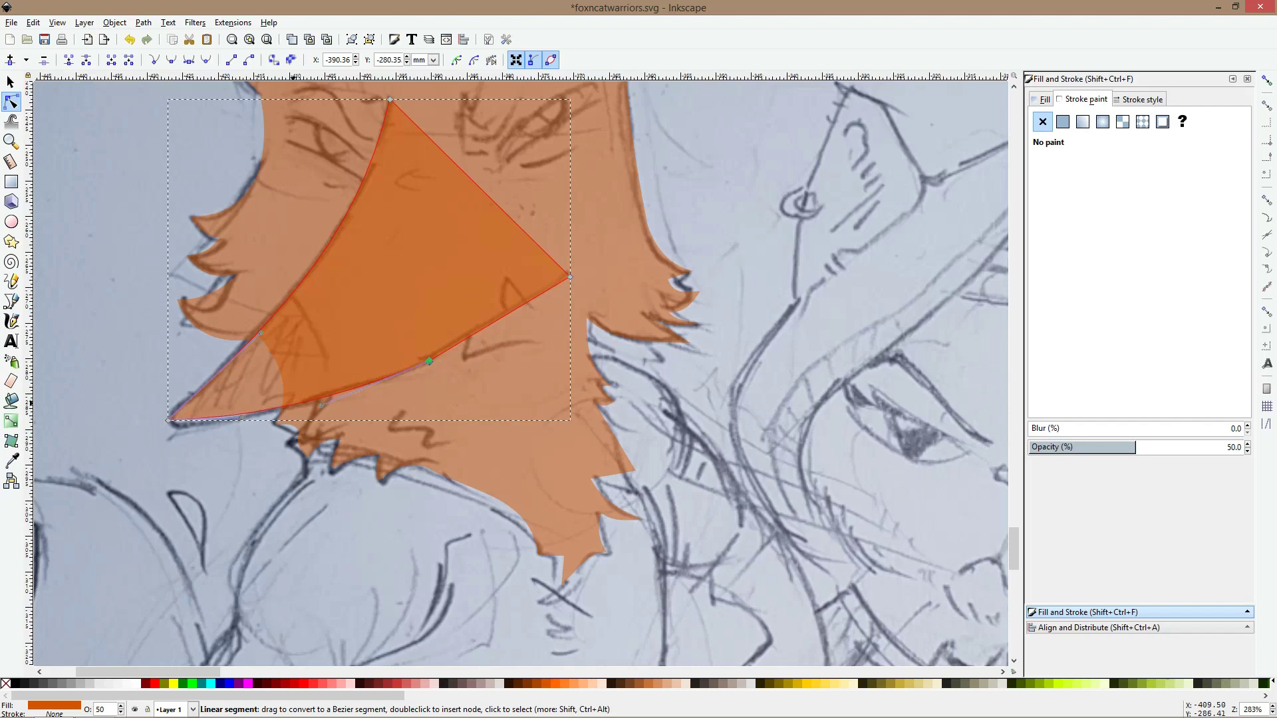
# Add a node on each side of the snout tip and delete the pointed tip node to round the muzzle's end
pyautogui.doubleClick(183, 405)
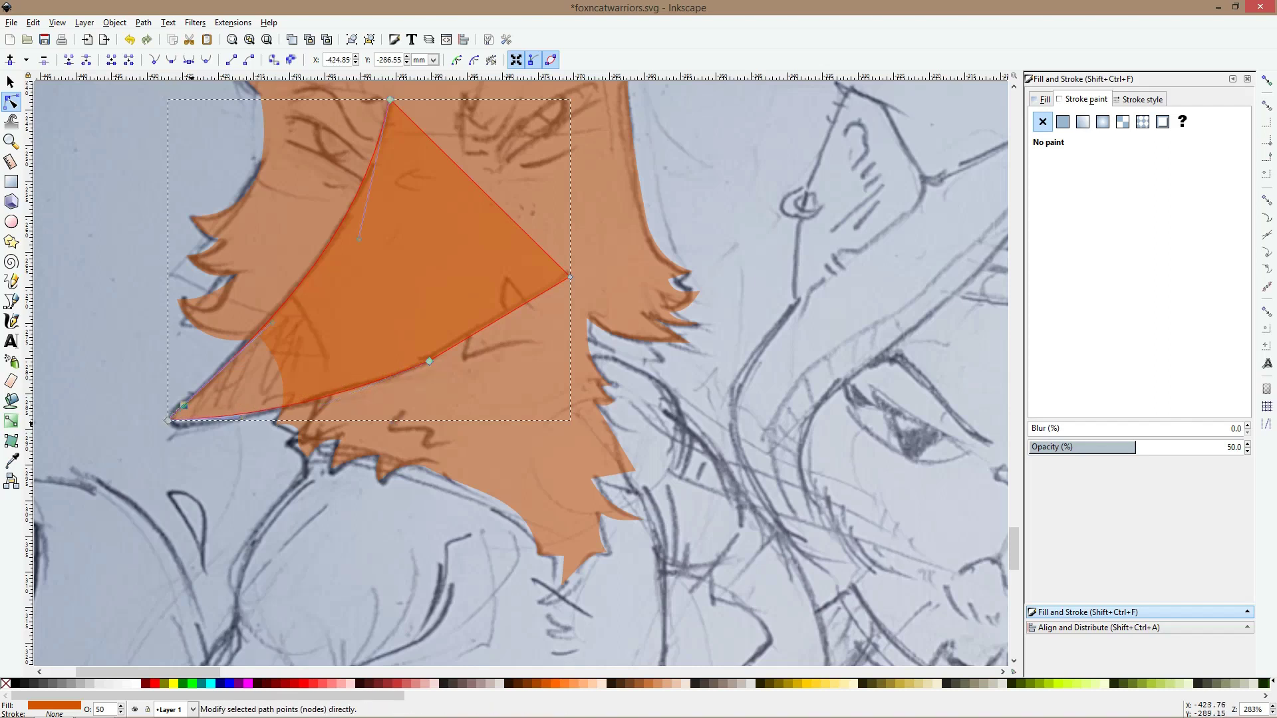
pyautogui.doubleClick(196, 419)
pyautogui.scroll(3, 189, 420)
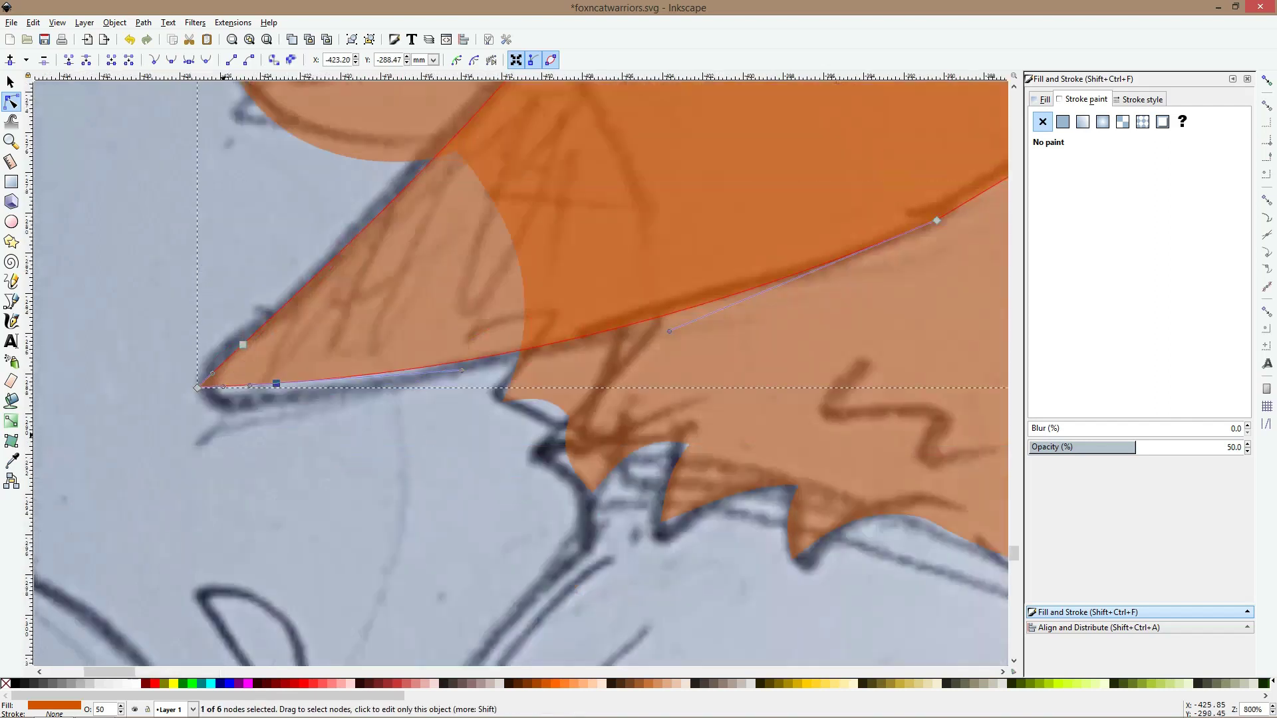
pyautogui.click(197, 387)
pyautogui.press('Delete')
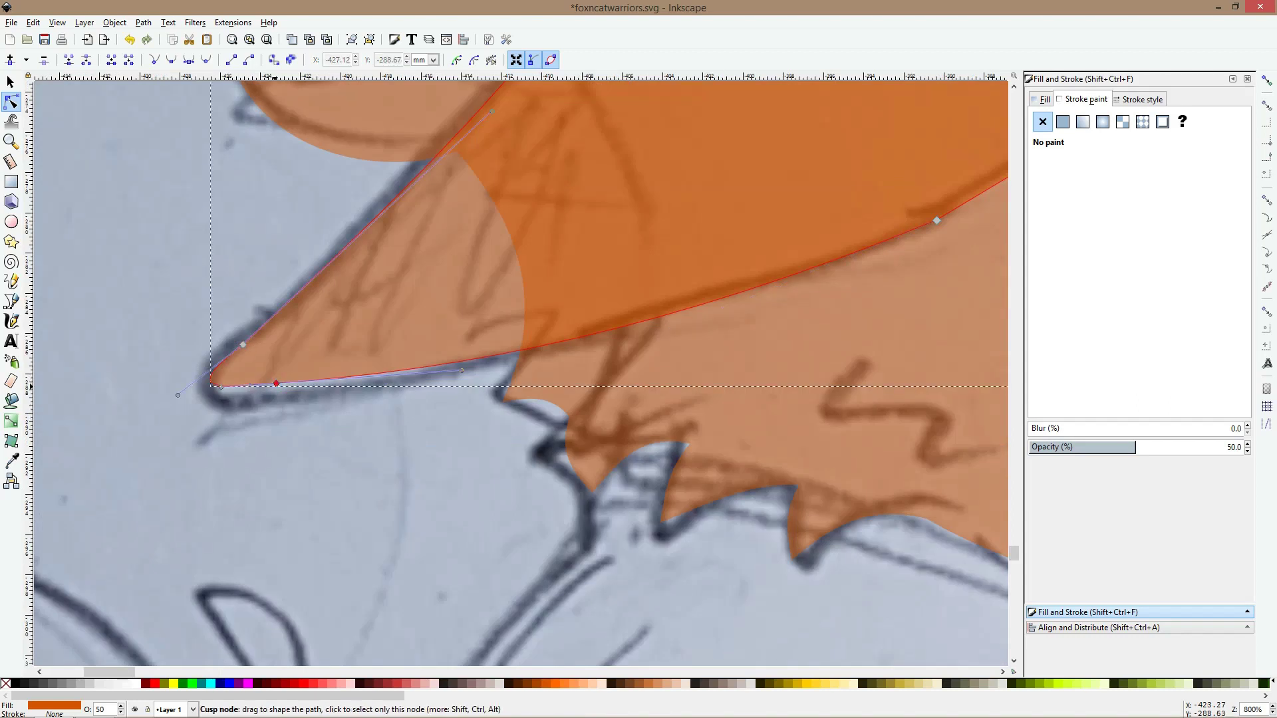
# Move the two nodes beside the snout tip onto the sketch line and adjust the lower node's handle to shape the curve
pyautogui.moveTo(276, 384); pyautogui.dragTo(277, 397)
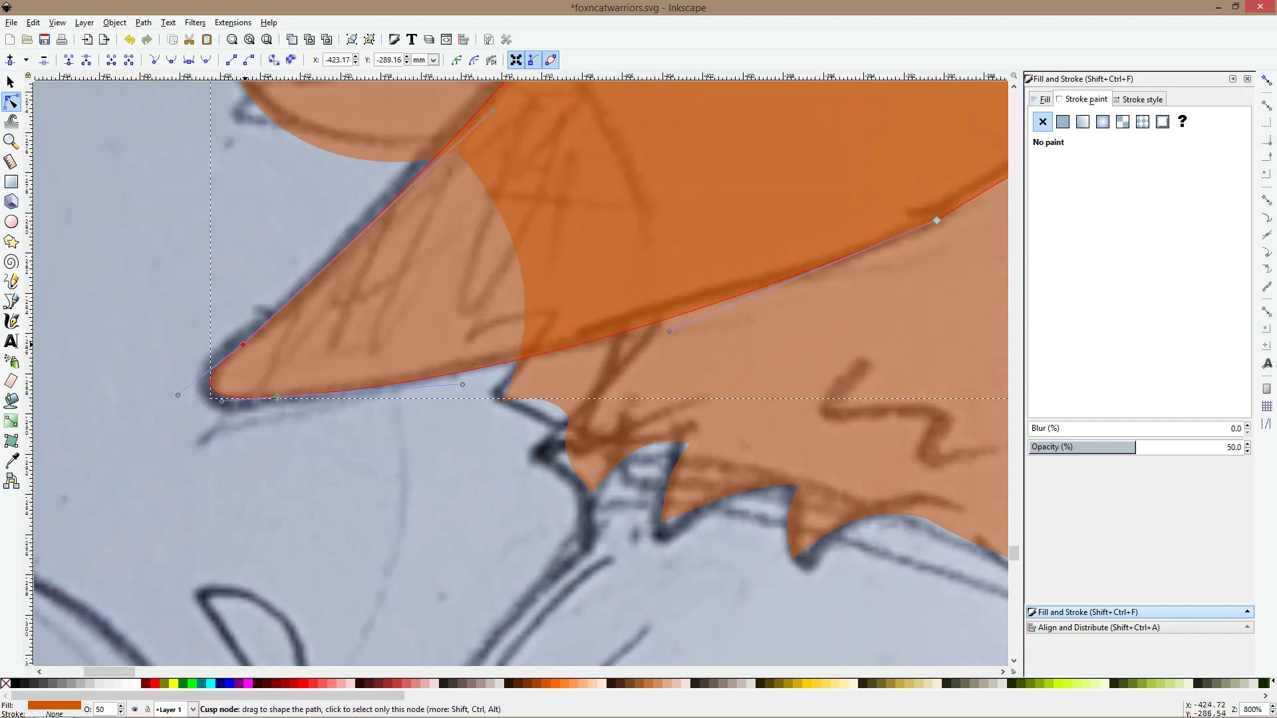
pyautogui.moveTo(243, 345); pyautogui.dragTo(240, 342)
pyautogui.moveTo(222, 401); pyautogui.dragTo(265, 400)
pyautogui.moveTo(240, 342); pyautogui.dragTo(241, 337)
pyautogui.scroll(-2, 413, 304)
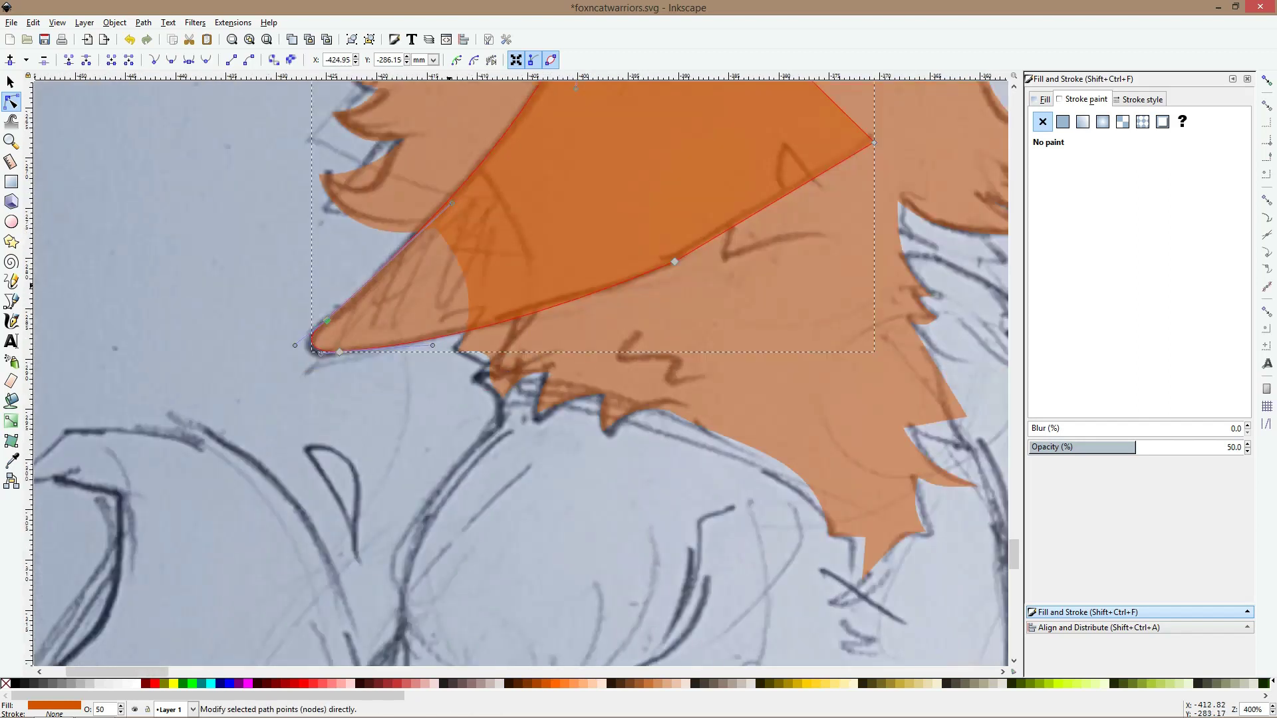
pyautogui.press('Escape')
# Trace the fox's shirt with the Bezier tool from the neck around the right sleeve and down the right side to the belt buckle
pyautogui.scroll(-2, 366, 329)
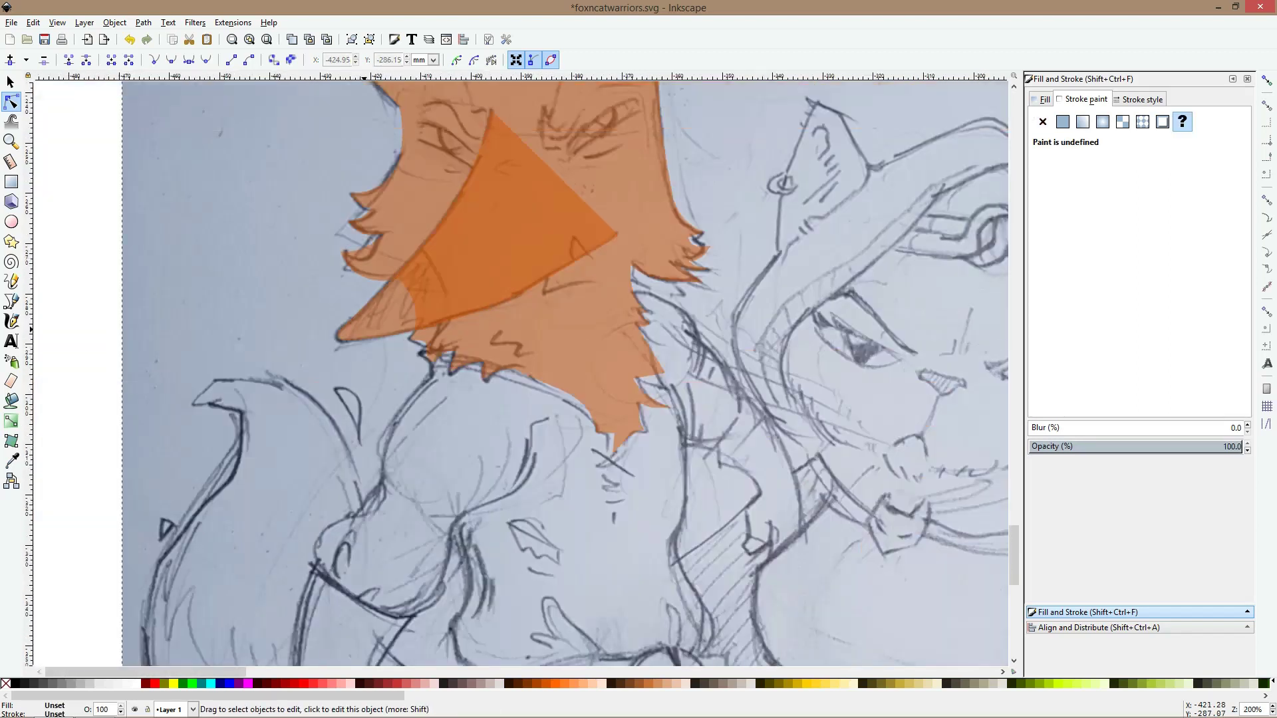
pyautogui.scroll(-5, 366, 329)
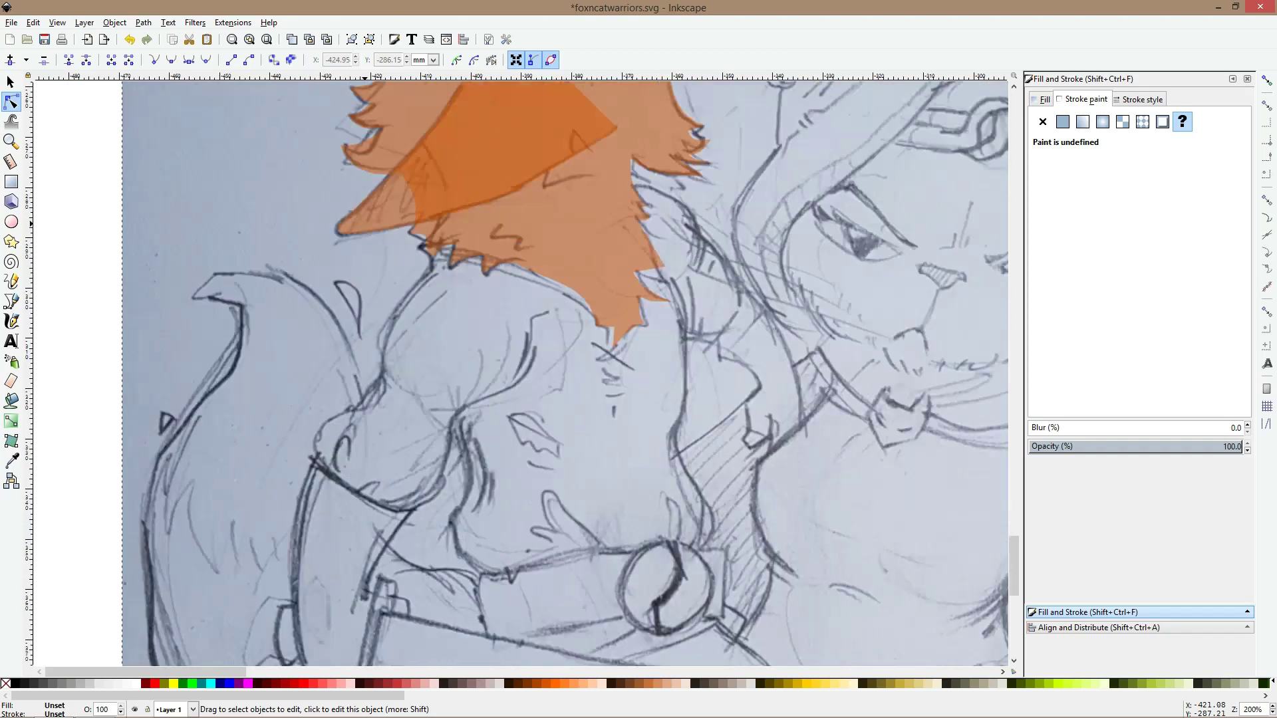
pyautogui.scroll(-1, 353, 300)
pyautogui.click(12, 302)
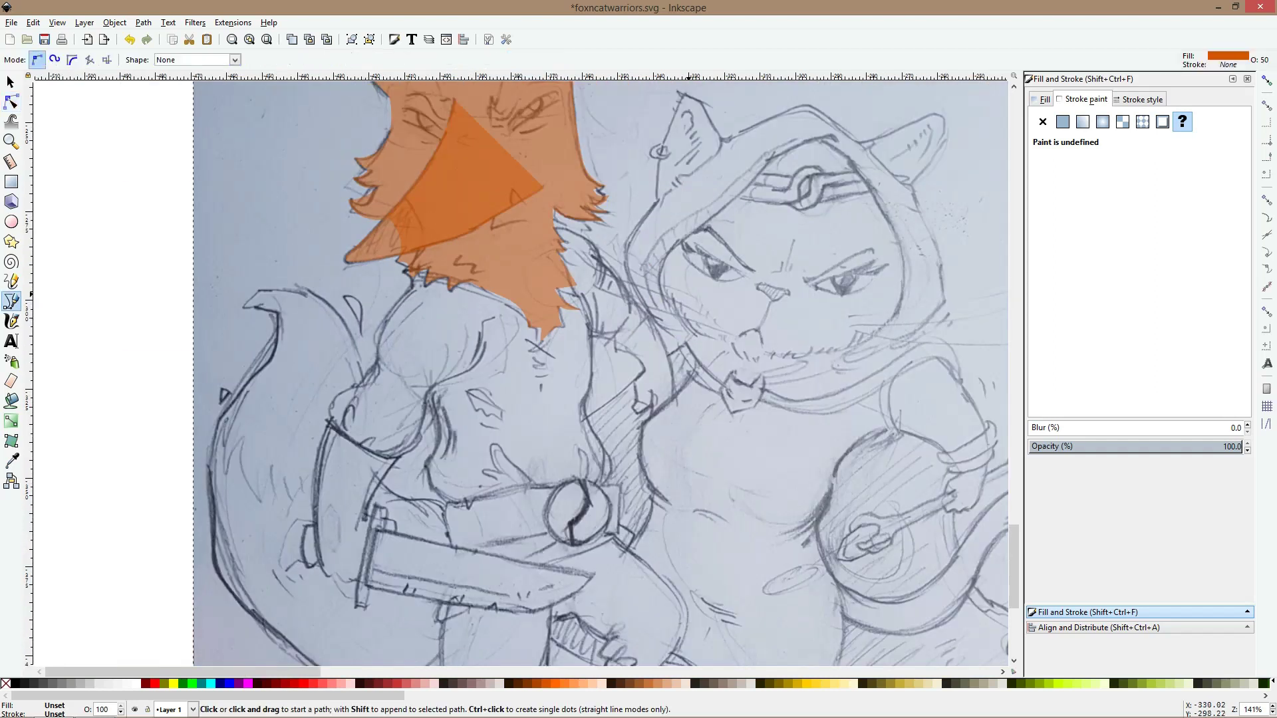
pyautogui.scroll(2, 612, 372)
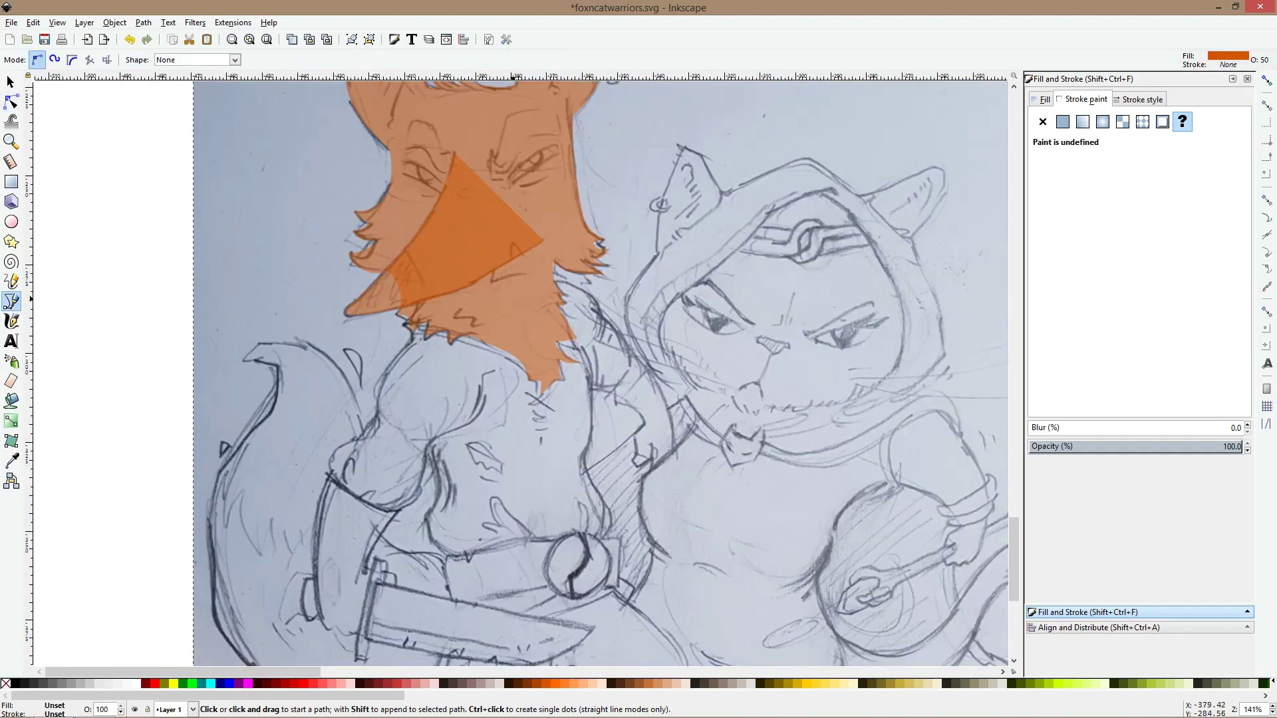
pyautogui.scroll(-3, 599, 373)
pyautogui.scroll(1, 568, 145)
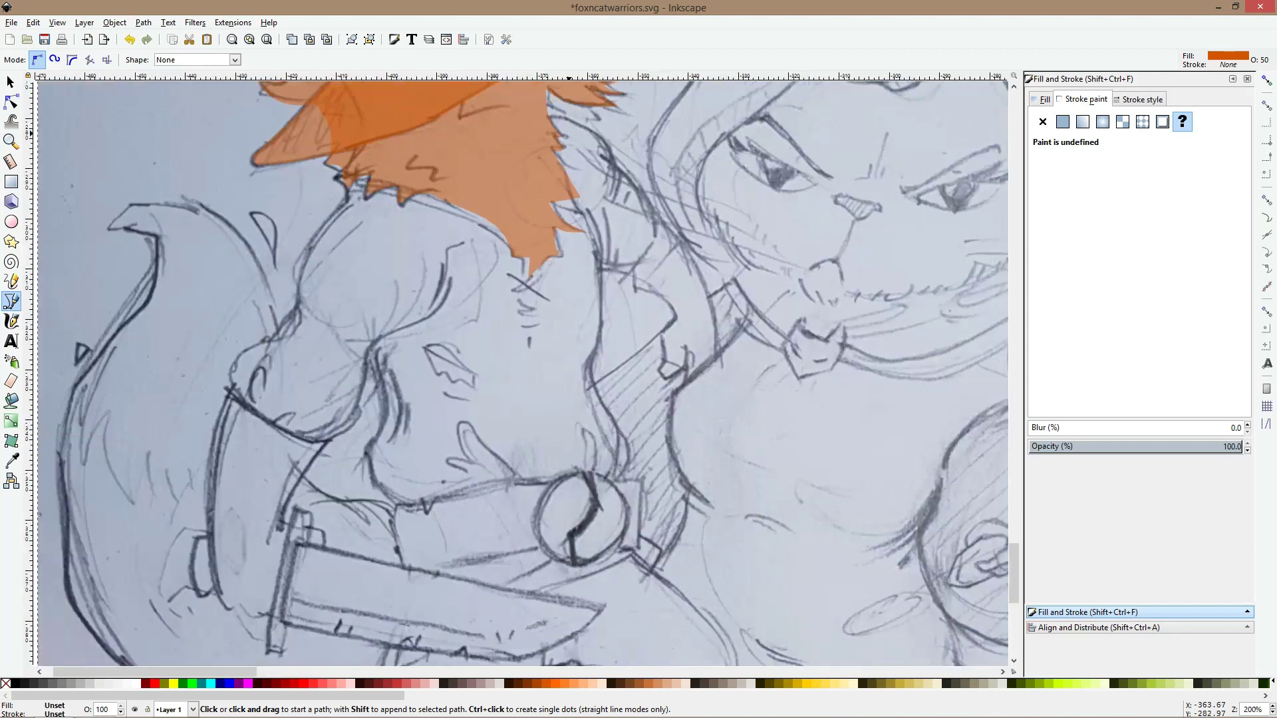
pyautogui.click(544, 117)
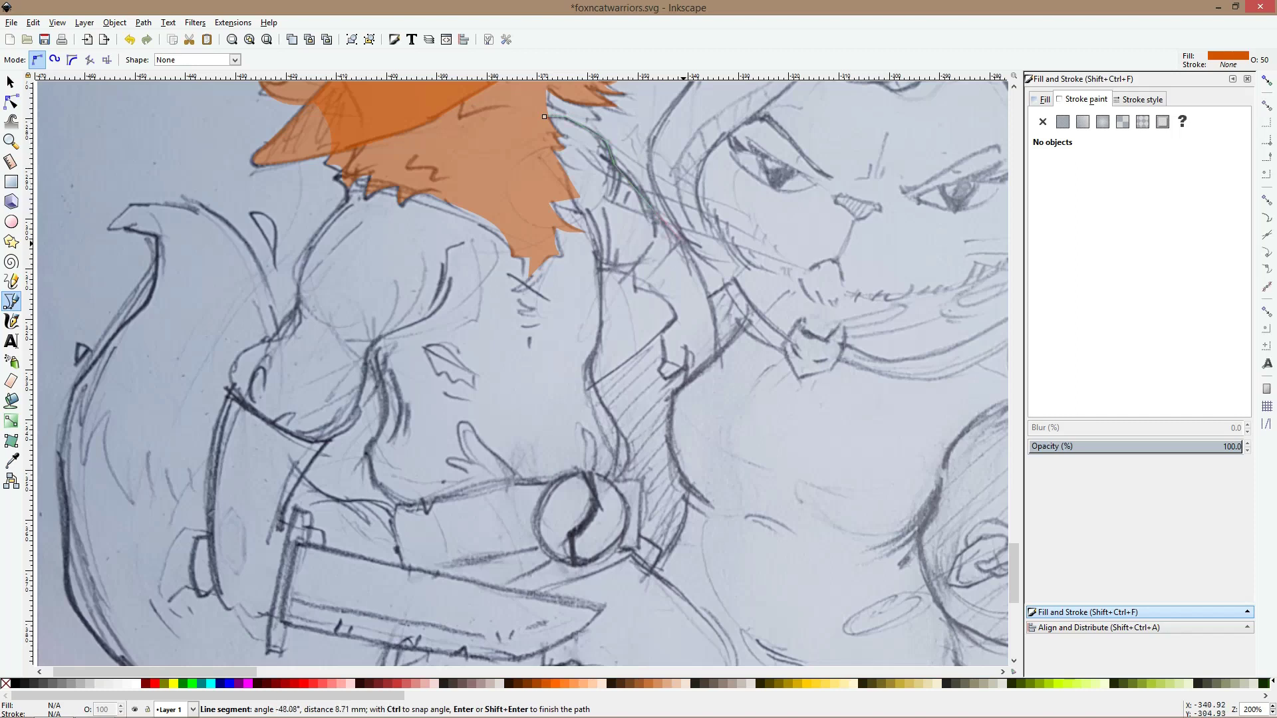
pyautogui.click(701, 308)
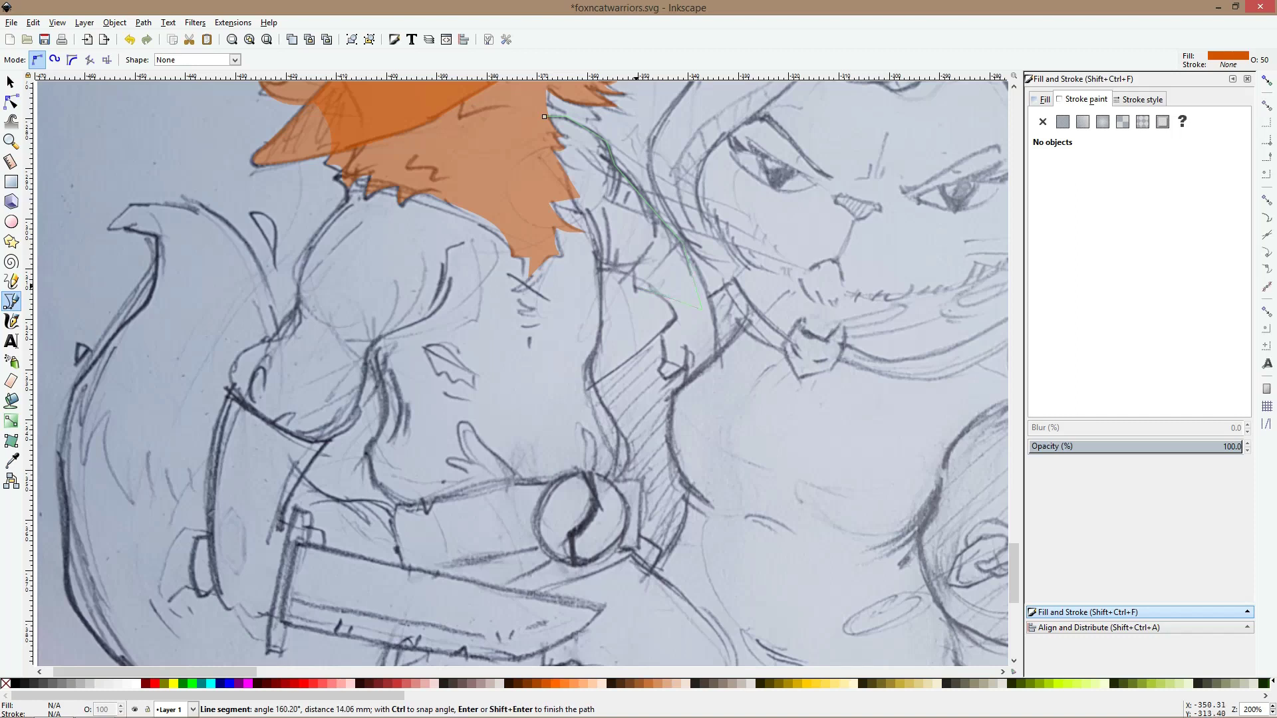
pyautogui.click(635, 285)
pyautogui.click(601, 269)
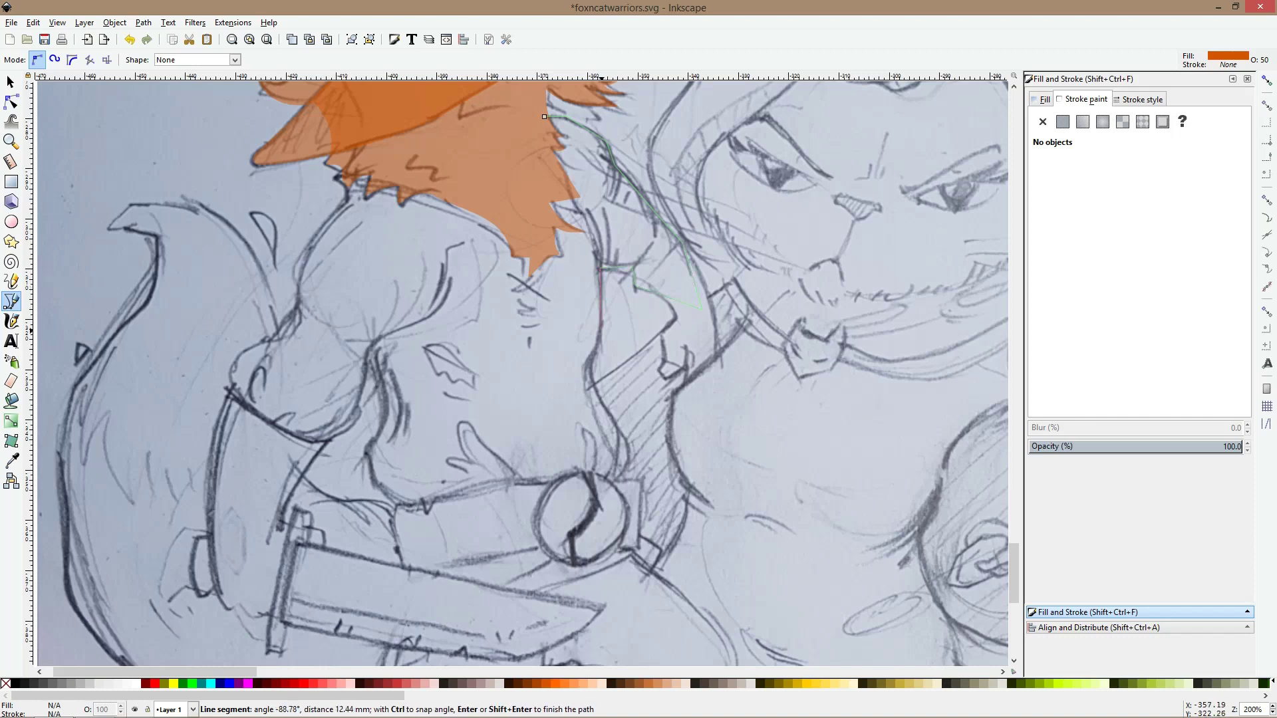
pyautogui.click(602, 326)
pyautogui.click(565, 507)
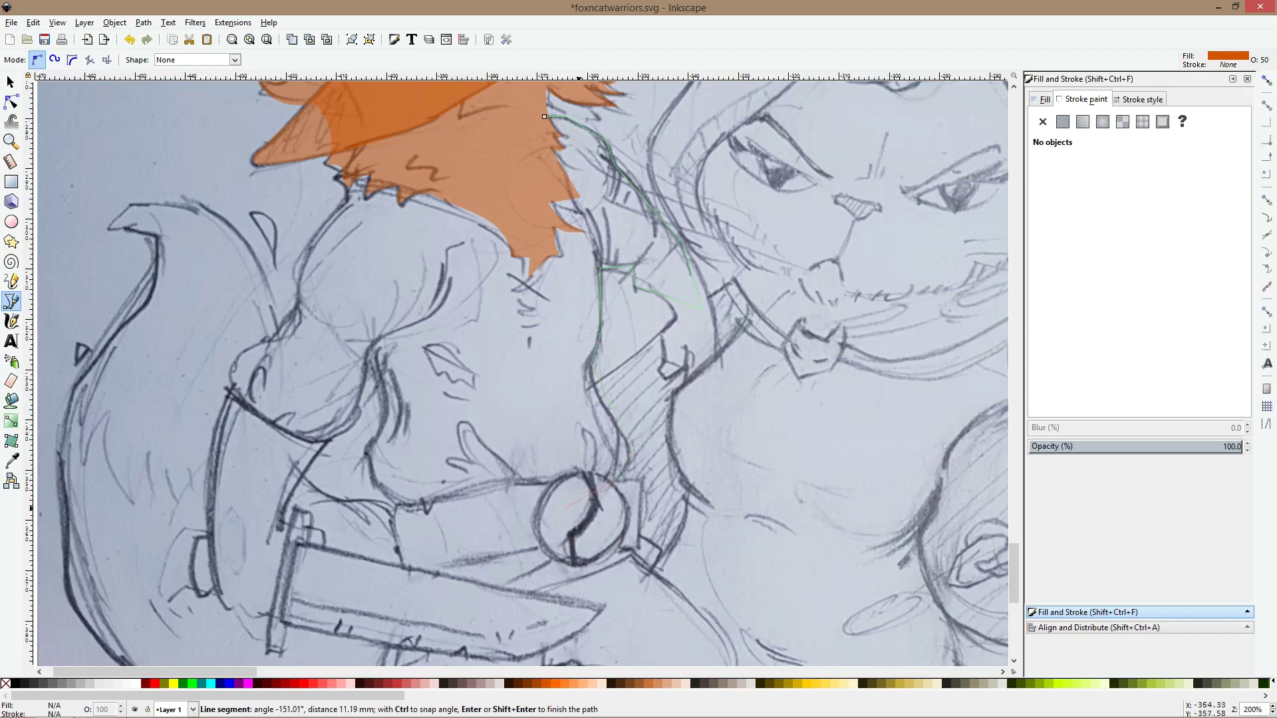
# Continue the shirt outline along the hem, up the left side and shoulder, and close it at the starting node
pyautogui.click(397, 507)
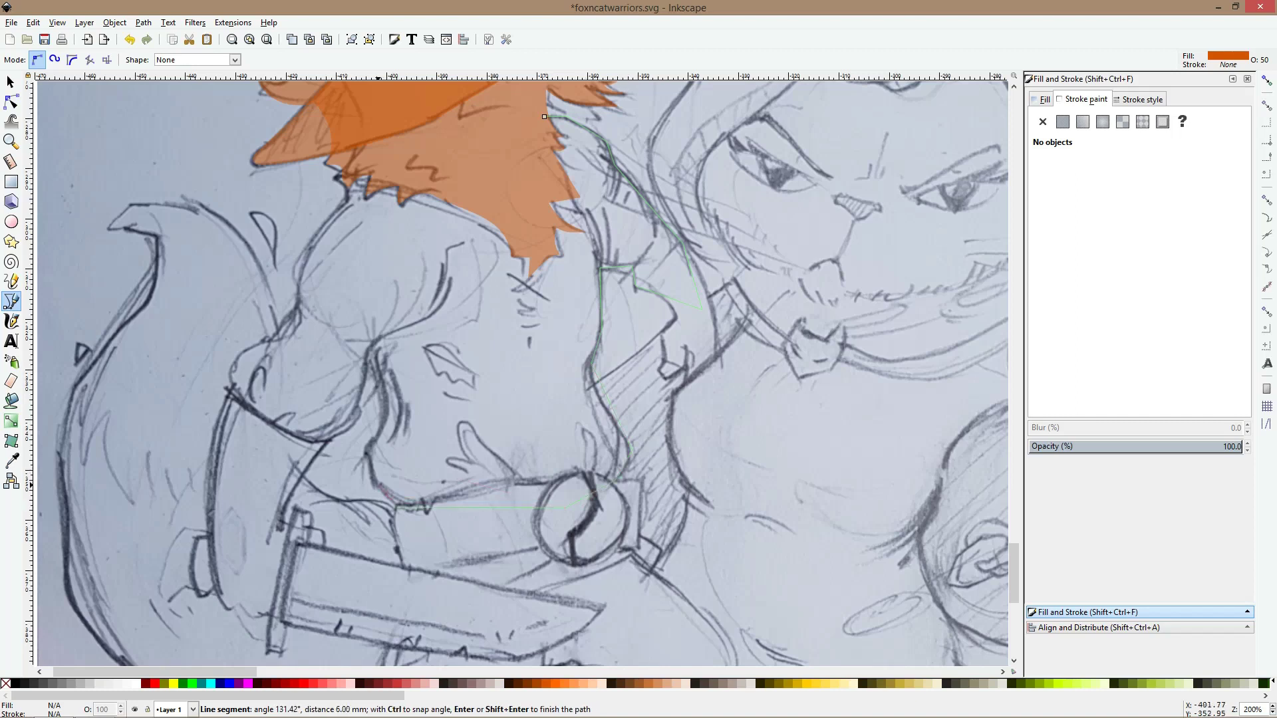
pyautogui.click(377, 486)
pyautogui.click(369, 451)
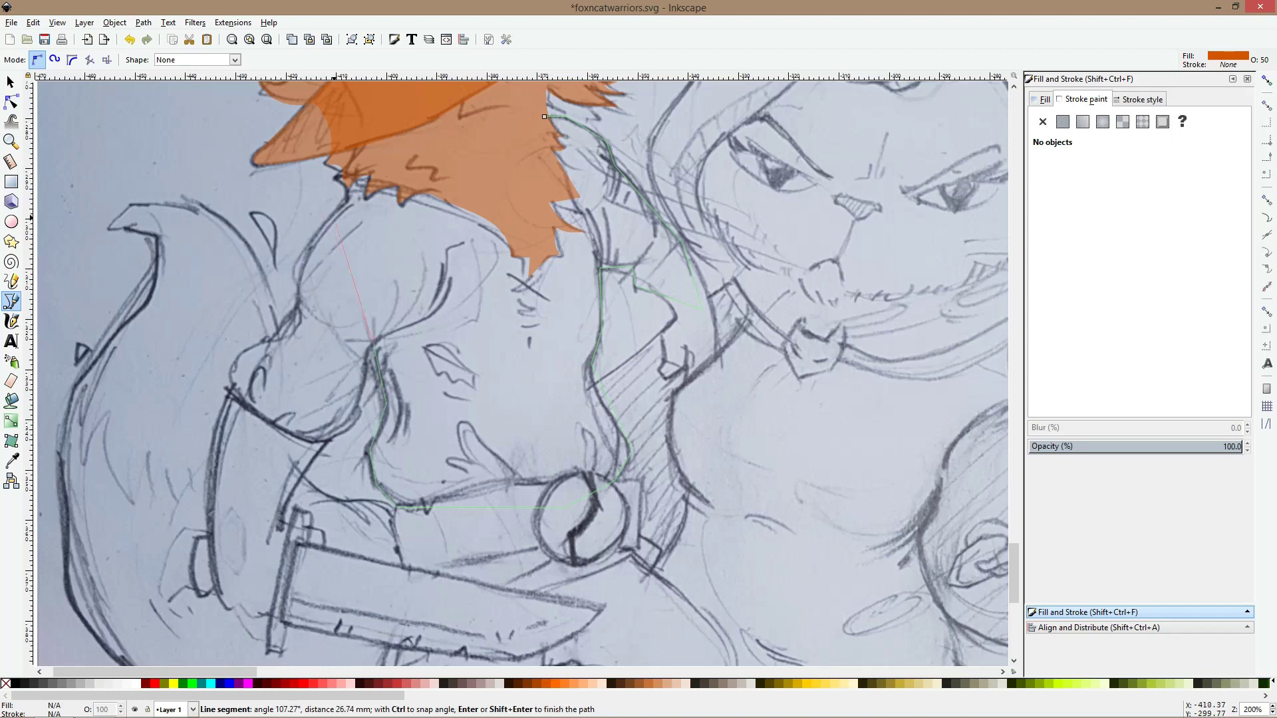
pyautogui.click(315, 253)
pyautogui.click(347, 203)
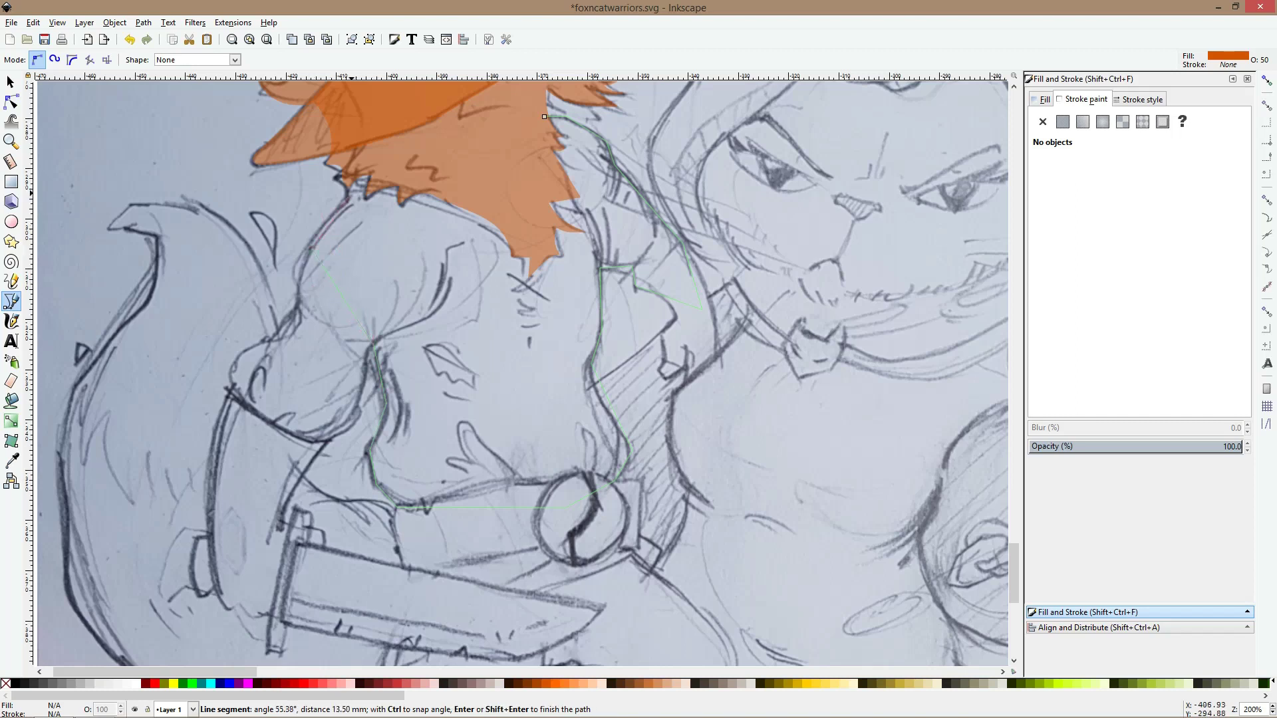
pyautogui.click(544, 116)
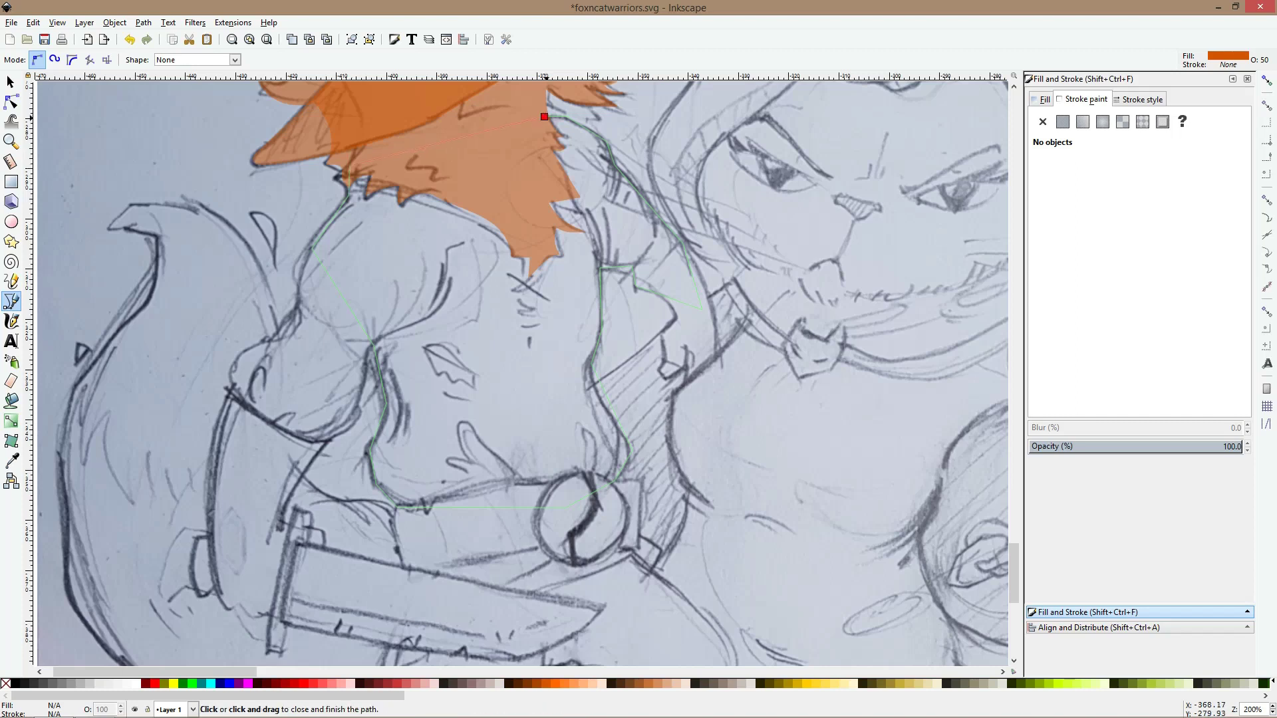
# Adjust the shirt's inner sleeve corner node and smooth the node on the right shoulder to follow the sketch
pyautogui.click(10, 102)
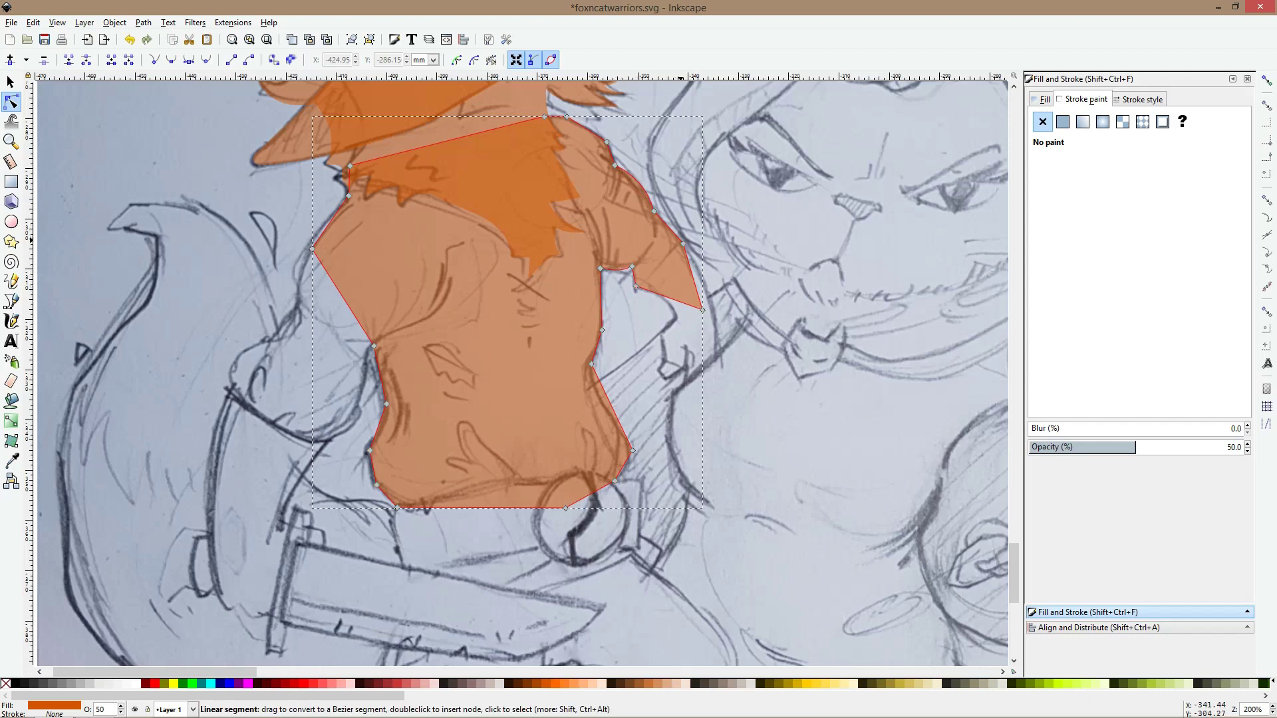
pyautogui.moveTo(636, 286); pyautogui.dragTo(639, 286)
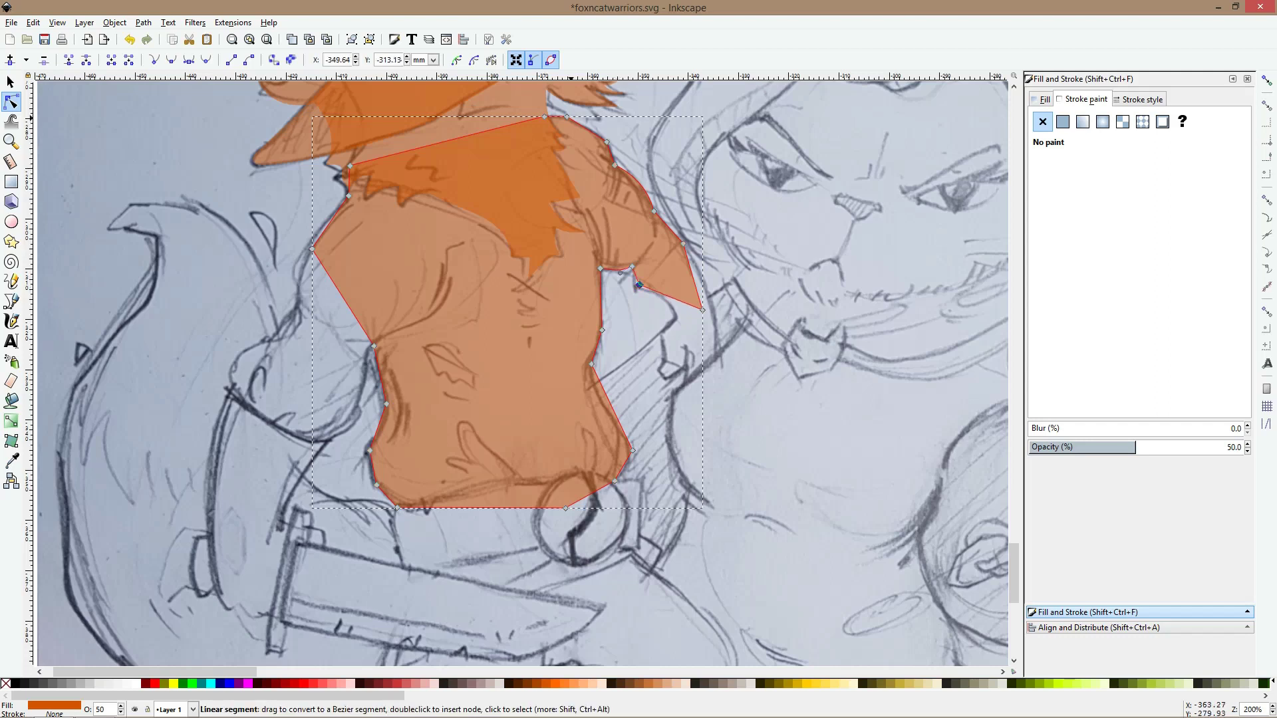
pyautogui.click(607, 141)
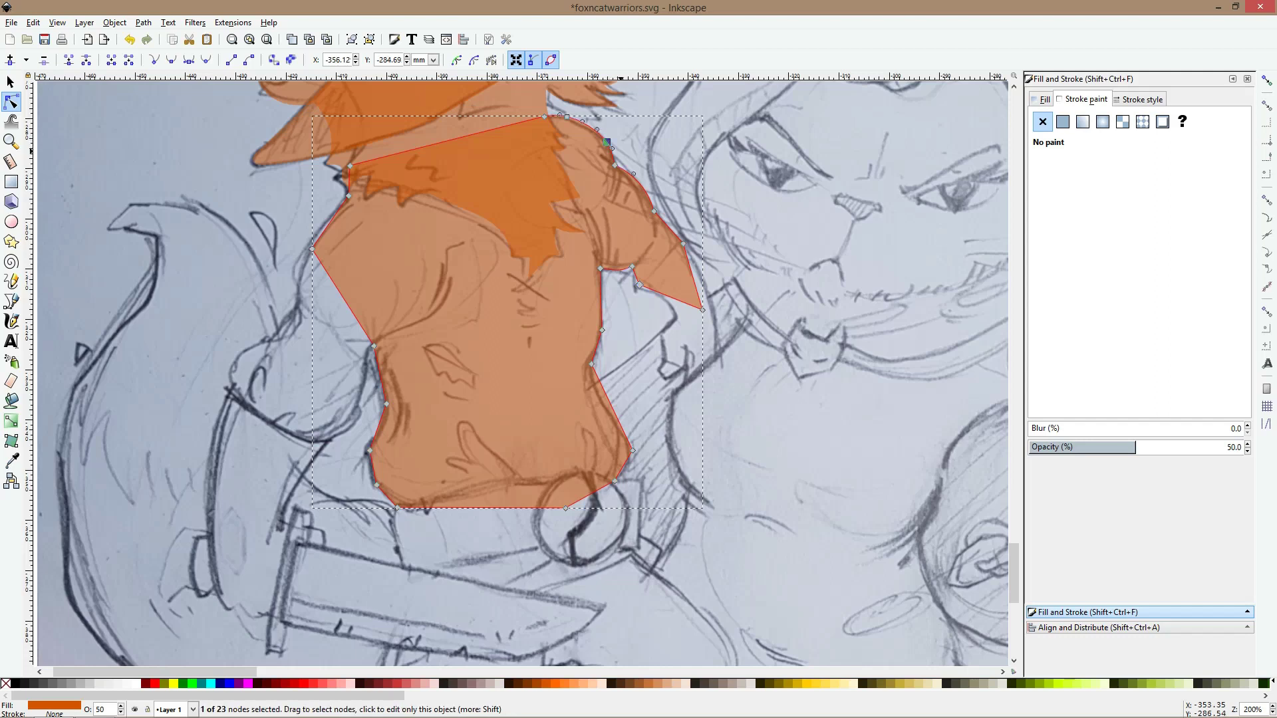
pyautogui.moveTo(612, 149); pyautogui.dragTo(615, 153)
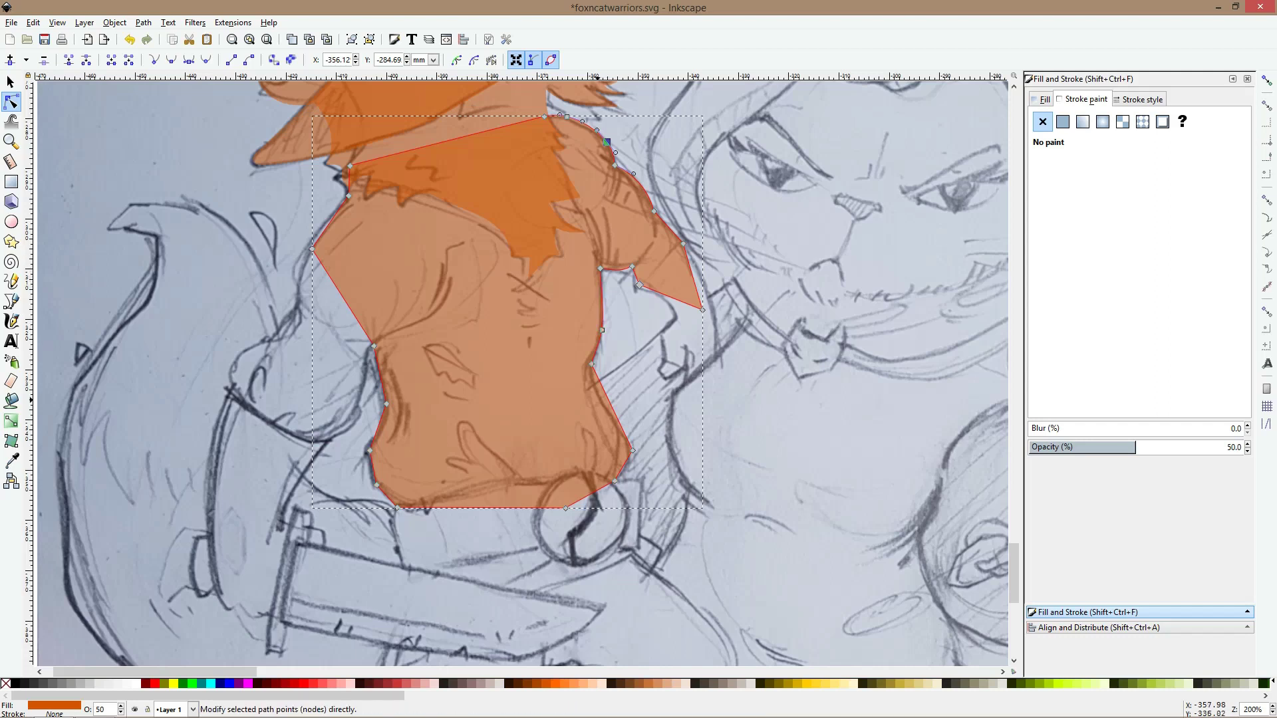
# Smooth the nodes along the shirt's right side and curve the edge from the waist to the hip
pyautogui.keyDown('ctrl'); pyautogui.click(592, 365); pyautogui.keyUp('ctrl')
pyautogui.moveTo(602, 330)
pyautogui.mouseDown()
pyautogui.moveTo(604, 298)
pyautogui.moveTo(603, 322)
pyautogui.mouseUp()
pyautogui.moveTo(594, 384); pyautogui.dragTo(593, 396)
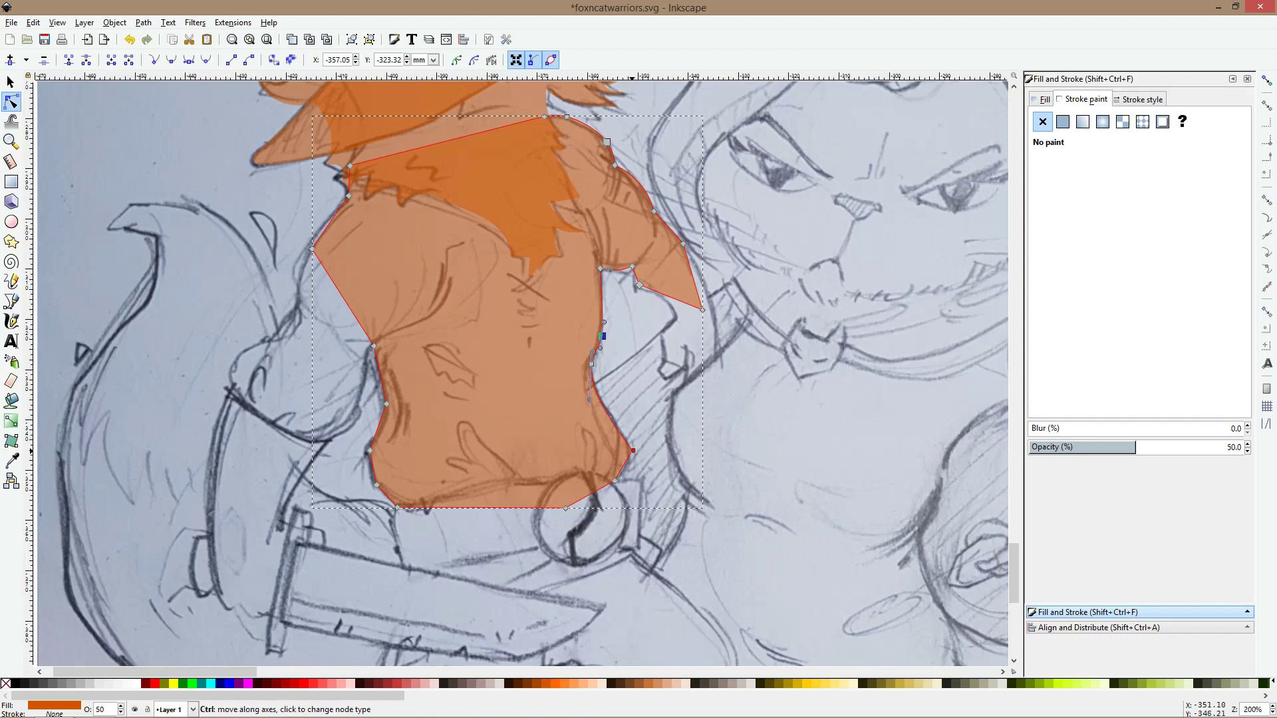
pyautogui.click(632, 451)
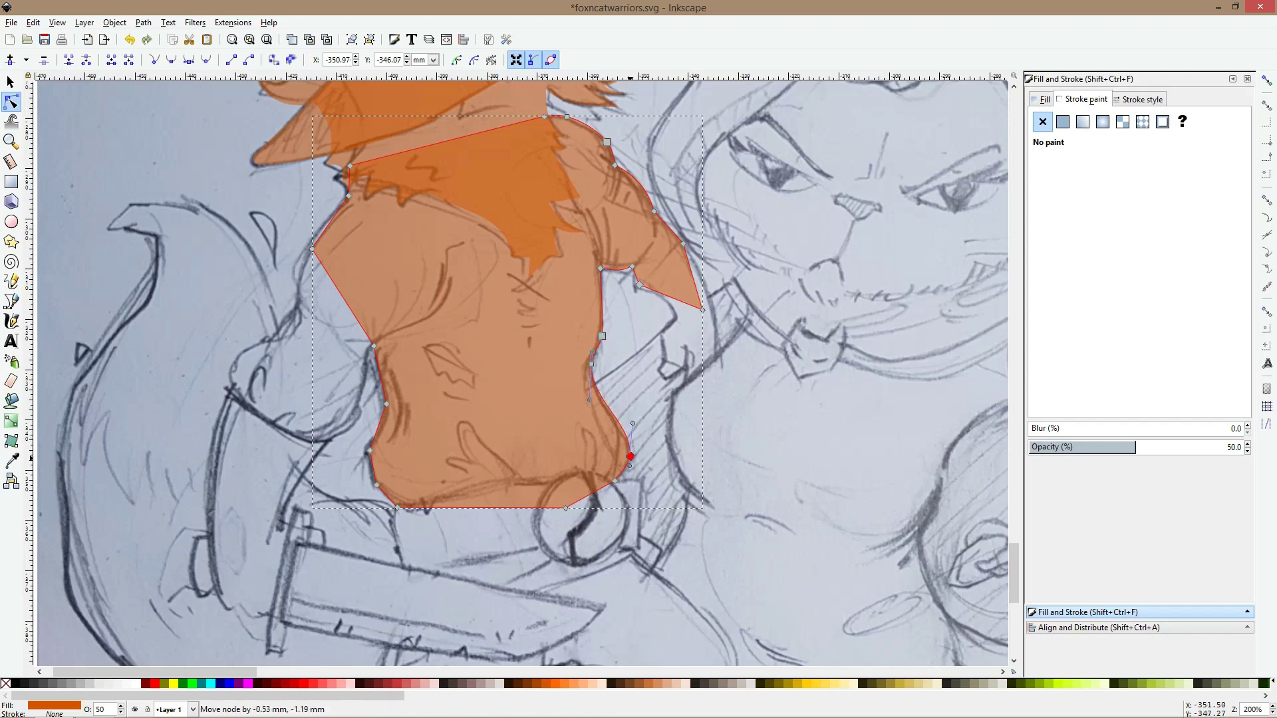
# Smooth the node at the shirt's left hip and curve the left waist edge above it
pyautogui.scroll(1, 624, 435)
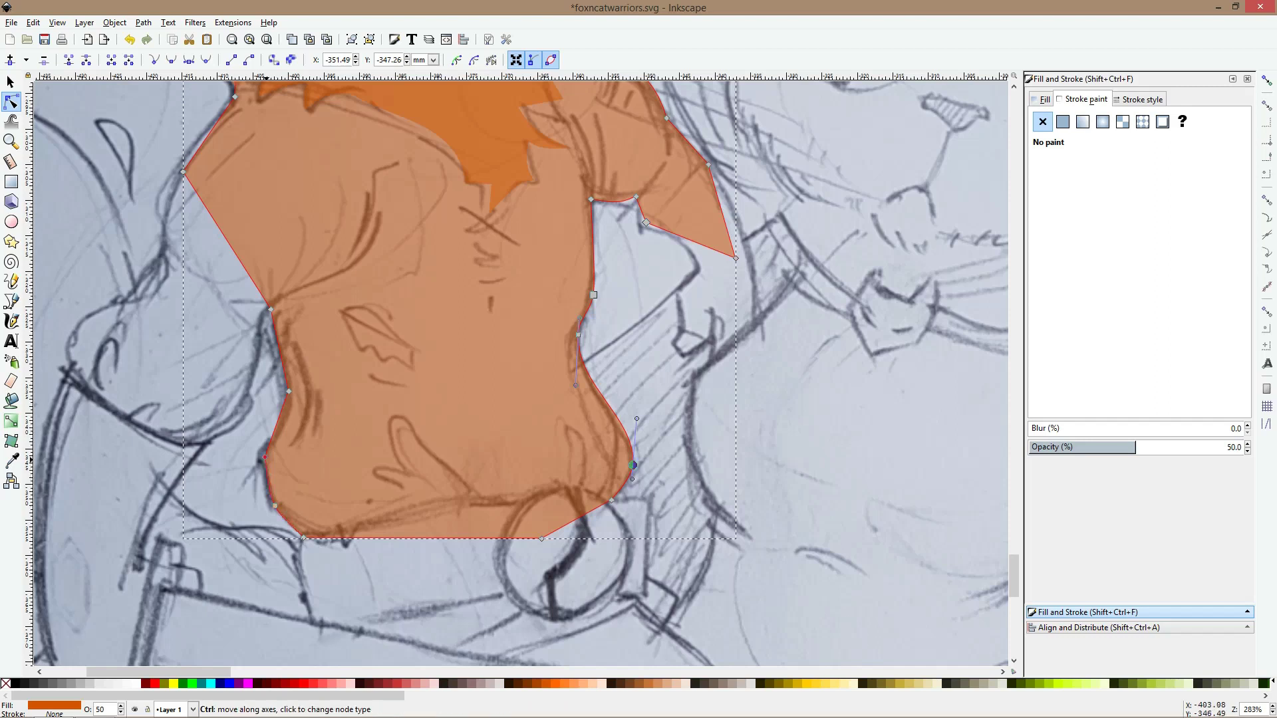
pyautogui.click(265, 457)
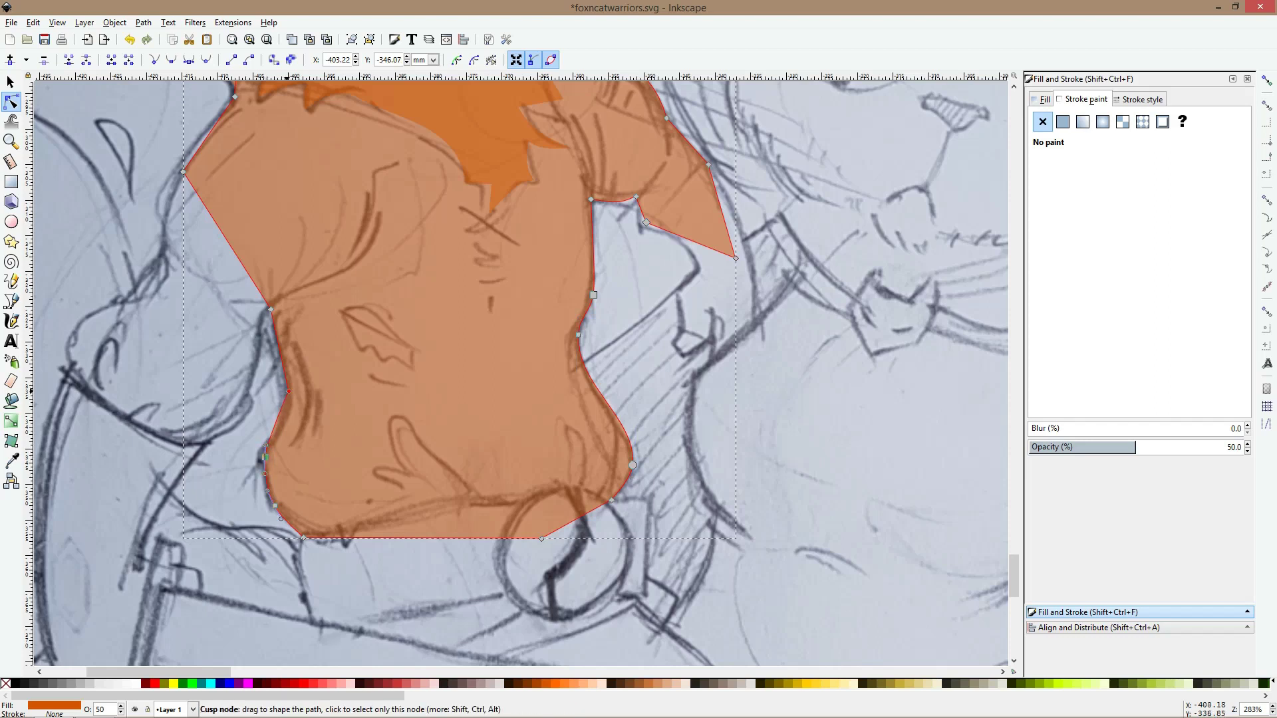
pyautogui.click(284, 417)
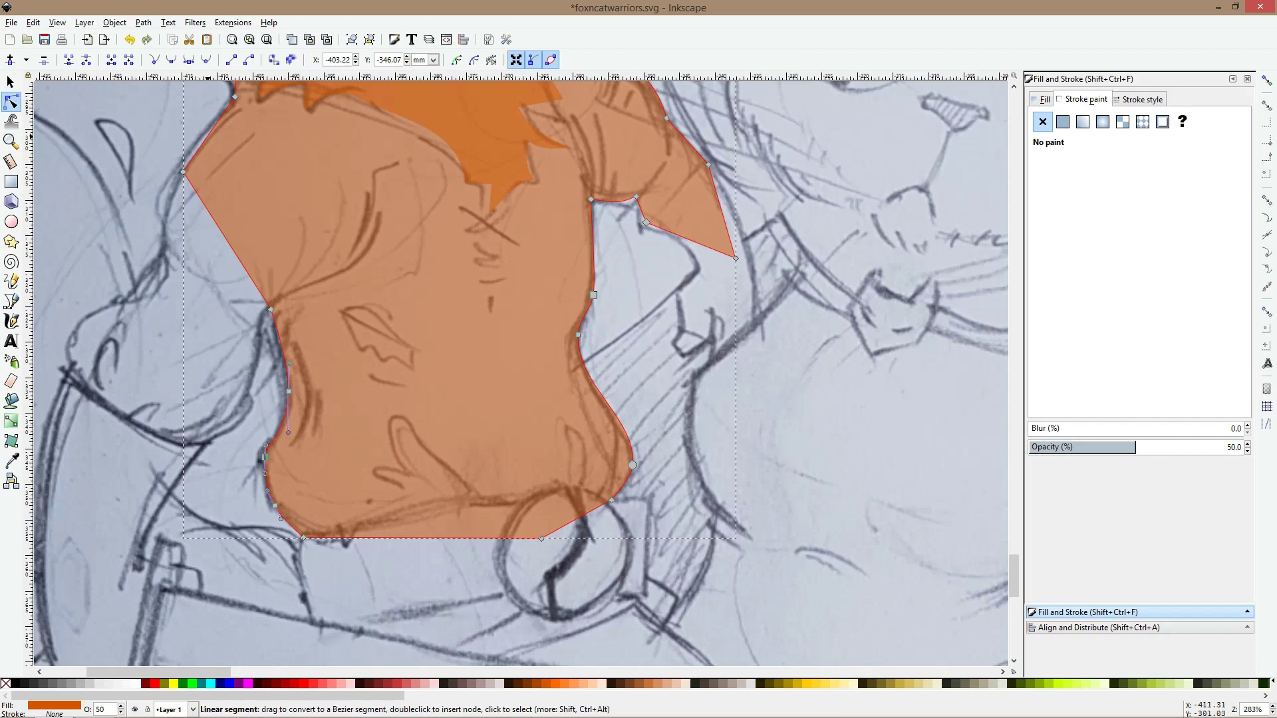
# Fill the shirt shape with Green (#008000)
pyautogui.keyDown('ctrl'); pyautogui.scroll(-2, 265, 180); pyautogui.keyUp('ctrl')
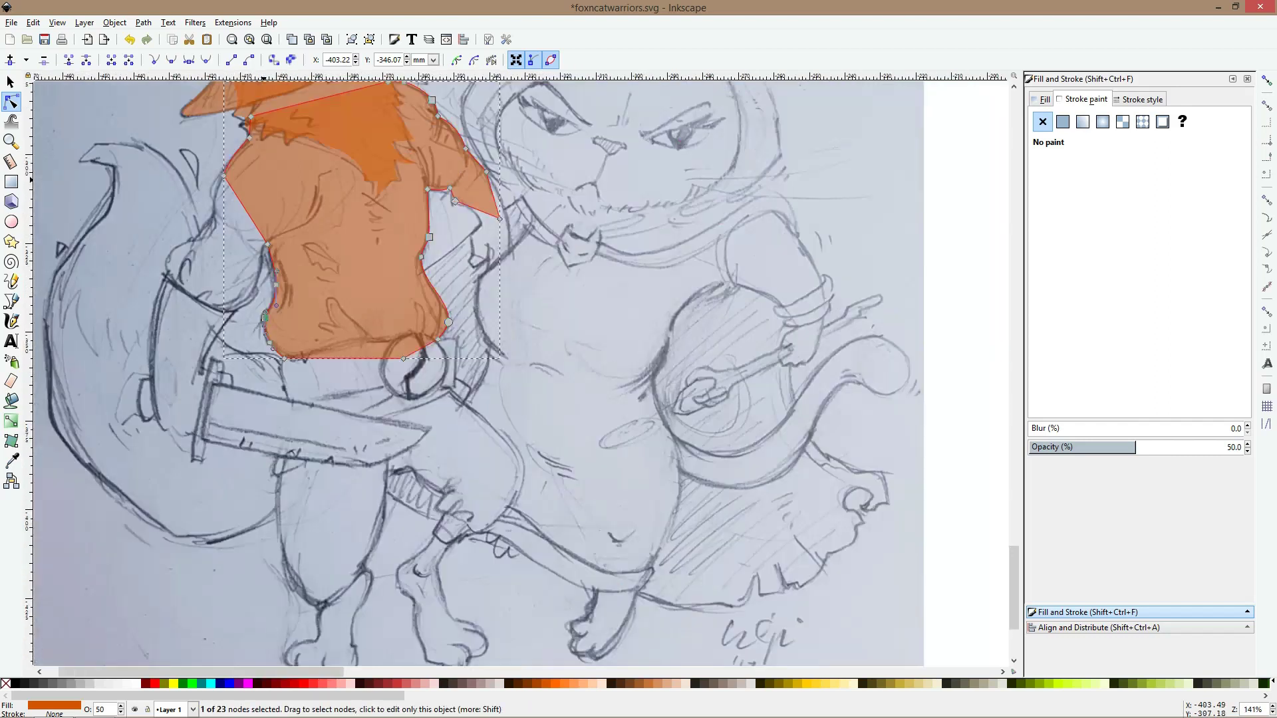
pyautogui.scroll(4, 475, 372)
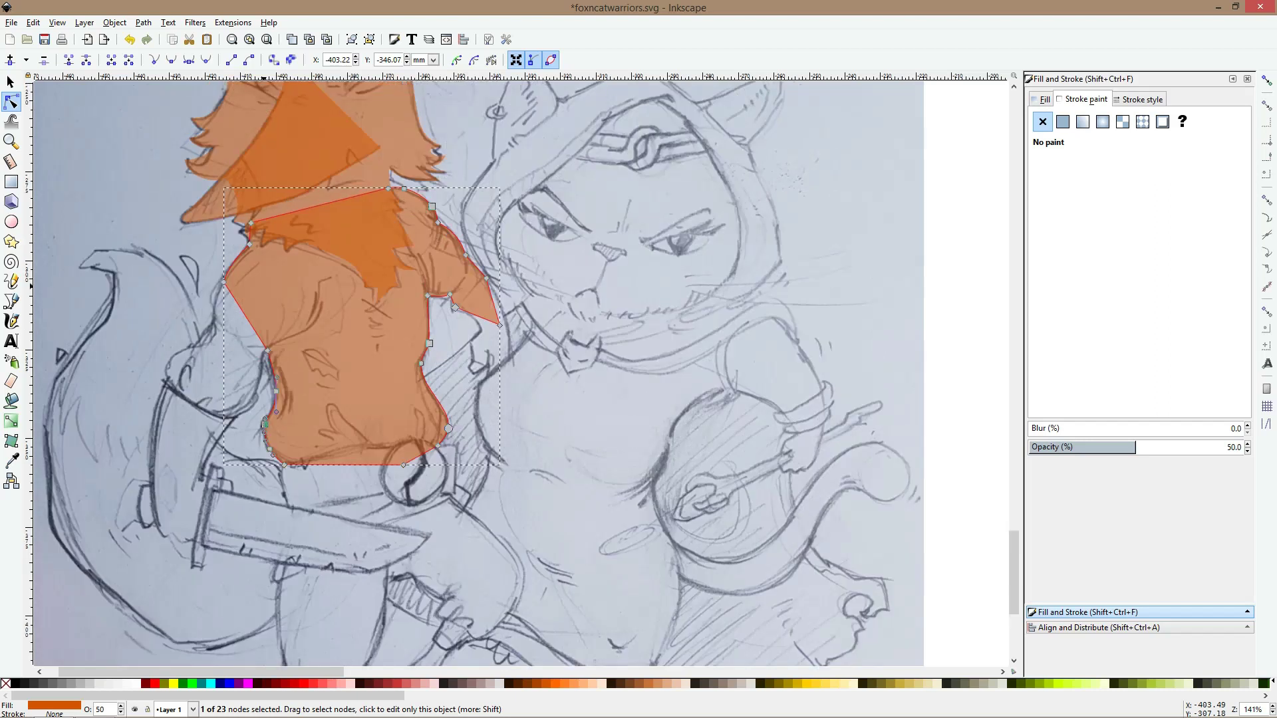
pyautogui.scroll(-4, 475, 372)
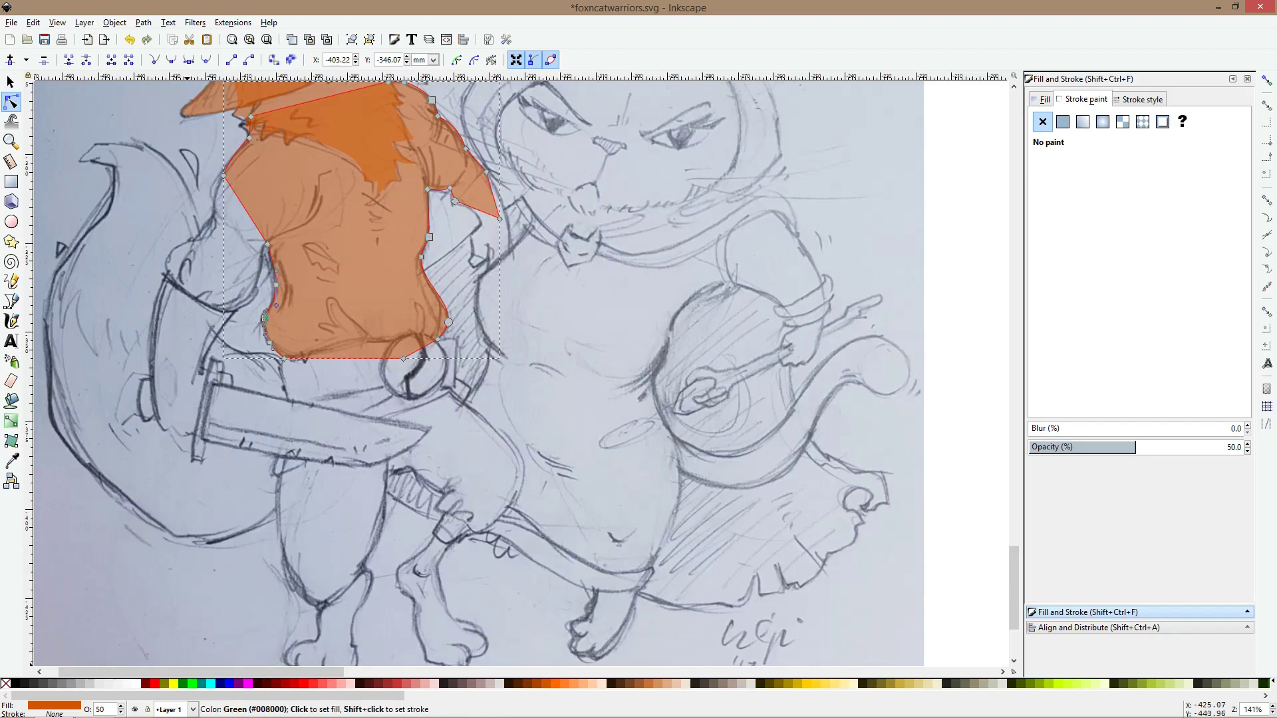
pyautogui.click(183, 683)
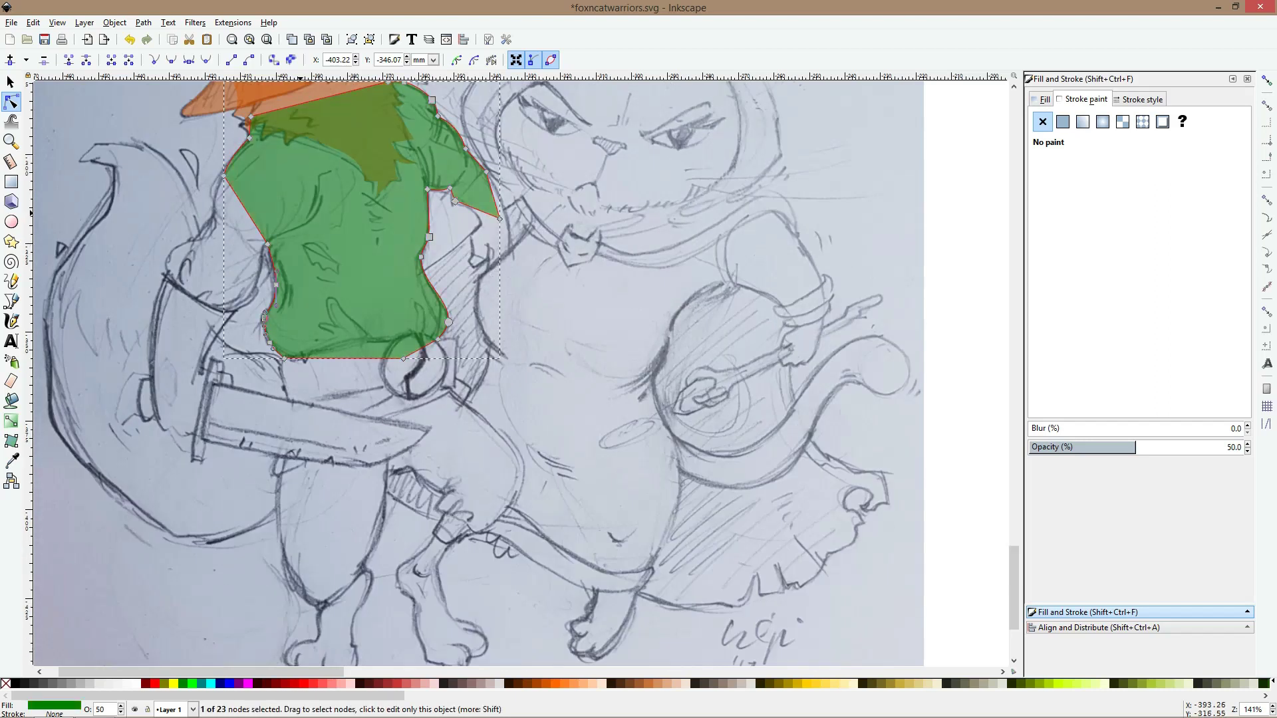
# Lower the green shirt in the stacking order so it sits directly behind the fox's head
pyautogui.press('pagedown')
pyautogui.press('pagedown')
pyautogui.press('pageup')
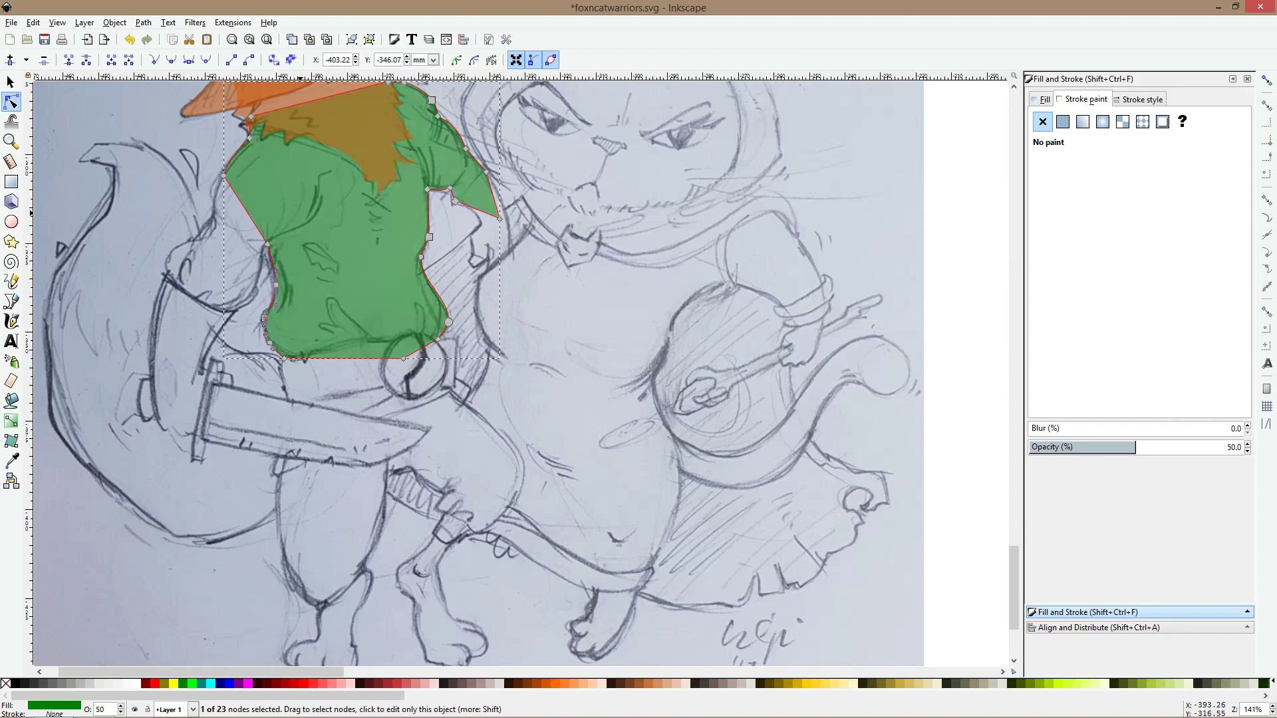
# Draw a closed Pen-tool shape for the shirt's sleeve on the tail side, from the shoulder around the cuff and back
pyautogui.click(11, 302)
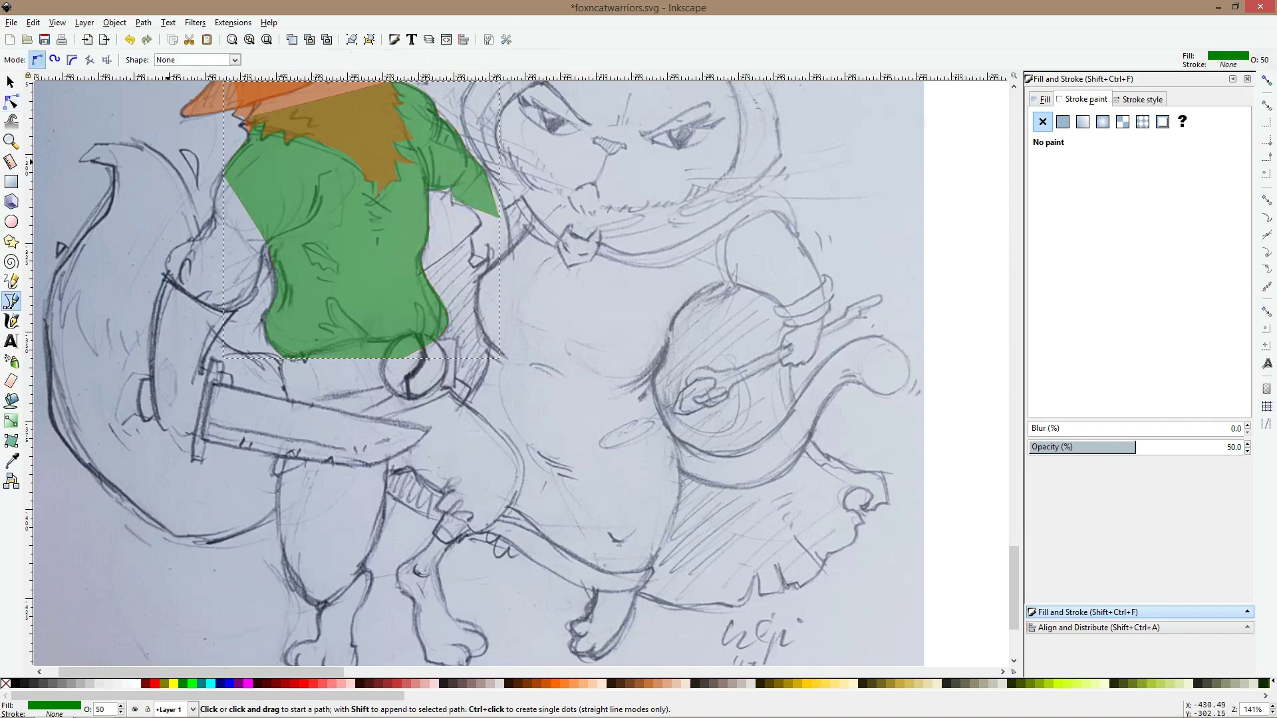
pyautogui.scroll(2, 284, 128)
pyautogui.click(287, 141)
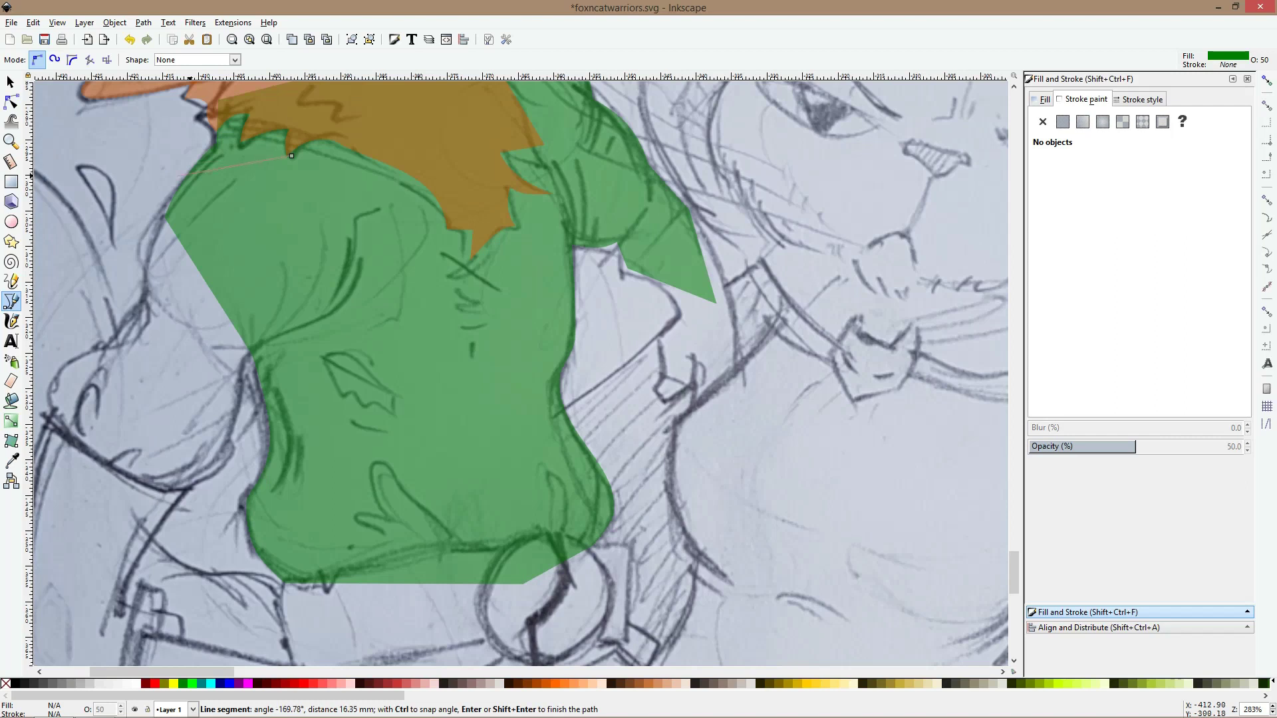
pyautogui.click(201, 155)
pyautogui.click(150, 317)
pyautogui.click(57, 366)
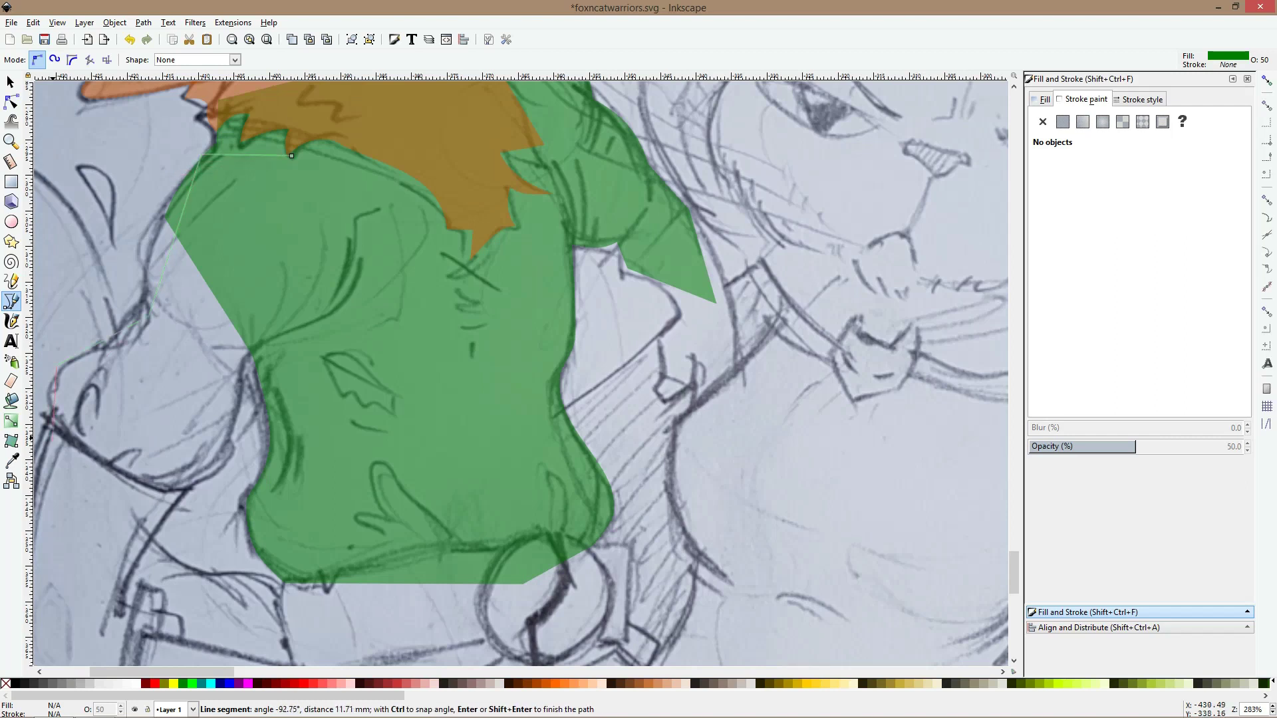
pyautogui.click(120, 511)
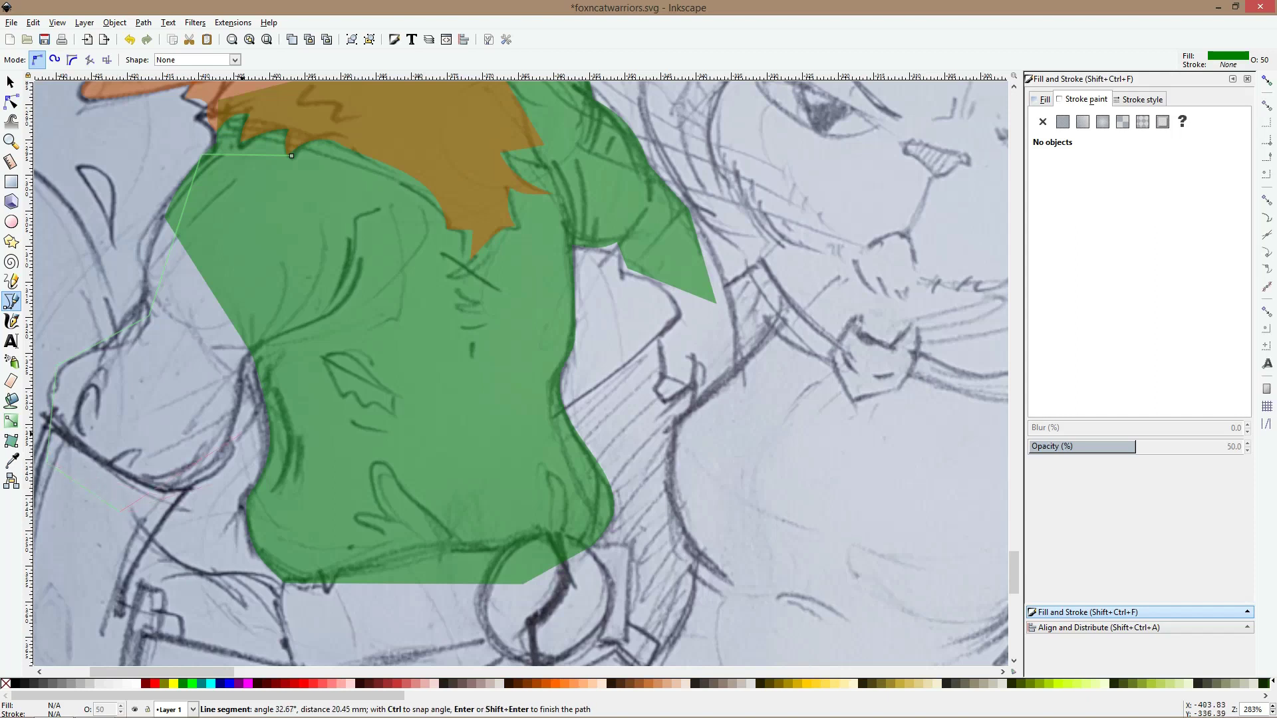
pyautogui.click(236, 456)
pyautogui.click(246, 357)
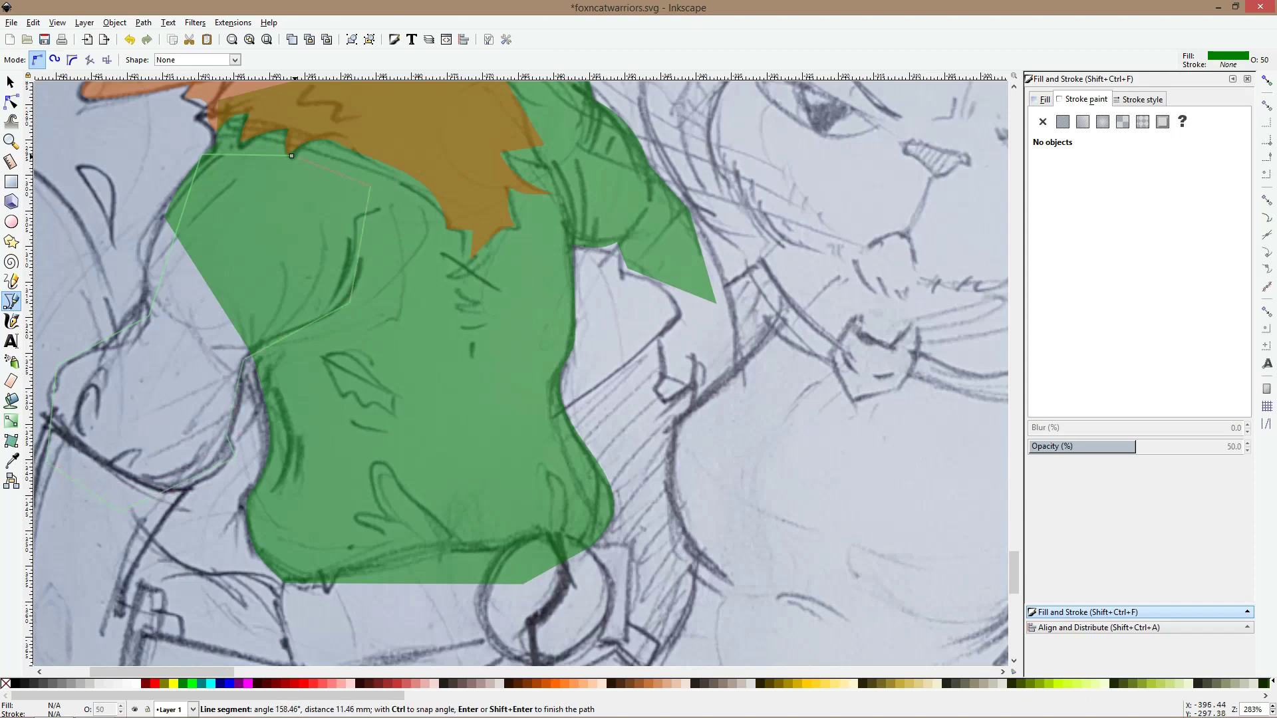
pyautogui.click(292, 156)
# Smooth the sleeve's shoulder node and bow the outer edge down to the bend of the arm along the sketch
pyautogui.press('n')
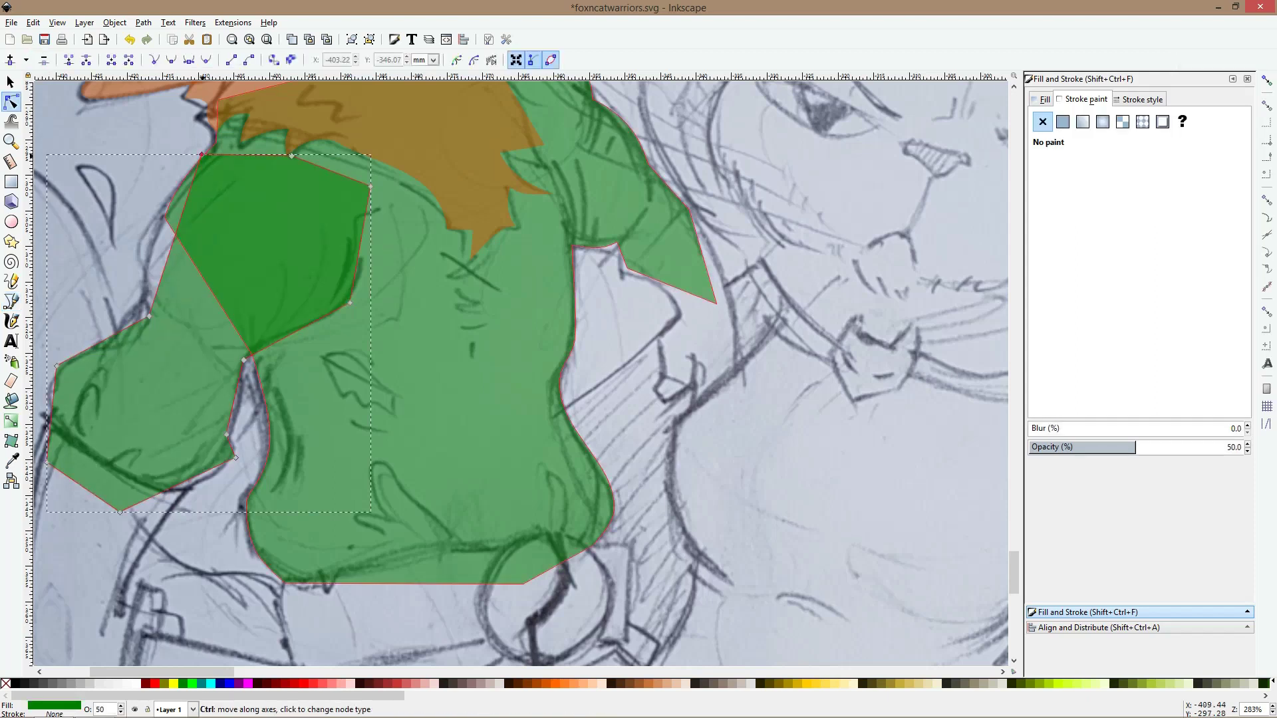
pyautogui.keyDown('ctrl'); pyautogui.click(202, 155); pyautogui.keyUp('ctrl')
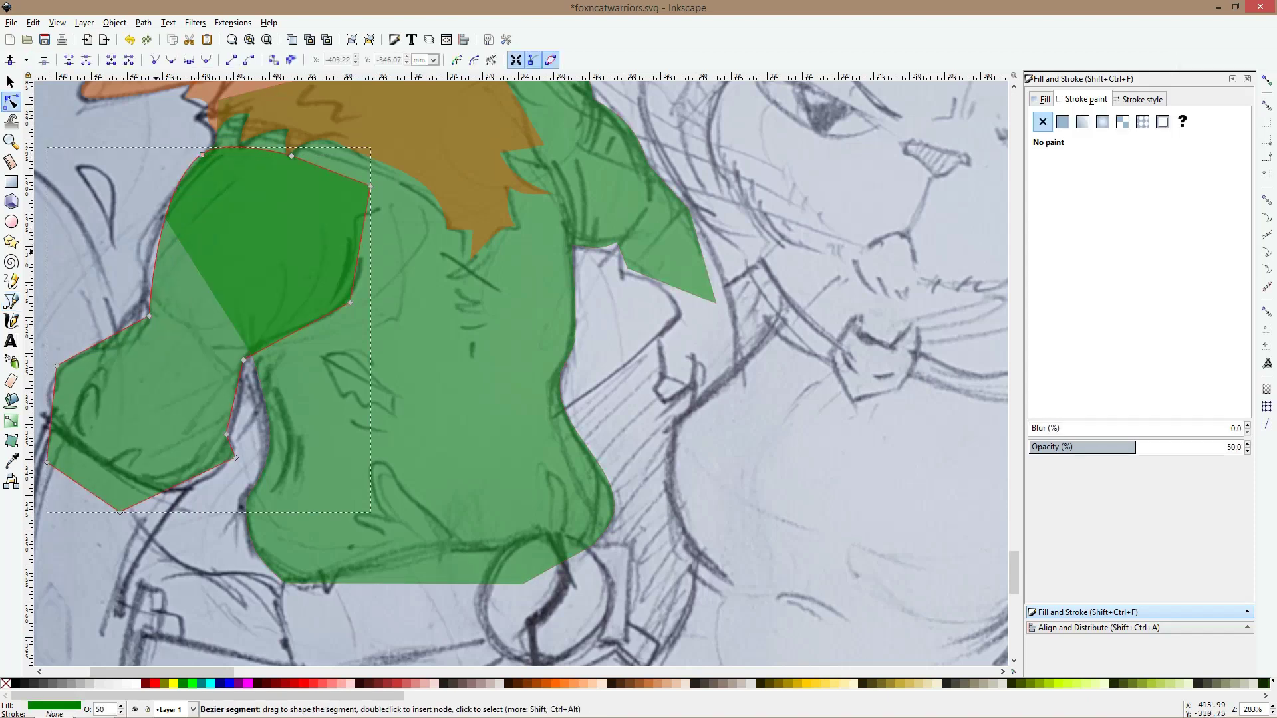
pyautogui.moveTo(158, 245); pyautogui.dragTo(143, 246)
pyautogui.moveTo(149, 316); pyautogui.dragTo(140, 307)
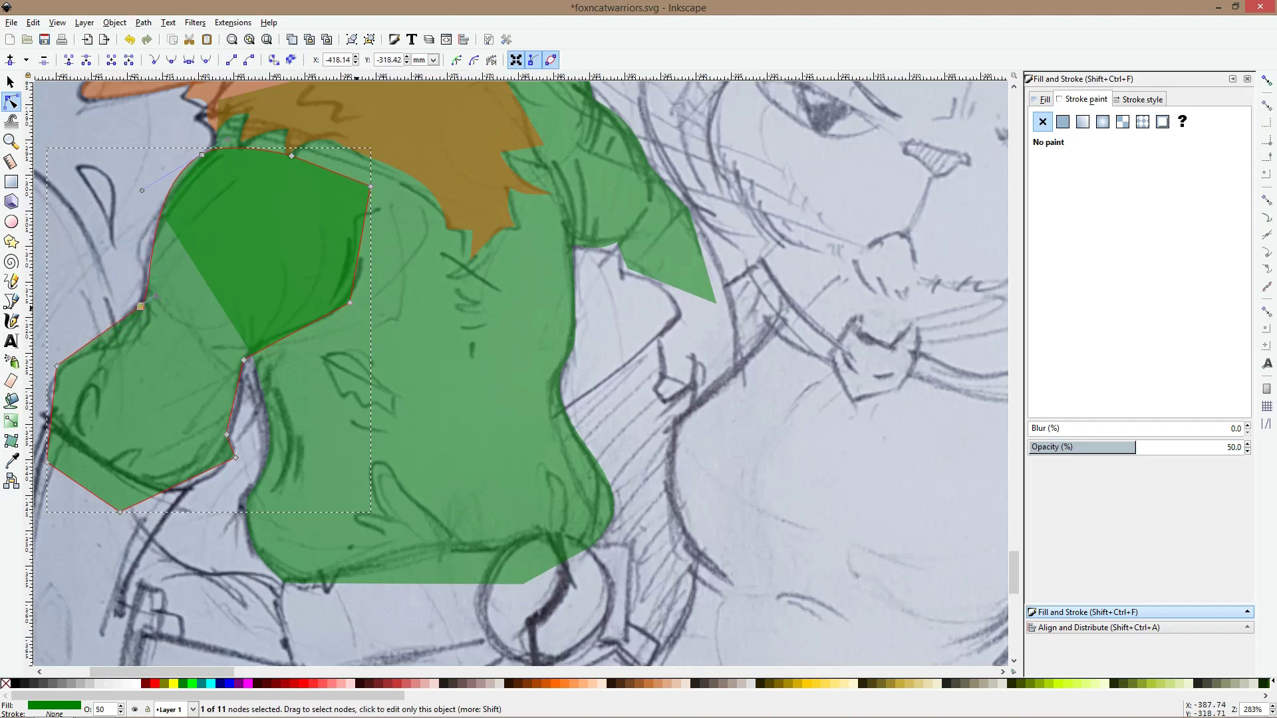
# Smooth the sleeve's inner arm and cuff corner nodes, adjust the armpit node, and add a node on the cuff's lower edge
pyautogui.keyDown('ctrl'); pyautogui.click(350, 303); pyautogui.keyUp('ctrl')
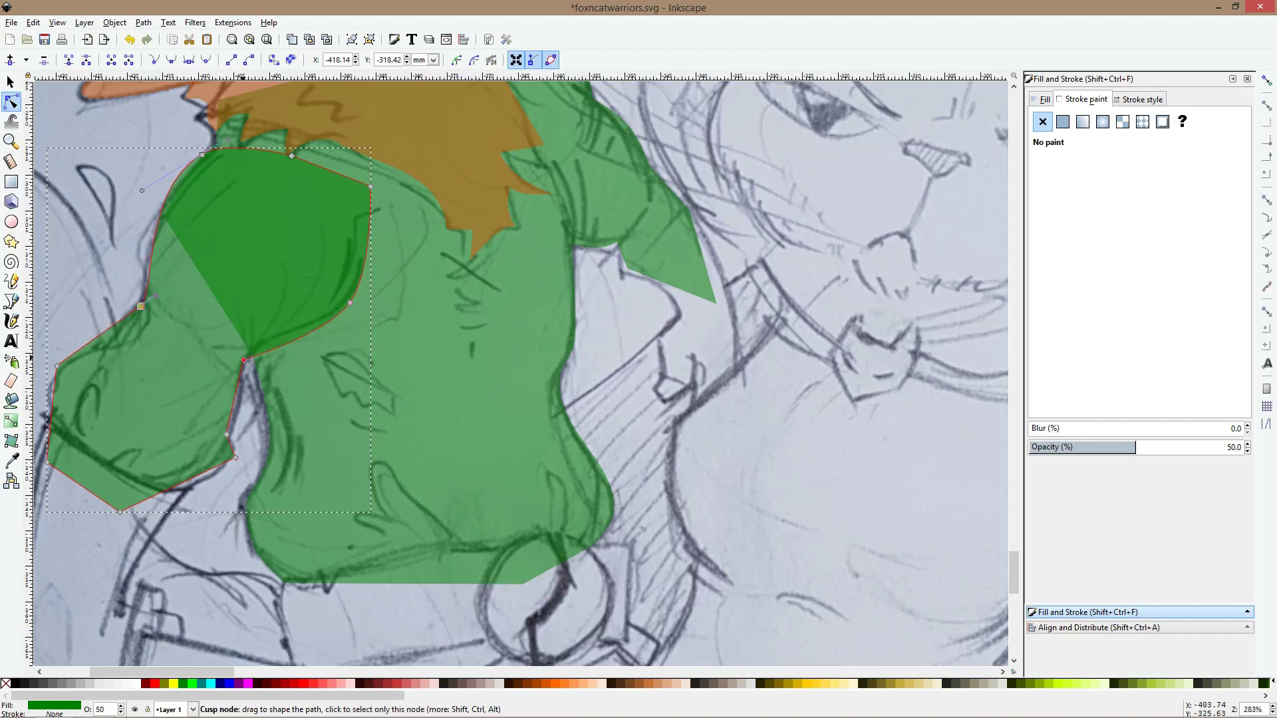
pyautogui.moveTo(244, 360); pyautogui.dragTo(250, 360)
pyautogui.keyDown('ctrl'); pyautogui.click(236, 457); pyautogui.keyUp('ctrl')
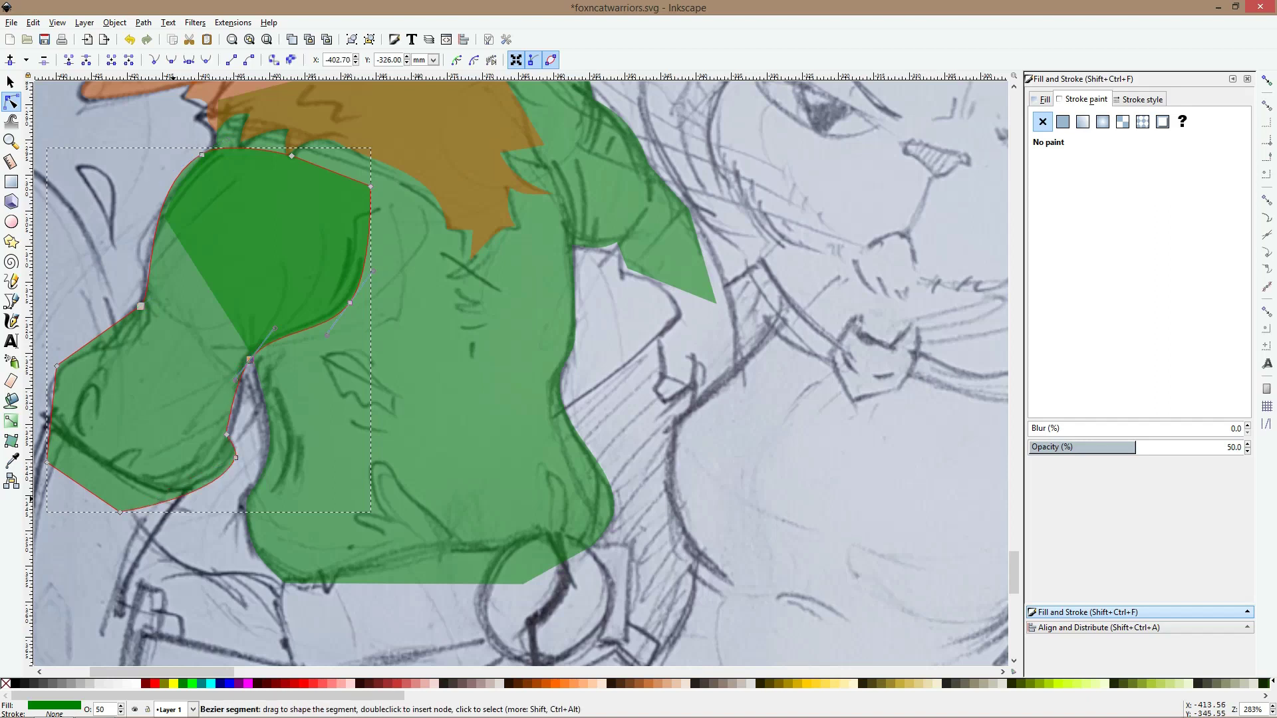
pyautogui.doubleClick(172, 498)
pyautogui.moveTo(172, 498); pyautogui.dragTo(164, 498)
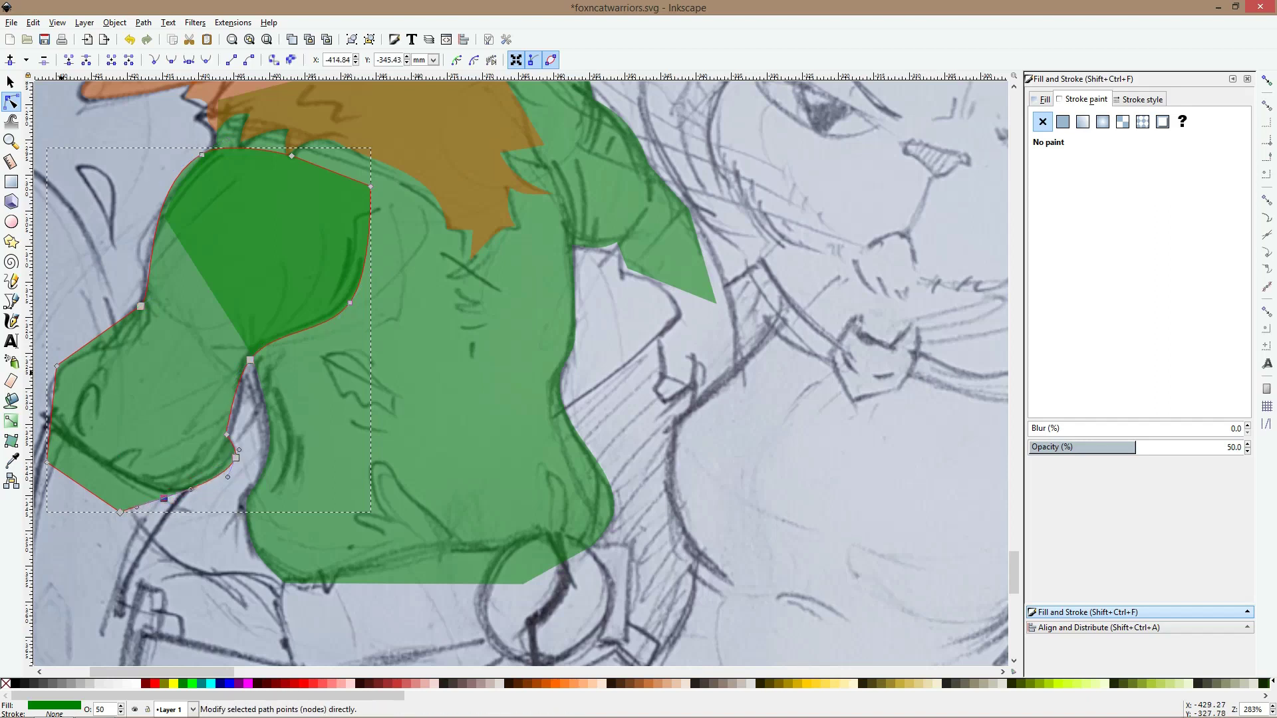
# Round the sleeve's outer bulge above the cuff by repositioning its nodes and adjusting their curve handles
pyautogui.moveTo(57, 365); pyautogui.dragTo(49, 387)
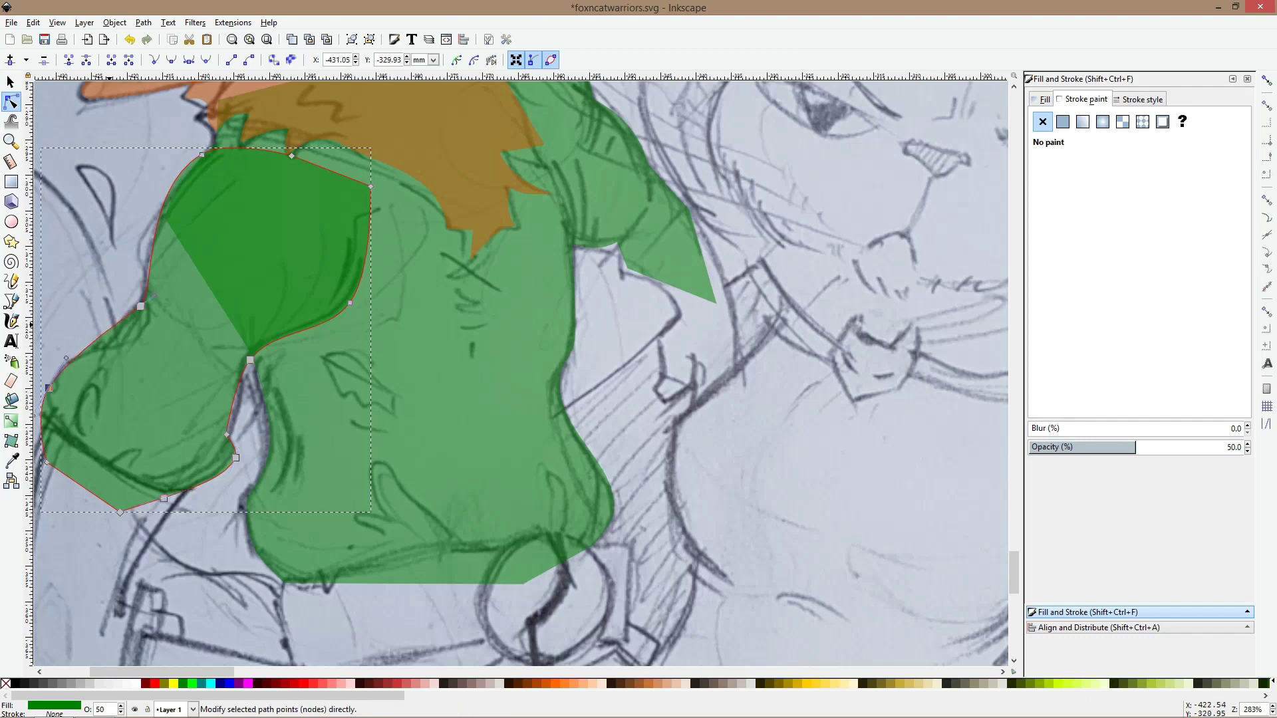
pyautogui.moveTo(140, 306); pyautogui.dragTo(134, 309)
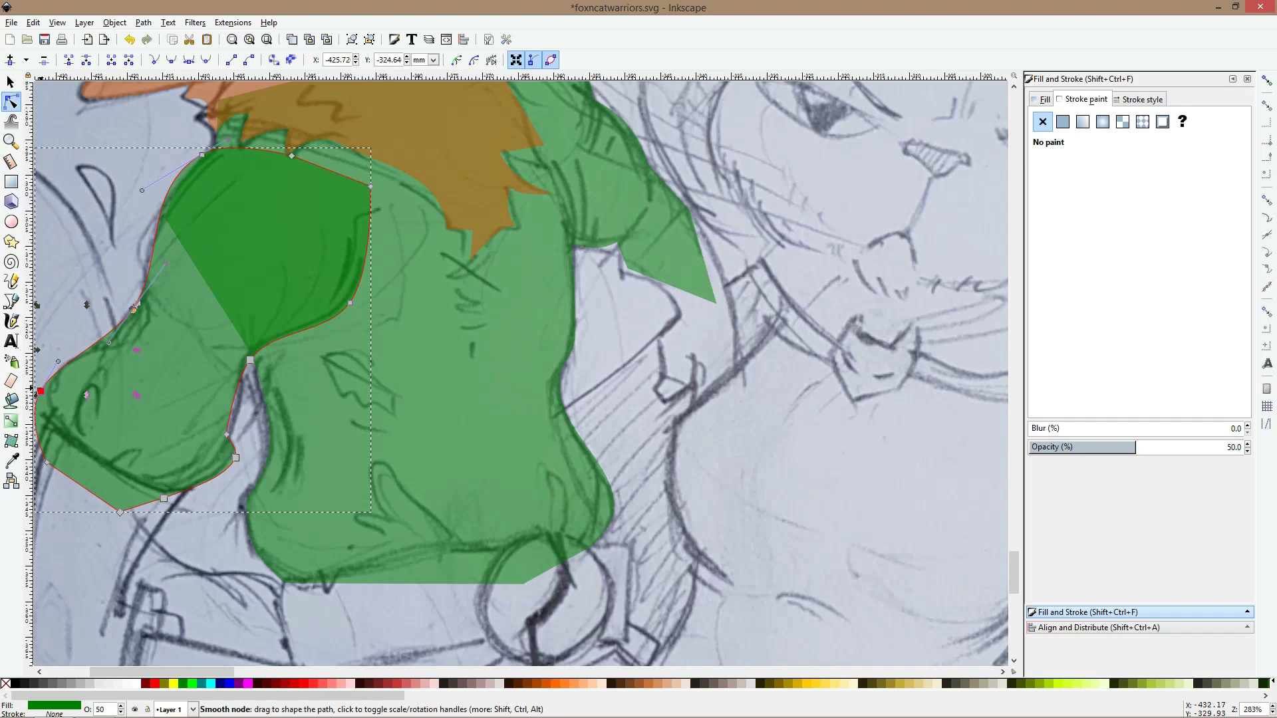
pyautogui.moveTo(75, 394)
pyautogui.mouseDown()
pyautogui.moveTo(247, 284)
pyautogui.moveTo(221, 270)
pyautogui.mouseUp()
pyautogui.press('Escape')
pyautogui.press('Escape')
pyautogui.click(216, 281)
pyautogui.moveTo(283, 229); pyautogui.dragTo(274, 247)
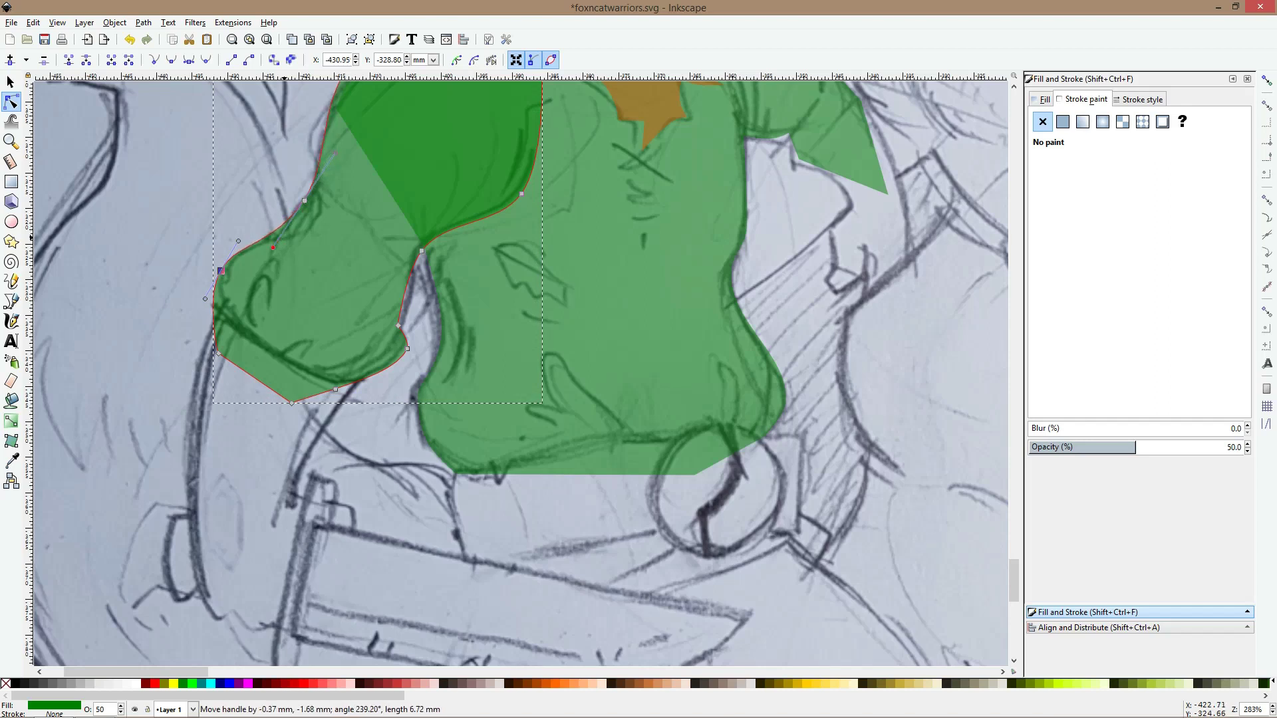
pyautogui.press('-')
pyautogui.press('Escape')
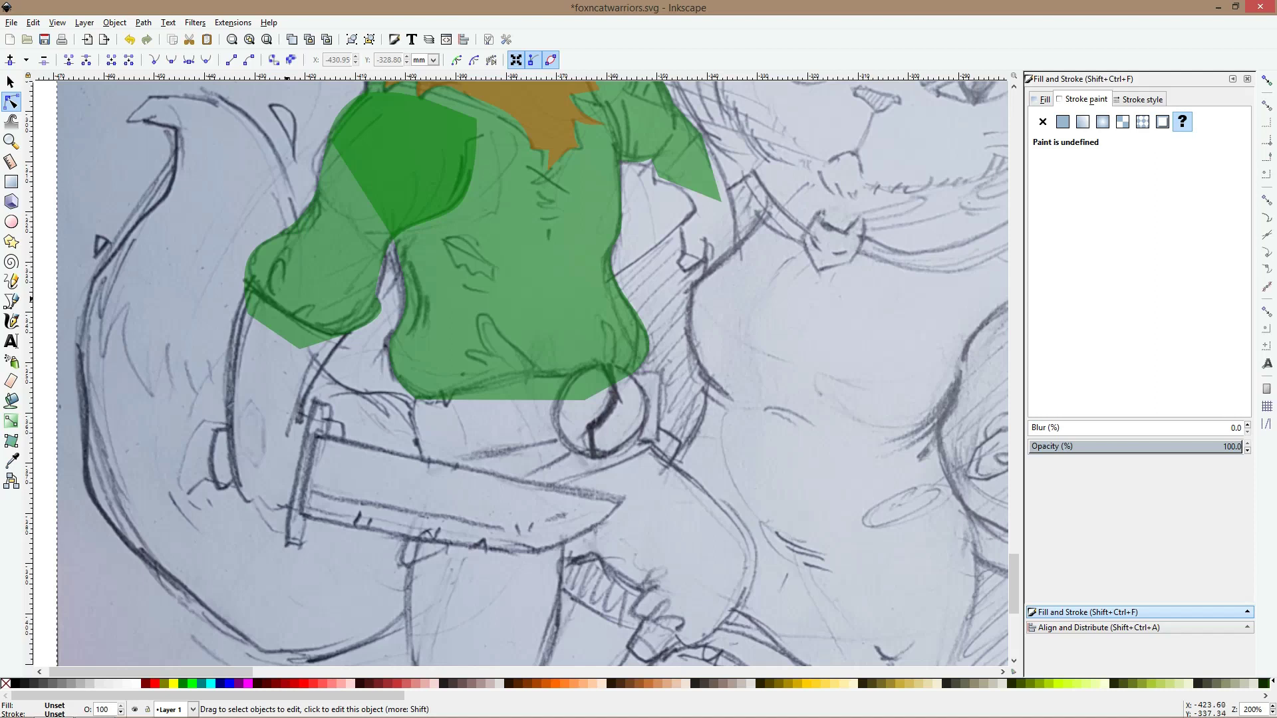
# Refine the sleeve's inner cuff corner and bend the inner edge up to the armpit to match the sketch
pyautogui.click(332, 299)
pyautogui.scroll(2, 357, 298)
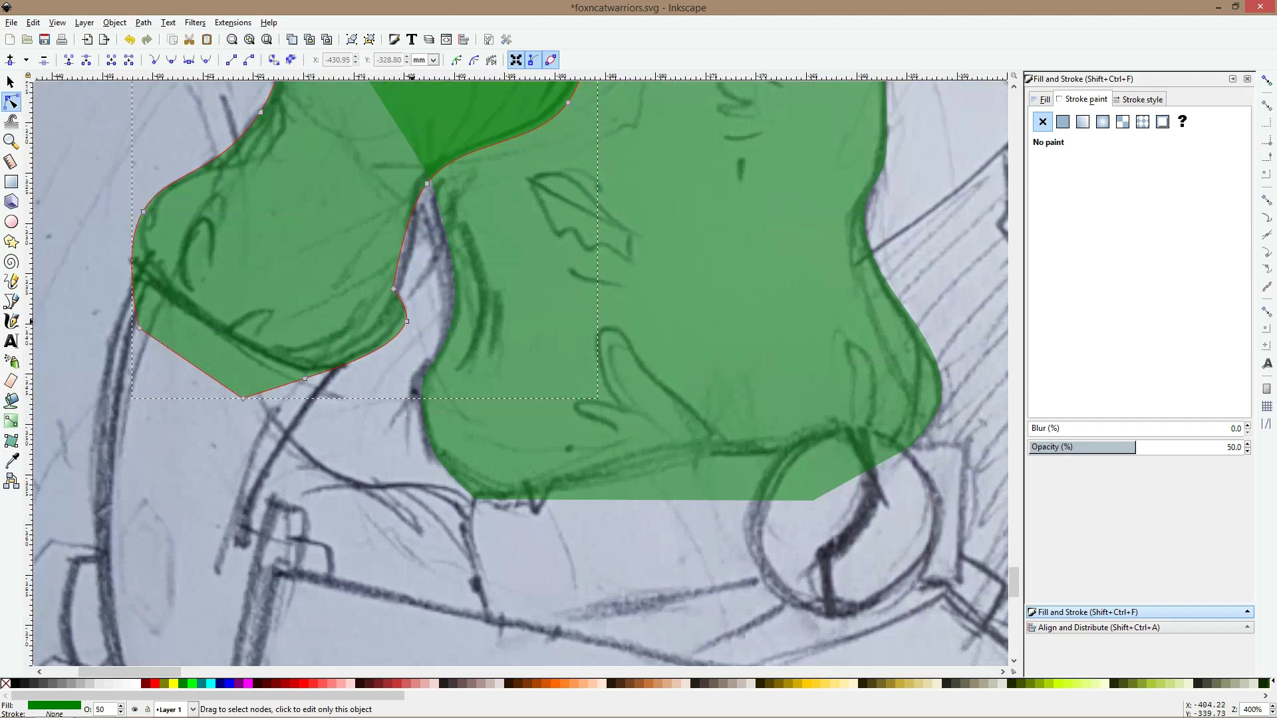
pyautogui.click(408, 321)
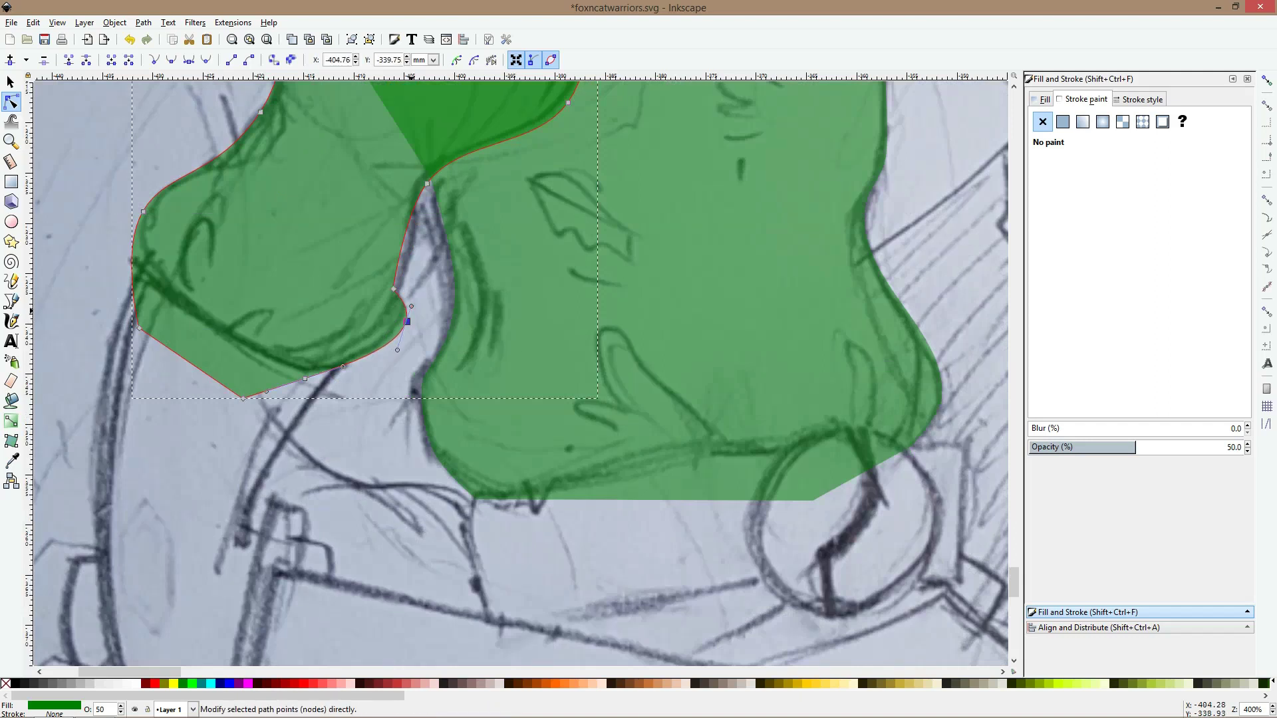
pyautogui.moveTo(407, 321); pyautogui.dragTo(408, 303)
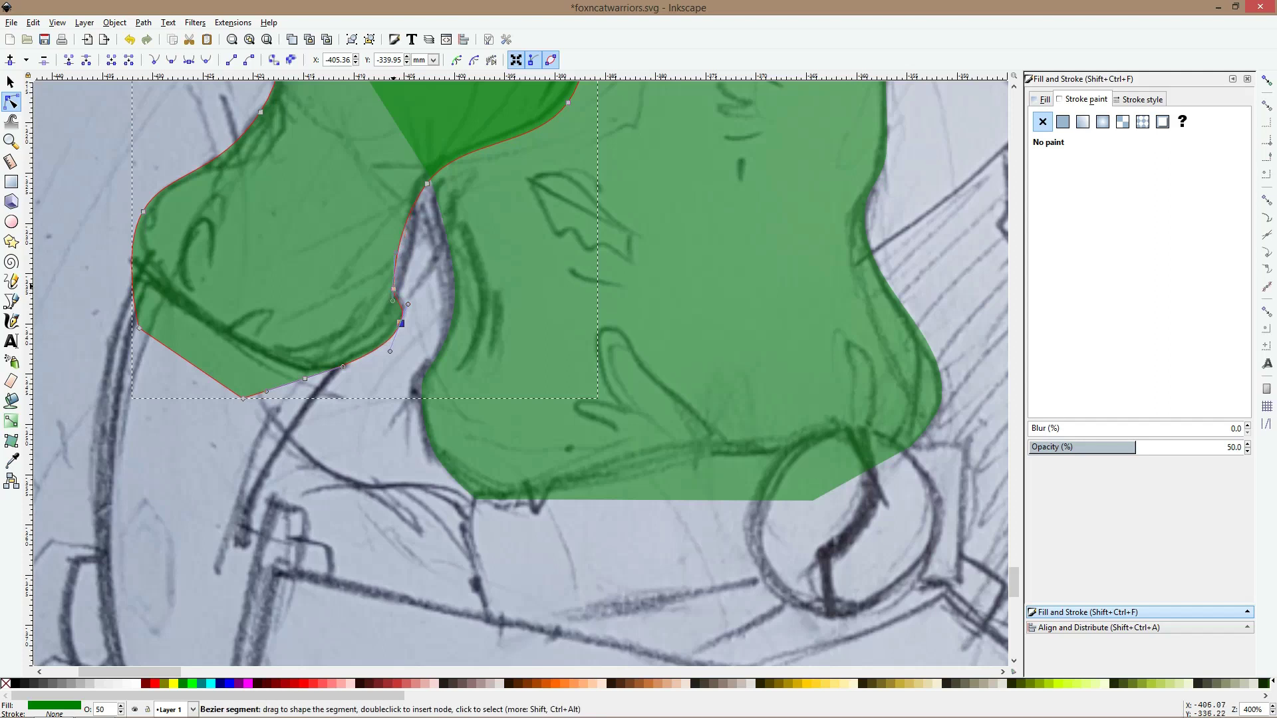
pyautogui.moveTo(395, 253); pyautogui.dragTo(411, 250)
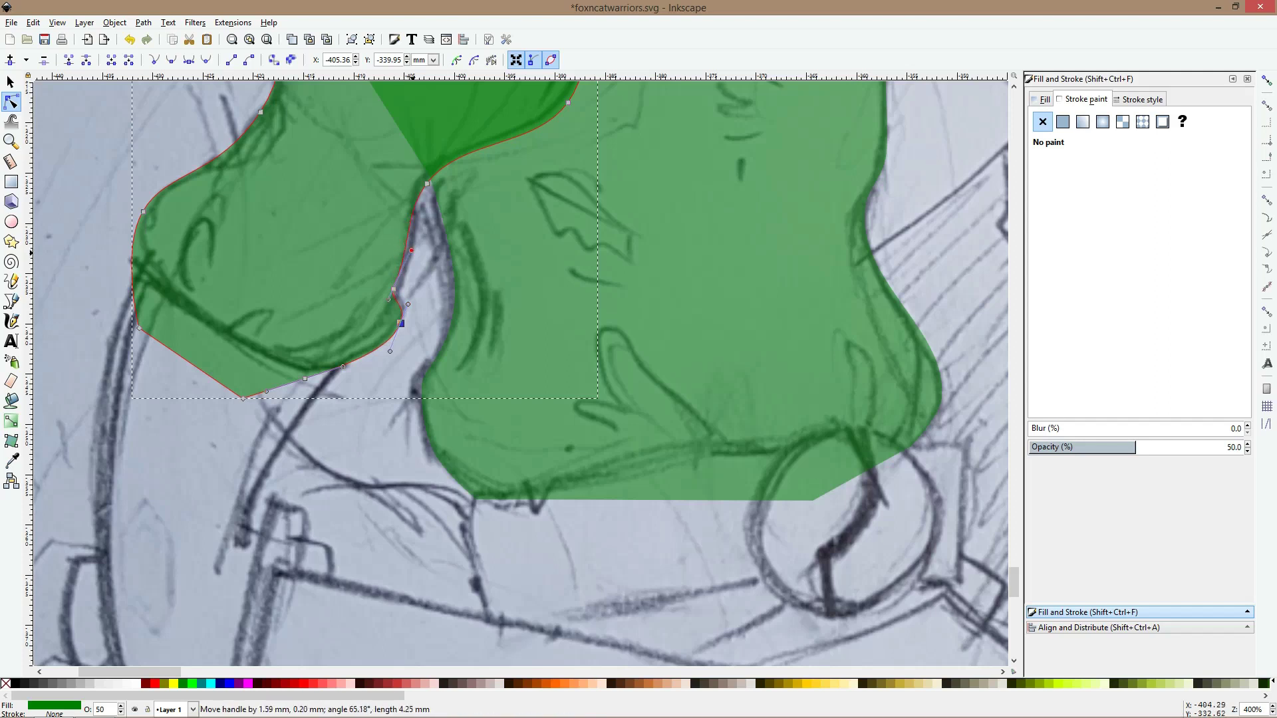
pyautogui.scroll(-2, 417, 357)
pyautogui.click(507, 371)
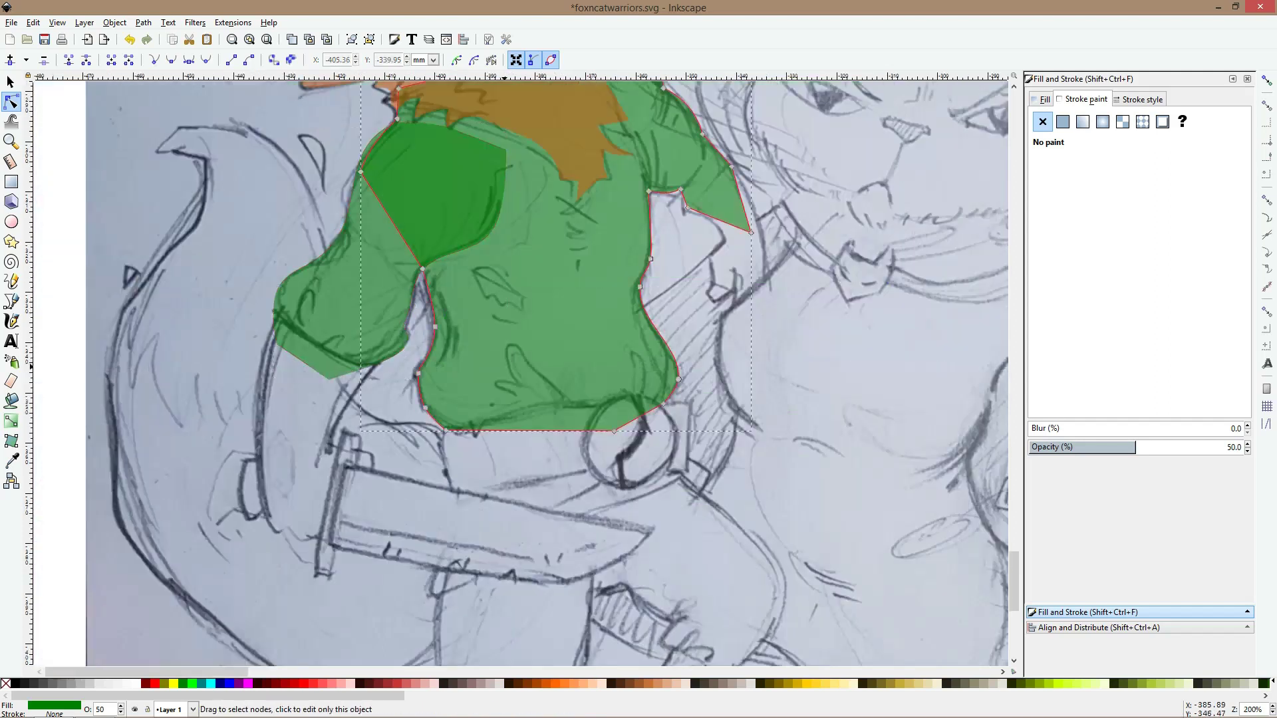
pyautogui.press('b')
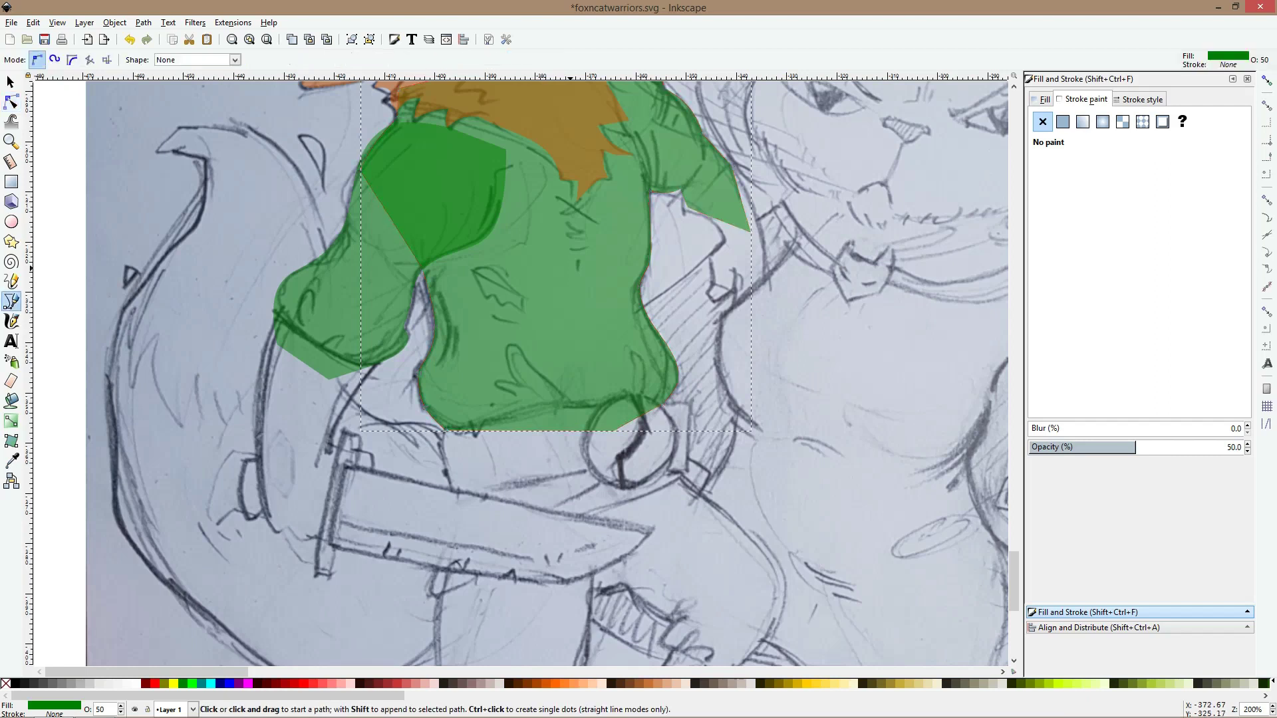
pyautogui.scroll(2, 719, 372)
pyautogui.click(11, 101)
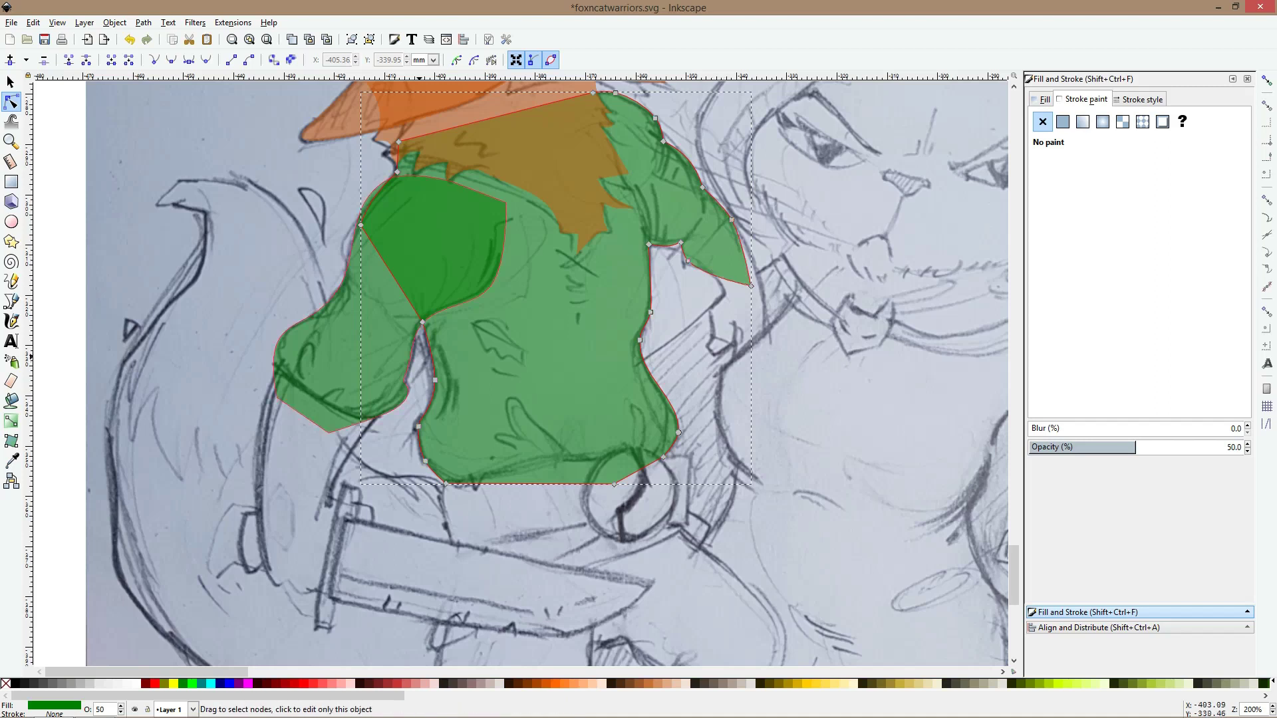
pyautogui.press('ctrl+KP_5')
# Draw a closed Pen-tool shape for the fox's forearm and hand, from the sleeve cuff around the sword hilt and fingertips
pyautogui.press('b')
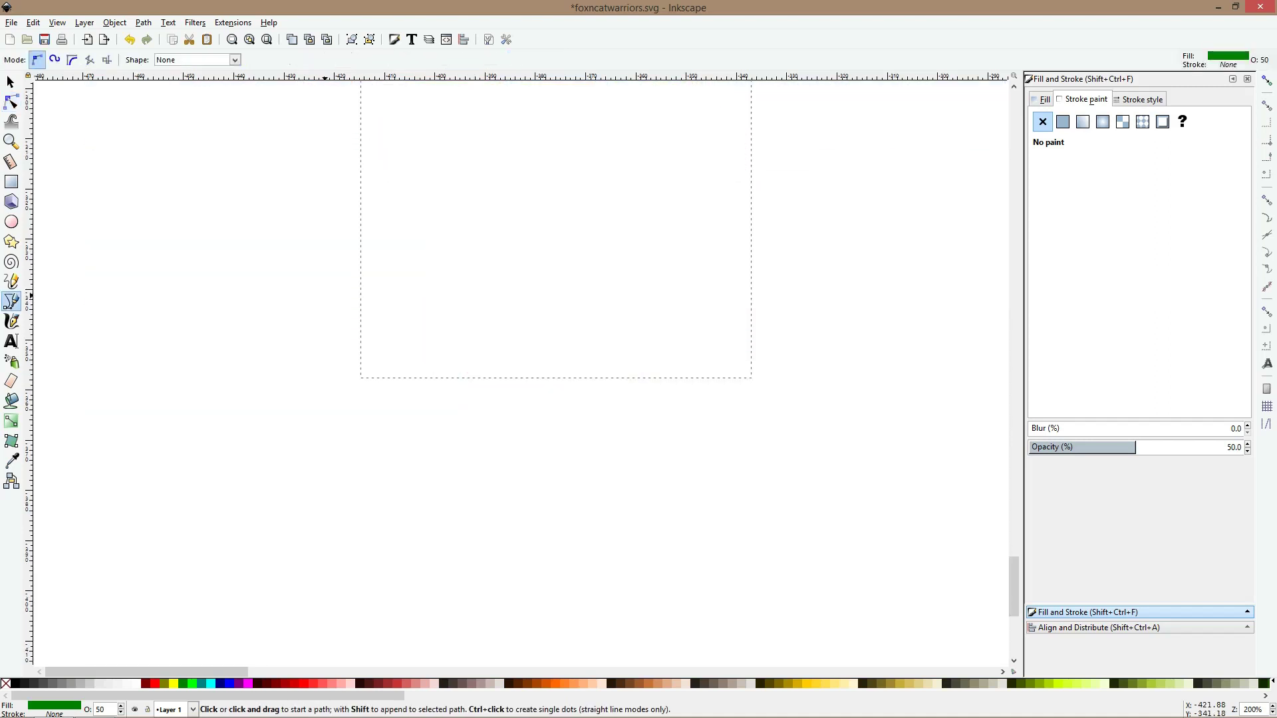
pyautogui.scroll(-1, 325, 291)
pyautogui.scroll(2, 301, 292)
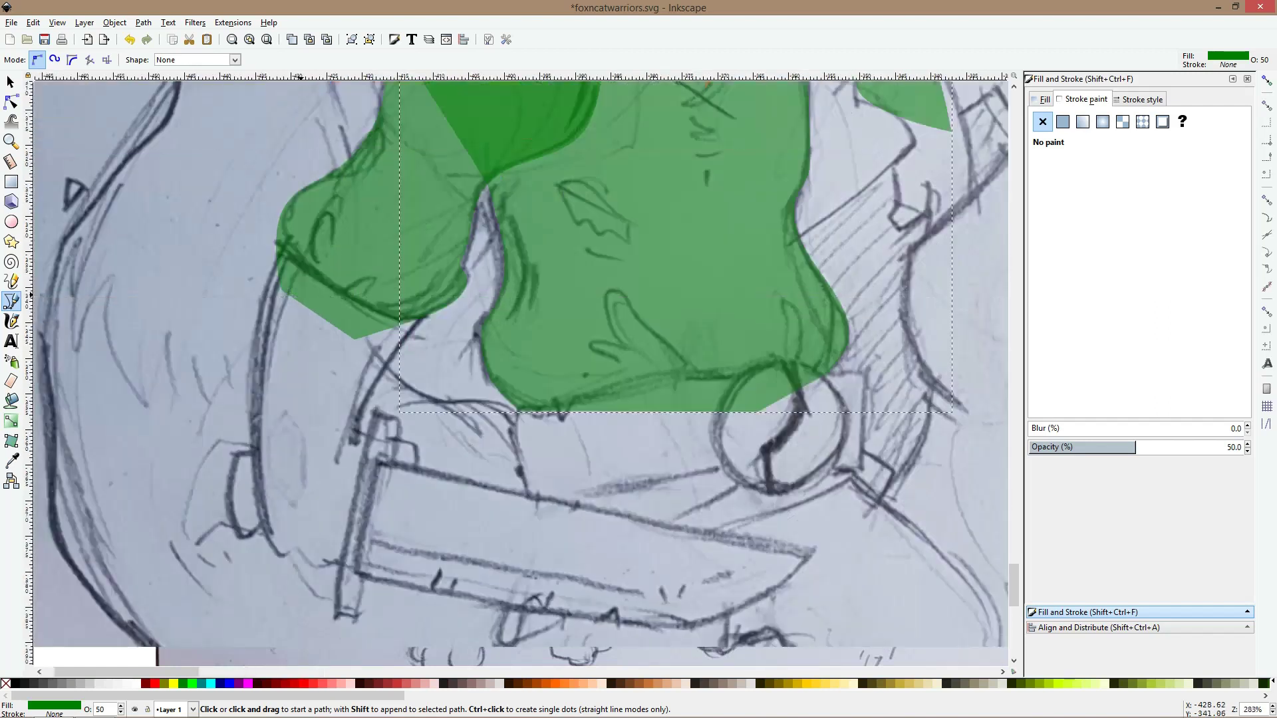
pyautogui.click(274, 245)
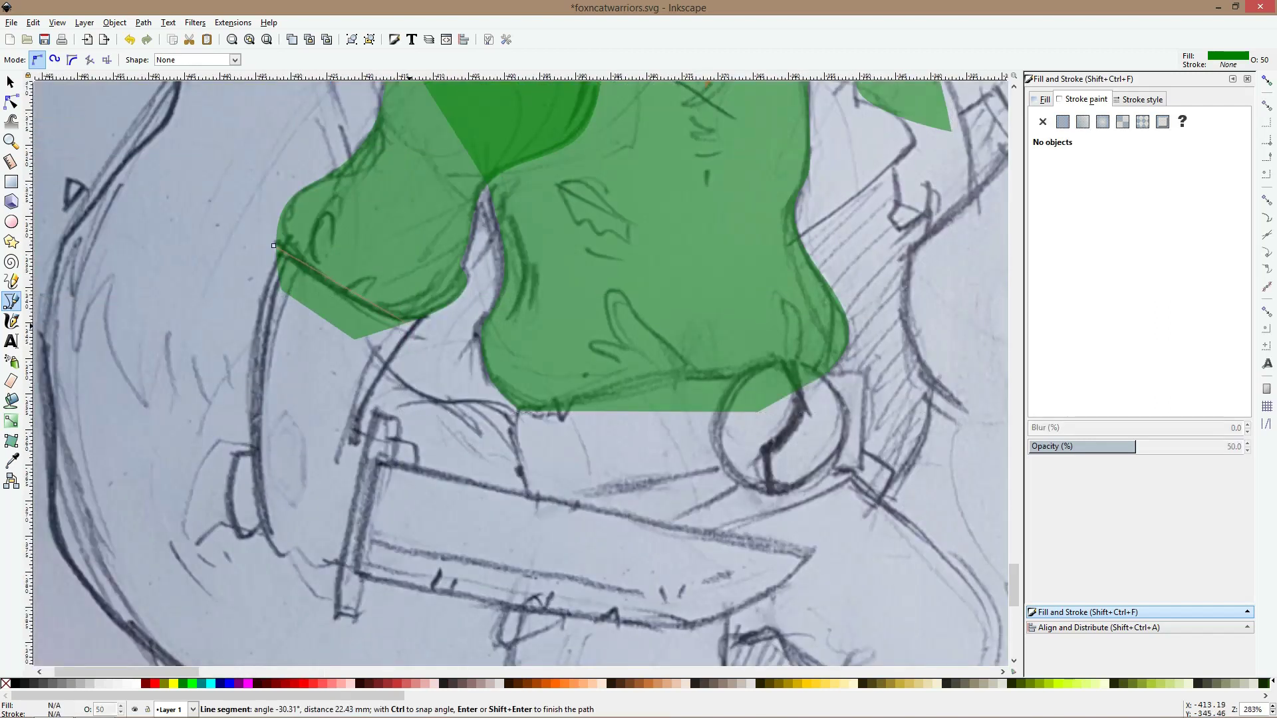
pyautogui.click(415, 321)
pyautogui.click(353, 431)
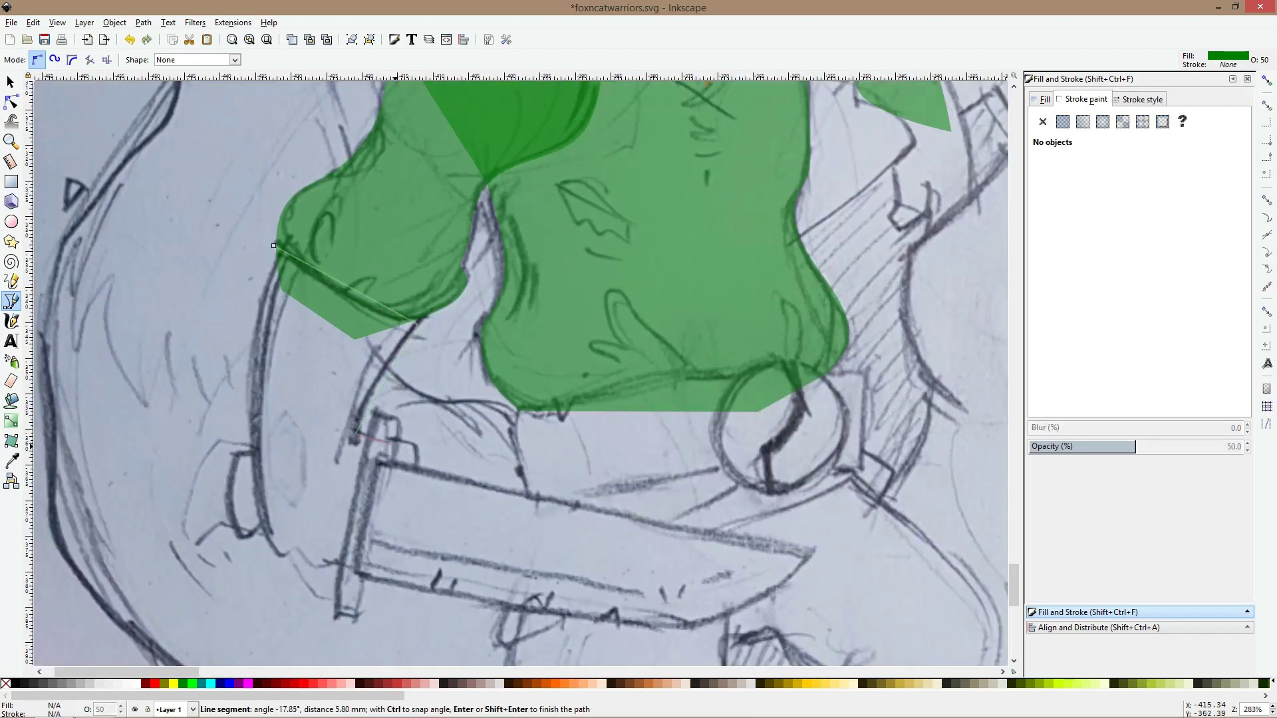
pyautogui.click(394, 465)
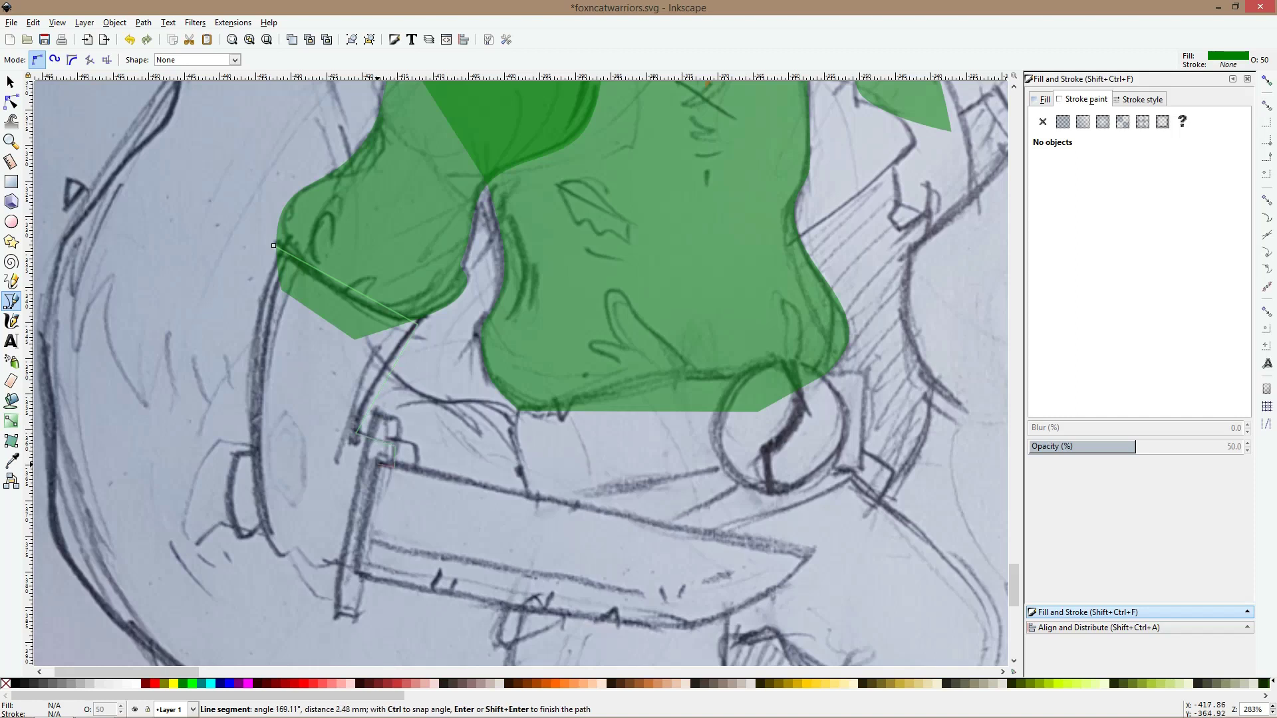
pyautogui.click(378, 464)
pyautogui.click(352, 564)
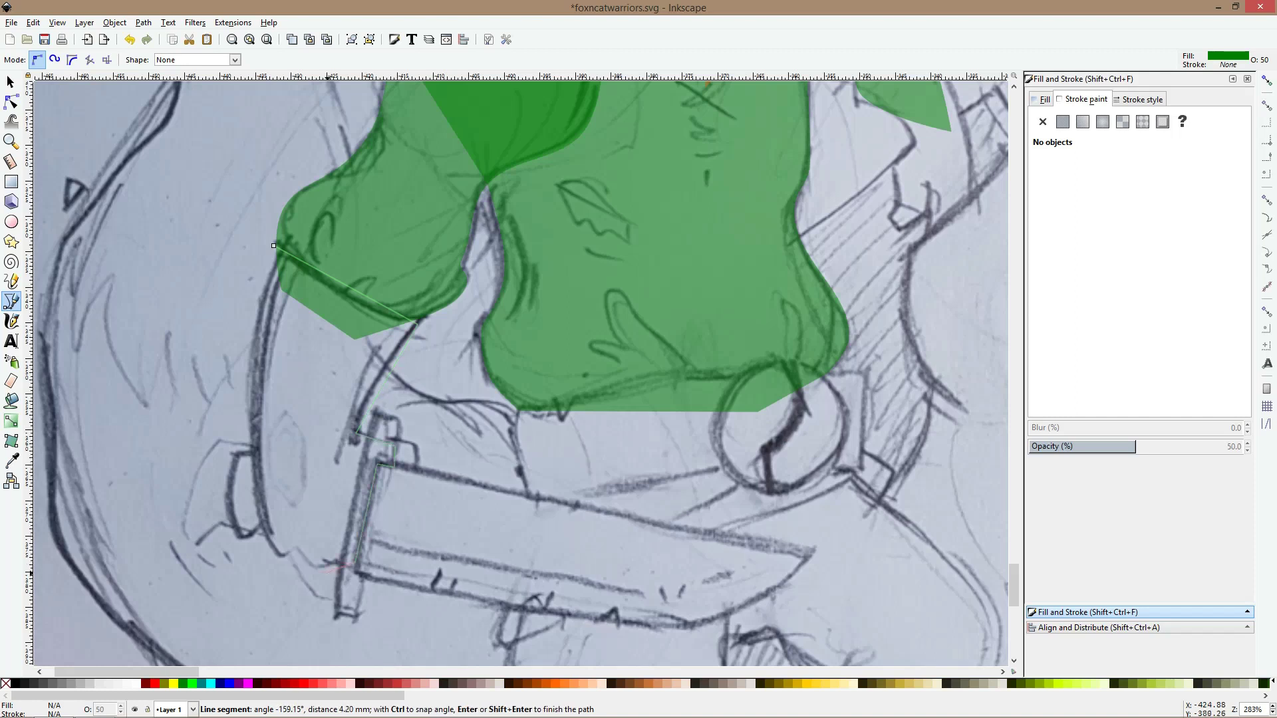
pyautogui.click(326, 571)
pyautogui.click(307, 556)
pyautogui.click(294, 563)
pyautogui.click(286, 556)
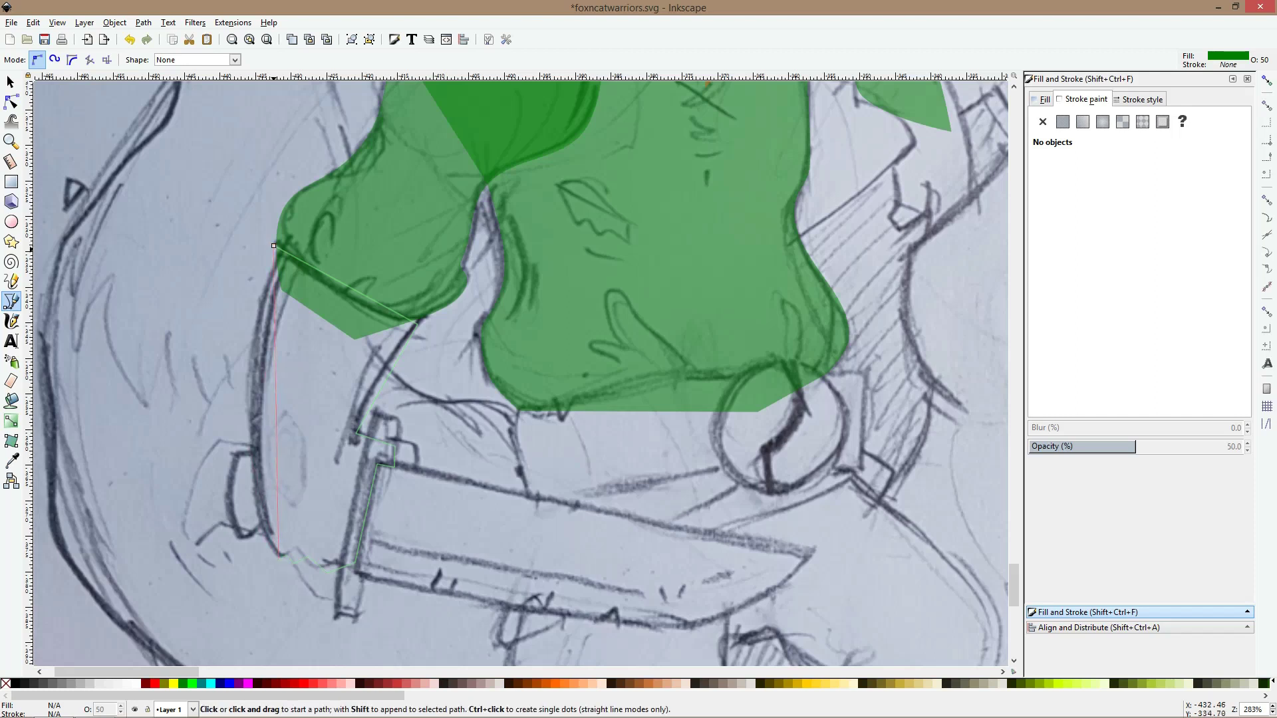
pyautogui.click(273, 245)
# Fill the forearm shape with dark brown and round its two larger fingertips by smoothing their nodes
pyautogui.press('n')
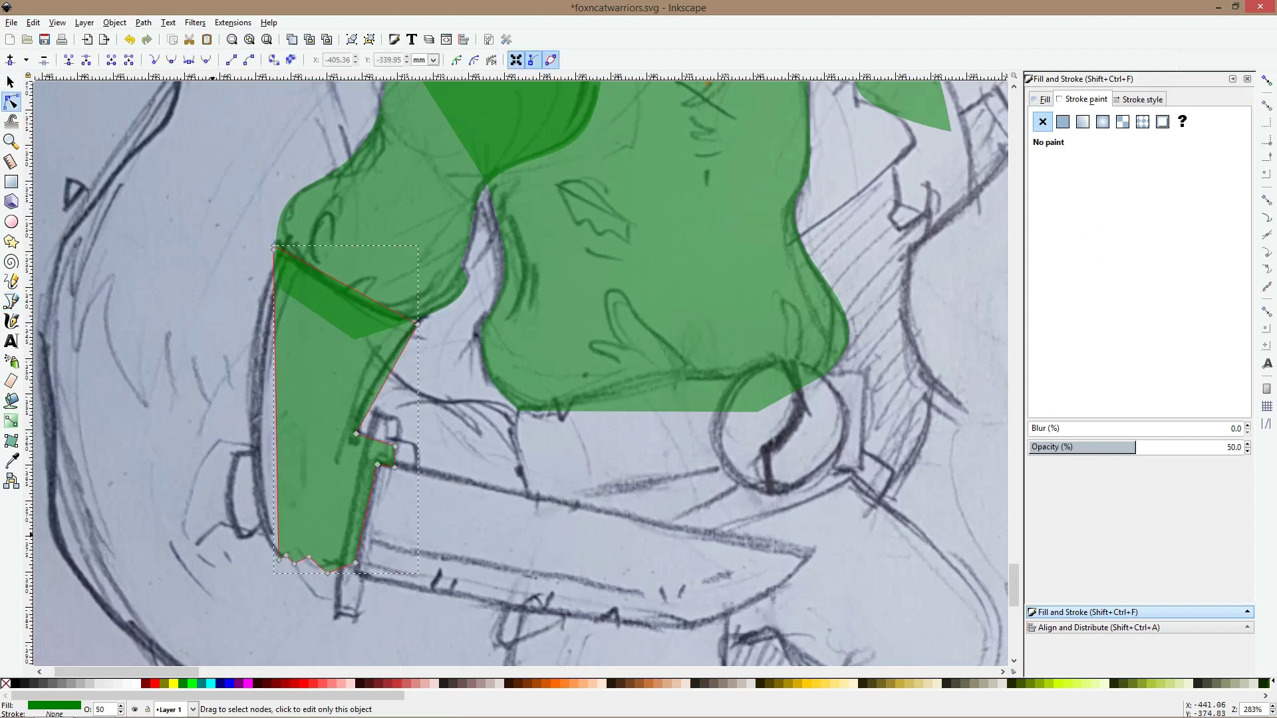
pyautogui.click(508, 683)
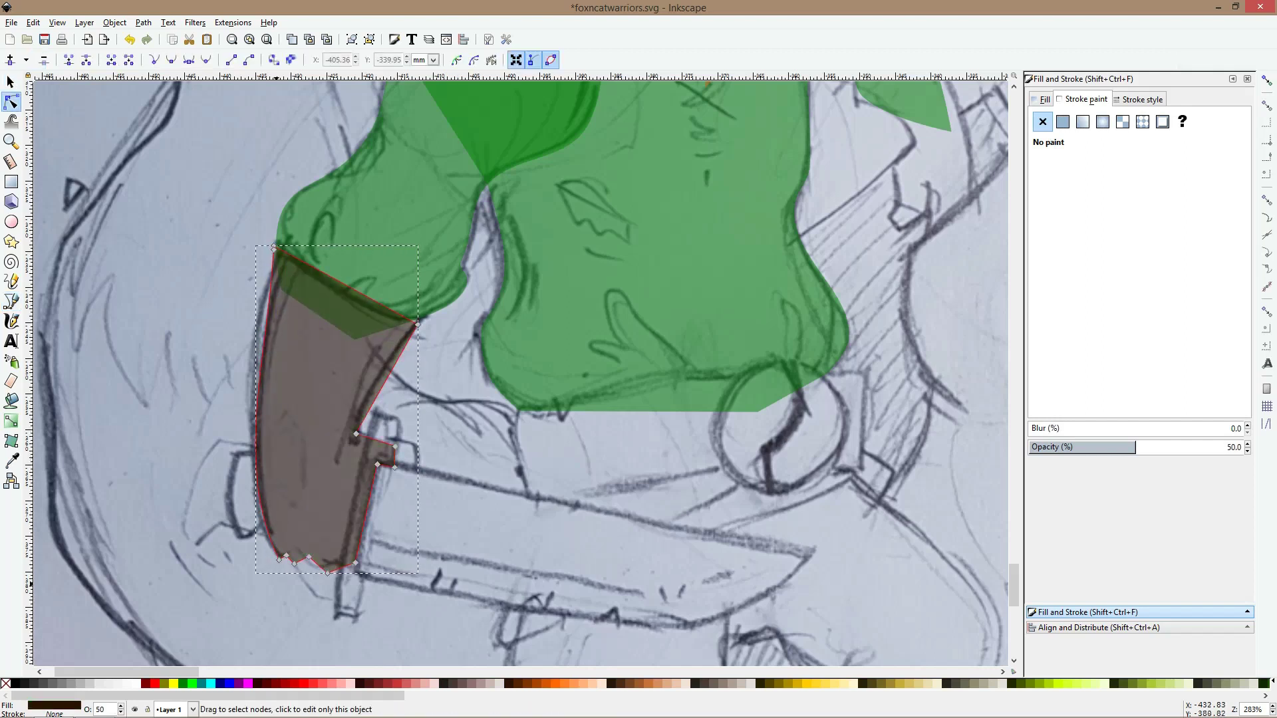
pyautogui.keyDown('ctrl'); pyautogui.scroll(2, 262, 558); pyautogui.keyUp('ctrl')
pyautogui.moveTo(295, 562); pyautogui.dragTo(413, 588)
pyautogui.keyDown('ctrl'); pyautogui.click(352, 579); pyautogui.keyUp('ctrl')
pyautogui.keyDown('ctrl'); pyautogui.click(414, 588); pyautogui.keyUp('ctrl')
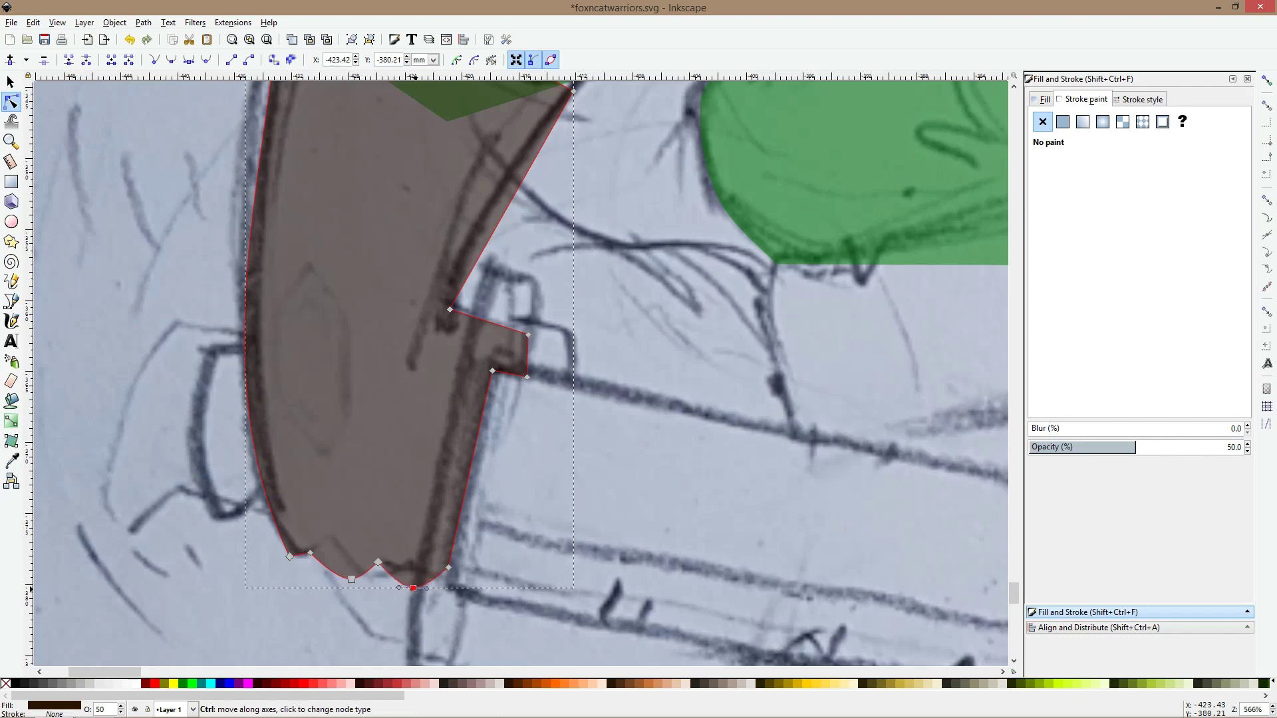
# Reshape the hand's lower outer corner and the curve of the forearm's outer edge leading to it
pyautogui.moveTo(289, 556); pyautogui.dragTo(293, 557)
pyautogui.moveTo(201, 358); pyautogui.dragTo(80, 608)
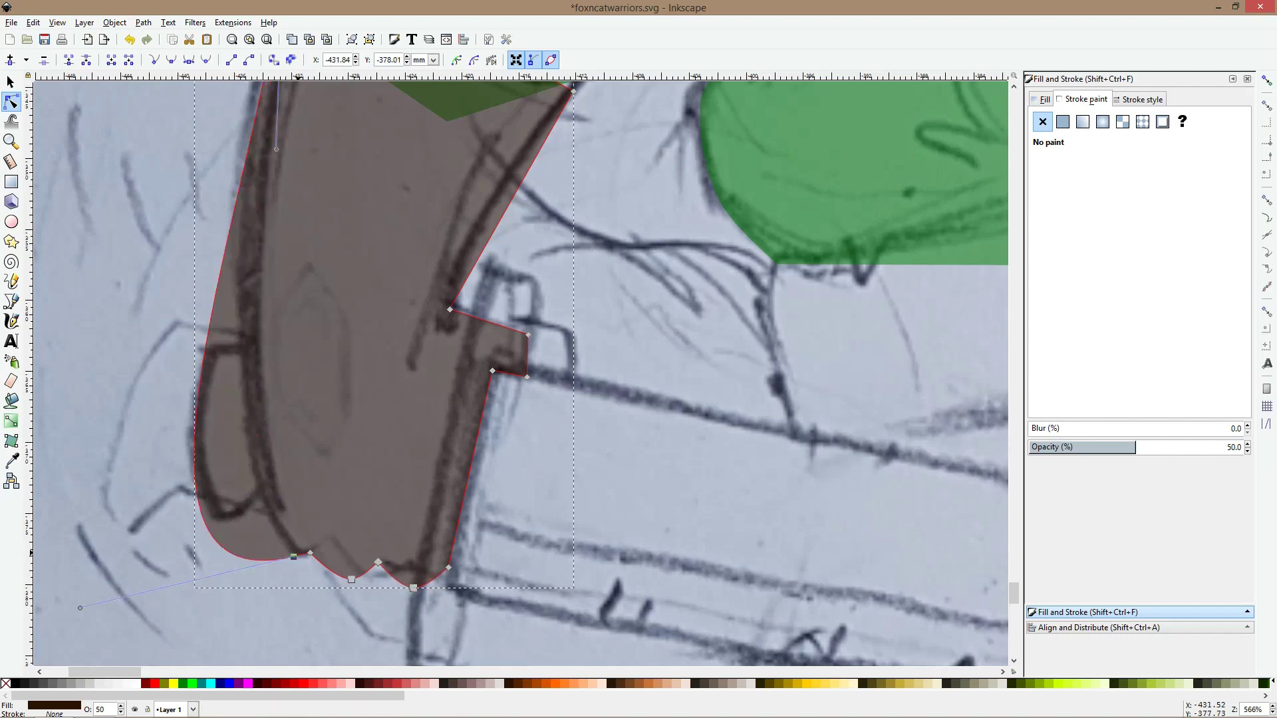
pyautogui.keyDown('ctrl'); pyautogui.click(294, 555); pyautogui.keyUp('ctrl')
pyautogui.click(298, 582)
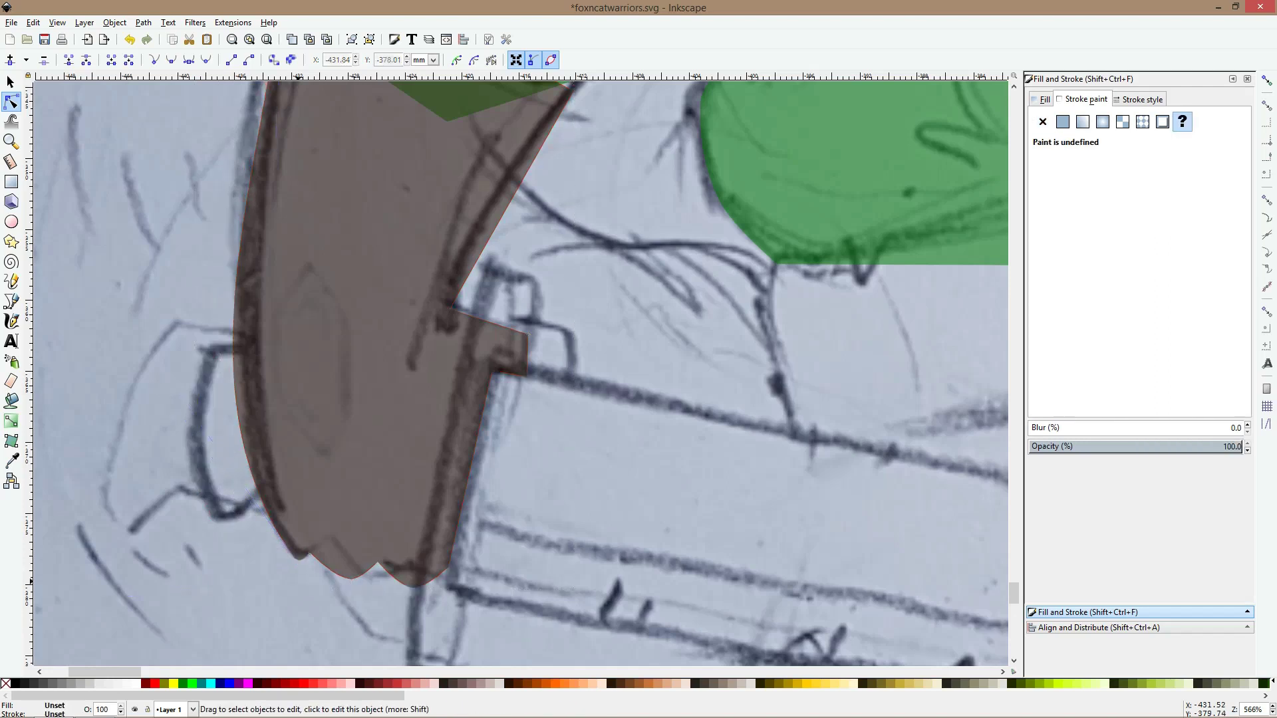
pyautogui.scroll(-2, 296, 359)
pyautogui.click(296, 358)
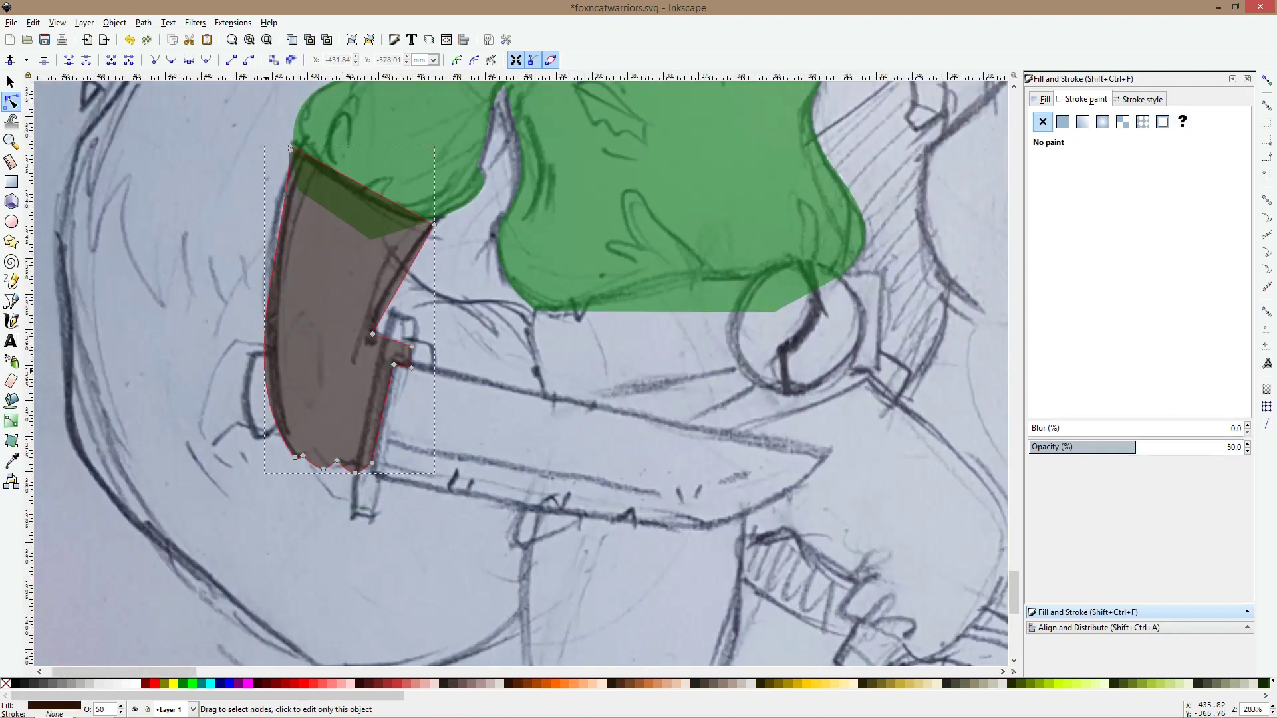
# Bow the forearm's outer edge outward and curve its upper edge beneath the sleeve cuff to follow the sketch
pyautogui.moveTo(266, 392); pyautogui.dragTo(269, 393)
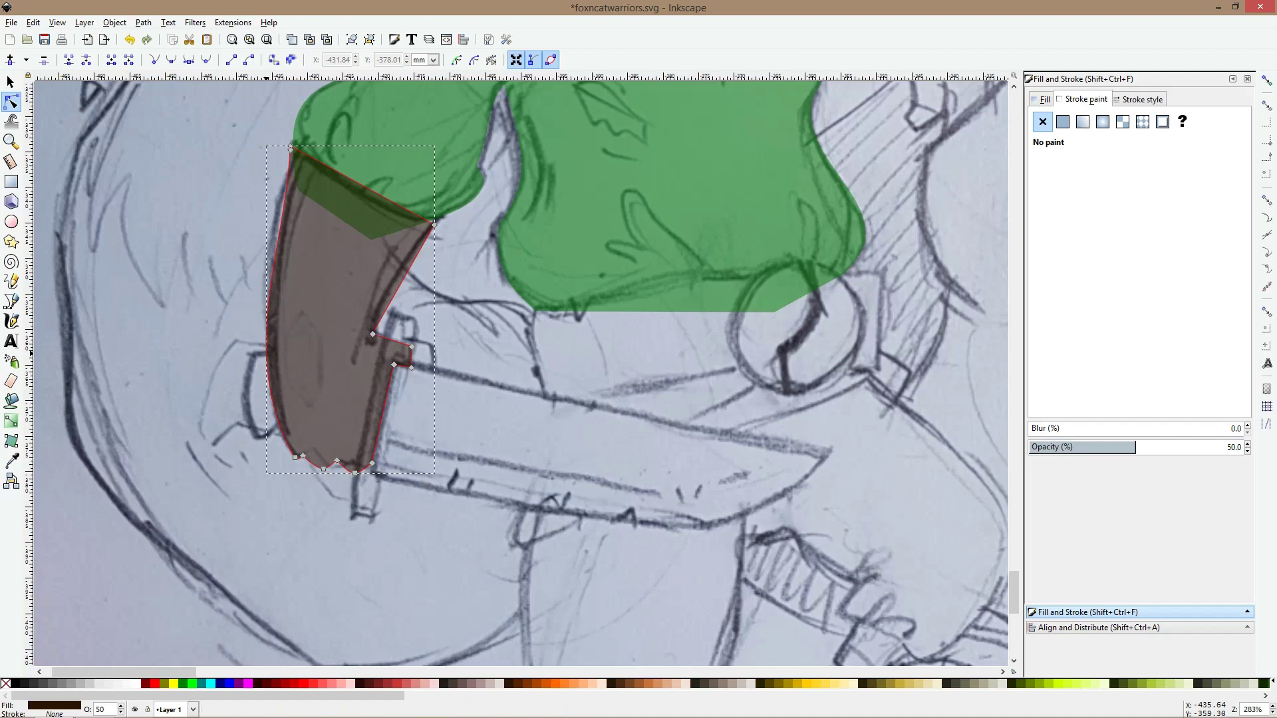
pyautogui.click(291, 151)
pyautogui.moveTo(286, 252); pyautogui.dragTo(267, 233)
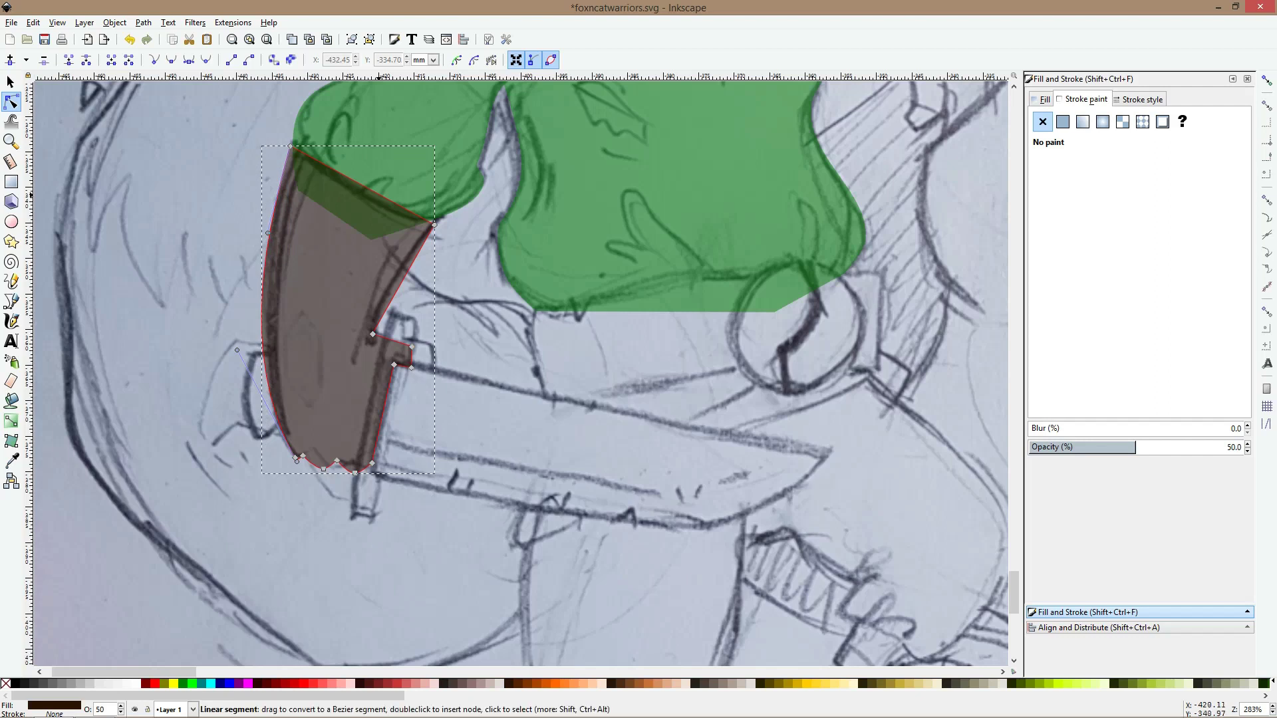
pyautogui.moveTo(375, 192); pyautogui.dragTo(368, 202)
pyautogui.click(434, 224)
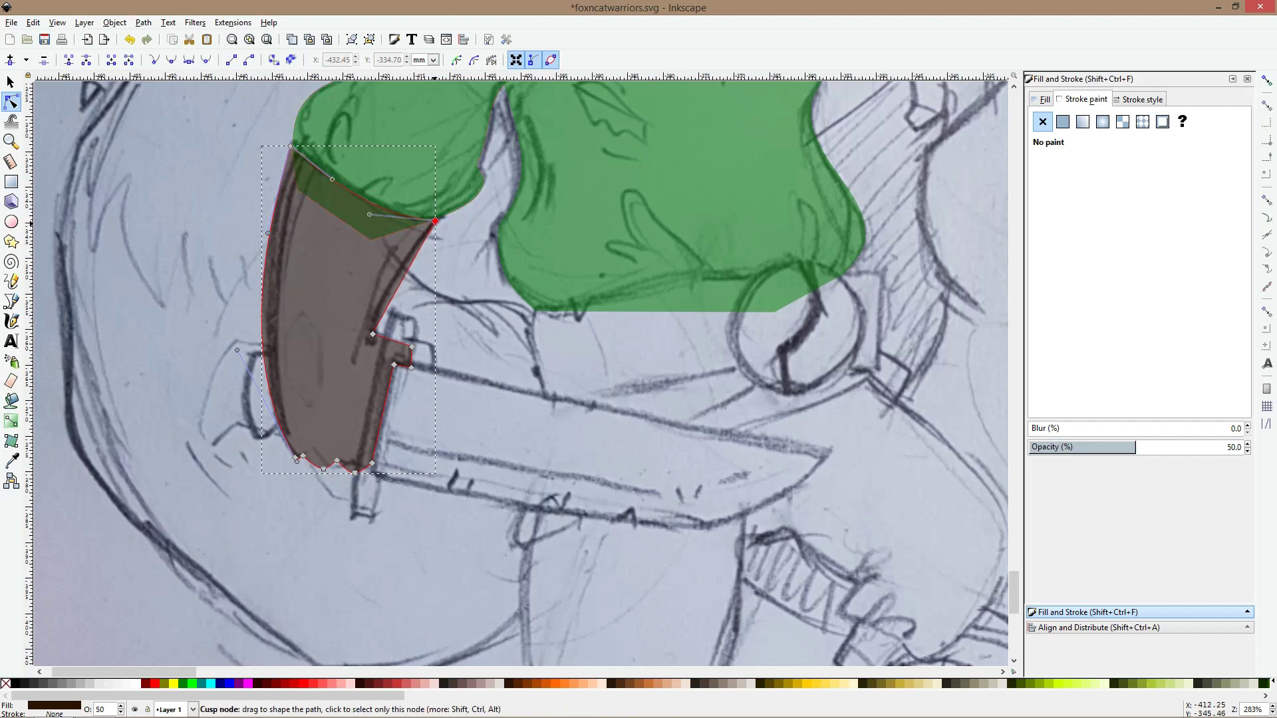
pyautogui.moveTo(332, 179); pyautogui.dragTo(327, 182)
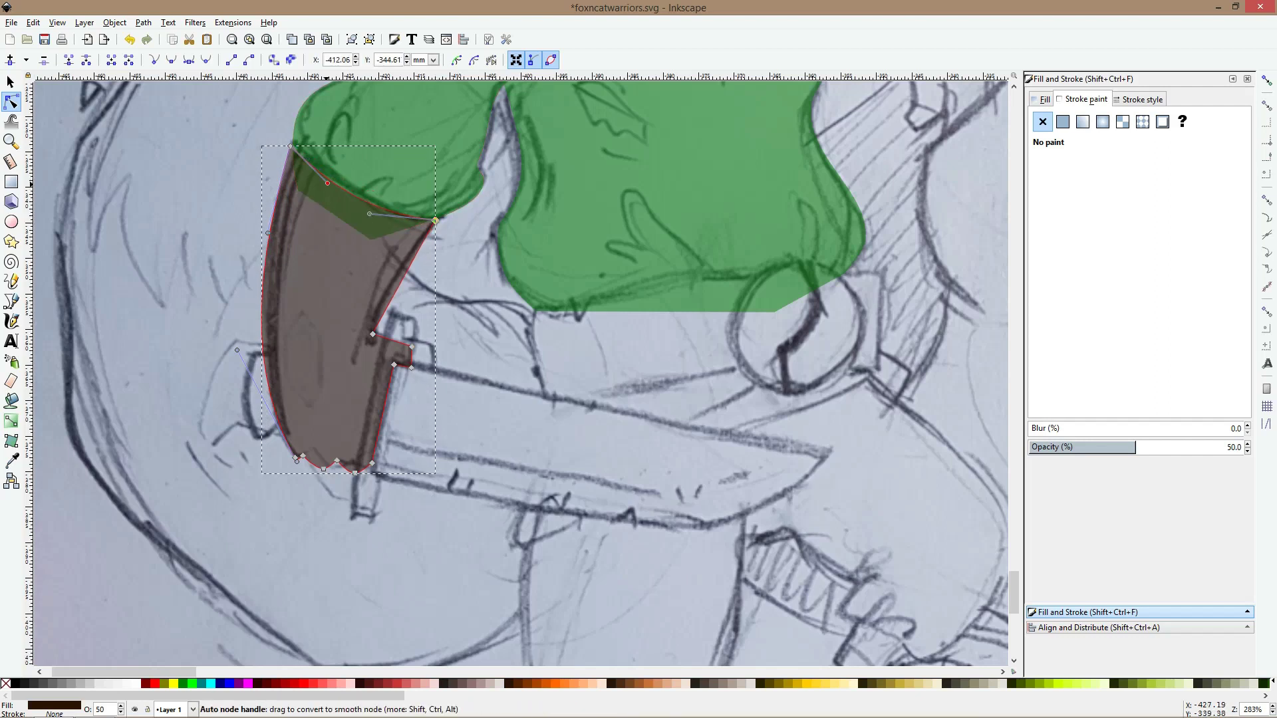
# Draw a closed four-cornered Pen-tool shape for the fox's belt, along the tunic's hem and around the buckle area
pyautogui.scroll(-3, 487, 282)
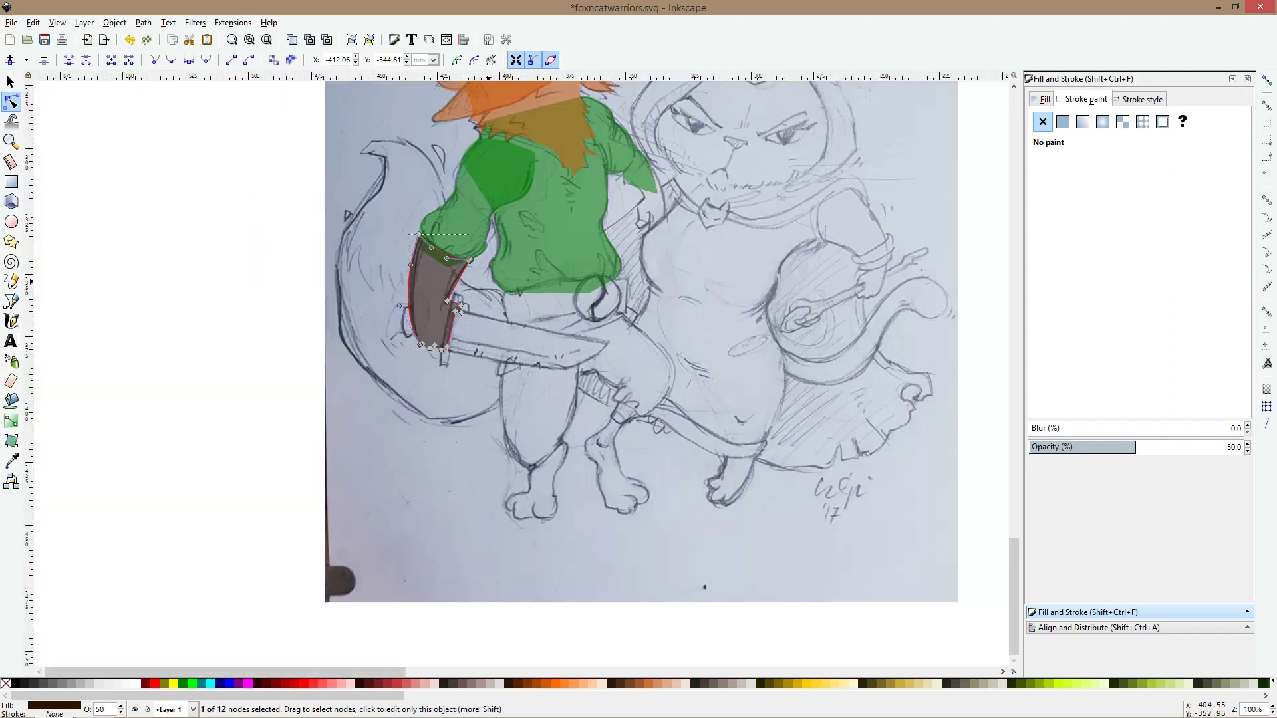
pyautogui.click(11, 302)
pyautogui.scroll(3, 676, 285)
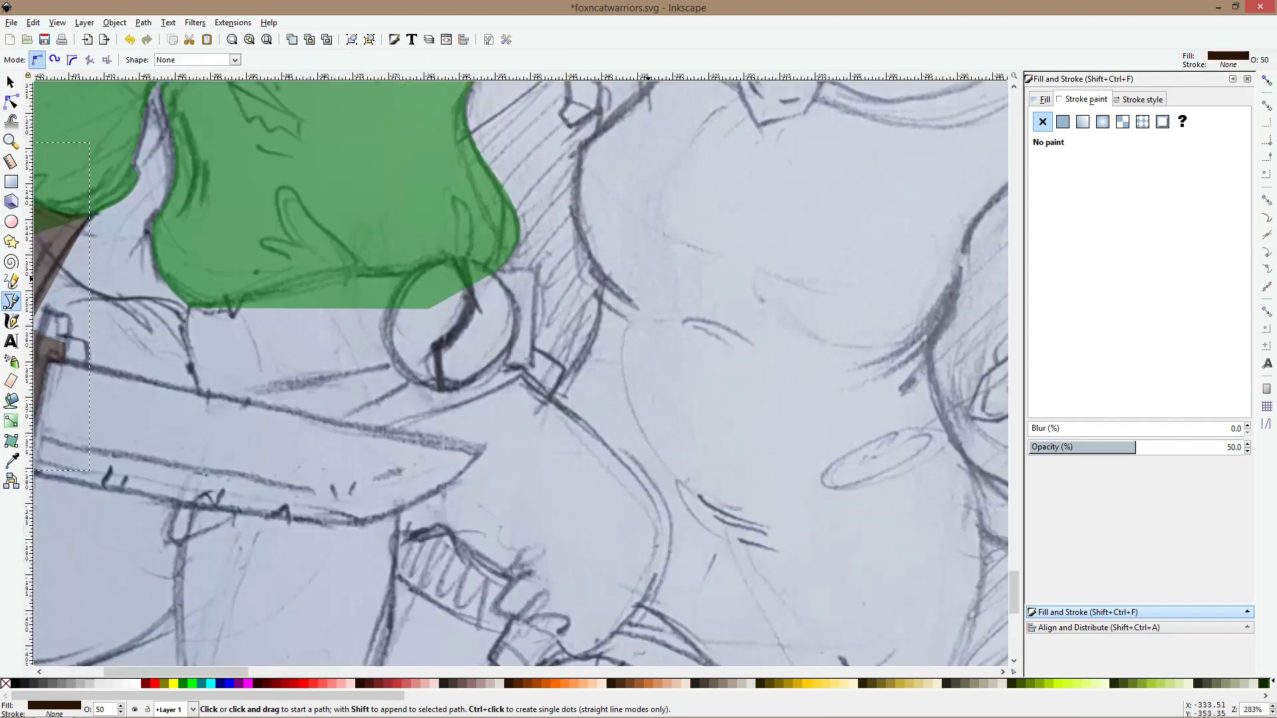
pyautogui.click(538, 267)
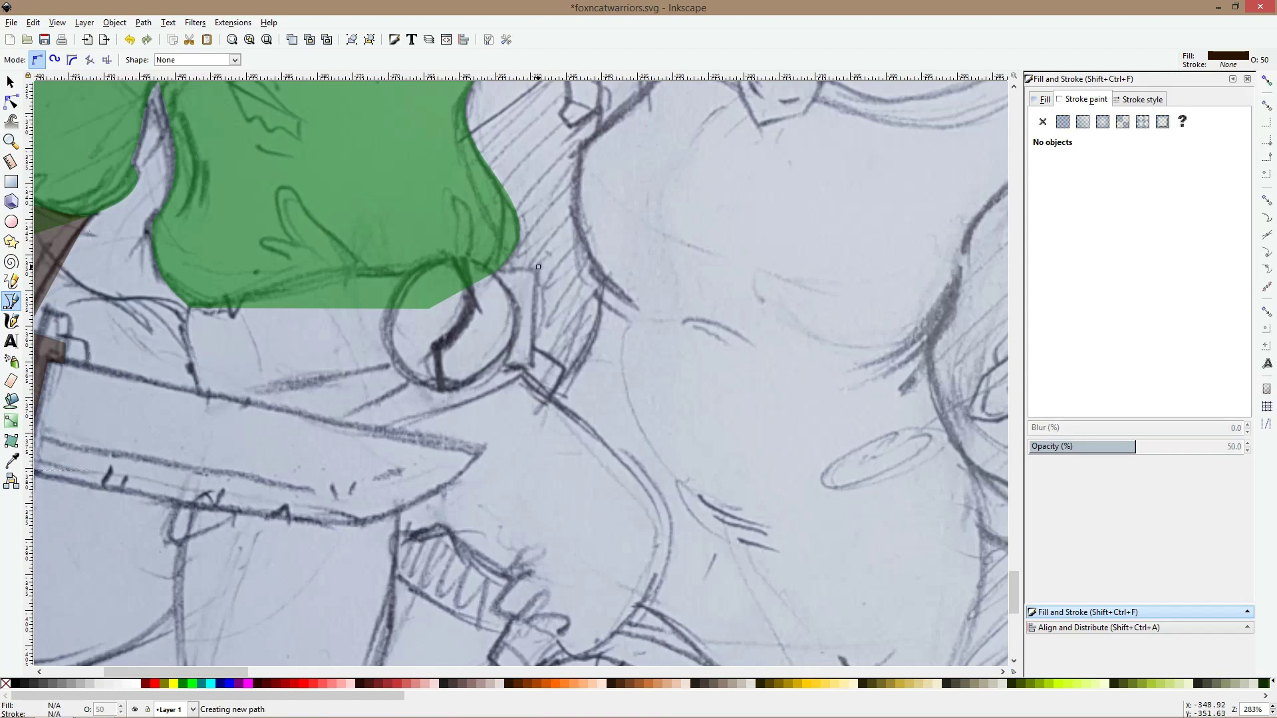
pyautogui.click(530, 367)
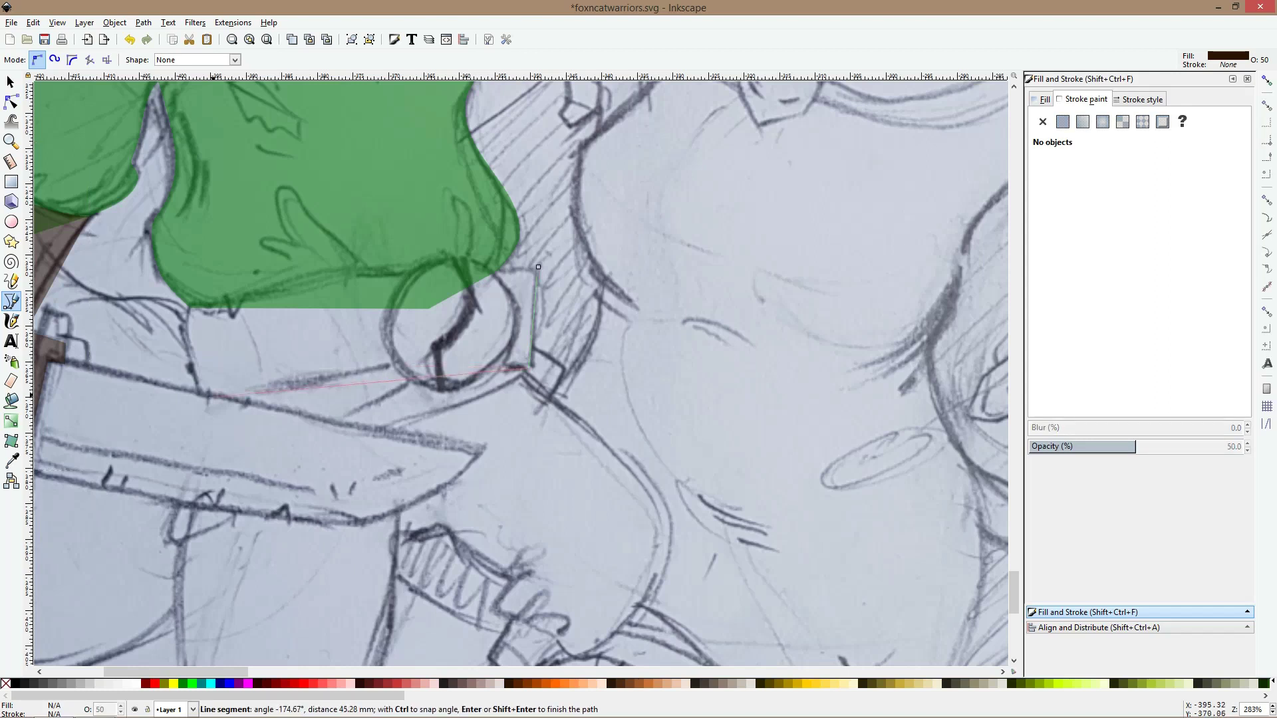
pyautogui.click(204, 401)
pyautogui.click(190, 308)
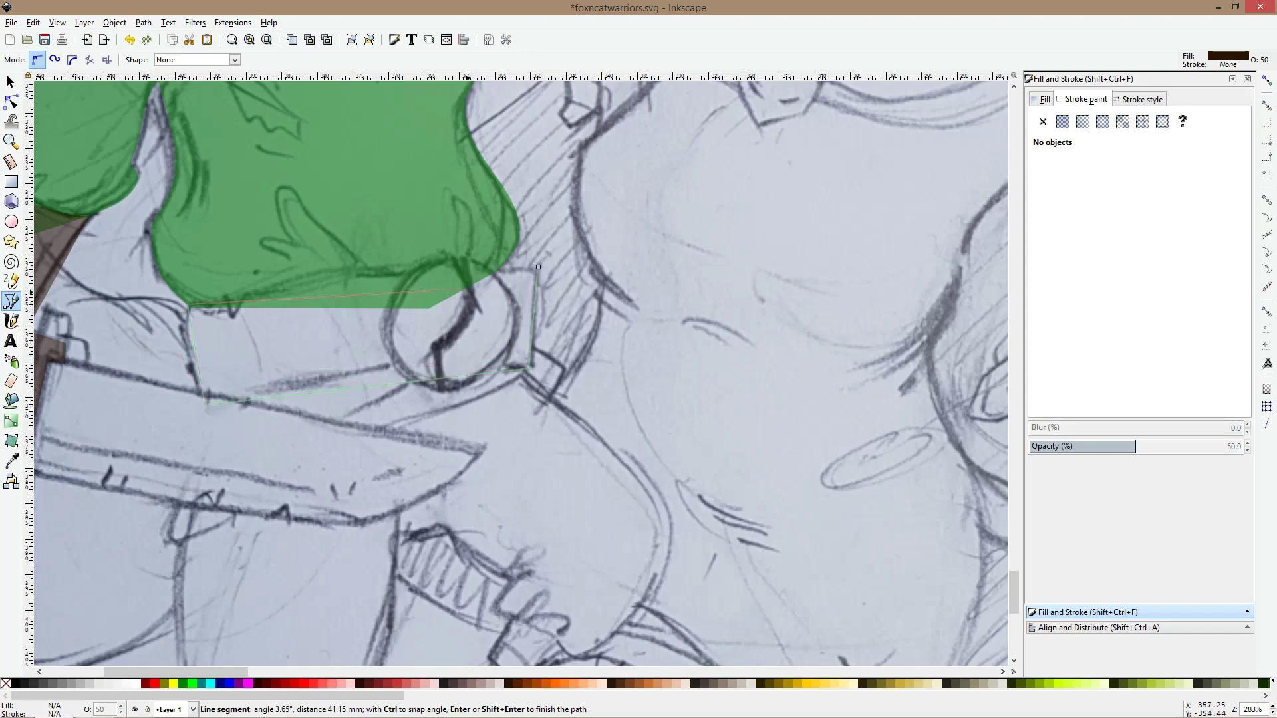
pyautogui.click(538, 267)
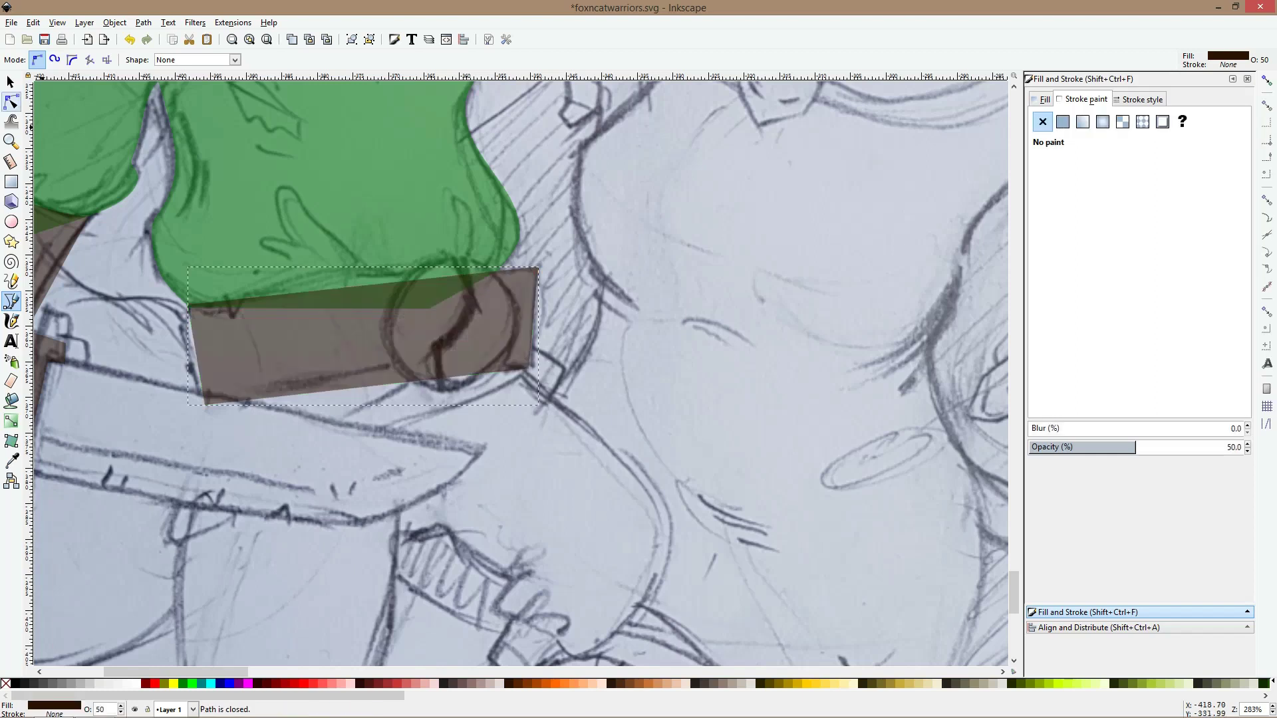
# Bend the belt's upper and lower edges upward and bow its short outer end to match the sketched waist
pyautogui.click(11, 102)
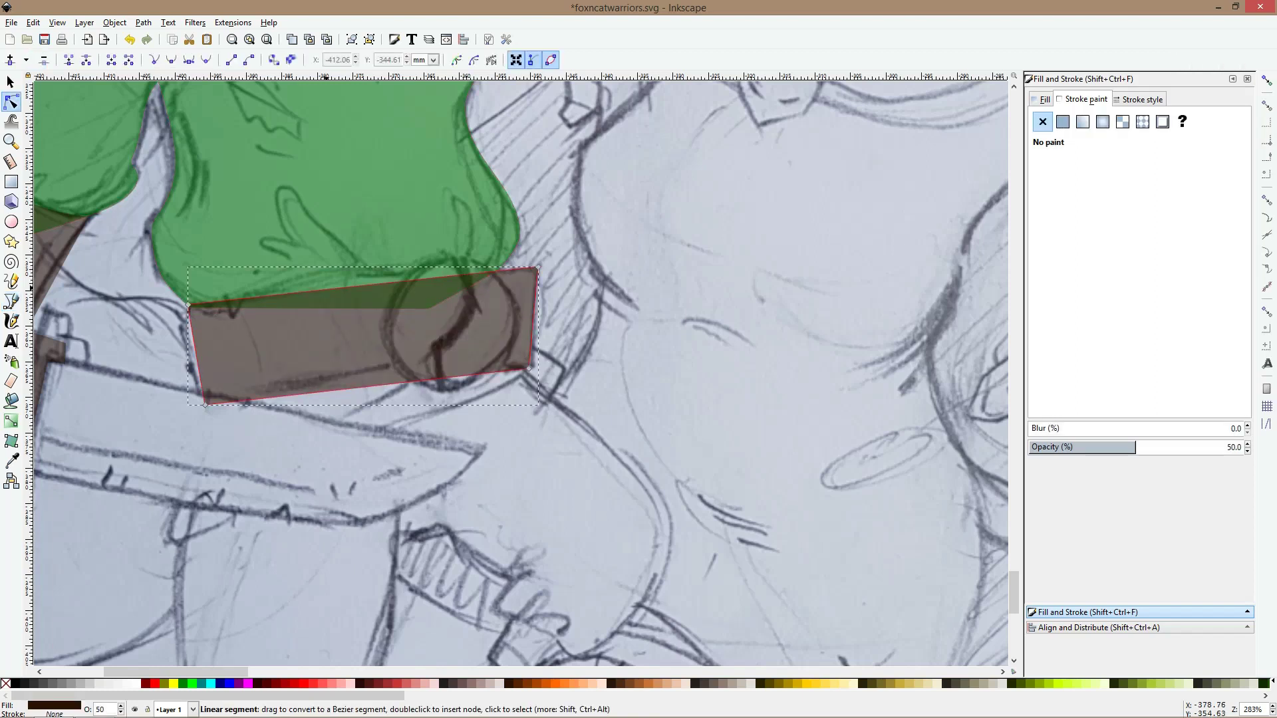
pyautogui.moveTo(324, 291); pyautogui.dragTo(324, 278)
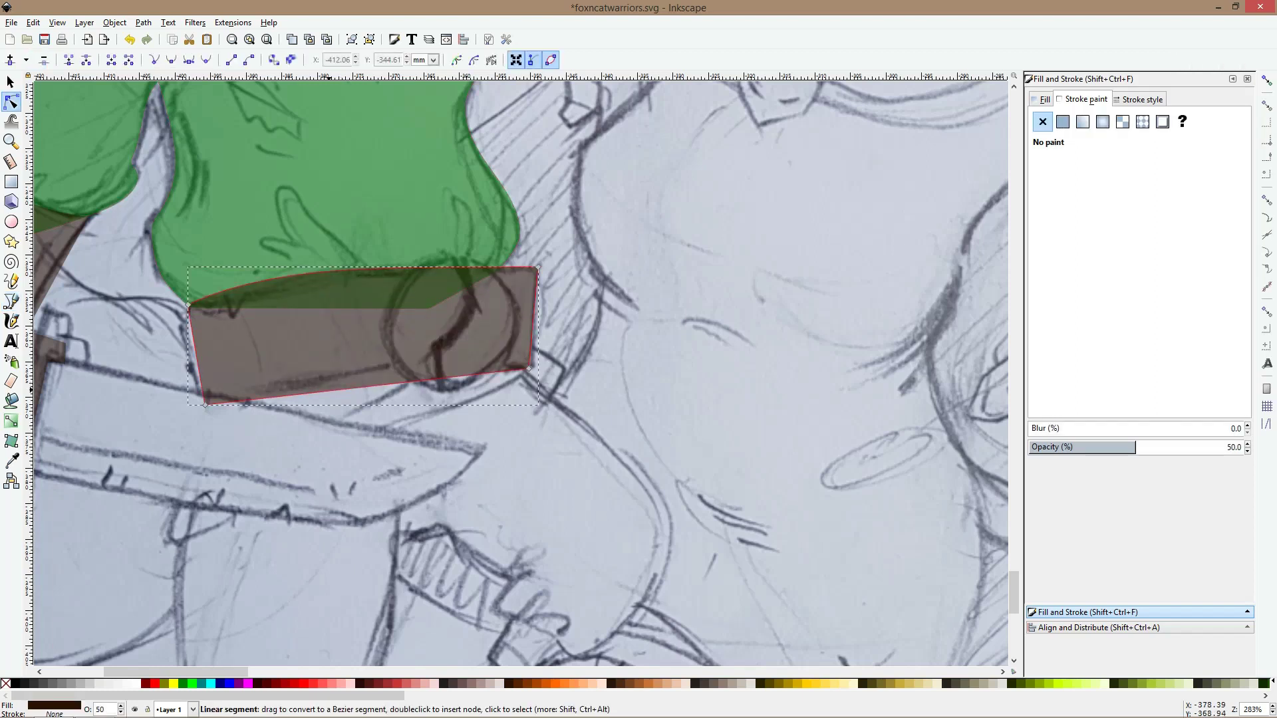
pyautogui.moveTo(324, 386); pyautogui.dragTo(440, 357)
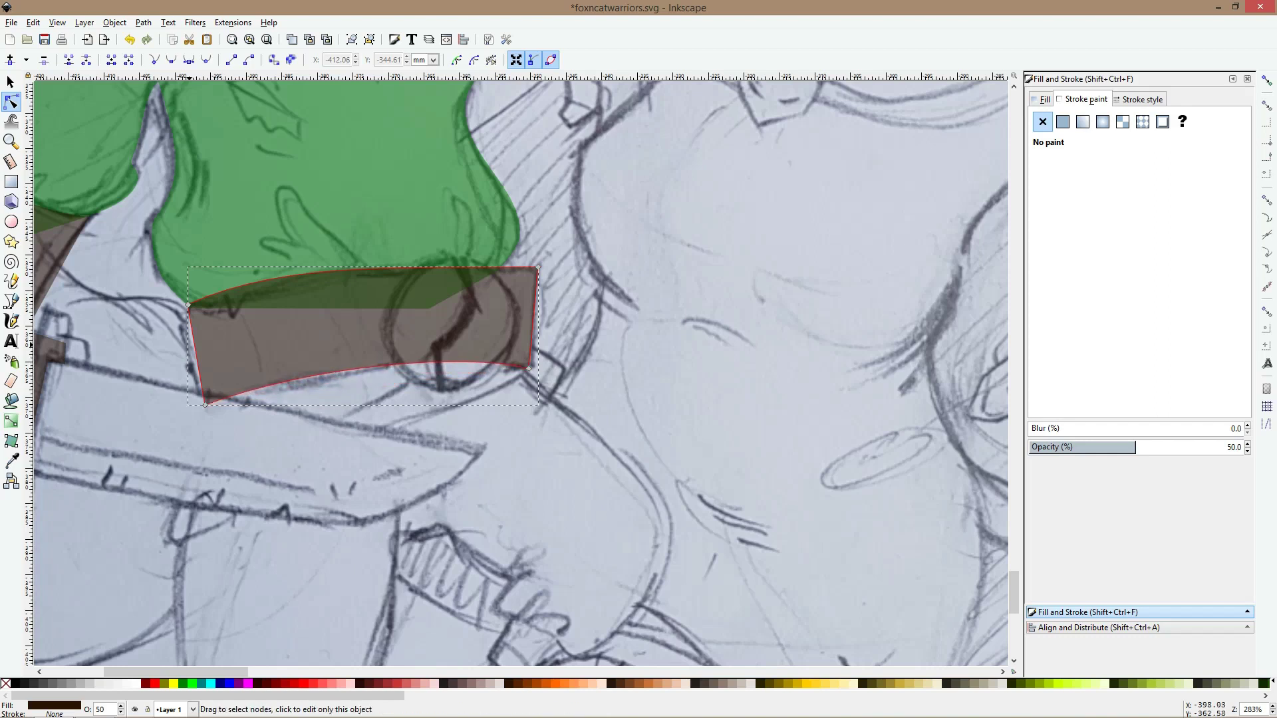
pyautogui.moveTo(194, 342); pyautogui.dragTo(184, 342)
# Draw a circle about 18 mm across for the belt buckle, fill it with golden yellow and align it with the sketch
pyautogui.click(11, 222)
pyautogui.moveTo(403, 247); pyautogui.dragTo(532, 376)
pyautogui.press('F1')
pyautogui.moveTo(506, 315); pyautogui.dragTo(492, 324)
pyautogui.click(796, 684)
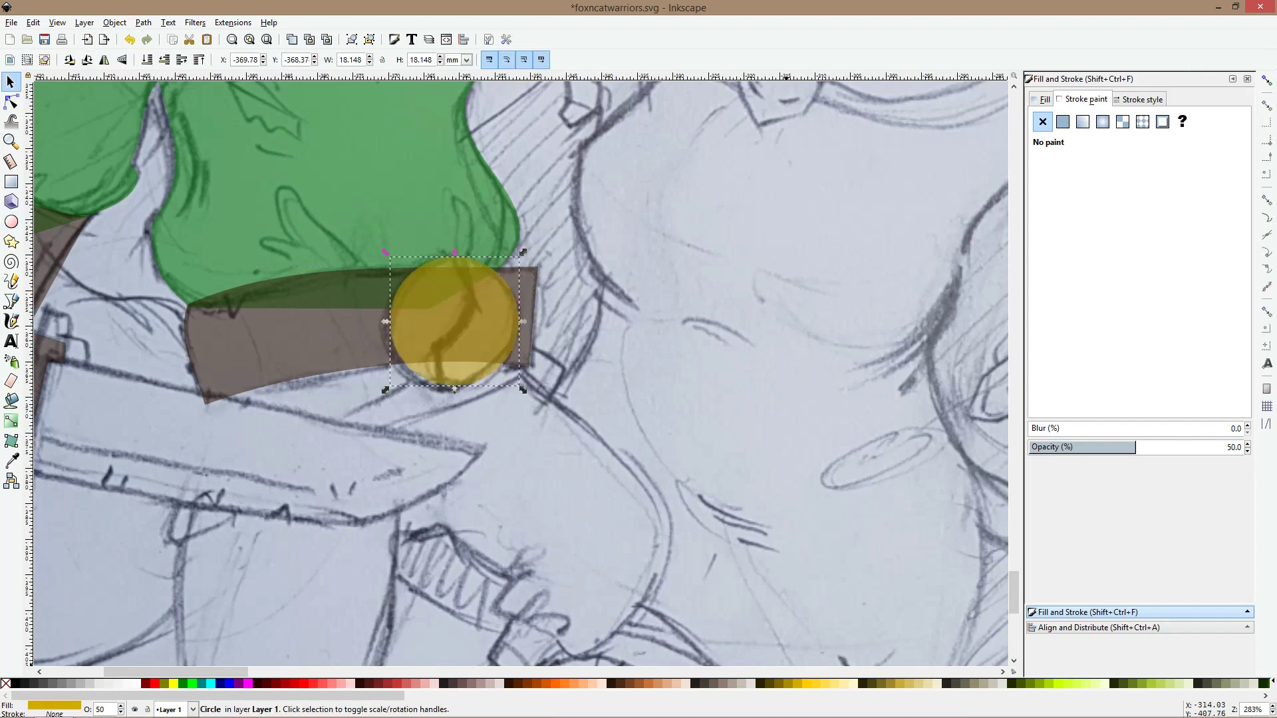
pyautogui.click(560, 303)
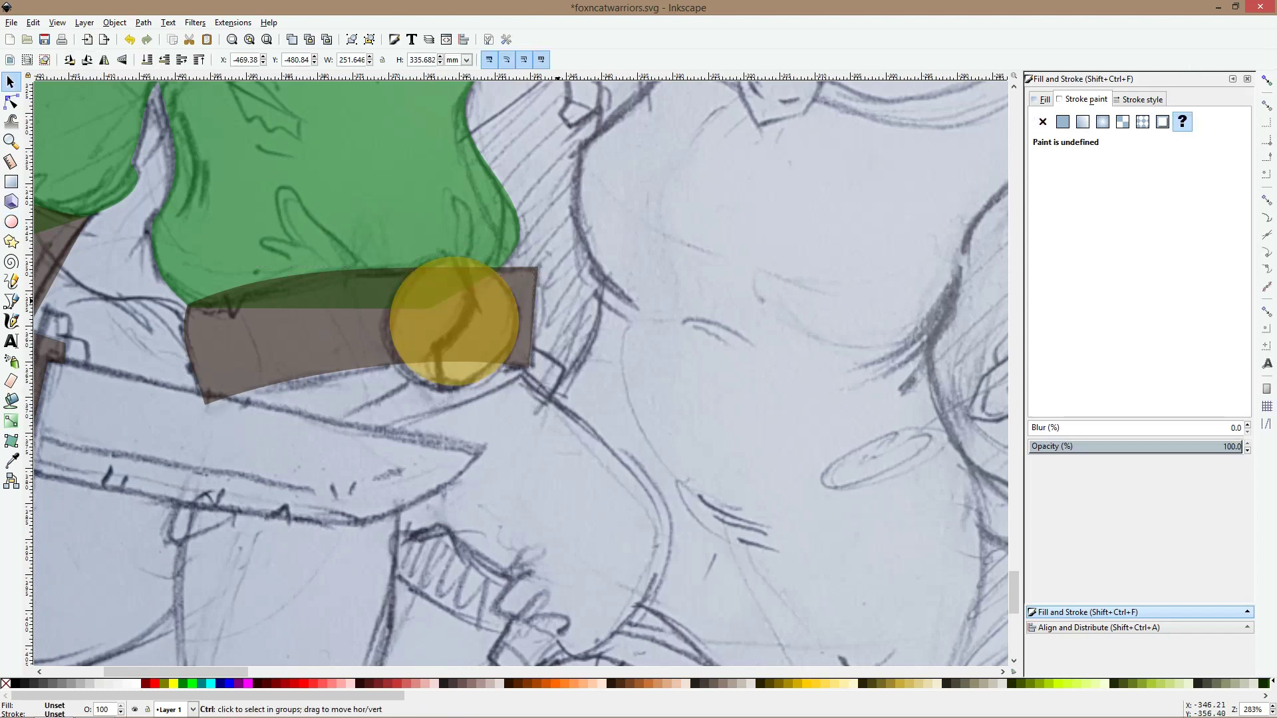
# Draw a closed Pen-tool shape for the golden strip running from beneath the buckle diagonally across the blade to the outer thigh
pyautogui.scroll(-4, 560, 302)
pyautogui.scroll(4, 528, 258)
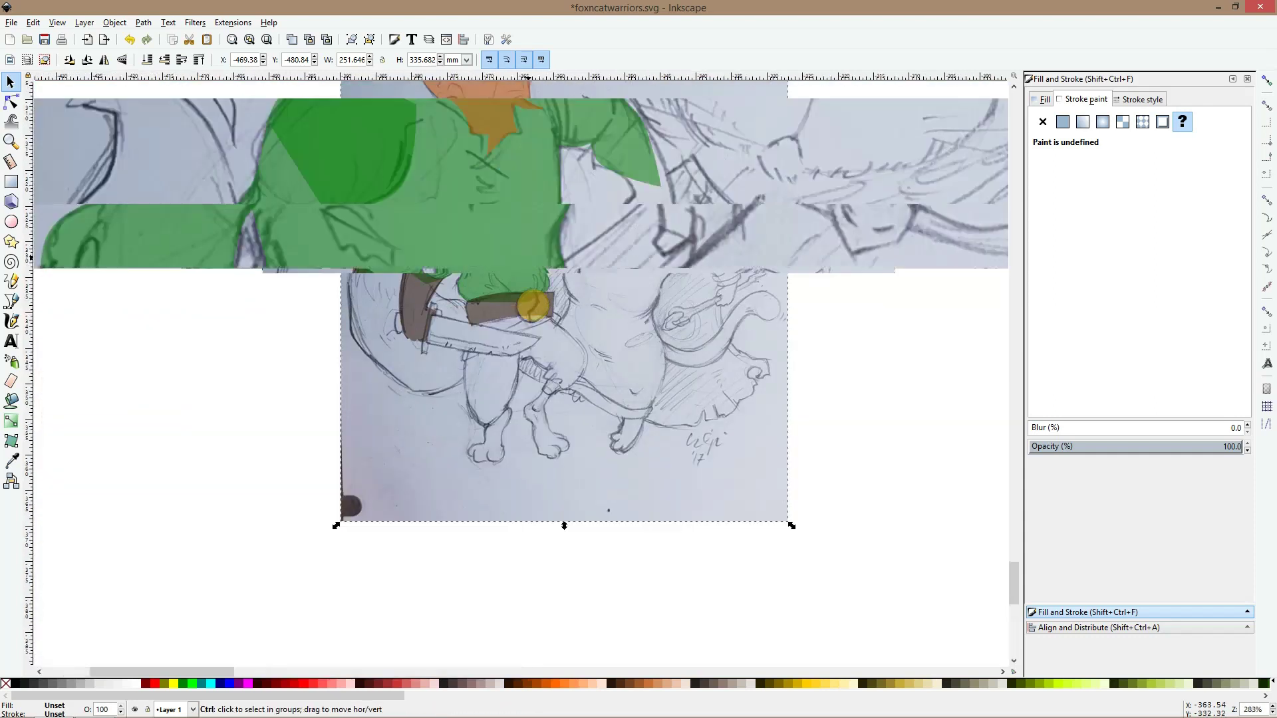
pyautogui.scroll(-6, 521, 373)
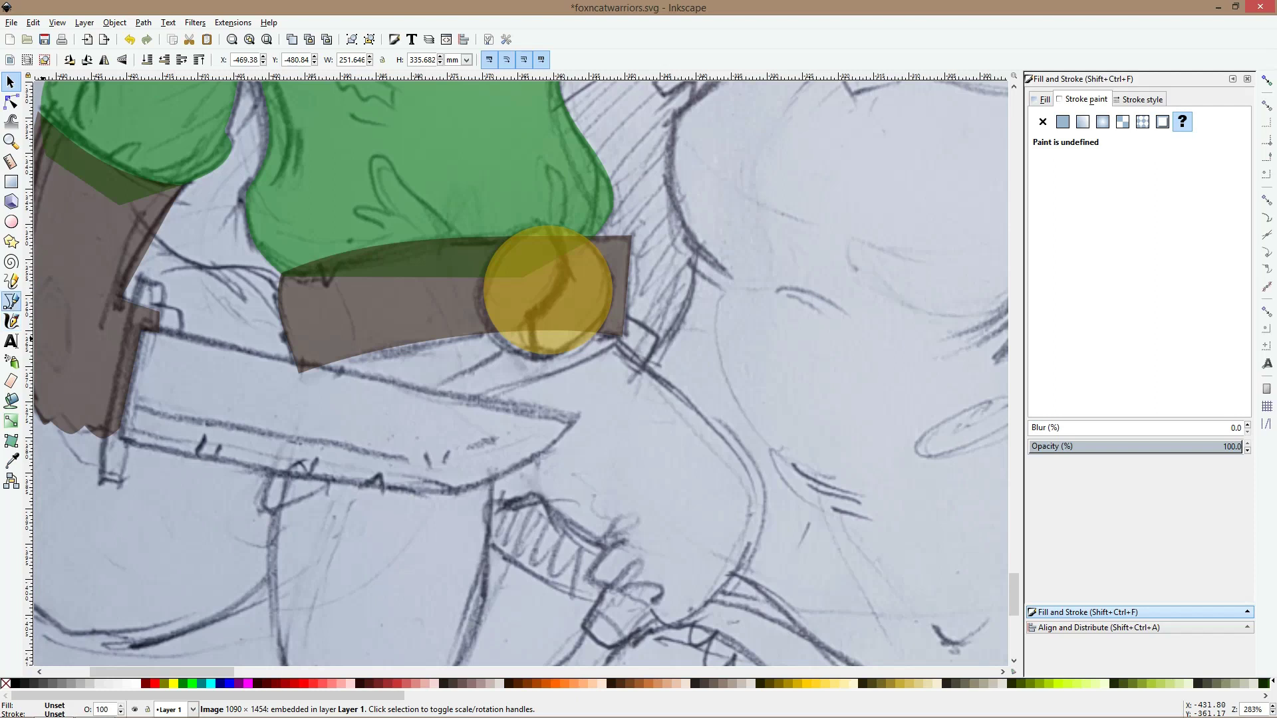
pyautogui.click(12, 301)
pyautogui.scroll(-4, 521, 372)
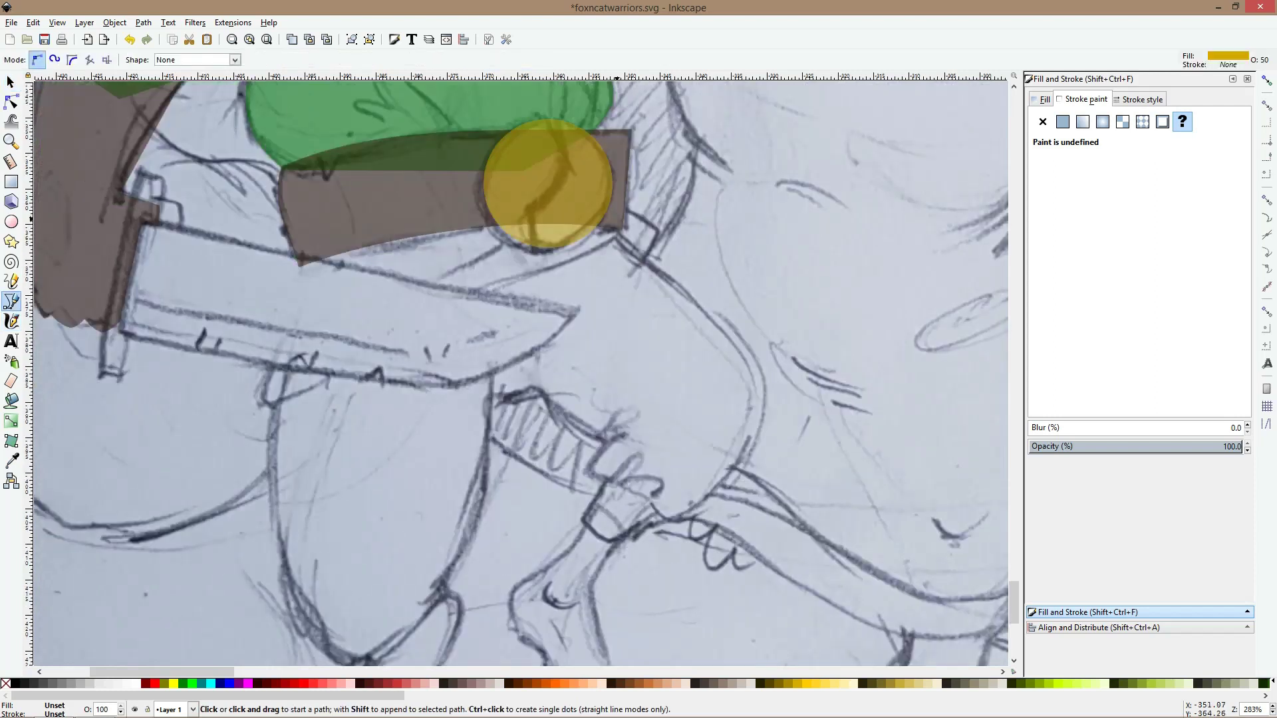
pyautogui.click(616, 223)
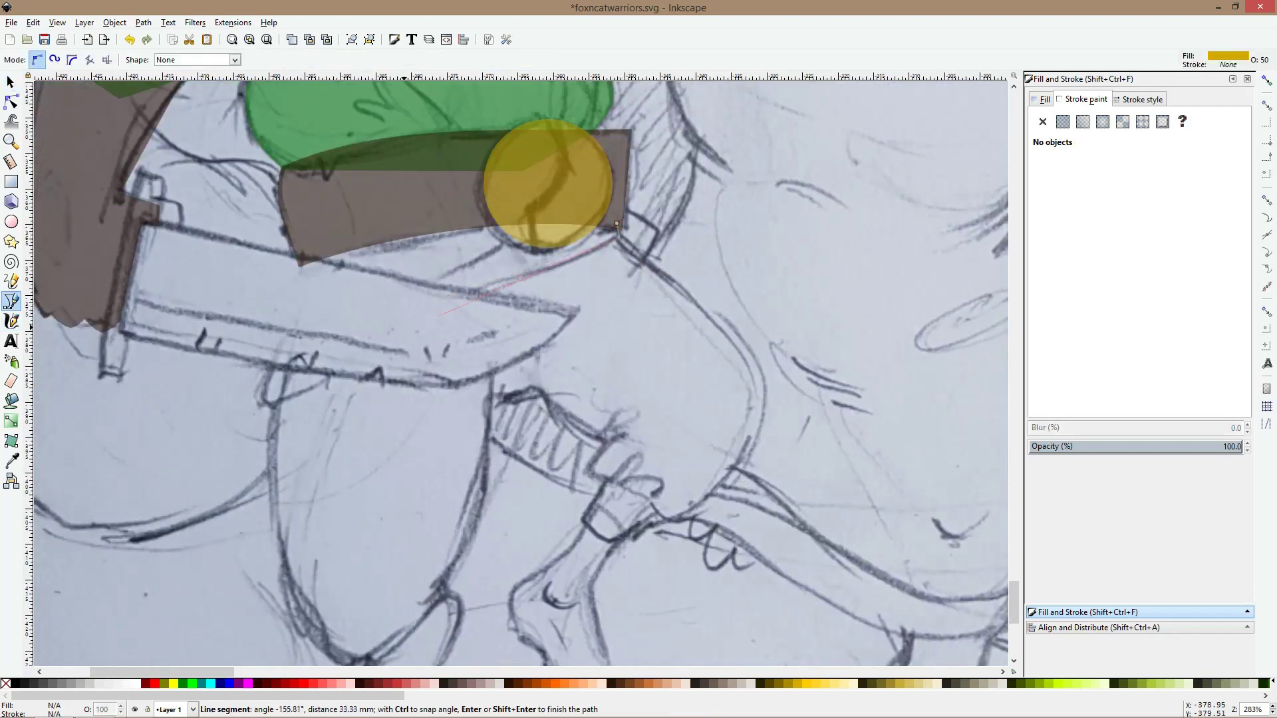
pyautogui.click(261, 408)
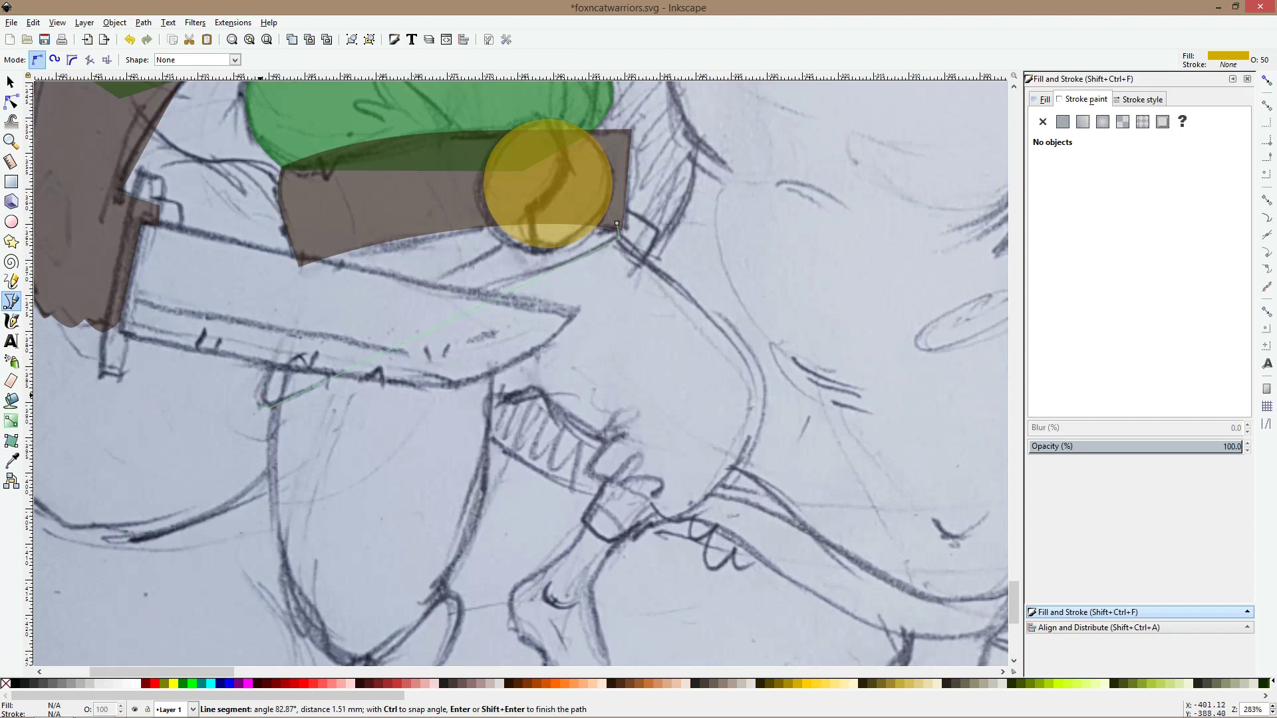
pyautogui.click(267, 334)
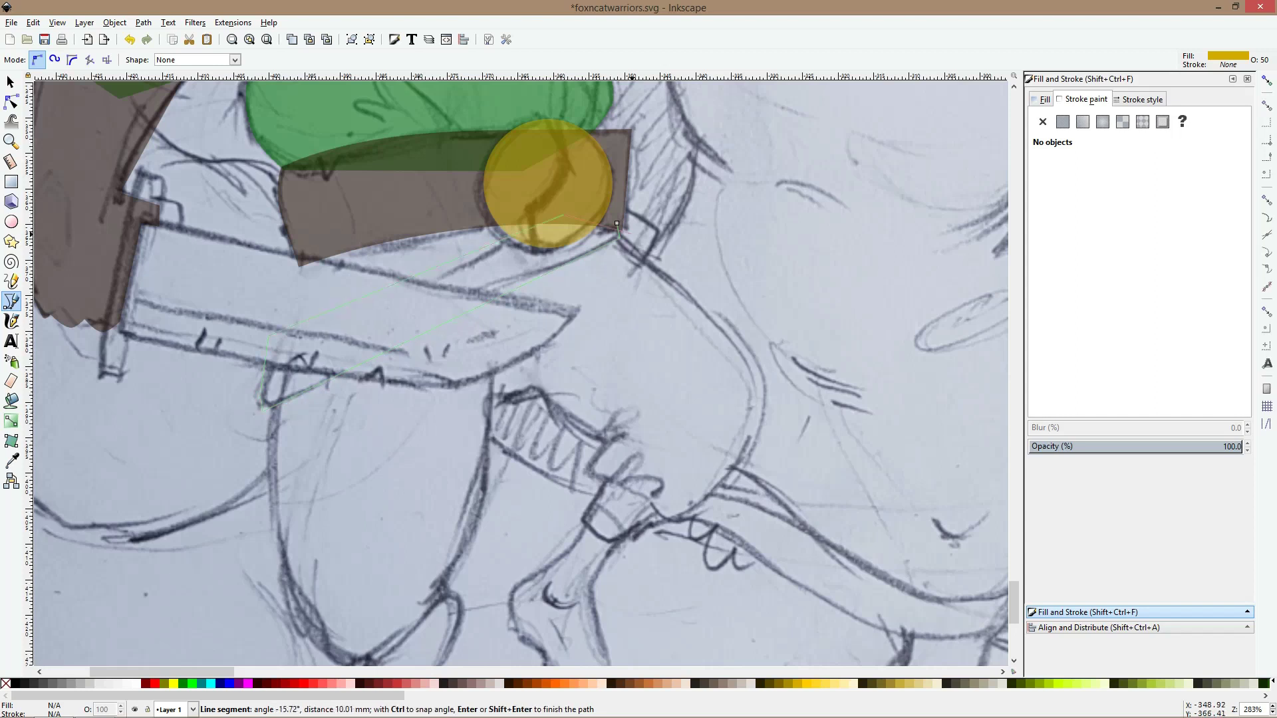
pyautogui.click(616, 223)
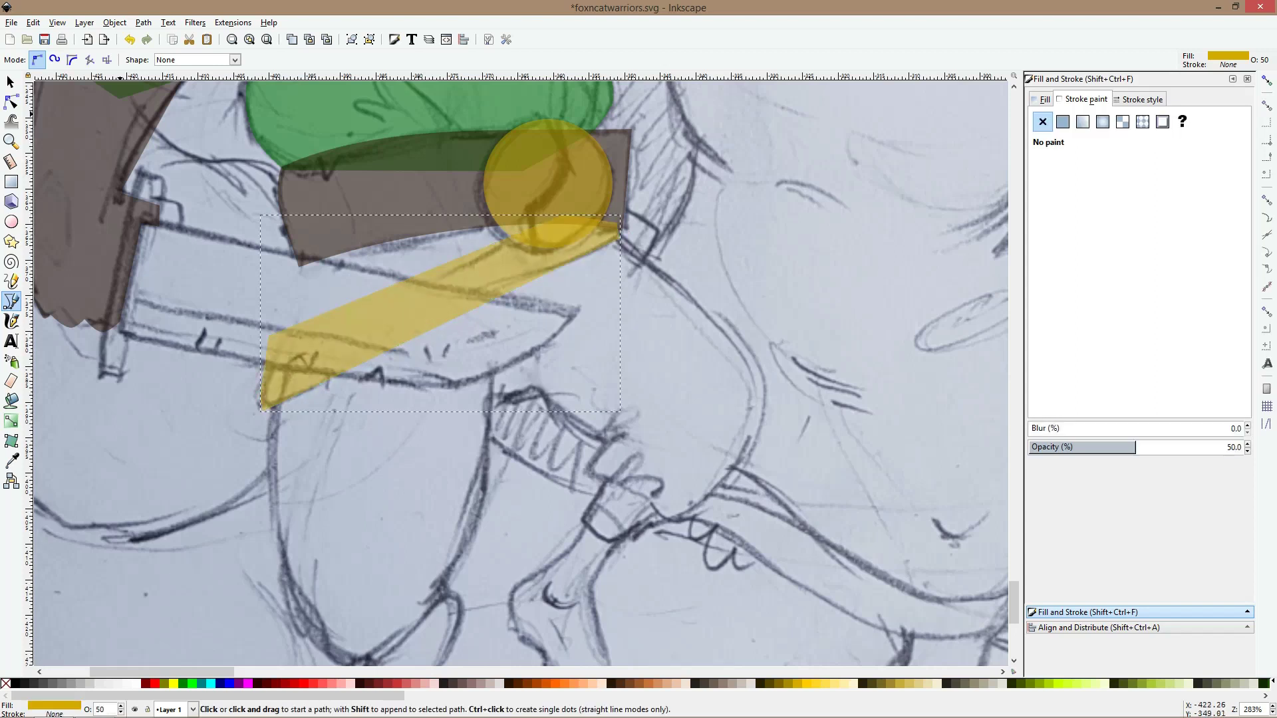
# Curve the golden strip's long edges downward and adjust the corners at its outer thigh end
pyautogui.click(12, 101)
pyautogui.moveTo(373, 294); pyautogui.dragTo(372, 310)
pyautogui.moveTo(214, 375); pyautogui.dragTo(262, 391)
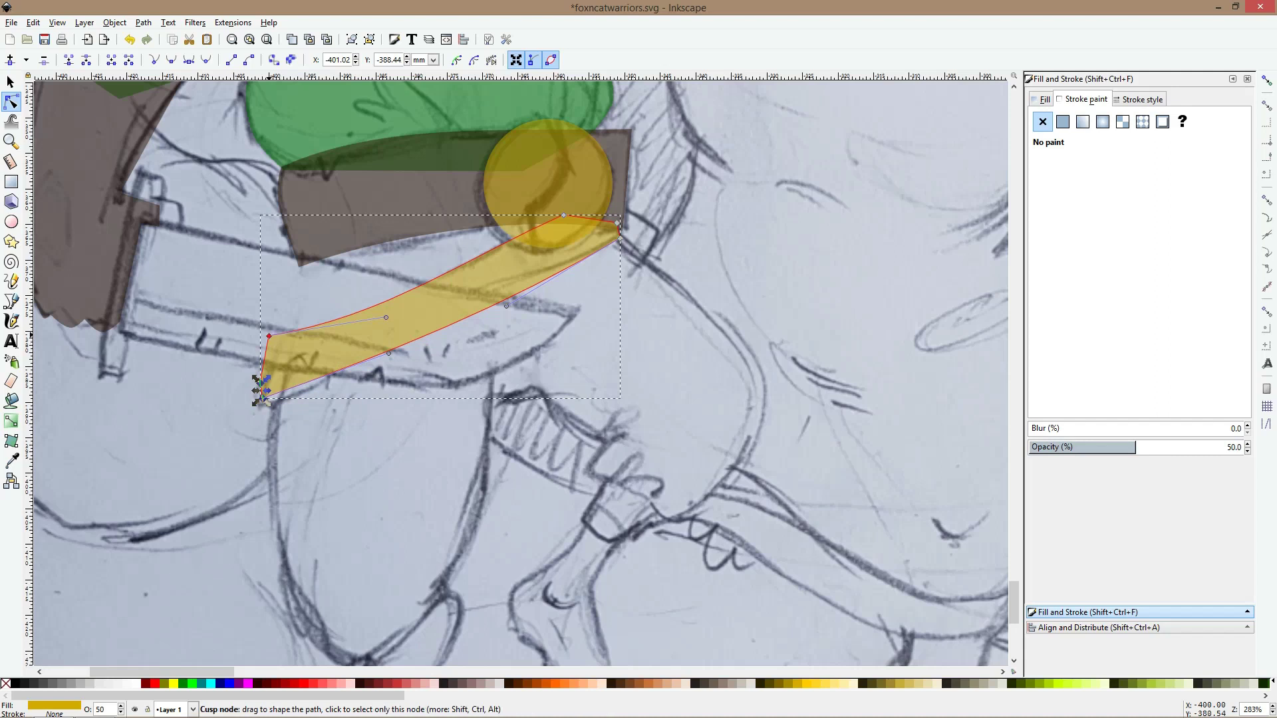
pyautogui.moveTo(269, 336); pyautogui.dragTo(269, 346)
pyautogui.moveTo(467, 257); pyautogui.dragTo(480, 270)
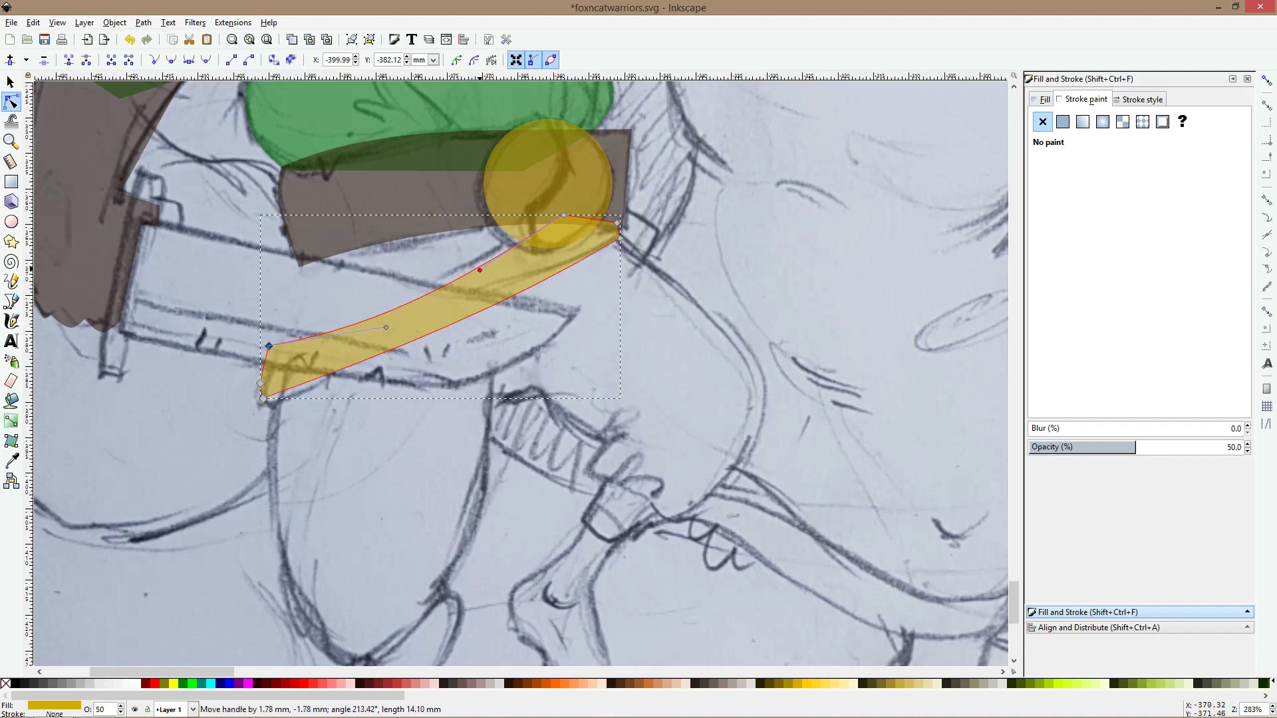
# Draw a rectangle about 63 by 17 mm over the sword blade and fill it with dark grey
pyautogui.press('s')
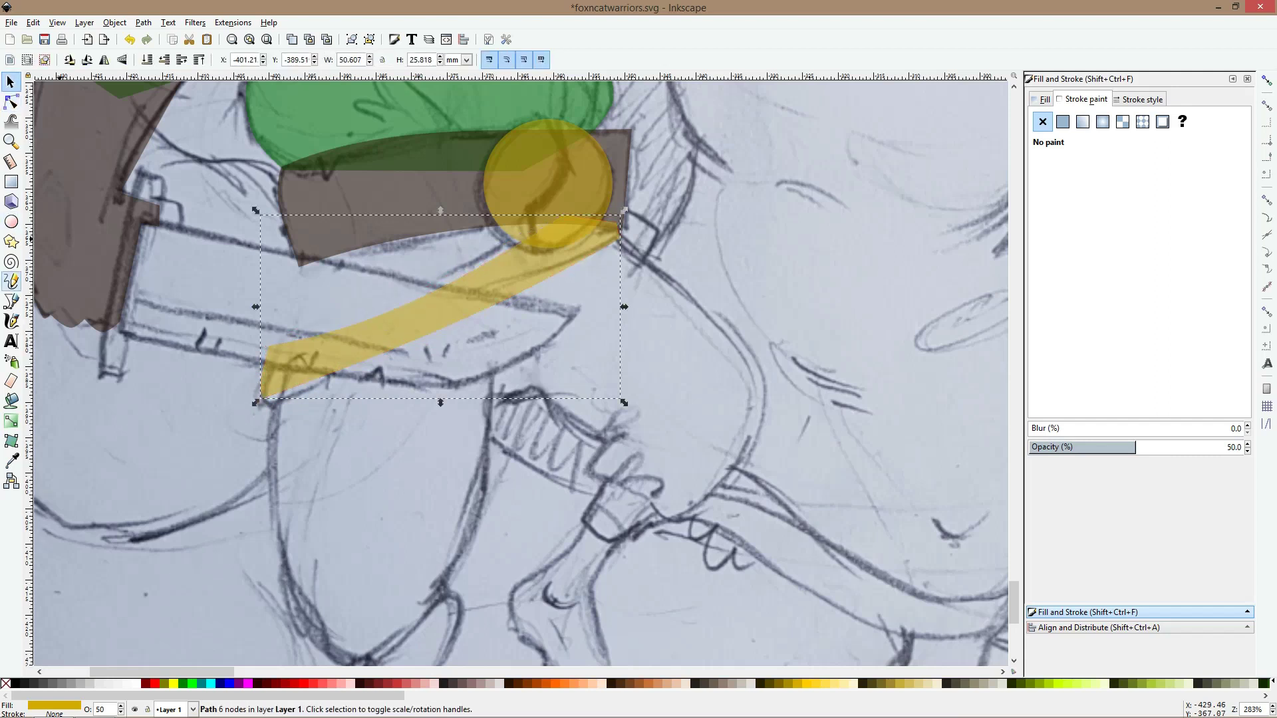
pyautogui.click(11, 302)
pyautogui.click(11, 181)
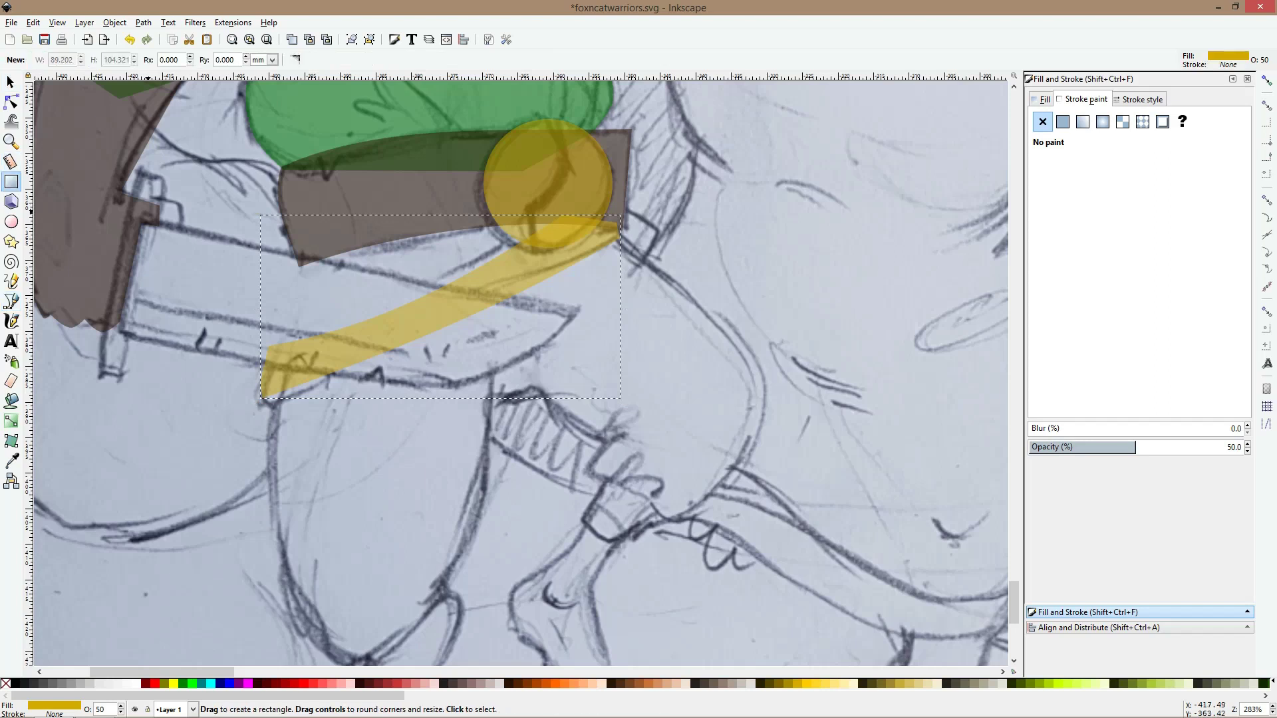
pyautogui.moveTo(141, 216); pyautogui.dragTo(589, 340)
pyautogui.click(43, 683)
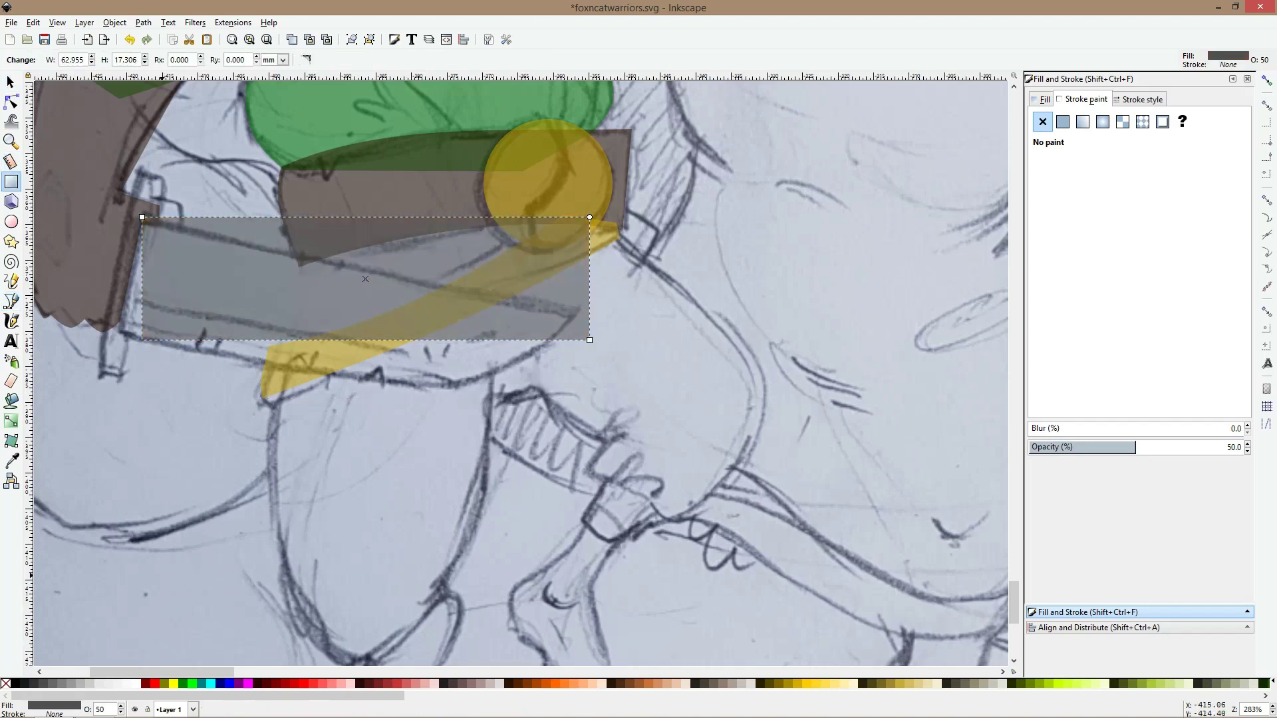
# Reduce the grey rectangle's height to about 15.6 mm, then rotate and position it along the sketched blade
pyautogui.press('s')
pyautogui.moveTo(561, 280); pyautogui.dragTo(550, 284)
pyautogui.moveTo(354, 222); pyautogui.dragTo(355, 231)
pyautogui.moveTo(495, 294); pyautogui.dragTo(505, 281)
pyautogui.click(505, 281)
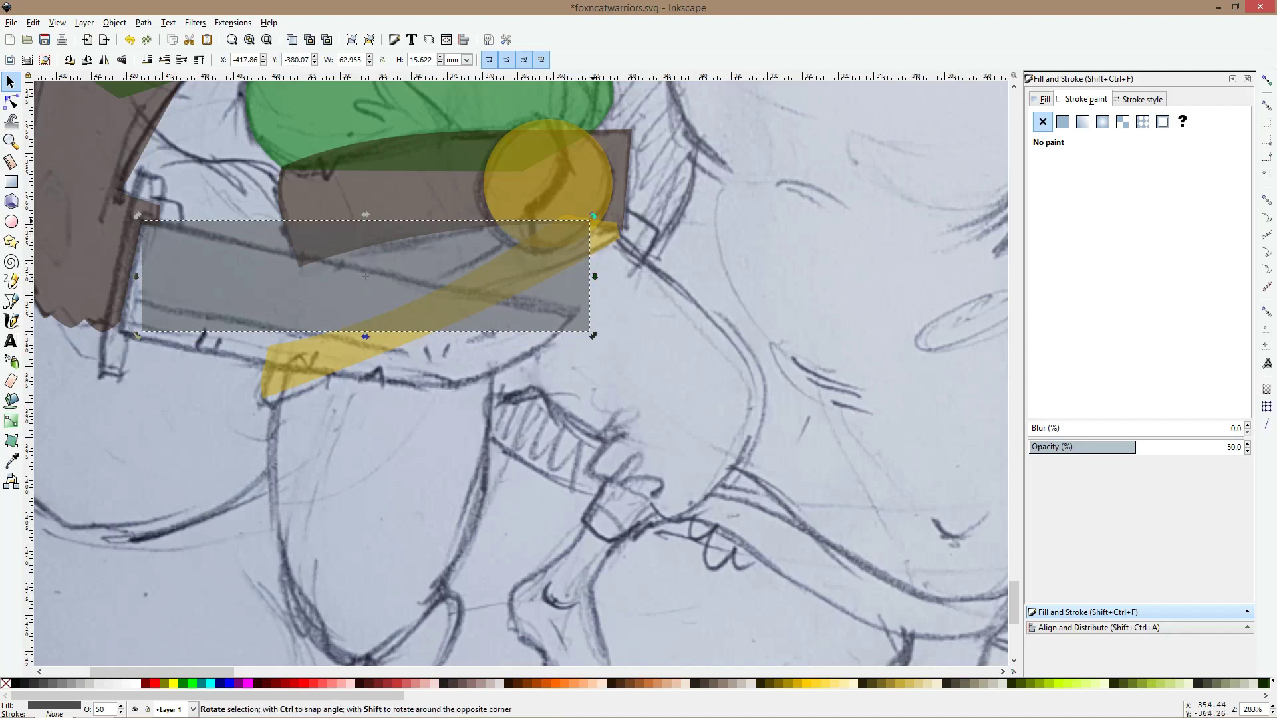
pyautogui.moveTo(593, 216); pyautogui.dragTo(572, 290)
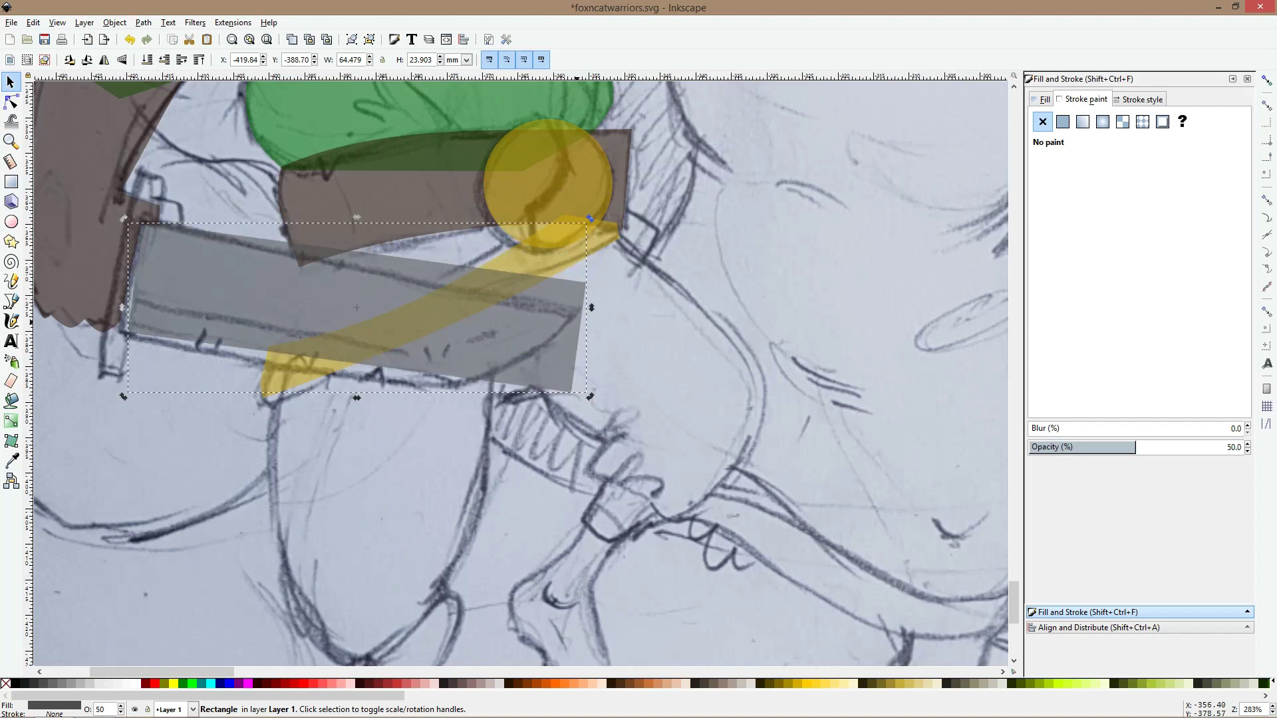
pyautogui.moveTo(590, 218); pyautogui.dragTo(586, 221)
pyautogui.moveTo(522, 310); pyautogui.dragTo(521, 316)
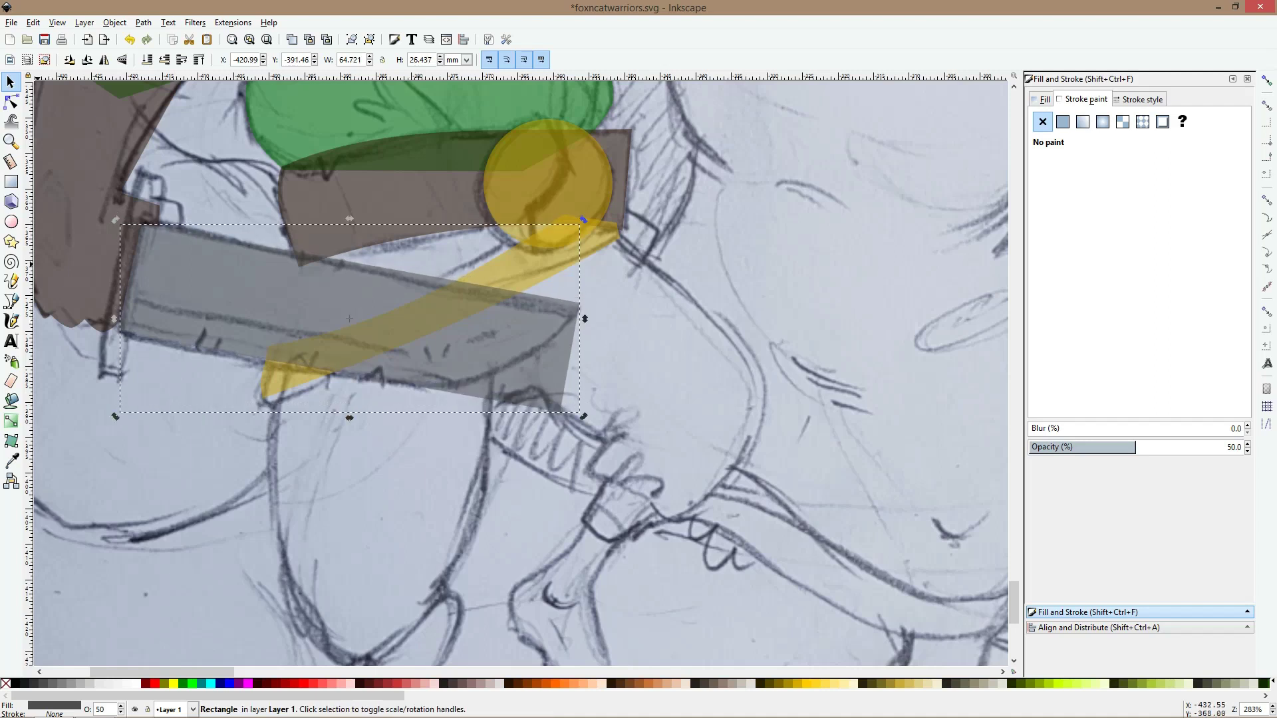
# Delete the rectangle's lower tip corner node and reshape the resulting lower edge into the blade's curved cutting edge
pyautogui.click(11, 102)
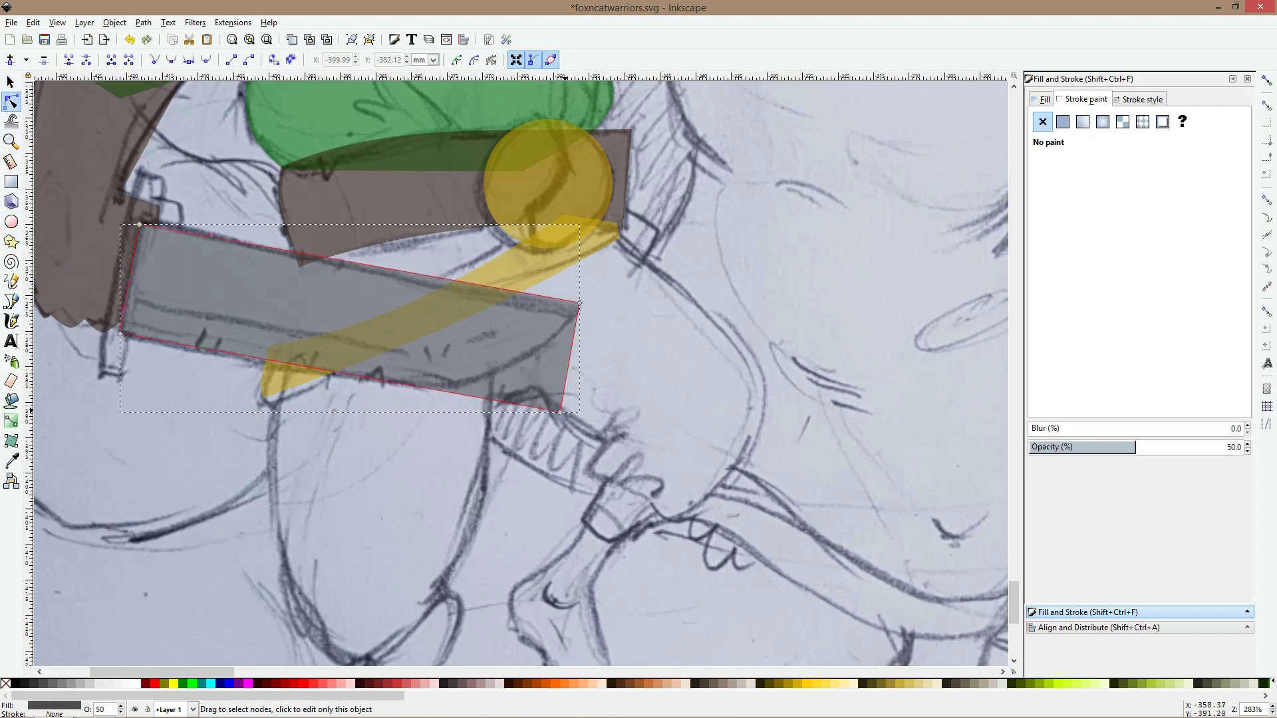
pyautogui.click(560, 412)
pyautogui.press('Delete')
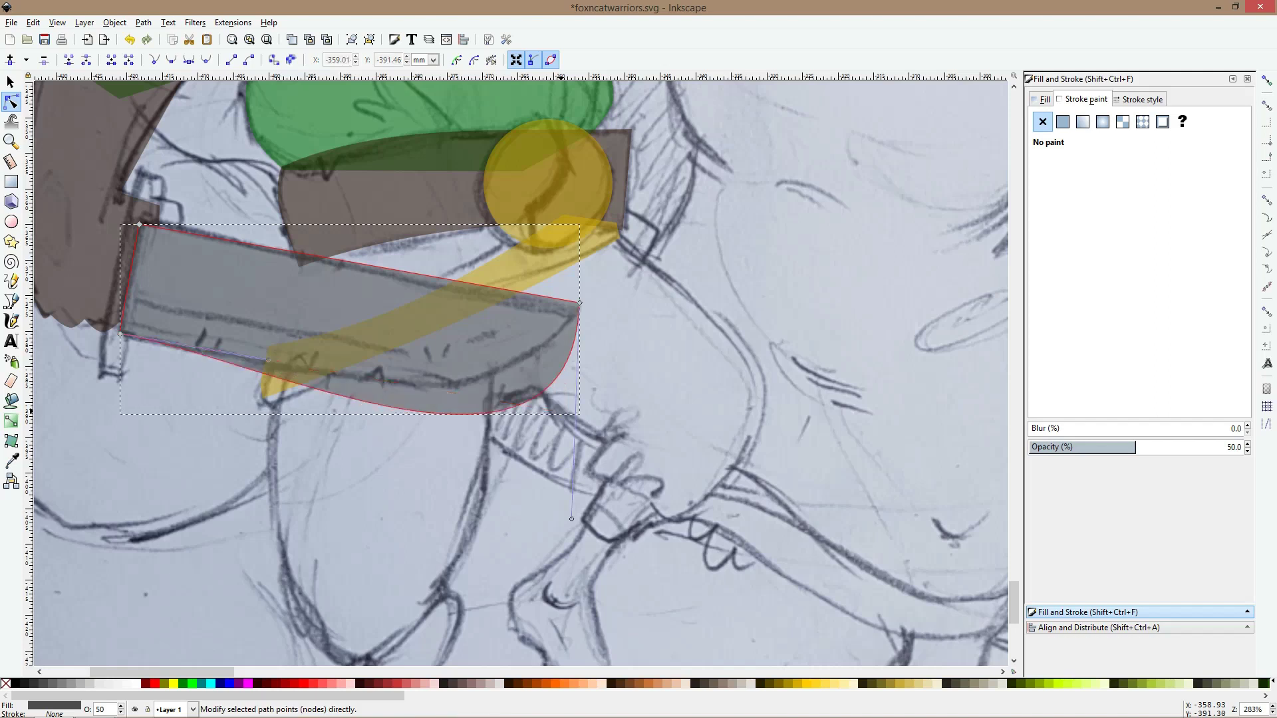
pyautogui.moveTo(467, 413); pyautogui.dragTo(461, 382)
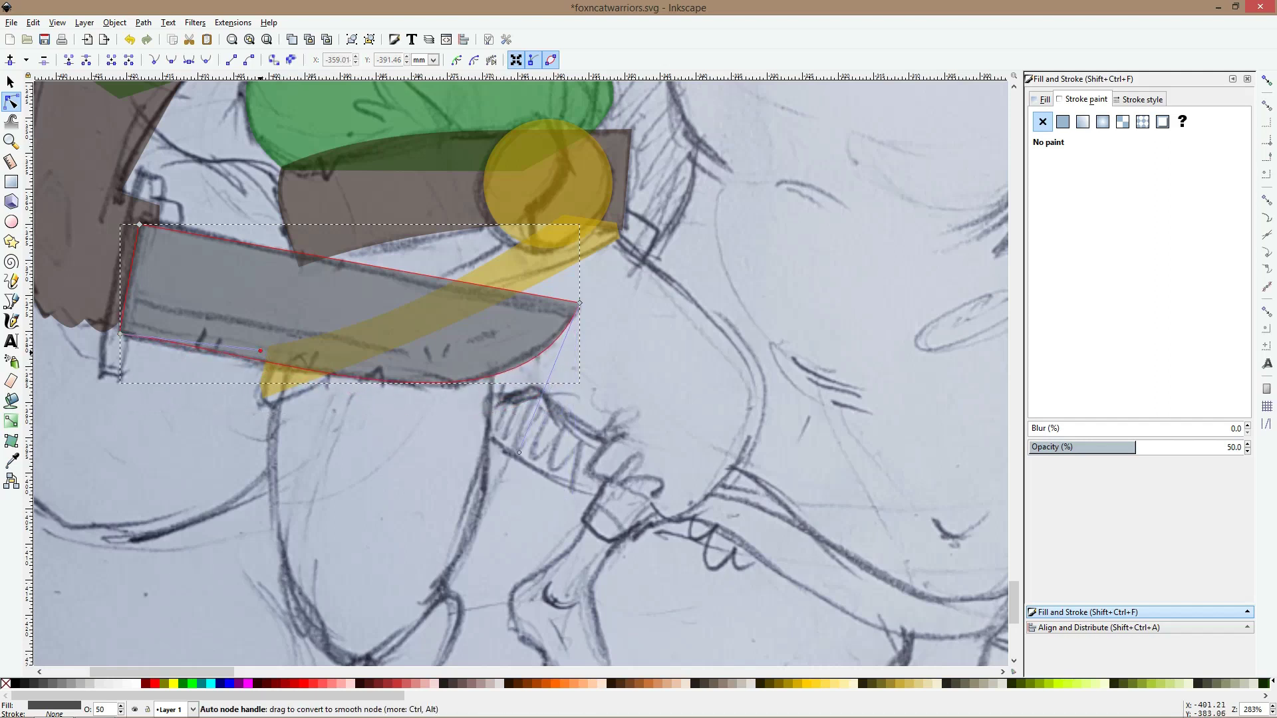
pyautogui.keyDown('ctrl'); pyautogui.click(260, 351); pyautogui.keyUp('ctrl')
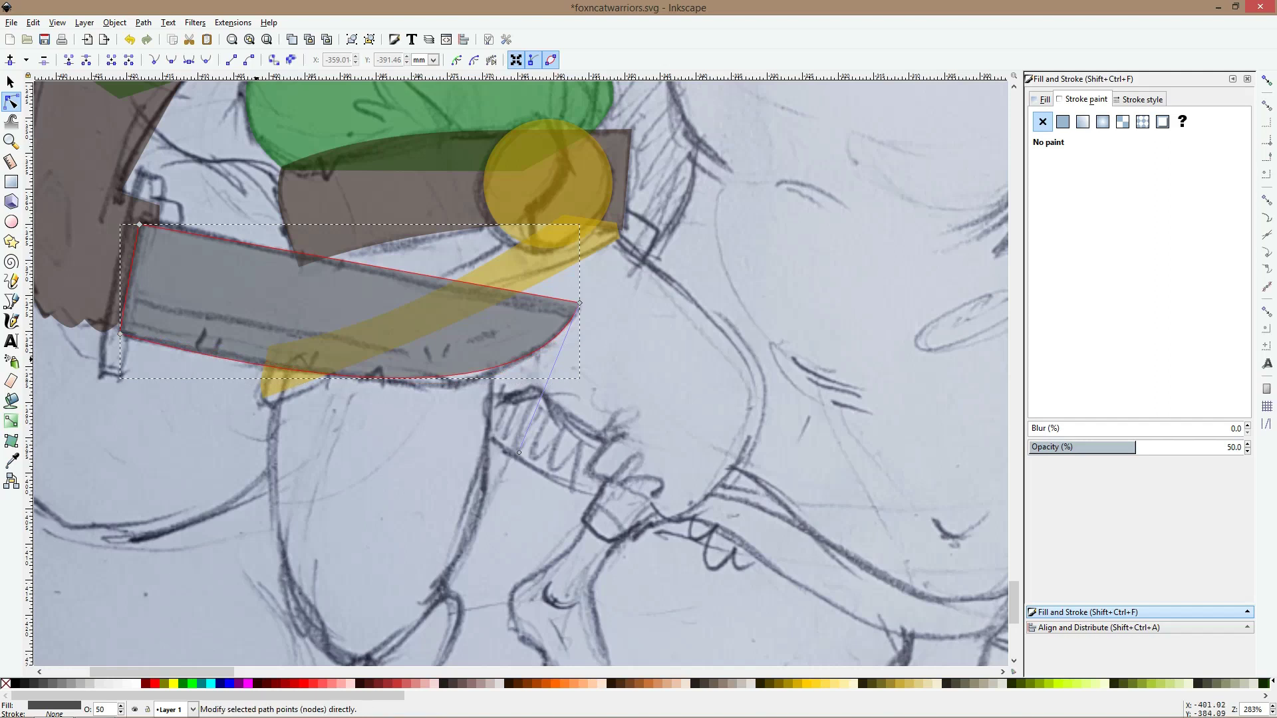
pyautogui.click(275, 366)
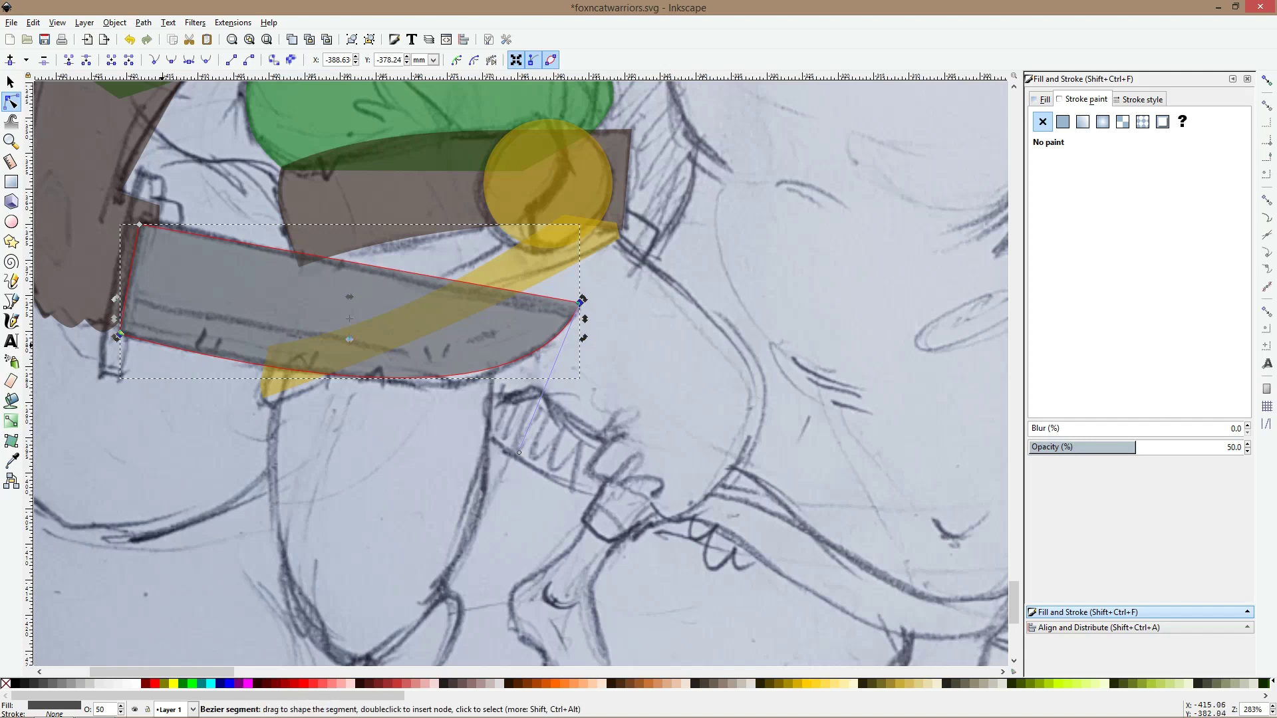
# Refine the bend of the sword blade's lower cutting edge so it follows the sketched outline
pyautogui.moveTo(169, 347); pyautogui.dragTo(344, 377)
pyautogui.moveTo(519, 452); pyautogui.dragTo(523, 430)
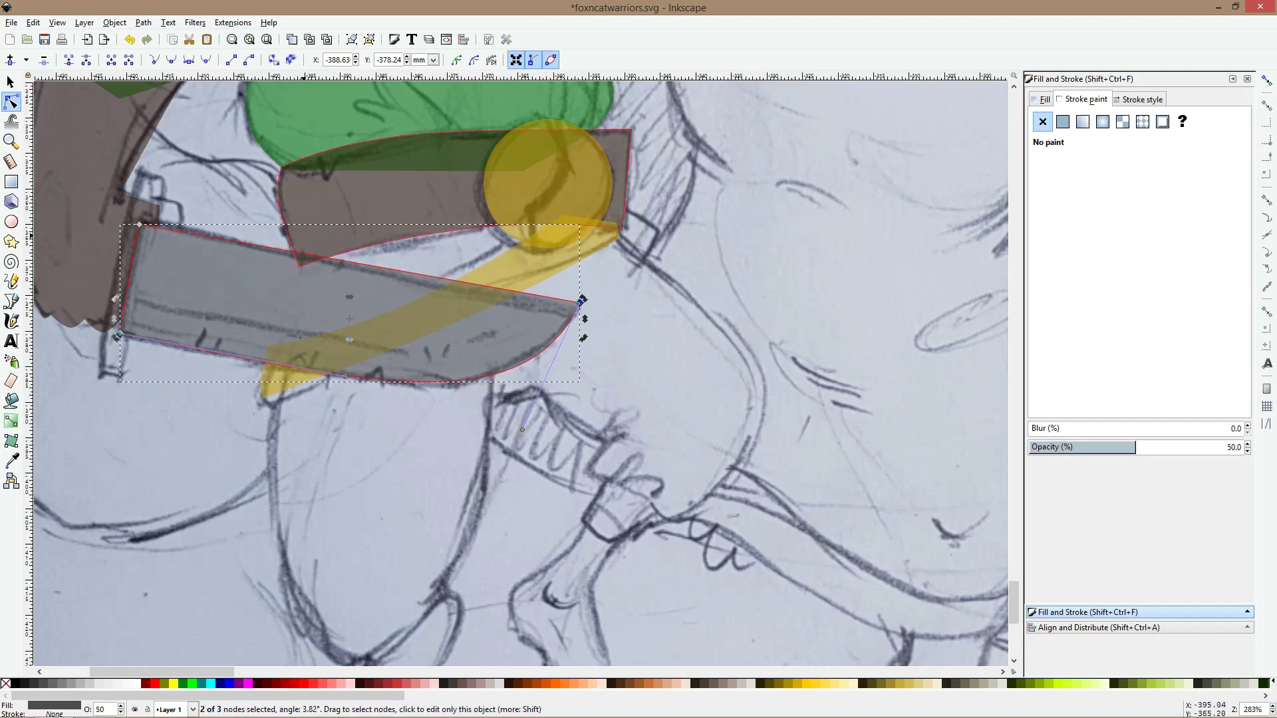
pyautogui.press('s')
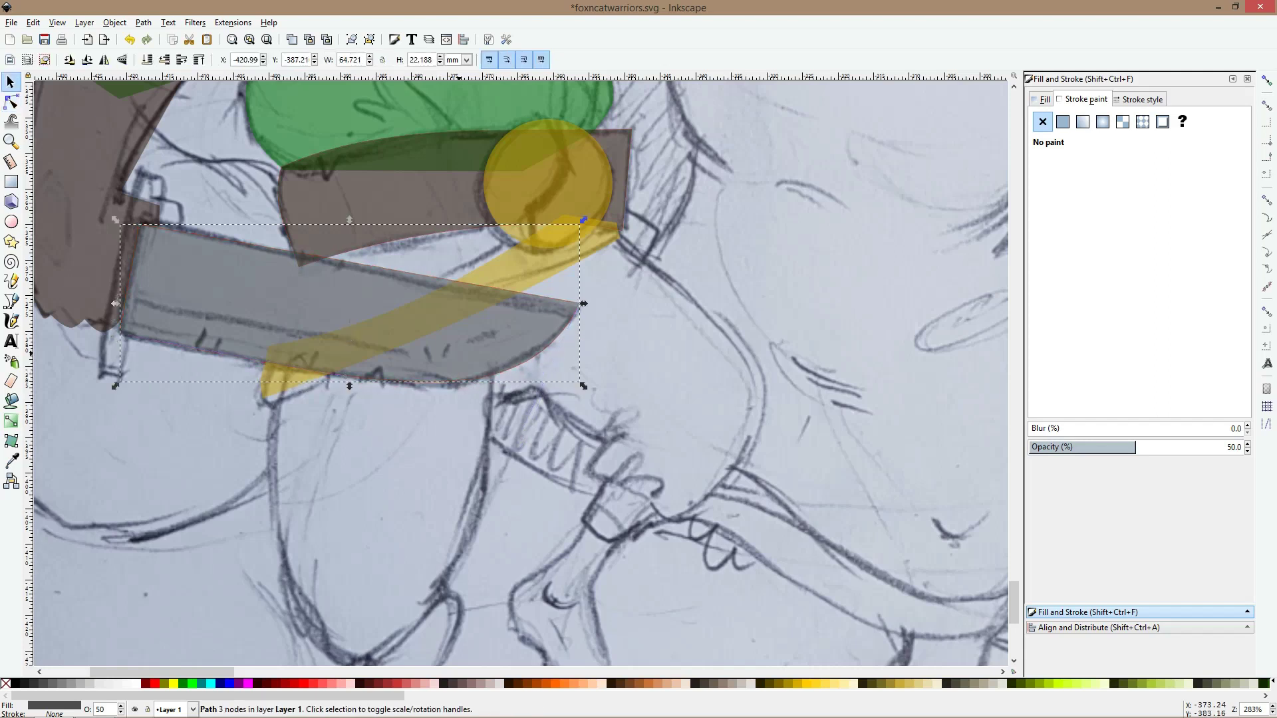
# Add a rectangle about 3.6 by 27.9 mm as the sword's crossguard, rotated along the sketched guard and lowered beneath the brown forearm
pyautogui.press('r')
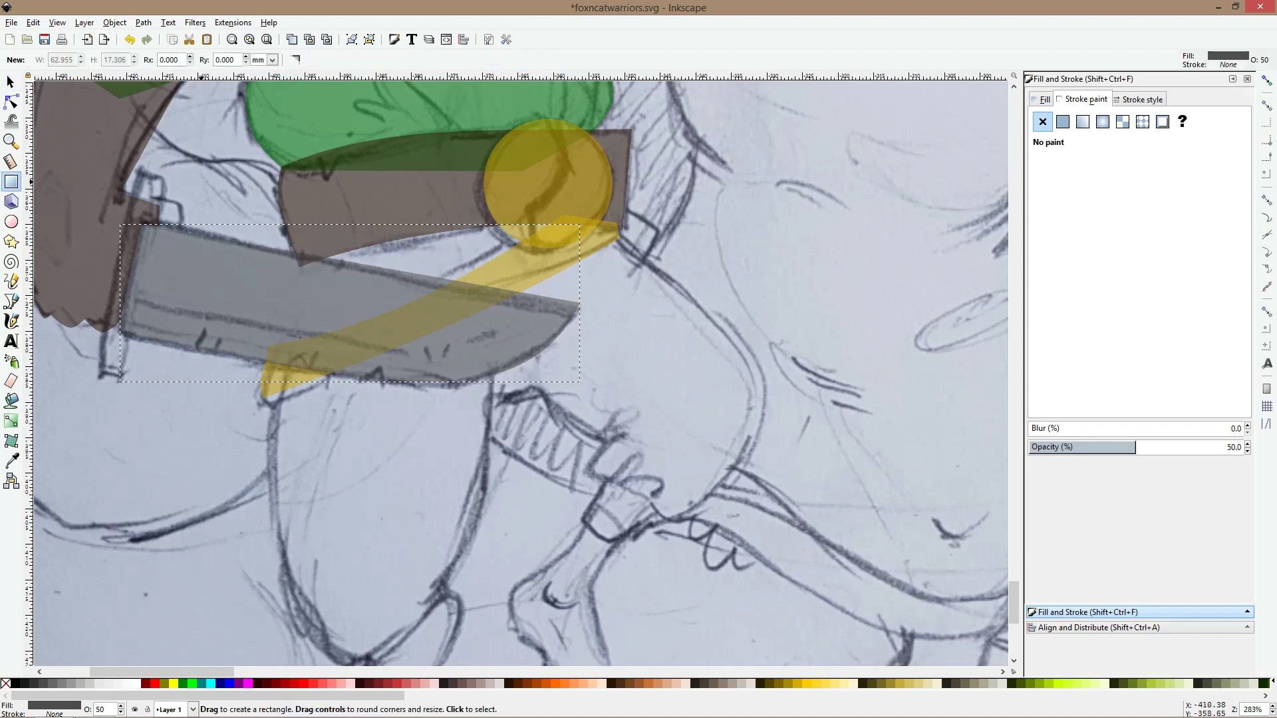
pyautogui.moveTo(140, 173); pyautogui.dragTo(166, 371)
pyautogui.press('s')
pyautogui.click(166, 370)
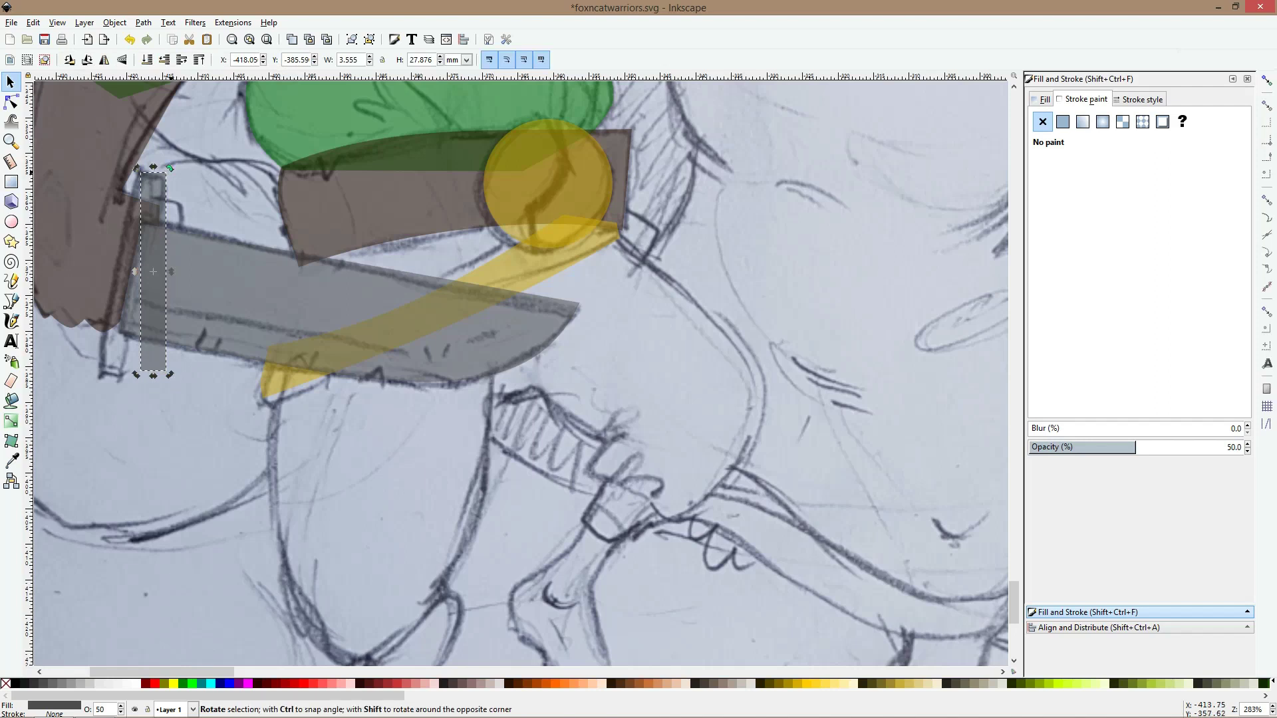
pyautogui.moveTo(169, 169)
pyautogui.mouseDown()
pyautogui.moveTo(189, 178)
pyautogui.moveTo(154, 184)
pyautogui.mouseUp()
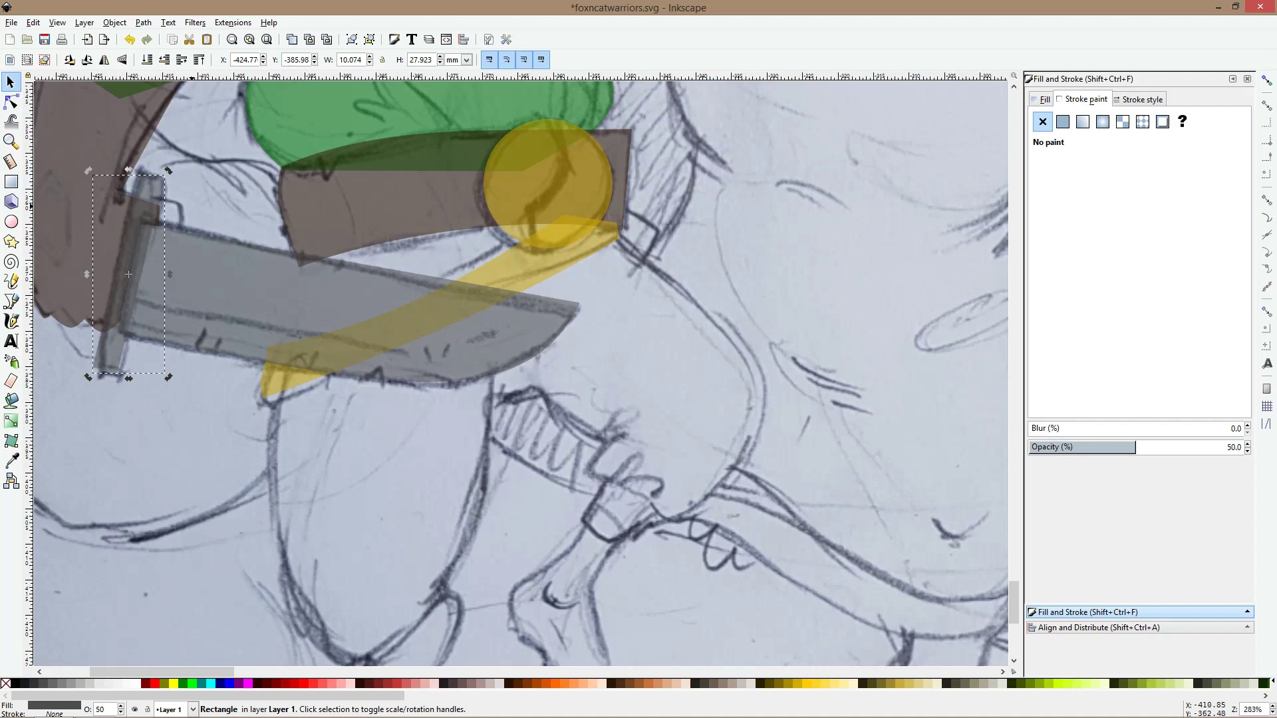
pyautogui.press('pagedown')
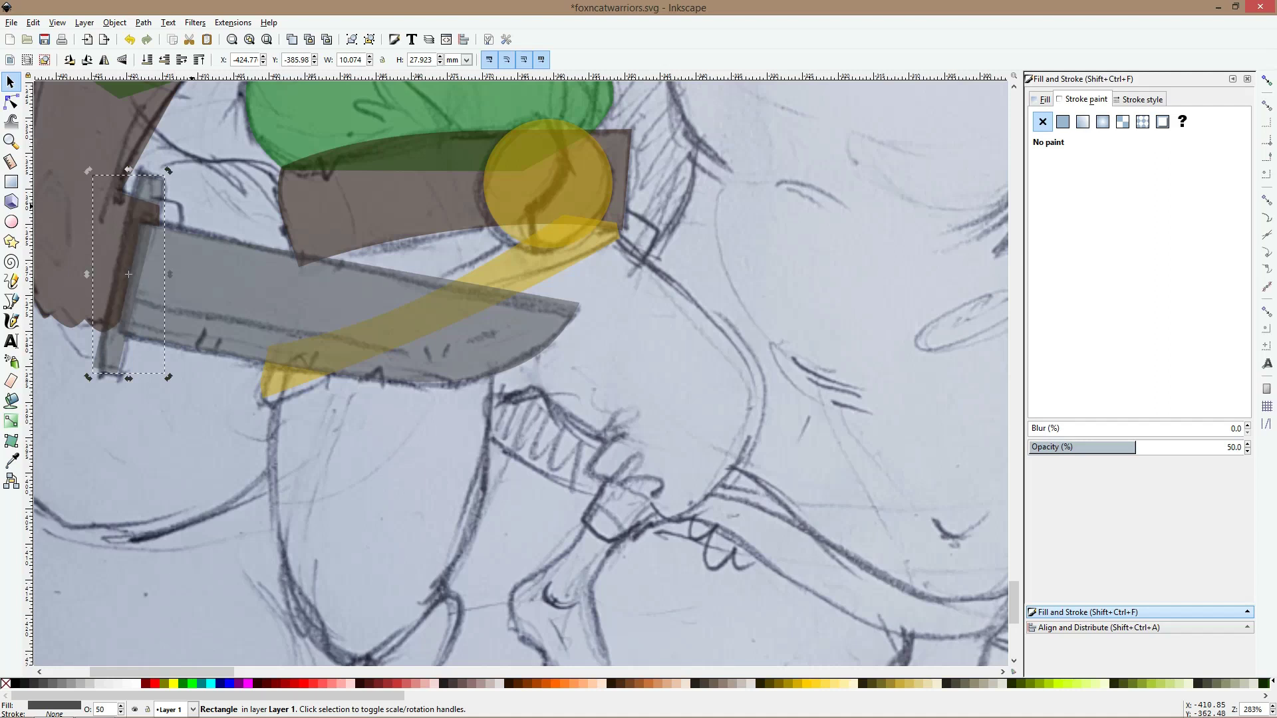
# Draw a closed four-cornered shape over the sword's sketched pommel, behind the outer side of the forearm
pyautogui.scroll(-2, 191, 206)
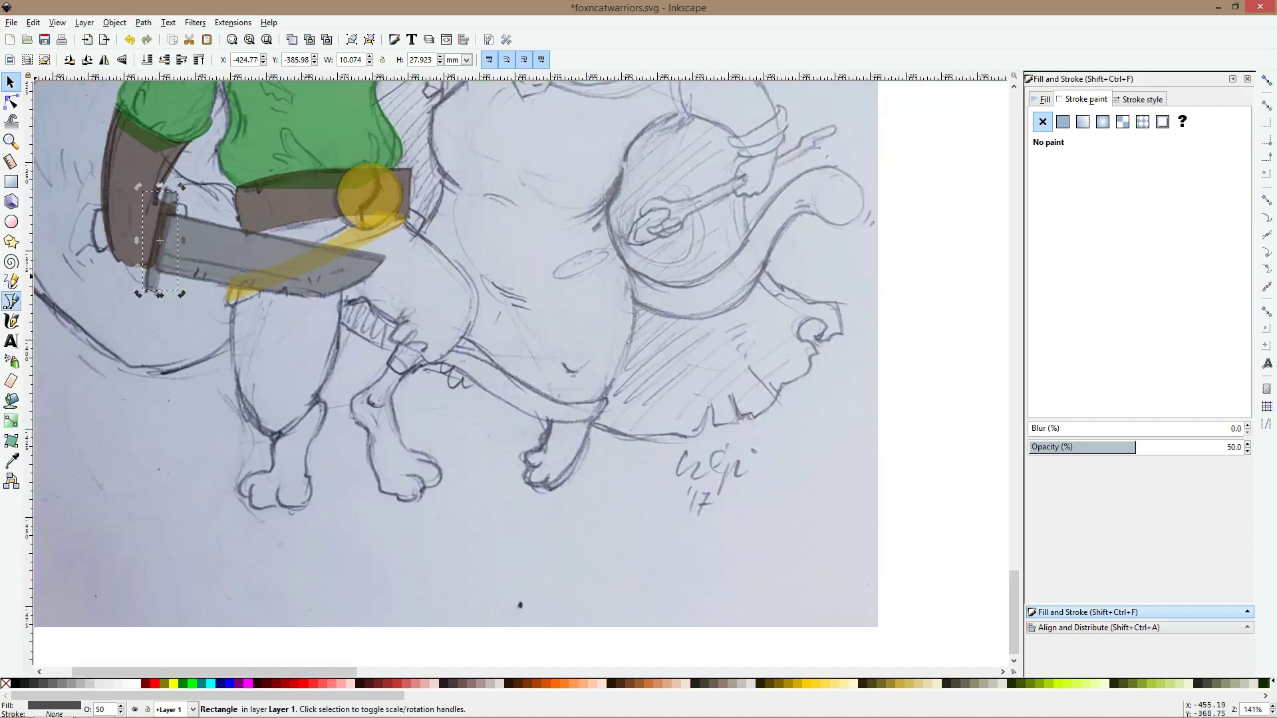
pyautogui.click(12, 300)
pyautogui.scroll(1, 89, 227)
pyautogui.click(118, 203)
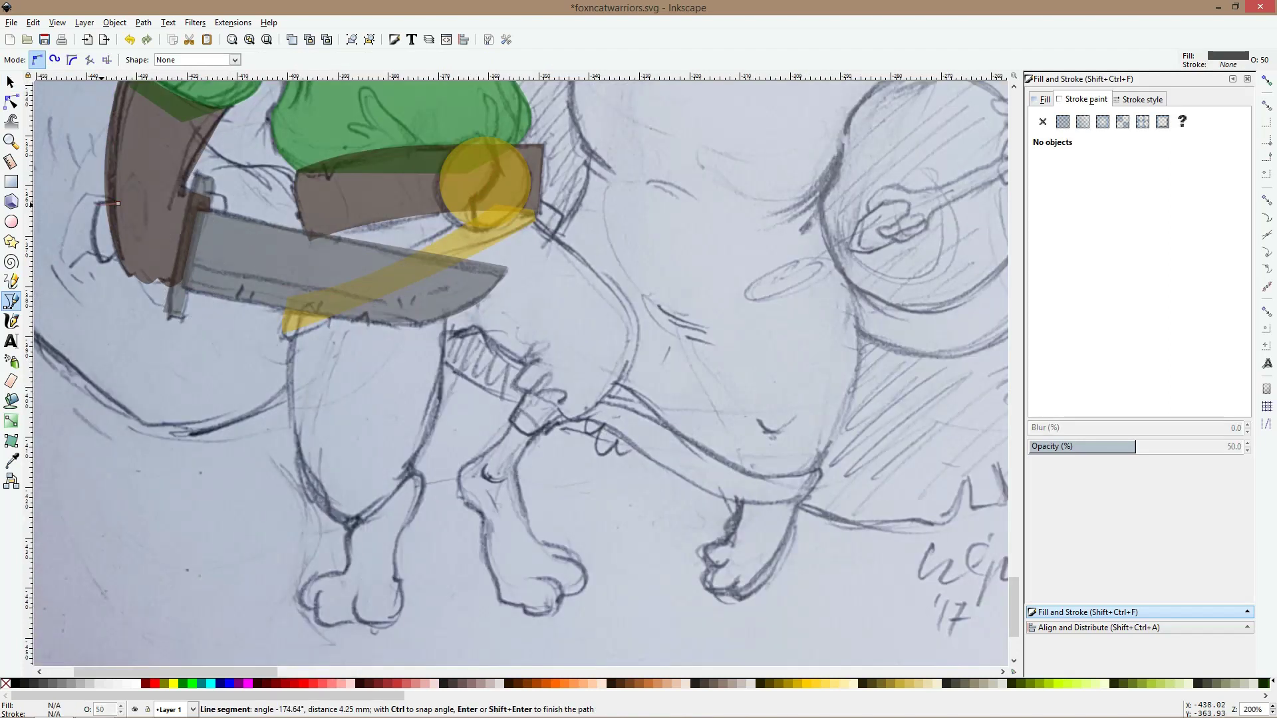
pyautogui.click(99, 203)
pyautogui.click(100, 261)
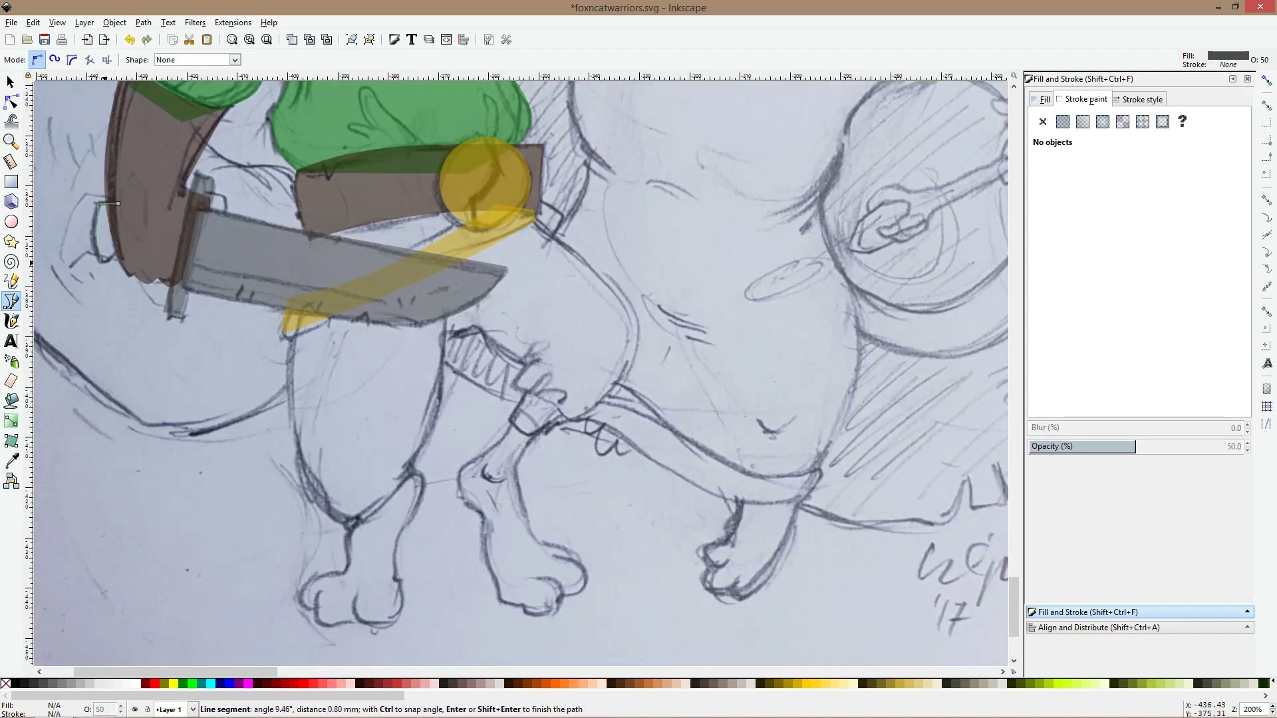
pyautogui.click(126, 251)
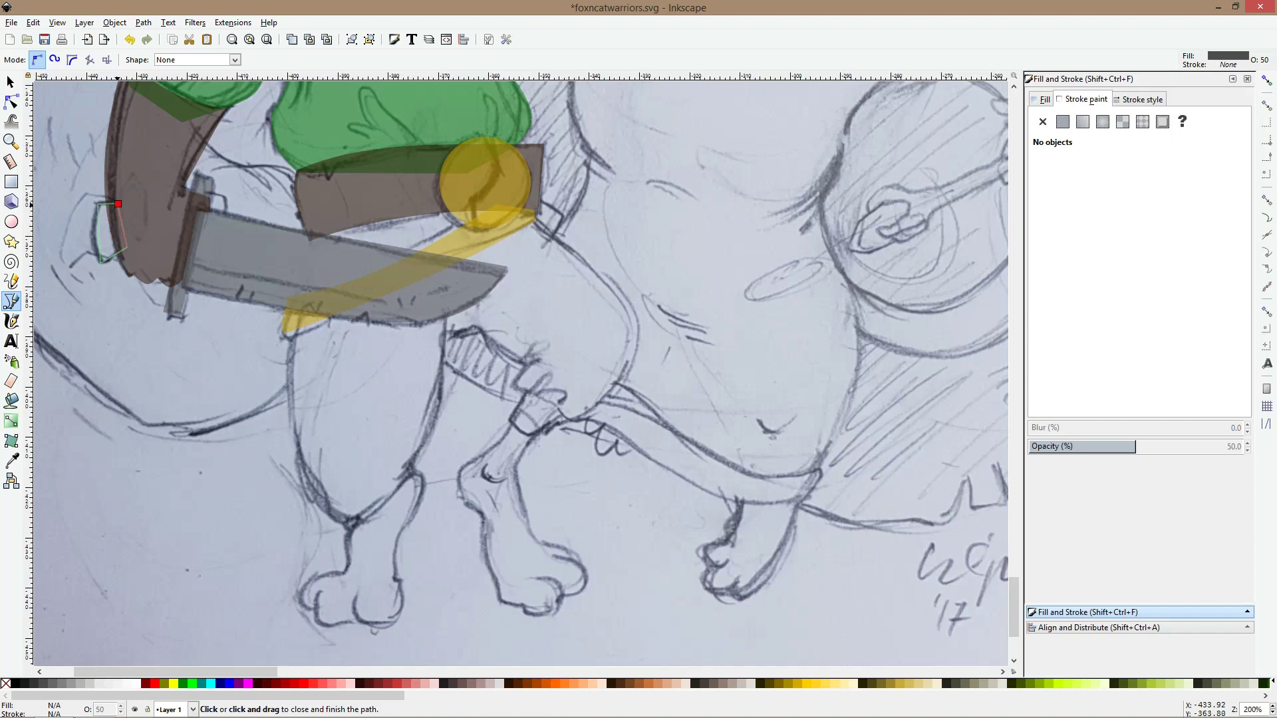
pyautogui.click(118, 204)
# Curve the pommel shape's outer and lower edges to match the sketch and lower it beneath the forearm
pyautogui.click(11, 101)
pyautogui.scroll(2, 107, 238)
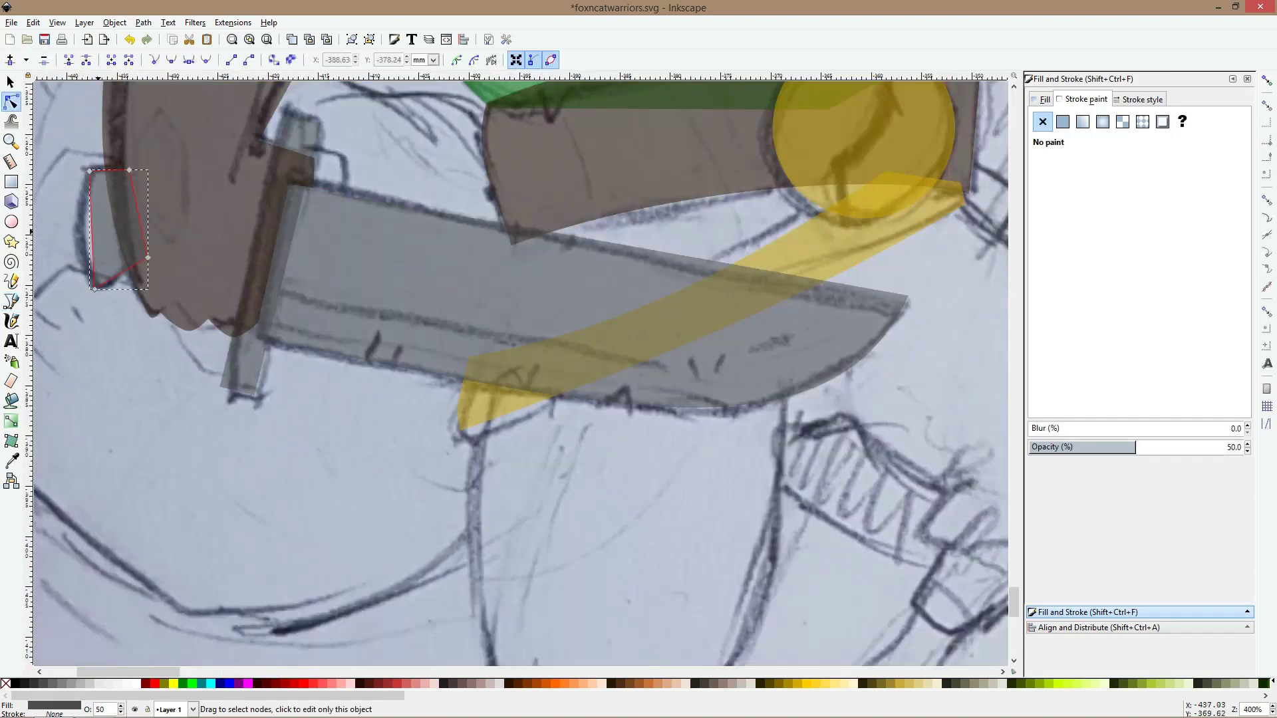
pyautogui.moveTo(92, 246); pyautogui.dragTo(84, 199)
pyautogui.moveTo(95, 289); pyautogui.dragTo(126, 274)
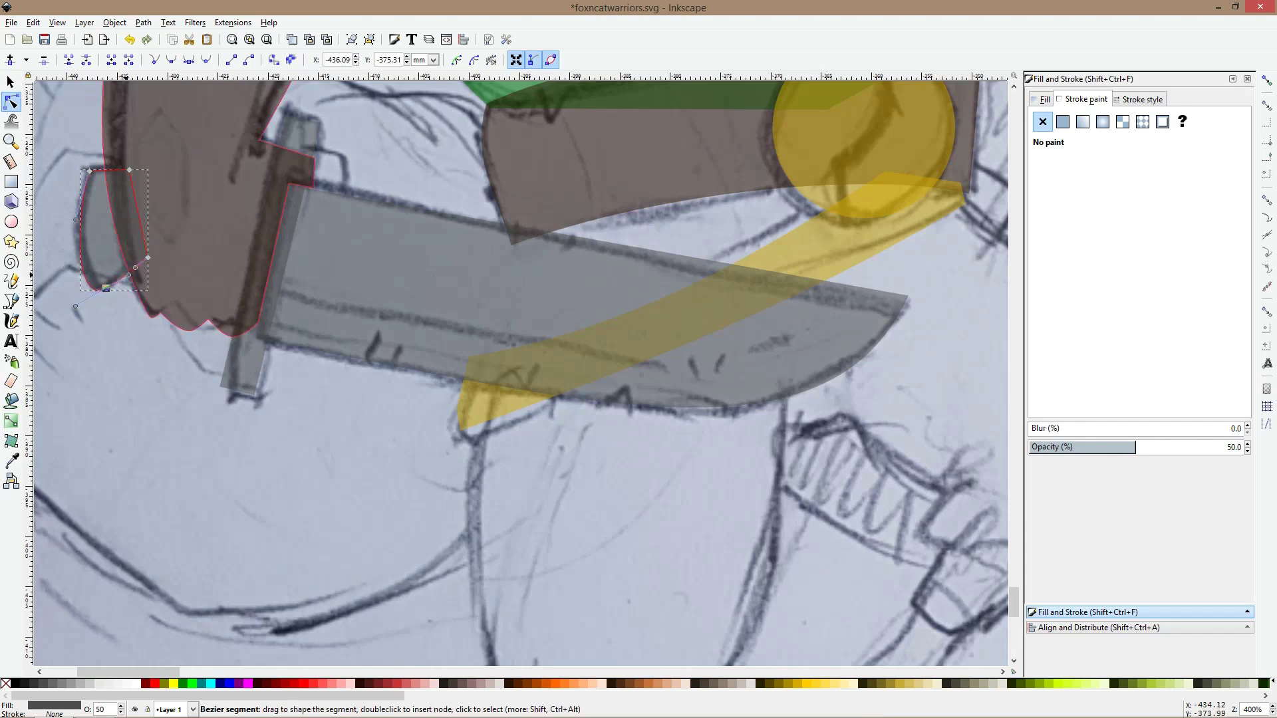
pyautogui.press('s')
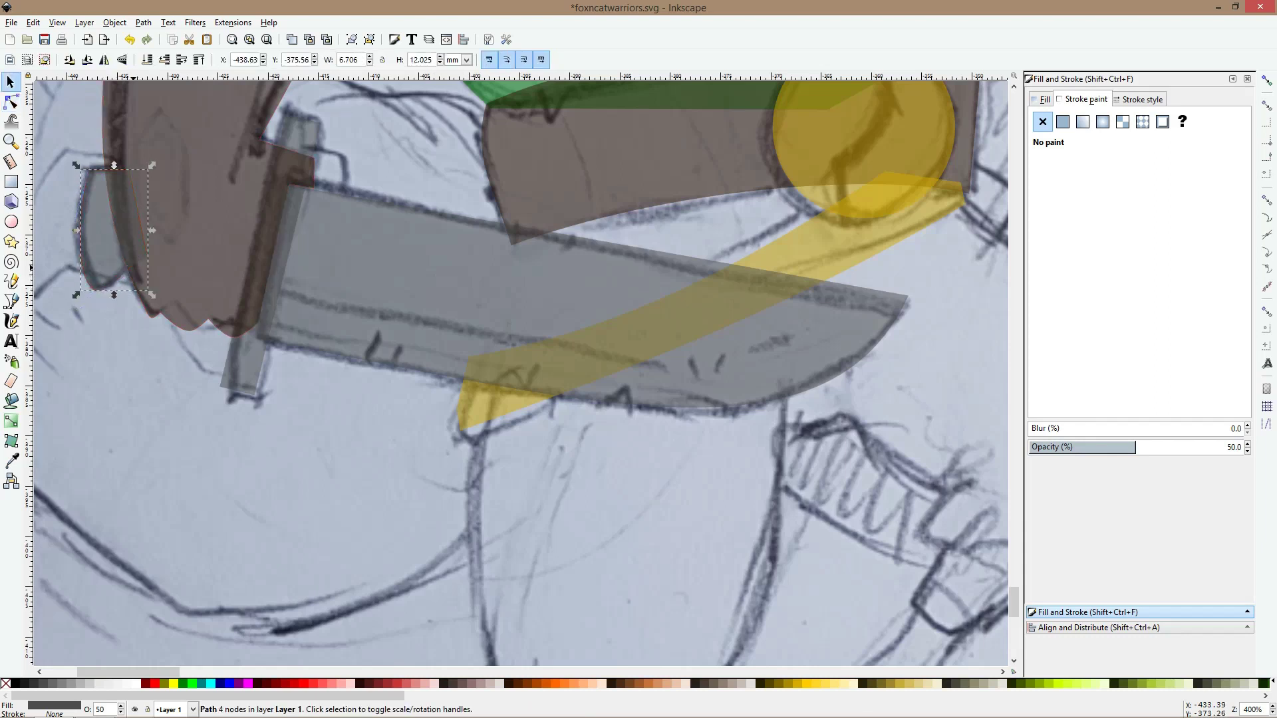
pyautogui.press('pagedown')
pyautogui.press('ctrl')
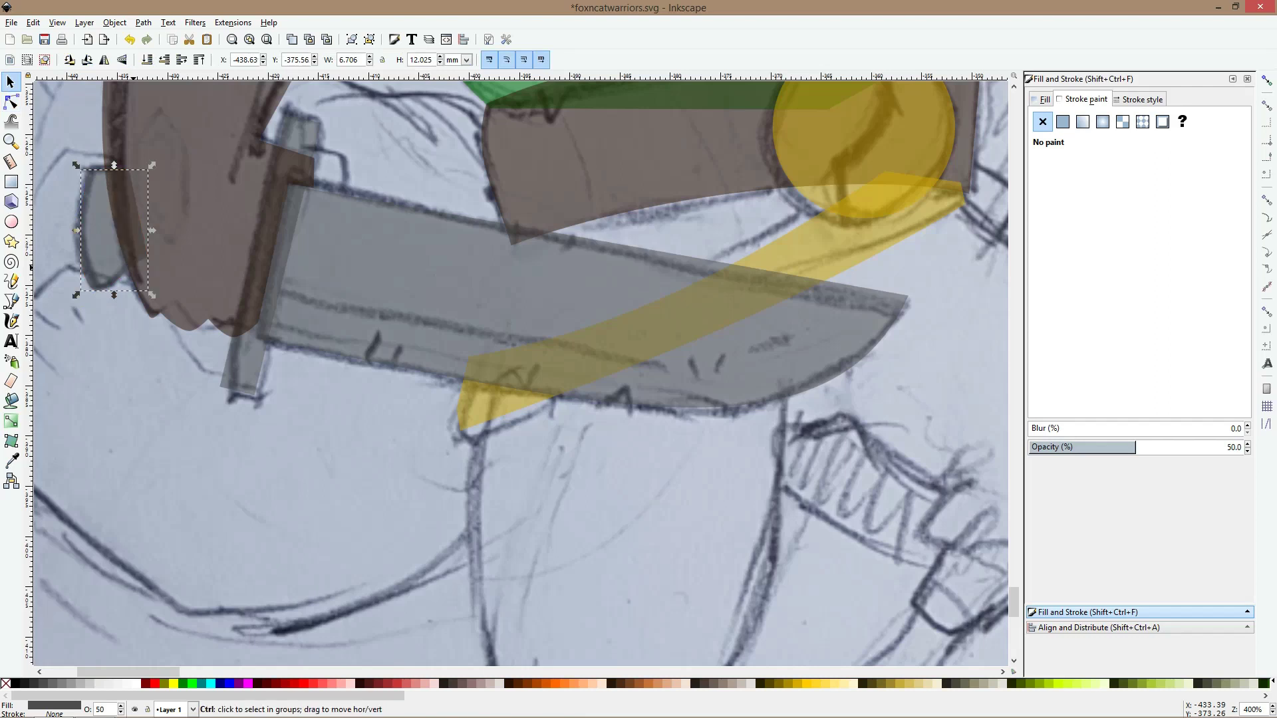
# Save the drawing
pyautogui.scroll(-3, 227, 313)
pyautogui.click(252, 373)
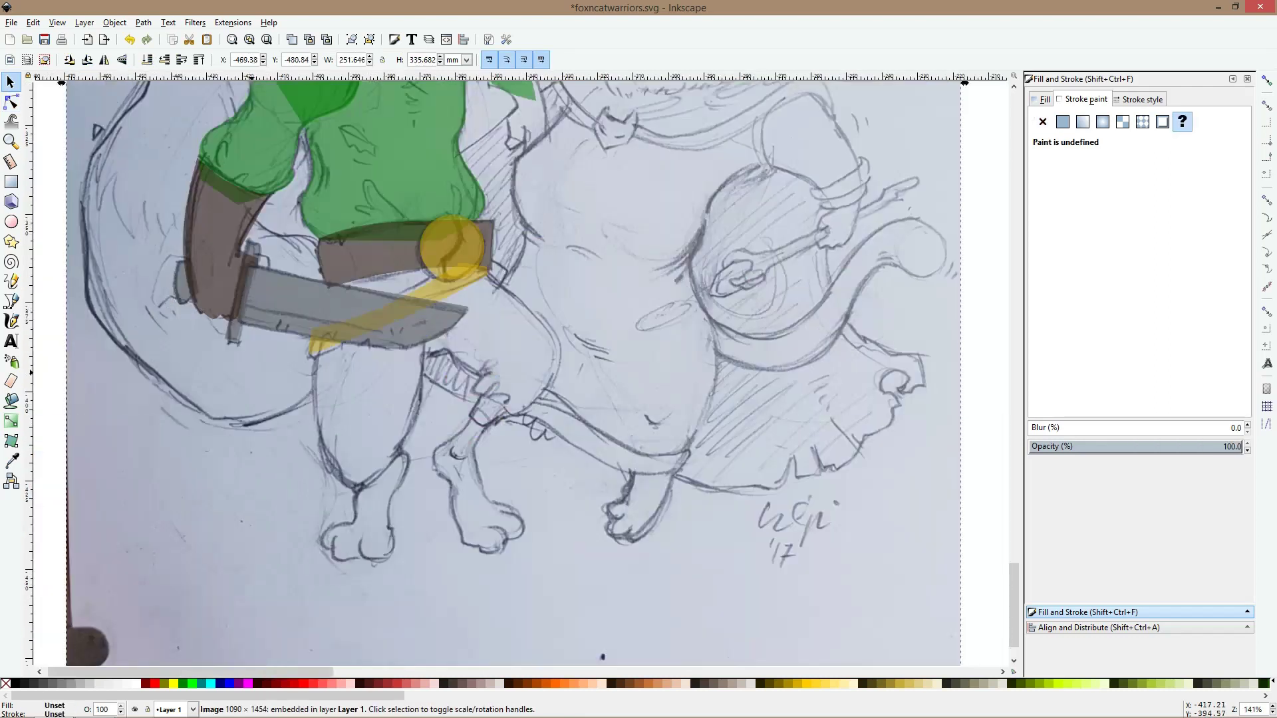
pyautogui.hotkey('ctrl', 's')
# Trace the fox's other forearm and hand below the green sleeve as a closed straight-sided shape and fill it with dark brown #2B1100
pyautogui.scroll(5, 513, 373)
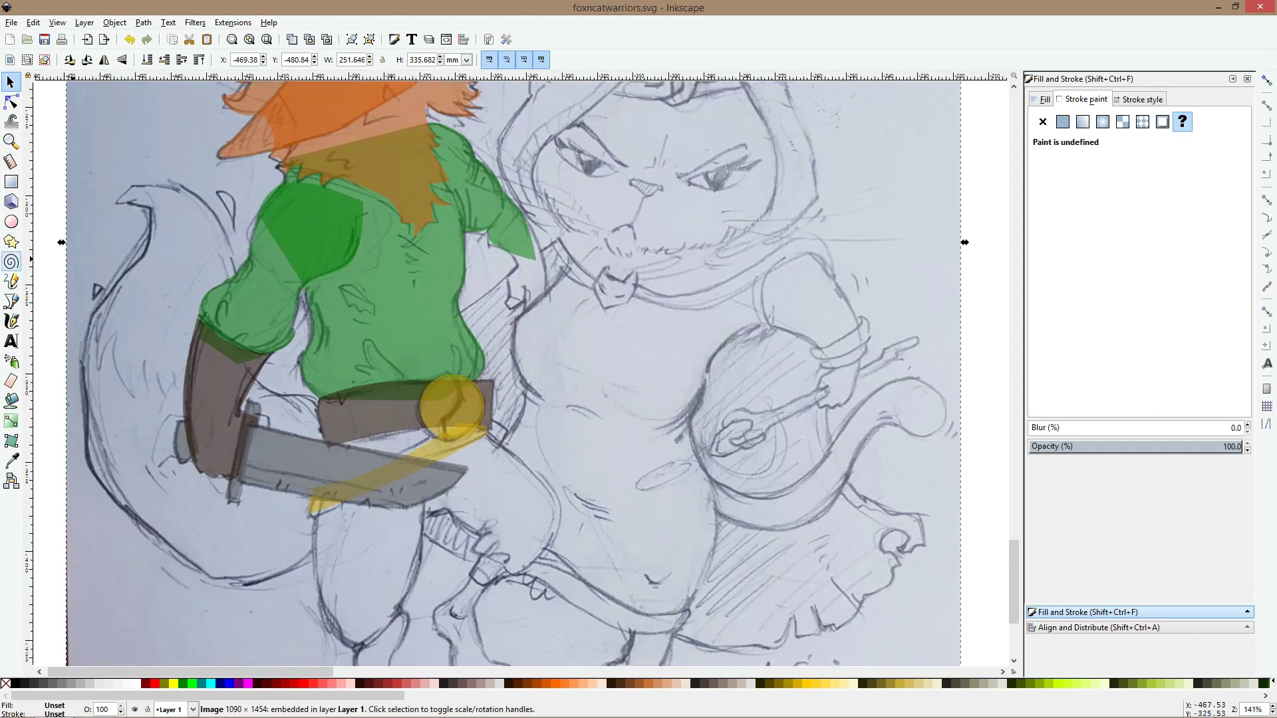
pyautogui.click(11, 301)
pyautogui.scroll(2, 600, 213)
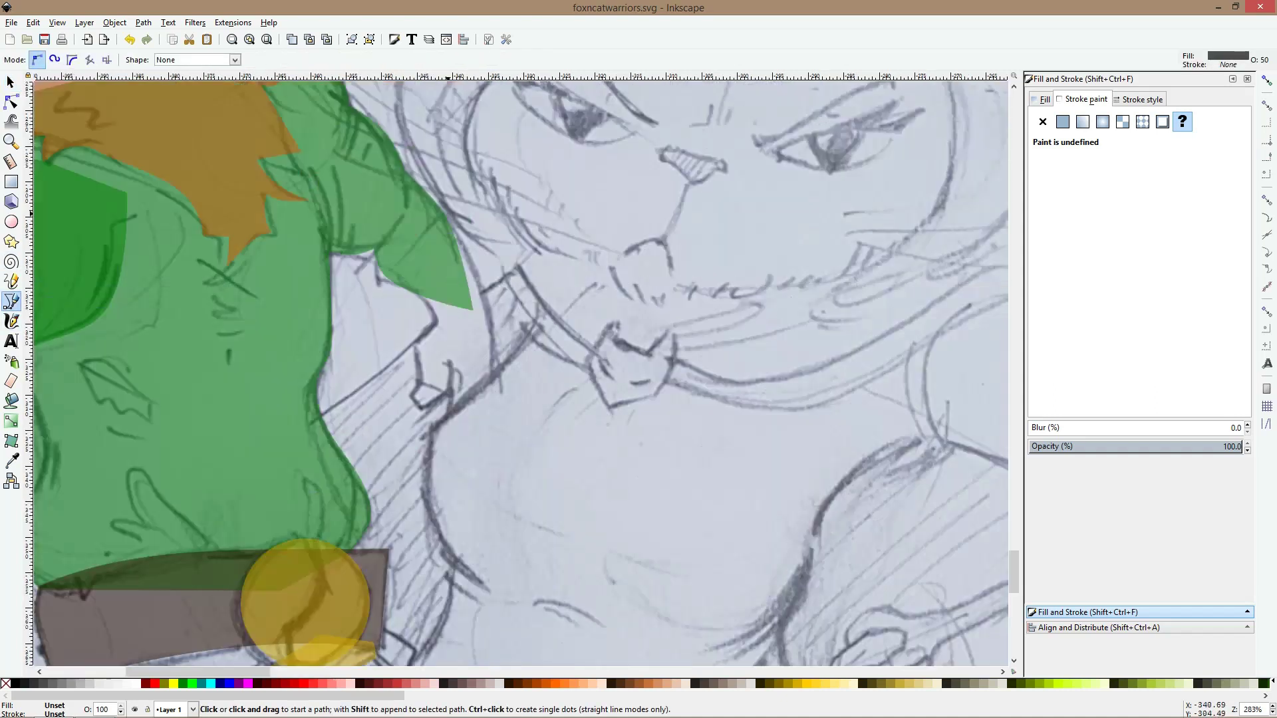
pyautogui.click(449, 212)
pyautogui.click(389, 272)
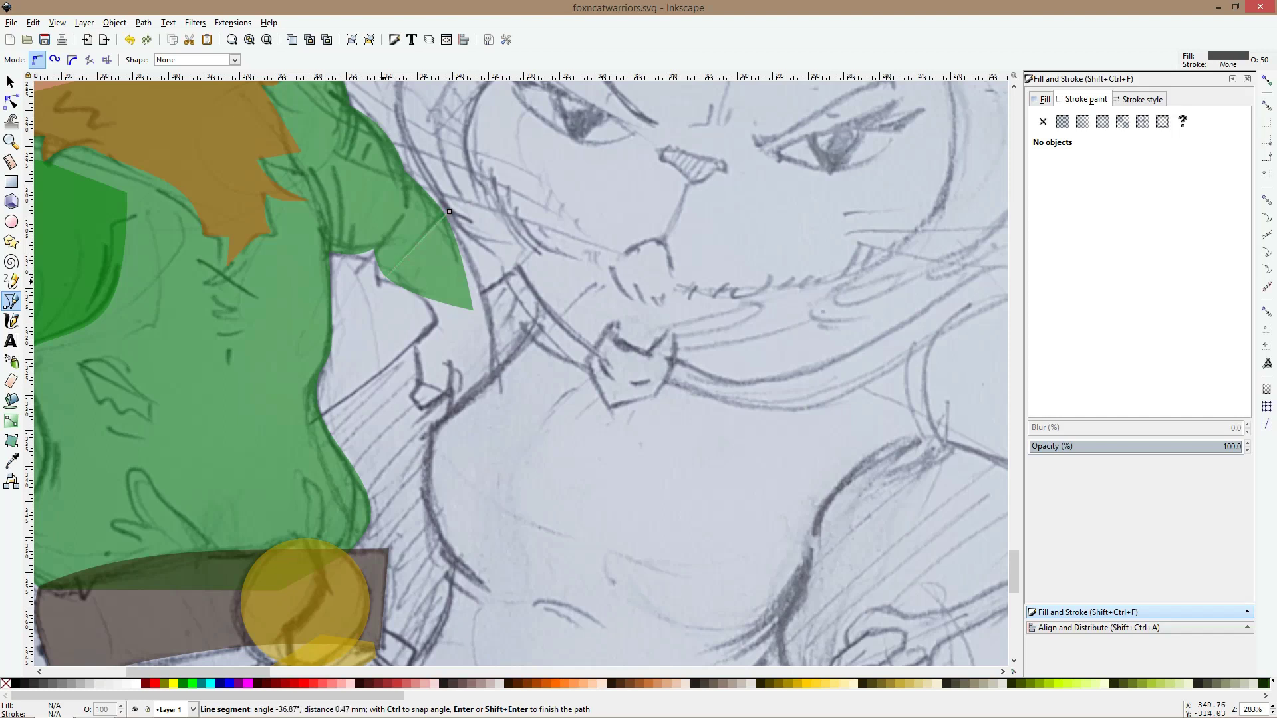
pyautogui.click(434, 316)
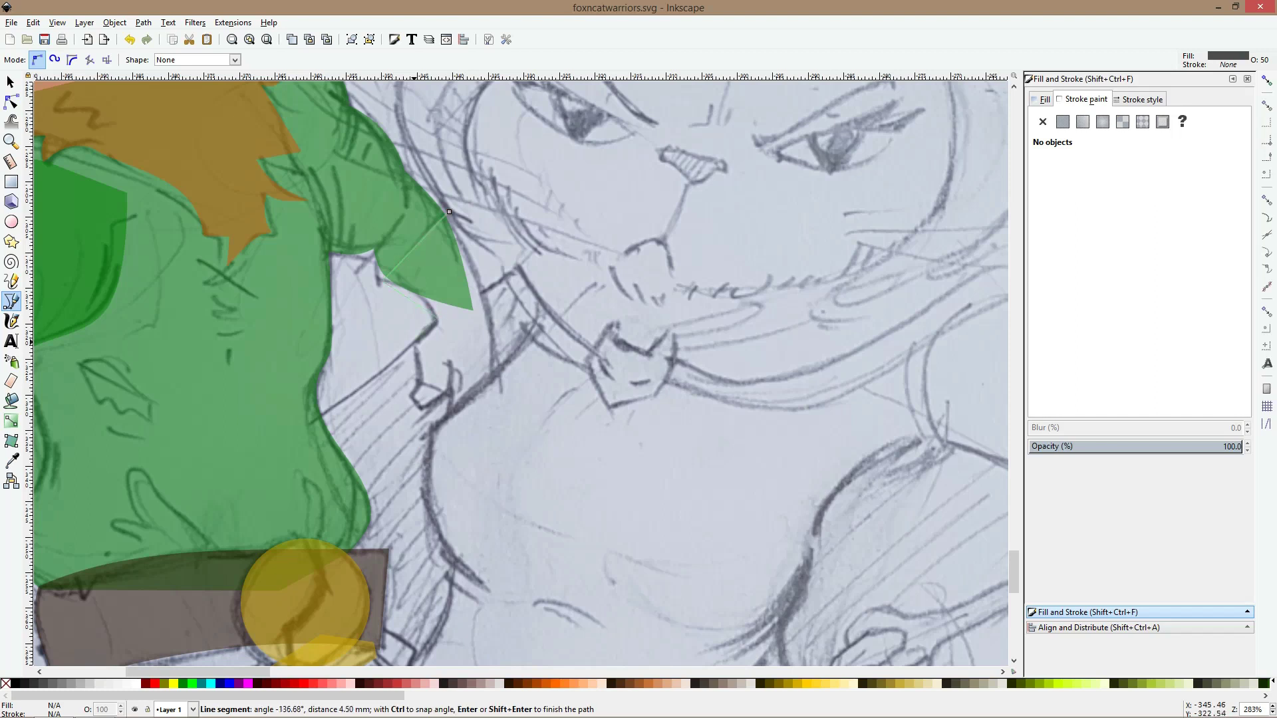
pyautogui.click(413, 340)
pyautogui.click(418, 380)
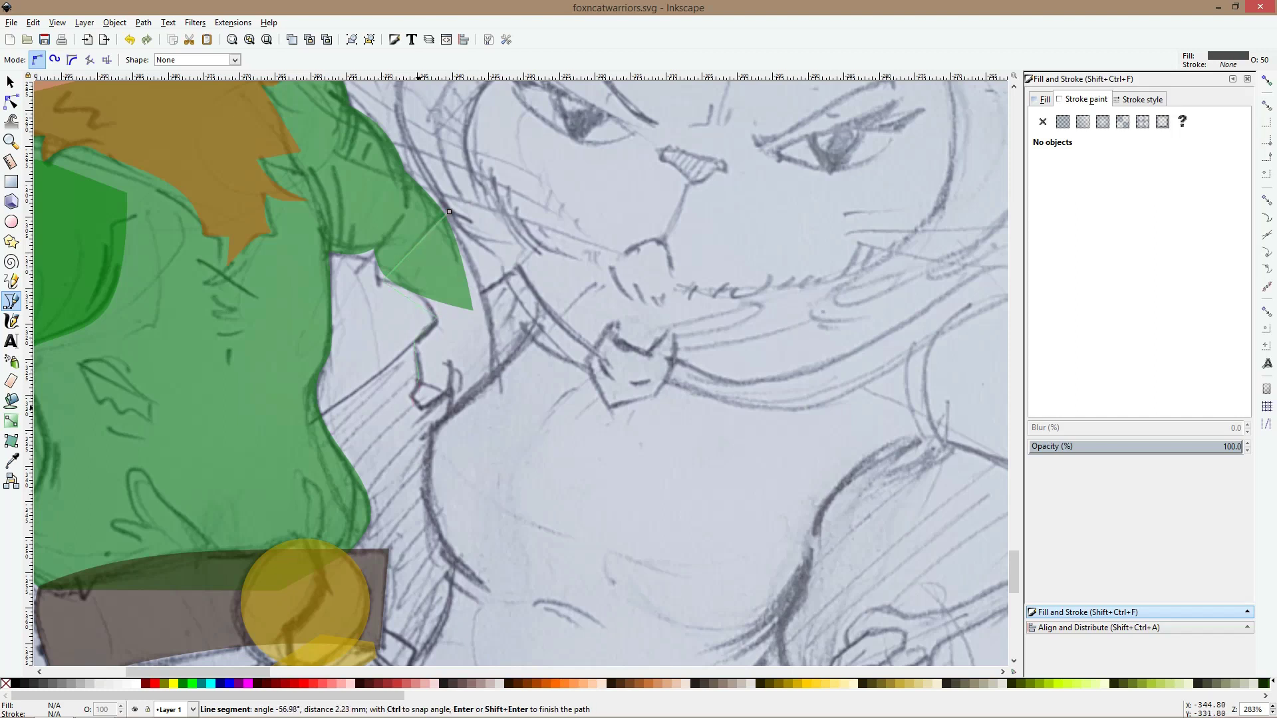
pyautogui.click(446, 403)
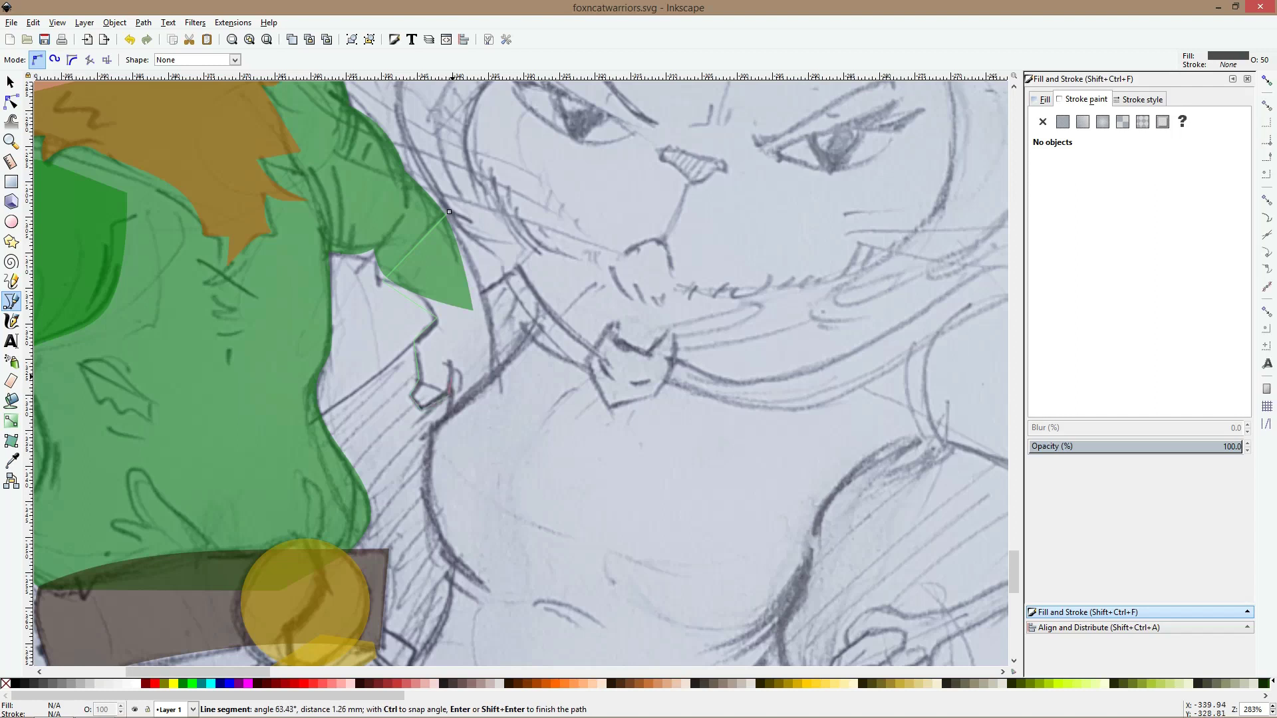
pyautogui.click(450, 394)
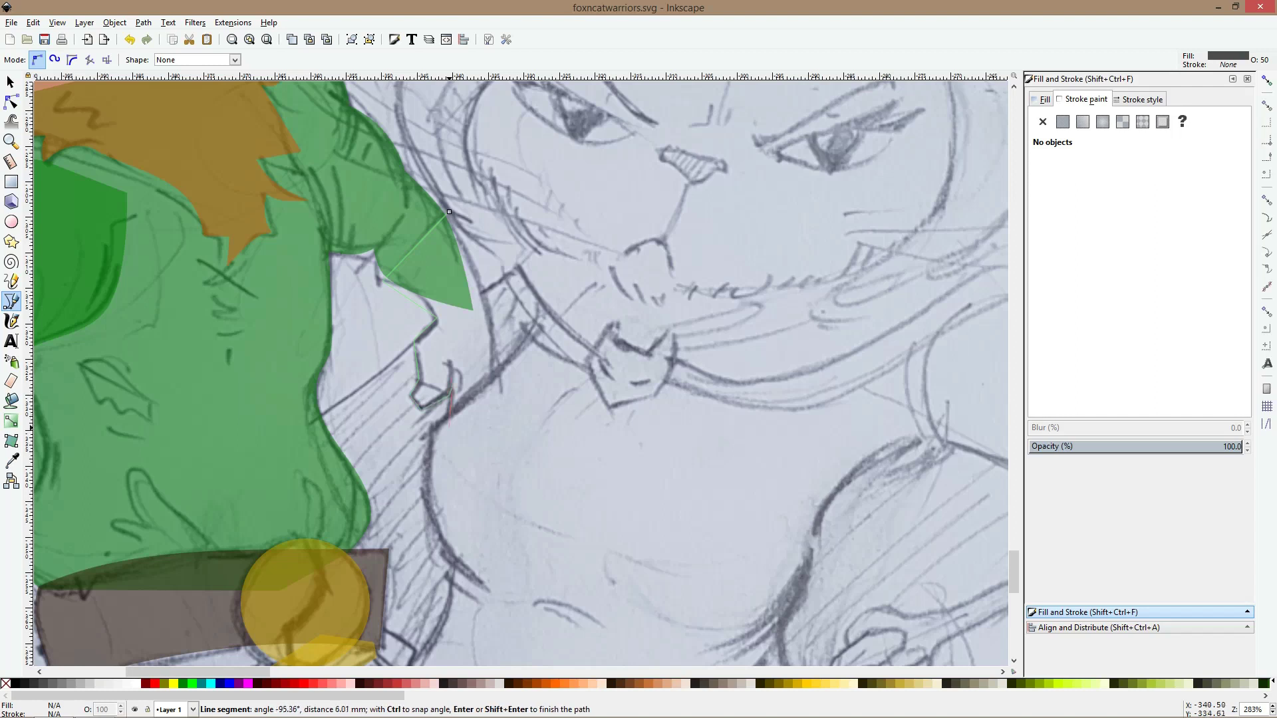
pyautogui.click(449, 441)
pyautogui.click(493, 392)
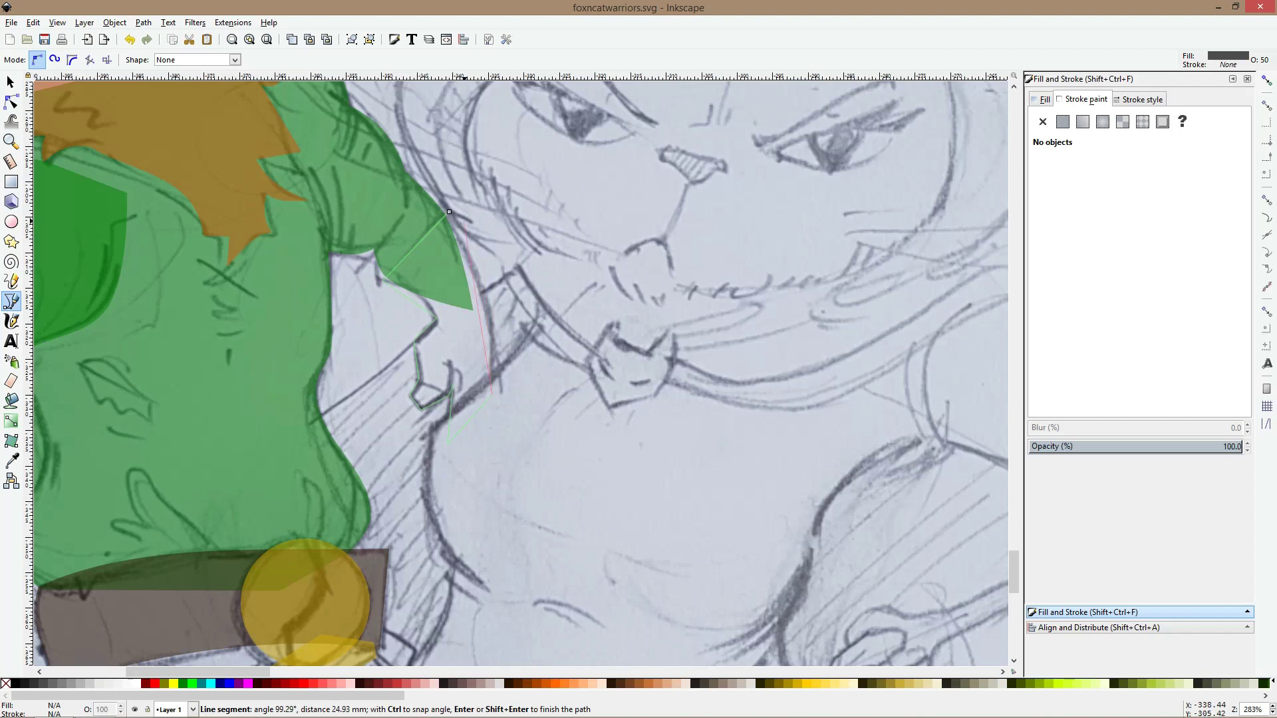
pyautogui.click(449, 212)
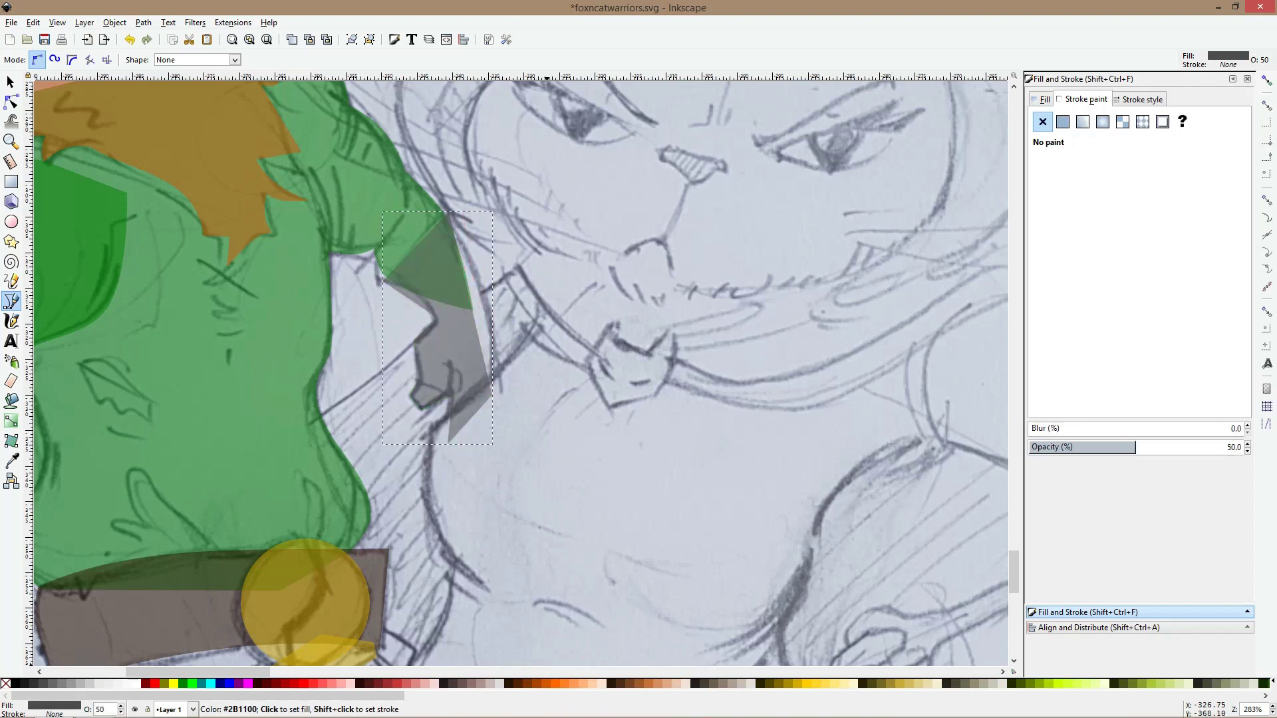
pyautogui.click(509, 684)
# Curve the new forearm's outer edge outward along the sketch and nudge its lower outer corner into place
pyautogui.click(11, 101)
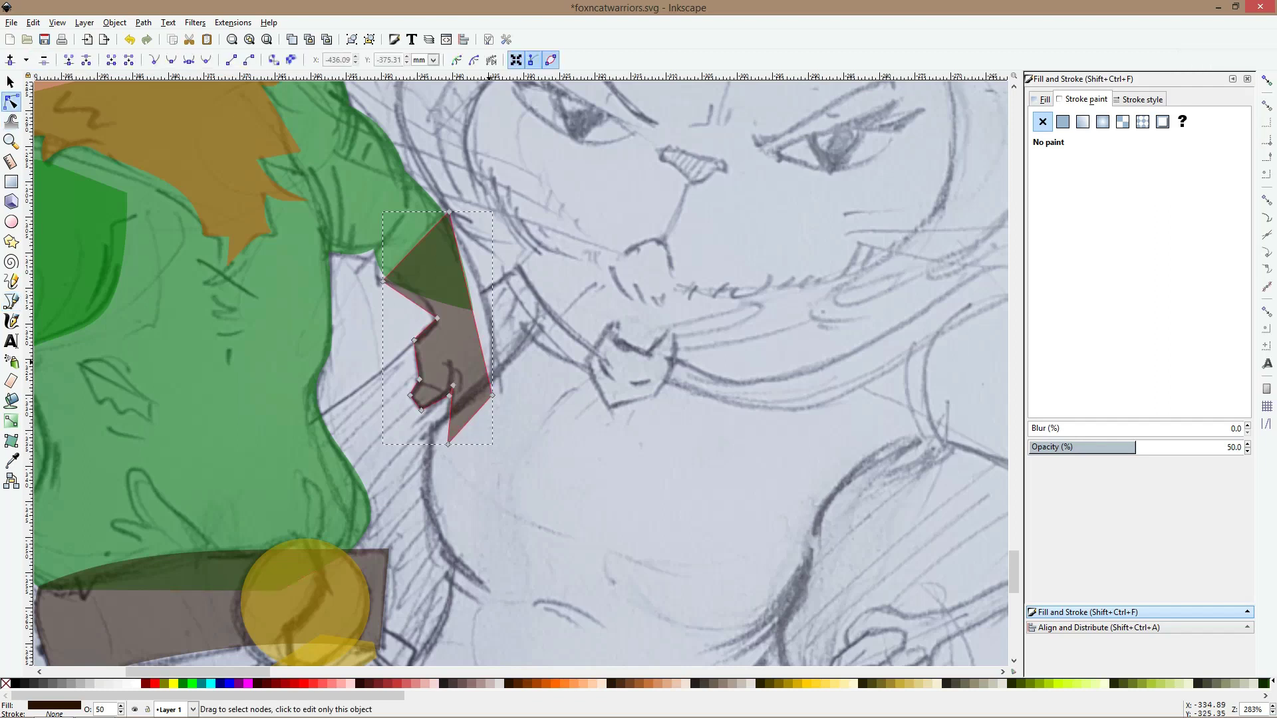
pyautogui.moveTo(471, 302); pyautogui.dragTo(495, 329)
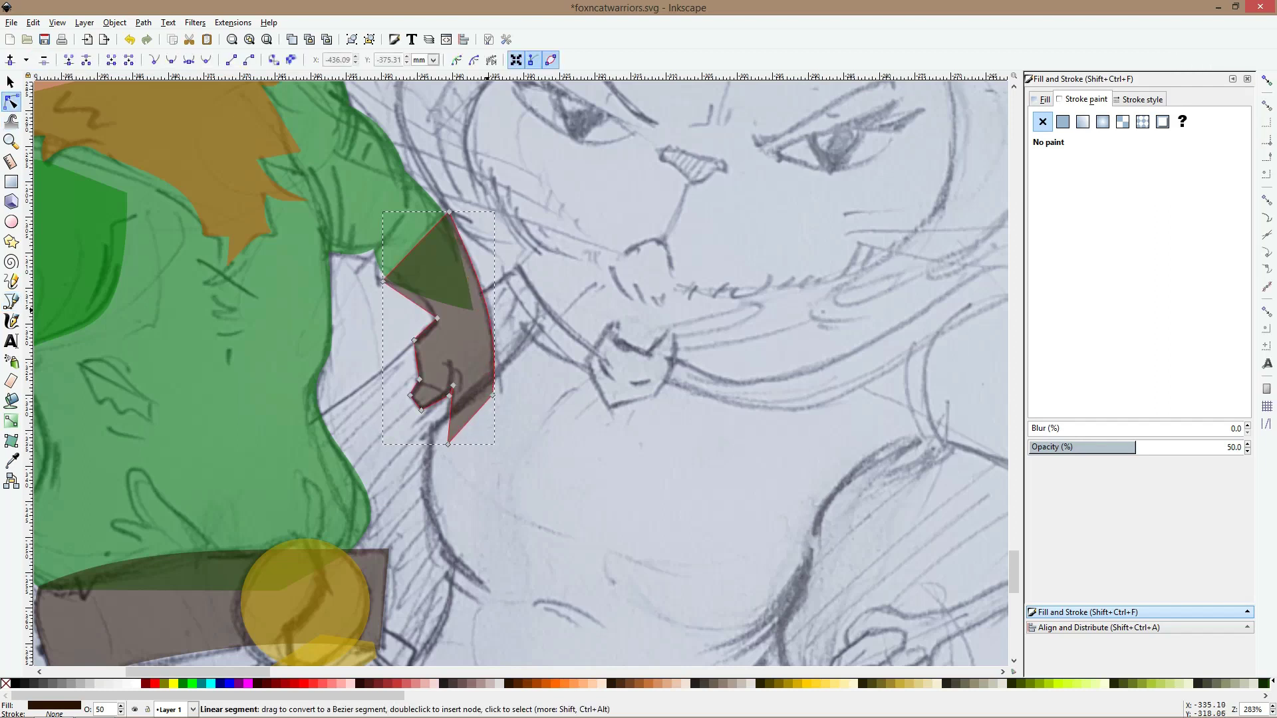
pyautogui.click(492, 396)
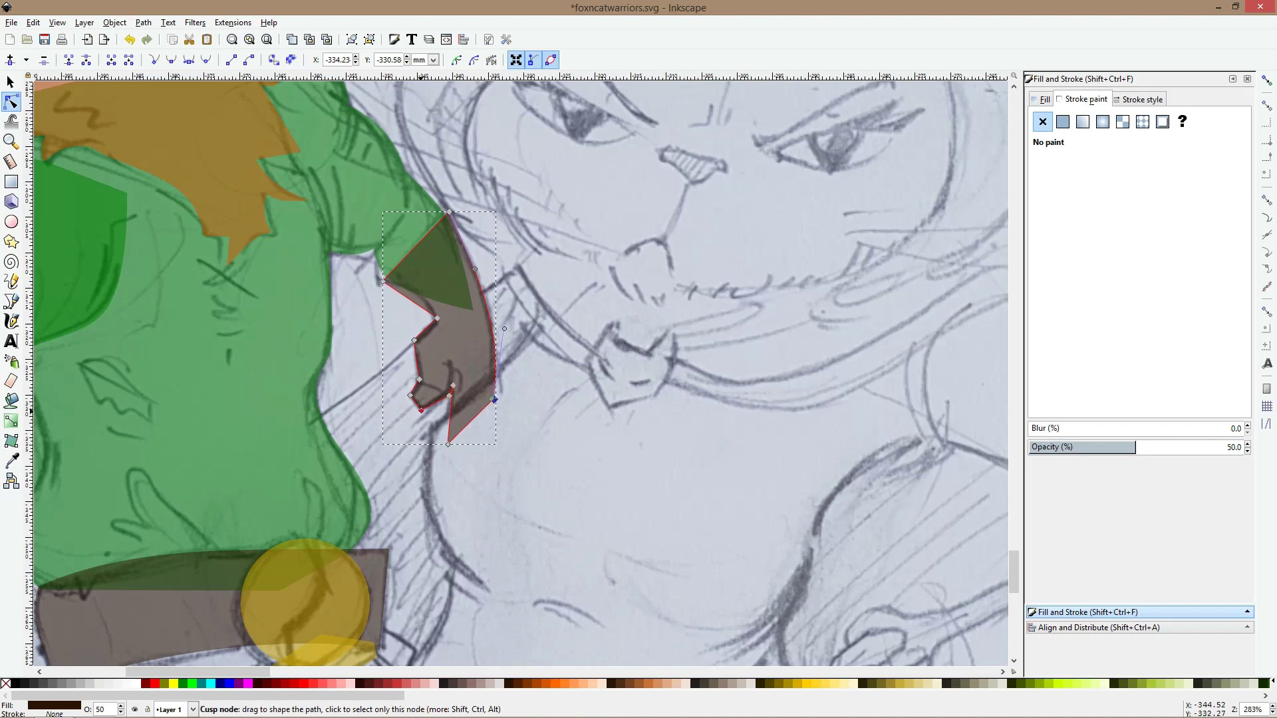
# Smooth the corner nodes along the hand's inner edge above the thumb and adjust the curve handles to follow the sketch
pyautogui.keyDown('ctrl'); pyautogui.click(420, 379); pyautogui.keyUp('ctrl')
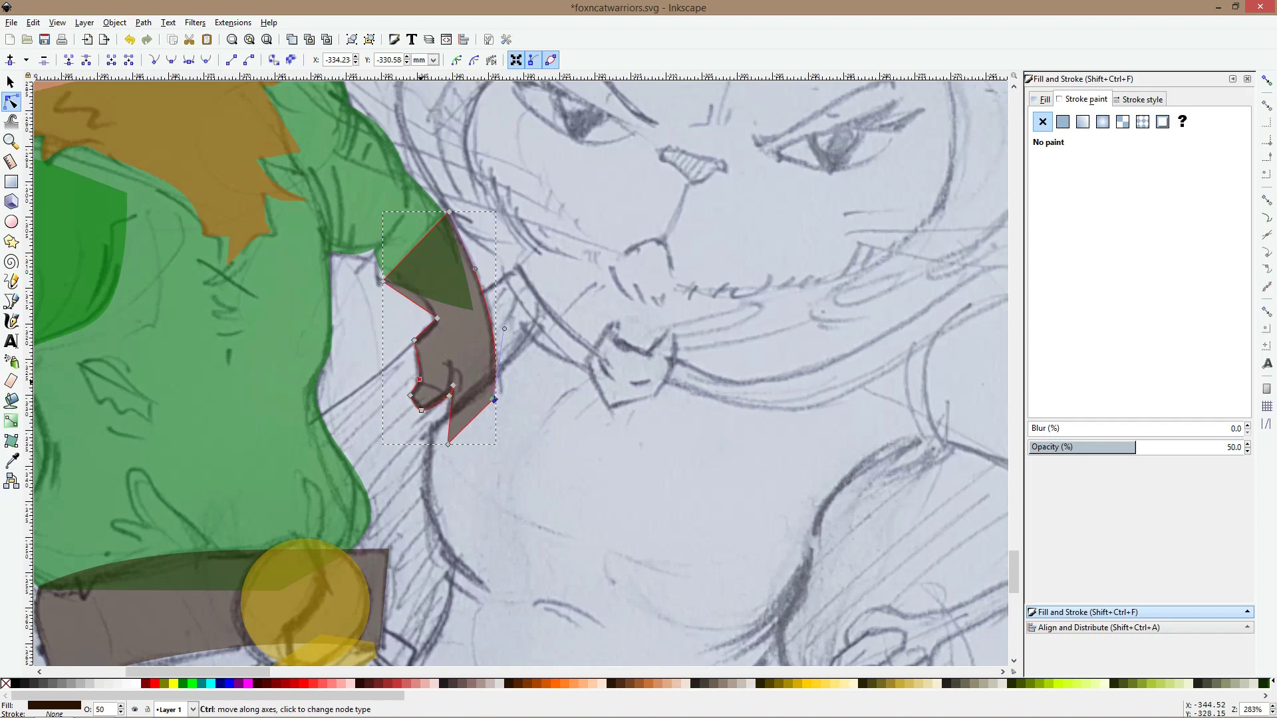
pyautogui.scroll(4, 419, 379)
pyautogui.press('Escape')
pyautogui.press('Escape')
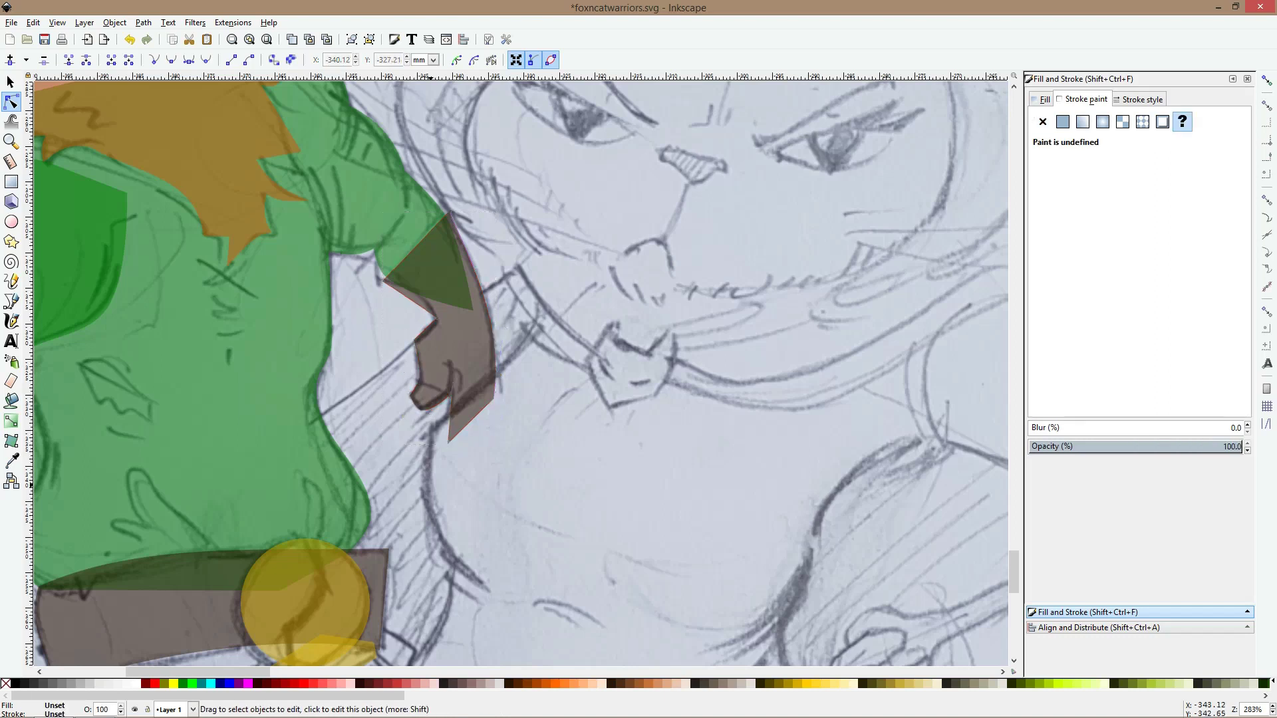
pyautogui.scroll(3, 420, 380)
pyautogui.click(420, 380)
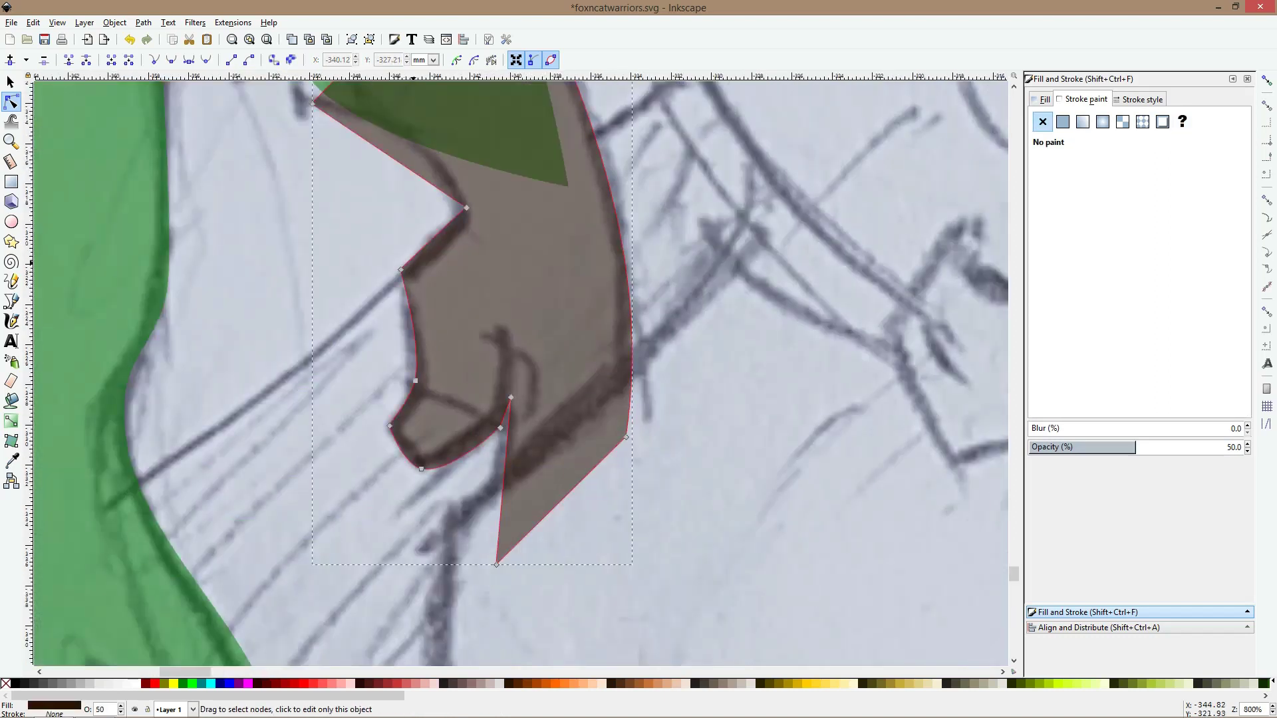
pyautogui.click(401, 270)
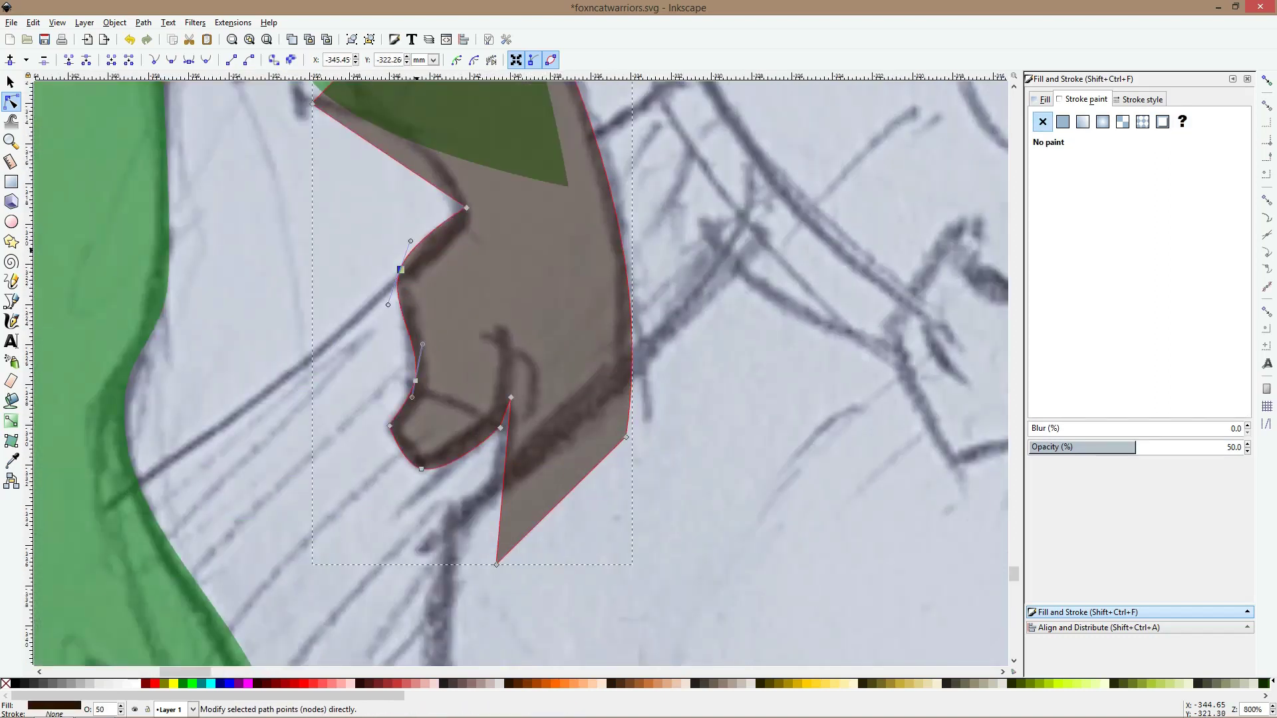
pyautogui.moveTo(411, 241); pyautogui.dragTo(407, 257)
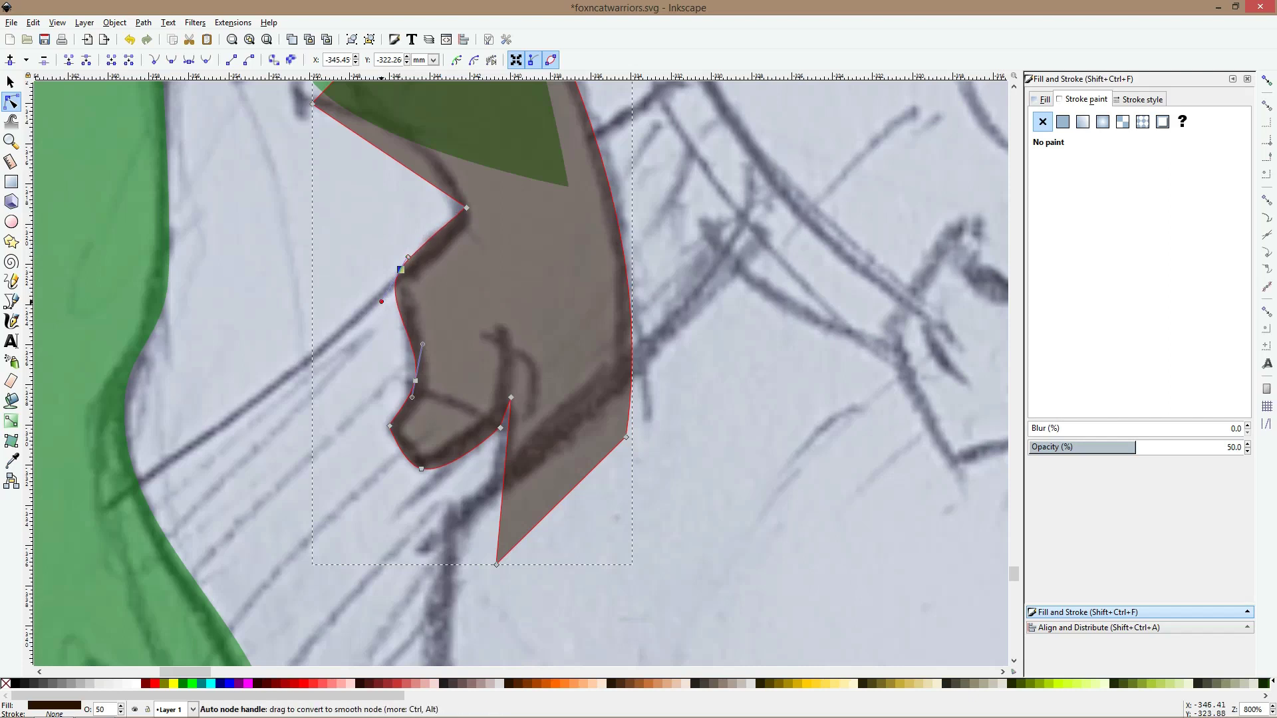
pyautogui.moveTo(381, 302); pyautogui.dragTo(392, 297)
pyautogui.press('Escape')
pyautogui.press('Escape')
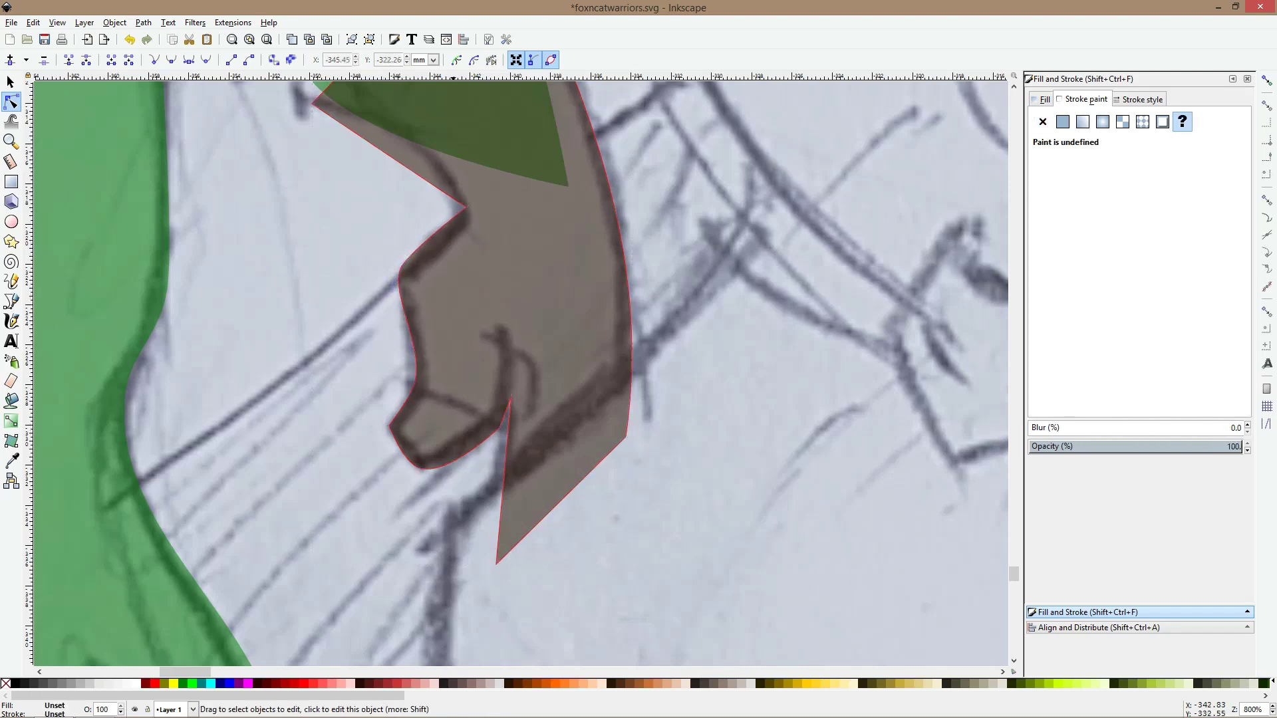
# Compare both of the fox's forearm shapes and their outlines with the sketch, close up and within the whole figure
pyautogui.scroll(-3, 560, 303)
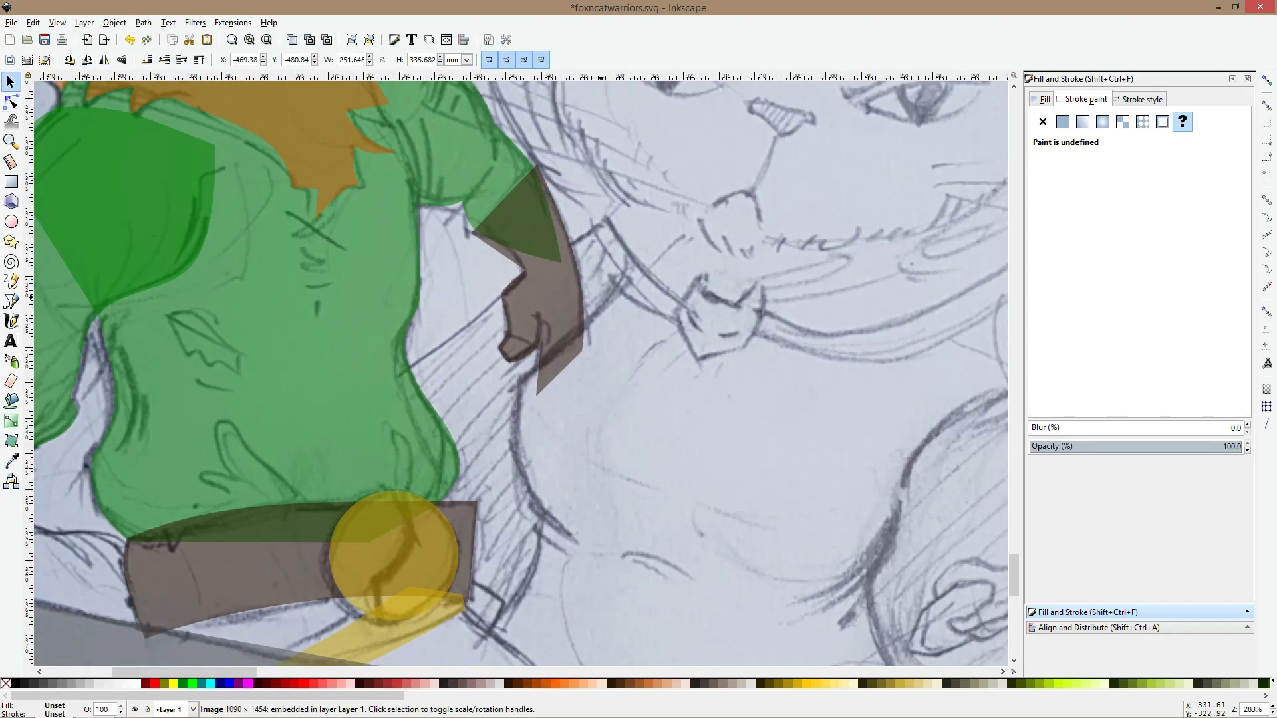
pyautogui.click(512, 199)
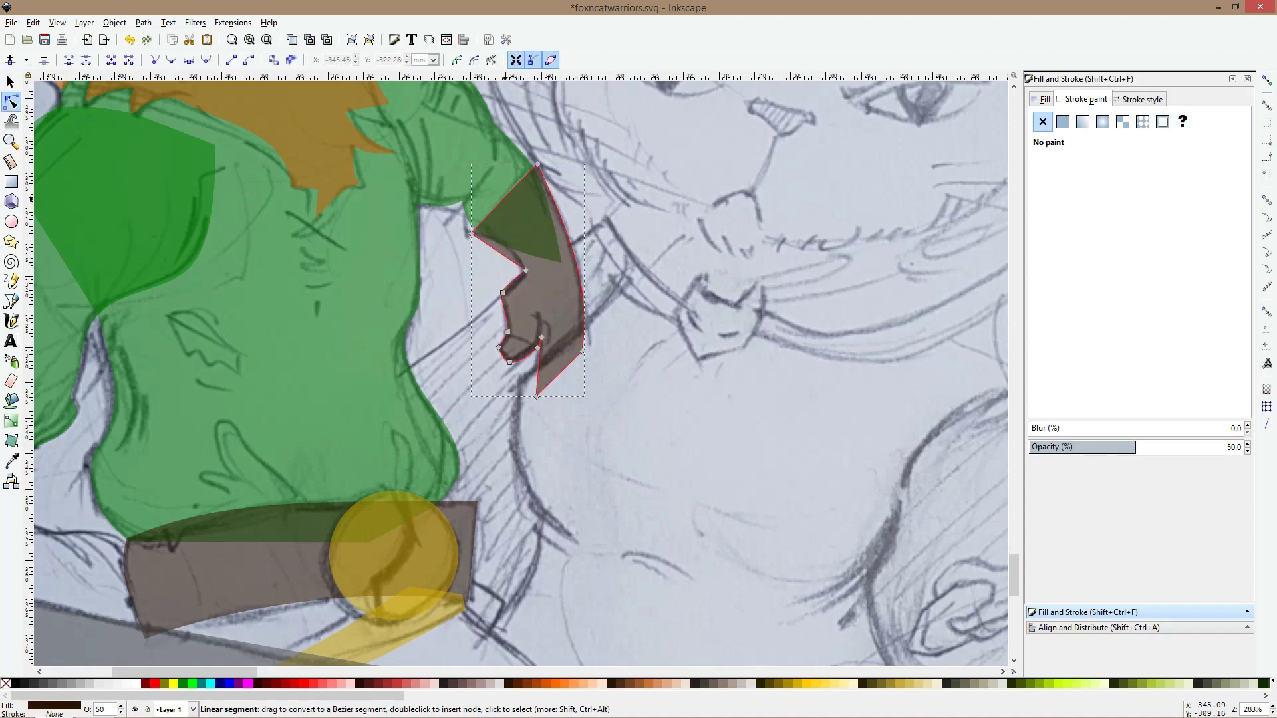
pyautogui.press('s')
pyautogui.scroll(-1, 528, 240)
pyautogui.scroll(-3, 529, 240)
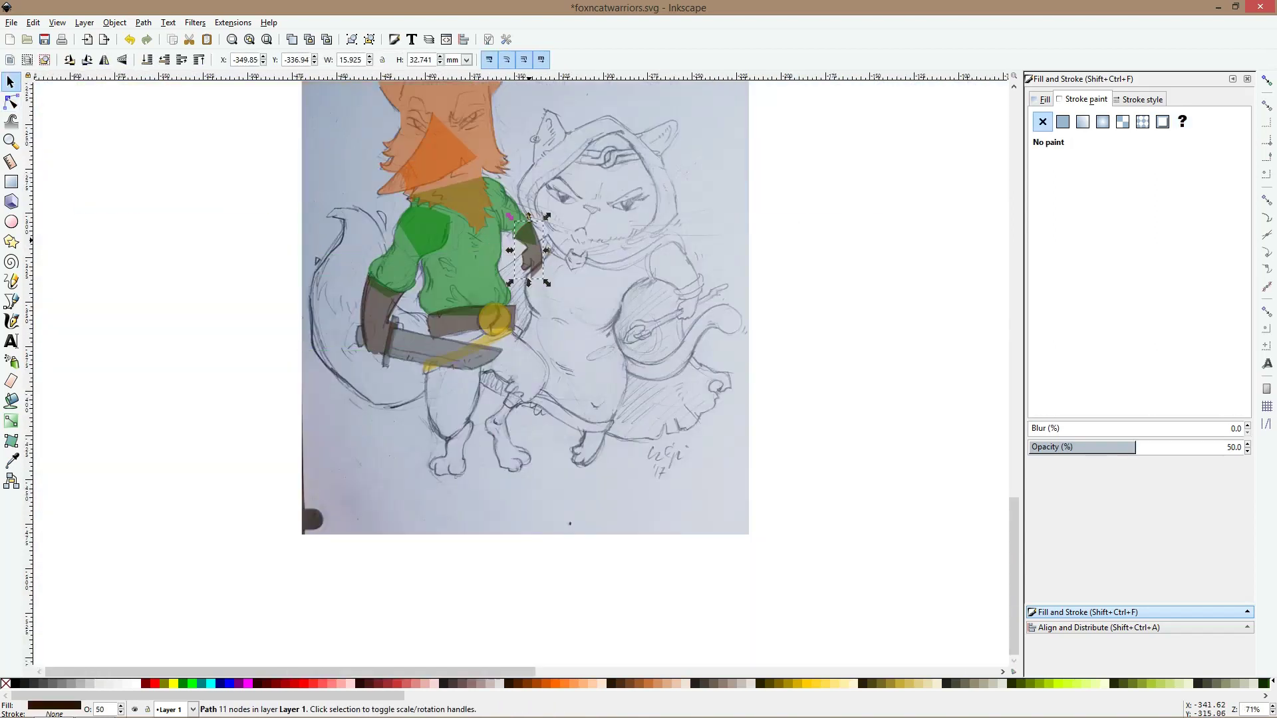
pyautogui.scroll(3, 528, 216)
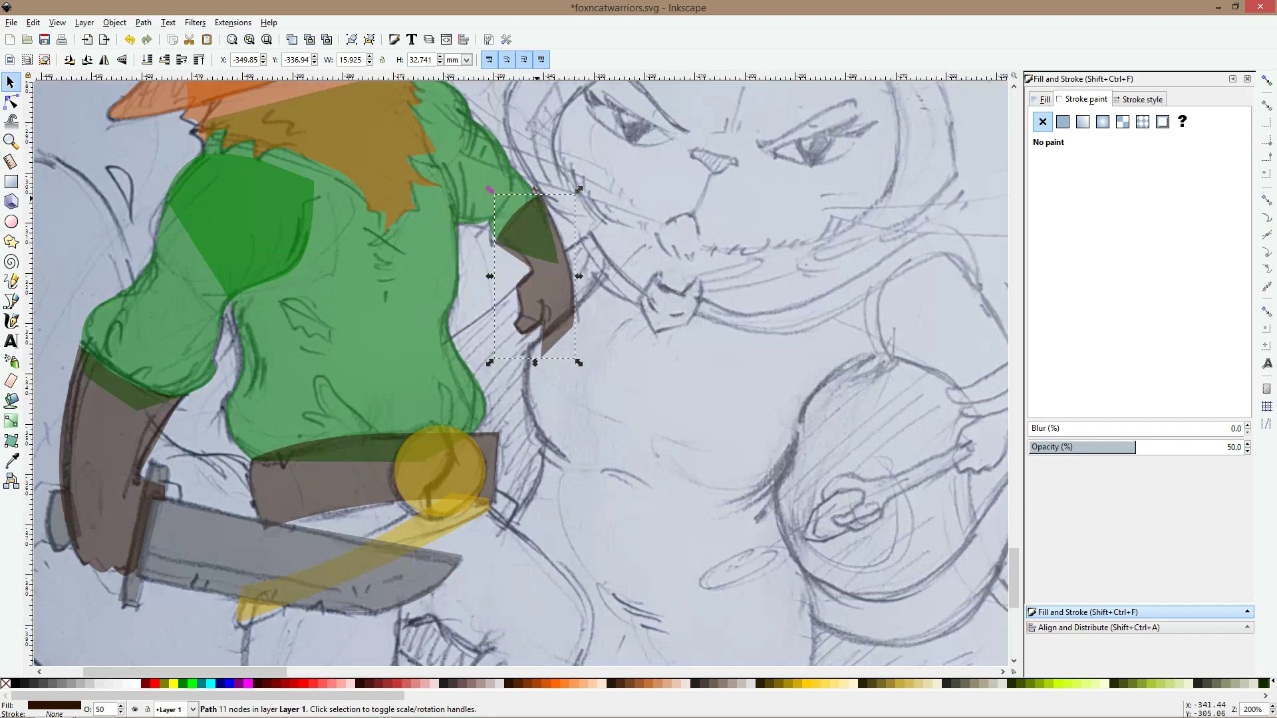
pyautogui.click(11, 101)
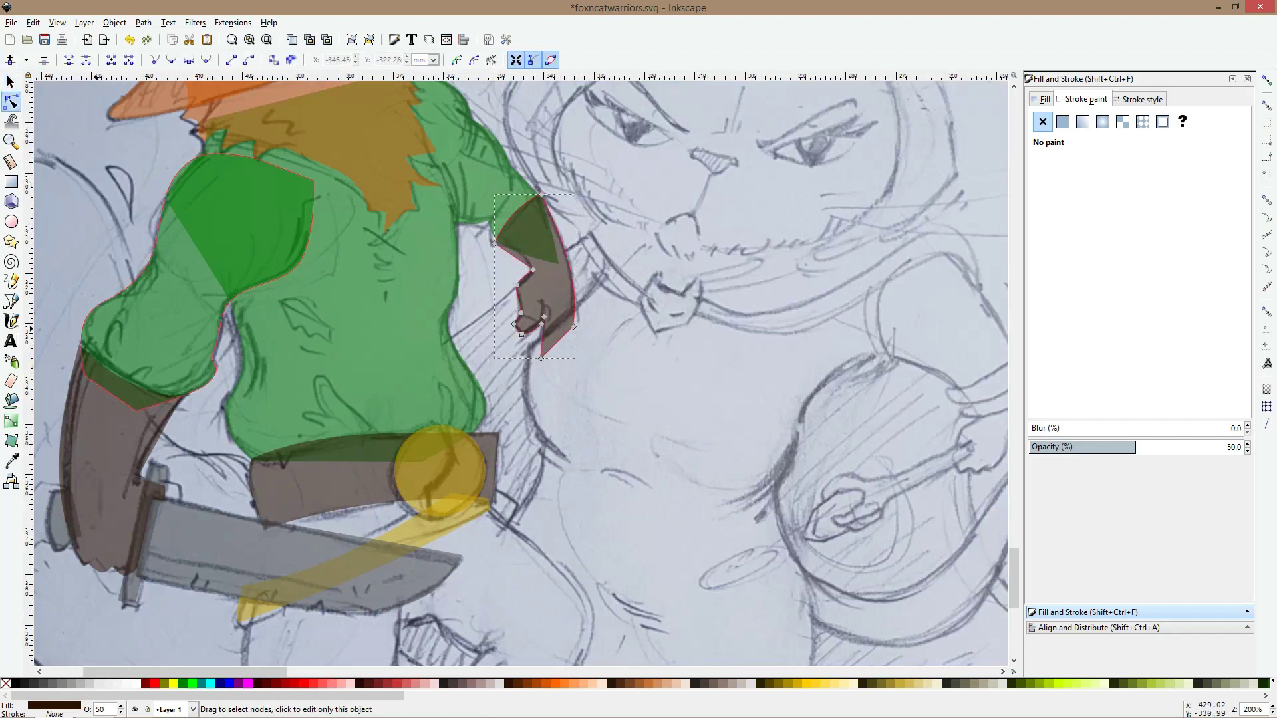
pyautogui.click(123, 375)
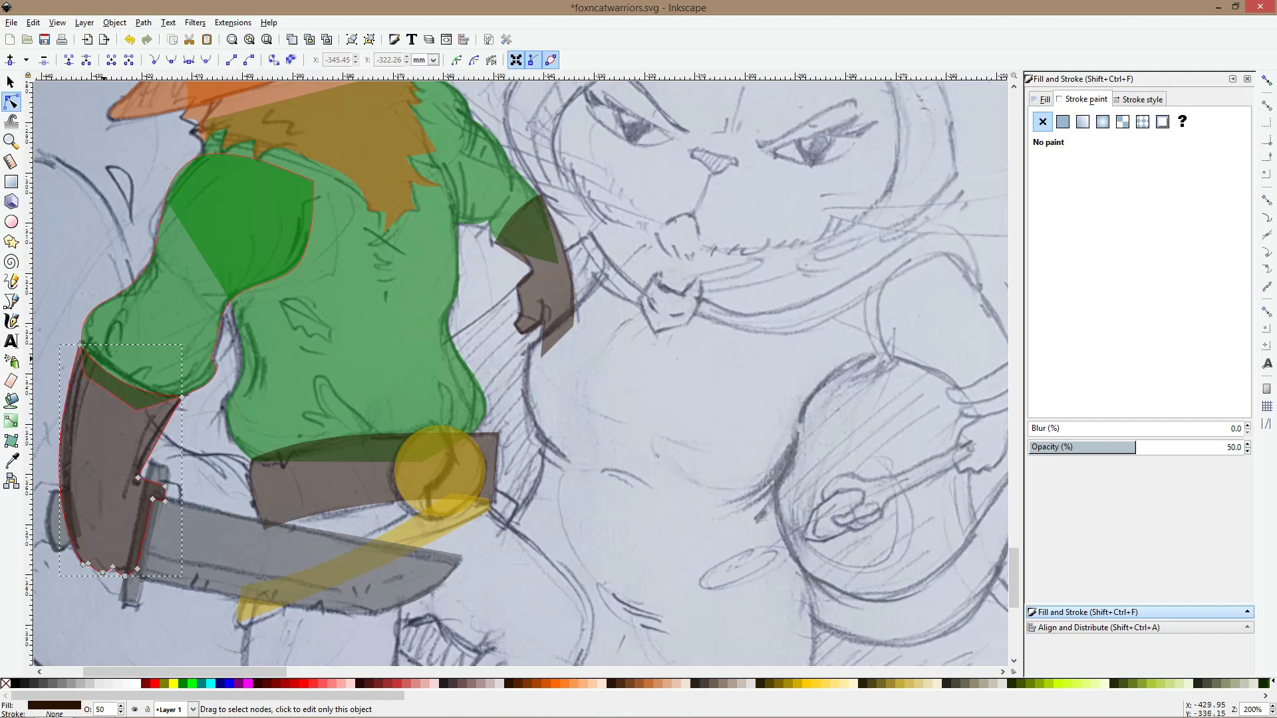
pyautogui.scroll(-2, 299, 348)
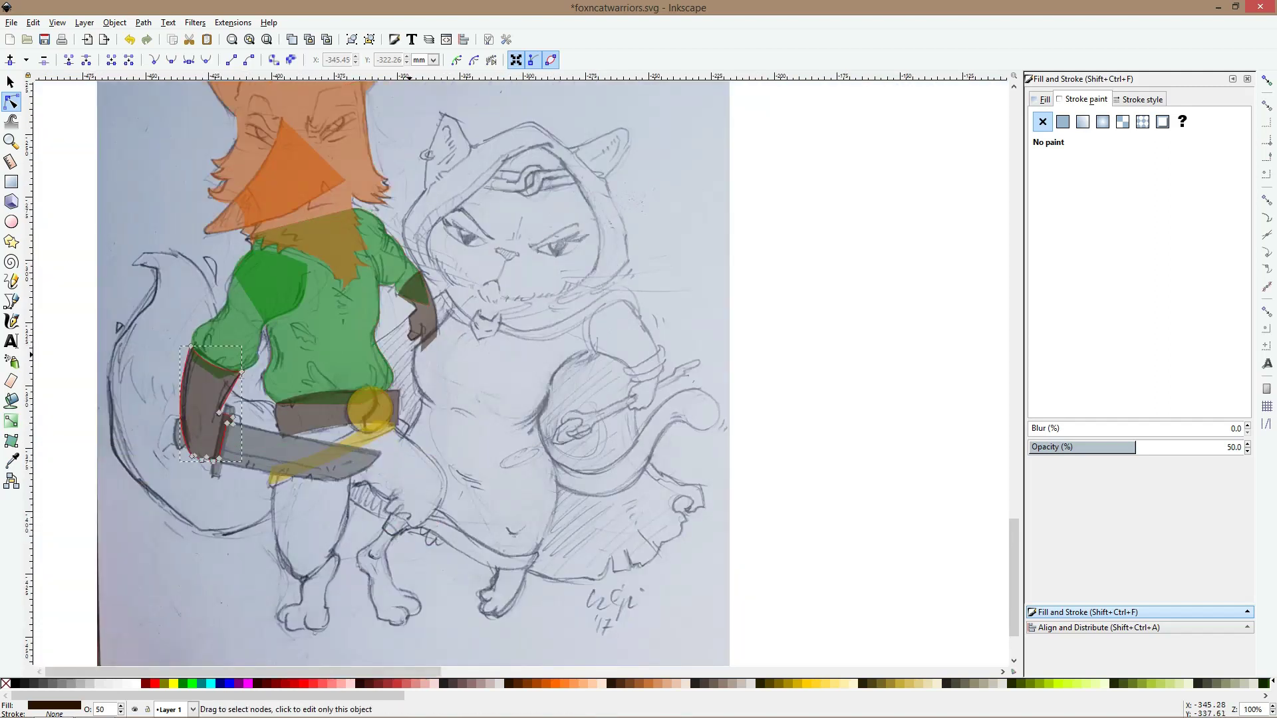
# Trace the fox's trousers with straight segments from the belt's lower left corner around the near leg, across the crotch and to the bent leg's folds
pyautogui.press('b')
pyautogui.scroll(3, 299, 473)
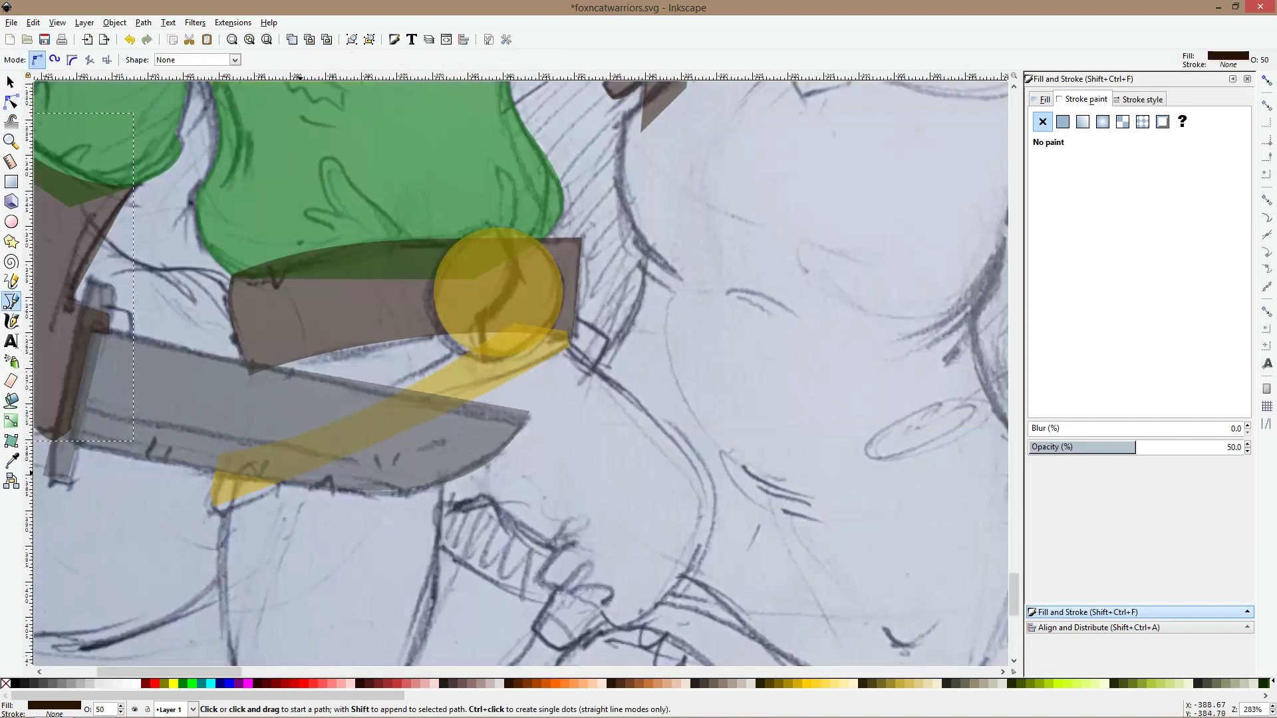
pyautogui.scroll(-4, 299, 473)
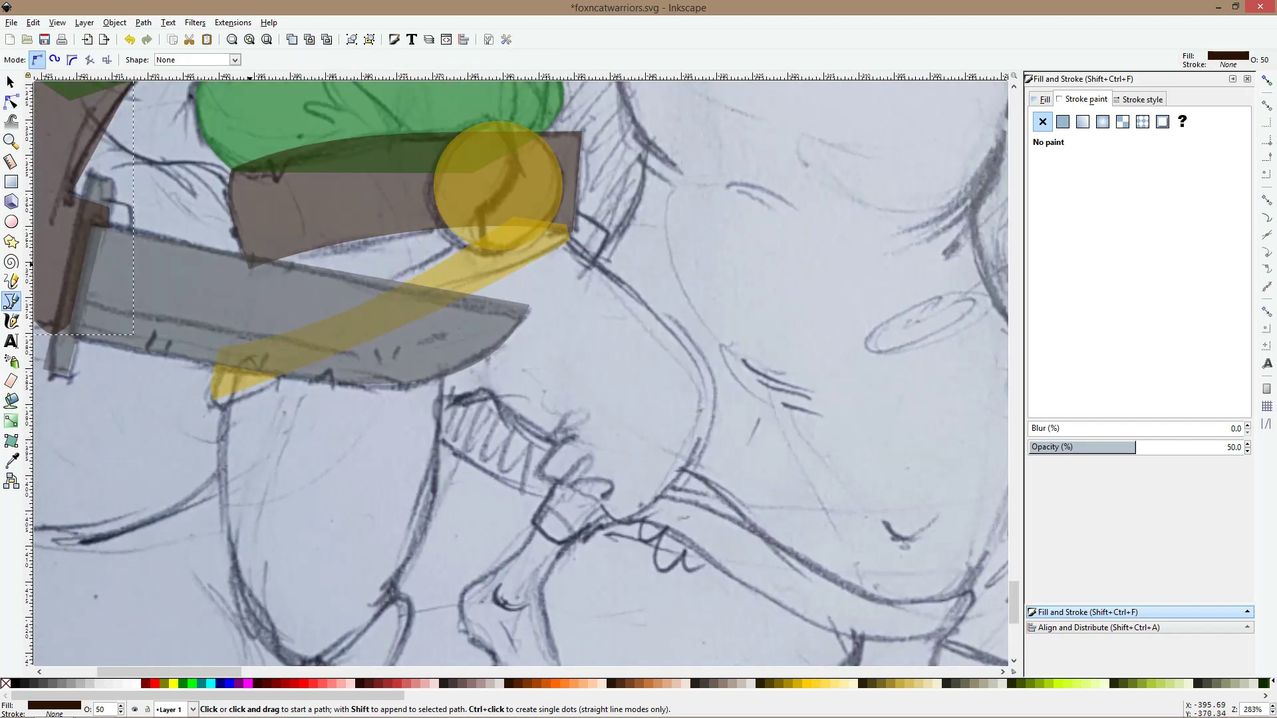
pyautogui.click(252, 259)
pyautogui.scroll(-2, 273, 532)
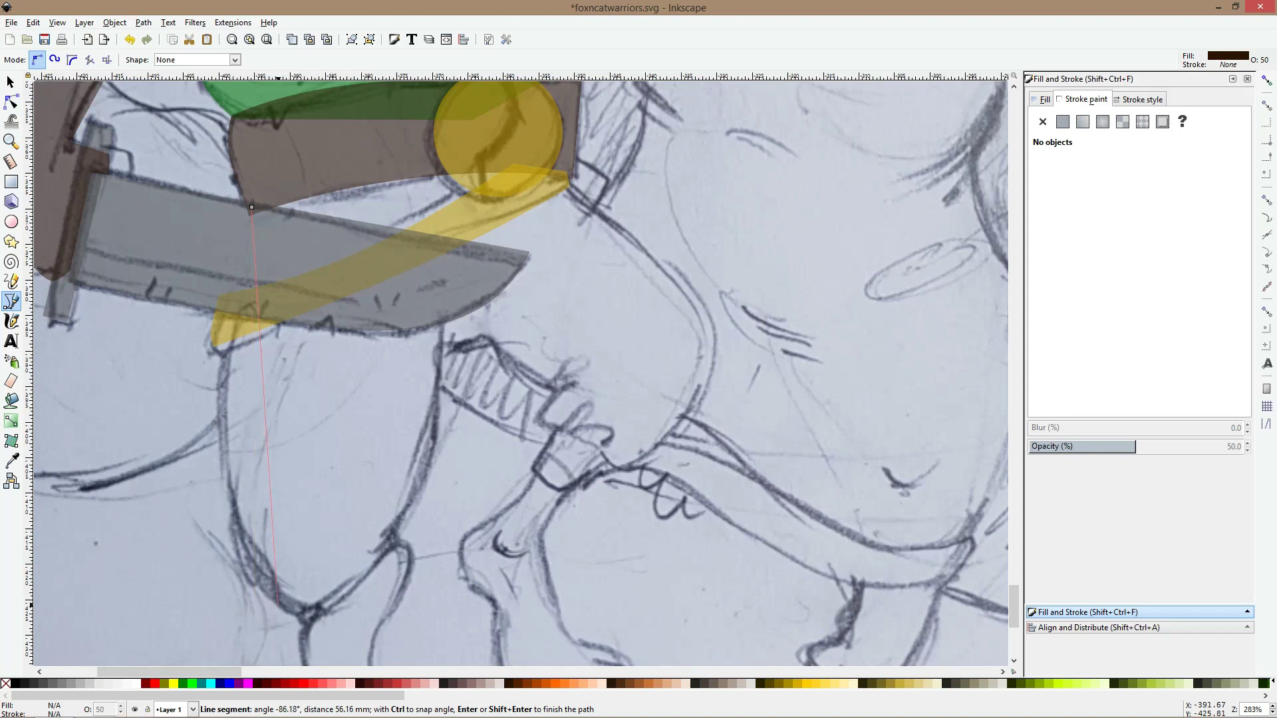
pyautogui.click(280, 606)
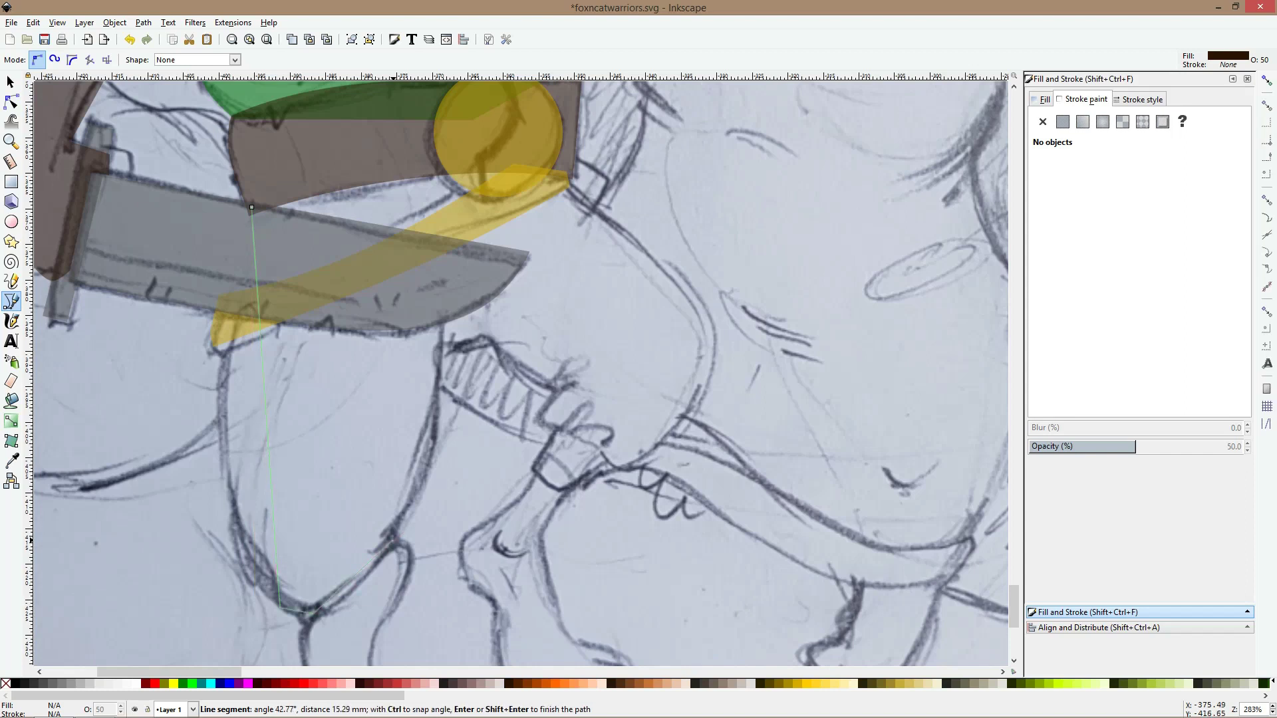
pyautogui.click(441, 343)
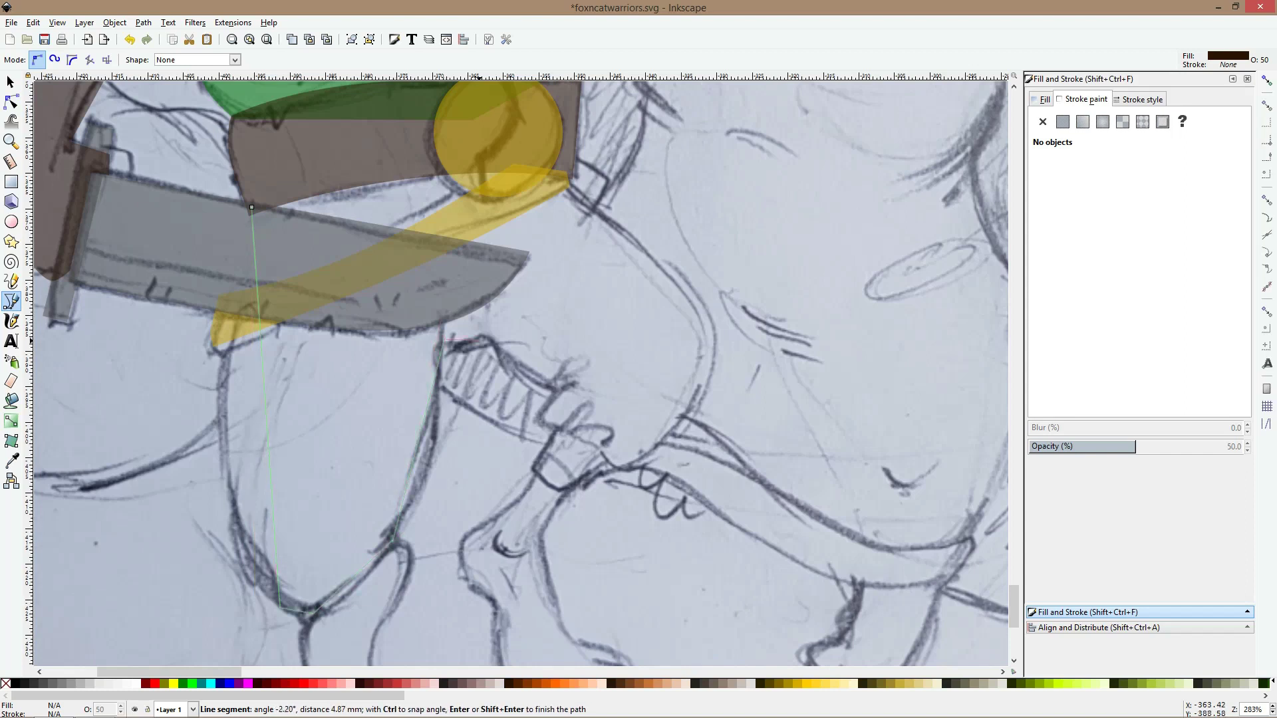
pyautogui.click(484, 338)
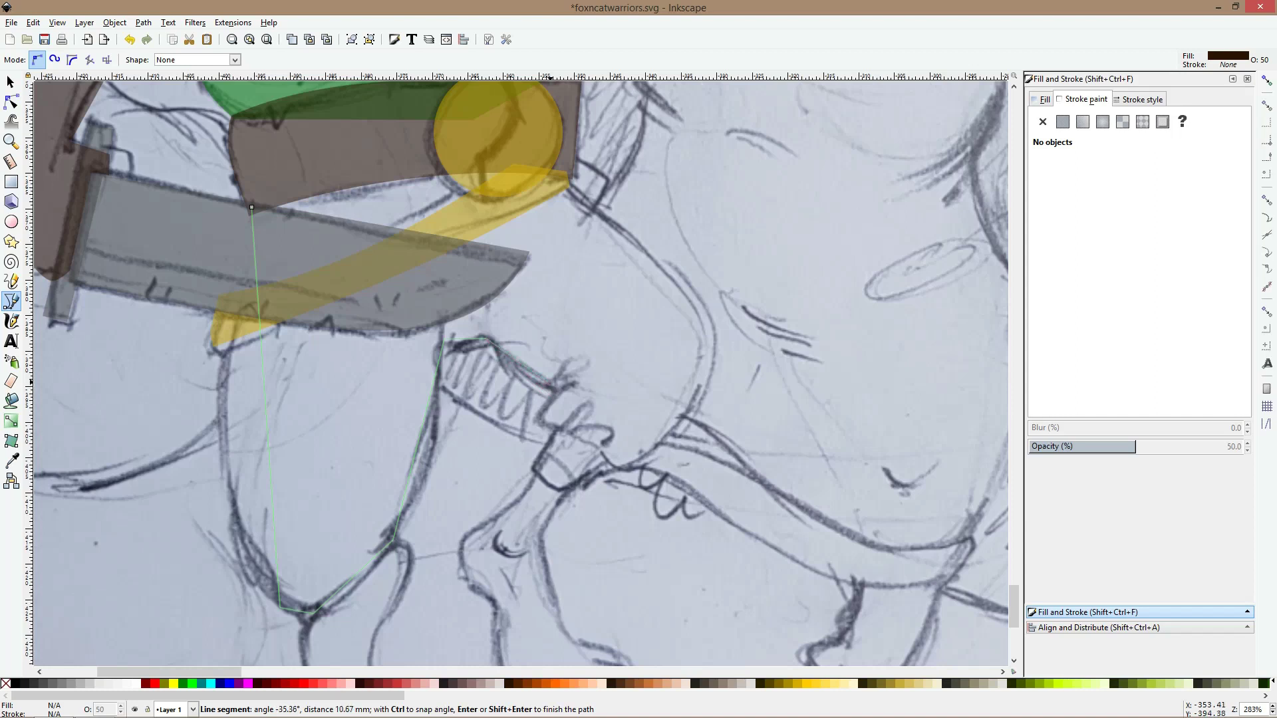
pyautogui.click(550, 384)
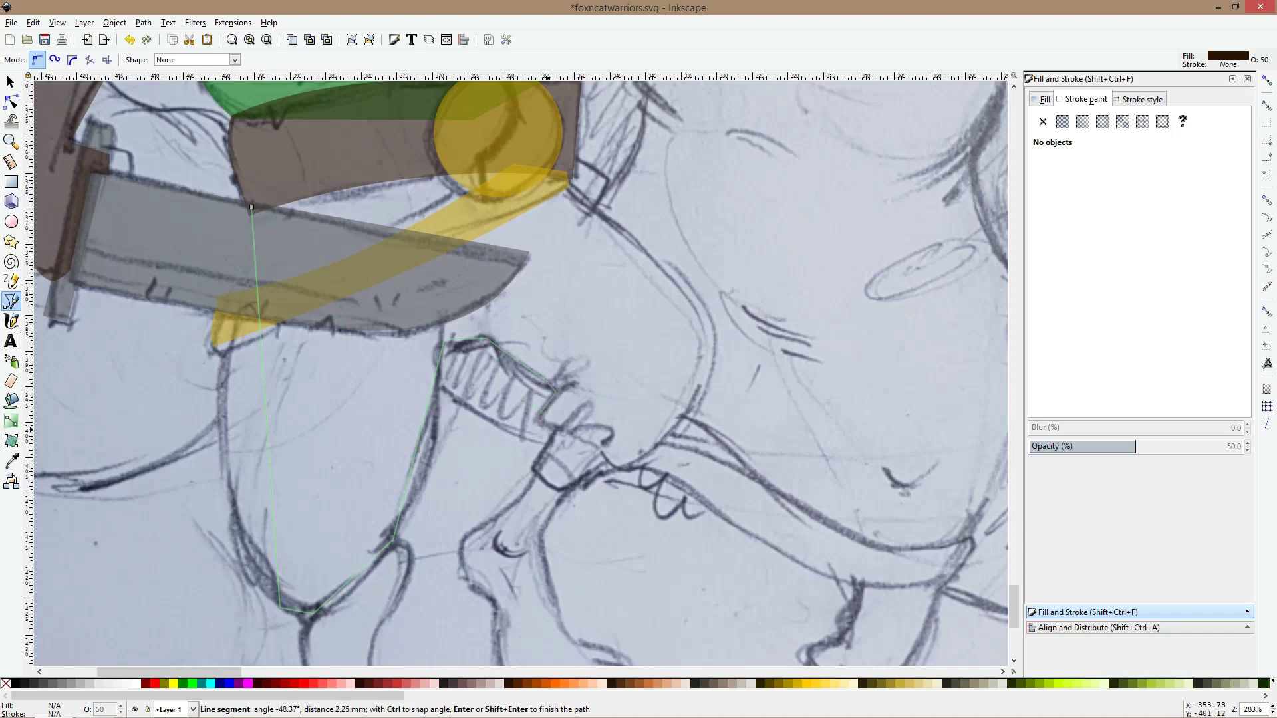
pyautogui.doubleClick(555, 430)
pyautogui.click(555, 431)
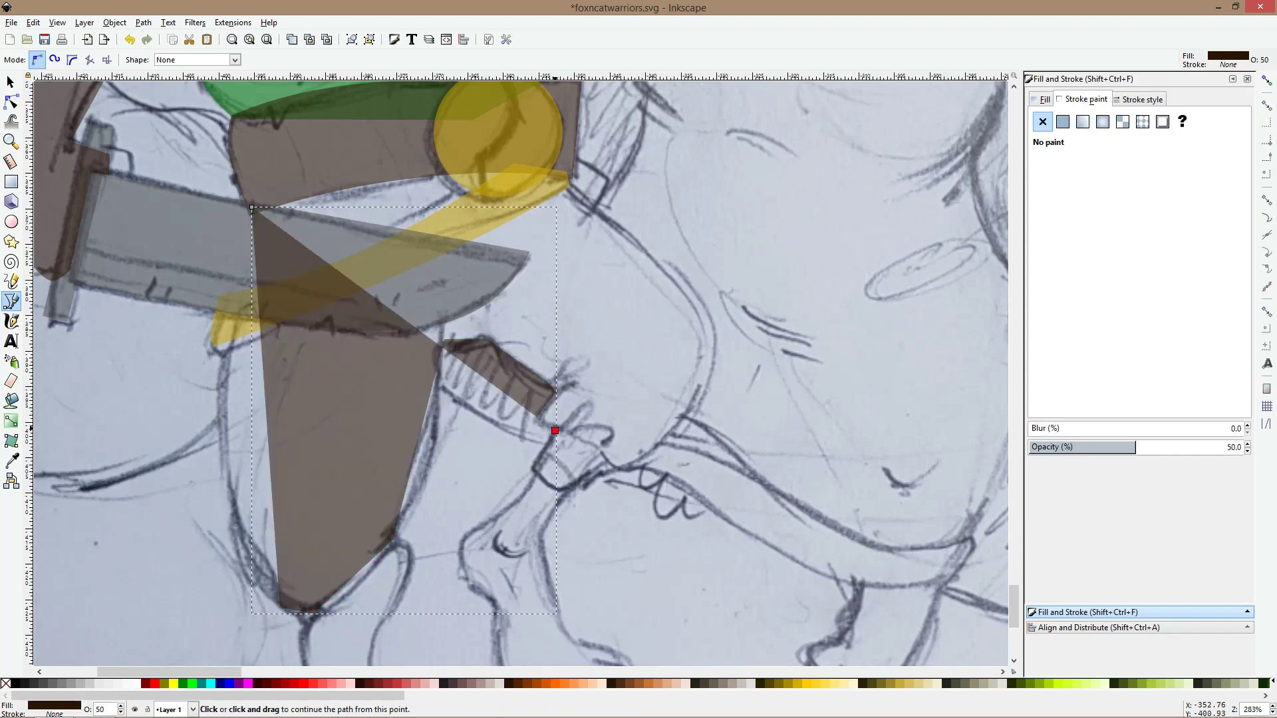
# Continue the trouser outline around the bent leg's cuff, knee and hip, close it at the belt corner and fill it with green
pyautogui.click(535, 465)
pyautogui.click(559, 492)
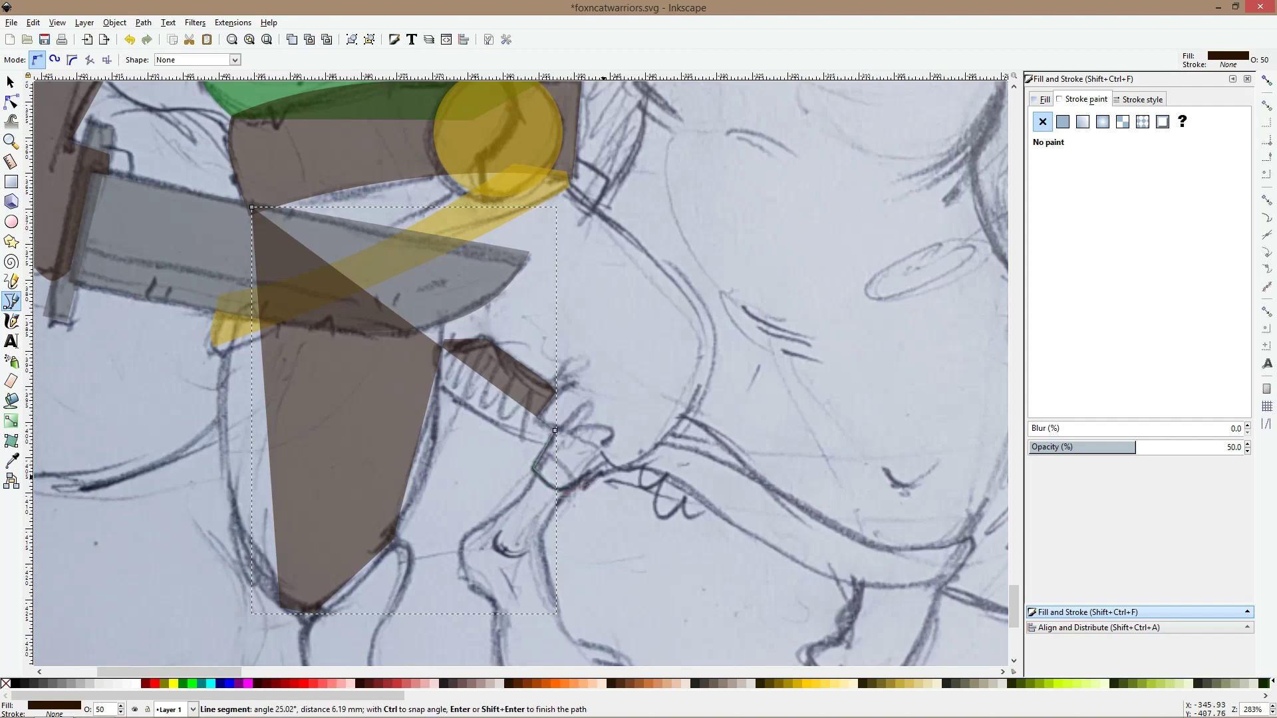
pyautogui.click(601, 470)
pyautogui.click(631, 465)
pyautogui.click(719, 337)
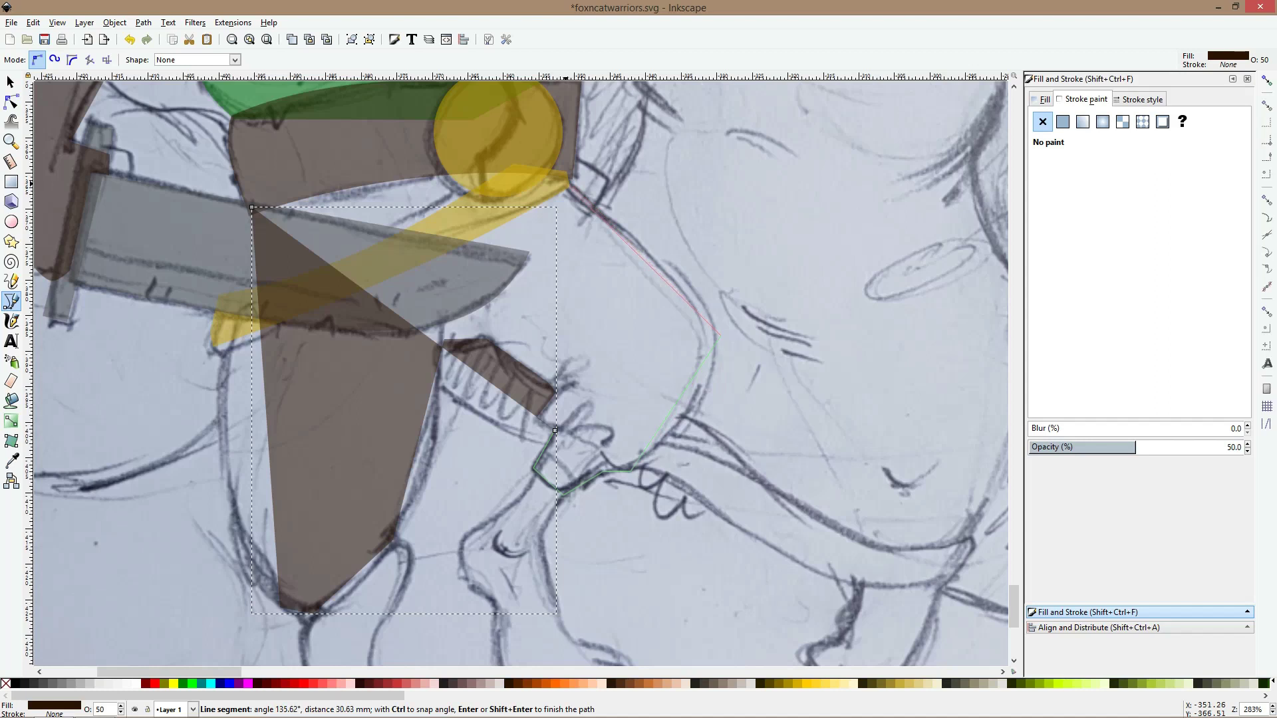
pyautogui.click(567, 176)
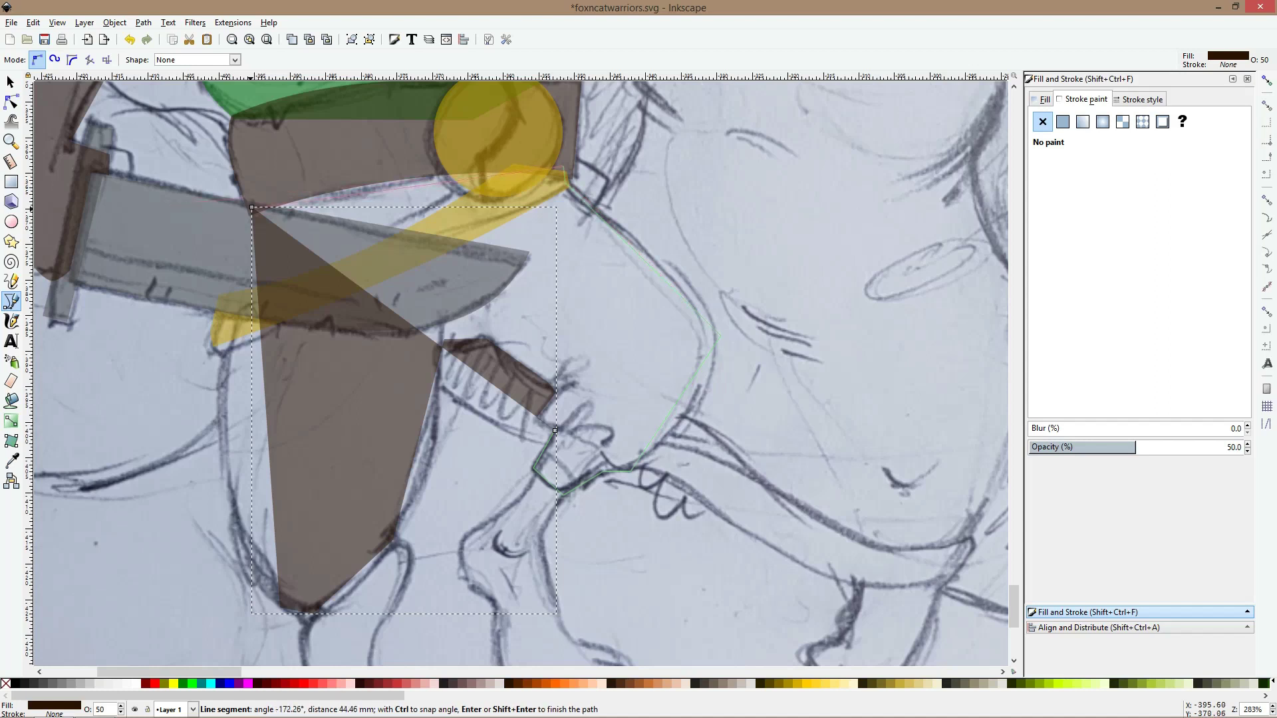
pyautogui.click(251, 207)
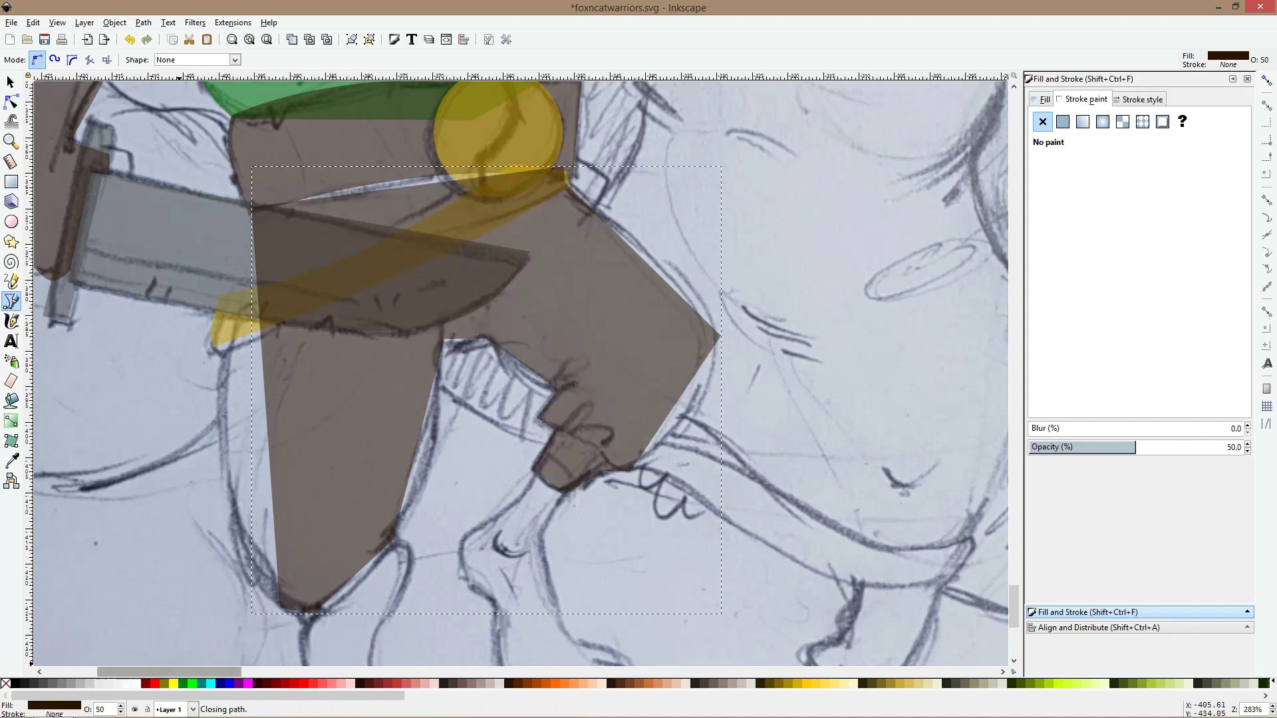
pyautogui.click(192, 683)
# Curve the straight leg's outer and inner edges along the sketch and arch the trousers' top edge to match the belt
pyautogui.click(12, 102)
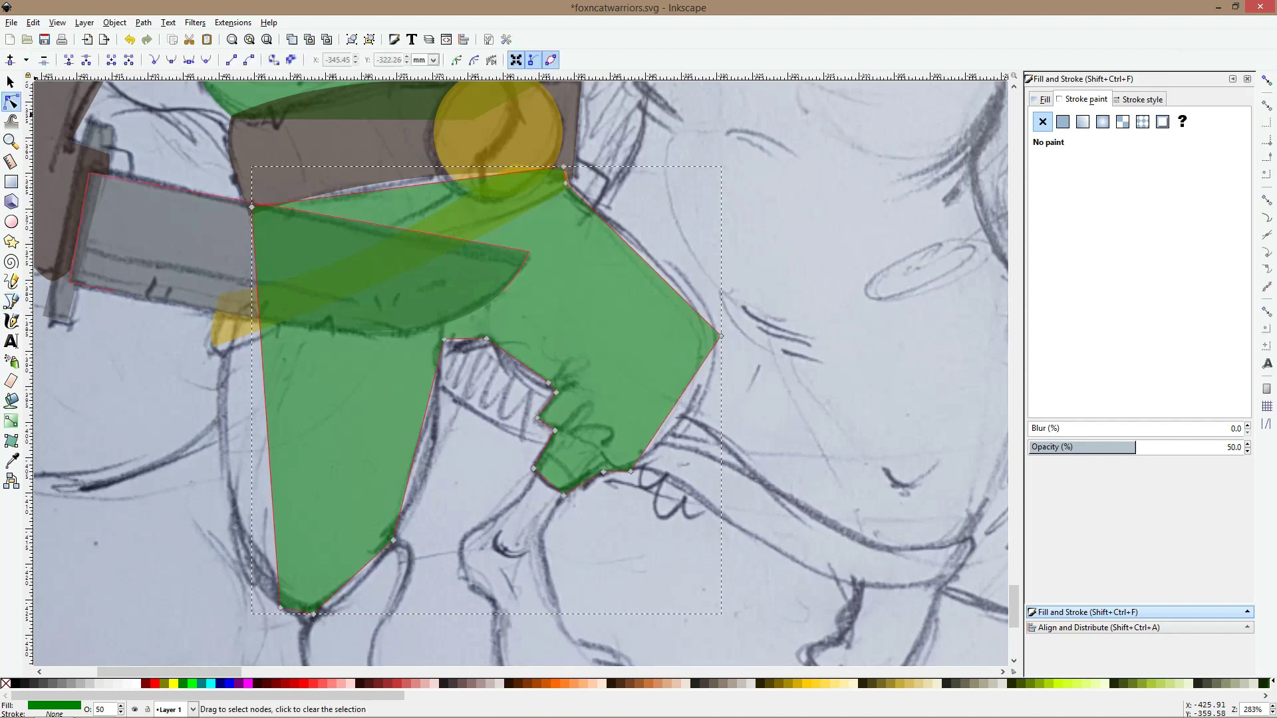
pyautogui.moveTo(266, 412); pyautogui.dragTo(194, 426)
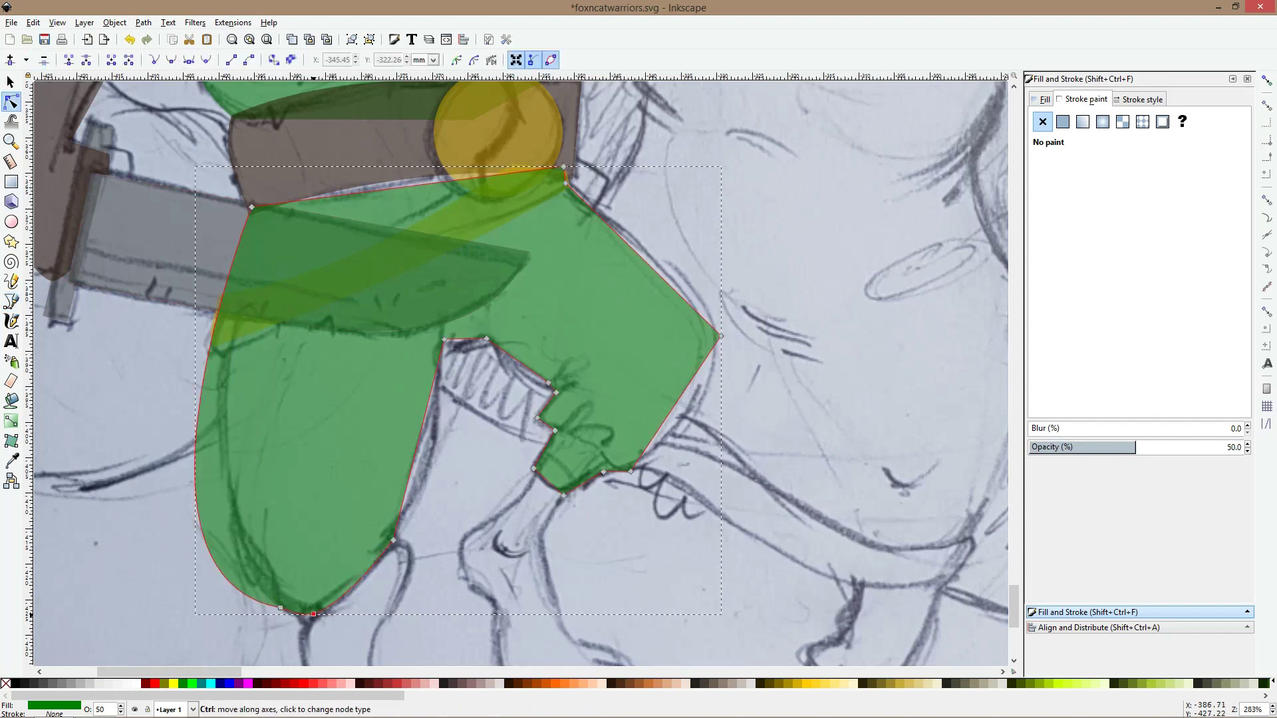
pyautogui.moveTo(414, 458); pyautogui.dragTo(430, 466)
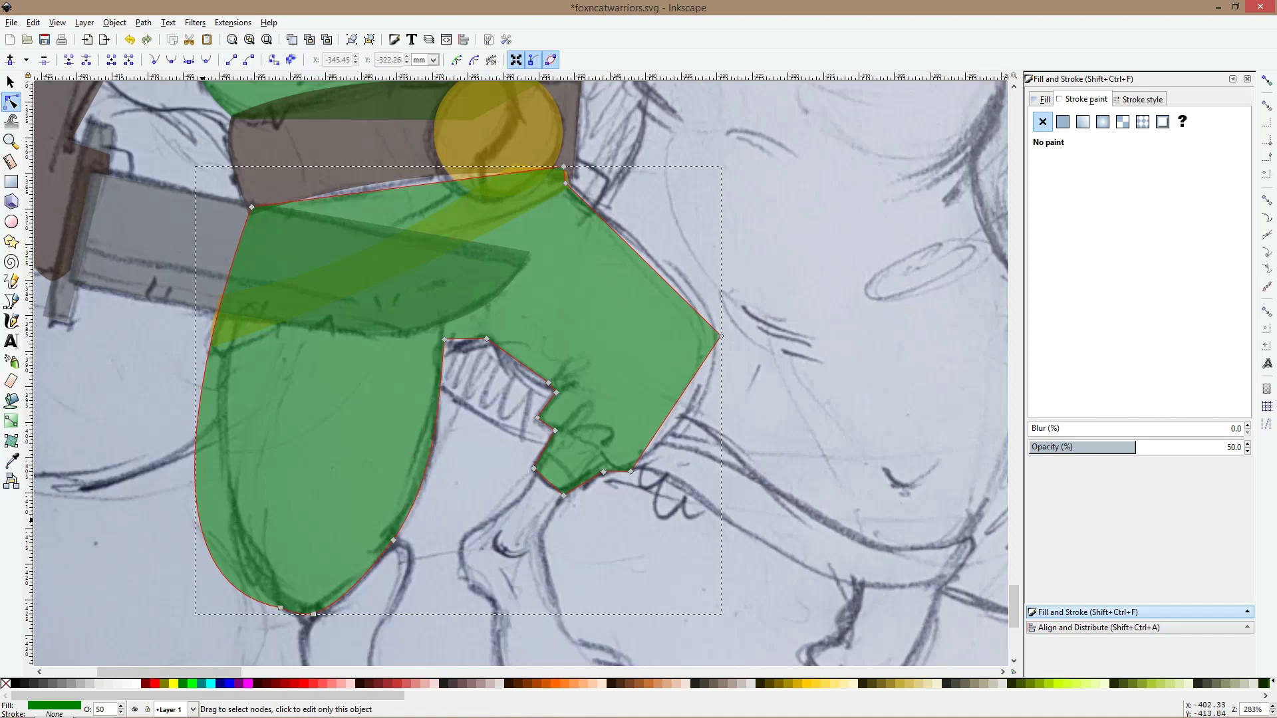
pyautogui.moveTo(196, 412); pyautogui.dragTo(218, 386)
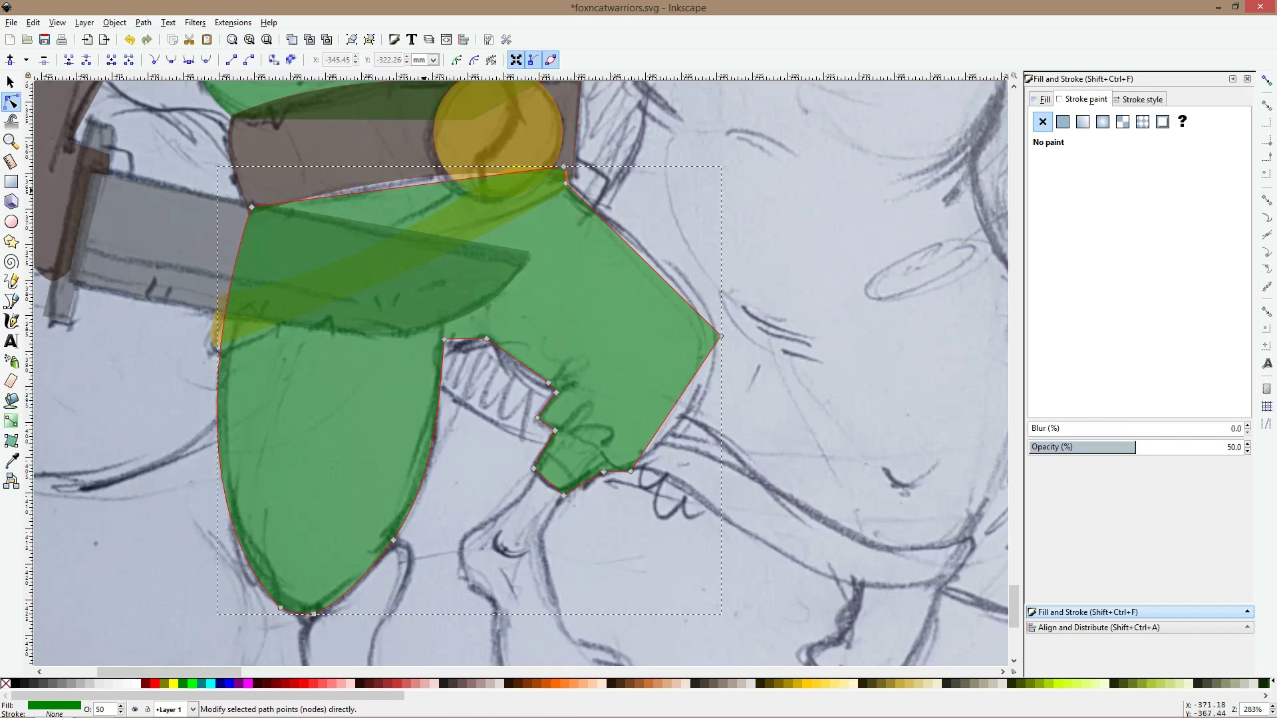
pyautogui.moveTo(423, 185); pyautogui.dragTo(421, 177)
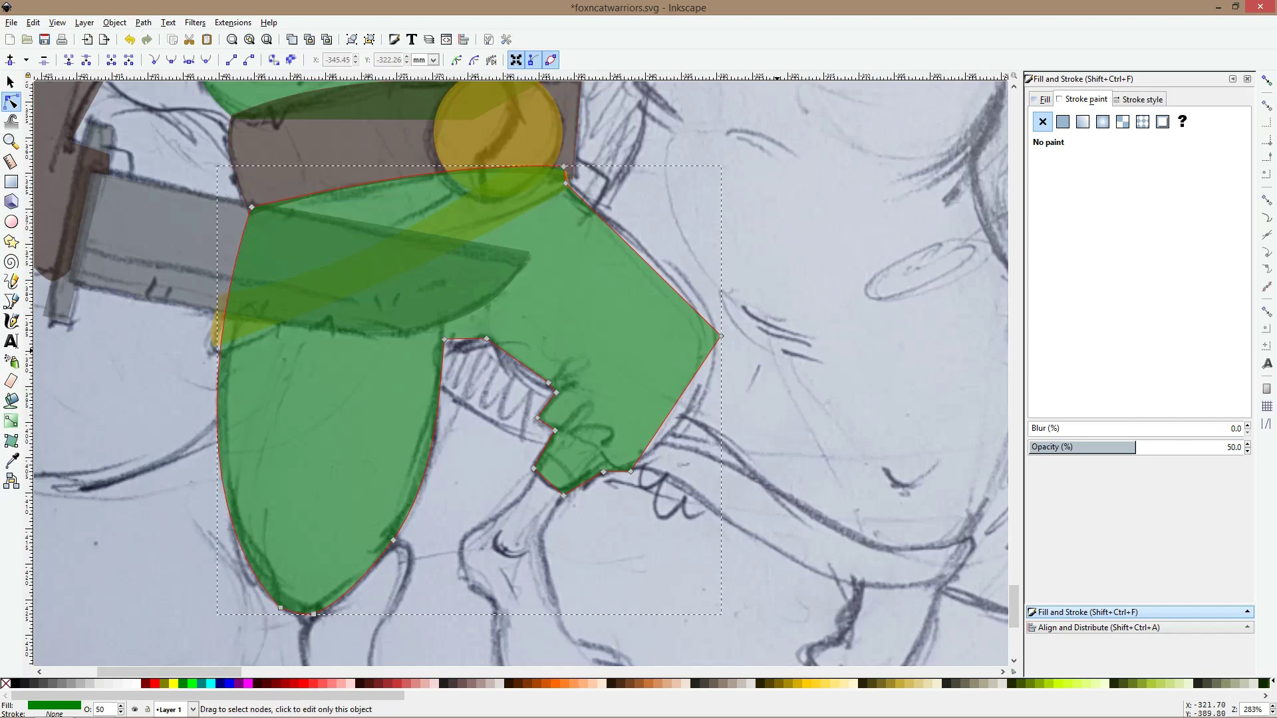
# Smooth the bent leg's outer knee corner, adjust its curve to the sketch and bow the edges beside the crotch
pyautogui.keyDown('ctrl'); pyautogui.click(721, 336); pyautogui.keyUp('ctrl')
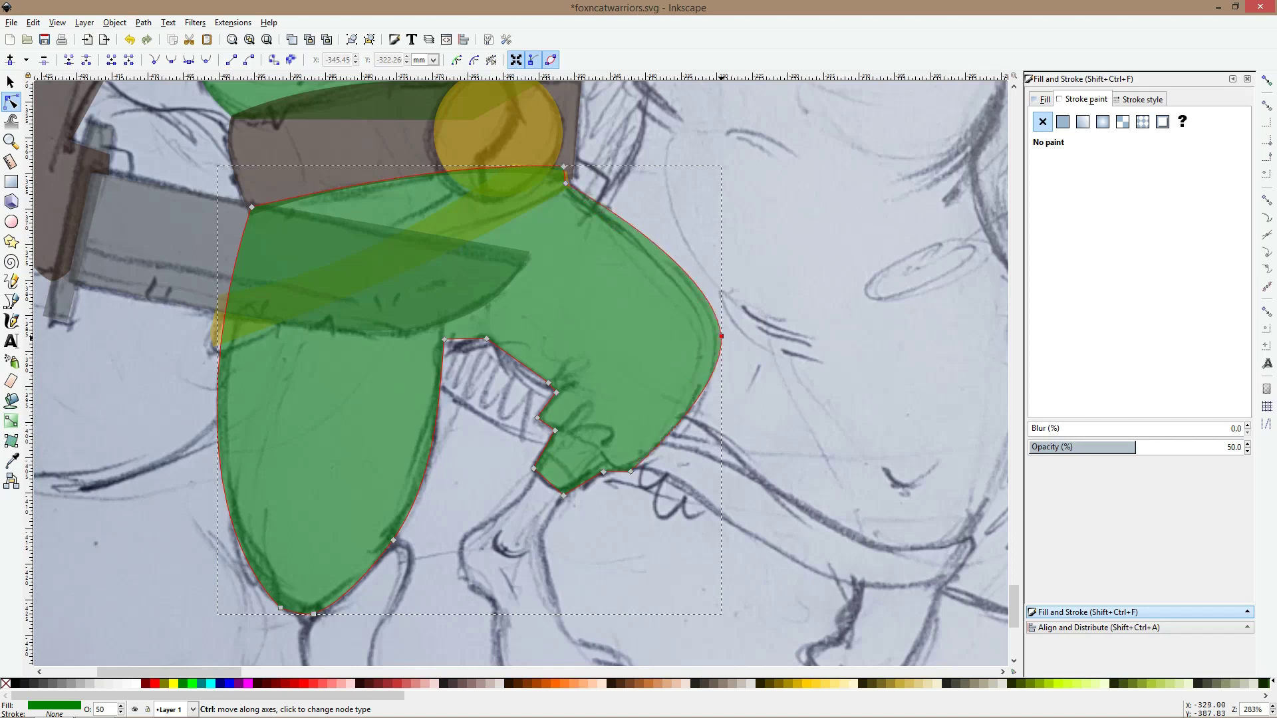
pyautogui.moveTo(720, 335); pyautogui.dragTo(720, 414)
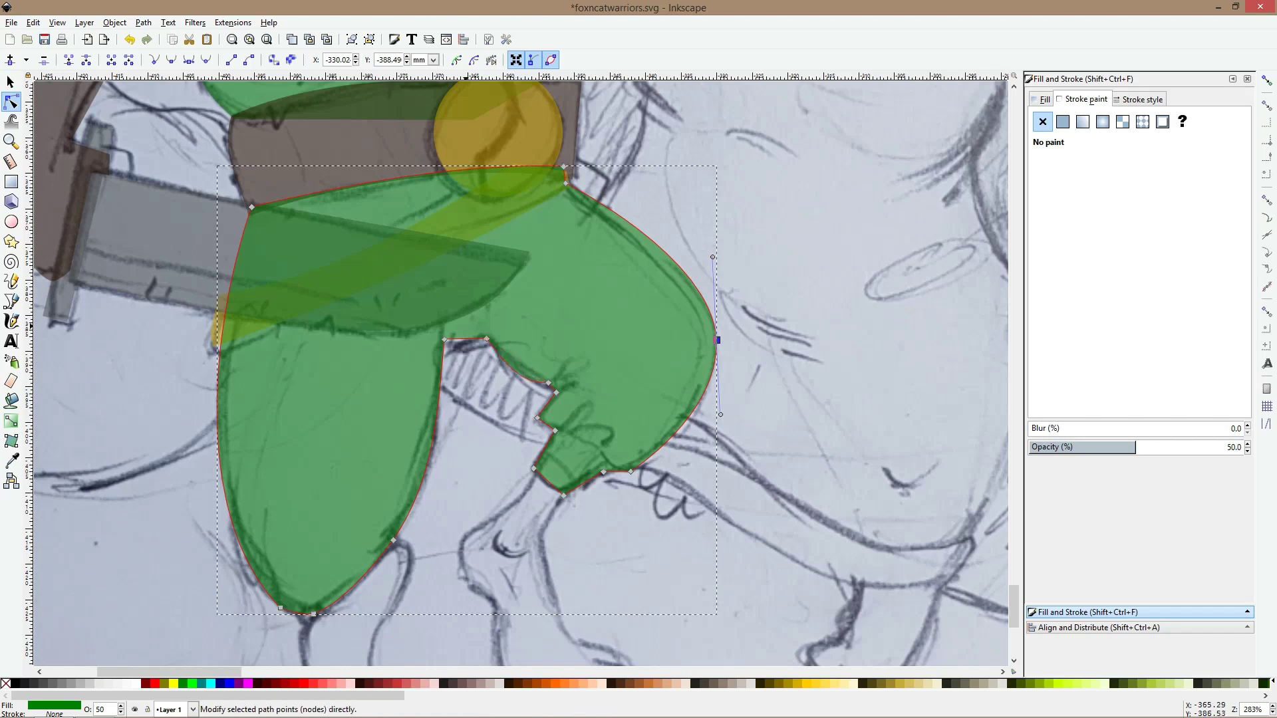
pyautogui.moveTo(459, 339); pyautogui.dragTo(459, 342)
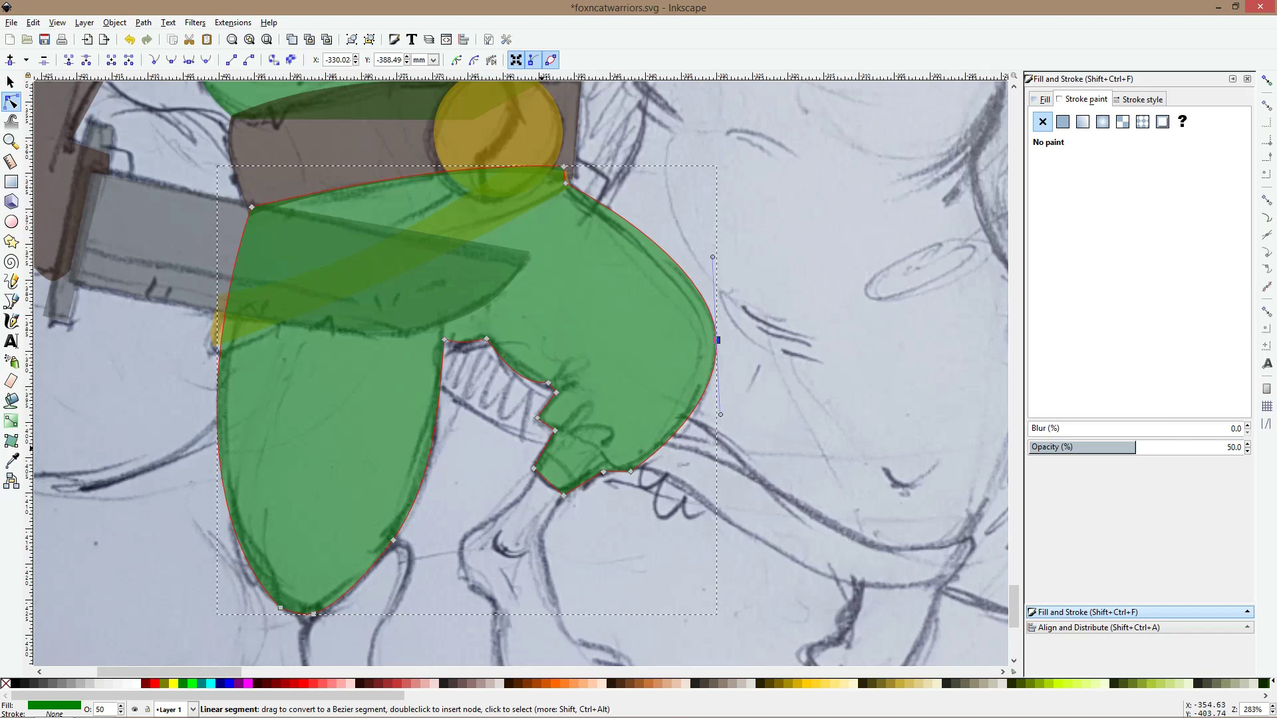
# Round the bent leg's cuff by smoothing its lower corner nodes and nudge the outer cuff node onto the sketch line
pyautogui.click(540, 447)
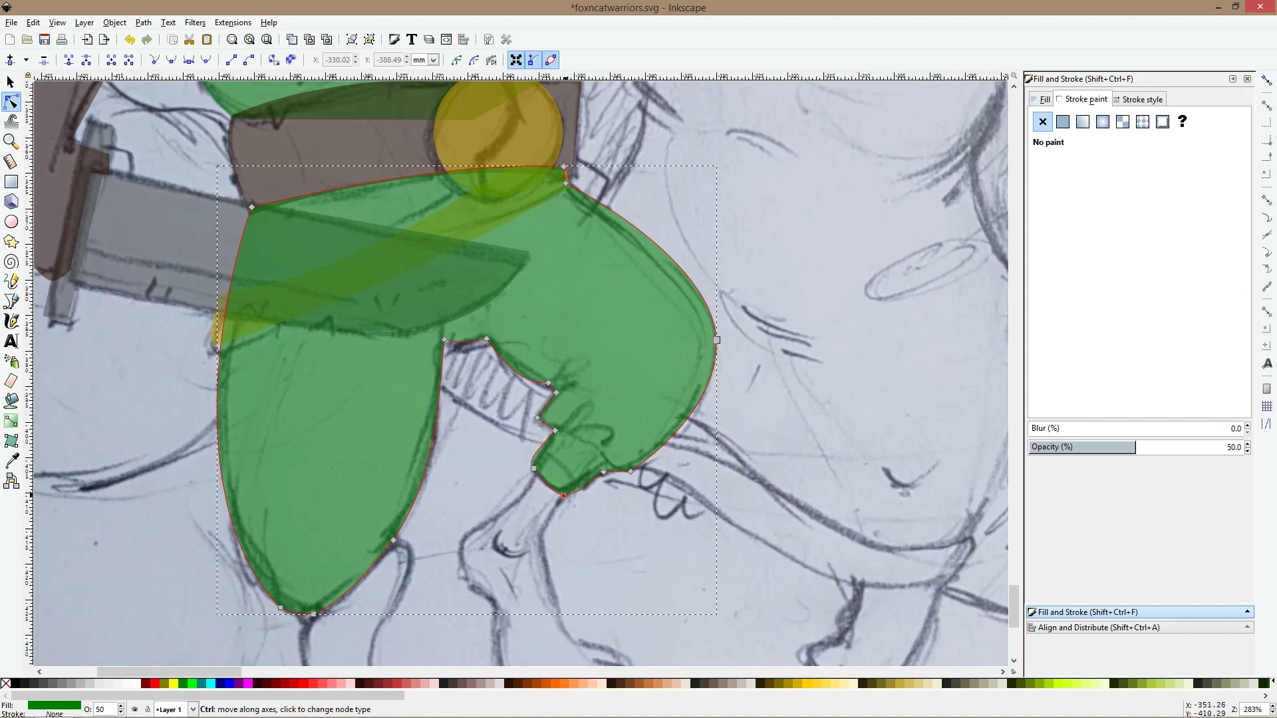
pyautogui.click(533, 468)
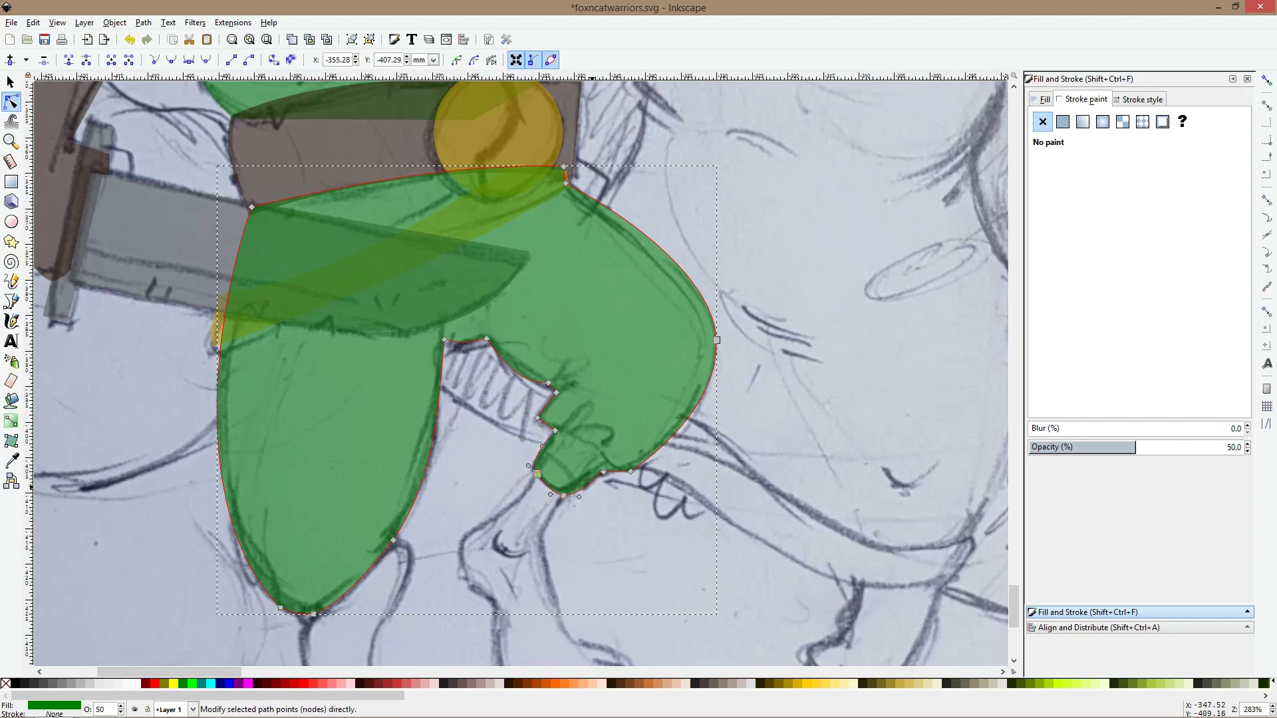
pyautogui.click(631, 472)
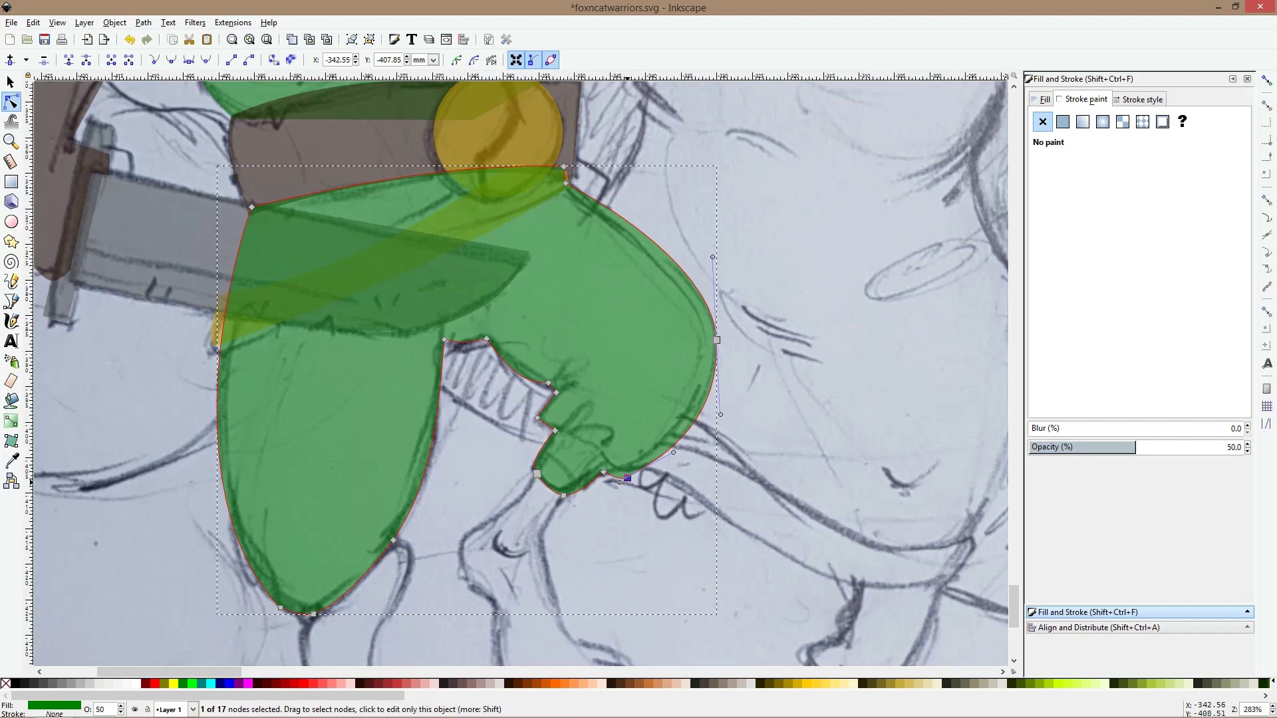
pyautogui.moveTo(627, 478); pyautogui.dragTo(627, 475)
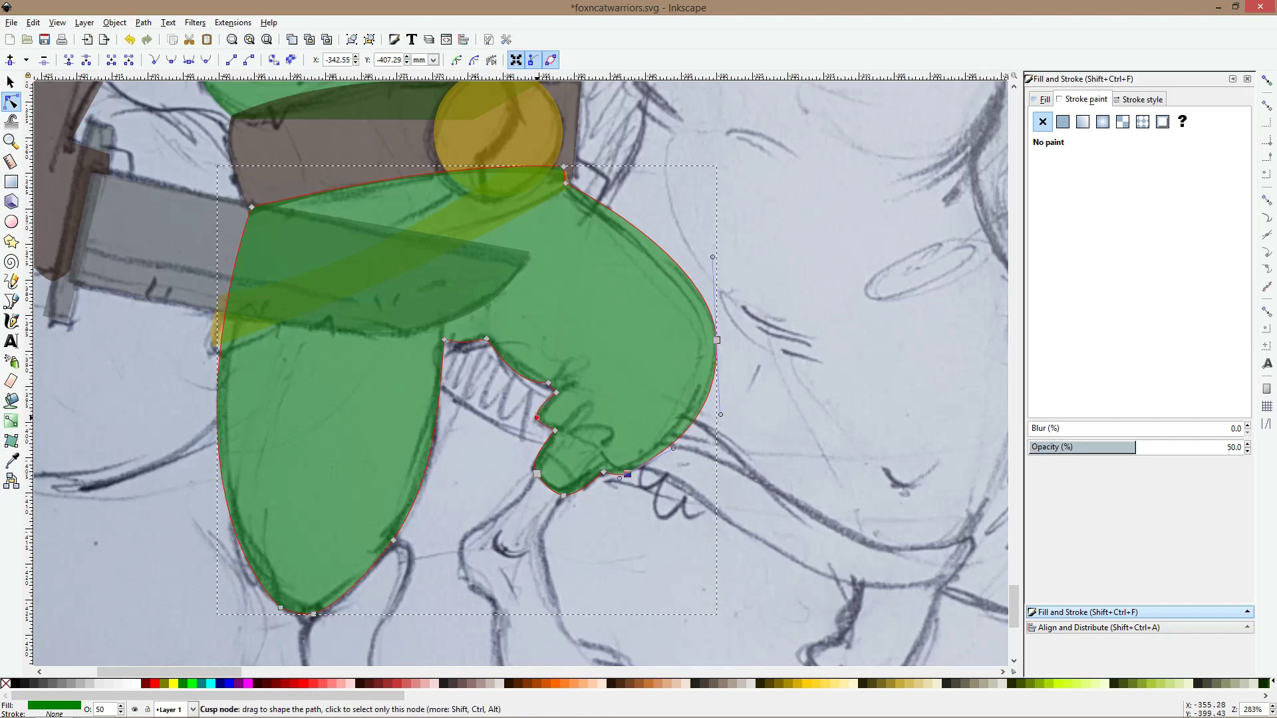
# Move the smoothed fold node above the bent leg's cuff inward onto the sketch line and deselect the trousers
pyautogui.scroll(4, 561, 383)
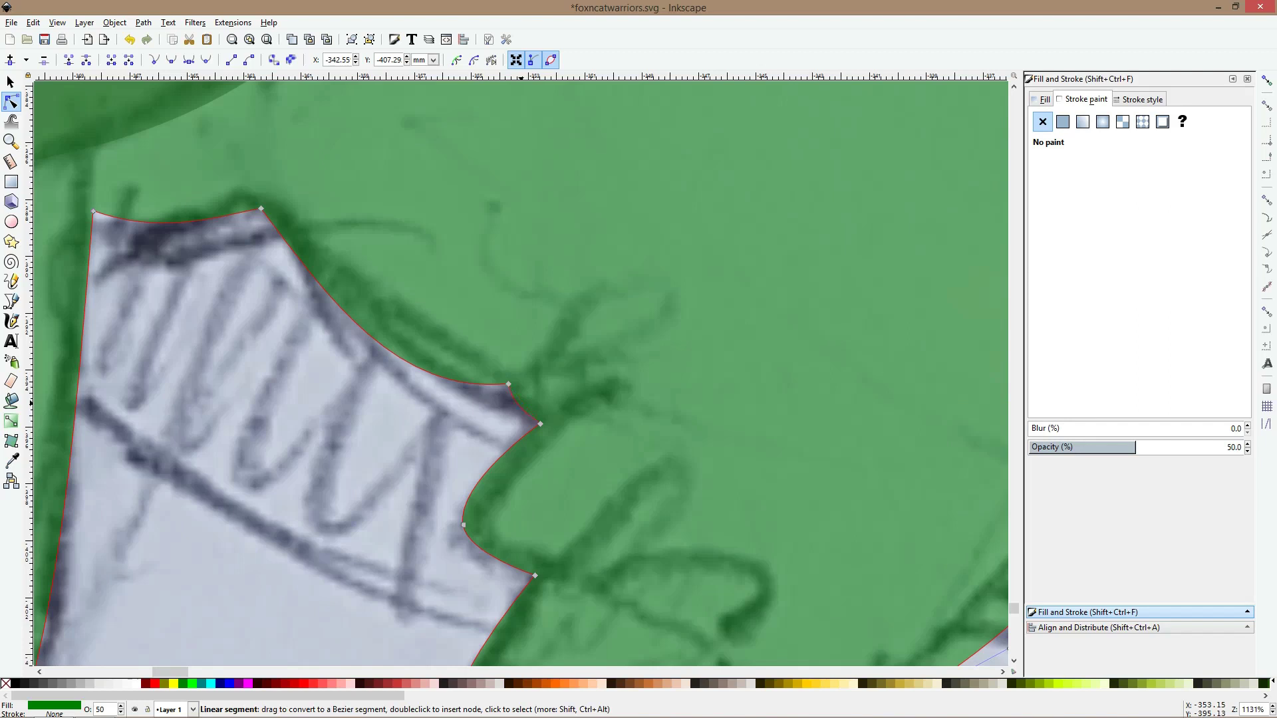
pyautogui.moveTo(463, 526); pyautogui.dragTo(482, 522)
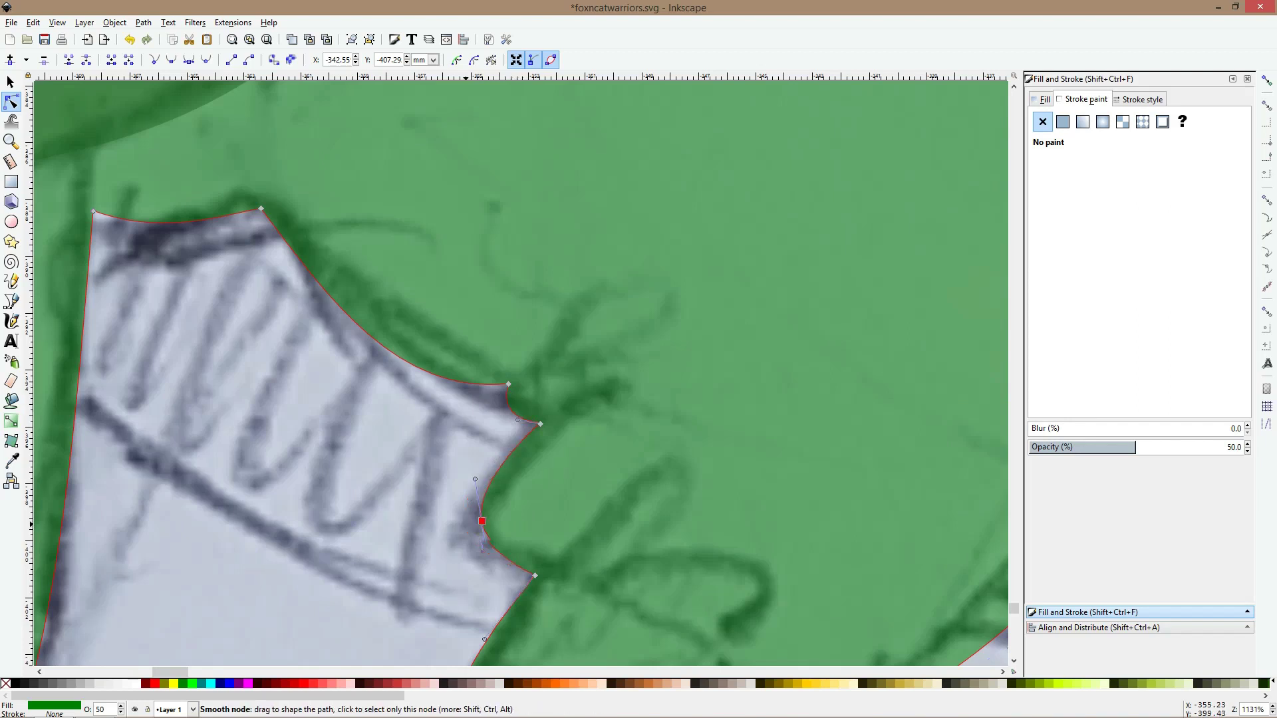
pyautogui.scroll(-5, 482, 522)
pyautogui.press('Escape')
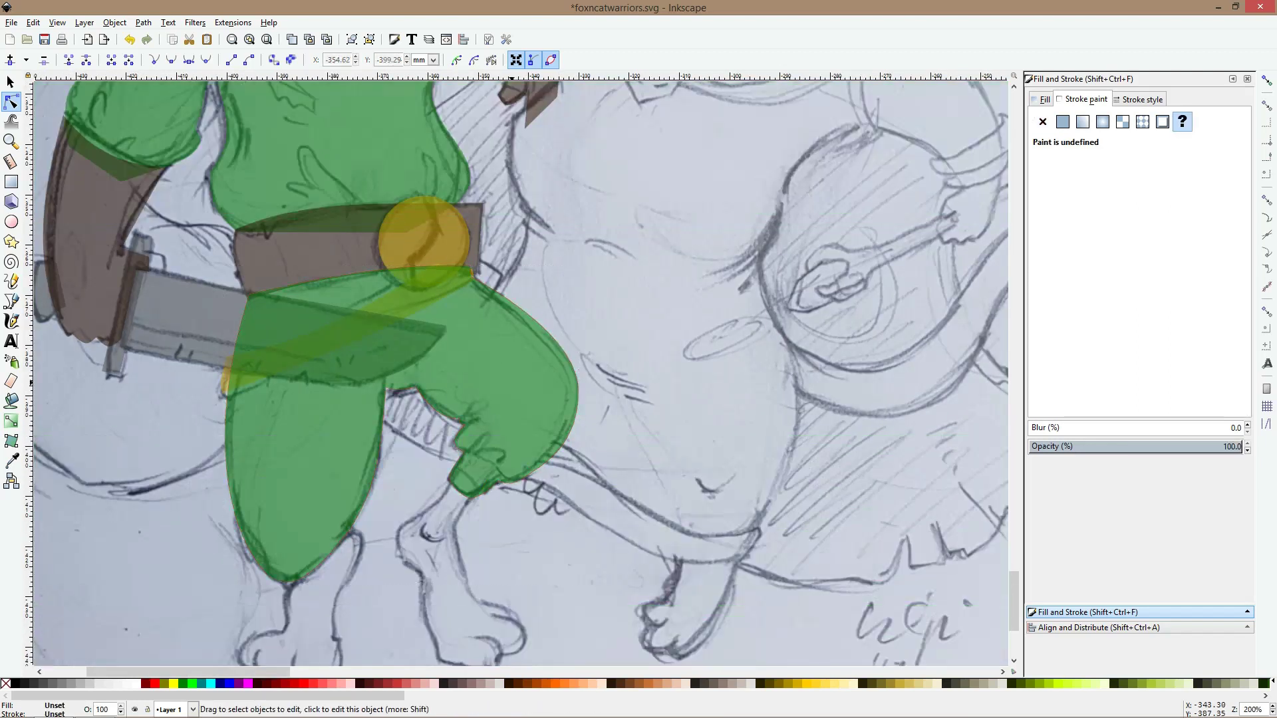
pyautogui.scroll(-2, 514, 384)
pyautogui.scroll(4, 468, 397)
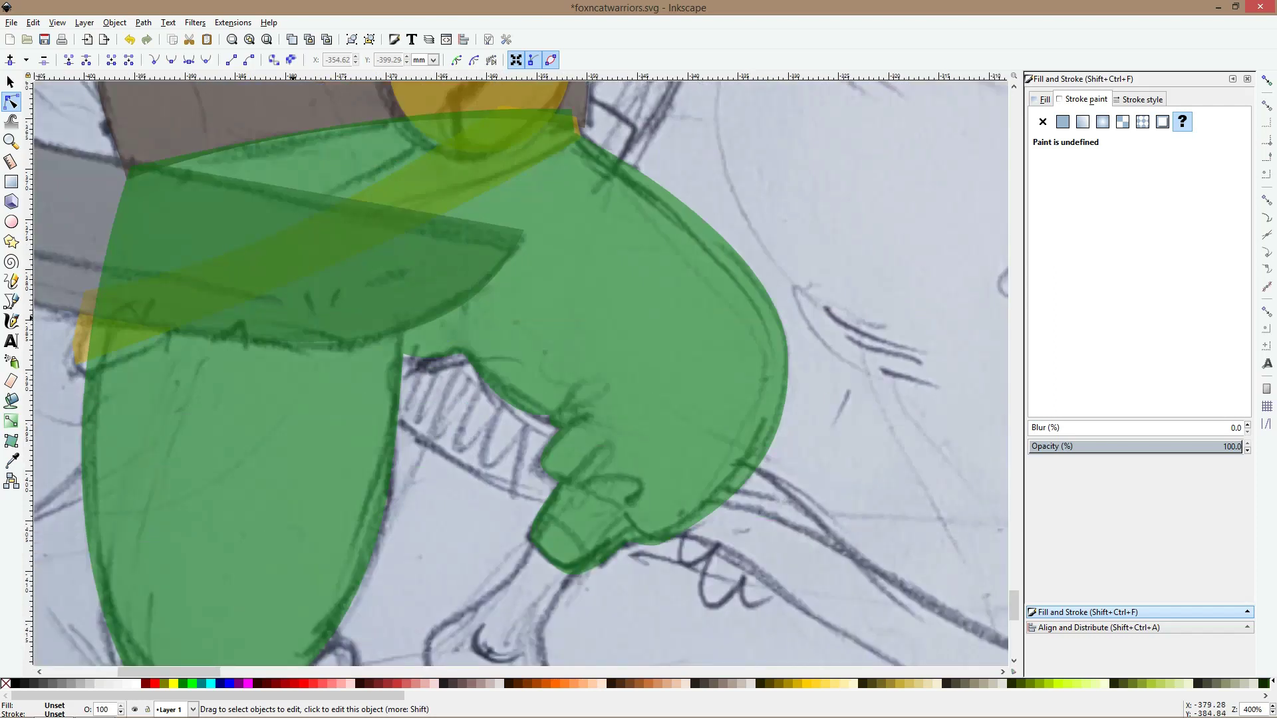
# Trace the back edge of the fox's bent lower leg with the Bezier pen, from inside the trouser cuff past the hock towards the sole
pyautogui.scroll(-3, 366, 338)
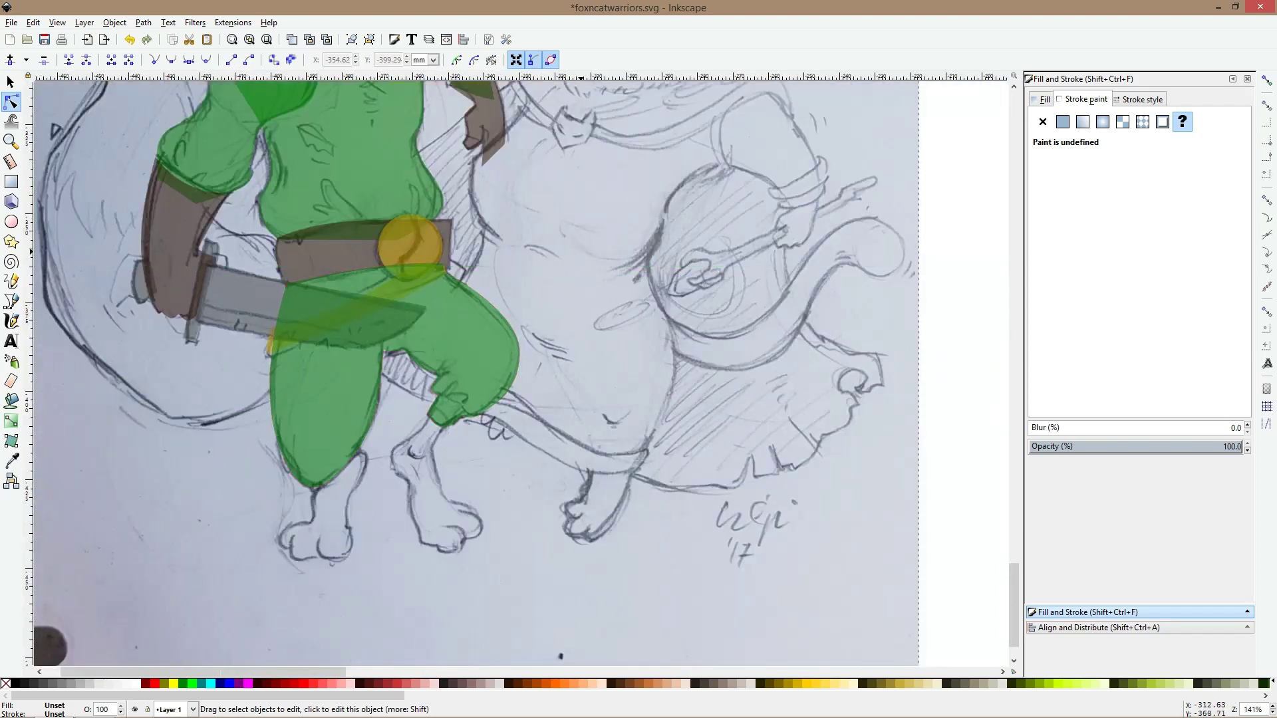
pyautogui.scroll(-1, 538, 372)
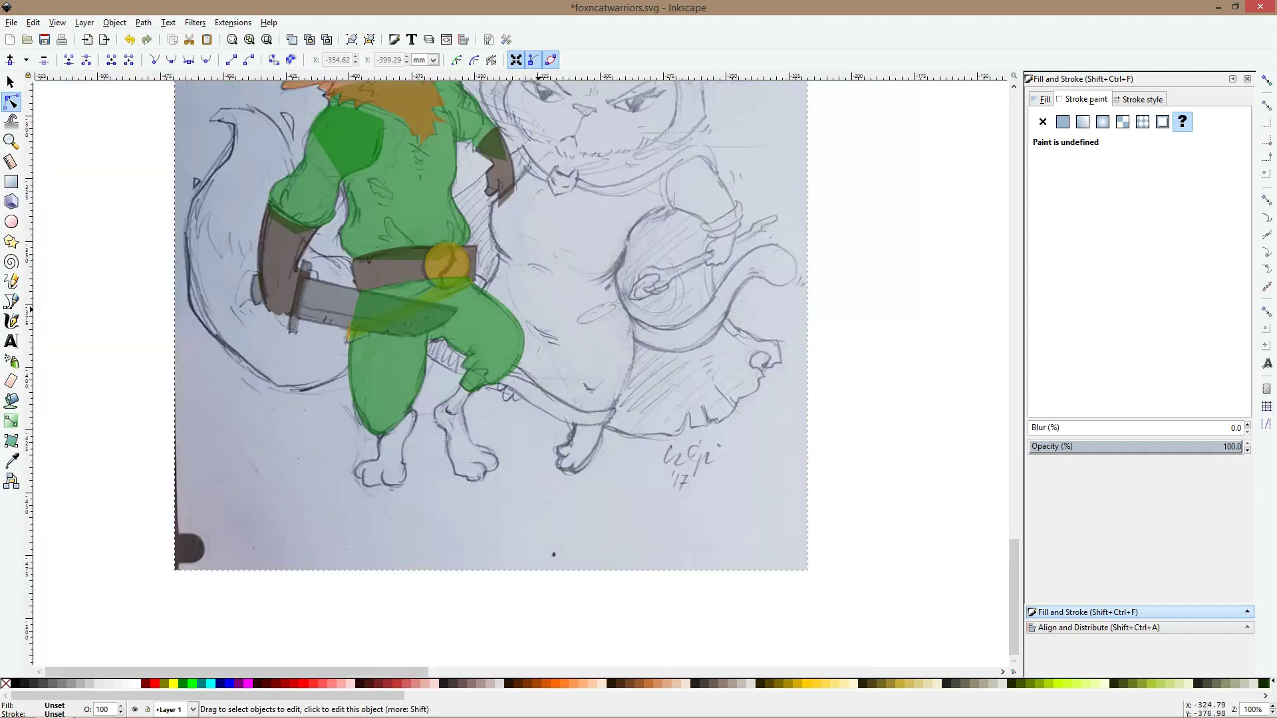
pyautogui.scroll(2, 537, 372)
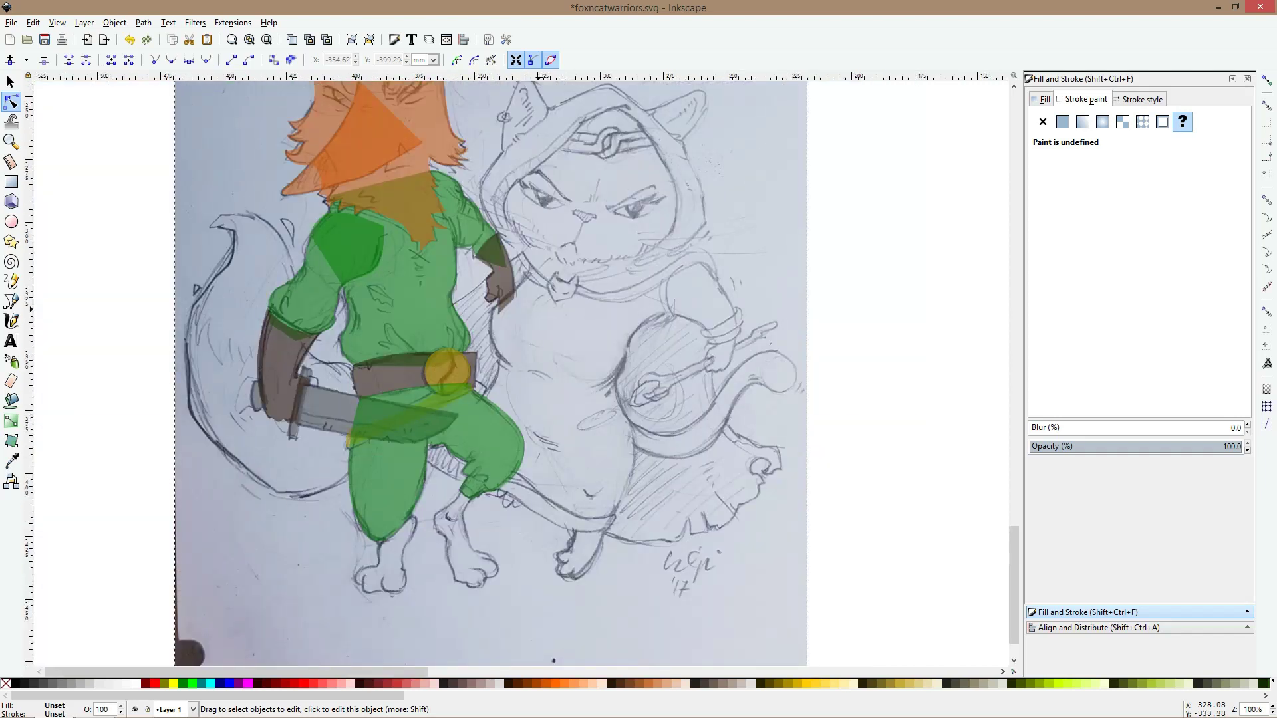
pyautogui.scroll(3, 487, 373)
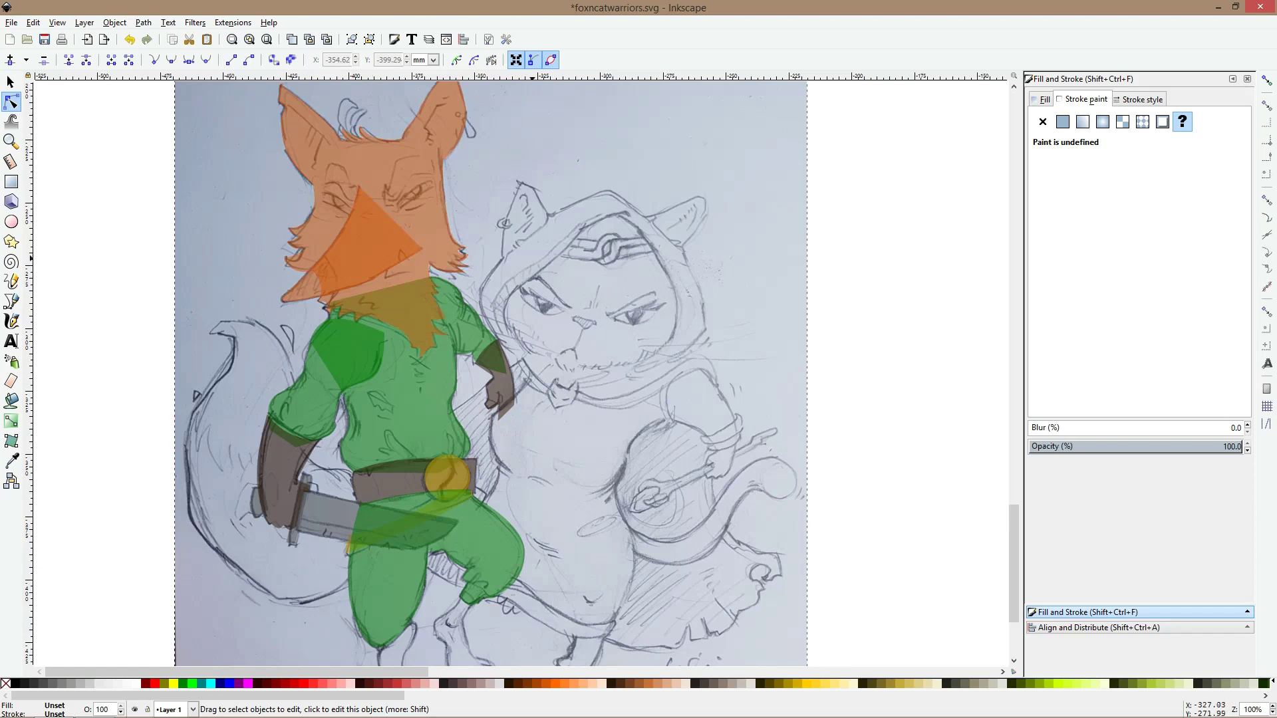
pyautogui.scroll(-3, 487, 373)
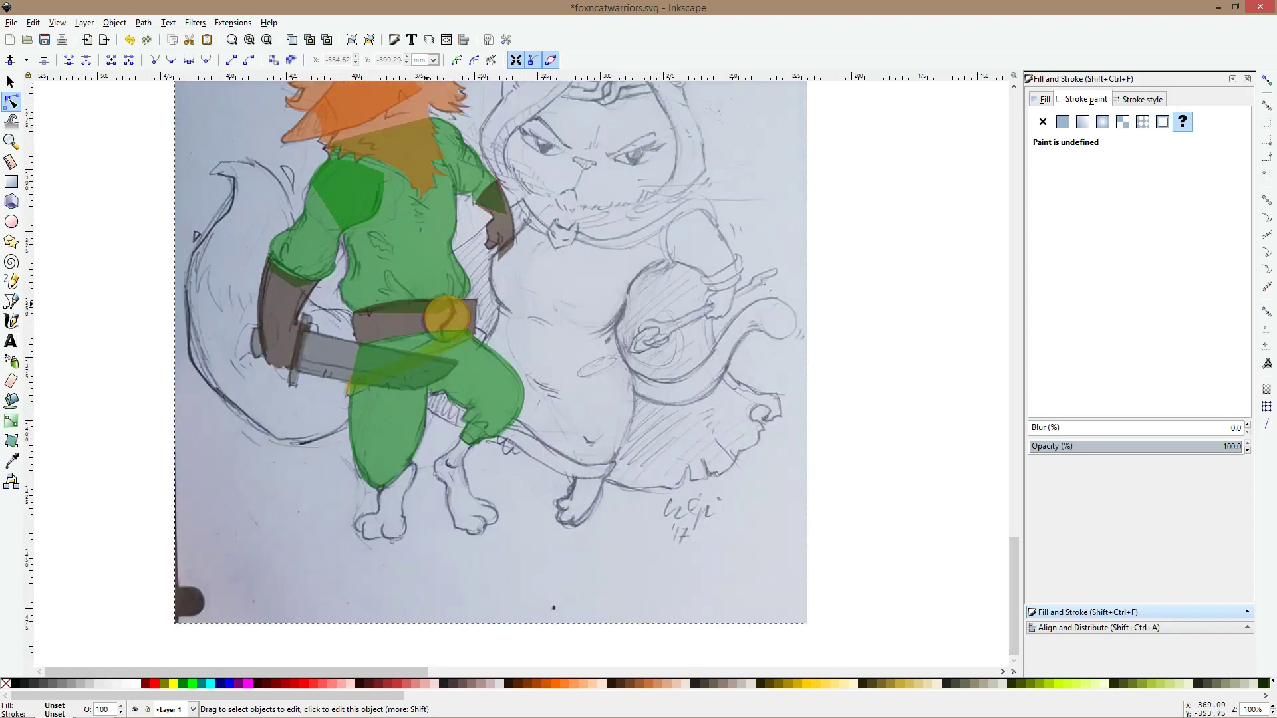
pyautogui.scroll(4, 447, 460)
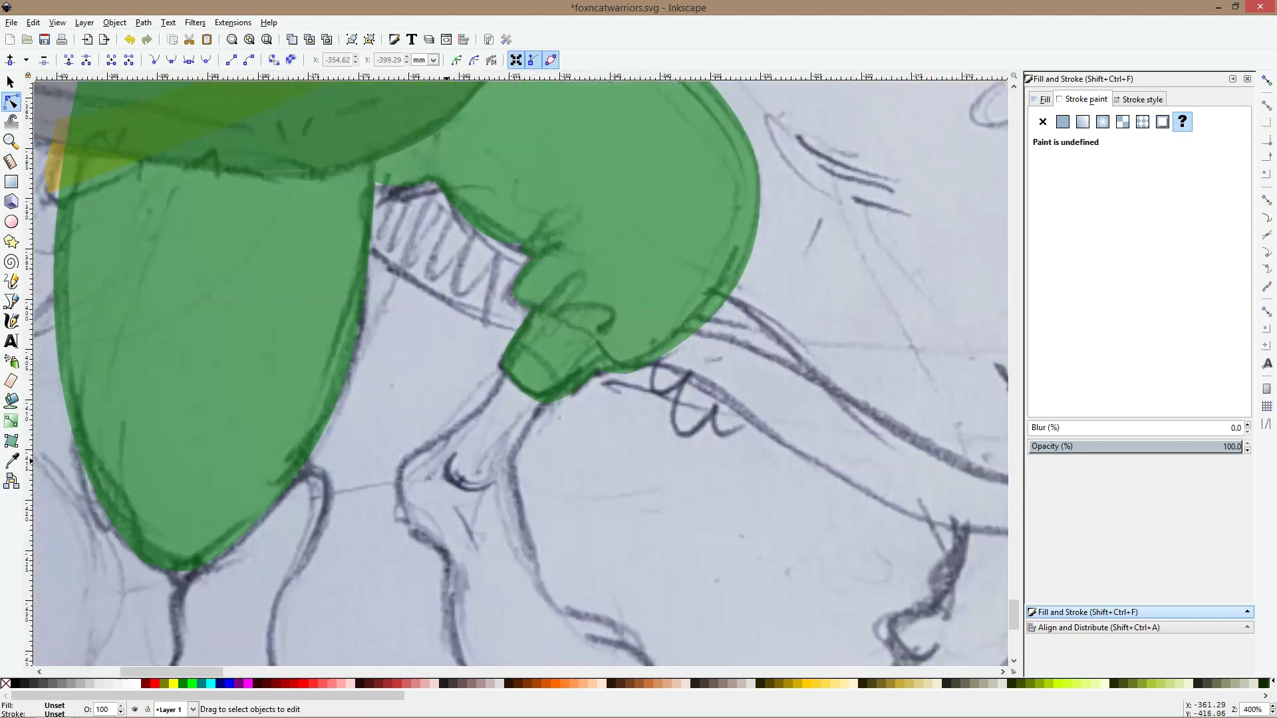
pyautogui.click(12, 301)
pyautogui.scroll(-5, 652, 285)
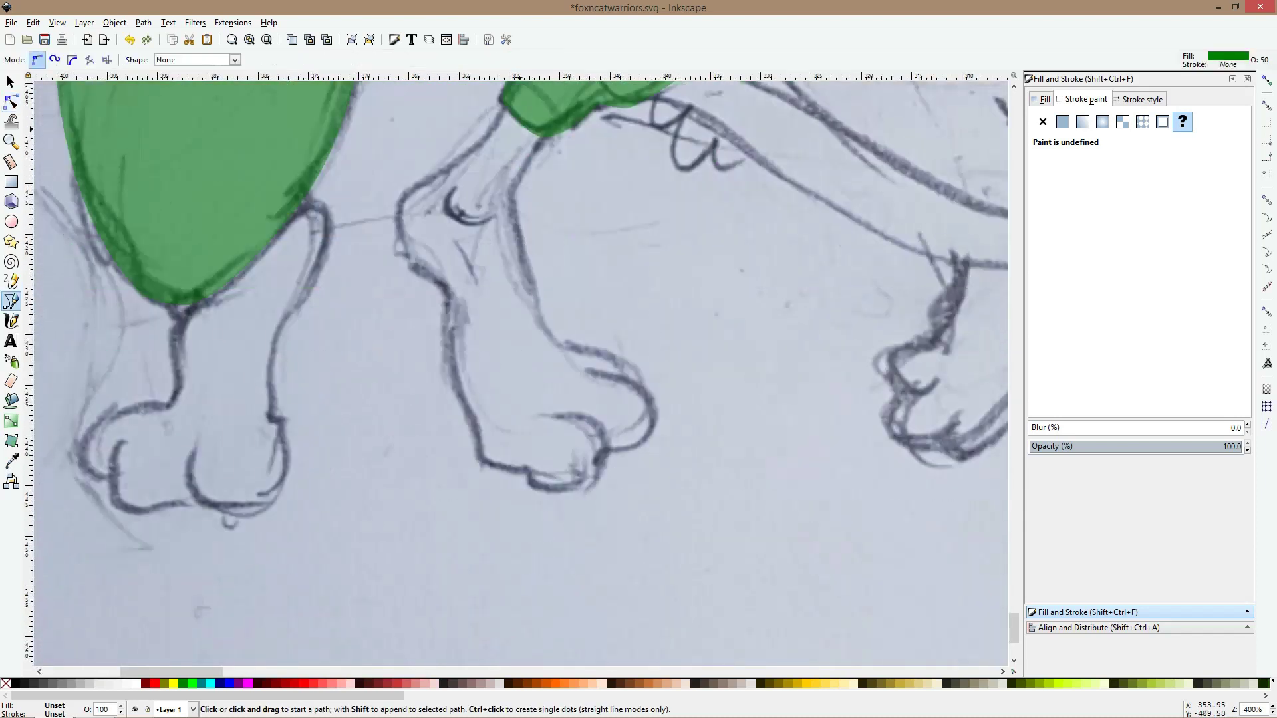
pyautogui.click(521, 88)
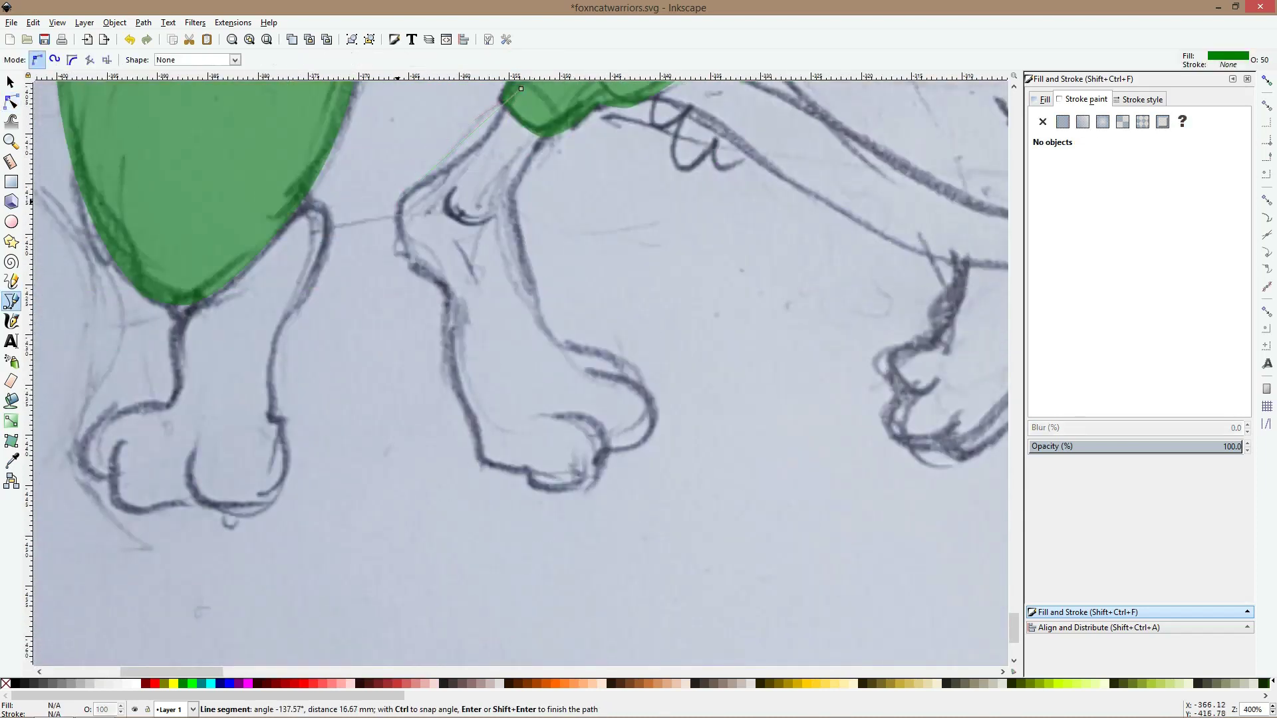
pyautogui.click(399, 199)
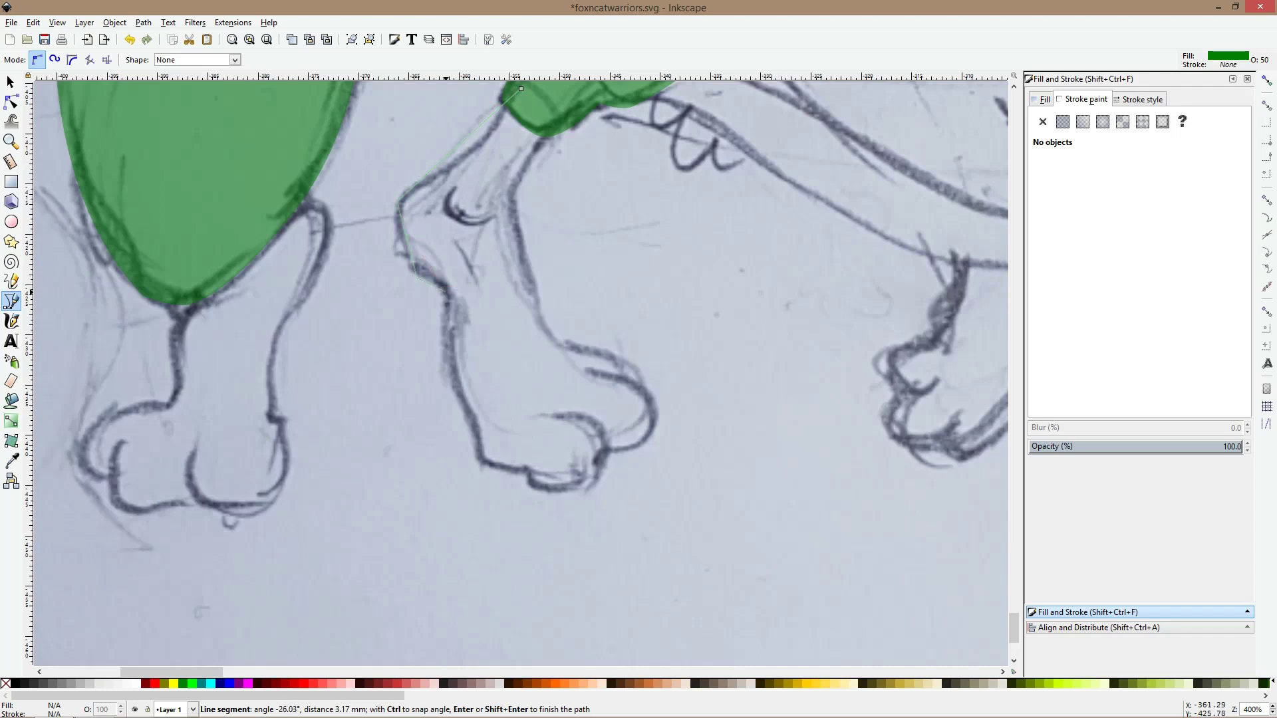
pyautogui.click(445, 288)
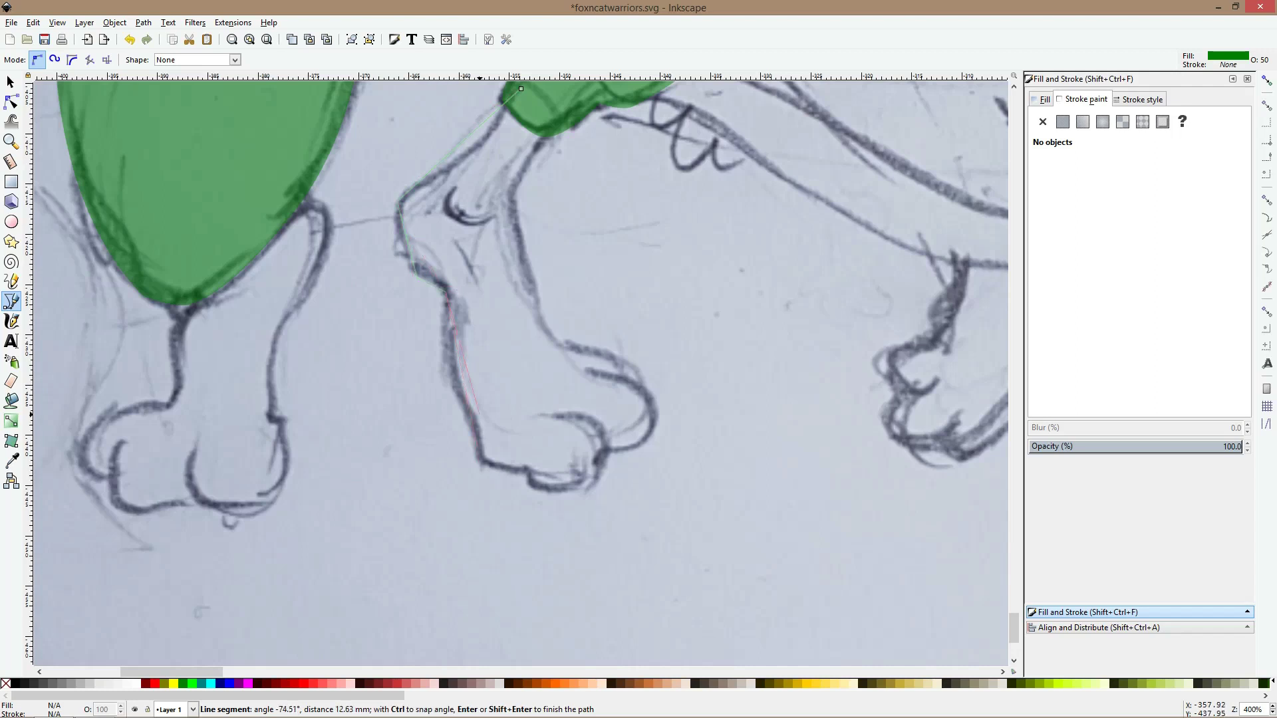
pyautogui.click(478, 419)
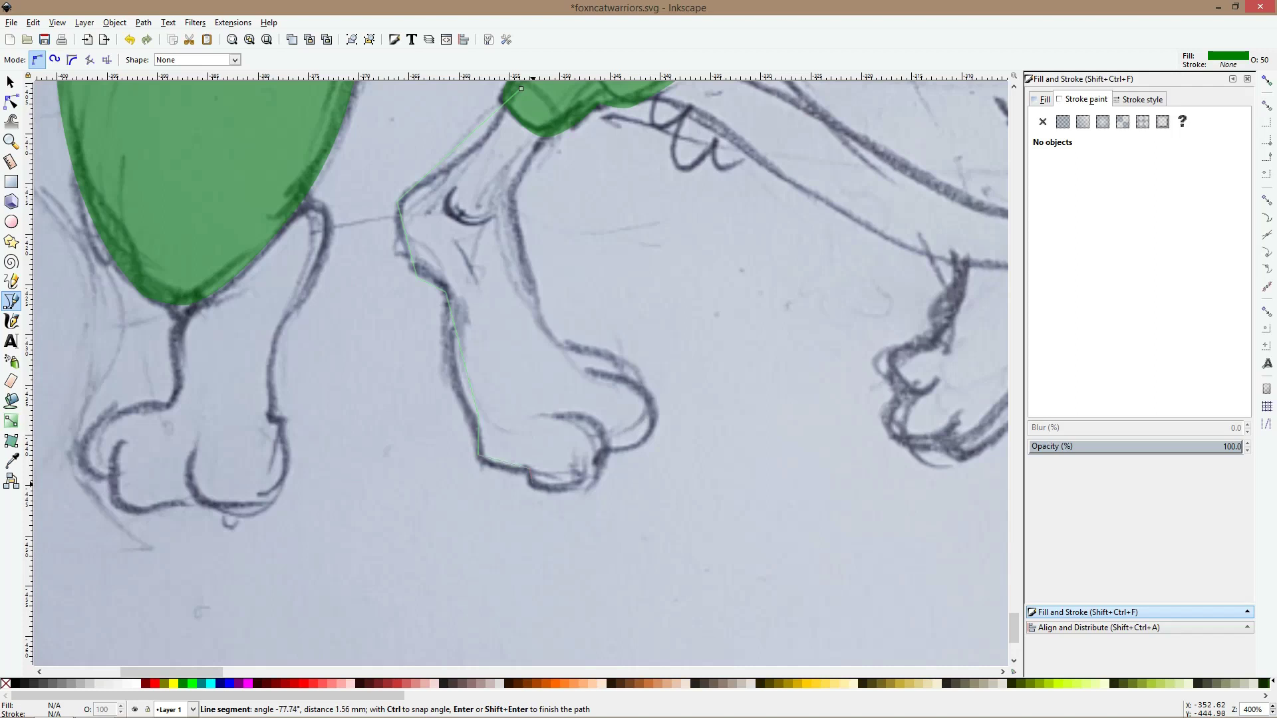
# Continue the outline along the paw's underside and around its toes to the front tip
pyautogui.click(530, 486)
pyautogui.click(589, 486)
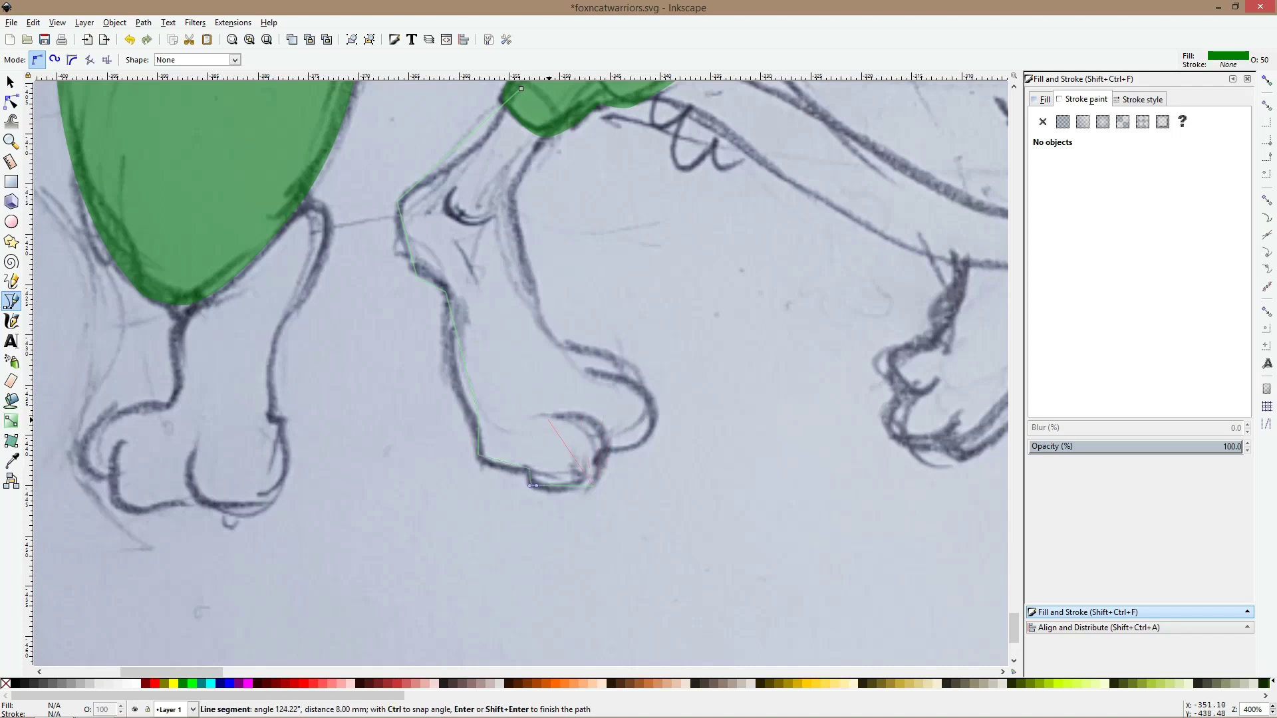
pyautogui.click(606, 450)
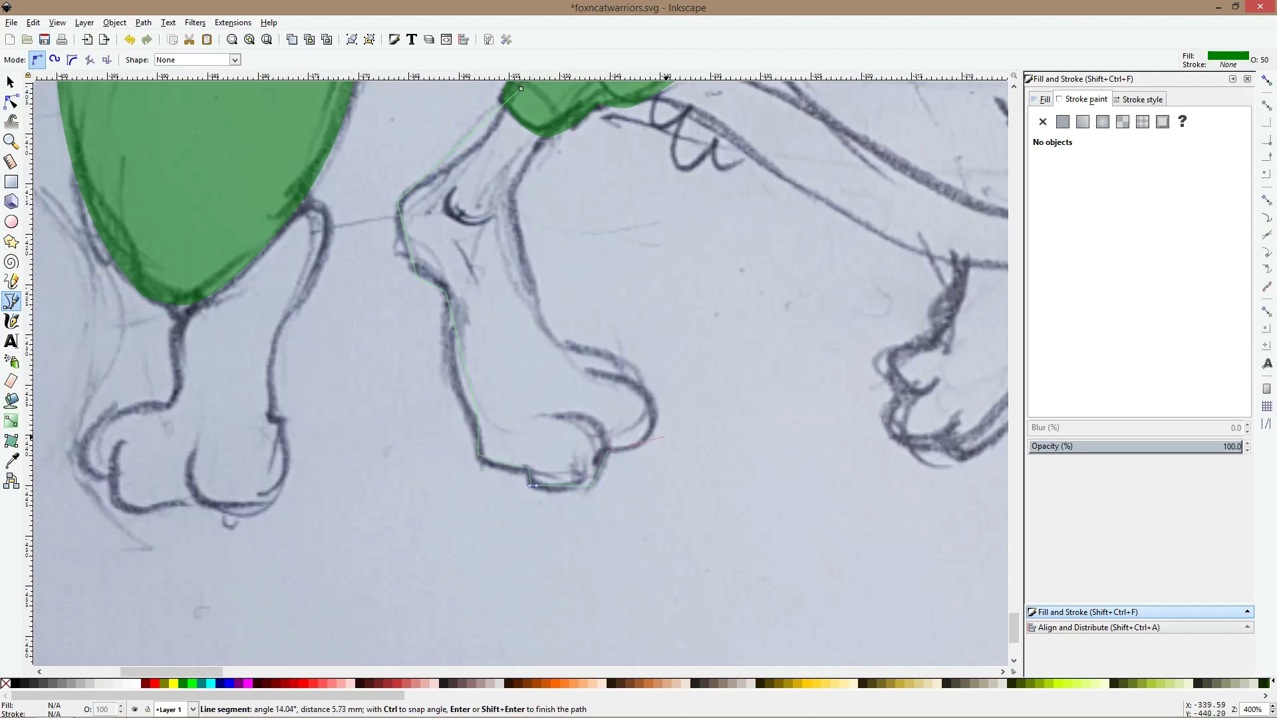
pyautogui.click(653, 429)
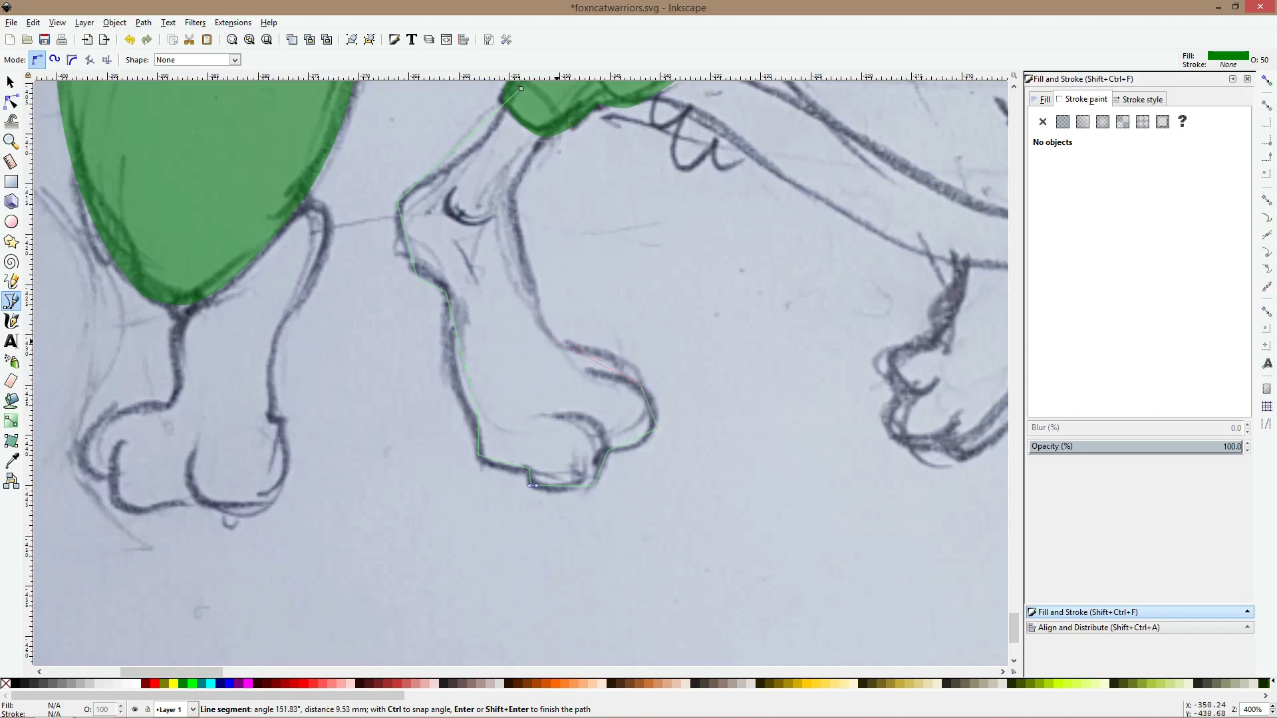
# Trace the front of the lower leg back up to the cuff, close the outline and fill the shape with dark orange
pyautogui.click(542, 320)
pyautogui.click(513, 194)
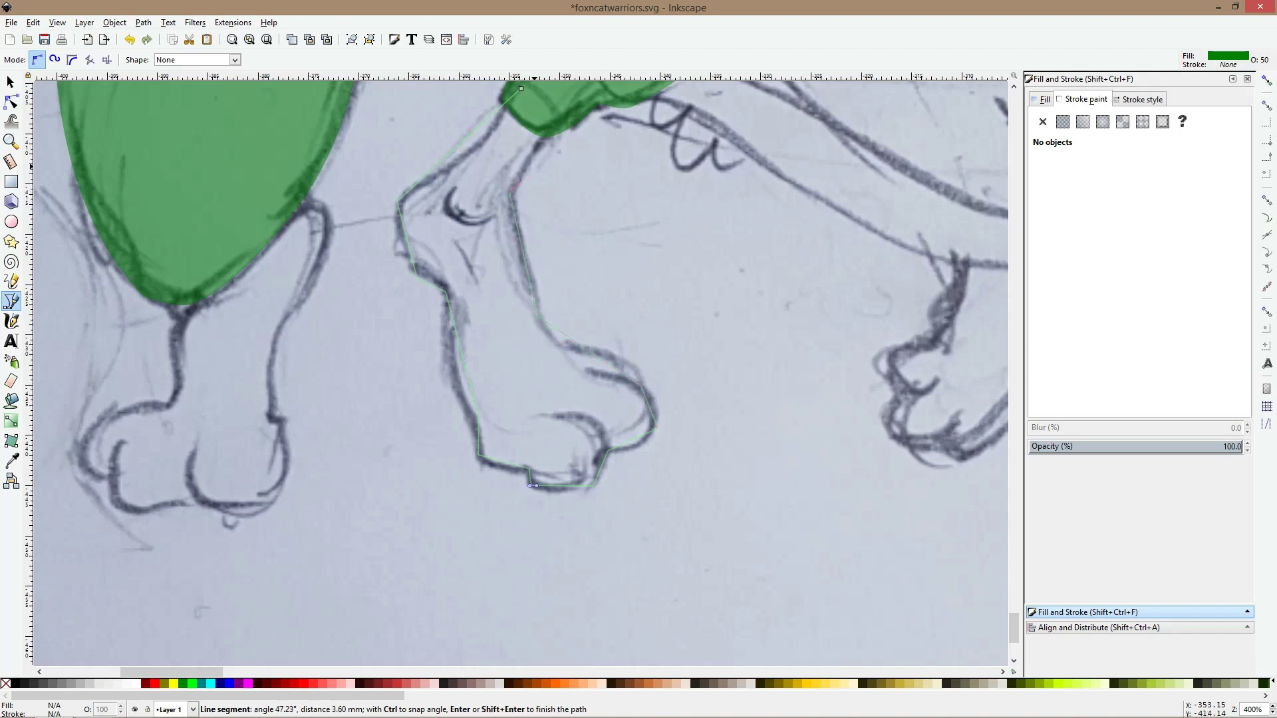
pyautogui.click(568, 119)
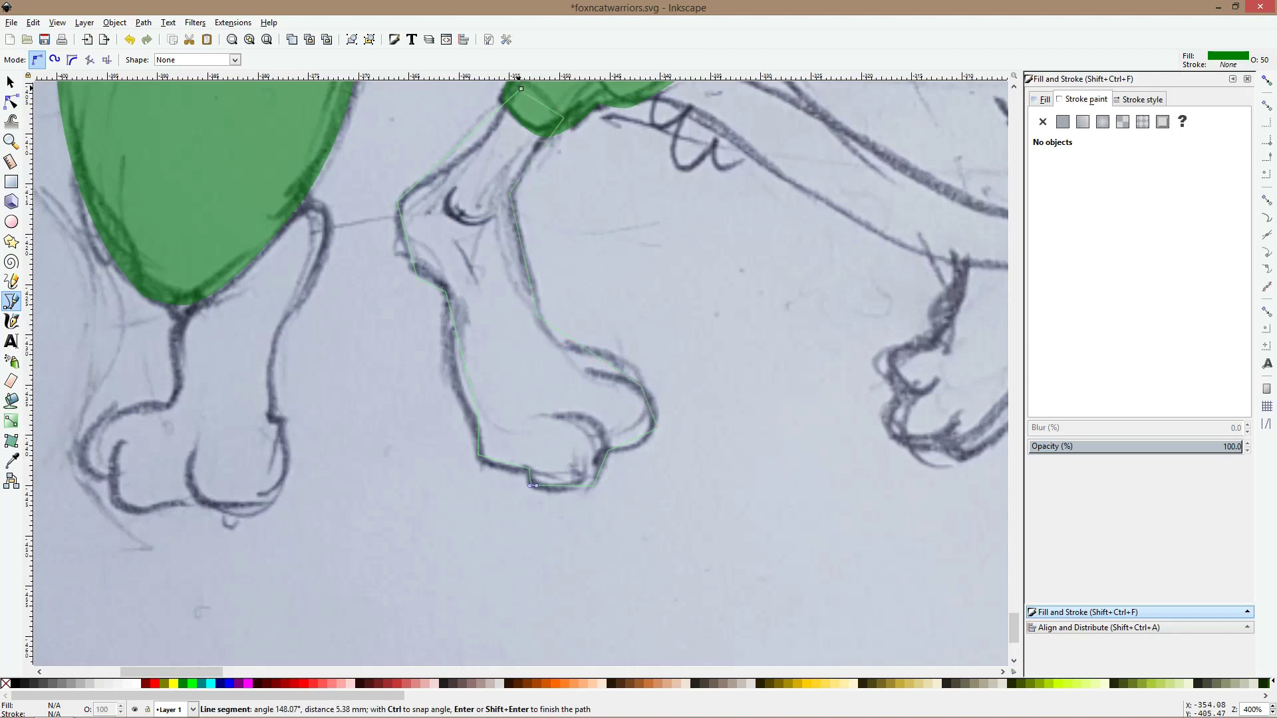
pyautogui.click(521, 88)
pyautogui.press('s')
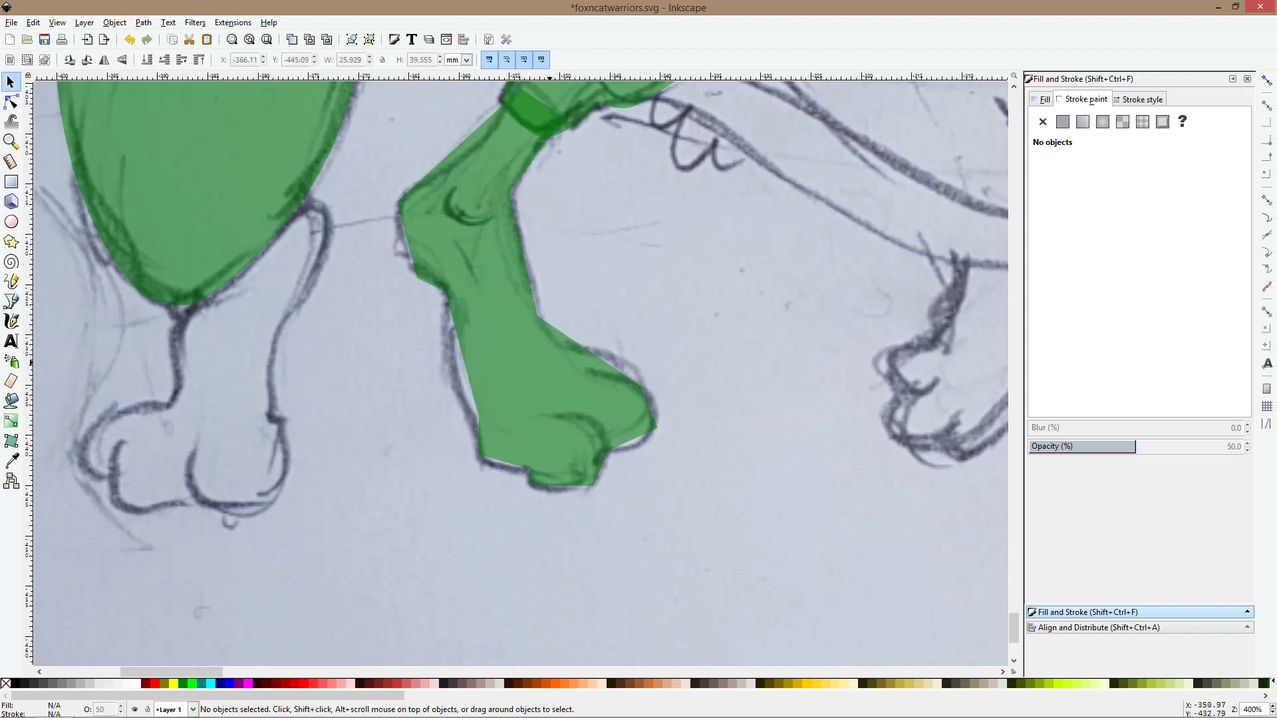
pyautogui.click(530, 683)
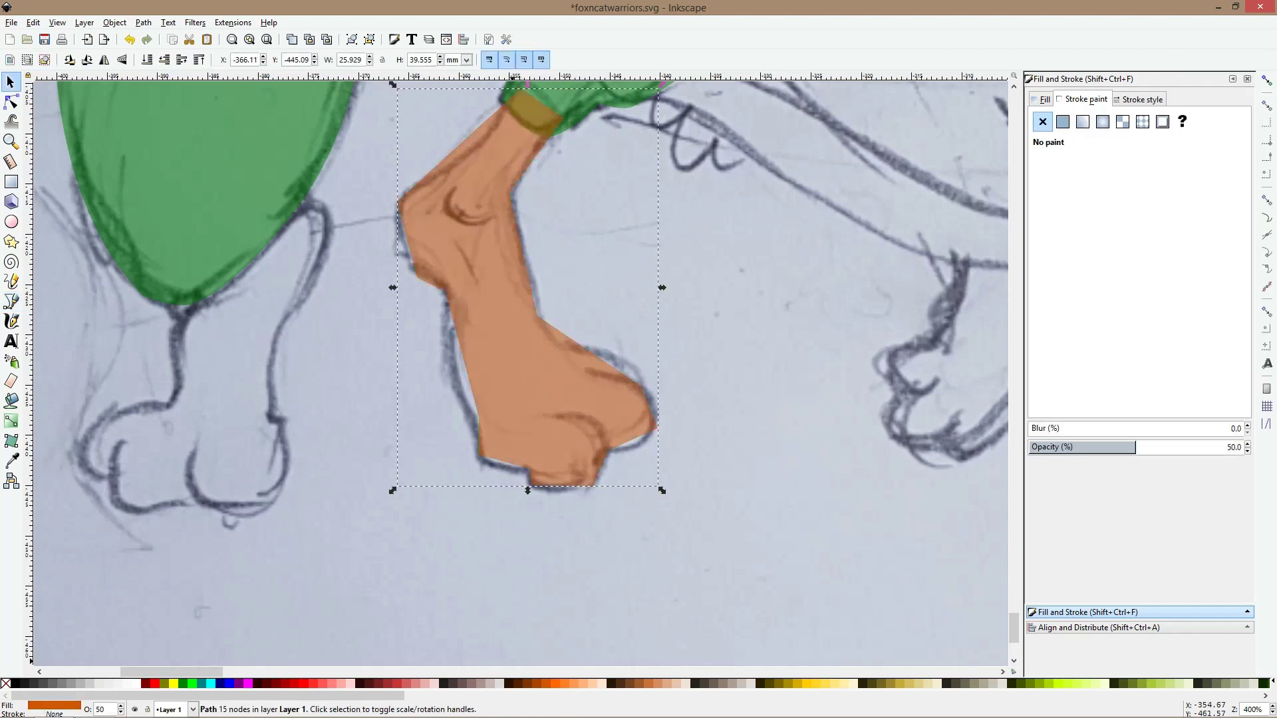
# Add a node at the instep, round the top and tip of the paw and bow its underside along the sketch
pyautogui.press('n')
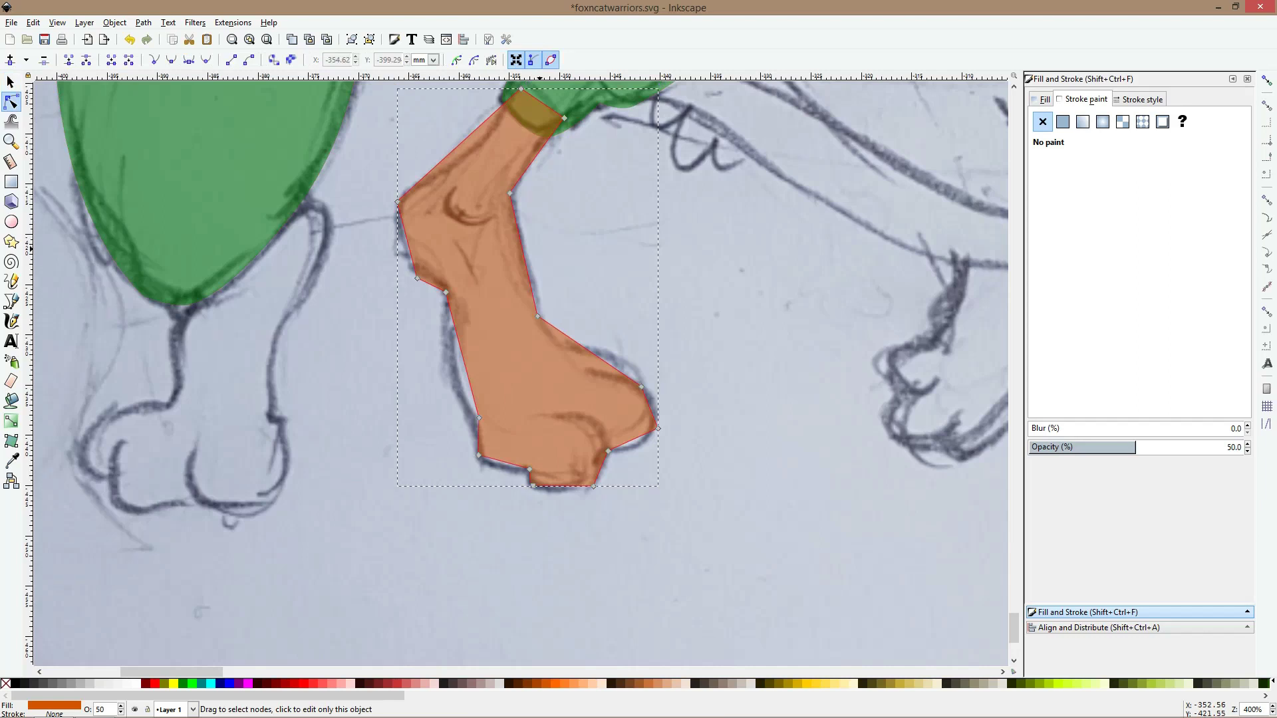
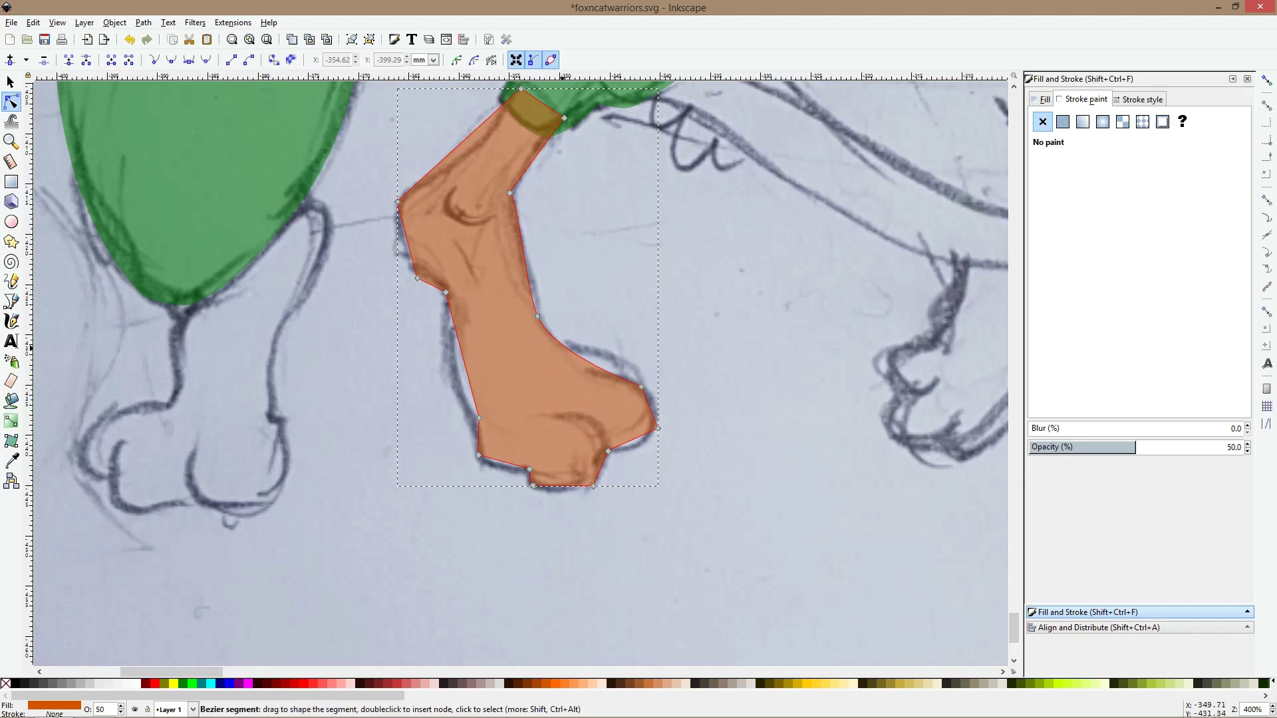
pyautogui.doubleClick(563, 345)
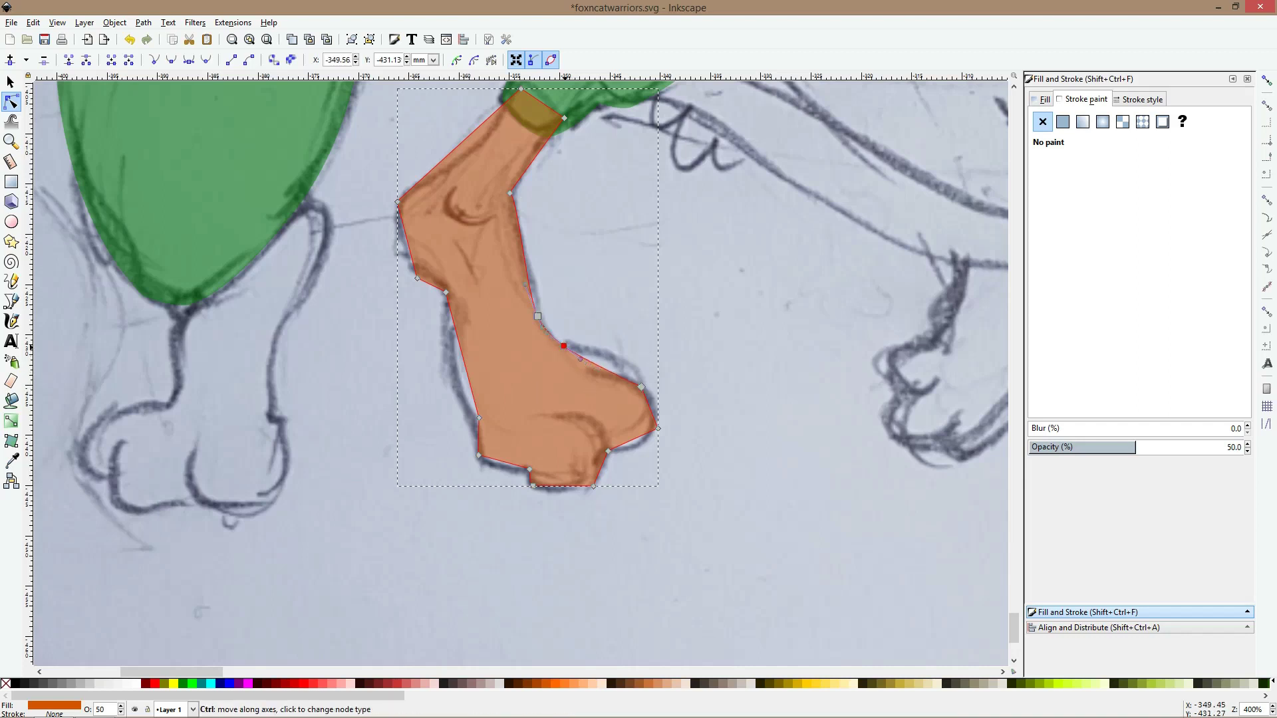
pyautogui.moveTo(615, 370); pyautogui.dragTo(622, 355)
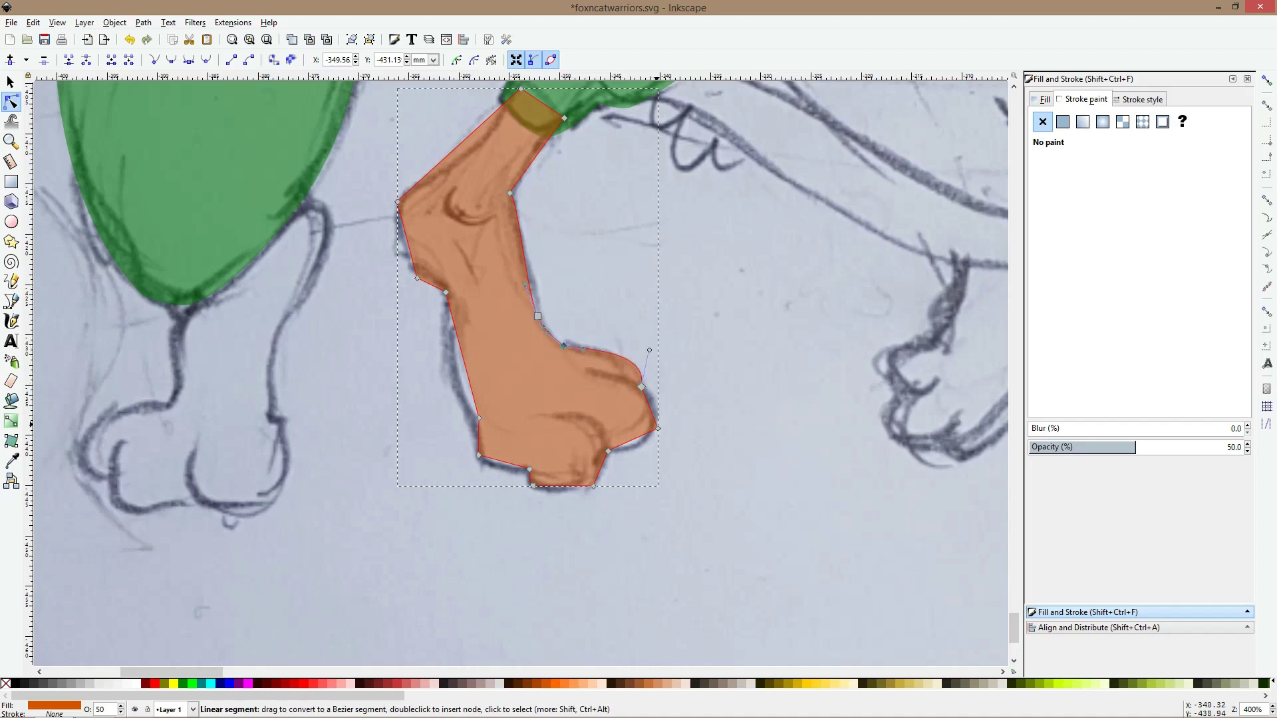
pyautogui.keyDown('ctrl'); pyautogui.click(659, 428); pyautogui.keyUp('ctrl')
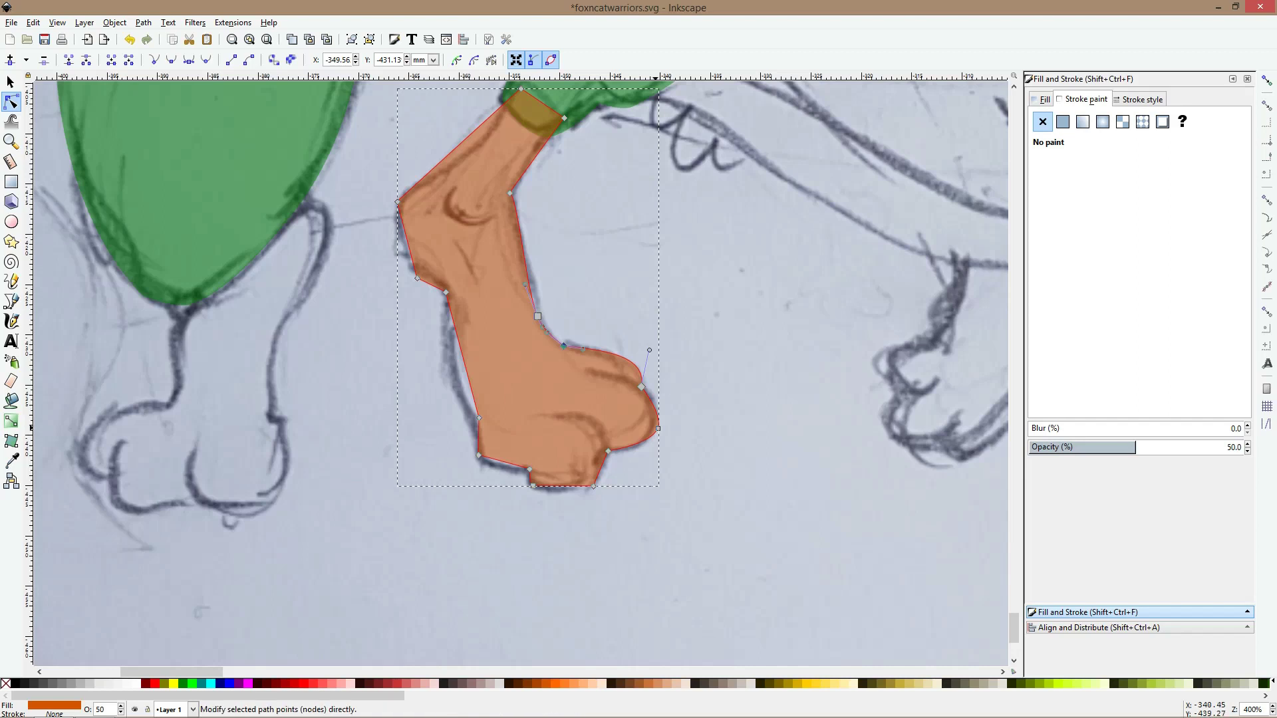
pyautogui.moveTo(658, 428); pyautogui.dragTo(663, 396)
pyautogui.moveTo(562, 486); pyautogui.dragTo(563, 493)
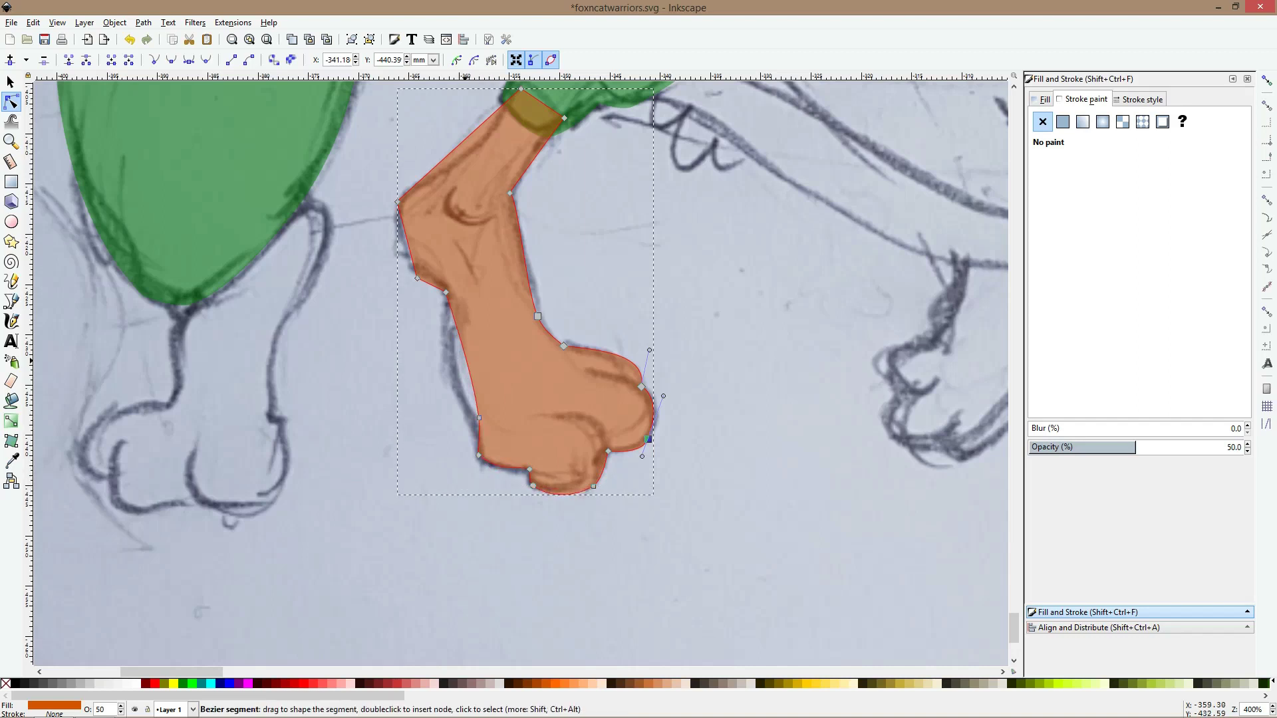
# Bow the lower leg's back edge out to the sketch and smooth the nodes below the hock
pyautogui.moveTo(464, 359); pyautogui.dragTo(448, 356)
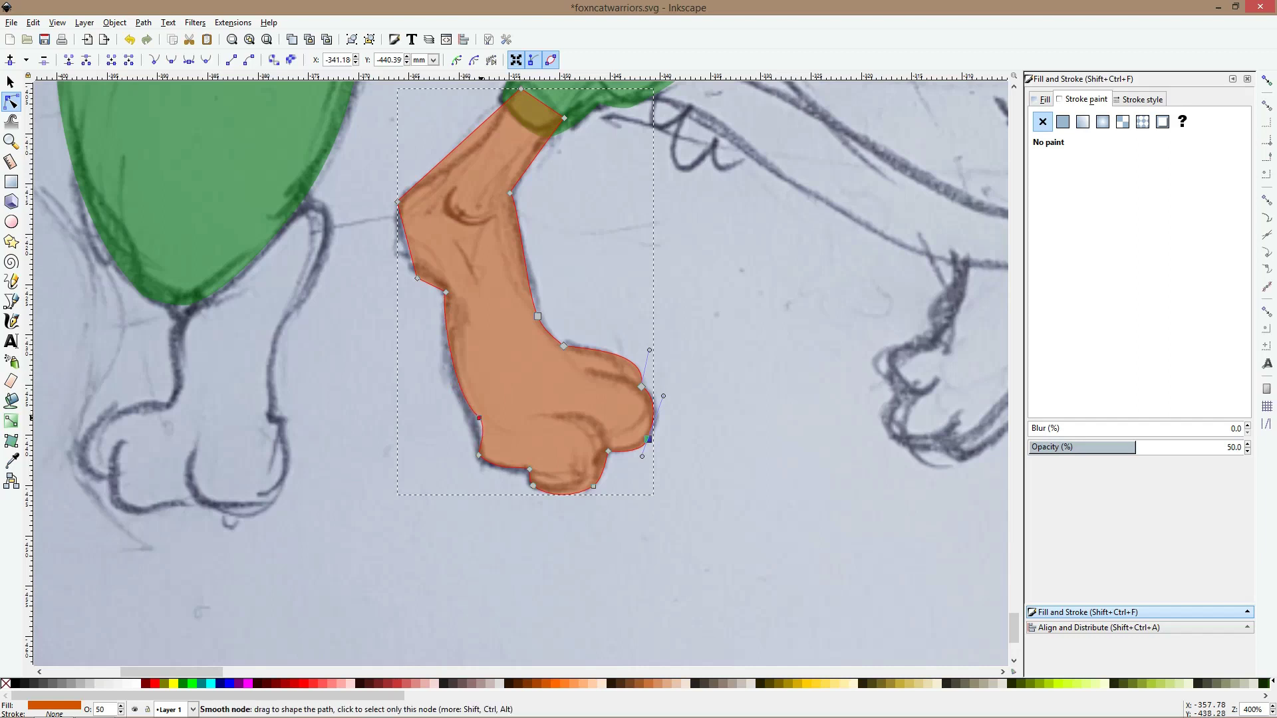
pyautogui.moveTo(479, 418); pyautogui.dragTo(474, 418)
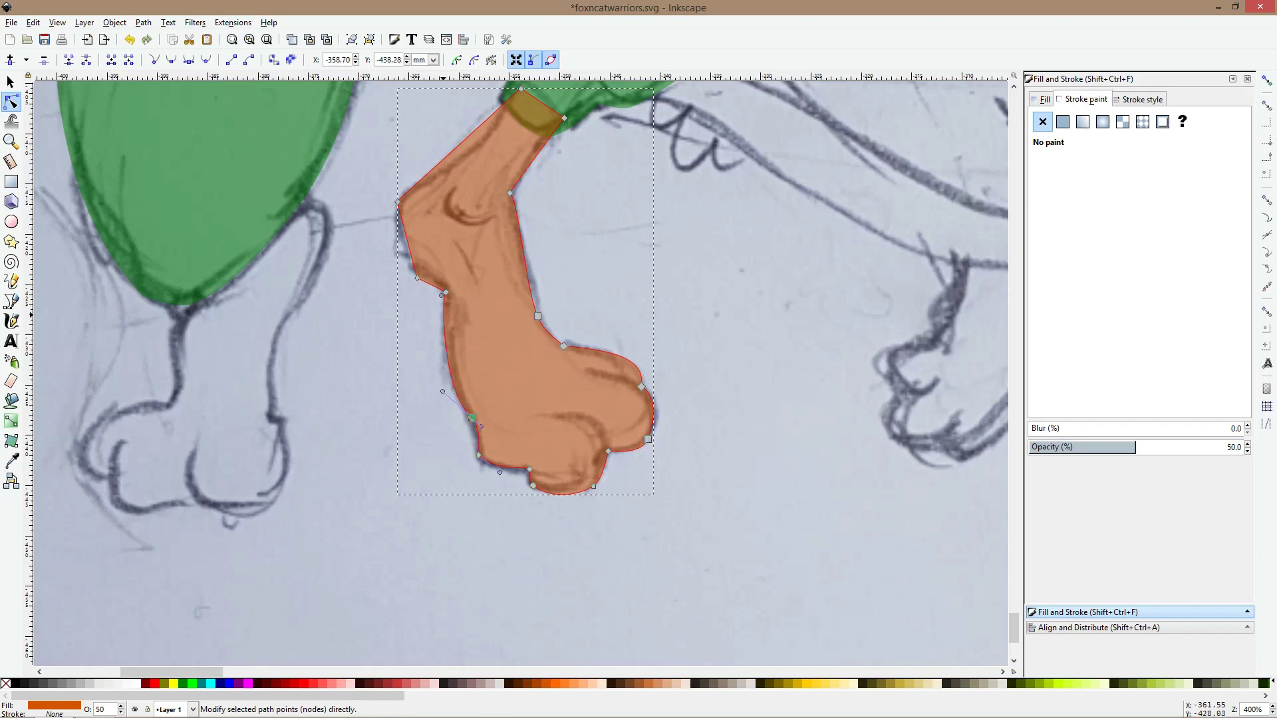
pyautogui.keyDown('ctrl'); pyautogui.click(446, 292); pyautogui.keyUp('ctrl')
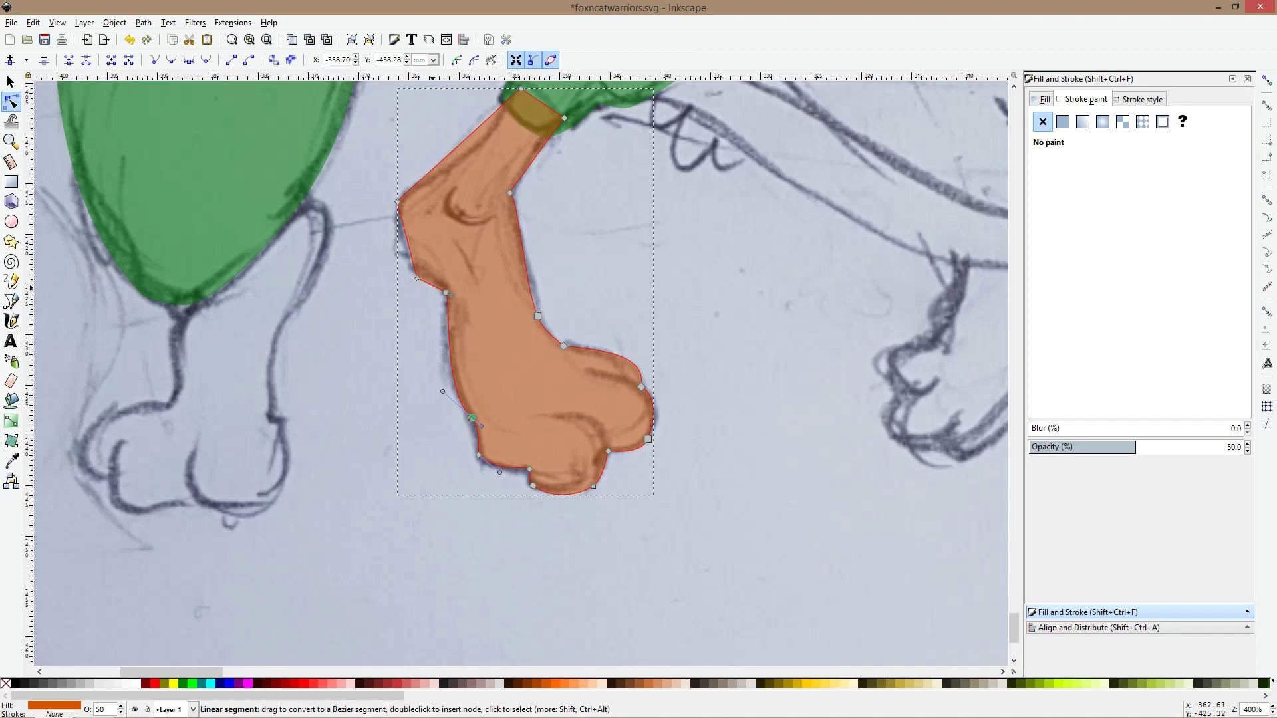
pyautogui.moveTo(417, 278); pyautogui.dragTo(430, 269)
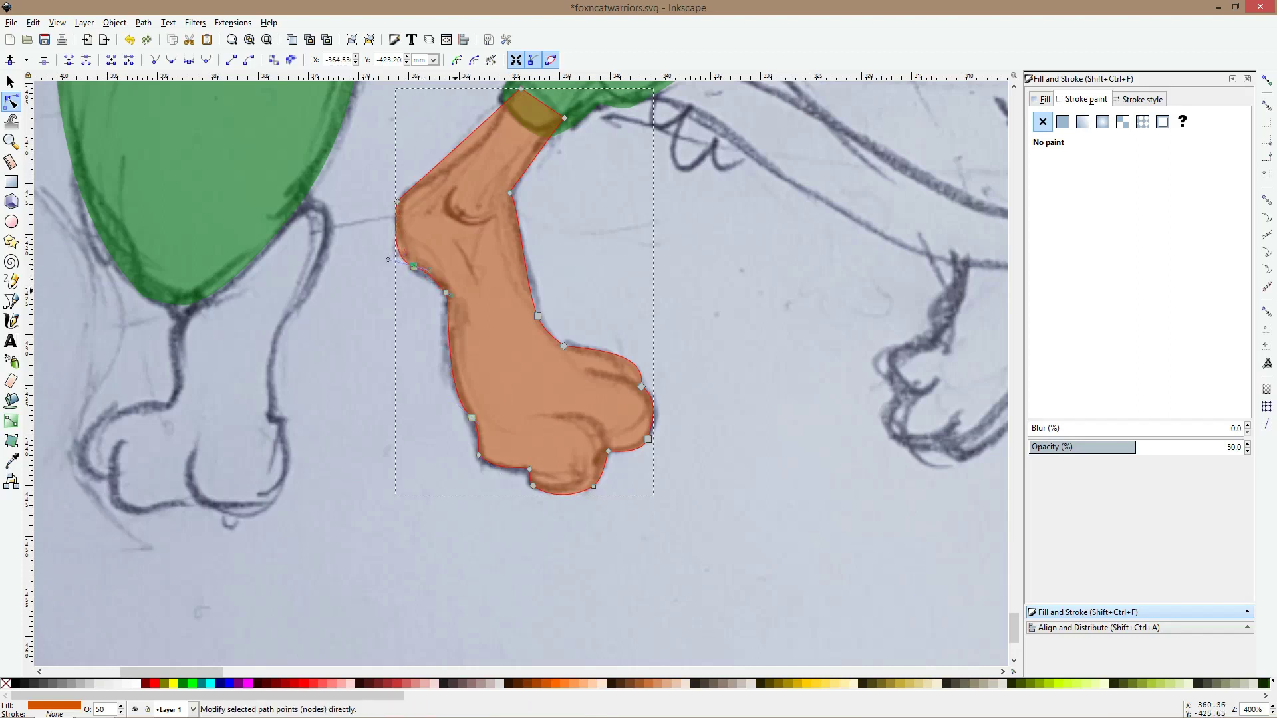
pyautogui.click(447, 293)
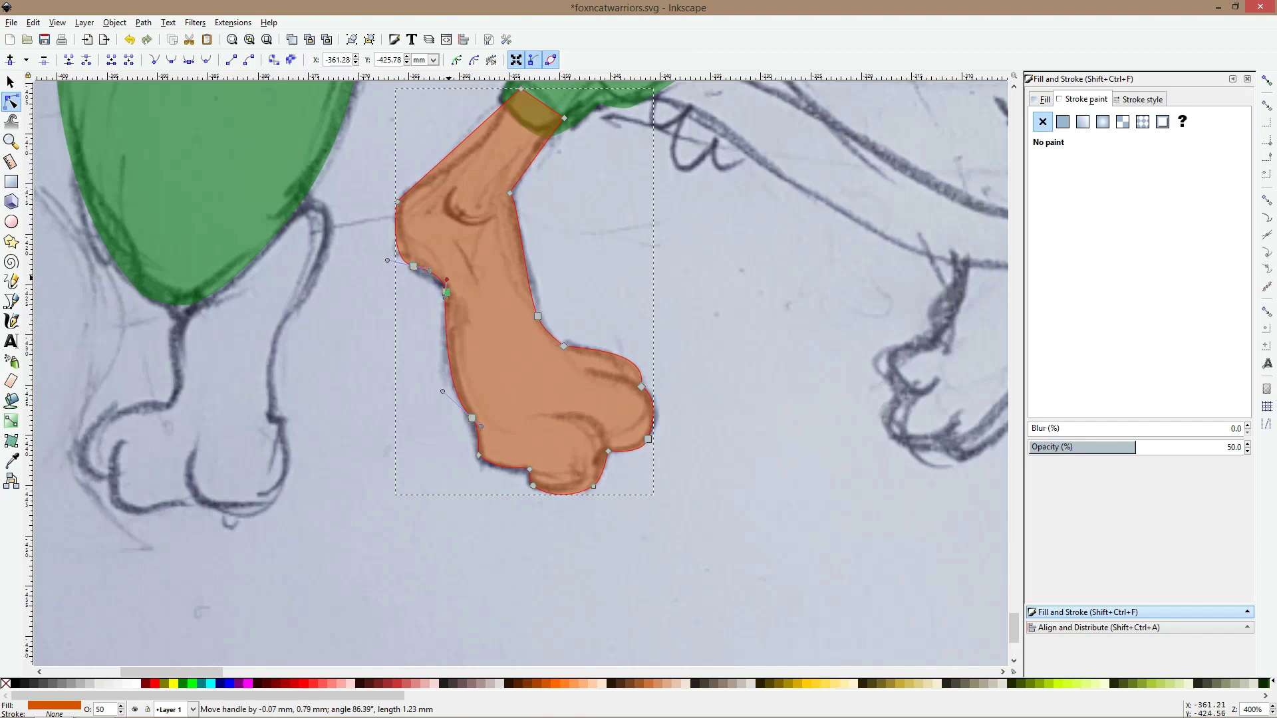
# Round the hock's upper corner, add a node above it to bend the edge inward along the sketch, and deselect the leg
pyautogui.keyDown('ctrl'); pyautogui.click(397, 201); pyautogui.keyUp('ctrl')
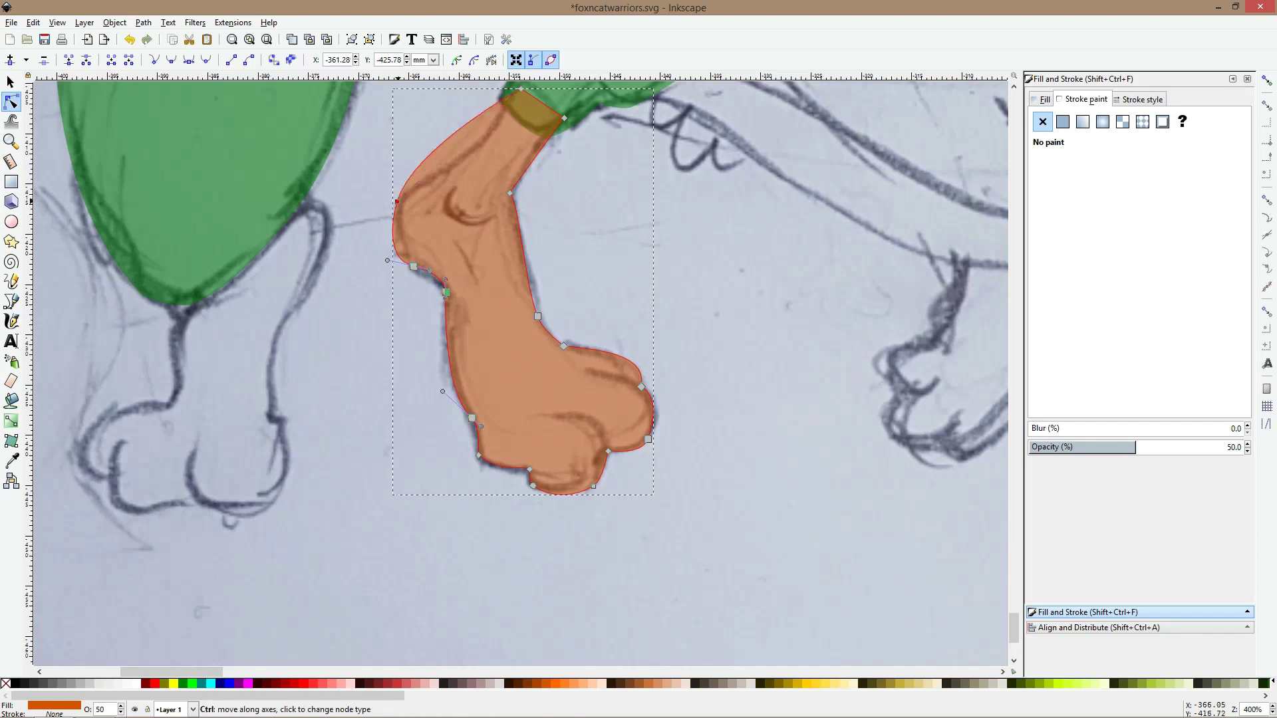
pyautogui.moveTo(397, 201); pyautogui.dragTo(404, 195)
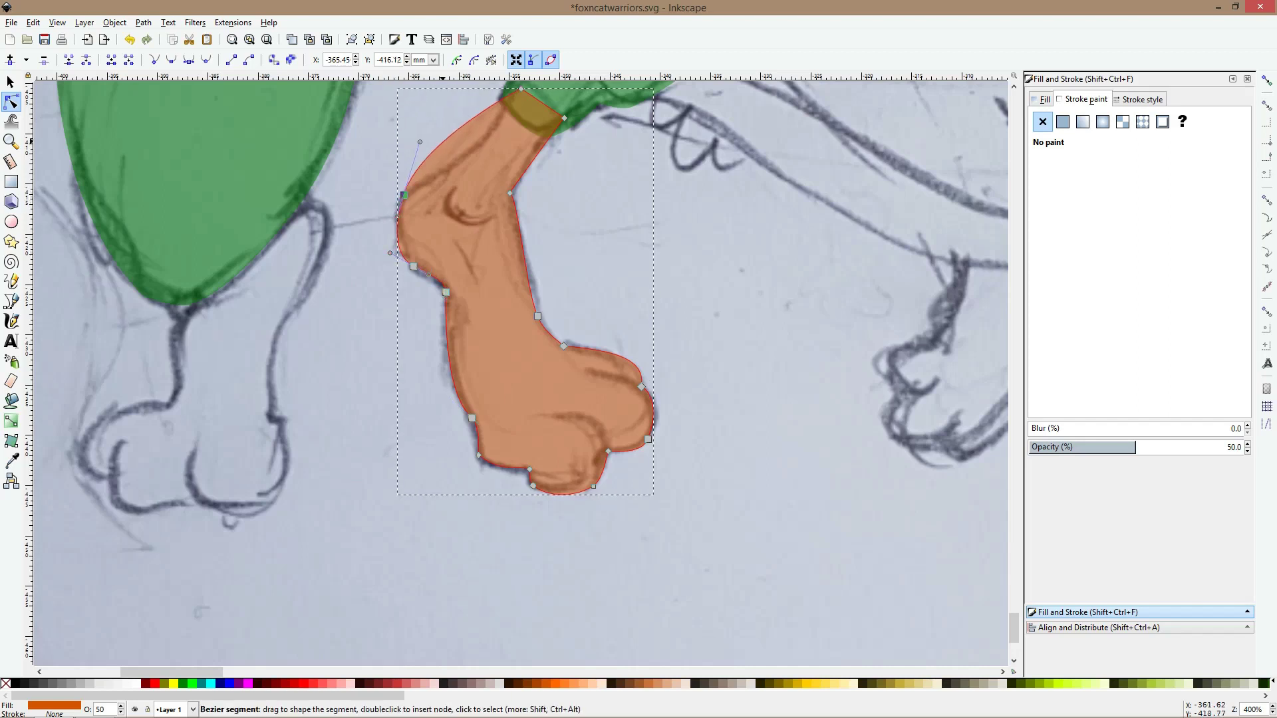
pyautogui.doubleClick(443, 142)
pyautogui.moveTo(443, 142); pyautogui.dragTo(455, 158)
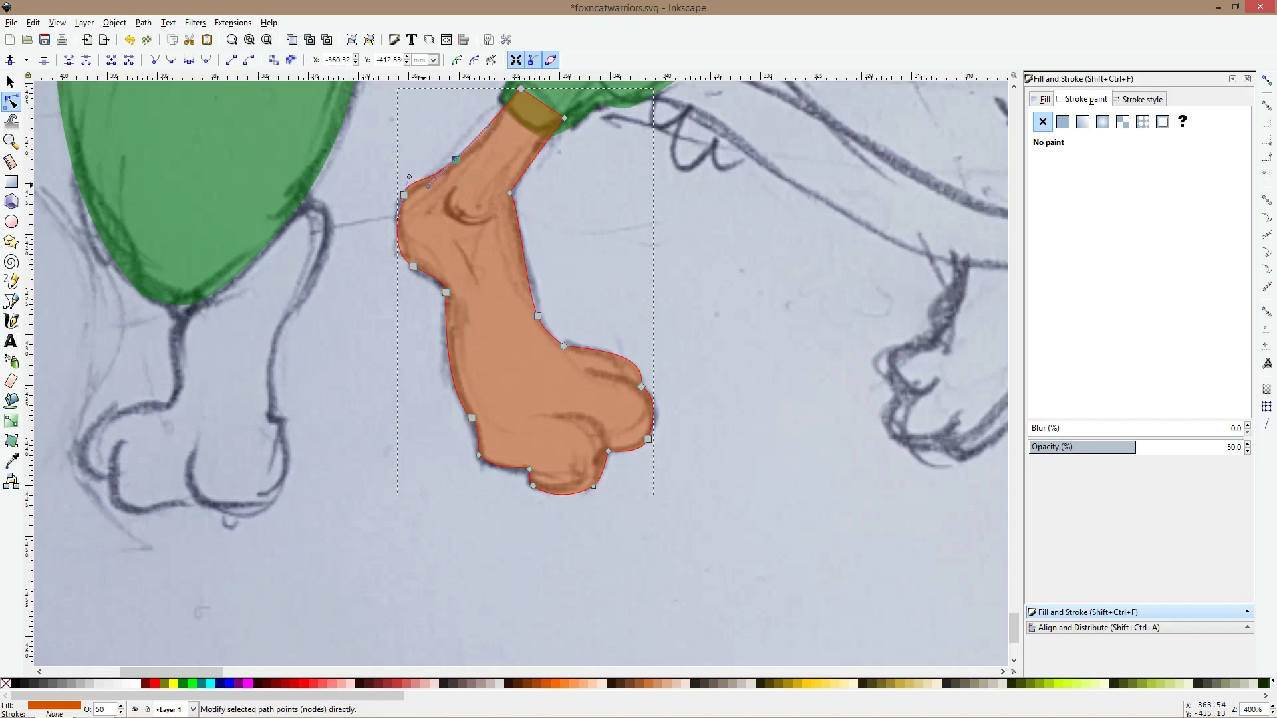
pyautogui.moveTo(409, 176); pyautogui.dragTo(410, 183)
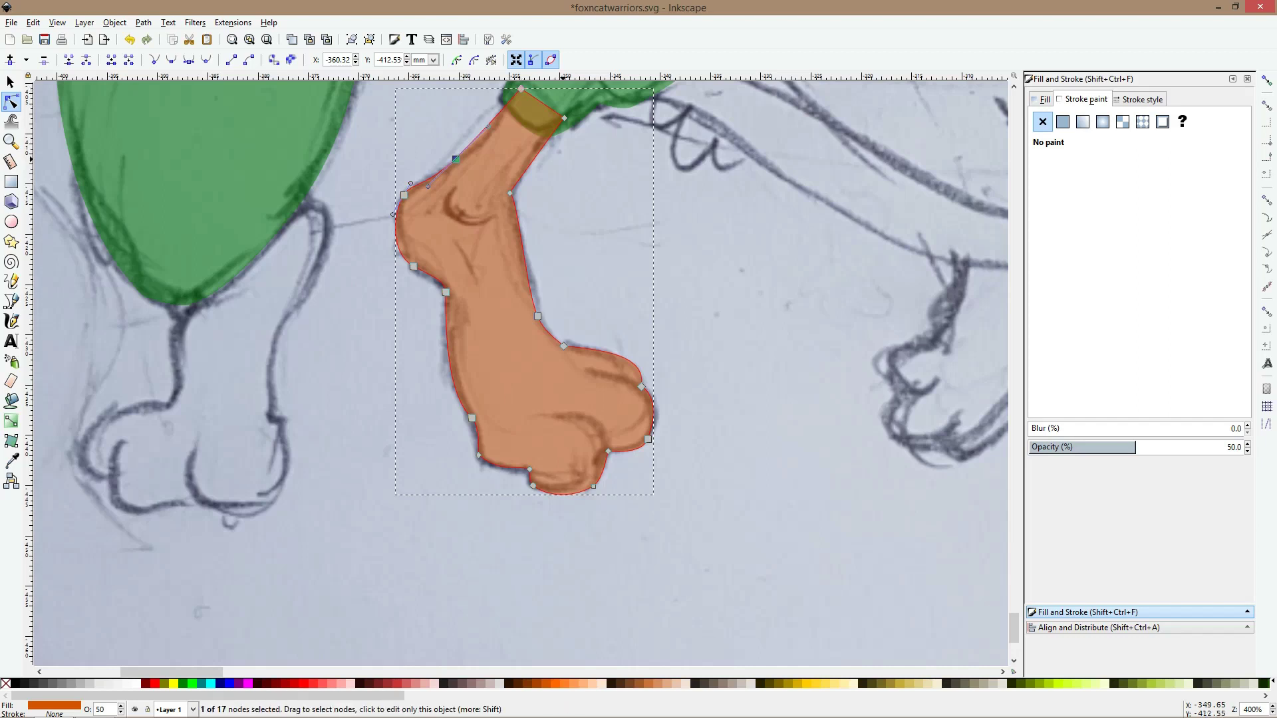
pyautogui.click(489, 133)
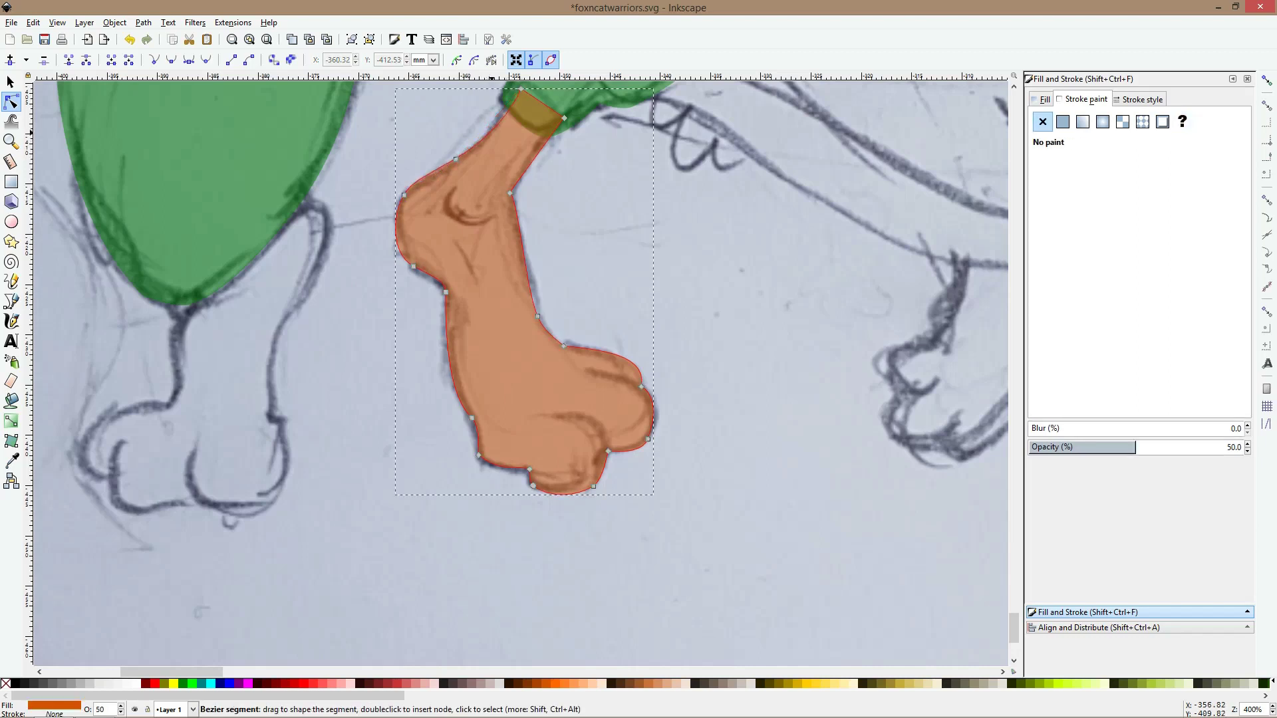
pyautogui.press('Escape')
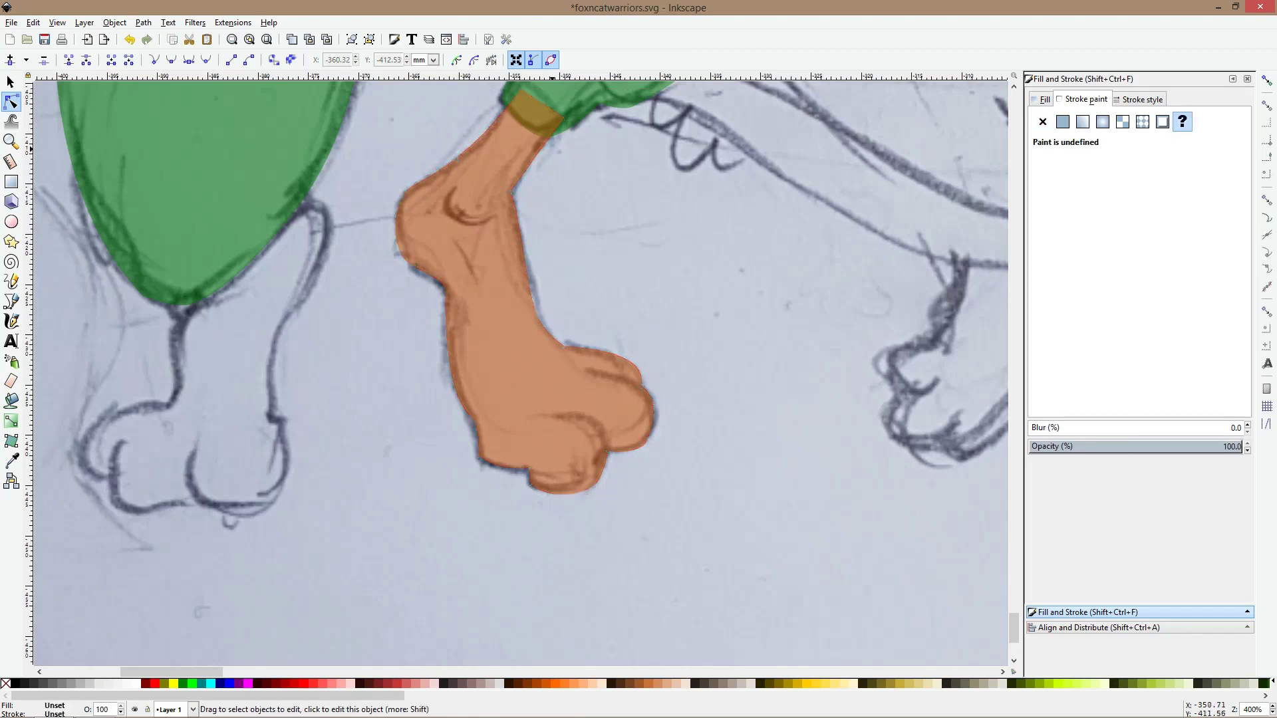
# Shift the node on the raised leg's front edge below the cuff, smooth it and bend the adjoining edges along the sketch
pyautogui.click(512, 193)
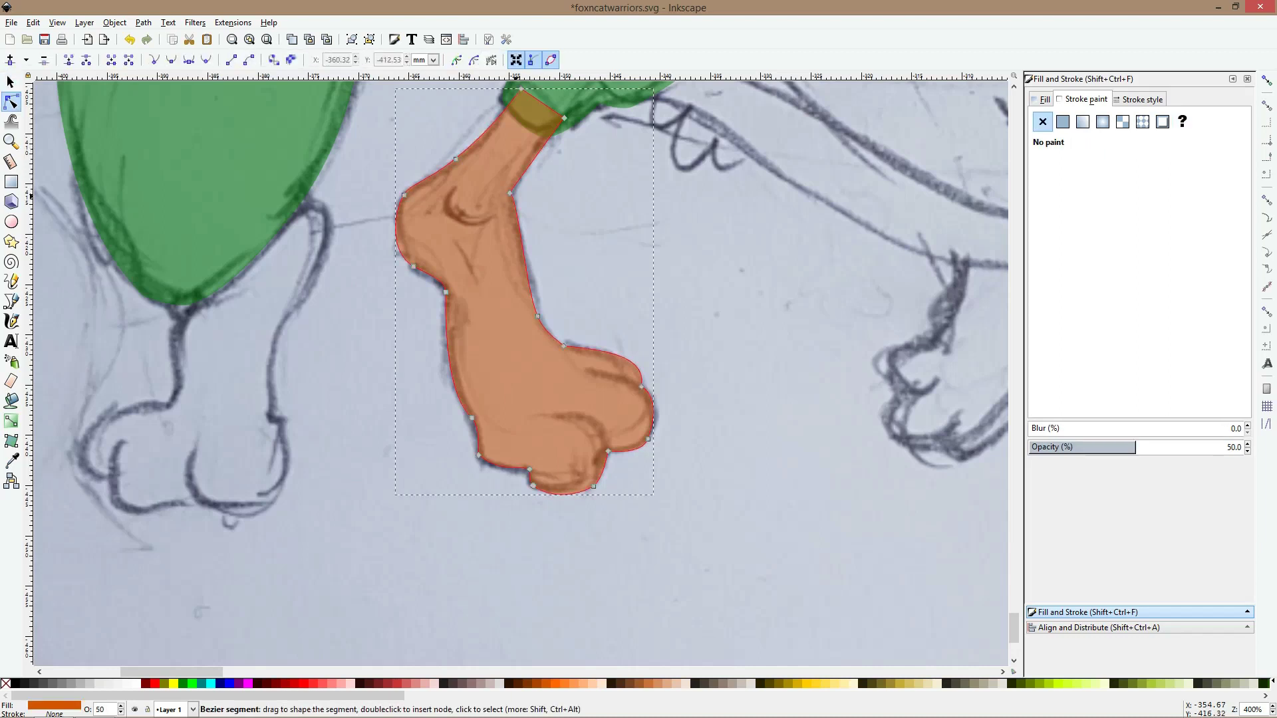
pyautogui.moveTo(510, 192); pyautogui.dragTo(517, 185)
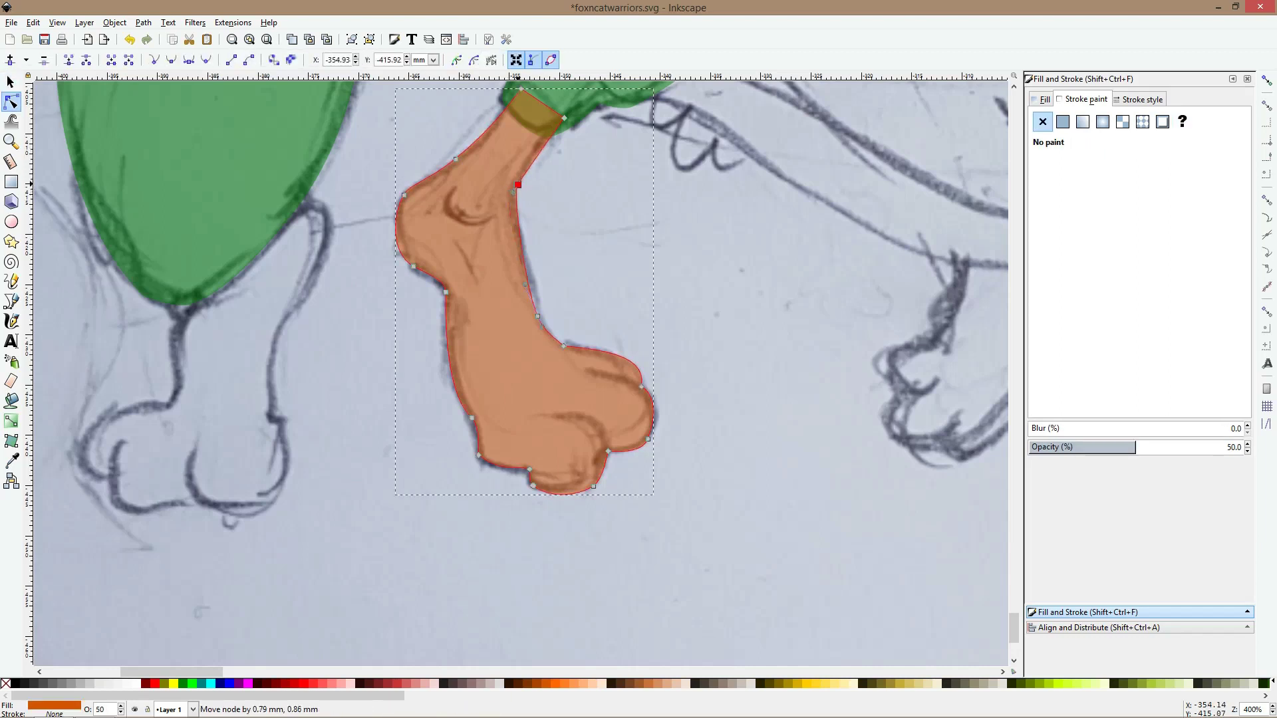
pyautogui.click(518, 184)
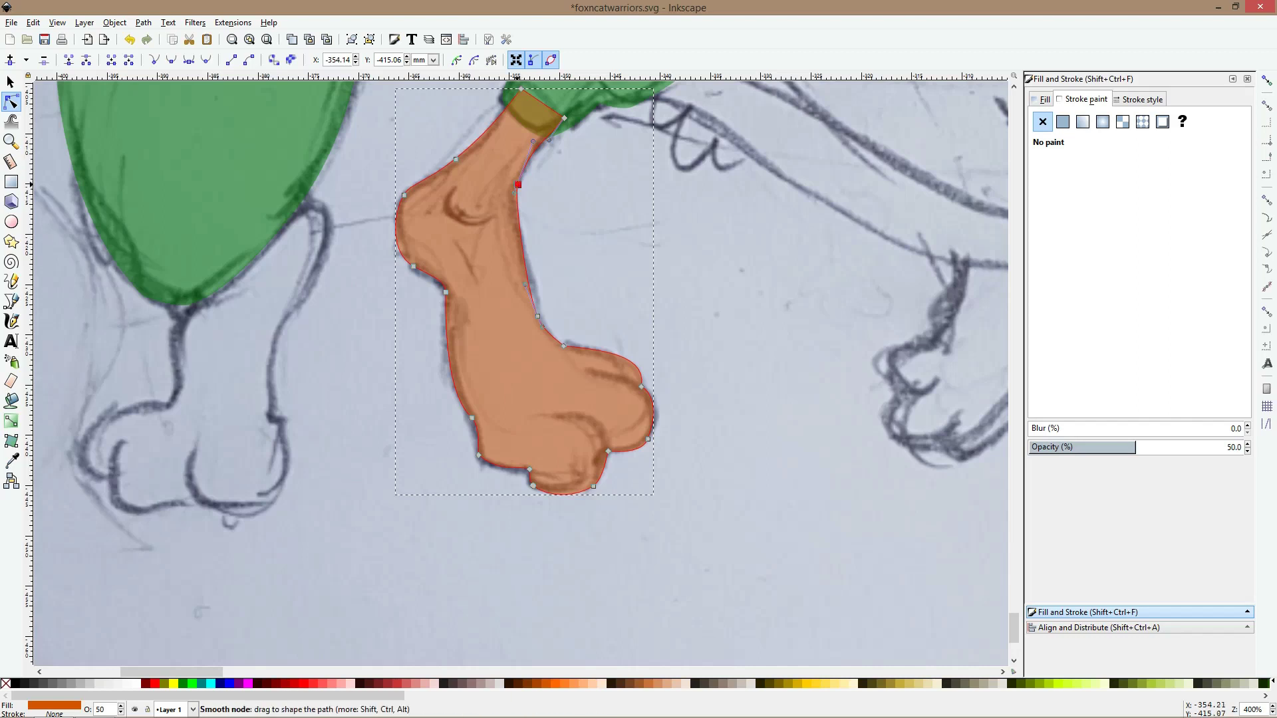
pyautogui.moveTo(511, 205); pyautogui.dragTo(505, 217)
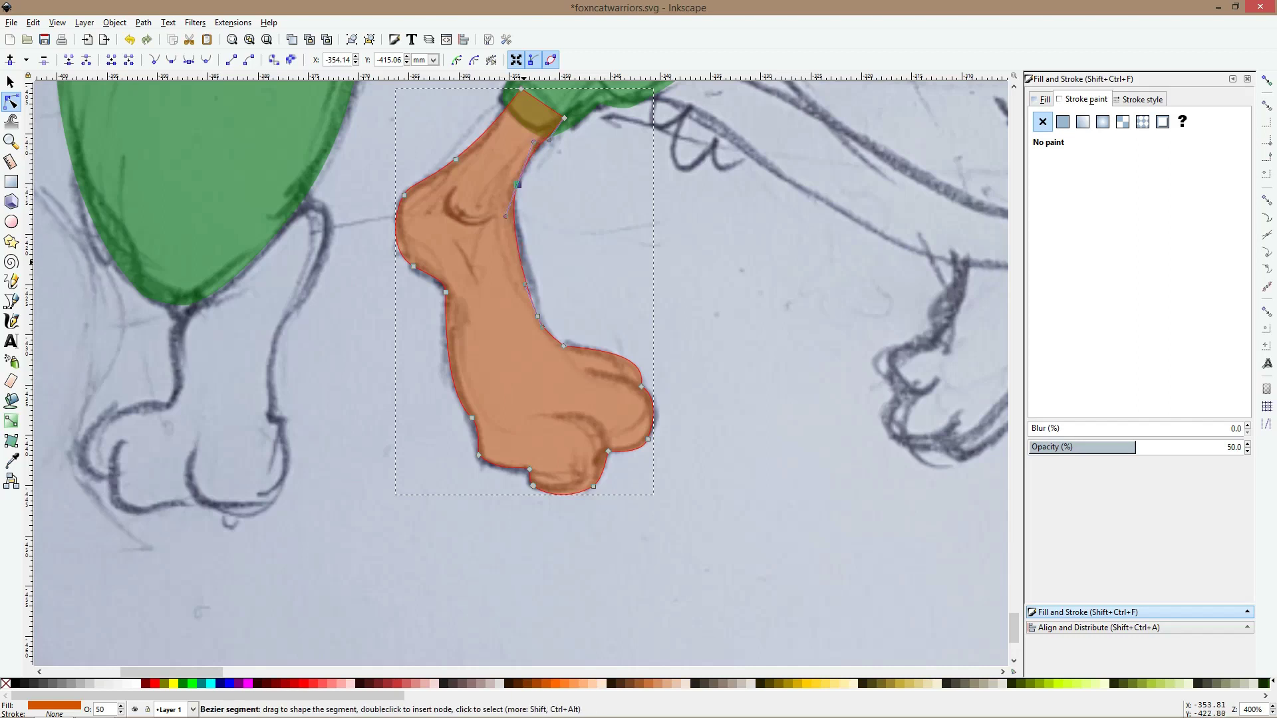
pyautogui.moveTo(521, 262); pyautogui.dragTo(526, 262)
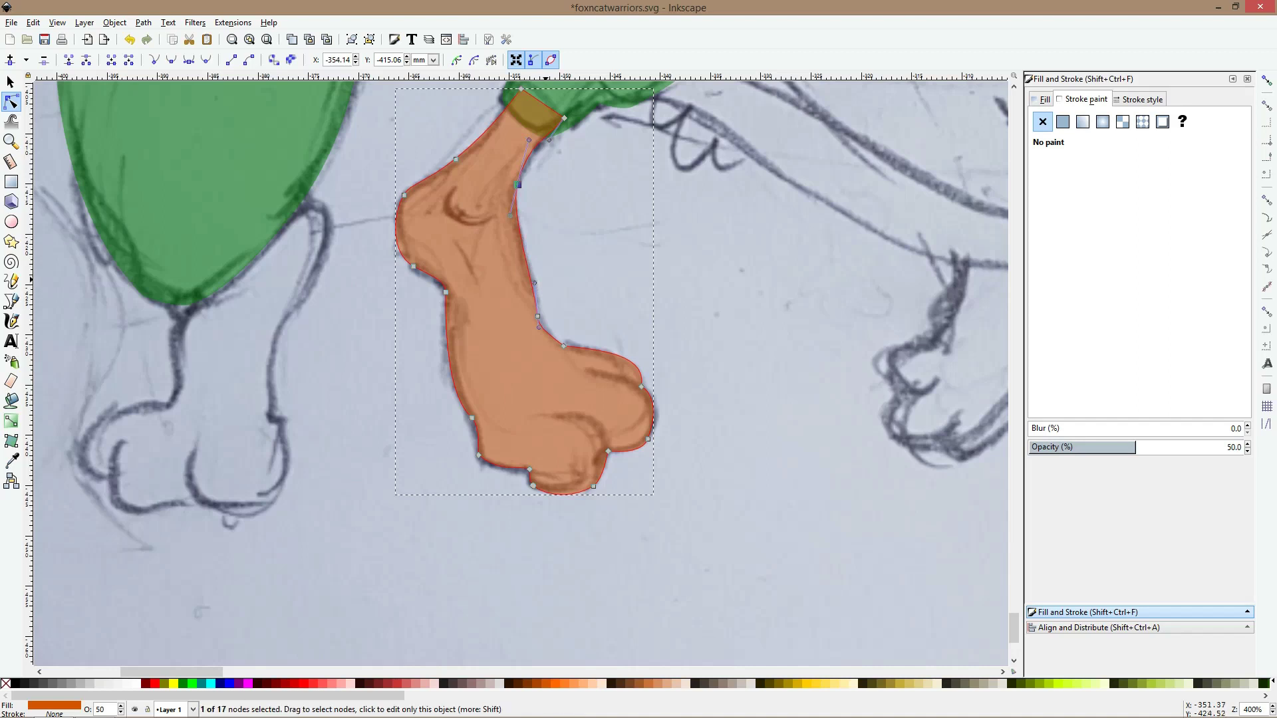
pyautogui.press('Escape')
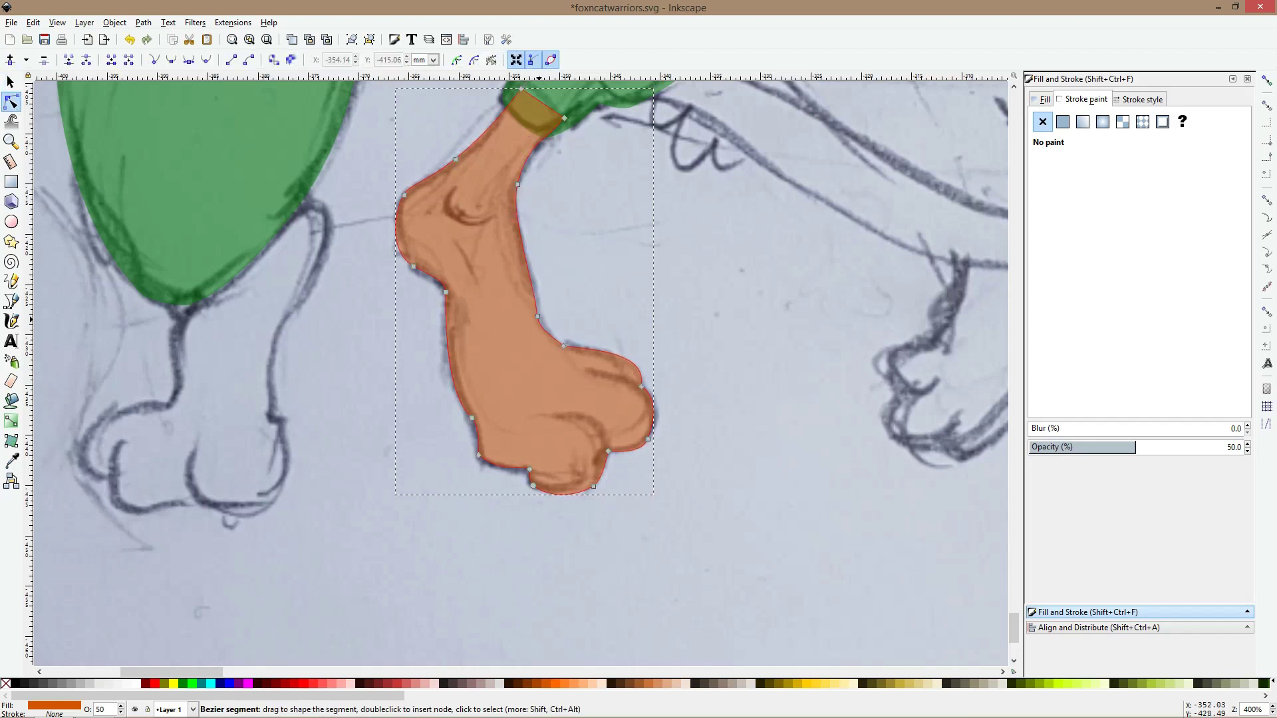
# Adjust the smooth node above the raised leg's instep to follow the sketch and deselect the leg
pyautogui.click(537, 316)
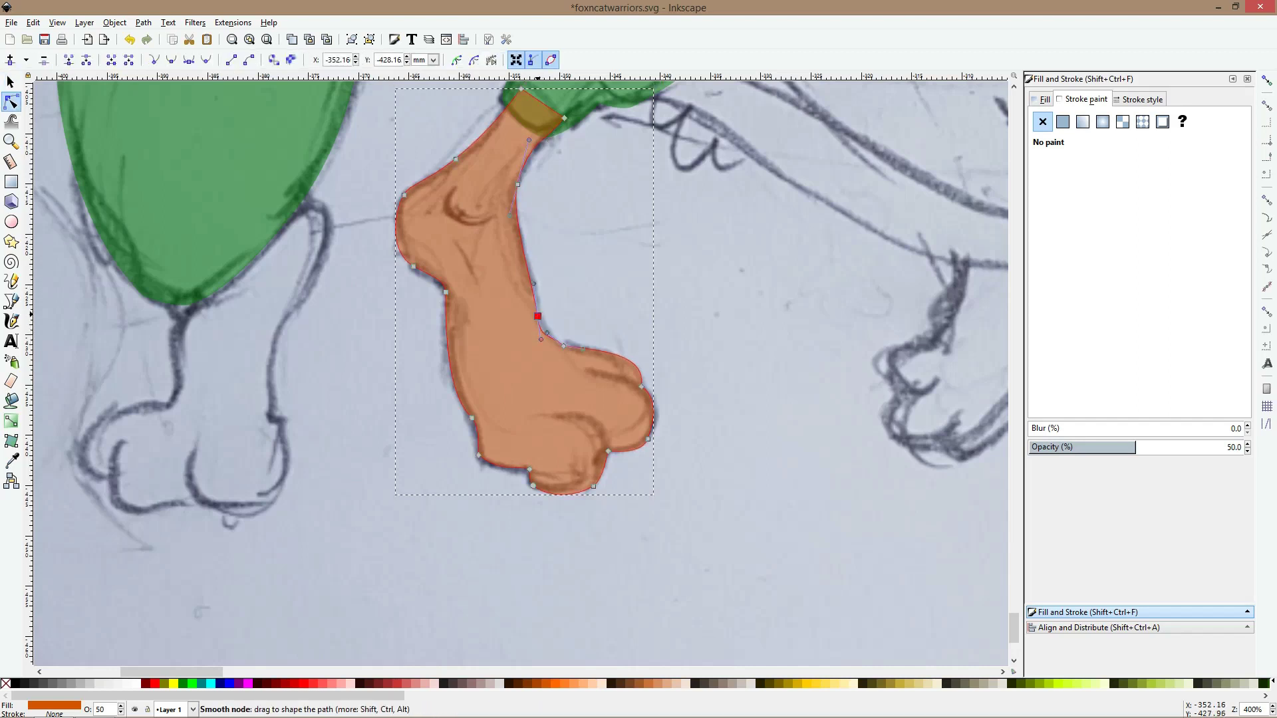
pyautogui.moveTo(538, 315); pyautogui.dragTo(534, 301)
pyautogui.press('F1')
pyautogui.click(564, 280)
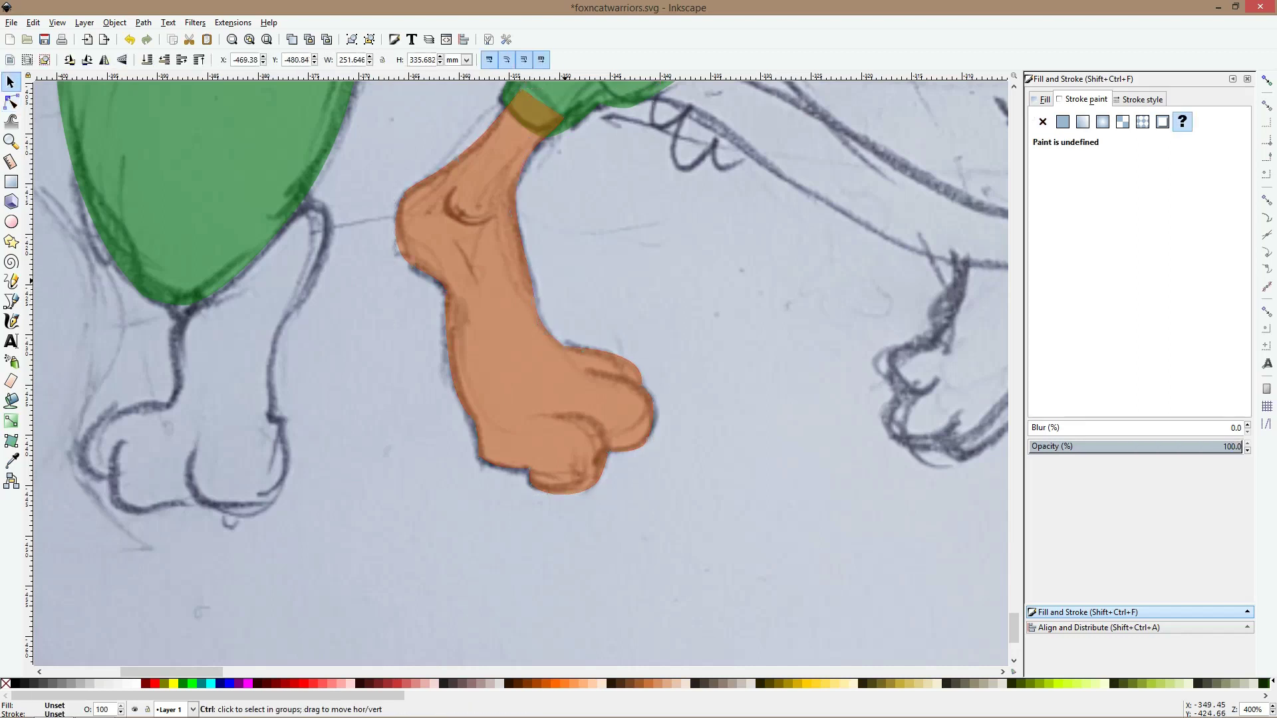
# Trace the fox's other lower leg and paw from inside the trouser hem, around the paw and back, as a closed orange shape
pyautogui.scroll(-2, 565, 277)
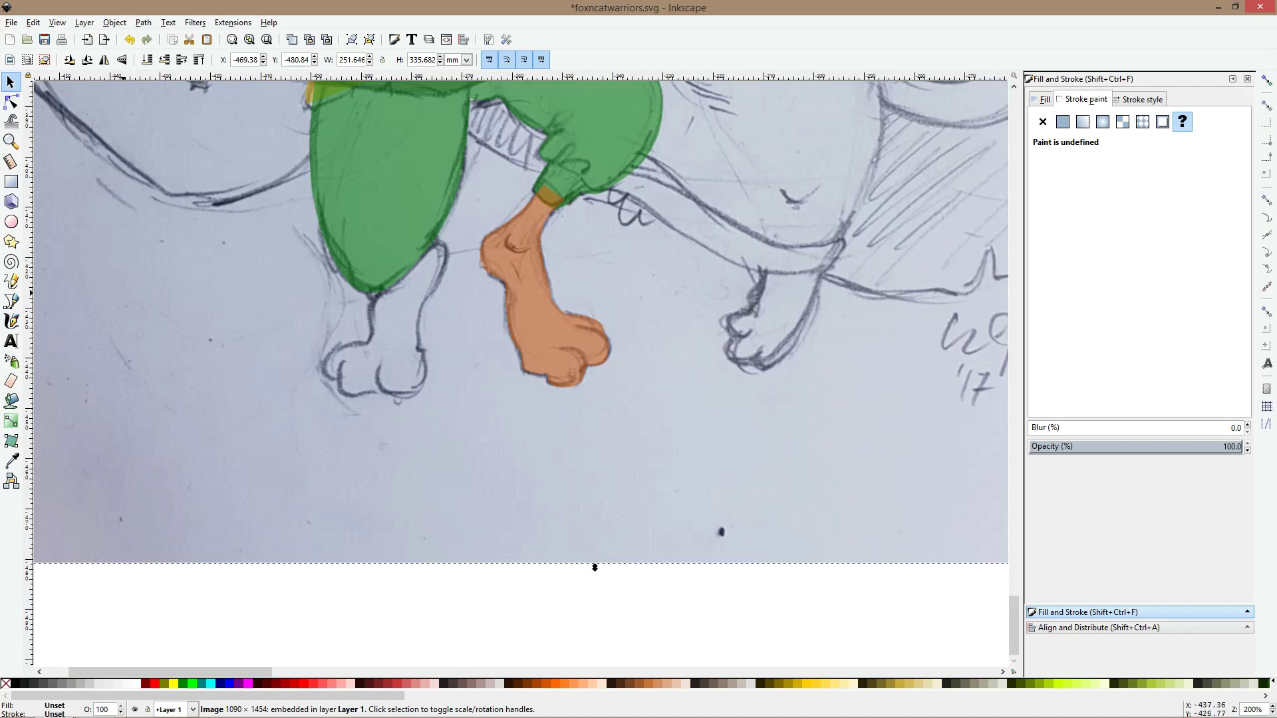
pyautogui.press('b')
pyautogui.scroll(1, 406, 264)
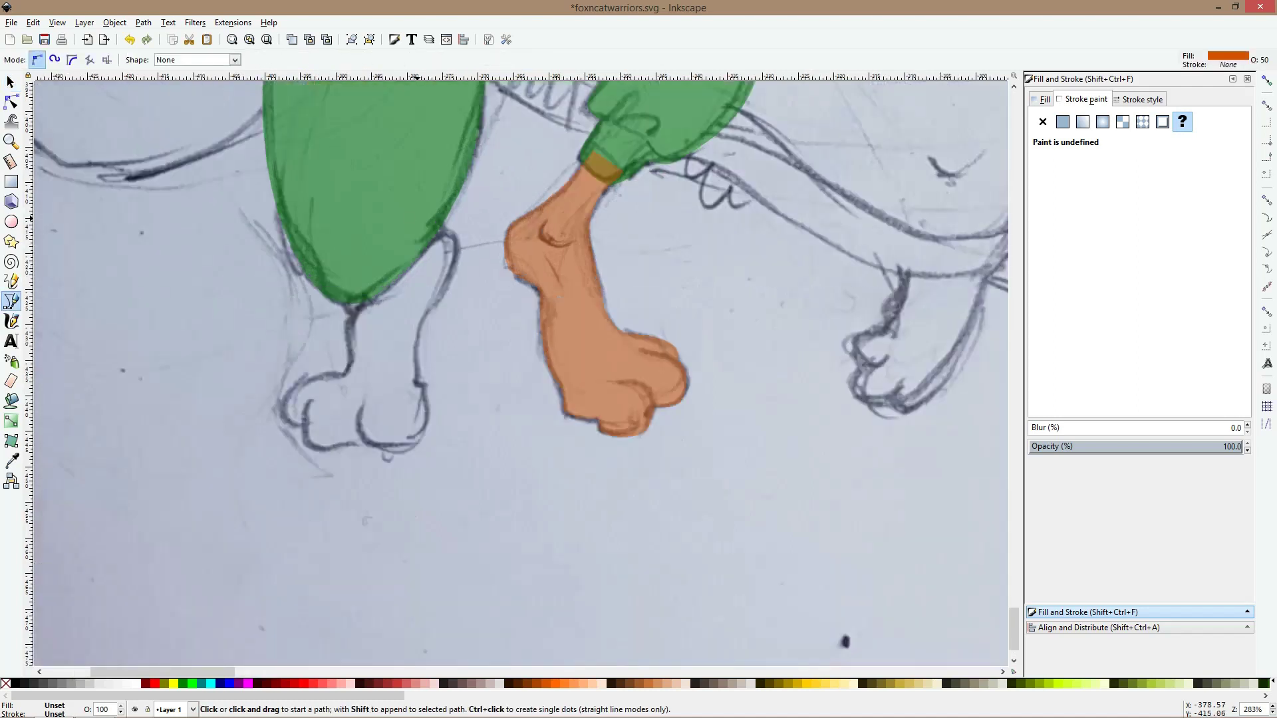
pyautogui.click(411, 218)
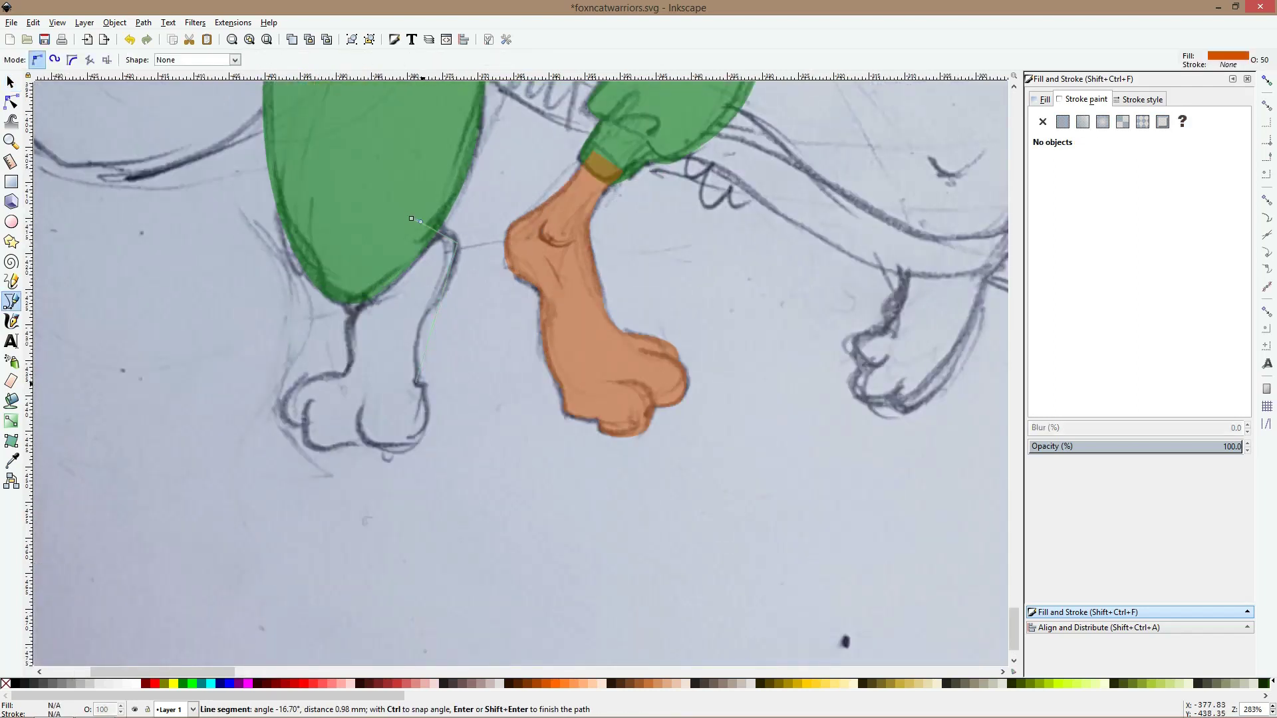
pyautogui.click(417, 381)
pyautogui.click(421, 442)
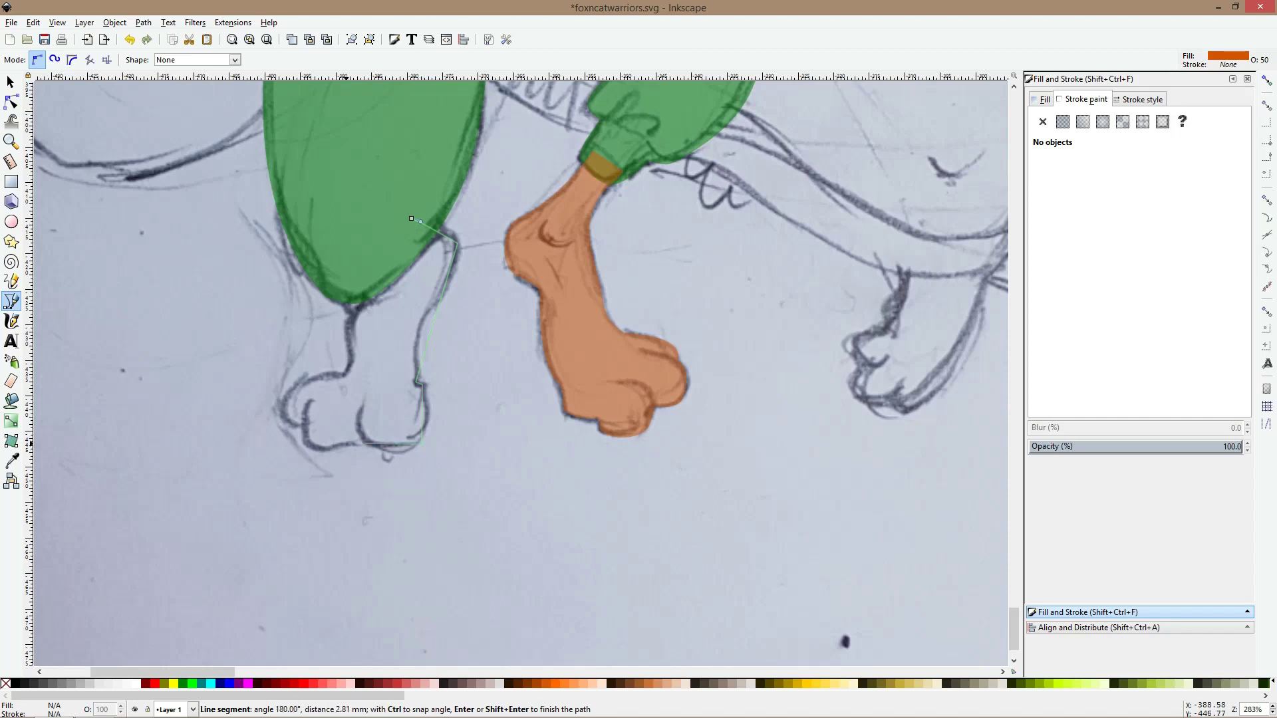
pyautogui.click(306, 444)
pyautogui.click(304, 421)
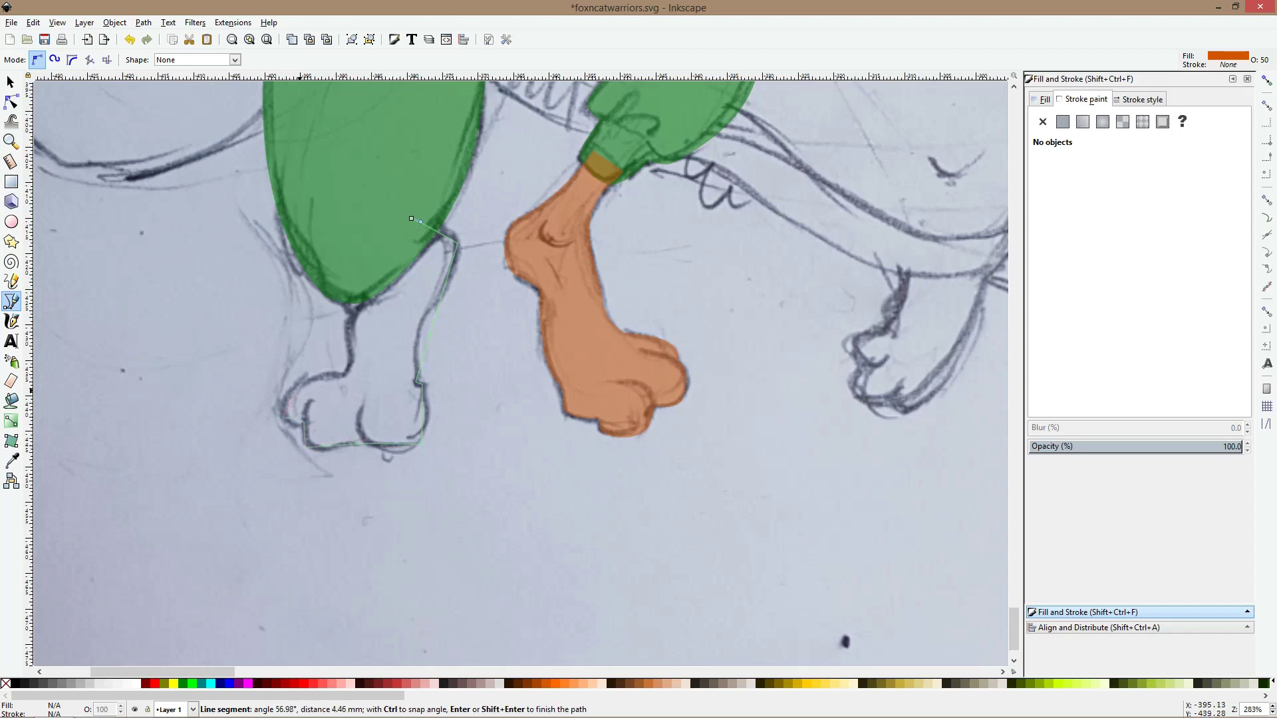
pyautogui.click(349, 369)
pyautogui.click(359, 303)
pyautogui.click(411, 218)
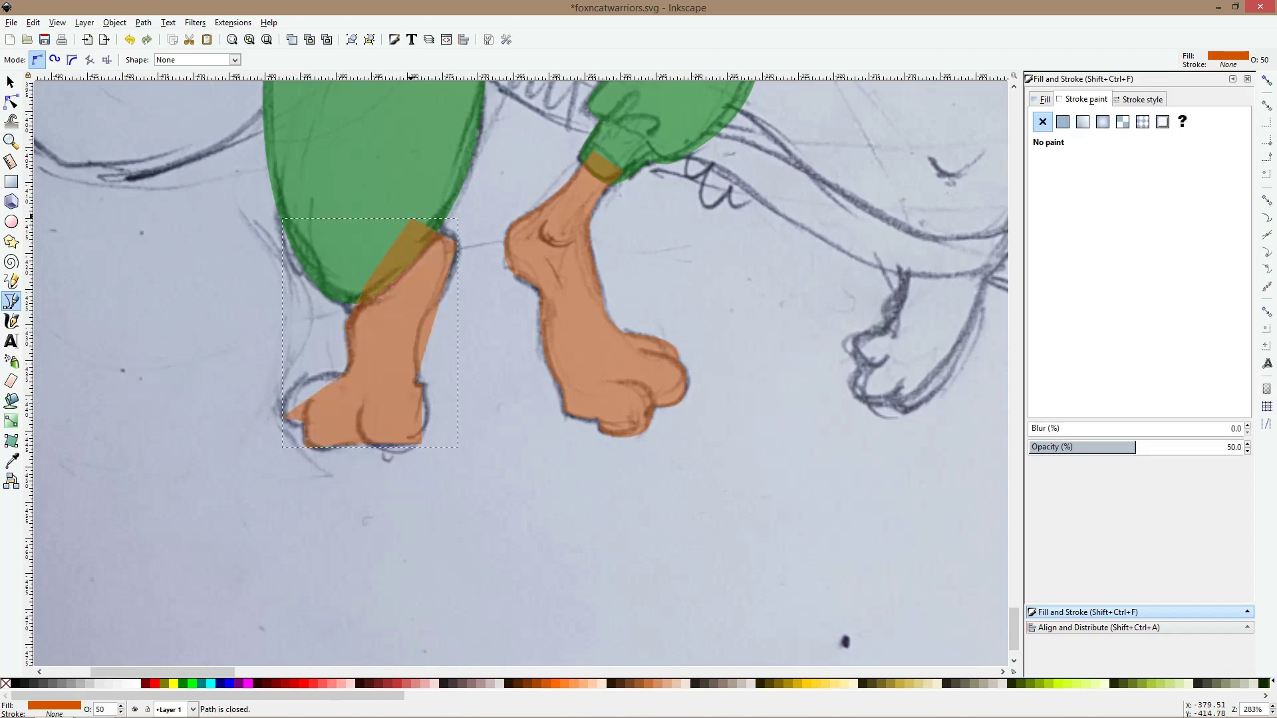
# Lower both orange legs in the stacking order so they sit behind the green trousers
pyautogui.press('s')
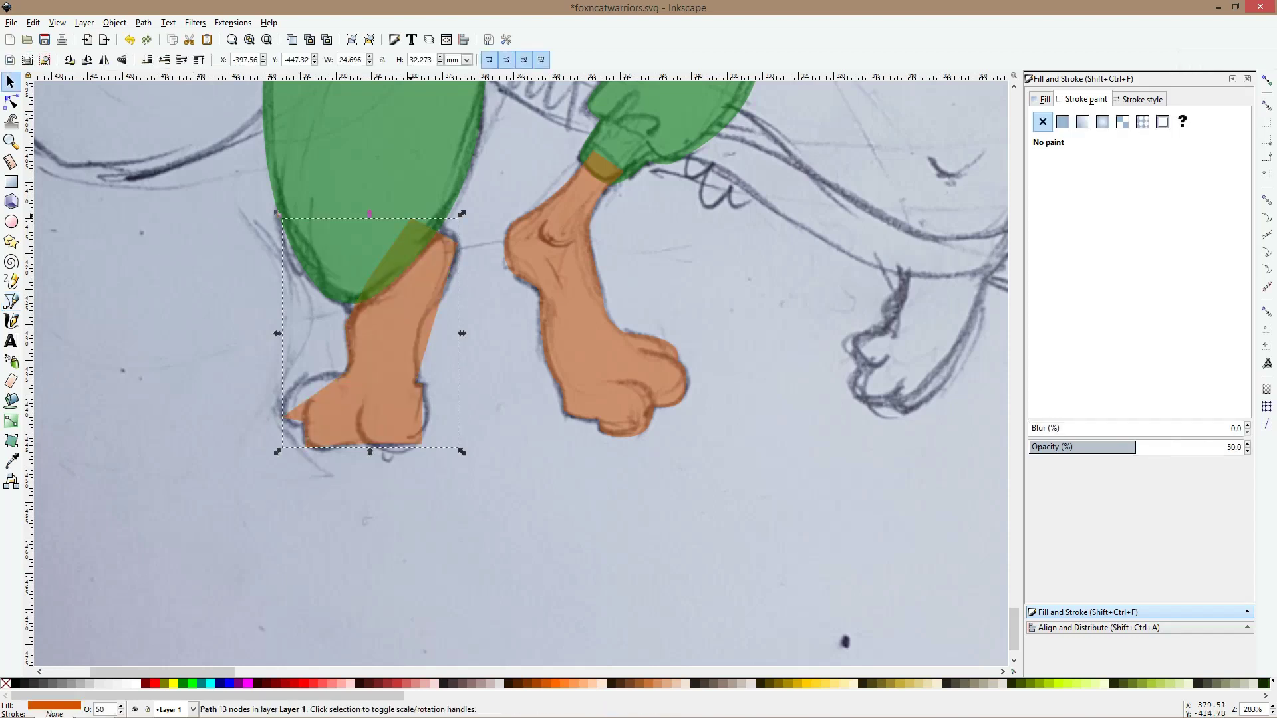
pyautogui.click(547, 232)
pyautogui.press('pagedown')
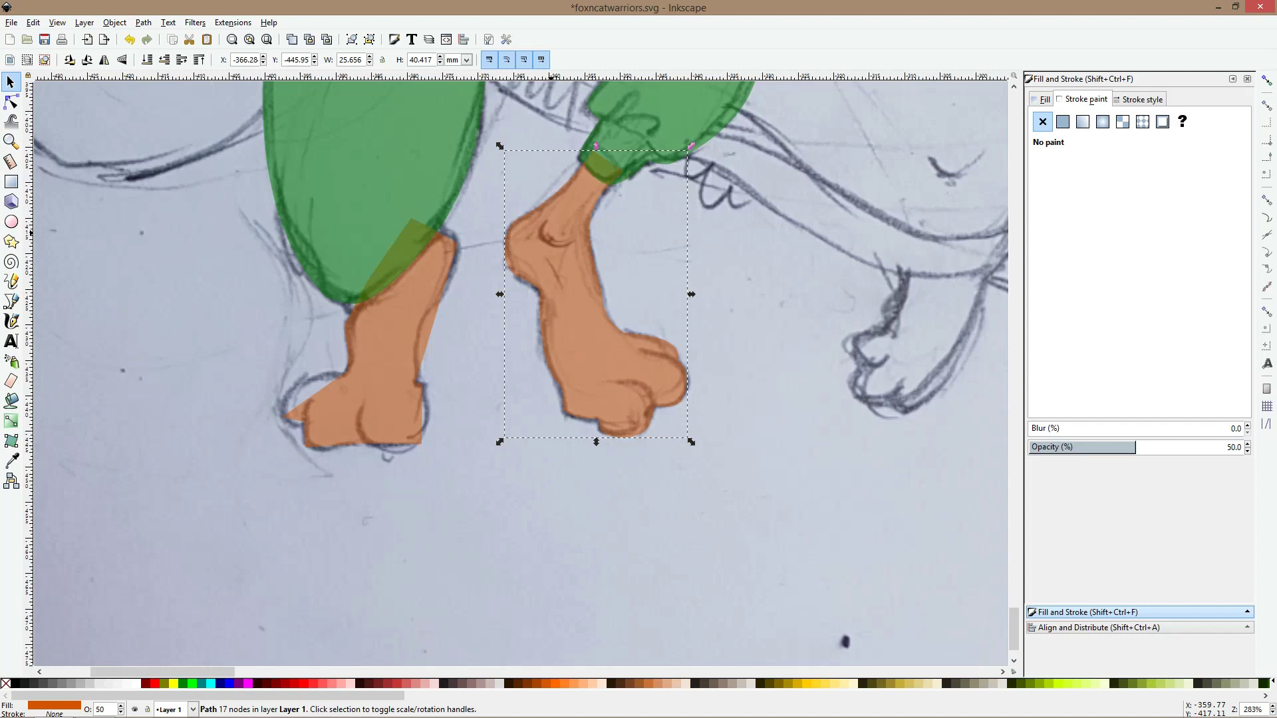
# Add a node partway down the standing leg's outer edge and bend the edge above and below it along the sketch
pyautogui.click(435, 286)
pyautogui.press('n')
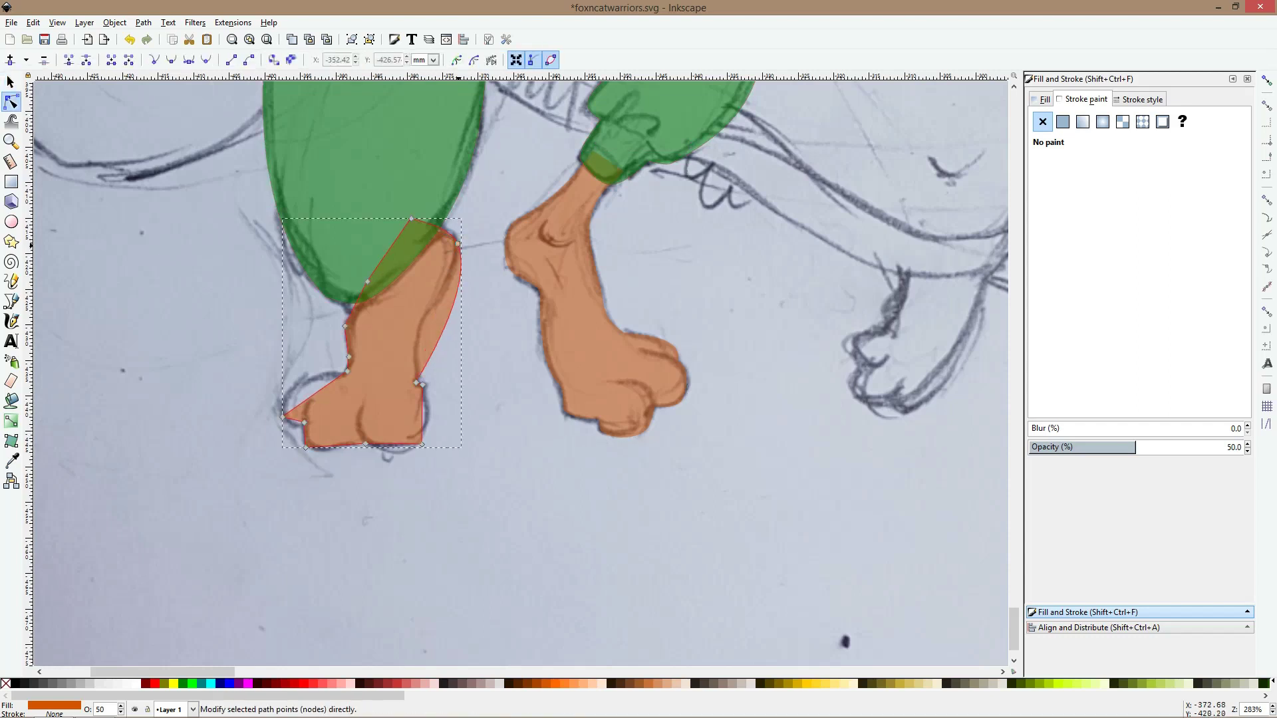
pyautogui.moveTo(444, 313); pyautogui.dragTo(420, 317)
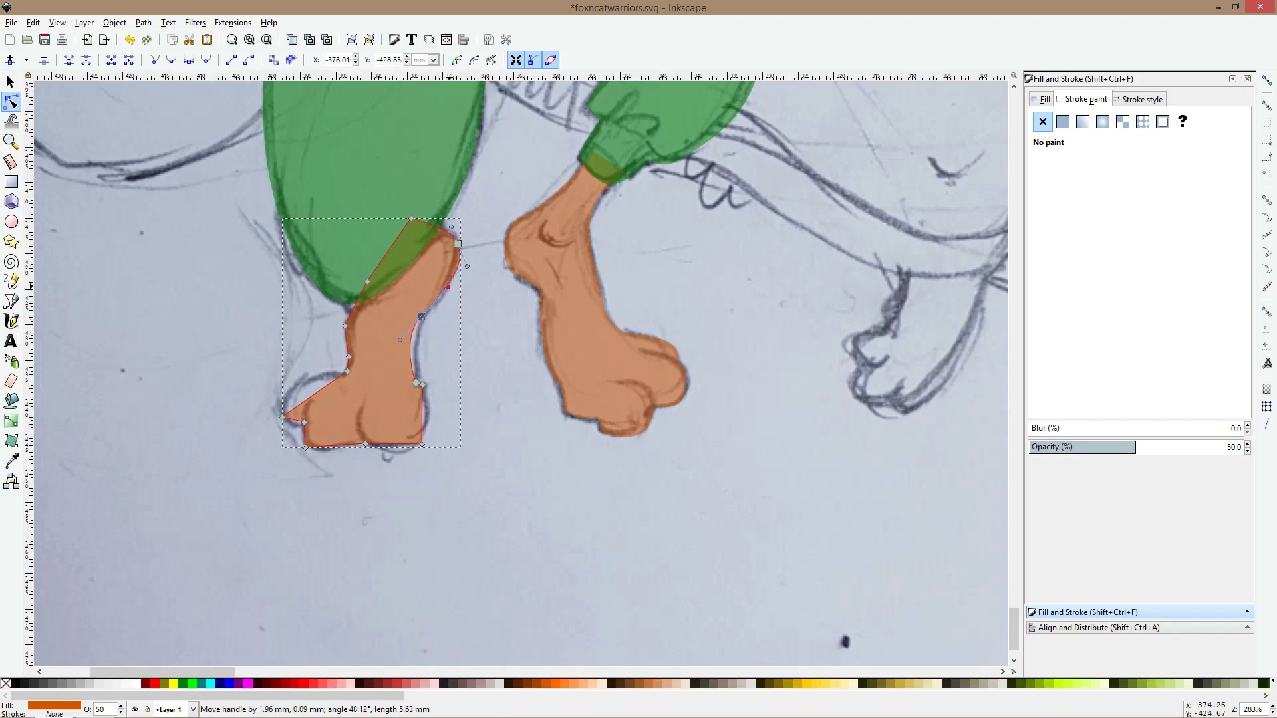
pyautogui.moveTo(421, 316); pyautogui.dragTo(429, 316)
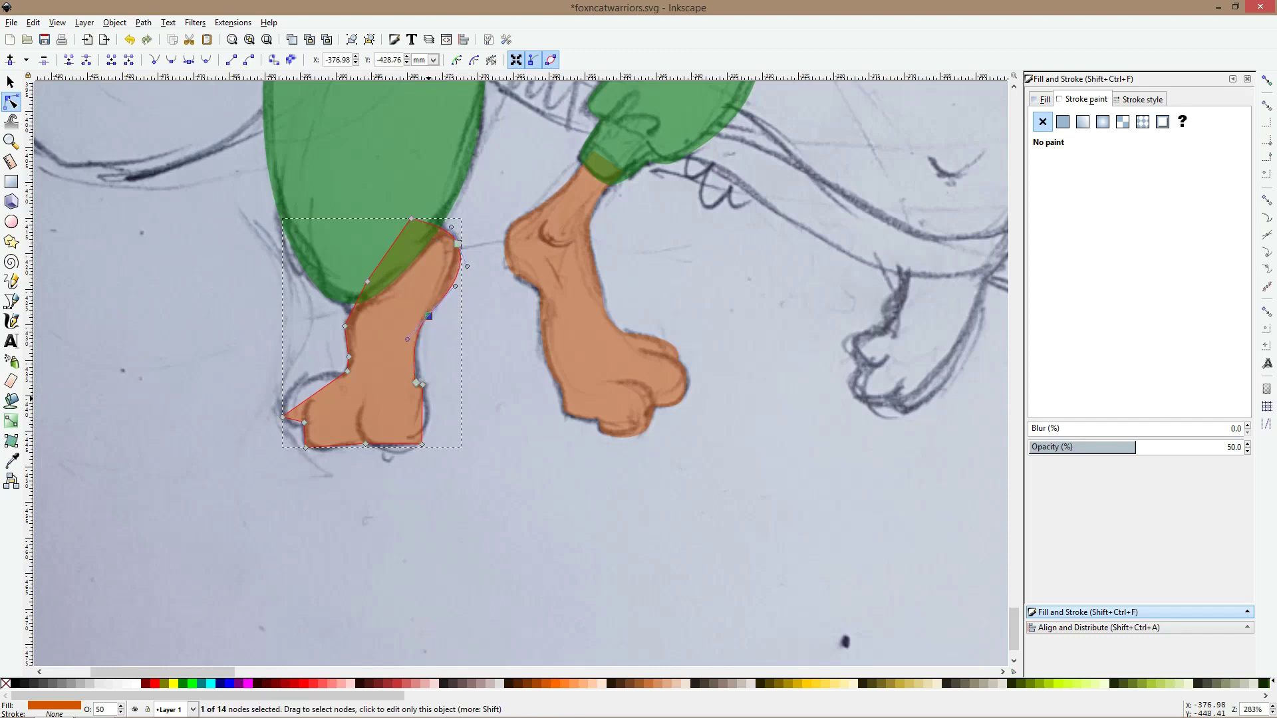
# Round the lower corners of the standing leg's paw and bow the paw's upper edge out along the sketch
pyautogui.moveTo(422, 415); pyautogui.dragTo(417, 443)
pyautogui.keyDown('ctrl'); pyautogui.click(422, 444); pyautogui.keyUp('ctrl')
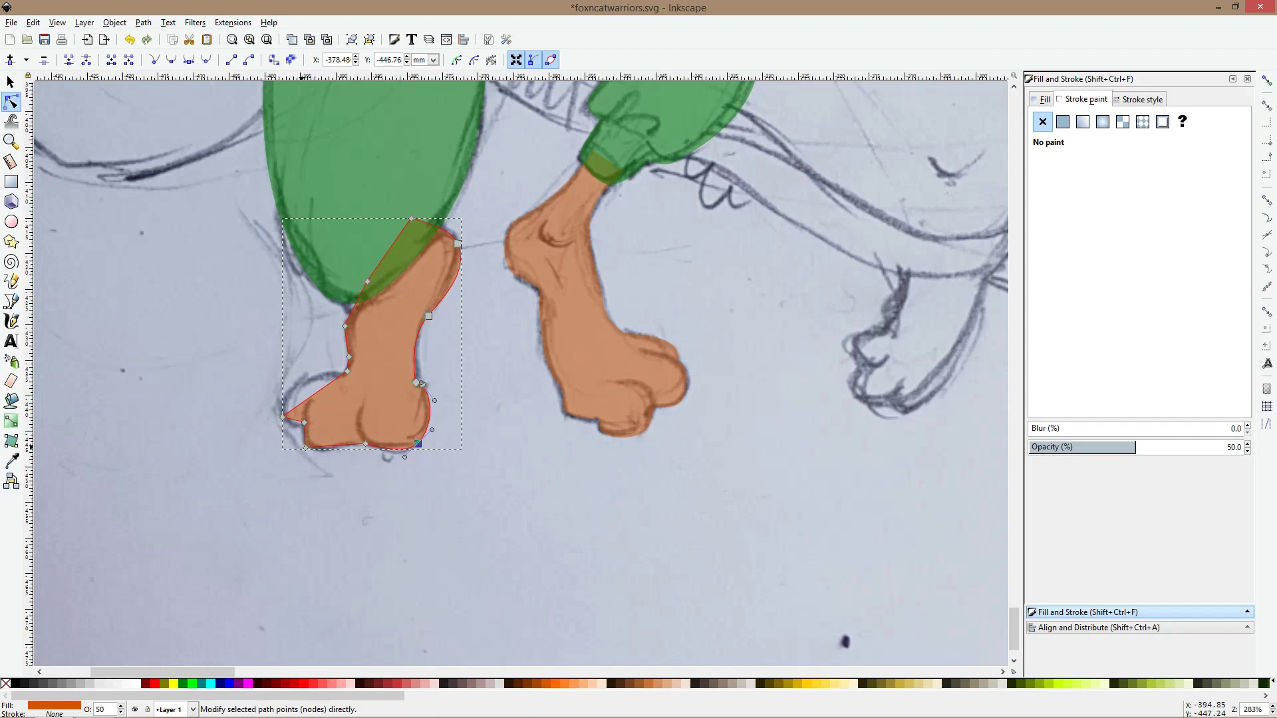
pyautogui.keyDown('ctrl'); pyautogui.click(305, 448); pyautogui.keyUp('ctrl')
pyautogui.moveTo(306, 447); pyautogui.dragTo(300, 380)
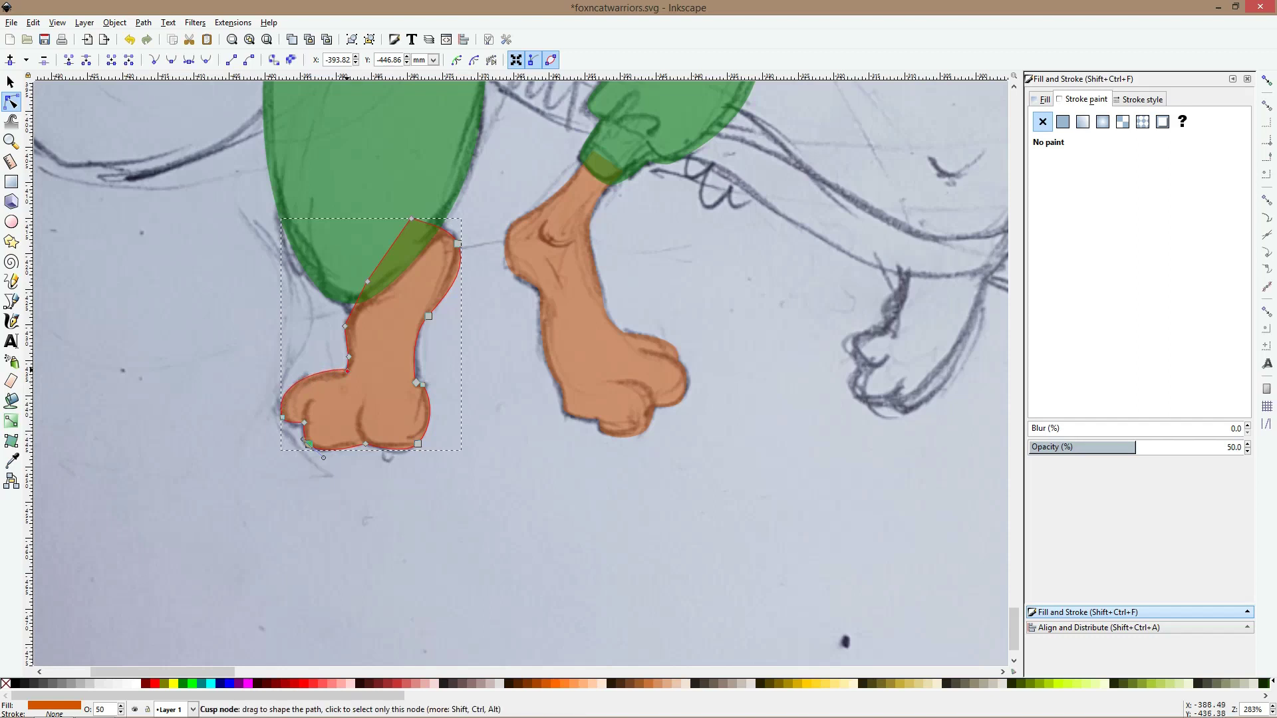
# Fine-tune the curve over the standing paw's outer toe, move its tip node slightly inward and deselect the leg
pyautogui.click(300, 381)
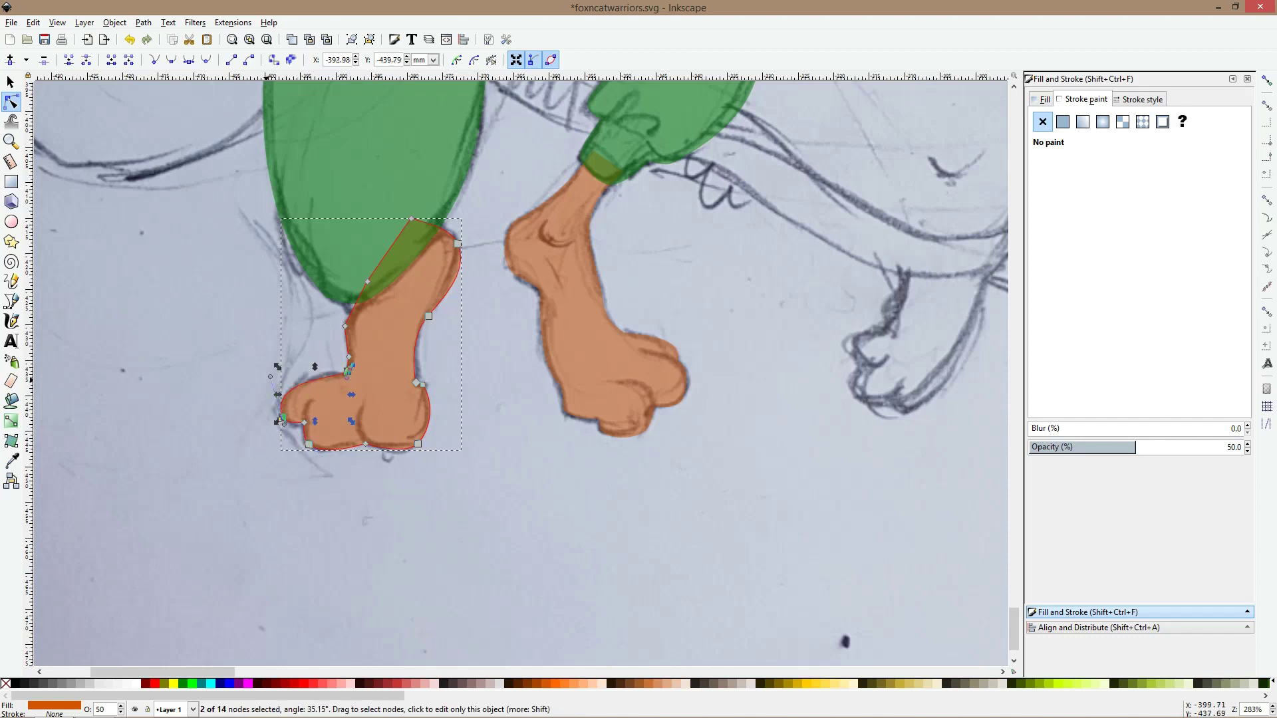
pyautogui.moveTo(270, 376); pyautogui.dragTo(280, 363)
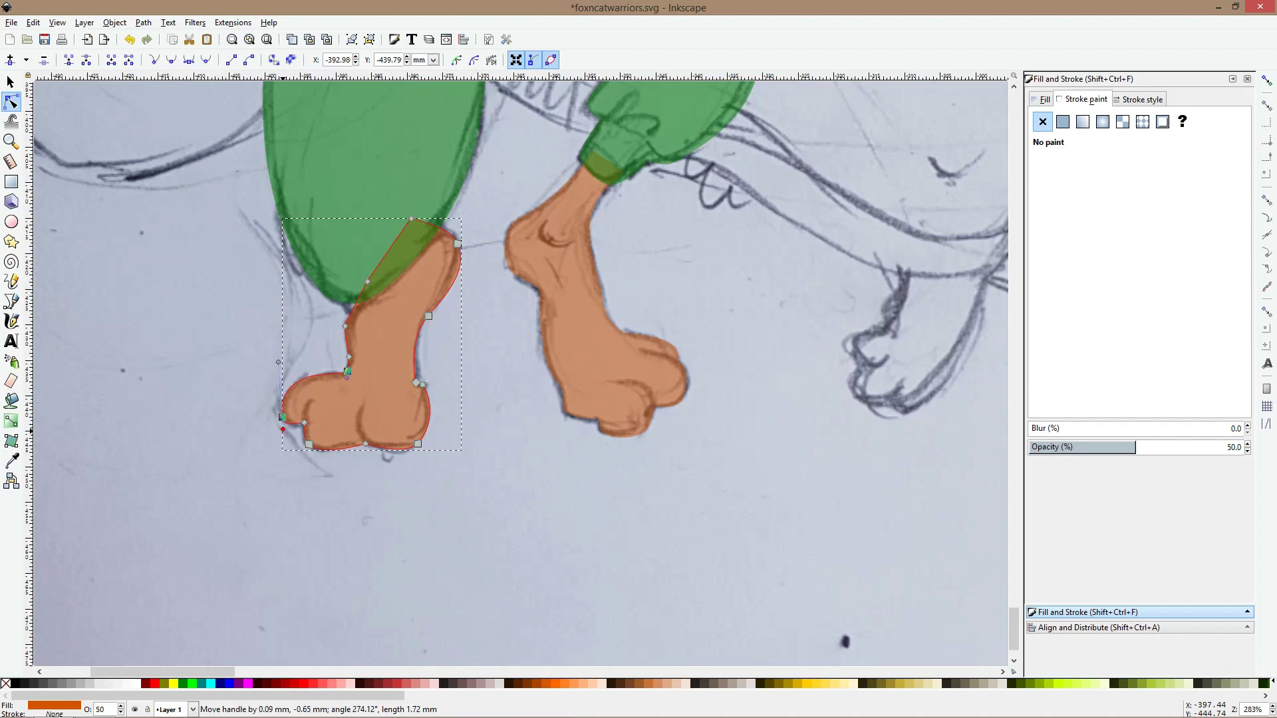
pyautogui.moveTo(282, 417); pyautogui.dragTo(285, 415)
pyautogui.press('Escape')
pyautogui.press('Escape')
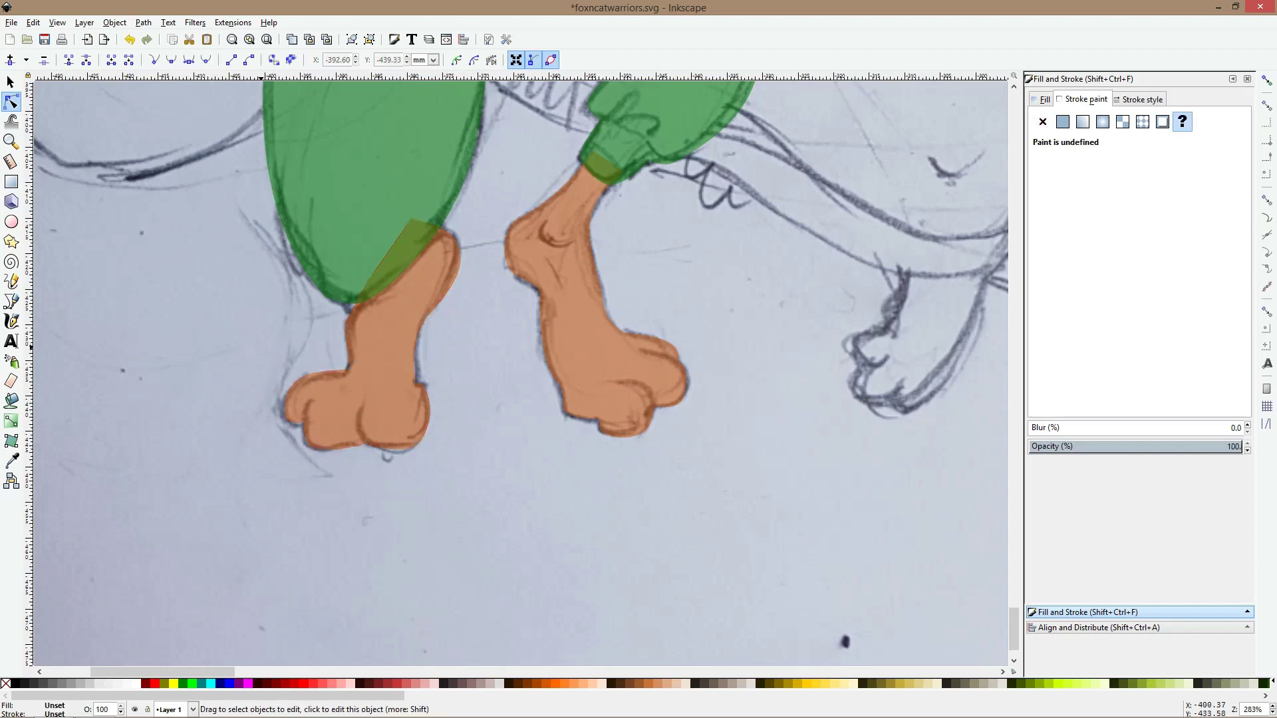
# Remove the node where the standing ankle meets the paw, reshape the toe curve, nudge the ankle node inward and deselect
pyautogui.click(285, 415)
pyautogui.click(349, 368)
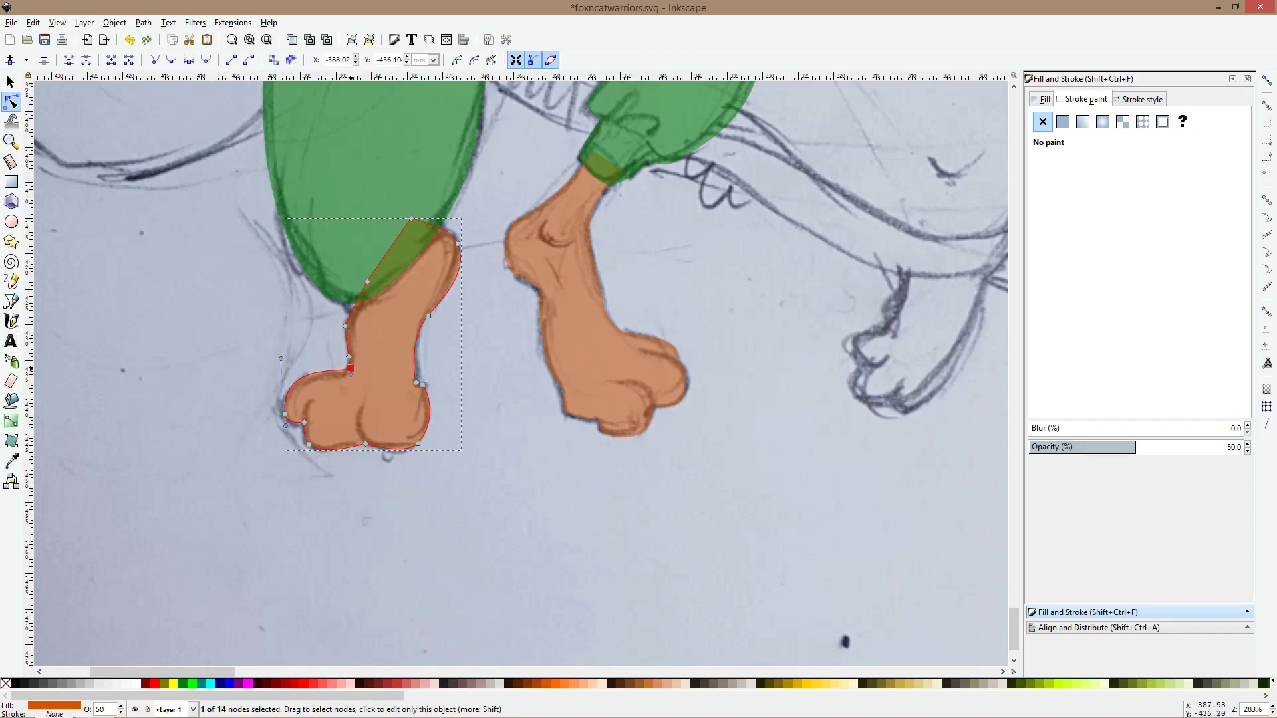
pyautogui.keyDown('ctrl'); pyautogui.click(350, 368); pyautogui.keyUp('ctrl')
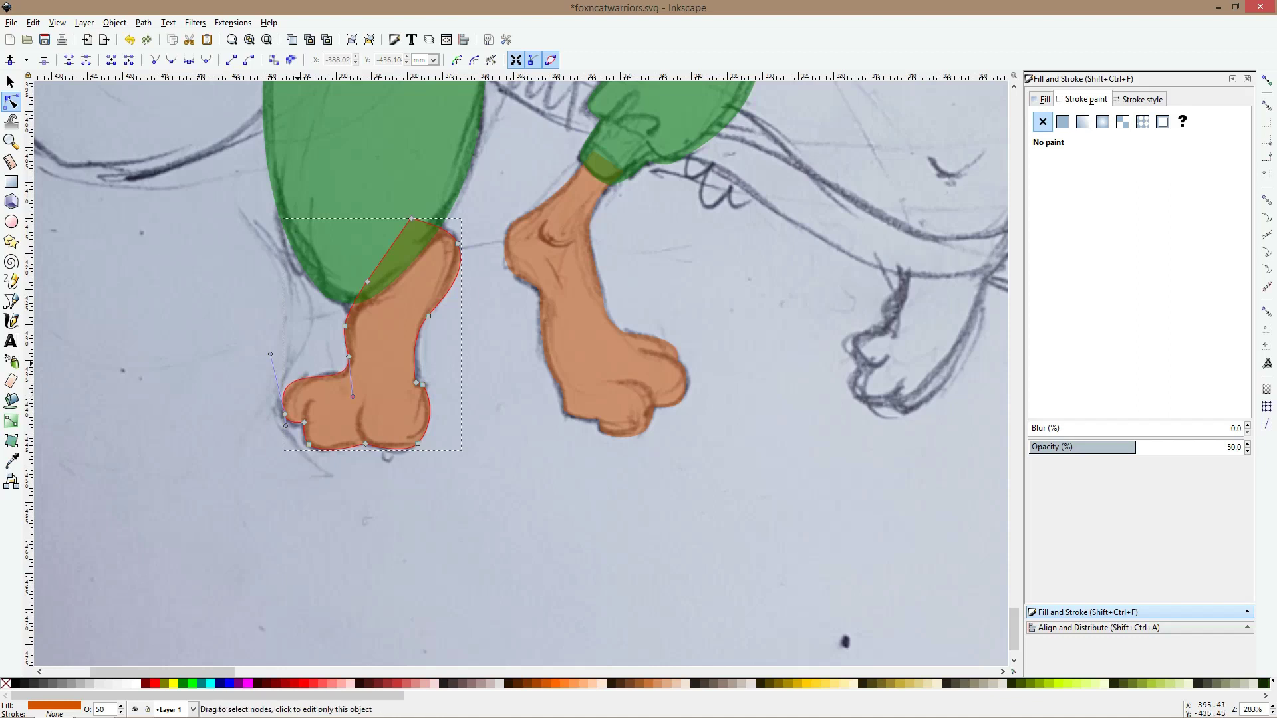
pyautogui.moveTo(270, 354); pyautogui.dragTo(277, 356)
pyautogui.moveTo(276, 355); pyautogui.dragTo(283, 354)
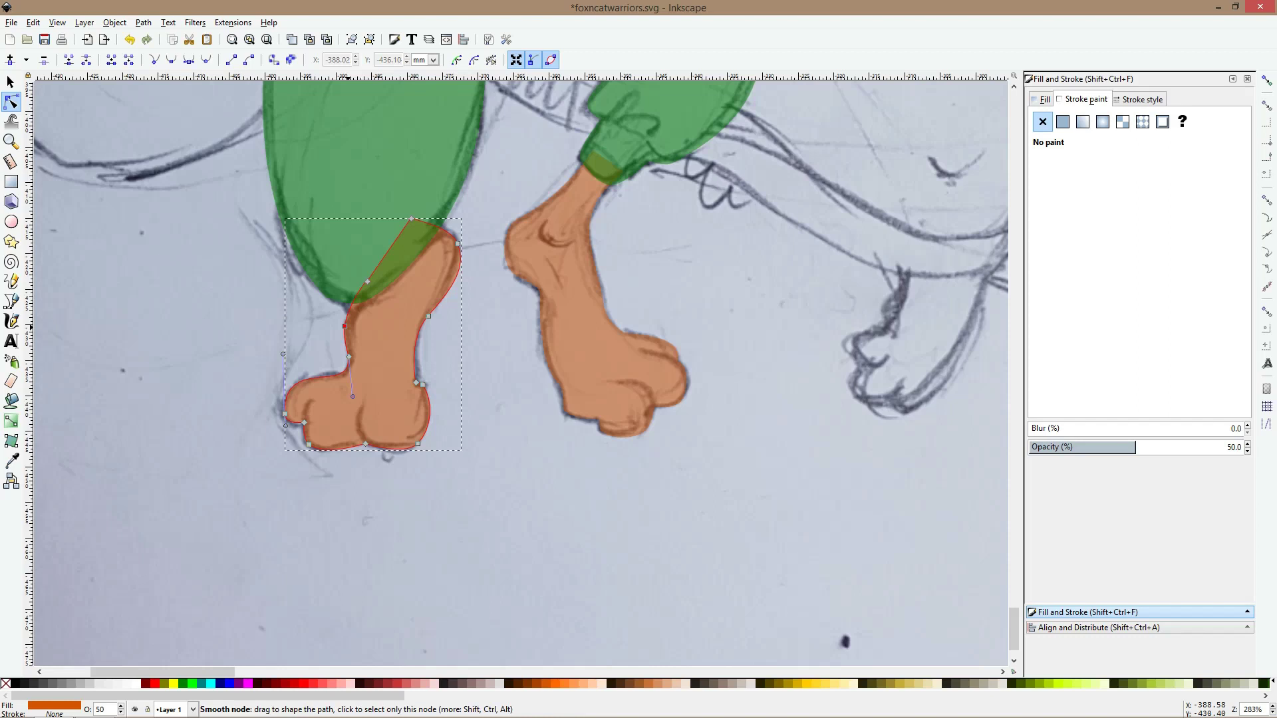
pyautogui.moveTo(344, 326); pyautogui.dragTo(348, 325)
pyautogui.click(453, 485)
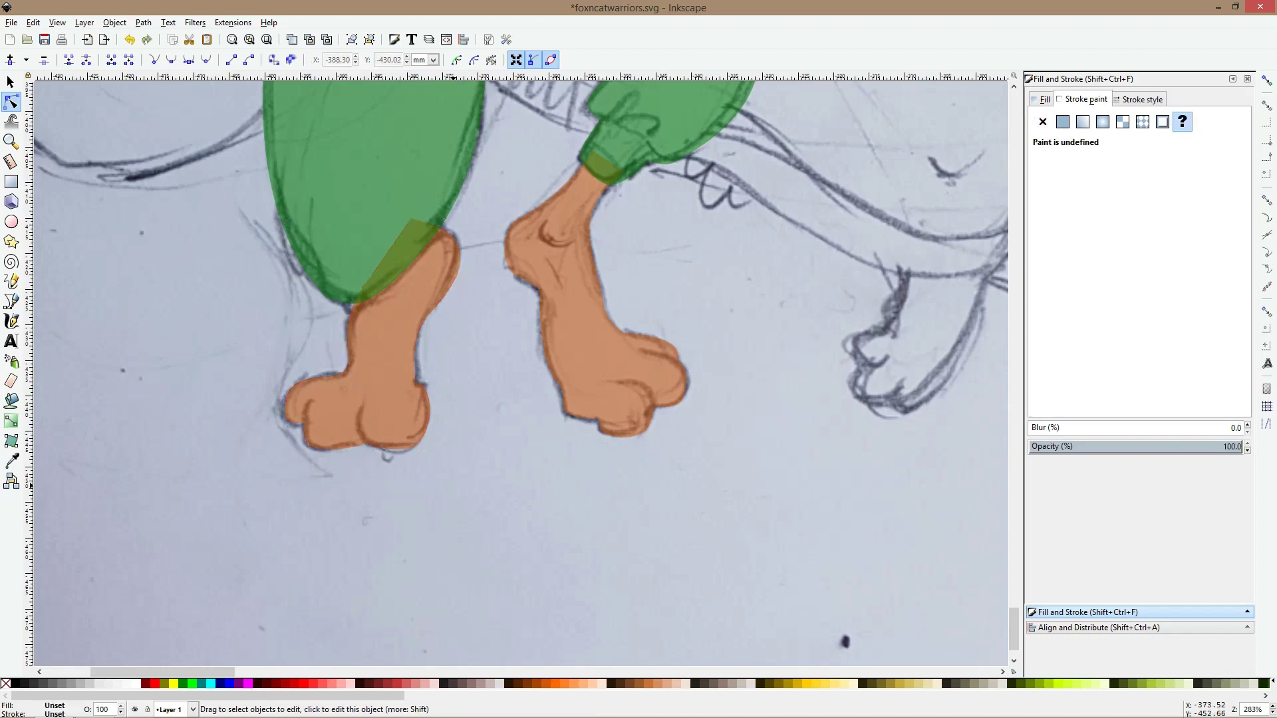
# Start the fox's tail outline with the Bezier pen at the hip beside the belt and run it up to the tail tip
pyautogui.press('-')
pyautogui.press('-')
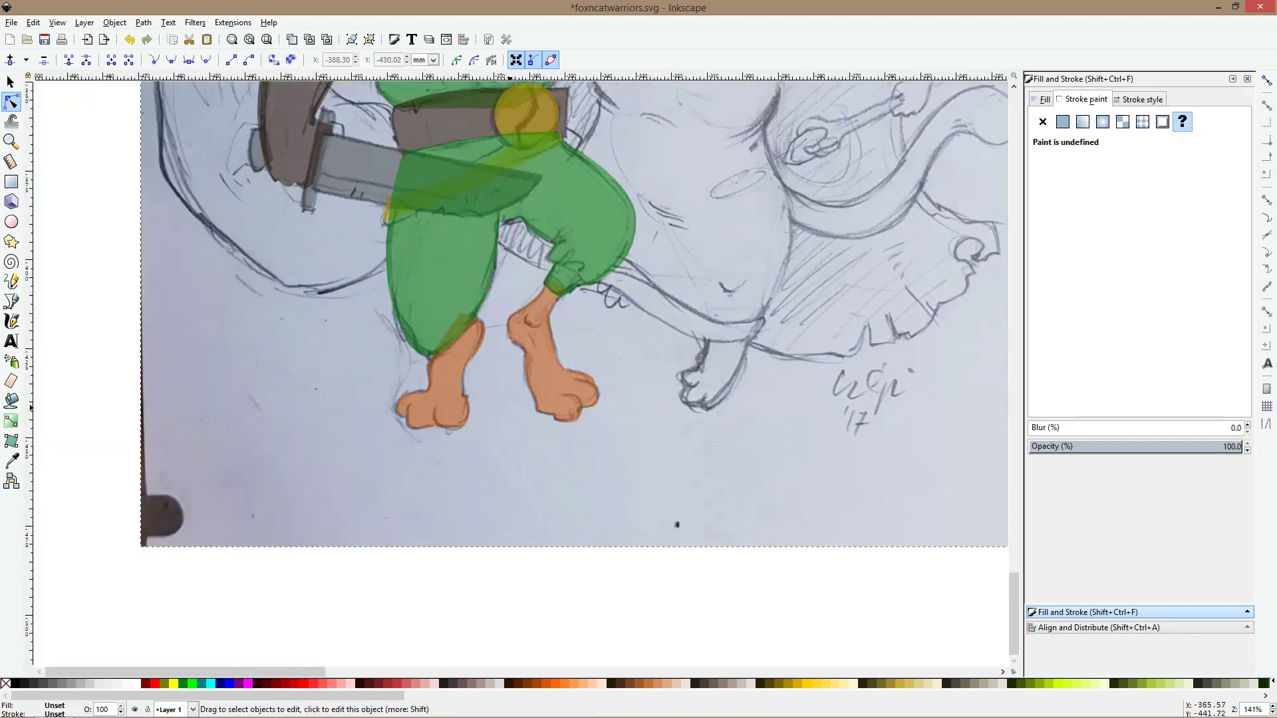
pyautogui.scroll(6, 508, 407)
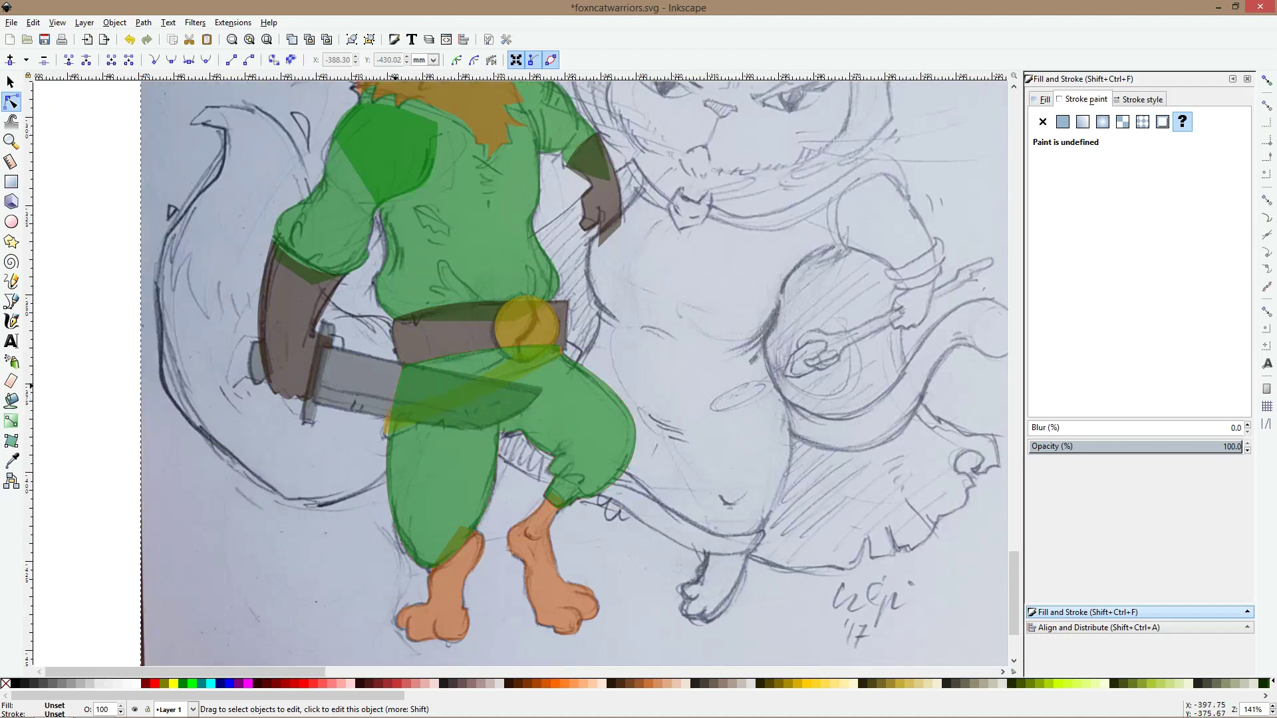
pyautogui.click(380, 382)
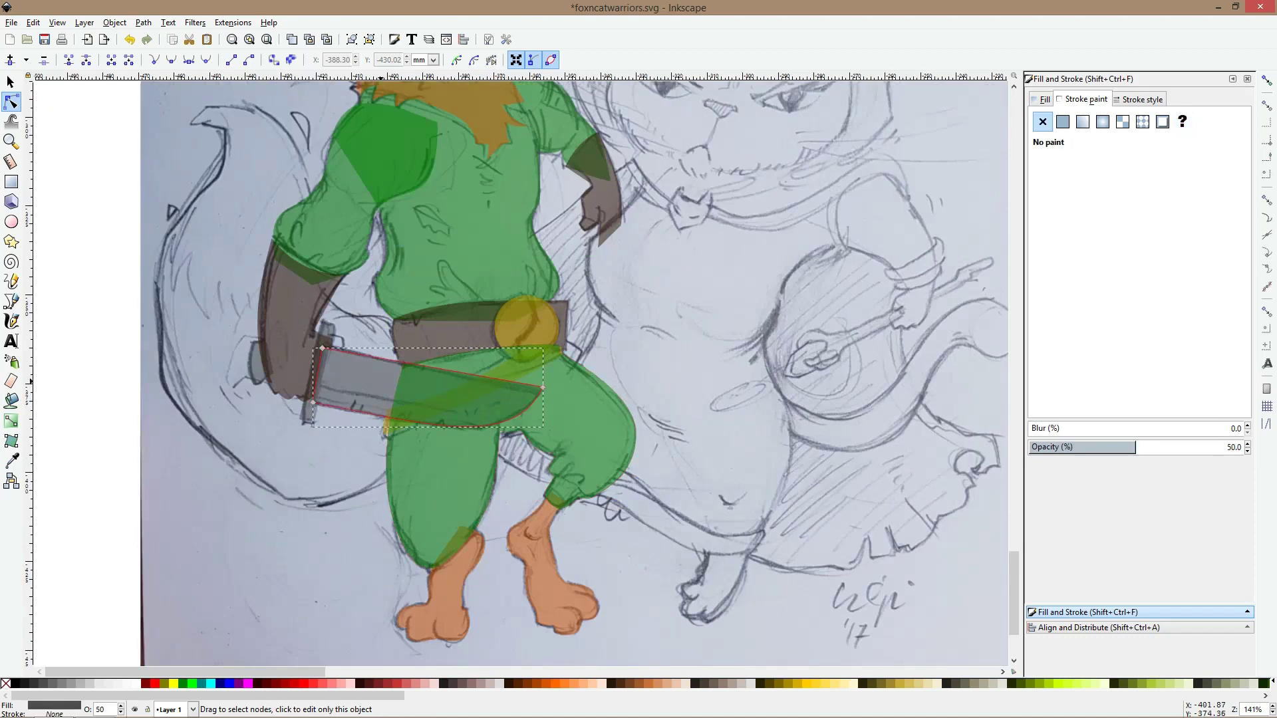
pyautogui.press('s')
pyautogui.scroll(-1, 381, 383)
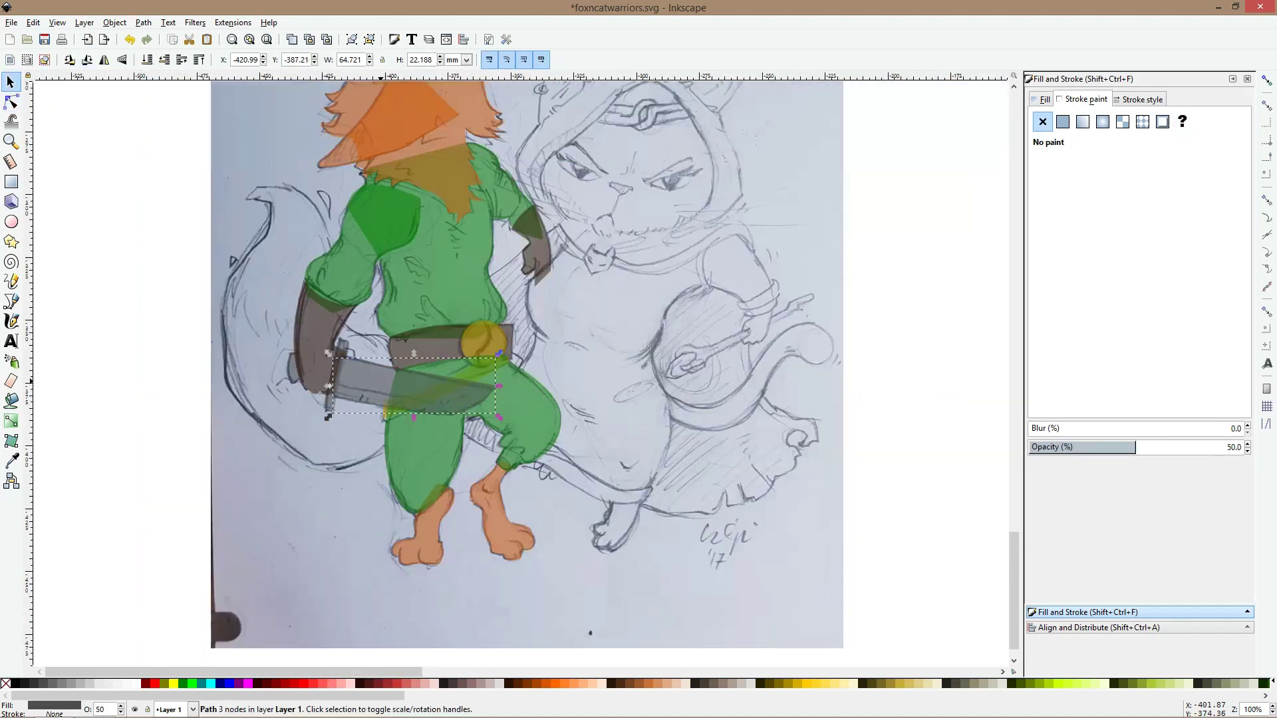
pyautogui.press('b')
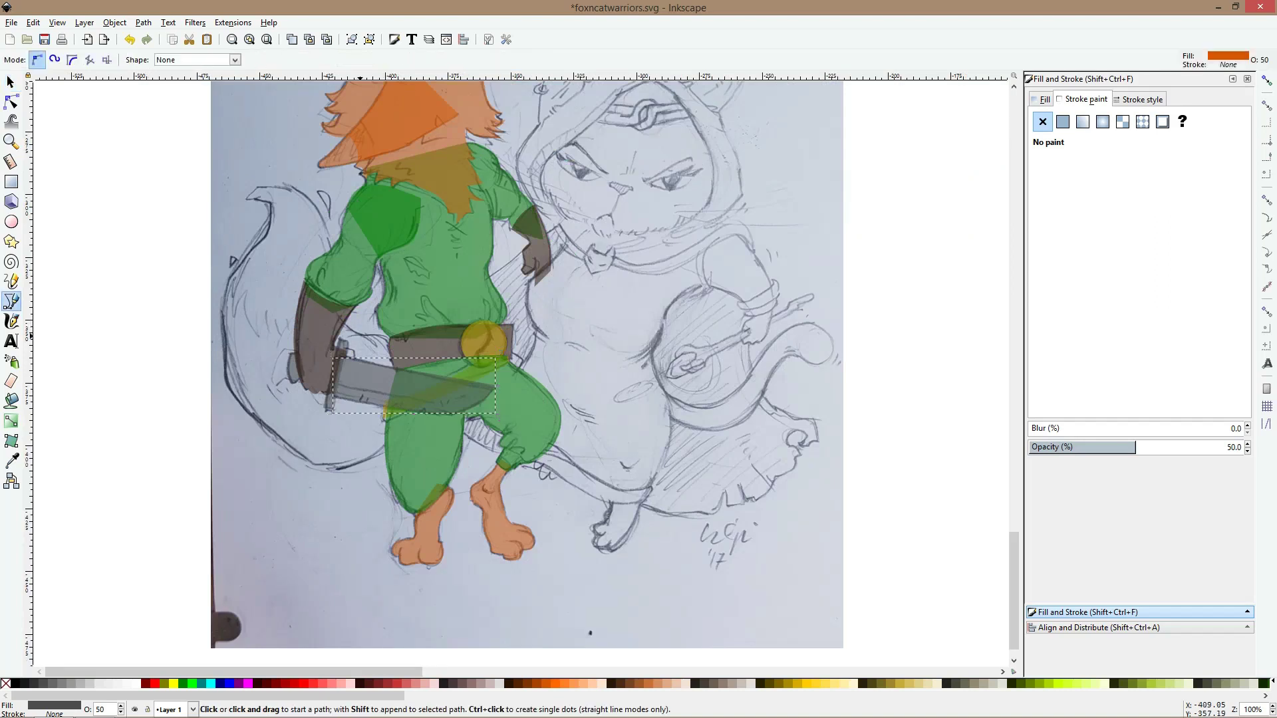
pyautogui.scroll(2, 382, 338)
pyautogui.click(384, 334)
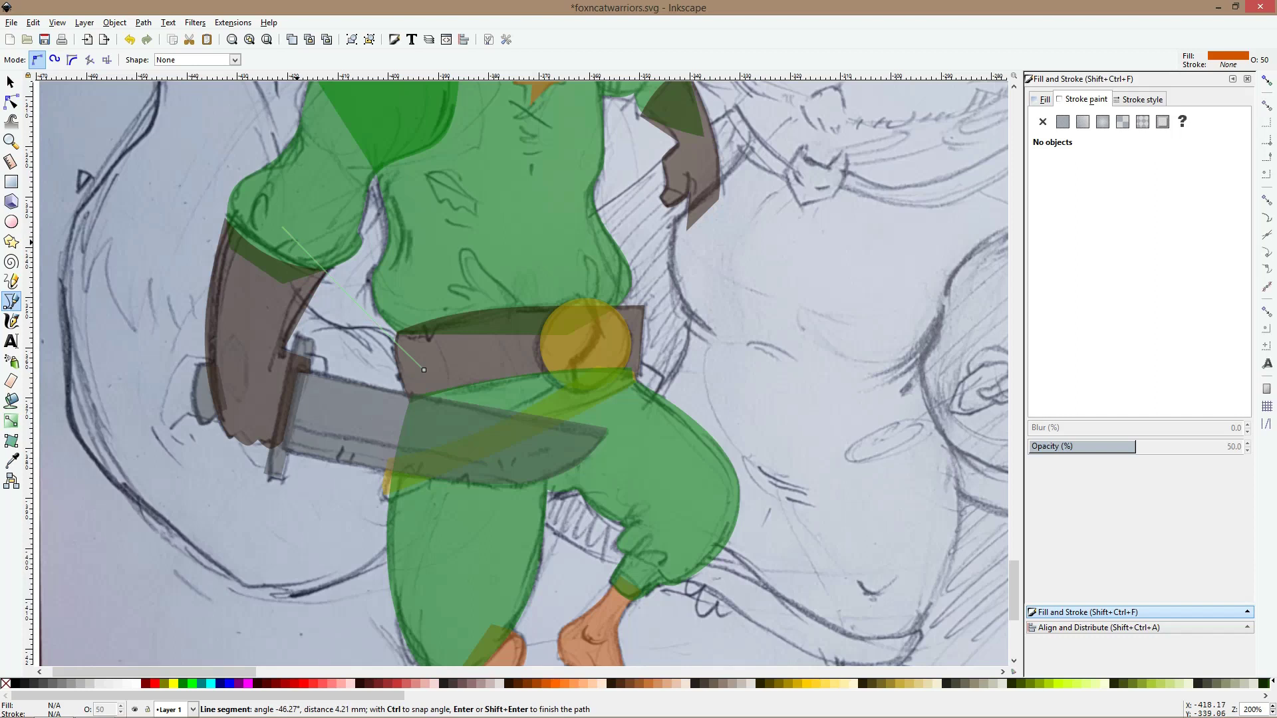
pyautogui.scroll(-1, 296, 243)
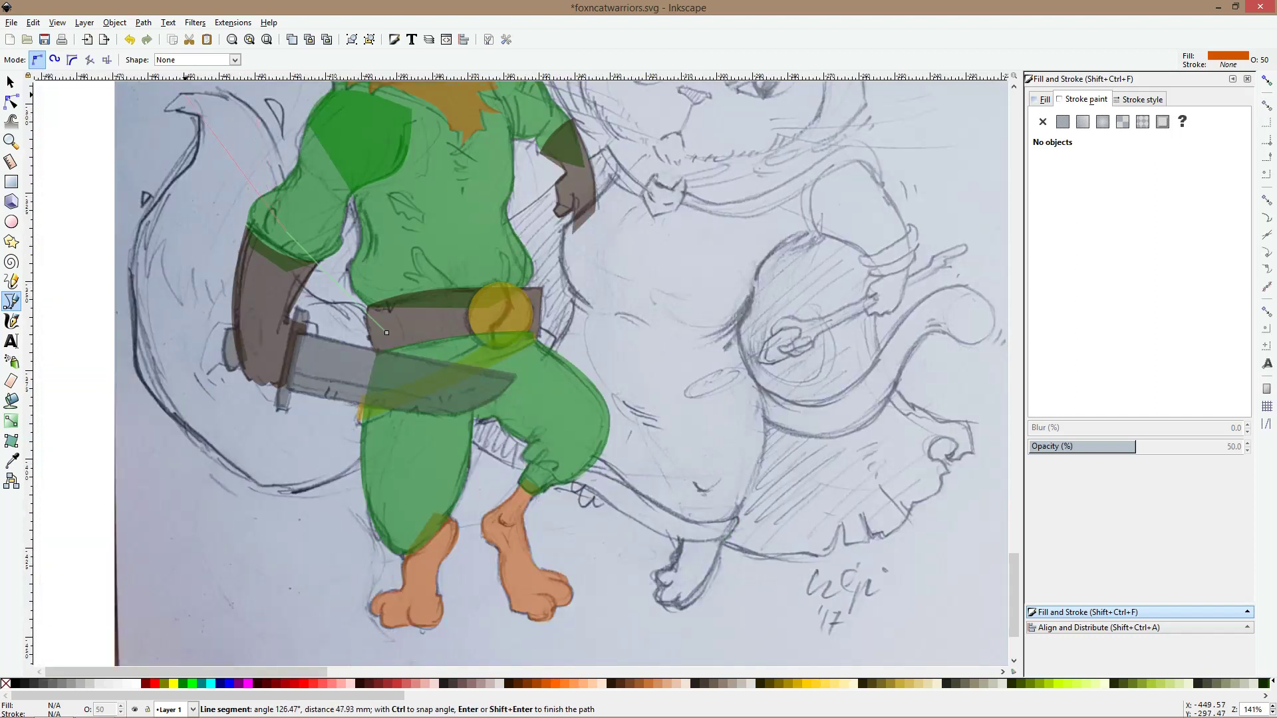
pyautogui.click(188, 99)
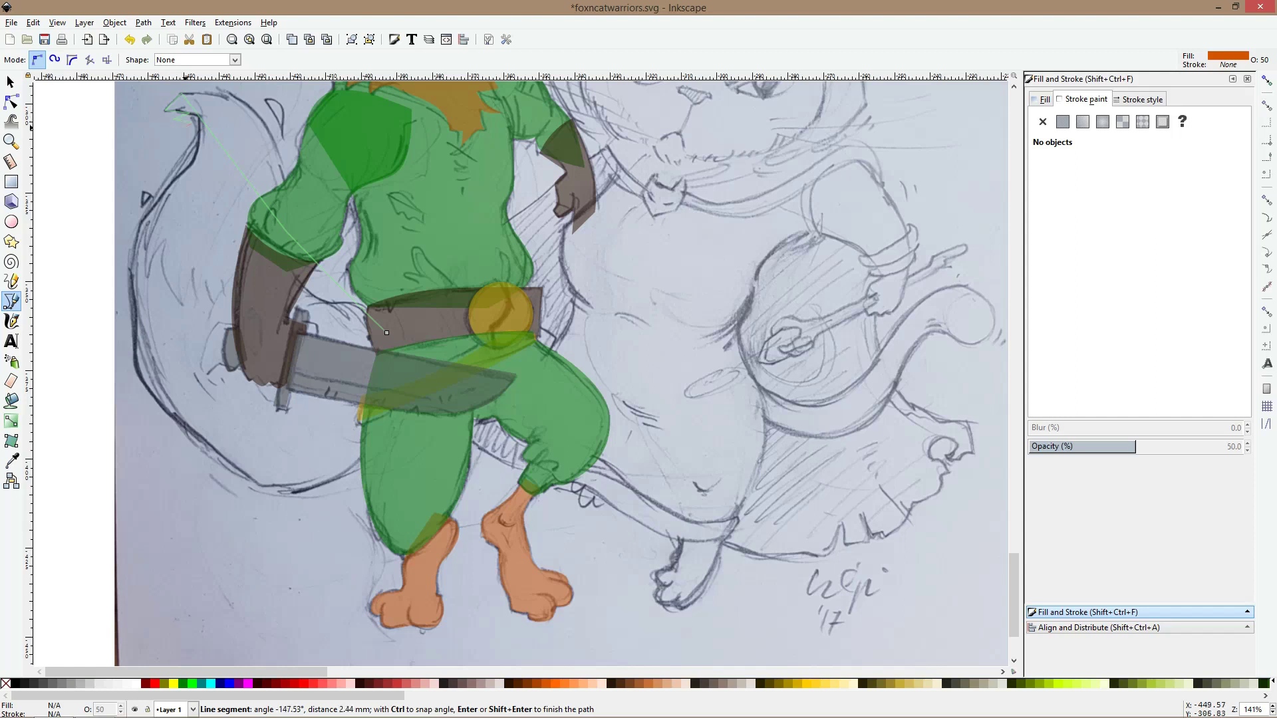
# Continue the tail outline down the outer edge and along the underside, closing it at the hip
pyautogui.click(141, 221)
pyautogui.click(135, 358)
pyautogui.click(262, 485)
pyautogui.click(387, 460)
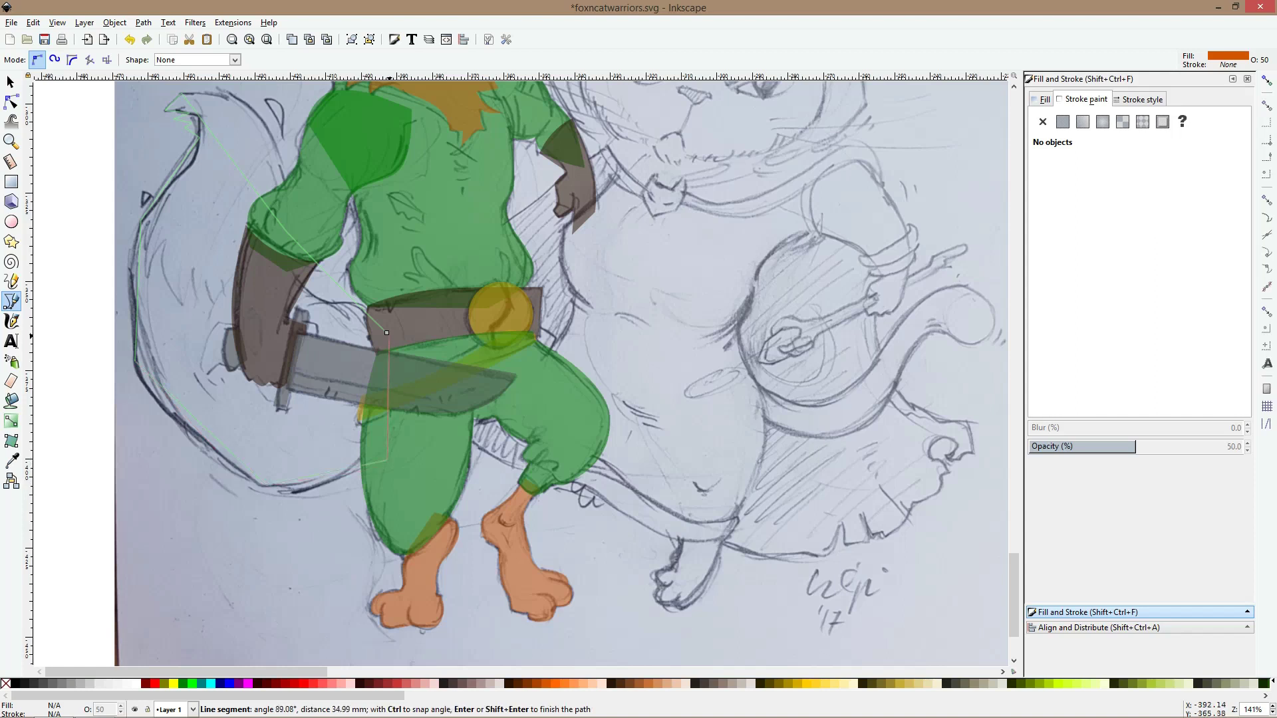
pyautogui.click(387, 331)
pyautogui.click(387, 331)
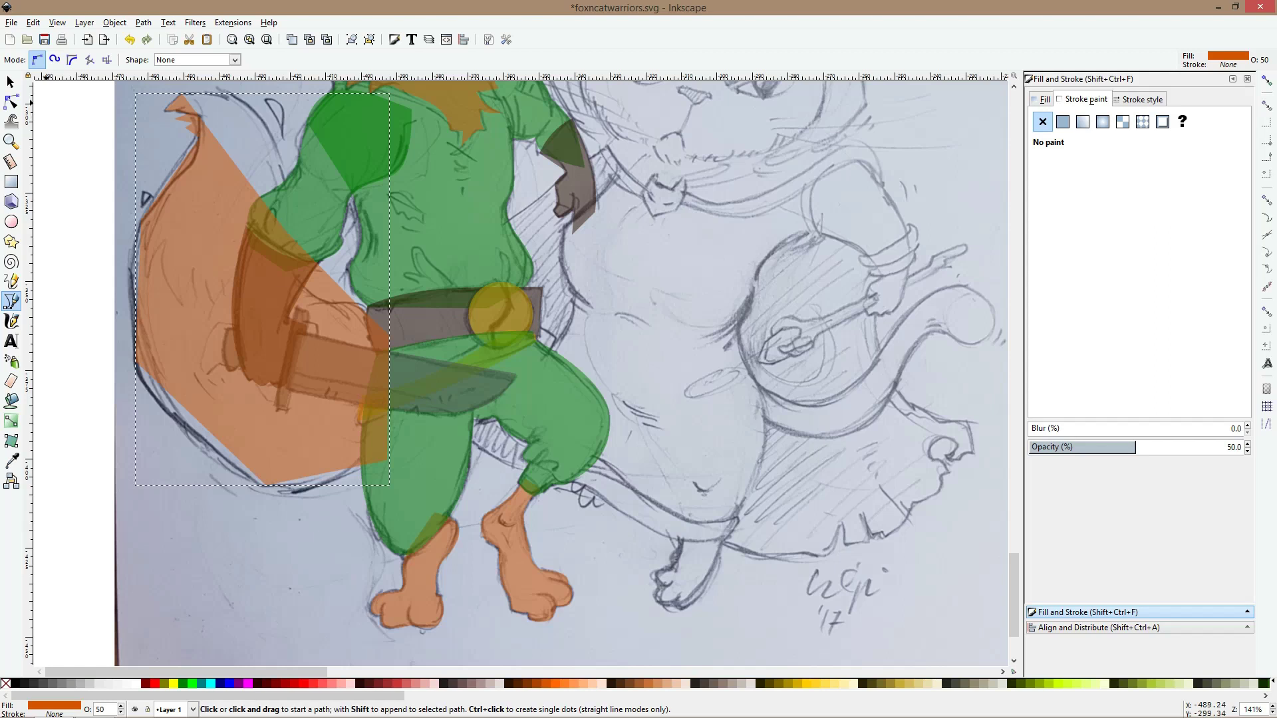
# Bend the tail's inner edge along the sketch, bowing it out below the tip and curving it in toward the belt
pyautogui.press('n')
pyautogui.moveTo(243, 185); pyautogui.dragTo(280, 155)
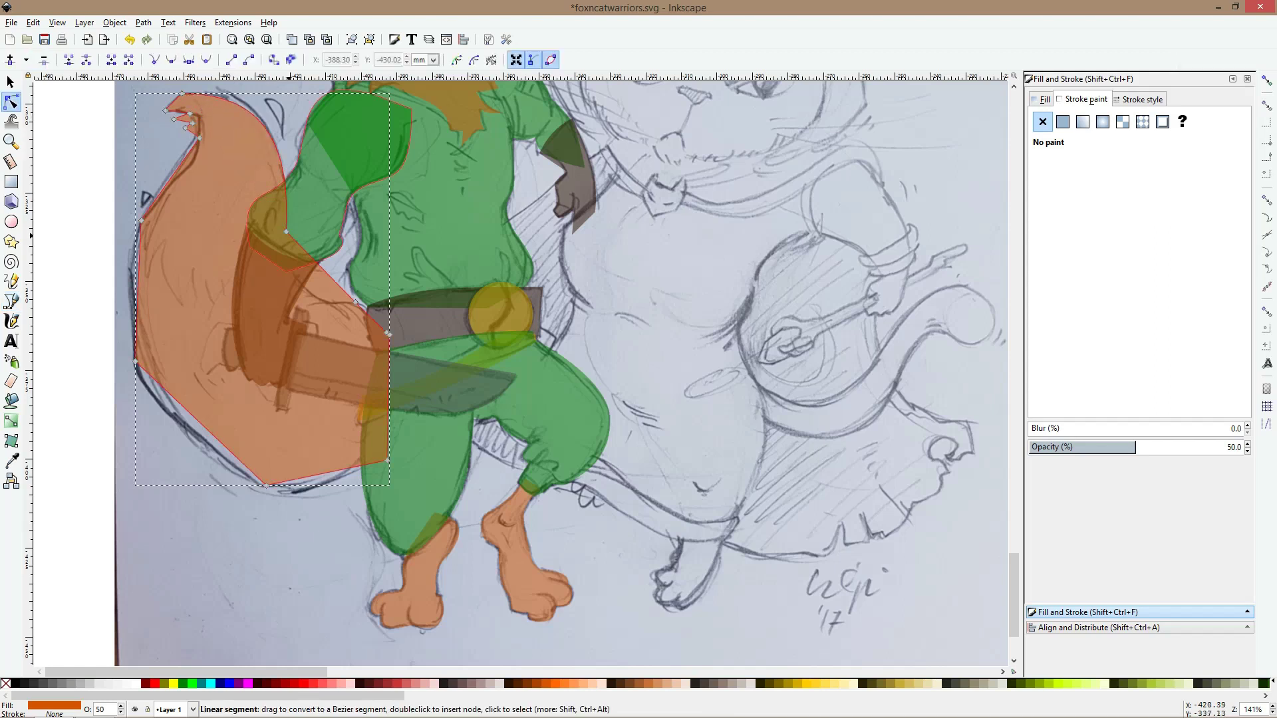
pyautogui.keyDown('ctrl'); pyautogui.click(286, 231); pyautogui.keyUp('ctrl')
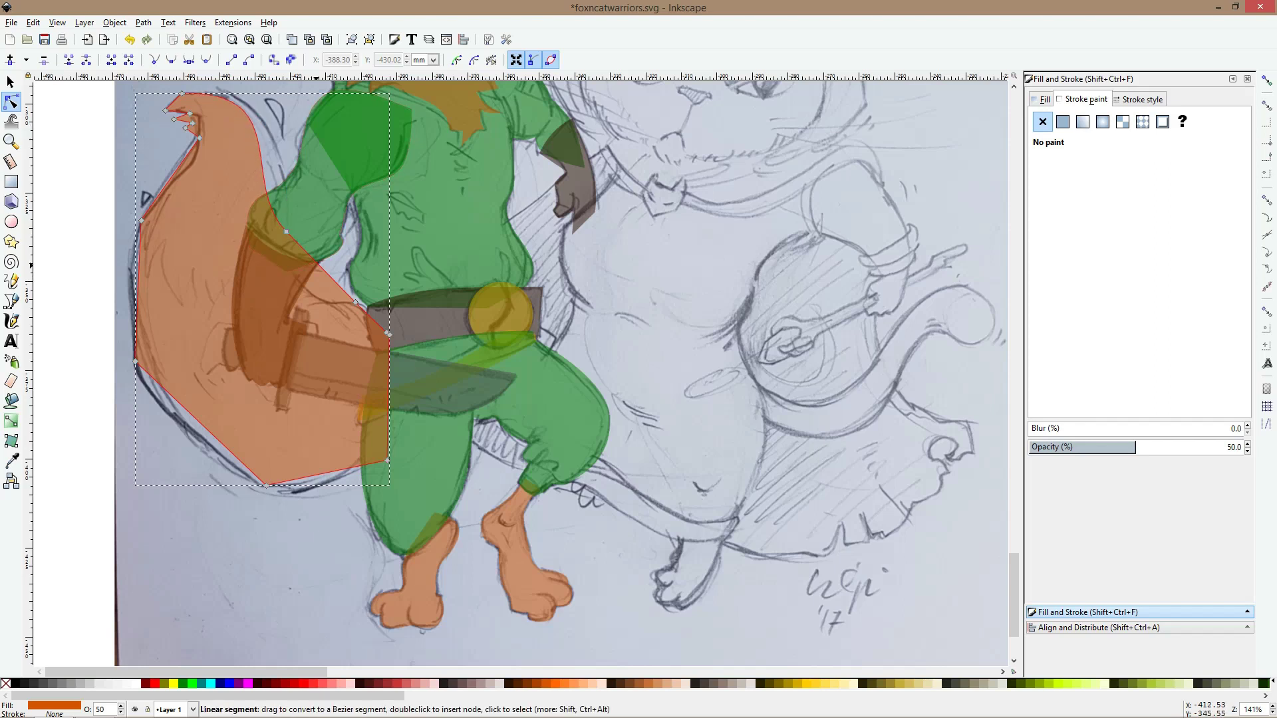
pyautogui.moveTo(316, 264); pyautogui.dragTo(308, 291)
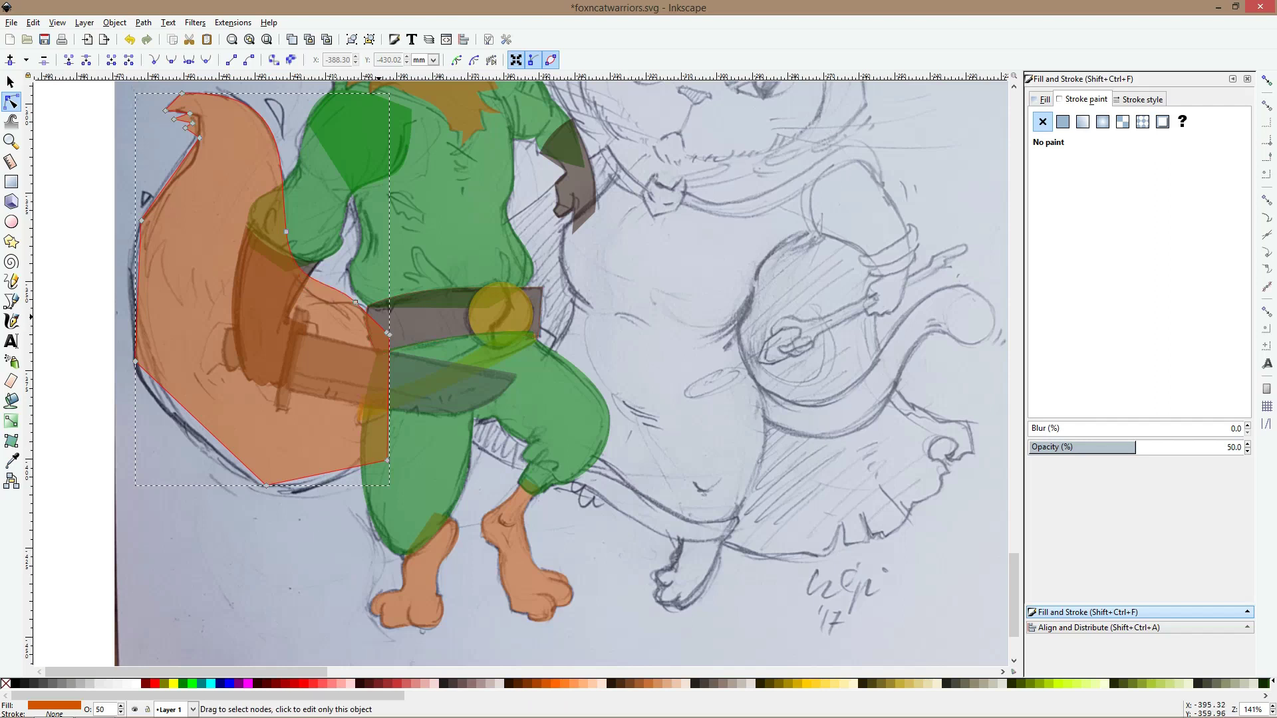
pyautogui.moveTo(326, 285); pyautogui.dragTo(332, 290)
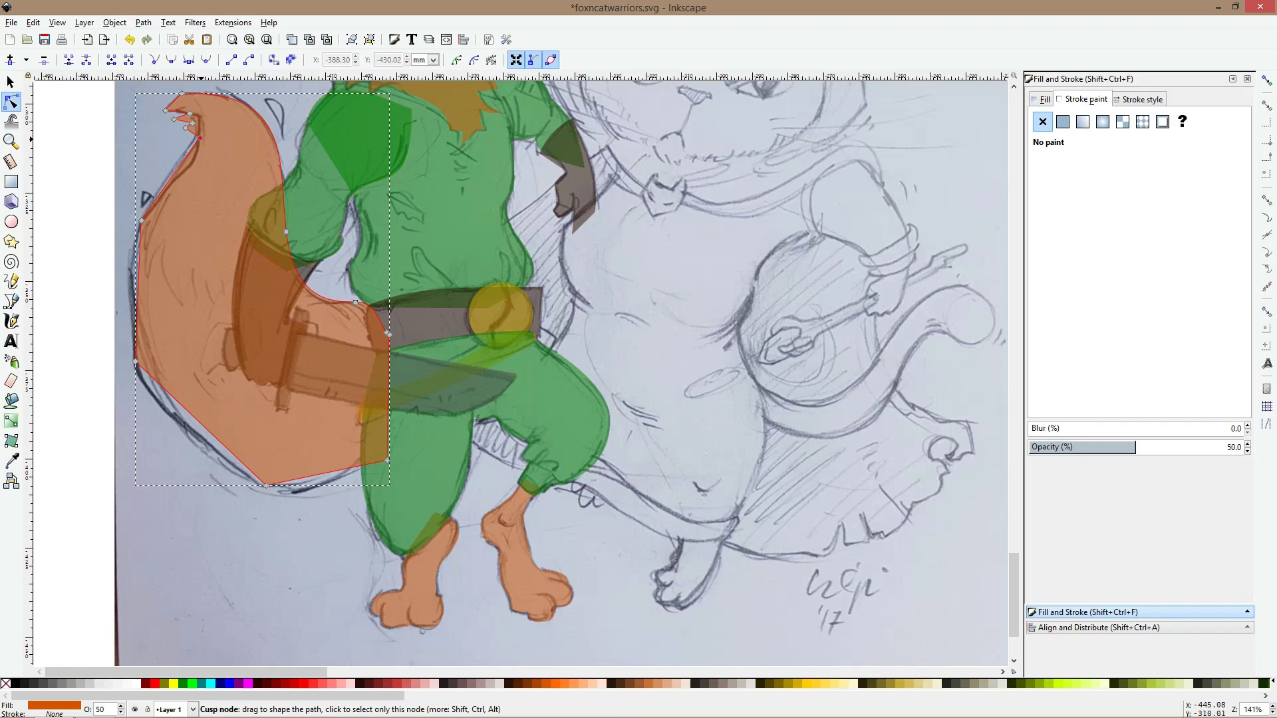
# Add nodes below the tail tip and midway down the outer edge, and curve the outer edge along the sketch
pyautogui.click(199, 137)
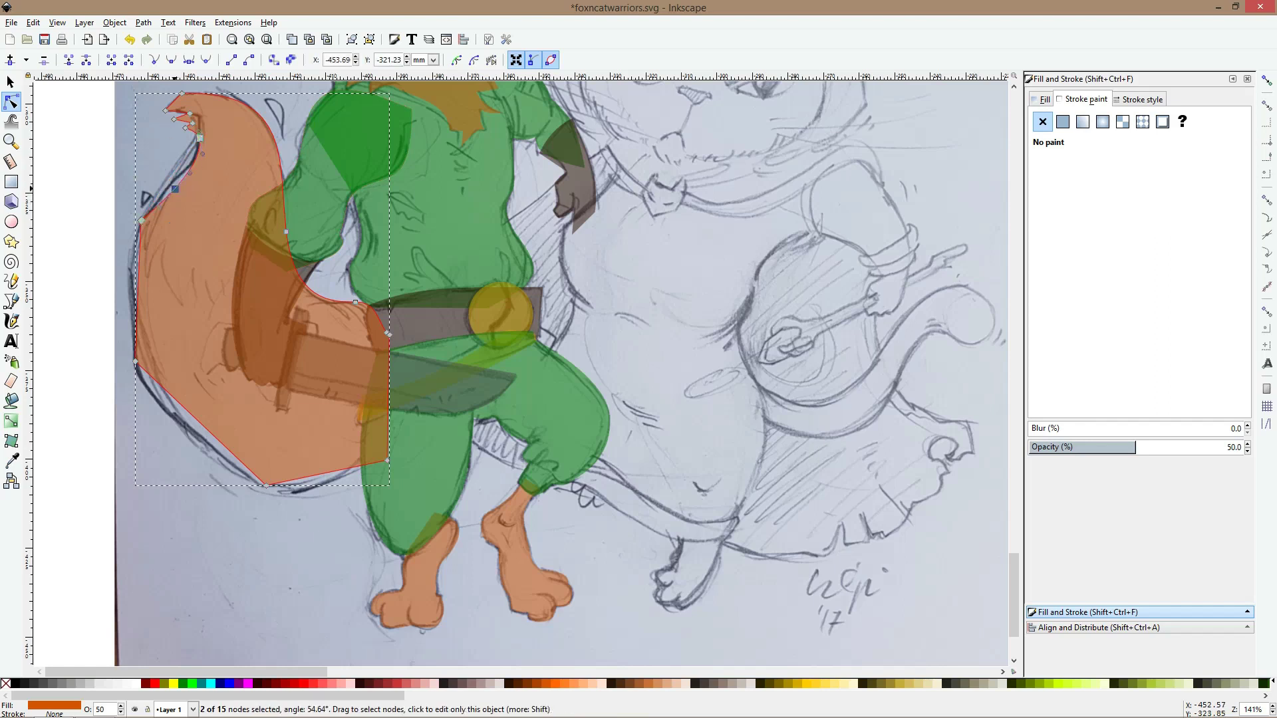
pyautogui.moveTo(175, 189); pyautogui.dragTo(173, 182)
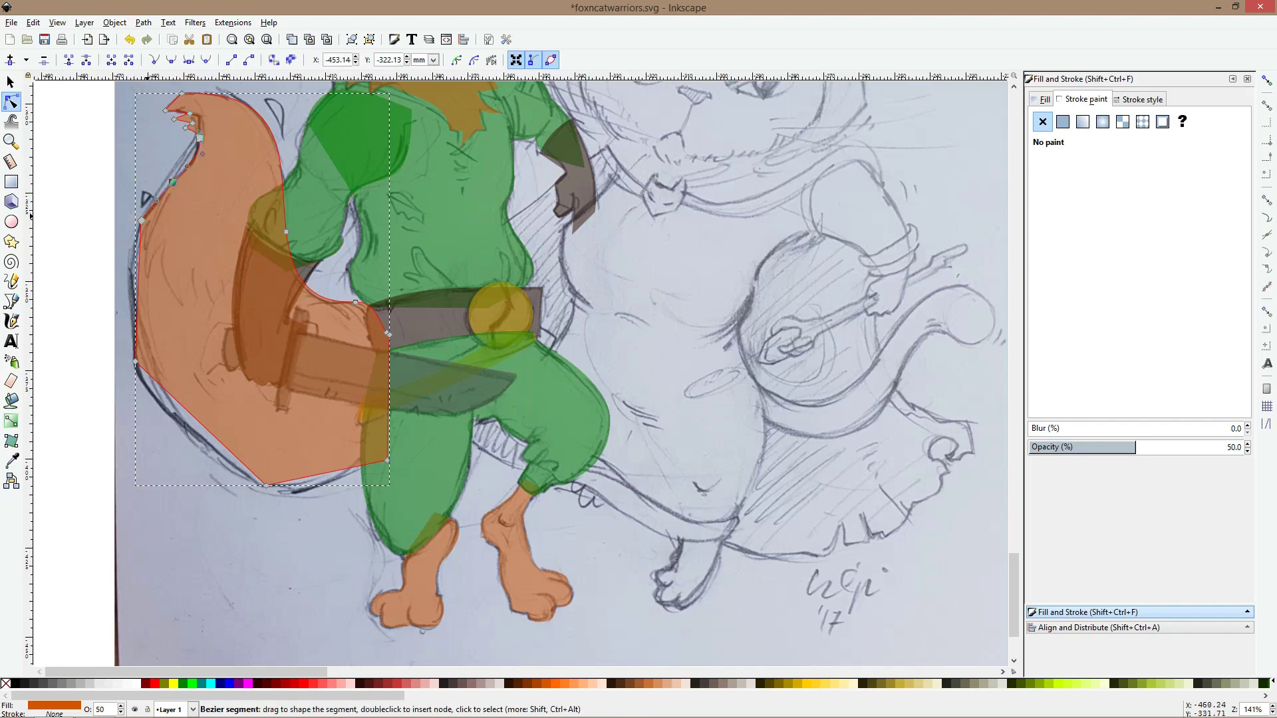
pyautogui.keyDown('ctrl'); pyautogui.click(141, 220); pyautogui.keyUp('ctrl')
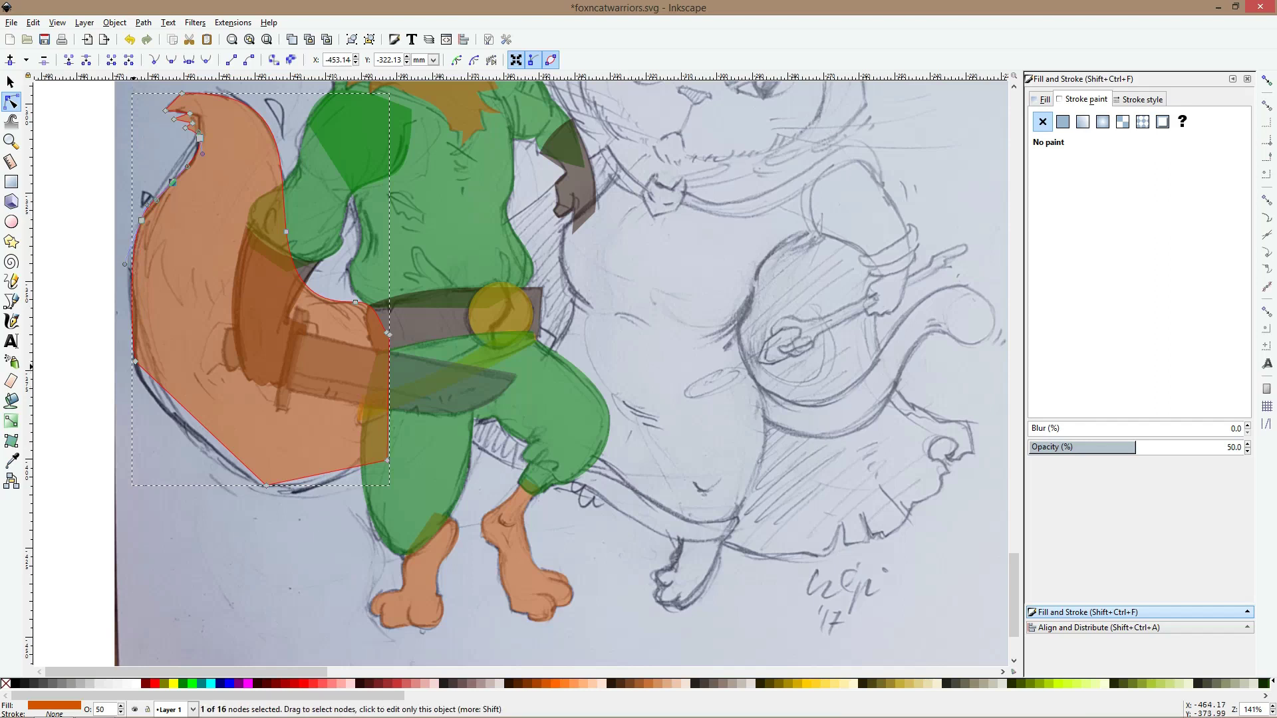
pyautogui.keyDown('ctrl'); pyautogui.click(135, 361); pyautogui.keyUp('ctrl')
pyautogui.moveTo(136, 366); pyautogui.dragTo(140, 372)
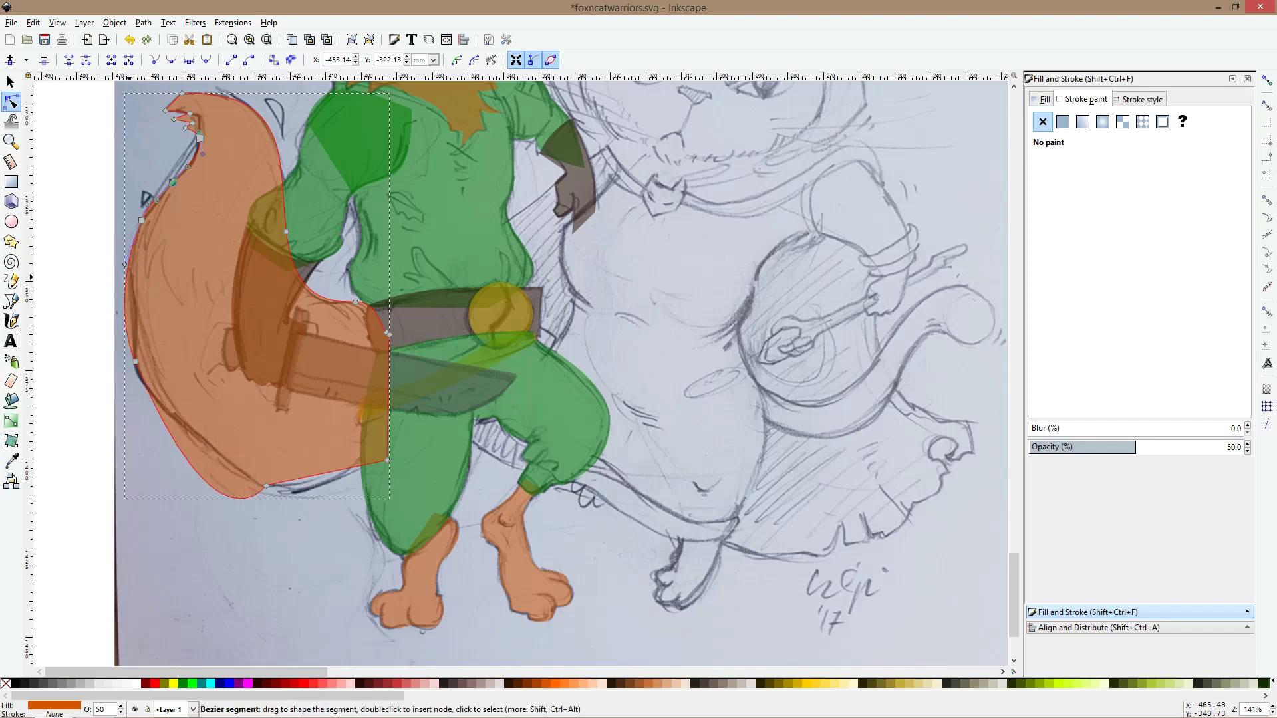
pyautogui.doubleClick(124, 306)
pyautogui.moveTo(124, 306); pyautogui.dragTo(136, 305)
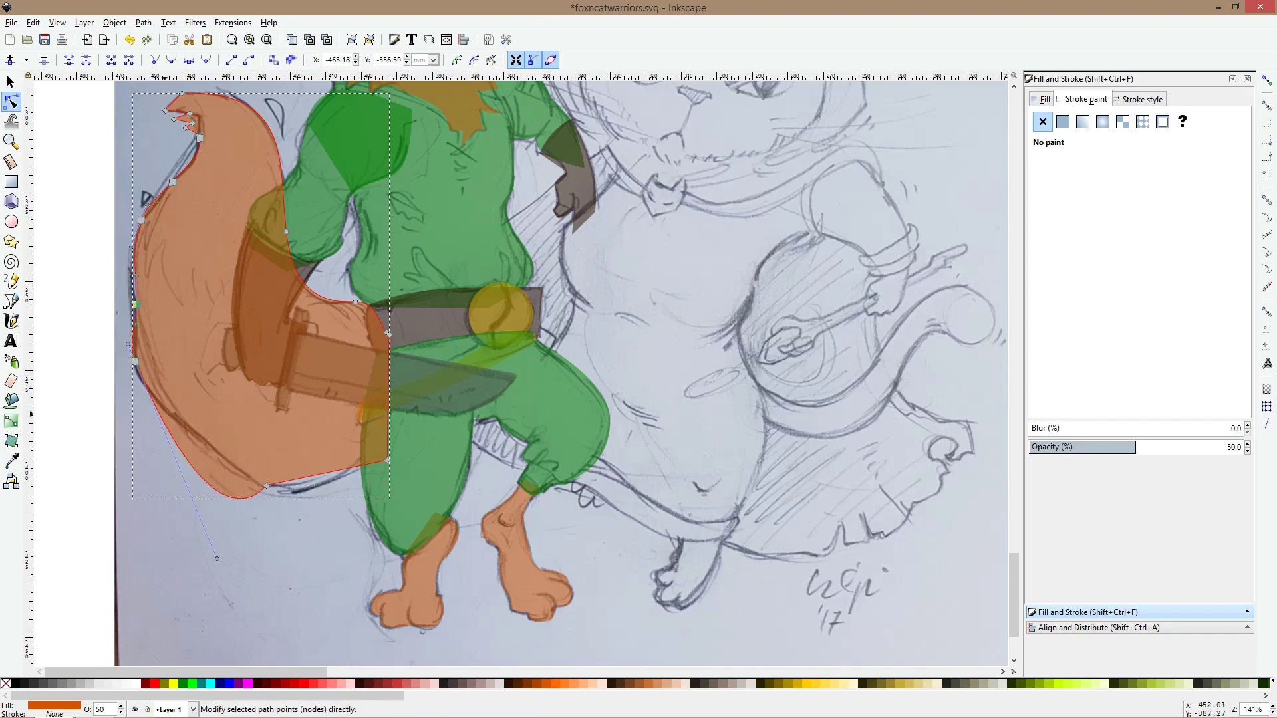
# Round the tail's underside along the sketch, shorten the handle at its lower outer curve, add a node there and deselect
pyautogui.moveTo(233, 498); pyautogui.dragTo(230, 456)
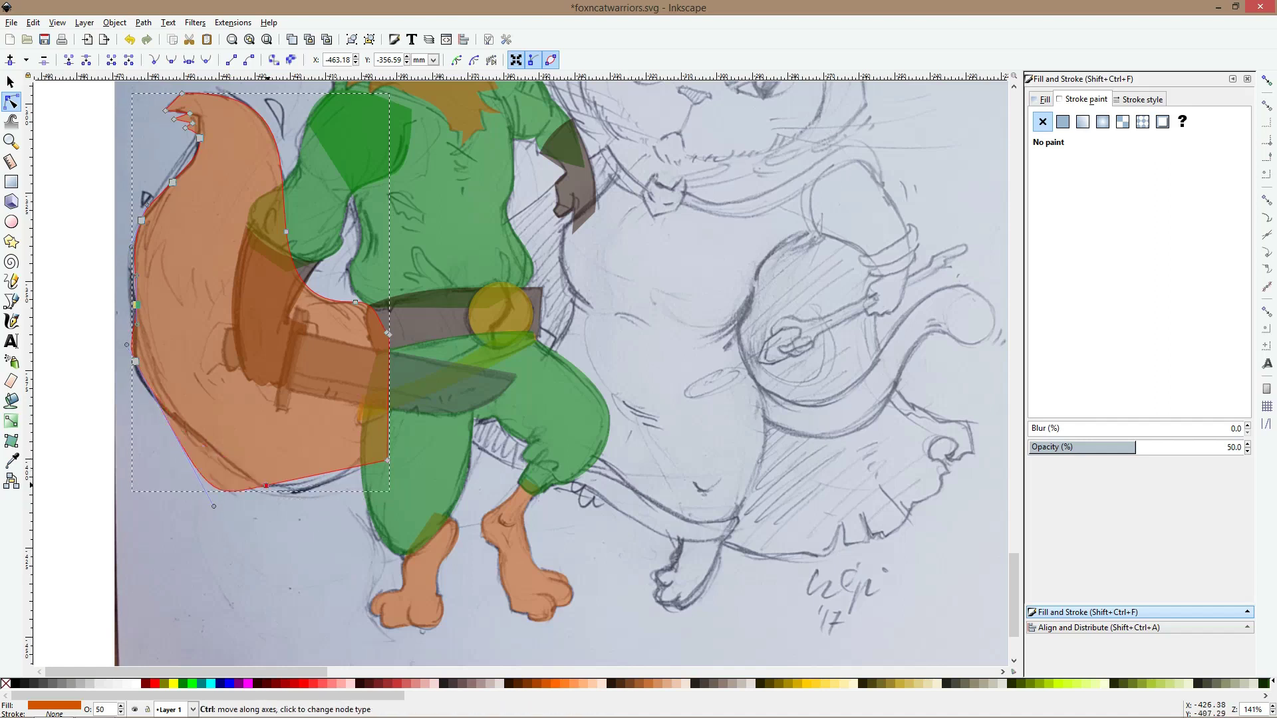
pyautogui.hotkey('ctrl', 'z')
pyautogui.moveTo(310, 477); pyautogui.dragTo(311, 488)
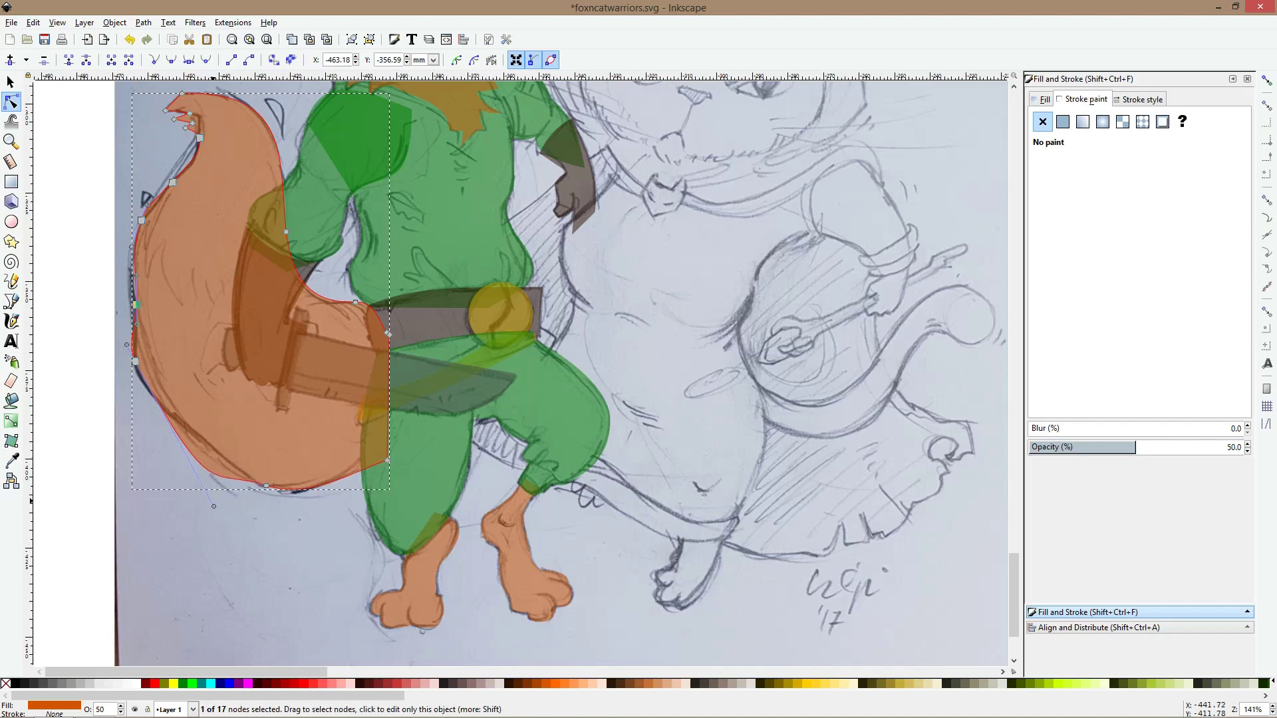
pyautogui.moveTo(213, 507); pyautogui.dragTo(157, 407)
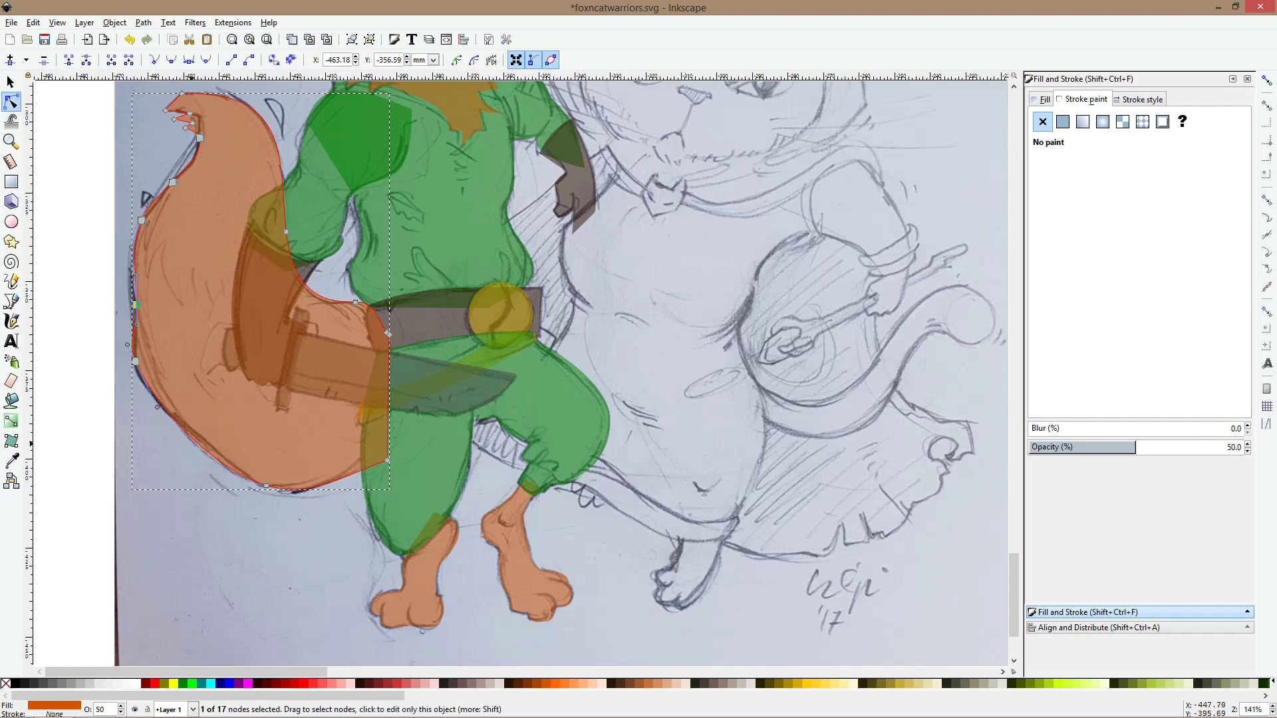
pyautogui.doubleClick(196, 437)
pyautogui.press('Escape')
pyautogui.press('Escape')
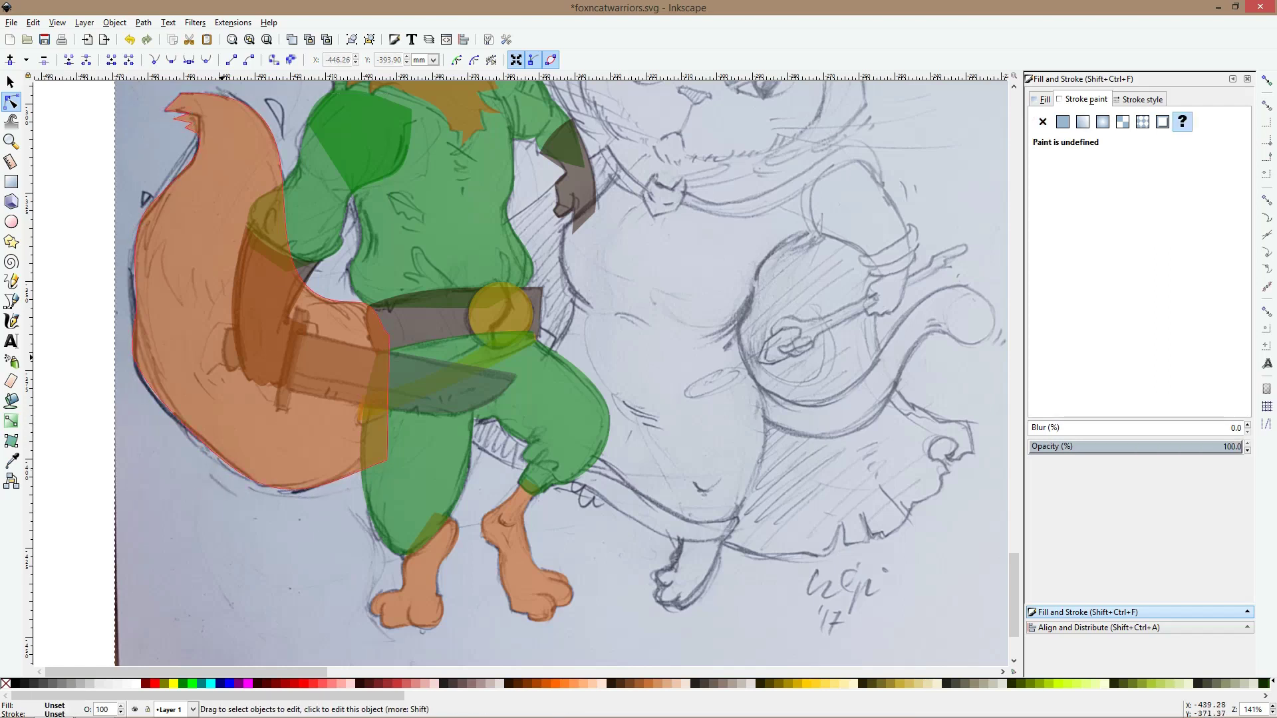
# Lower the tail in the stacking order until it lies behind the fox's other shapes, just above the sketch photo
pyautogui.click(222, 357)
pyautogui.press('s')
pyautogui.press('pagedown')
pyautogui.press('pagedown')
pyautogui.press('pagedown')
pyautogui.press('pagedown')
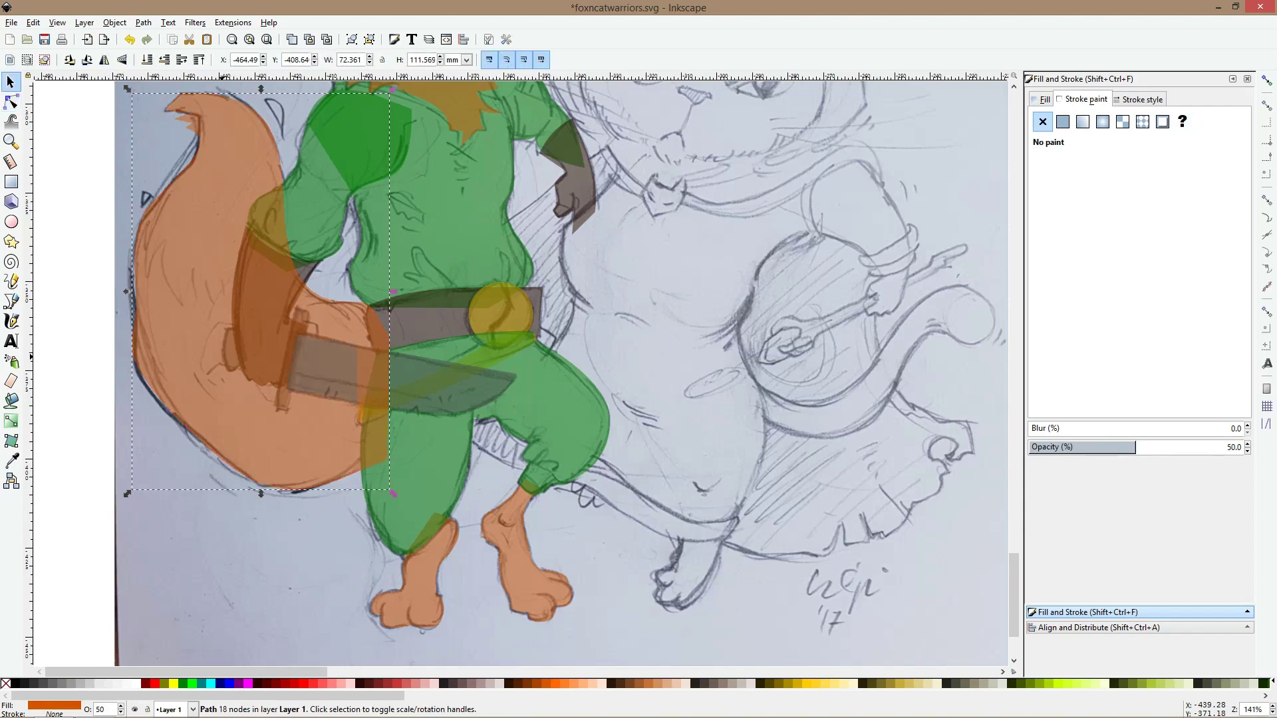
pyautogui.press('pagedown')
pyautogui.press('pagedown')
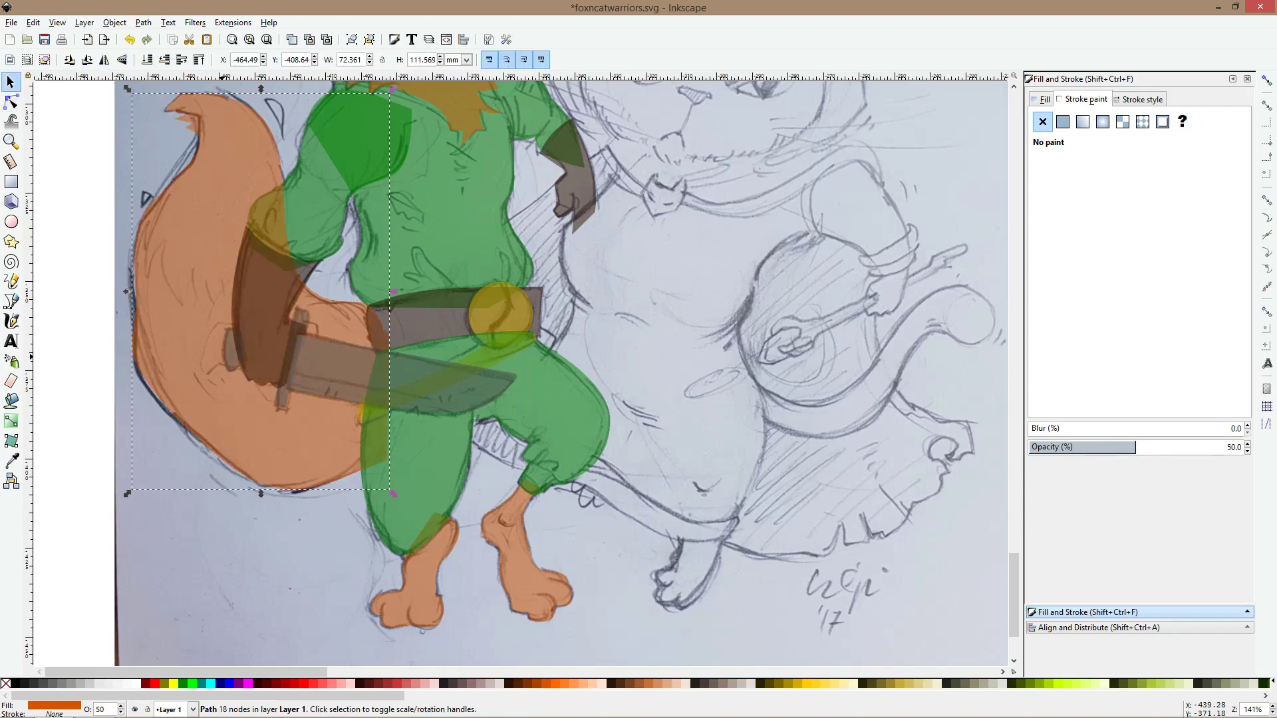
pyautogui.press('pagedown')
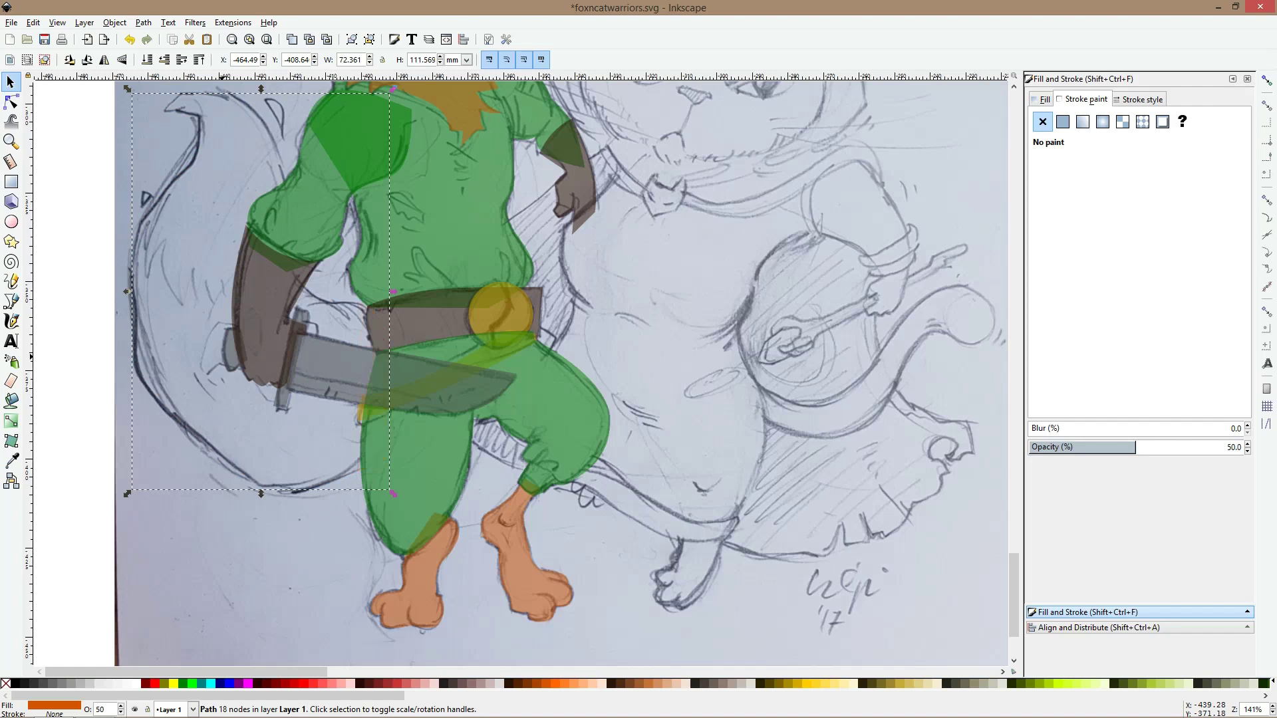
pyautogui.press('pageup')
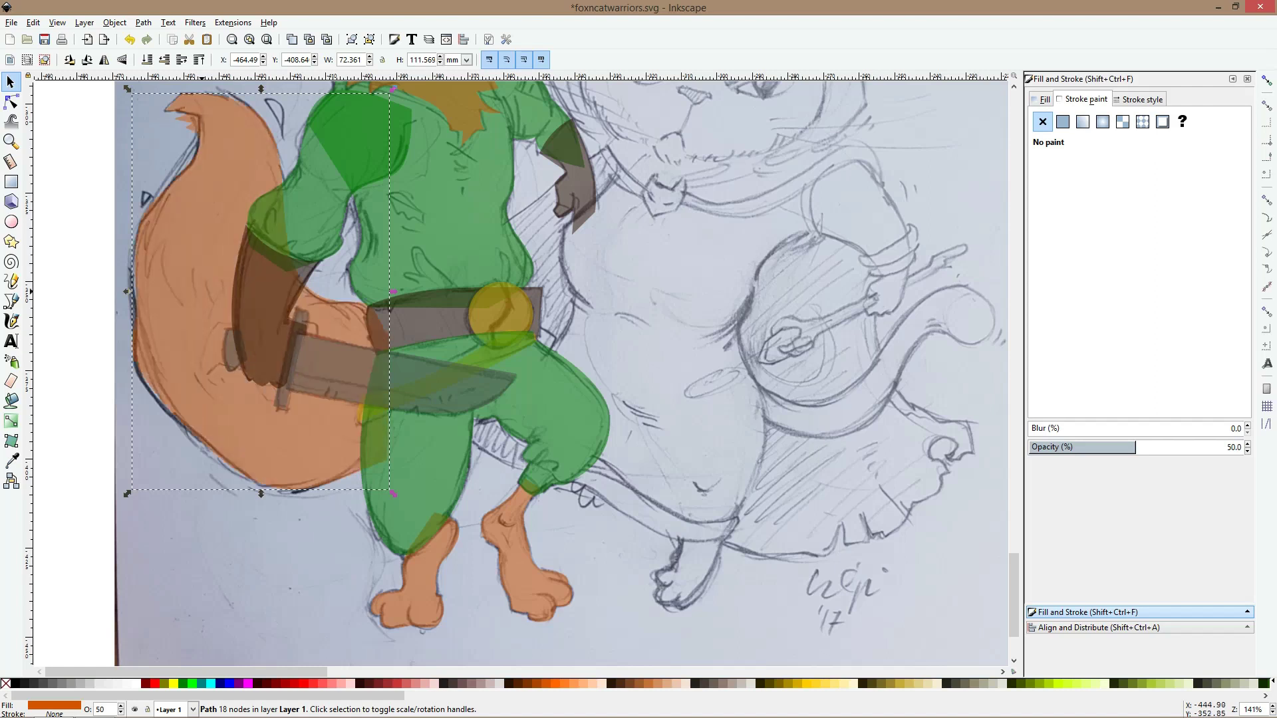
# Deselect the tail, save the drawing and check the traced shapes in outline display mode, returning to normal display
pyautogui.scroll(6, 555, 372)
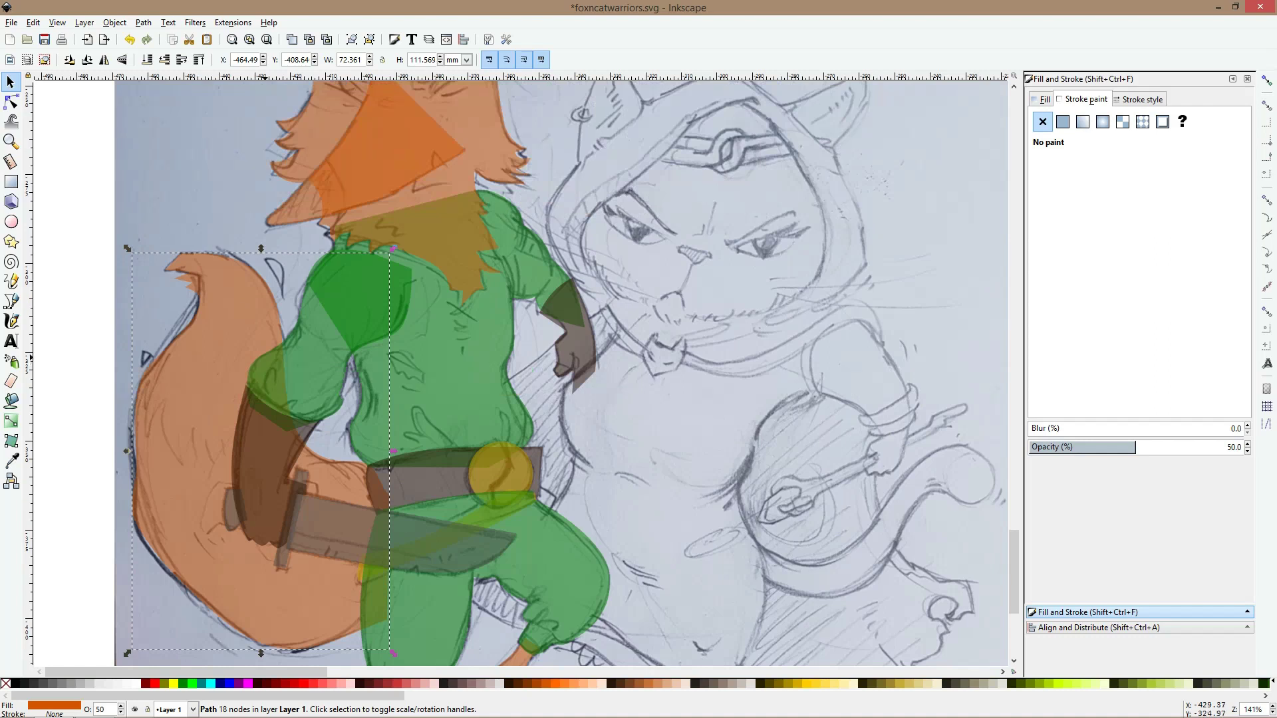
pyautogui.scroll(-2, 244, 338)
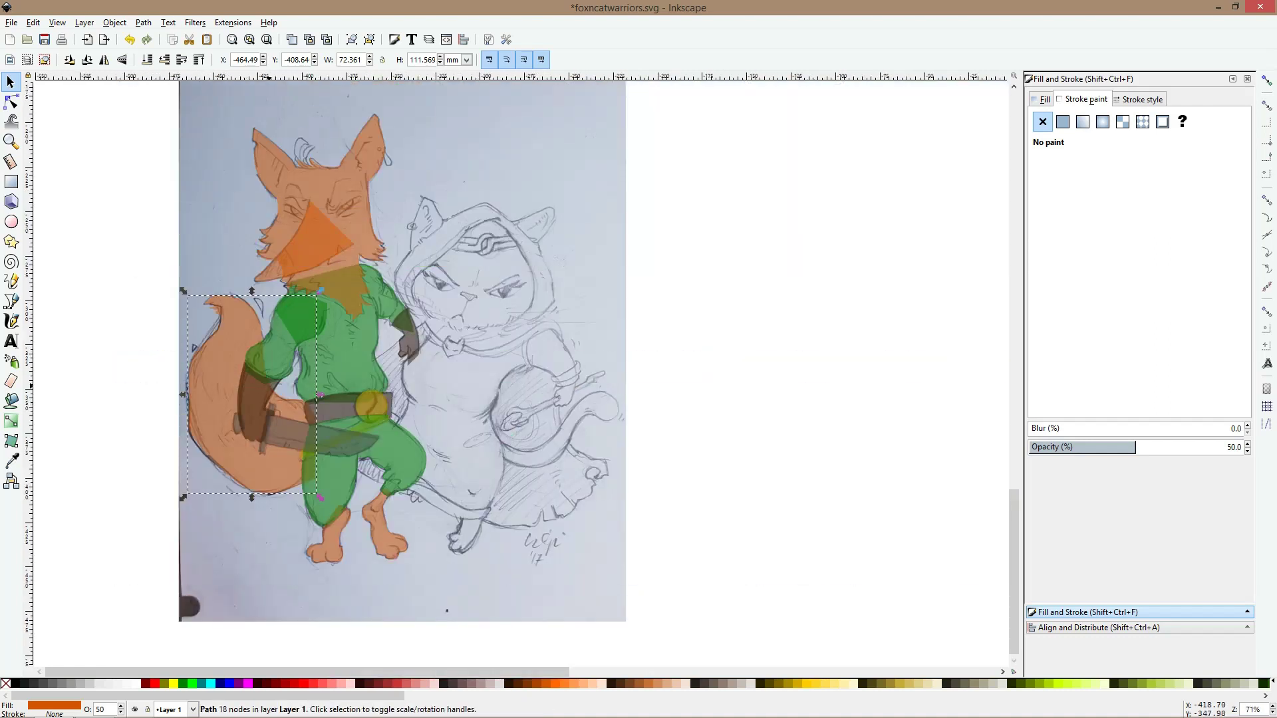
pyautogui.press('Escape')
pyautogui.hotkey('ctrl', 's')
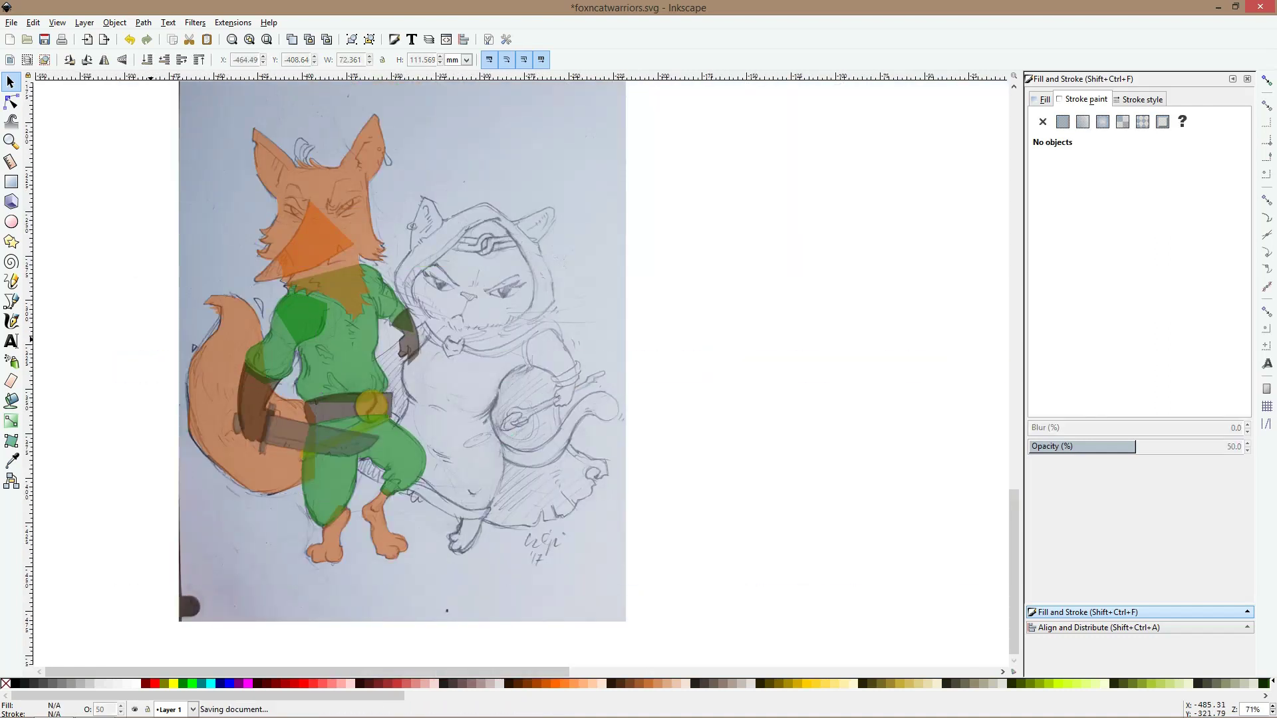
pyautogui.press('ctrl+KP_5')
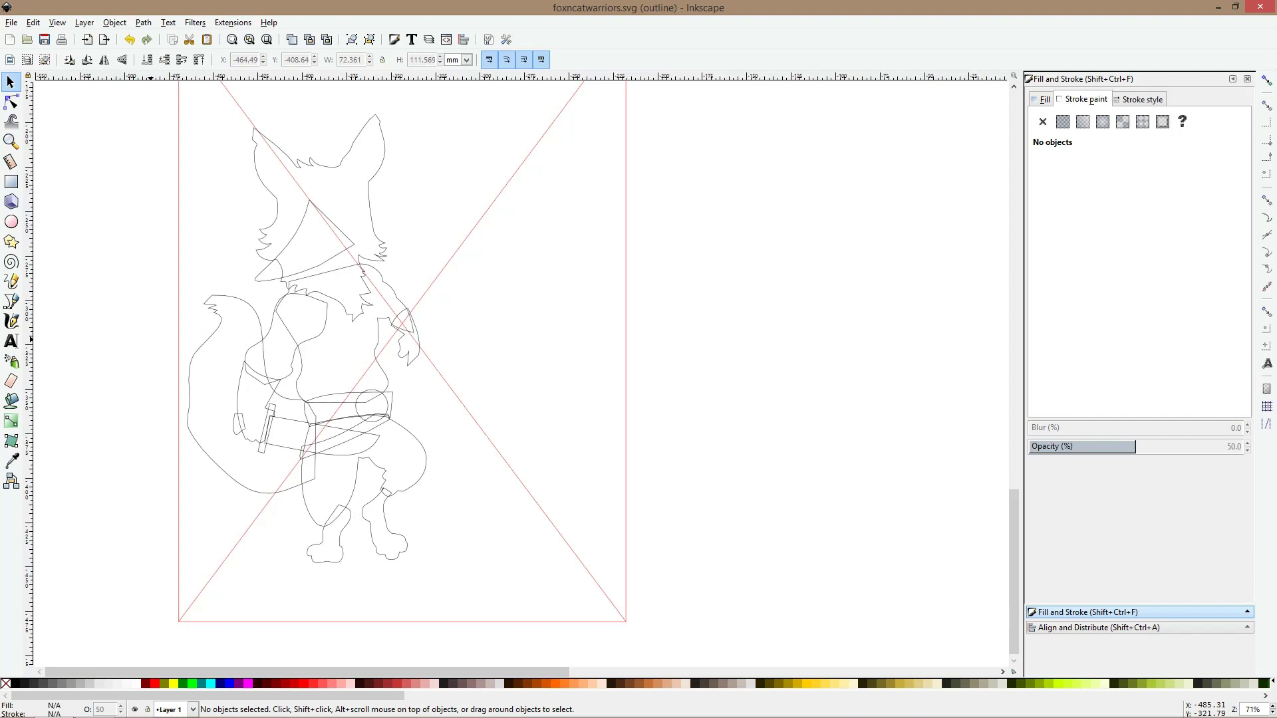
pyautogui.press('ctrl+KP_5')
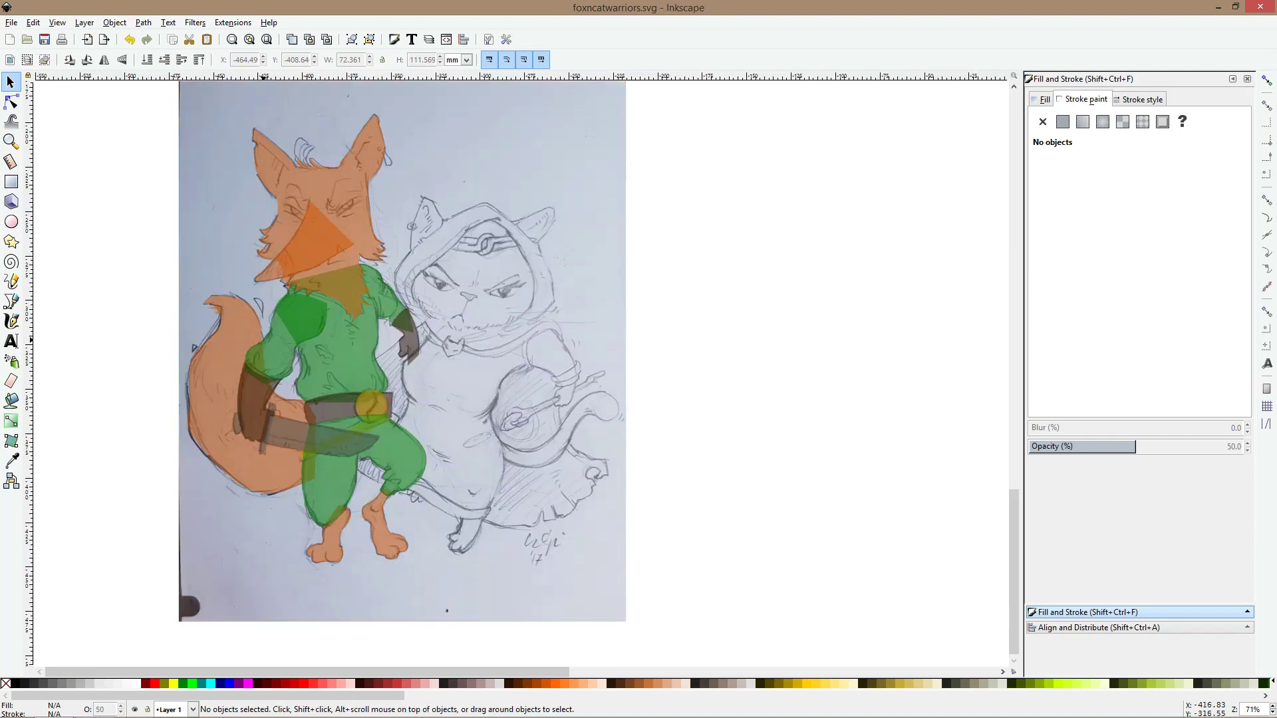
# Start a Bezier path at the inner base of the cat's fox-side ear and trace over the hood's peak to the other ear's base
pyautogui.press('b')
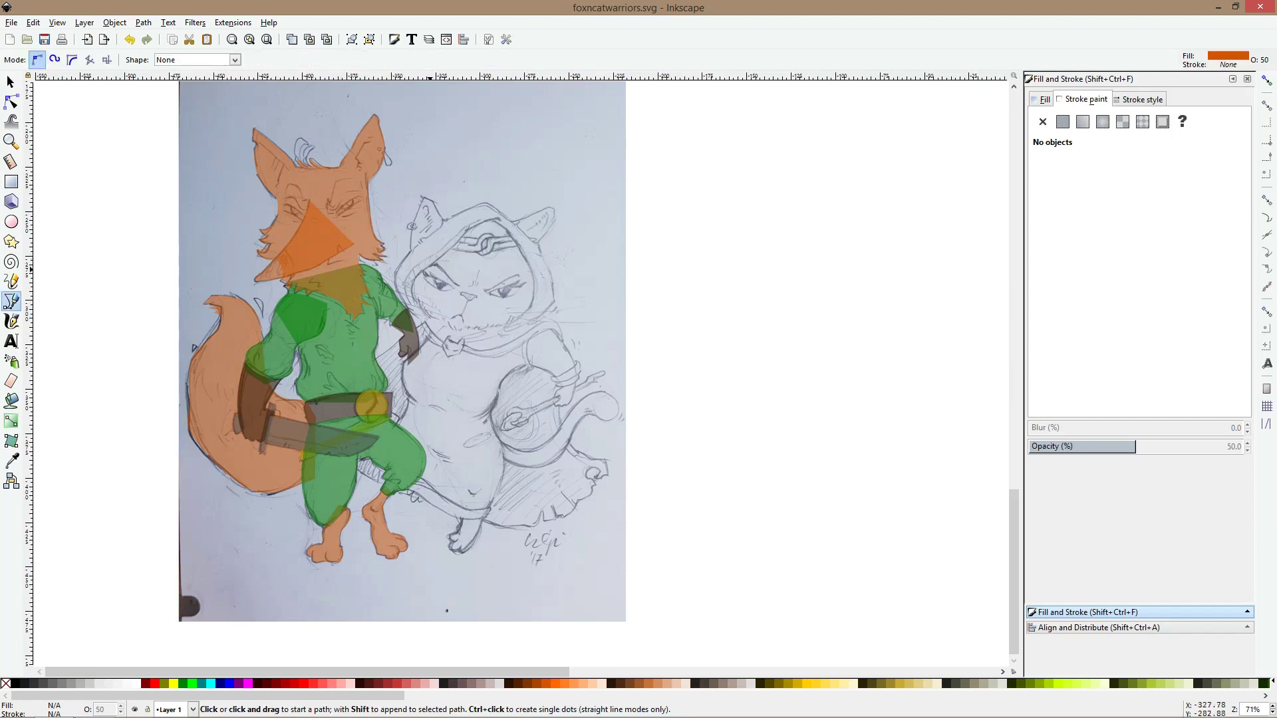
pyautogui.keyDown('ctrl'); pyautogui.scroll(3, 425, 271); pyautogui.keyUp('ctrl')
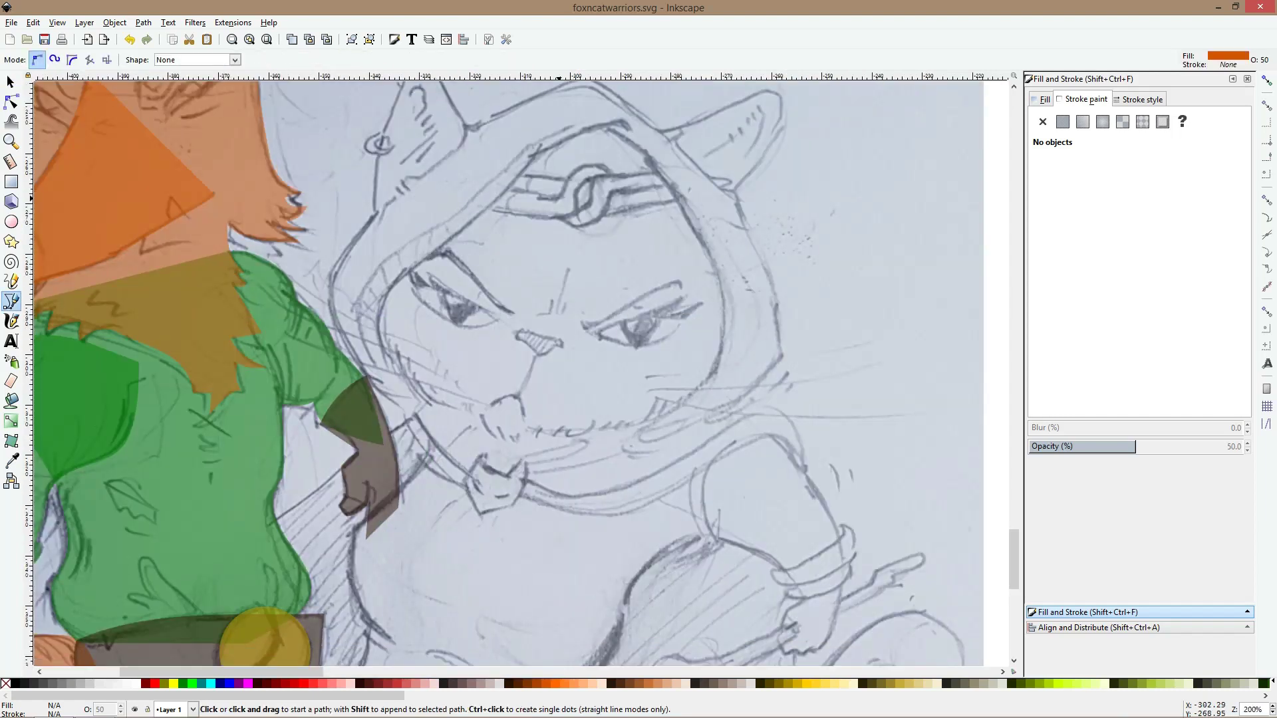
pyautogui.keyDown('ctrl'); pyautogui.scroll(-1, 551, 189); pyautogui.keyUp('ctrl')
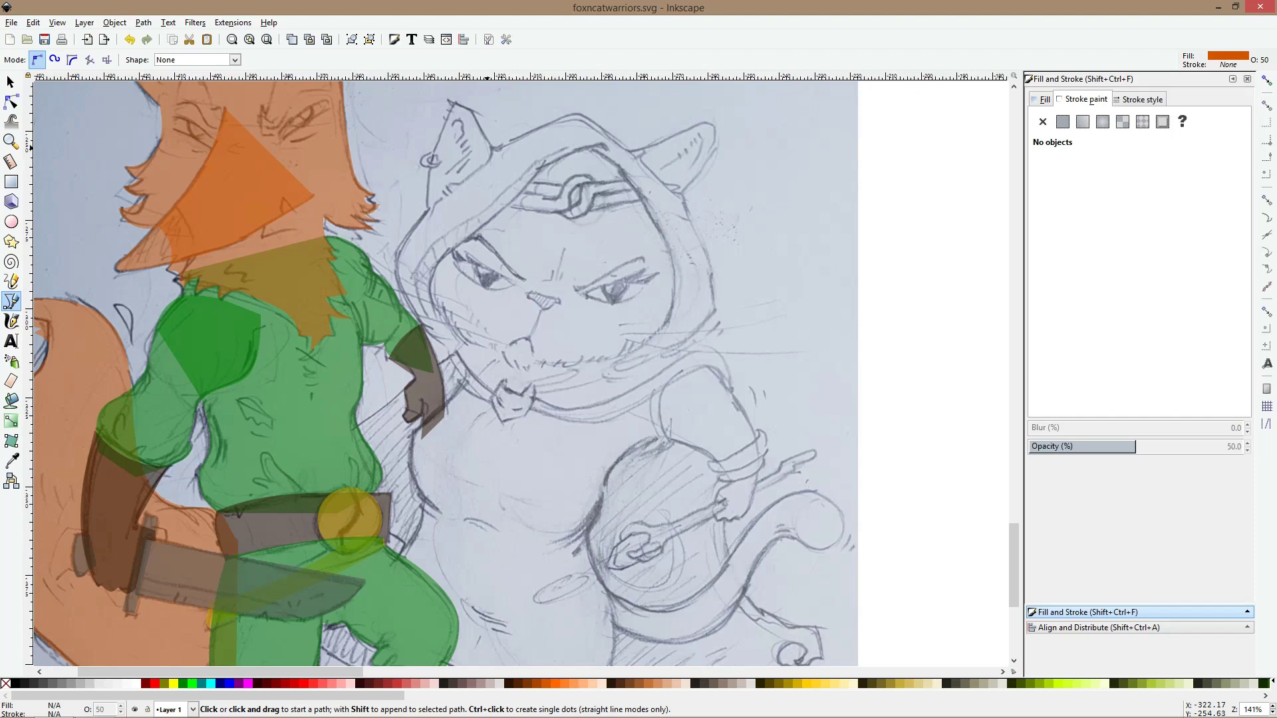
pyautogui.click(491, 146)
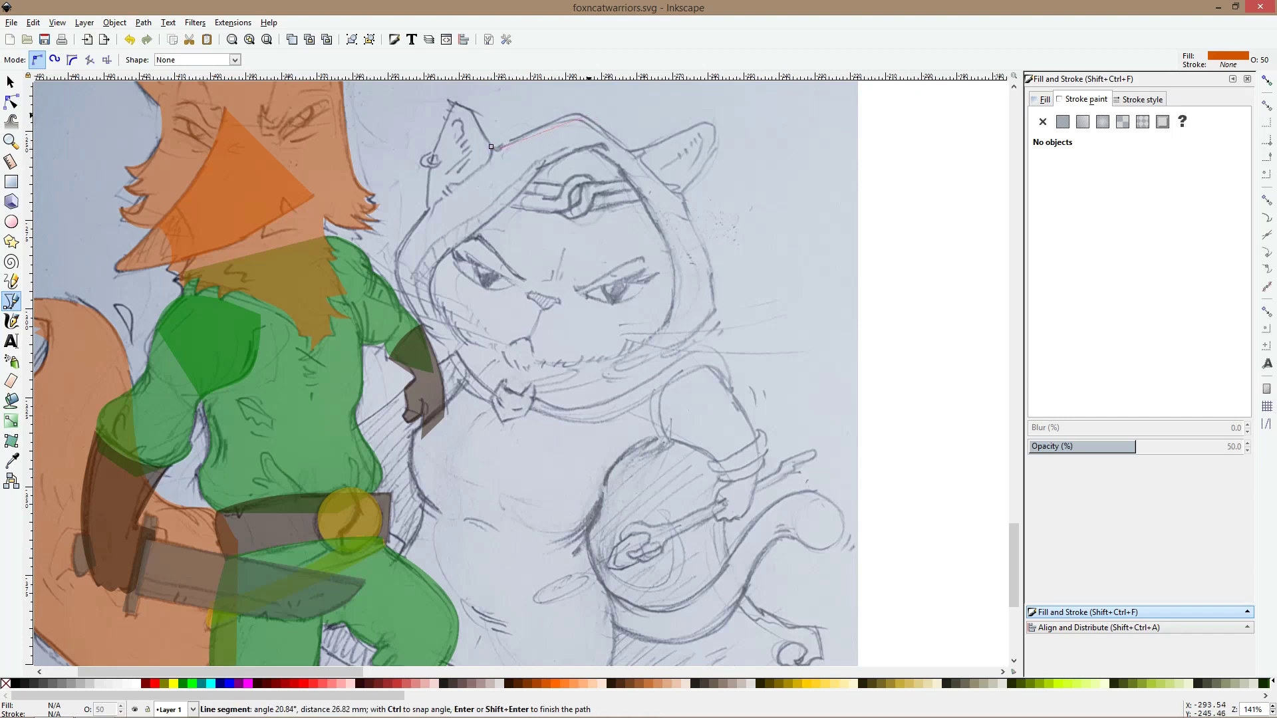
pyautogui.click(575, 114)
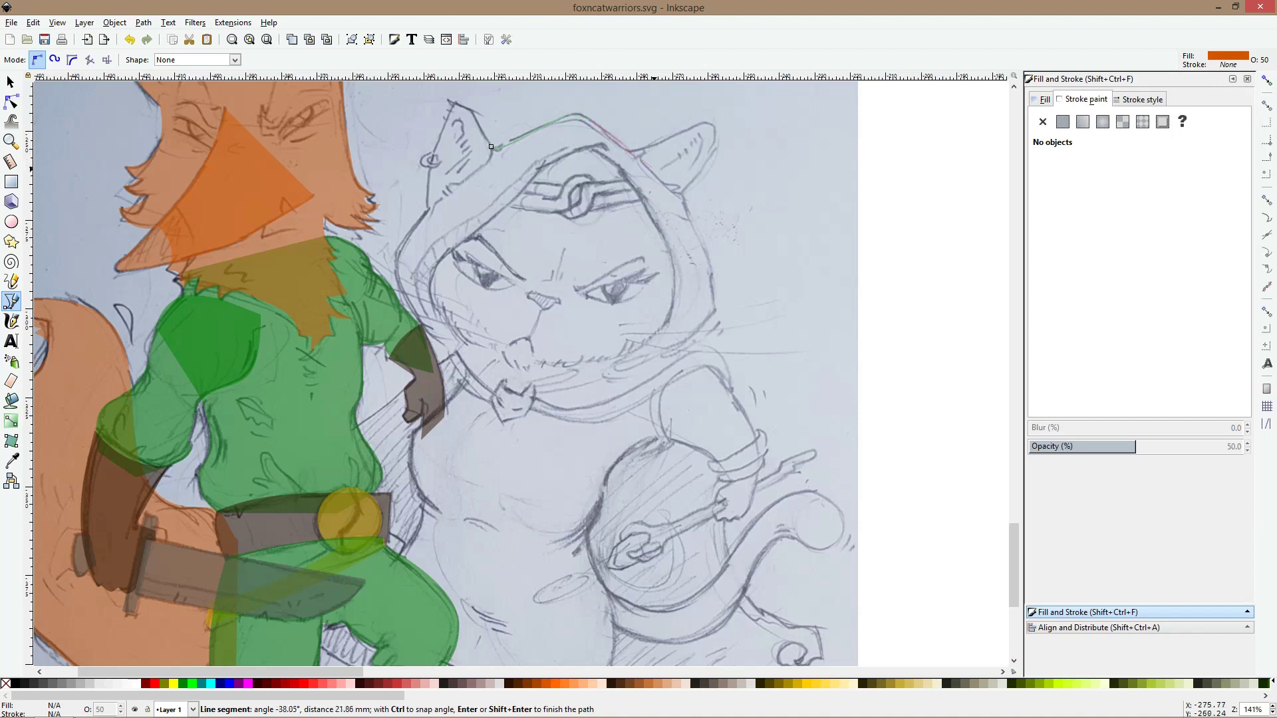
pyautogui.click(635, 162)
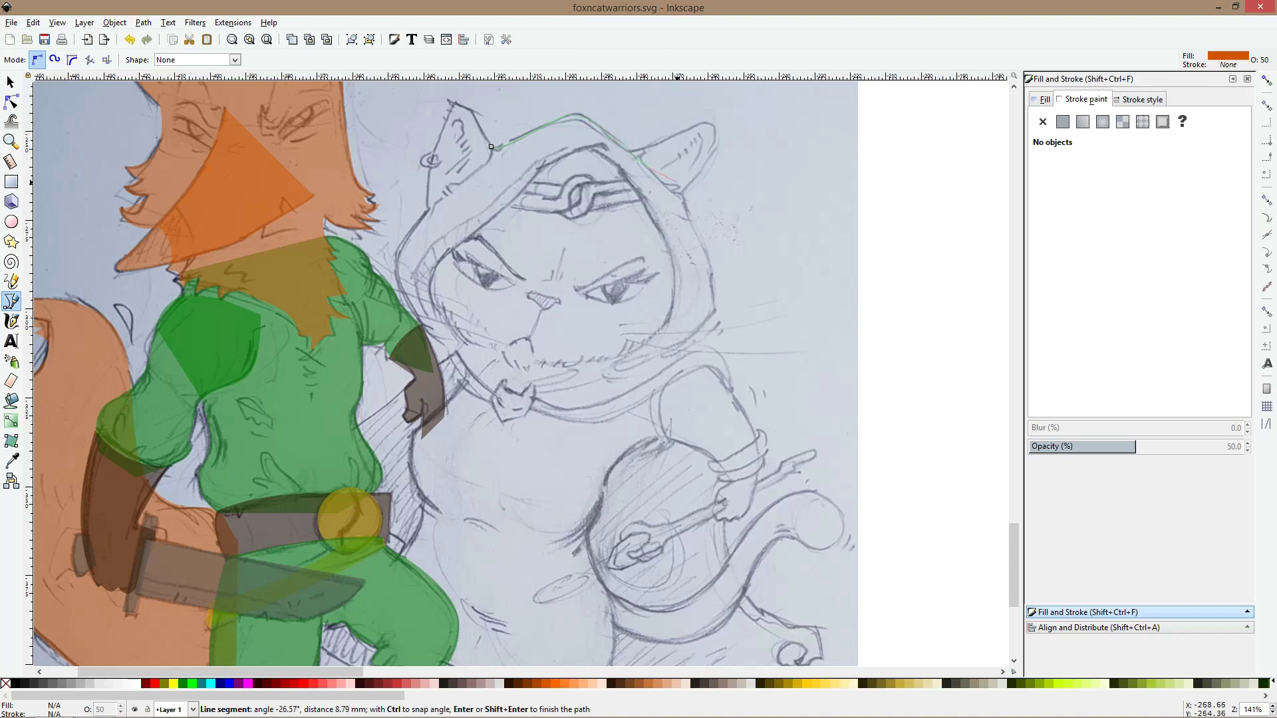
pyautogui.click(678, 188)
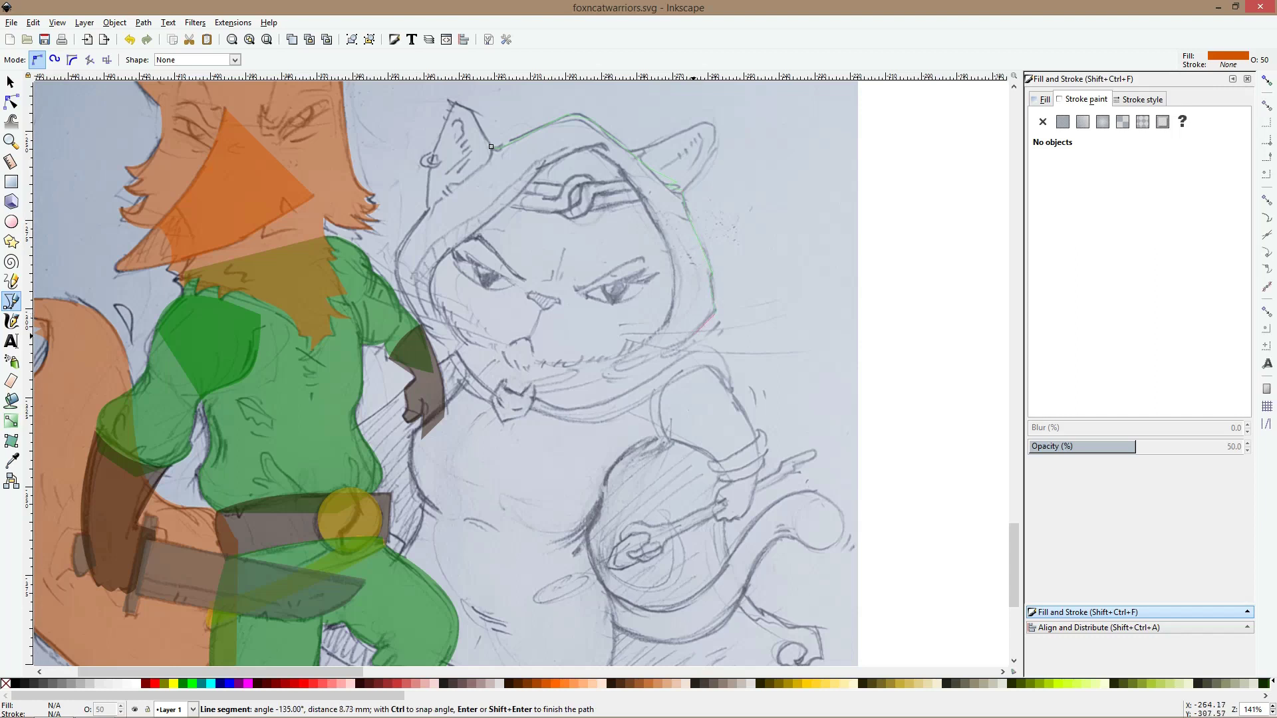
# Continue the path down the hood's outer side, around the collar's pointed end and back beneath the chin to the fox-side neck
pyautogui.click(694, 332)
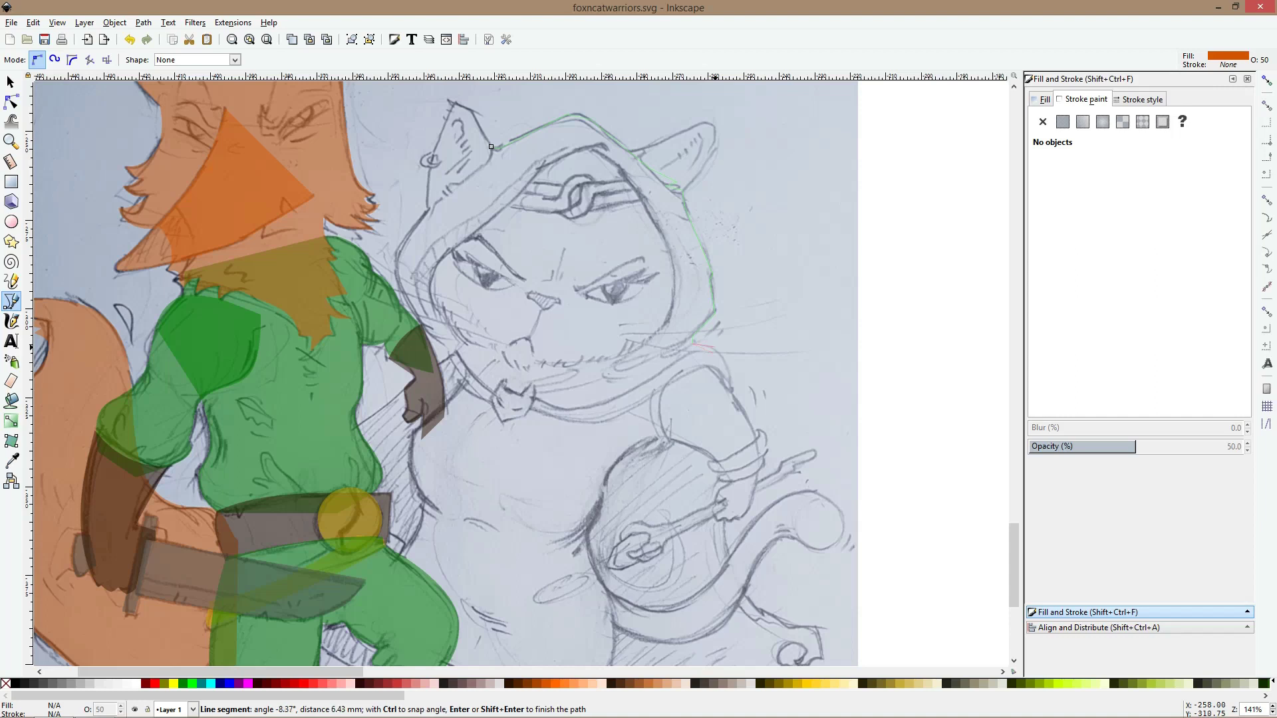
pyautogui.click(715, 346)
pyautogui.click(733, 392)
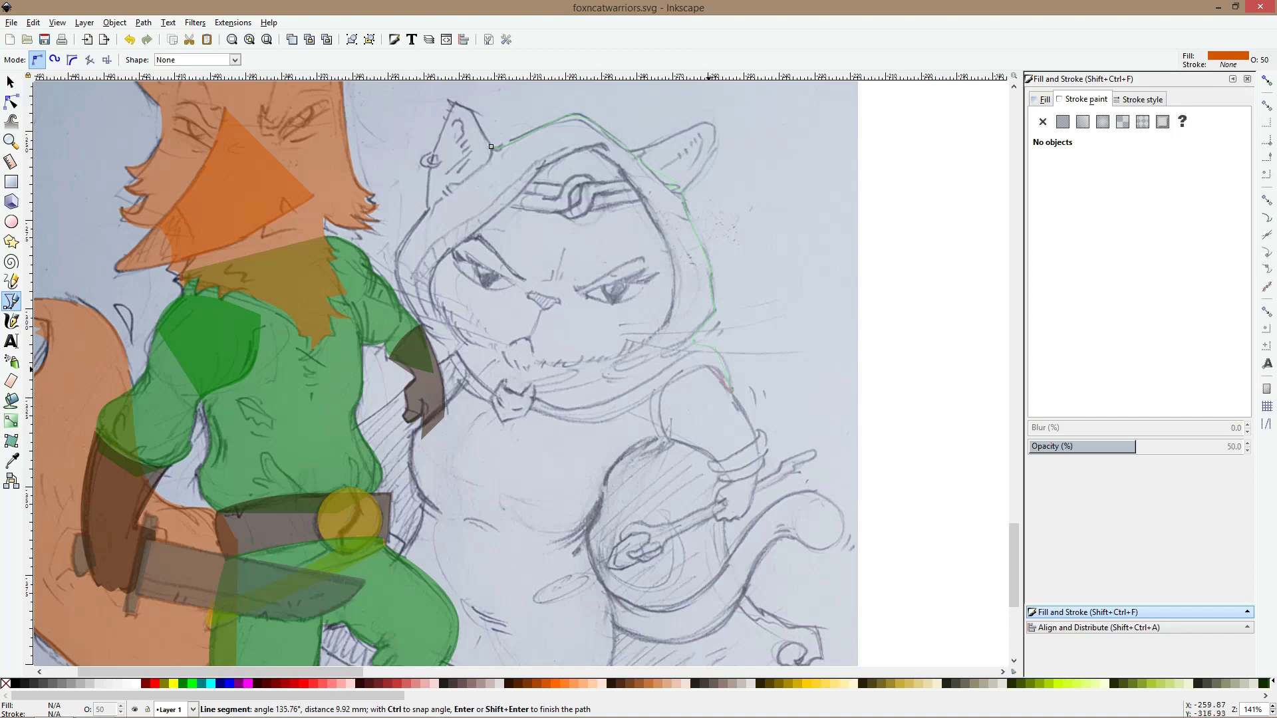
pyautogui.click(536, 410)
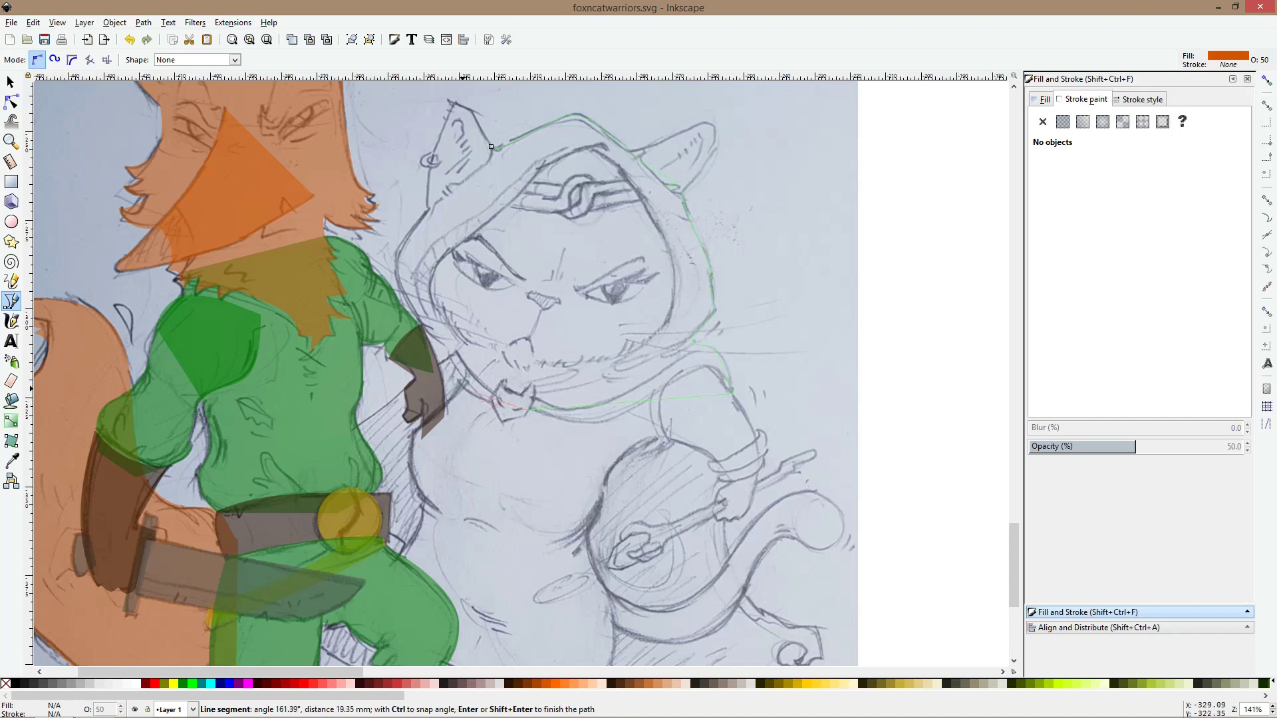
pyautogui.click(468, 384)
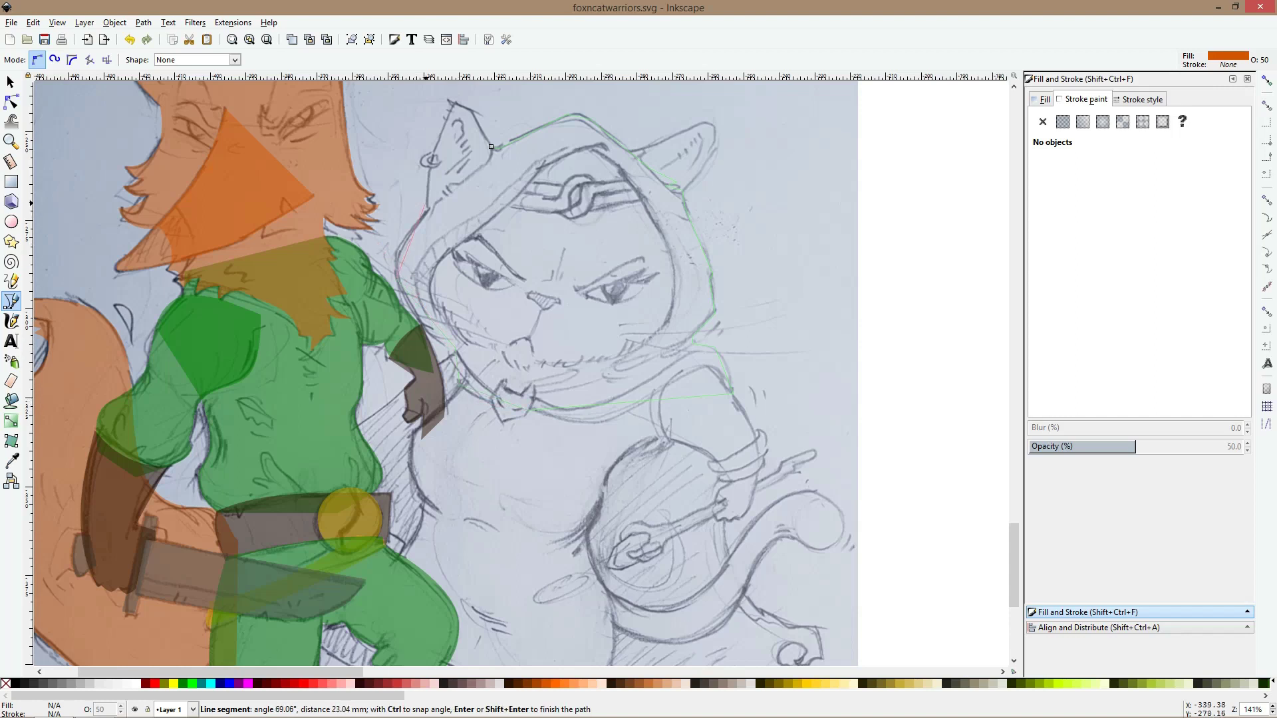
# Trace up the hood's fox-side edge and the folds below the ear, close the path and fill it with purple
pyautogui.click(427, 201)
pyautogui.click(431, 209)
pyautogui.click(440, 193)
pyautogui.click(448, 192)
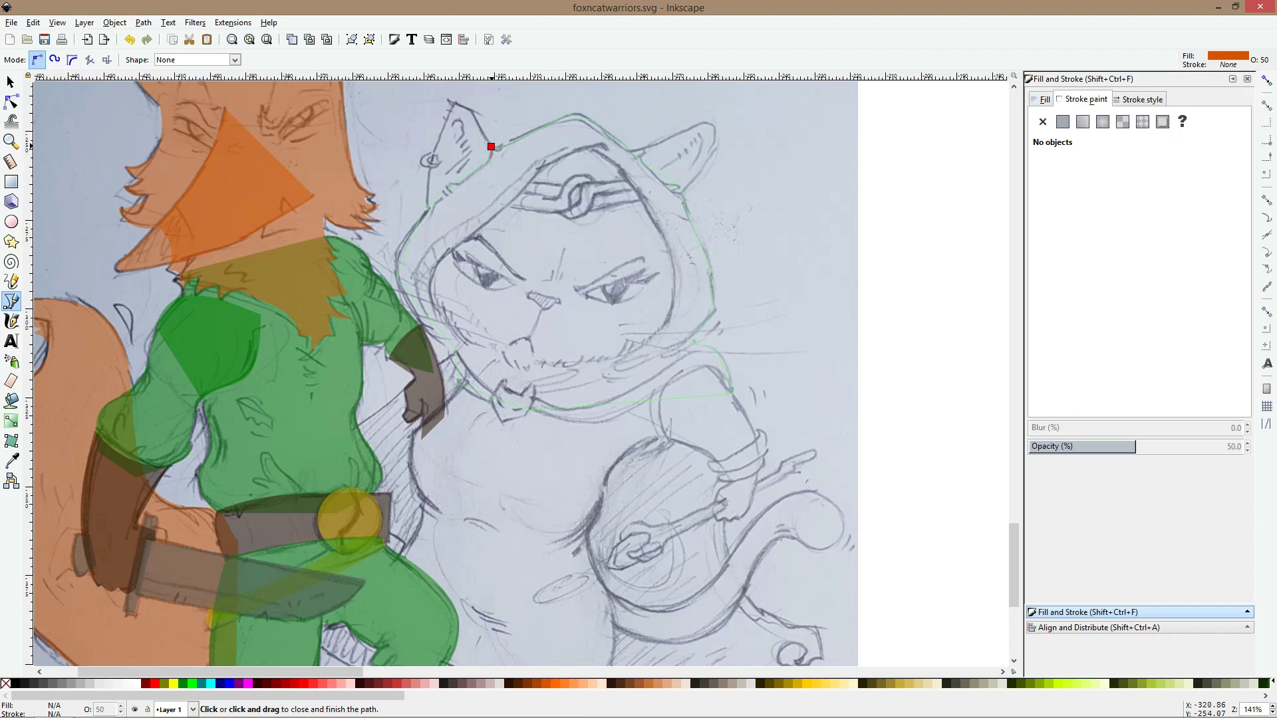
pyautogui.click(491, 146)
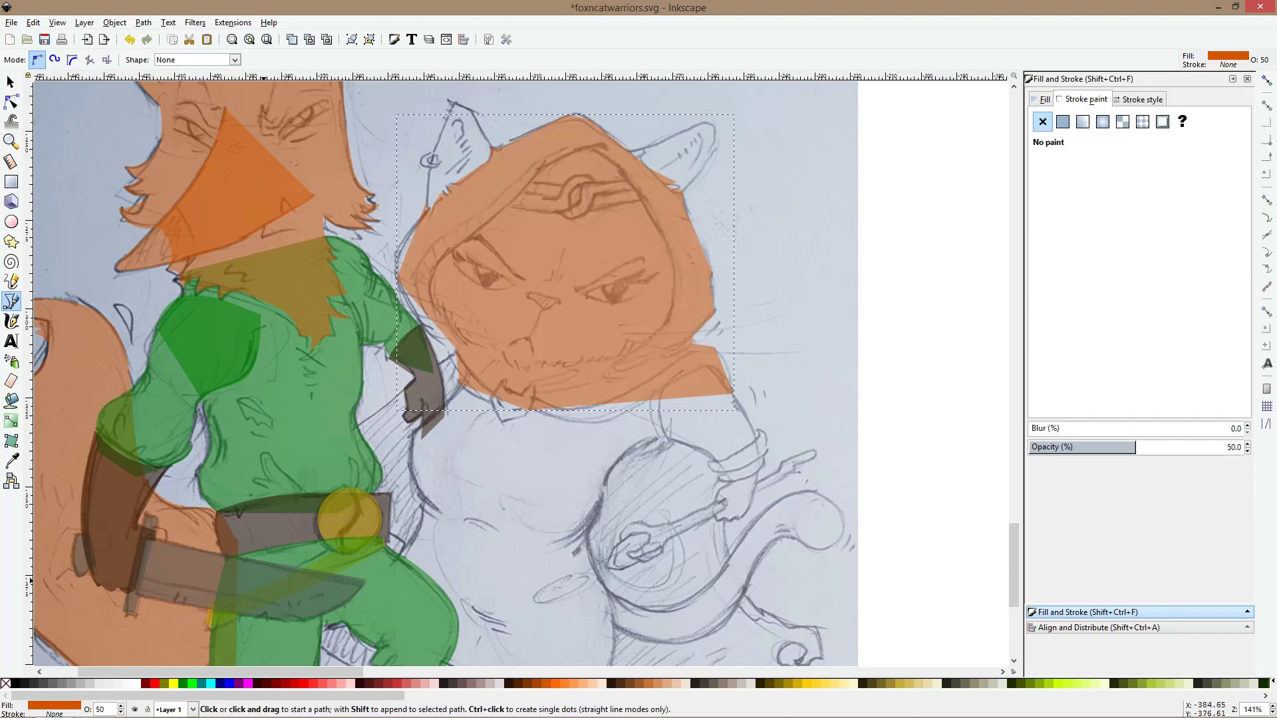
pyautogui.click(238, 683)
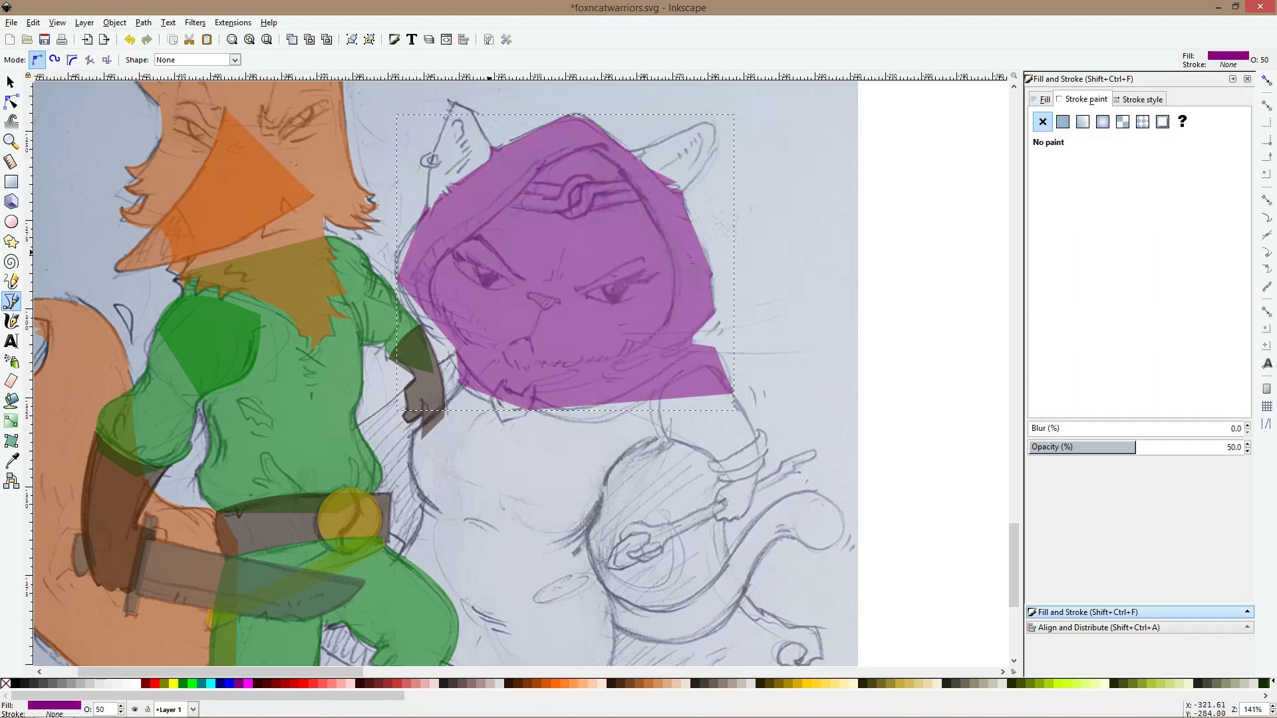
# Smooth the hood's nodes at the fox-side cheek and lower neck, and move the neck corner node outward to the sketch line
pyautogui.click(11, 101)
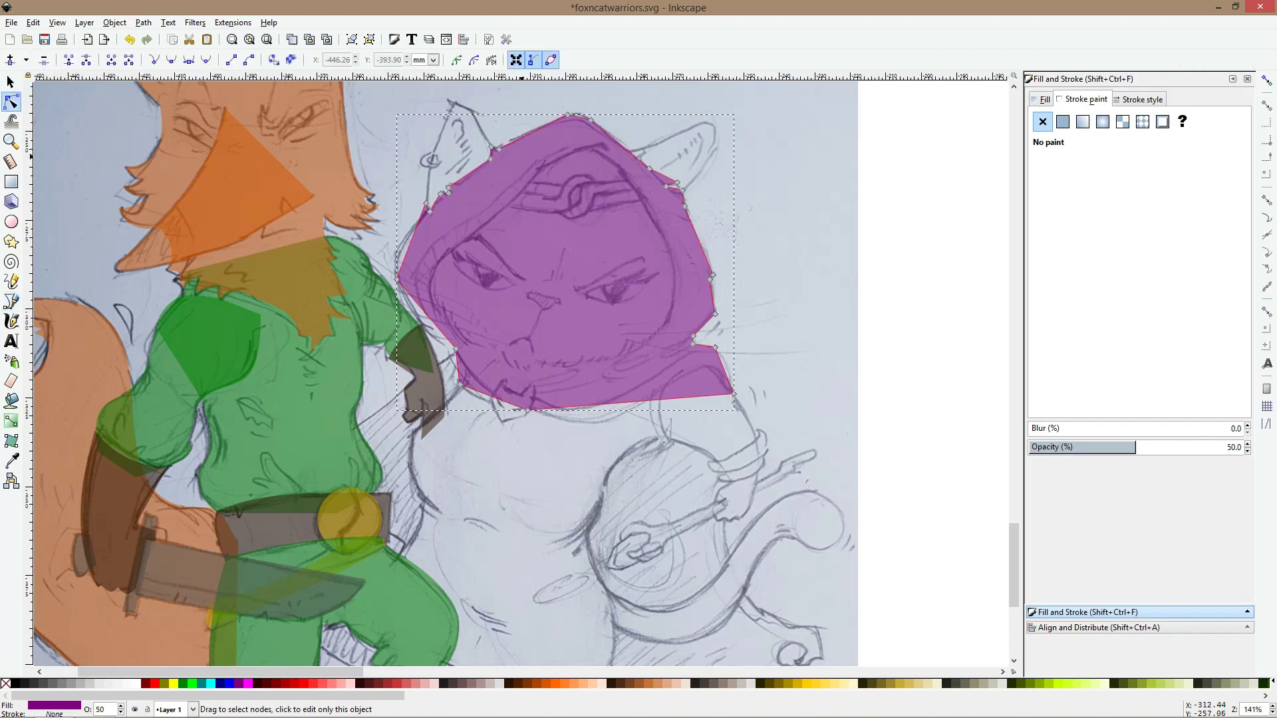
pyautogui.scroll(1, 563, 135)
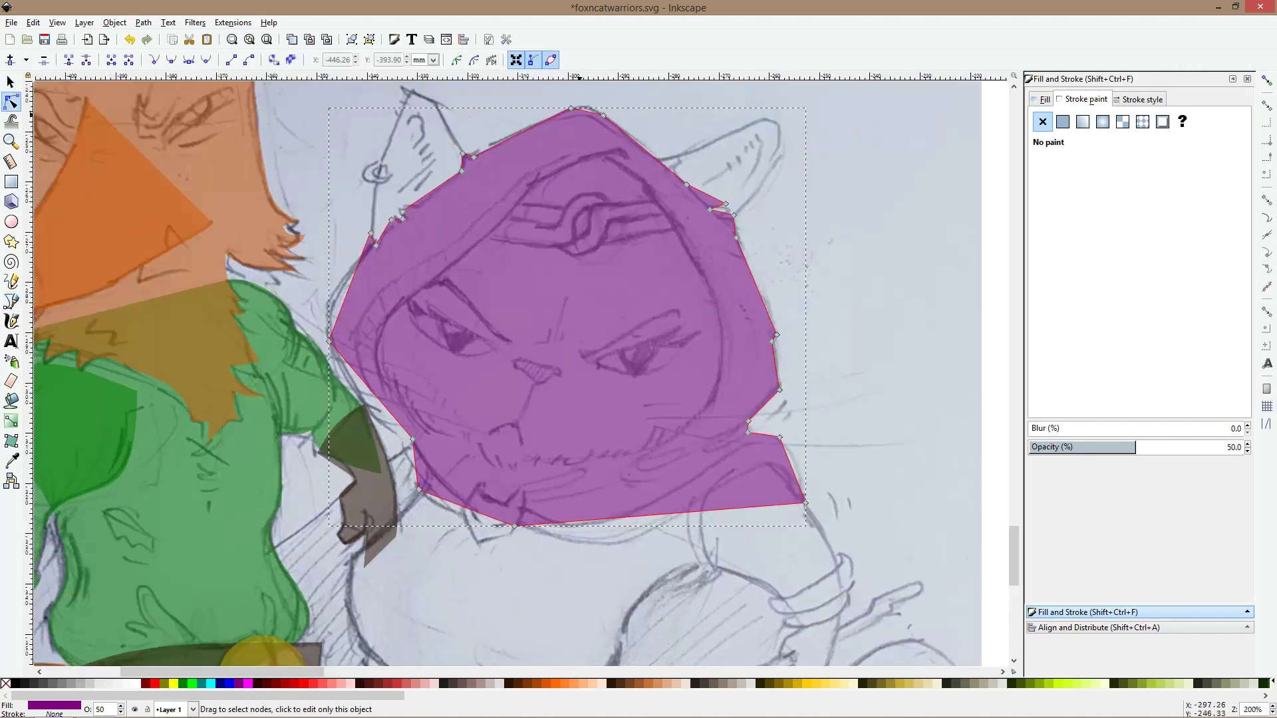
pyautogui.keyDown('ctrl'); pyautogui.click(329, 341); pyautogui.keyUp('ctrl')
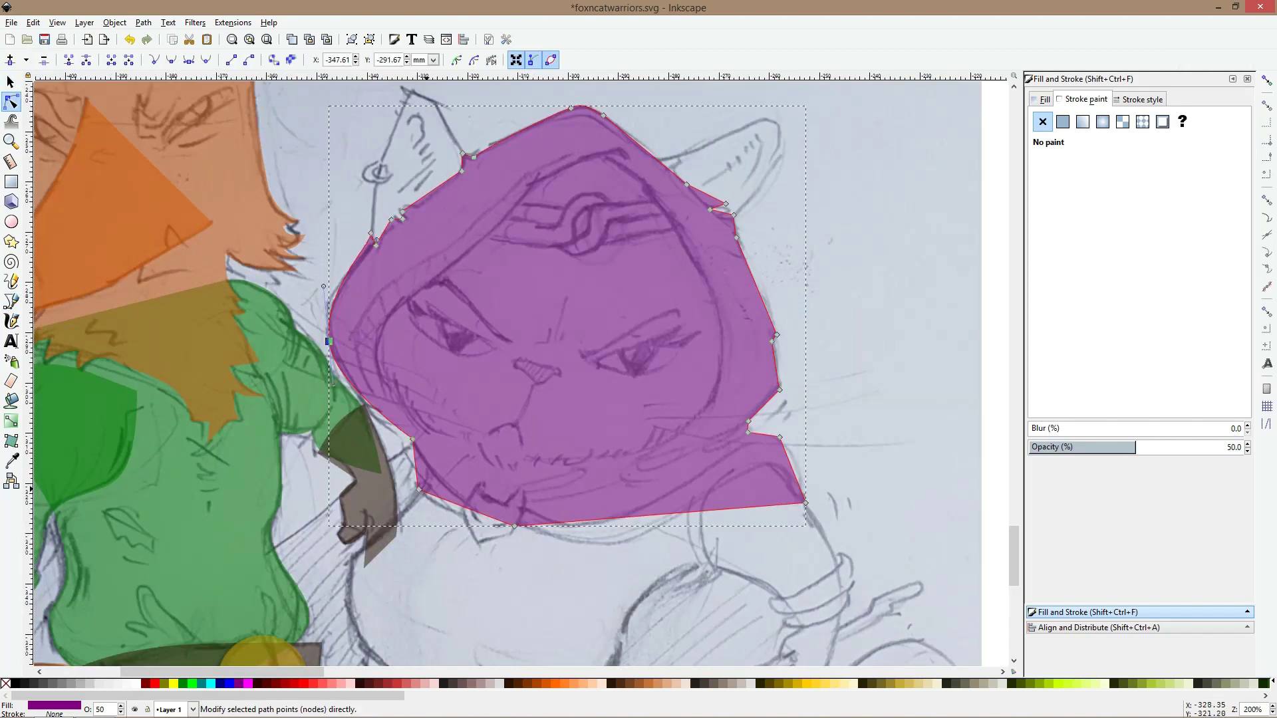
pyautogui.keyDown('ctrl'); pyautogui.click(419, 490); pyautogui.keyUp('ctrl')
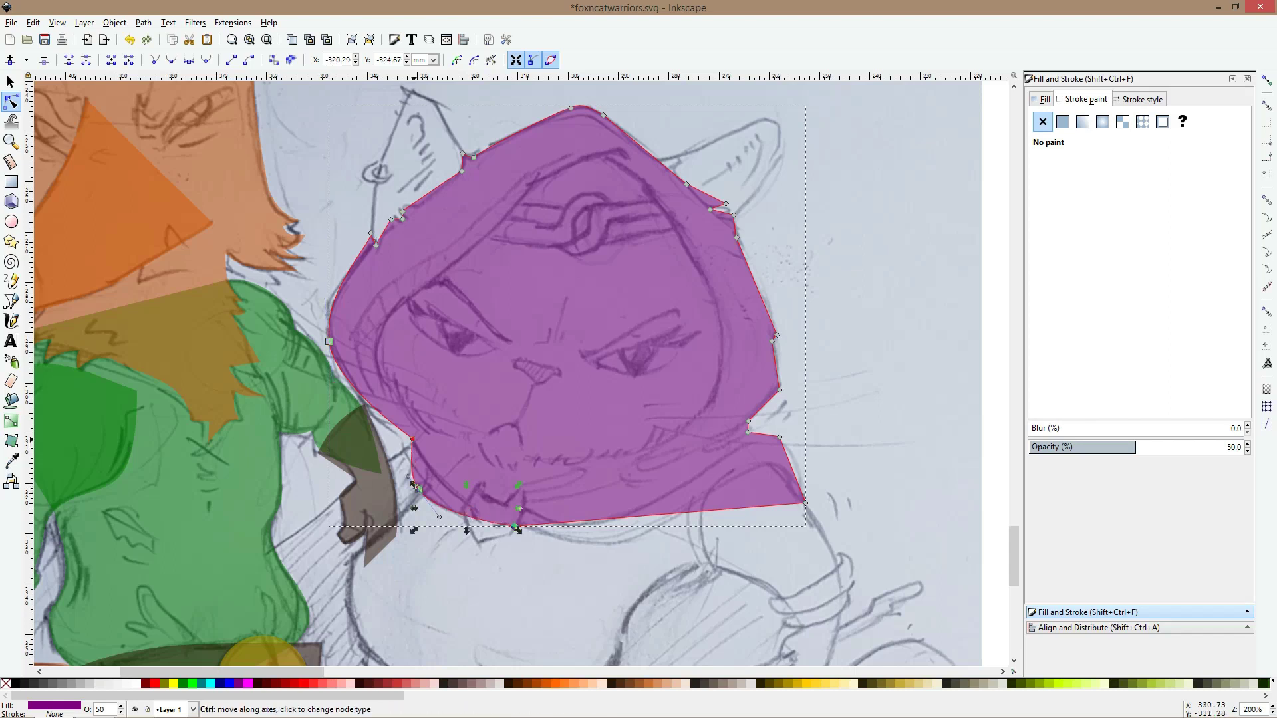
pyautogui.moveTo(412, 440); pyautogui.dragTo(380, 412)
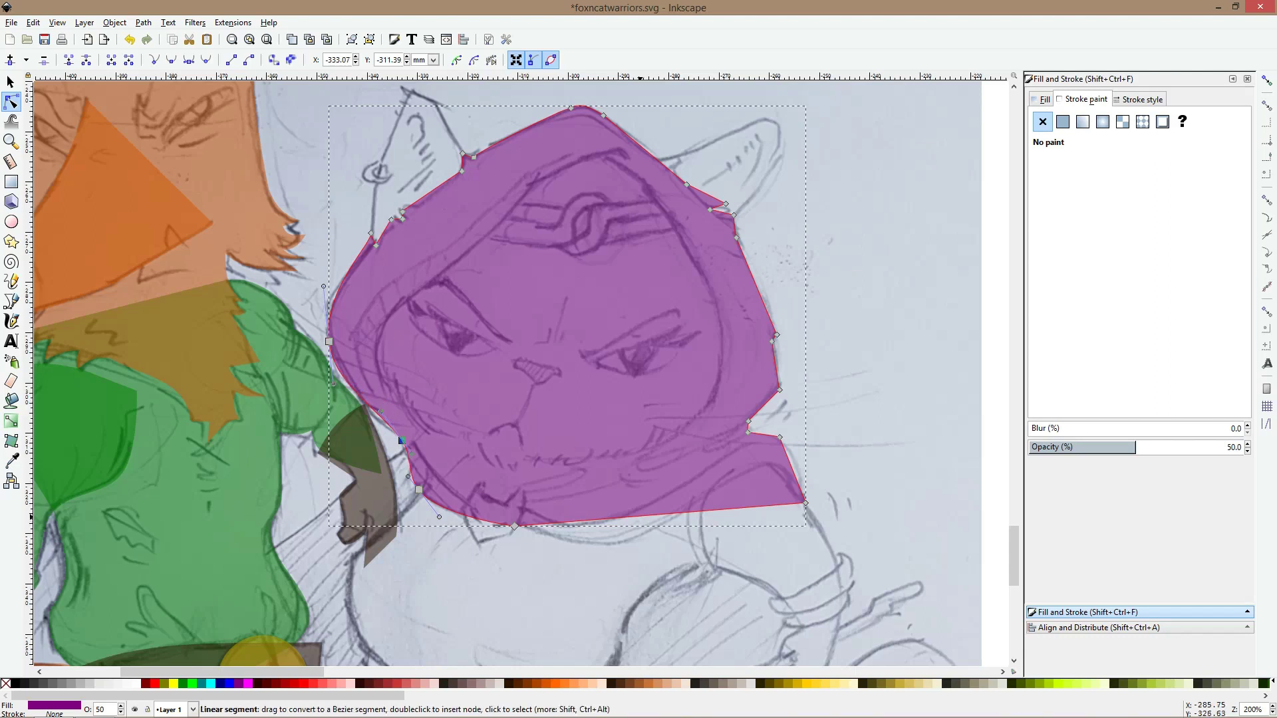
# Bend the collar's underside along the sketch and add a node at its lowest part, moved down onto the pencil line
pyautogui.moveTo(598, 520); pyautogui.dragTo(599, 541)
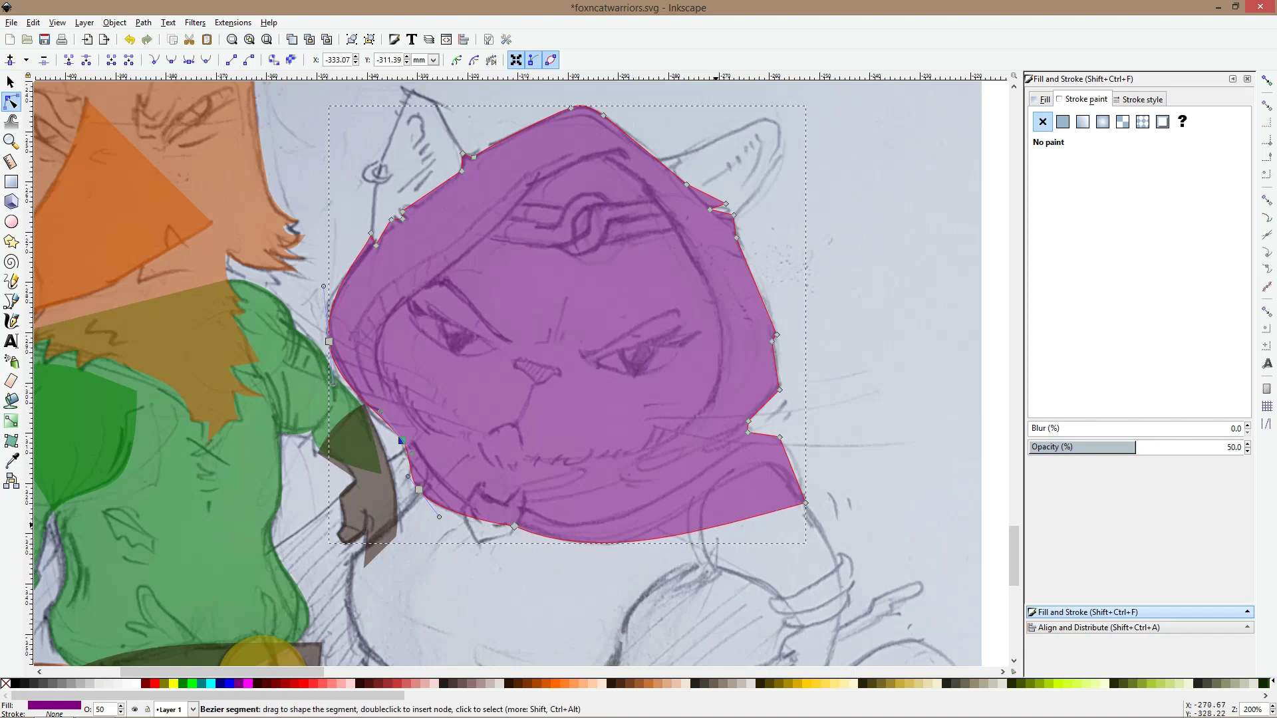
pyautogui.click(705, 529)
pyautogui.moveTo(704, 530); pyautogui.dragTo(725, 467)
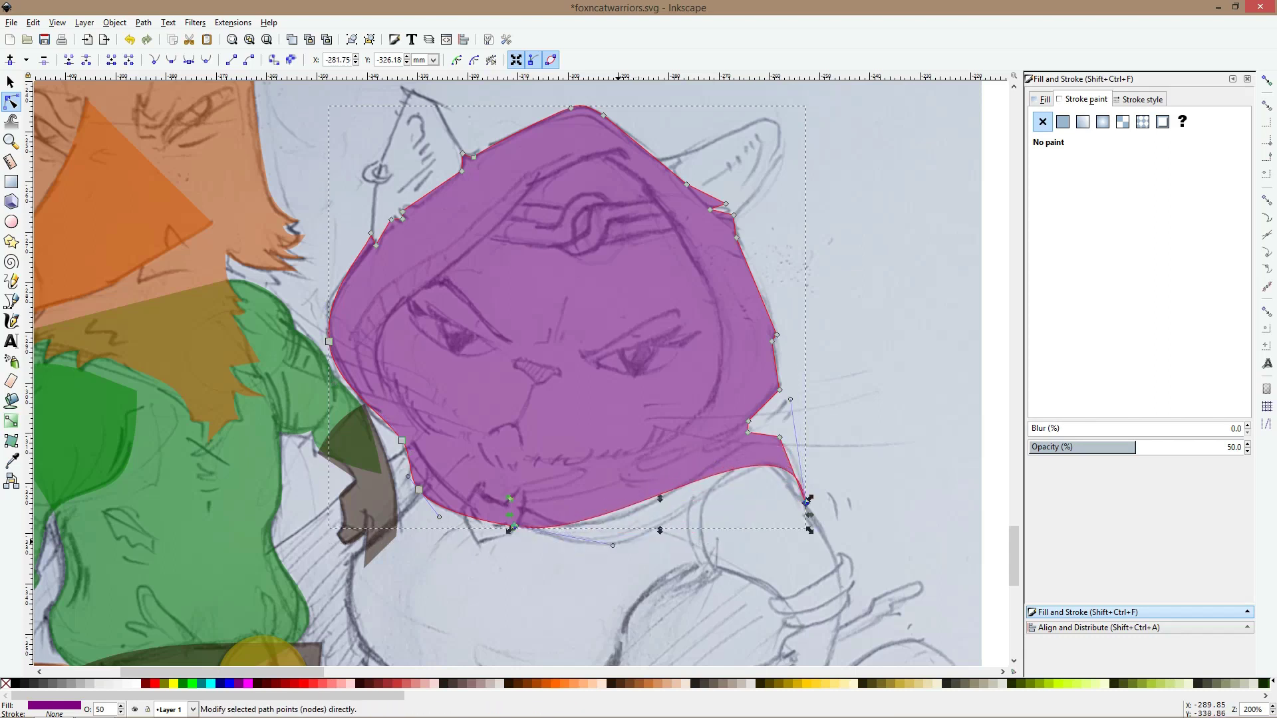
pyautogui.doubleClick(615, 516)
pyautogui.moveTo(615, 516); pyautogui.dragTo(626, 541)
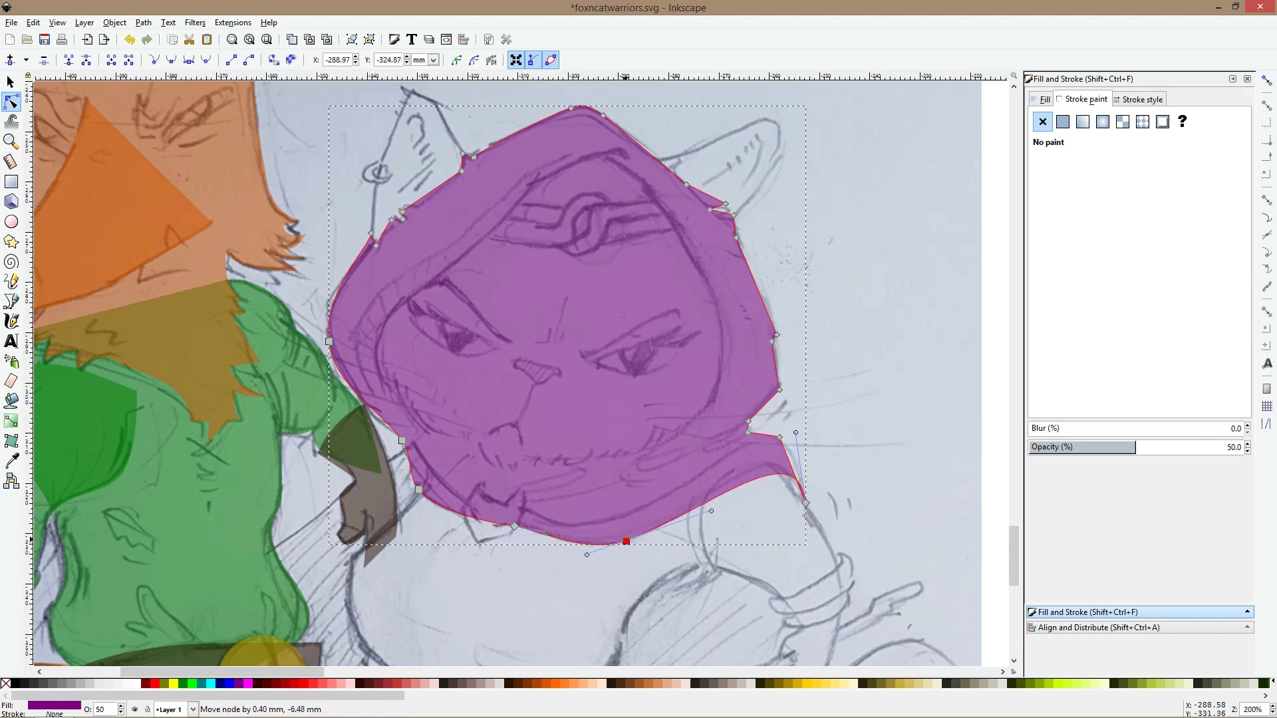
# Refine the handles and position of the new node under the collar, and move the collar's pointed end onto the sketch
pyautogui.moveTo(546, 532); pyautogui.dragTo(561, 546)
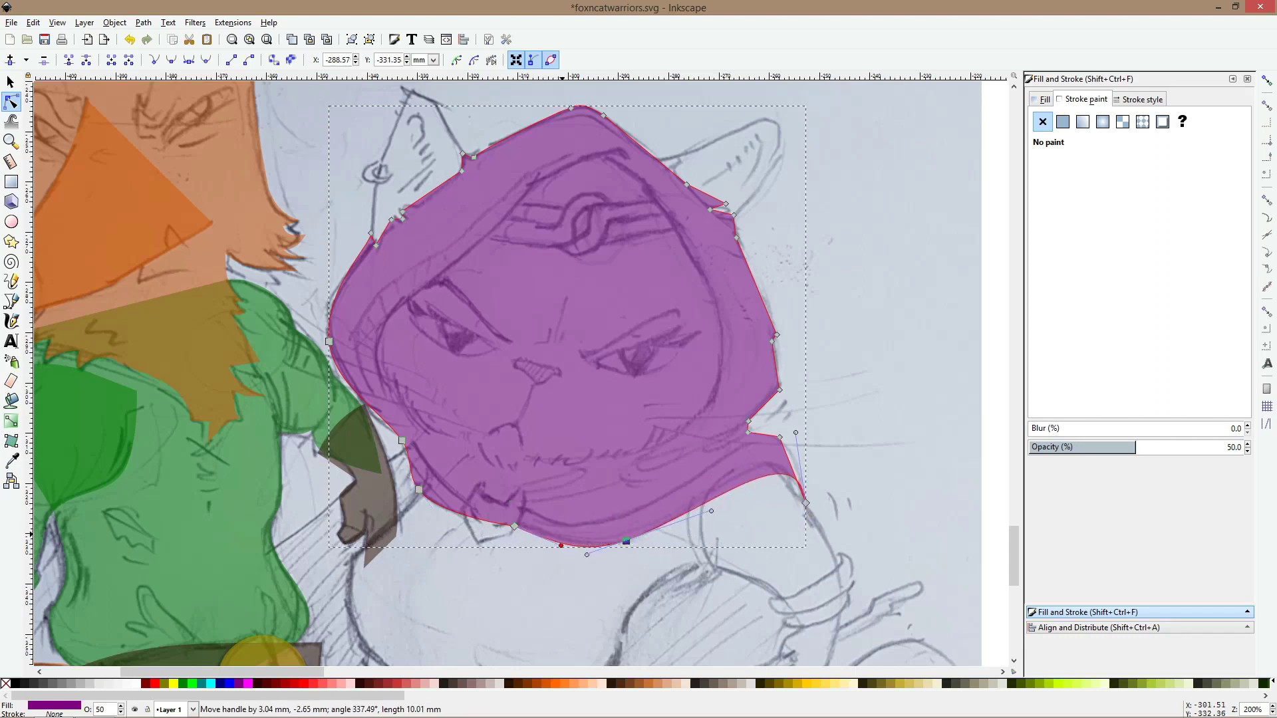
pyautogui.moveTo(711, 511); pyautogui.dragTo(712, 490)
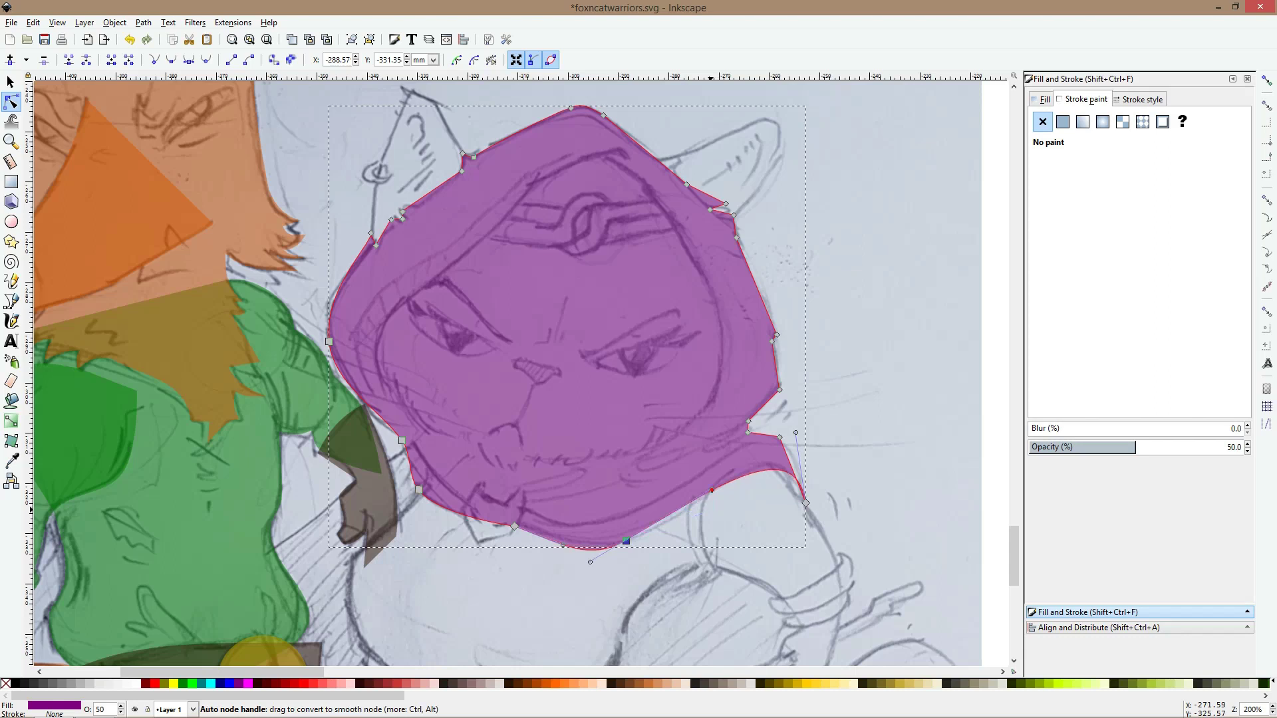
pyautogui.moveTo(626, 541); pyautogui.dragTo(635, 537)
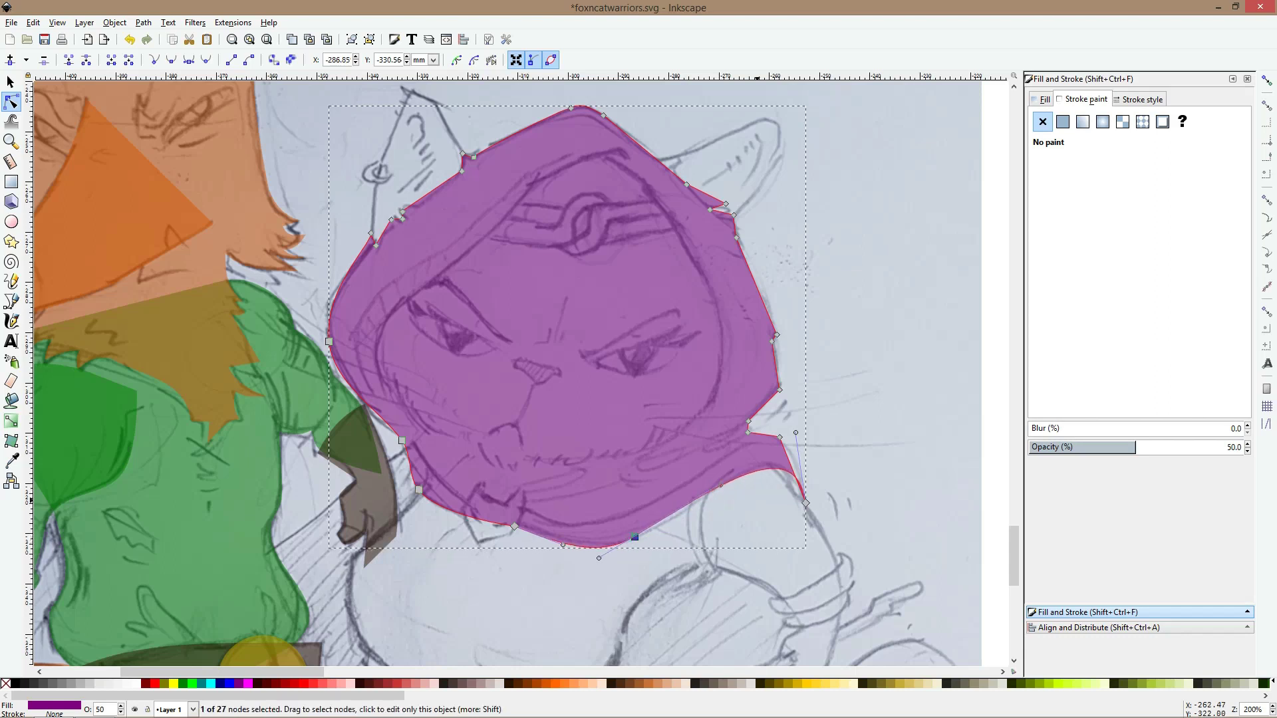
pyautogui.moveTo(720, 486); pyautogui.dragTo(707, 501)
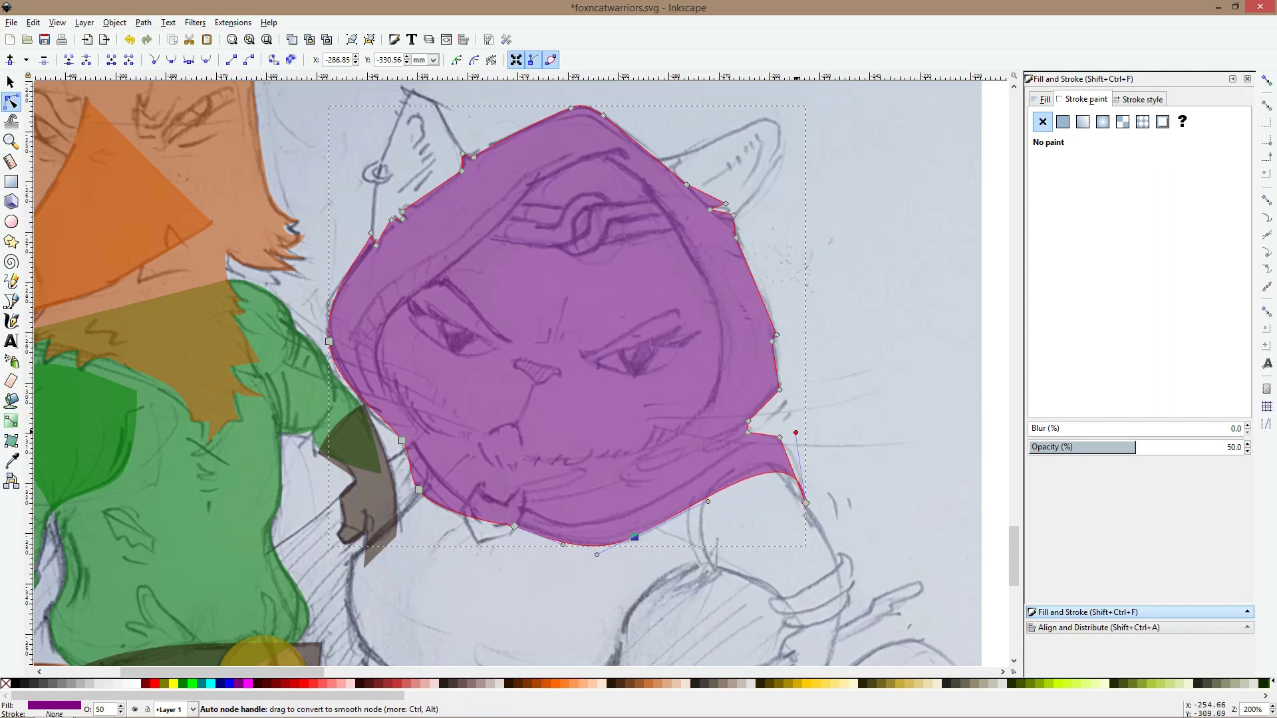
pyautogui.moveTo(795, 433); pyautogui.dragTo(800, 497)
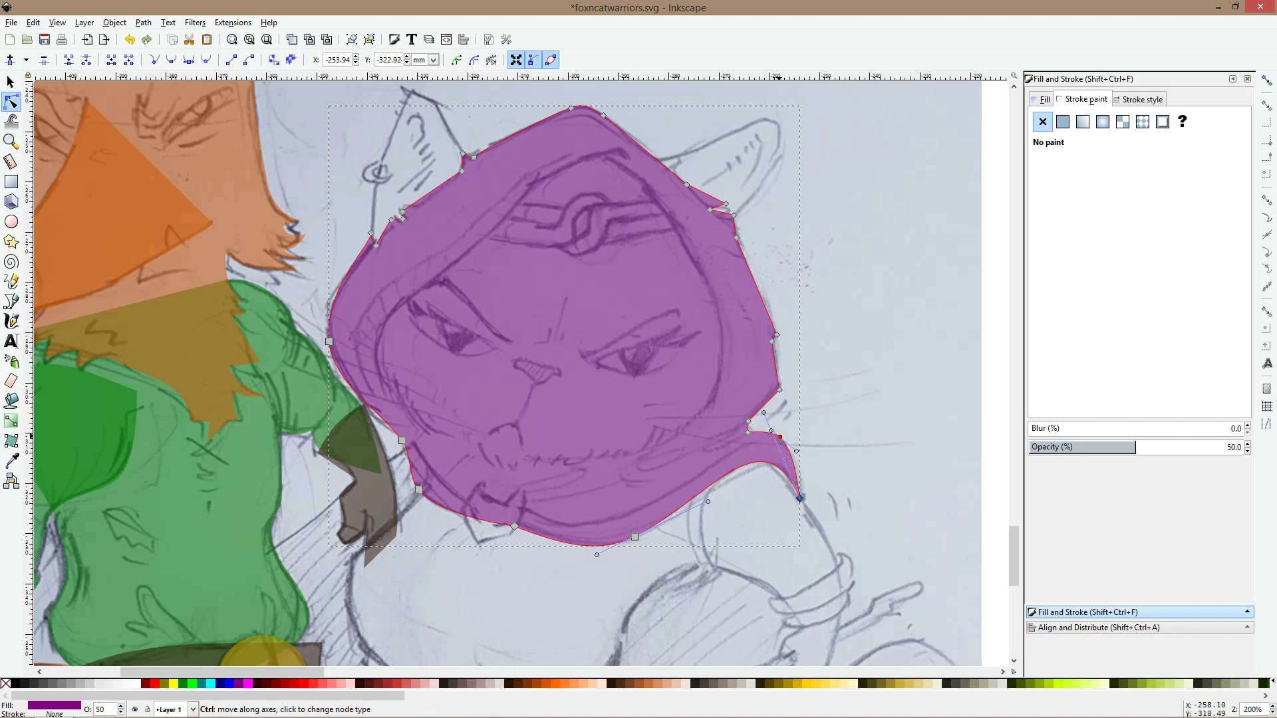
# Smooth the node on top of the collar's pointed end, adjust its handles, and round the hood's lower outer corner
pyautogui.keyDown('ctrl'); pyautogui.click(780, 437); pyautogui.keyUp('ctrl')
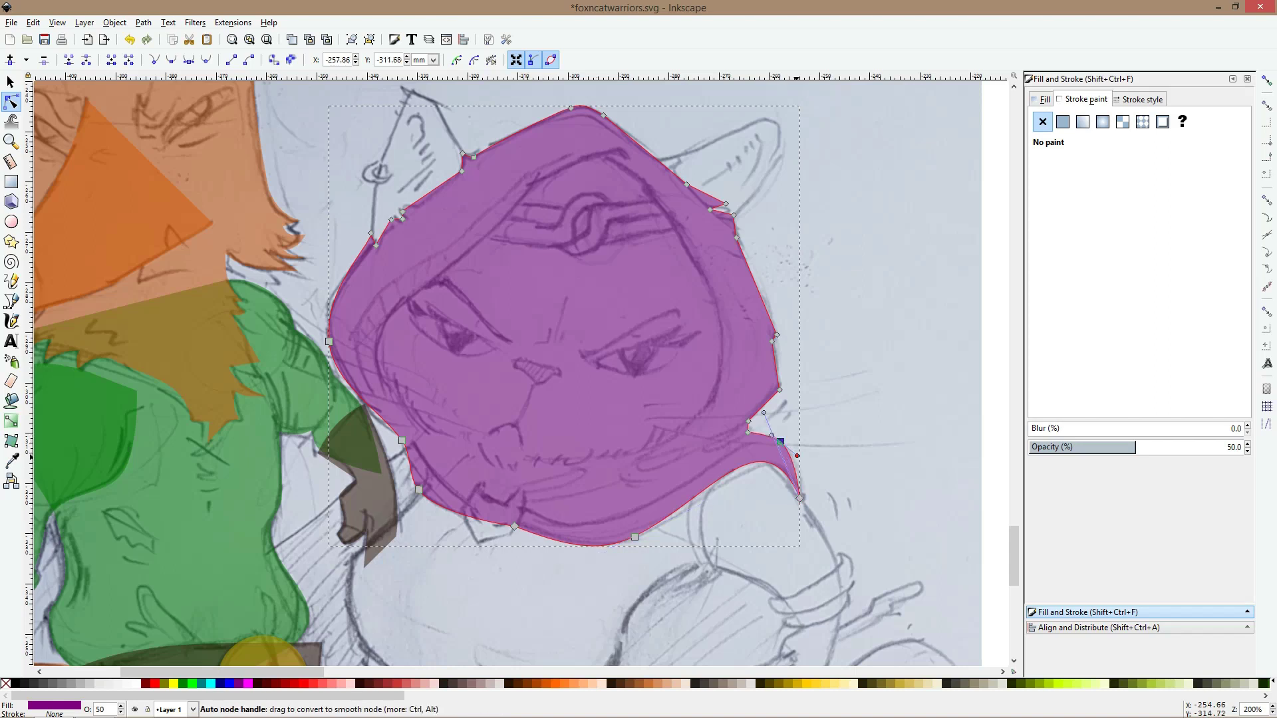
pyautogui.moveTo(804, 461); pyautogui.dragTo(807, 464)
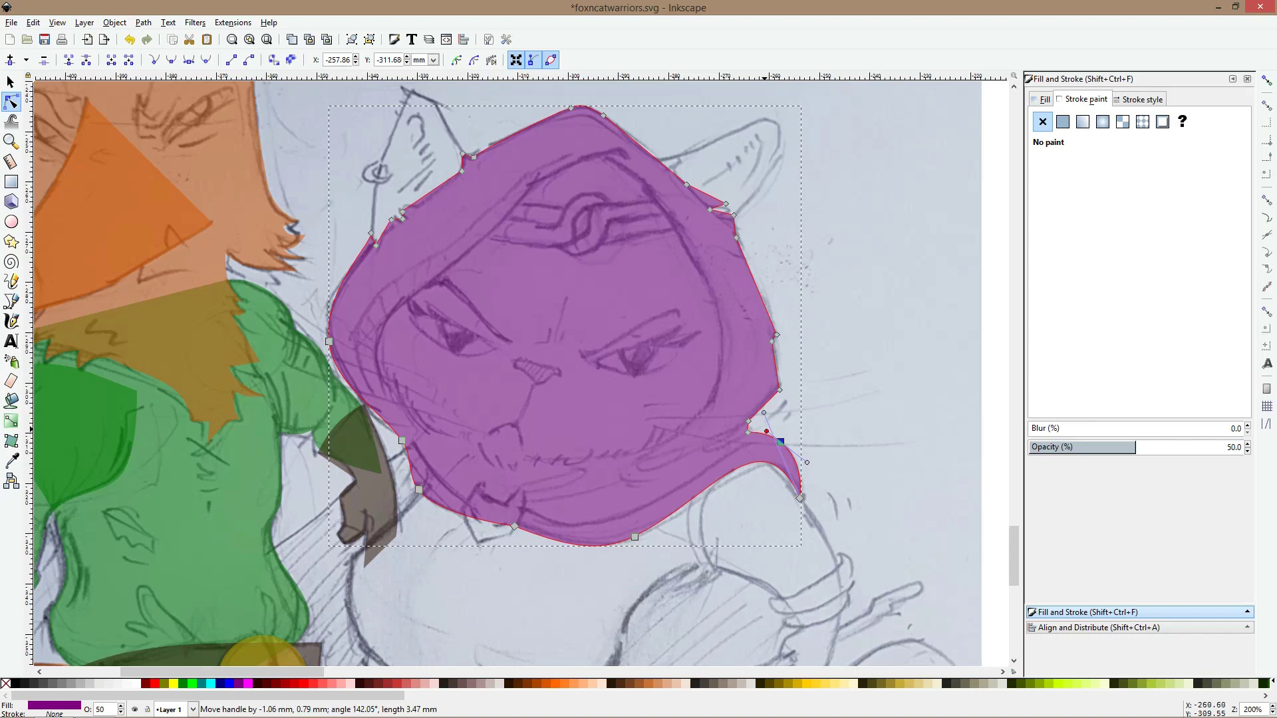
pyautogui.click(780, 390)
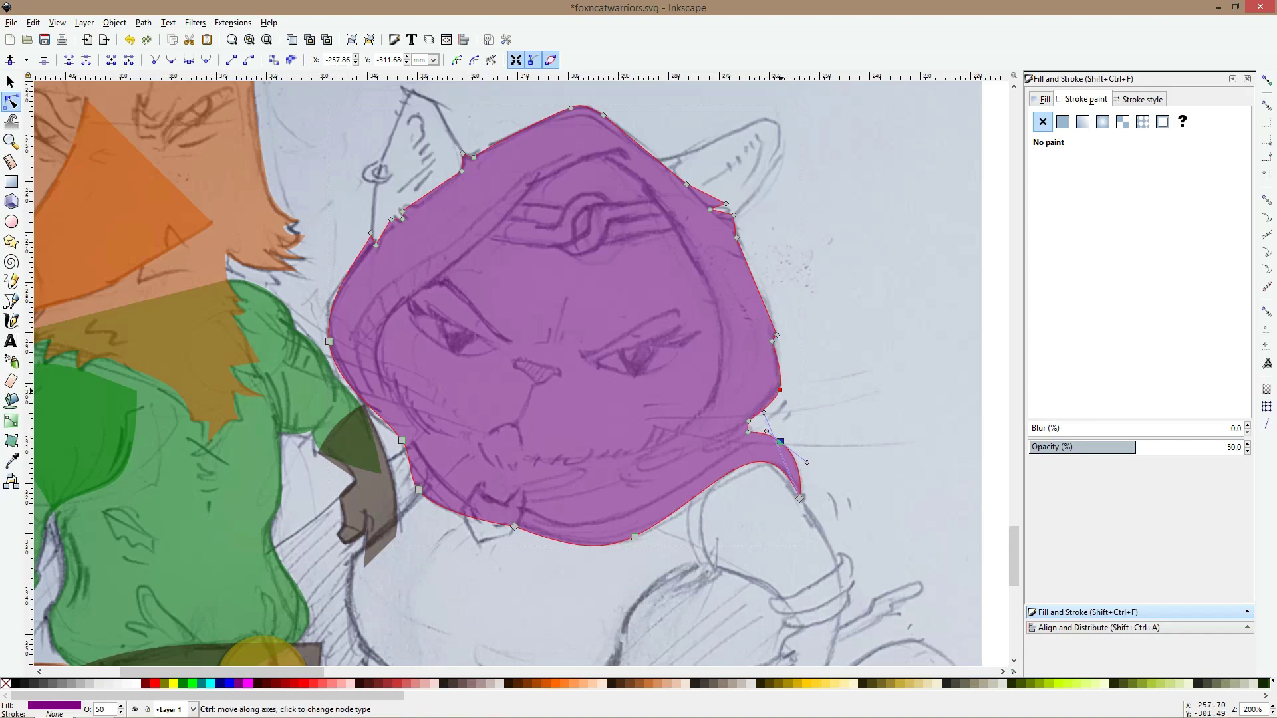
pyautogui.moveTo(775, 403); pyautogui.dragTo(784, 386)
# Smooth the nodes midway down the hood's outer side and below the ear, shaping the edge between them to the sketch
pyautogui.scroll(4, 782, 329)
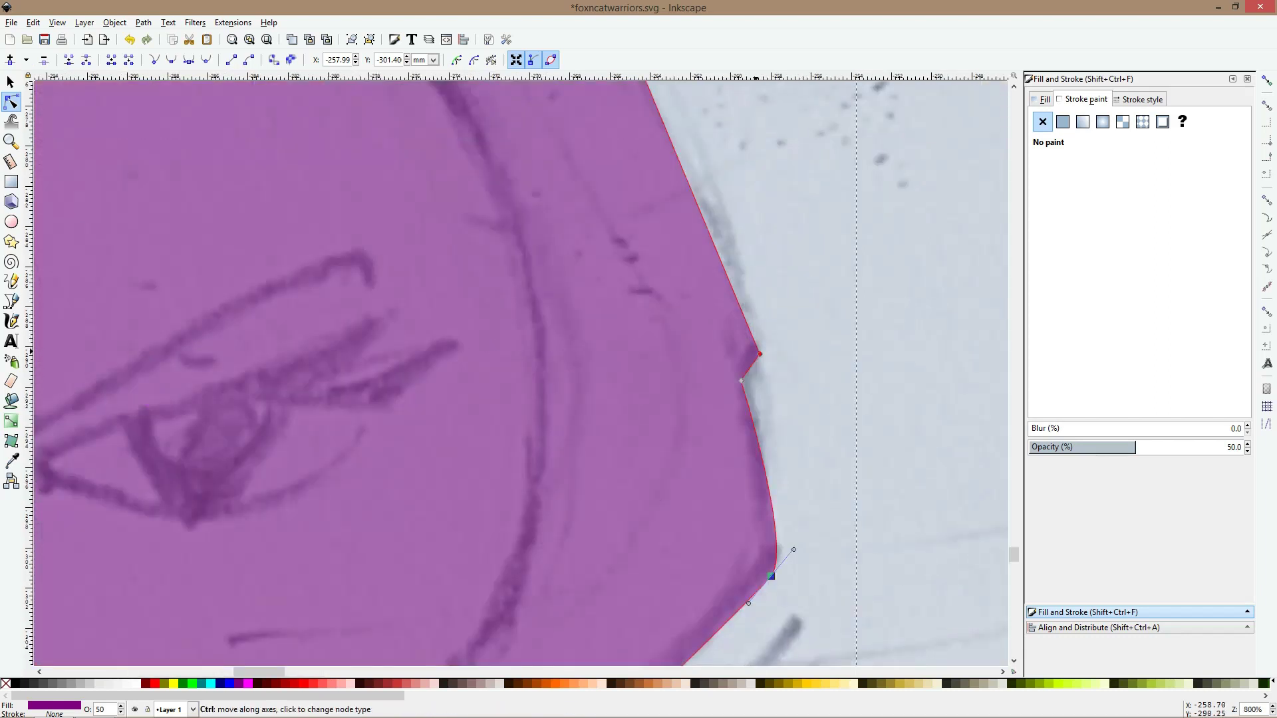
pyautogui.keyDown('ctrl'); pyautogui.click(759, 354); pyautogui.keyUp('ctrl')
pyautogui.keyDown('ctrl'); pyautogui.click(742, 380); pyautogui.keyUp('ctrl')
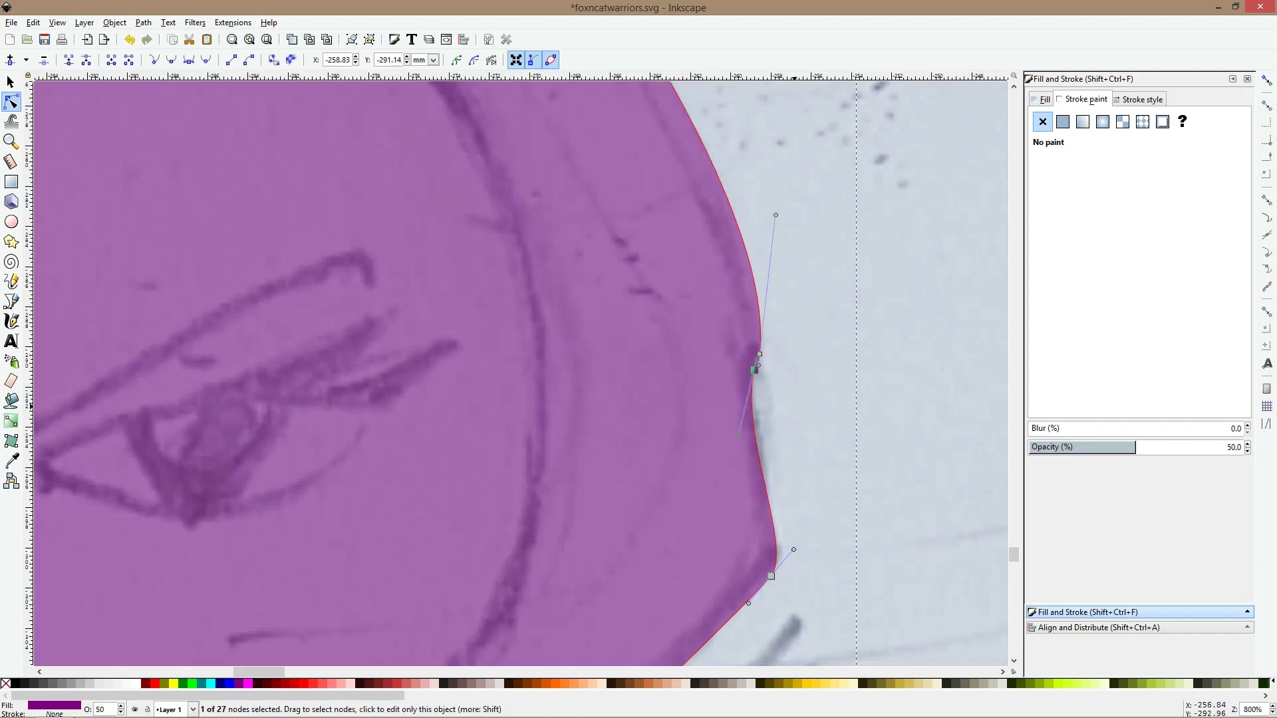
pyautogui.scroll(-3, 791, 399)
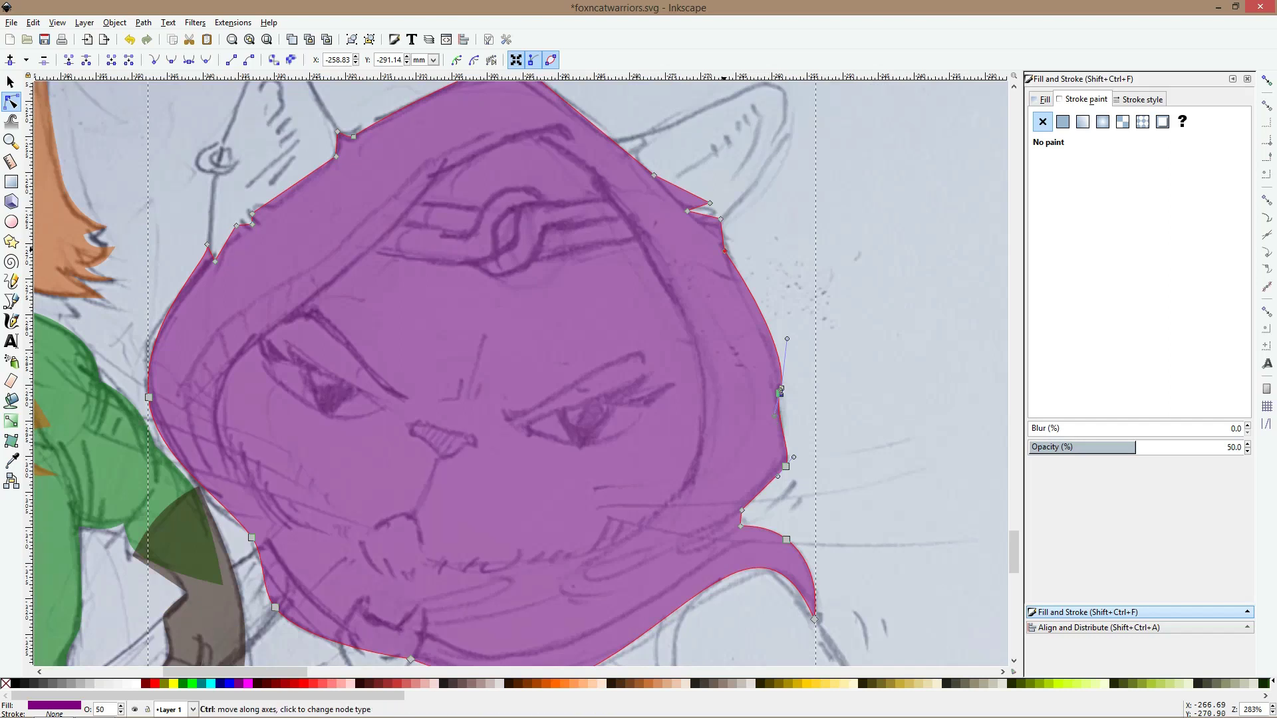
pyautogui.keyDown('ctrl'); pyautogui.click(724, 250); pyautogui.keyUp('ctrl')
pyautogui.moveTo(786, 338); pyautogui.dragTo(779, 340)
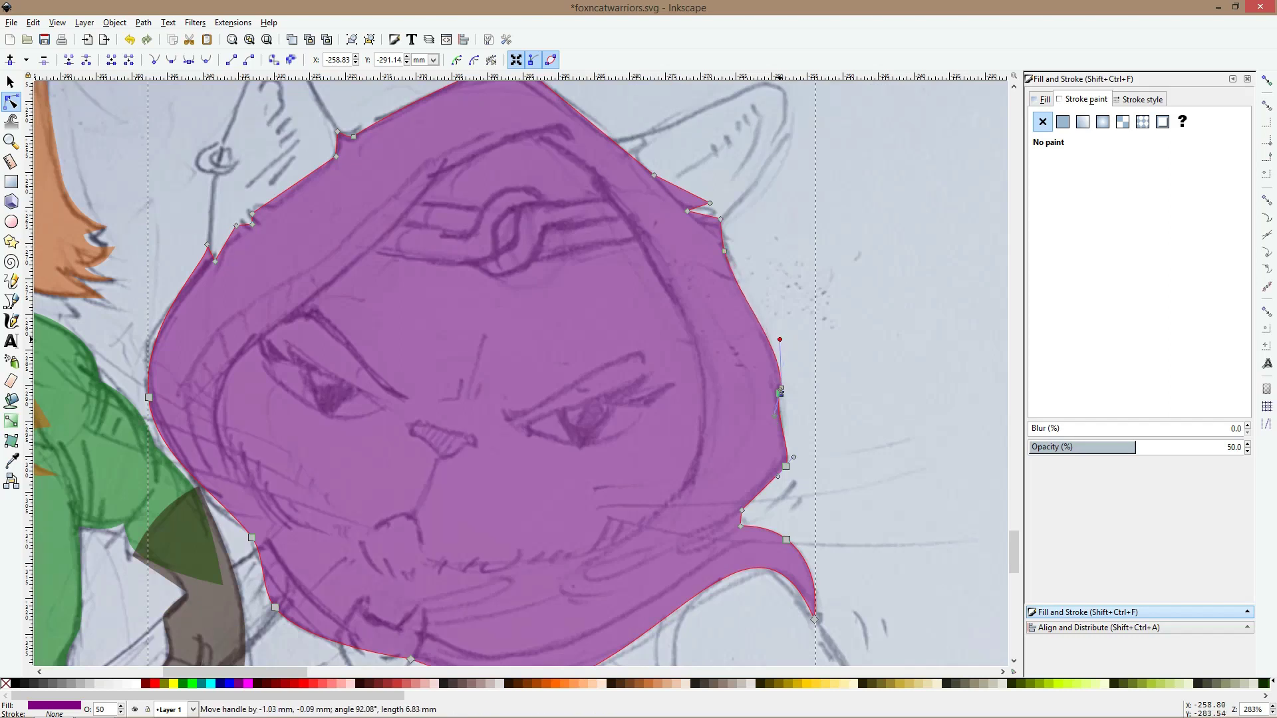
# Curve the small hood fold at the outer ear's base, align its tip with the sketch and return to the Selector tool
pyautogui.keyDown('ctrl'); pyautogui.click(720, 218); pyautogui.keyUp('ctrl')
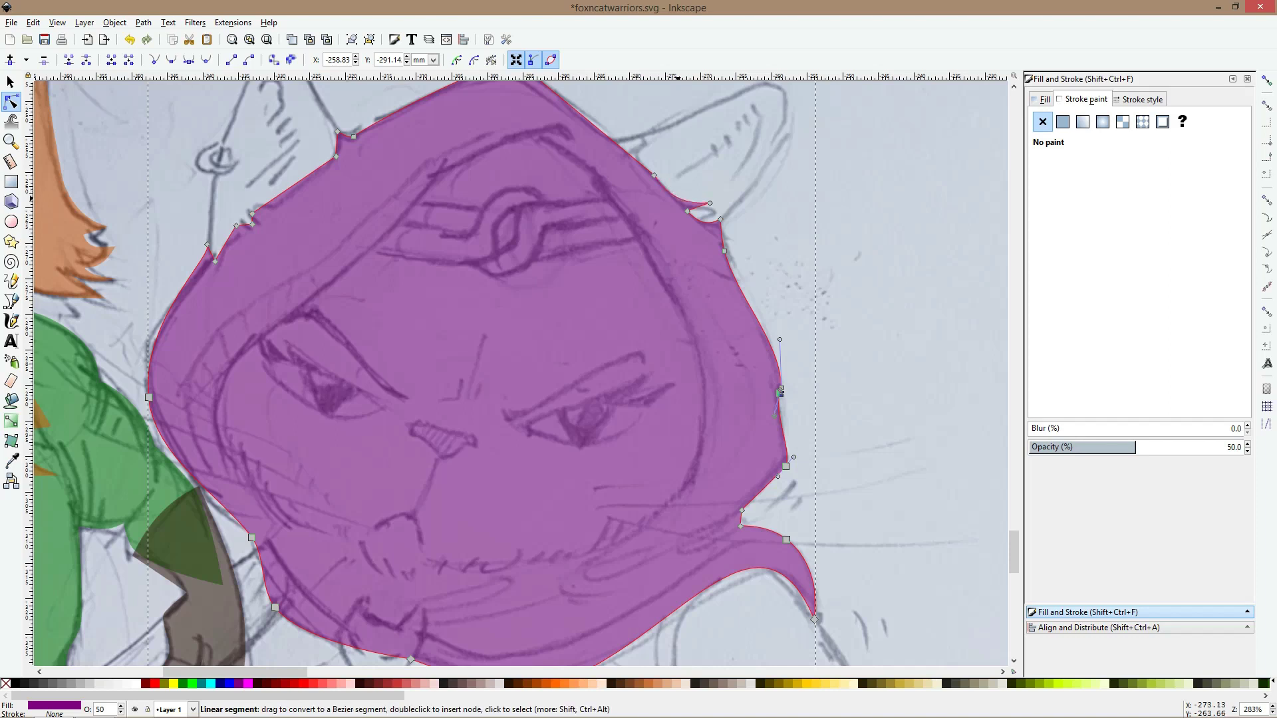
pyautogui.click(709, 203)
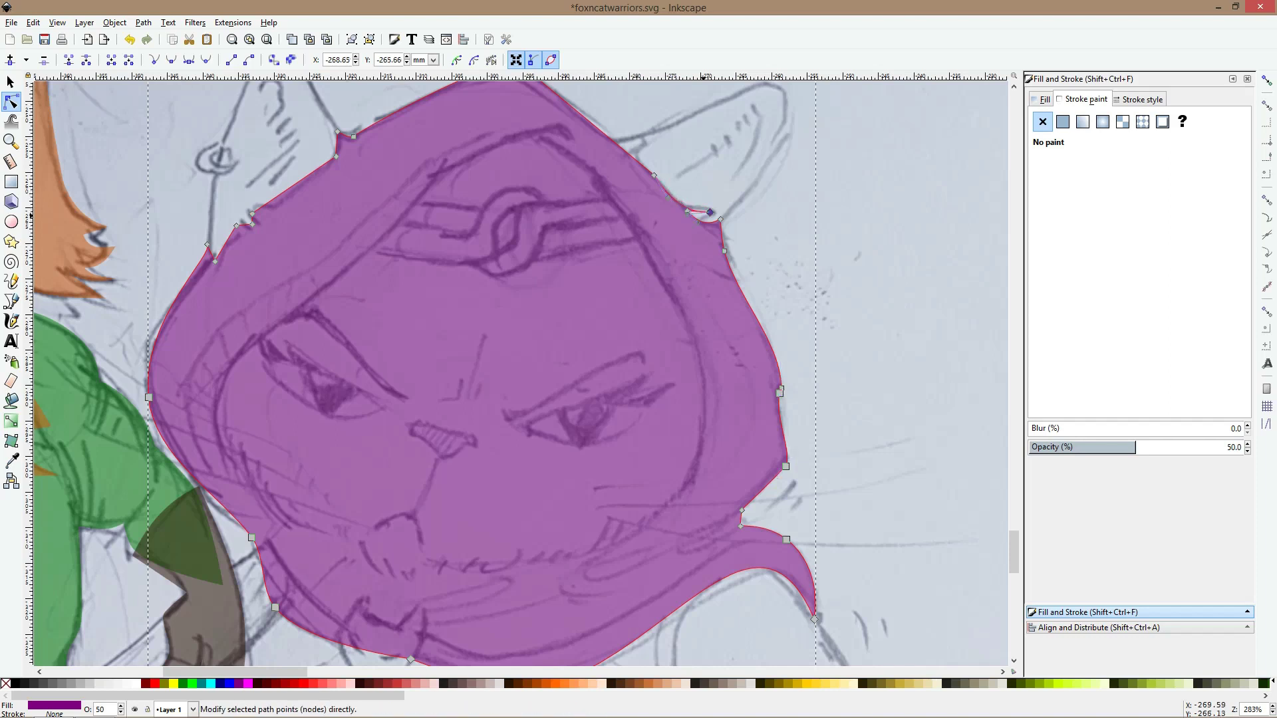
pyautogui.scroll(4, 705, 202)
pyautogui.moveTo(681, 201); pyautogui.dragTo(721, 204)
pyautogui.press('space')
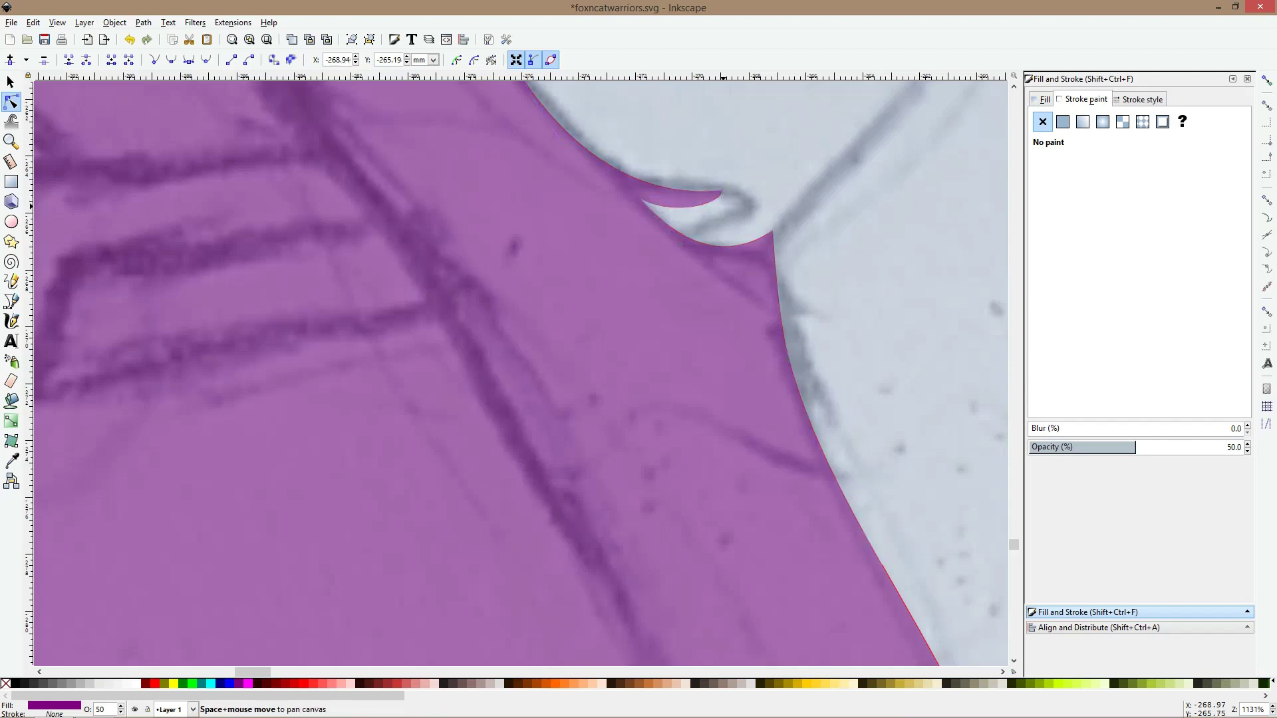
pyautogui.scroll(-4, 735, 219)
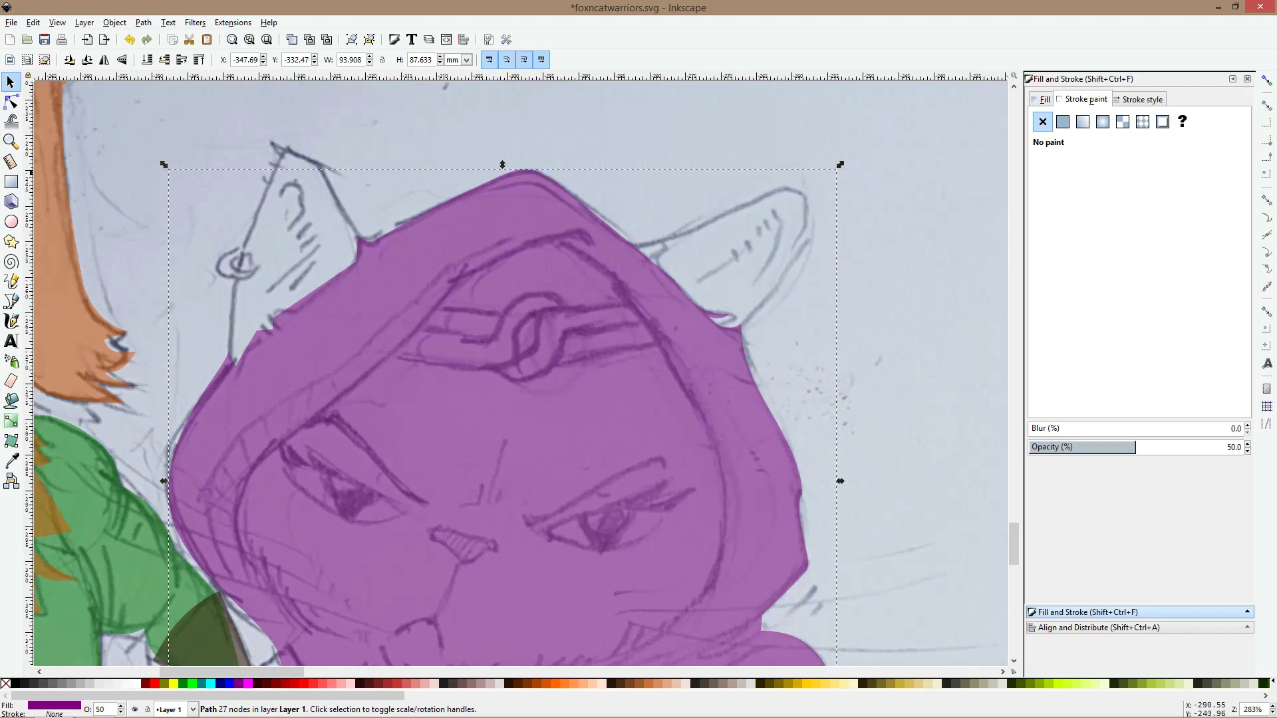
# Insert nodes on the purple hood's outline at the base of the cat's right-hand ear and reshape the edge to follow the sketch
pyautogui.click(11, 102)
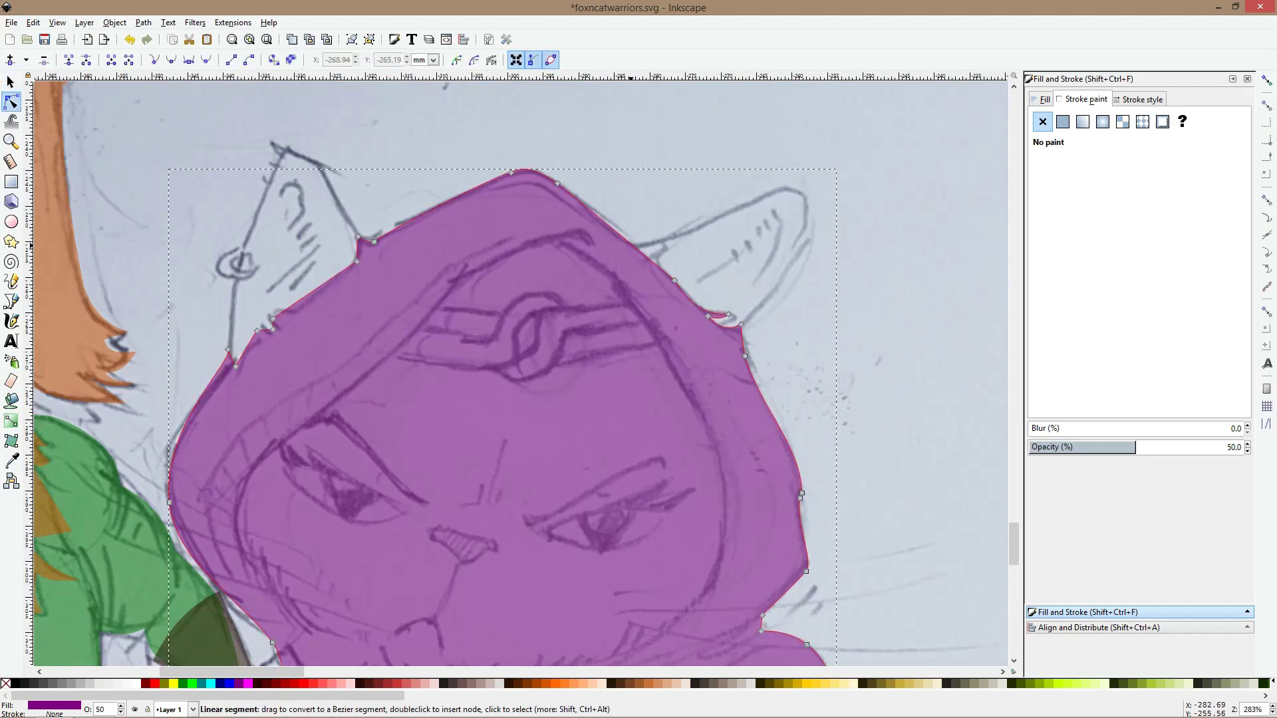
pyautogui.doubleClick(631, 245)
pyautogui.doubleClick(641, 252)
pyautogui.moveTo(641, 252); pyautogui.dragTo(646, 244)
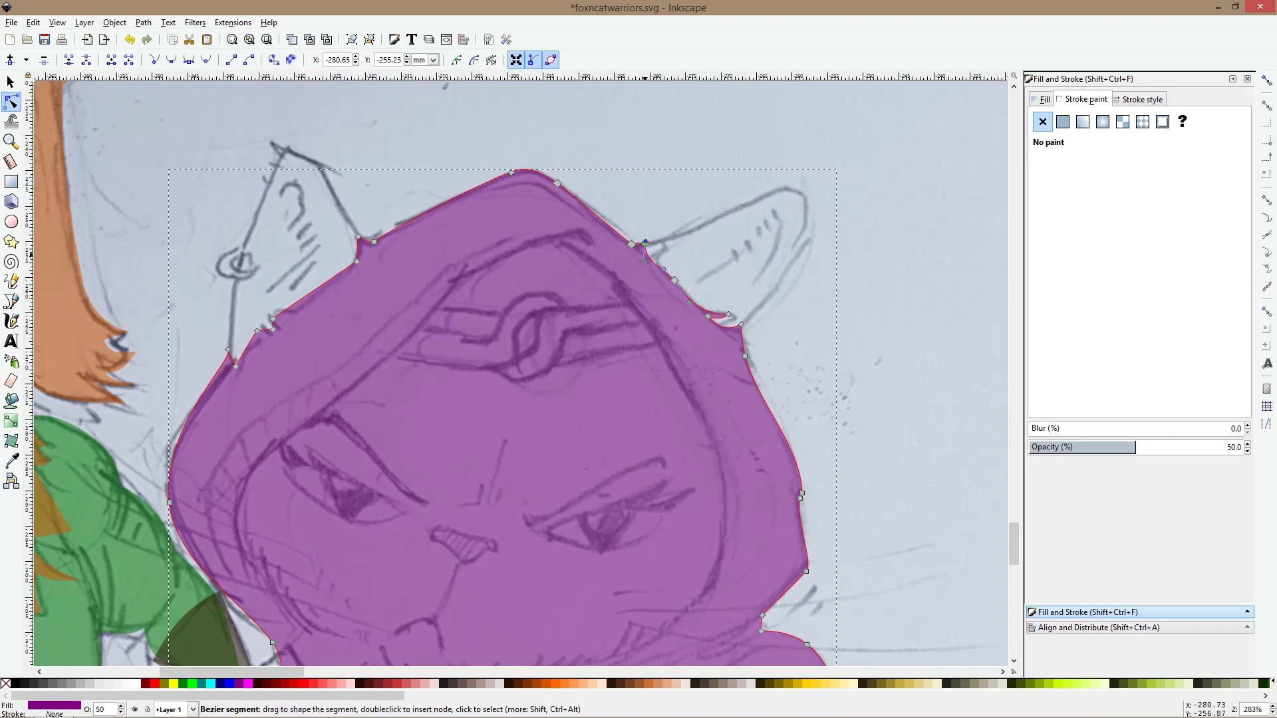
pyautogui.moveTo(645, 261); pyautogui.dragTo(662, 243)
pyautogui.click(661, 243)
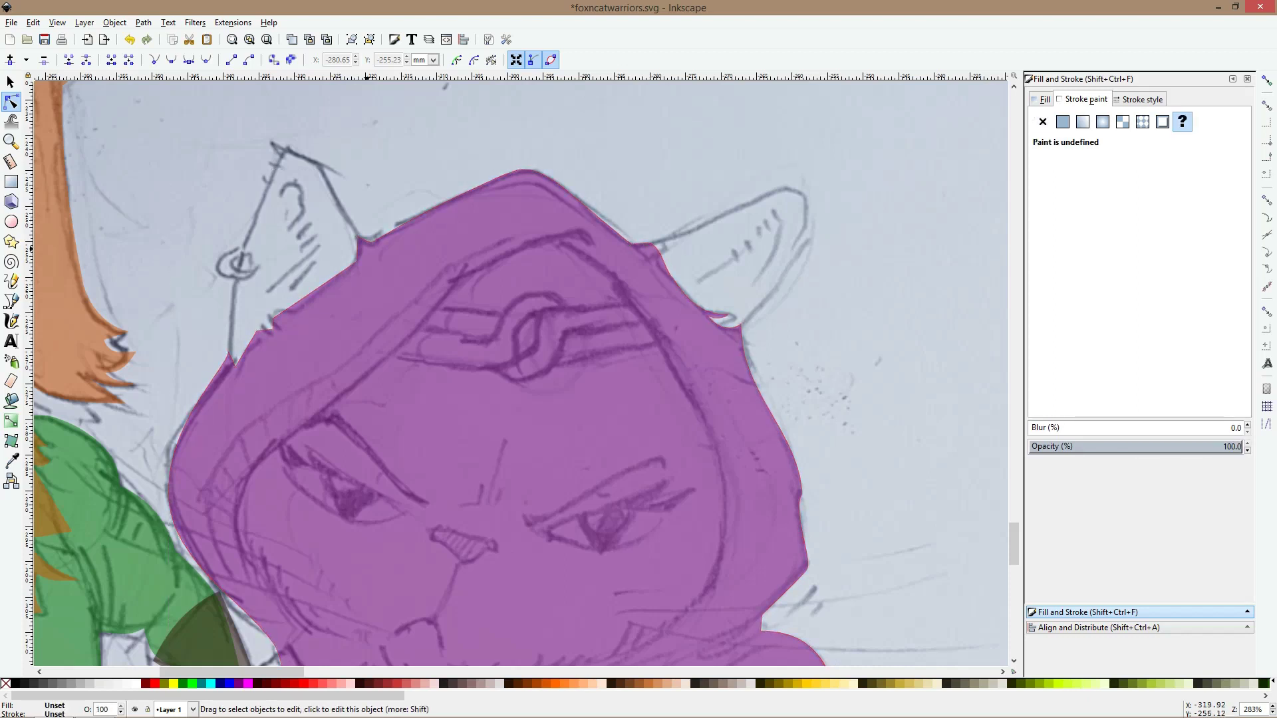
pyautogui.scroll(2, 359, 252)
pyautogui.click(347, 273)
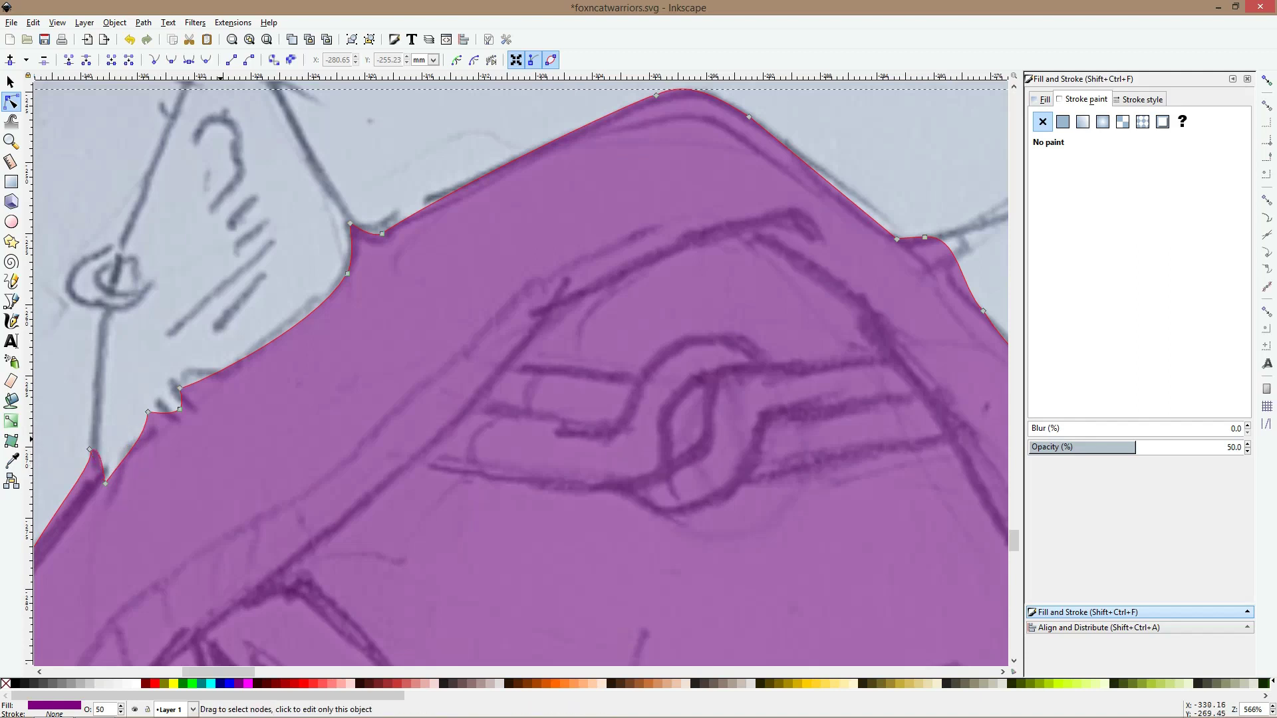
pyautogui.scroll(-3, 222, 439)
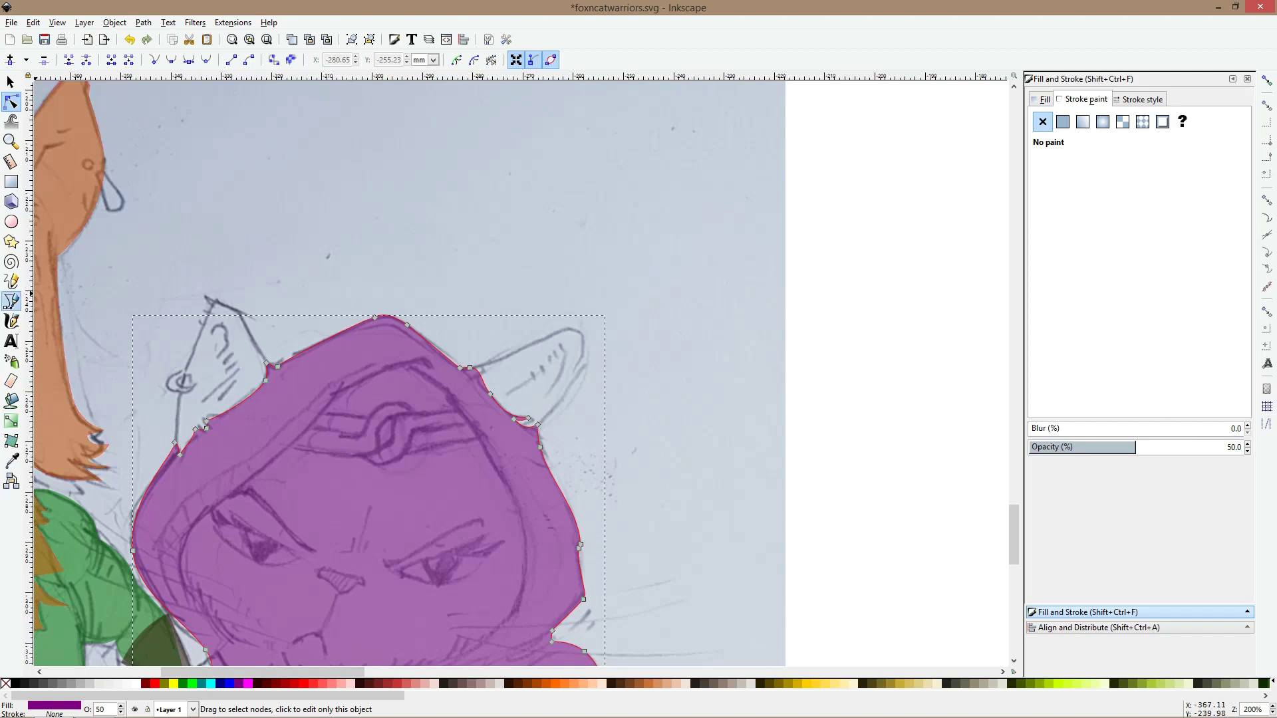
# Trace the cat's right-hand ear as a closed Bezier path overlapping the hood and fill it with Aqua (#00FFFF)
pyautogui.click(12, 301)
pyautogui.scroll(2, 441, 370)
pyautogui.click(480, 374)
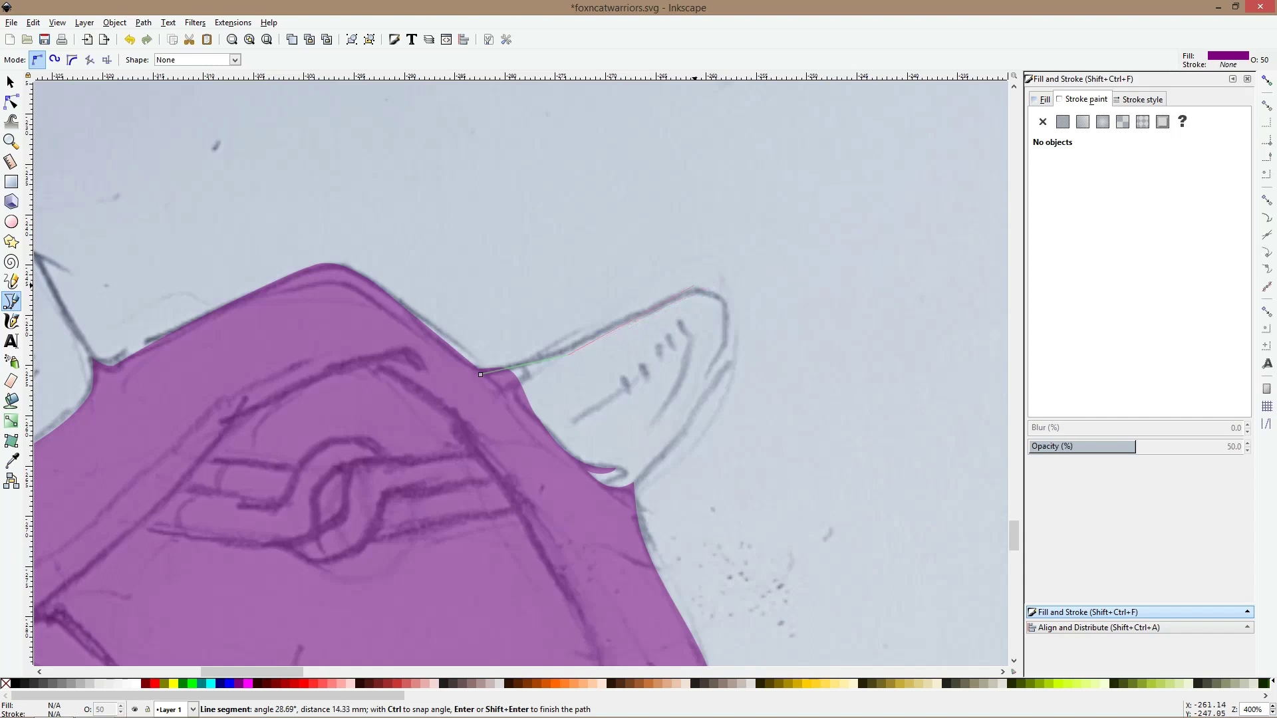
pyautogui.click(694, 287)
pyautogui.doubleClick(729, 361)
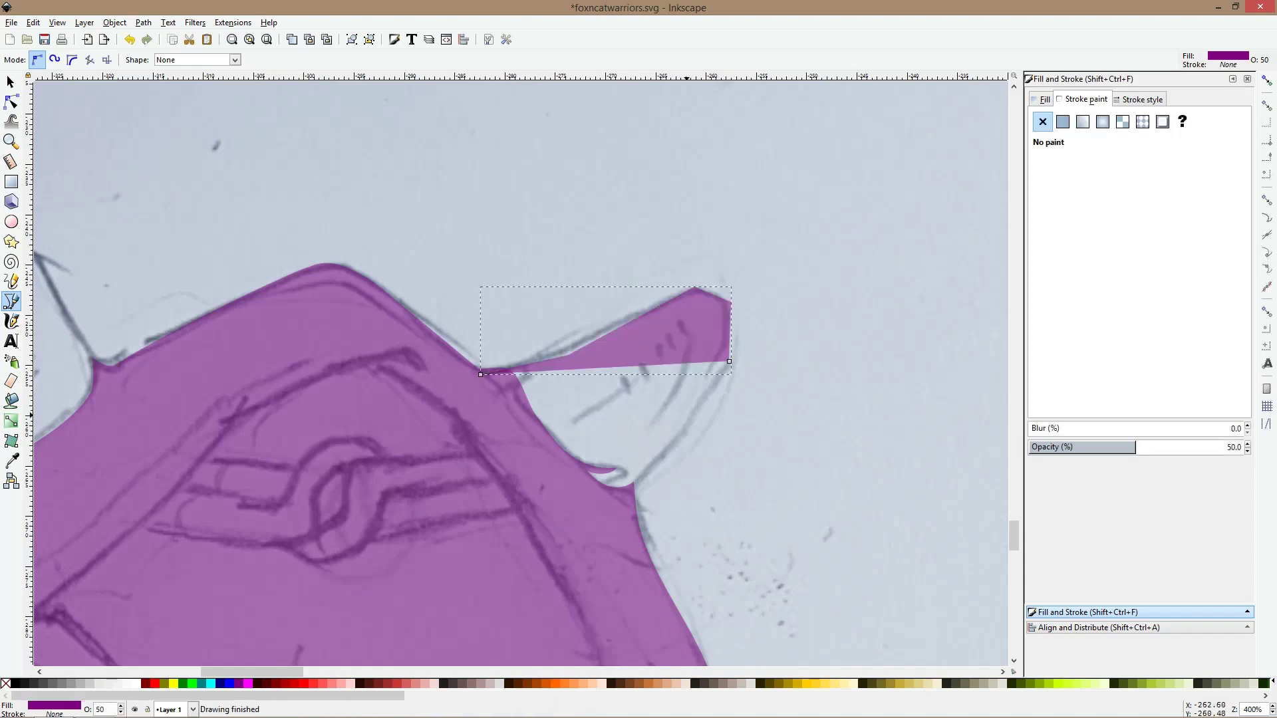
pyautogui.click(729, 361)
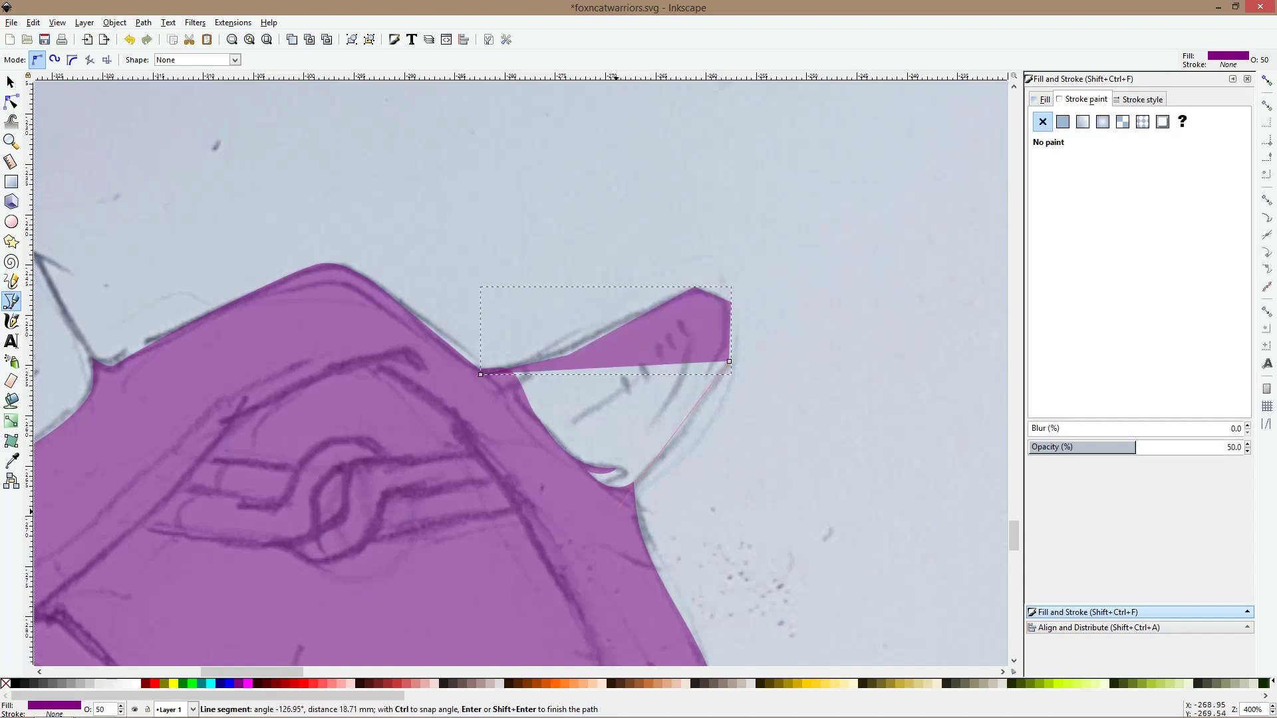
pyautogui.click(616, 515)
pyautogui.click(480, 373)
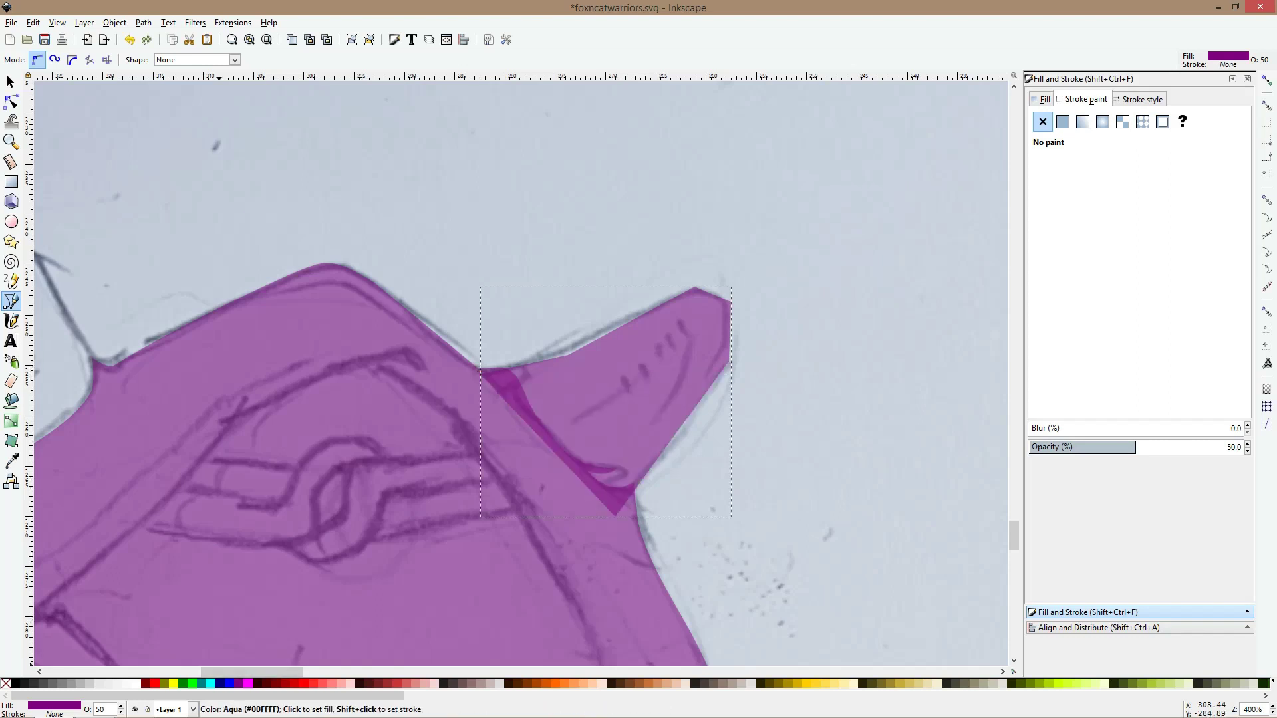
pyautogui.click(211, 683)
# Curve the aqua ear's upper edge and smooth its tip nodes to match the rounded sketch outline
pyautogui.click(11, 102)
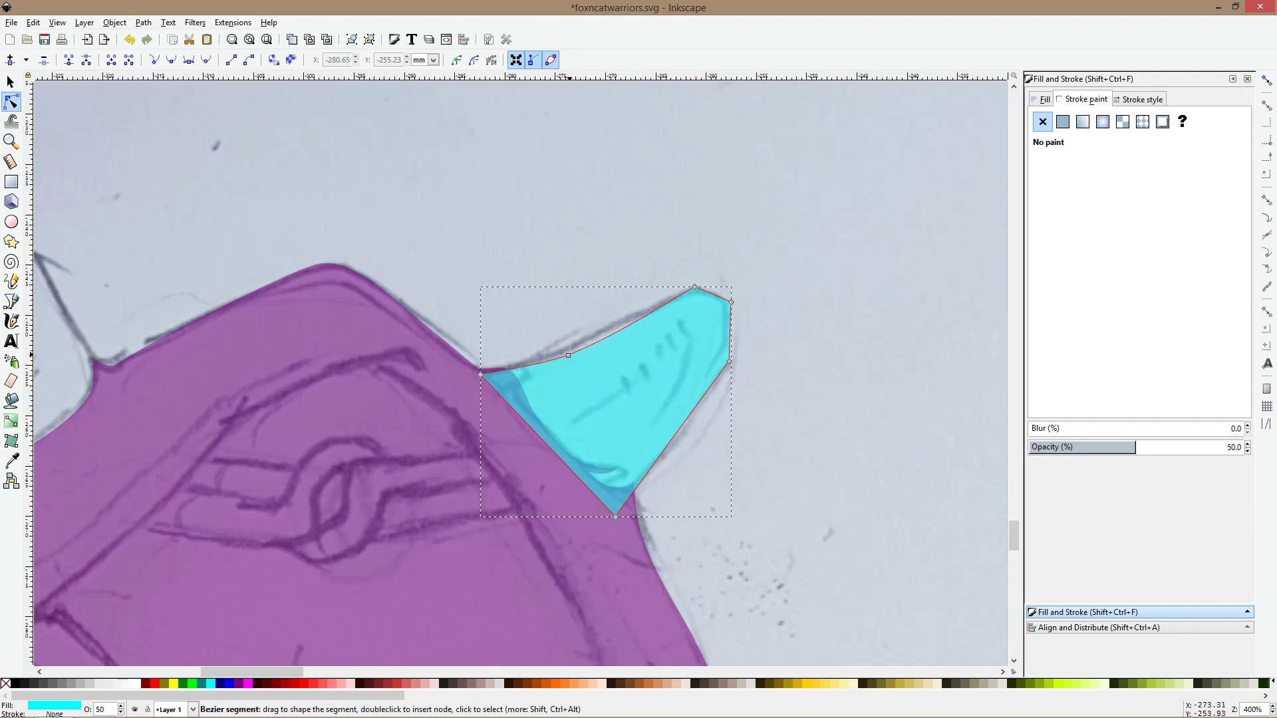
pyautogui.moveTo(623, 327); pyautogui.dragTo(619, 318)
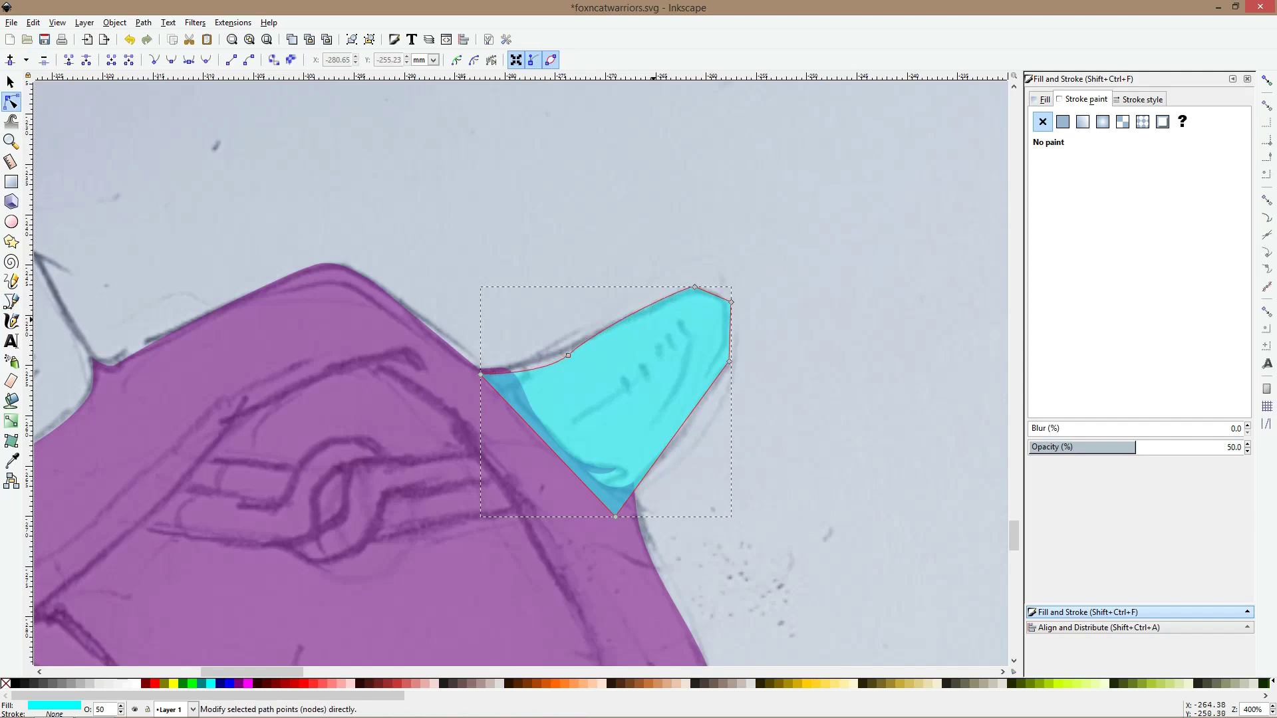
pyautogui.moveTo(694, 287)
pyautogui.mouseDown()
pyautogui.moveTo(739, 314)
pyautogui.moveTo(680, 288)
pyautogui.mouseUp()
pyautogui.keyDown('ctrl'); pyautogui.click(731, 302); pyautogui.keyUp('ctrl')
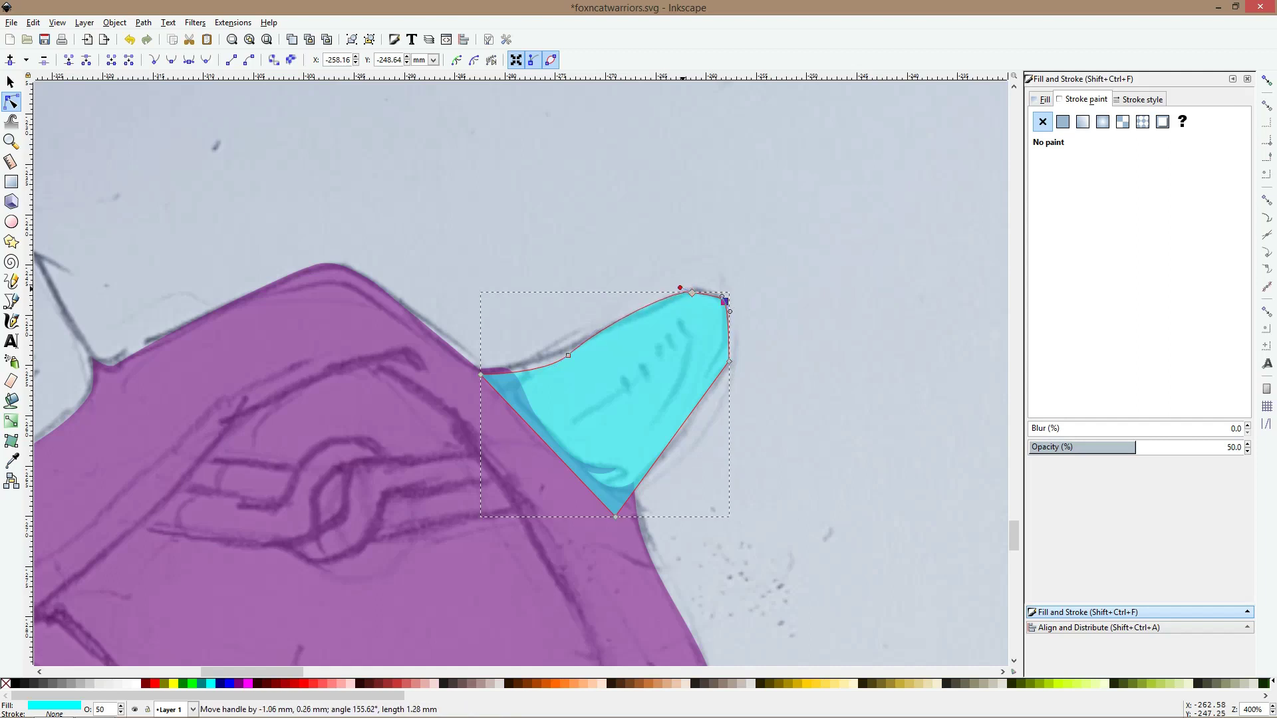
pyautogui.click(692, 292)
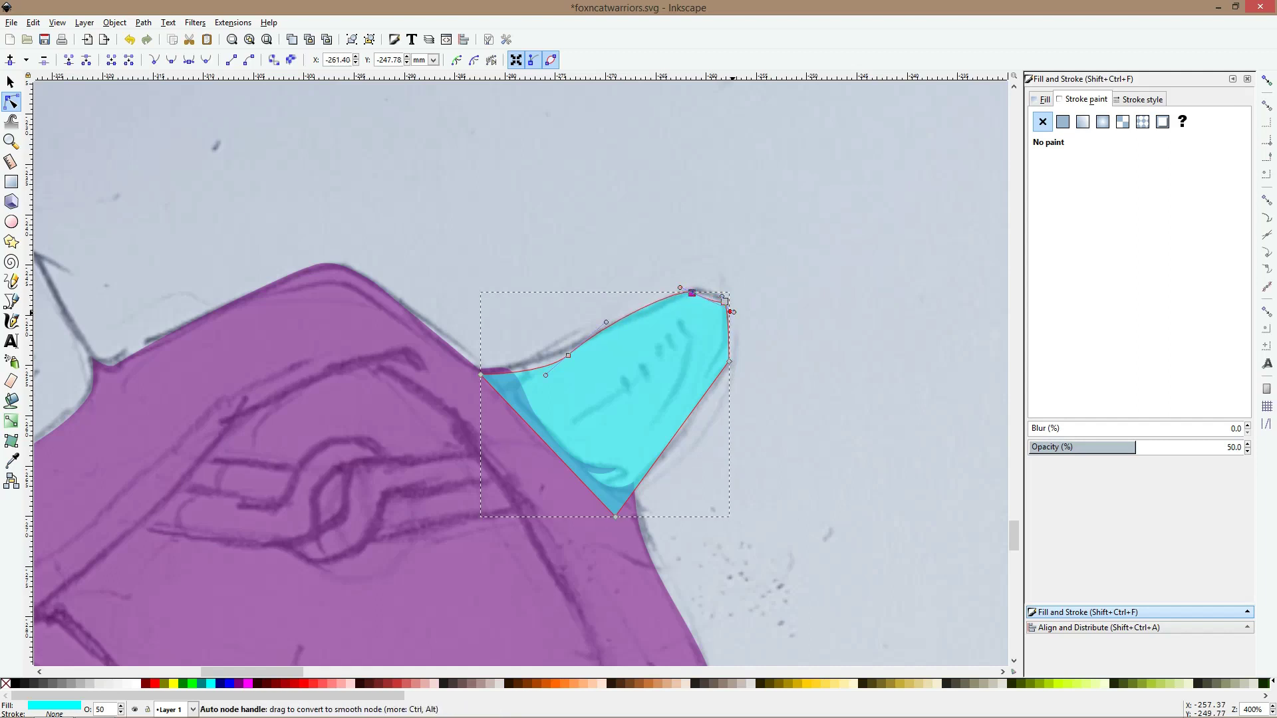
pyautogui.moveTo(734, 312); pyautogui.dragTo(707, 293)
# Smooth the node on the aqua ear's outer side and bend the lower edge outward, tucking the base corner closer to the hood
pyautogui.keyDown('ctrl'); pyautogui.click(729, 362); pyautogui.keyUp('ctrl')
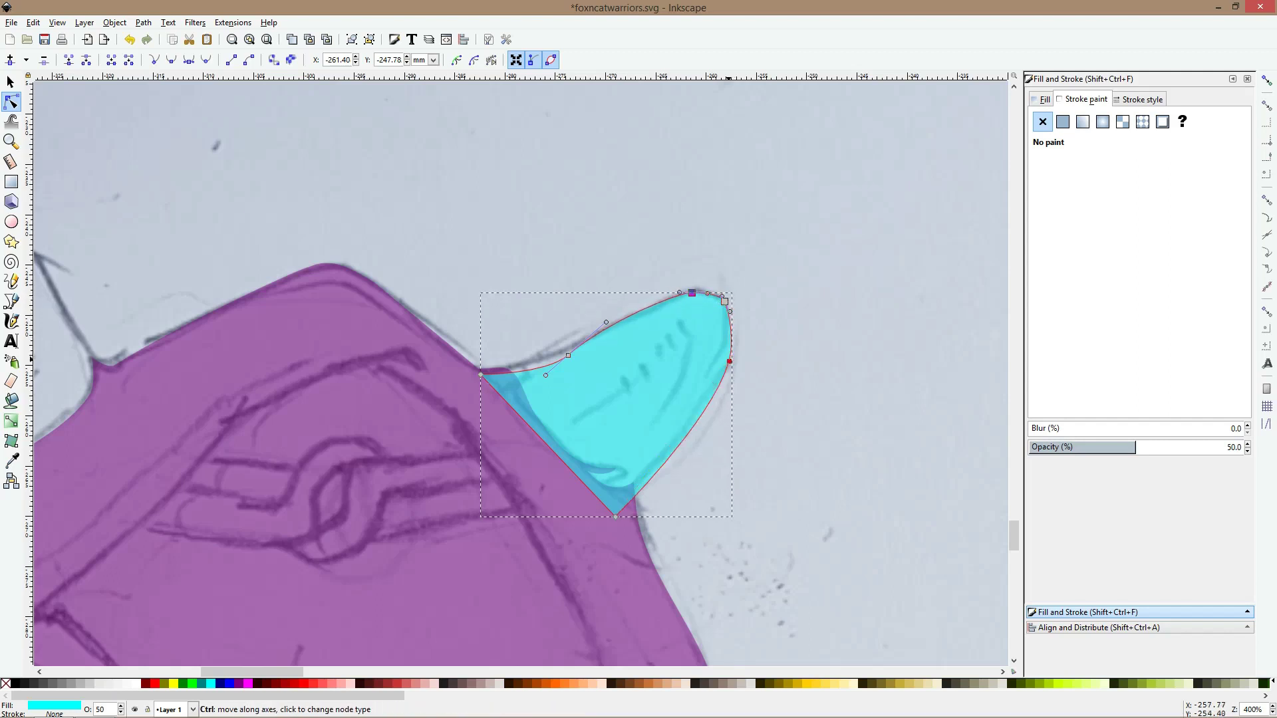
pyautogui.click(729, 362)
pyautogui.moveTo(735, 343); pyautogui.dragTo(733, 347)
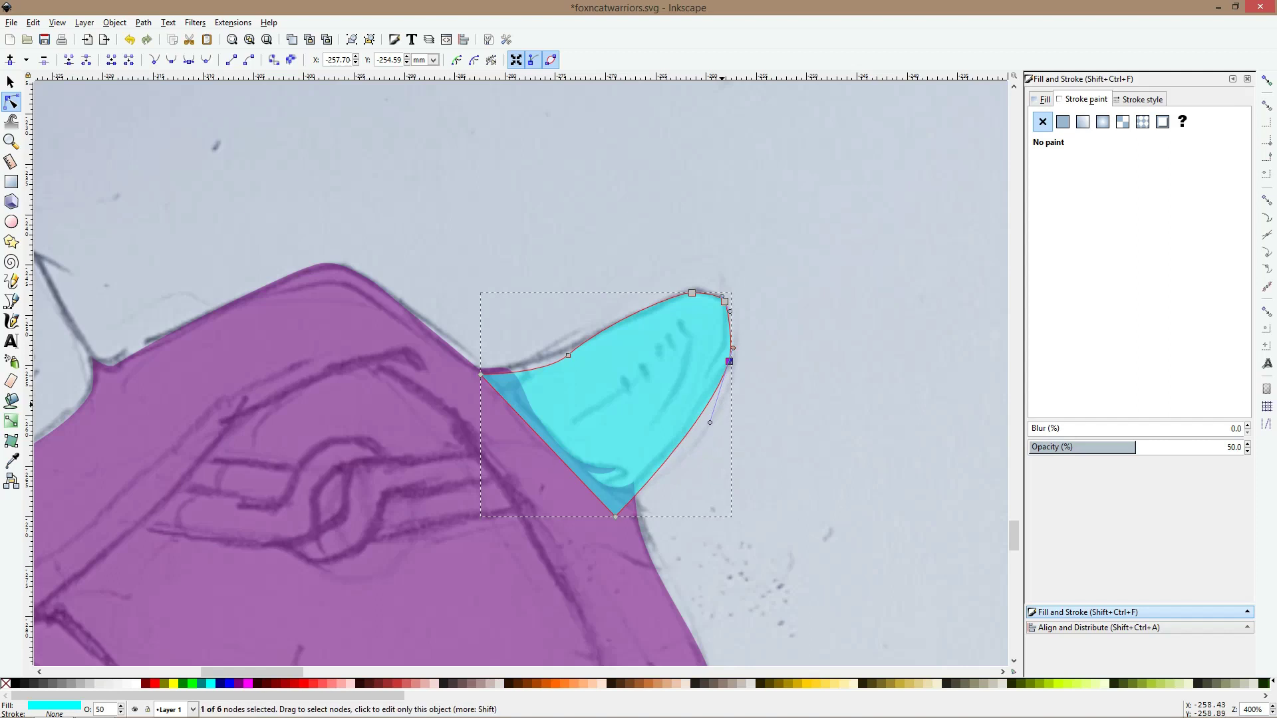
pyautogui.moveTo(711, 422); pyautogui.dragTo(727, 380)
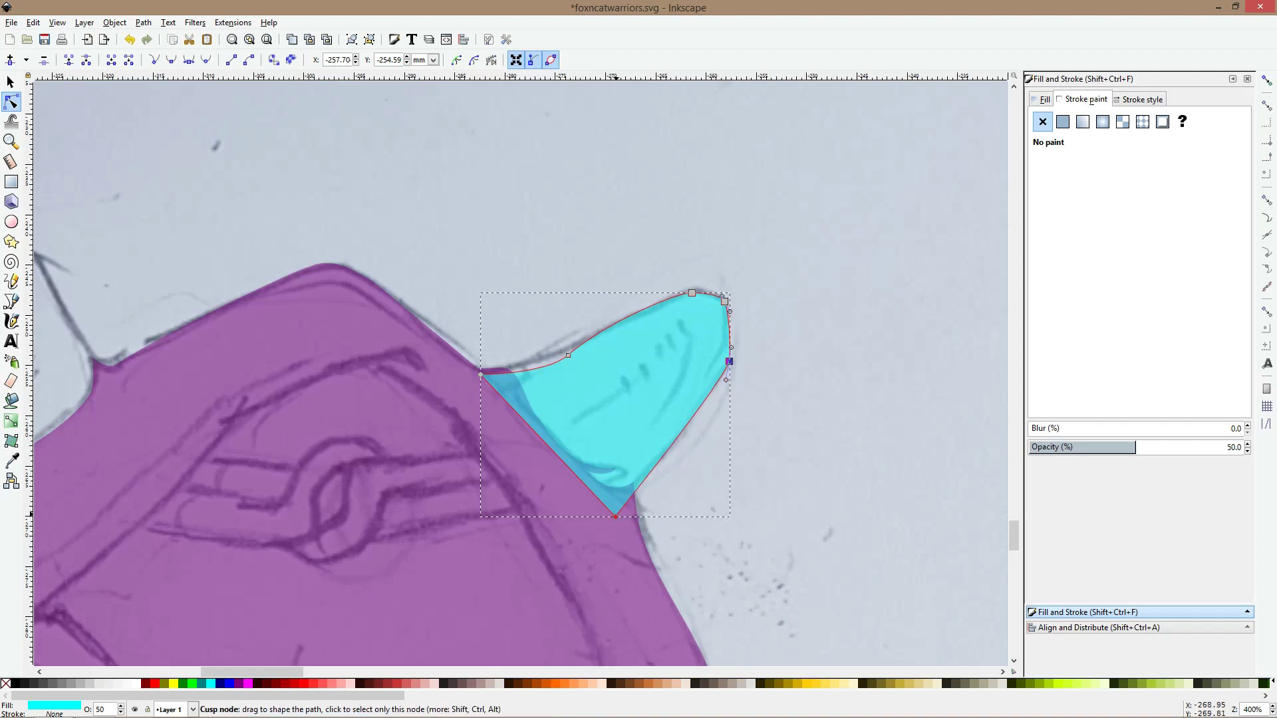
pyautogui.moveTo(616, 516); pyautogui.dragTo(613, 510)
pyautogui.moveTo(678, 433); pyautogui.dragTo(678, 444)
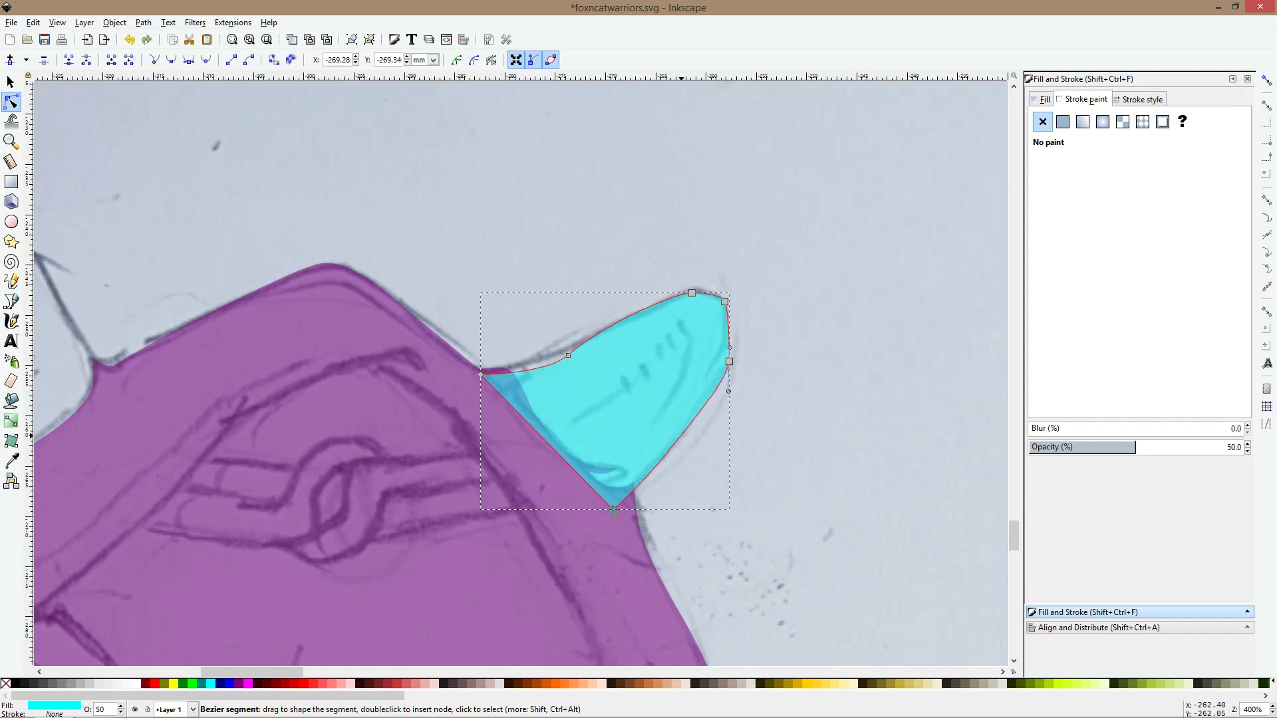
# Move the ear's upper-edge node onto the sketch line, adjust its curve handle, and lower the ear behind the hood
pyautogui.click(567, 355)
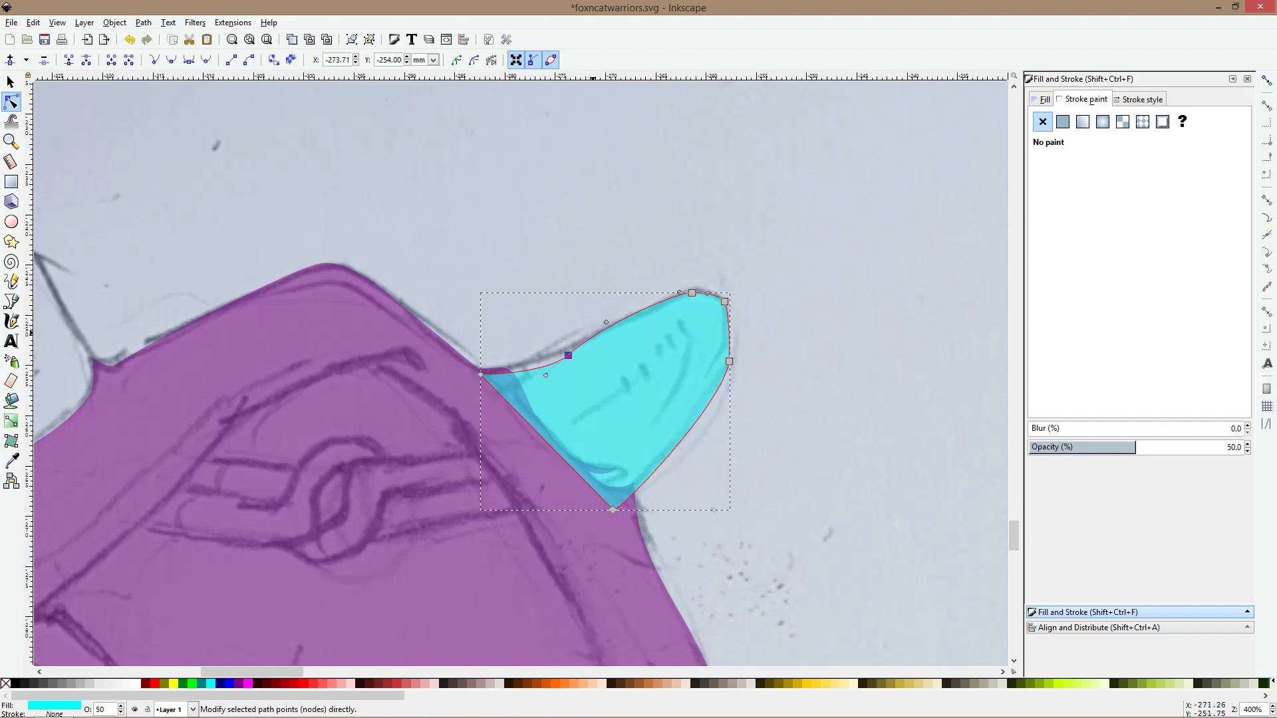
pyautogui.moveTo(606, 349); pyautogui.dragTo(562, 348)
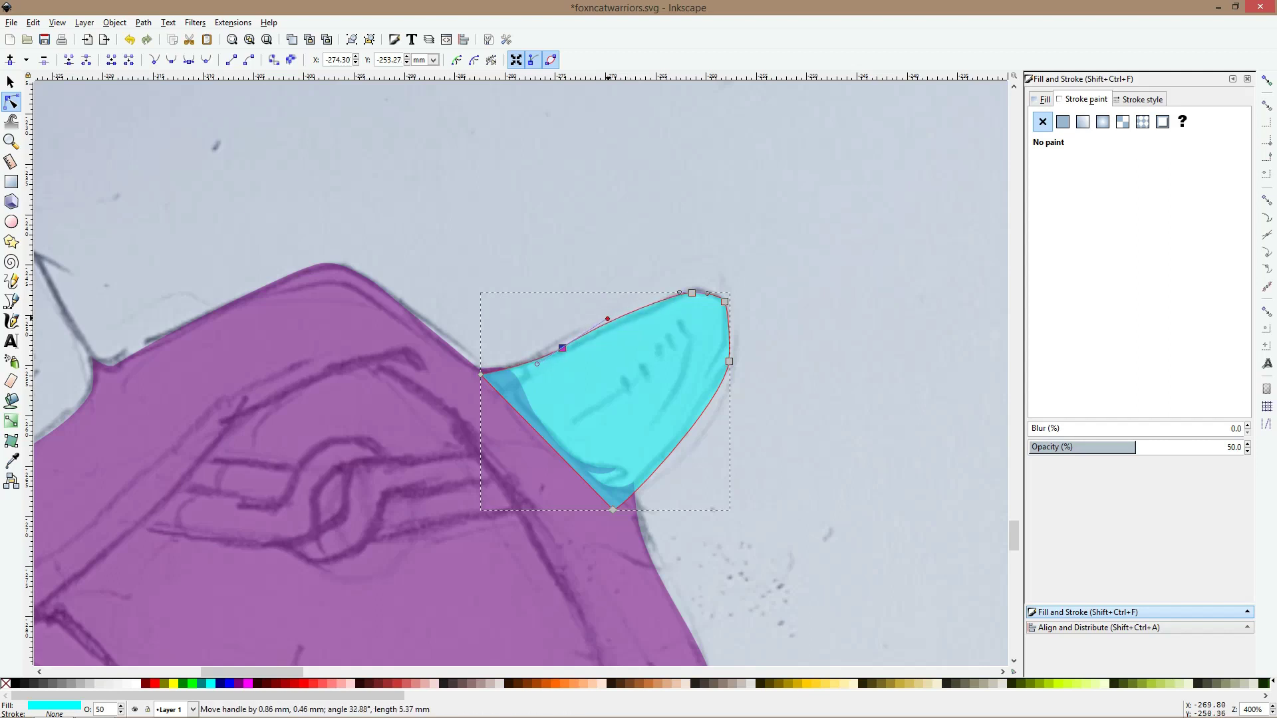
pyautogui.press('s')
pyautogui.press('pagedown')
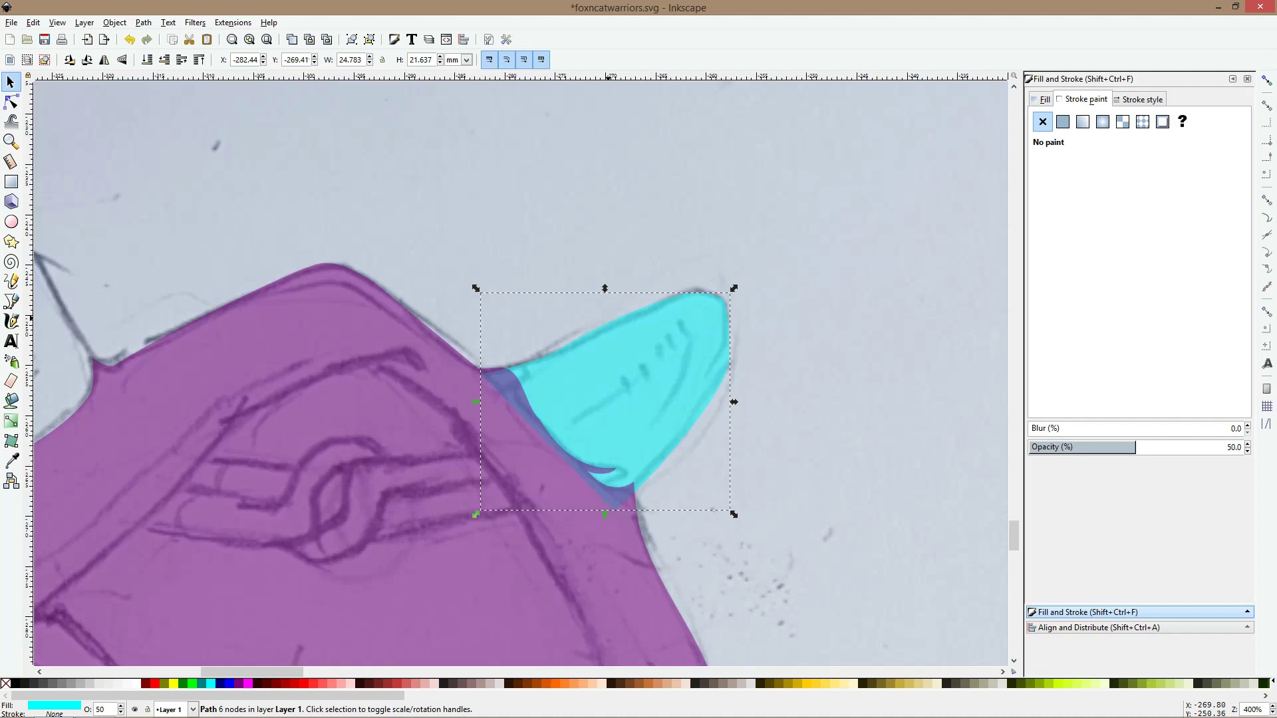
# Trace the cat's left-hand ear with its notched tip as a closed aqua Bezier path overlapping the hood
pyautogui.scroll(-2, 544, 312)
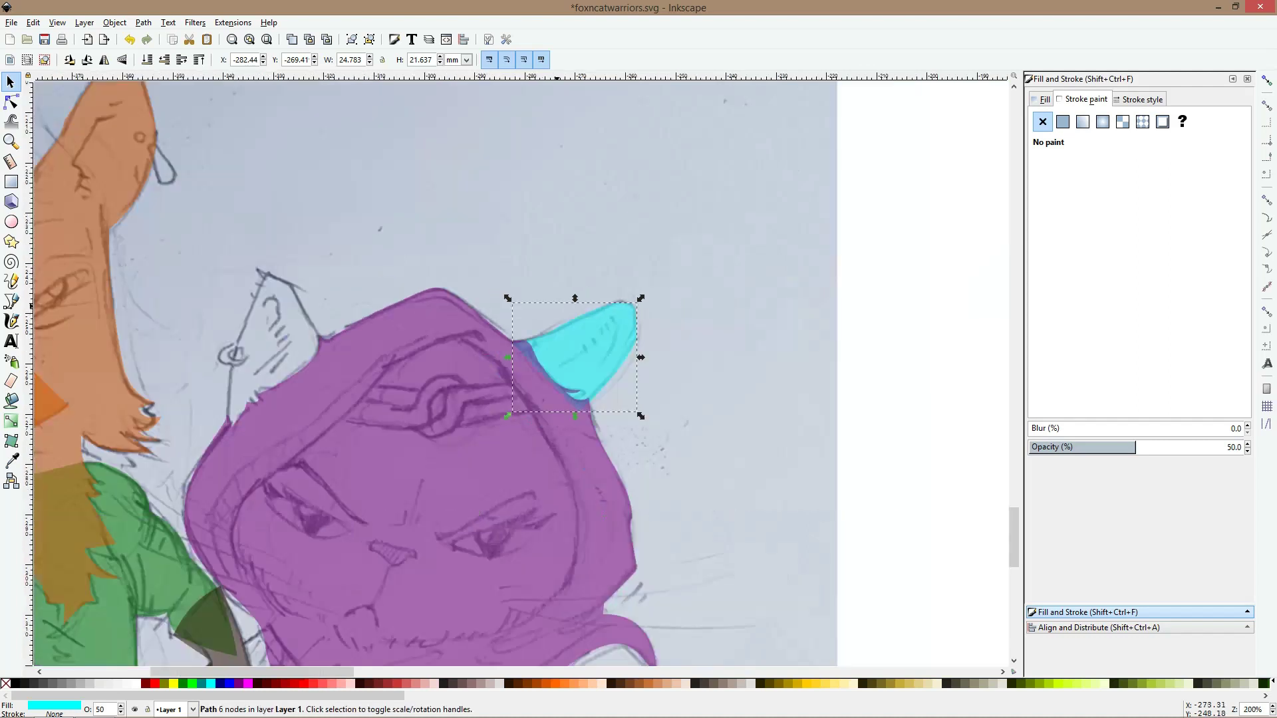
pyautogui.moveTo(560, 303); pyautogui.dragTo(645, 263)
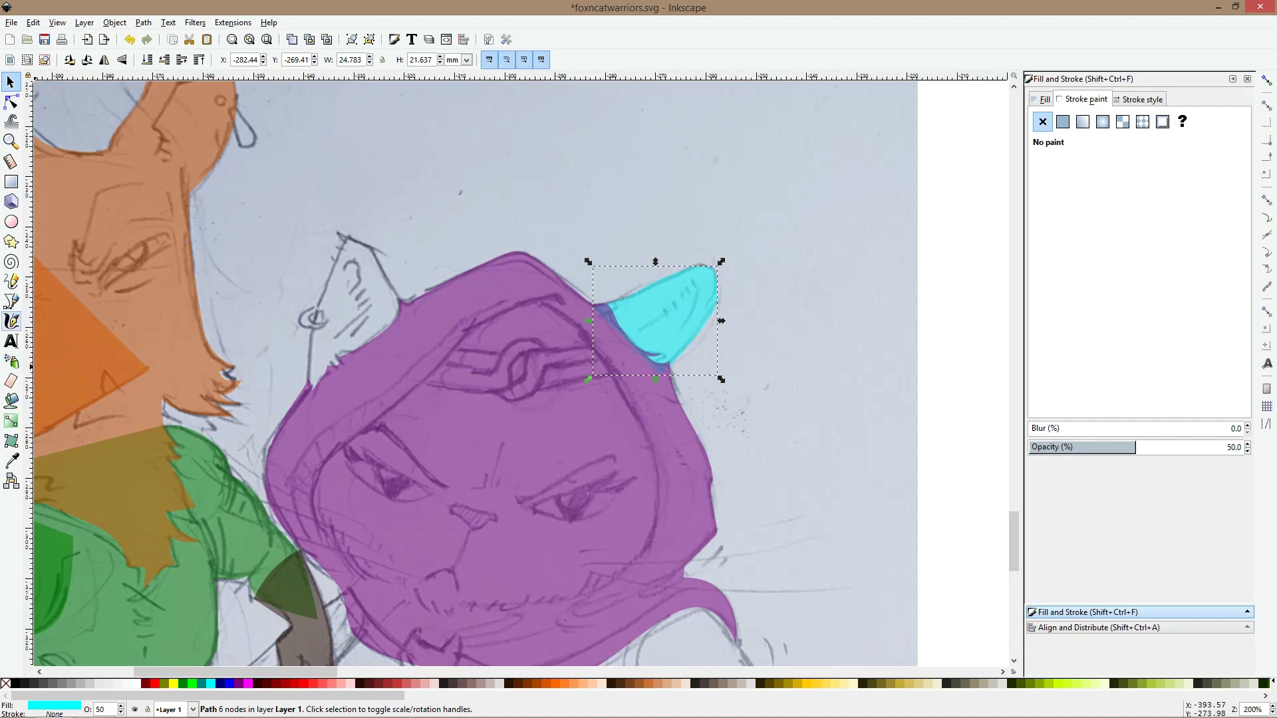
pyautogui.click(11, 301)
pyautogui.scroll(2, 364, 241)
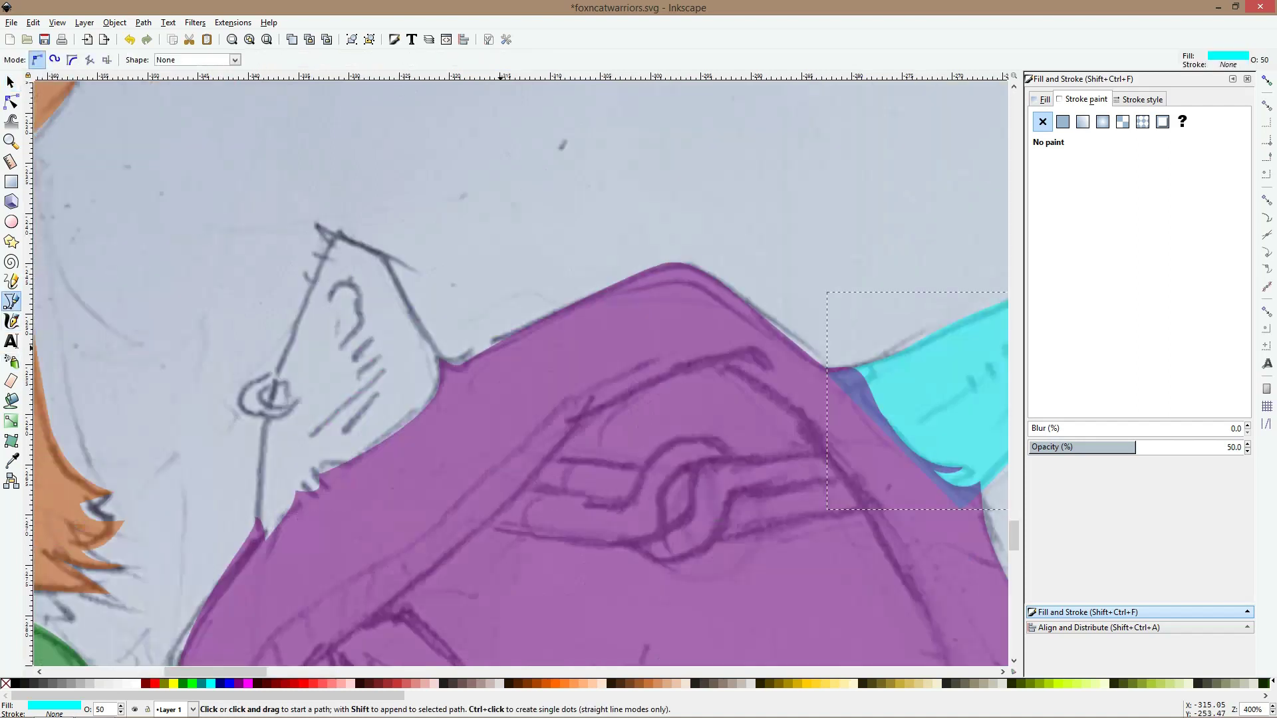
pyautogui.click(468, 399)
pyautogui.click(387, 258)
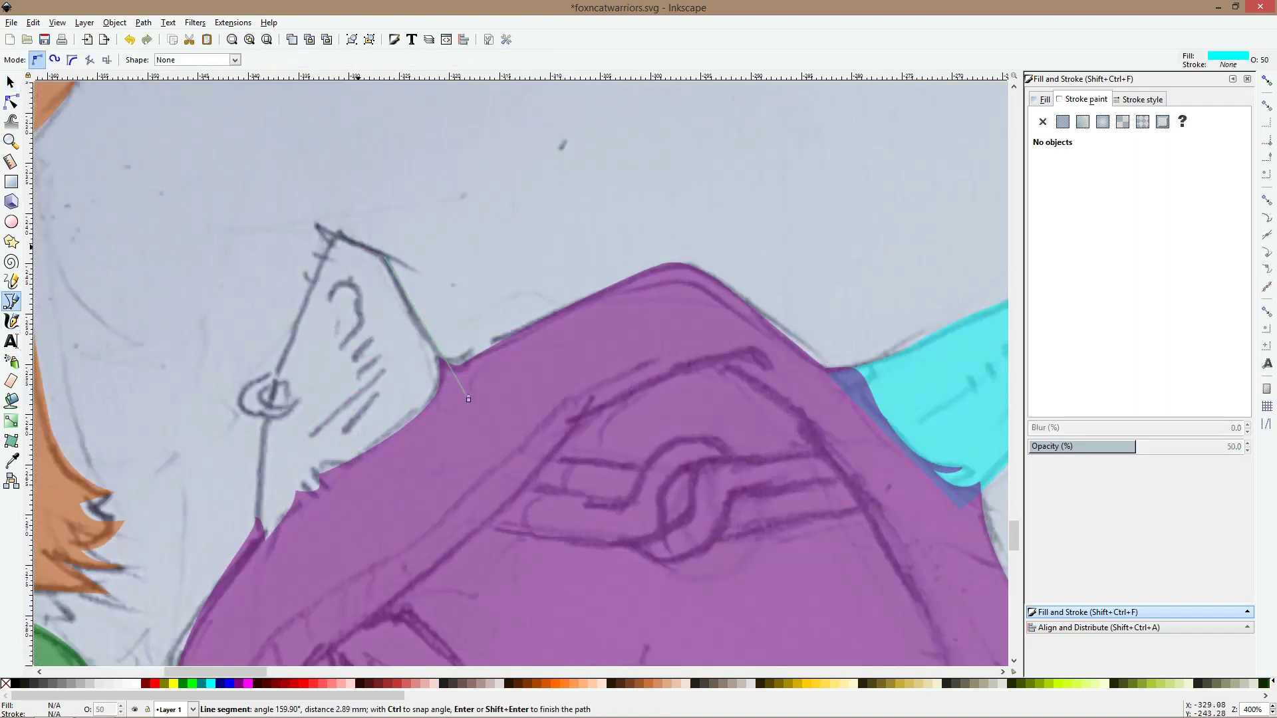
pyautogui.click(325, 228)
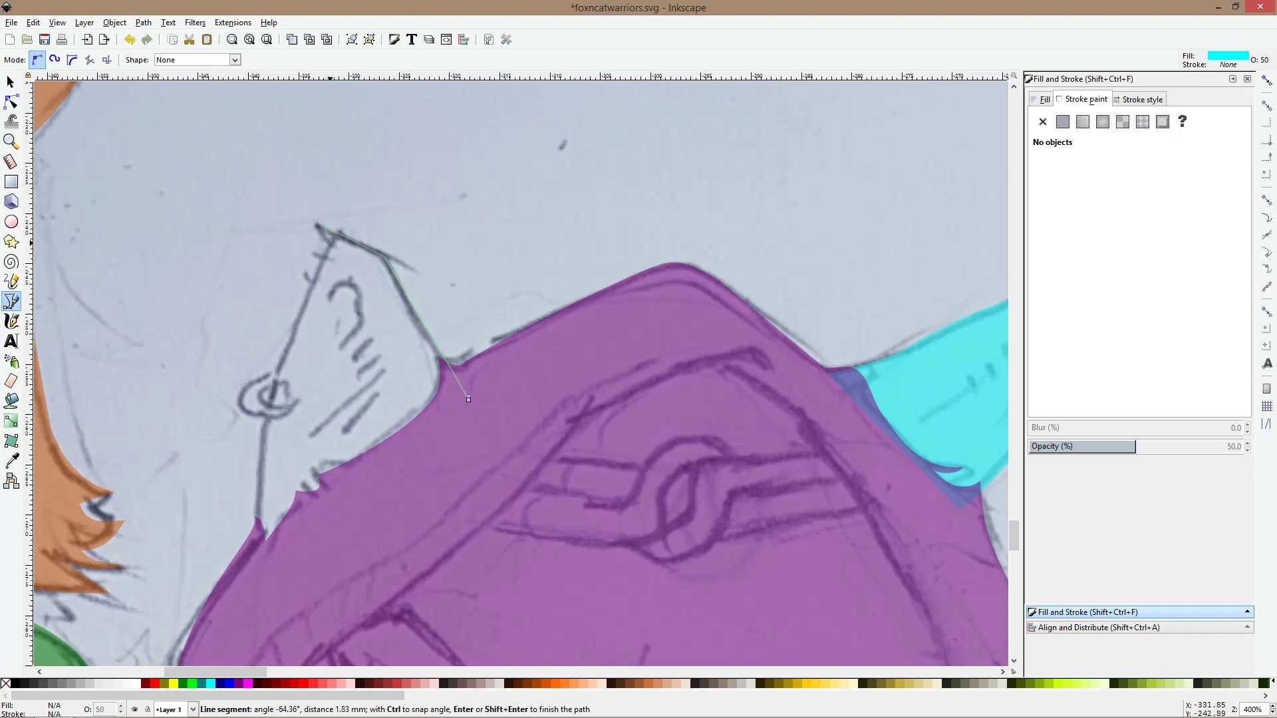
pyautogui.click(329, 246)
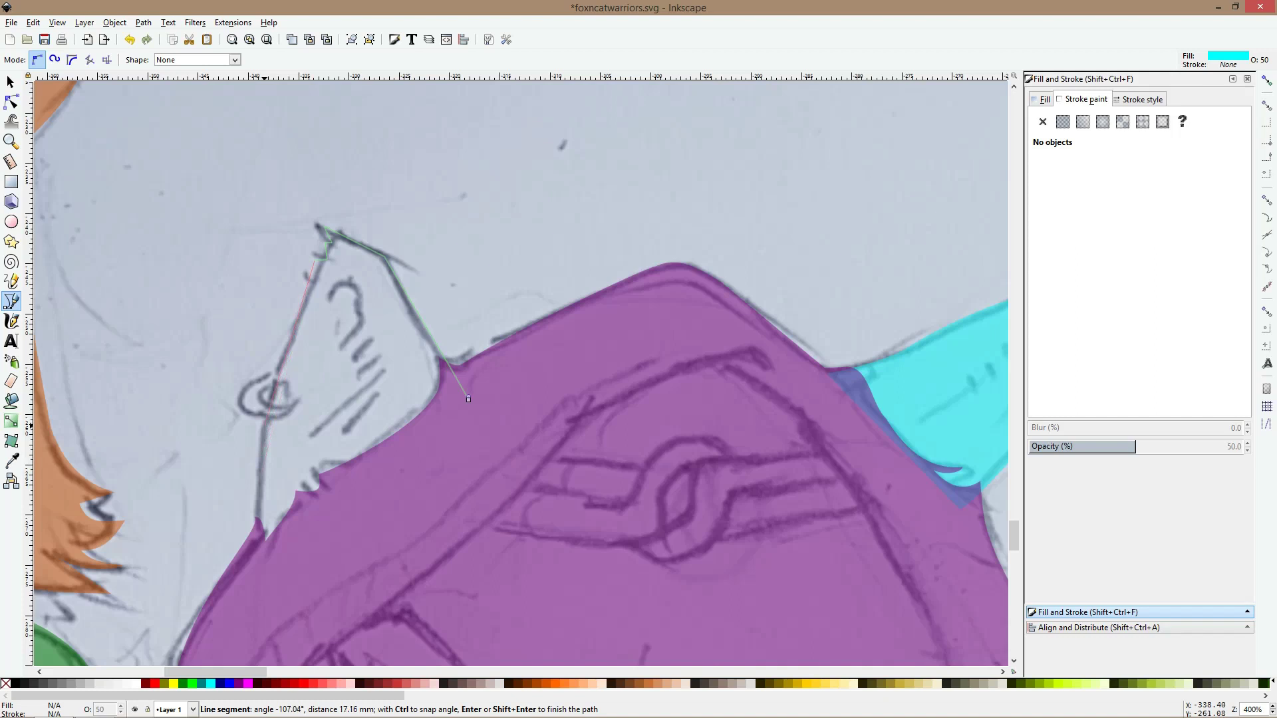
pyautogui.click(258, 519)
pyautogui.click(255, 564)
pyautogui.click(293, 567)
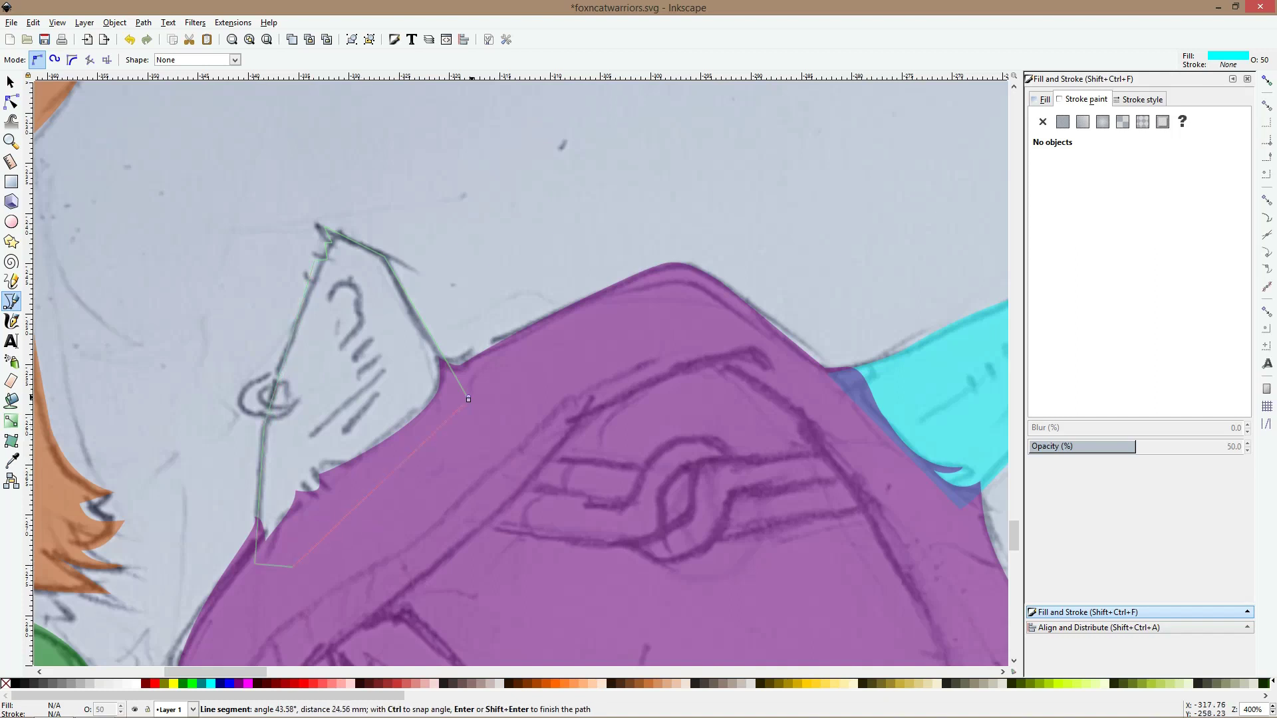
pyautogui.click(468, 398)
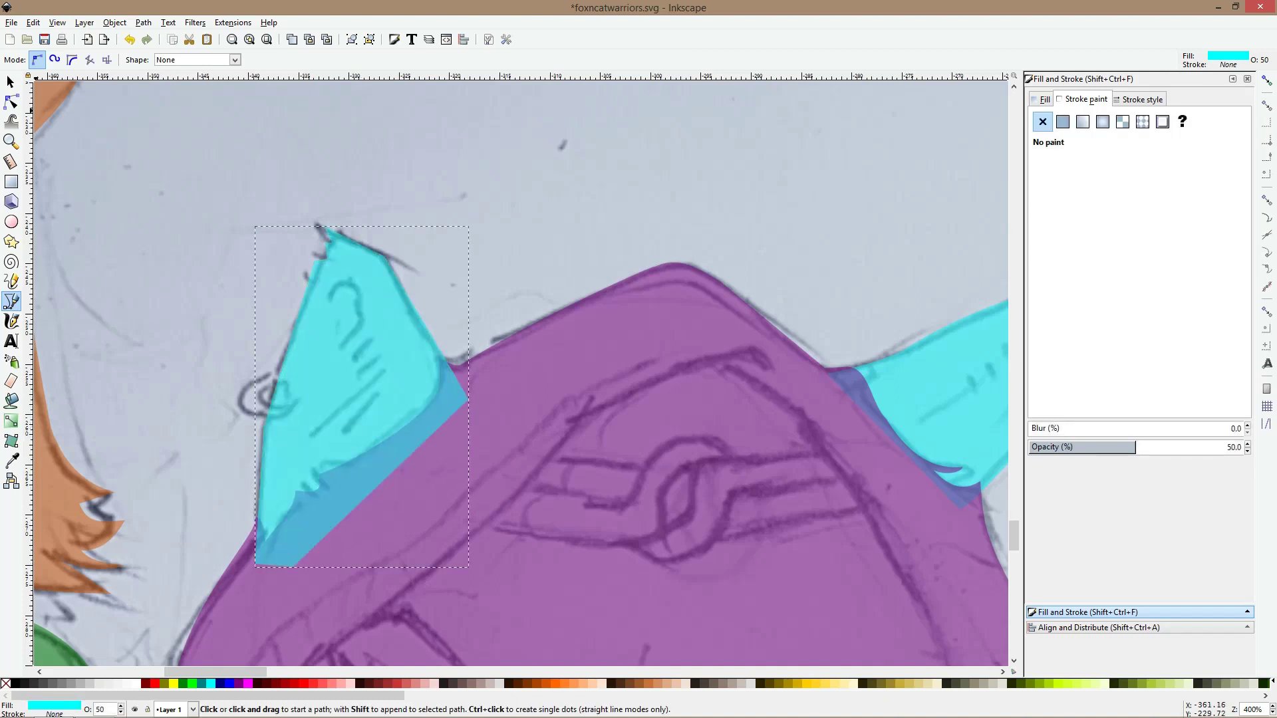
# Bend the left-hand ear's bottom edge into a curve inside the hood and lower the ear behind the hood
pyautogui.press('n')
pyautogui.press('1')
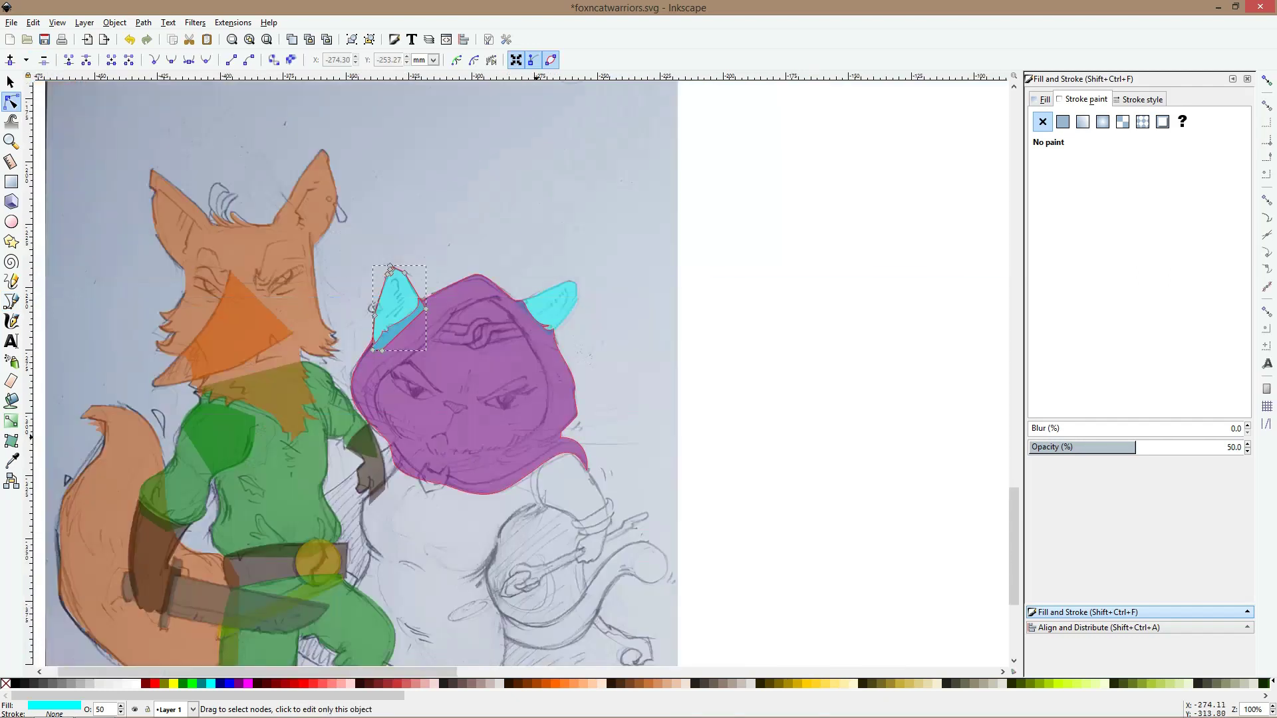
pyautogui.scroll(-4, 558, 392)
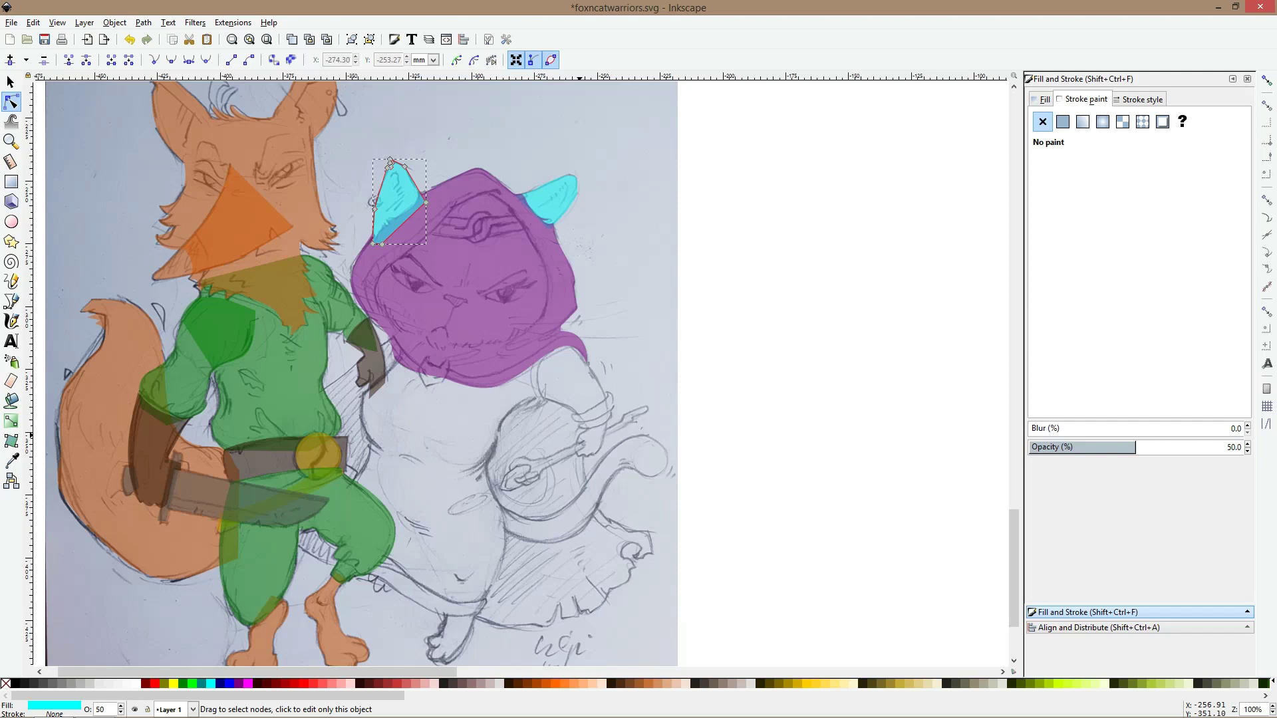
pyautogui.scroll(3, 399, 177)
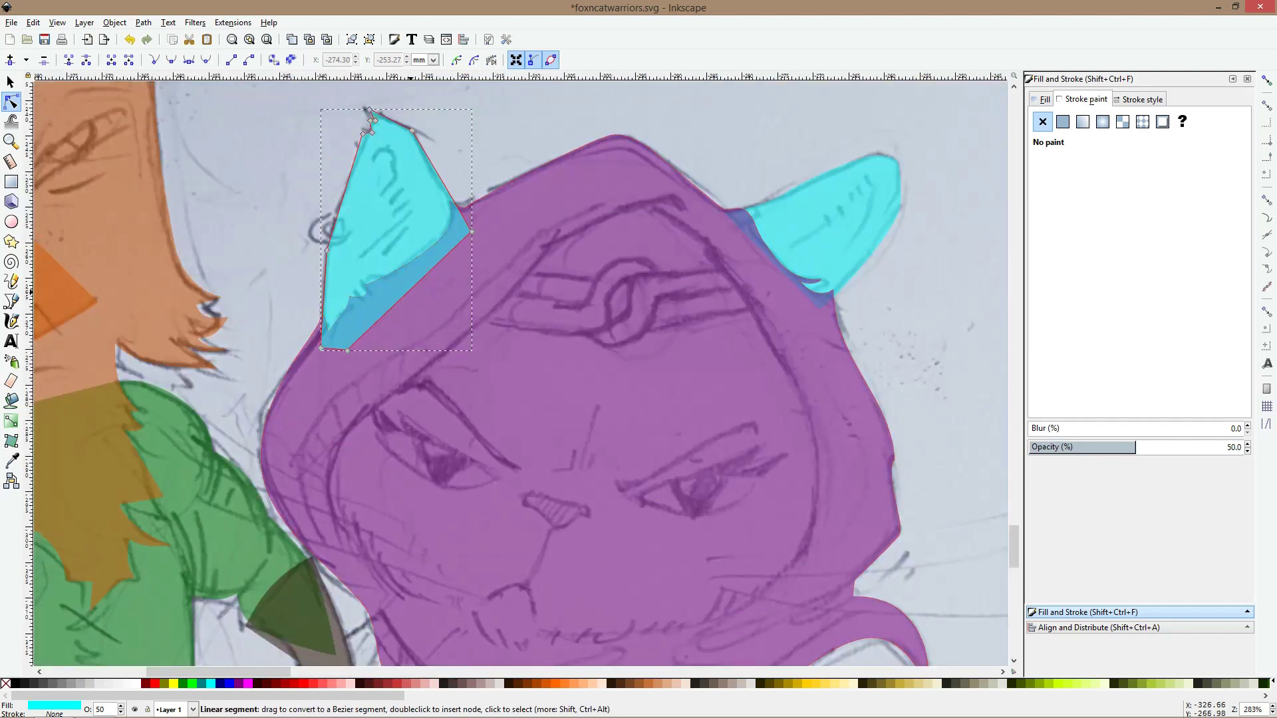
pyautogui.moveTo(407, 293); pyautogui.dragTo(421, 301)
pyautogui.press('pagedown')
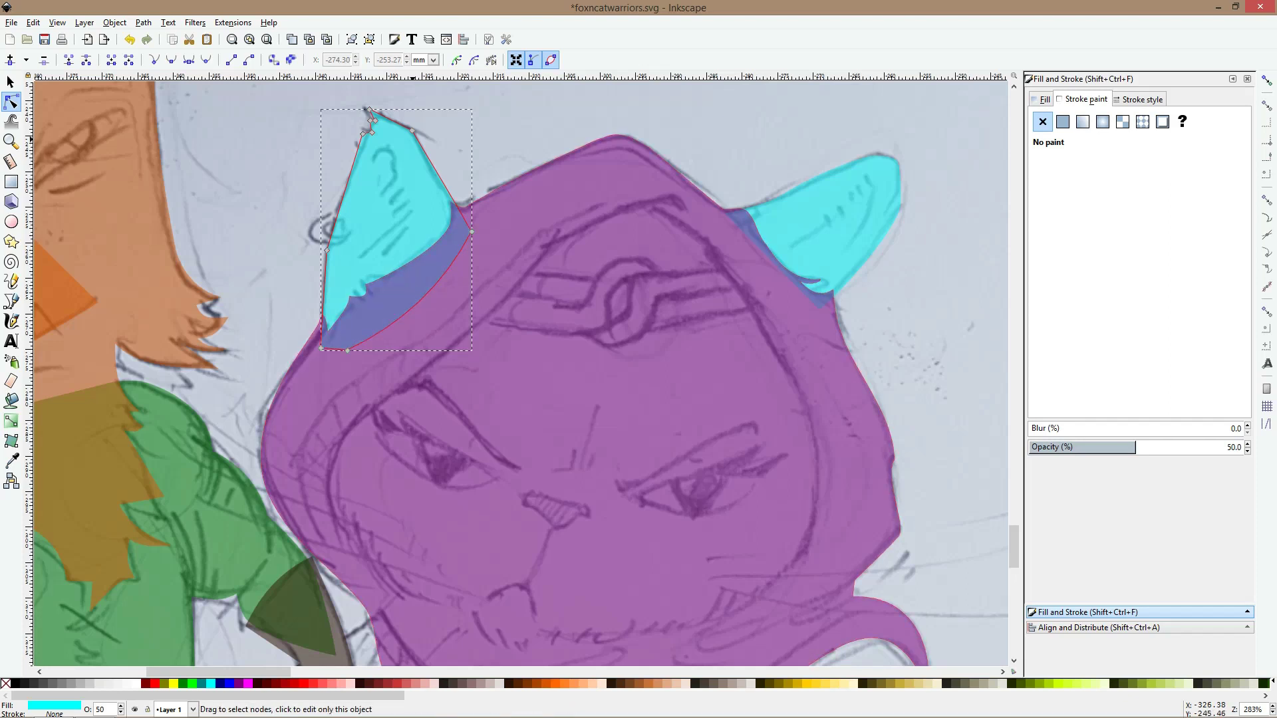
# Smooth the corner node below the left-hand ear's tip, shorten its handle, and bend the ear's outer edge slightly outward
pyautogui.keyDown('ctrl'); pyautogui.click(412, 130); pyautogui.keyUp('ctrl')
pyautogui.click(412, 130)
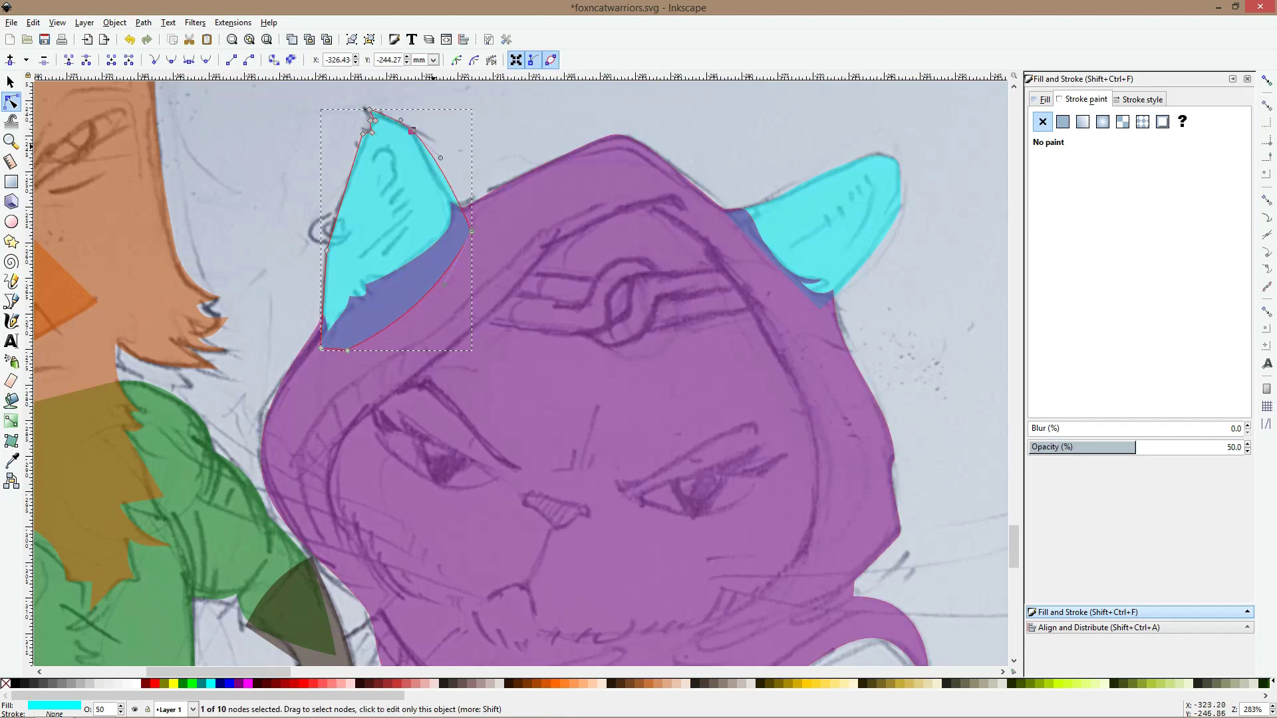
pyautogui.moveTo(440, 157); pyautogui.dragTo(409, 130)
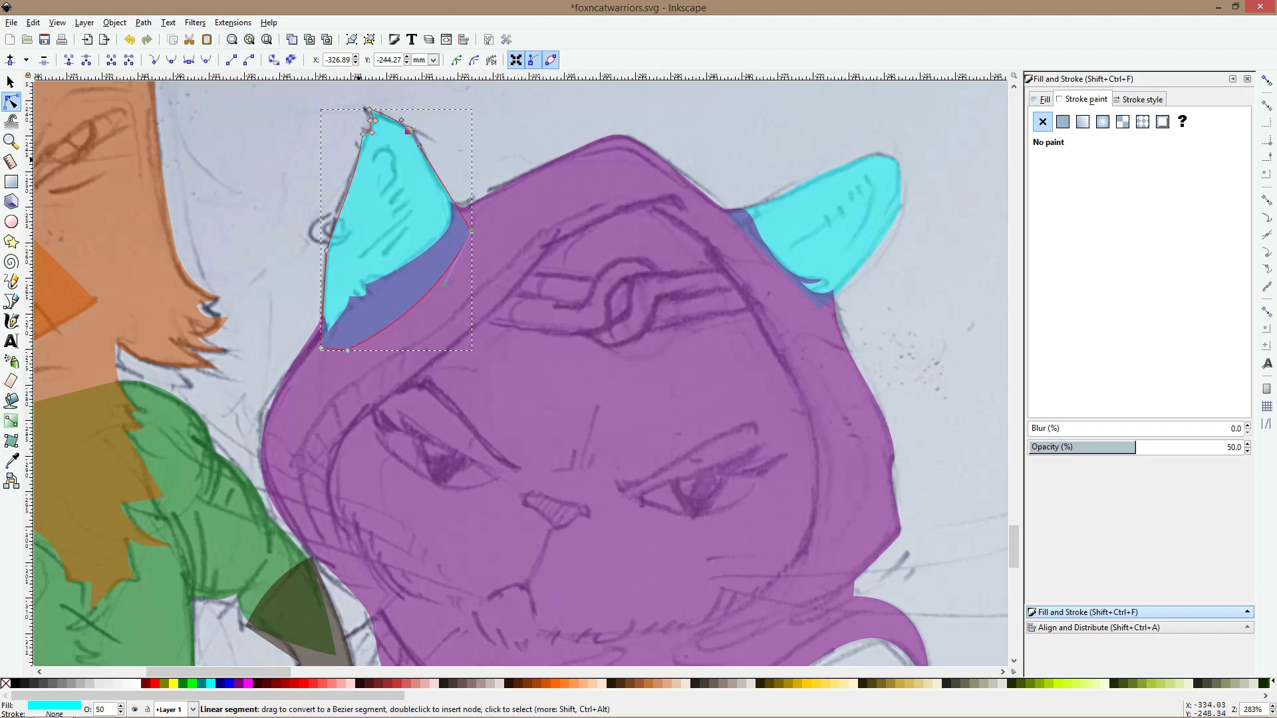
pyautogui.moveTo(336, 214); pyautogui.dragTo(330, 214)
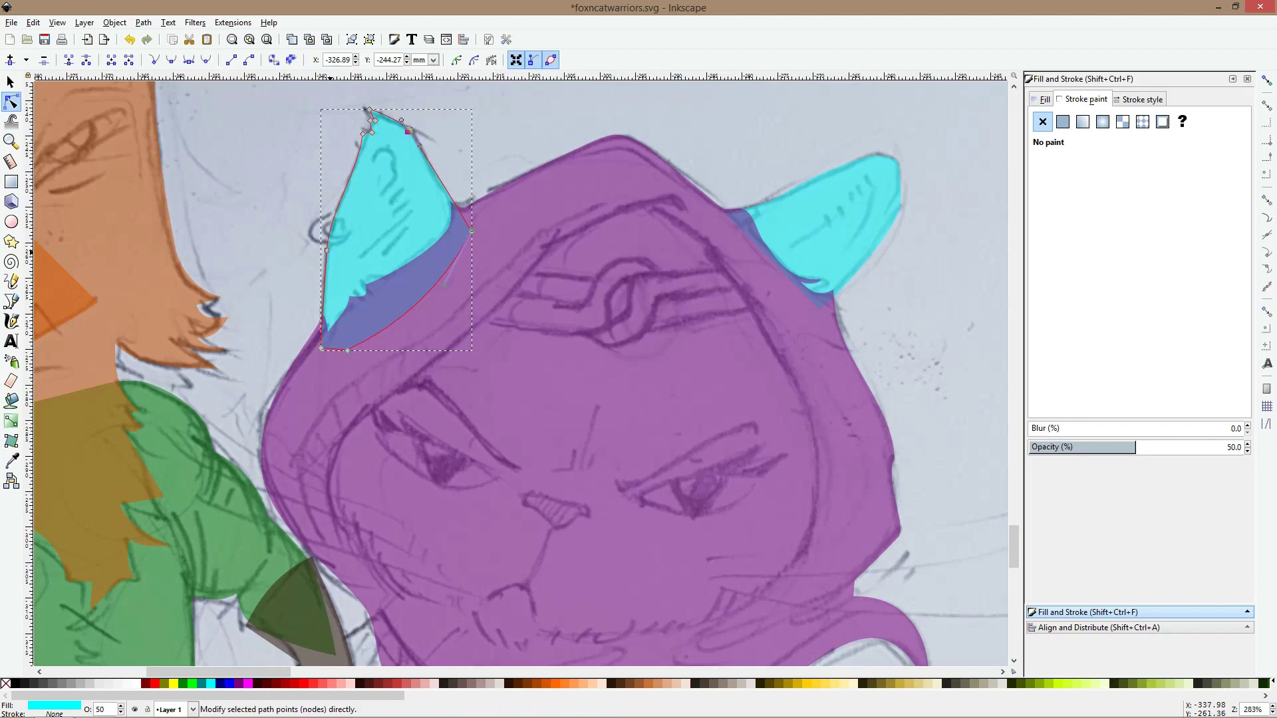
pyautogui.moveTo(339, 359); pyautogui.dragTo(317, 246)
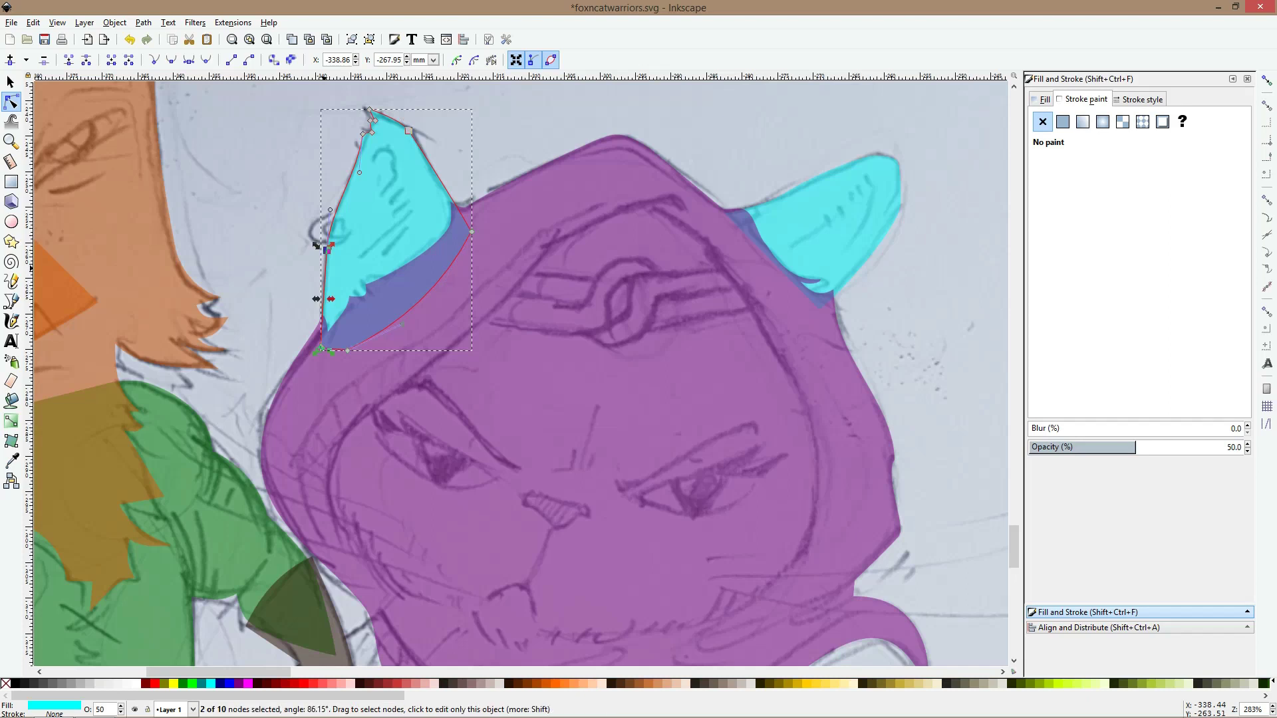
pyautogui.press('s')
pyautogui.scroll(-2, 398, 248)
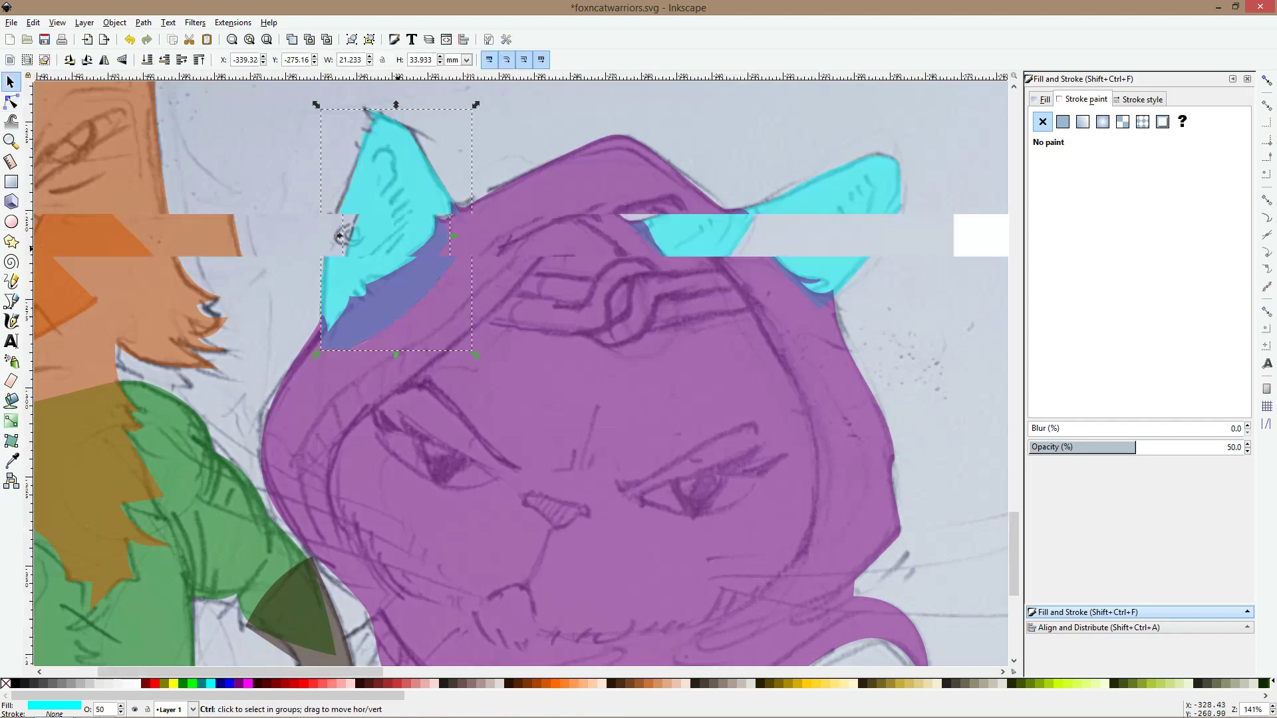
pyautogui.scroll(-3, 339, 235)
pyautogui.scroll(4, 379, 245)
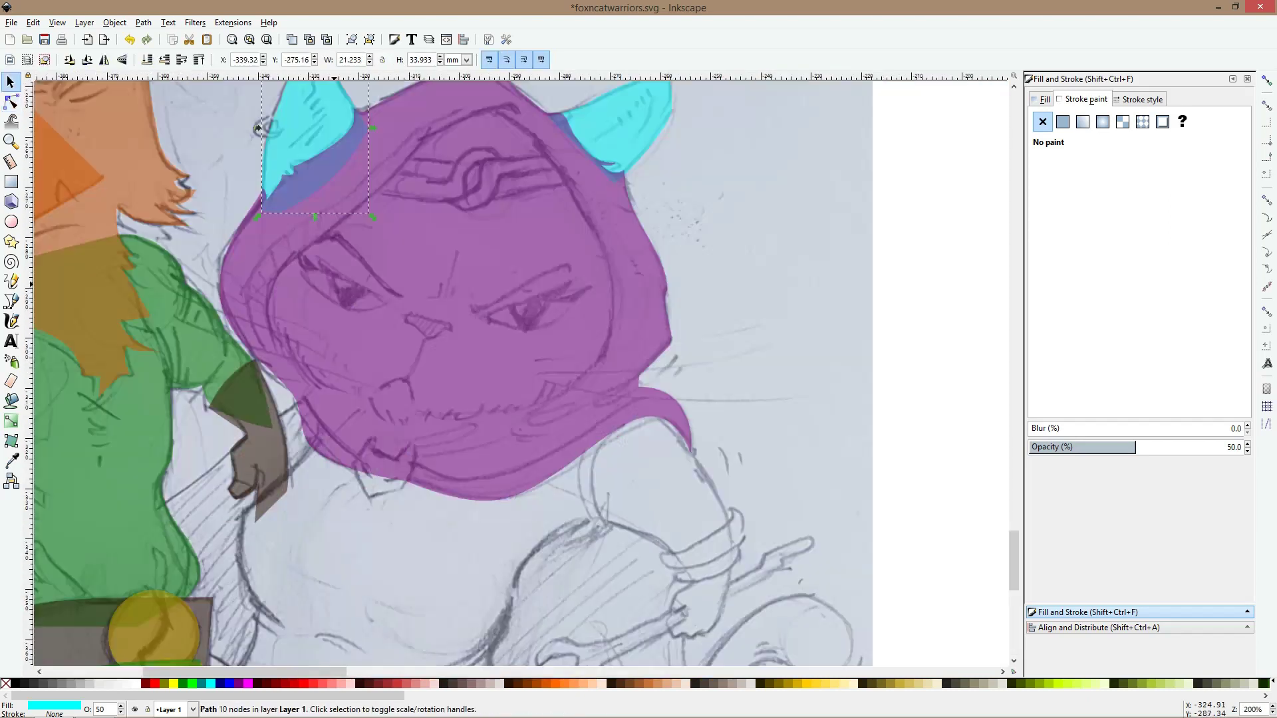
# Start the cat's face outline with the Bezier tool, running from the hood opening's upper-left edge over the peak and down the right-hand cheek
pyautogui.press('b')
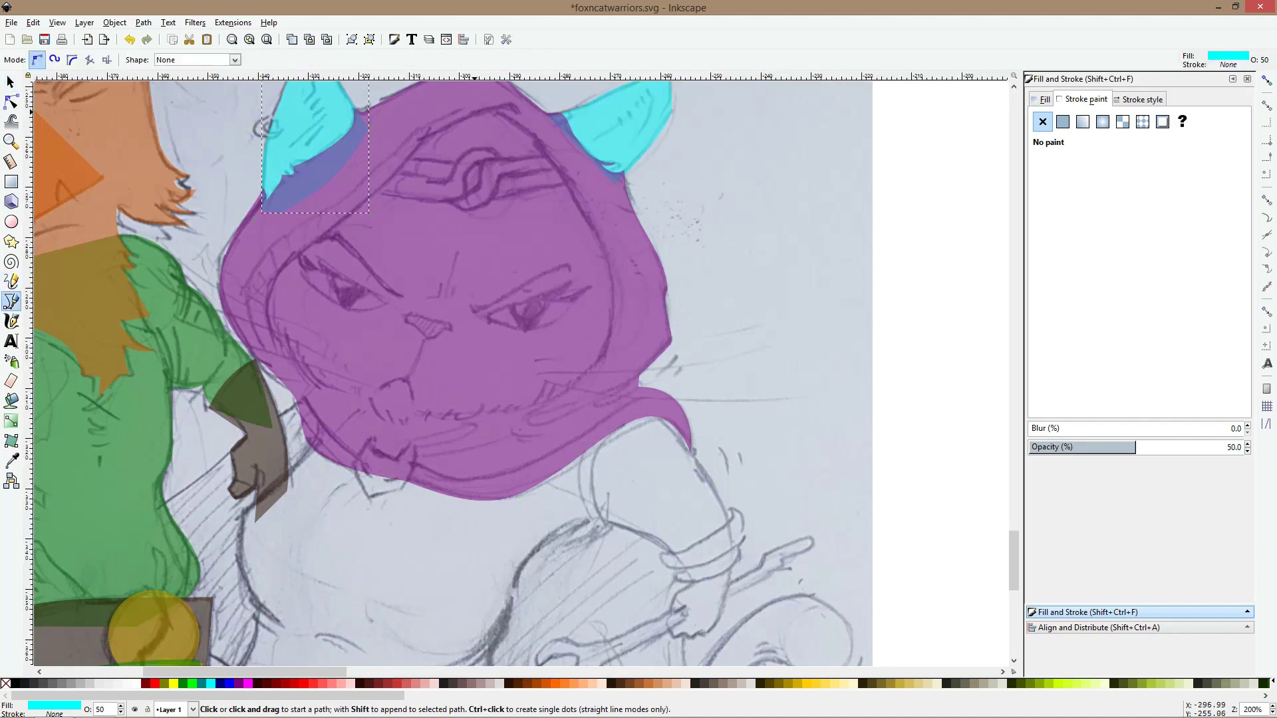
pyautogui.click(423, 139)
pyautogui.click(498, 110)
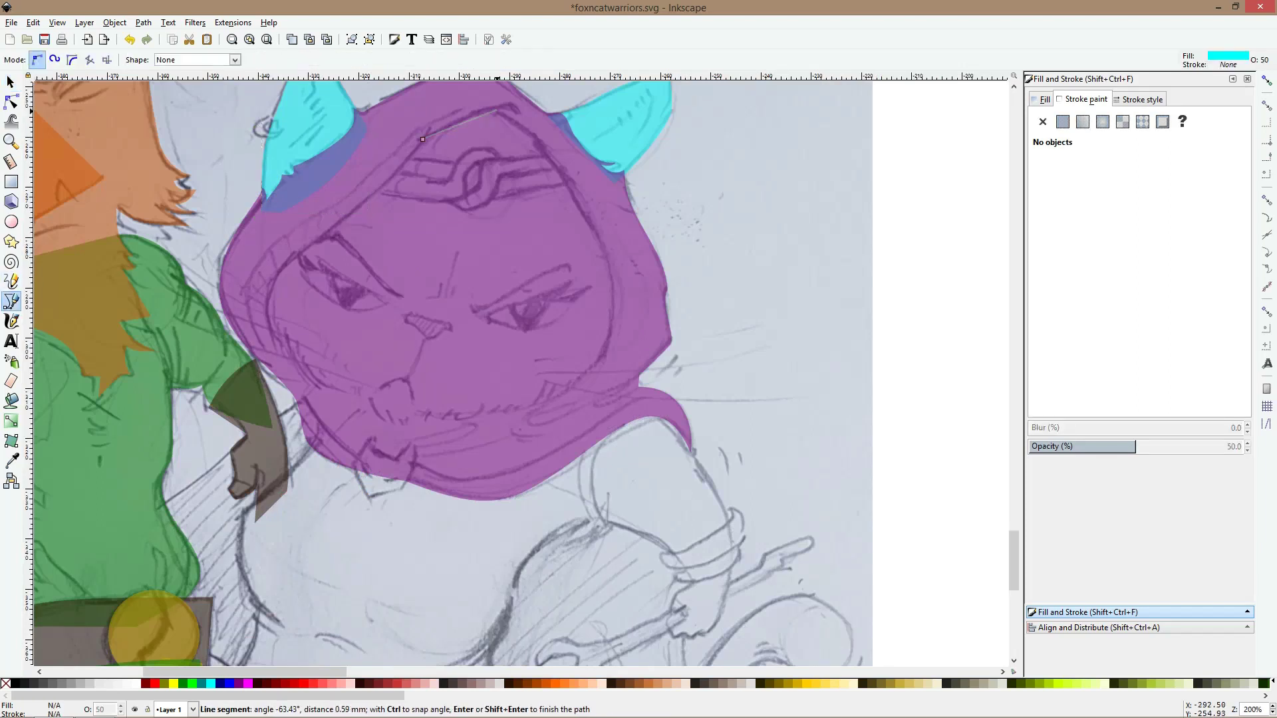
pyautogui.click(609, 258)
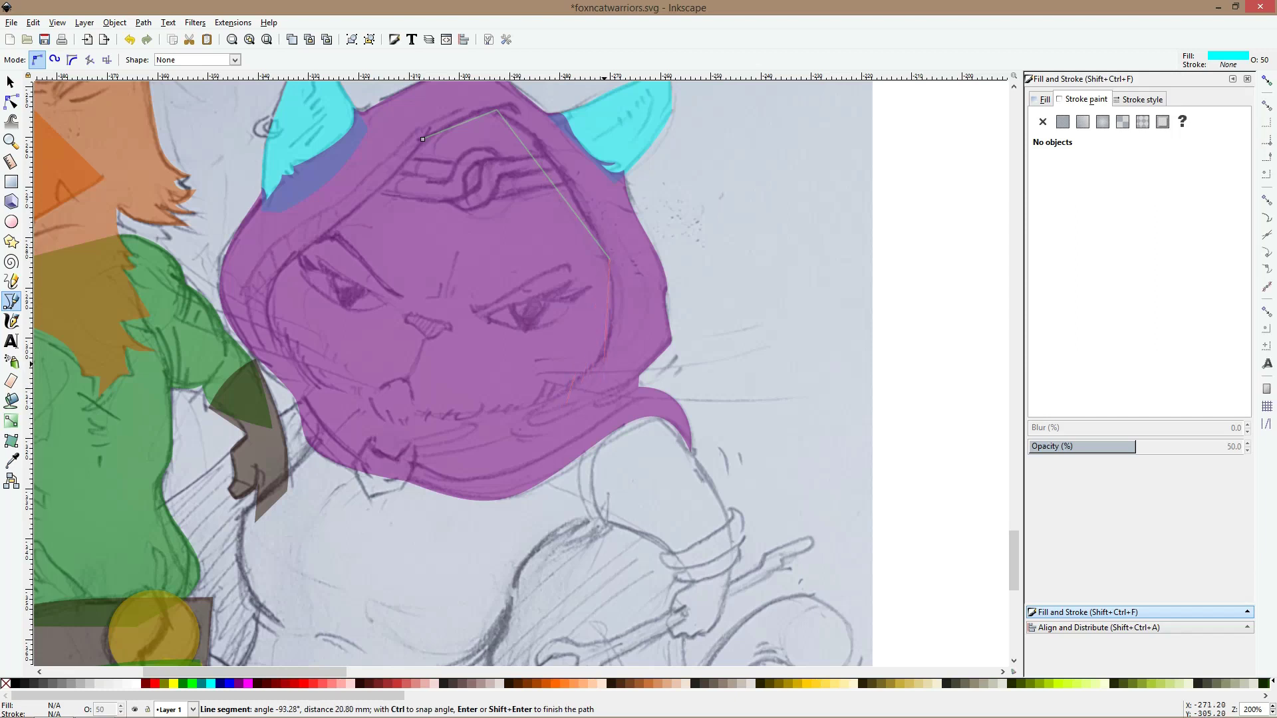
pyautogui.click(565, 390)
# Continue the face outline along the jaw and chin with short zigzag segments that follow the jagged fur edge up to the left-hand cheek
pyautogui.scroll(3, 562, 392)
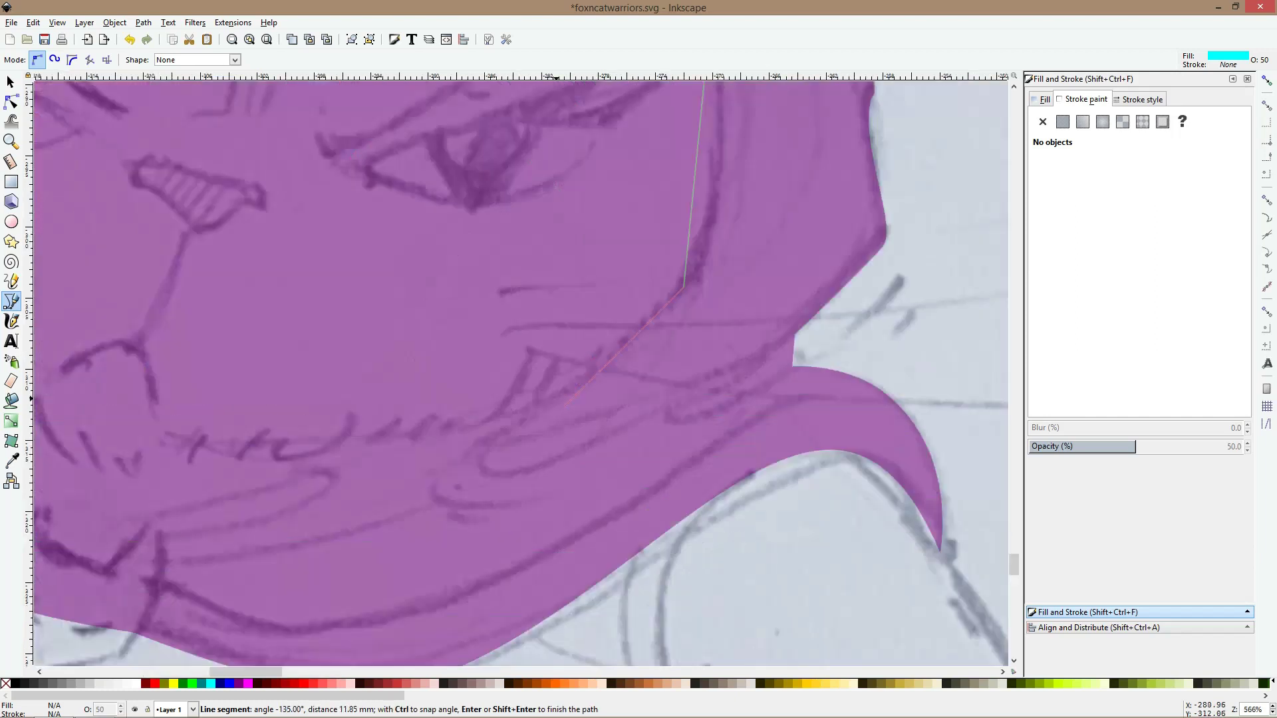
pyautogui.click(545, 386)
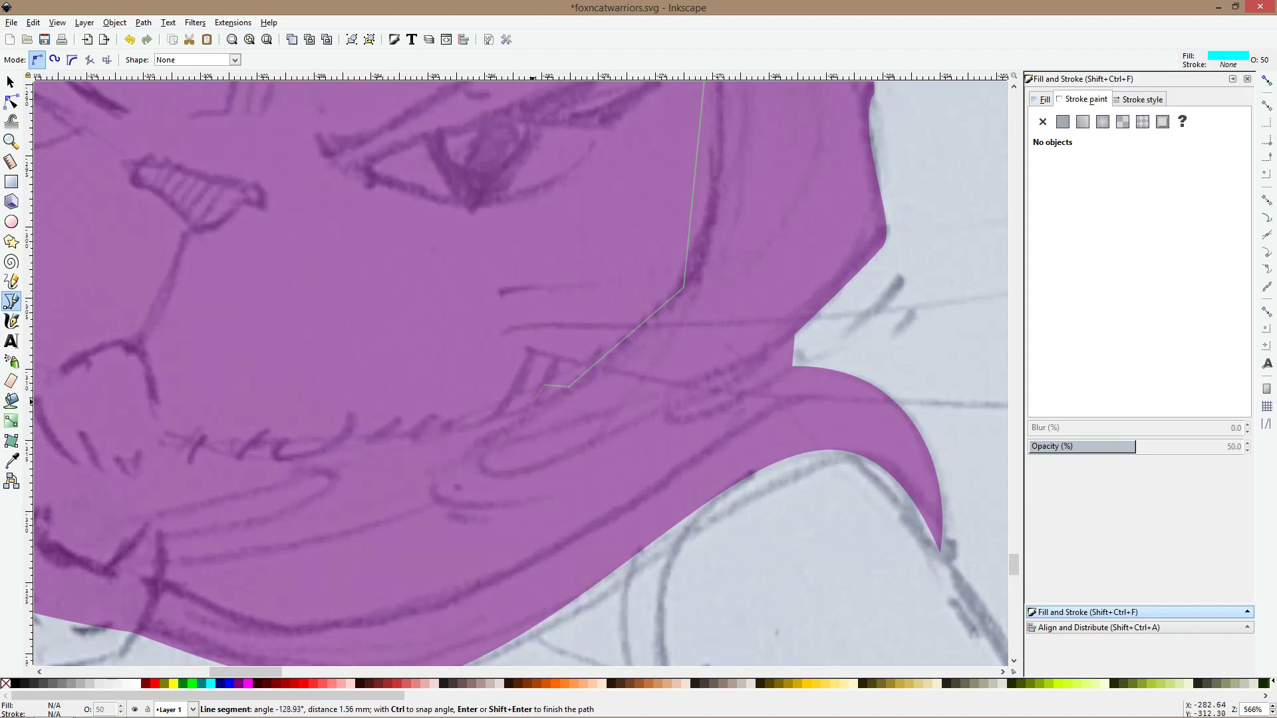
pyautogui.click(522, 409)
pyautogui.click(459, 423)
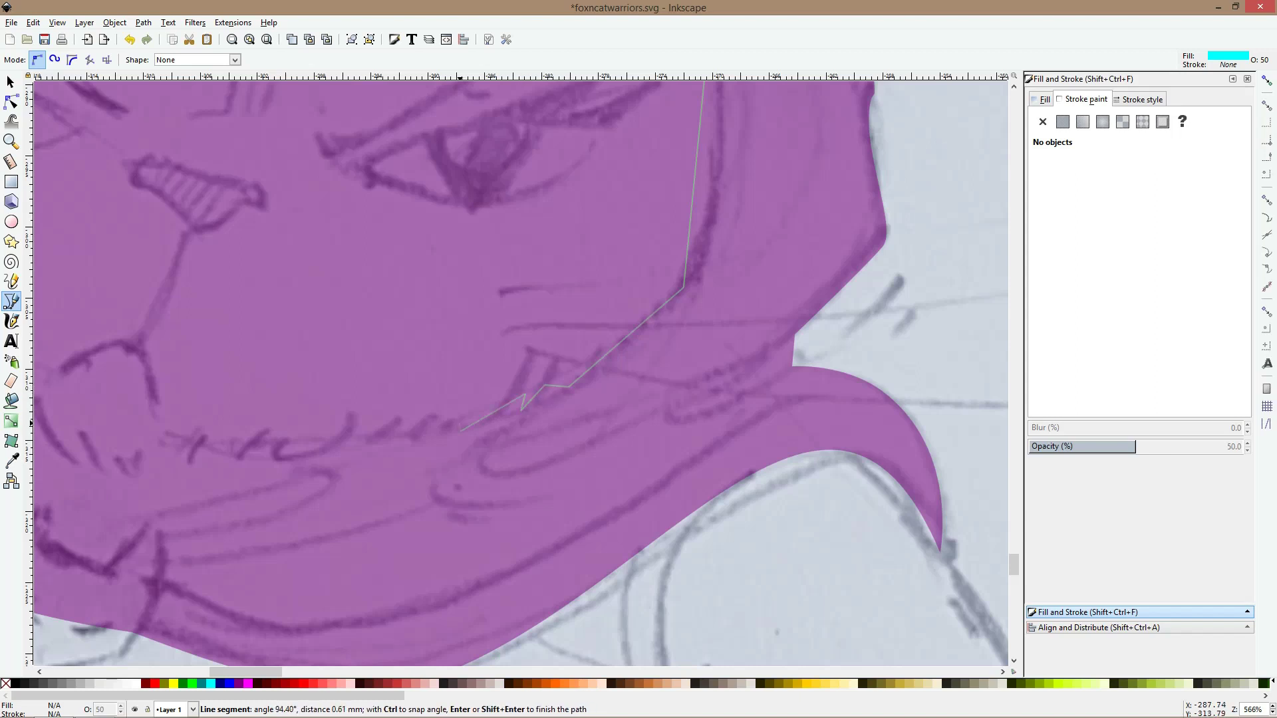
pyautogui.click(461, 431)
pyautogui.click(417, 436)
pyautogui.click(415, 422)
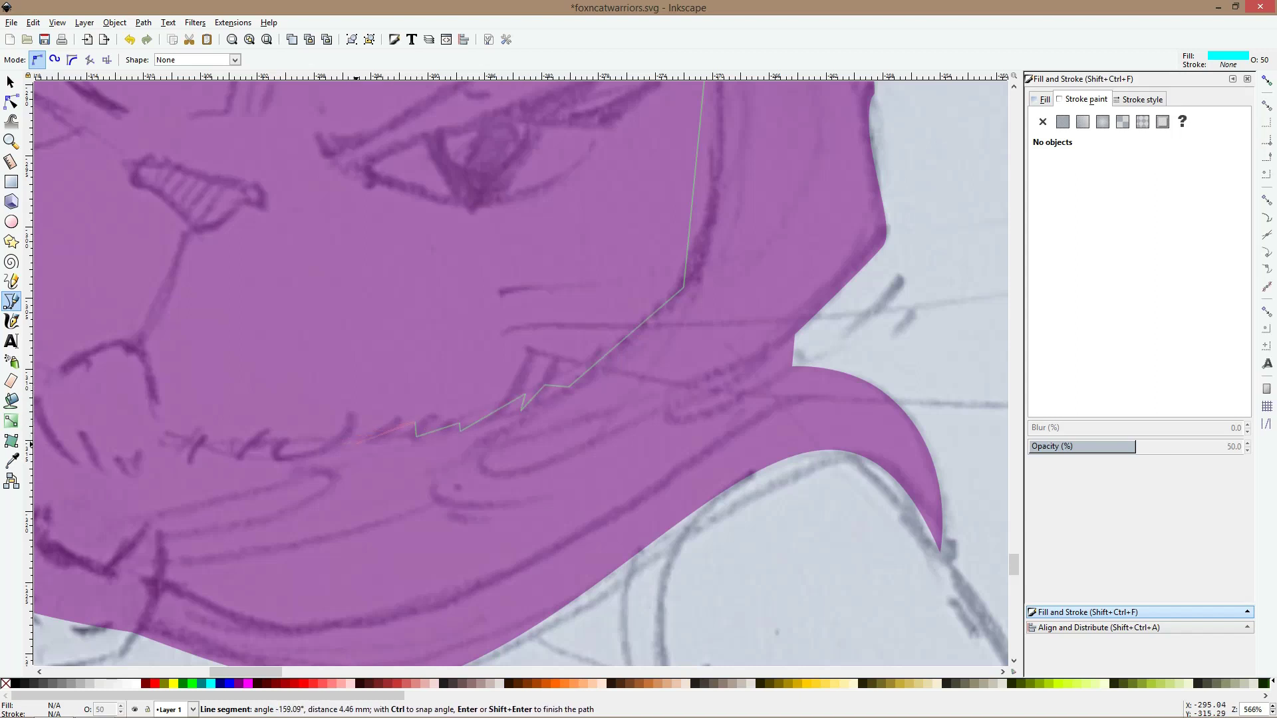
pyautogui.click(355, 443)
pyautogui.click(352, 437)
pyautogui.click(282, 449)
pyautogui.click(284, 438)
pyautogui.click(189, 460)
pyautogui.click(195, 437)
pyautogui.click(160, 444)
pyautogui.click(157, 473)
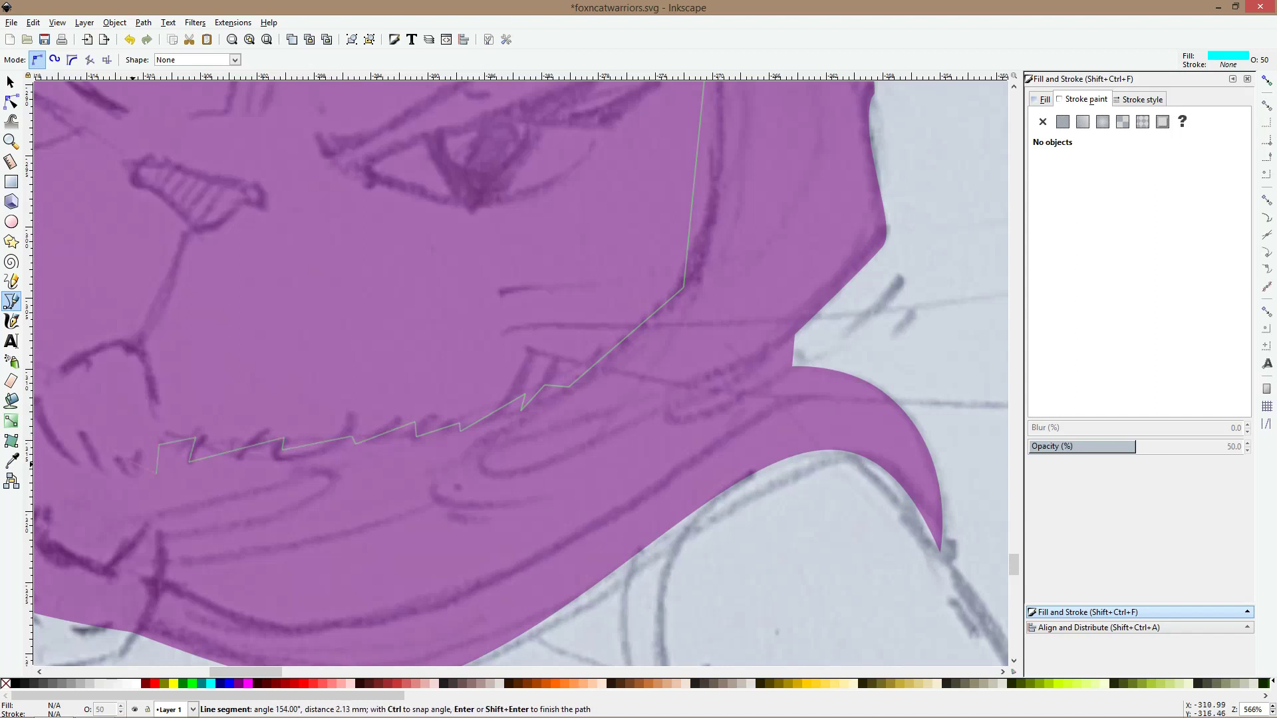
pyautogui.click(127, 479)
pyautogui.click(127, 461)
pyautogui.moveTo(112, 455); pyautogui.dragTo(454, 410)
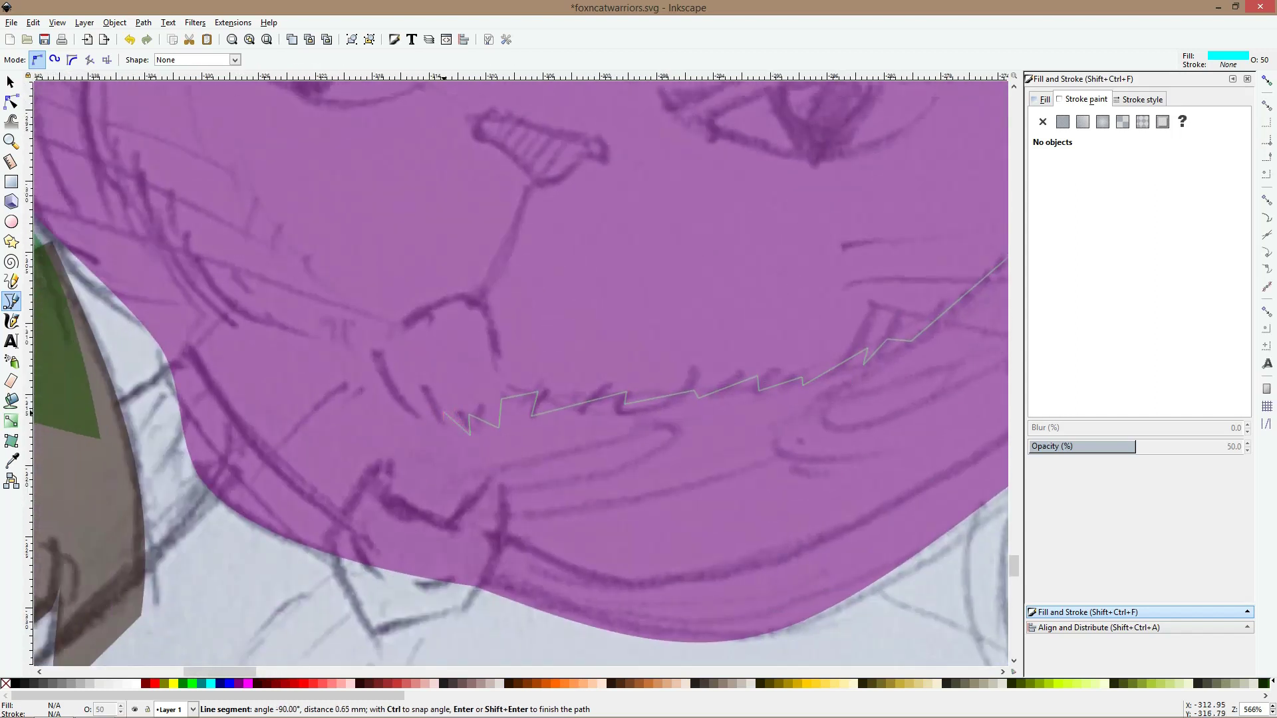
pyautogui.click(445, 439)
pyautogui.click(416, 412)
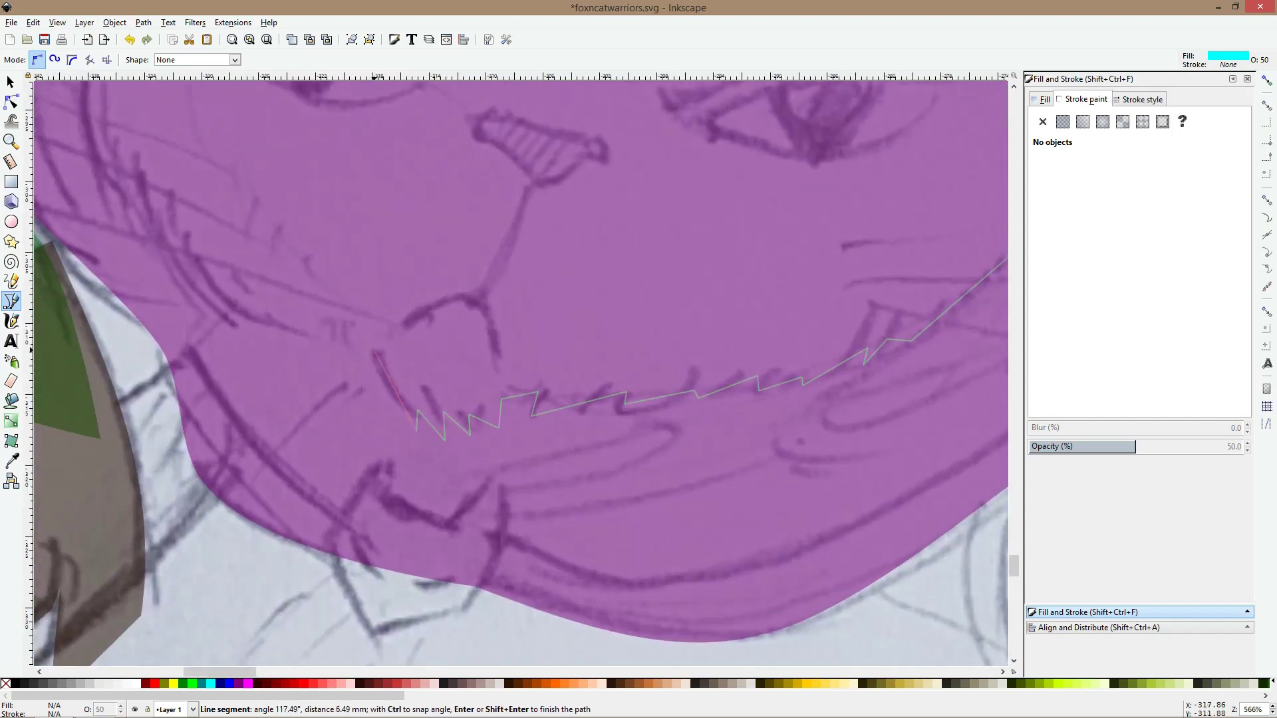
pyautogui.click(373, 351)
# Add the fur spikes on the left-hand cheek and close the face outline at its starting node
pyautogui.scroll(-3, 223, 292)
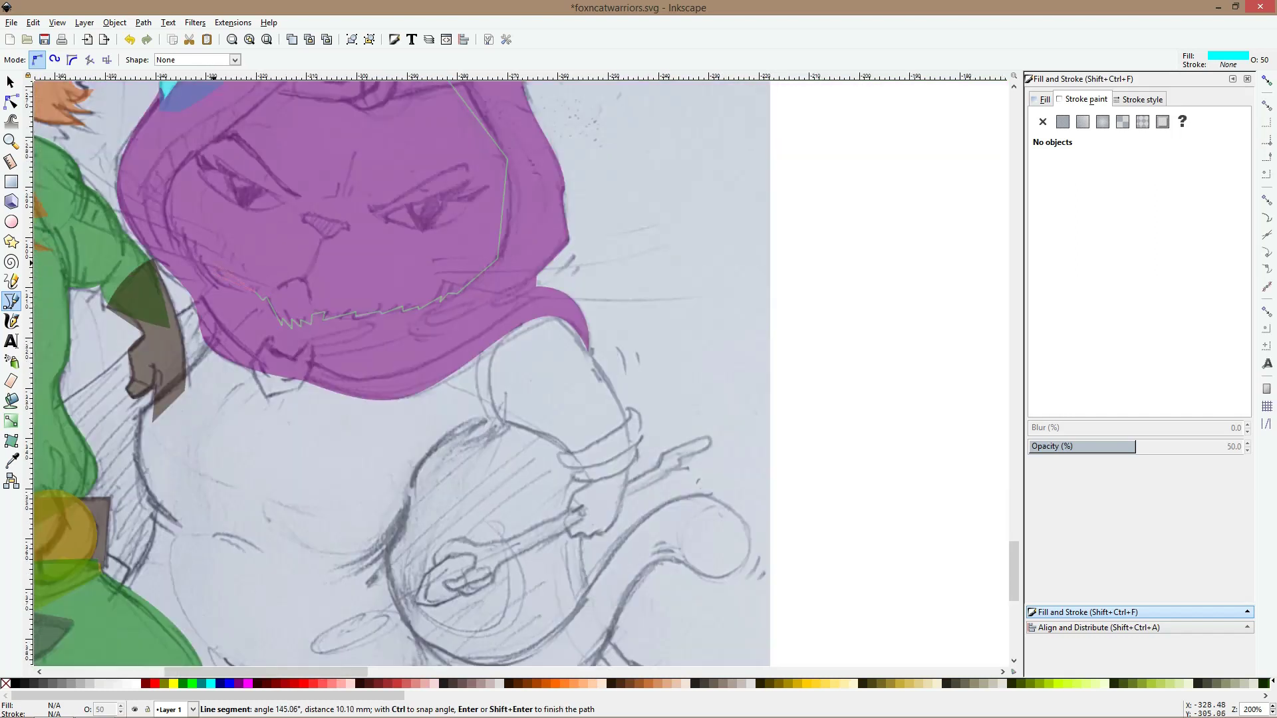
pyautogui.click(200, 267)
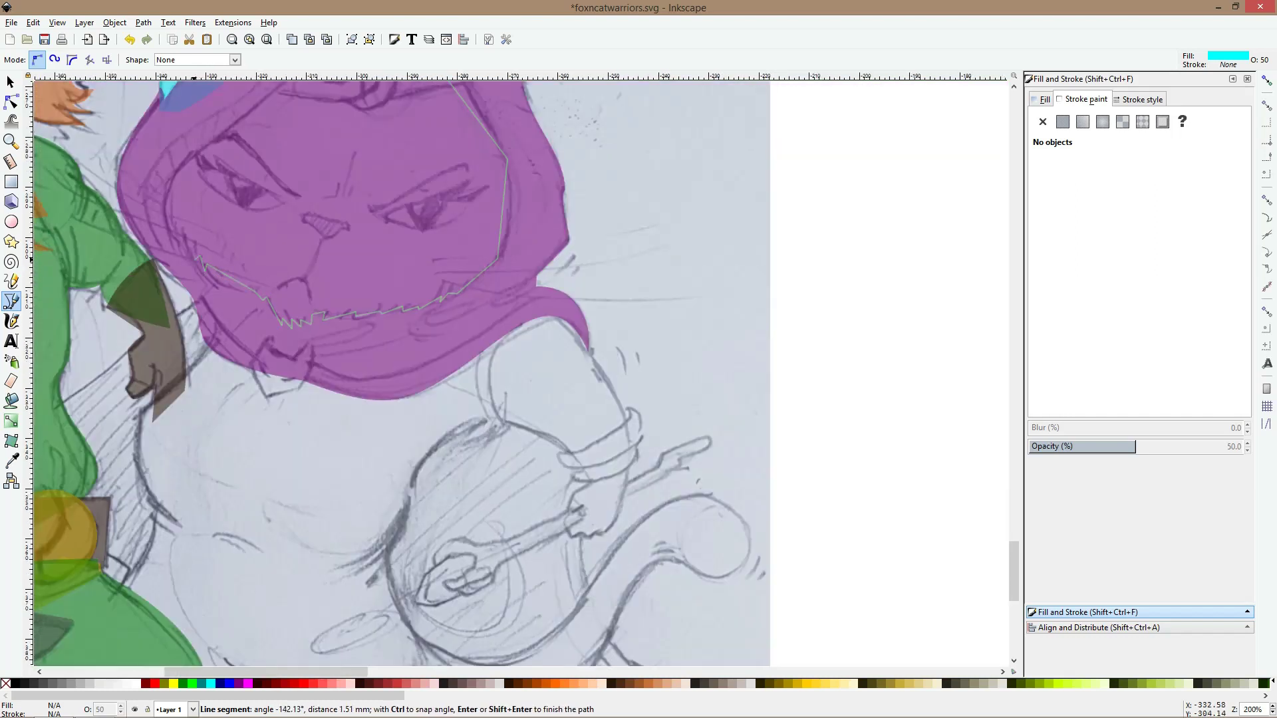
pyautogui.click(187, 238)
pyautogui.click(185, 248)
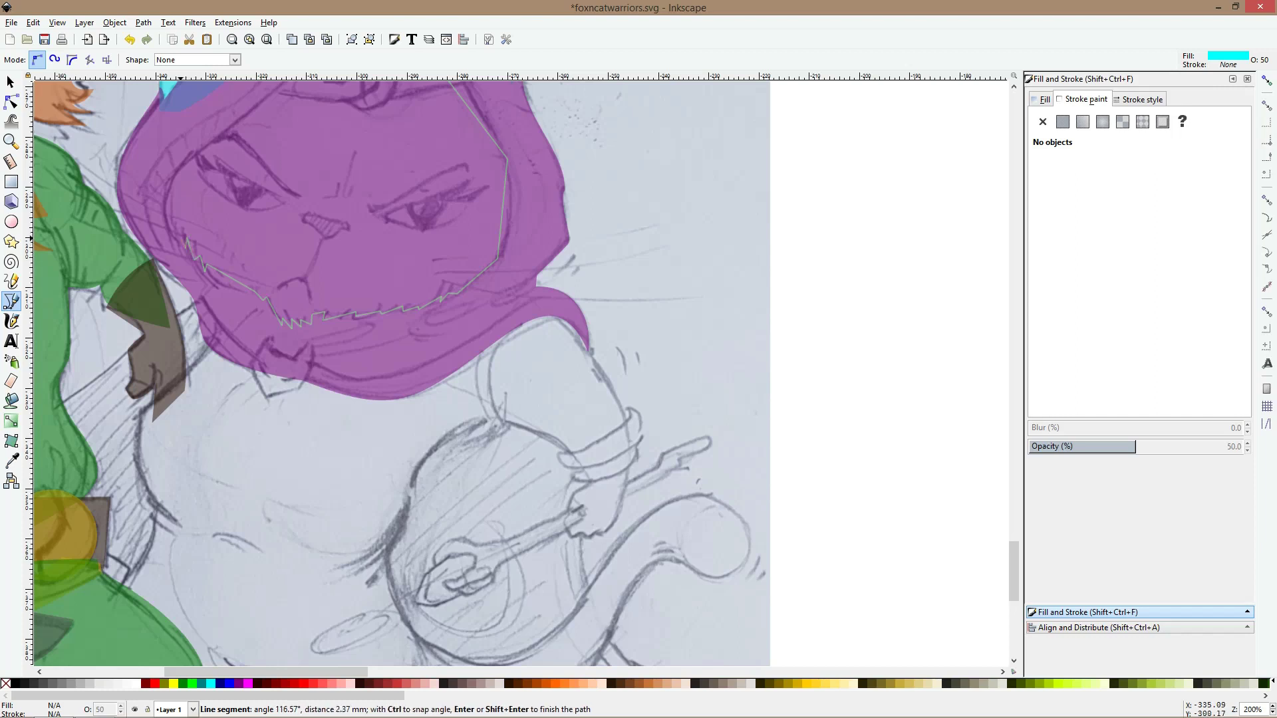
pyautogui.click(166, 203)
pyautogui.scroll(-1, 199, 170)
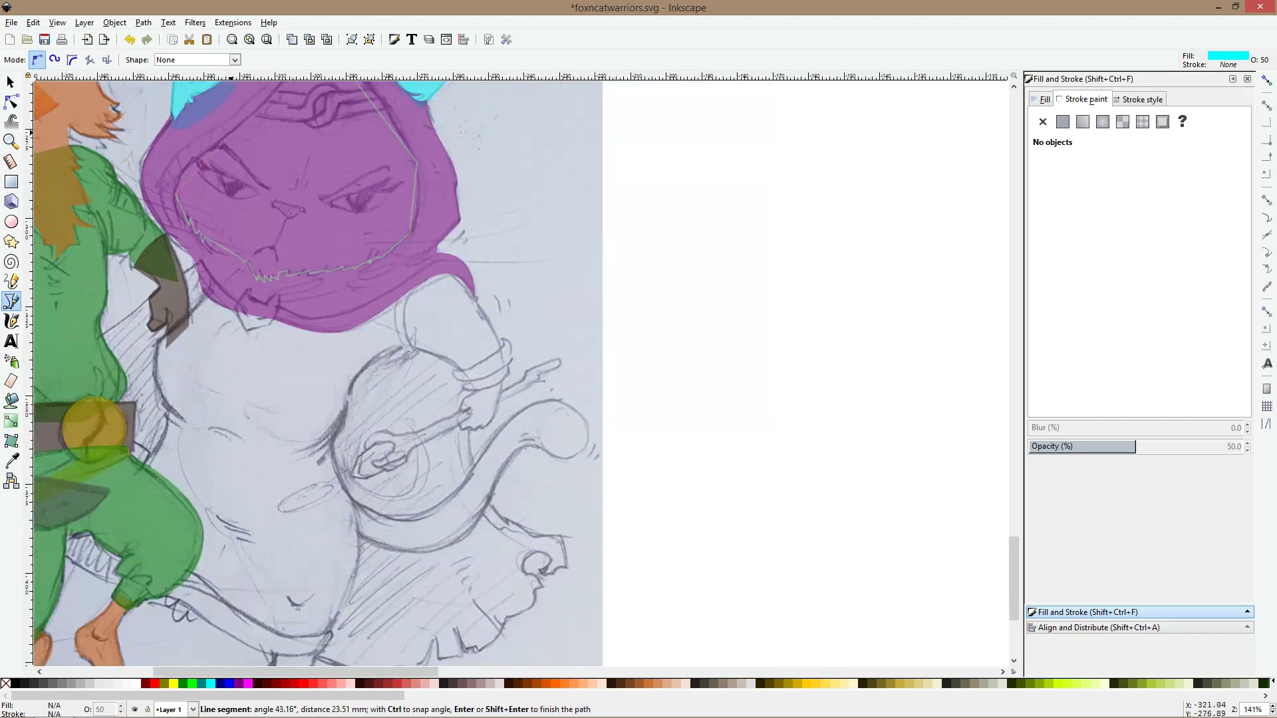
pyautogui.scroll(4, 260, 139)
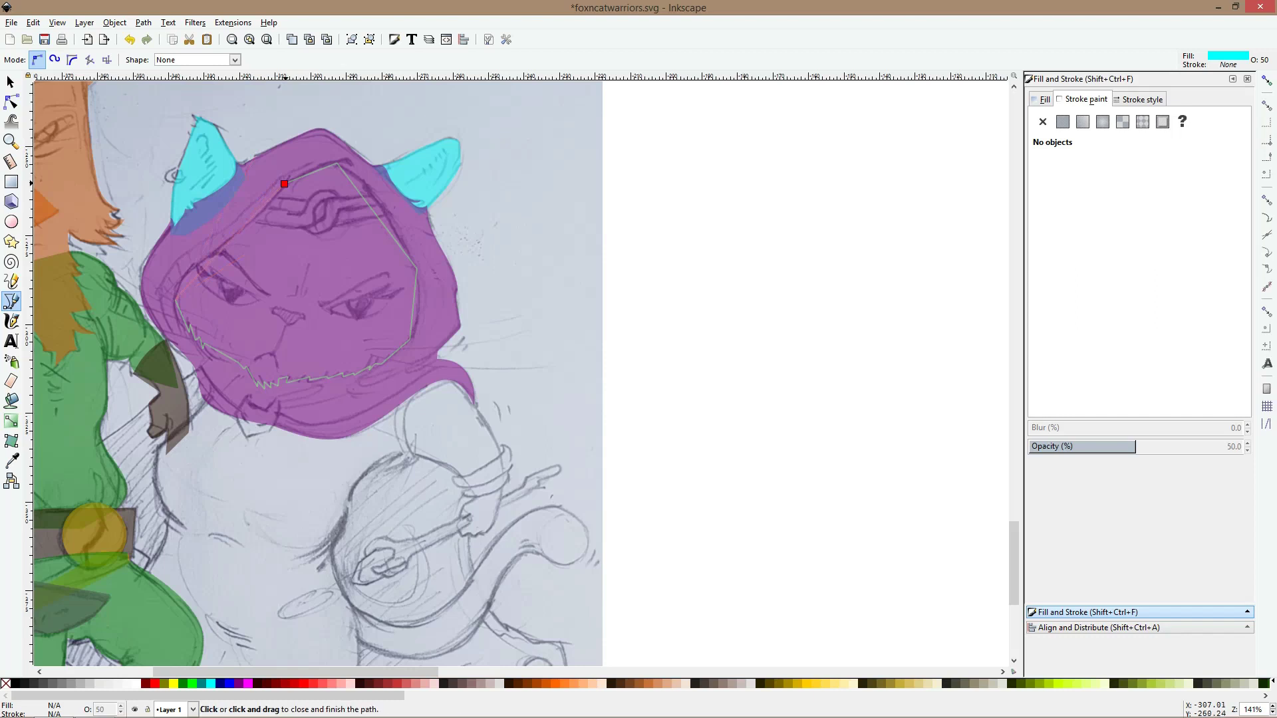
pyautogui.click(284, 184)
# Make the face's peak node auto-smooth, shorten its right-hand handle, and bend the upper right edge outward onto the hood opening
pyautogui.press('n')
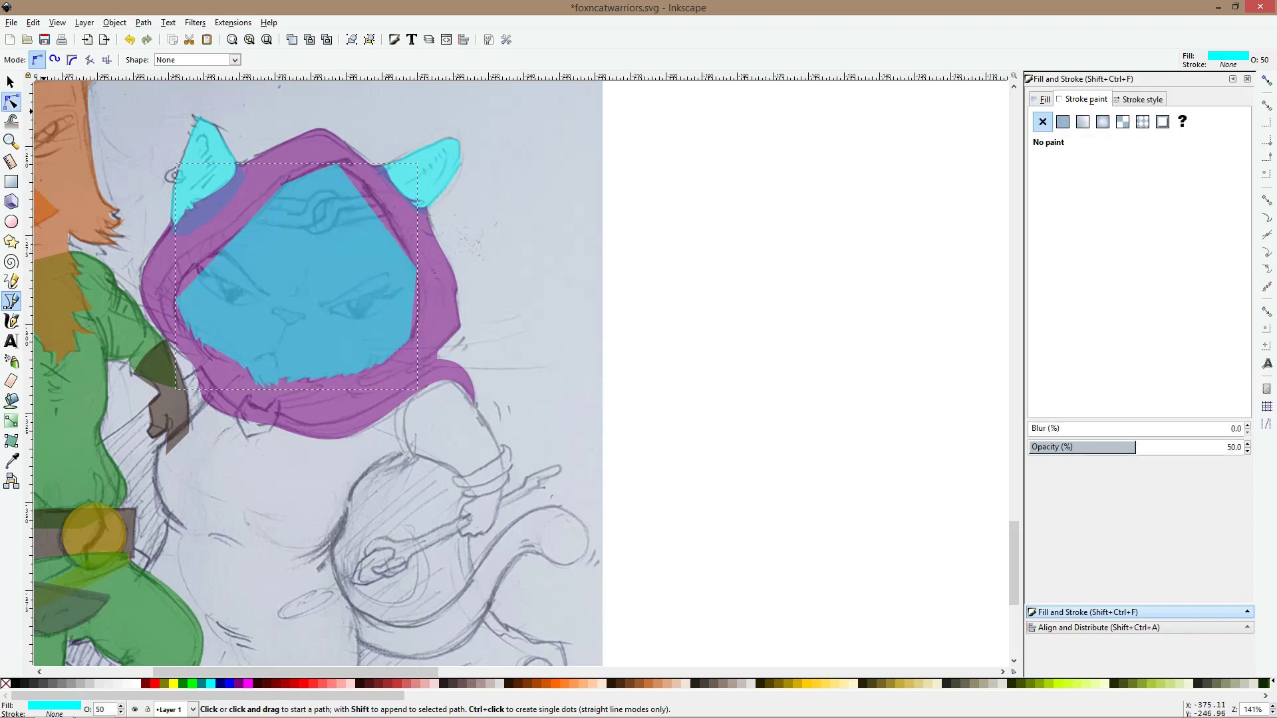
pyautogui.scroll(3, 189, 279)
pyautogui.moveTo(292, 186); pyautogui.dragTo(256, 176)
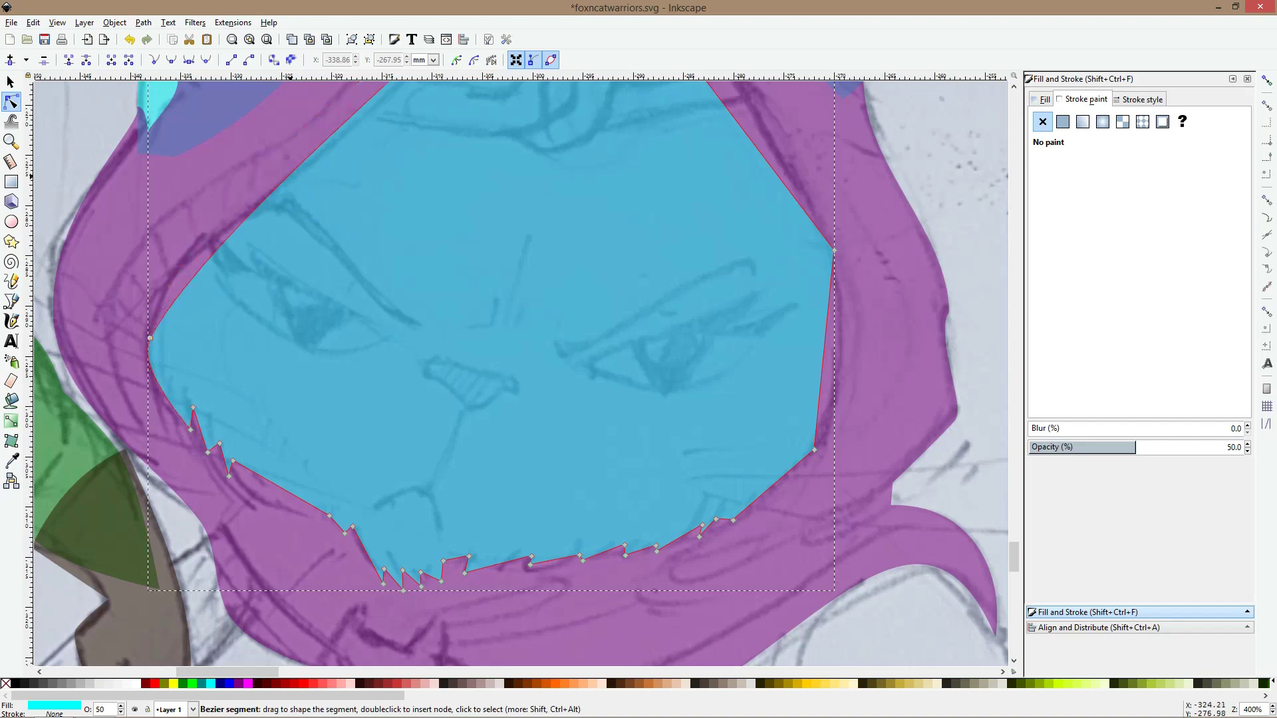
pyautogui.scroll(-1, 349, 206)
pyautogui.scroll(4, 359, 199)
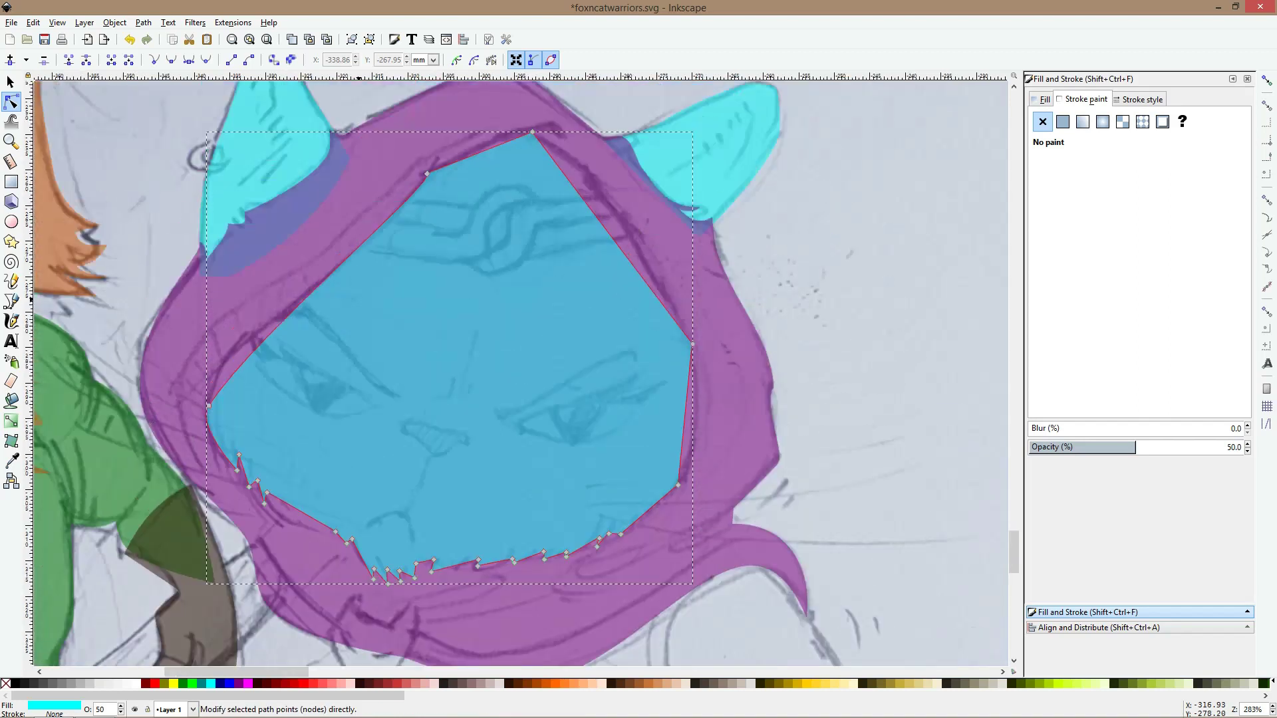
pyautogui.keyDown('ctrl'); pyautogui.click(533, 131); pyautogui.keyUp('ctrl')
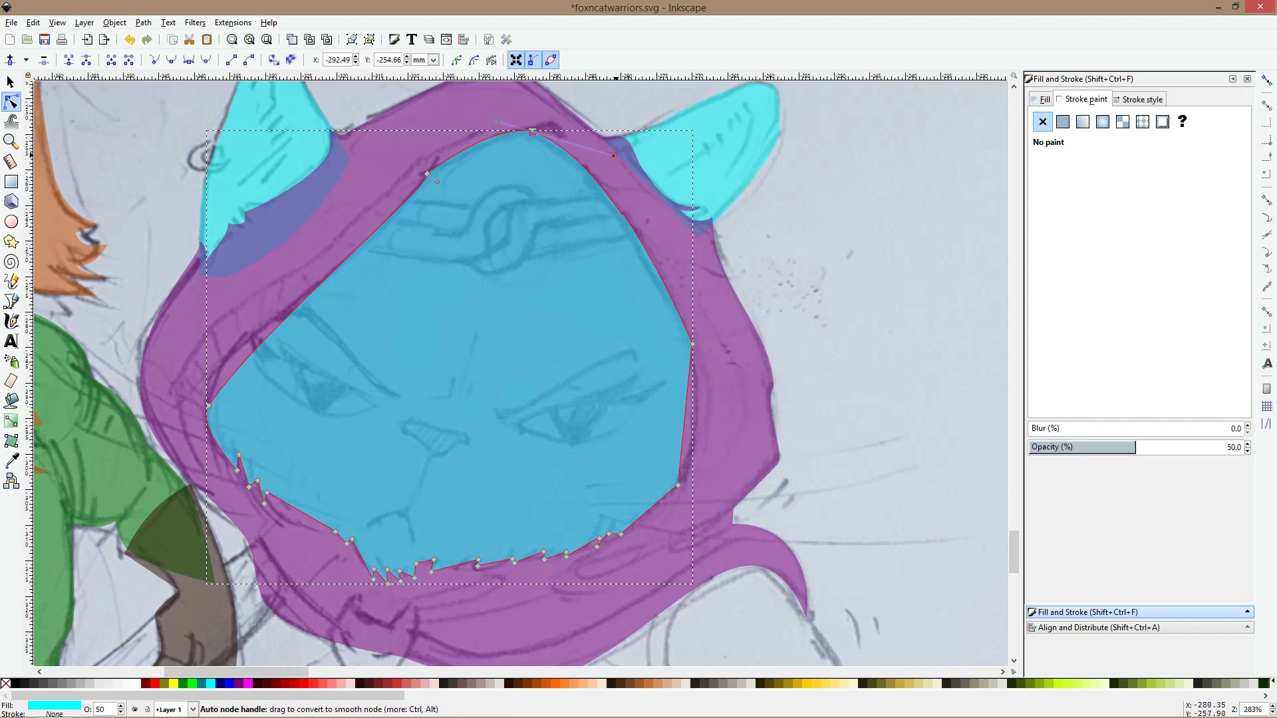
pyautogui.moveTo(618, 155); pyautogui.dragTo(552, 132)
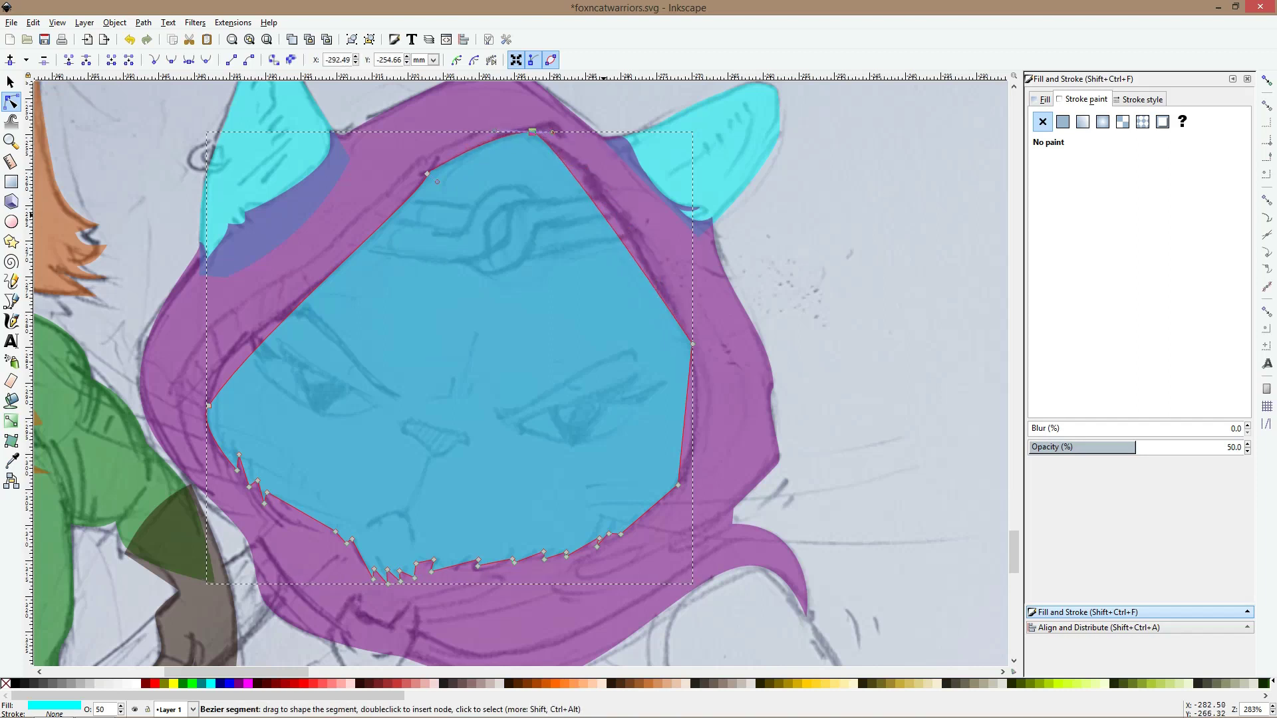
pyautogui.moveTo(603, 210); pyautogui.dragTo(612, 212)
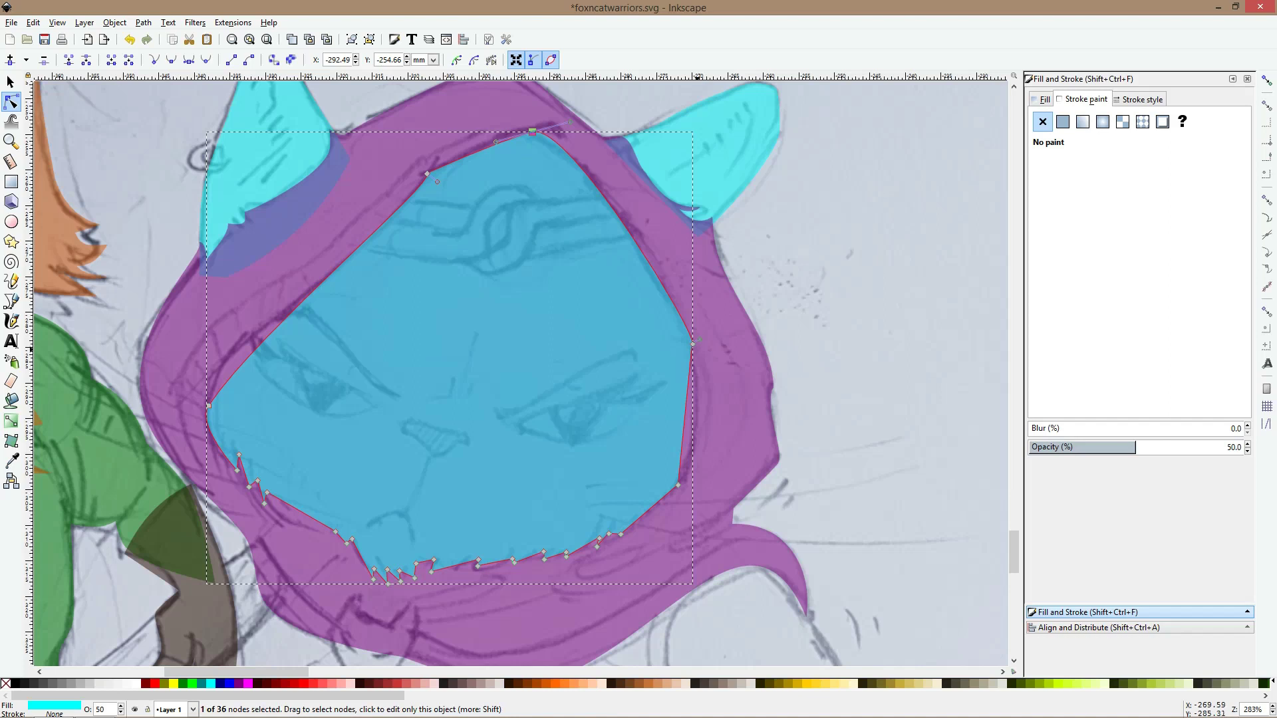
# Bow the face's right-hand edge outward and make the node at its lower end auto-smooth to round the cheek
pyautogui.moveTo(685, 409); pyautogui.dragTo(693, 410)
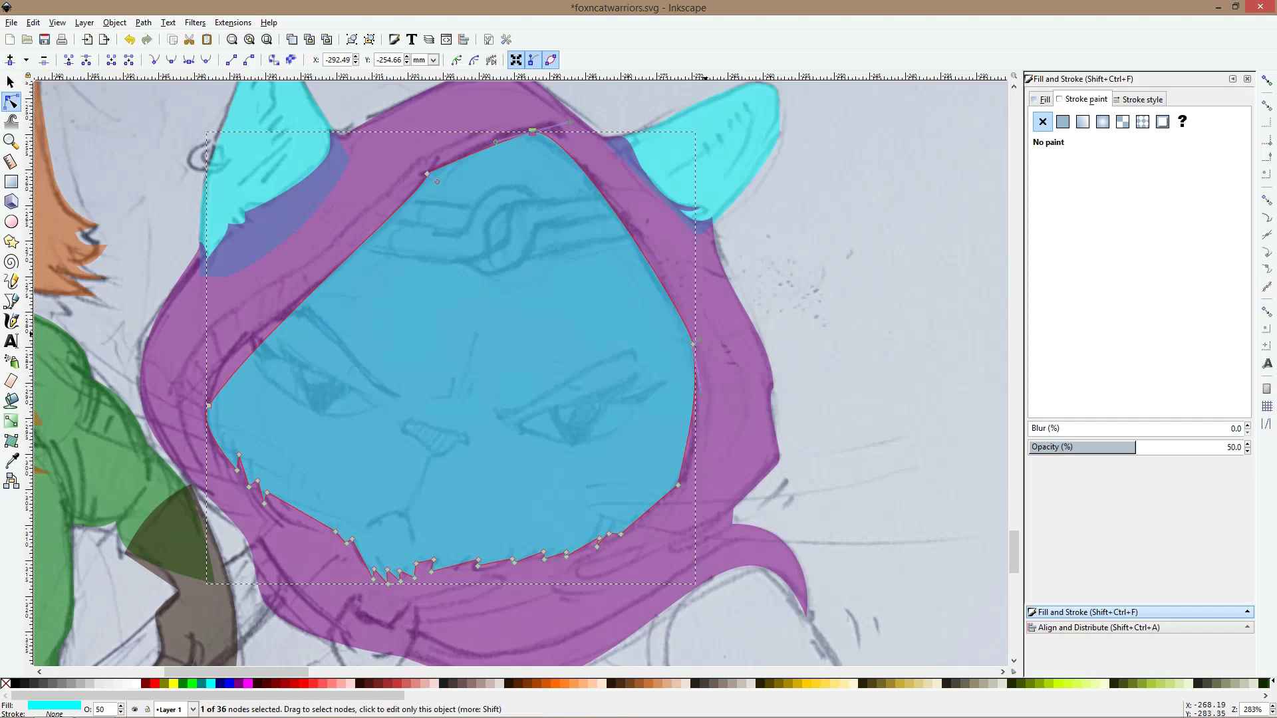
pyautogui.hotkey('ctrl', 'z')
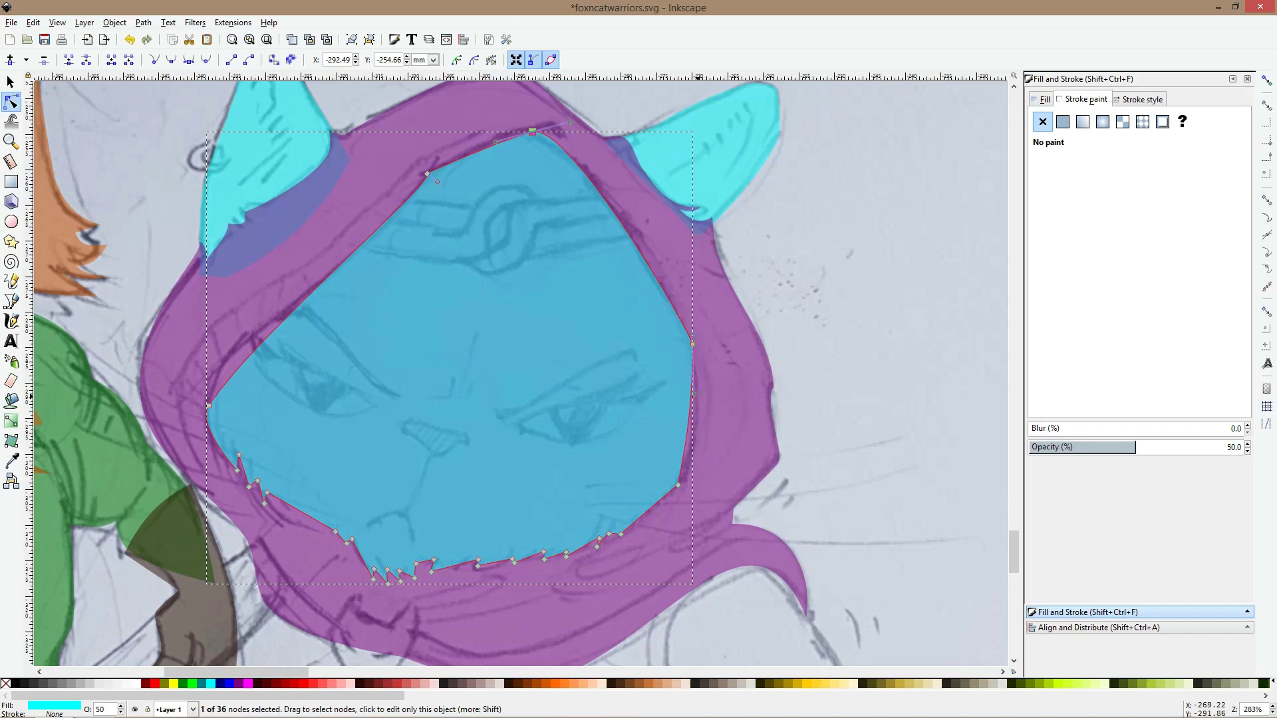
pyautogui.moveTo(693, 395); pyautogui.dragTo(712, 425)
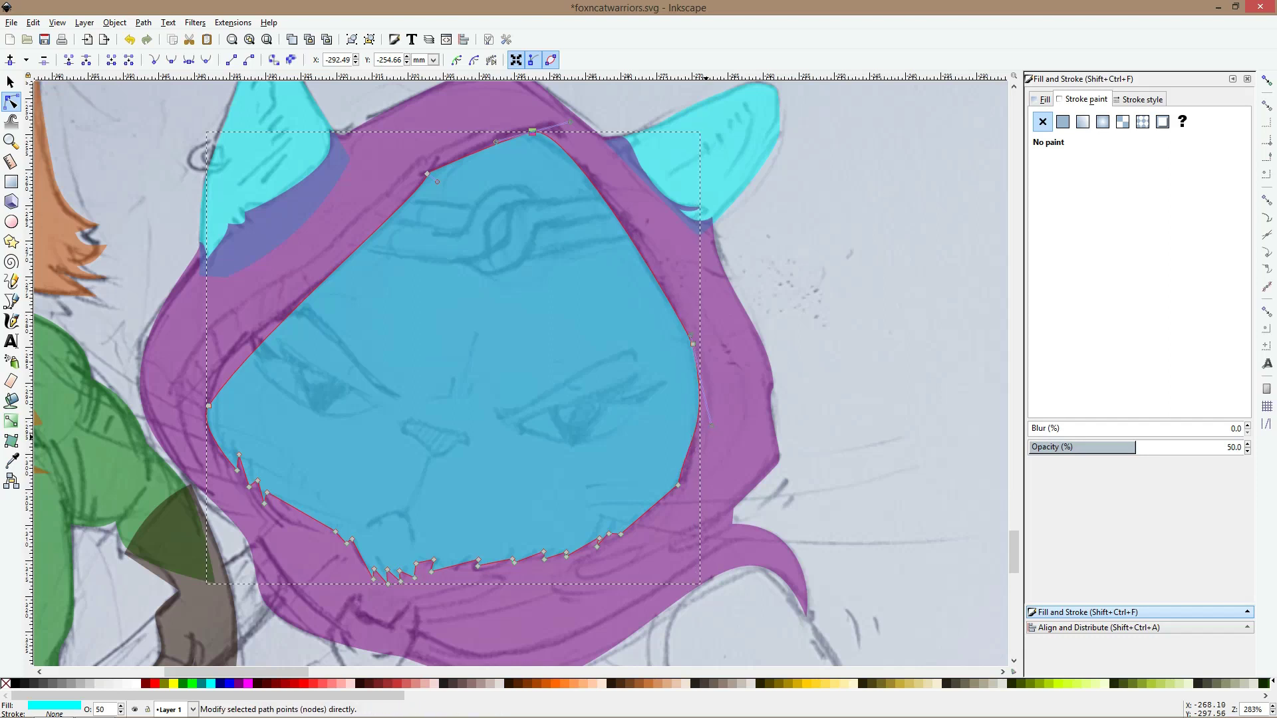
pyautogui.keyDown('ctrl'); pyautogui.click(678, 485); pyautogui.keyUp('ctrl')
pyautogui.click(678, 485)
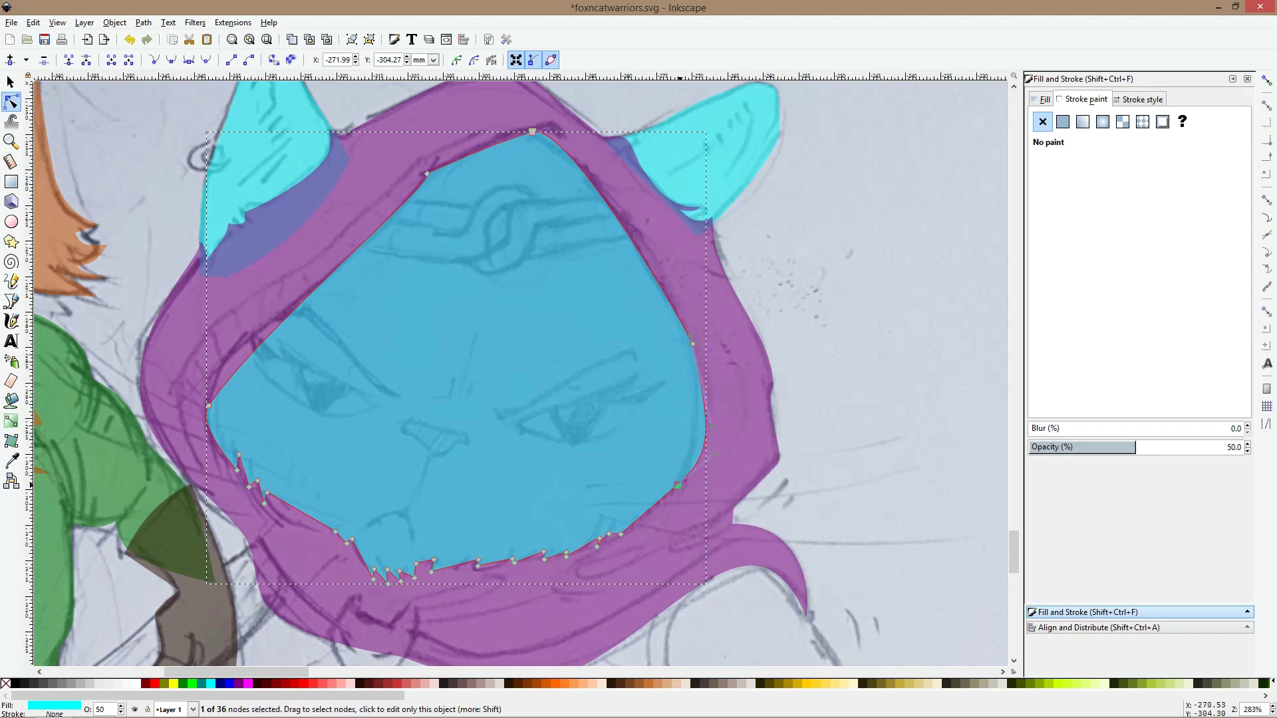
pyautogui.hotkey('shift', 'a')
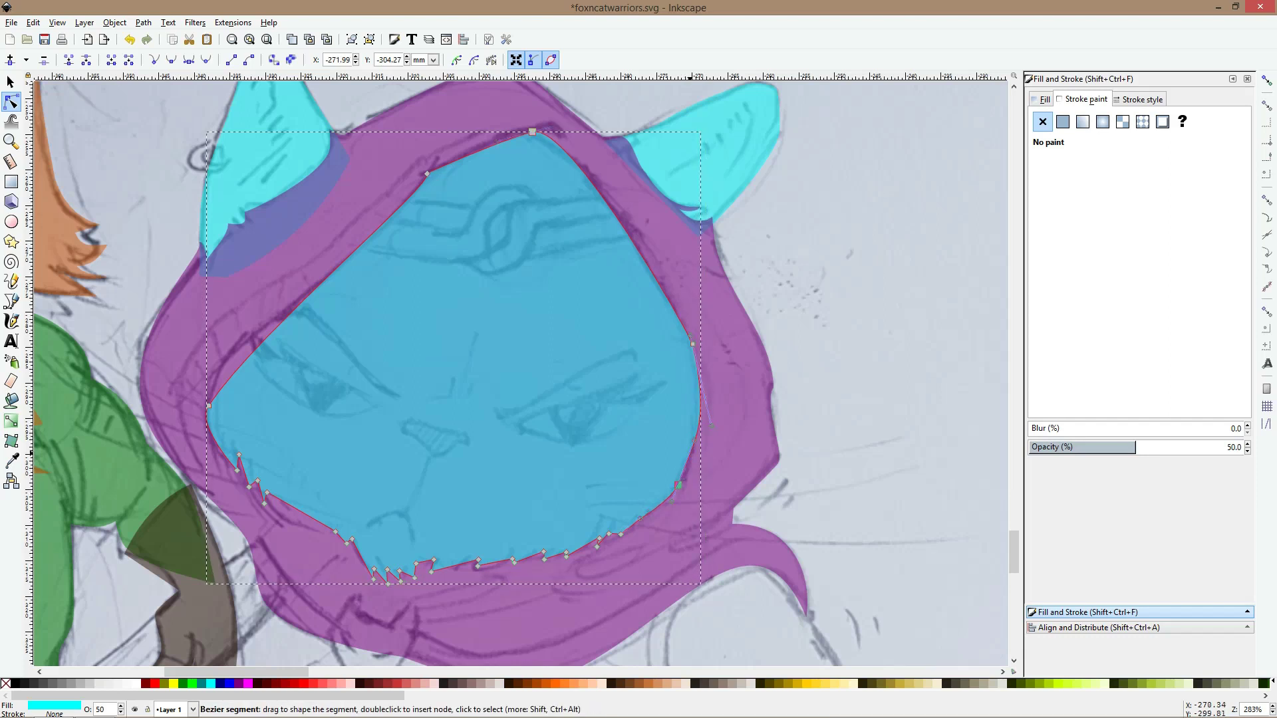
pyautogui.moveTo(693, 440); pyautogui.dragTo(684, 476)
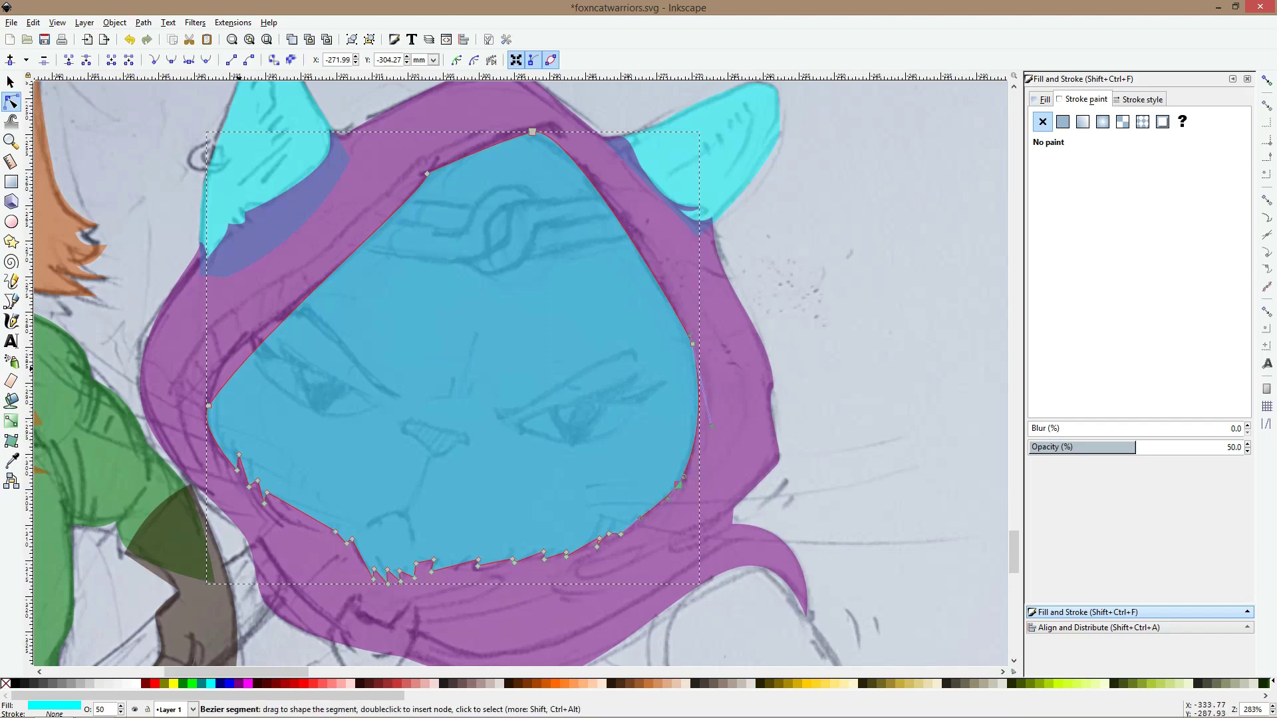
# Bend the face's upper left edge outward and extend the upper-left node's handle down into the face to match the sketched hood opening
pyautogui.moveTo(266, 345); pyautogui.dragTo(227, 357)
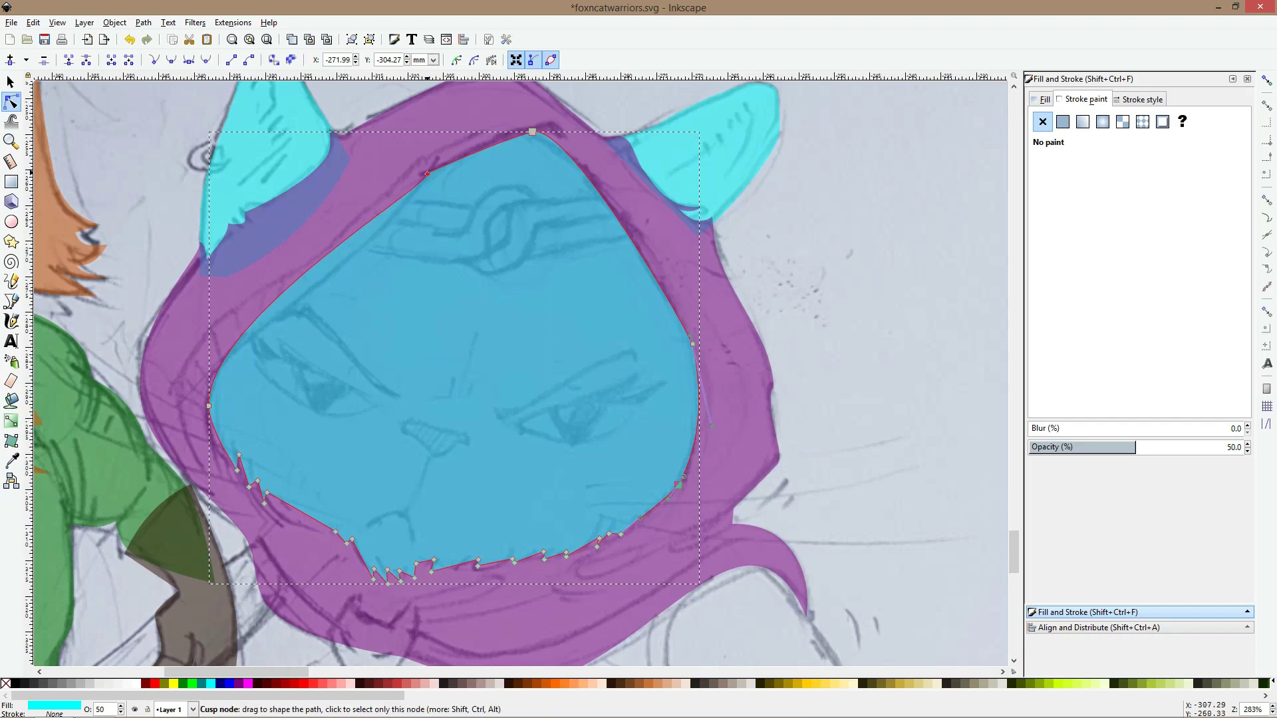
pyautogui.click(427, 174)
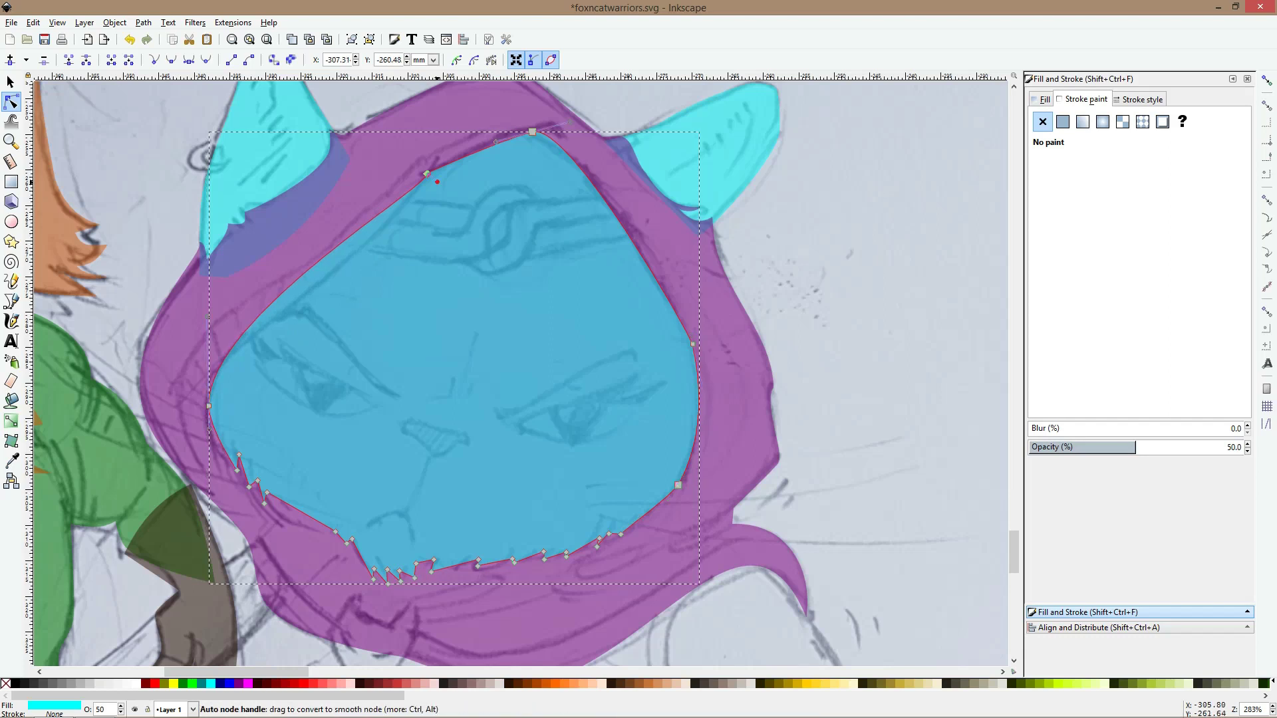
pyautogui.moveTo(437, 181); pyautogui.dragTo(359, 287)
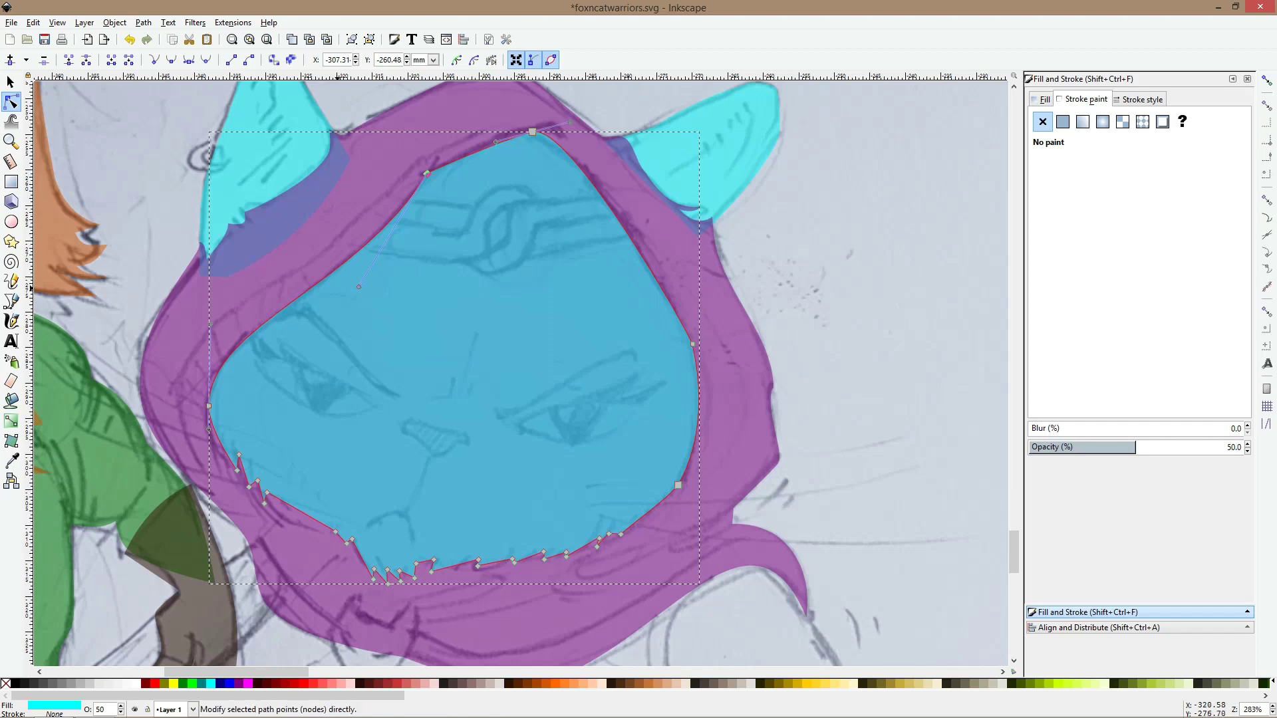
pyautogui.keyDown('ctrl'); pyautogui.scroll(2, 346, 282); pyautogui.keyUp('ctrl')
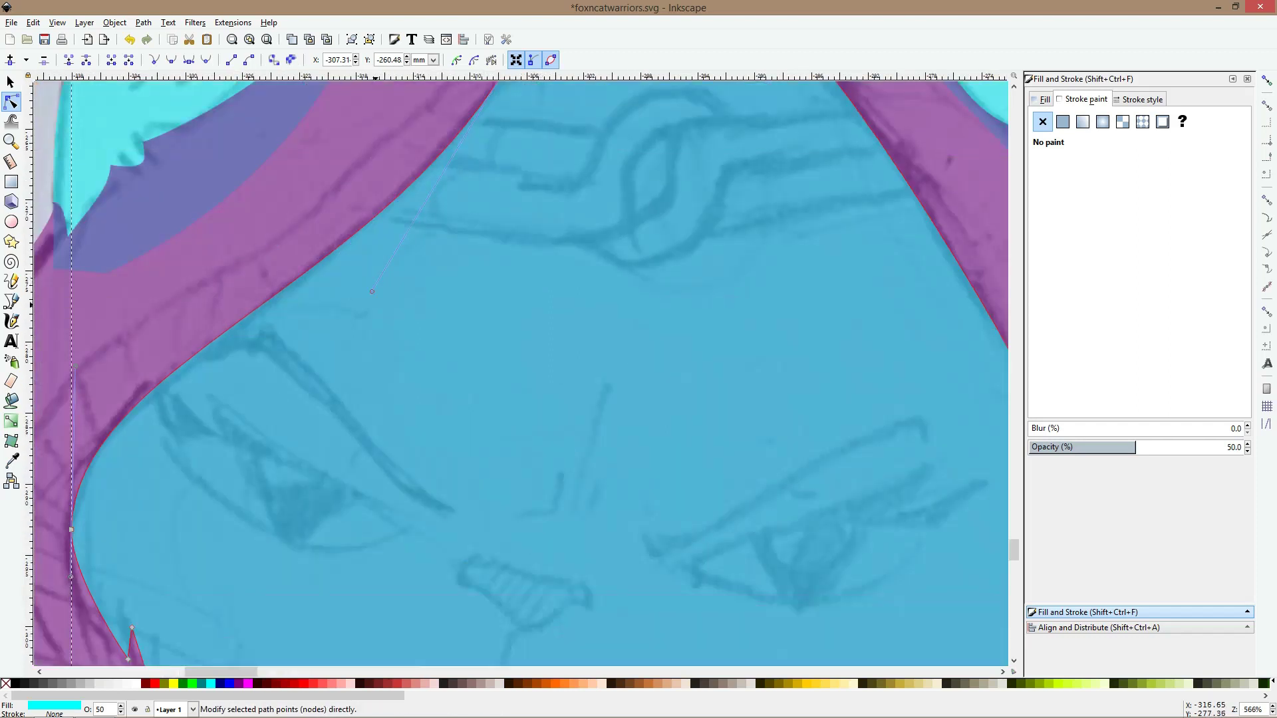
pyautogui.scroll(-2, 346, 282)
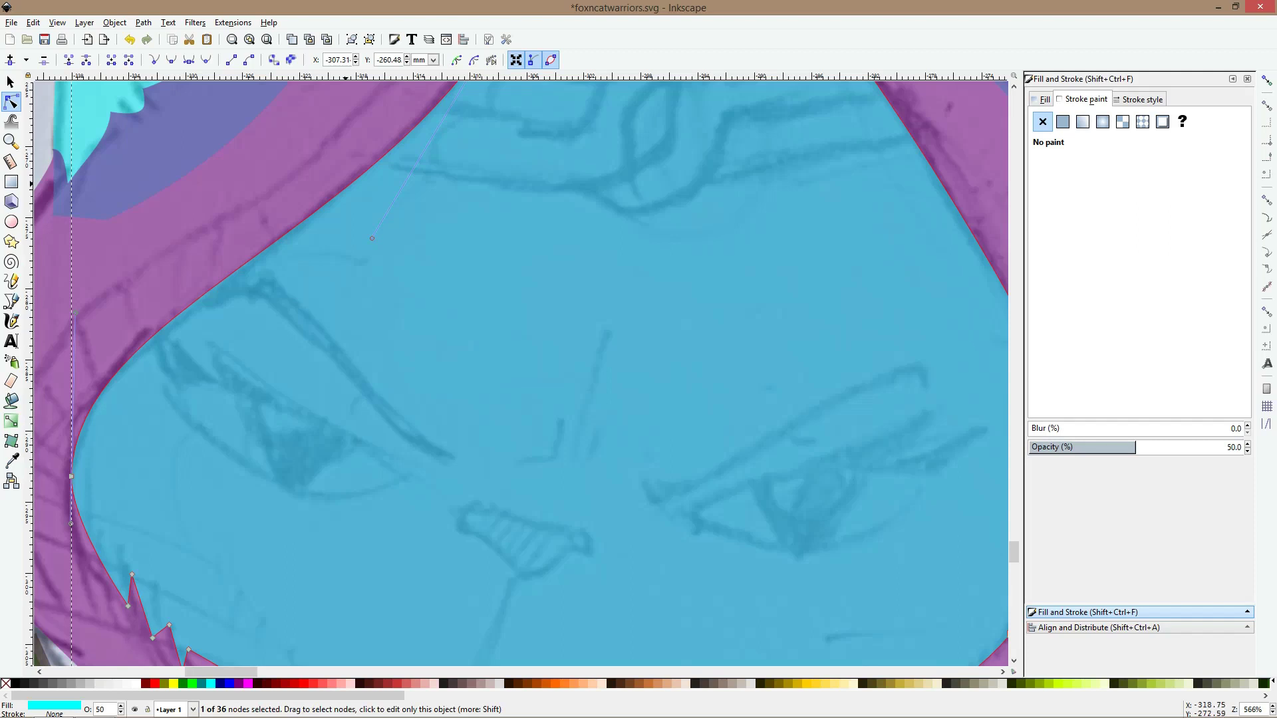
# Raise the upper-left face node's handle slightly to refine the curve along the hood opening
pyautogui.keyDown('ctrl'); pyautogui.scroll(-1, 290, 289); pyautogui.keyUp('ctrl')
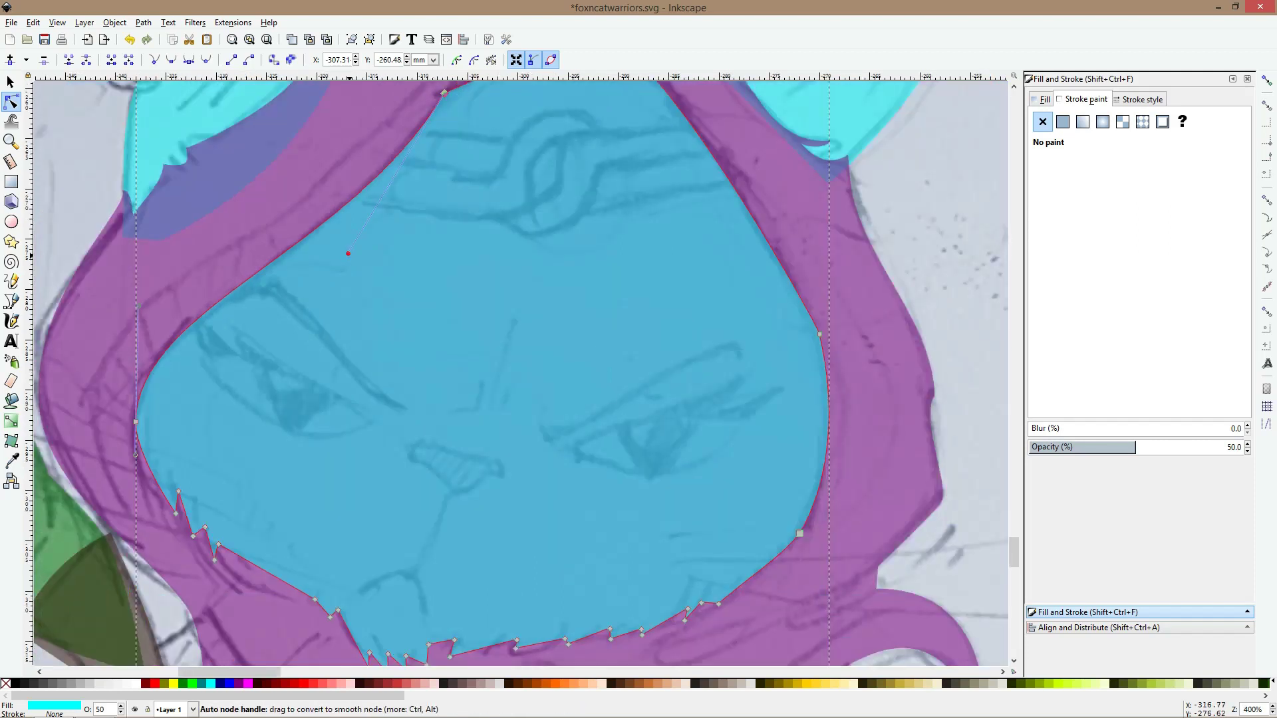
pyautogui.moveTo(348, 253); pyautogui.dragTo(347, 242)
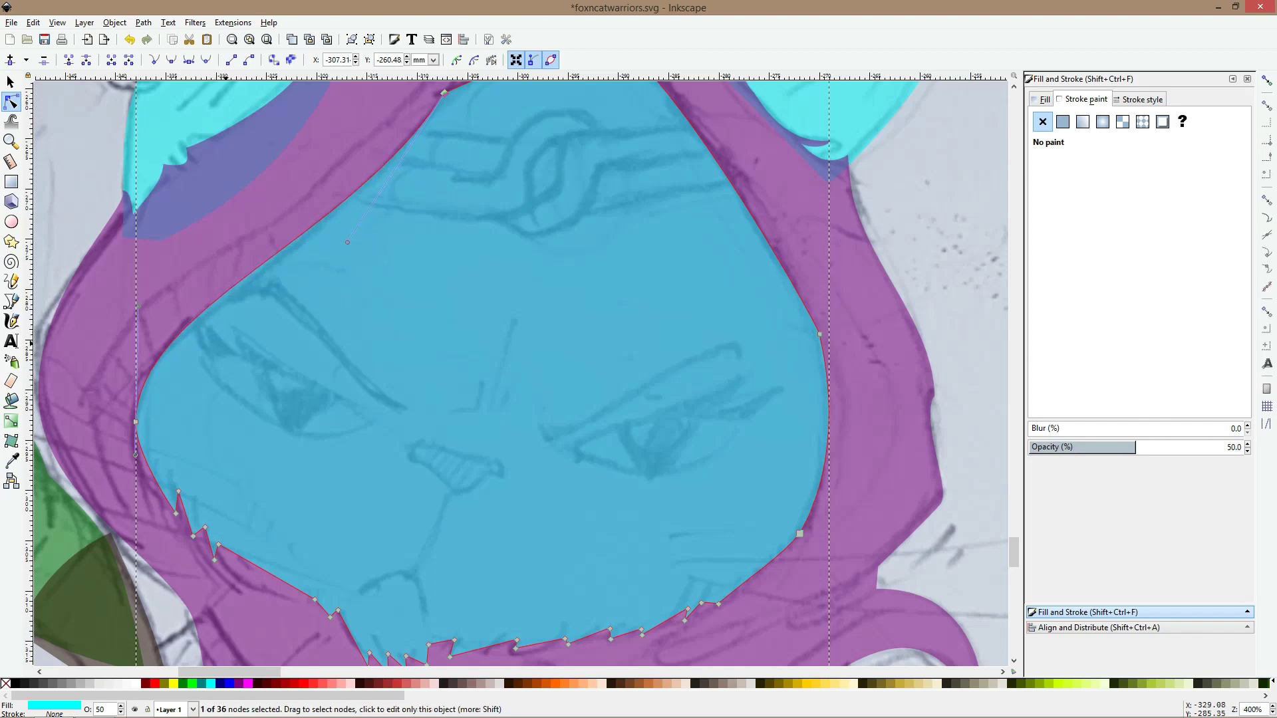
pyautogui.keyDown('ctrl'); pyautogui.scroll(-1, 305, 327); pyautogui.keyUp('ctrl')
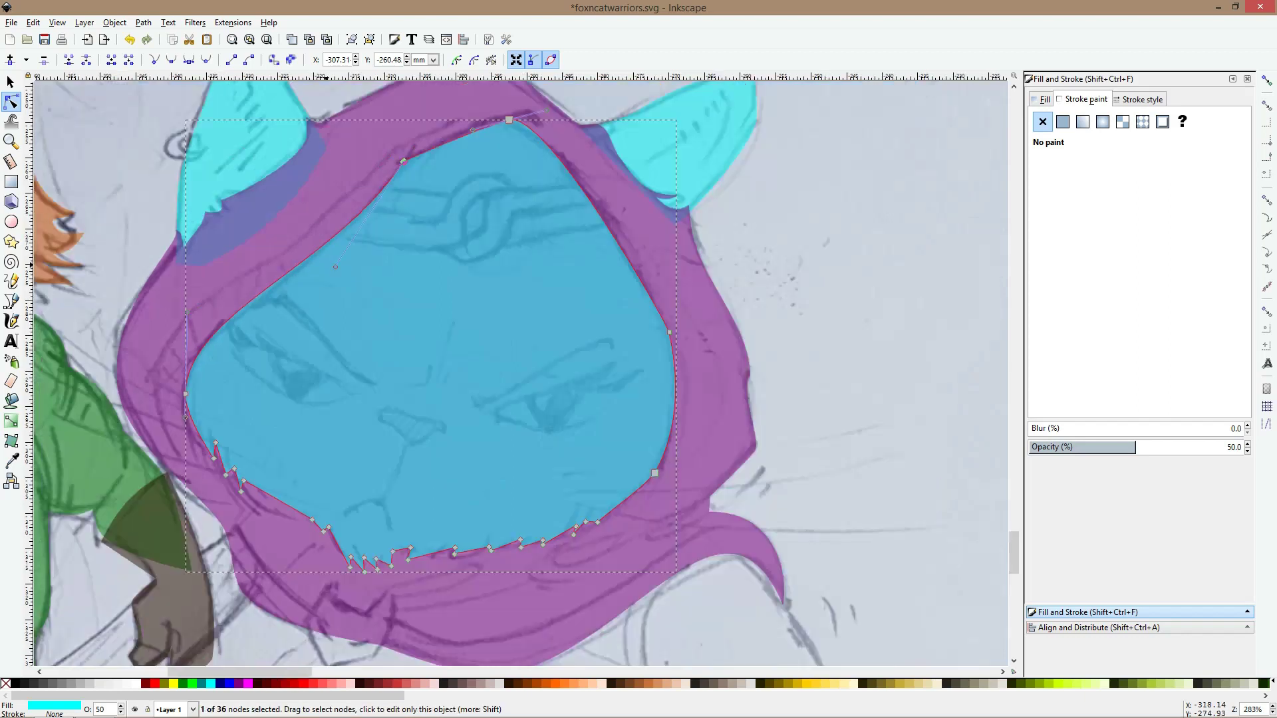
# Curve the straight edges between the left-hand cheek and the chin, shaping the fur spikes to follow the sketch
pyautogui.keyDown('ctrl'); pyautogui.scroll(2, 234, 449); pyautogui.keyUp('ctrl')
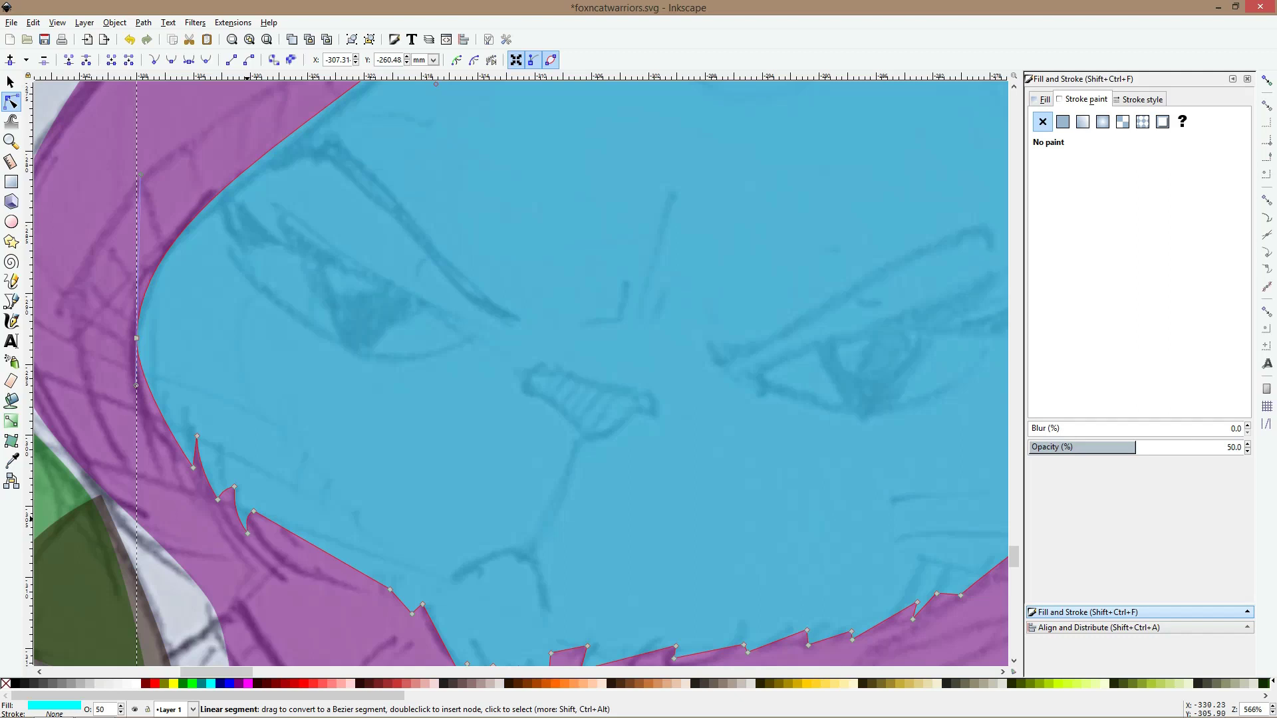
pyautogui.moveTo(322, 550); pyautogui.dragTo(312, 564)
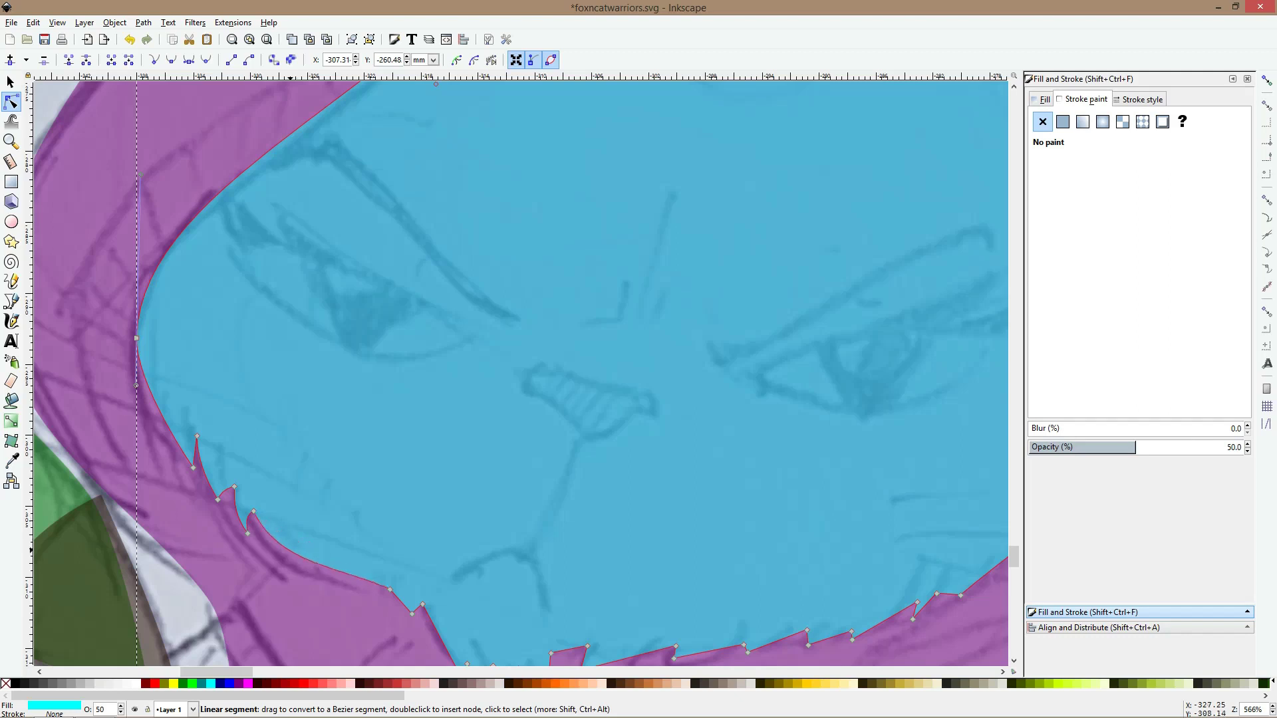
pyautogui.scroll(-8, 429, 392)
pyautogui.scroll(2, 431, 378)
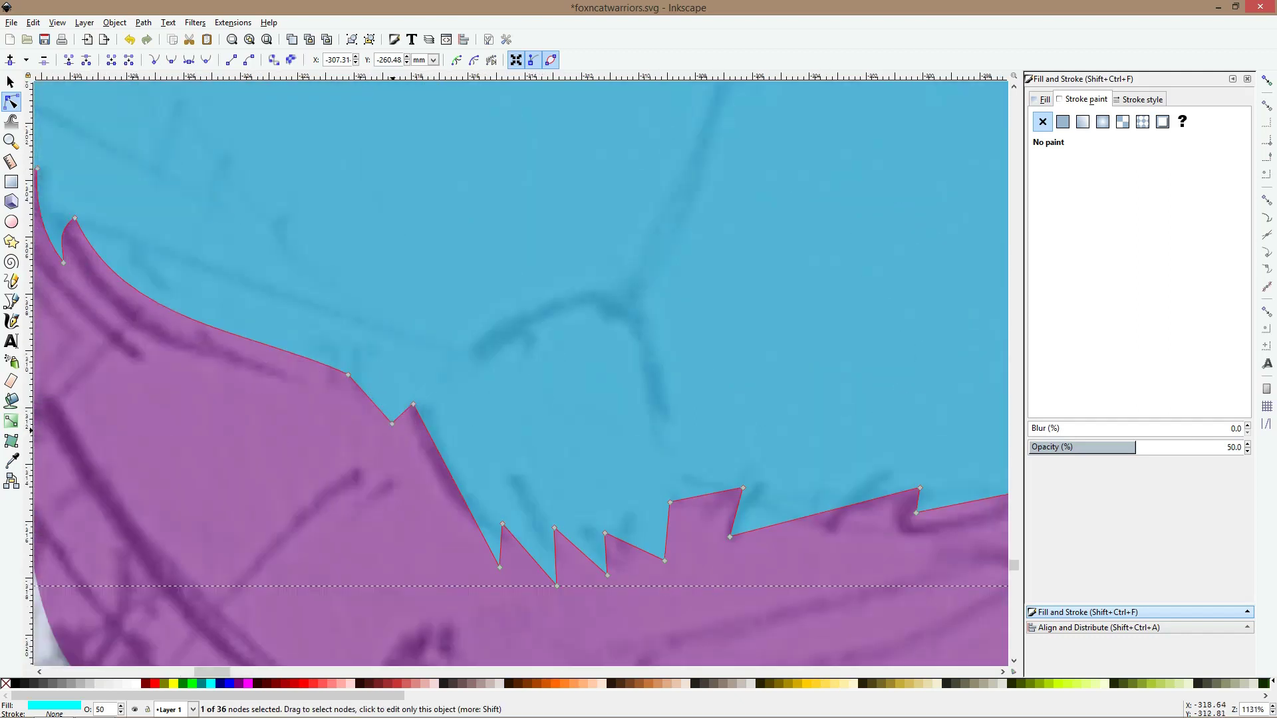
pyautogui.moveTo(402, 413); pyautogui.dragTo(398, 409)
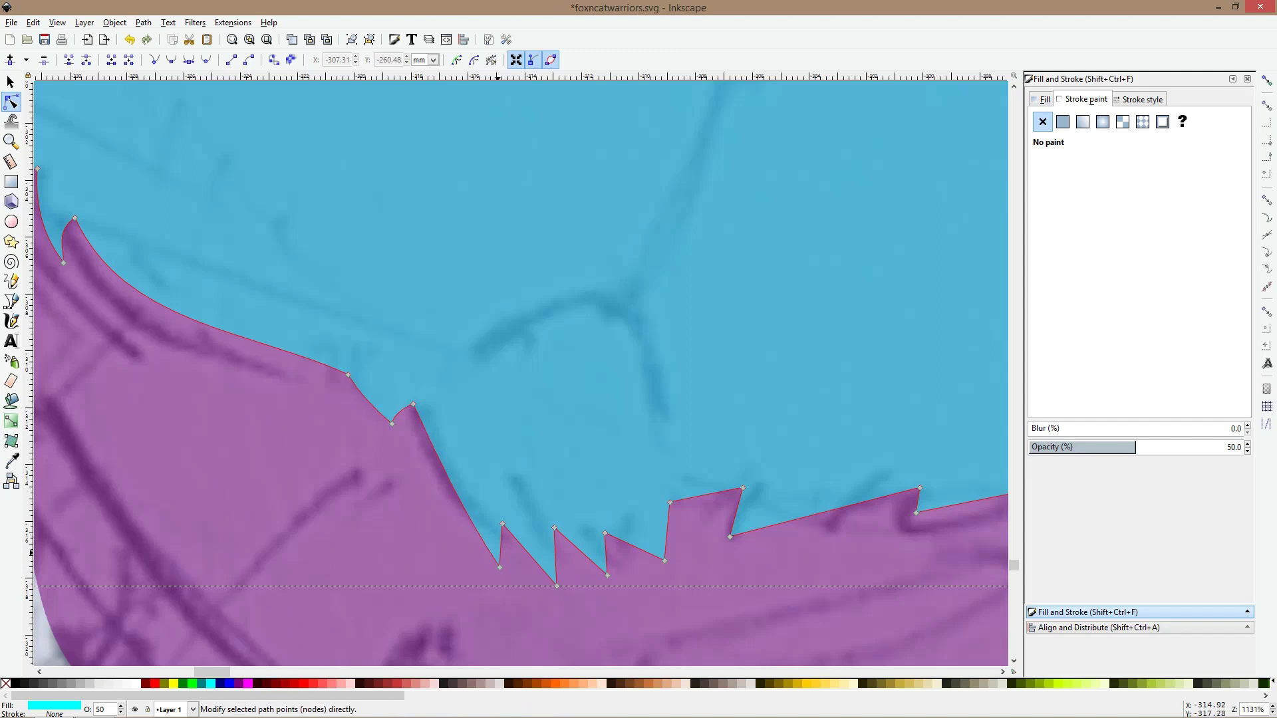
pyautogui.moveTo(499, 567); pyautogui.dragTo(663, 540)
pyautogui.press('Escape')
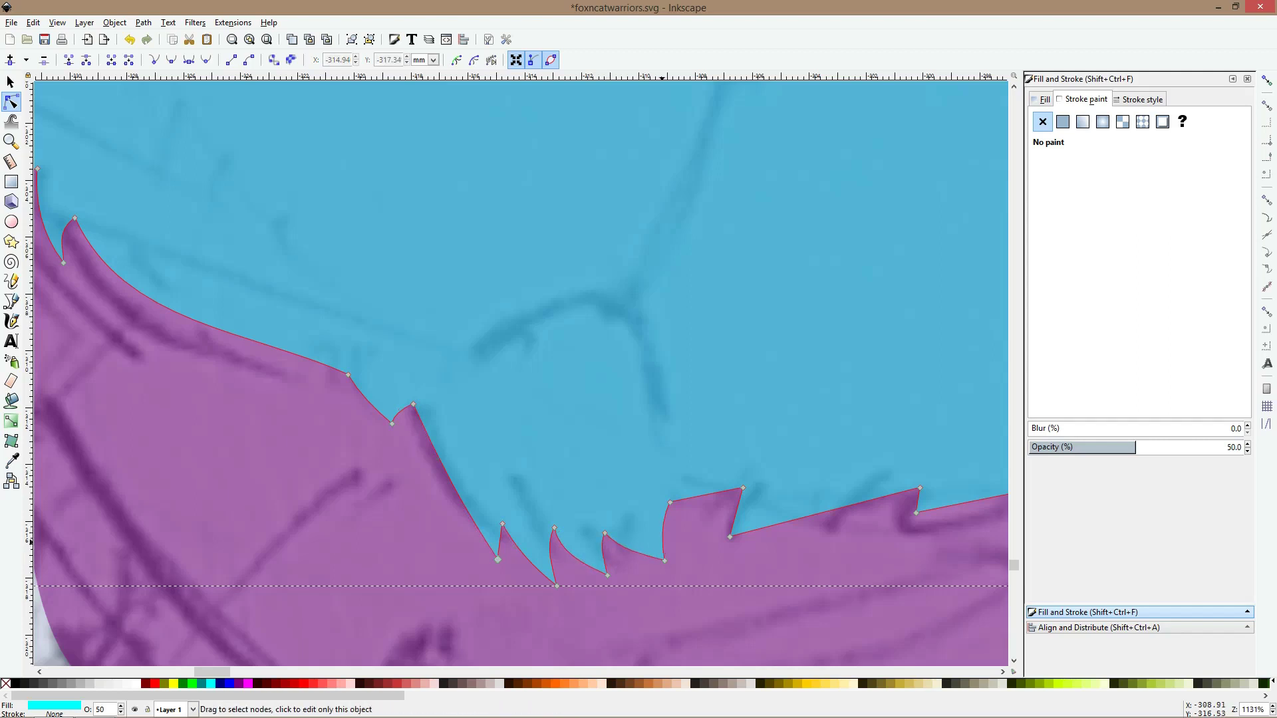
pyautogui.moveTo(705, 495); pyautogui.dragTo(707, 497)
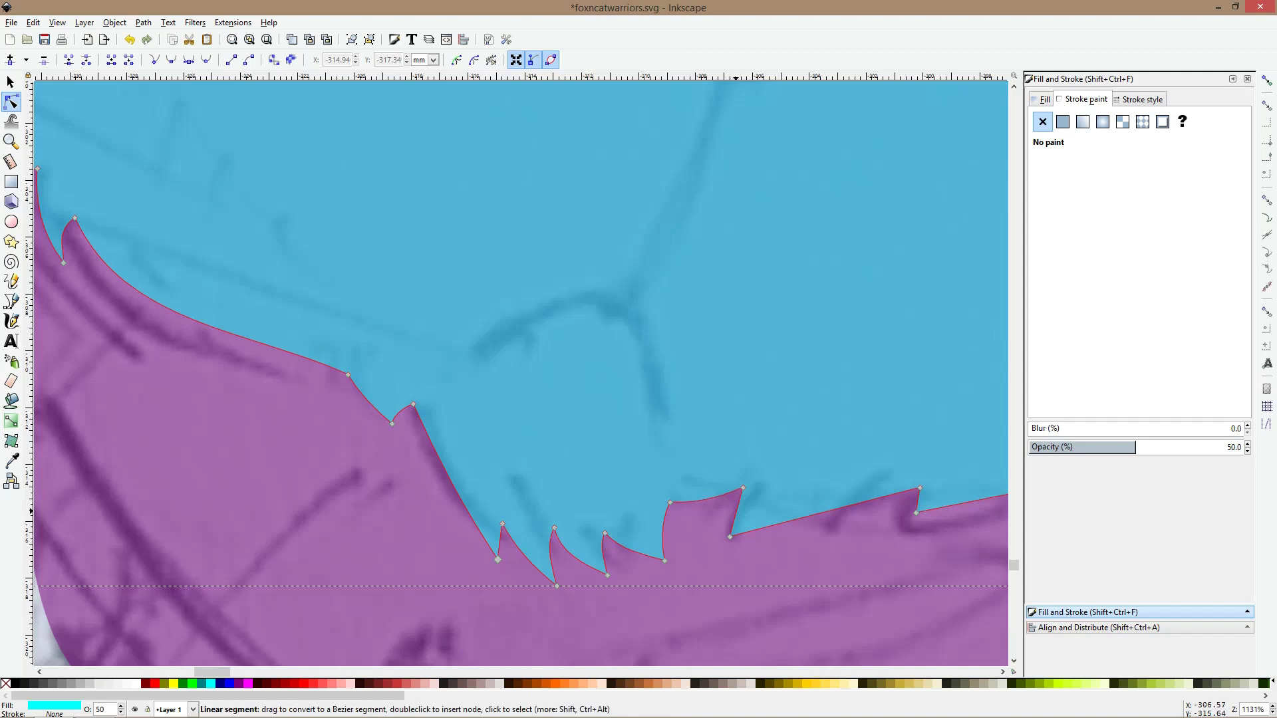
# Curve the remaining fur-spike edges along the right-hand jaw and adjust the outermost spike's end node
pyautogui.scroll(-2, 735, 532)
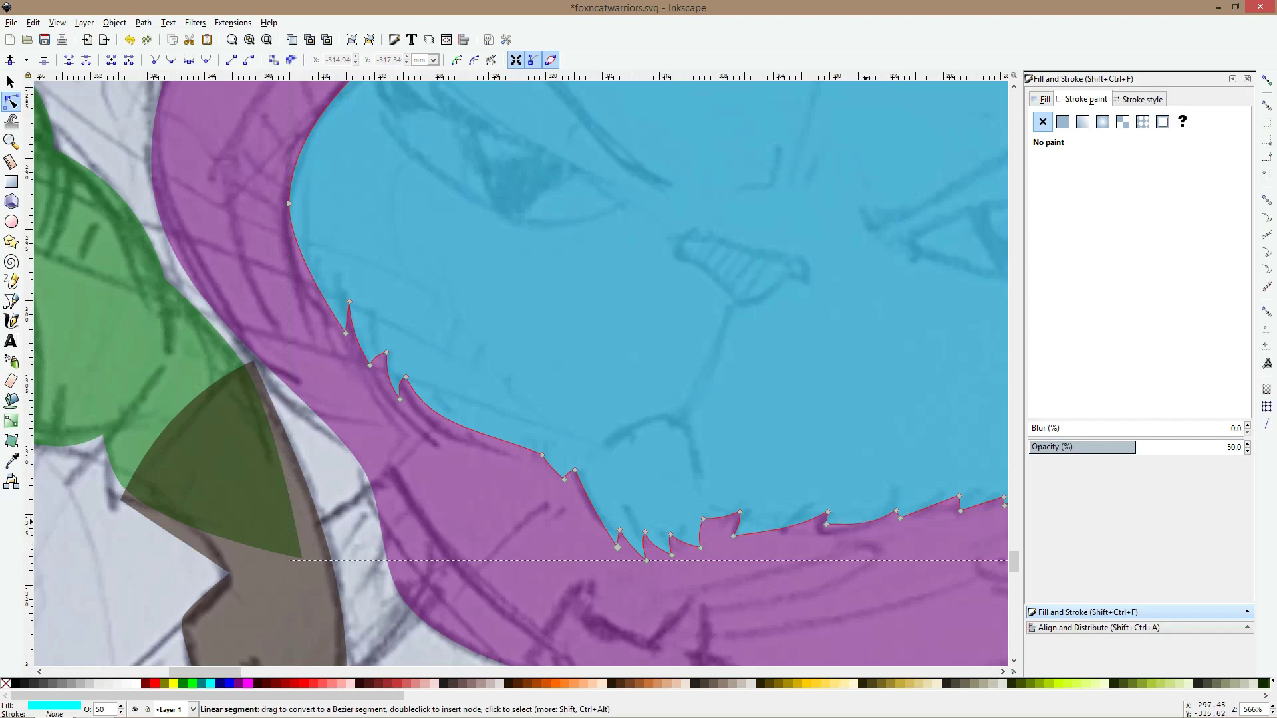
pyautogui.hscroll(5, 864, 515)
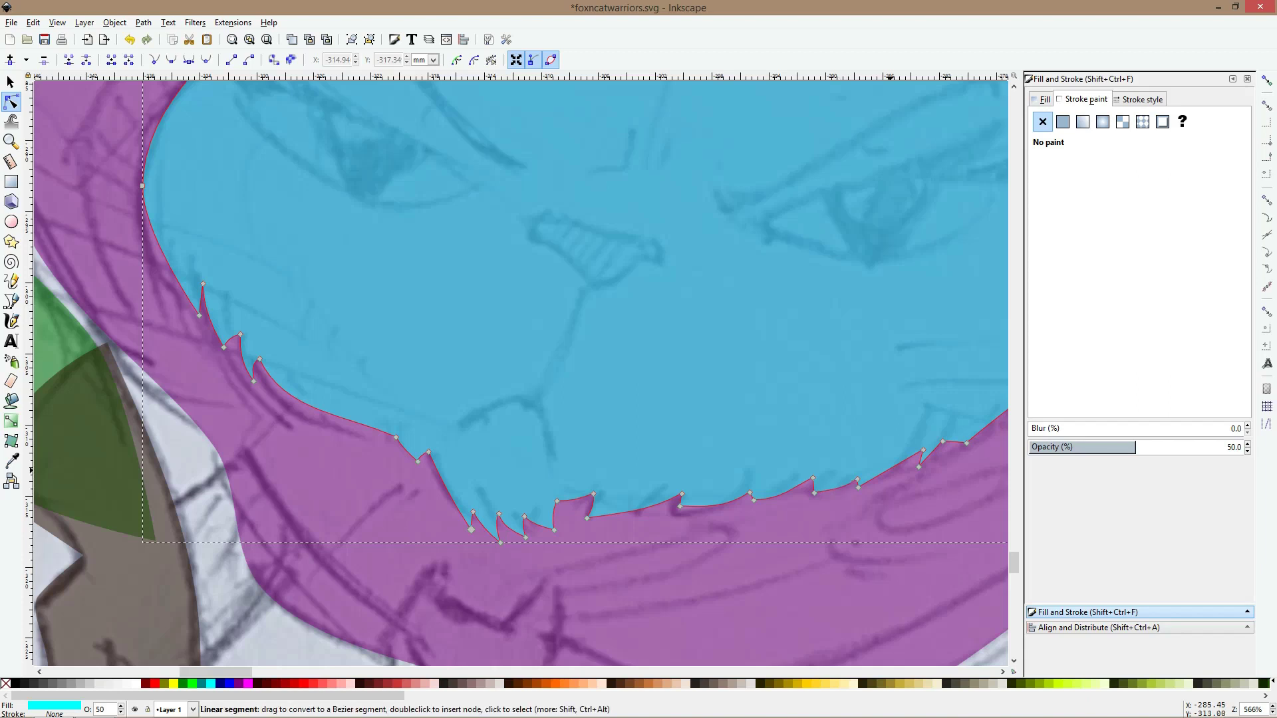
pyautogui.moveTo(890, 470); pyautogui.dragTo(812, 467)
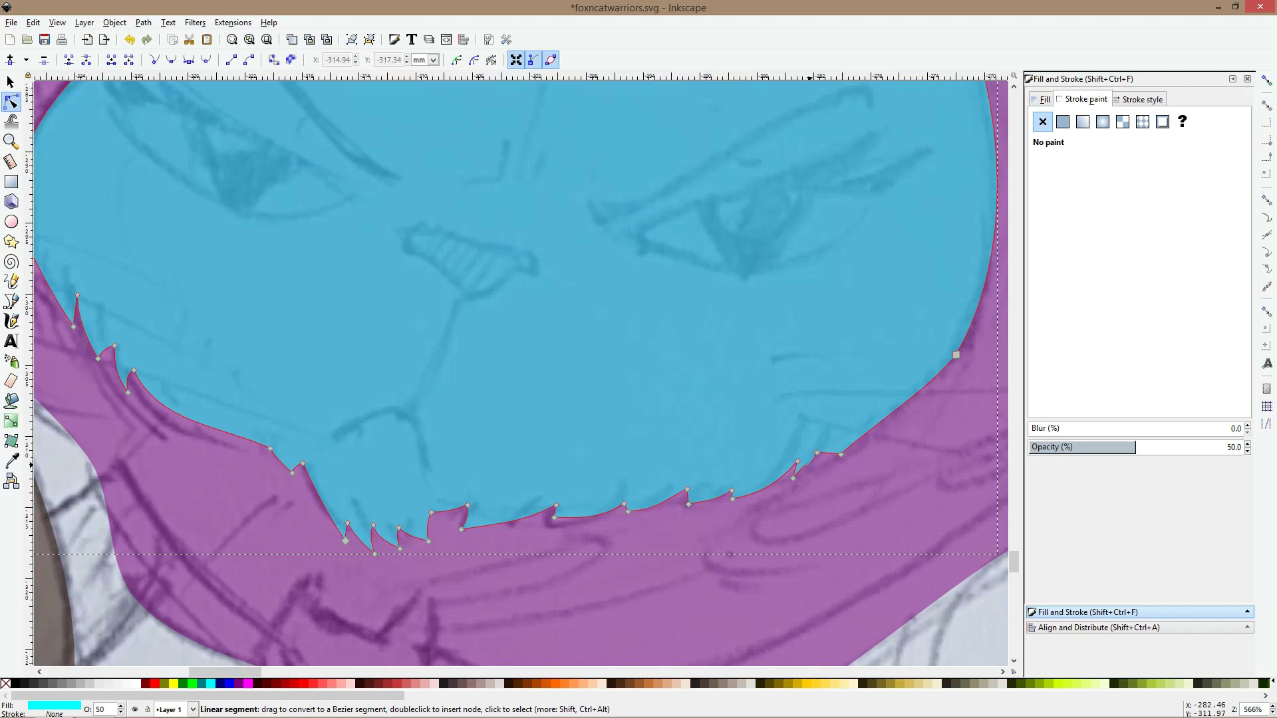
pyautogui.click(839, 455)
pyautogui.moveTo(838, 455); pyautogui.dragTo(832, 461)
pyautogui.click(842, 494)
# Start a Bezier outline for the cat's arm at the shoulder under the hood and run it straight down to the hand
pyautogui.scroll(-1, 844, 496)
pyautogui.scroll(-2, 849, 497)
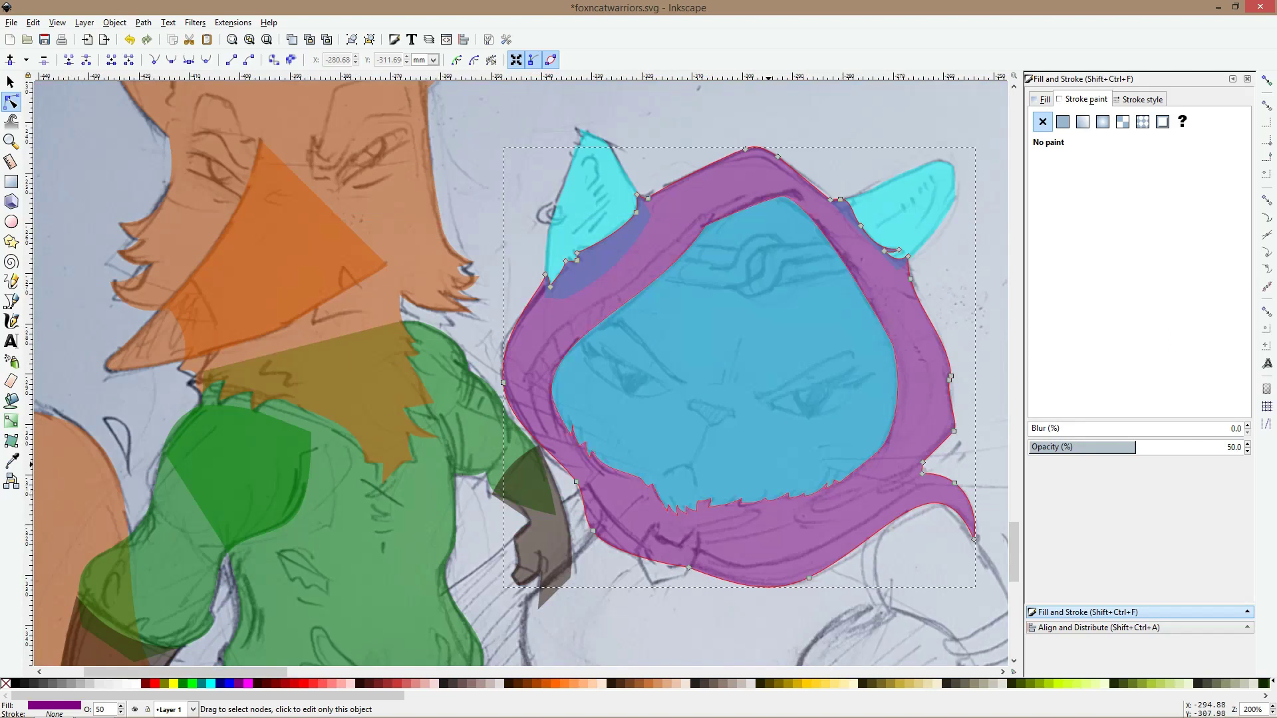
pyautogui.scroll(-6, 520, 372)
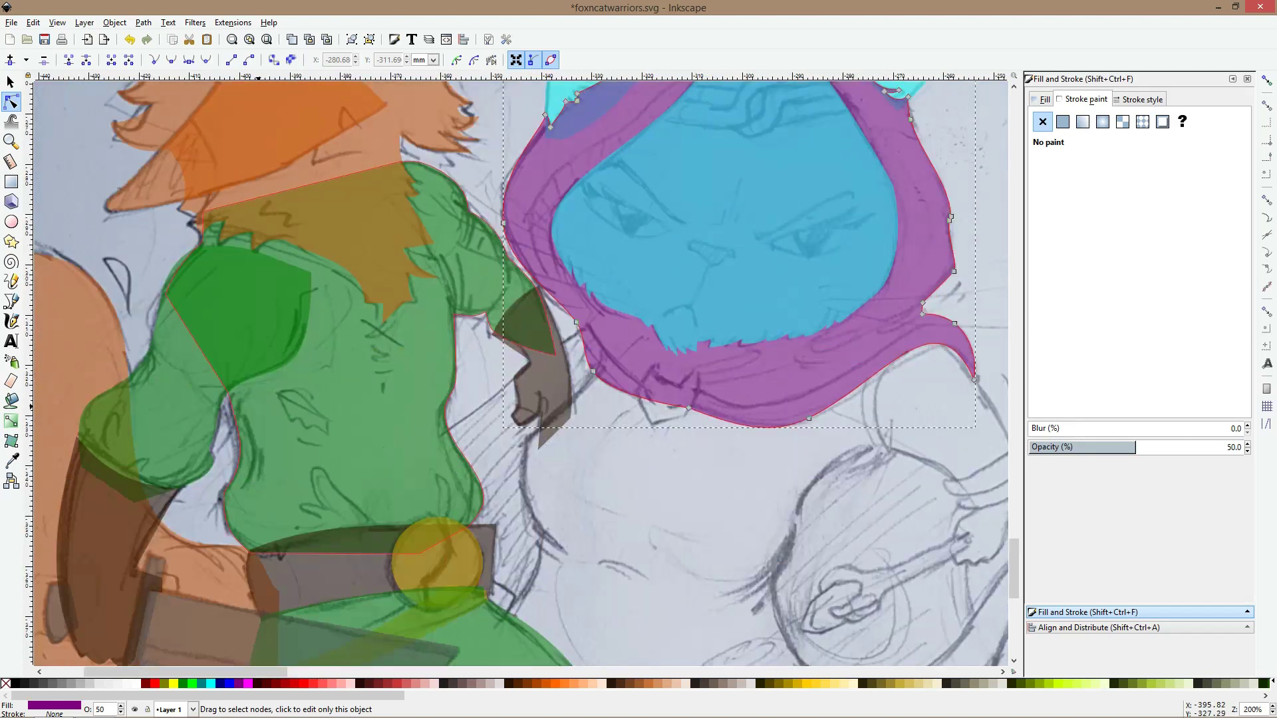
pyautogui.click(11, 301)
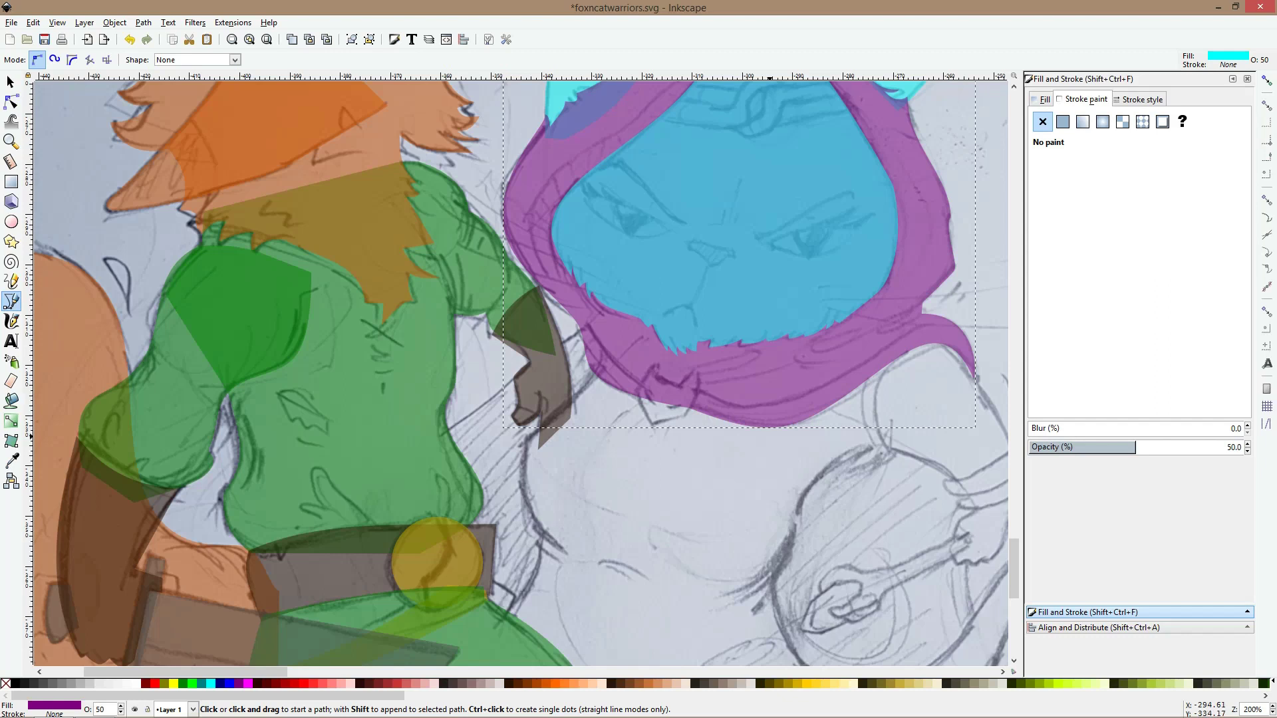
pyautogui.scroll(-1, 770, 447)
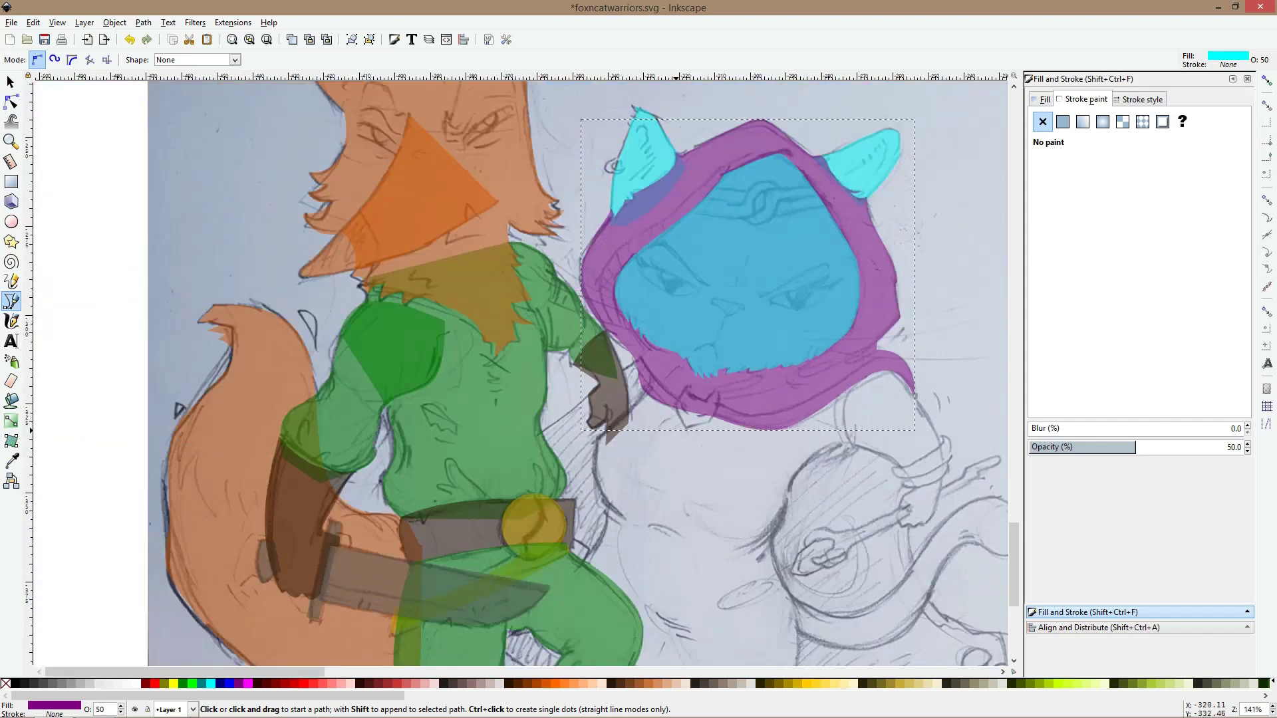
pyautogui.scroll(2, 689, 163)
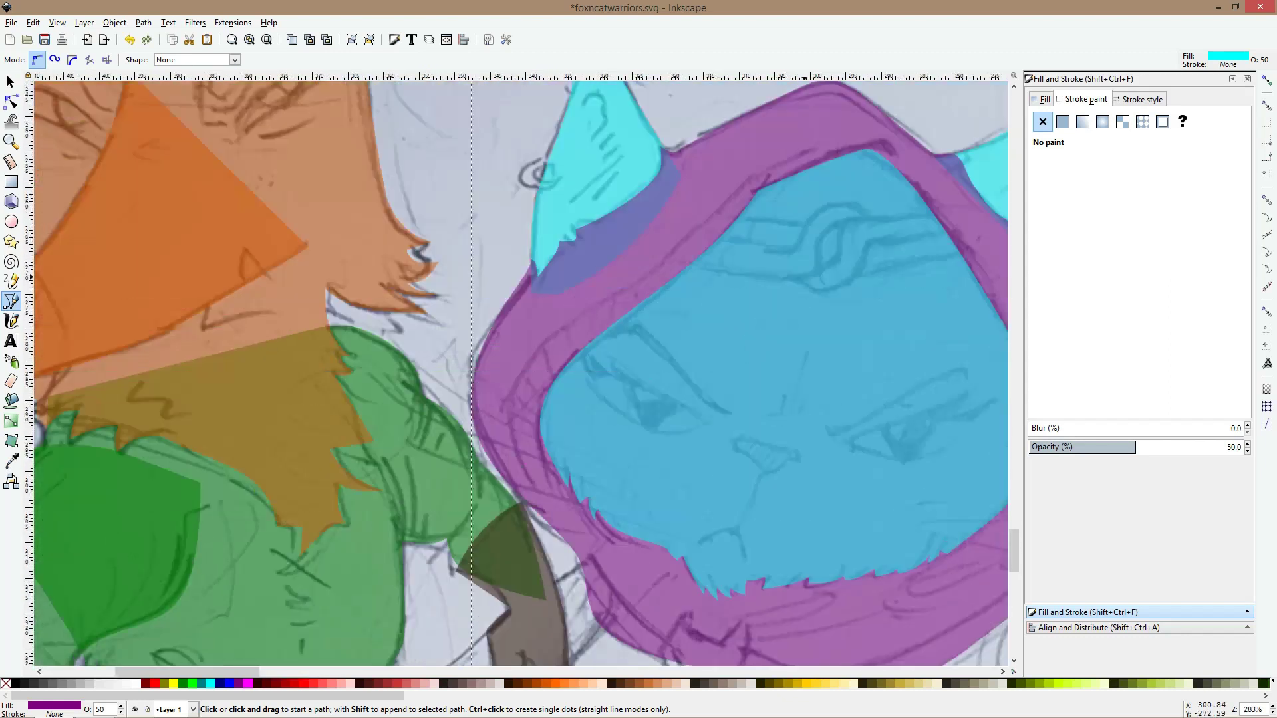
pyautogui.scroll(-3, 827, 373)
pyautogui.scroll(-4, 841, 290)
pyautogui.hscroll(4, 841, 290)
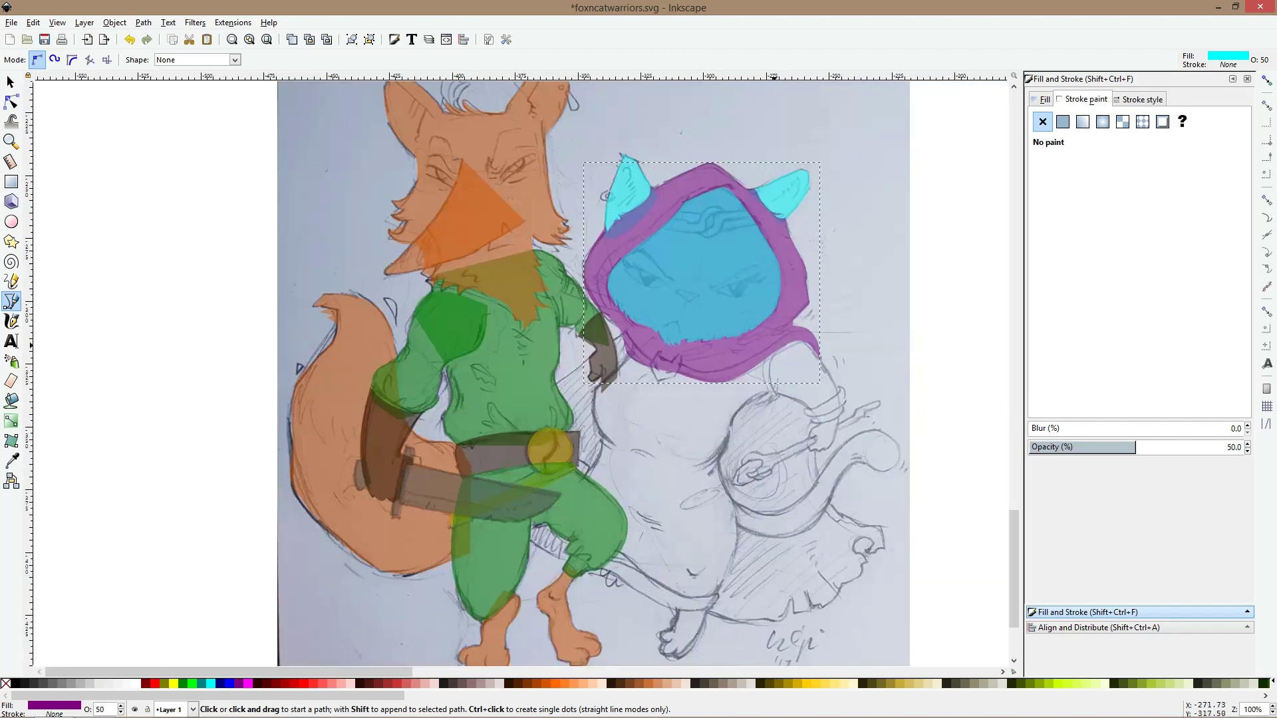
pyautogui.scroll(1, 798, 365)
pyautogui.click(798, 317)
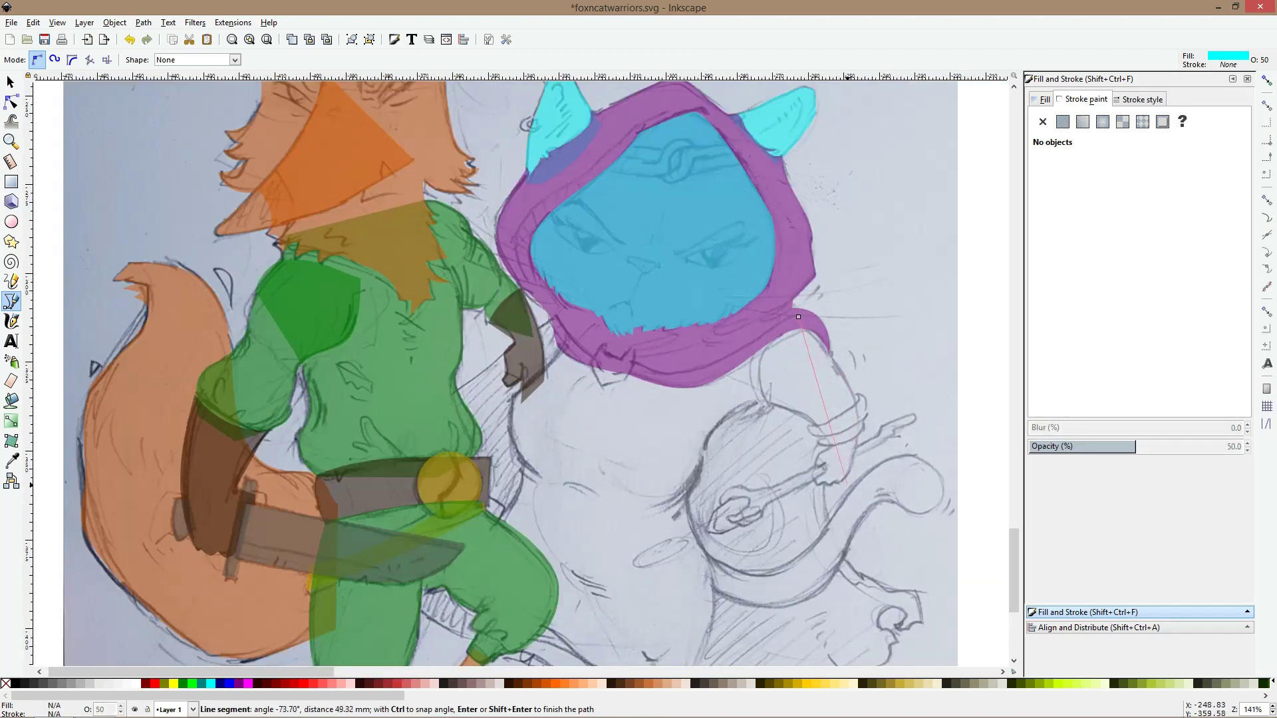
pyautogui.scroll(3, 834, 476)
pyautogui.click(829, 474)
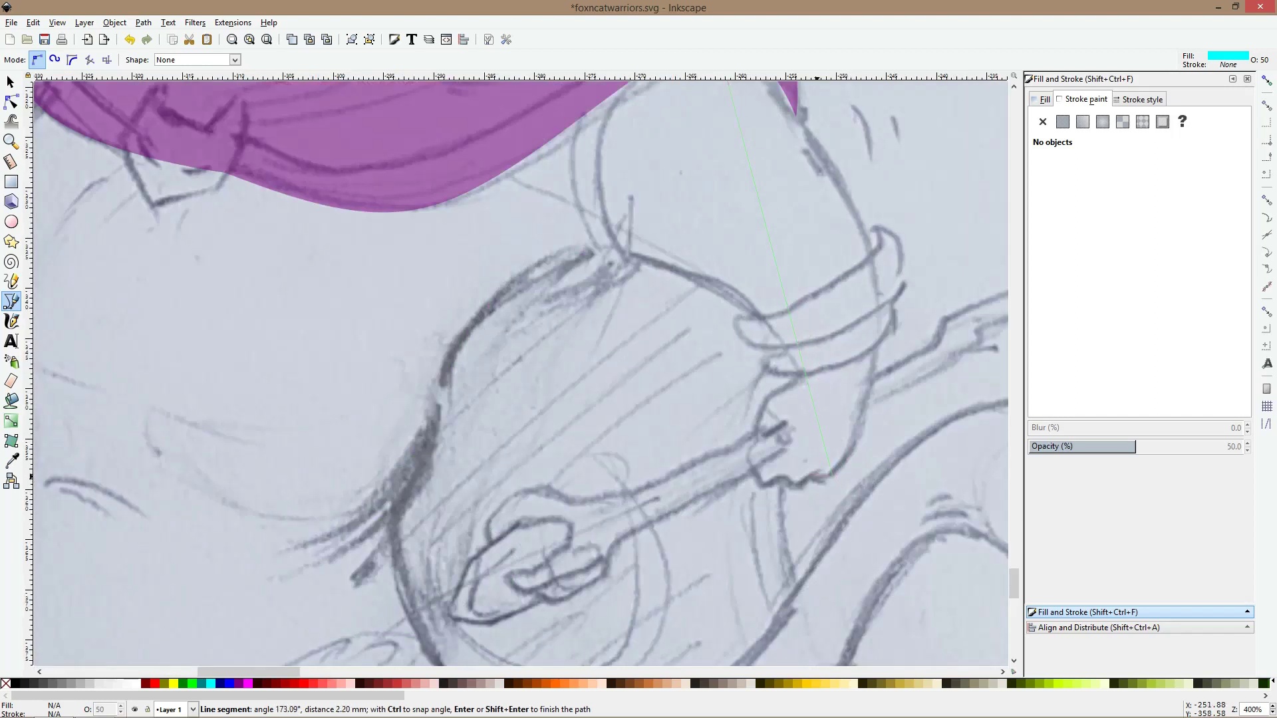
# Outline the fingers up to the wrist, add a node where the upper arm meets the instrument, and close the arm at the shoulder
pyautogui.click(798, 481)
pyautogui.click(760, 482)
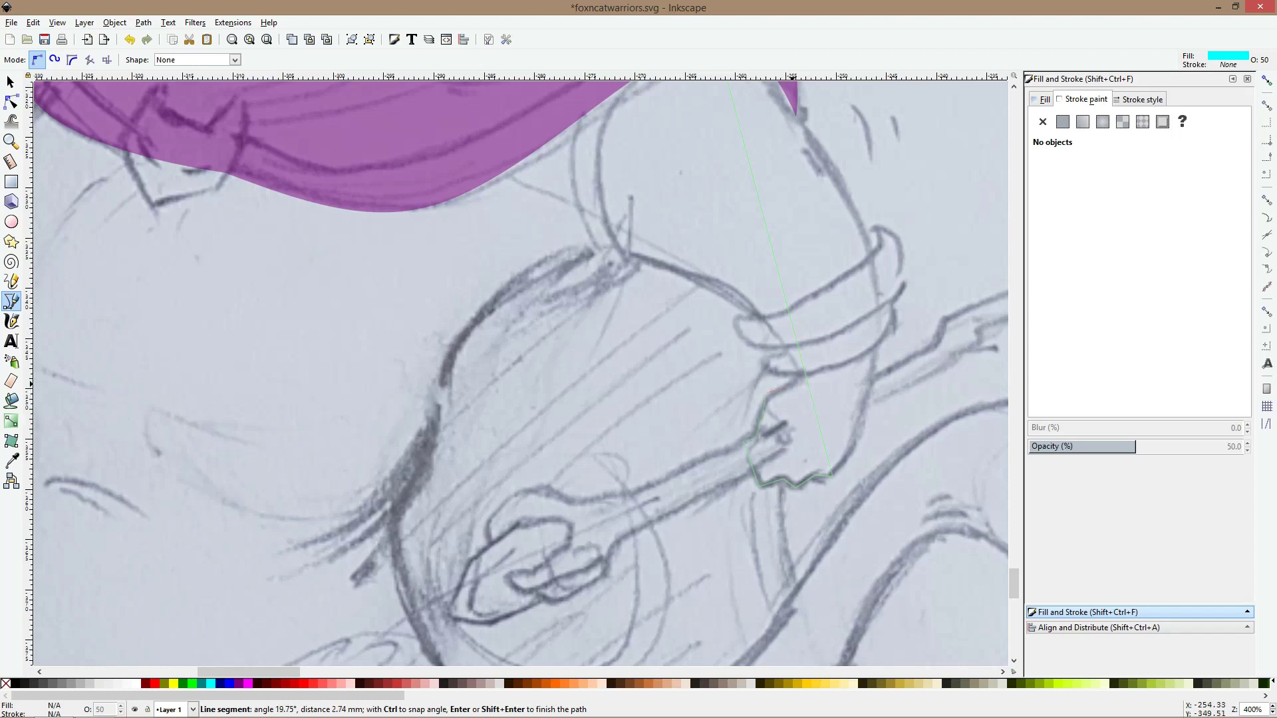
pyautogui.click(790, 378)
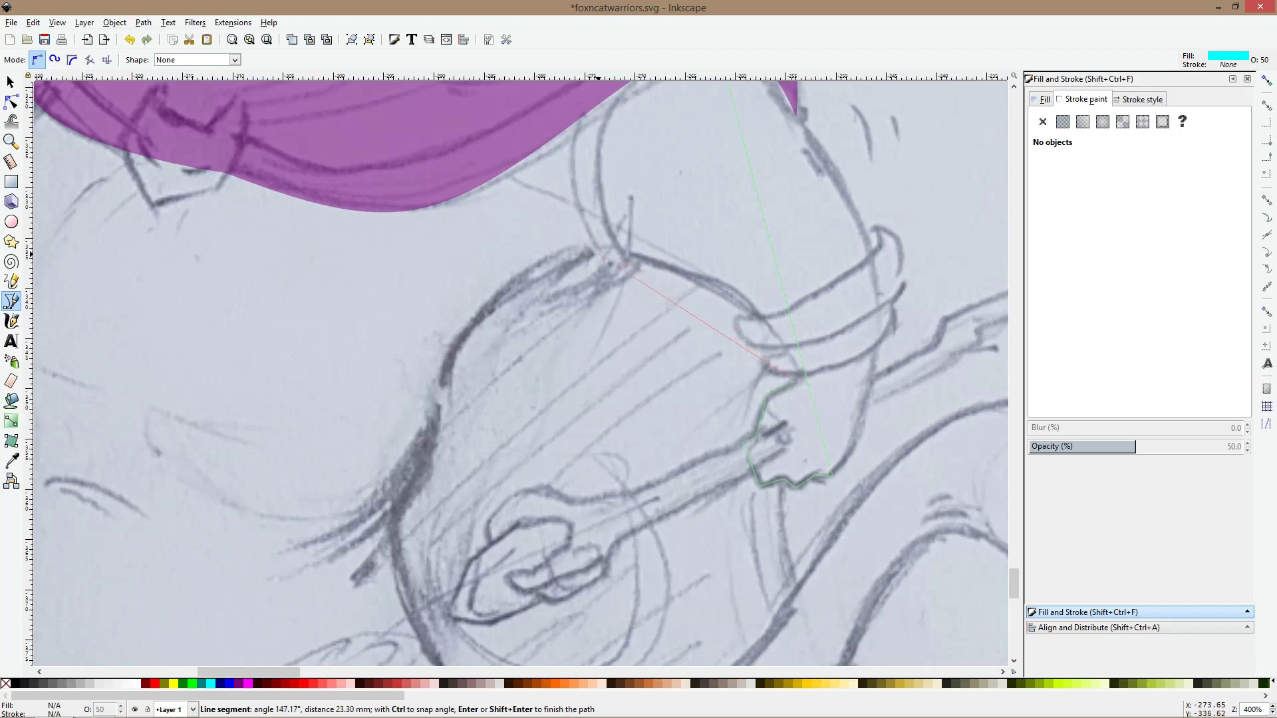
pyautogui.scroll(-3, 613, 254)
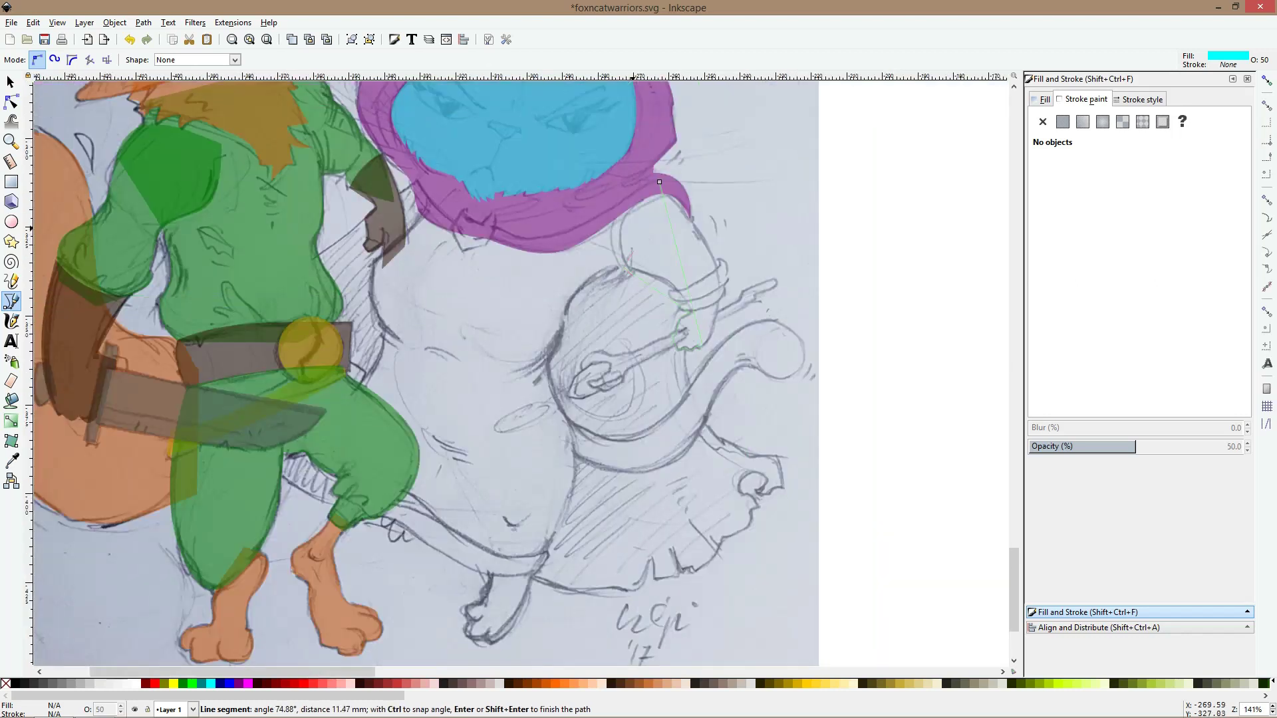
pyautogui.click(659, 182)
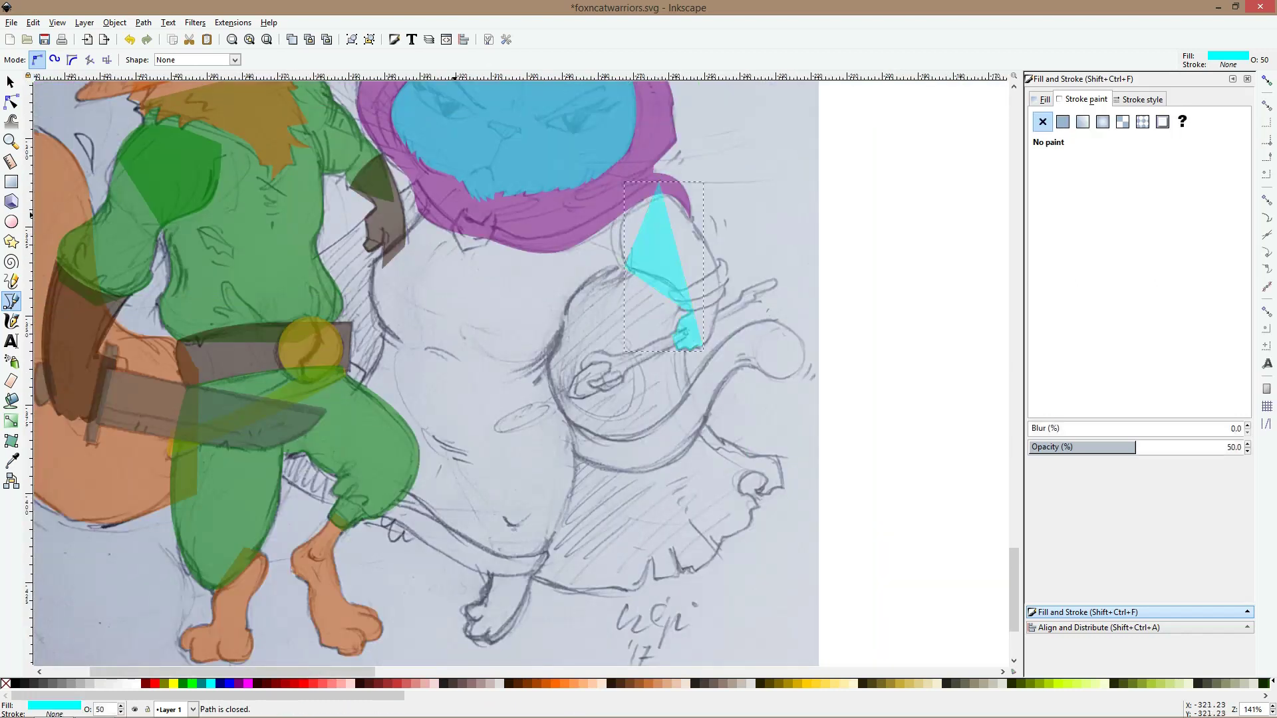
# Bow the arm's outer edge outward, lower the shoulder node slightly, and reshape its handle to follow the sketched arm
pyautogui.press('n')
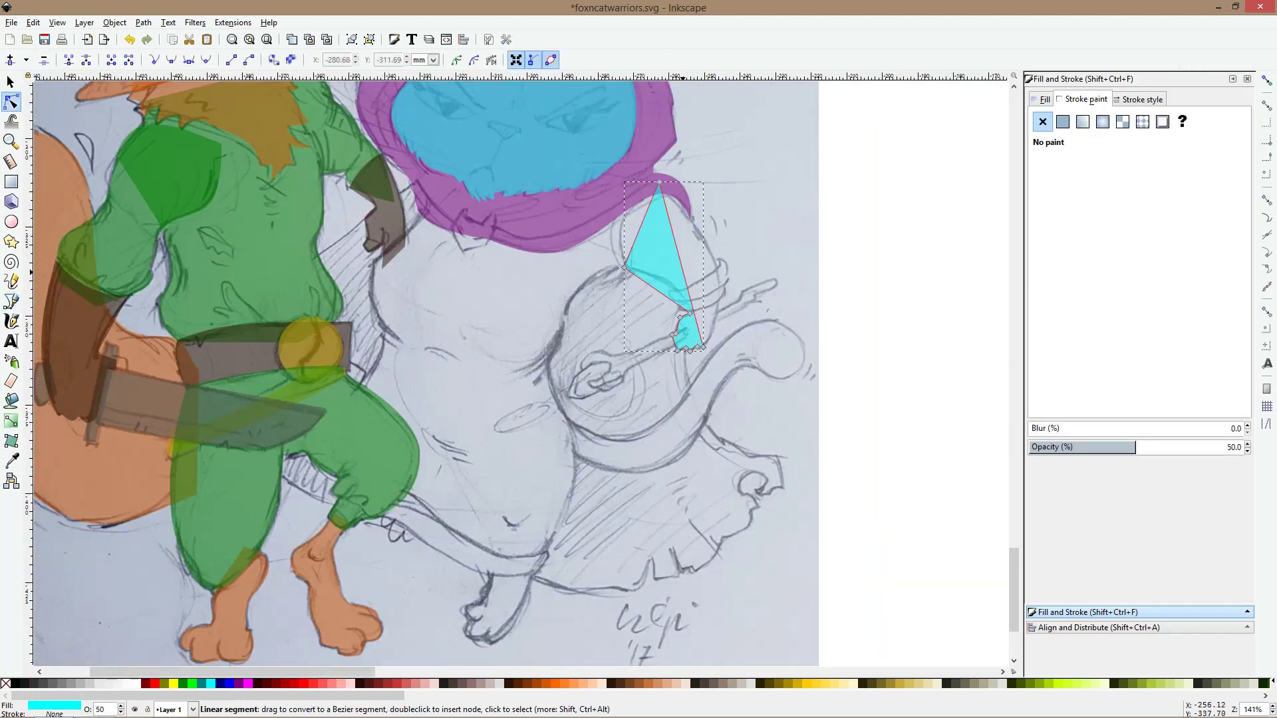
pyautogui.moveTo(675, 253); pyautogui.dragTo(711, 254)
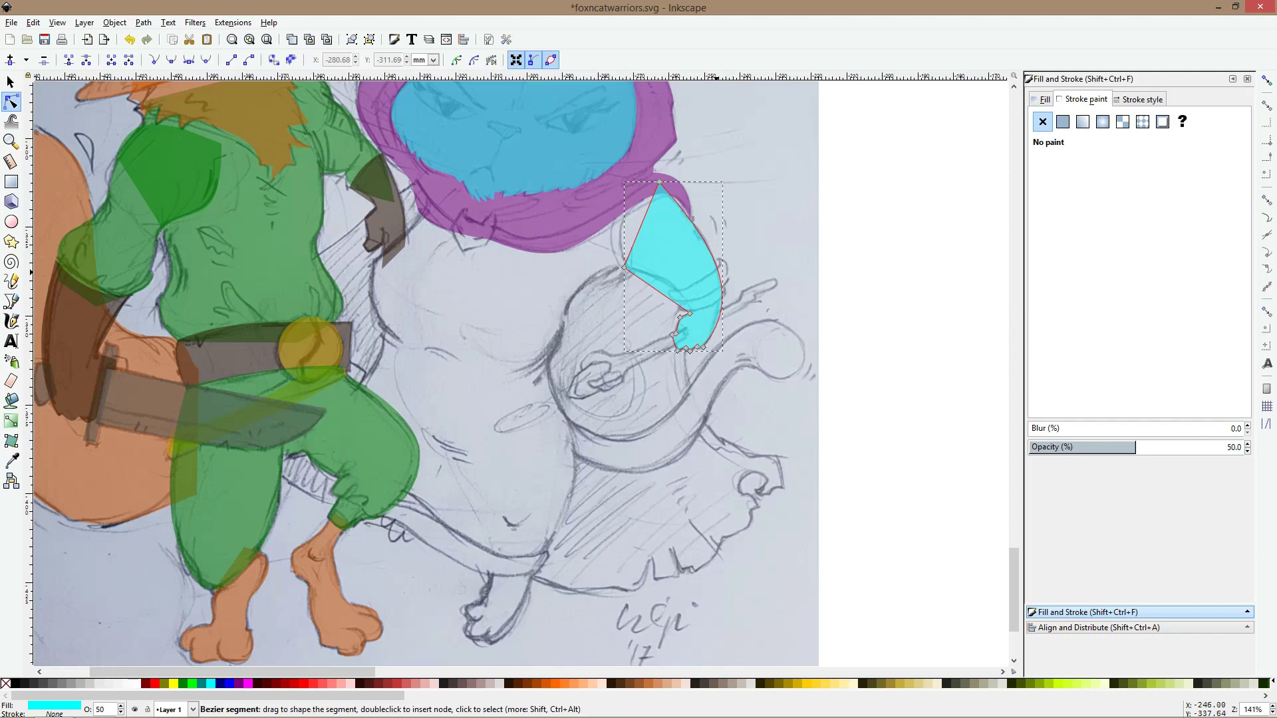
pyautogui.keyDown('ctrl'); pyautogui.scroll(3, 705, 244); pyautogui.keyUp('ctrl')
pyautogui.keyDown('ctrl'); pyautogui.scroll(-1, 673, 192); pyautogui.keyUp('ctrl')
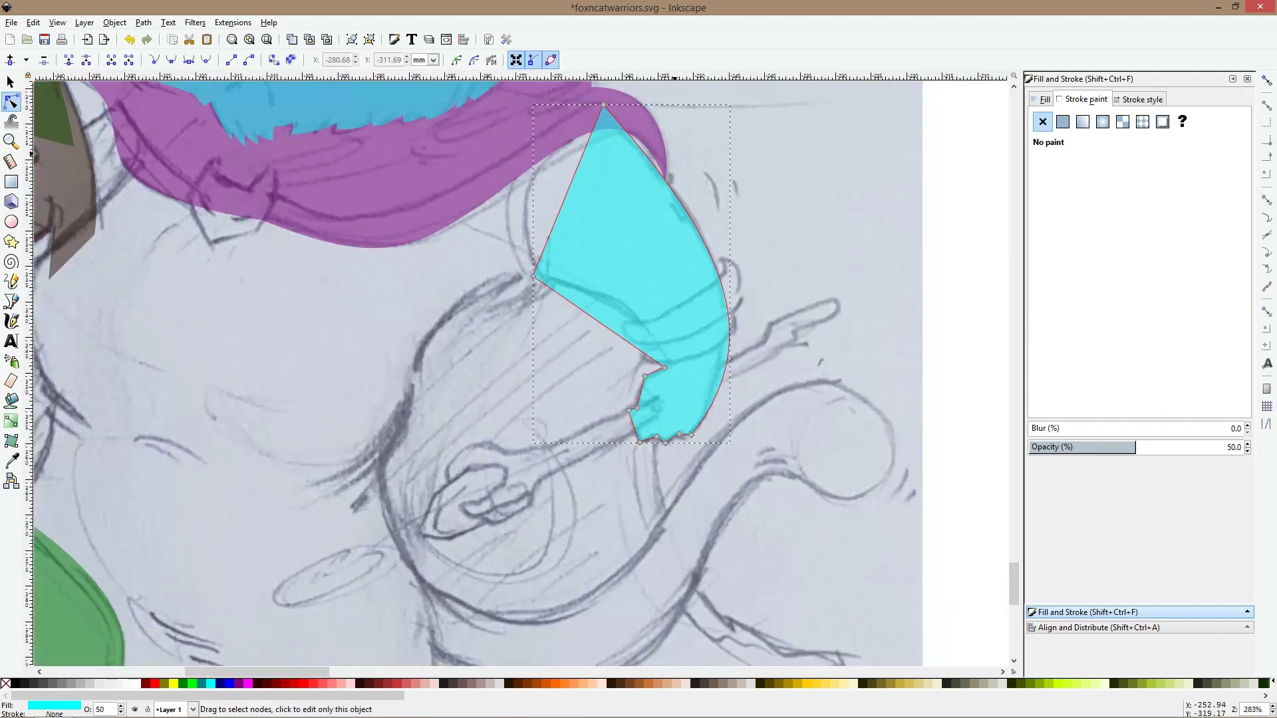
pyautogui.moveTo(603, 105); pyautogui.dragTo(607, 121)
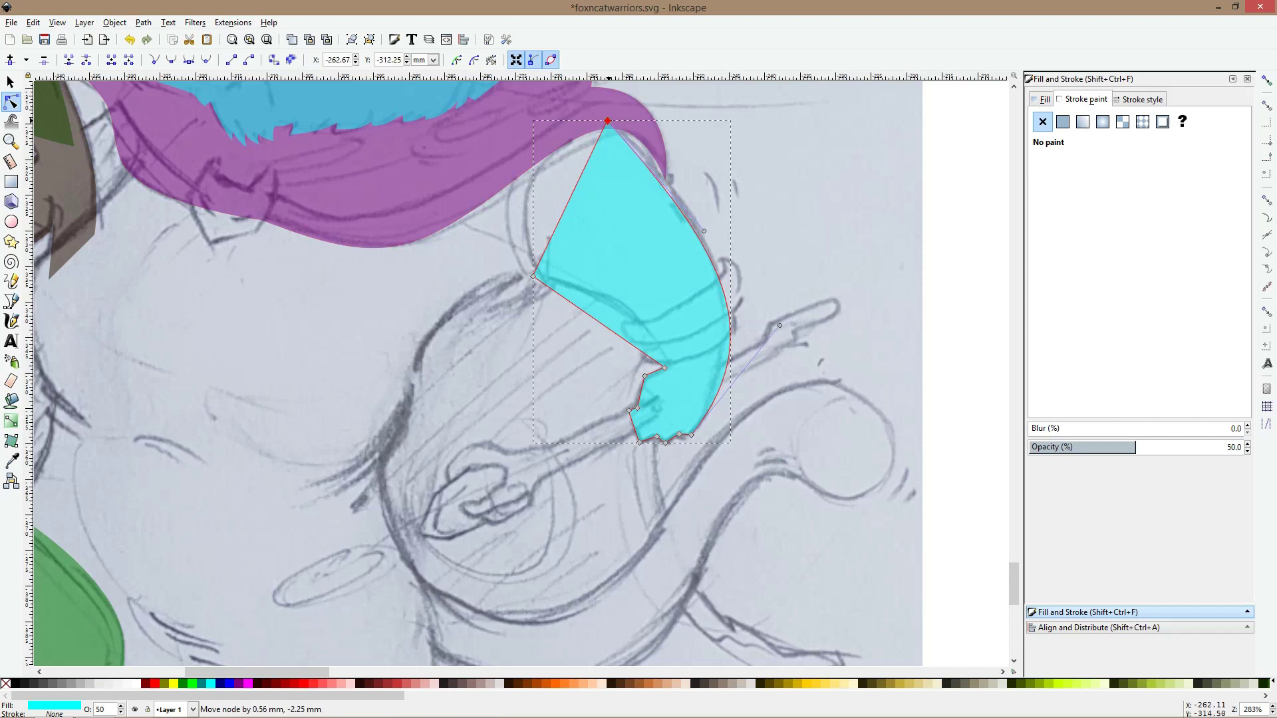
pyautogui.moveTo(704, 229); pyautogui.dragTo(683, 158)
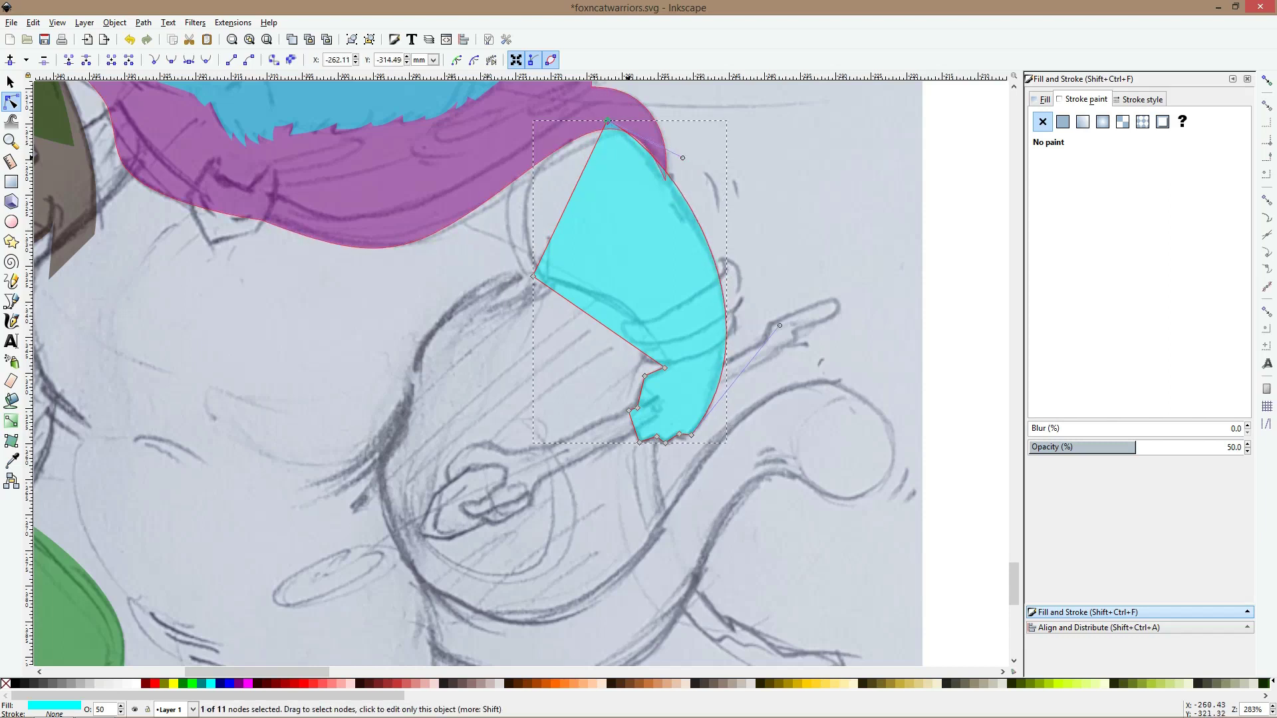
# Bend the upper arm's inner edge outward, then make the shoulder node auto-smooth and nudge it down onto the sketch line
pyautogui.moveTo(569, 198); pyautogui.dragTo(512, 177)
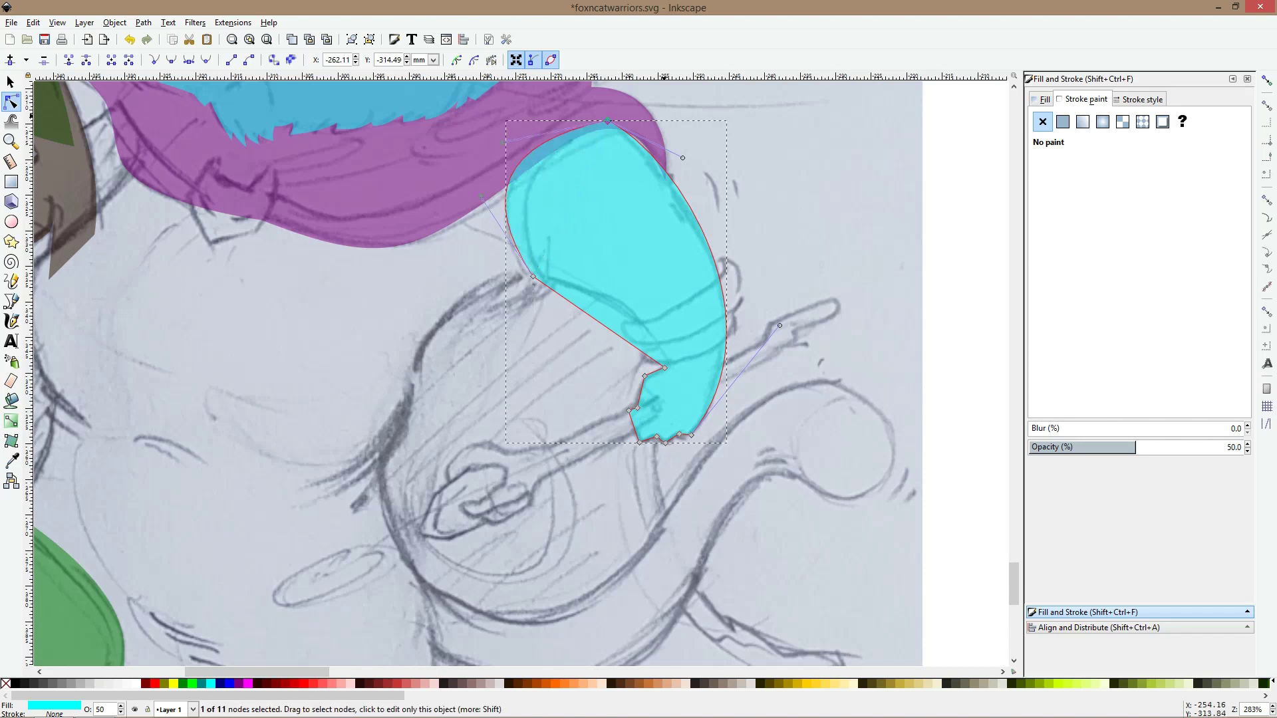
pyautogui.keyDown('ctrl'); pyautogui.click(606, 121); pyautogui.keyUp('ctrl')
pyautogui.moveTo(605, 119); pyautogui.dragTo(599, 127)
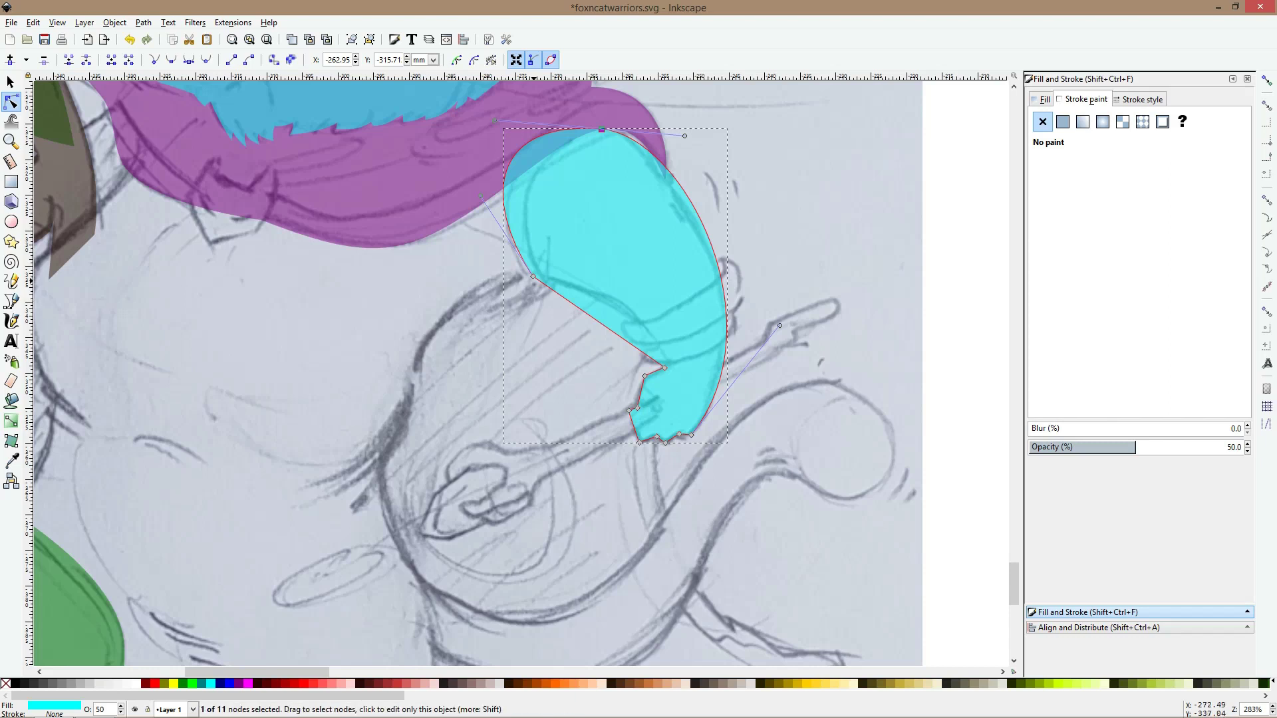
# Tighten the upper arm's inner curve and shoulder handles to the sketch, and curve the arm's underside along the instrument's rim
pyautogui.moveTo(533, 276); pyautogui.dragTo(540, 276)
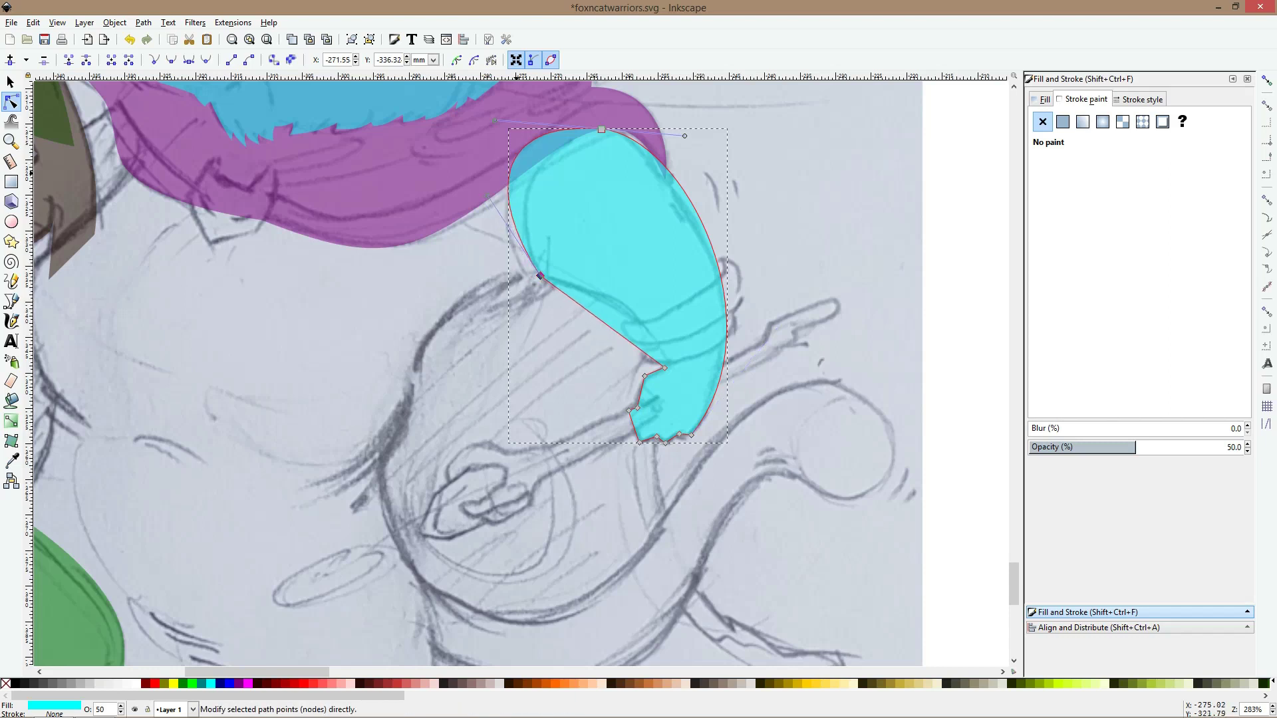
pyautogui.moveTo(509, 199); pyautogui.dragTo(523, 209)
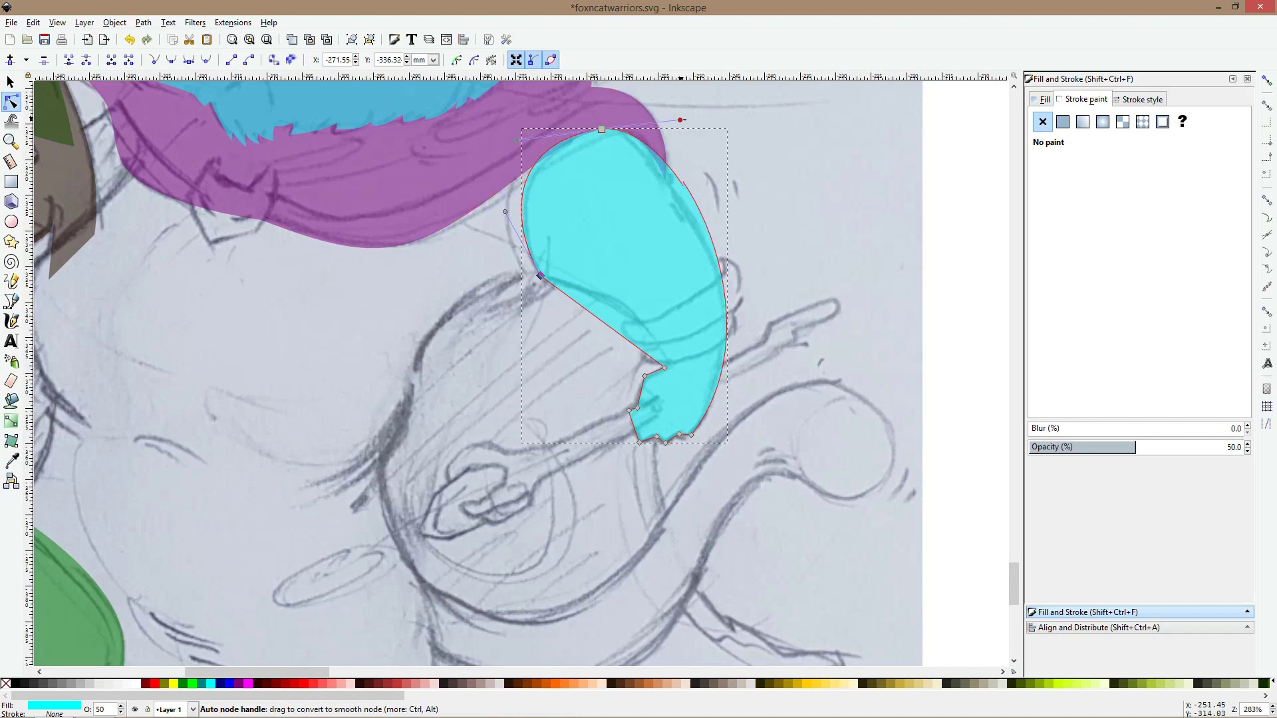
pyautogui.moveTo(680, 119); pyautogui.dragTo(674, 128)
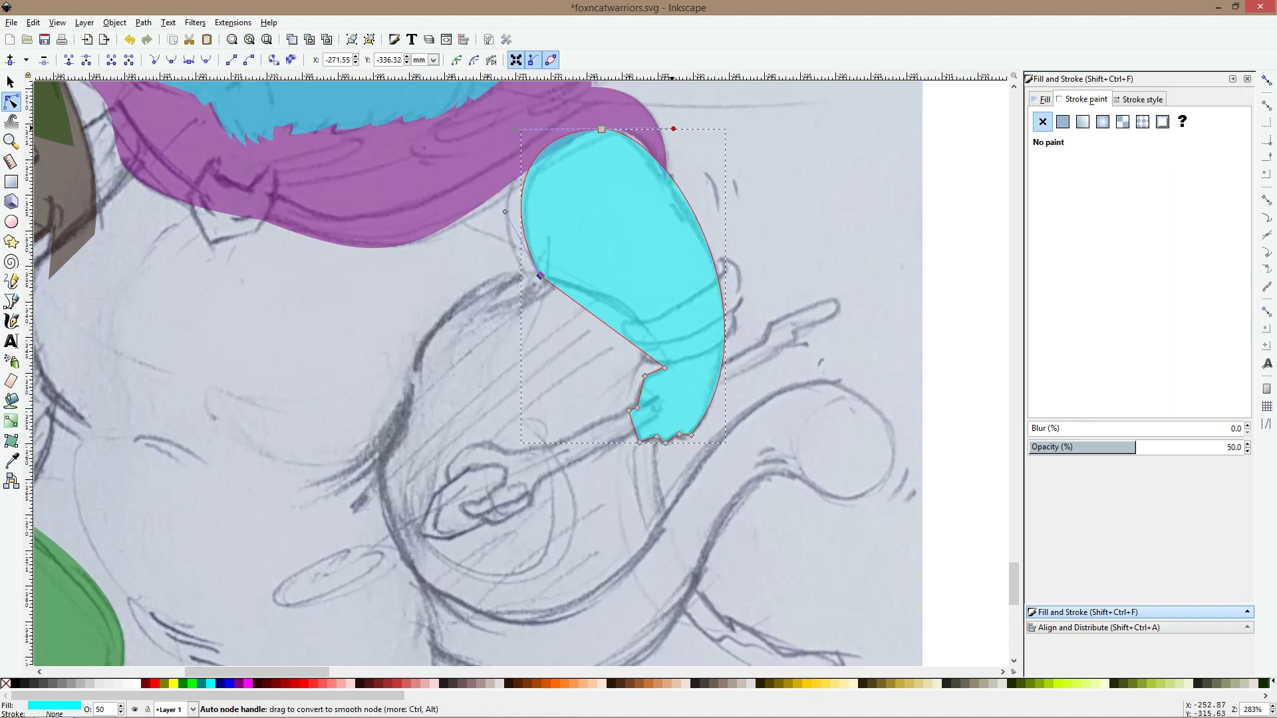
pyautogui.moveTo(516, 129); pyautogui.dragTo(535, 132)
pyautogui.moveTo(601, 321); pyautogui.dragTo(616, 288)
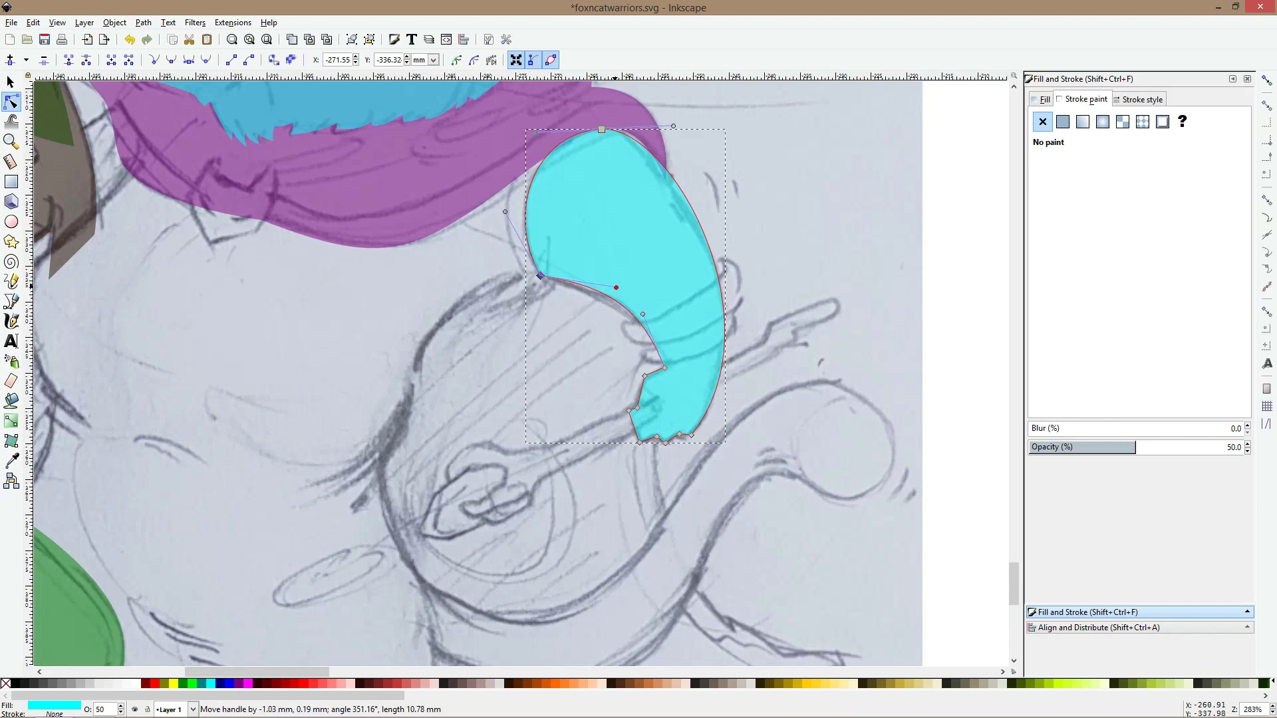
# Round the hand's inner contour below the wrist, smooth its corner node, and smooth the middle fingertip node
pyautogui.scroll(3, 648, 385)
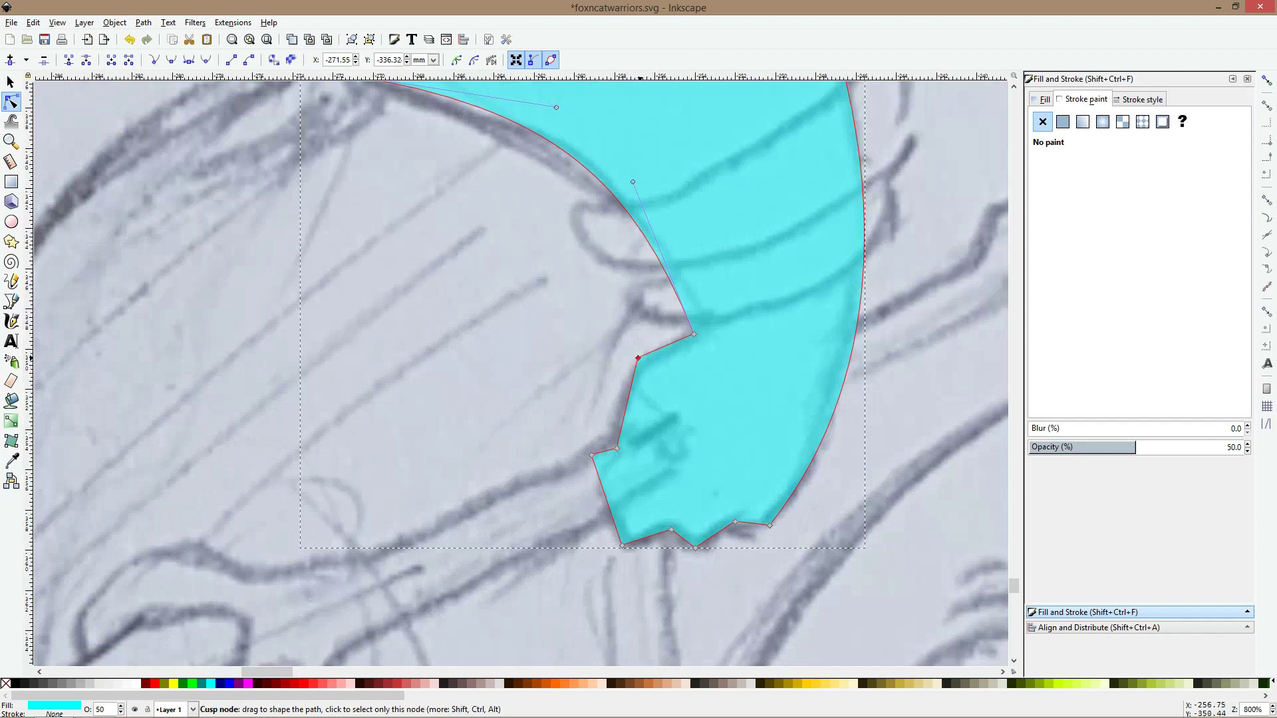
pyautogui.moveTo(654, 345); pyautogui.dragTo(657, 354)
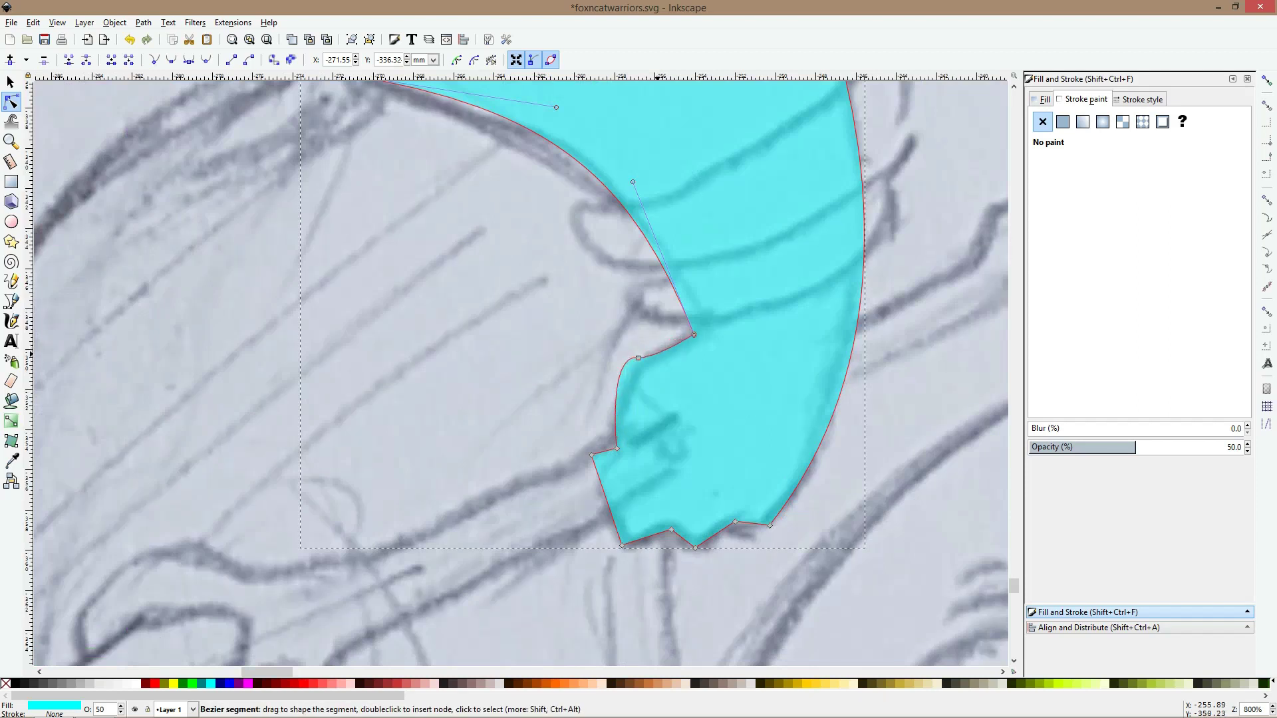
pyautogui.click(638, 357)
pyautogui.moveTo(654, 360); pyautogui.dragTo(622, 366)
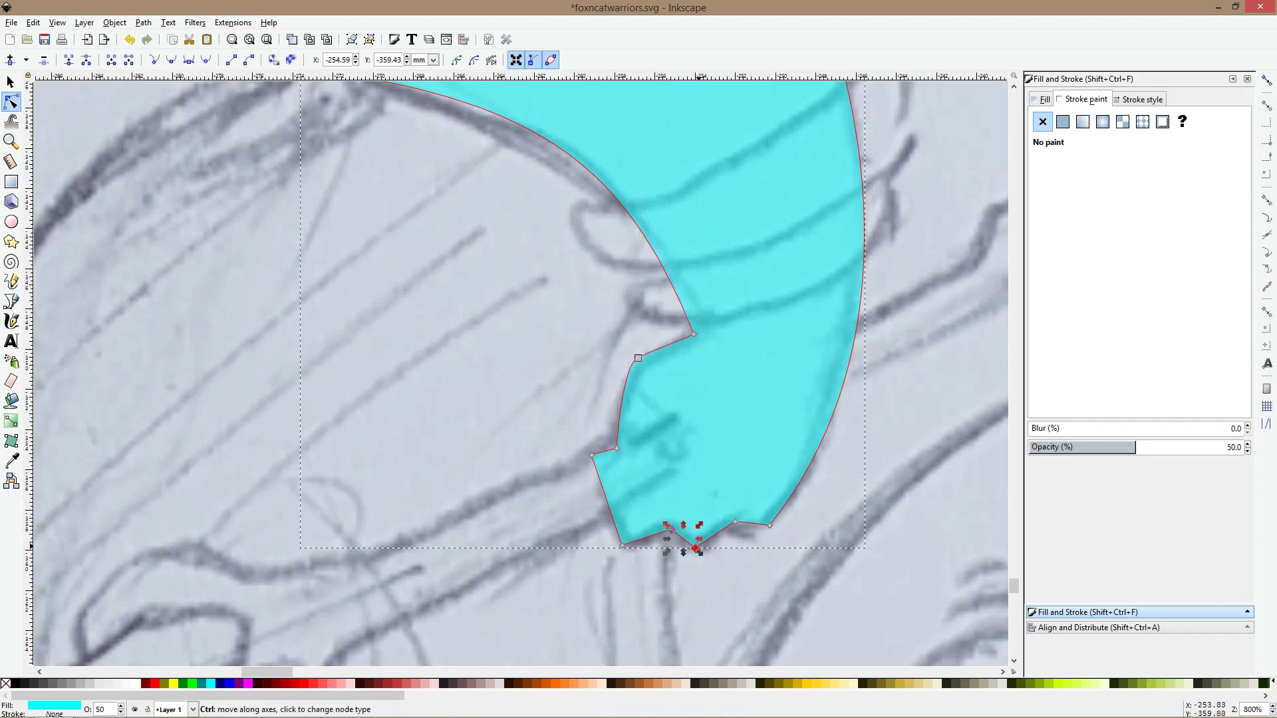
pyautogui.click(695, 548)
pyautogui.moveTo(769, 525); pyautogui.dragTo(890, 419)
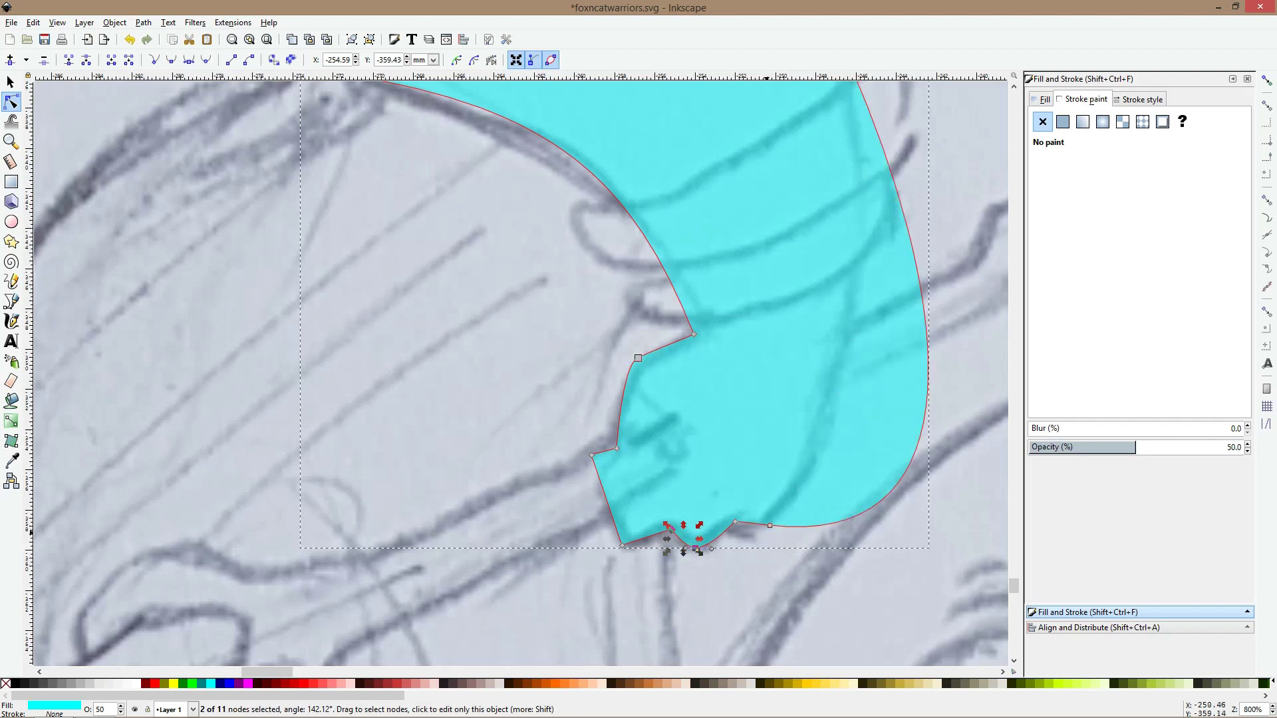
pyautogui.click(780, 551)
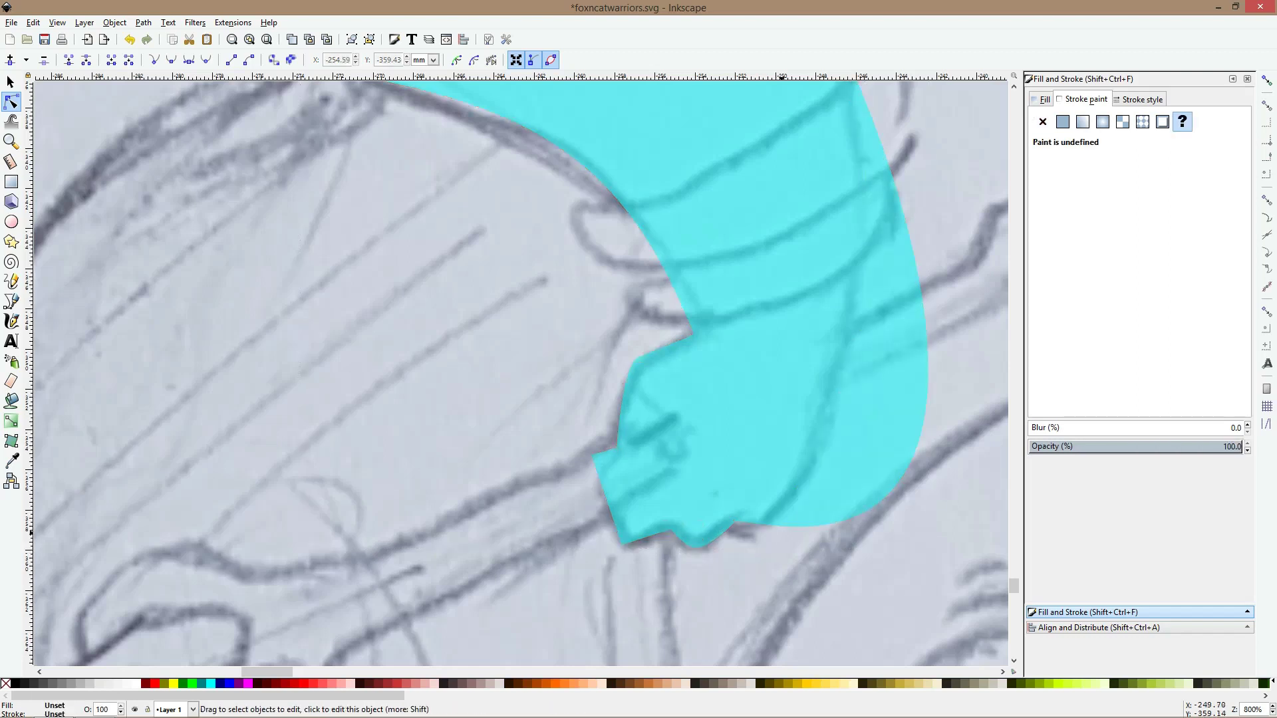
pyautogui.hotkey('ctrl', 'z')
# Smooth the outermost fingertip node and the notch beside it, and nudge the outer and middle fingertips onto the sketch
pyautogui.click(768, 522)
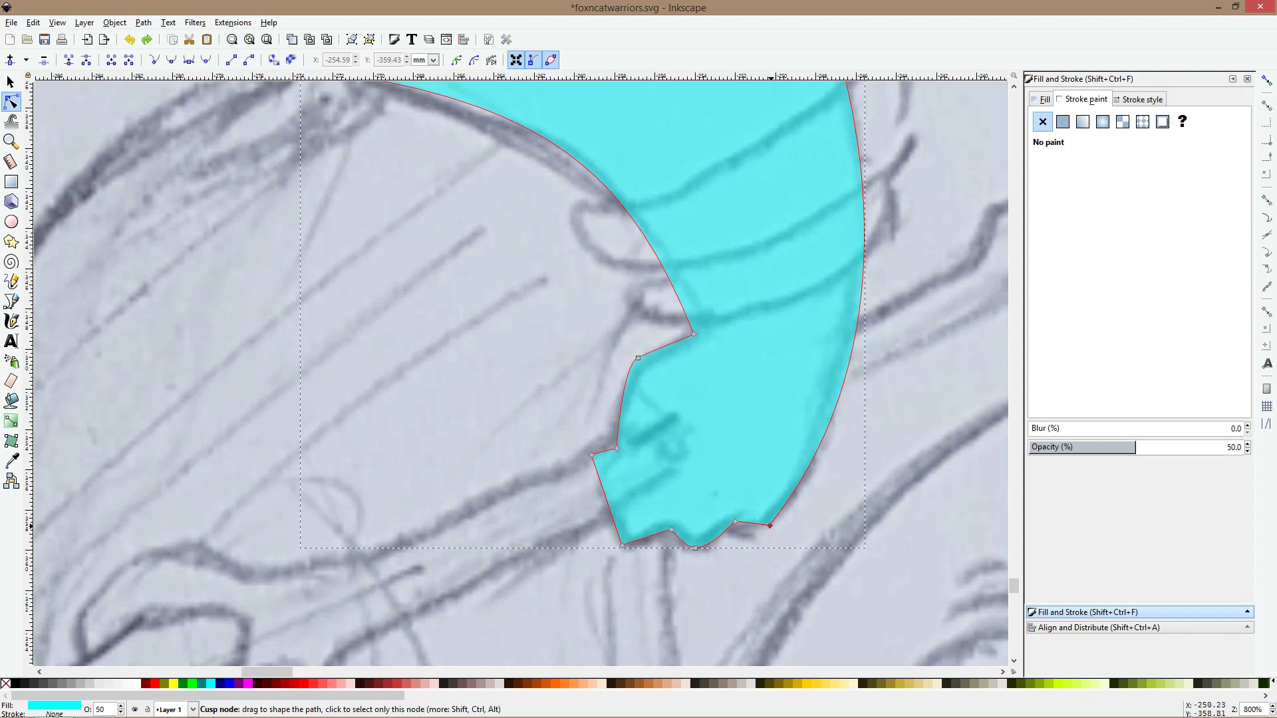
pyautogui.click(770, 525)
pyautogui.moveTo(769, 525); pyautogui.dragTo(766, 527)
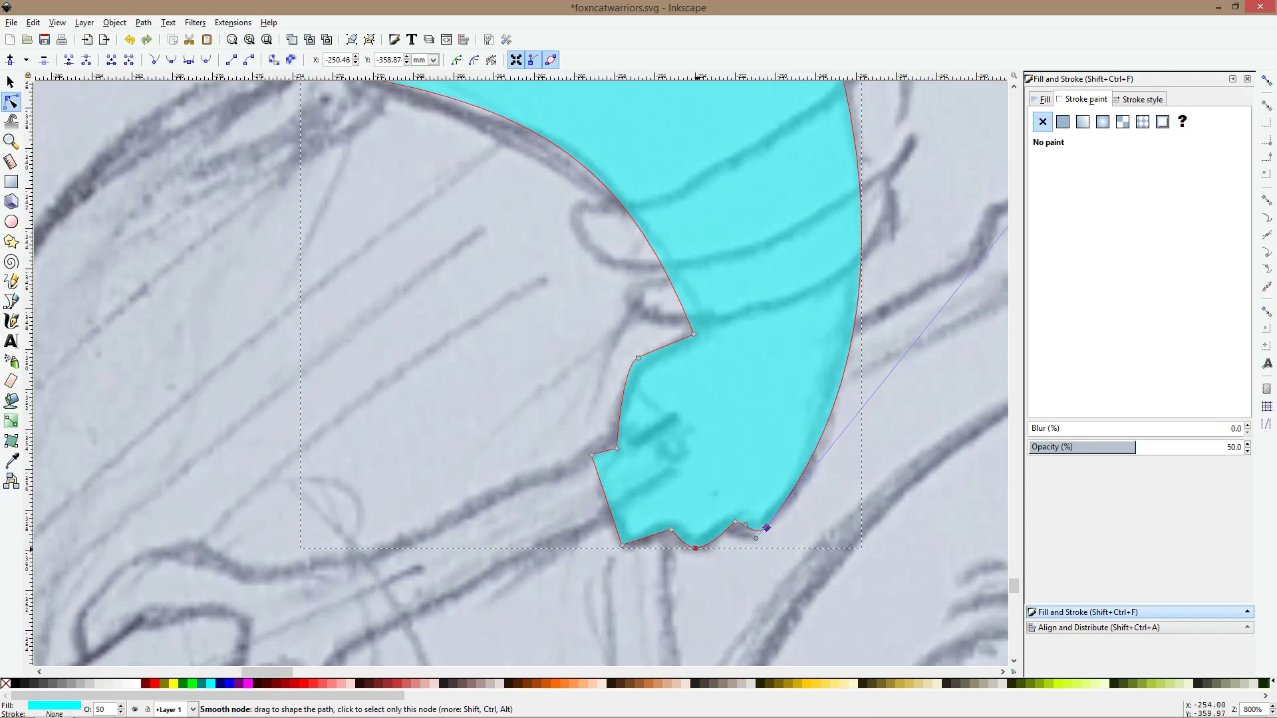
pyautogui.moveTo(695, 548); pyautogui.dragTo(699, 545)
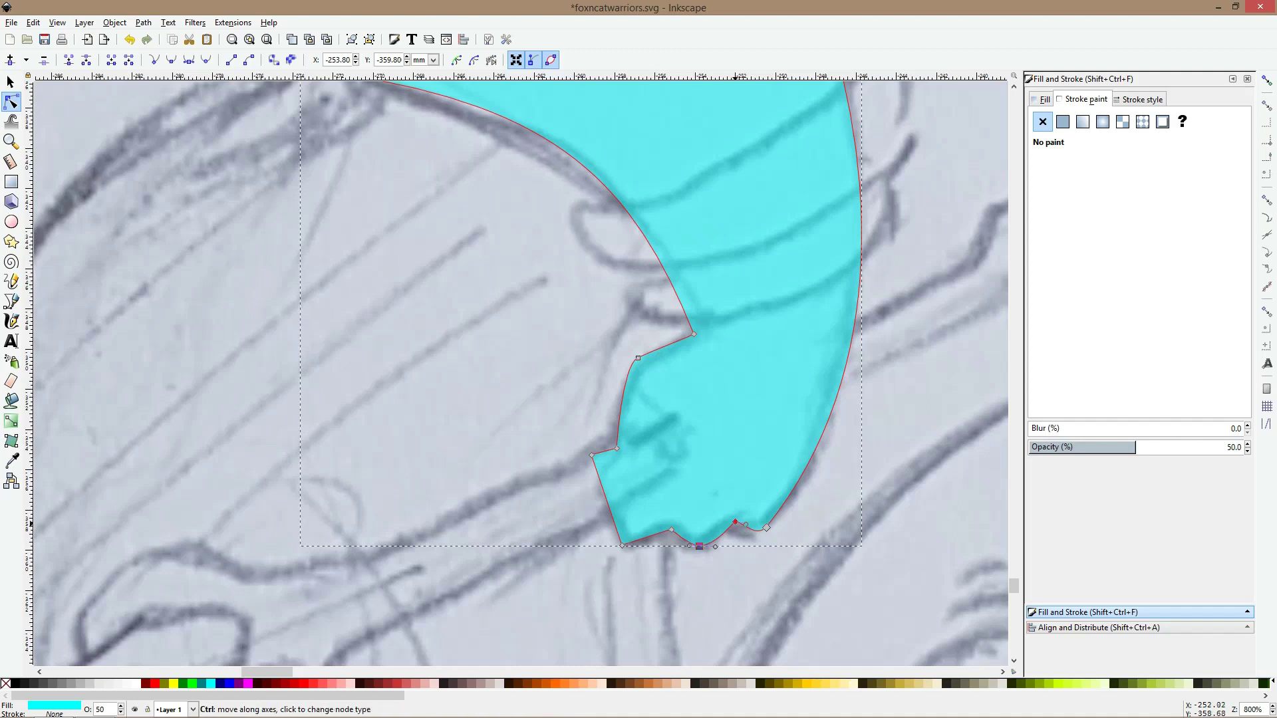
pyautogui.click(735, 522)
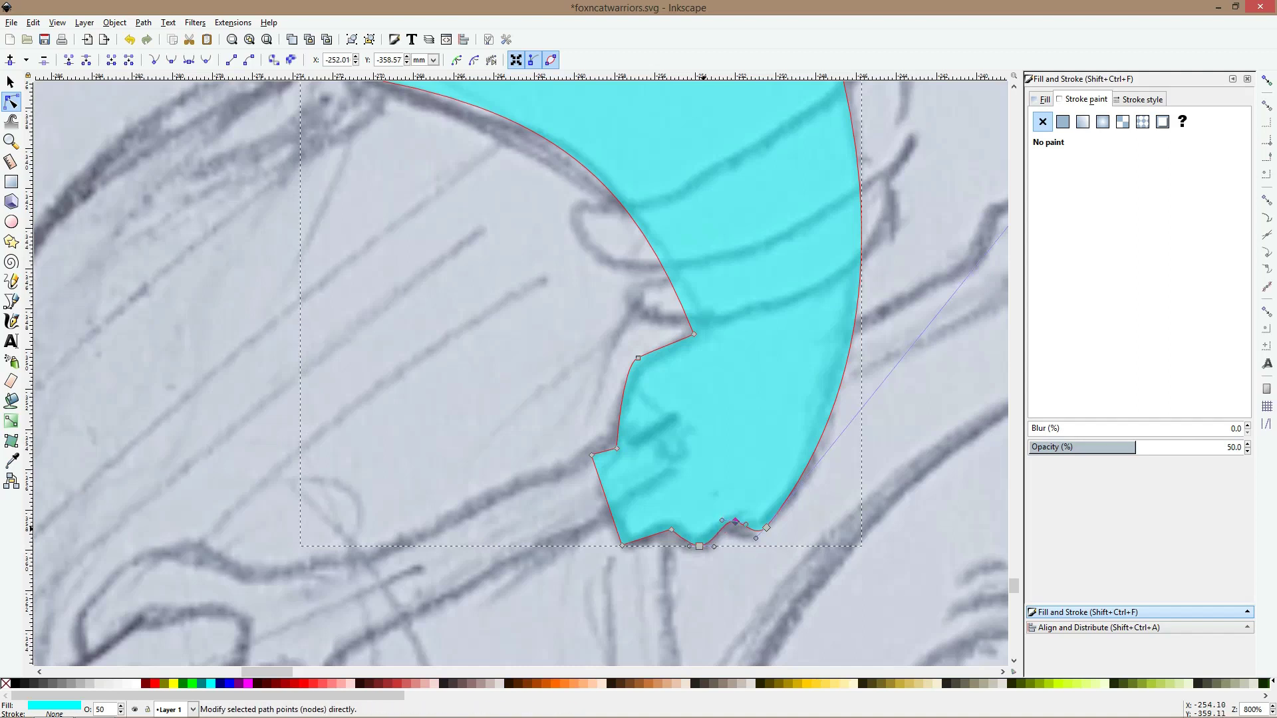
# Curve the gap between the innermost two fingers, then smooth the innermost fingertip and bend its edges to follow the sketched hand
pyautogui.keyDown('ctrl'); pyautogui.scroll(3, 665, 537); pyautogui.keyUp('ctrl')
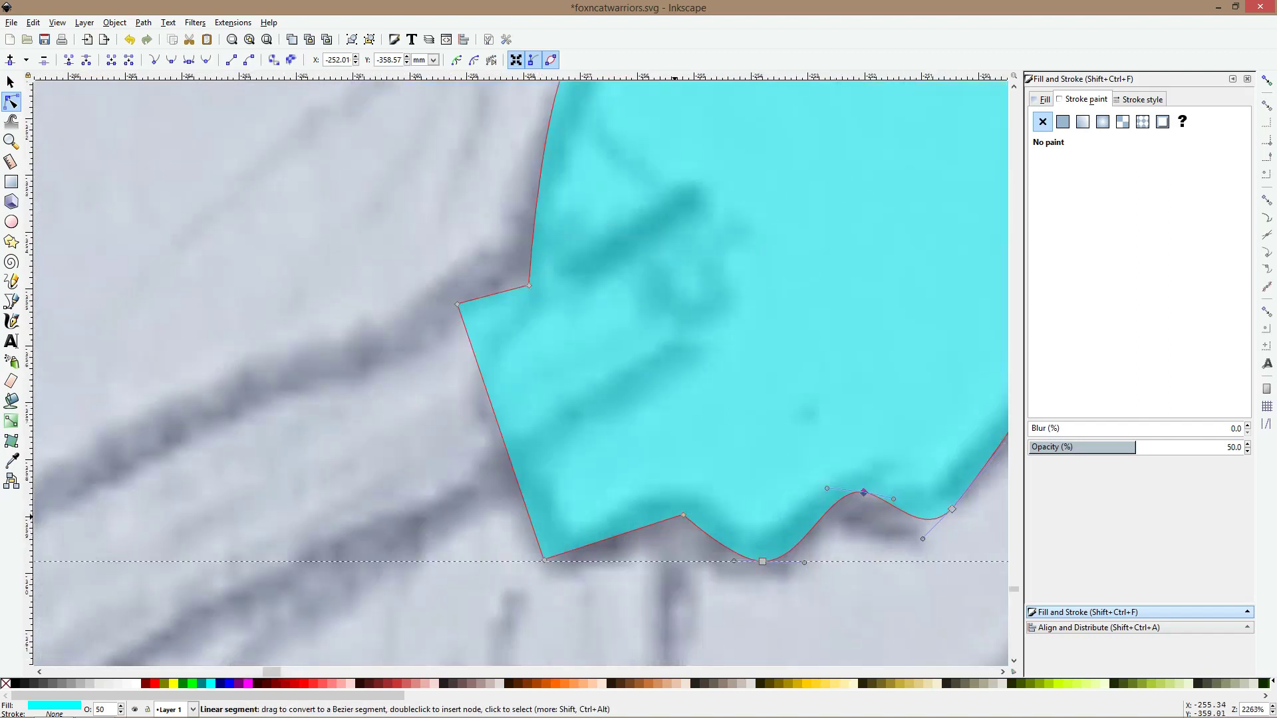
pyautogui.moveTo(672, 514); pyautogui.dragTo(657, 517)
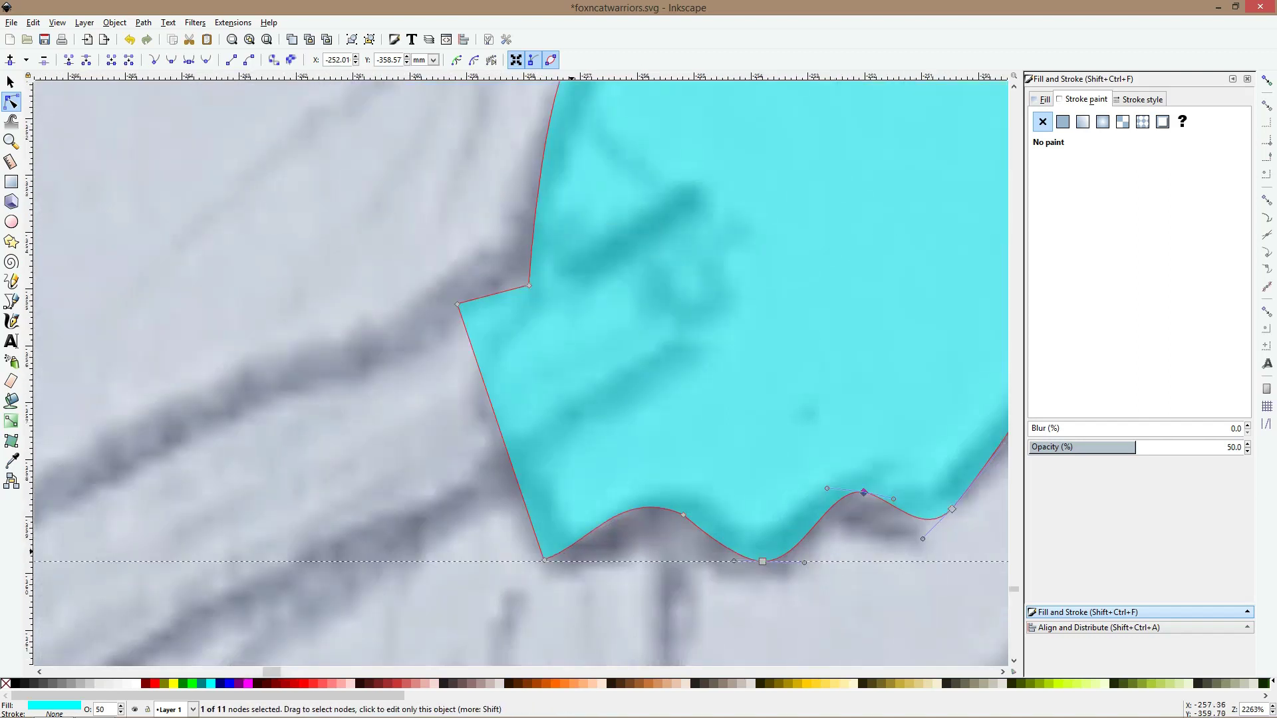
pyautogui.keyDown('ctrl'); pyautogui.click(544, 560); pyautogui.keyUp('ctrl')
pyautogui.click(535, 542)
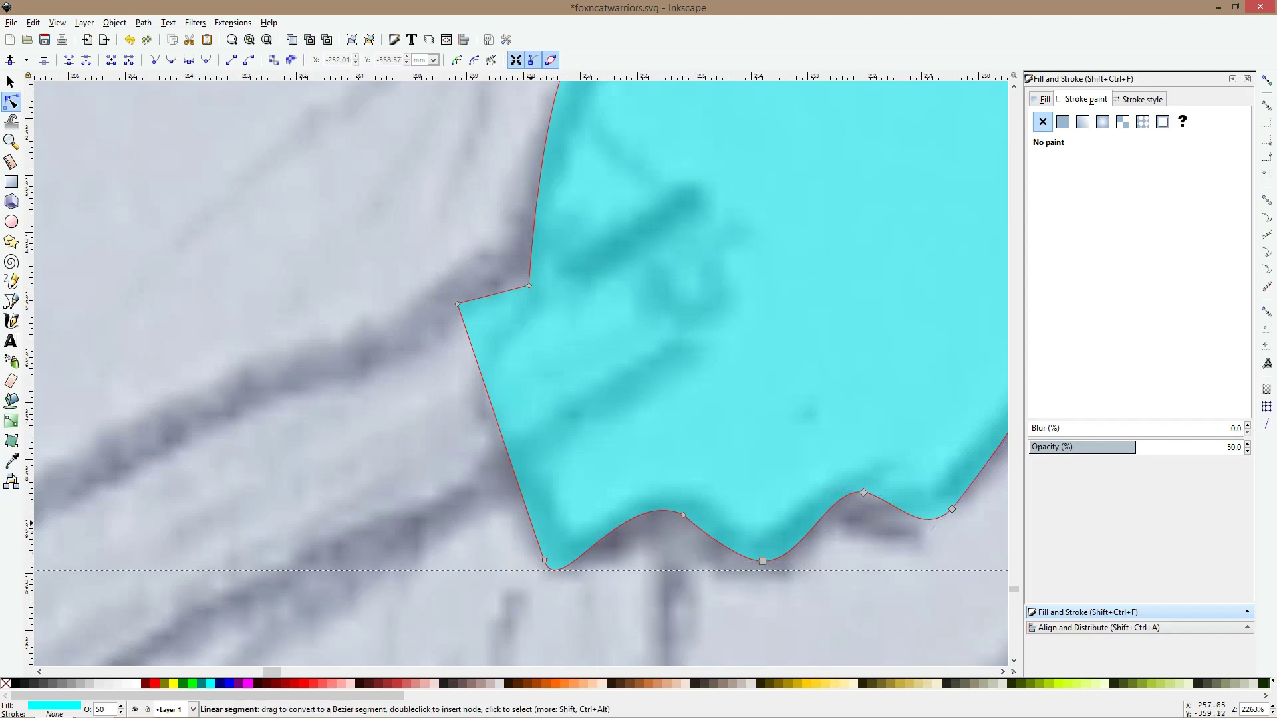
pyautogui.moveTo(529, 526); pyautogui.dragTo(517, 524)
pyautogui.moveTo(560, 570); pyautogui.dragTo(569, 542)
pyautogui.click(555, 554)
pyautogui.moveTo(583, 483); pyautogui.dragTo(592, 439)
pyautogui.scroll(-5, 592, 439)
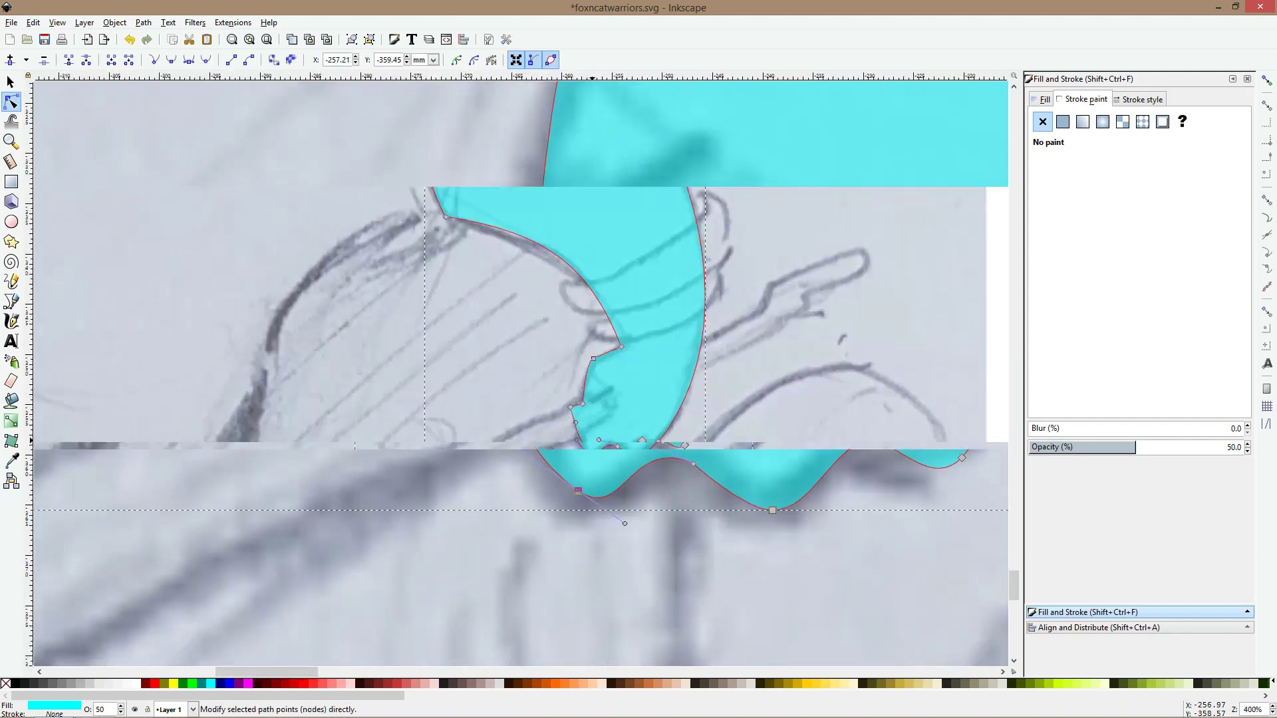
pyautogui.press('Escape')
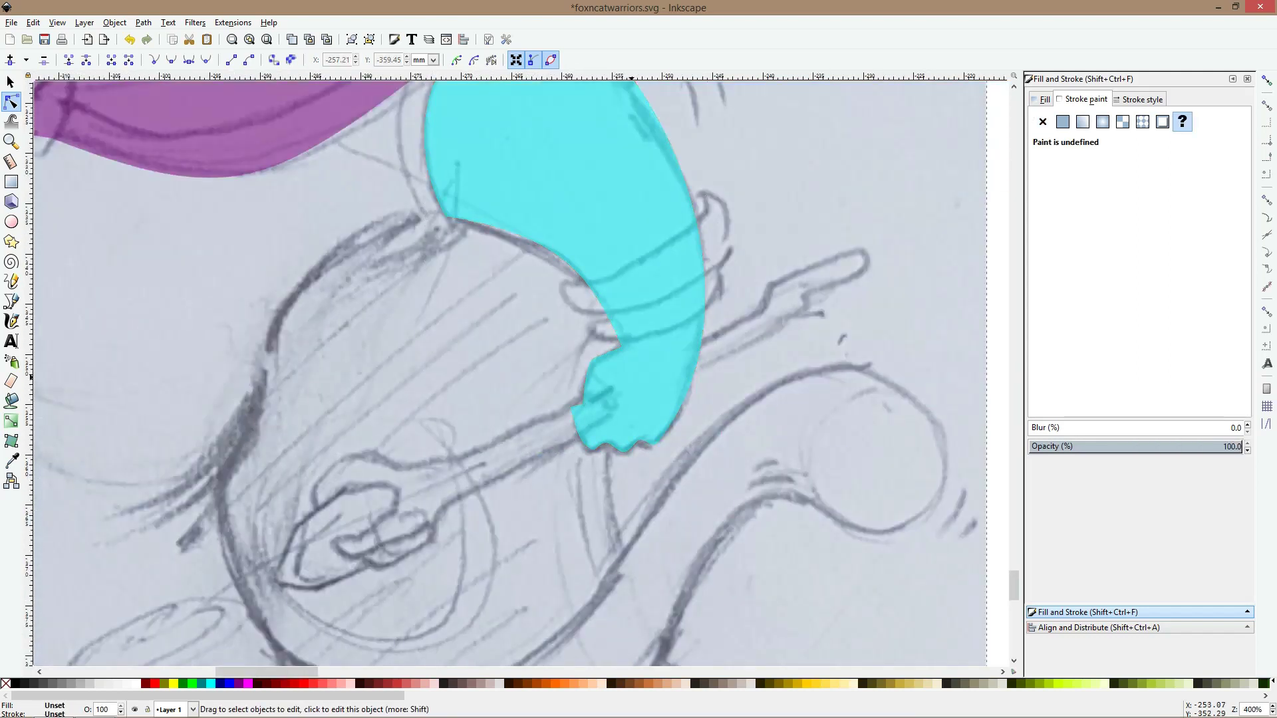
# Replace the sharp node at the wrist crease with one slightly higher on the arm, and shorten its handle for a rounded bend
pyautogui.click(628, 336)
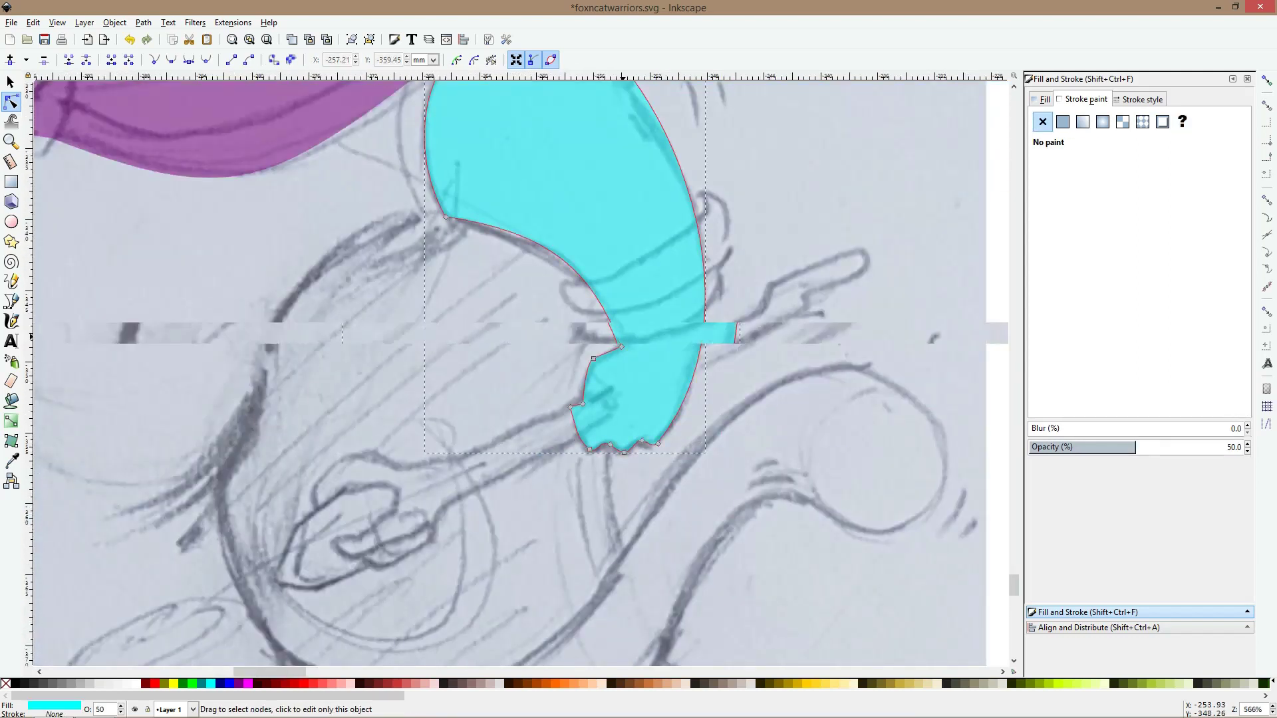
pyautogui.scroll(5, 620, 333)
pyautogui.click(538, 427)
pyautogui.doubleClick(594, 341)
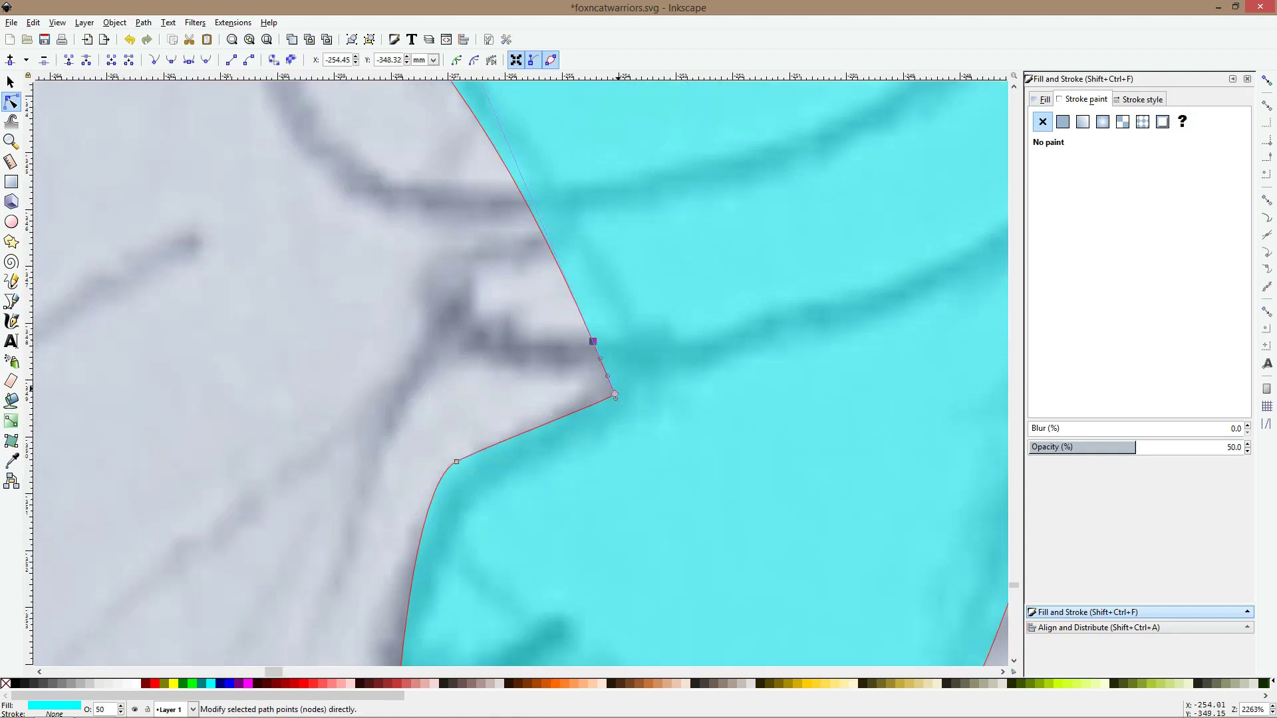
pyautogui.click(616, 396)
pyautogui.press('Delete')
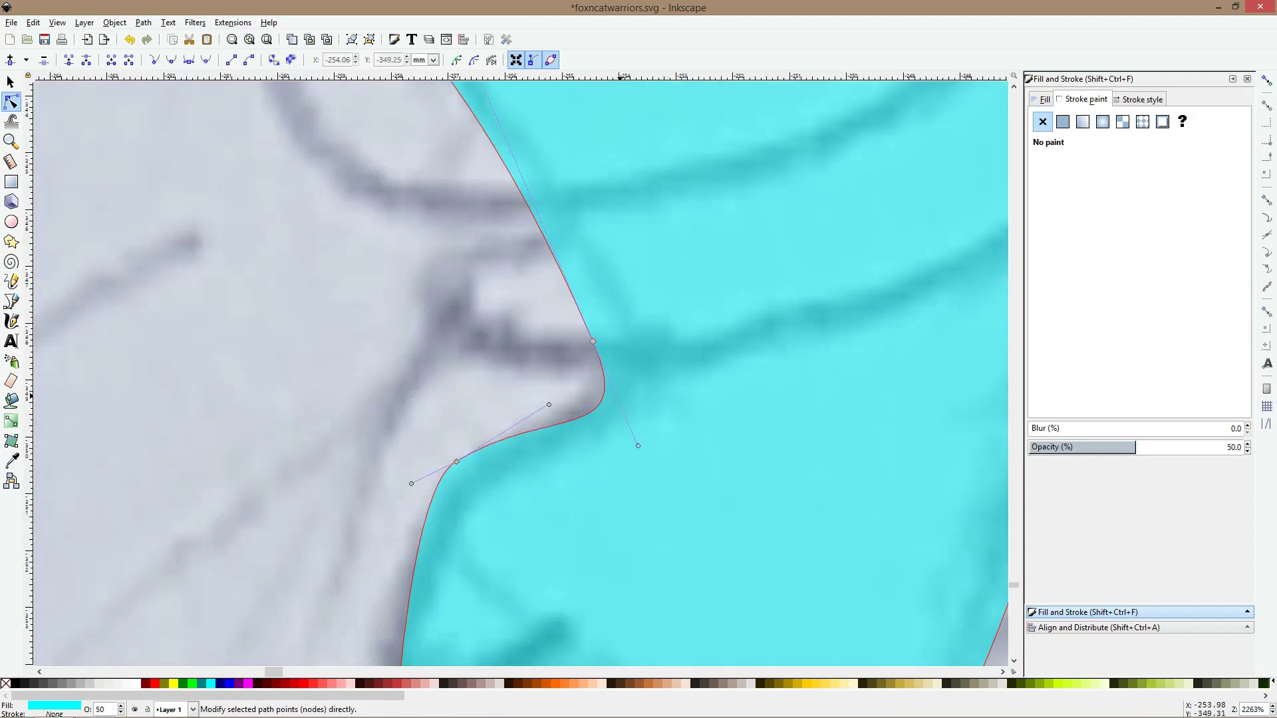
pyautogui.moveTo(637, 446); pyautogui.dragTo(630, 420)
pyautogui.scroll(-5, 640, 381)
pyautogui.press('Escape')
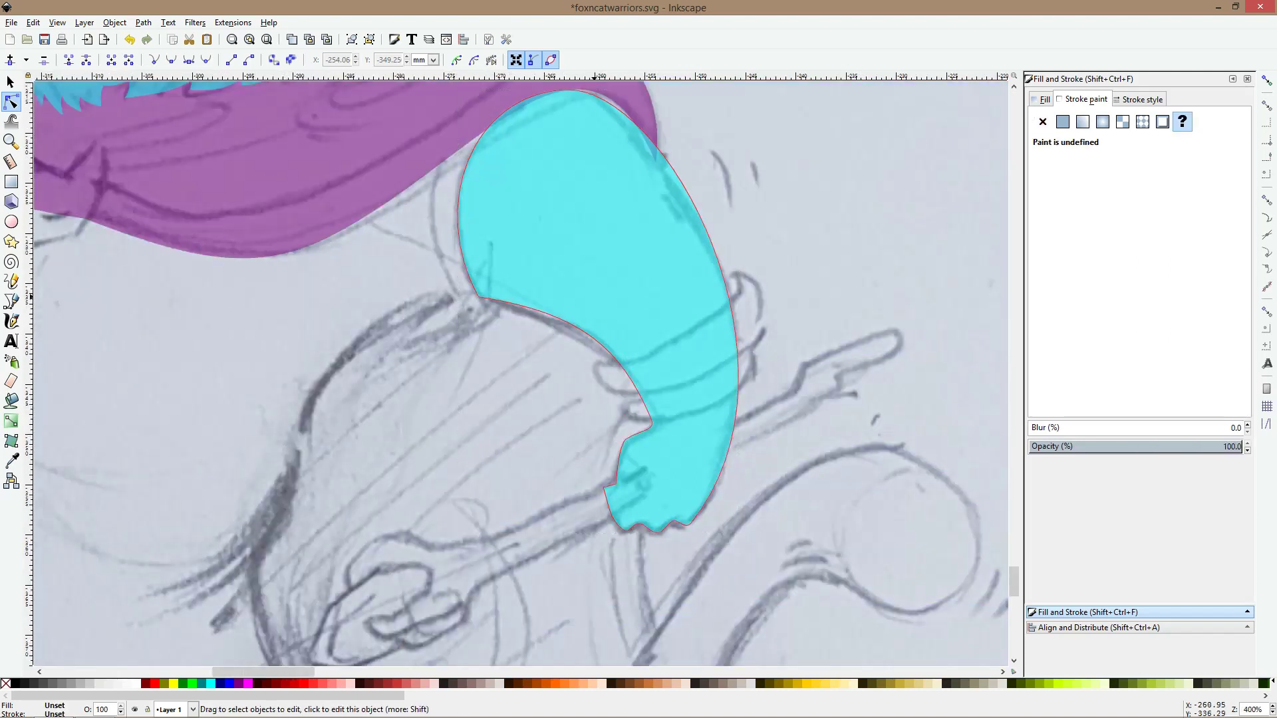
# Bend the purple hood's lower edge above the shoulder to the sketch line and shift its pointed end node slightly outward
pyautogui.scroll(-1, 699, 375)
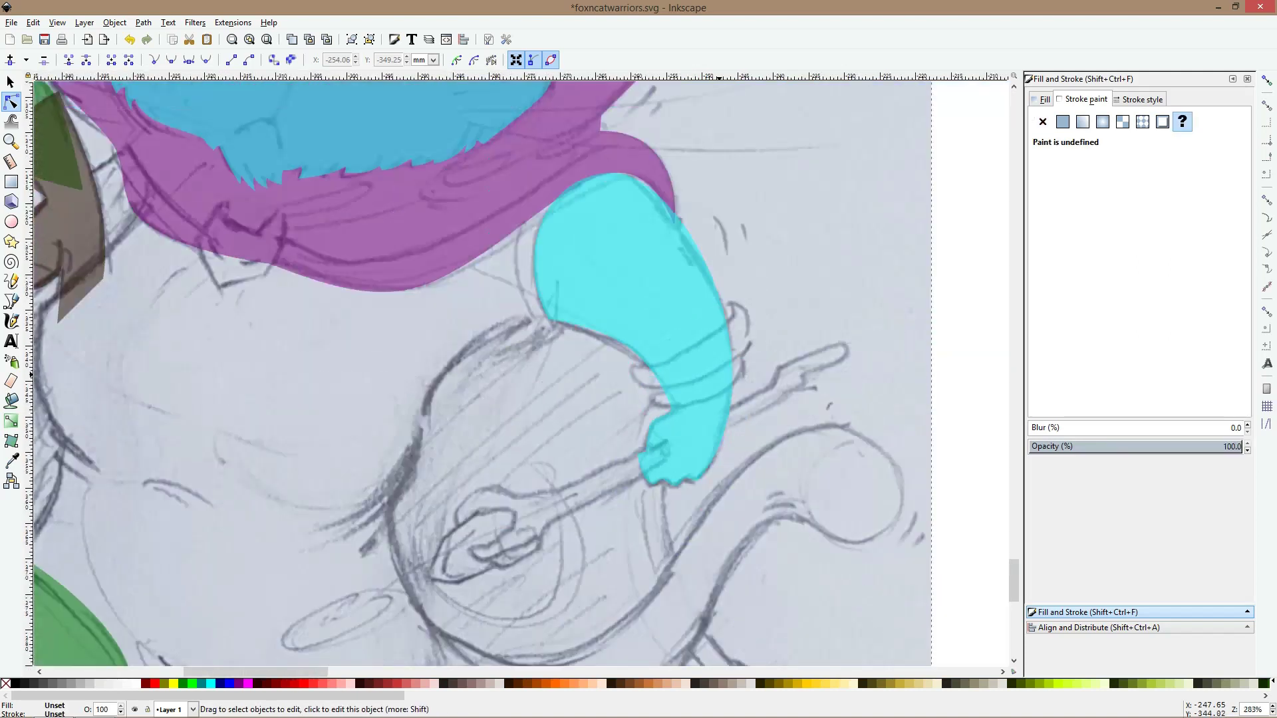
pyautogui.click(698, 376)
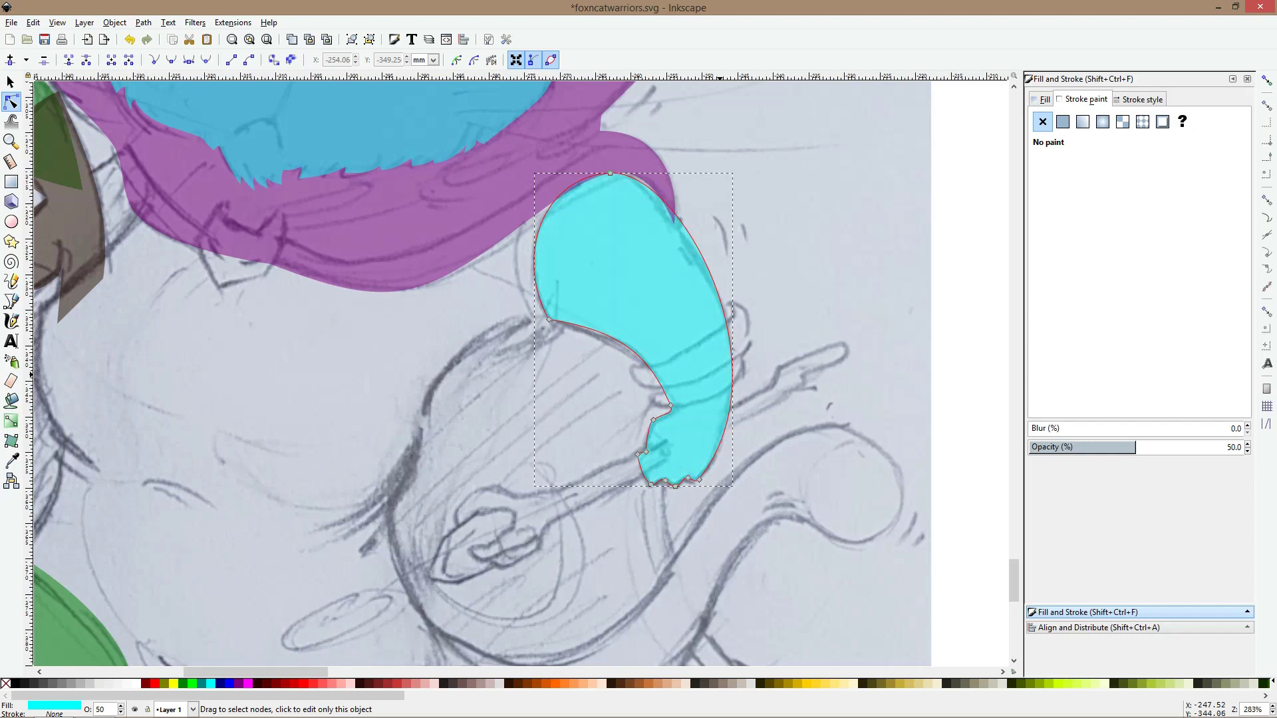
pyautogui.scroll(3, 656, 166)
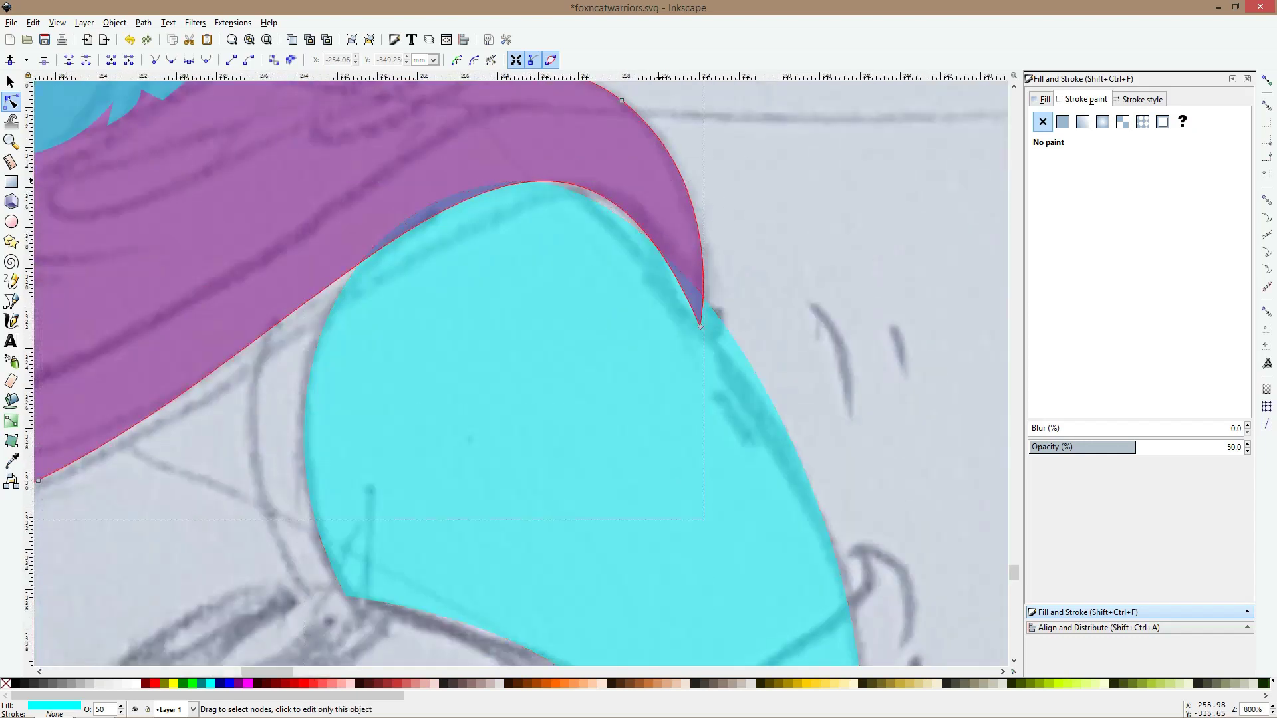
pyautogui.click(648, 186)
pyautogui.moveTo(603, 200); pyautogui.dragTo(596, 205)
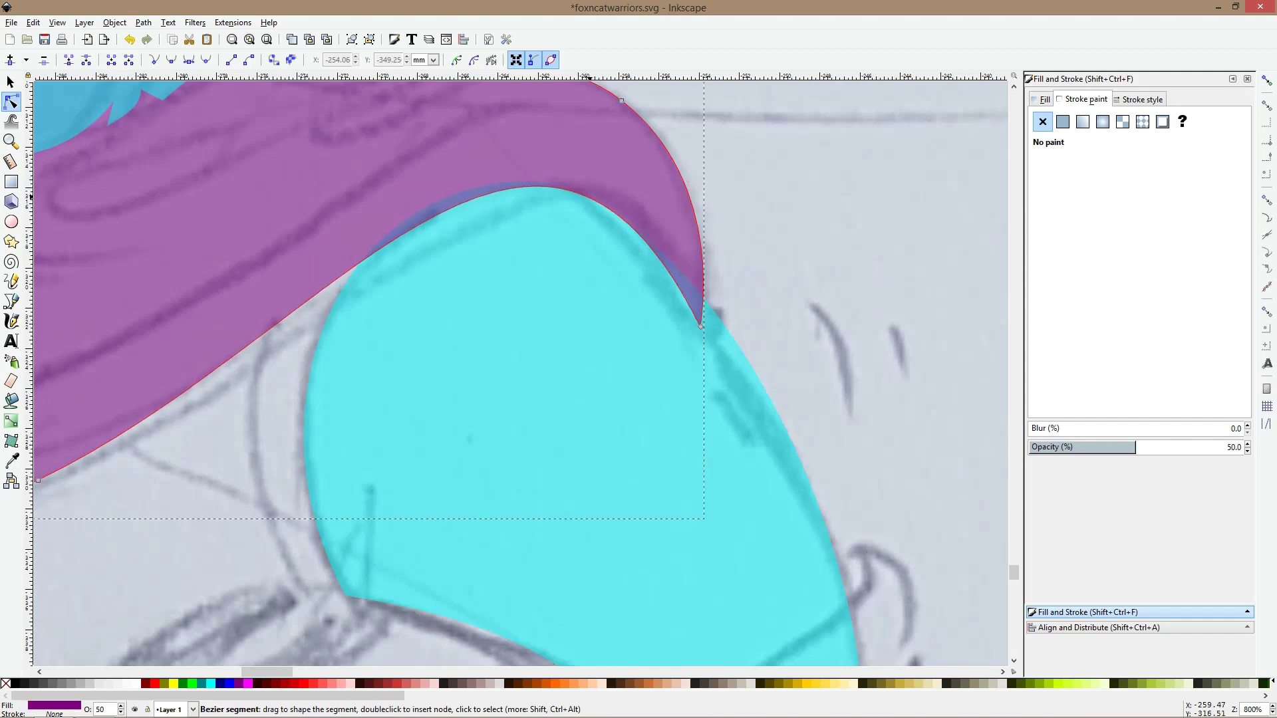
pyautogui.moveTo(700, 326); pyautogui.dragTo(704, 322)
pyautogui.press('s')
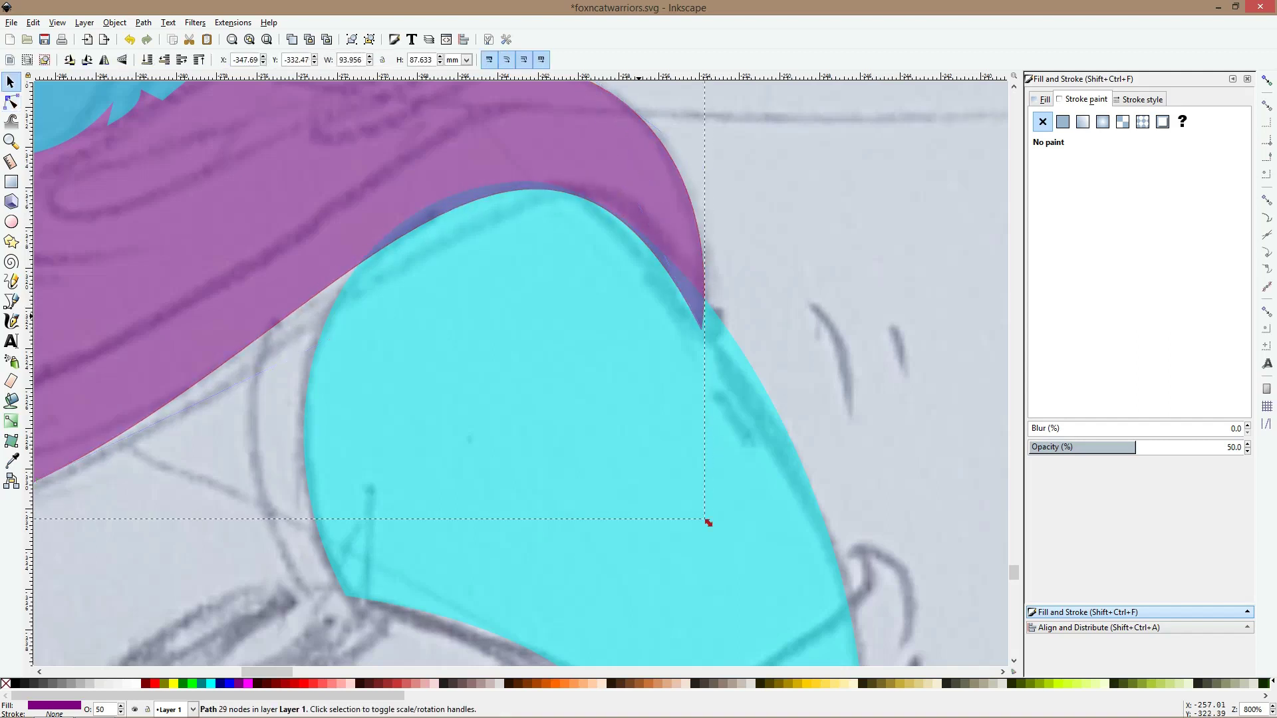
pyautogui.click(642, 329)
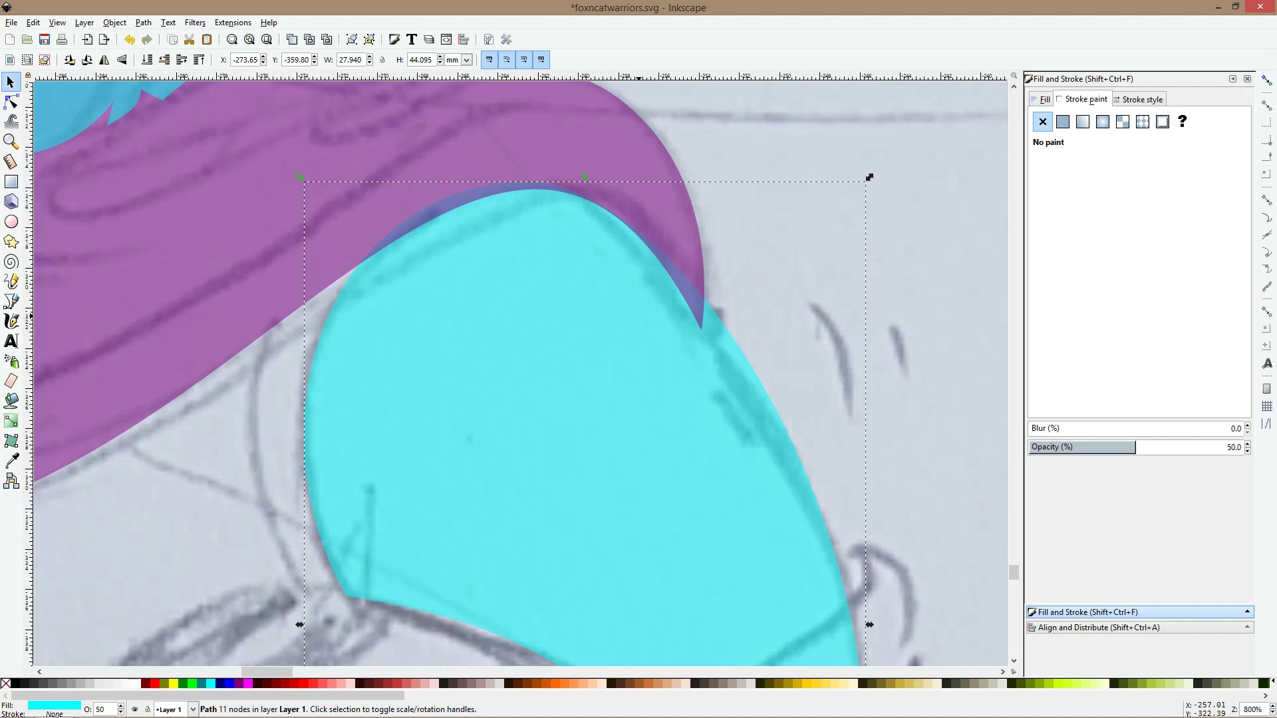
# Draw a closed straight-segment outline of the cat's torso from the armpit along the instrument, across the robe's hem, and up to both shoulders
pyautogui.scroll(-5, 638, 316)
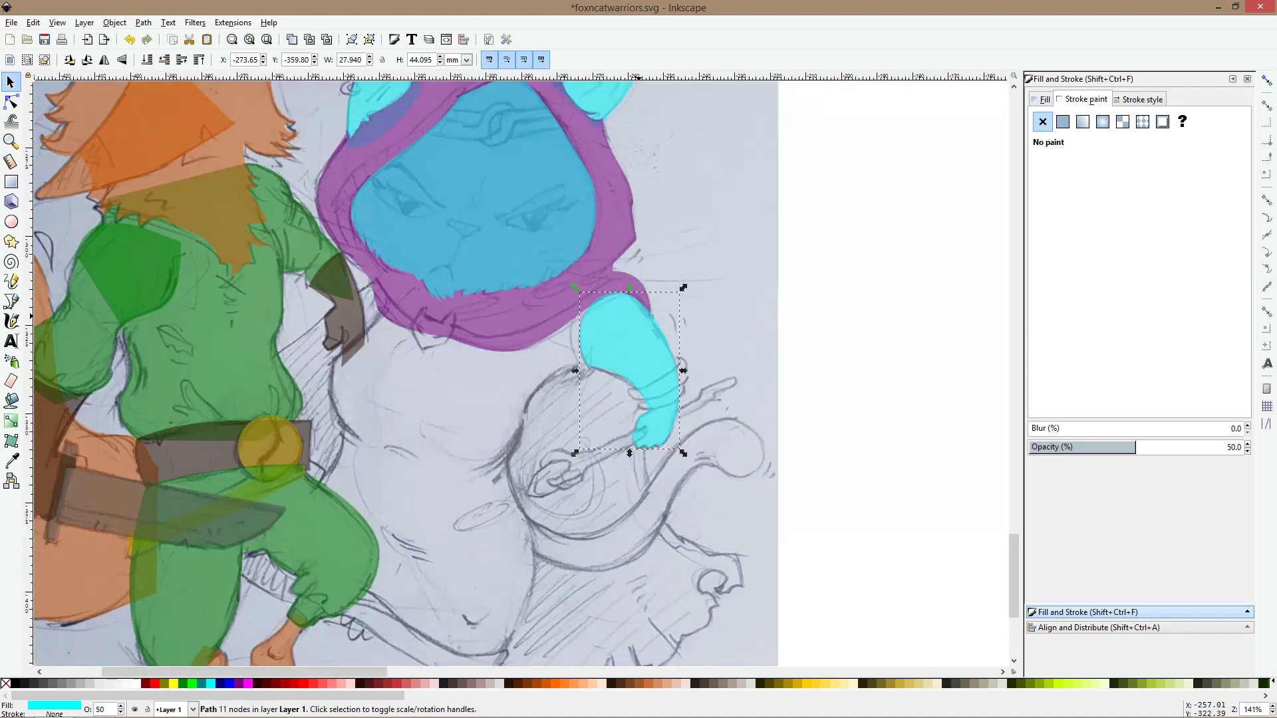
pyautogui.press('Escape')
pyautogui.scroll(-4, 399, 373)
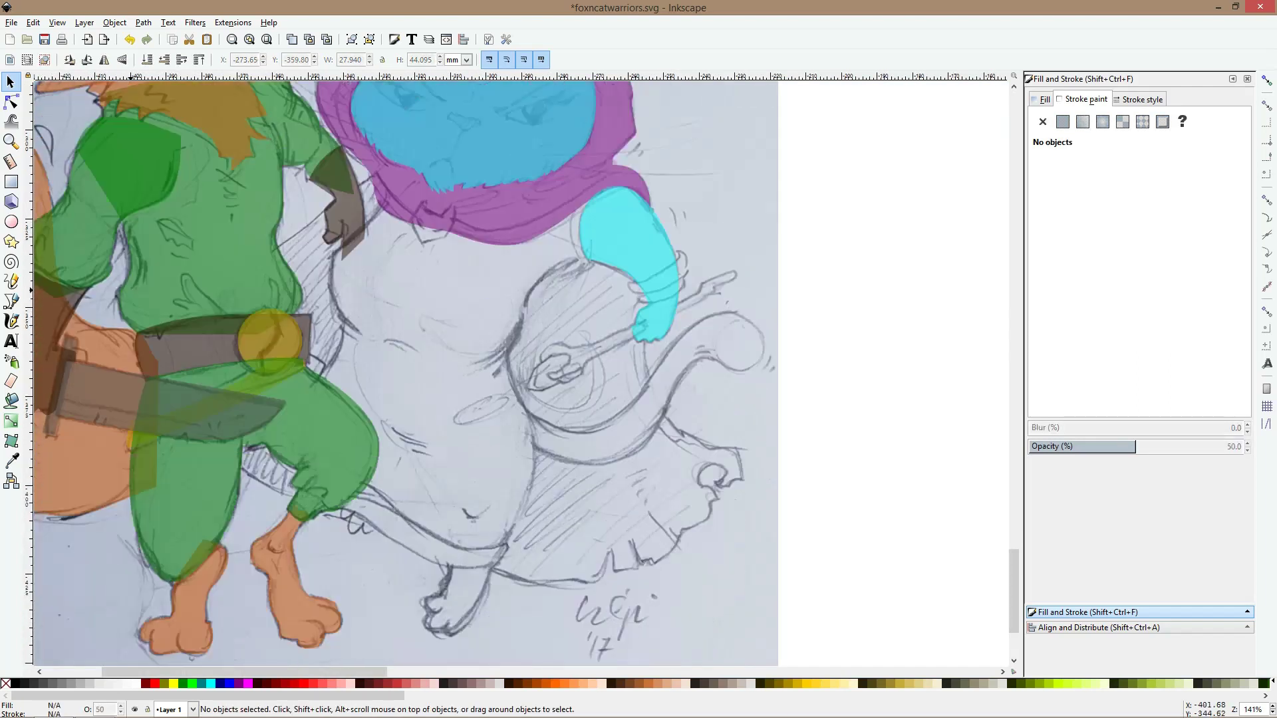
pyautogui.click(11, 301)
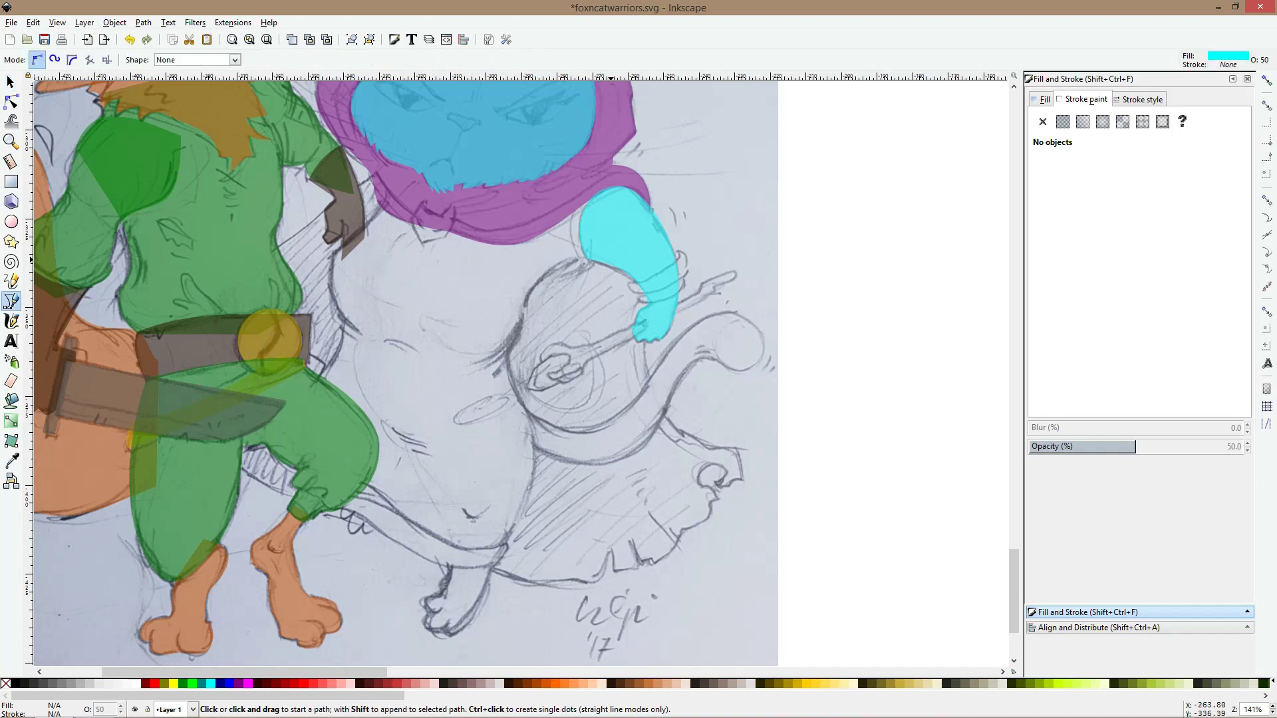
pyautogui.click(590, 261)
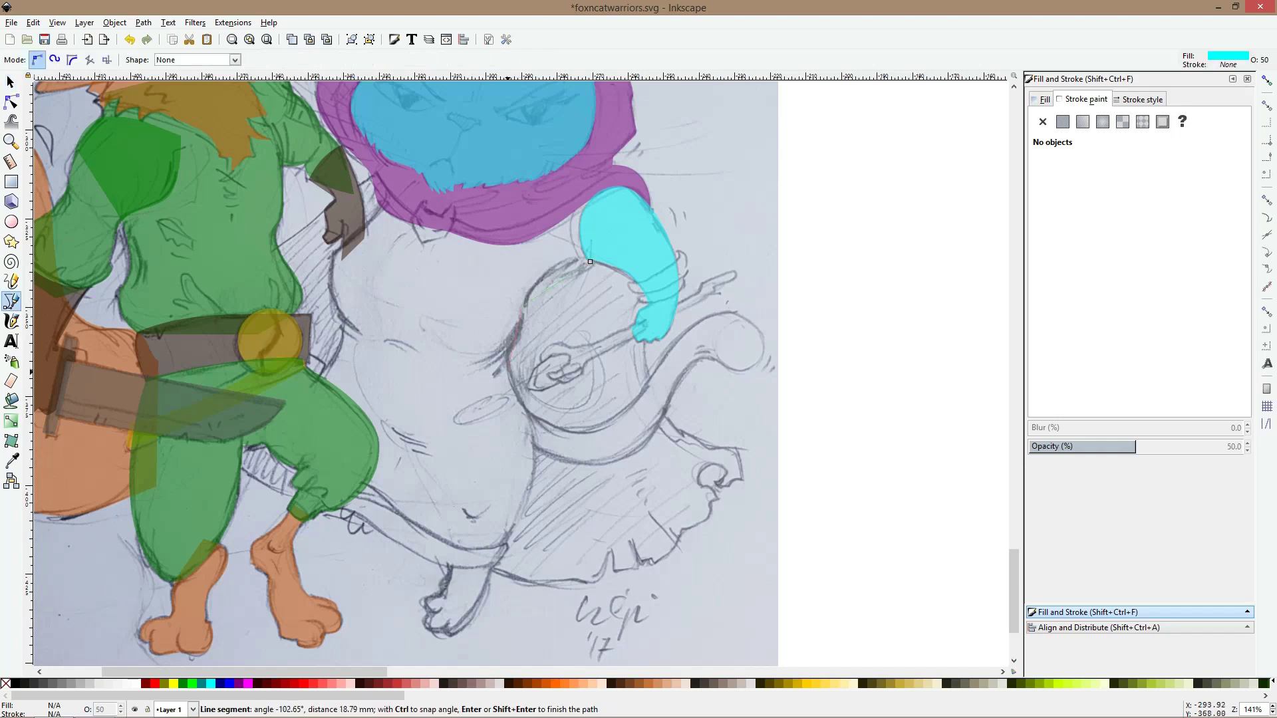
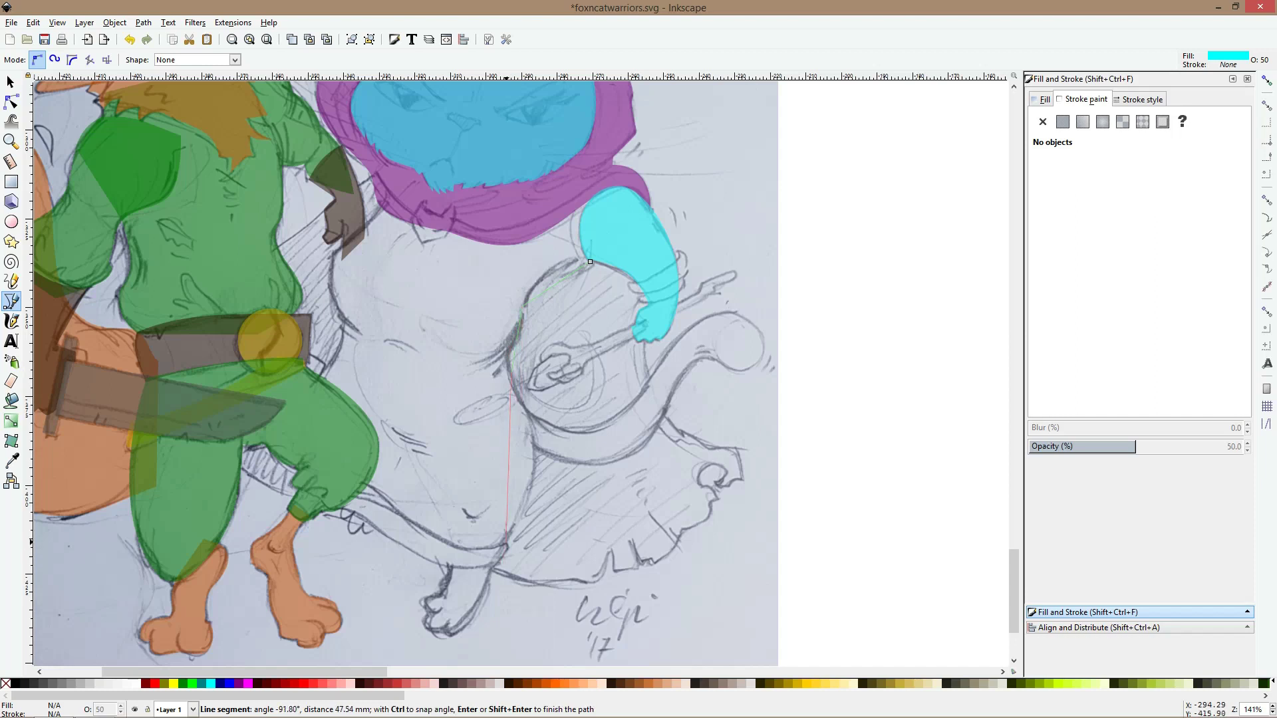
pyautogui.click(496, 564)
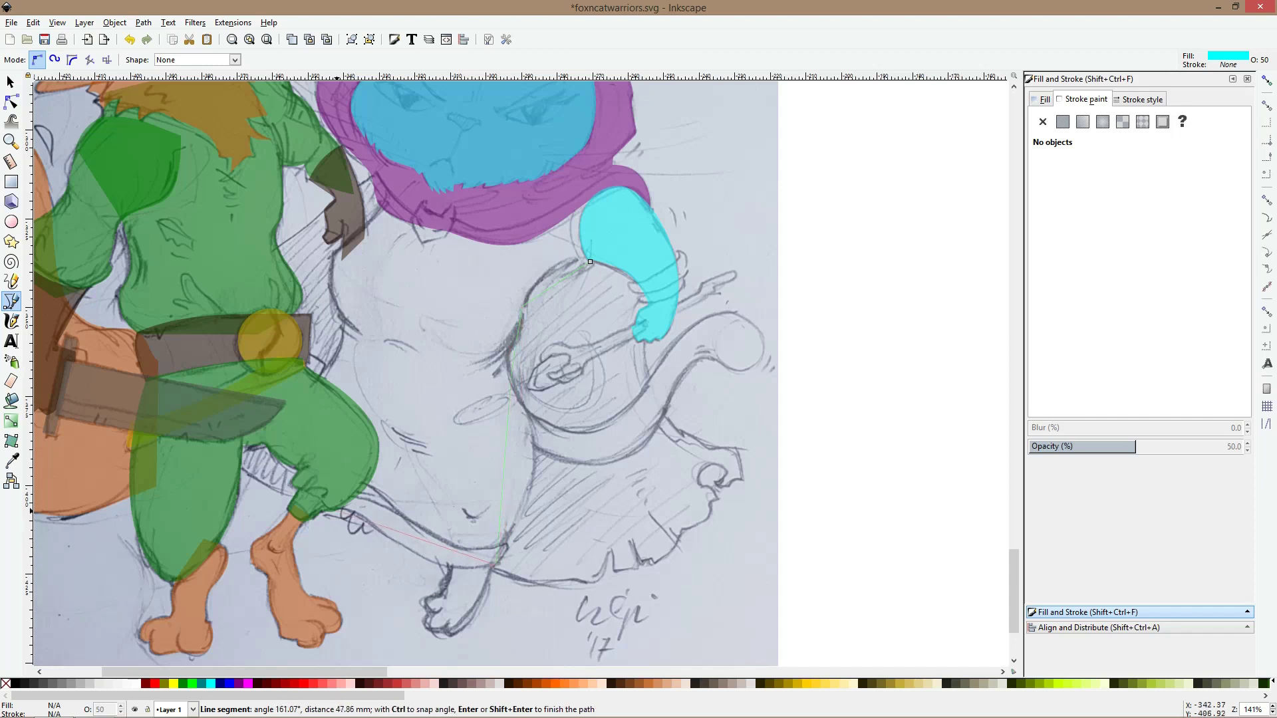
pyautogui.click(323, 507)
pyautogui.click(347, 328)
pyautogui.click(334, 256)
pyautogui.click(399, 193)
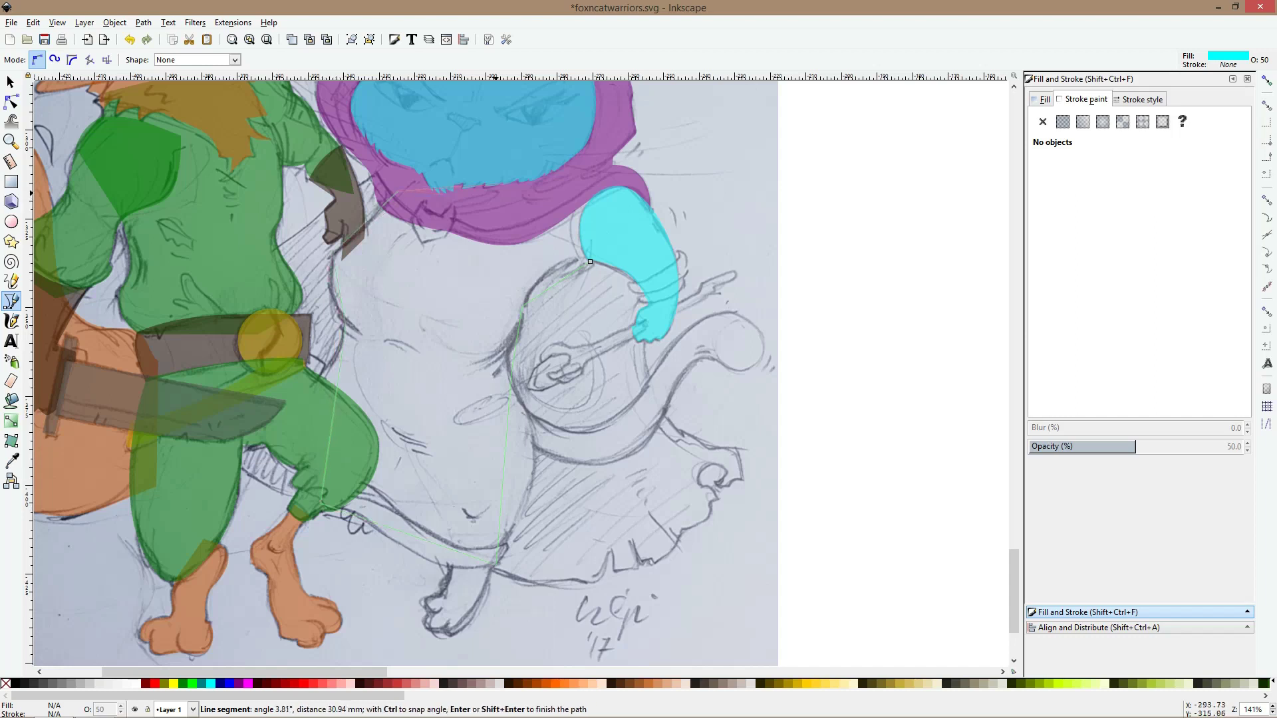
pyautogui.click(624, 185)
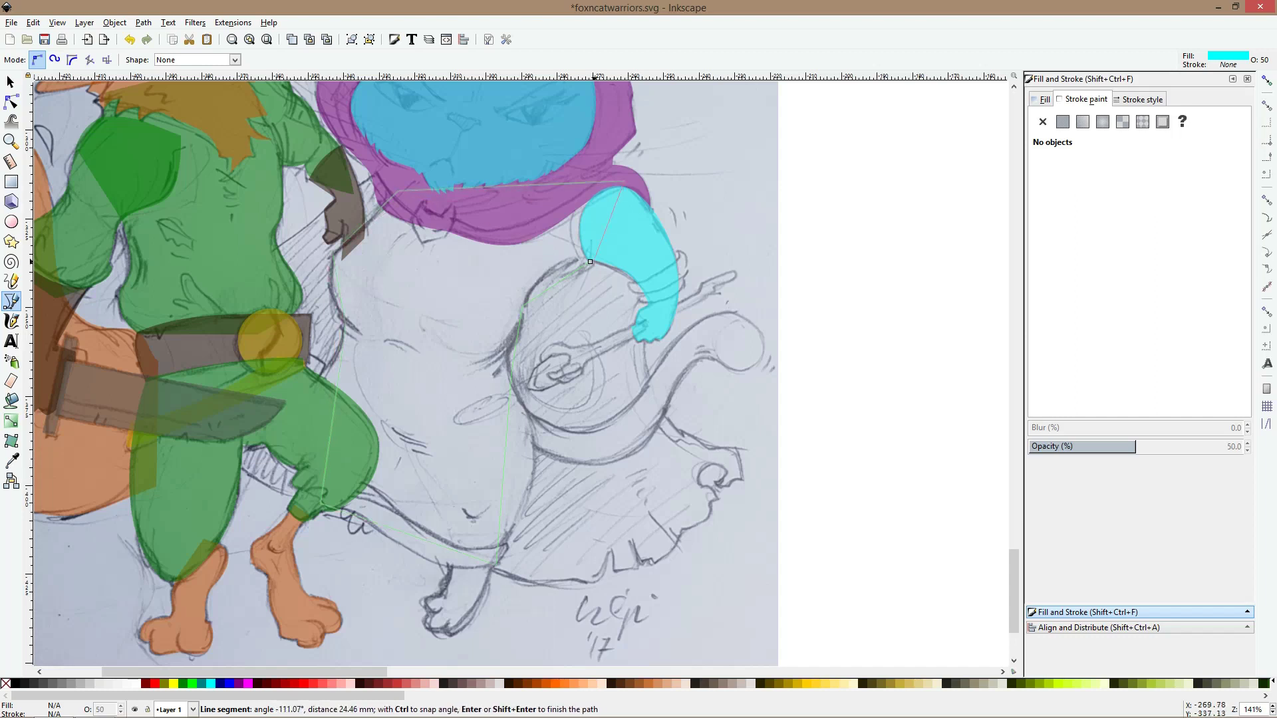
pyautogui.click(589, 261)
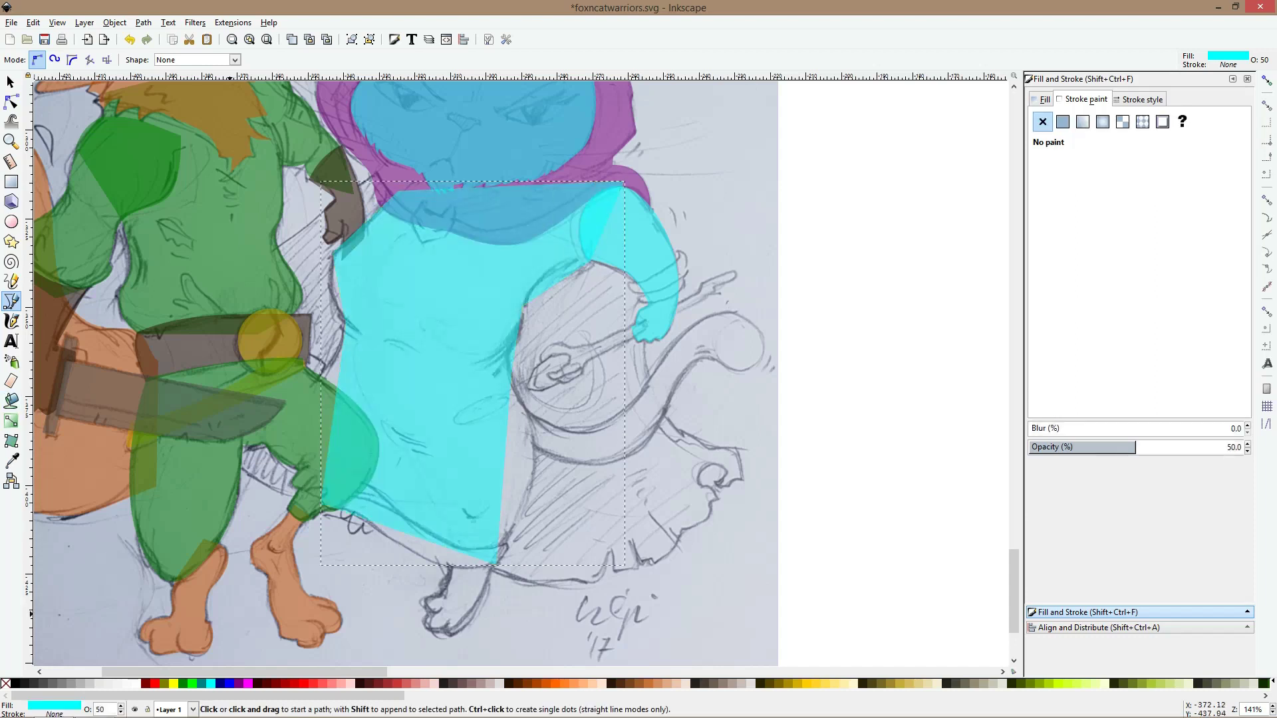
# Fill the torso shape with purple and show its nodes for editing
pyautogui.click(238, 684)
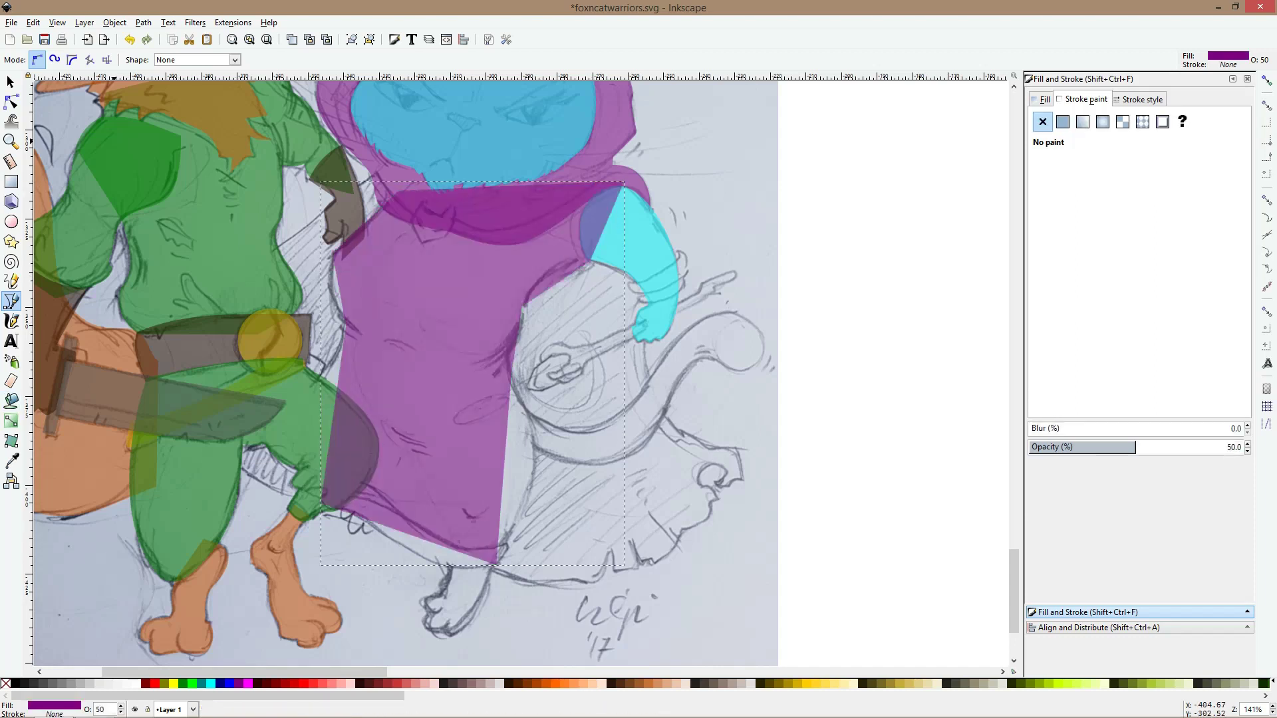
pyautogui.press('n')
pyautogui.keyDown('ctrl'); pyautogui.scroll(2, 479, 188); pyautogui.keyUp('ctrl')
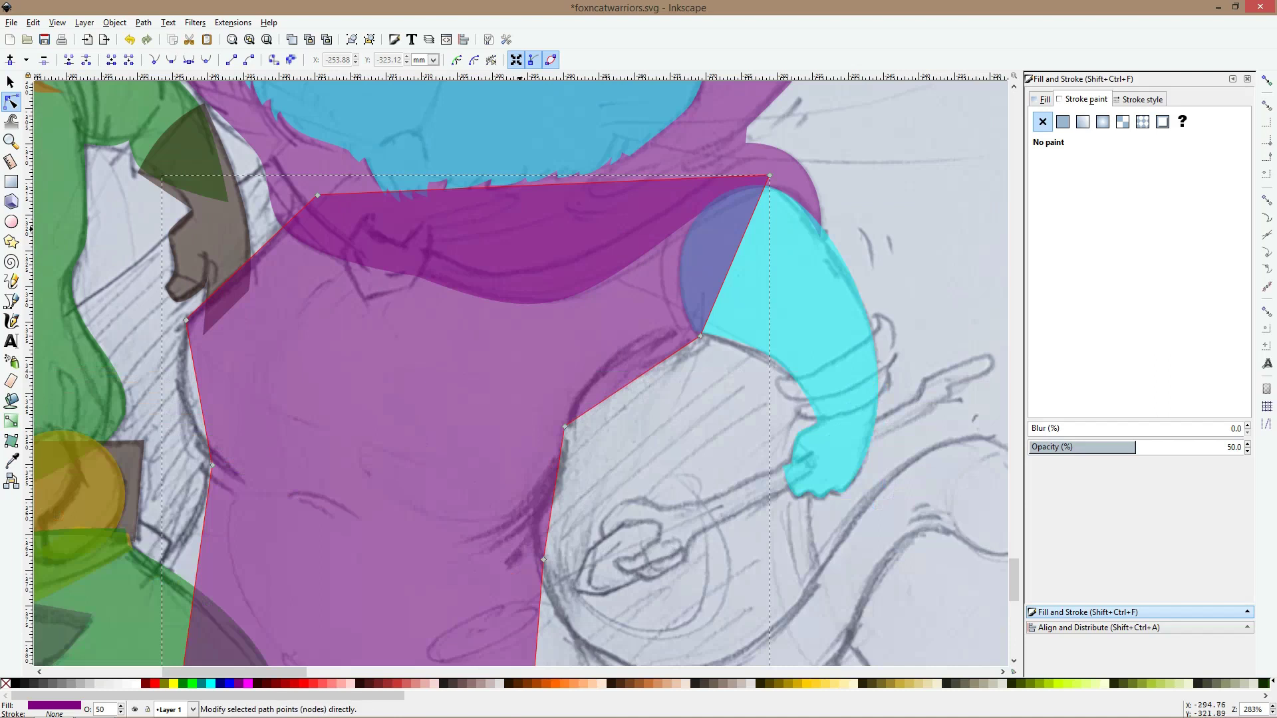
# Recolor the torso shape navy and bend its straight neckline edge downward beneath the hood
pyautogui.click(220, 683)
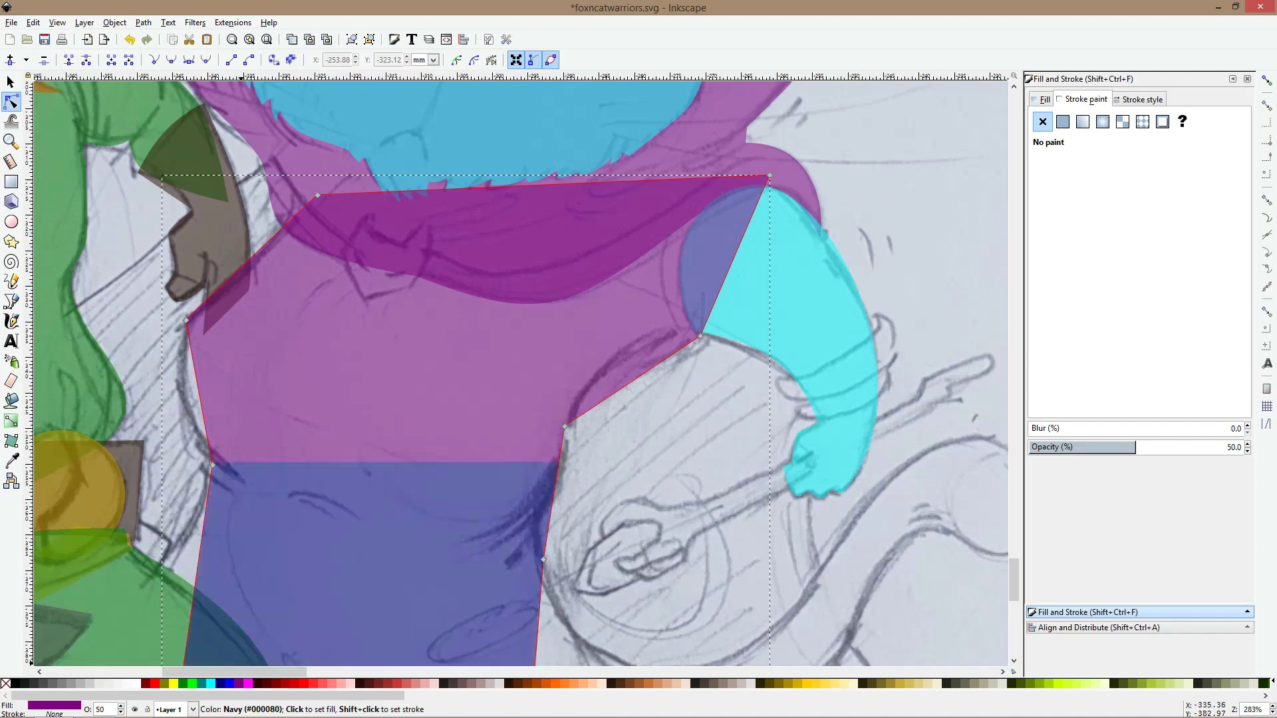
pyautogui.moveTo(546, 181); pyautogui.dragTo(527, 236)
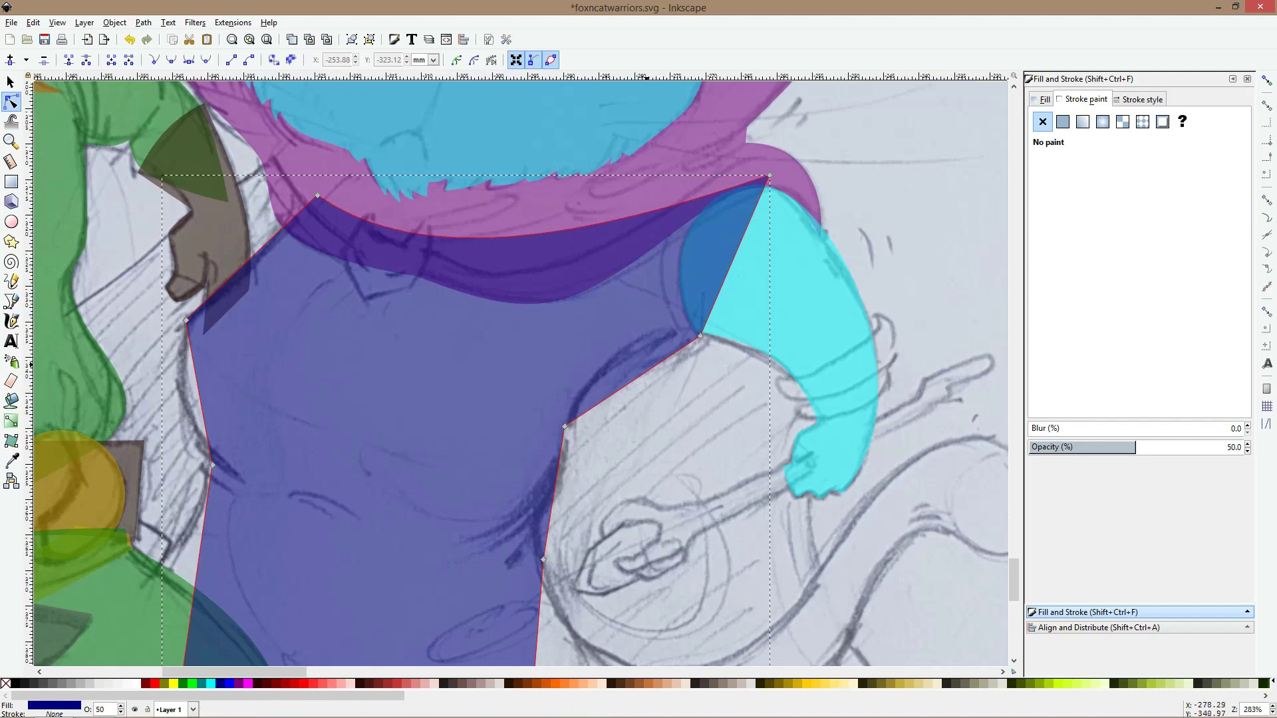
# Arch the torso's underarm edge along the sketched curve, moving the armpit node slightly inward and the node beside the instrument slightly outward
pyautogui.moveTo(649, 369); pyautogui.dragTo(703, 332)
pyautogui.scroll(4, 703, 332)
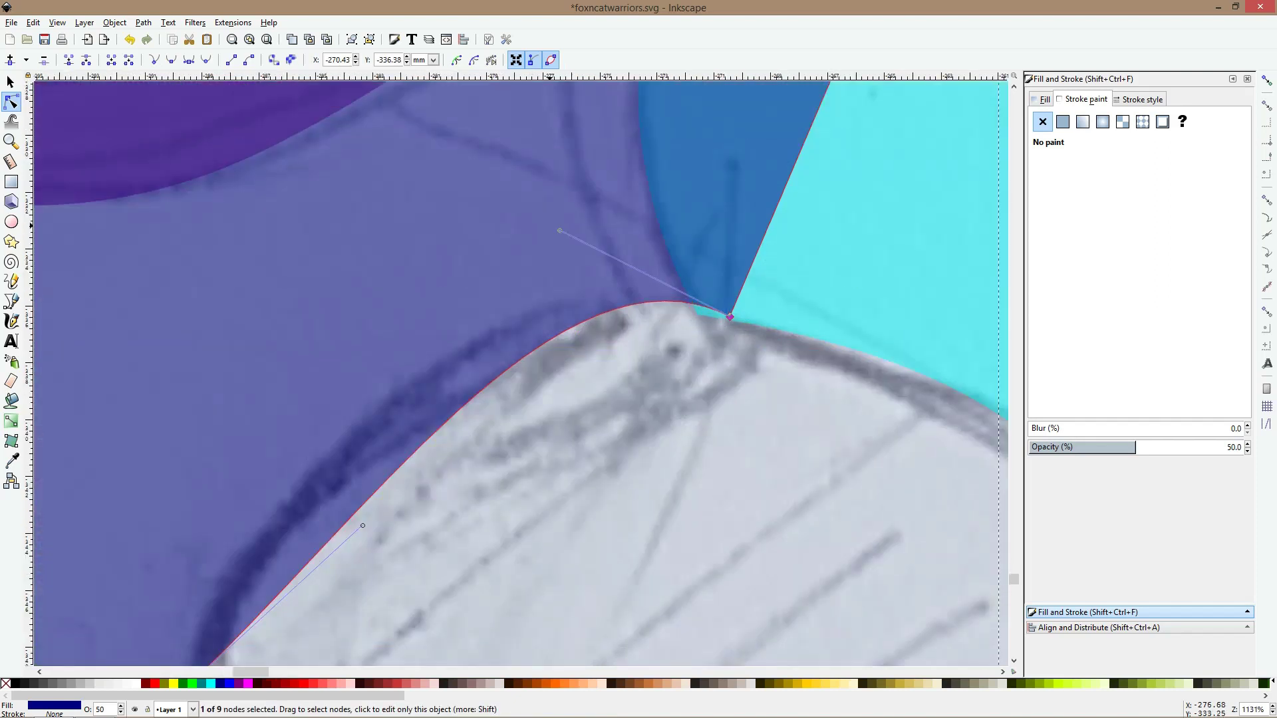
pyautogui.moveTo(559, 231); pyautogui.dragTo(559, 281)
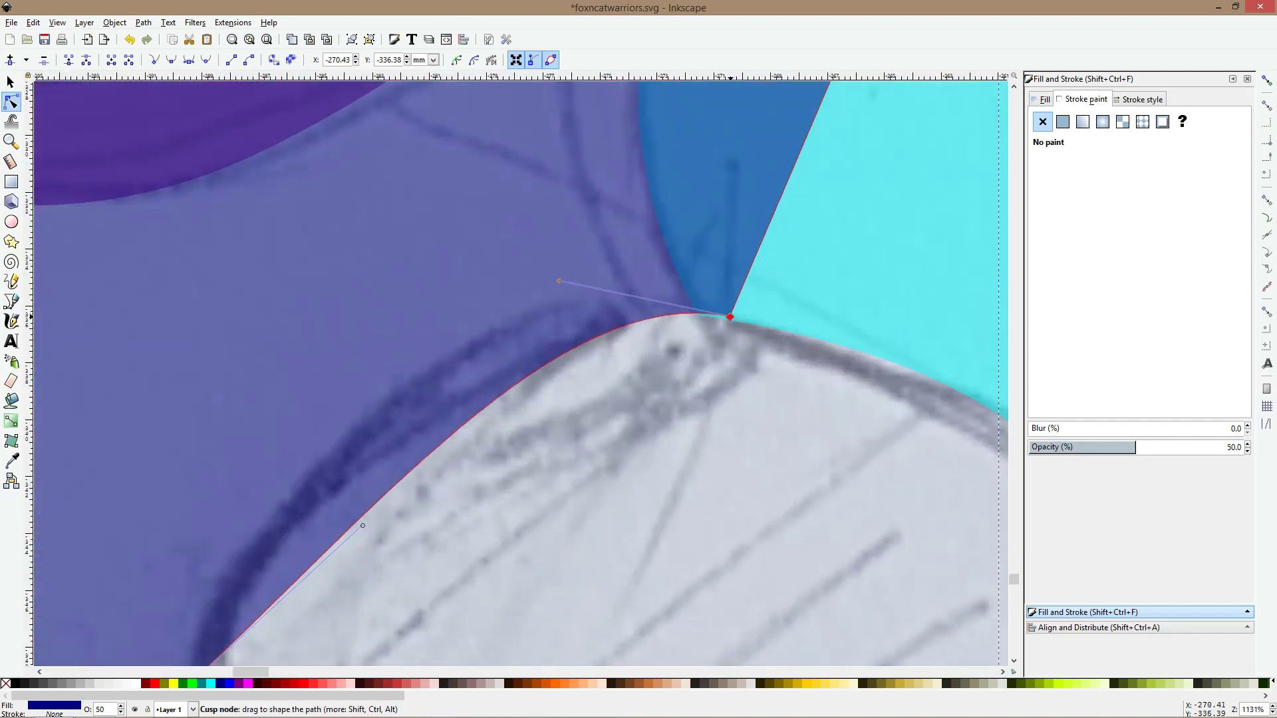
pyautogui.moveTo(730, 317); pyautogui.dragTo(707, 316)
pyautogui.scroll(-4, 707, 317)
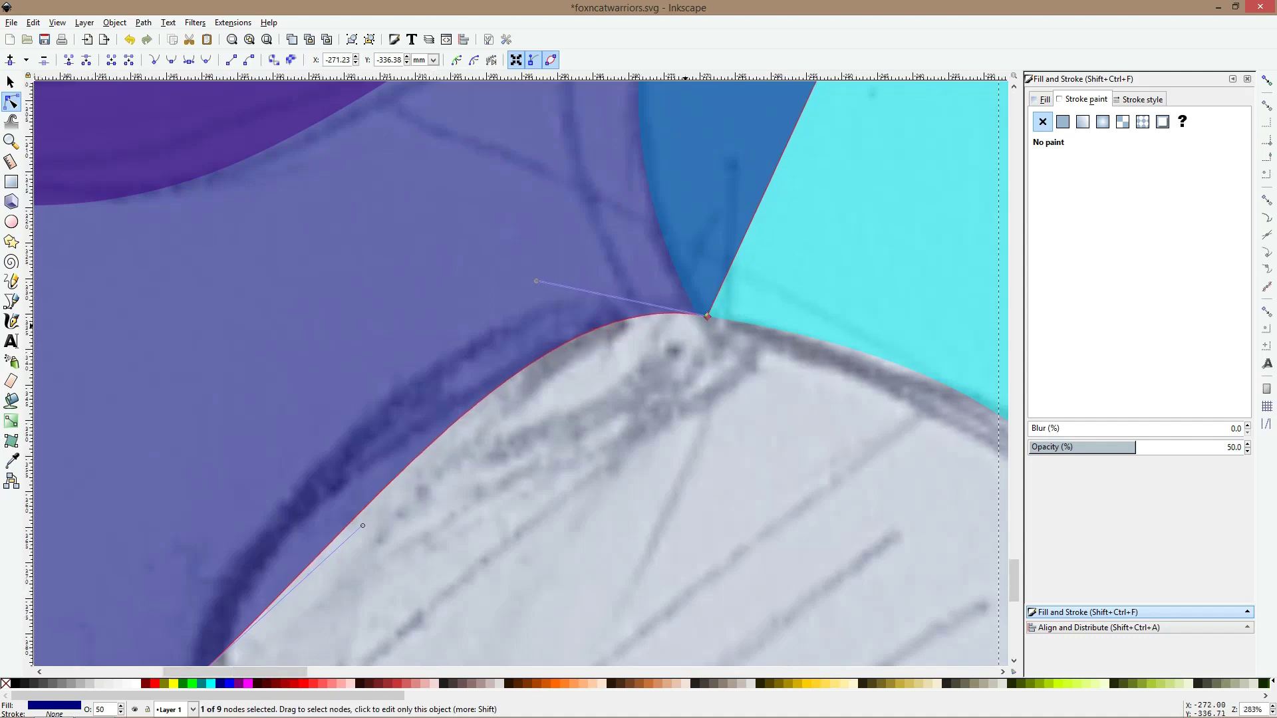
pyautogui.scroll(-1, 683, 334)
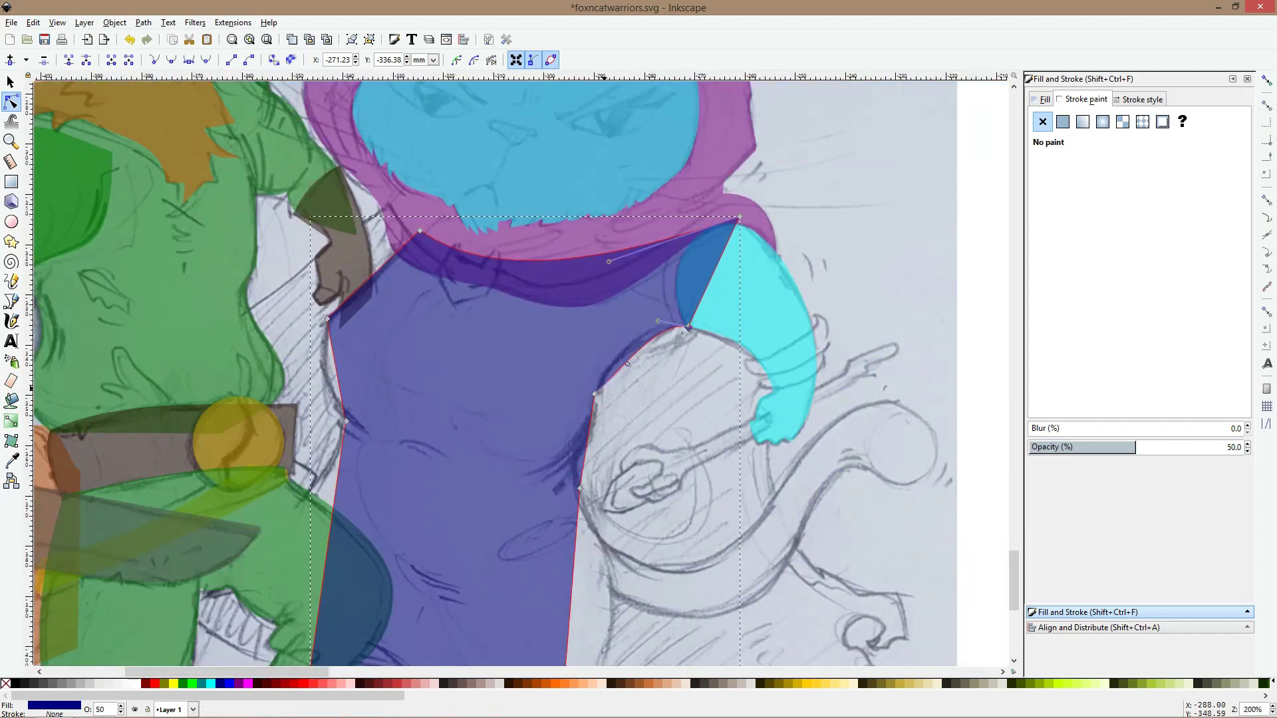
pyautogui.moveTo(627, 364); pyautogui.dragTo(602, 351)
pyautogui.moveTo(595, 394); pyautogui.dragTo(602, 387)
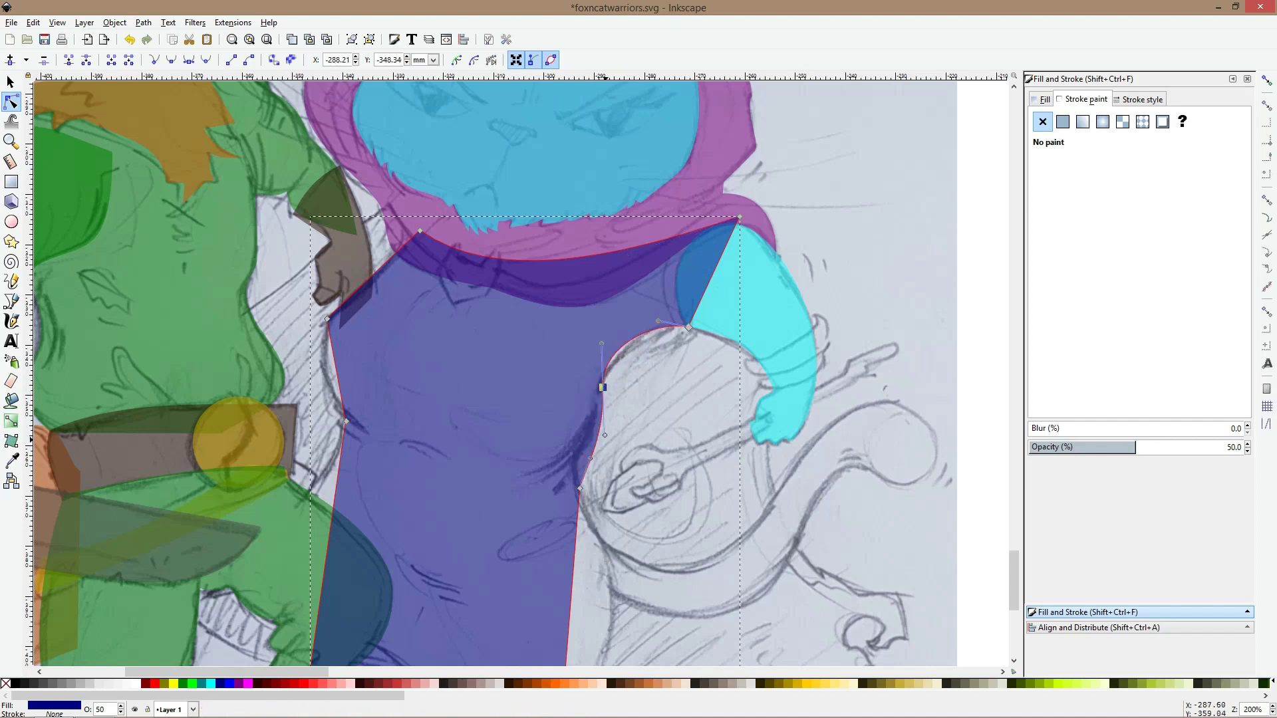
# Smooth the waist node beside the instrument, move it slightly up, and adjust the adjoining handles so the waist follows the instrument's round edge
pyautogui.keyDown('ctrl'); pyautogui.click(580, 488); pyautogui.keyUp('ctrl')
pyautogui.moveTo(580, 488); pyautogui.dragTo(577, 464)
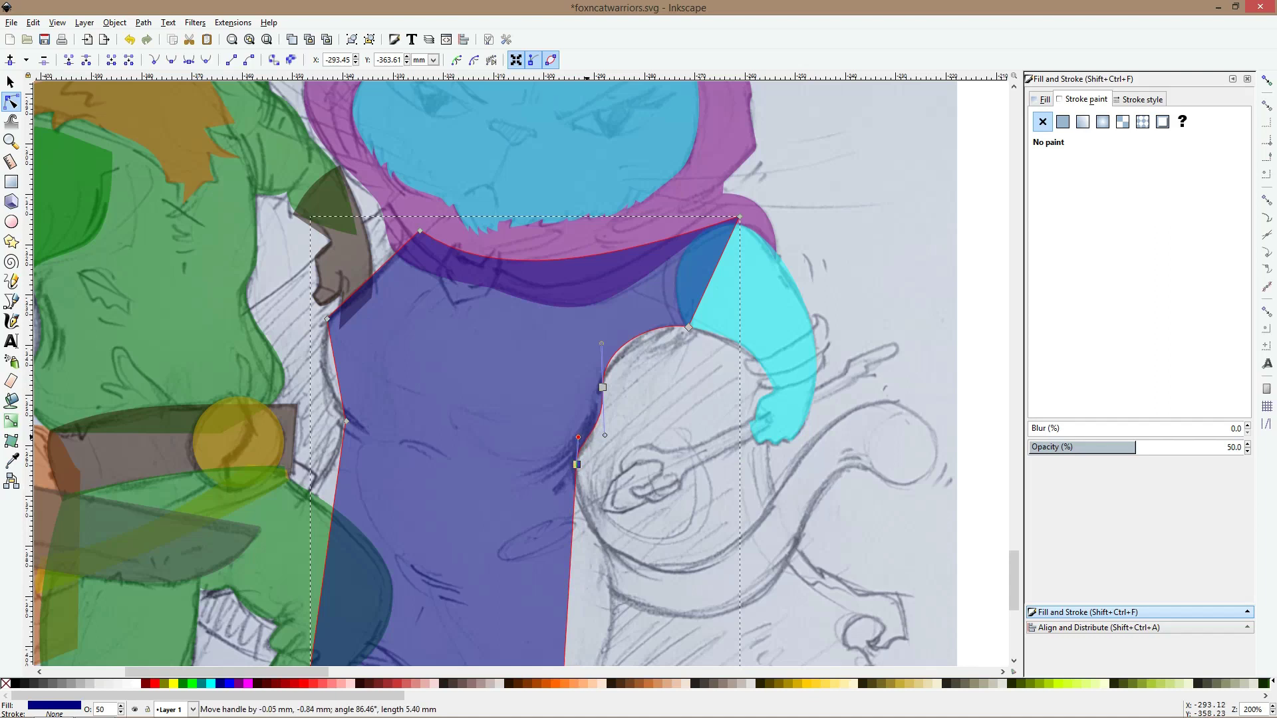
pyautogui.moveTo(578, 435); pyautogui.dragTo(572, 437)
pyautogui.moveTo(582, 500); pyautogui.dragTo(591, 506)
pyautogui.moveTo(605, 447); pyautogui.dragTo(605, 436)
pyautogui.moveTo(601, 344); pyautogui.dragTo(604, 350)
# Bow the hip edge below the instrument out to the sketch line, adding a node where the hip meets the tail and adjusting the handles
pyautogui.scroll(-4, 518, 372)
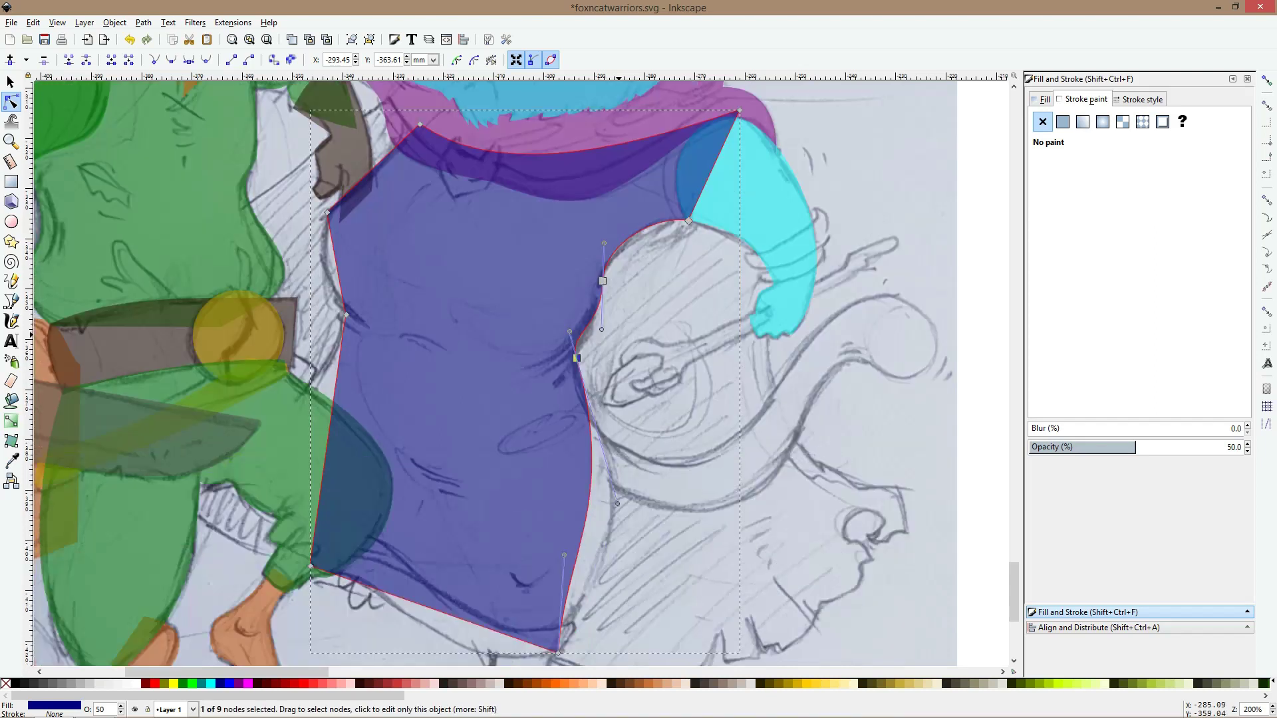
pyautogui.moveTo(617, 503); pyautogui.dragTo(646, 557)
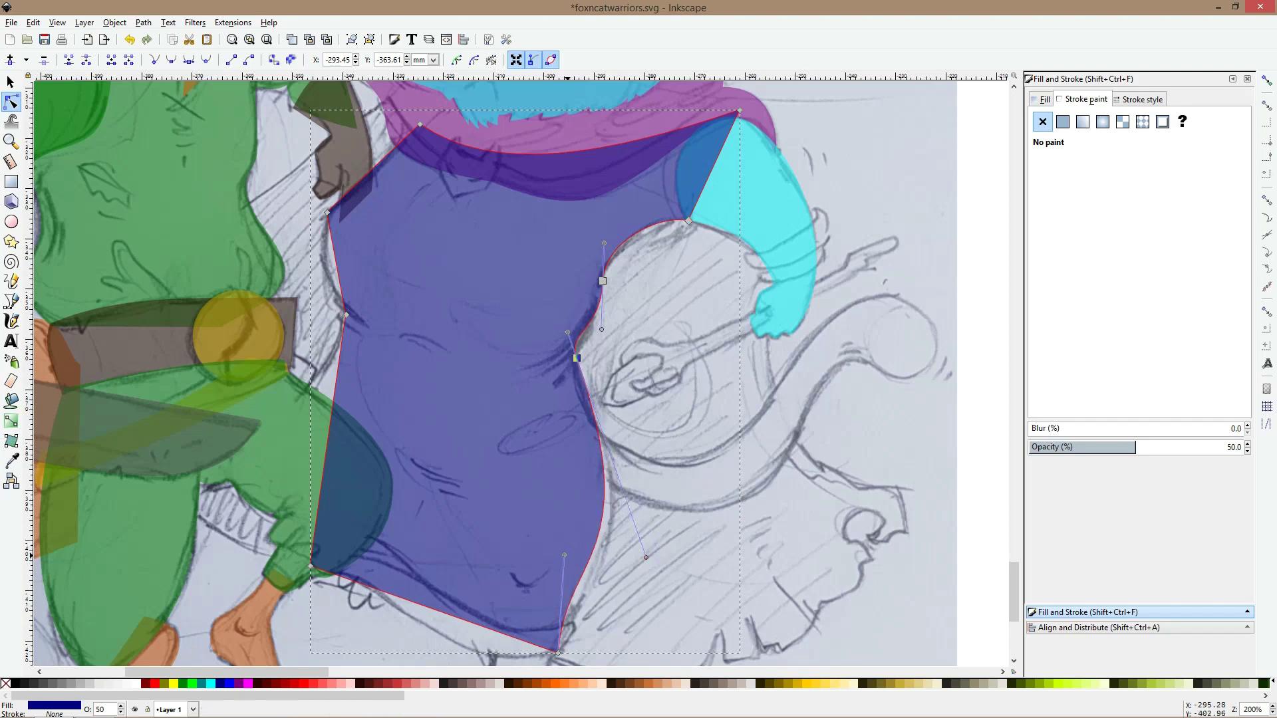
pyautogui.moveTo(564, 554); pyautogui.dragTo(591, 590)
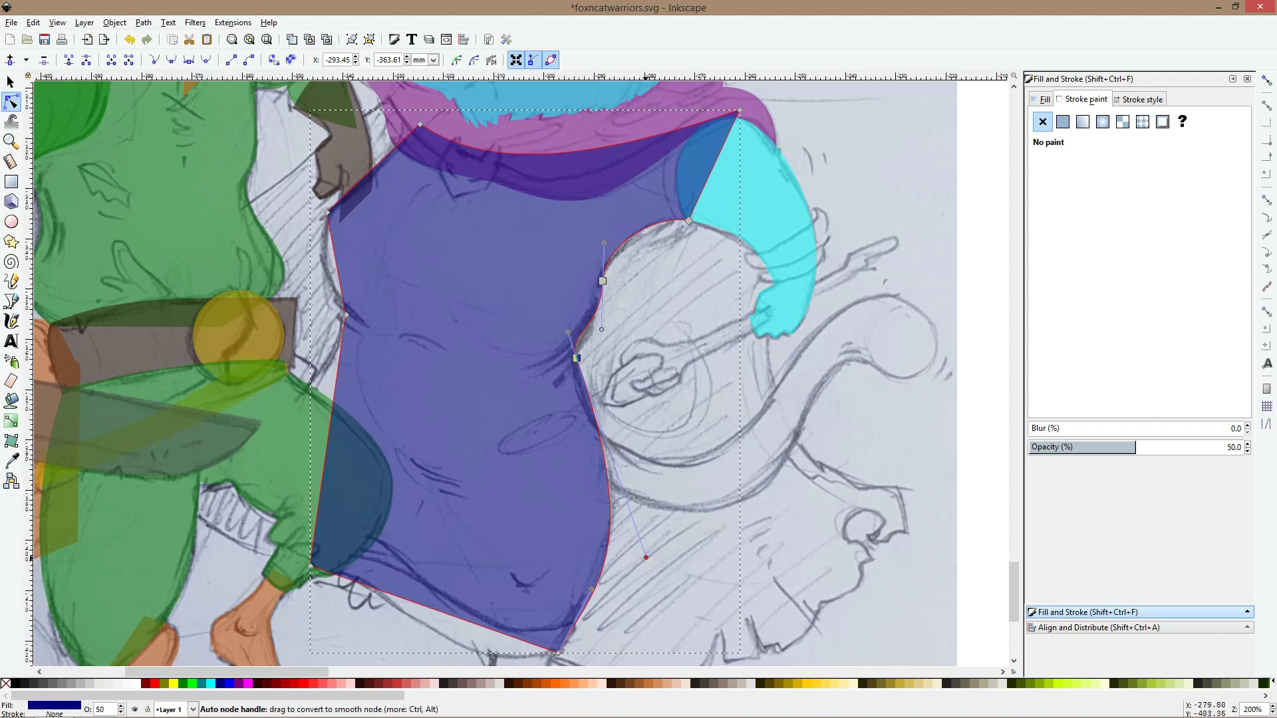
pyautogui.moveTo(646, 557); pyautogui.dragTo(565, 403)
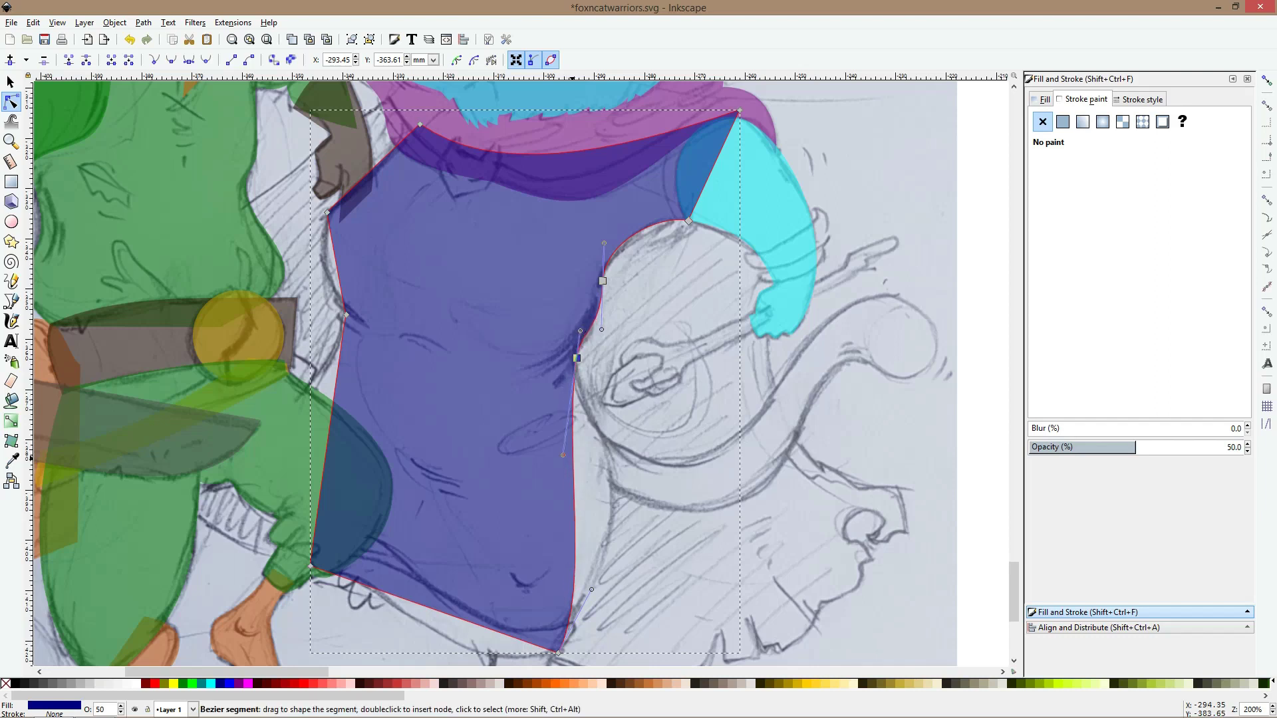
pyautogui.doubleClick(574, 459)
pyautogui.moveTo(574, 458); pyautogui.dragTo(609, 458)
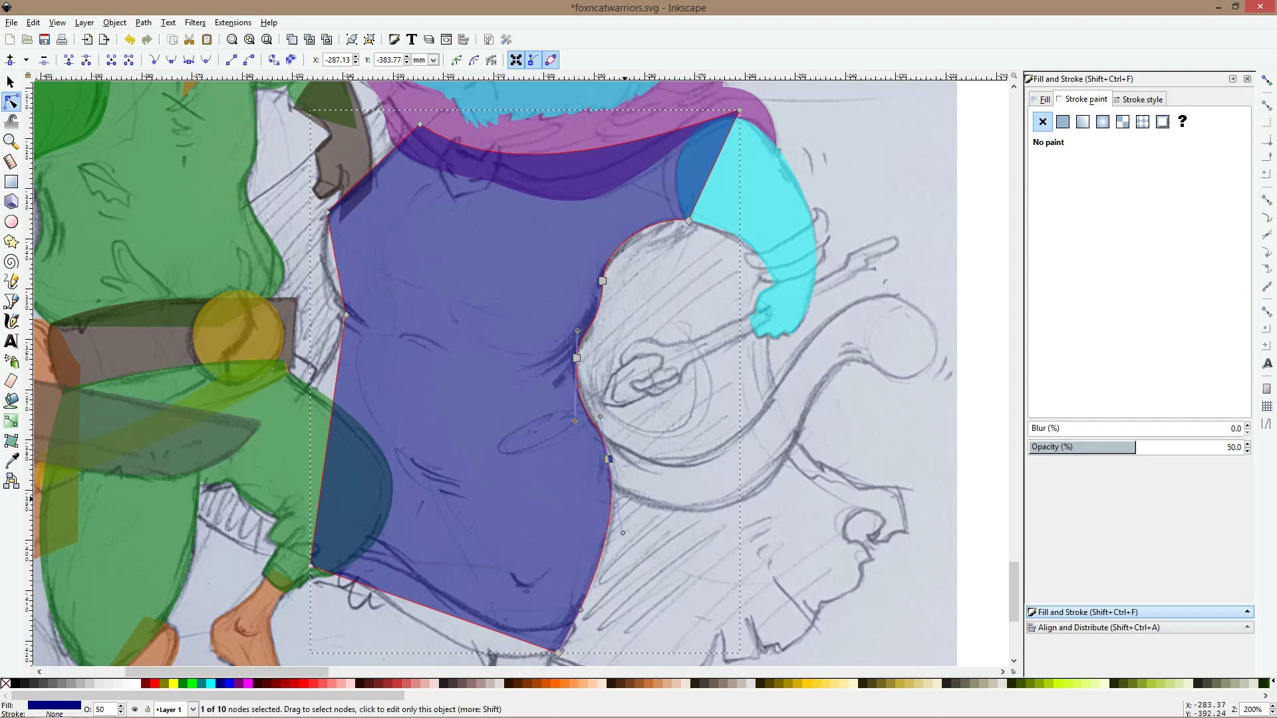
pyautogui.moveTo(623, 533); pyautogui.dragTo(619, 550)
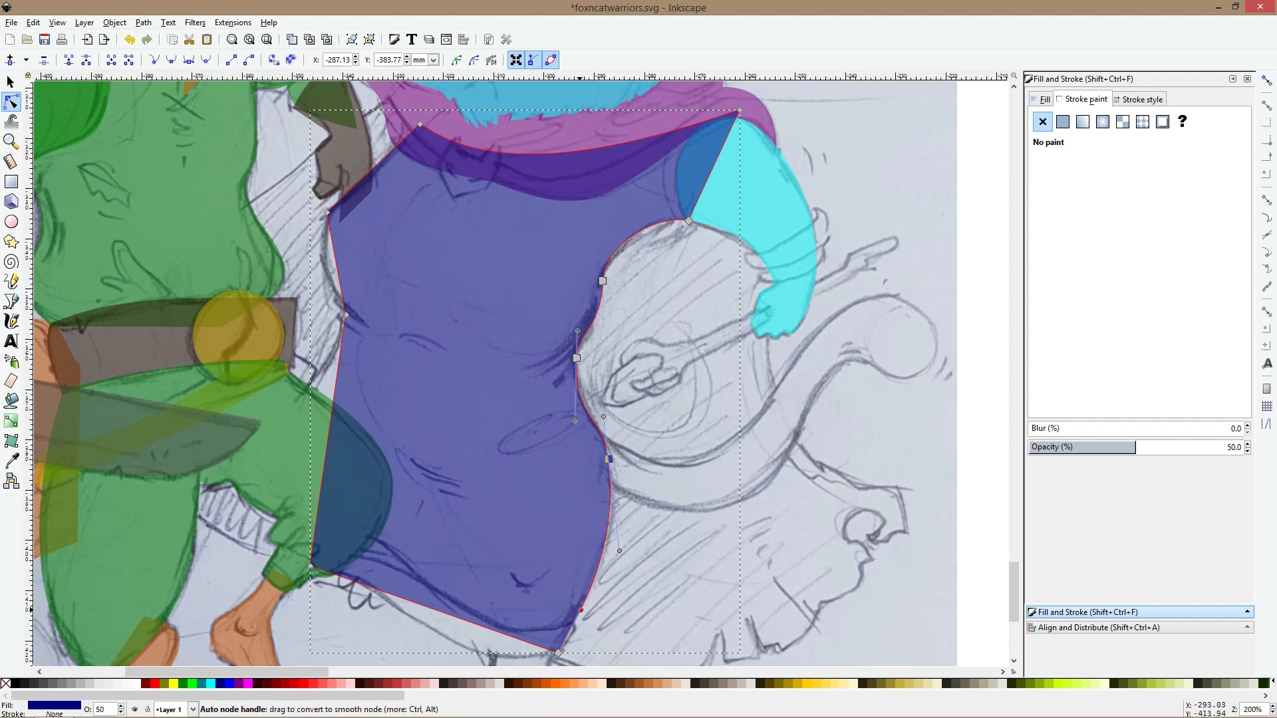
pyautogui.moveTo(578, 607); pyautogui.dragTo(583, 586)
# Deselect the torso and check the traced paths in outline display mode before returning to the colored view
pyautogui.click(671, 505)
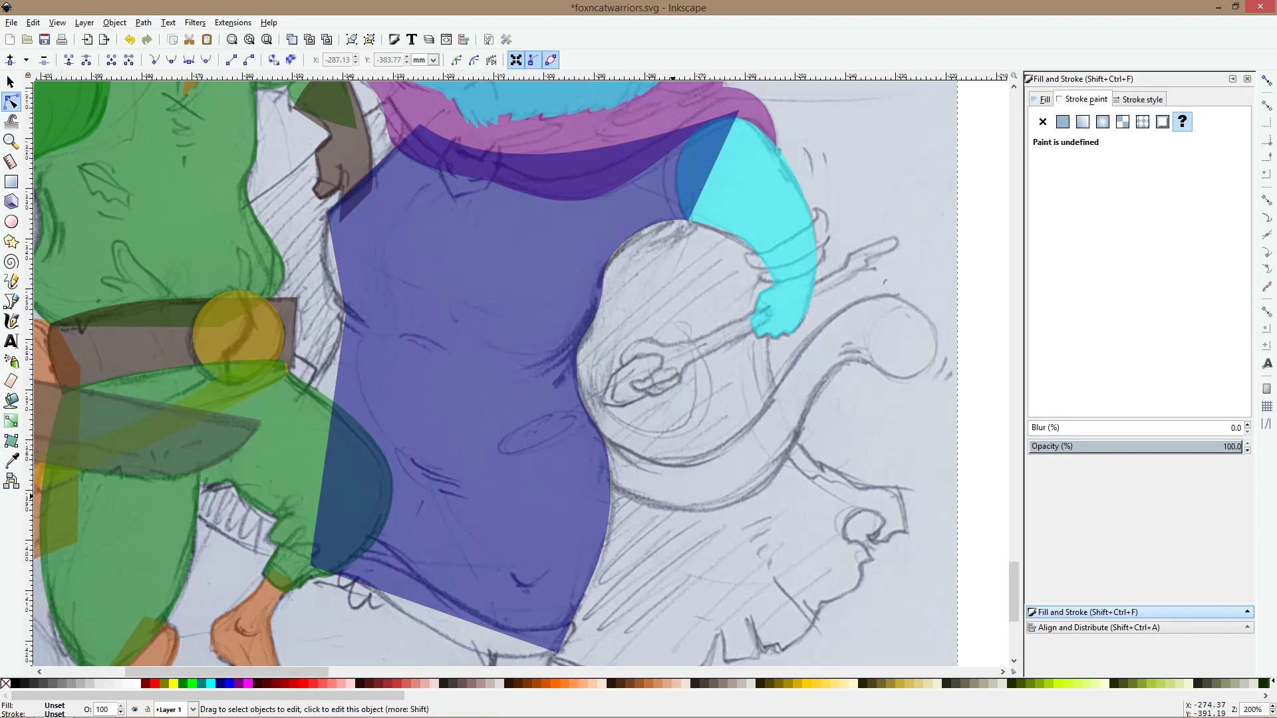
pyautogui.press('ctrl+KP_5')
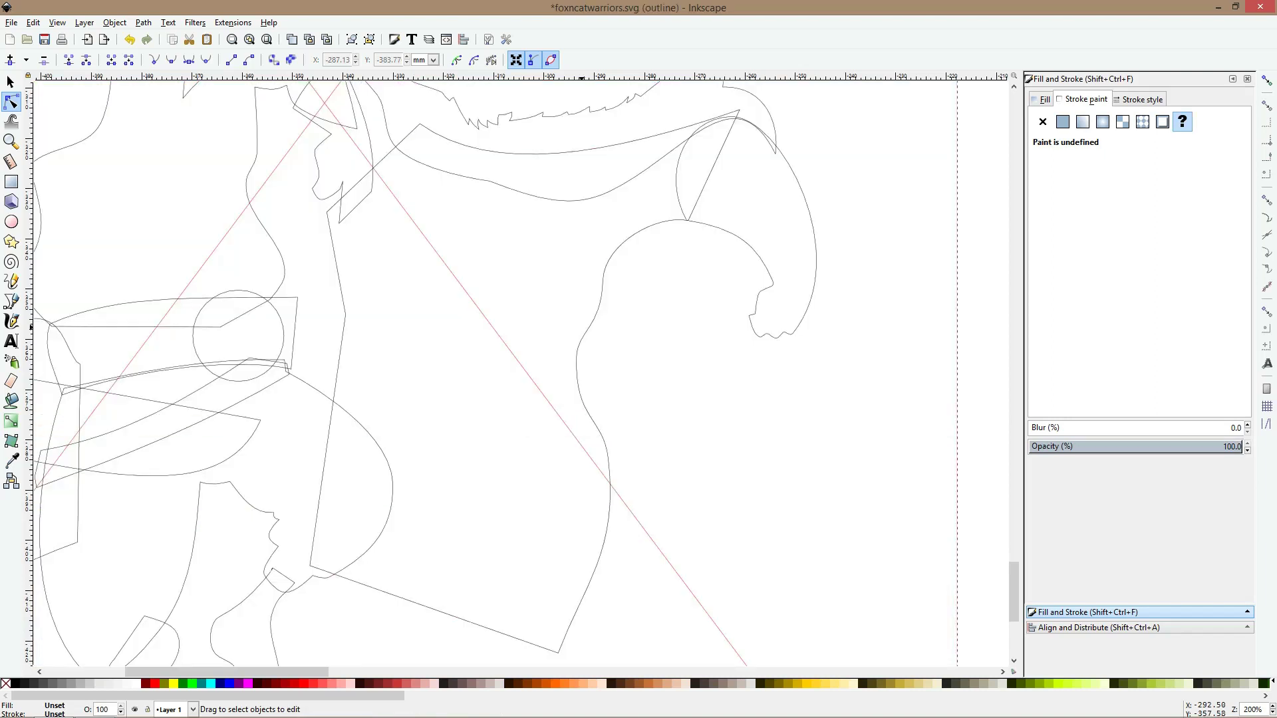
pyautogui.press('ctrl+KP_5')
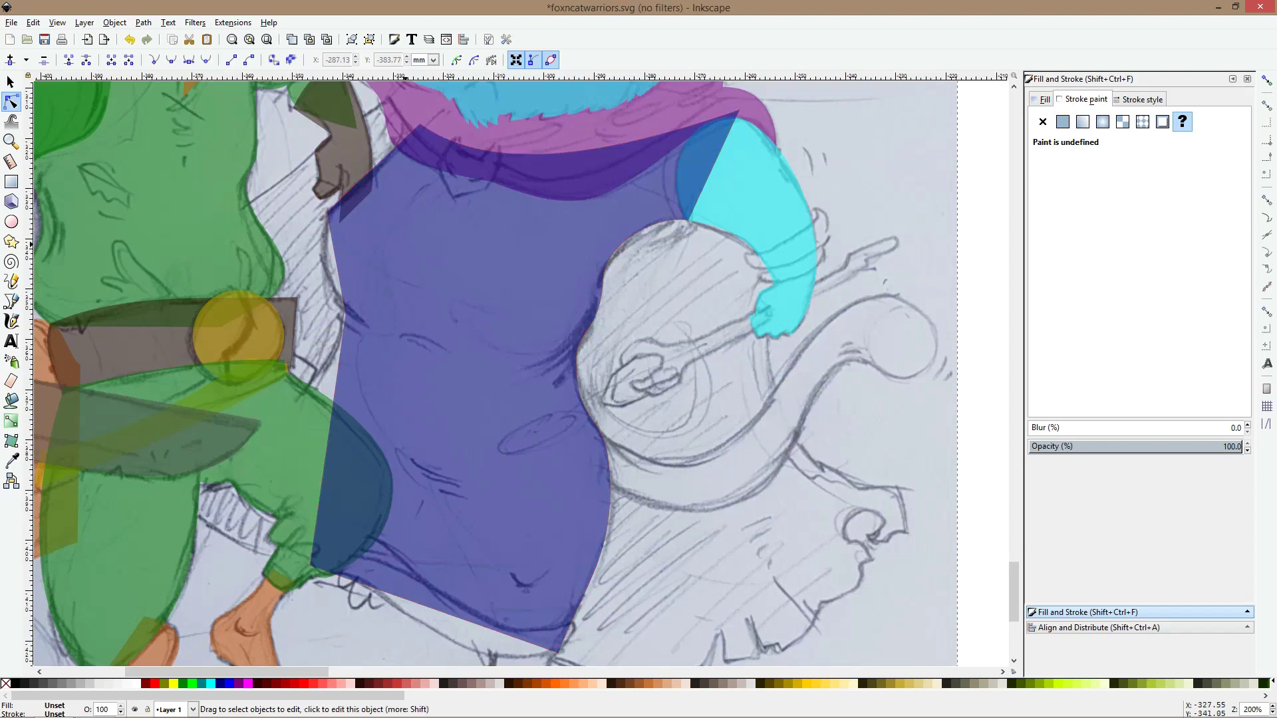
# Curve the torso's fox-side chest edge outward between shoulder and waist, and smooth the waist node with a short upper handle
pyautogui.click(387, 183)
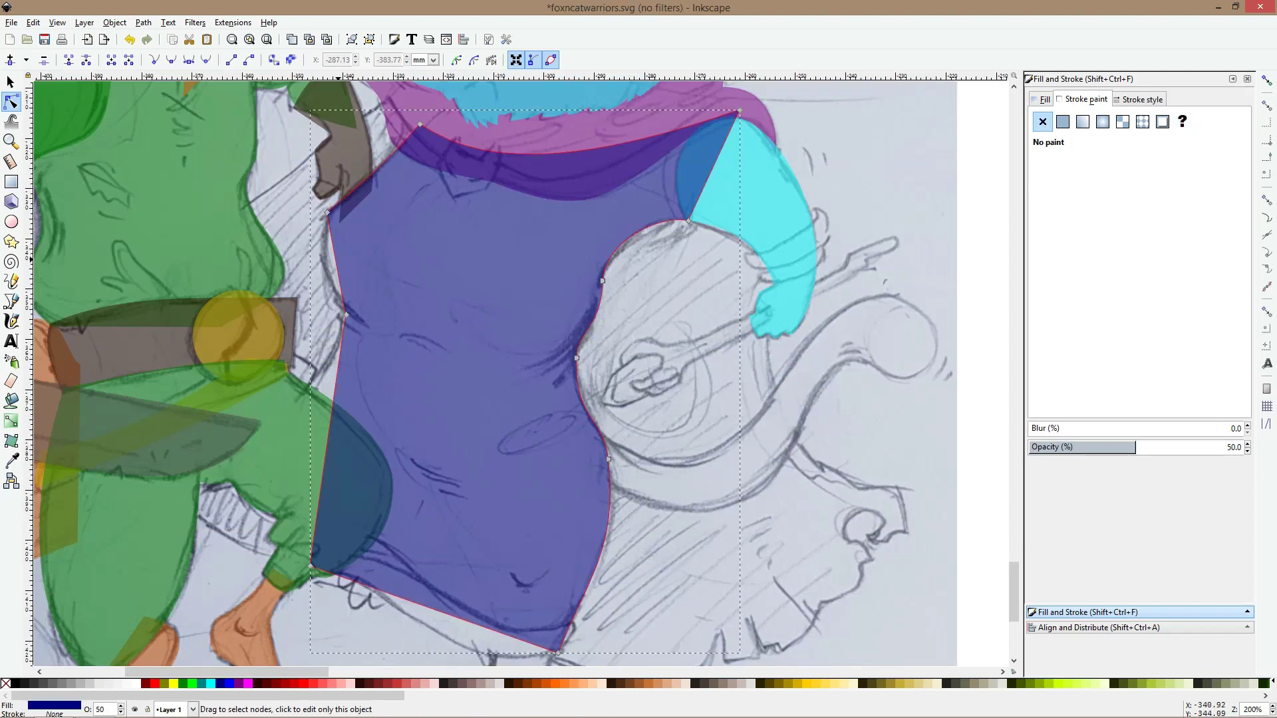
pyautogui.moveTo(336, 266); pyautogui.dragTo(321, 263)
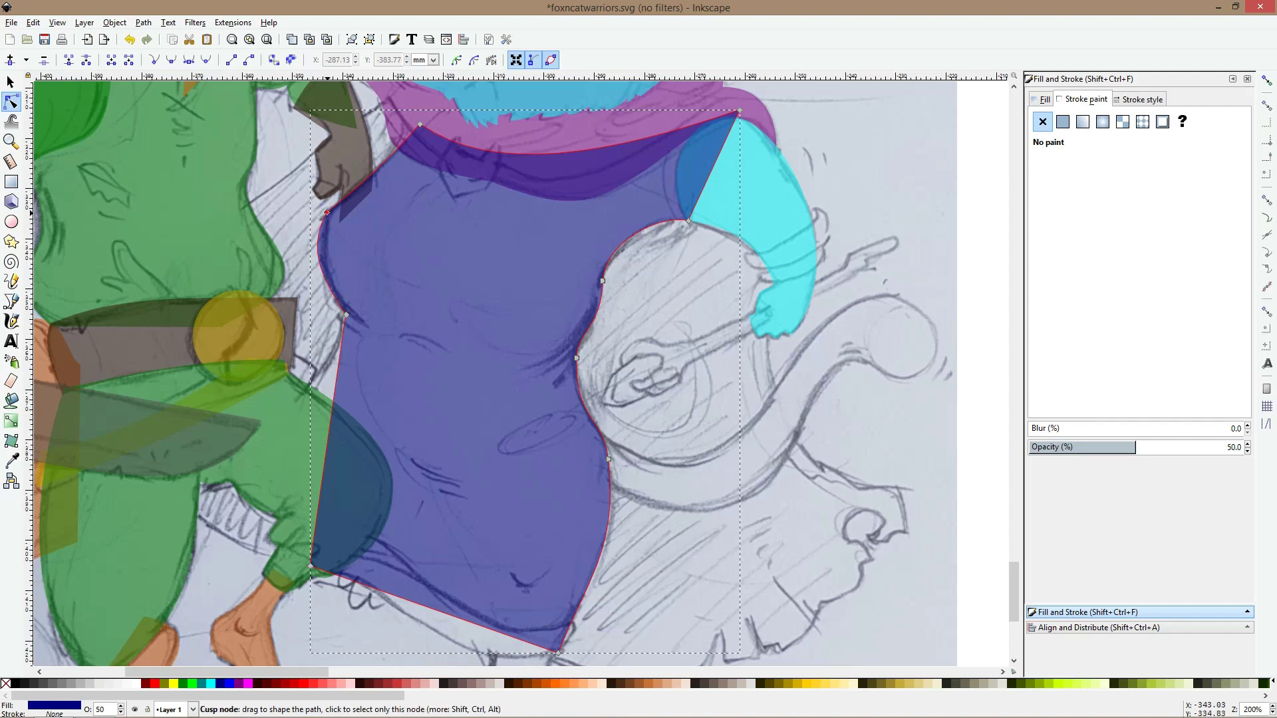
pyautogui.click(326, 213)
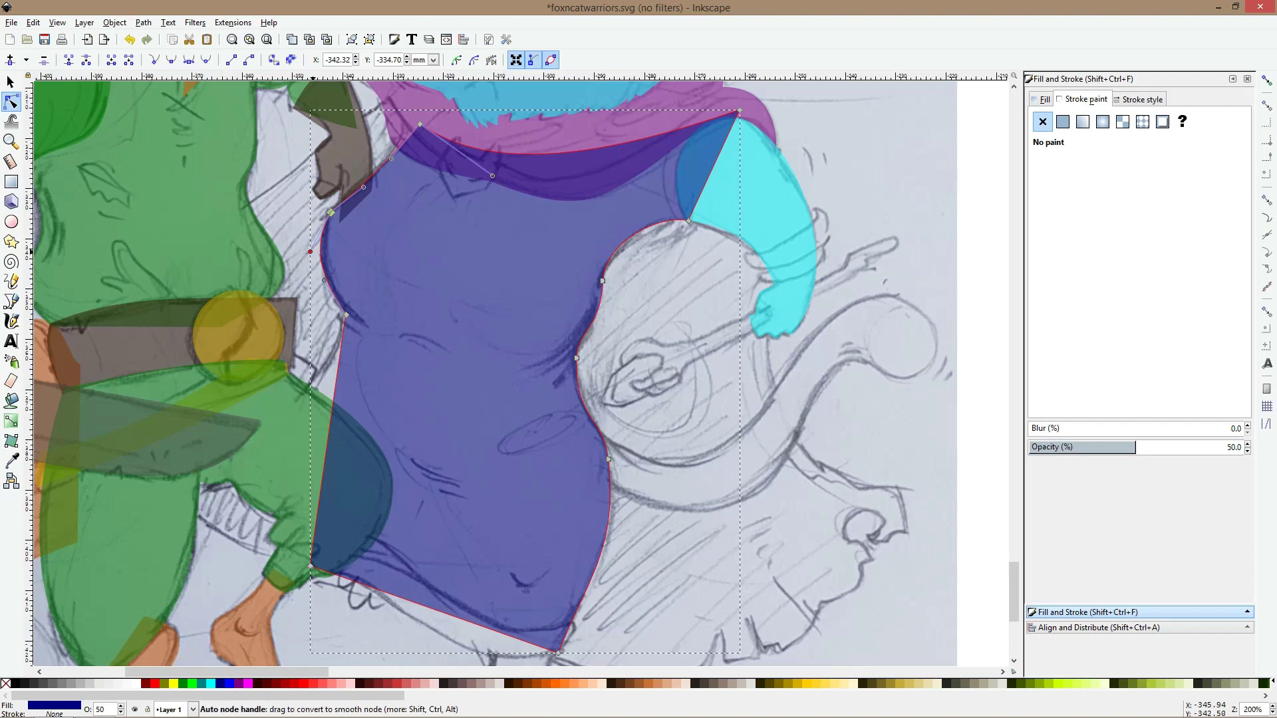
pyautogui.moveTo(310, 251); pyautogui.dragTo(311, 254)
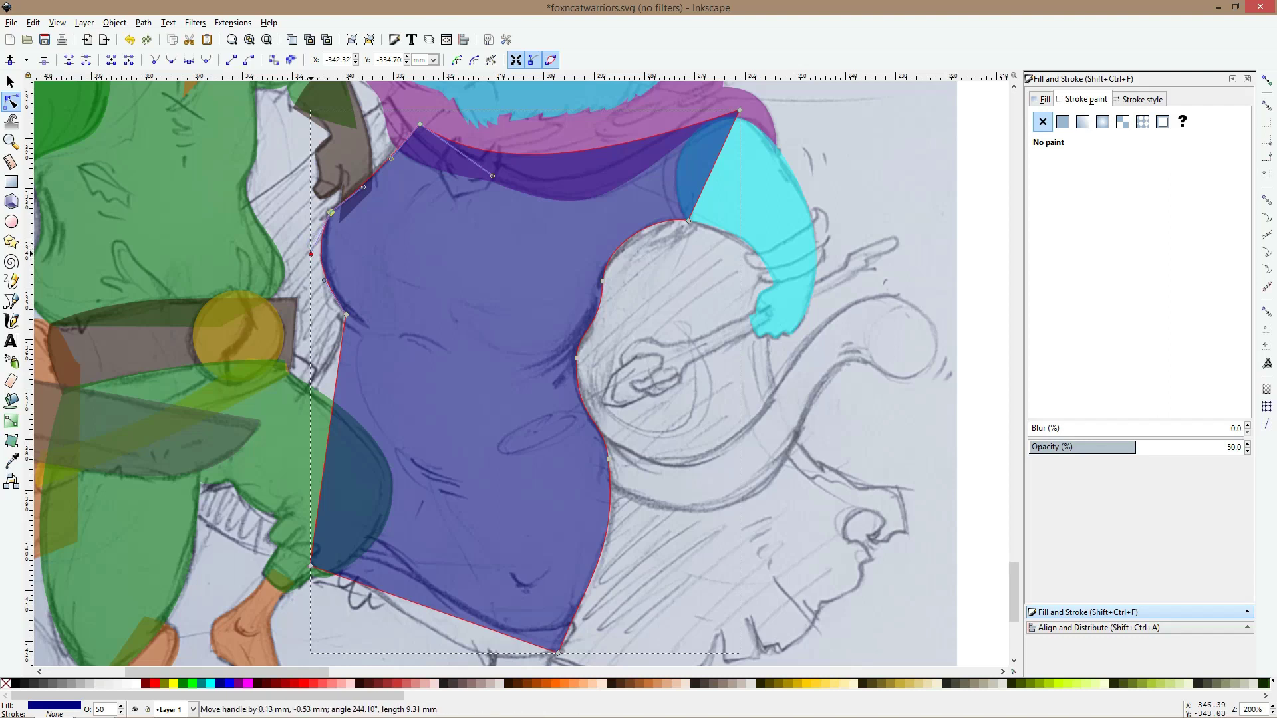
pyautogui.keyDown('ctrl'); pyautogui.click(346, 314); pyautogui.keyUp('ctrl')
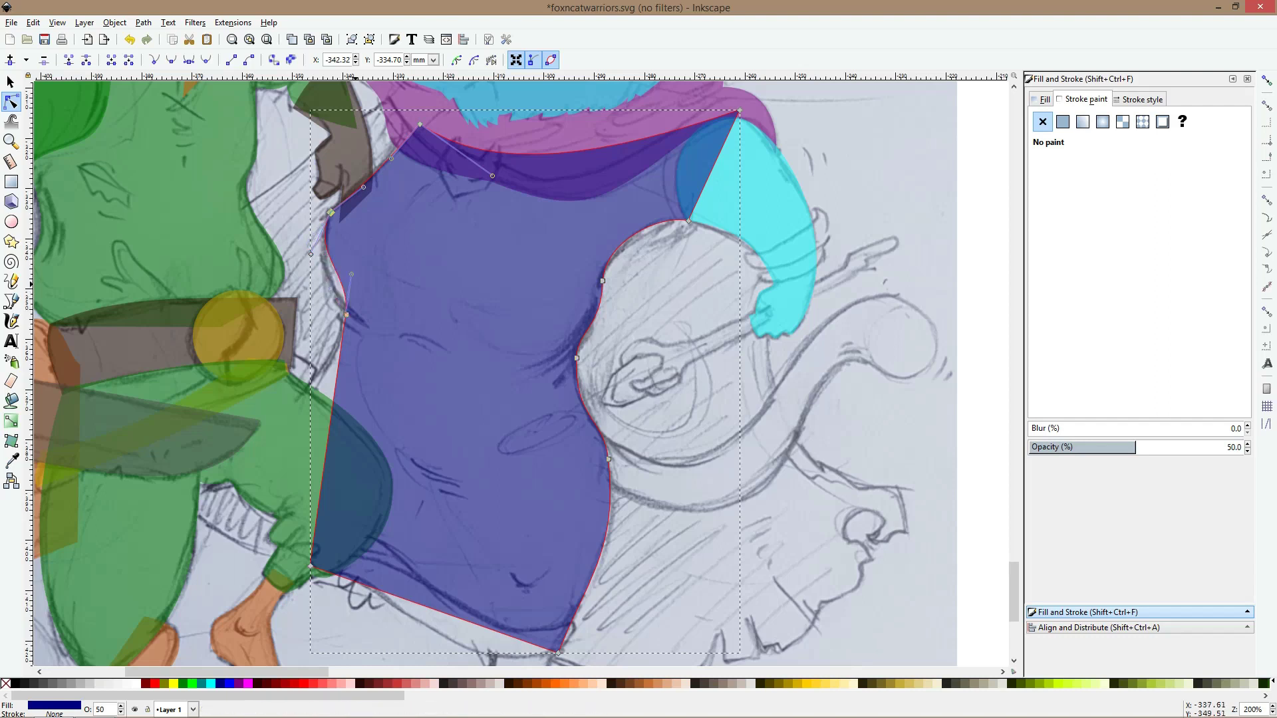
pyautogui.moveTo(351, 274); pyautogui.dragTo(349, 300)
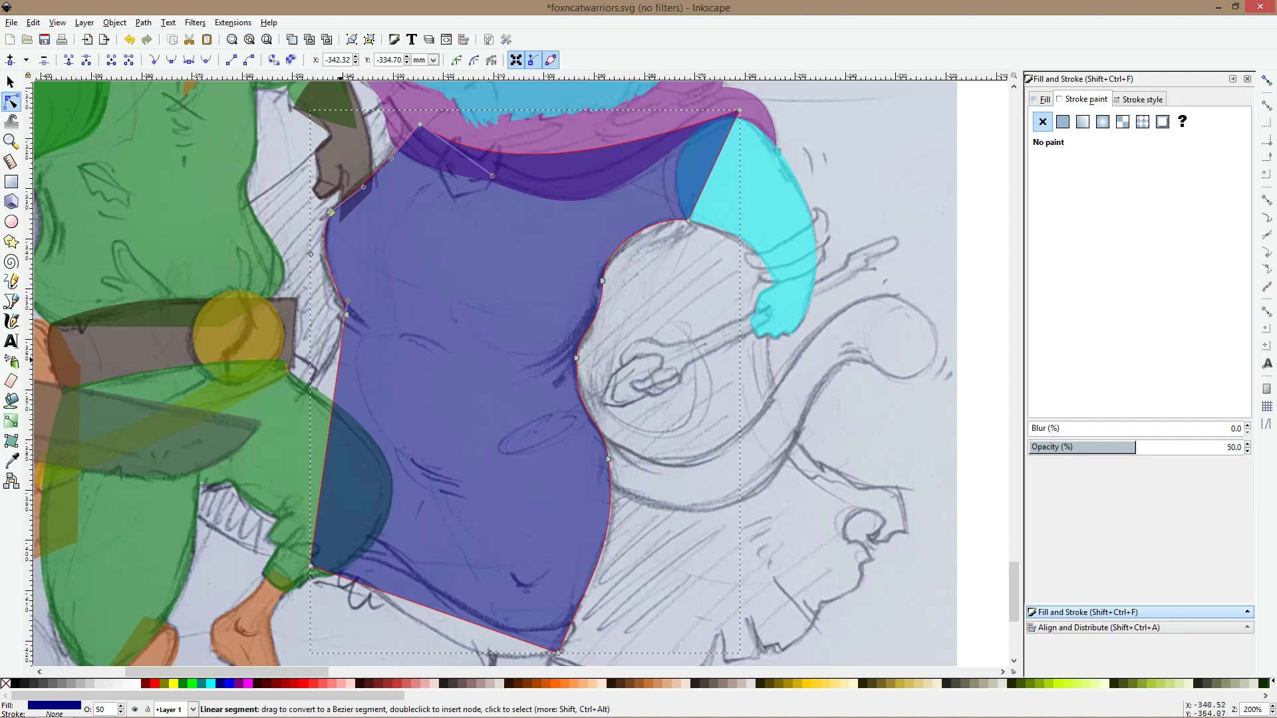
# Raise the torso's fox-side hem corner slightly and bow the edge between waist and hem outward into a rounded hip
pyautogui.moveTo(340, 366)
pyautogui.mouseDown()
pyautogui.moveTo(358, 367)
pyautogui.moveTo(342, 372)
pyautogui.mouseUp()
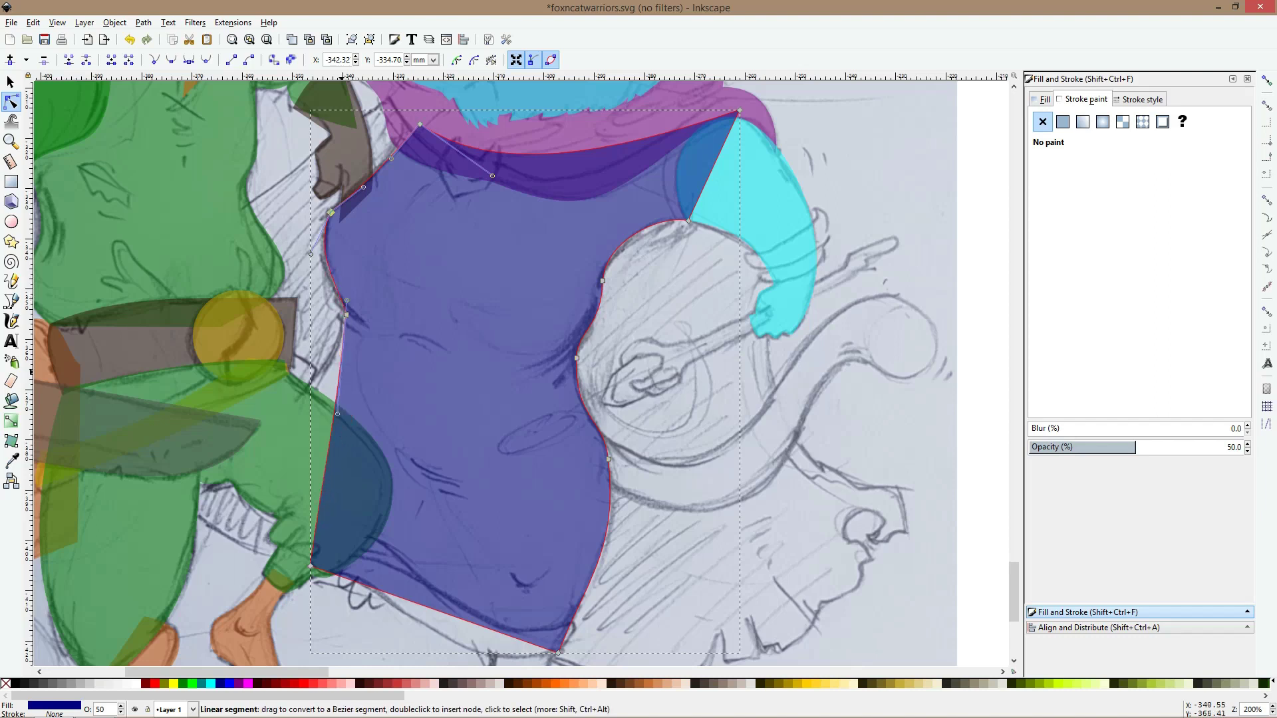
pyautogui.moveTo(311, 567)
pyautogui.mouseDown()
pyautogui.moveTo(296, 555)
pyautogui.moveTo(305, 548)
pyautogui.mouseUp()
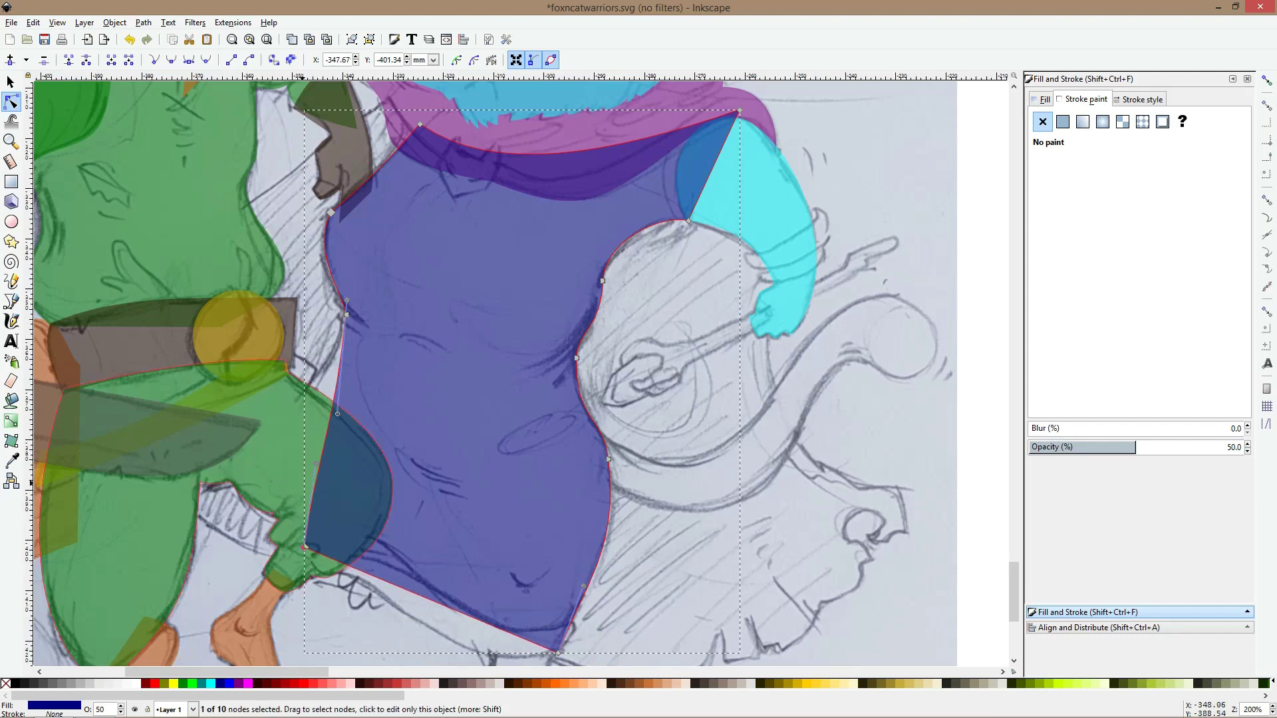
pyautogui.moveTo(316, 463); pyautogui.dragTo(328, 414)
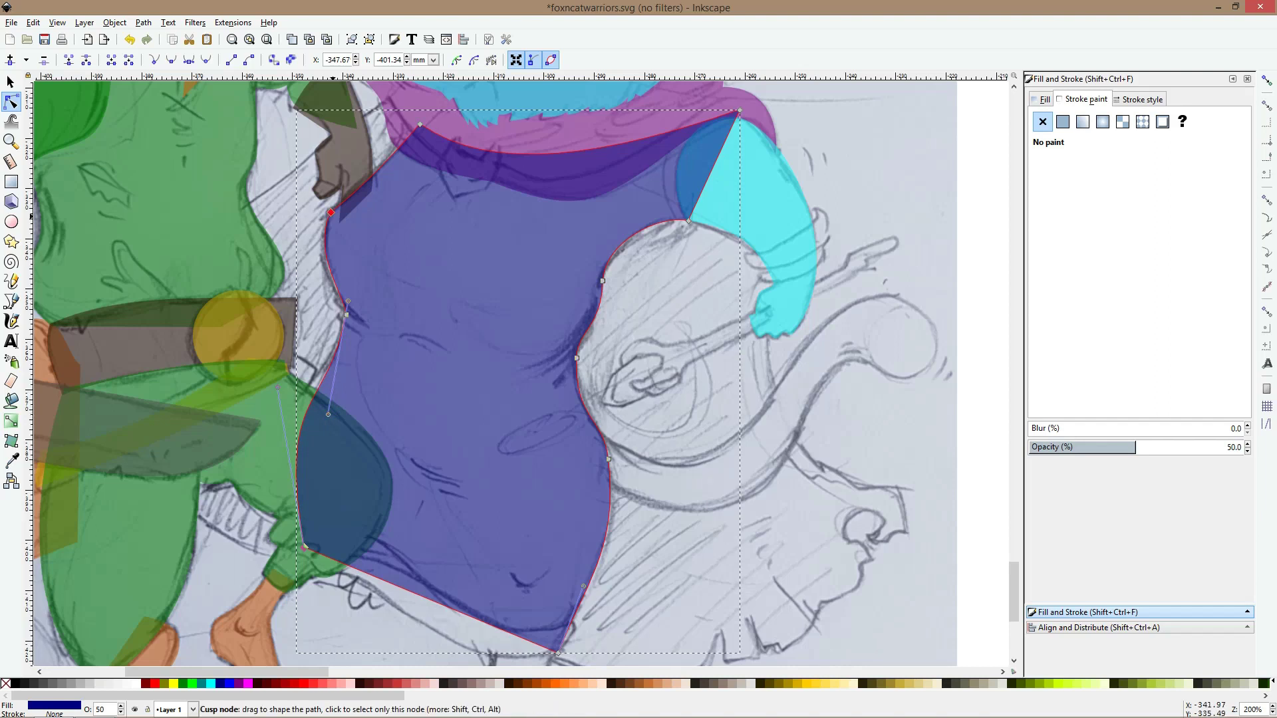
# Lengthen the fox-side shoulder node's lower handle for a fuller chest curve, and check the torso without its nodes shown
pyautogui.click(330, 212)
pyautogui.moveTo(311, 254); pyautogui.dragTo(301, 277)
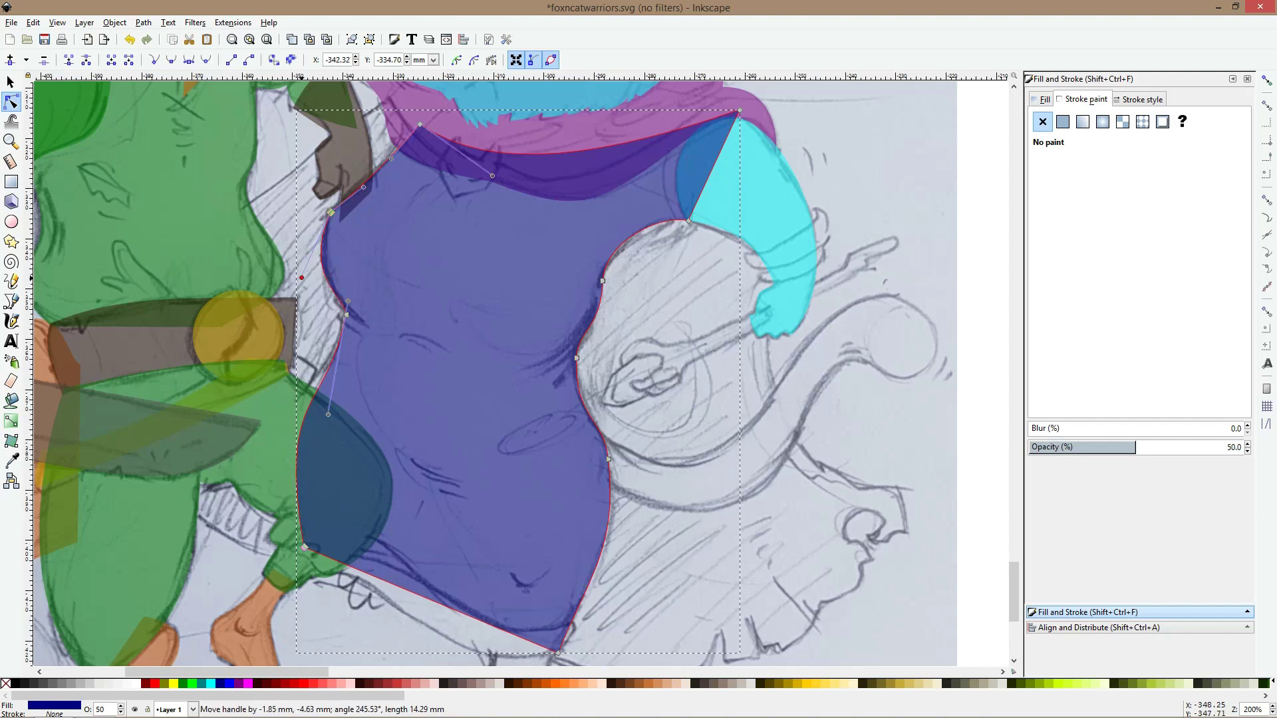
pyautogui.press('s')
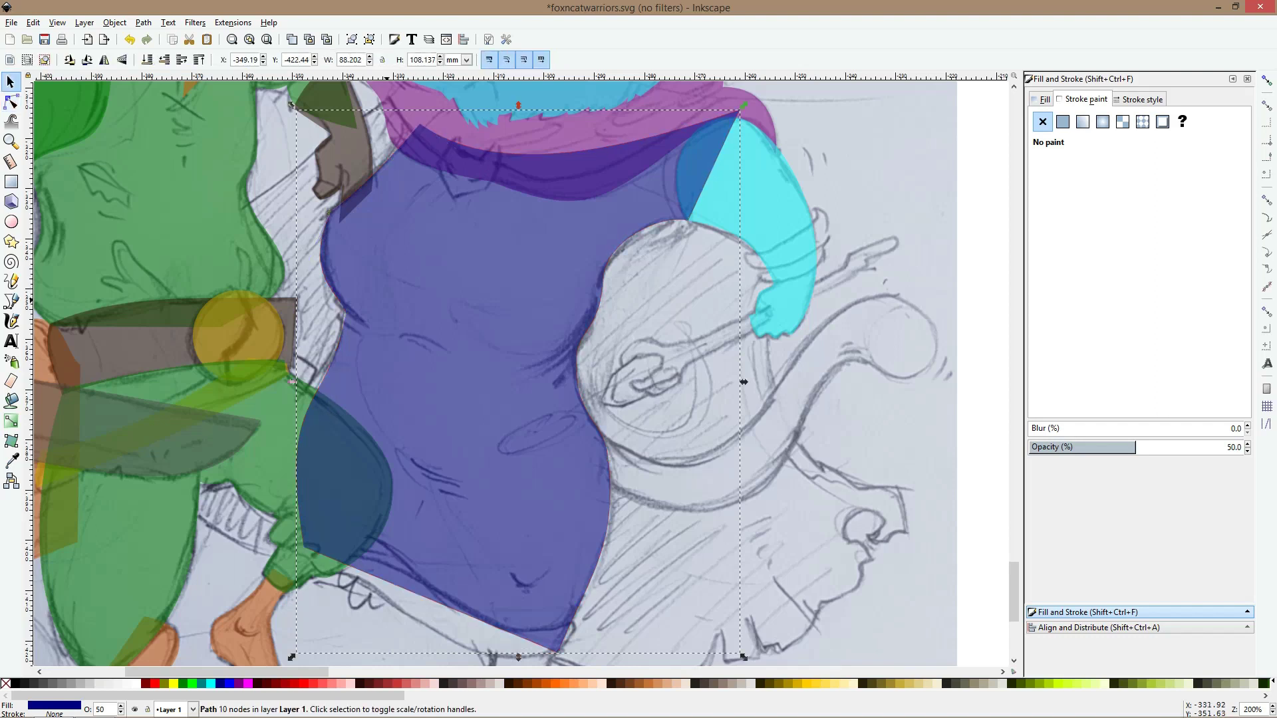
pyautogui.click(347, 227)
pyautogui.press('n')
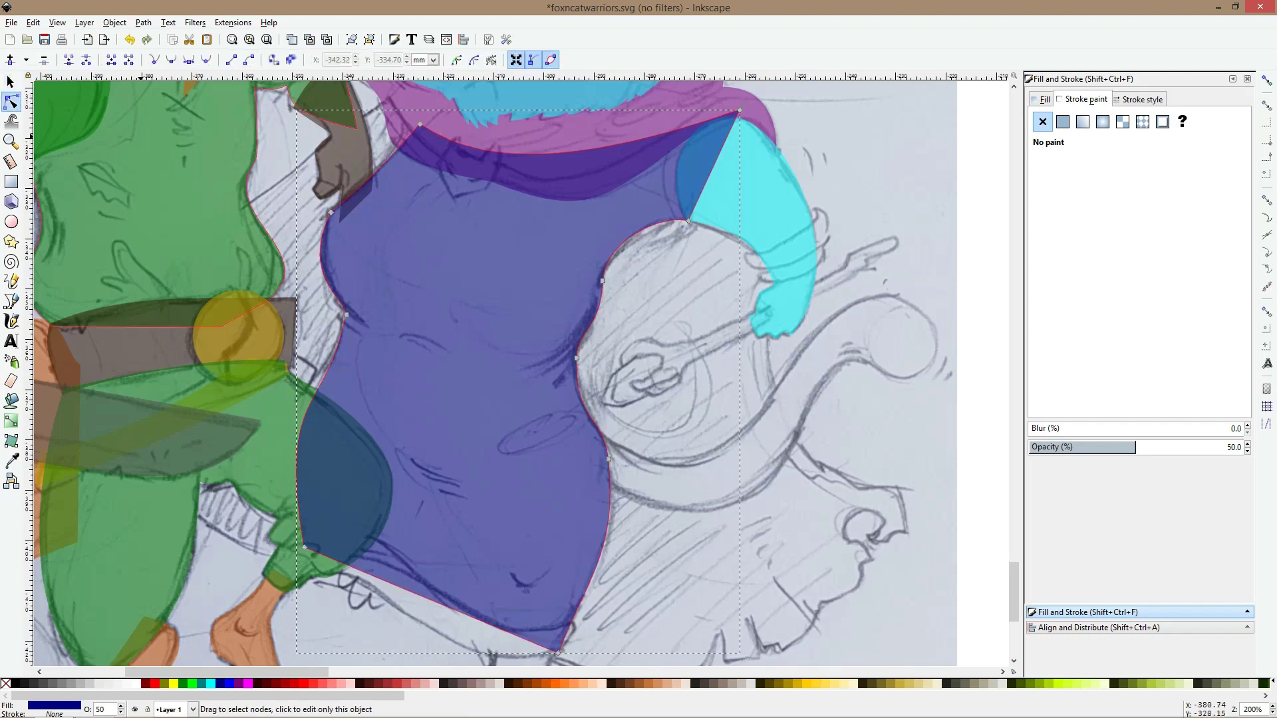
# Make the fox-side shoulder node smooth and adjust the handles around it so the shoulder and chest follow the sketch
pyautogui.scroll(3, 195, 184)
pyautogui.click(580, 259)
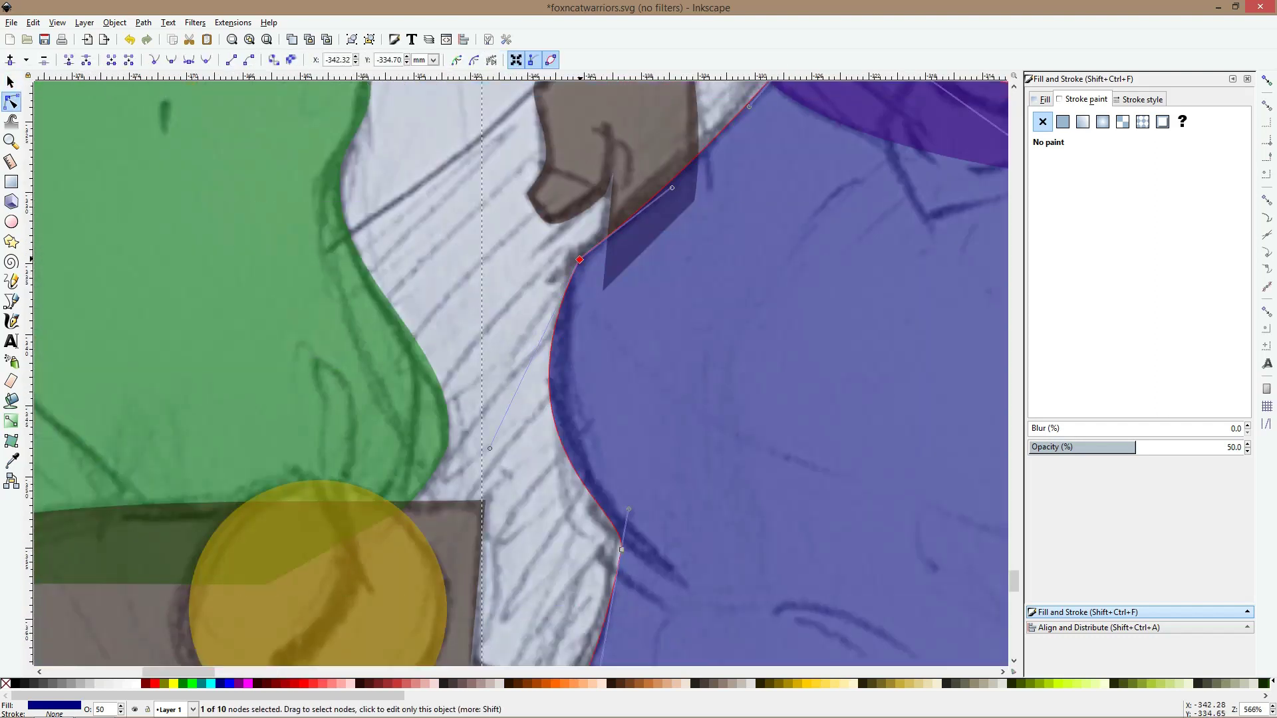
pyautogui.press('Escape')
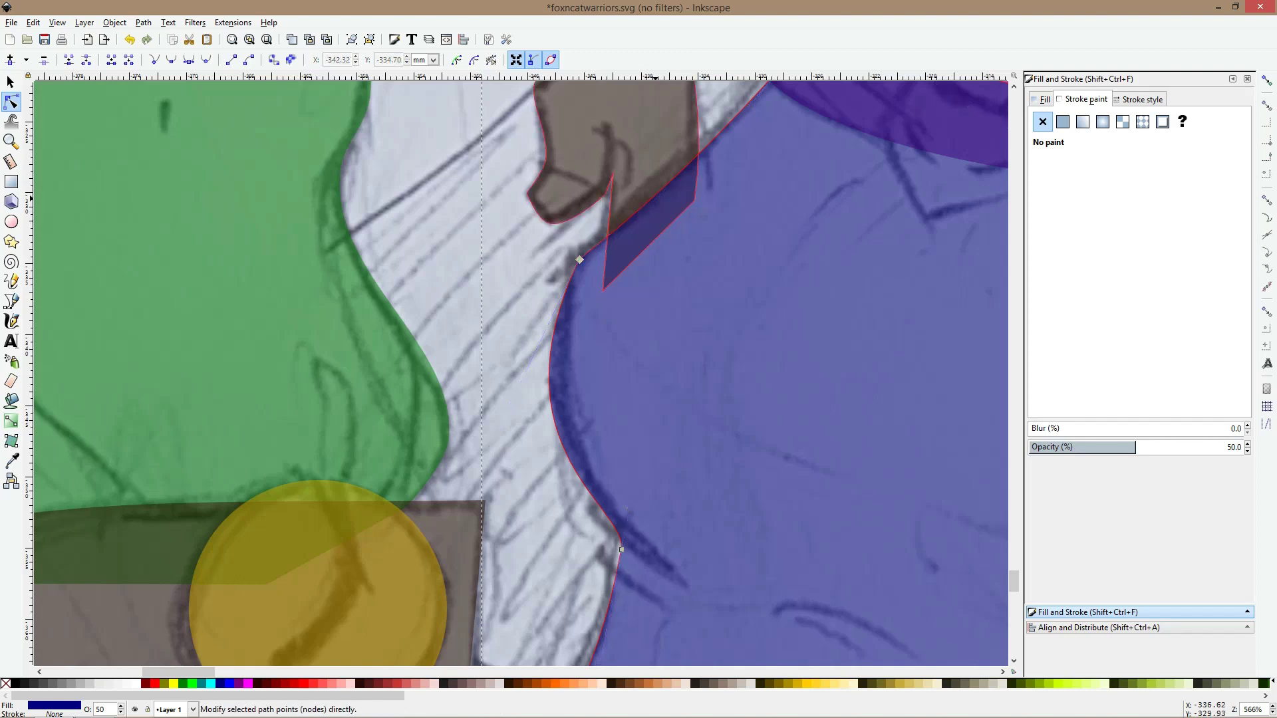
pyautogui.click(579, 259)
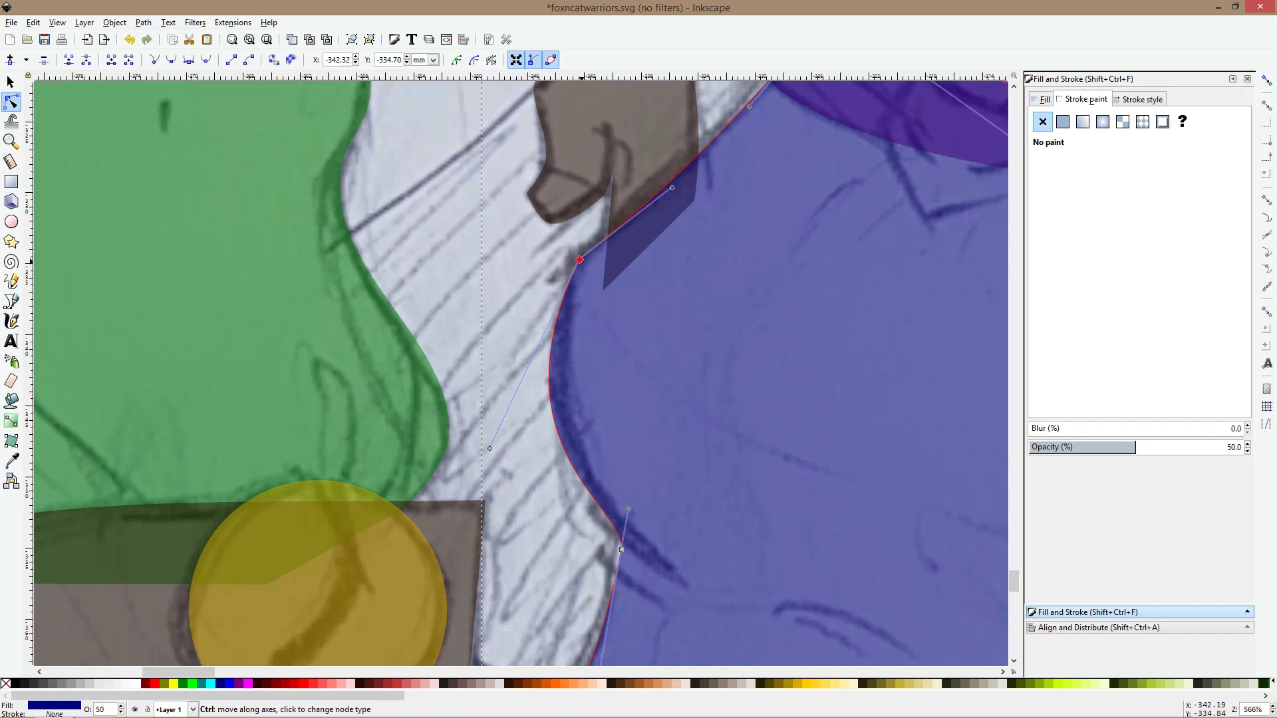
pyautogui.hotkey('shift', 's')
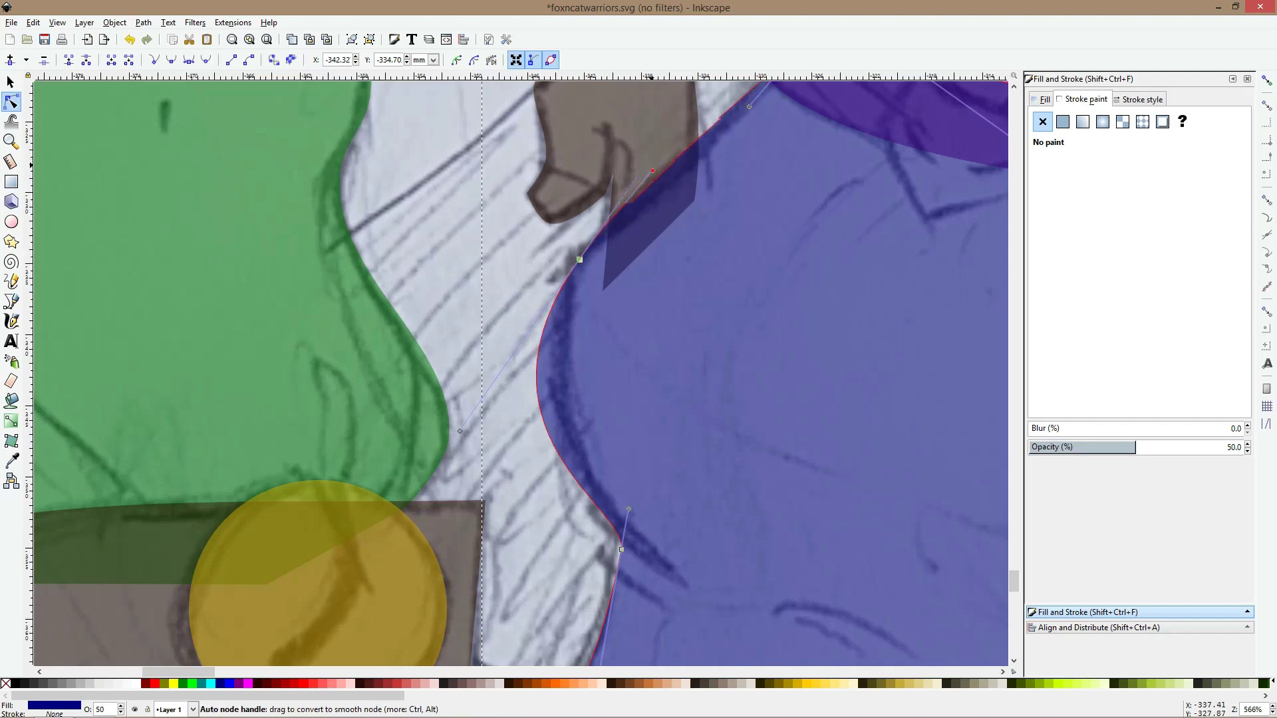
pyautogui.moveTo(647, 164); pyautogui.dragTo(663, 174)
pyautogui.moveTo(434, 408); pyautogui.dragTo(510, 412)
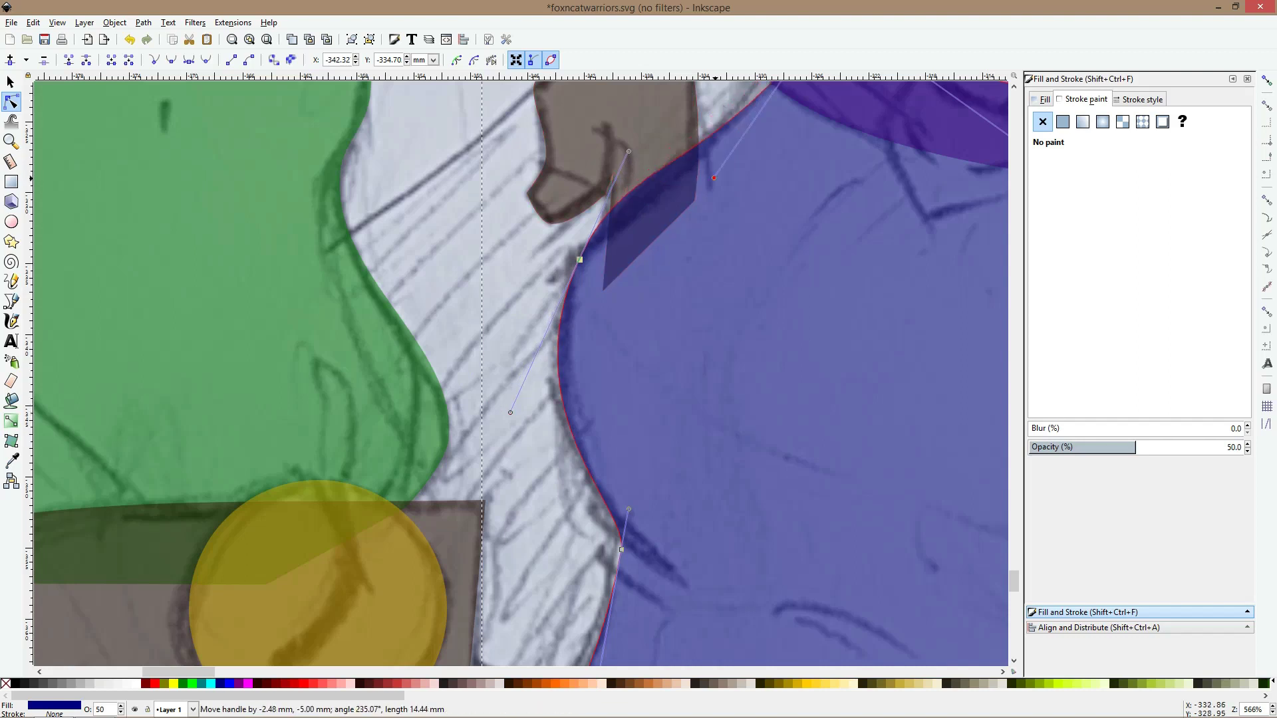
pyautogui.scroll(-3, 723, 197)
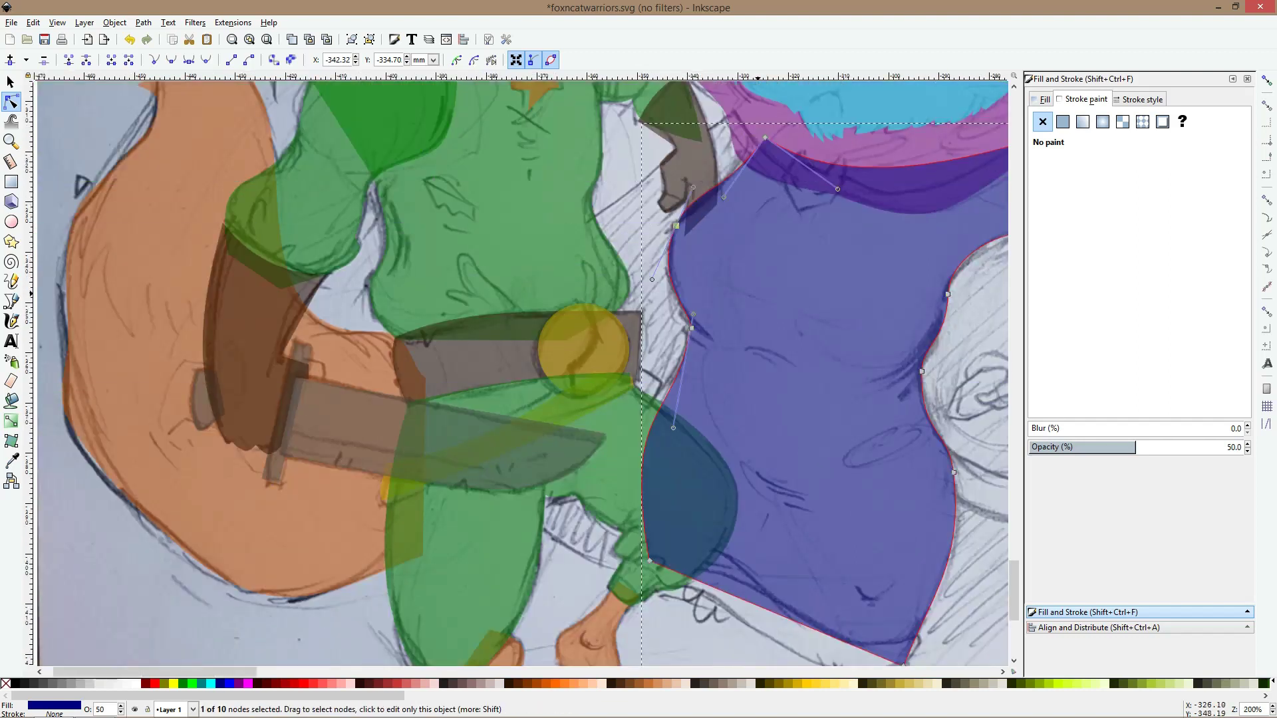
# Check the curved navy torso against the sketch, and inspect the neighbouring fox hand and cyan cat arm shapes
pyautogui.scroll(-2, 823, 396)
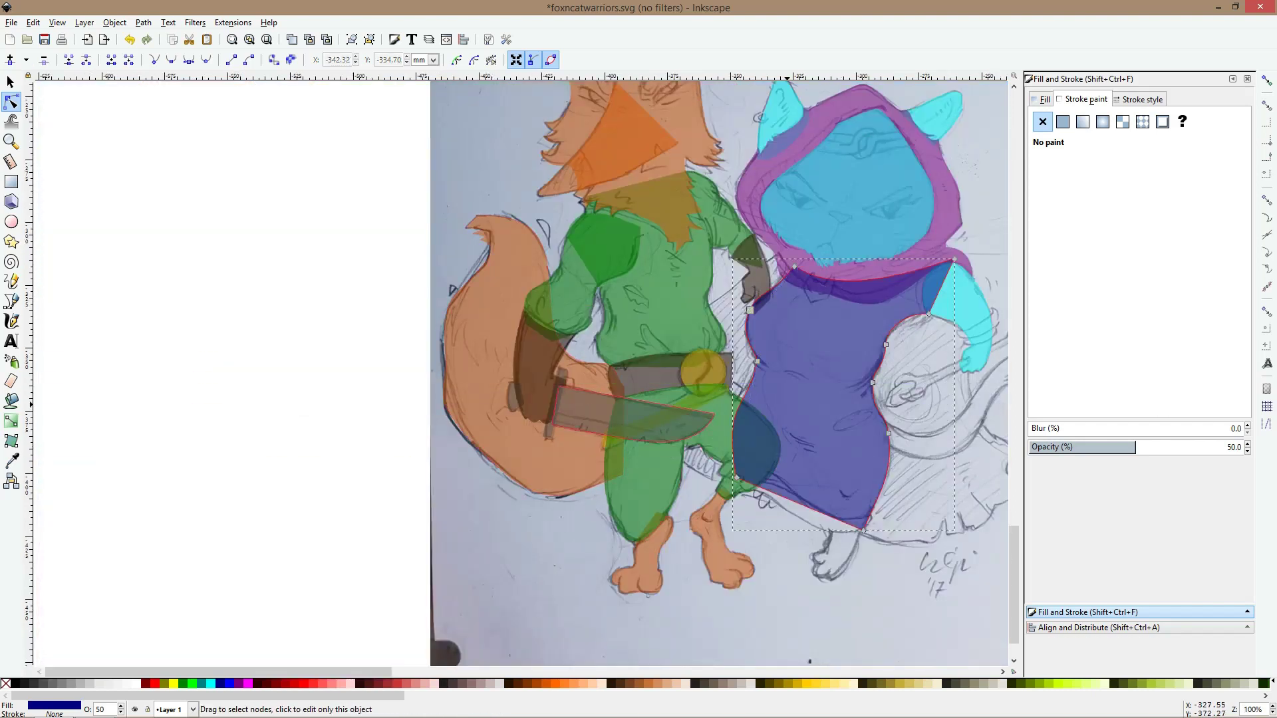
pyautogui.hscroll(8, 715, 369)
pyautogui.press('Escape')
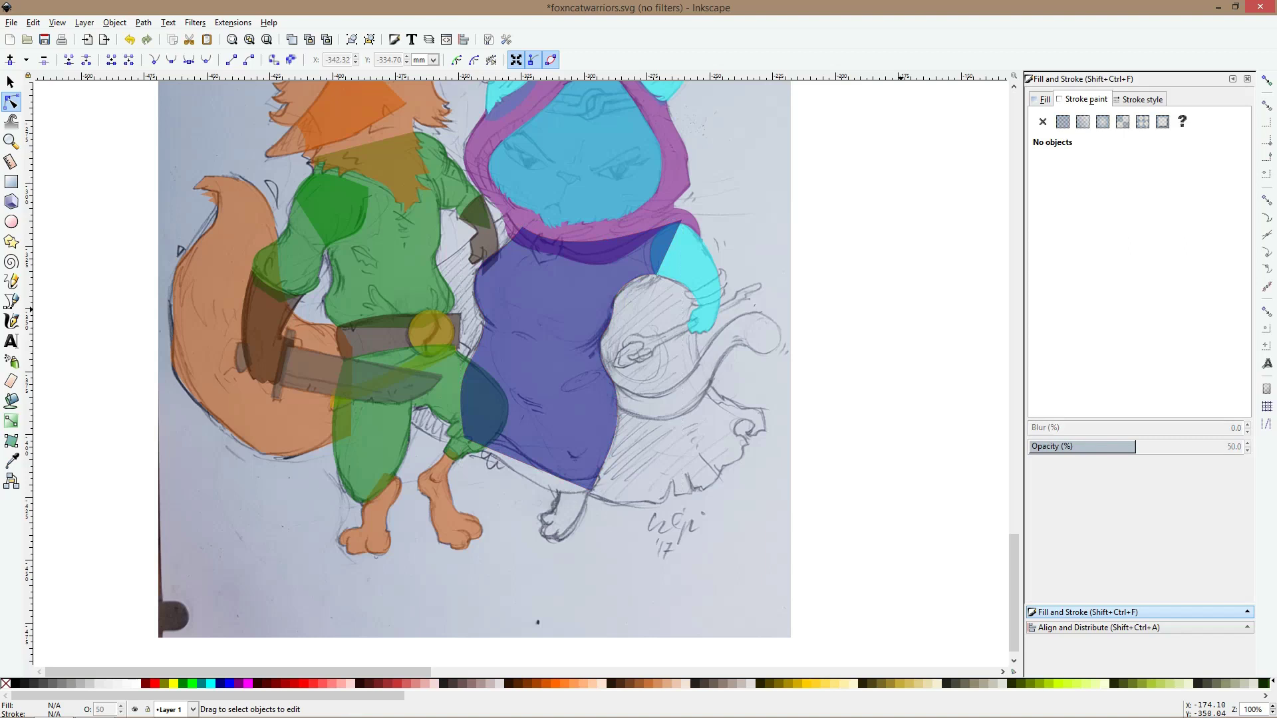
pyautogui.scroll(-1, 658, 268)
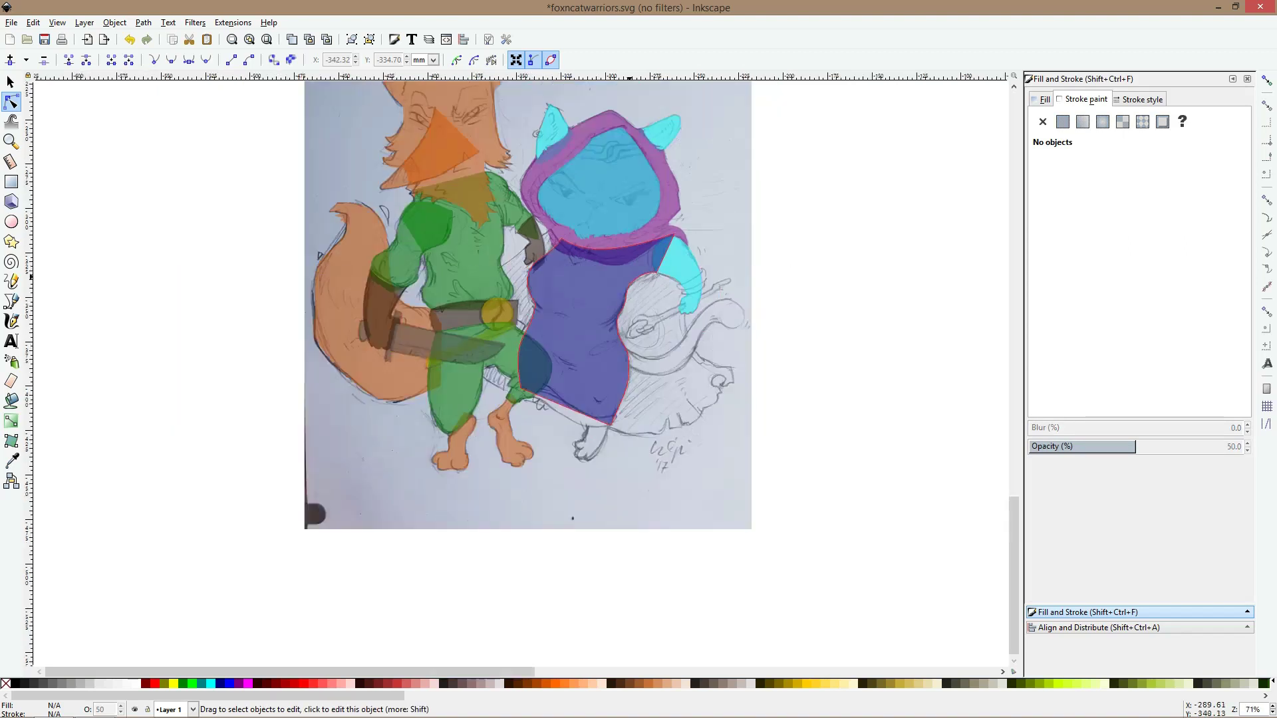
pyautogui.click(602, 281)
pyautogui.press('s')
pyautogui.scroll(2, 602, 281)
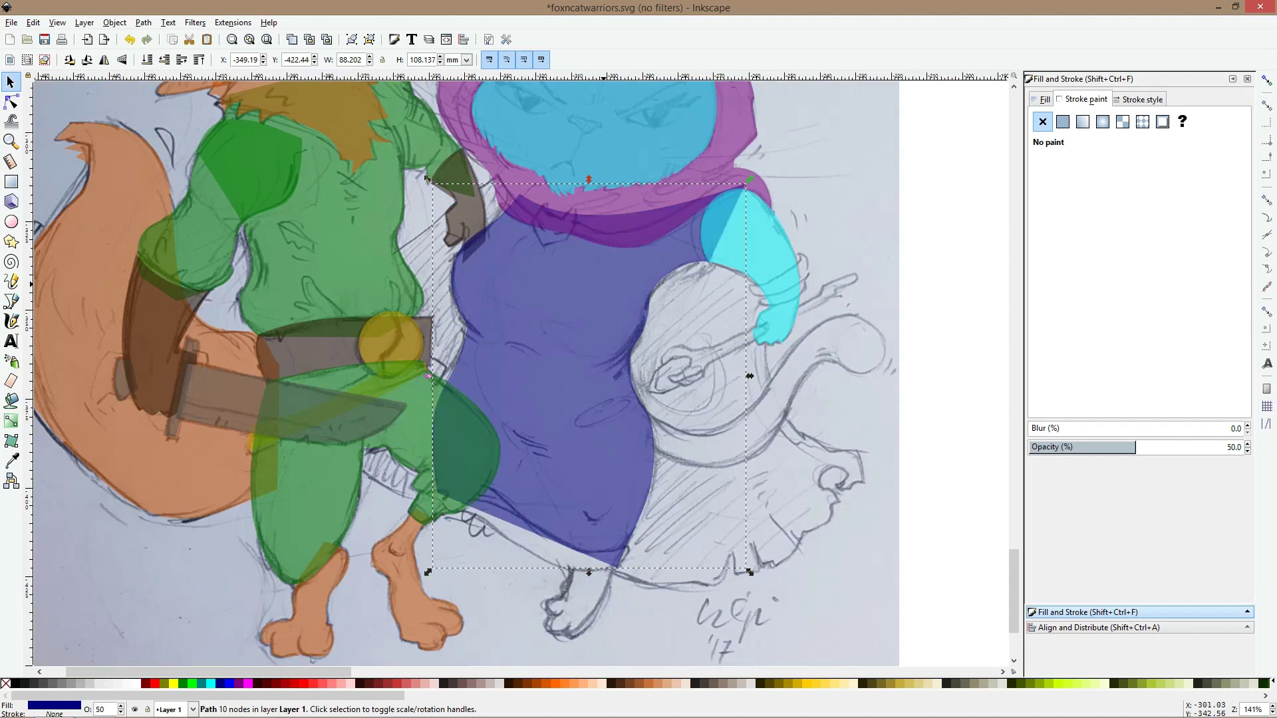
pyautogui.click(479, 220)
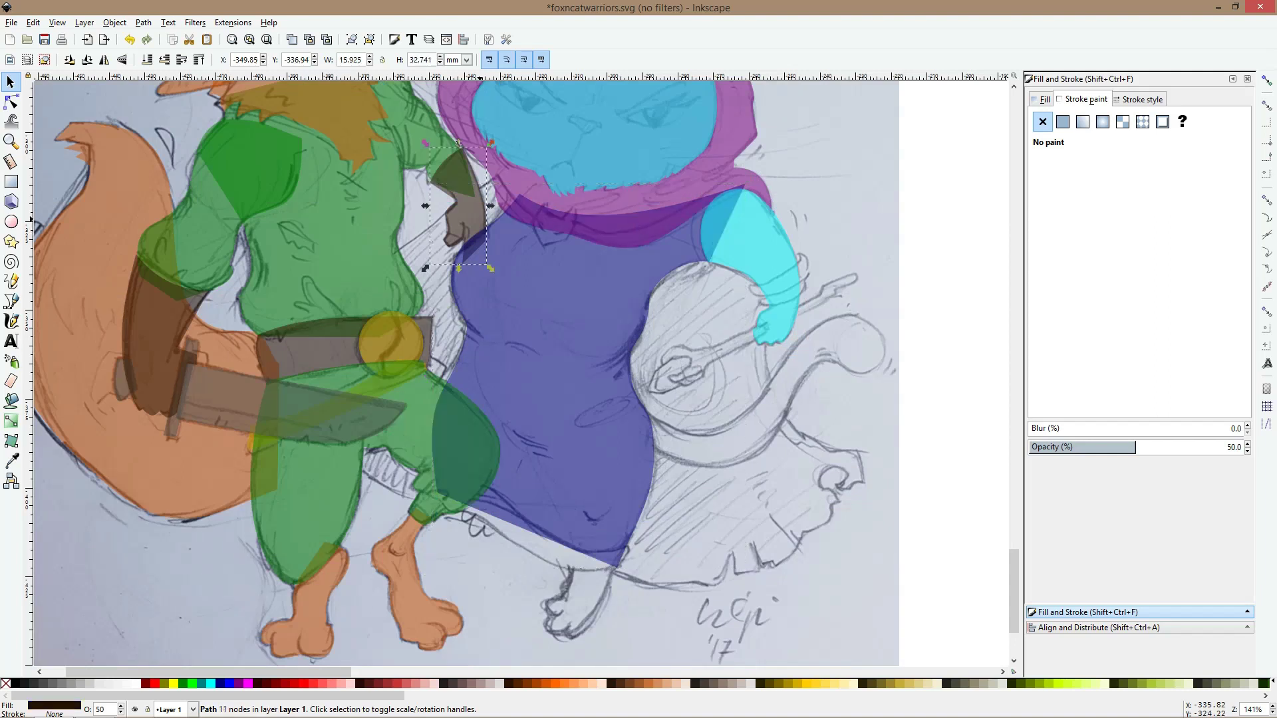
pyautogui.doubleClick(499, 250)
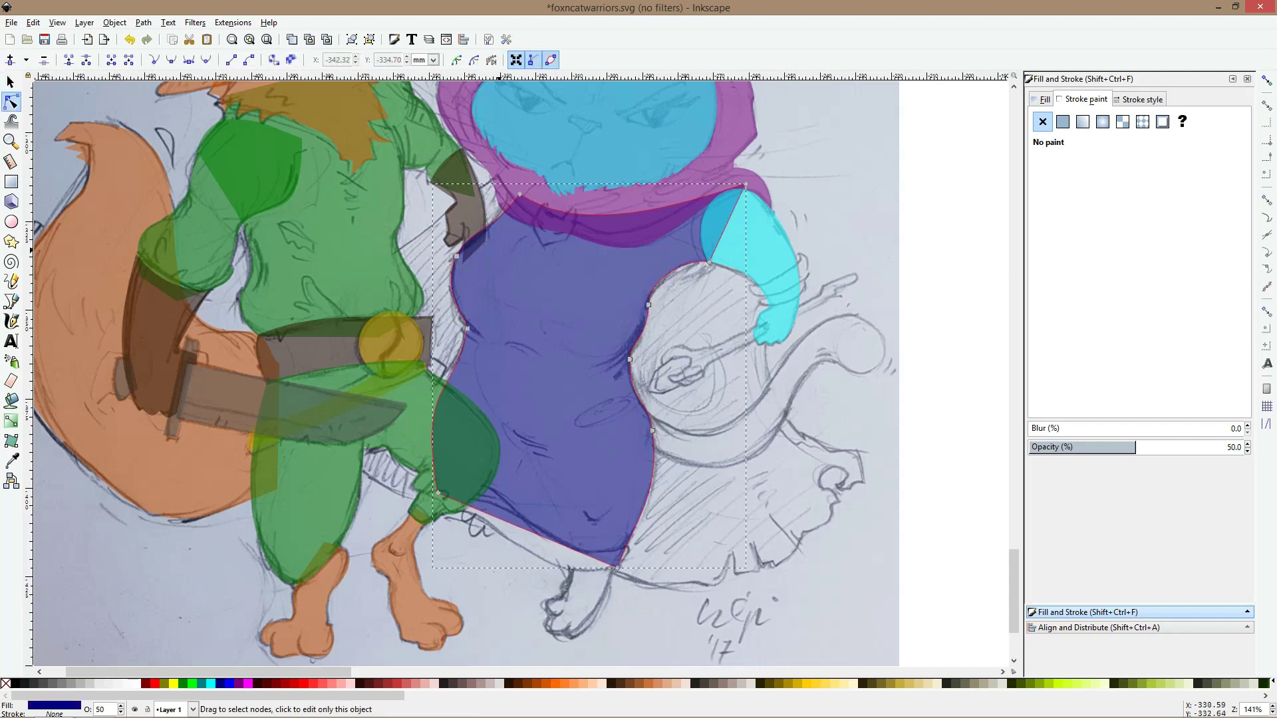
pyautogui.click(740, 219)
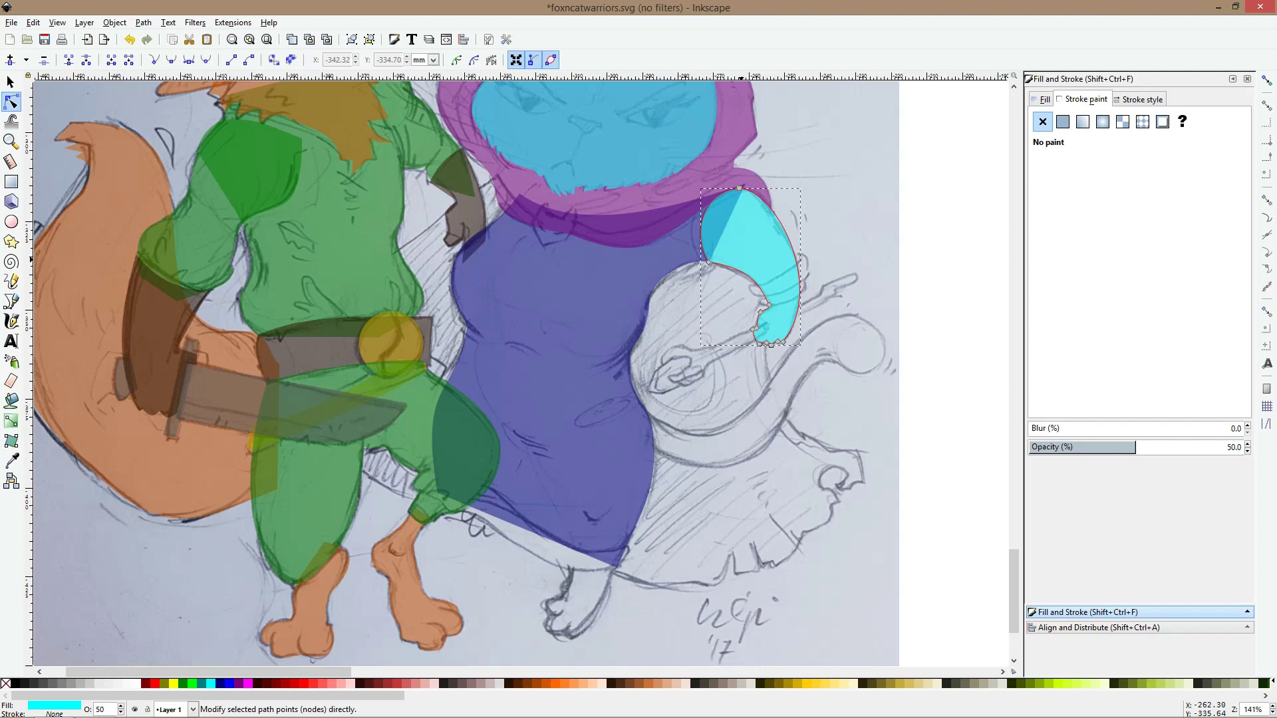
pyautogui.press('s')
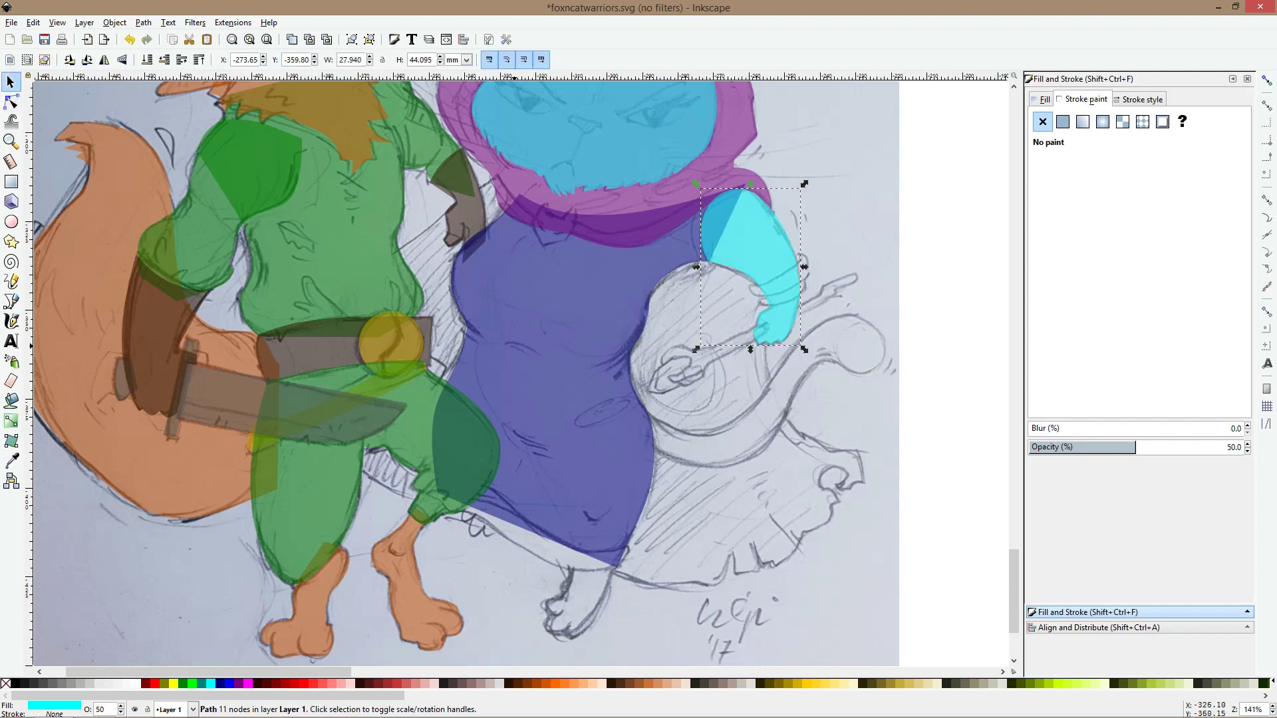
pyautogui.scroll(-4, 459, 373)
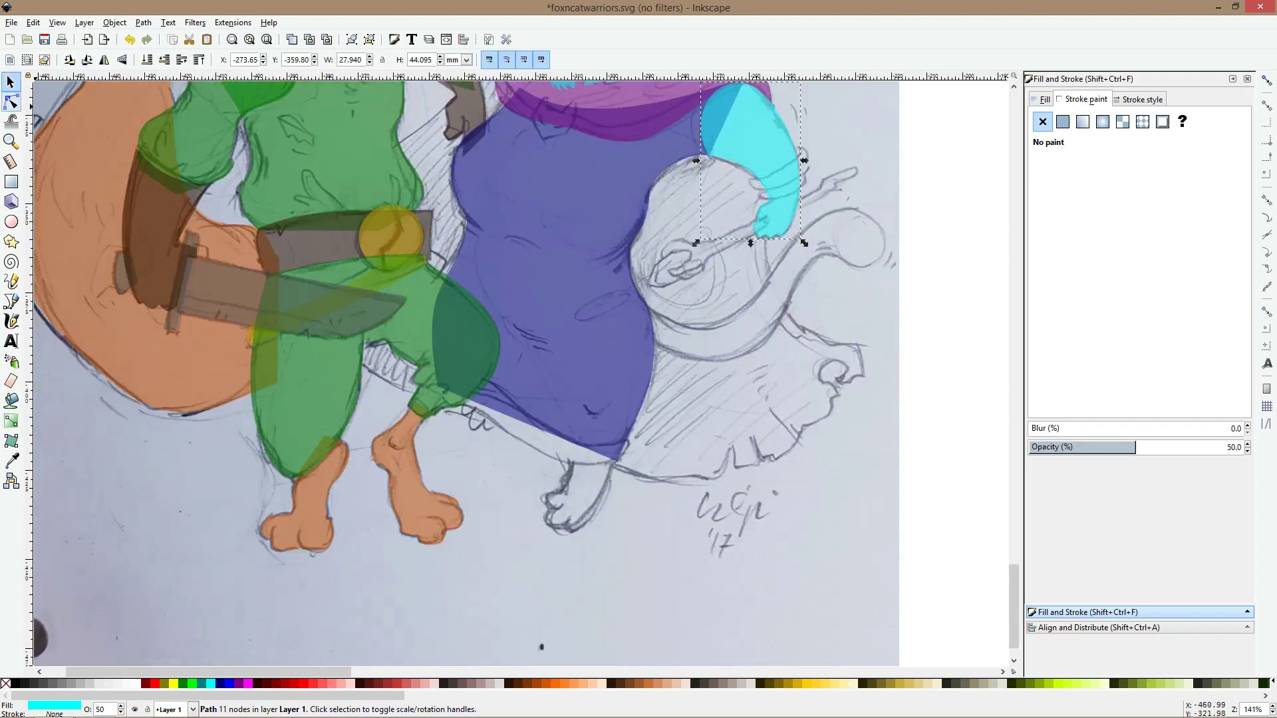
# Bow the navy torso's bottom hem down to the sketch line, lower its fox-side corner slightly and adjust that corner's hem handle
pyautogui.click(10, 102)
pyautogui.click(603, 396)
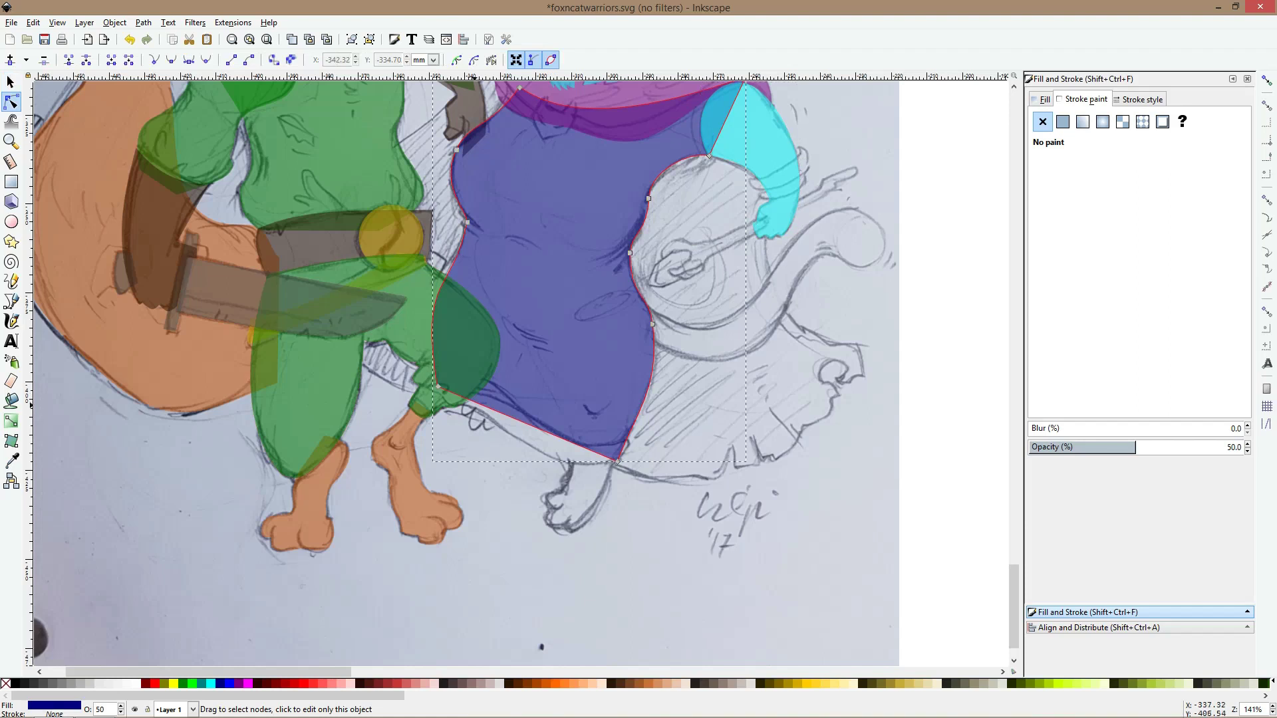
pyautogui.keyDown('ctrl'); pyautogui.scroll(3, 626, 449); pyautogui.keyUp('ctrl')
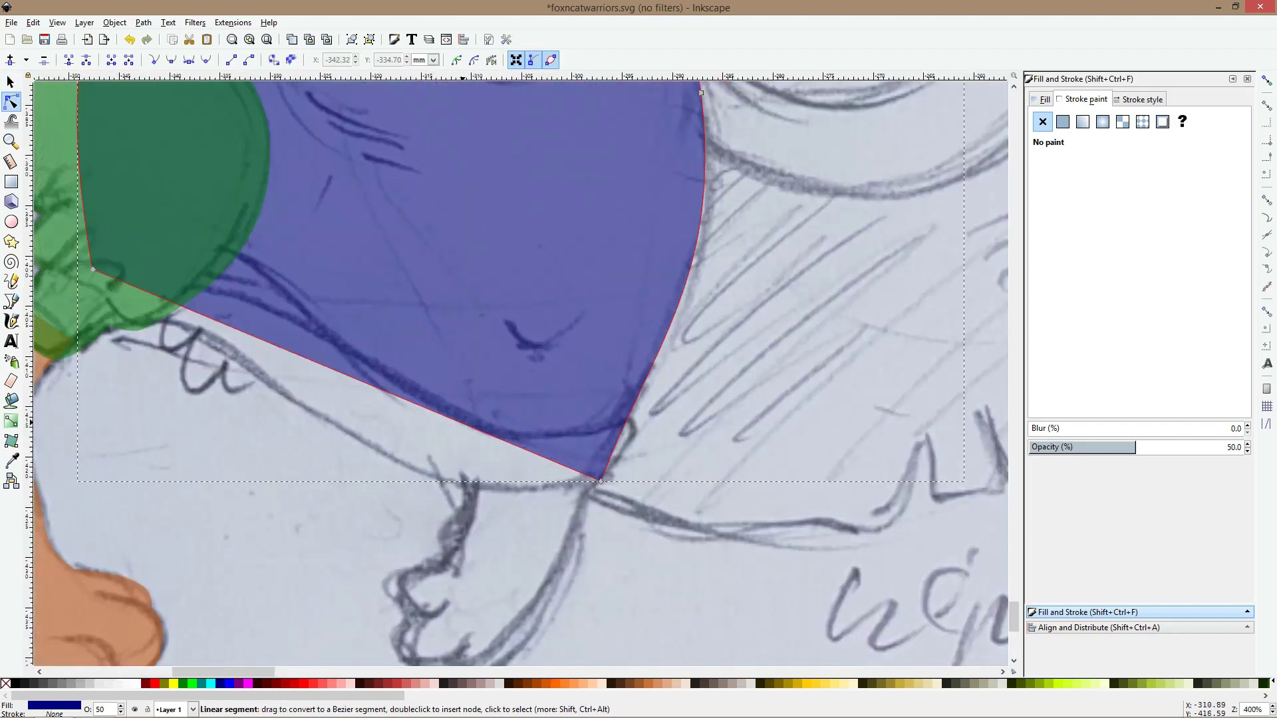
pyautogui.moveTo(444, 416); pyautogui.dragTo(409, 473)
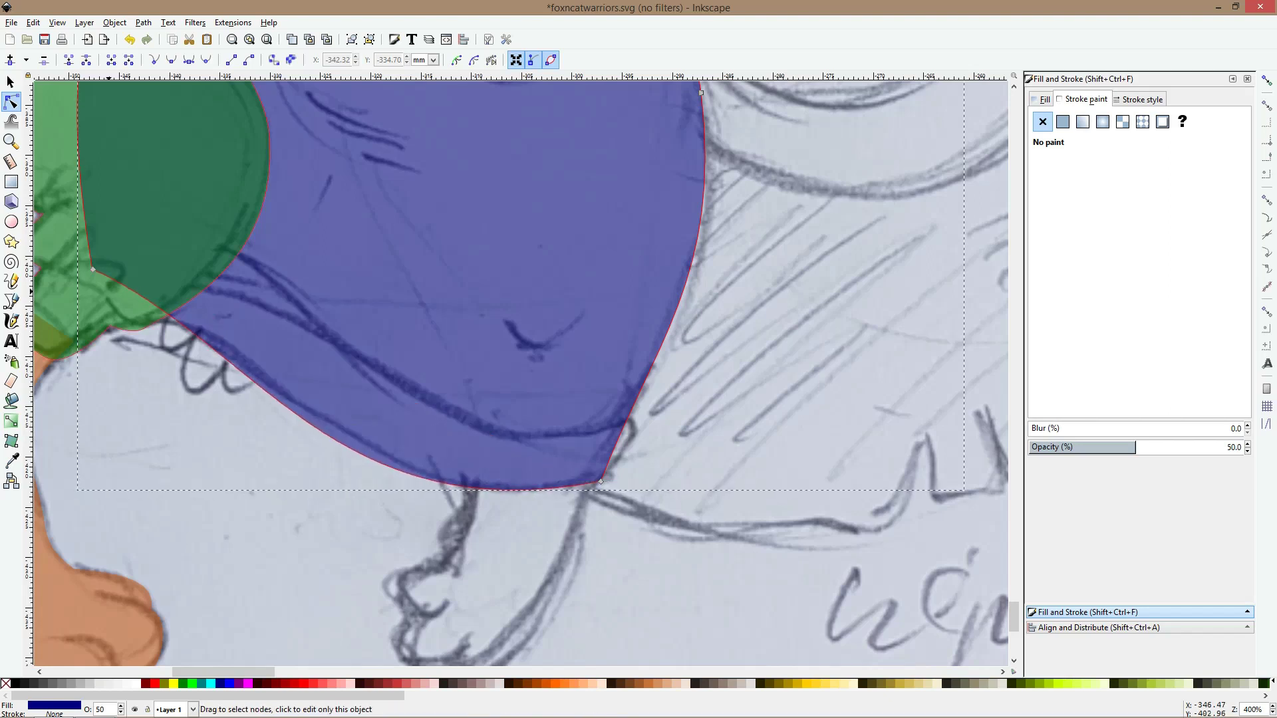
pyautogui.moveTo(92, 270); pyautogui.dragTo(91, 283)
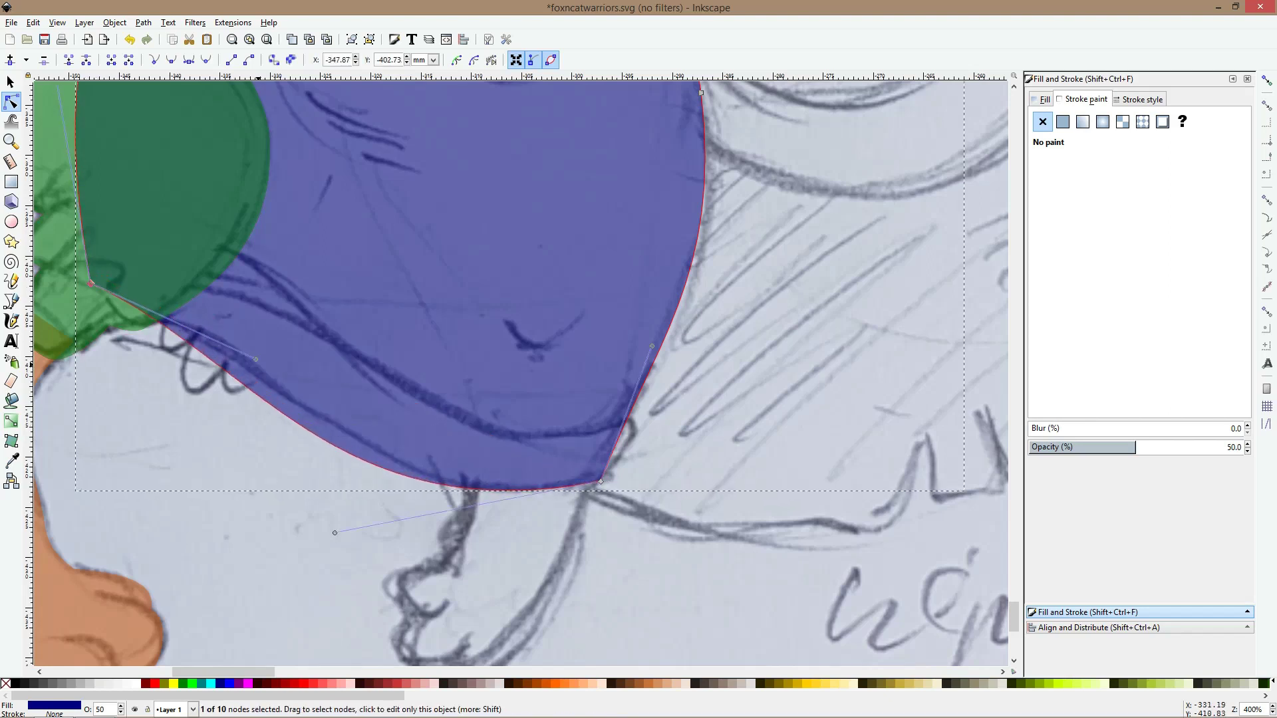
pyautogui.moveTo(256, 359); pyautogui.dragTo(312, 347)
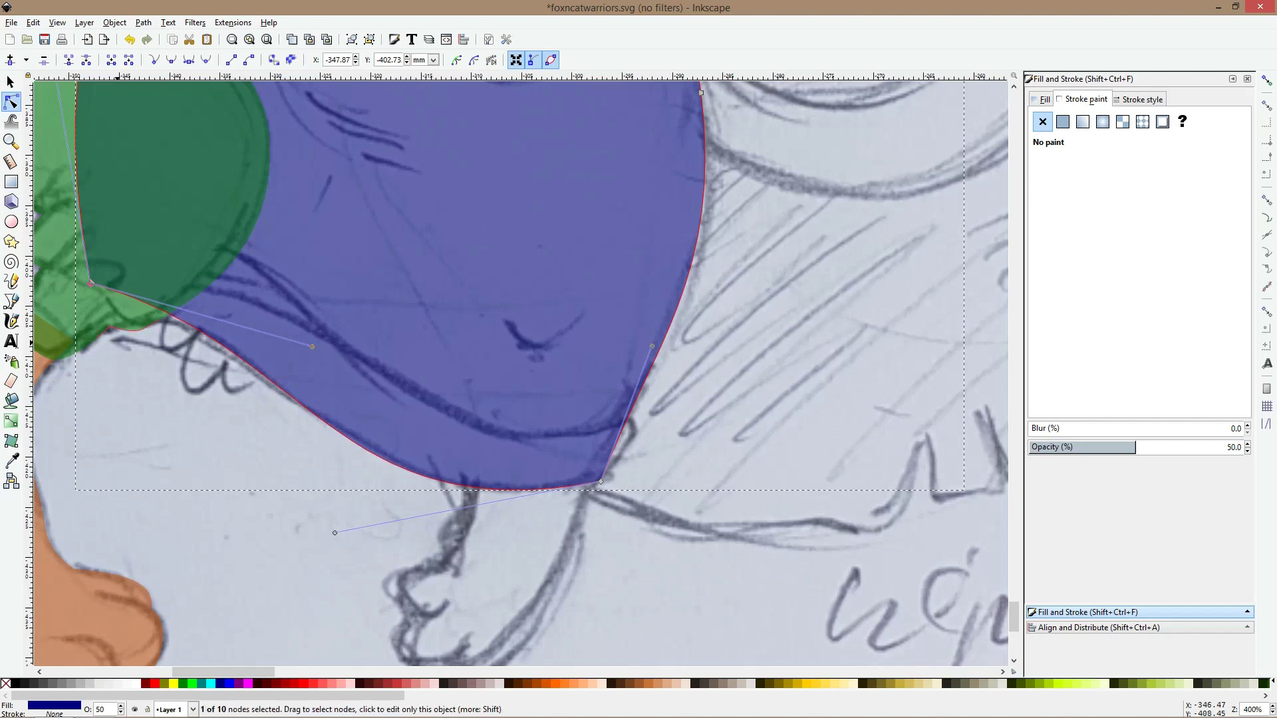
# Draw a closed shape around the cat's small paw peeking out beneath the fox-side hem, and fill it with cyan
pyautogui.click(12, 302)
pyautogui.click(157, 290)
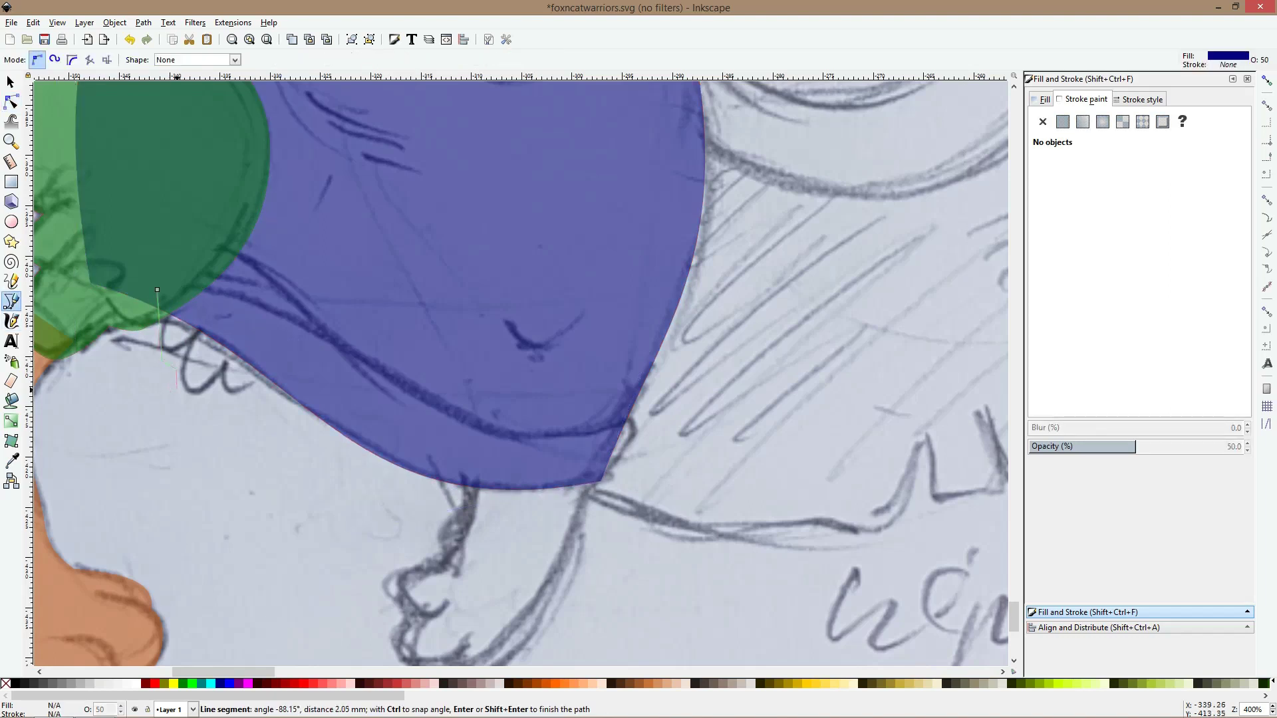
pyautogui.click(177, 387)
pyautogui.click(238, 392)
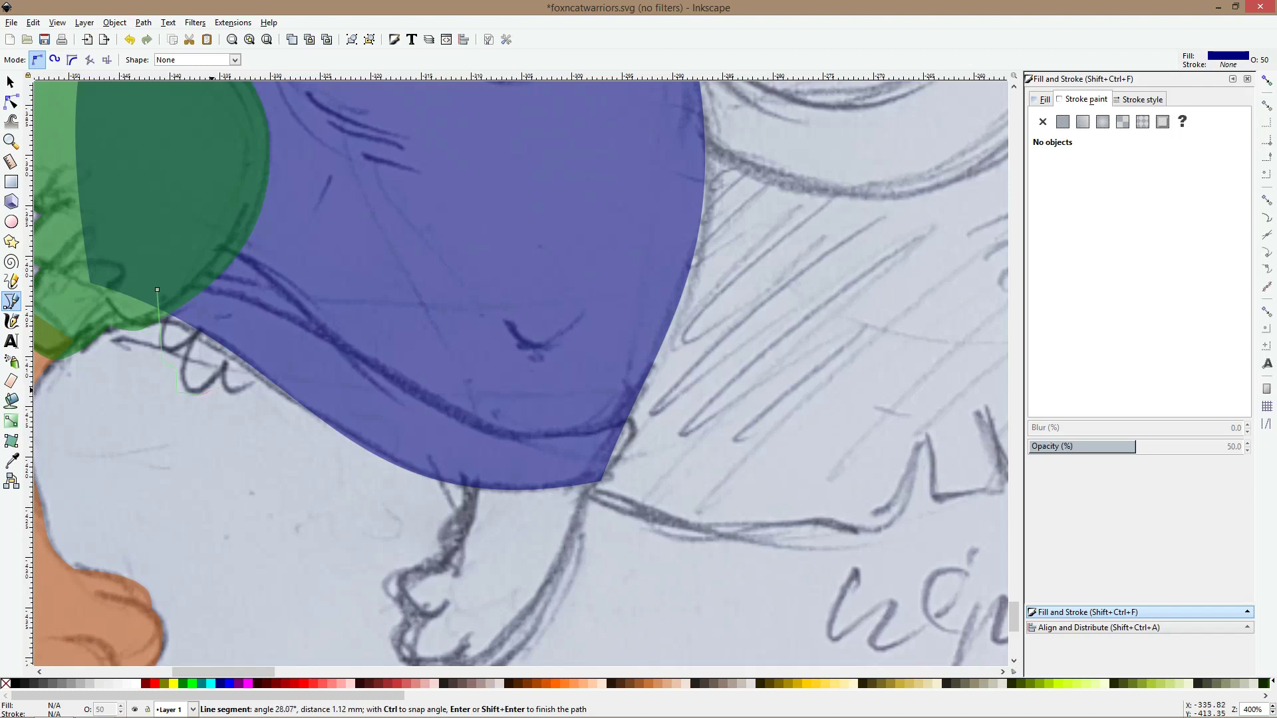
pyautogui.click(271, 366)
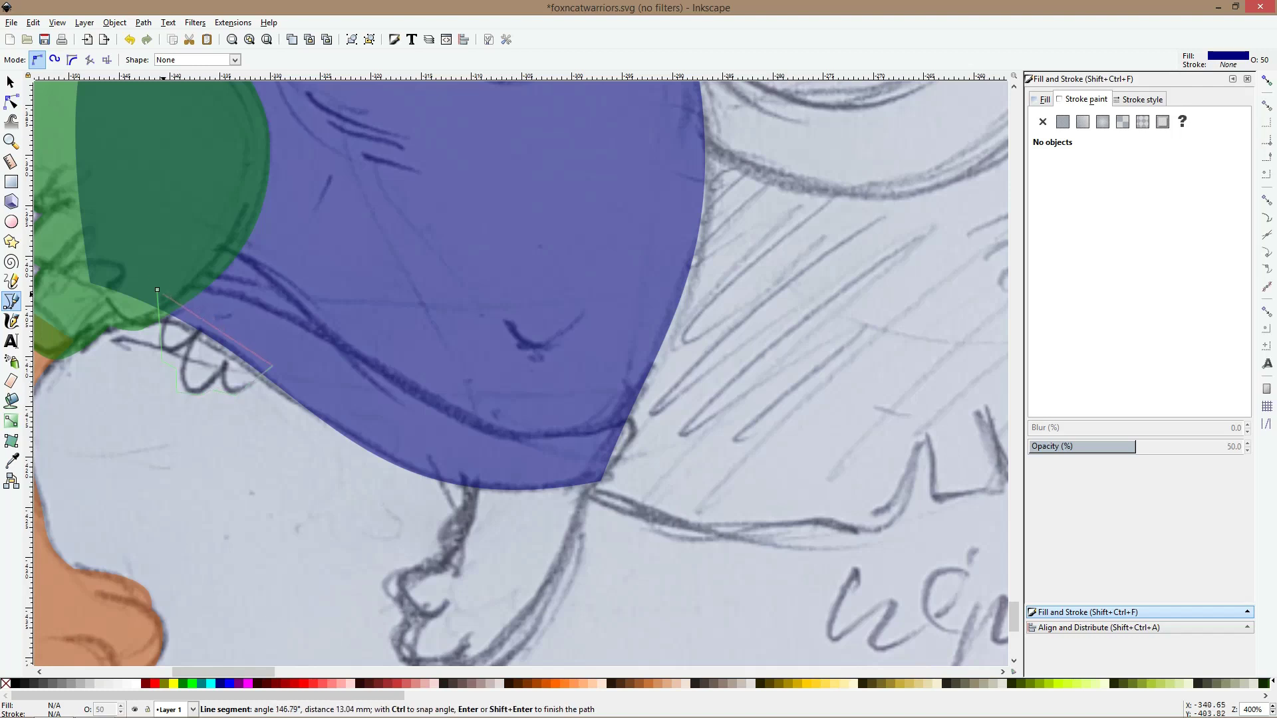
pyautogui.click(157, 290)
pyautogui.click(210, 683)
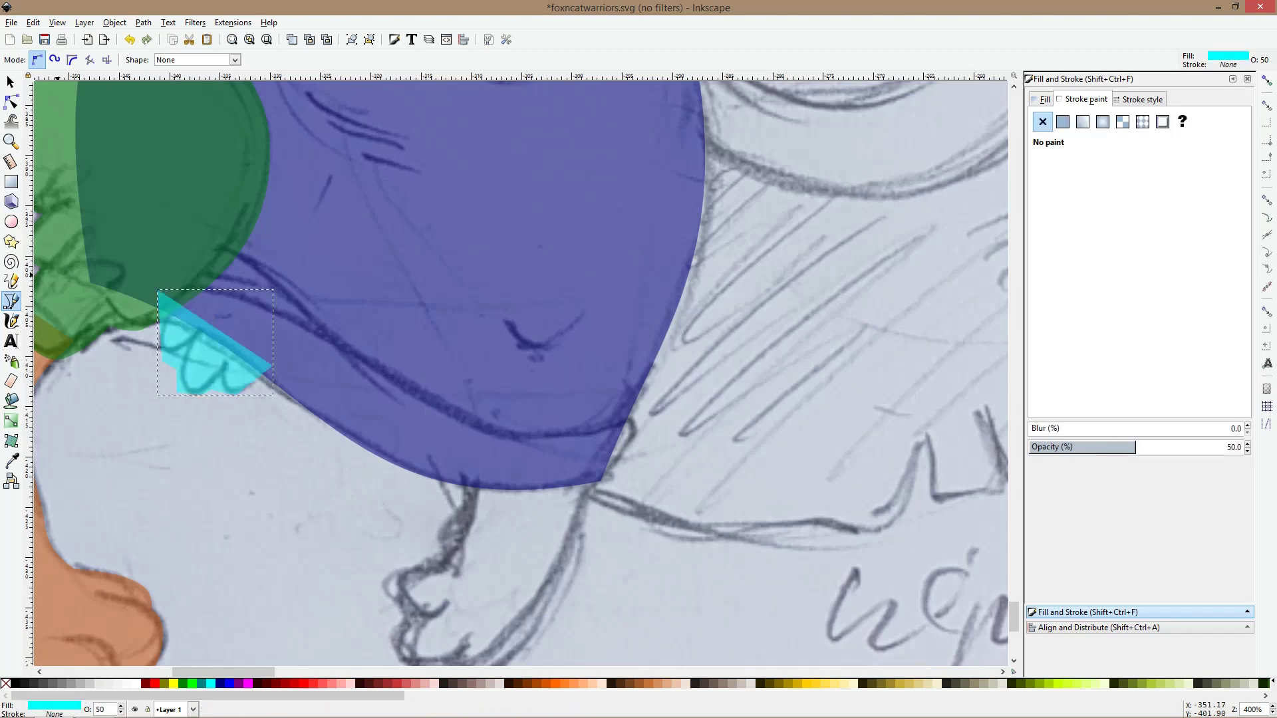
# Smooth the nodes along the small paw's lower edge so its toes are rounded
pyautogui.click(12, 102)
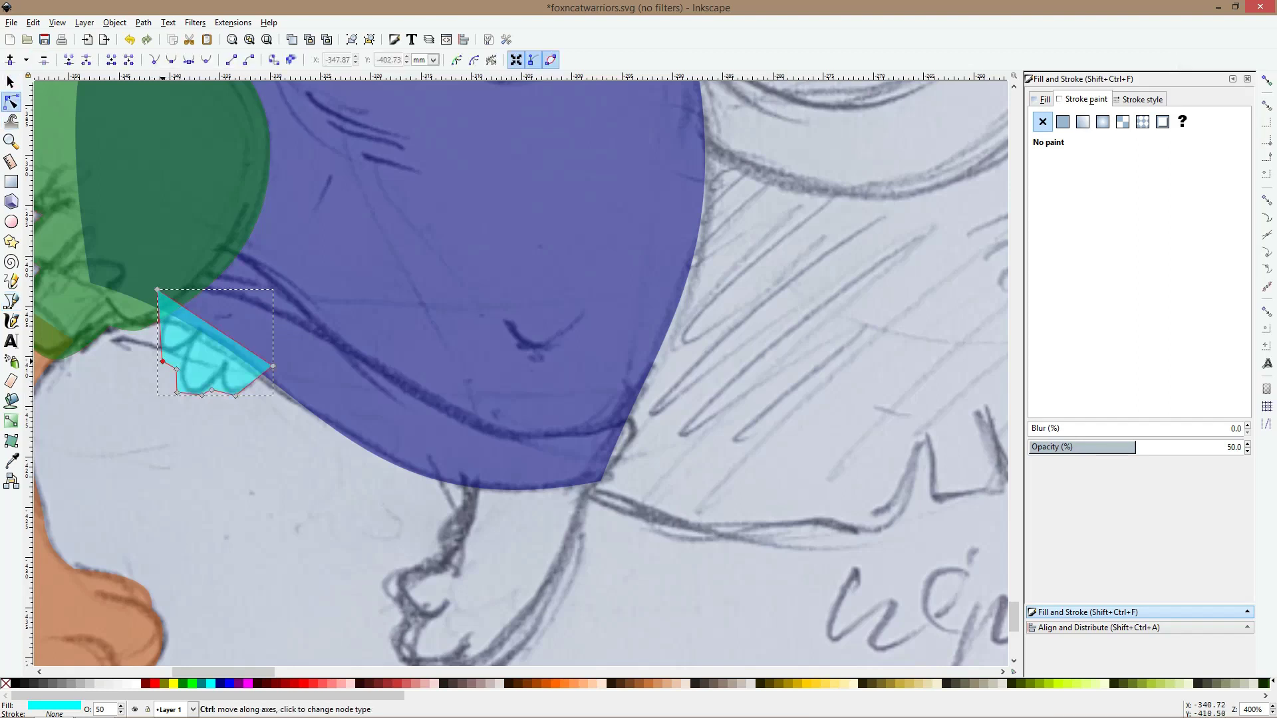
pyautogui.keyDown('ctrl'); pyautogui.click(202, 395); pyautogui.keyUp('ctrl')
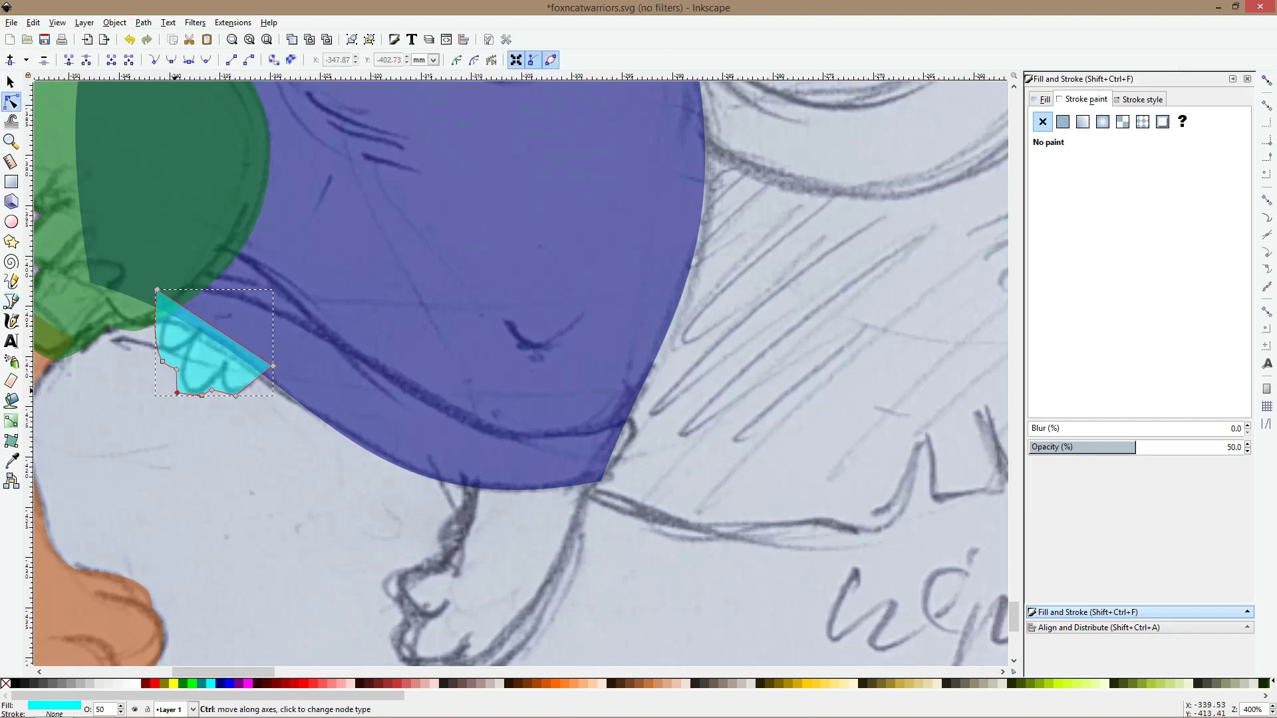
pyautogui.keyDown('ctrl'); pyautogui.click(236, 397); pyautogui.keyUp('ctrl')
# Lower the small paw two levels, behind the torso and the fox's trouser leg, and shift it slightly up towards the hem
pyautogui.press('s')
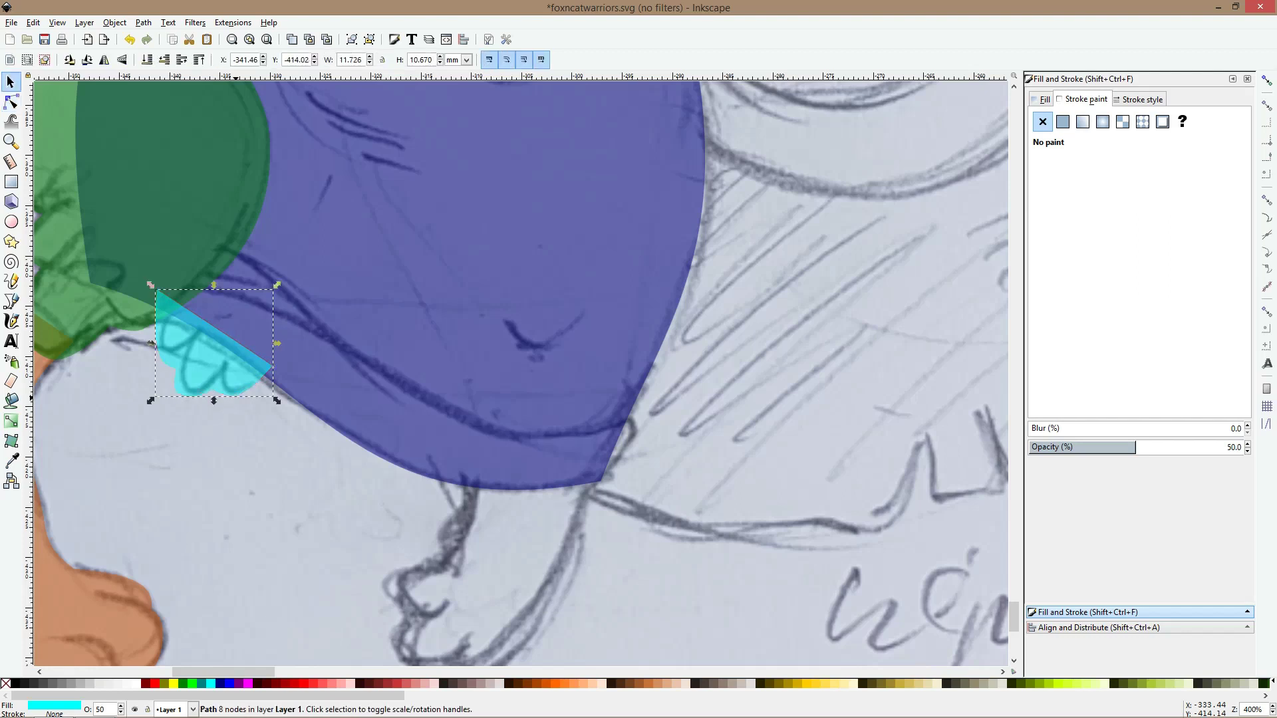
pyautogui.press('pagedown')
pyautogui.press('pagedown')
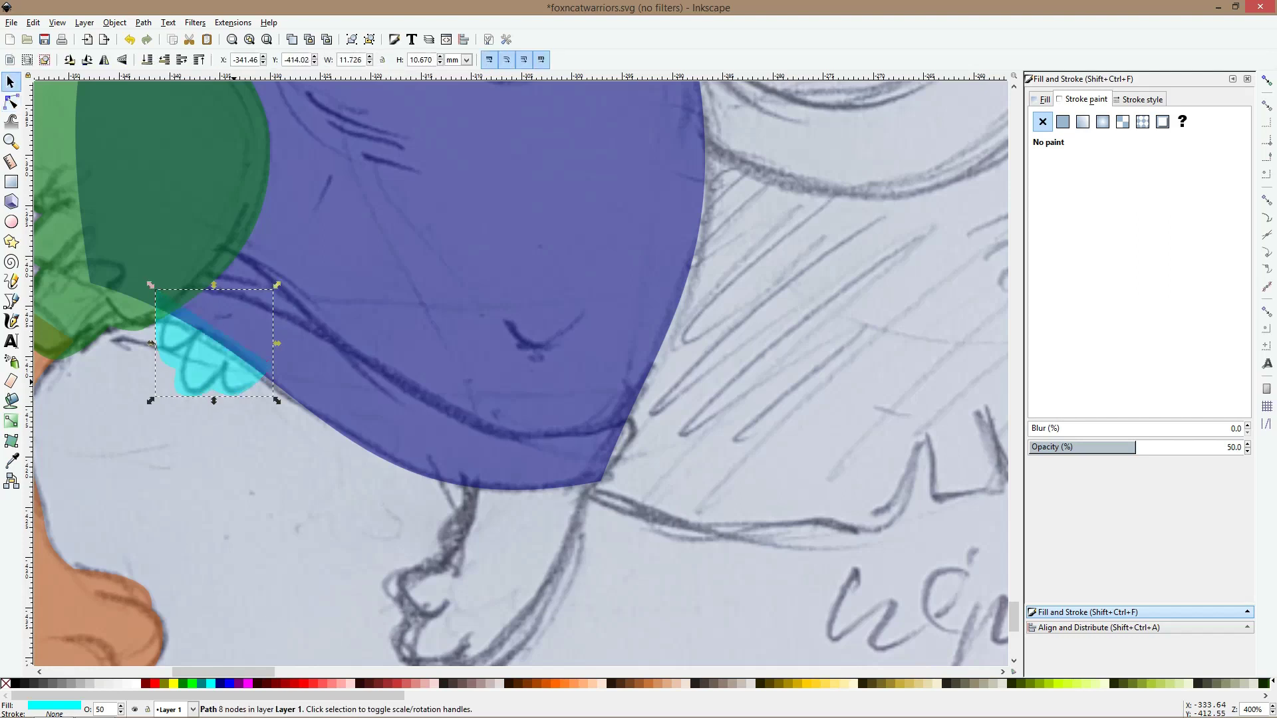
pyautogui.moveTo(234, 382); pyautogui.dragTo(236, 373)
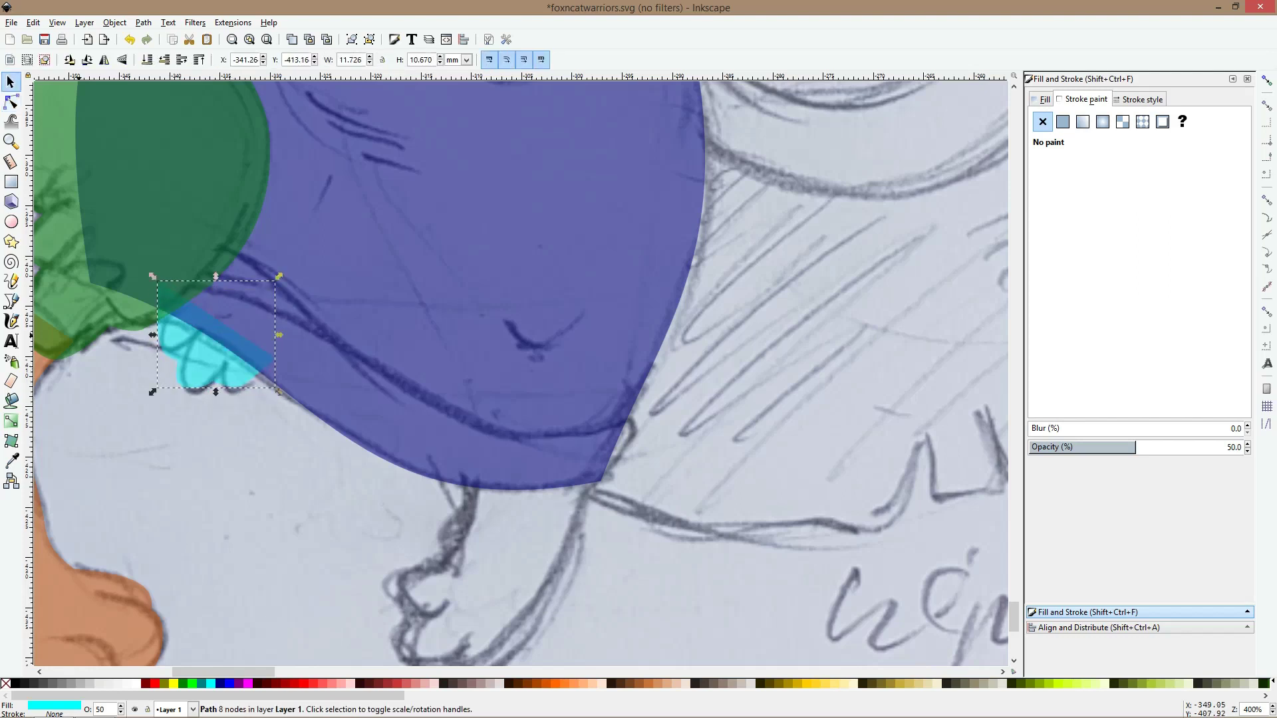
# Draw a closed cyan shape over the cat's near leg and foot, with its upper end overlapping the torso's hem
pyautogui.click(10, 301)
pyautogui.scroll(-8, 384, 385)
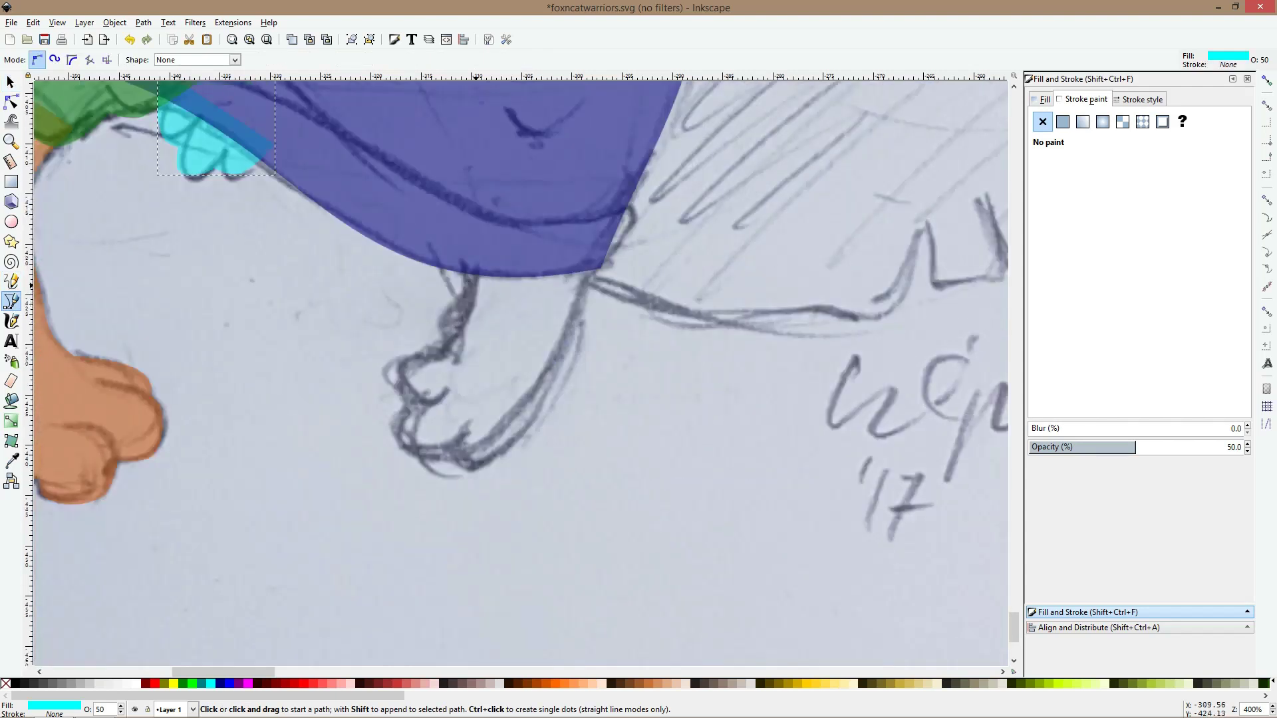
pyautogui.click(477, 258)
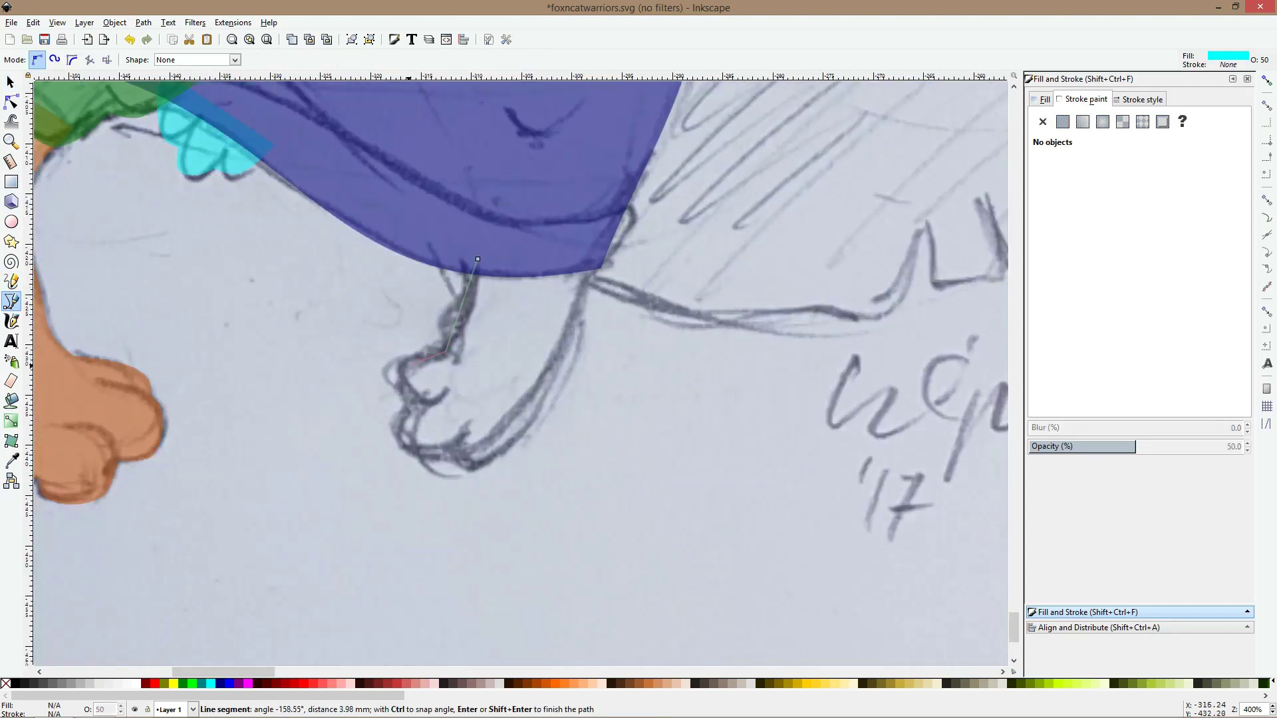
pyautogui.click(409, 368)
pyautogui.click(397, 442)
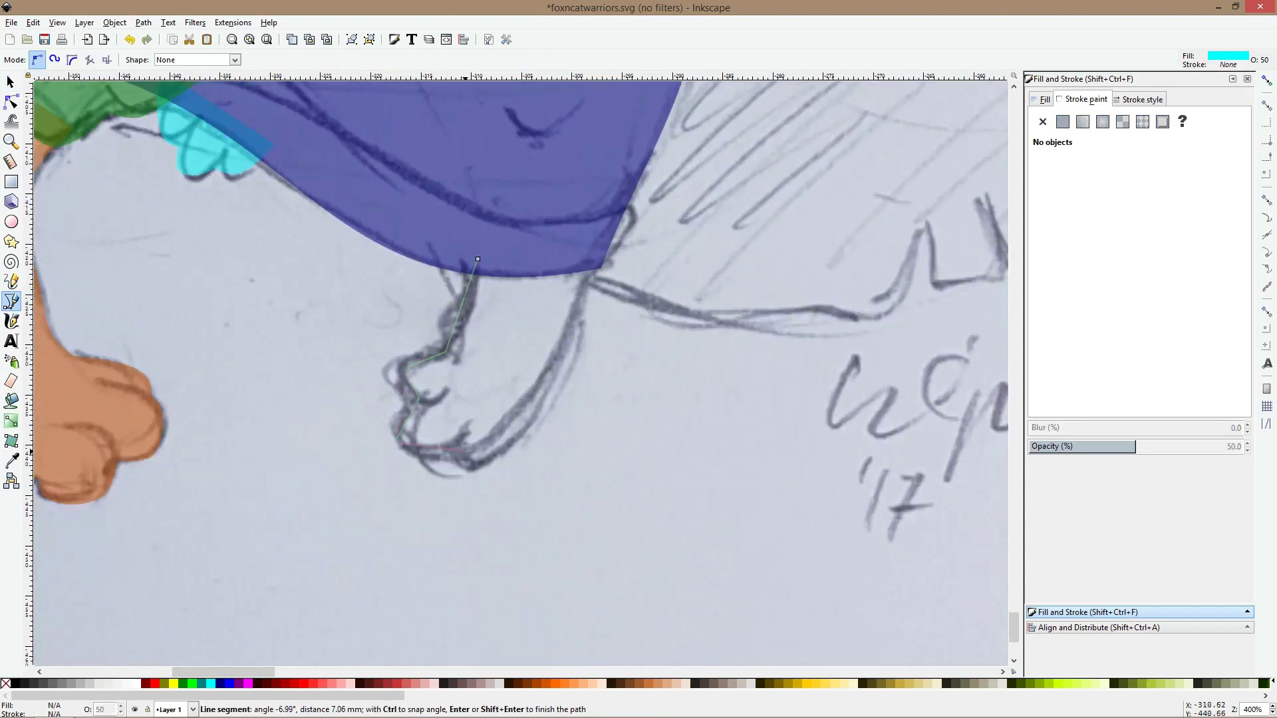
pyautogui.click(464, 451)
pyautogui.click(471, 468)
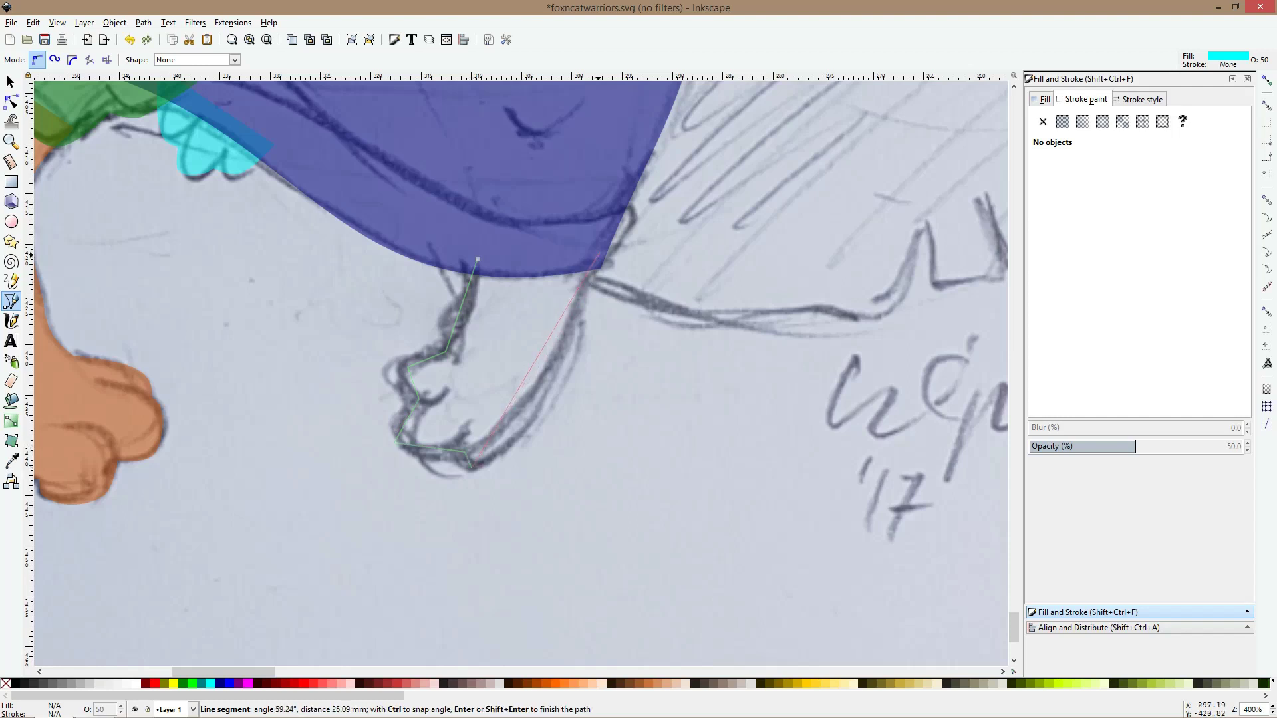
pyautogui.click(614, 226)
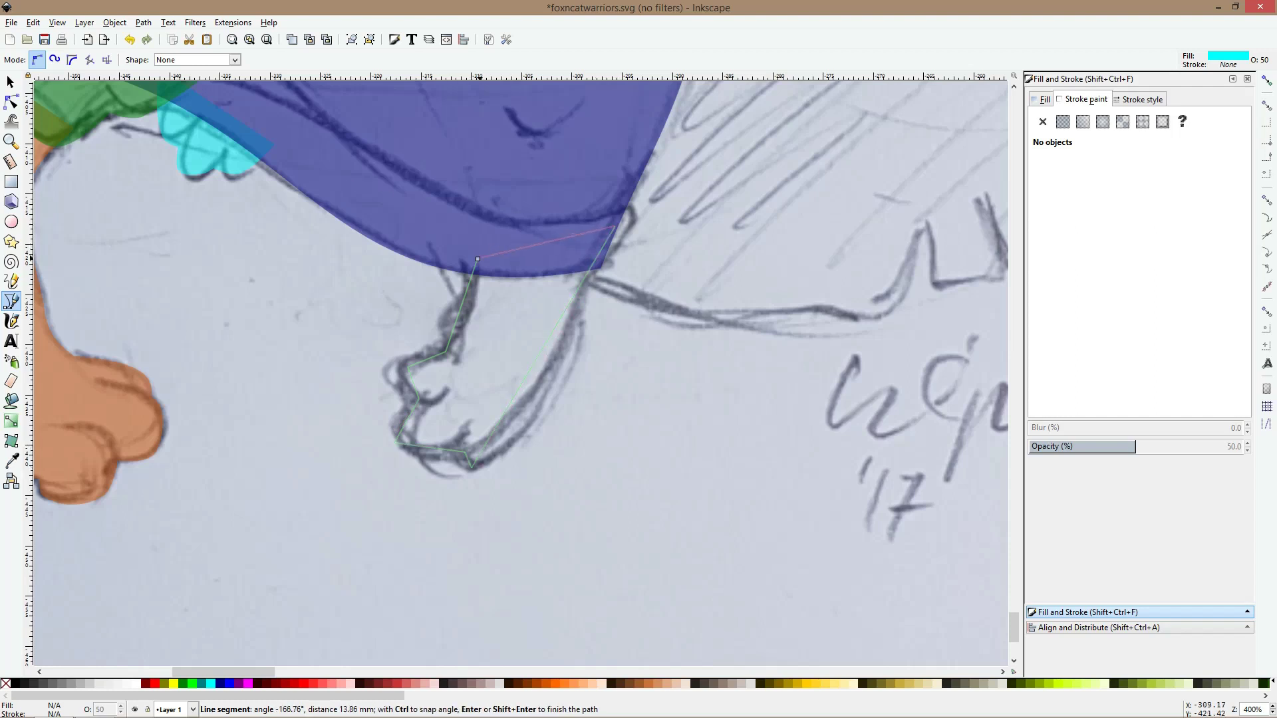
pyautogui.click(478, 258)
# Round the near foot's lower toes by adjusting their nodes, and bow the leg's back edge outward to cover the sketched heel
pyautogui.click(11, 102)
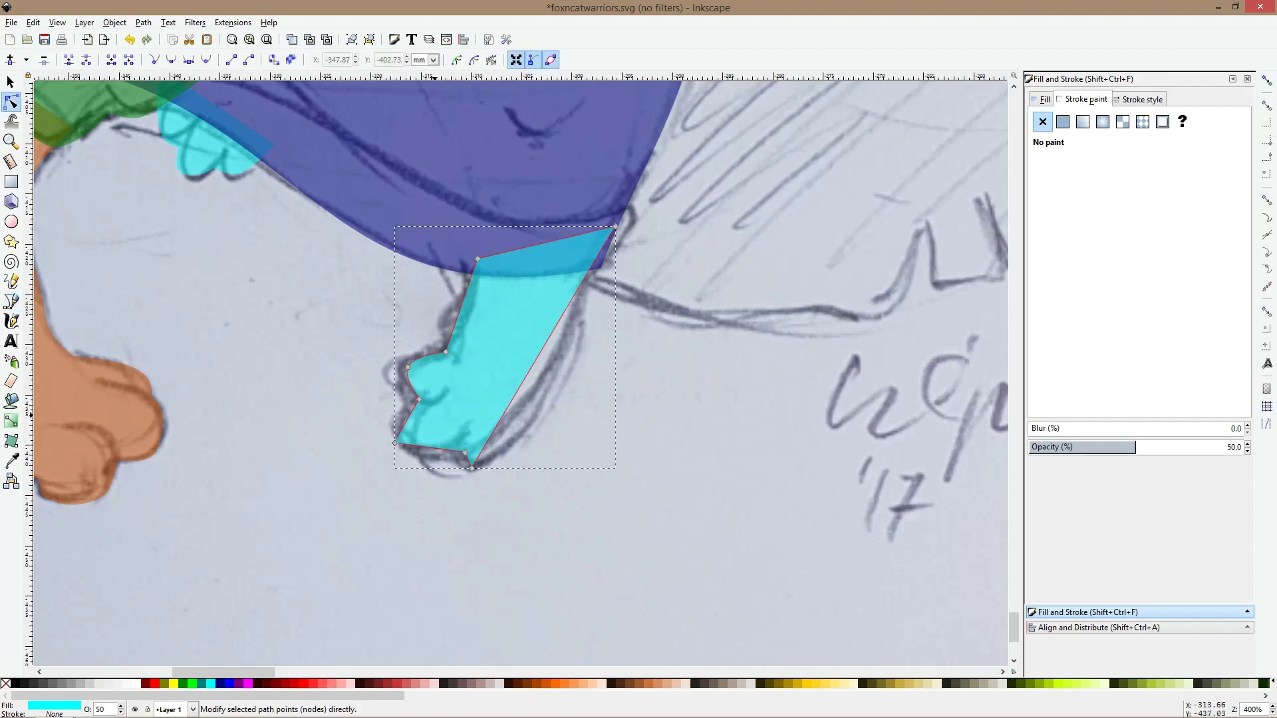
pyautogui.keyDown('ctrl'); pyautogui.click(394, 442); pyautogui.keyUp('ctrl')
pyautogui.moveTo(394, 443); pyautogui.dragTo(397, 439)
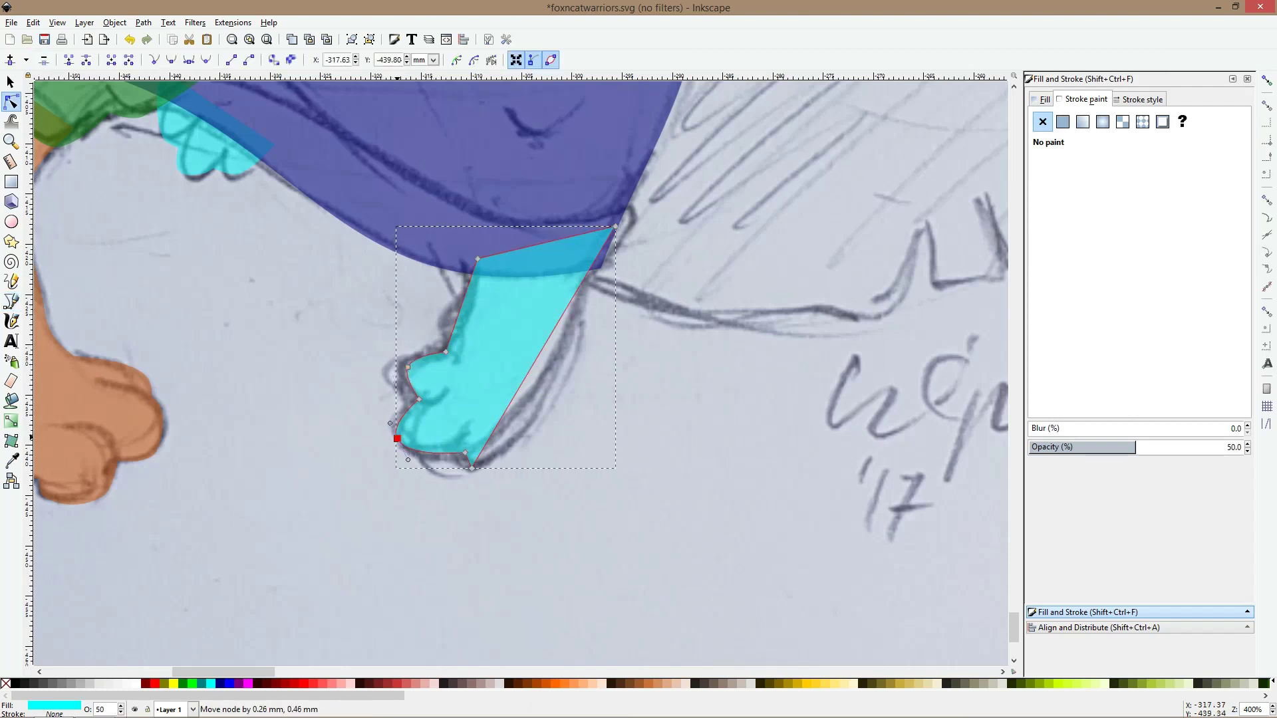
pyautogui.moveTo(499, 426); pyautogui.dragTo(531, 426)
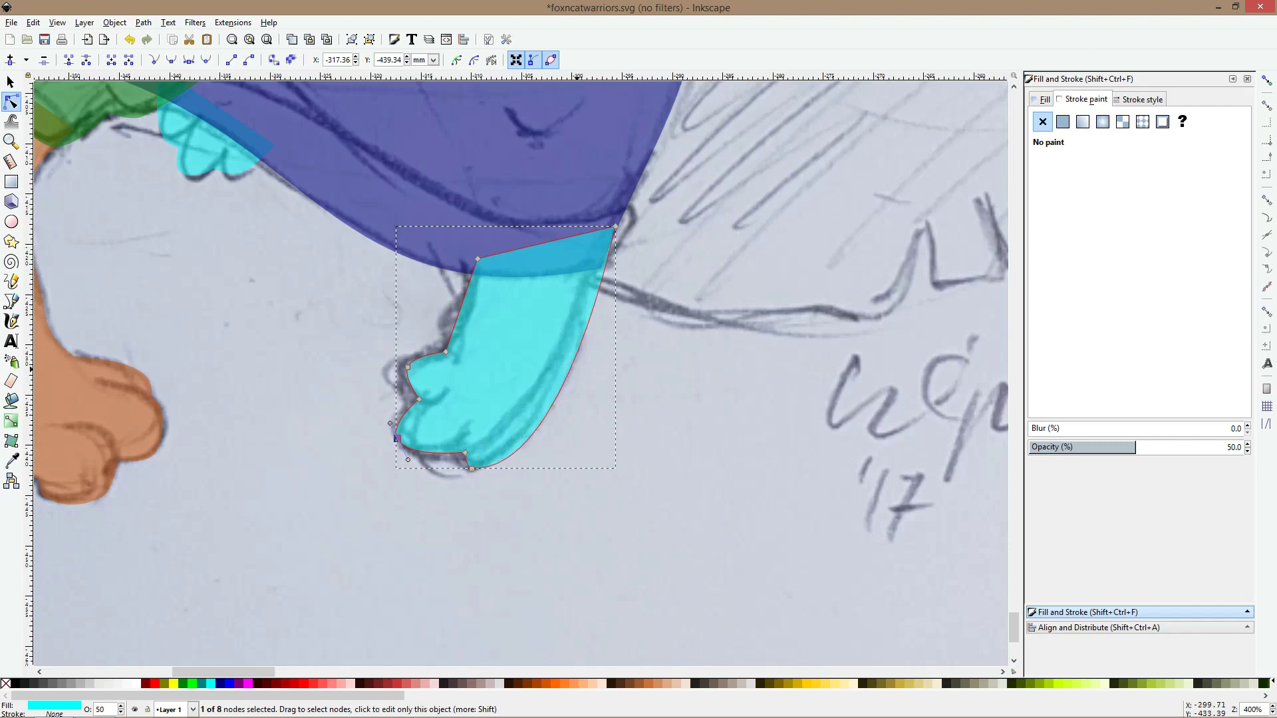
pyautogui.moveTo(464, 453); pyautogui.dragTo(459, 446)
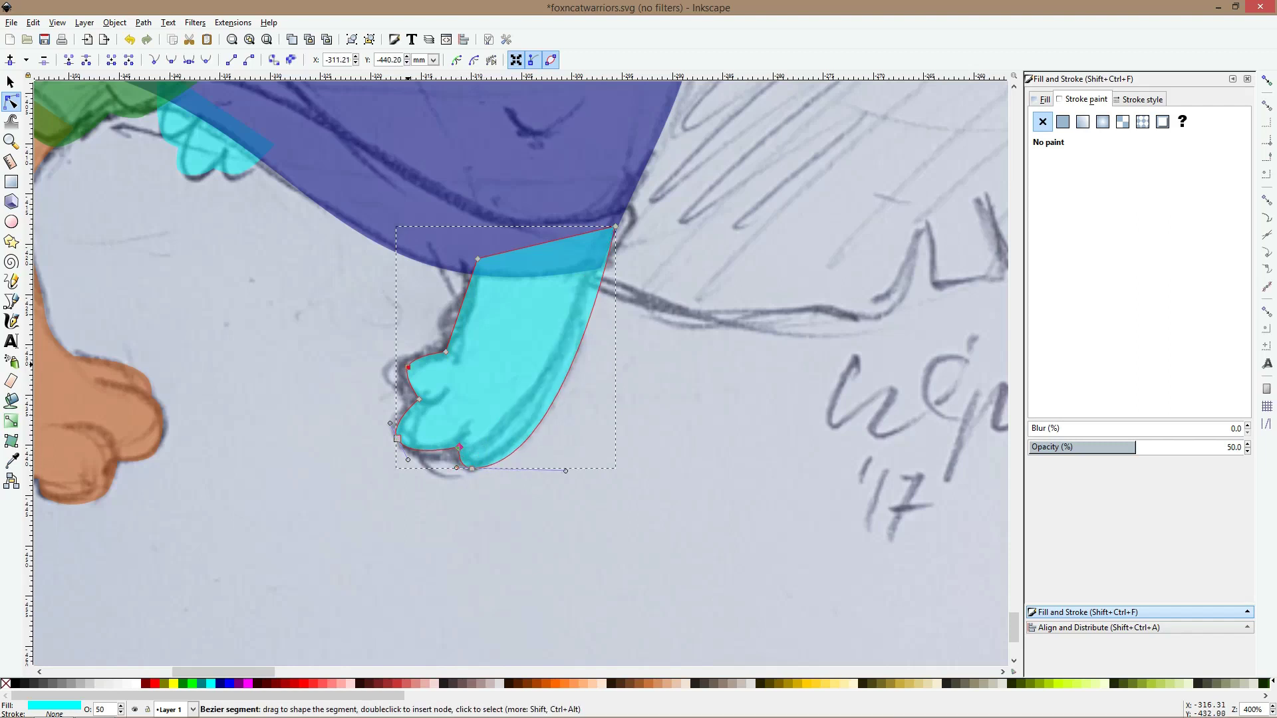
# Fit the near foot's upper toe to the sketch and curve the front edge of the leg between hem and toes
pyautogui.moveTo(407, 367)
pyautogui.mouseDown()
pyautogui.moveTo(401, 380)
pyautogui.moveTo(409, 350)
pyautogui.mouseUp()
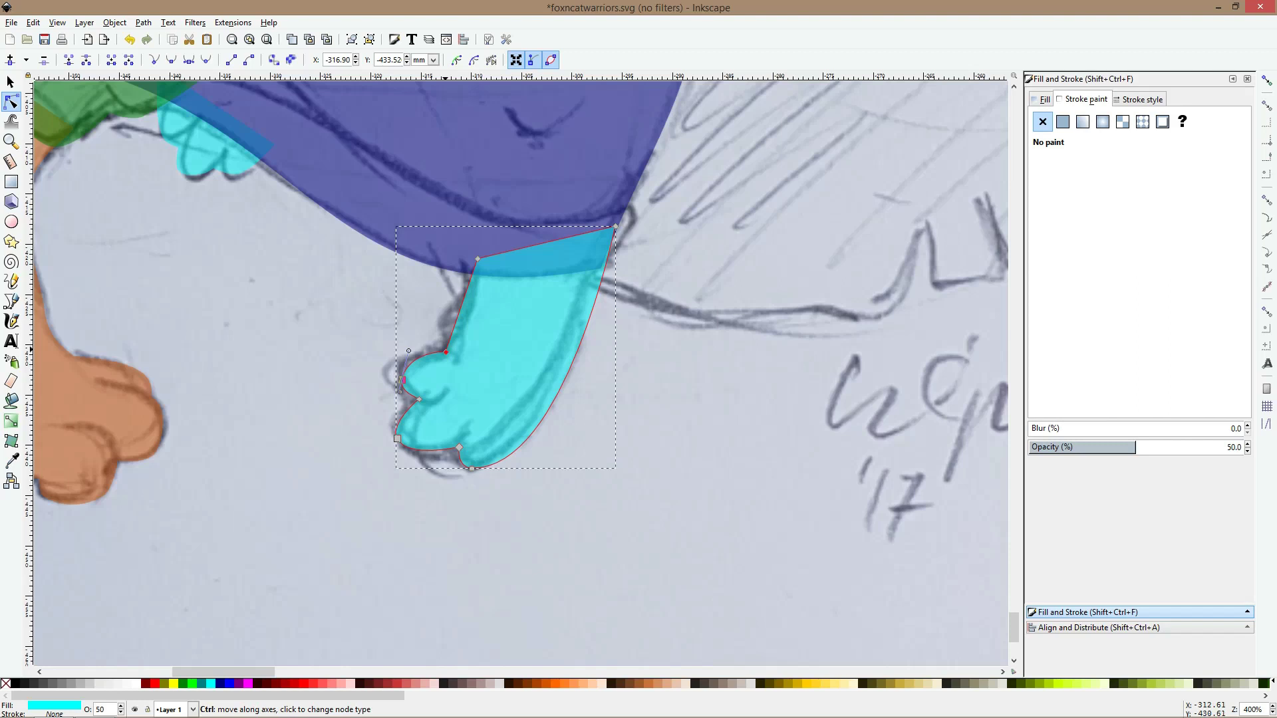
pyautogui.click(445, 352)
pyautogui.click(463, 307)
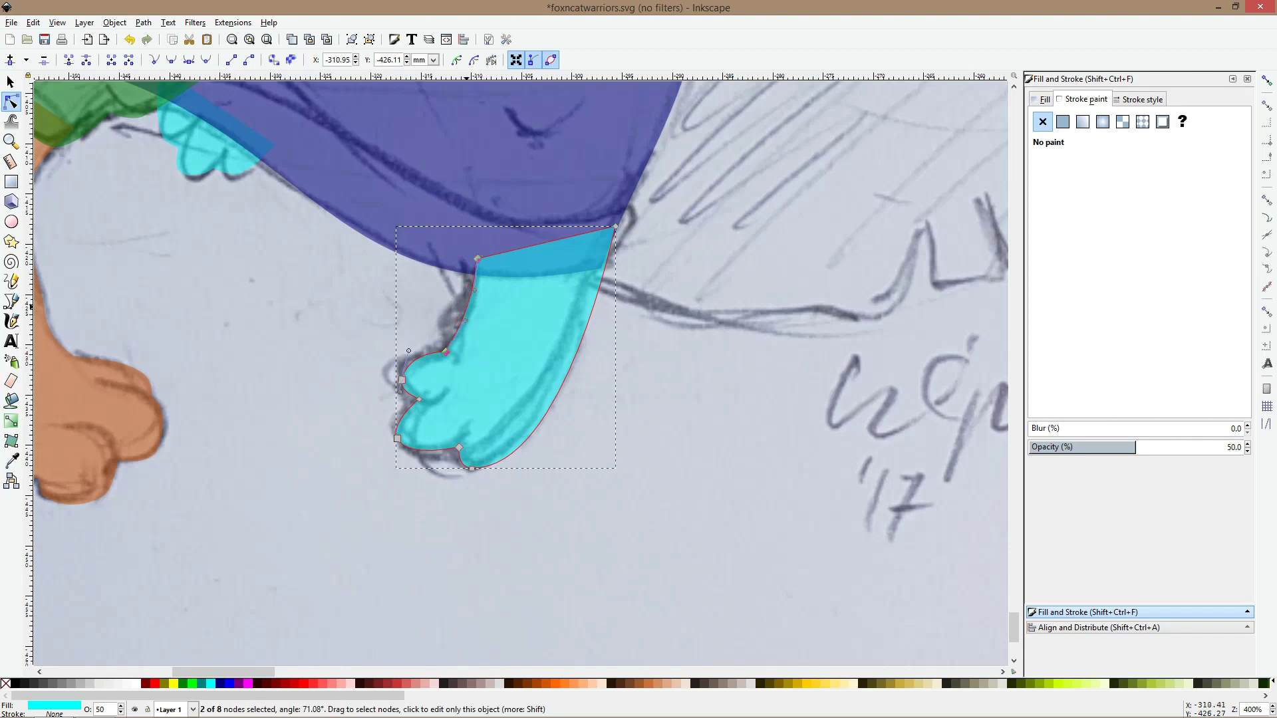
pyautogui.moveTo(466, 306); pyautogui.dragTo(468, 306)
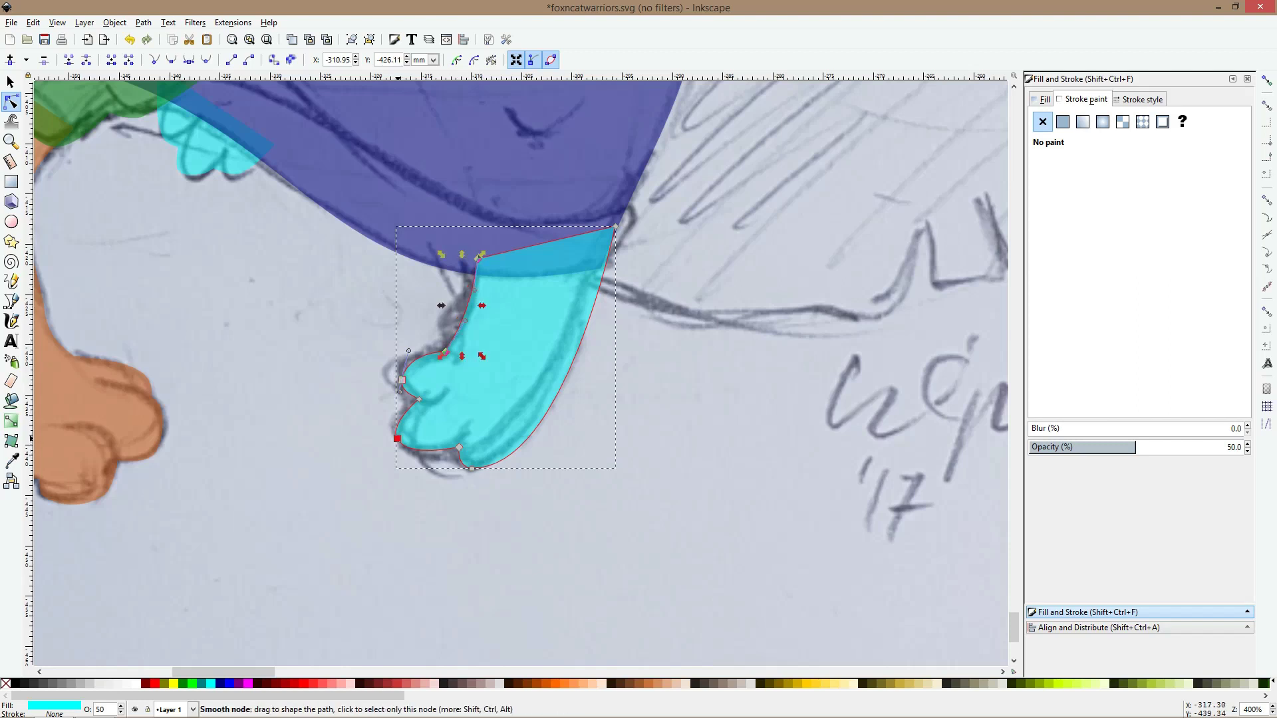
# Finish editing the nodes of the cat's near foot and lower the shape one level, behind the navy torso
pyautogui.press('Escape')
pyautogui.press('s')
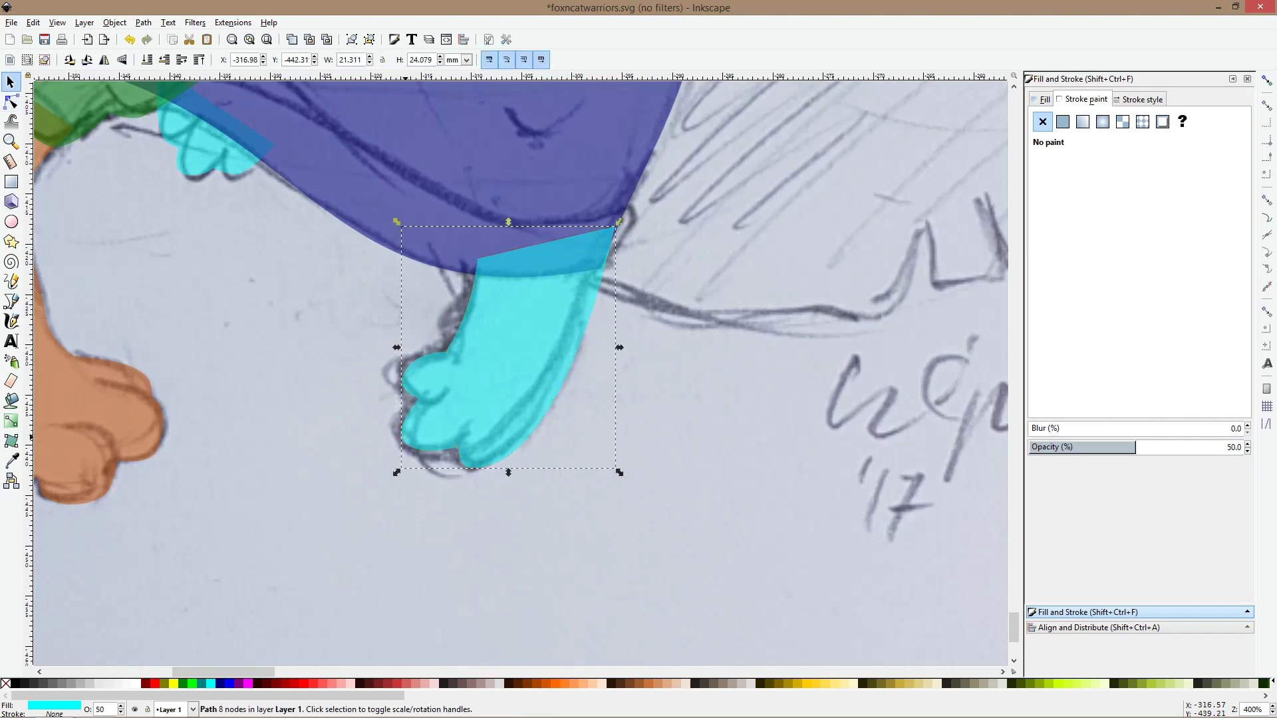
pyautogui.press('pagedown')
# In outline display mode, shift all the toe and heel nodes of the near foot together about 2 mm forward and 2 mm up
pyautogui.press('n')
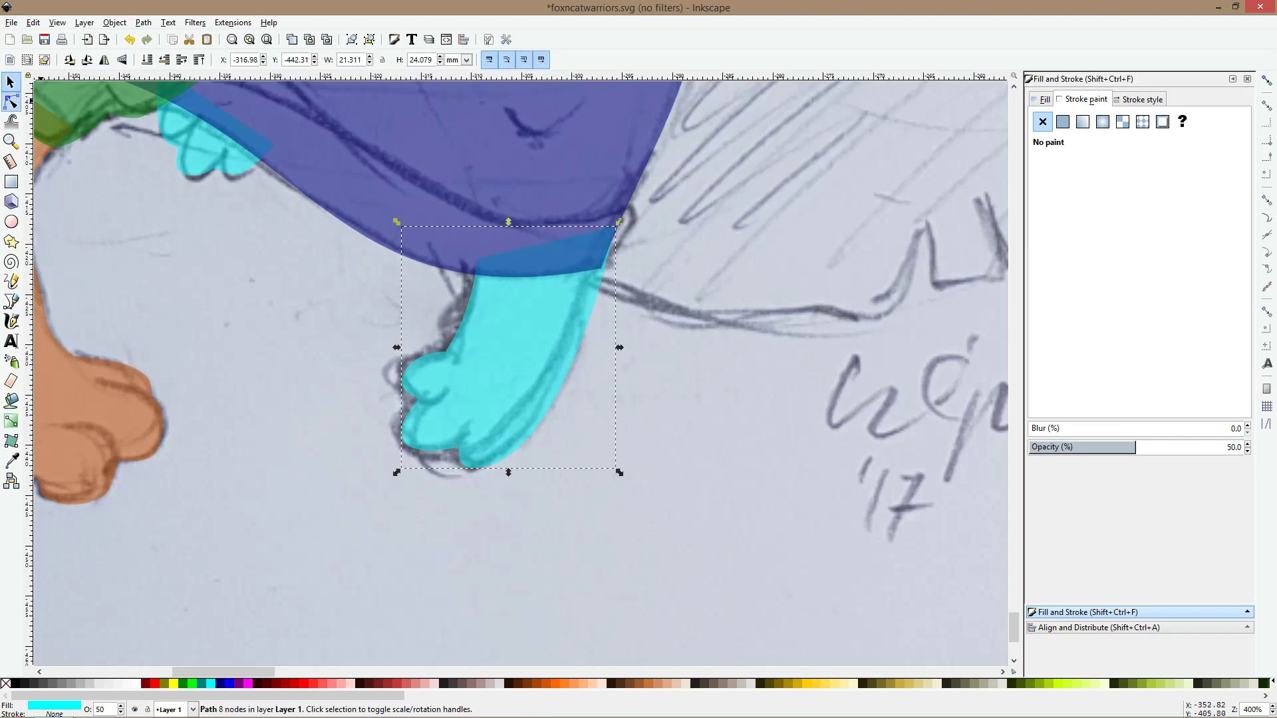
pyautogui.press('-')
pyautogui.press('-')
pyautogui.press('-')
pyautogui.scroll(4, 376, 351)
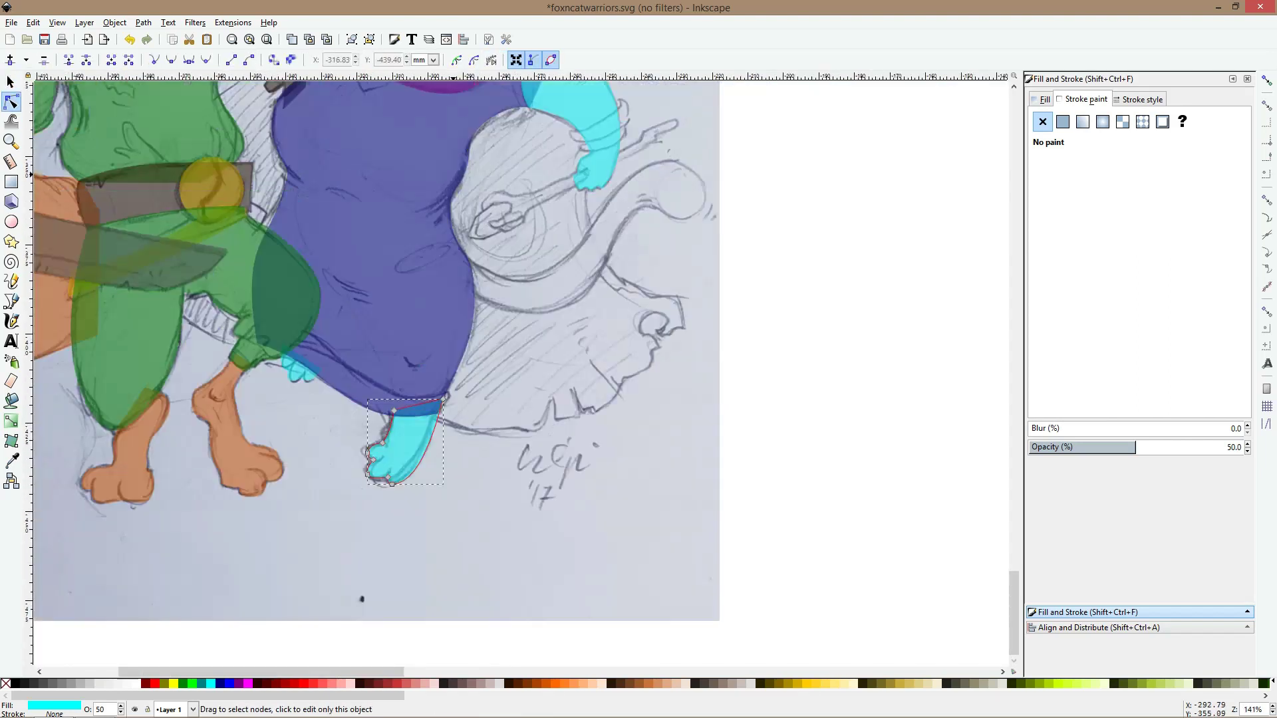
pyautogui.press('+')
pyautogui.press('+')
pyautogui.press('+')
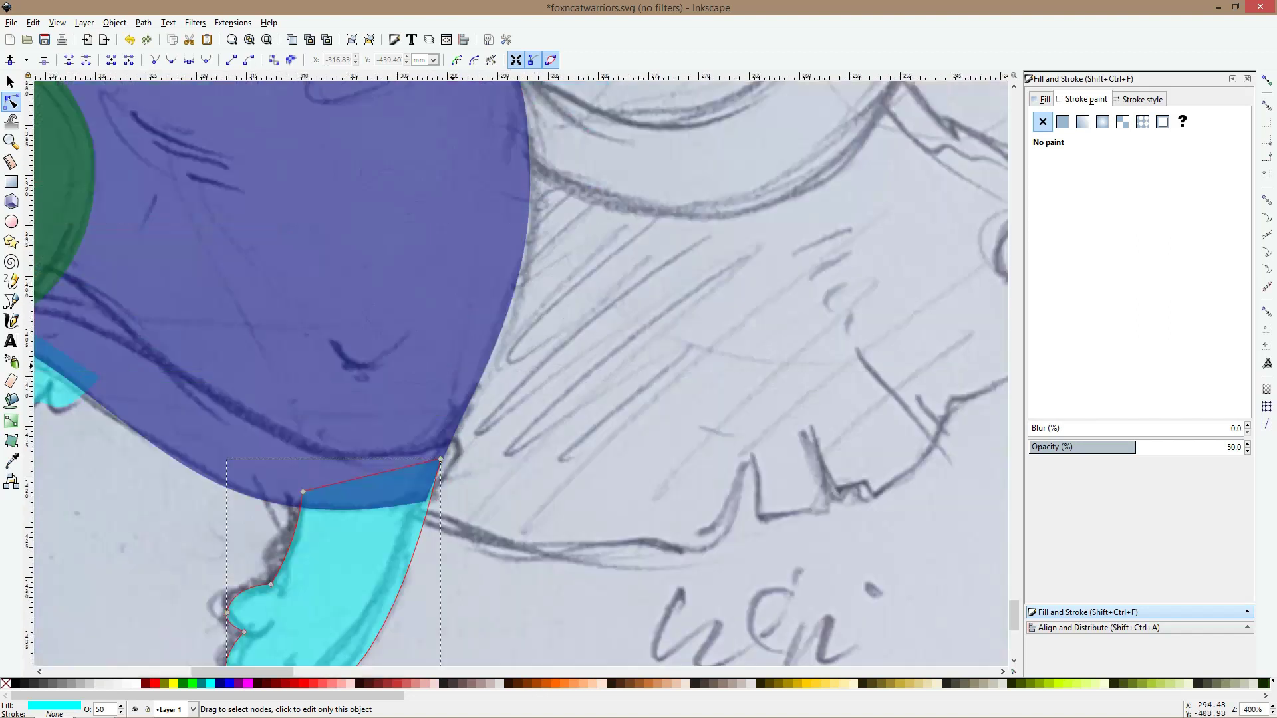
pyautogui.press('ctrl+KP_5')
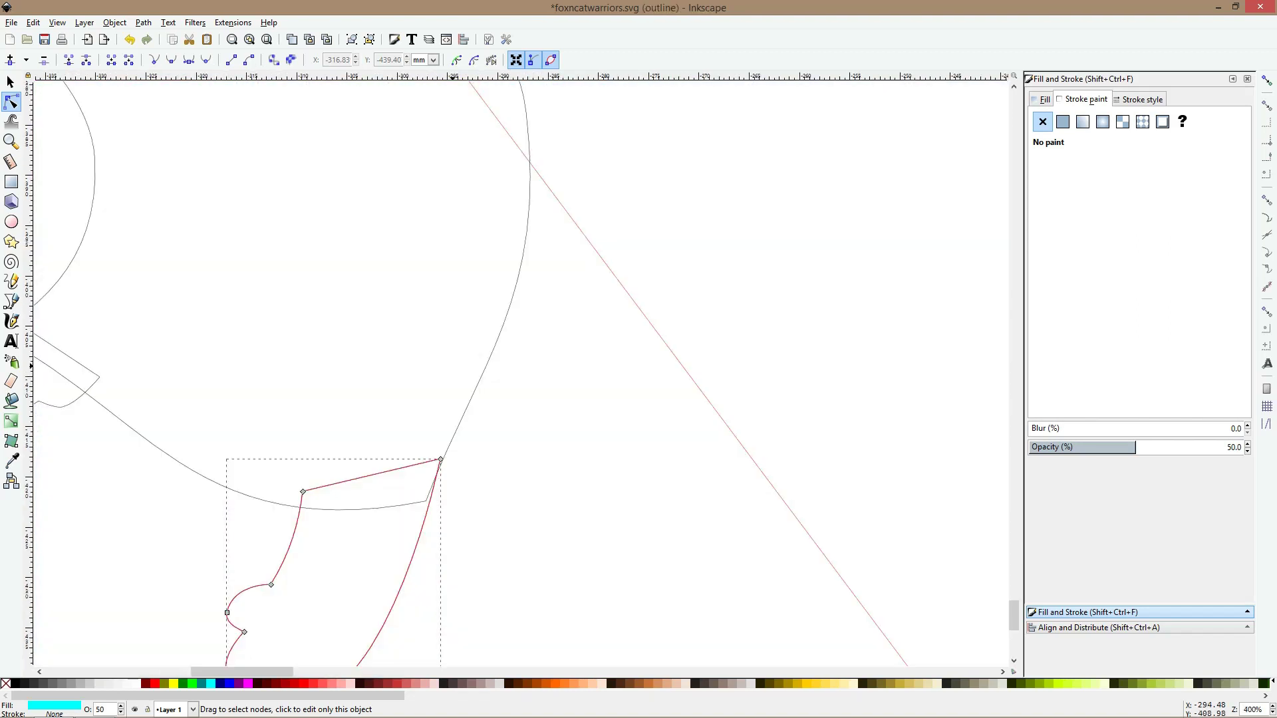
pyautogui.press('-')
pyautogui.press('-')
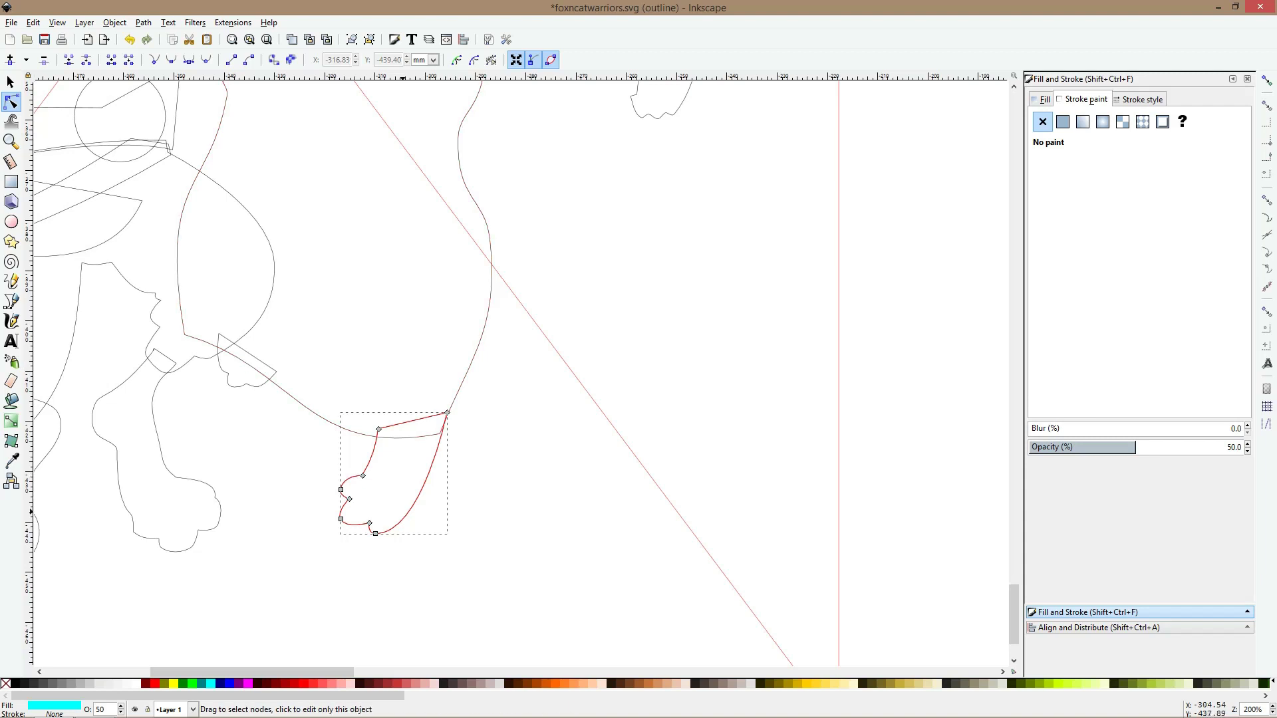
pyautogui.moveTo(310, 465); pyautogui.dragTo(435, 568)
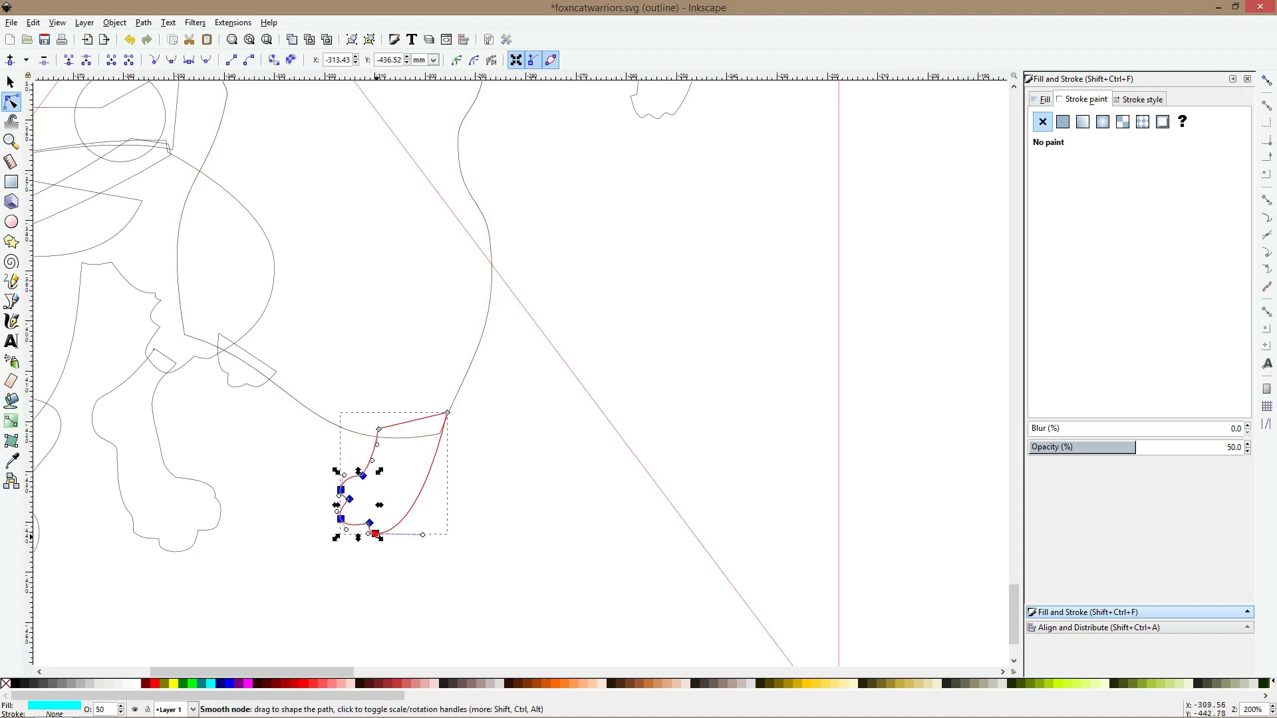
pyautogui.moveTo(375, 533); pyautogui.dragTo(364, 524)
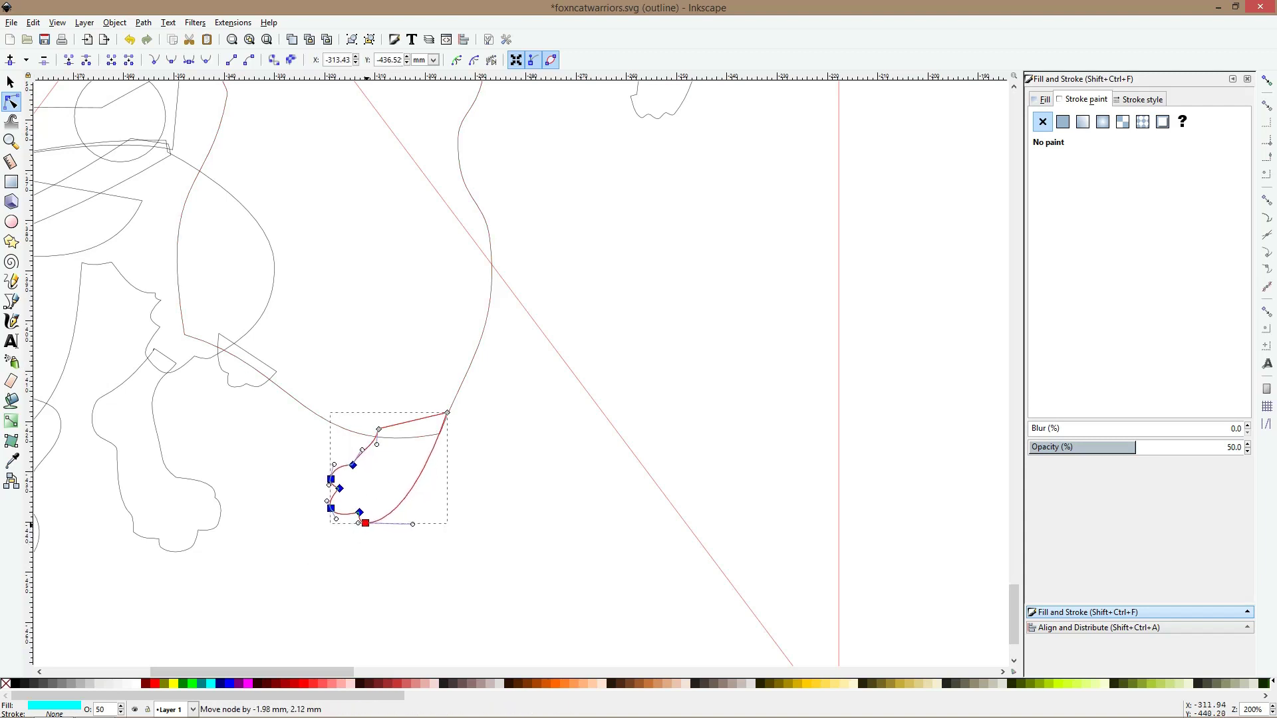
pyautogui.press('Escape')
pyautogui.press('Escape')
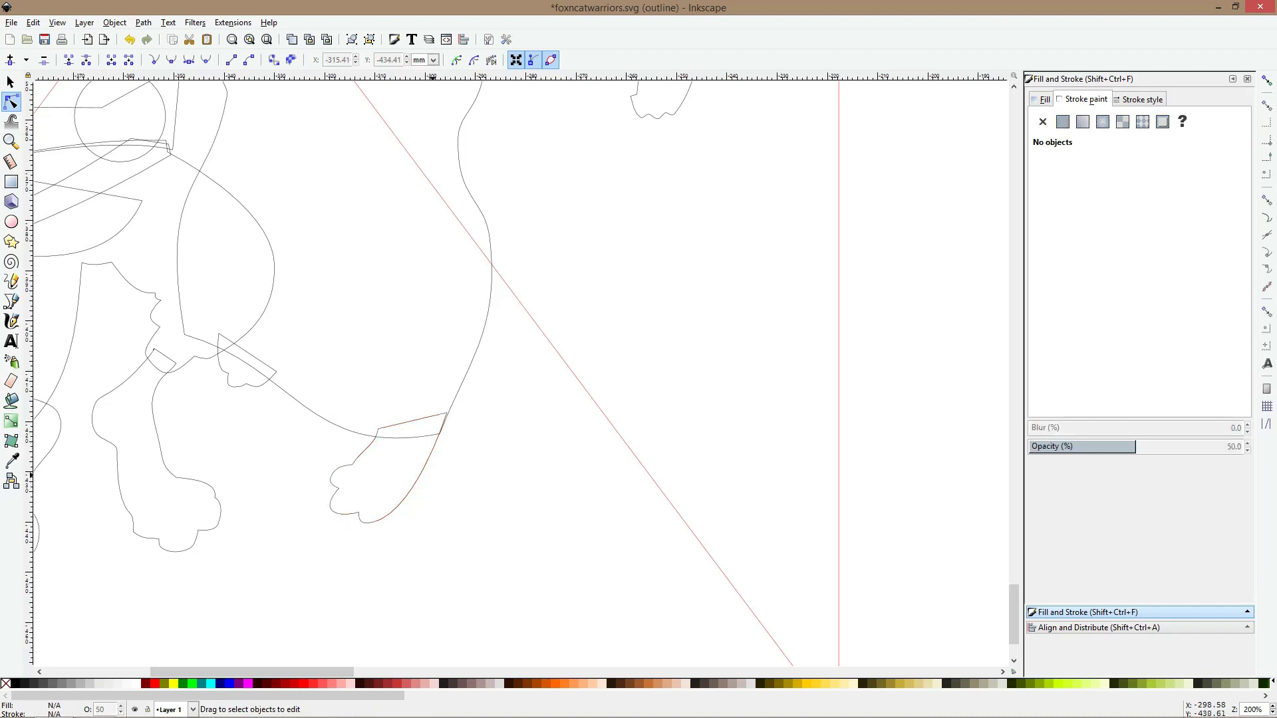
# Curve the near leg's front edge smoothly into the upper toe by reshaping the segment between hem and toe
pyautogui.scroll(2, 393, 459)
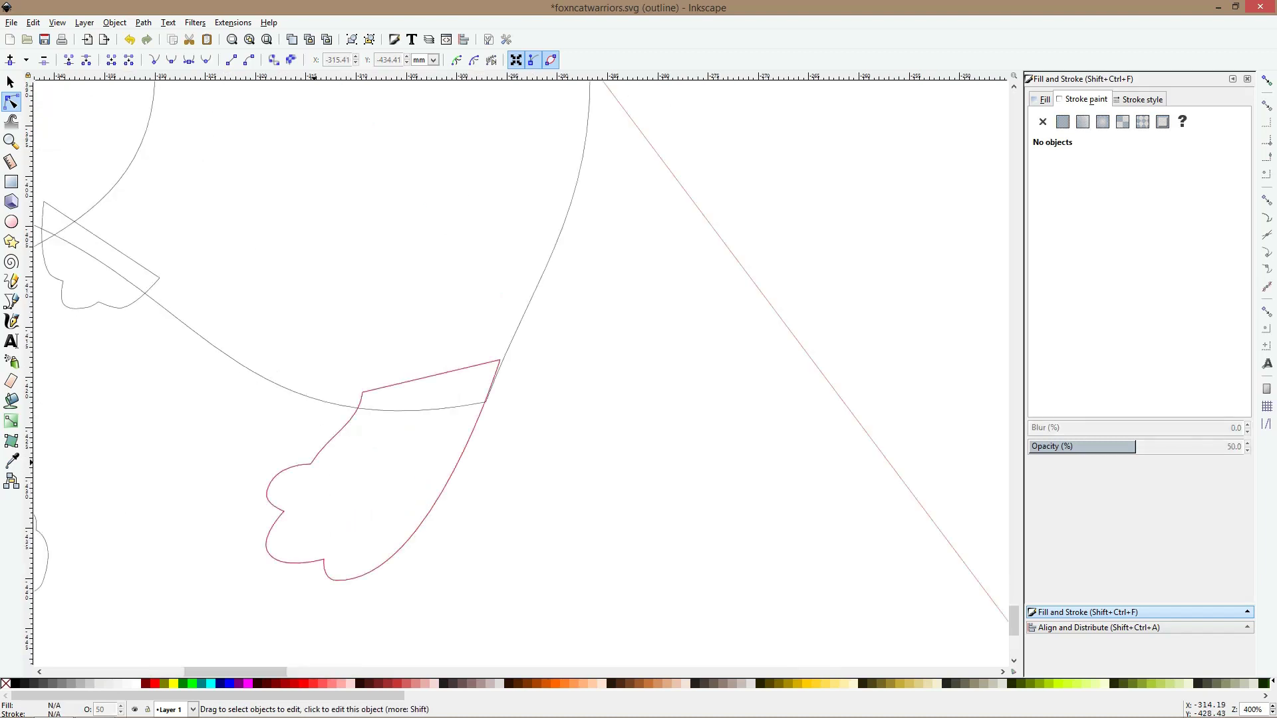
pyautogui.click(311, 464)
pyautogui.click(311, 464)
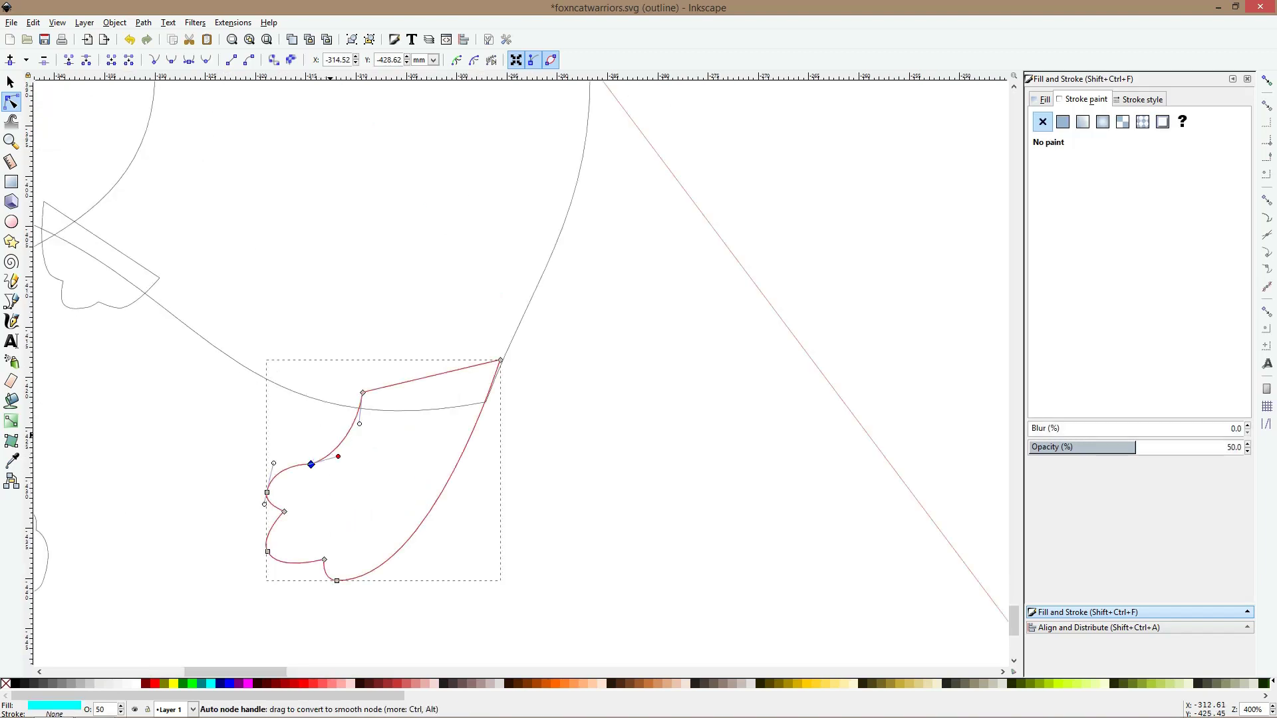
pyautogui.moveTo(331, 433)
pyautogui.mouseDown()
pyautogui.moveTo(347, 444)
pyautogui.moveTo(338, 457)
pyautogui.mouseUp()
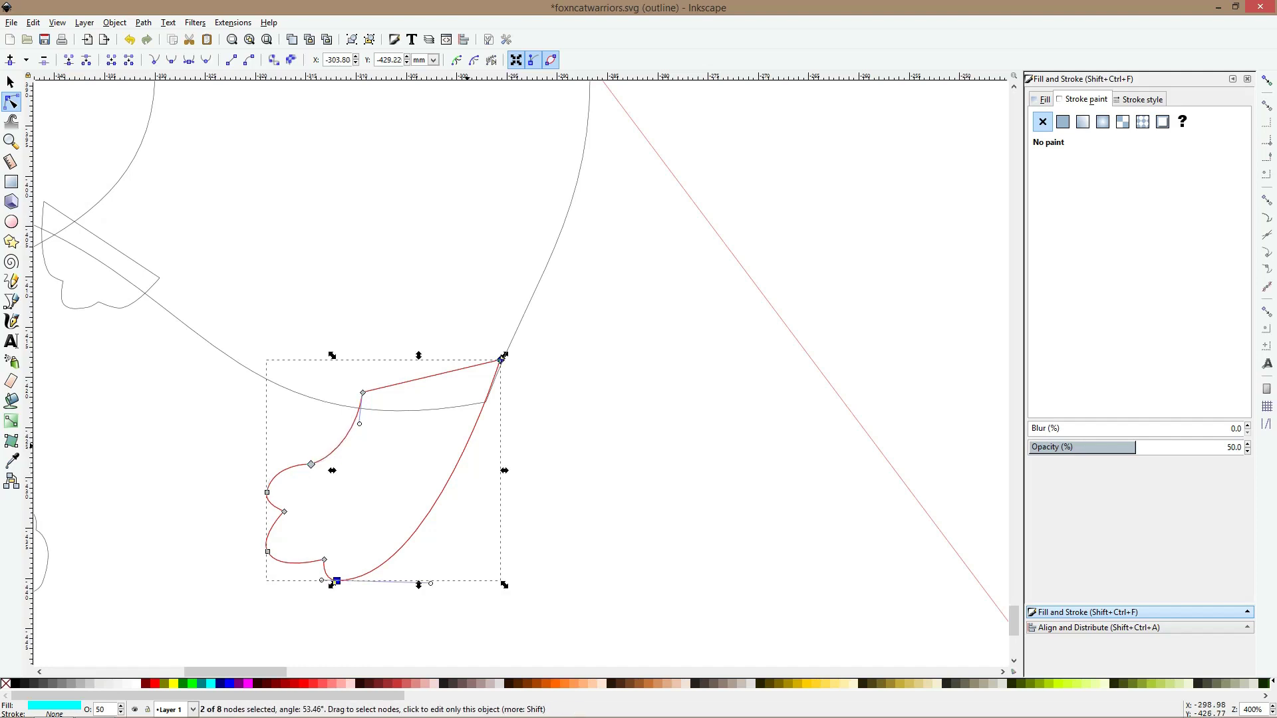
# Try to bulge the near leg's back edge outward by adding two nodes along it and reshaping the upper one
pyautogui.doubleClick(466, 445)
pyautogui.doubleClick(429, 513)
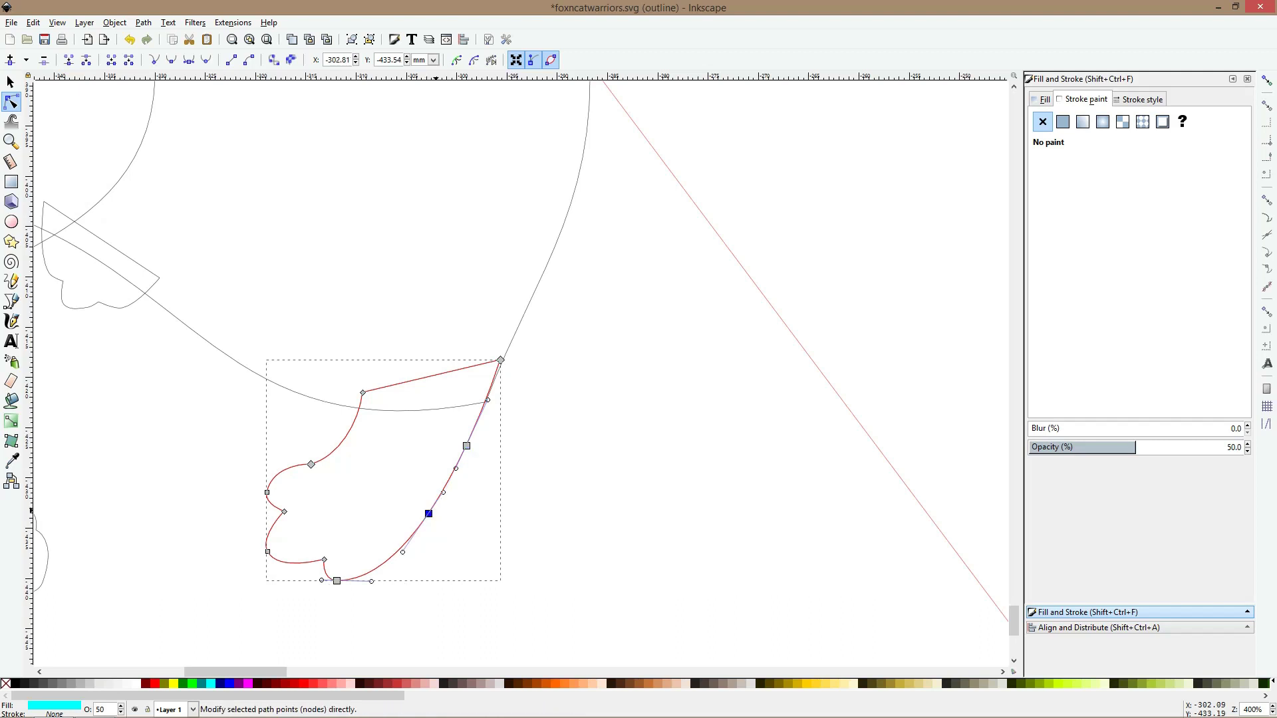
pyautogui.moveTo(456, 468); pyautogui.dragTo(459, 494)
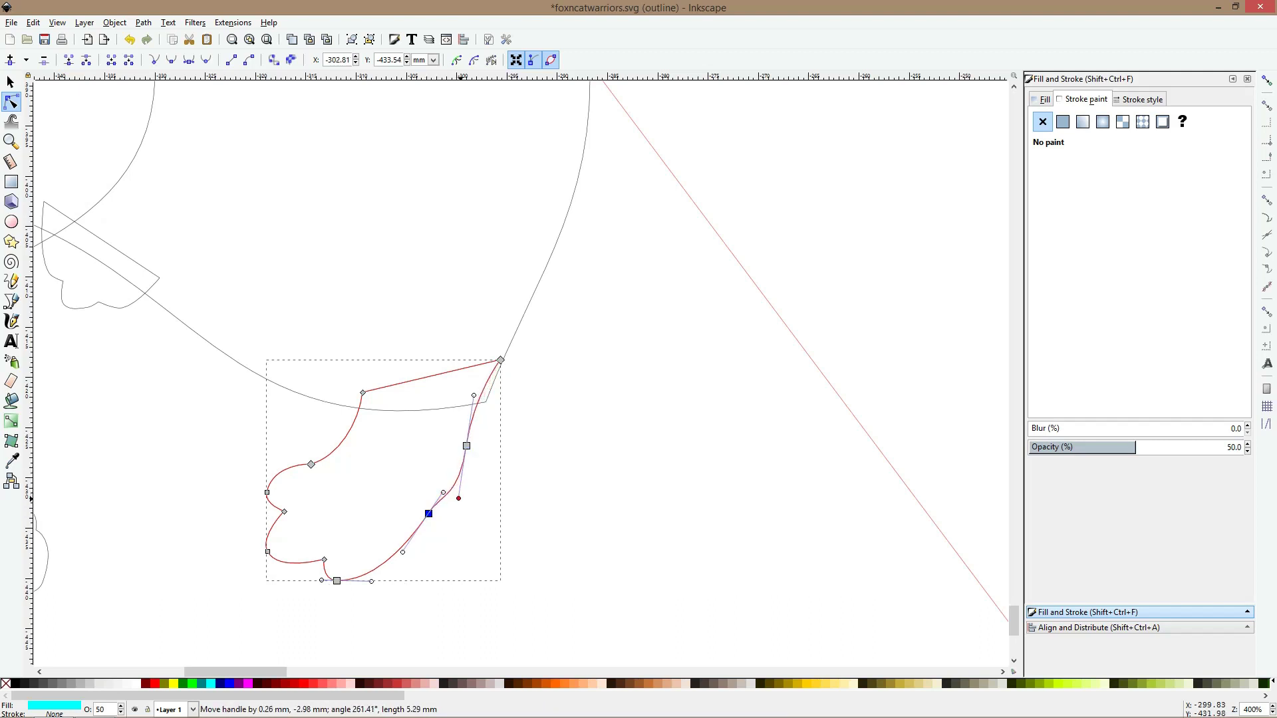
pyautogui.moveTo(466, 446); pyautogui.dragTo(476, 442)
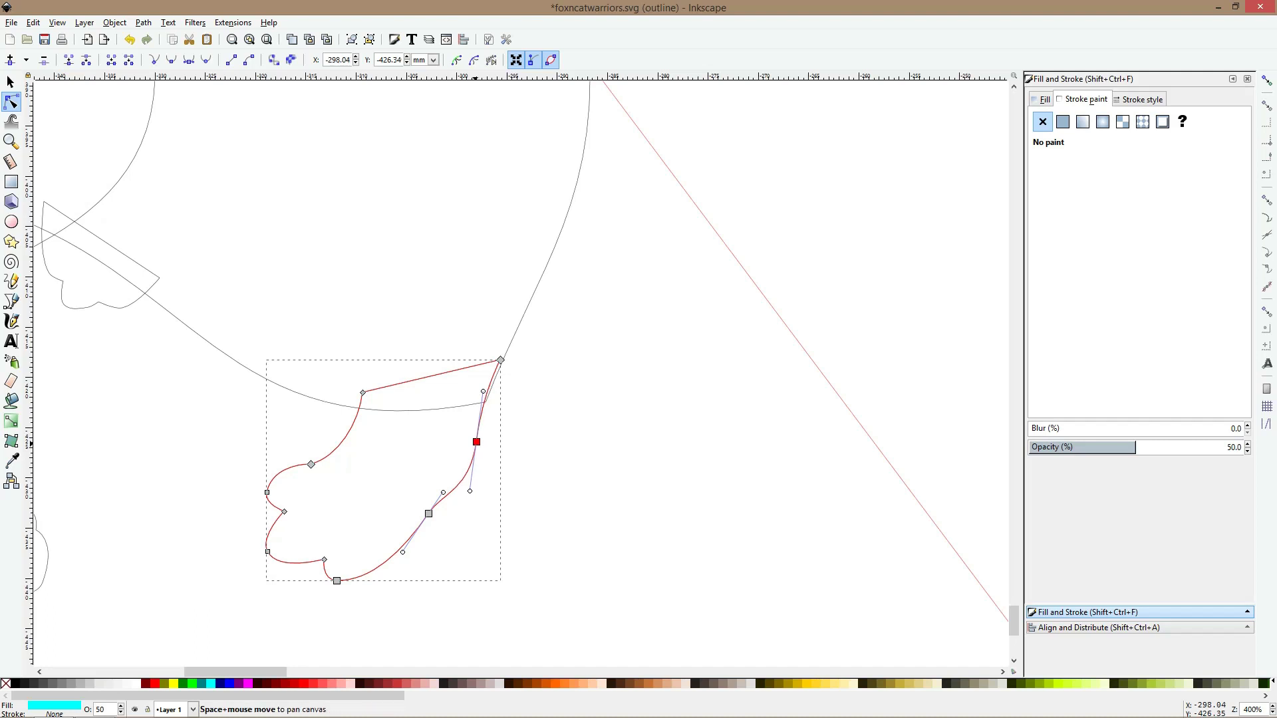
# Return to the normal display mode and undo the reshaping of the near leg's back edge
pyautogui.press('s')
pyautogui.press('ctrl+KP_5')
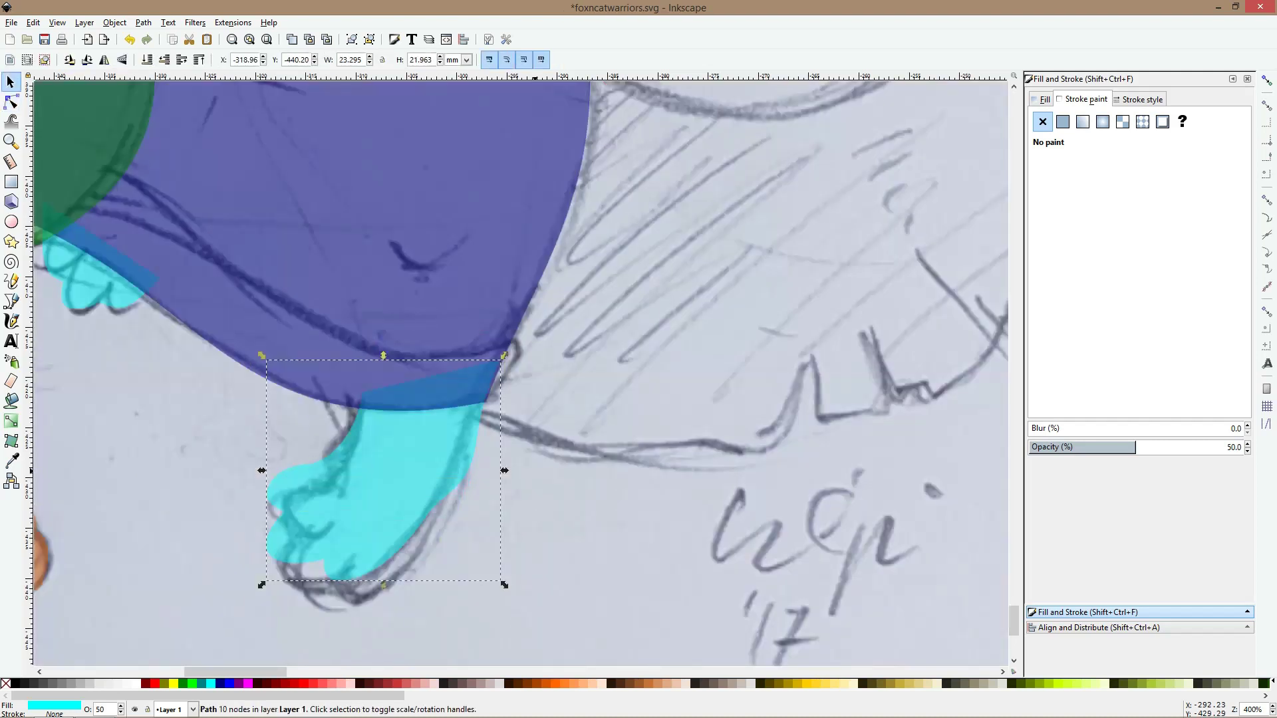
pyautogui.hotkey('ctrl', 'z')
pyautogui.hotkey('ctrl', 'z')
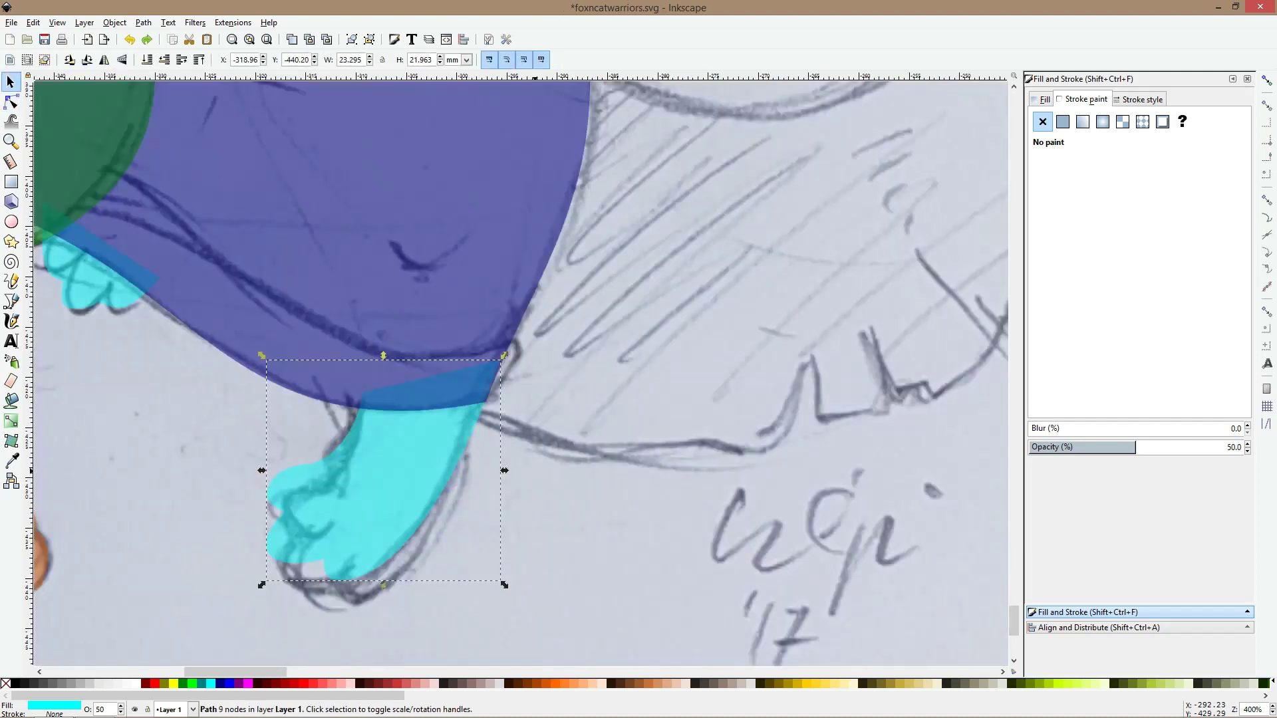
# Start a straight-segment cape outline at the hood's lower edge, pass over the fox's torso and trousers, and follow the sketched hem beyond the cat's foot
pyautogui.scroll(-2, 530, 469)
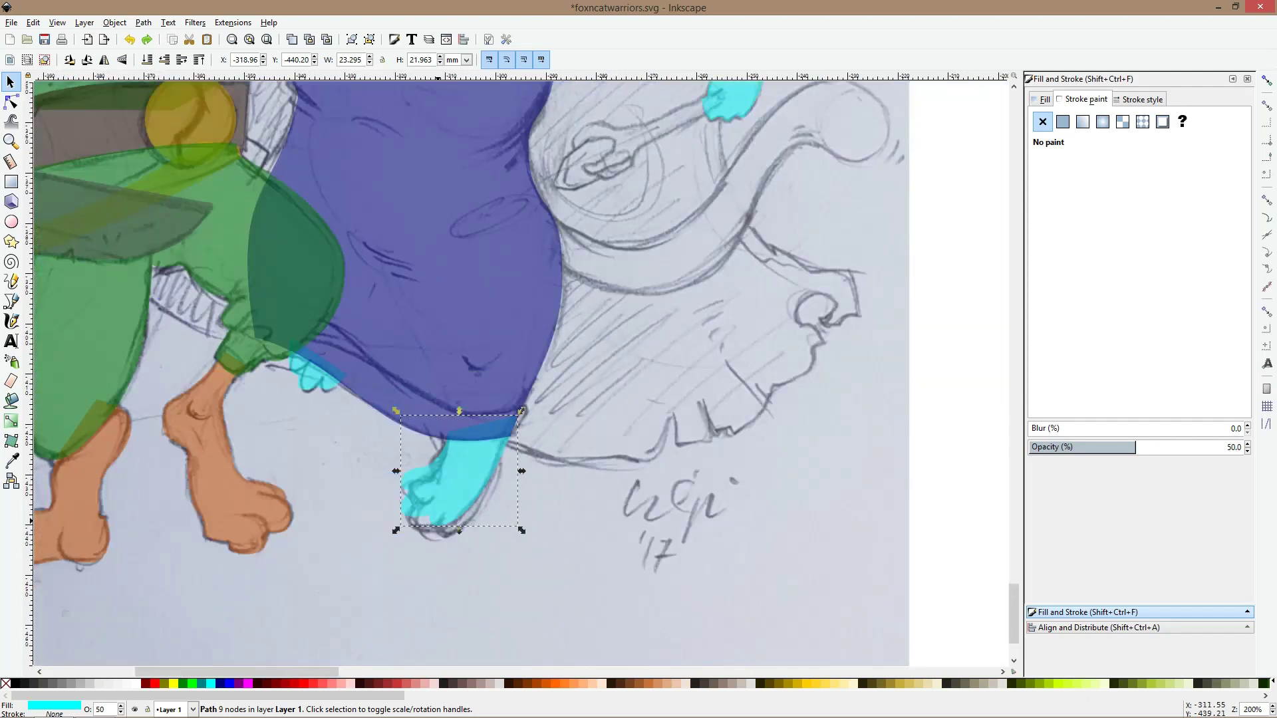
pyautogui.scroll(-2, 513, 598)
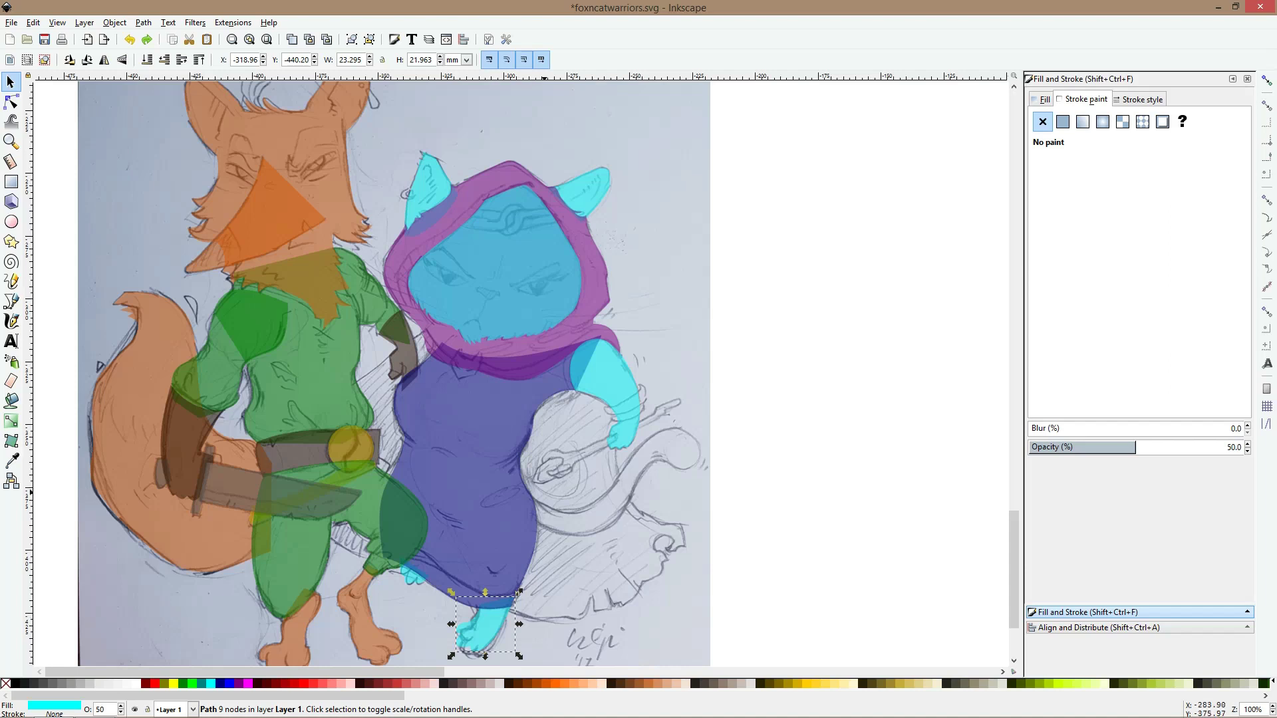
pyautogui.press('b')
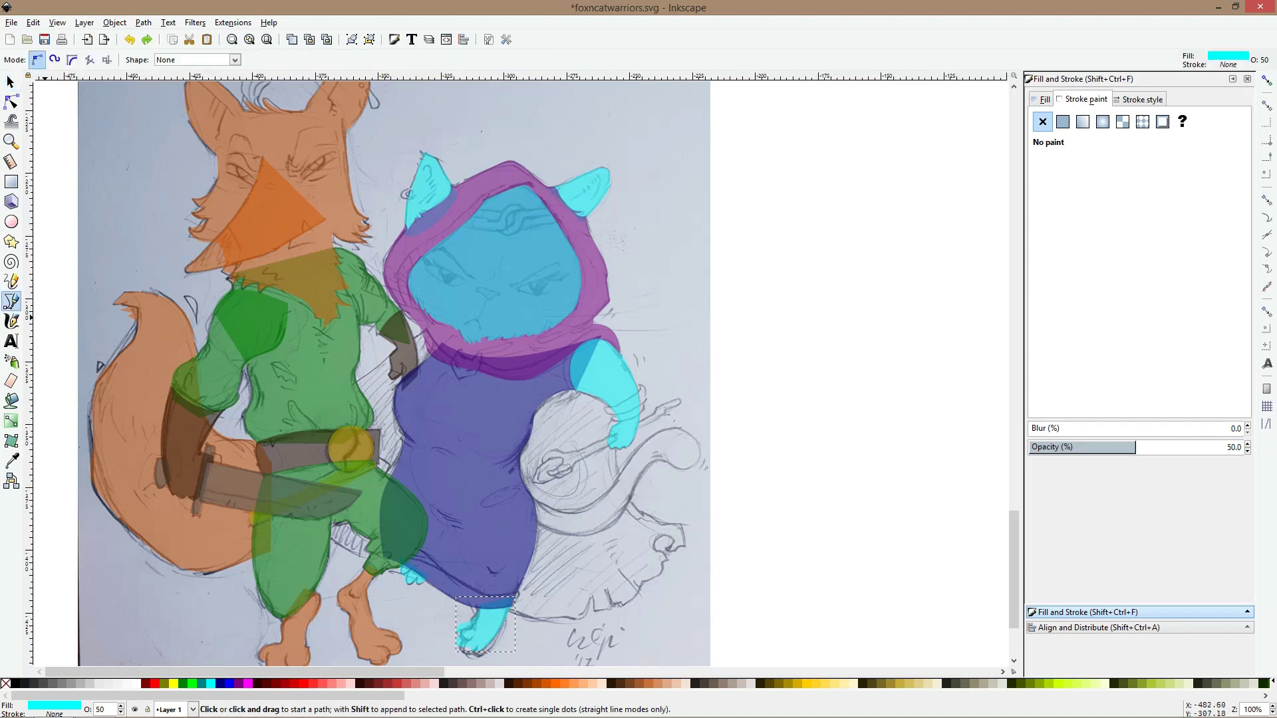
pyautogui.scroll(1, 459, 368)
pyautogui.click(416, 308)
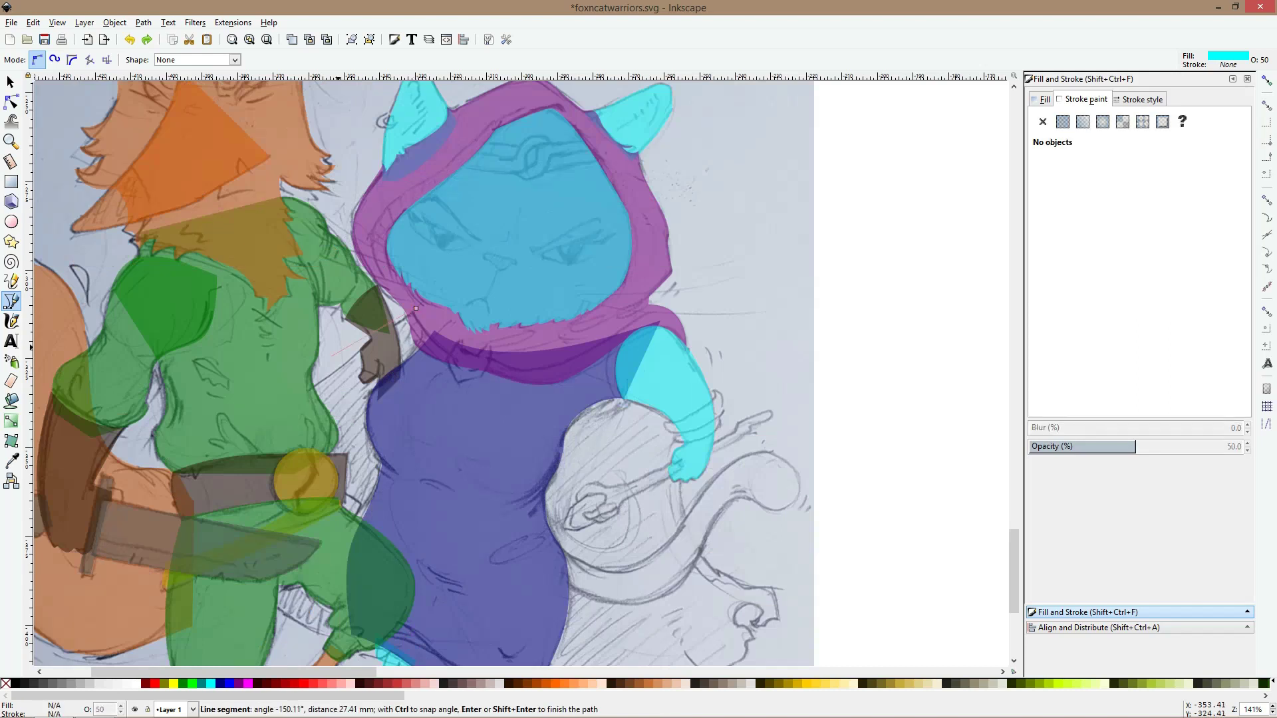
pyautogui.click(262, 424)
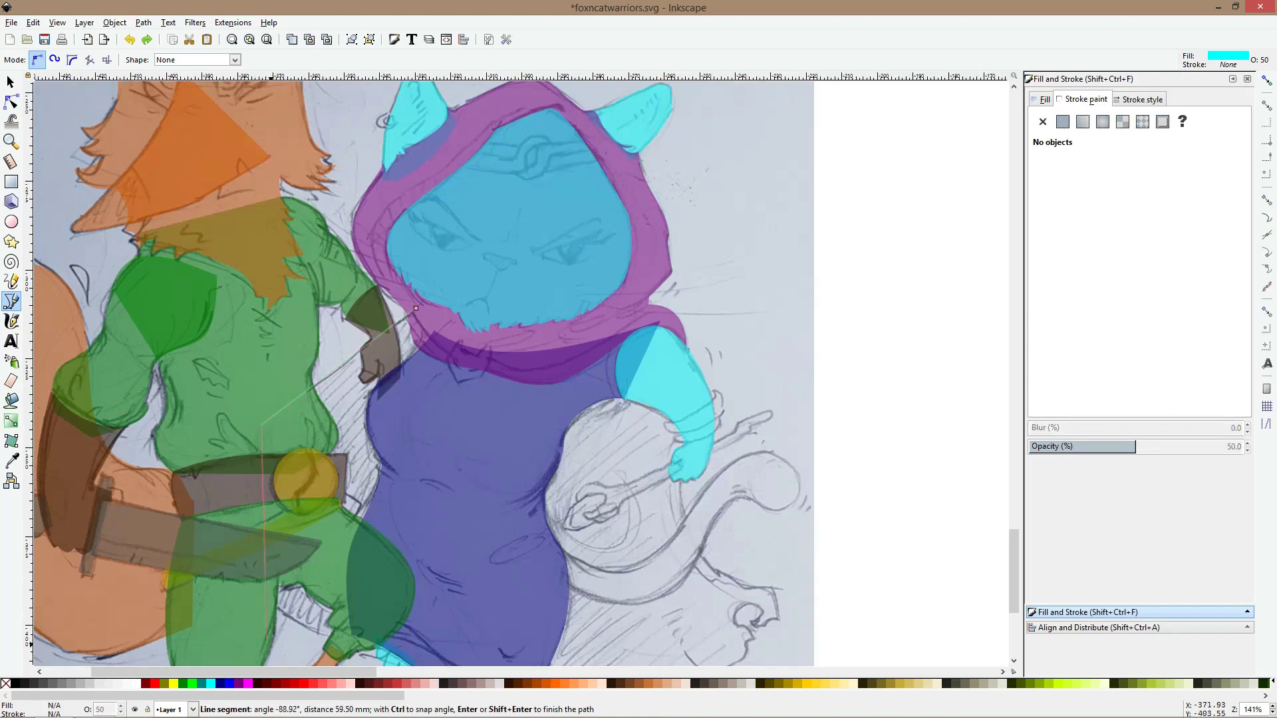
pyautogui.click(247, 607)
pyautogui.scroll(-4, 247, 606)
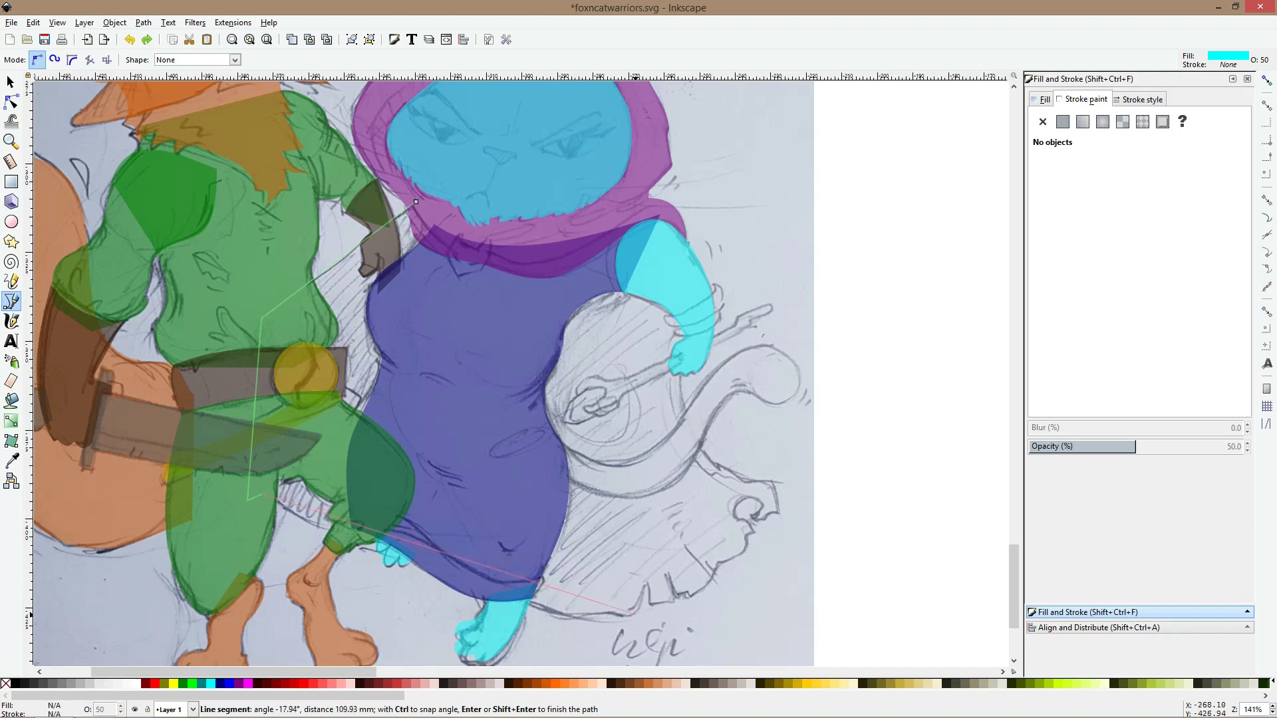
pyautogui.click(567, 611)
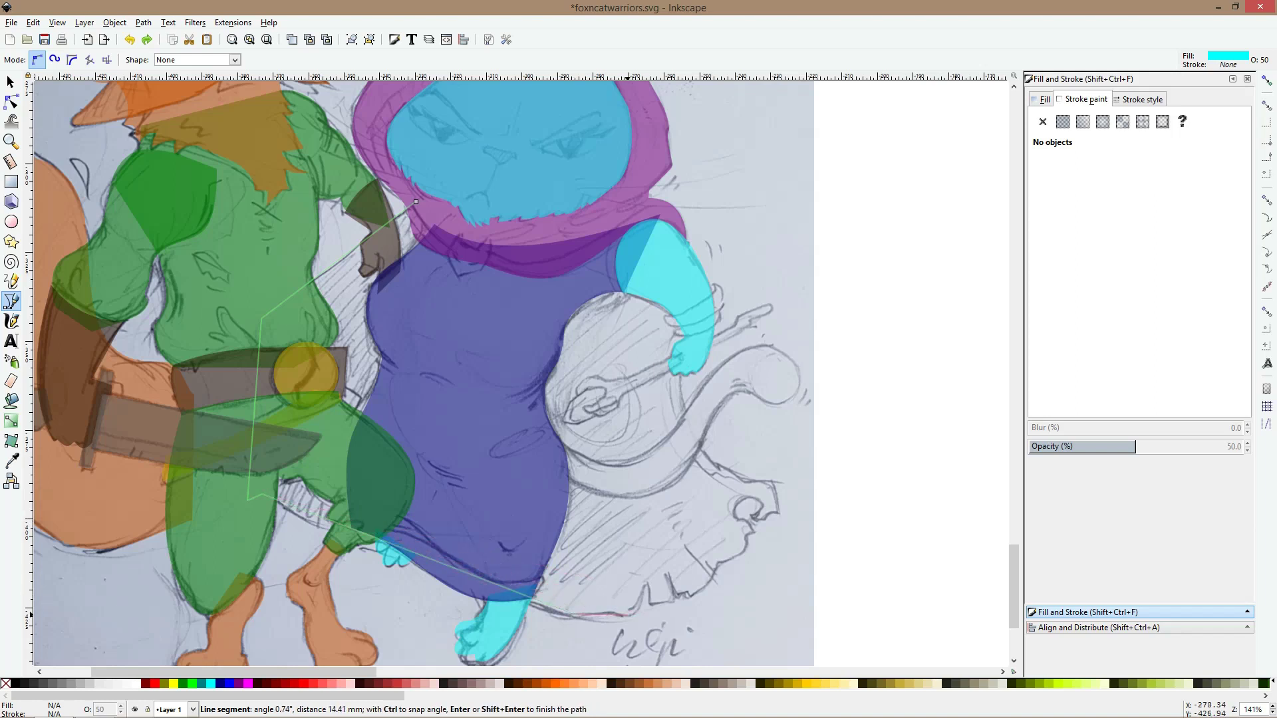
pyautogui.click(622, 613)
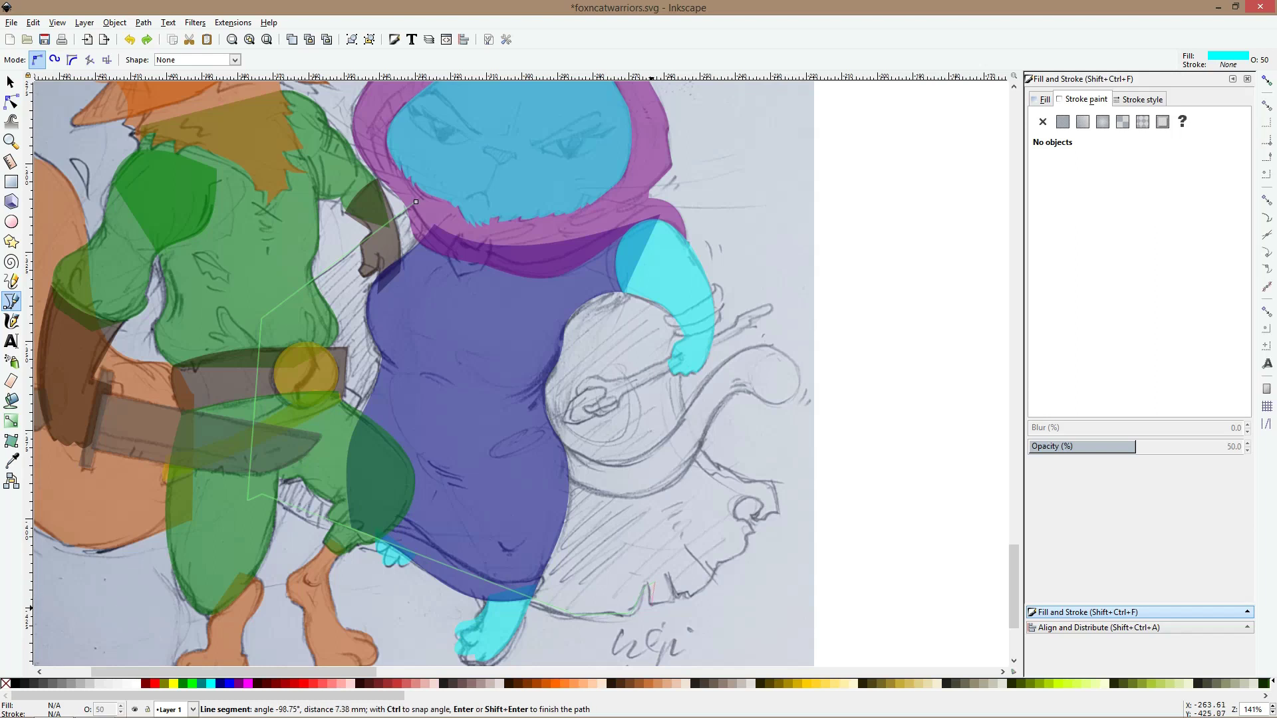
# Continue the cape outline along the ragged hem, following its torn notches and the slit up to the sketched hole
pyautogui.scroll(3, 672, 591)
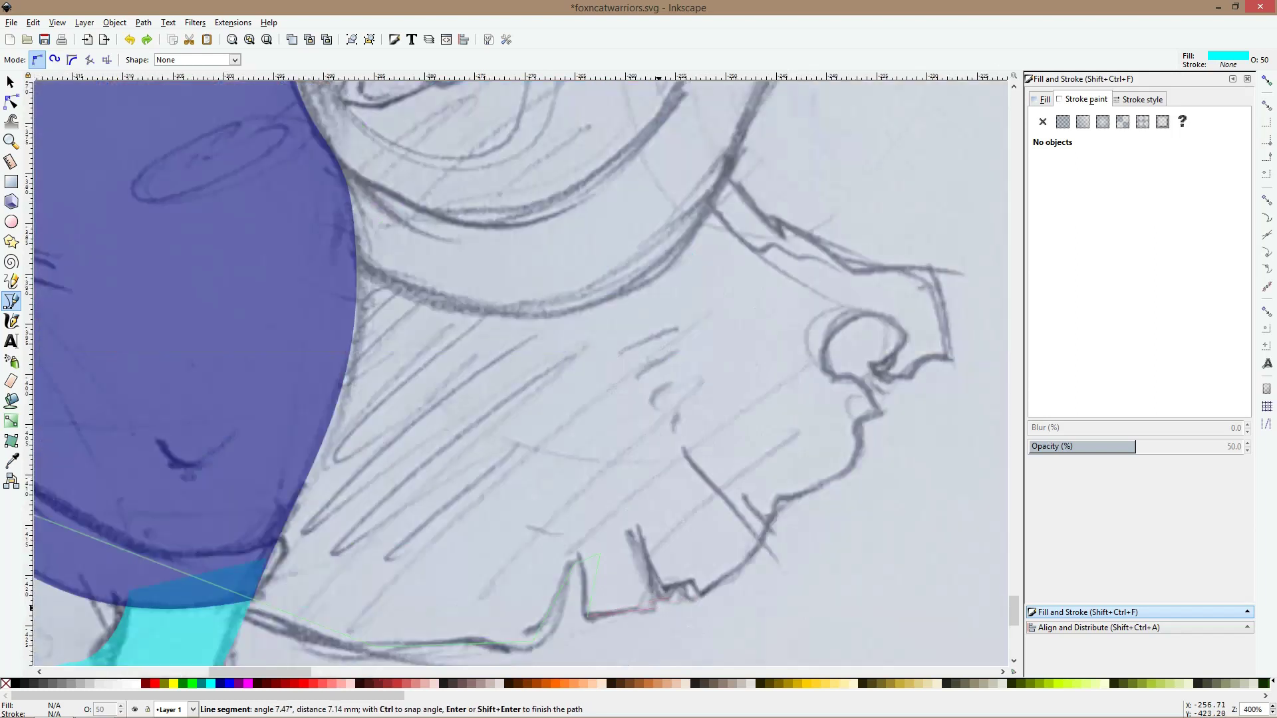
pyautogui.click(652, 618)
pyautogui.click(646, 546)
pyautogui.click(663, 589)
pyautogui.click(696, 584)
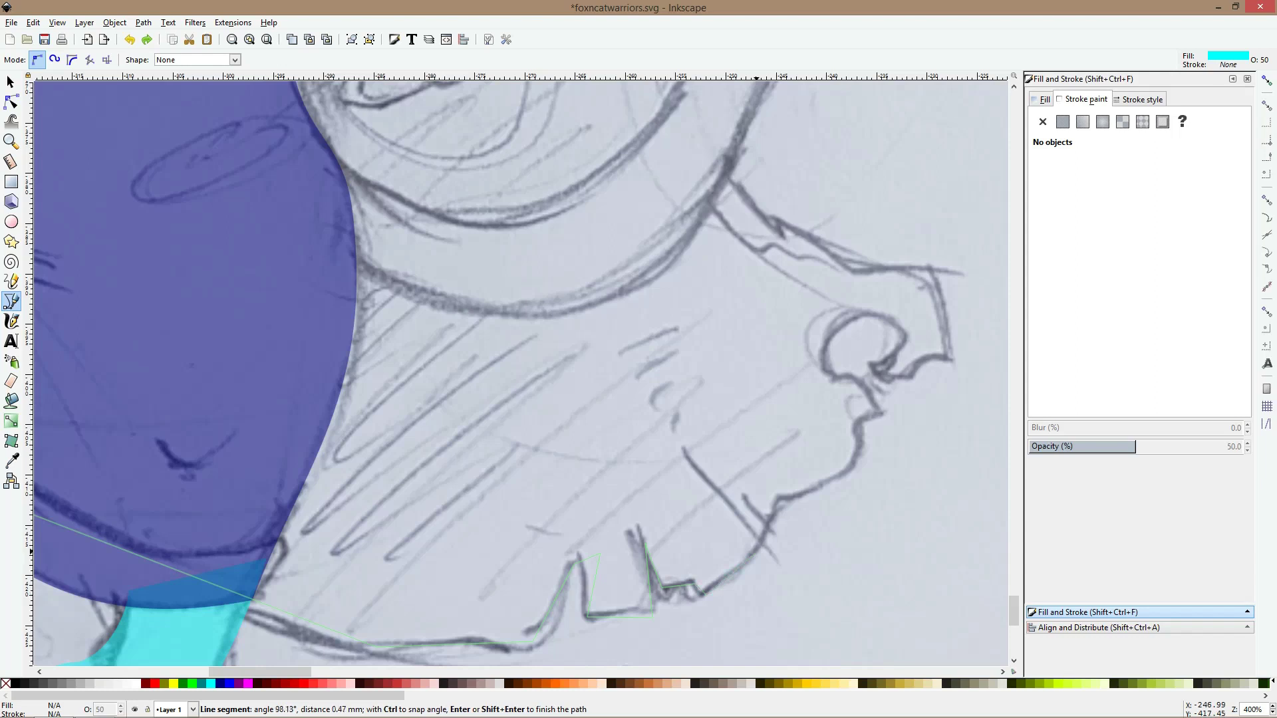
pyautogui.click(710, 490)
pyautogui.click(863, 441)
pyautogui.click(882, 414)
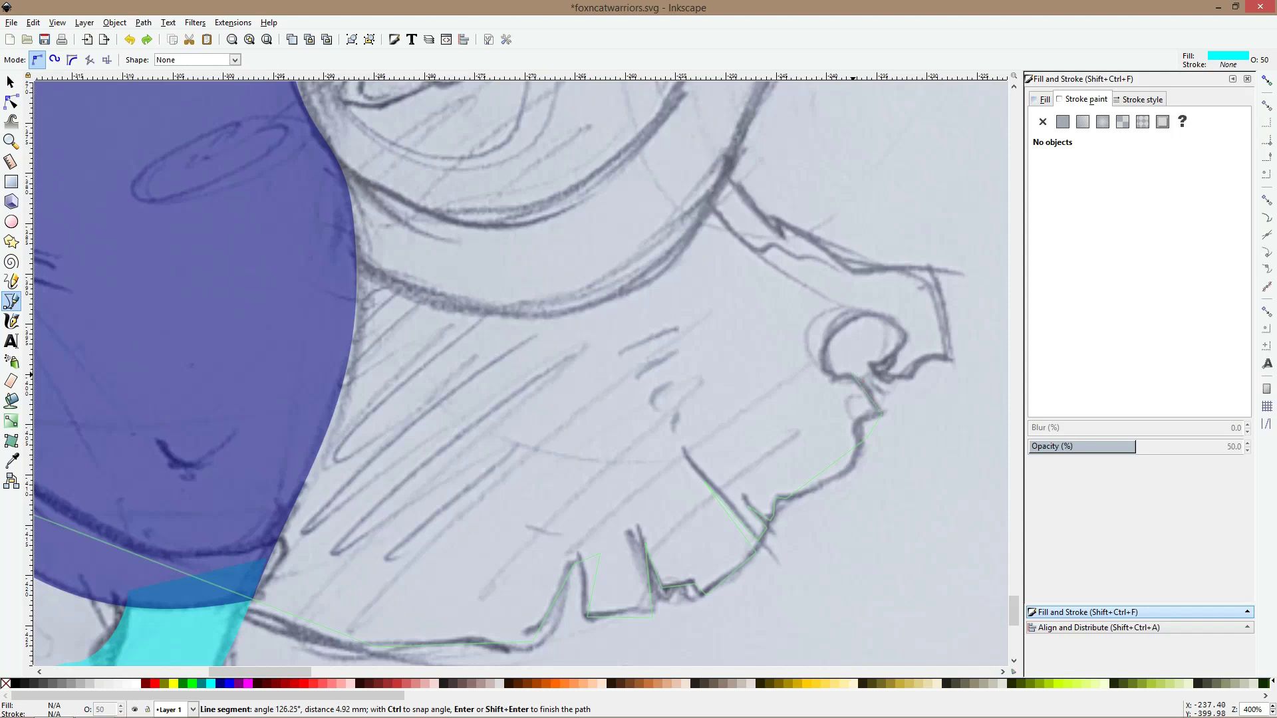
# Continue the cape outline into the sketched hole, around the tattered outer corner and back along the cape's upper edge
pyautogui.click(846, 342)
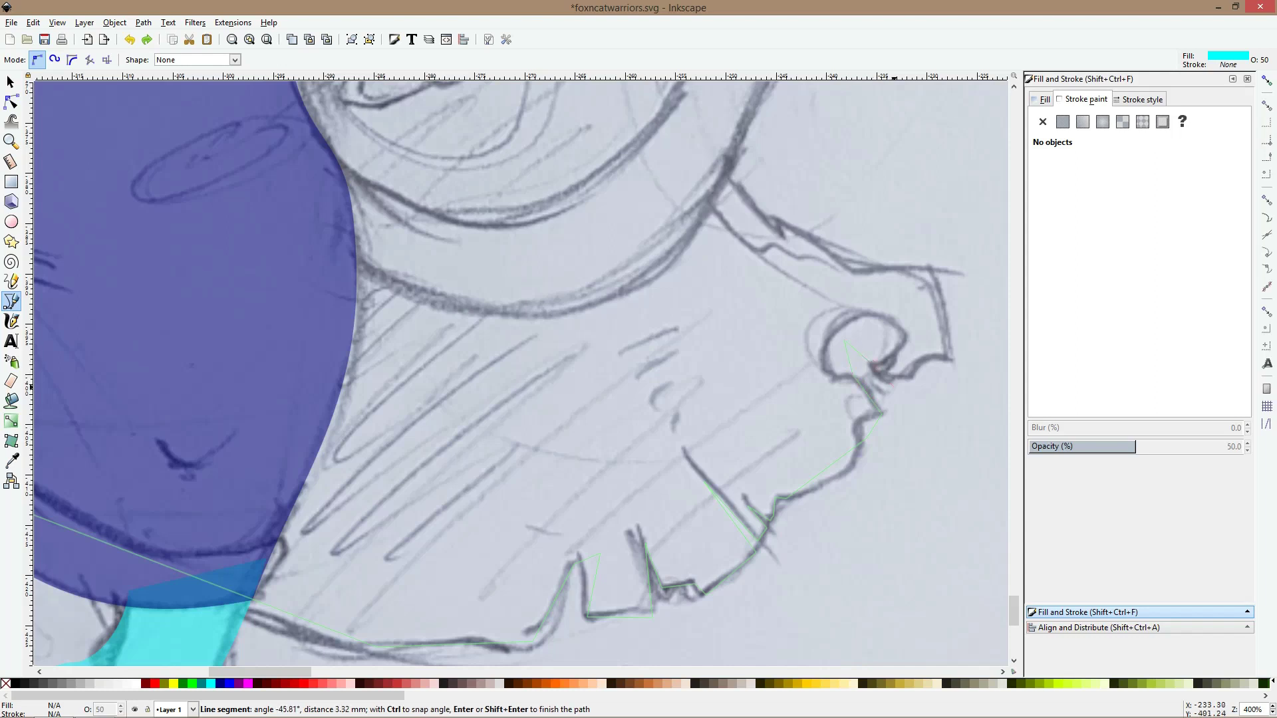
pyautogui.click(879, 367)
pyautogui.click(912, 377)
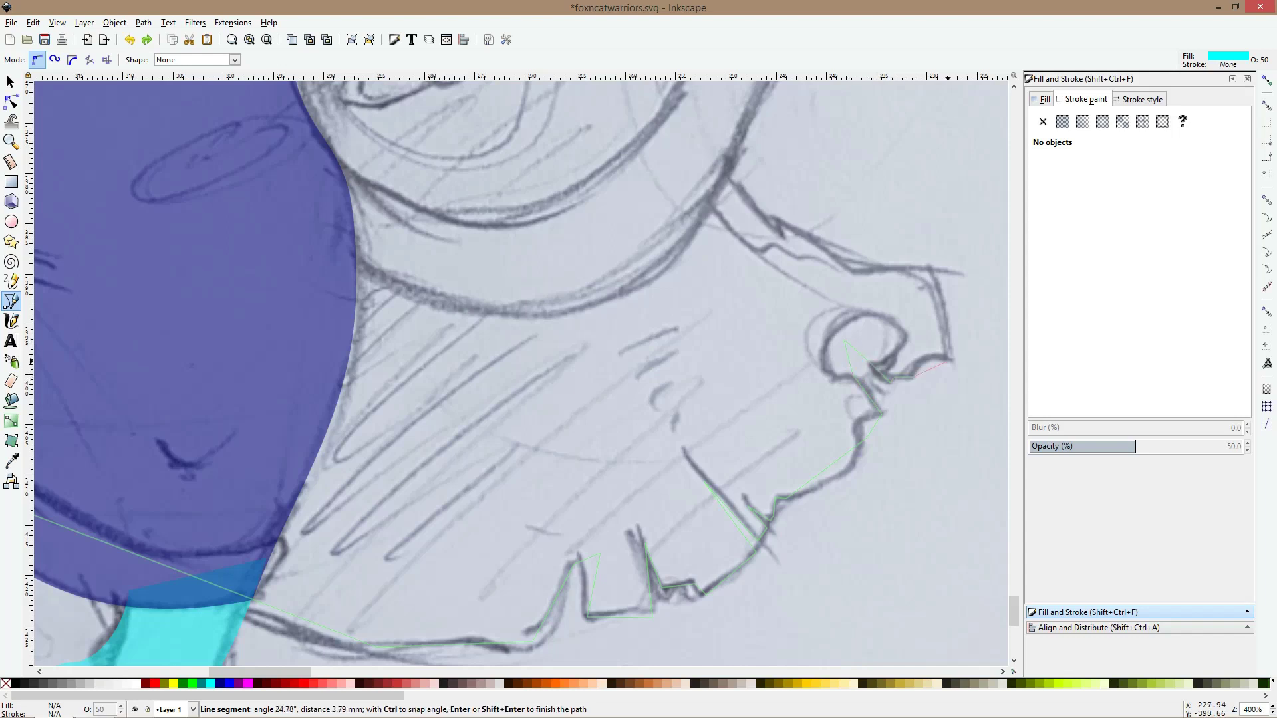
pyautogui.click(951, 361)
pyautogui.click(929, 268)
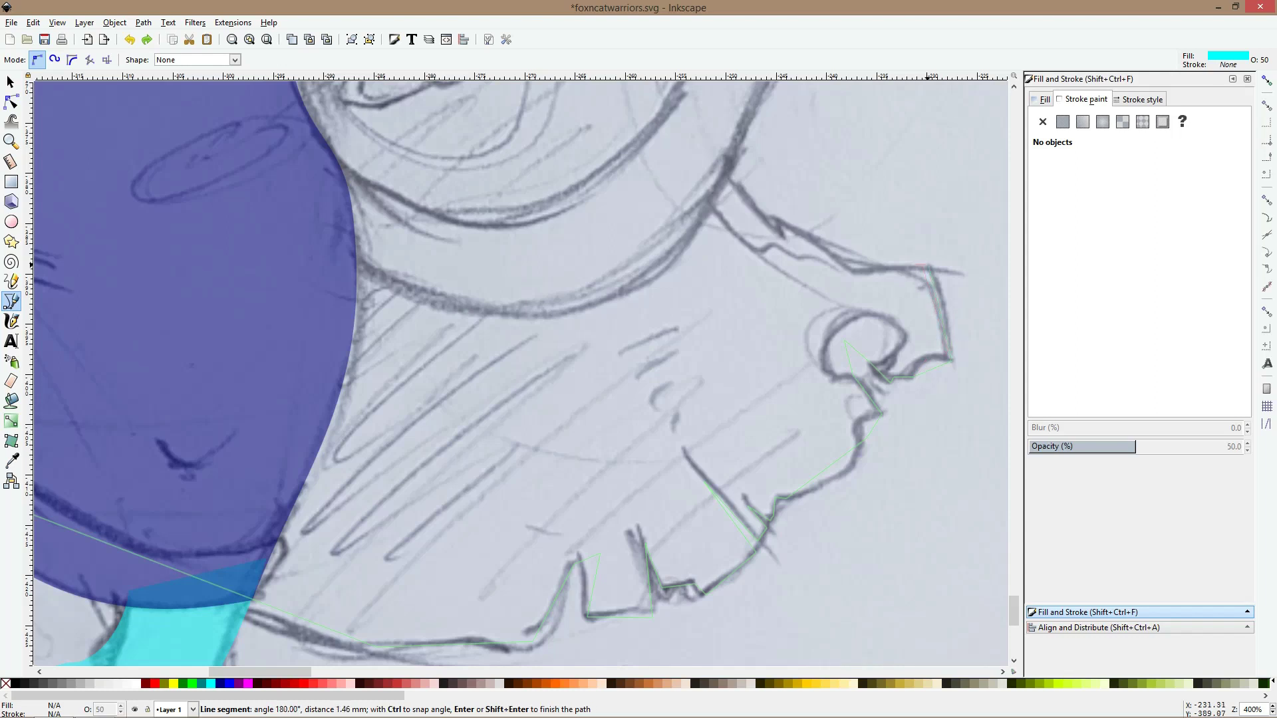
pyautogui.click(852, 269)
pyautogui.click(778, 220)
# Close the cape outline through the cat's raised arm back to its start at the hood, and fill it with Navy (#000080)
pyautogui.scroll(-2, 735, 181)
pyautogui.scroll(10, 762, 213)
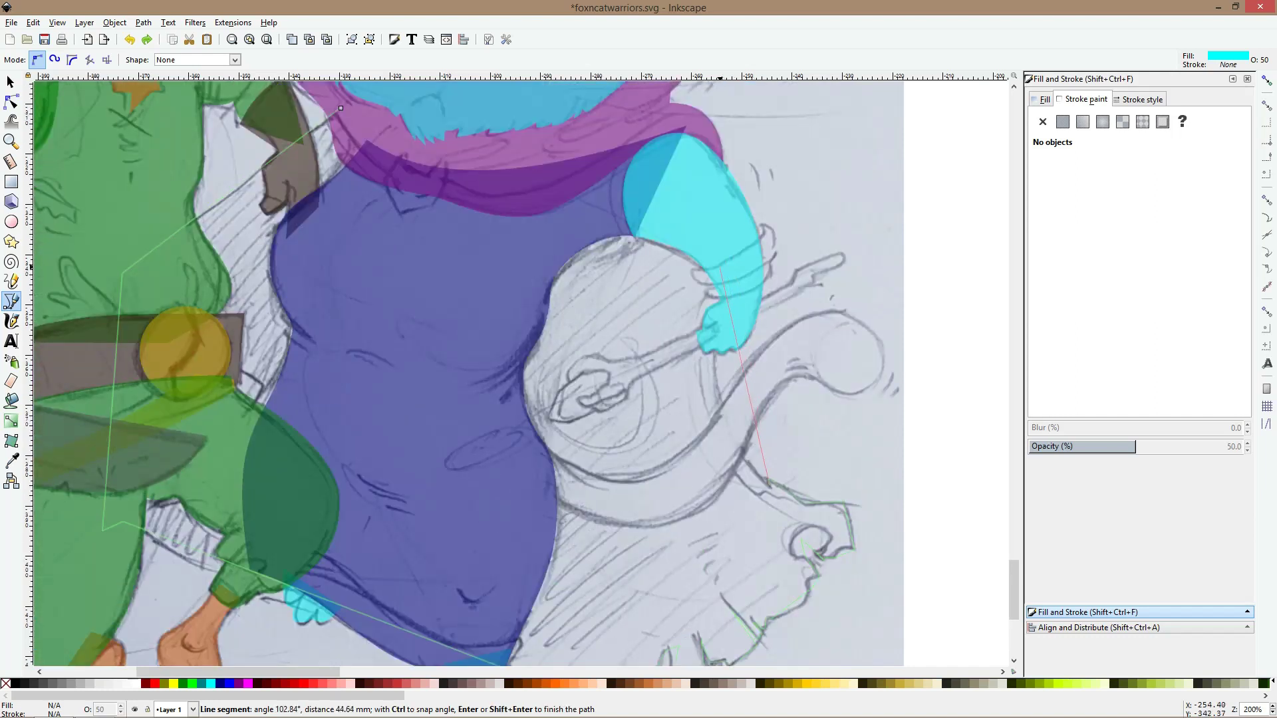
pyautogui.click(721, 265)
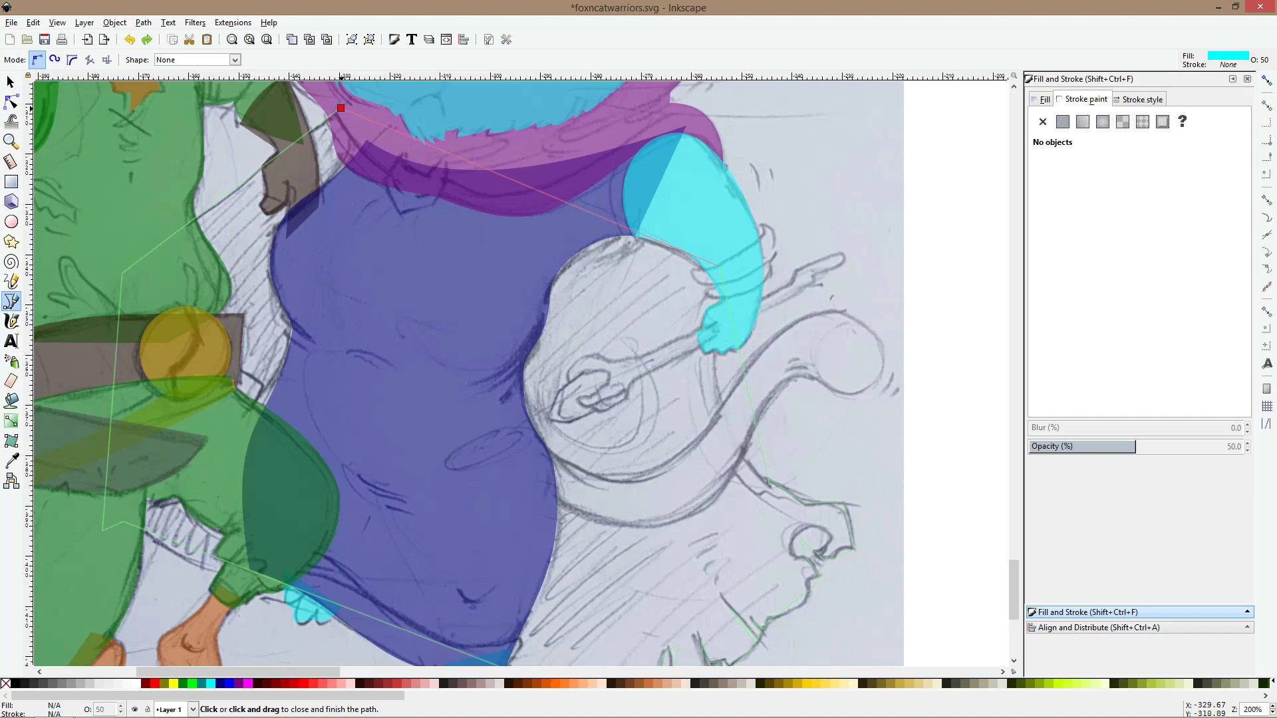
pyautogui.click(341, 107)
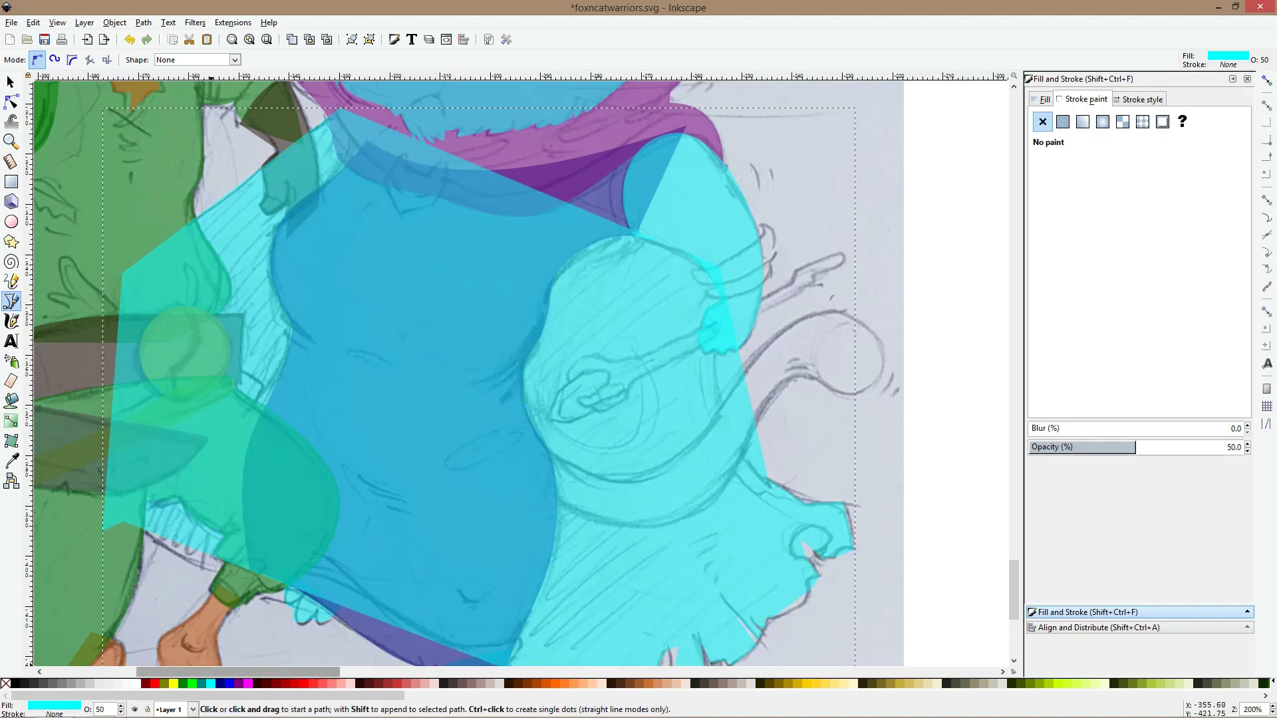
pyautogui.click(220, 683)
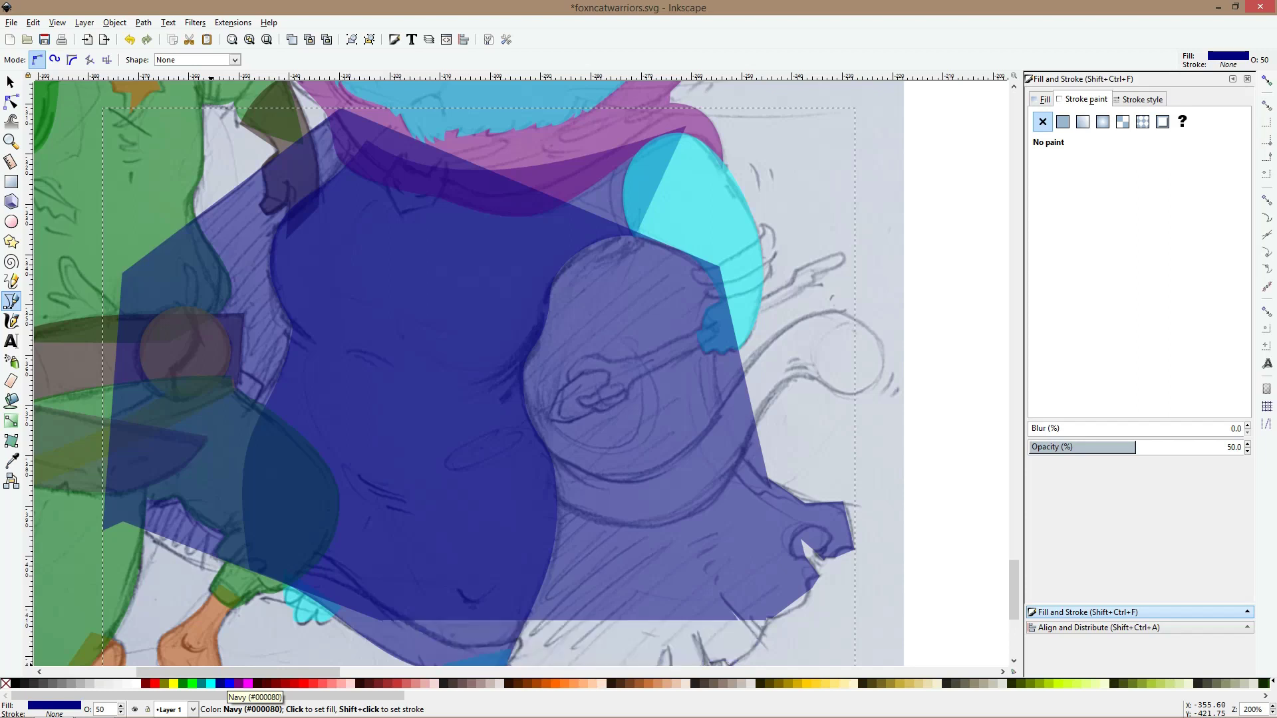
# Bend the cape's straight outer edge below the cat's hand and the edges around its tattered corner to match the sketch
pyautogui.press('Delete')
pyautogui.hotkey('ctrl', 'z')
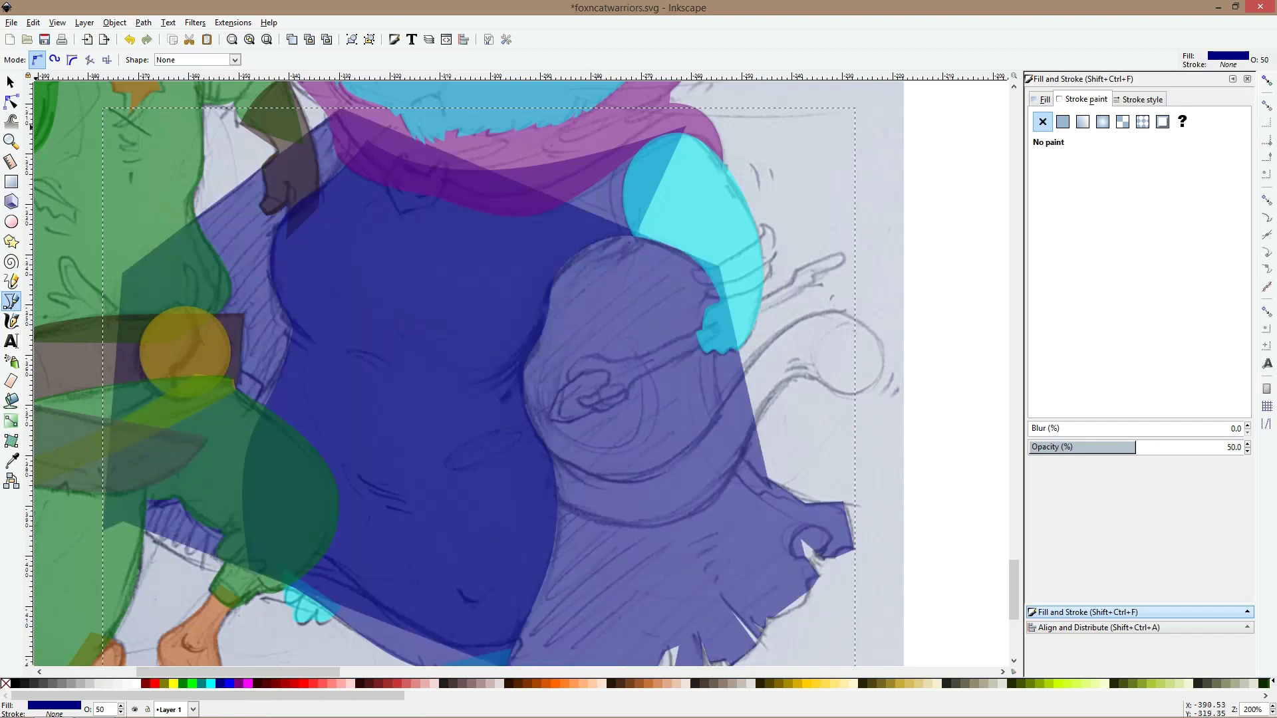
pyautogui.click(12, 102)
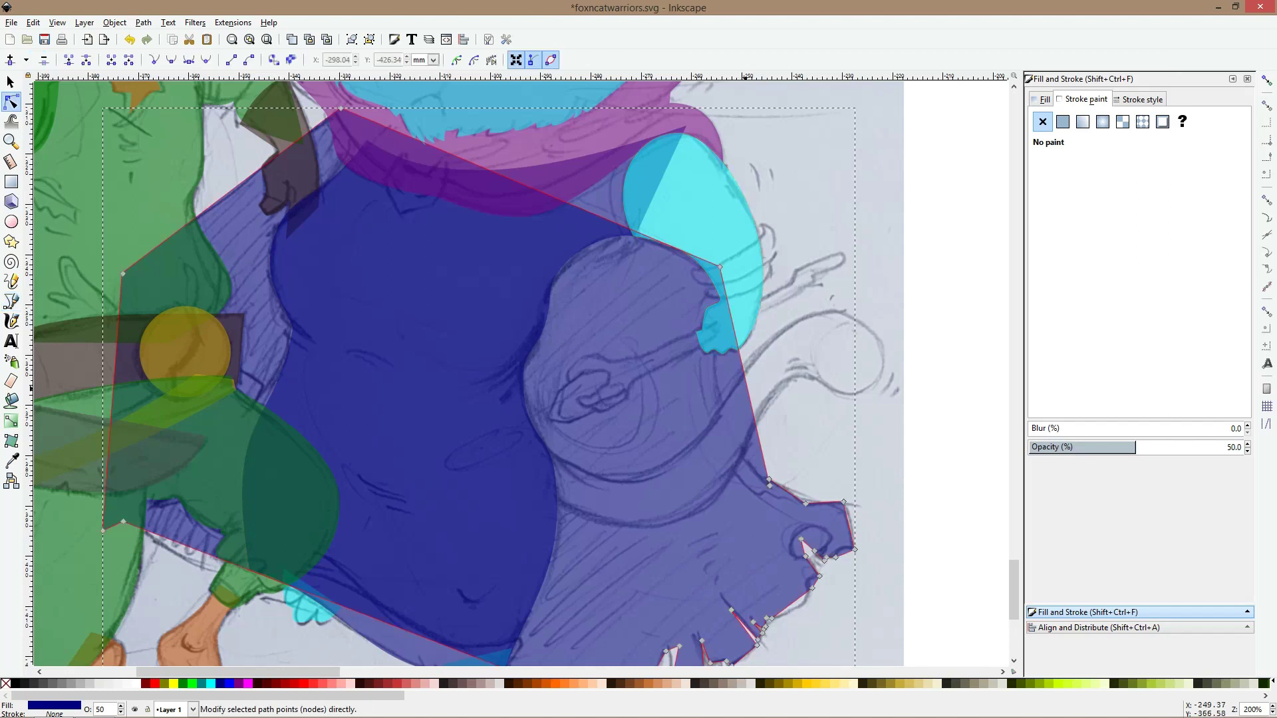
pyautogui.moveTo(748, 390); pyautogui.dragTo(721, 409)
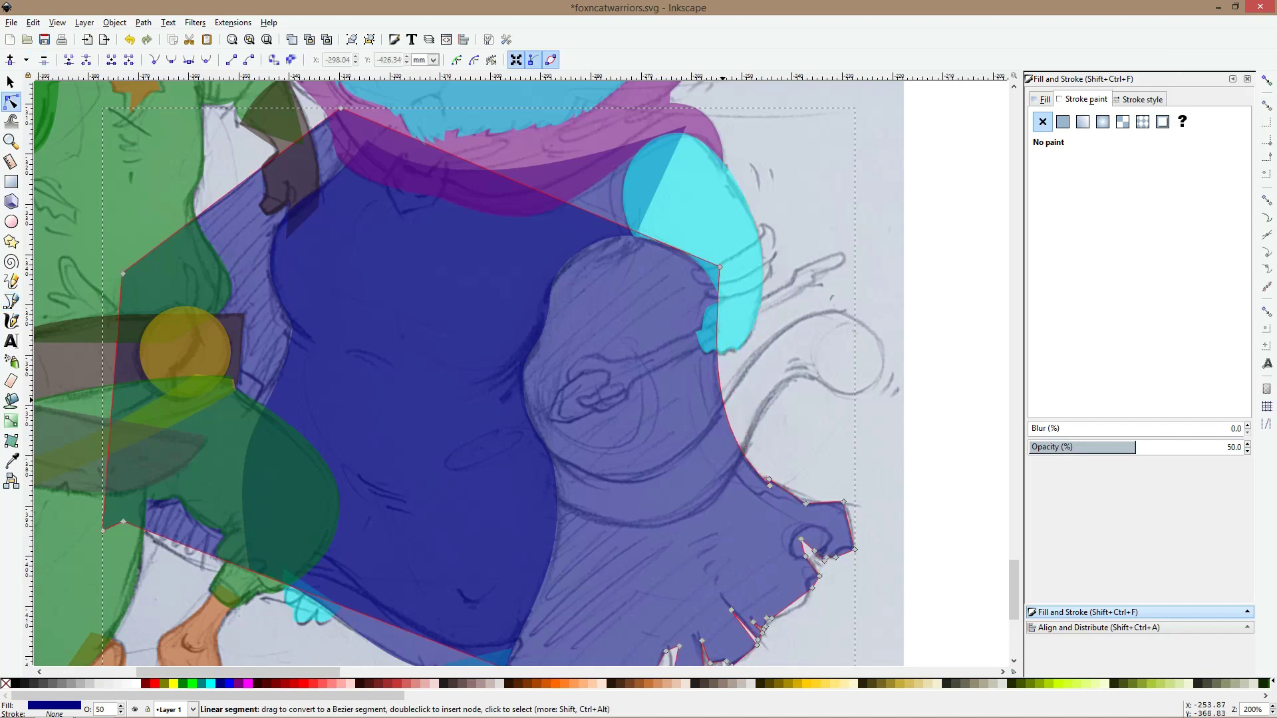
pyautogui.scroll(4, 728, 407)
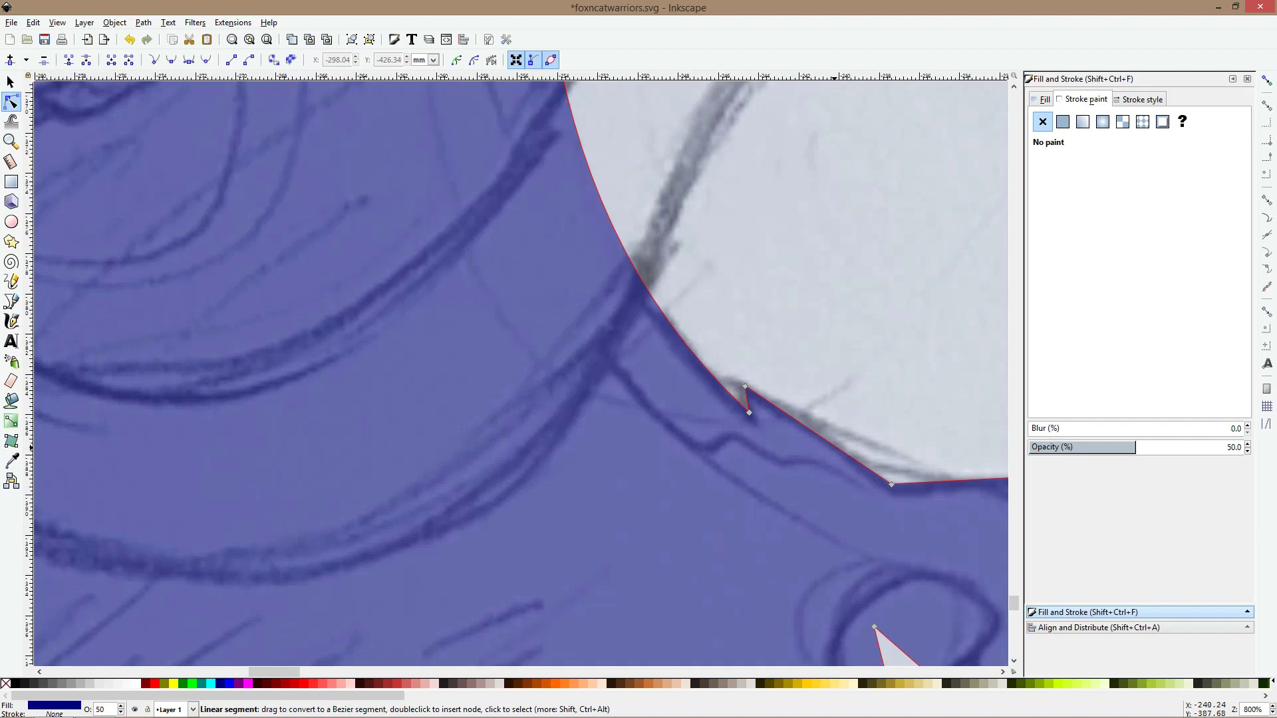
pyautogui.scroll(-2, 828, 449)
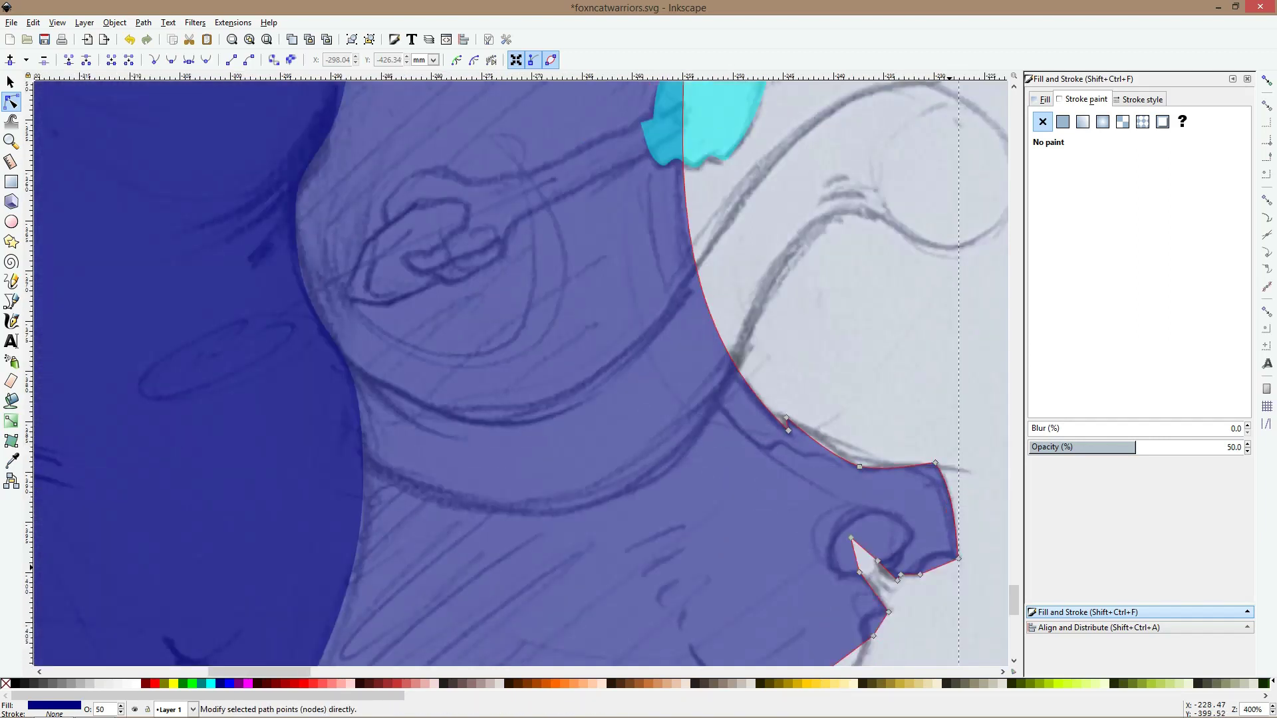
pyautogui.scroll(4, 939, 579)
pyautogui.moveTo(939, 530); pyautogui.dragTo(939, 492)
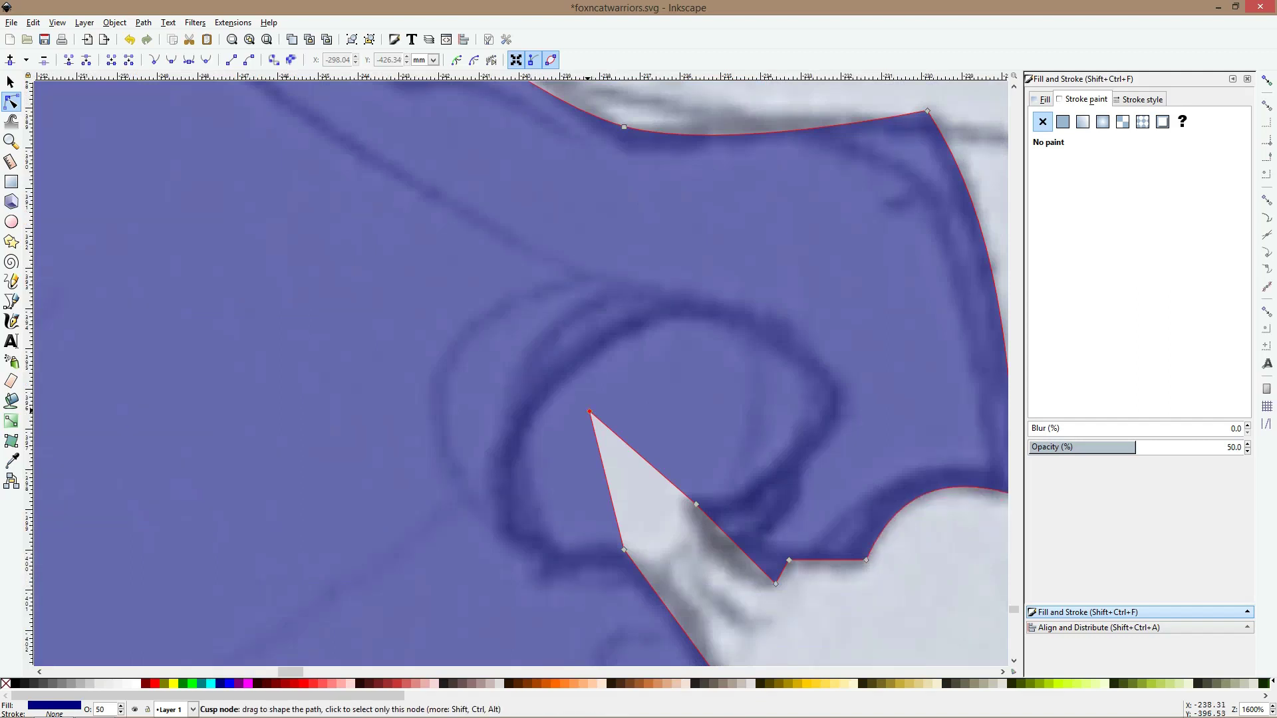
# Smooth the hole's pointed node, add a node on each side of it, and spread them along the sketched hole
pyautogui.keyDown('ctrl'); pyautogui.click(589, 412); pyautogui.keyUp('ctrl')
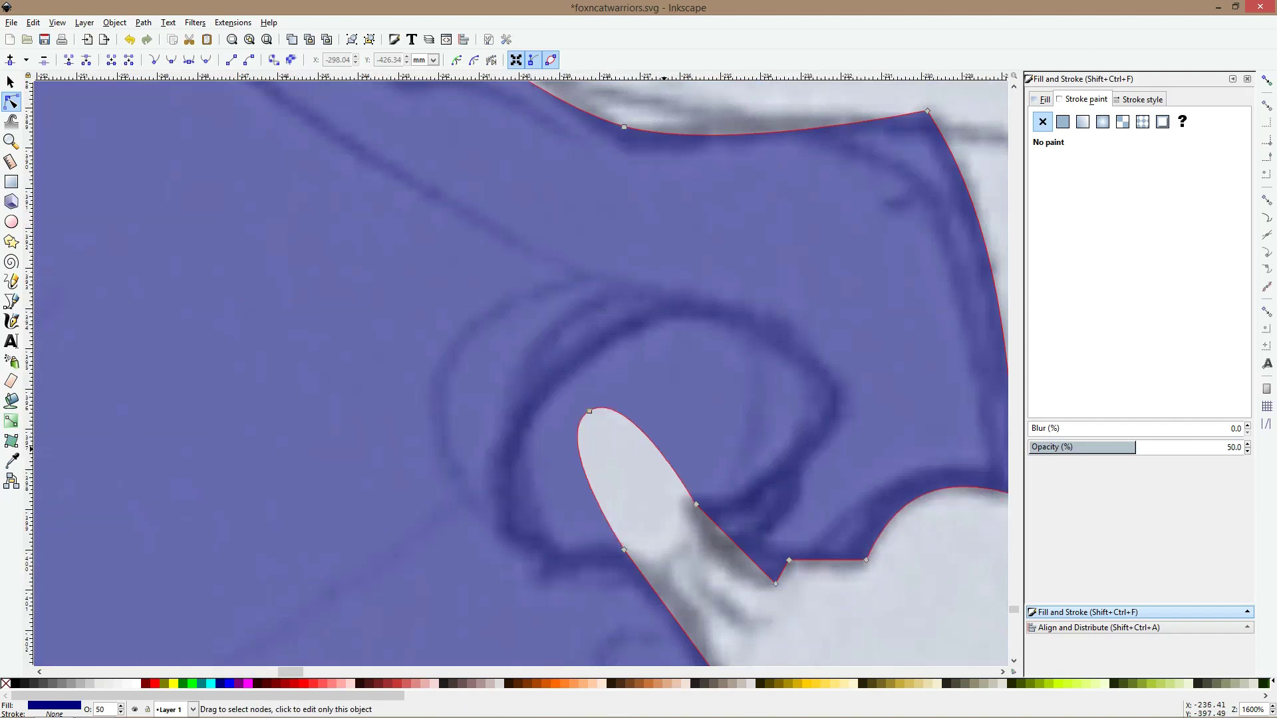
pyautogui.doubleClick(661, 448)
pyautogui.moveTo(661, 447); pyautogui.dragTo(832, 397)
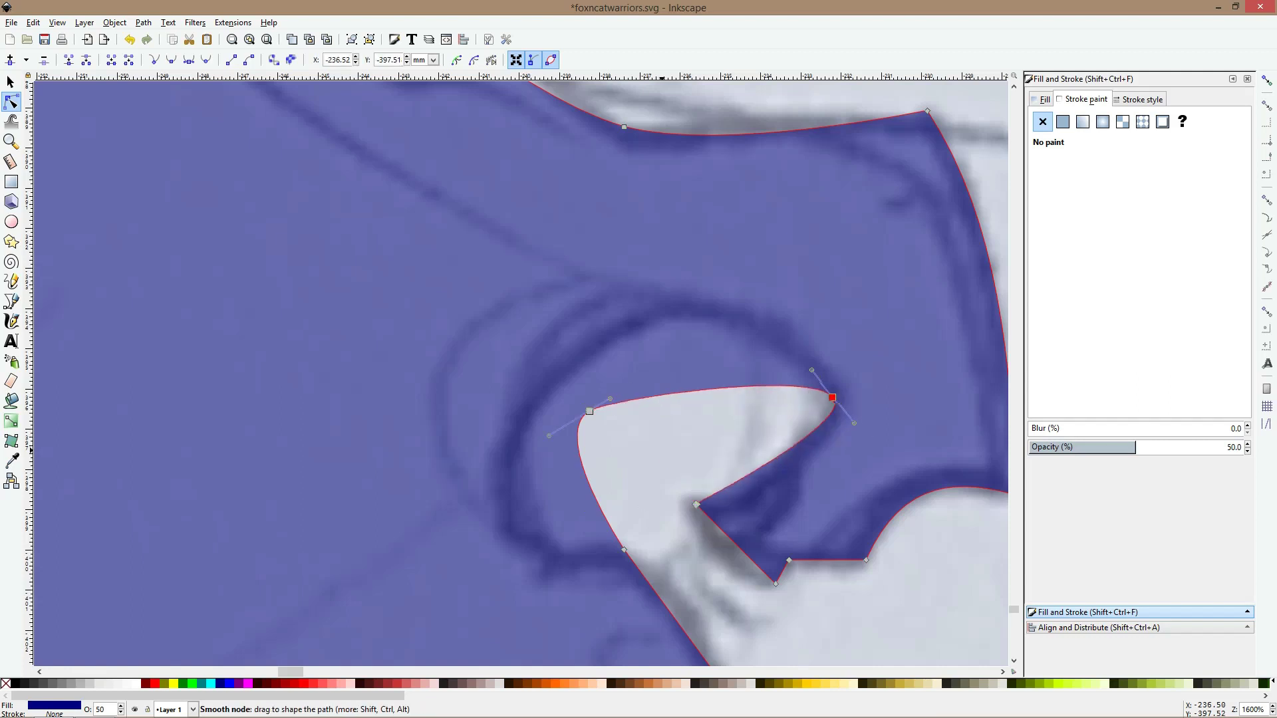
pyautogui.doubleClick(596, 501)
pyautogui.moveTo(596, 501); pyautogui.dragTo(534, 530)
pyautogui.moveTo(590, 411); pyautogui.dragTo(722, 252)
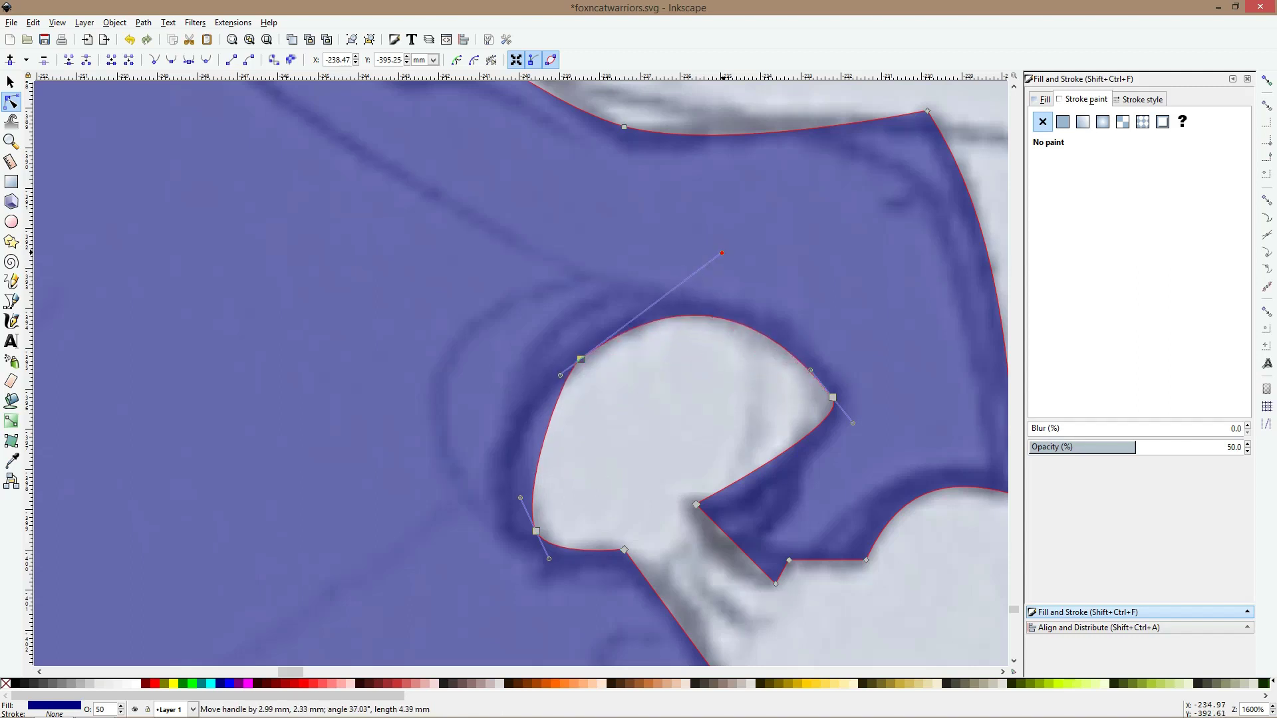
# Refine the hole's curve handles and move its outer node inward so the opening becomes an even oval
pyautogui.moveTo(561, 375); pyautogui.dragTo(484, 414)
pyautogui.moveTo(520, 498); pyautogui.dragTo(495, 498)
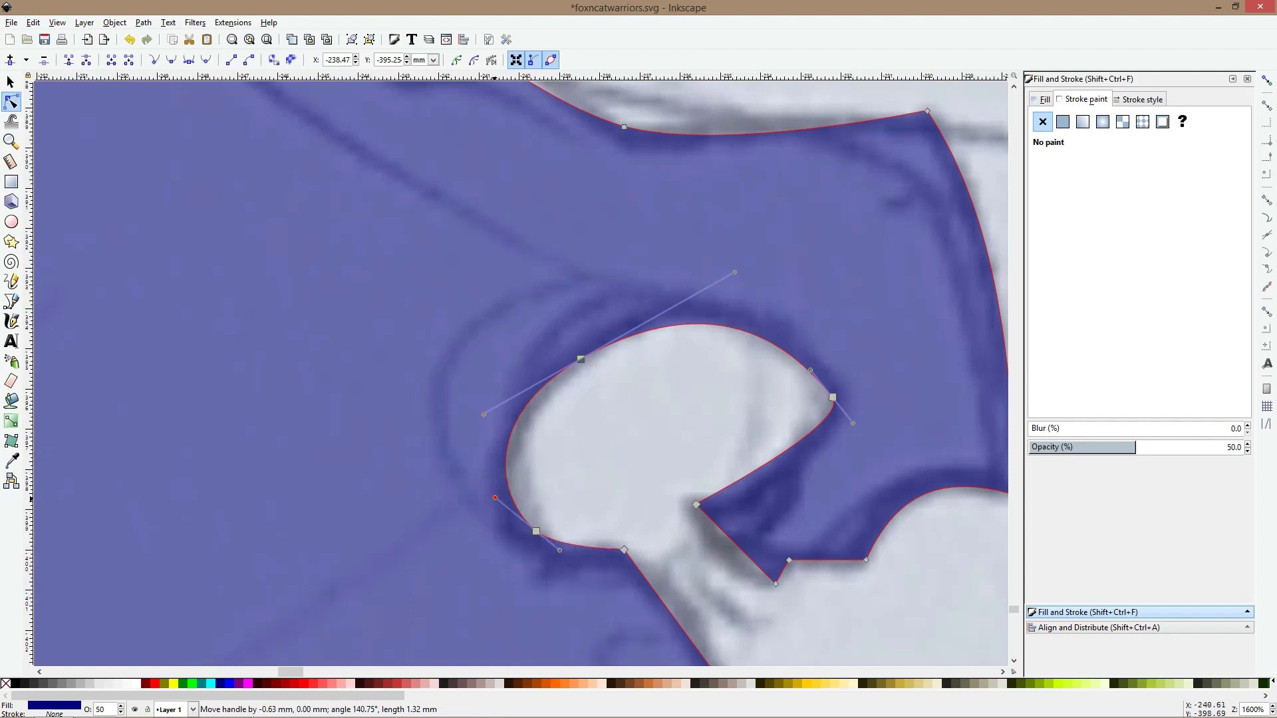
pyautogui.moveTo(734, 272); pyautogui.dragTo(740, 272)
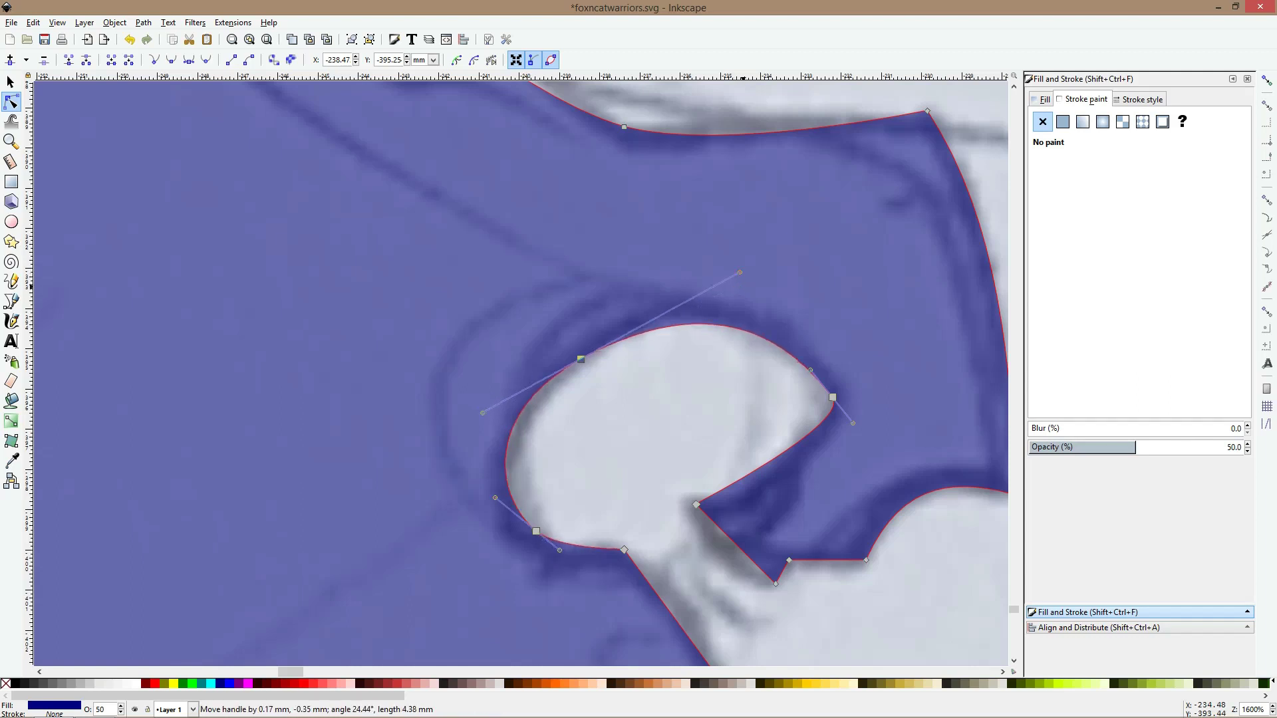
pyautogui.click(833, 398)
pyautogui.moveTo(853, 424); pyautogui.dragTo(824, 477)
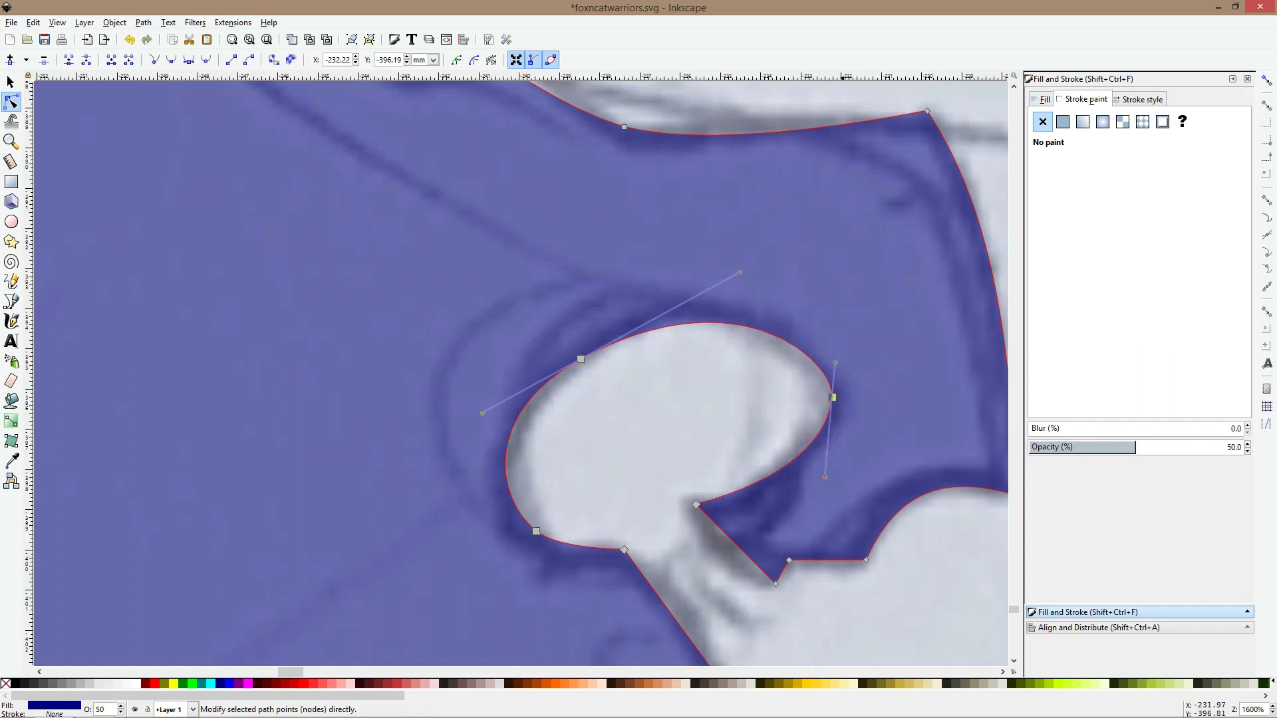
pyautogui.moveTo(832, 397); pyautogui.dragTo(810, 392)
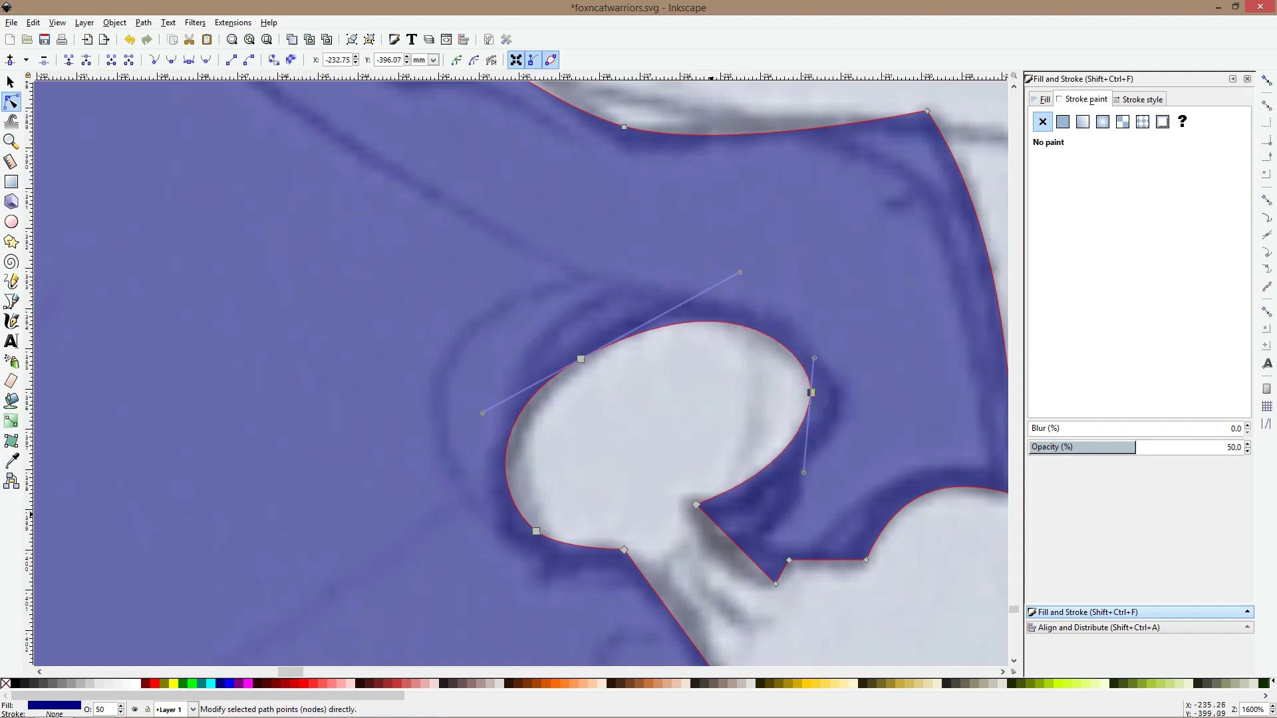
# Reshape the short hem edge between the hole's opening and the tattered outer corner into a curve
pyautogui.scroll(-4, 520, 373)
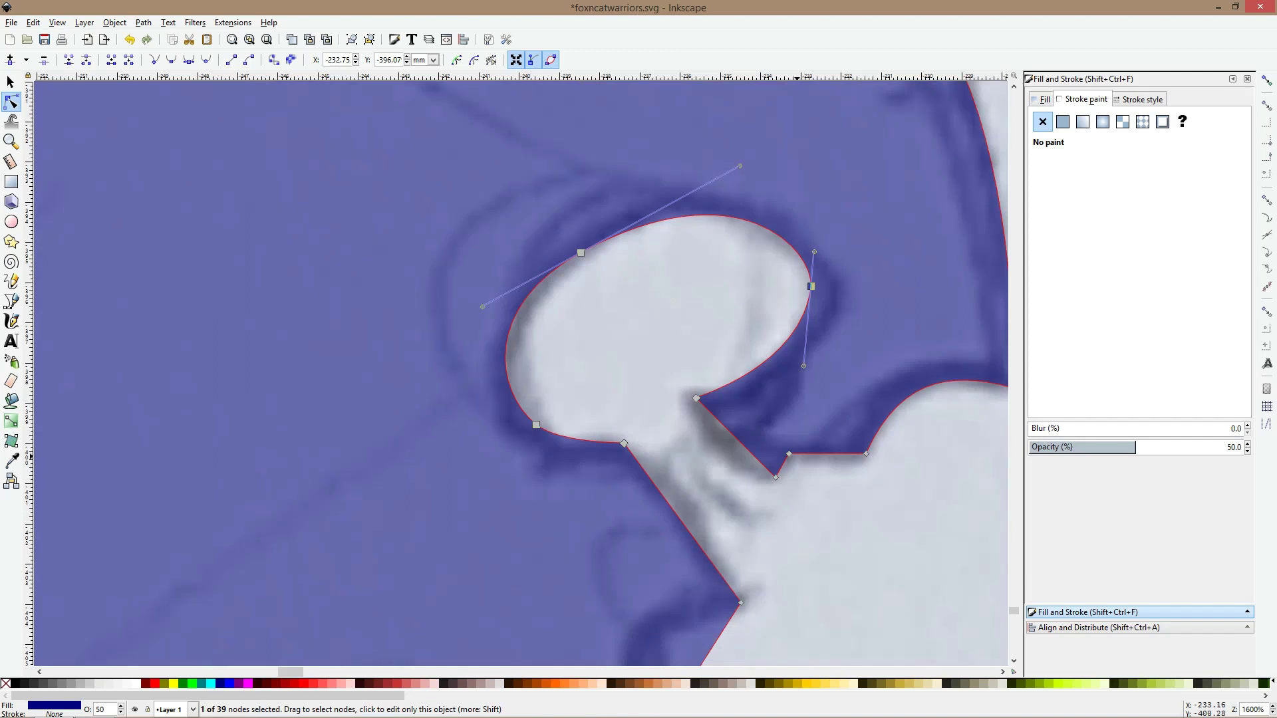
pyautogui.moveTo(796, 457); pyautogui.dragTo(853, 459)
pyautogui.click(866, 454)
# Curve the hem lobe below the hole and shift its smooth node inward onto the sketched line
pyautogui.scroll(-3, 843, 325)
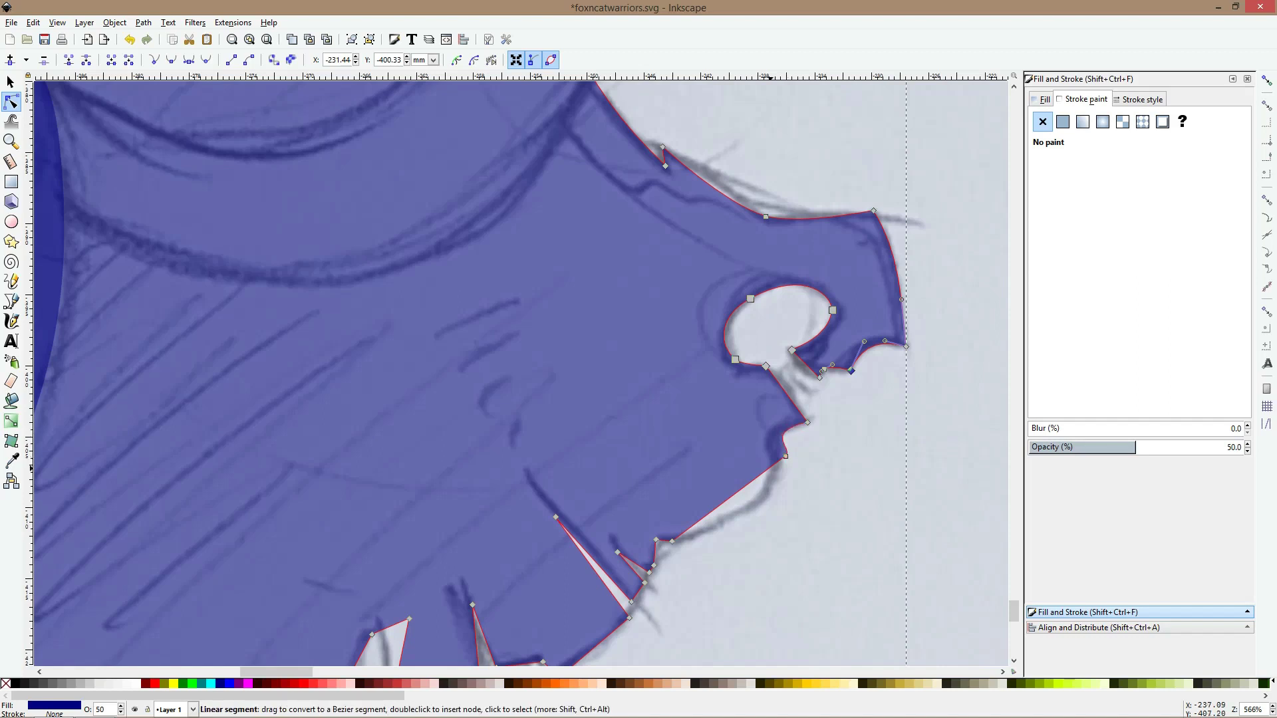
pyautogui.moveTo(750, 483); pyautogui.dragTo(766, 494)
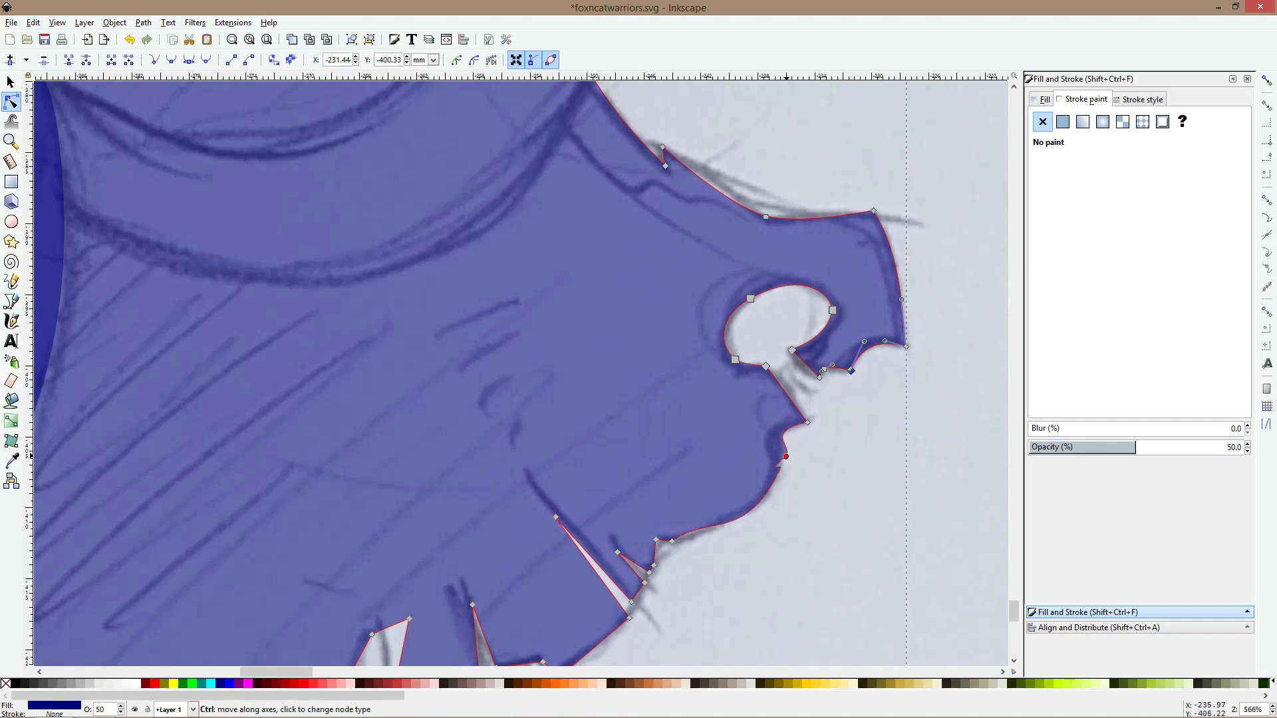
pyautogui.hotkey('ctrl', 'z')
pyautogui.moveTo(783, 462); pyautogui.dragTo(777, 478)
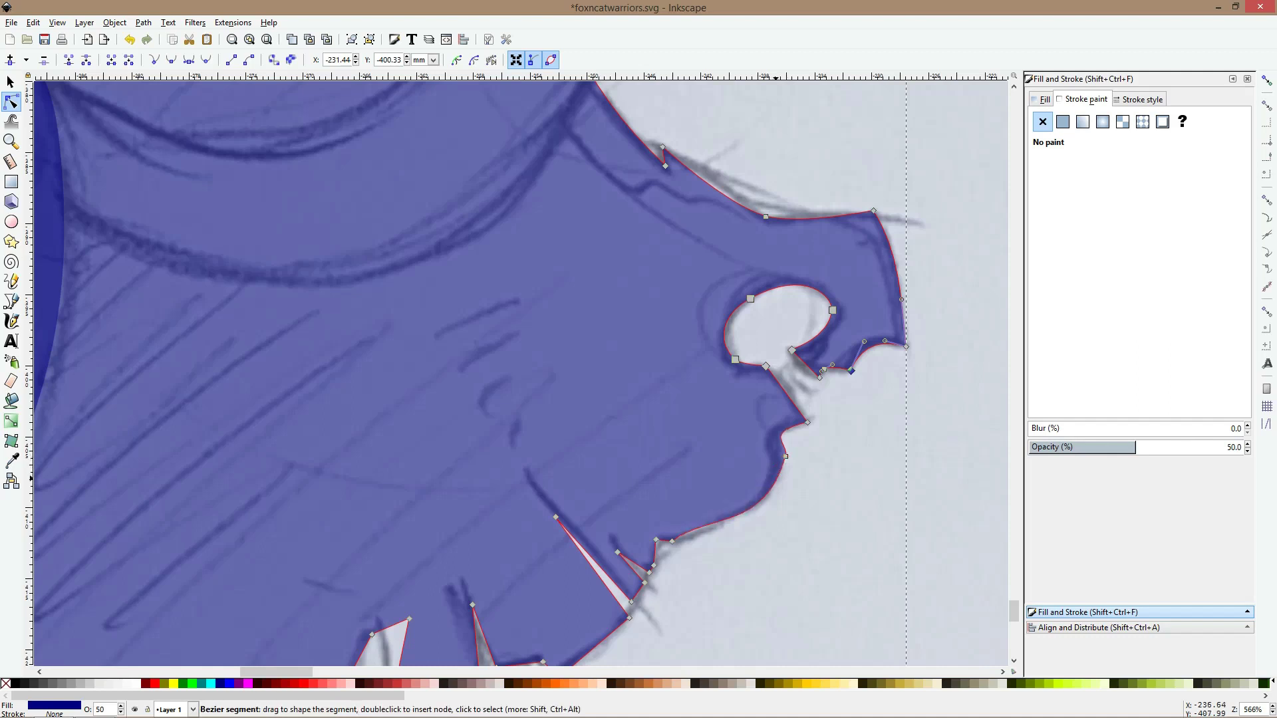
pyautogui.keyDown('ctrl'); pyautogui.scroll(2, 784, 479); pyautogui.keyUp('ctrl')
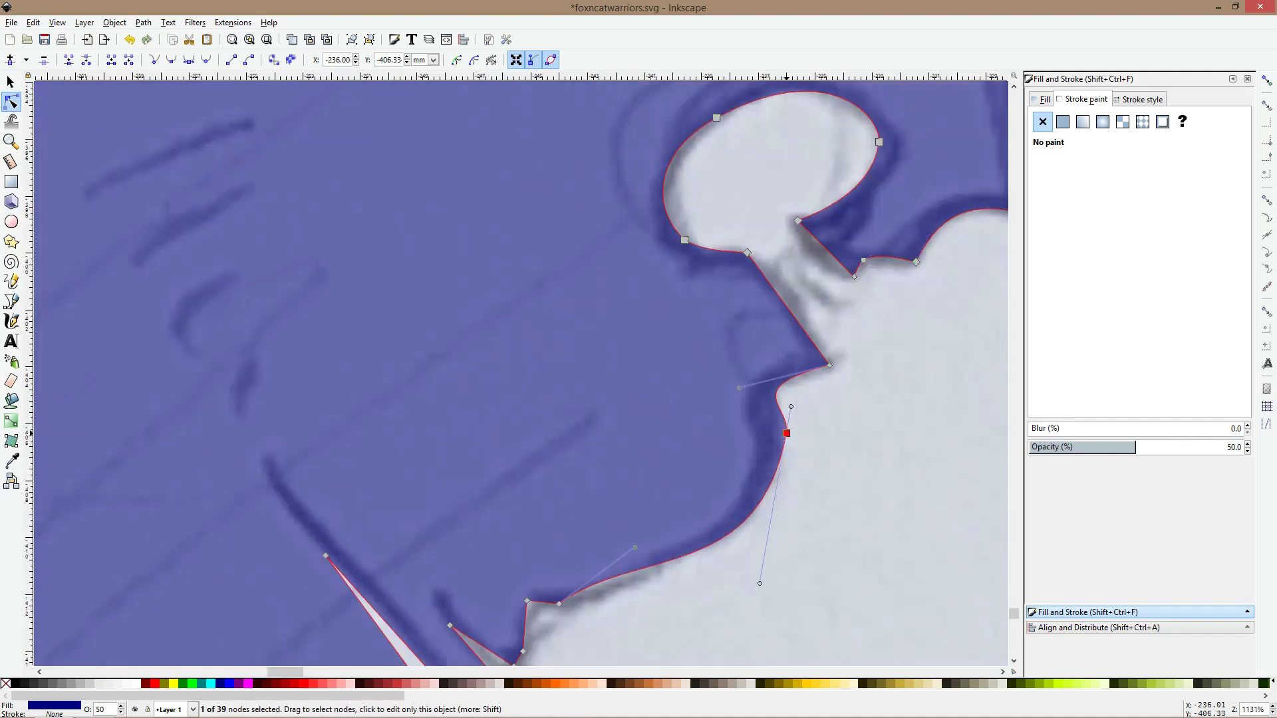
pyautogui.moveTo(786, 433); pyautogui.dragTo(767, 447)
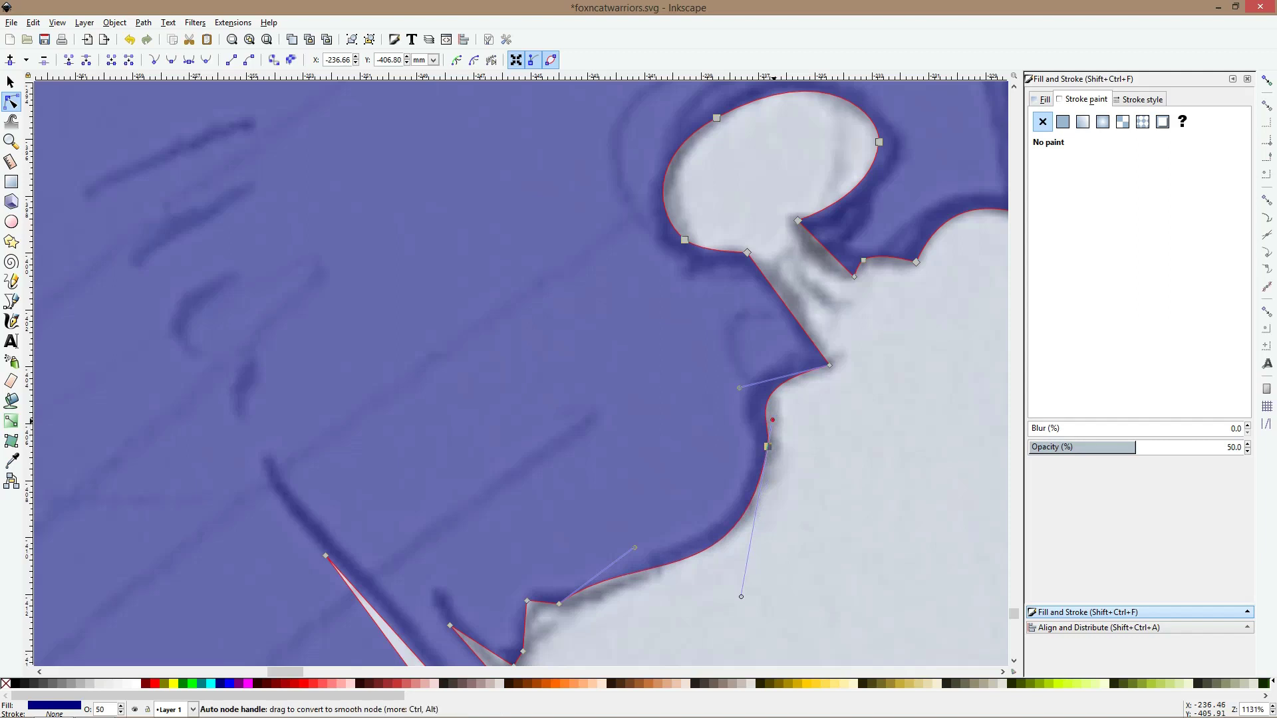
# Curve the hem edges beside the small notch and from the slit to the next torn section
pyautogui.scroll(-4, 522, 371)
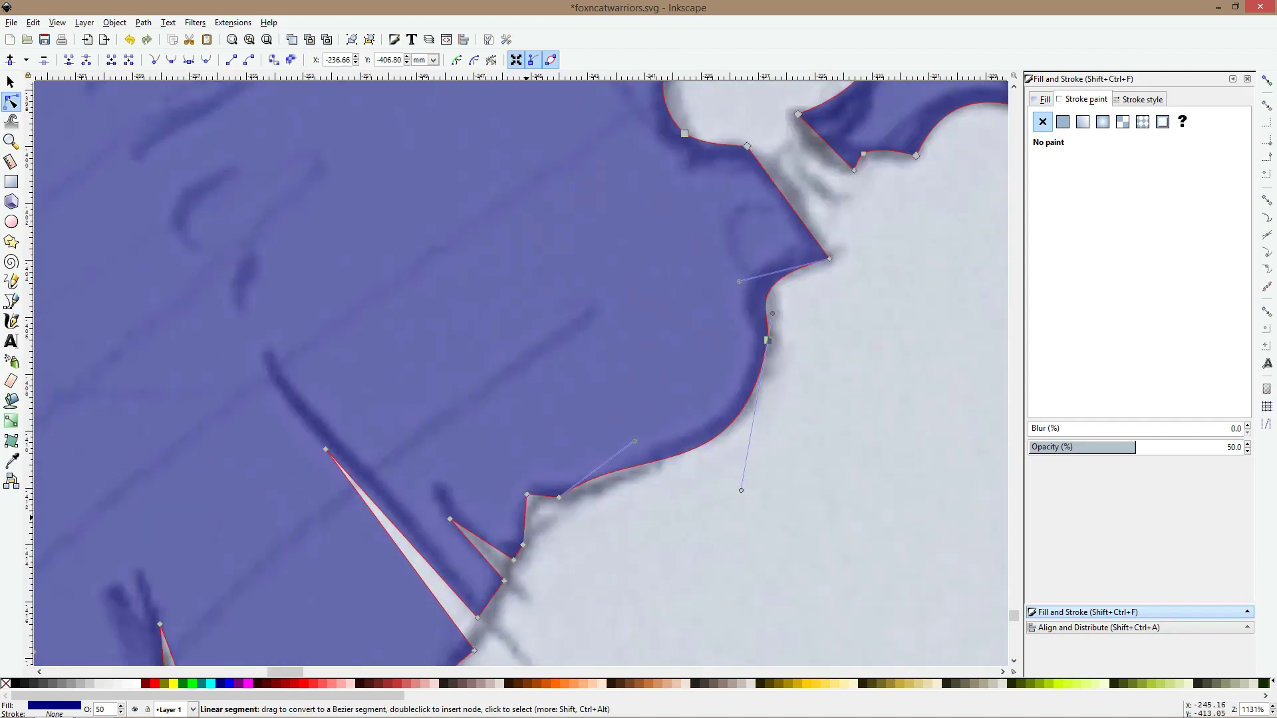
pyautogui.scroll(-3, 516, 368)
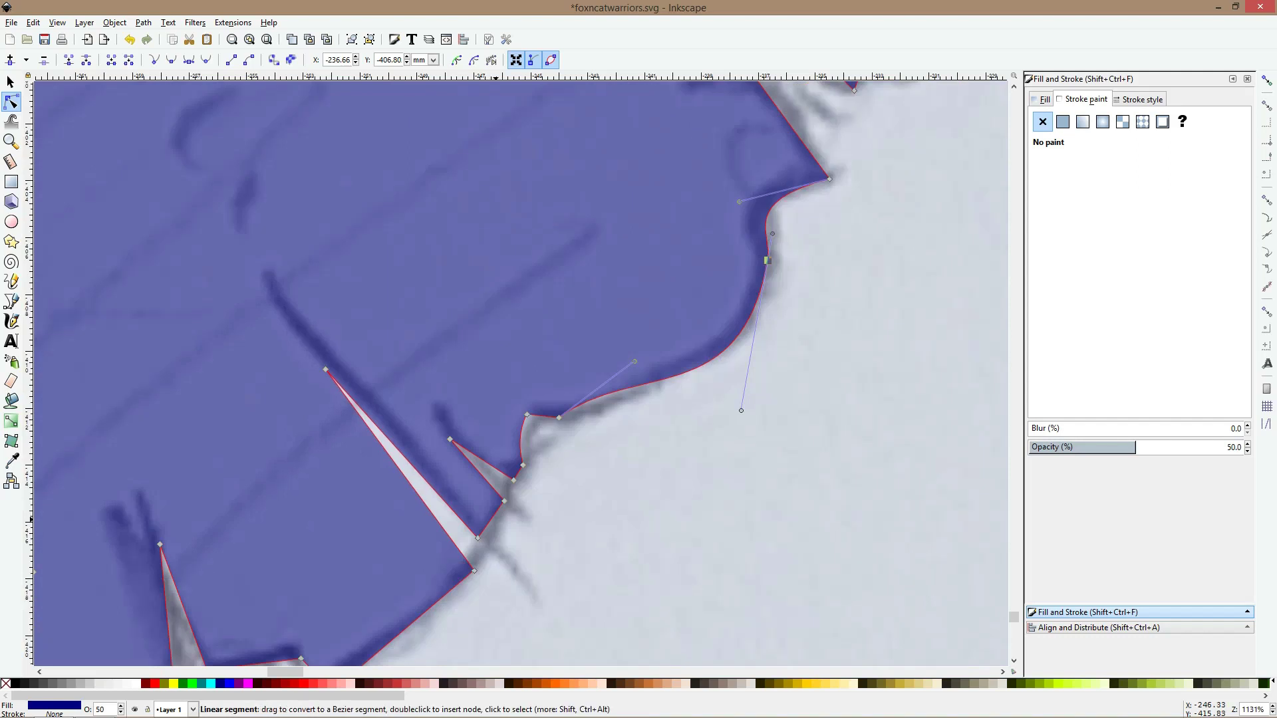
pyautogui.scroll(2, 625, 438)
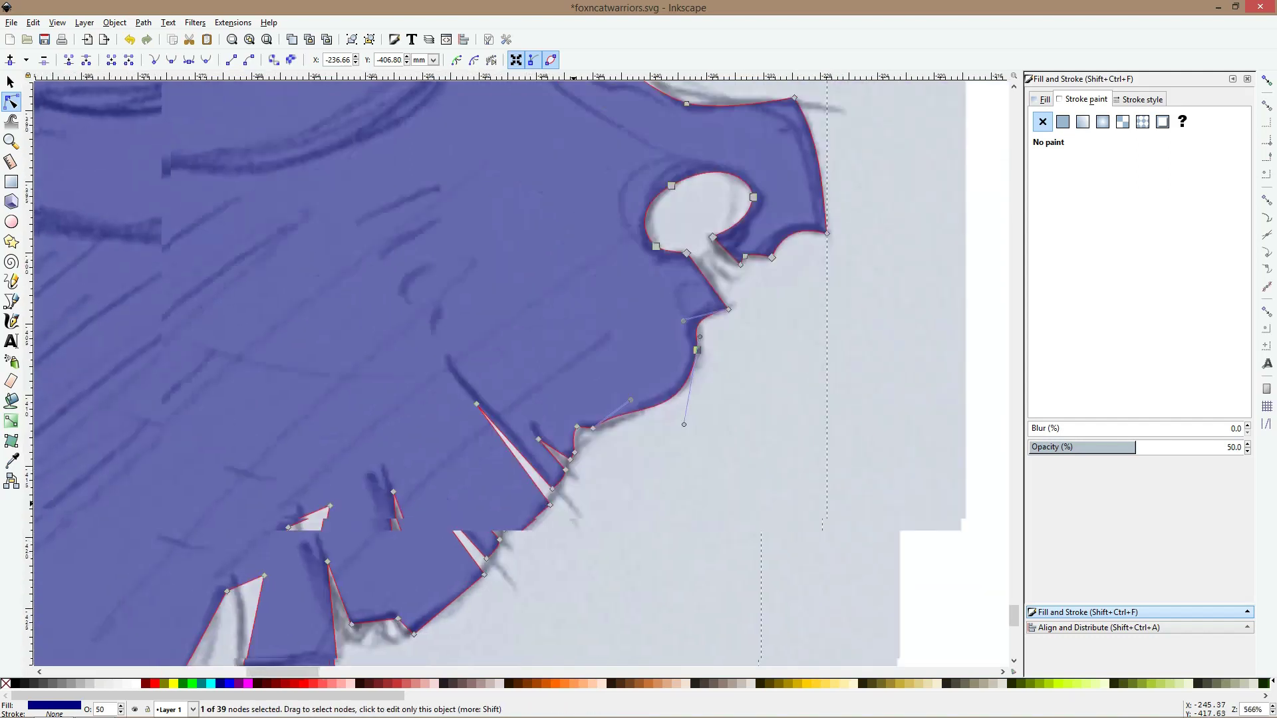
pyautogui.click(491, 550)
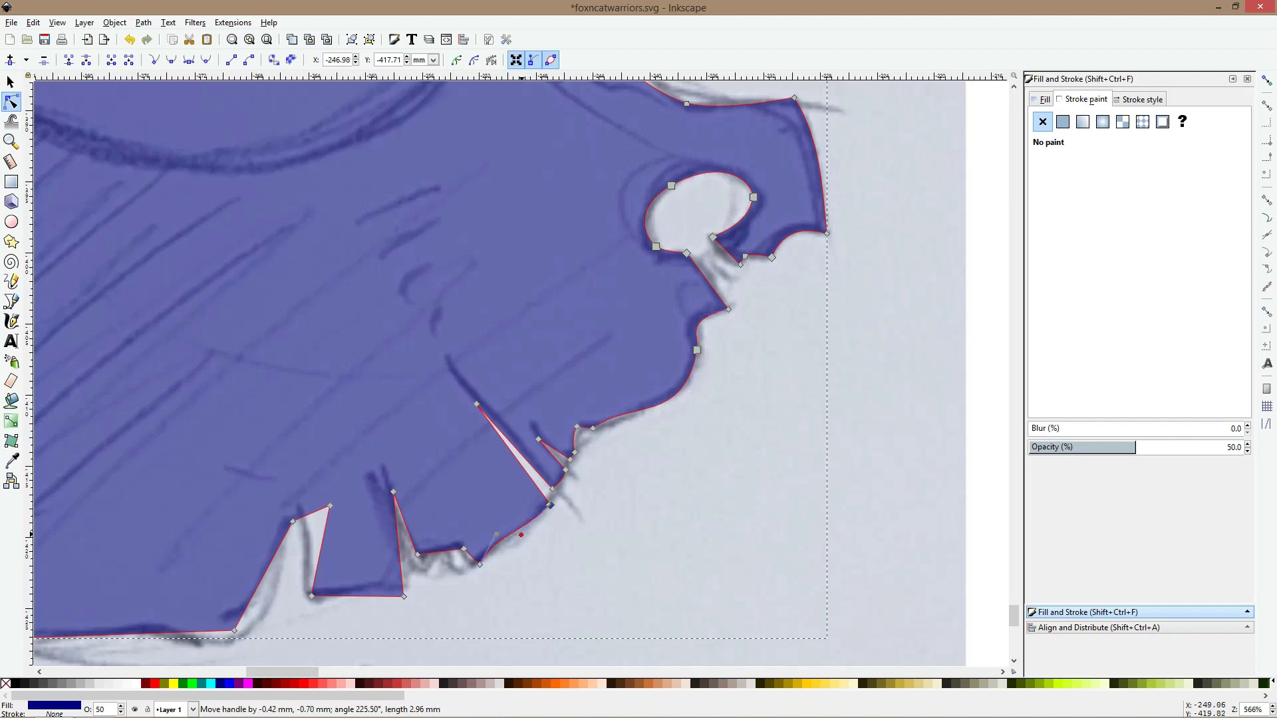
# Bend the sides and base of the two torn notches past the slit, narrowing the wider notch to fit the sketch
pyautogui.scroll(2, 428, 552)
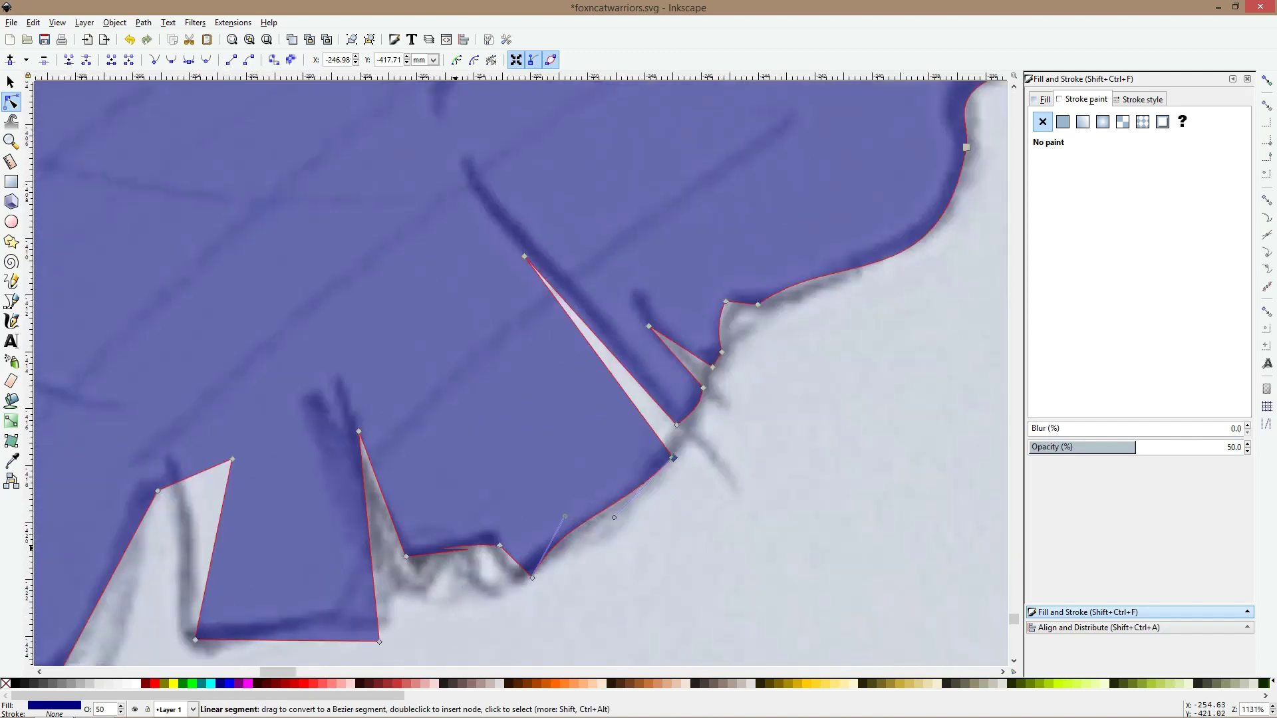
pyautogui.moveTo(388, 509); pyautogui.dragTo(363, 517)
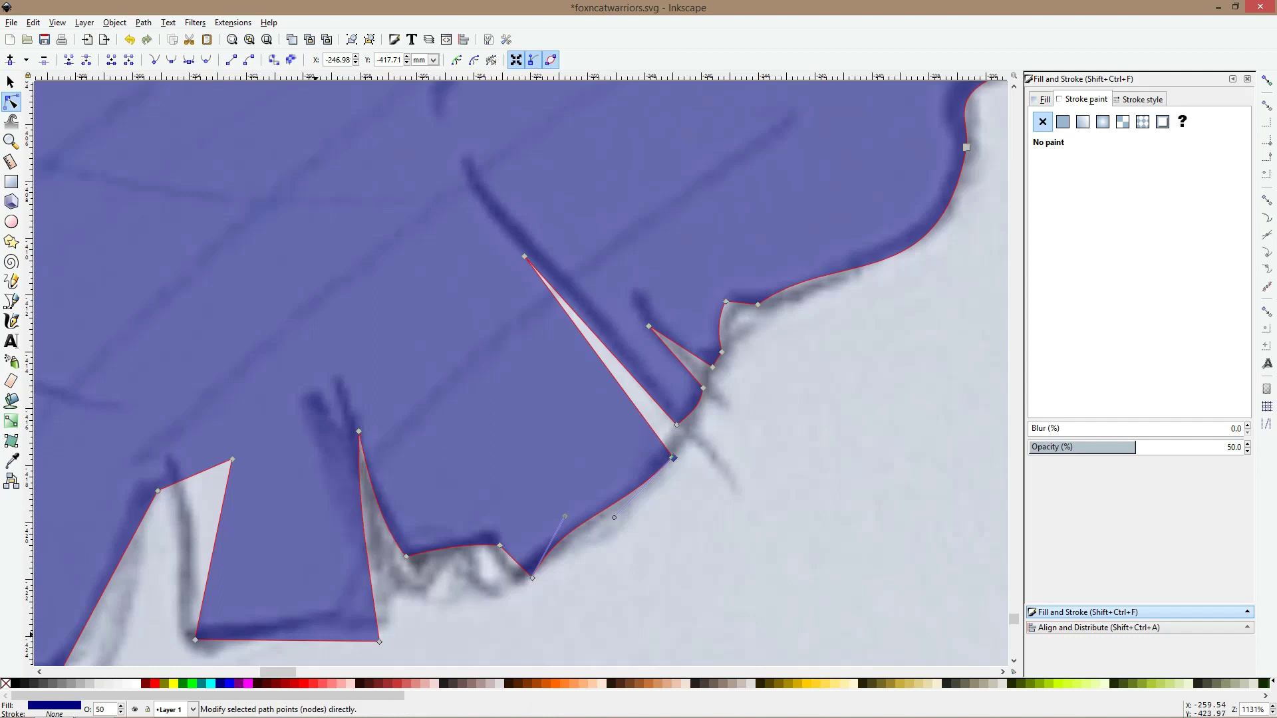
pyautogui.moveTo(316, 640); pyautogui.dragTo(316, 631)
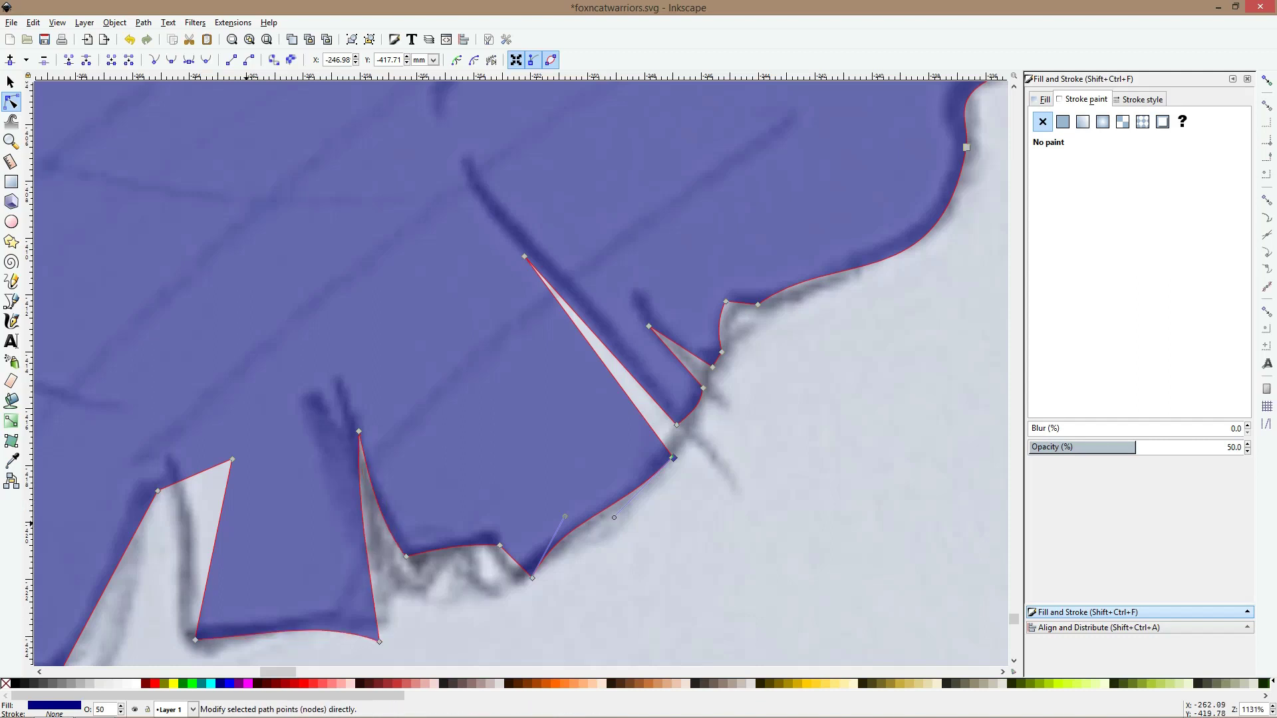
pyautogui.scroll(-2, 249, 520)
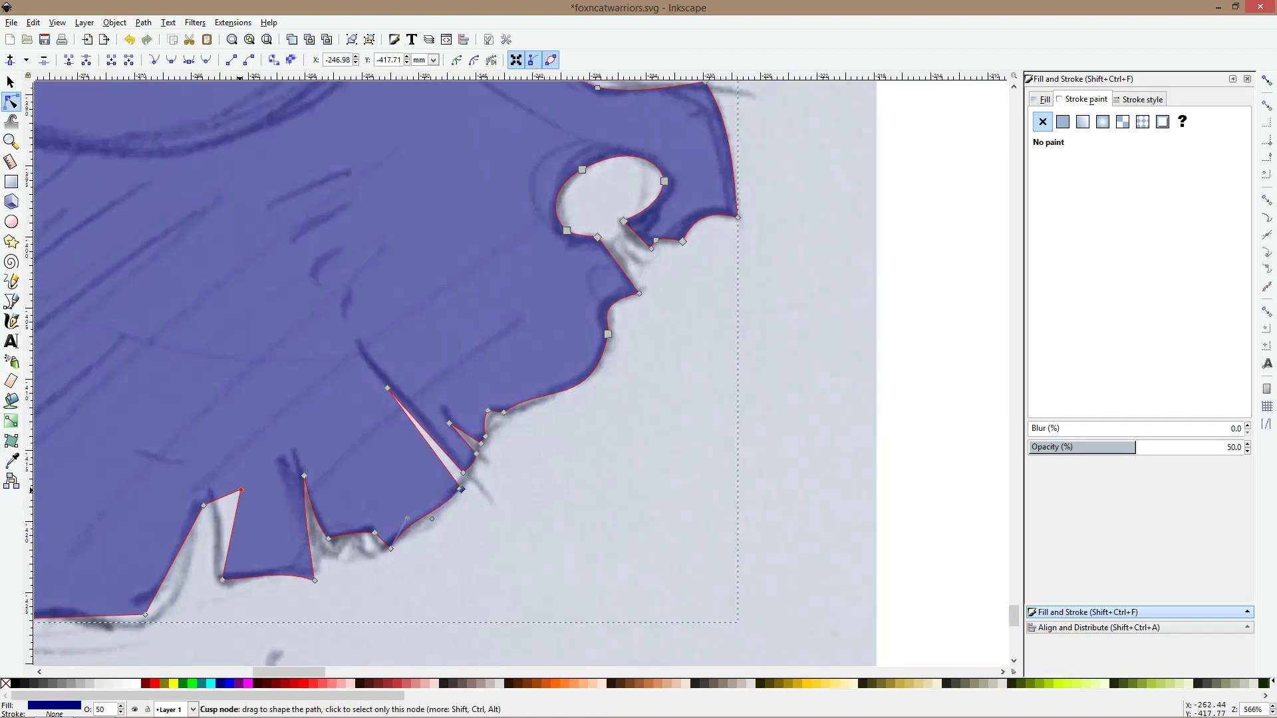
pyautogui.moveTo(241, 490); pyautogui.dragTo(217, 495)
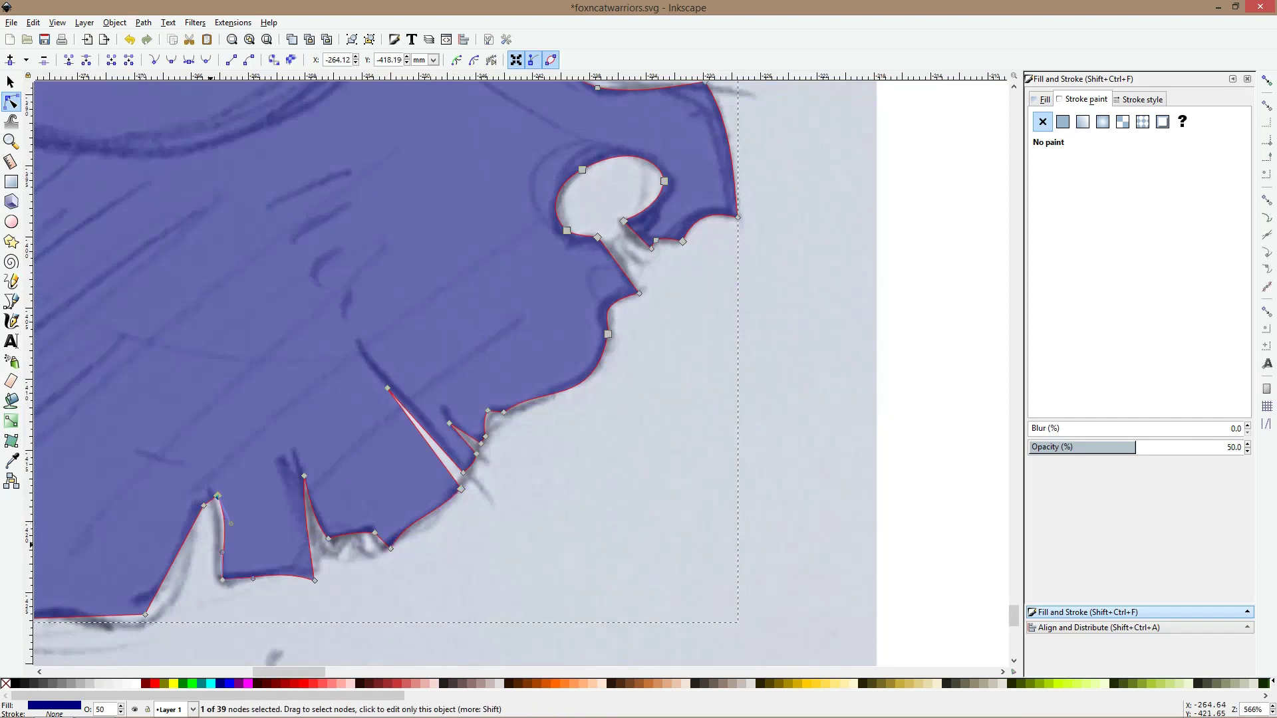
pyautogui.moveTo(176, 558); pyautogui.dragTo(186, 567)
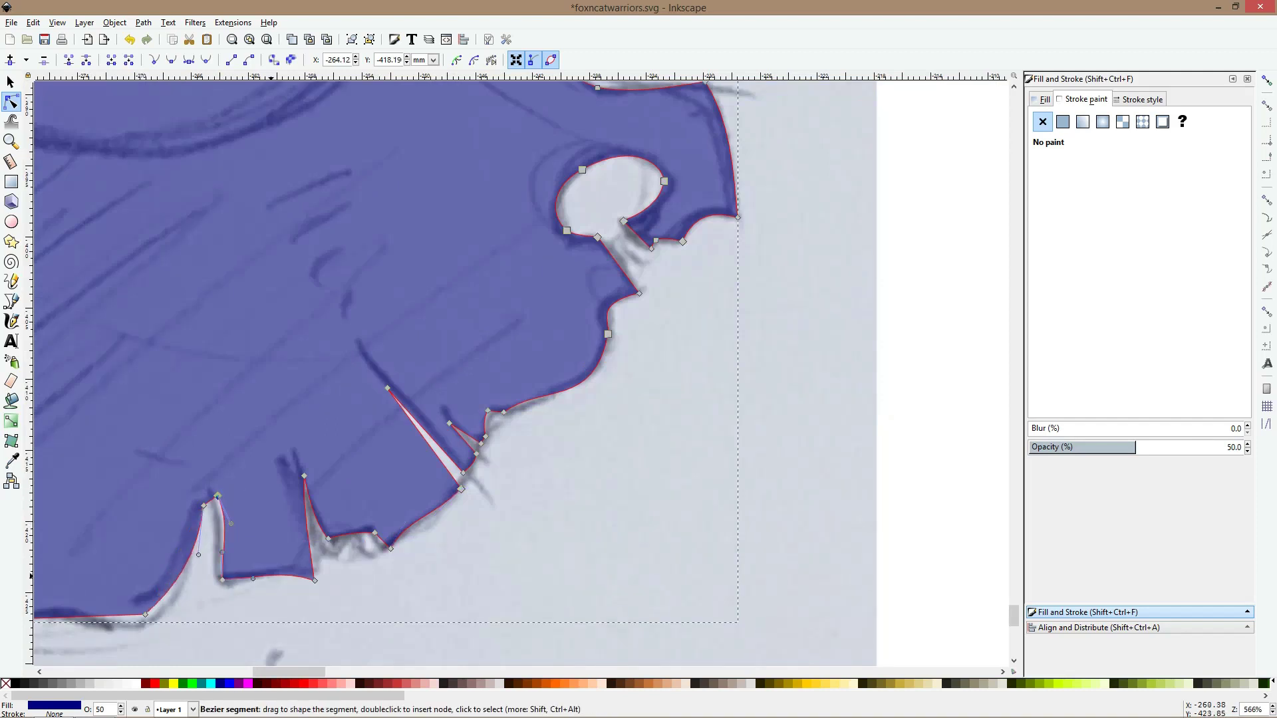
# Smooth the hem corner beyond the last notch and curve the adjoining bottom edge along the sketch
pyautogui.moveTo(335, 567); pyautogui.dragTo(533, 523)
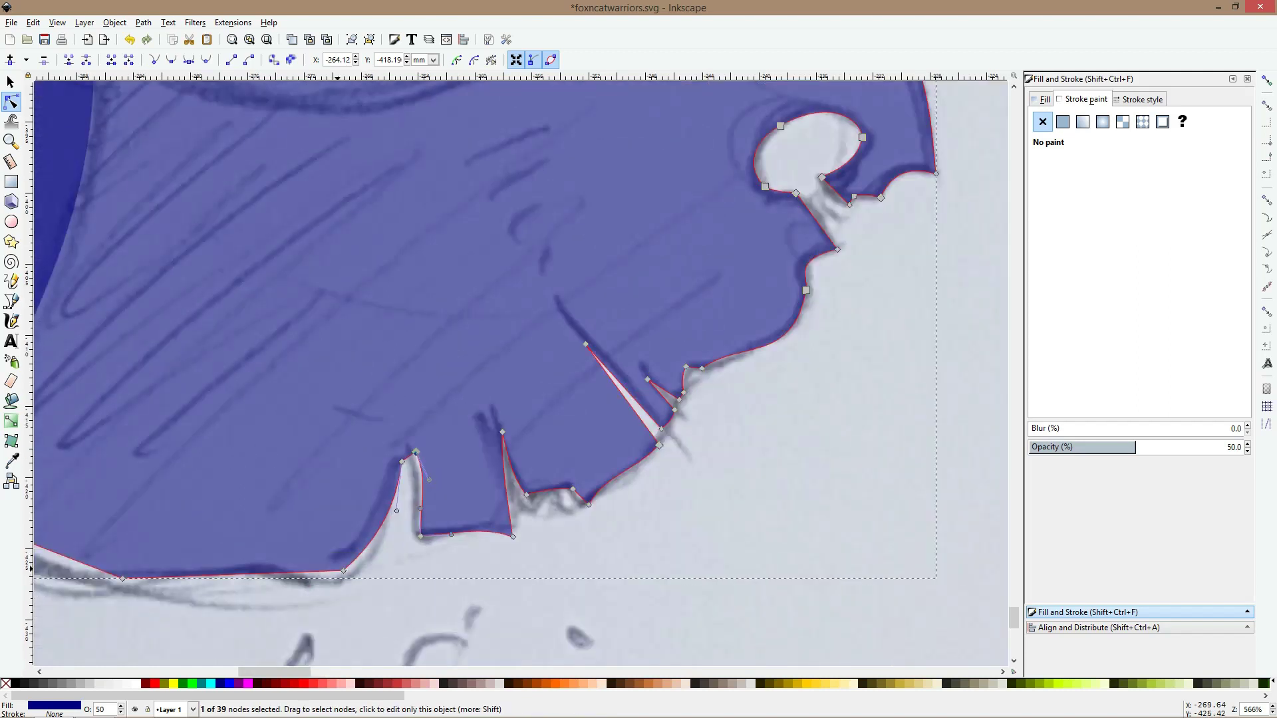
pyautogui.click(343, 571)
pyautogui.moveTo(343, 571); pyautogui.dragTo(844, 580)
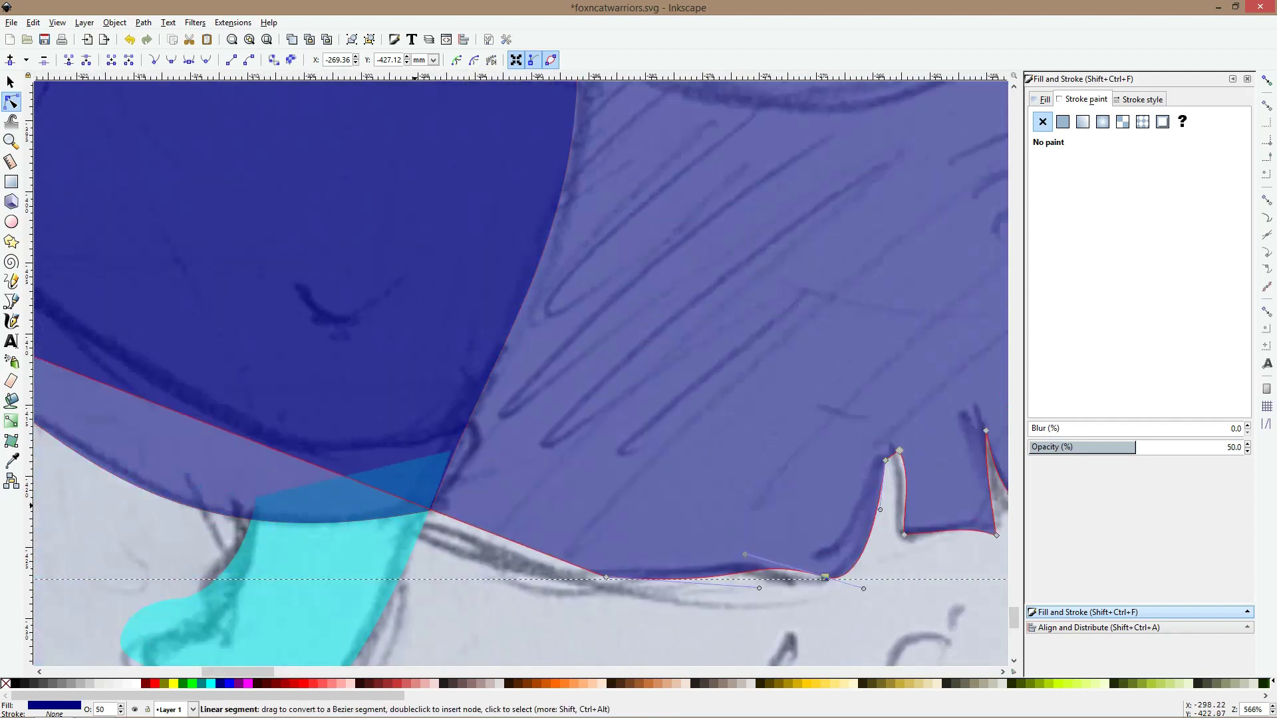
# Curve the cape's long bottom edge across the cat's feet and smooth its node near the signature
pyautogui.scroll(-3, 574, 538)
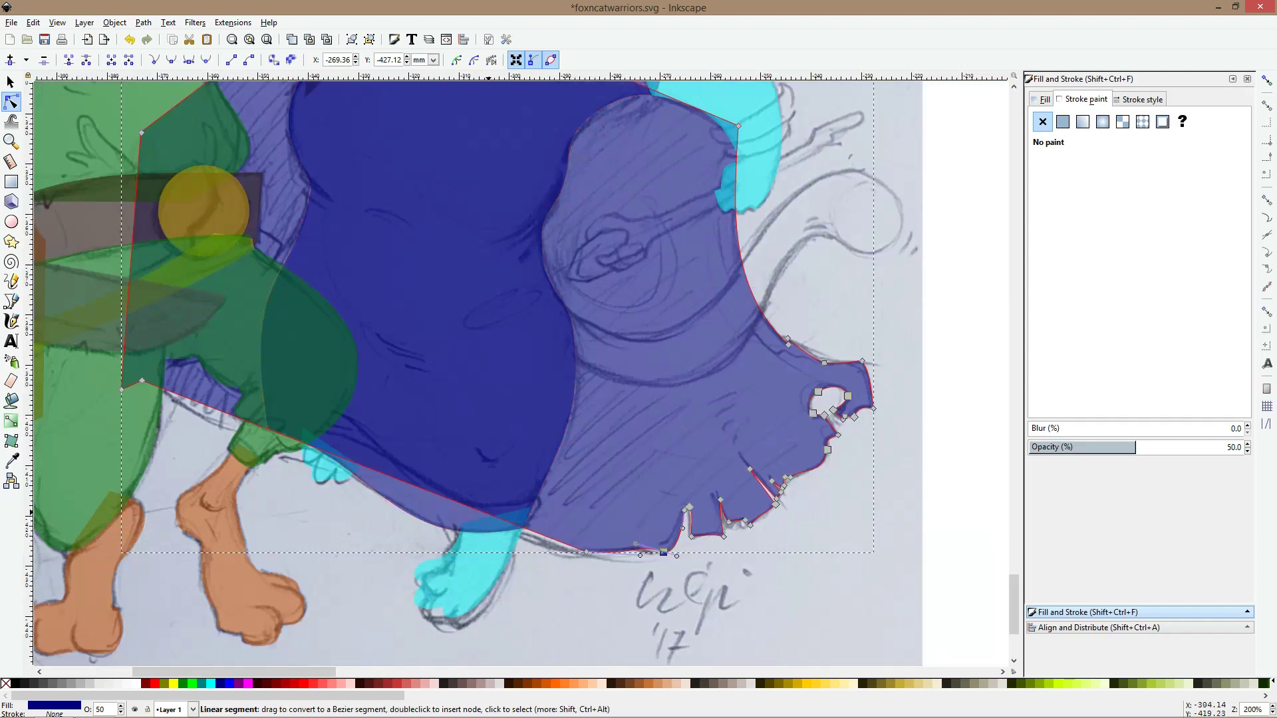
pyautogui.moveTo(399, 480); pyautogui.dragTo(502, 535)
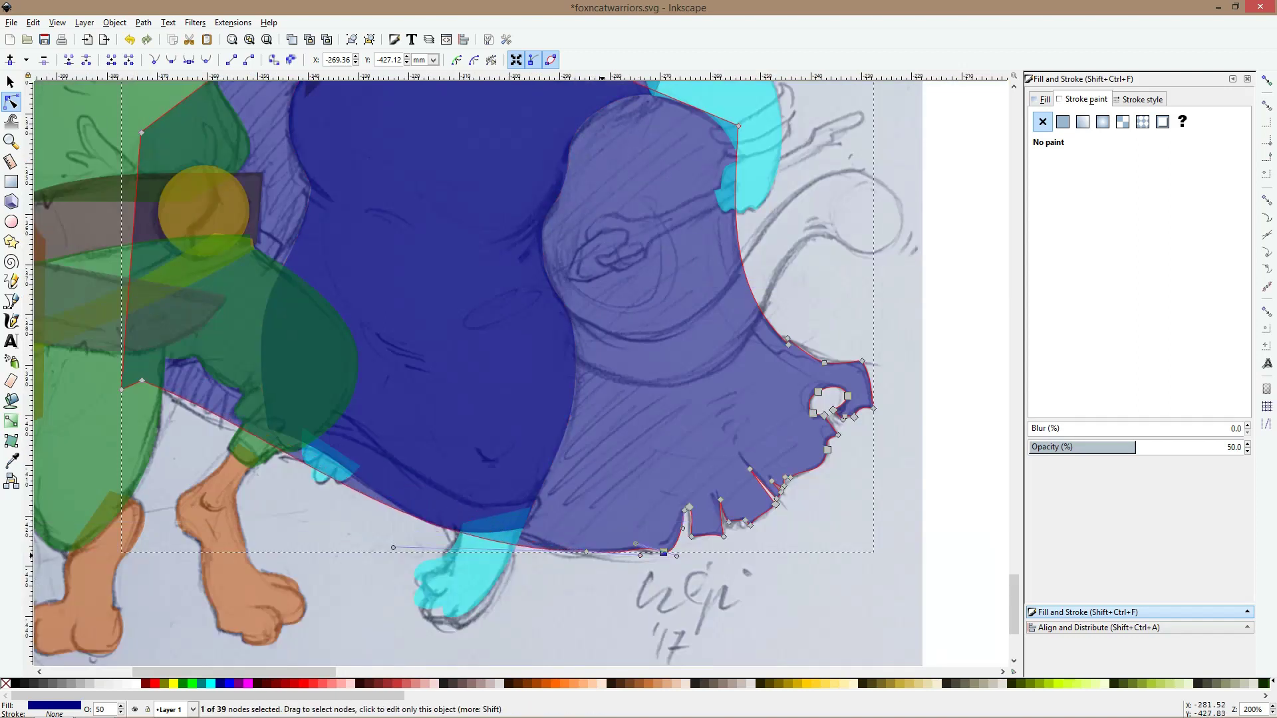
pyautogui.keyDown('ctrl'); pyautogui.click(586, 552); pyautogui.keyUp('ctrl')
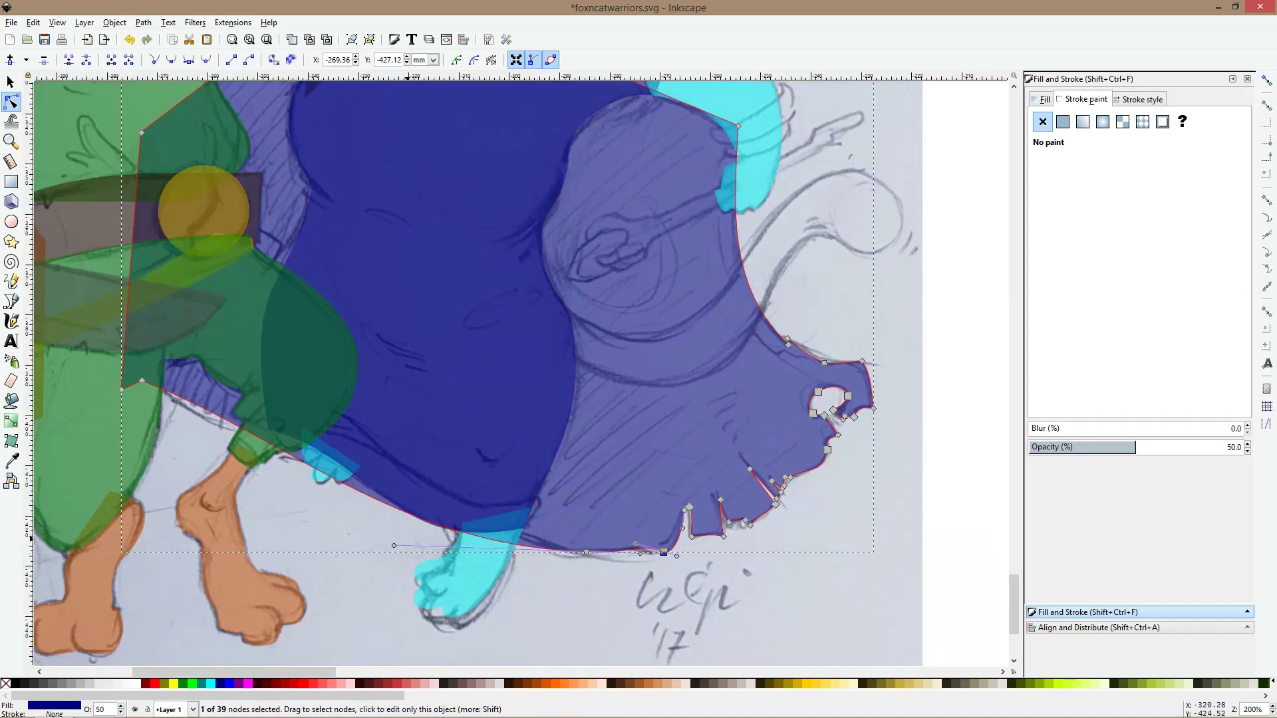
pyautogui.moveTo(395, 545); pyautogui.dragTo(358, 476)
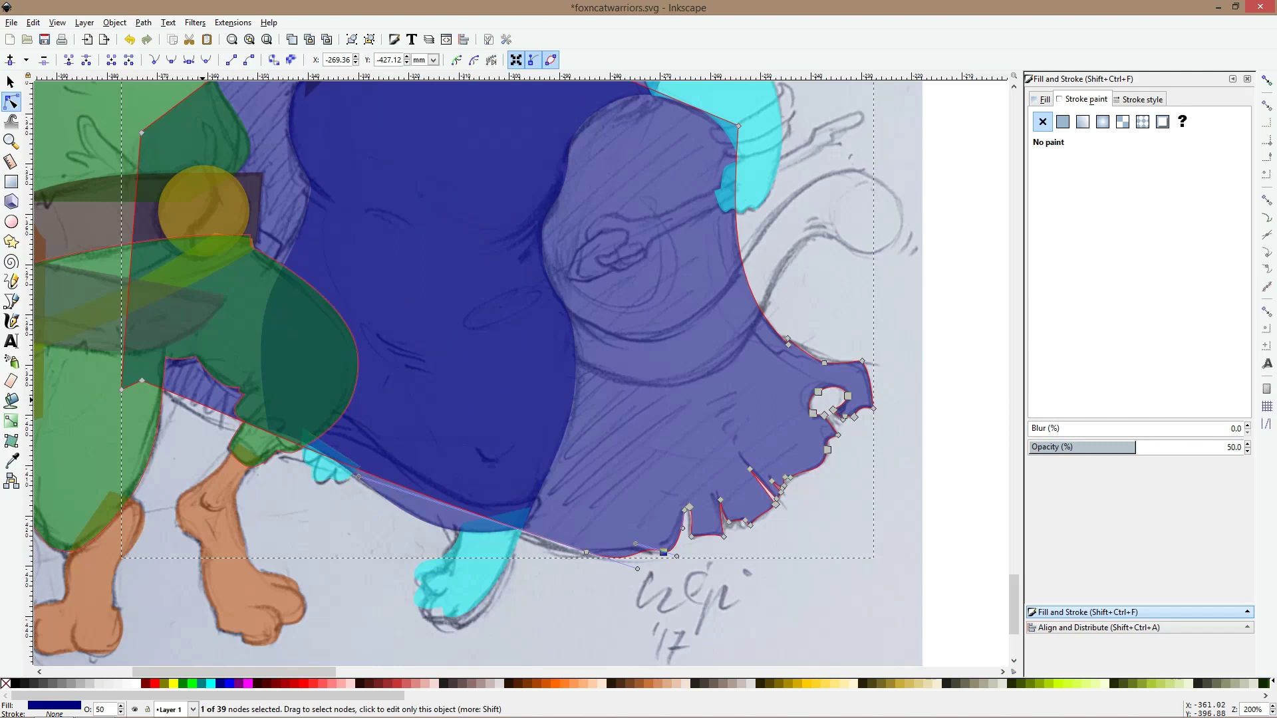
# Curve the hem behind the fox's leg, insert a node near the cat's rear foot, and shift it up inside the cape
pyautogui.moveTo(204, 405); pyautogui.dragTo(280, 452)
pyautogui.doubleClick(348, 480)
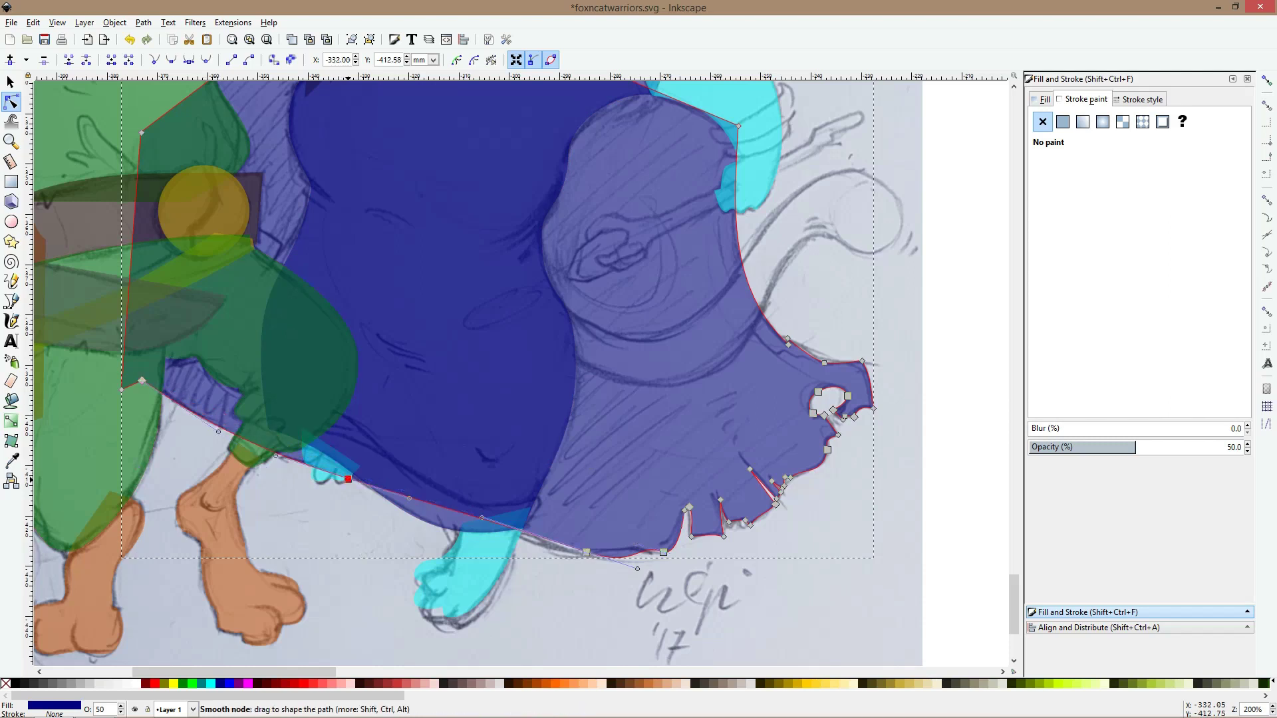
pyautogui.moveTo(348, 480); pyautogui.dragTo(355, 456)
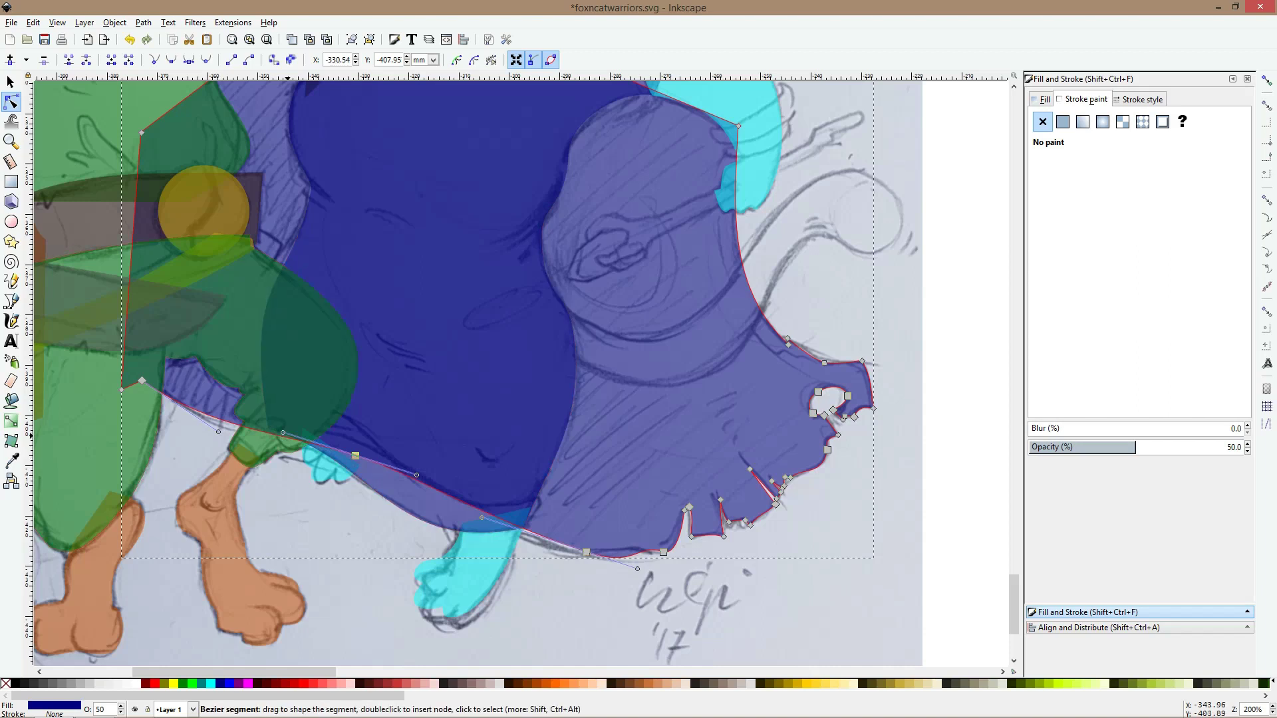
pyautogui.moveTo(283, 433); pyautogui.dragTo(269, 439)
# Bend the cape's upper edge beside the fox's gloved hand and deselect the finished cape
pyautogui.scroll(-2, 285, 444)
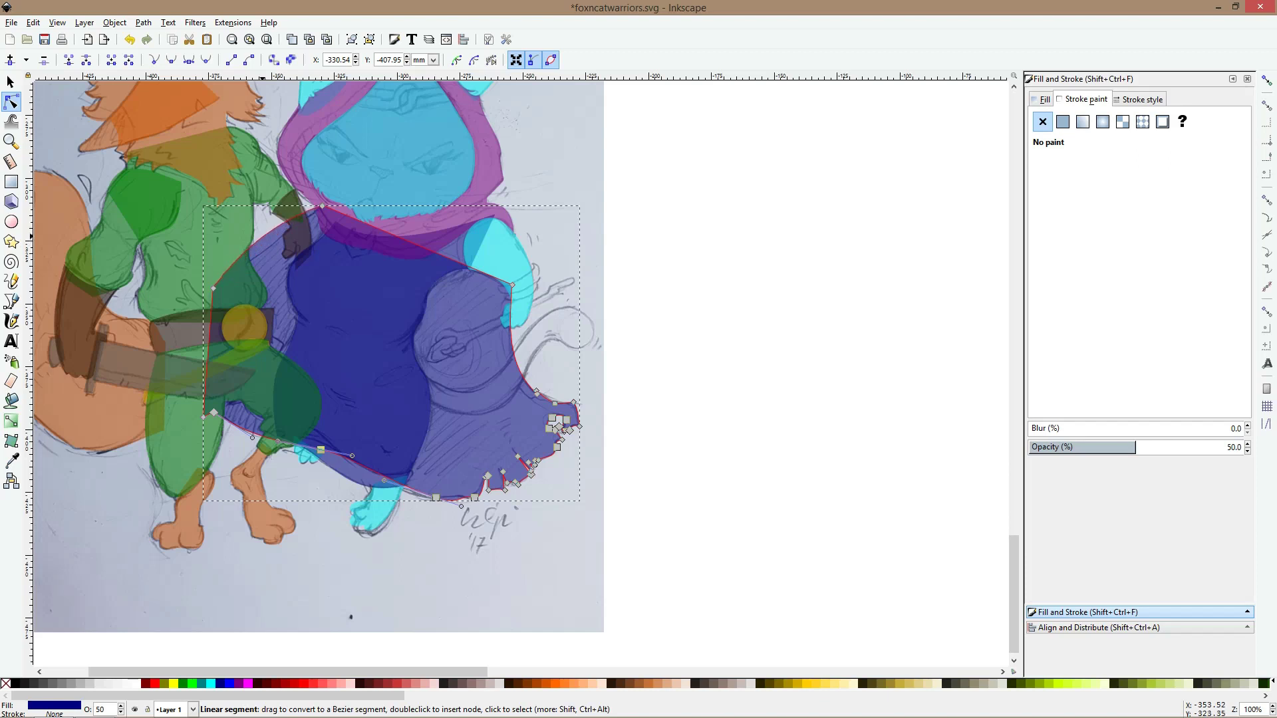
pyautogui.moveTo(254, 243); pyautogui.dragTo(280, 265)
pyautogui.press('F1')
pyautogui.press('Escape')
# Draw a closed straight-sided shape roughly over the sketched cat tail with the Bezier tool and fill it with cyan
pyautogui.scroll(-2, 395, 311)
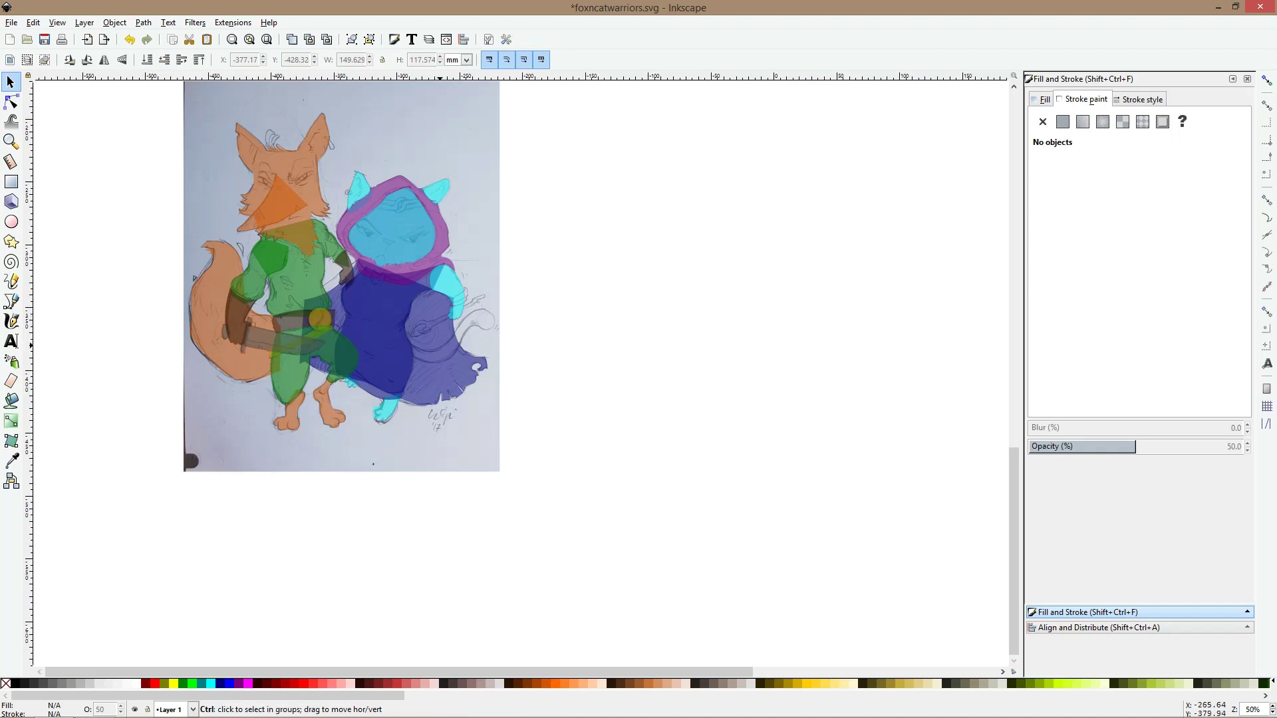
pyautogui.scroll(4, 444, 349)
pyautogui.click(12, 302)
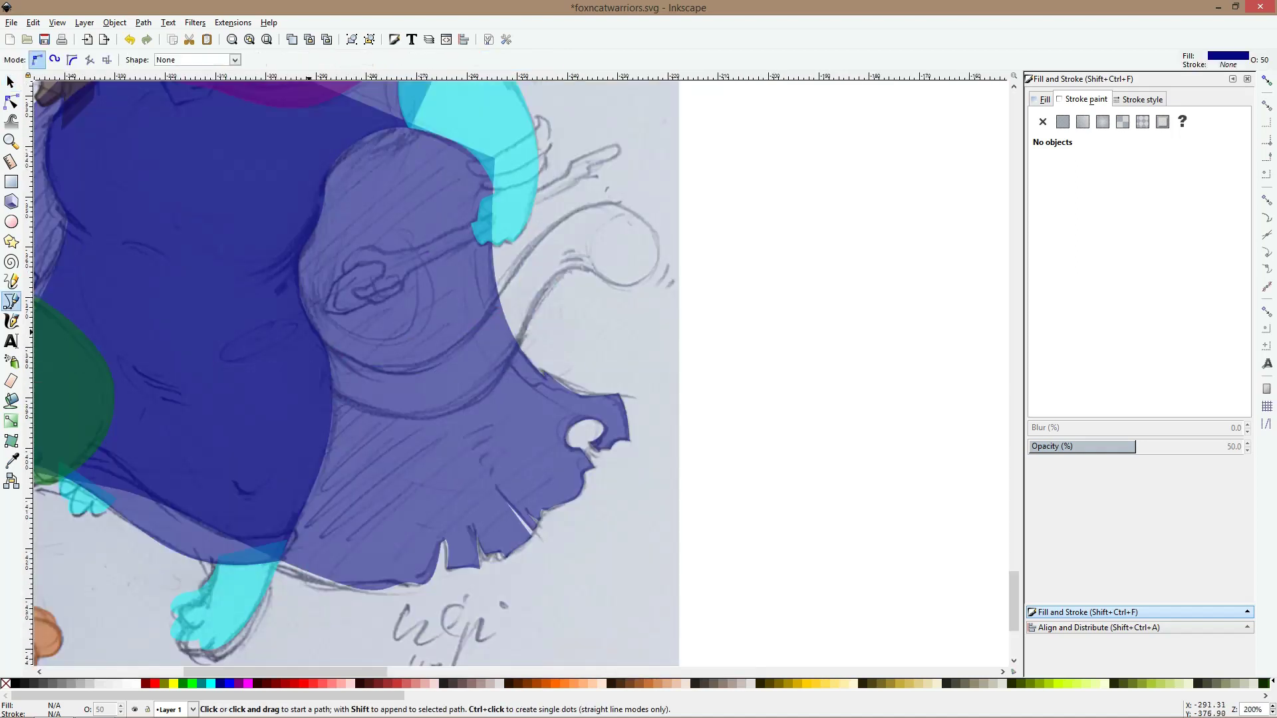
pyautogui.click(298, 337)
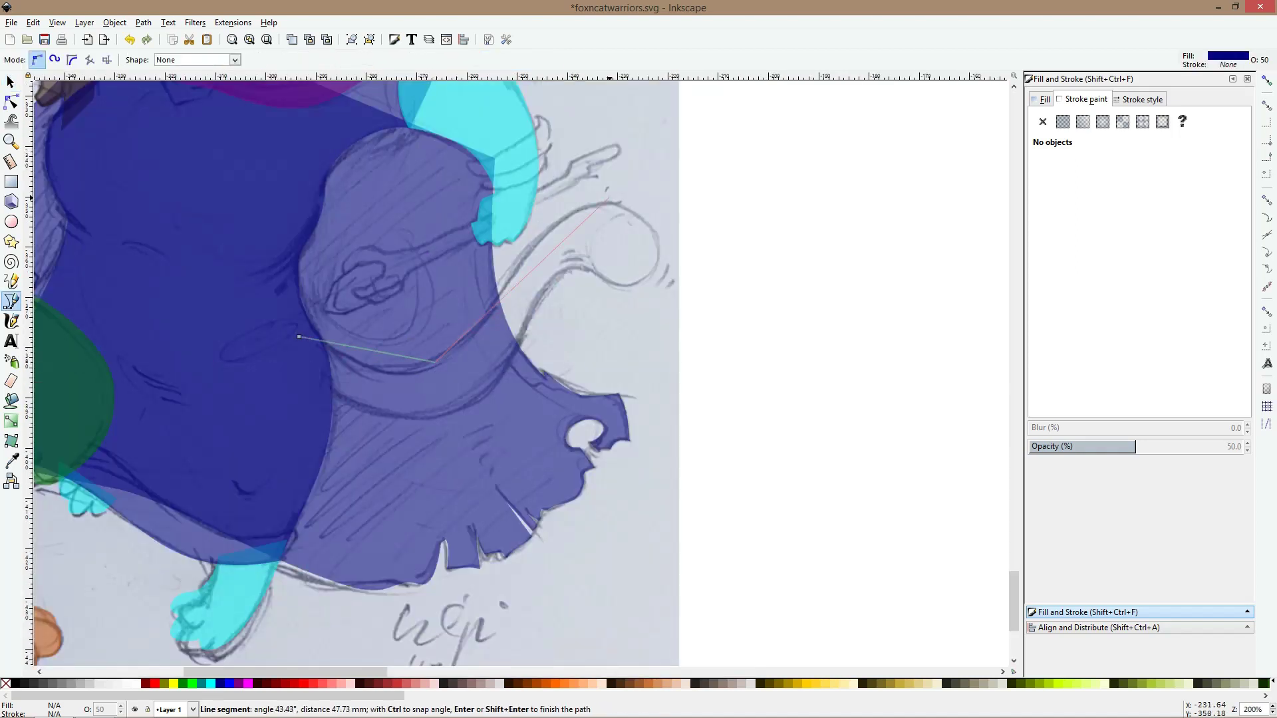
pyautogui.click(606, 199)
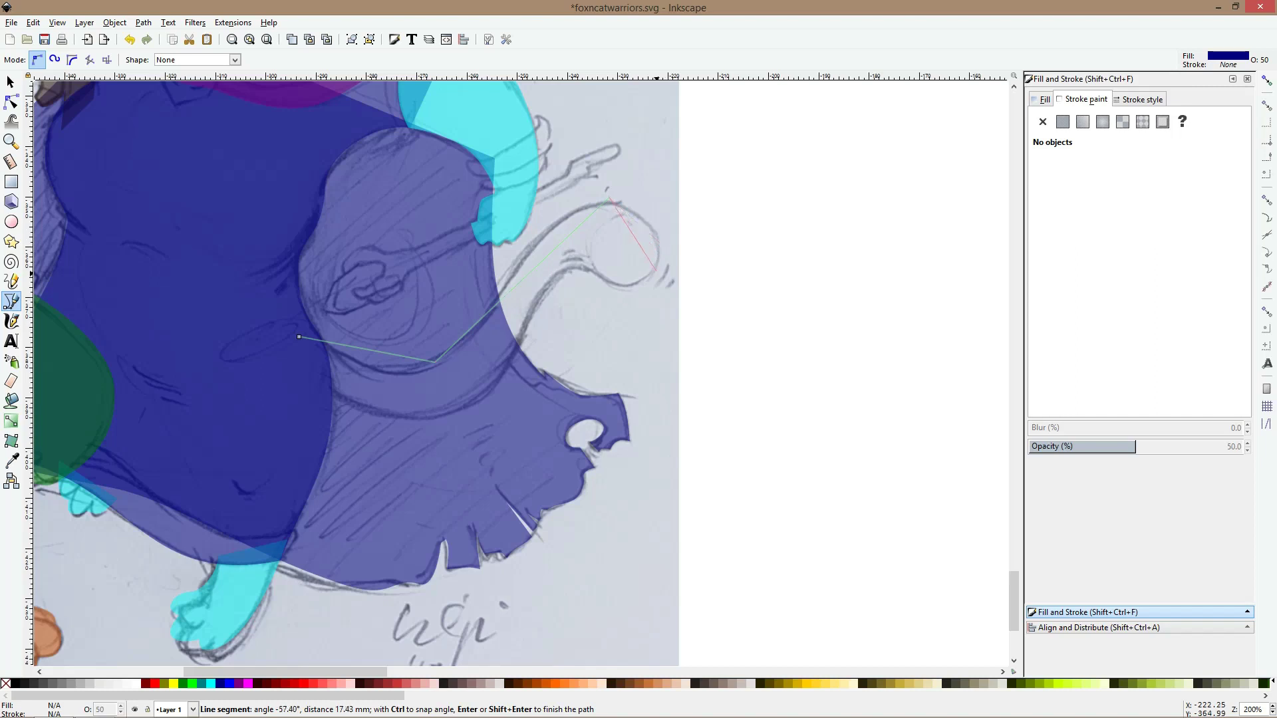
pyautogui.click(655, 269)
pyautogui.click(625, 284)
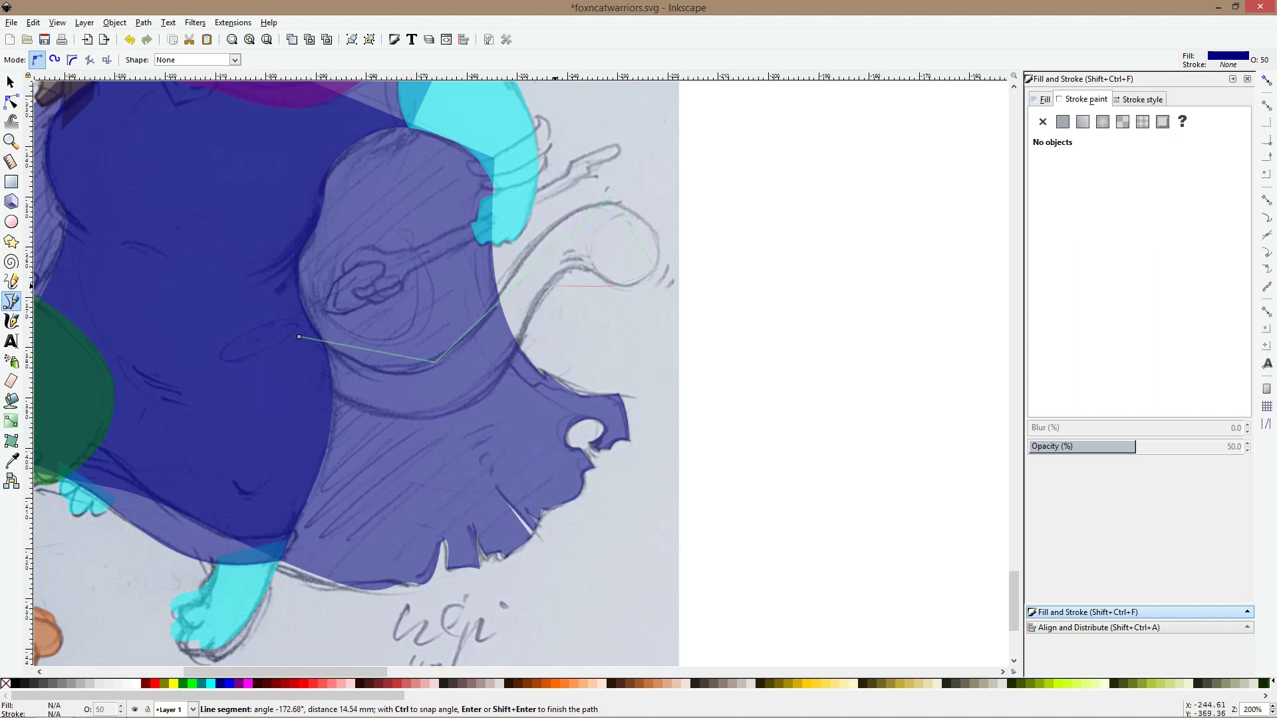
pyautogui.click(487, 394)
pyautogui.click(310, 381)
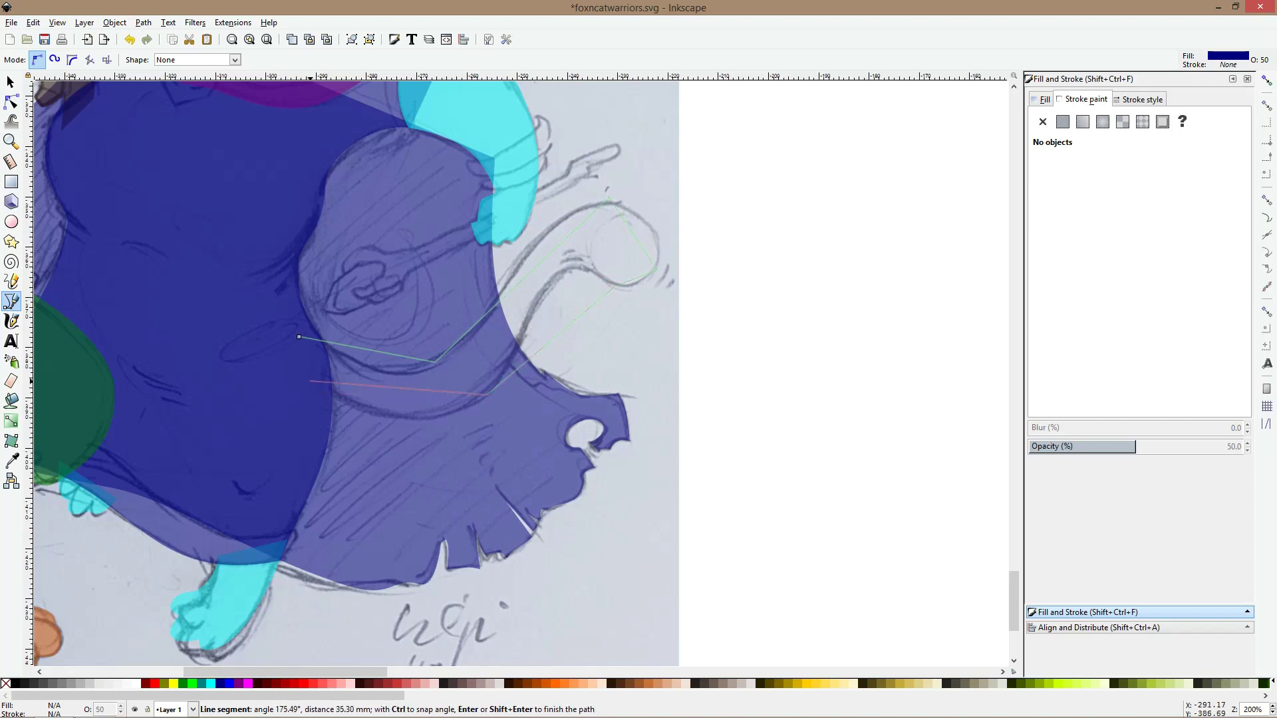
pyautogui.click(299, 337)
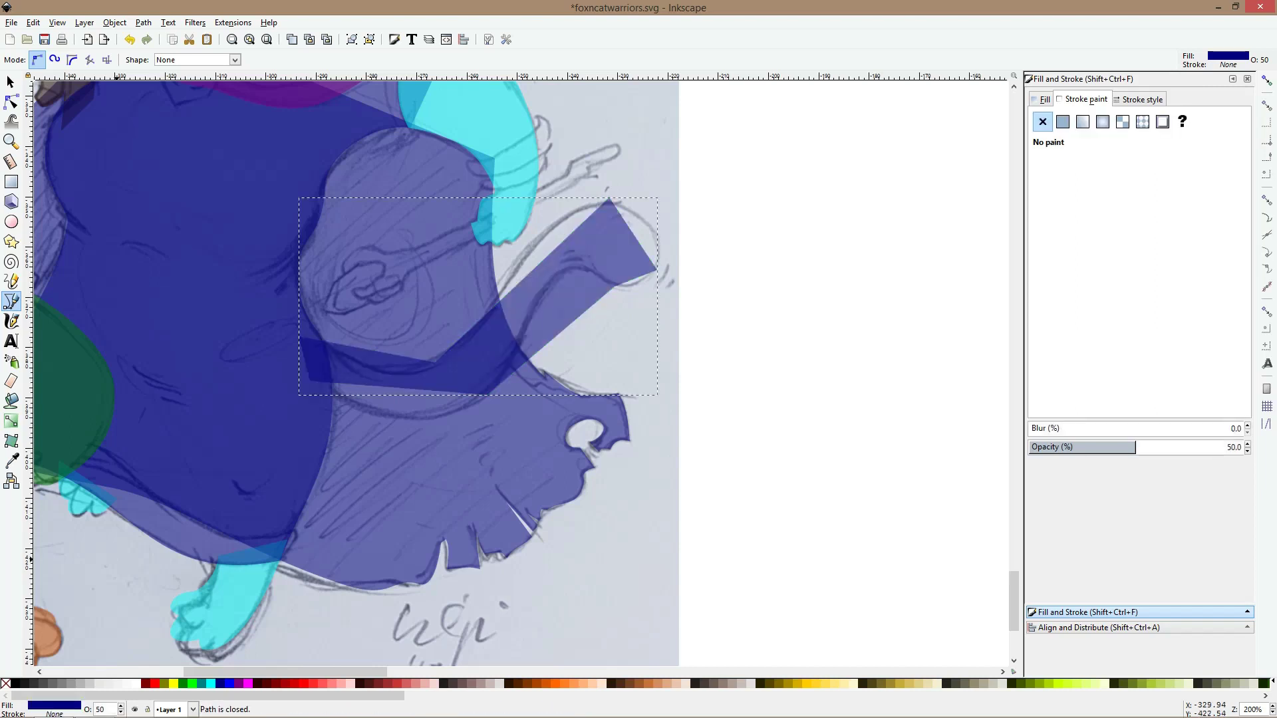
pyautogui.click(210, 683)
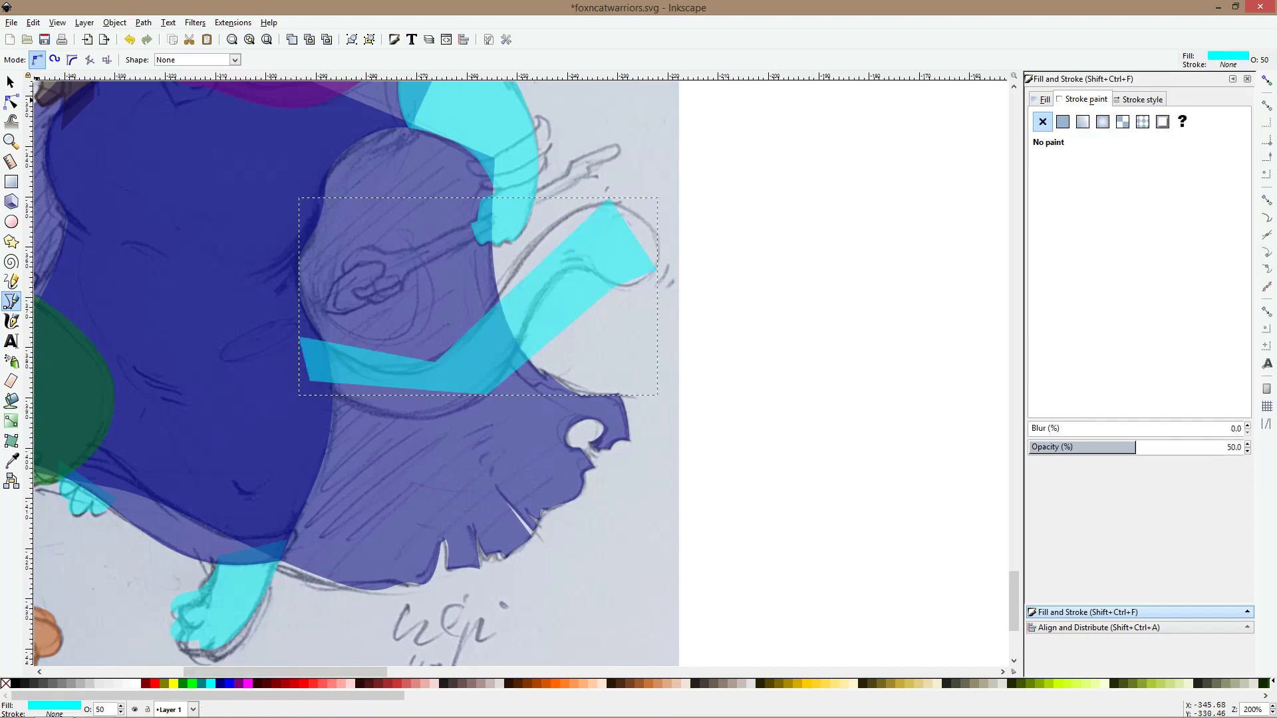
# Smooth the nodes at the tail's top and tip and round the end of the tail along the sketch
pyautogui.click(12, 102)
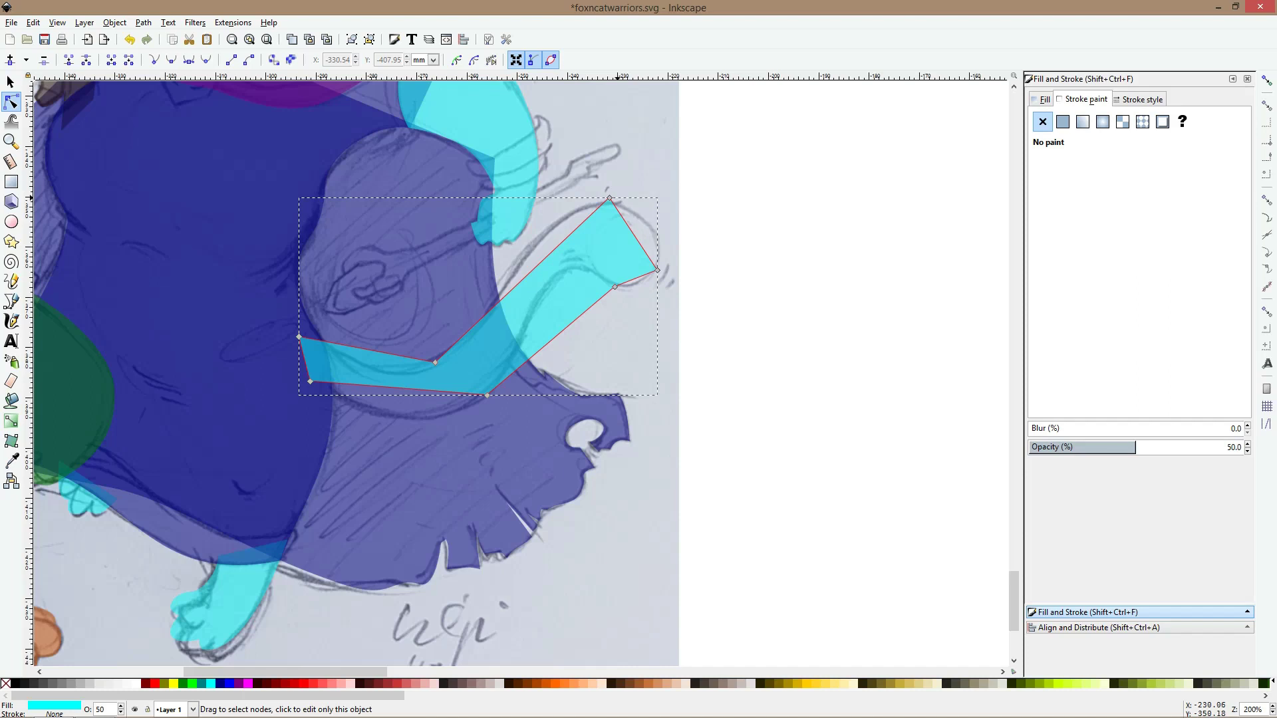
pyautogui.keyDown('ctrl'); pyautogui.click(609, 198); pyautogui.keyUp('ctrl')
pyautogui.moveTo(609, 197); pyautogui.dragTo(610, 204)
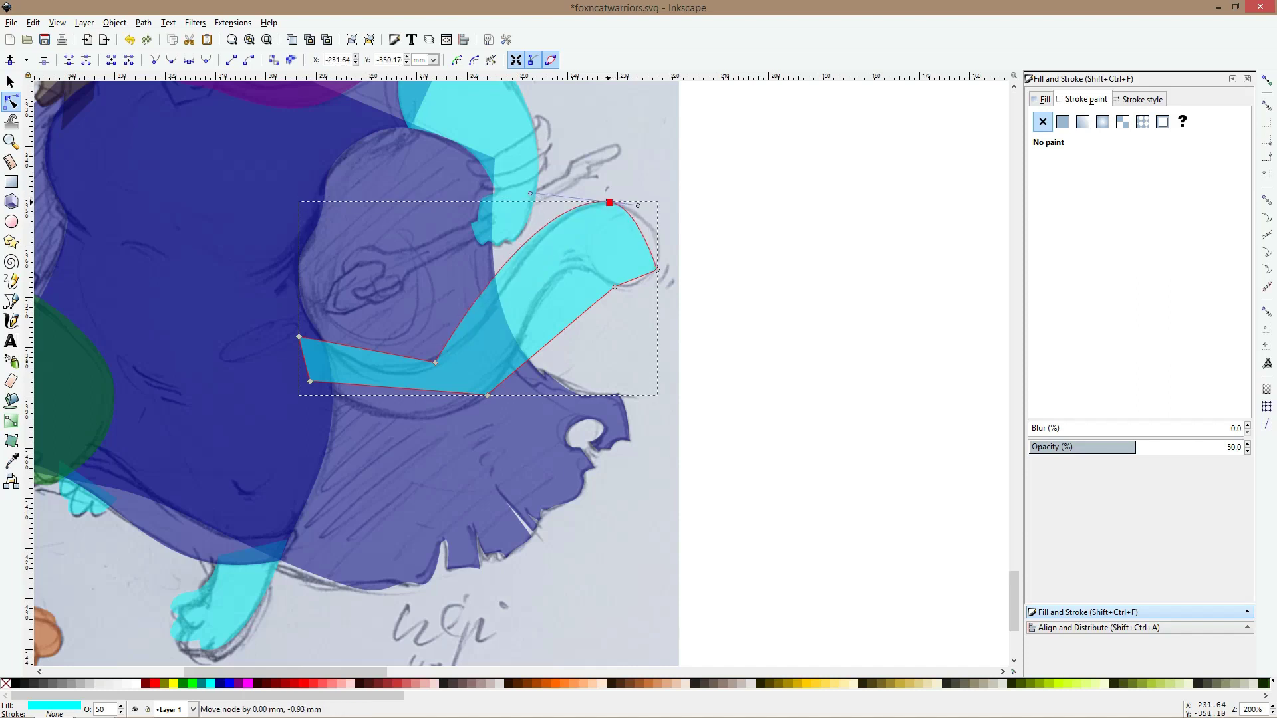
pyautogui.keyDown('ctrl'); pyautogui.click(657, 270); pyautogui.keyUp('ctrl')
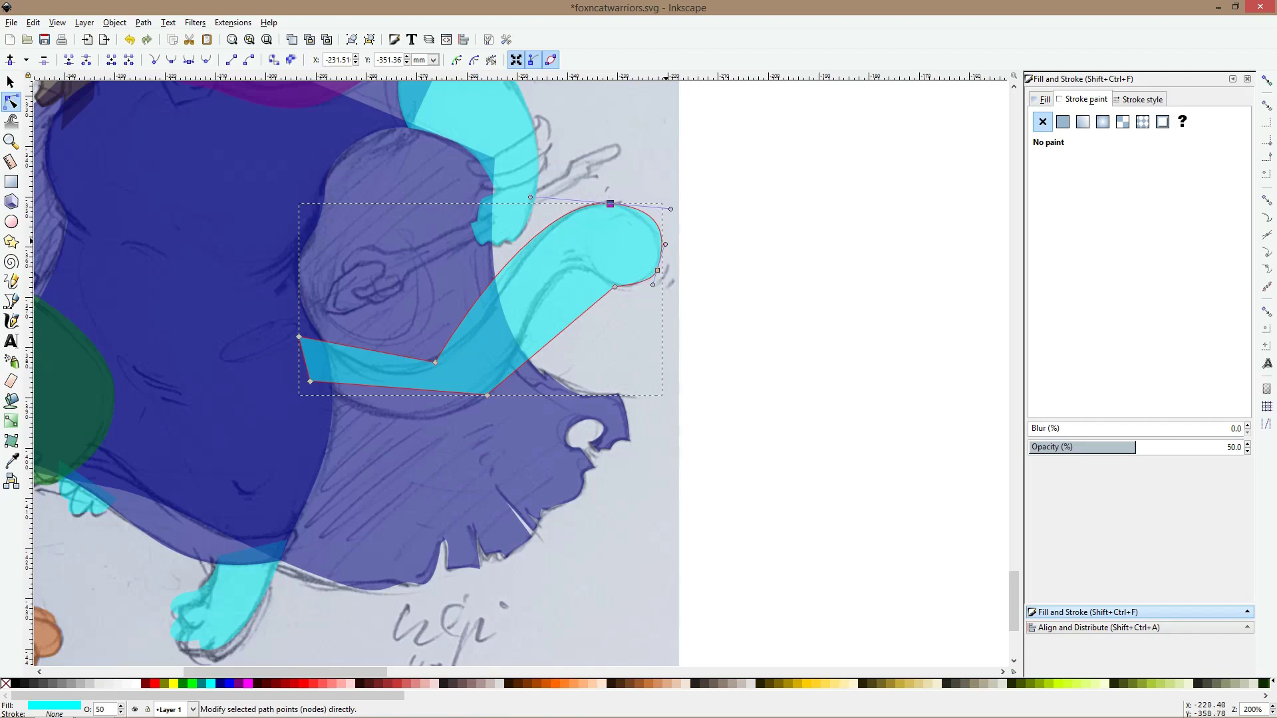
pyautogui.moveTo(665, 244); pyautogui.dragTo(663, 252)
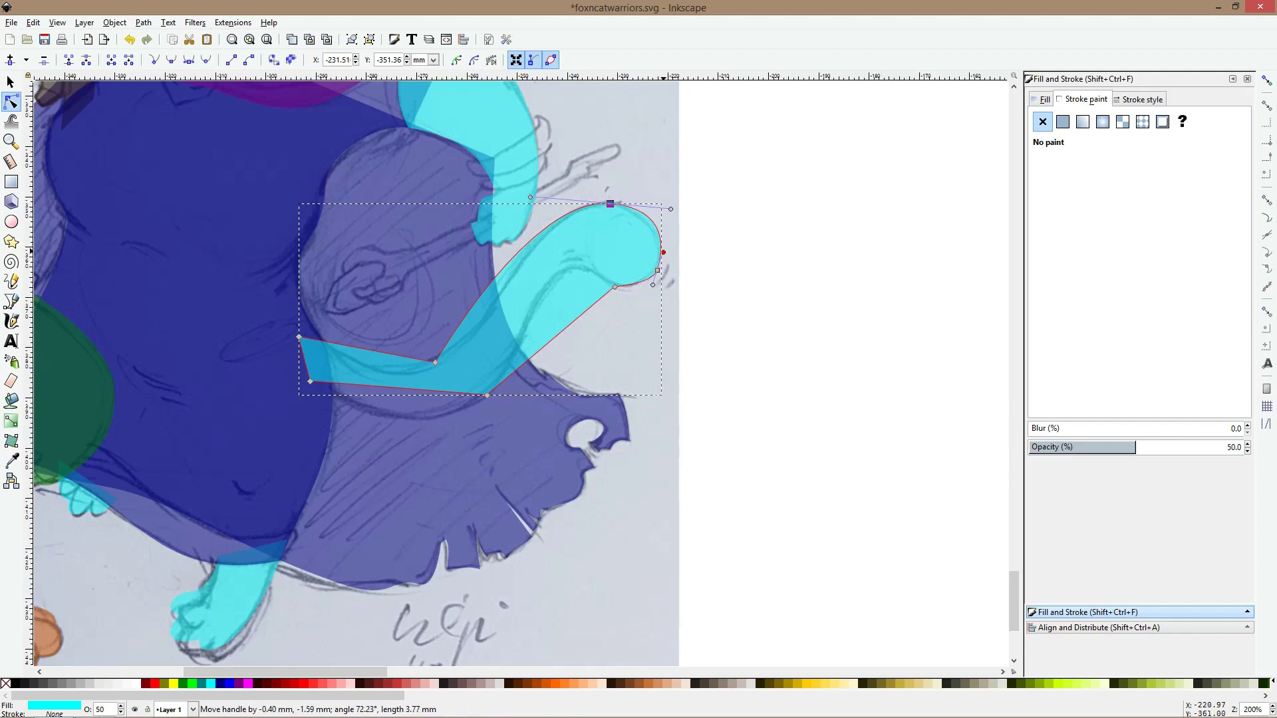
pyautogui.hotkey('ctrl', 'z')
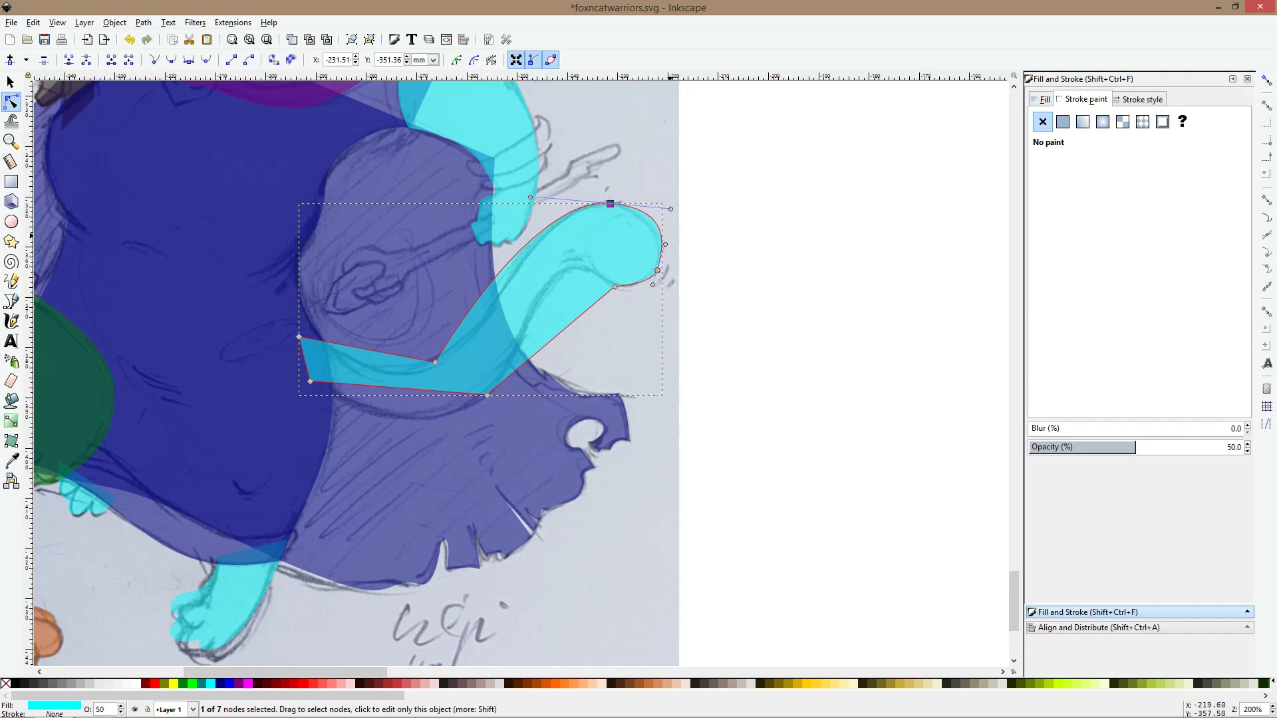
pyautogui.moveTo(671, 209); pyautogui.dragTo(645, 290)
# Move the tail's underside node onto the sketched bend and curve the lower edge down to the tail's base
pyautogui.moveTo(577, 319)
pyautogui.mouseDown()
pyautogui.moveTo(550, 269)
pyautogui.moveTo(599, 282)
pyautogui.moveTo(577, 264)
pyautogui.mouseUp()
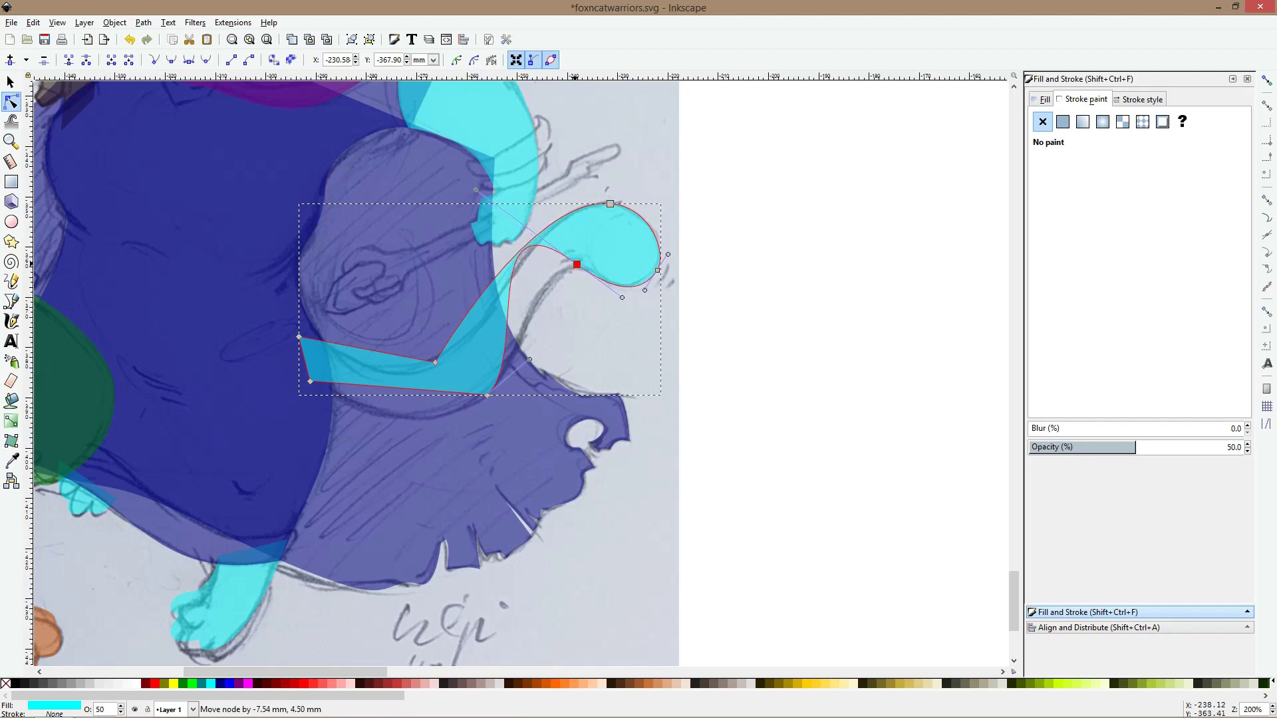
pyautogui.moveTo(475, 190); pyautogui.dragTo(601, 277)
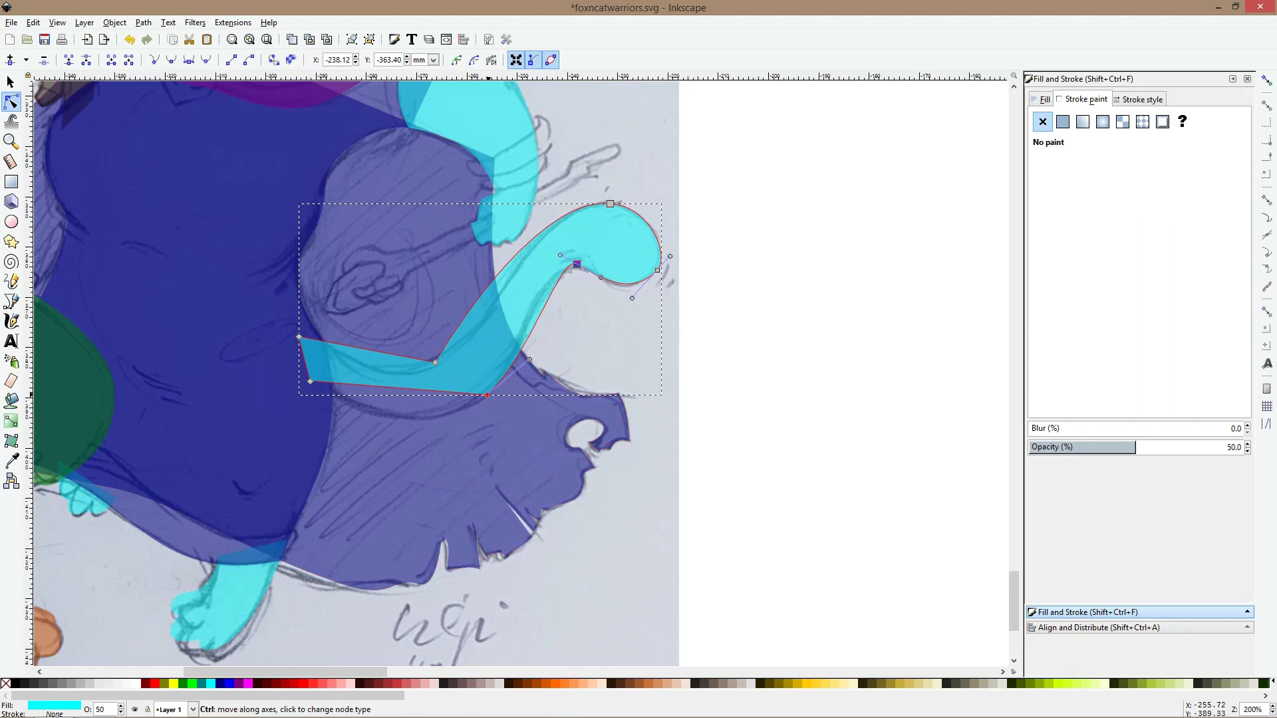
pyautogui.moveTo(529, 359); pyautogui.dragTo(542, 399)
pyautogui.moveTo(421, 389); pyautogui.dragTo(421, 419)
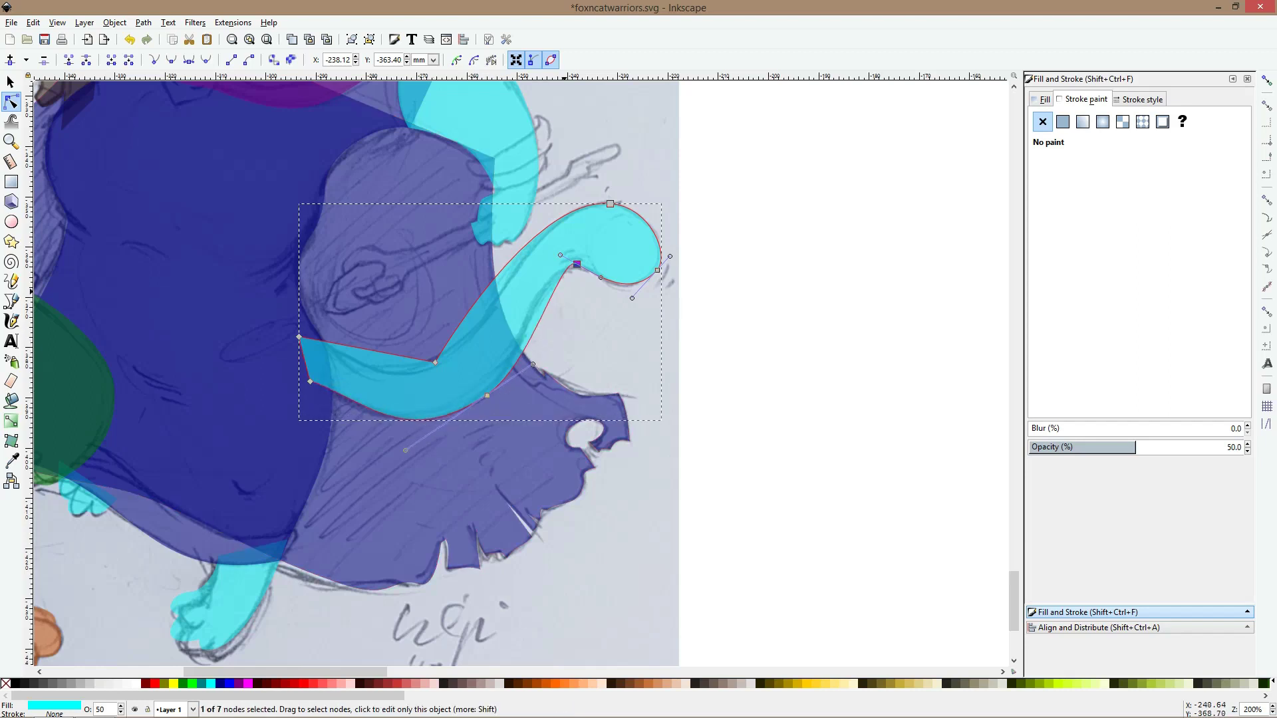
pyautogui.moveTo(560, 255); pyautogui.dragTo(524, 268)
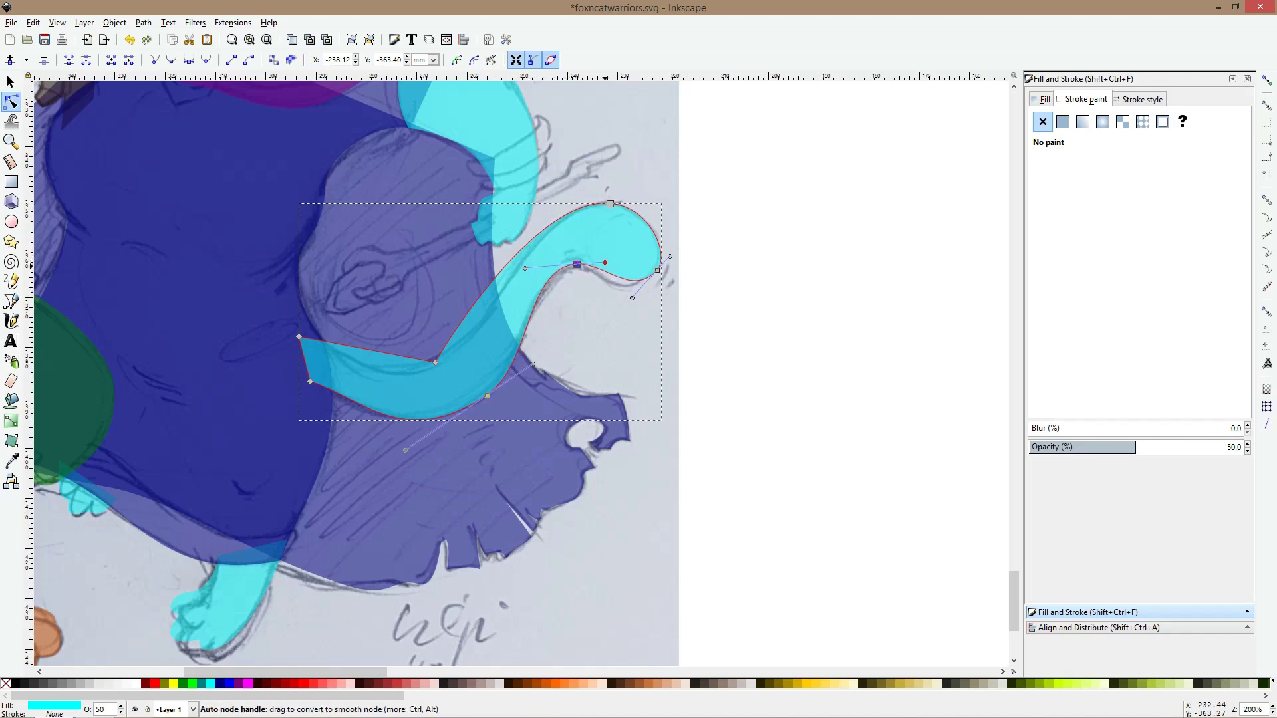
# Insert a node on the underside between the bend and the tail tip, and pull the curve down onto the sketched line
pyautogui.moveTo(632, 298); pyautogui.dragTo(630, 297)
pyautogui.keyDown('shift'); pyautogui.click(657, 270); pyautogui.keyUp('shift')
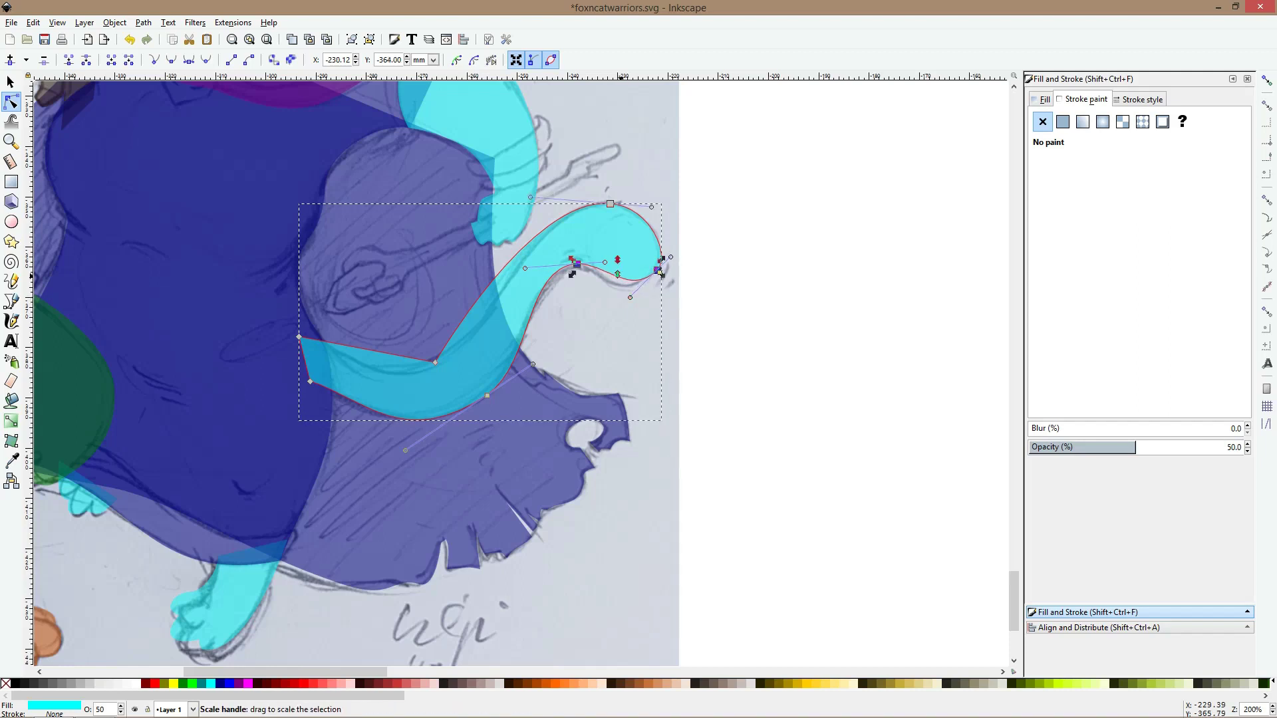
pyautogui.scroll(3, 628, 281)
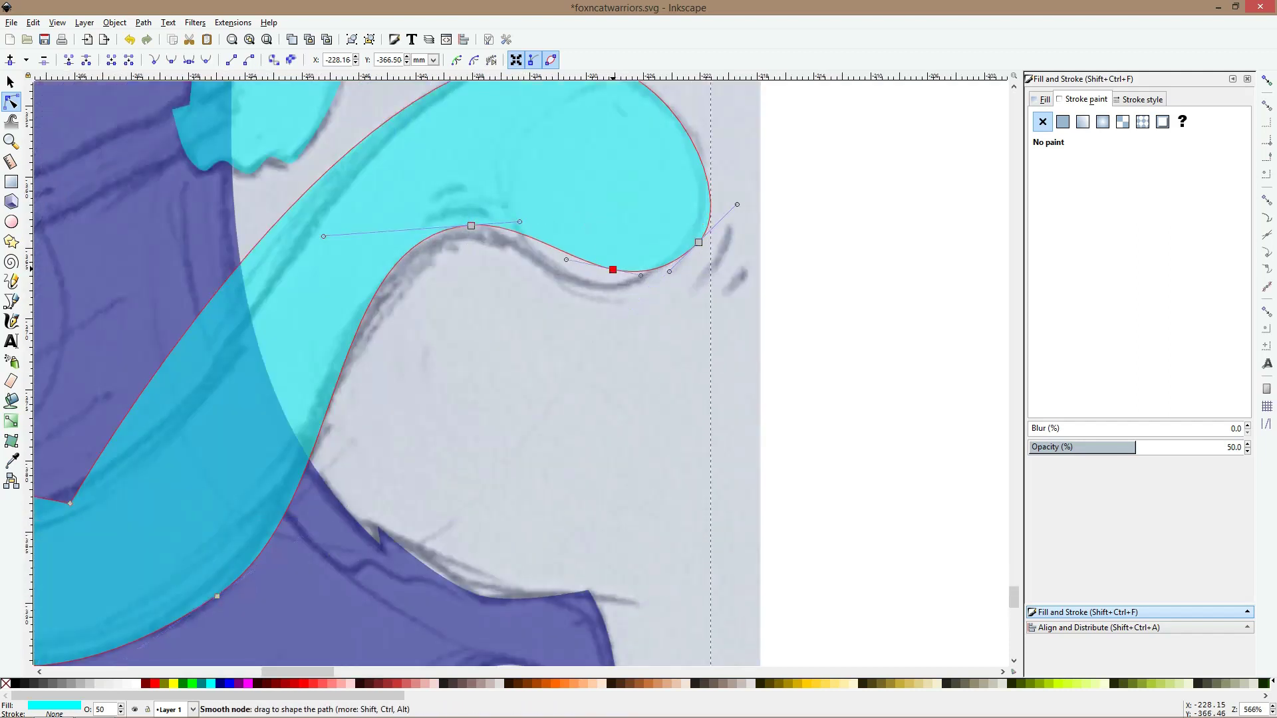
pyautogui.moveTo(613, 270); pyautogui.dragTo(646, 286)
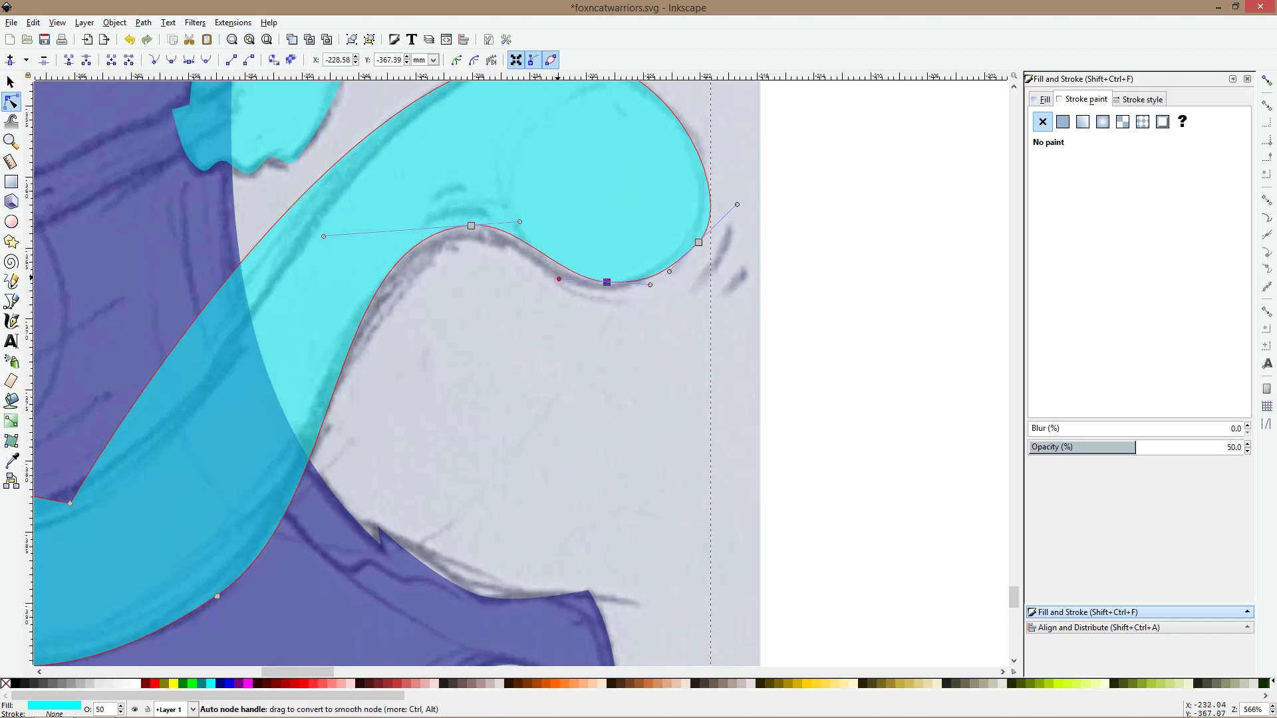
pyautogui.moveTo(559, 279); pyautogui.dragTo(547, 279)
# Smooth the inner corner of the tail's upper edge and raise the corner at the tail's base
pyautogui.scroll(-1, 516, 253)
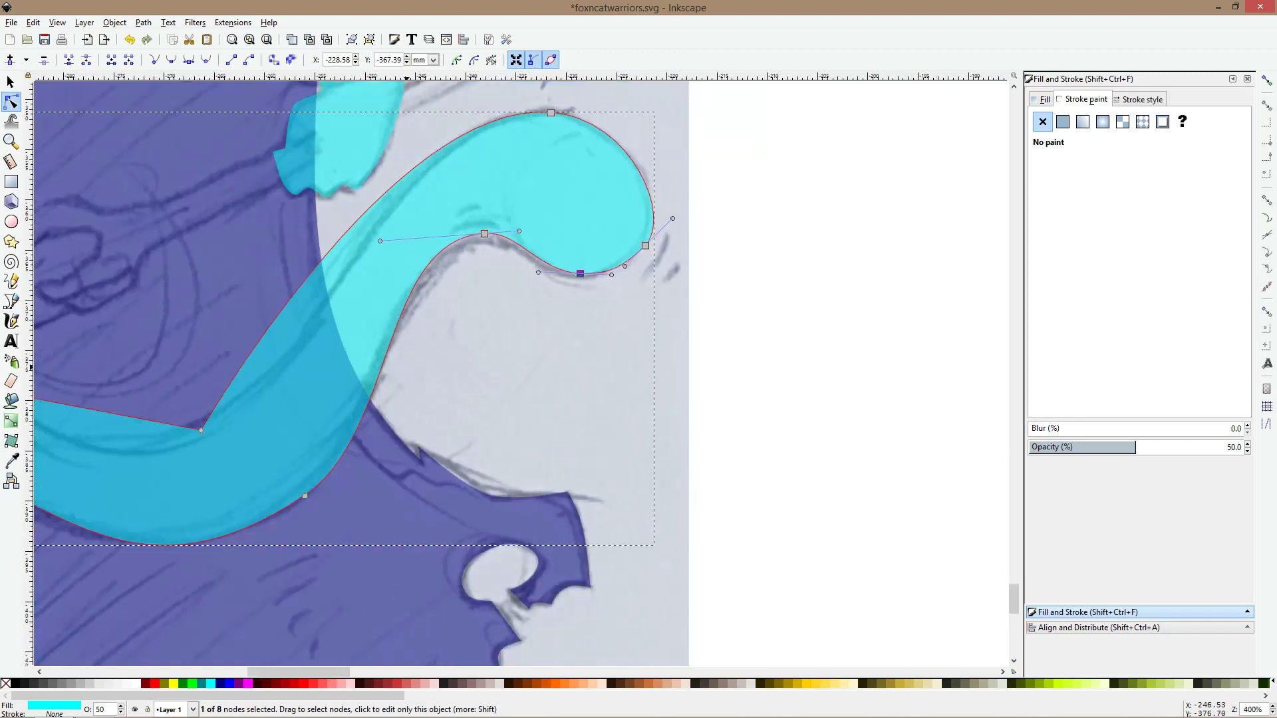
pyautogui.scroll(-2, 392, 359)
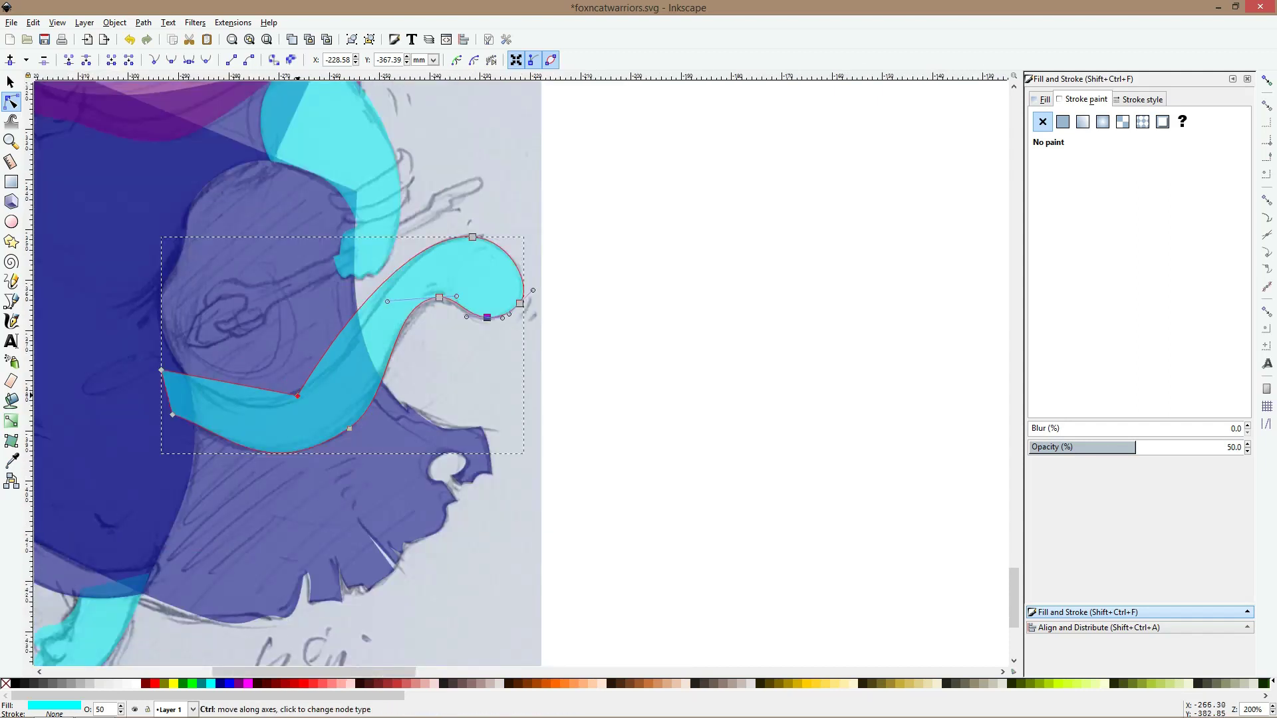
pyautogui.keyDown('ctrl'); pyautogui.click(297, 396); pyautogui.keyUp('ctrl')
pyautogui.moveTo(161, 370); pyautogui.dragTo(162, 358)
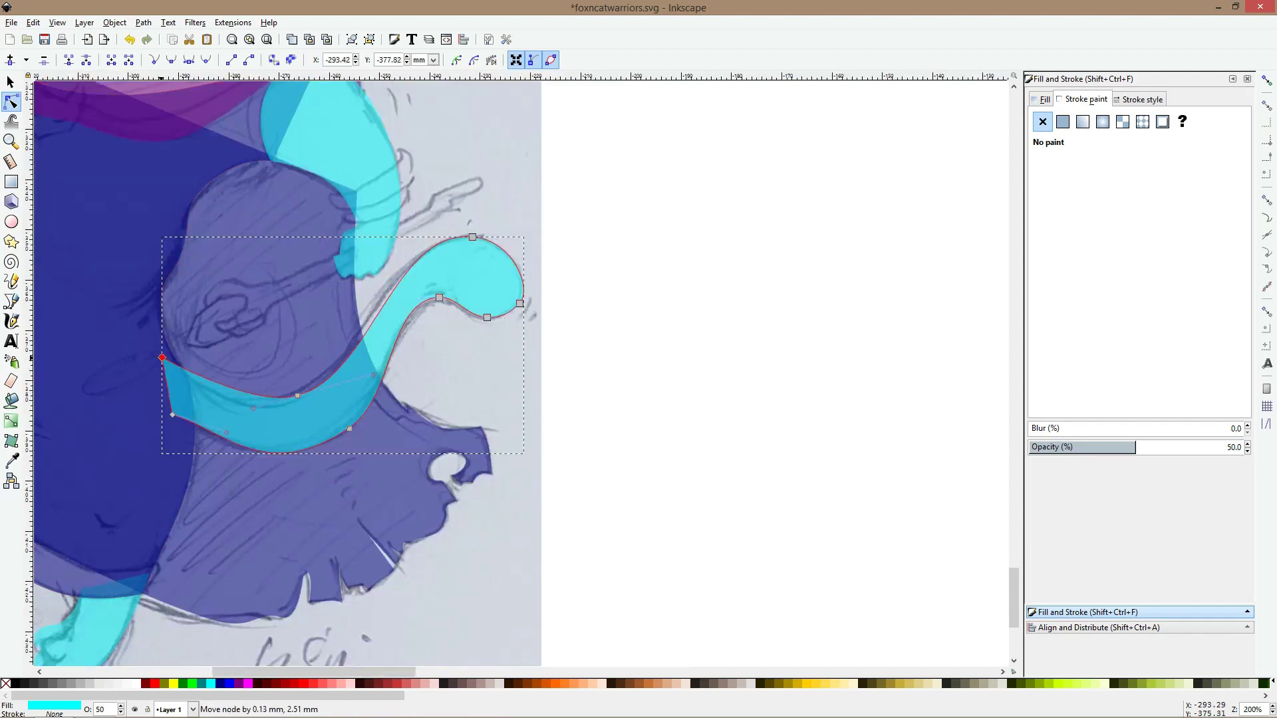
pyautogui.moveTo(253, 408); pyautogui.dragTo(226, 416)
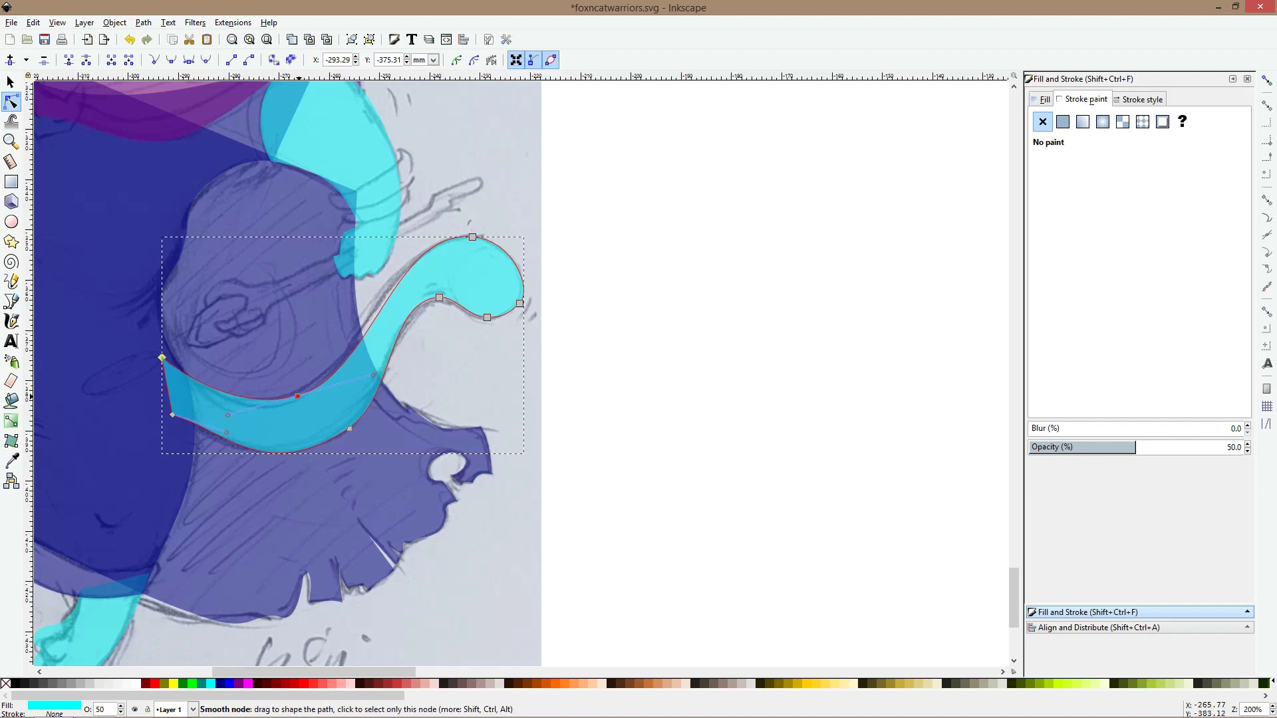
# Reposition the node and base corner on the tail's upper edge and adjust the curve between them along the sketch
pyautogui.moveTo(298, 396); pyautogui.dragTo(284, 402)
pyautogui.moveTo(161, 358); pyautogui.dragTo(162, 350)
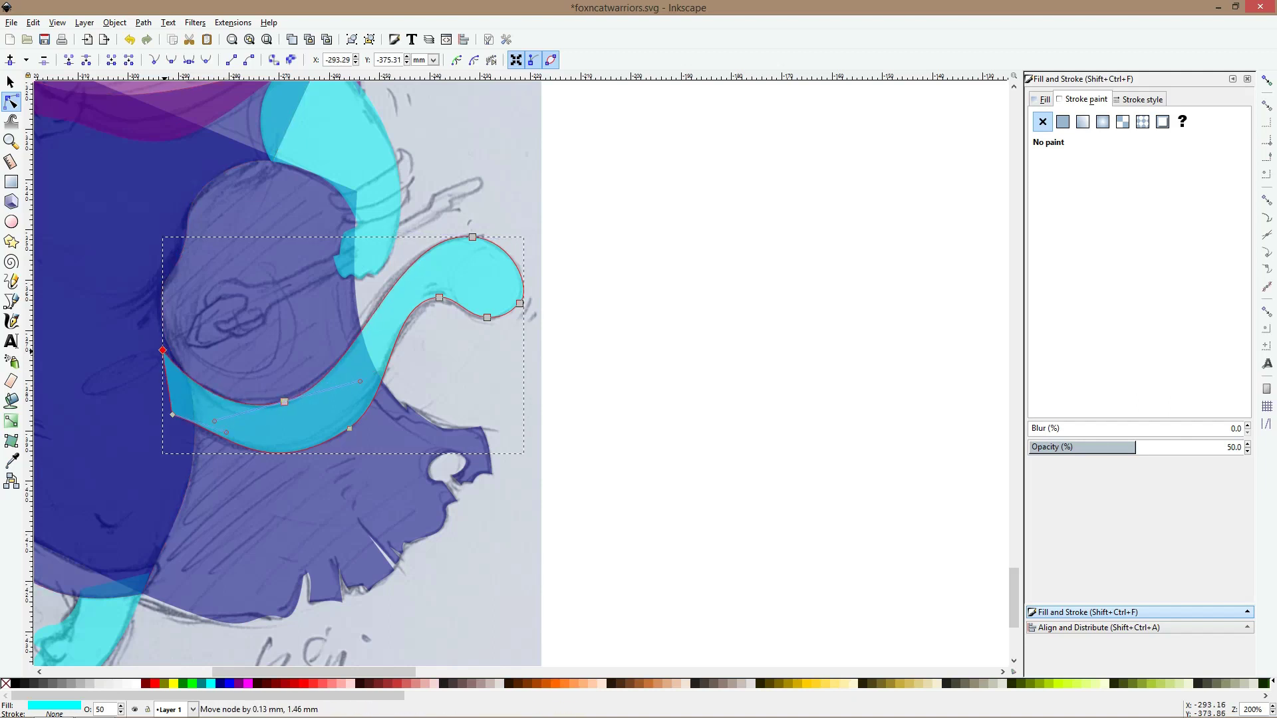
pyautogui.moveTo(360, 381); pyautogui.dragTo(373, 340)
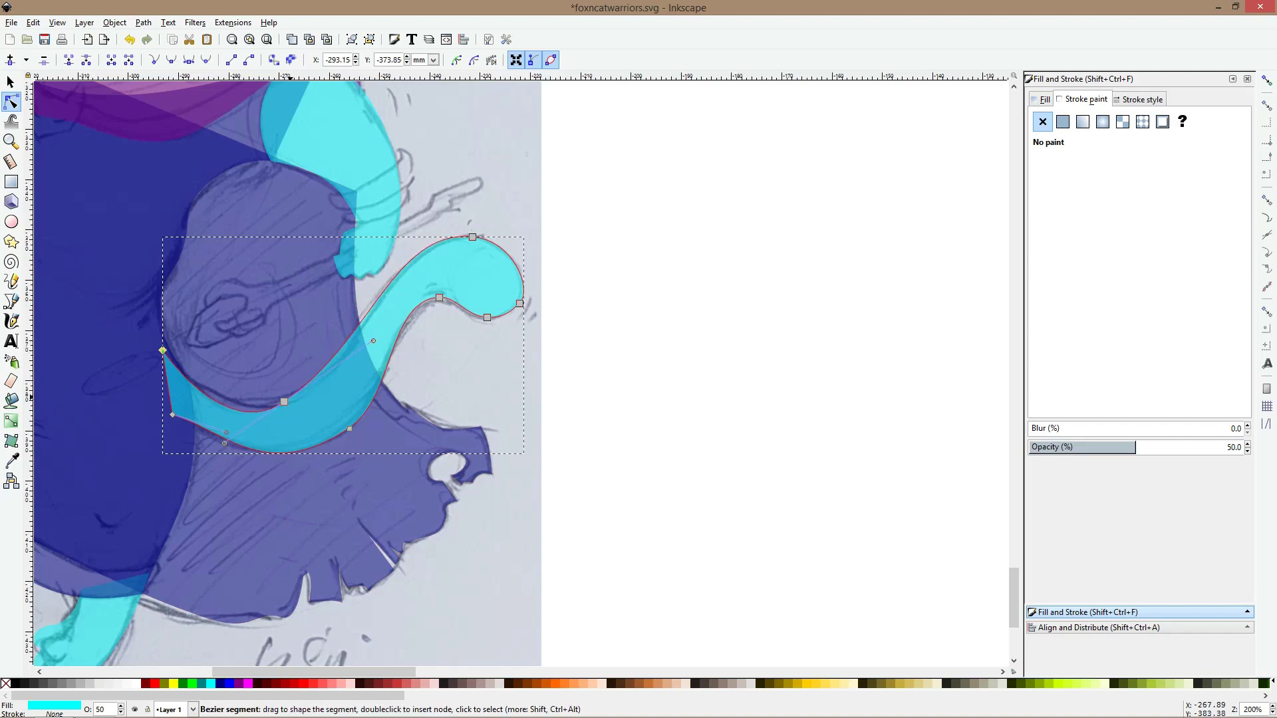
pyautogui.moveTo(284, 402); pyautogui.dragTo(302, 401)
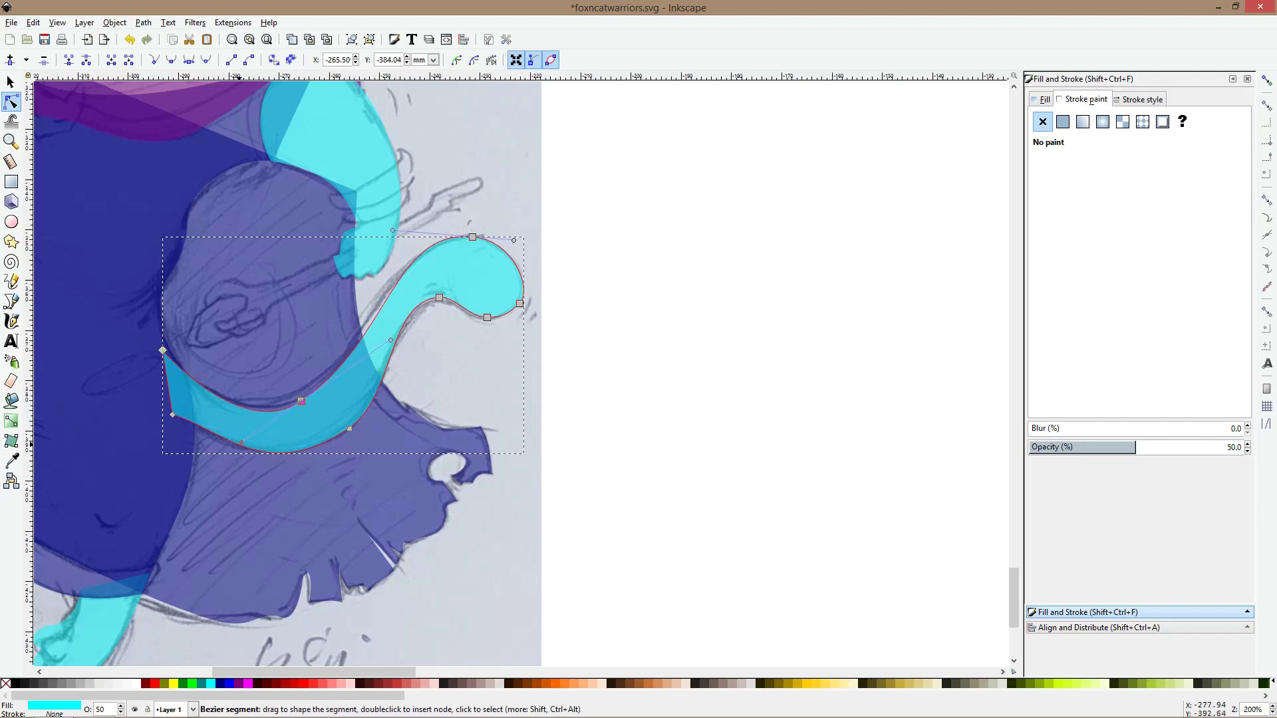
pyautogui.moveTo(242, 442); pyautogui.dragTo(240, 419)
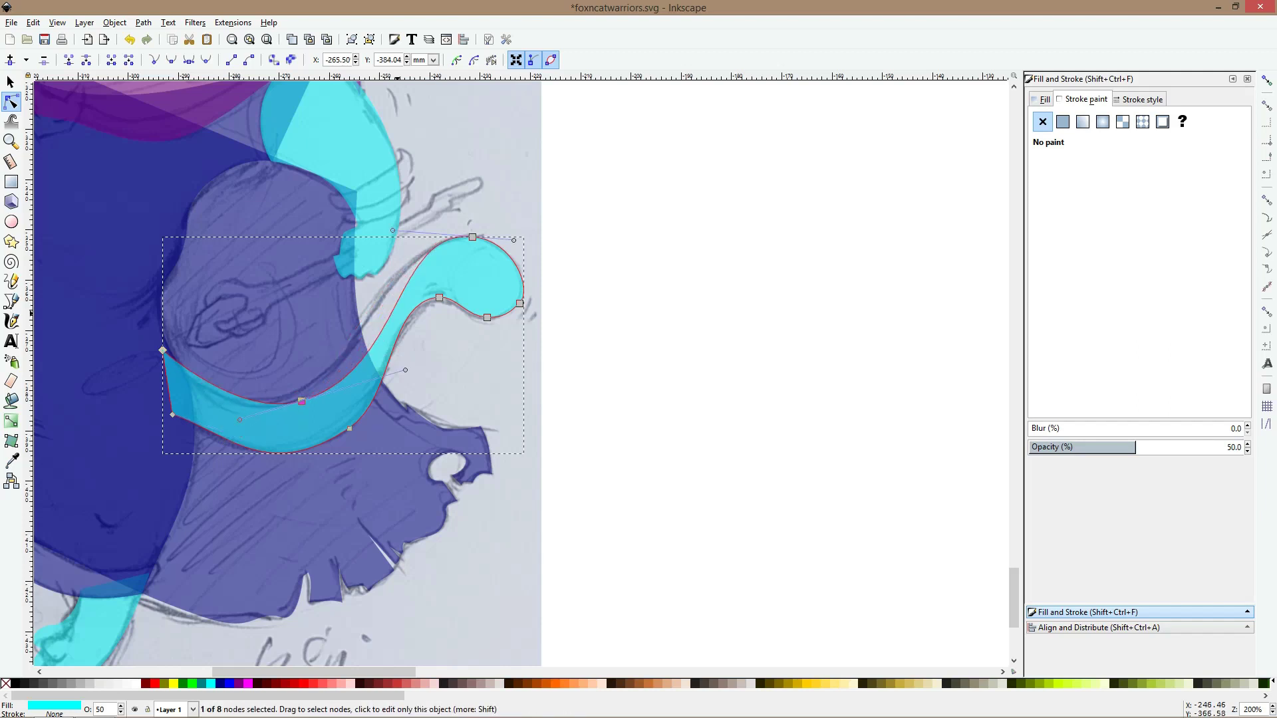
# Insert a node midway up the tail's upper edge, move it onto the sketched line, and refine the adjacent bend
pyautogui.keyDown('ctrl'); pyautogui.scroll(1, 397, 320); pyautogui.keyUp('ctrl')
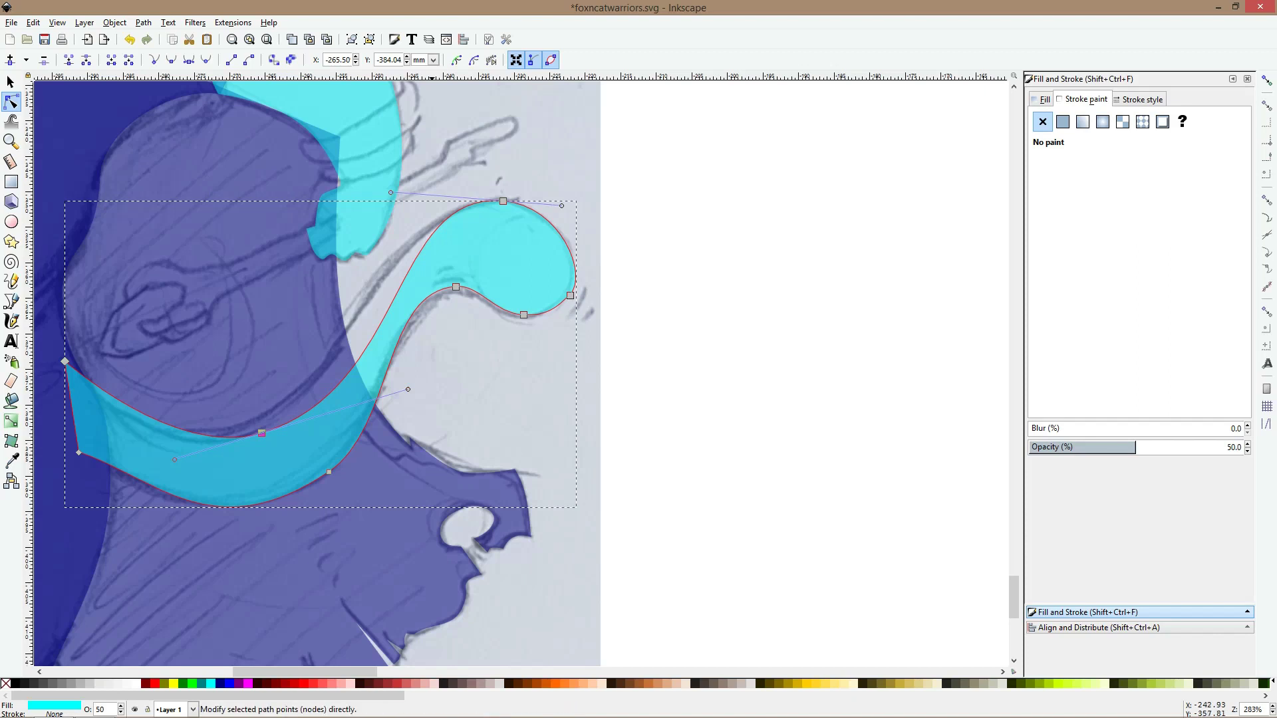
pyautogui.doubleClick(390, 305)
pyautogui.moveTo(389, 305)
pyautogui.mouseDown()
pyautogui.moveTo(377, 289)
pyautogui.moveTo(365, 302)
pyautogui.mouseUp()
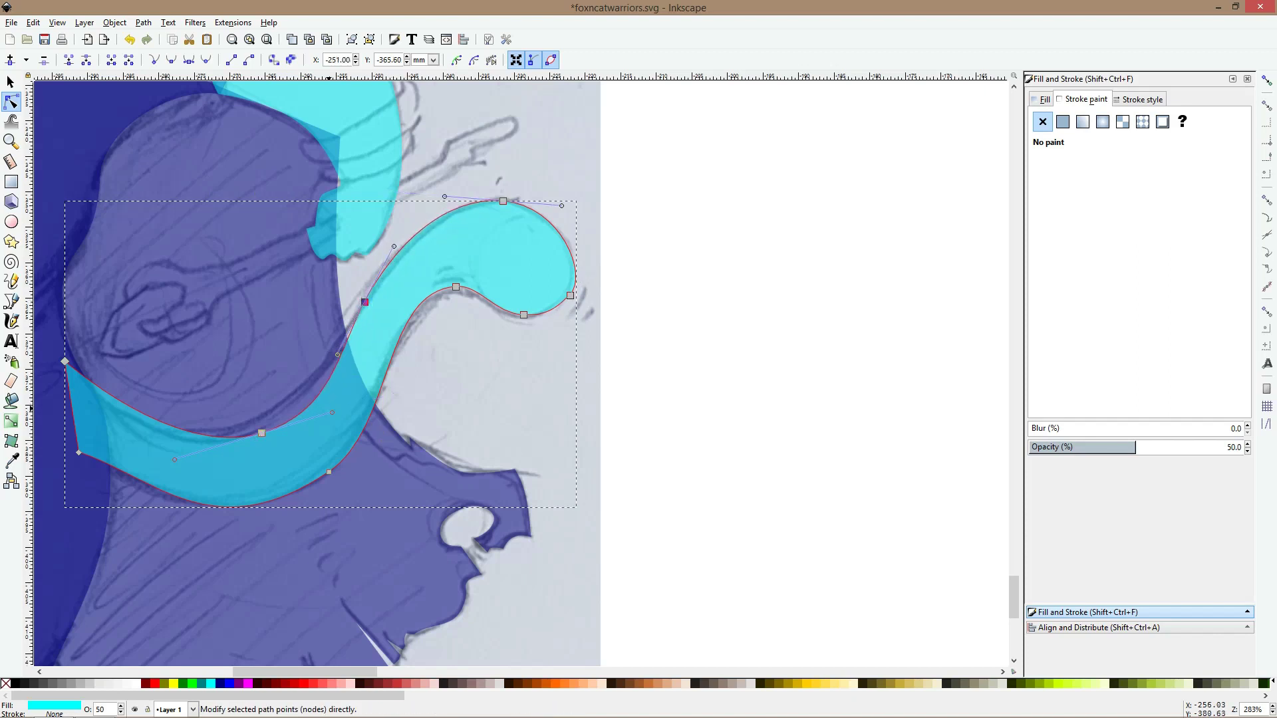
pyautogui.moveTo(332, 413); pyautogui.dragTo(326, 395)
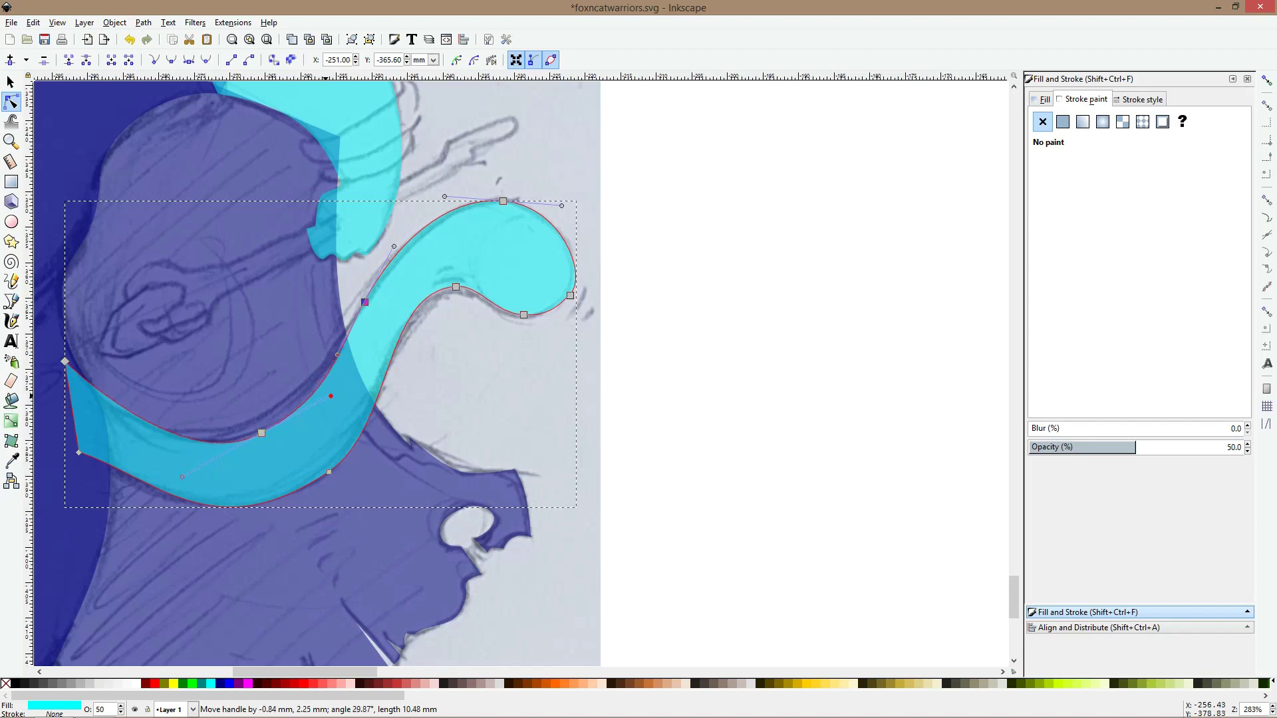
pyautogui.moveTo(261, 433); pyautogui.dragTo(255, 435)
# Reshape the tail's underside curve between the bend and the base to follow the sketched lower line
pyautogui.click(329, 471)
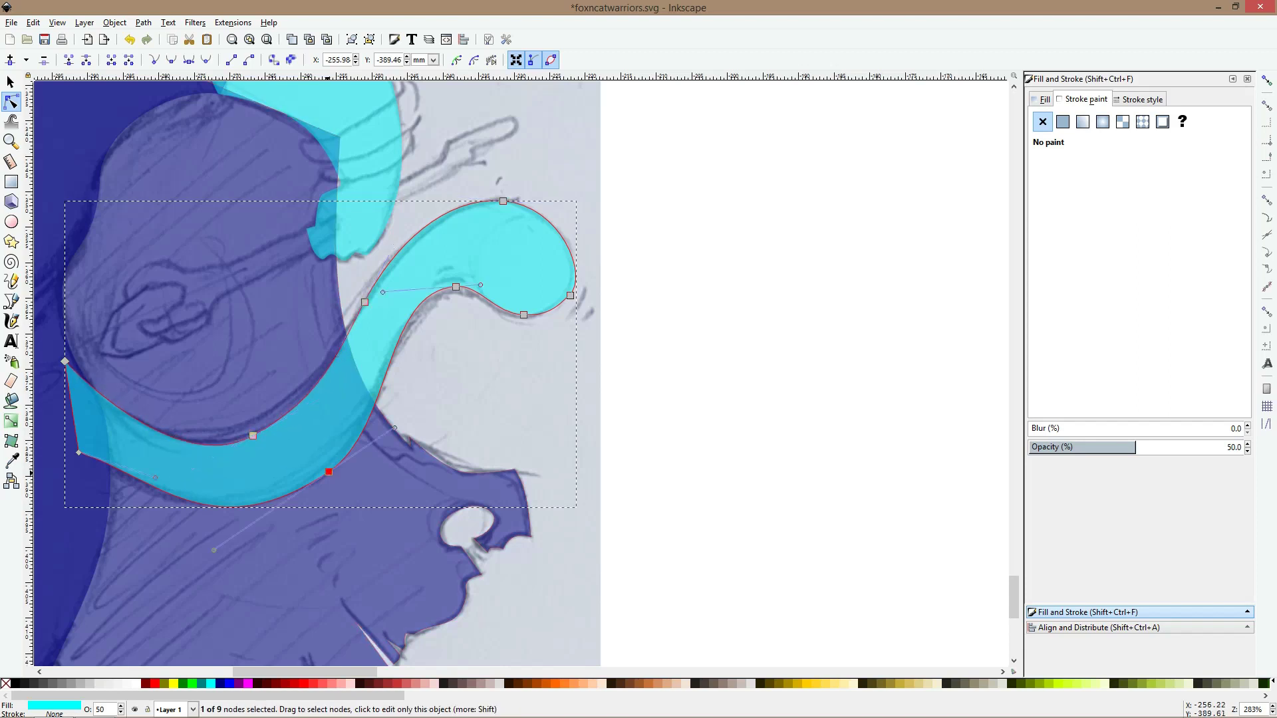
pyautogui.moveTo(214, 550); pyautogui.dragTo(247, 533)
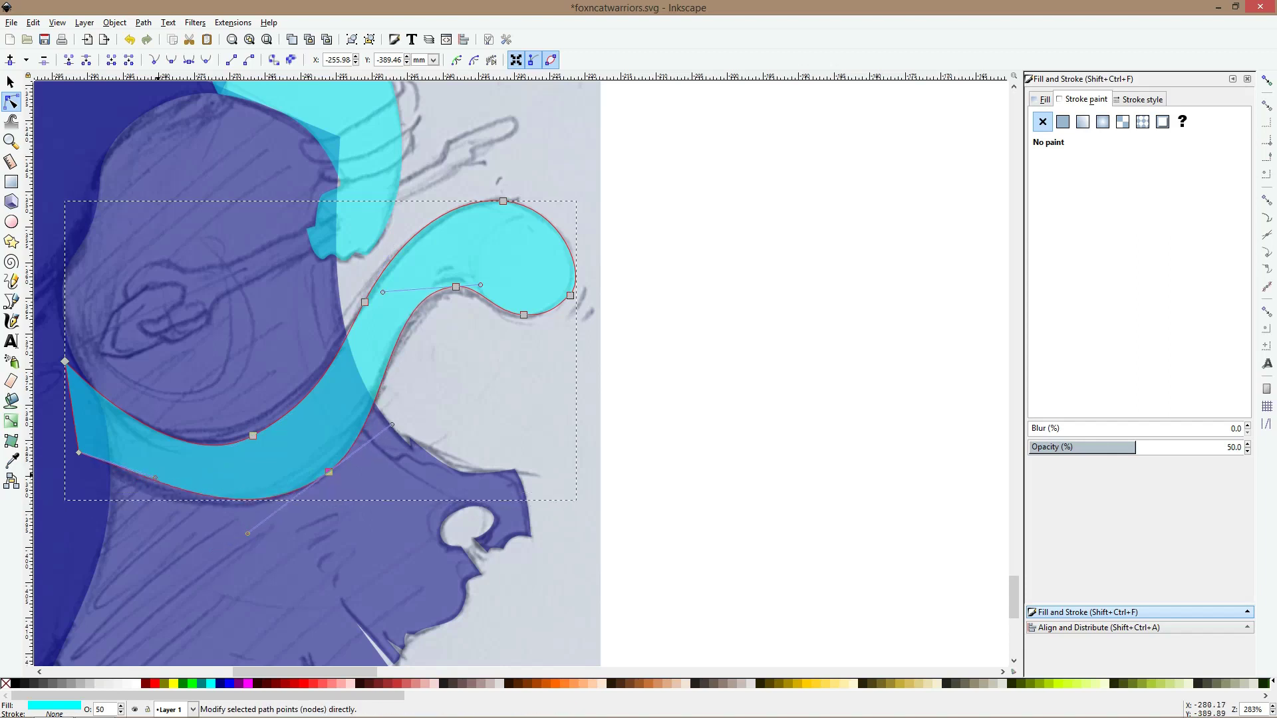
pyautogui.moveTo(155, 477); pyautogui.dragTo(146, 500)
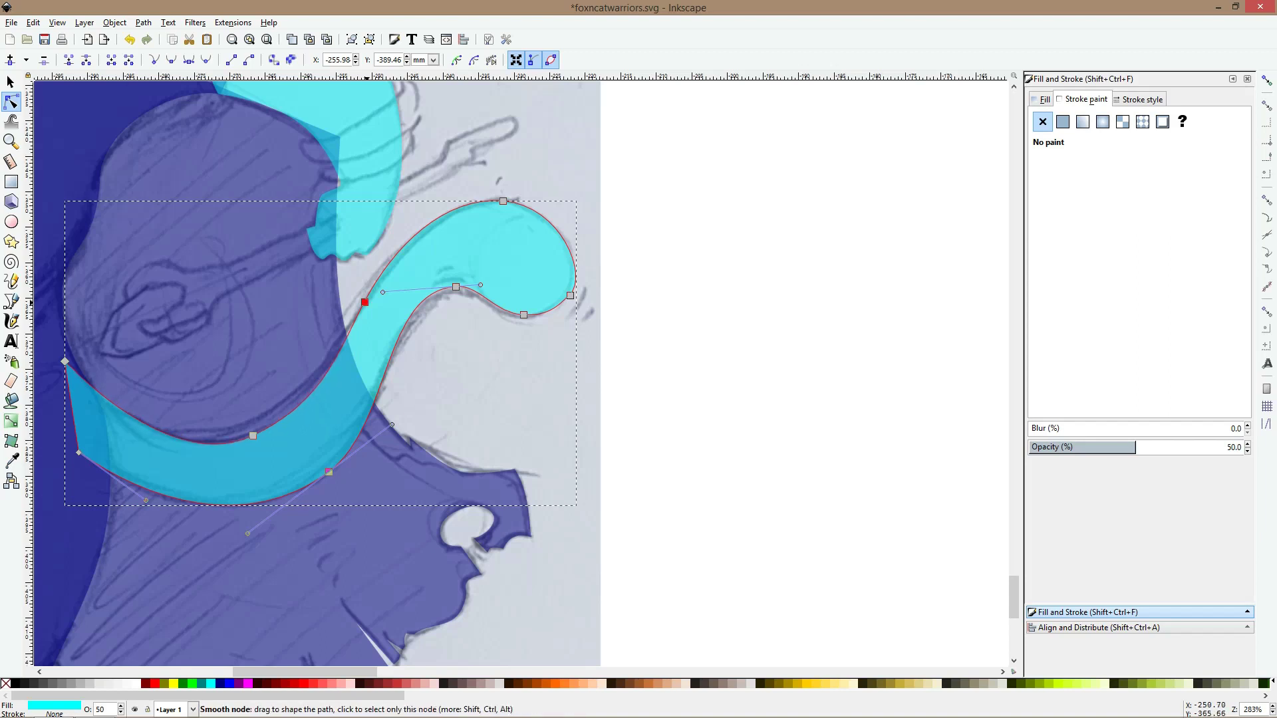
# Fine-tune the tail's two middle upper-edge nodes, lower its topmost node slightly, and save the document
pyautogui.click(364, 302)
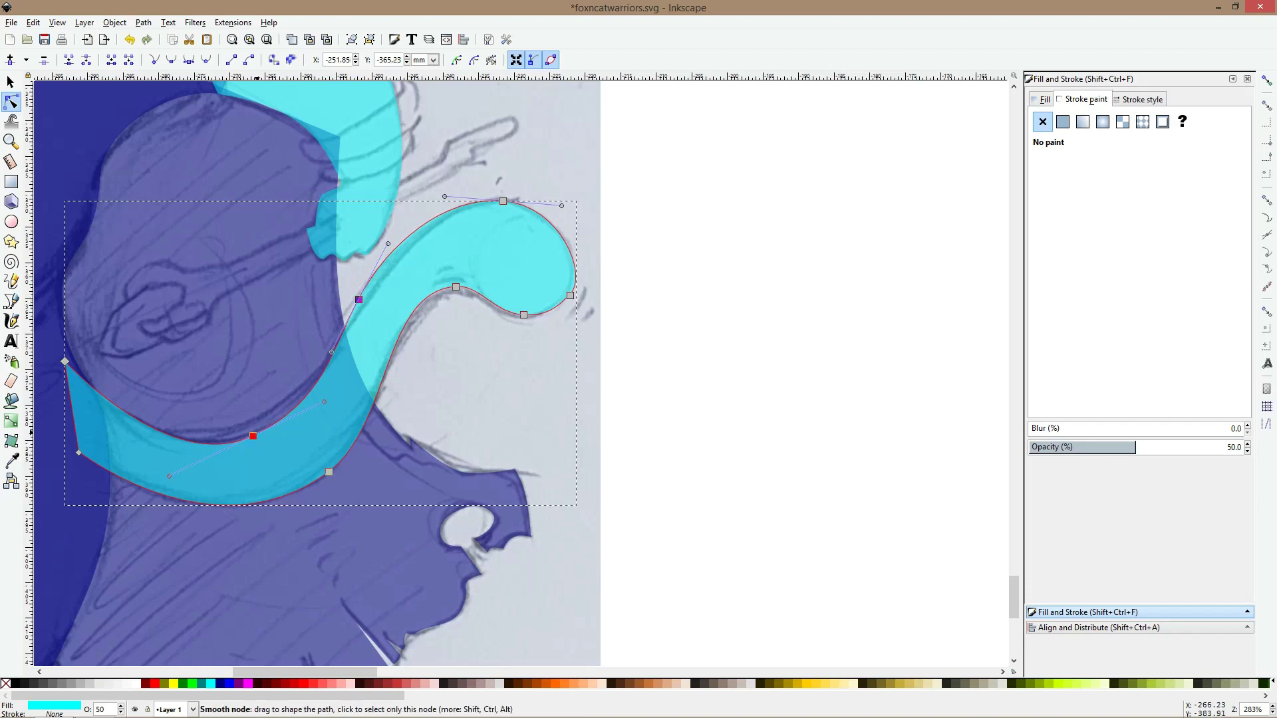
pyautogui.moveTo(252, 435); pyautogui.dragTo(253, 427)
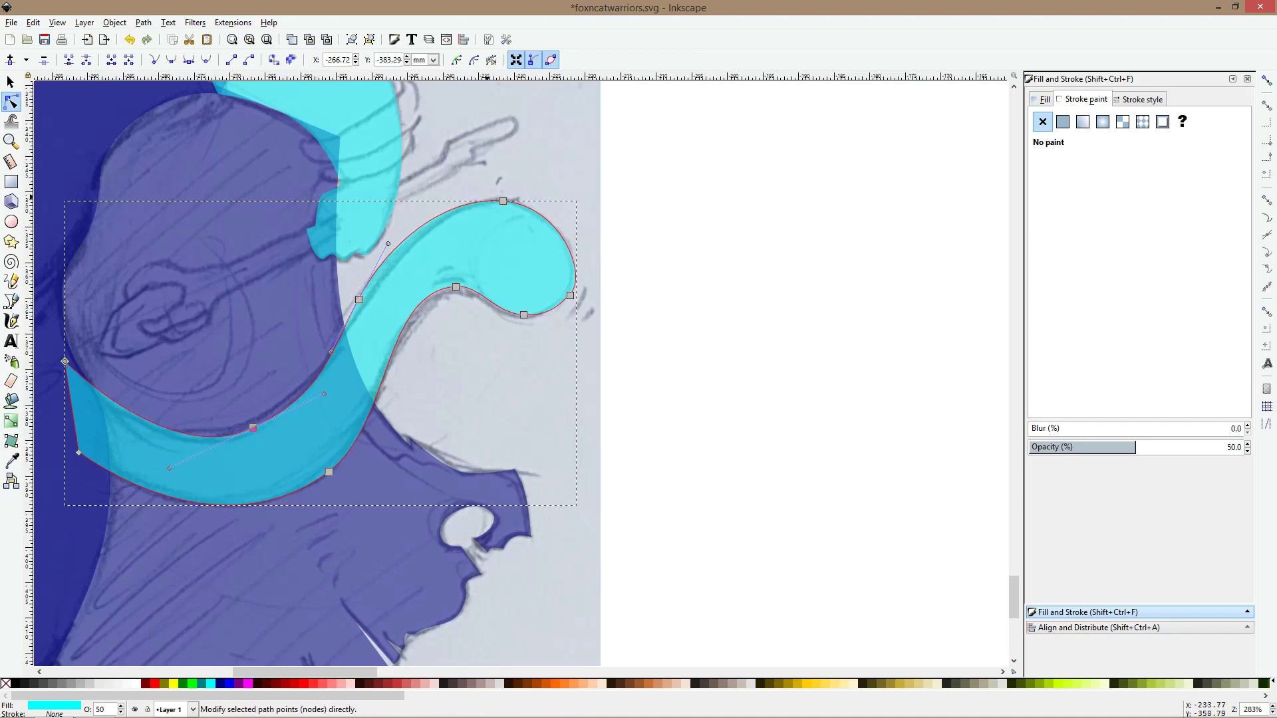
pyautogui.moveTo(503, 201); pyautogui.dragTo(504, 208)
pyautogui.click(643, 316)
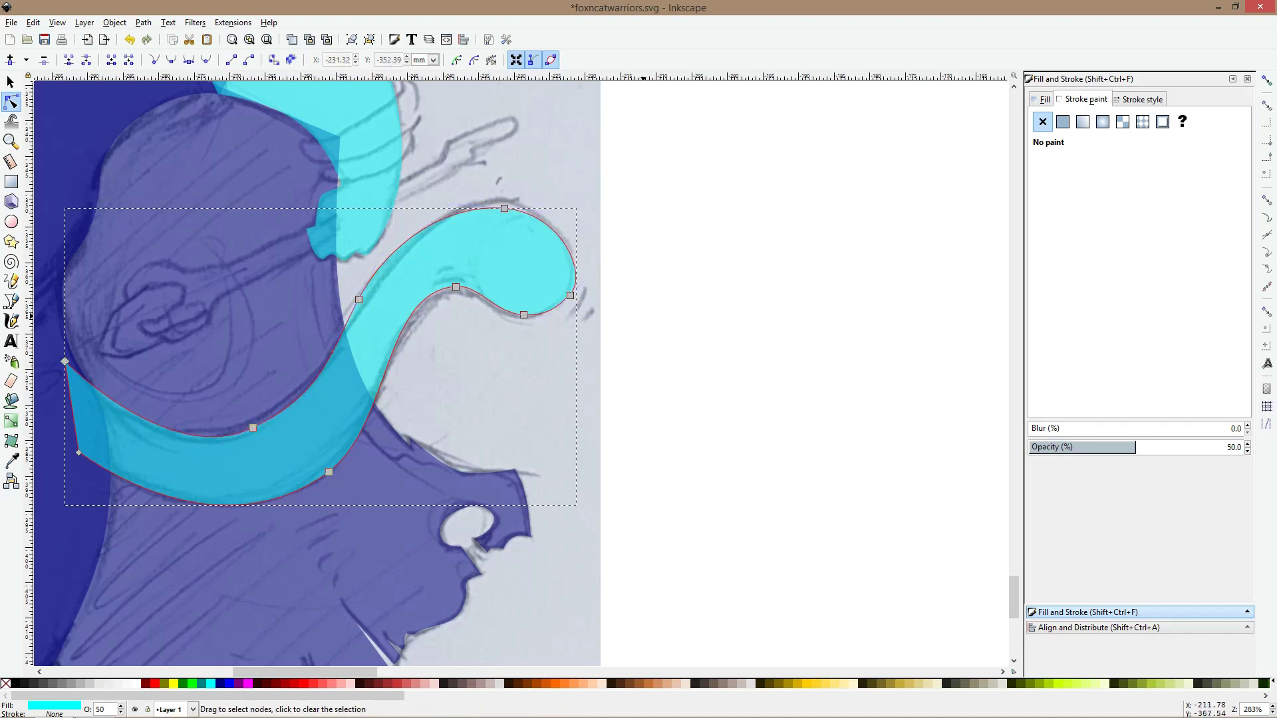
pyautogui.click(620, 342)
pyautogui.click(391, 315)
pyautogui.moveTo(404, 332); pyautogui.dragTo(407, 333)
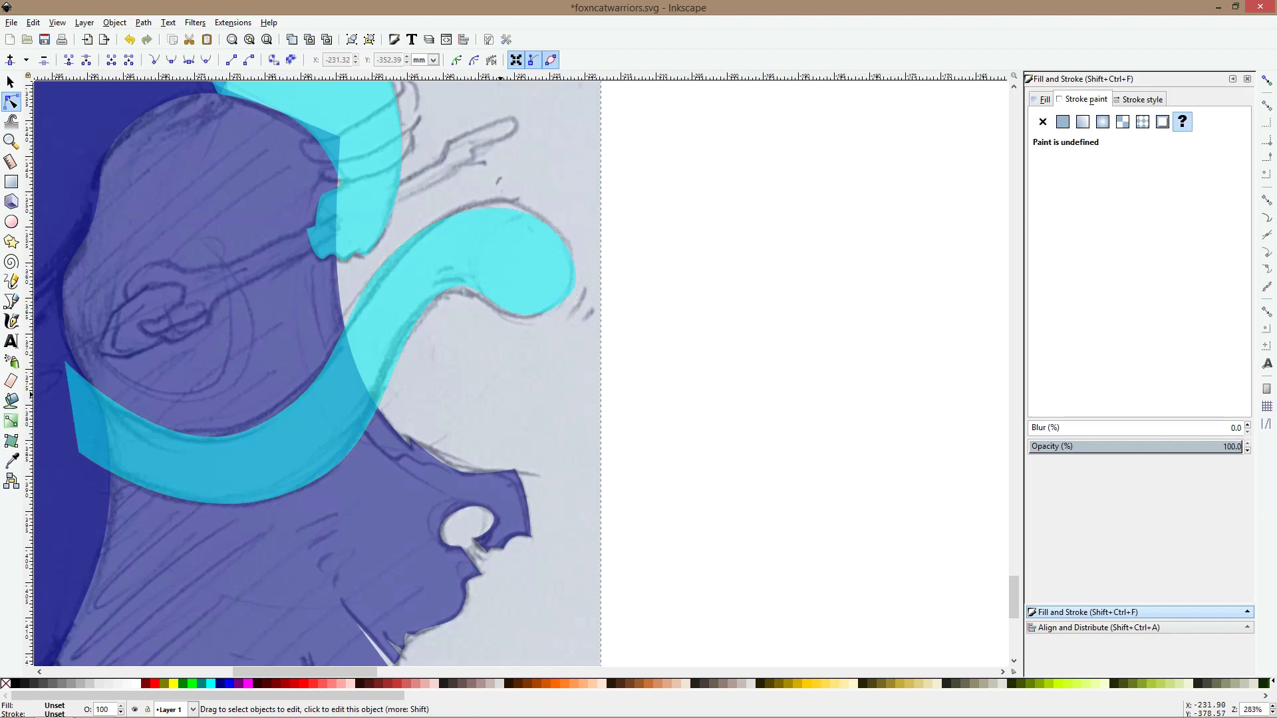
pyautogui.hotkey('ctrl', 's')
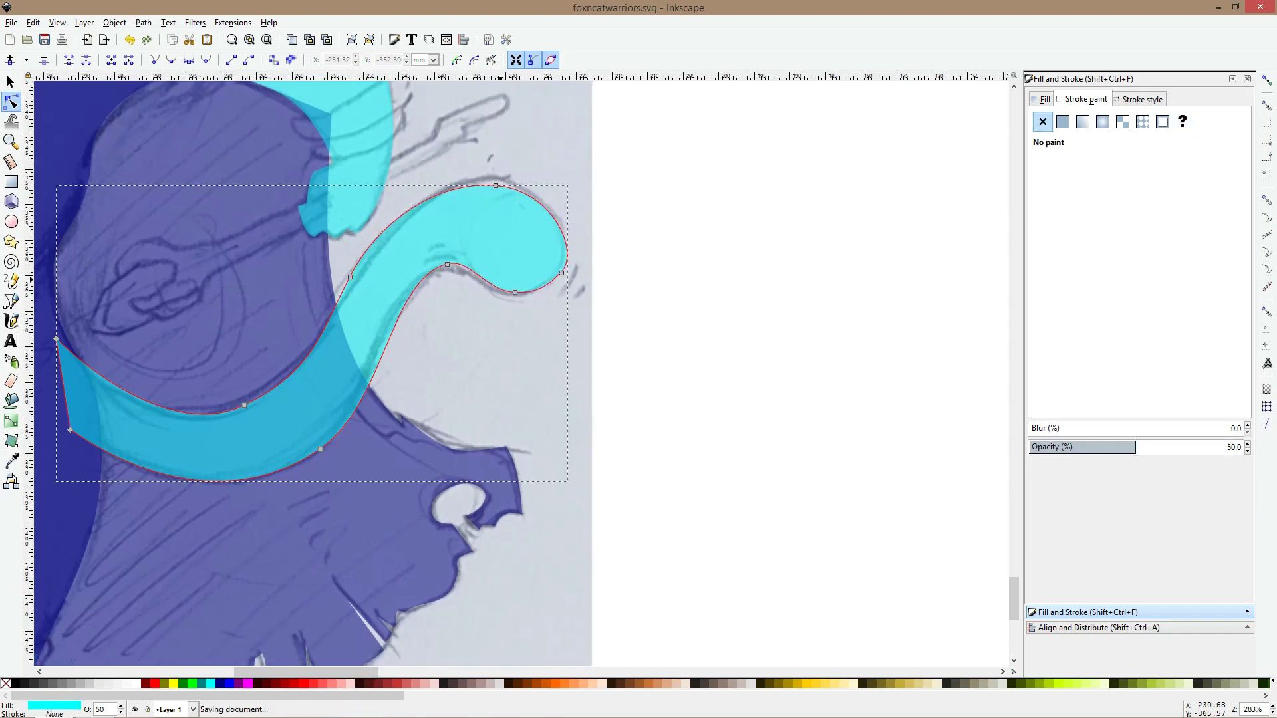
# Lower the tail in the stacking order so it sits behind the body but above the skirt
pyautogui.press('pagedown')
pyautogui.press('pagedown')
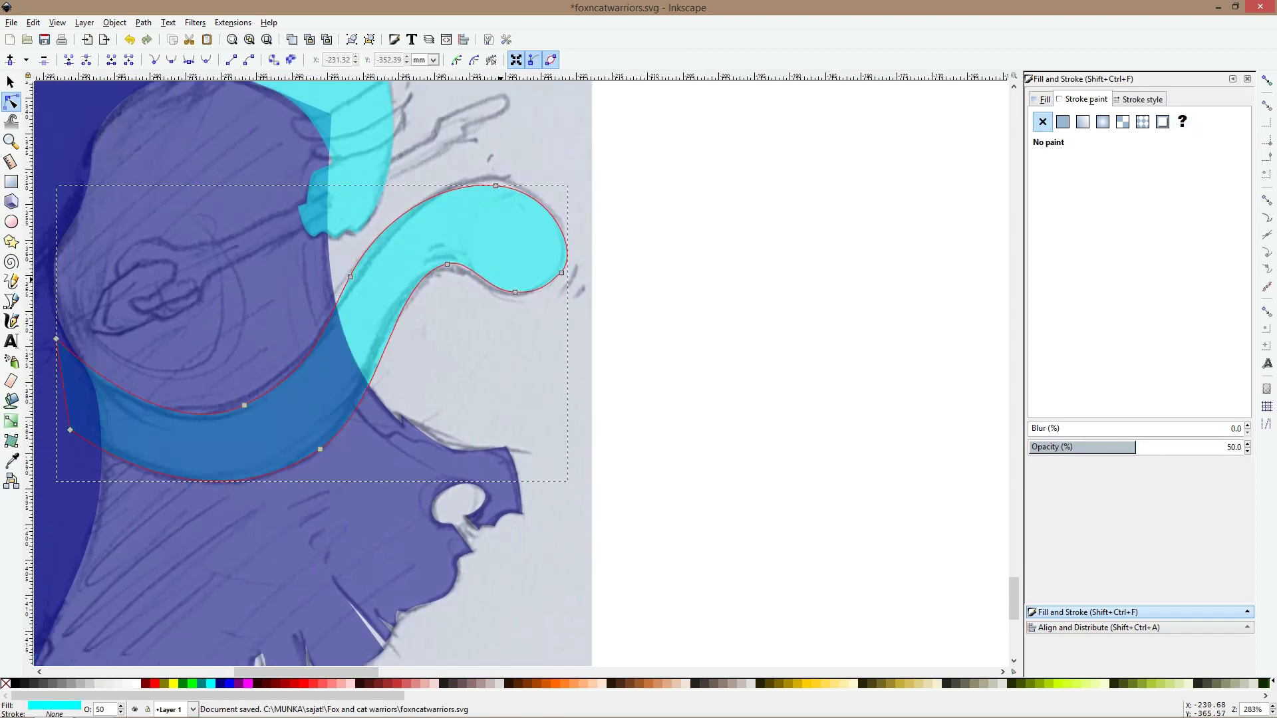
pyautogui.press('pageup')
pyautogui.scroll(-1, 511, 229)
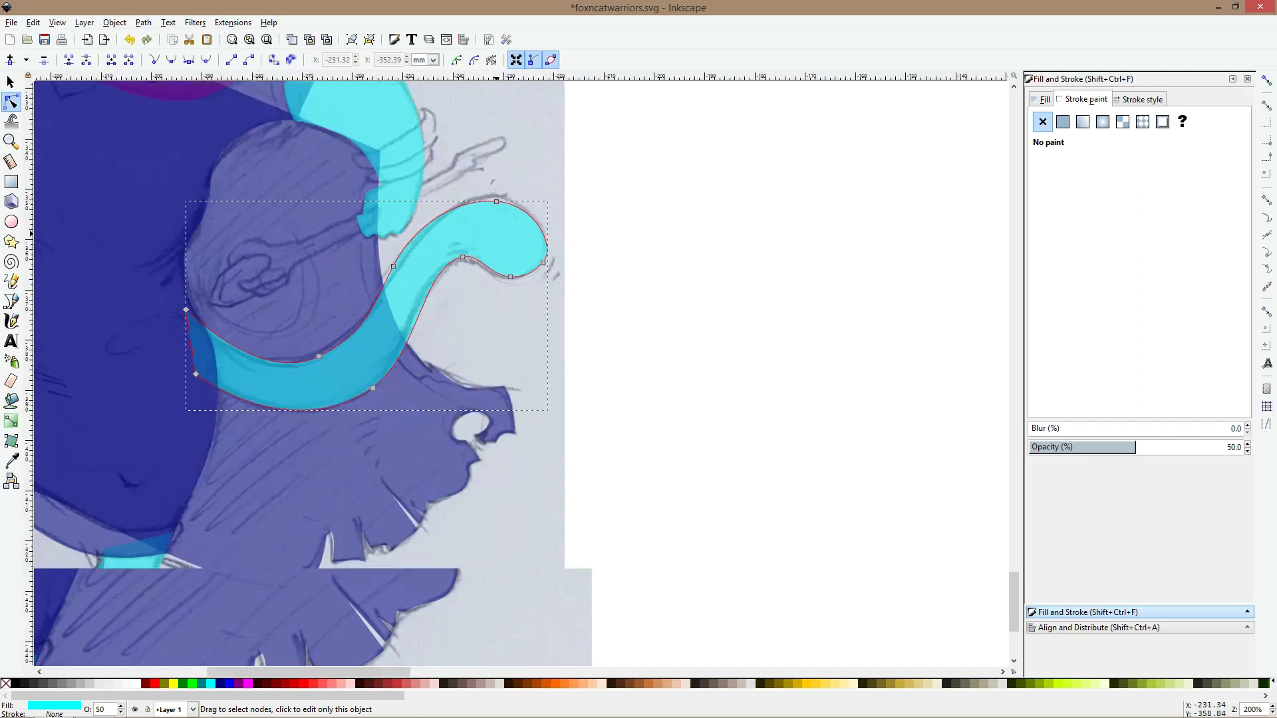
pyautogui.moveTo(509, 233); pyautogui.dragTo(627, 254)
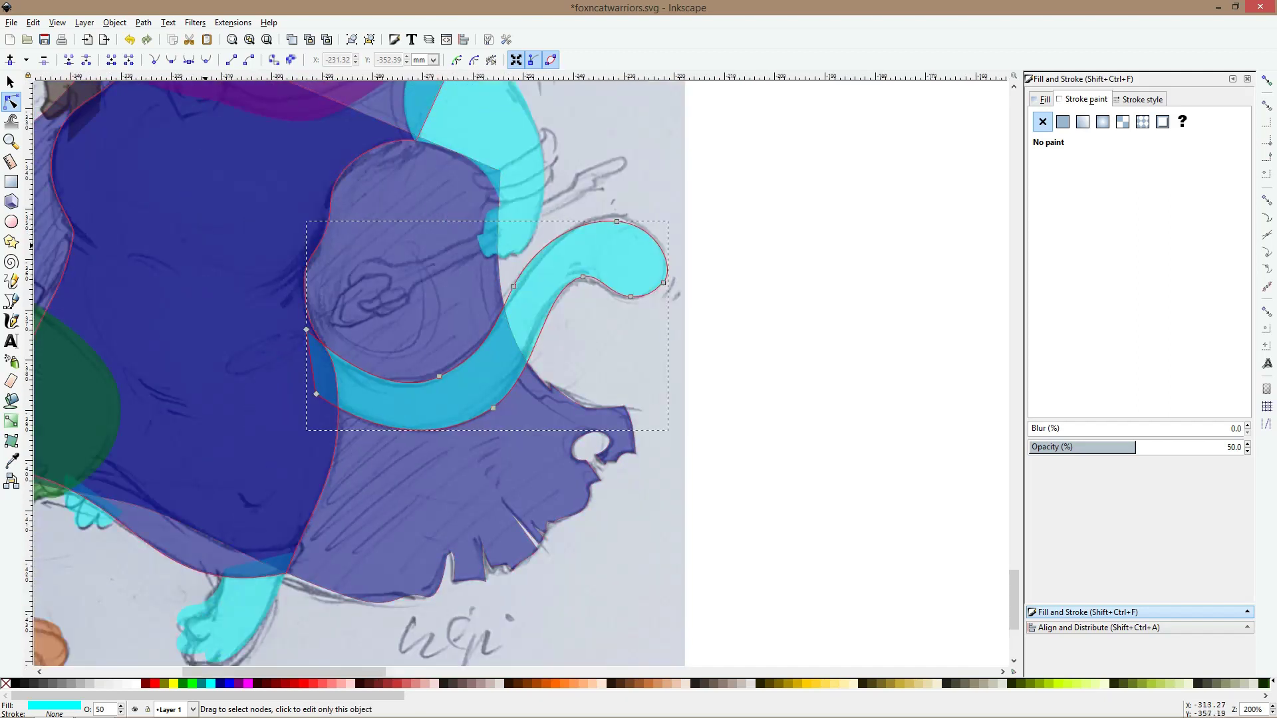
# Draw a closed Bezier shape over the sketched stick in the cat's hand and fill it dark brown
pyautogui.press('b')
pyautogui.scroll(2, 566, 180)
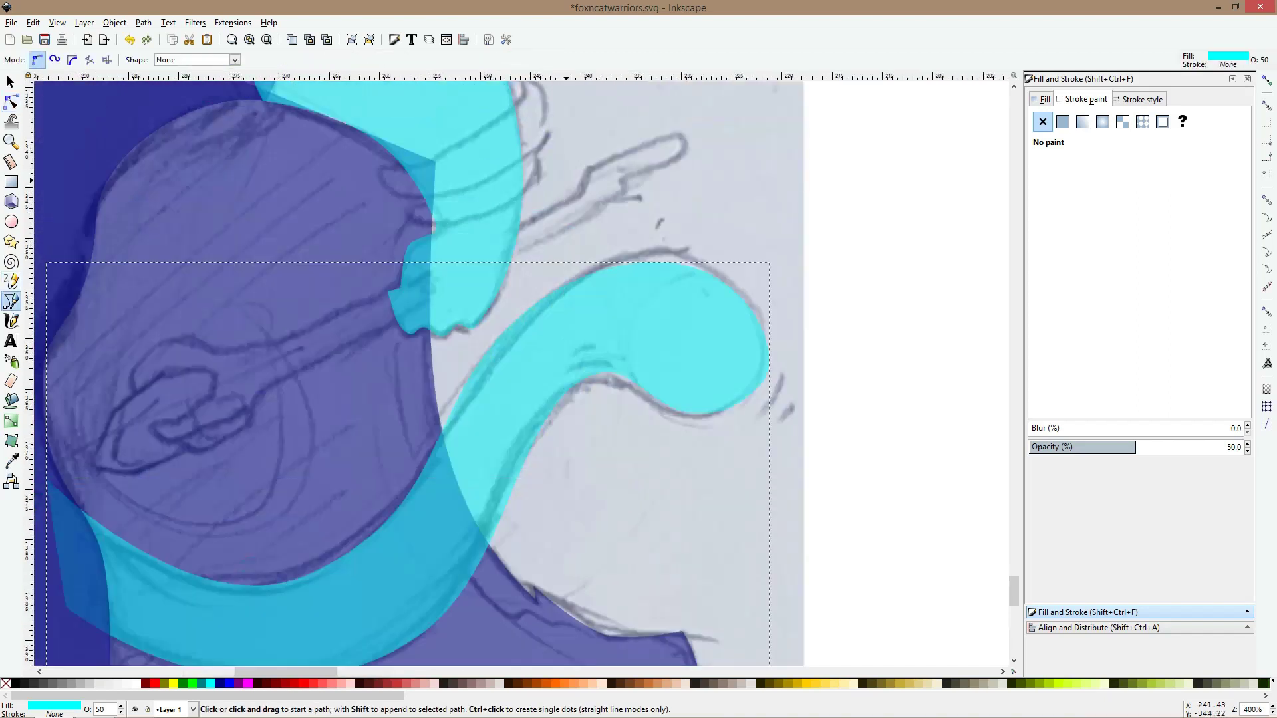
pyautogui.click(674, 133)
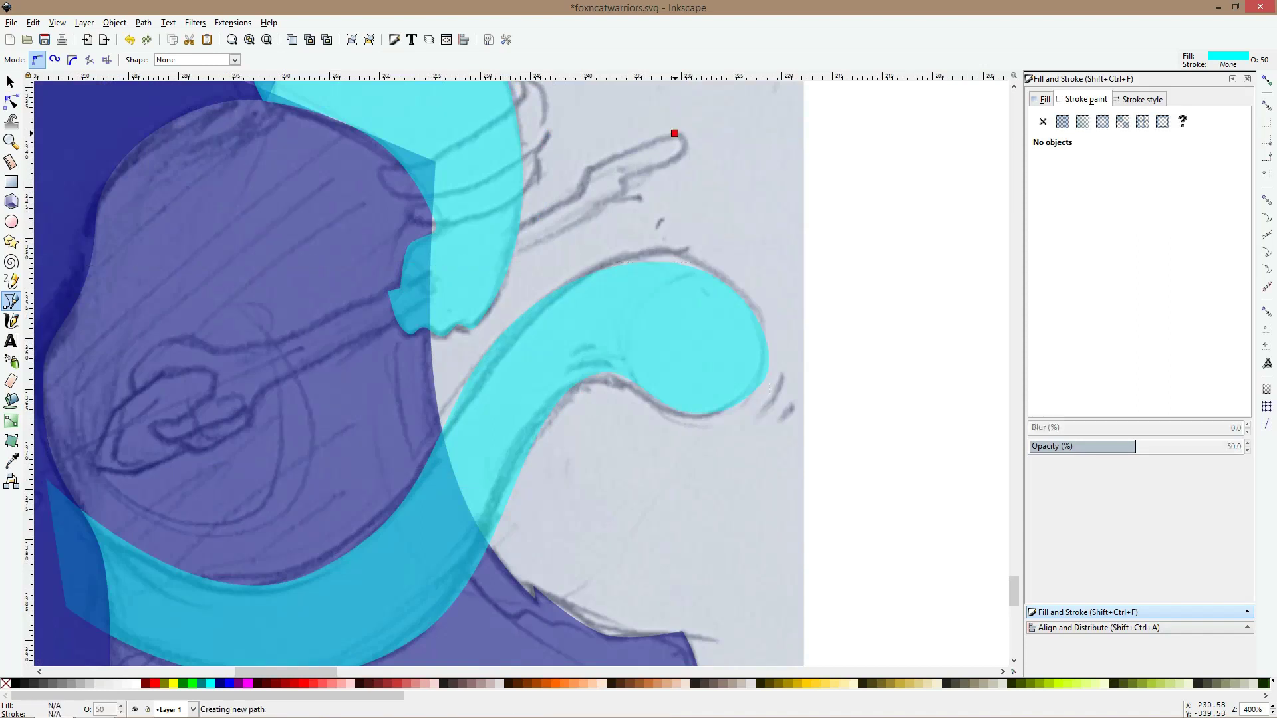
pyautogui.click(586, 171)
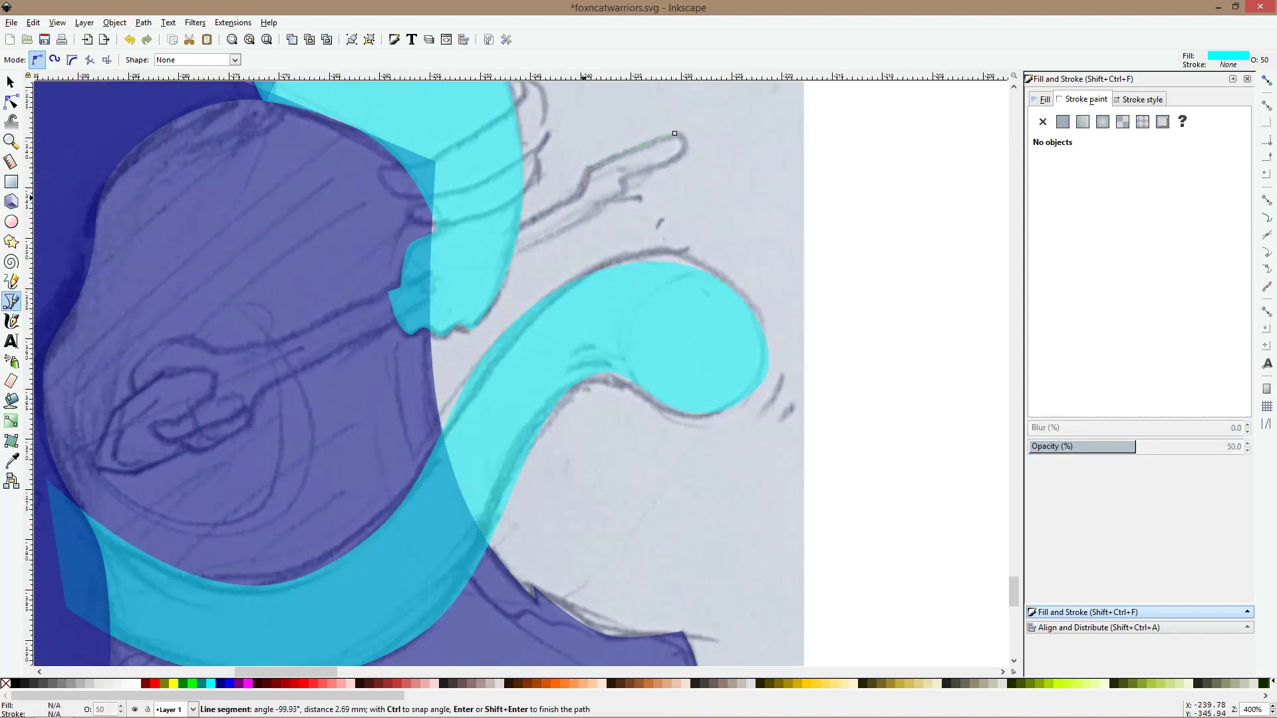
pyautogui.click(581, 195)
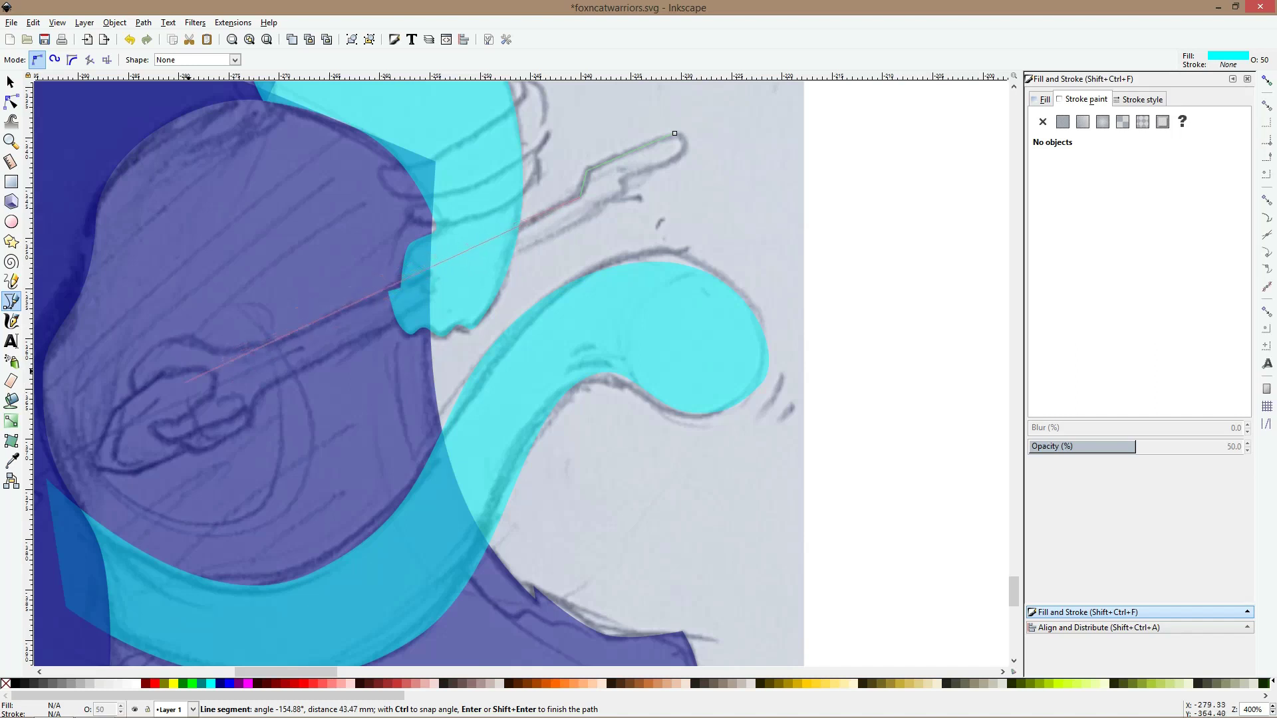
pyautogui.click(185, 382)
pyautogui.click(261, 393)
pyautogui.click(624, 190)
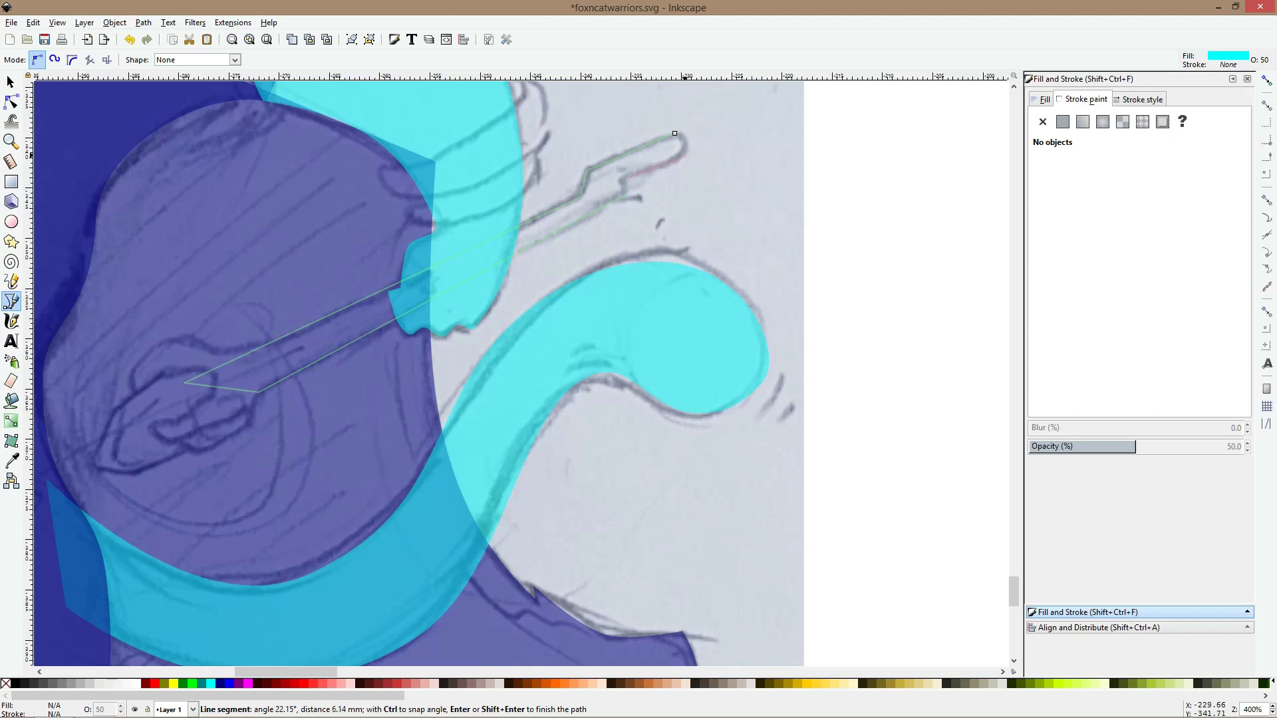
pyautogui.click(674, 133)
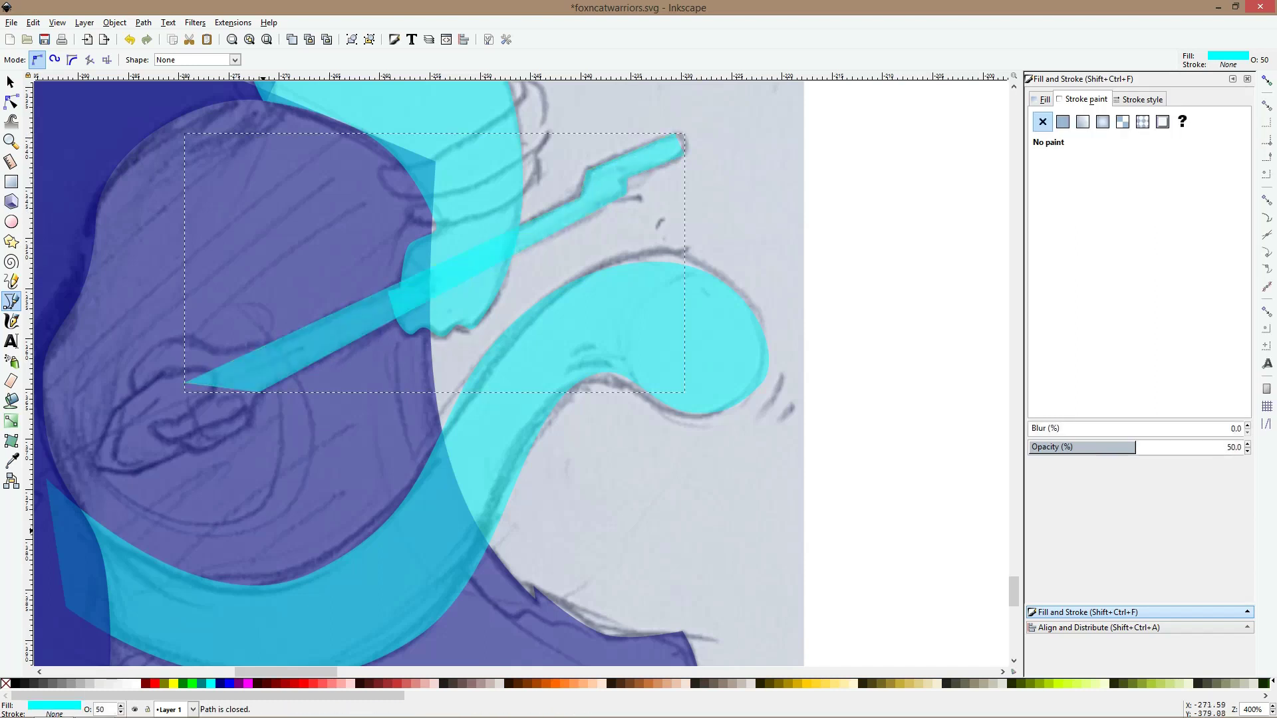
pyautogui.click(620, 684)
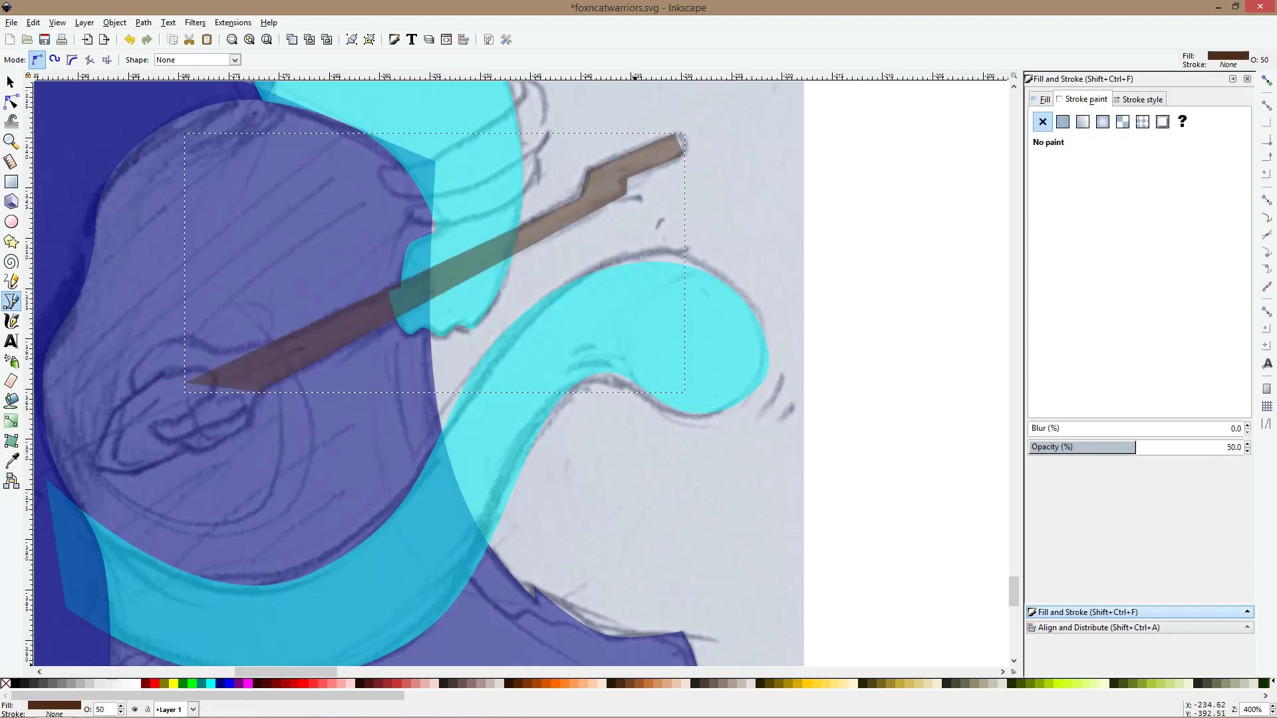
# Curve the upper edge of the stick's tip, smooth the node beneath it, and fit the long lower edge to the sketch
pyautogui.press('n')
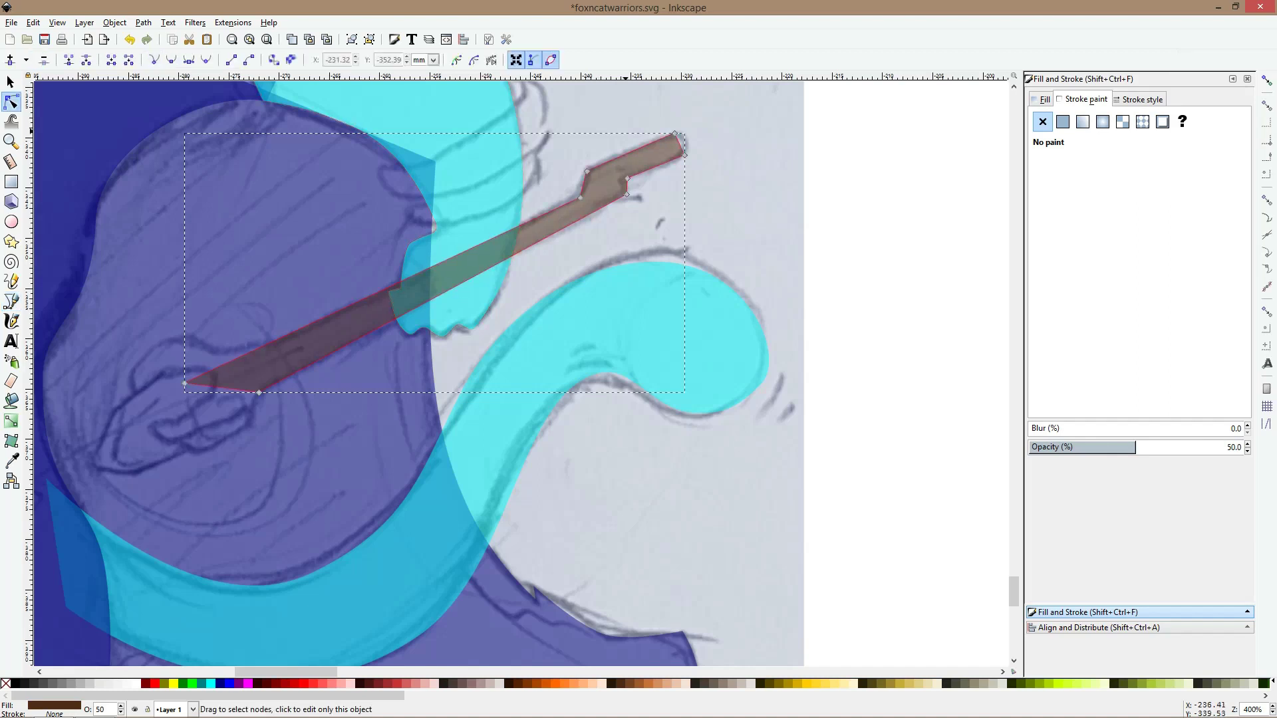
pyautogui.moveTo(599, 165); pyautogui.dragTo(618, 148)
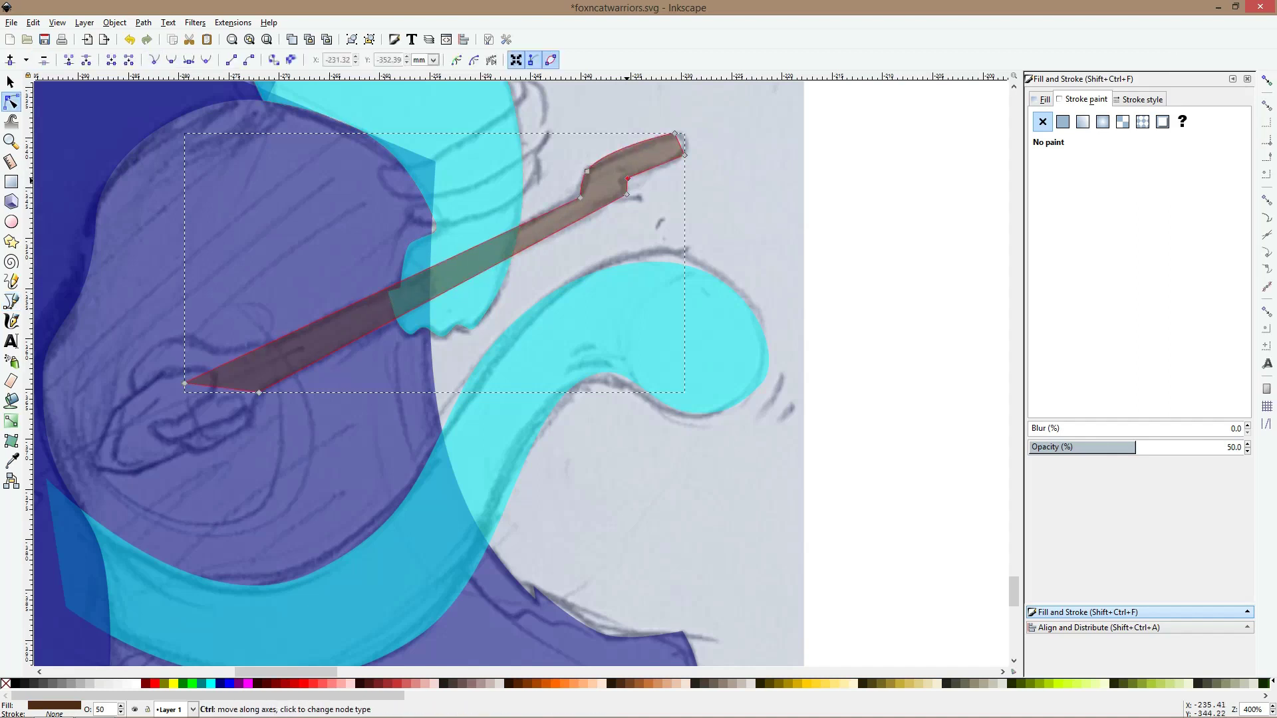
pyautogui.keyDown('ctrl'); pyautogui.click(627, 195); pyautogui.keyUp('ctrl')
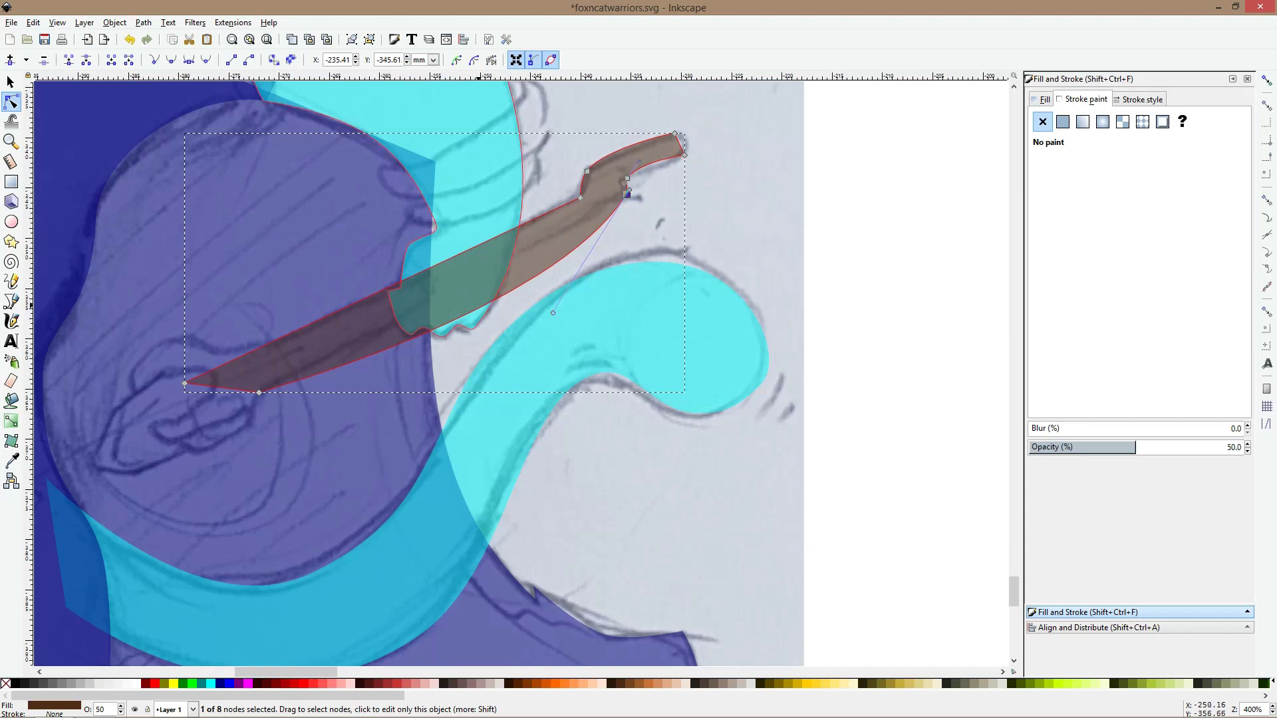
pyautogui.moveTo(479, 308); pyautogui.dragTo(474, 279)
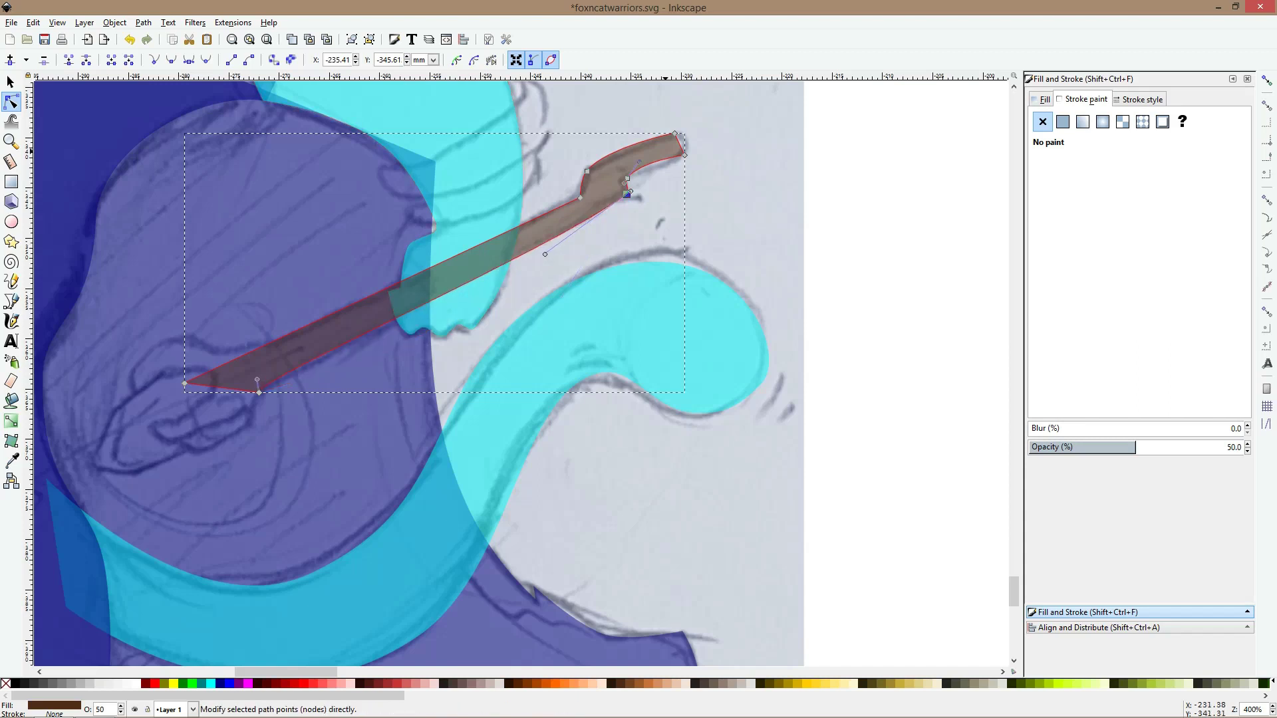
# Round the outer end of the stick along the sketch and save the document
pyautogui.moveTo(678, 142)
pyautogui.mouseDown()
pyautogui.moveTo(689, 132)
pyautogui.moveTo(695, 149)
pyautogui.mouseUp()
pyautogui.click(675, 133)
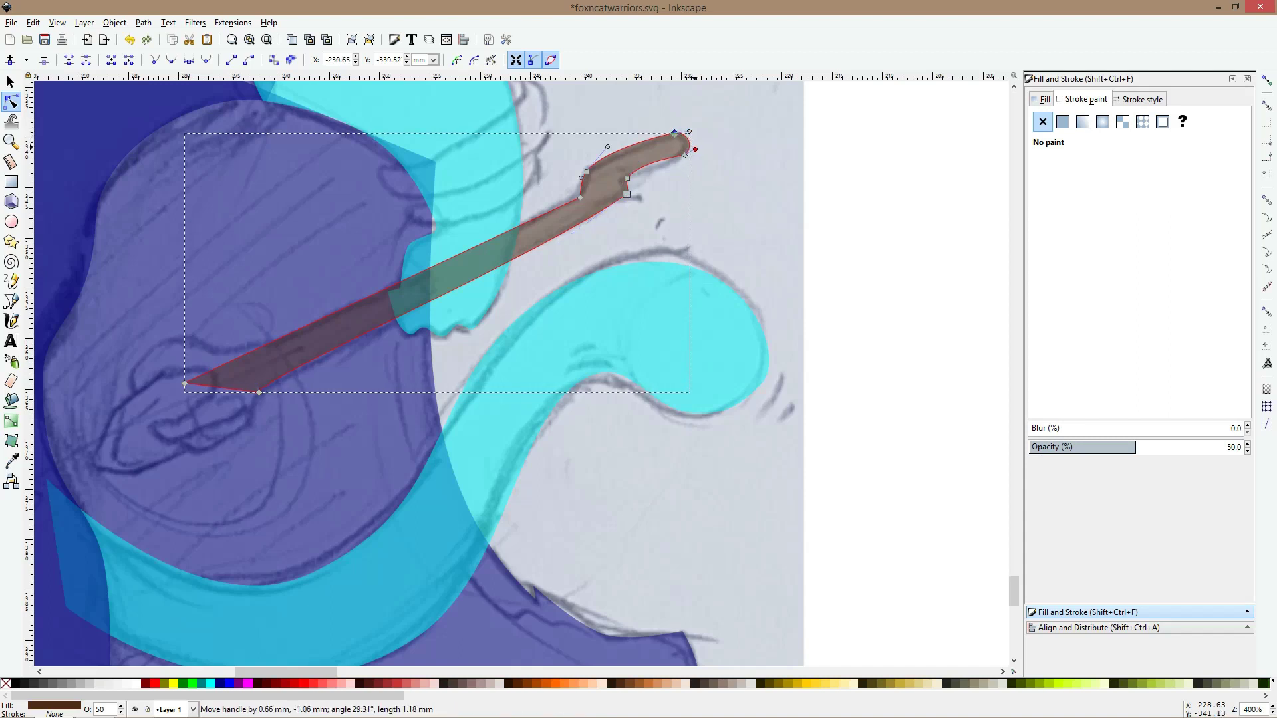
pyautogui.hotkey('ctrl', 's')
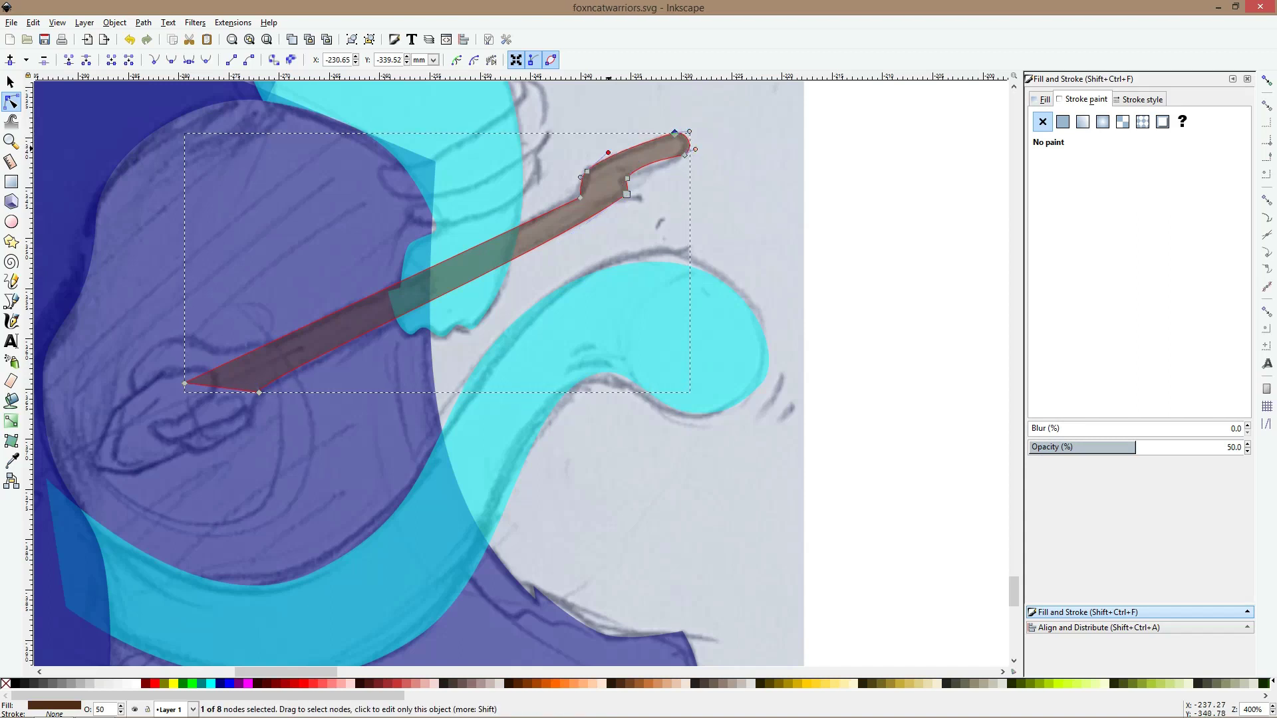
# Change the type of the node beneath the stick's tip, shift it inward, and flatten the lower edge onto the sketch
pyautogui.keyDown('ctrl'); pyautogui.click(627, 194); pyautogui.keyUp('ctrl')
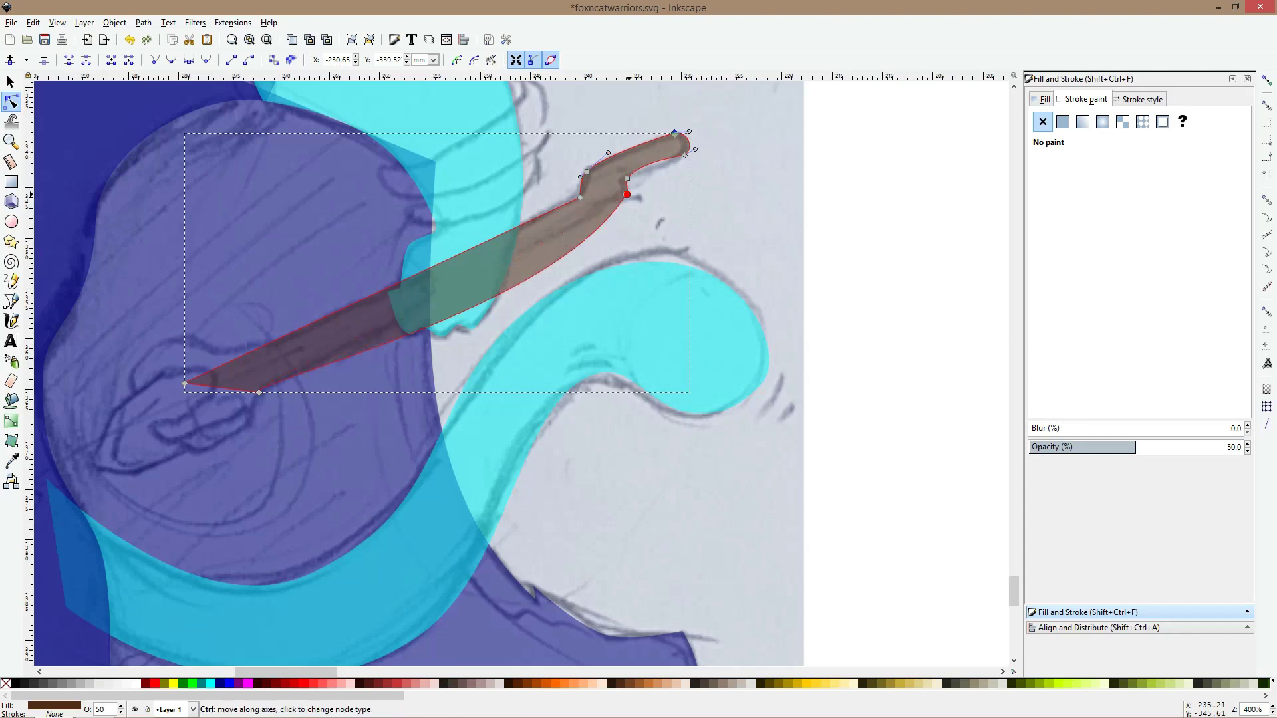
pyautogui.moveTo(626, 194); pyautogui.dragTo(619, 197)
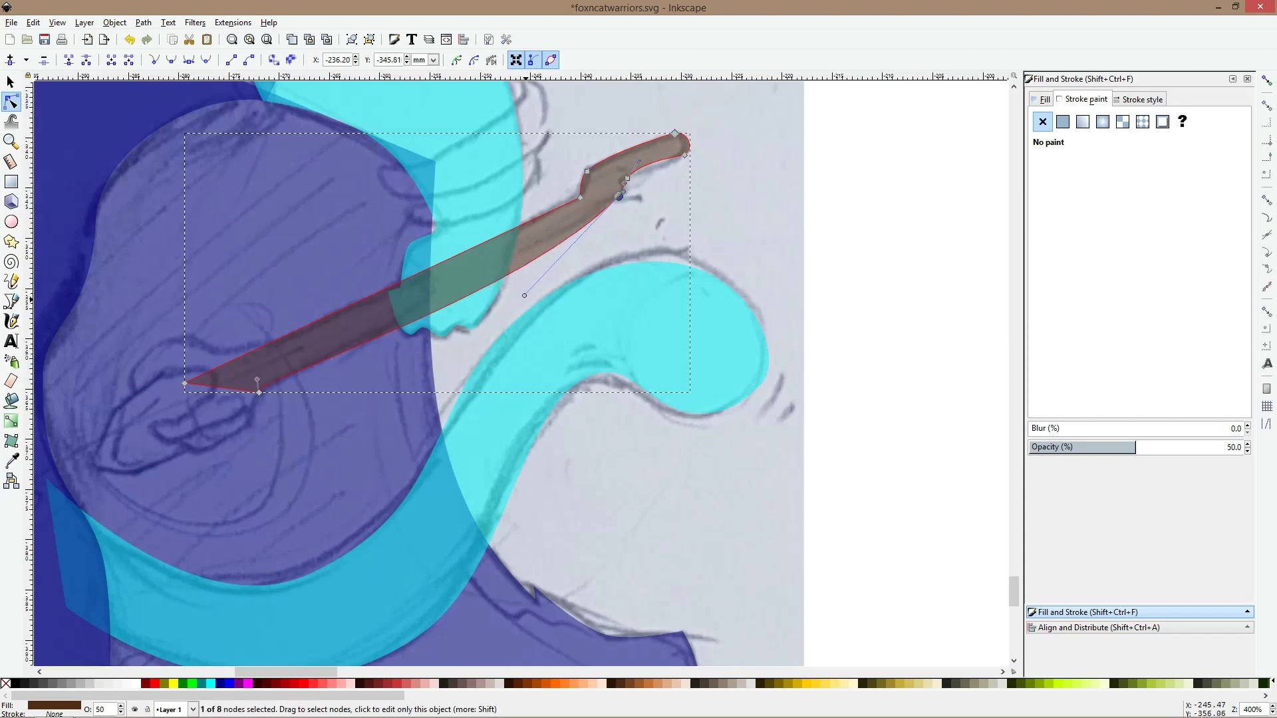
pyautogui.moveTo(524, 295); pyautogui.dragTo(511, 267)
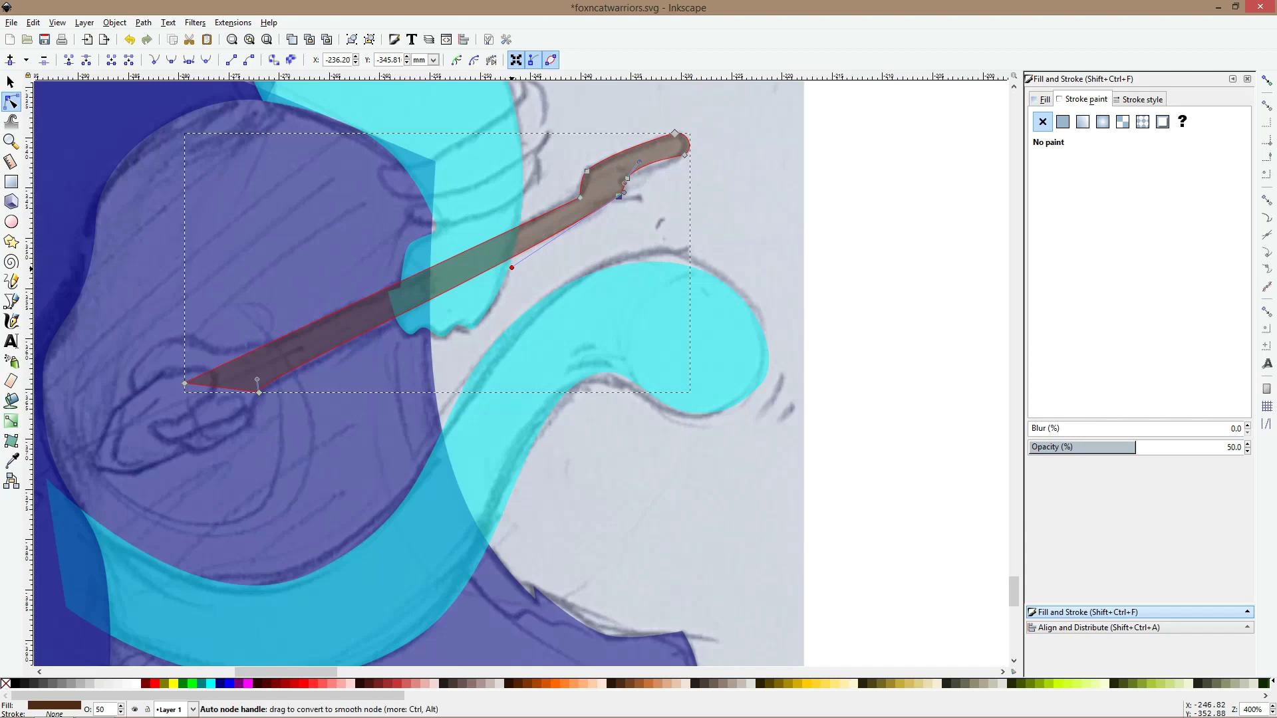
pyautogui.scroll(2, 357, 304)
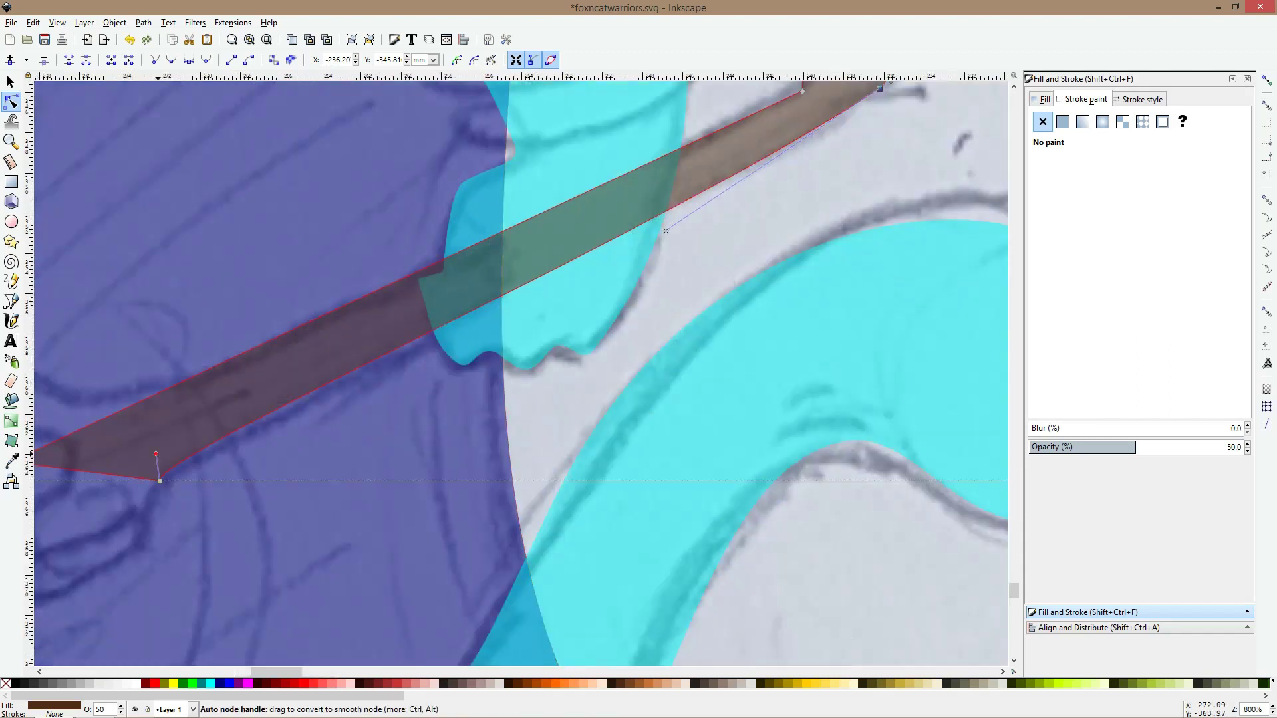
# Shift the lower corner node at the stick's inner end so the long lower edge follows the sketch
pyautogui.moveTo(160, 480); pyautogui.dragTo(138, 468)
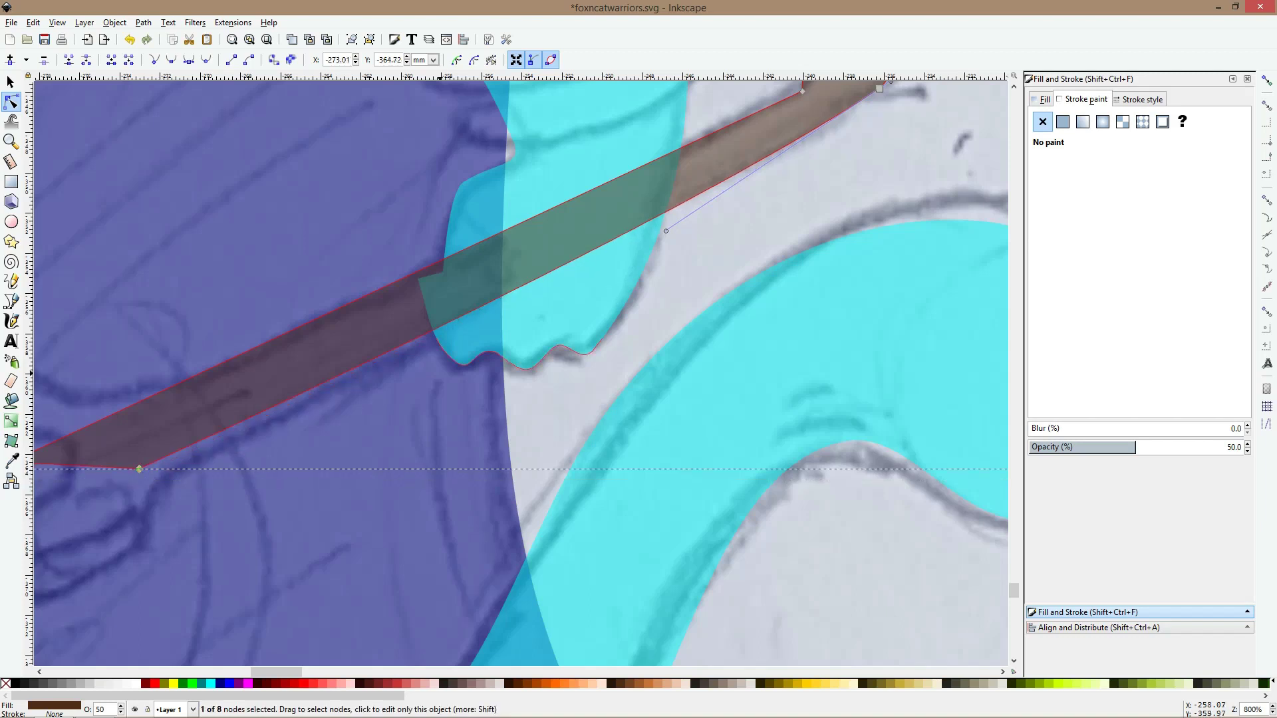
pyautogui.scroll(-4, 415, 357)
pyautogui.press('s')
pyautogui.scroll(2, 362, 371)
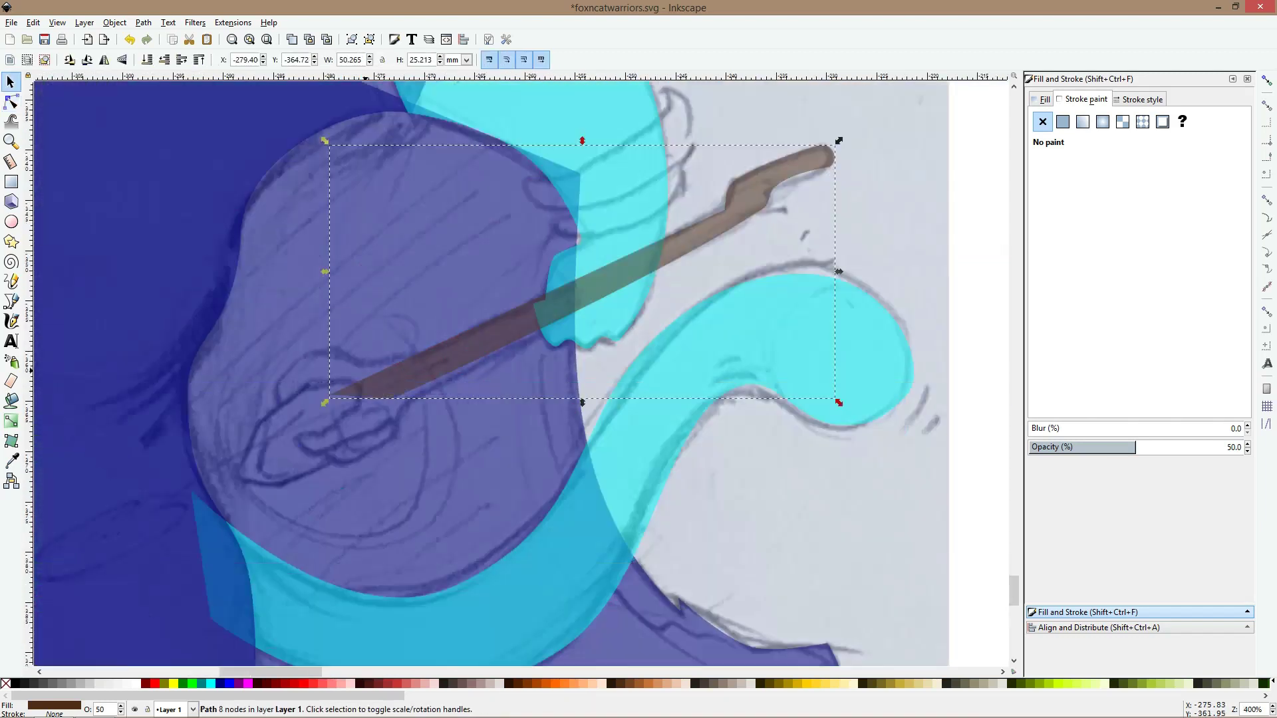
# Draw a closed Bezier shape around the sketched two-pronged claw at the stick's lower end, overlapping the stick
pyautogui.press('b')
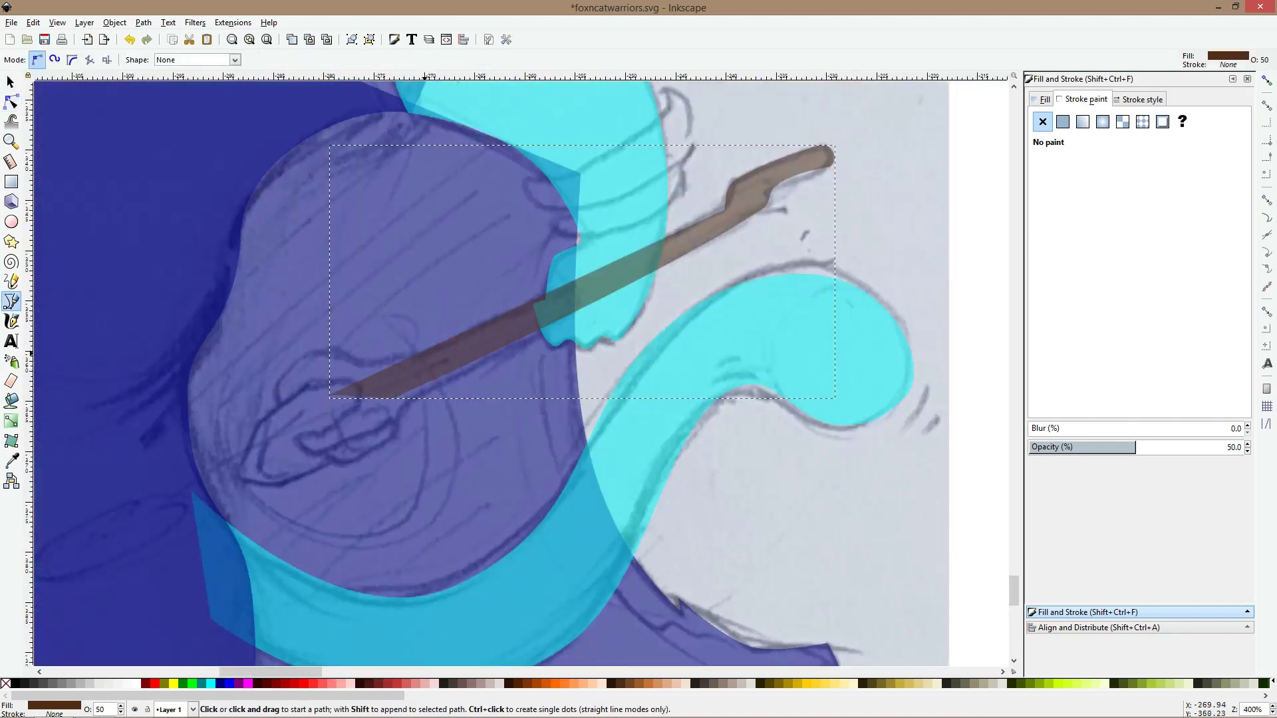
pyautogui.click(438, 349)
pyautogui.click(361, 363)
pyautogui.click(336, 349)
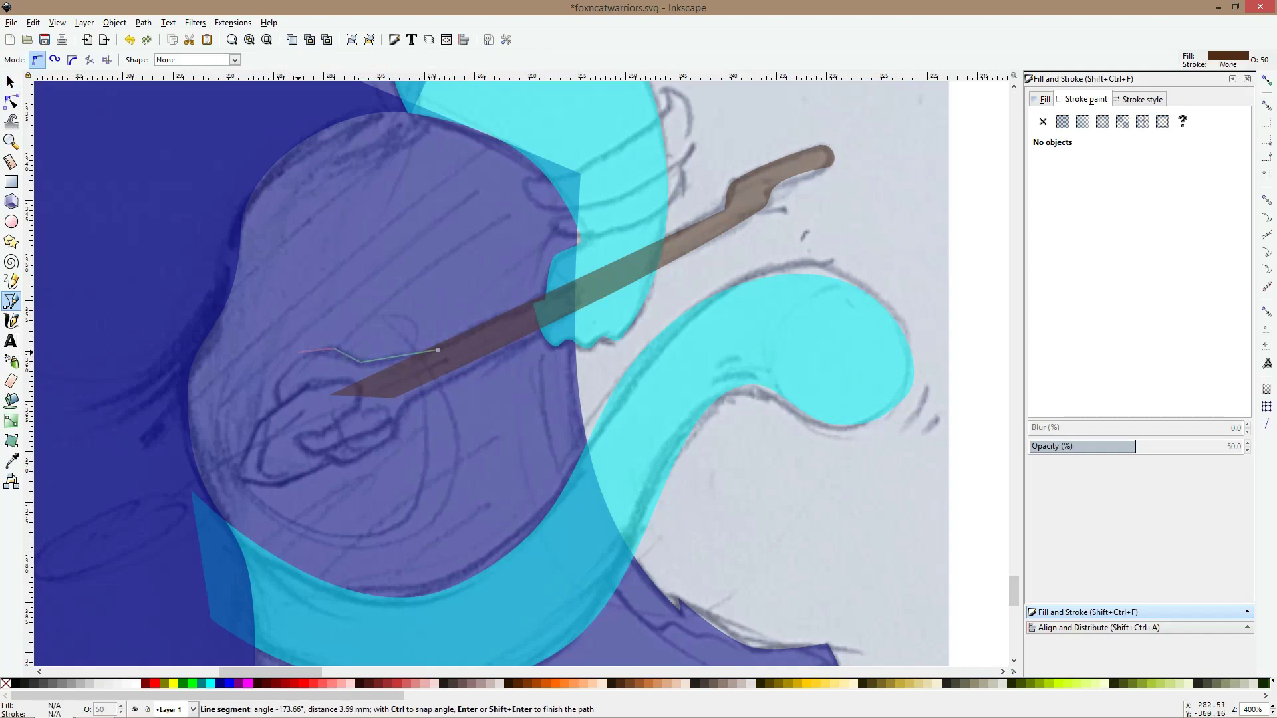
pyautogui.click(275, 393)
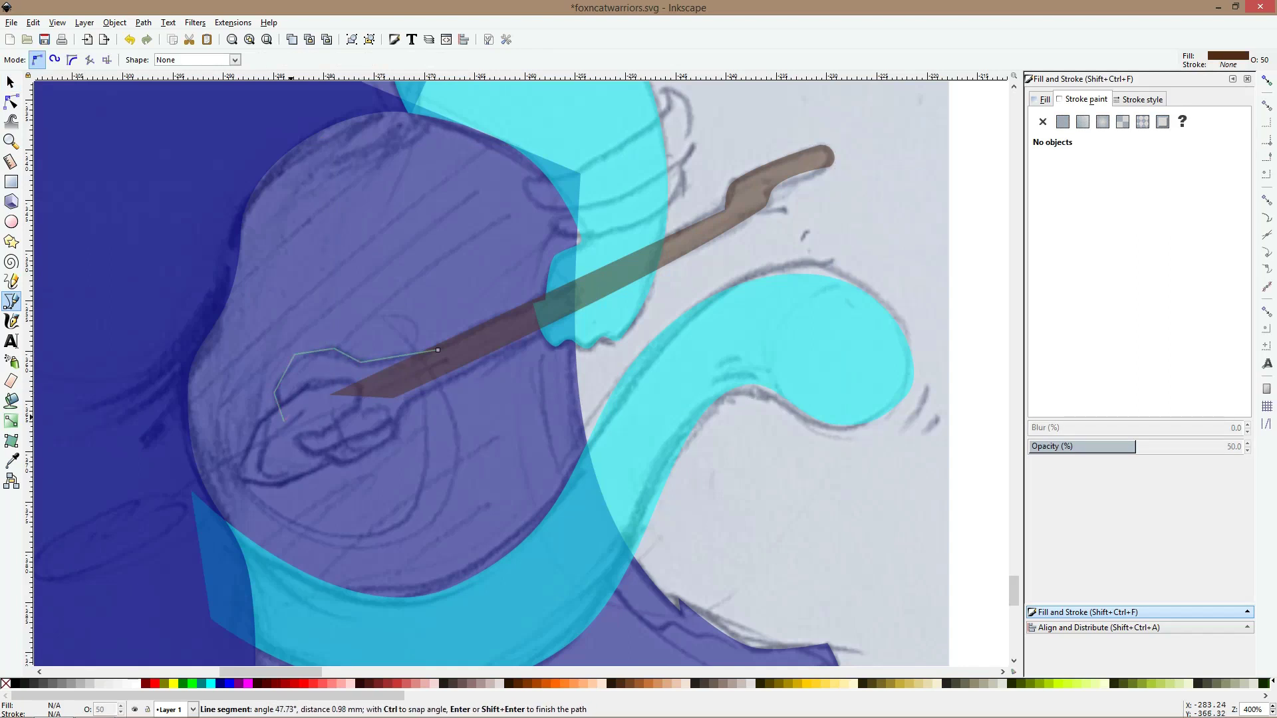
pyautogui.click(303, 389)
pyautogui.click(359, 389)
pyautogui.click(361, 403)
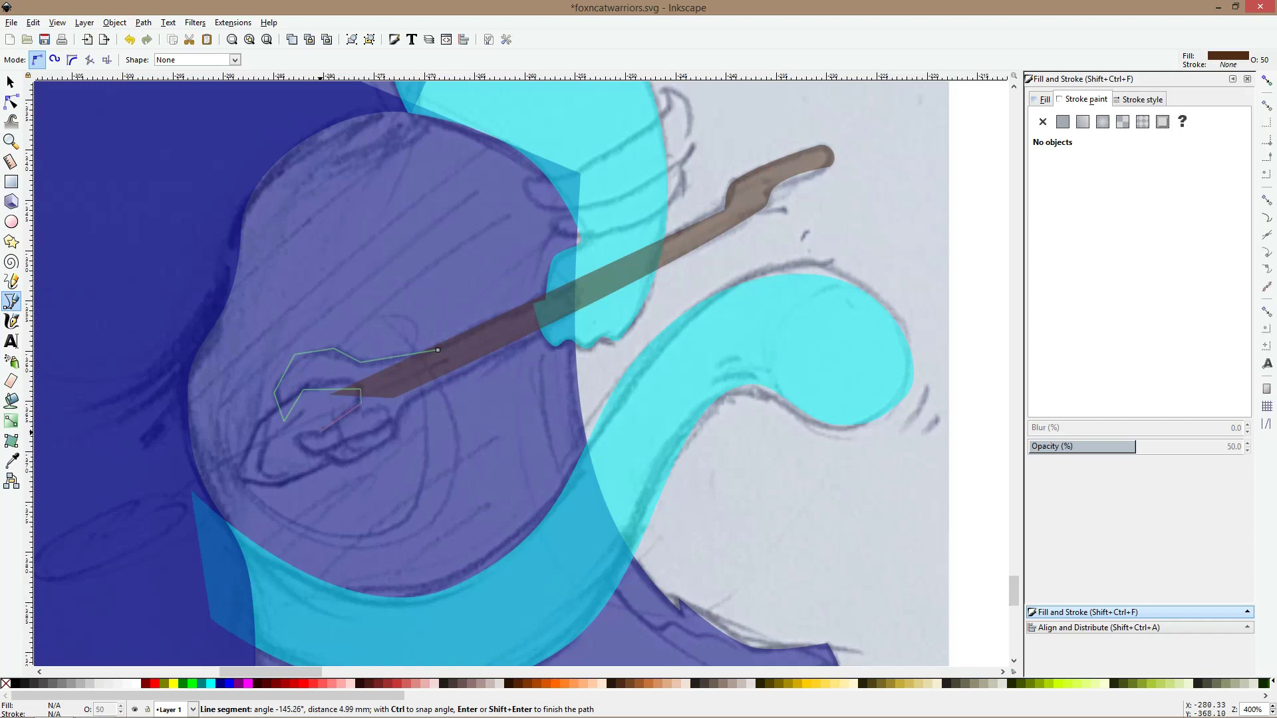
pyautogui.click(280, 439)
pyautogui.click(316, 455)
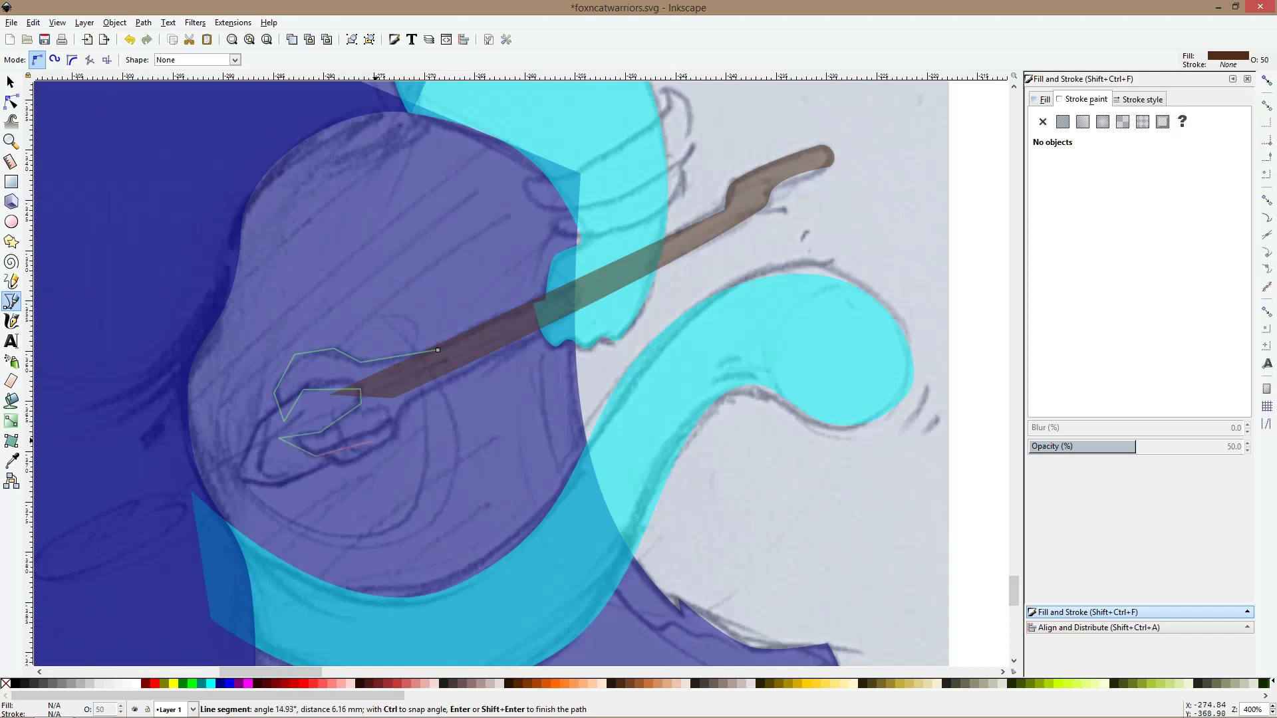
pyautogui.click(357, 444)
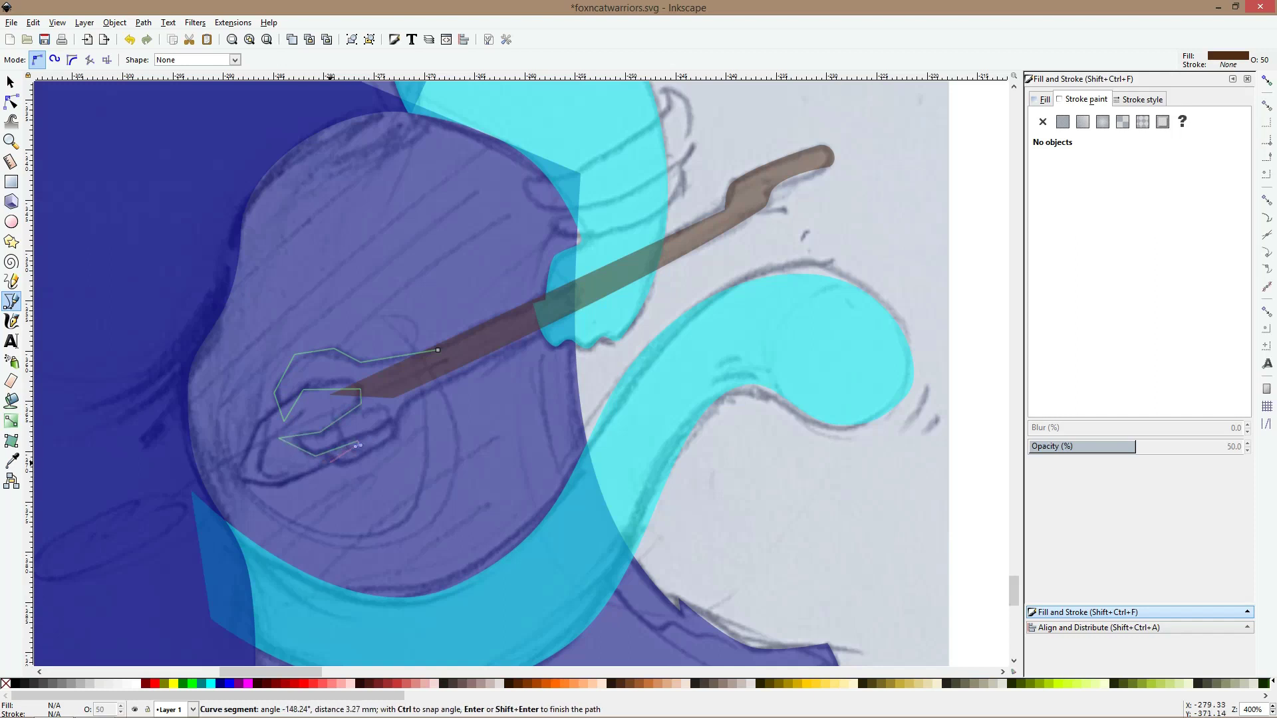
pyautogui.click(331, 462)
pyautogui.click(358, 464)
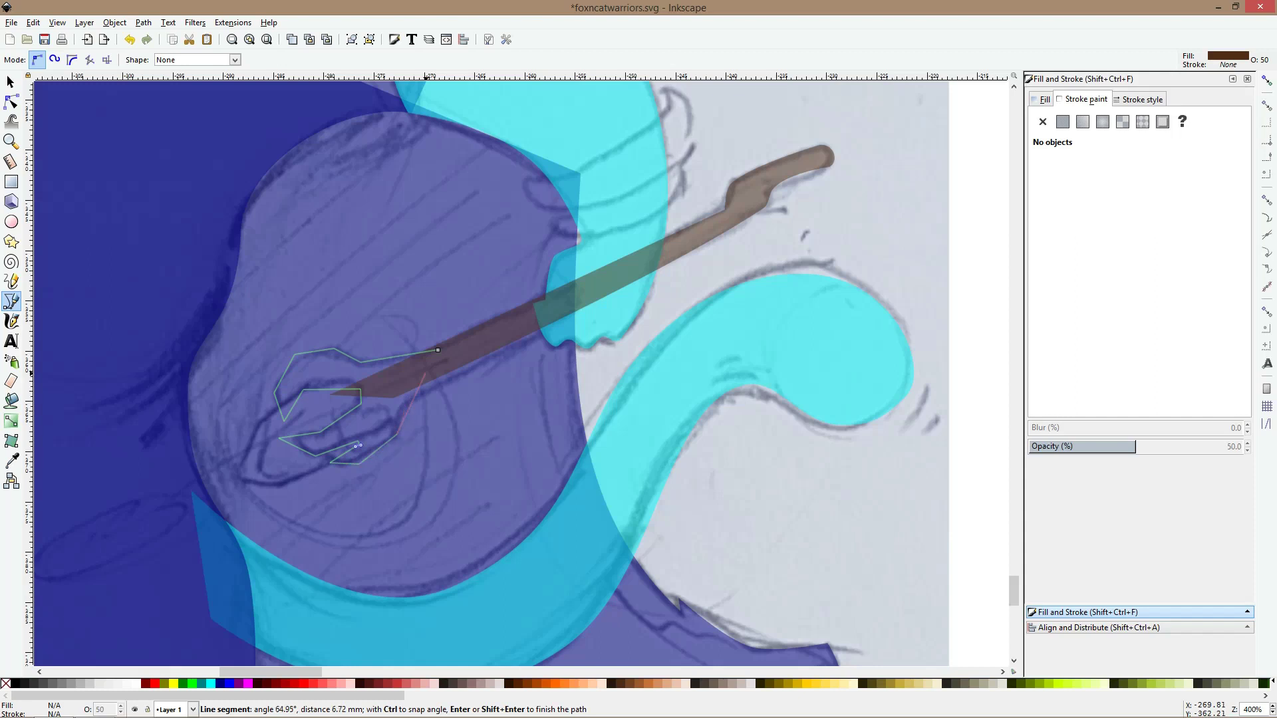
pyautogui.click(438, 350)
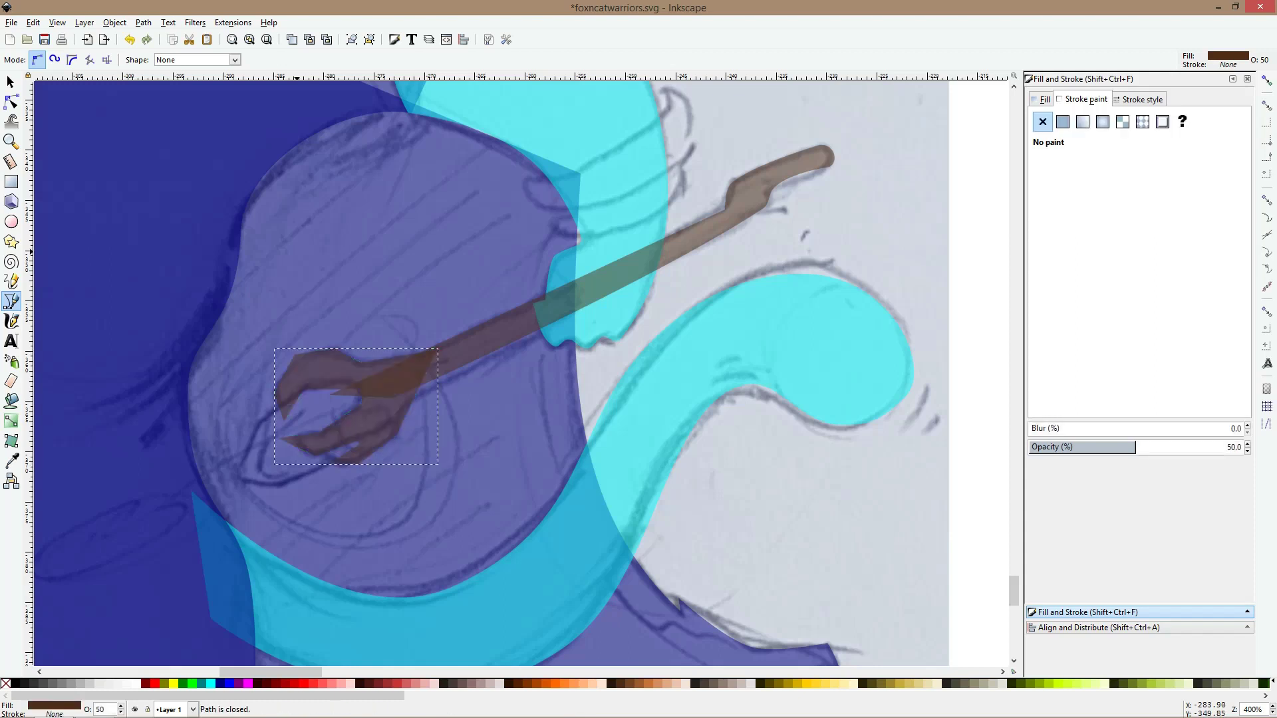
pyautogui.click(10, 102)
pyautogui.scroll(2, 329, 402)
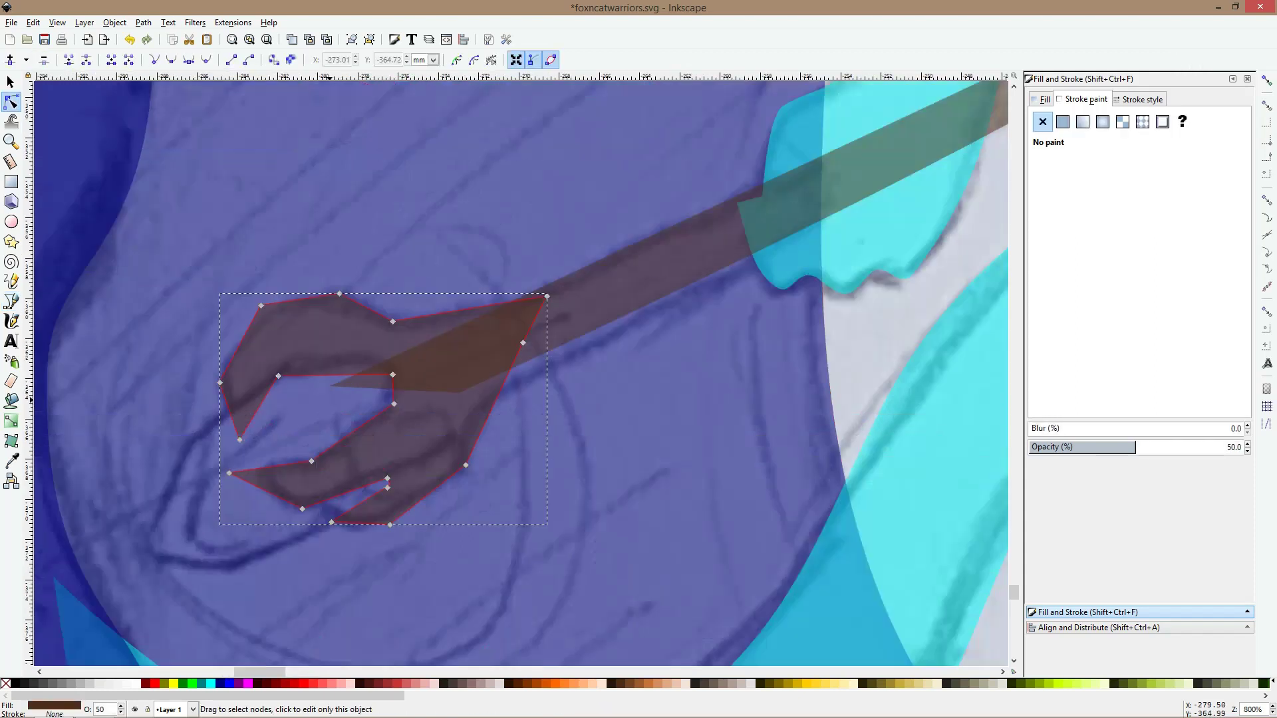
# Draw a closed Bezier shape around the sketched pointed piece held between the claw's prongs, extending beneath the claw
pyautogui.click(12, 301)
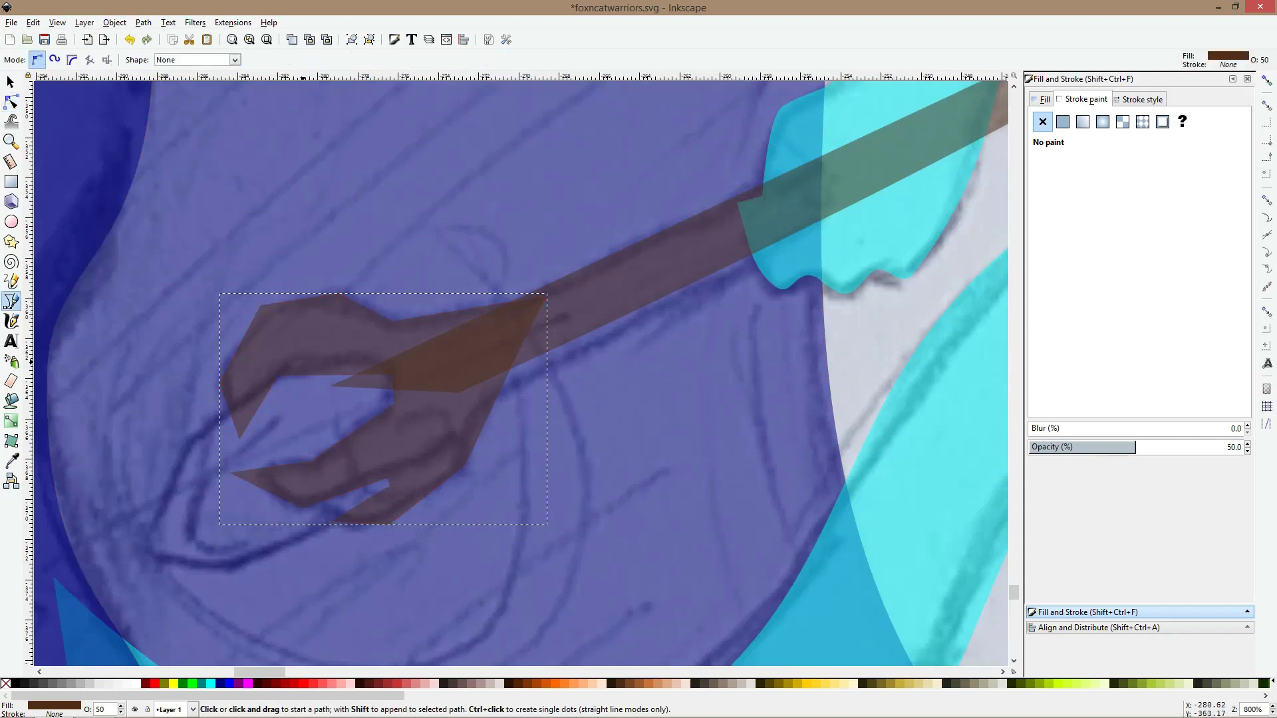
pyautogui.click(308, 354)
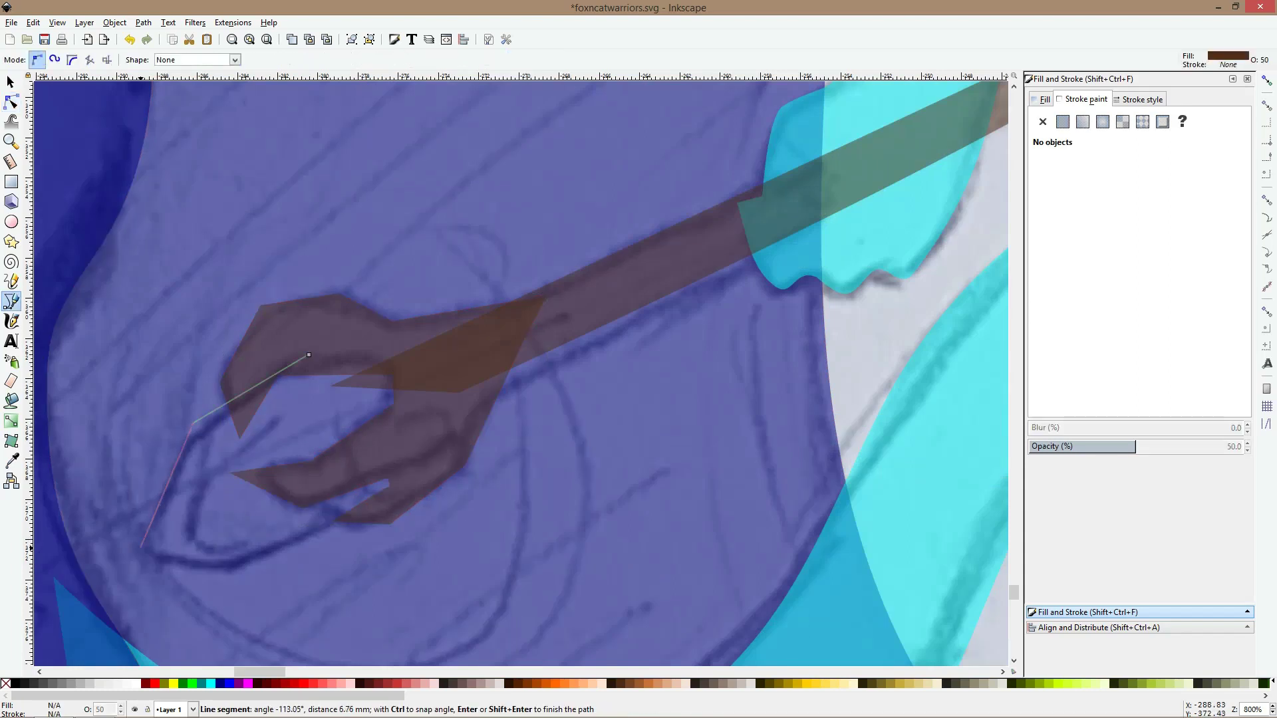
pyautogui.click(141, 547)
pyautogui.click(239, 567)
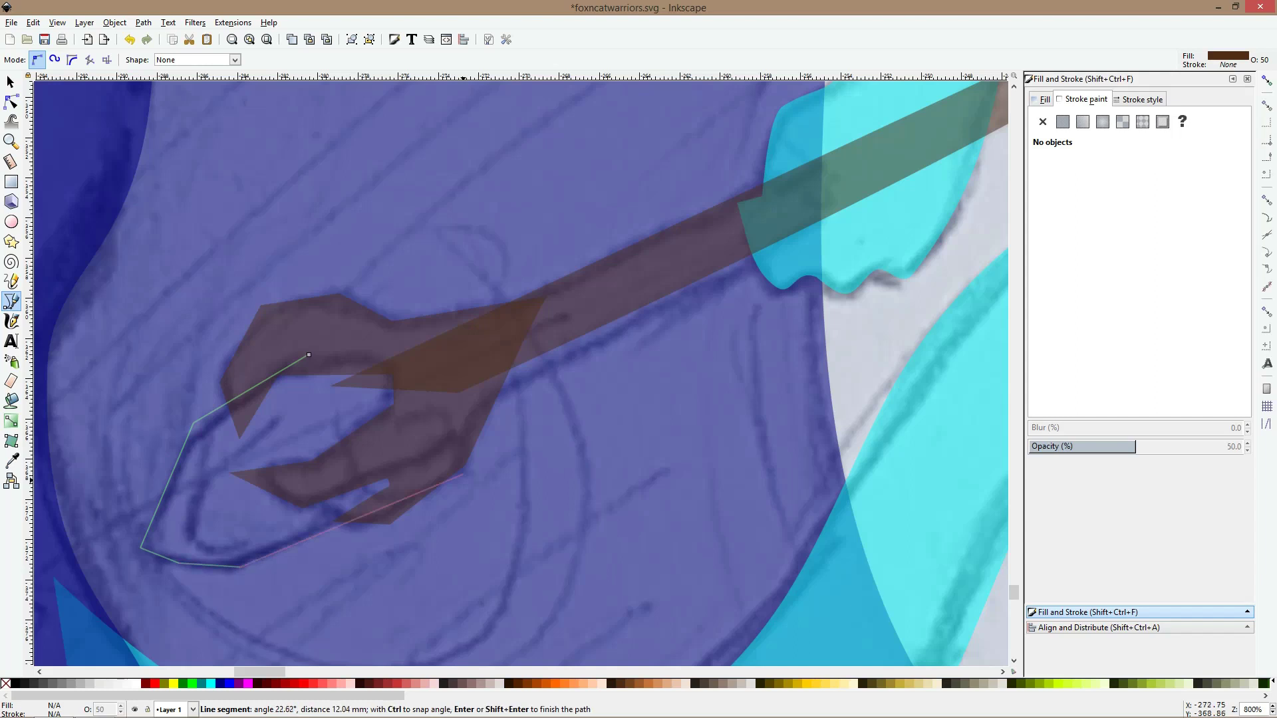
pyautogui.click(420, 483)
pyautogui.click(436, 354)
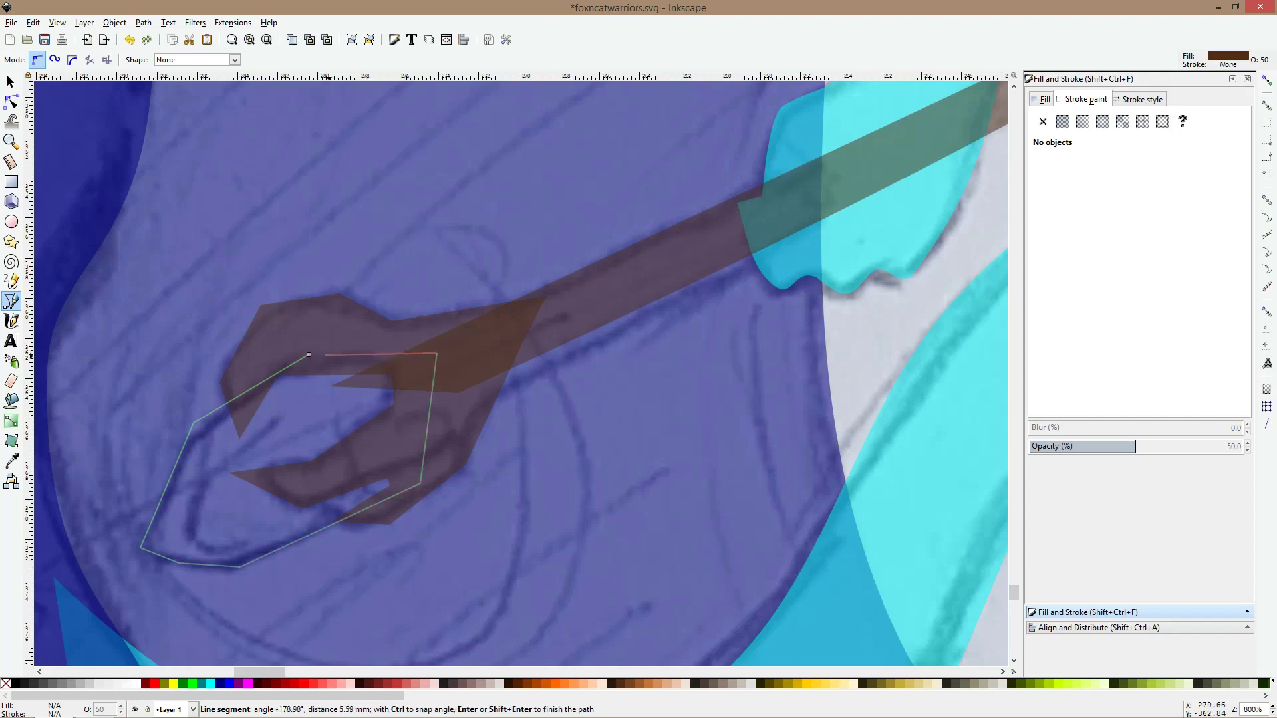
pyautogui.click(309, 355)
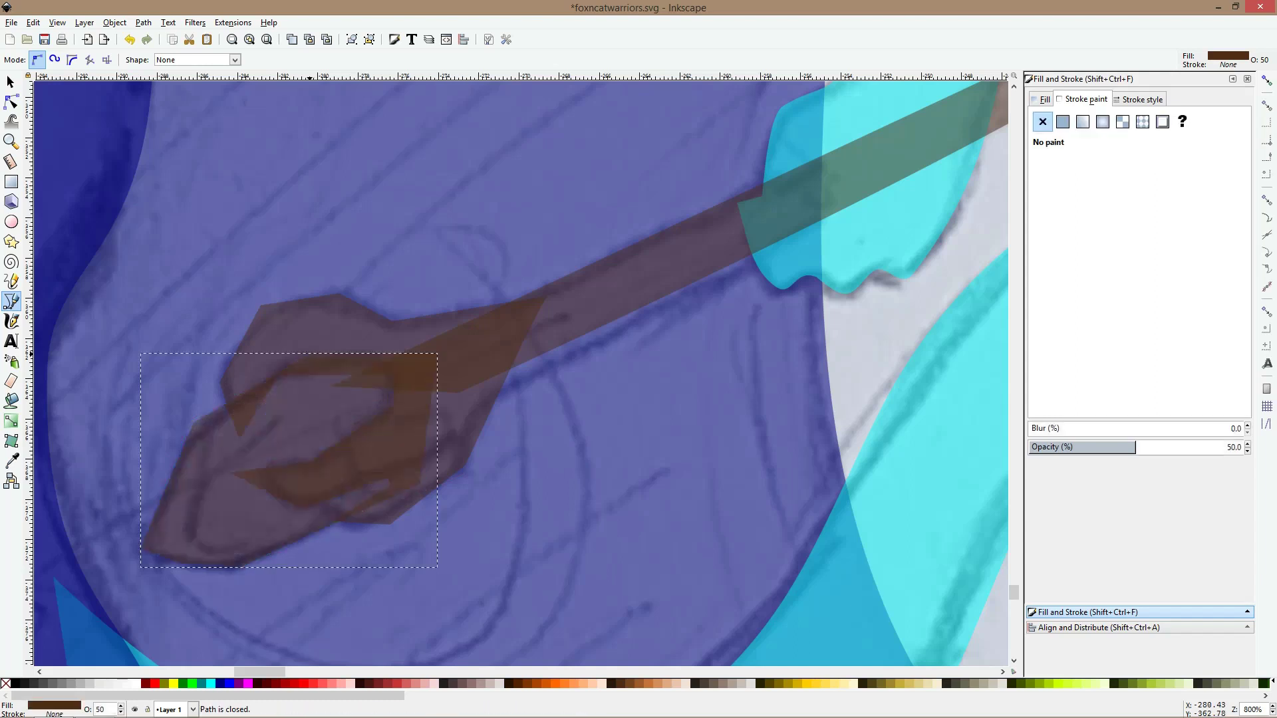
# Try to move the tip node of the claw's upper prong onto the pointed piece's outer edge, and undo the change
pyautogui.press('s')
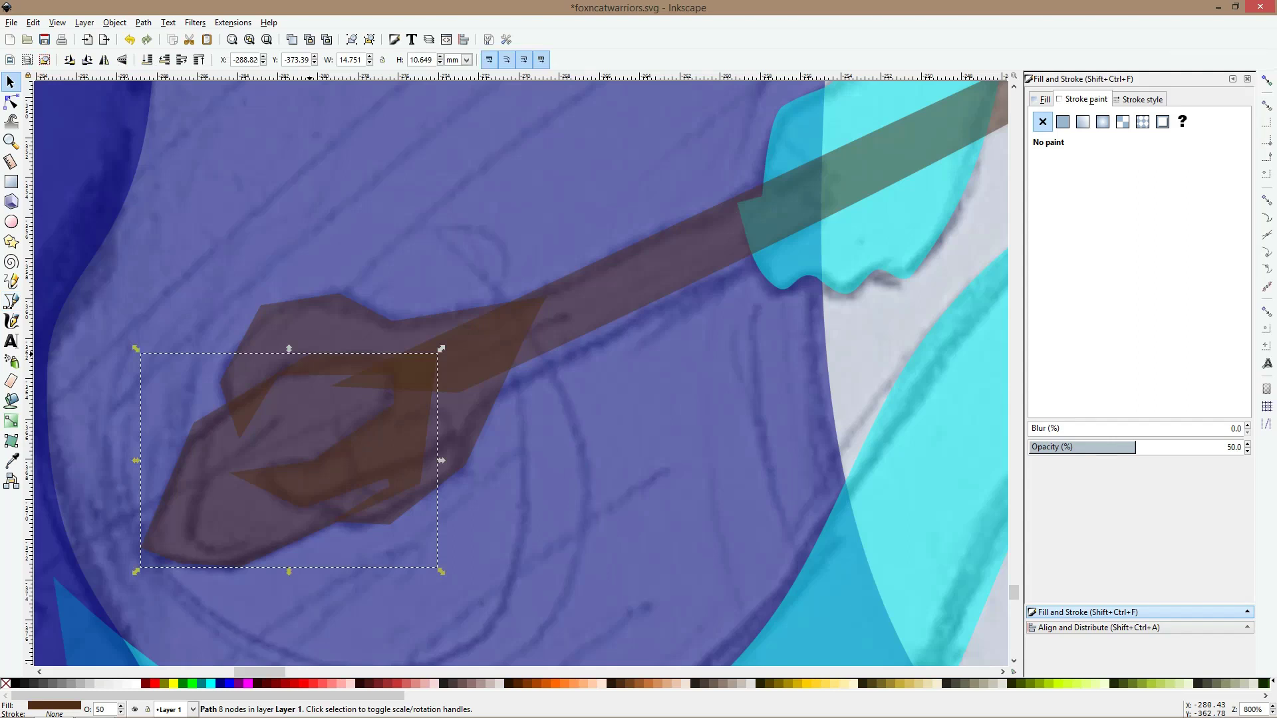
pyautogui.click(11, 102)
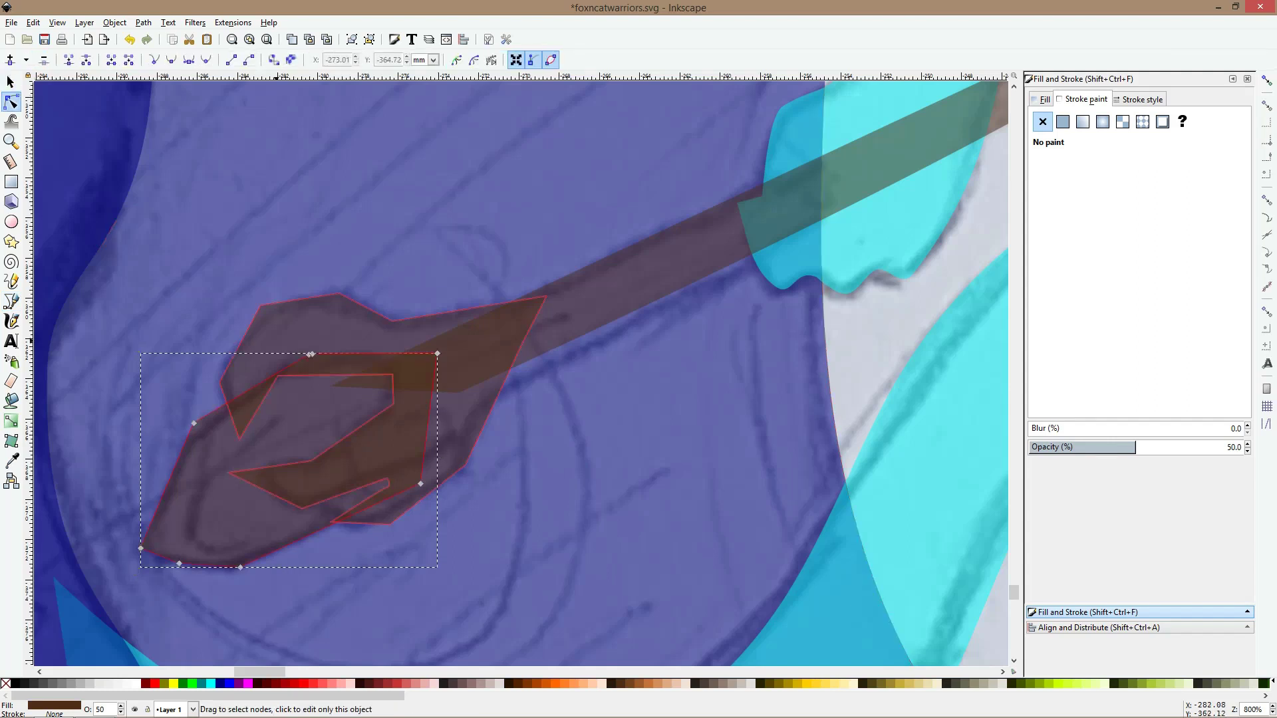
pyautogui.click(286, 336)
pyautogui.moveTo(239, 440); pyautogui.dragTo(221, 408)
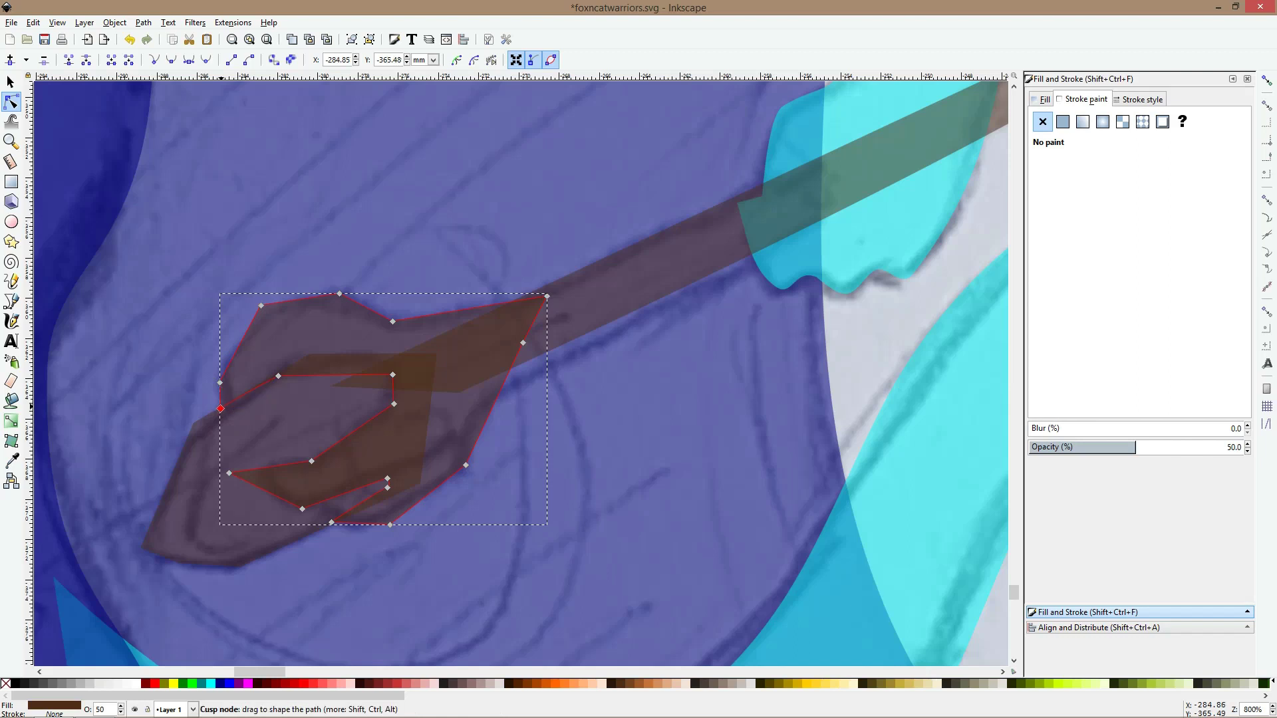
pyautogui.hotkey('ctrl', 'z')
pyautogui.hotkey('ctrl', 'z')
# Fill the pointed piece between the prongs with red #C83737 and lower it behind the brown claw
pyautogui.scroll(3, 221, 408)
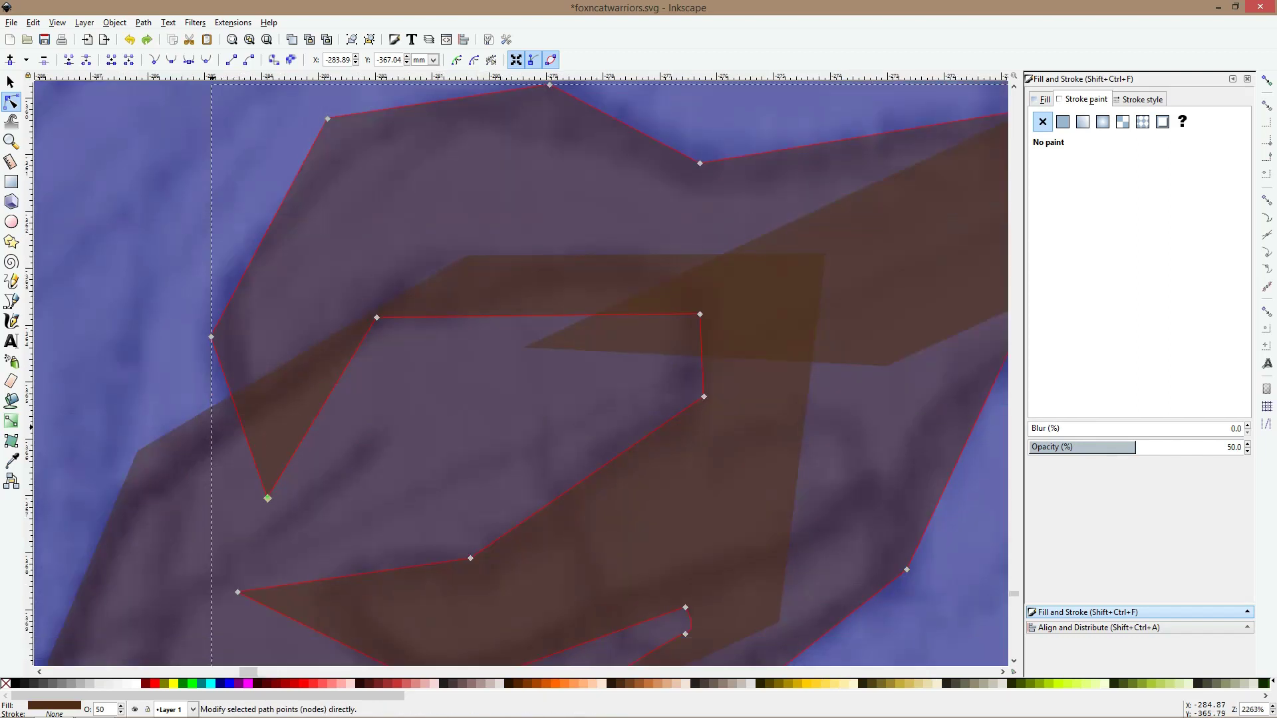
pyautogui.click(221, 409)
pyautogui.click(396, 683)
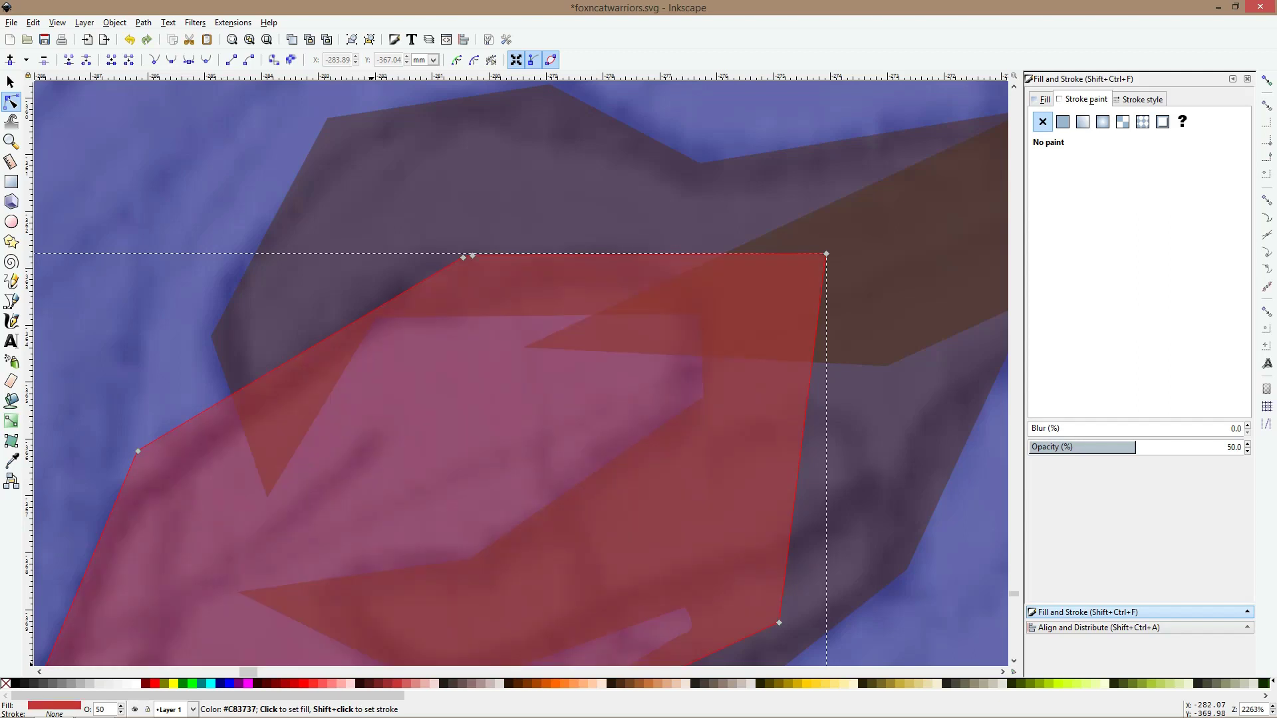
pyautogui.click(358, 279)
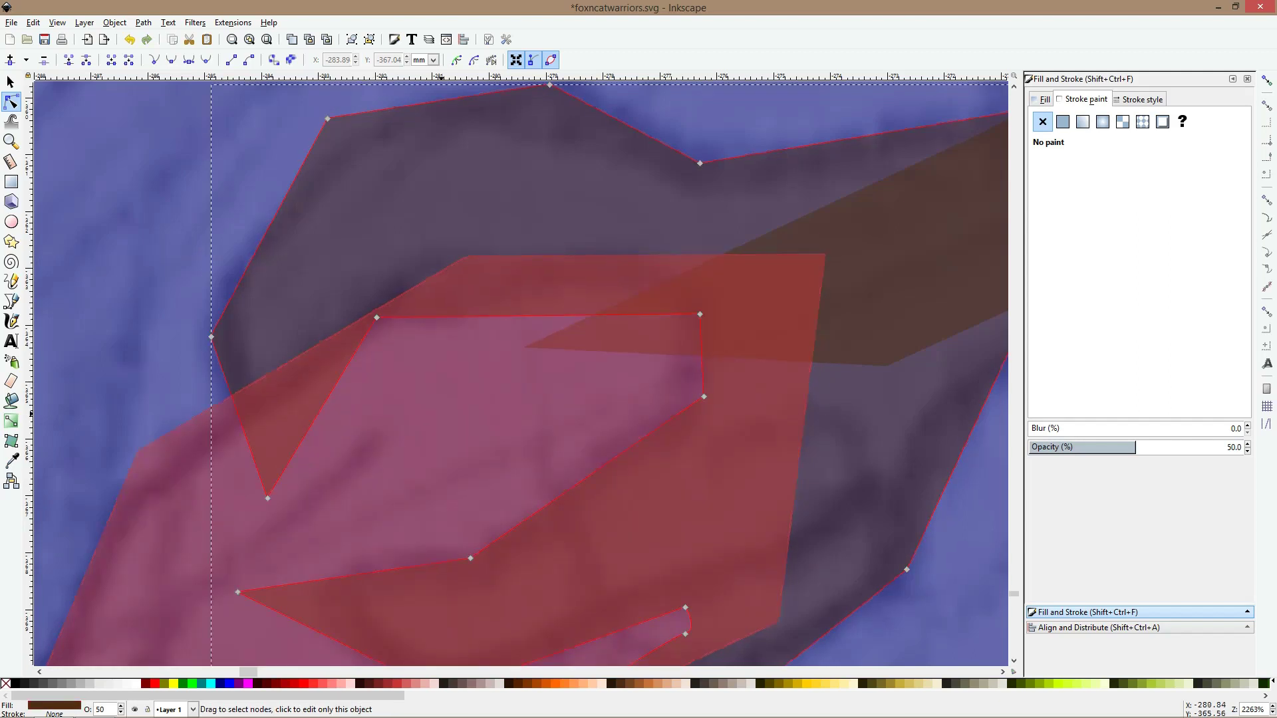
pyautogui.click(441, 414)
pyautogui.press('pagedown')
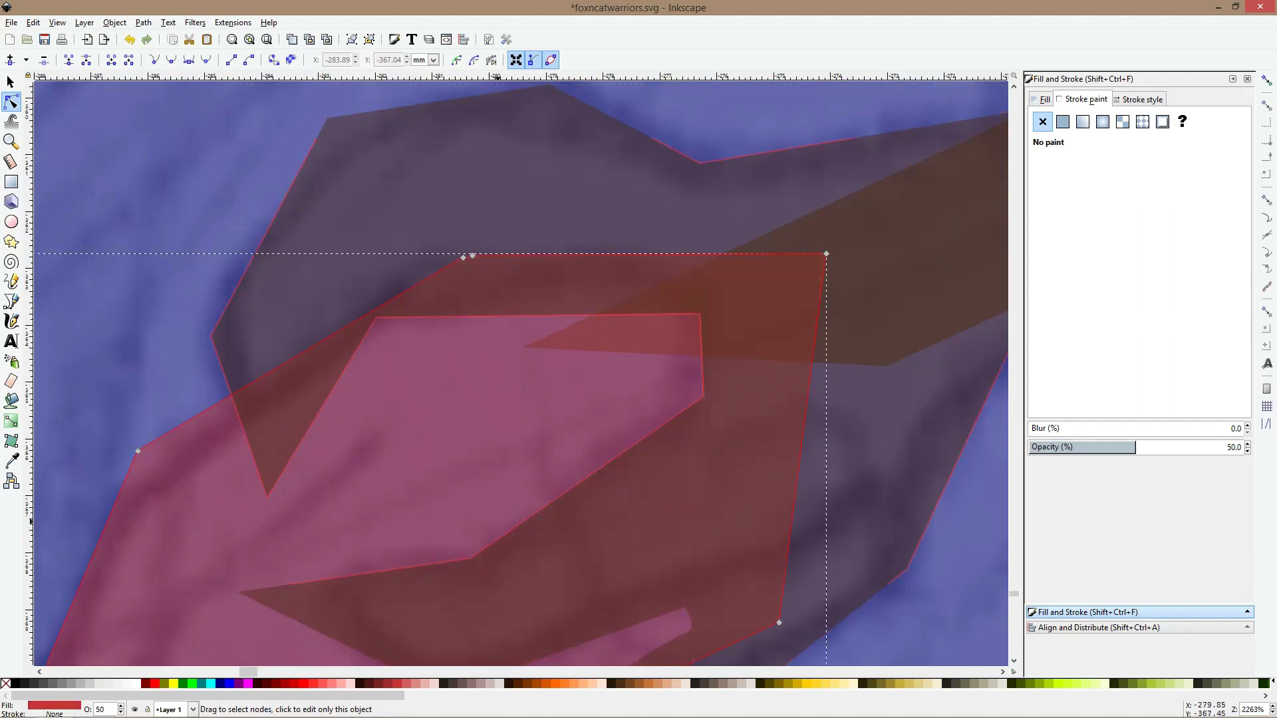
# Fit the claw's lower notch nodes to the red piece's edge and insert a node where the upper prong's outer edge crosses it
pyautogui.scroll(-2, 519, 372)
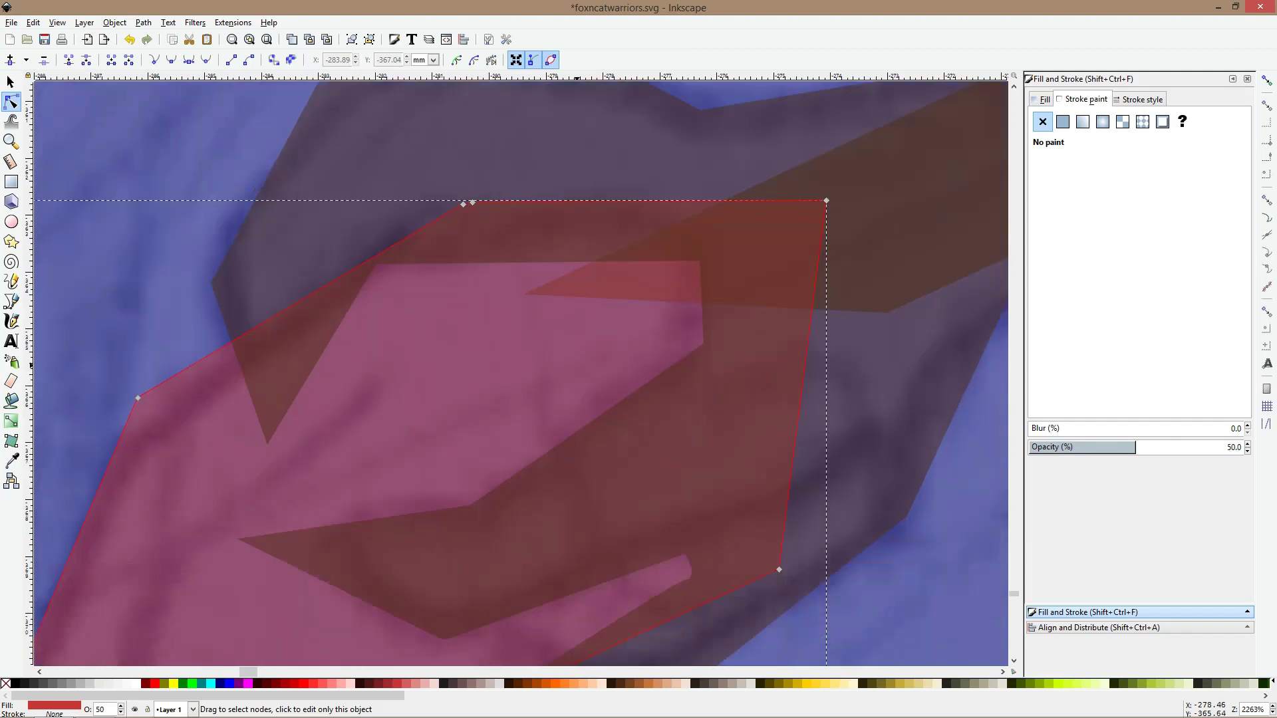
pyautogui.keyDown('ctrl'); pyautogui.scroll(-2, 649, 423); pyautogui.keyUp('ctrl')
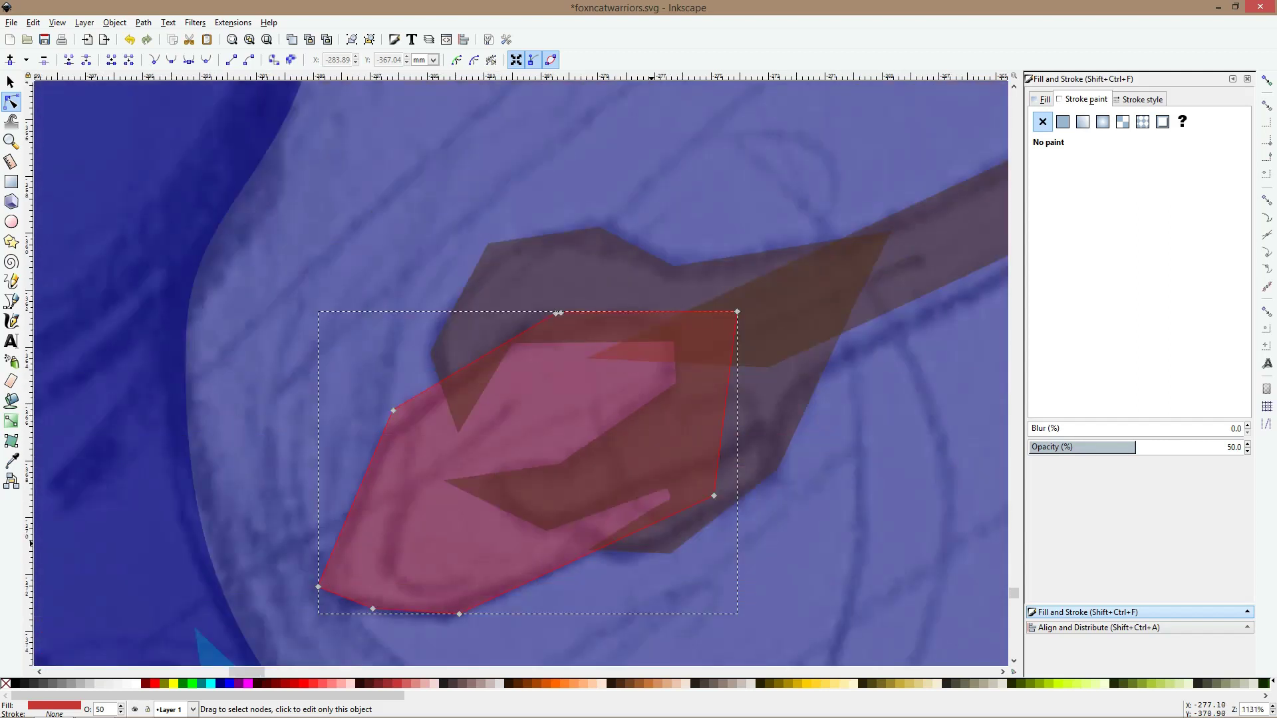
pyautogui.scroll(2, 675, 536)
pyautogui.click(674, 536)
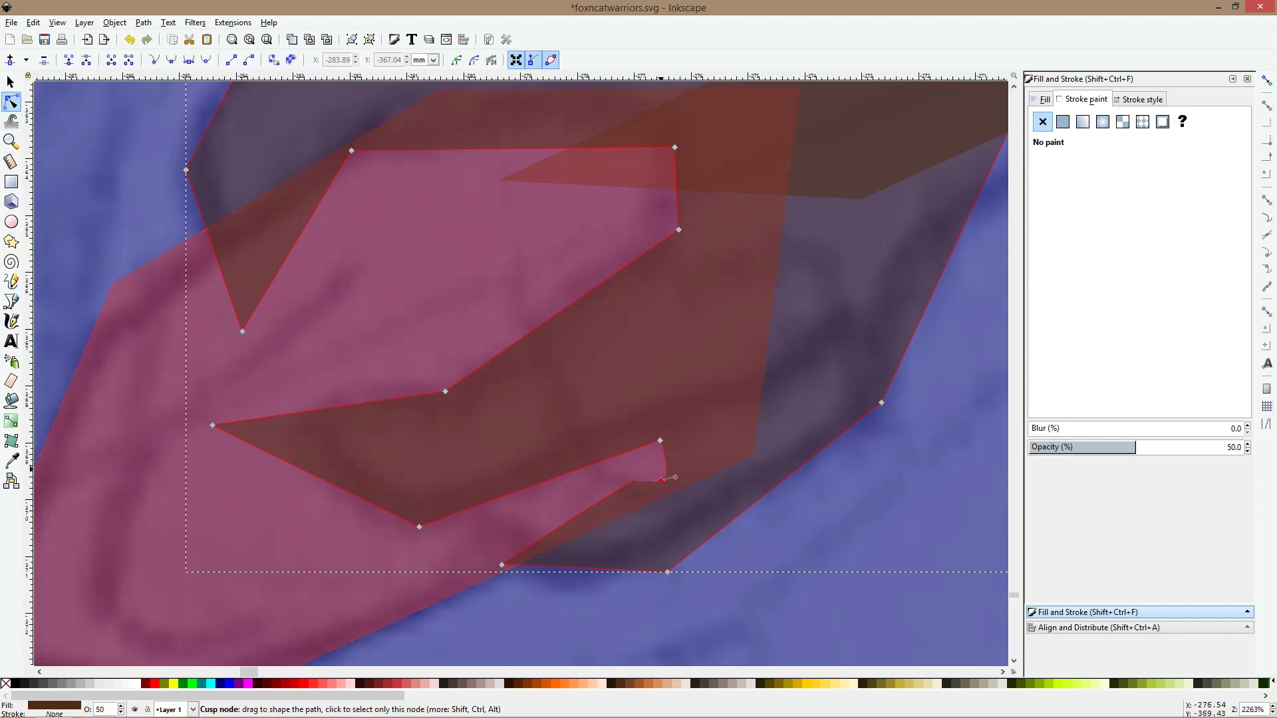
pyautogui.moveTo(661, 480); pyautogui.dragTo(665, 495)
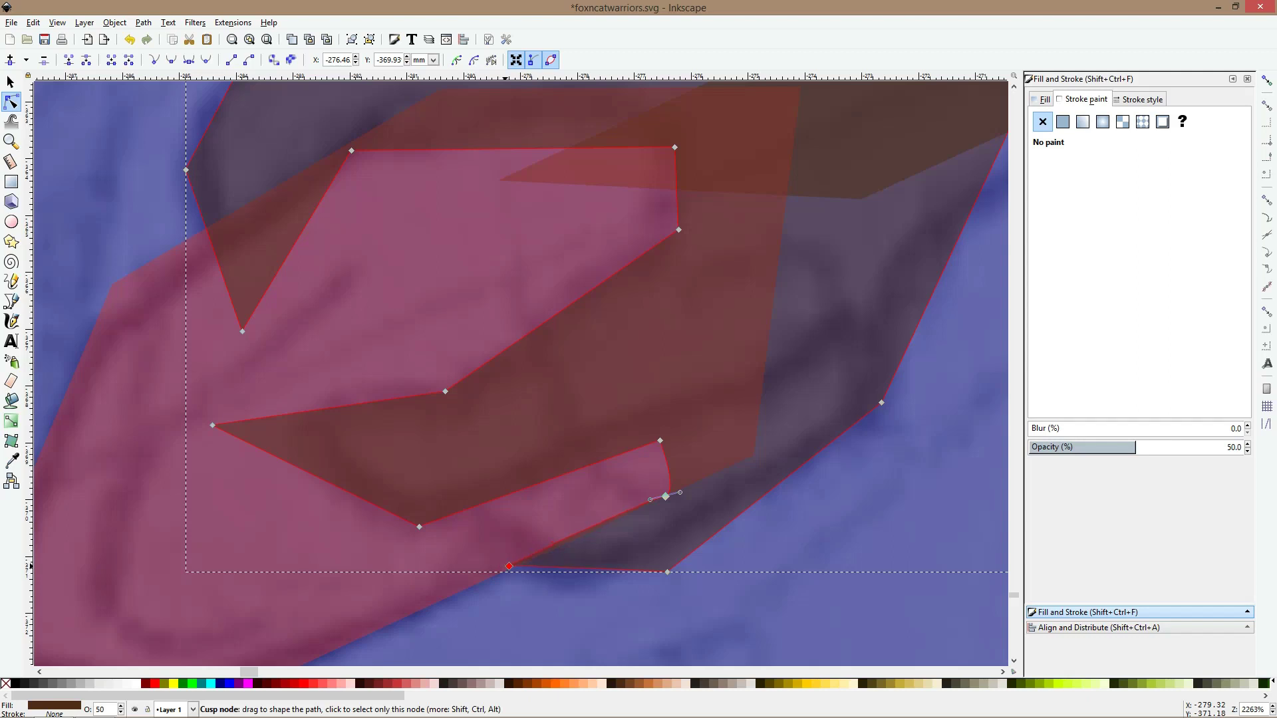
pyautogui.moveTo(502, 566); pyautogui.dragTo(511, 569)
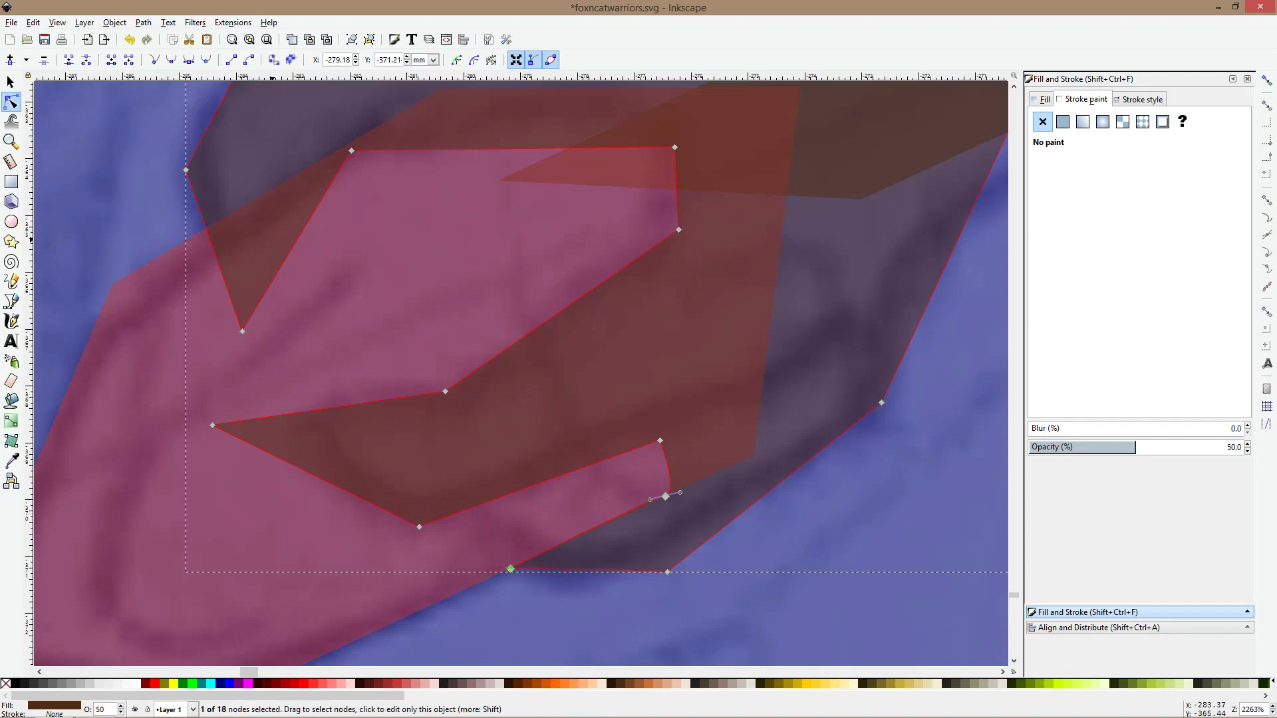
pyautogui.doubleClick(207, 227)
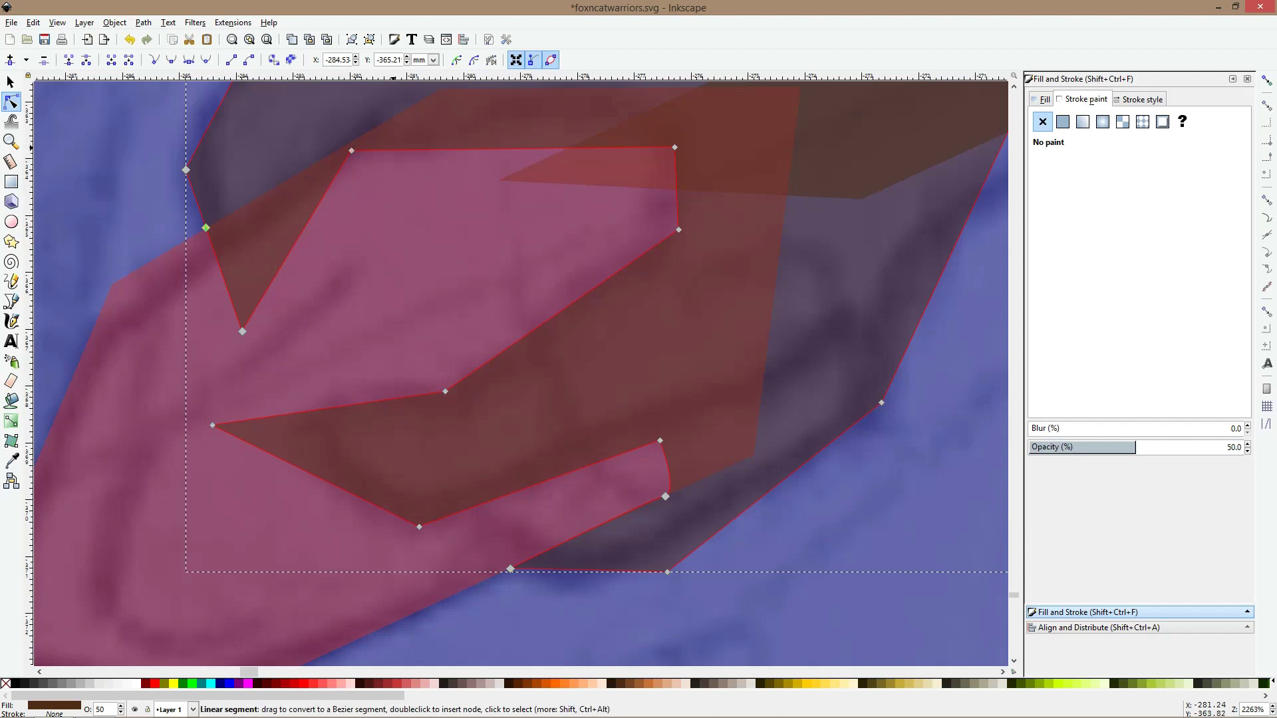
pyautogui.scroll(4, 466, 233)
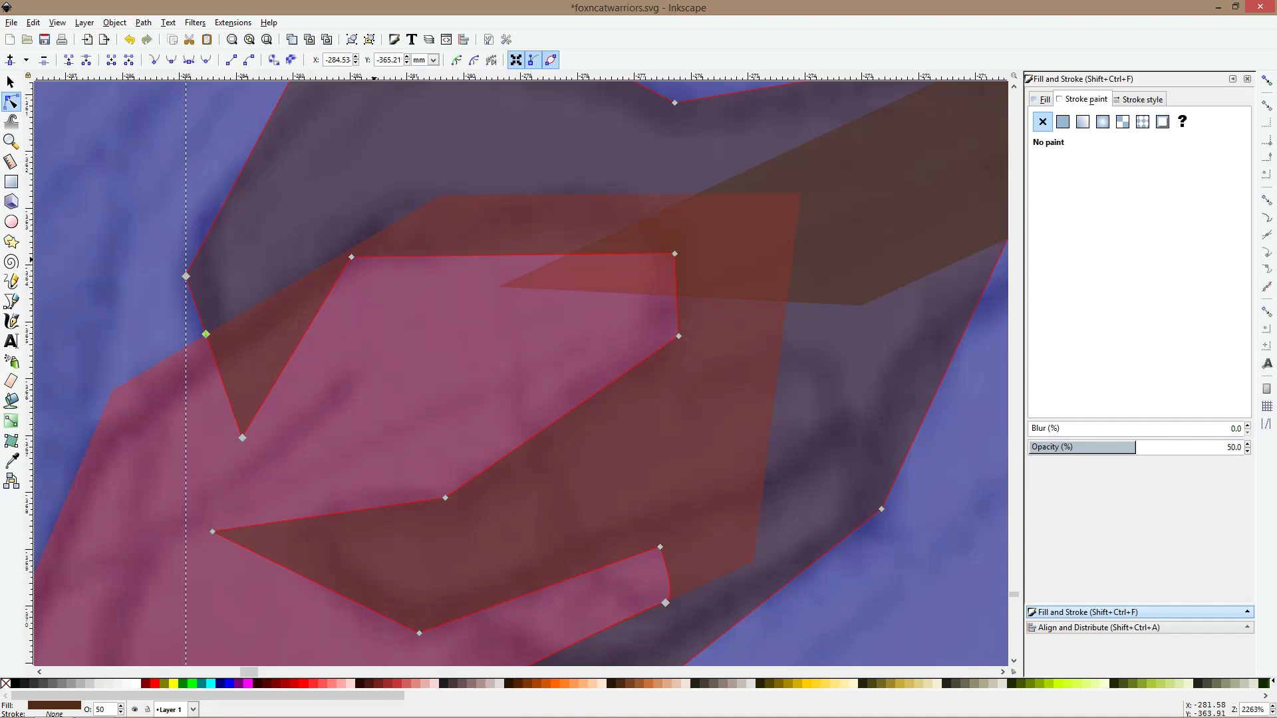
# Add a node on the upper inner edge of the brown staff head and align it and its neighbour with the red gem's outline
pyautogui.doubleClick(512, 251)
pyautogui.moveTo(512, 252); pyautogui.dragTo(442, 198)
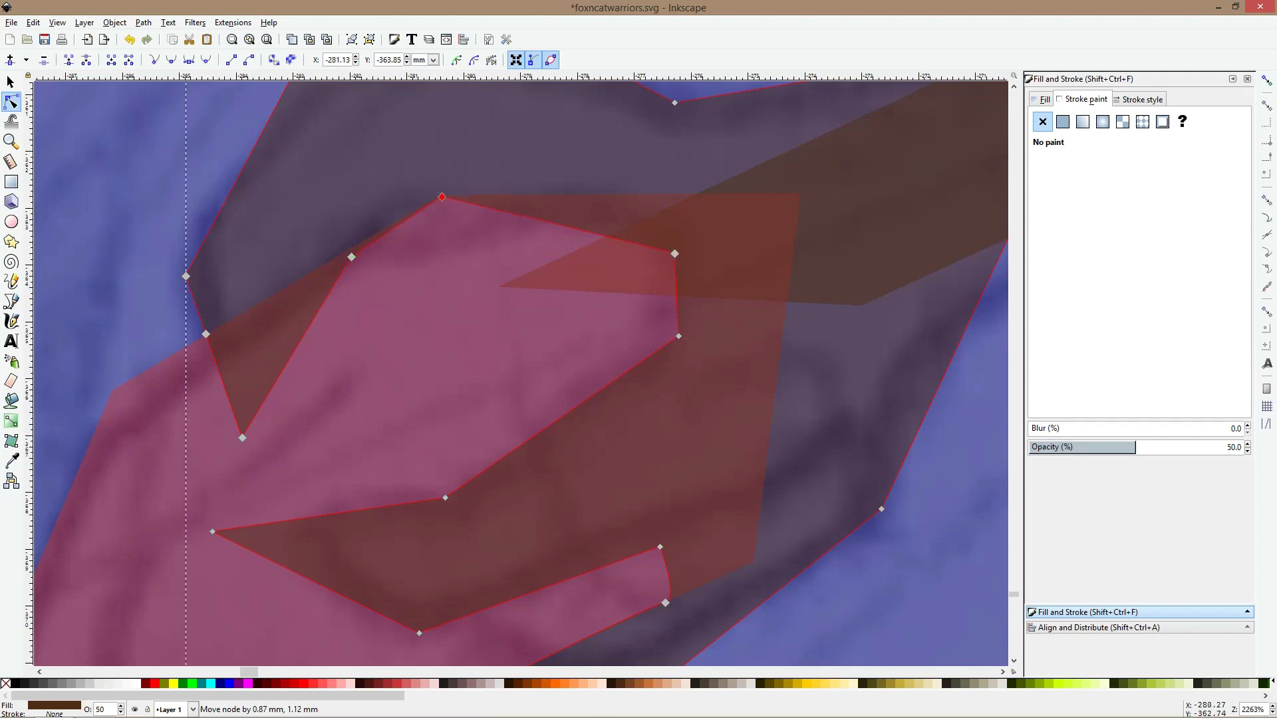
pyautogui.moveTo(351, 257); pyautogui.dragTo(343, 254)
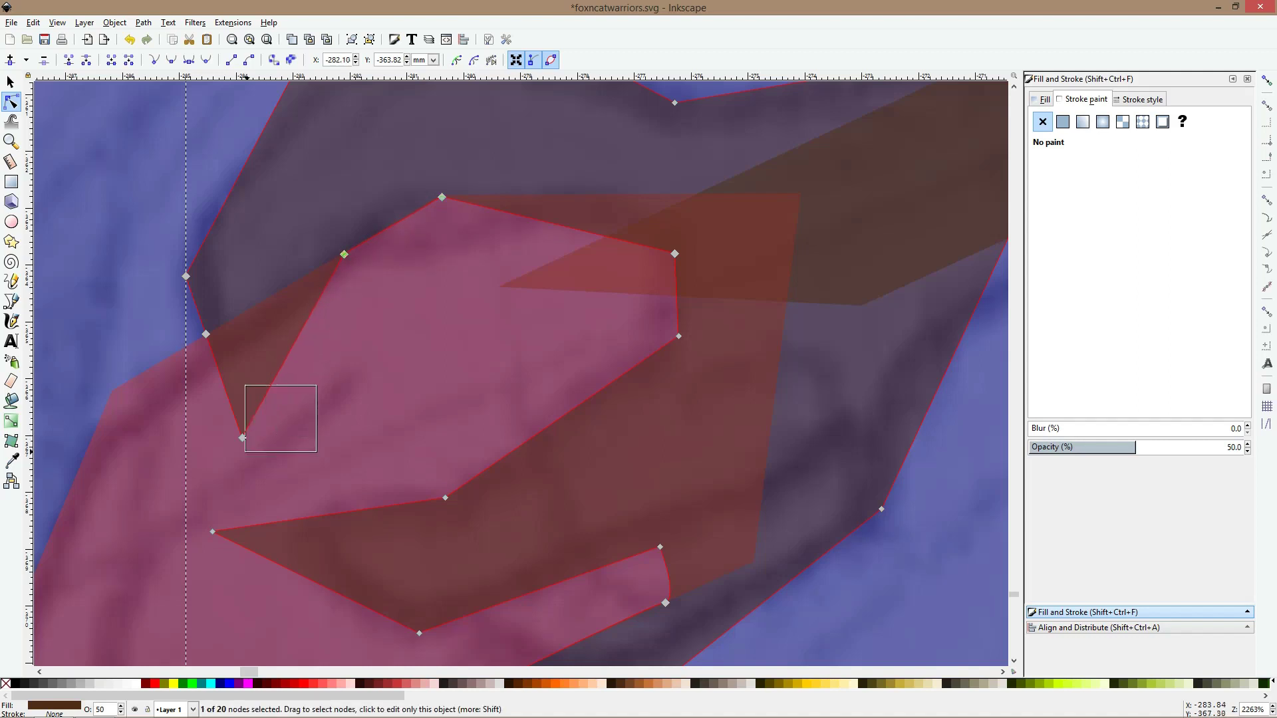
# Delete the pointed inner node of the brown staff head and straighten the resulting curve by retracting its two handles
pyautogui.moveTo(245, 452); pyautogui.dragTo(217, 460)
pyautogui.press('Delete')
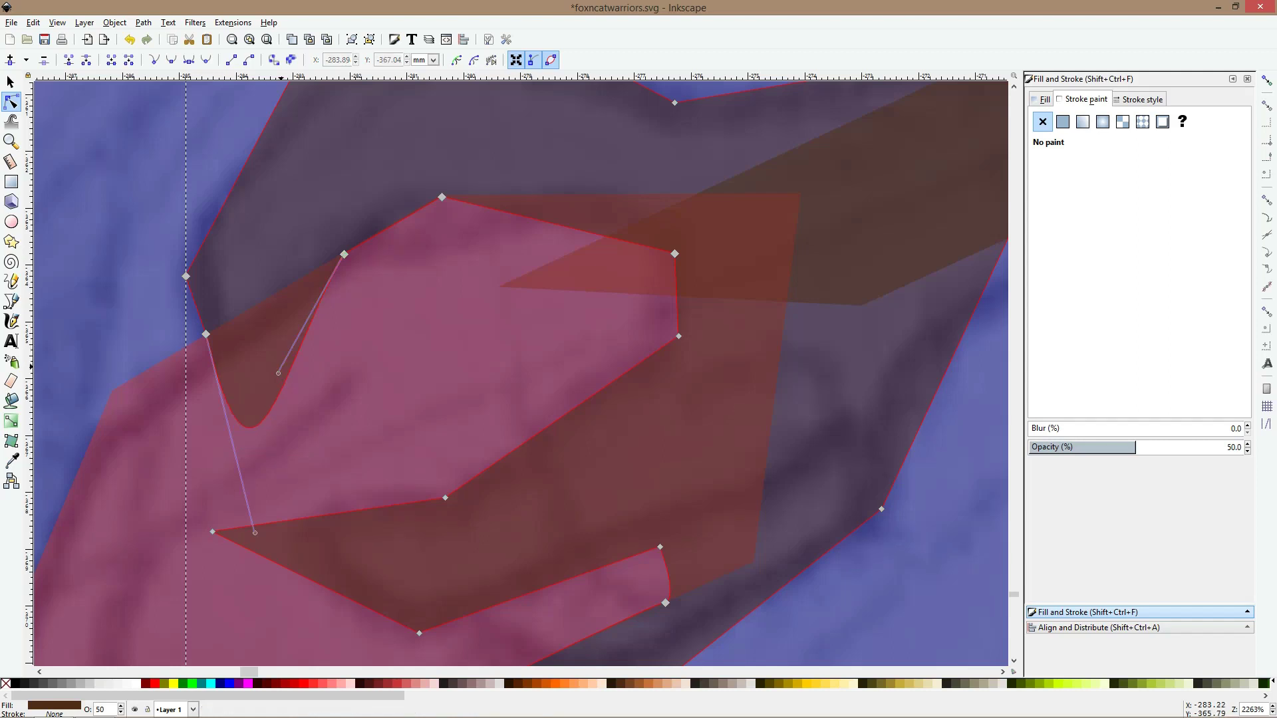
pyautogui.keyDown('ctrl'); pyautogui.click(278, 373); pyautogui.keyUp('ctrl')
pyautogui.keyDown('ctrl'); pyautogui.click(255, 533); pyautogui.keyUp('ctrl')
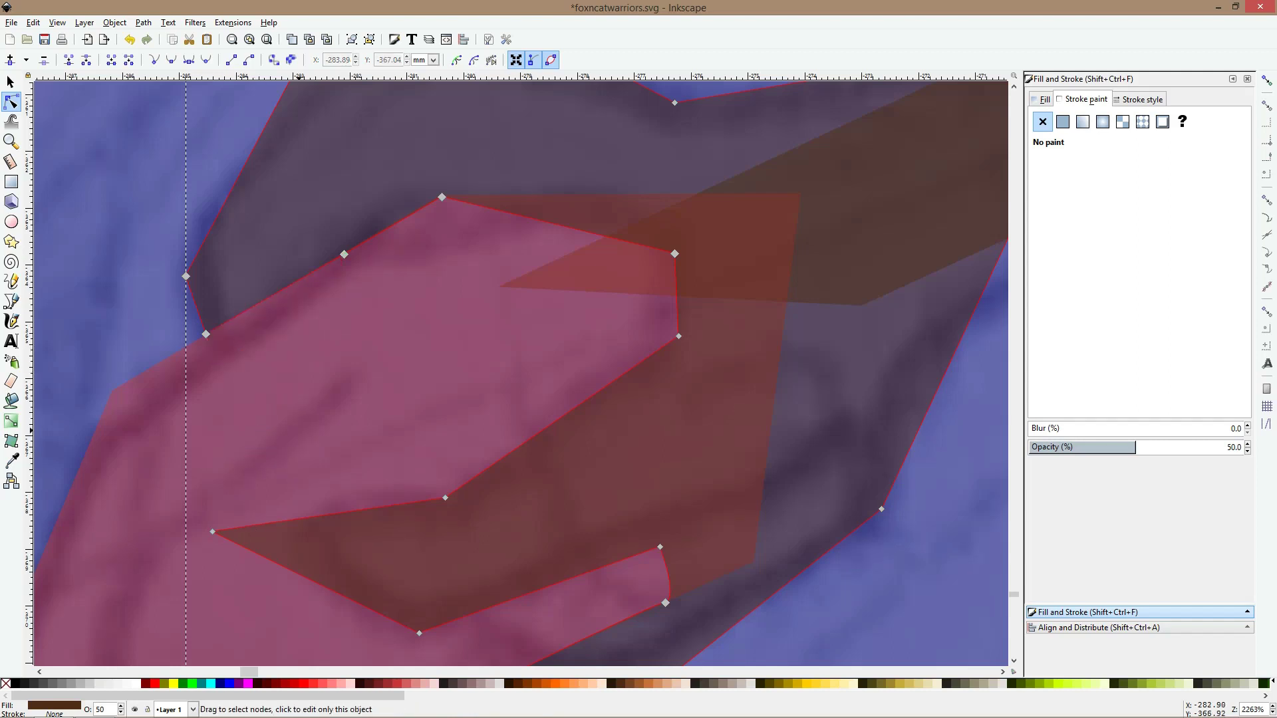
pyautogui.press('s')
# Try uniting the brown staff head with the shaft and lowering the red gem beneath it, and undo both changes
pyautogui.scroll(-4, 300, 422)
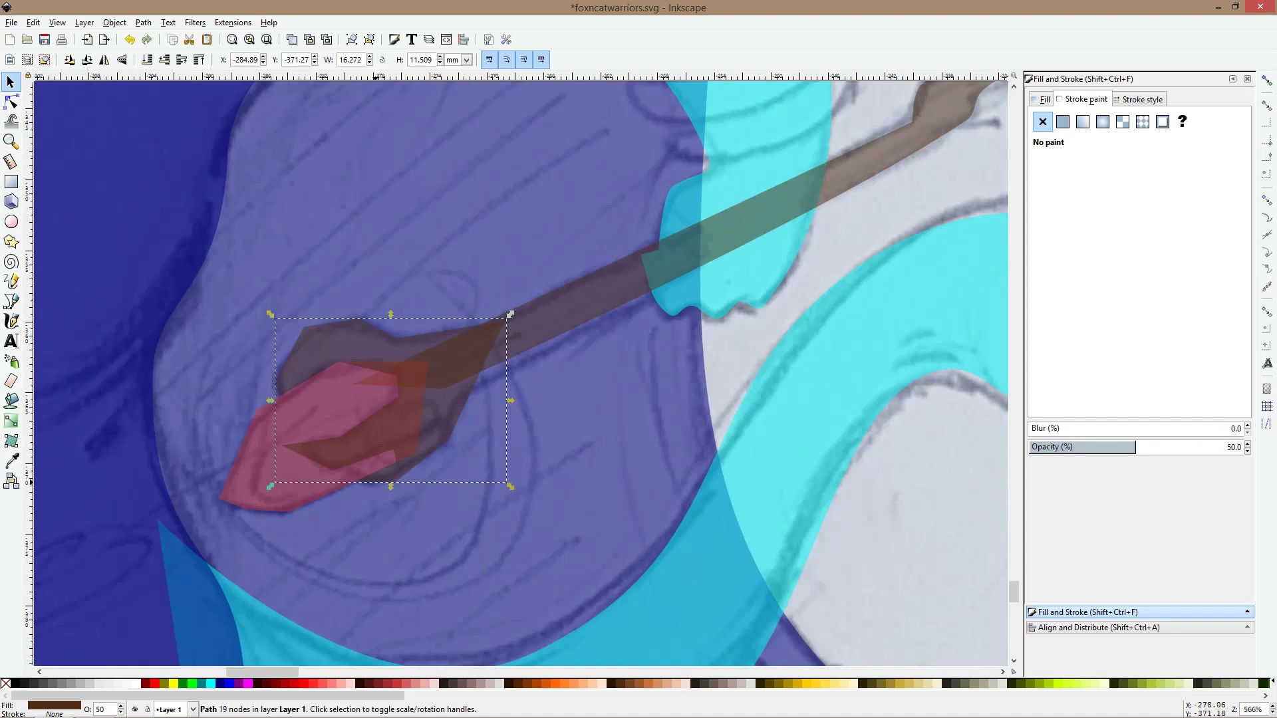
pyautogui.scroll(-2, 463, 418)
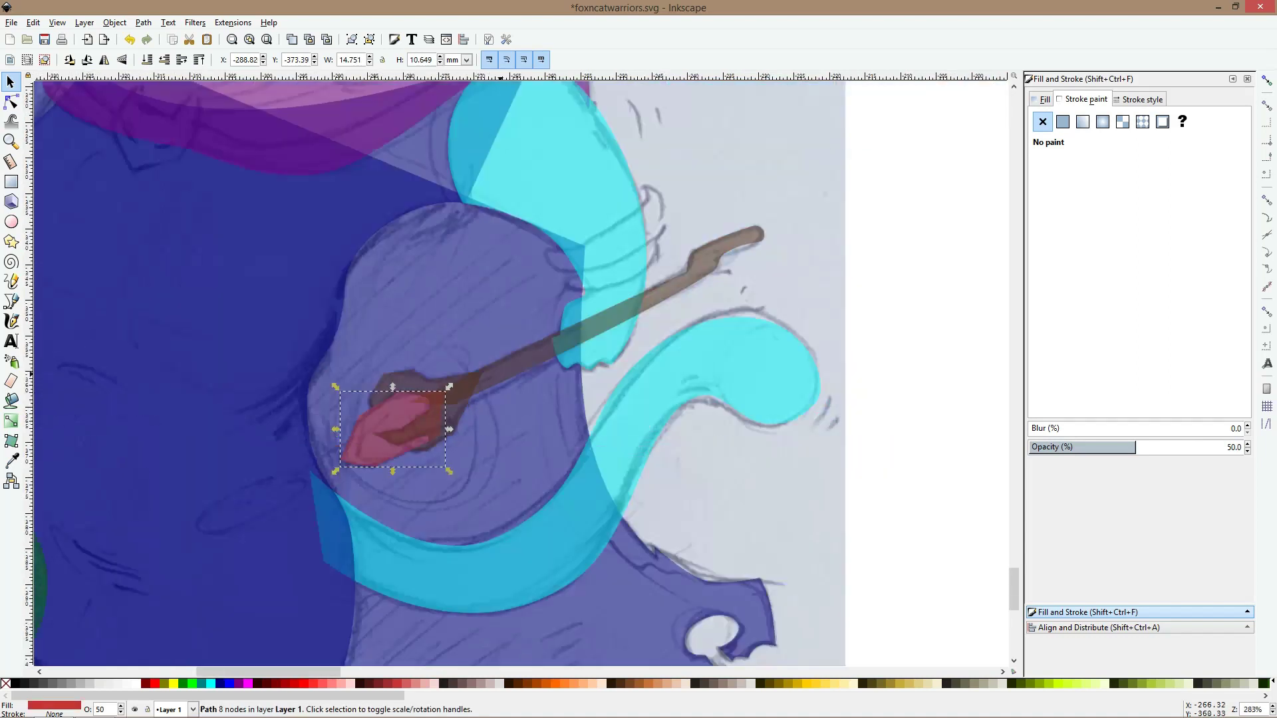
pyautogui.keyDown('shift'); pyautogui.click(501, 374); pyautogui.keyUp('shift')
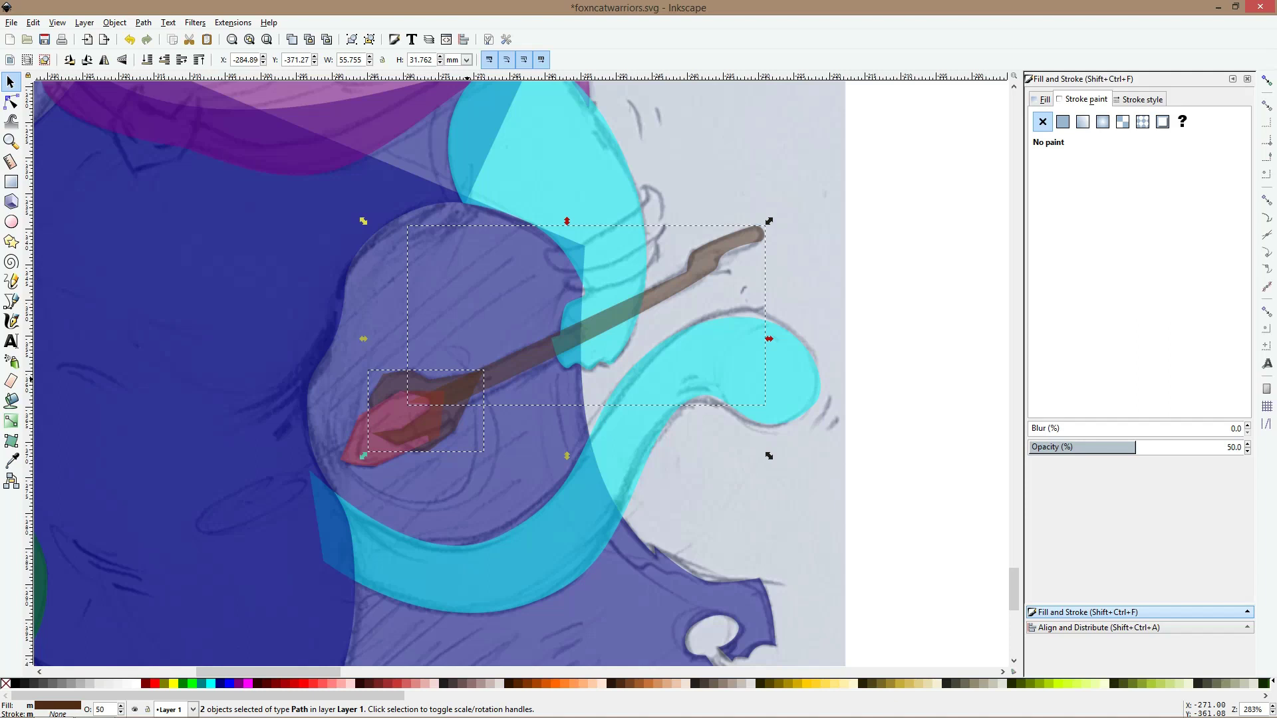
pyautogui.hotkey('ctrl', '+')
pyautogui.scroll(1, 440, 415)
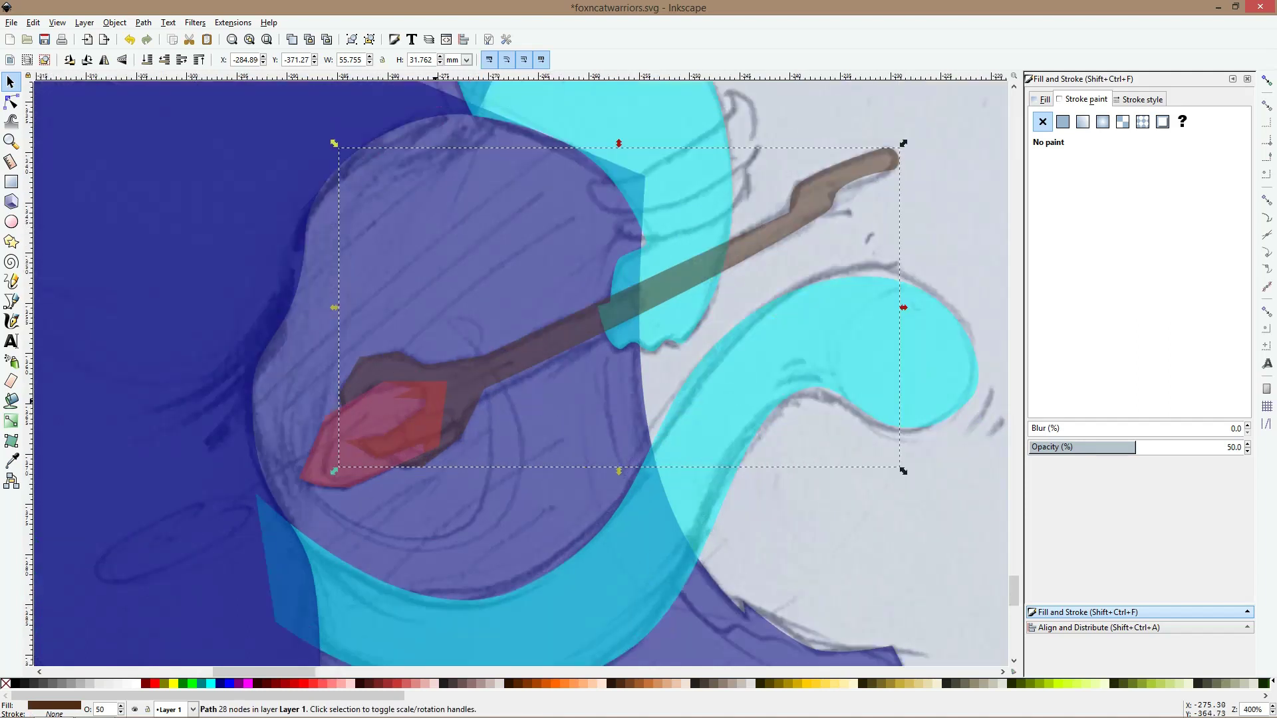
pyautogui.click(436, 401)
pyautogui.press('pagedown')
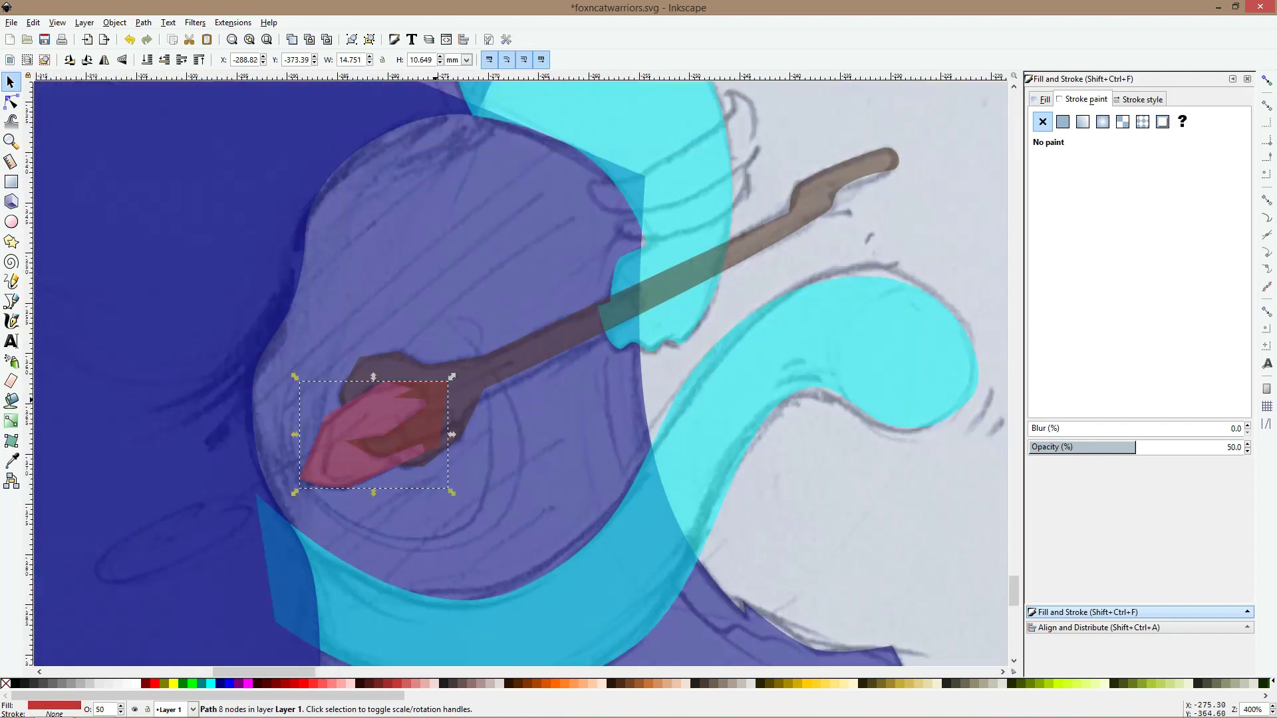
pyautogui.press('n')
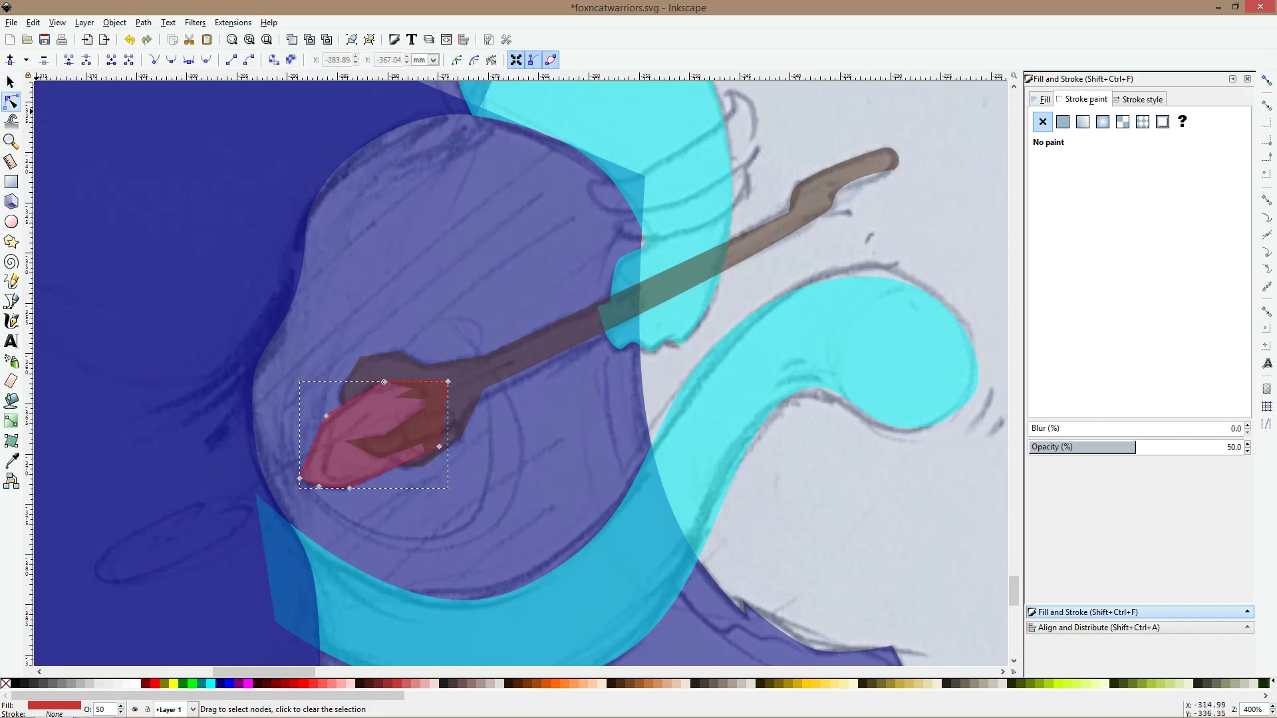
pyautogui.scroll(2, 431, 406)
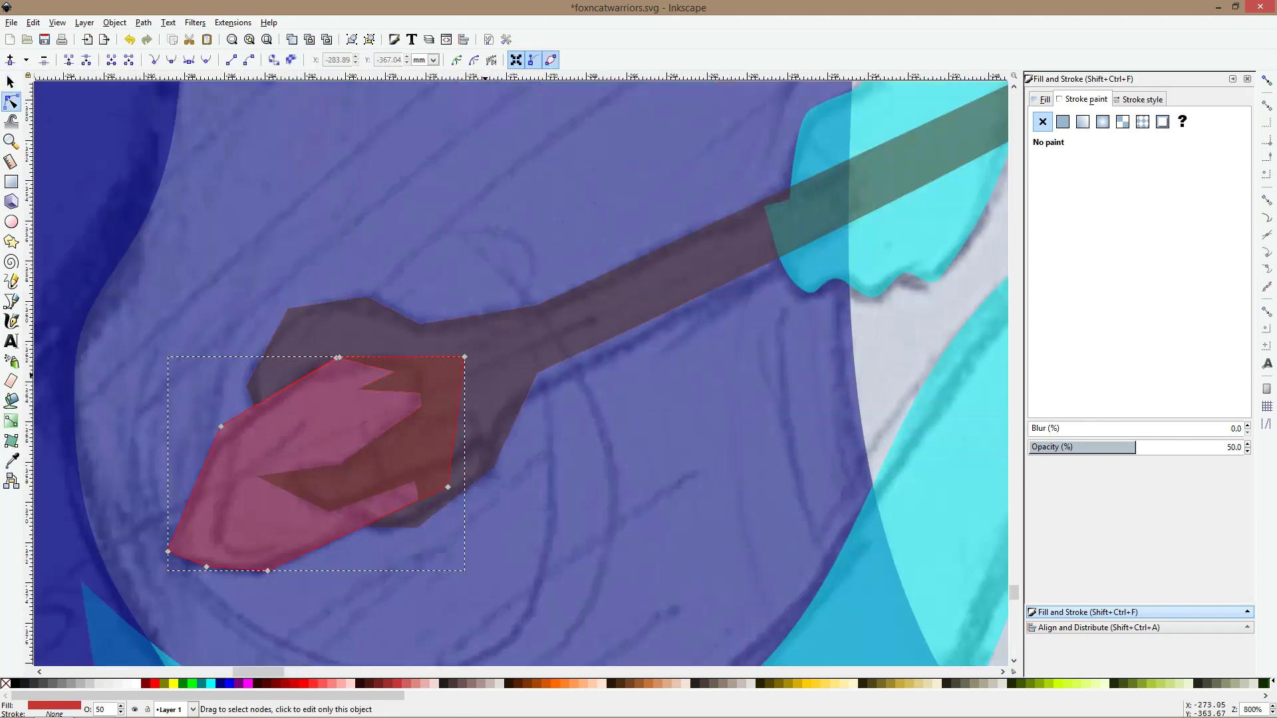
pyautogui.hotkey('ctrl', 'z')
pyautogui.hotkey('ctrl', 'z')
# Pull the shaft's pointed end node back inside the staff head and unite both brown shapes, keeping their stacking level
pyautogui.click(574, 326)
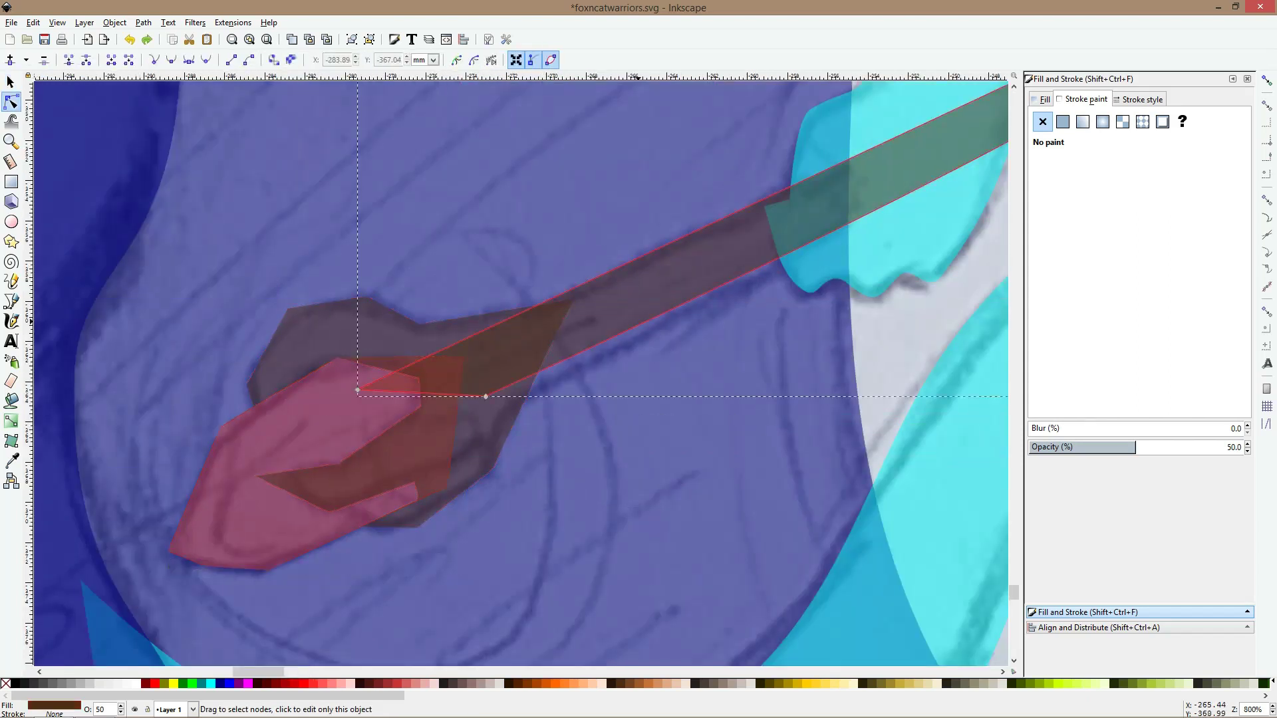
pyautogui.click(357, 389)
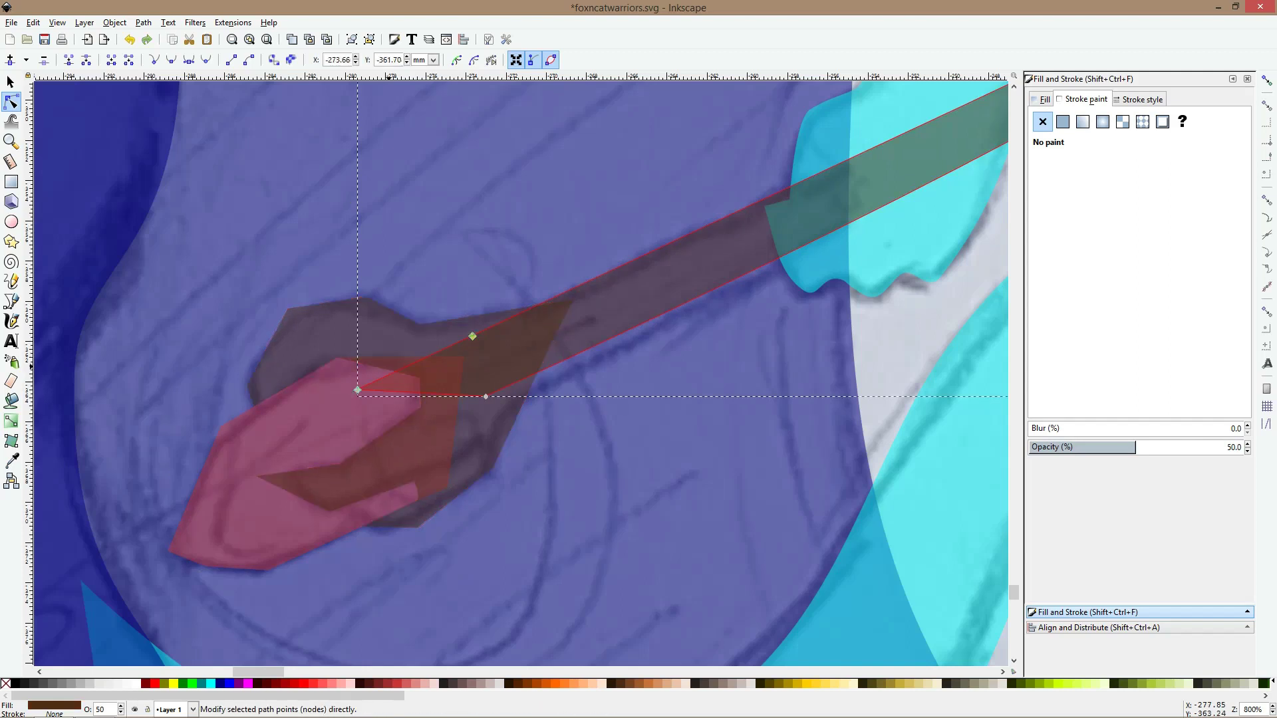
pyautogui.moveTo(358, 390); pyautogui.dragTo(455, 353)
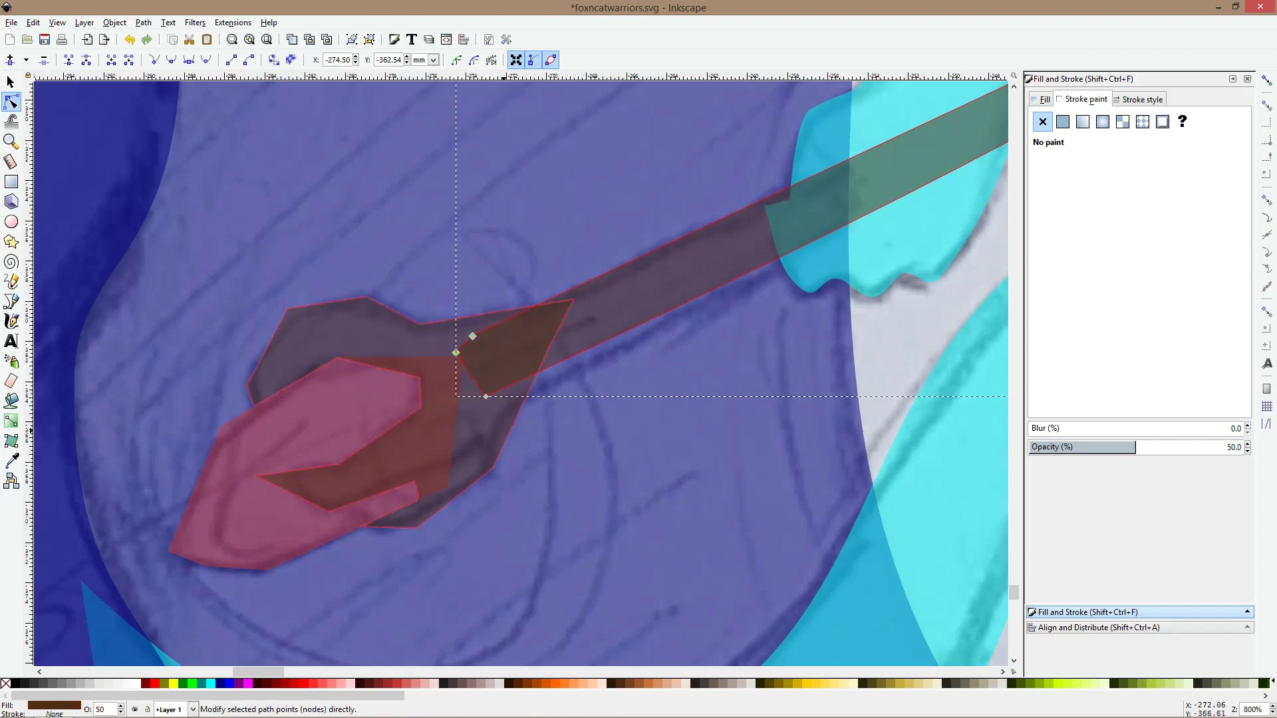
pyautogui.hotkey('ctrl', '+')
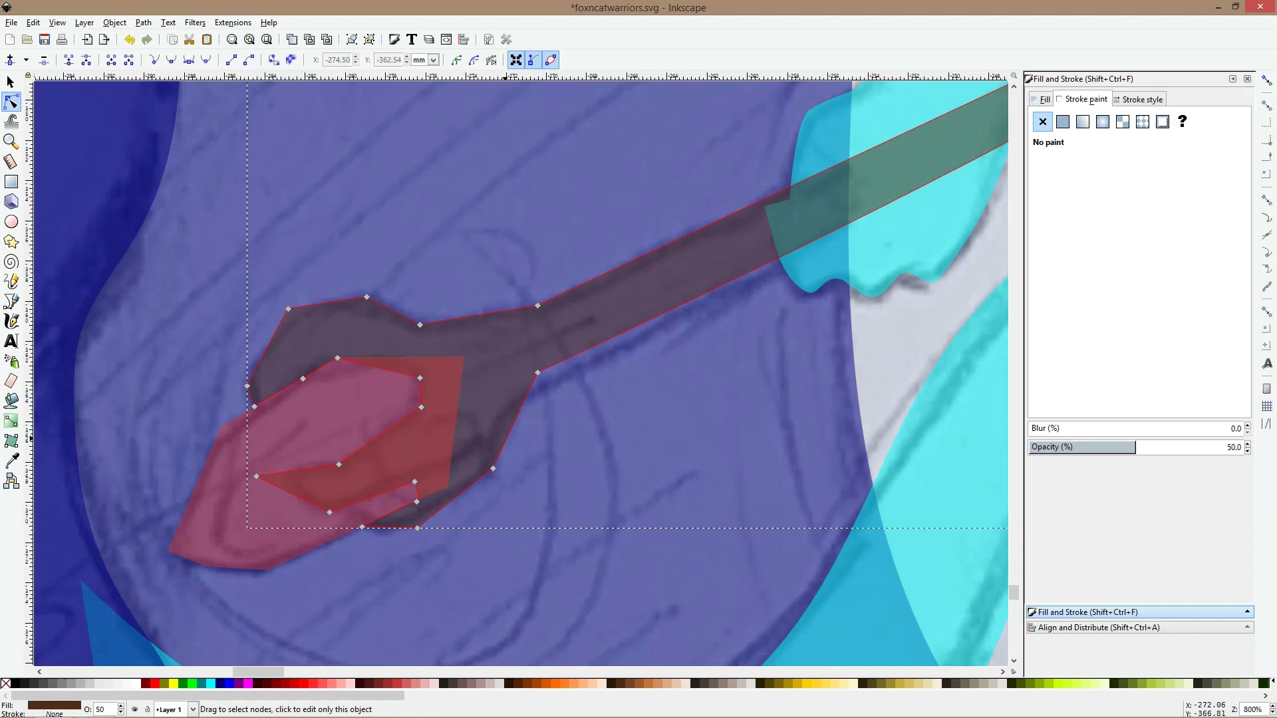
pyautogui.press('pagedown')
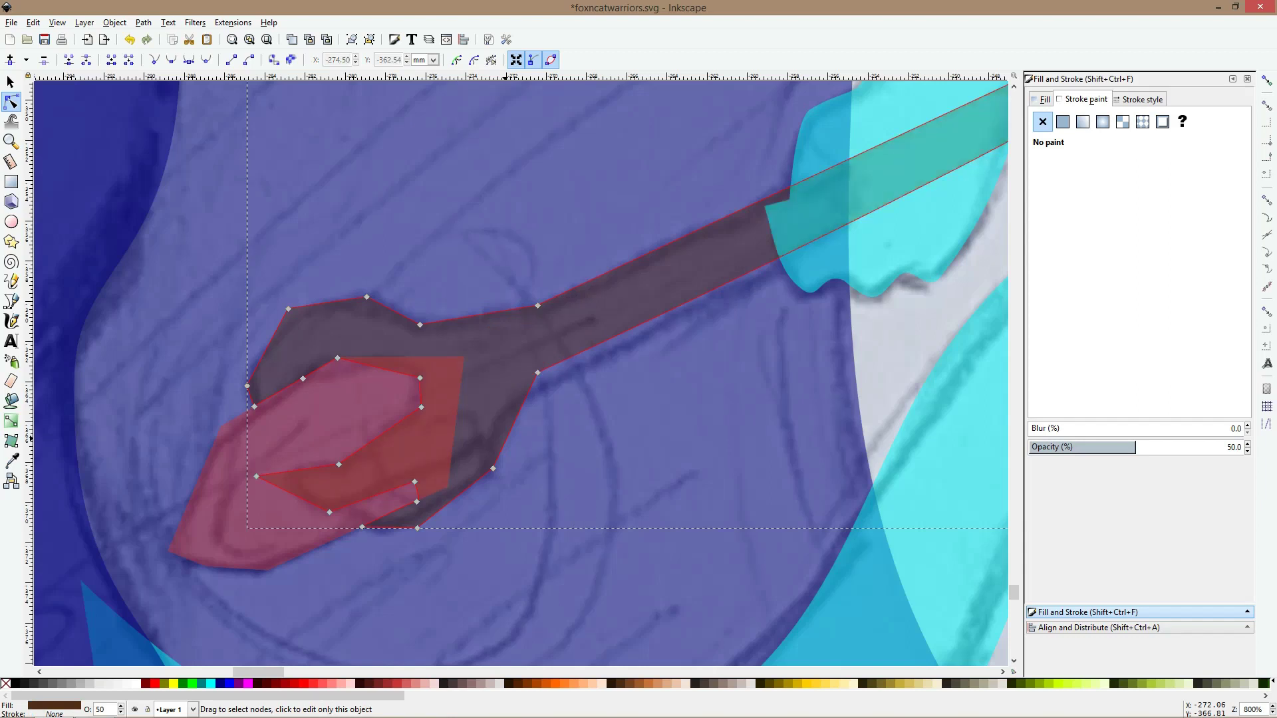
pyautogui.press('pageup')
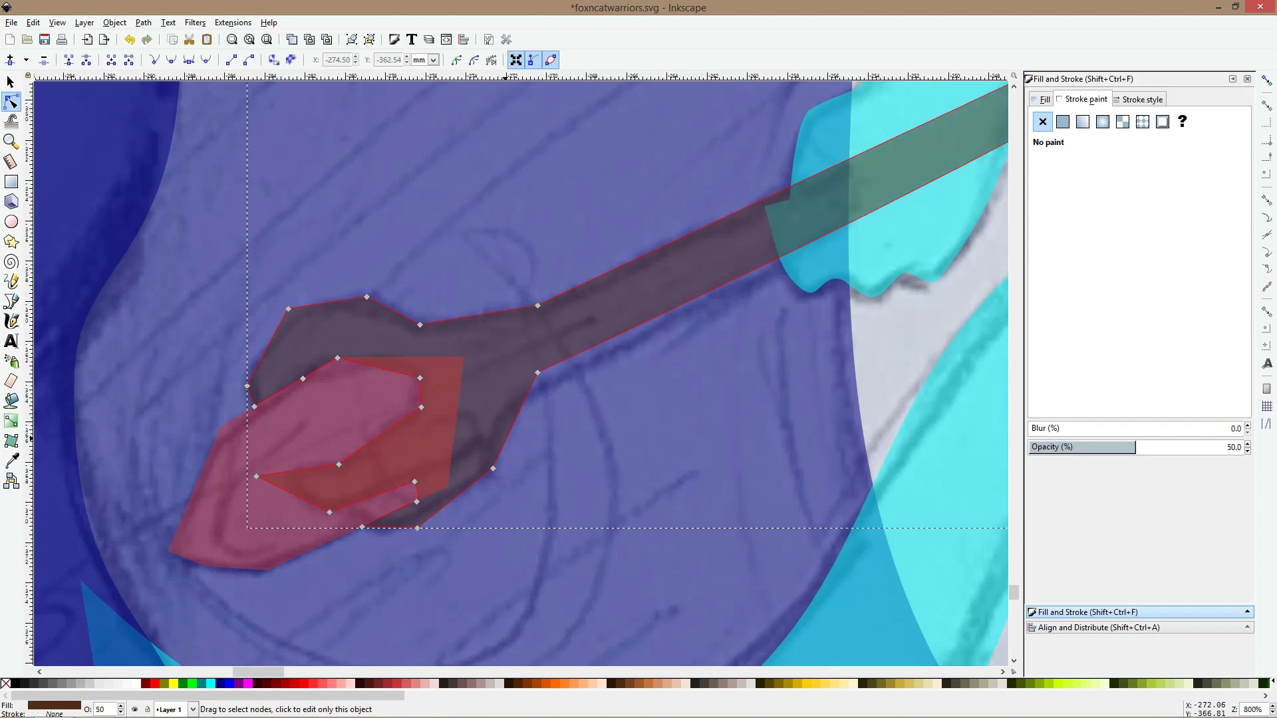
# Clear the selection of the red gem and save the drawing
pyautogui.click(347, 413)
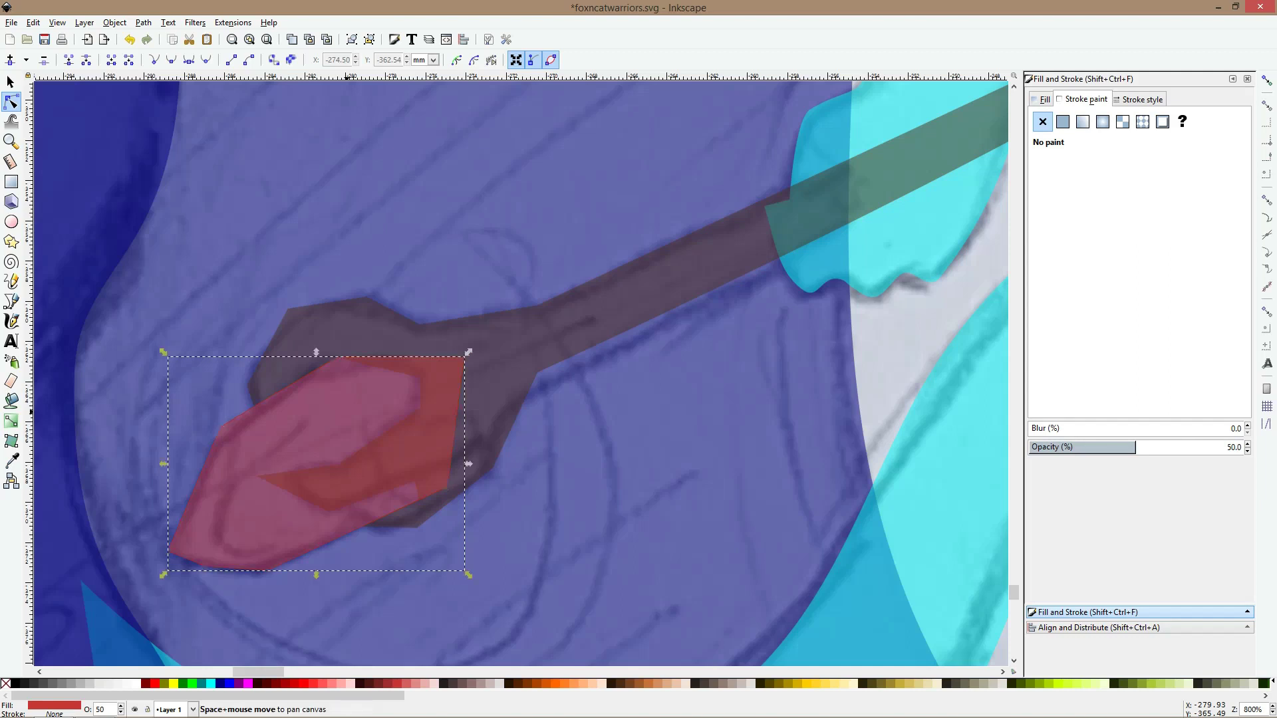
pyautogui.press('s')
pyautogui.press('-')
pyautogui.press('-')
pyautogui.press('-')
pyautogui.press('-')
pyautogui.press('-')
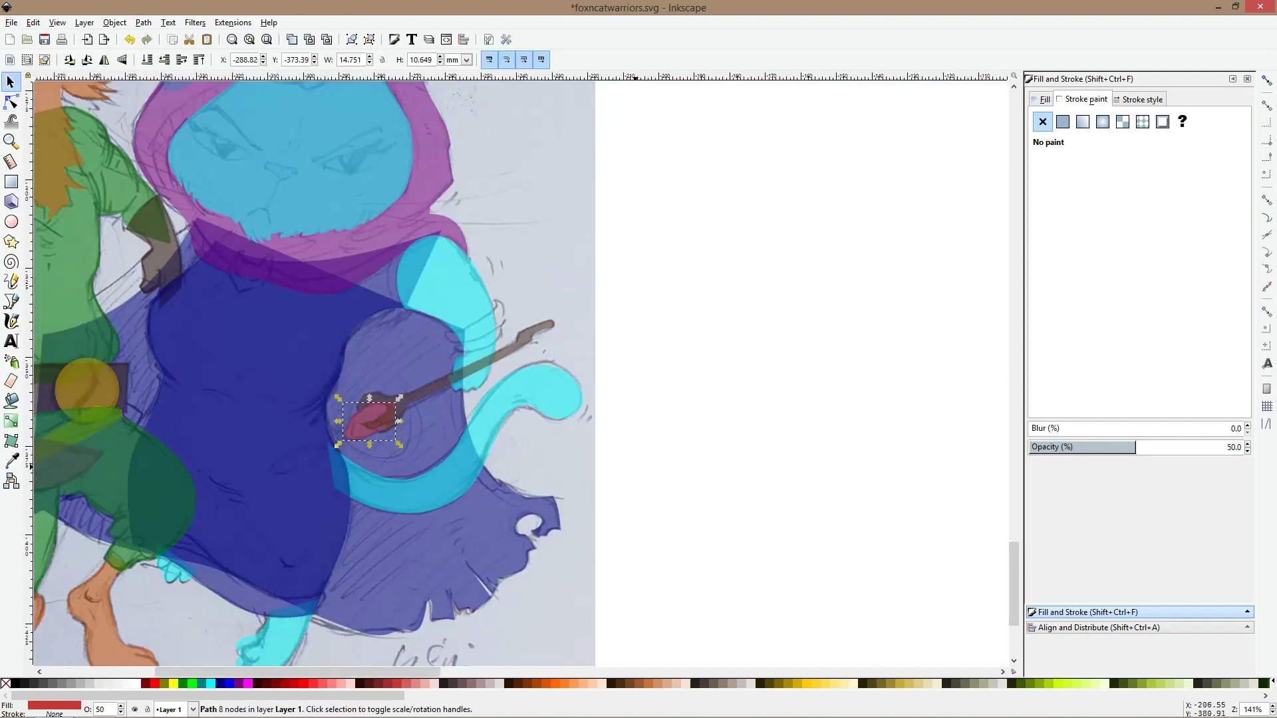
pyautogui.press('Escape')
pyautogui.press('-')
pyautogui.press('-')
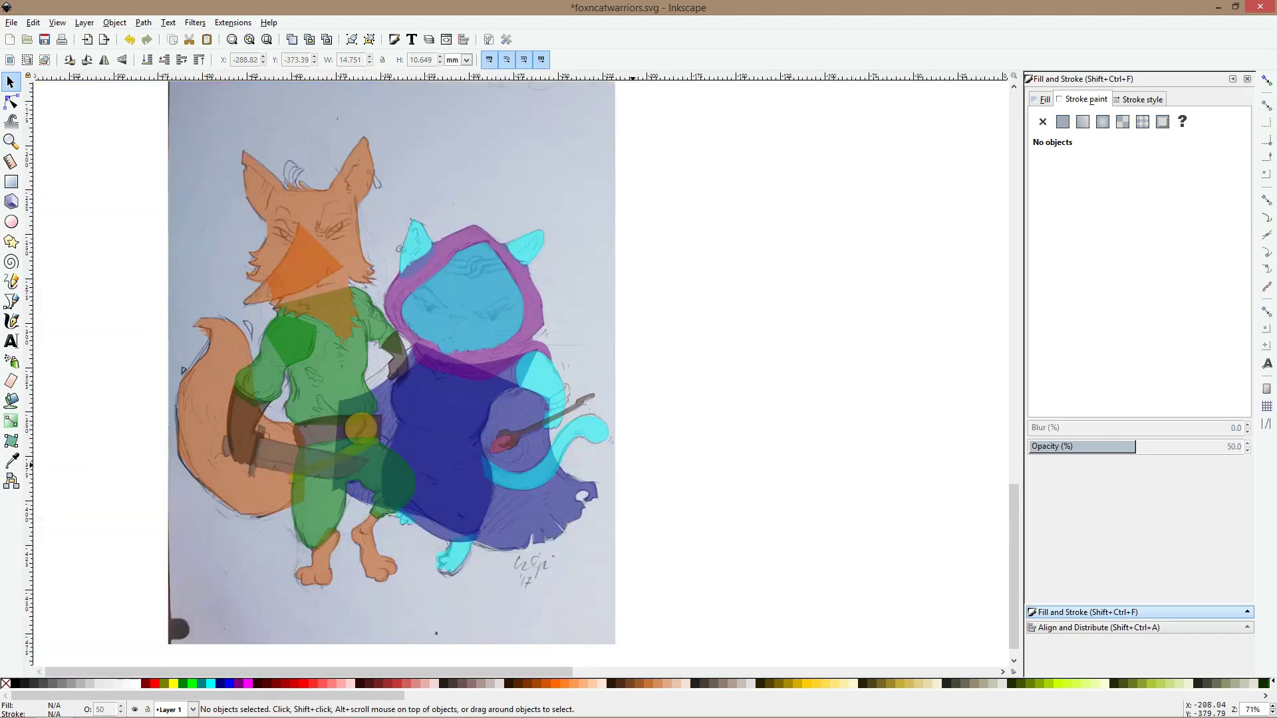
pyautogui.hotkey('ctrl', 's')
# Inspect the drawing in outline view, try enlarging the fox's tail, undo that, and return to the normal display
pyautogui.press('ctrl+KP_5')
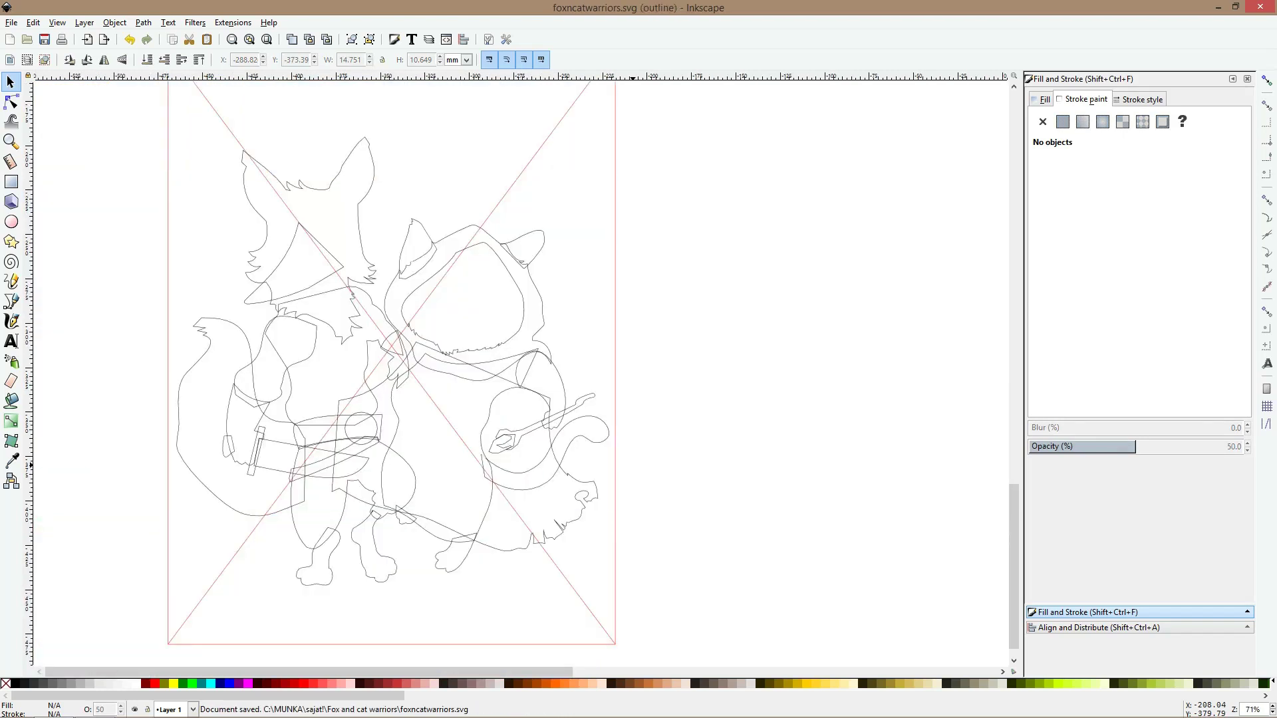
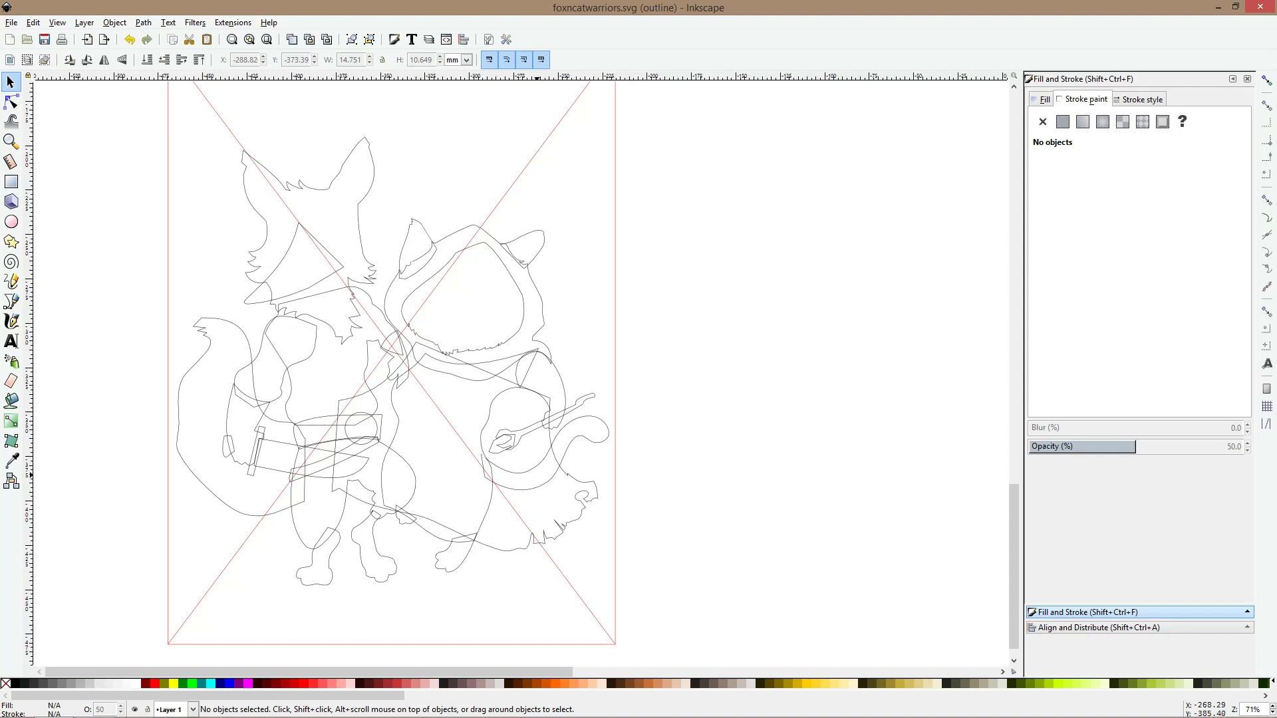
pyautogui.doubleClick(243, 325)
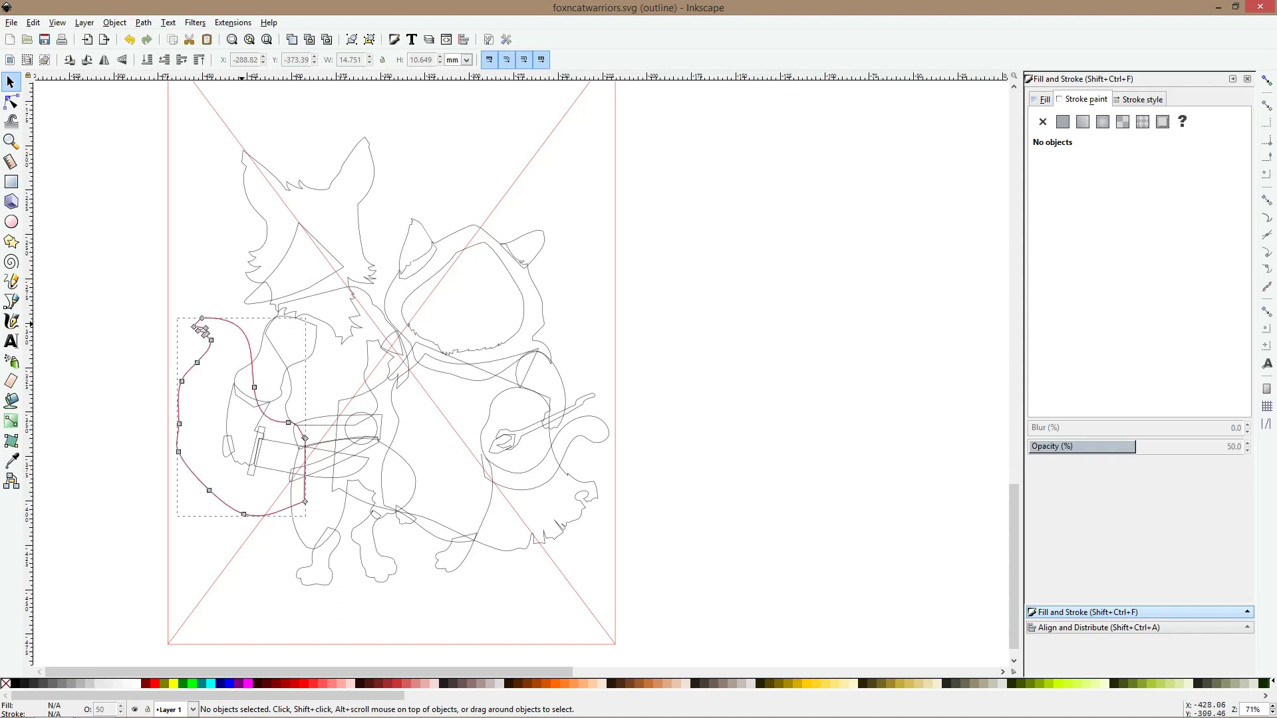
pyautogui.press('s')
pyautogui.moveTo(173, 313); pyautogui.dragTo(119, 231)
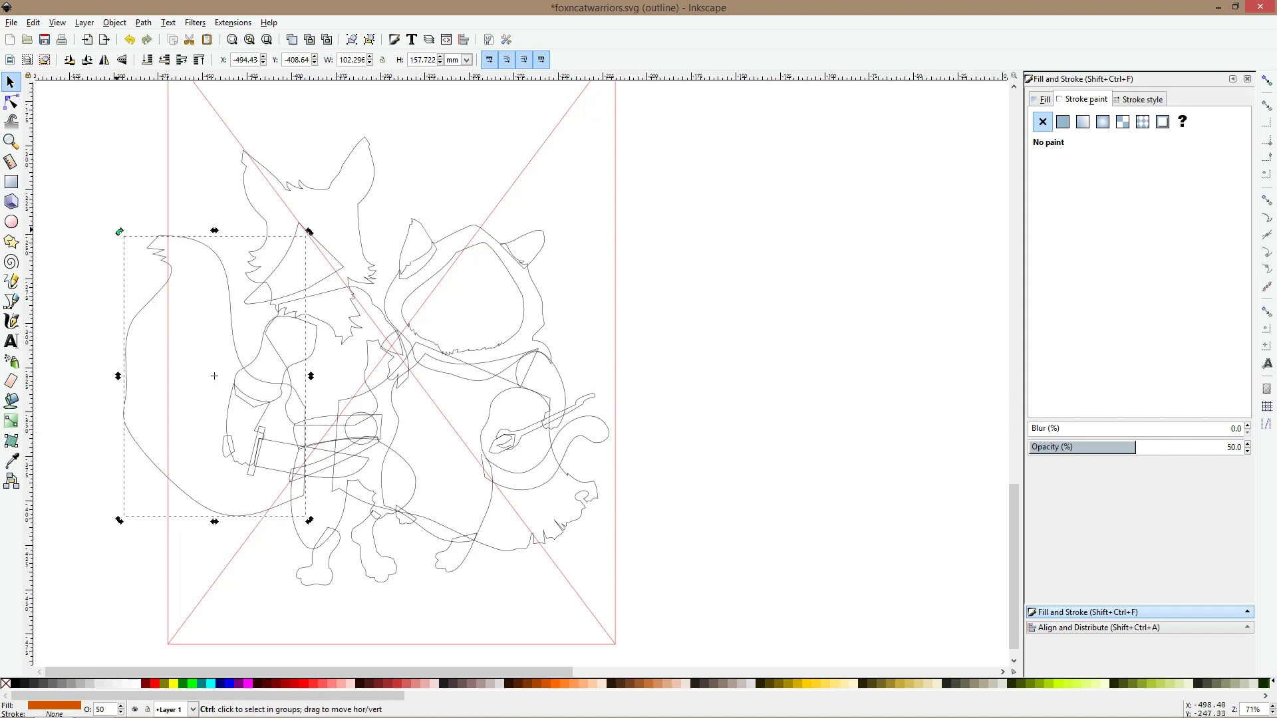
pyautogui.hotkey('ctrl', 'z')
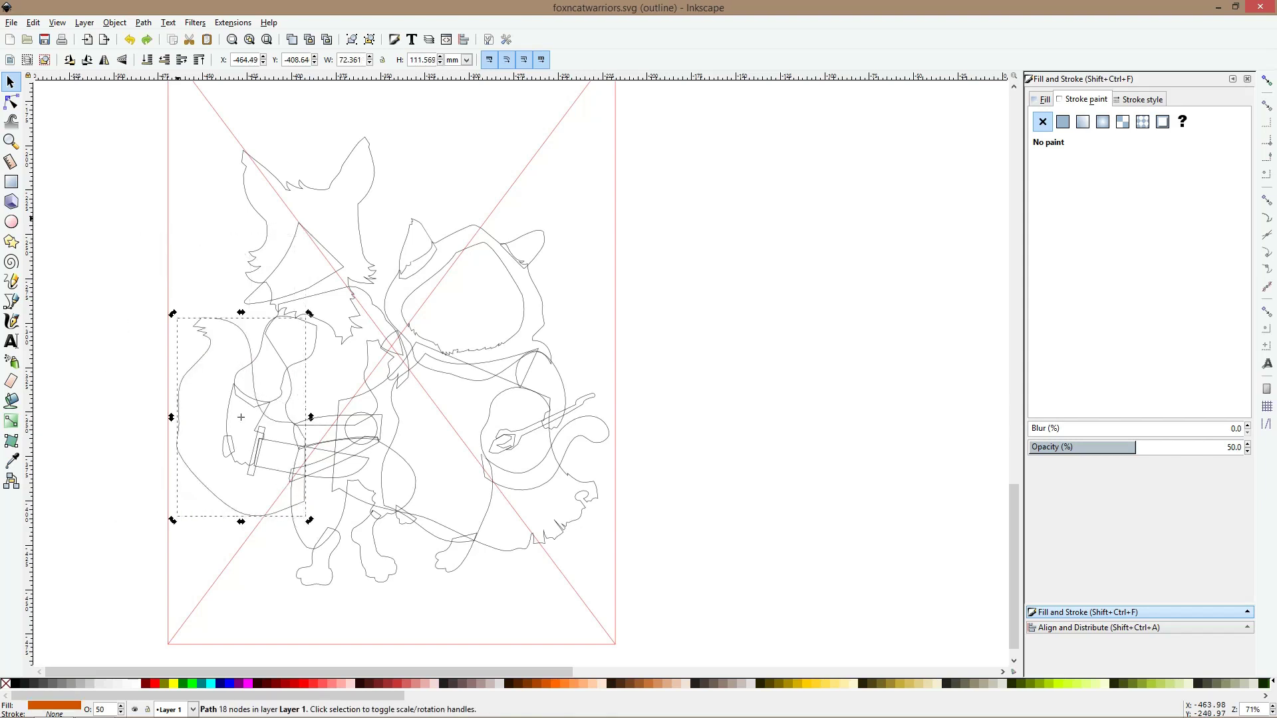
pyautogui.press('Escape')
pyautogui.press('ctrl+KP_5')
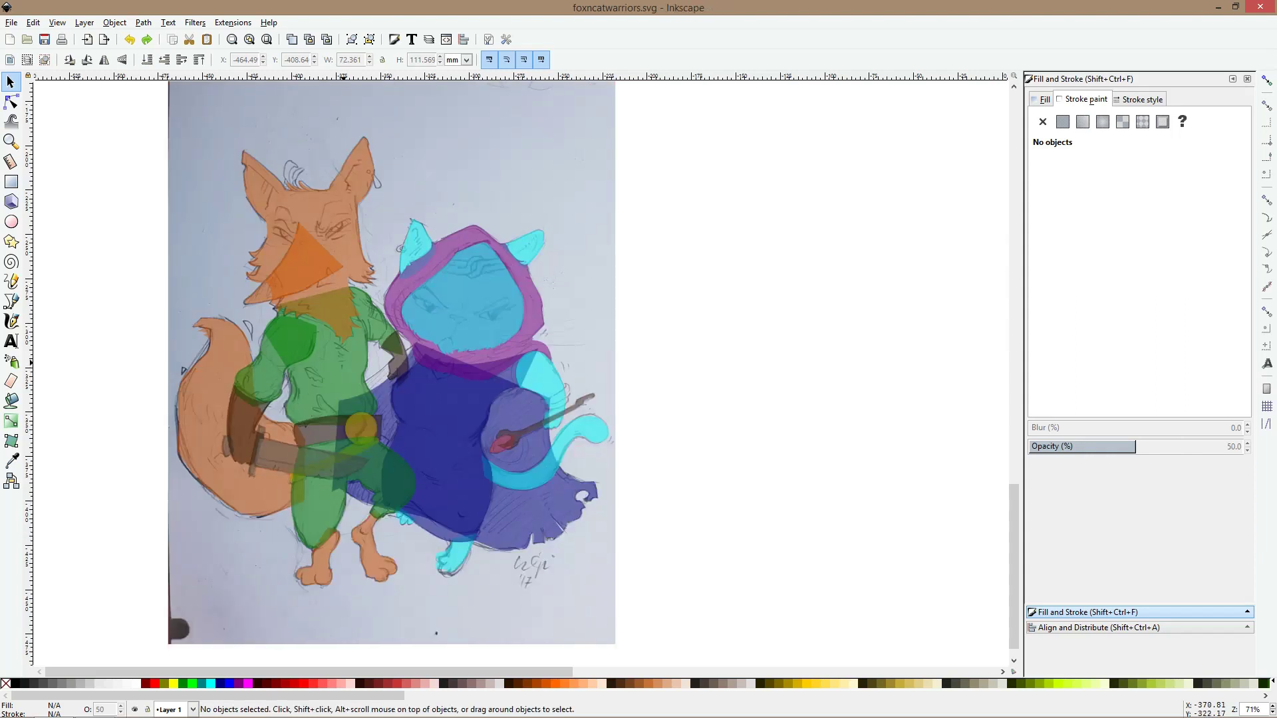
# Send the cat's dark blue cloak to the back and raise it one level above the sketch photo
pyautogui.keyDown('ctrl'); pyautogui.scroll(4, 310, 351); pyautogui.keyUp('ctrl')
pyautogui.keyDown('ctrl'); pyautogui.scroll(-2, 311, 350); pyautogui.keyUp('ctrl')
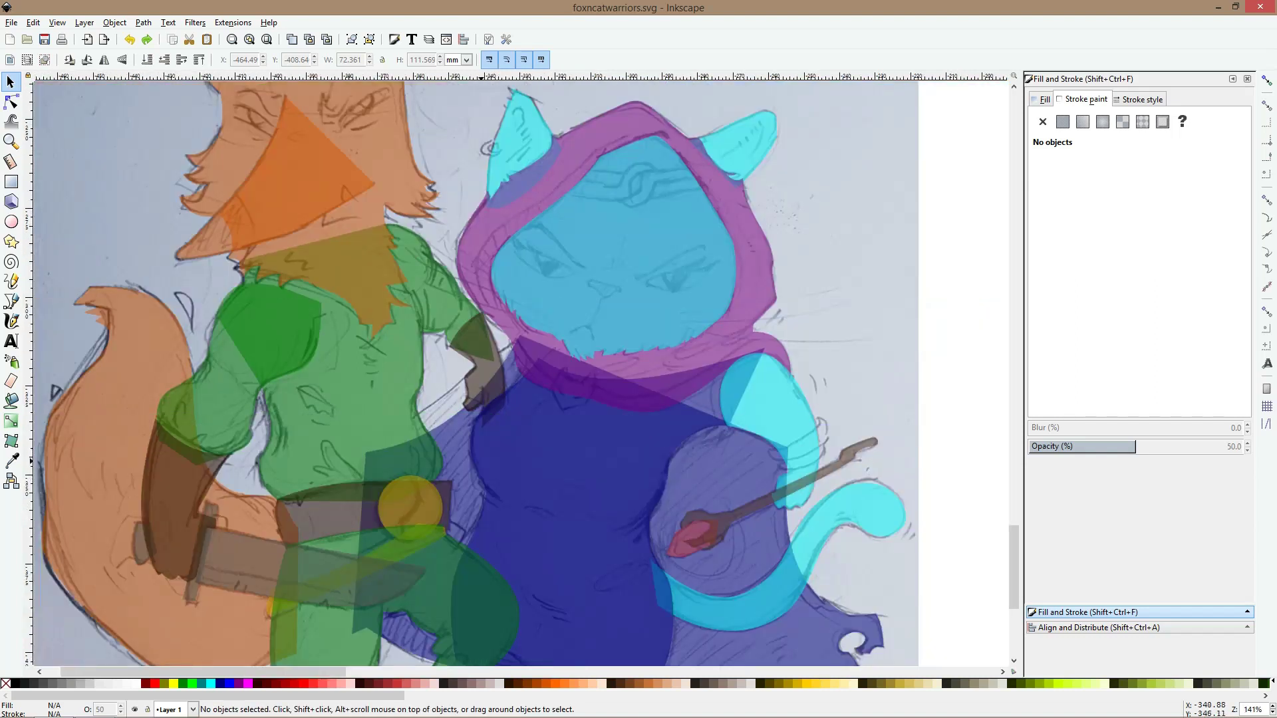
pyautogui.click(452, 448)
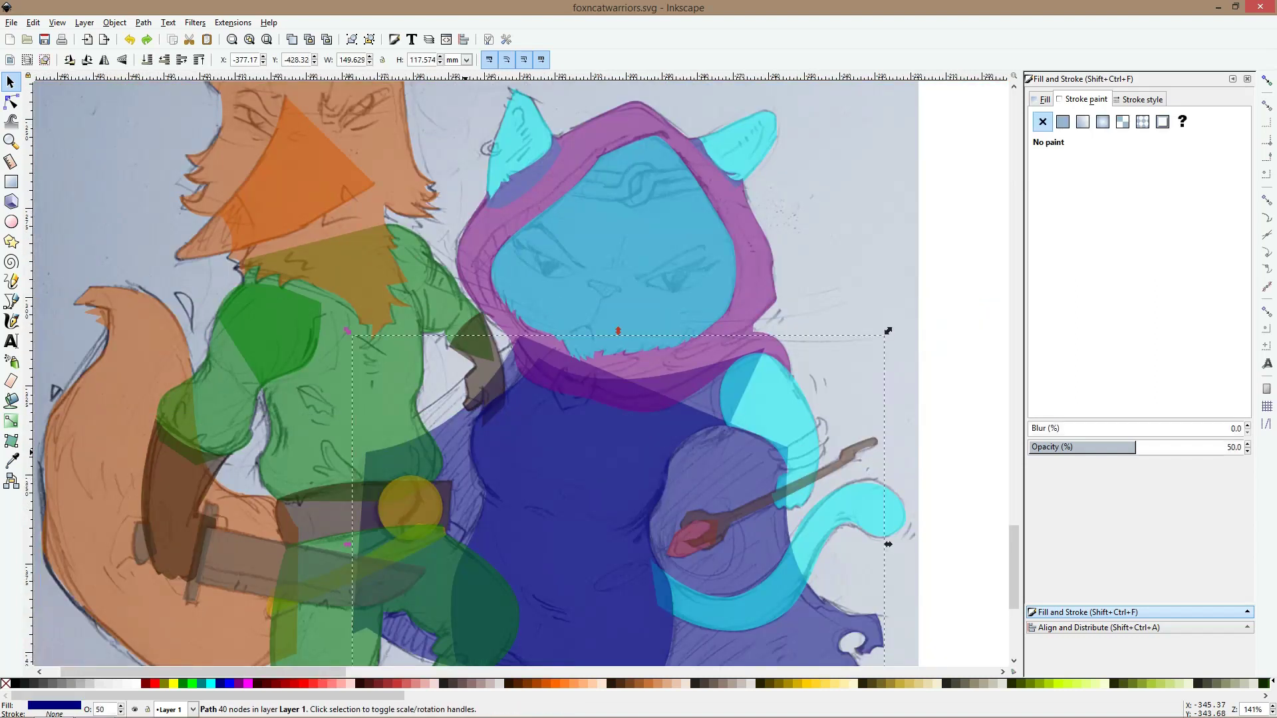
pyautogui.press('End')
pyautogui.press('pageup')
# Draw an ellipse about 6.6 by 3.7 mm over the sketched ring on the edge of the cat's ear beside the fox
pyautogui.press('b')
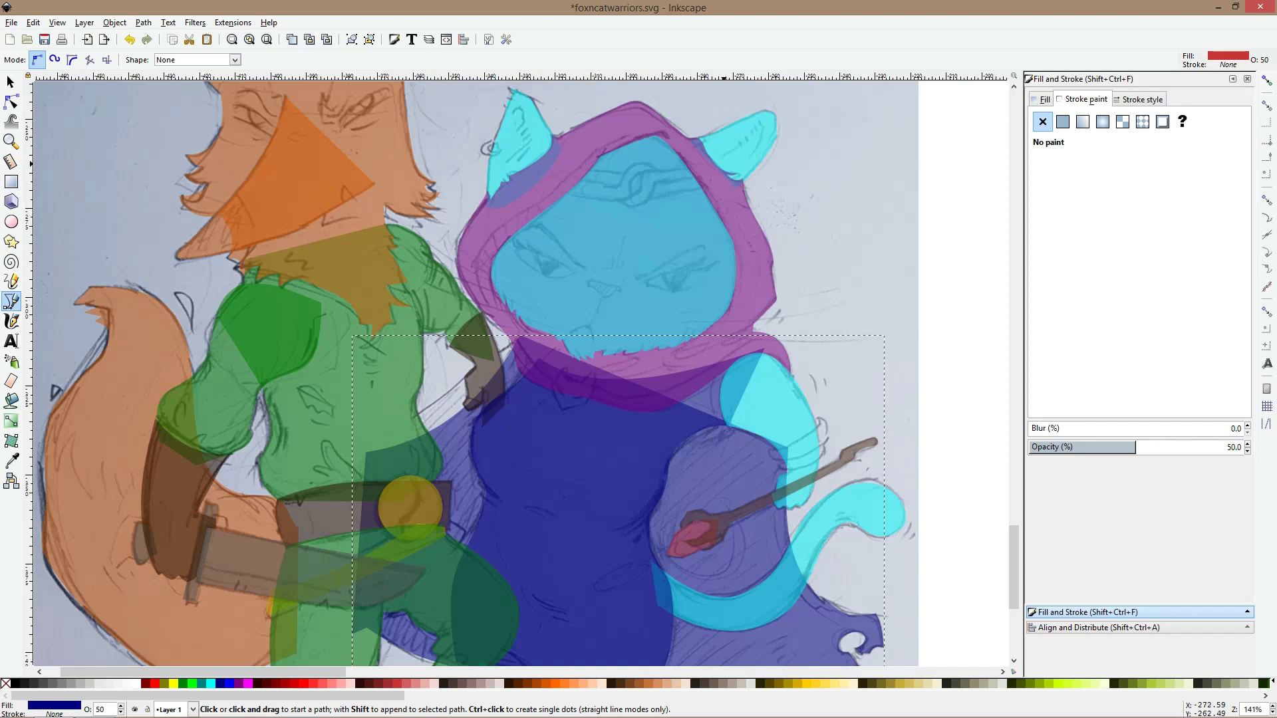
pyautogui.scroll(4, 737, 238)
pyautogui.keyDown('ctrl'); pyautogui.scroll(4, 737, 238); pyautogui.keyUp('ctrl')
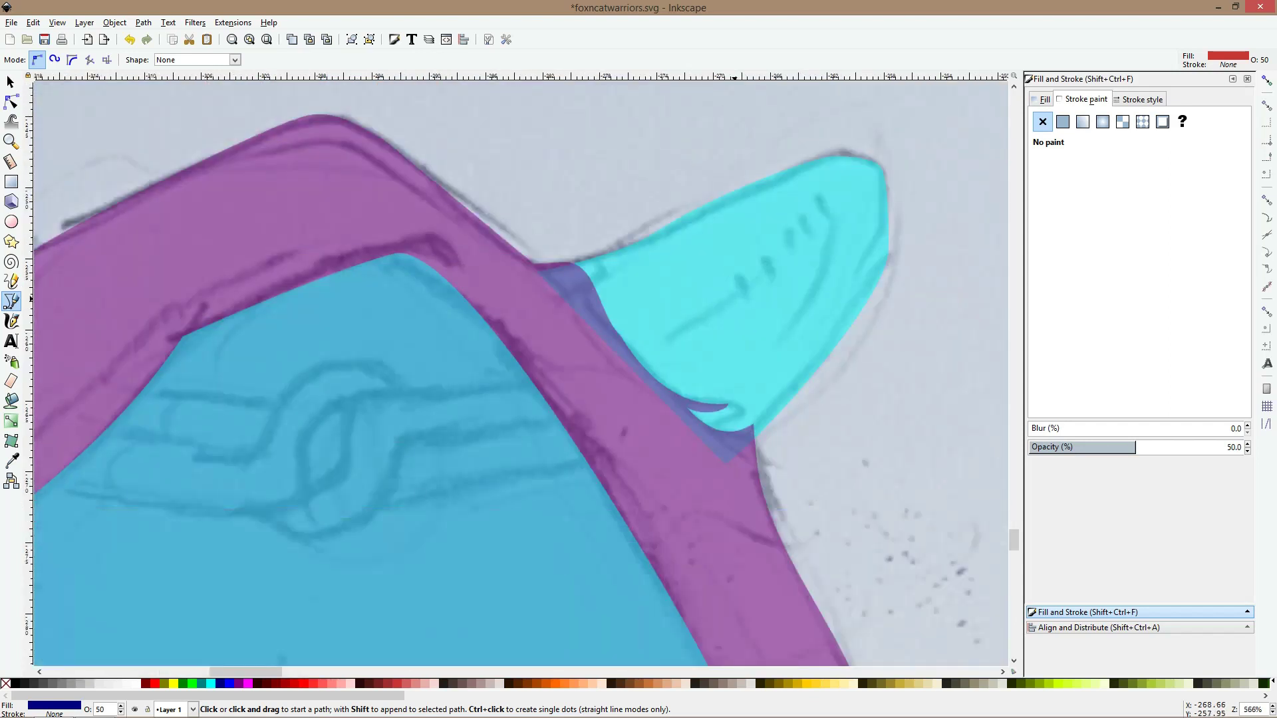
pyautogui.keyDown('ctrl'); pyautogui.scroll(-2, 796, 248); pyautogui.keyUp('ctrl')
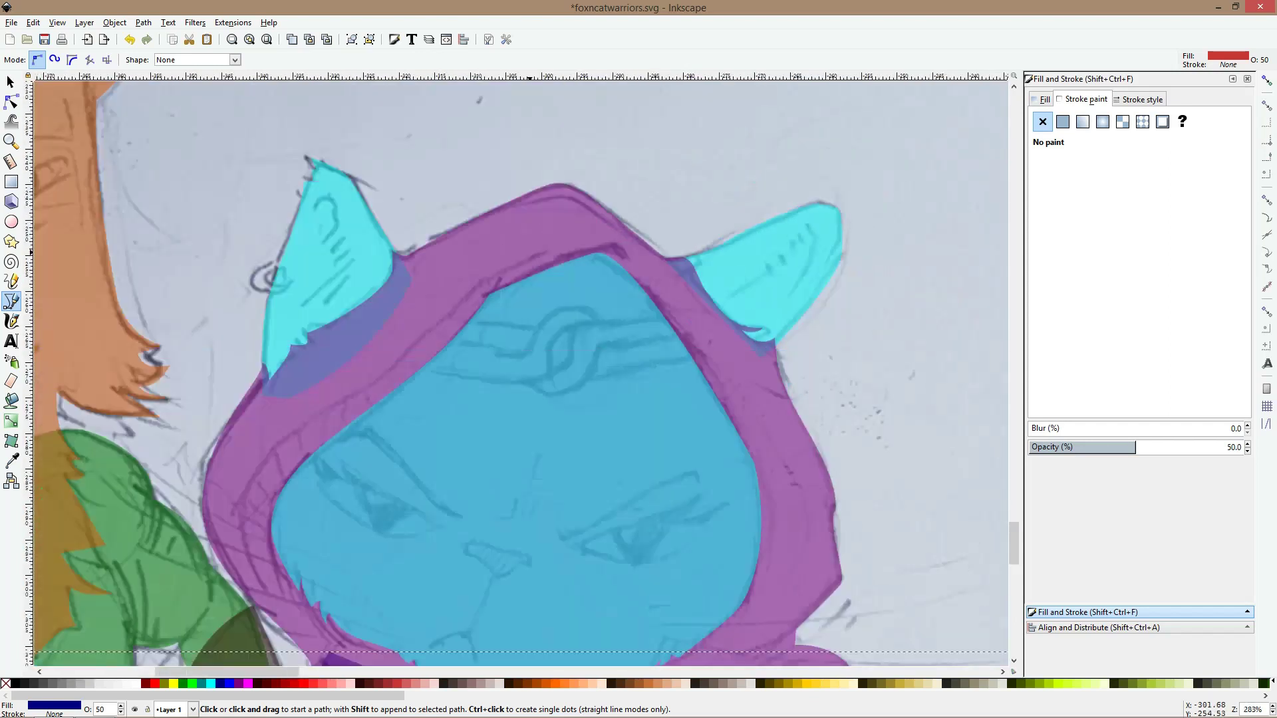
pyautogui.keyDown('ctrl'); pyautogui.scroll(-1, 533, 254); pyautogui.keyUp('ctrl')
pyautogui.keyDown('ctrl'); pyautogui.scroll(2, 346, 256); pyautogui.keyUp('ctrl')
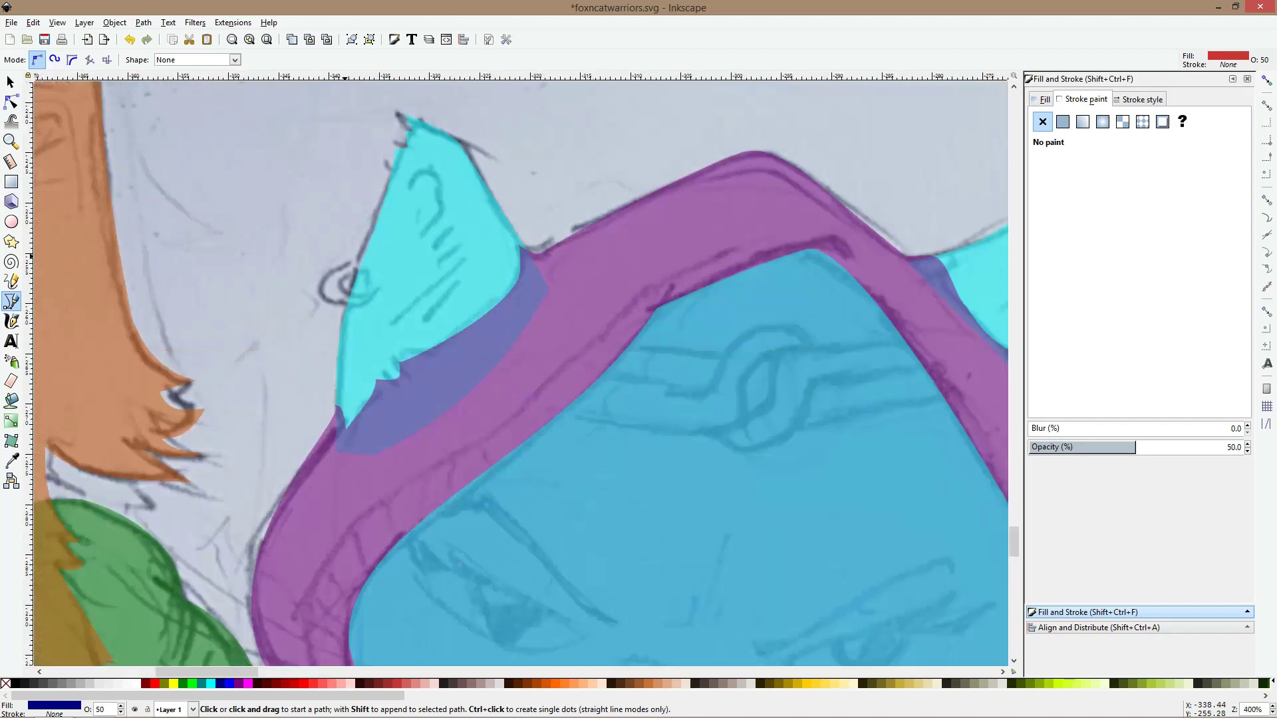
pyautogui.keyDown('ctrl'); pyautogui.scroll(4, 350, 268); pyautogui.keyUp('ctrl')
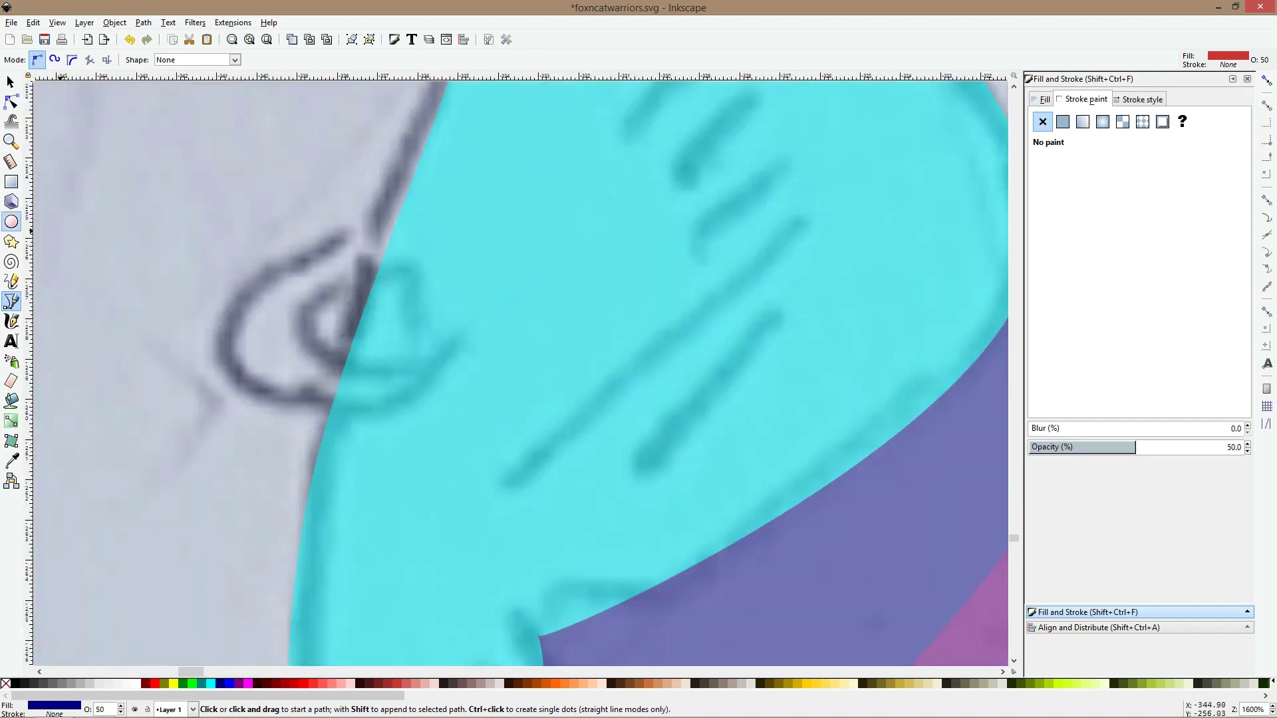
pyautogui.click(11, 221)
pyautogui.moveTo(216, 255); pyautogui.dragTo(480, 403)
pyautogui.press('s')
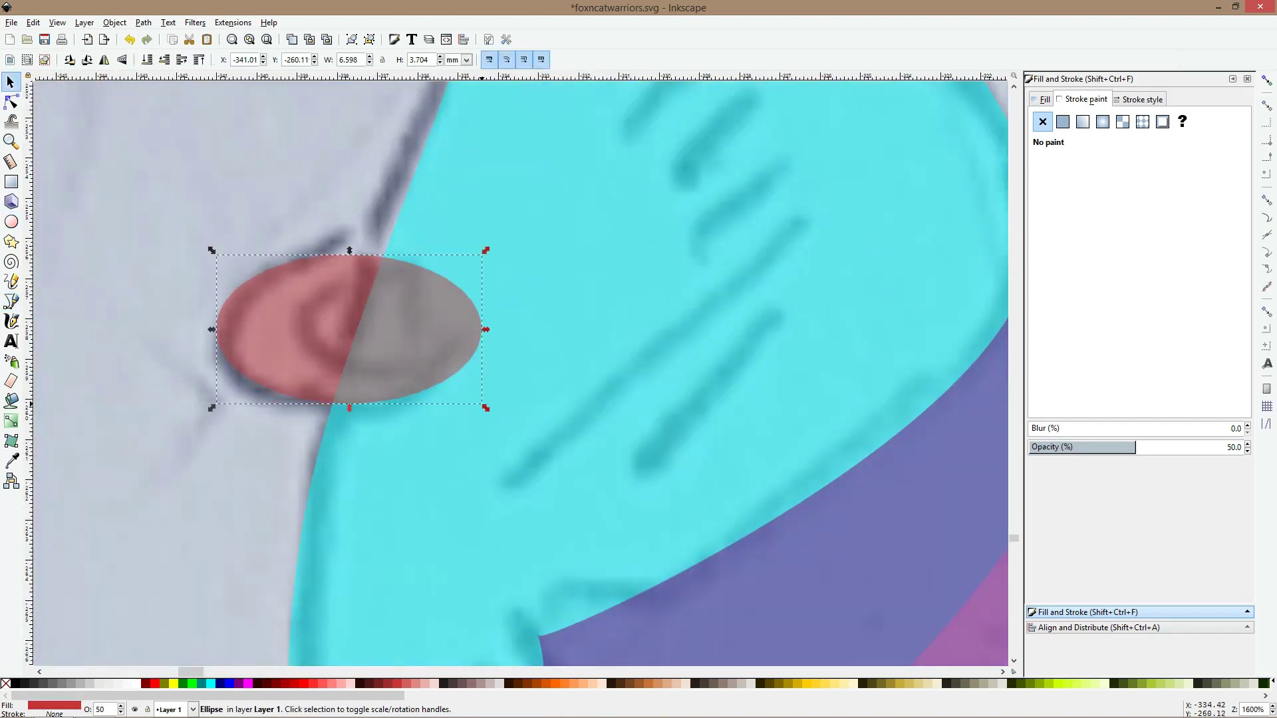
# Duplicate the ear ring ellipse and shrink the copy to about 5.1 by 2.9 mm inside the original
pyautogui.press(',')
pyautogui.press(',')
pyautogui.press(',')
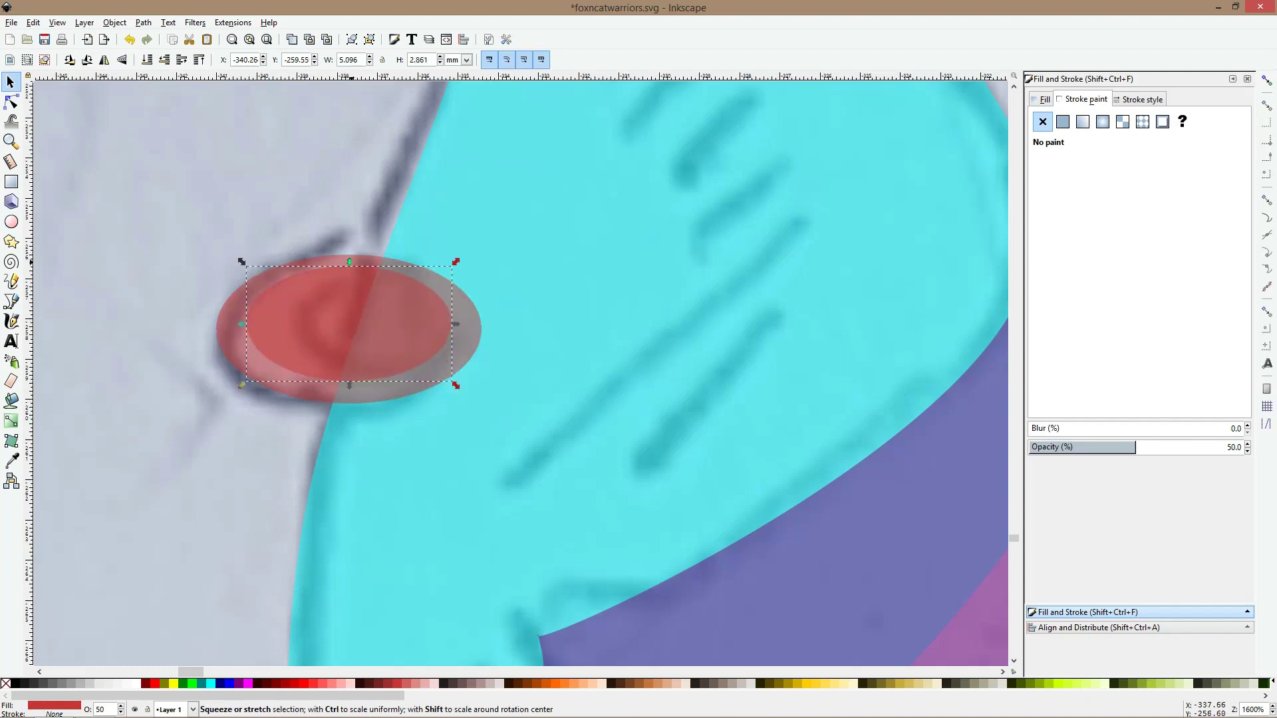
# Shrink the inner ellipse to about 4.7 by 2.6 mm and subtract it from the outer ellipse to form the ear ring
pyautogui.press(',')
pyautogui.press(',')
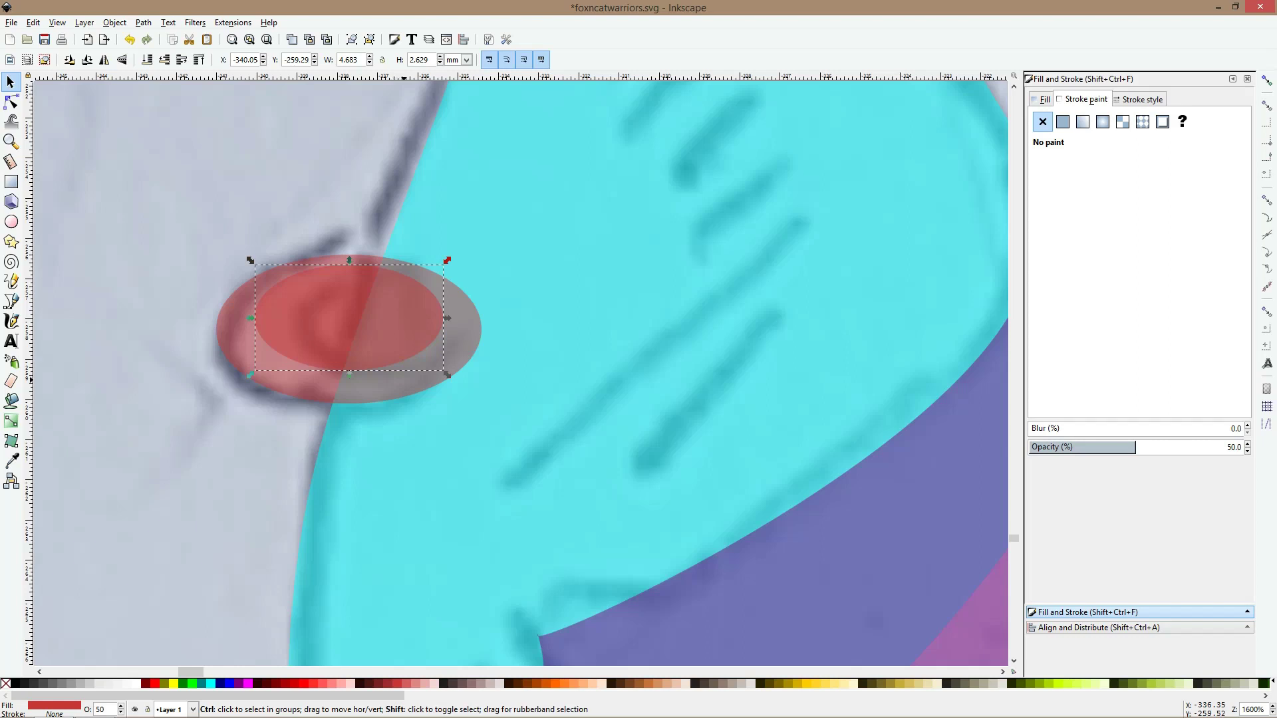
pyautogui.keyDown('ctrl'); pyautogui.keyDown('shift'); pyautogui.click(403, 380); pyautogui.keyUp('shift'); pyautogui.keyUp('ctrl')
pyautogui.hotkey('ctrl', '-')
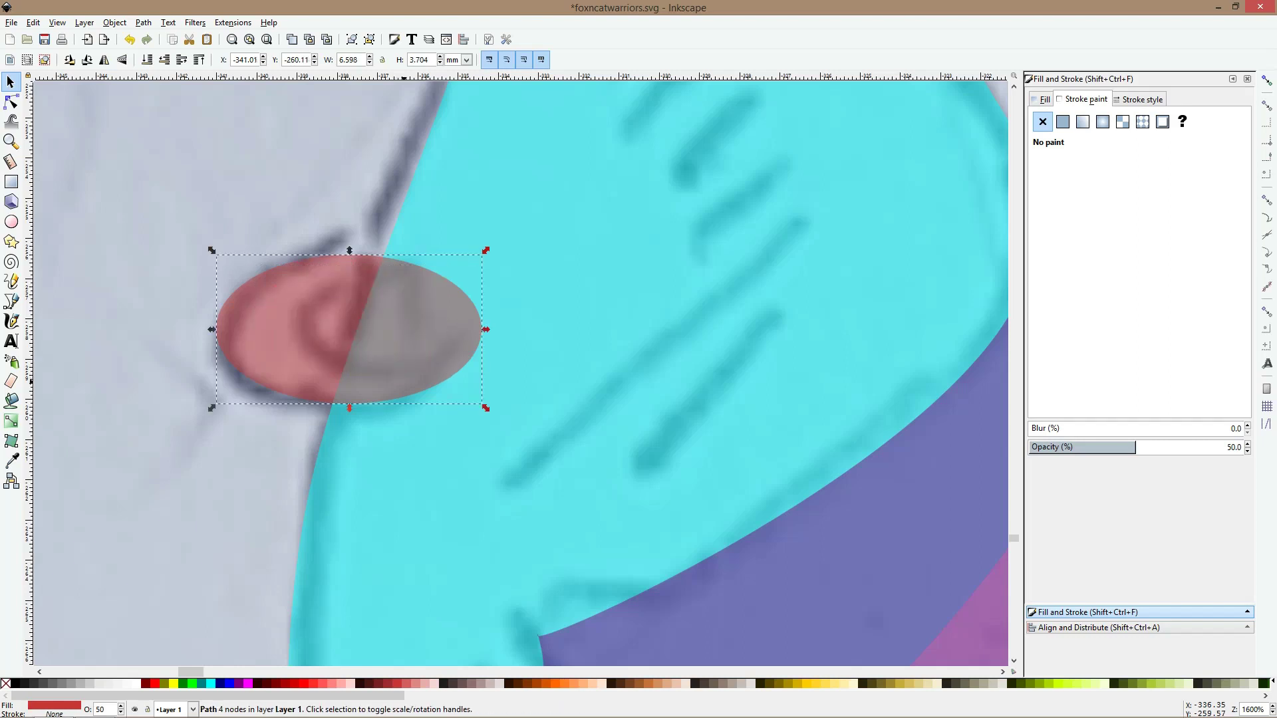
pyautogui.hotkey('ctrl', 'z')
pyautogui.hotkey('ctrl', 'a')
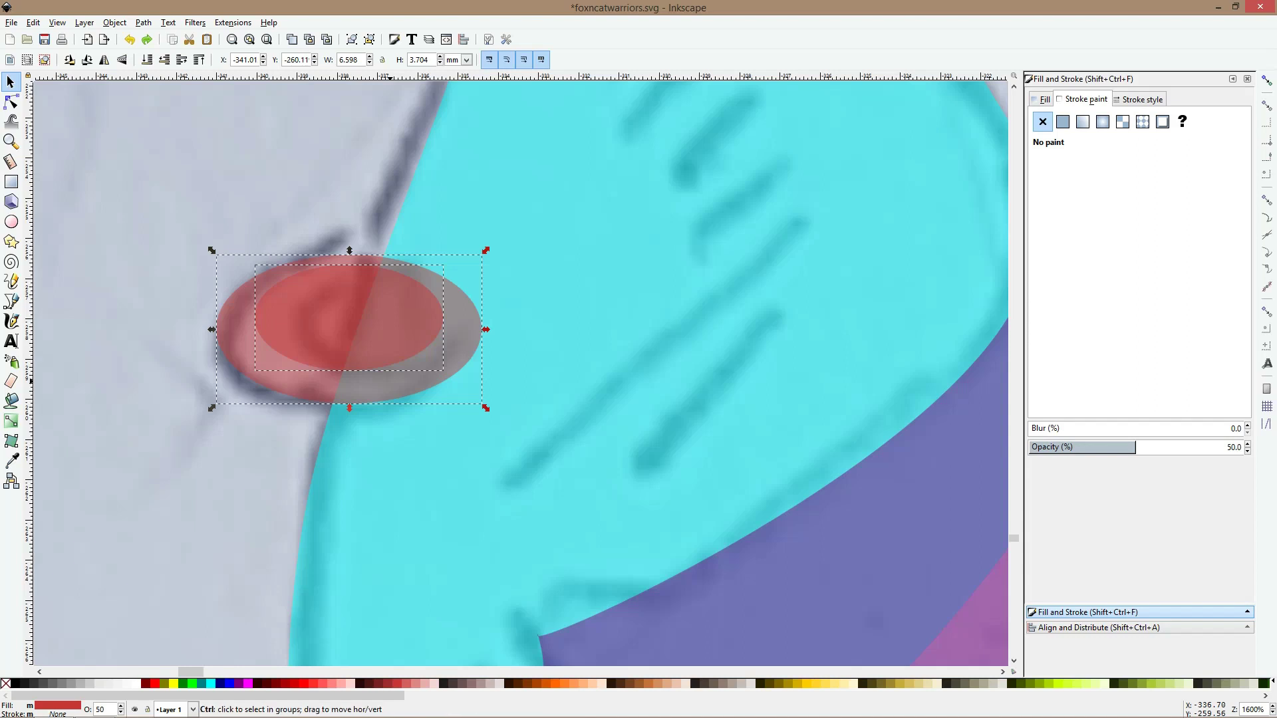
pyautogui.hotkey('ctrl', '-')
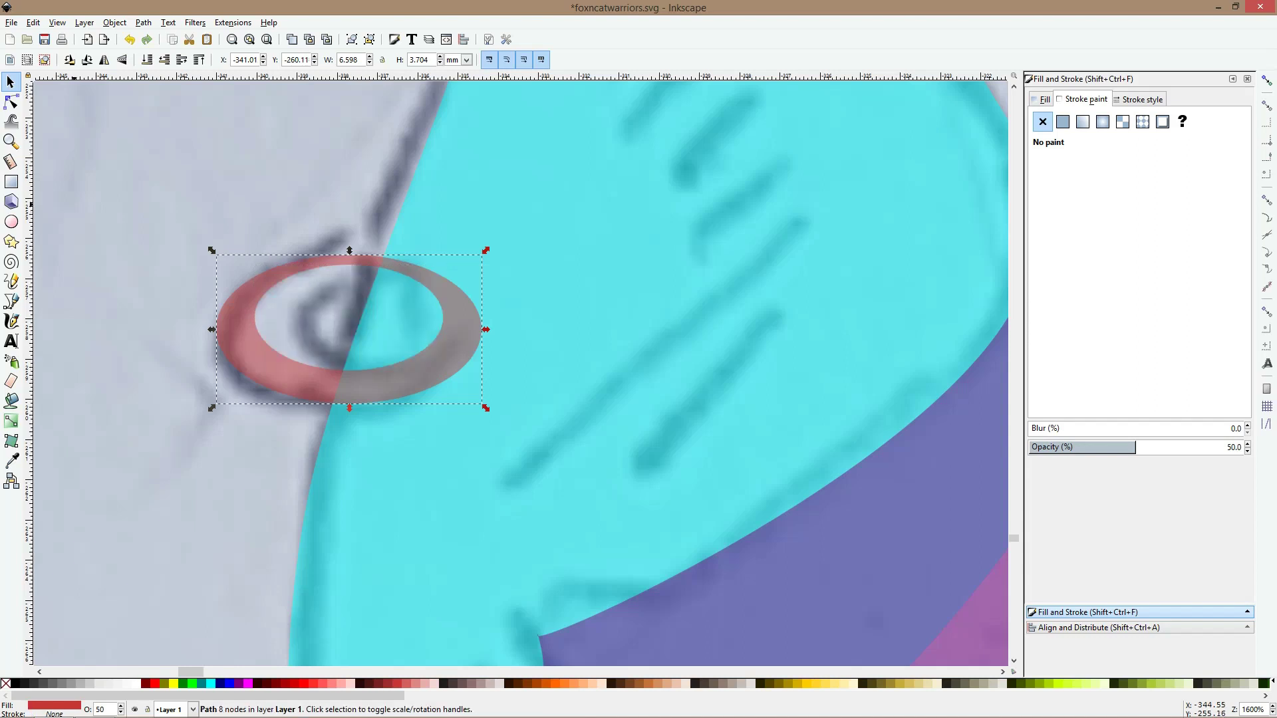
# Draw a closed five-cornered shape covering the upper part of the ring that overlaps the cat's ear
pyautogui.doubleClick(11, 281)
pyautogui.click(11, 301)
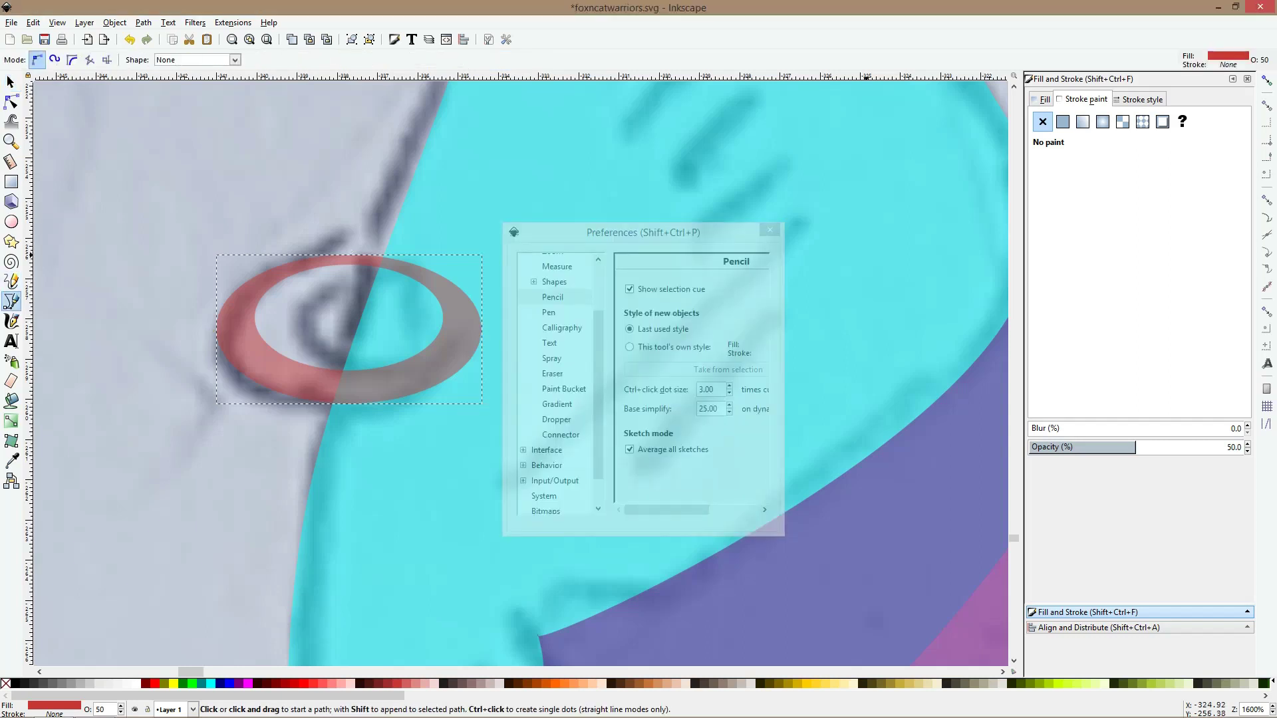
pyautogui.click(770, 229)
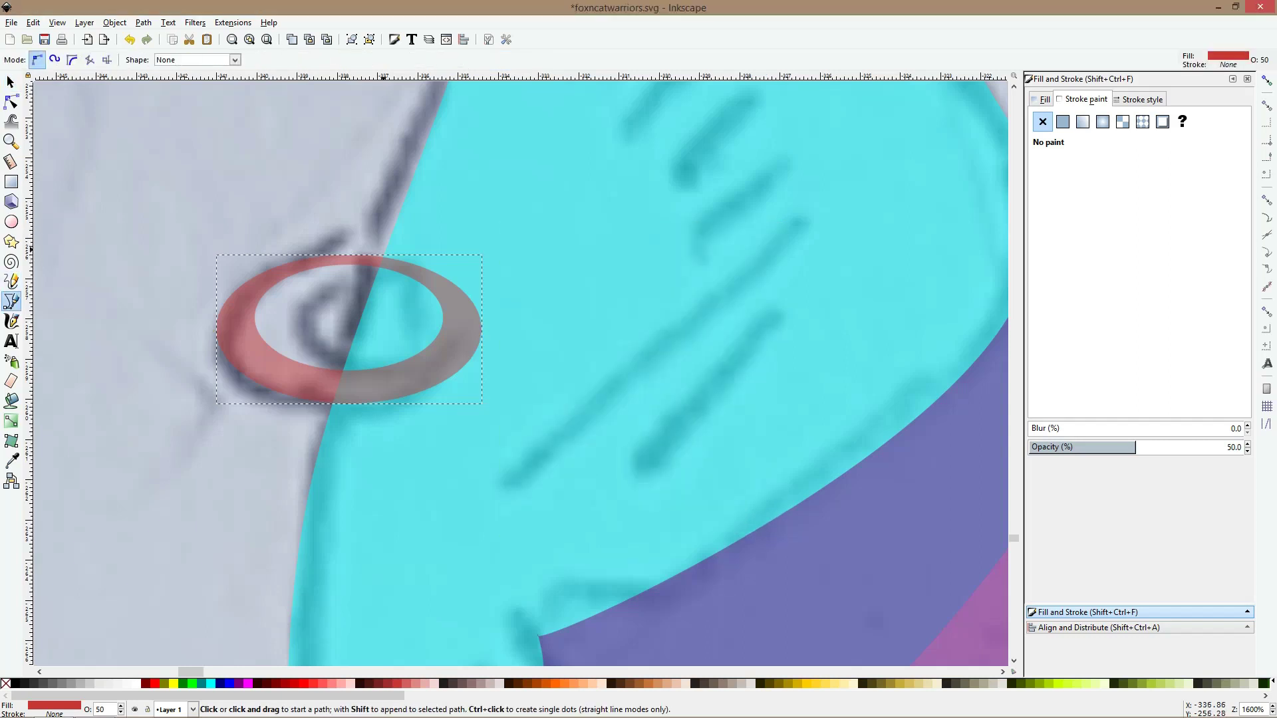
pyautogui.click(359, 326)
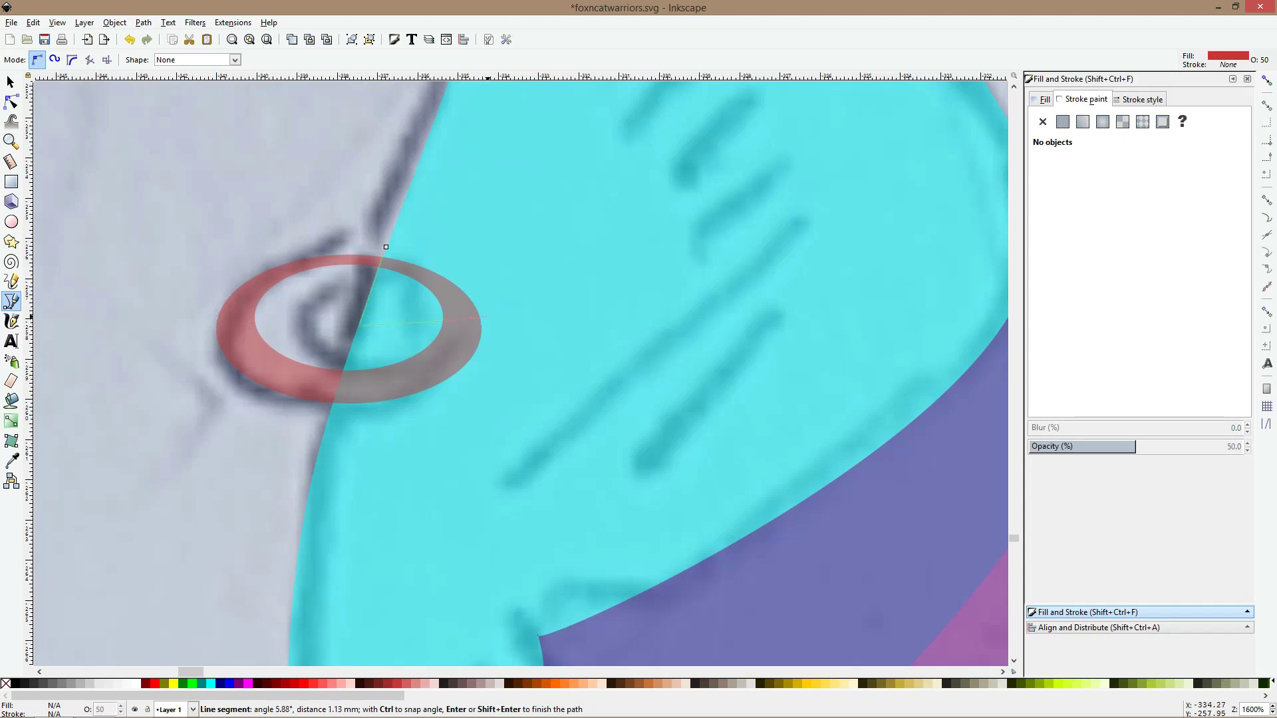
pyautogui.click(443, 321)
pyautogui.click(489, 311)
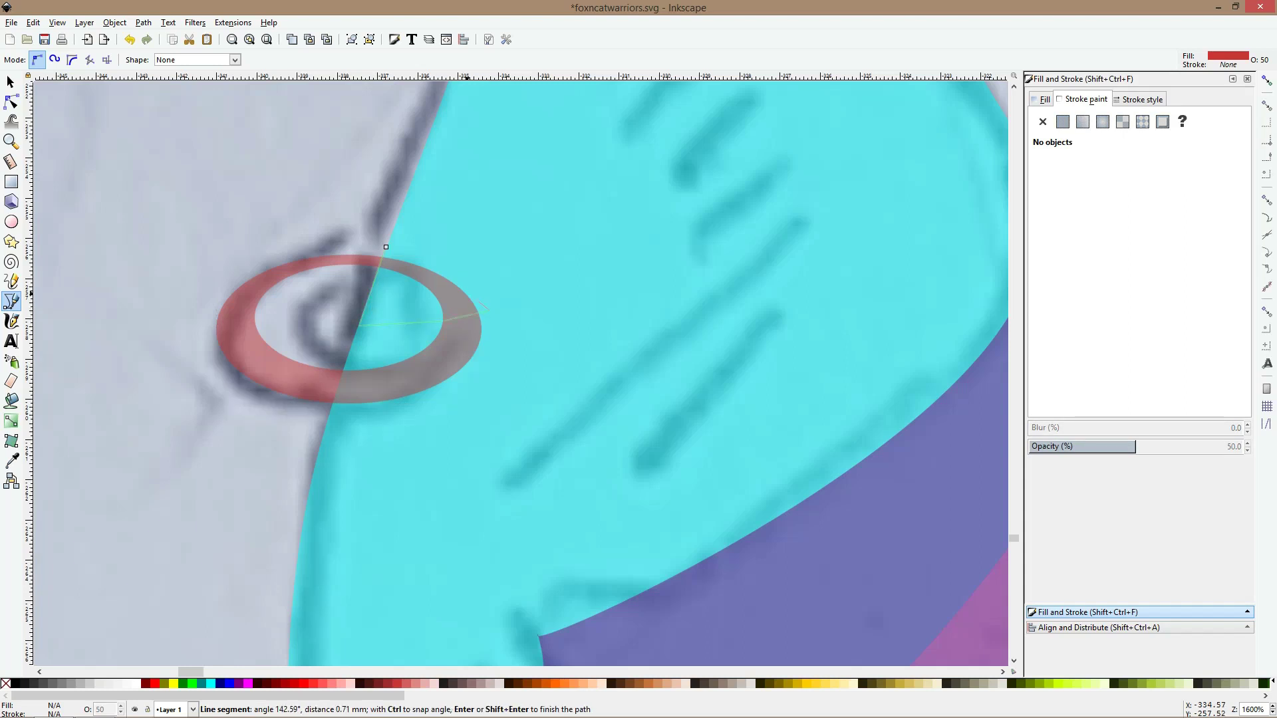
pyautogui.click(419, 226)
pyautogui.click(385, 247)
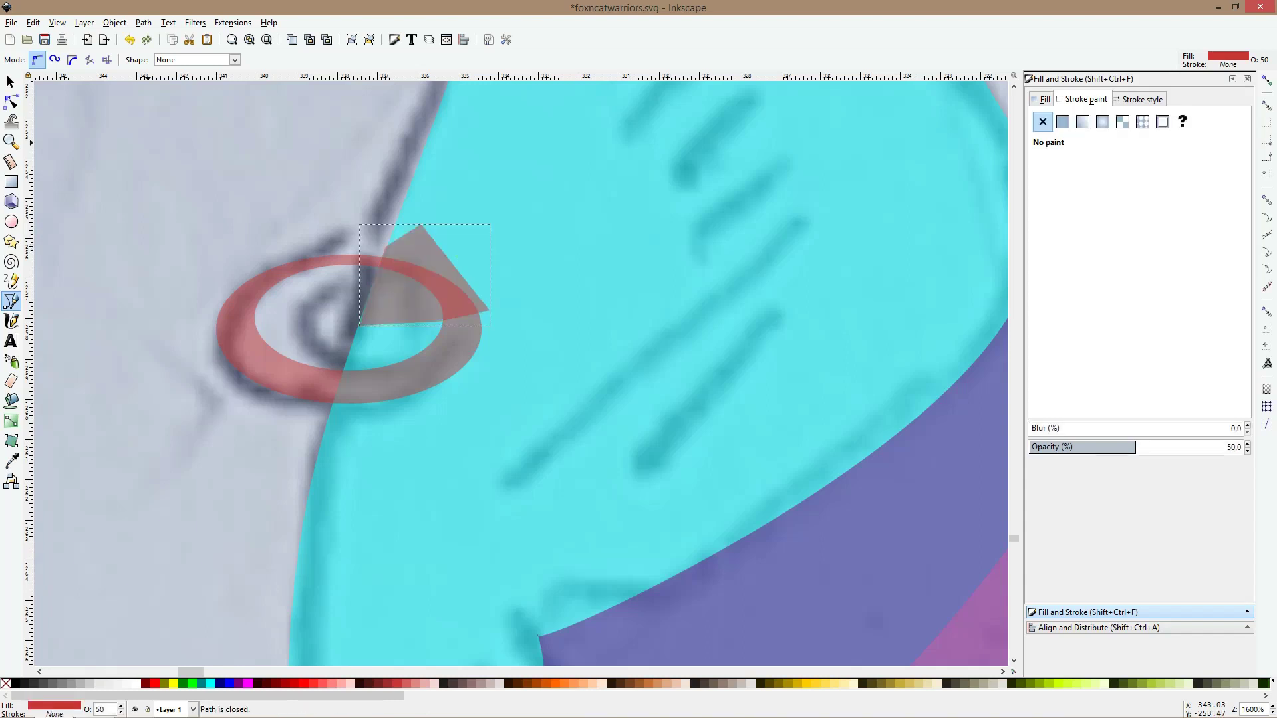
# Subtract the five-cornered shape from the ear ring and bend the ring's cut end on the ear into a rounded tip
pyautogui.press('s')
pyautogui.hotkey('ctrl', 'a')
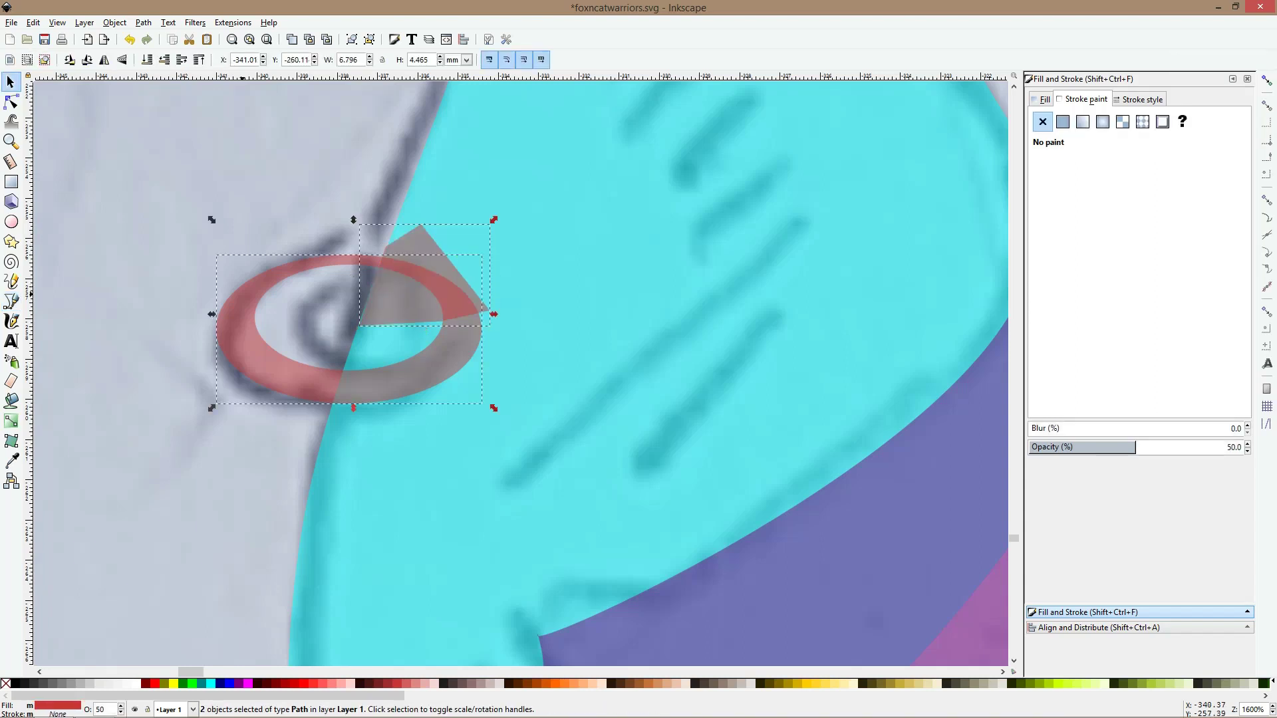
pyautogui.hotkey('ctrl', '-')
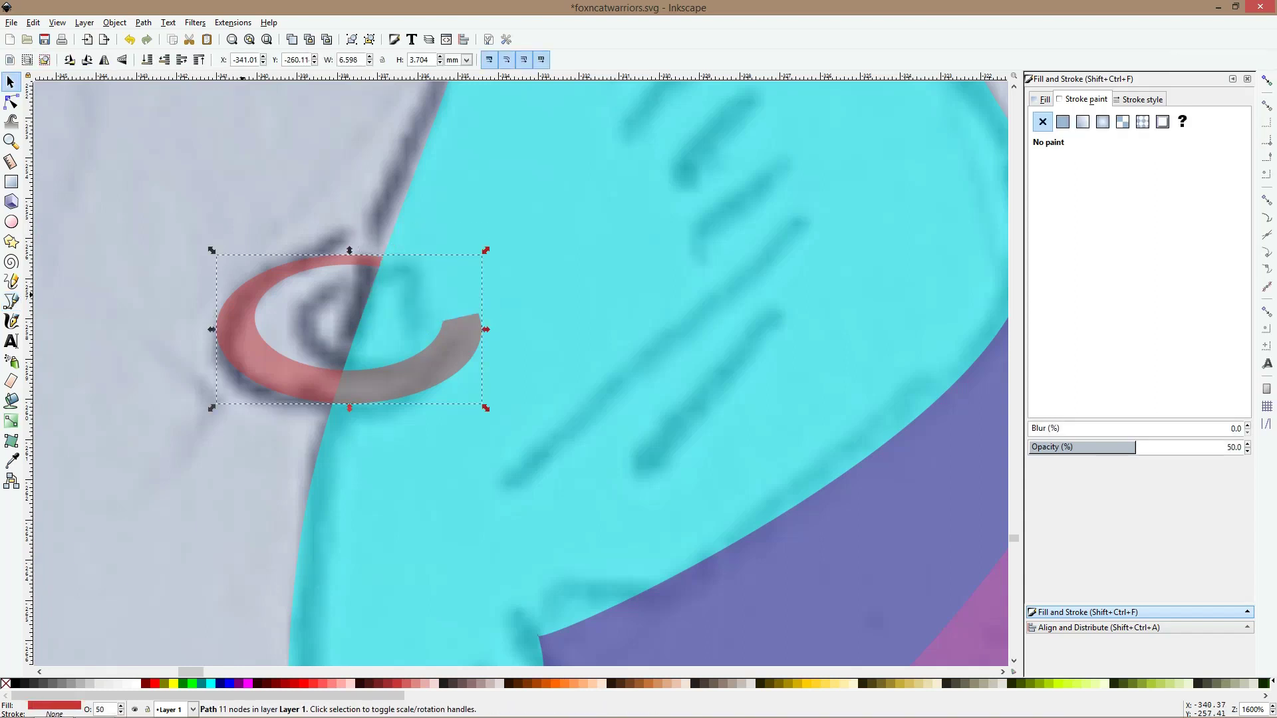
pyautogui.click(11, 102)
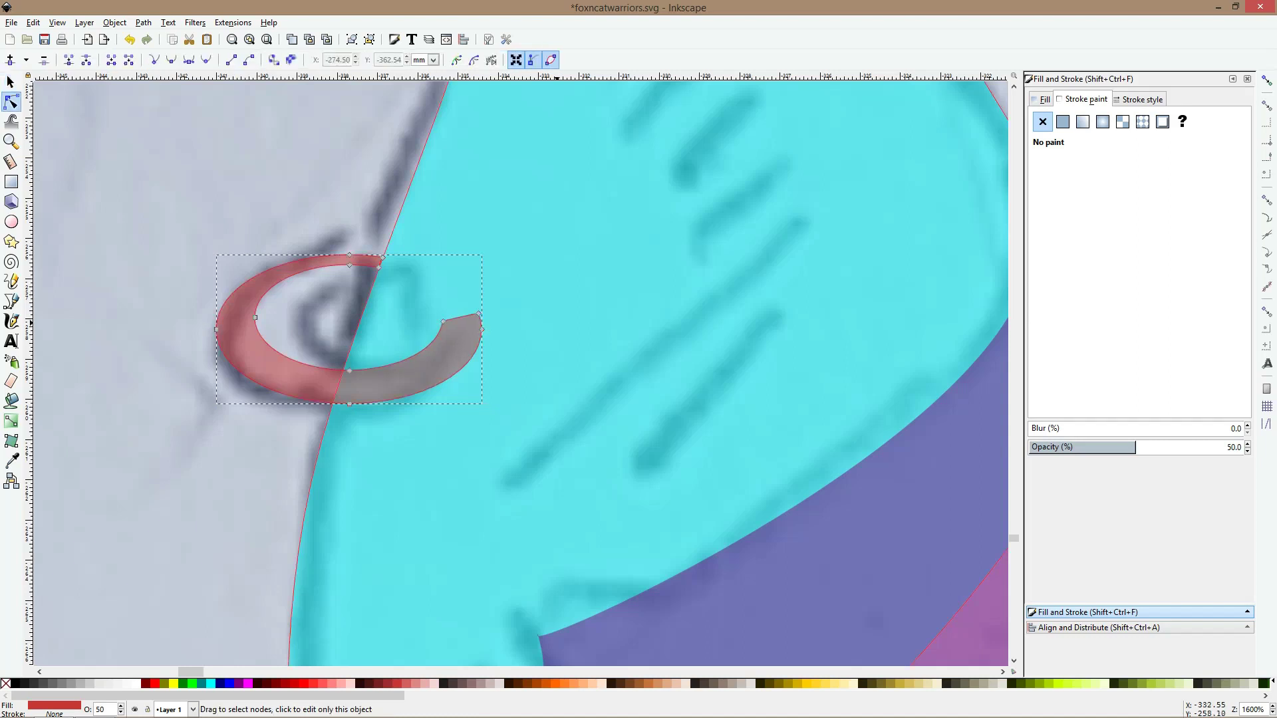
pyautogui.moveTo(461, 317); pyautogui.dragTo(461, 311)
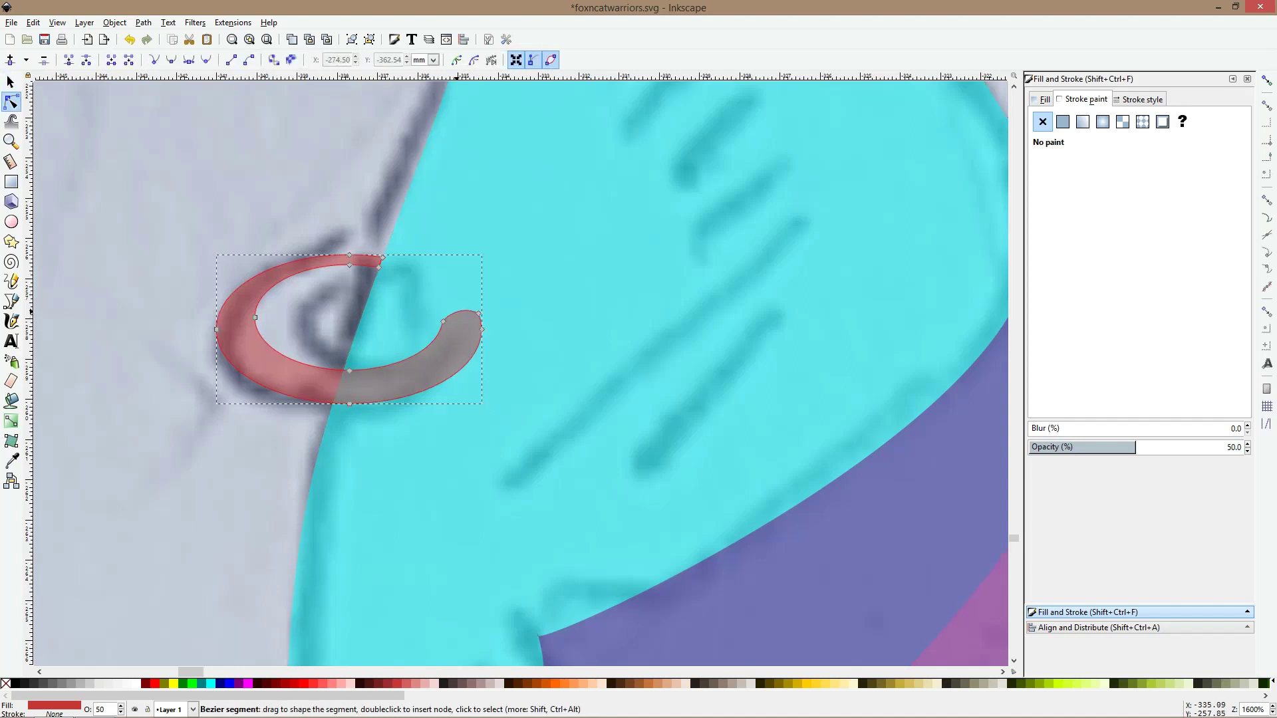
# Draw a closed three-cornered shape over the cat's sketched eye nearer the fox
pyautogui.click(437, 280)
pyautogui.scroll(-3, 436, 280)
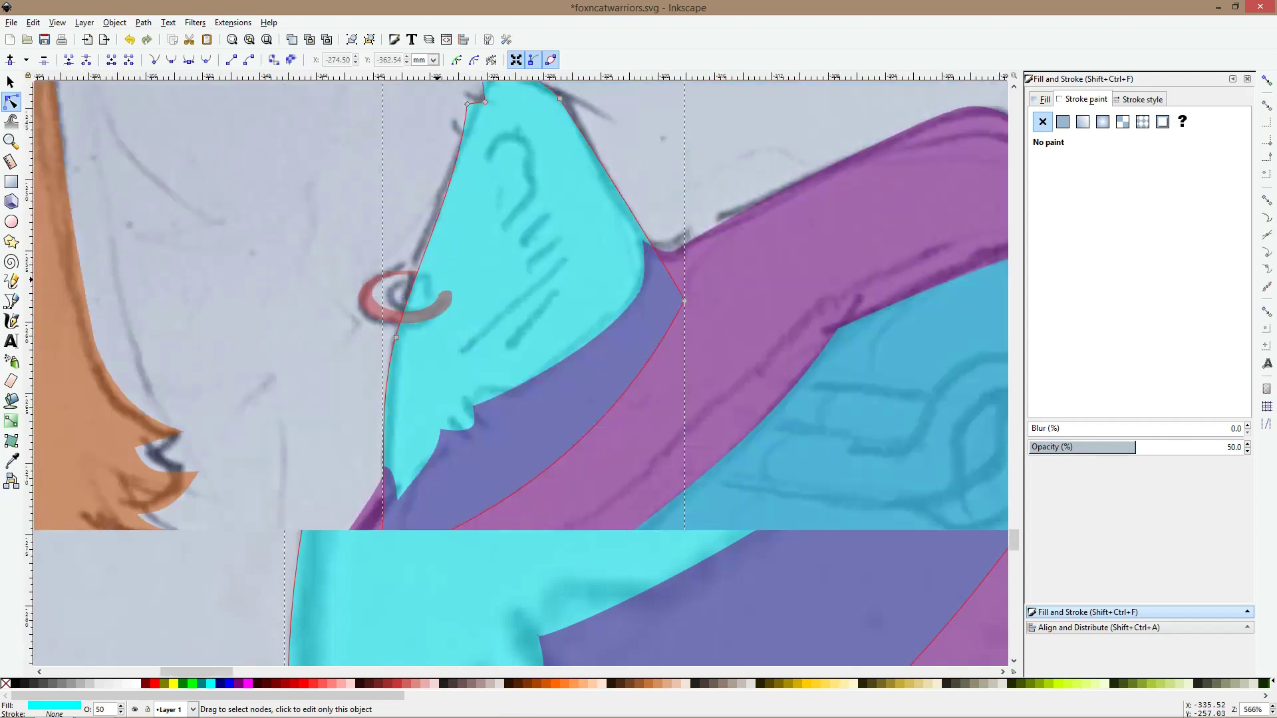
pyautogui.click(11, 82)
pyautogui.scroll(-3, 442, 296)
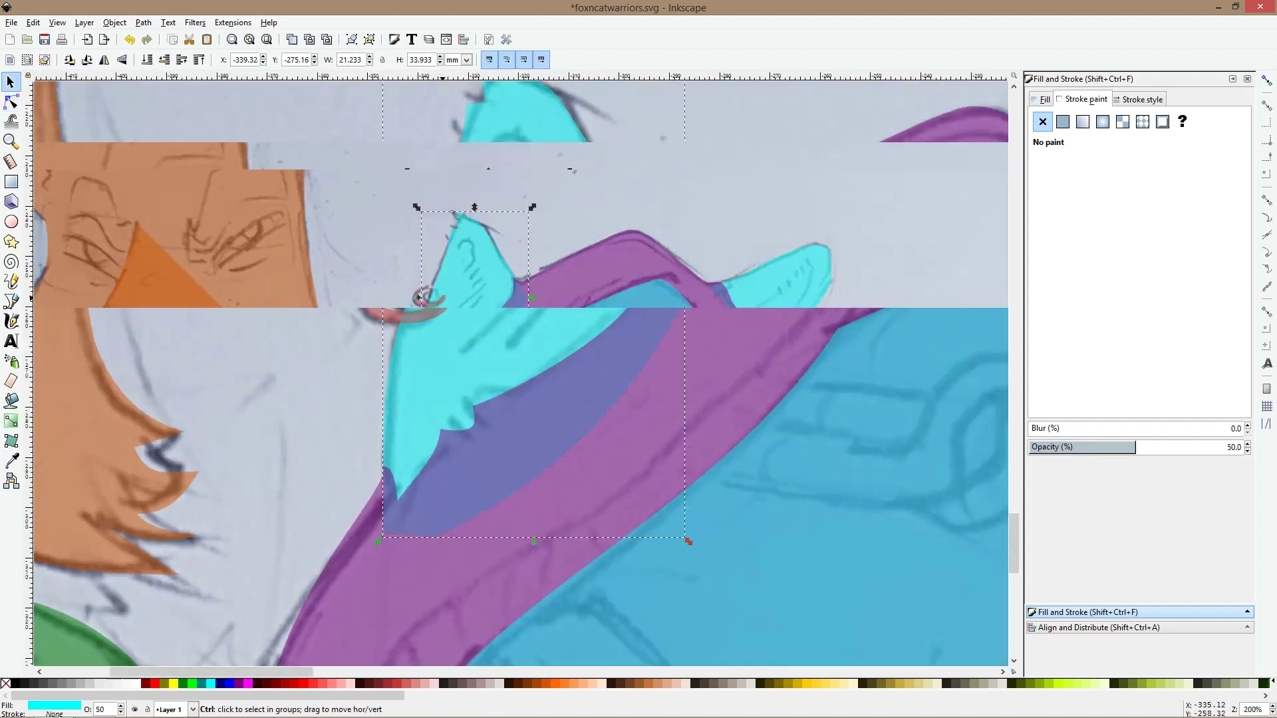
pyautogui.scroll(-2, 542, 292)
pyautogui.scroll(-2, 519, 306)
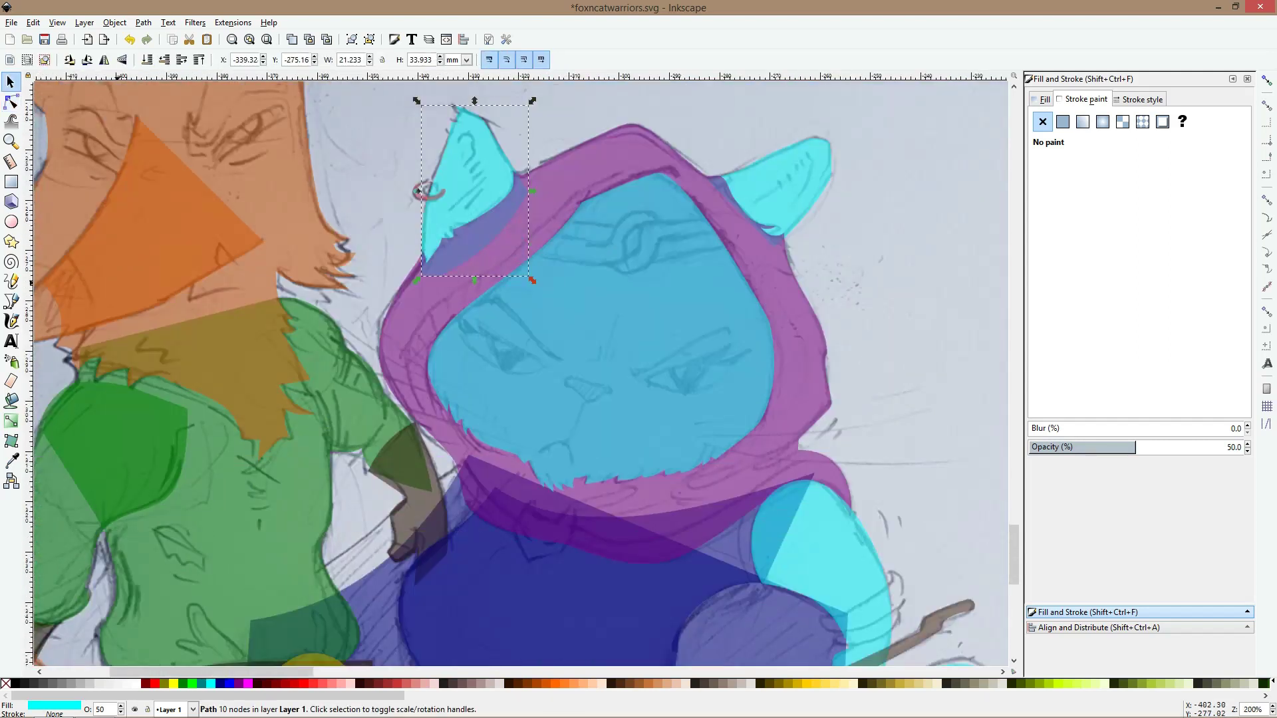
pyautogui.click(11, 301)
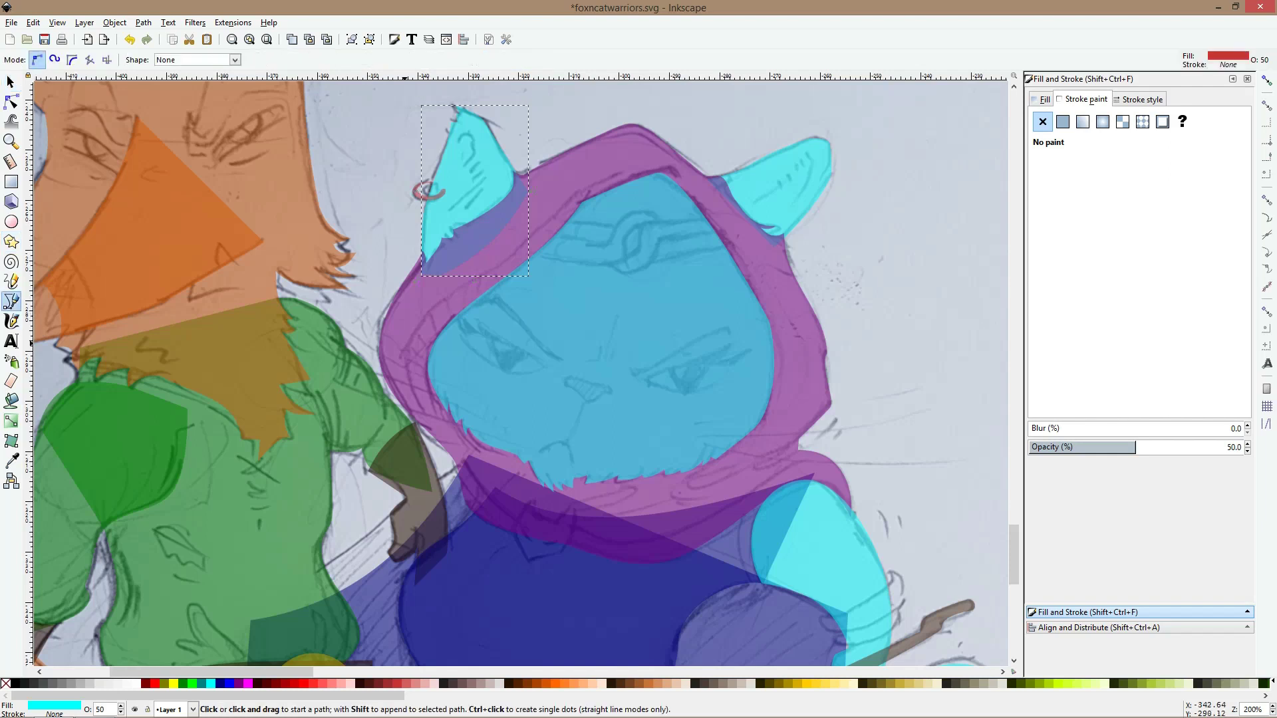
pyautogui.scroll(2, 473, 360)
pyautogui.click(447, 304)
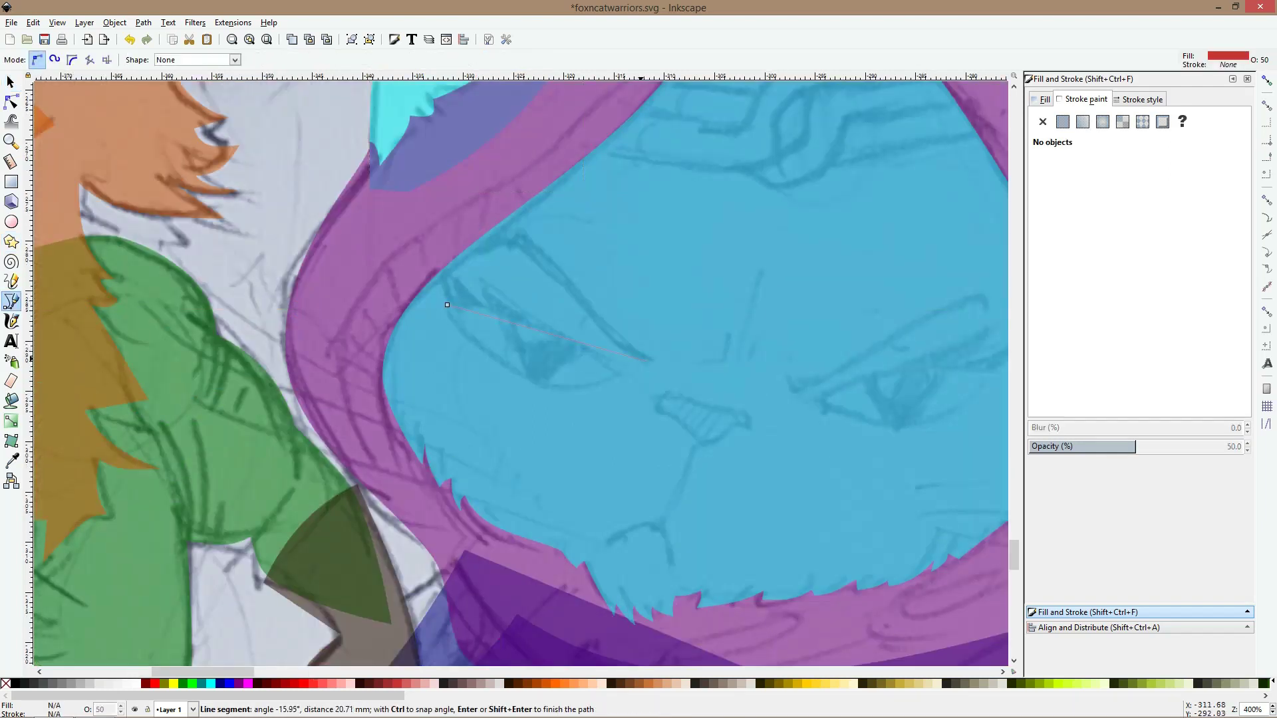
pyautogui.click(617, 374)
pyautogui.click(525, 376)
pyautogui.click(447, 304)
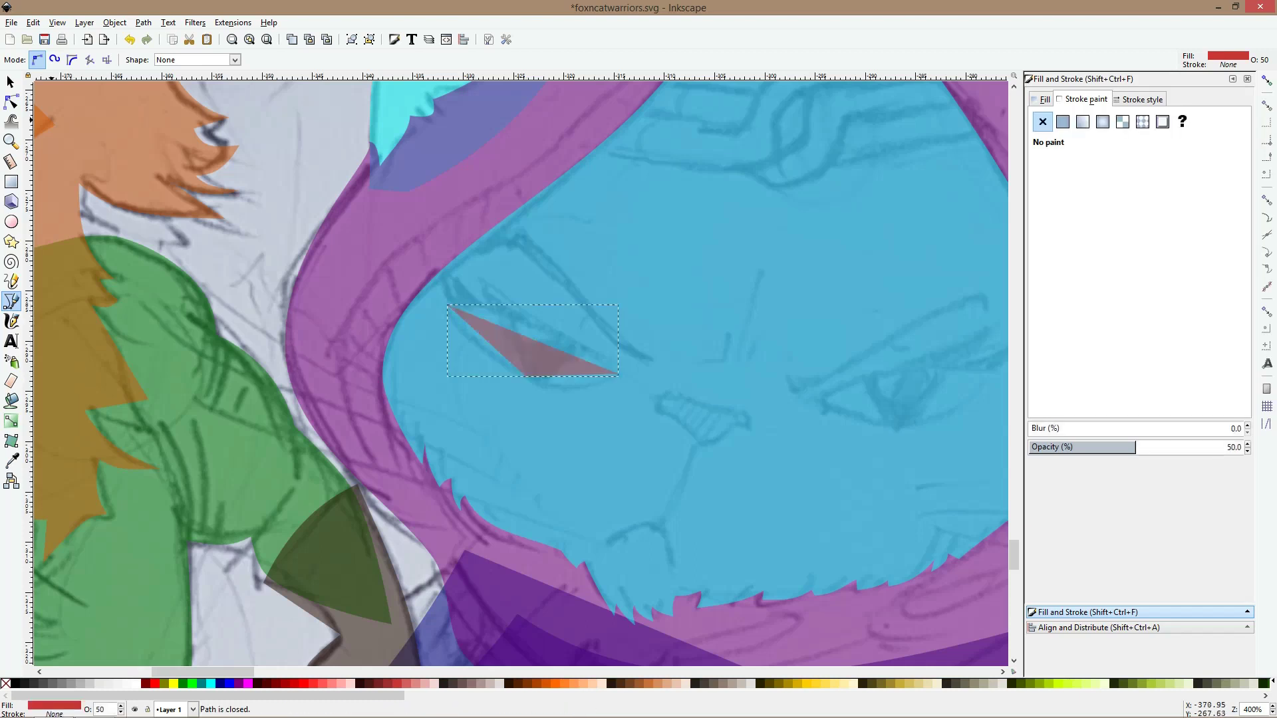
# Bend the edges of that eye shape into curves and smooth its lower node to follow the sketched eye outline
pyautogui.click(11, 101)
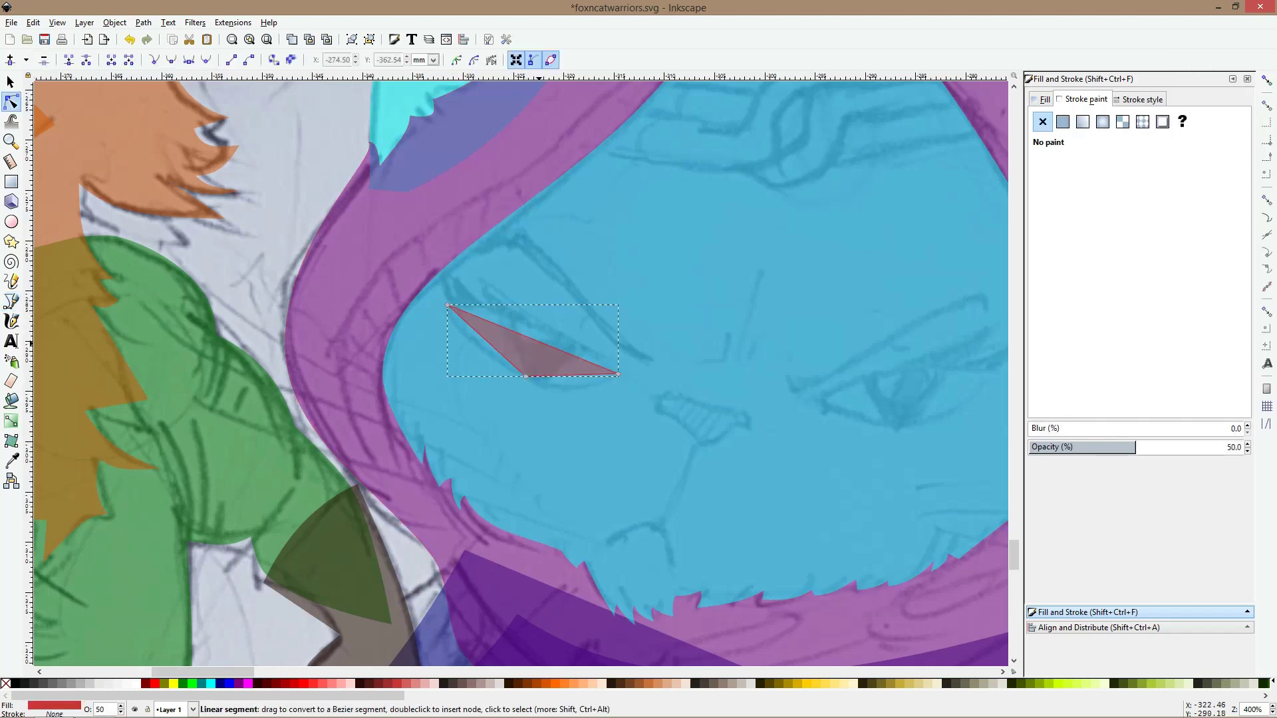
pyautogui.moveTo(538, 344); pyautogui.dragTo(542, 333)
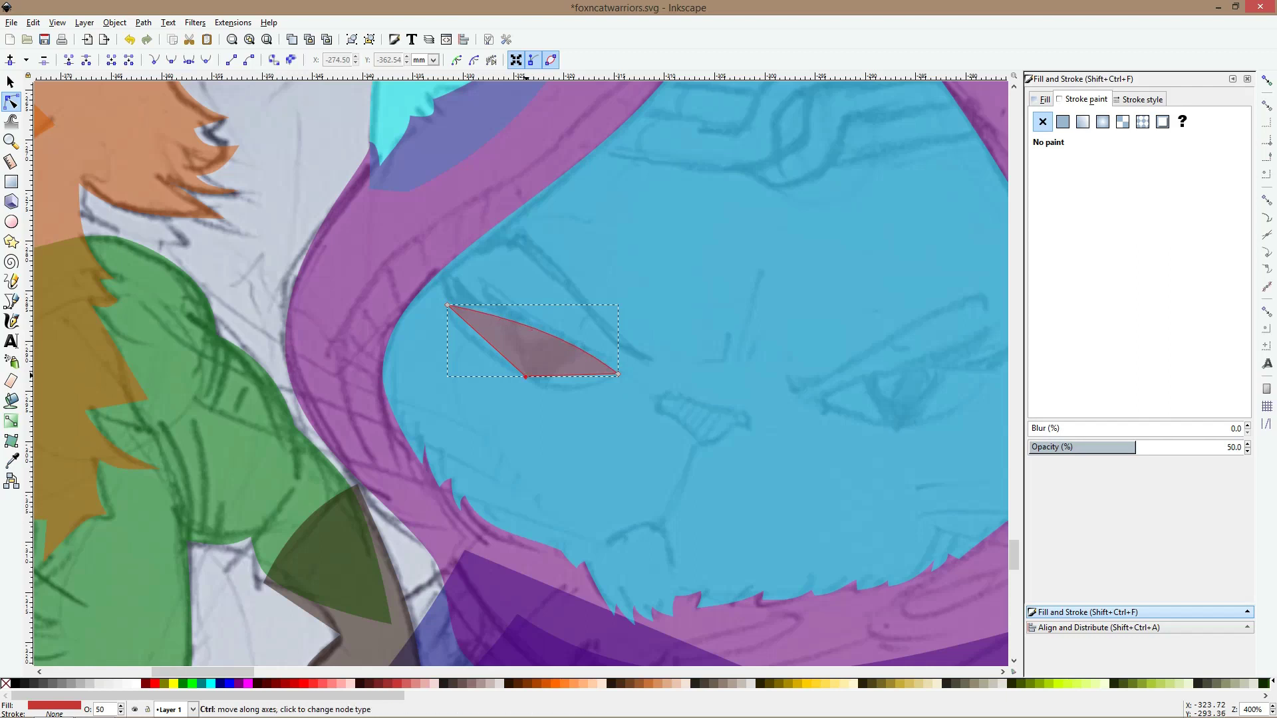
pyautogui.keyDown('ctrl'); pyautogui.click(525, 376); pyautogui.keyUp('ctrl')
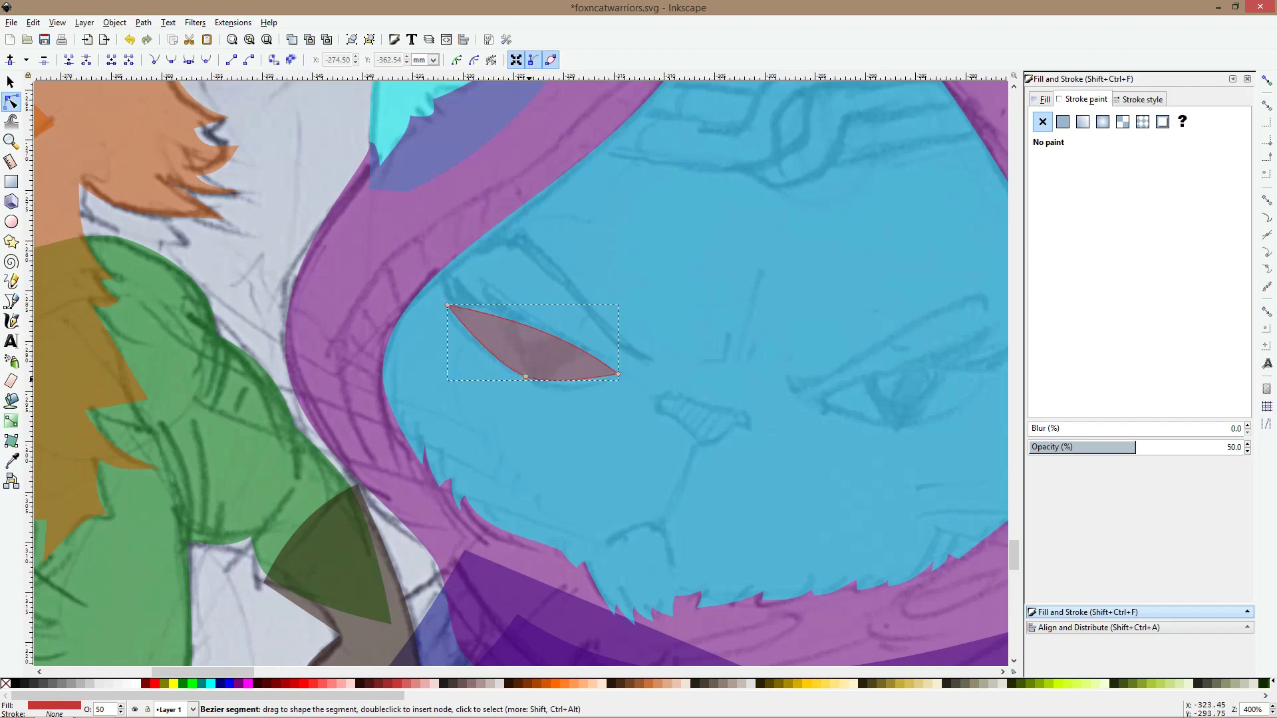
pyautogui.click(526, 377)
pyautogui.moveTo(554, 387); pyautogui.dragTo(471, 361)
pyautogui.scroll(-1, 591, 380)
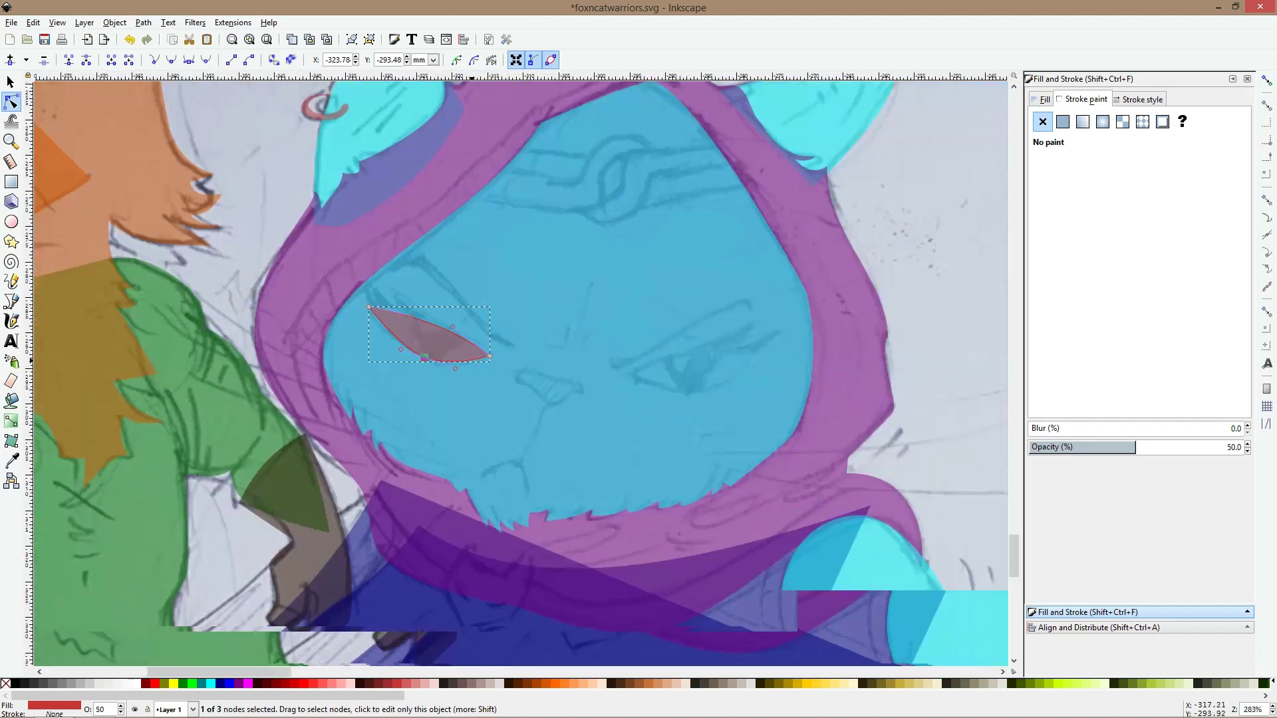
# Trace the cat's other eye with a closed three-node shape about 17.3 by 4.8 mm and curve its edges to match the sketch
pyautogui.click(11, 301)
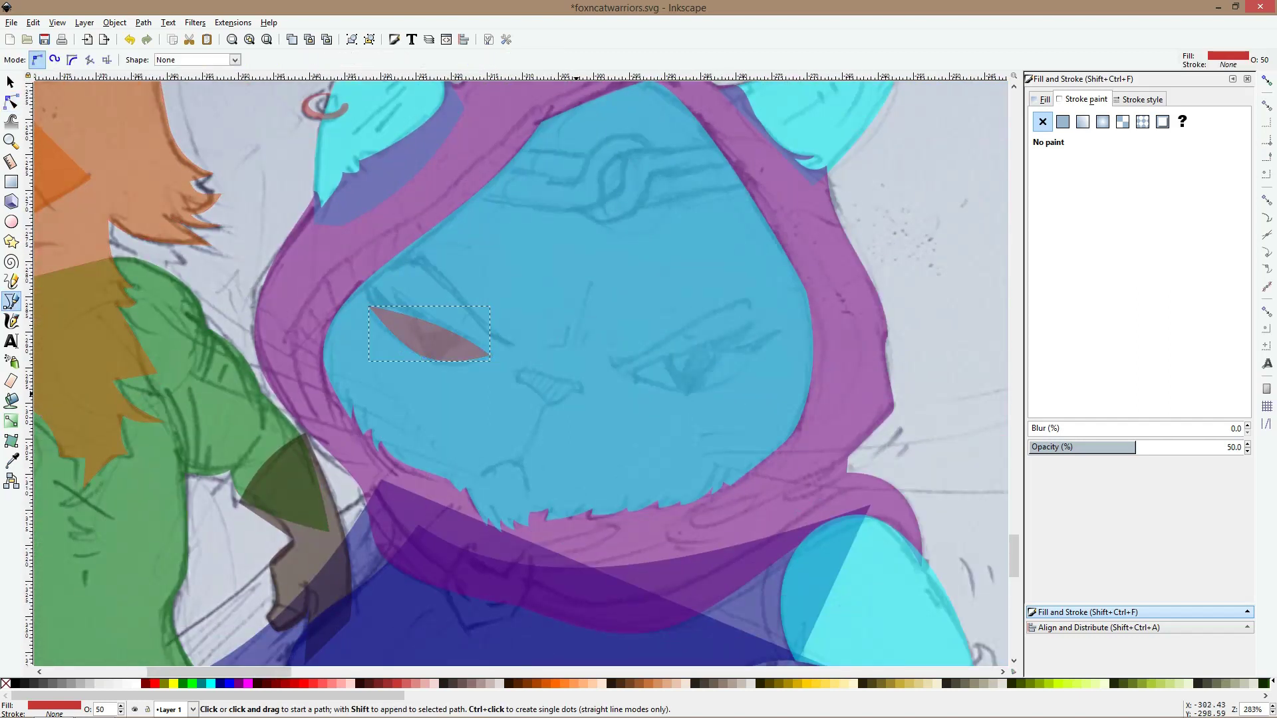
pyautogui.click(633, 373)
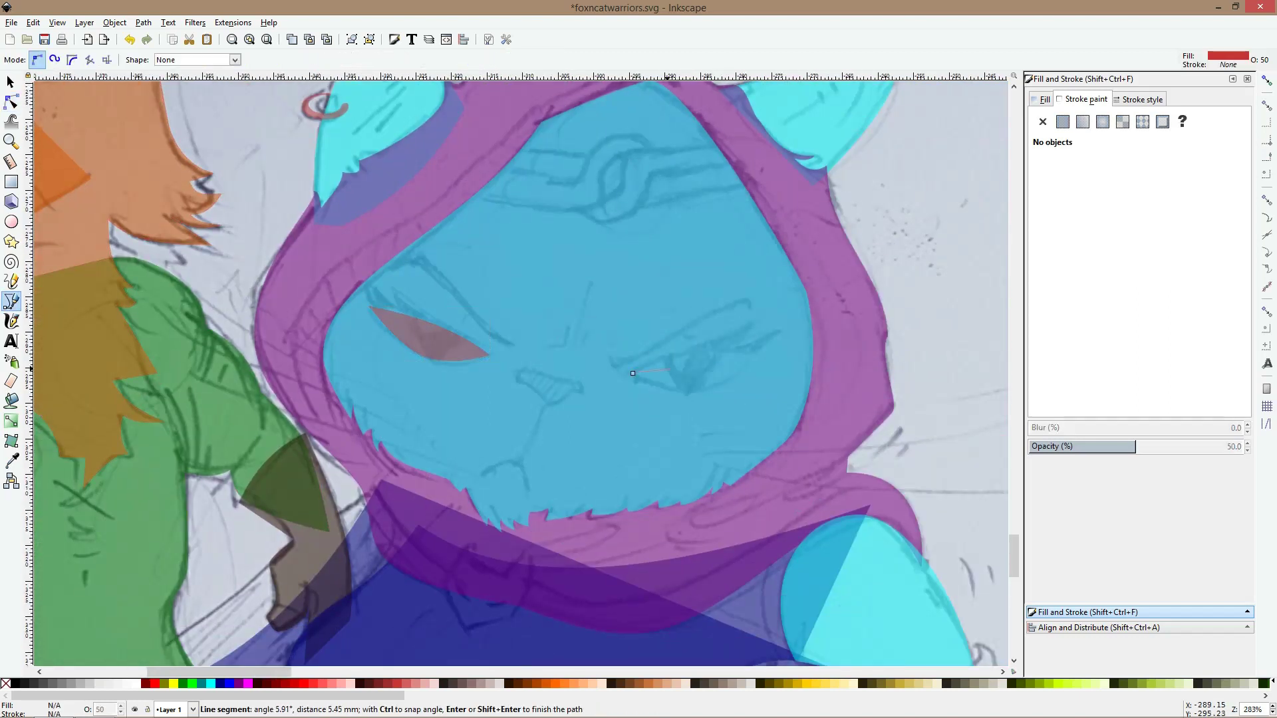
pyautogui.click(755, 357)
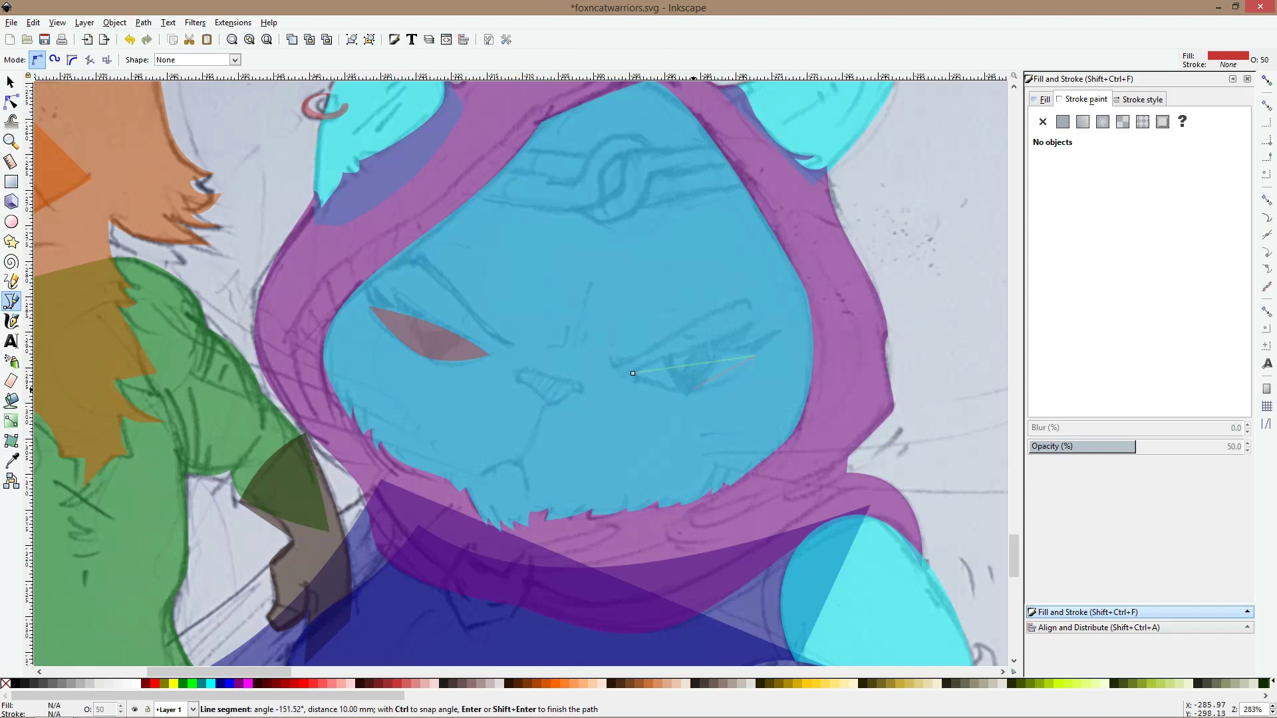
pyautogui.click(692, 389)
pyautogui.click(632, 373)
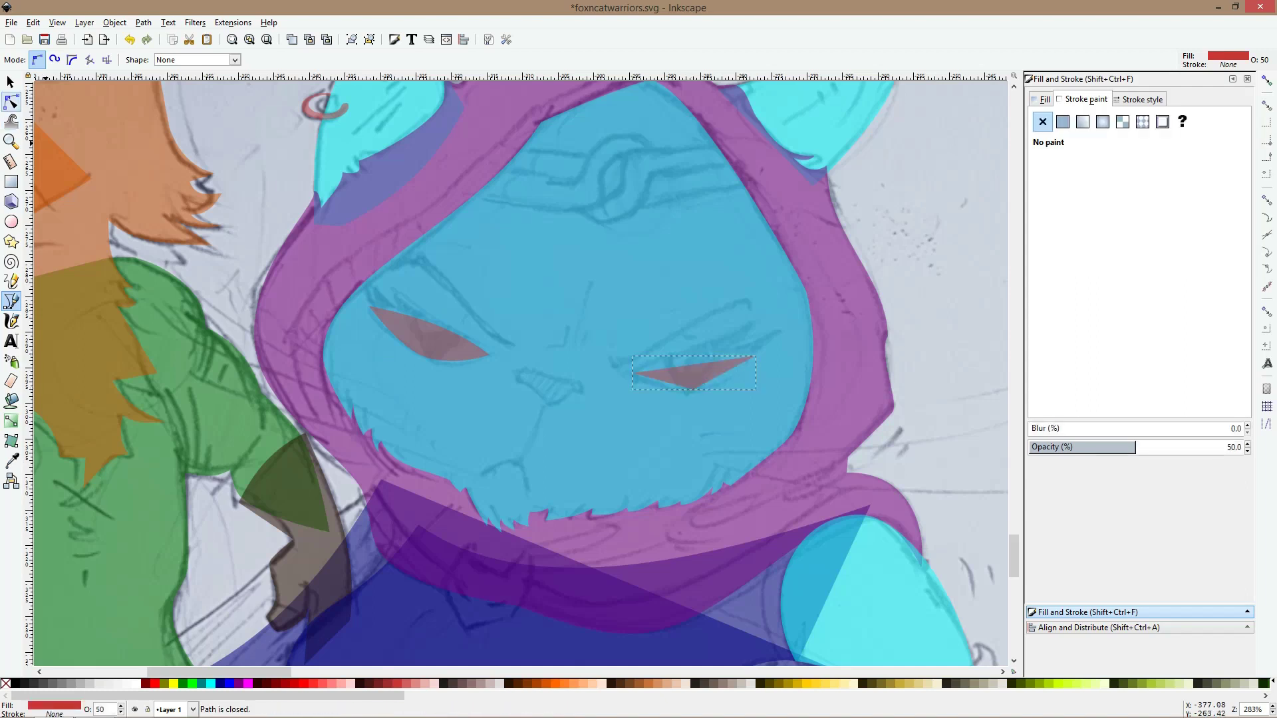
pyautogui.click(12, 102)
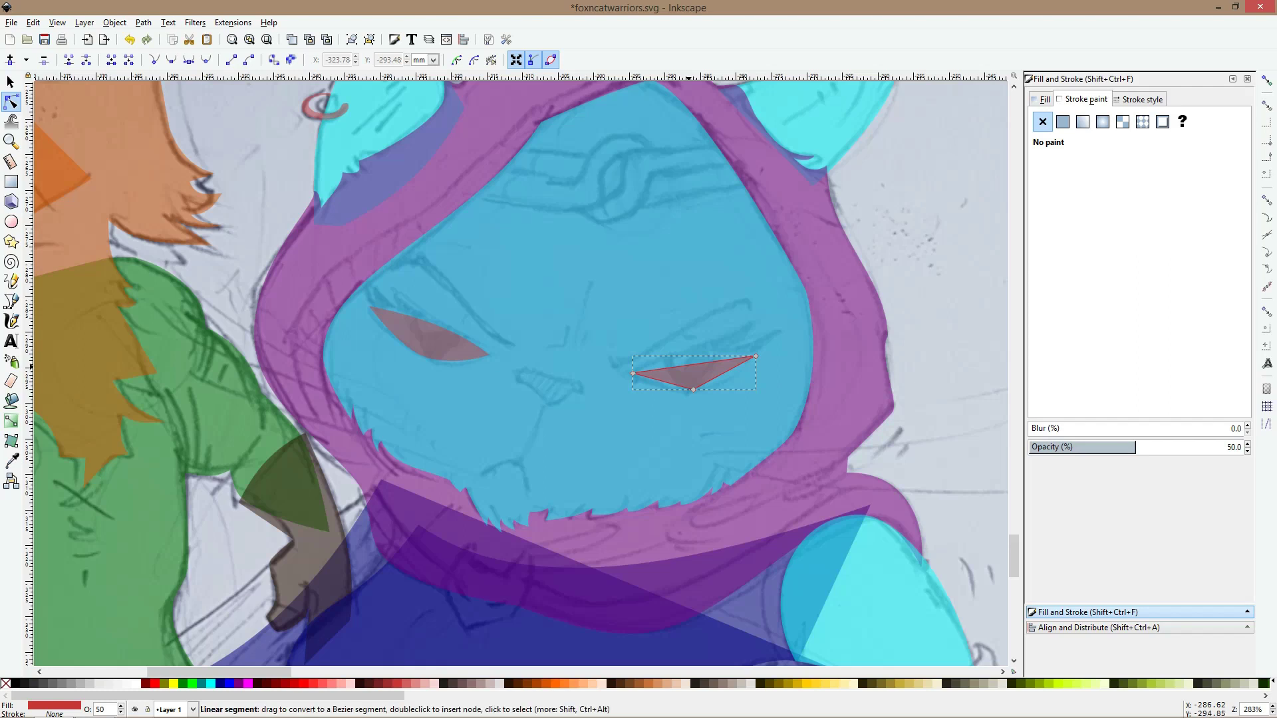
pyautogui.moveTo(694, 365); pyautogui.dragTo(666, 391)
pyautogui.press('s')
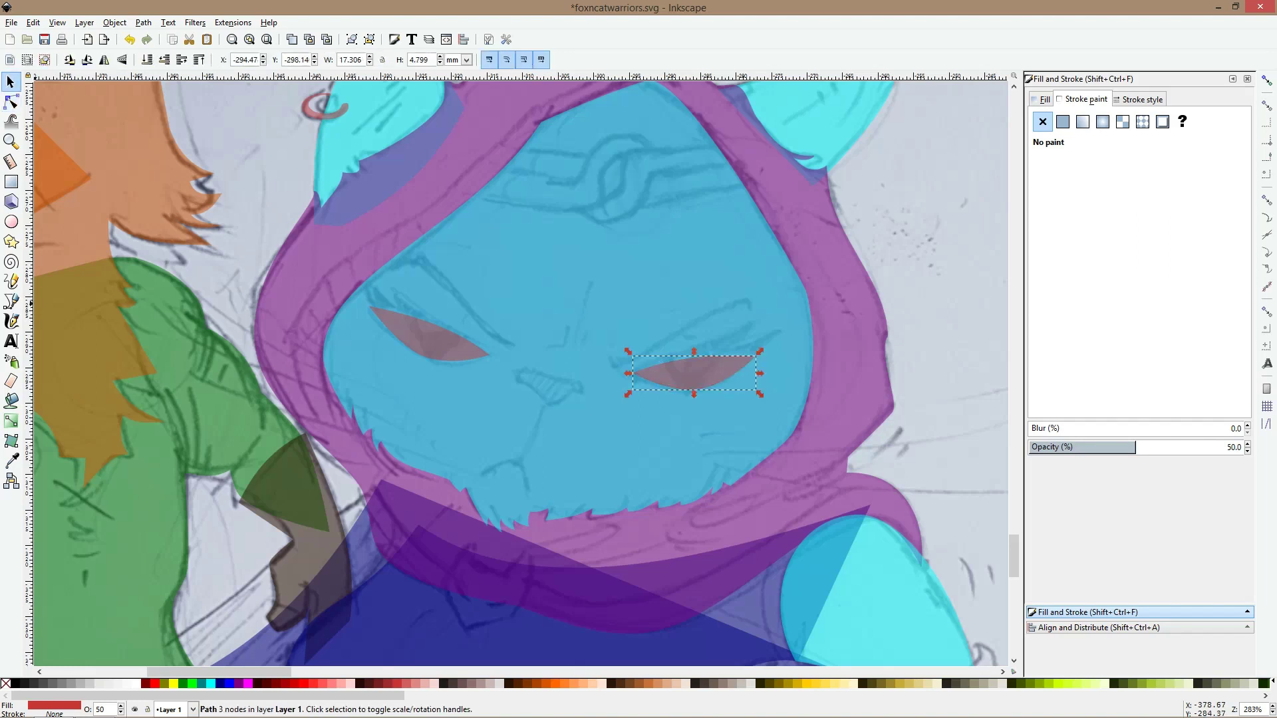
# Draw a closed eight-cornered, straight-edged shape over the cat's sketched nose
pyautogui.press('b')
pyautogui.scroll(1, 521, 344)
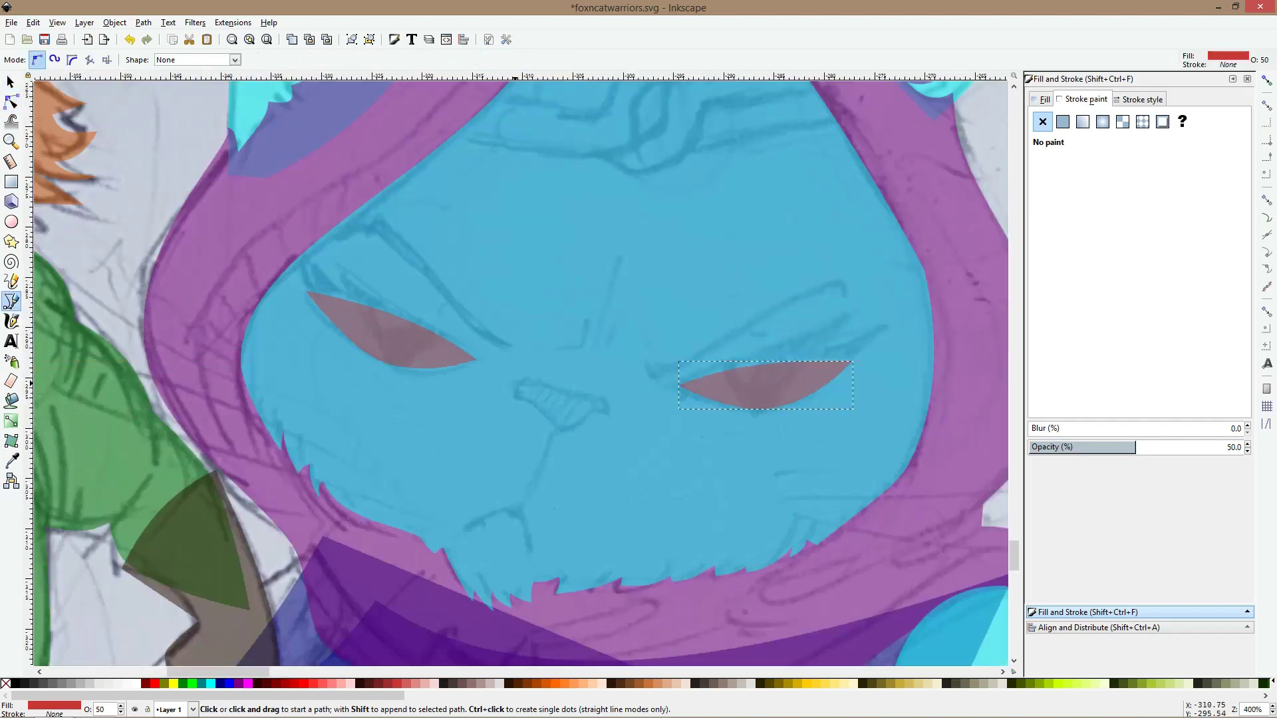
pyautogui.scroll(3, 533, 403)
pyautogui.click(486, 343)
pyautogui.click(477, 388)
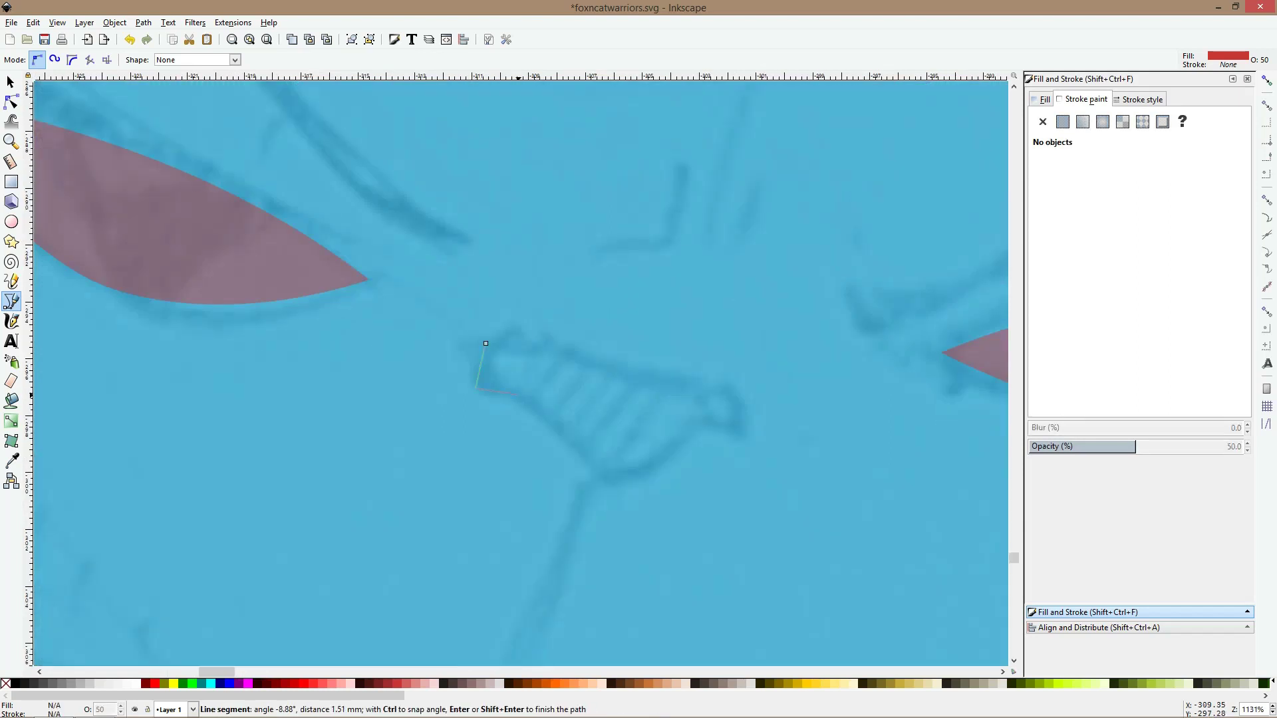
pyautogui.click(518, 395)
pyautogui.click(603, 483)
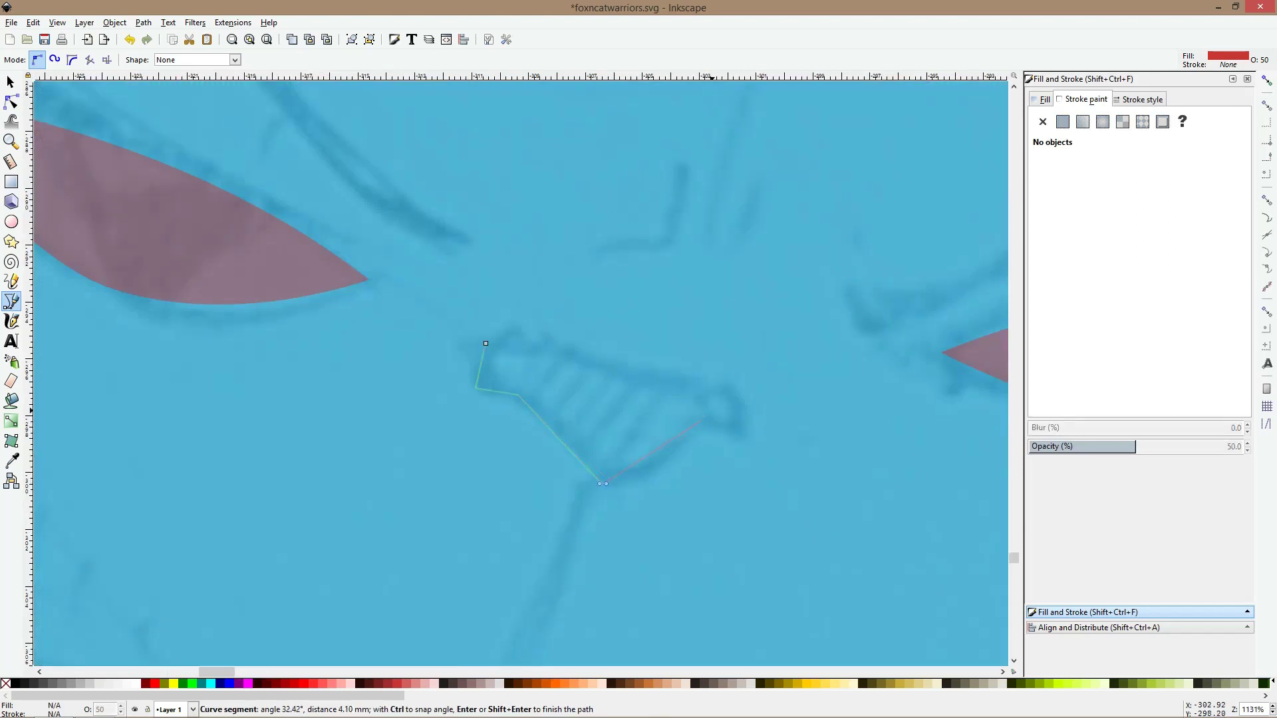
pyautogui.click(699, 421)
pyautogui.click(744, 437)
pyautogui.click(732, 371)
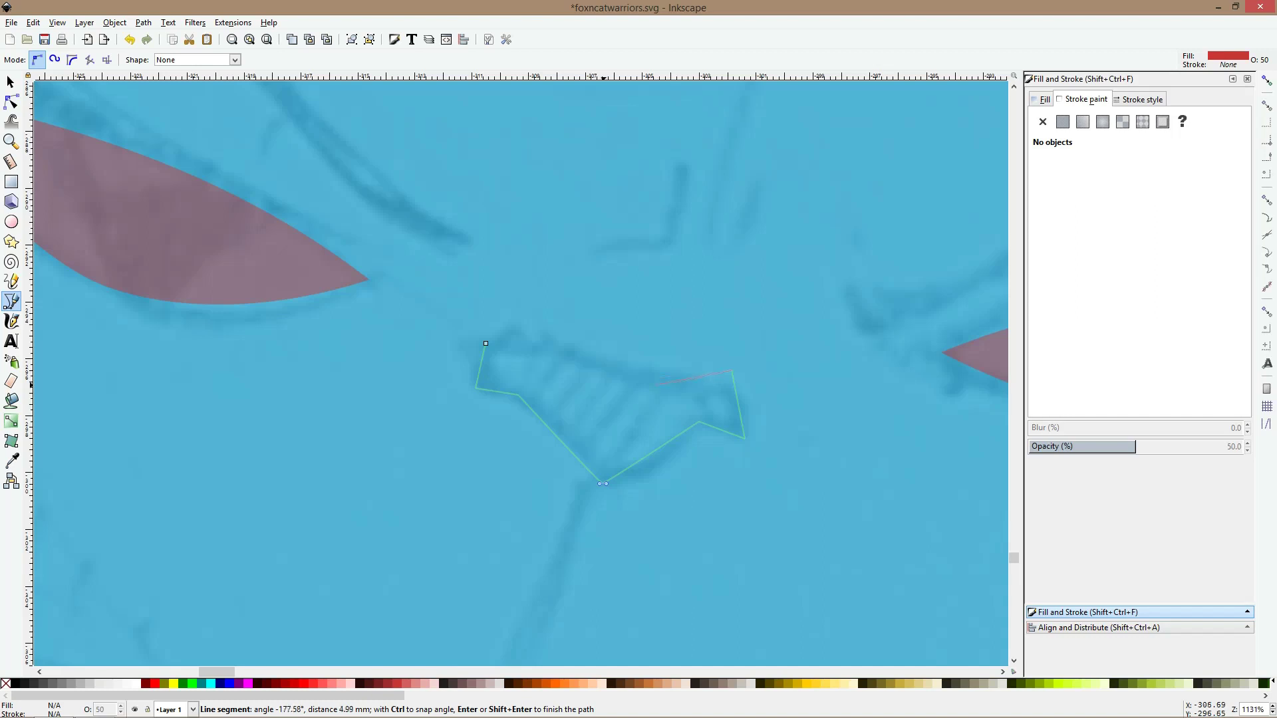
pyautogui.click(486, 344)
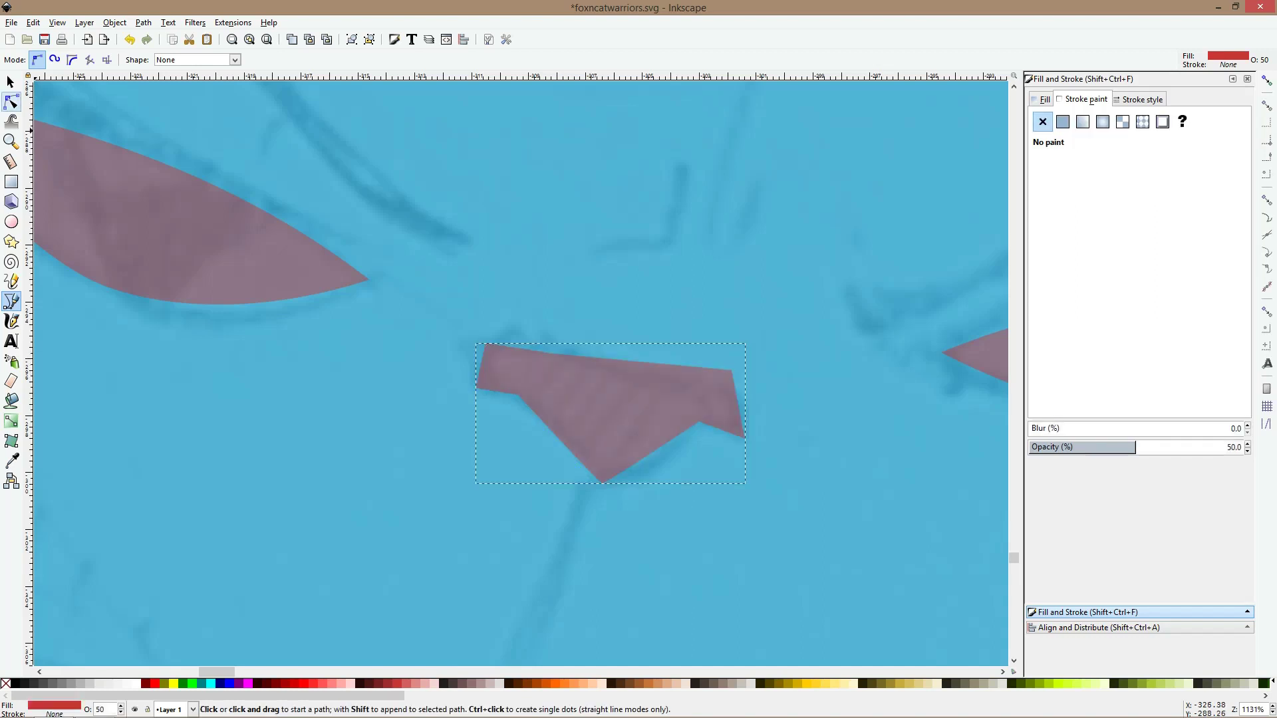
# Smooth the nose shape's upper corners and the end farther from the fox, matching the sketched outline
pyautogui.click(11, 101)
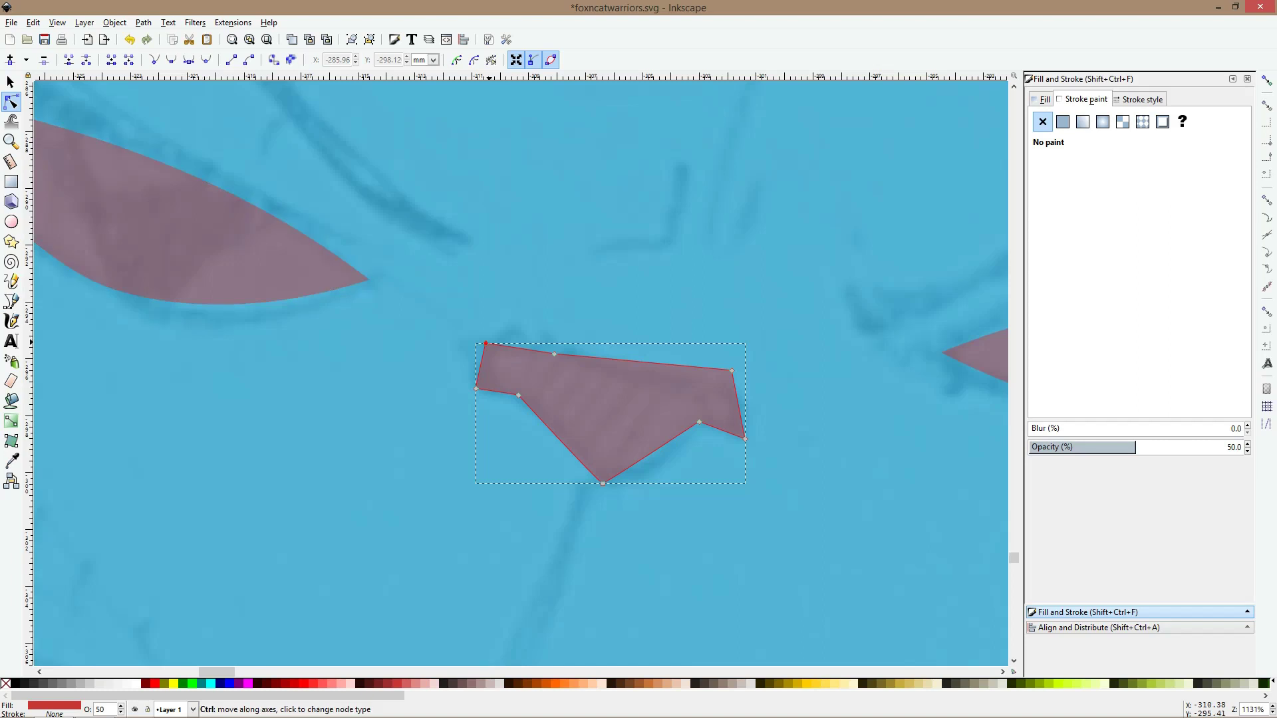
pyautogui.keyDown('ctrl'); pyautogui.click(485, 343); pyautogui.keyUp('ctrl')
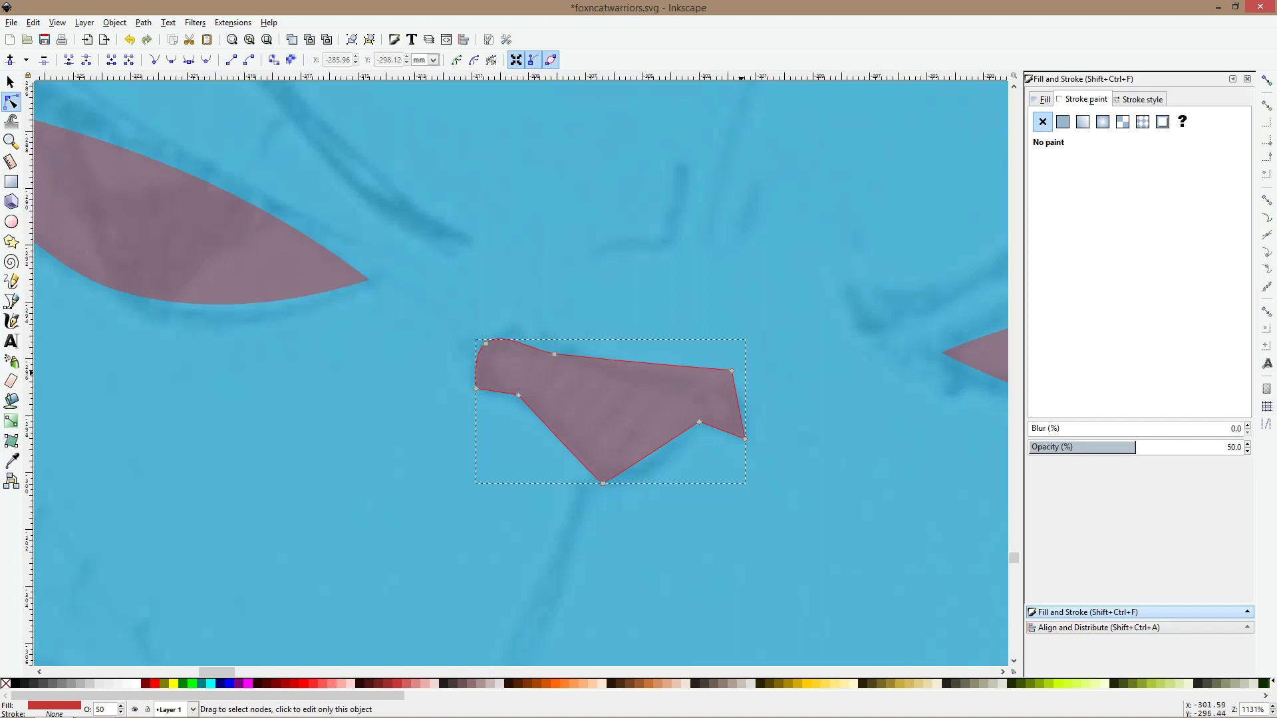
pyautogui.keyDown('ctrl'); pyautogui.click(732, 371); pyautogui.keyUp('ctrl')
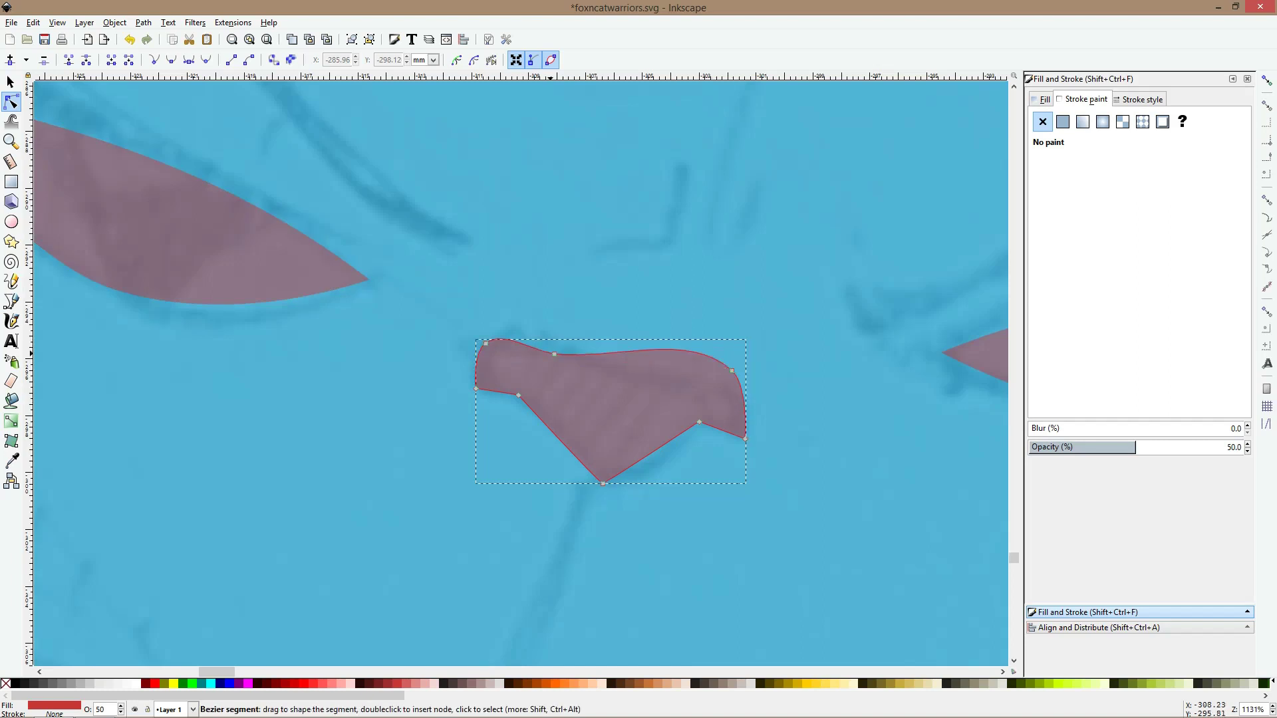
pyautogui.click(550, 354)
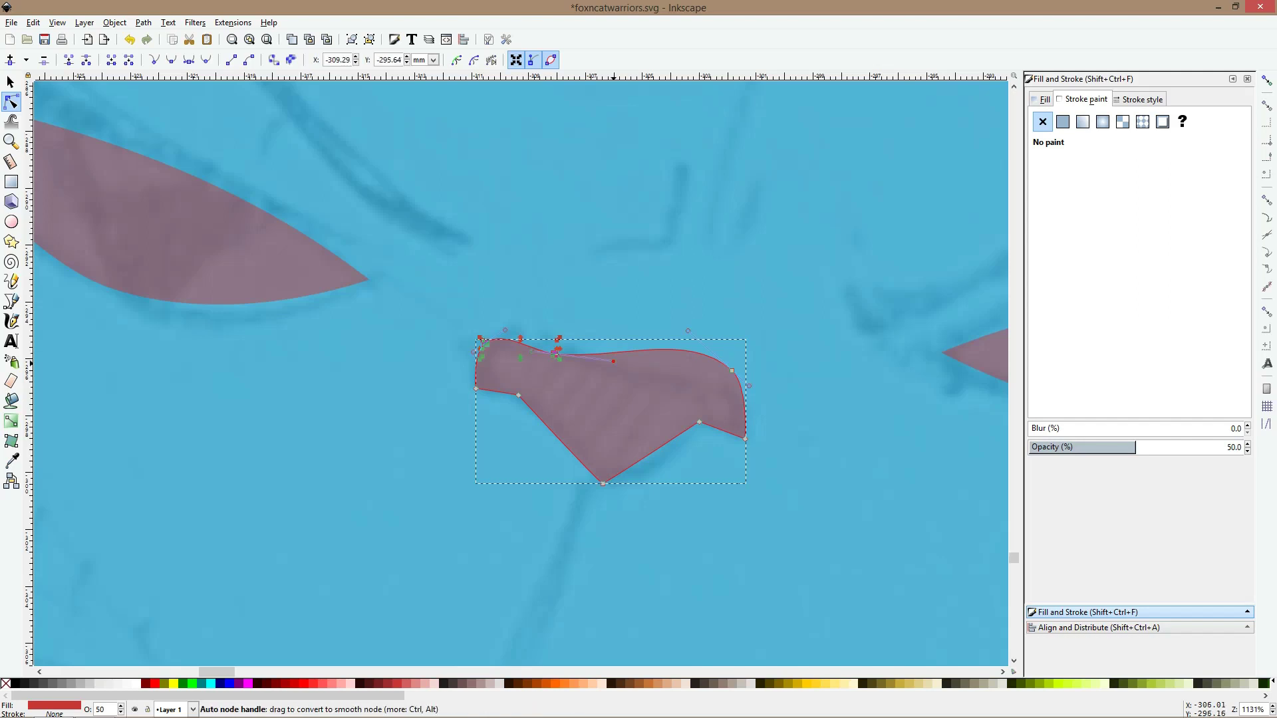
pyautogui.moveTo(613, 361); pyautogui.dragTo(673, 375)
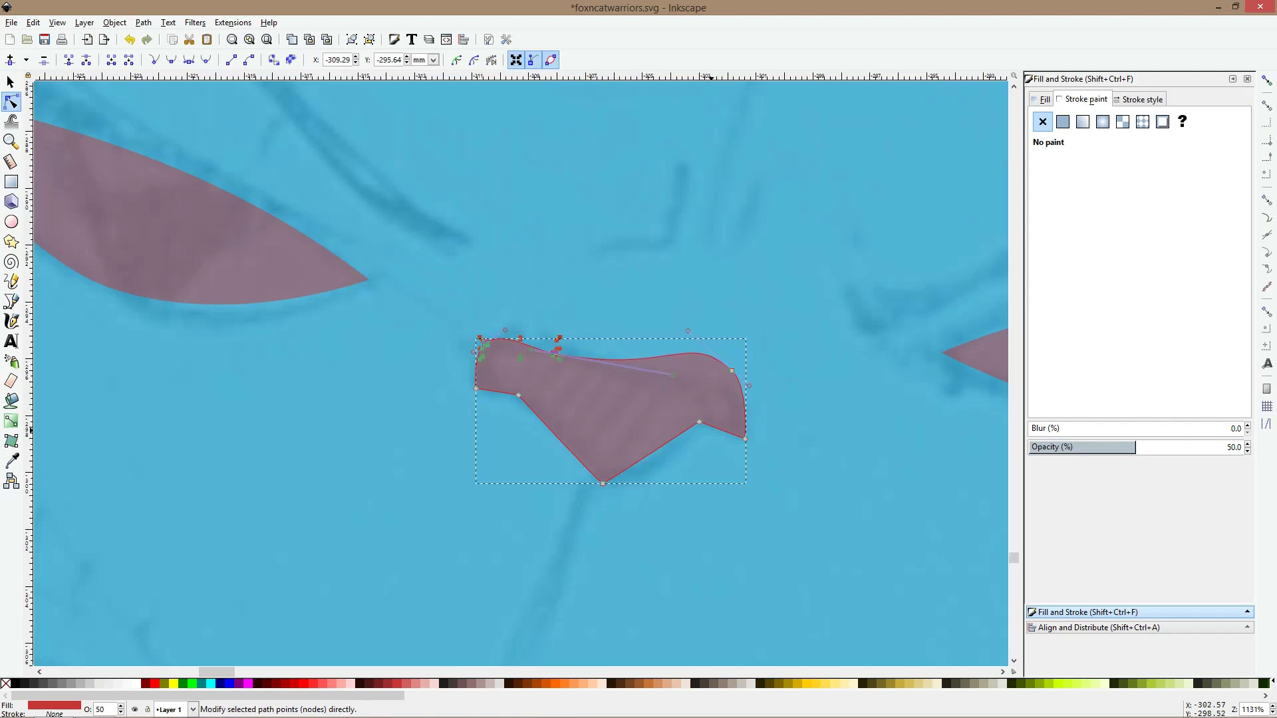
pyautogui.keyDown('ctrl'); pyautogui.click(745, 439); pyautogui.keyUp('ctrl')
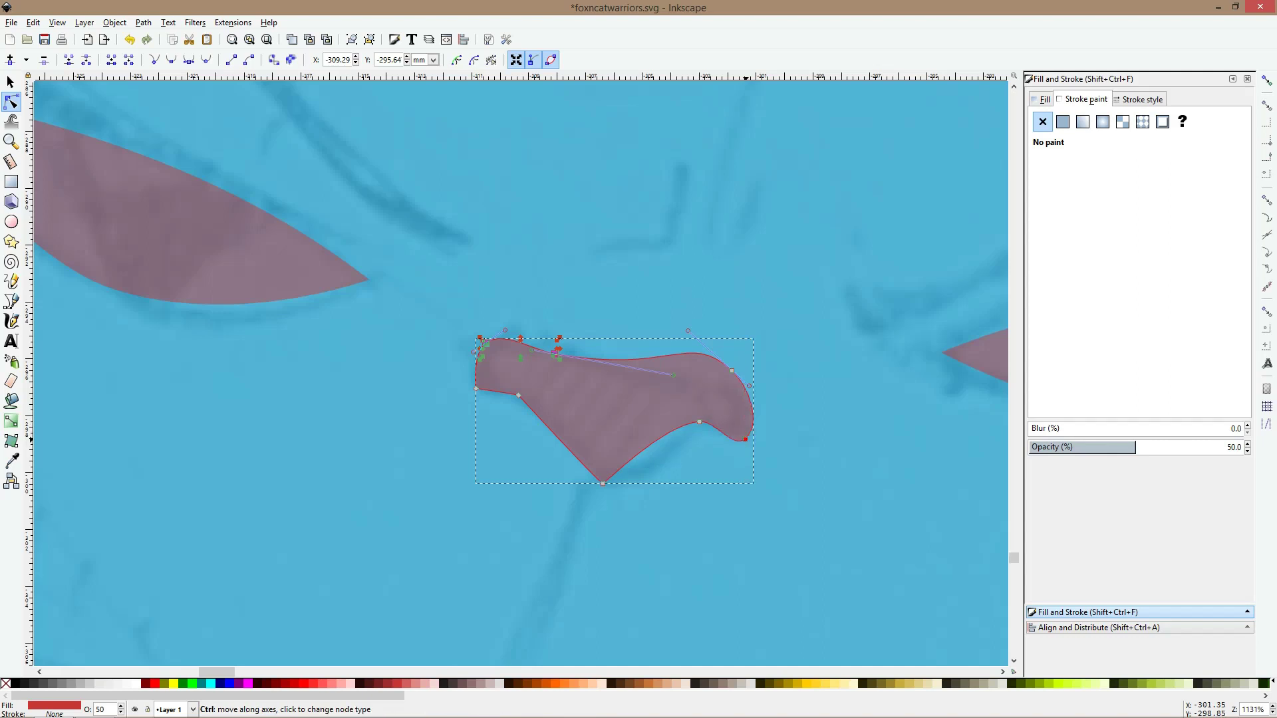
pyautogui.moveTo(744, 439); pyautogui.dragTo(740, 428)
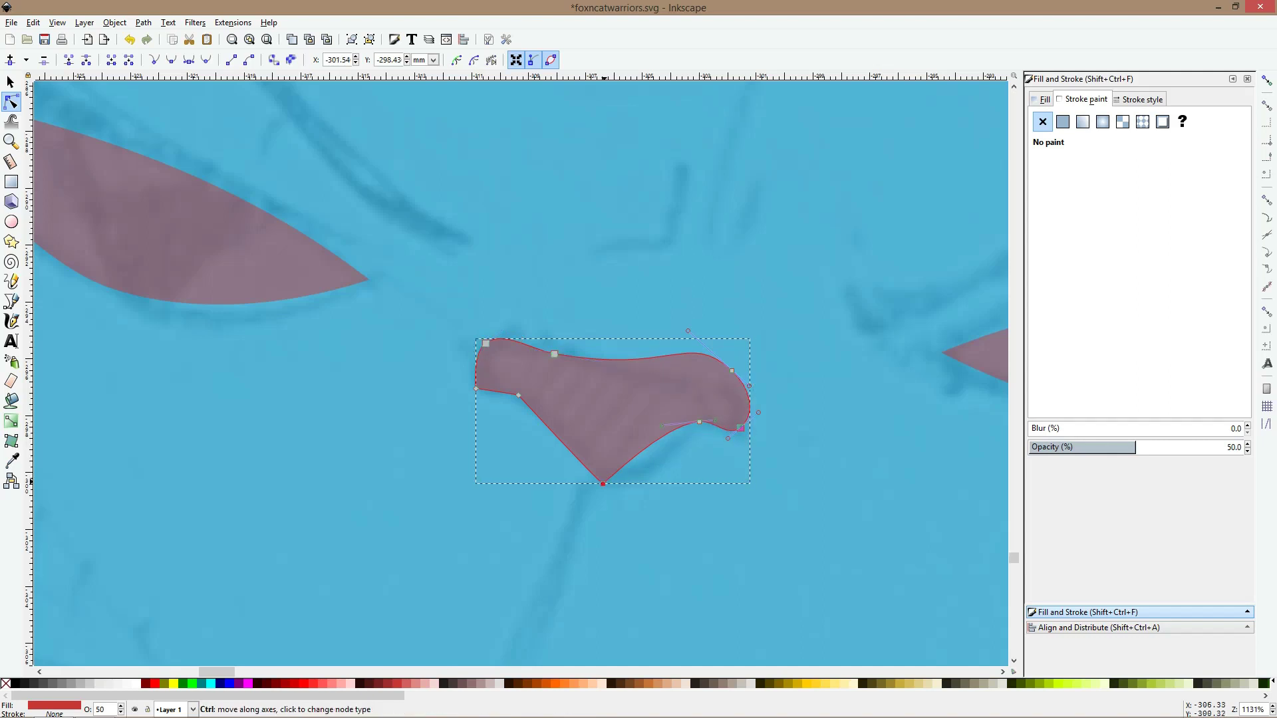
# Round the nose's lower tip and the corners nearer the fox, giving a curved shape about 9.6 by 5.2 mm
pyautogui.keyDown('ctrl'); pyautogui.click(603, 483); pyautogui.keyUp('ctrl')
pyautogui.moveTo(645, 483); pyautogui.dragTo(582, 490)
pyautogui.keyDown('ctrl'); pyautogui.click(476, 389); pyautogui.keyUp('ctrl')
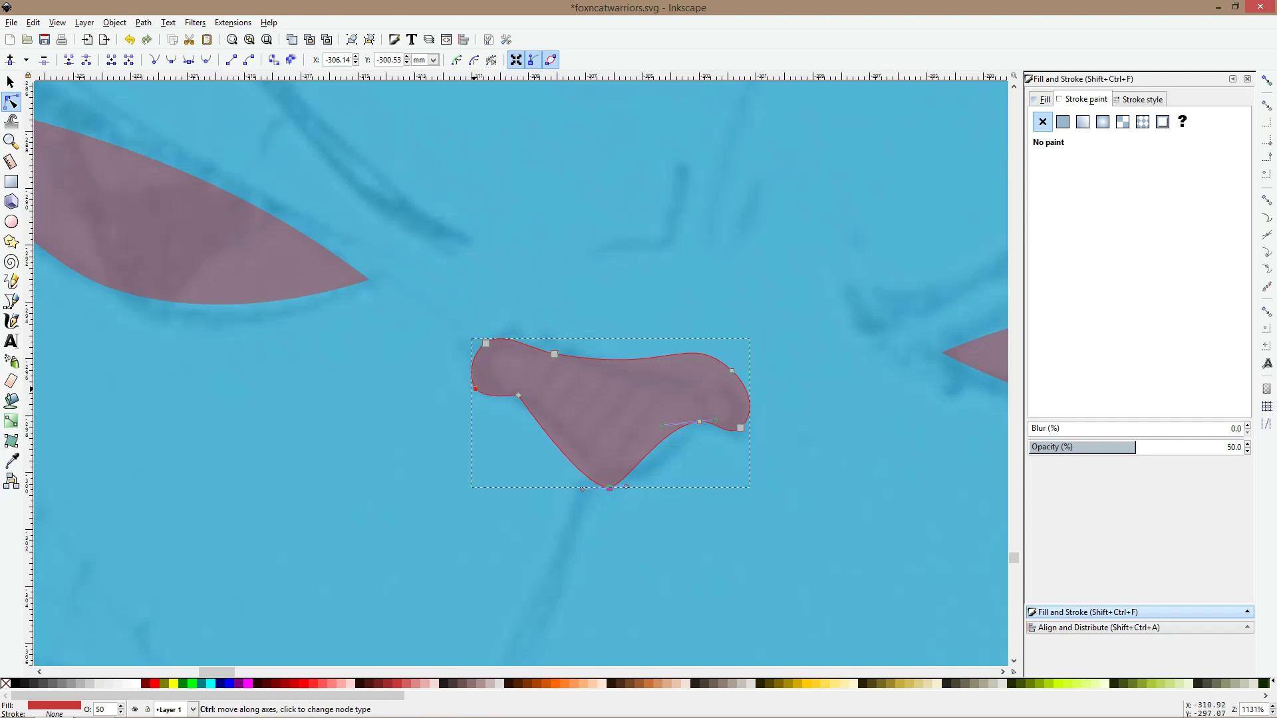
pyautogui.moveTo(475, 389); pyautogui.dragTo(482, 386)
pyautogui.keyDown('ctrl'); pyautogui.click(518, 395); pyautogui.keyUp('ctrl')
pyautogui.moveTo(554, 416); pyautogui.dragTo(545, 412)
pyautogui.press('s')
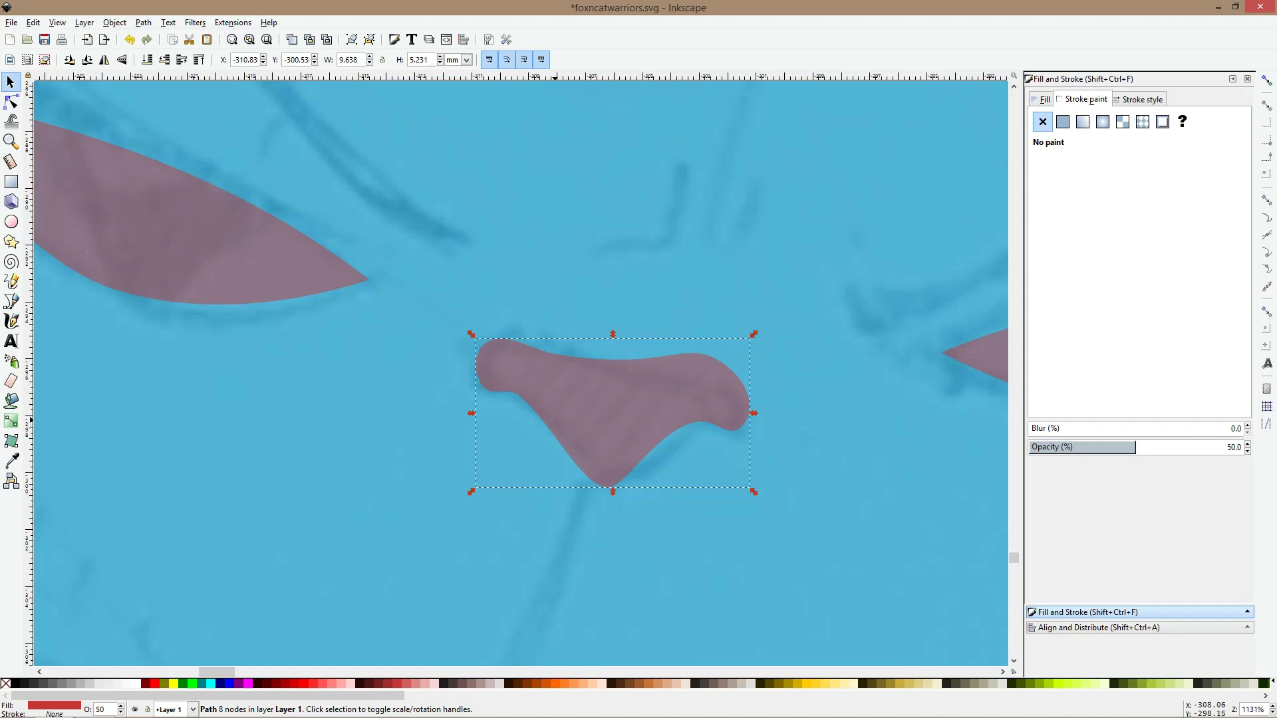
# Refine the nose's lower tip and the curve running up to the nostril farther from the fox
pyautogui.scroll(-2, 562, 397)
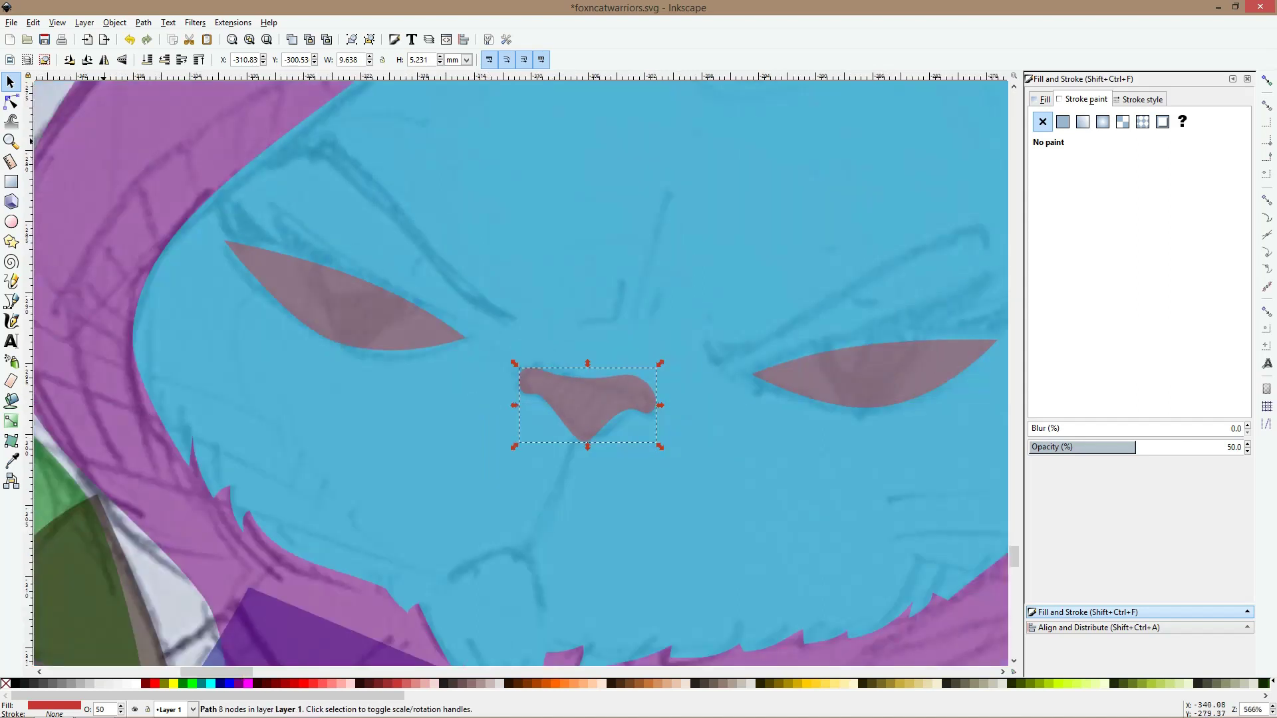
pyautogui.click(11, 102)
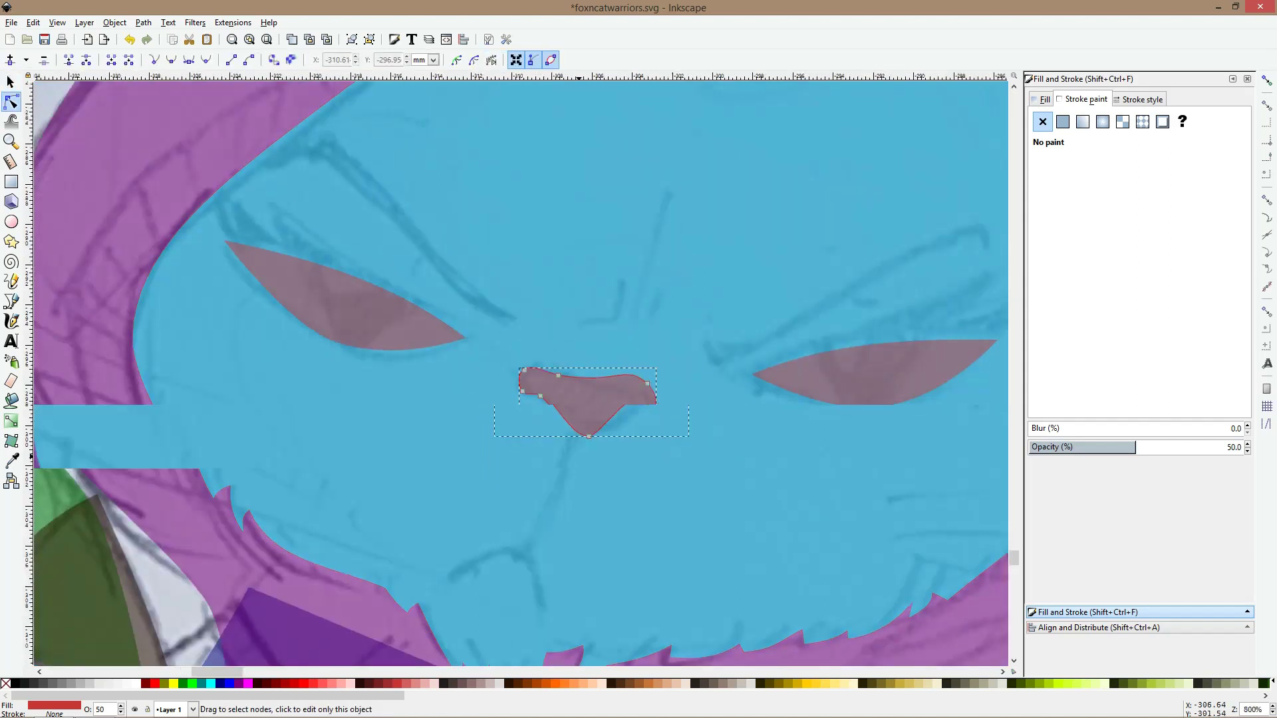
pyautogui.scroll(1, 582, 441)
pyautogui.moveTo(589, 436); pyautogui.dragTo(595, 435)
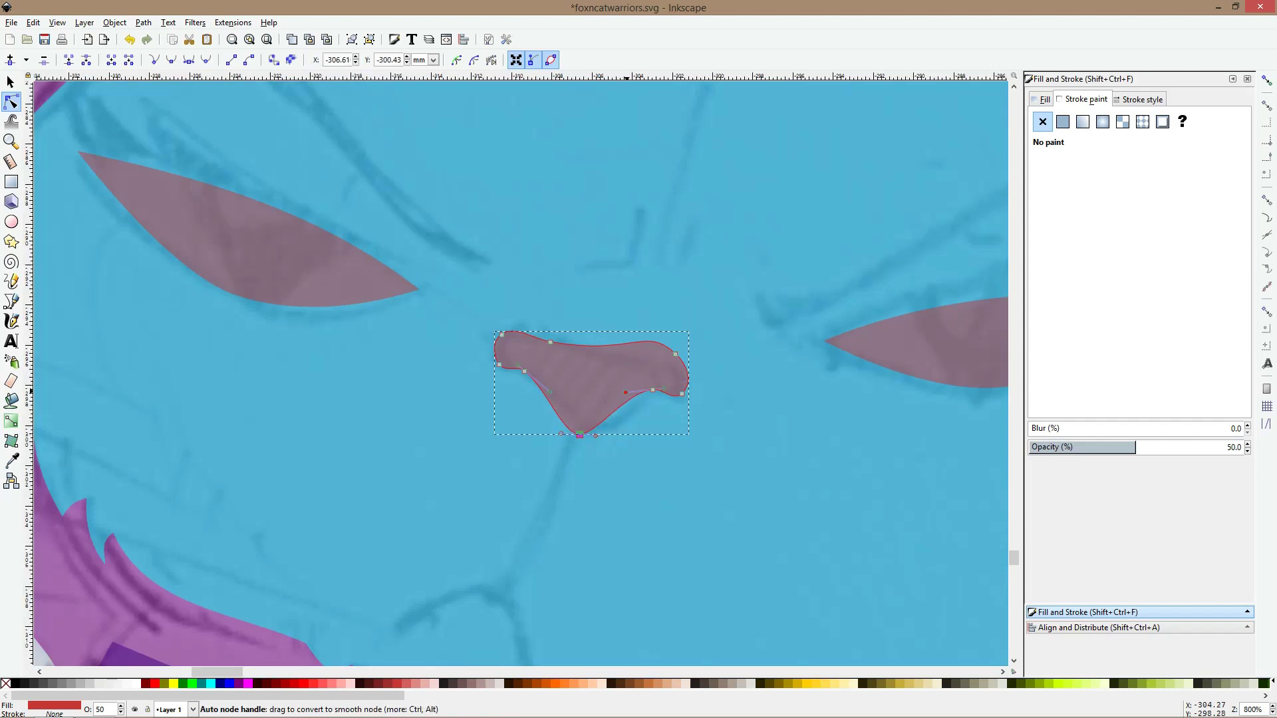
pyautogui.moveTo(625, 392); pyautogui.dragTo(617, 402)
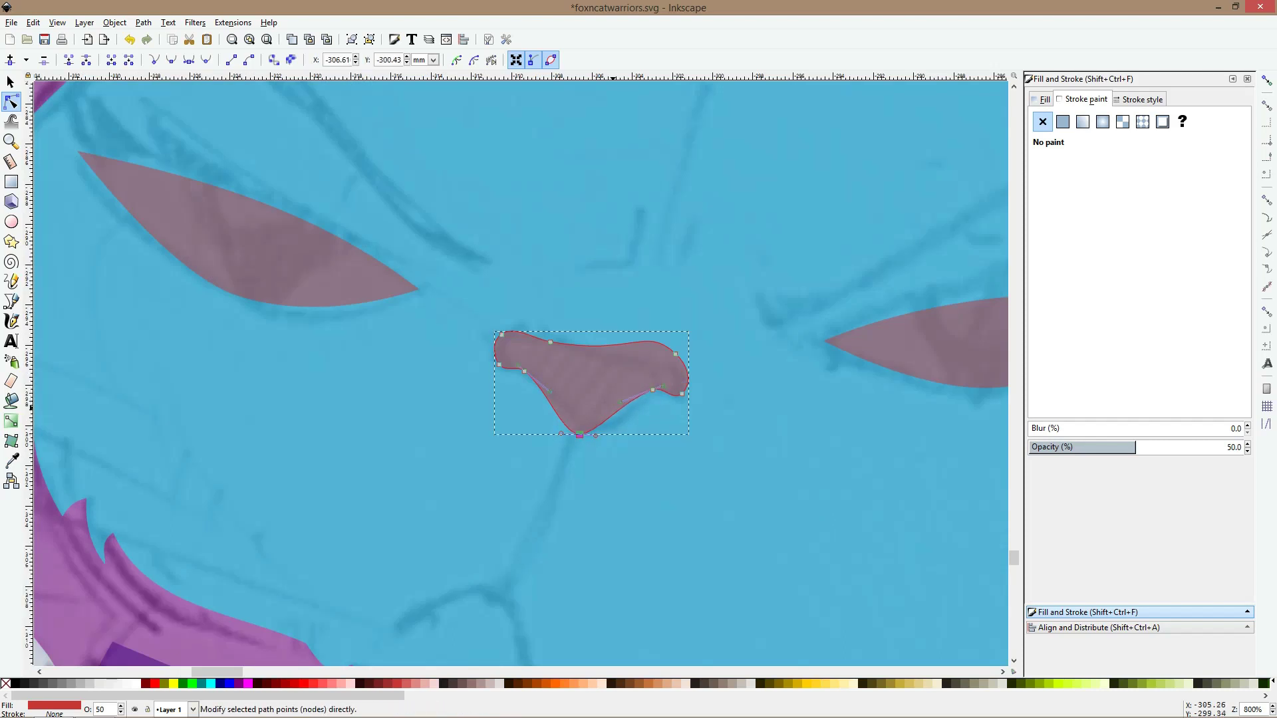
pyautogui.click(603, 464)
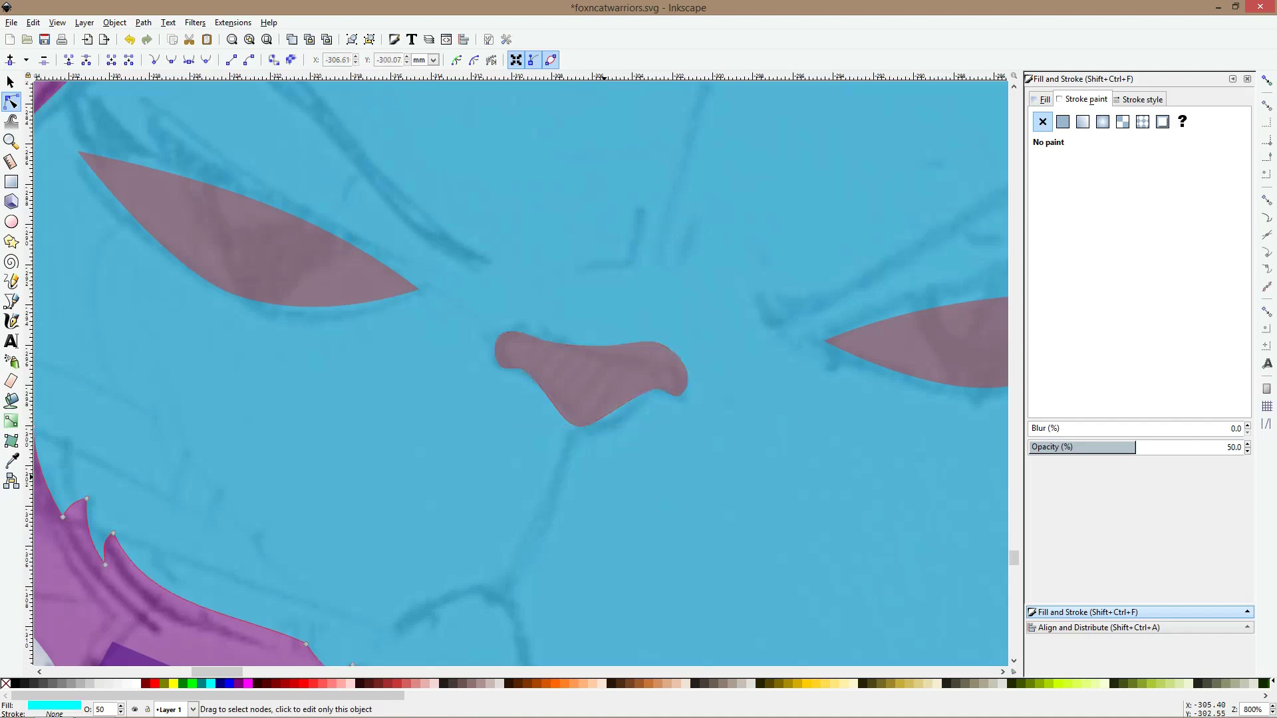
# Draw a closed ten-cornered, straight-edged Y shape over the sketched mouth line below the cat's nose
pyautogui.scroll(-2, 604, 477)
pyautogui.scroll(-3, 603, 474)
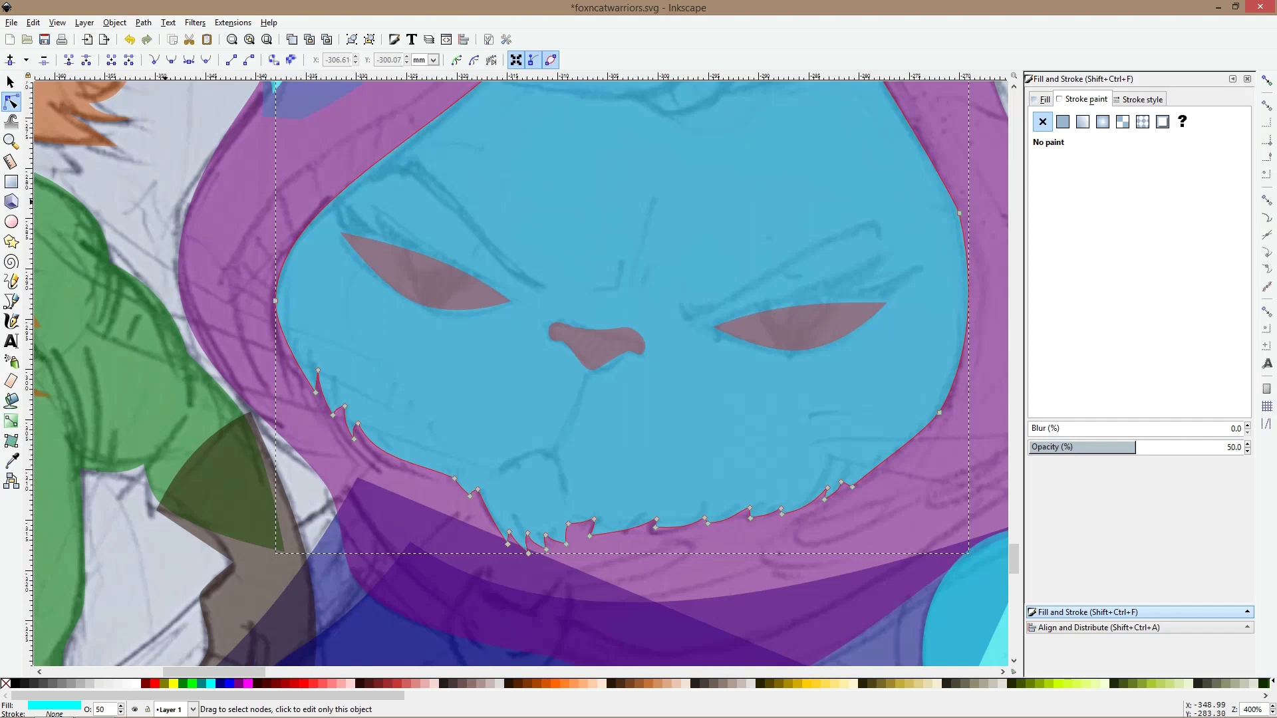
pyautogui.click(11, 301)
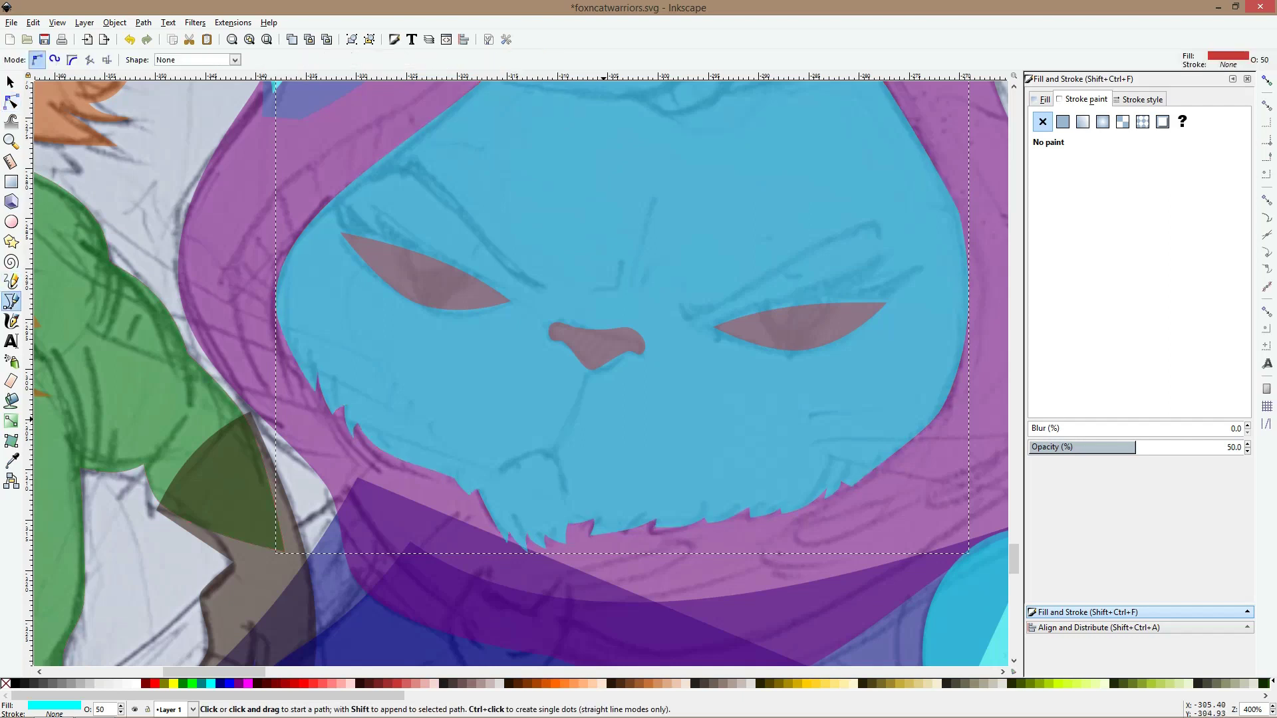
pyautogui.scroll(2, 602, 420)
pyautogui.click(566, 330)
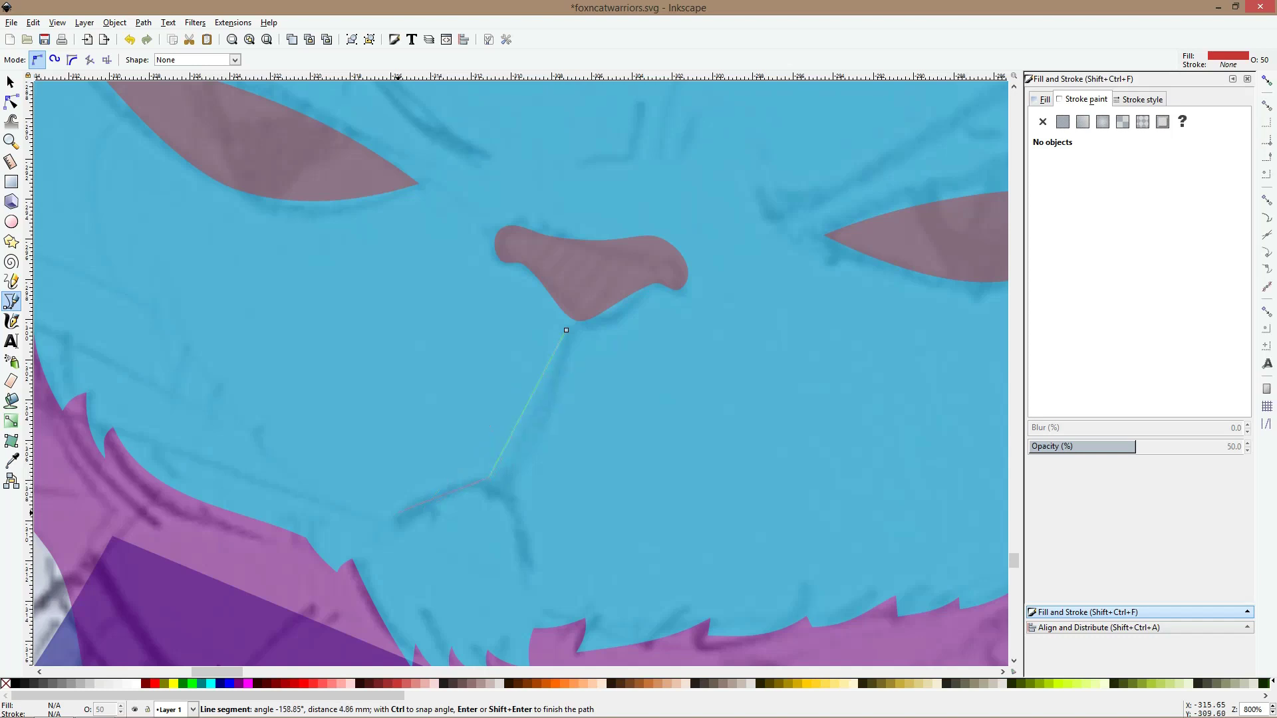
pyautogui.click(392, 516)
pyautogui.click(478, 491)
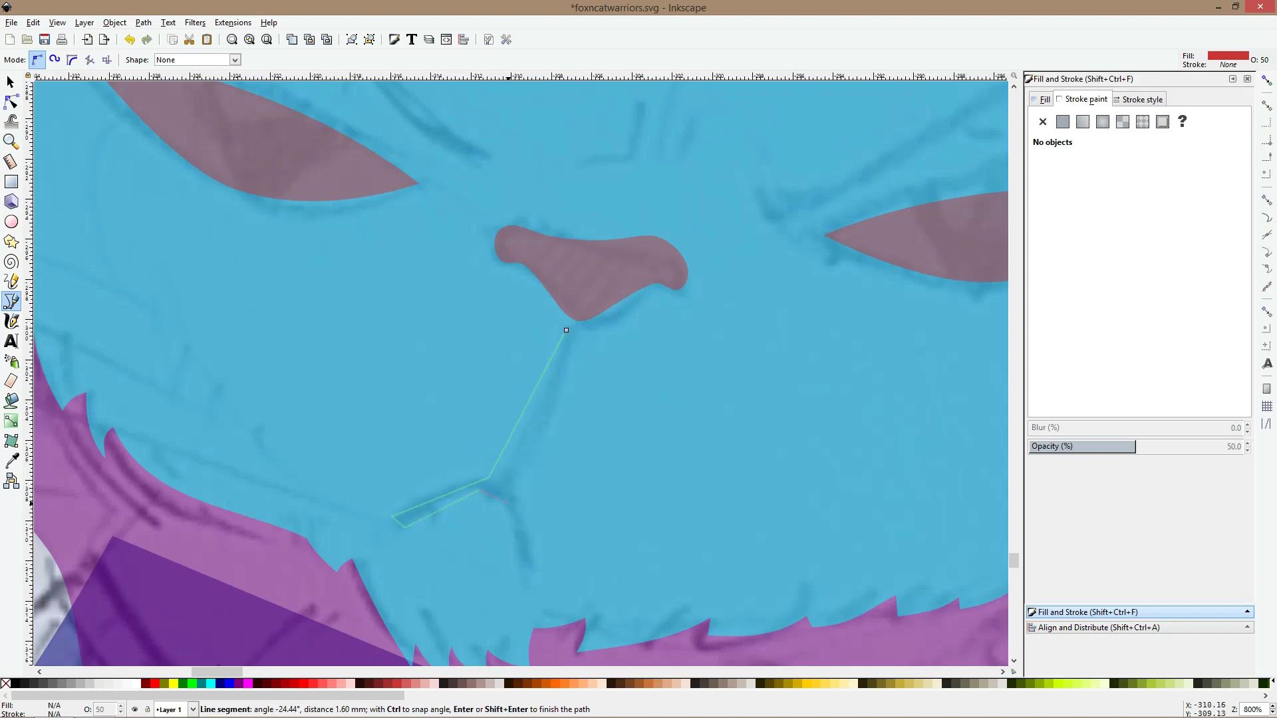
pyautogui.click(516, 576)
pyautogui.click(534, 574)
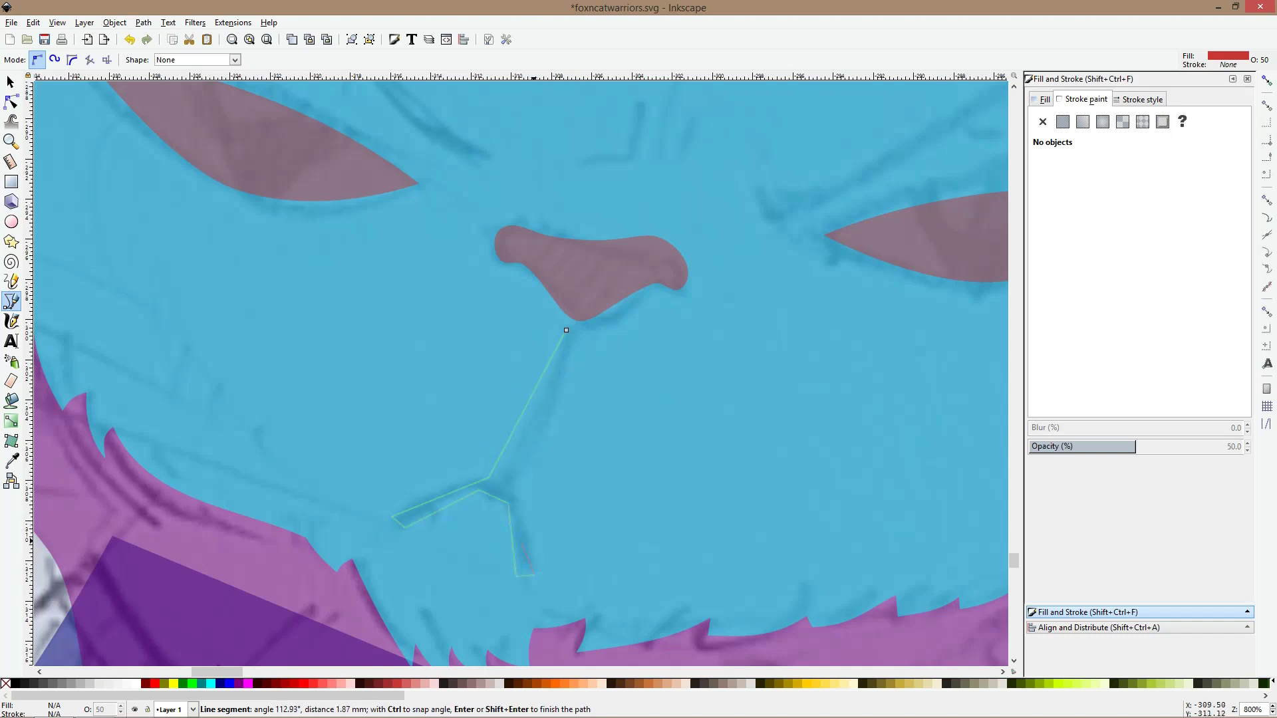
pyautogui.click(513, 489)
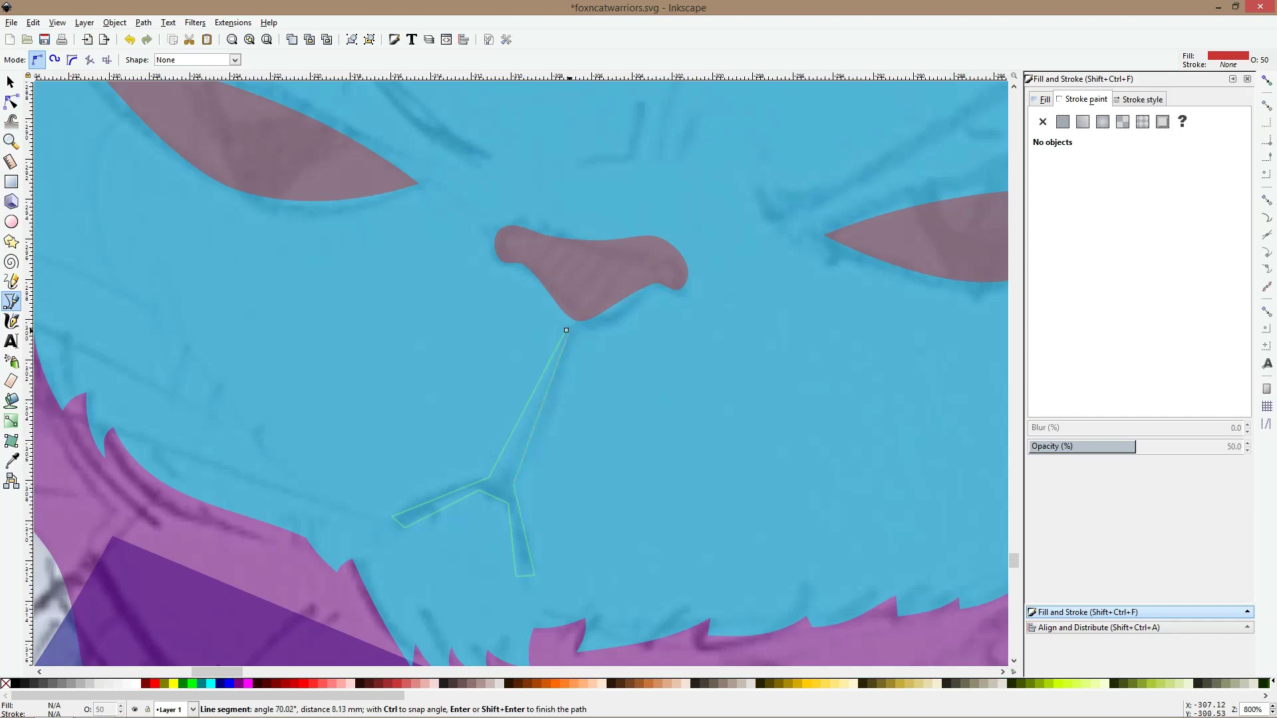
pyautogui.click(566, 330)
pyautogui.press('n')
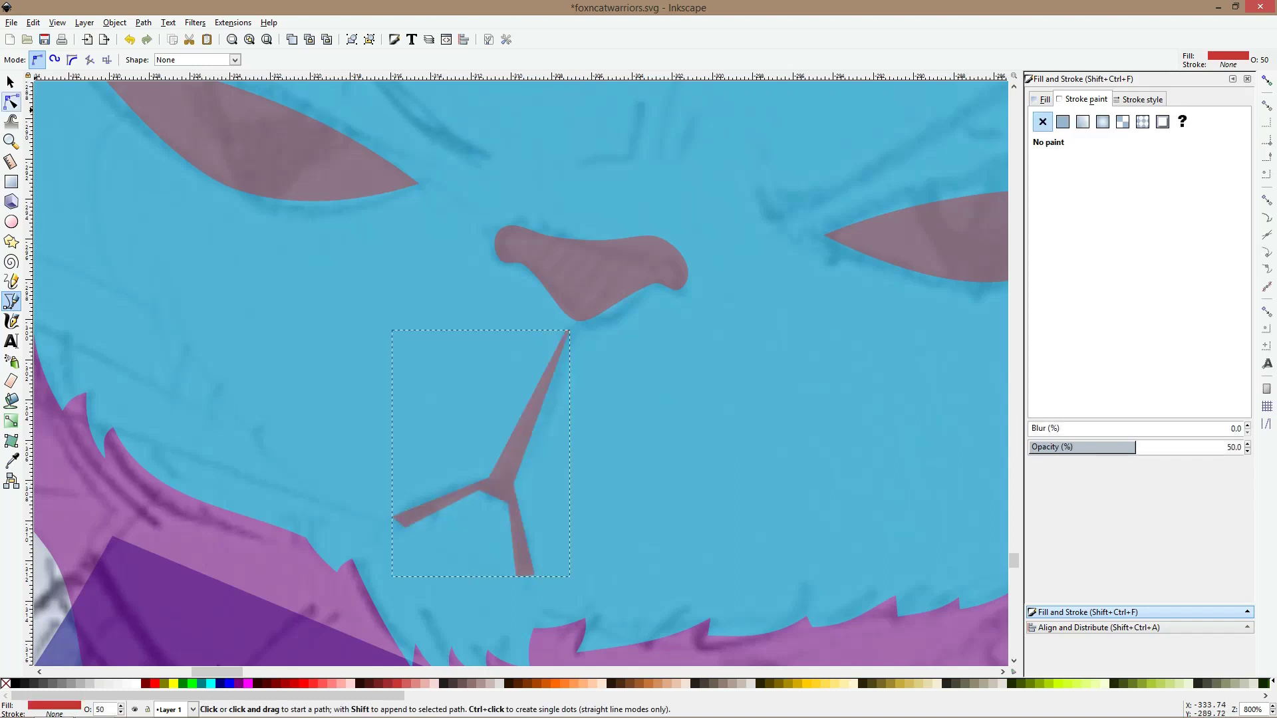
# Smooth the mouth shape's upper junction nodes and round the end of the branch nearer the fox
pyautogui.moveTo(513, 485); pyautogui.dragTo(496, 476)
pyautogui.keyDown('ctrl'); pyautogui.click(523, 484); pyautogui.keyUp('ctrl')
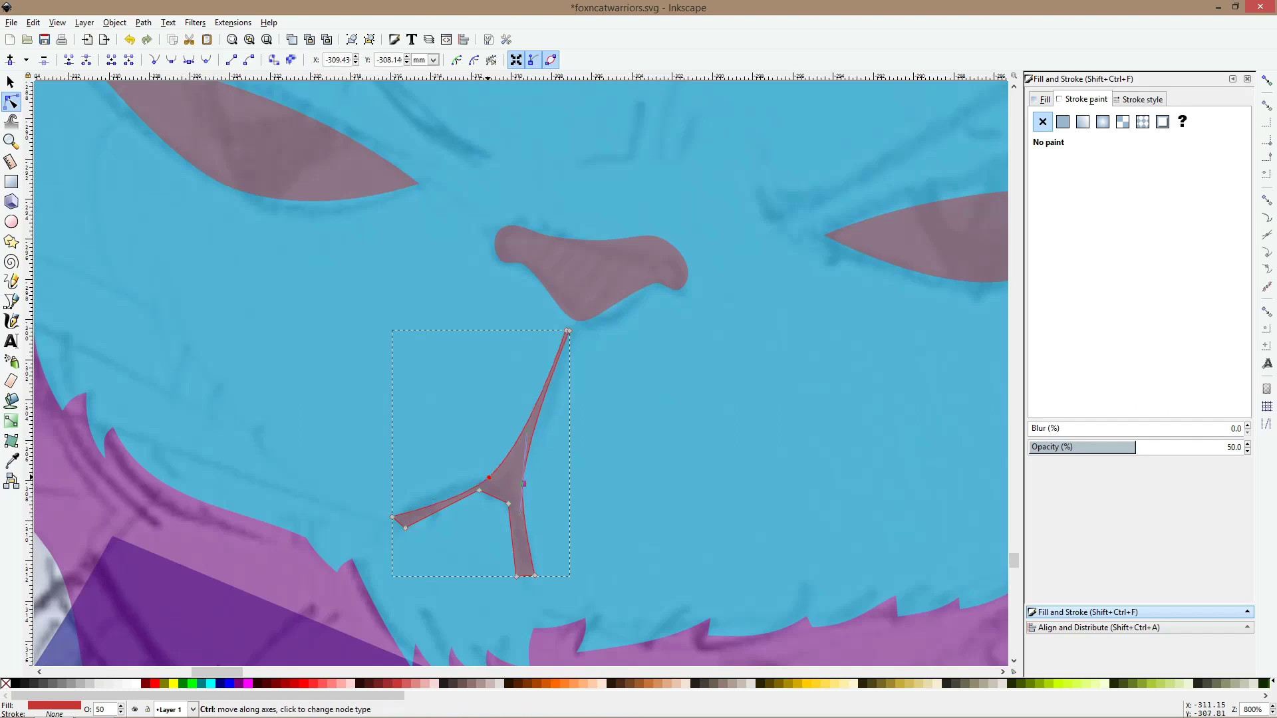
pyautogui.keyDown('ctrl'); pyautogui.click(496, 476); pyautogui.keyUp('ctrl')
pyautogui.keyDown('ctrl'); pyautogui.click(392, 516); pyautogui.keyUp('ctrl')
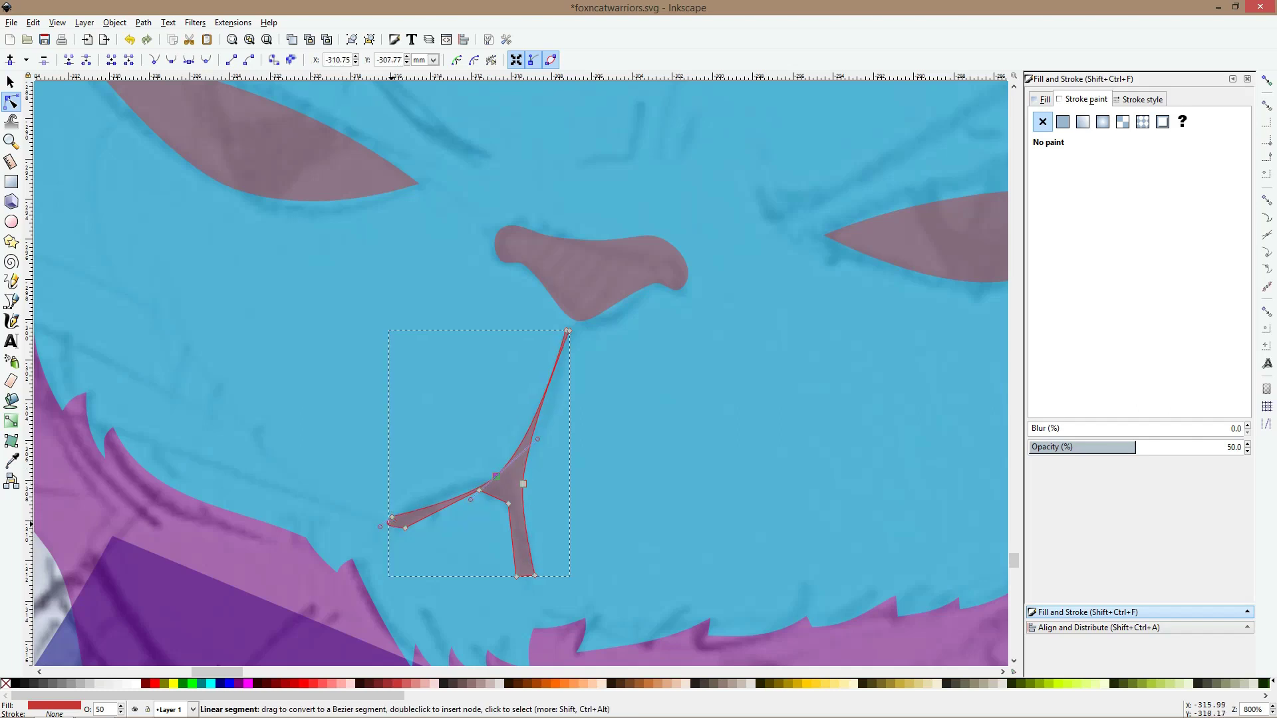
pyautogui.keyDown('ctrl'); pyautogui.click(405, 528); pyautogui.keyUp('ctrl')
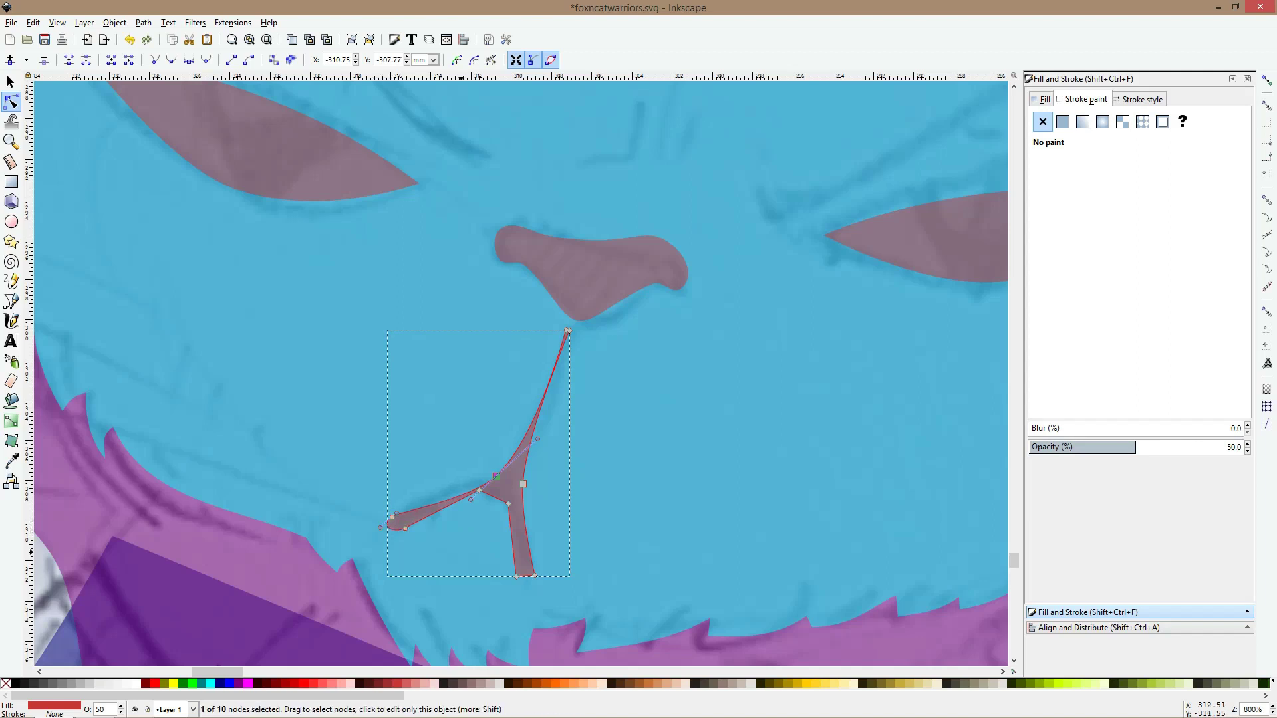
# Round the end of the mouth's downward branch, smooth its inner junction node and narrow the branch to fit the sketch
pyautogui.keyDown('ctrl'); pyautogui.click(534, 576); pyautogui.keyUp('ctrl')
pyautogui.keyDown('ctrl'); pyautogui.click(535, 576); pyautogui.keyUp('ctrl')
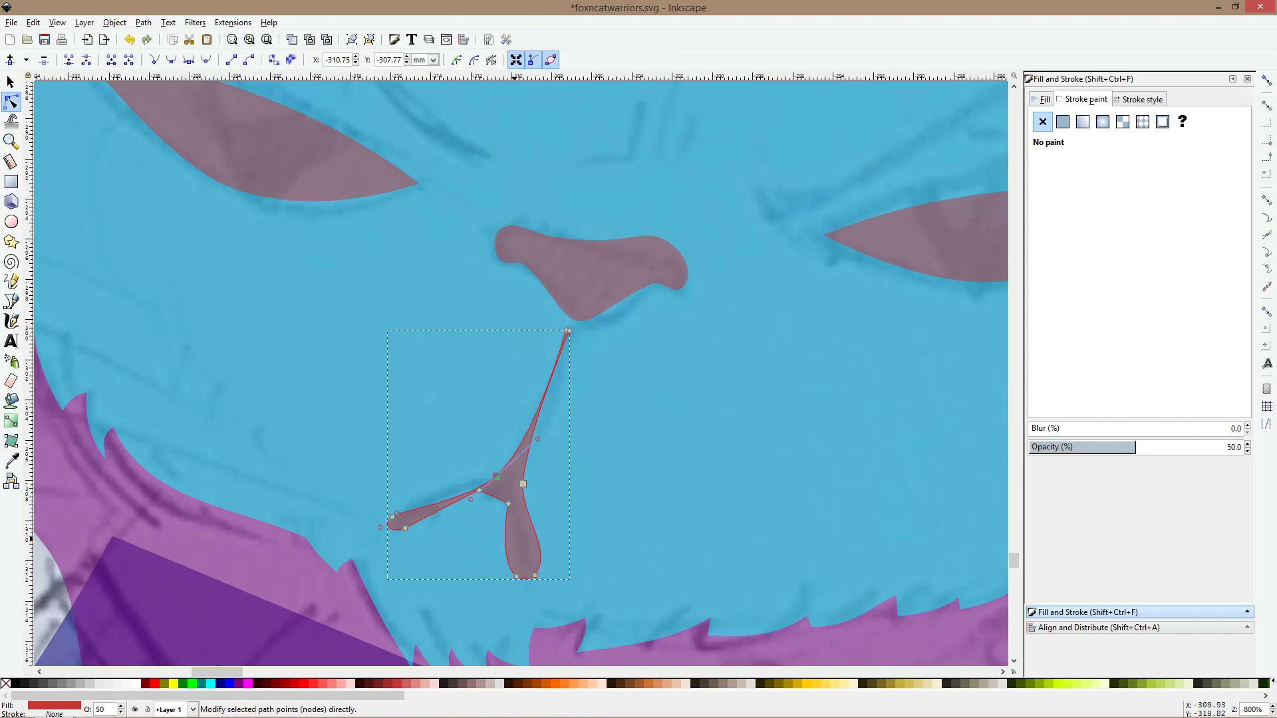
pyautogui.keyDown('ctrl'); pyautogui.click(508, 504); pyautogui.keyUp('ctrl')
pyautogui.moveTo(508, 504); pyautogui.dragTo(514, 489)
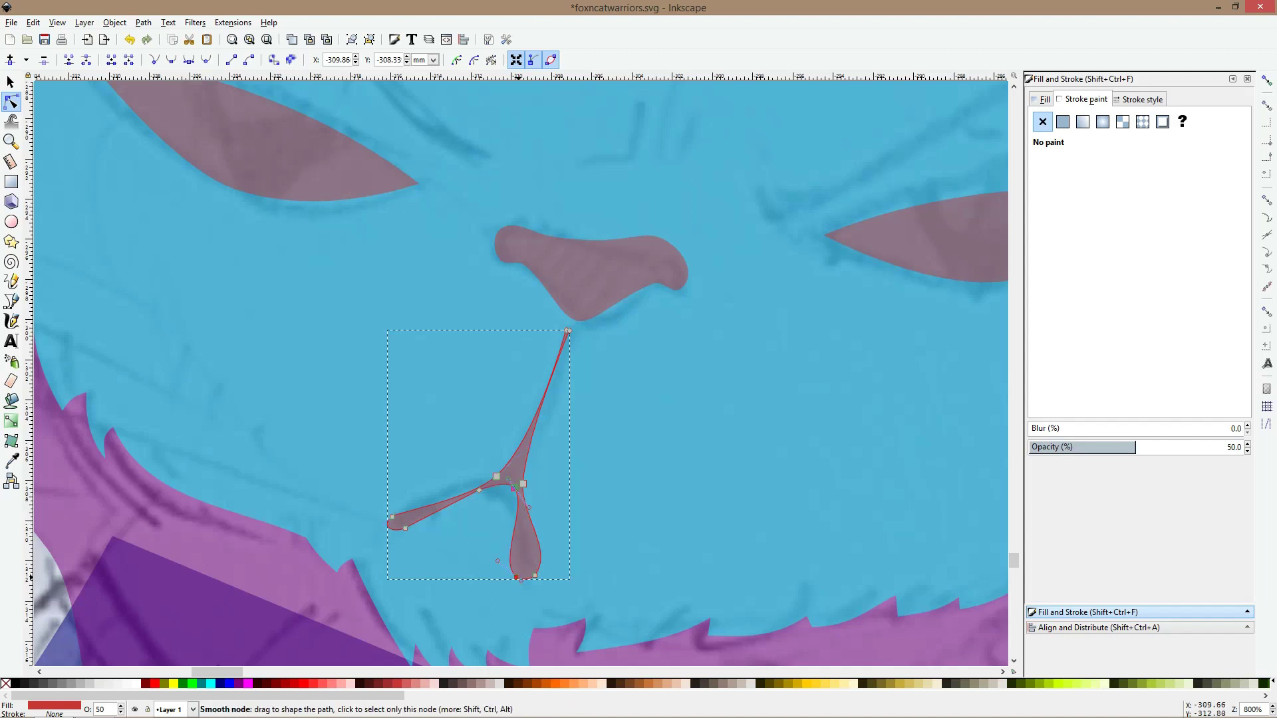
pyautogui.moveTo(517, 577); pyautogui.dragTo(528, 550)
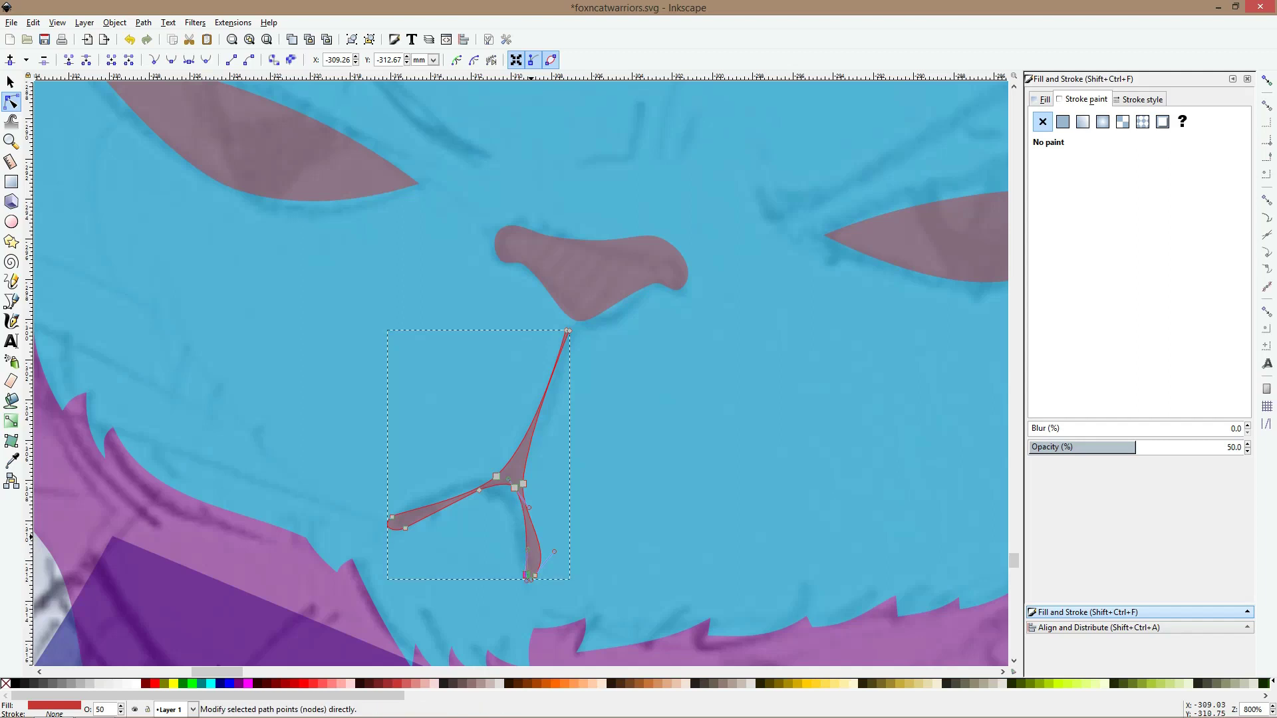
# Bend the mouth branch nearer the fox along the sketched arc and curve the stem and junction into slim, even strokes
pyautogui.moveTo(444, 500); pyautogui.dragTo(426, 528)
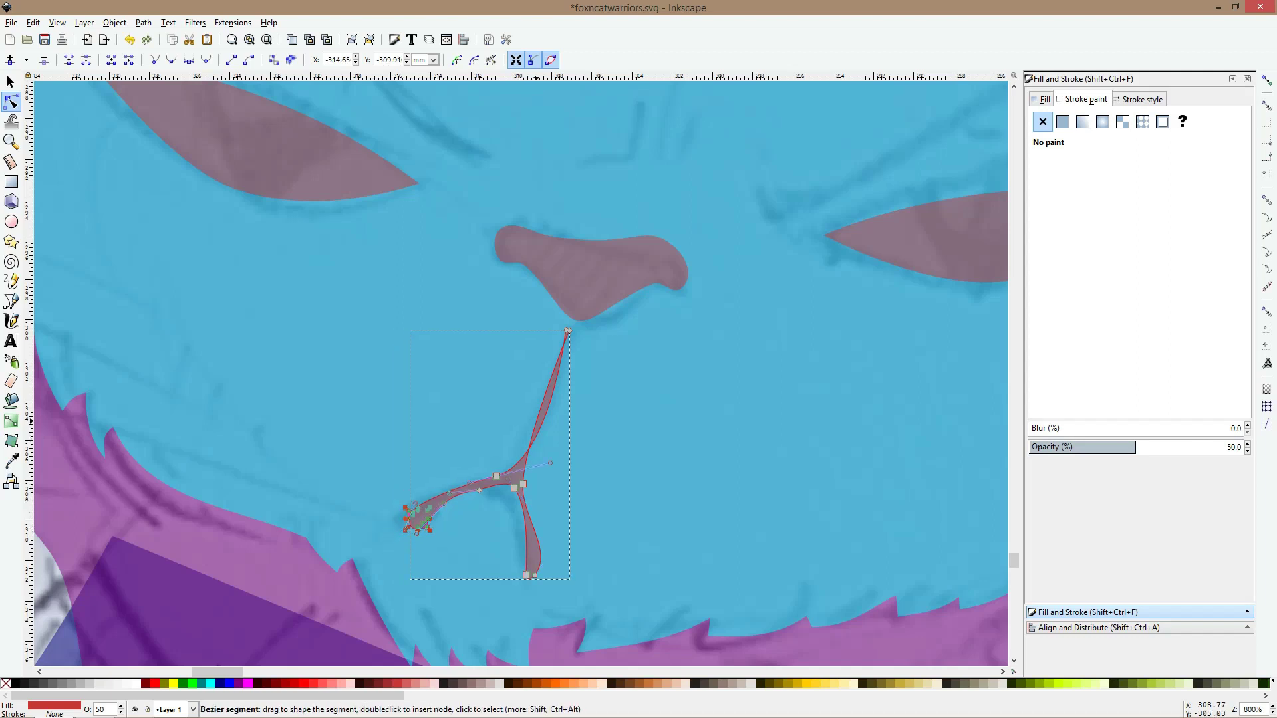
pyautogui.moveTo(536, 433); pyautogui.dragTo(524, 474)
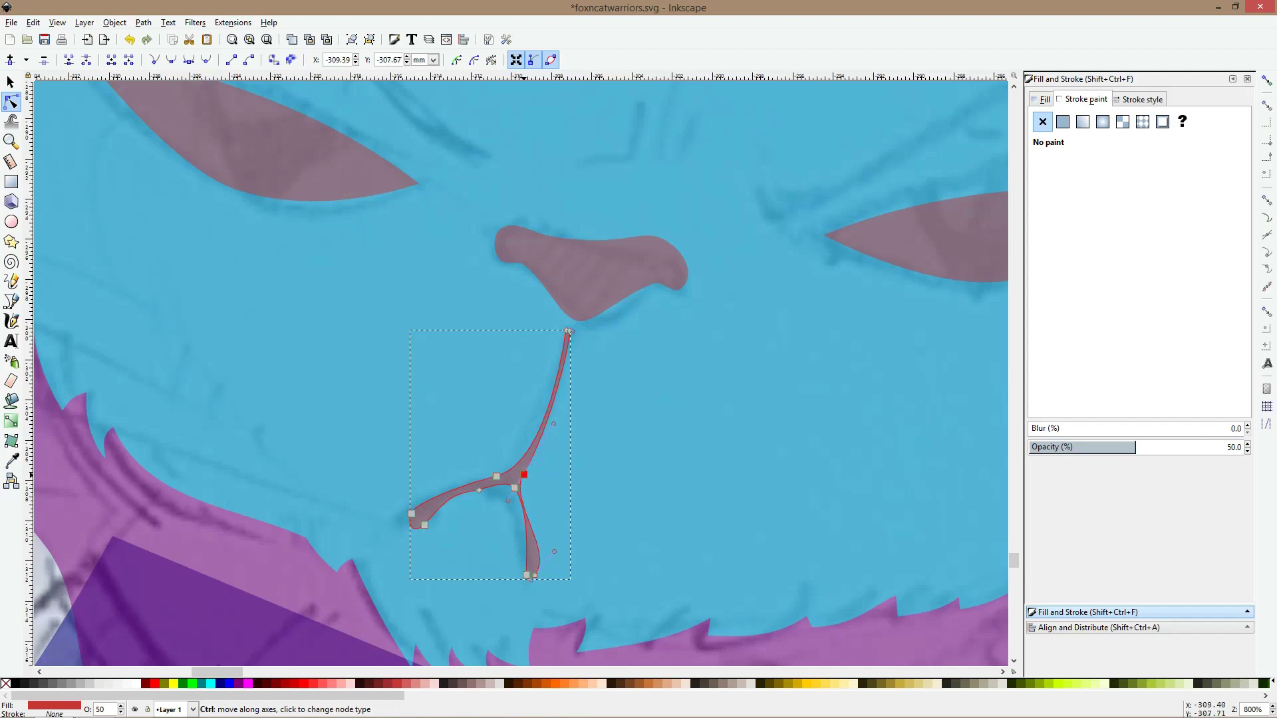
pyautogui.keyDown('ctrl'); pyautogui.click(524, 474); pyautogui.keyUp('ctrl')
pyautogui.moveTo(527, 465); pyautogui.dragTo(546, 455)
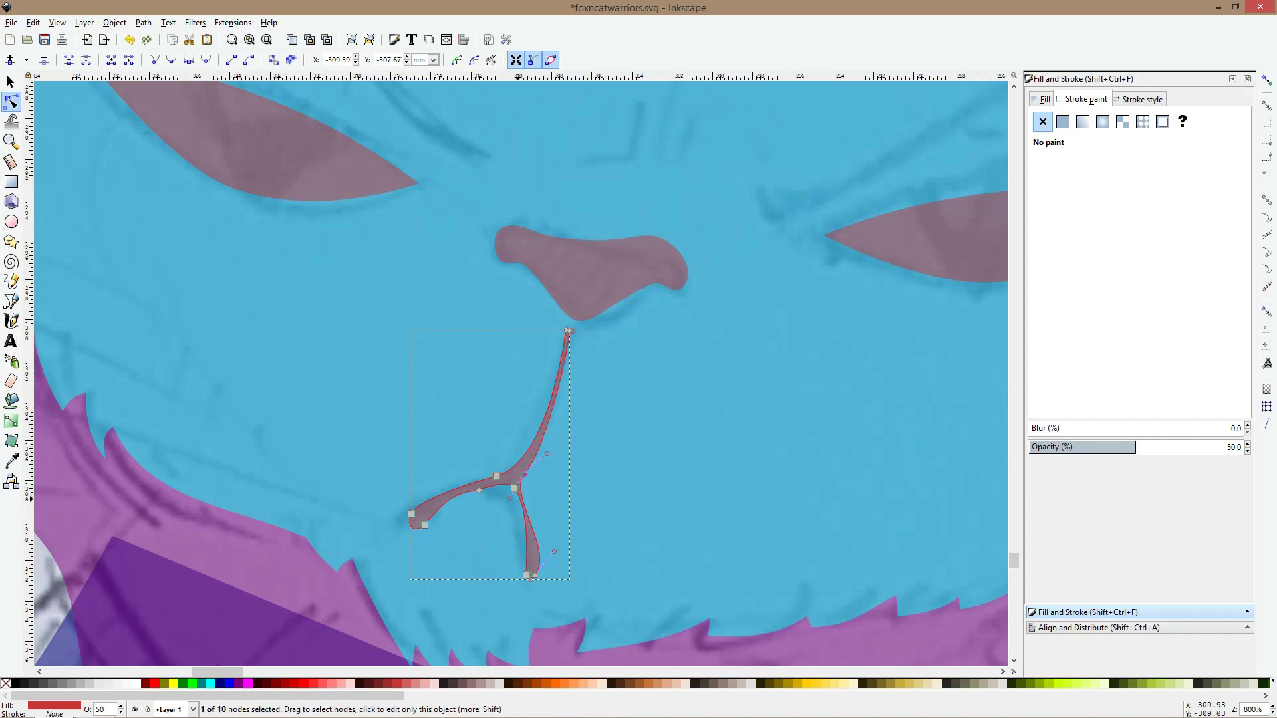
pyautogui.moveTo(509, 498); pyautogui.dragTo(509, 479)
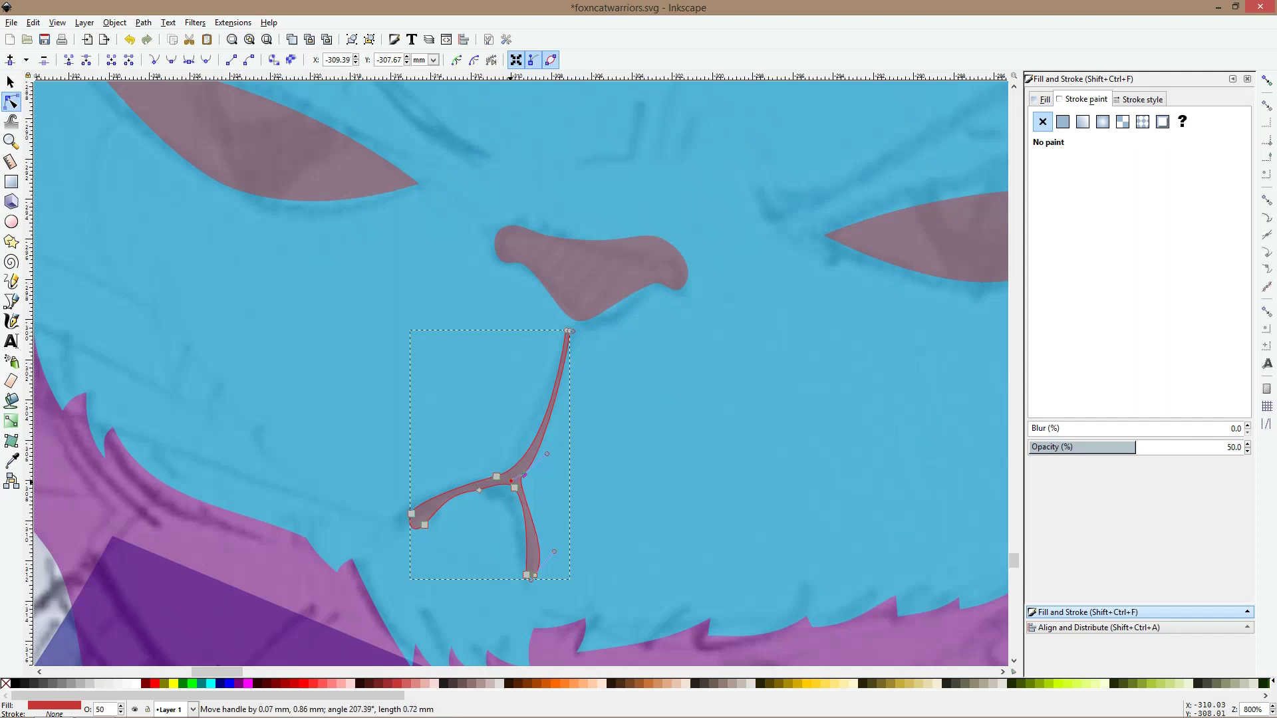
pyautogui.click(582, 492)
# Reposition the mouth's upper junction node on the fox side and adjust its handles to slim the stem and fill out the adjoining branch
pyautogui.scroll(-3, 582, 492)
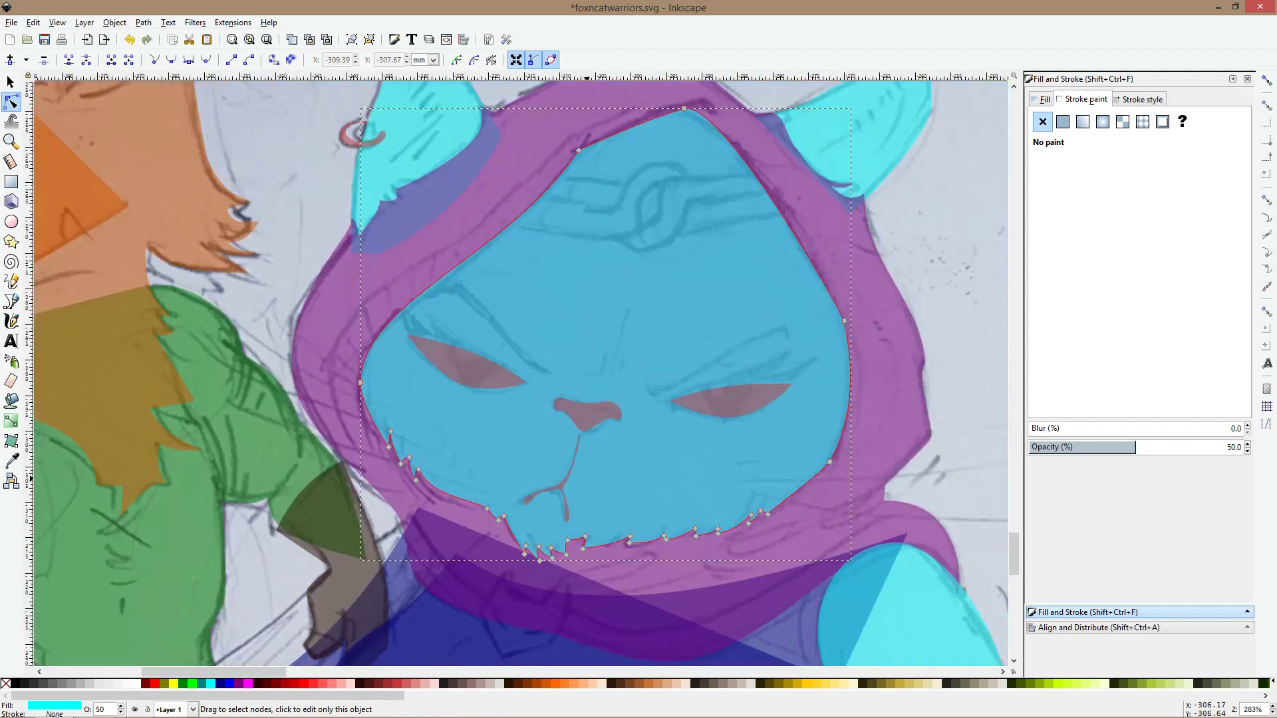
pyautogui.scroll(3, 570, 474)
pyautogui.click(563, 469)
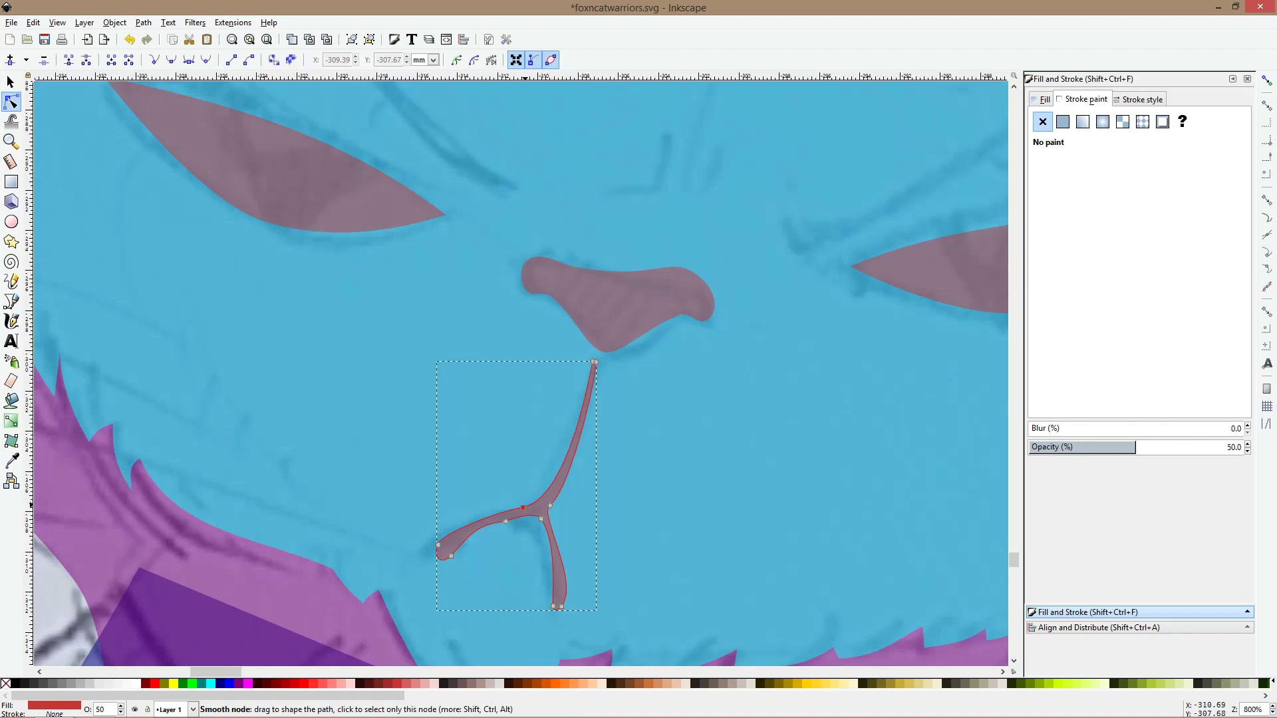
pyautogui.moveTo(535, 504); pyautogui.dragTo(524, 507)
pyautogui.keyDown('ctrl'); pyautogui.click(523, 507); pyautogui.keyUp('ctrl')
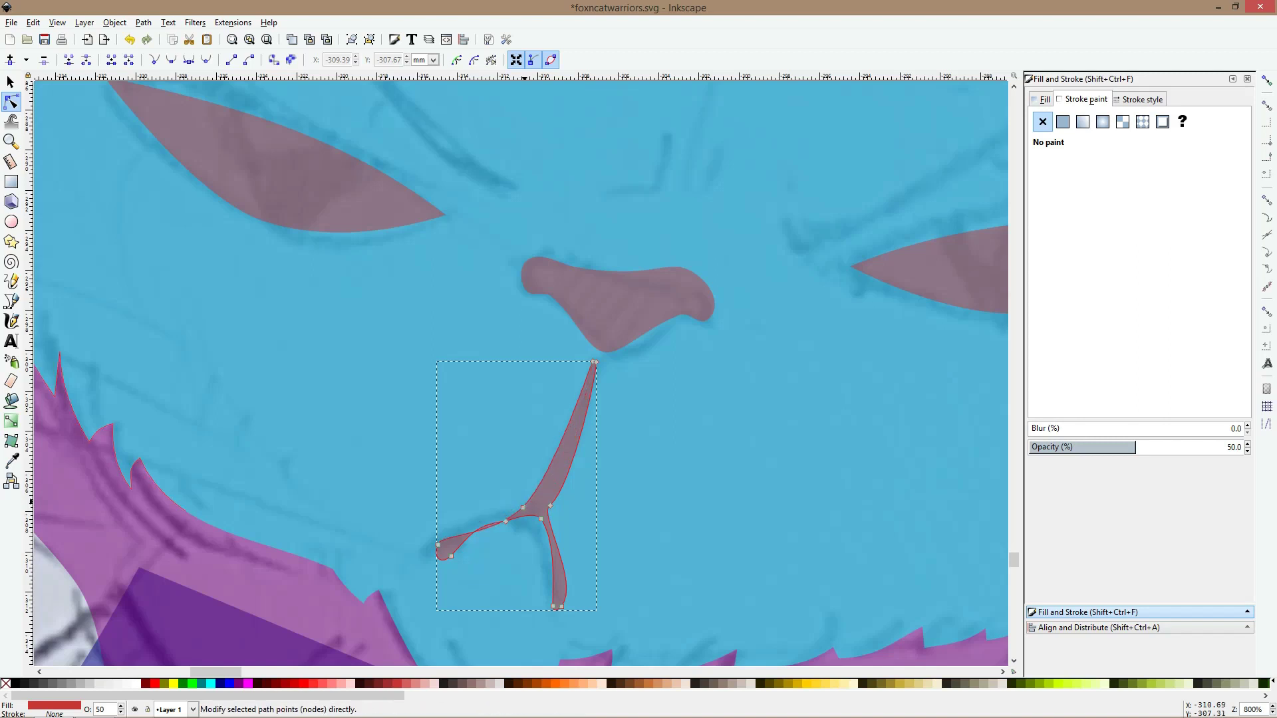
pyautogui.click(522, 511)
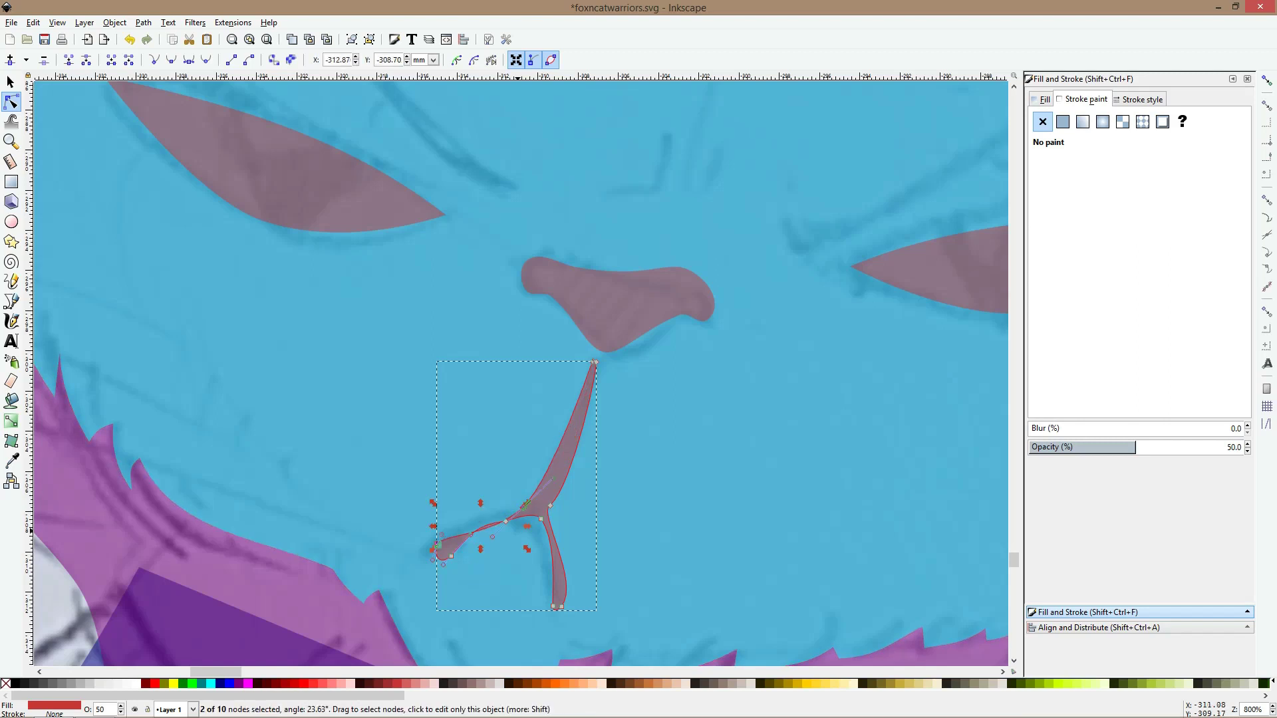
pyautogui.press('Escape')
pyautogui.click(529, 507)
pyautogui.click(523, 508)
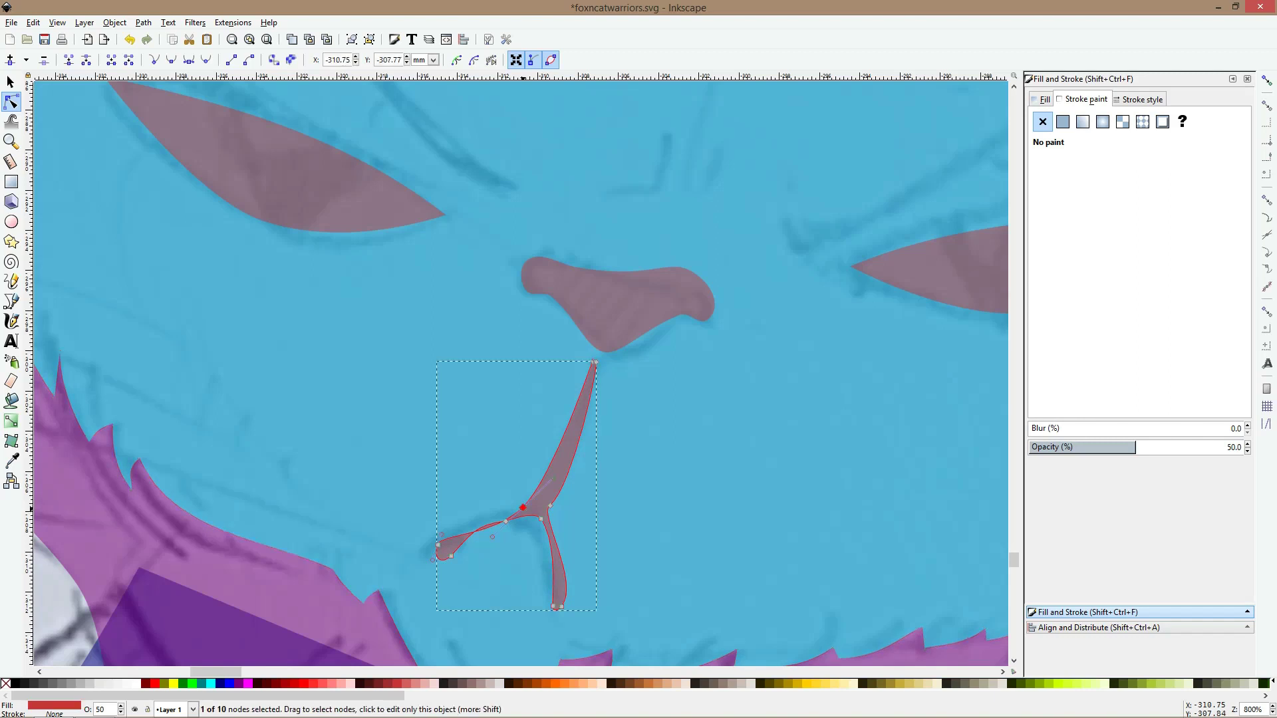
pyautogui.moveTo(492, 536); pyautogui.dragTo(558, 487)
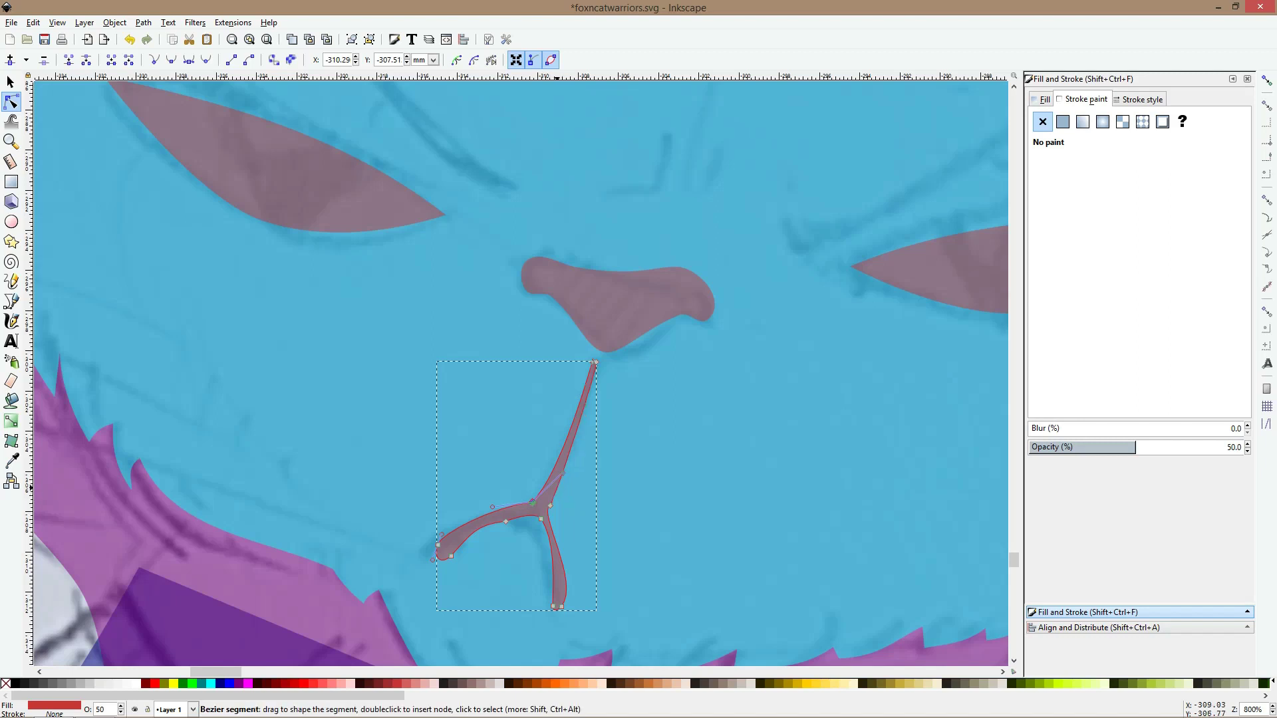
# Extend the mouth stem's upper end towards the nose and lower the inner junction node slightly
pyautogui.moveTo(595, 362)
pyautogui.mouseDown()
pyautogui.moveTo(611, 361)
pyautogui.moveTo(597, 358)
pyautogui.mouseUp()
pyautogui.click(532, 502)
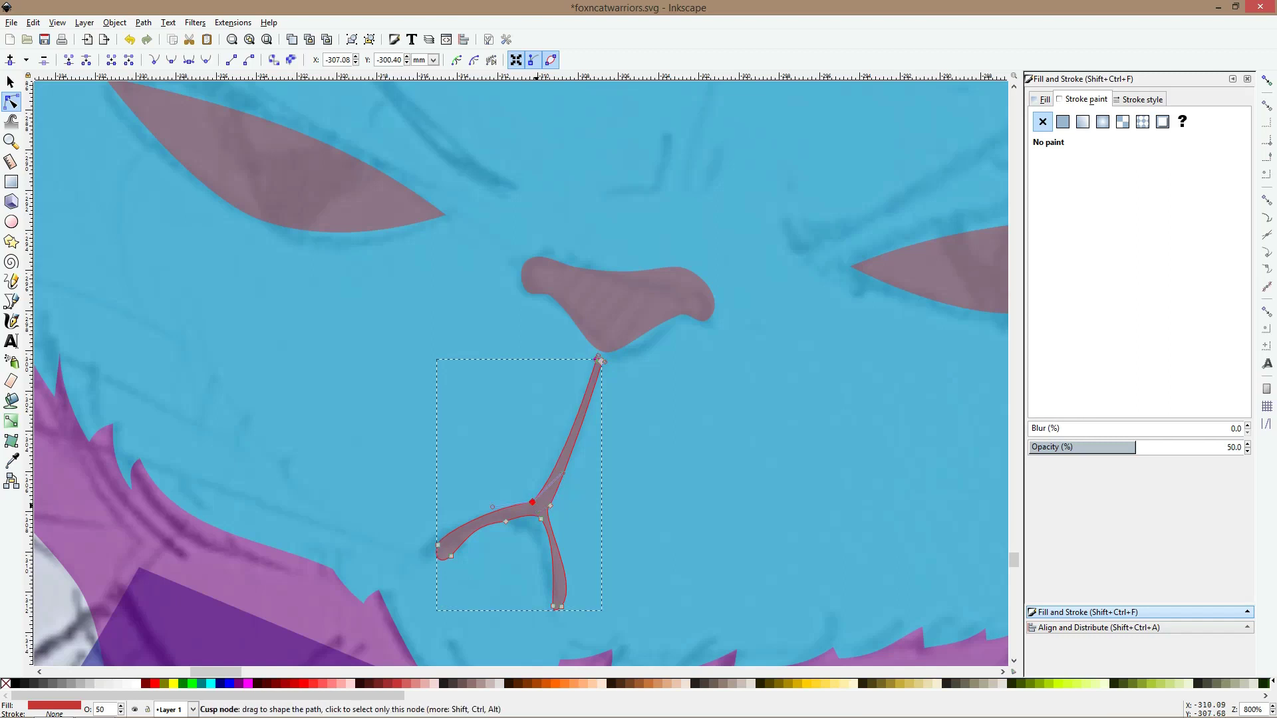
pyautogui.moveTo(541, 519)
pyautogui.mouseDown()
pyautogui.moveTo(535, 530)
pyautogui.moveTo(548, 508)
pyautogui.moveTo(544, 522)
pyautogui.mouseUp()
pyautogui.click(599, 544)
pyautogui.scroll(-3, 599, 548)
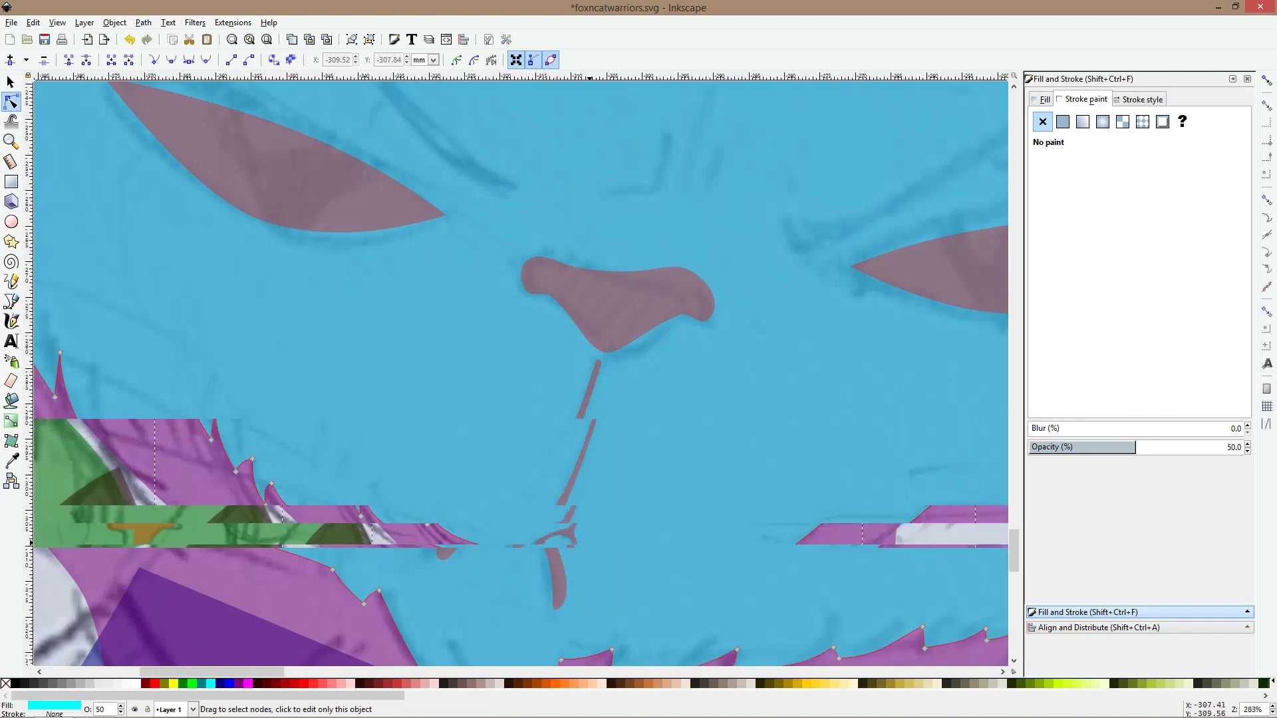
pyautogui.scroll(5, 572, 549)
# Add a node on the downward branch's inner edge, delete the old inner junction node and smooth the arch between the two branches
pyautogui.click(570, 475)
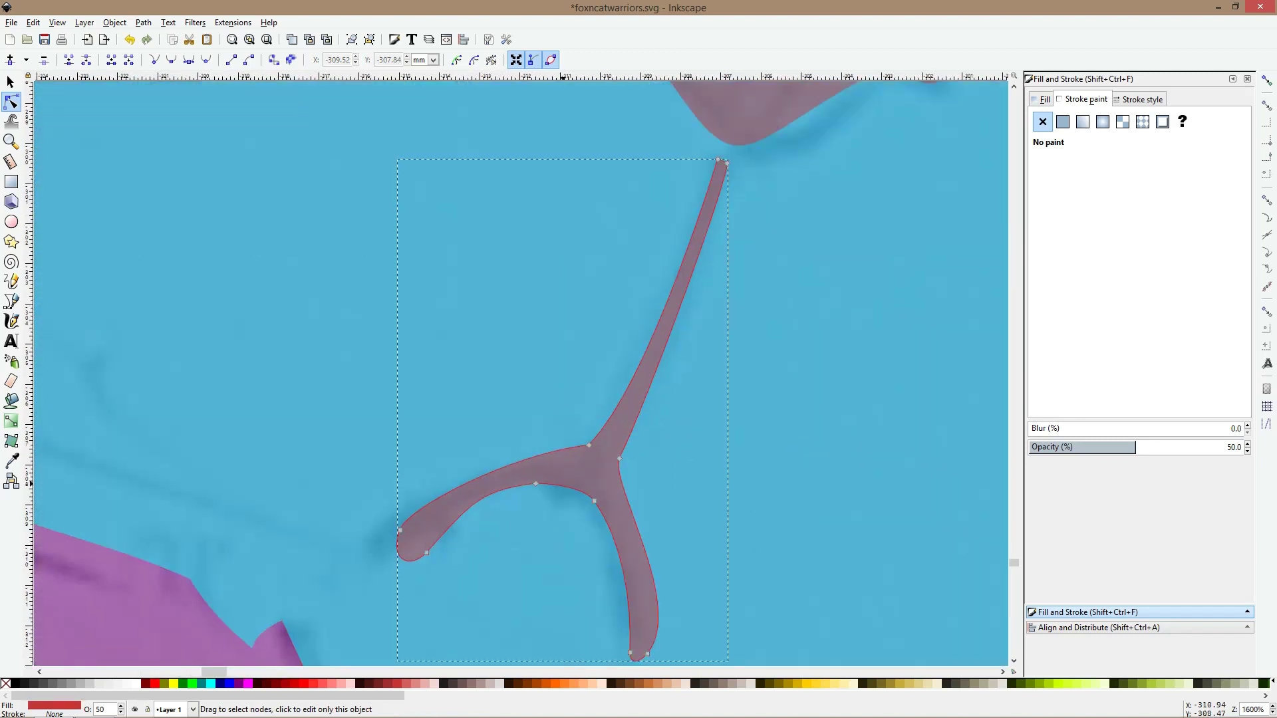
pyautogui.doubleClick(609, 528)
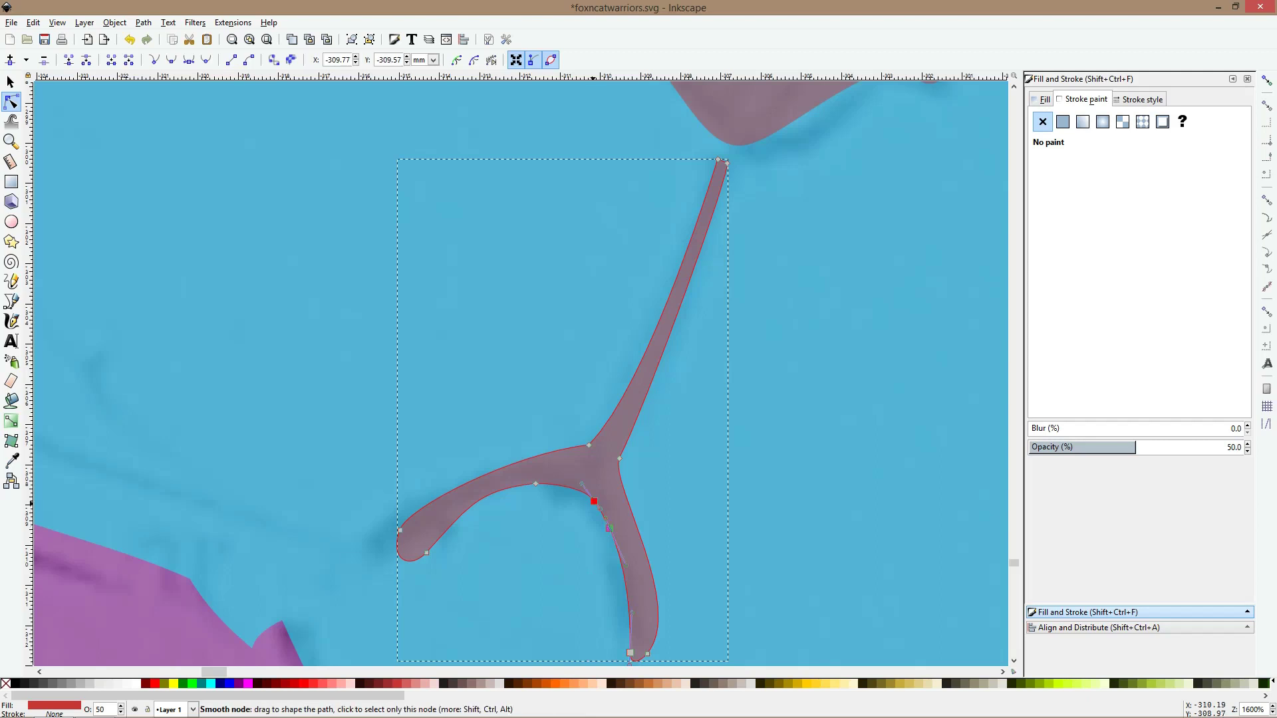
pyautogui.moveTo(594, 500); pyautogui.dragTo(587, 507)
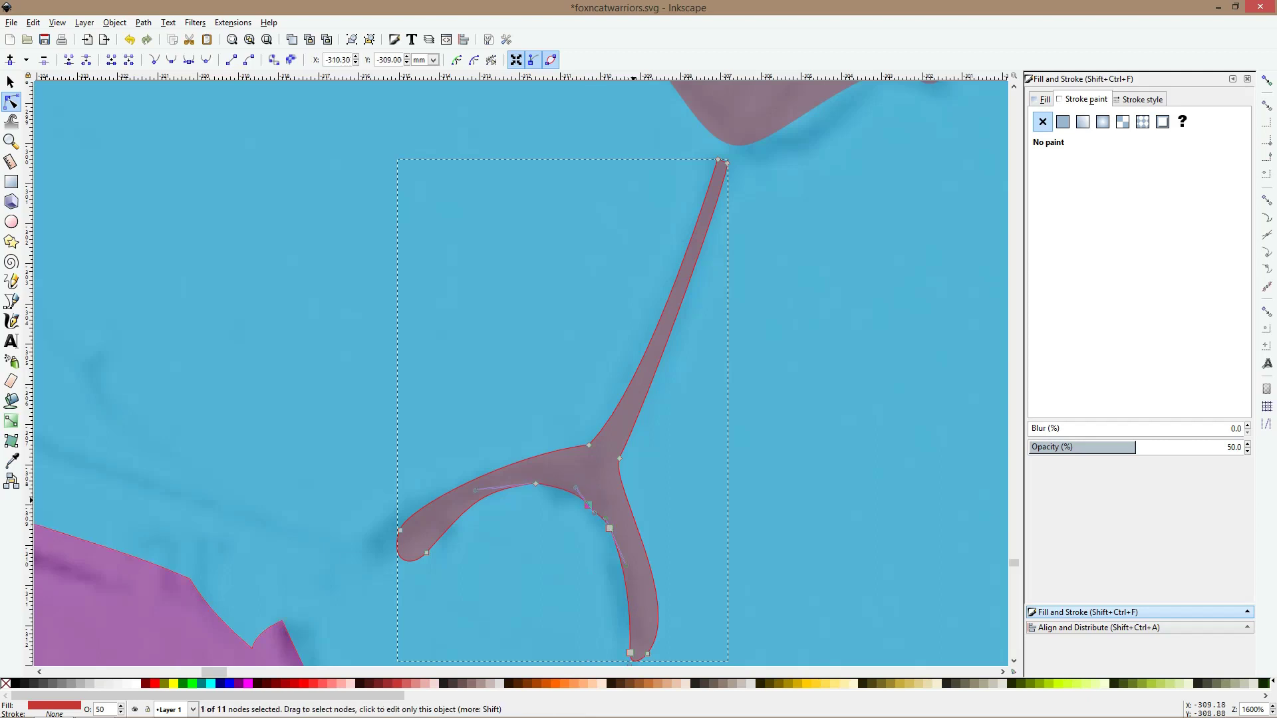
pyautogui.press('Delete')
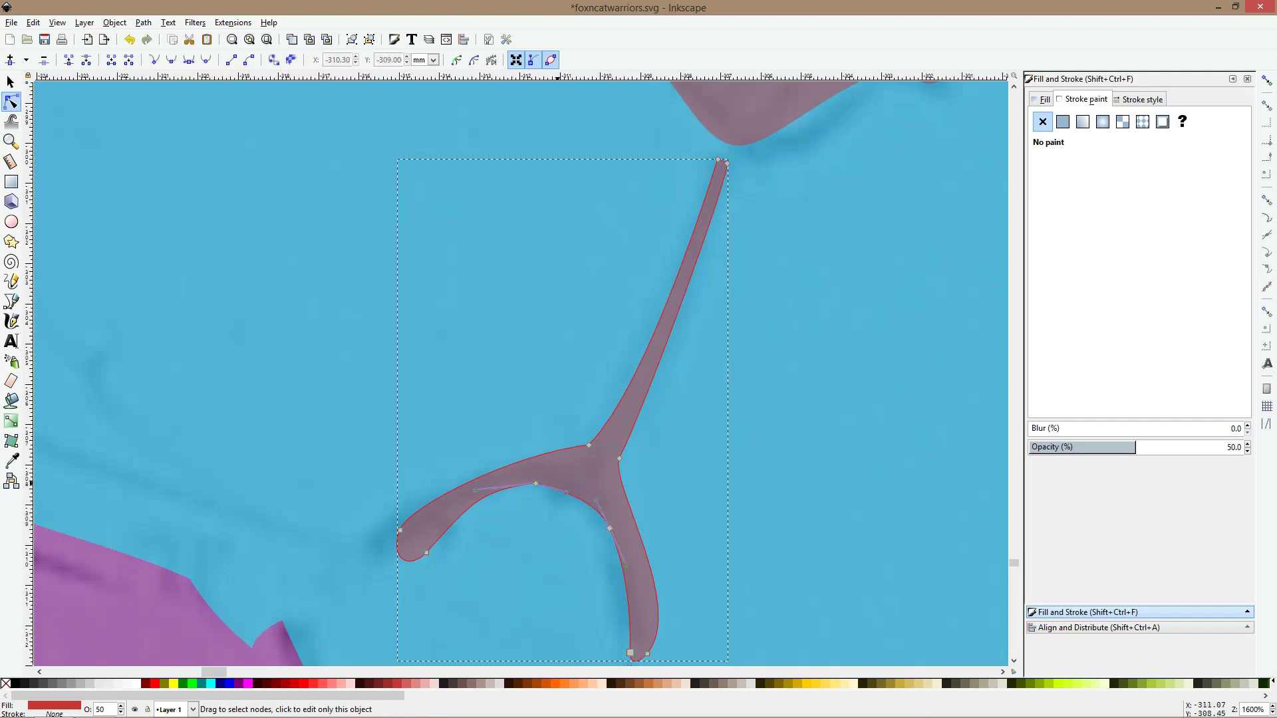
pyautogui.moveTo(536, 483); pyautogui.dragTo(560, 480)
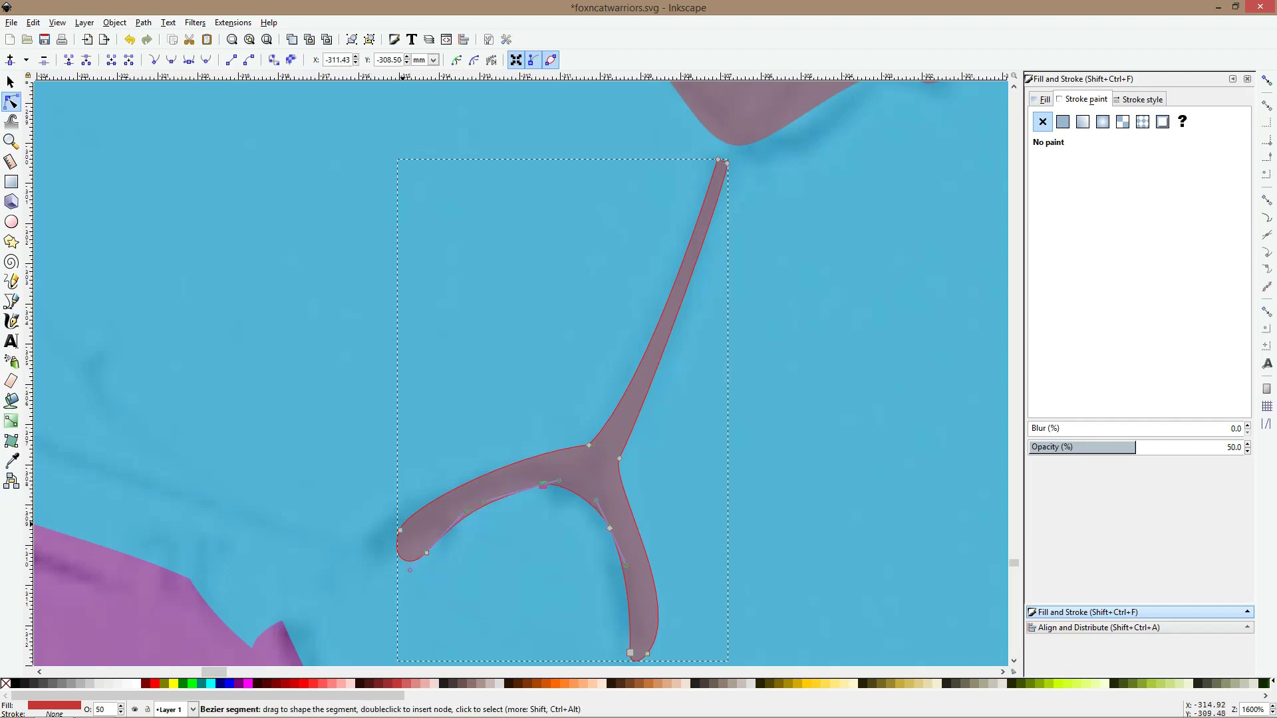
pyautogui.press('s')
pyautogui.scroll(-6, 532, 530)
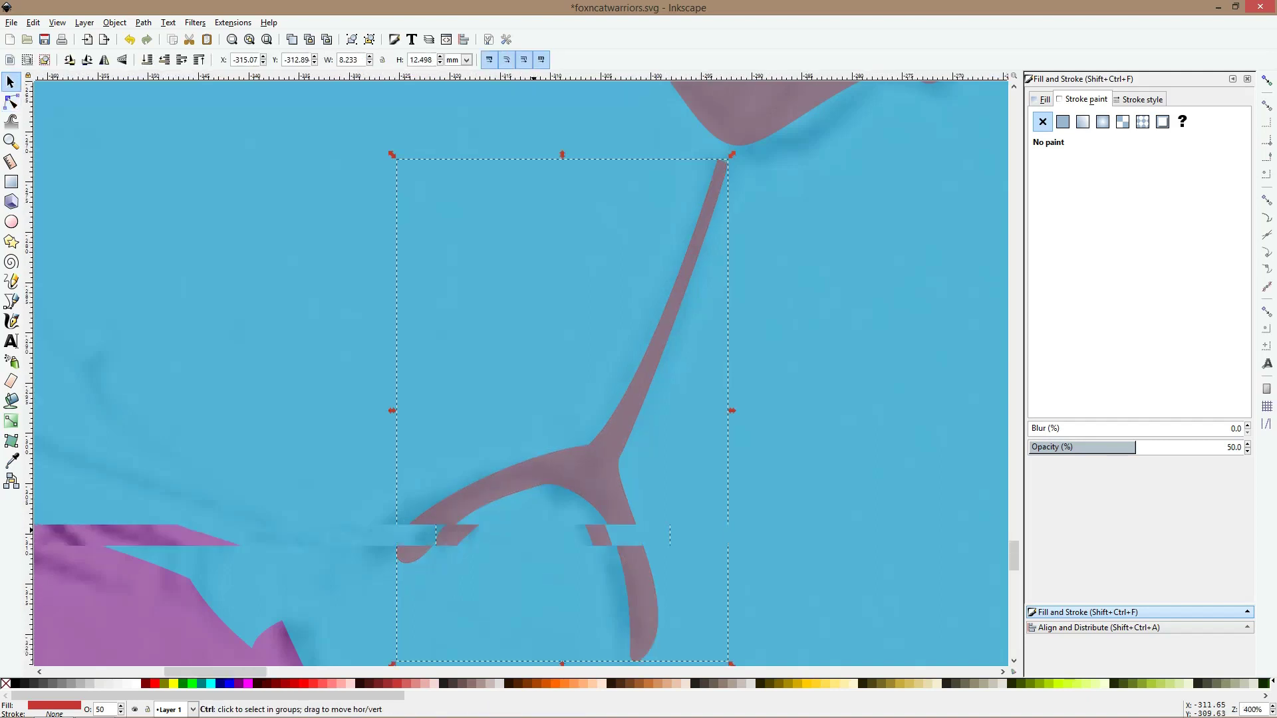
# Draw a thin, closed, straight-edged bent shape over the sketched brow line above the cat's eye nearer the fox
pyautogui.click(614, 519)
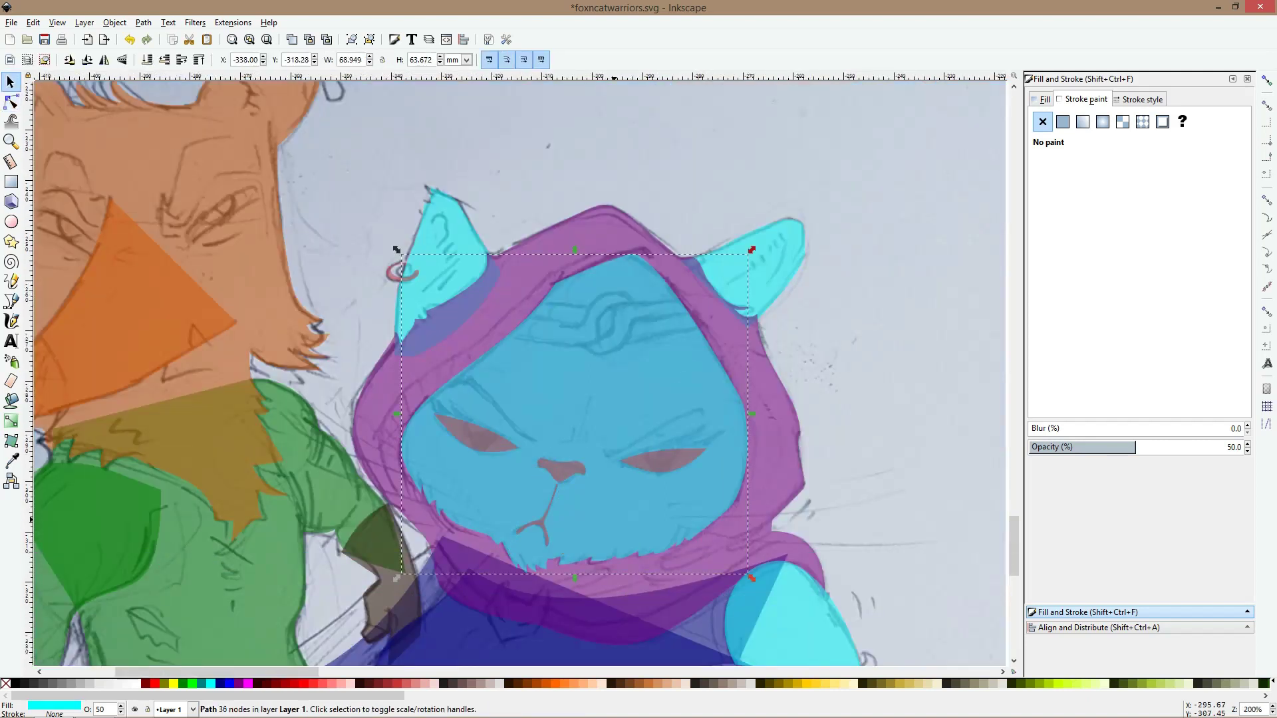
pyautogui.press('b')
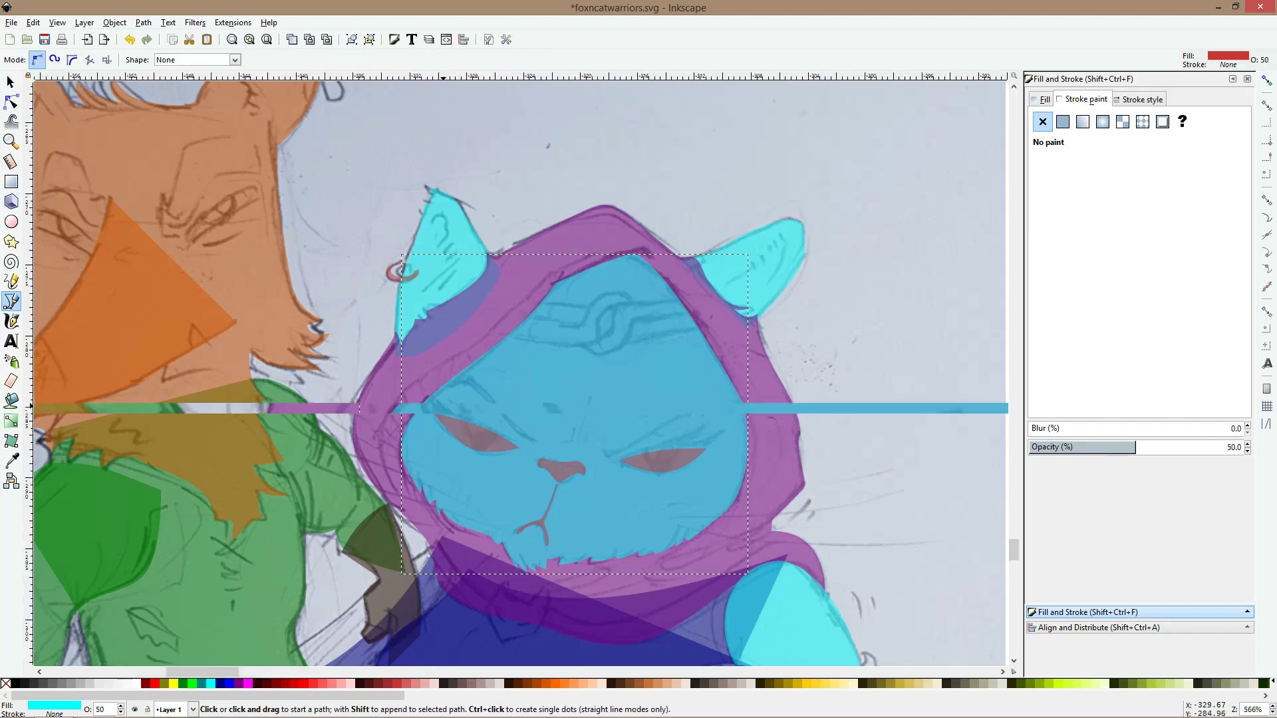
pyautogui.scroll(3, 445, 412)
pyautogui.click(444, 362)
pyautogui.click(515, 341)
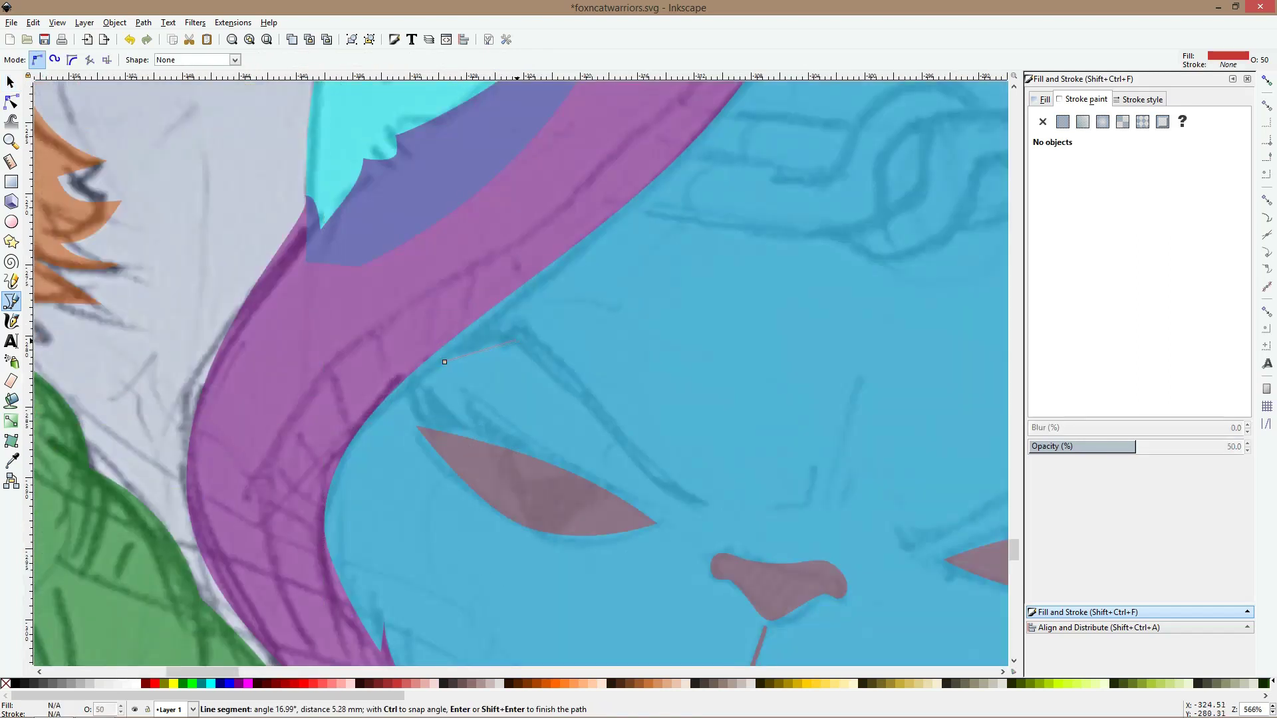
pyautogui.click(705, 503)
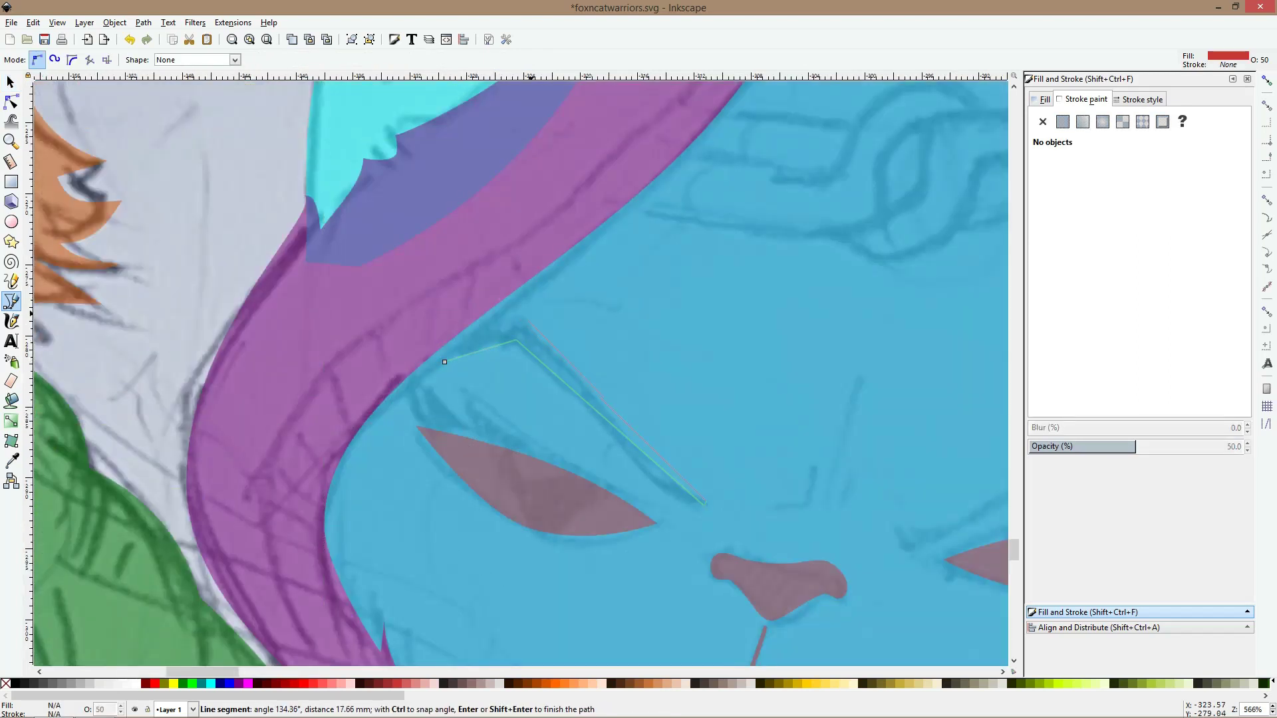
pyautogui.click(523, 324)
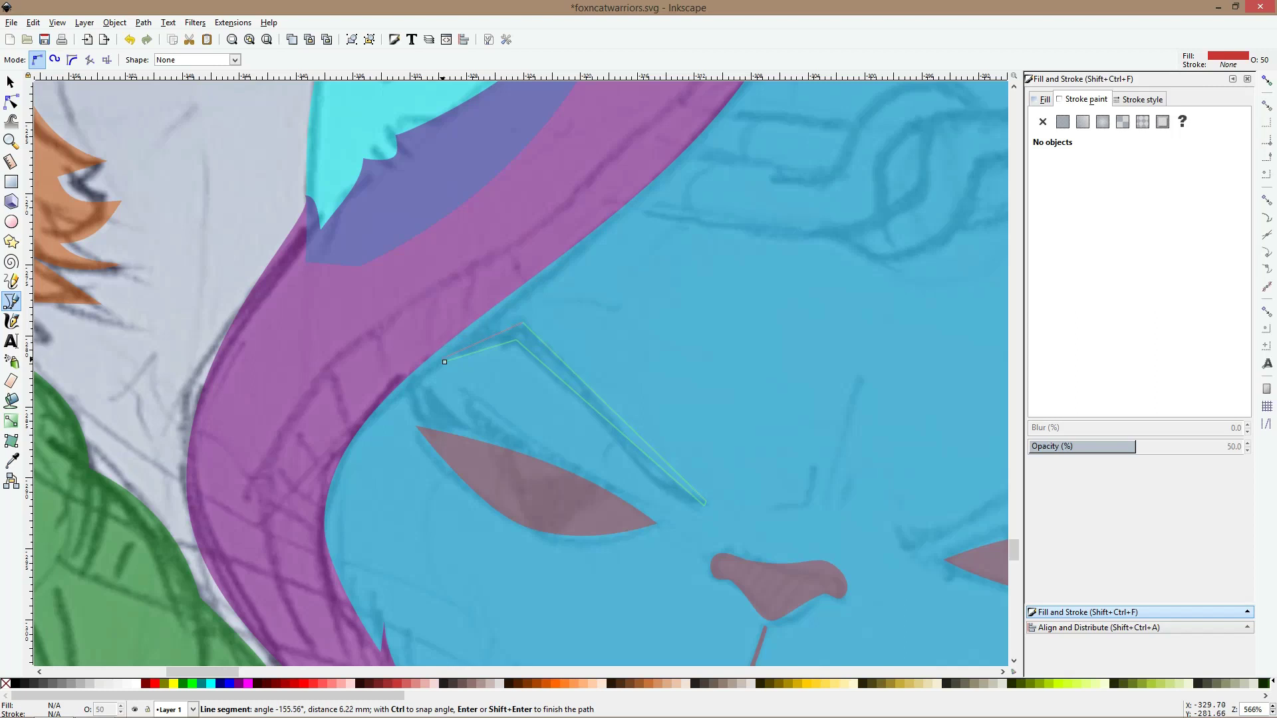
pyautogui.click(444, 362)
# Bow the long arm of the brow shape downward and smooth the two nodes at its bend
pyautogui.press('n')
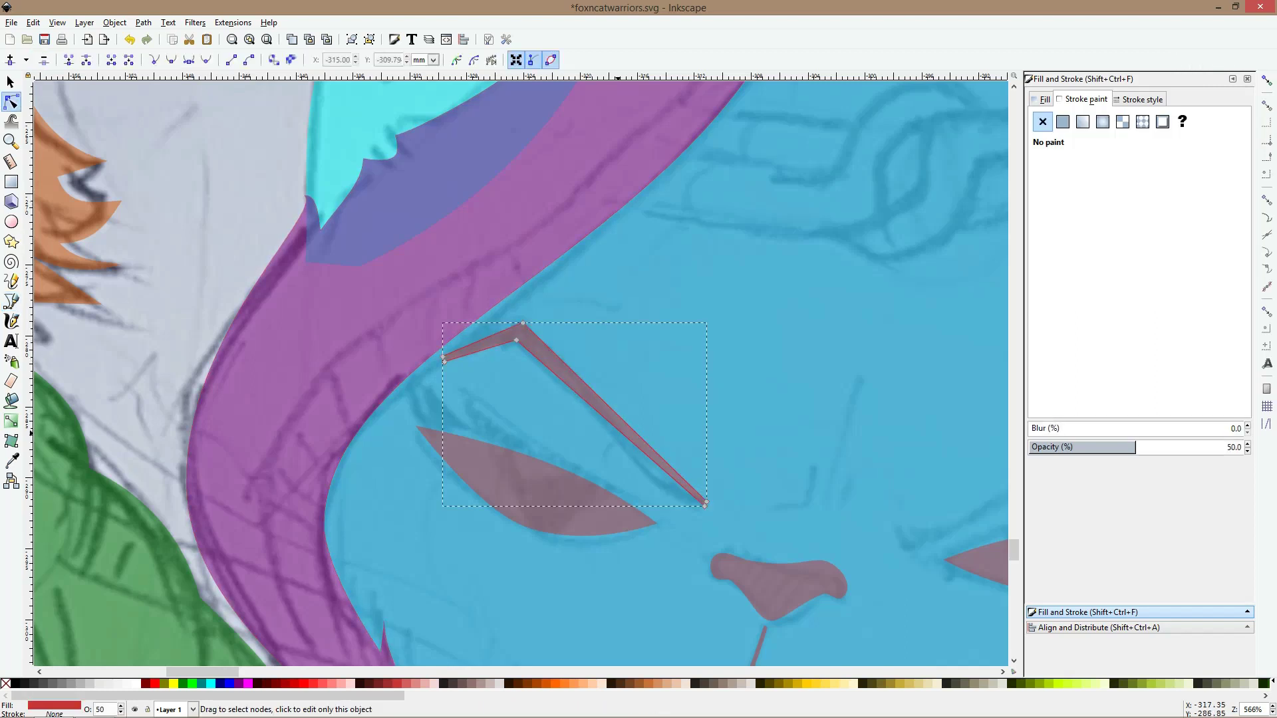
pyautogui.moveTo(618, 431)
pyautogui.mouseDown()
pyautogui.moveTo(614, 453)
pyautogui.moveTo(595, 434)
pyautogui.mouseUp()
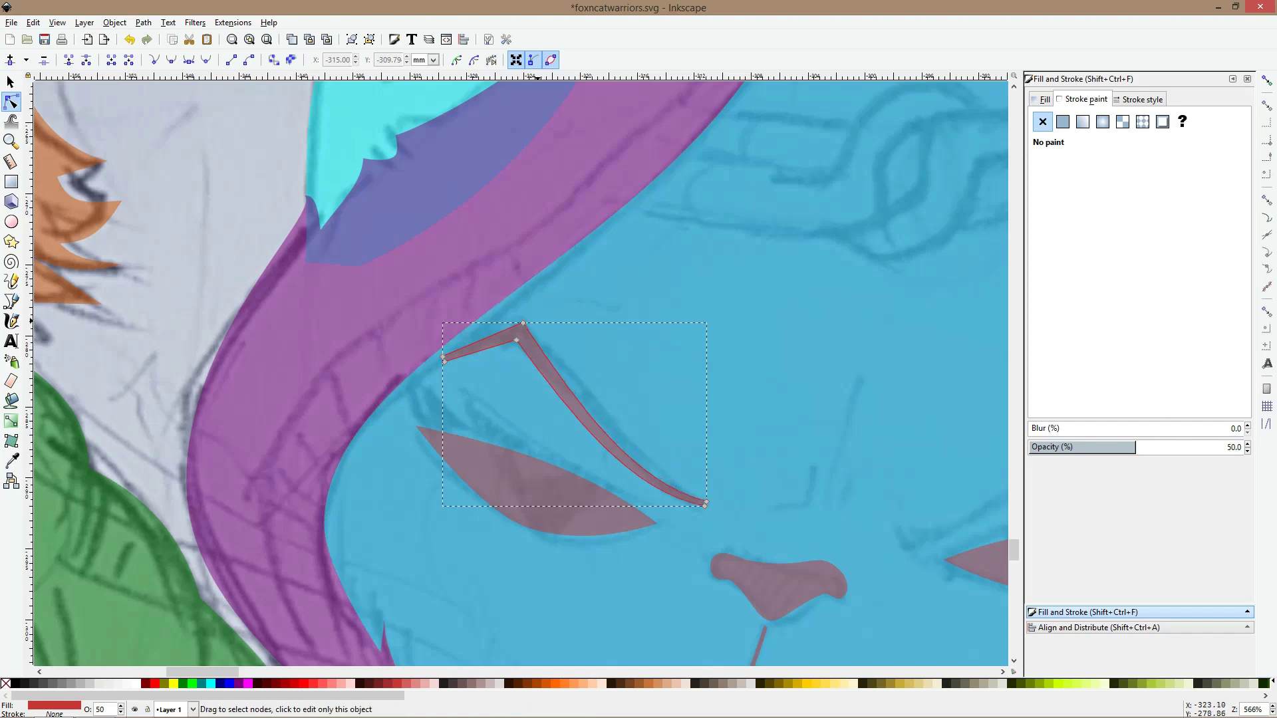
pyautogui.keyDown('ctrl'); pyautogui.click(523, 323); pyautogui.keyUp('ctrl')
pyautogui.keyDown('ctrl'); pyautogui.click(517, 340); pyautogui.keyUp('ctrl')
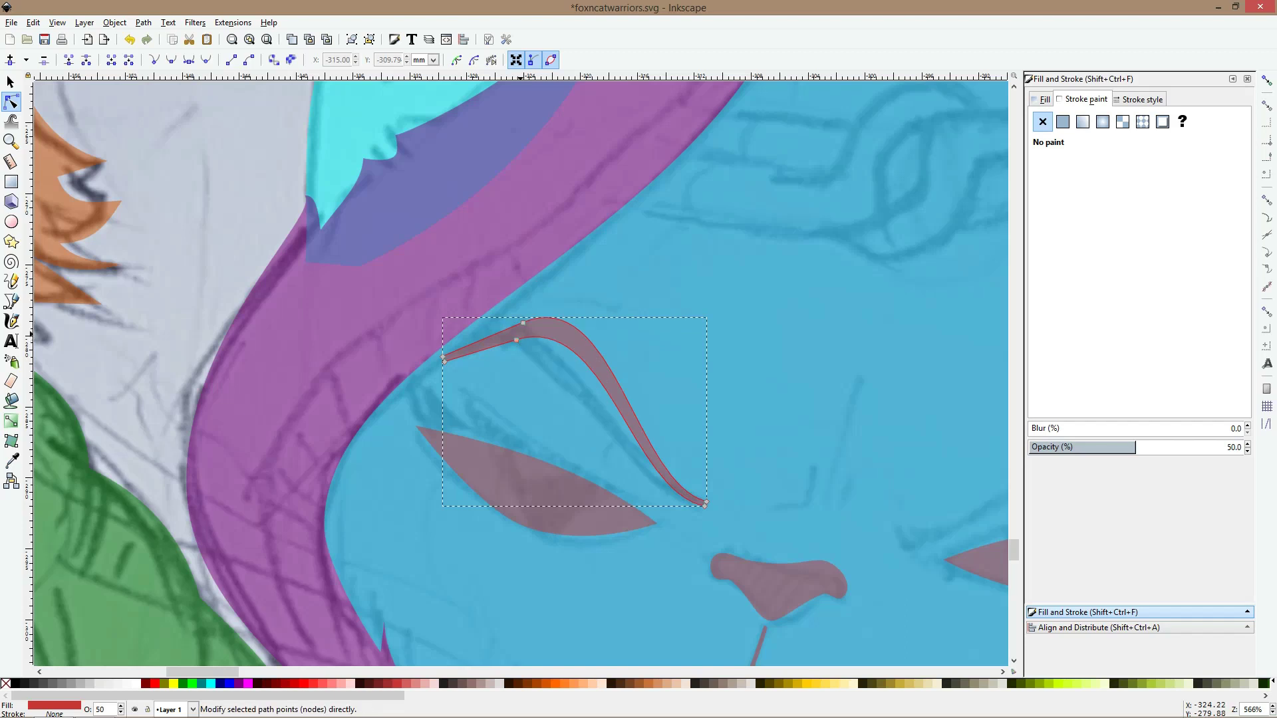
pyautogui.click(516, 339)
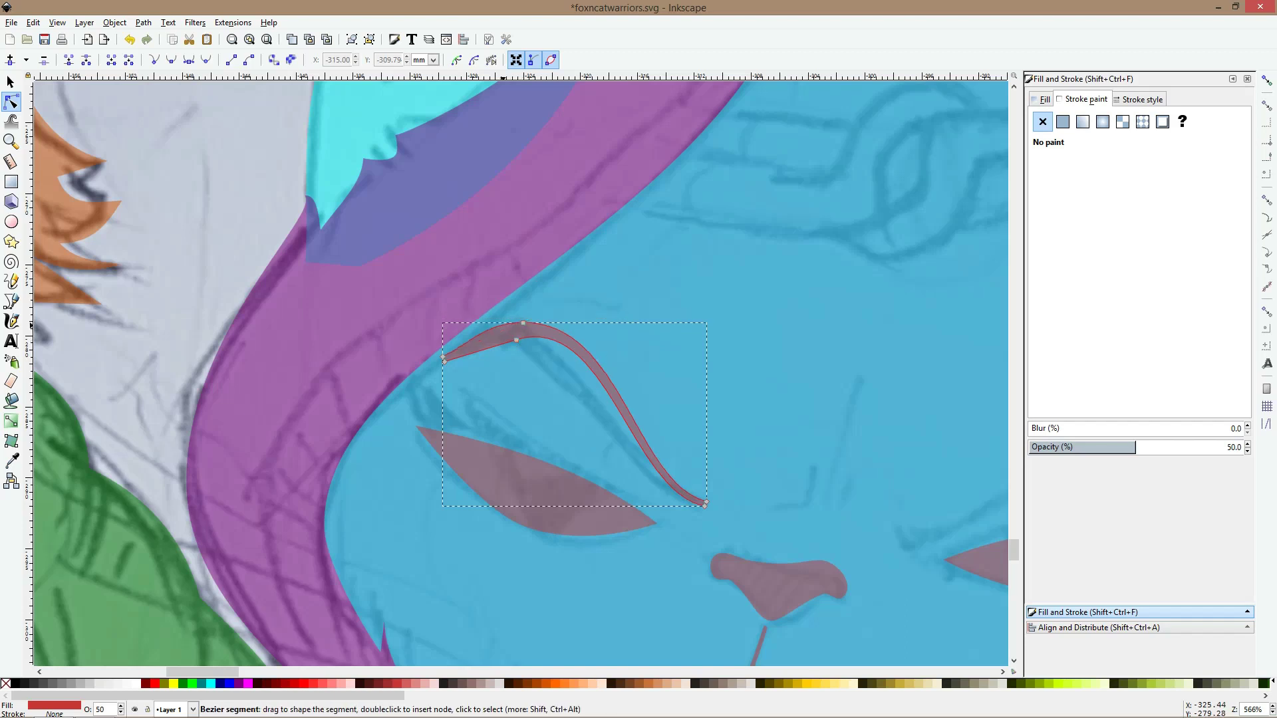
pyautogui.click(517, 340)
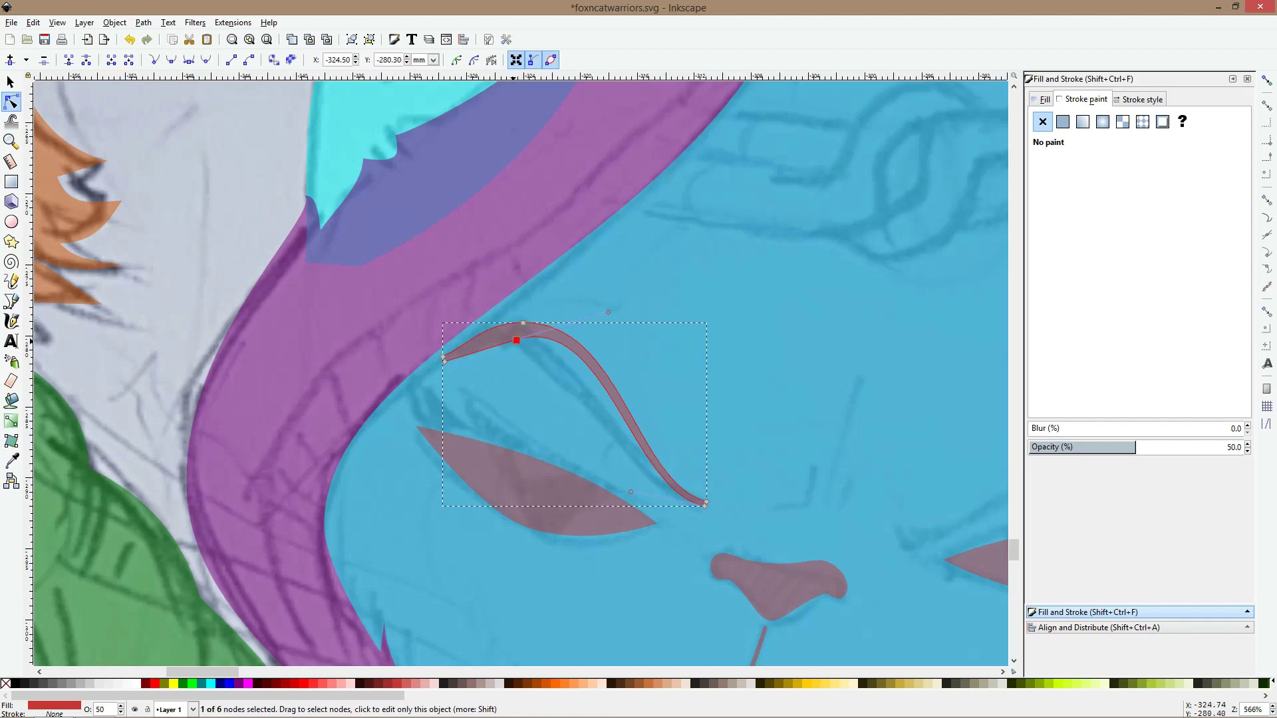
# Adjust the brow's bend handles and pull in its outer end to form an evenly tapered arc
pyautogui.moveTo(516, 340); pyautogui.dragTo(535, 334)
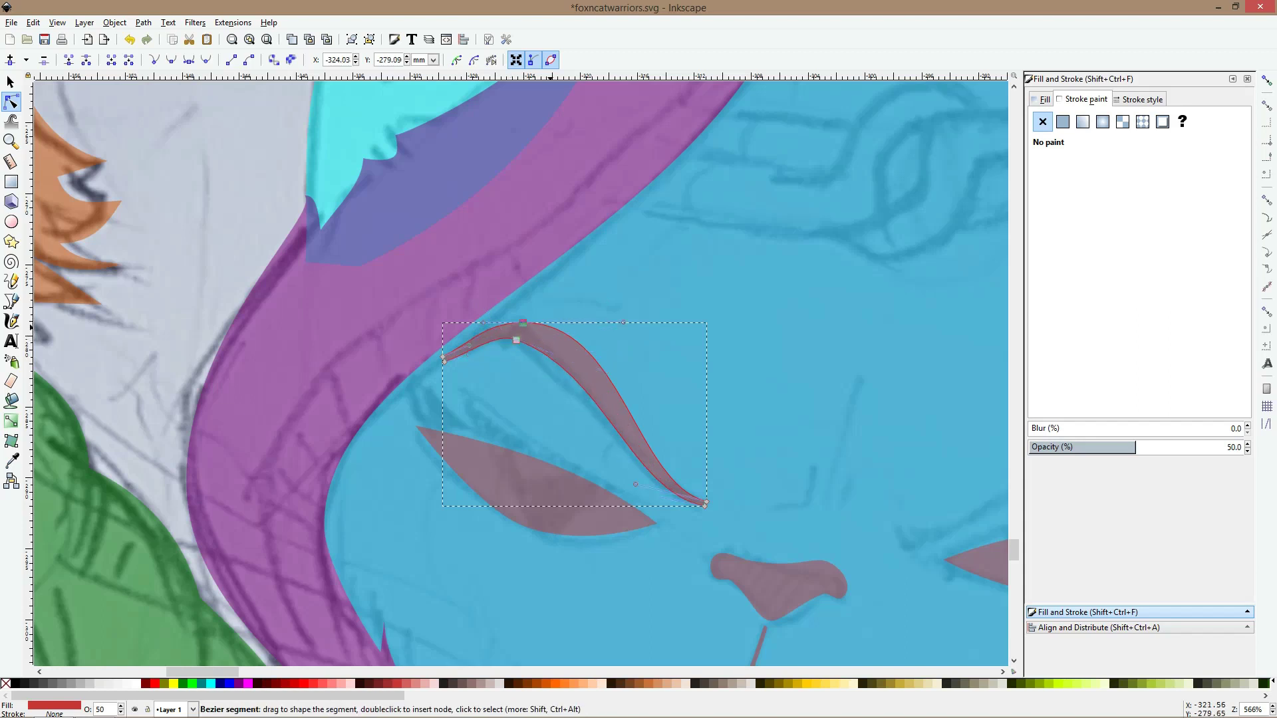
pyautogui.moveTo(623, 323); pyautogui.dragTo(611, 349)
pyautogui.moveTo(487, 307); pyautogui.dragTo(495, 314)
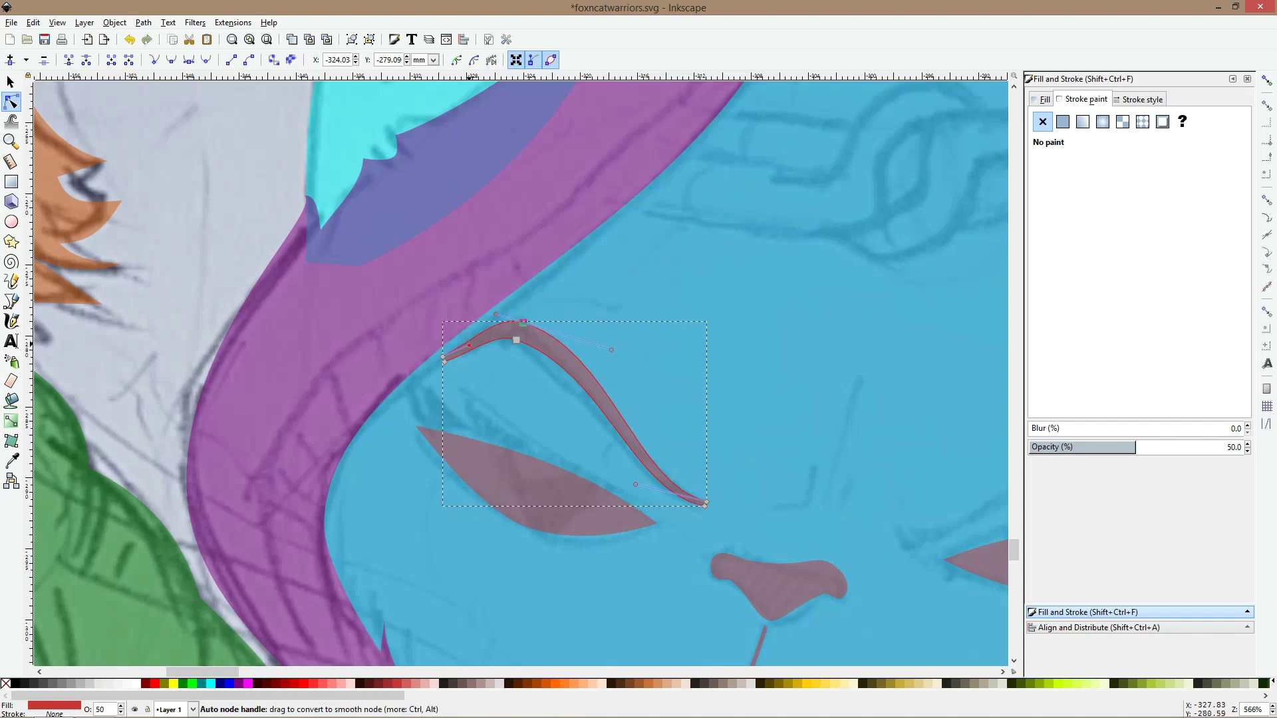
pyautogui.moveTo(470, 345)
pyautogui.mouseDown()
pyautogui.moveTo(478, 353)
pyautogui.moveTo(450, 356)
pyautogui.mouseUp()
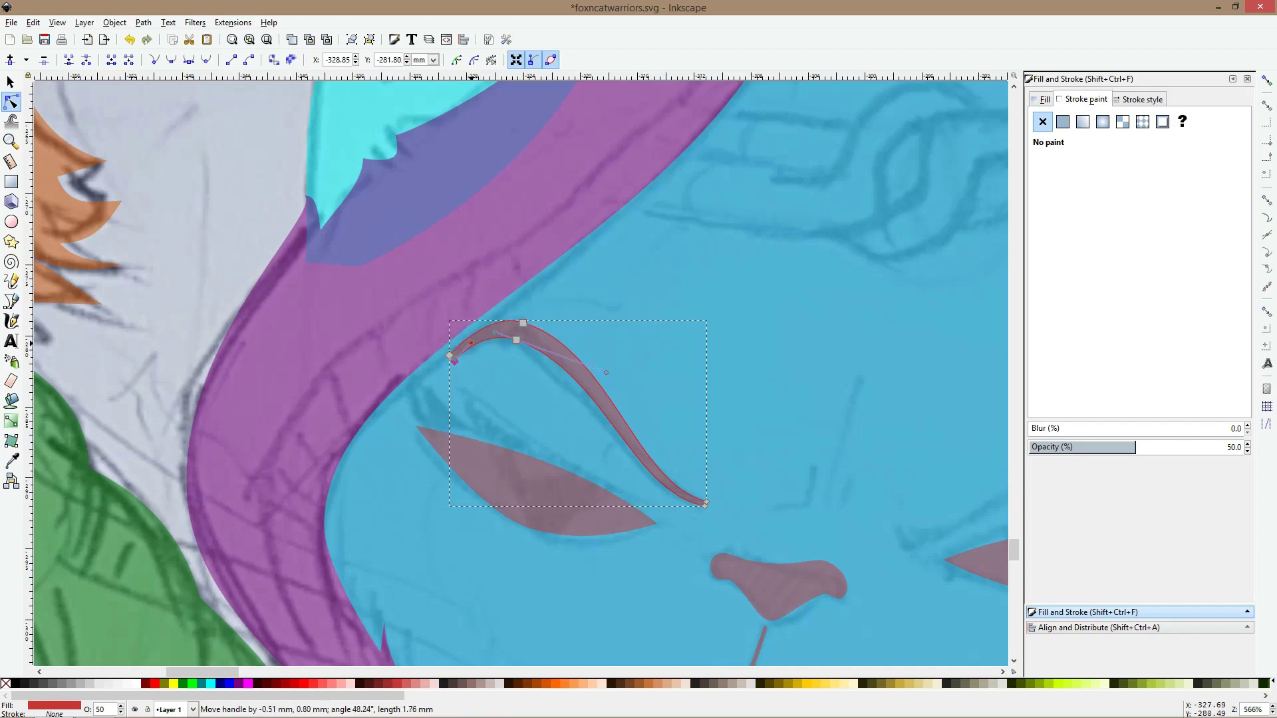
# Shift the brow shape slightly down and towards the fox, to about X -330.02 mm, Y -292.66 mm
pyautogui.press('s')
pyautogui.scroll(-3, 585, 371)
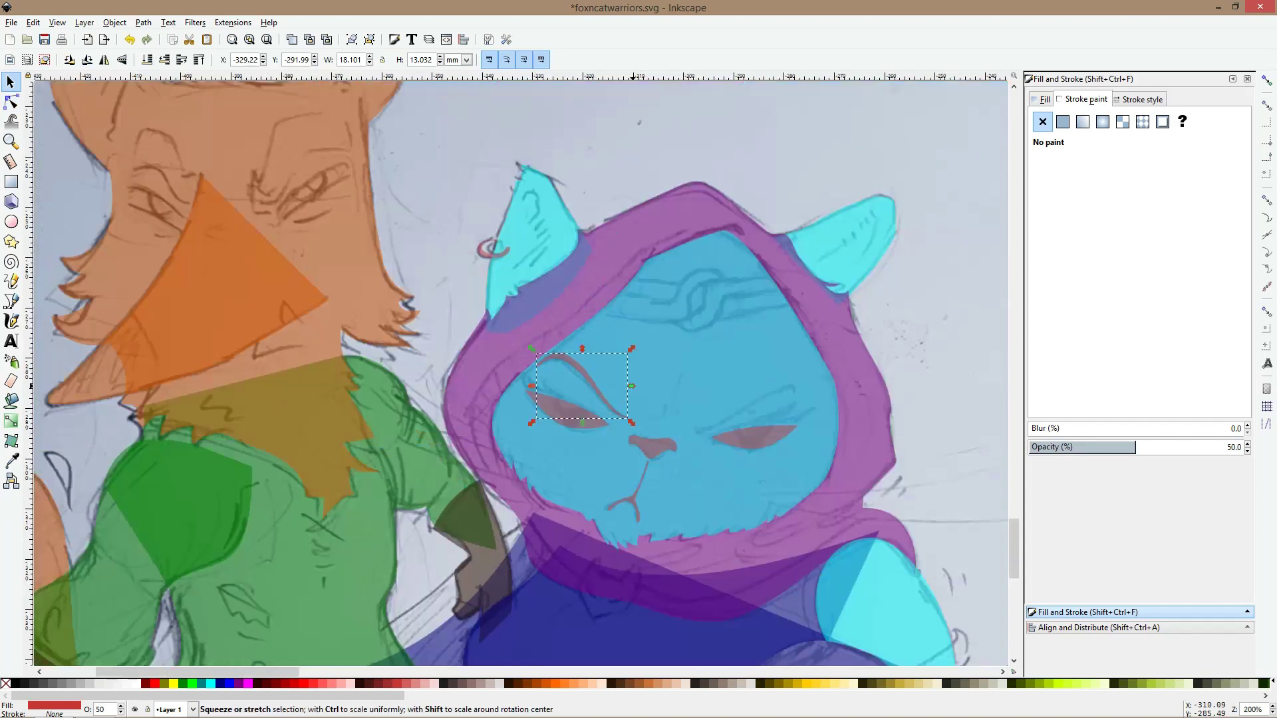
pyautogui.moveTo(616, 415); pyautogui.dragTo(609, 419)
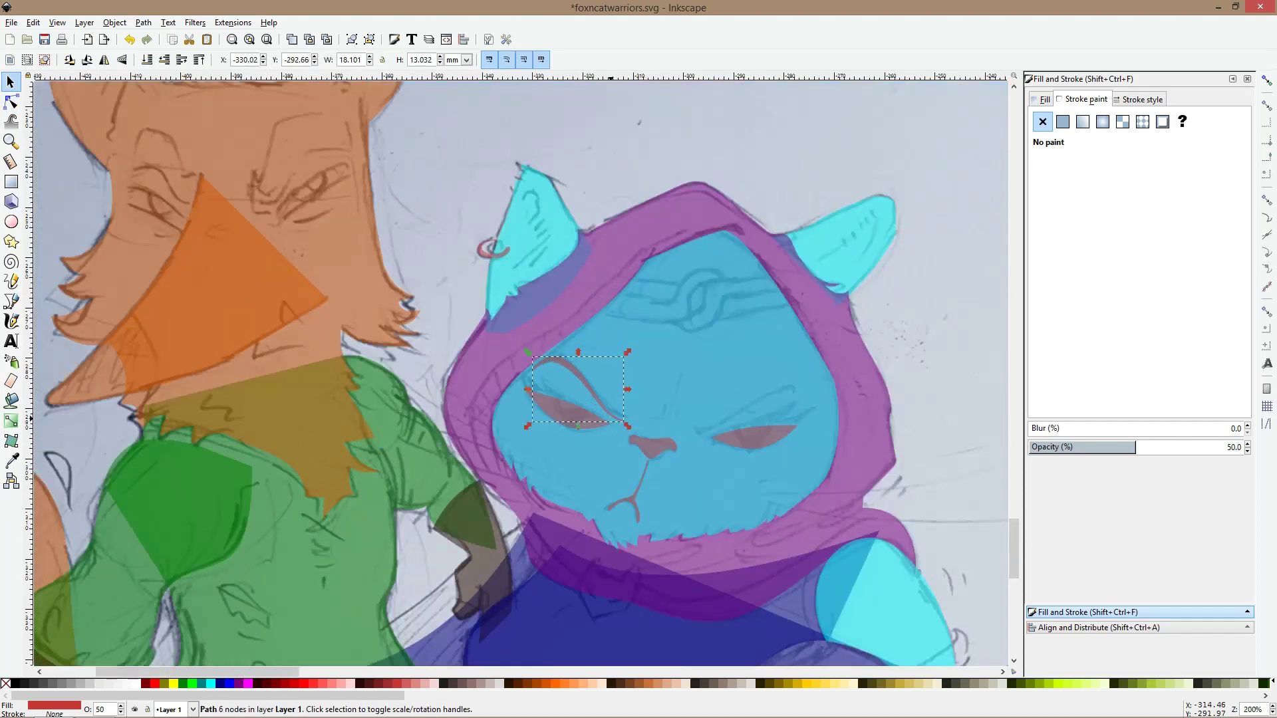
pyautogui.hotkey('ctrl', 's')
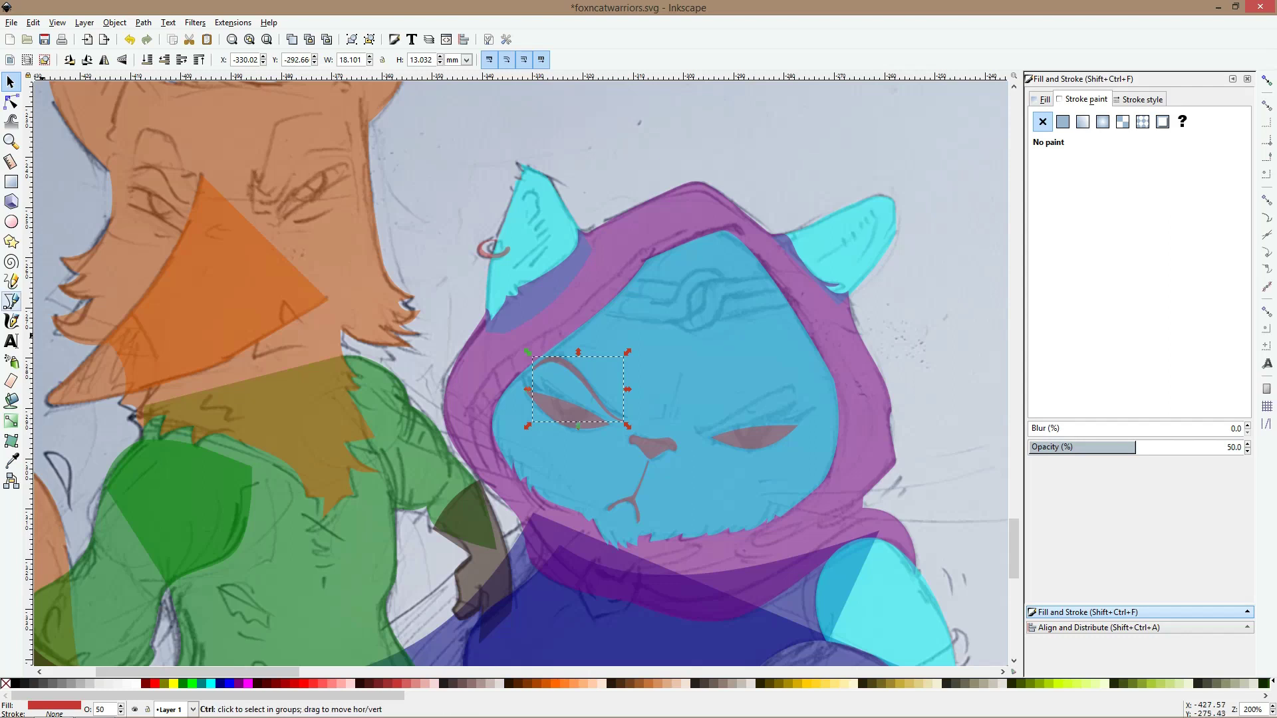
# Duplicate the brow shape, flip the copy horizontally and place it above the cat's other eye
pyautogui.hotkey('ctrl', 'd')
pyautogui.press('h')
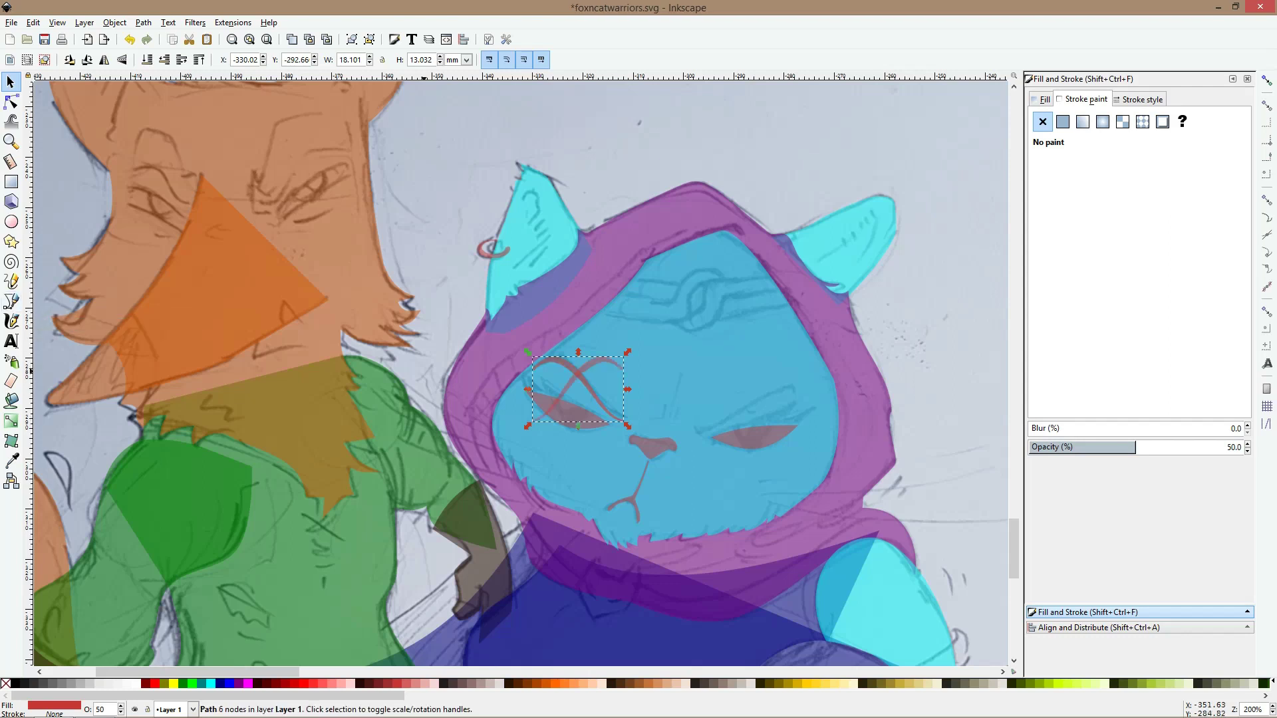
pyautogui.moveTo(595, 363); pyautogui.dragTo(773, 384)
pyautogui.moveTo(761, 370); pyautogui.dragTo(803, 378)
# Lower the copied brow's bend nodes and pull its outer end inward over the cat's eye farther from the fox
pyautogui.click(12, 102)
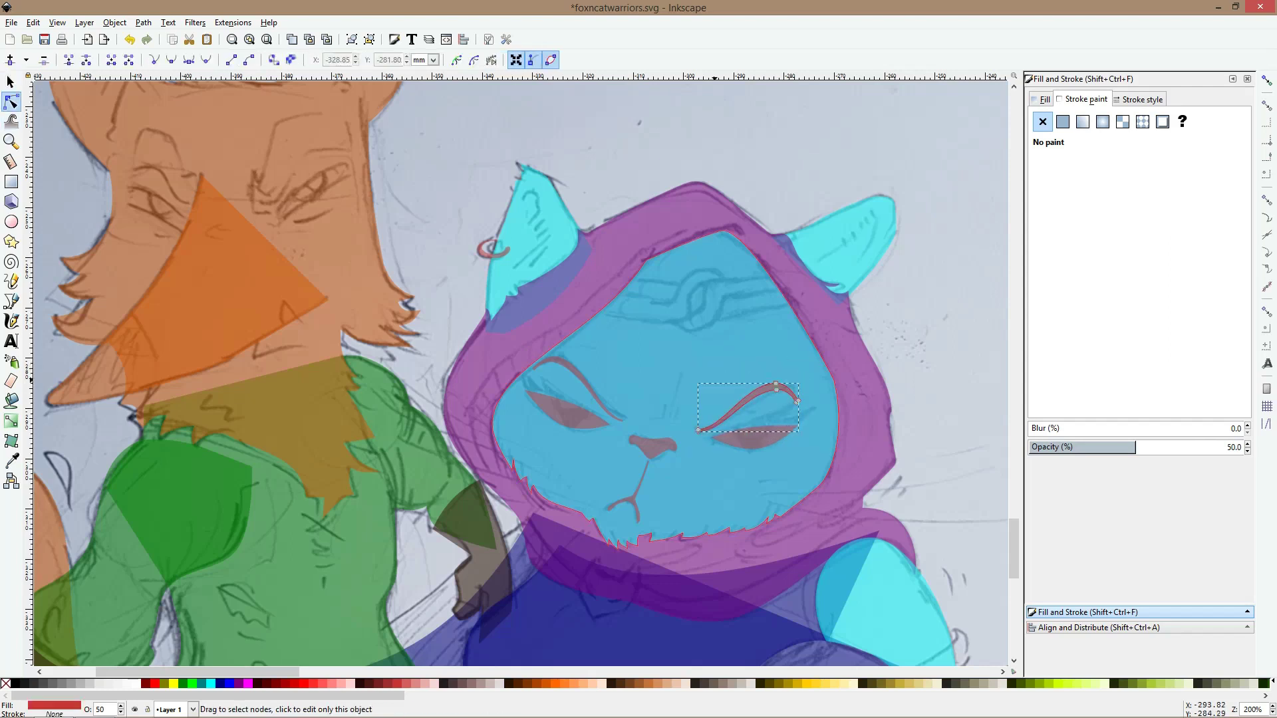
pyautogui.scroll(2, 812, 394)
pyautogui.moveTo(710, 341); pyautogui.dragTo(793, 413)
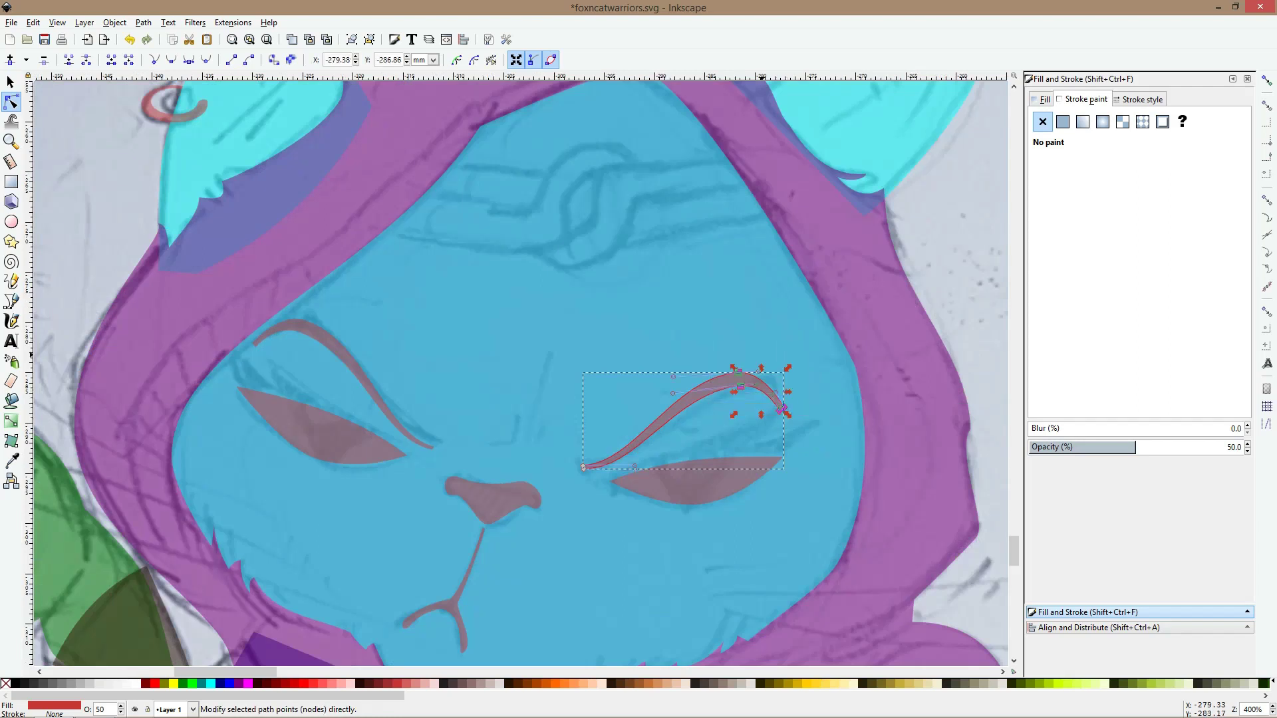
pyautogui.moveTo(761, 367); pyautogui.dragTo(761, 380)
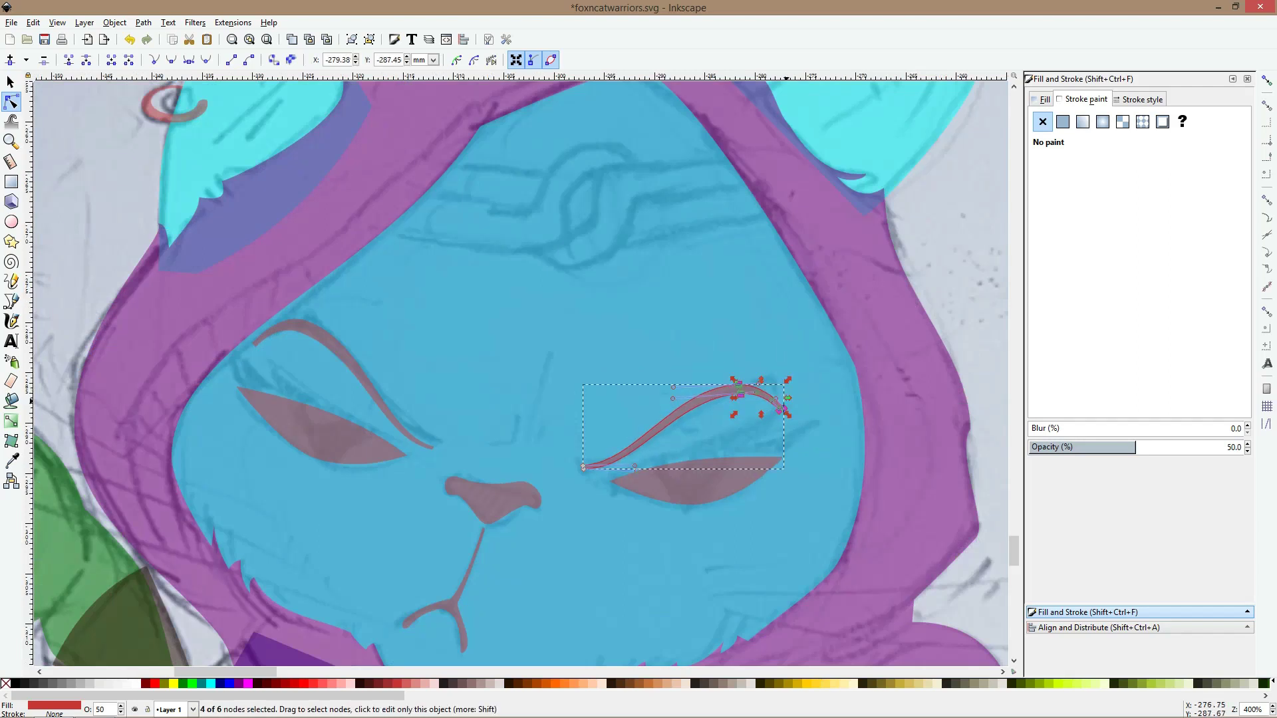
pyautogui.click(805, 413)
pyautogui.click(778, 403)
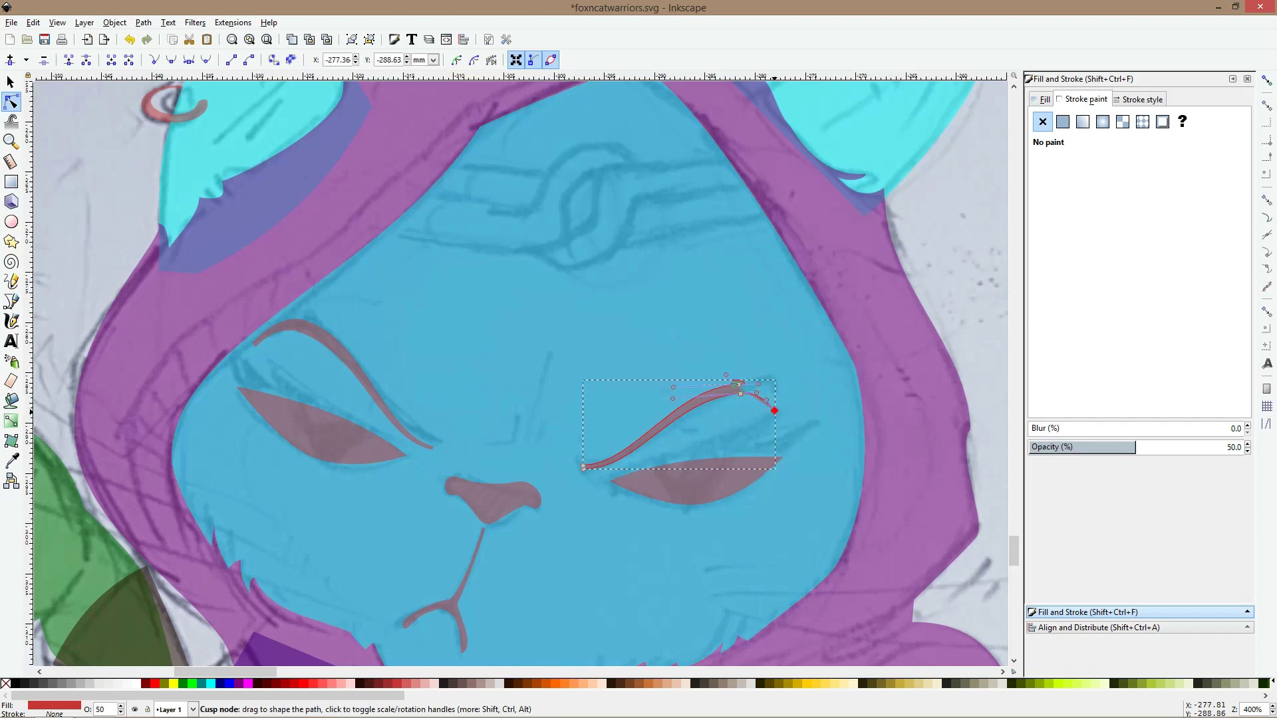
pyautogui.moveTo(712, 371); pyautogui.dragTo(776, 411)
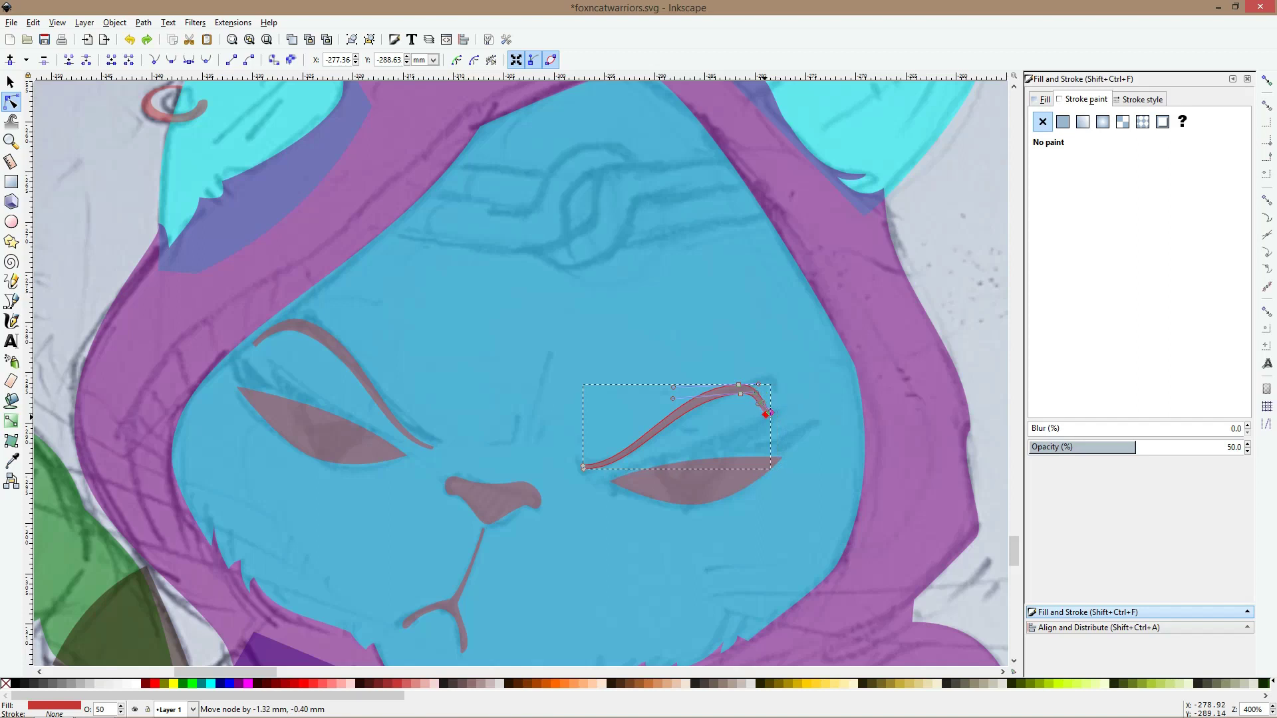
# Adjust the curve handles at the copied brow's bend and outer end to round it into a smooth hook
pyautogui.keyDown('ctrl'); pyautogui.scroll(3, 768, 413); pyautogui.keyUp('ctrl')
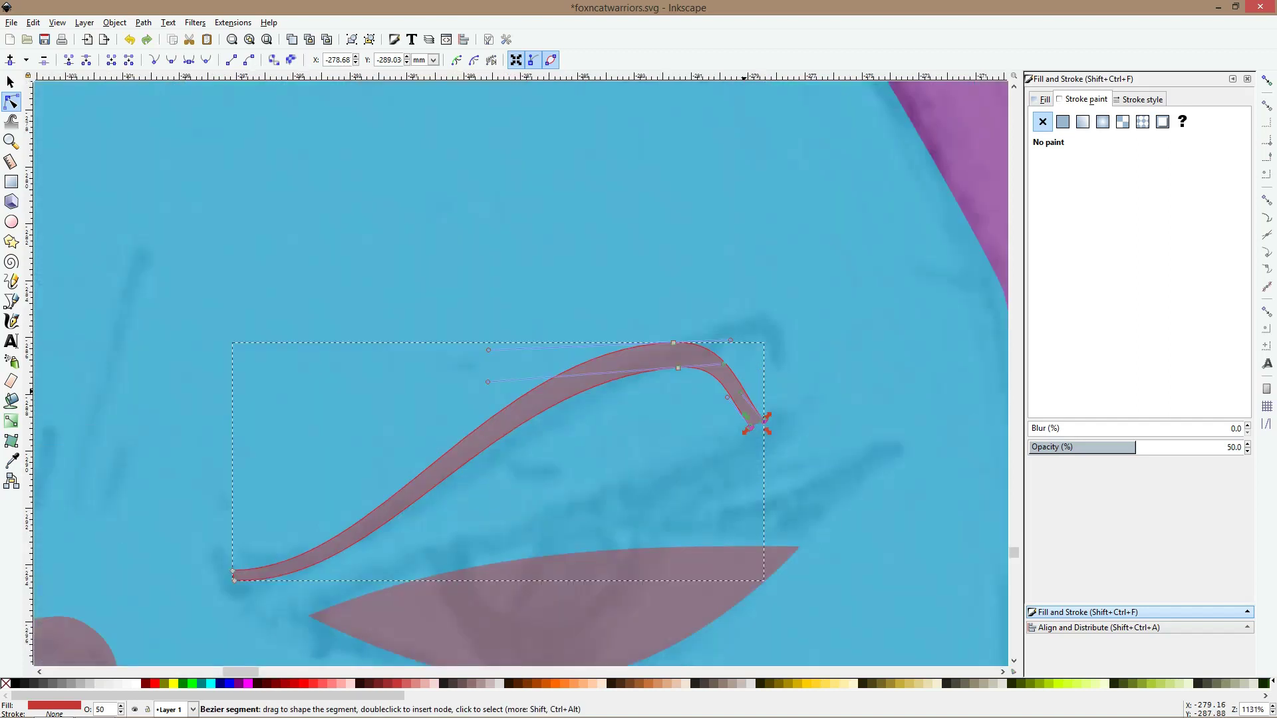
pyautogui.moveTo(737, 391); pyautogui.dragTo(758, 379)
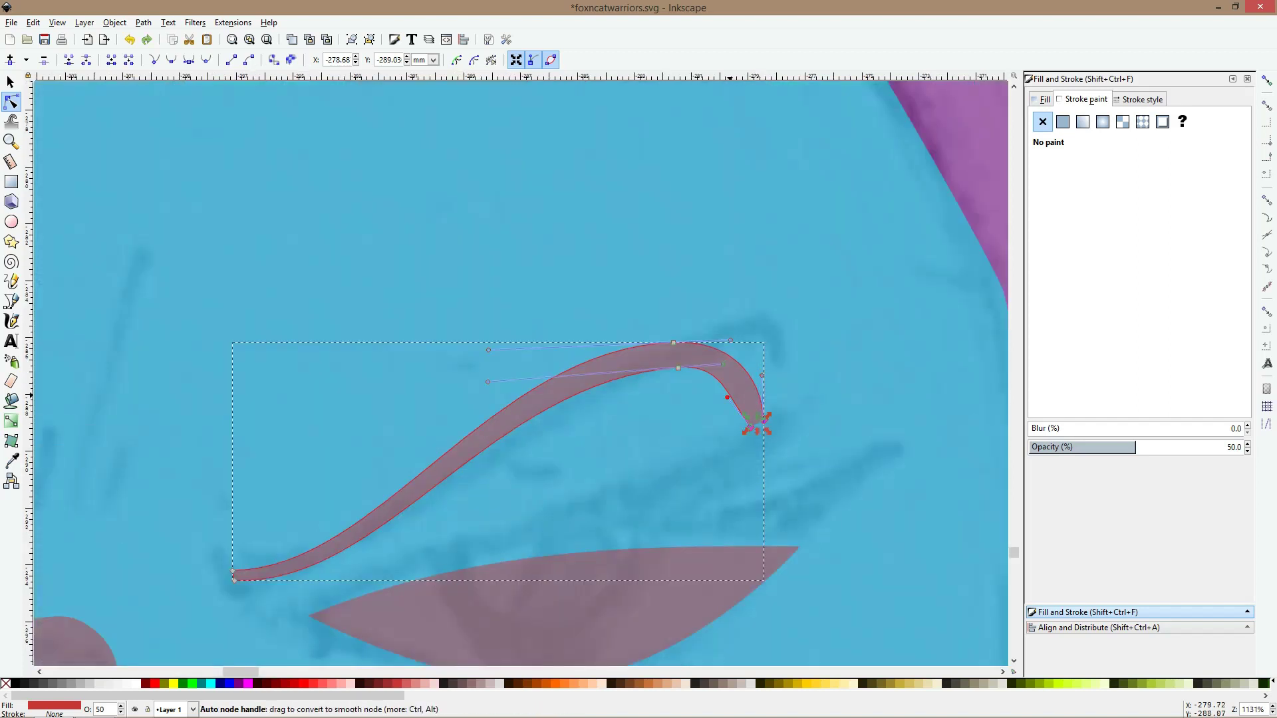
pyautogui.moveTo(756, 418); pyautogui.dragTo(751, 428)
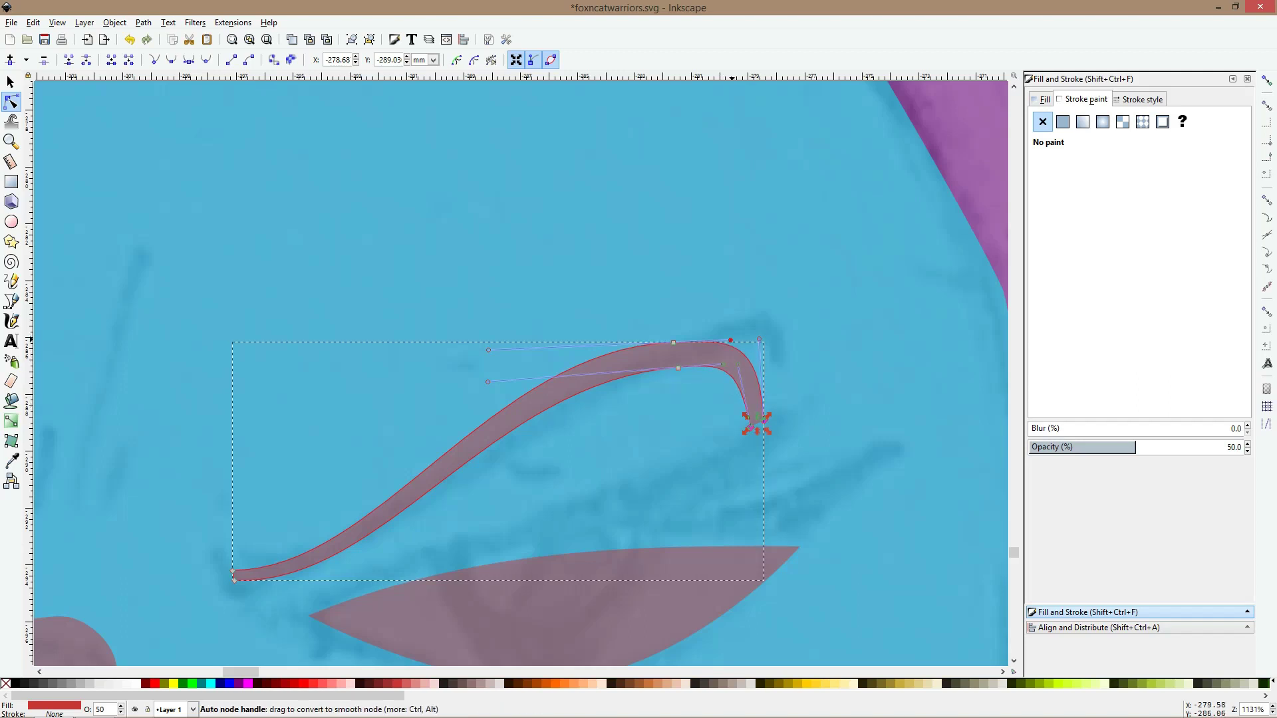
pyautogui.moveTo(488, 349); pyautogui.dragTo(489, 367)
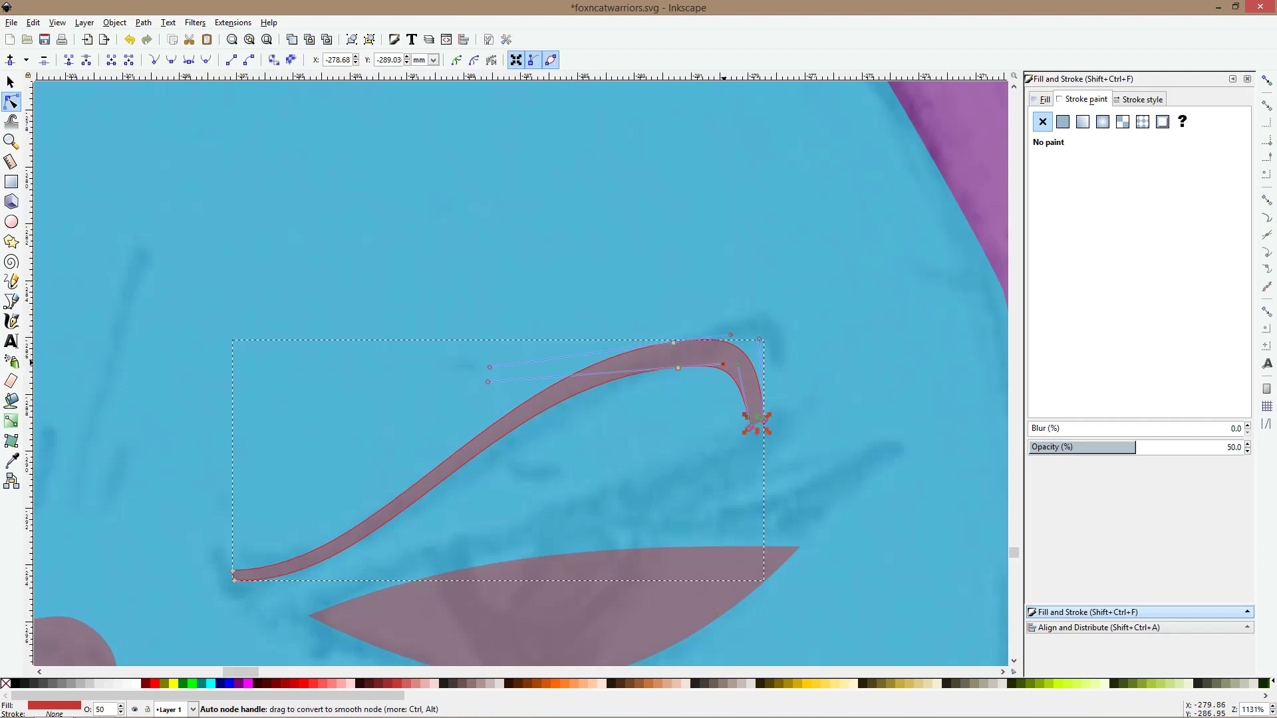
pyautogui.press('s')
pyautogui.press('n')
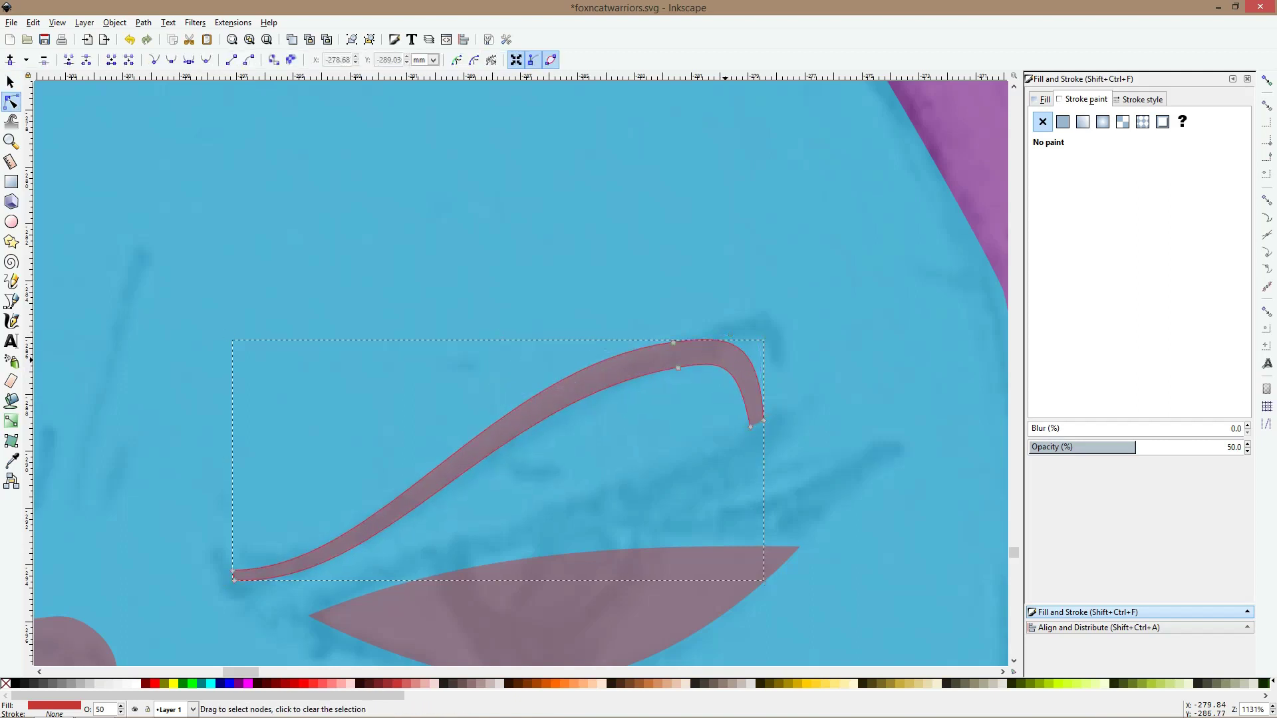
# Enlarge the copied brow's outer hook by scaling its bend and end nodes up and outward
pyautogui.moveTo(668, 307); pyautogui.dragTo(772, 439)
pyautogui.moveTo(764, 338); pyautogui.dragTo(786, 298)
pyautogui.press('s')
pyautogui.click(834, 409)
pyautogui.scroll(-5, 834, 409)
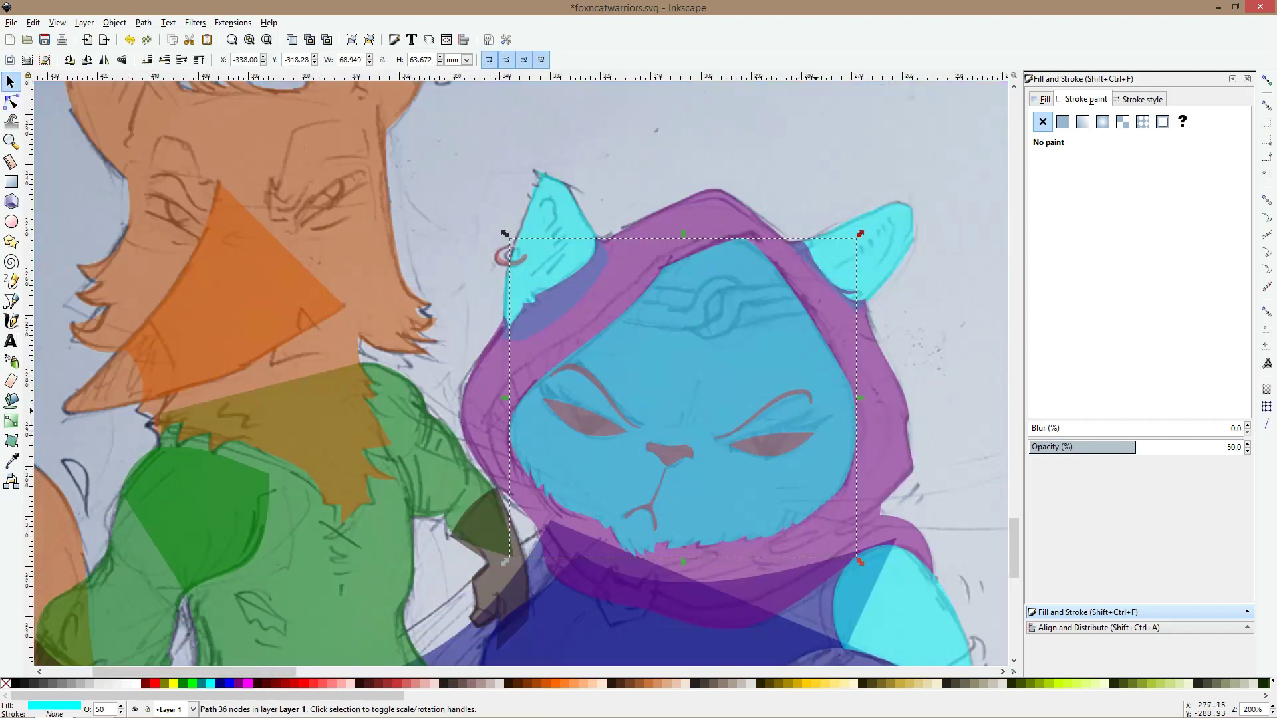
# Draw an upright iris ellipse about 5.7 by 10.6 mm over one cat eye and place a duplicate over the other eye
pyautogui.scroll(2, 801, 422)
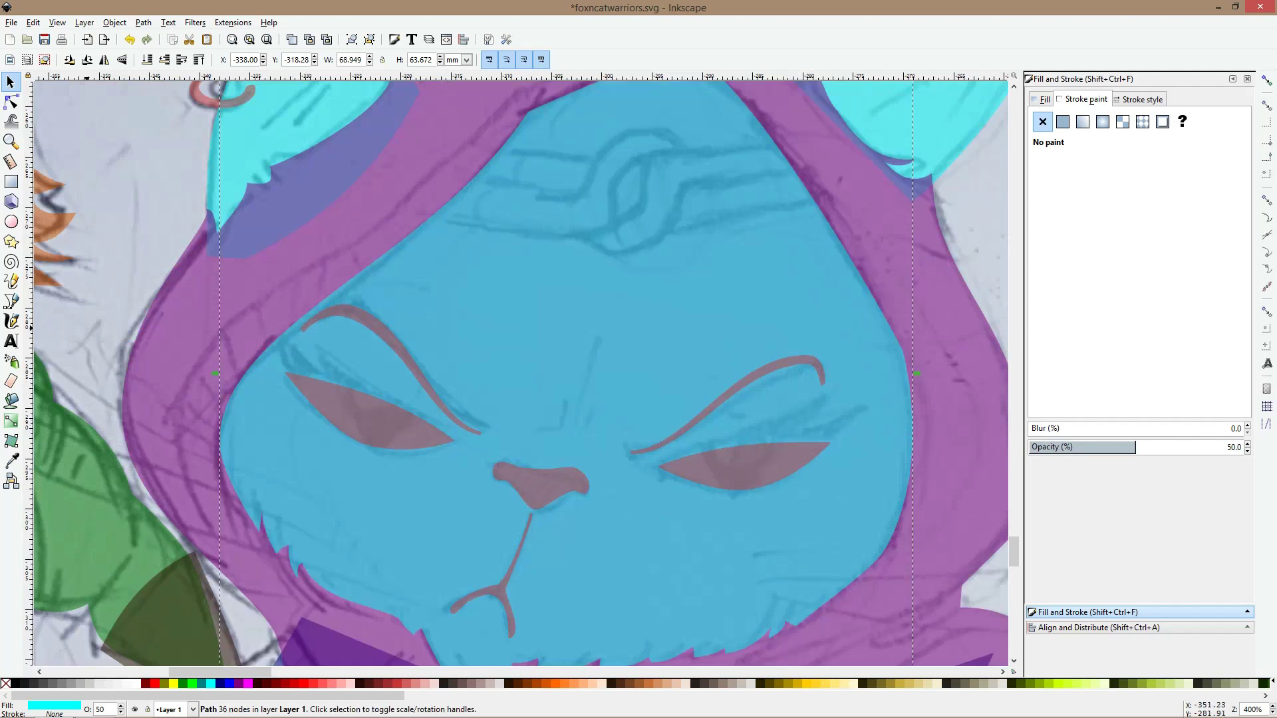
pyautogui.click(12, 301)
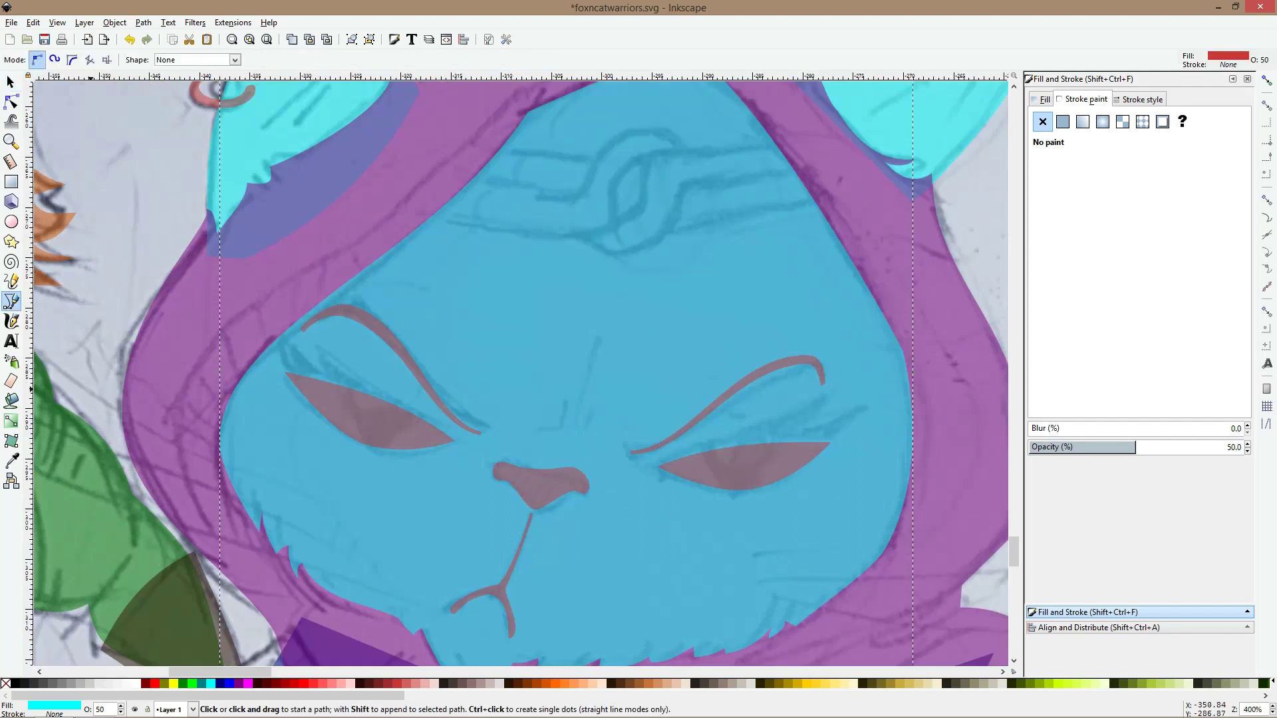
pyautogui.press('e')
pyautogui.moveTo(342, 345); pyautogui.dragTo(741, 454)
pyautogui.press('s')
pyautogui.click(396, 431)
pyautogui.hotkey('ctrl', 'd')
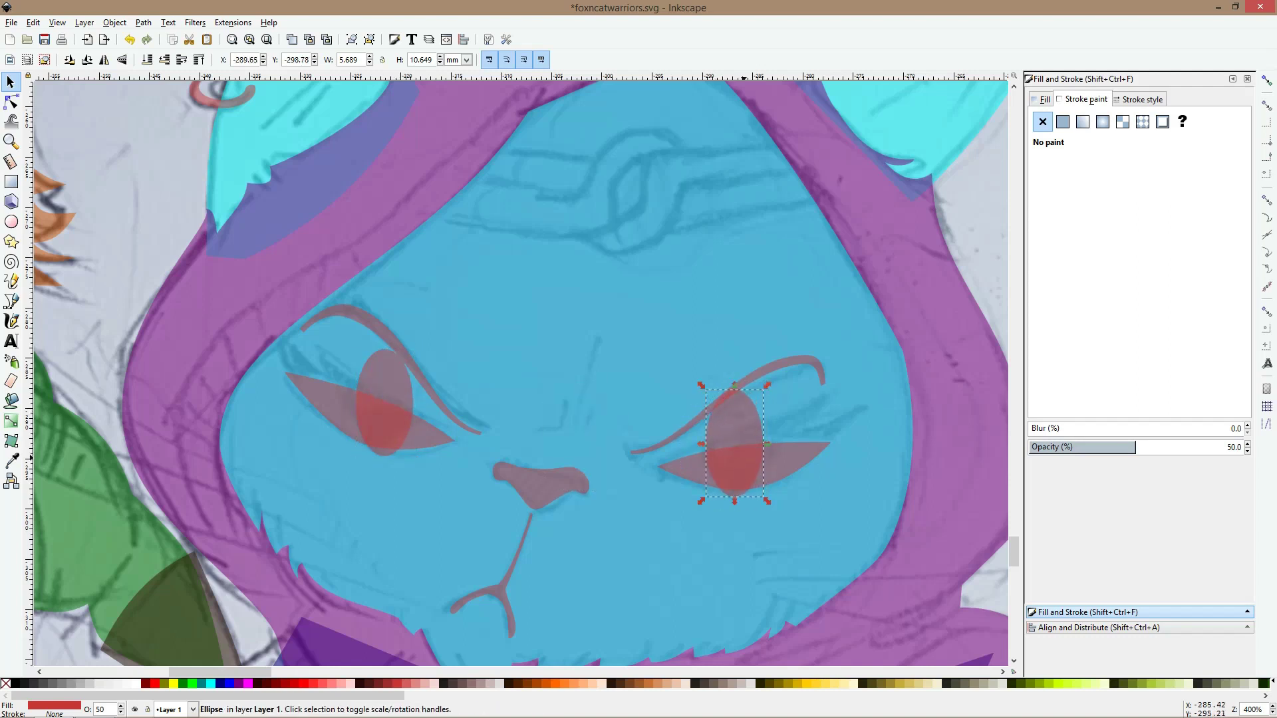
# Fill both iris ellipses with dark green
pyautogui.scroll(-4, 749, 461)
pyautogui.scroll(4, 782, 452)
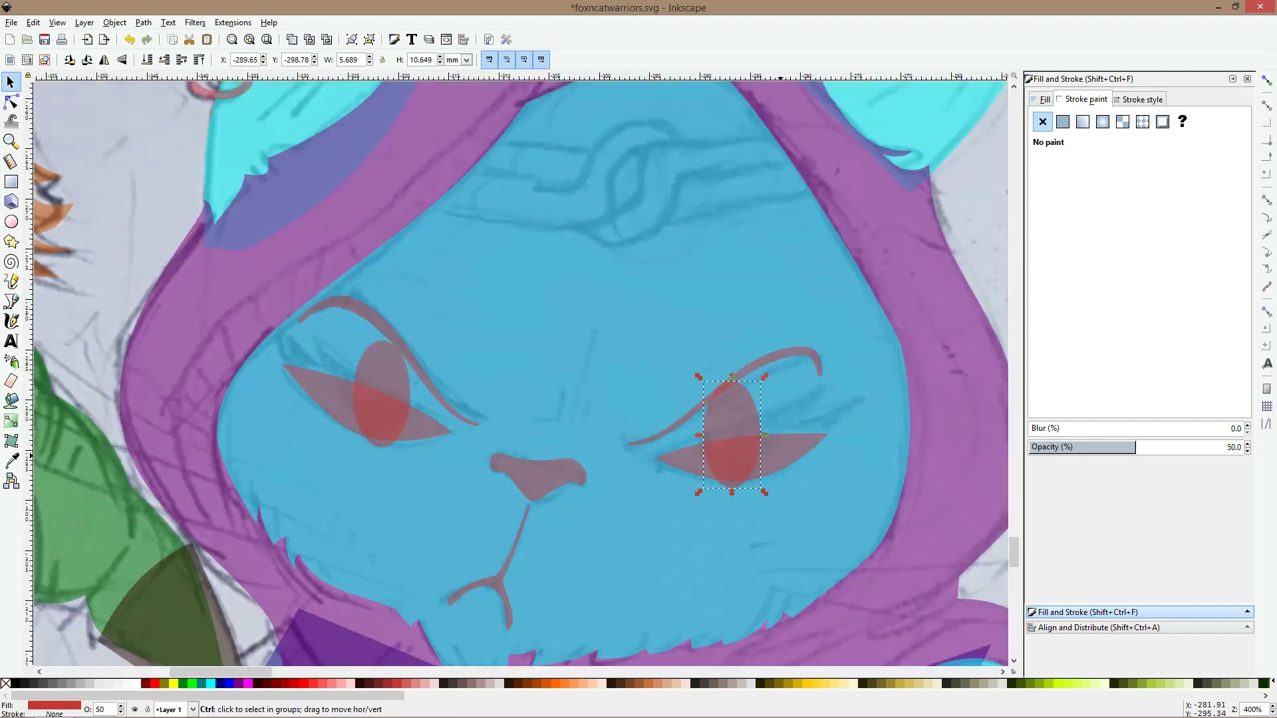
pyautogui.keyDown('ctrl'); pyautogui.click(781, 456); pyautogui.keyUp('ctrl')
pyautogui.click(740, 441)
pyautogui.keyDown('shift'); pyautogui.click(387, 369); pyautogui.keyUp('shift')
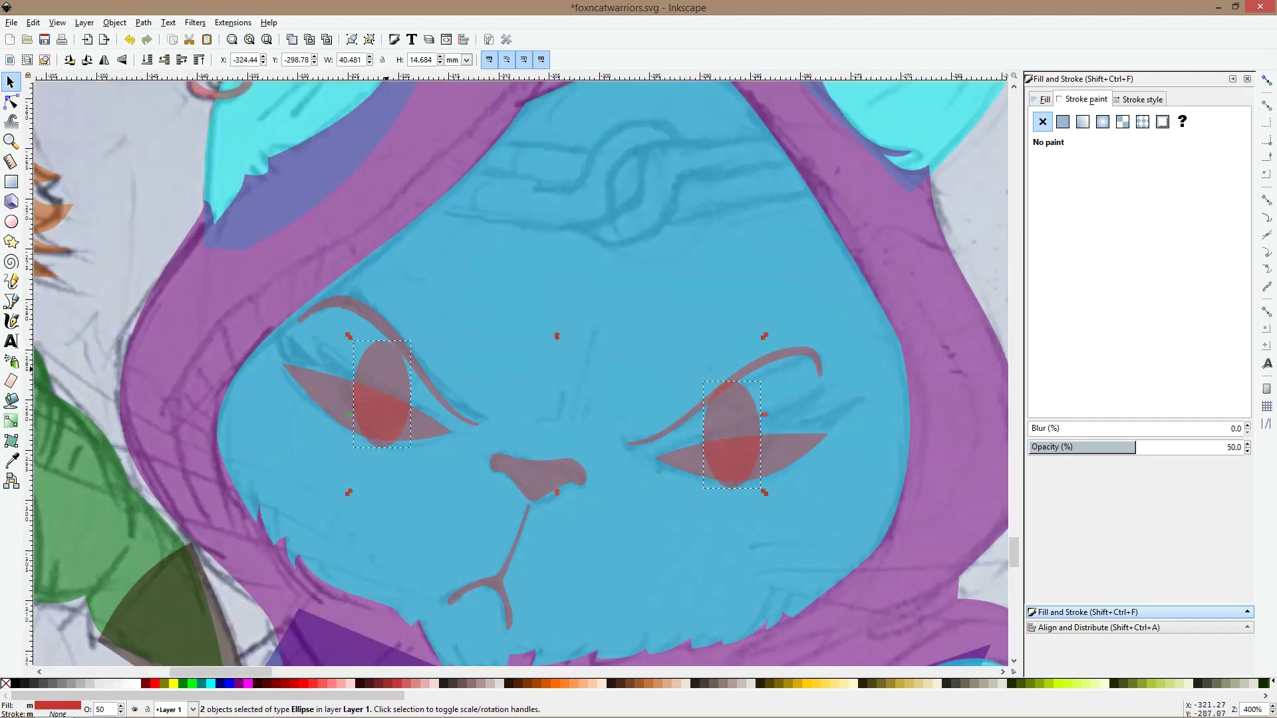
pyautogui.click(183, 684)
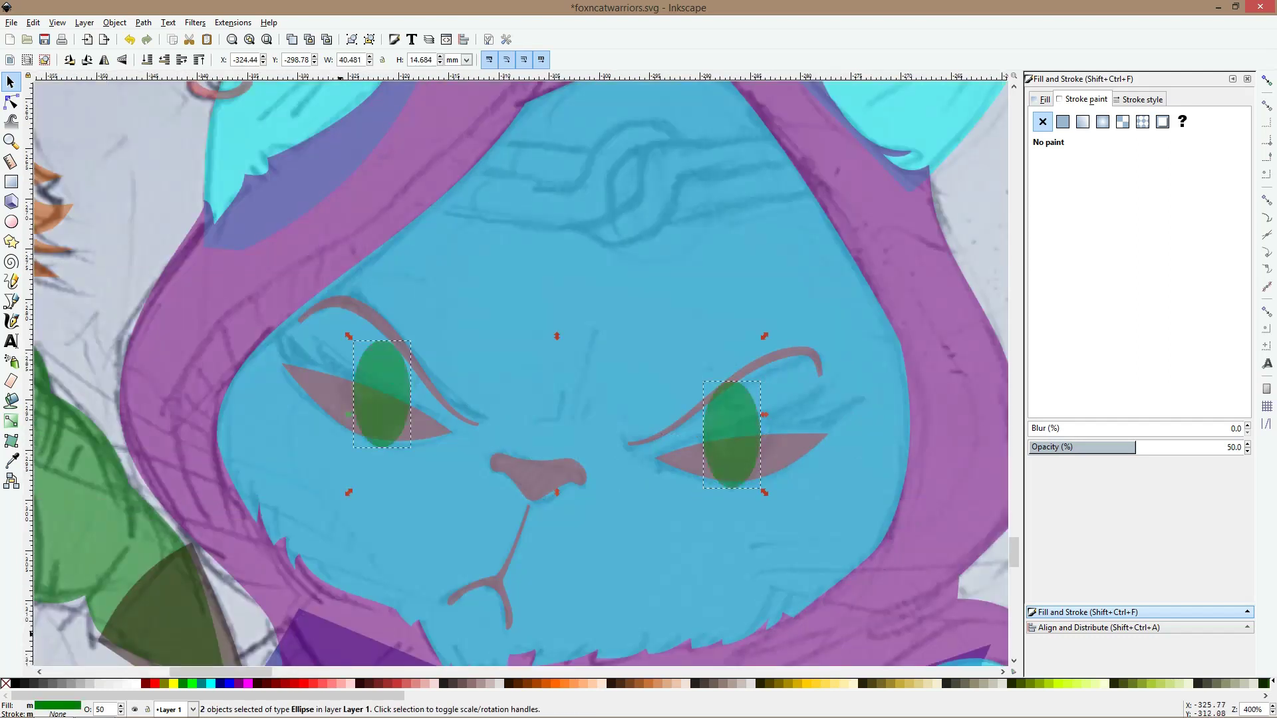
# Duplicate the cat's eye shape nearest the fox and use the copy to clip its green iris
pyautogui.keyDown('ctrl'); pyautogui.click(348, 414); pyautogui.keyUp('ctrl')
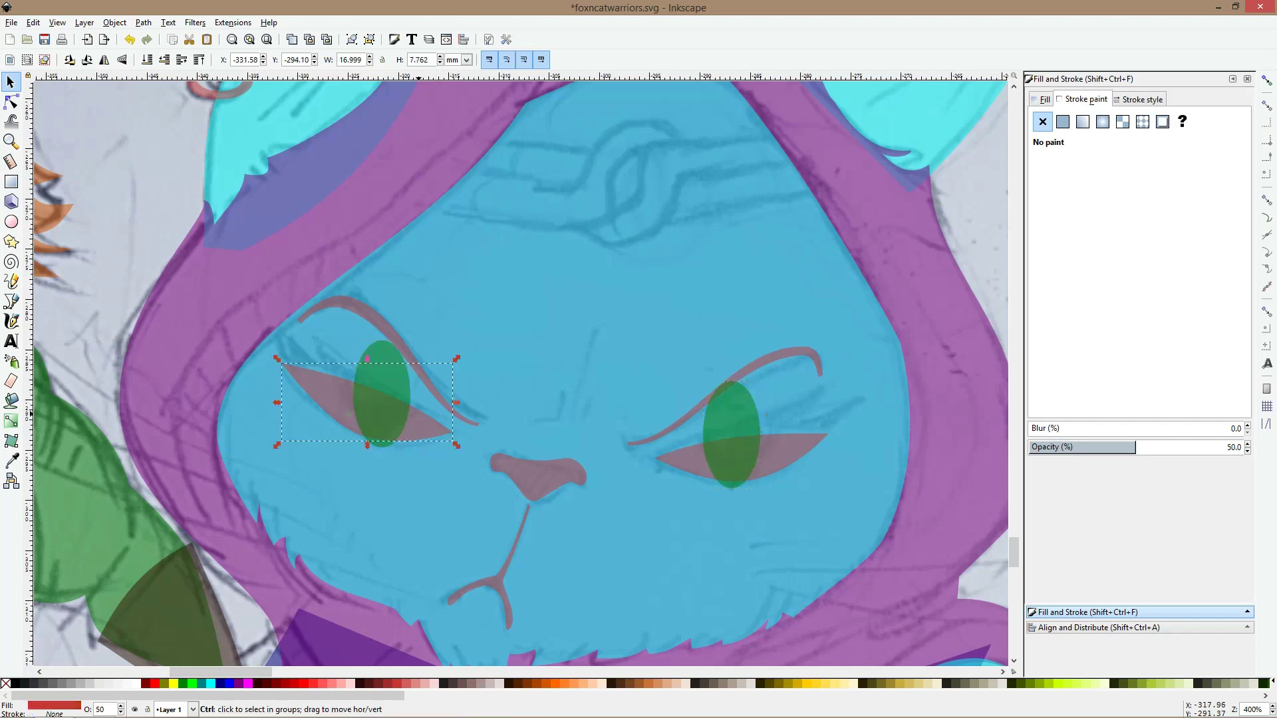
pyautogui.hotkey('ctrl', 'd')
pyautogui.keyDown('shift'); pyautogui.click(402, 370); pyautogui.keyUp('shift')
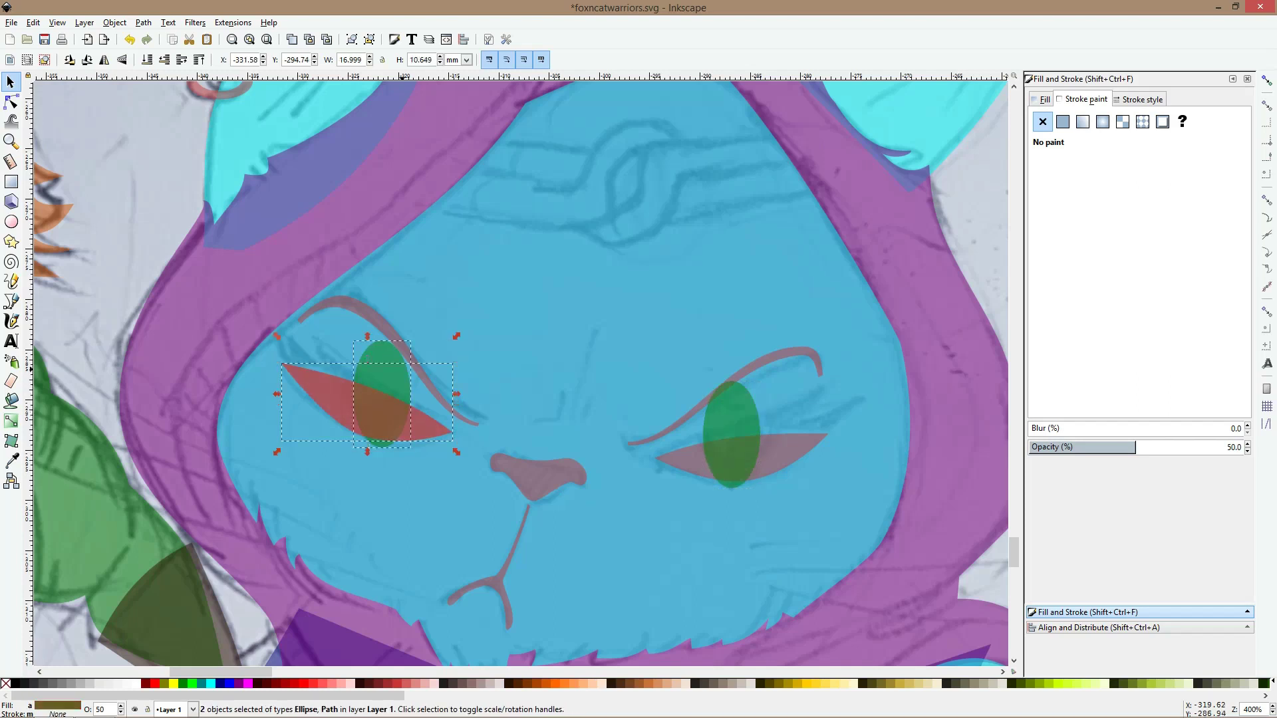
pyautogui.rightClick(401, 368)
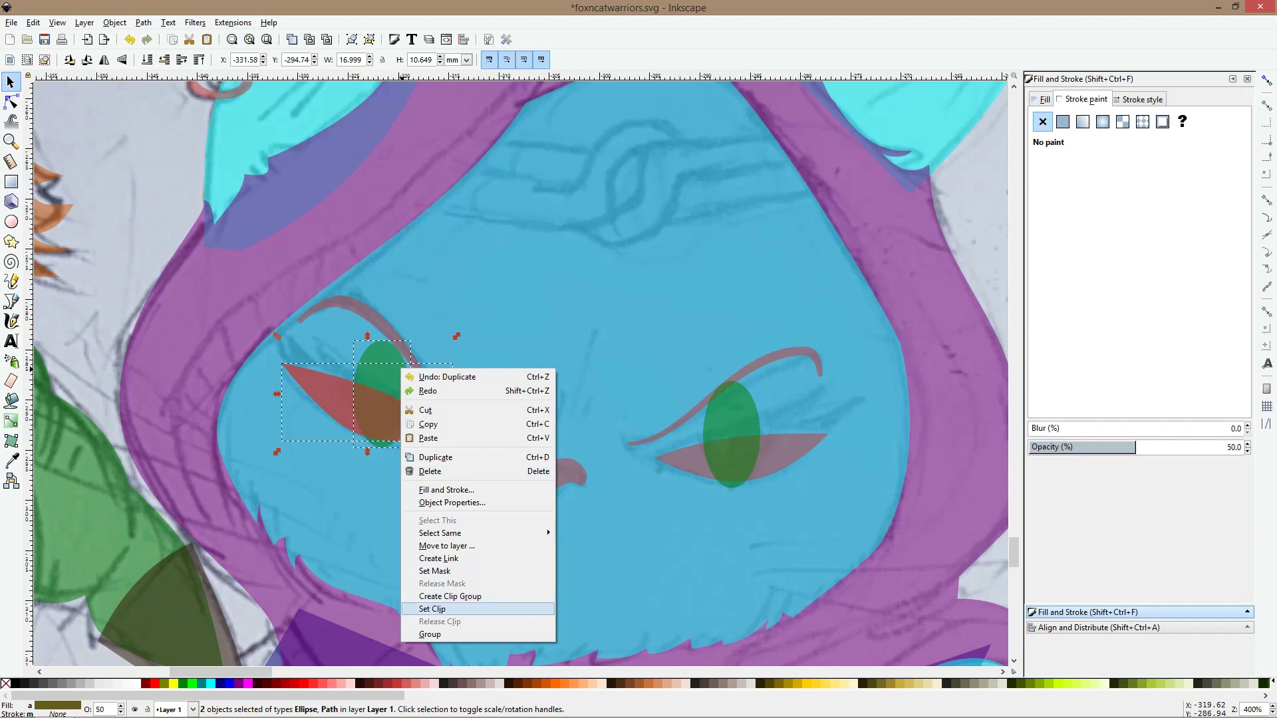
pyautogui.click(428, 610)
# Duplicate the cat's eye shape farther from the fox and clip that eye's green iris with the copy
pyautogui.keyDown('ctrl'); pyautogui.click(774, 456); pyautogui.keyUp('ctrl')
pyautogui.hotkey('ctrl', 'd')
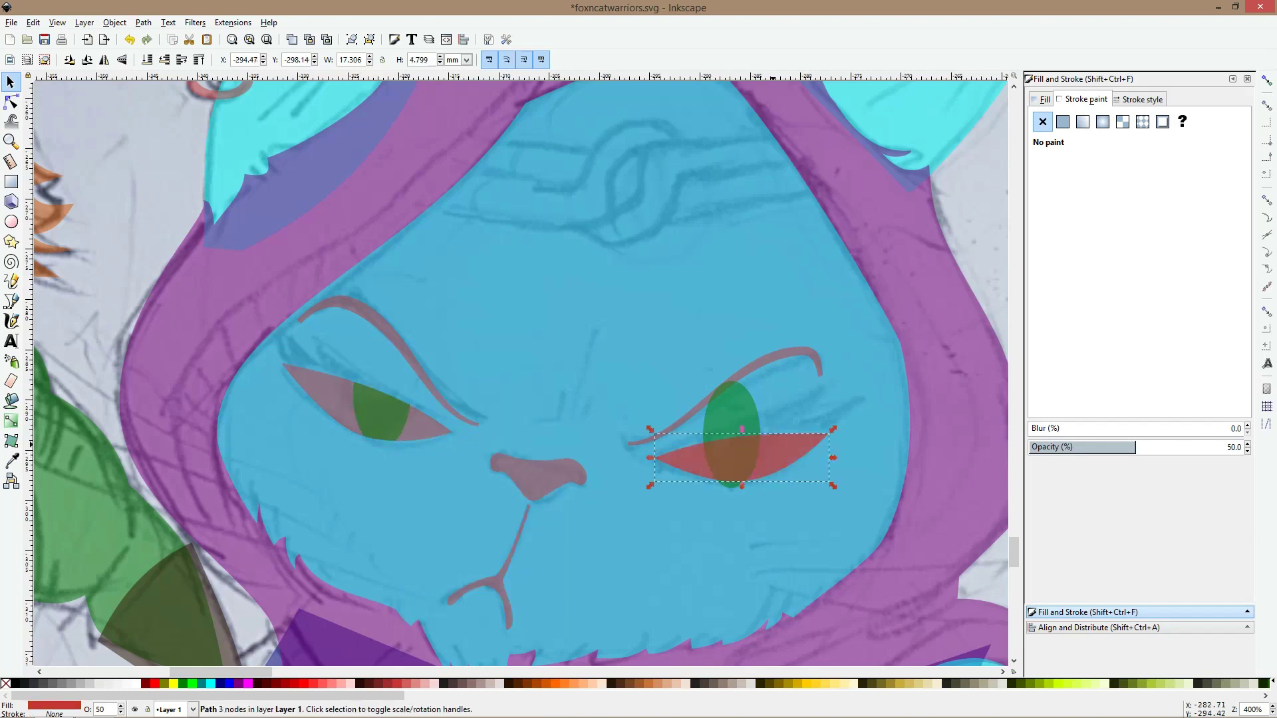
pyautogui.keyDown('shift'); pyautogui.click(744, 414); pyautogui.keyUp('shift')
pyautogui.rightClick(743, 414)
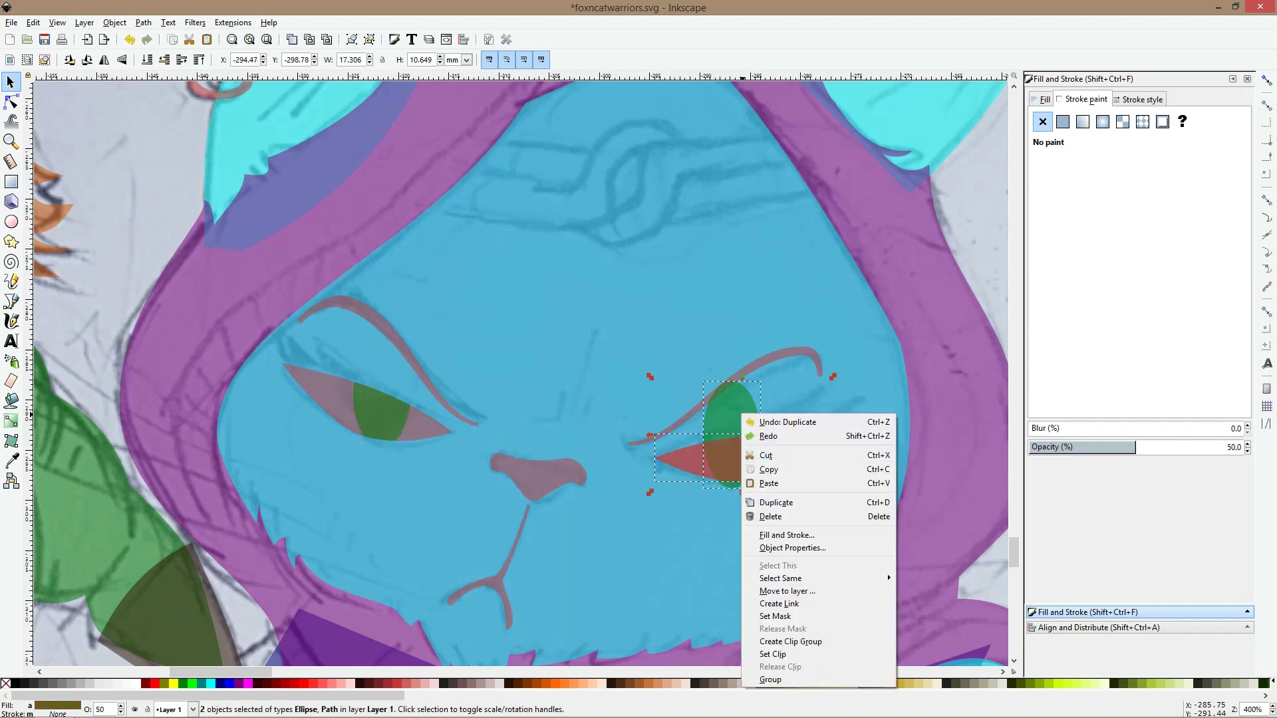
pyautogui.click(772, 655)
pyautogui.click(733, 547)
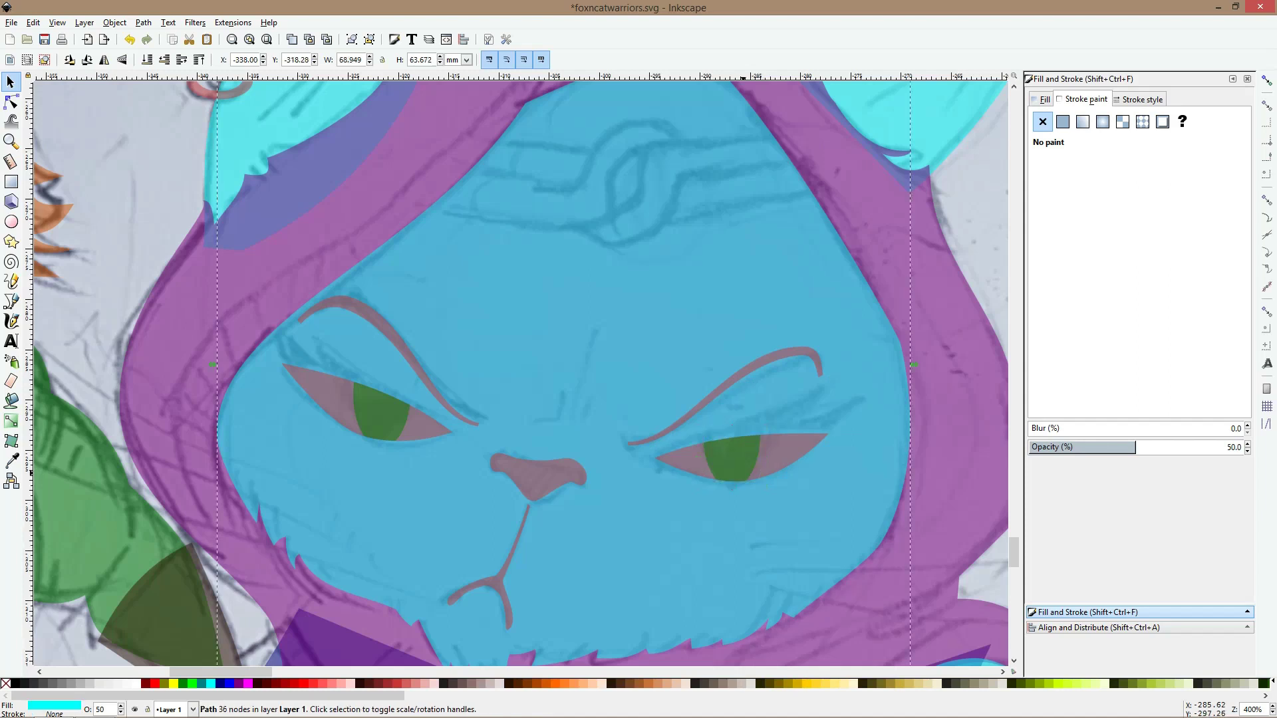
# Draw a small closed V-shaped path over the sketched fold mark near the lower hem of the cat's blue robe
pyautogui.scroll(-2, 760, 472)
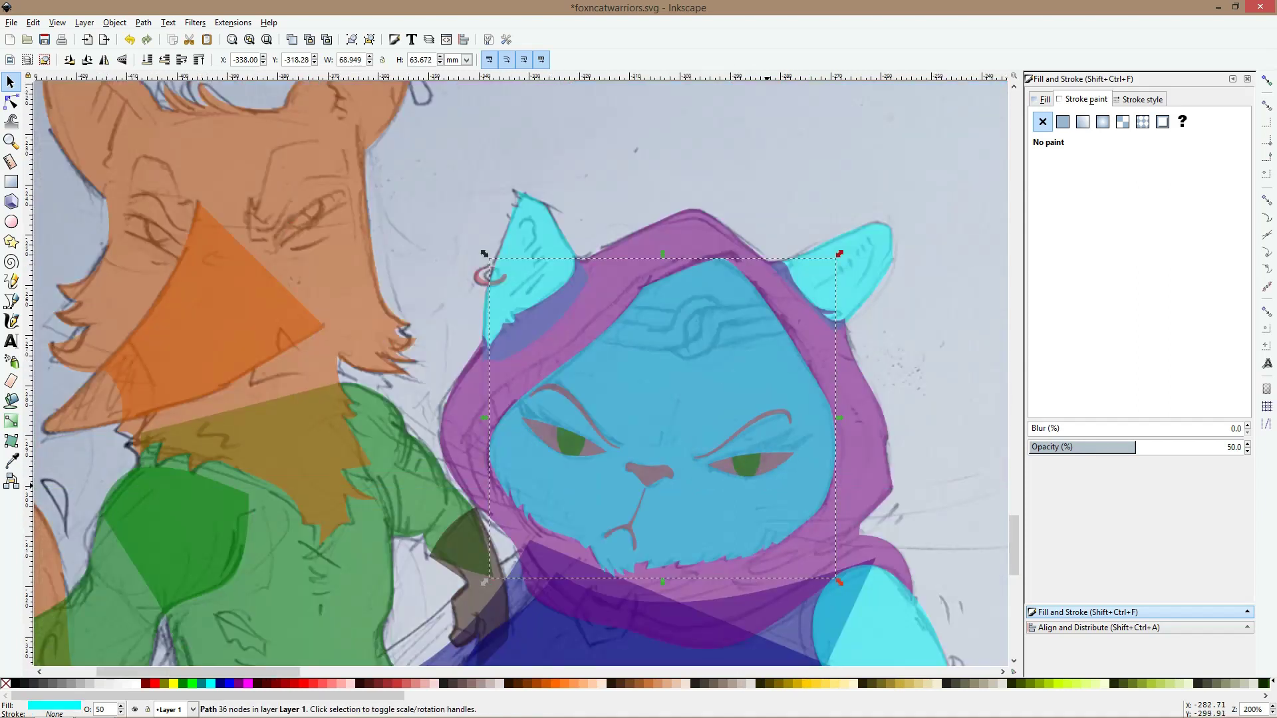
pyautogui.scroll(-6, 520, 373)
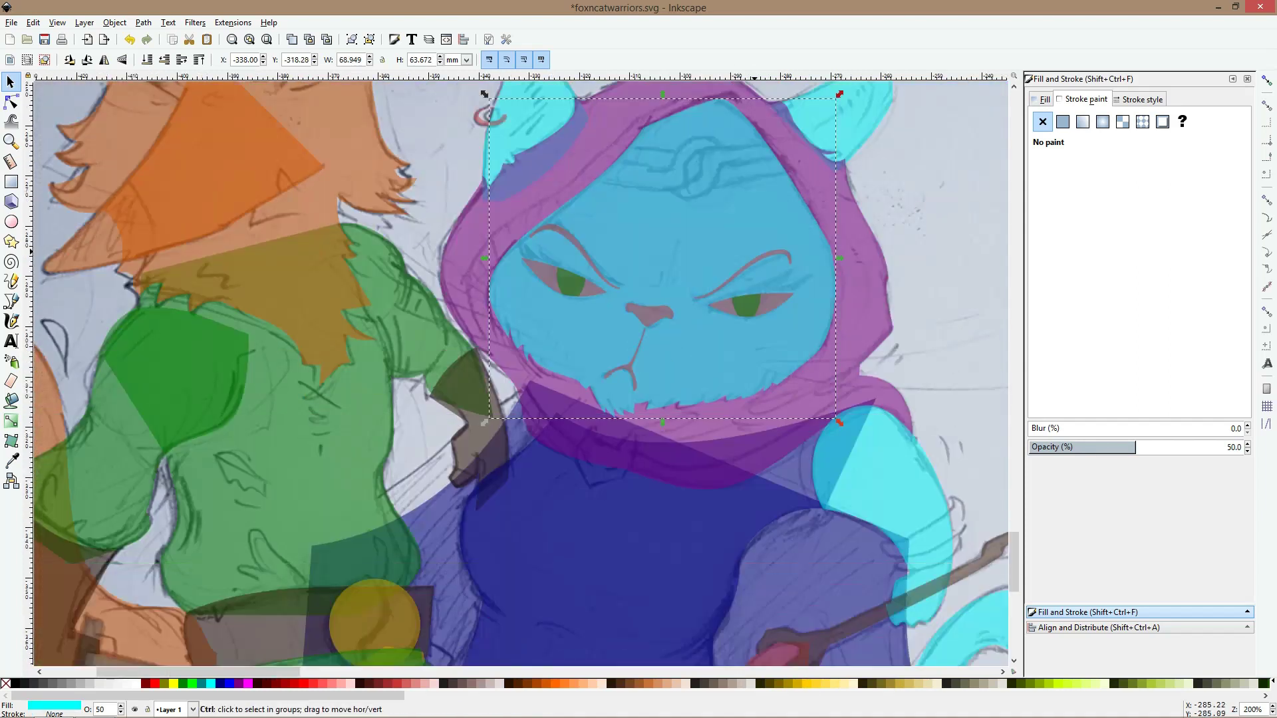
pyautogui.scroll(-6, 521, 373)
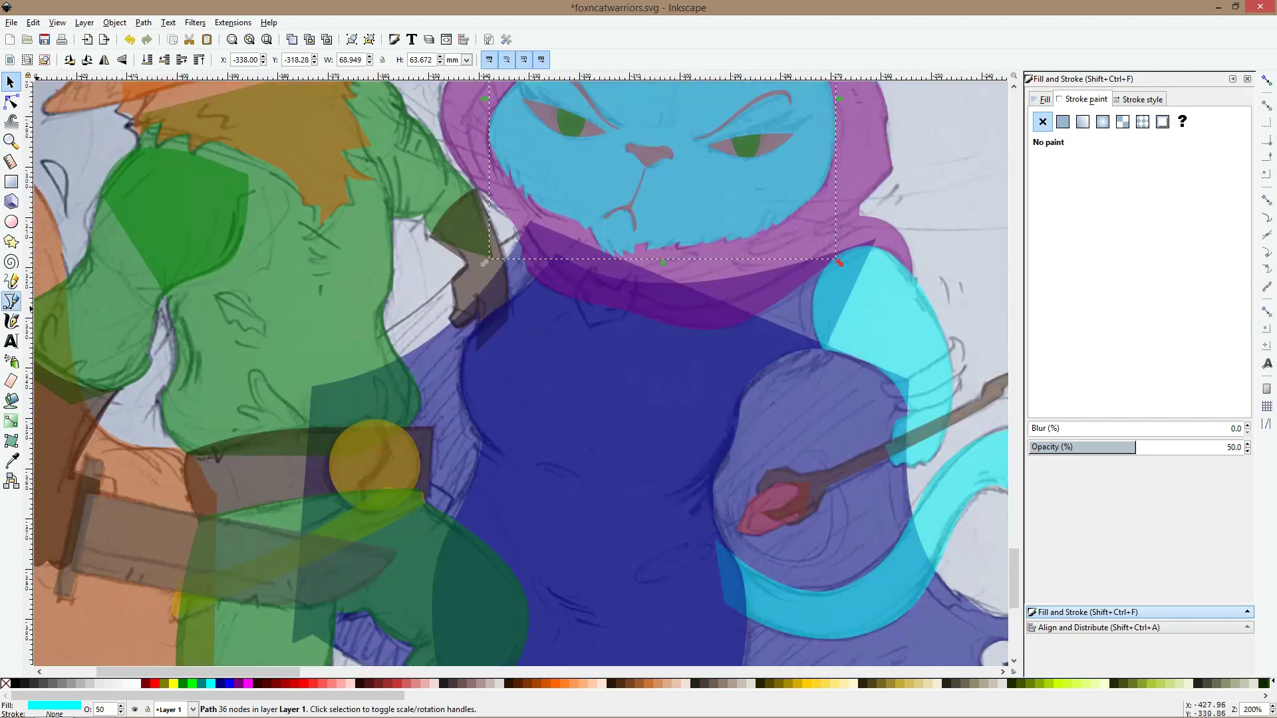
pyautogui.press('b')
pyautogui.scroll(-4, 601, 615)
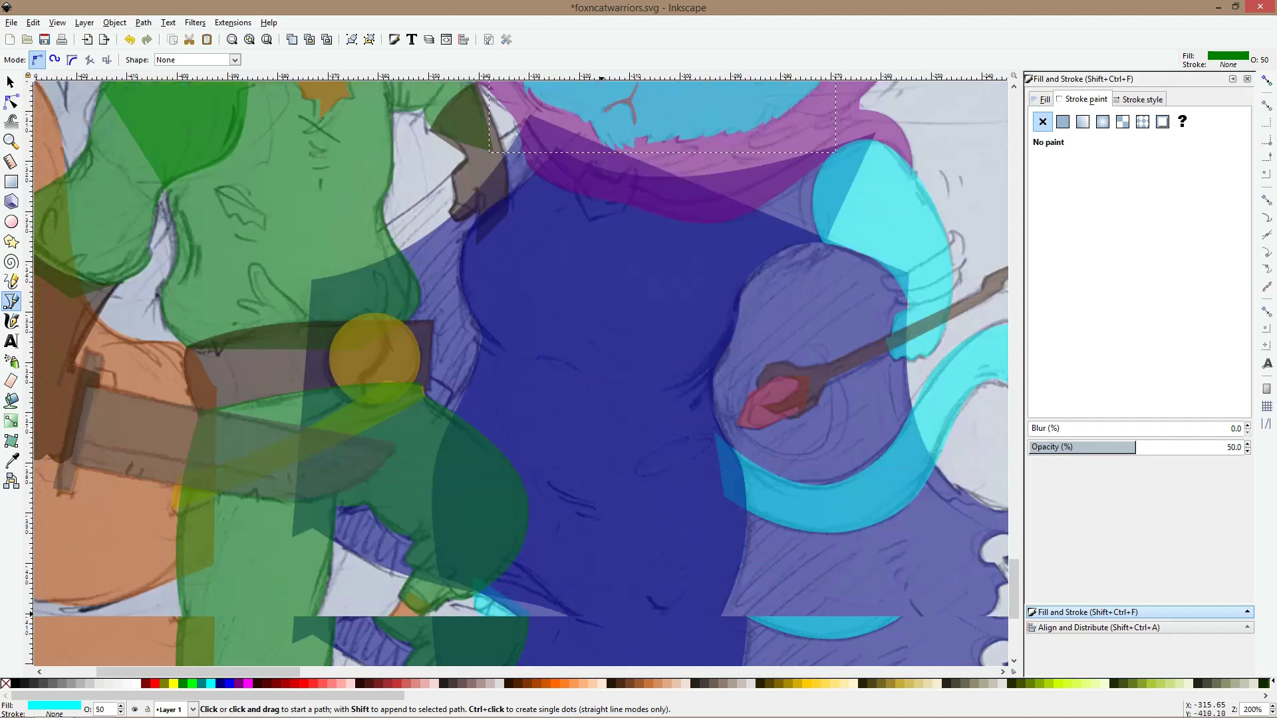
pyautogui.press('Escape')
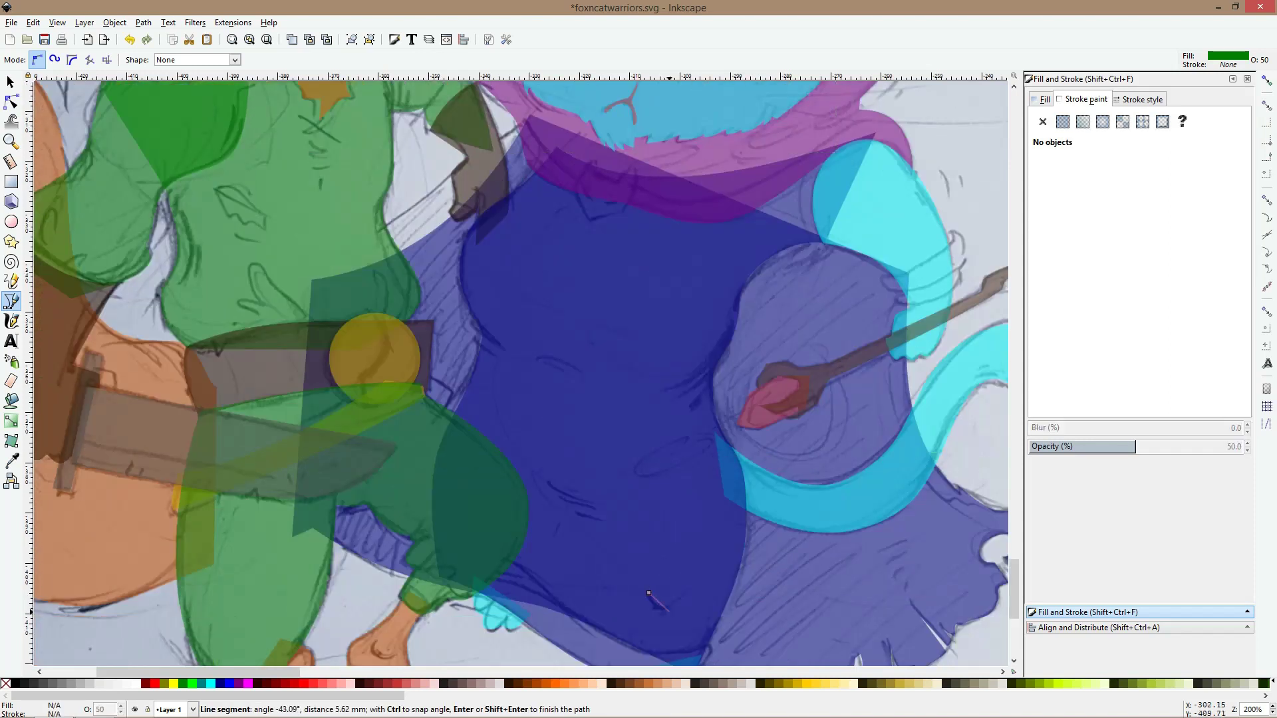
pyautogui.click(648, 593)
pyautogui.click(667, 610)
pyautogui.click(690, 592)
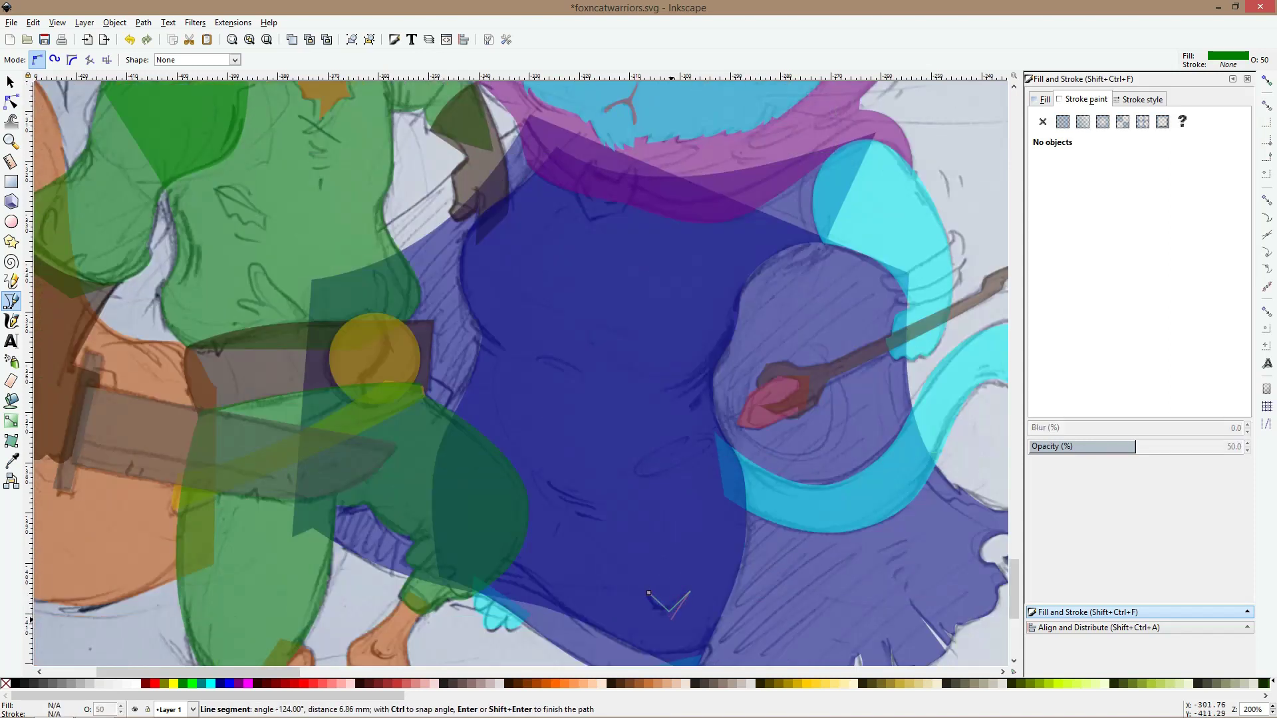
pyautogui.click(670, 620)
pyautogui.click(651, 609)
pyautogui.click(649, 592)
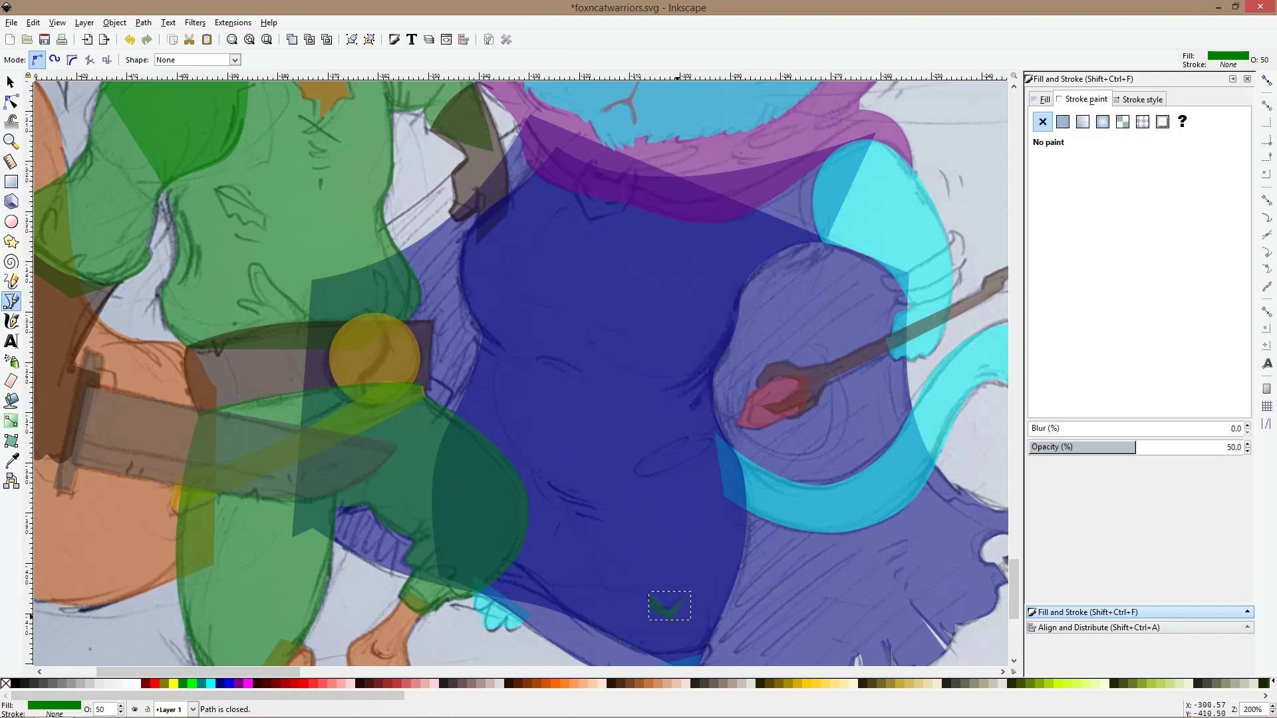
# Fill the V-shaped fold mark with navy blue, round its lower and inner nodes, and raise its middle to thin the curve
pyautogui.scroll(4, 676, 616)
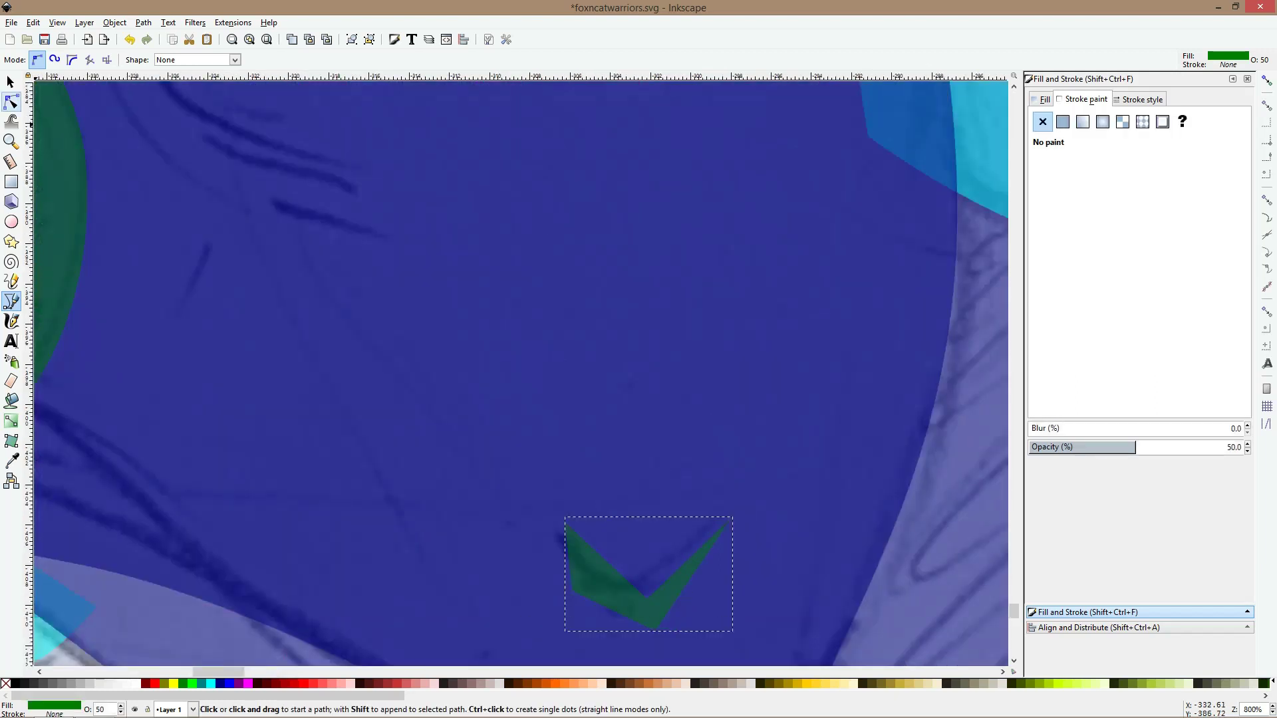
pyautogui.click(11, 102)
pyautogui.click(219, 682)
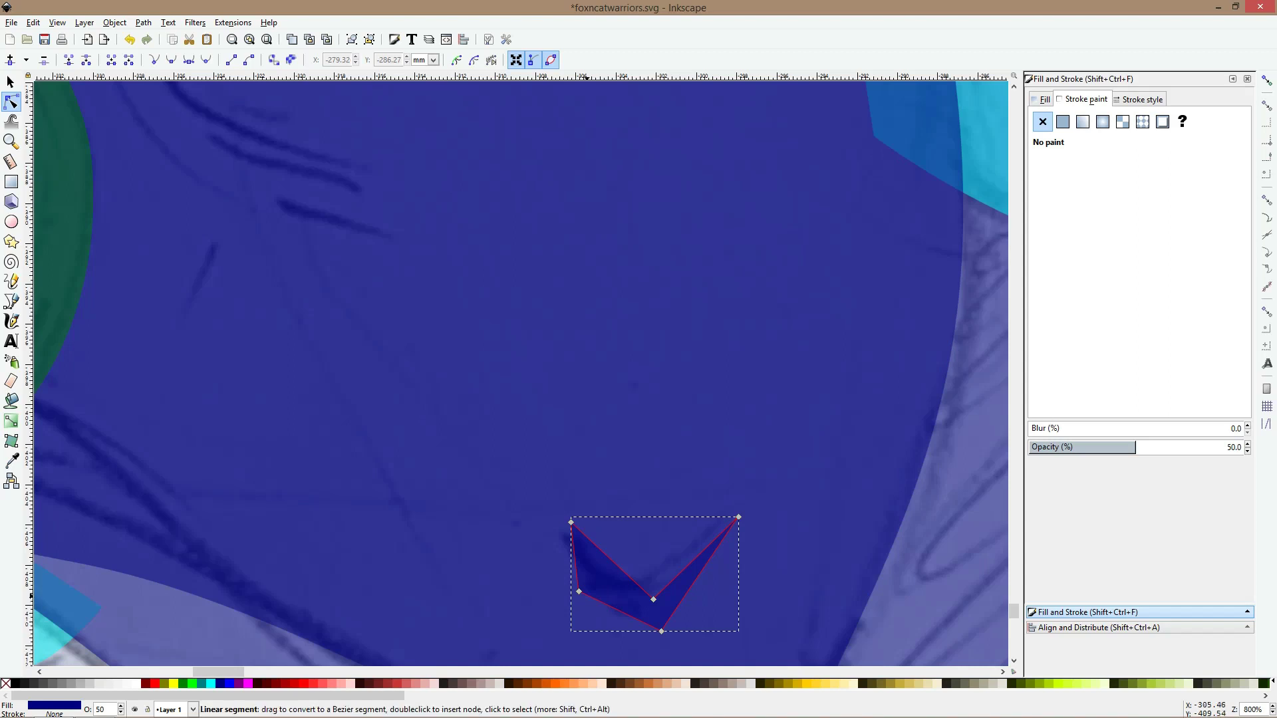
pyautogui.keyDown('ctrl'); pyautogui.click(578, 591); pyautogui.keyUp('ctrl')
pyautogui.keyDown('ctrl'); pyautogui.click(653, 600); pyautogui.keyUp('ctrl')
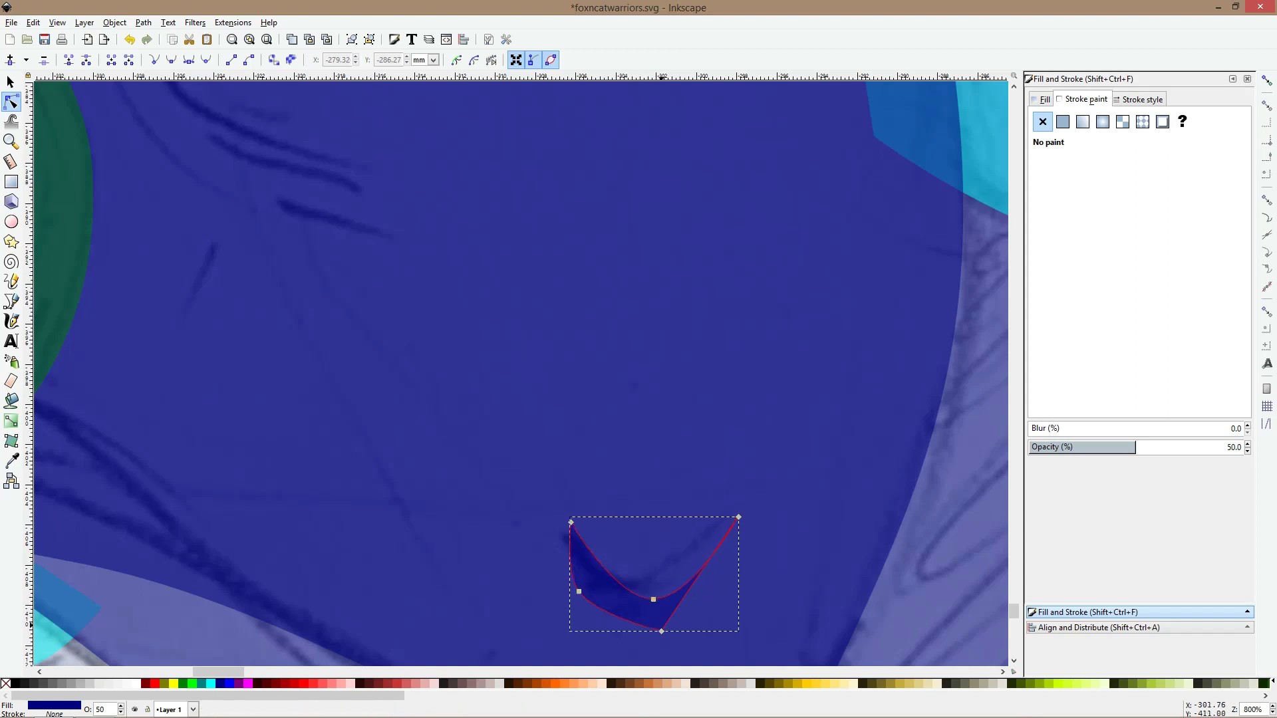
pyautogui.keyDown('ctrl'); pyautogui.click(661, 631); pyautogui.keyUp('ctrl')
pyautogui.moveTo(662, 631); pyautogui.dragTo(651, 591)
pyautogui.scroll(-4, 656, 597)
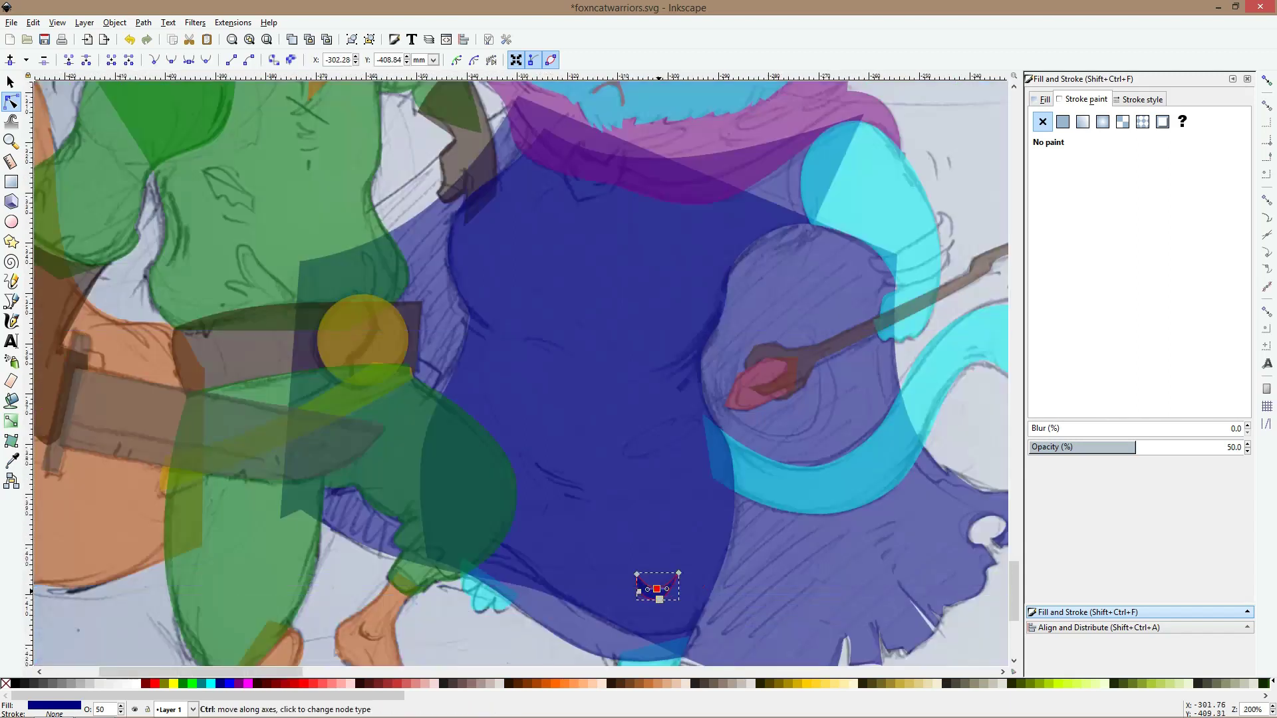
pyautogui.scroll(4, 574, 506)
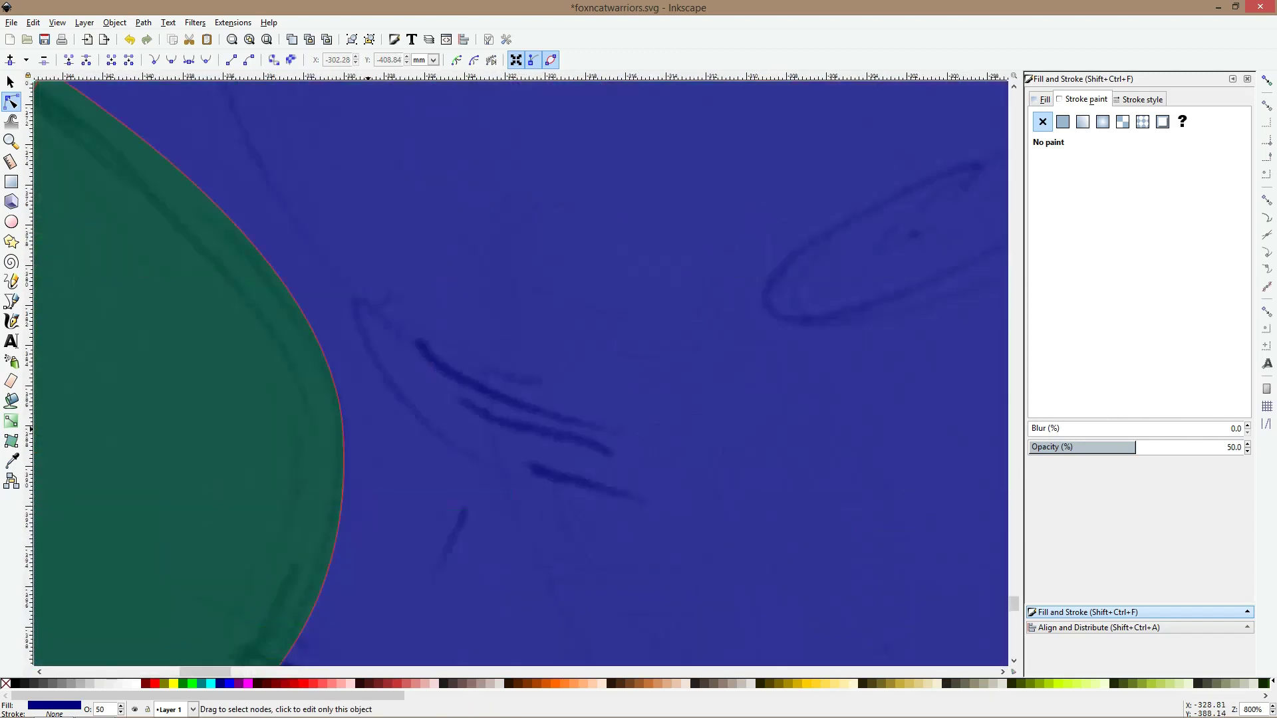
# Draw a closed eight-cornered path over the sketched fold marks on the cat's blue robe, beside the fox's green thigh
pyautogui.press('b')
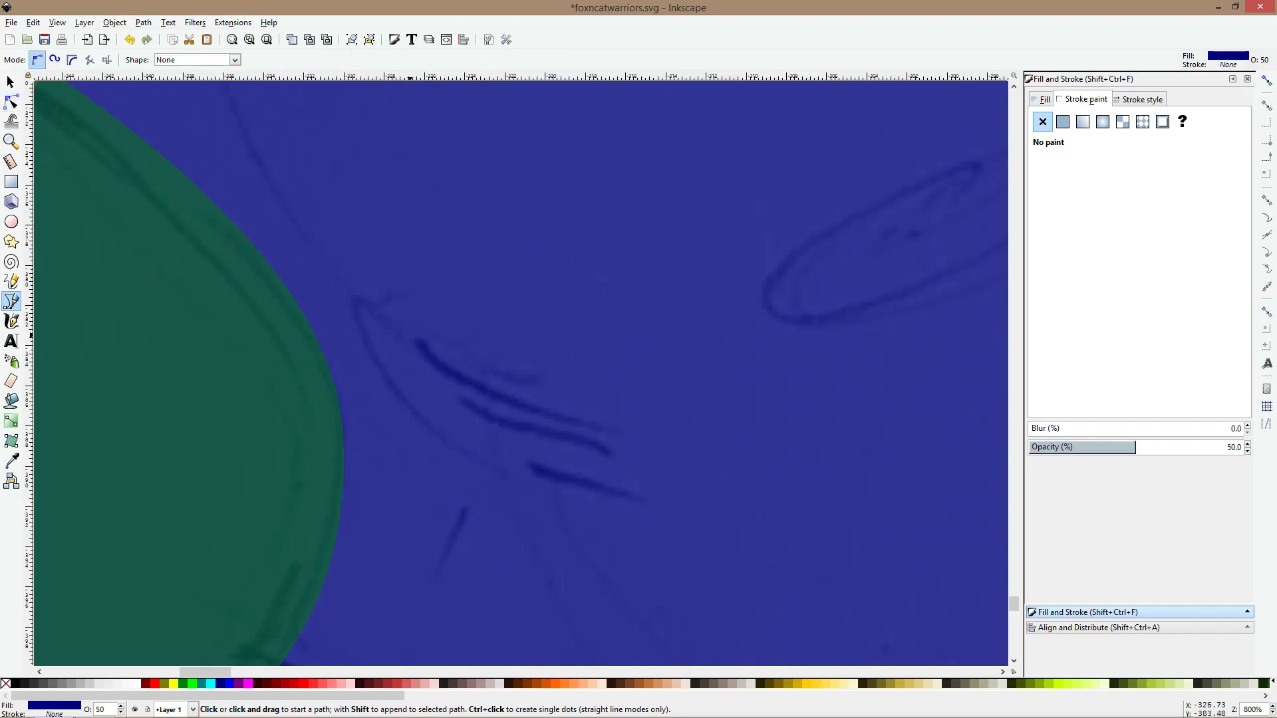
pyautogui.click(416, 336)
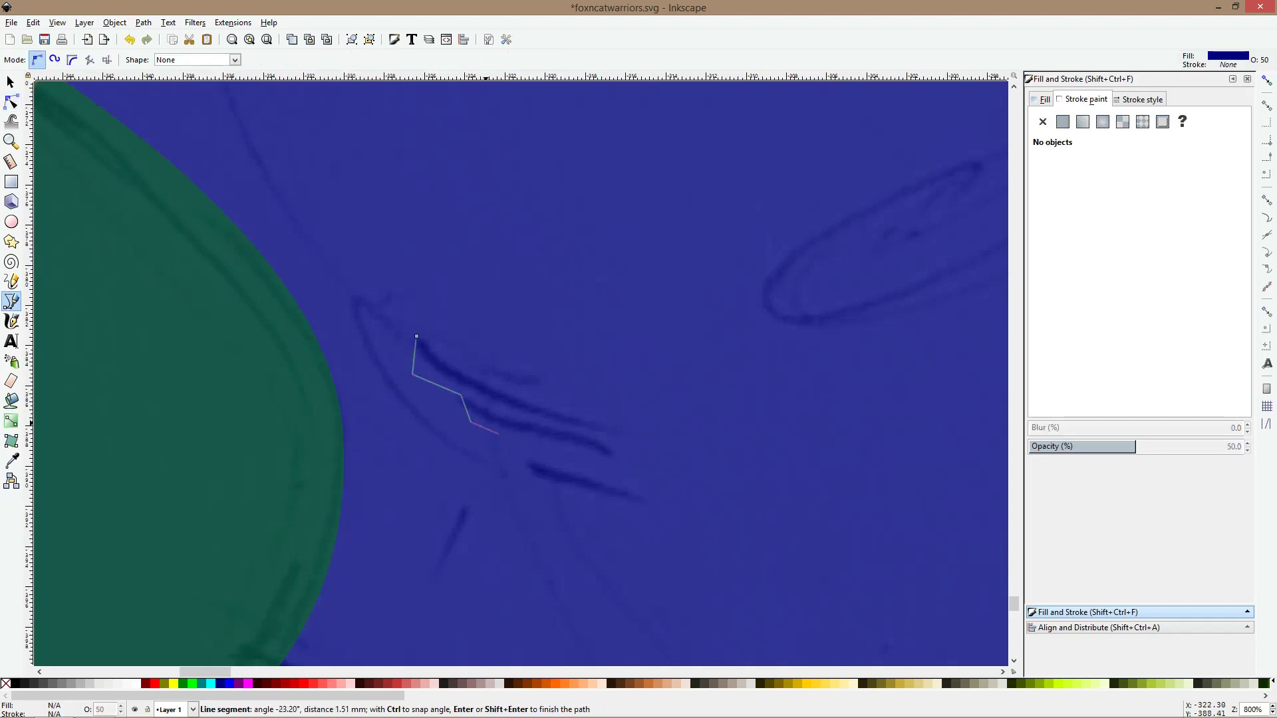
pyautogui.click(622, 488)
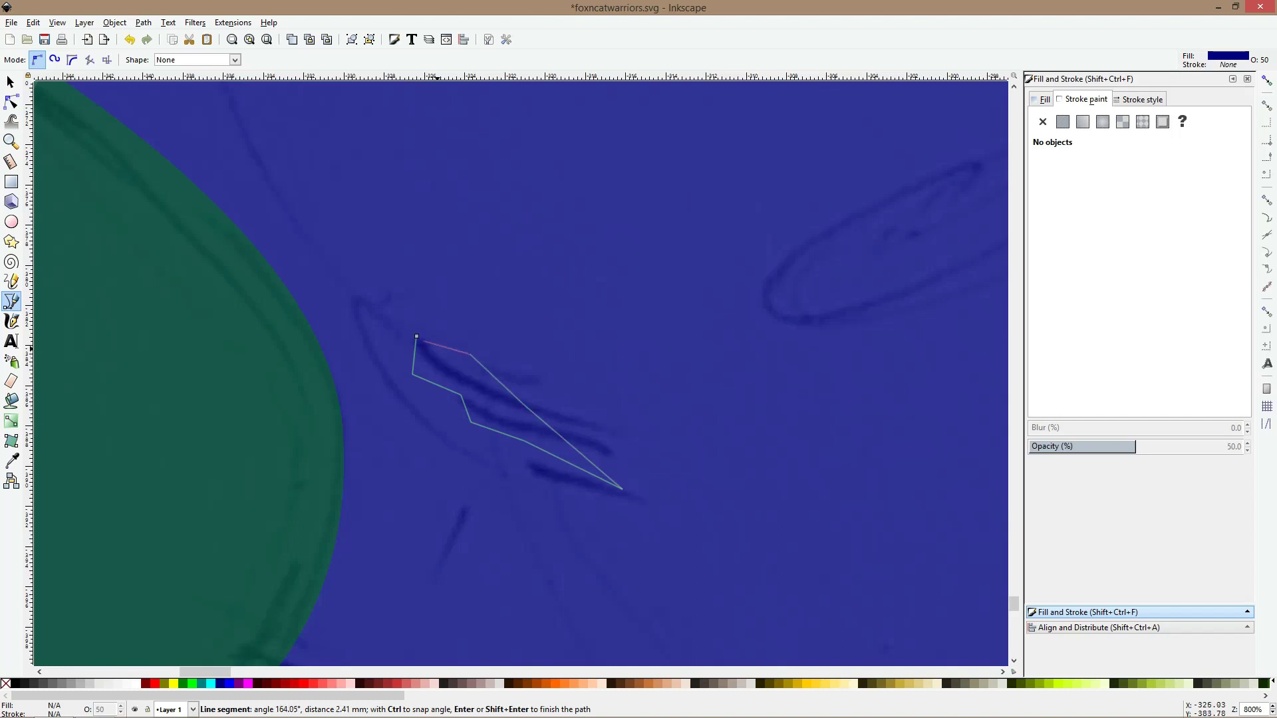
pyautogui.click(416, 337)
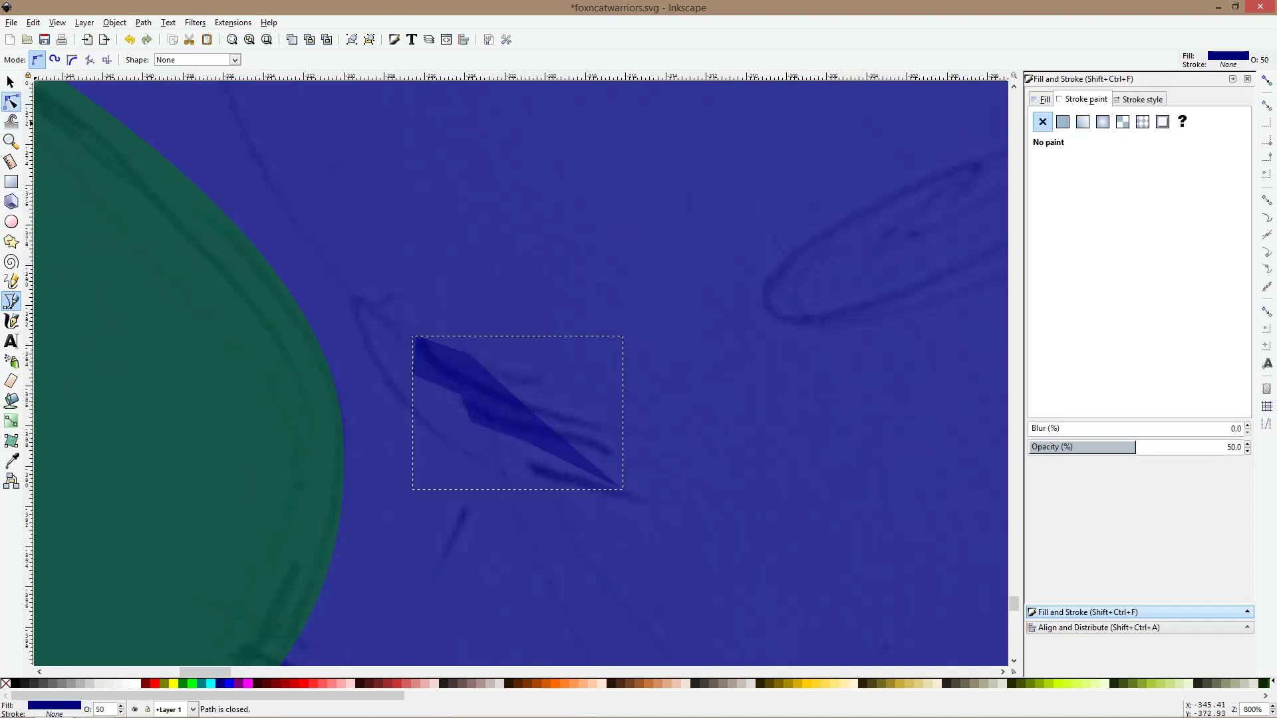
# Delete the two middle nodes on the fold mark's upper edge, bend that edge inward, and raise the pointed tip slightly
pyautogui.click(10, 101)
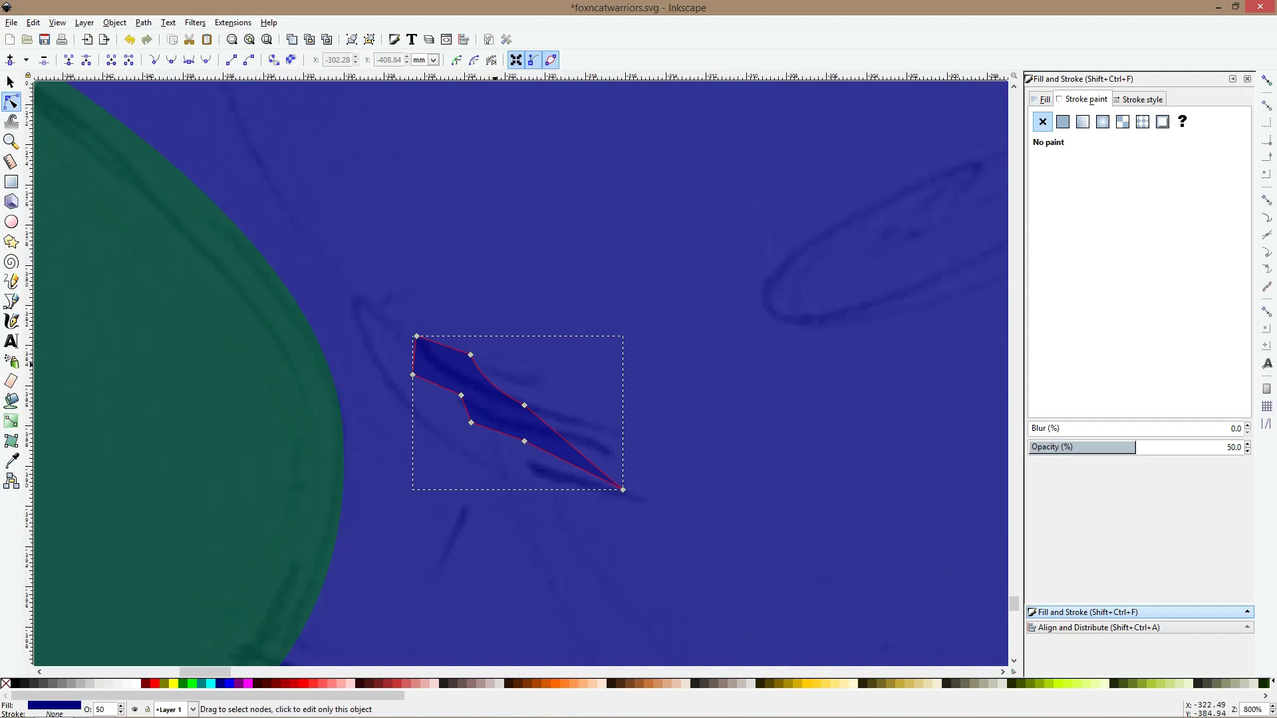
pyautogui.moveTo(493, 363); pyautogui.dragTo(539, 424)
pyautogui.press('Delete')
pyautogui.click(472, 357)
pyautogui.press('Delete')
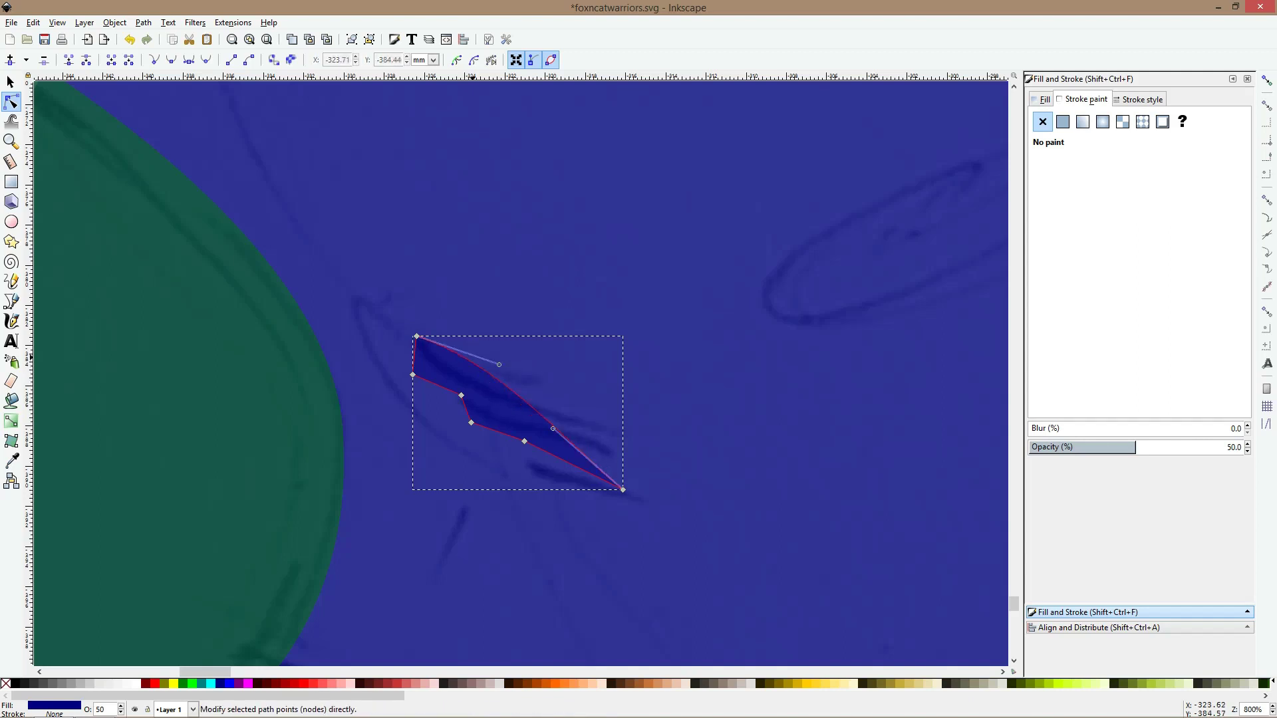
pyautogui.moveTo(498, 365); pyautogui.dragTo(471, 418)
pyautogui.moveTo(554, 428); pyautogui.dragTo(548, 441)
pyautogui.moveTo(626, 490); pyautogui.dragTo(625, 477)
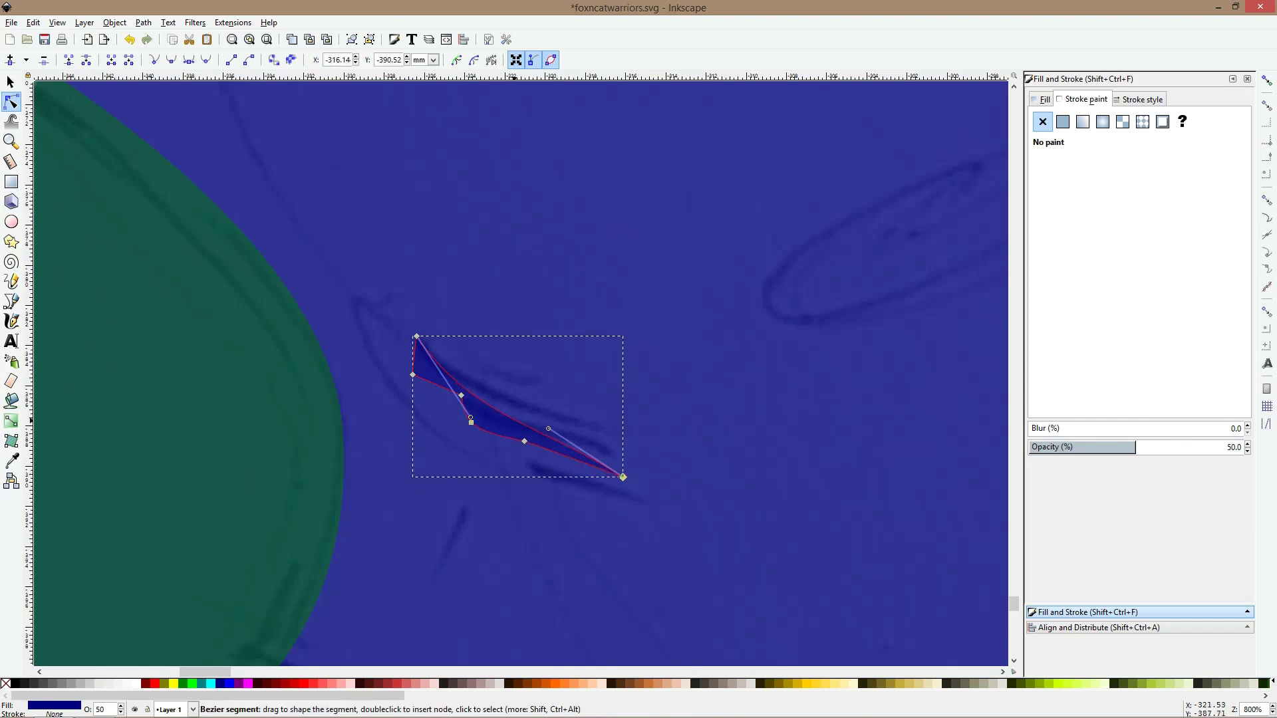
# Delete the fold mark's lower node nearest the pointed tip, round its blunt end, and remove the lower node at that end
pyautogui.click(525, 441)
pyautogui.press('Delete')
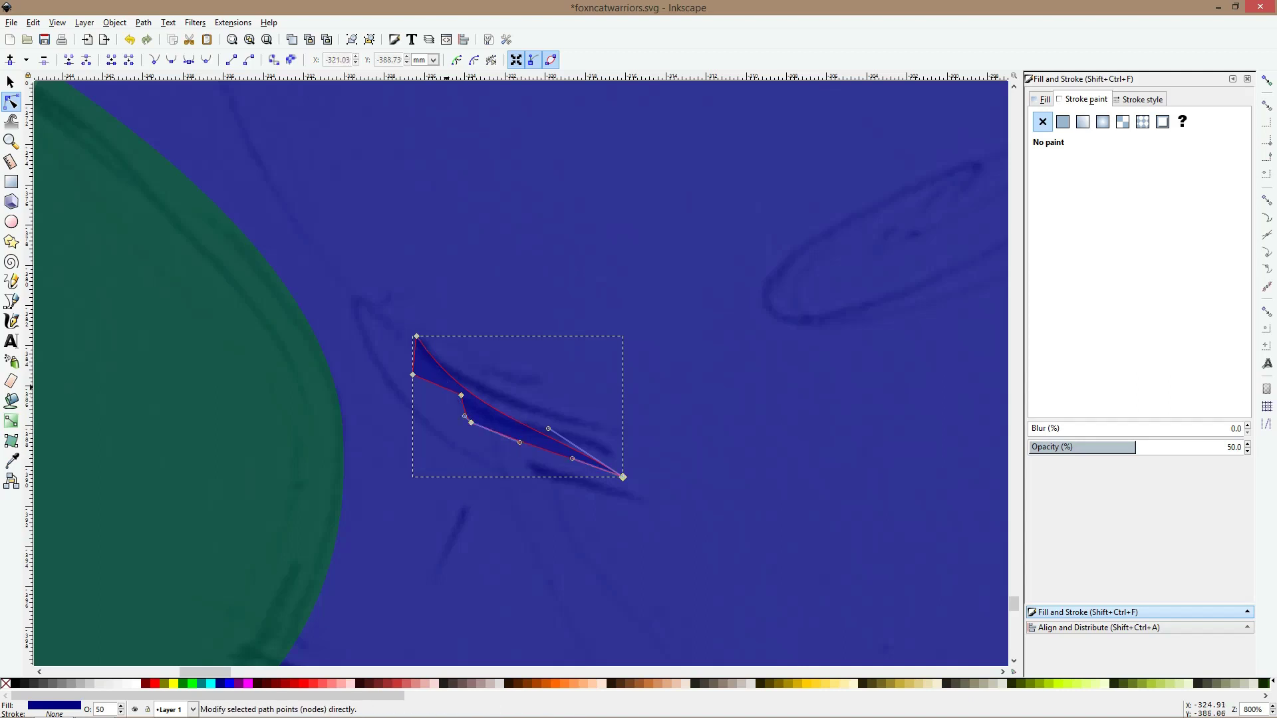
pyautogui.moveTo(417, 336); pyautogui.dragTo(401, 325)
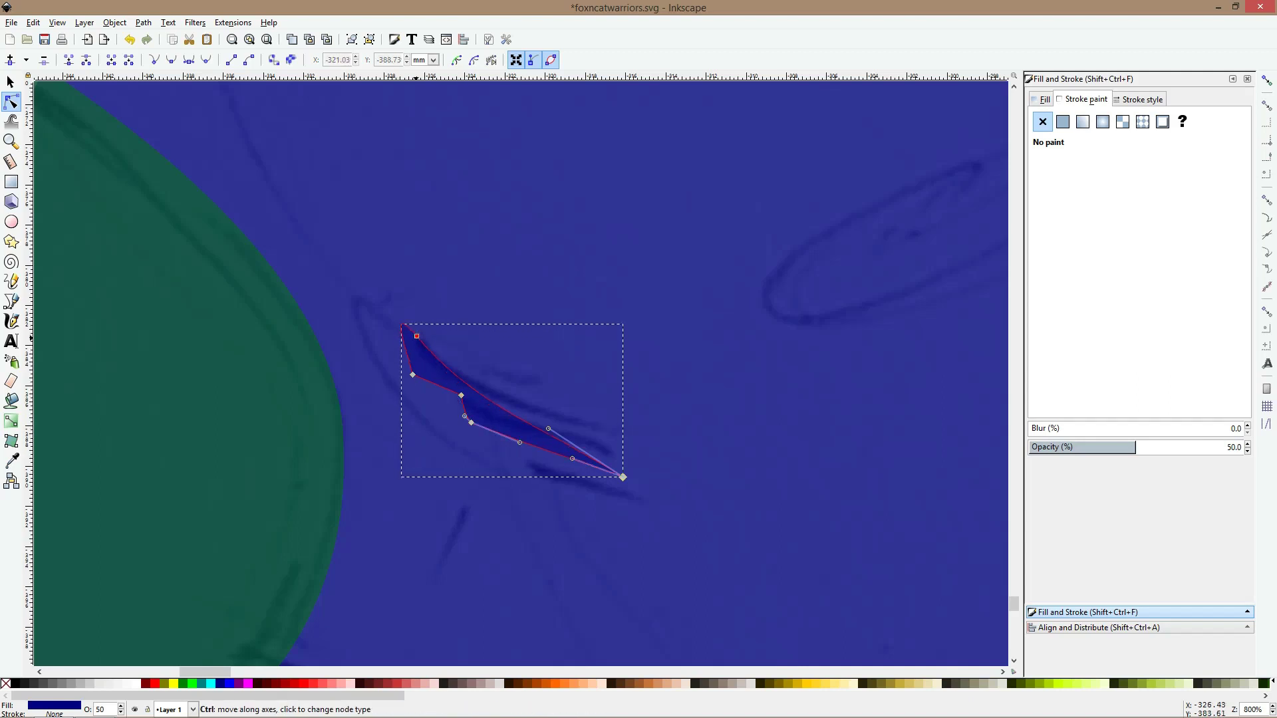
pyautogui.click(413, 375)
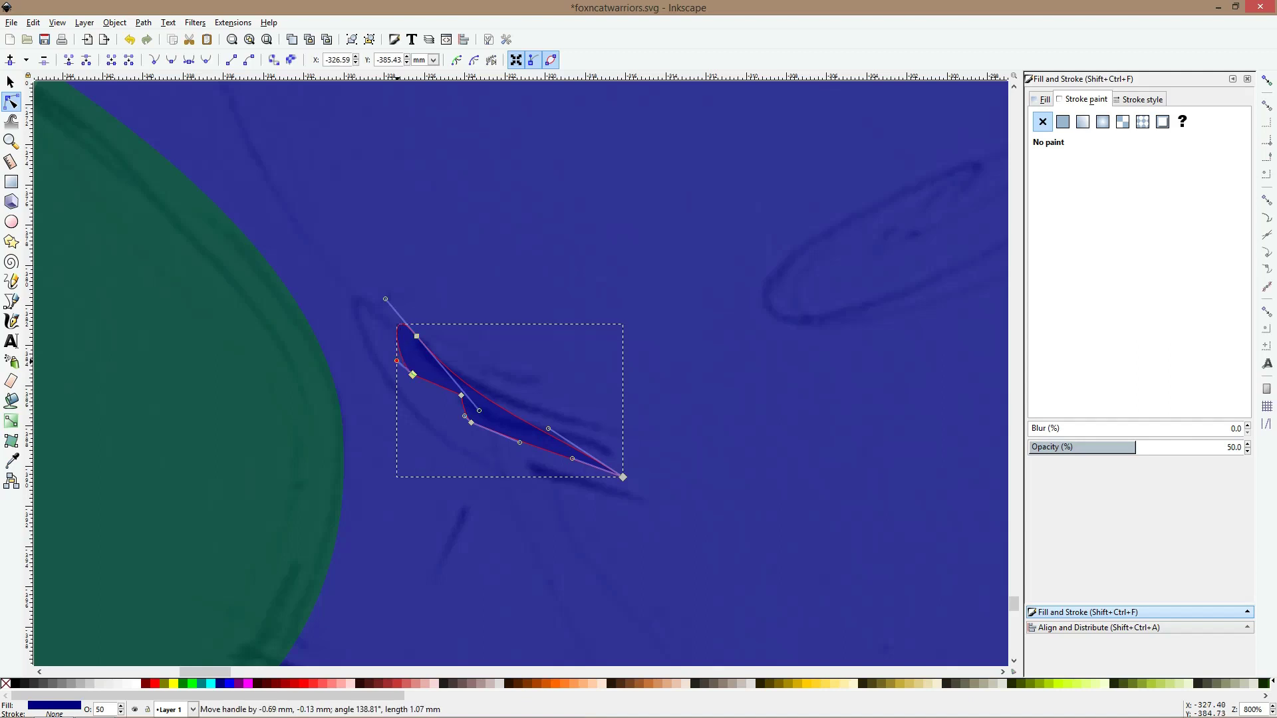
pyautogui.moveTo(397, 361); pyautogui.dragTo(426, 387)
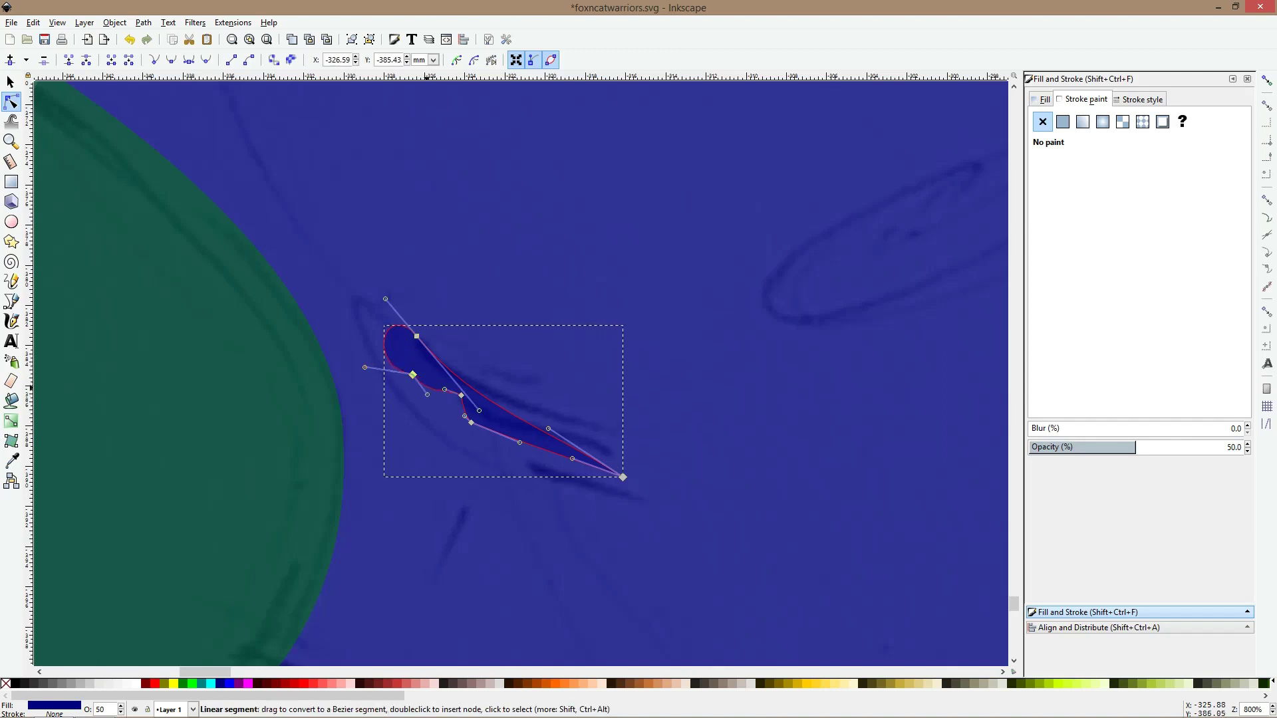
pyautogui.press('Delete')
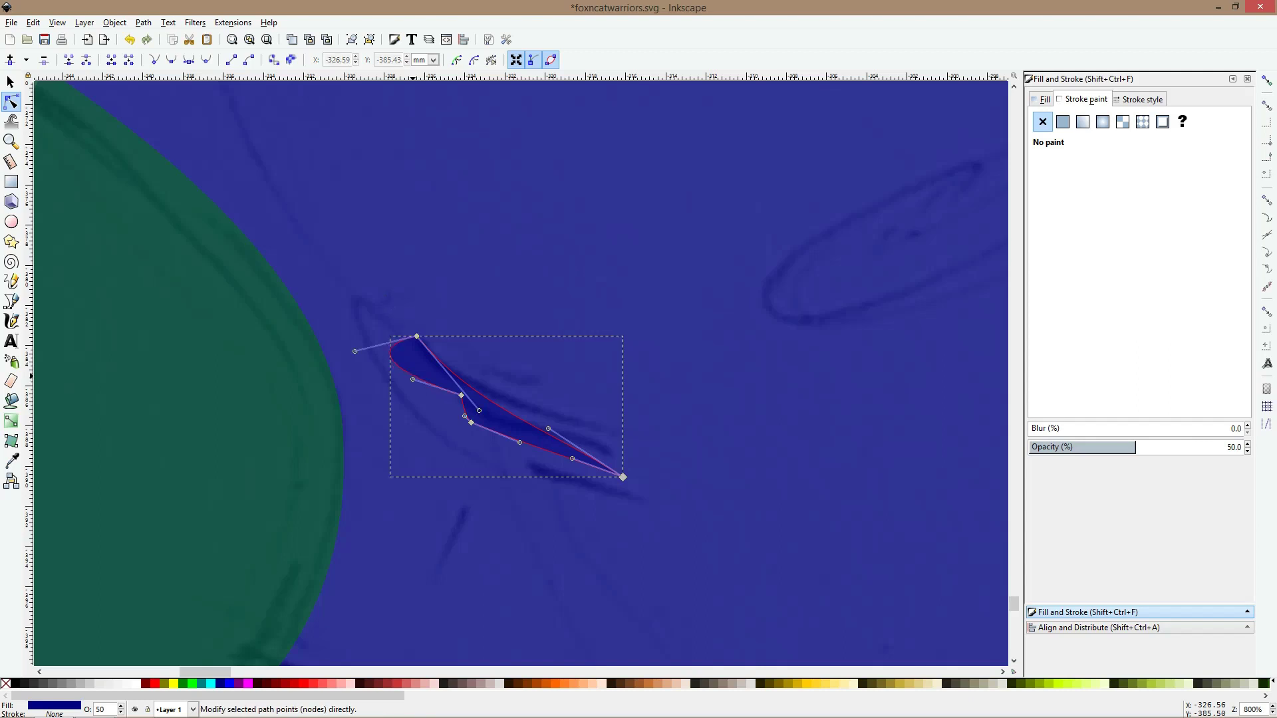
# Smooth the fold mark's upper node at the blunt end, shift it toward the tip, and adjust its handle along the upper edge
pyautogui.keyDown('ctrl'); pyautogui.click(416, 336); pyautogui.keyUp('ctrl')
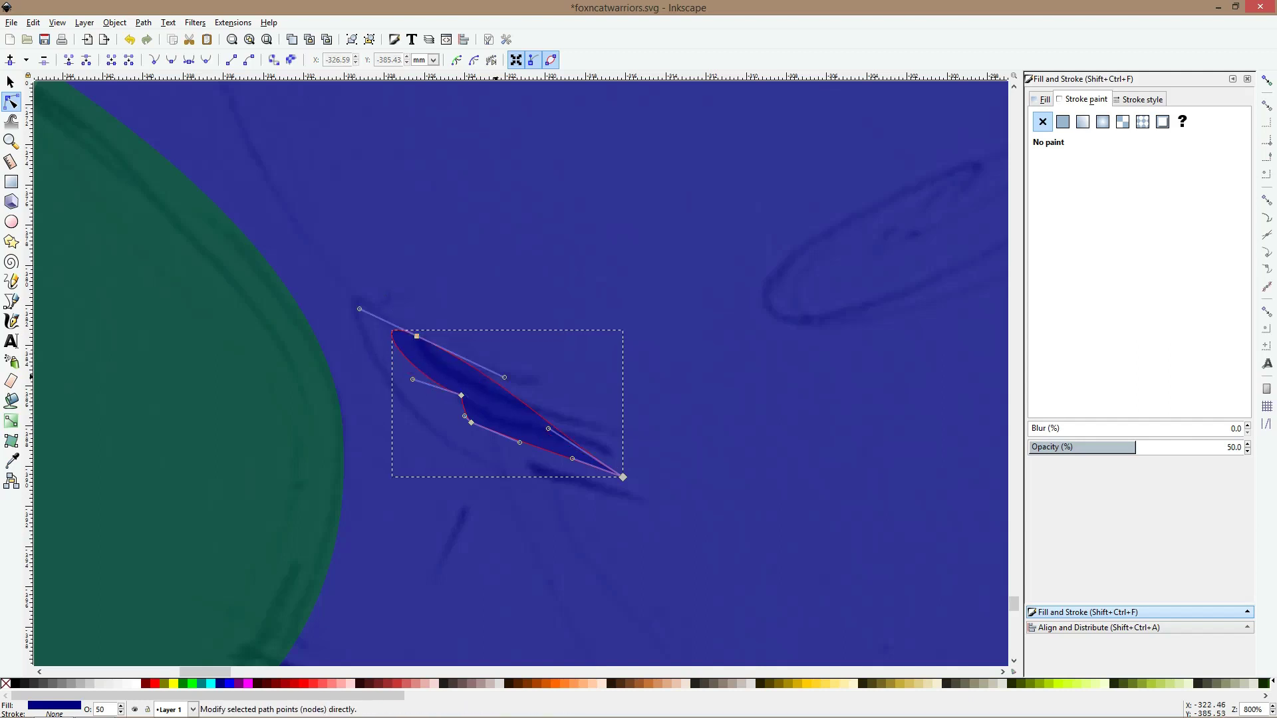
pyautogui.moveTo(504, 377); pyautogui.dragTo(491, 390)
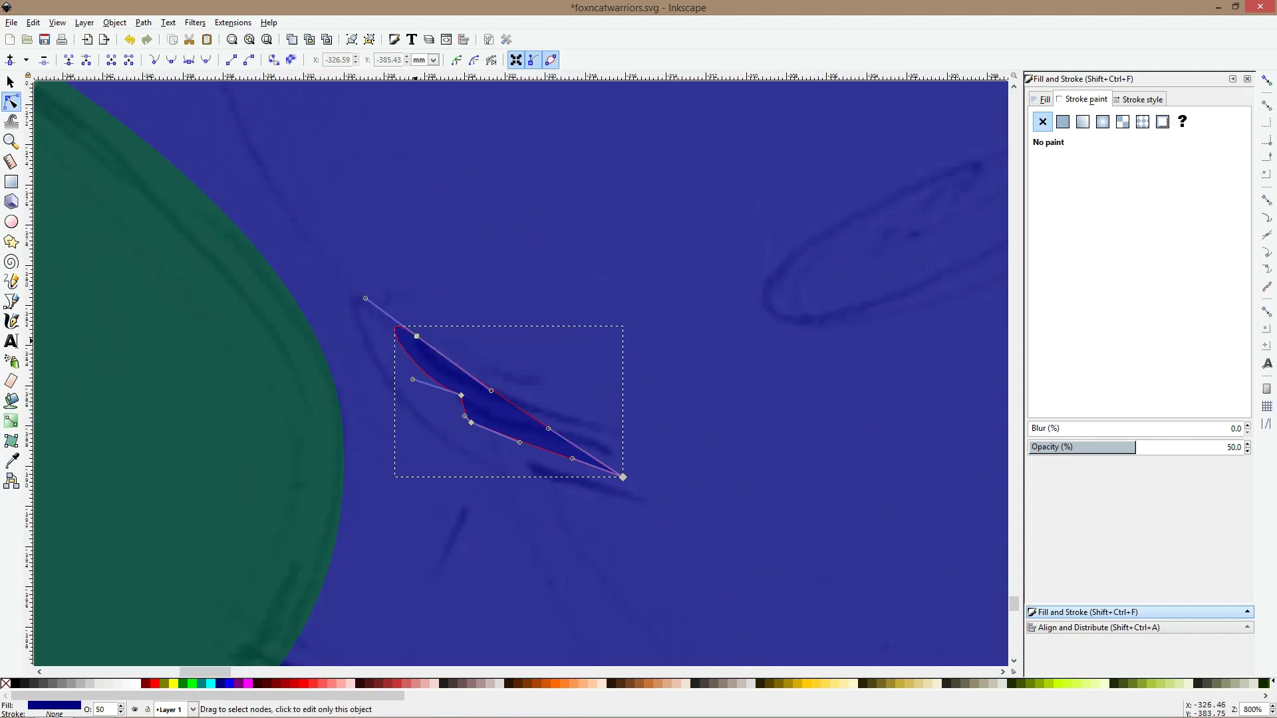
pyautogui.moveTo(417, 336); pyautogui.dragTo(437, 330)
pyautogui.moveTo(512, 384); pyautogui.dragTo(502, 389)
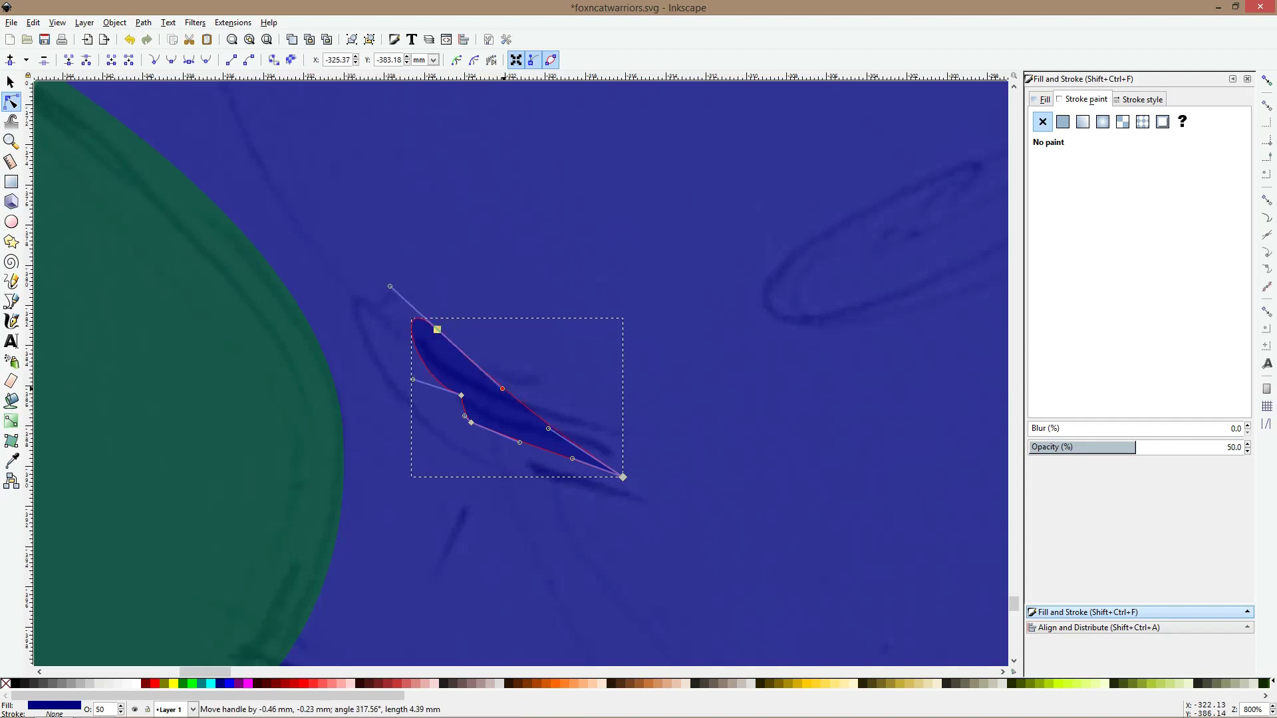
# Tilt the fold mark to a flatter angle over the sketched lines, then smooth and lower its bottom node
pyautogui.press('s')
pyautogui.moveTo(627, 313); pyautogui.dragTo(644, 345)
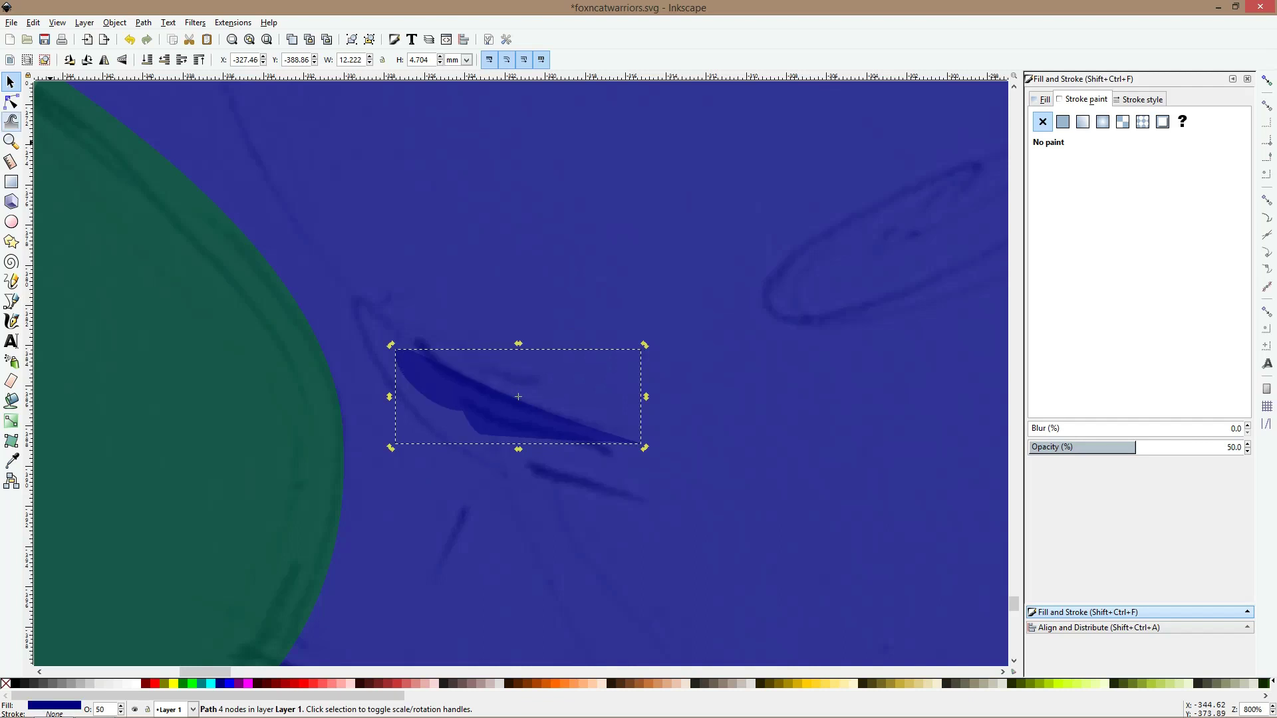
pyautogui.press('n')
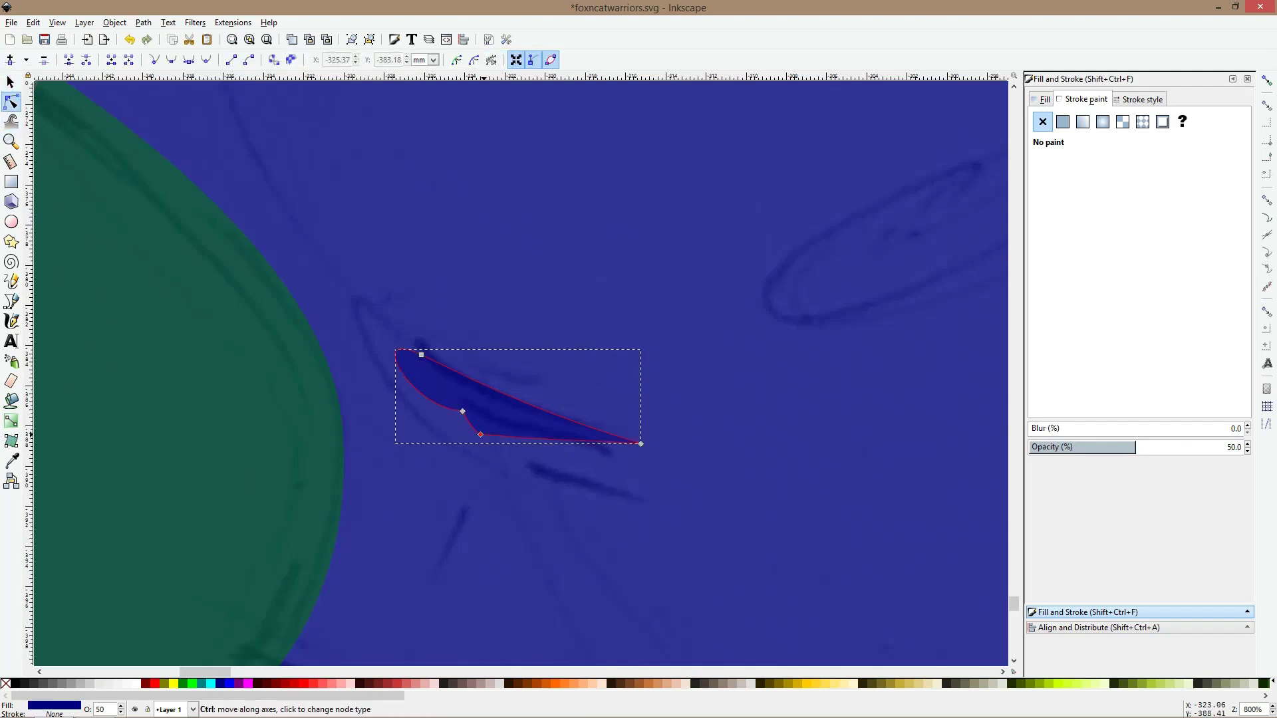
pyautogui.moveTo(480, 434); pyautogui.dragTo(587, 456)
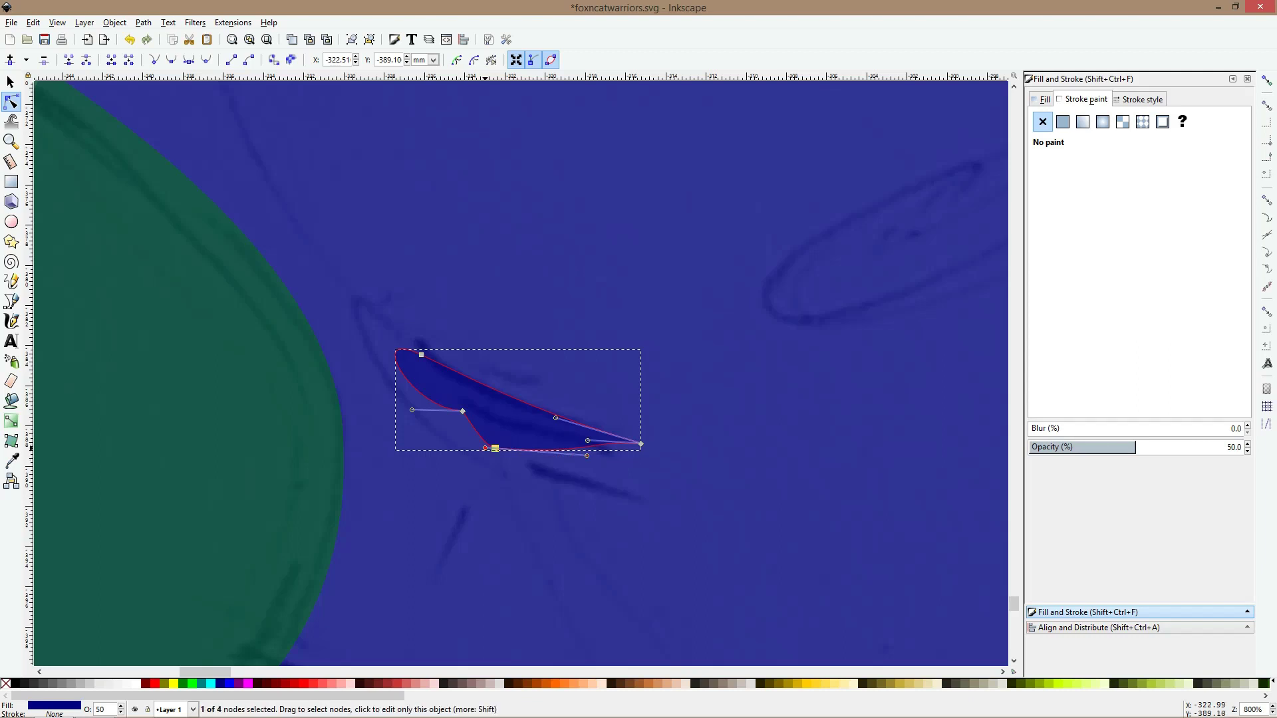
pyautogui.press('s')
# Draw a closed six-cornered path across the middle of the cat's robe, over the sketched shadow beneath the chest
pyautogui.keyDown('ctrl'); pyautogui.scroll(-5, 587, 442); pyautogui.keyUp('ctrl')
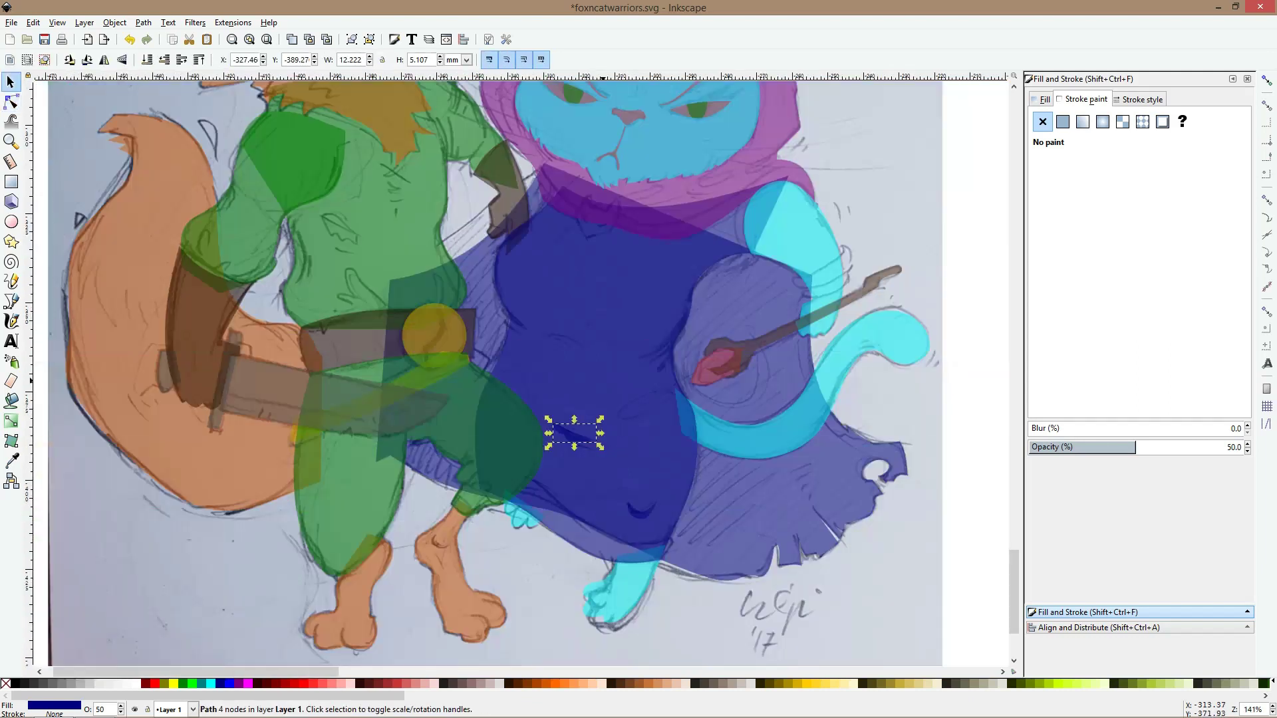
pyautogui.click(588, 450)
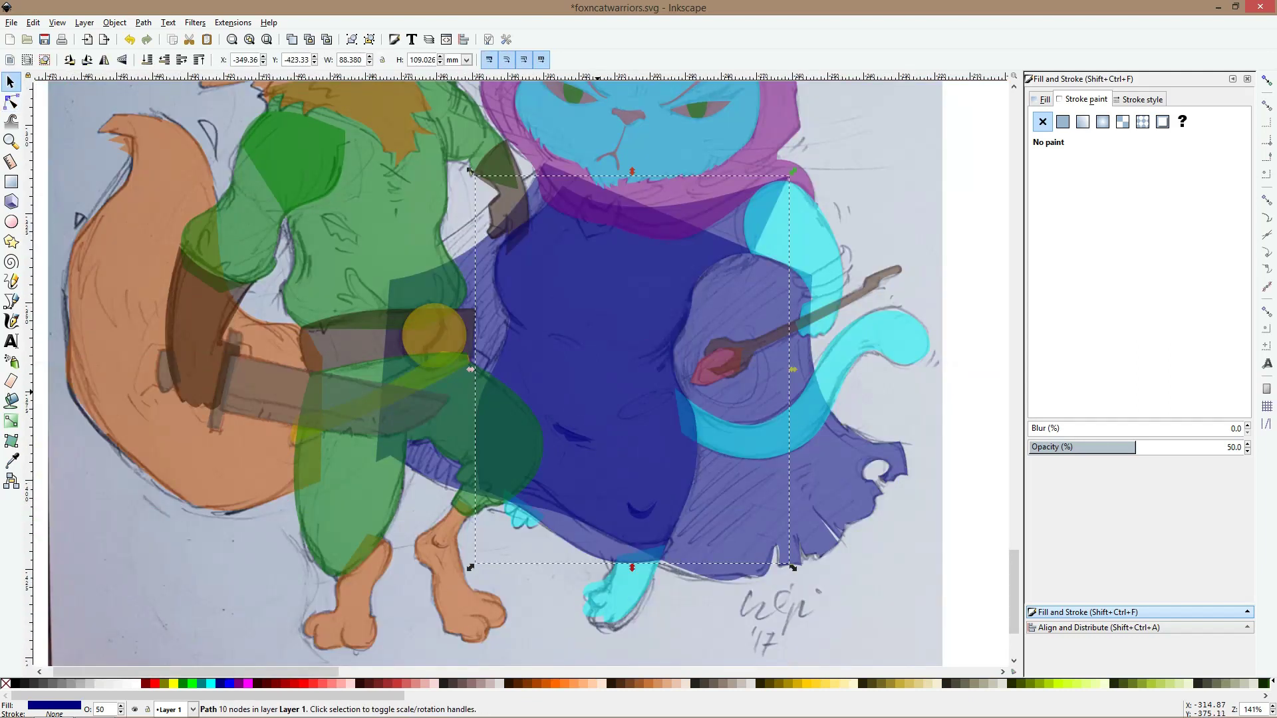
pyautogui.scroll(3, 552, 312)
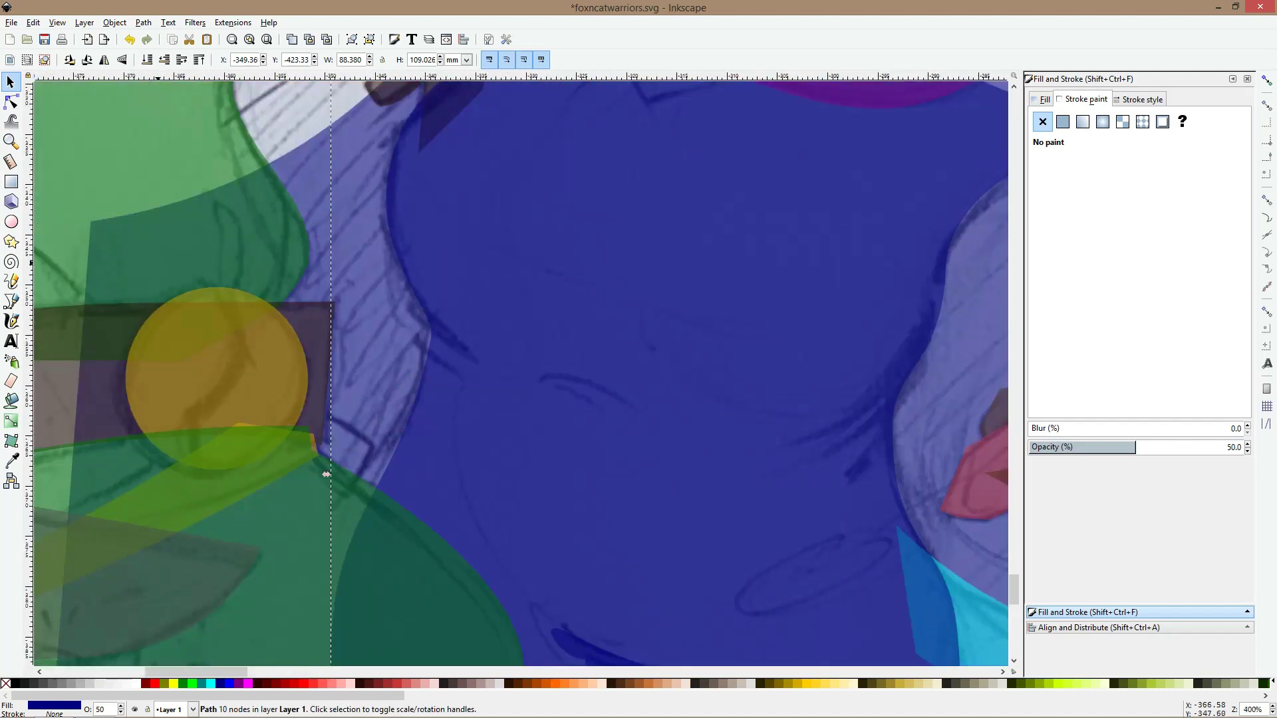
pyautogui.press('b')
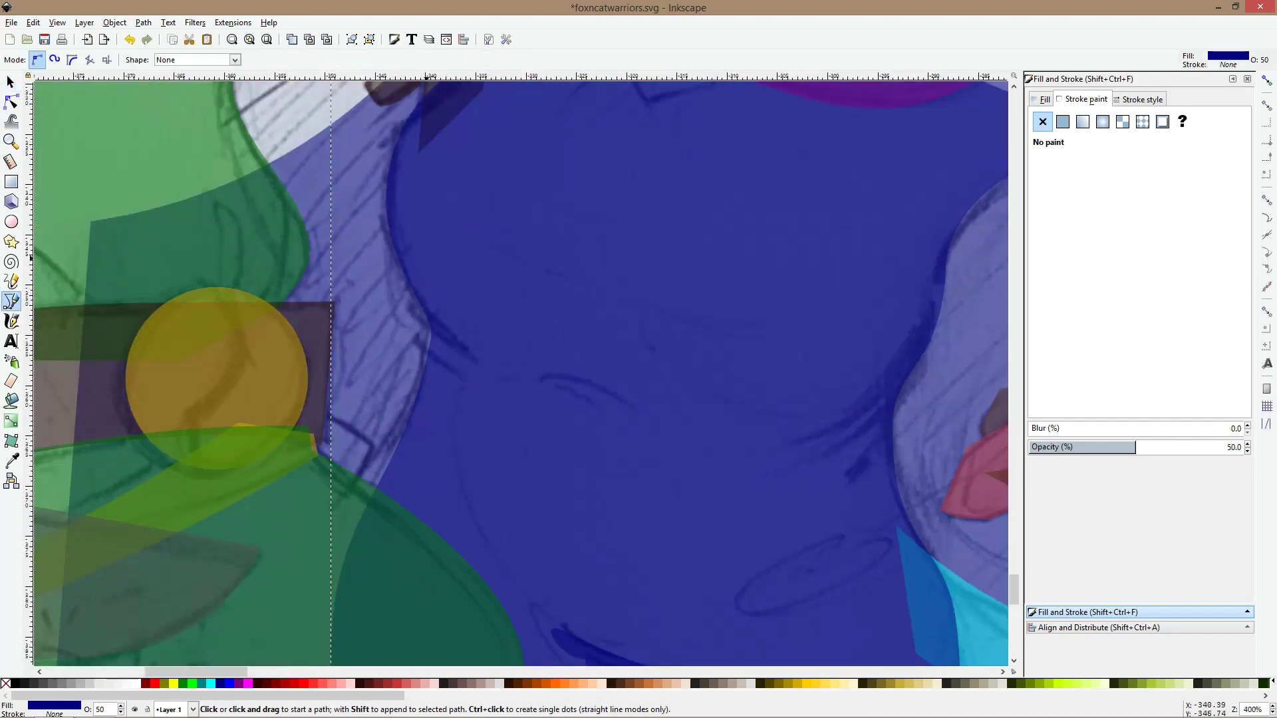
pyautogui.click(355, 174)
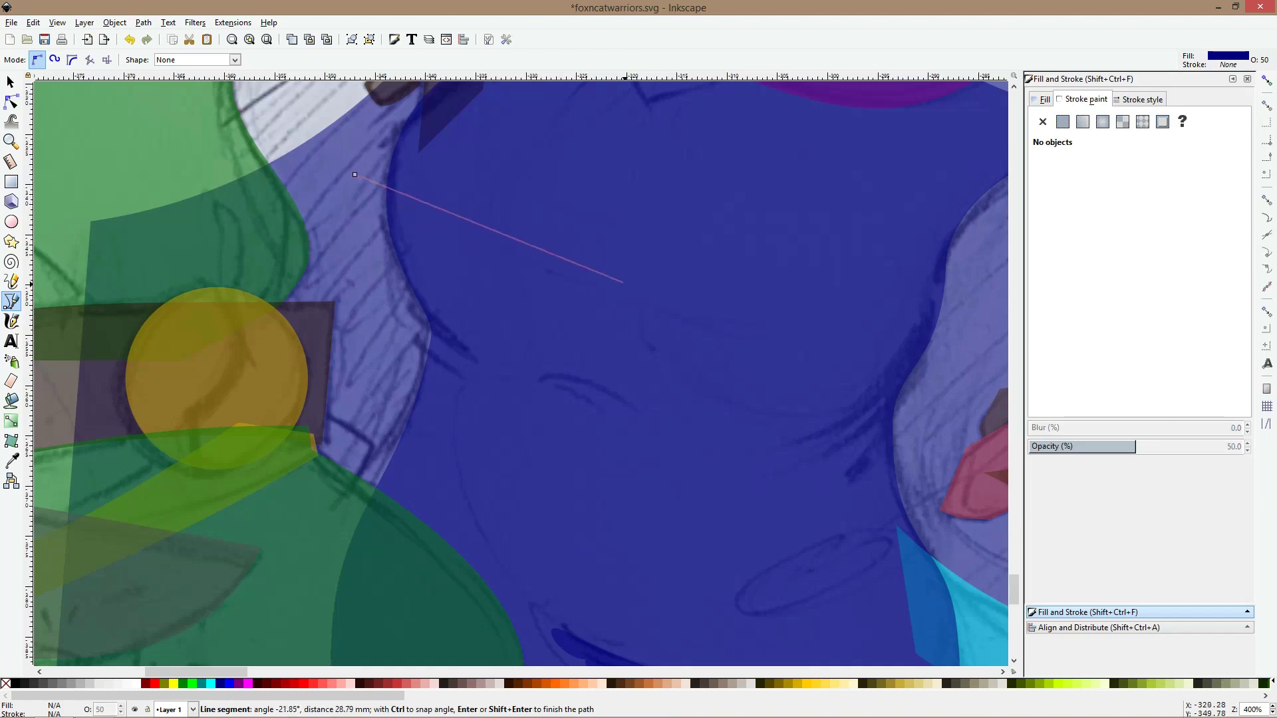
pyautogui.click(962, 369)
pyautogui.click(786, 470)
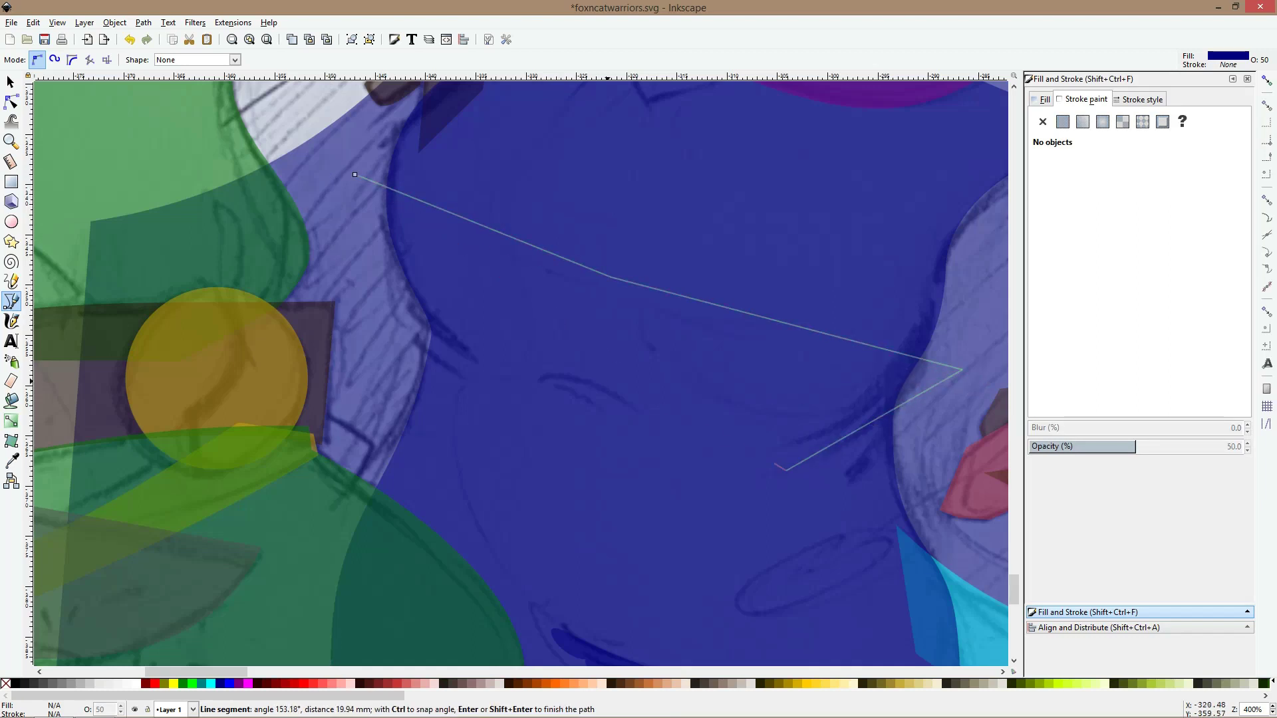
pyautogui.click(586, 377)
pyautogui.click(414, 353)
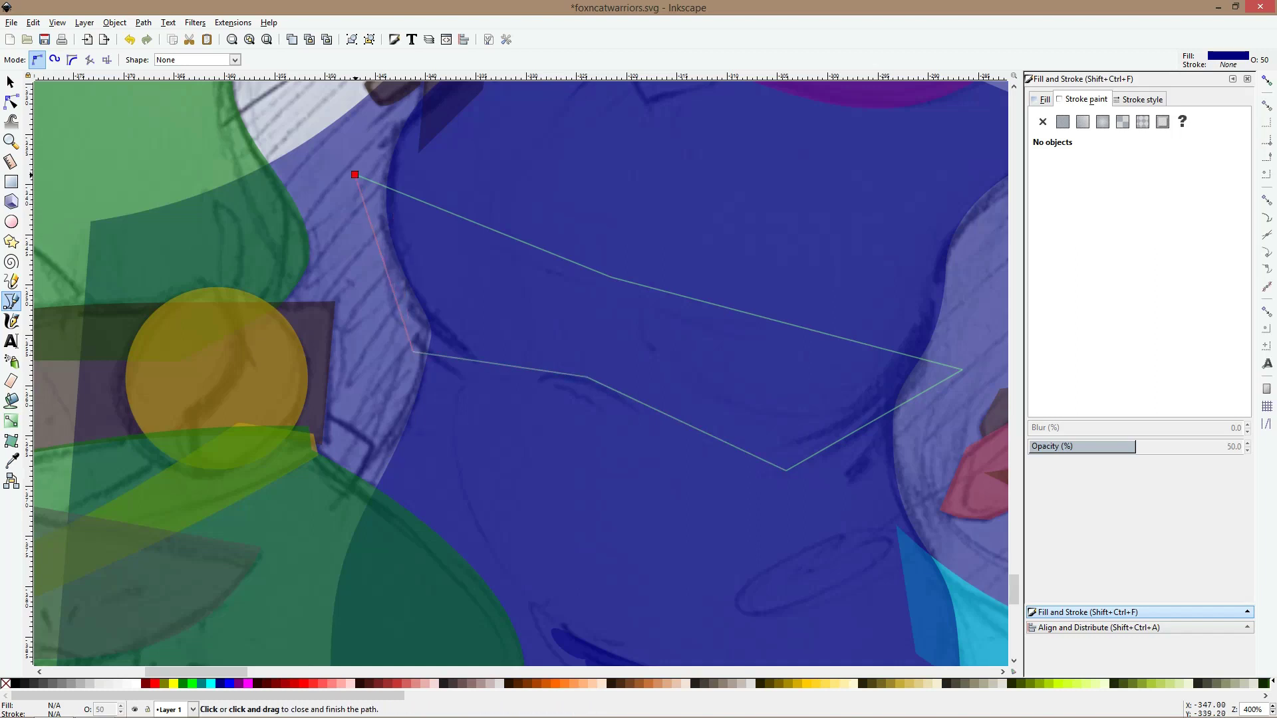
pyautogui.click(355, 174)
# Shape the chest shadow's upper edge into two sagging arcs, adding a second node at the peak between them
pyautogui.press('n')
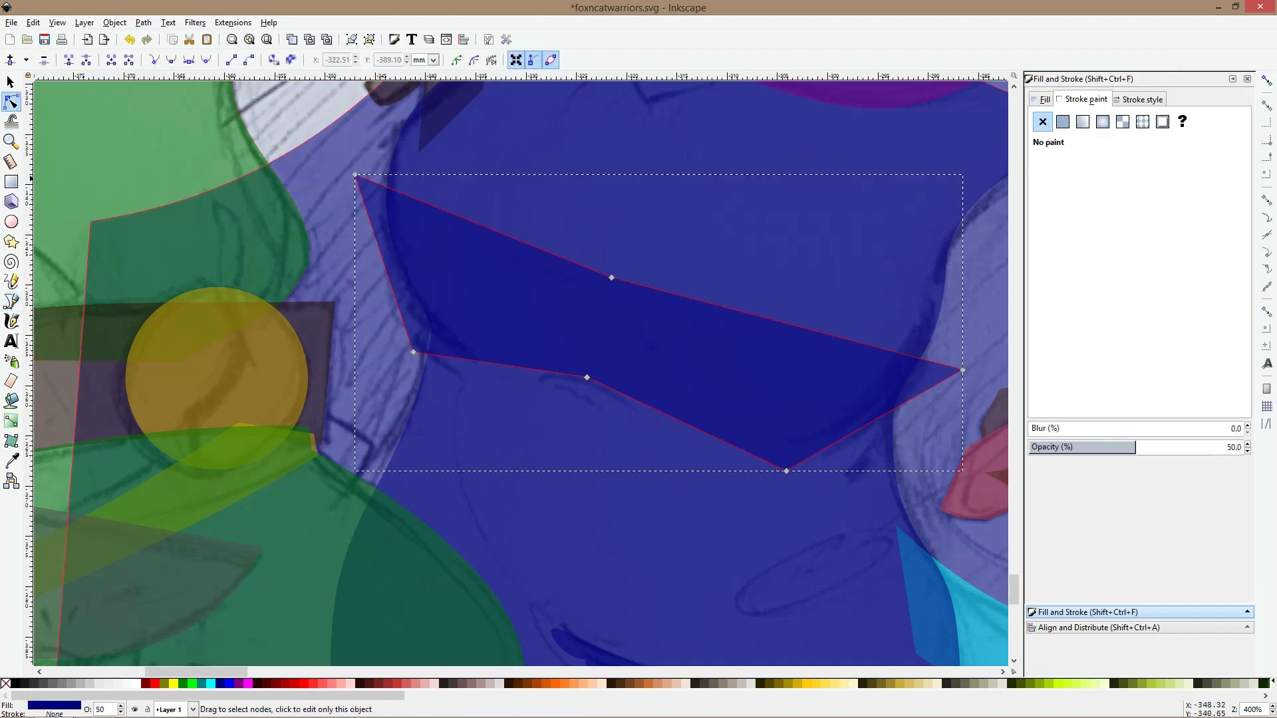
pyautogui.keyDown('ctrl'); pyautogui.click(611, 277); pyautogui.keyUp('ctrl')
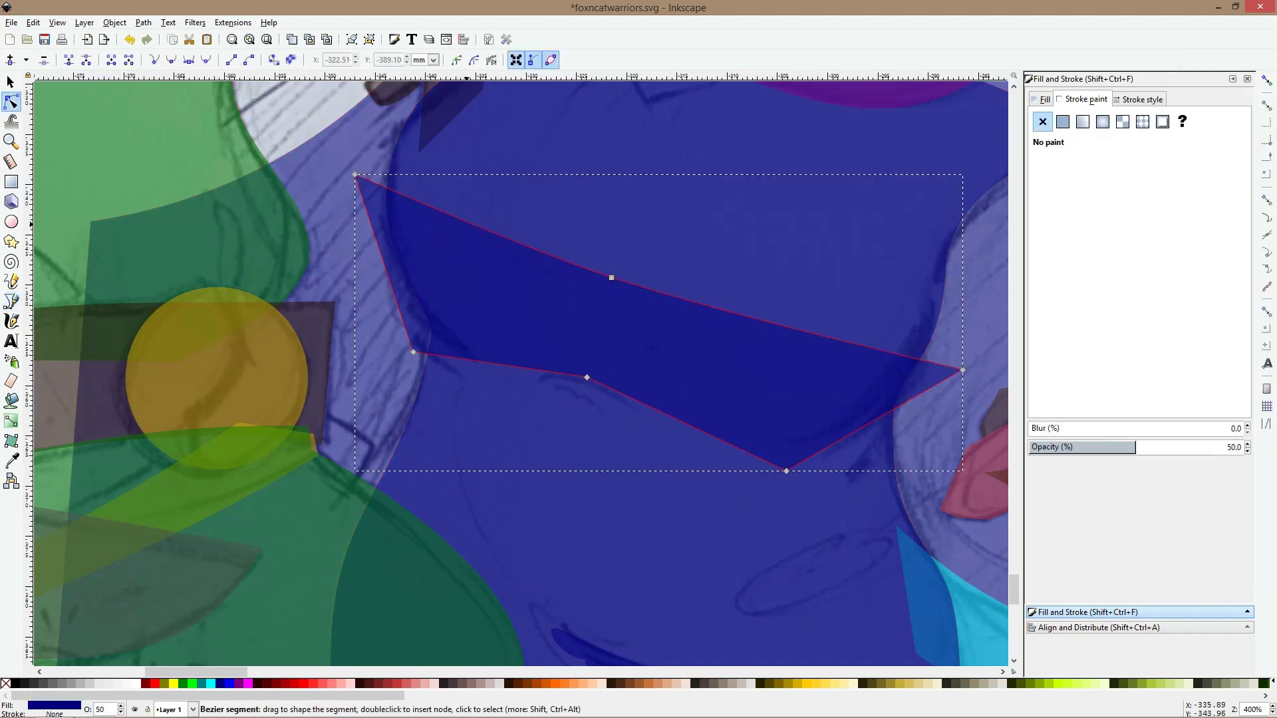
pyautogui.moveTo(482, 227); pyautogui.dragTo(484, 286)
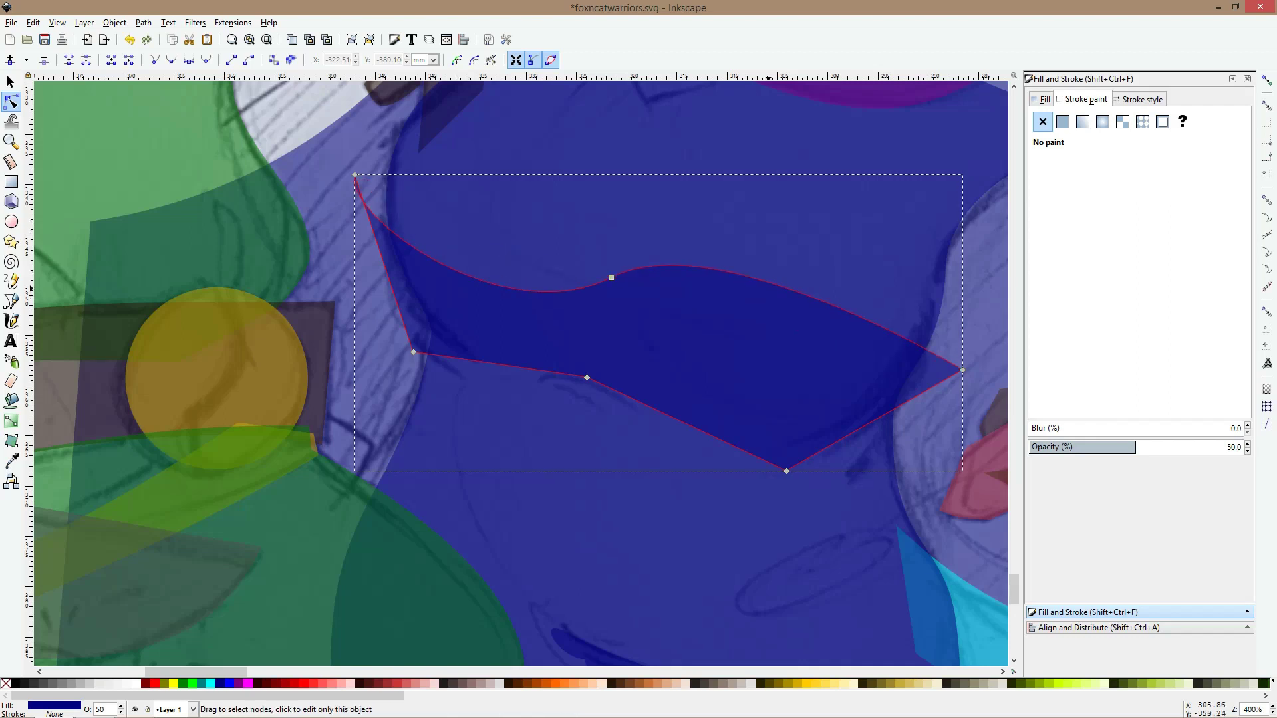
pyautogui.moveTo(752, 278); pyautogui.dragTo(712, 363)
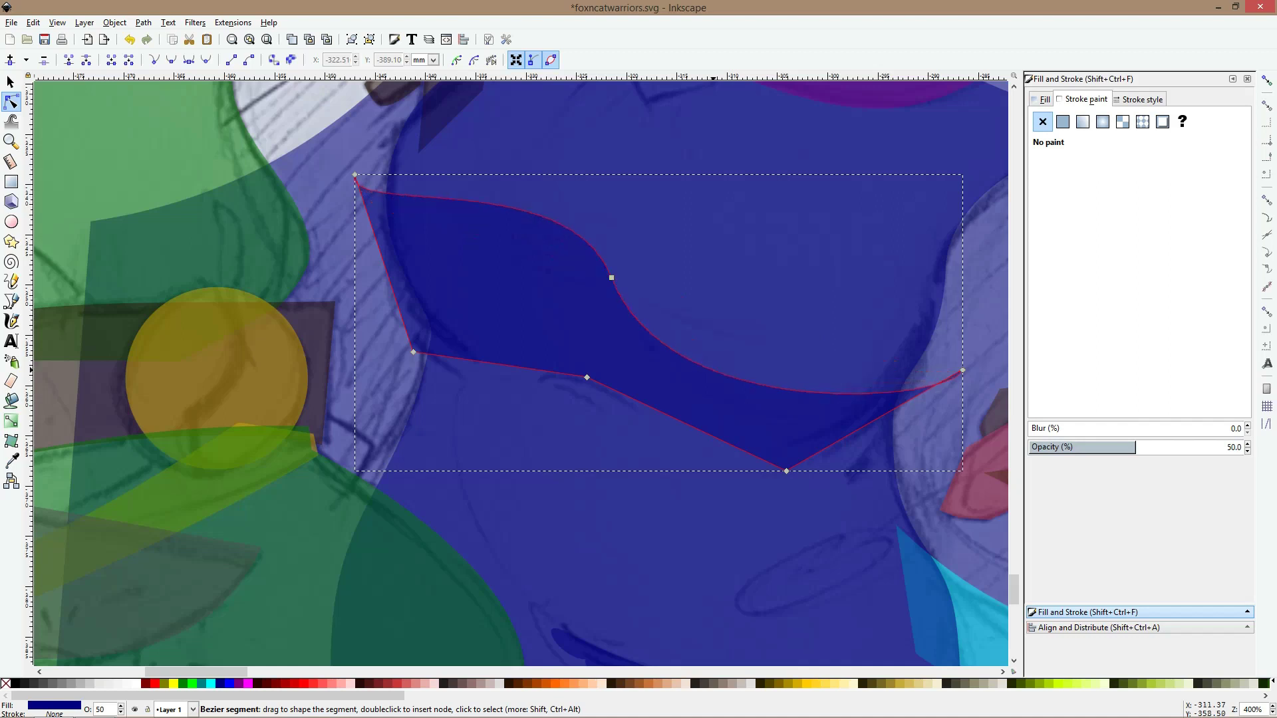
pyautogui.moveTo(611, 277); pyautogui.dragTo(626, 284)
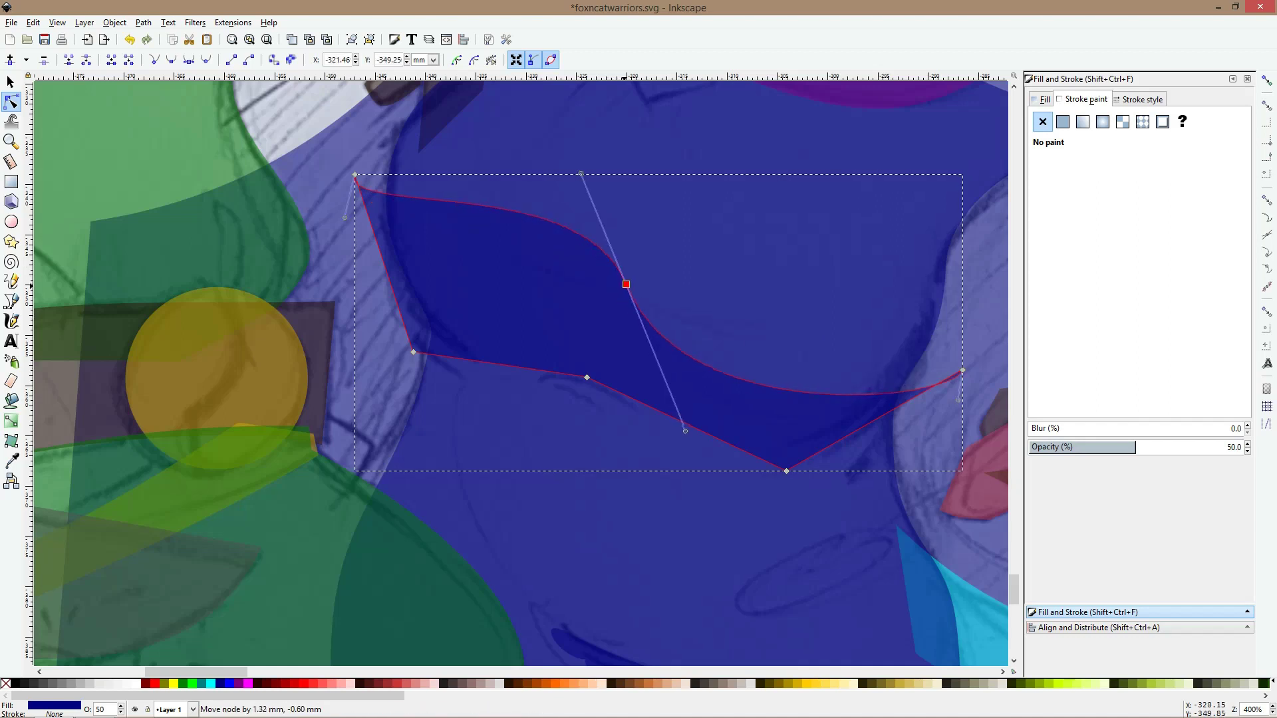
pyautogui.doubleClick(612, 261)
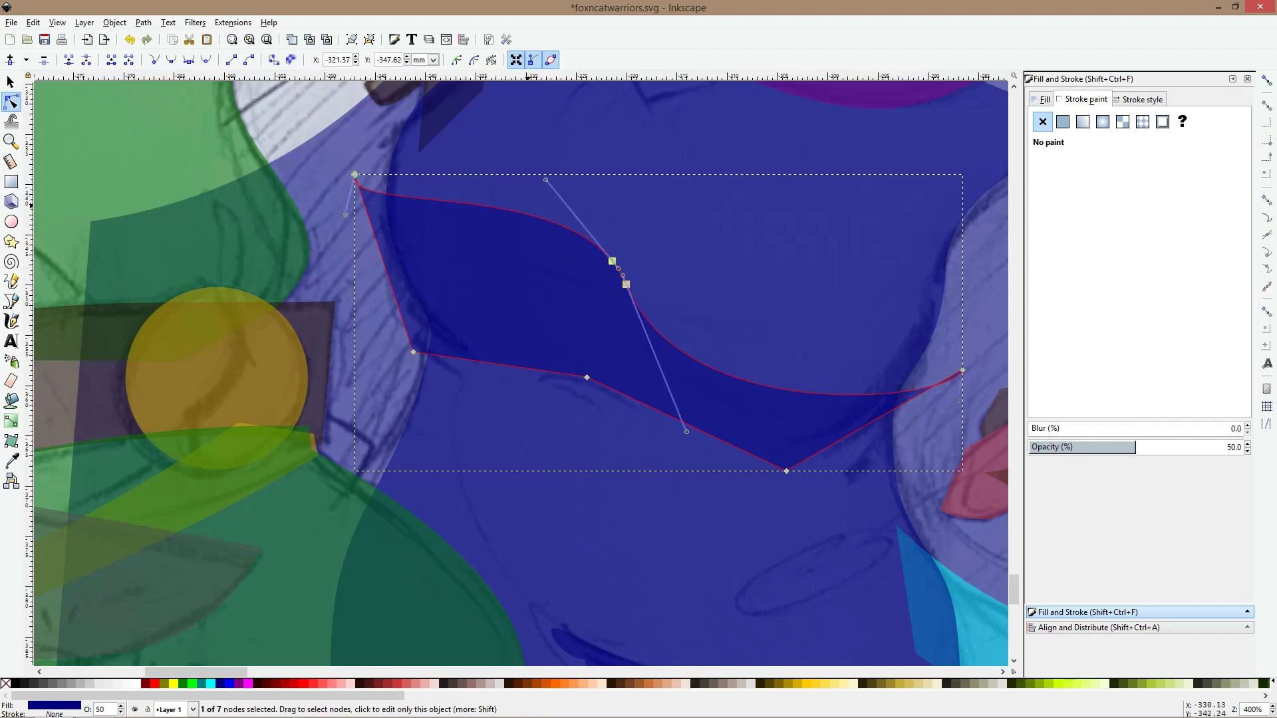
pyautogui.moveTo(499, 207); pyautogui.dragTo(499, 277)
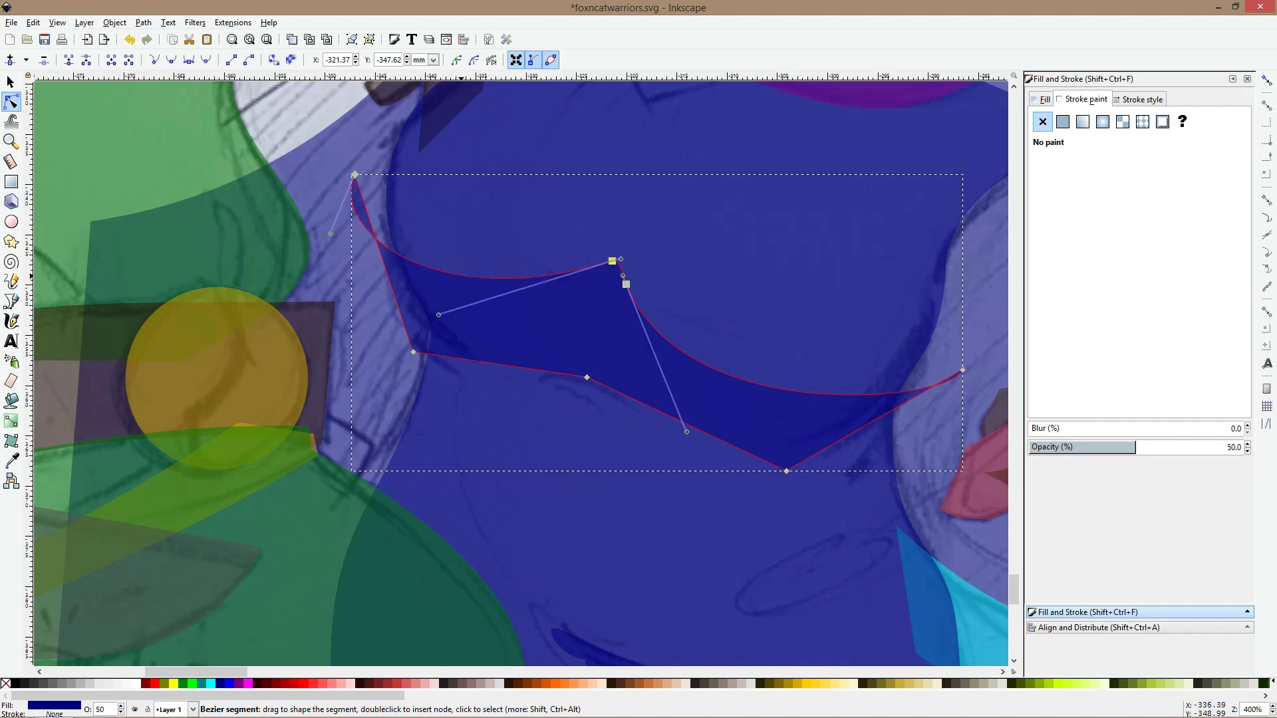
# Smooth the three nodes along the chest shadow's lower edge and raise them to narrow the shape over the sketched shading
pyautogui.keyDown('ctrl'); pyautogui.click(413, 351); pyautogui.keyUp('ctrl')
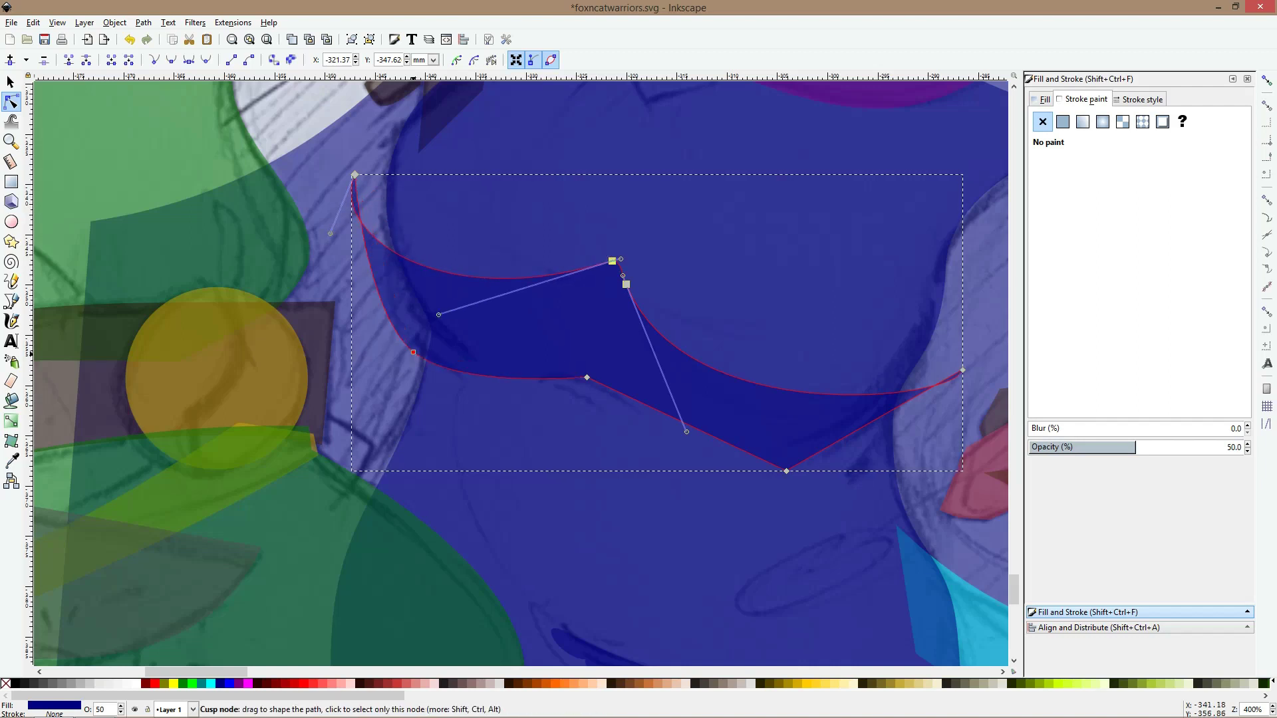
pyautogui.moveTo(413, 352); pyautogui.dragTo(411, 311)
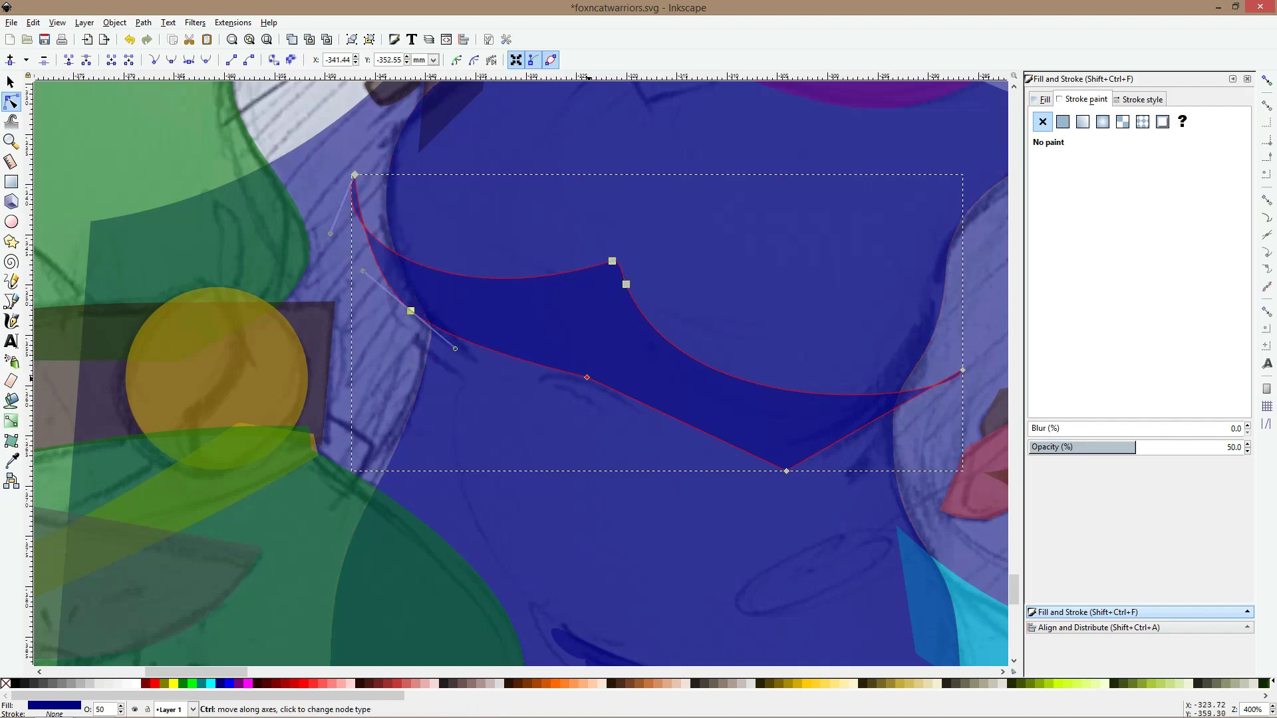
pyautogui.keyDown('ctrl'); pyautogui.click(586, 377); pyautogui.keyUp('ctrl')
pyautogui.moveTo(586, 377); pyautogui.dragTo(587, 368)
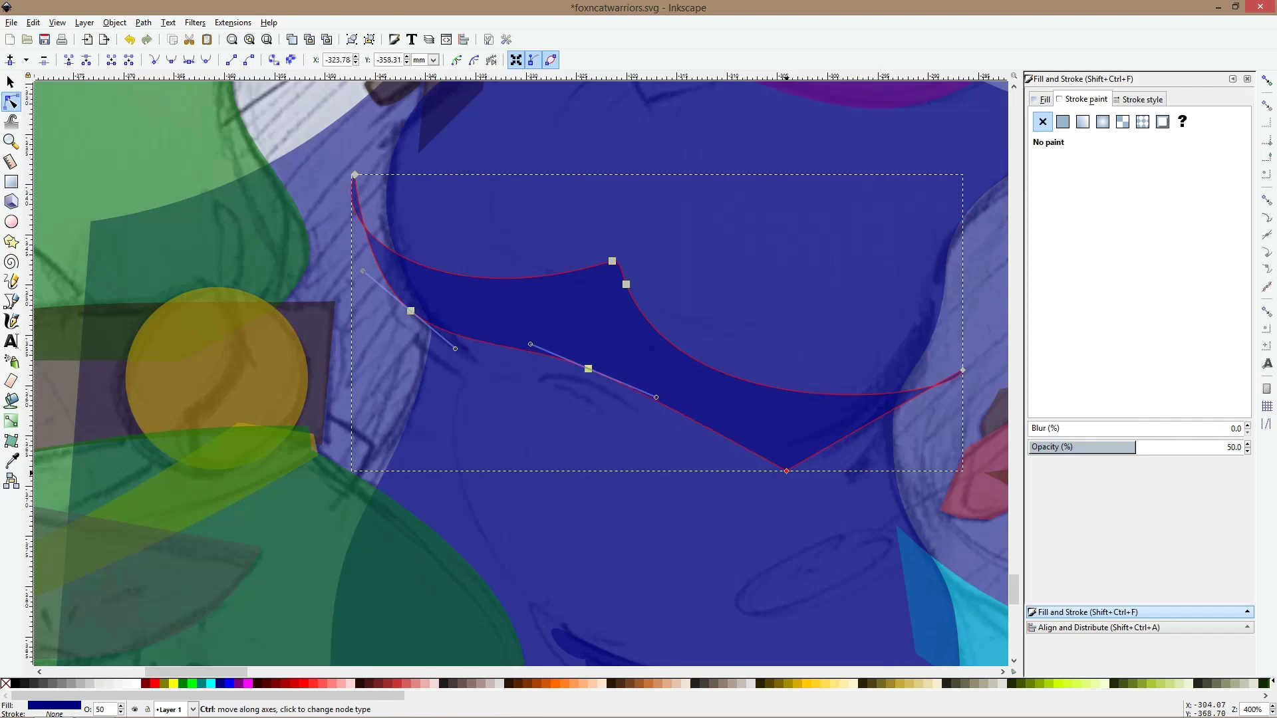
pyautogui.keyDown('ctrl'); pyautogui.click(786, 471); pyautogui.keyUp('ctrl')
pyautogui.moveTo(786, 470); pyautogui.dragTo(769, 430)
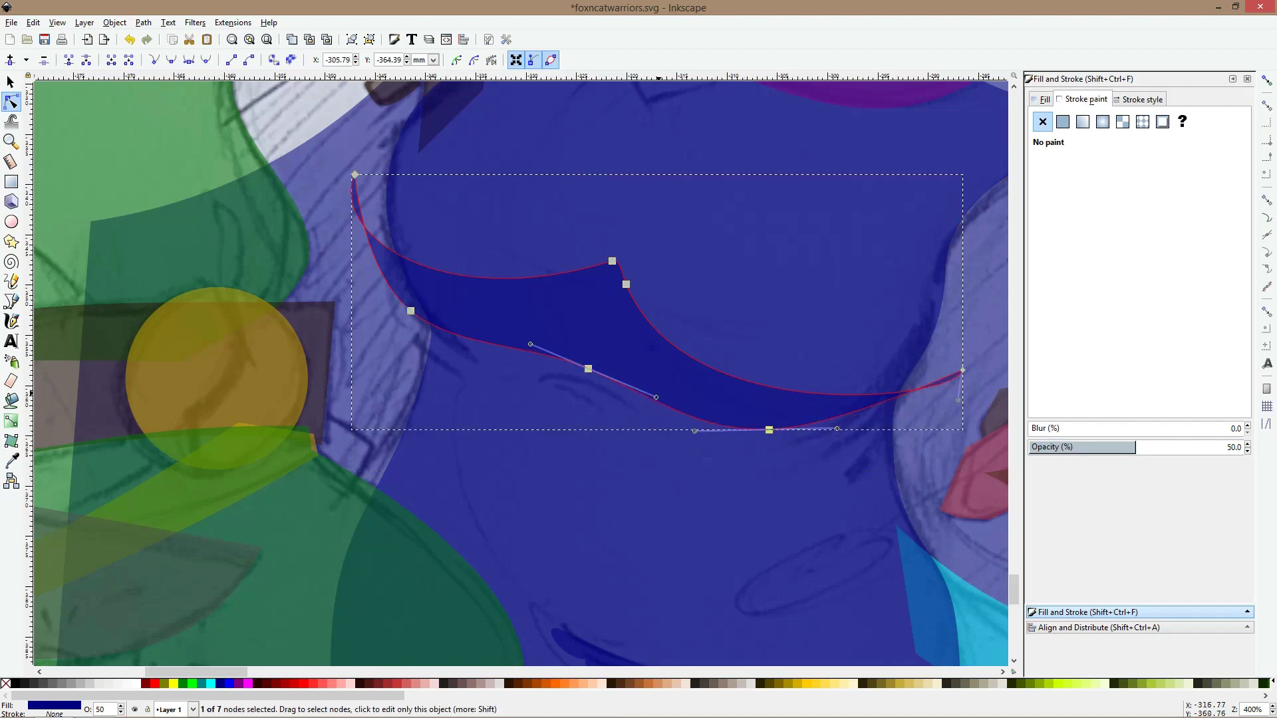
pyautogui.press('s')
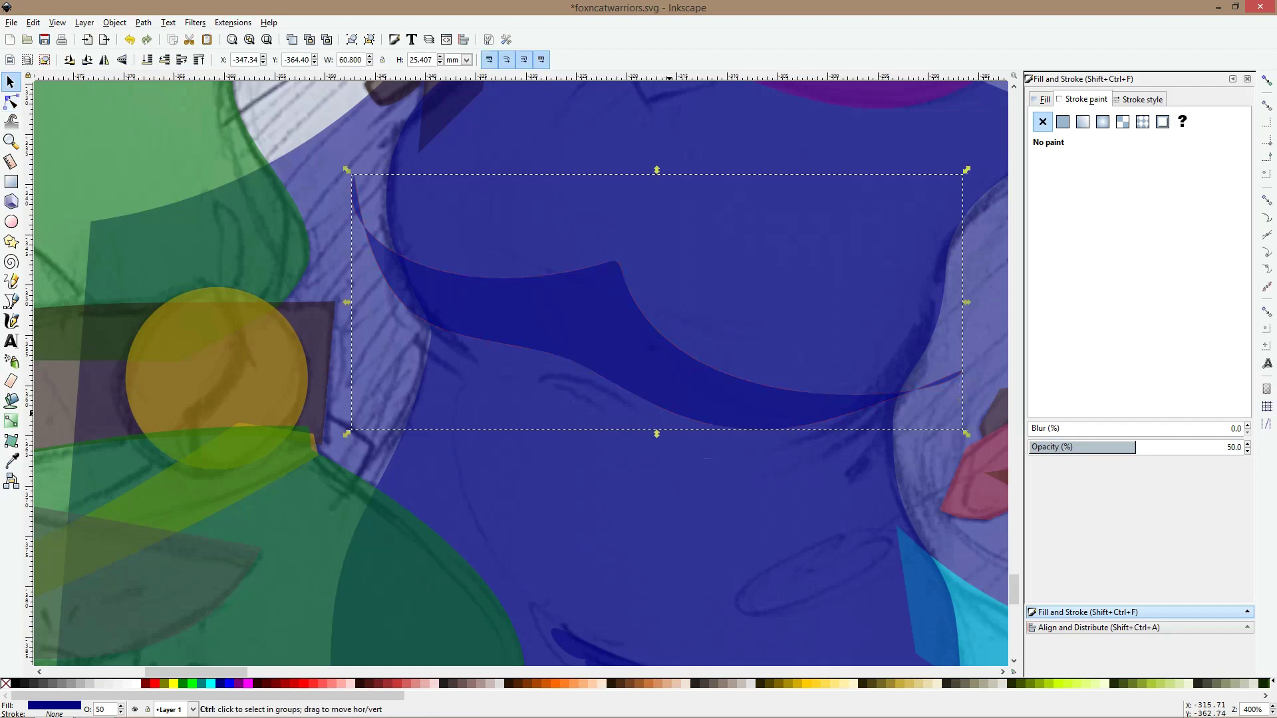
# Try to trim the chest shadow by intersecting it directly with the cat's body shape, and undo the intersection
pyautogui.scroll(-5, 668, 413)
pyautogui.press('n')
pyautogui.click(672, 397)
pyautogui.scroll(4, 672, 397)
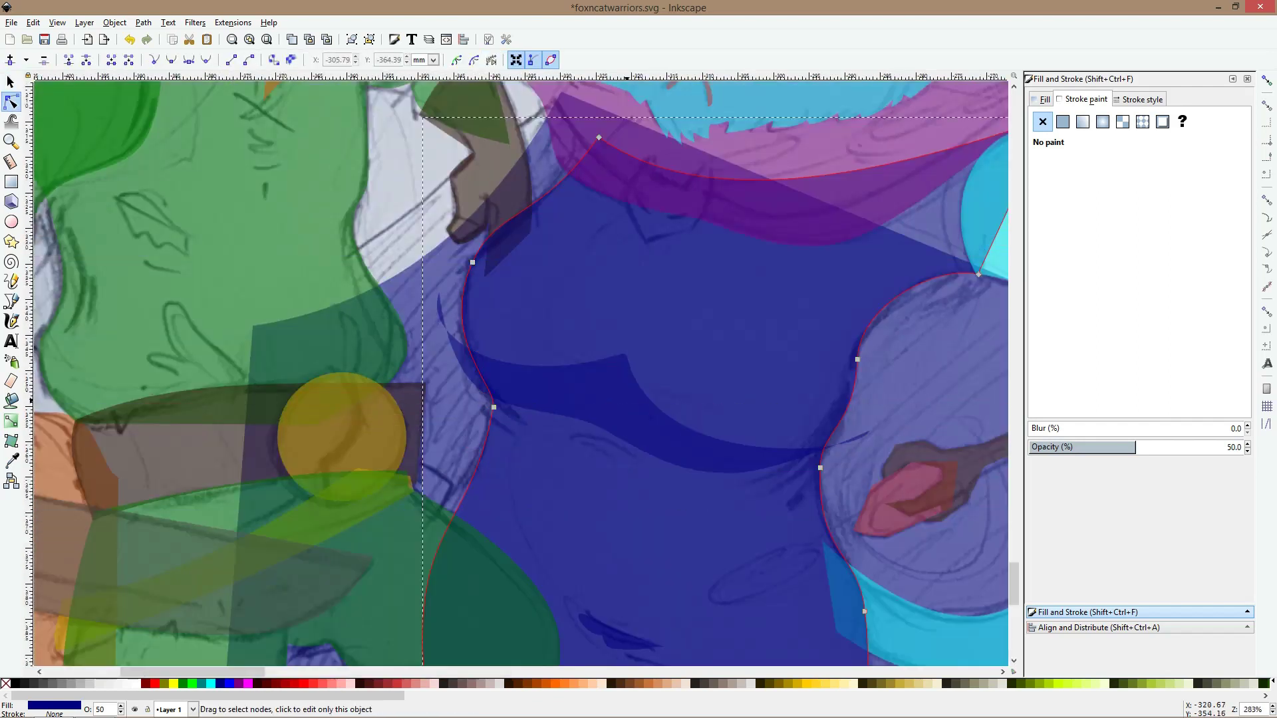
pyautogui.keyDown('shift'); pyautogui.click(672, 399); pyautogui.keyUp('shift')
pyautogui.press('s')
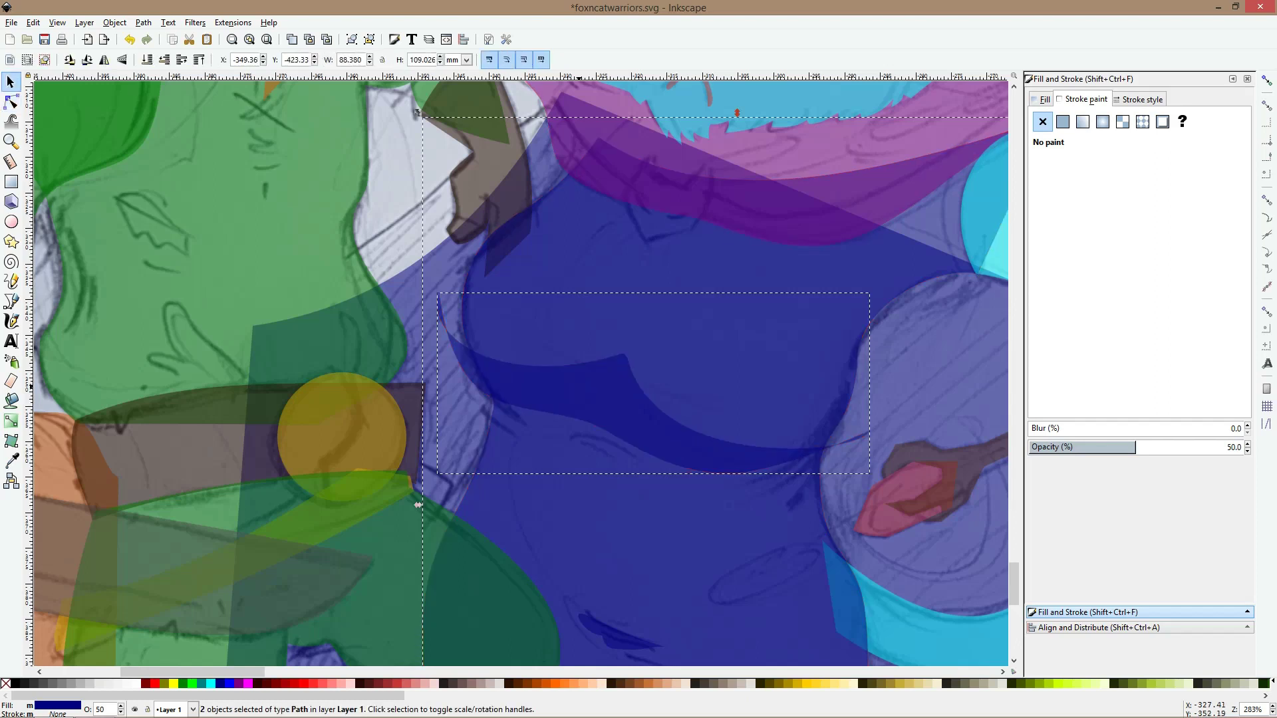
pyautogui.hotkey('ctrl', '*')
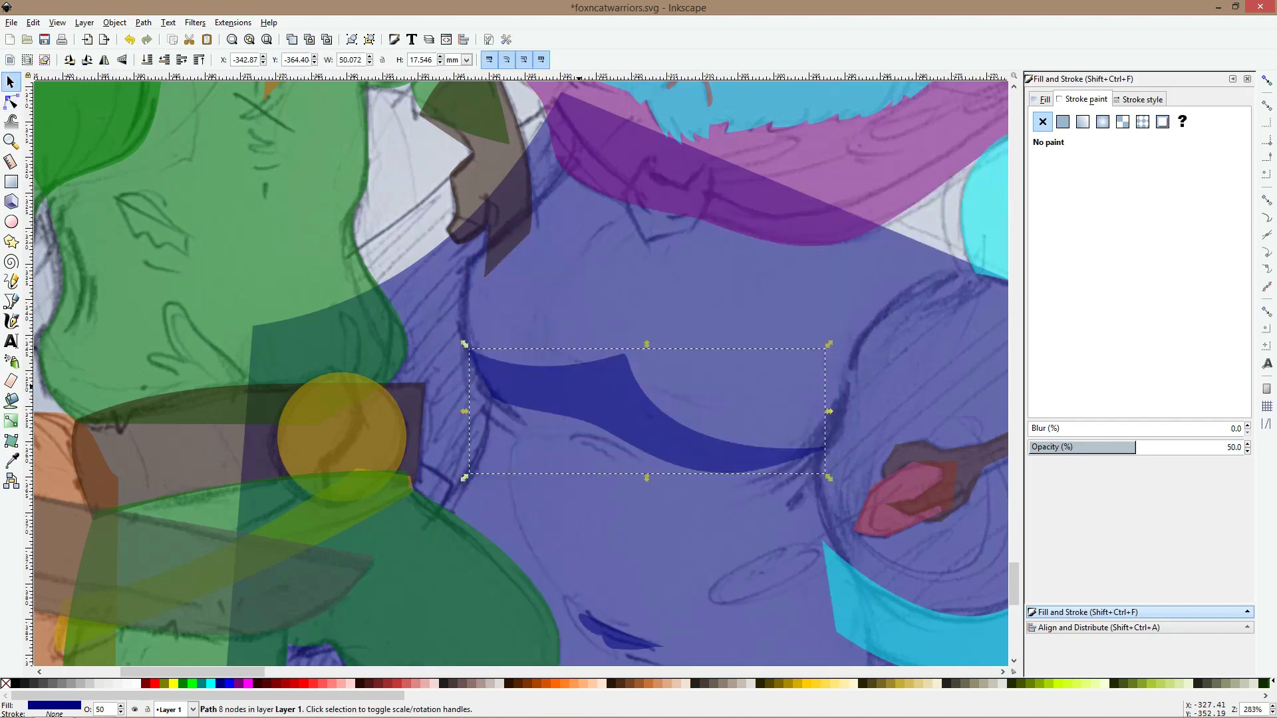
pyautogui.hotkey('ctrl', 'z')
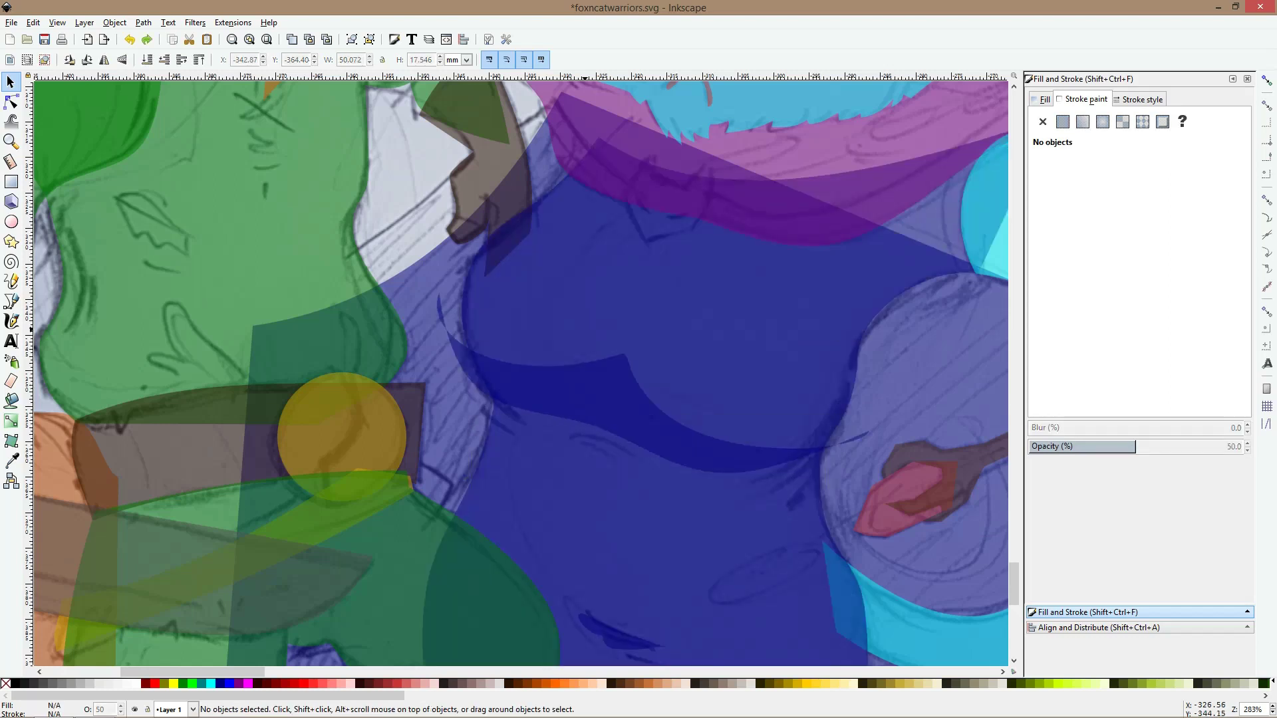
# Duplicate the cat's navy body shape and paste the copied yellow style onto the duplicate
pyautogui.click(417, 505)
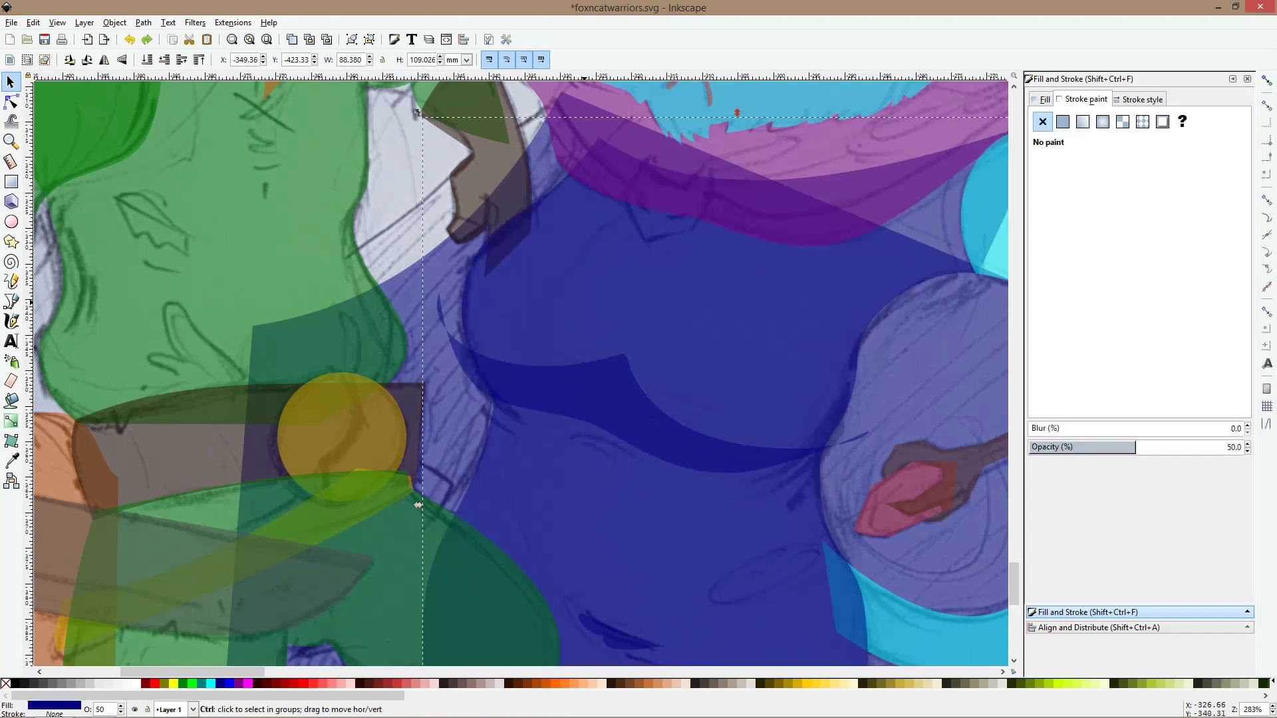
pyautogui.hotkey('ctrl', 'd')
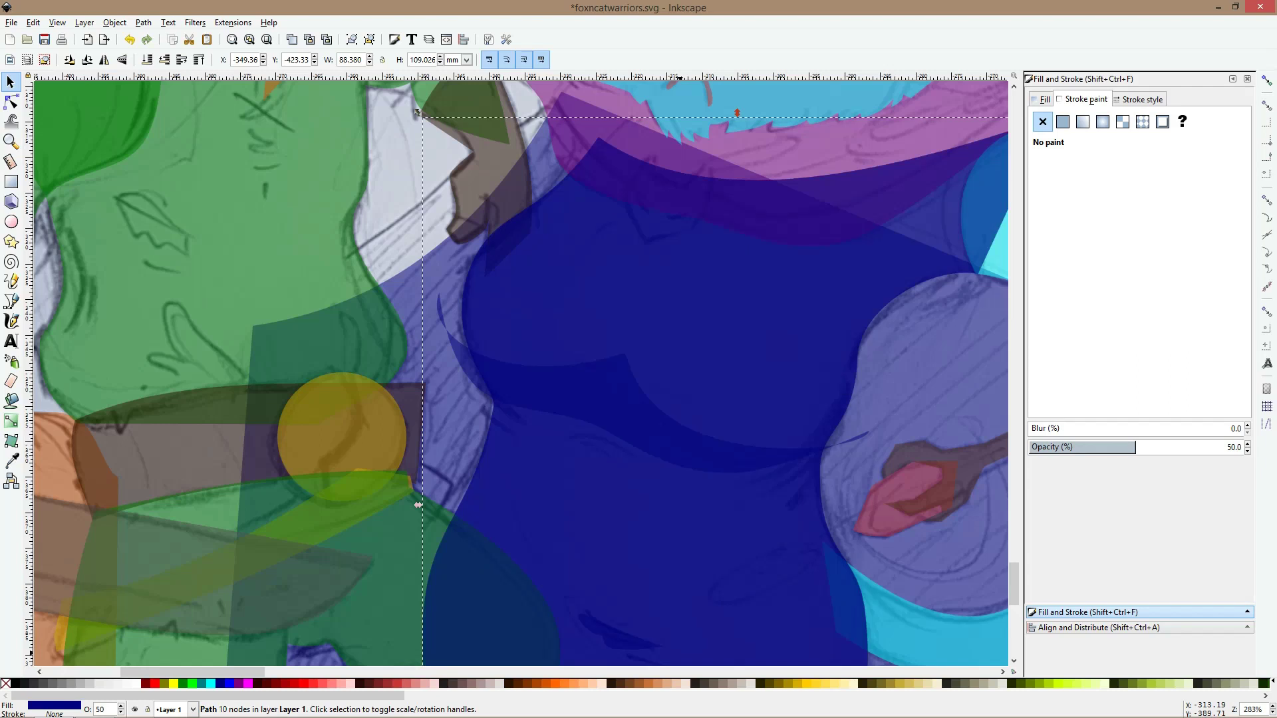
pyautogui.hotkey('ctrl', 'shift', 'v')
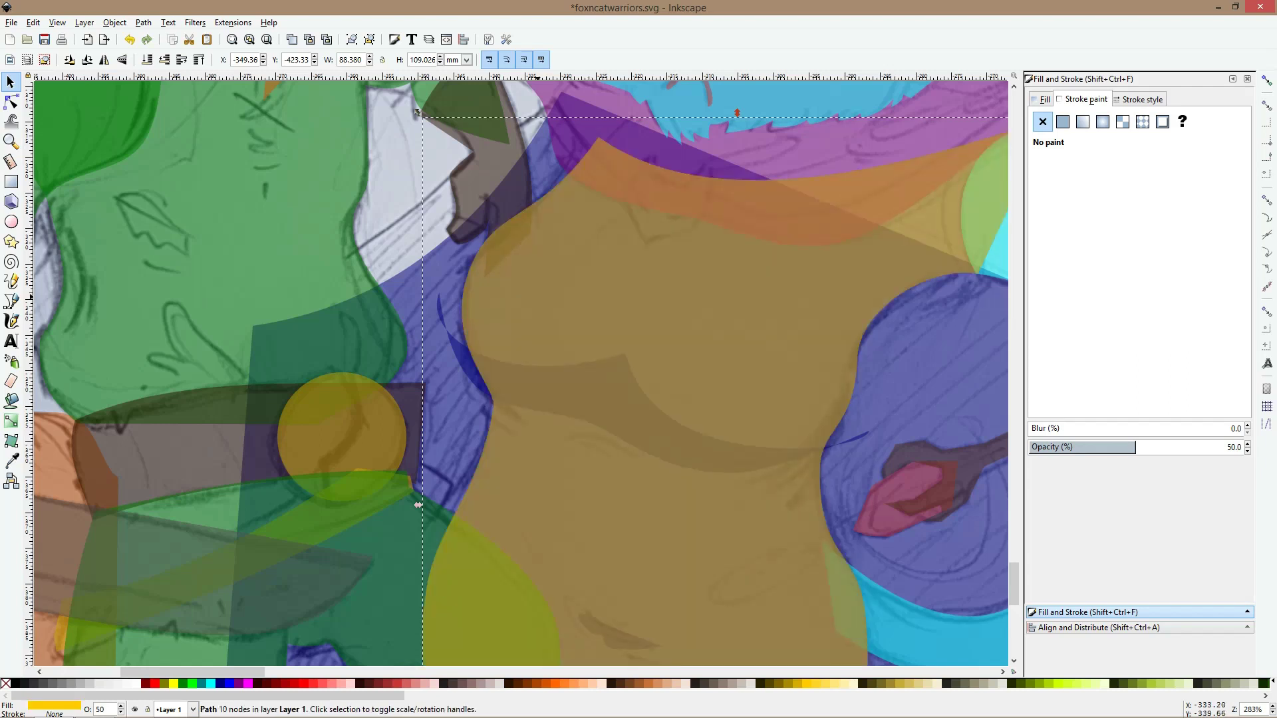
pyautogui.moveTo(418, 505)
pyautogui.mouseDown()
pyautogui.moveTo(506, 511)
pyautogui.moveTo(418, 505)
pyautogui.mouseUp()
# Intersect the chest shadow with the yellow body duplicate to trim the shadow to the body's outline
pyautogui.scroll(3, 418, 505)
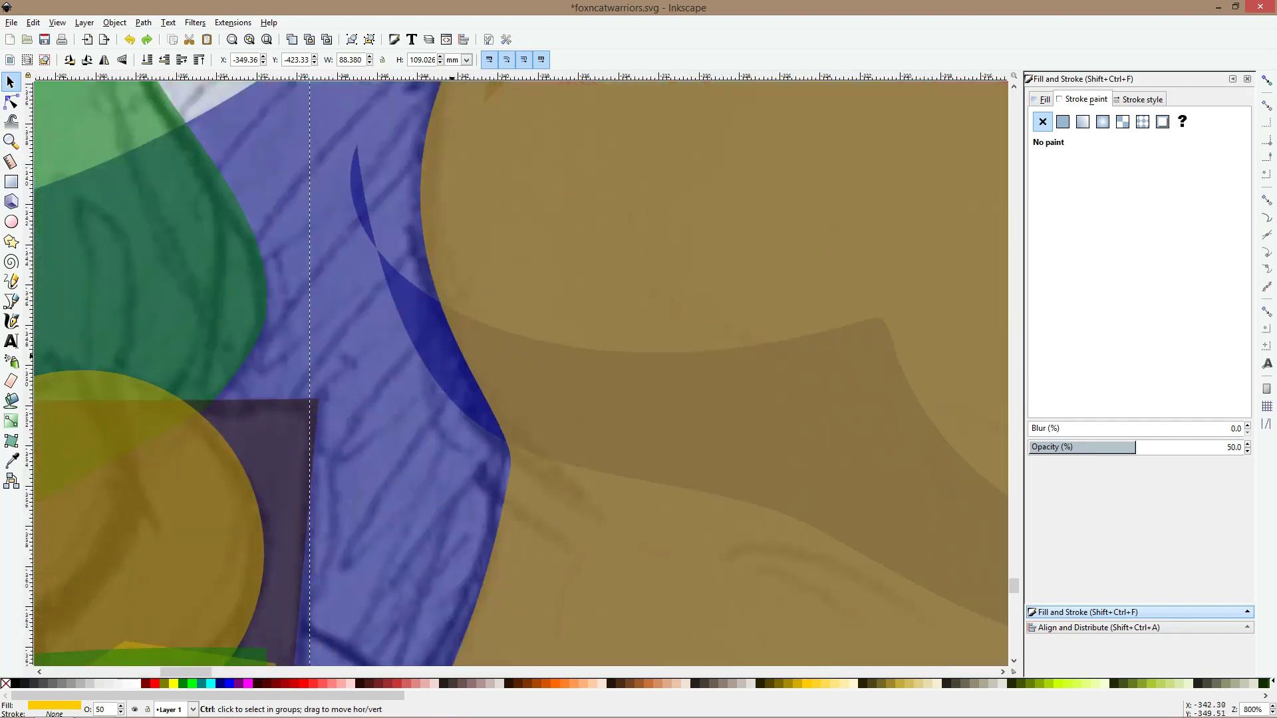
pyautogui.click(452, 357)
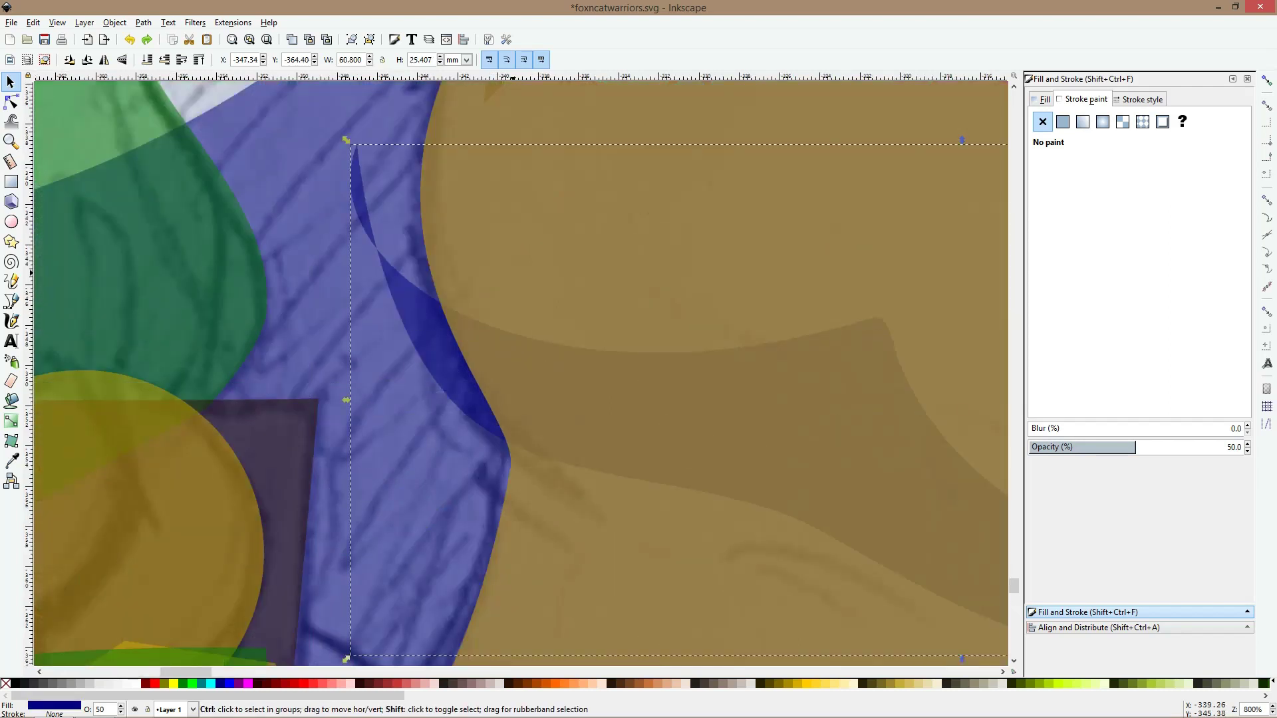
pyautogui.keyDown('ctrl'); pyautogui.keyDown('shift'); pyautogui.click(513, 274); pyautogui.keyUp('shift'); pyautogui.keyUp('ctrl')
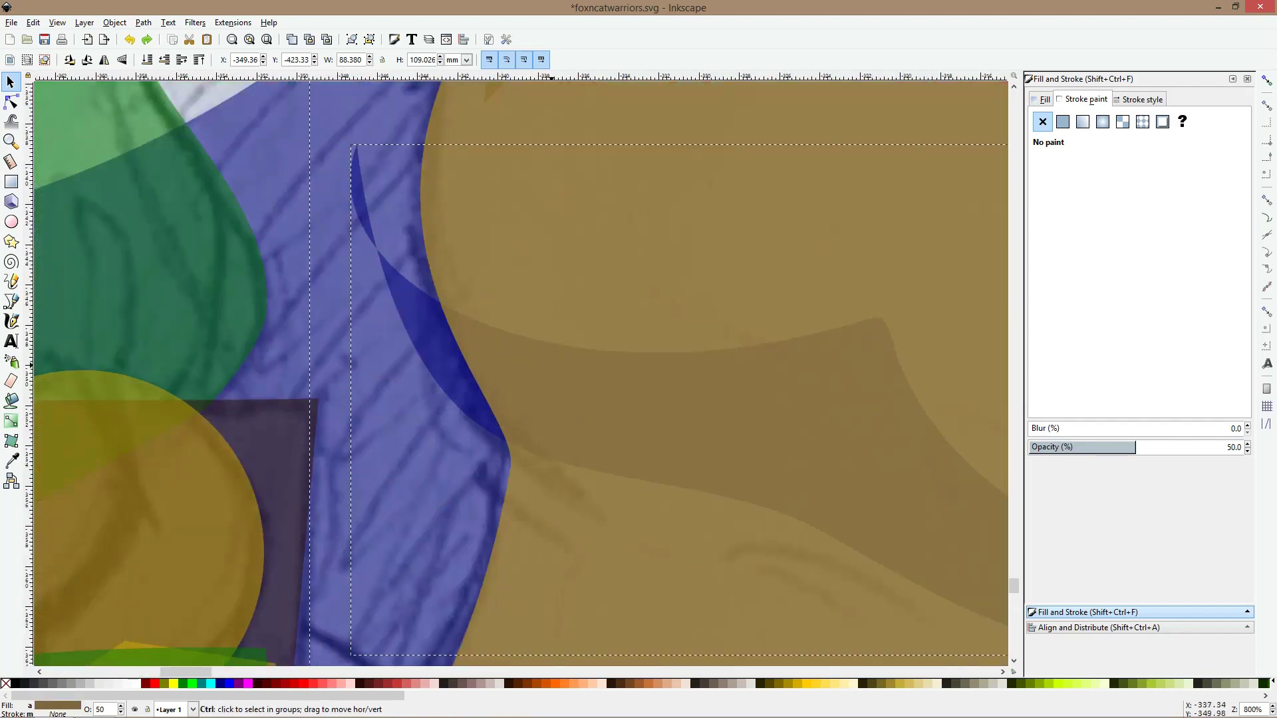
pyautogui.press('-')
pyautogui.press('-')
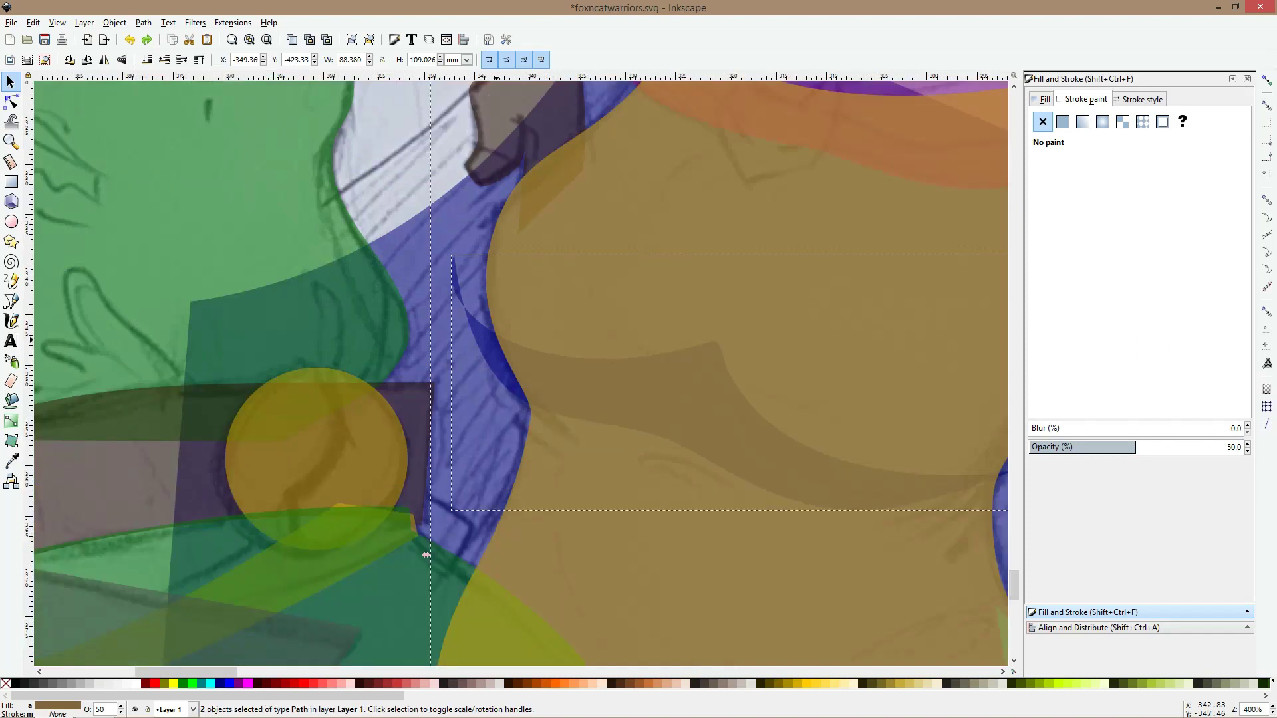
pyautogui.hotkey('ctrl', 'z')
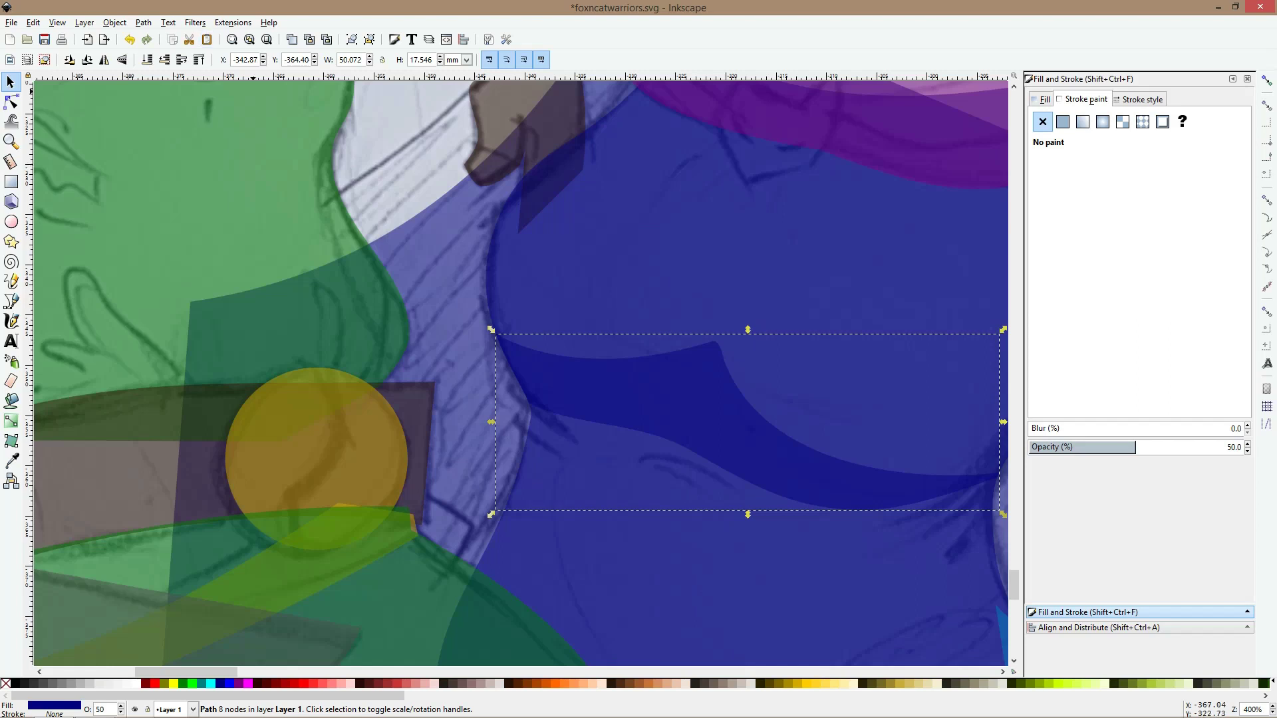
pyautogui.click(143, 22)
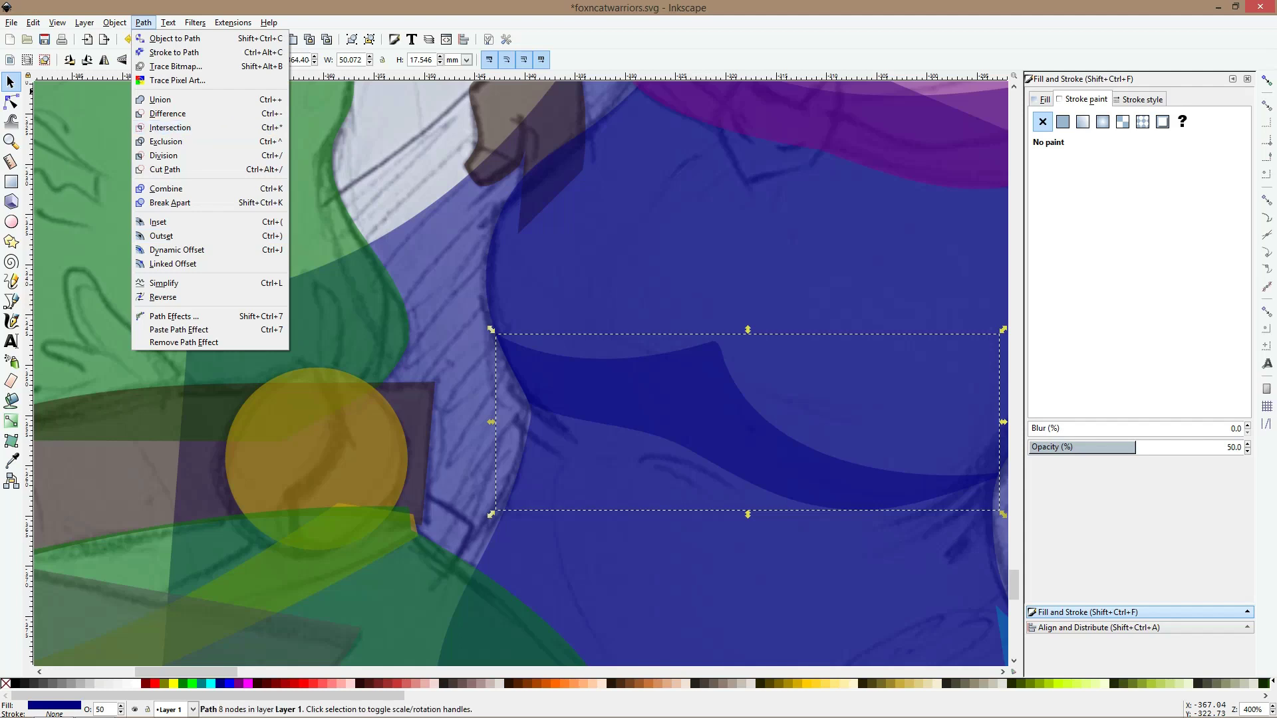
pyautogui.click(544, 319)
pyautogui.scroll(-3, 543, 319)
pyautogui.click(602, 359)
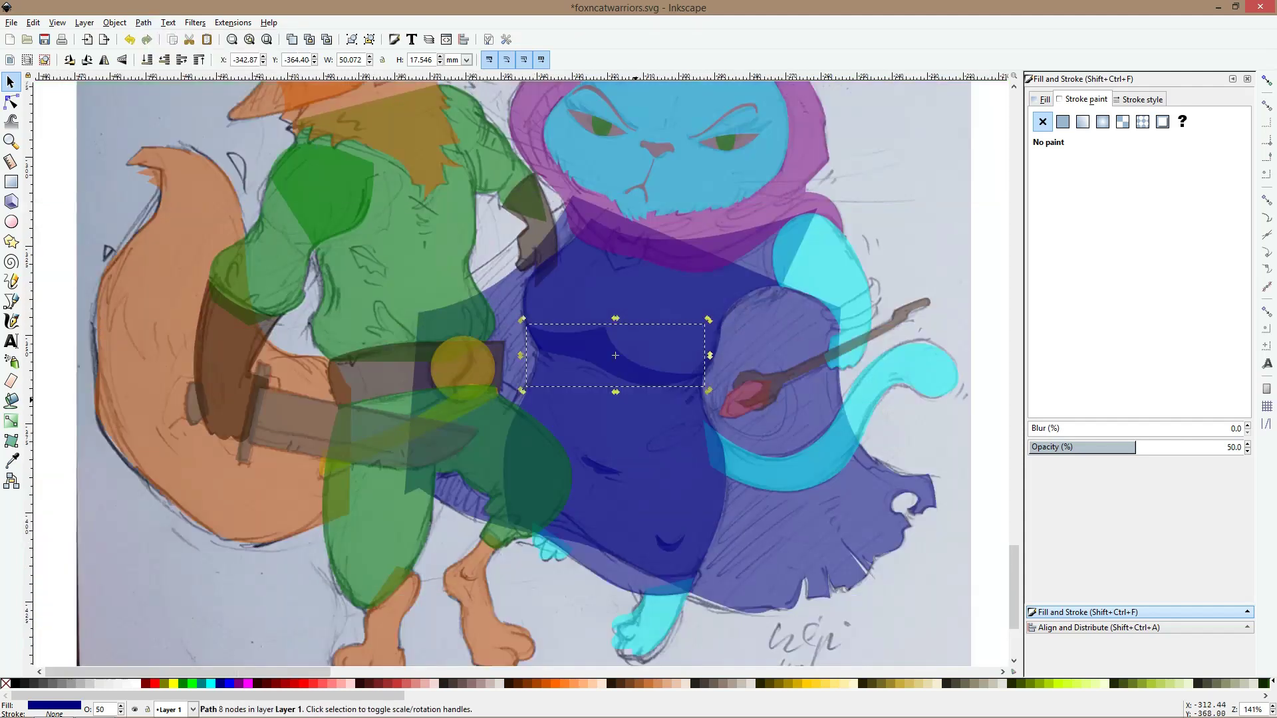
pyautogui.click(632, 399)
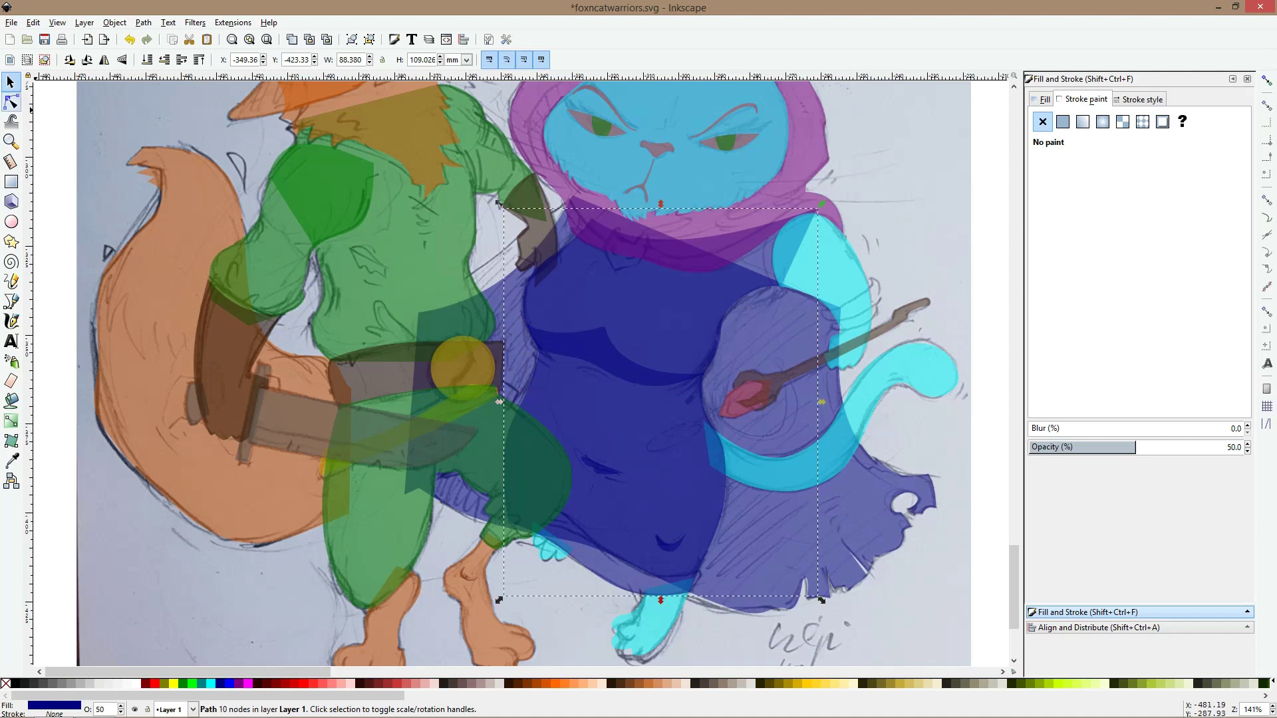
# Raise the middle node on the chest shadow's lower edge and adjust the curve handles beside it
pyautogui.click(11, 101)
pyautogui.scroll(2, 688, 367)
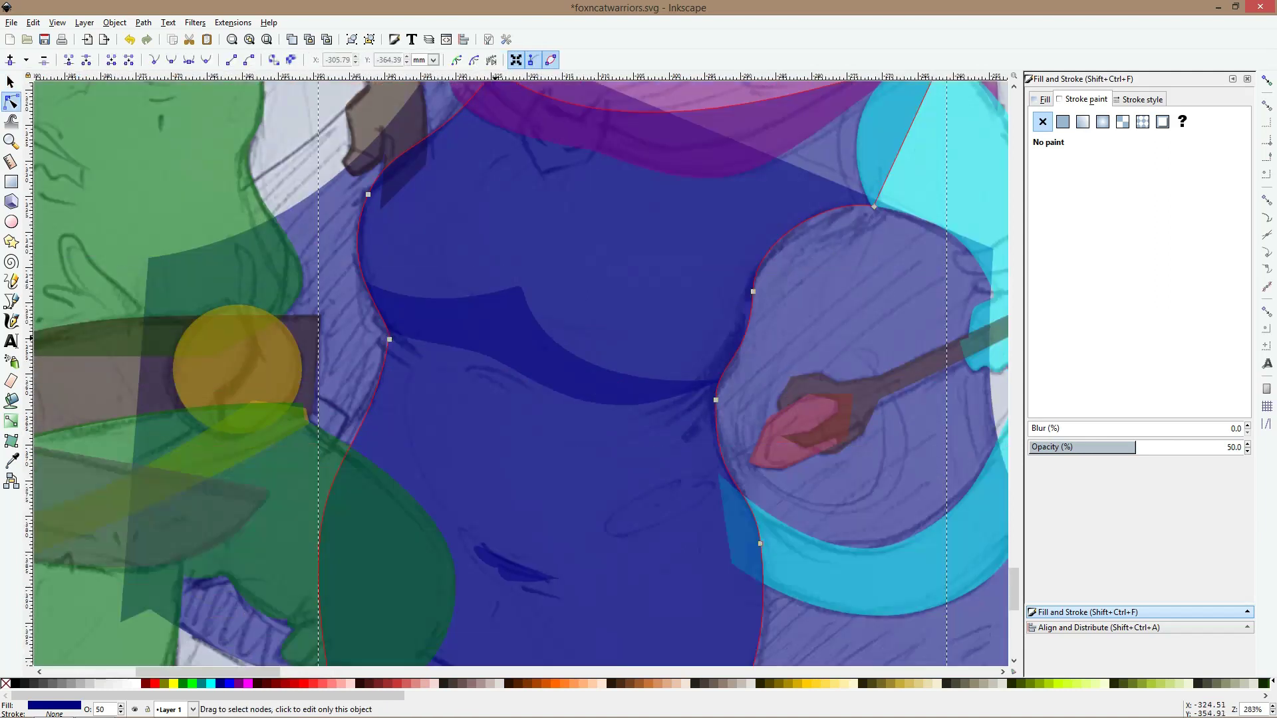
pyautogui.click(495, 339)
pyautogui.moveTo(500, 362); pyautogui.dragTo(500, 354)
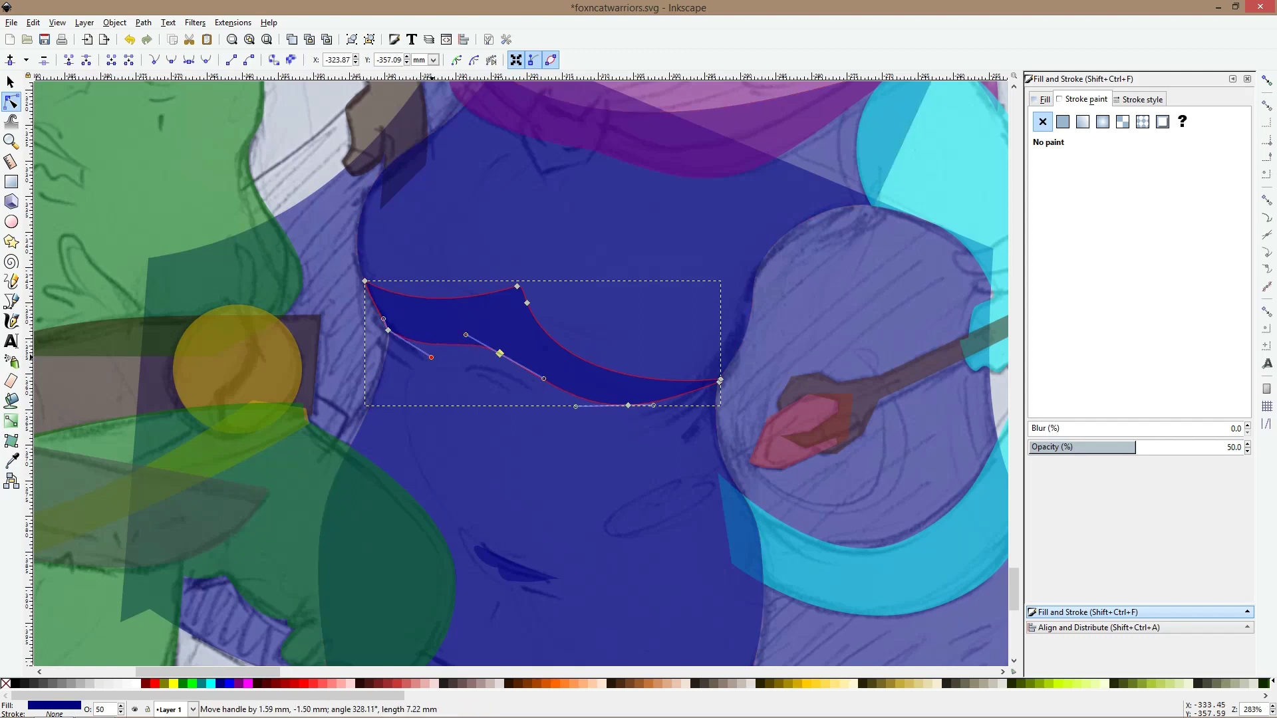
pyautogui.press('s')
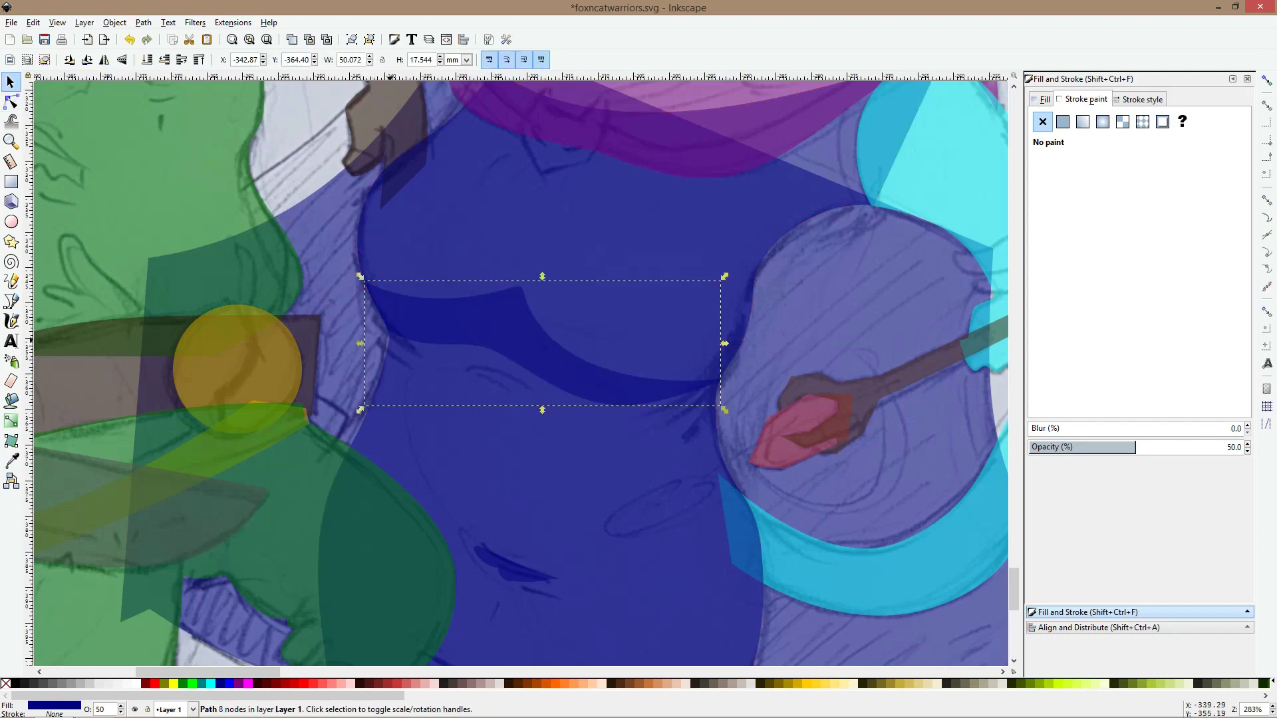
# Examine the whole drawing at 100% zoom in outline view and return to the normal display
pyautogui.press('1')
pyautogui.press('Tab')
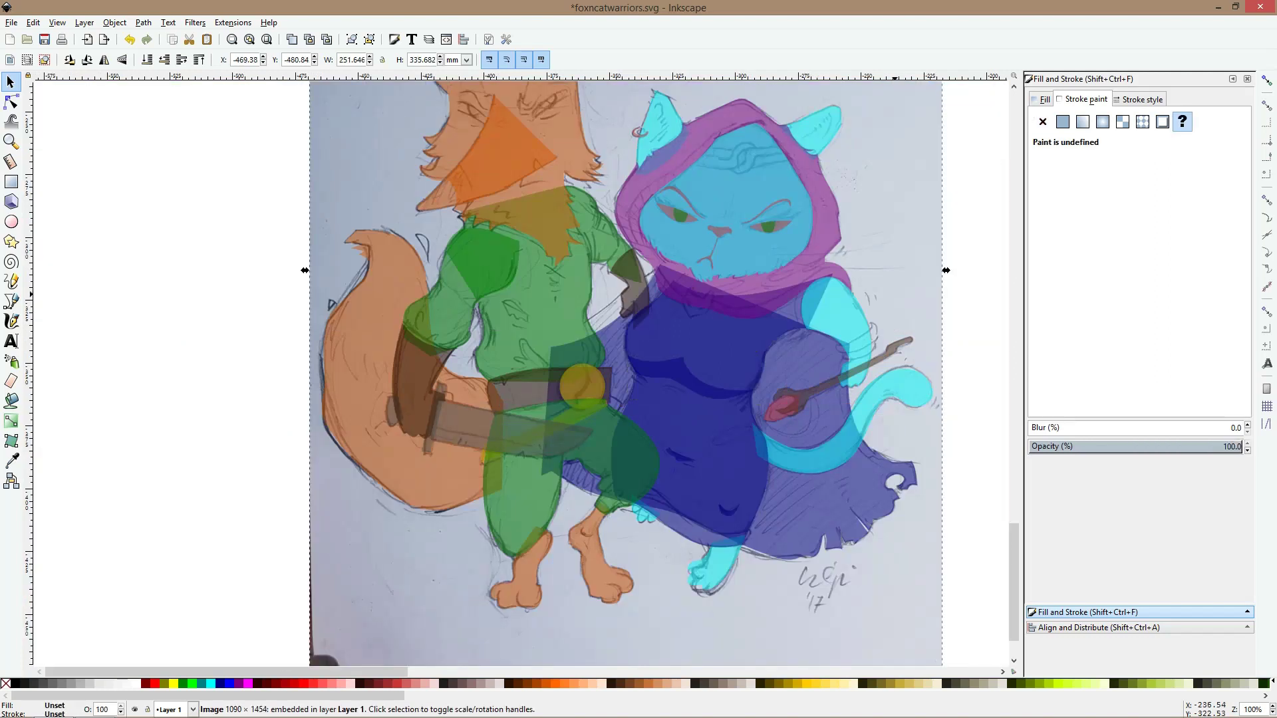
pyautogui.press('ctrl+KP_5')
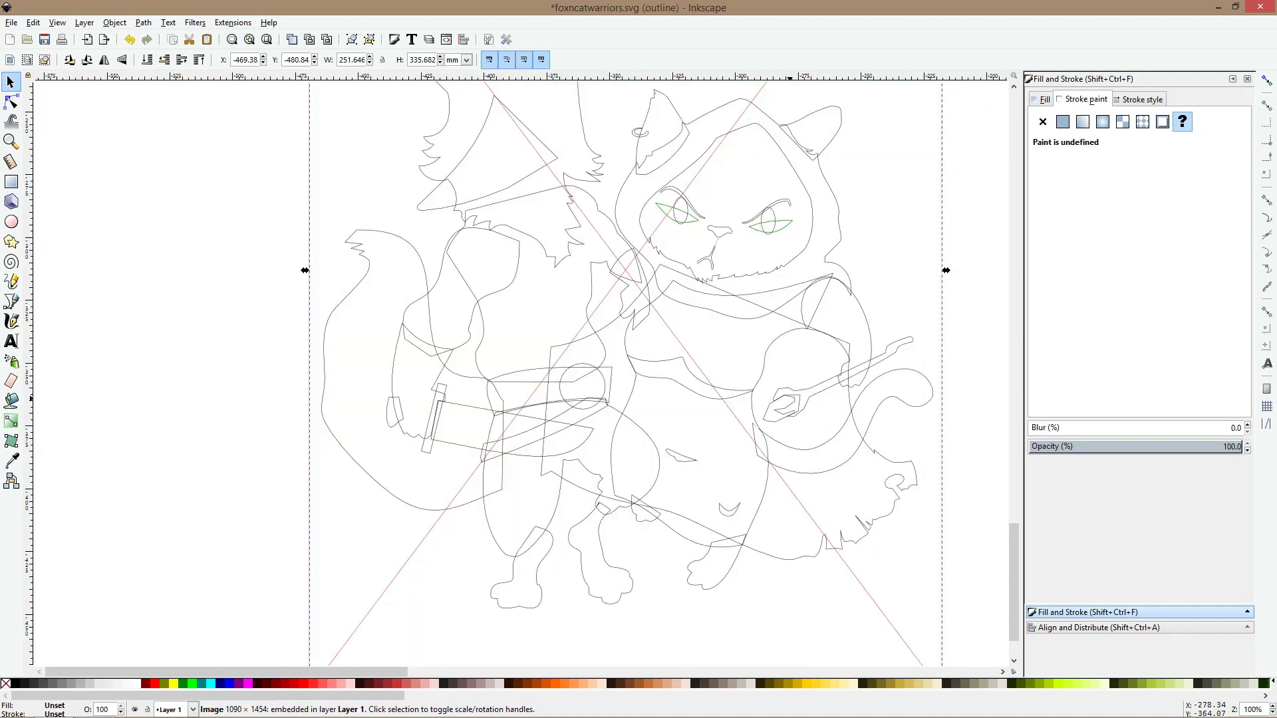
pyautogui.press('ctrl+KP_5')
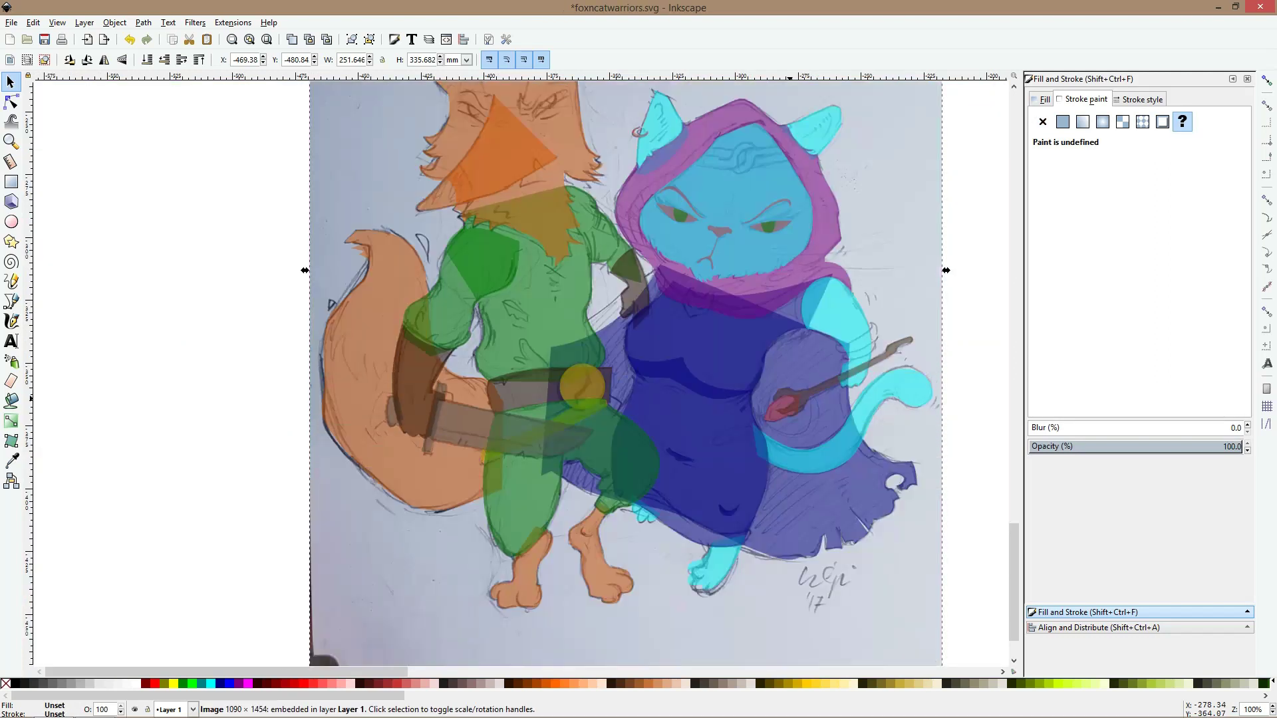
# Draw a yellow ellipse, tilt it upward over the sketched band on the cat's forearm, and size it to about 19.4 by 13 mm
pyautogui.press('ctrl')
pyautogui.scroll(4, 870, 339)
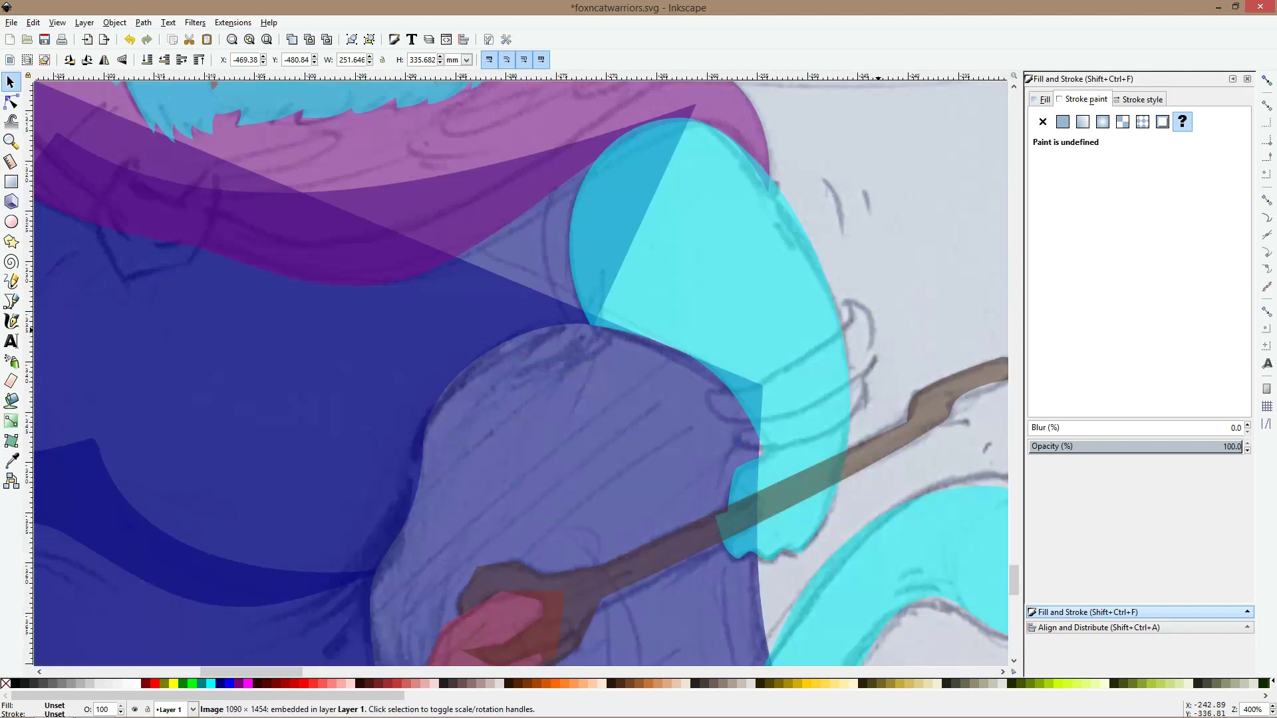
pyautogui.press('b')
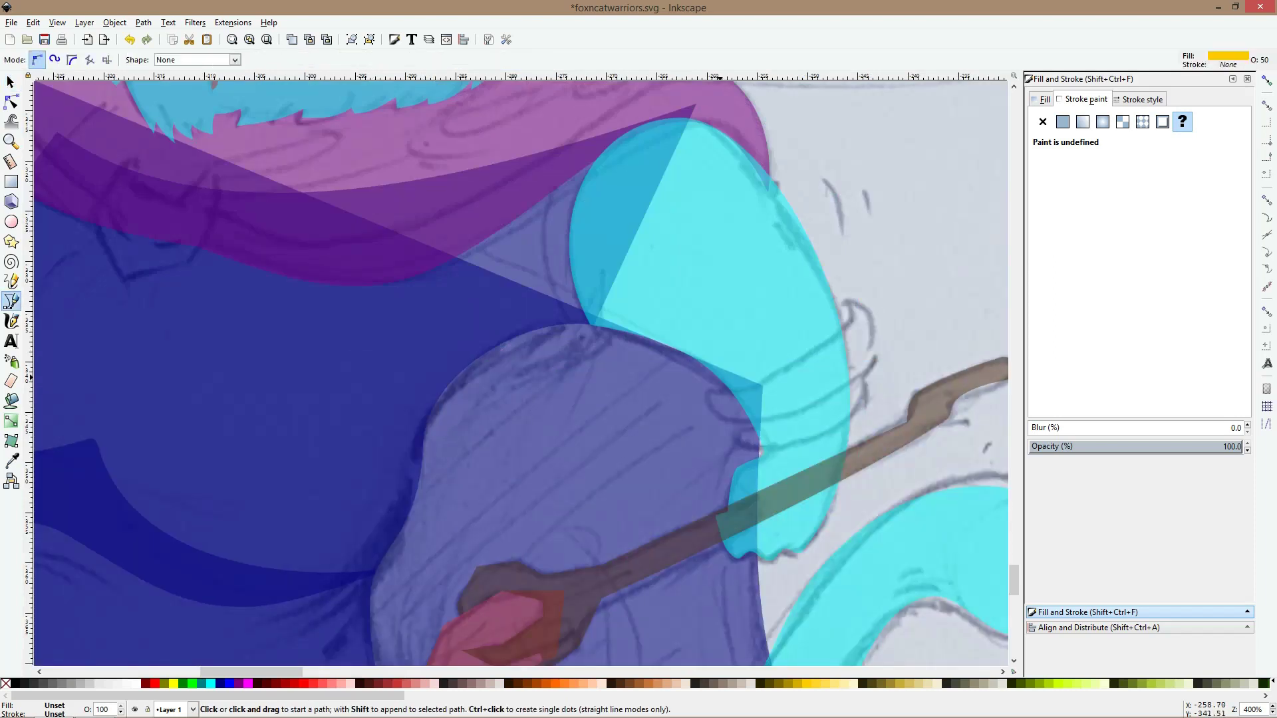
pyautogui.press('e')
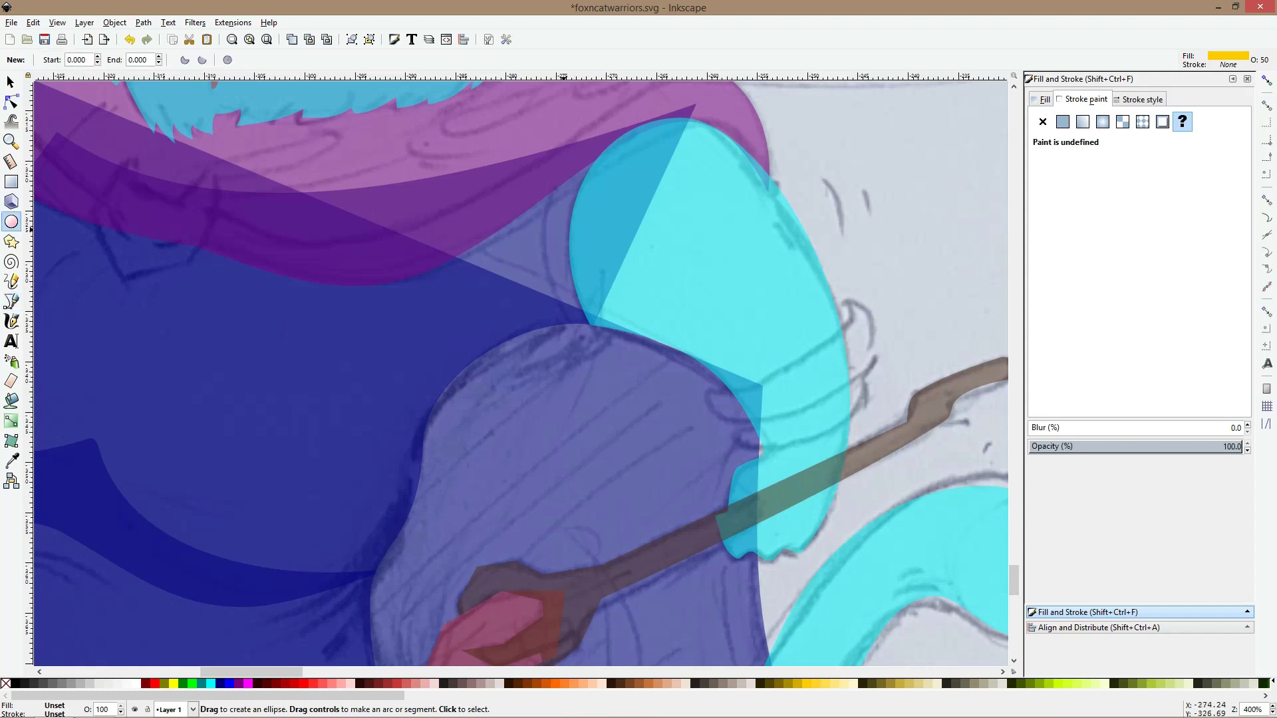
pyautogui.moveTo(562, 228); pyautogui.dragTo(813, 346)
pyautogui.press('s')
pyautogui.click(775, 299)
pyautogui.moveTo(817, 224); pyautogui.dragTo(785, 177)
pyautogui.moveTo(774, 272); pyautogui.dragTo(860, 347)
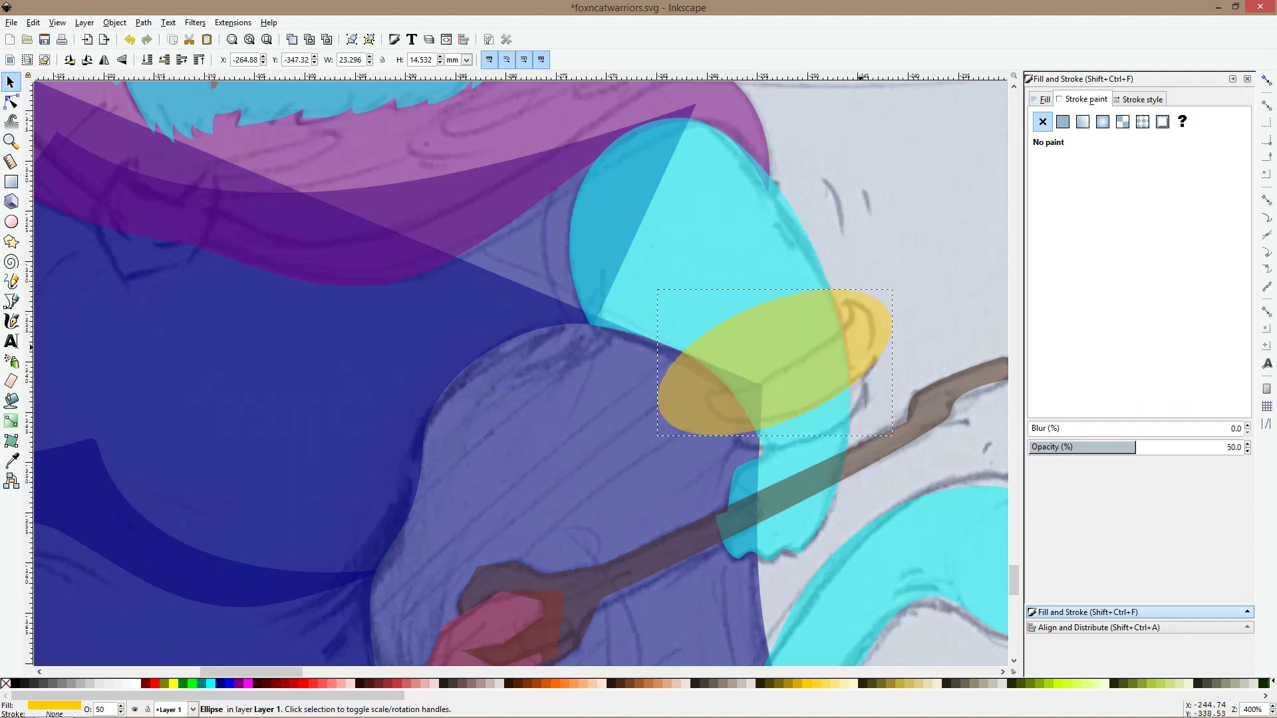
pyautogui.moveTo(653, 440); pyautogui.dragTo(692, 424)
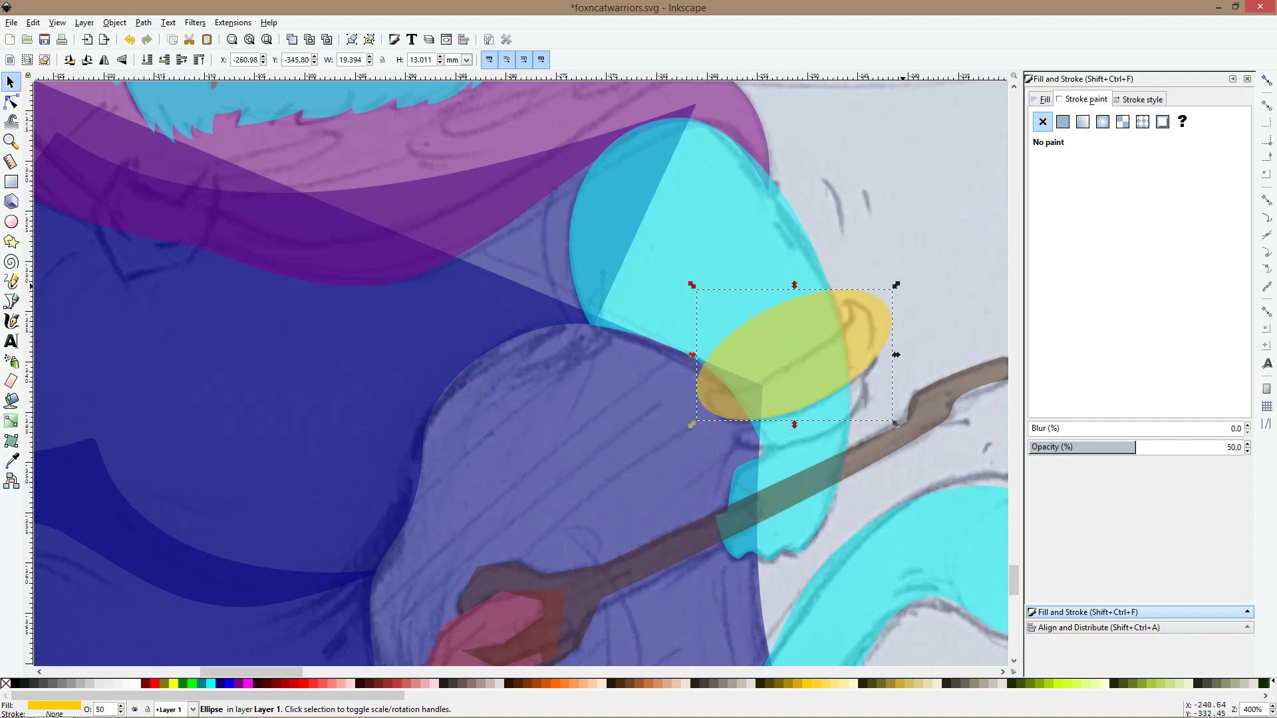
# Shrink the ellipse slightly, then subtract a duplicate scaled to about 12.4 by 7.7 mm from it to form a crescent band
pyautogui.moveTo(896, 284); pyautogui.dragTo(806, 353)
pyautogui.hotkey('ctrl', 'd')
pyautogui.moveTo(842, 310); pyautogui.dragTo(848, 306)
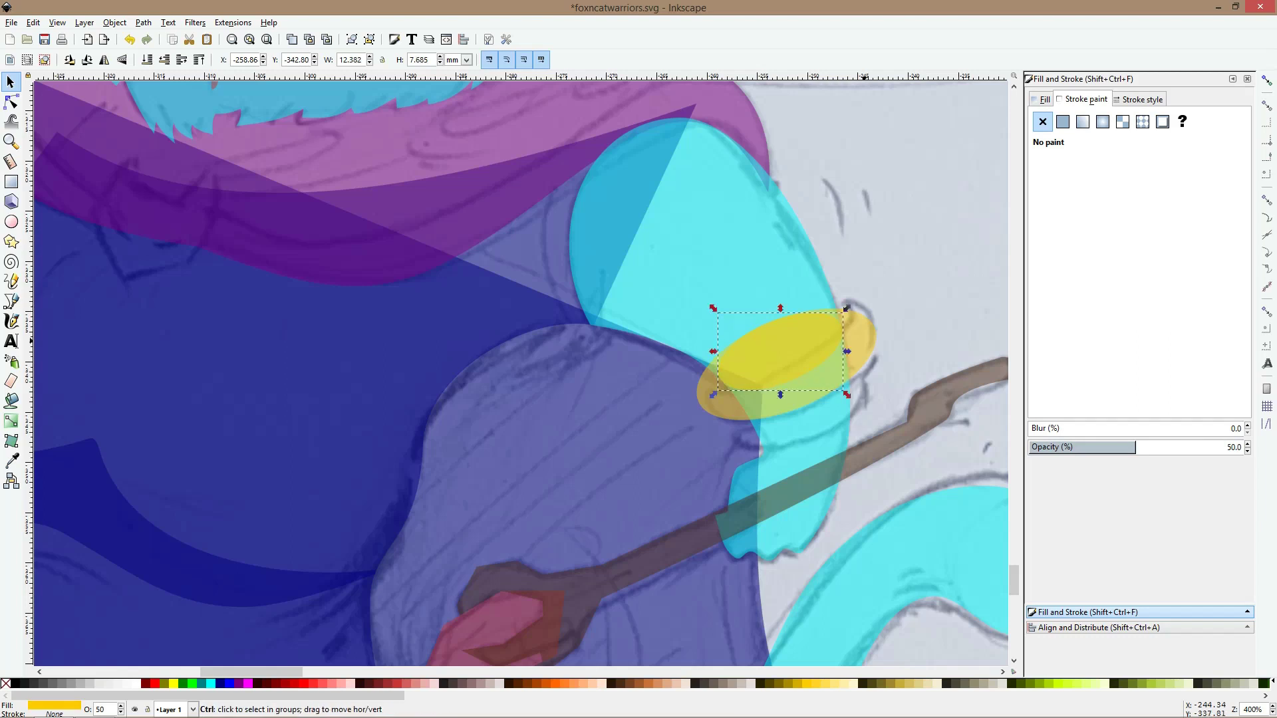
pyautogui.keyDown('shift'); pyautogui.click(869, 338); pyautogui.keyUp('shift')
pyautogui.hotkey('ctrl', '-')
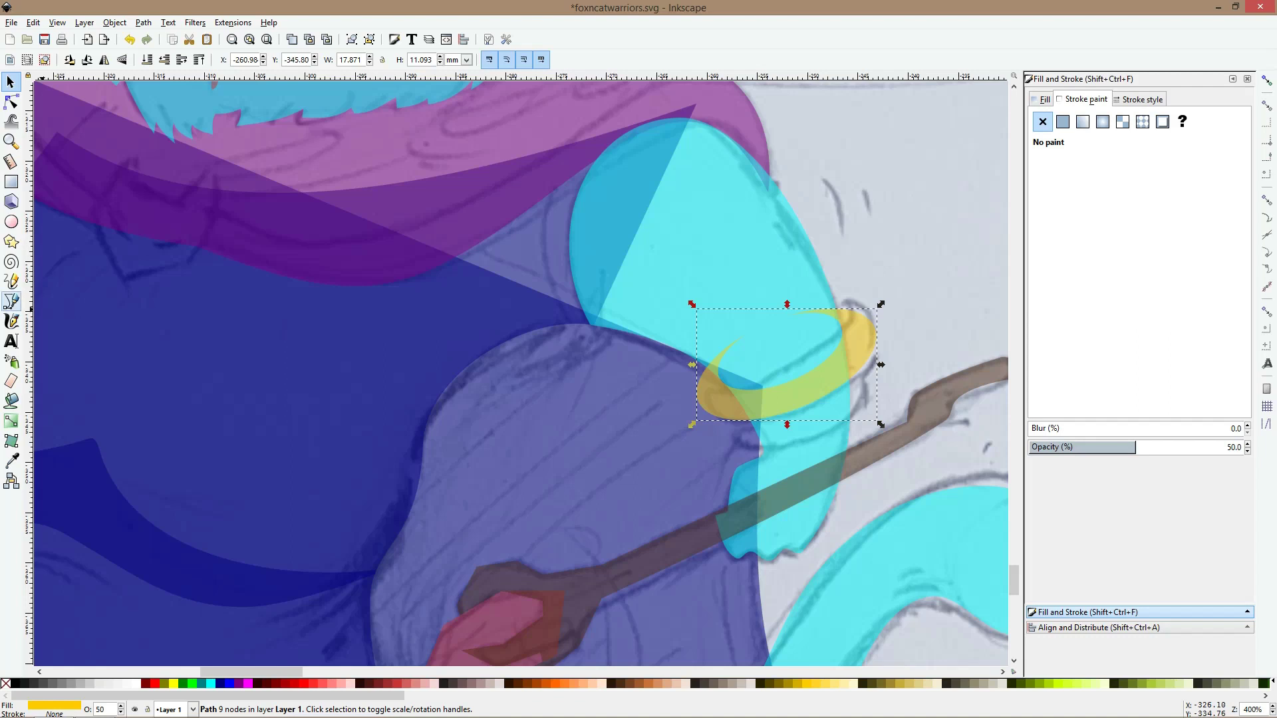
pyautogui.click(12, 301)
pyautogui.scroll(1, 606, 439)
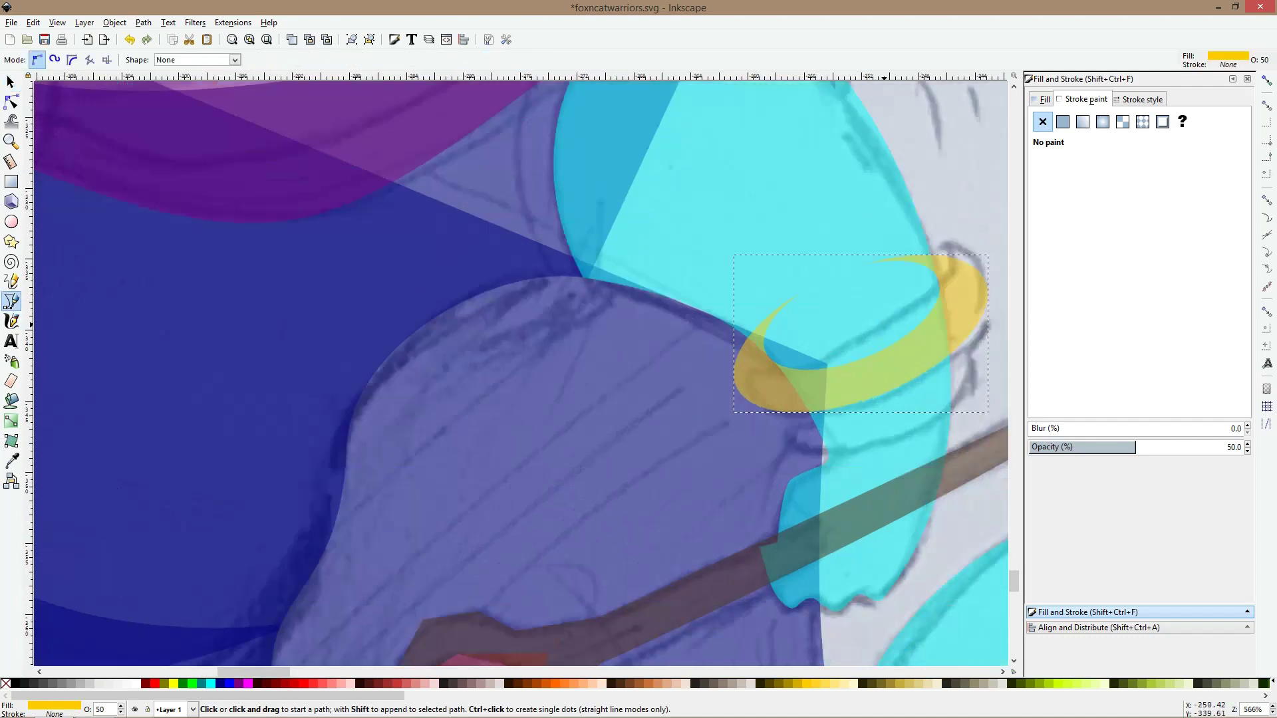
pyautogui.moveTo(940, 279); pyautogui.dragTo(863, 317)
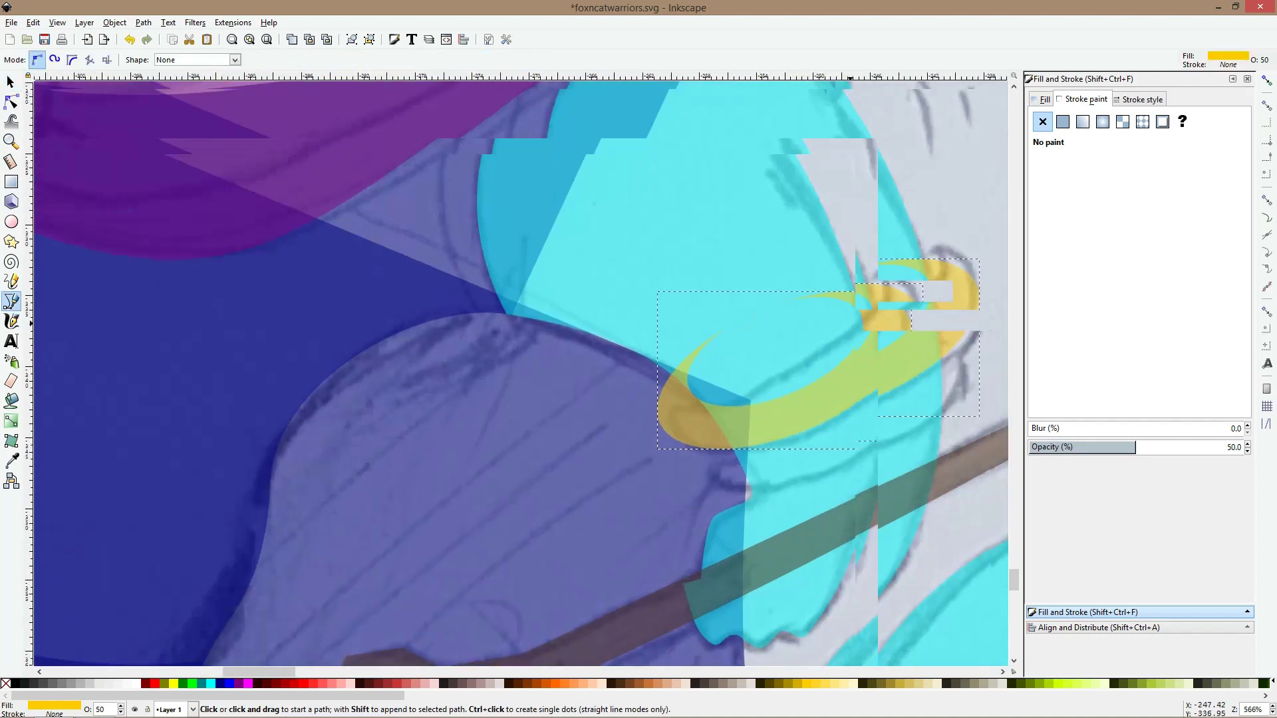
pyautogui.press('s')
pyautogui.scroll(2, 859, 302)
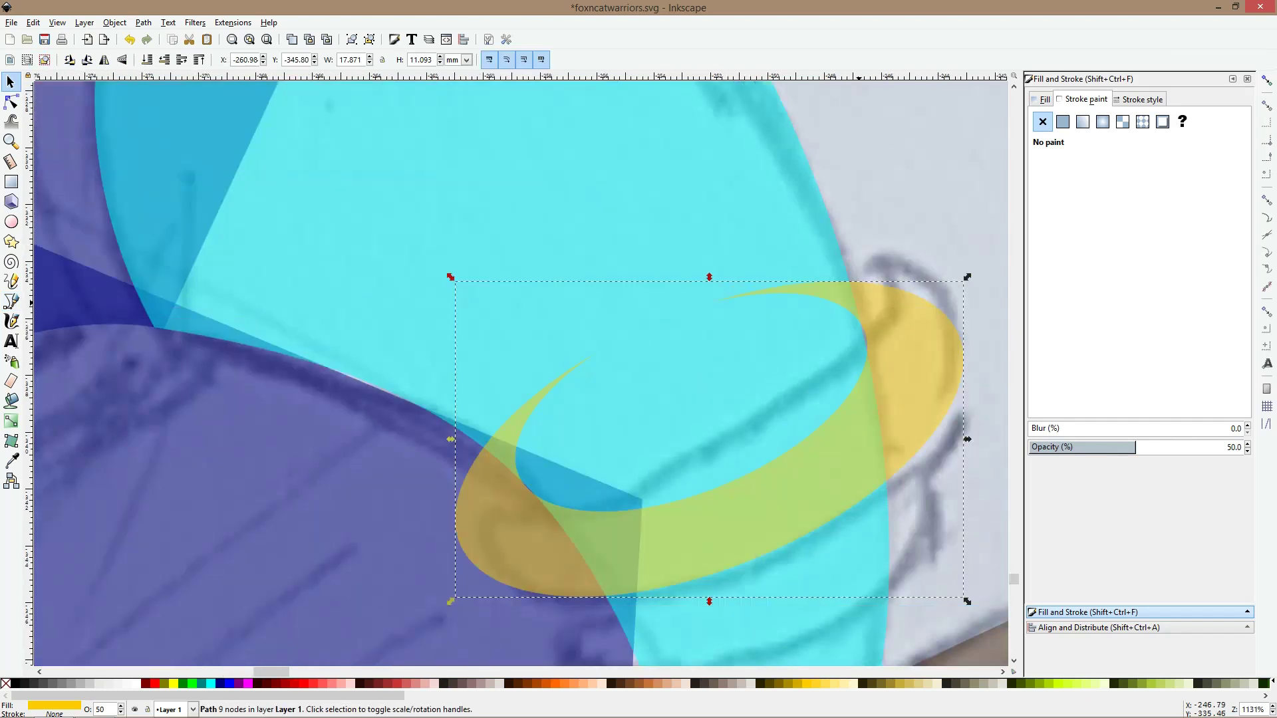
pyautogui.doubleClick(11, 102)
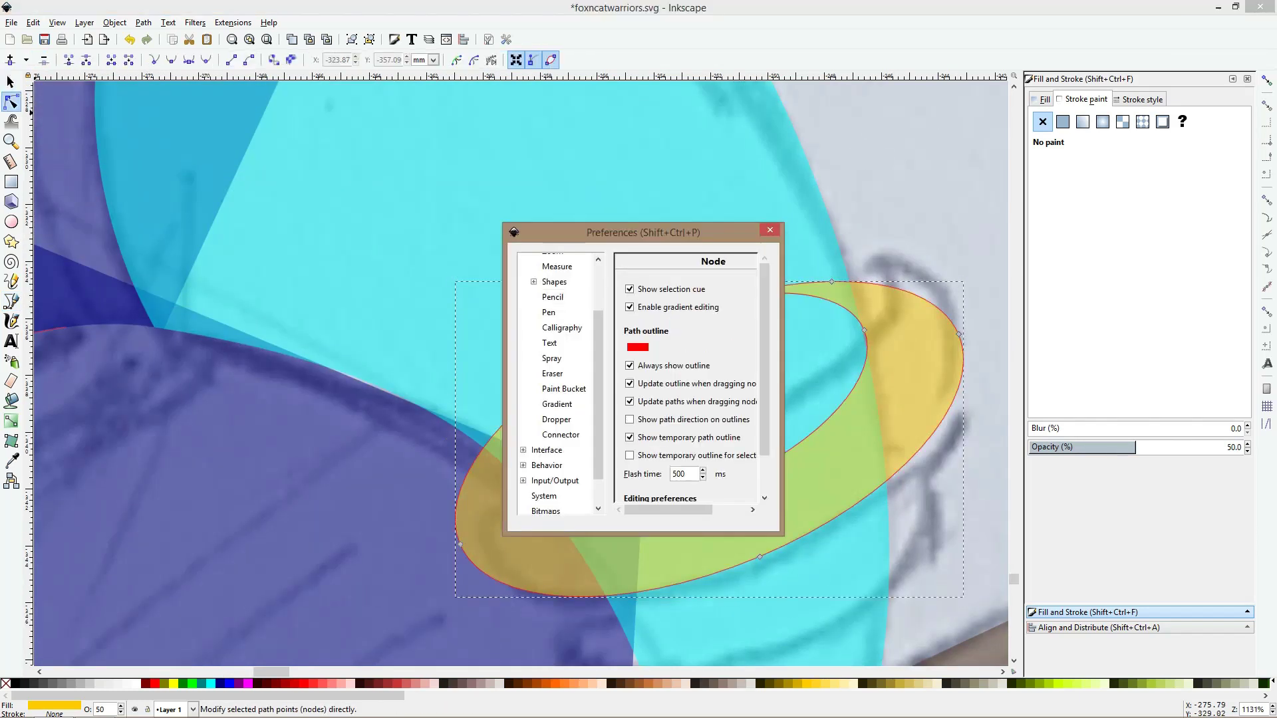
pyautogui.click(772, 233)
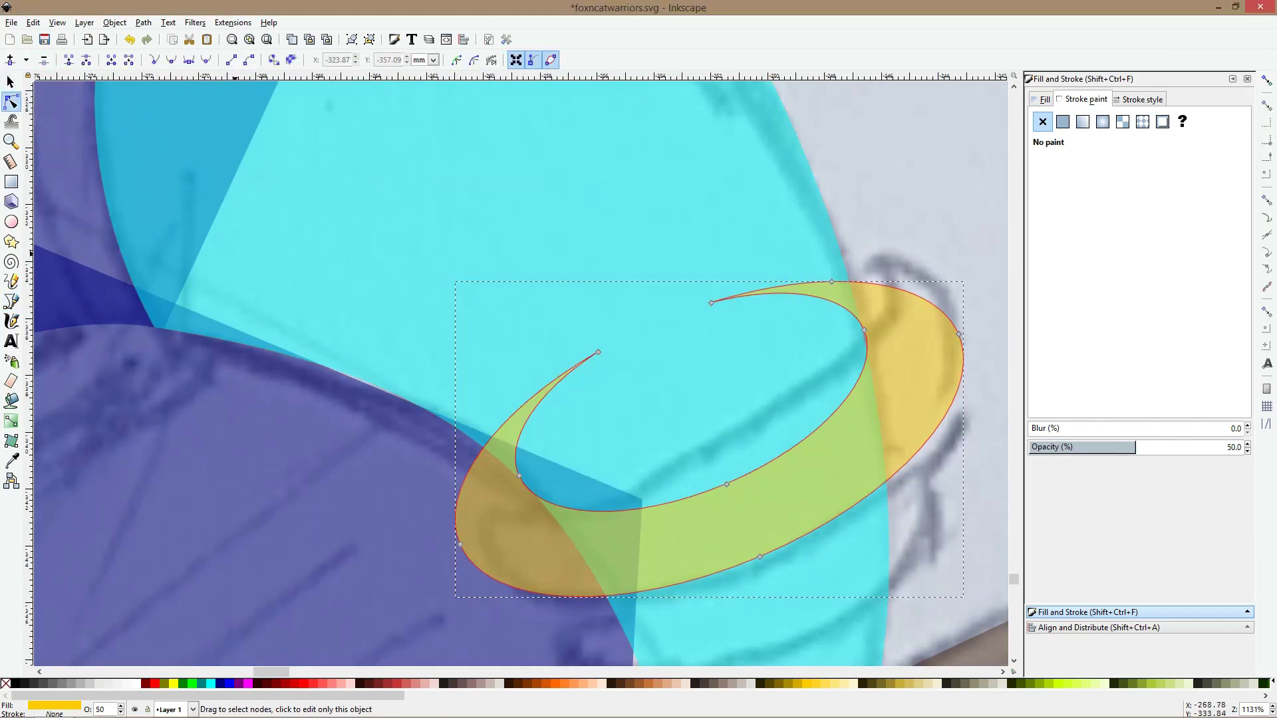
# Draw a closed five-cornered cutting shape over the crescent band's upper tips inside the cat's arm and fill it brownish red
pyautogui.click(10, 301)
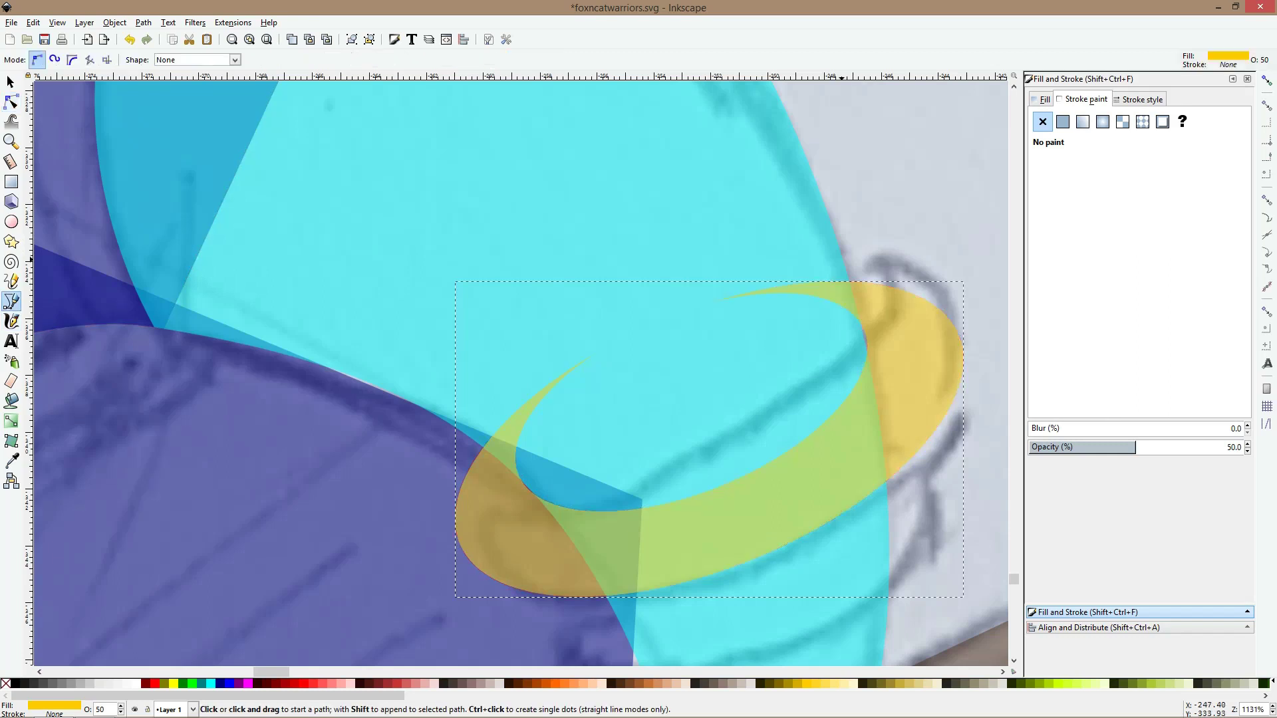
pyautogui.click(841, 260)
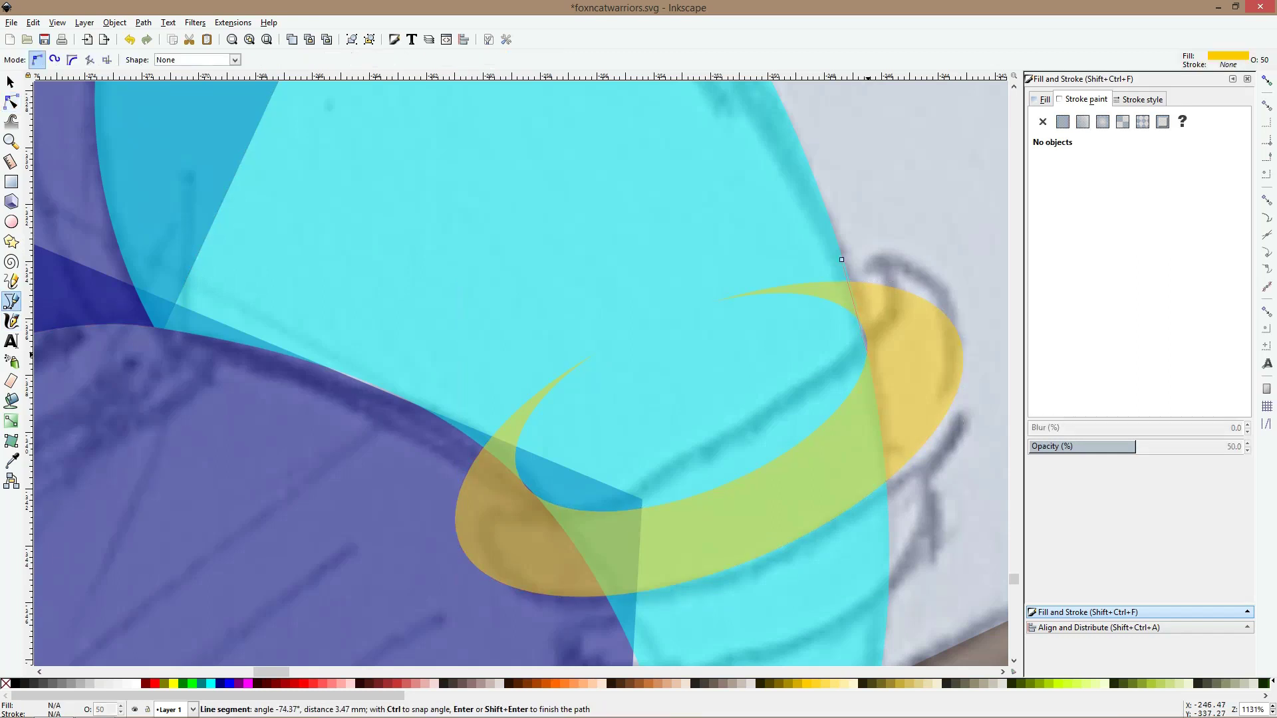
pyautogui.click(866, 353)
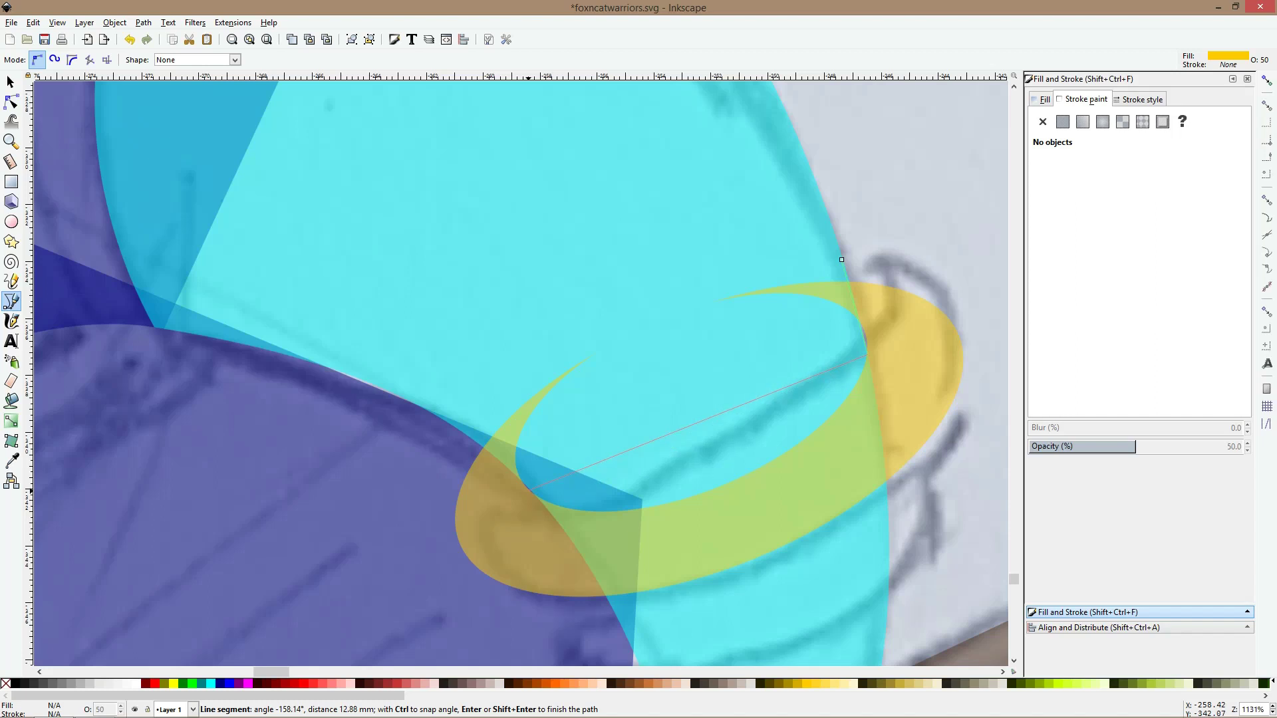
pyautogui.click(529, 489)
pyautogui.click(465, 433)
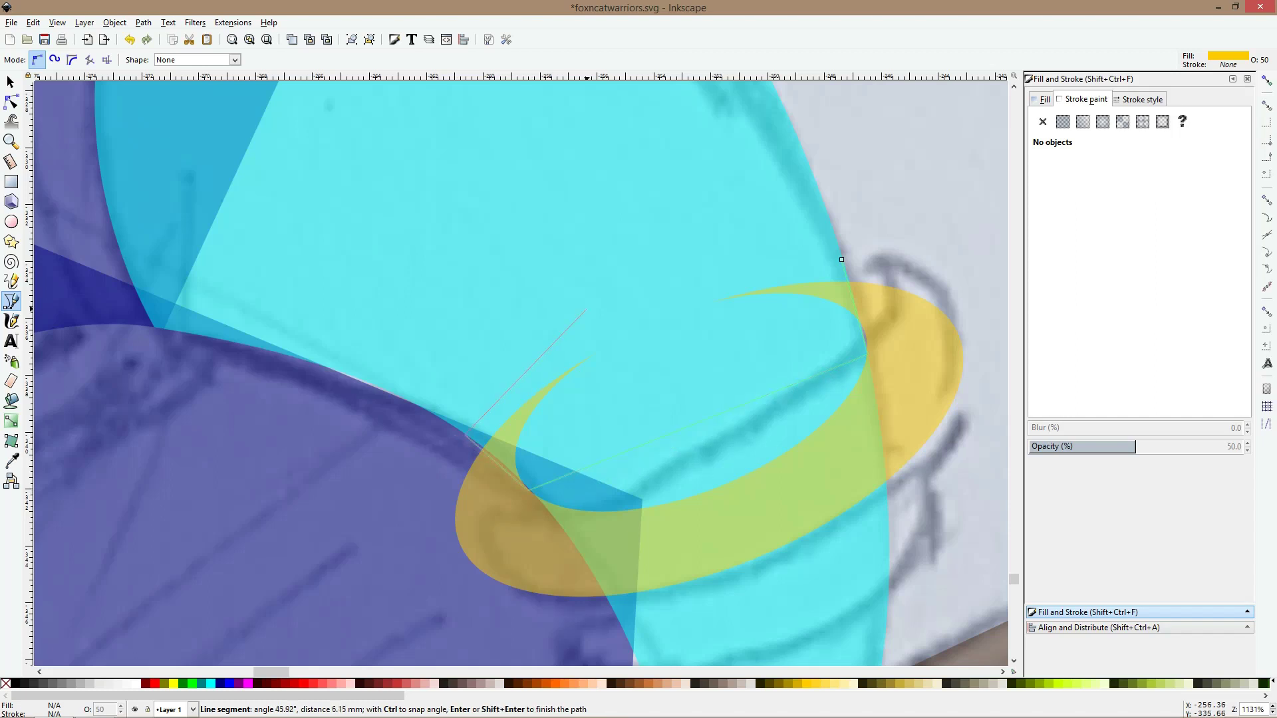
pyautogui.click(588, 308)
pyautogui.click(842, 259)
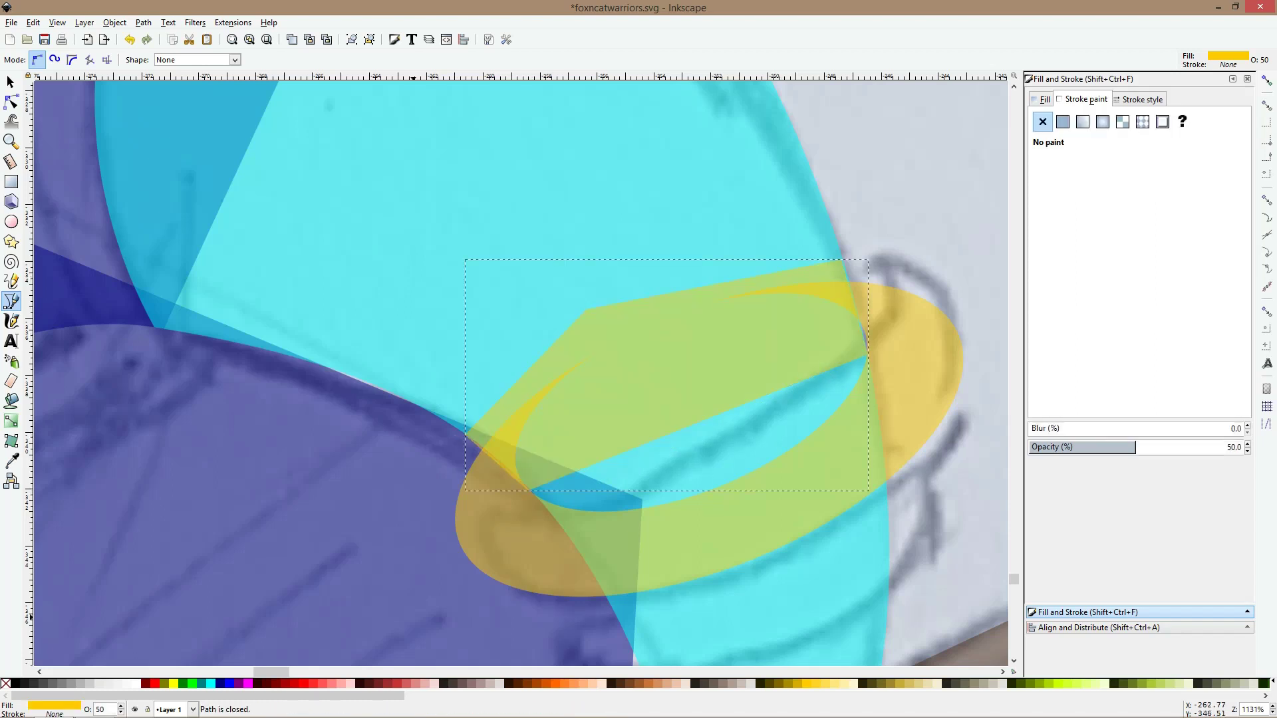
pyautogui.click(388, 683)
# Bend the cutting shape's short lower-left edge along the robe's outline and place its bottom node on the robe's edge
pyautogui.click(10, 101)
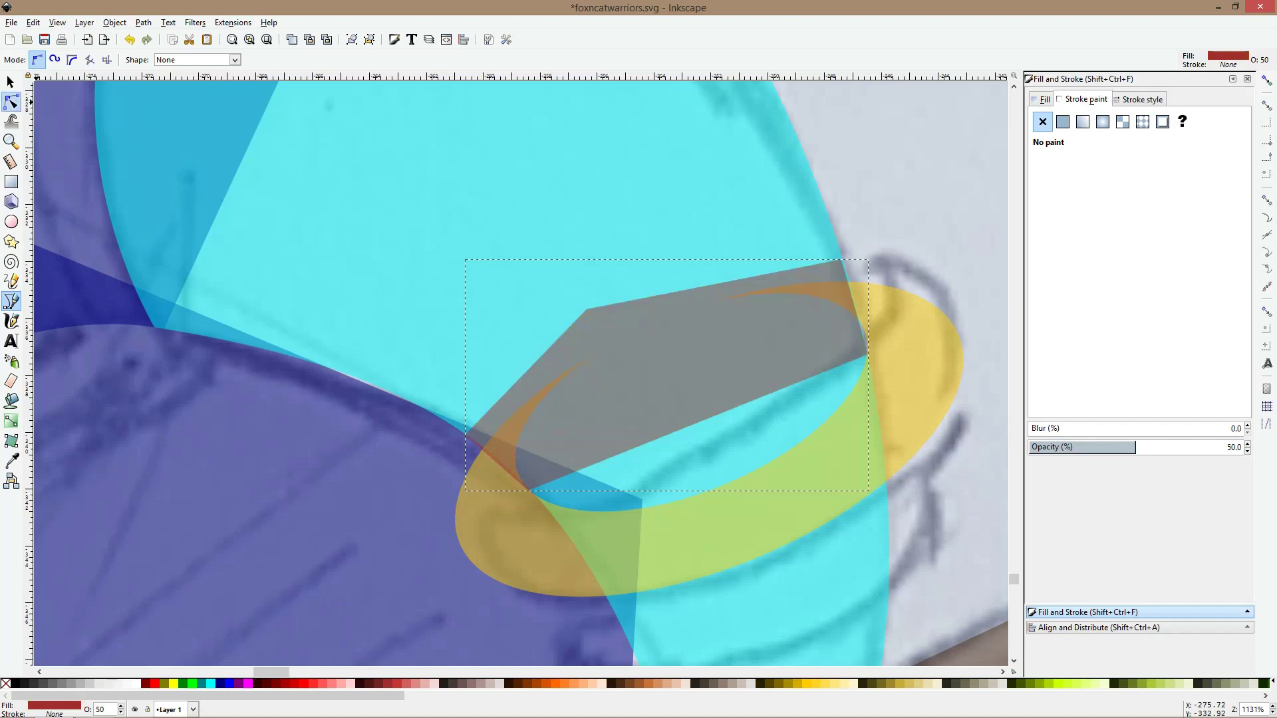
pyautogui.keyDown('ctrl'); pyautogui.scroll(2, 503, 485); pyautogui.keyUp('ctrl')
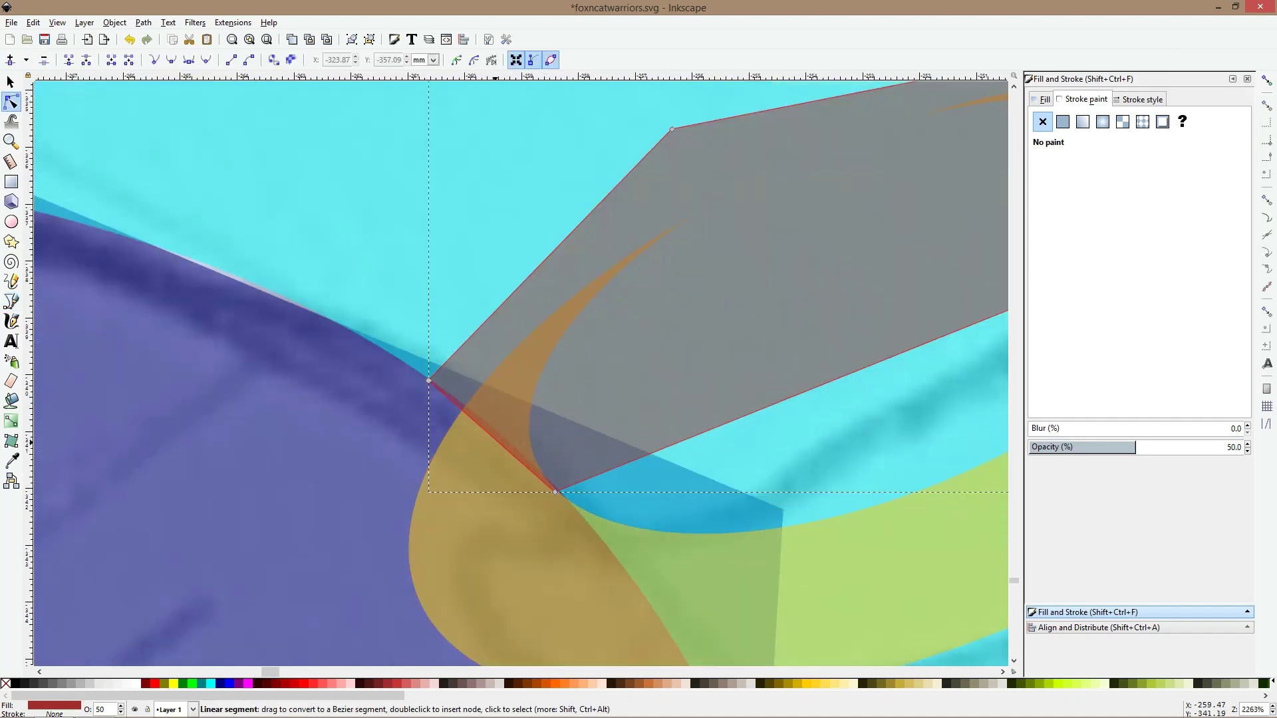
pyautogui.moveTo(495, 436); pyautogui.dragTo(585, 488)
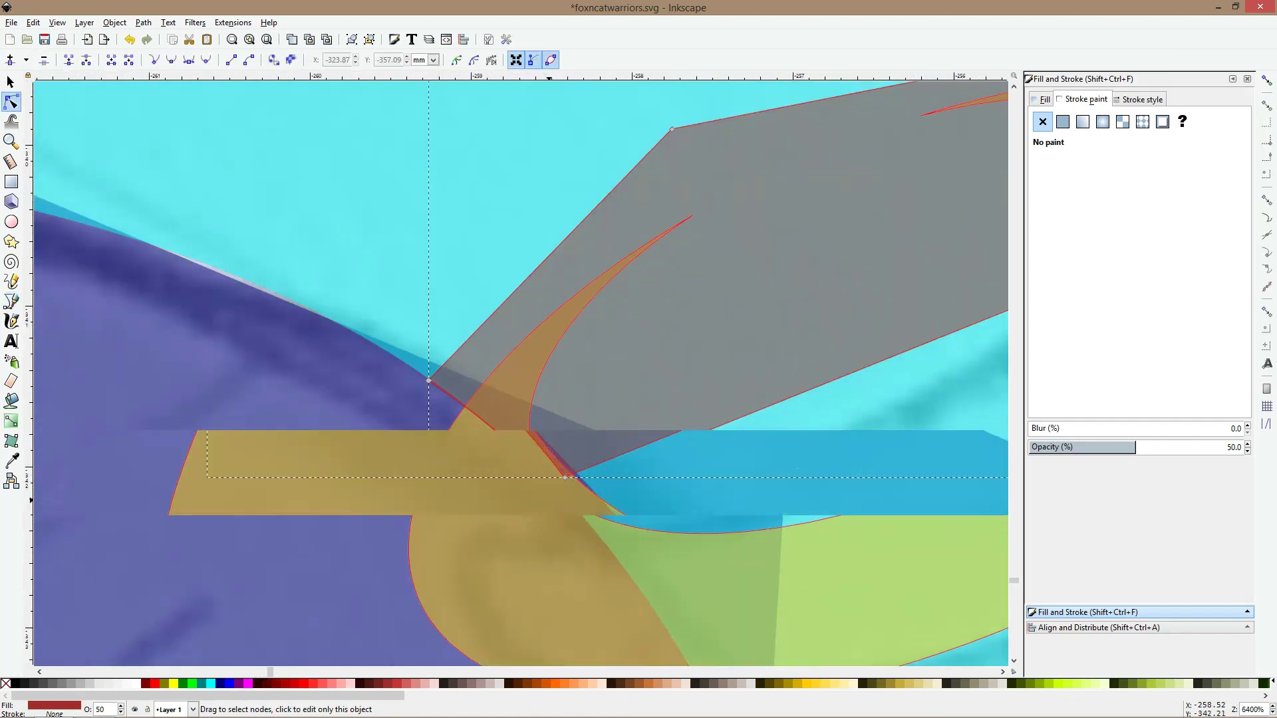
pyautogui.keyDown('ctrl'); pyautogui.scroll(3, 546, 501); pyautogui.keyUp('ctrl')
pyautogui.moveTo(572, 475); pyautogui.dragTo(573, 471)
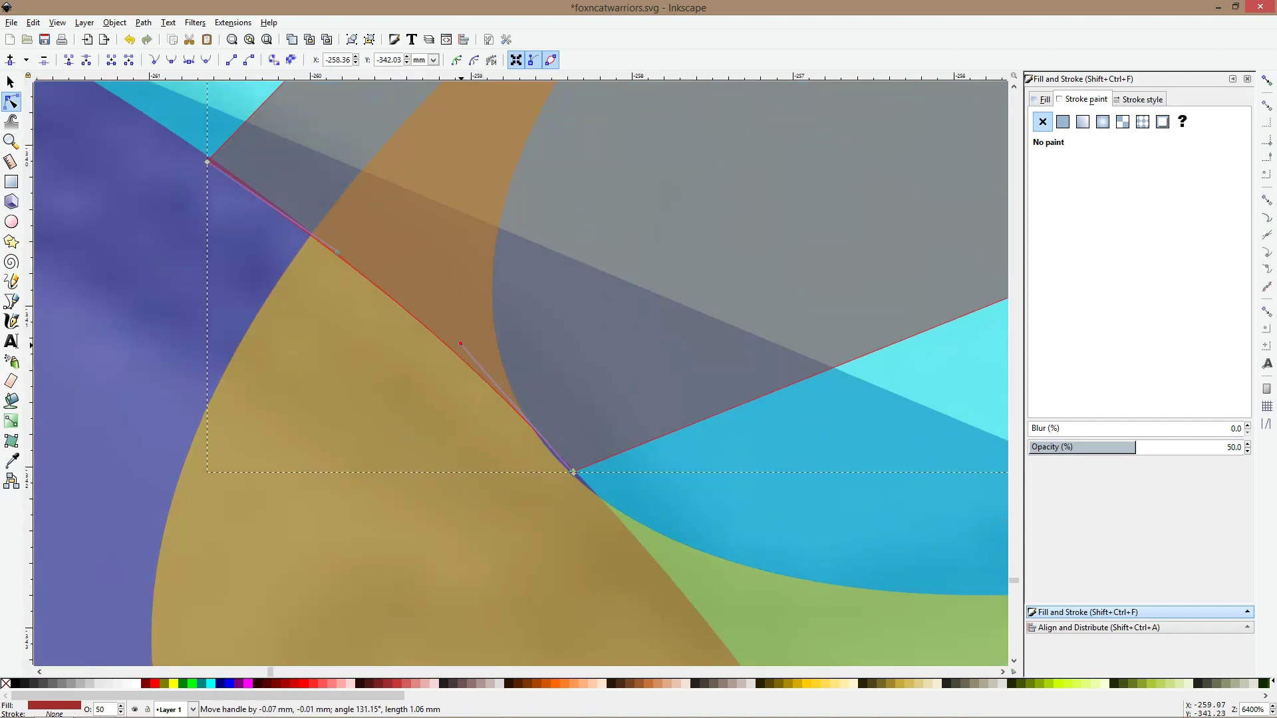
# Place the cutting shape's upper-right node on the arm's outer contour and curve its short right edge along that contour
pyautogui.keyDown('ctrl'); pyautogui.scroll(-4, 468, 346); pyautogui.keyUp('ctrl')
pyautogui.keyDown('ctrl'); pyautogui.scroll(-1, 665, 319); pyautogui.keyUp('ctrl')
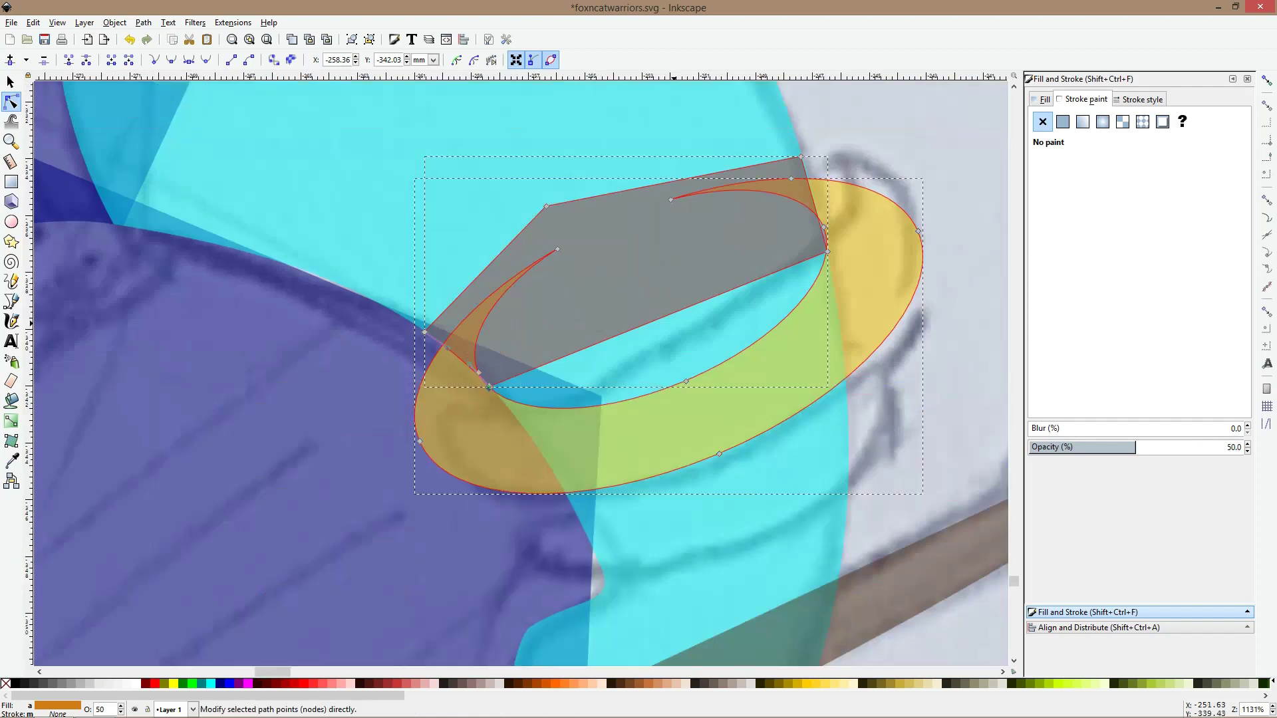
pyautogui.keyDown('ctrl'); pyautogui.scroll(3, 813, 136); pyautogui.keyUp('ctrl')
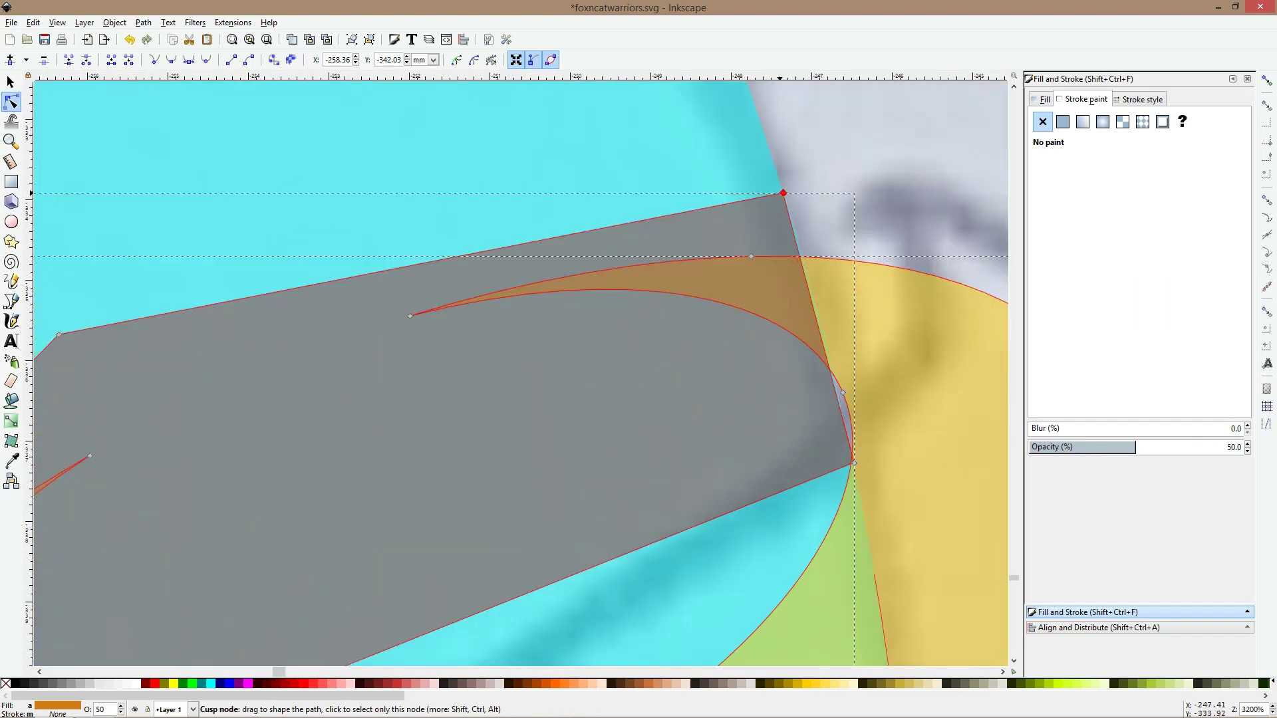
pyautogui.moveTo(779, 193); pyautogui.dragTo(784, 193)
pyautogui.keyDown('ctrl'); pyautogui.scroll(1, 837, 390); pyautogui.keyUp('ctrl')
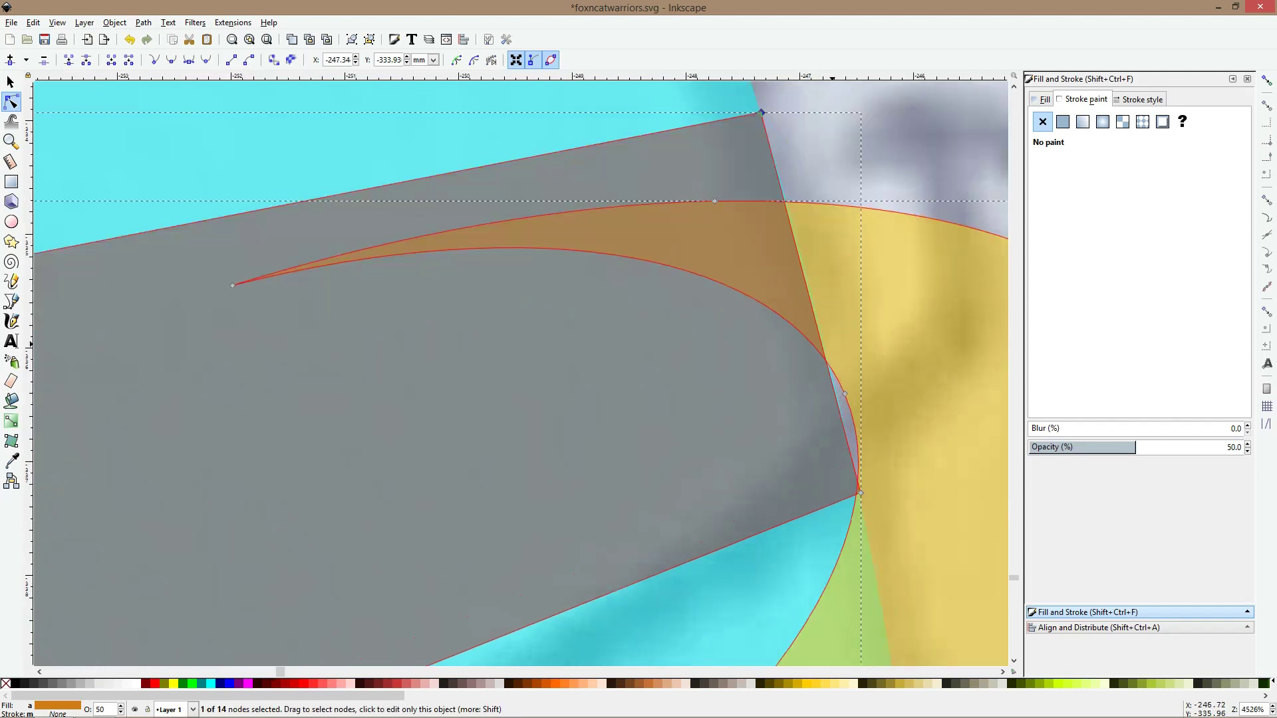
pyautogui.moveTo(821, 337); pyautogui.dragTo(825, 337)
# Subtract the cutting shape from the yellow crescent so the band's upper tips are trimmed at the arm's edges
pyautogui.press('s')
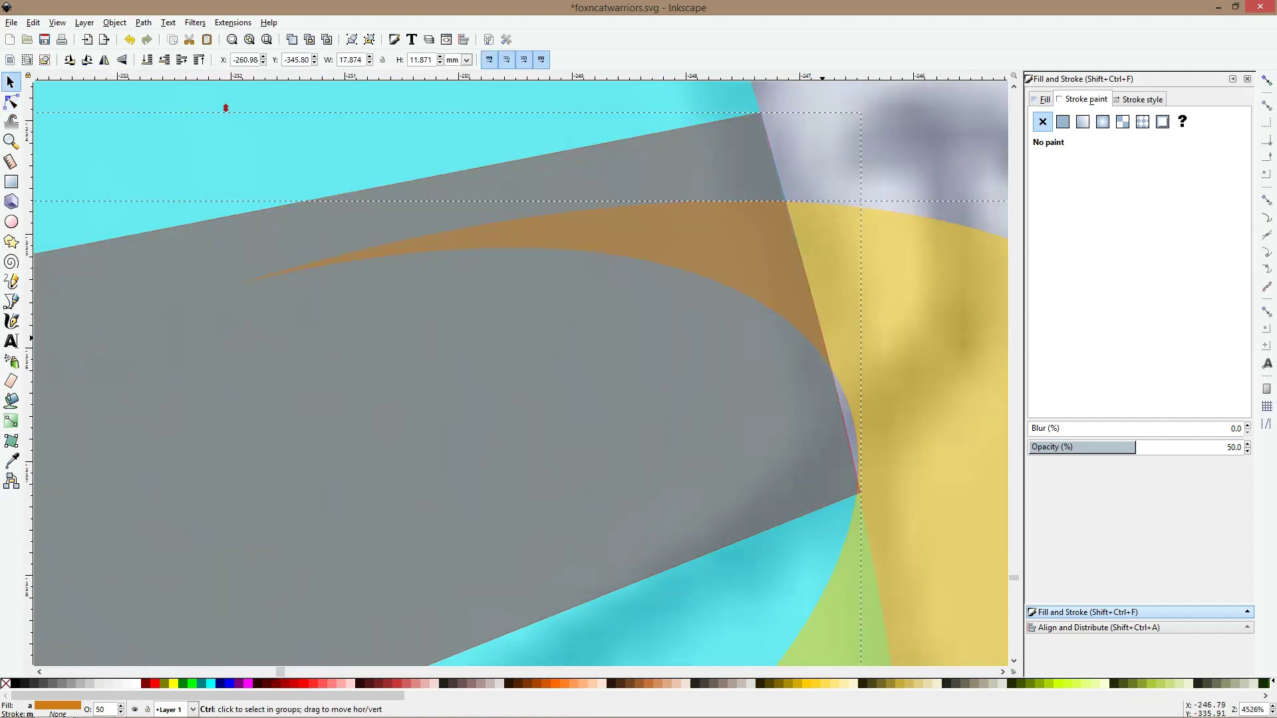
pyautogui.press('n')
pyautogui.keyDown('ctrl'); pyautogui.scroll(-2, 824, 304); pyautogui.keyUp('ctrl')
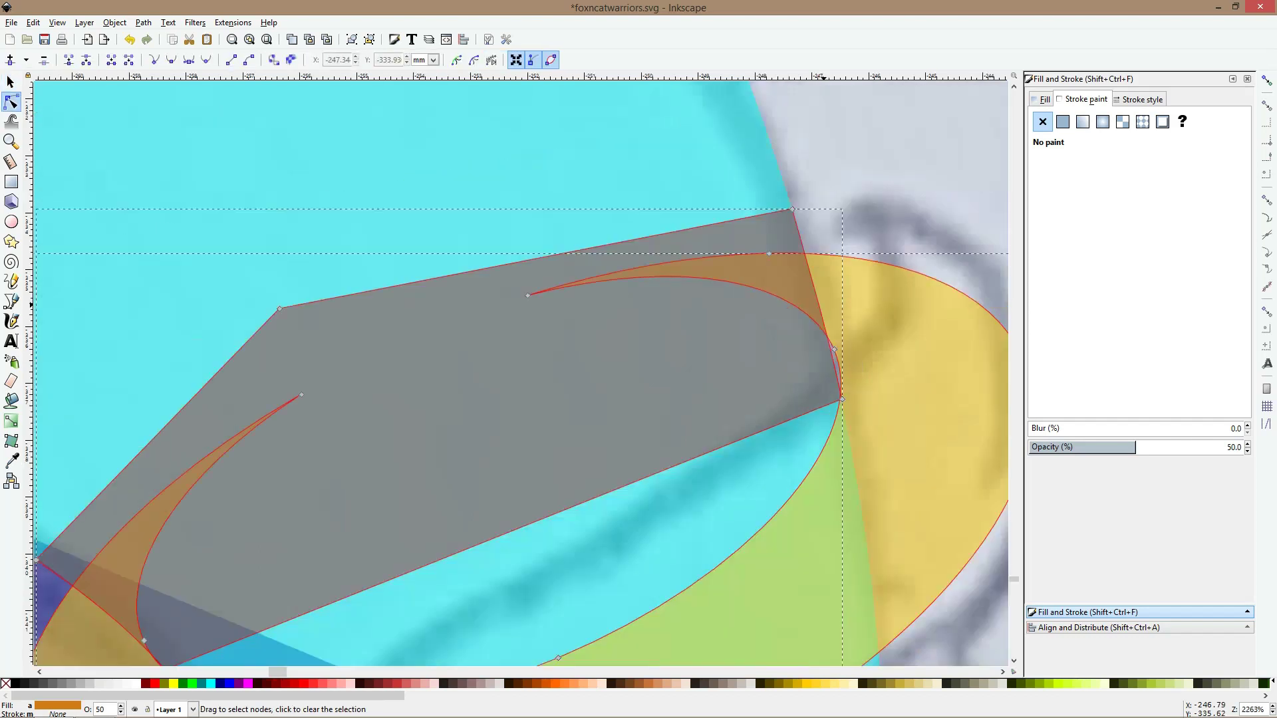
pyautogui.hotkey('ctrl', '-')
pyautogui.press('s')
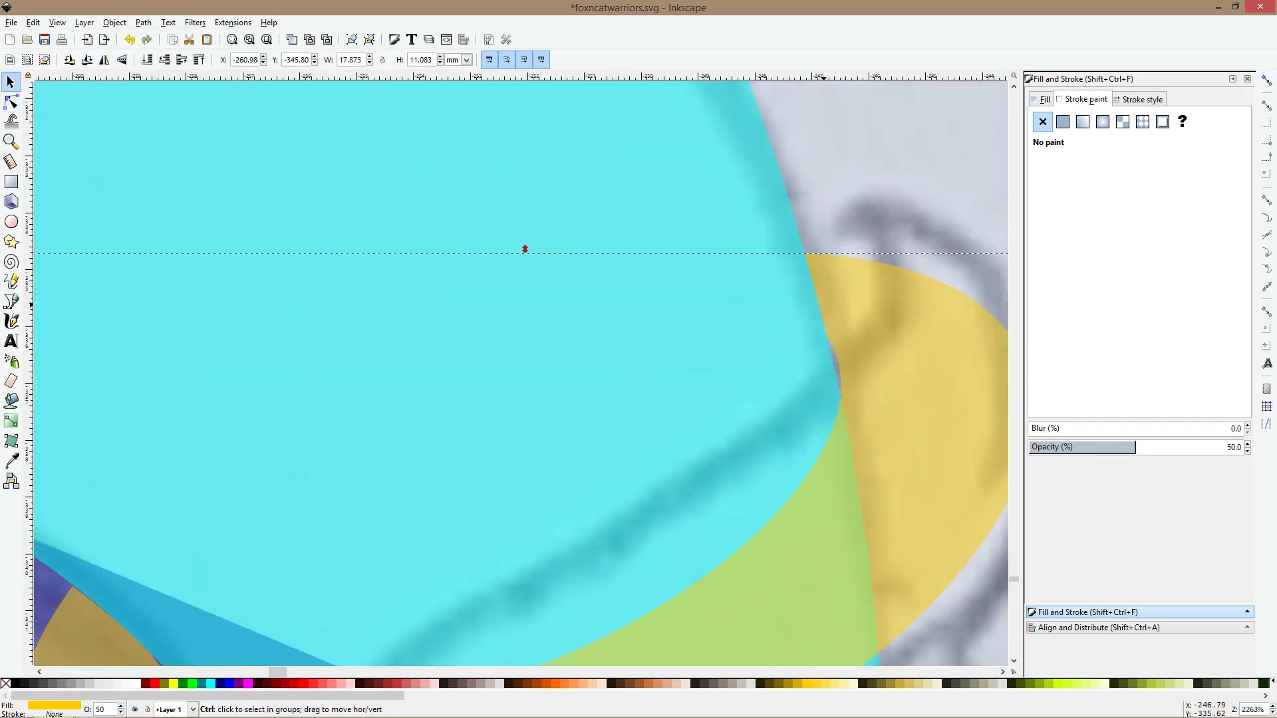
pyautogui.keyDown('ctrl'); pyautogui.scroll(-3, 824, 304); pyautogui.keyUp('ctrl')
pyautogui.keyDown('ctrl'); pyautogui.scroll(-1, 843, 350); pyautogui.keyUp('ctrl')
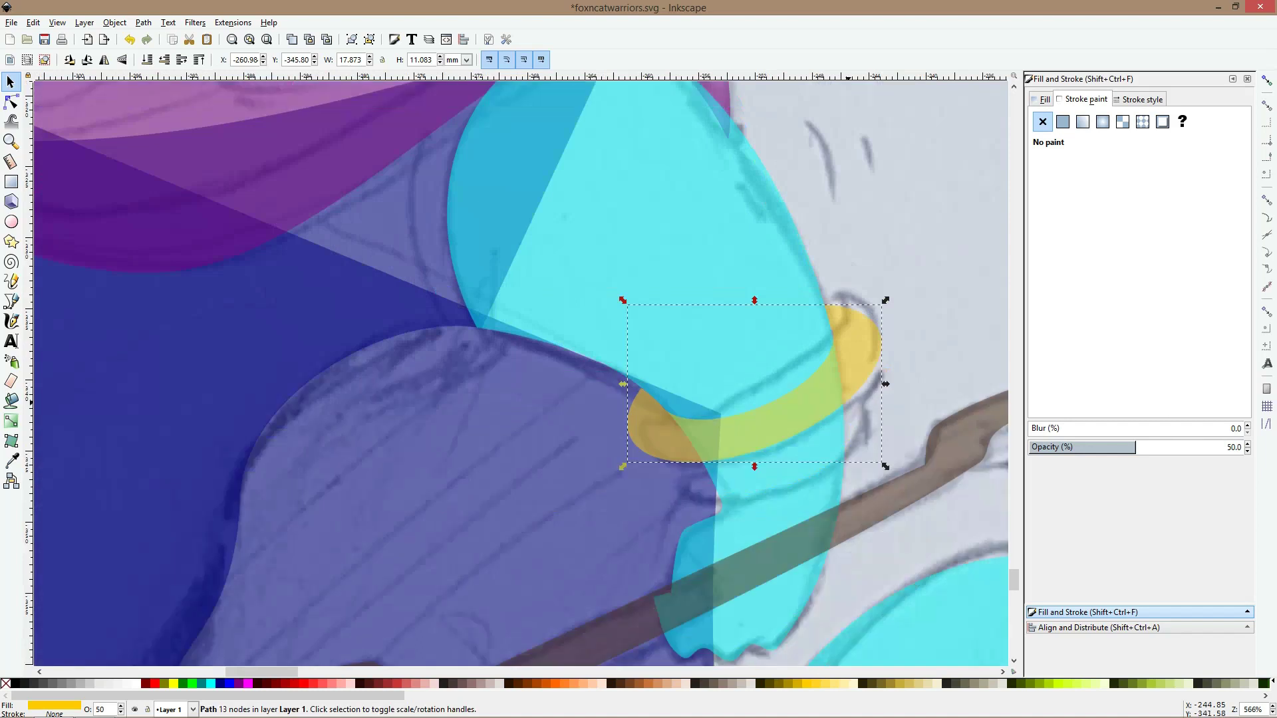
# Duplicate the yellow band, place the copy just below it on the forearm, and scale it proportionally to about 14.6 by 9.05 mm
pyautogui.hotkey('ctrl', 'd')
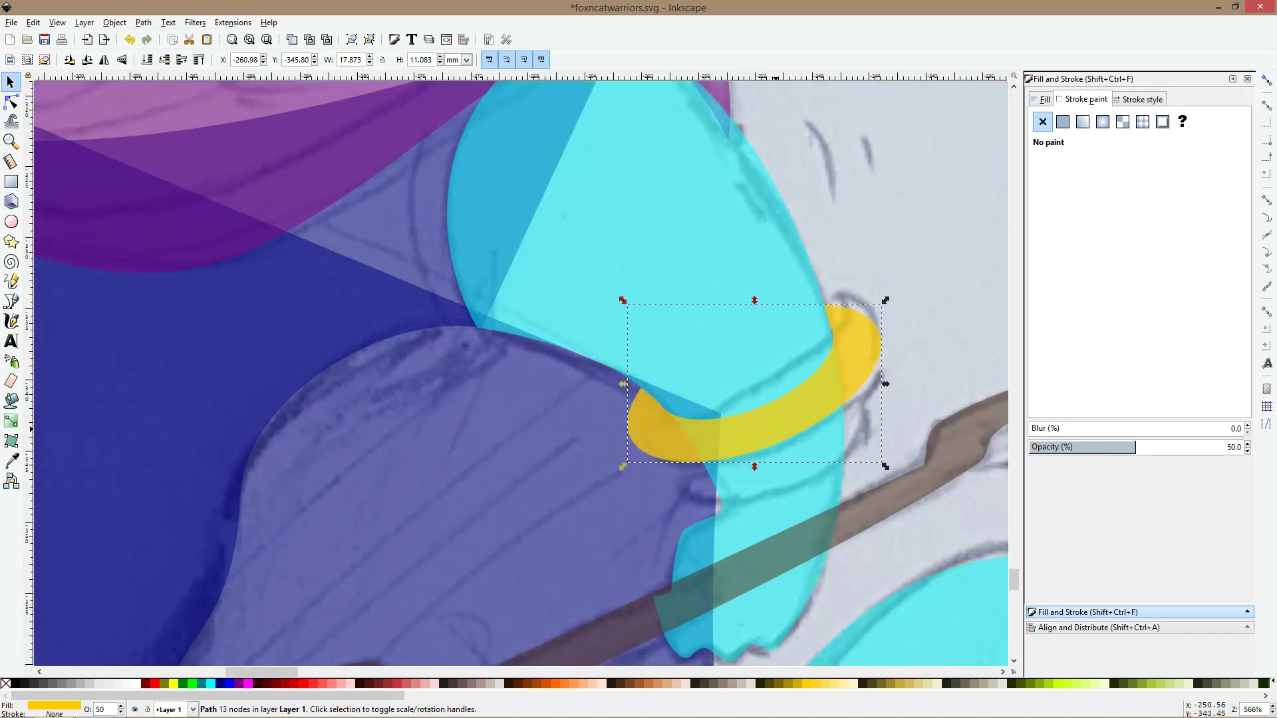
pyautogui.moveTo(778, 431); pyautogui.dragTo(803, 496)
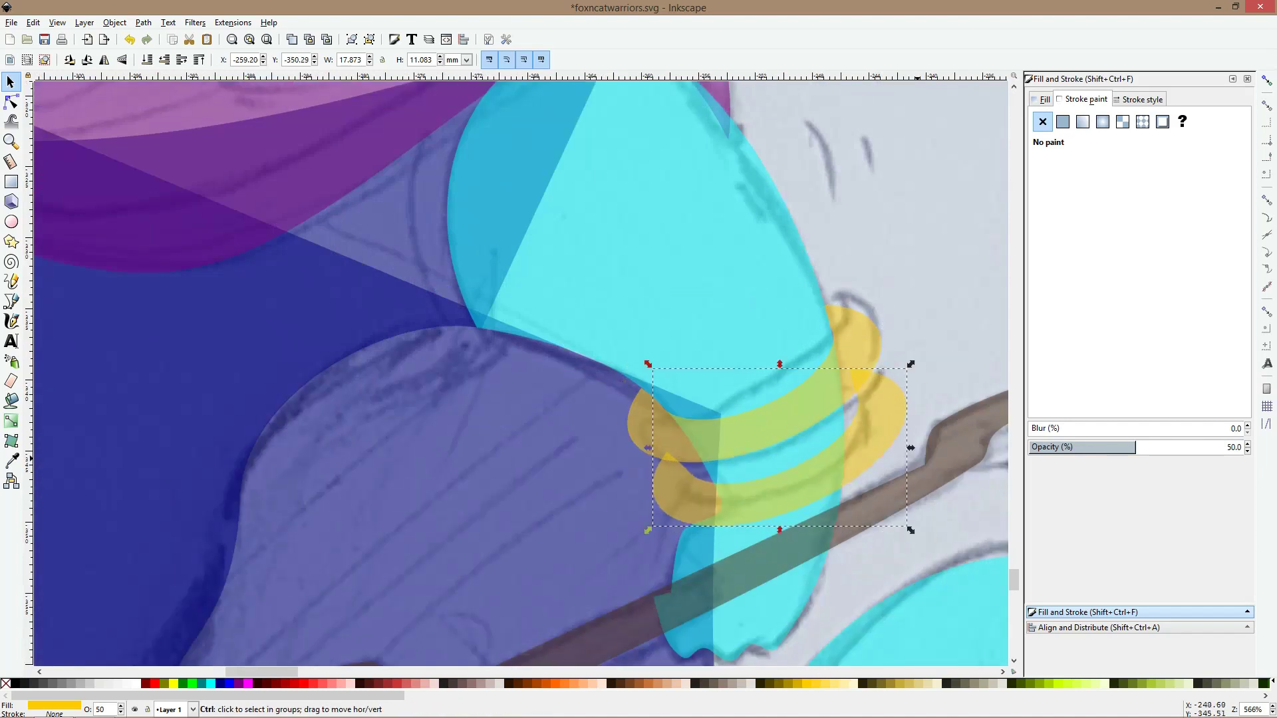
pyautogui.keyDown('ctrl'); pyautogui.keyDown('shift'); pyautogui.moveTo(911, 448); pyautogui.dragTo(850, 408); pyautogui.keyUp('shift'); pyautogui.keyUp('ctrl')
pyautogui.keyDown('ctrl'); pyautogui.scroll(3, 867, 439); pyautogui.keyUp('ctrl')
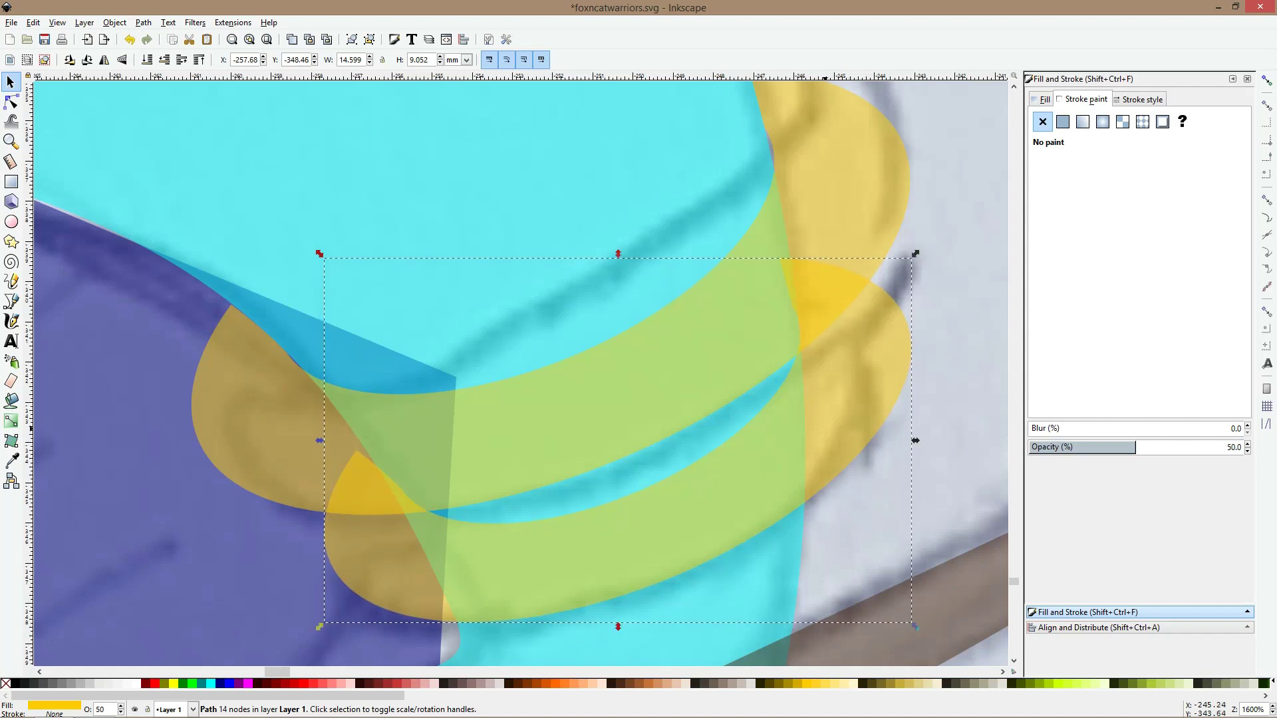
pyautogui.keyDown('ctrl'); pyautogui.scroll(-3, 824, 428); pyautogui.keyUp('ctrl')
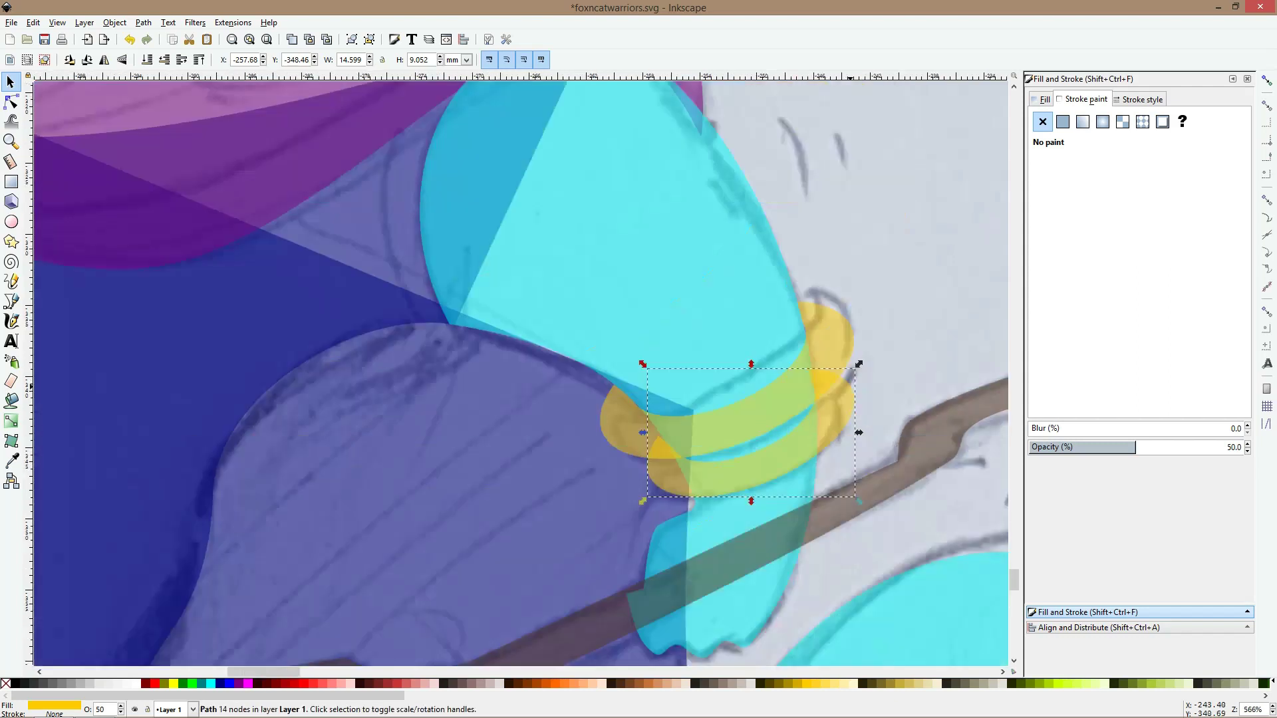
pyautogui.keyDown('ctrl'); pyautogui.scroll(-4, 854, 401); pyautogui.keyUp('ctrl')
pyautogui.press('Escape')
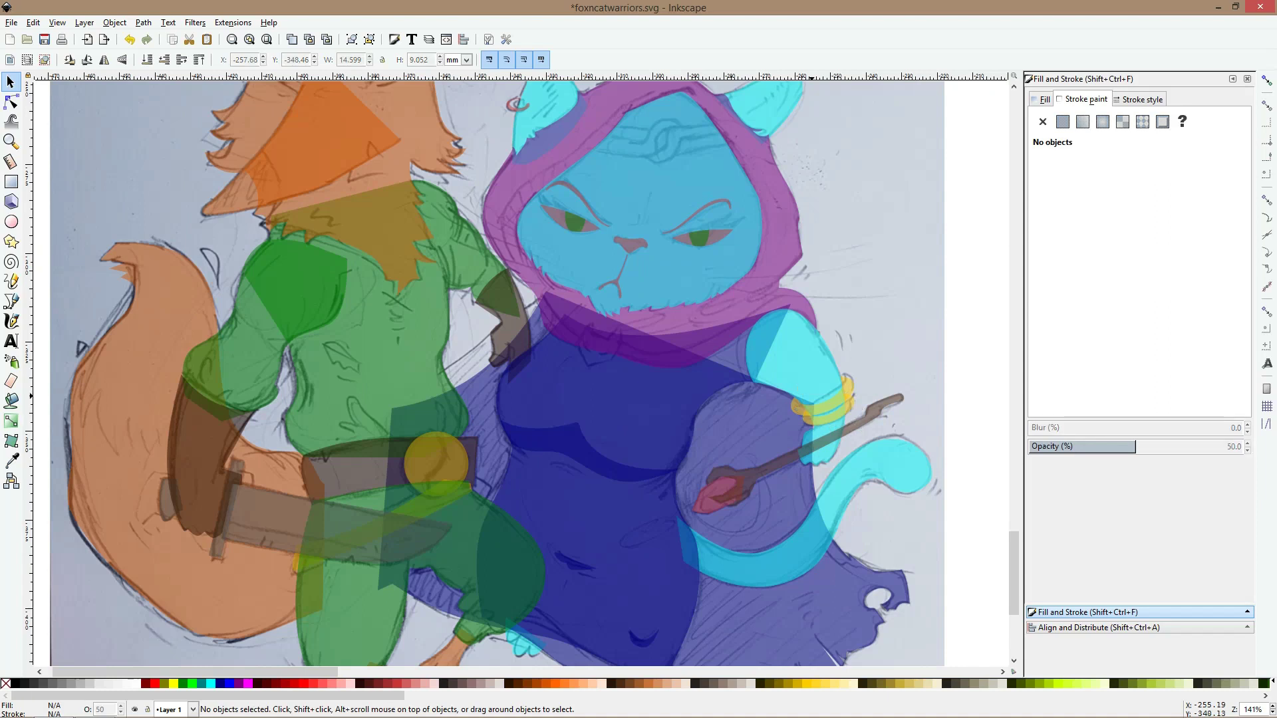
# Draw a small four-cornered brownish-red shape over the sketched joint crease on the fox's right-hand leg and save the drawing
pyautogui.scroll(-4, 492, 372)
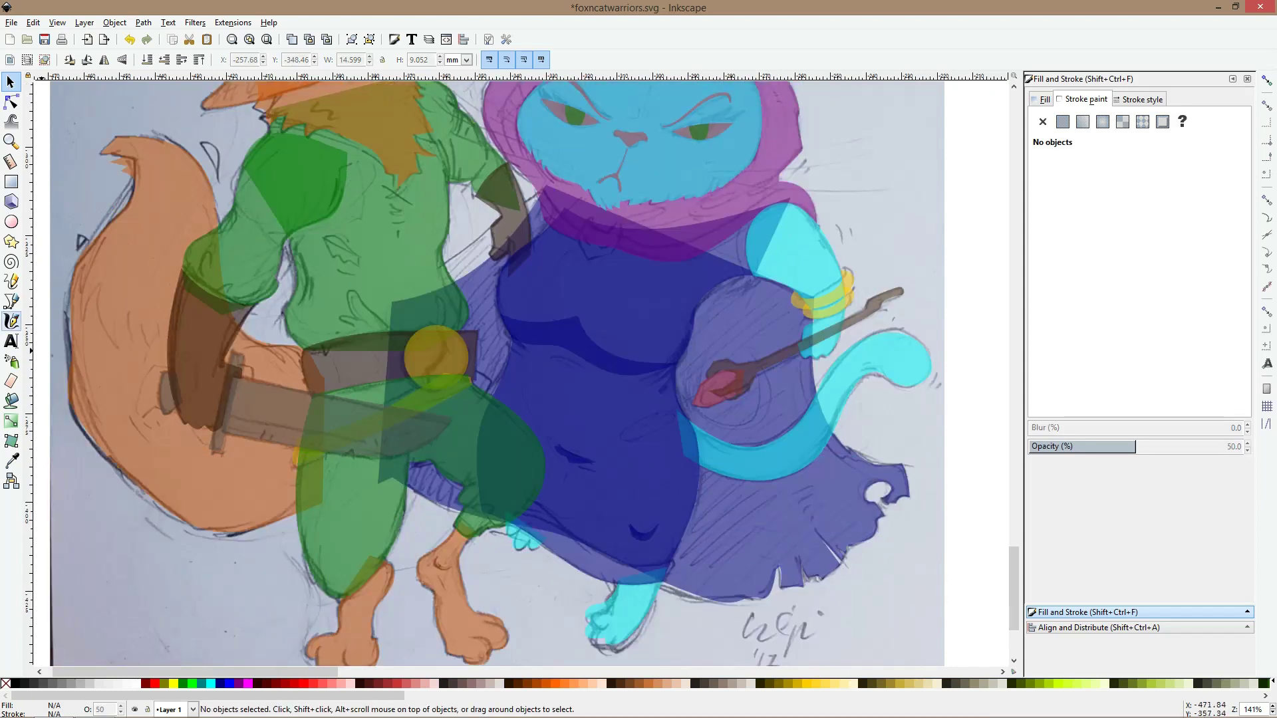
pyautogui.click(12, 301)
pyautogui.scroll(-4, 384, 399)
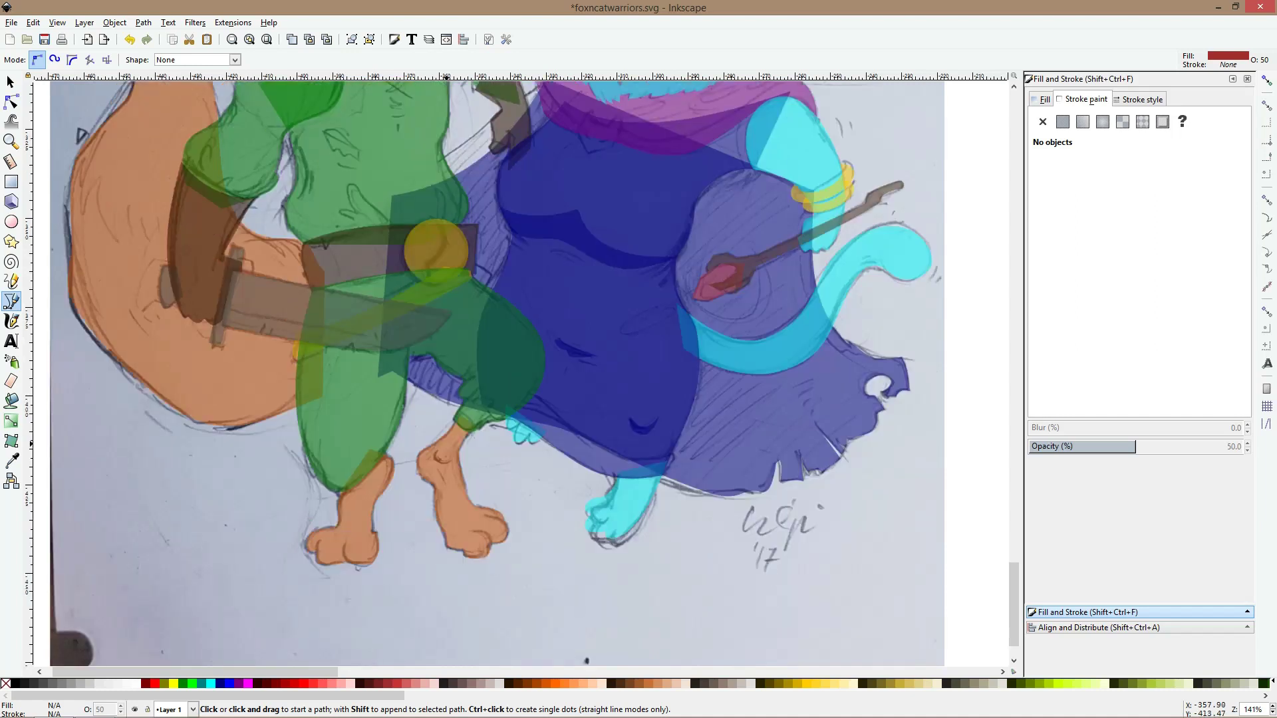
pyautogui.scroll(3, 432, 425)
pyautogui.click(420, 460)
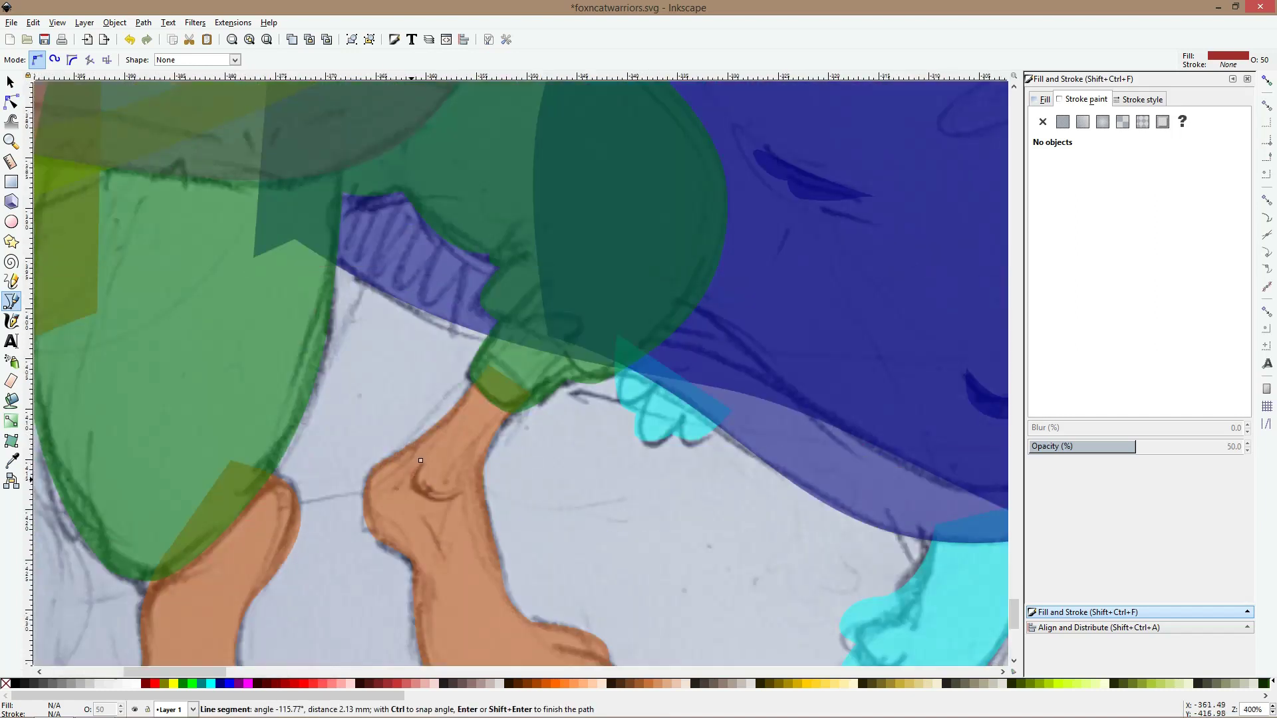
pyautogui.click(413, 478)
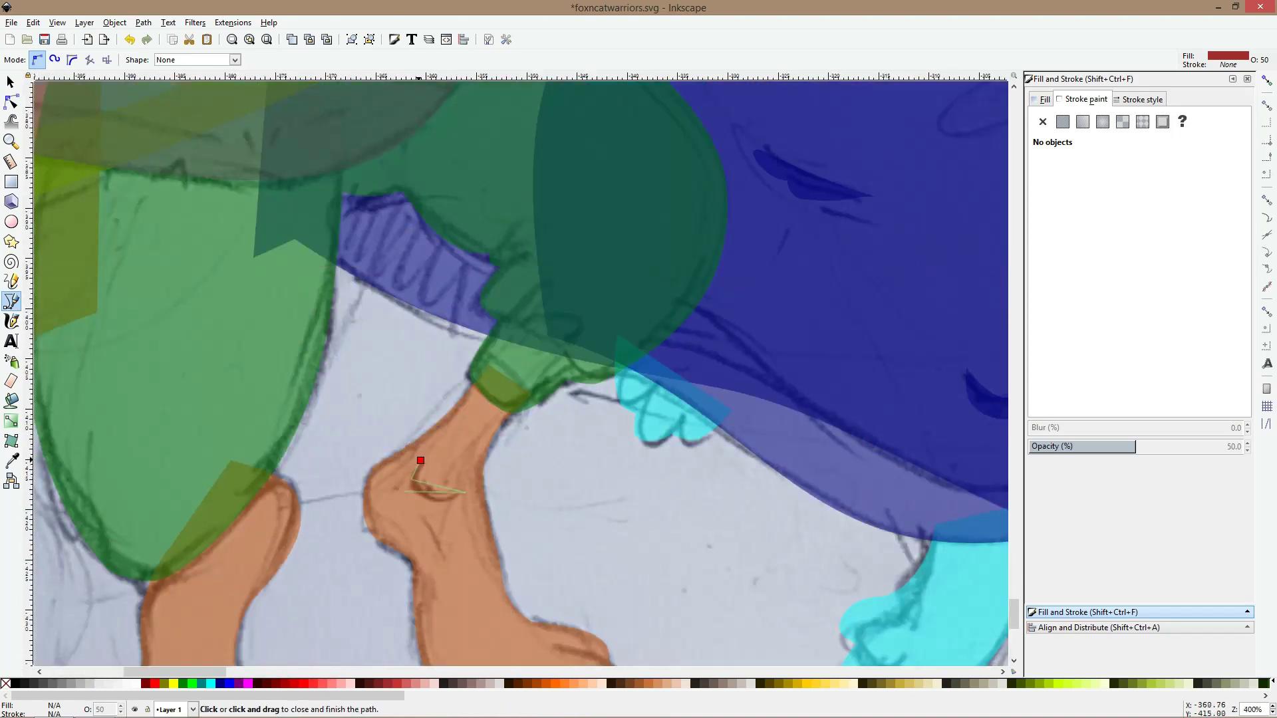
pyautogui.click(421, 461)
pyautogui.click(11, 102)
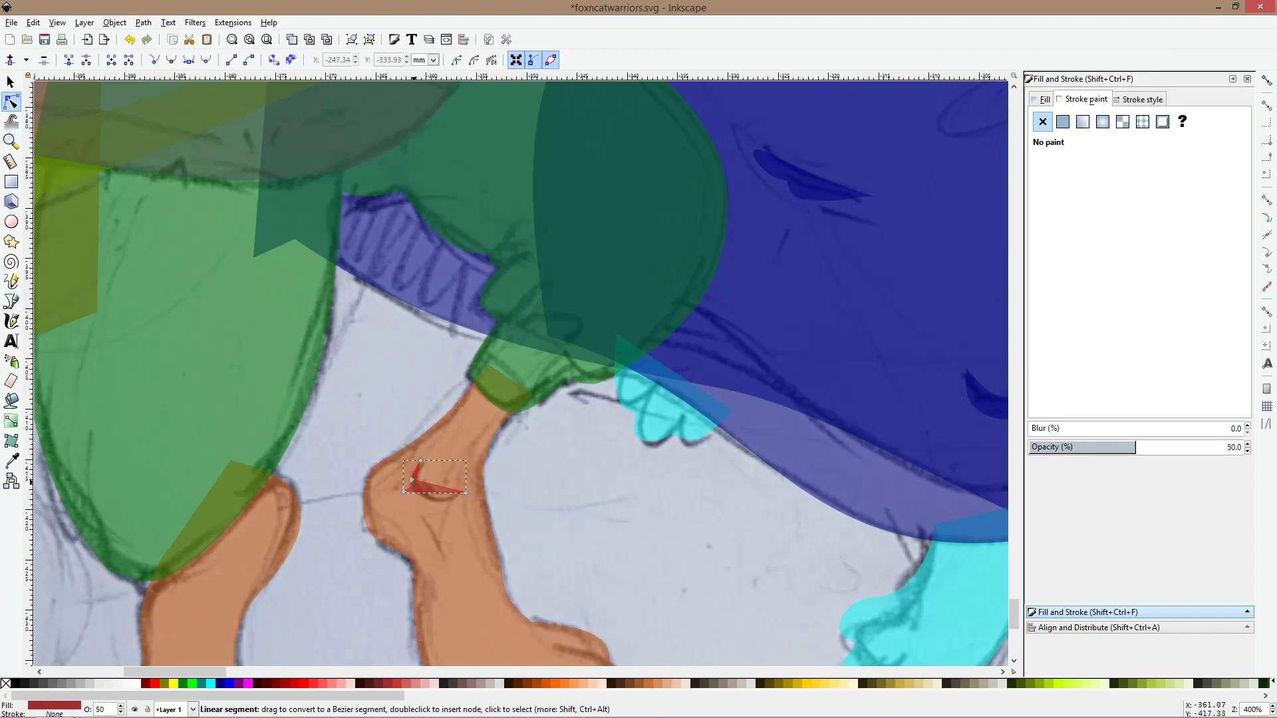
pyautogui.hotkey('ctrl', 's')
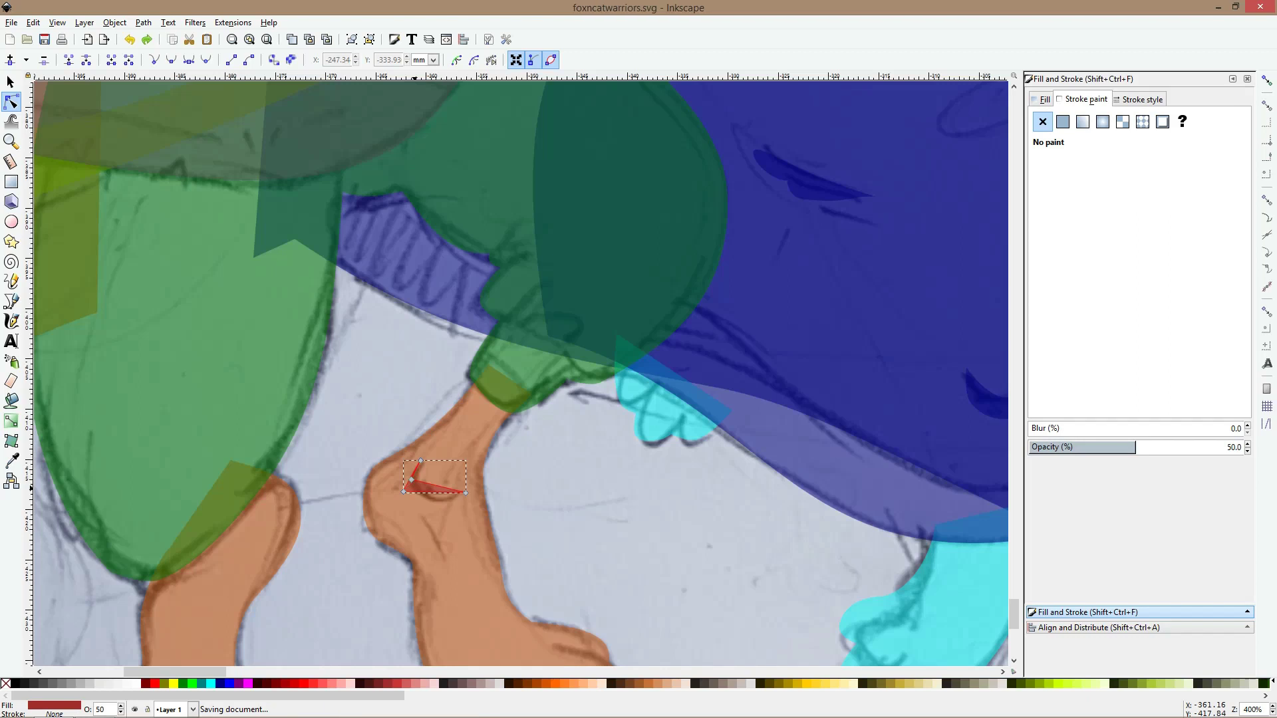
# Reposition the crease shape's two left-hand corner nodes and make them smooth, curving the shape into a crescent along the sketched line
pyautogui.scroll(4, 418, 488)
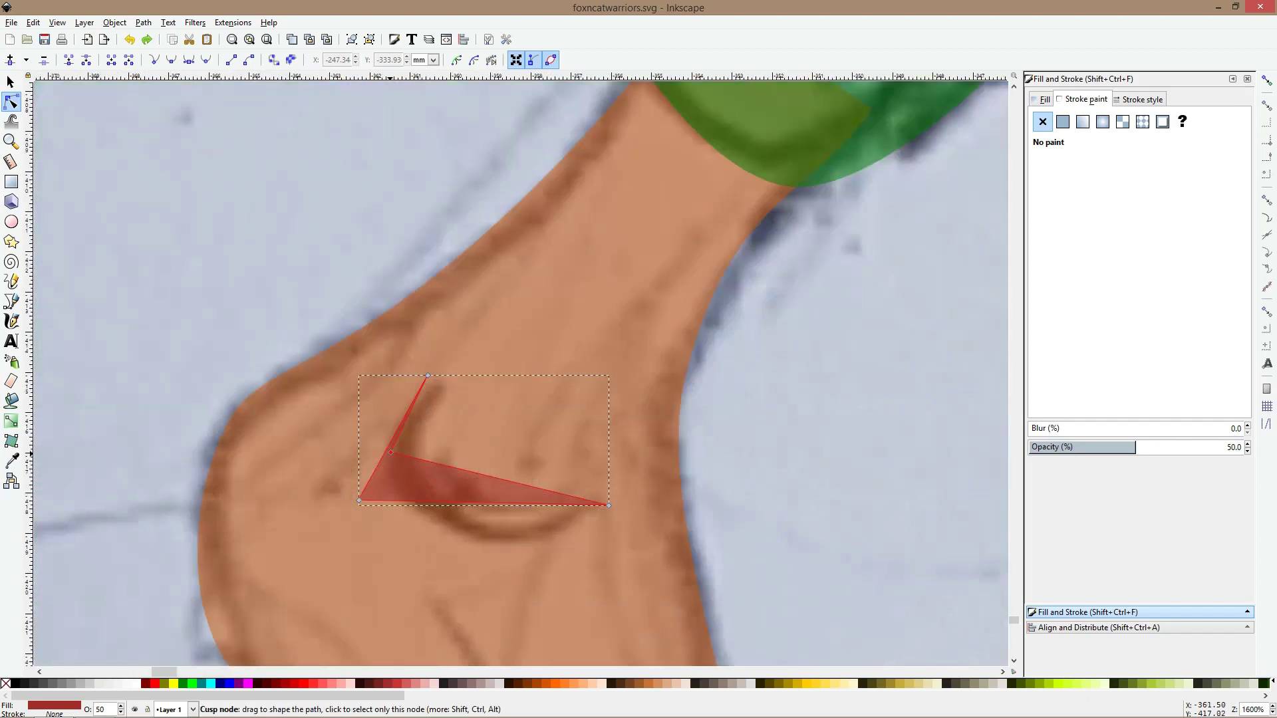
pyautogui.moveTo(390, 453); pyautogui.dragTo(416, 468)
pyautogui.hotkey('shift', 's')
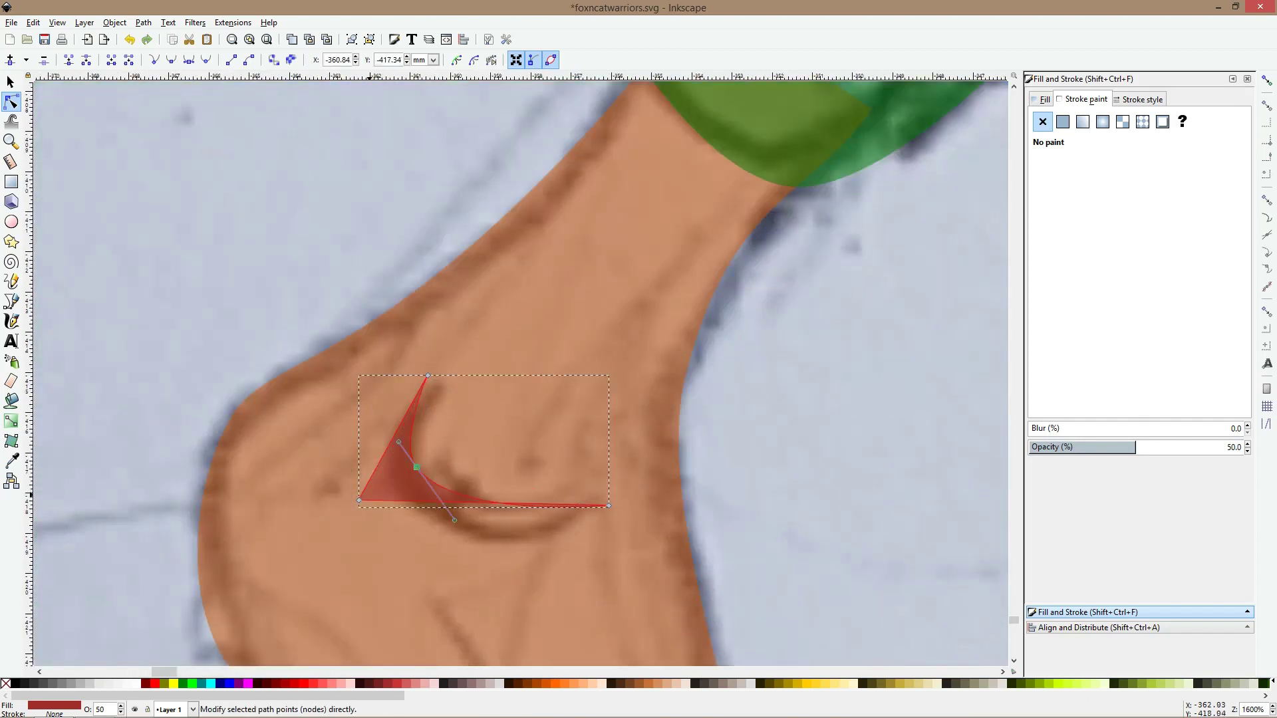
pyautogui.moveTo(360, 499); pyautogui.dragTo(391, 493)
pyautogui.hotkey('shift', 's')
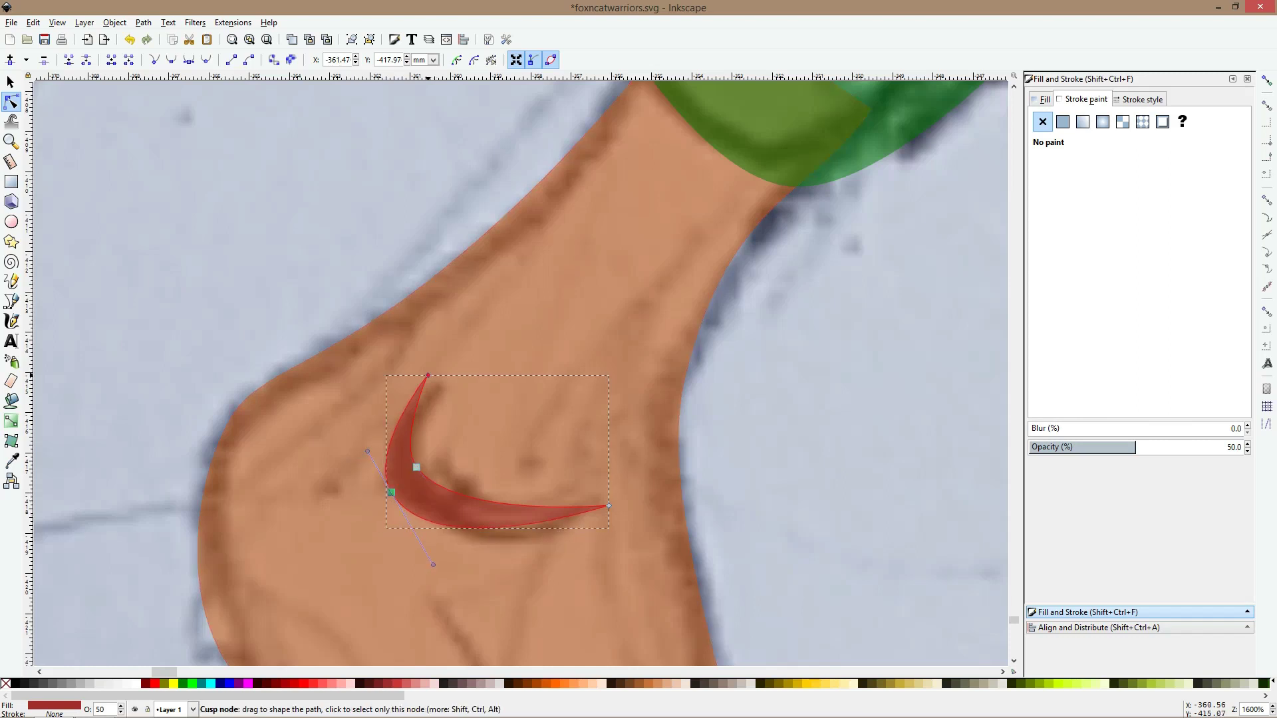
# Move the crease crescent's upper tip inward onto the sketched line and add a node on its outer left edge to round the curve
pyautogui.moveTo(427, 375); pyautogui.dragTo(438, 386)
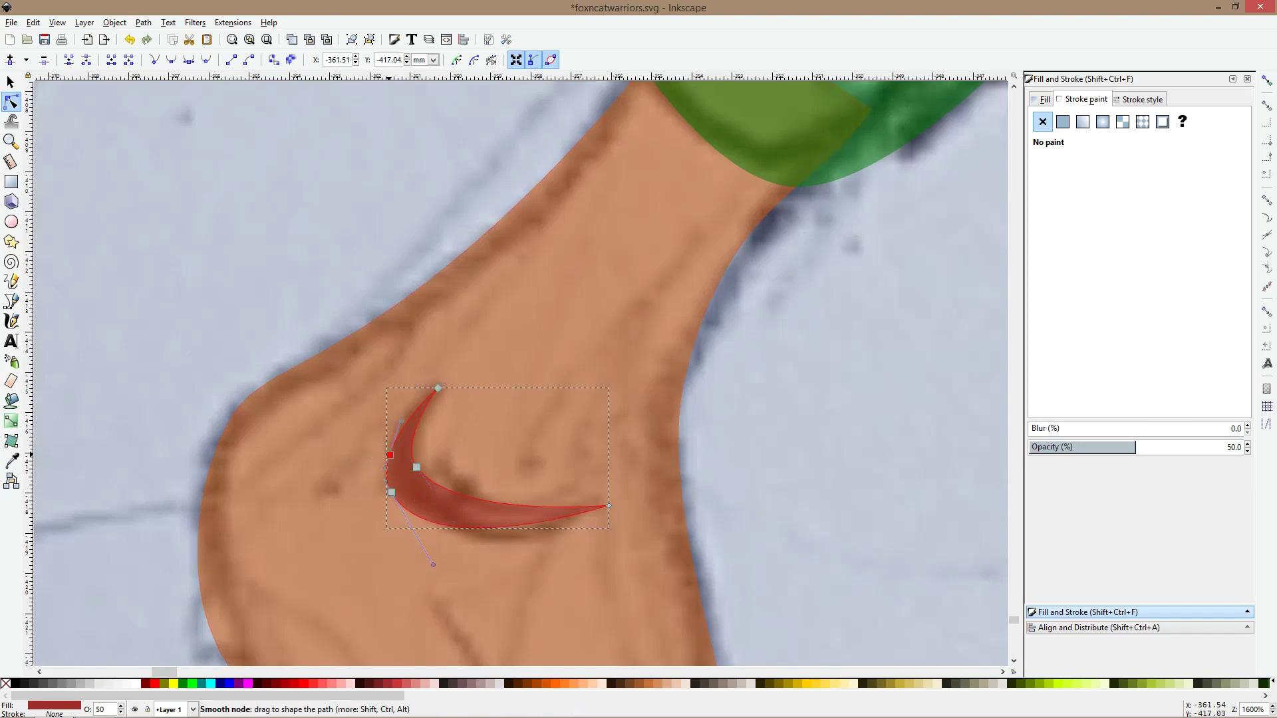
pyautogui.doubleClick(387, 452)
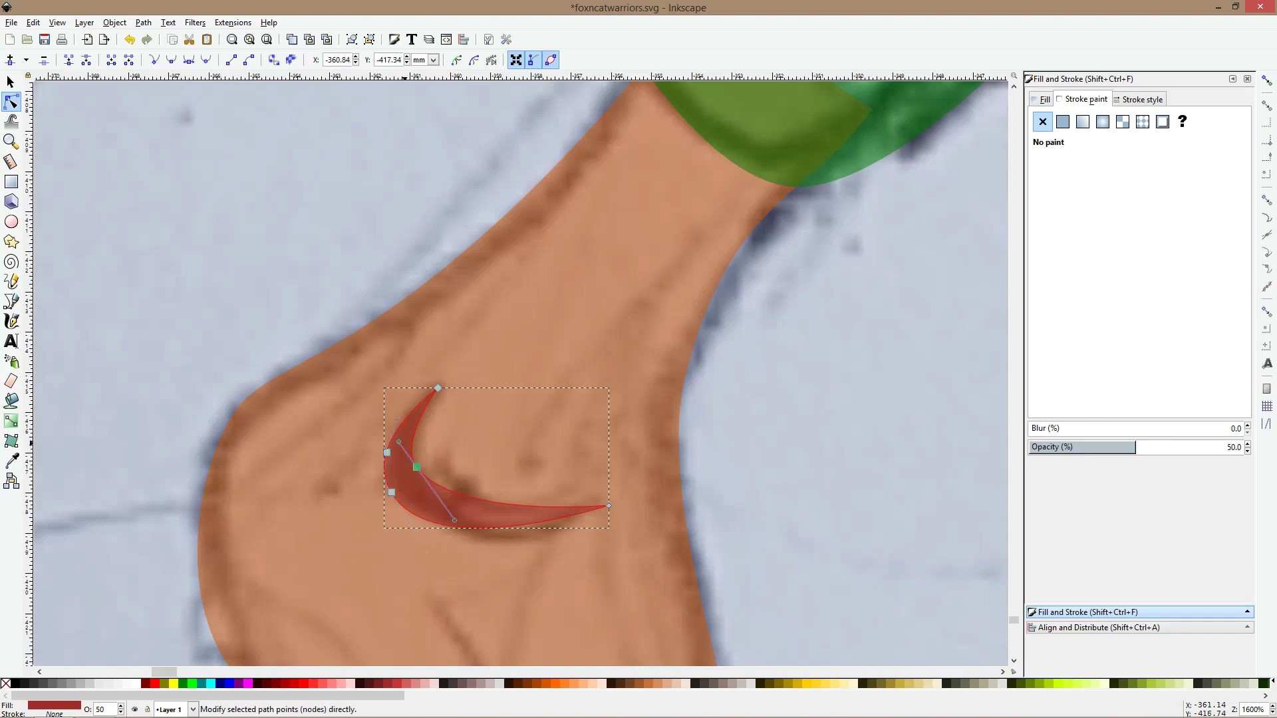
pyautogui.press('s')
pyautogui.scroll(-10, 493, 441)
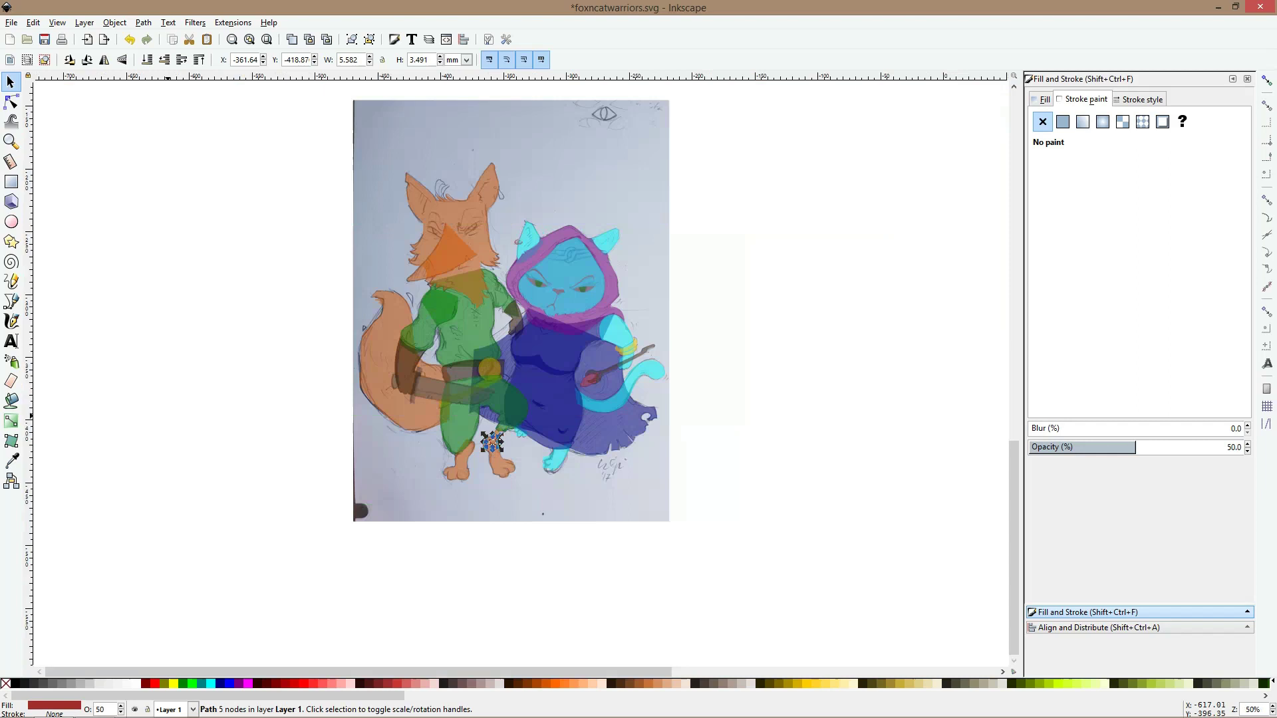
pyautogui.click(169, 416)
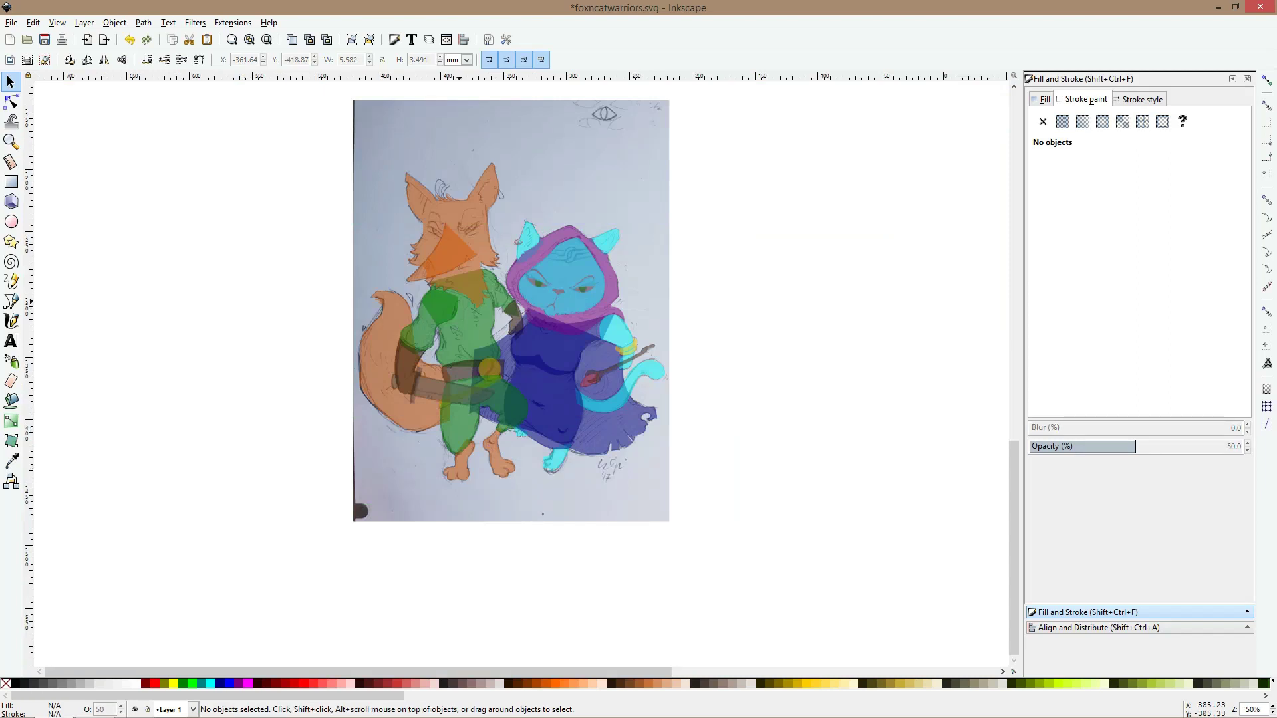
# Check the traced shapes of both characters in outline and normal display modes
pyautogui.scroll(2, 514, 252)
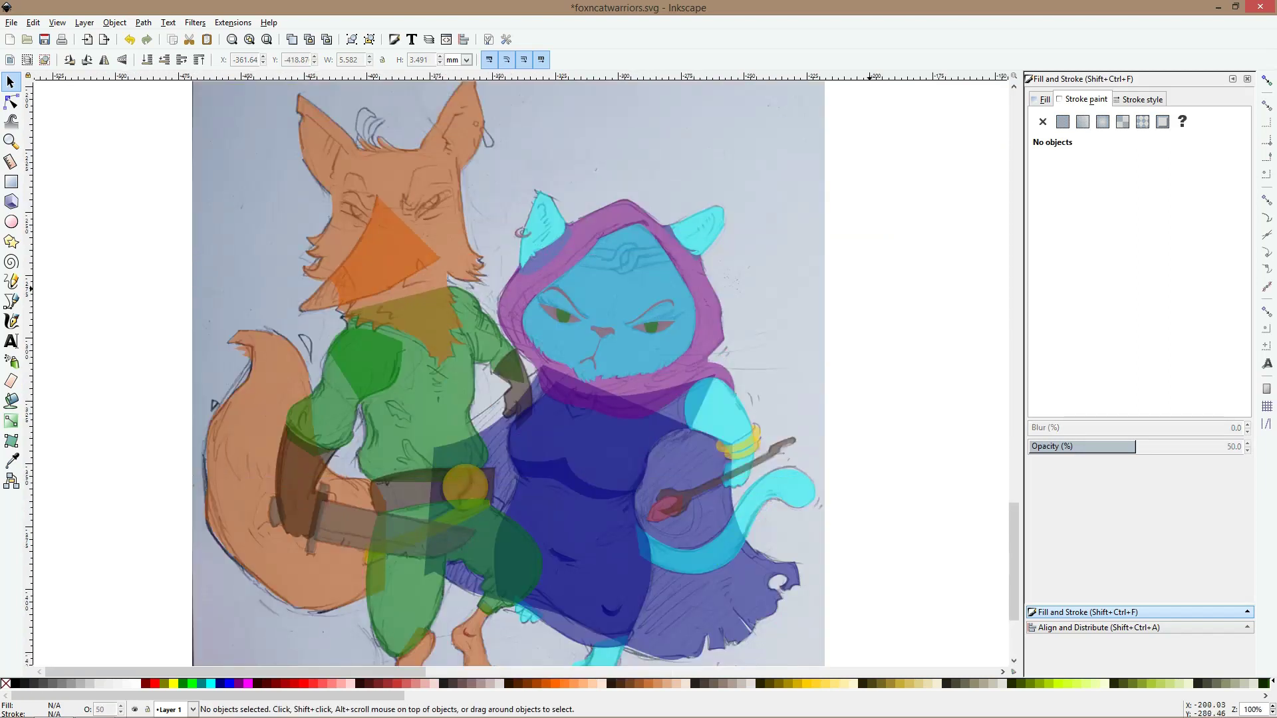
pyautogui.press('ctrl+KP_5')
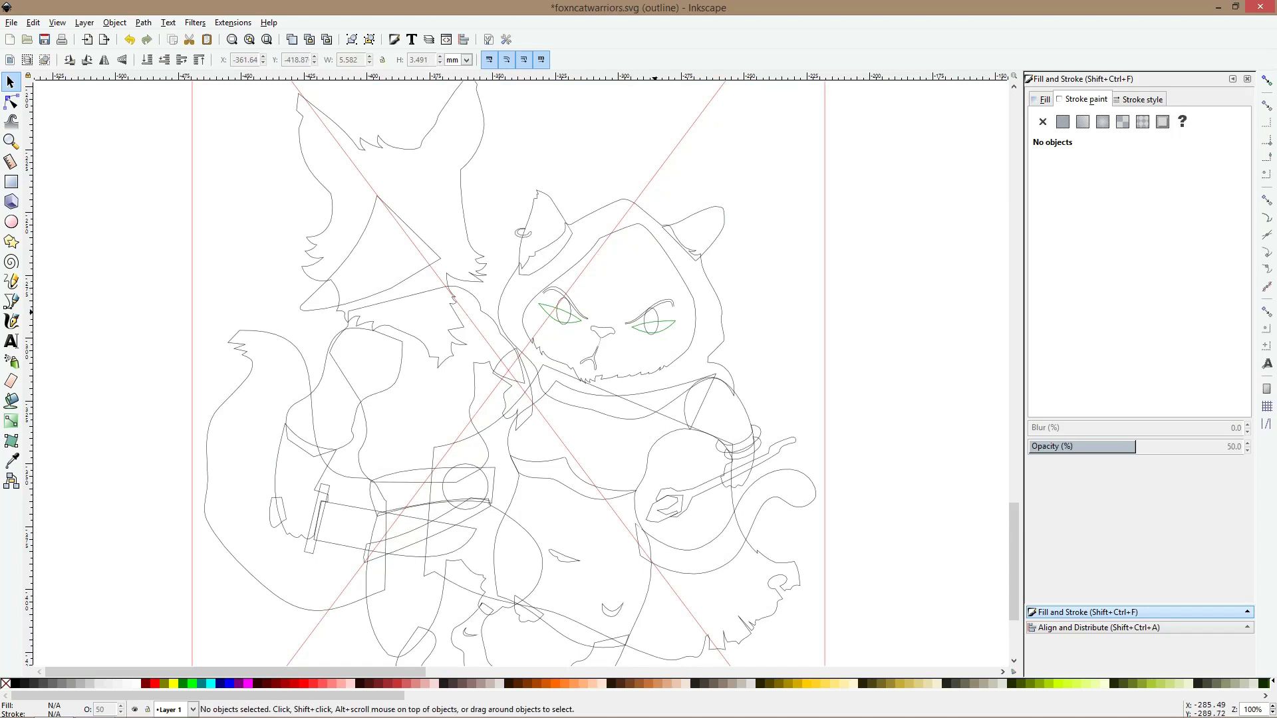
pyautogui.press('ctrl+KP_5')
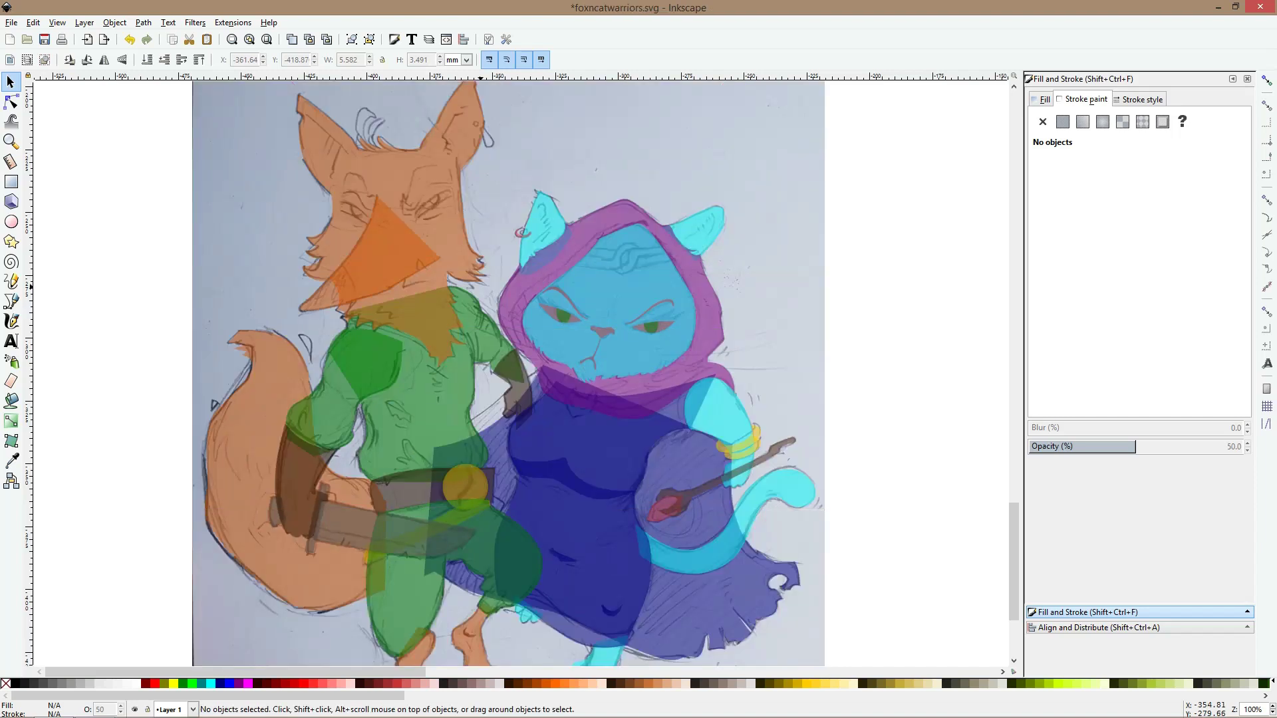
pyautogui.scroll(8, 482, 280)
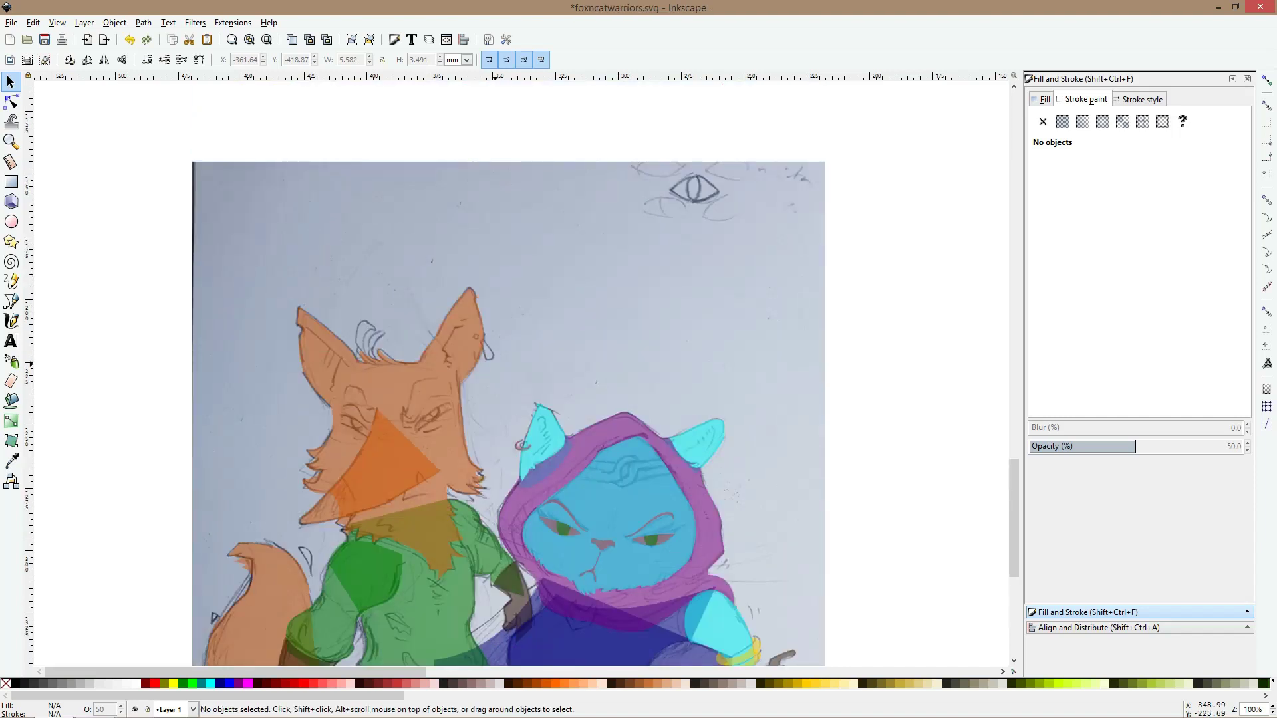
pyautogui.scroll(-6, 509, 372)
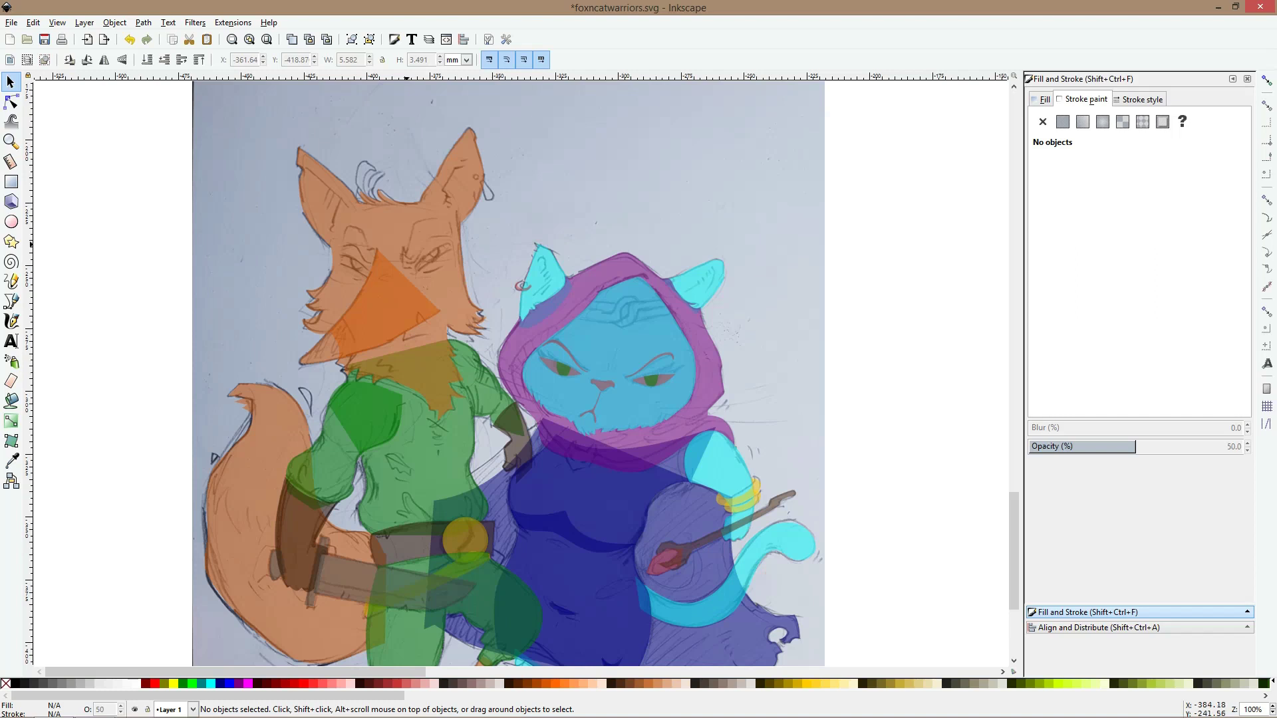
# Draw a closed three-cornered brownish-red shape over the fox's right-hand eye, following the sketched eye's slant
pyautogui.scroll(4, 365, 196)
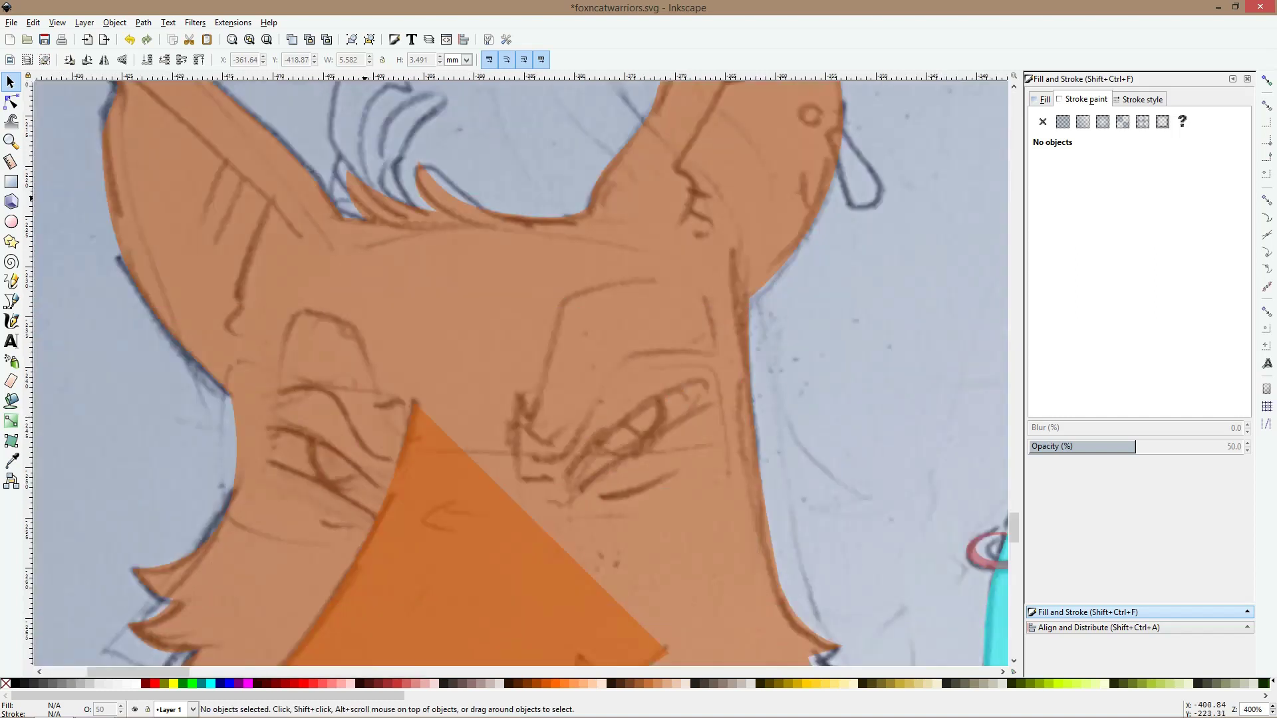
pyautogui.click(11, 301)
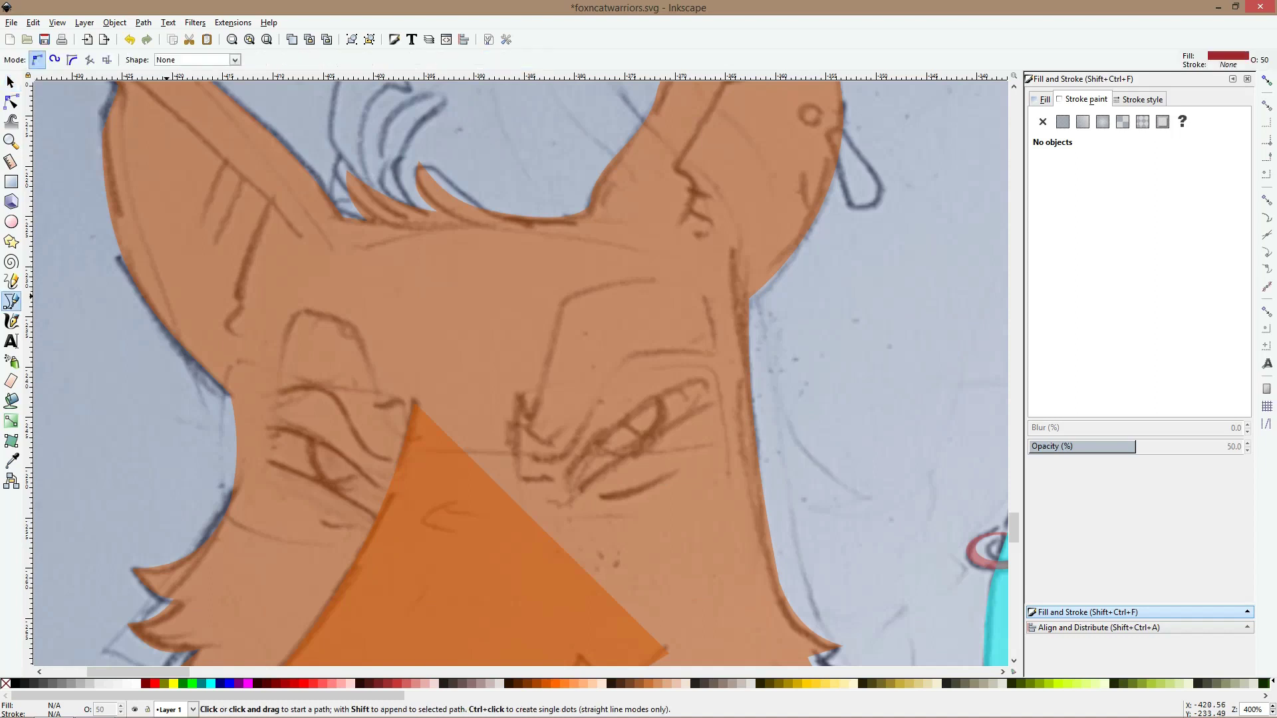
pyautogui.scroll(-6, 223, 138)
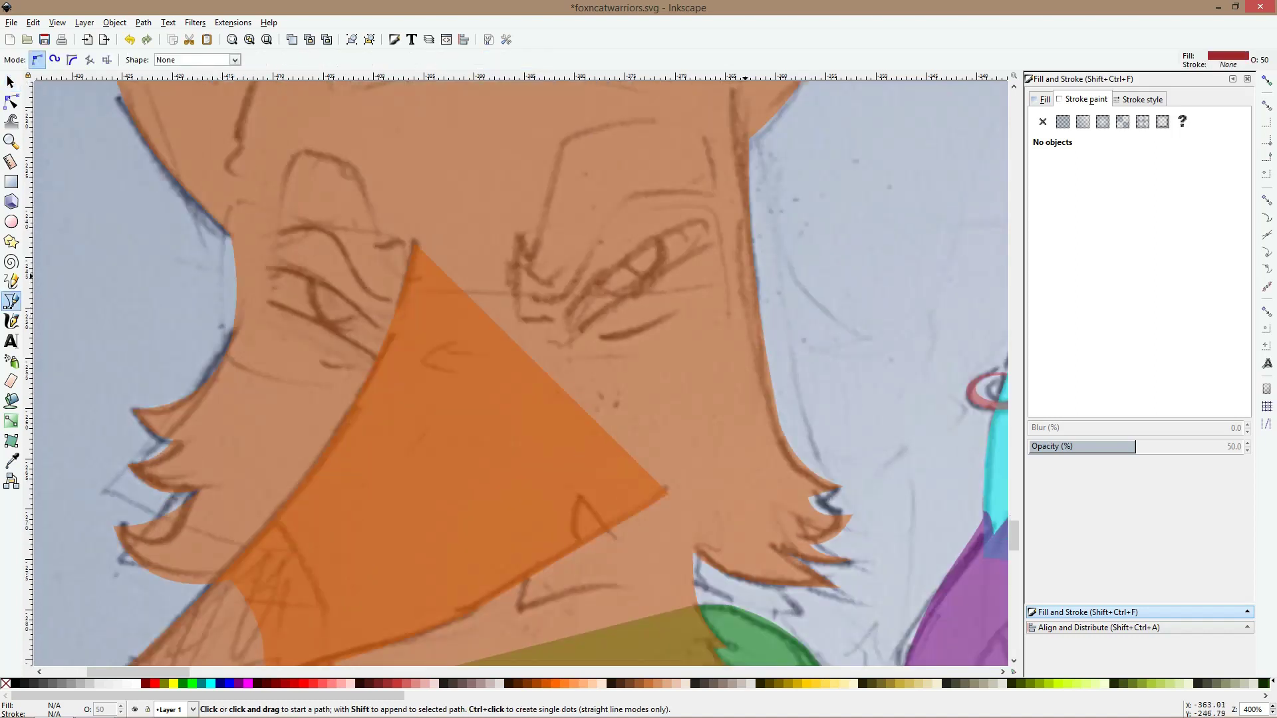
pyautogui.click(710, 241)
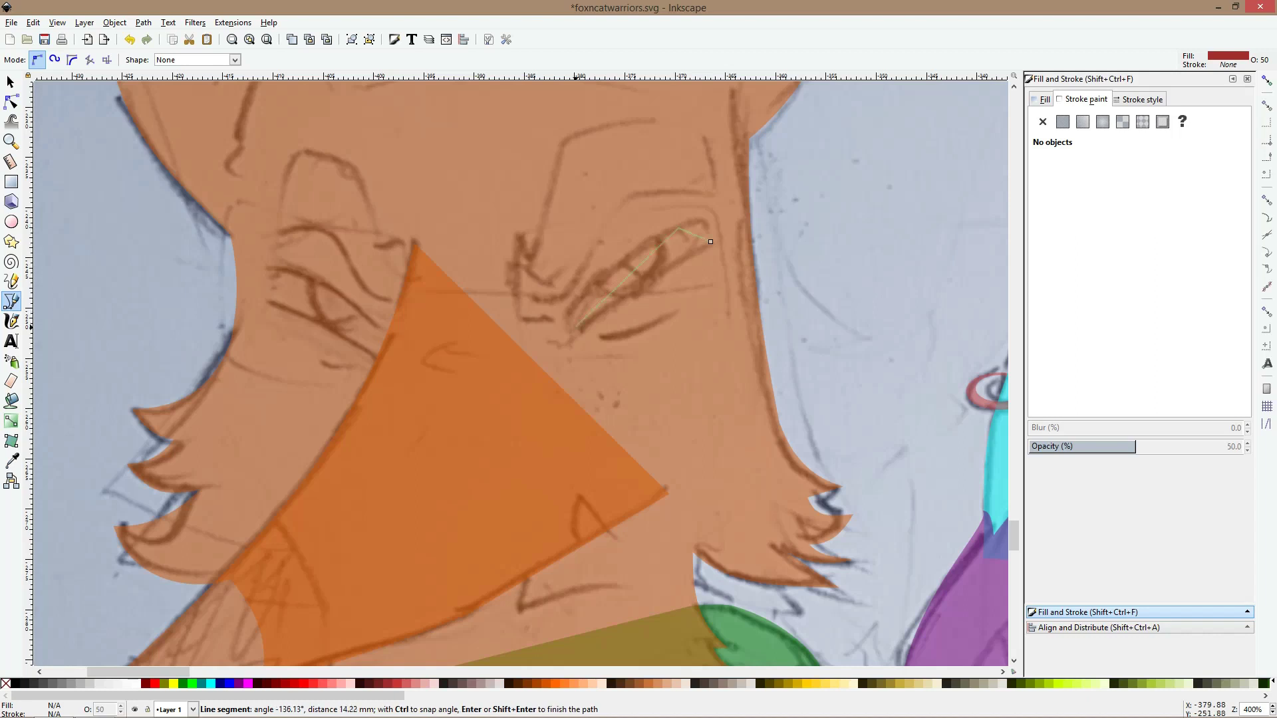
pyautogui.click(577, 326)
pyautogui.click(709, 242)
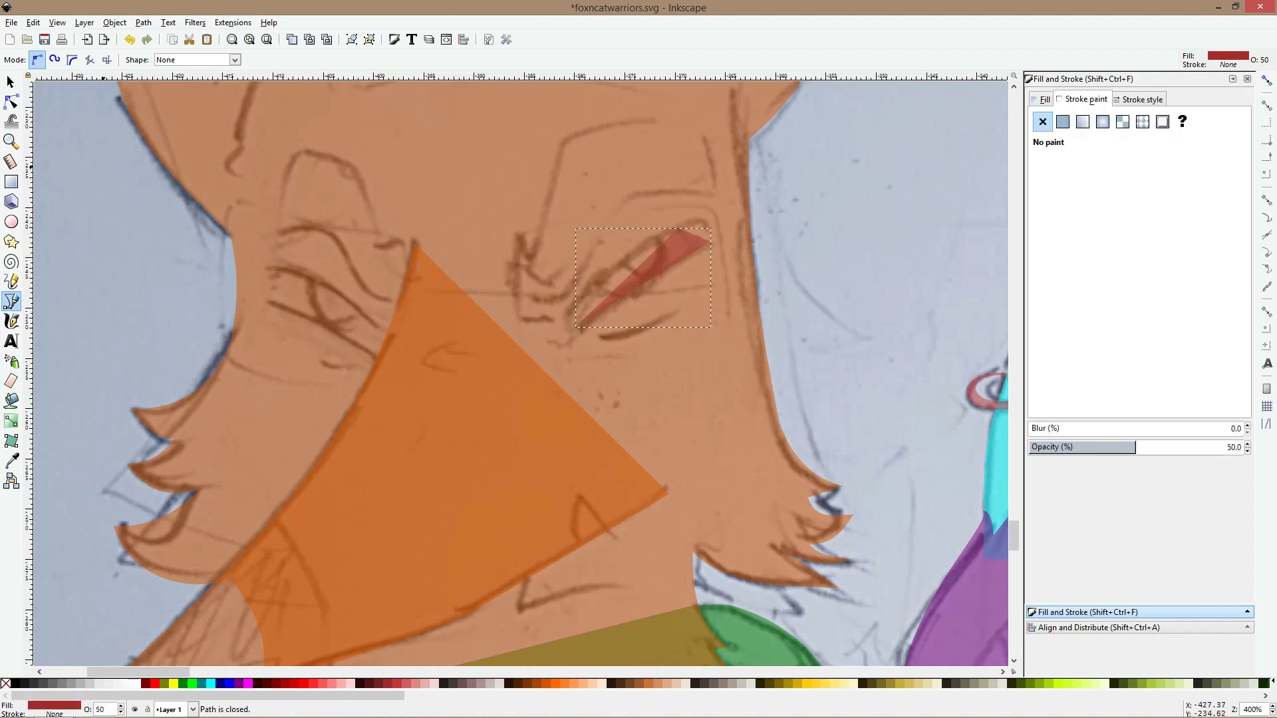
# Smooth the eye shape's top node and bow its upper edge outward, giving a curved eye about 13.4 by 9.9 mm
pyautogui.click(10, 101)
pyautogui.keyDown('ctrl'); pyautogui.click(678, 229); pyautogui.keyUp('ctrl')
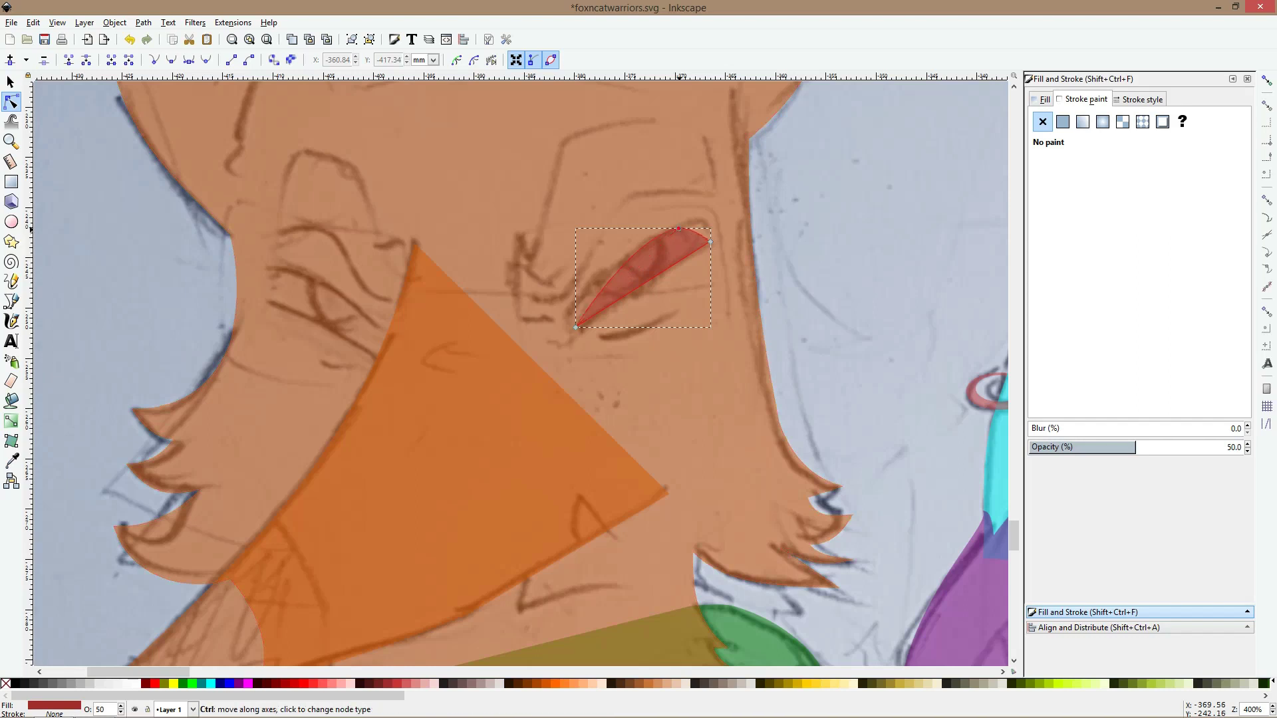
pyautogui.moveTo(626, 265); pyautogui.dragTo(621, 262)
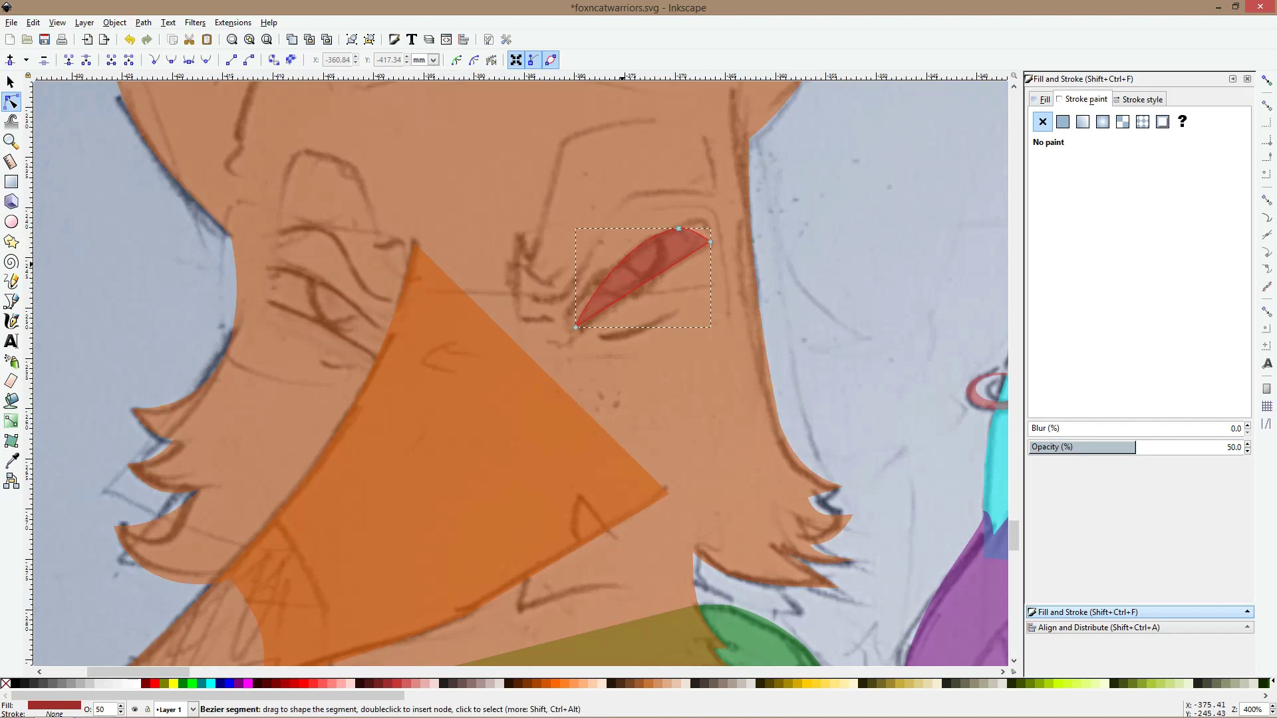
pyautogui.press('s')
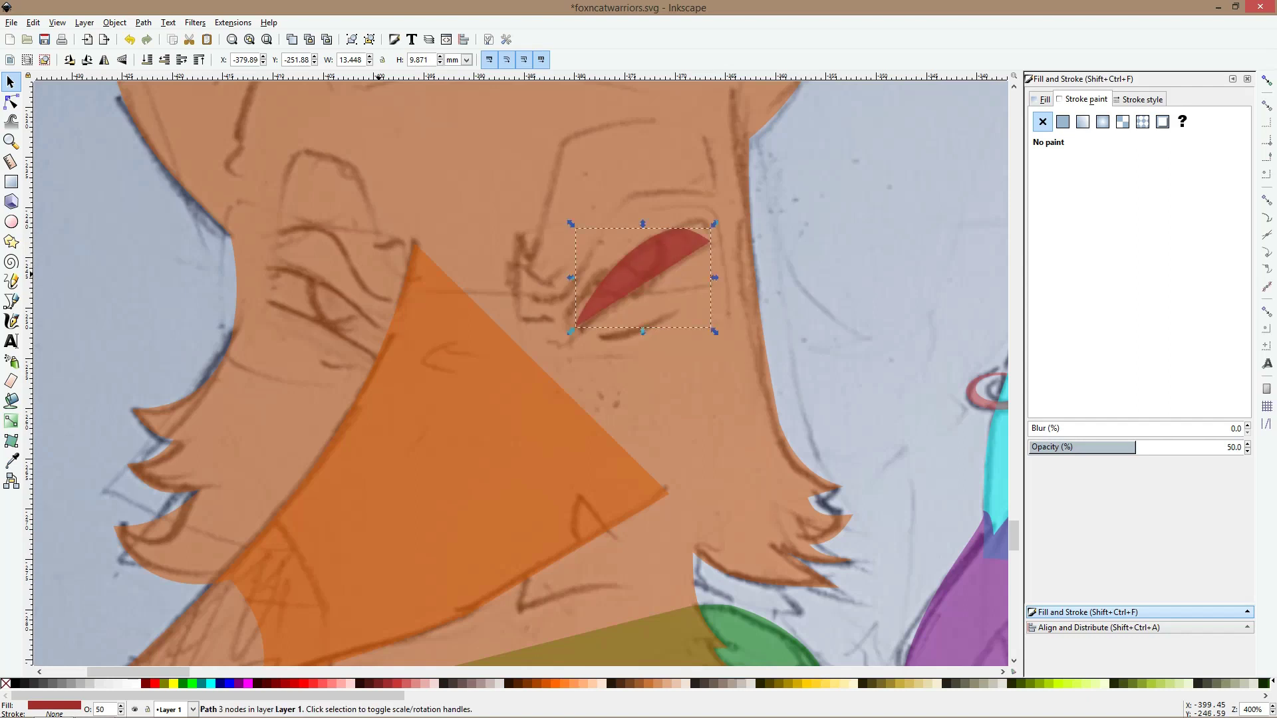
# Place a horizontally flipped copy of the eye shape over the fox's left-hand eye and shift the right-hand eye slightly down to match
pyautogui.press('h')
pyautogui.moveTo(597, 254); pyautogui.dragTo(281, 257)
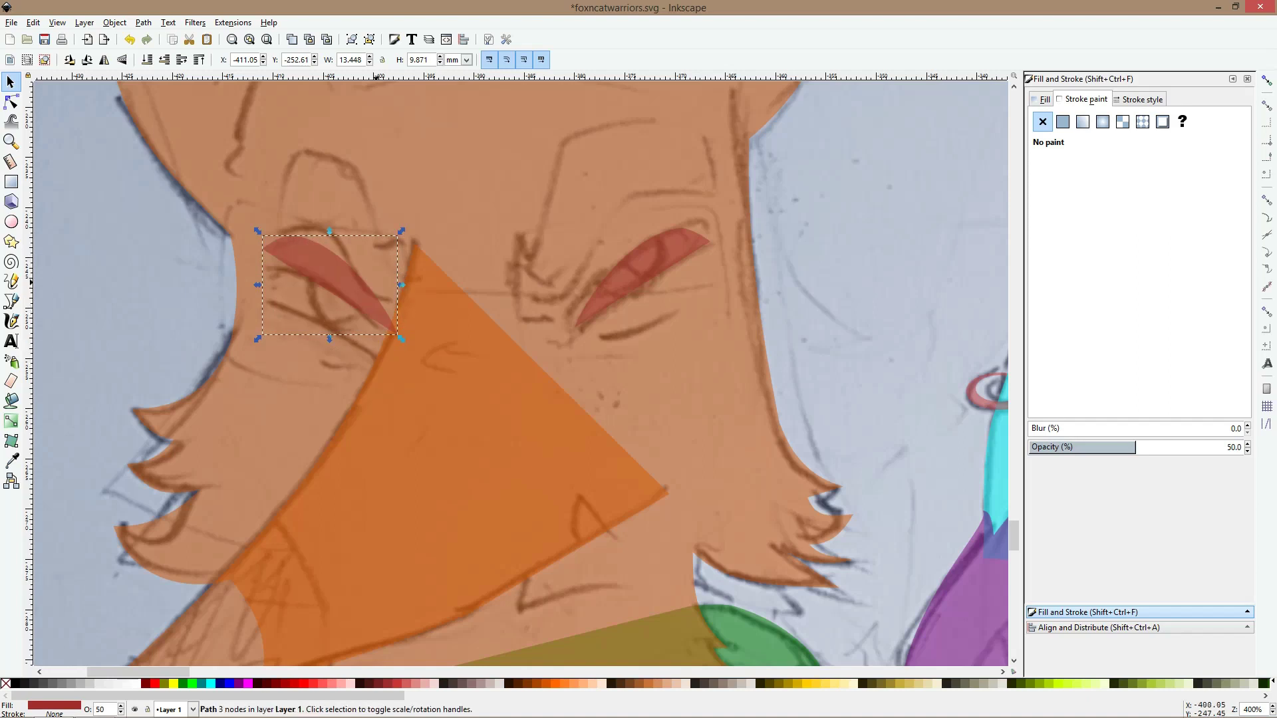
pyautogui.moveTo(346, 285); pyautogui.dragTo(348, 295)
pyautogui.scroll(-2, 366, 296)
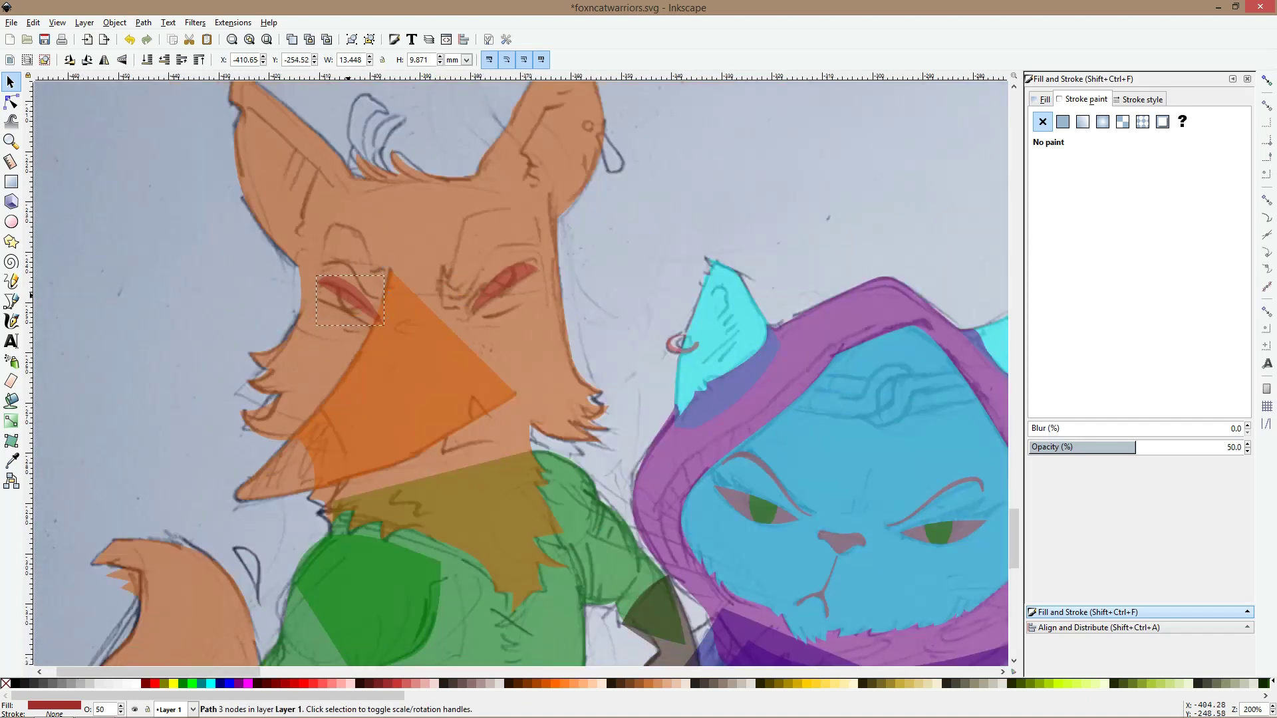
pyautogui.moveTo(503, 287); pyautogui.dragTo(498, 297)
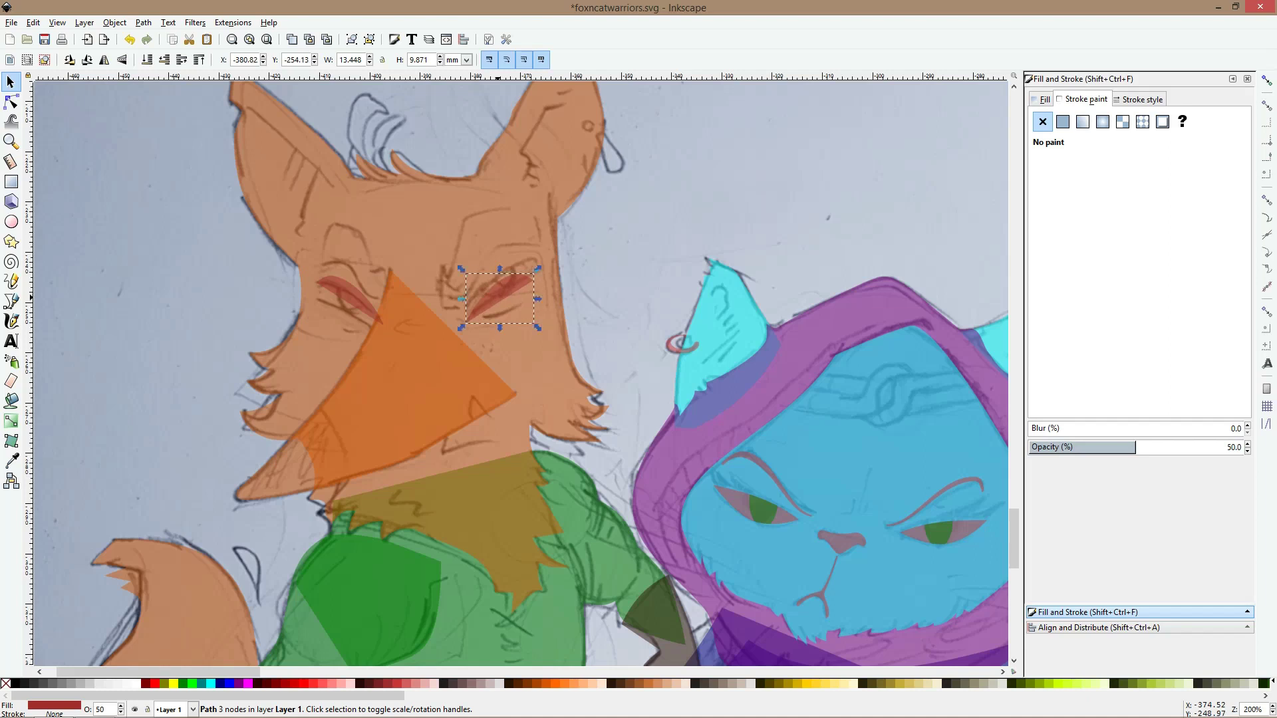
pyautogui.click(363, 302)
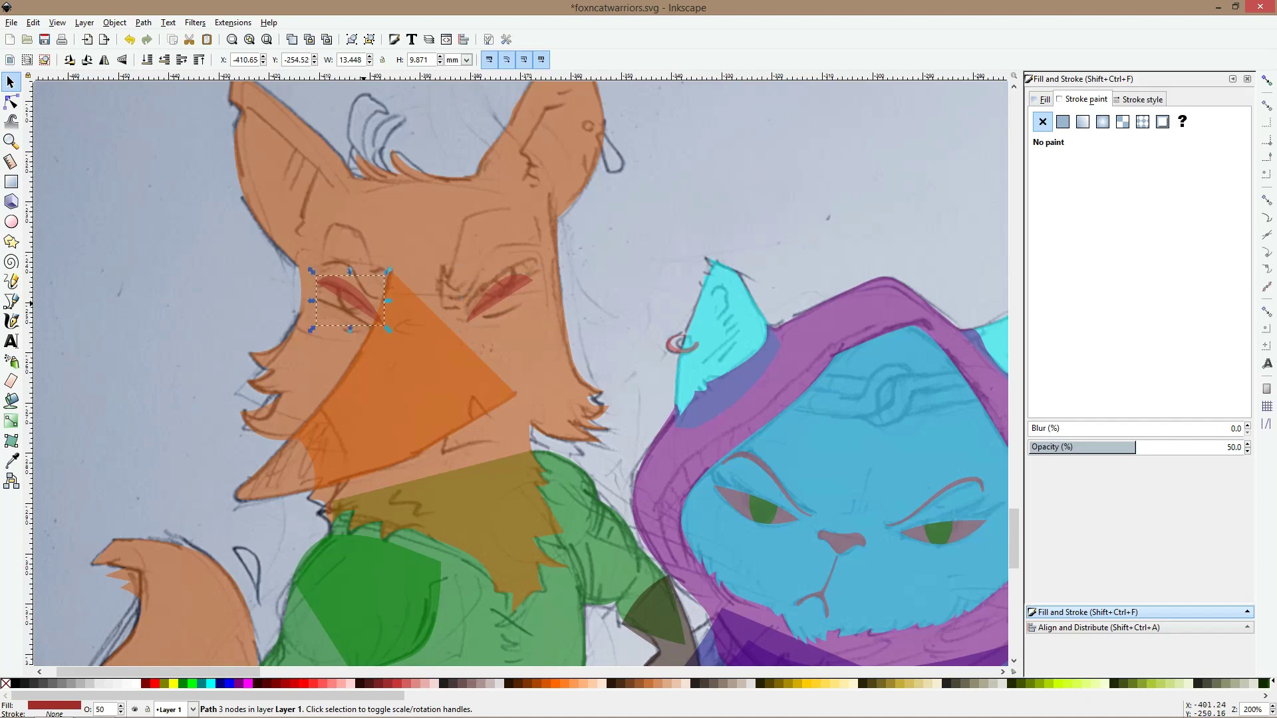
# Draw an ellipse about 5.9 by 7.1 mm as an iris, duplicate it so each fox eye has one, and fill both with dark brown #502D16
pyautogui.keyDown('ctrl'); pyautogui.scroll(2, 363, 303); pyautogui.keyUp('ctrl')
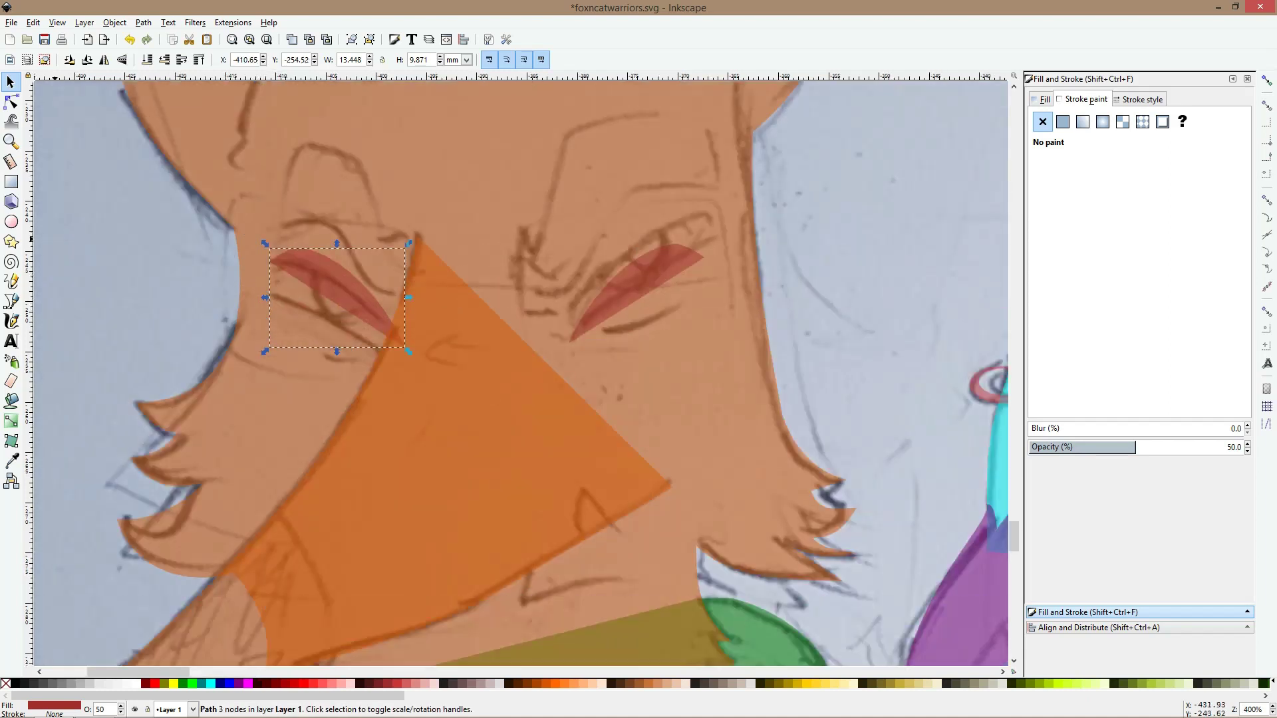
pyautogui.press('e')
pyautogui.moveTo(622, 218); pyautogui.dragTo(341, 287)
pyautogui.press('s')
pyautogui.hotkey('ctrl', 'd')
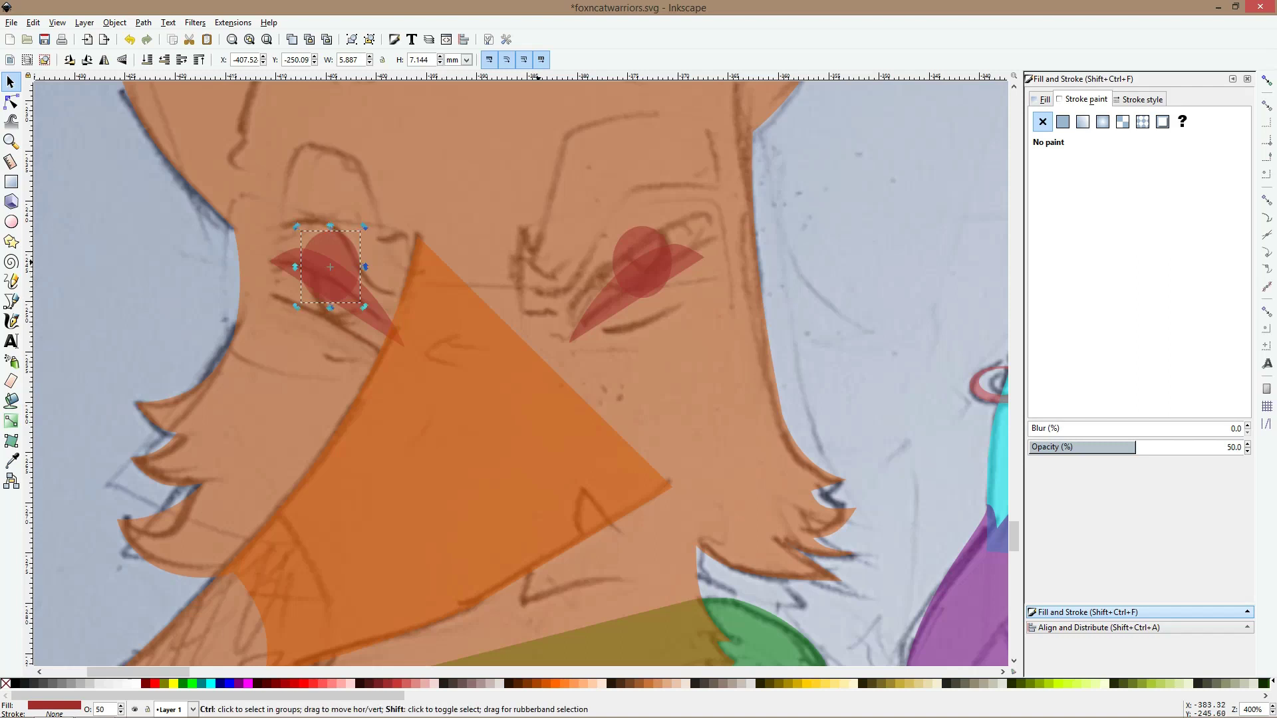
pyautogui.keyDown('shift'); pyautogui.click(627, 243); pyautogui.keyUp('shift')
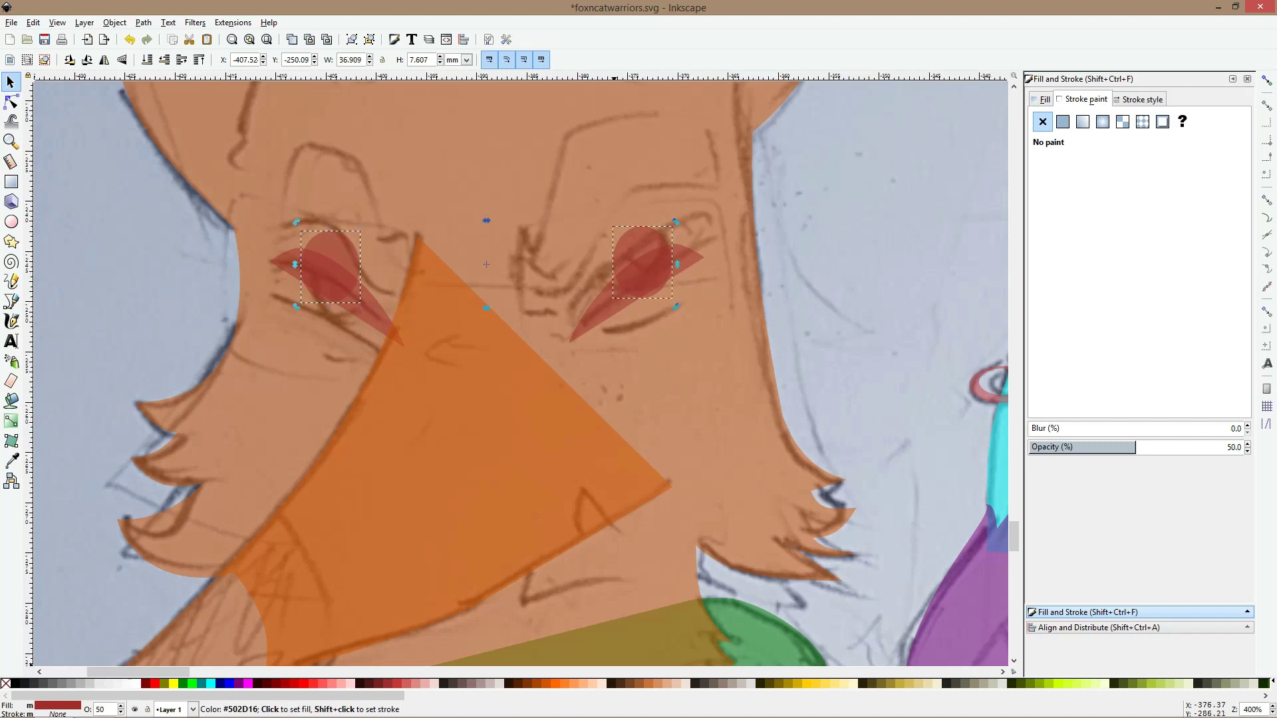
pyautogui.click(620, 683)
# Clip the right-hand iris with a duplicate of the right-hand eye shape
pyautogui.click(686, 248)
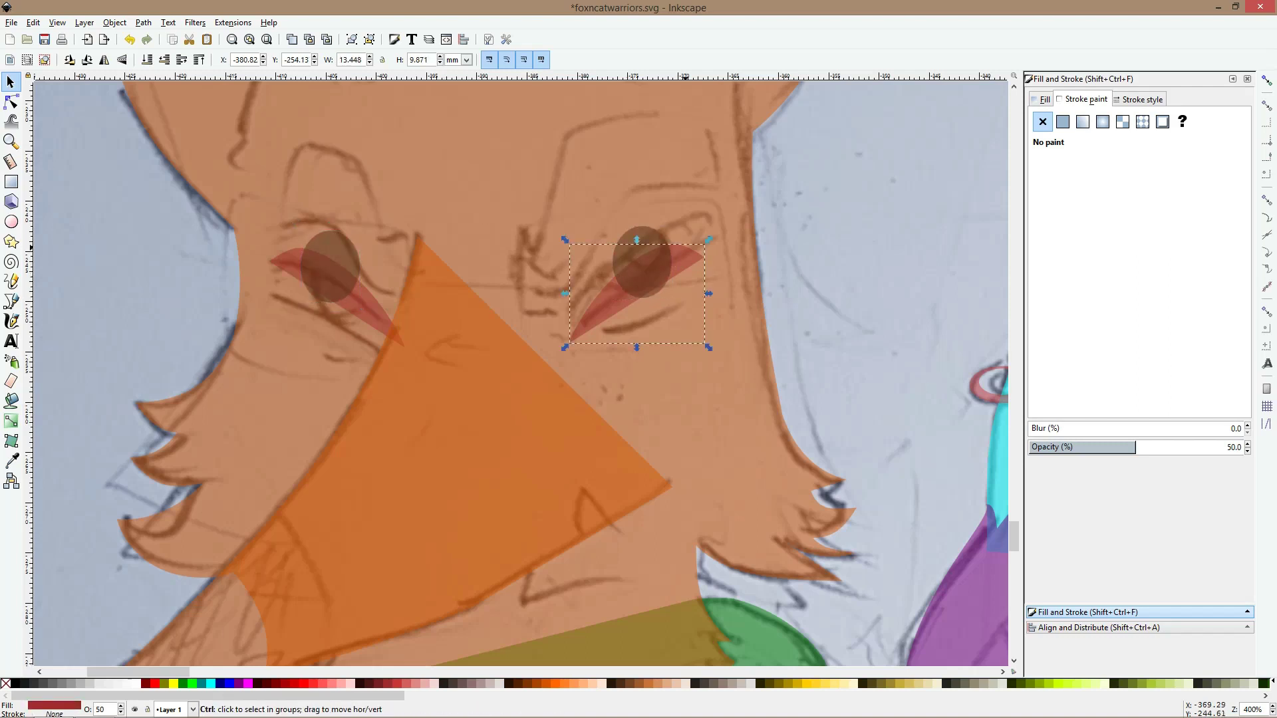
pyautogui.hotkey('ctrl', 'd')
pyautogui.keyDown('shift'); pyautogui.click(648, 231); pyautogui.keyUp('shift')
pyautogui.rightClick(647, 230)
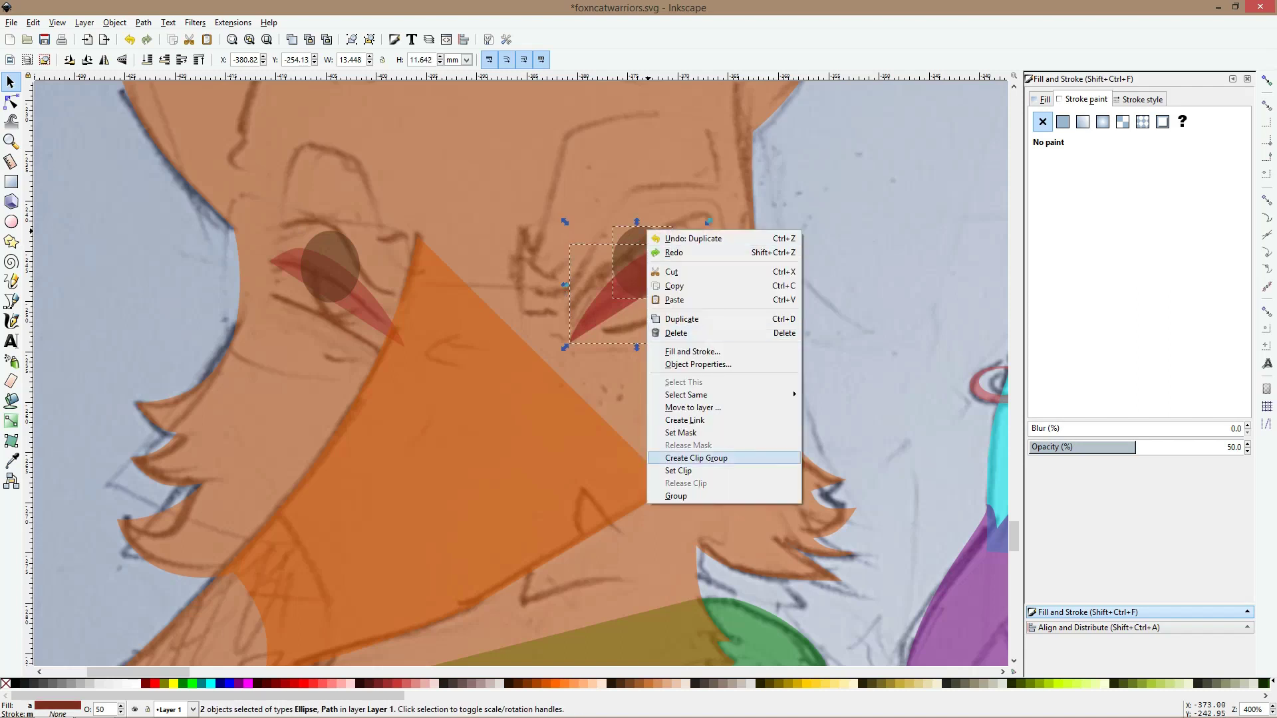
pyautogui.click(692, 471)
# Clip the left-hand iris with a duplicate of the left-hand eye shape
pyautogui.click(381, 322)
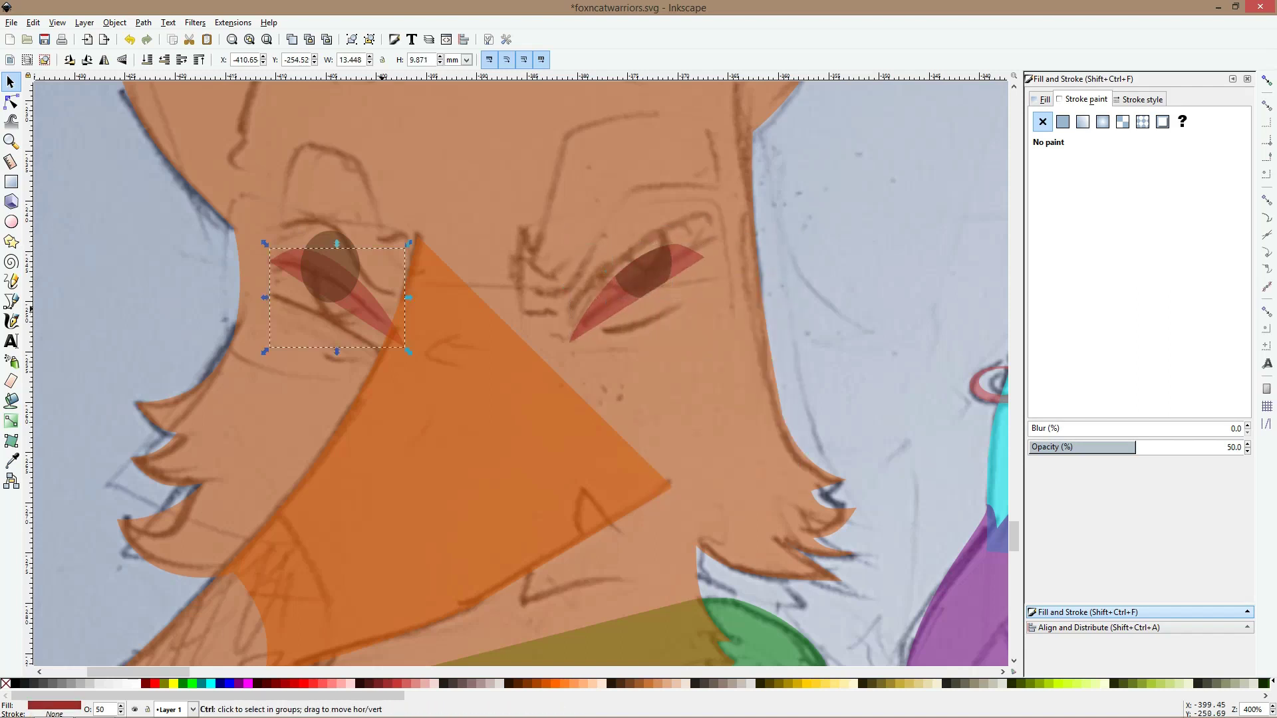
pyautogui.hotkey('ctrl', 'd')
pyautogui.keyDown('shift'); pyautogui.click(331, 234); pyautogui.keyUp('shift')
pyautogui.rightClick(331, 229)
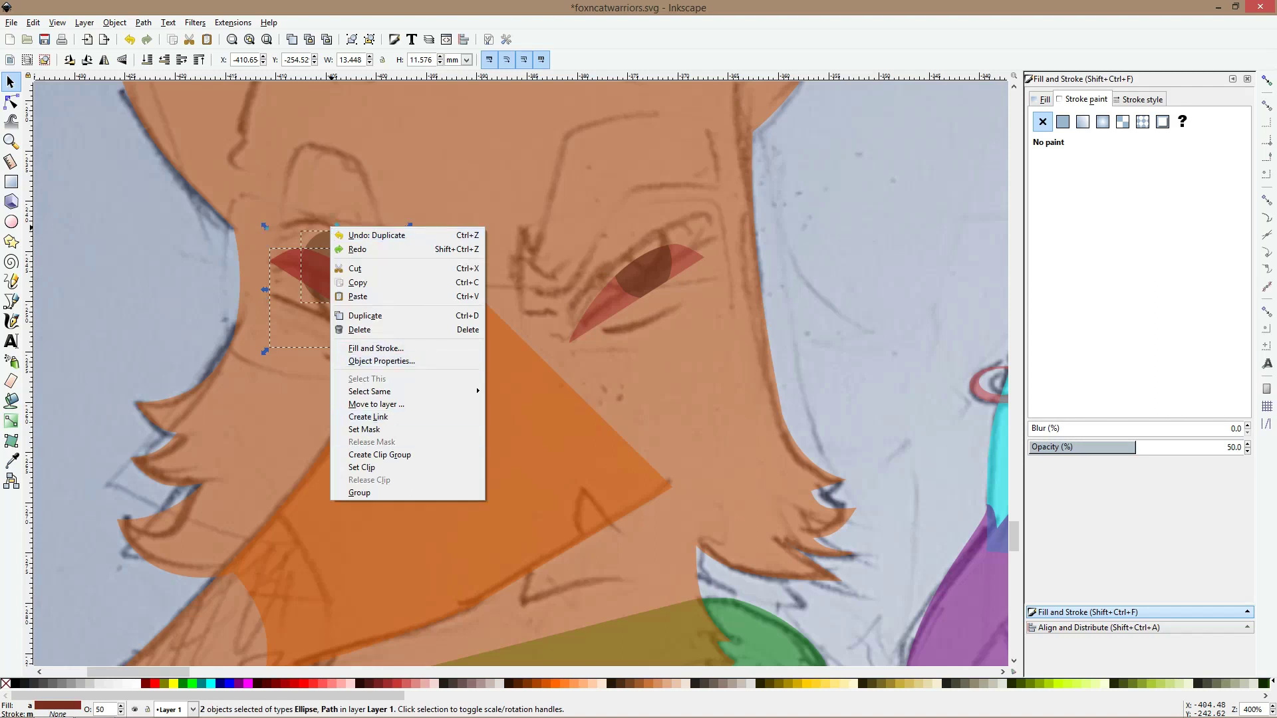
pyautogui.click(362, 467)
# Try to shift the clipped left-hand iris slightly within the fox's eye
pyautogui.click(402, 300)
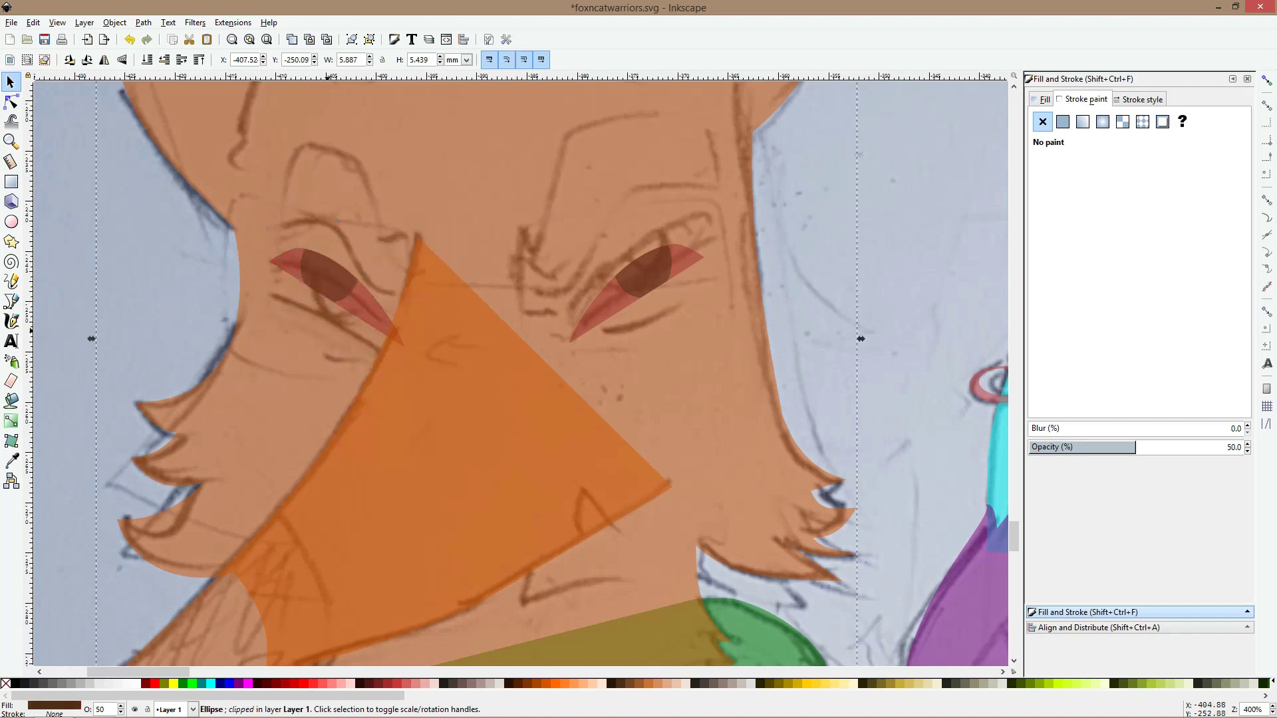
pyautogui.scroll(-1, 404, 315)
pyautogui.doubleClick(363, 289)
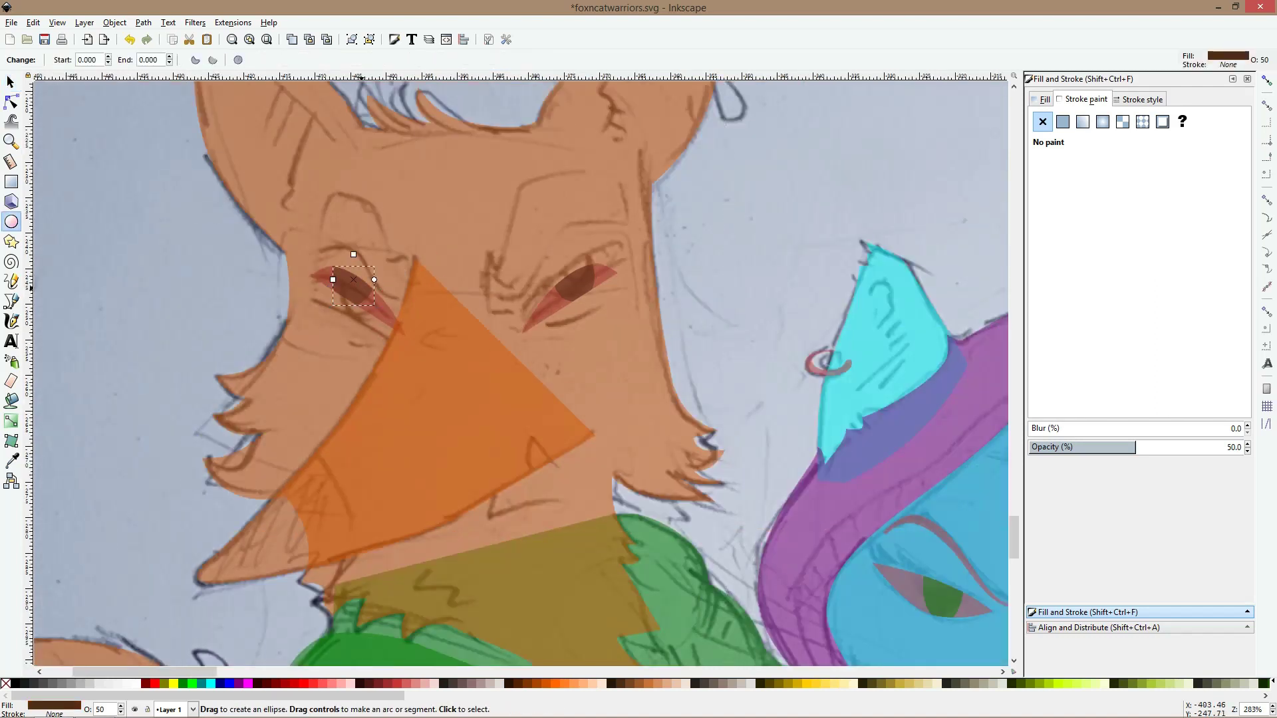
pyautogui.press('s')
pyautogui.moveTo(362, 289)
pyautogui.mouseDown()
pyautogui.moveTo(379, 283)
pyautogui.moveTo(352, 286)
pyautogui.mouseUp()
pyautogui.click(349, 322)
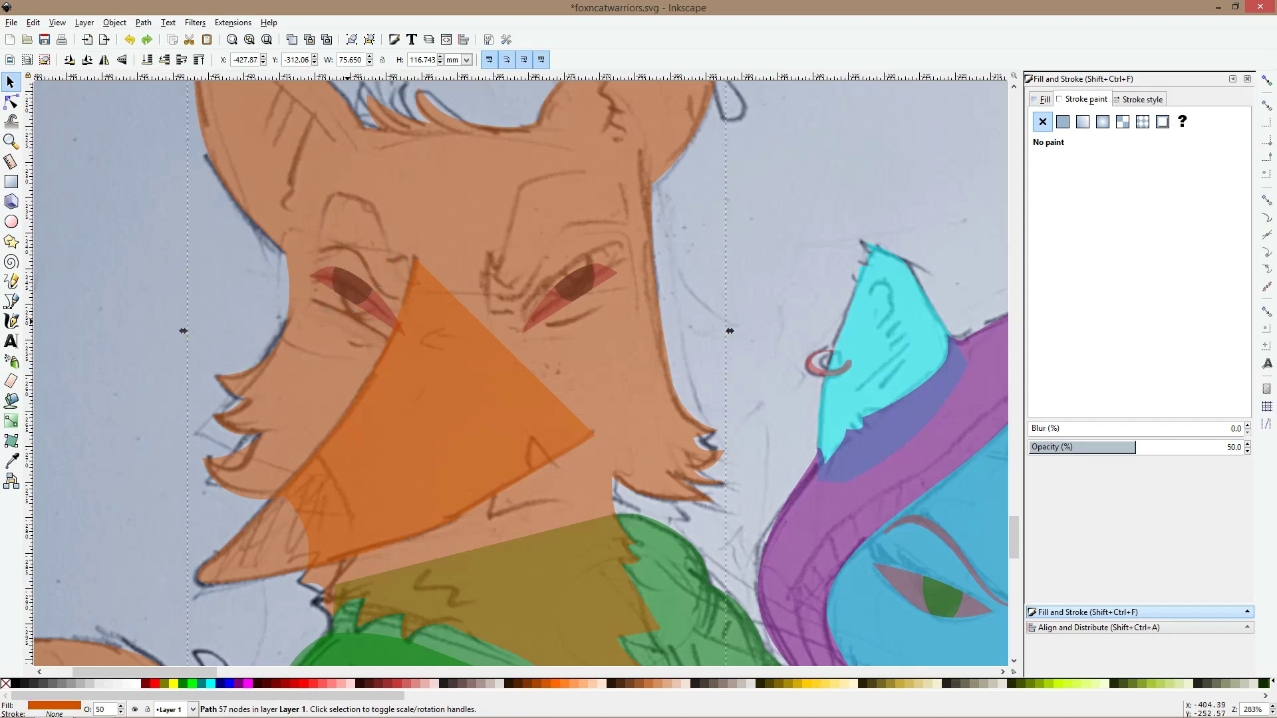
pyautogui.keyDown('ctrl'); pyautogui.scroll(-3, 356, 274); pyautogui.keyUp('ctrl')
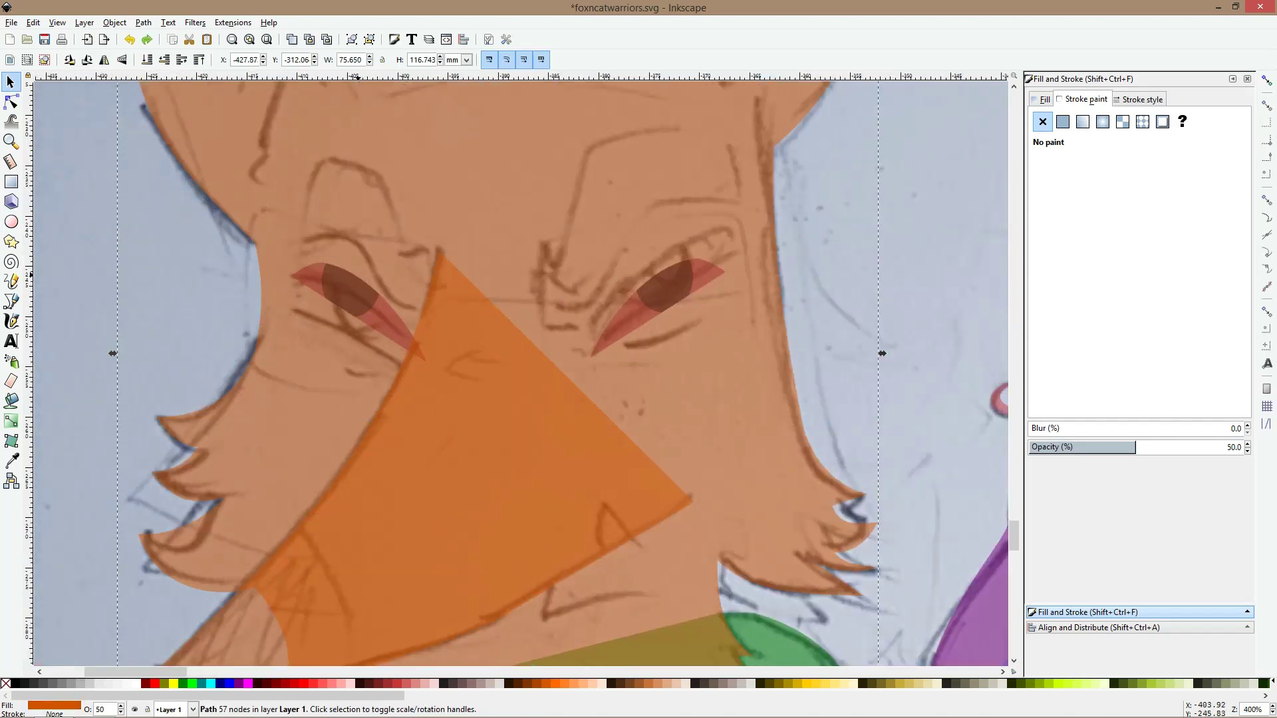
pyautogui.keyDown('ctrl'); pyautogui.scroll(3, 359, 286); pyautogui.keyUp('ctrl')
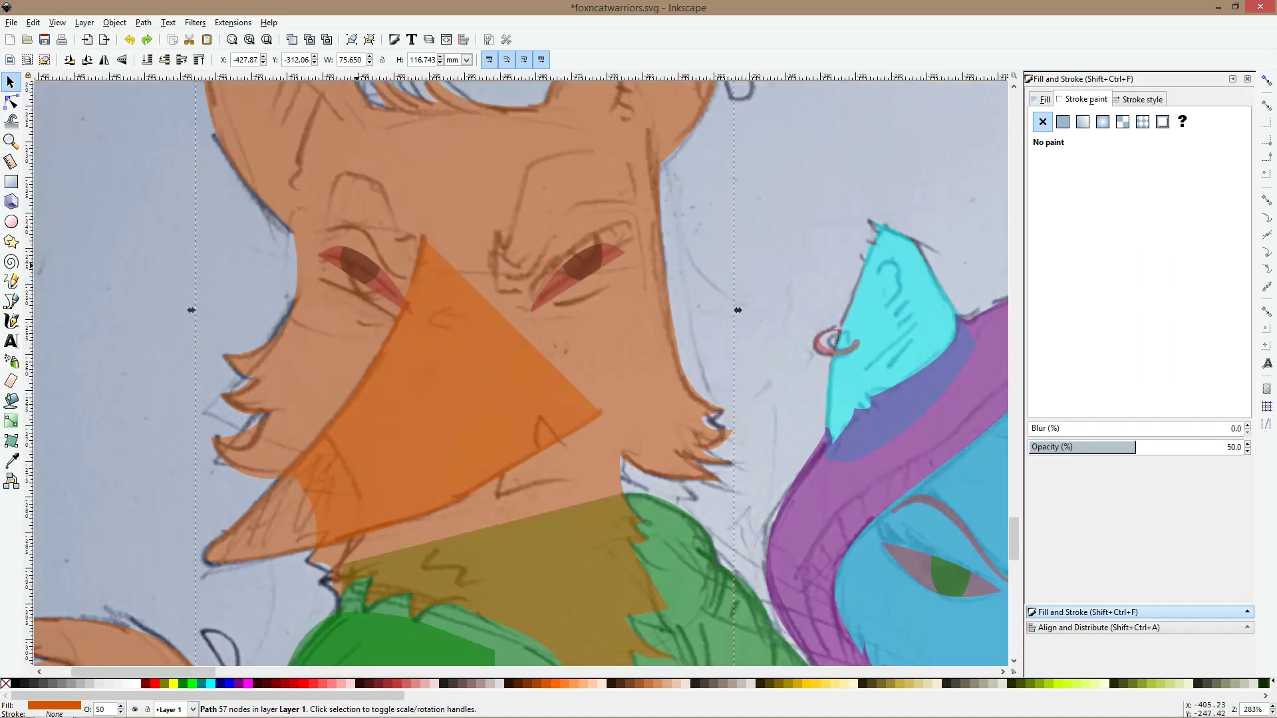
# Release the clip on the left-hand iris so the full ellipse and its clipping shape can be edited separately
pyautogui.click(353, 262)
pyautogui.keyDown('ctrl'); pyautogui.scroll(3, 353, 262); pyautogui.keyUp('ctrl')
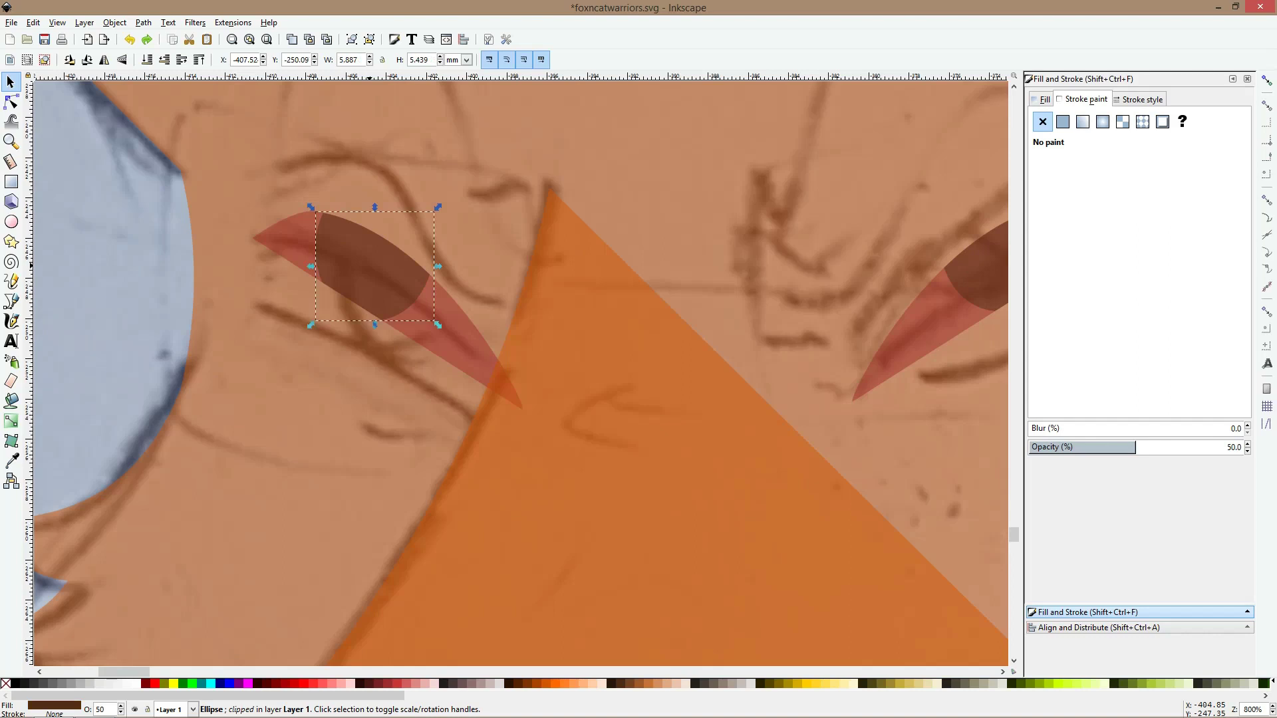
pyautogui.rightClick(365, 266)
pyautogui.click(399, 517)
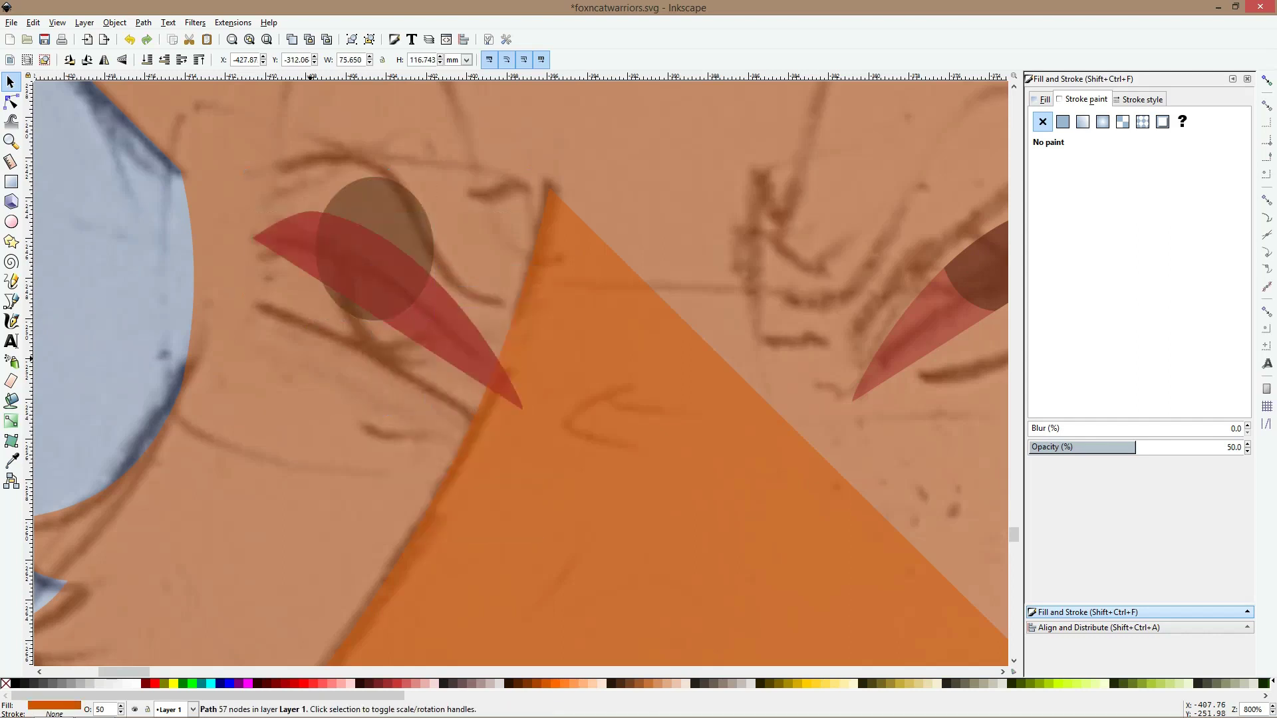
# Shift the left-hand iris ellipse slightly down toward the nose and clip it again with the duplicate eye shape
pyautogui.click(382, 226)
pyautogui.moveTo(409, 215); pyautogui.dragTo(417, 226)
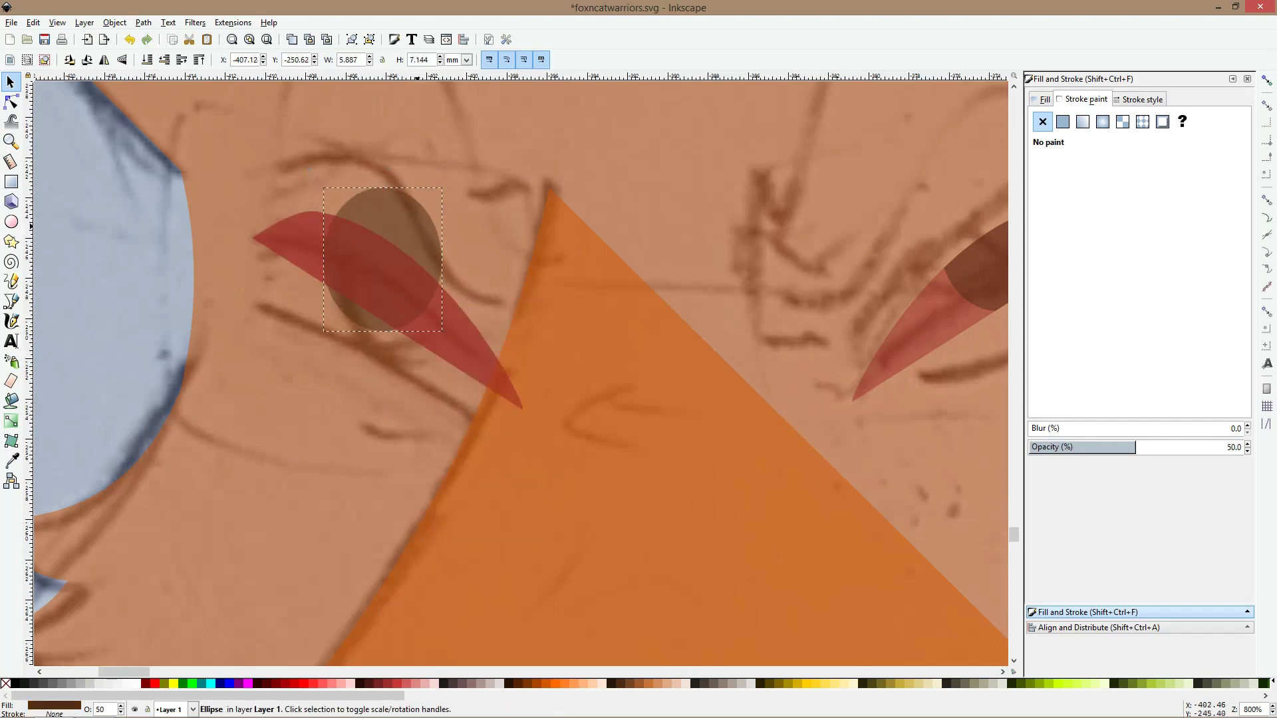
pyautogui.keyDown('shift'); pyautogui.click(399, 250); pyautogui.keyUp('shift')
pyautogui.rightClick(399, 248)
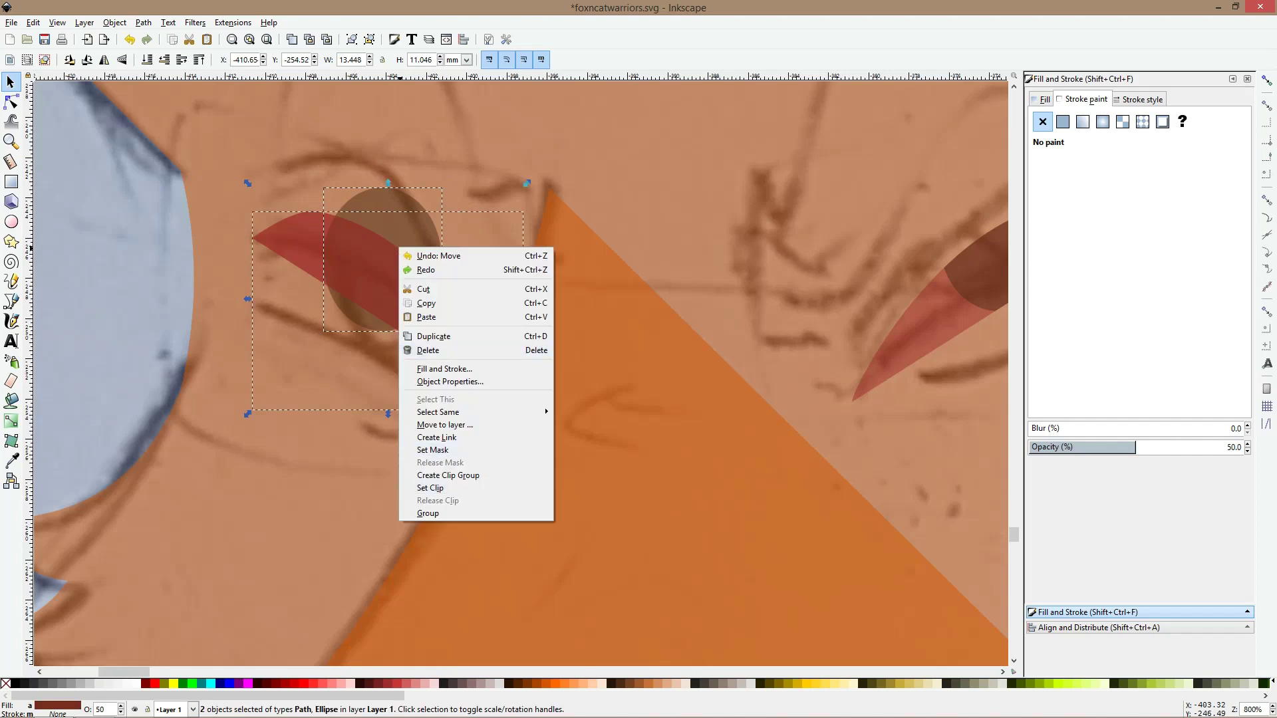
pyautogui.click(430, 487)
# Draw a closed six-node dark brown eyebrow shape over the sketched brow above the fox's left-hand eye
pyautogui.press('-')
pyautogui.press('-')
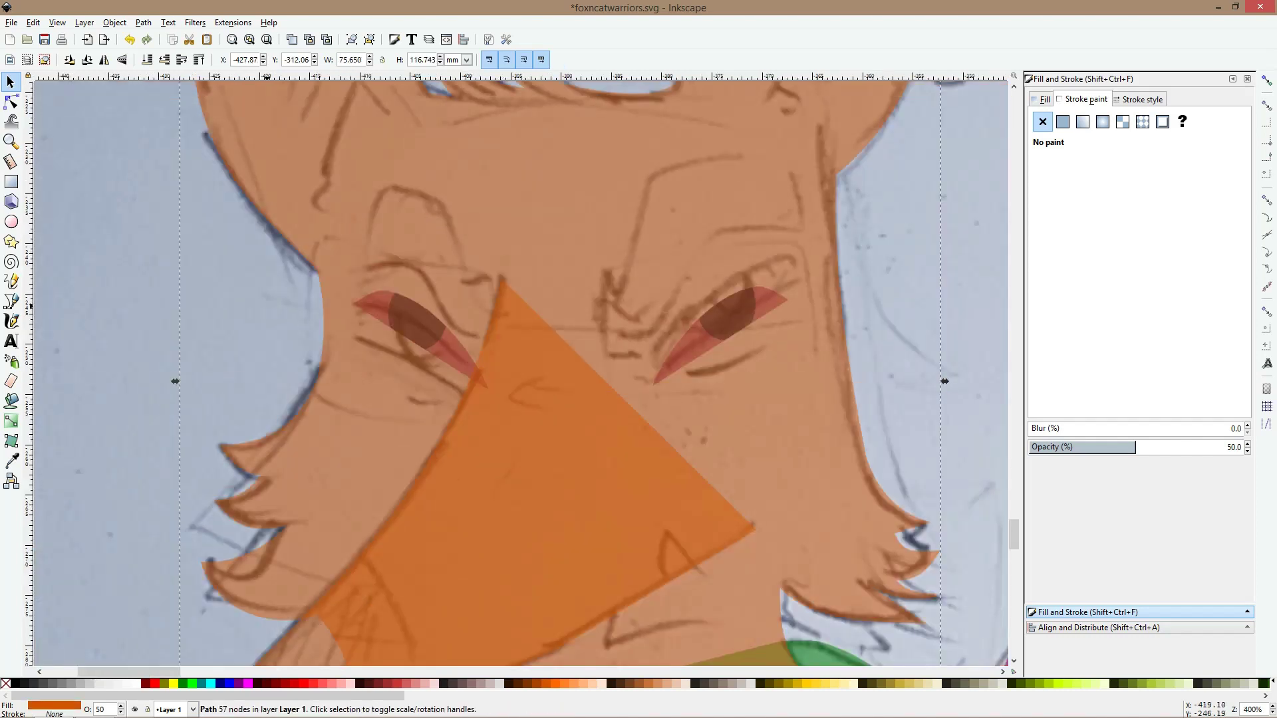
pyautogui.click(11, 302)
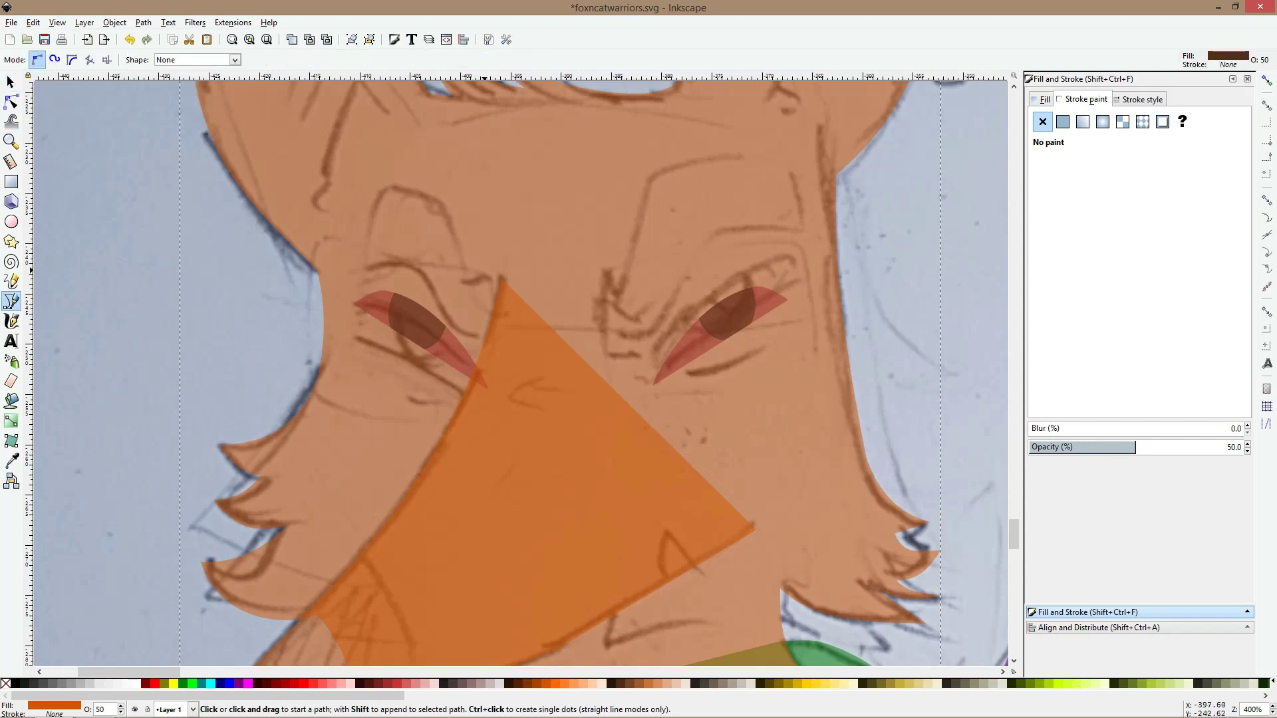
pyautogui.click(485, 270)
pyautogui.click(489, 330)
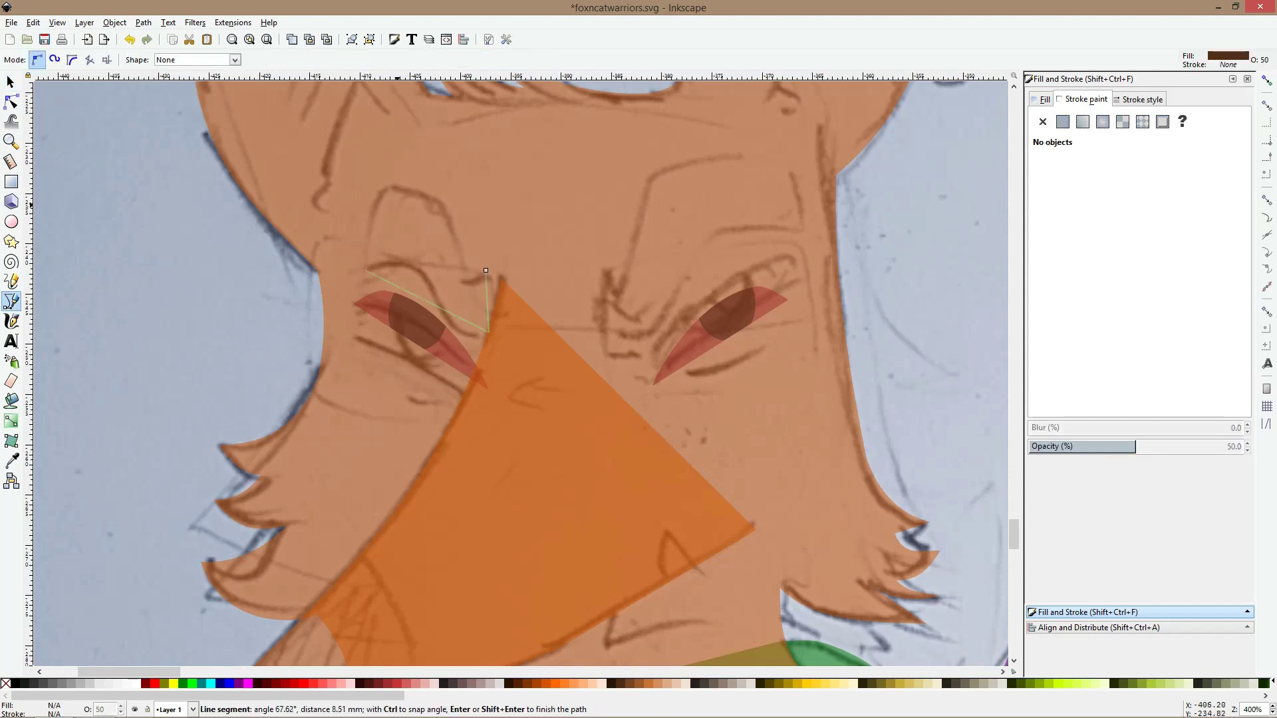
pyautogui.click(385, 188)
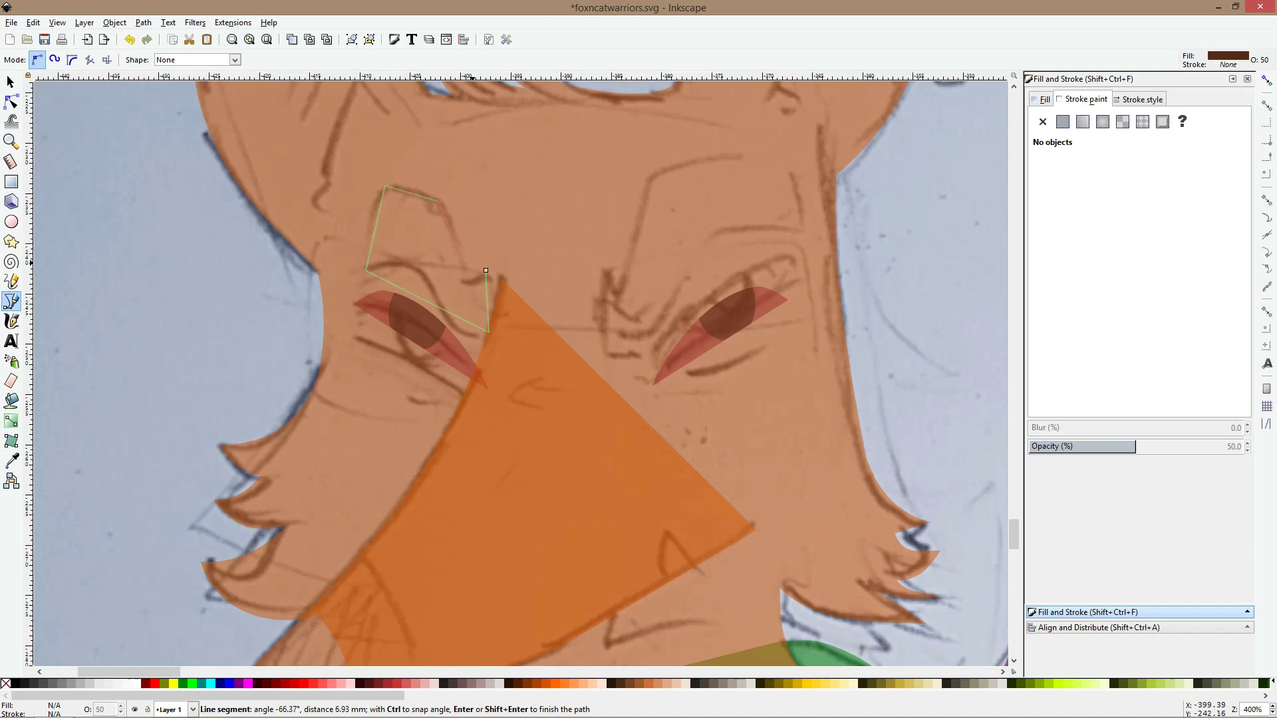
pyautogui.click(436, 199)
pyautogui.click(465, 272)
pyautogui.click(486, 271)
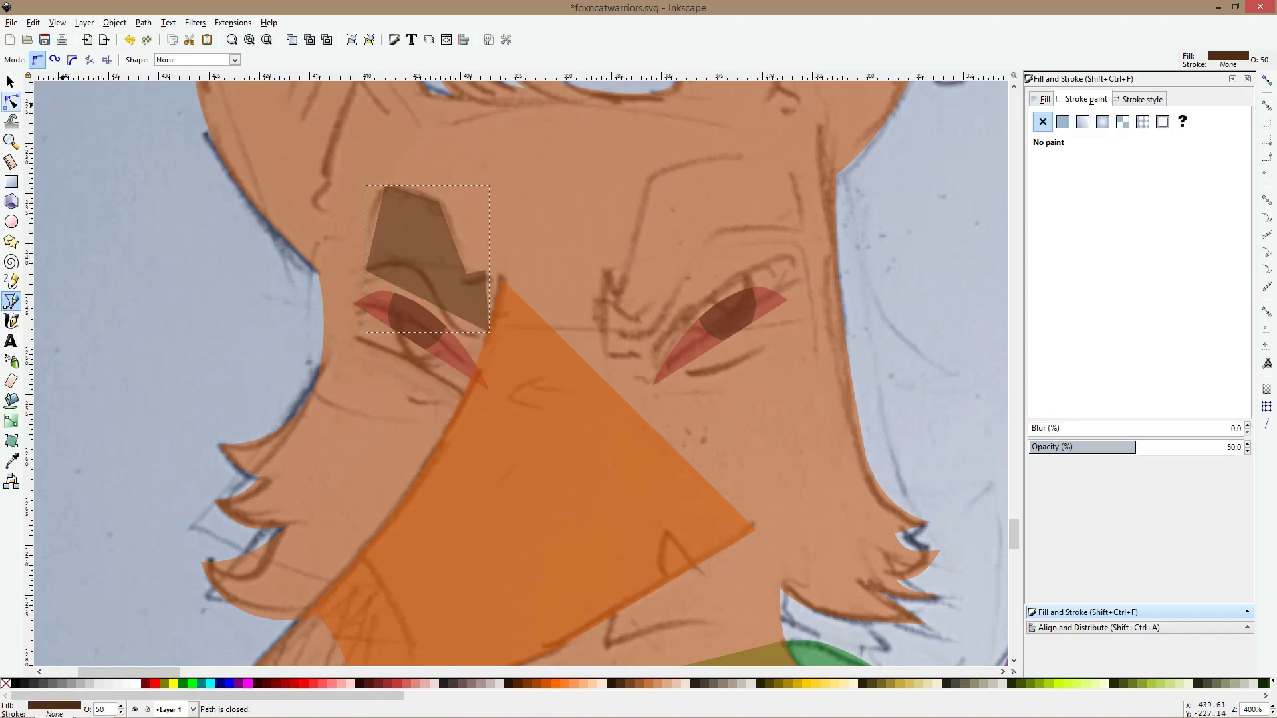
# Smooth the left-hand eyebrow's two upper nodes and bend its lower edge into an S-curve following the sketched eyelid
pyautogui.click(11, 102)
pyautogui.keyDown('ctrl'); pyautogui.click(384, 187); pyautogui.keyUp('ctrl')
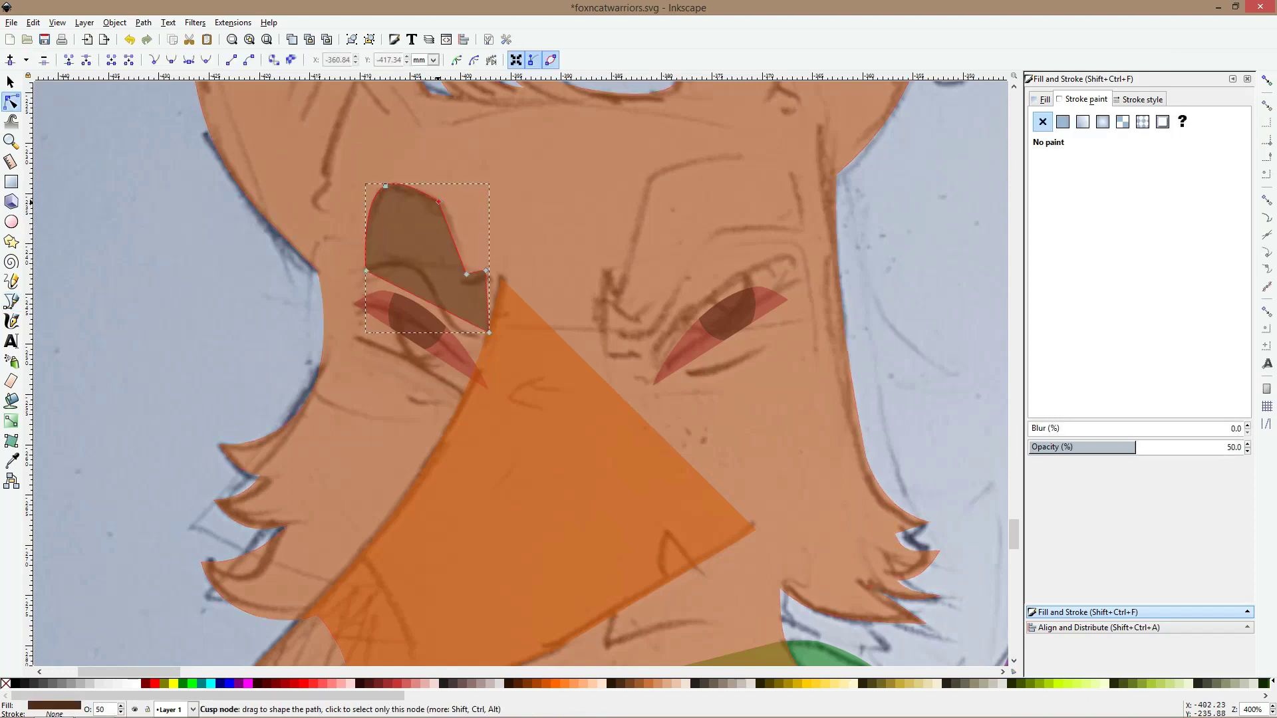
pyautogui.keyDown('ctrl'); pyautogui.click(437, 201); pyautogui.keyUp('ctrl')
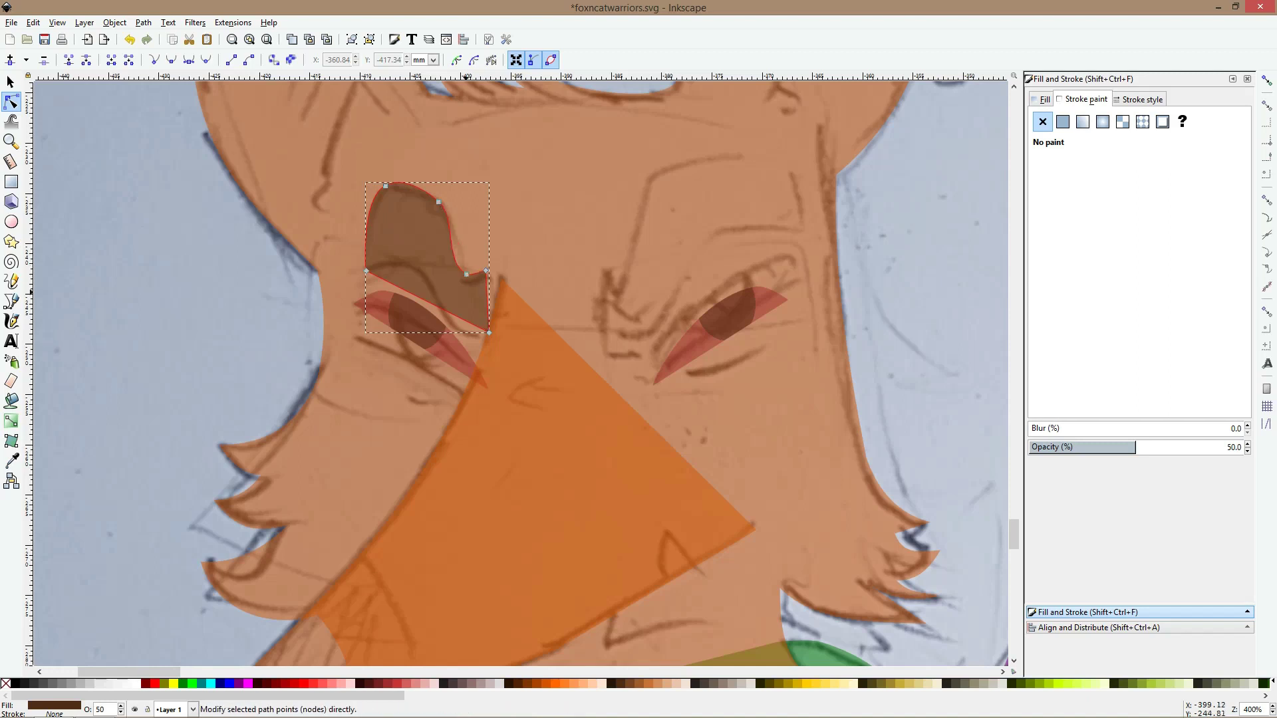
pyautogui.moveTo(480, 327); pyautogui.dragTo(421, 316)
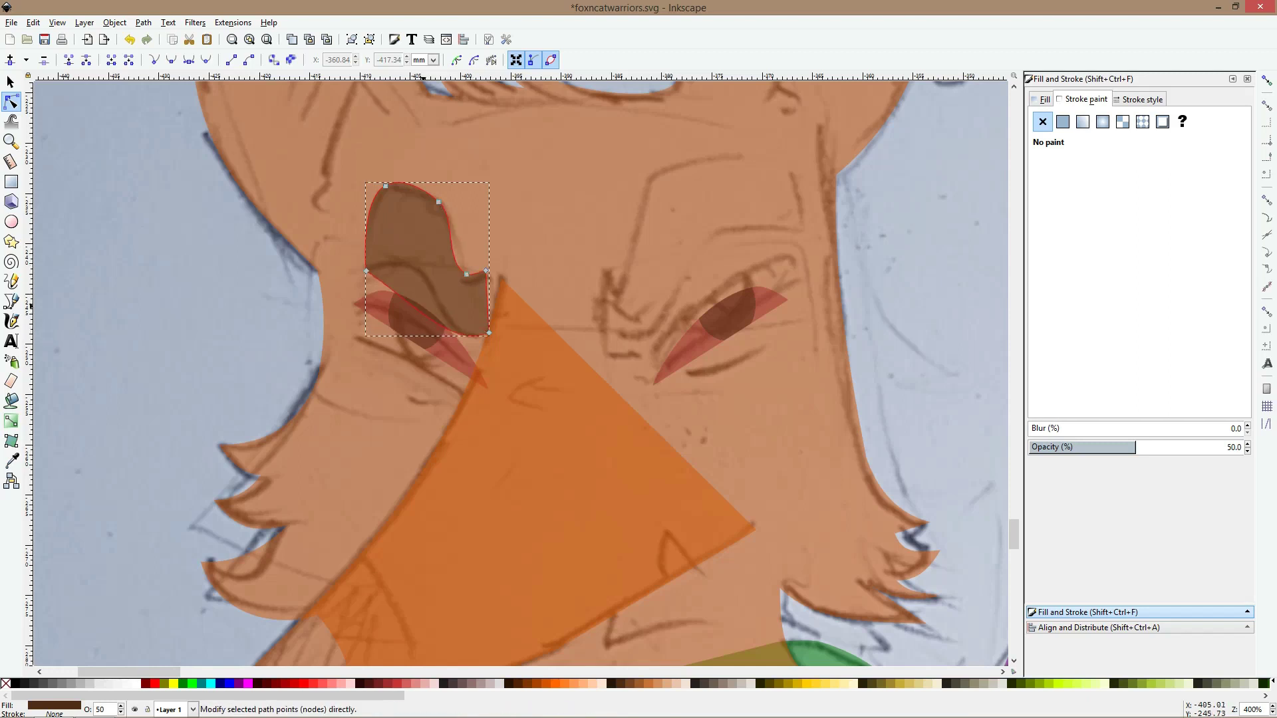
pyautogui.click(367, 271)
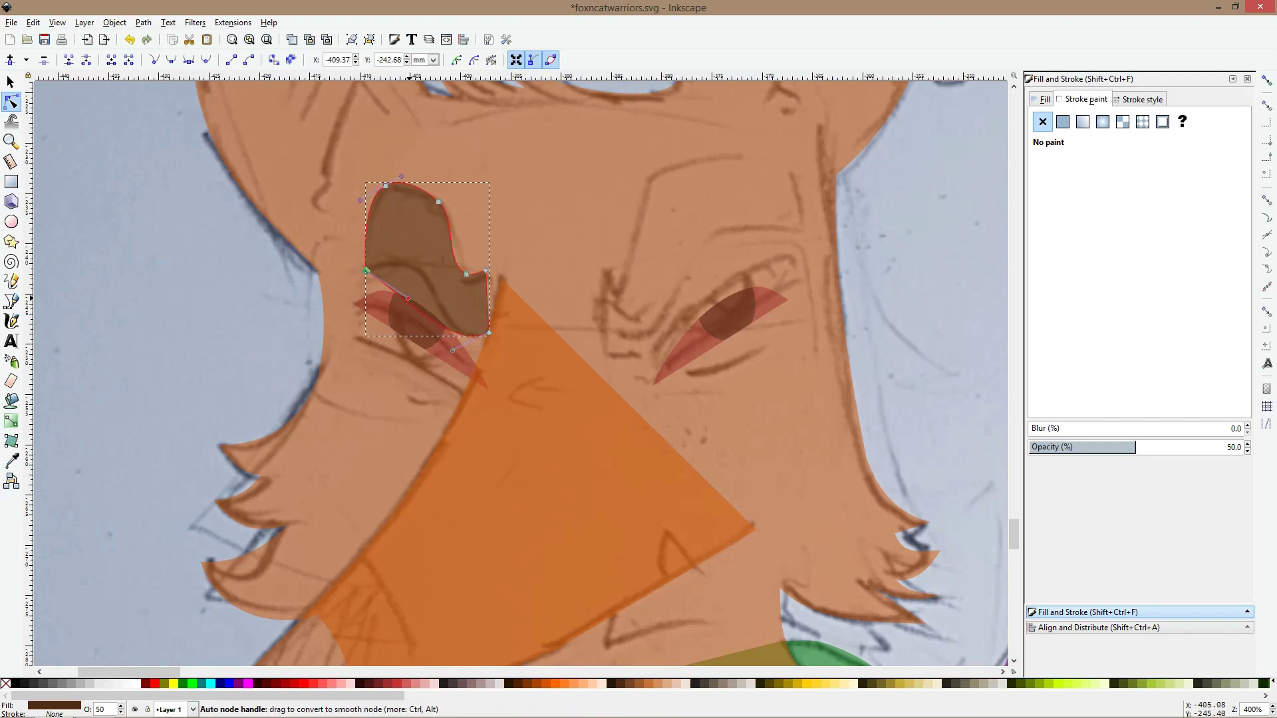
pyautogui.moveTo(407, 298); pyautogui.dragTo(449, 247)
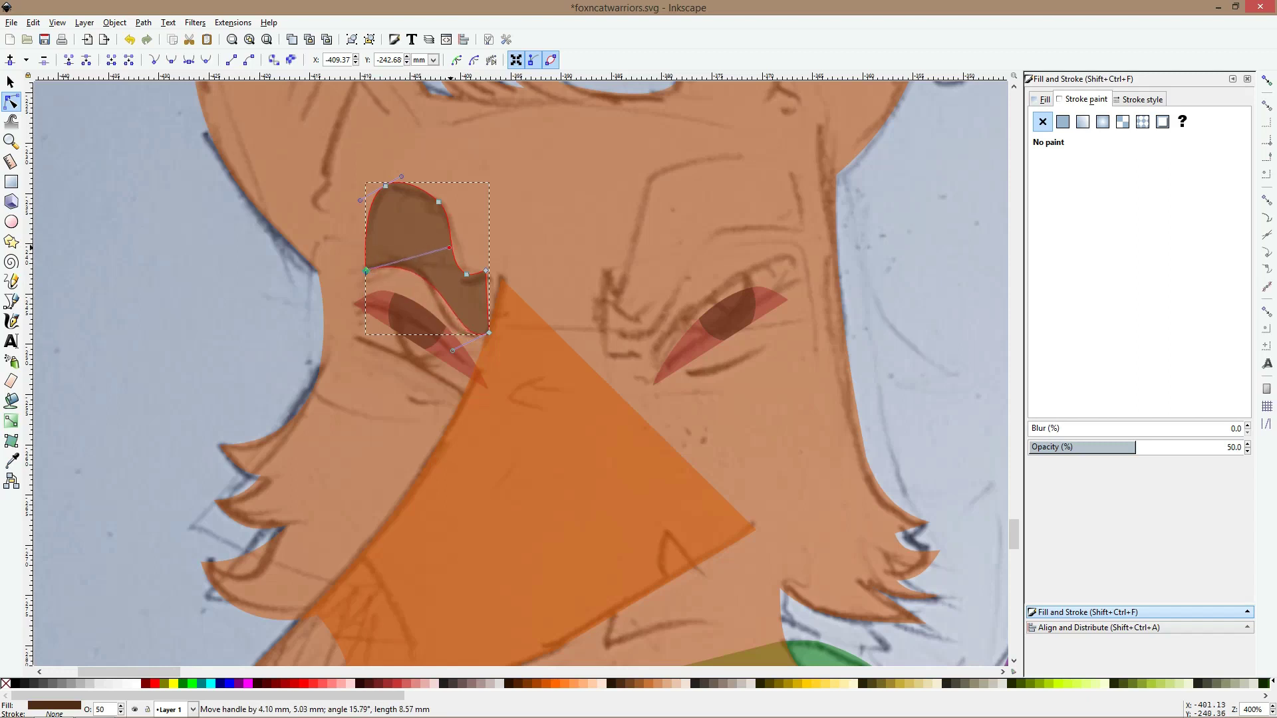
pyautogui.moveTo(452, 350); pyautogui.dragTo(432, 342)
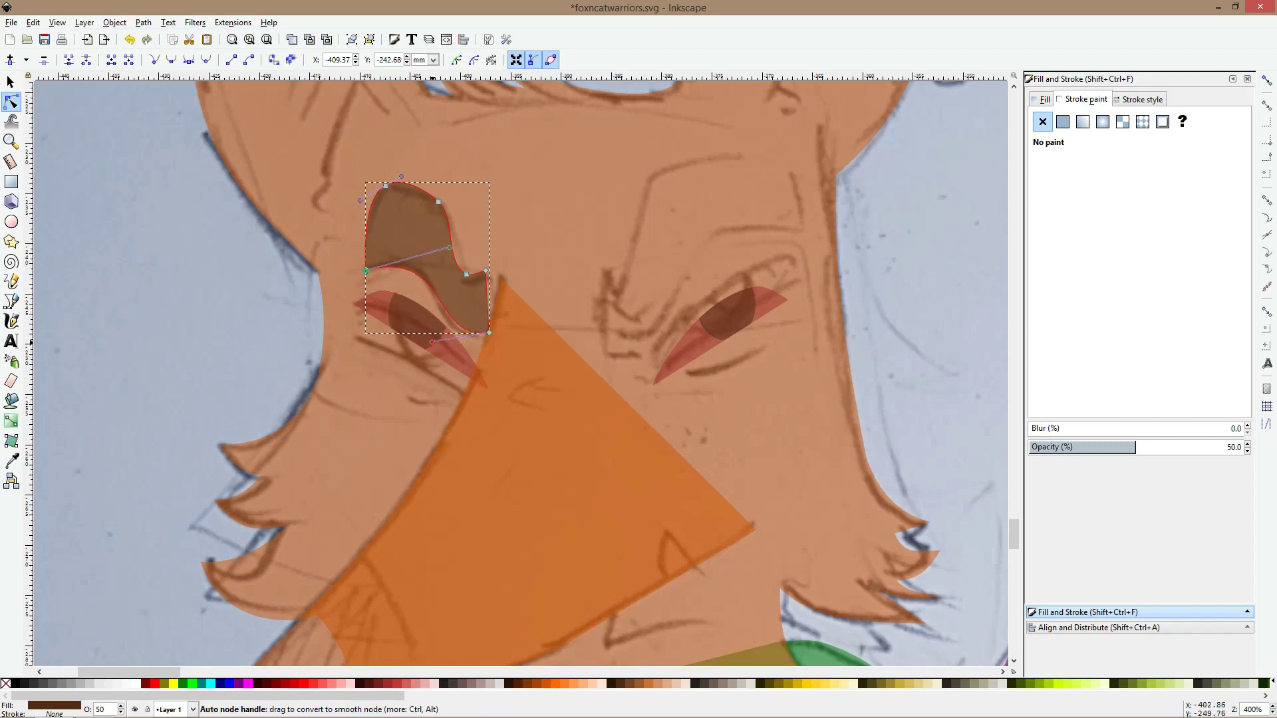
# Move the left-hand eyebrow's top node slightly toward the nose to refine its upper curve
pyautogui.press('s')
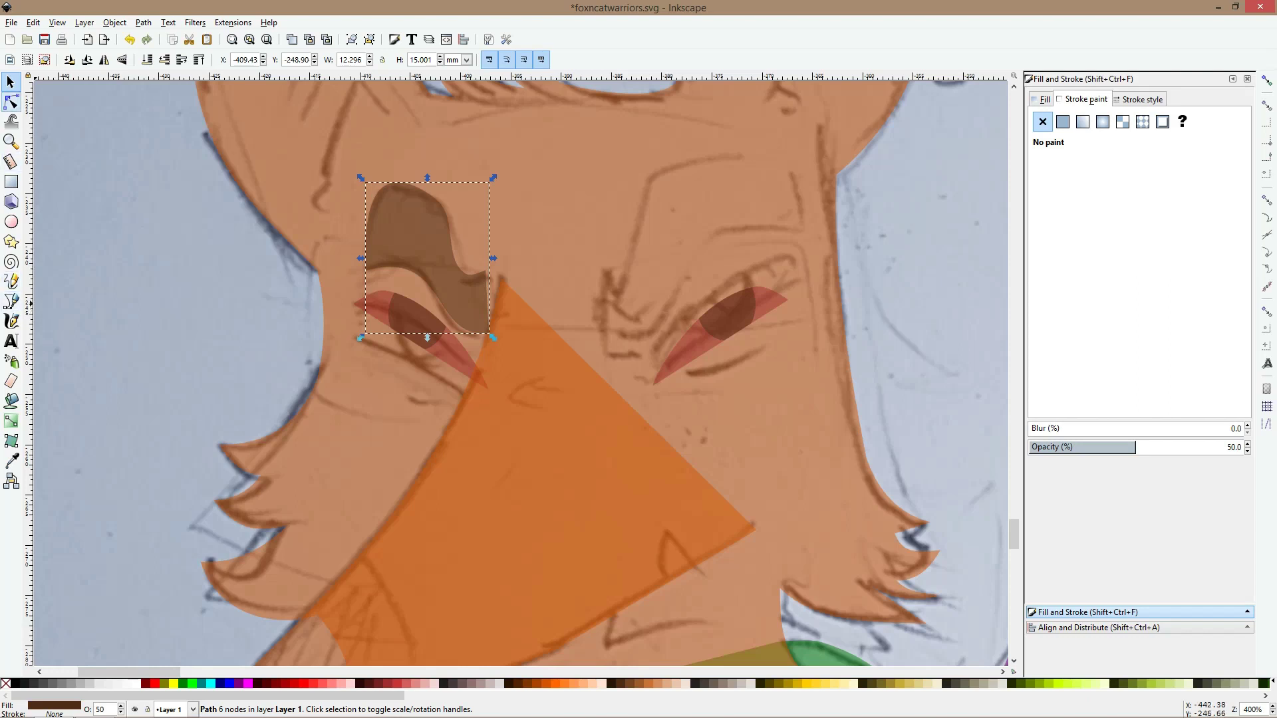
pyautogui.click(11, 102)
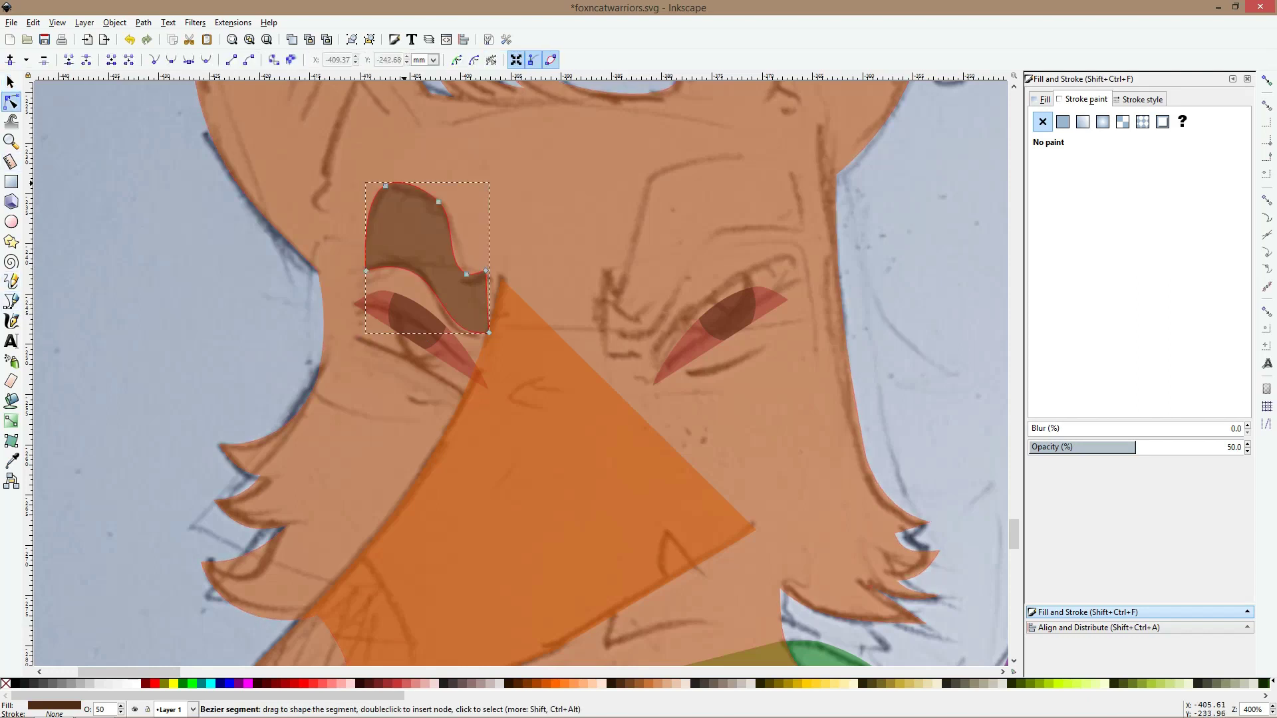
pyautogui.moveTo(391, 183); pyautogui.dragTo(391, 187)
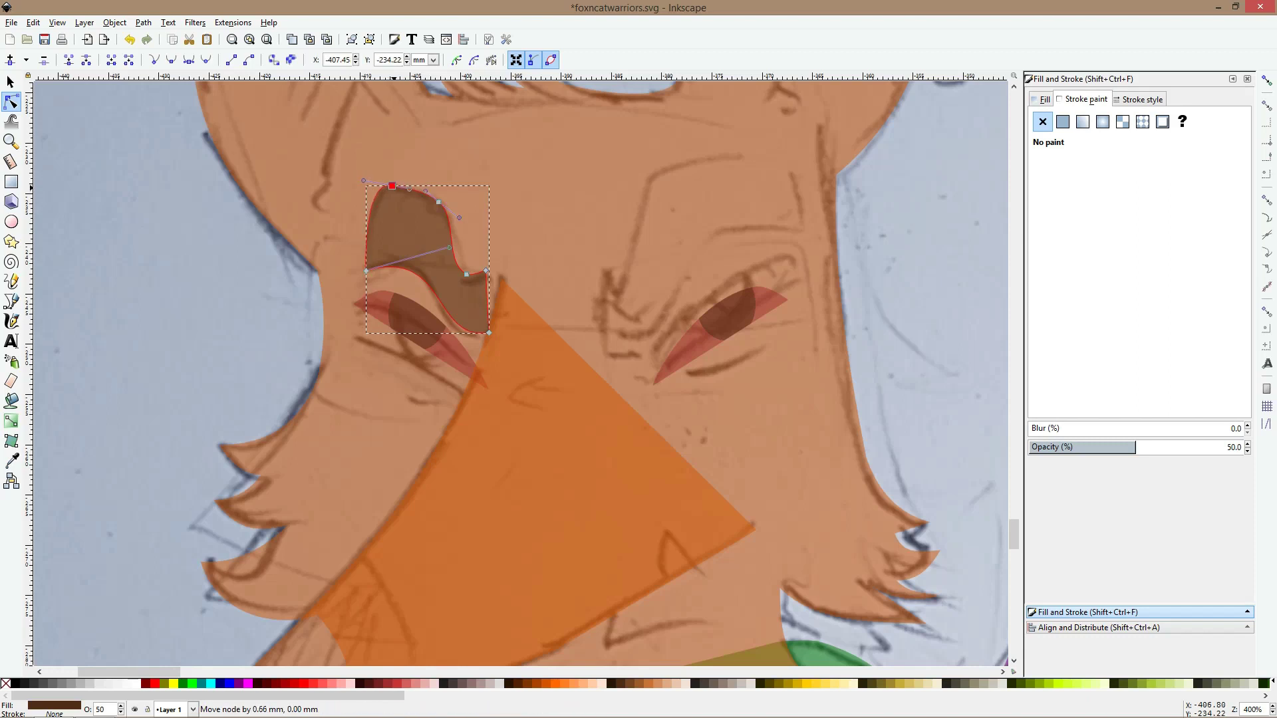
# Draw a closed seven-node dark brown eyebrow above the fox's right-hand eye and shift it slightly down toward the eye
pyautogui.click(12, 301)
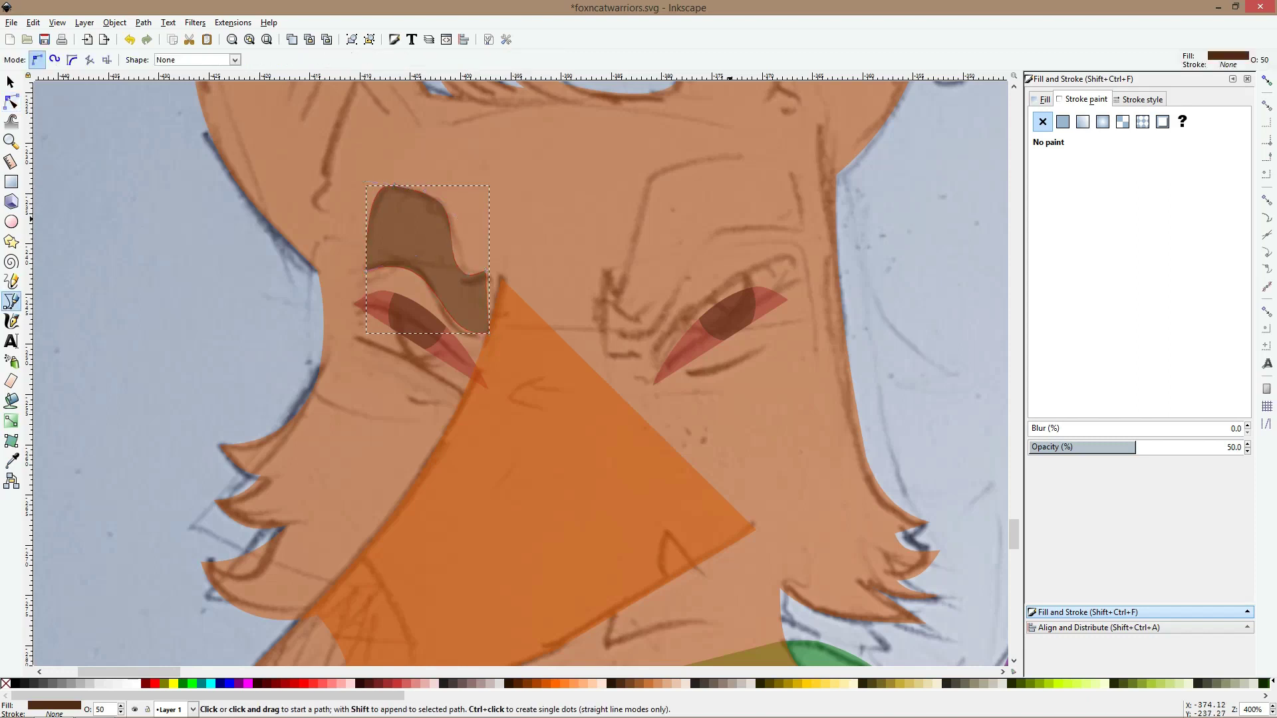
pyautogui.click(791, 166)
pyautogui.click(658, 178)
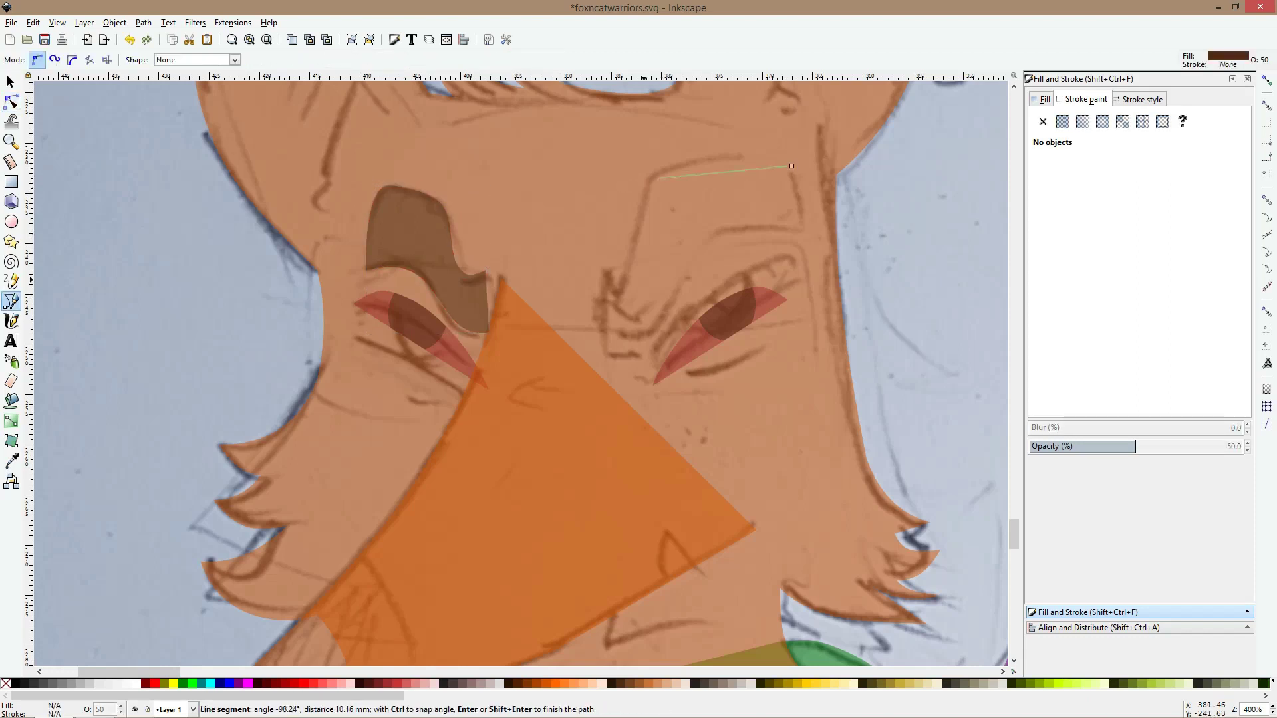
pyautogui.click(626, 306)
pyautogui.click(616, 281)
pyautogui.click(623, 371)
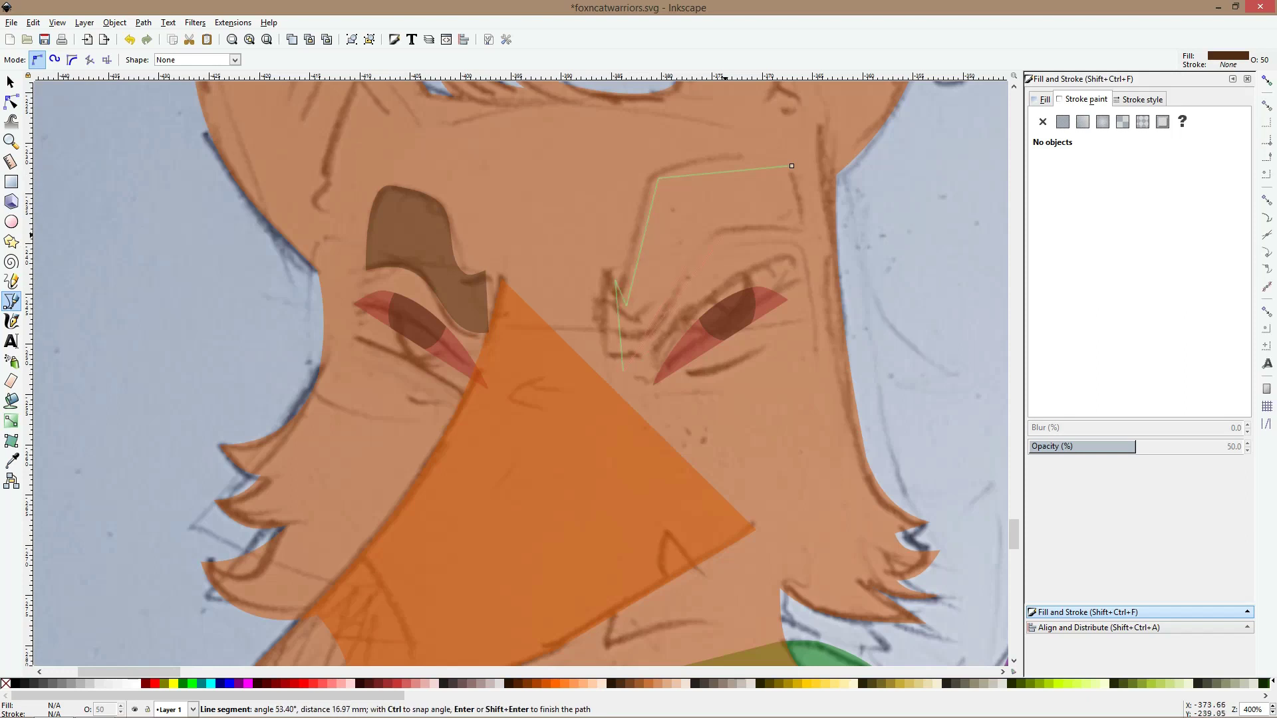
pyautogui.click(725, 234)
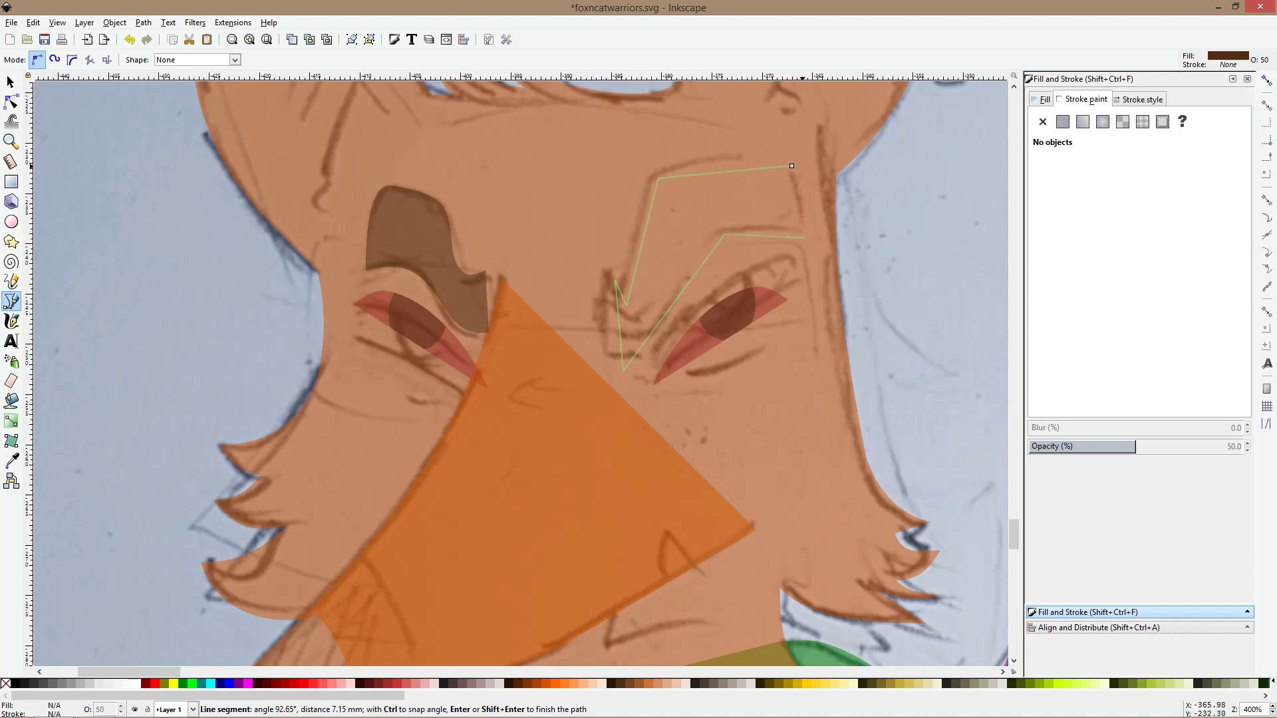
pyautogui.click(805, 237)
pyautogui.press('Return')
pyautogui.press('s')
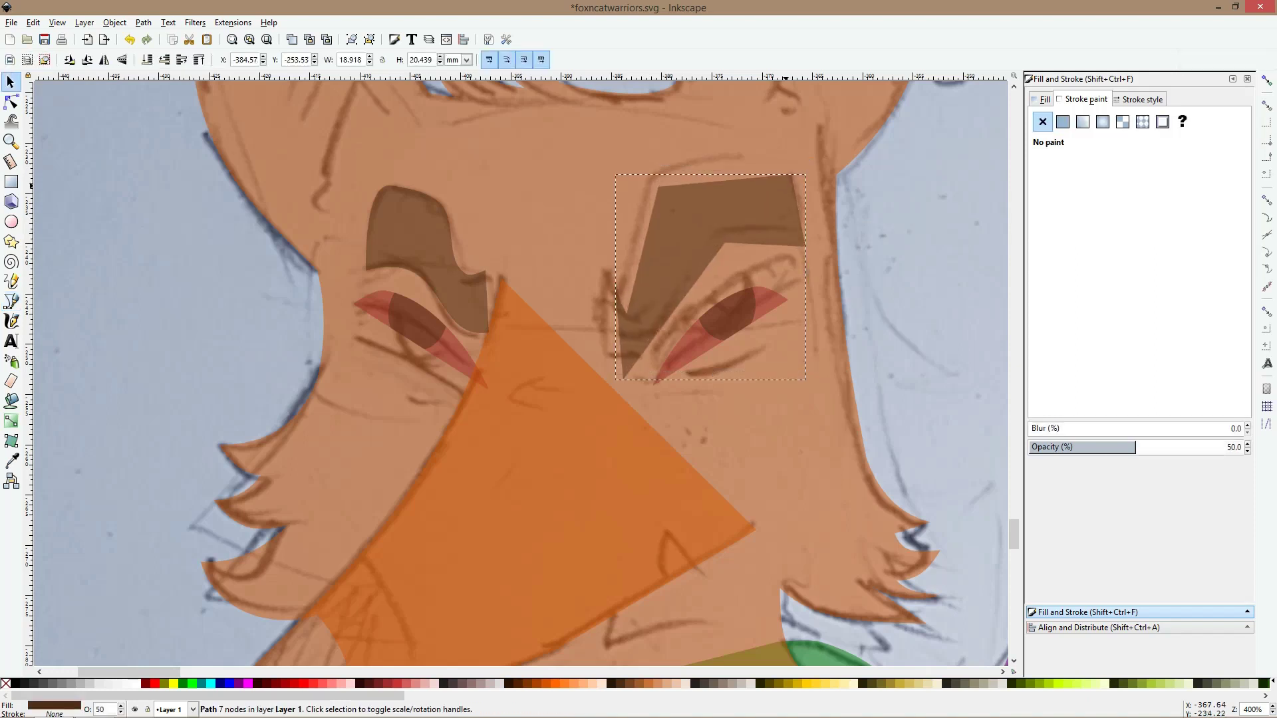
pyautogui.moveTo(786, 187); pyautogui.dragTo(787, 199)
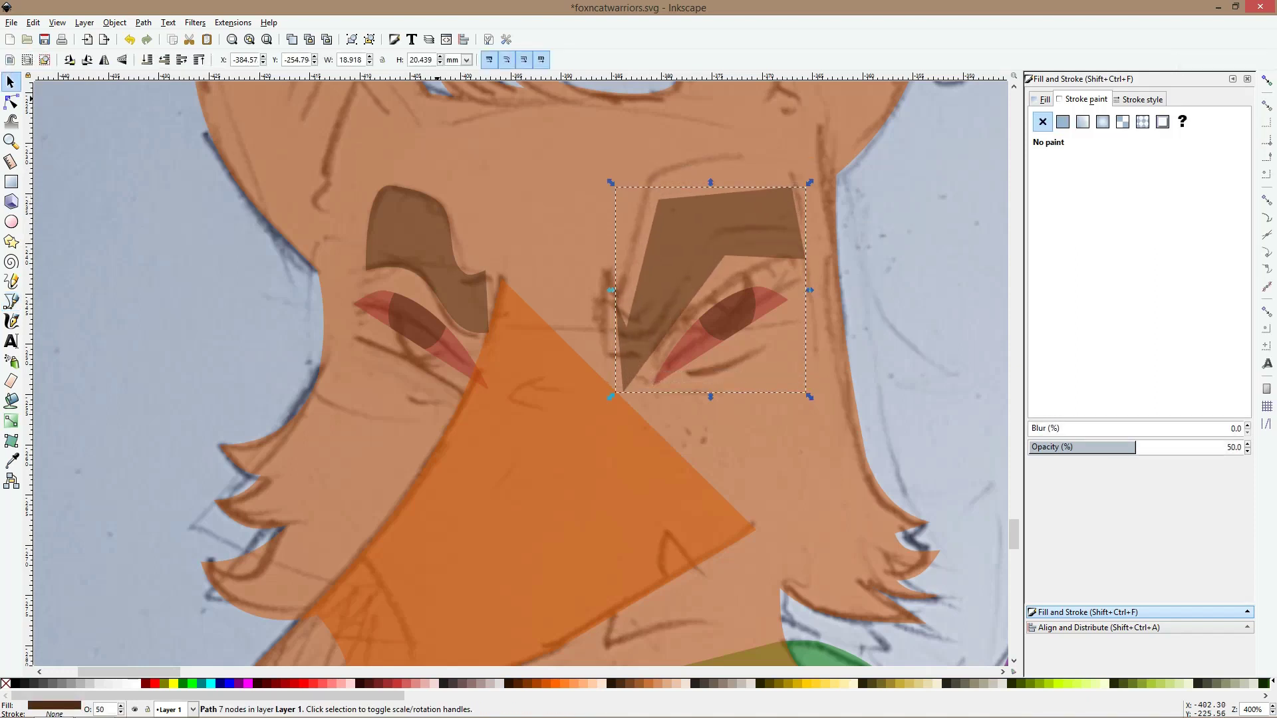
# Smooth the right-hand eyebrow's upper inner corner, shorten its curve handles and lower the node slightly
pyautogui.click(11, 102)
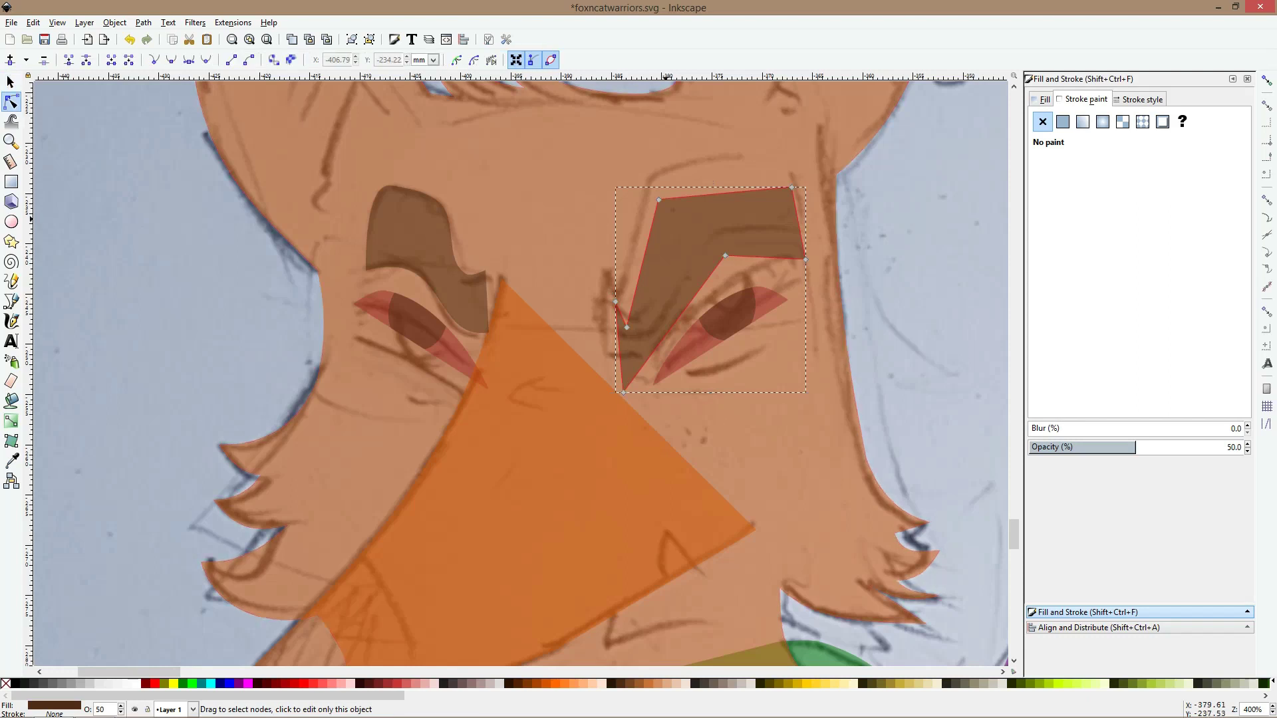
pyautogui.keyDown('ctrl'); pyautogui.click(659, 199); pyautogui.keyUp('ctrl')
pyautogui.click(658, 200)
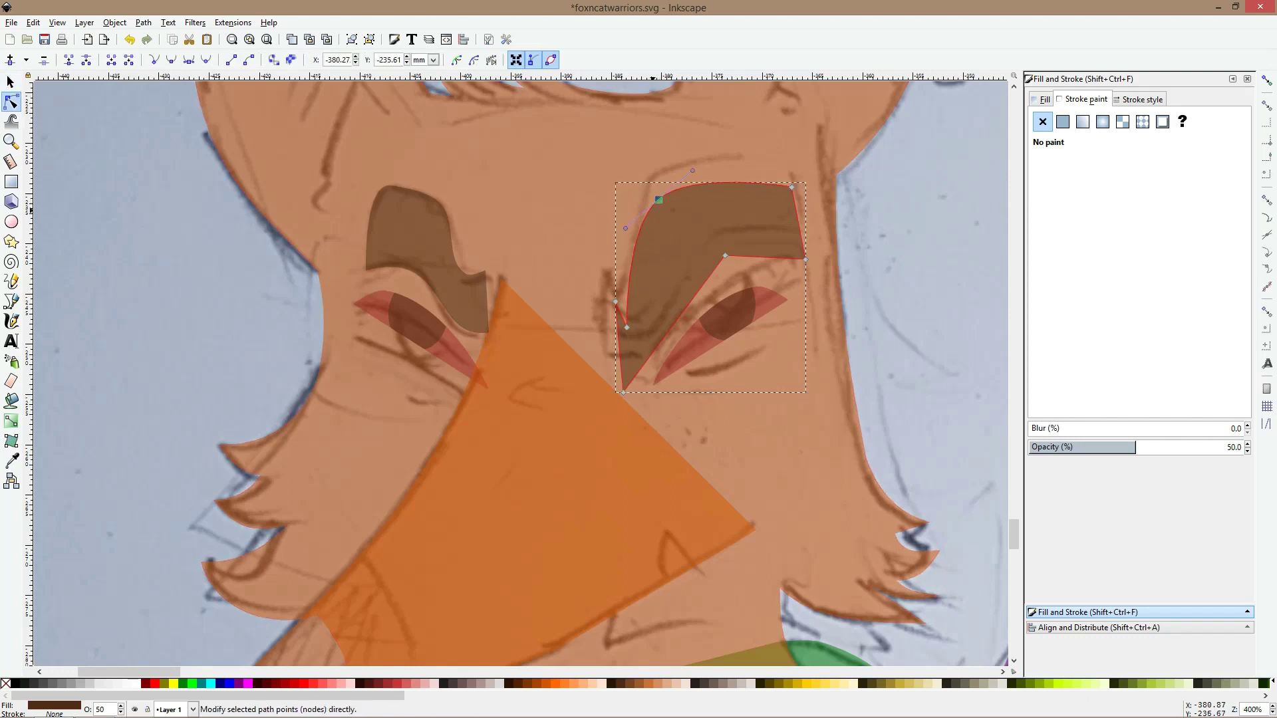
pyautogui.moveTo(625, 229); pyautogui.dragTo(649, 218)
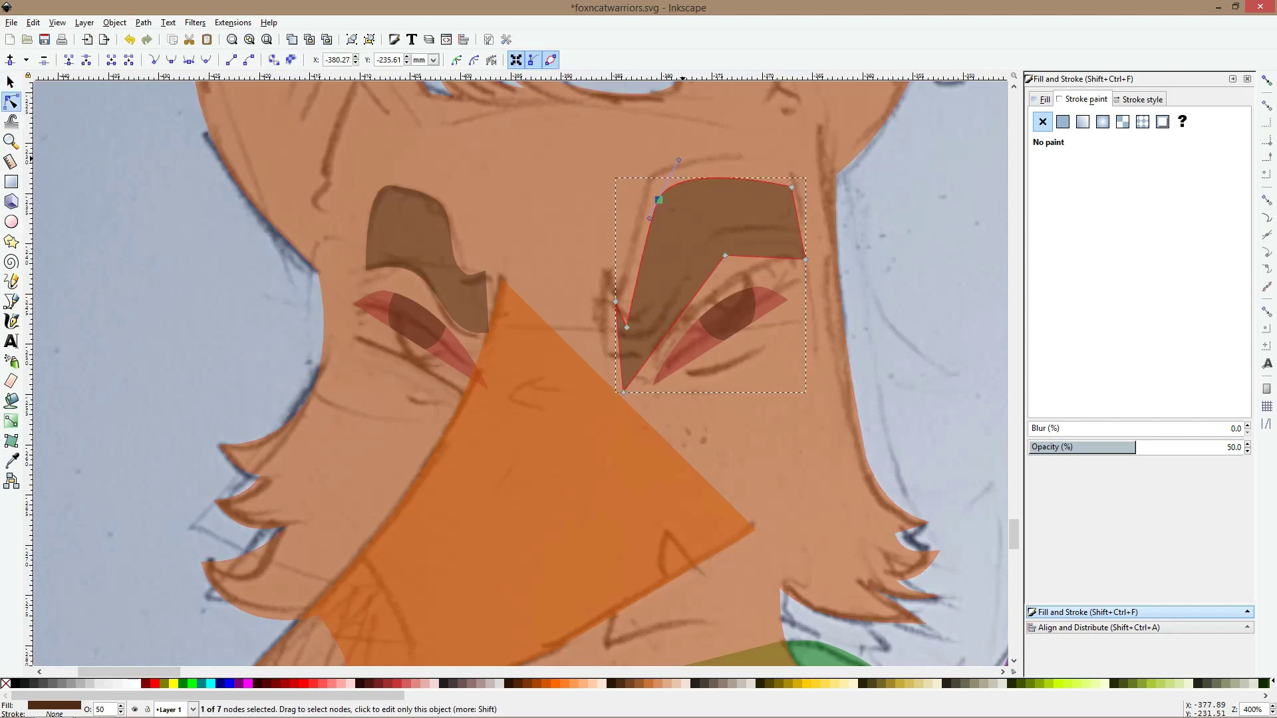
pyautogui.moveTo(679, 161); pyautogui.dragTo(660, 214)
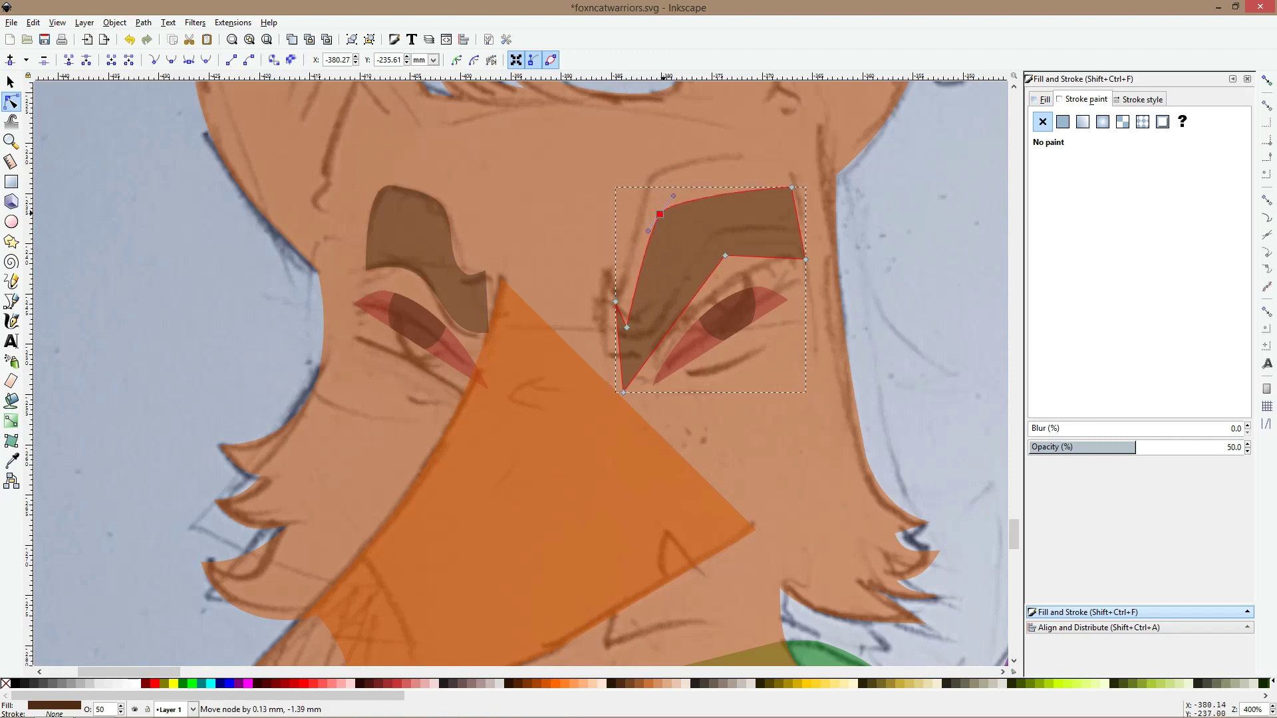
# Bend the right-hand eyebrow's top edge, outer end and outer lower edge into gentle outward arcs
pyautogui.moveTo(766, 192); pyautogui.dragTo(770, 181)
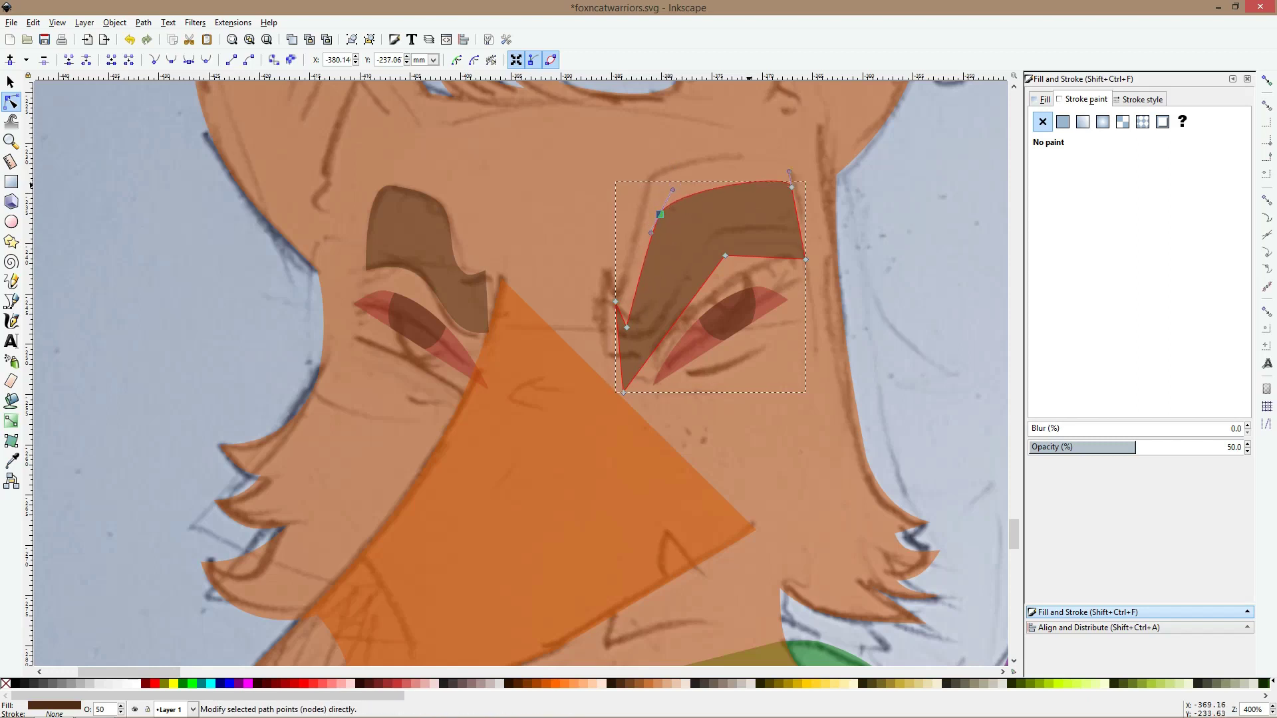
pyautogui.moveTo(798, 223); pyautogui.dragTo(802, 220)
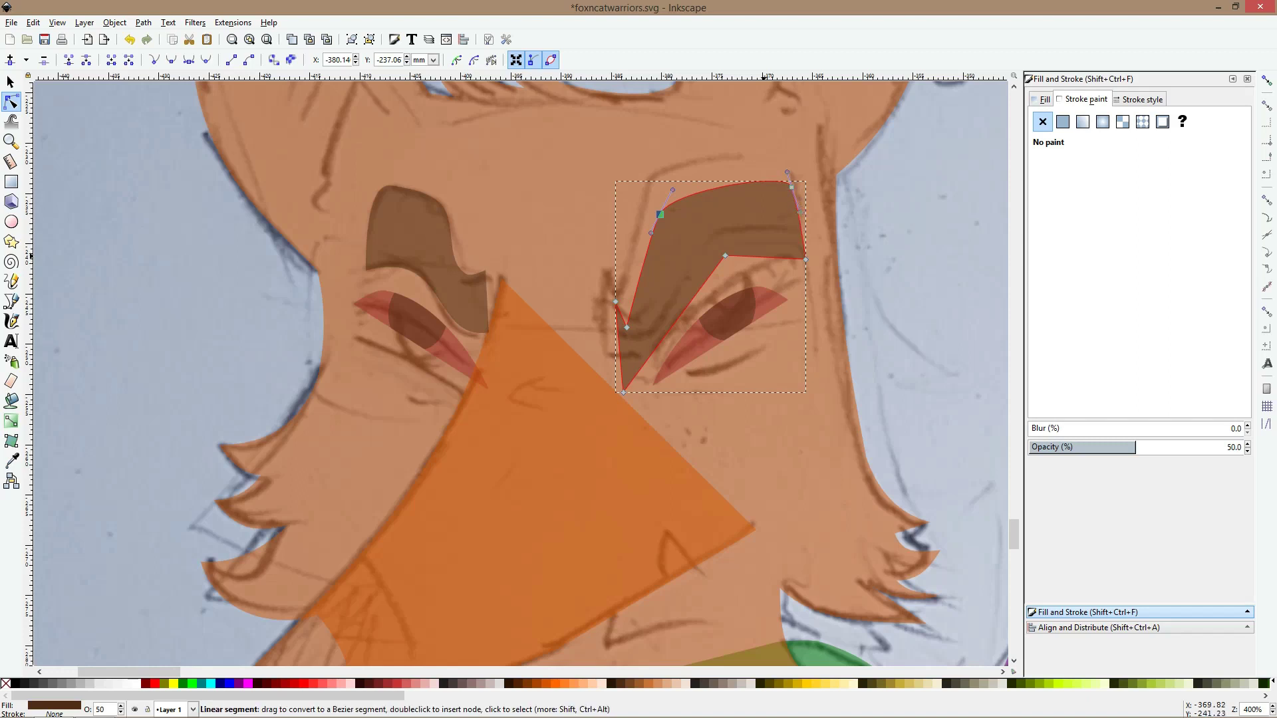
pyautogui.moveTo(765, 258); pyautogui.dragTo(760, 245)
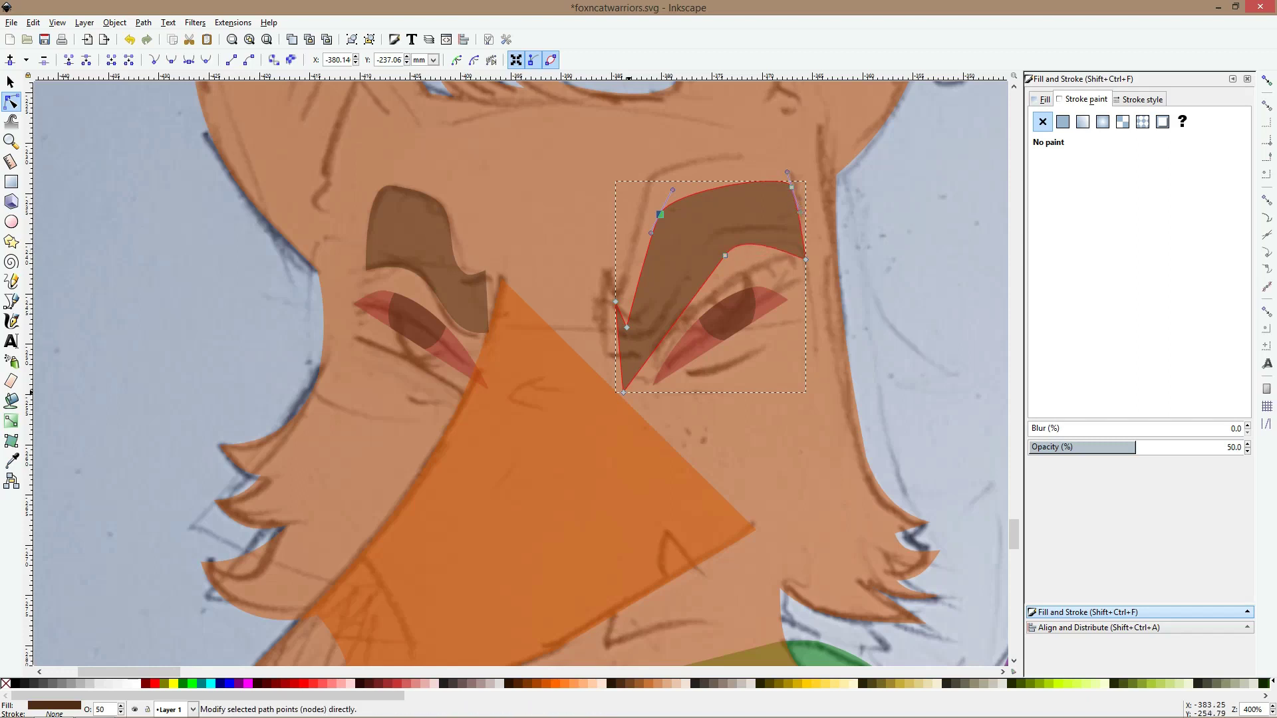
# Raise the right-hand eyebrow's lowest tip and the notch node at its inner end, keeping the notch a sharp corner
pyautogui.moveTo(623, 385)
pyautogui.mouseDown()
pyautogui.moveTo(620, 362)
pyautogui.moveTo(623, 375)
pyautogui.mouseUp()
pyautogui.hotkey('ctrl', 'z')
pyautogui.keyDown('ctrl'); pyautogui.click(626, 327); pyautogui.keyUp('ctrl')
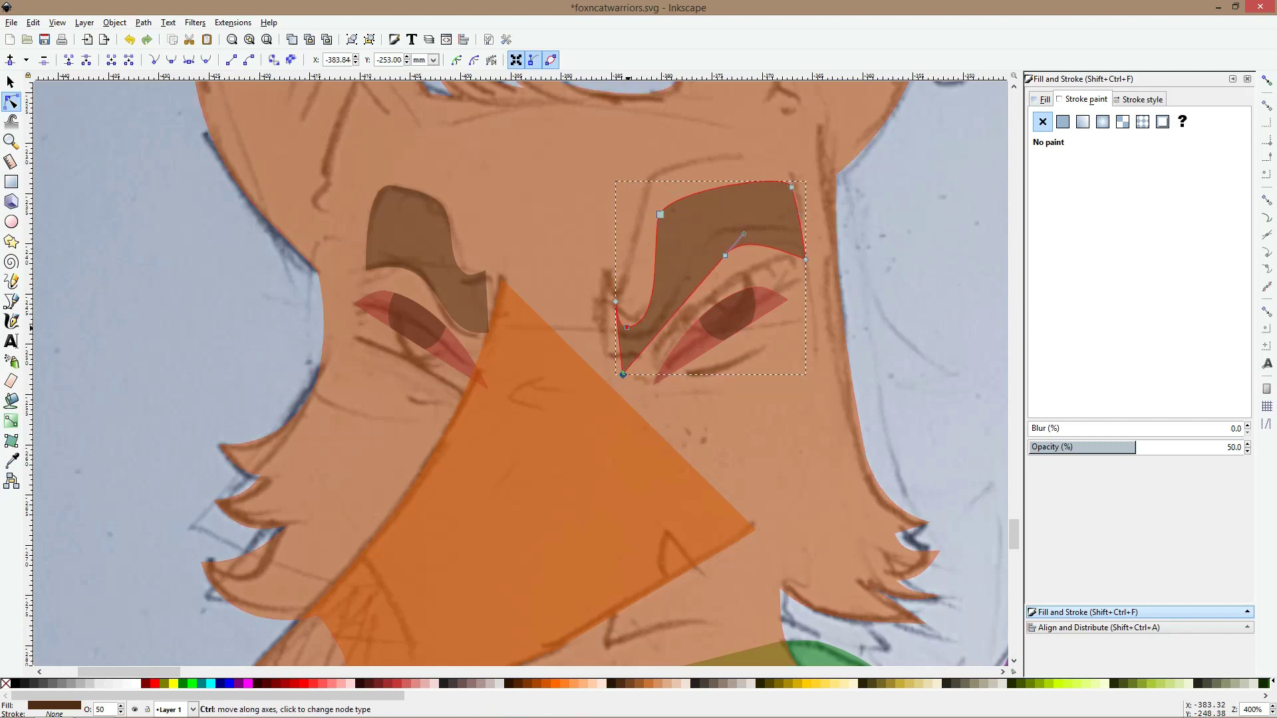
pyautogui.moveTo(626, 327); pyautogui.dragTo(626, 315)
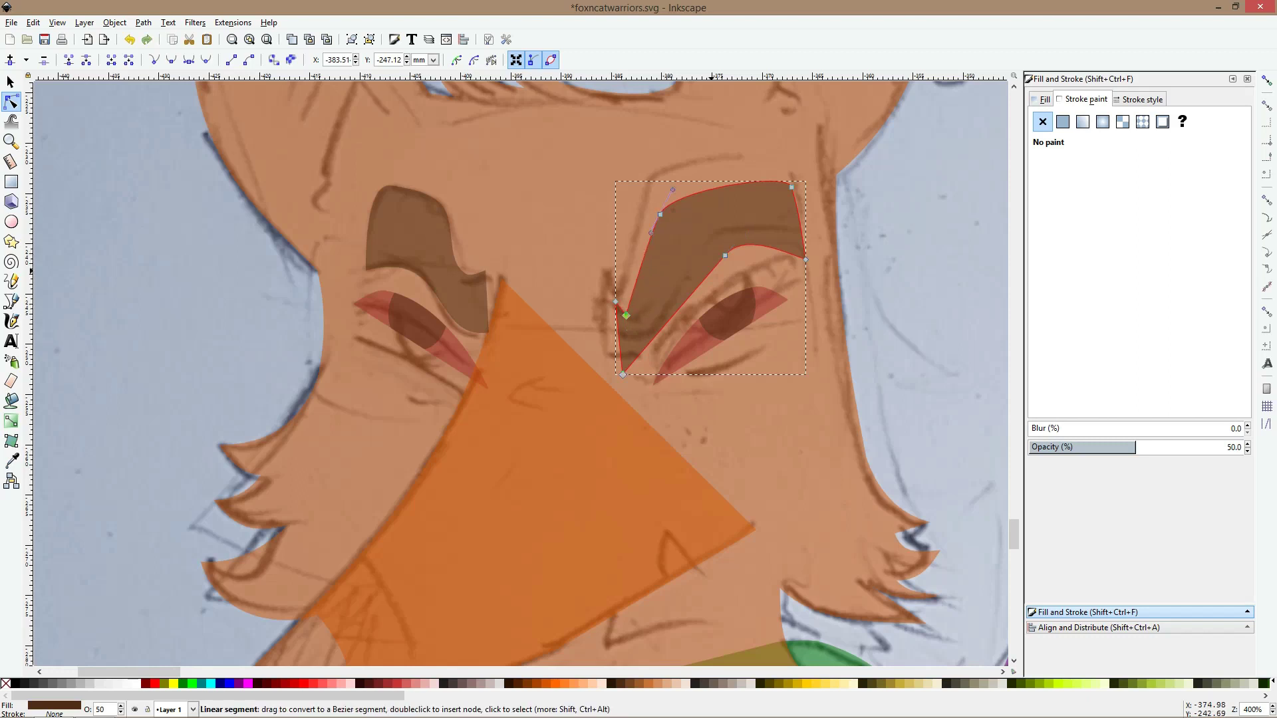
# Curve the right-hand eyebrow's inner lower edge between its lowest tip and the lower bend node
pyautogui.click(712, 270)
pyautogui.click(639, 397)
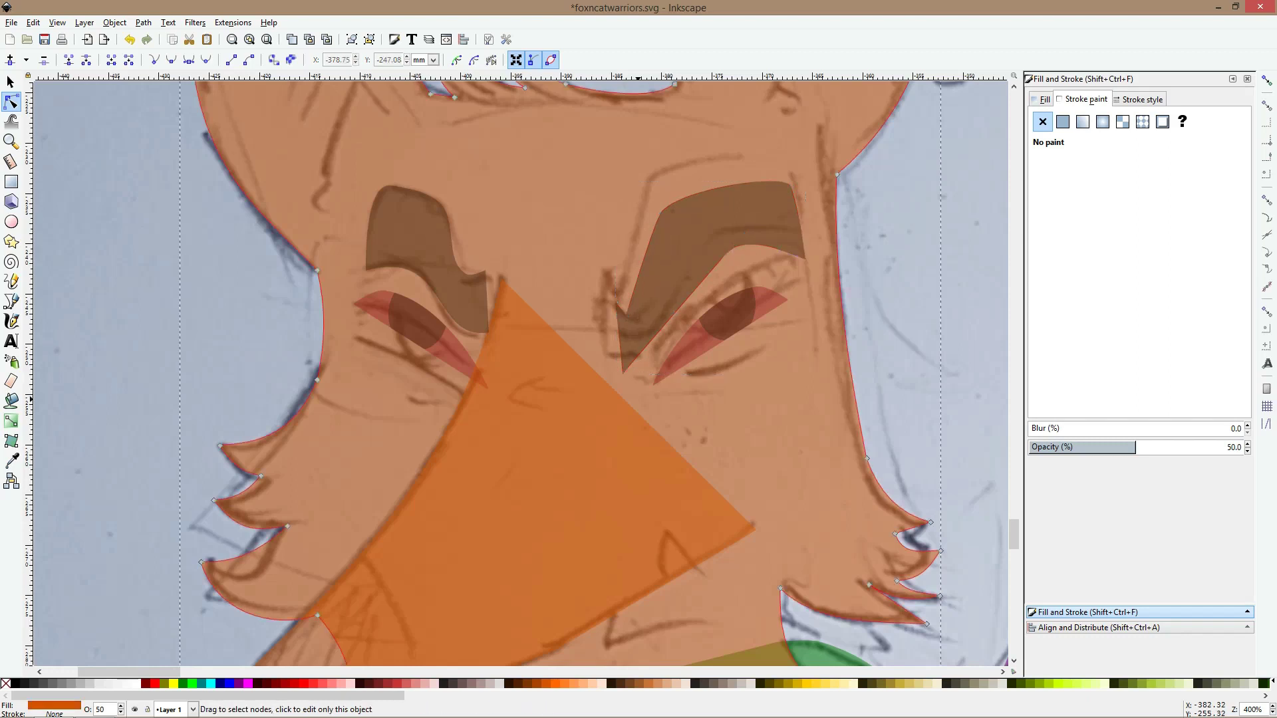
pyautogui.click(621, 372)
pyautogui.click(622, 374)
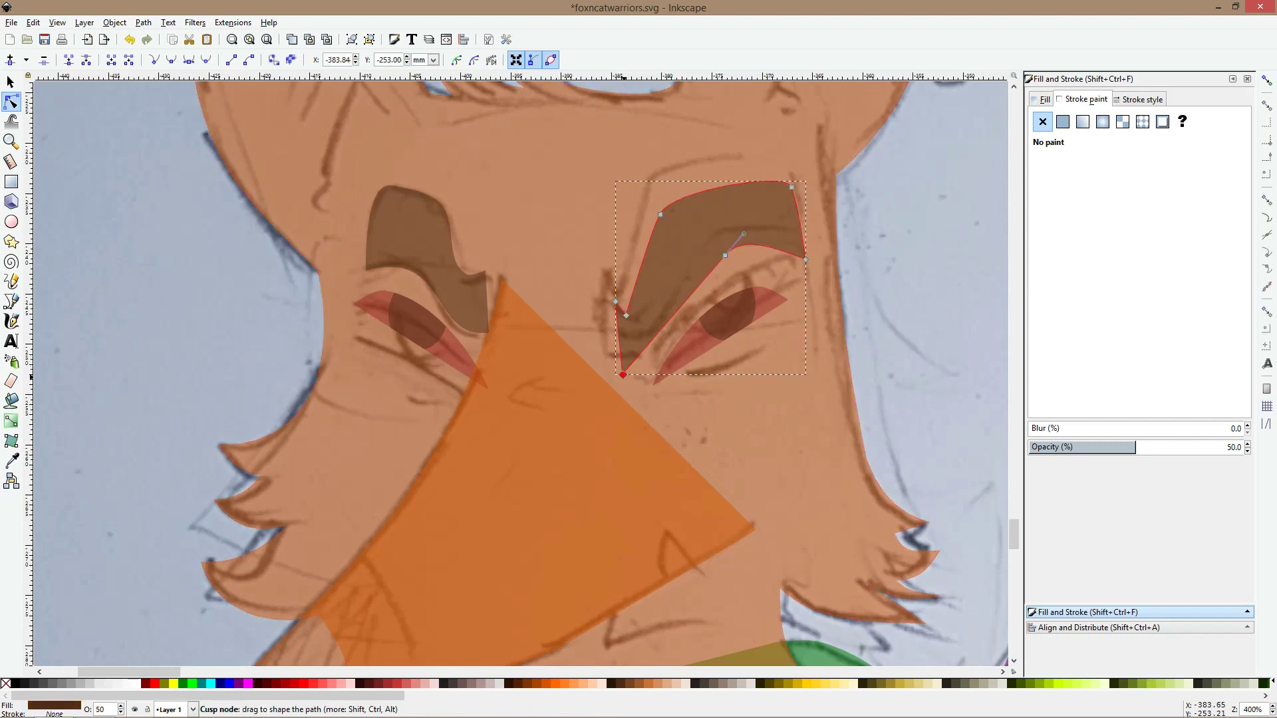
pyautogui.keyDown('shift'); pyautogui.click(726, 255); pyautogui.keyUp('shift')
pyautogui.click(637, 362)
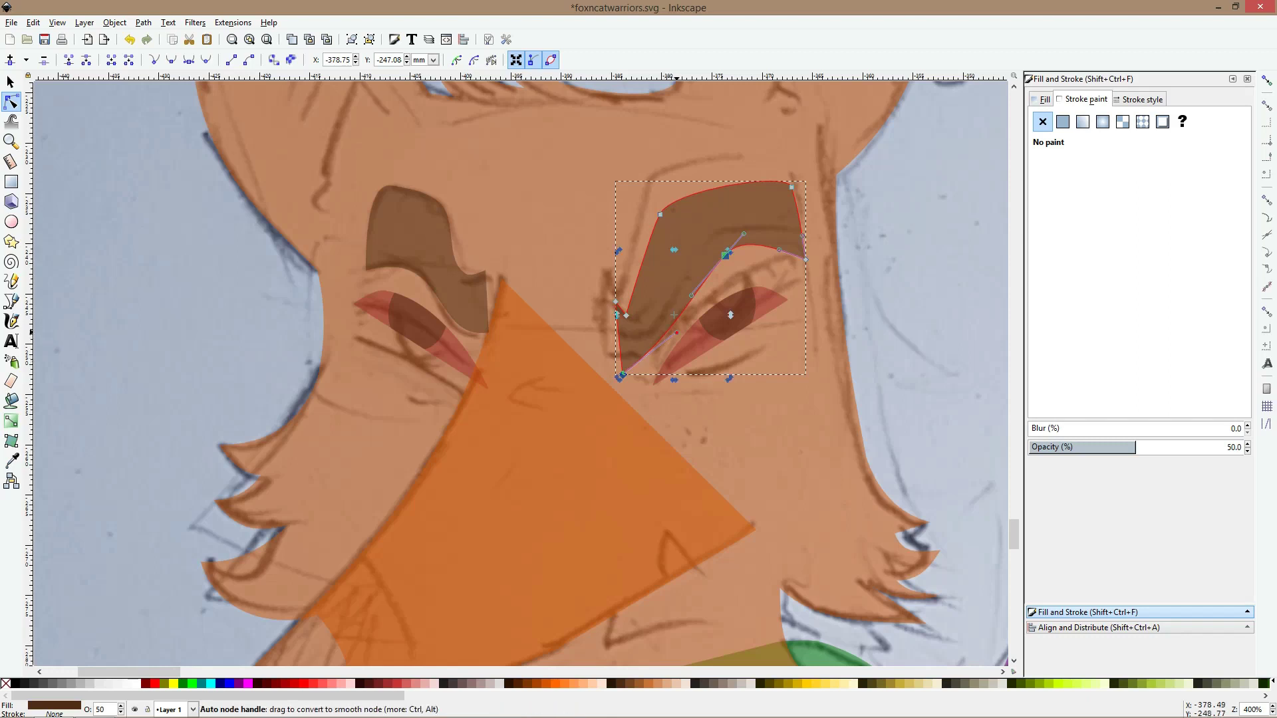
pyautogui.moveTo(676, 333); pyautogui.dragTo(684, 289)
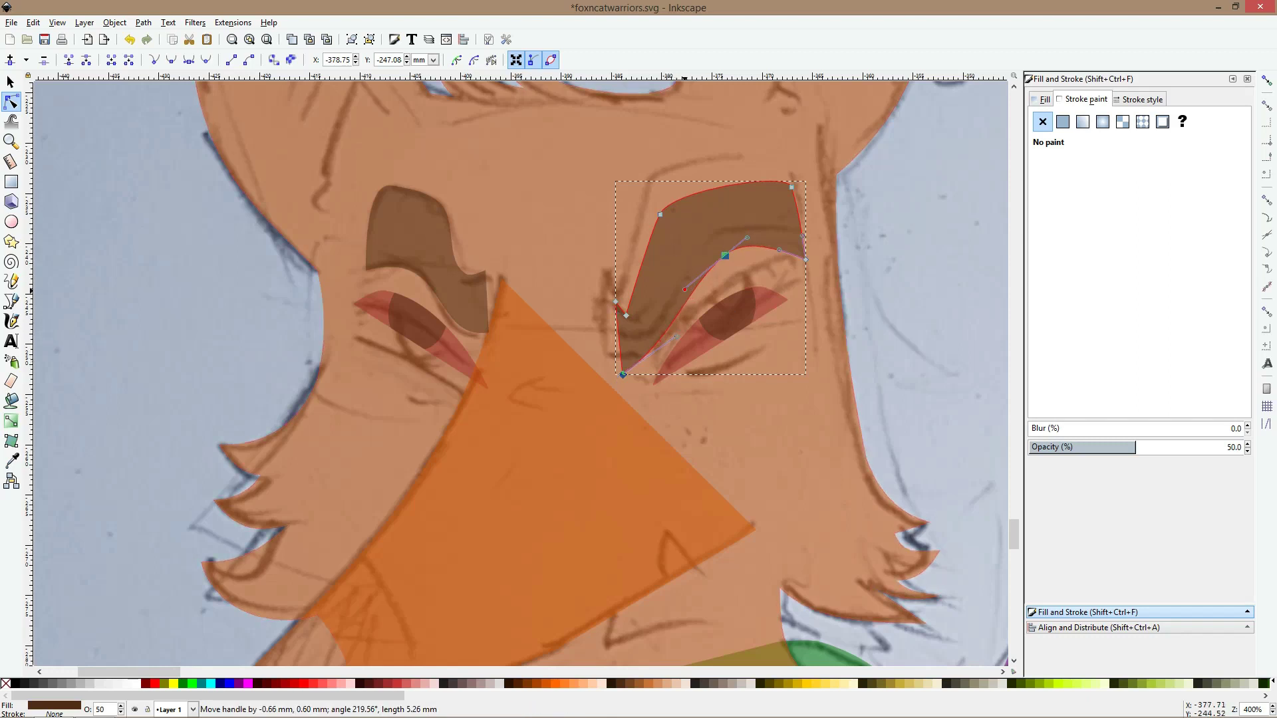
# Raise the right-hand eyebrow's lowest tip and inner lower bend slightly, and lift its upper inner corner outward, then deselect the eyebrow
pyautogui.press('Up')
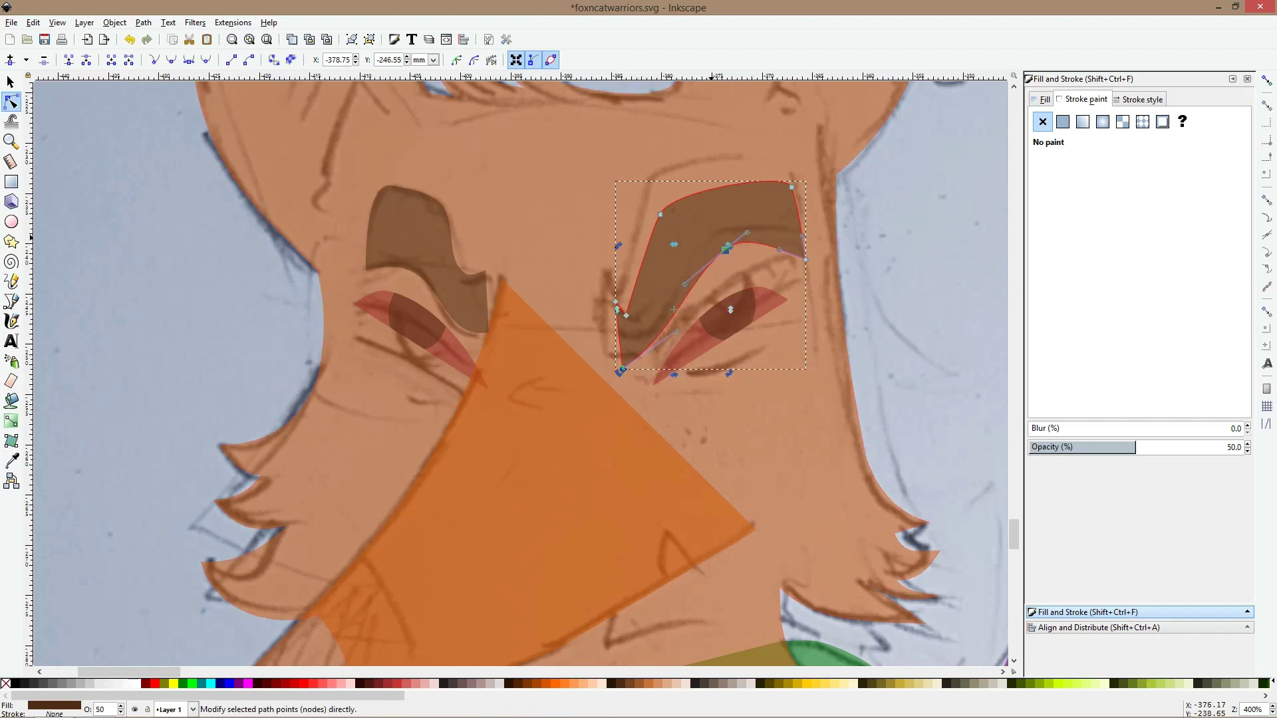
pyautogui.moveTo(660, 214); pyautogui.dragTo(668, 195)
pyautogui.press('s')
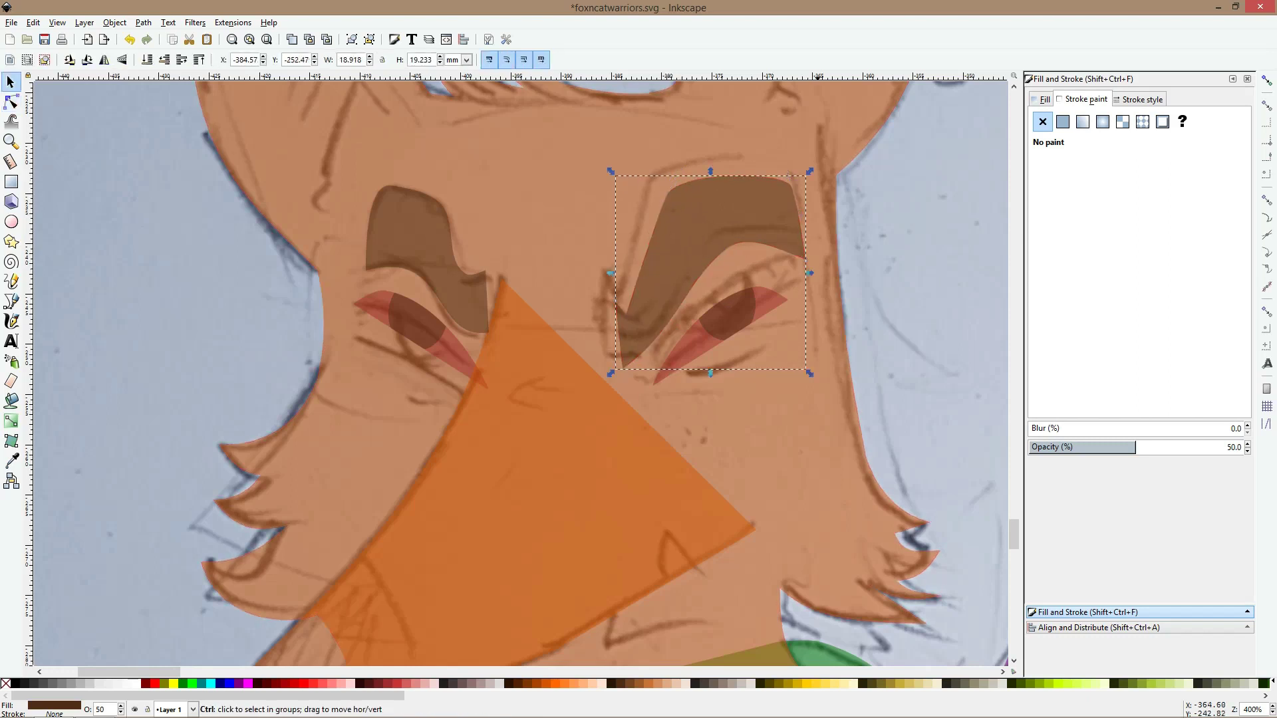
pyautogui.keyDown('ctrl'); pyautogui.scroll(-4, 809, 277); pyautogui.keyUp('ctrl')
pyautogui.click(801, 290)
pyautogui.keyDown('ctrl'); pyautogui.scroll(3, 801, 289); pyautogui.keyUp('ctrl')
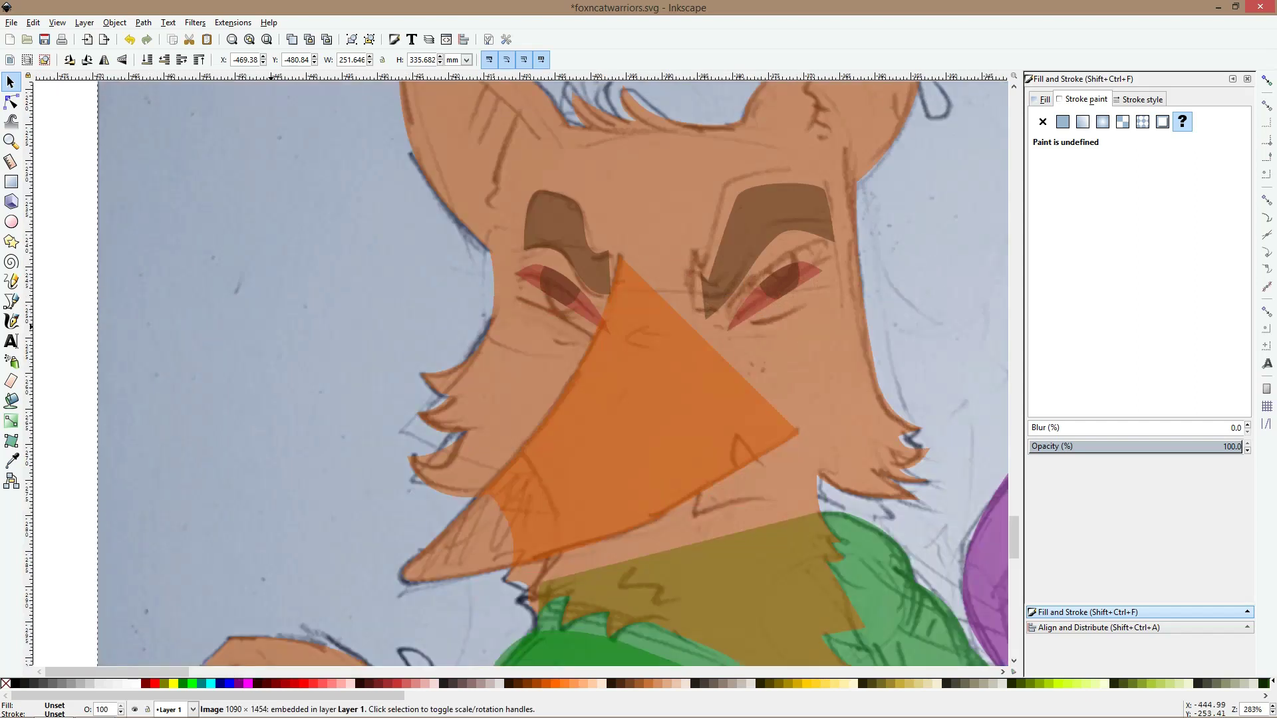
# Draw a closed four-sided dark brown shape over the fox's sketched mouth, just below the muzzle's lower edge
pyautogui.press('b')
pyautogui.keyDown('ctrl'); pyautogui.scroll(2, 705, 509); pyautogui.keyUp('ctrl')
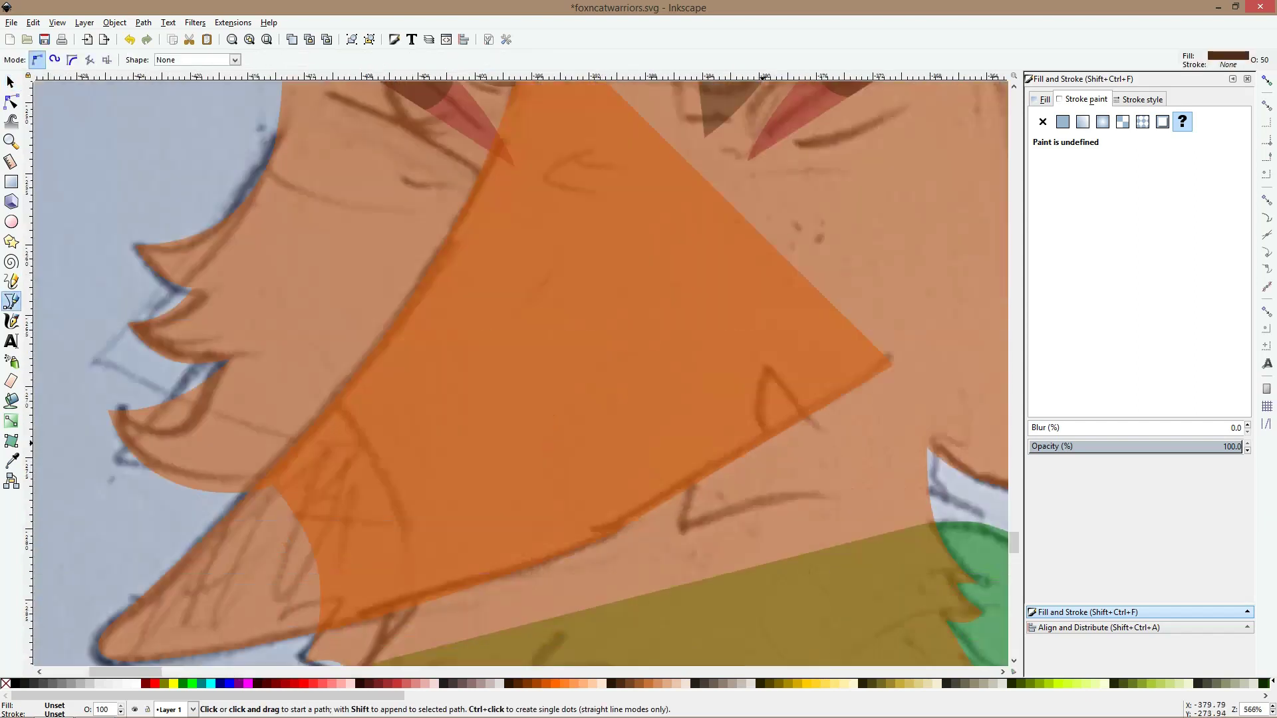
pyautogui.click(790, 428)
pyautogui.click(687, 456)
pyautogui.click(682, 532)
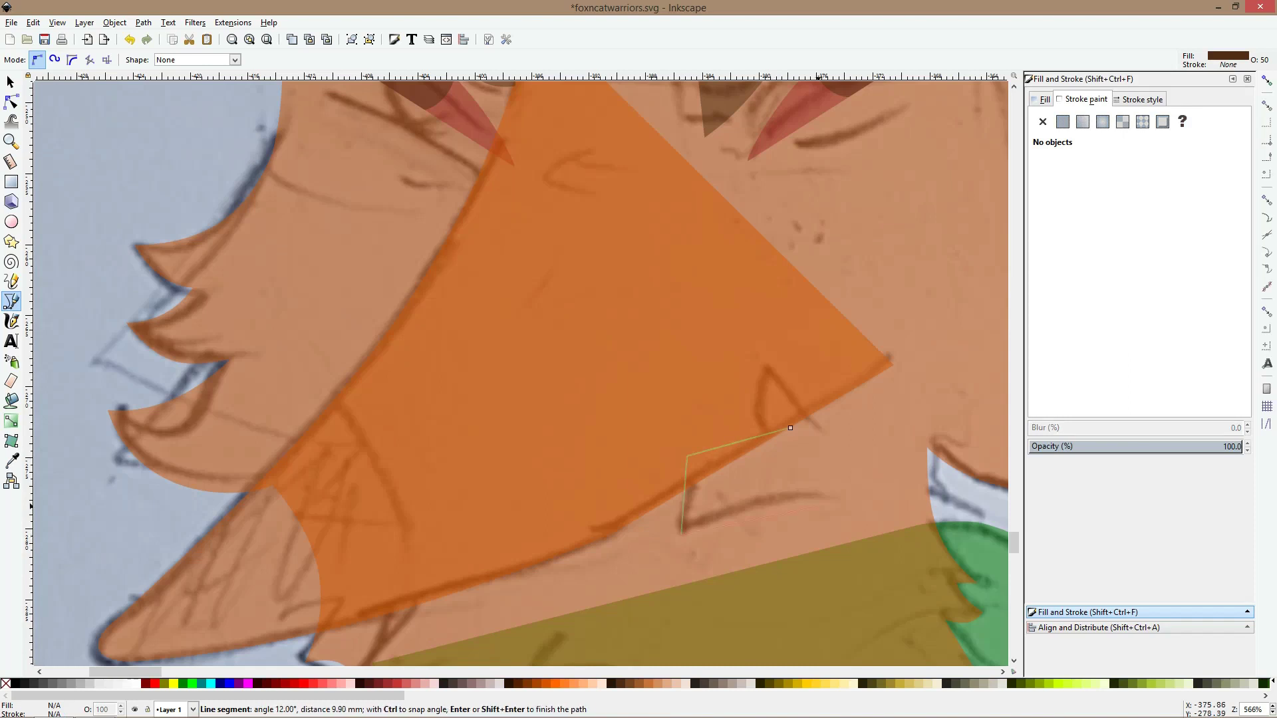
pyautogui.click(817, 506)
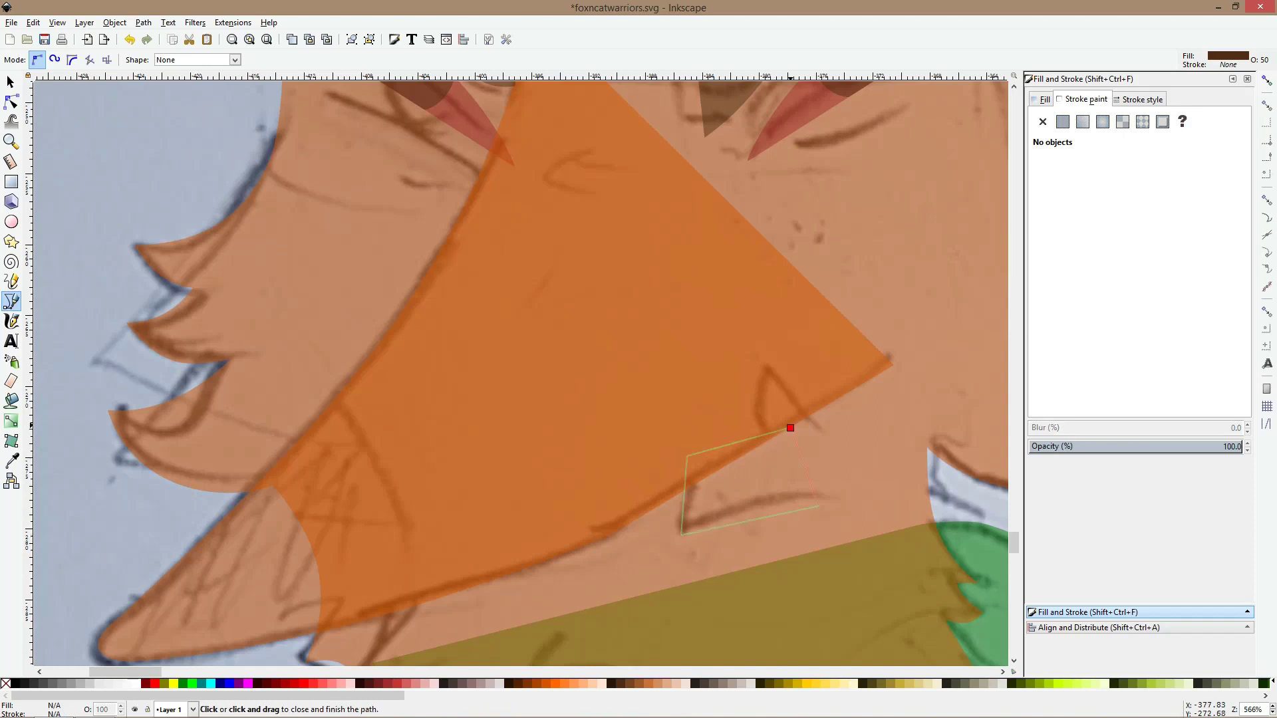
pyautogui.click(790, 427)
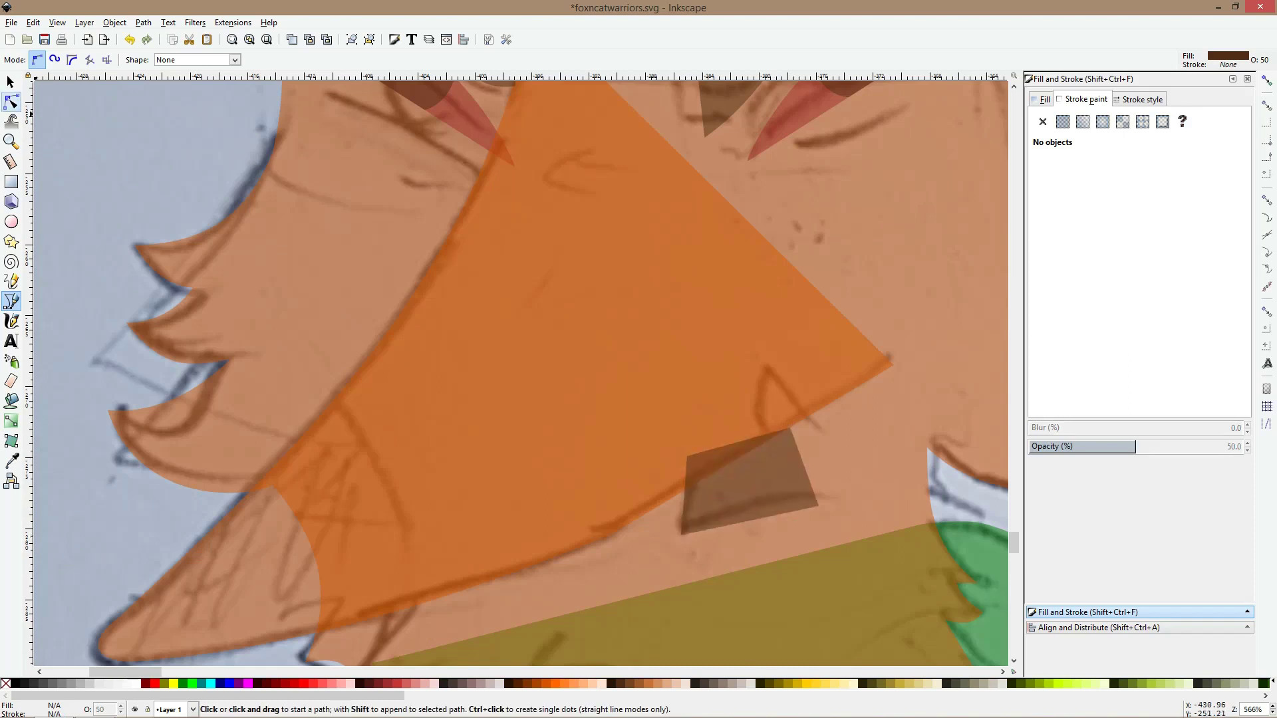
# Smooth the mouth shape's lower left corner, move it slightly inward and bend the lower edge into an upward arc
pyautogui.click(12, 101)
pyautogui.click(778, 470)
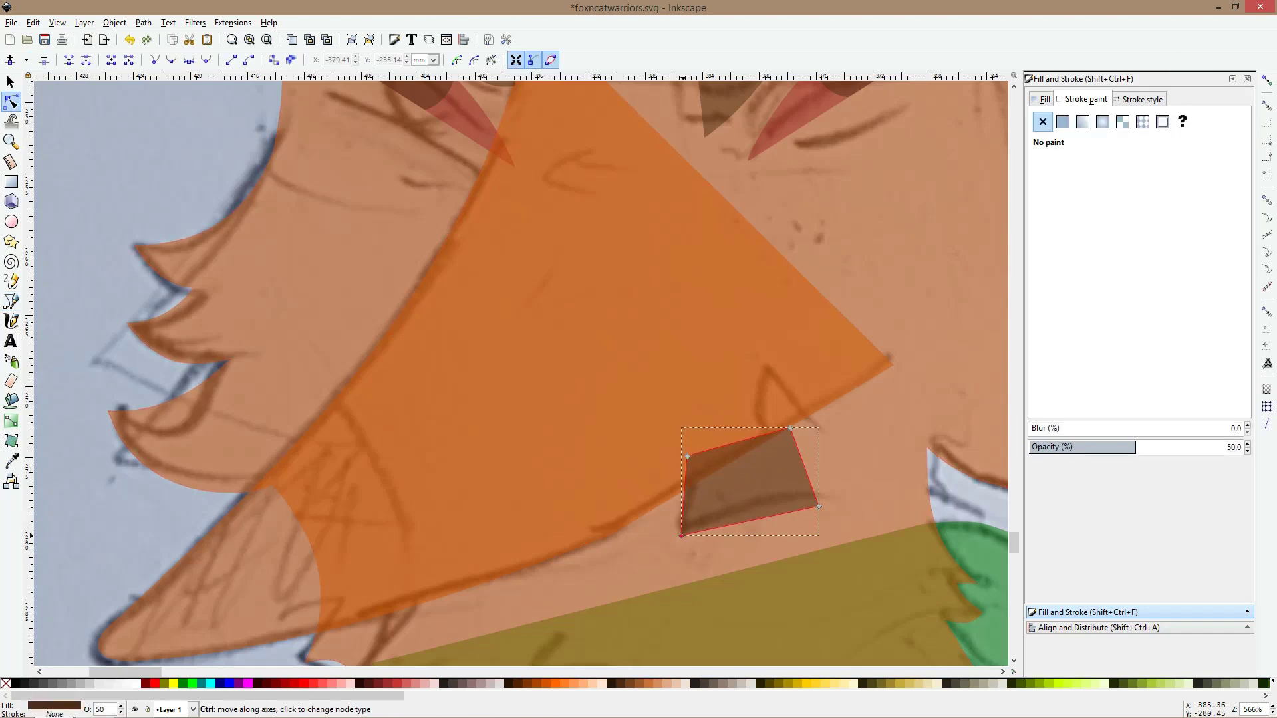
pyautogui.keyDown('ctrl'); pyautogui.click(682, 535); pyautogui.keyUp('ctrl')
pyautogui.click(681, 535)
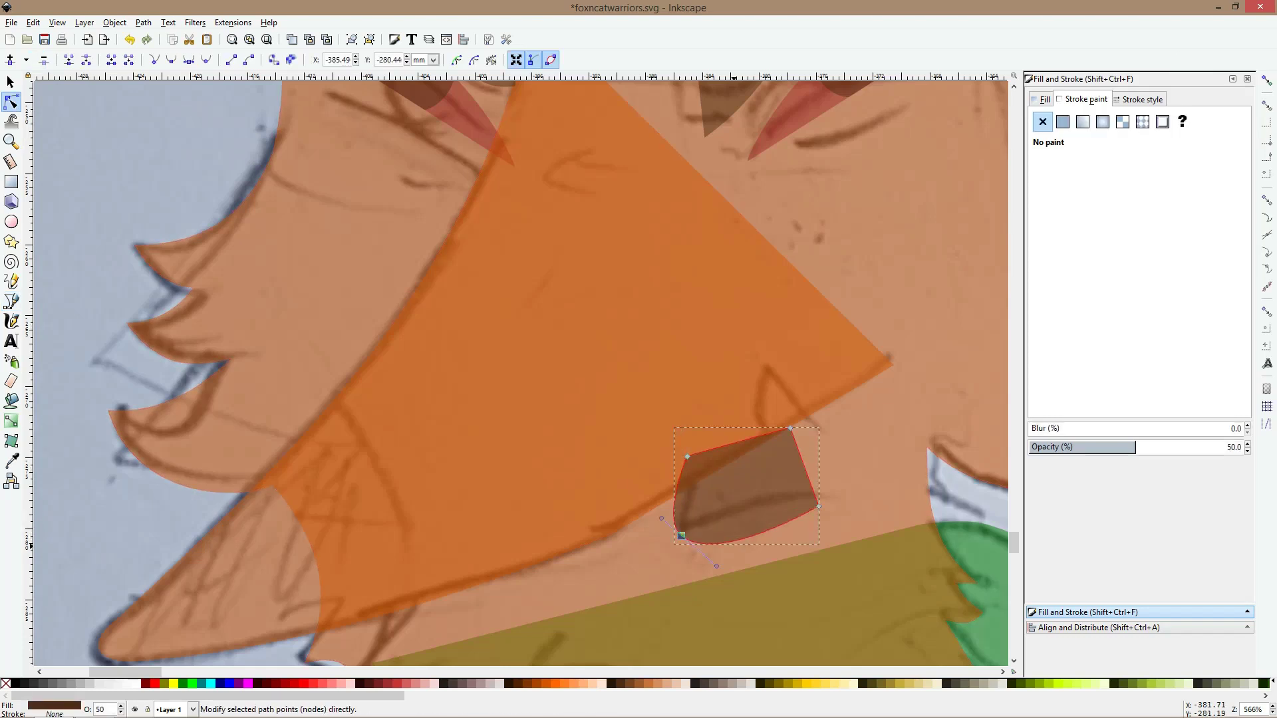
pyautogui.moveTo(661, 518); pyautogui.dragTo(693, 526)
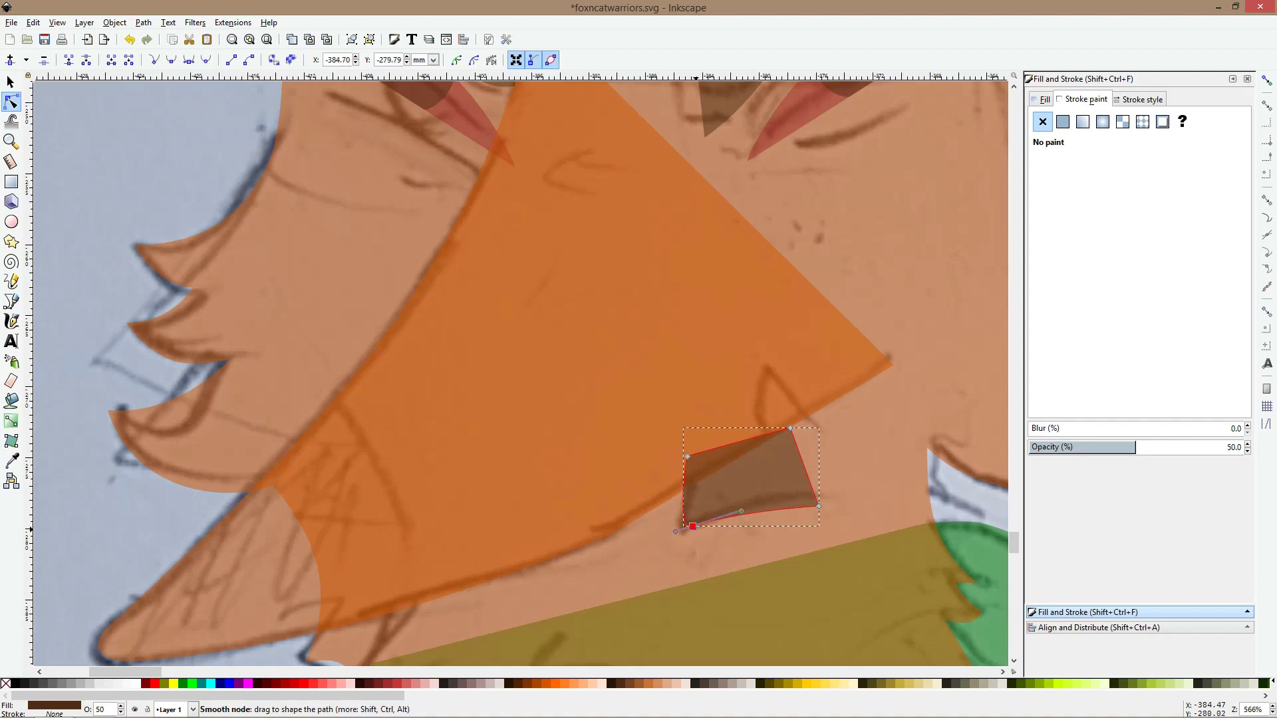
pyautogui.press('s')
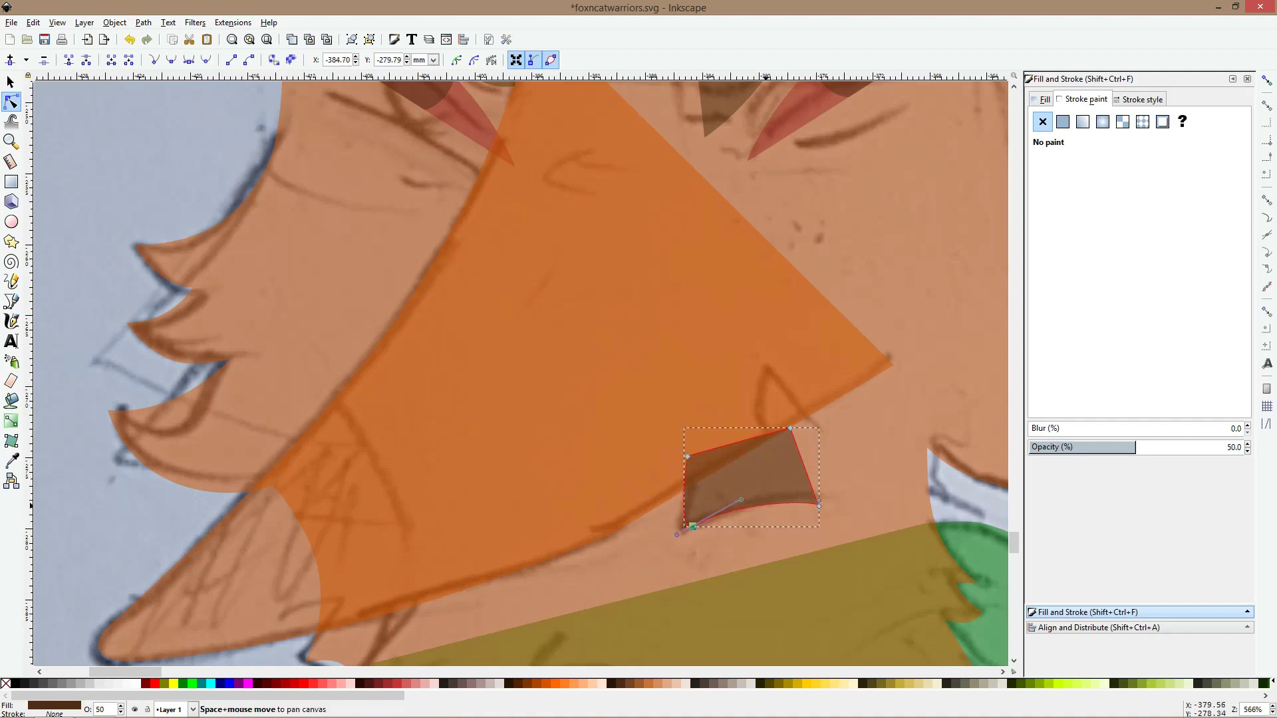
# Draw a small closed triangle over the sketched fang above the mouth shape and fill it with white
pyautogui.press('b')
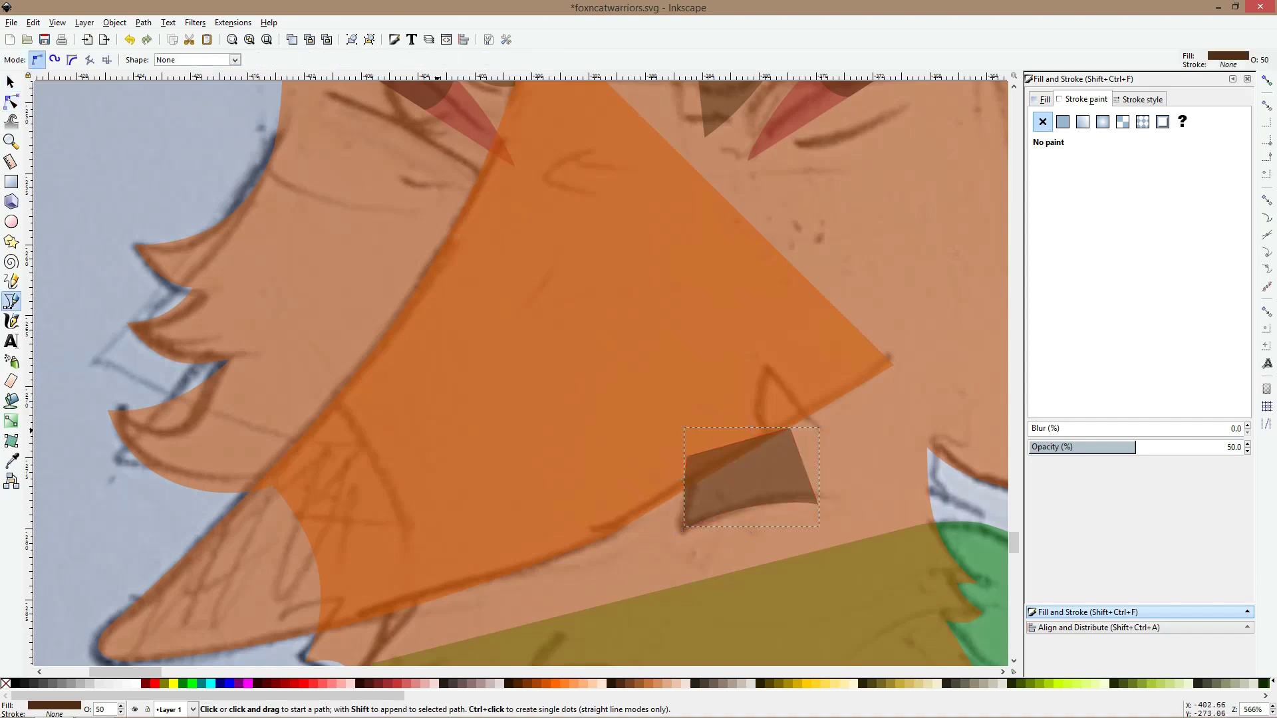
pyautogui.click(764, 437)
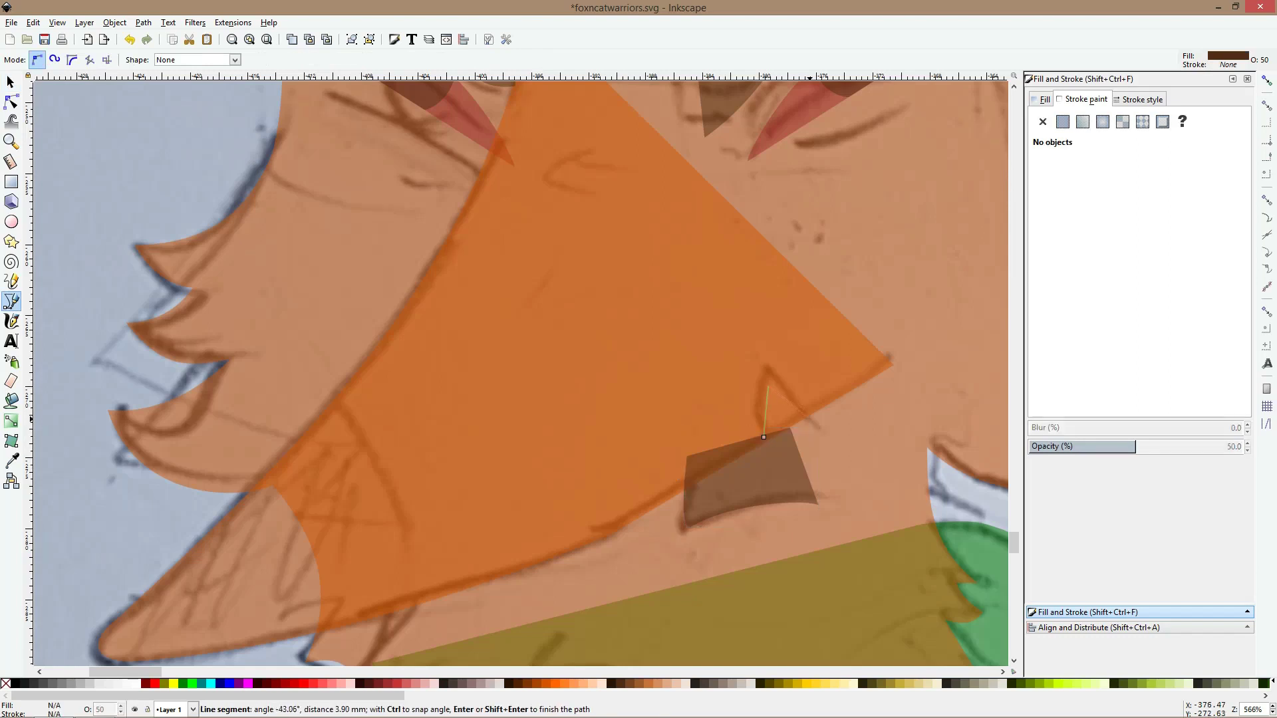
pyautogui.click(800, 426)
pyautogui.click(763, 437)
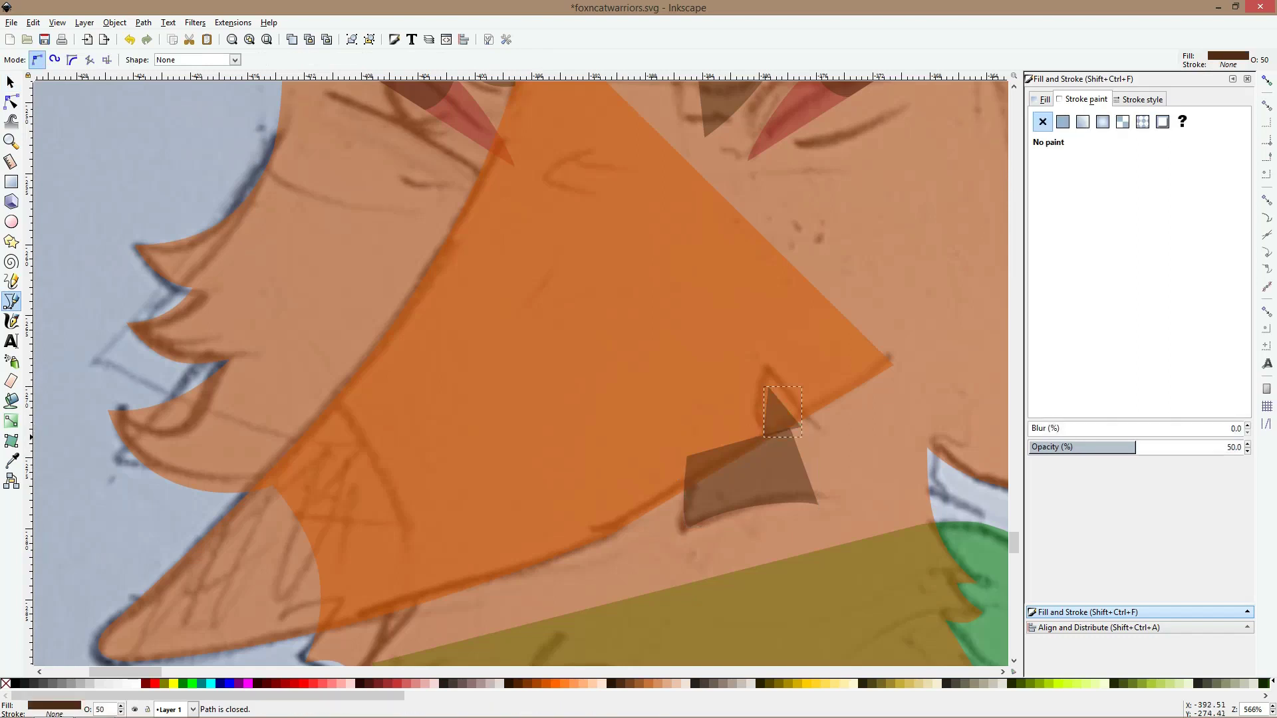
pyautogui.click(135, 684)
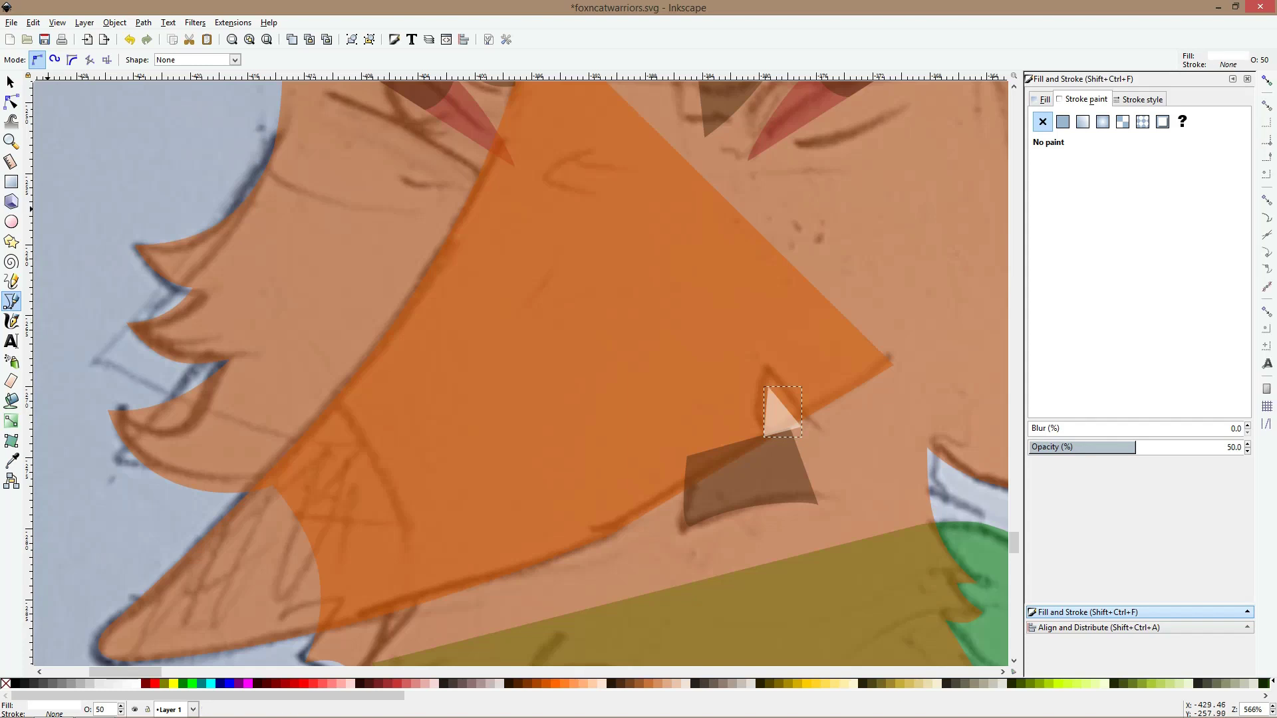
# Round the fang's tip with shortened curve handles and bow its base downward, making the fang about 2.8 by 3.9 mm
pyautogui.click(11, 102)
pyautogui.scroll(2, 719, 400)
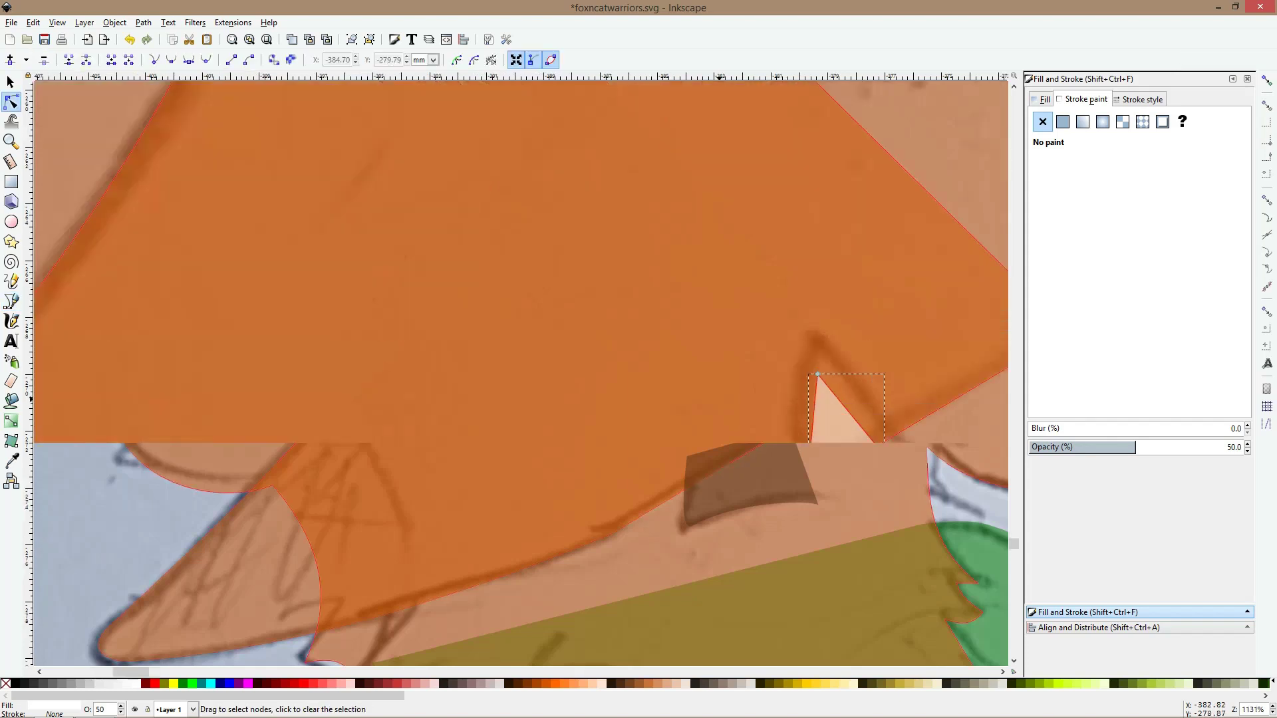
pyautogui.keyDown('ctrl'); pyautogui.click(817, 374); pyautogui.keyUp('ctrl')
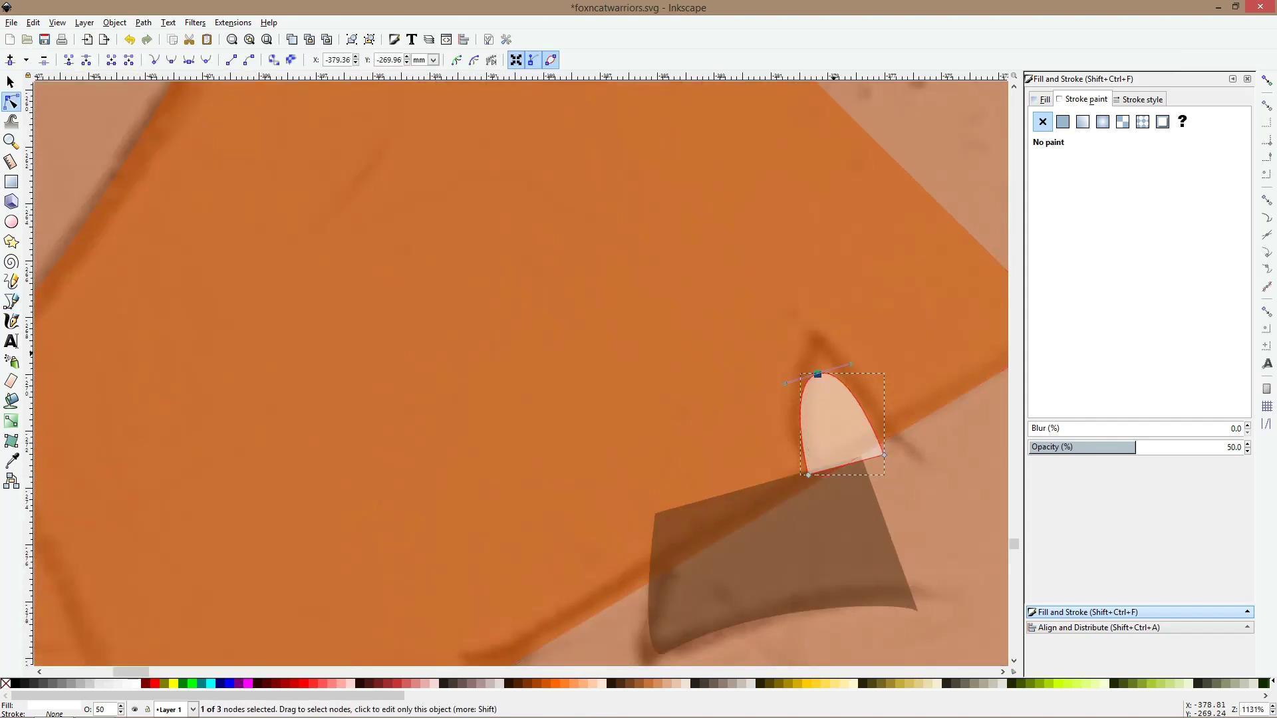
pyautogui.moveTo(817, 374)
pyautogui.mouseDown()
pyautogui.moveTo(832, 371)
pyautogui.moveTo(803, 380)
pyautogui.mouseUp()
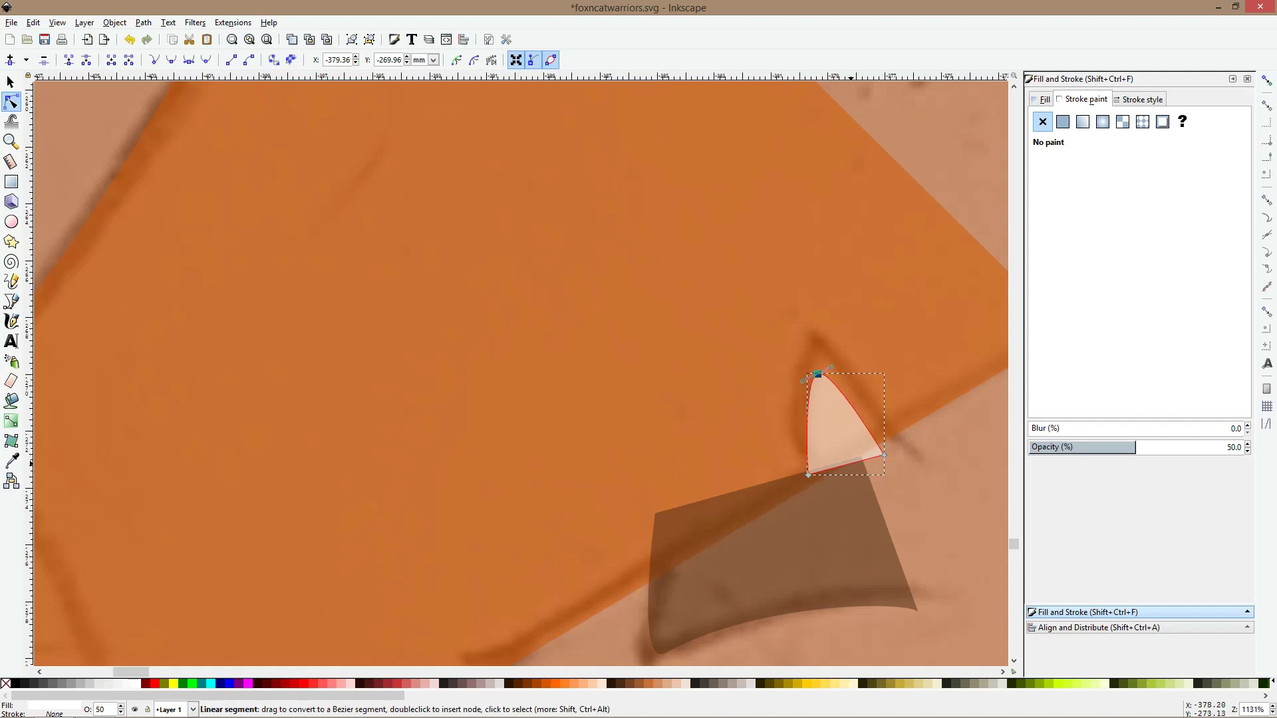
pyautogui.moveTo(843, 465); pyautogui.dragTo(900, 477)
pyautogui.press('space')
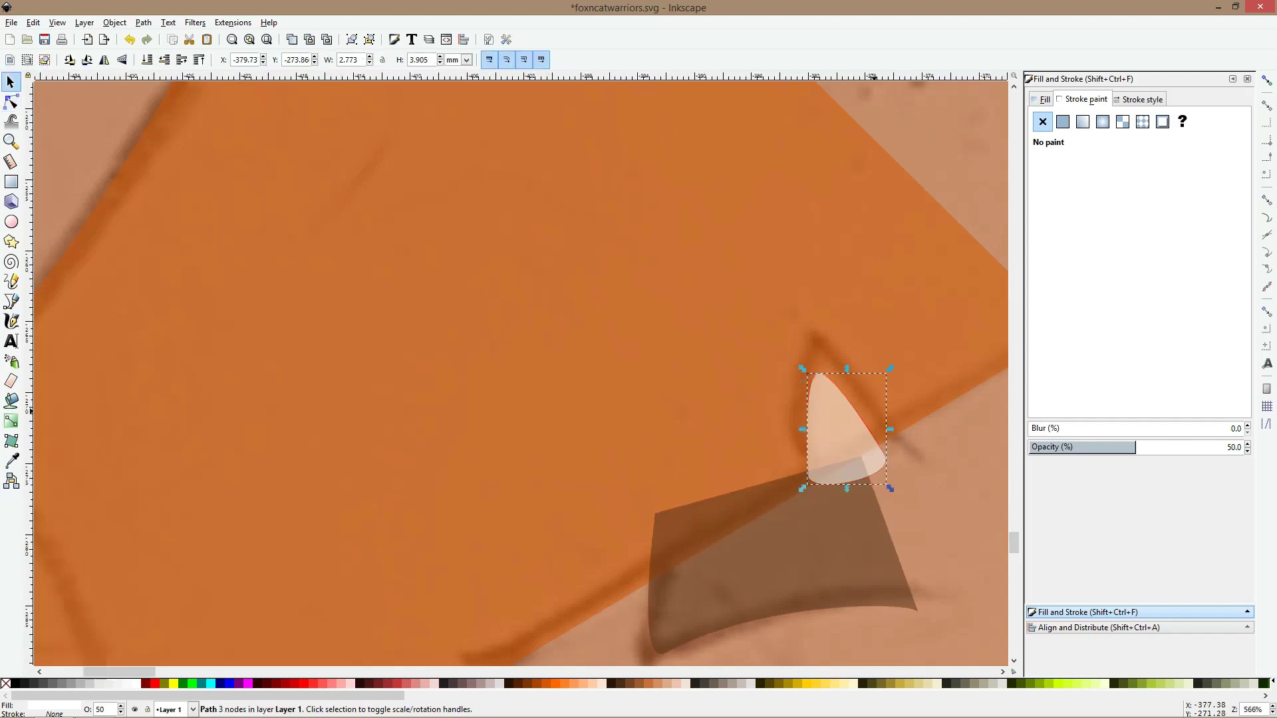
pyautogui.scroll(-4, 872, 409)
pyautogui.click(897, 321)
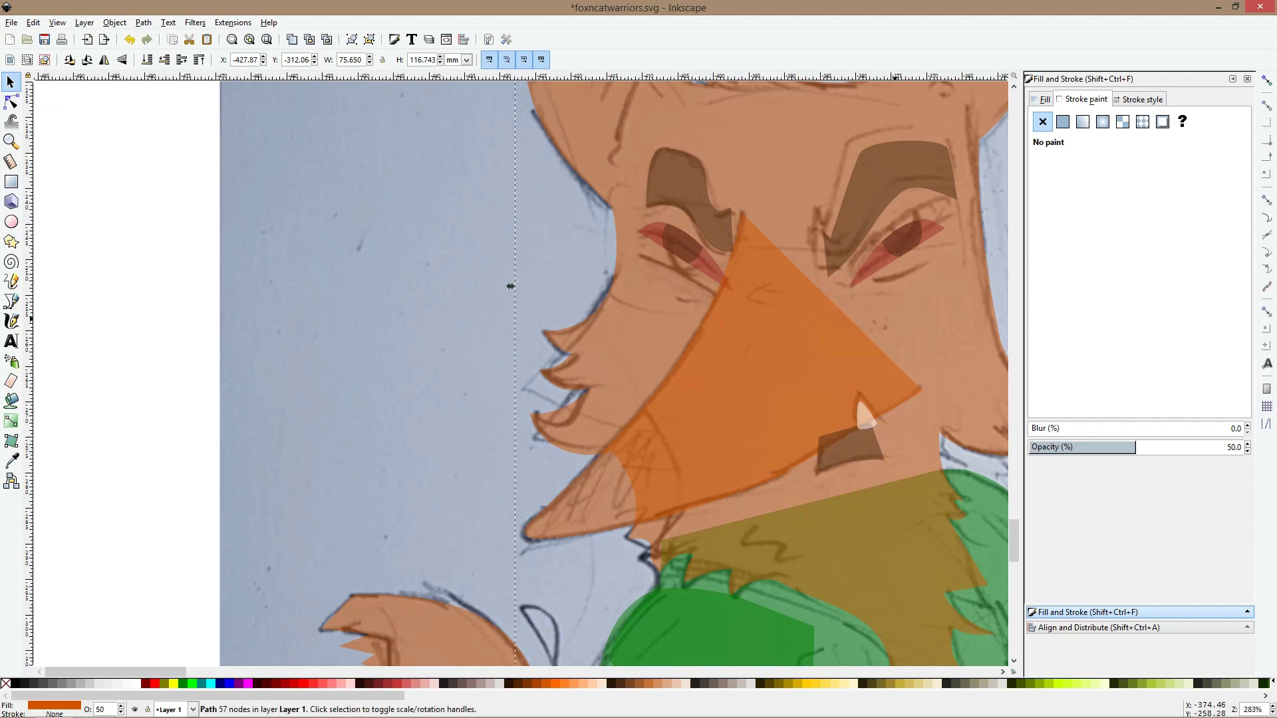
# Draw a narrow closed triangle beside the sketched loose tuft between the fox's tail and muzzle
pyautogui.scroll(-3, 870, 317)
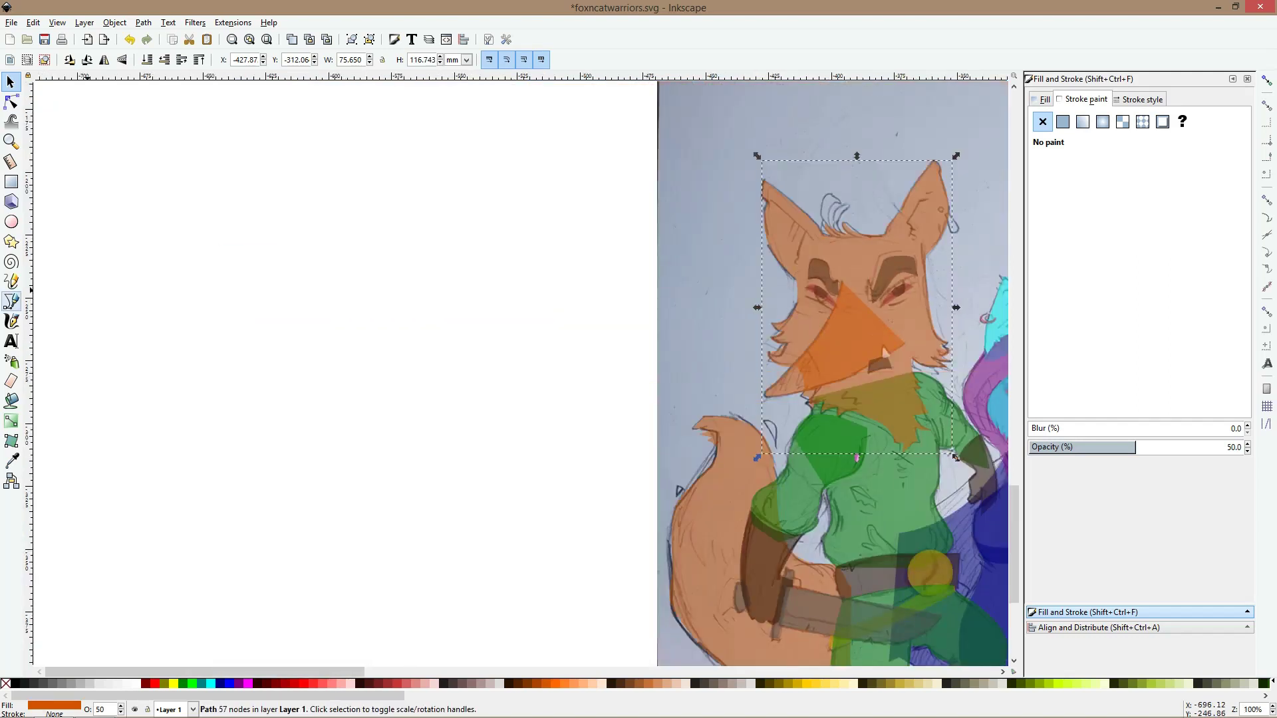
pyautogui.click(11, 301)
pyautogui.scroll(4, 761, 445)
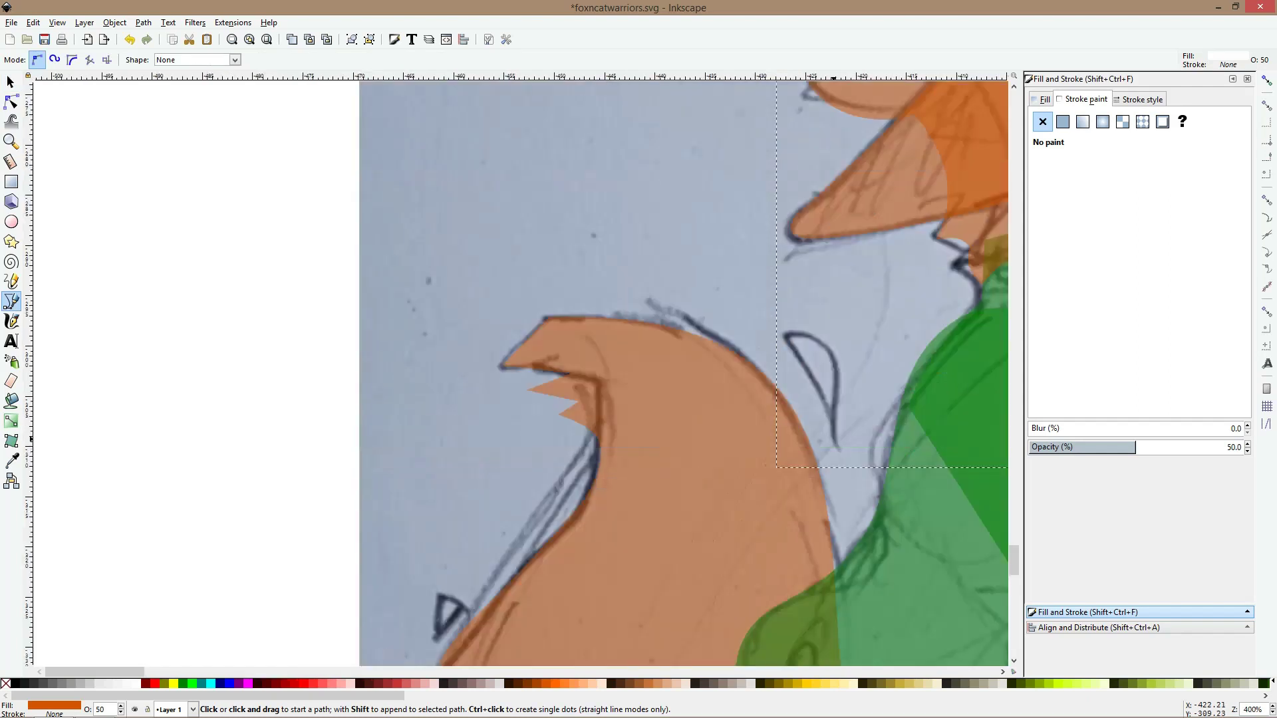
pyautogui.click(831, 442)
pyautogui.click(765, 344)
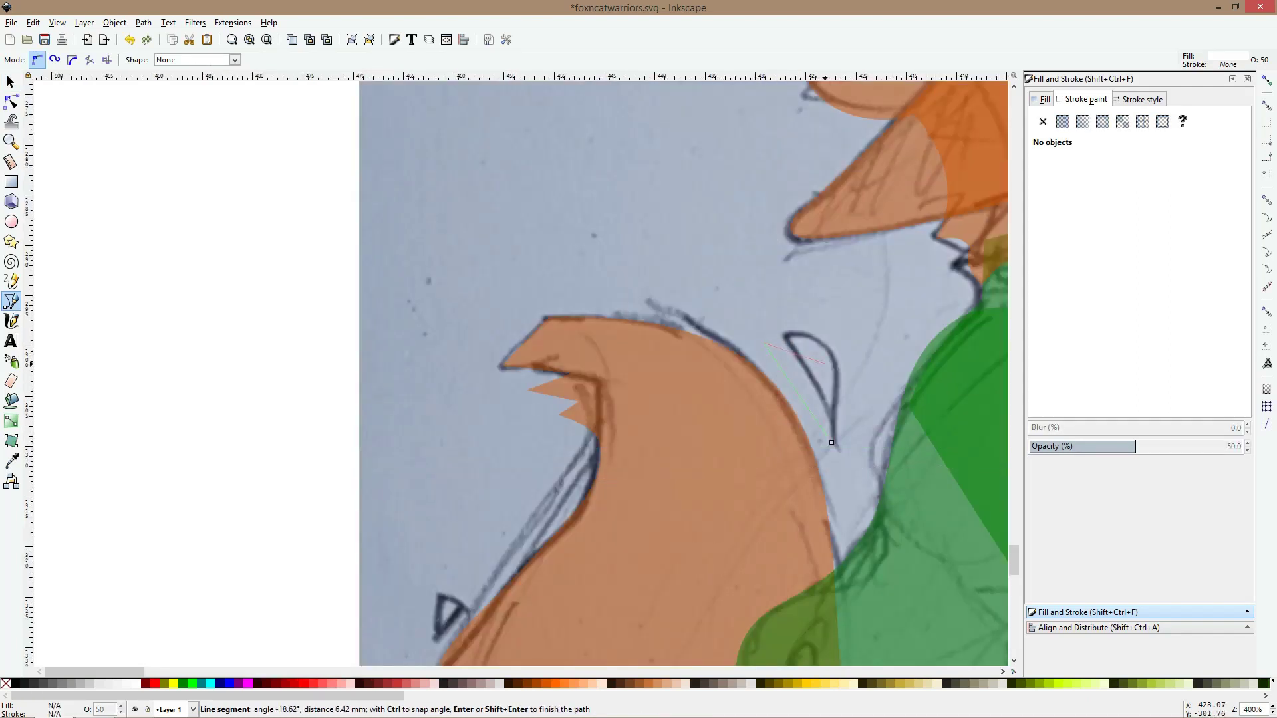
pyautogui.click(832, 442)
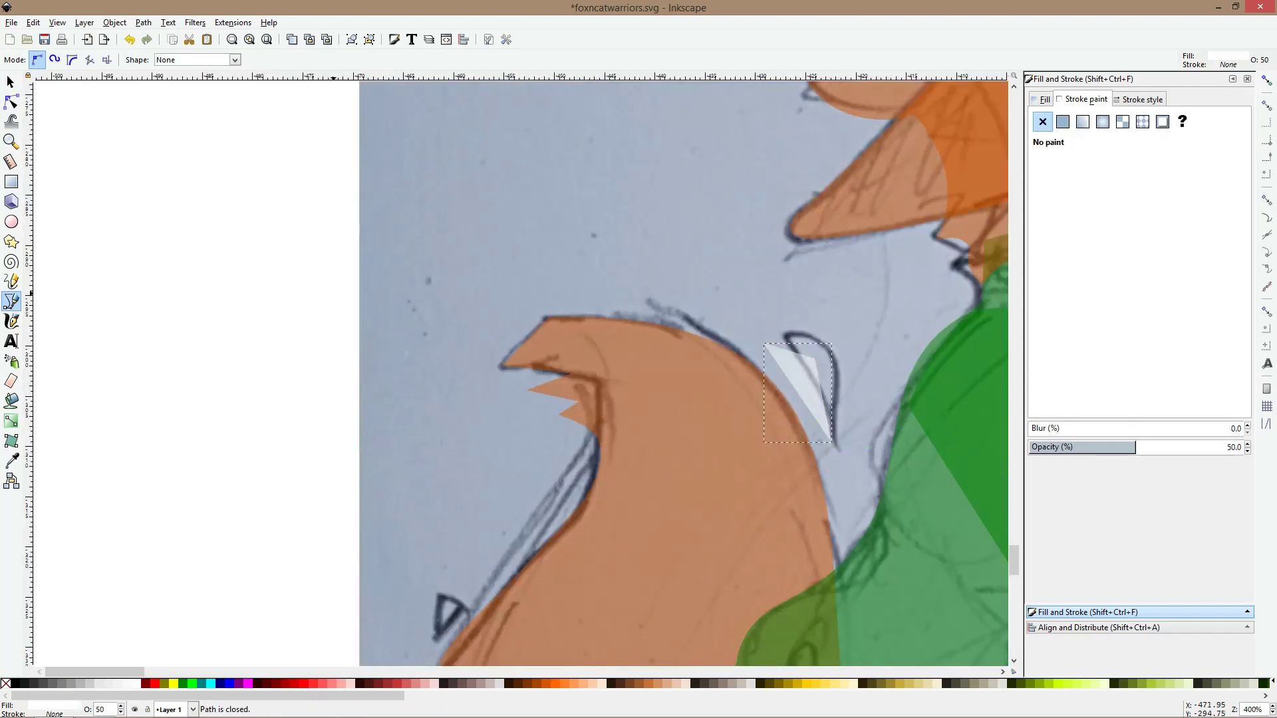
# Reshape the tuft triangle into a curved sliver: add a node on its left edge, delete the upper left corner and smooth the upper right node
pyautogui.press('n')
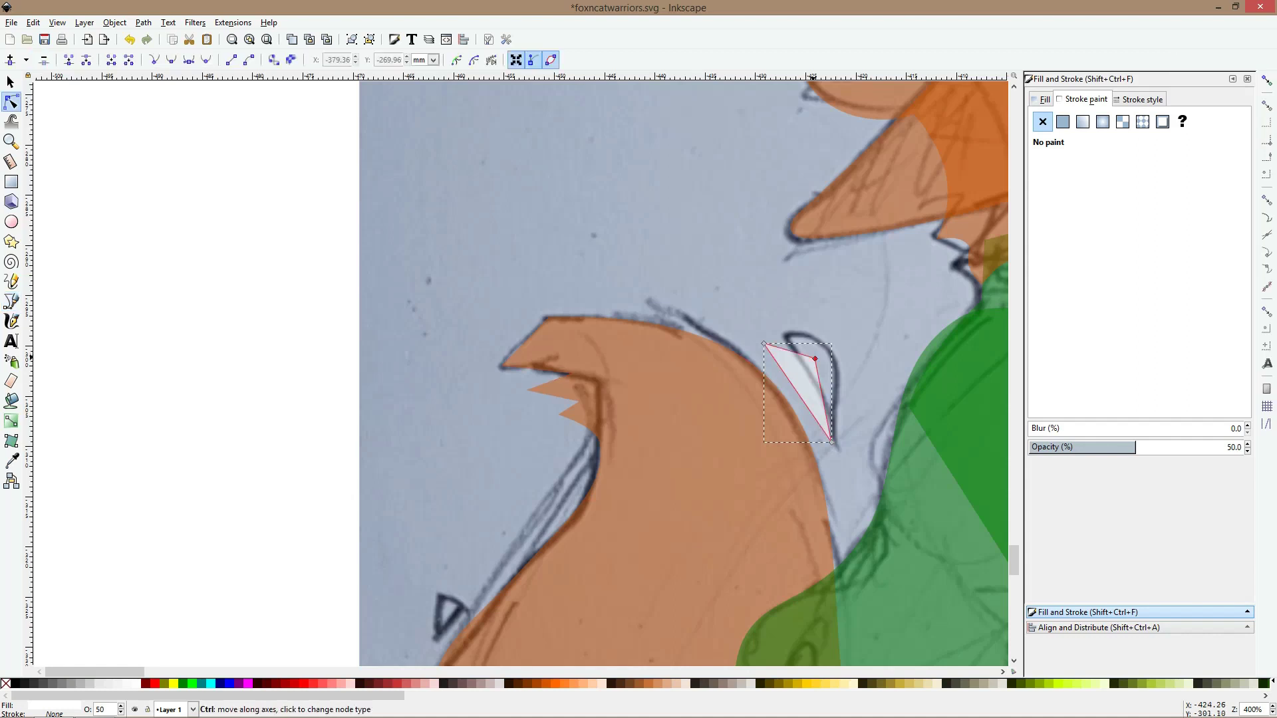
pyautogui.doubleClick(784, 363)
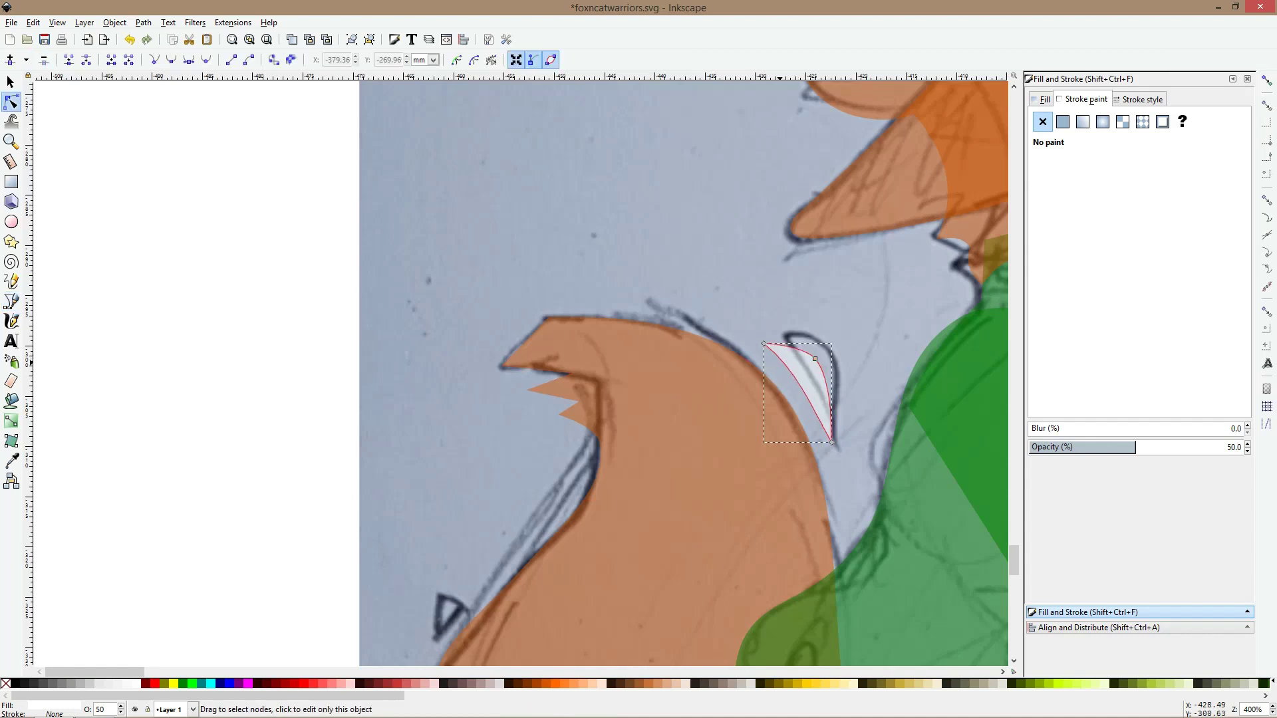
pyautogui.click(764, 344)
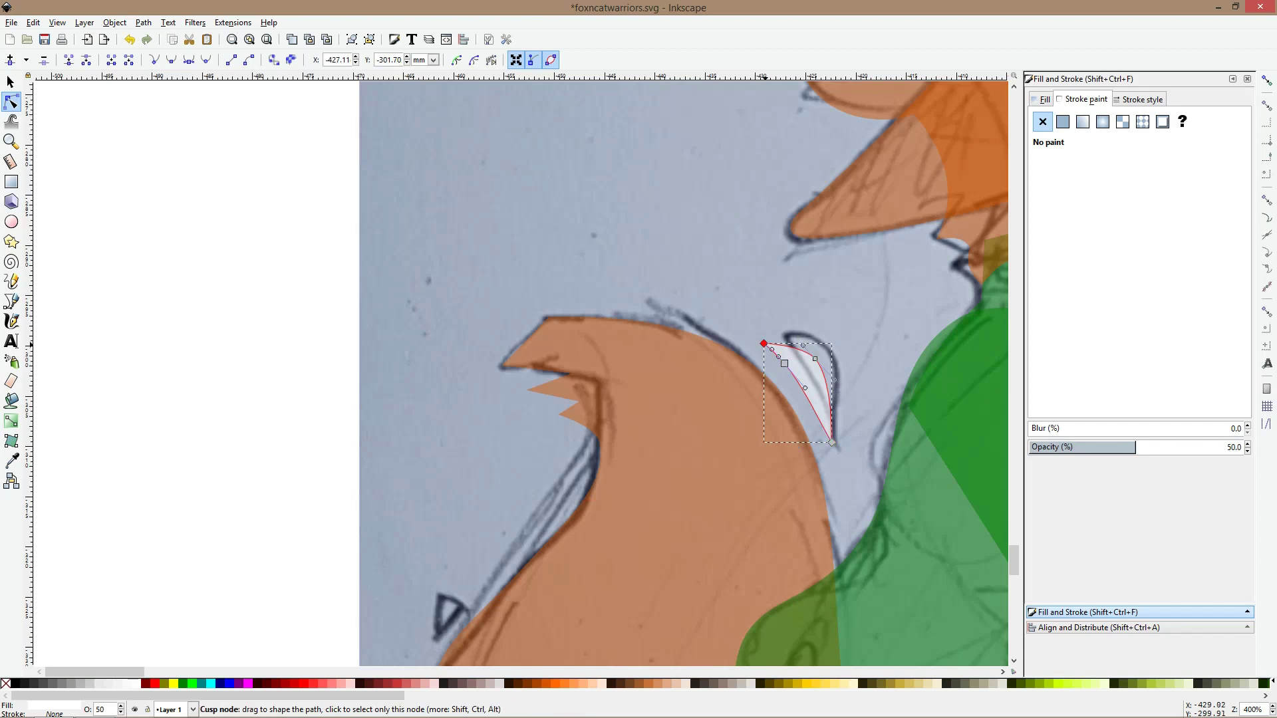
pyautogui.press('Delete')
pyautogui.hotkey('shift', 's')
pyautogui.moveTo(815, 358); pyautogui.dragTo(814, 354)
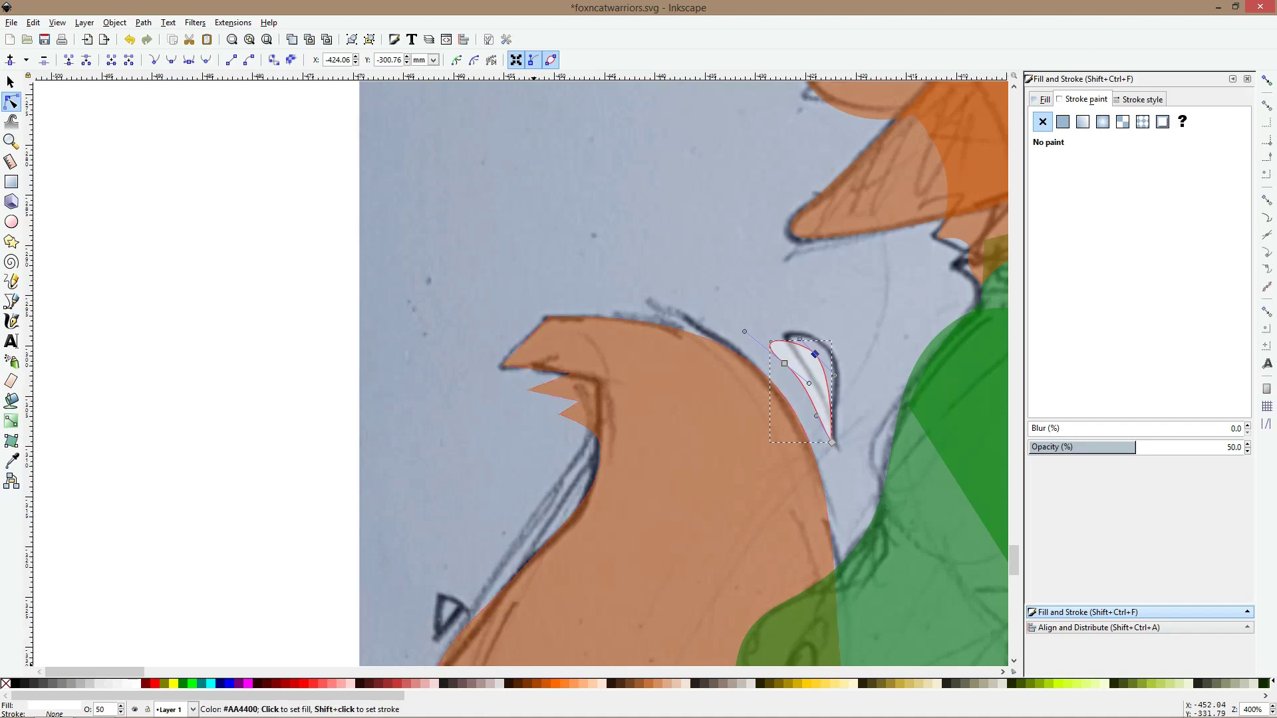
# Fill the tuft shape with brown #AA4400 and move it slightly down and left against the tail's outer edge
pyautogui.click(536, 683)
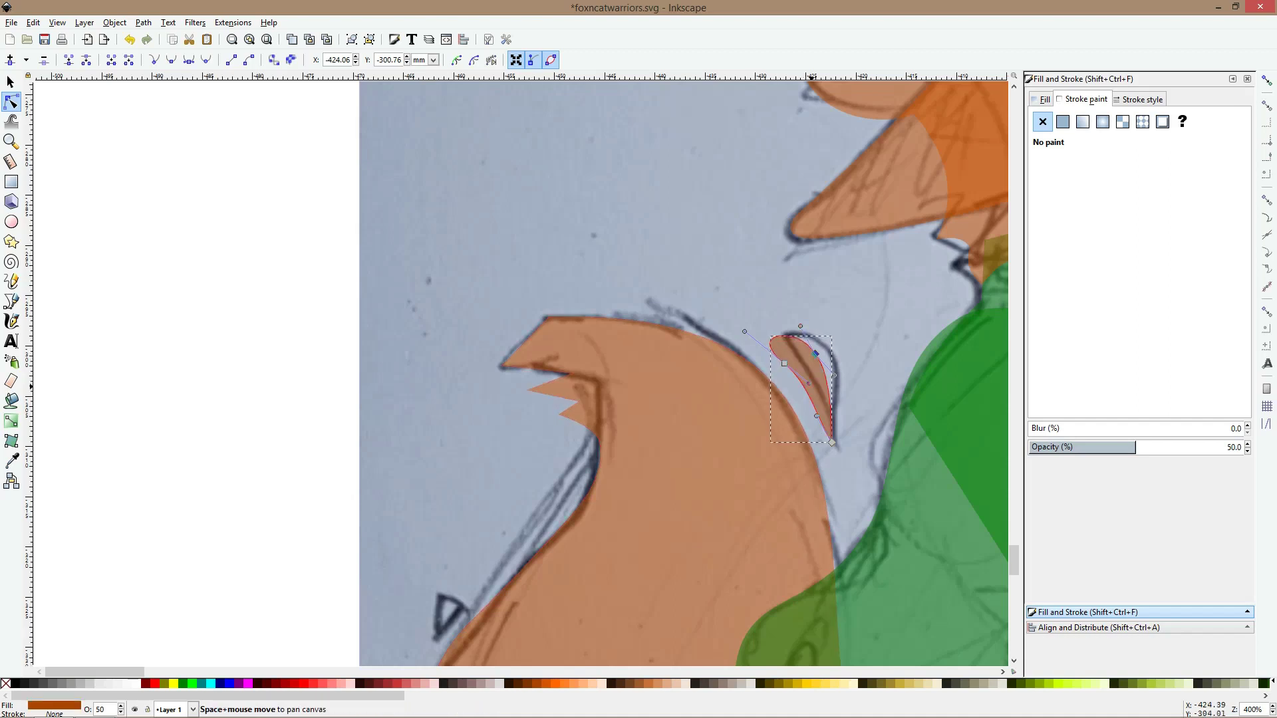
pyautogui.press('s')
pyautogui.moveTo(815, 378); pyautogui.dragTo(808, 390)
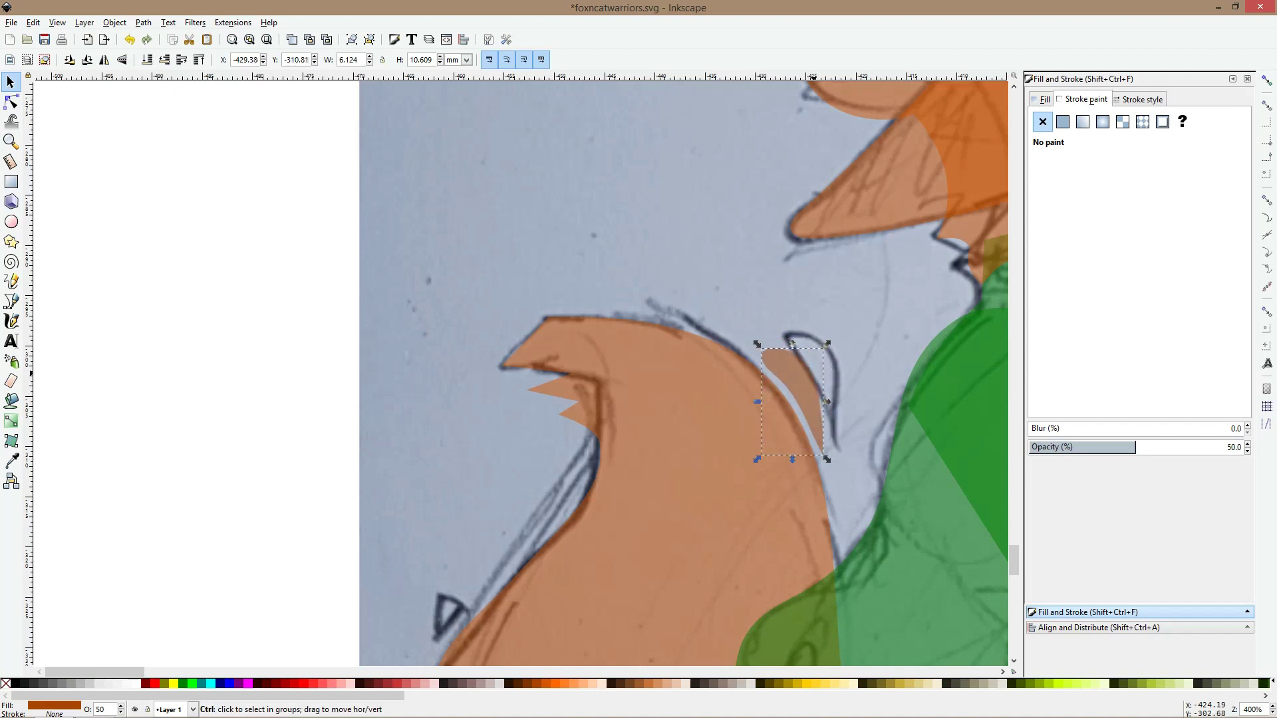
# Draw a small triangular fold shape on the fox's trouser leg, just above the cuff of the raised foot
pyautogui.scroll(-3, 807, 390)
pyautogui.scroll(-2, 807, 391)
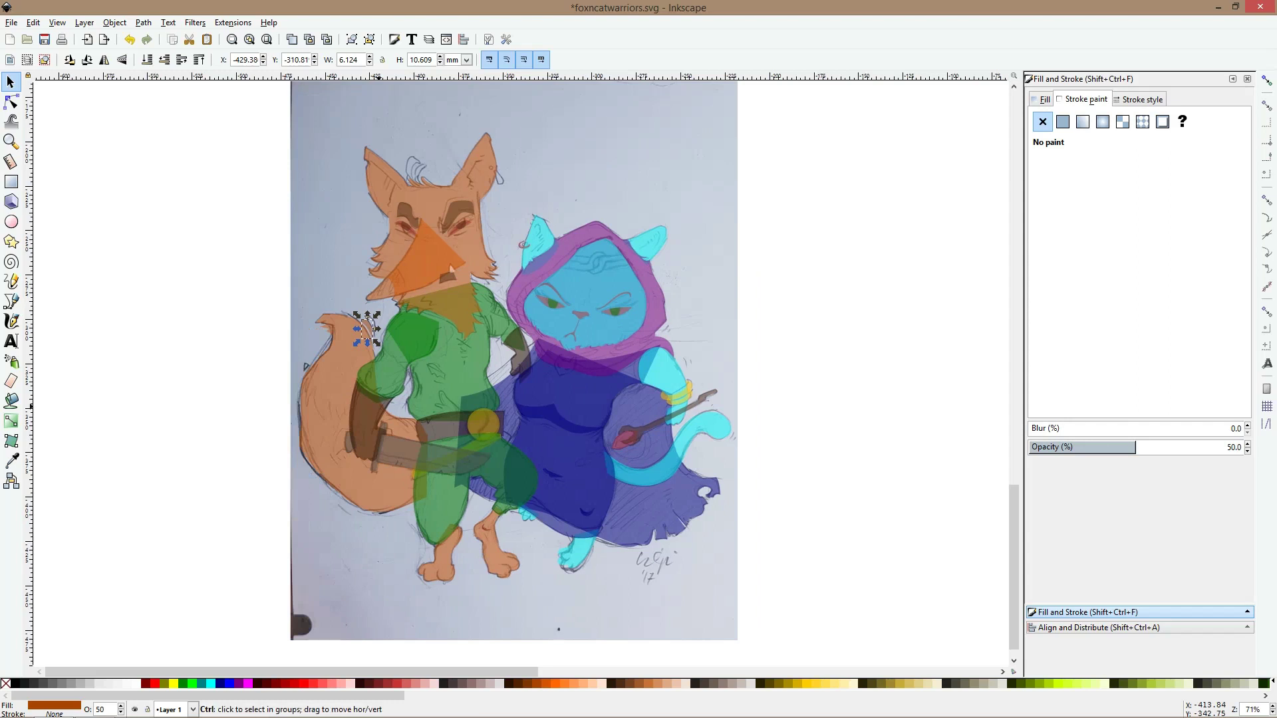
pyautogui.scroll(3, 390, 378)
pyautogui.press('b')
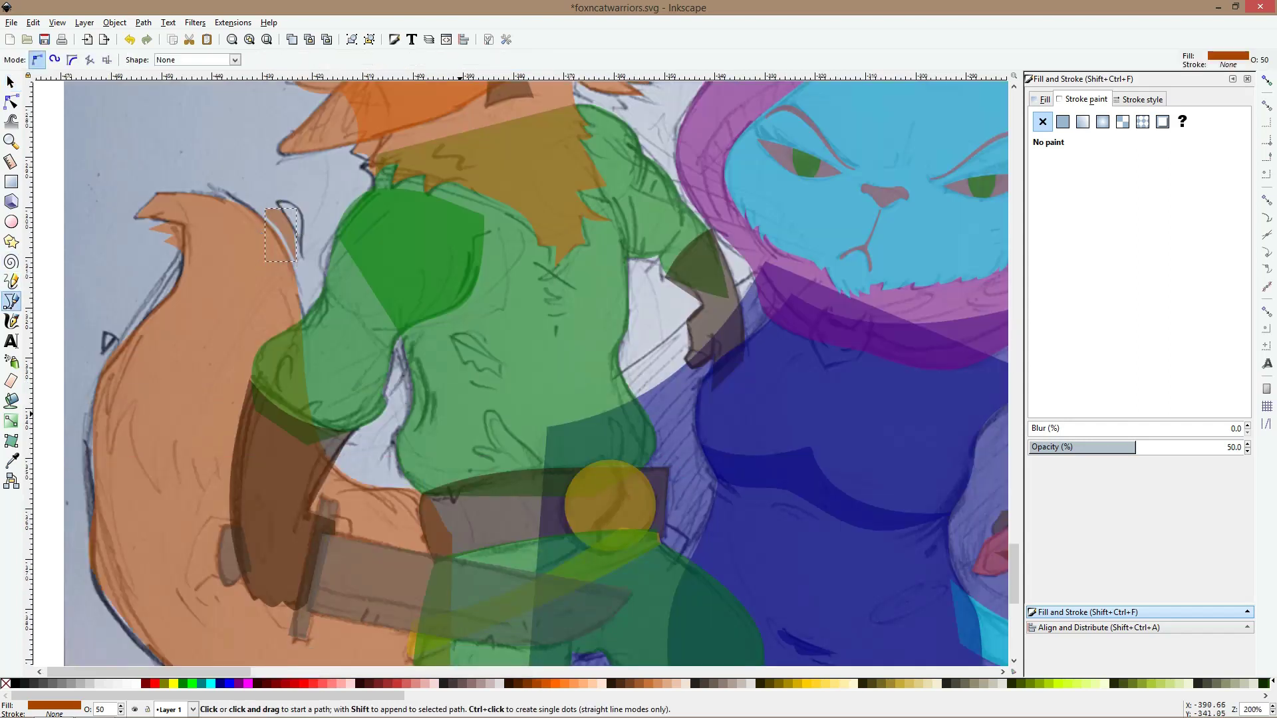
pyautogui.scroll(-10, 522, 371)
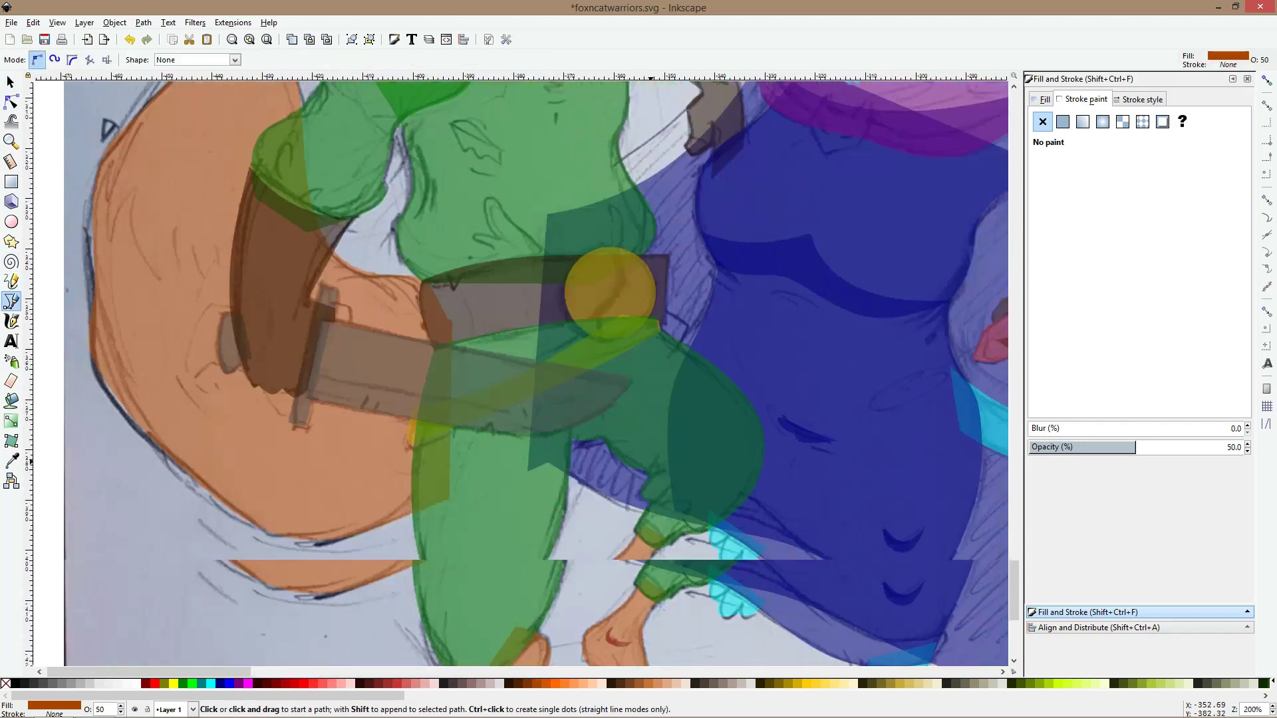
pyautogui.scroll(3, 642, 427)
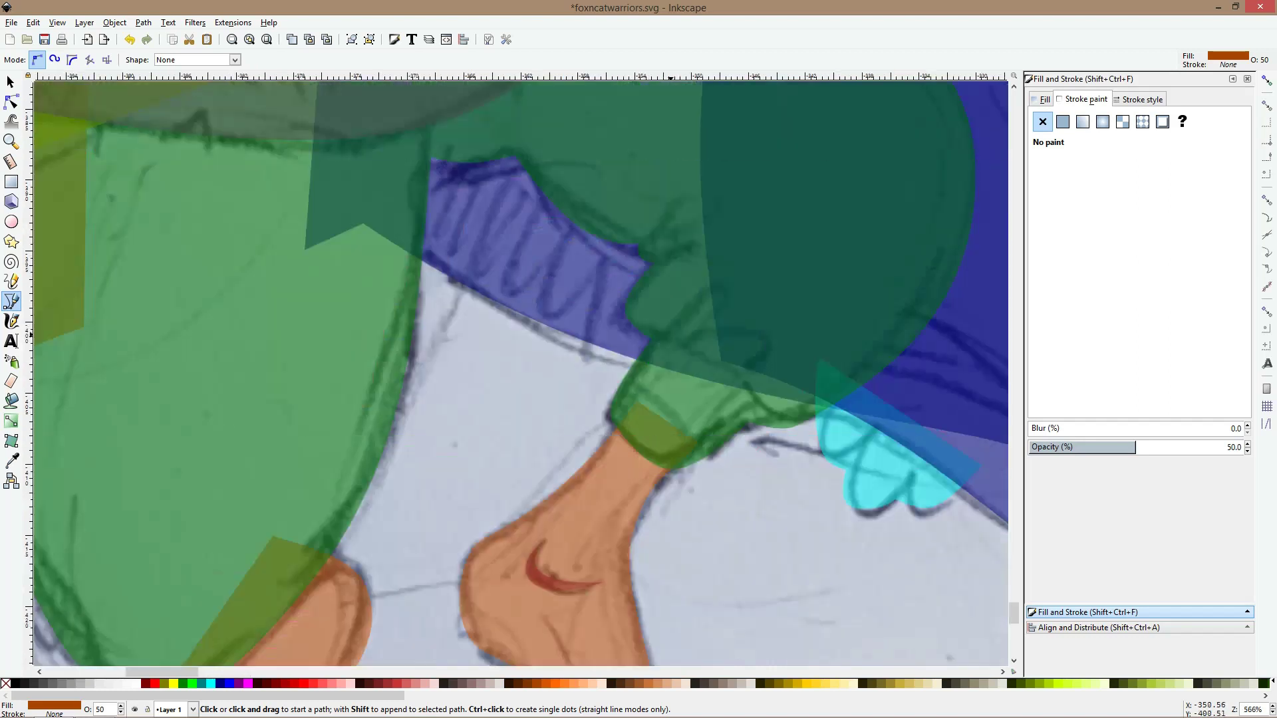
pyautogui.click(662, 337)
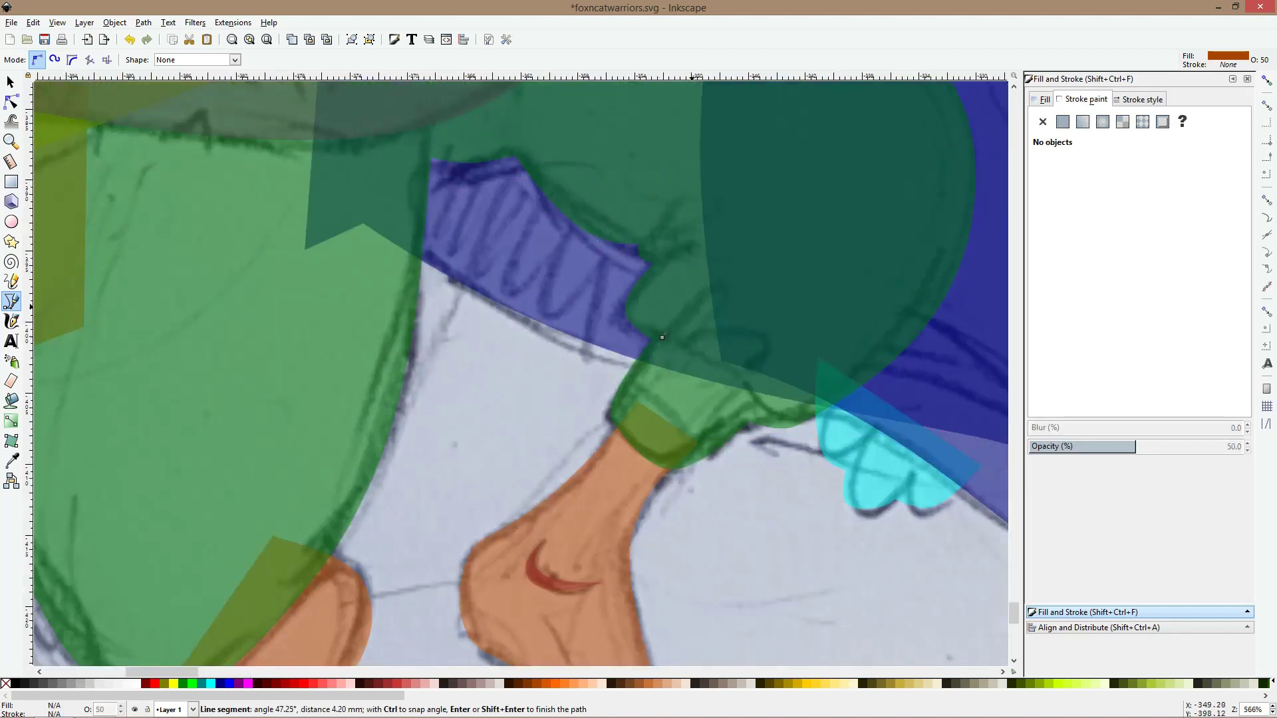
pyautogui.click(705, 273)
pyautogui.click(737, 301)
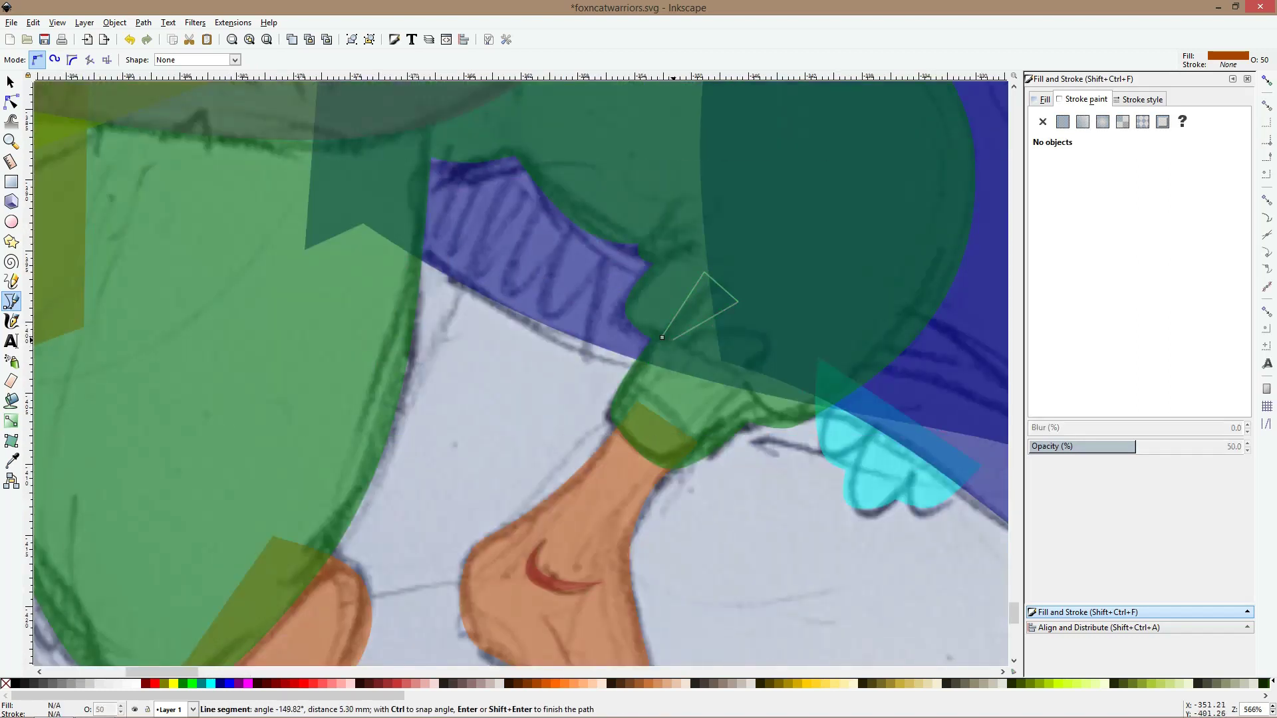
# Complete the forked fold shape above the fox's trouser cuff as a closed path and fill it dark green
pyautogui.click(673, 340)
pyautogui.click(785, 343)
pyautogui.click(762, 369)
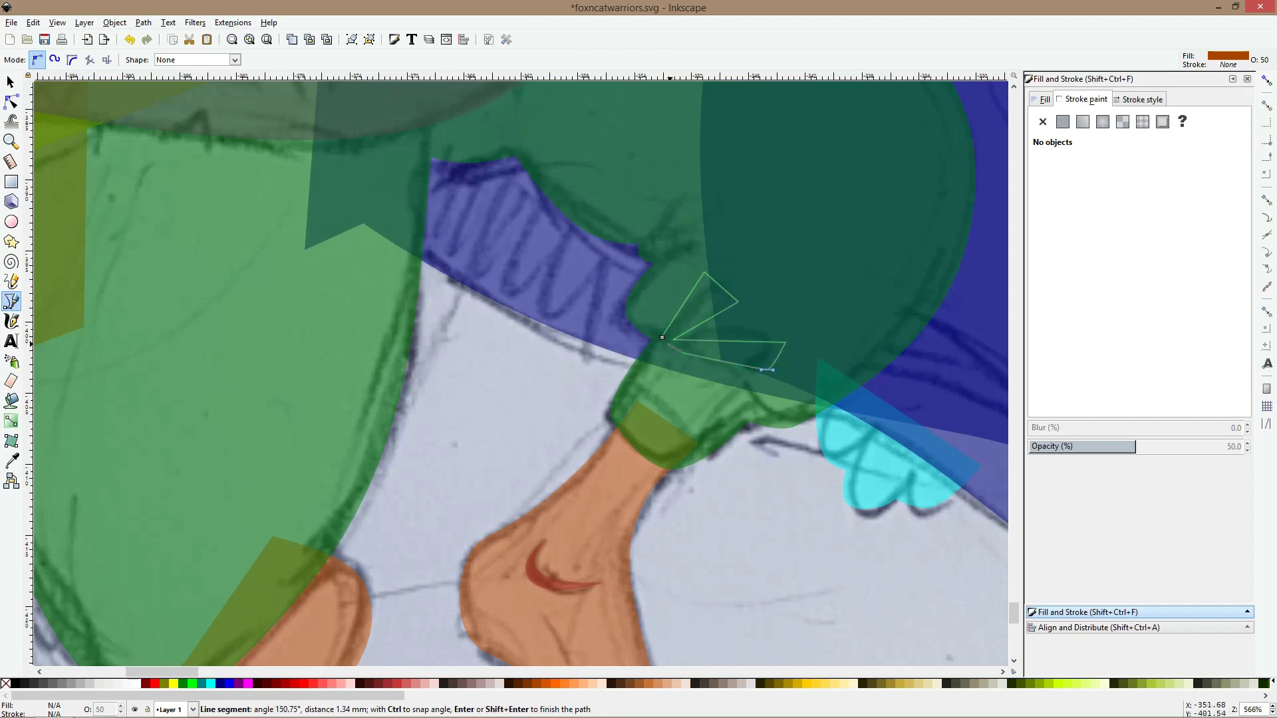
pyautogui.click(662, 337)
pyautogui.scroll(-5, 638, 683)
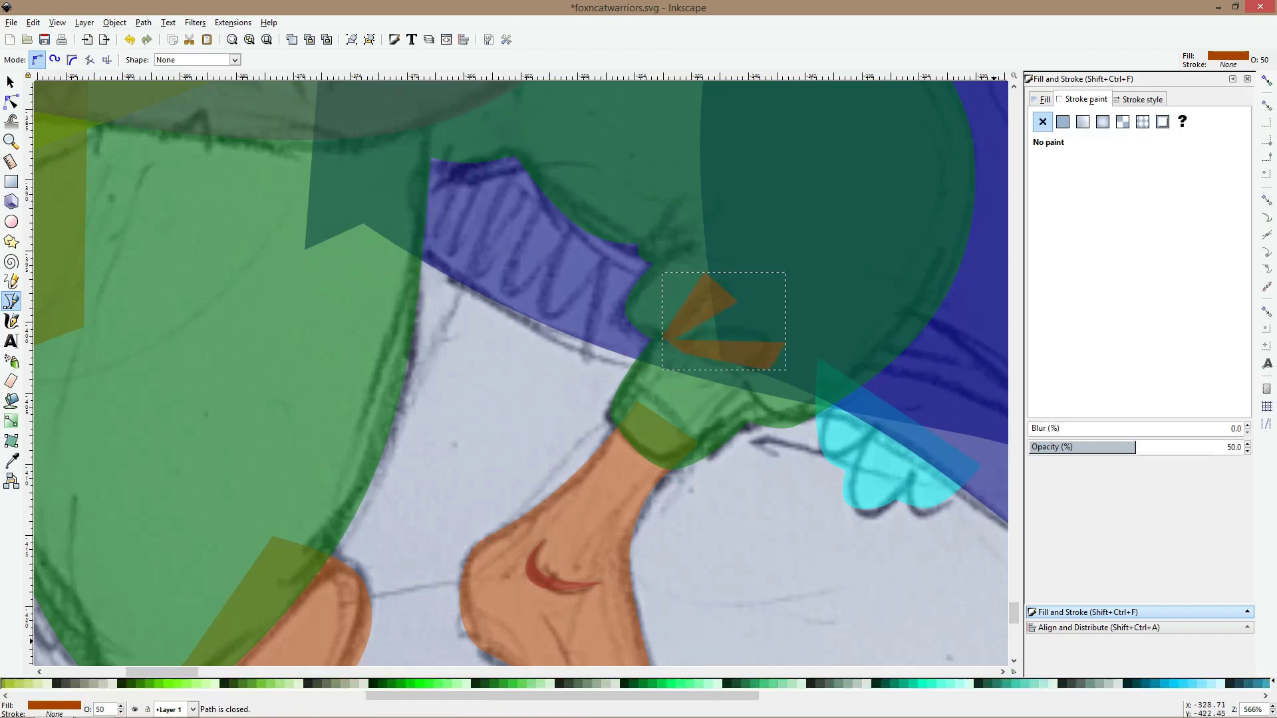
pyautogui.click(736, 684)
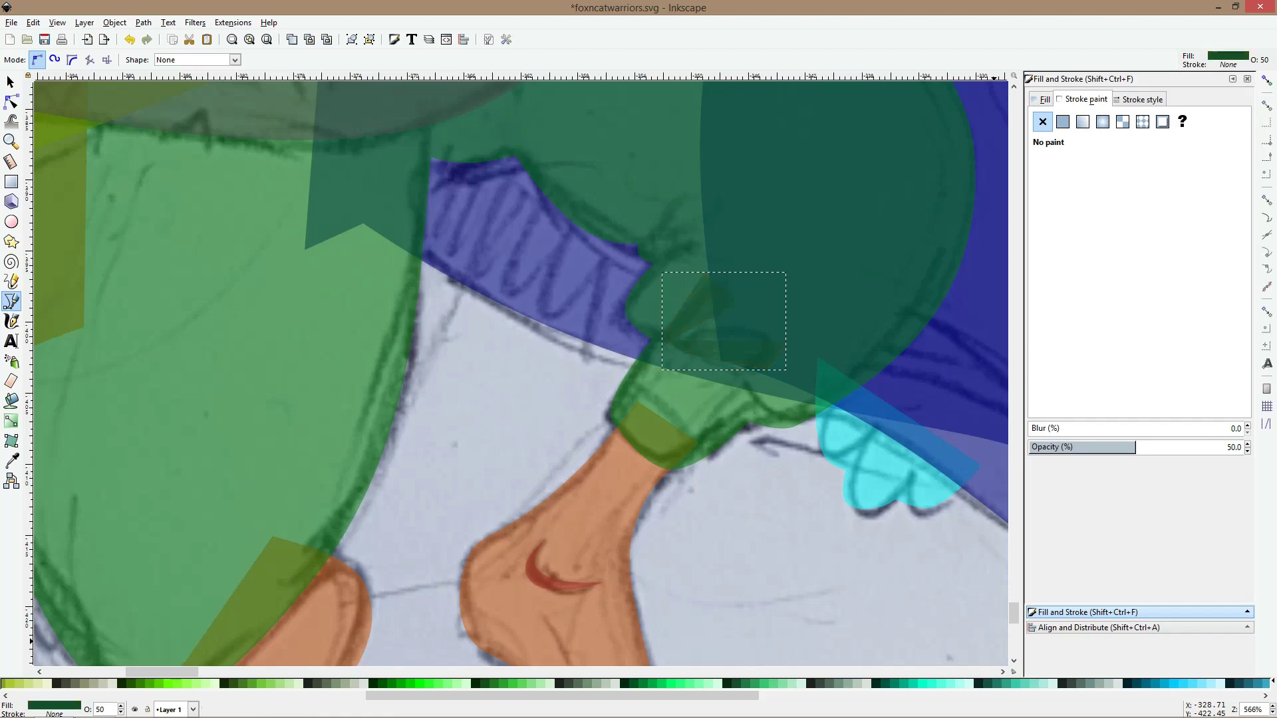
# Round the ends of both lobes of the trouser-cuff fold and reshape its curves to match the sketched creases
pyautogui.click(12, 102)
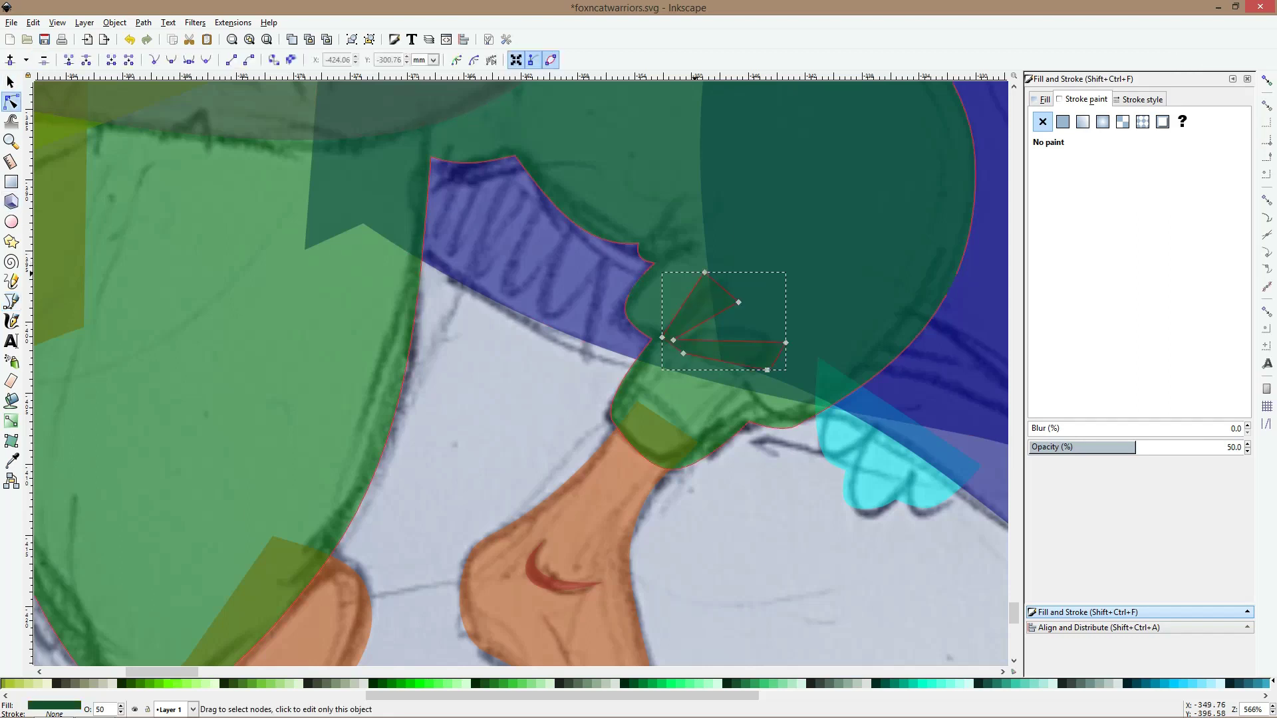
pyautogui.keyDown('ctrl'); pyautogui.click(705, 272); pyautogui.keyUp('ctrl')
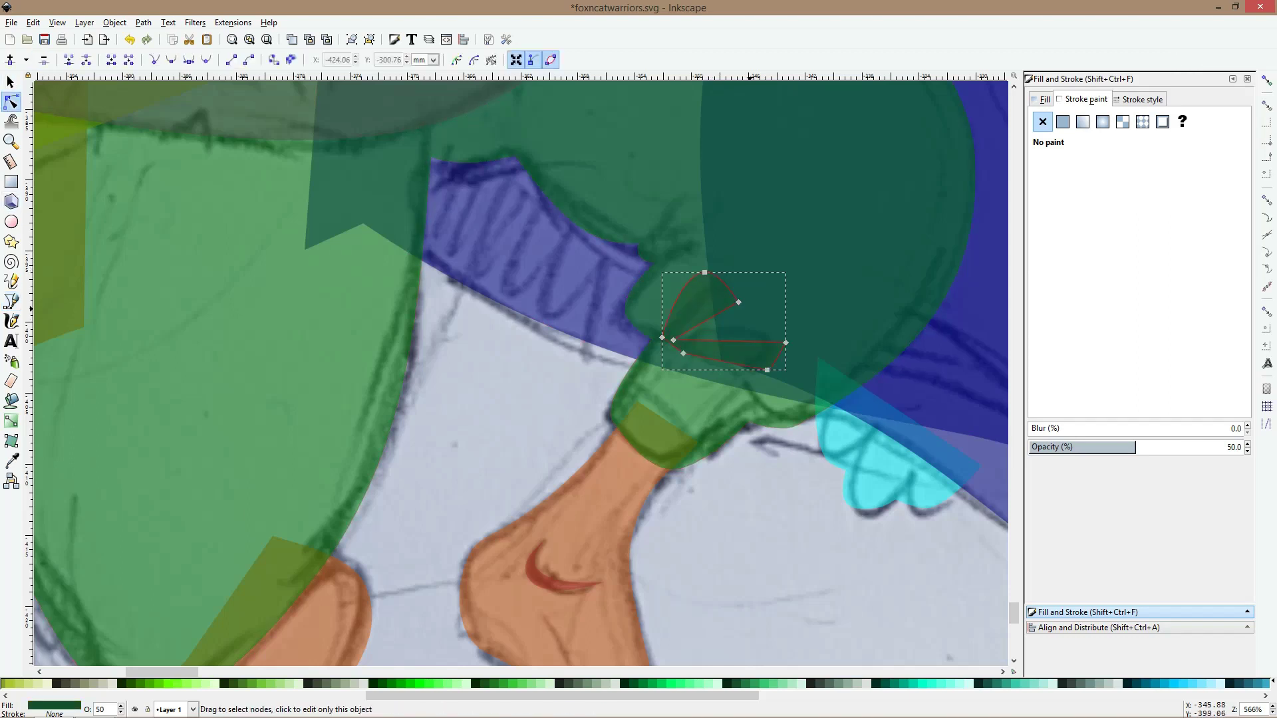
pyautogui.keyDown('ctrl'); pyautogui.click(738, 303); pyautogui.keyUp('ctrl')
pyautogui.keyDown('ctrl'); pyautogui.click(786, 343); pyautogui.keyUp('ctrl')
pyautogui.keyDown('ctrl'); pyautogui.click(767, 370); pyautogui.keyUp('ctrl')
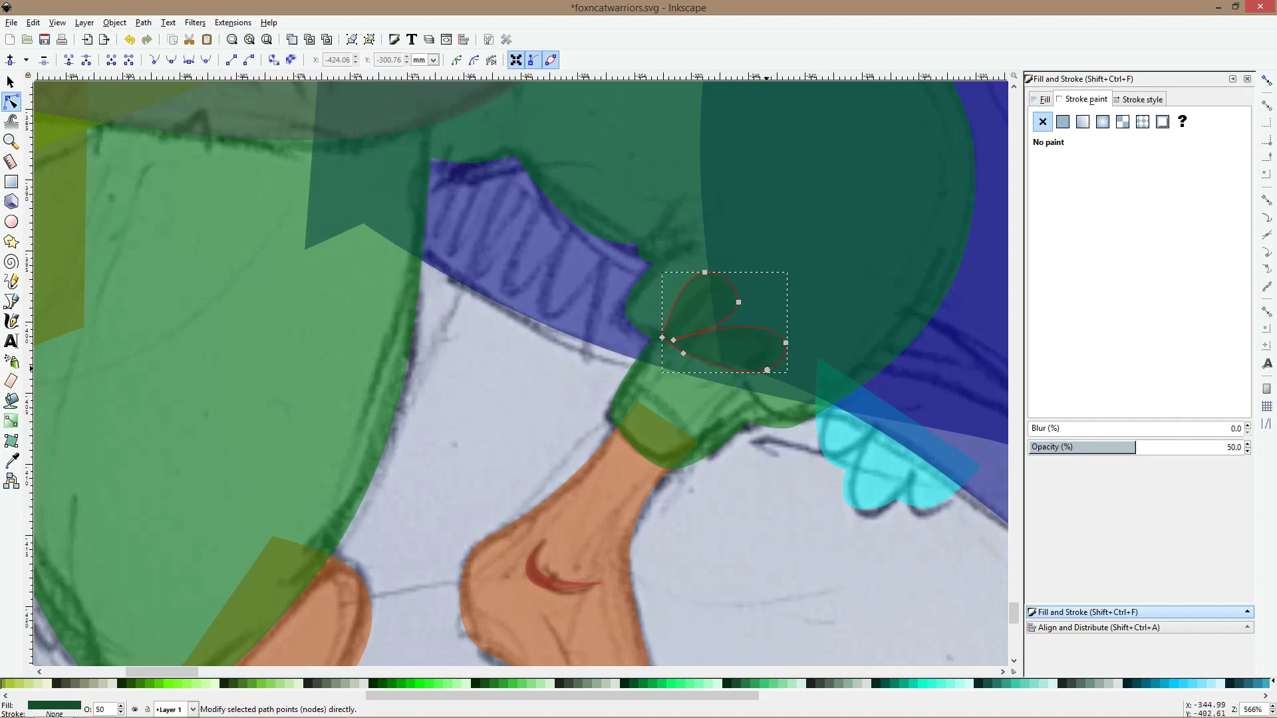
pyautogui.moveTo(735, 328)
pyautogui.mouseDown()
pyautogui.moveTo(734, 344)
pyautogui.moveTo(738, 320)
pyautogui.mouseUp()
pyautogui.moveTo(704, 272); pyautogui.dragTo(709, 301)
# Draw a closed forked fold shape on the fox's tunic, rising from just above the yellow belt buckle
pyautogui.press('-')
pyautogui.press('-')
pyautogui.press('-')
pyautogui.press('-')
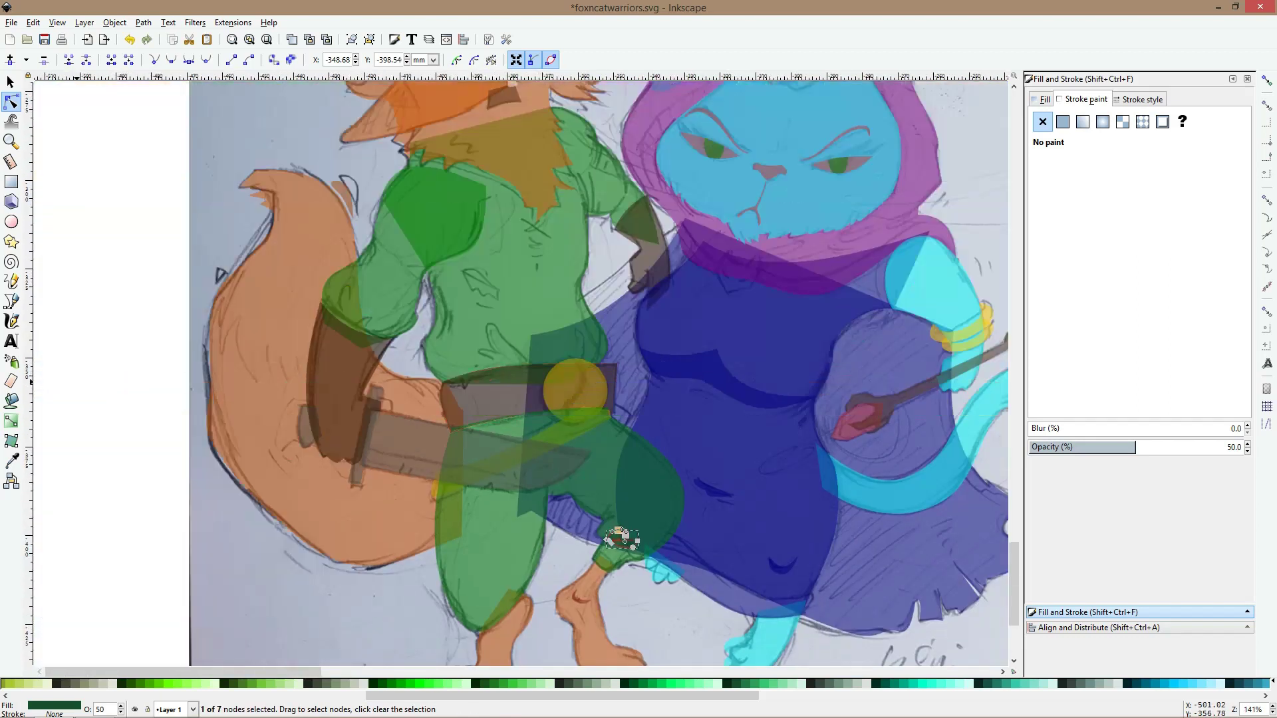
pyautogui.click(11, 301)
pyautogui.press('+')
pyautogui.press('+')
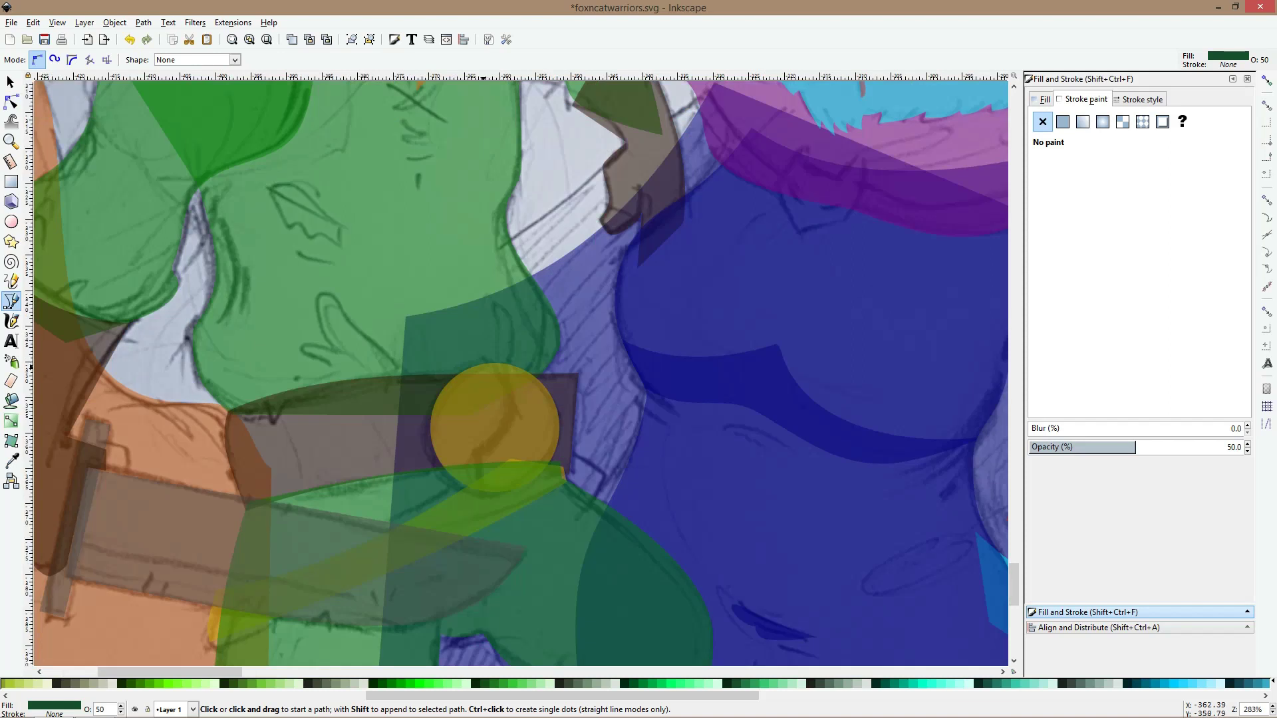
pyautogui.click(481, 376)
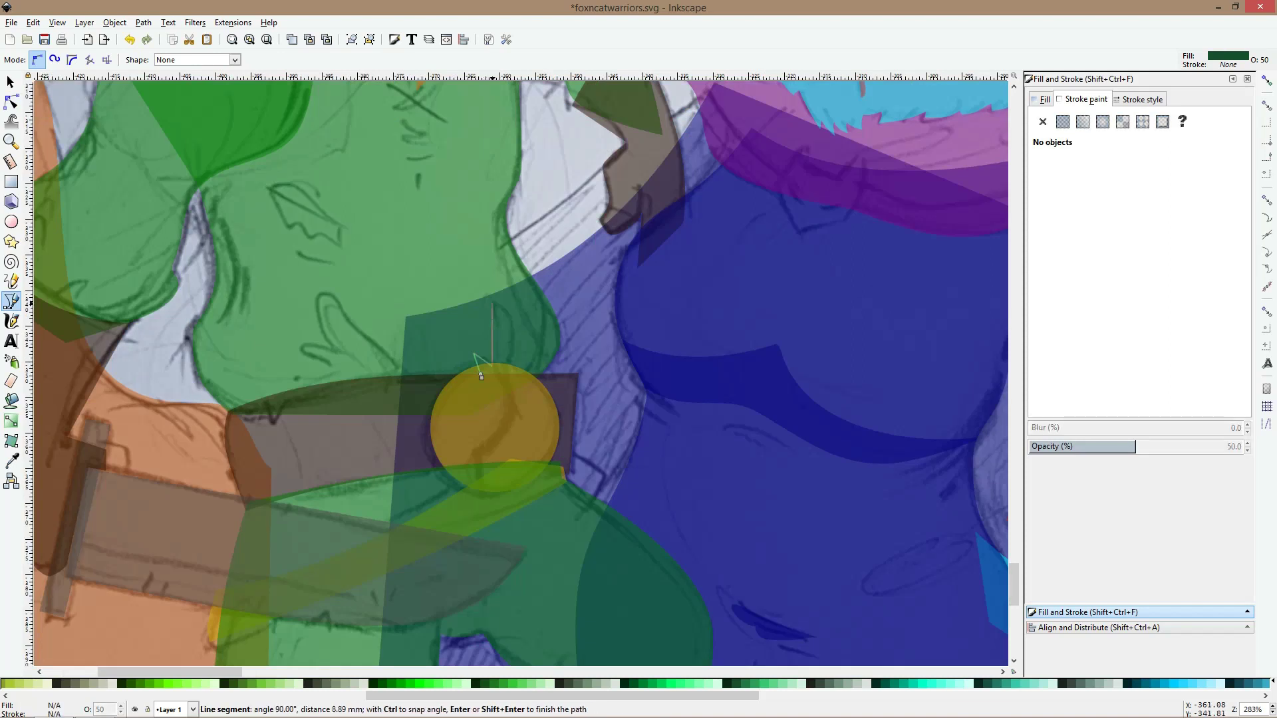
pyautogui.click(493, 304)
pyautogui.click(519, 307)
pyautogui.click(503, 380)
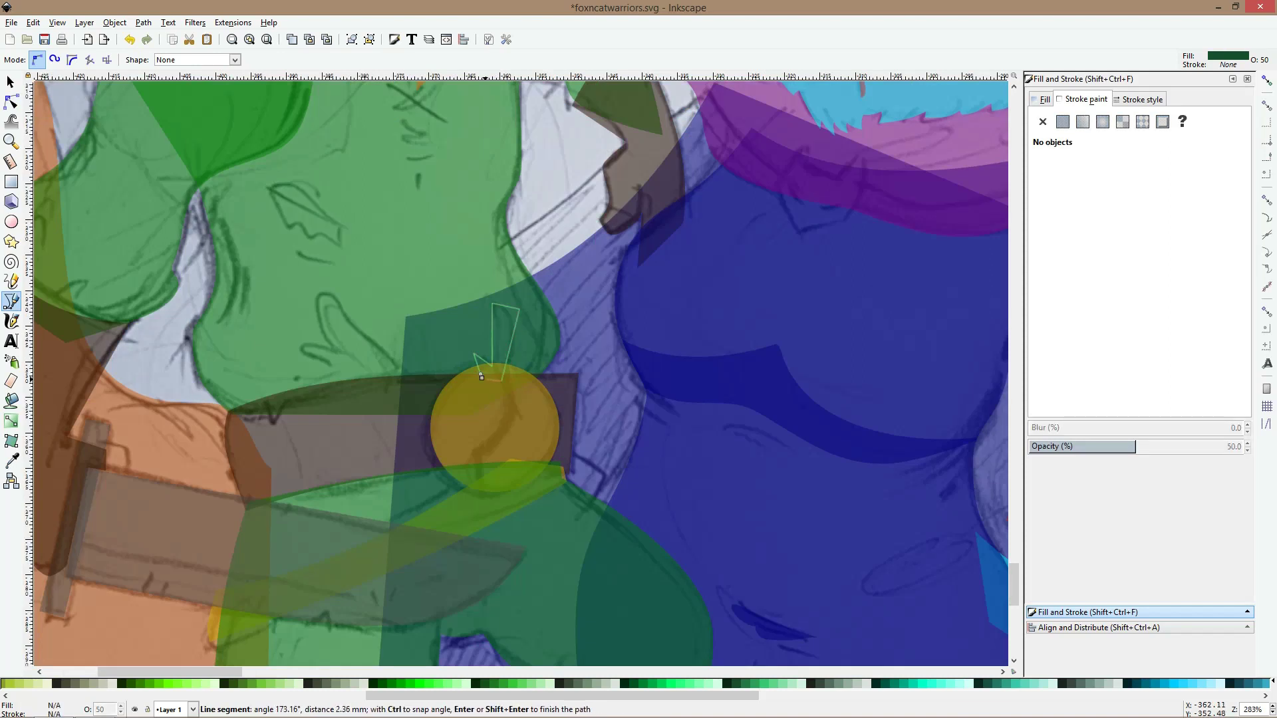
pyautogui.click(481, 376)
# Smooth the tall lobe of the fold above the buckle and adjust its nodes and curves to follow the sketch
pyautogui.press('n')
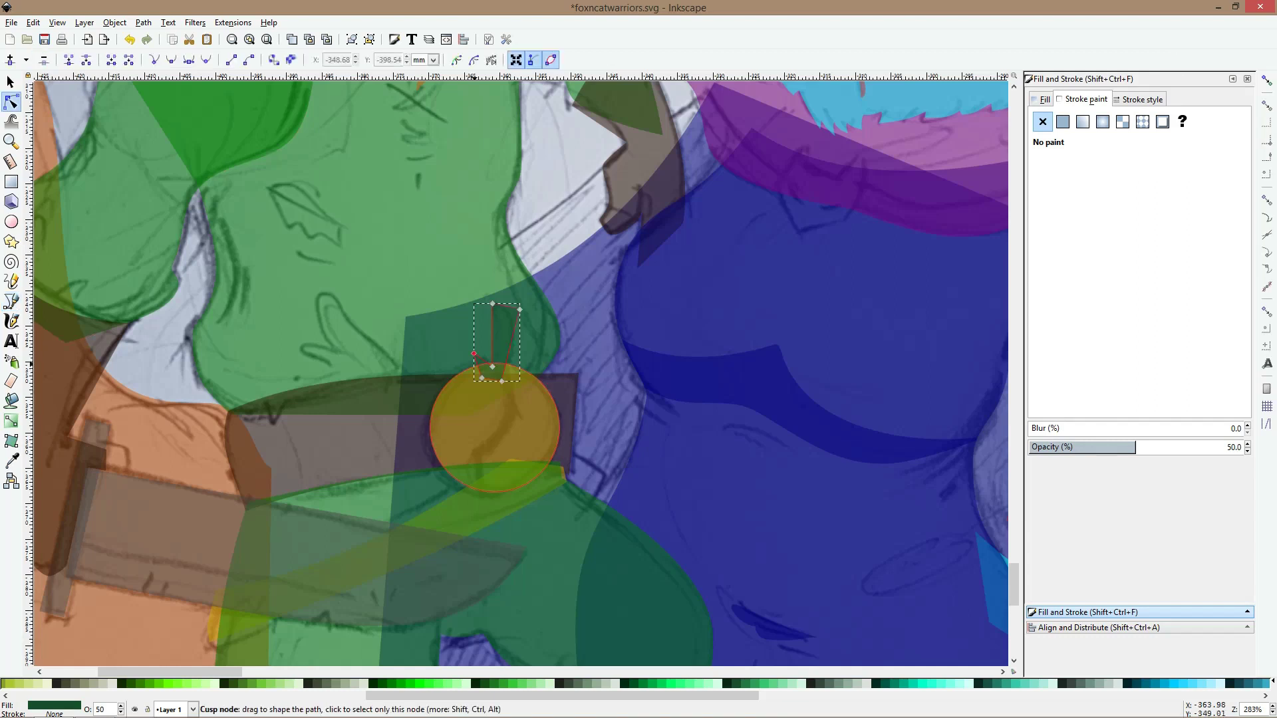
pyautogui.keyDown('ctrl'); pyautogui.click(492, 304); pyautogui.keyUp('ctrl')
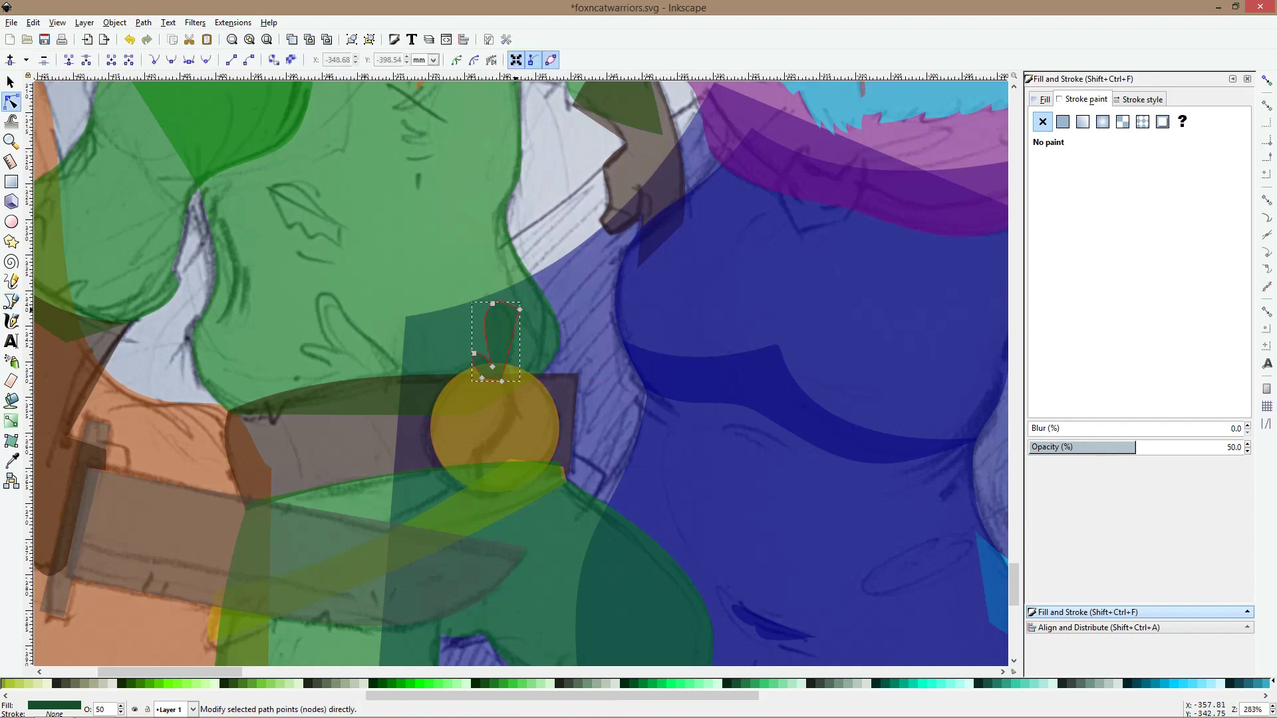
pyautogui.keyDown('ctrl'); pyautogui.click(520, 310); pyautogui.keyUp('ctrl')
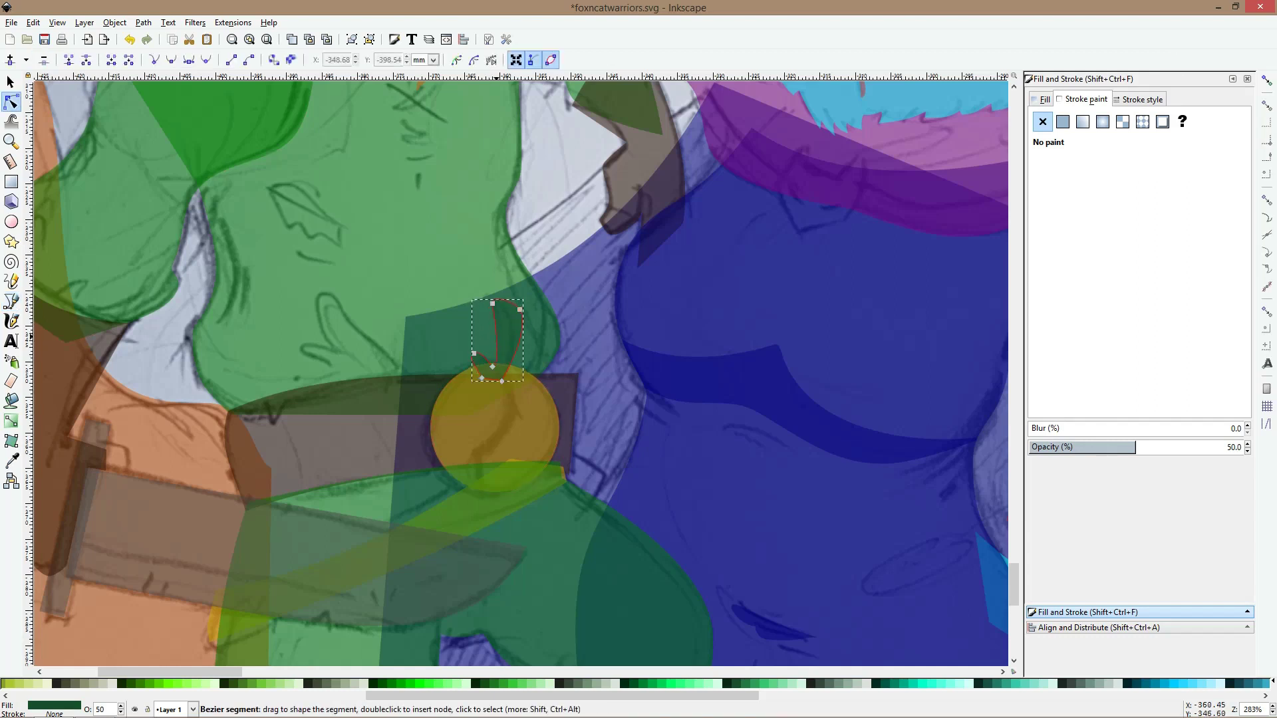
pyautogui.moveTo(506, 301); pyautogui.dragTo(516, 310)
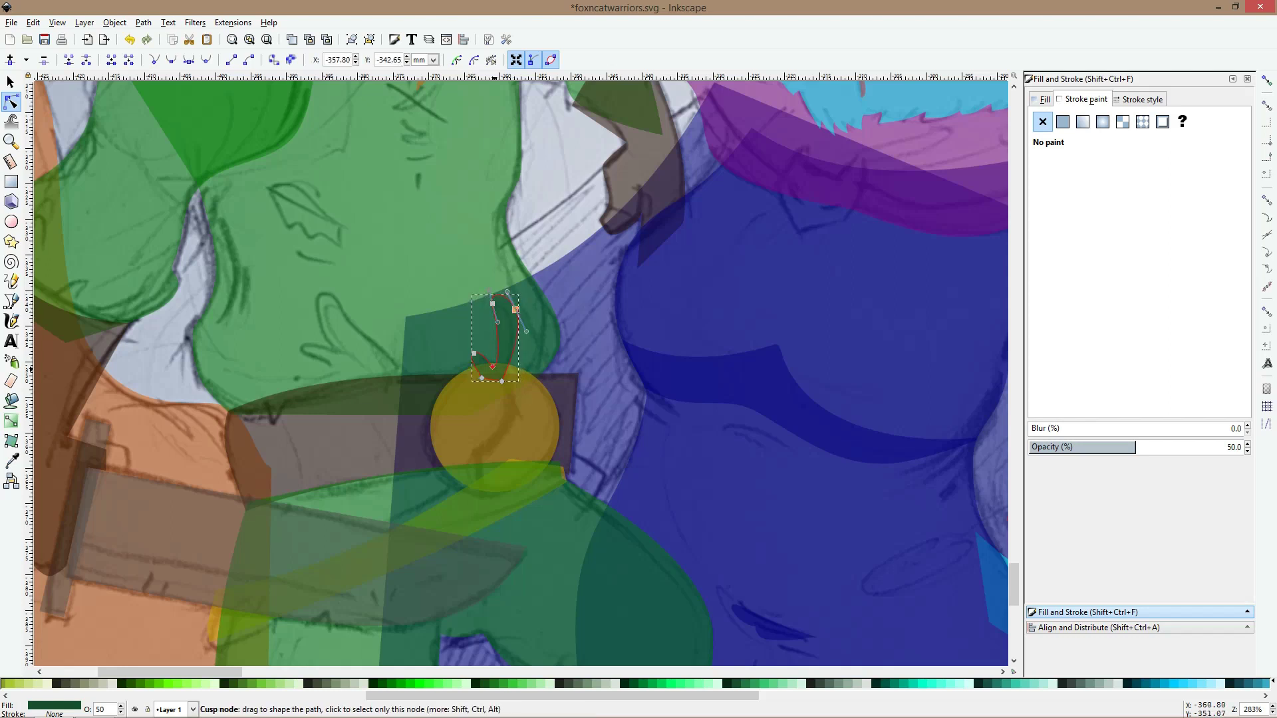
pyautogui.moveTo(493, 366); pyautogui.dragTo(474, 339)
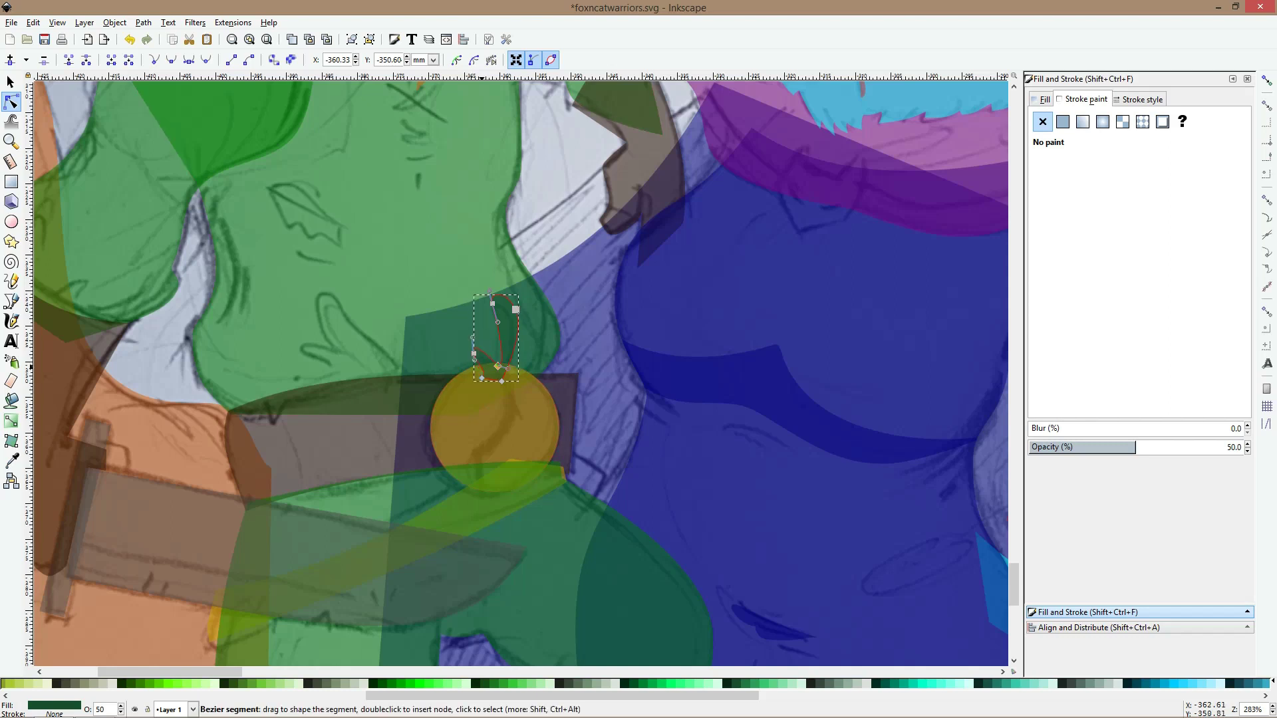
# Draw a thumb-and-finger-shaped fold on the tunic above the belt, beside the buckle, following the sketched crease
pyautogui.click(12, 301)
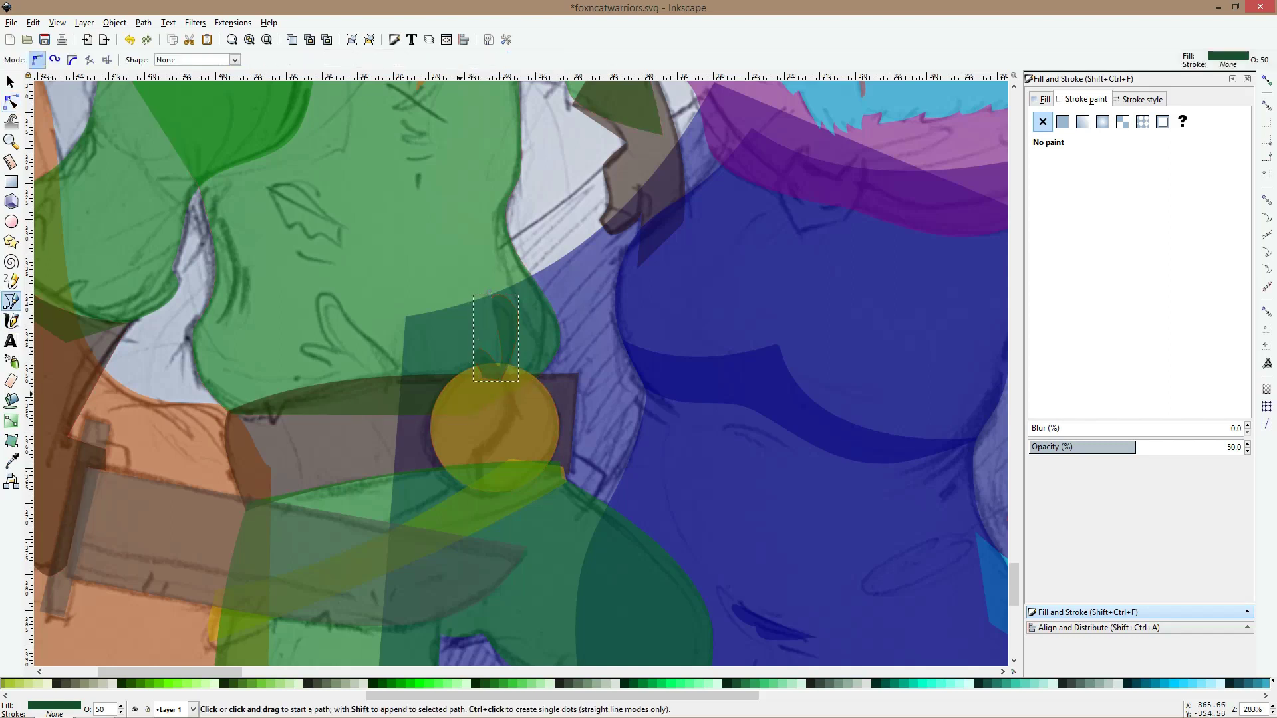
pyautogui.click(326, 293)
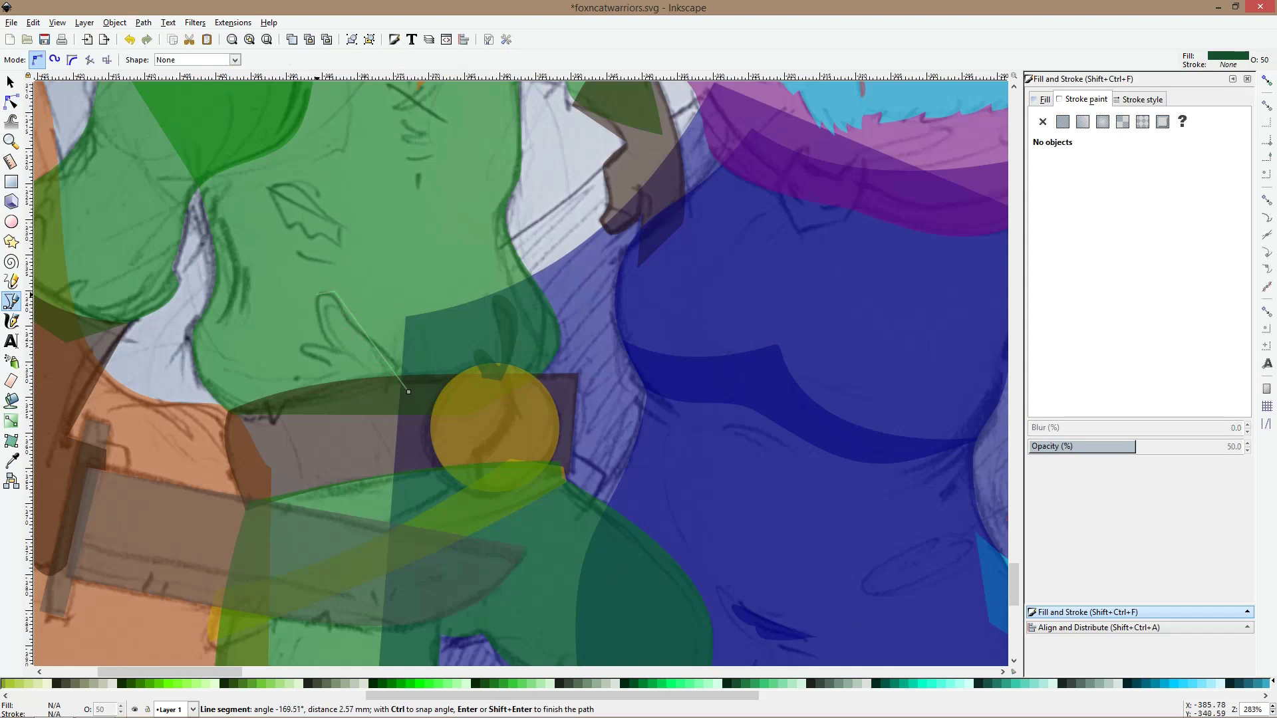
pyautogui.click(312, 342)
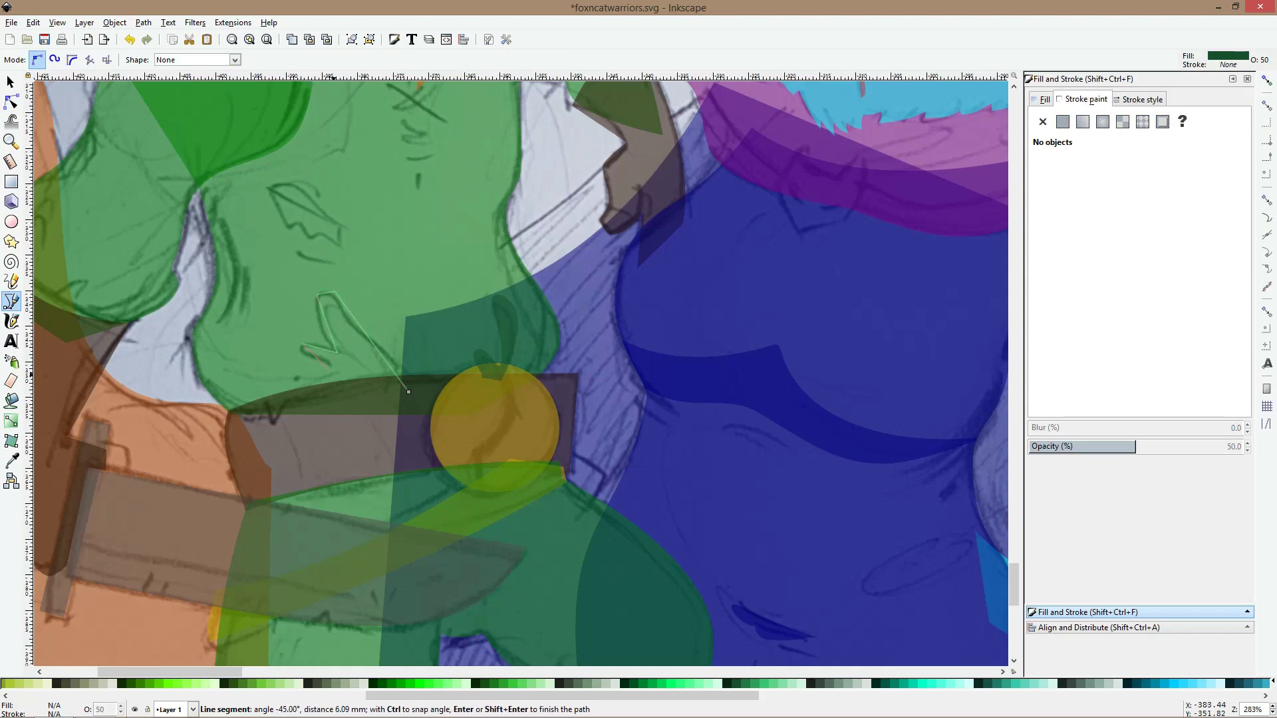
pyautogui.click(337, 390)
pyautogui.doubleClick(408, 392)
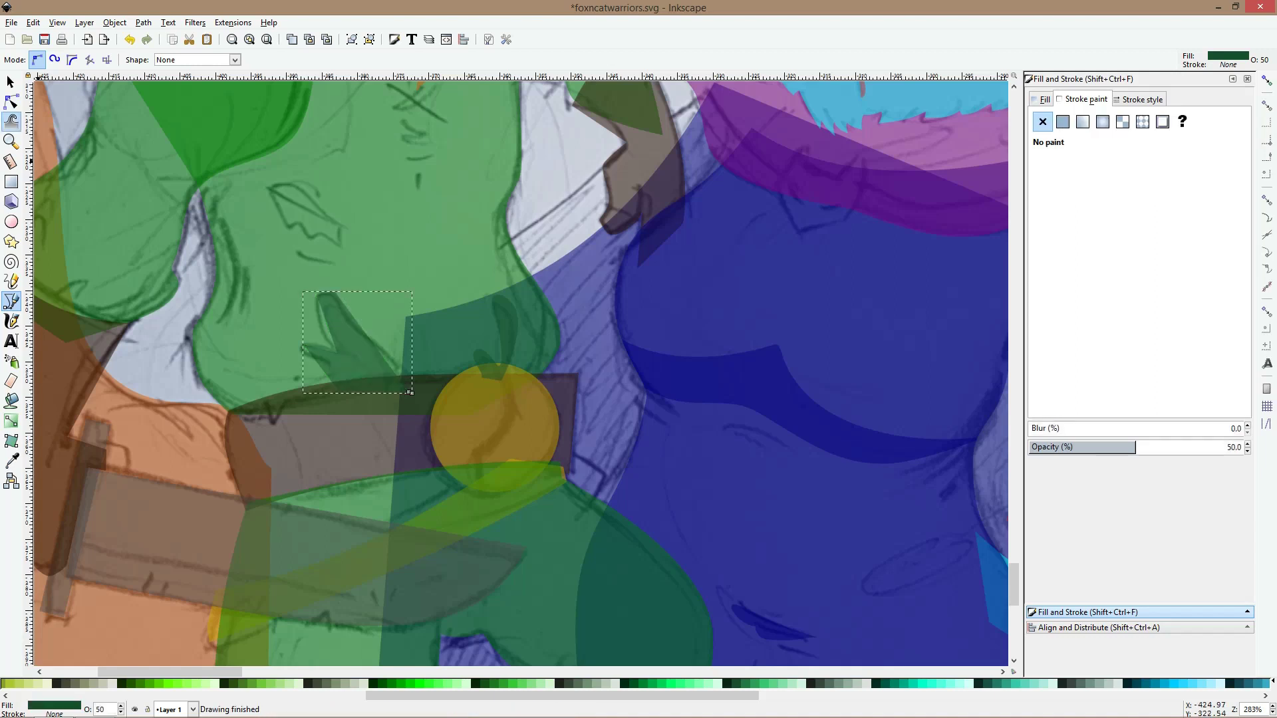
# Round the tip of the new tunic fold's long lobe and bend its sides into curves matching the sketch
pyautogui.press('n')
pyautogui.moveTo(369, 335); pyautogui.dragTo(379, 326)
pyautogui.keyDown('ctrl'); pyautogui.click(334, 292); pyautogui.keyUp('ctrl')
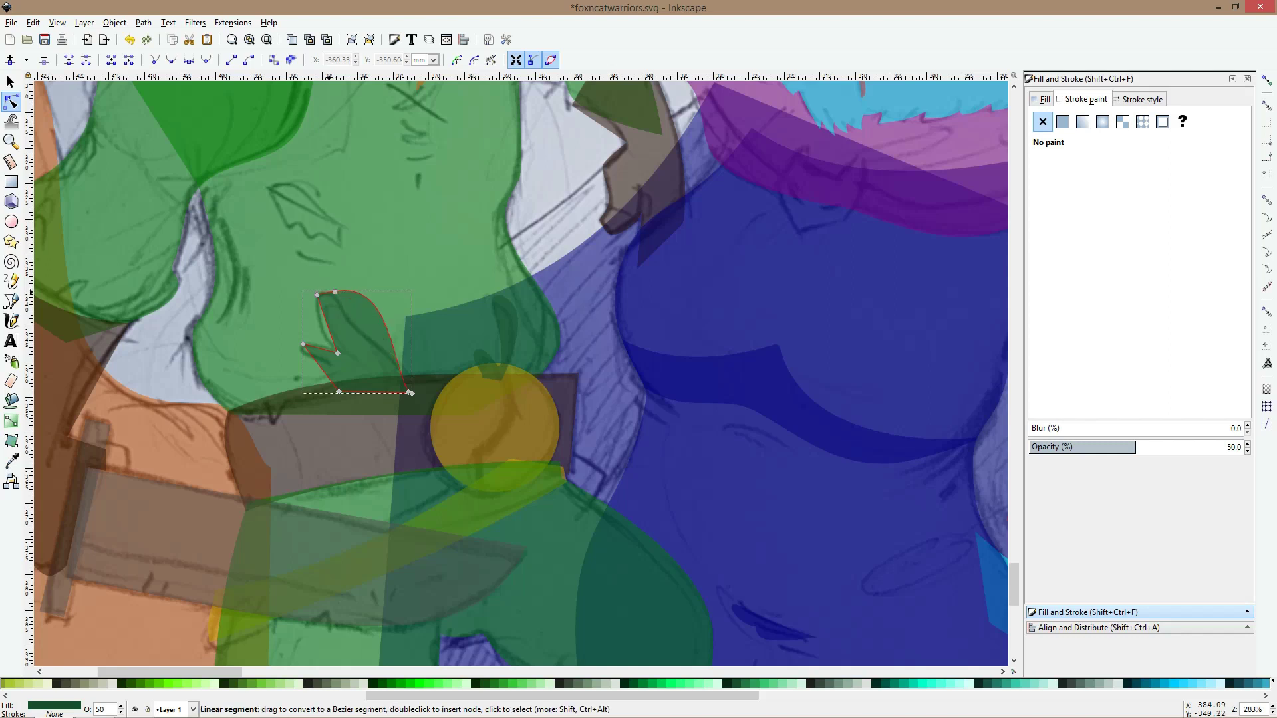
pyautogui.keyDown('ctrl'); pyautogui.click(317, 295); pyautogui.keyUp('ctrl')
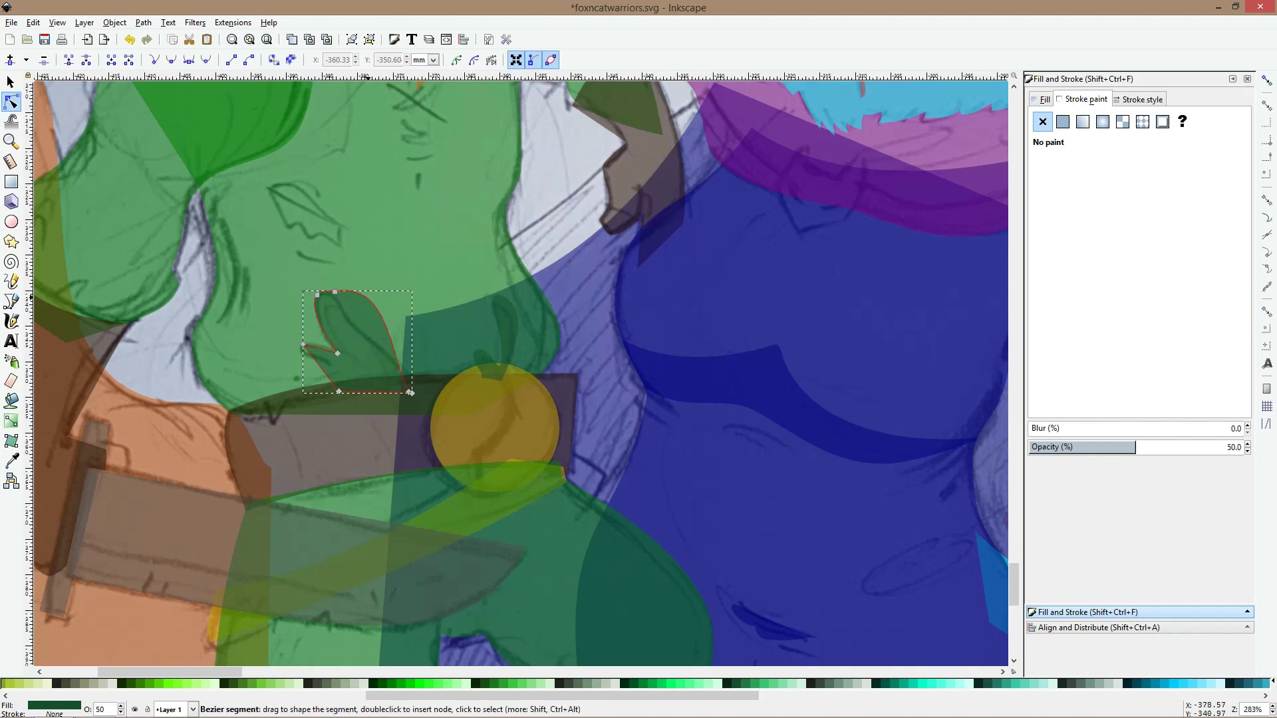
pyautogui.moveTo(383, 326); pyautogui.dragTo(370, 338)
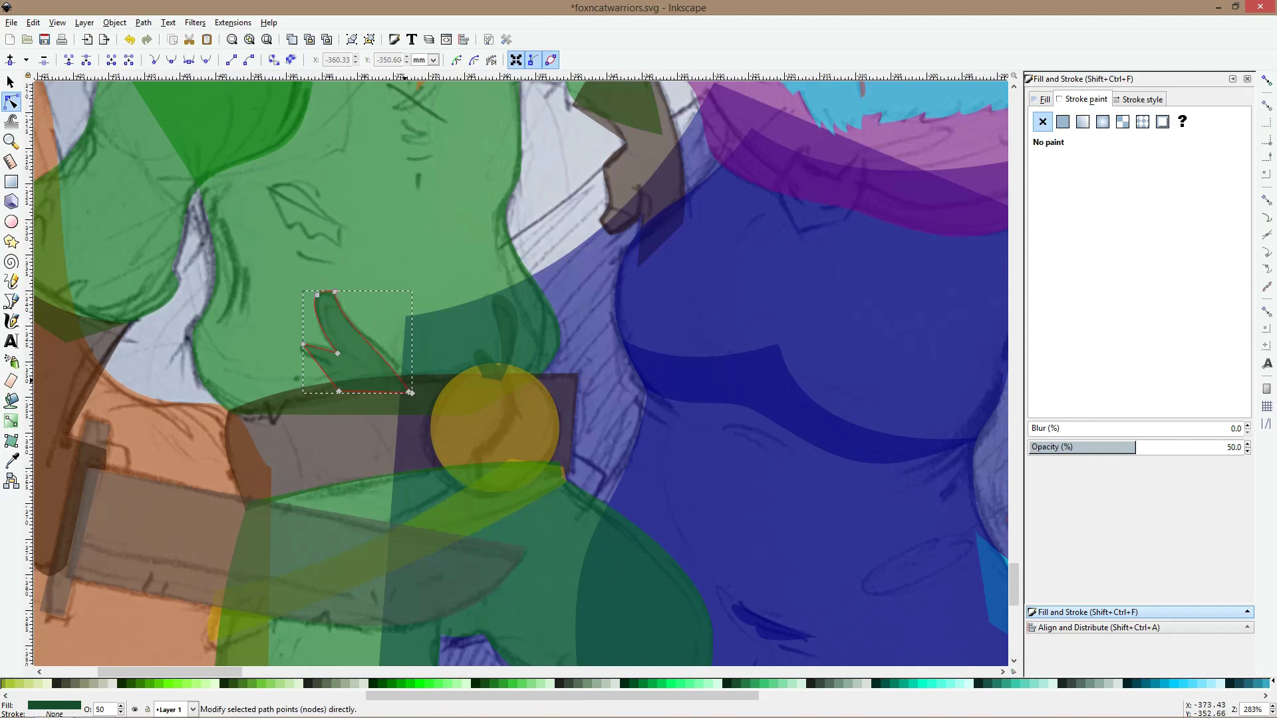
# Adjust the tunic fold's lower end node near the buckle and bow its long outer edge outward
pyautogui.click(410, 393)
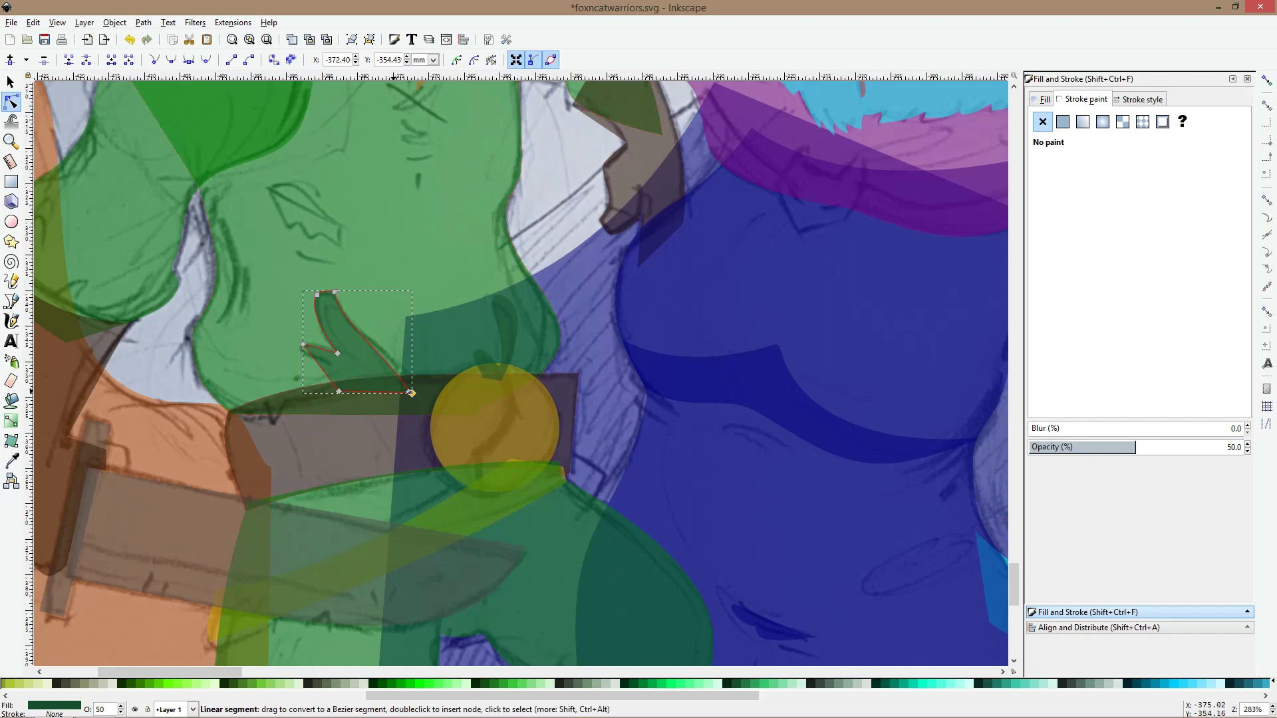
pyautogui.scroll(3, 410, 392)
pyautogui.moveTo(445, 397); pyautogui.dragTo(436, 393)
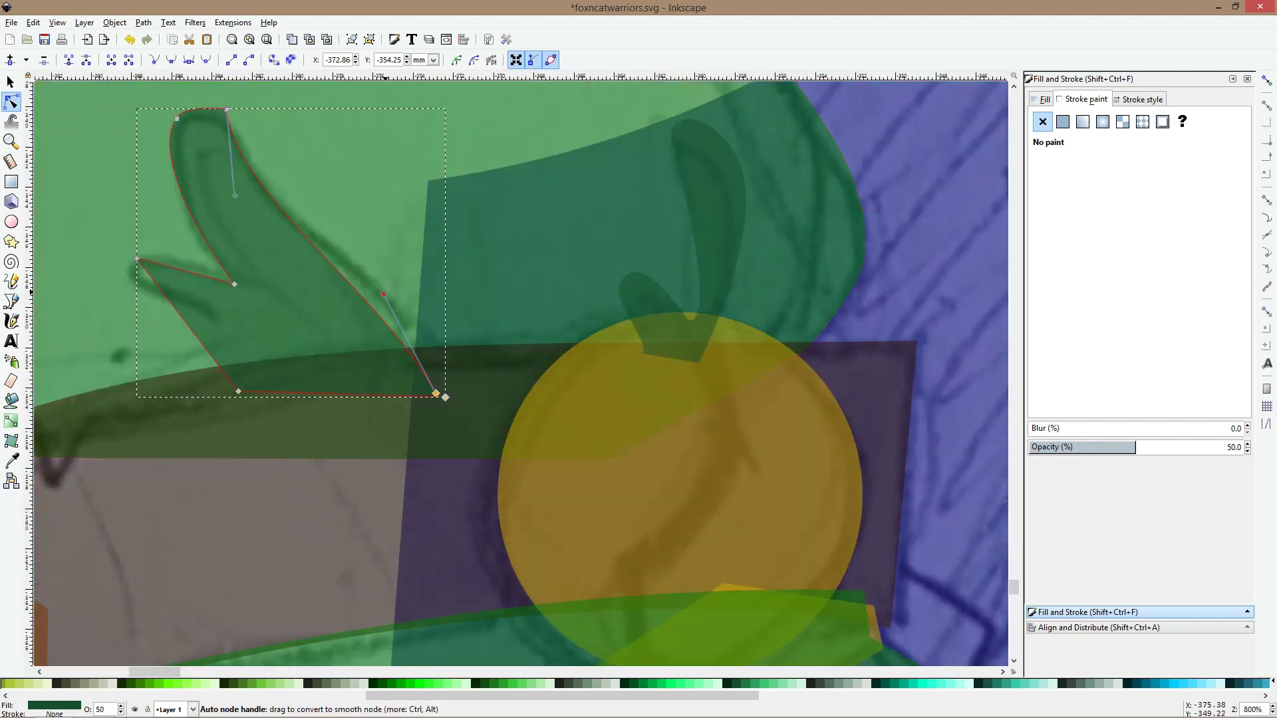
pyautogui.moveTo(383, 294); pyautogui.dragTo(385, 235)
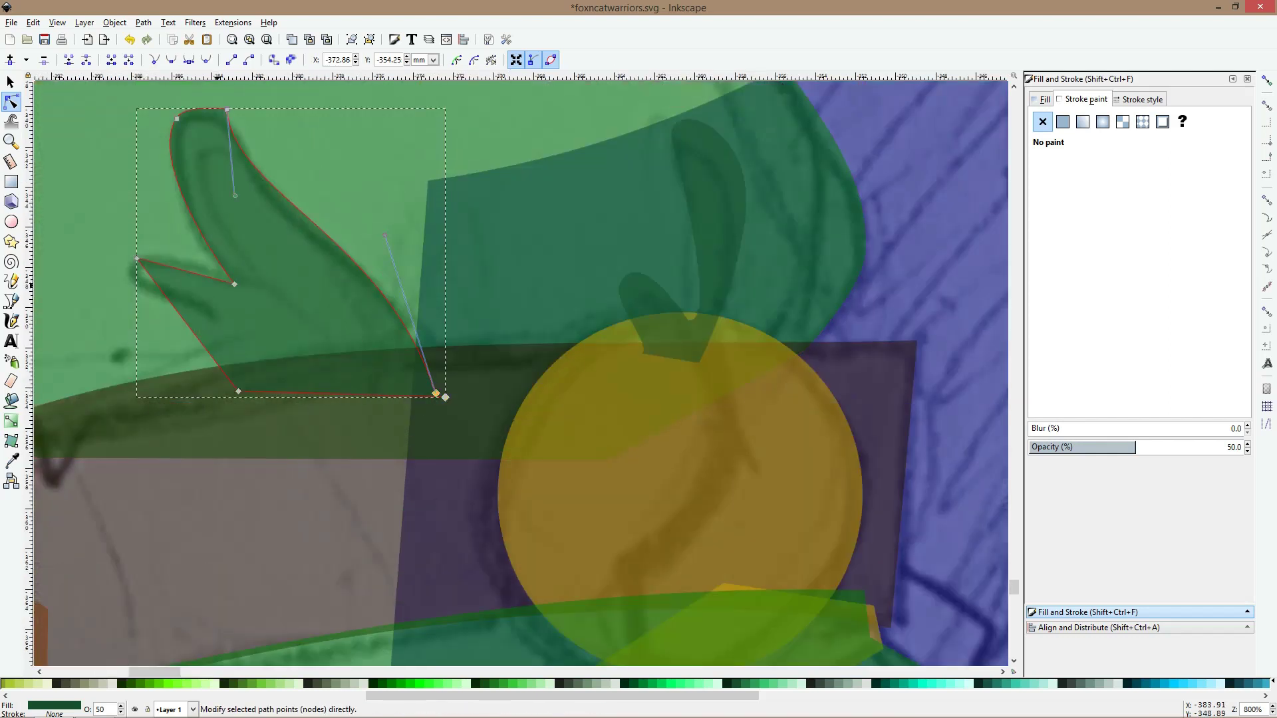
# Reshape the tunic fold's short lobe by moving its tip, adding a smooth node to its lower edge and rounding the tip
pyautogui.moveTo(136, 258); pyautogui.dragTo(132, 270)
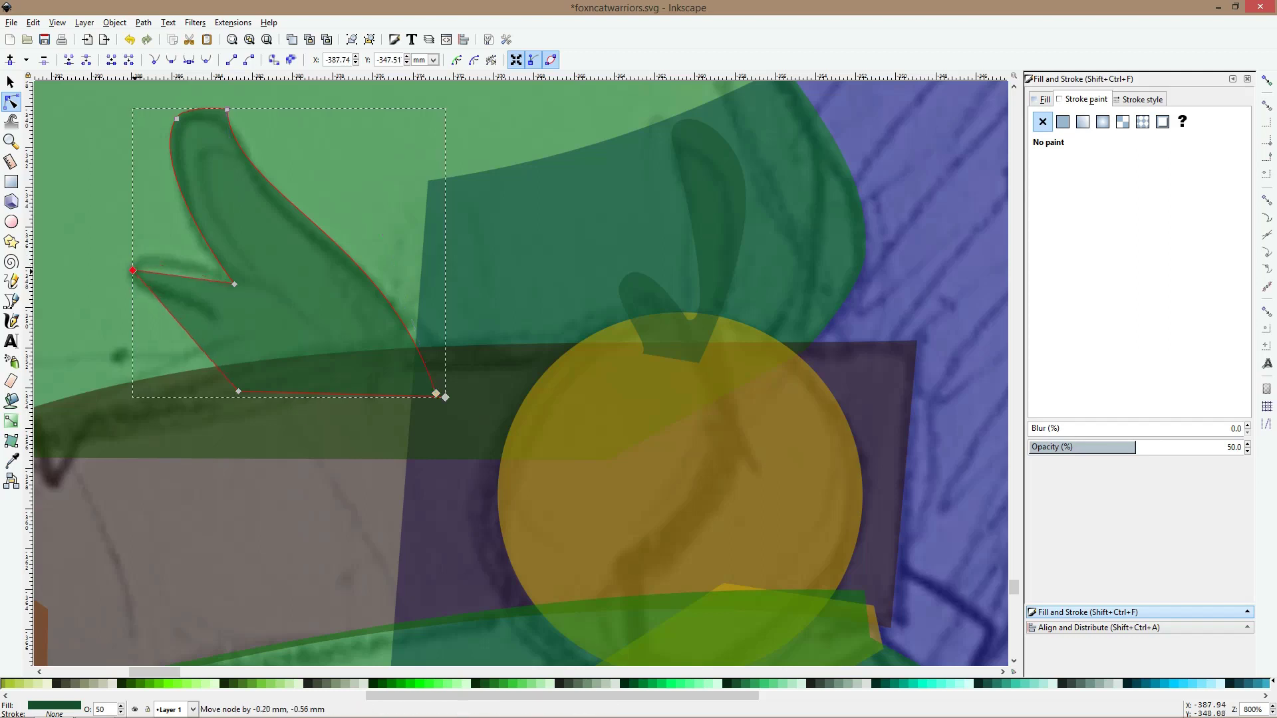
pyautogui.keyDown('shift'); pyautogui.click(238, 392); pyautogui.keyUp('shift')
pyautogui.doubleClick(174, 316)
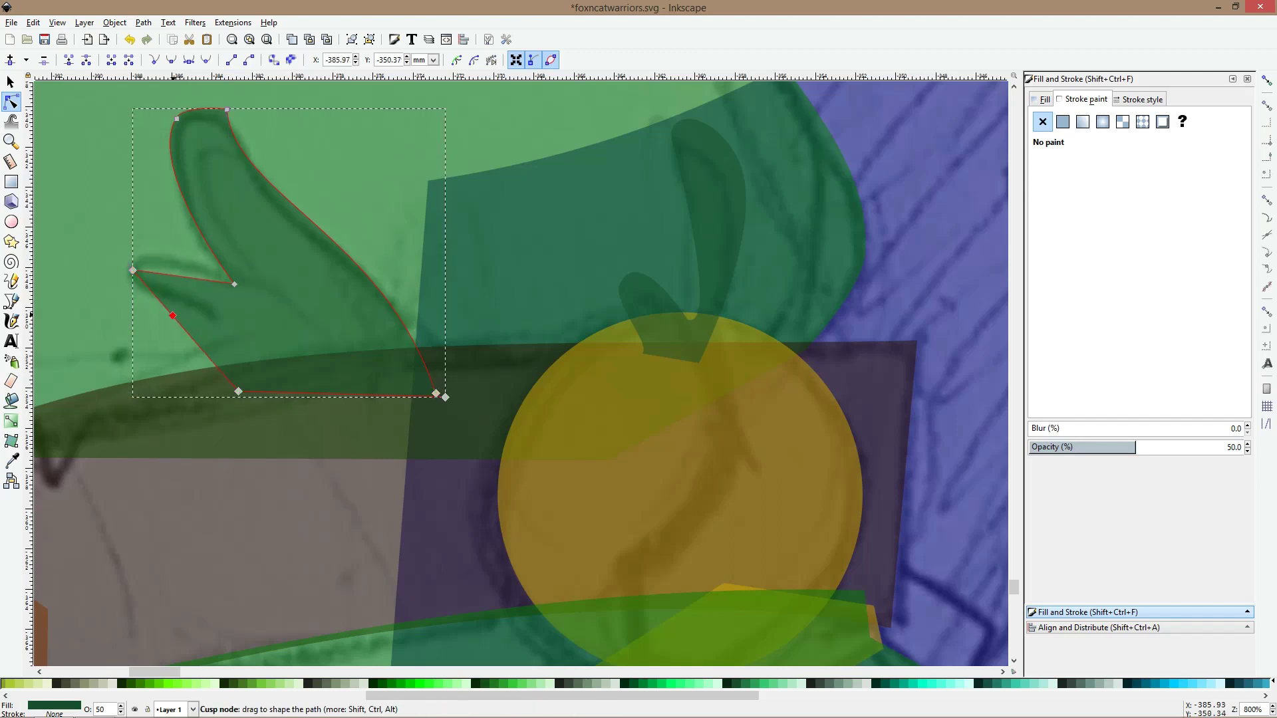
pyautogui.moveTo(174, 315); pyautogui.dragTo(189, 297)
pyautogui.keyDown('ctrl'); pyautogui.click(189, 297); pyautogui.keyUp('ctrl')
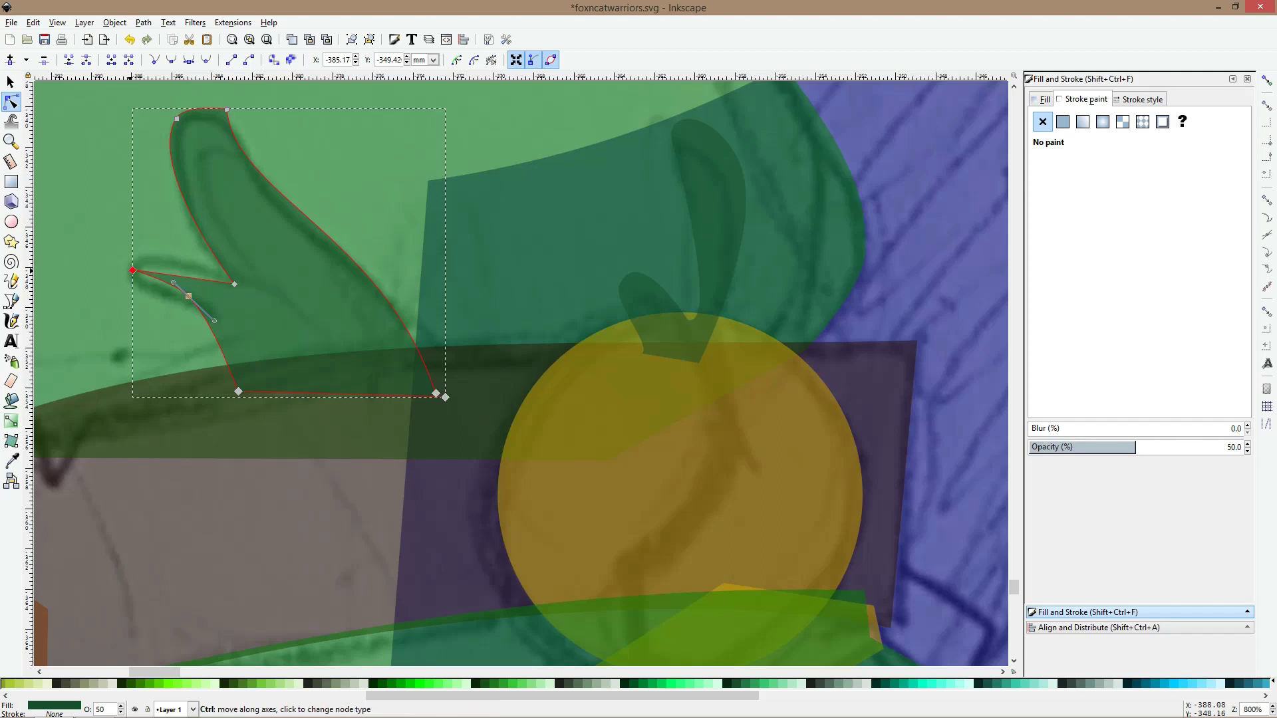
pyautogui.keyDown('ctrl'); pyautogui.click(133, 270); pyautogui.keyUp('ctrl')
# Draw a closed two-lobed fold shape on the fox's sleeve, just above the brown glove
pyautogui.press('s')
pyautogui.press('5')
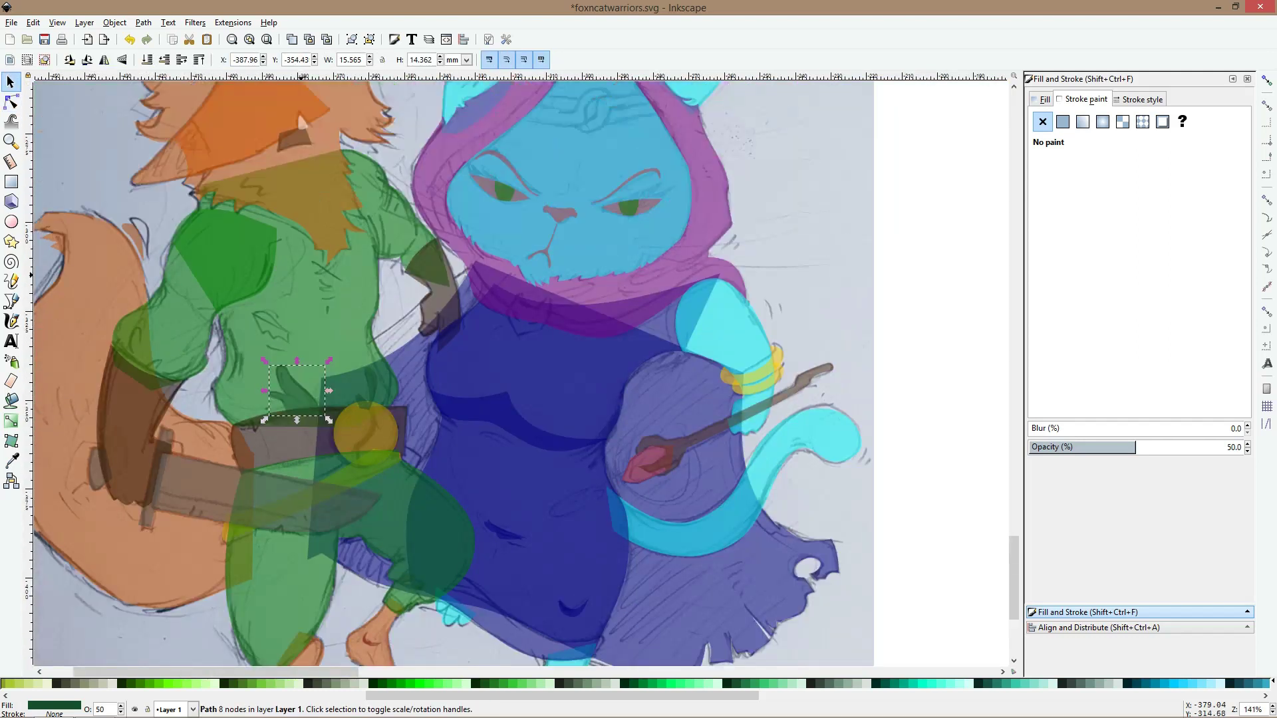
pyautogui.press('b')
pyautogui.press('+')
pyautogui.press('+')
pyautogui.press('+')
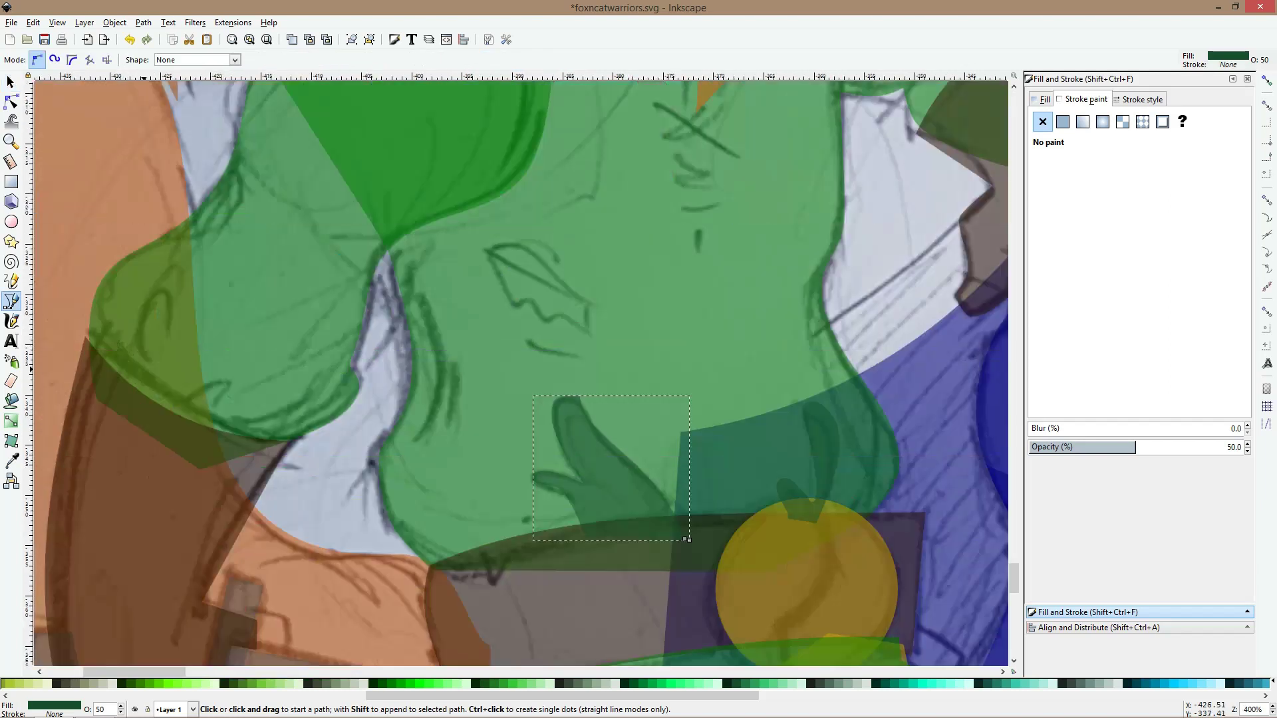
pyautogui.click(138, 401)
pyautogui.click(120, 328)
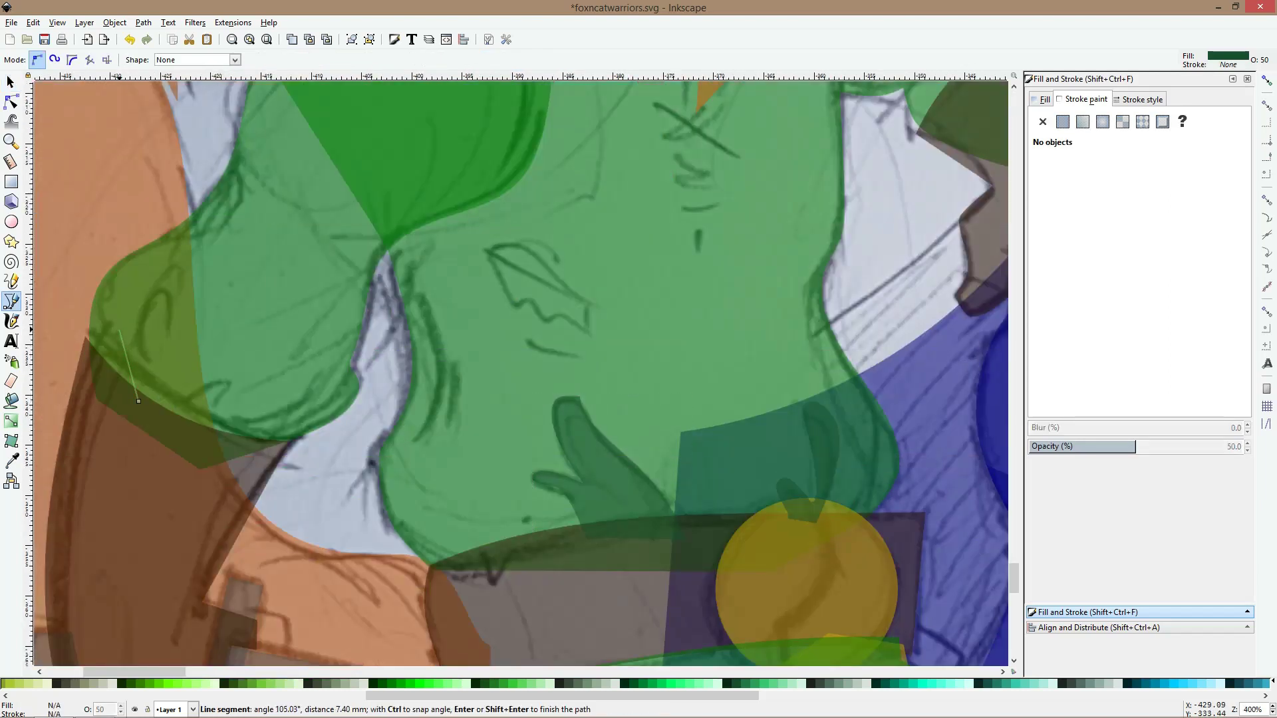
pyautogui.click(153, 327)
pyautogui.click(157, 428)
pyautogui.click(220, 403)
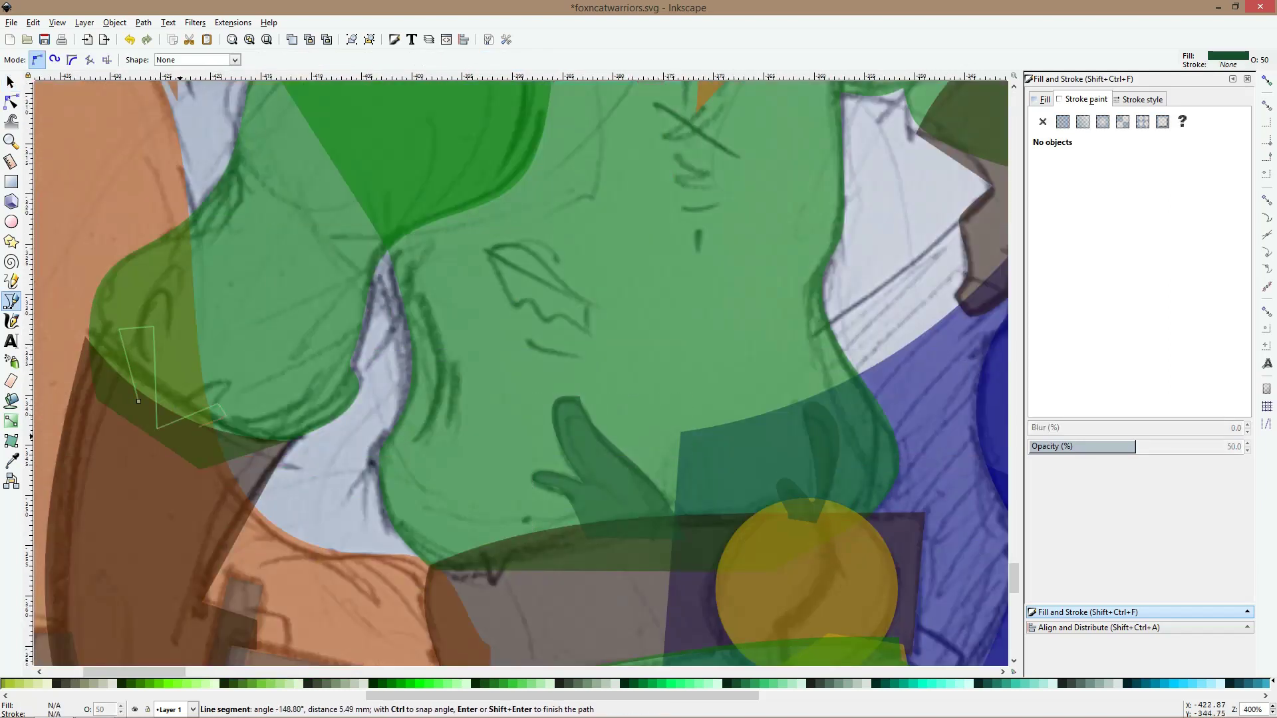
pyautogui.click(226, 415)
pyautogui.click(174, 453)
pyautogui.click(138, 401)
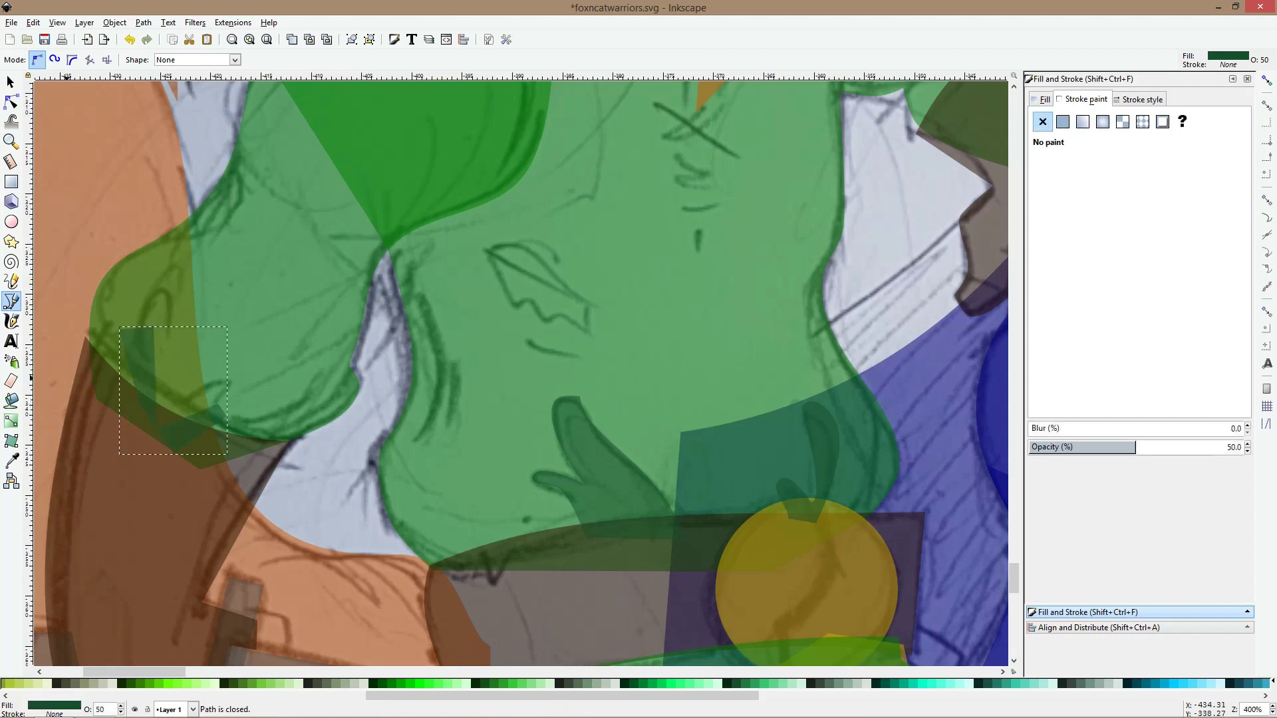
# Round the sleeve fold's two lobes, narrowing the long one and extending the short one's tip, and save the drawing
pyautogui.press('n')
pyautogui.keyDown('ctrl'); pyautogui.click(154, 328); pyautogui.keyUp('ctrl')
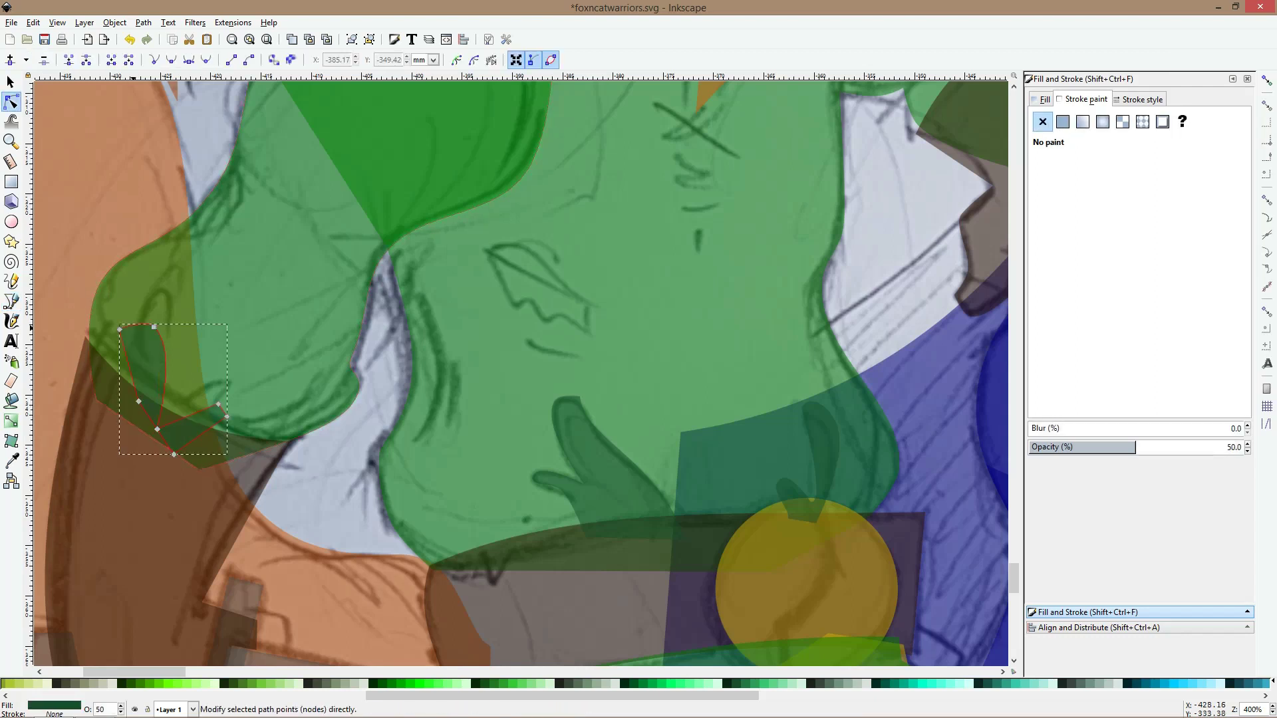
pyautogui.keyDown('ctrl'); pyautogui.click(119, 329); pyautogui.keyUp('ctrl')
pyautogui.moveTo(166, 363); pyautogui.dragTo(136, 325)
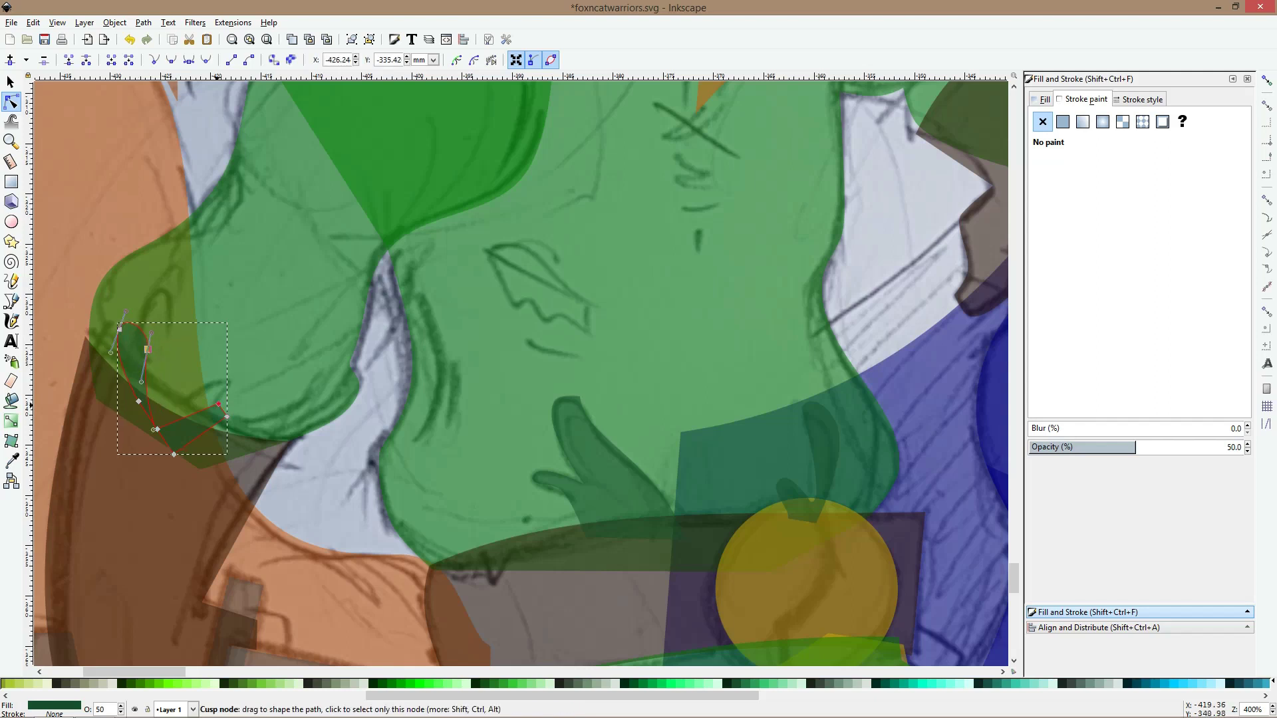
pyautogui.moveTo(227, 416); pyautogui.dragTo(238, 416)
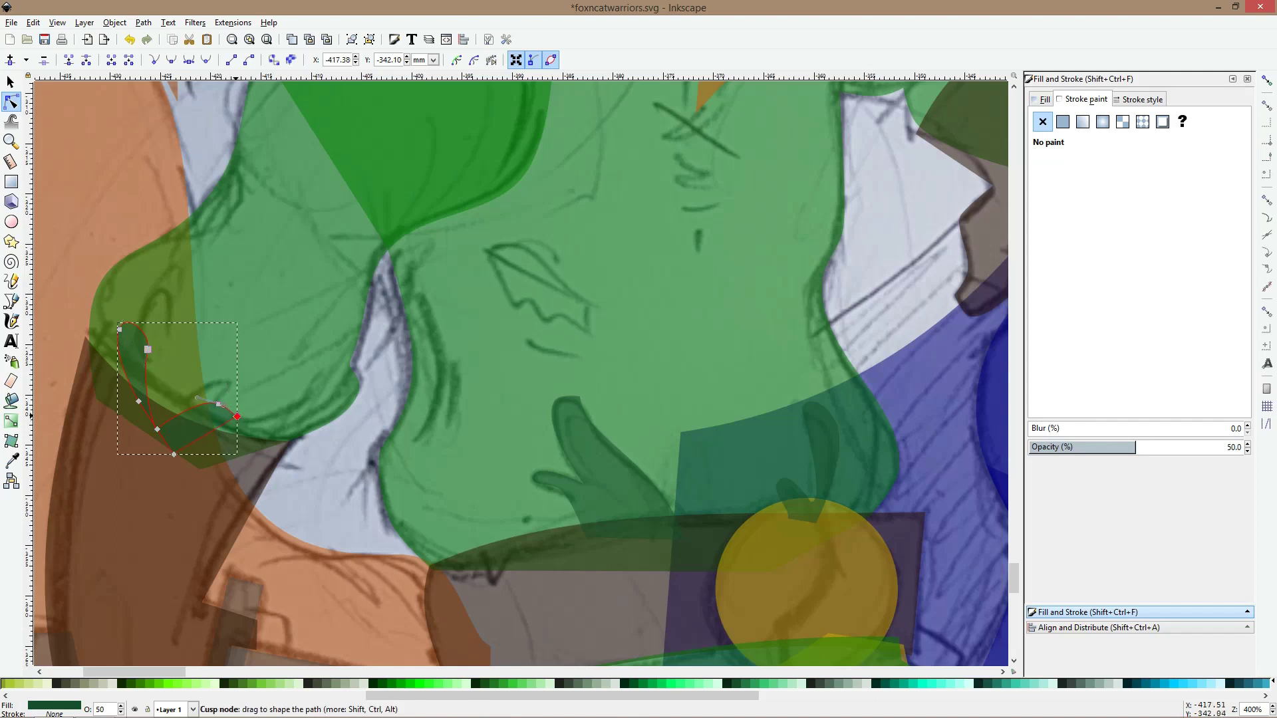
pyautogui.press('s')
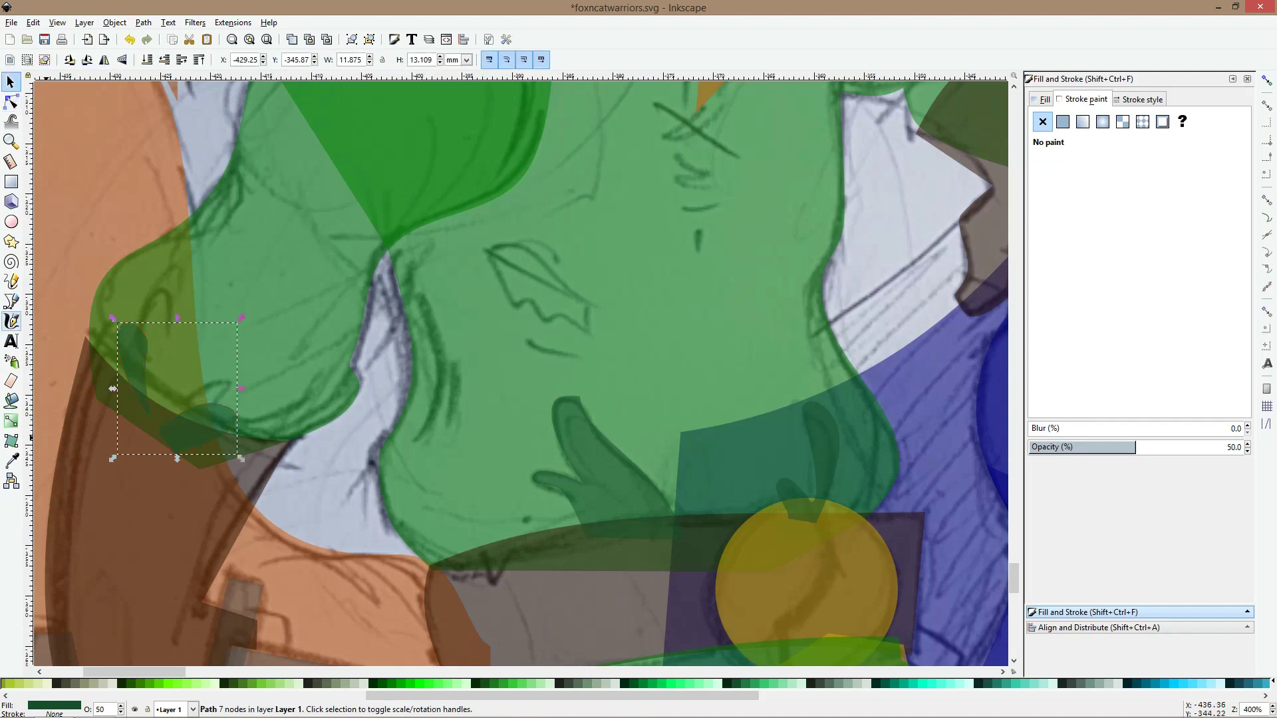
pyautogui.click(11, 301)
pyautogui.hotkey('ctrl', 's')
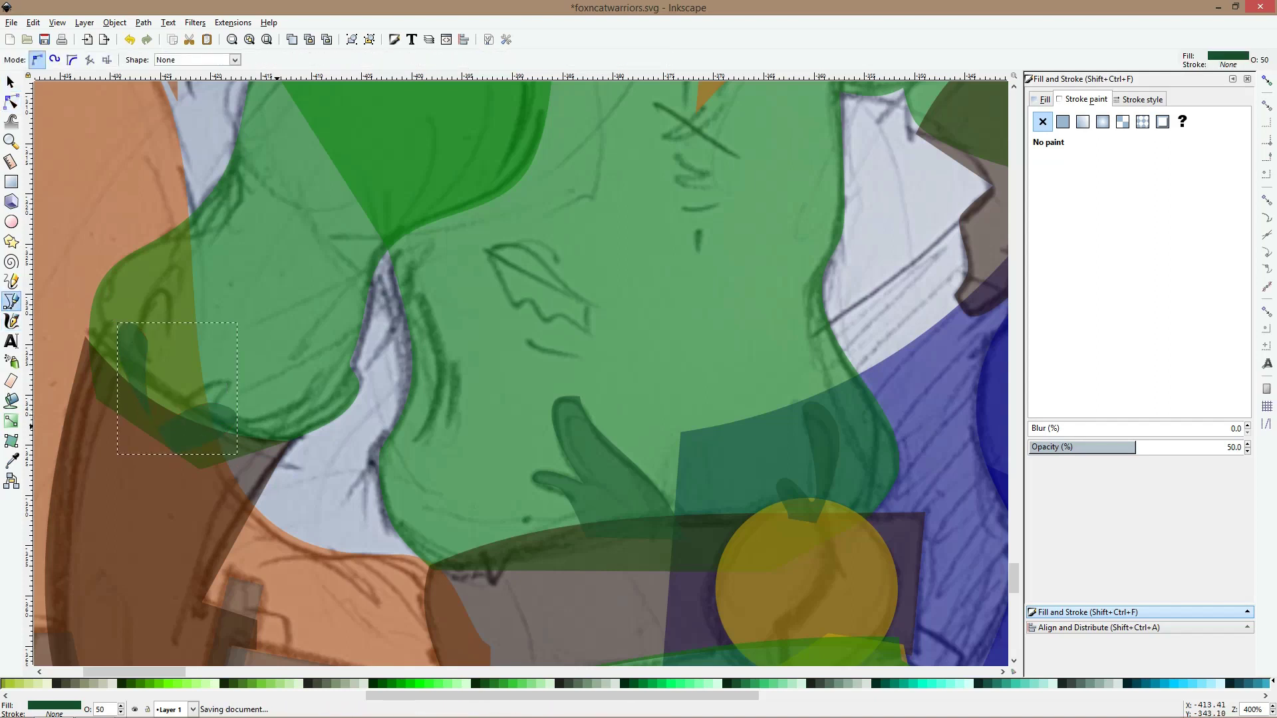
# Draw a thin closed fold along the sleeve's lower hem beside the two-lobed fold, with a smooth tip and an inward-bowed upper edge
pyautogui.click(238, 441)
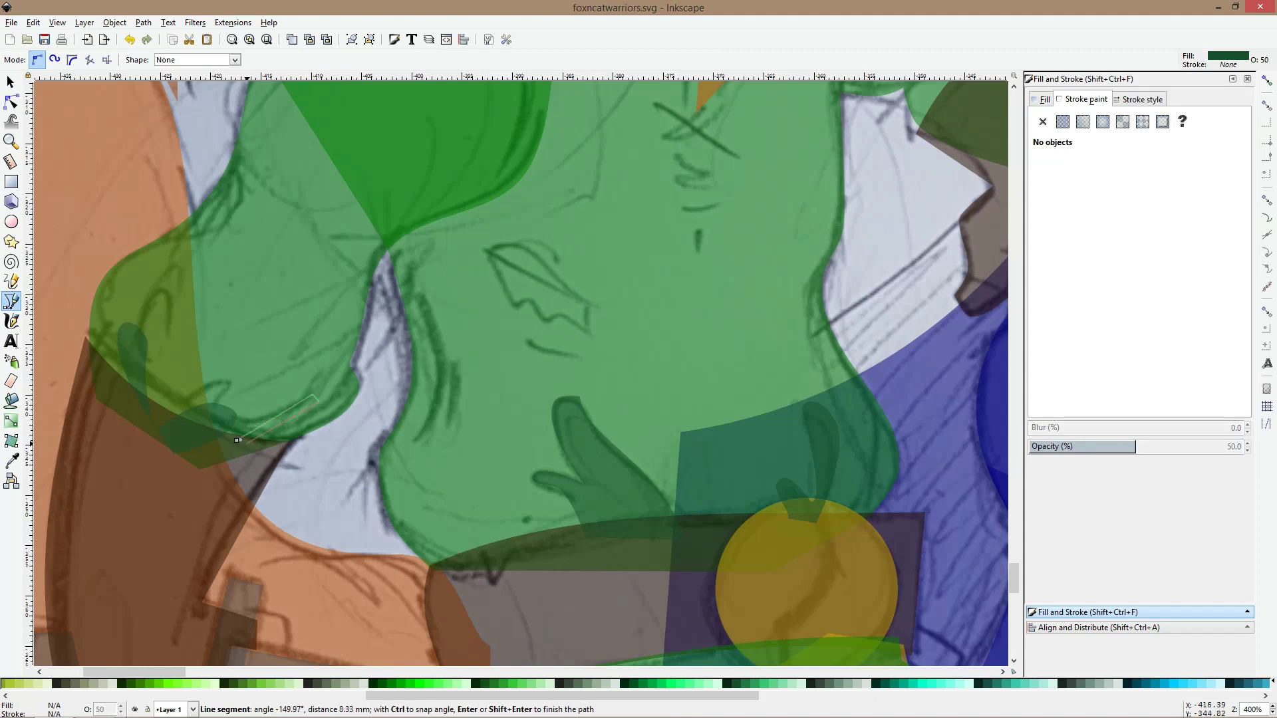
pyautogui.click(313, 396)
pyautogui.click(238, 441)
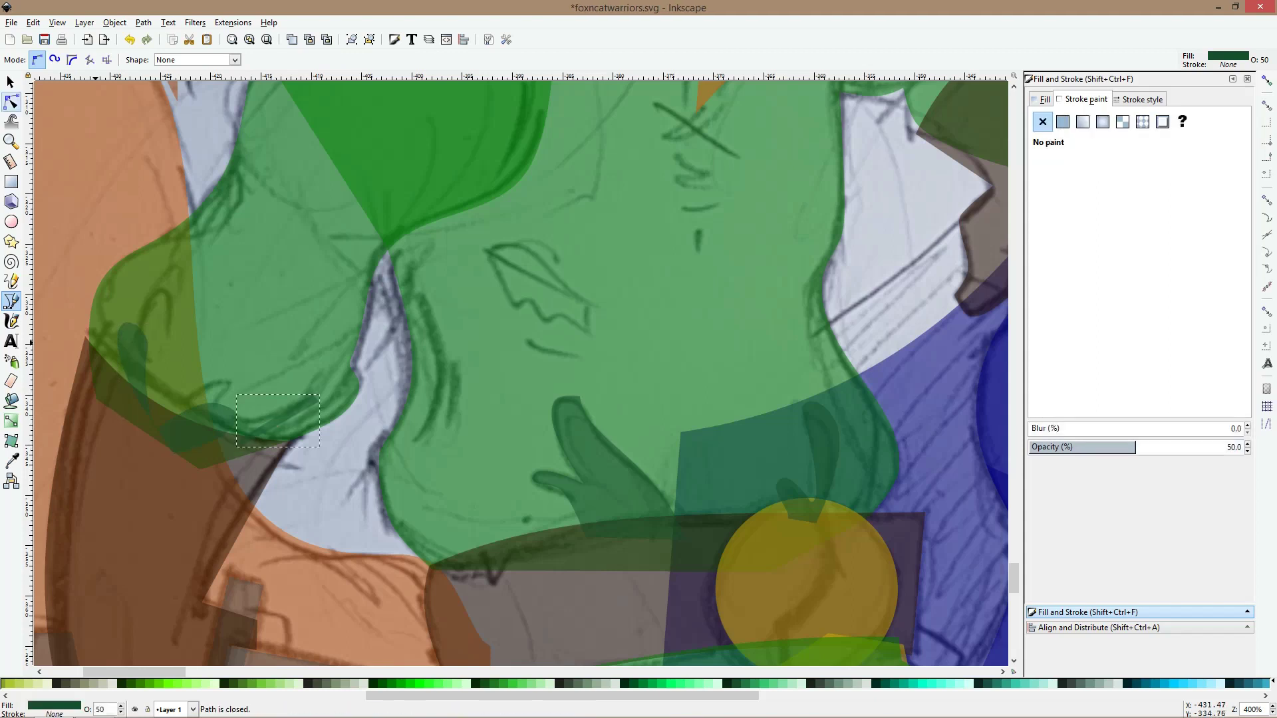
pyautogui.click(12, 102)
pyautogui.keyDown('ctrl'); pyautogui.click(314, 396); pyautogui.keyUp('ctrl')
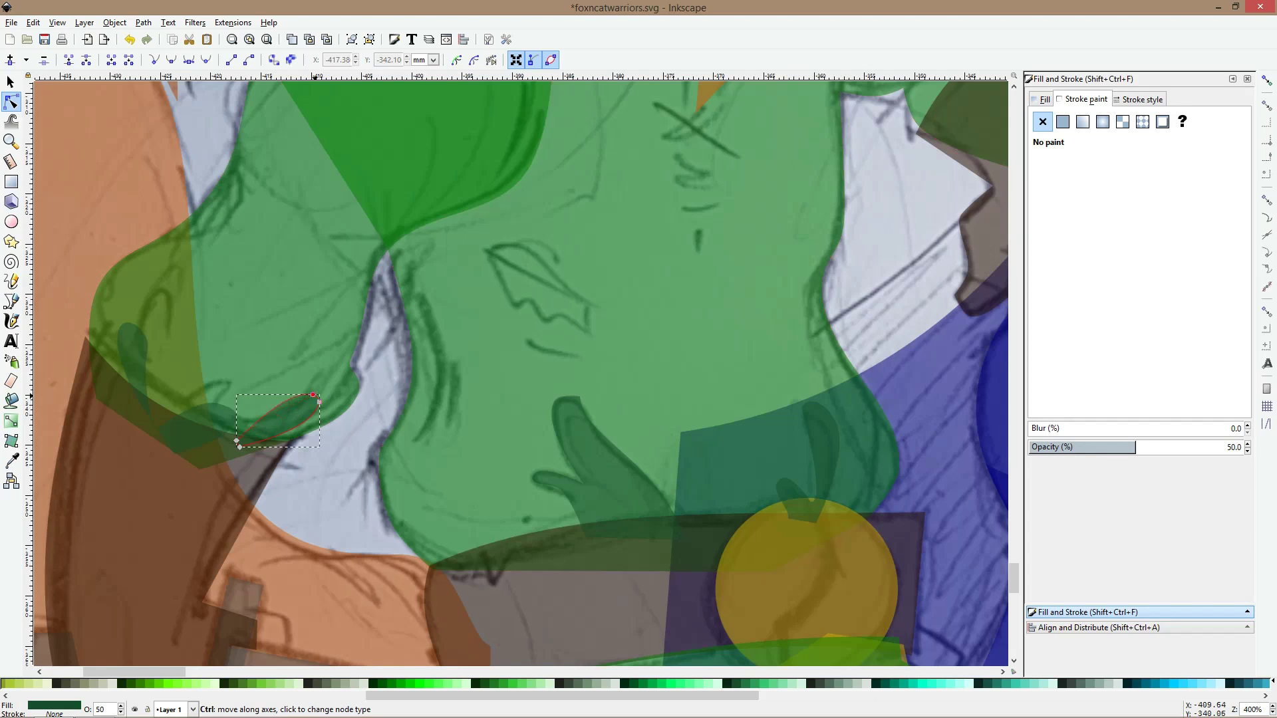
pyautogui.moveTo(282, 408); pyautogui.dragTo(284, 417)
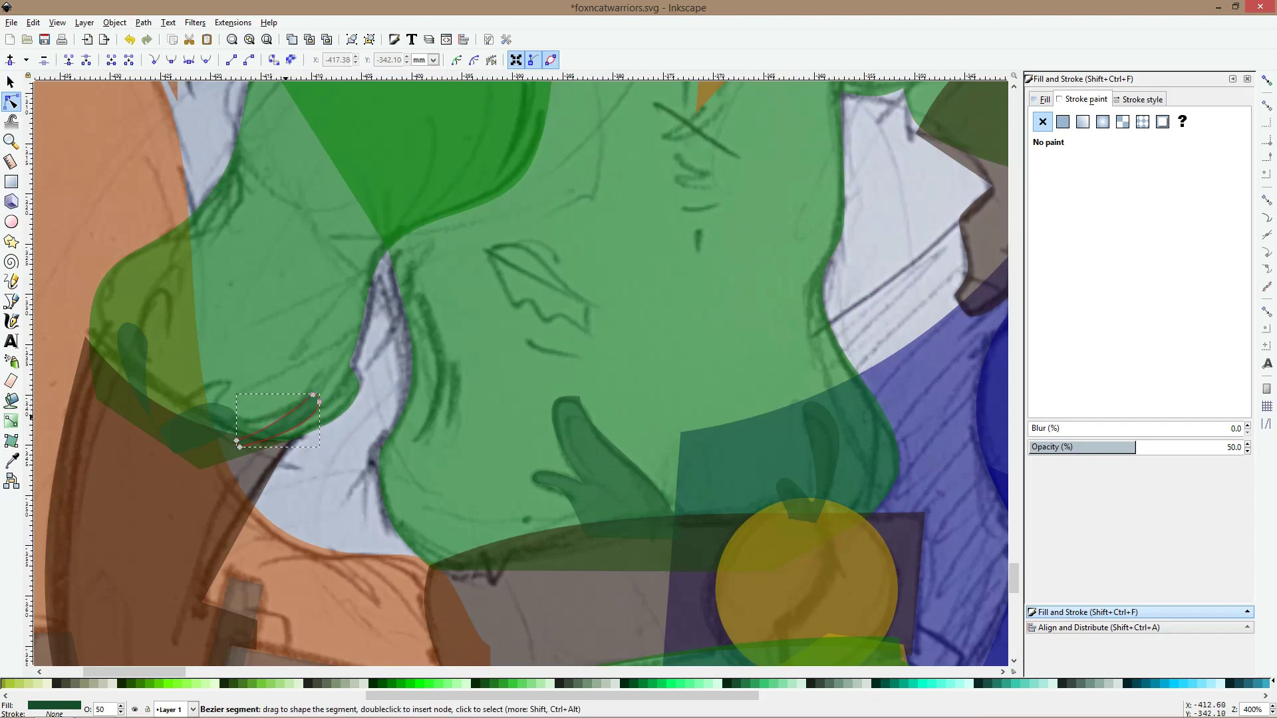
pyautogui.press('s')
# Draw a closed jagged shape over the sketched tear in the middle of the fox's tunic, following its zigzag lower edge
pyautogui.scroll(-3, 403, 424)
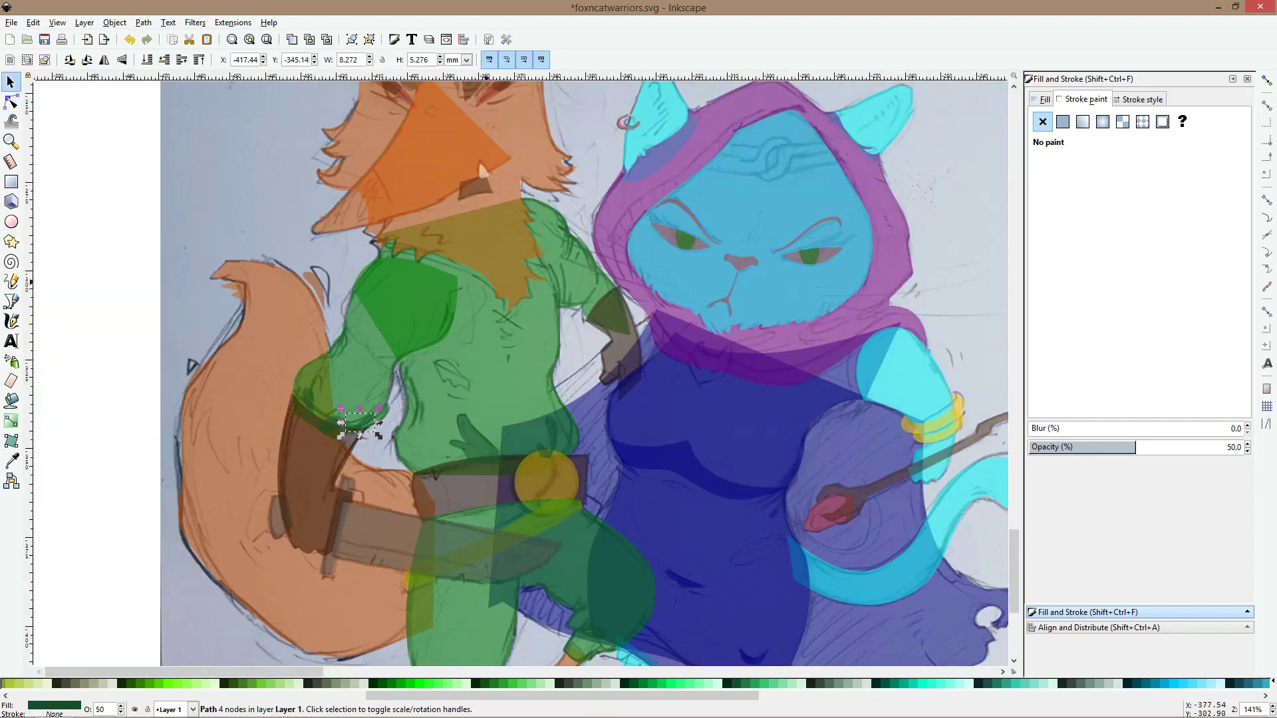
pyautogui.scroll(2, 465, 329)
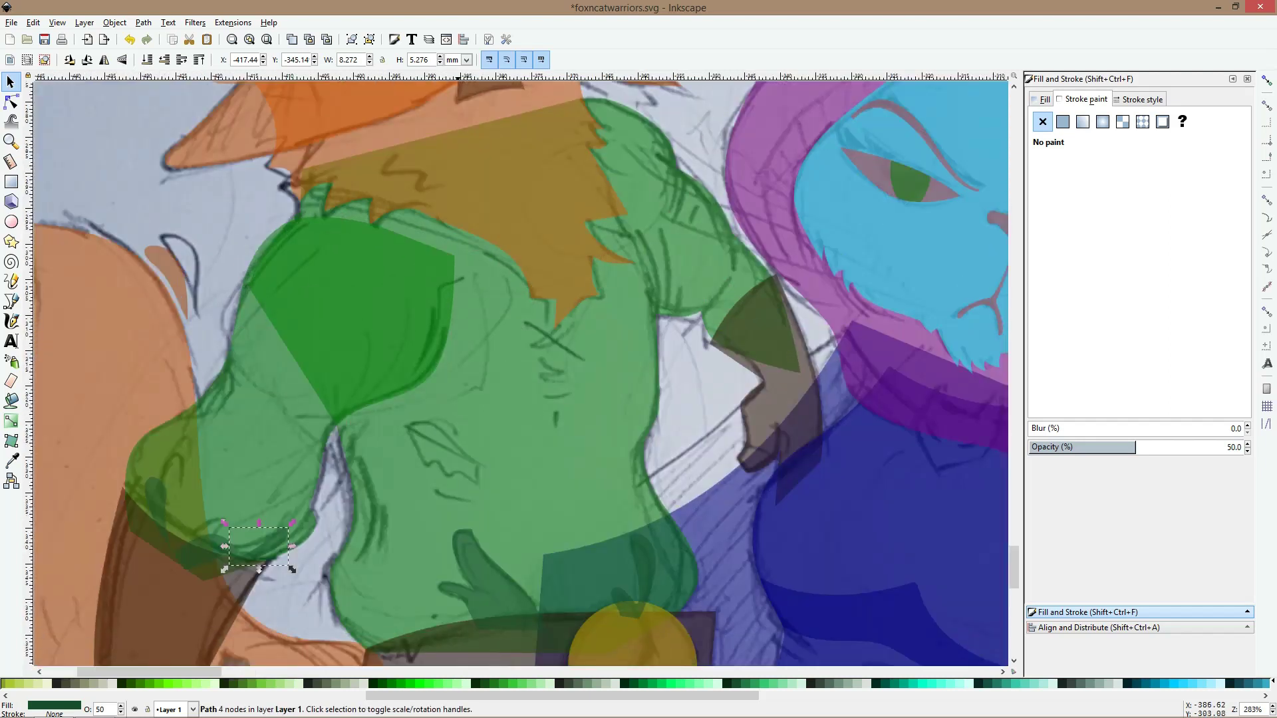
pyautogui.scroll(-2, 459, 393)
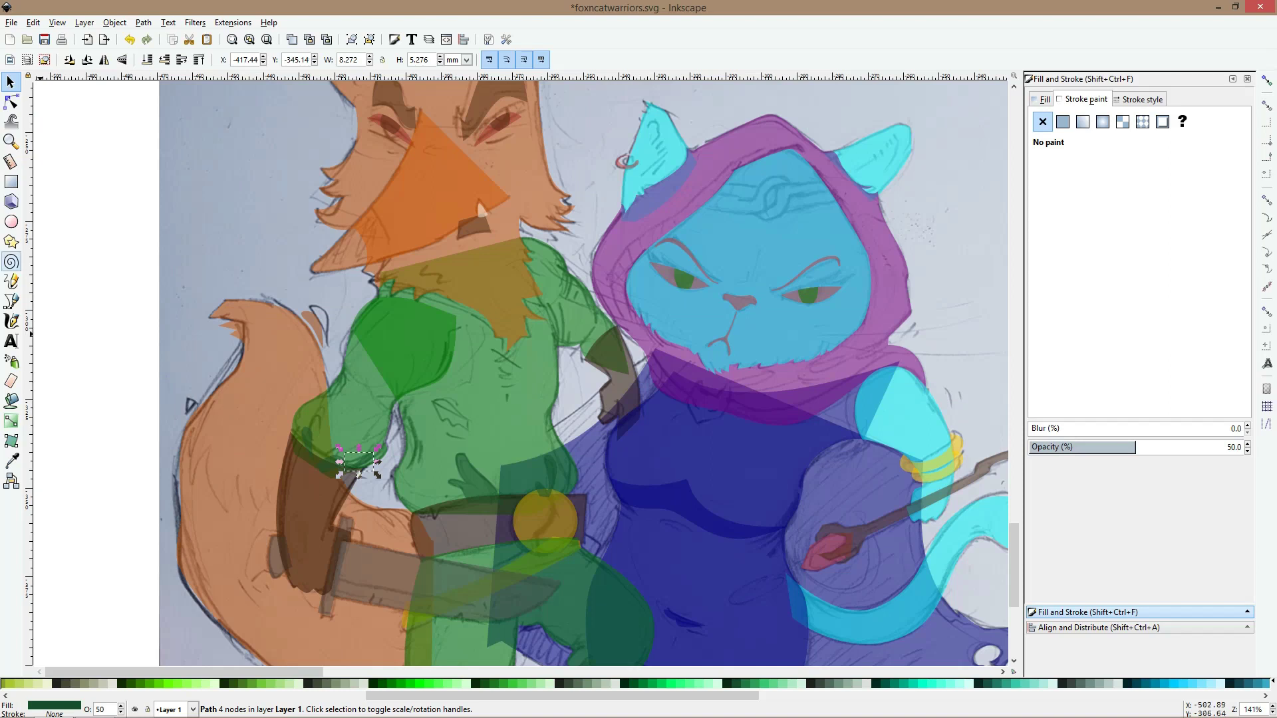
pyautogui.click(12, 301)
pyautogui.scroll(4, 483, 412)
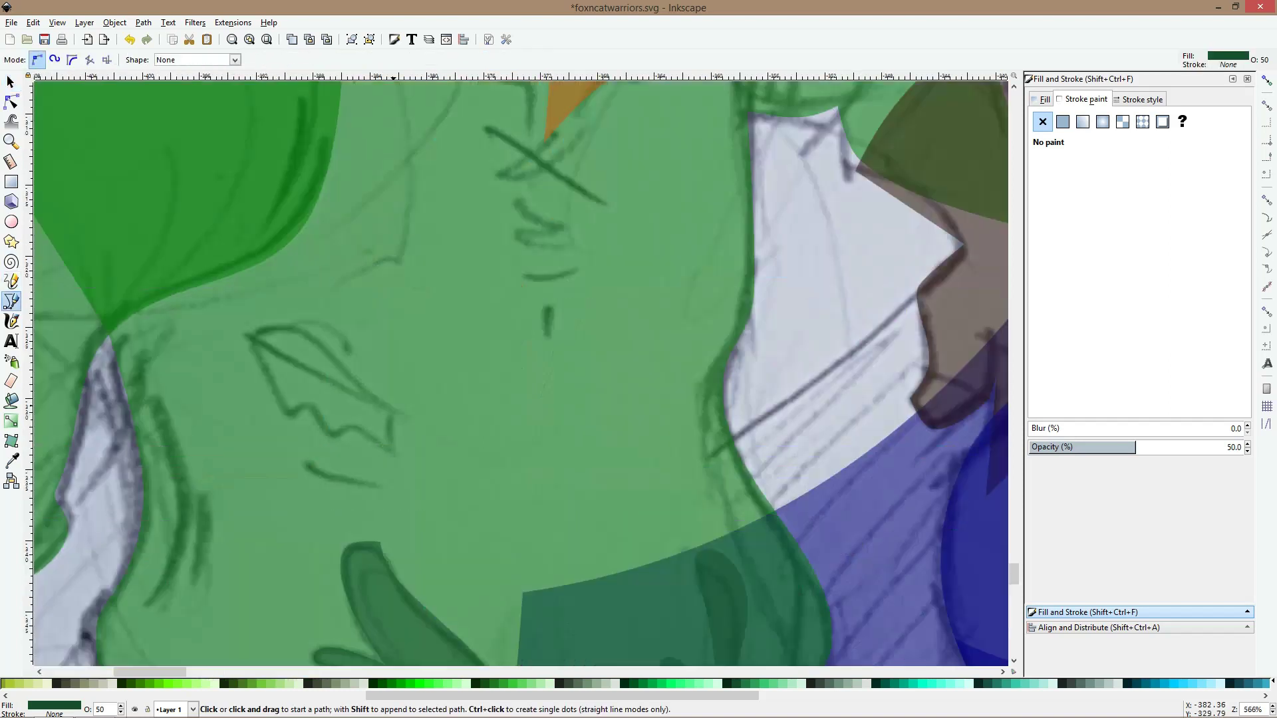
pyautogui.click(258, 338)
pyautogui.click(296, 417)
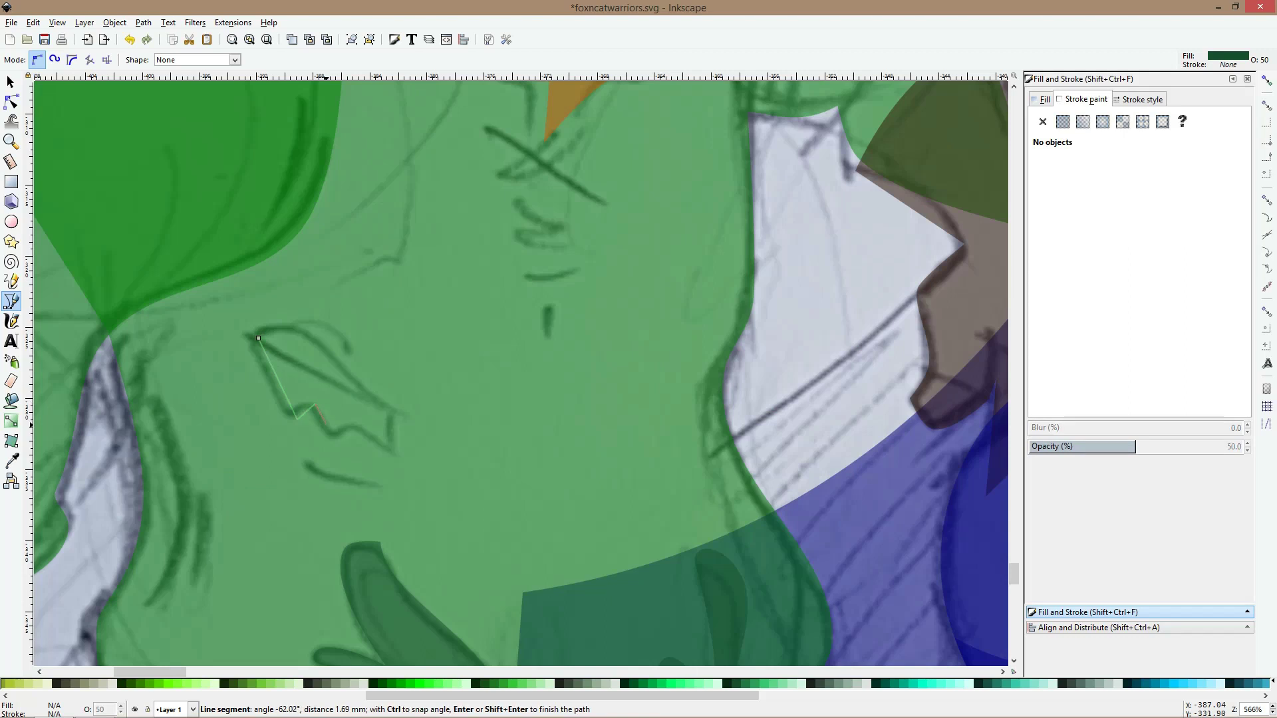
pyautogui.click(313, 404)
pyautogui.click(326, 422)
pyautogui.click(400, 433)
pyautogui.click(435, 422)
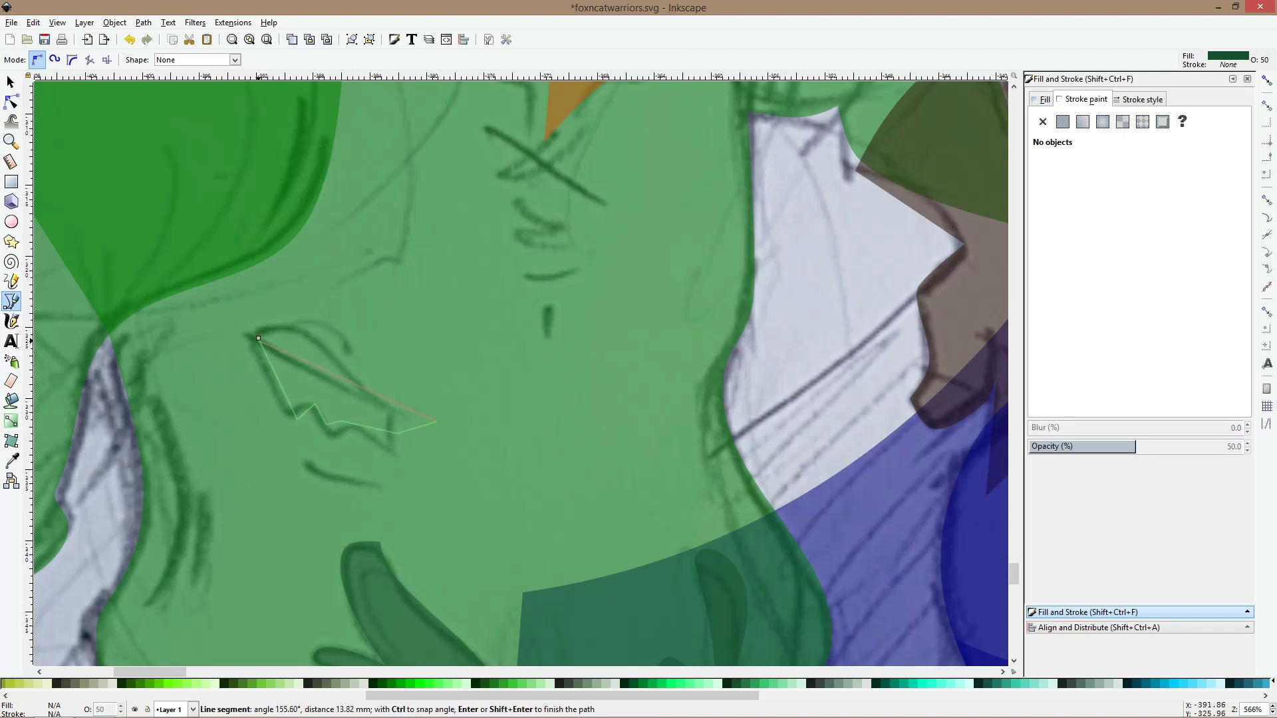
pyautogui.click(258, 337)
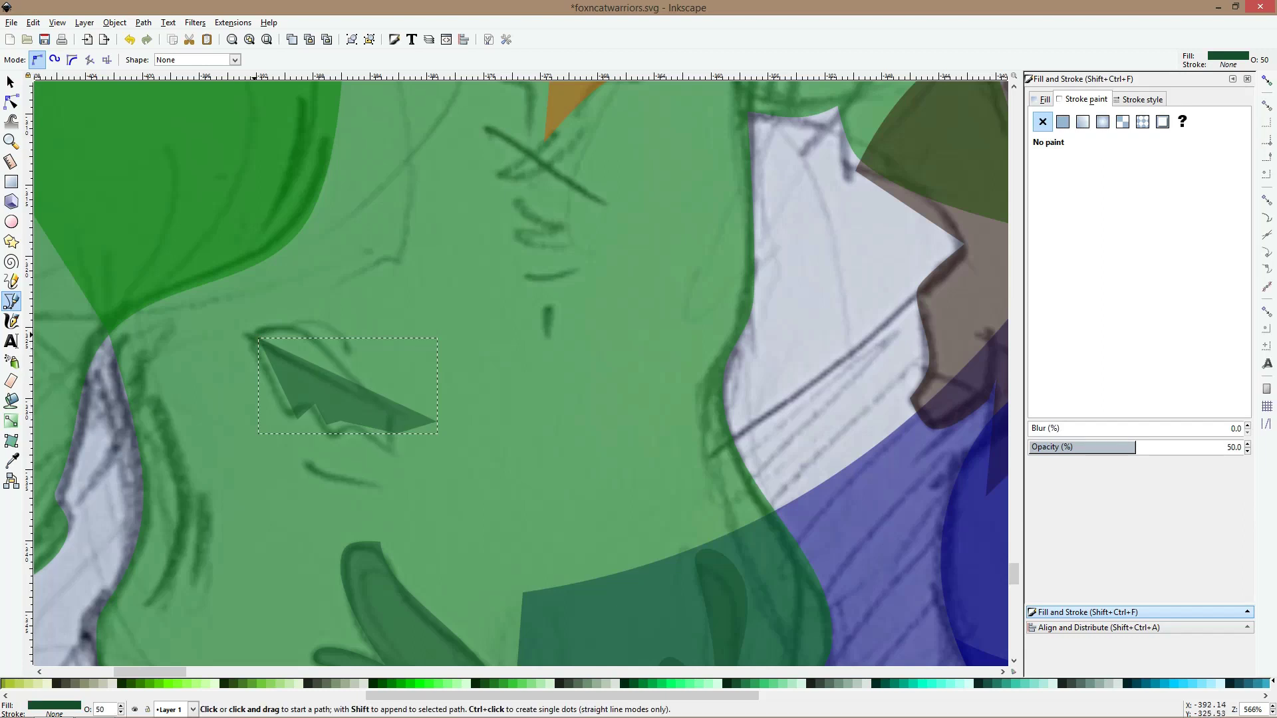
# Draw a closed triangular flap along the upper edge of the tunic tear and fill it with orange #D45500
pyautogui.moveTo(258, 339); pyautogui.dragTo(338, 329)
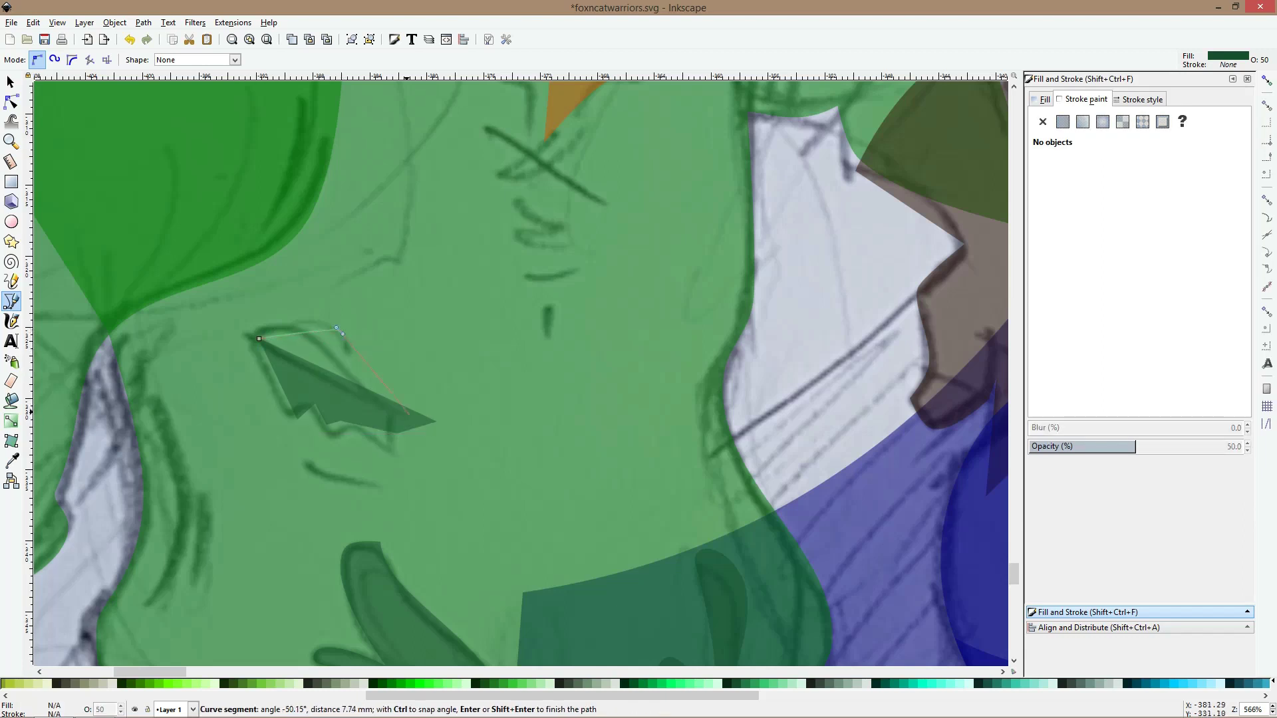
pyautogui.click(436, 420)
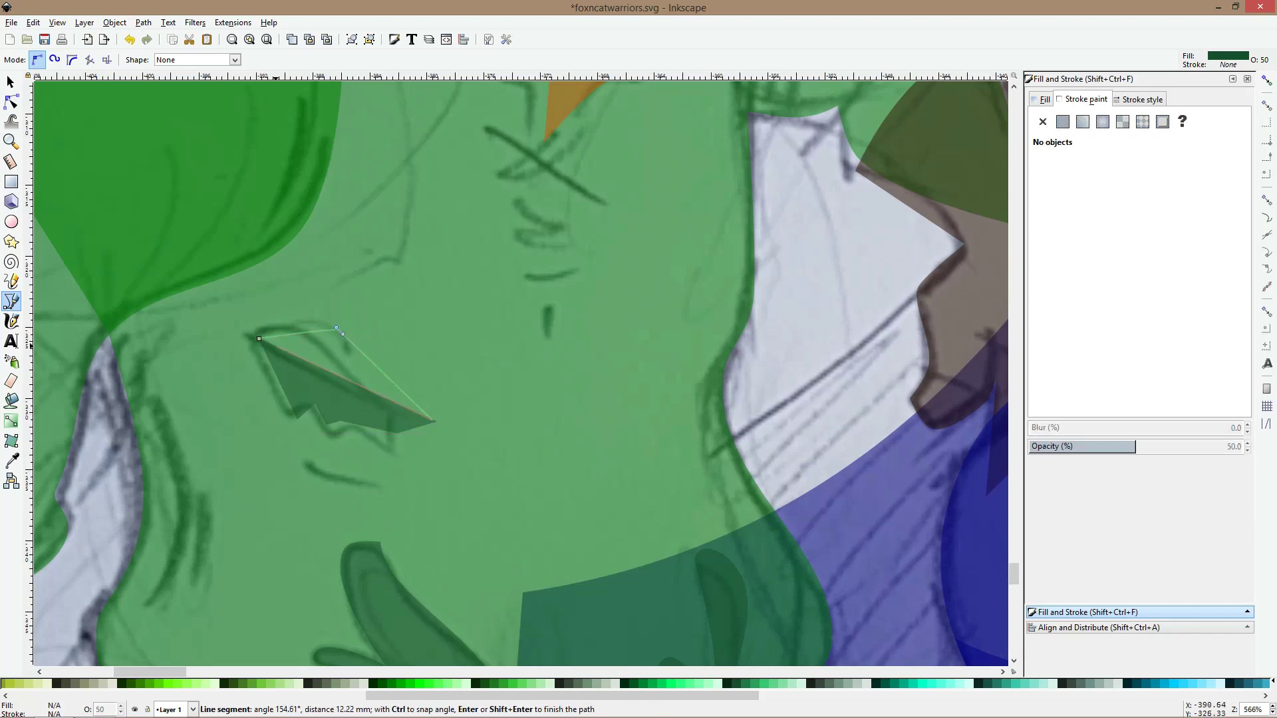
pyautogui.click(259, 339)
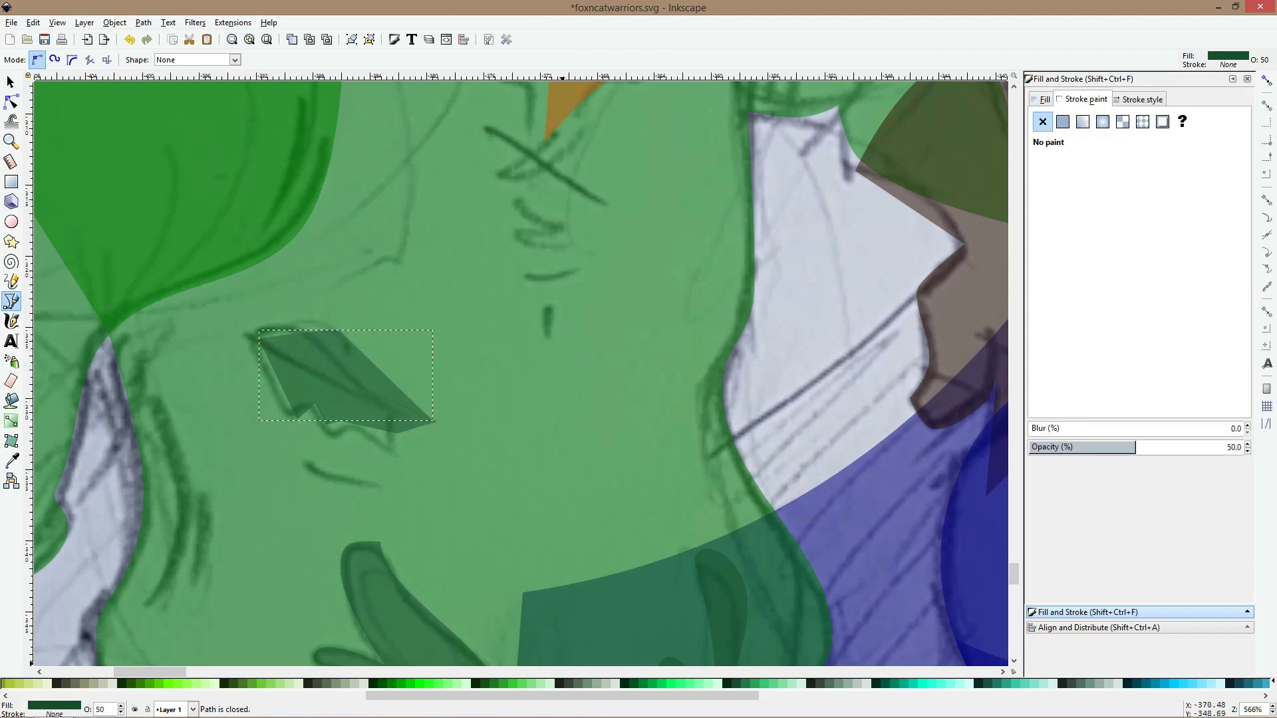
pyautogui.scroll(5, 399, 683)
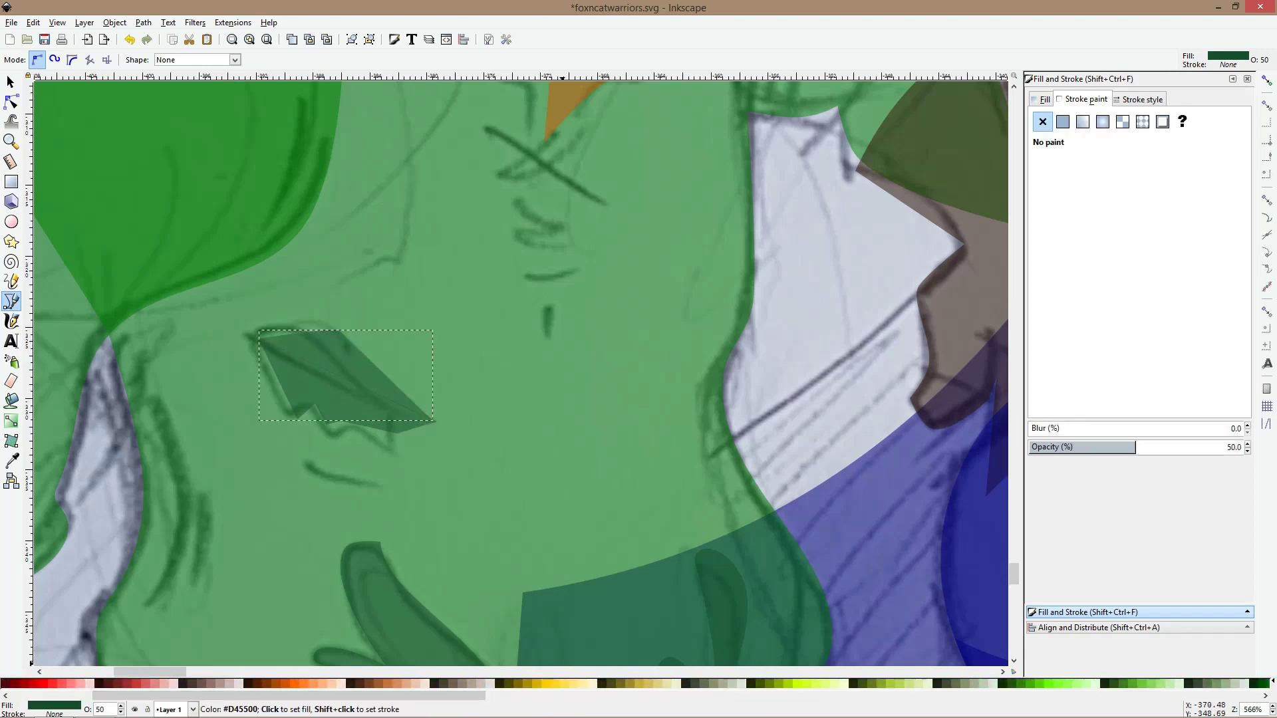
pyautogui.click(273, 683)
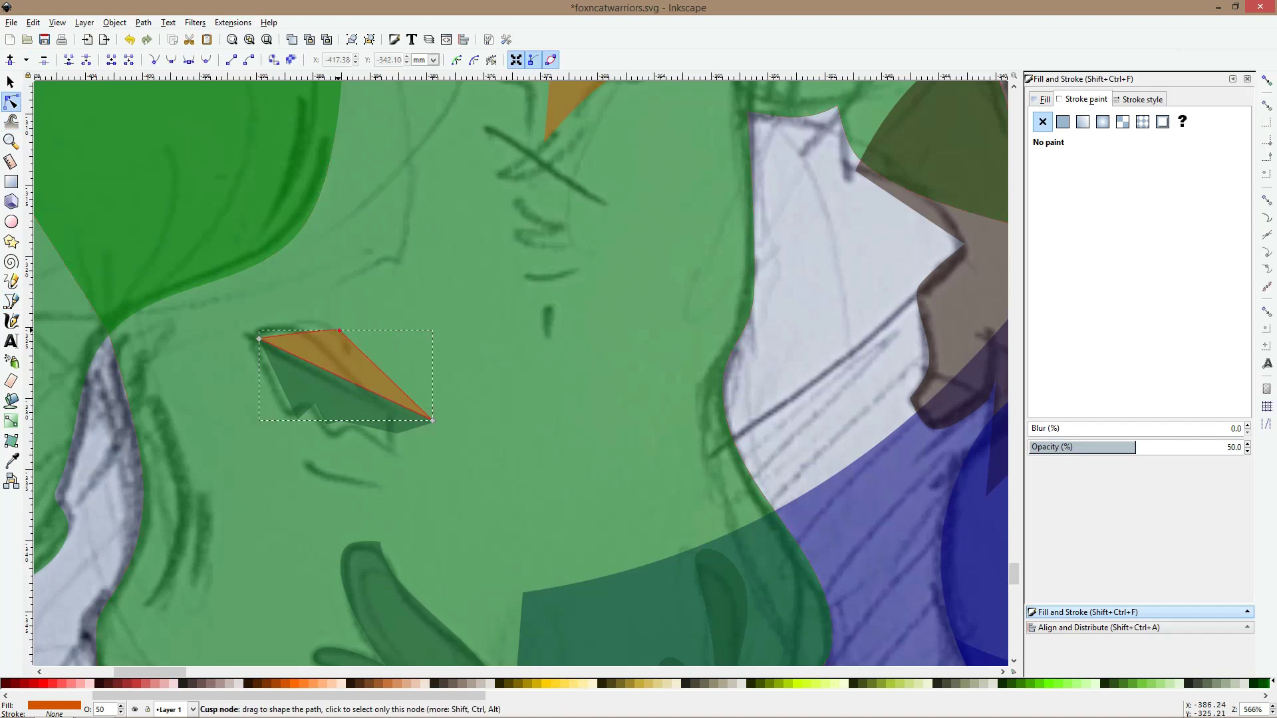
# Make the orange flap's upper corner a smooth node and adjust its long outer edge to follow the sketch
pyautogui.keyDown('ctrl'); pyautogui.click(339, 331); pyautogui.keyUp('ctrl')
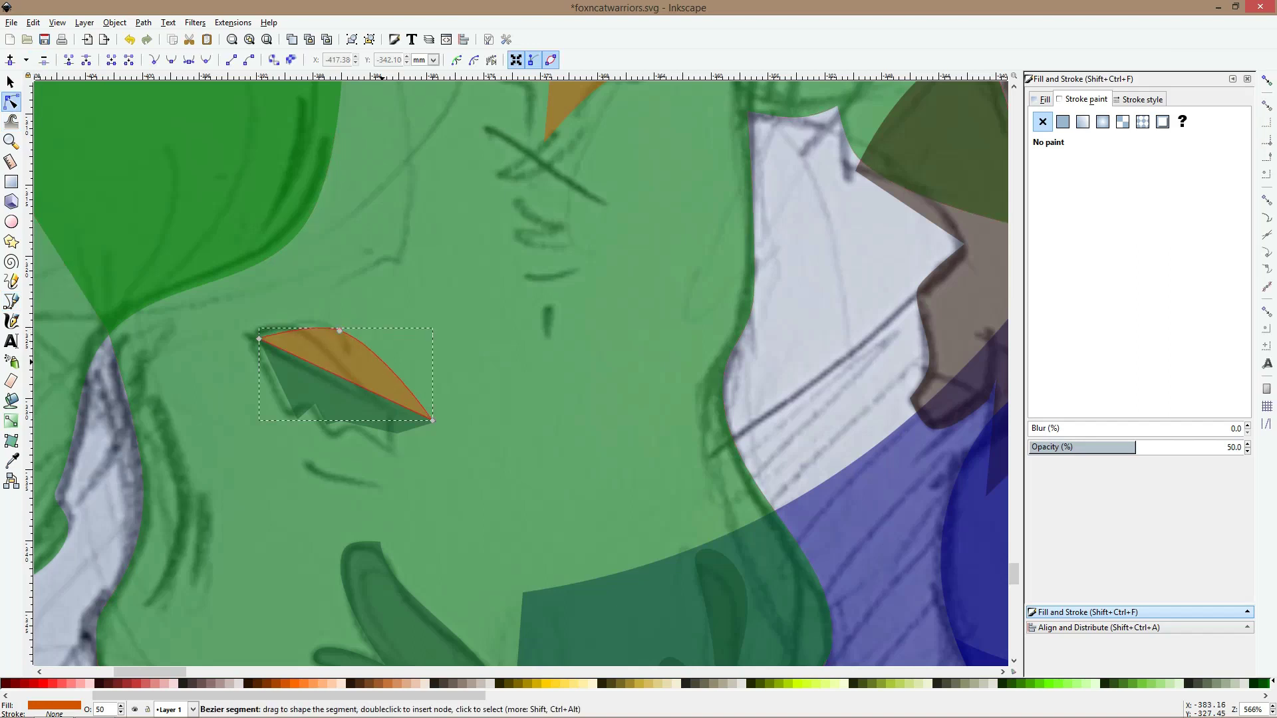
pyautogui.moveTo(384, 361); pyautogui.dragTo(374, 363)
pyautogui.press('space')
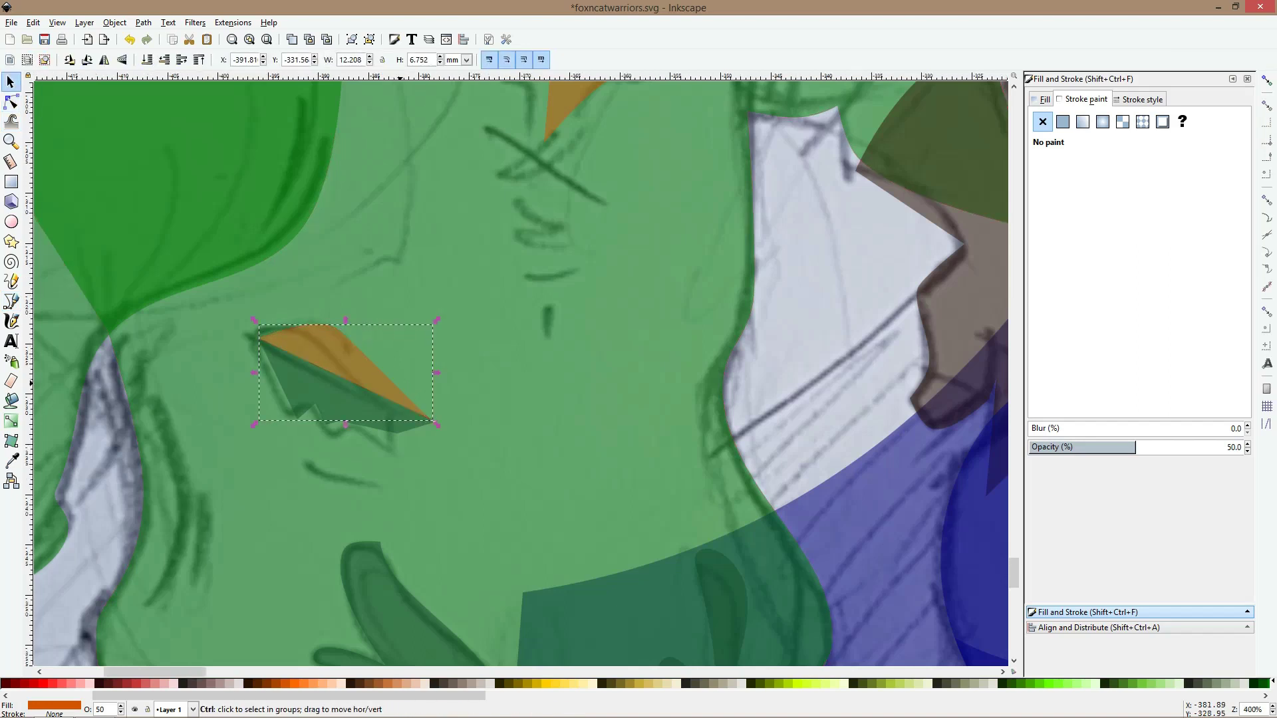
# Draw a small circle over the sketched earring stud on the fox's ear nearest the cat
pyautogui.press('1')
pyautogui.click(461, 419)
pyautogui.press('-')
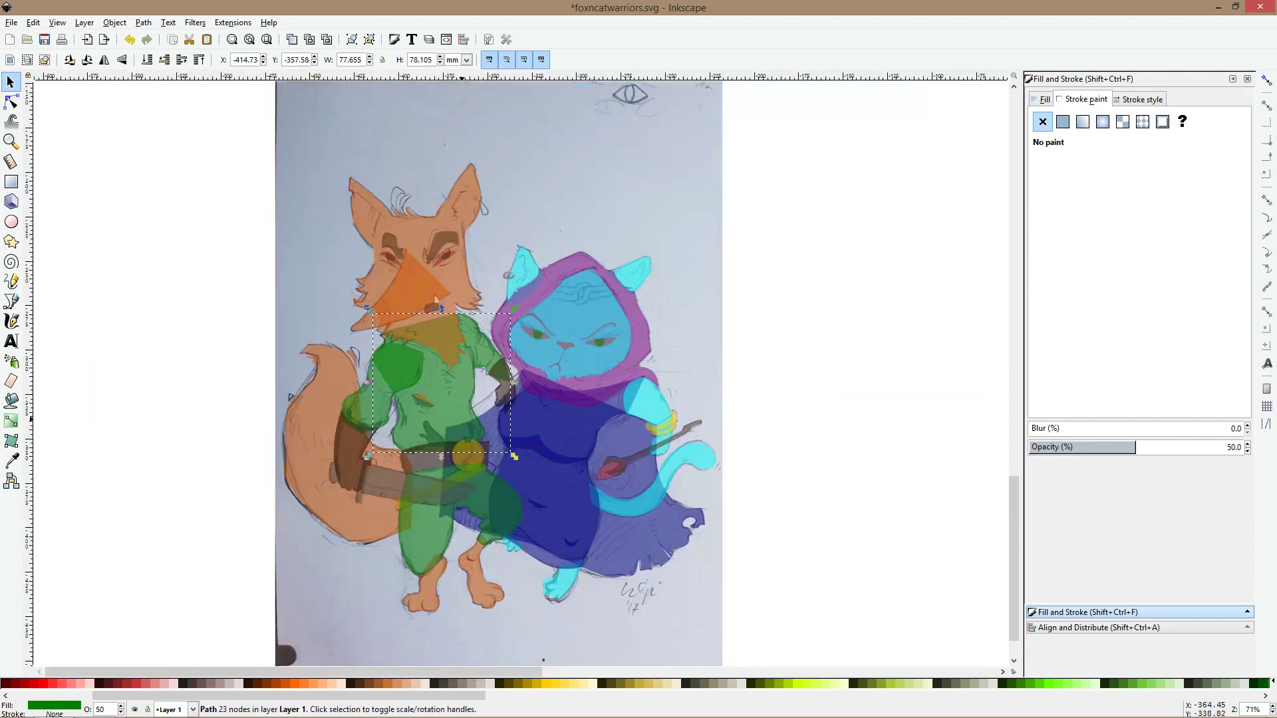
pyautogui.scroll(4, 476, 168)
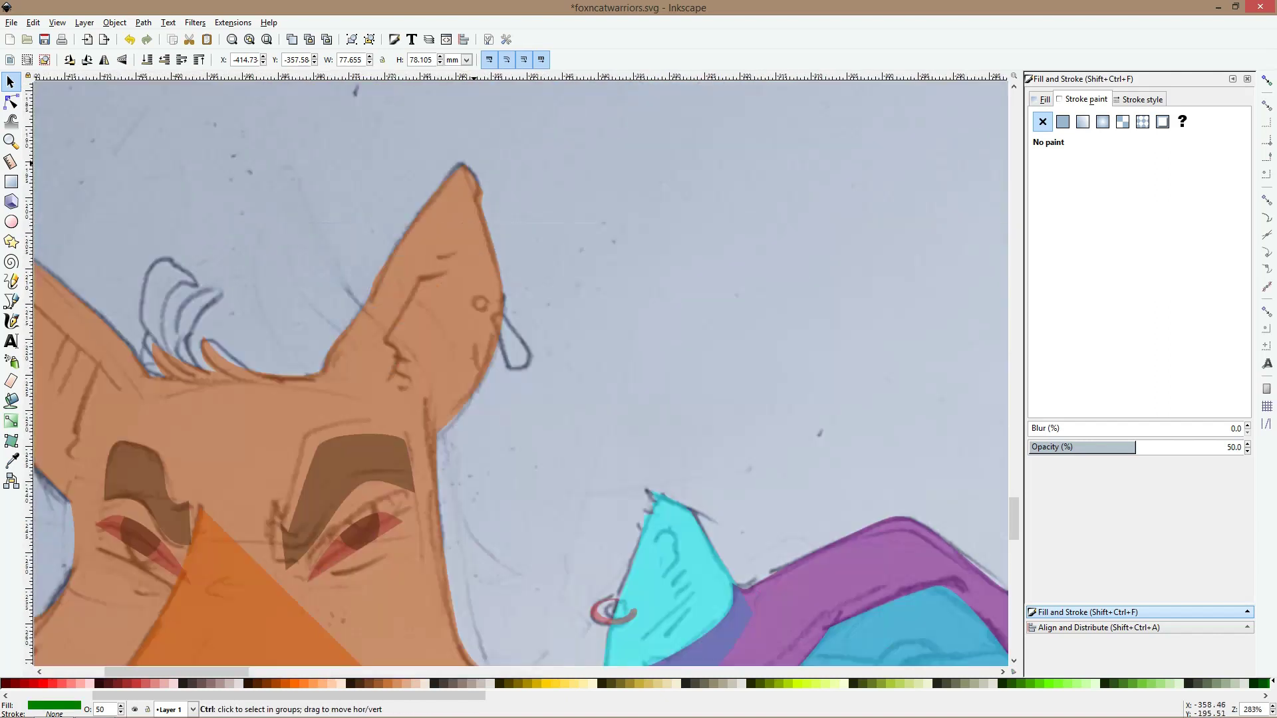
pyautogui.click(12, 202)
pyautogui.press('e')
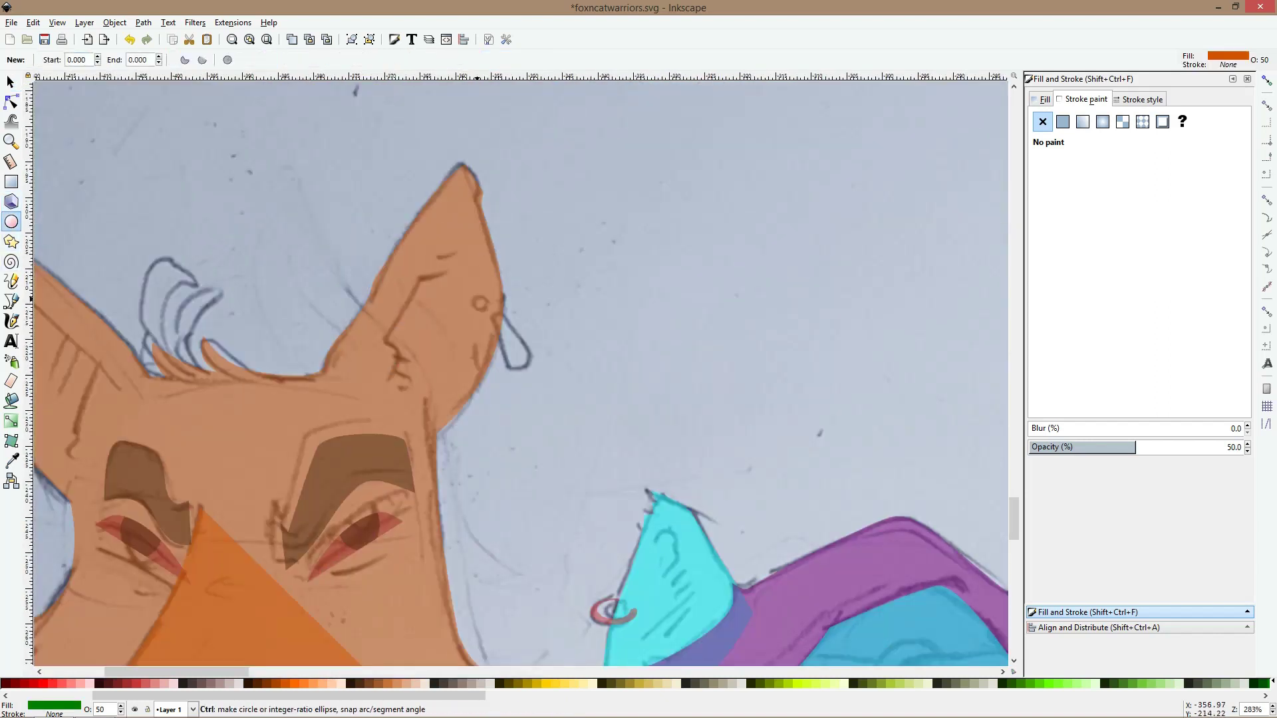
pyautogui.moveTo(473, 296); pyautogui.dragTo(490, 312)
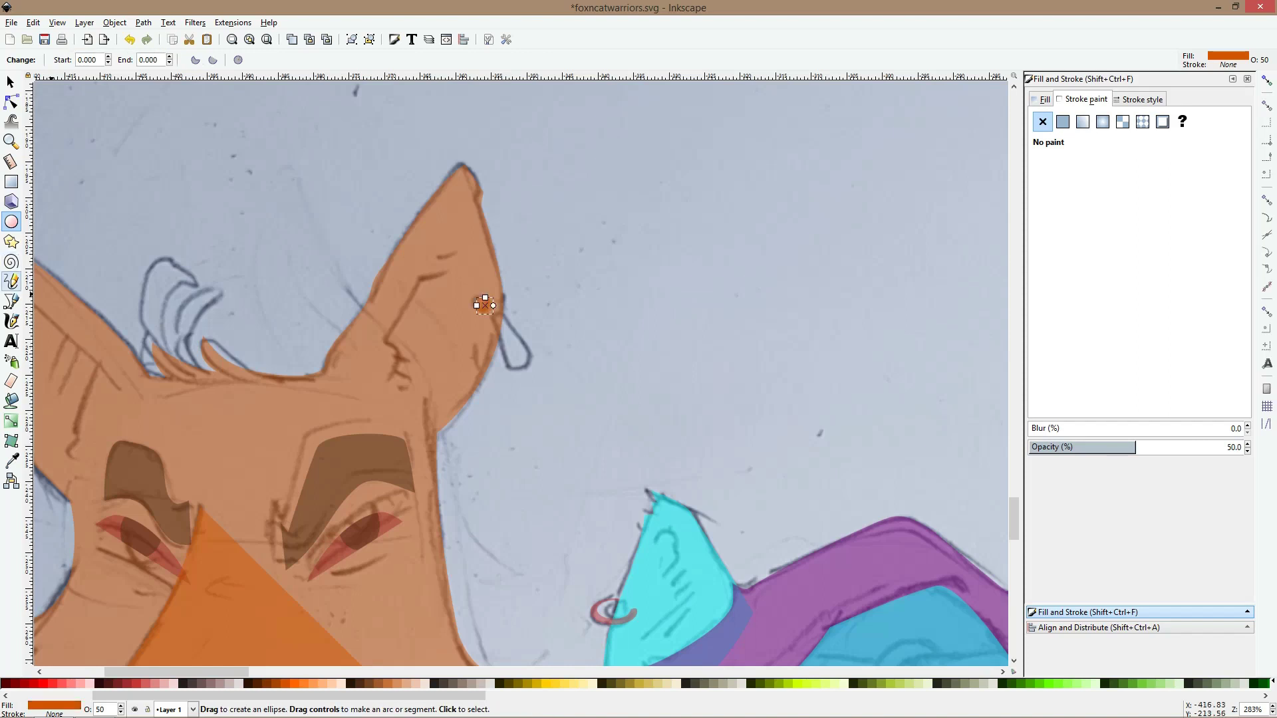
# Draw a closed, straight-sided drop pendant over the sketched earring hanging below the stud
pyautogui.click(12, 301)
pyautogui.scroll(4, 506, 326)
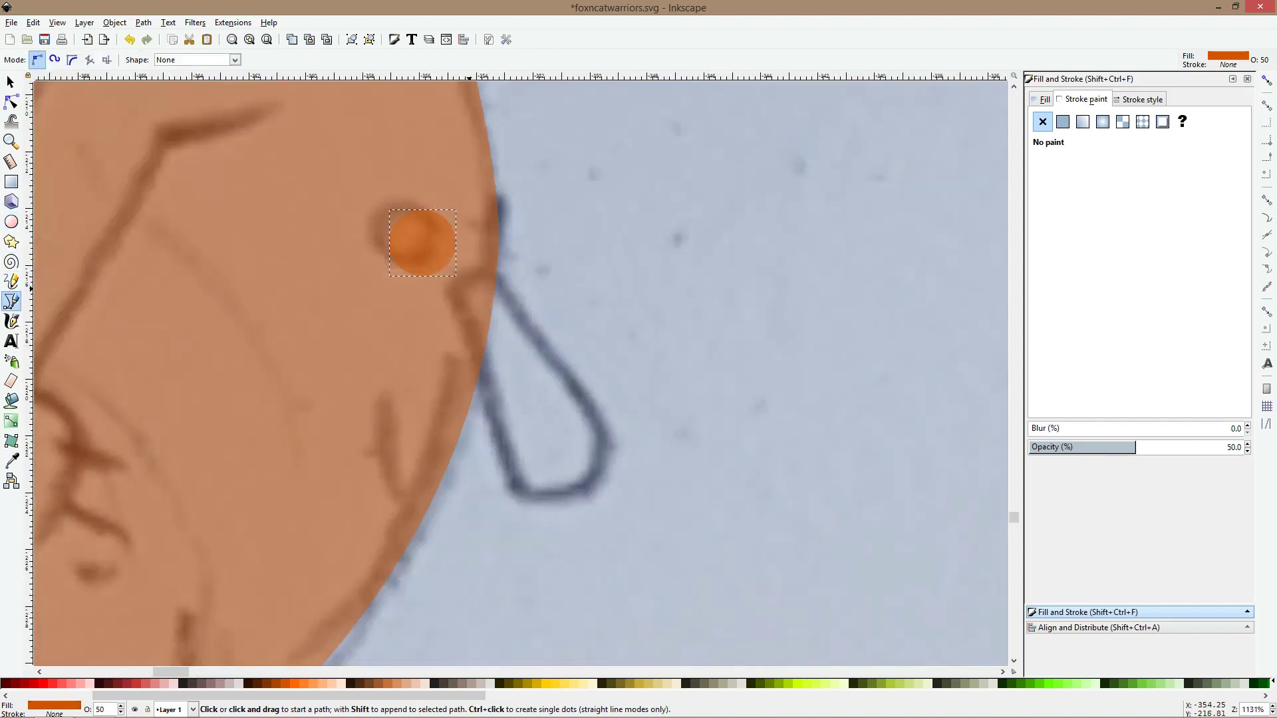
pyautogui.click(463, 284)
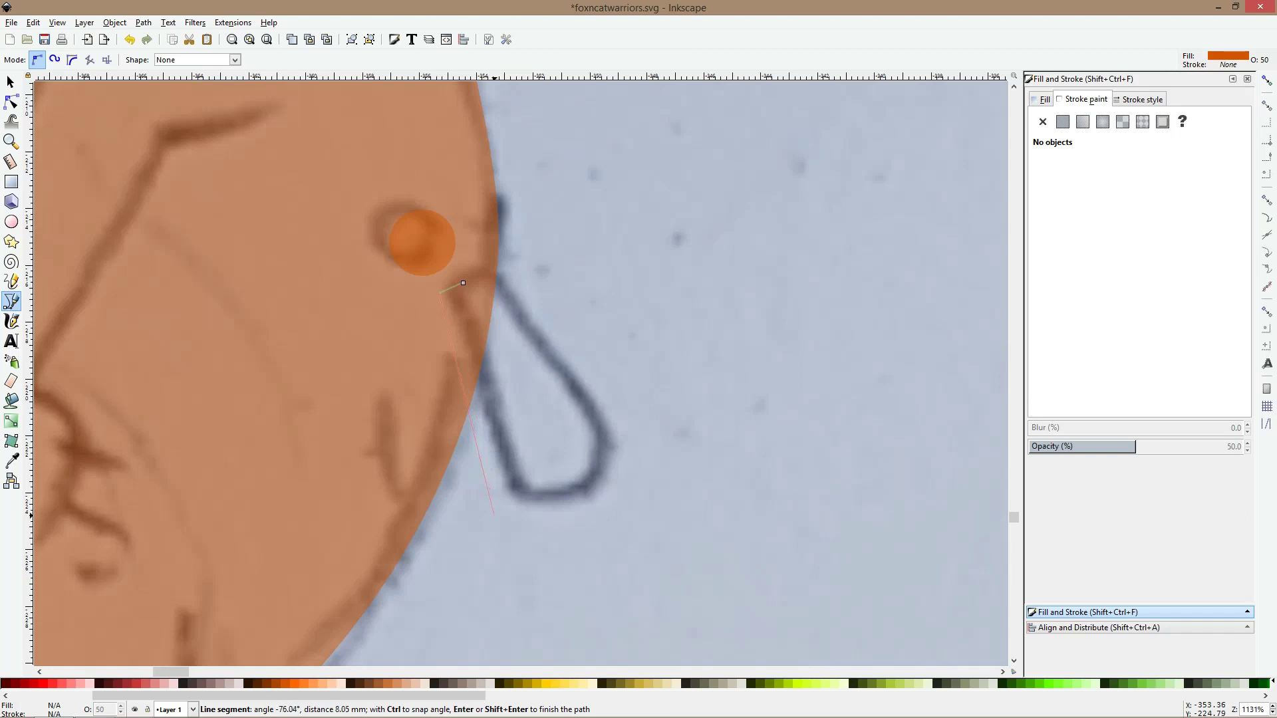
pyautogui.click(574, 545)
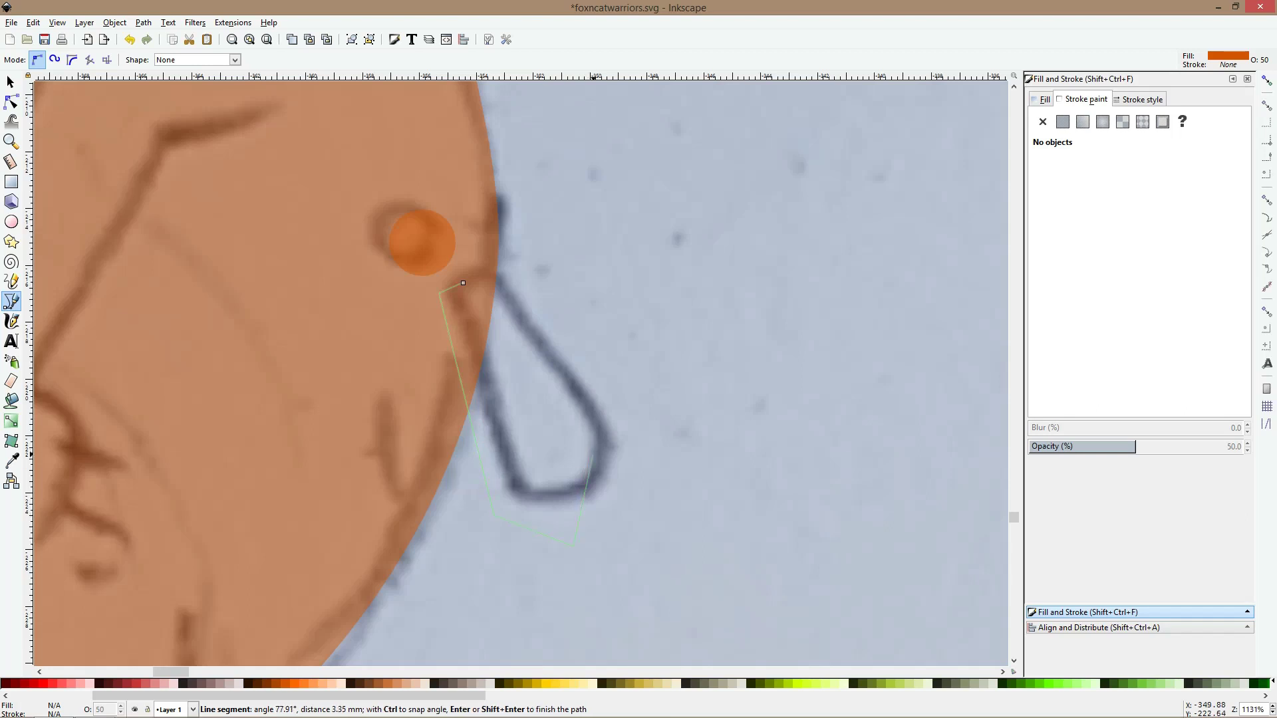
pyautogui.click(463, 283)
pyautogui.press('s')
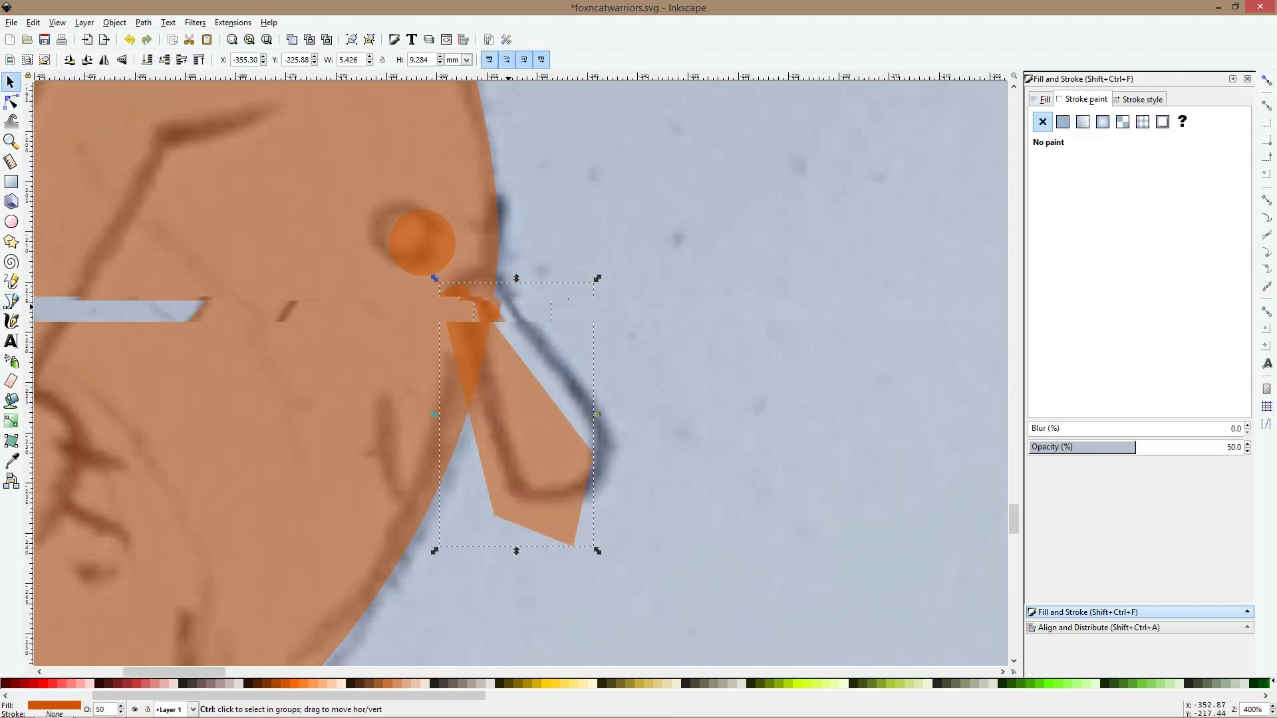
# Fill both the earring stud and its drop pendant with golden yellow
pyautogui.scroll(-3, 509, 306)
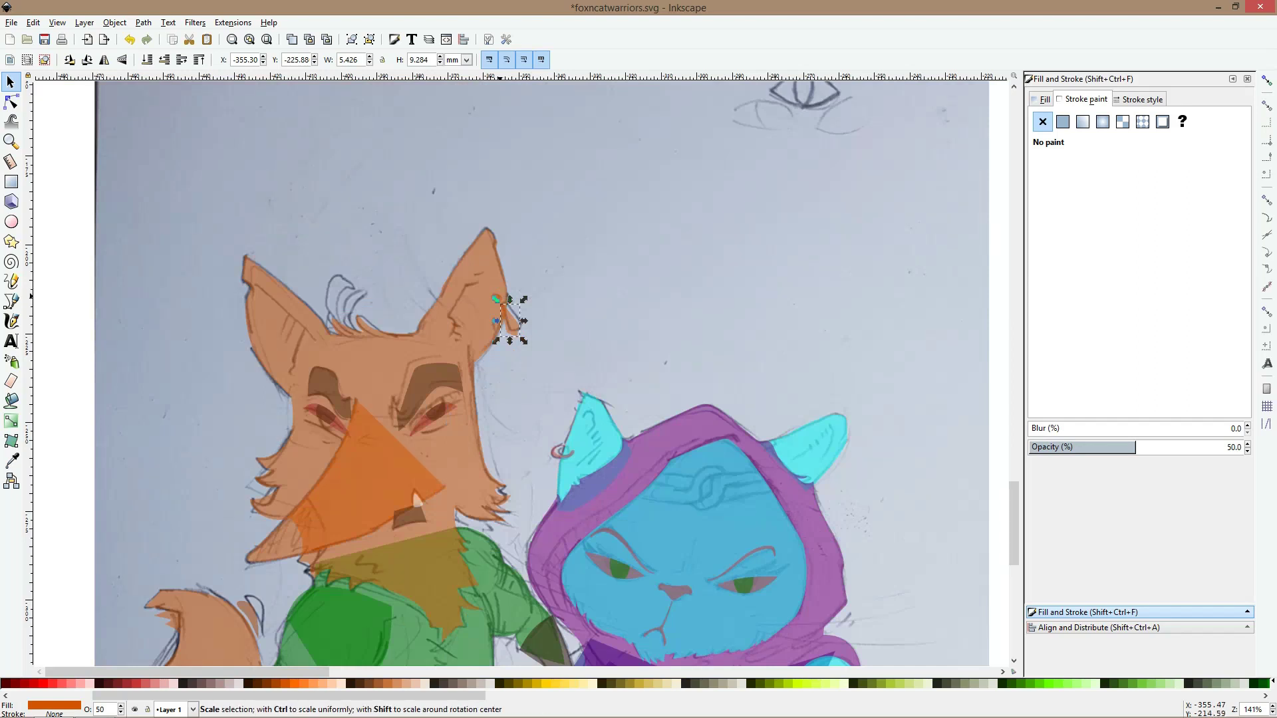
pyautogui.keyDown('shift'); pyautogui.click(498, 298); pyautogui.keyUp('shift')
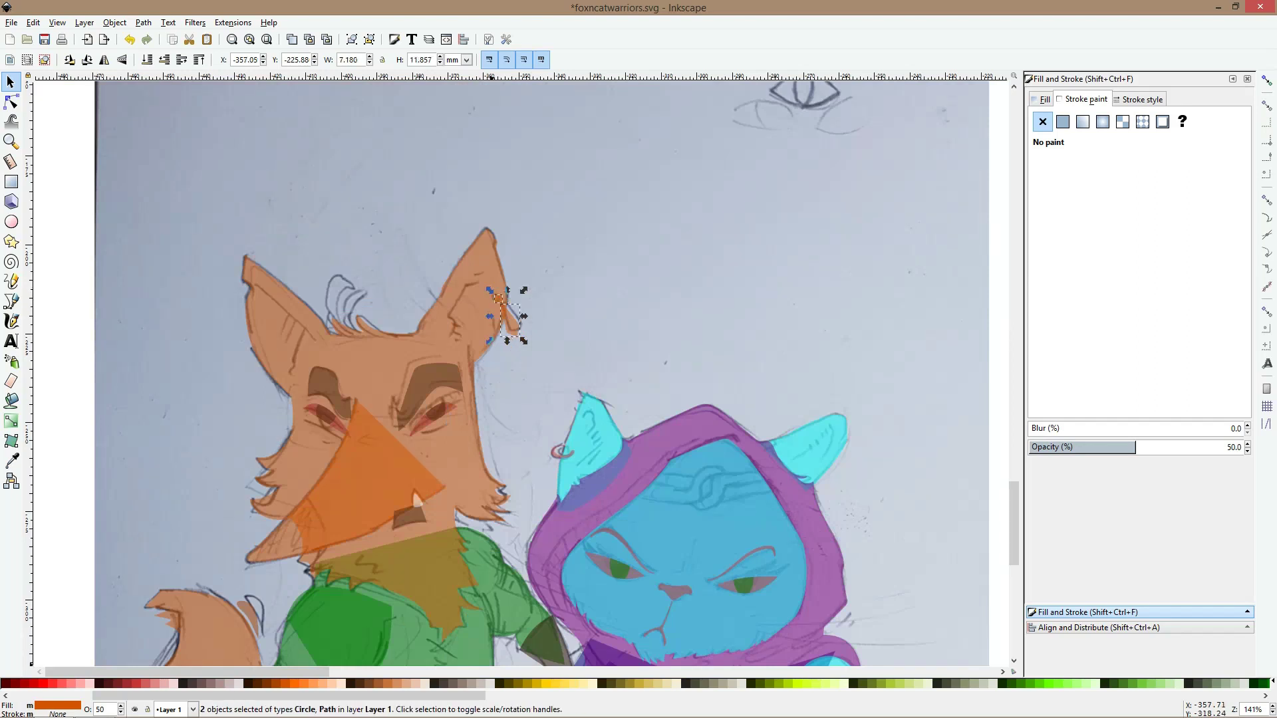
pyautogui.click(526, 683)
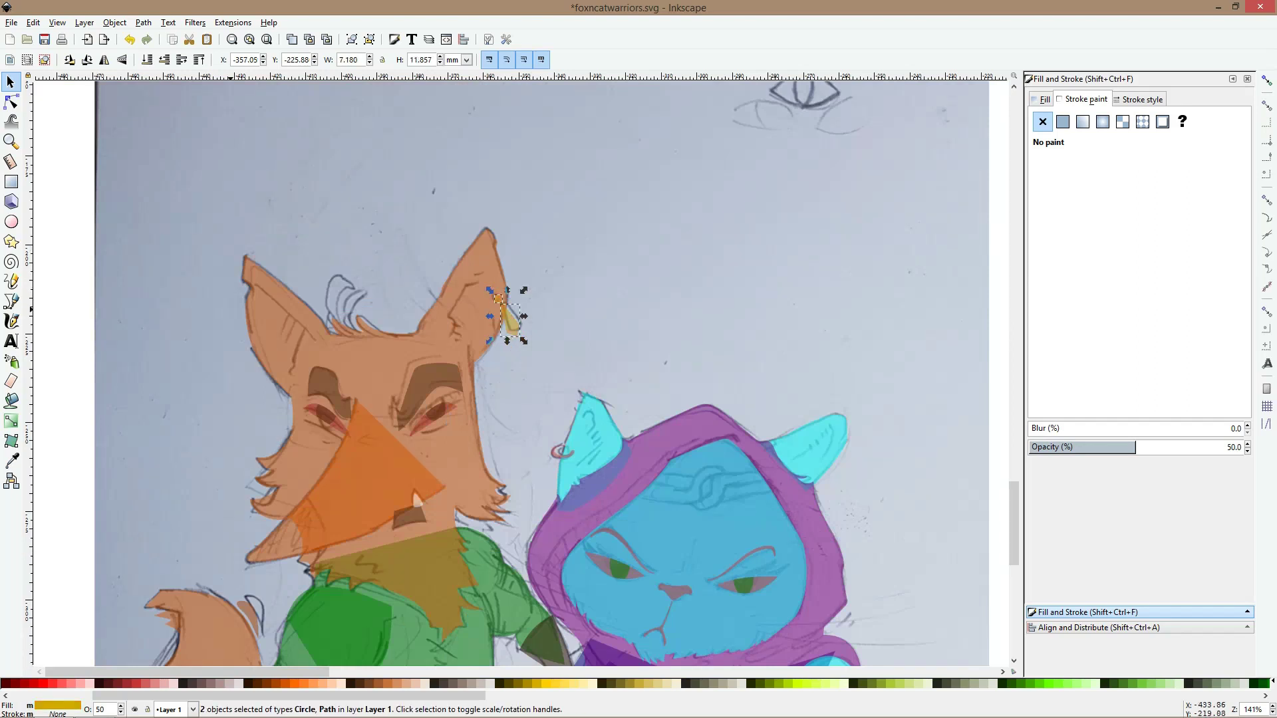
# Draw a closed, straight-sided shape over the shorter sketched hair curl on top of the fox's head
pyautogui.click(11, 302)
pyautogui.scroll(4, 330, 315)
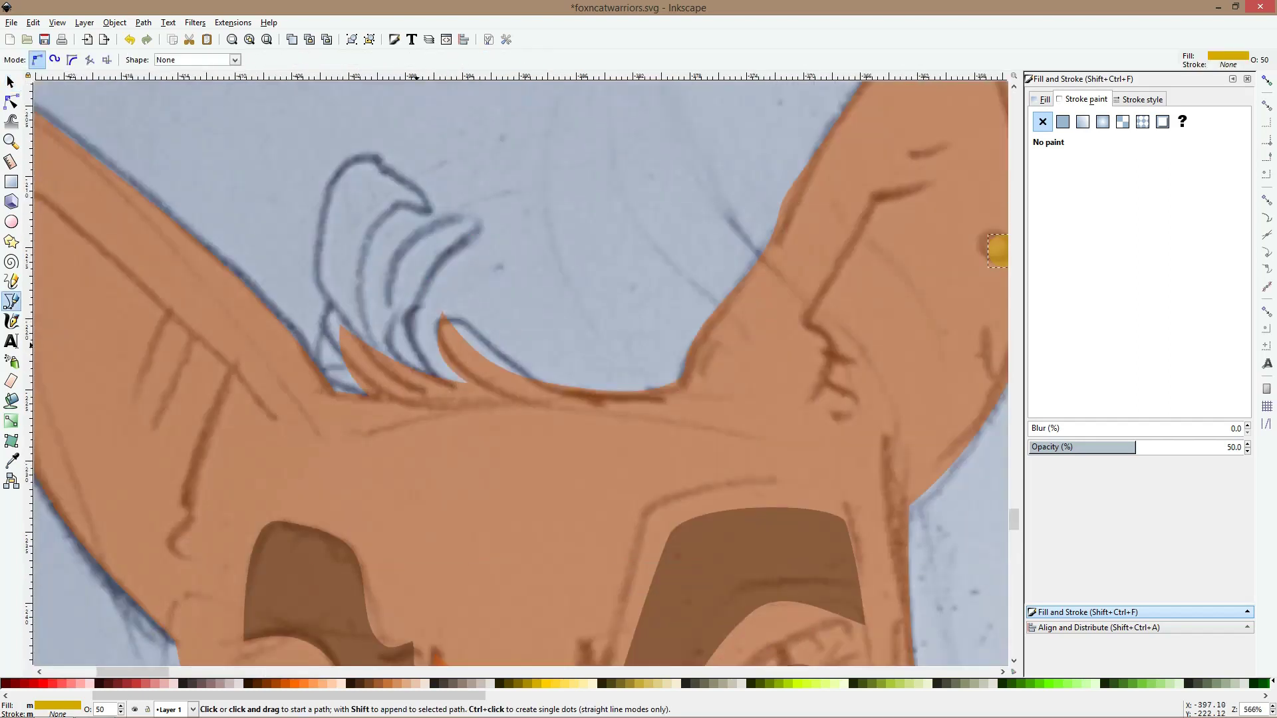
pyautogui.click(431, 362)
pyautogui.click(404, 317)
pyautogui.click(414, 293)
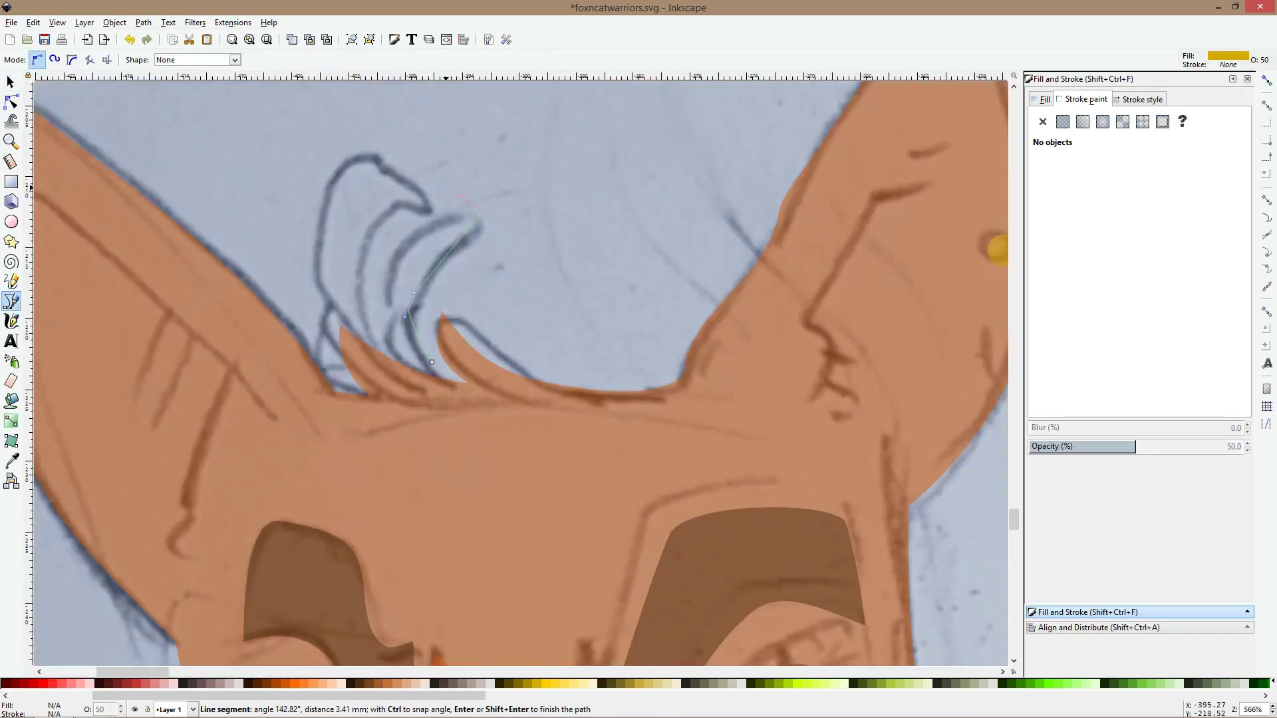
pyautogui.click(436, 169)
pyautogui.click(363, 263)
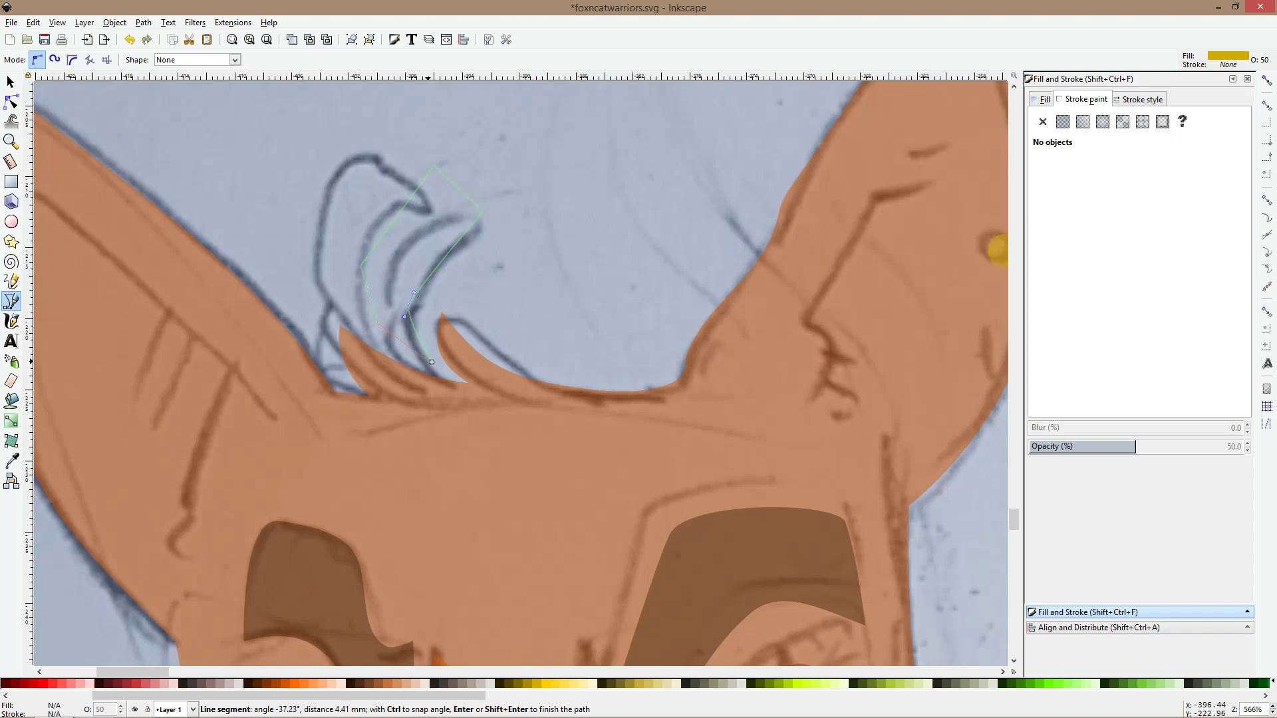
pyautogui.click(432, 362)
# Draw a closed five-cornered shape over the taller sketched hair curl beside the shorter one
pyautogui.click(350, 317)
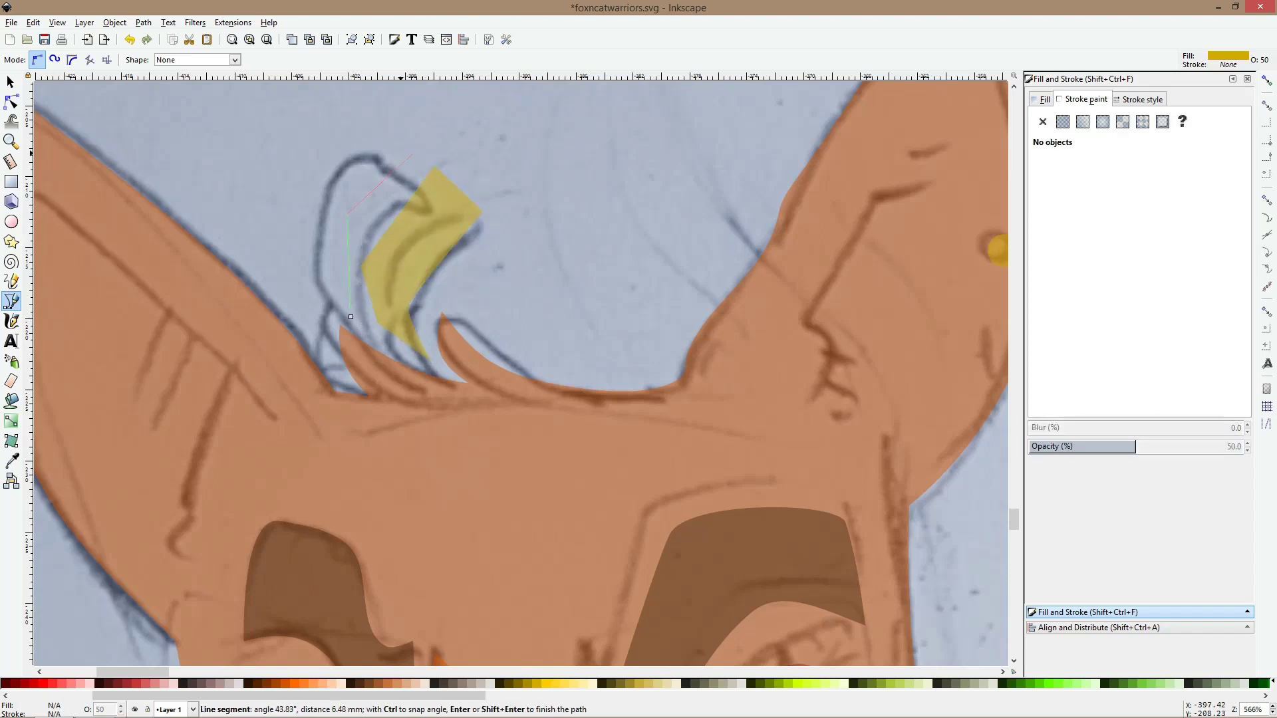
pyautogui.click(413, 154)
pyautogui.click(362, 86)
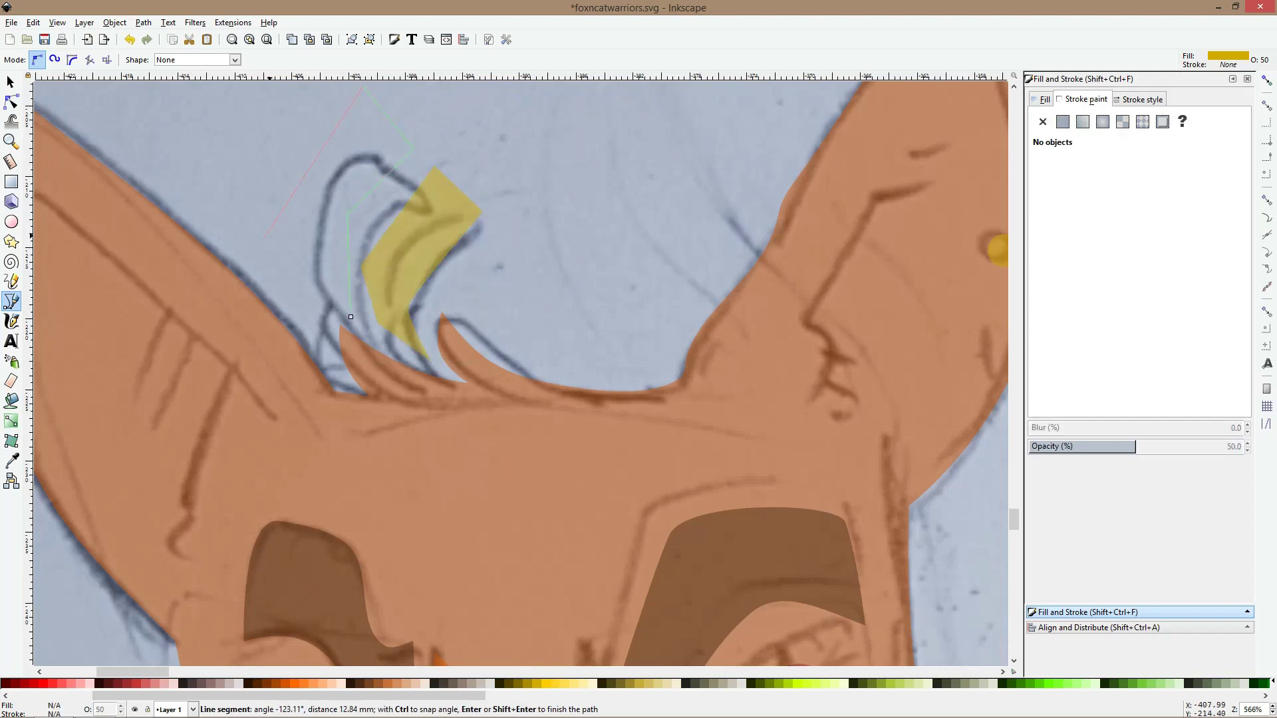
pyautogui.click(273, 232)
pyautogui.click(351, 317)
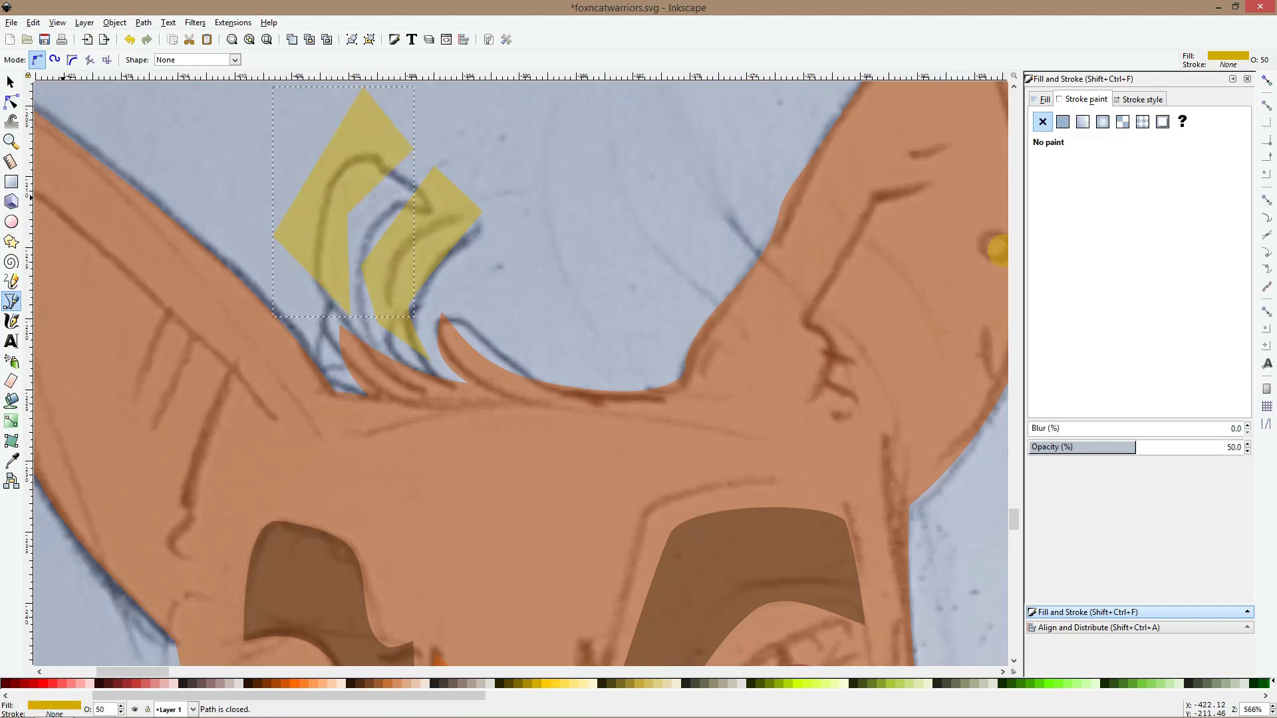
# Make all nodes of the taller hair curl smooth except the pointed one at its base
pyautogui.click(12, 101)
pyautogui.keyDown('ctrl'); pyautogui.click(273, 234); pyautogui.keyUp('ctrl')
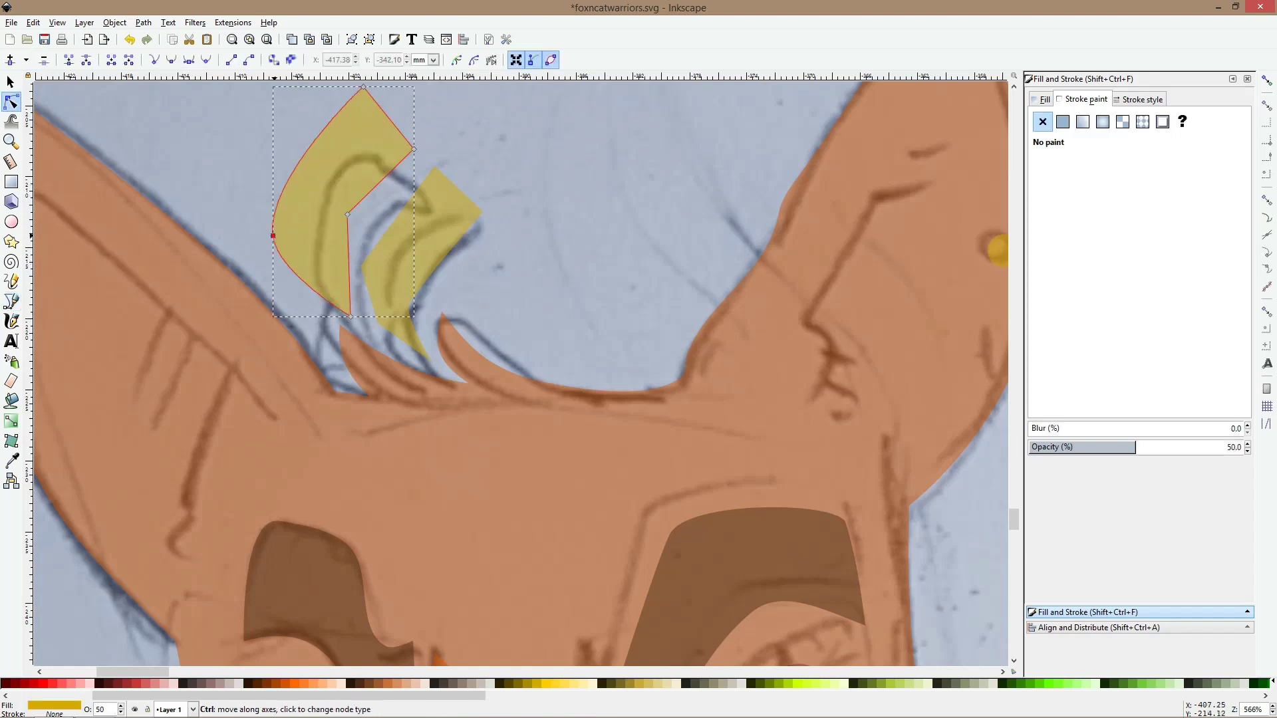
pyautogui.keyDown('ctrl'); pyautogui.click(347, 214); pyautogui.keyUp('ctrl')
pyautogui.keyDown('ctrl'); pyautogui.click(413, 149); pyautogui.keyUp('ctrl')
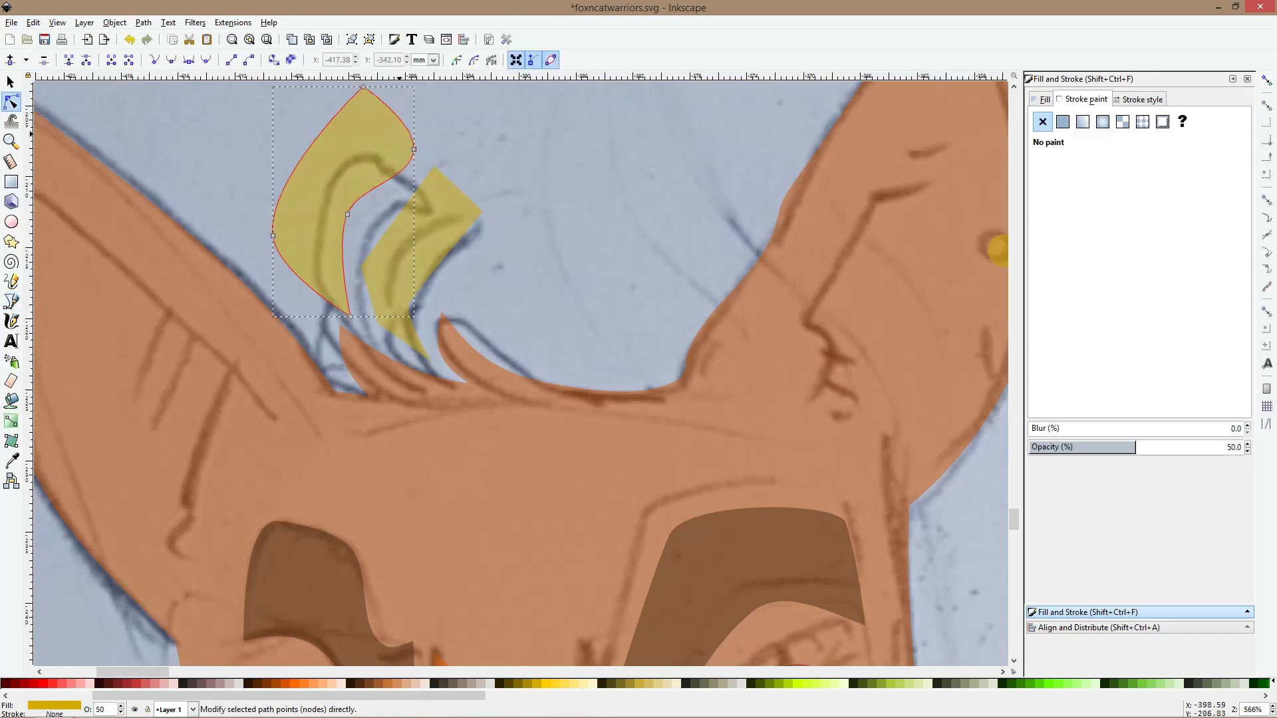
pyautogui.keyDown('ctrl'); pyautogui.click(363, 86); pyautogui.keyUp('ctrl')
# Shorten the taller curl's top handle and move its outer side node inward toward the sketched line
pyautogui.click(363, 87)
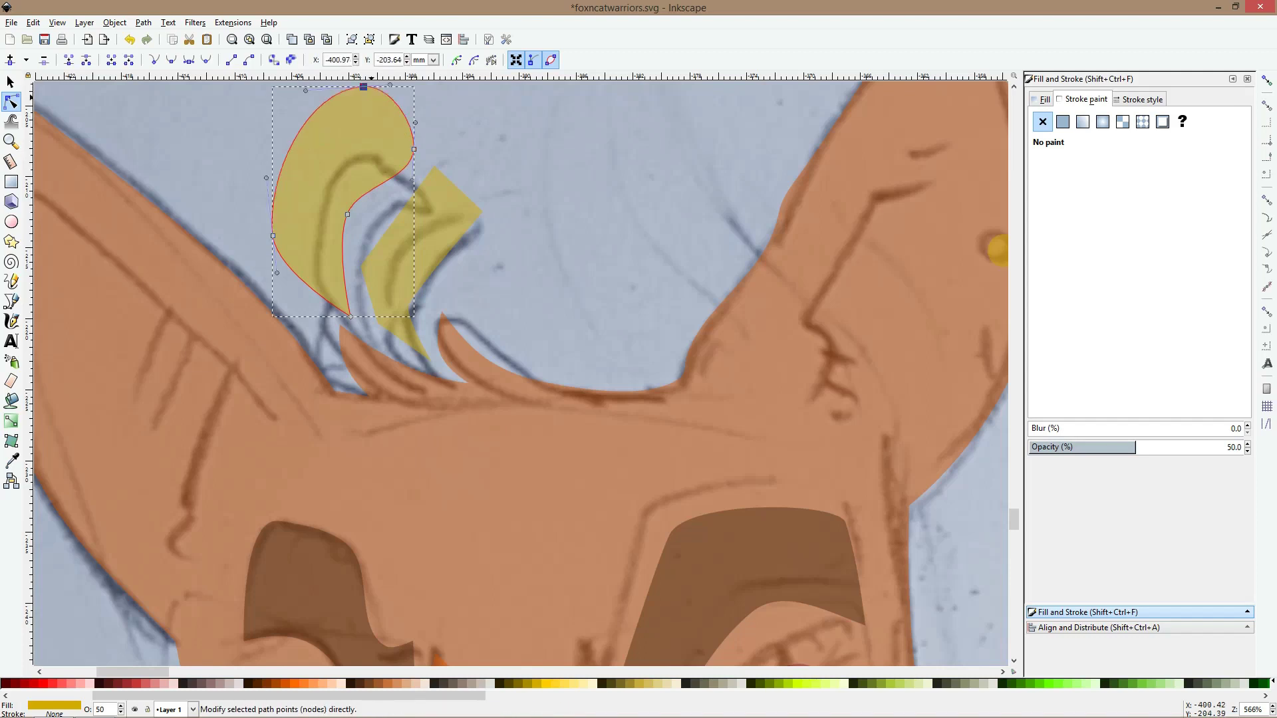
pyautogui.scroll(2, 353, 191)
pyautogui.scroll(4, 353, 191)
pyautogui.moveTo(305, 197); pyautogui.dragTo(343, 193)
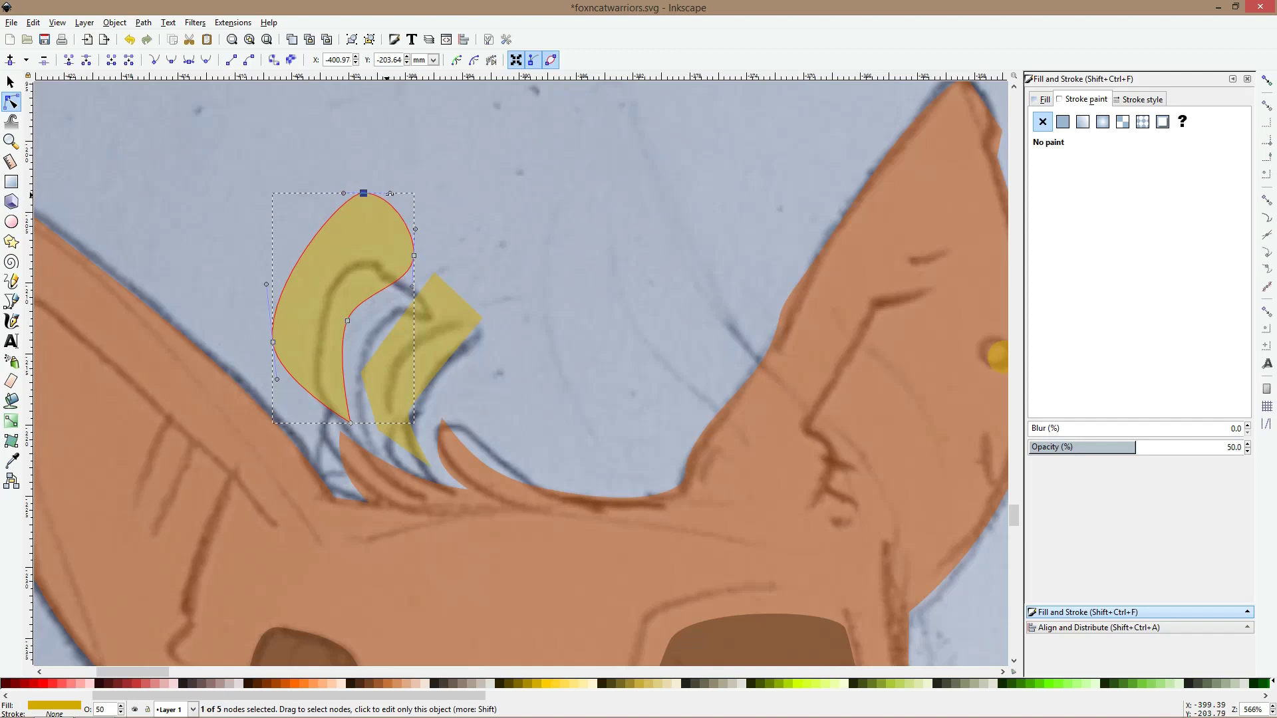
pyautogui.click(273, 342)
pyautogui.moveTo(272, 342); pyautogui.dragTo(300, 342)
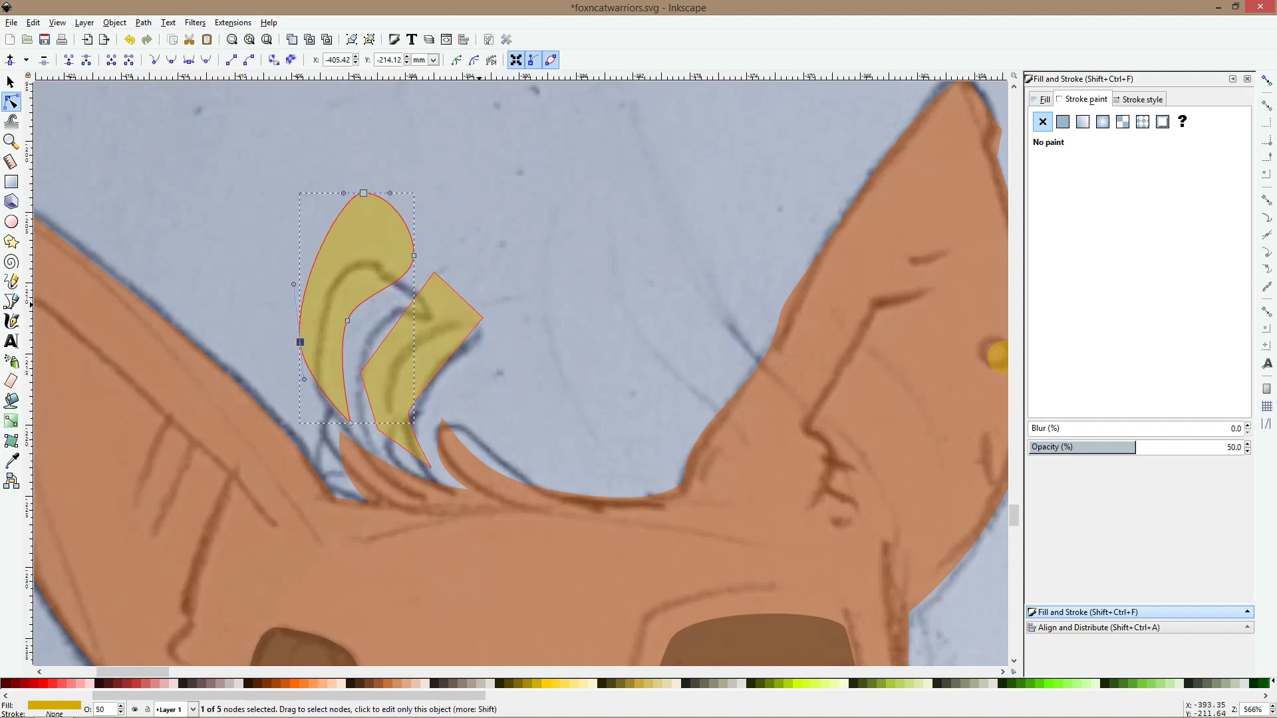
# Smooth the shorter hair curl's top, tip and outer side nodes, moving the top and tip closer to the sketch
pyautogui.click(433, 276)
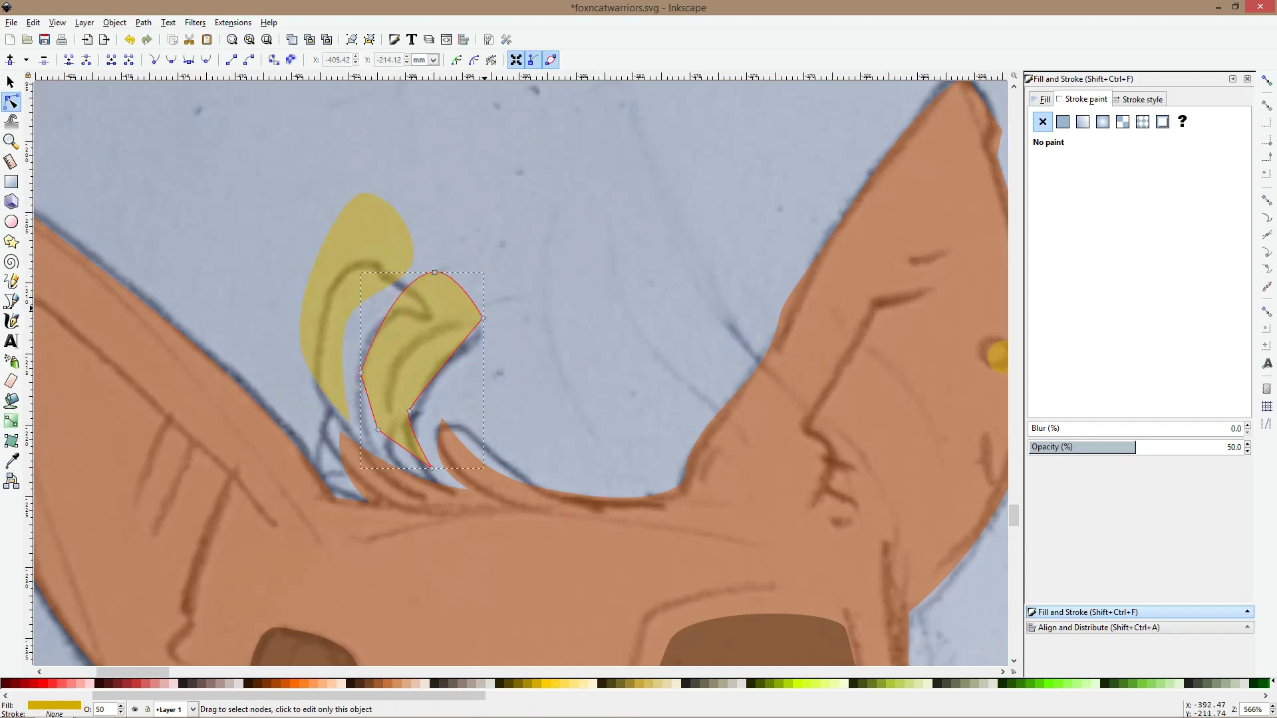
pyautogui.moveTo(483, 319); pyautogui.dragTo(478, 335)
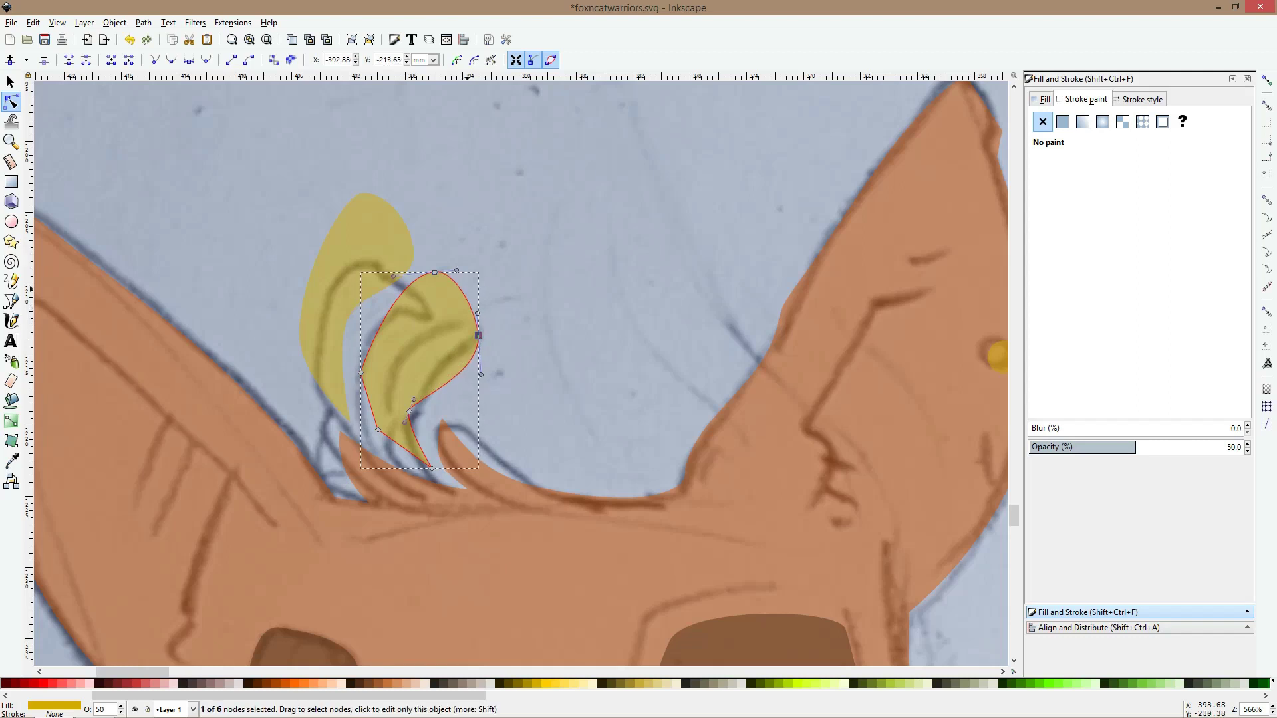
pyautogui.click(434, 272)
pyautogui.moveTo(434, 272); pyautogui.dragTo(431, 296)
pyautogui.keyDown('ctrl'); pyautogui.click(361, 372); pyautogui.keyUp('ctrl')
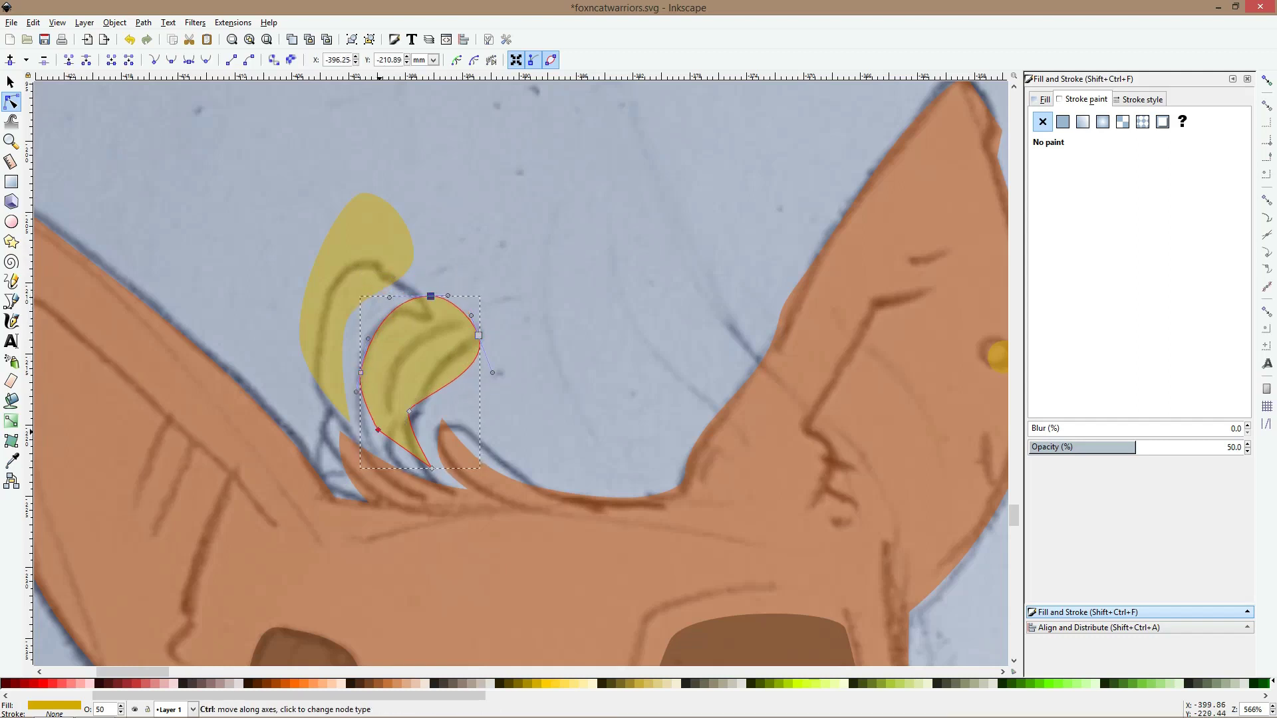
pyautogui.keyDown('ctrl'); pyautogui.click(377, 430); pyautogui.keyUp('ctrl')
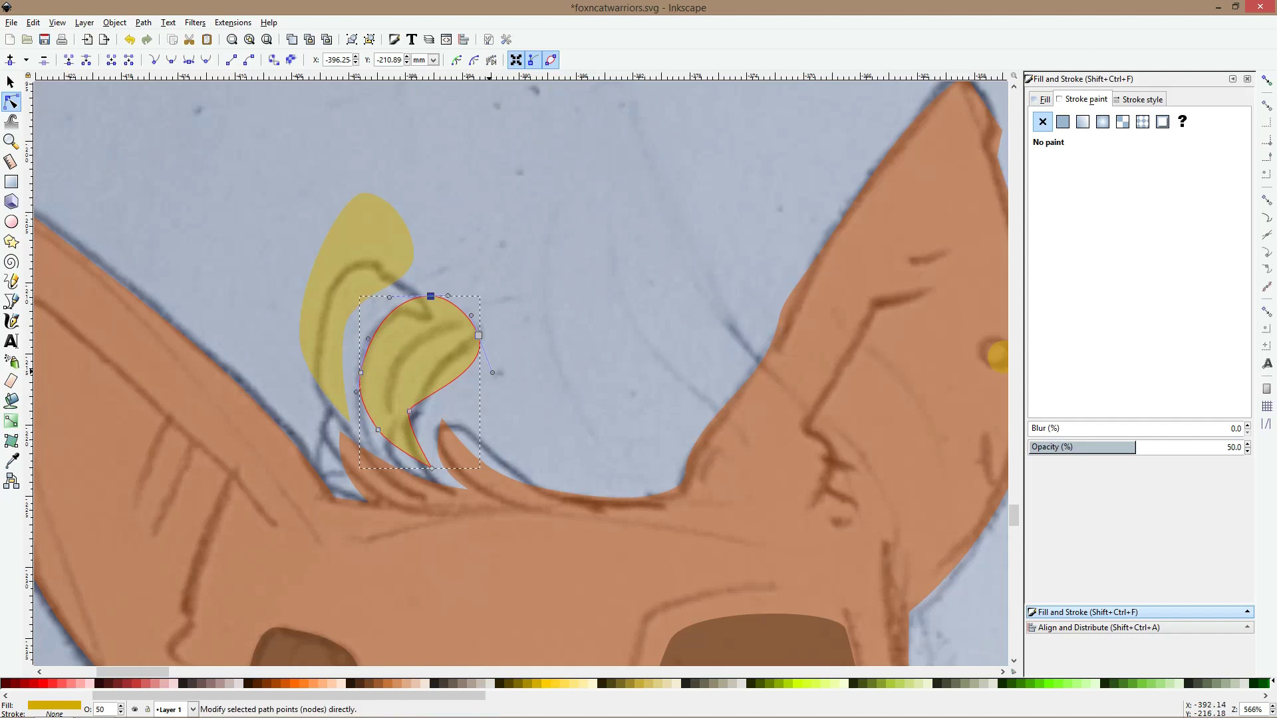
# Adjust the handle at the shorter curl's tip so its inner edge follows the sketched curve
pyautogui.click(491, 373)
pyautogui.click(471, 342)
pyautogui.click(478, 336)
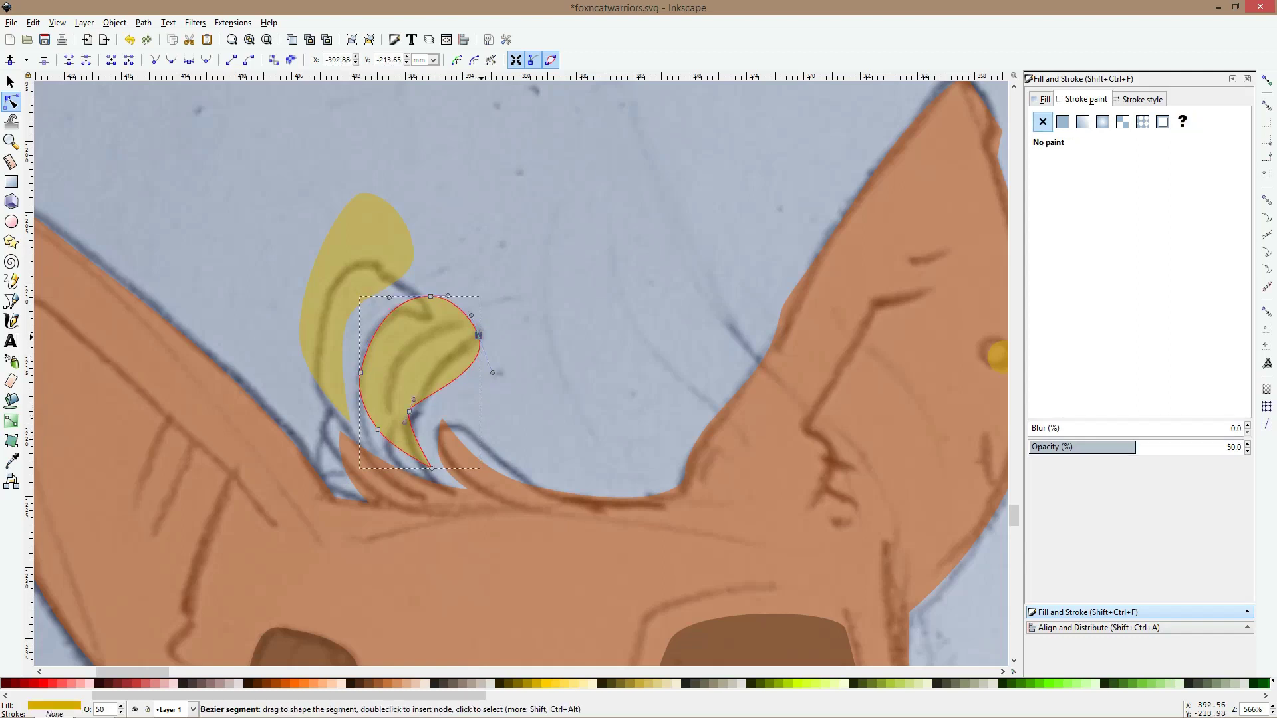
pyautogui.moveTo(492, 373); pyautogui.dragTo(427, 257)
# Reshape the taller curl's rounded top with its node handles and move the whole curl slightly down over the sketch
pyautogui.click(406, 266)
pyautogui.moveTo(390, 193); pyautogui.dragTo(395, 177)
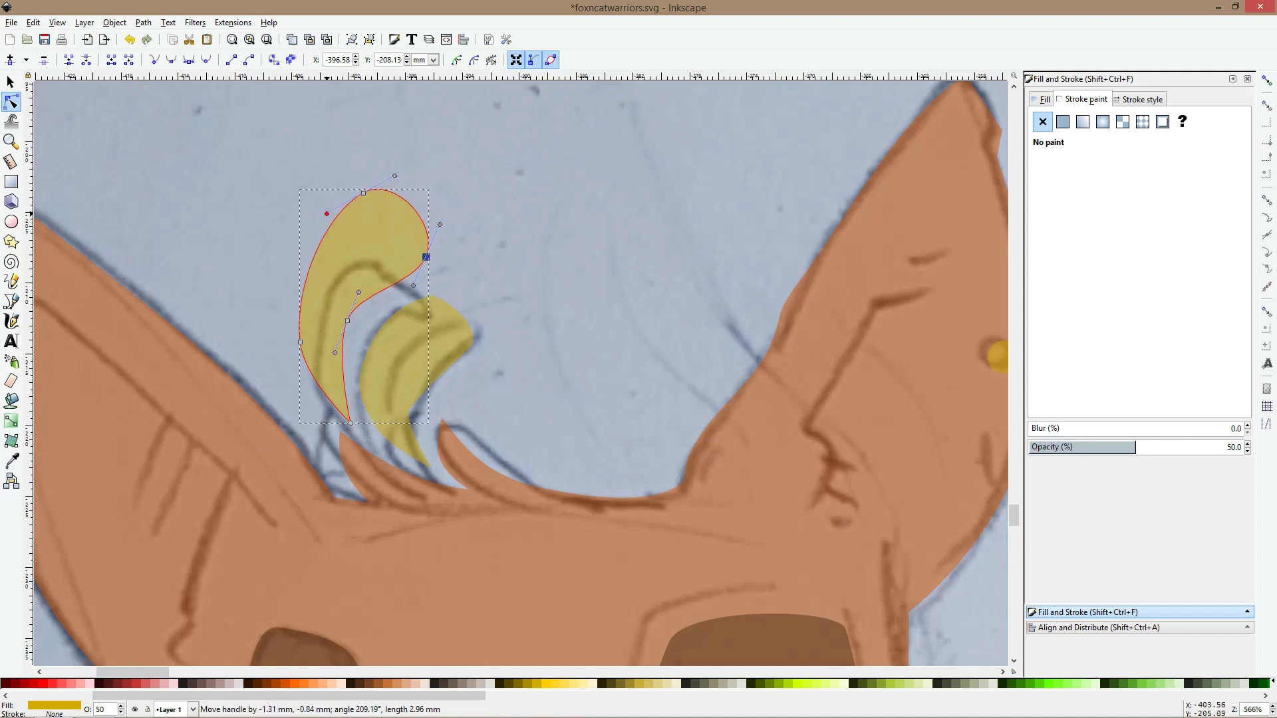
pyautogui.press('s')
pyautogui.moveTo(383, 233); pyautogui.dragTo(393, 252)
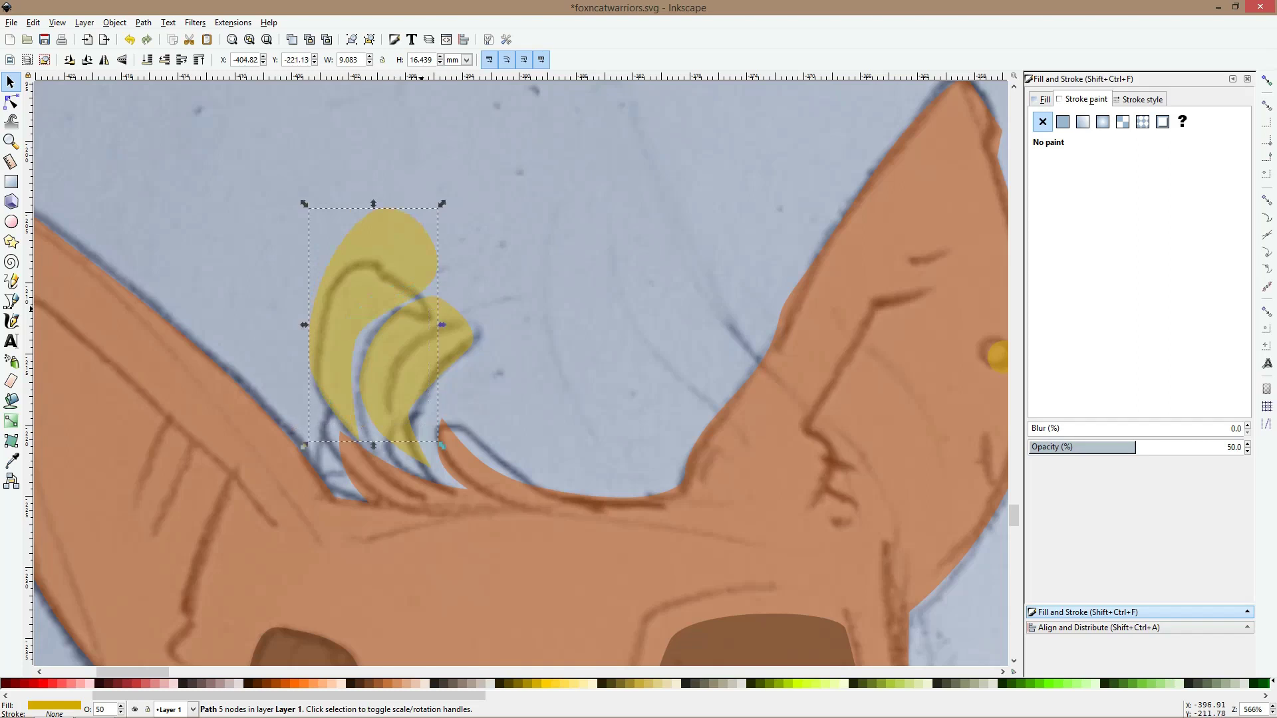
# Reposition the shorter curl over its sketched strand and scale it to about 7.5 by 11.4 mm
pyautogui.click(419, 397)
pyautogui.click(419, 397)
pyautogui.click(460, 335)
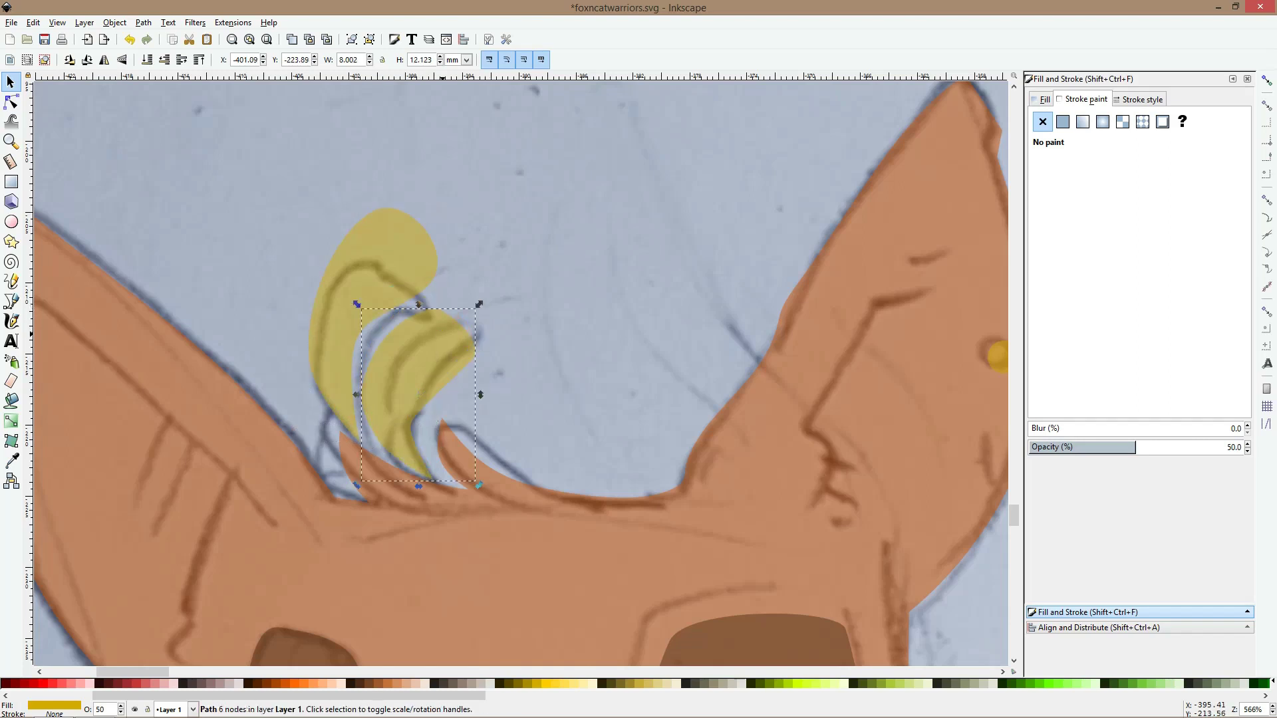
pyautogui.moveTo(479, 305); pyautogui.dragTo(447, 341)
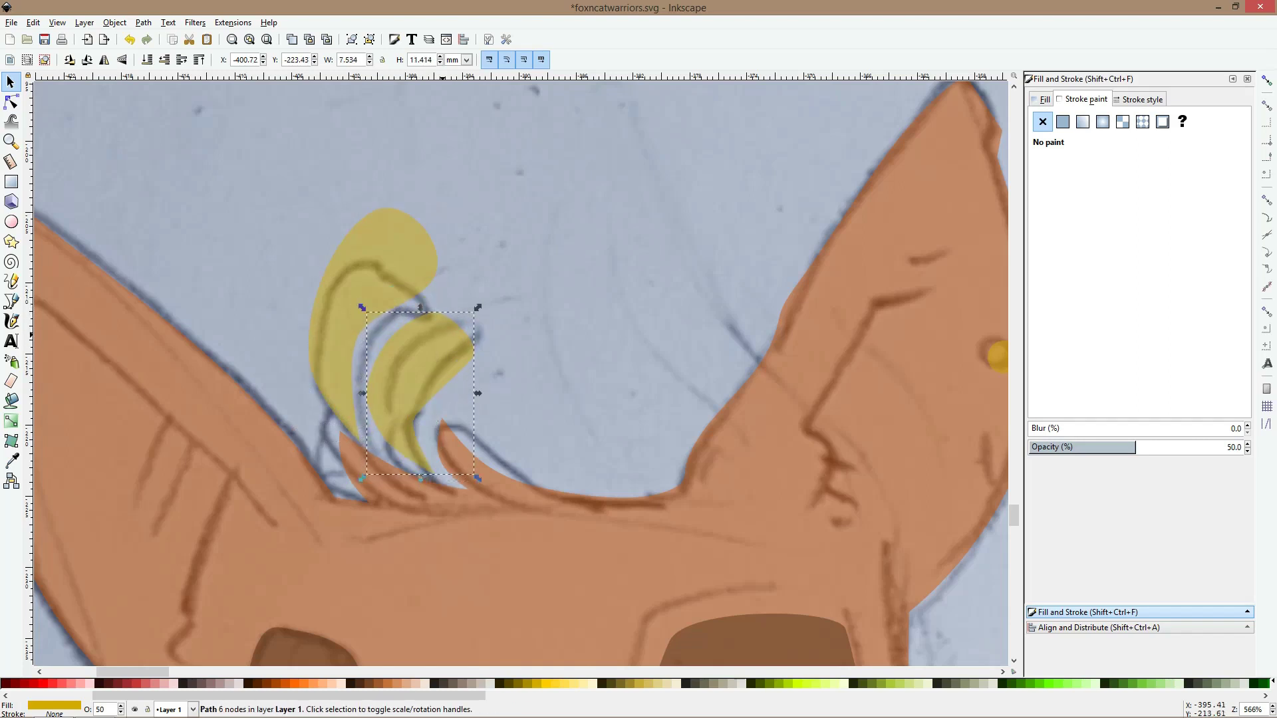
# Move the shorter curl's top and outer side nodes inward to slim it along the sketched strand
pyautogui.click(11, 102)
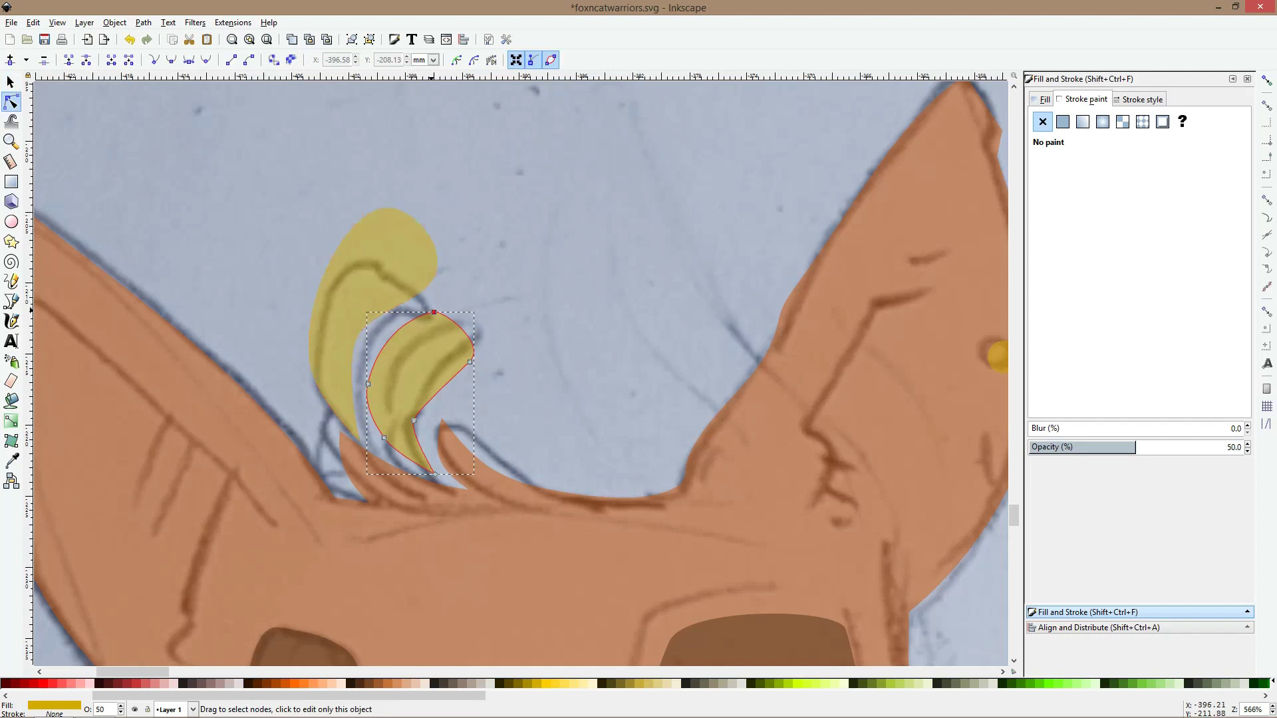
pyautogui.moveTo(434, 312); pyautogui.dragTo(449, 321)
pyautogui.moveTo(367, 384); pyautogui.dragTo(374, 387)
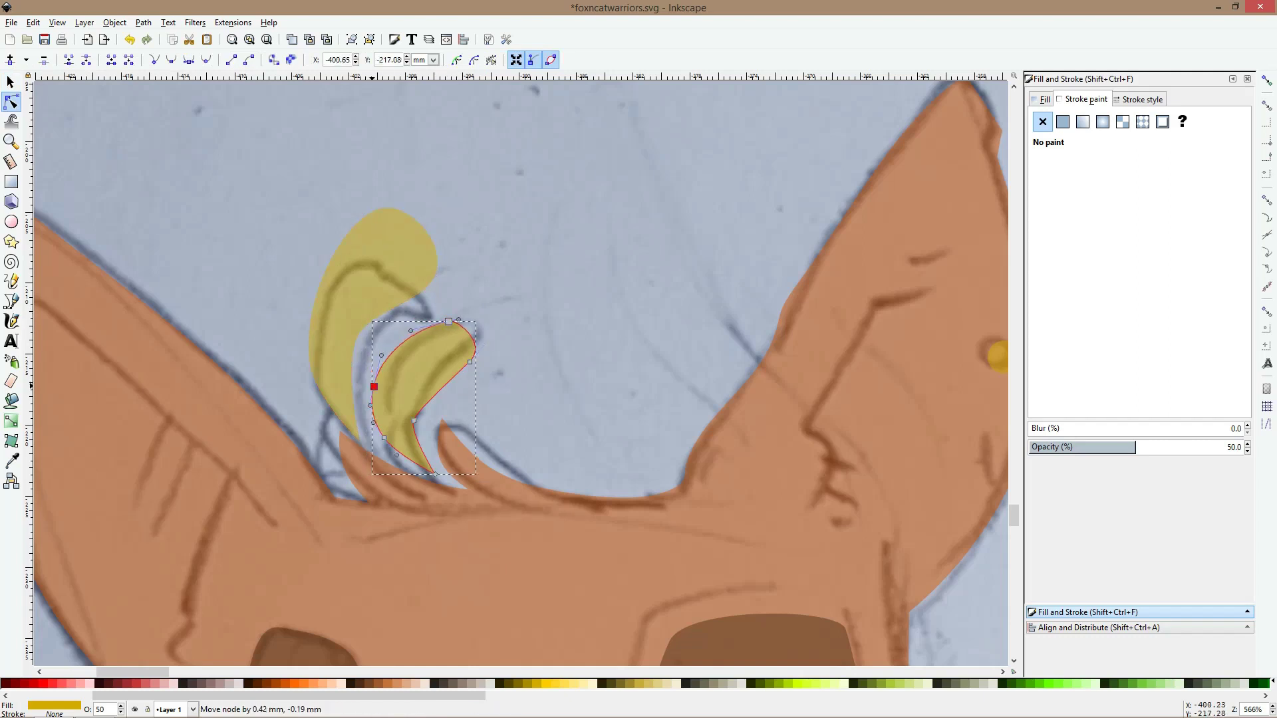
# Lower the taller curl's tip and top nodes and adjust the tip's handle to tighten the rounded end
pyautogui.click(359, 279)
pyautogui.click(436, 275)
pyautogui.moveTo(435, 275); pyautogui.dragTo(435, 282)
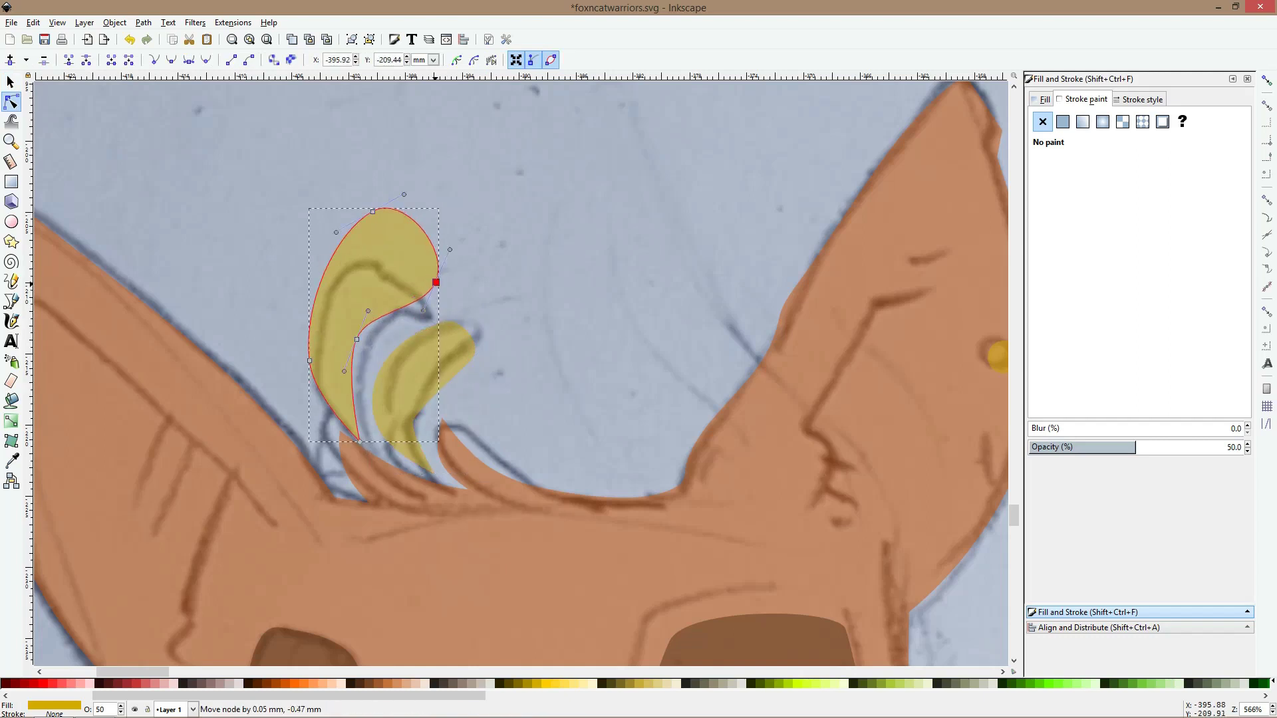
pyautogui.moveTo(372, 212); pyautogui.dragTo(376, 228)
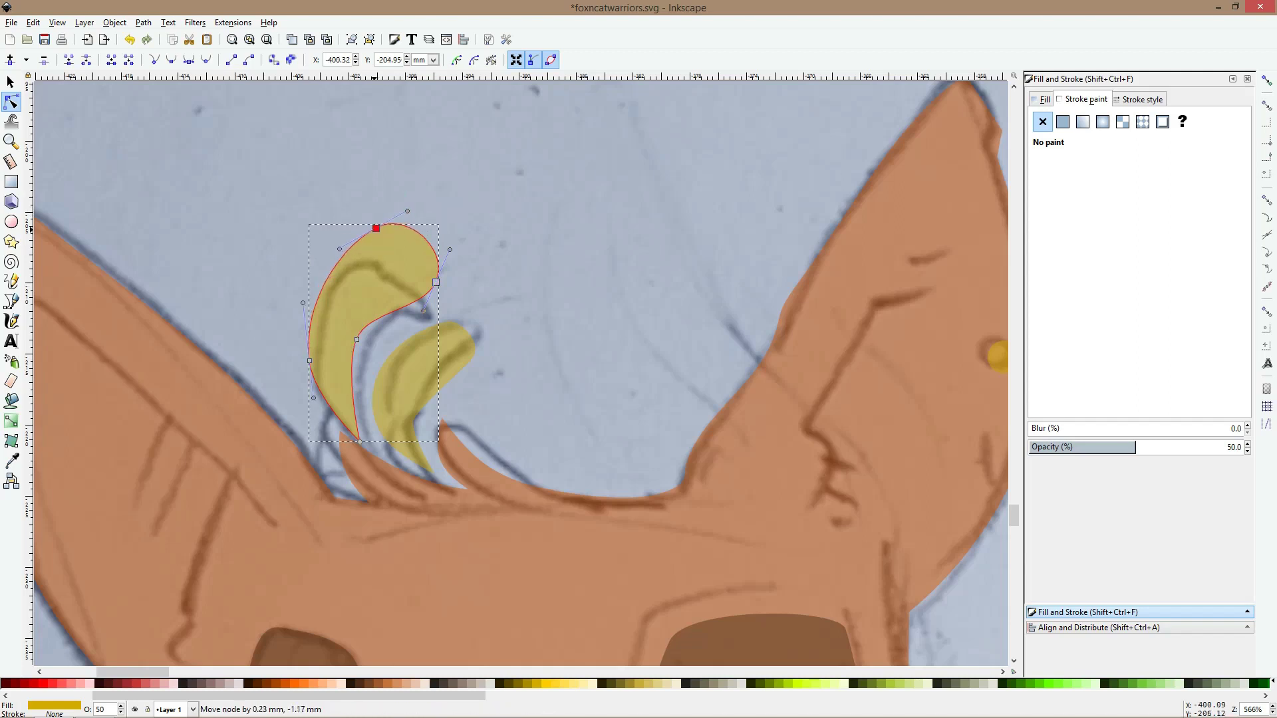
pyautogui.moveTo(450, 249); pyautogui.dragTo(408, 254)
pyautogui.doubleClick(423, 243)
# Select both hair curls and paste the style of the fox's orange fur onto them
pyautogui.press('F1')
pyautogui.press('1')
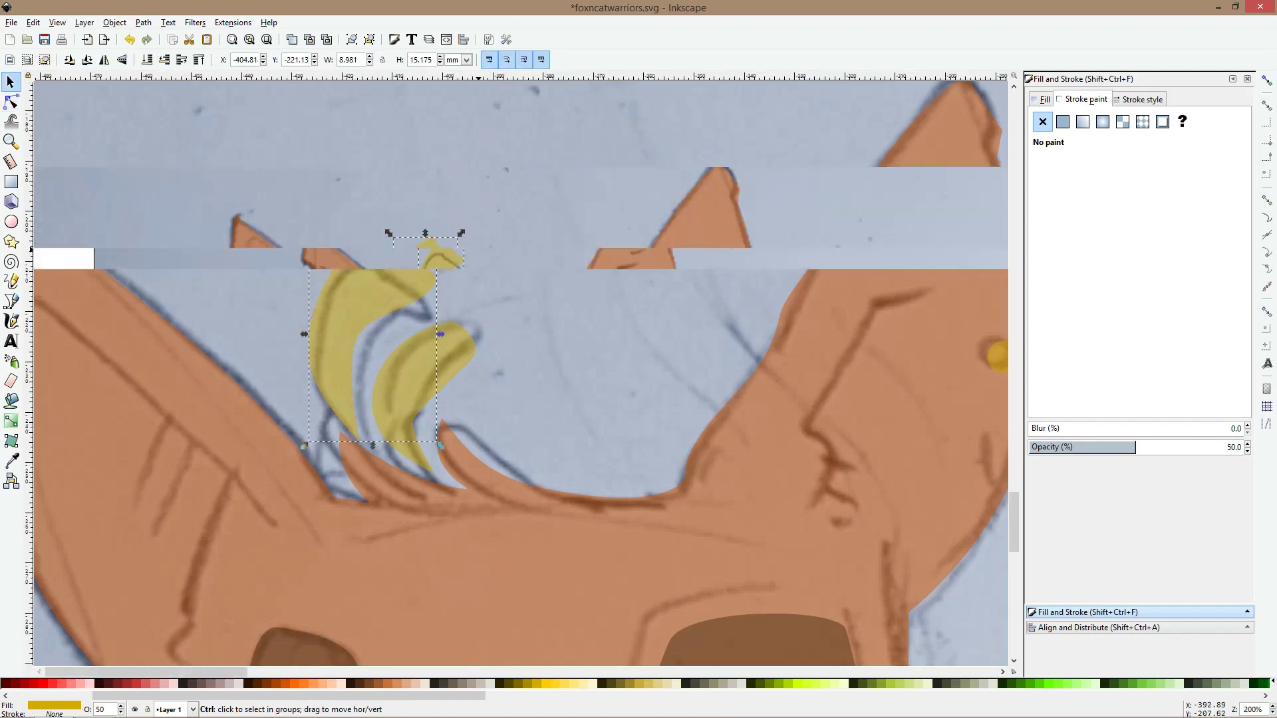
pyautogui.press('-')
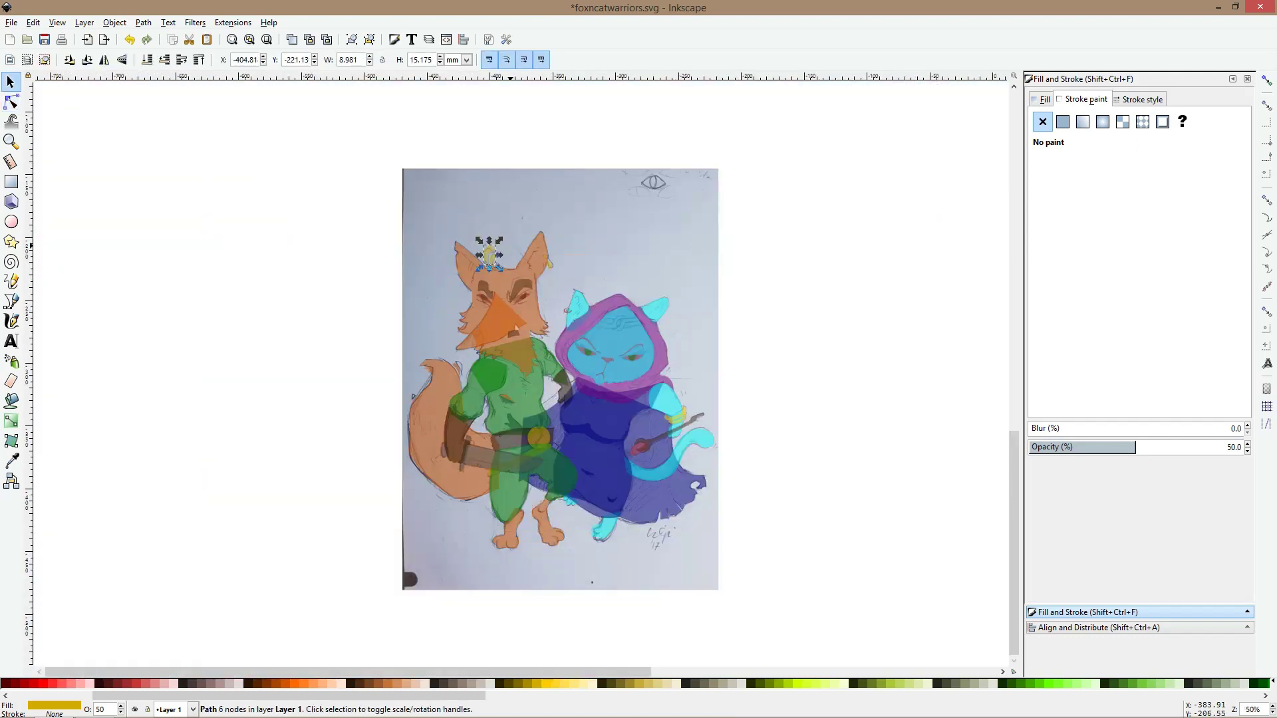
pyautogui.scroll(-2, 561, 352)
pyautogui.scroll(4, 474, 209)
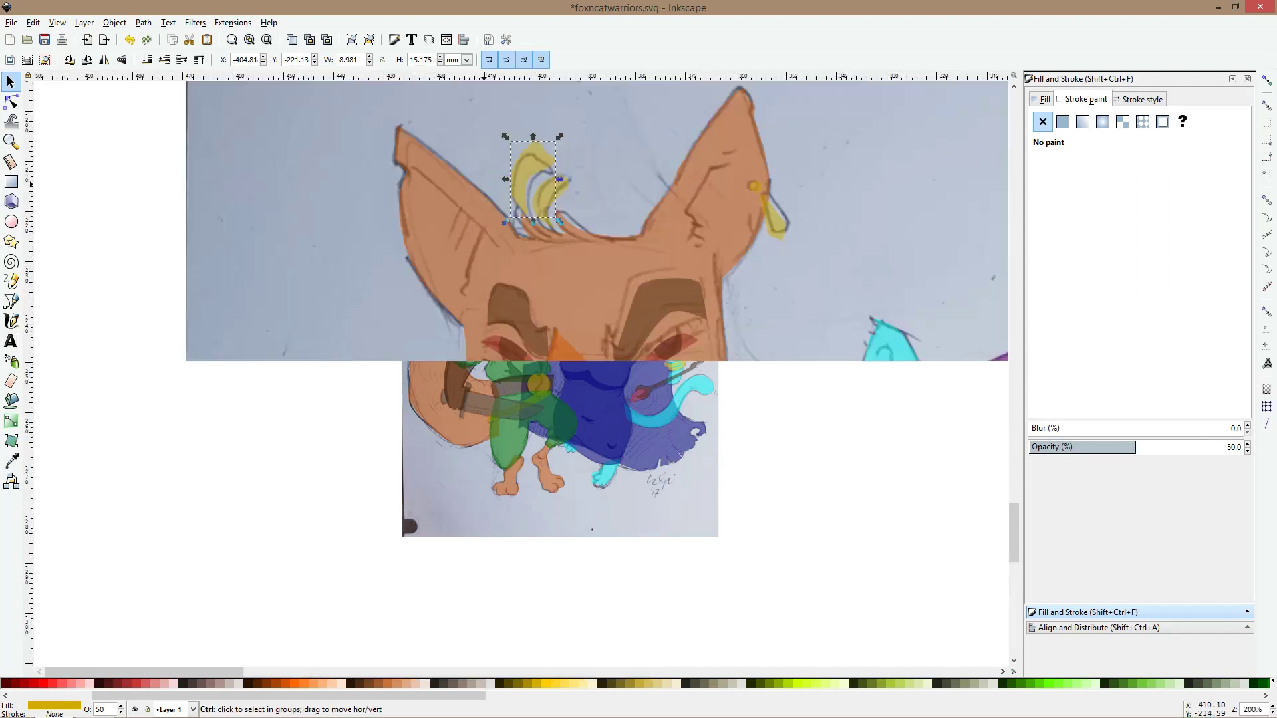
pyautogui.keyDown('shift'); pyautogui.click(548, 213); pyautogui.keyUp('shift')
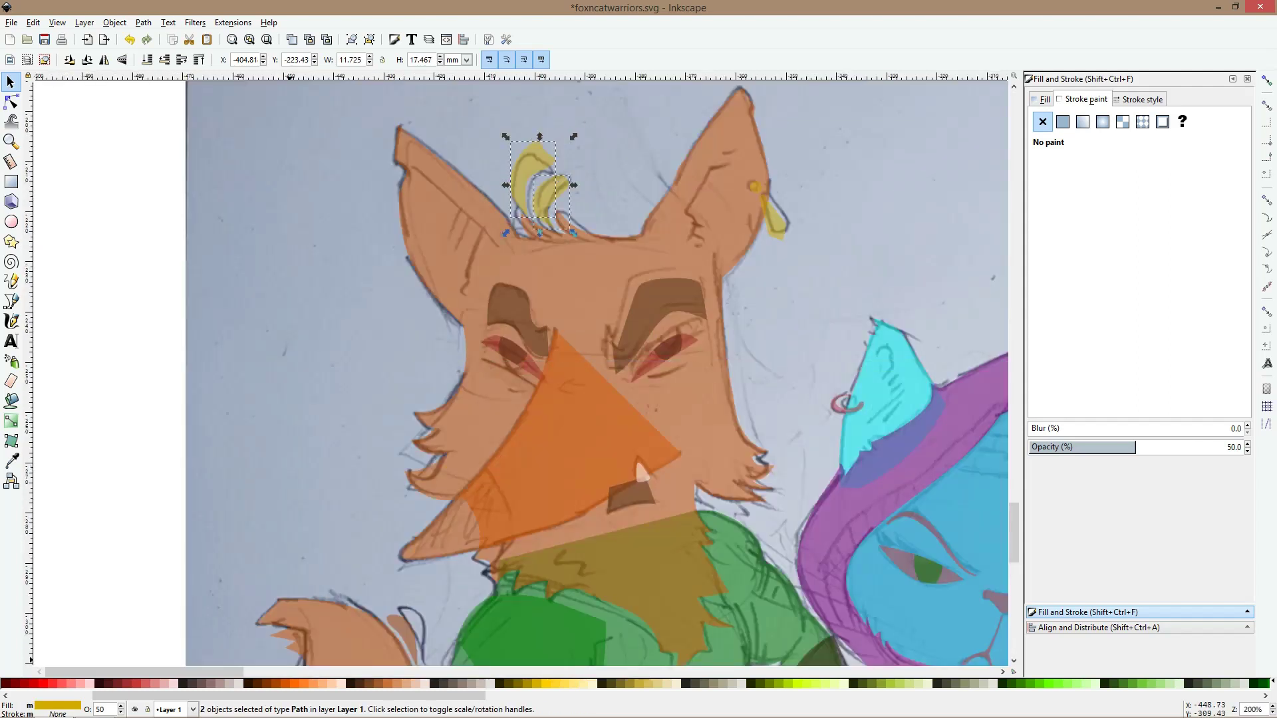
pyautogui.hotkey('ctrl', 'shift', 'v')
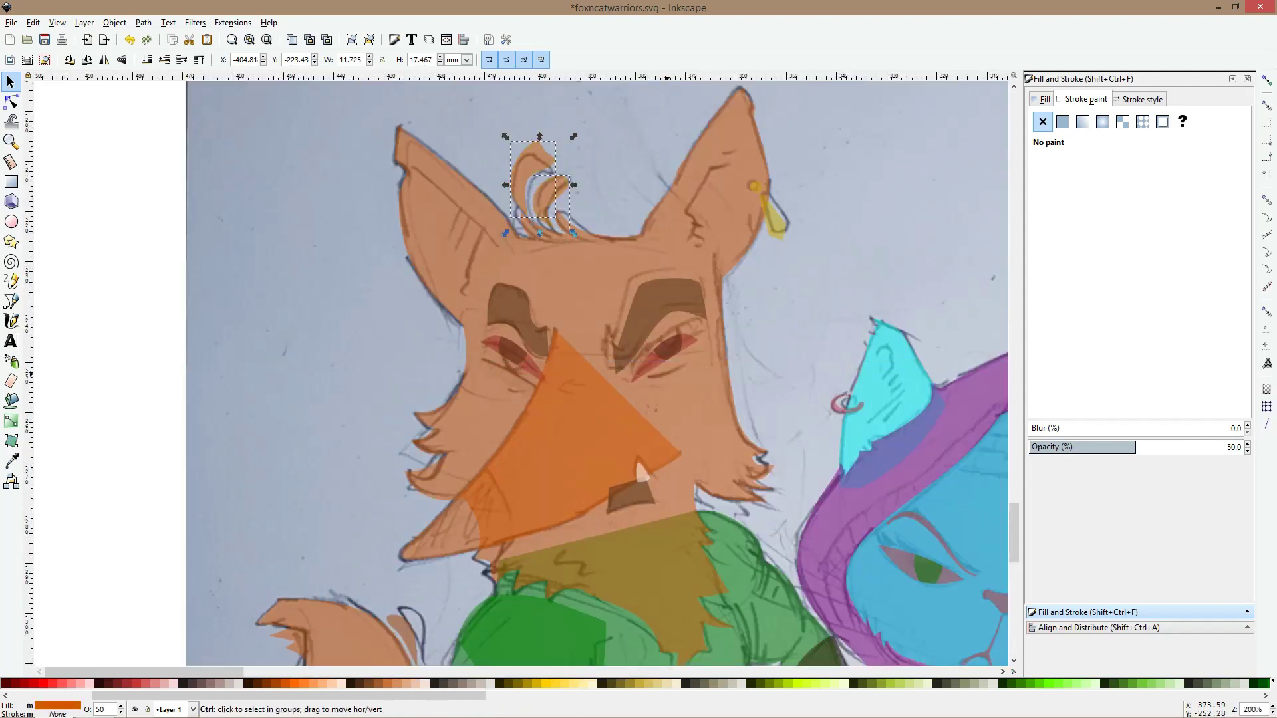
# Check the traced characters as a whole and save the drawing
pyautogui.scroll(-2, 320, 147)
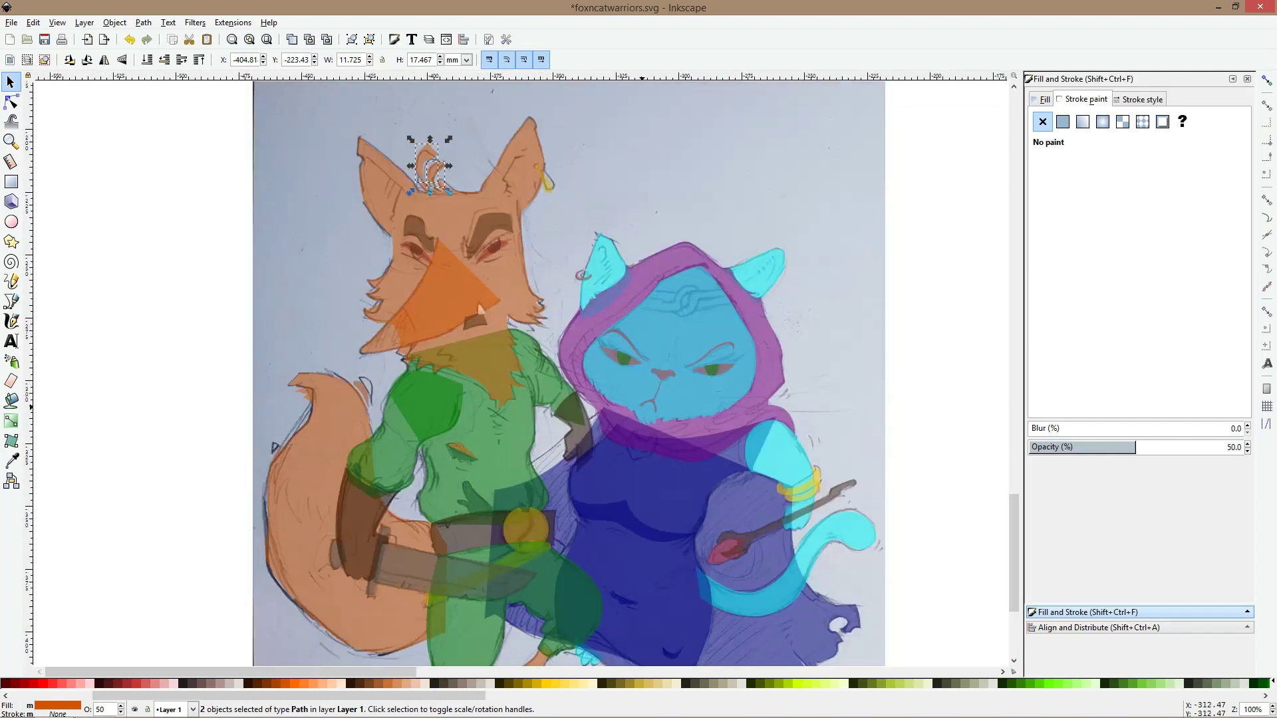
pyautogui.scroll(-4, 569, 373)
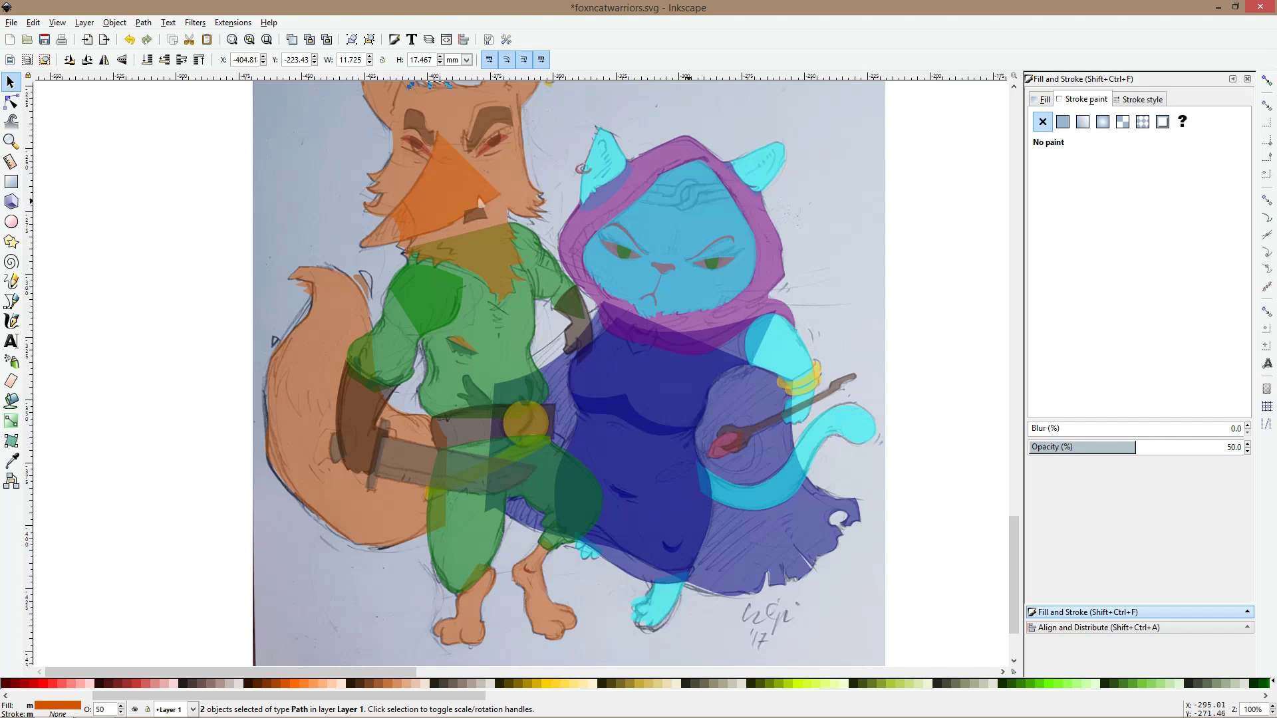
pyautogui.scroll(-2, 402, 333)
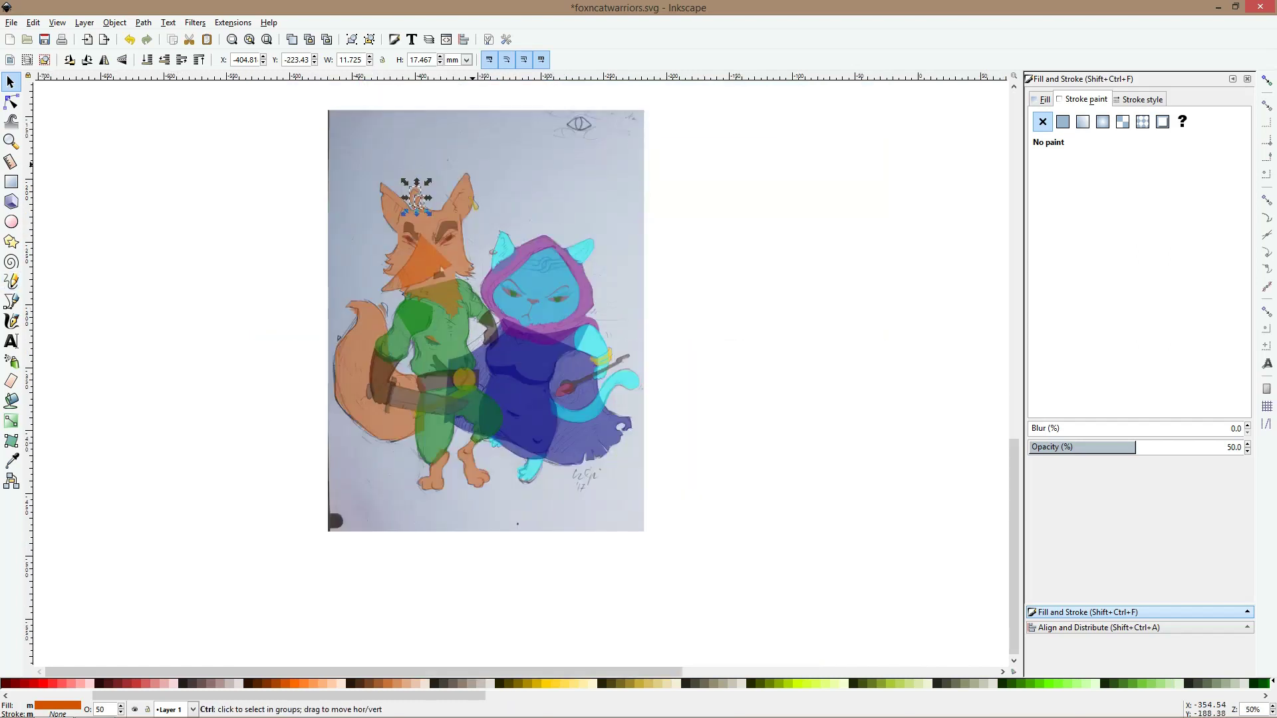
pyautogui.hotkey('ctrl', 's')
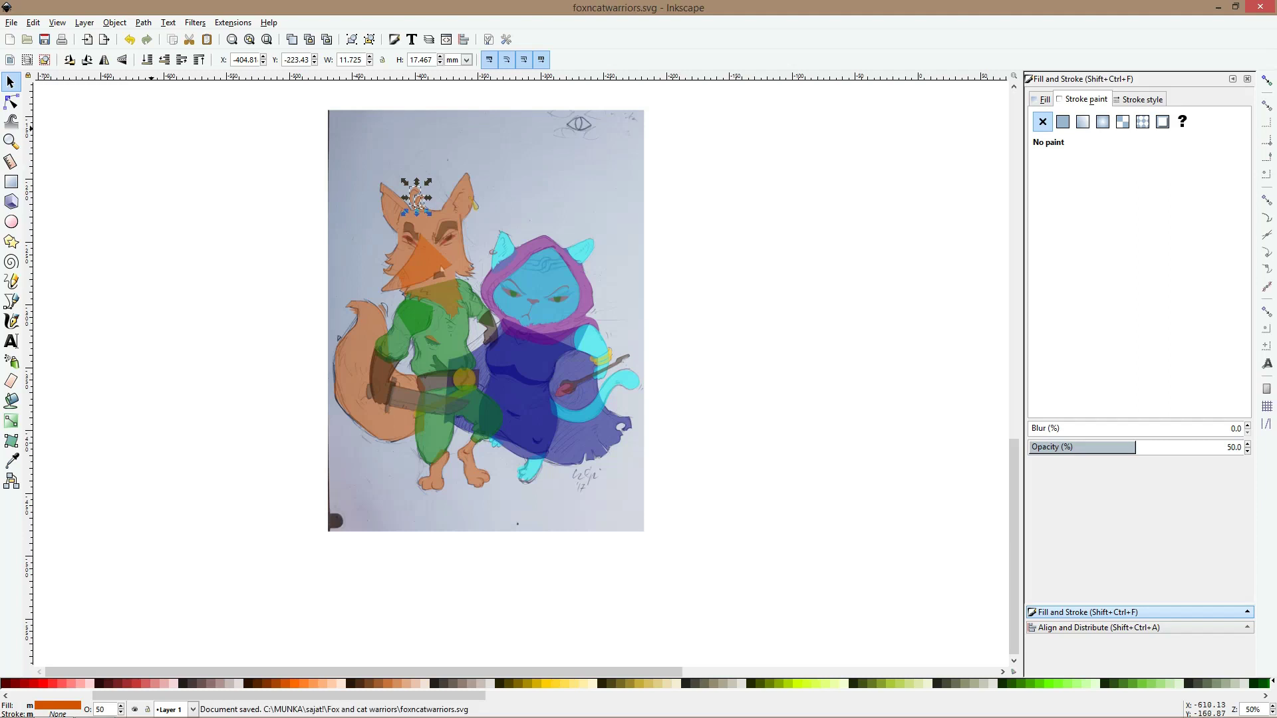
# Select all traced shapes of both the fox and the cat and duplicate them in place
pyautogui.moveTo(139, 130)
pyautogui.mouseDown()
pyautogui.moveTo(393, 254)
pyautogui.moveTo(686, 494)
pyautogui.mouseUp()
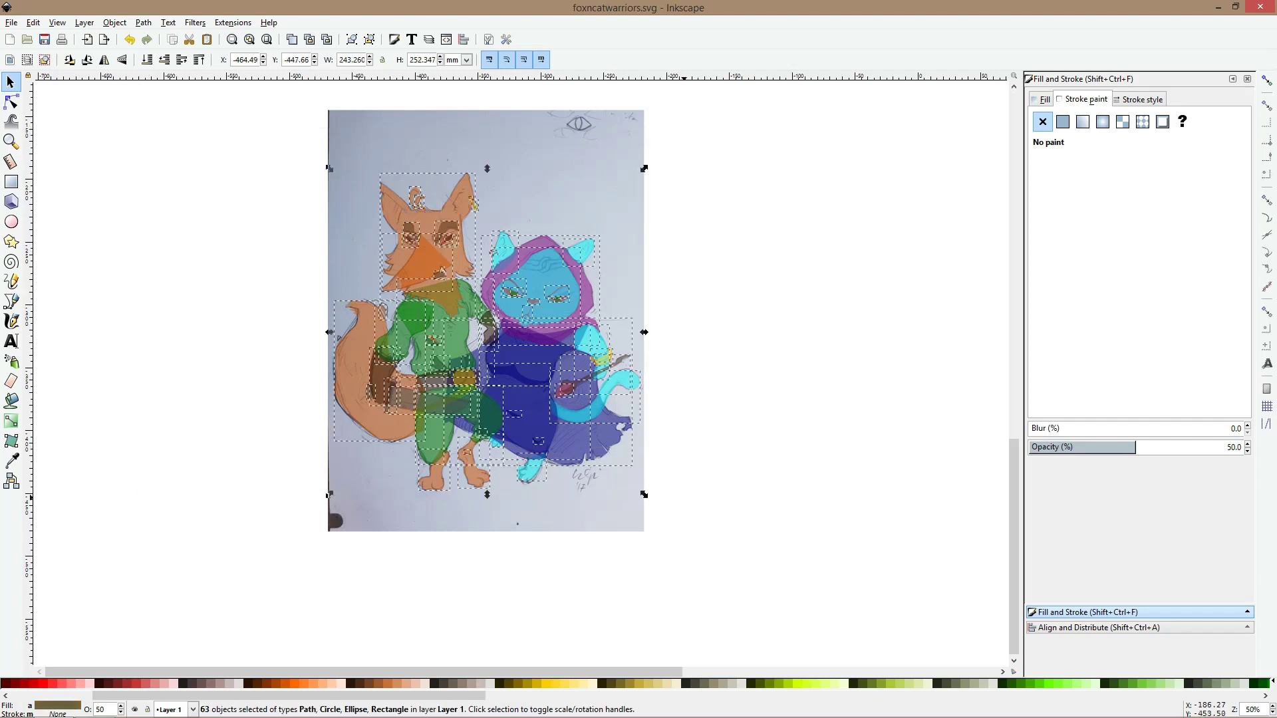
pyautogui.hotkey('ctrl', 's')
pyautogui.hotkey('ctrl', 'd')
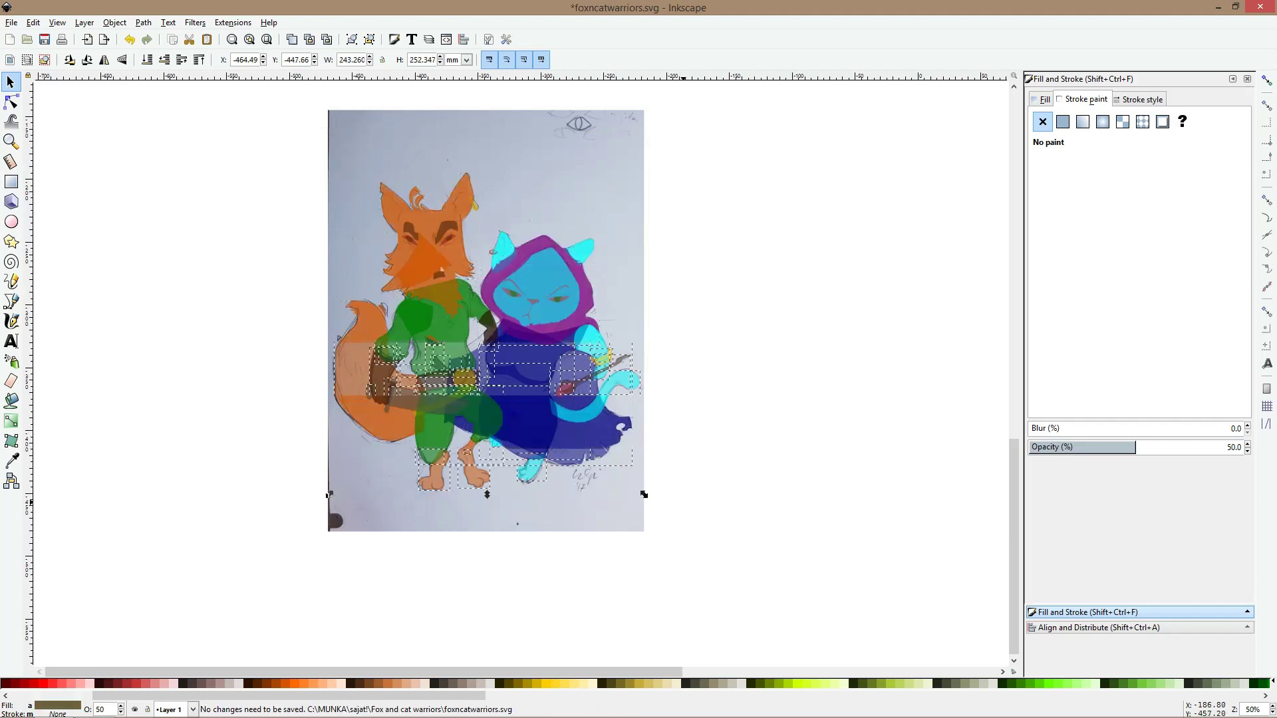
# Move the duplicated fox and cat shapes onto the blank canvas beside the scanned drawing and deselect them
pyautogui.moveTo(520, 370); pyautogui.dragTo(958, 378)
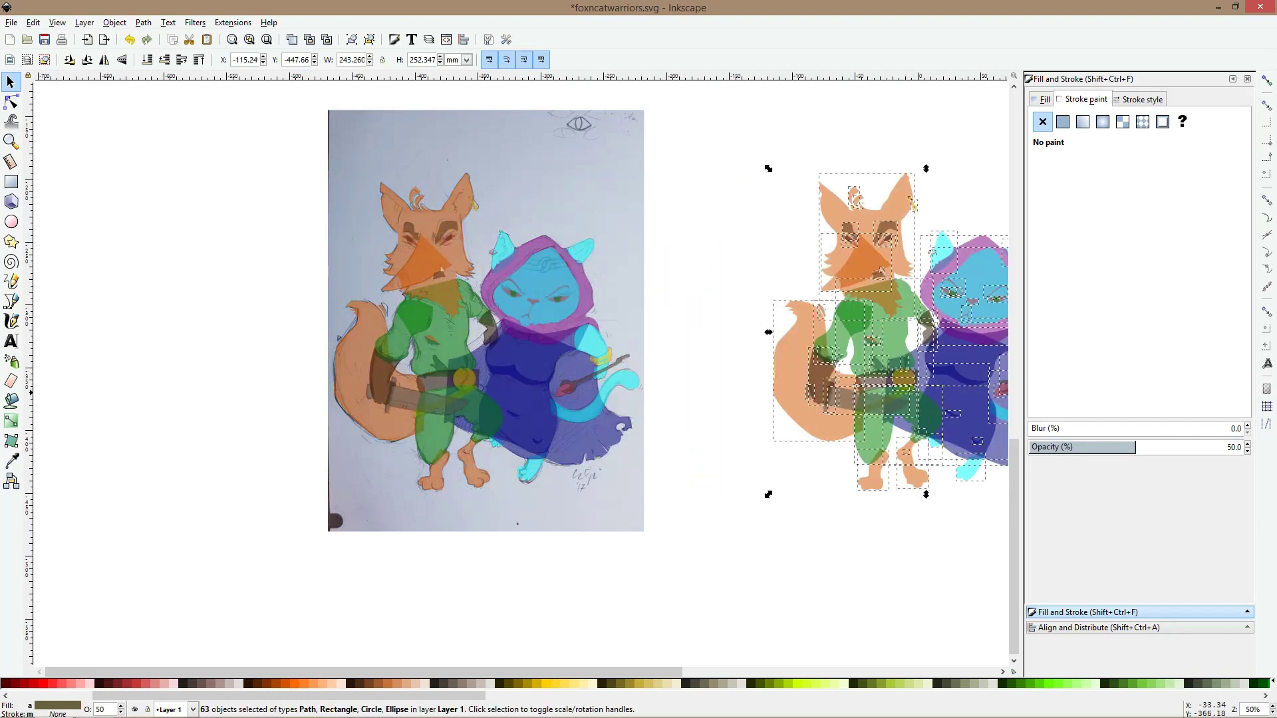
pyautogui.moveTo(859, 385); pyautogui.dragTo(592, 388)
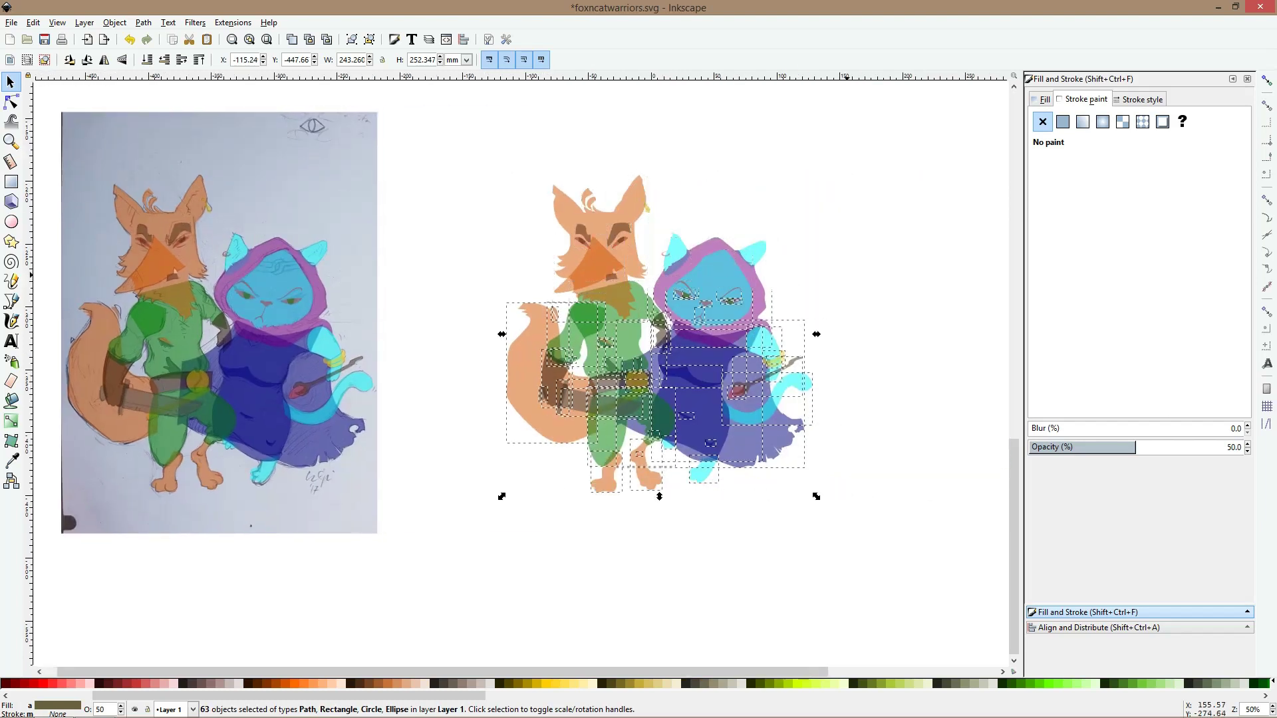
pyautogui.press('Escape')
# Select all shapes of the duplicated fox and cat and set their opacity to 100%
pyautogui.moveTo(507, 141); pyautogui.dragTo(914, 596)
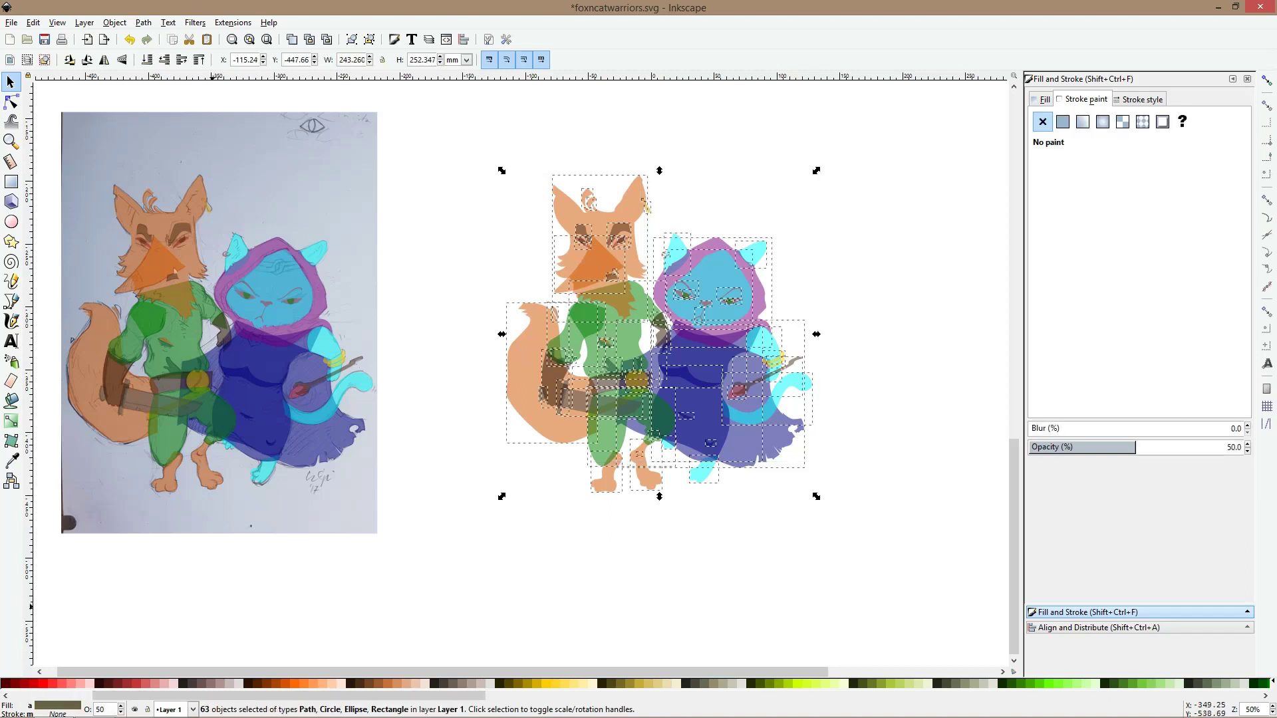
pyautogui.press('Return')
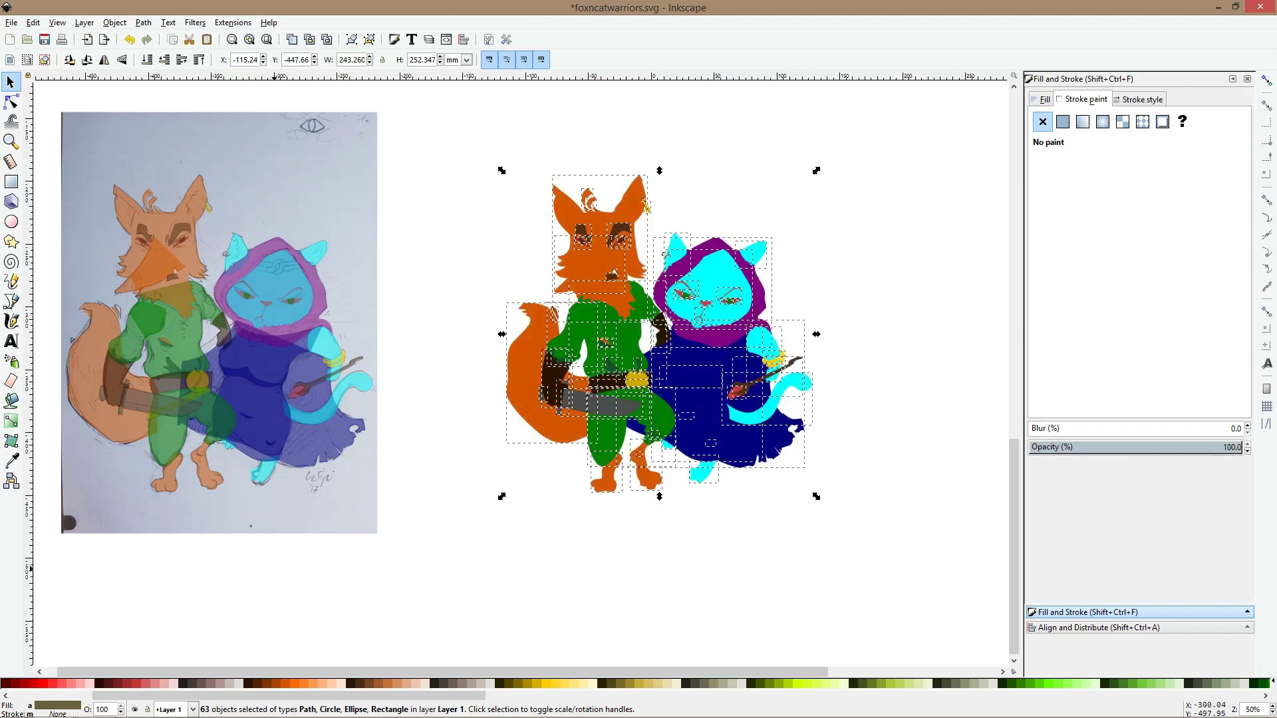
pyautogui.press('Escape')
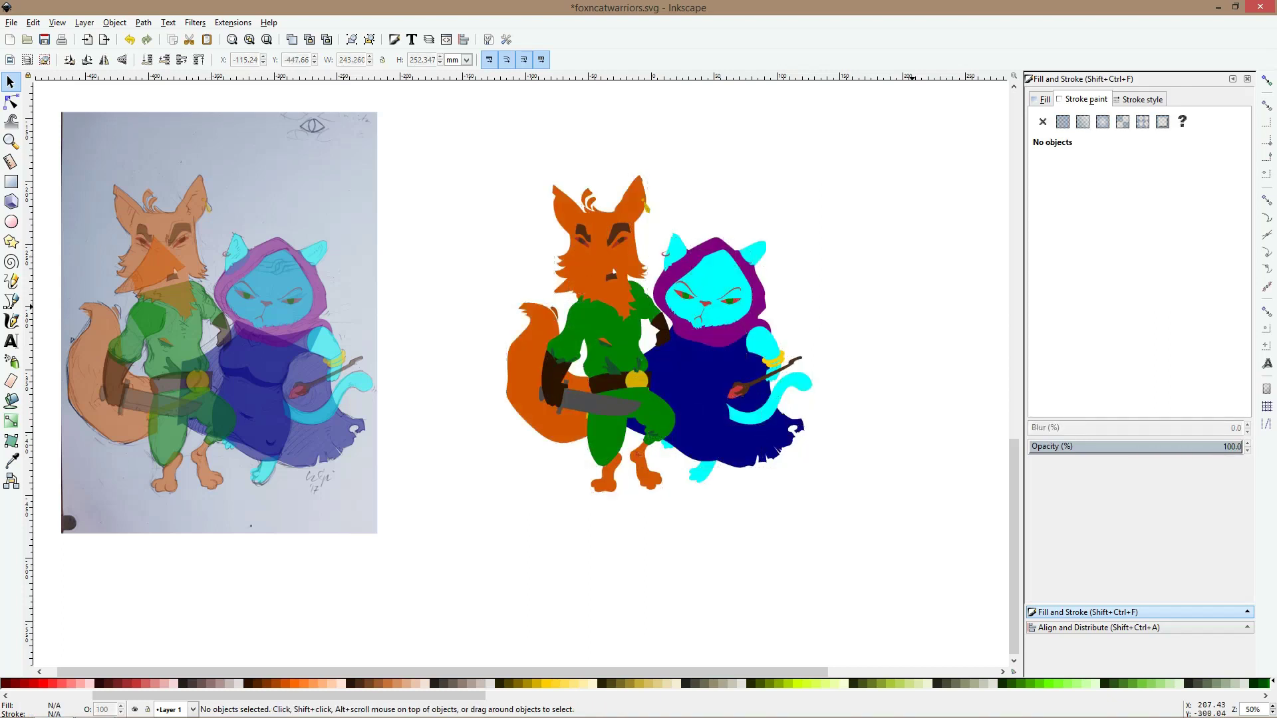
# Recolor the cat's ragged cloak in the duplicate with the dark purple swatch #501644
pyautogui.keyDown('ctrl'); pyautogui.scroll(1, 663, 316); pyautogui.keyUp('ctrl')
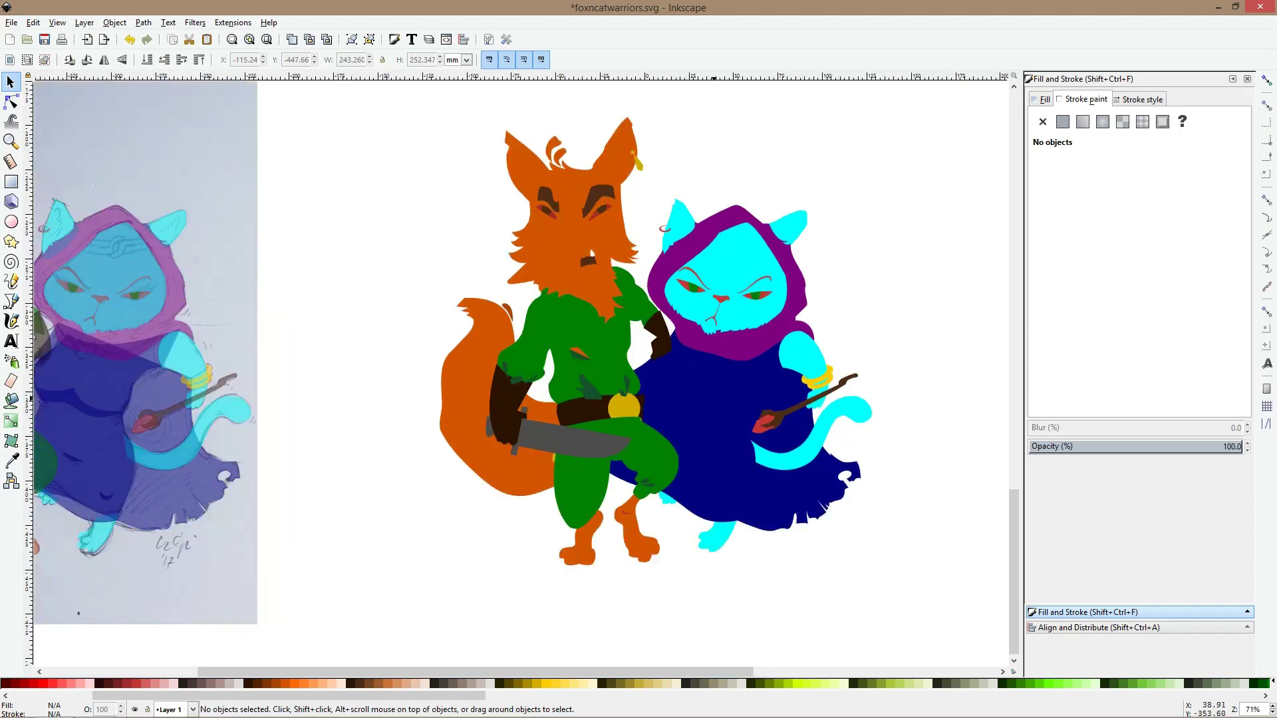
pyautogui.click(716, 374)
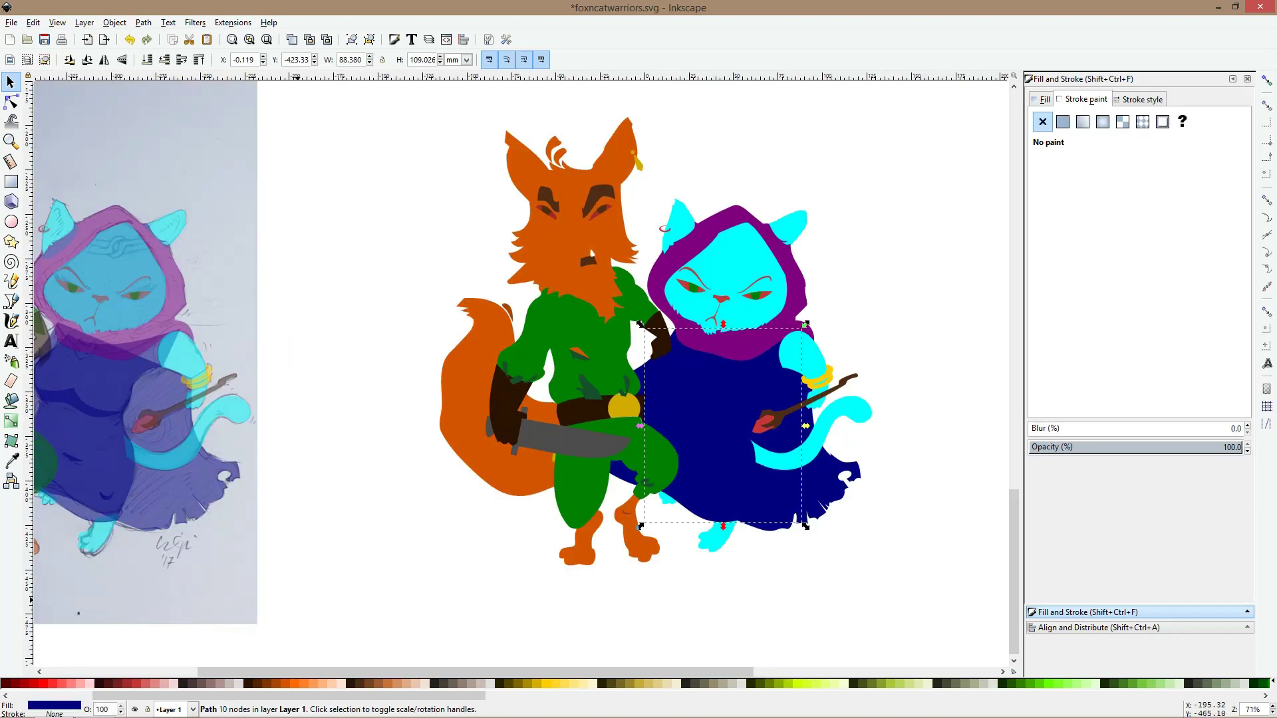
pyautogui.click(784, 501)
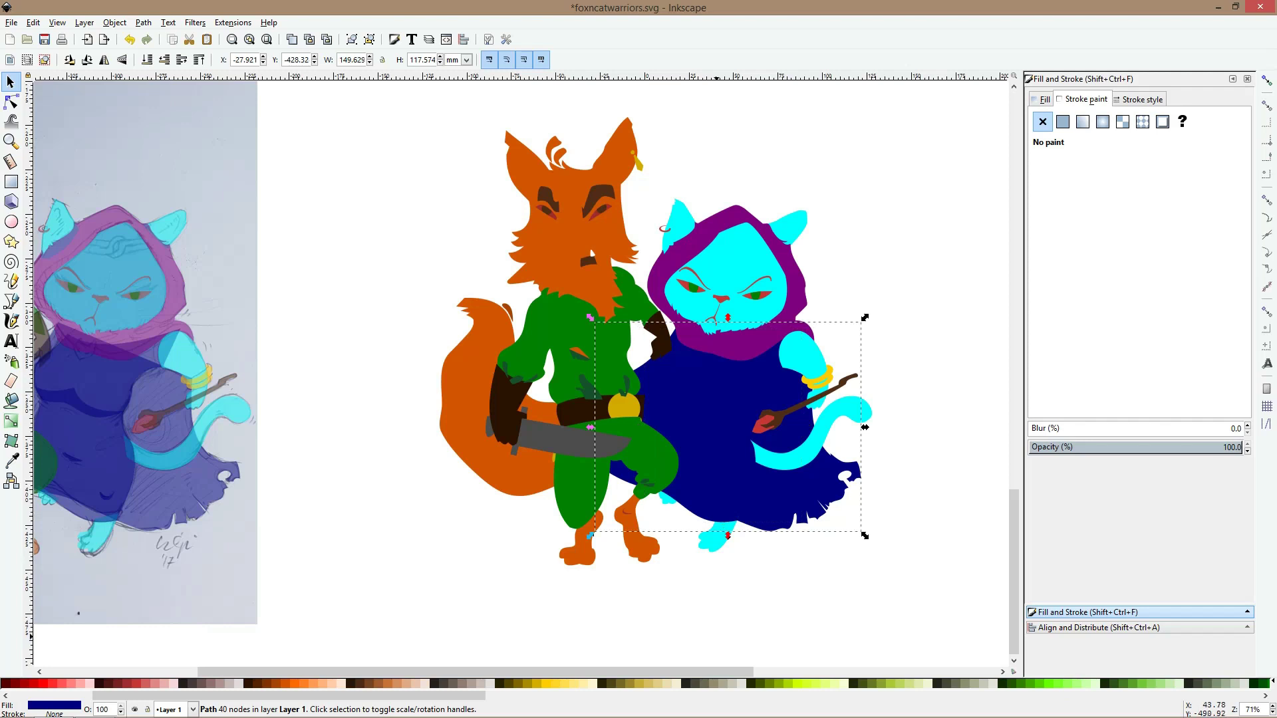
pyautogui.scroll(-5, 638, 683)
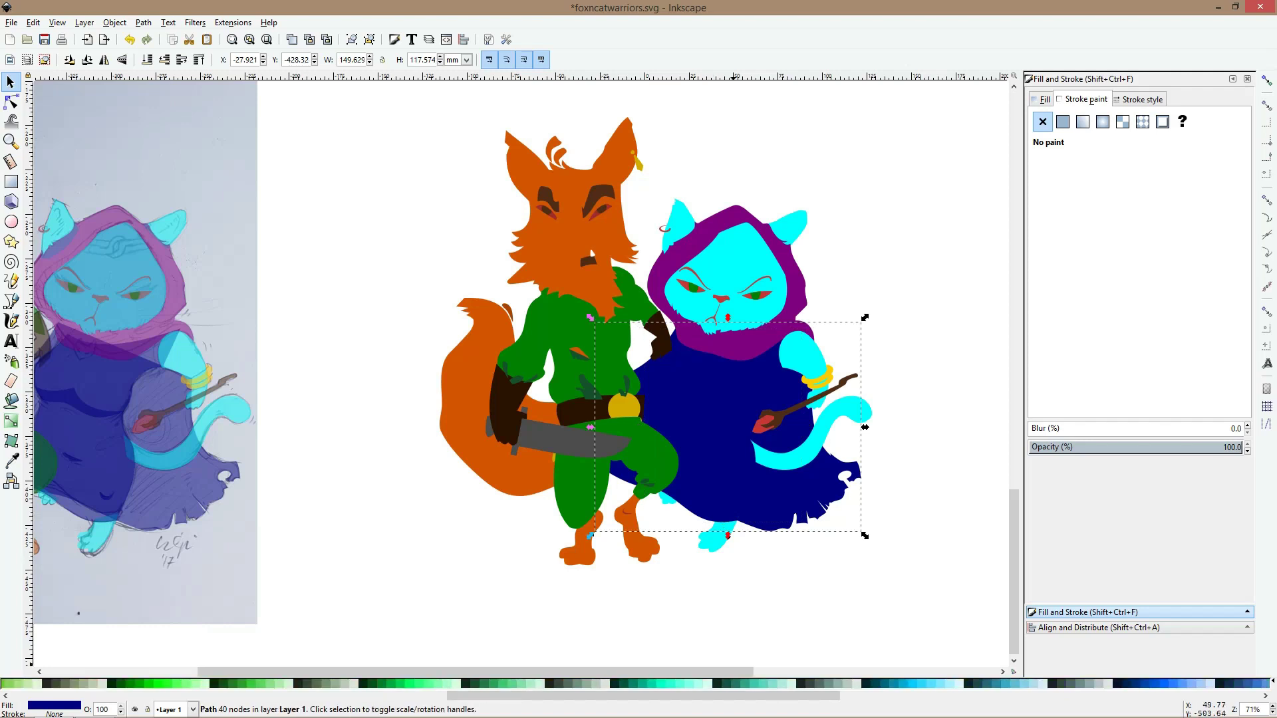
pyautogui.scroll(-5, 1118, 683)
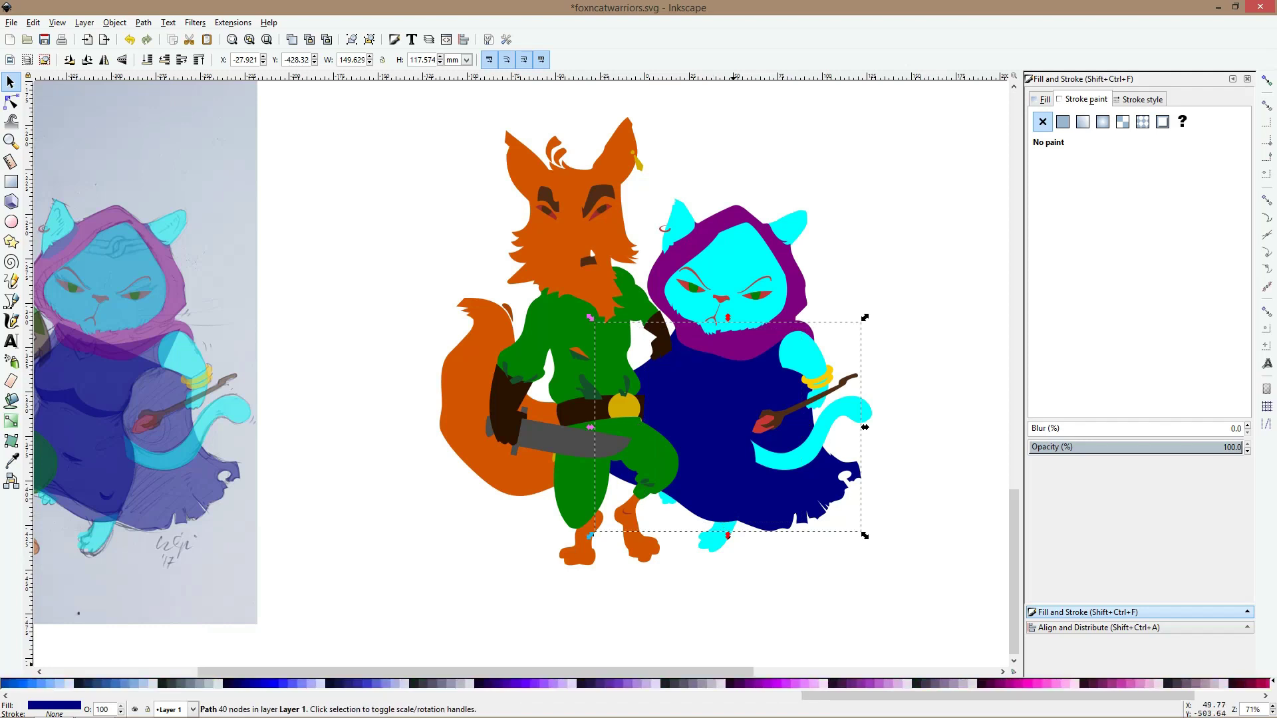
pyautogui.click(1119, 683)
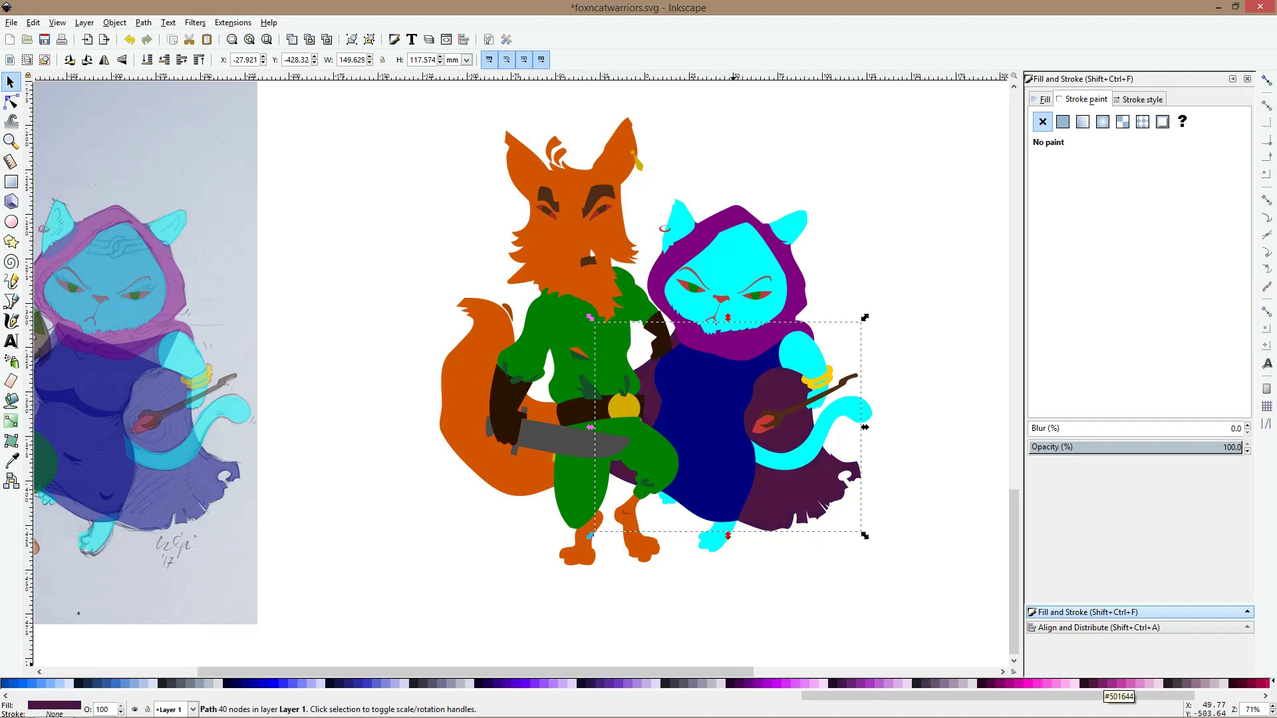
pyautogui.press('Escape')
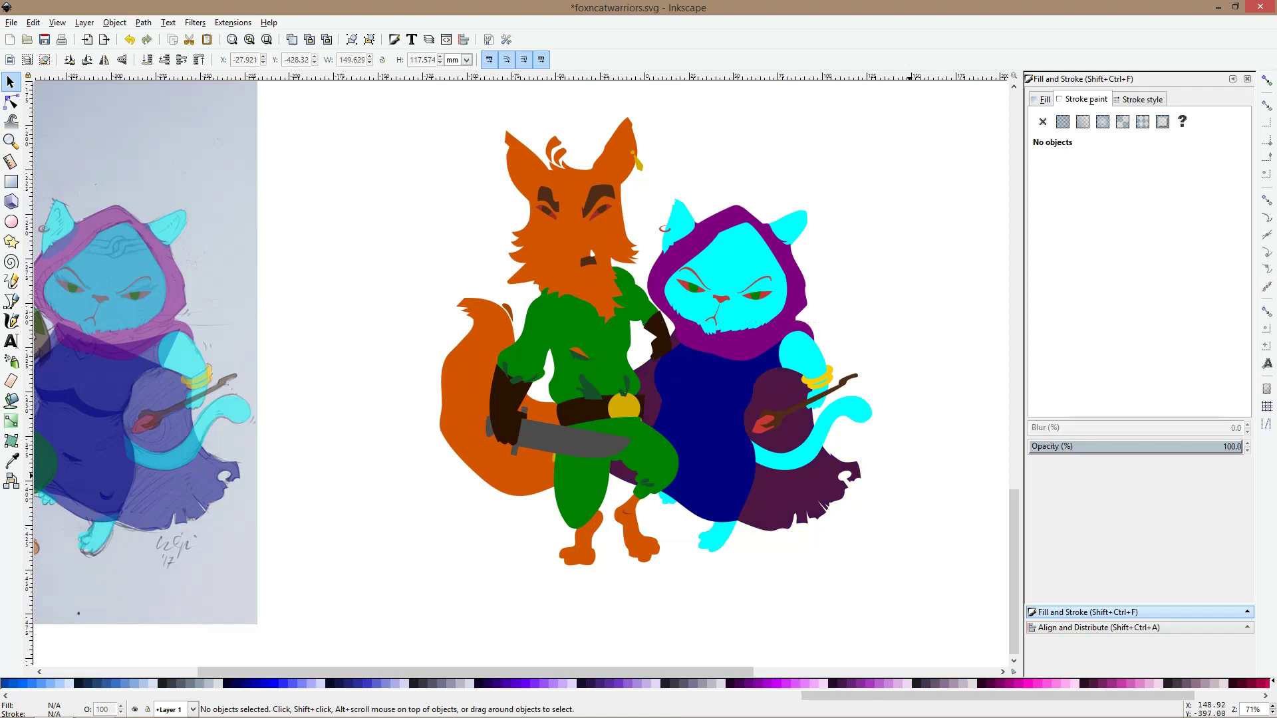
pyautogui.scroll(1, 692, 448)
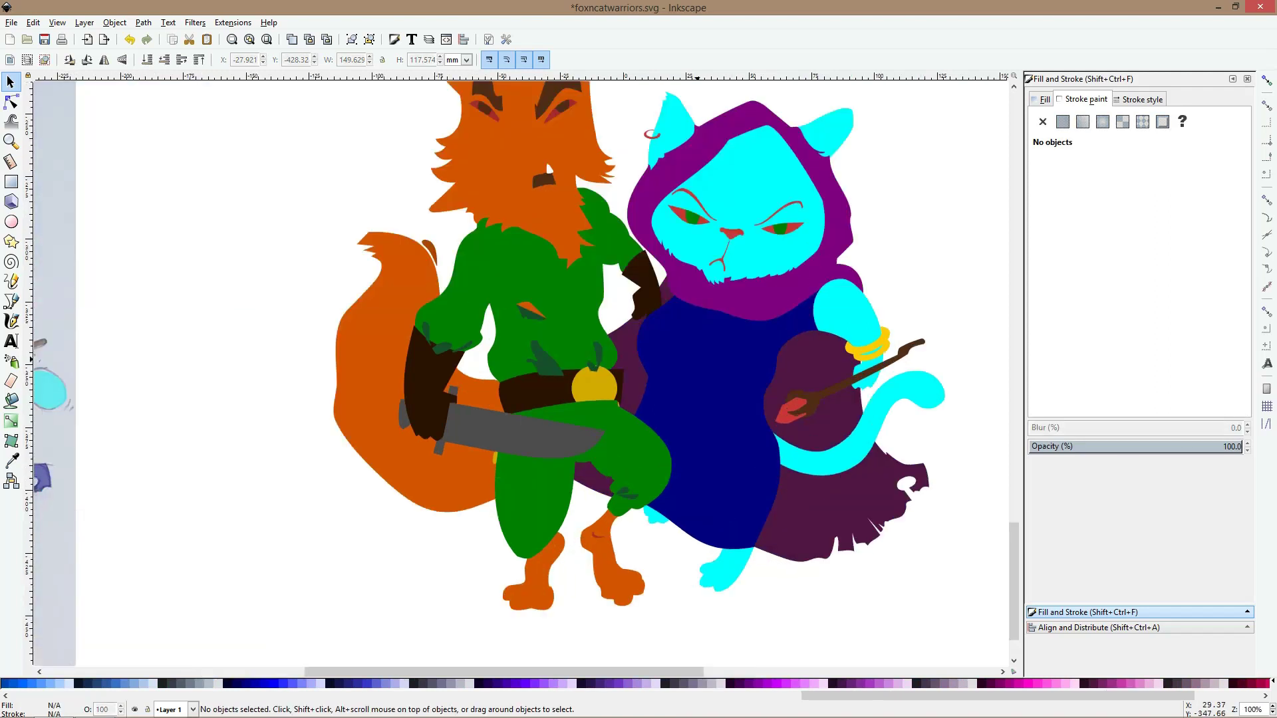
pyautogui.scroll(2, 702, 207)
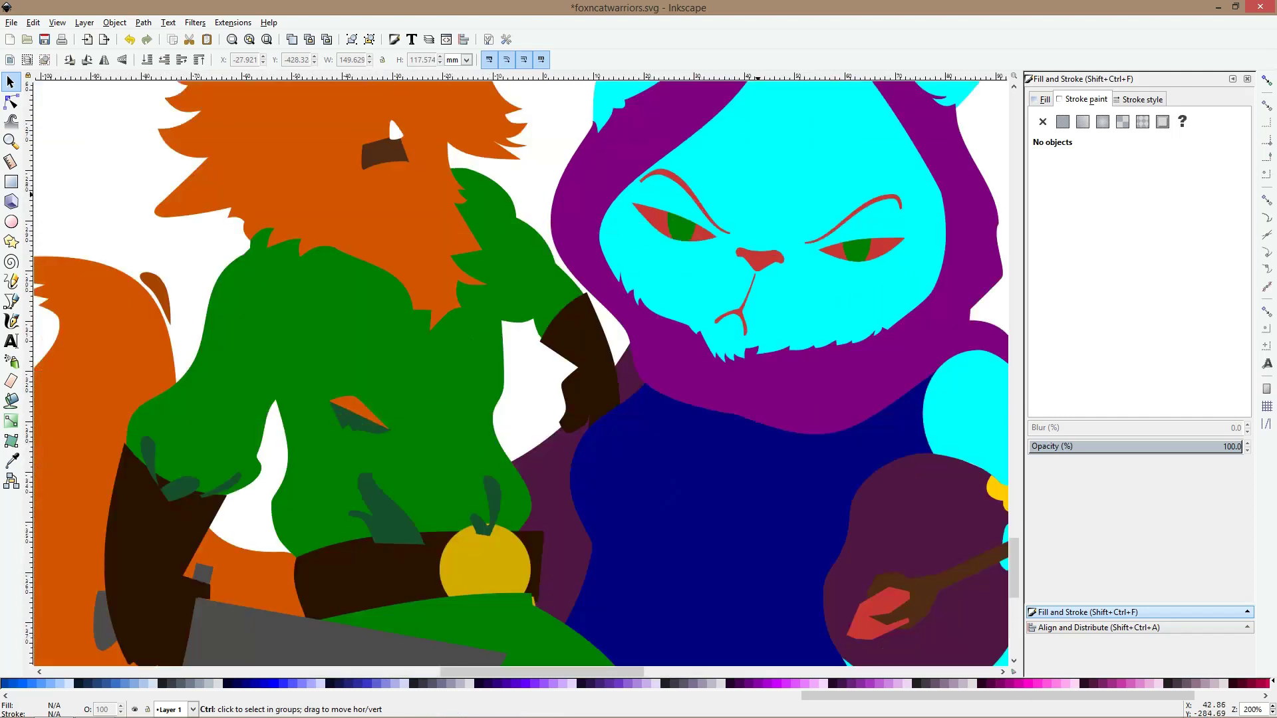
pyautogui.click(760, 201)
pyautogui.scroll(-2, 760, 201)
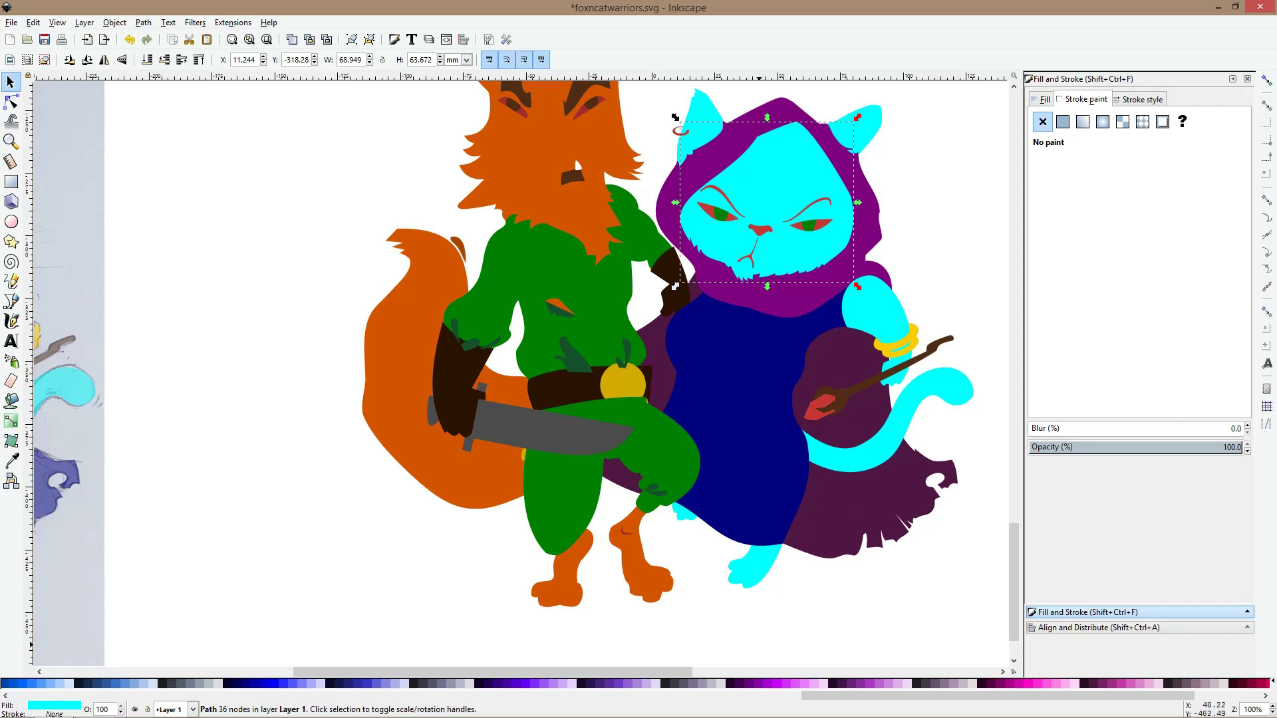
pyautogui.press('Escape')
pyautogui.scroll(-2, 711, 565)
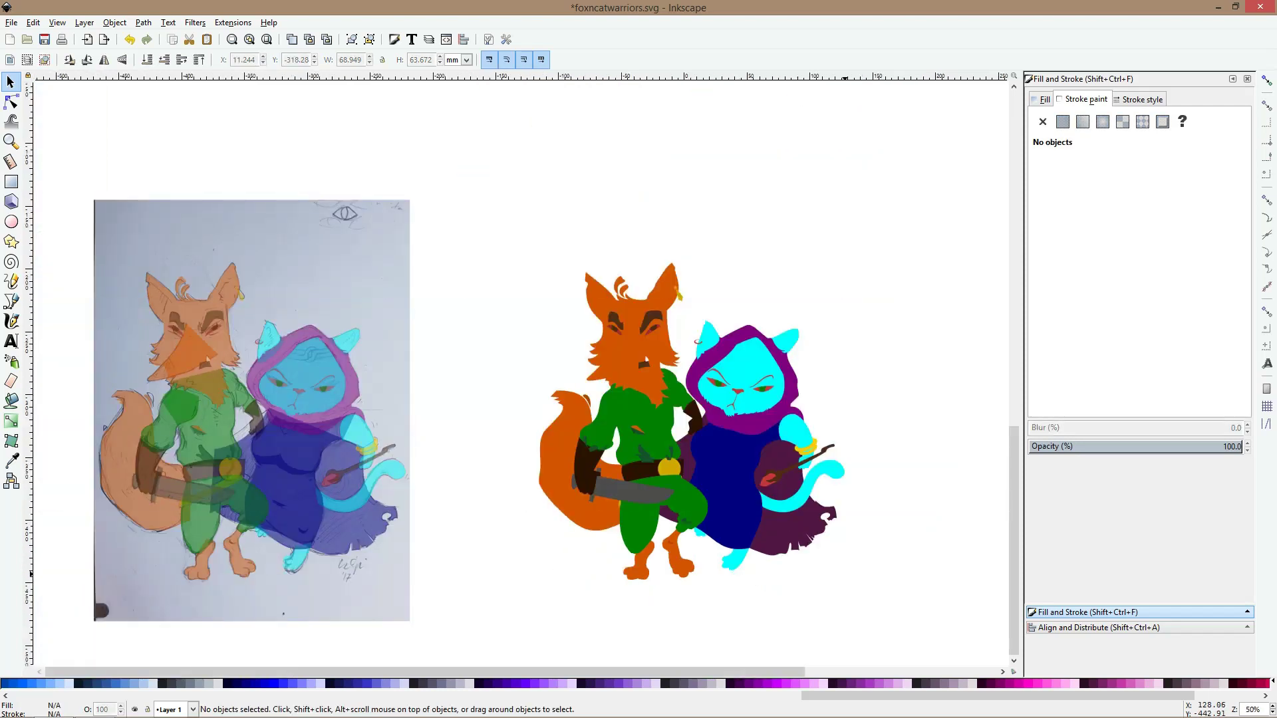
# Give the fox's head a linear gradient from the forehead to the muzzle, with the end stop colored d46700 at full alpha
pyautogui.scroll(2, 597, 380)
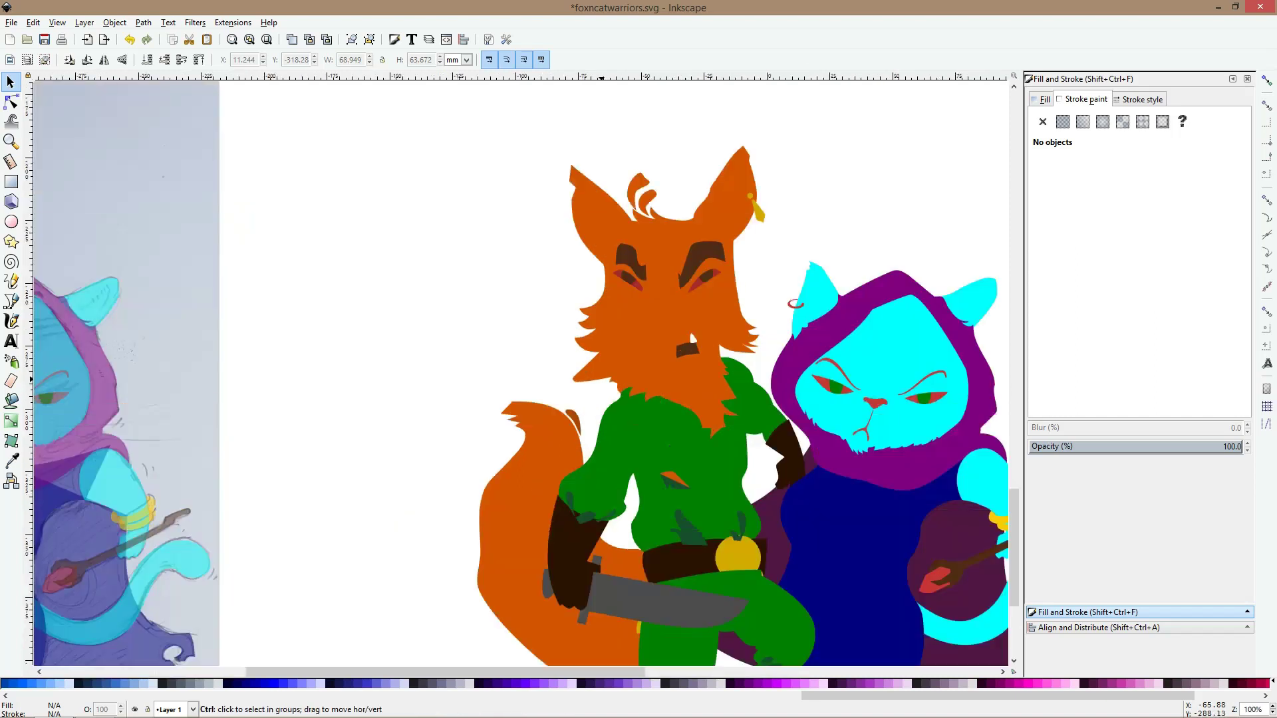
pyautogui.keyDown('ctrl'); pyautogui.click(609, 361); pyautogui.keyUp('ctrl')
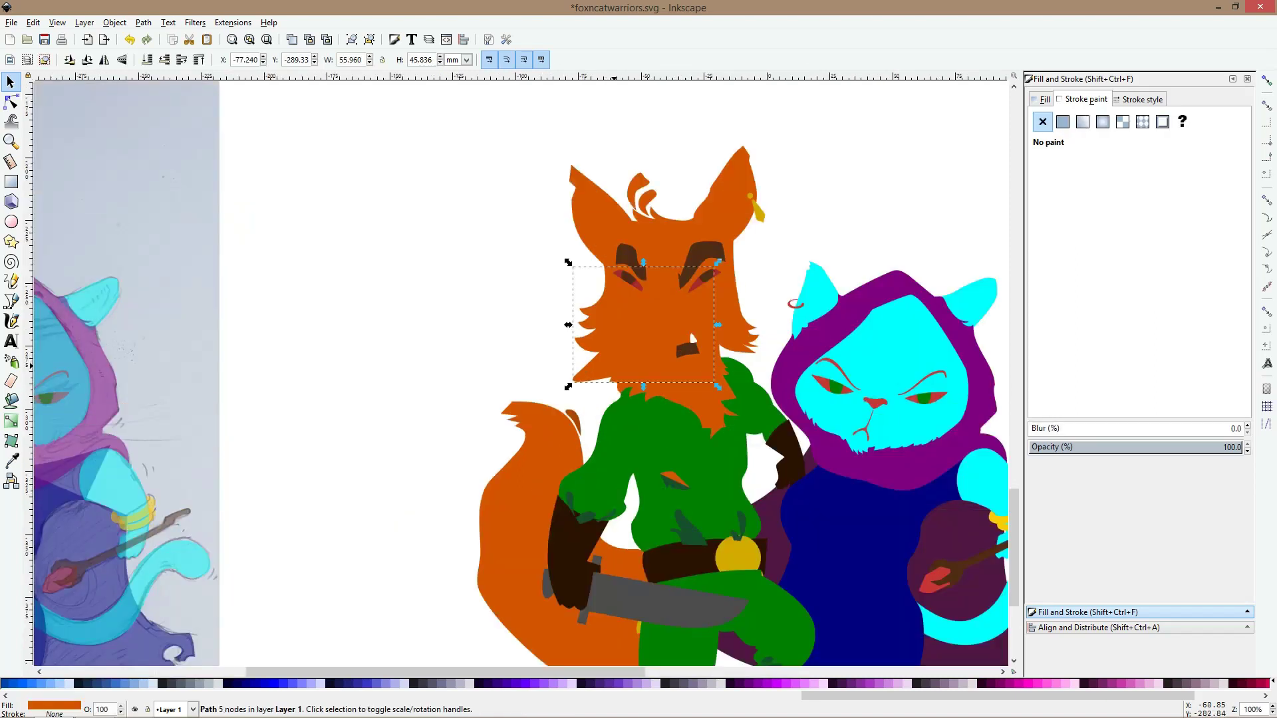
pyautogui.click(655, 249)
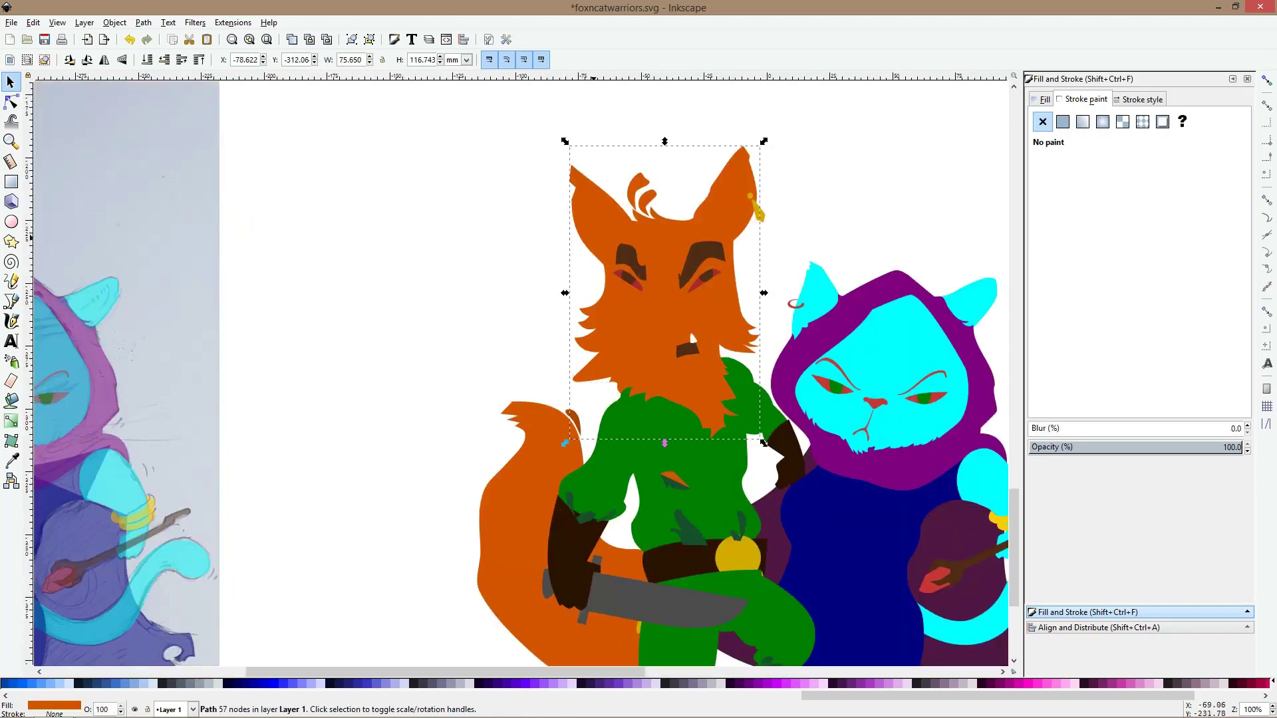
pyautogui.click(11, 421)
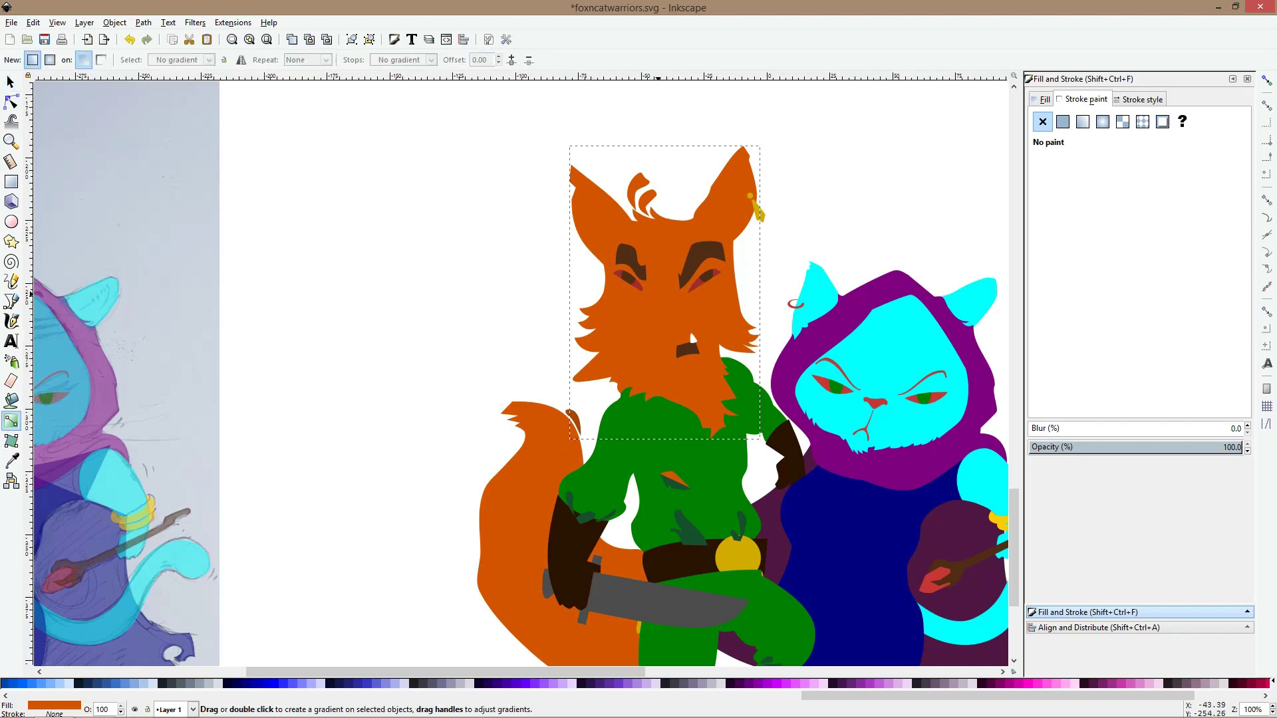
pyautogui.moveTo(662, 249); pyautogui.dragTo(667, 318)
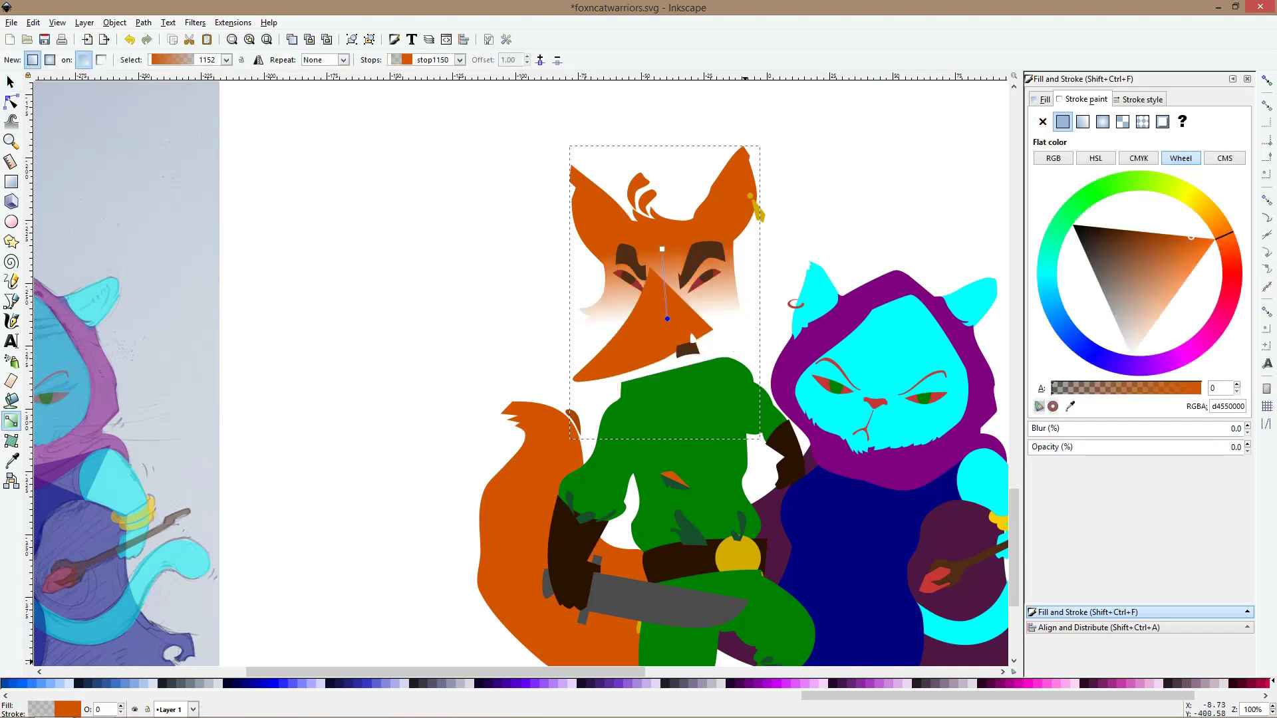
pyautogui.click(1221, 228)
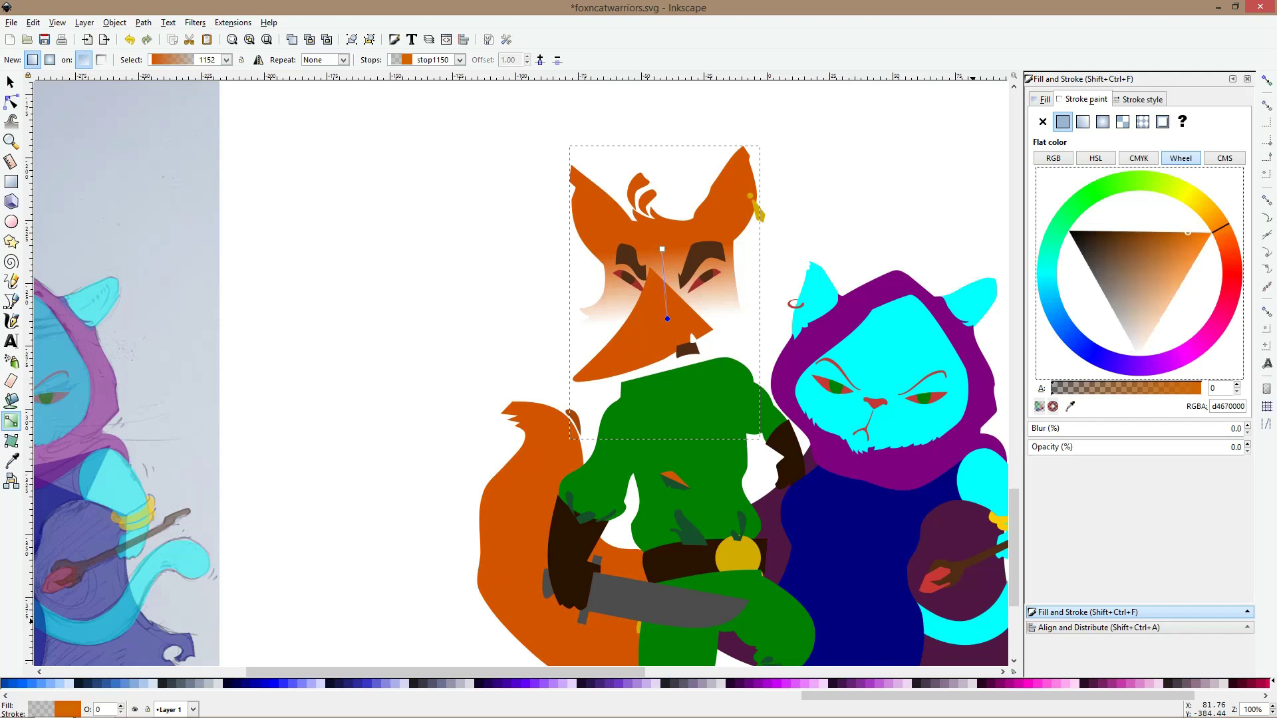
pyautogui.click(1200, 389)
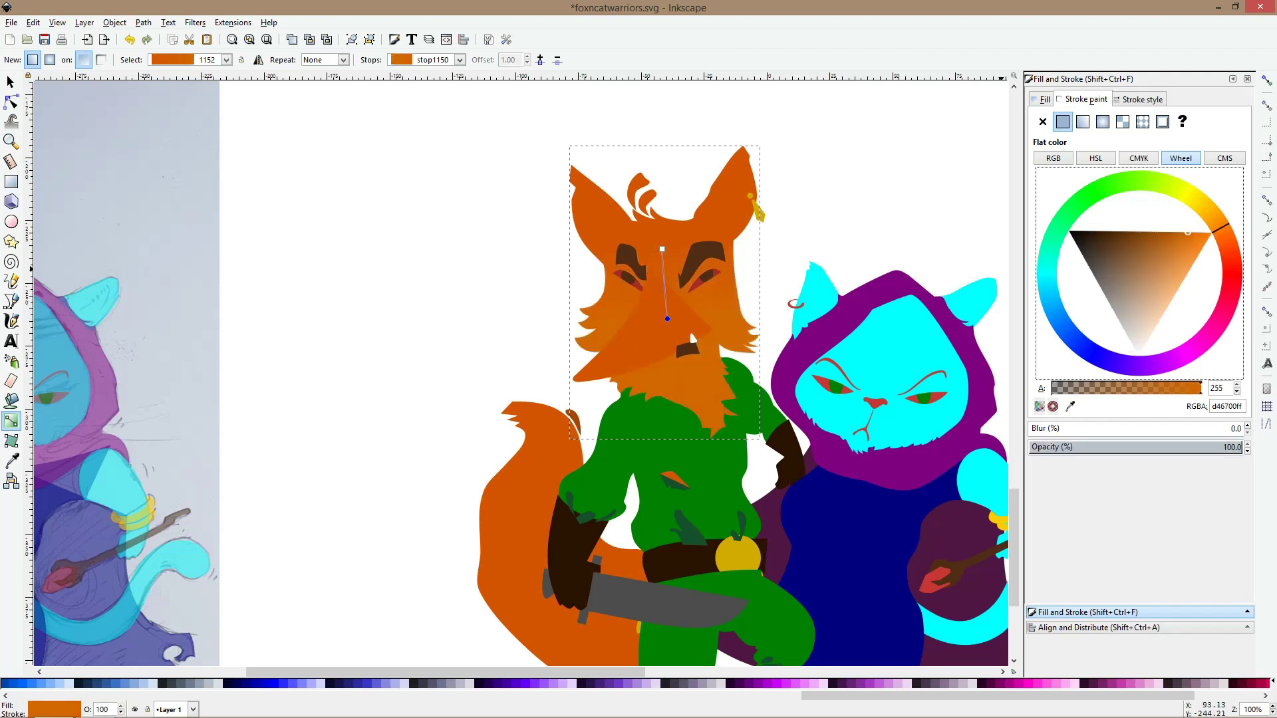
pyautogui.moveTo(1222, 228)
pyautogui.mouseDown()
pyautogui.moveTo(1230, 244)
pyautogui.moveTo(1226, 225)
pyautogui.mouseUp()
# Draw a diagonal linear gradient across the fox's snout and sample the surrounding face color d46400 for its end stop
pyautogui.click(664, 333)
pyautogui.moveTo(635, 351); pyautogui.dragTo(681, 314)
pyautogui.click(12, 460)
pyautogui.scroll(3, 661, 311)
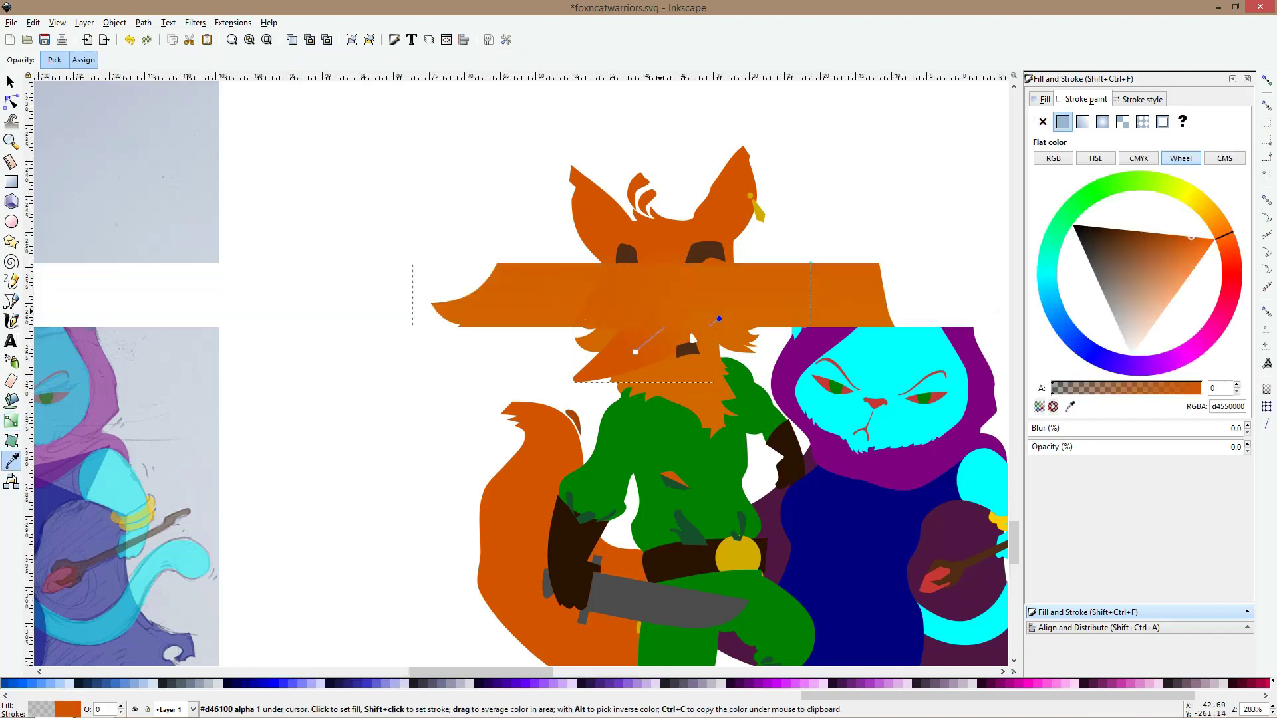
pyautogui.click(757, 270)
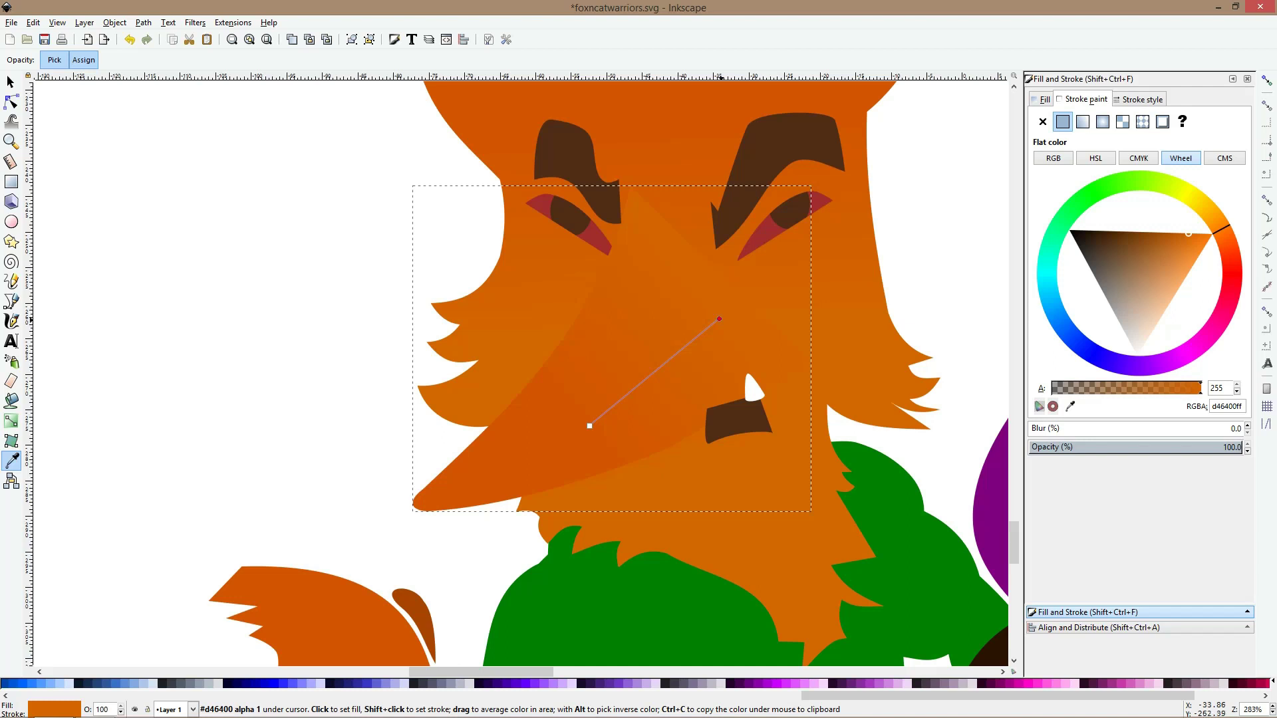
# Shorten the snout gradient, color its start stop d46700, and make its end stop fully transparent with alpha 0
pyautogui.press('space')
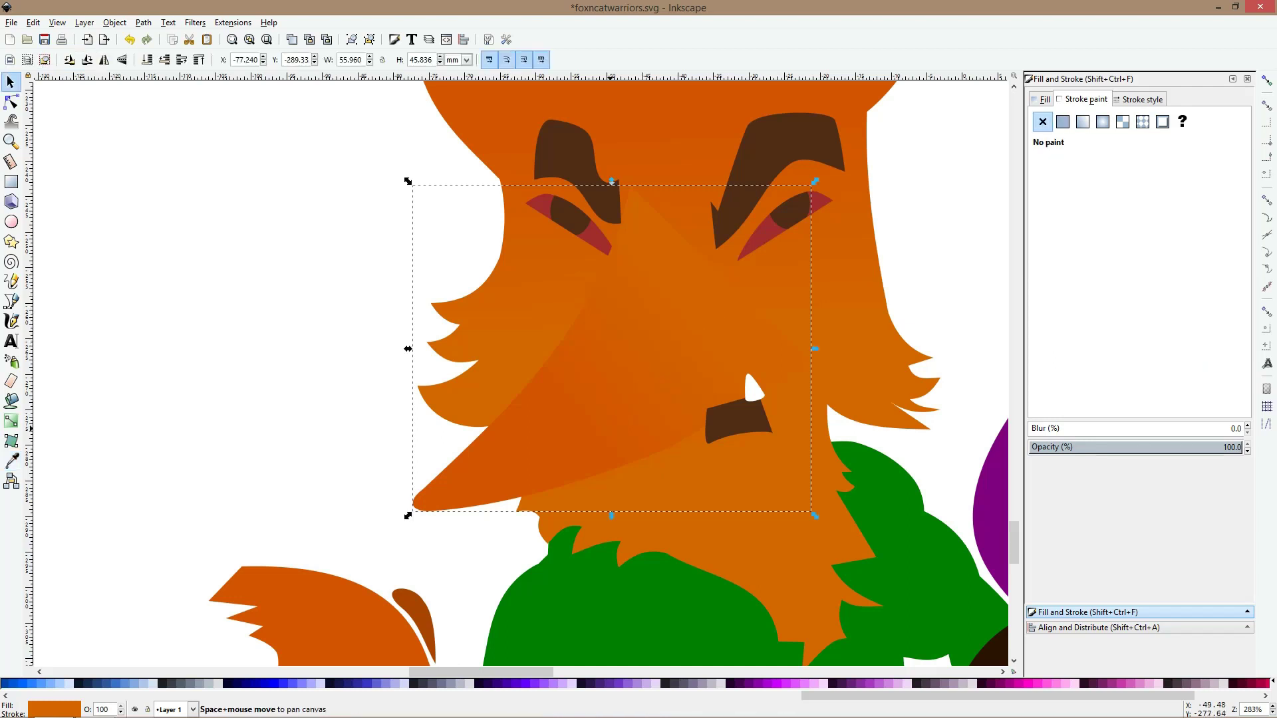
pyautogui.press('space')
pyautogui.click(724, 337)
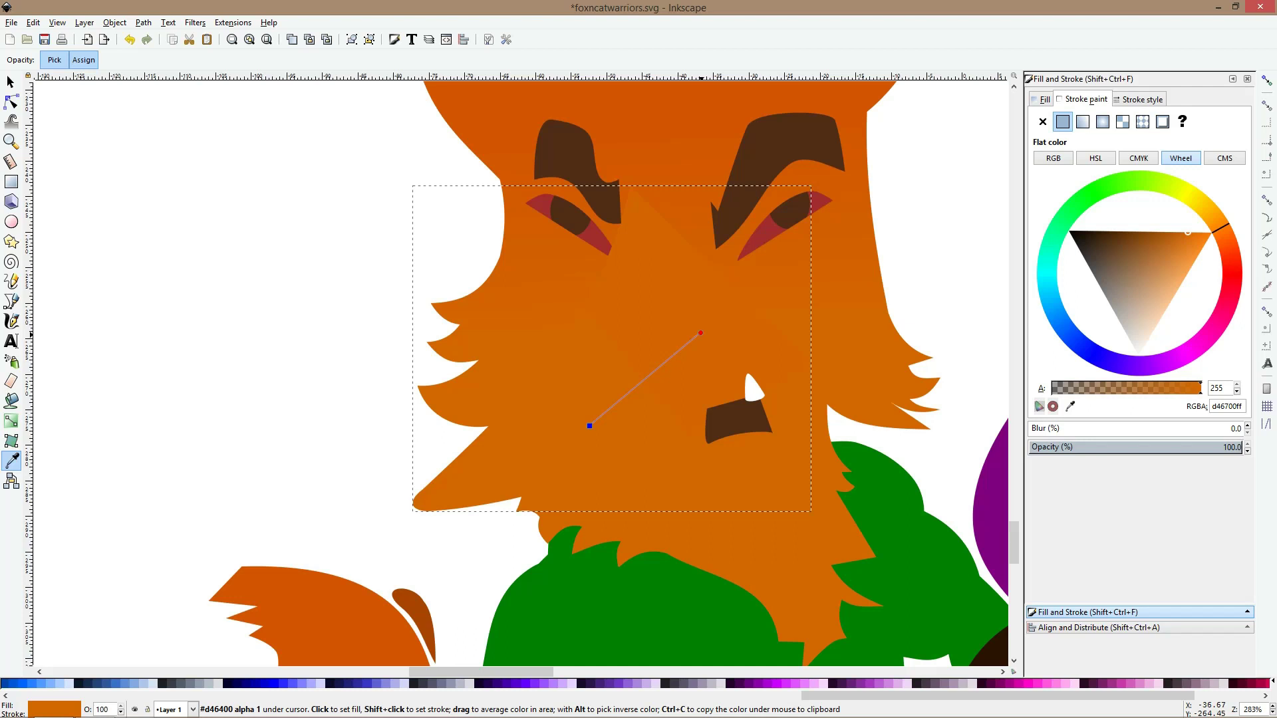
pyautogui.click(700, 332)
pyautogui.moveTo(1200, 388); pyautogui.dragTo(1051, 389)
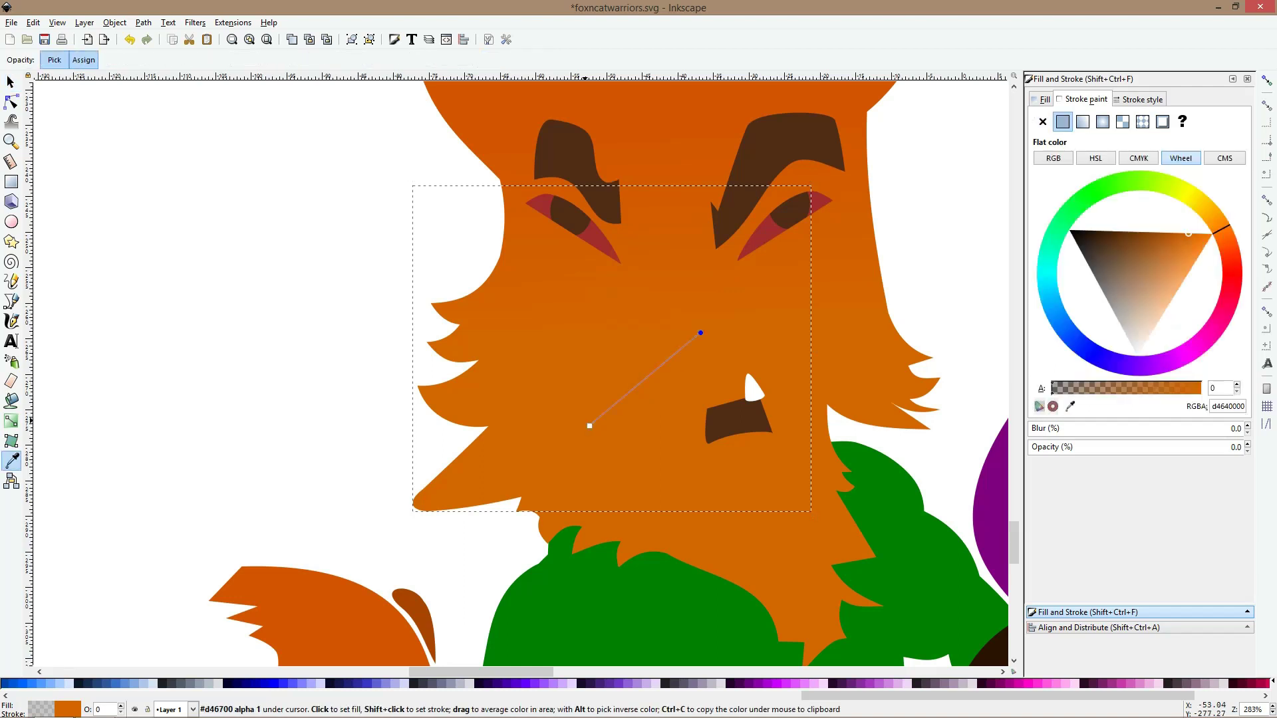
pyautogui.click(659, 492)
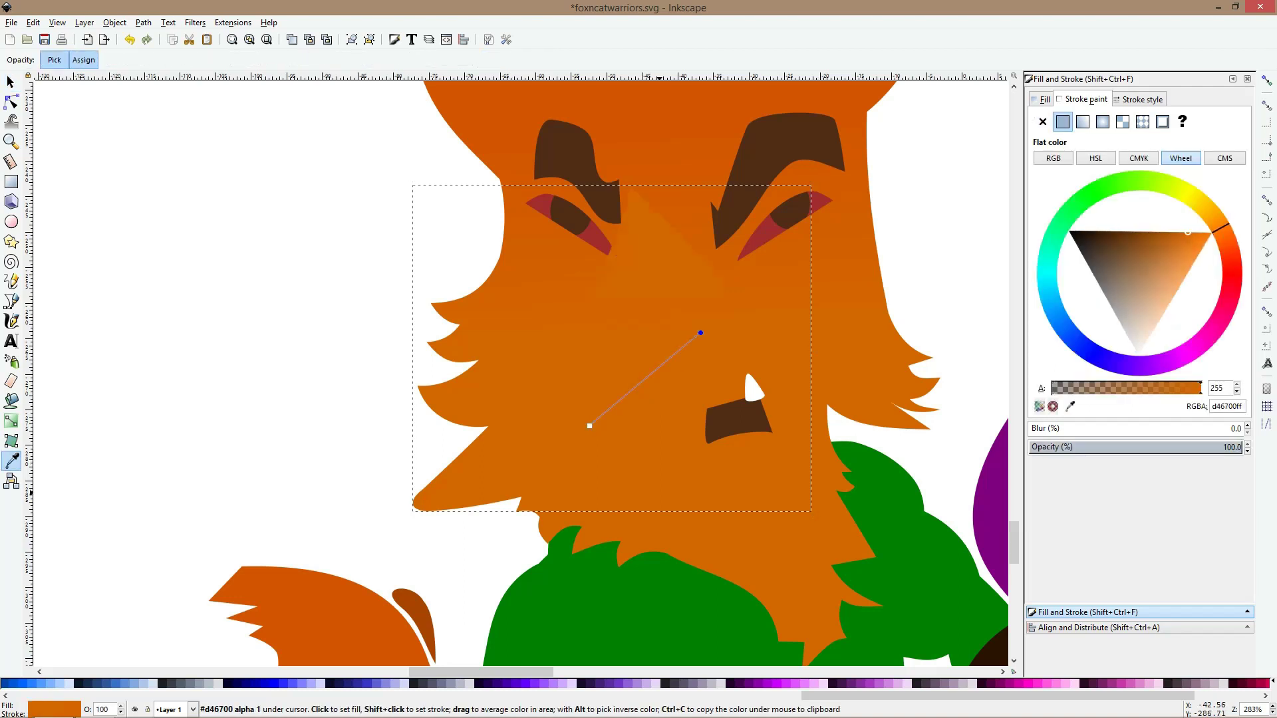
pyautogui.hotkey('ctrl', 'z')
# Reverse the fox head's gradient direction and shift its end point toward the mouth
pyautogui.press('space')
pyautogui.click(598, 516)
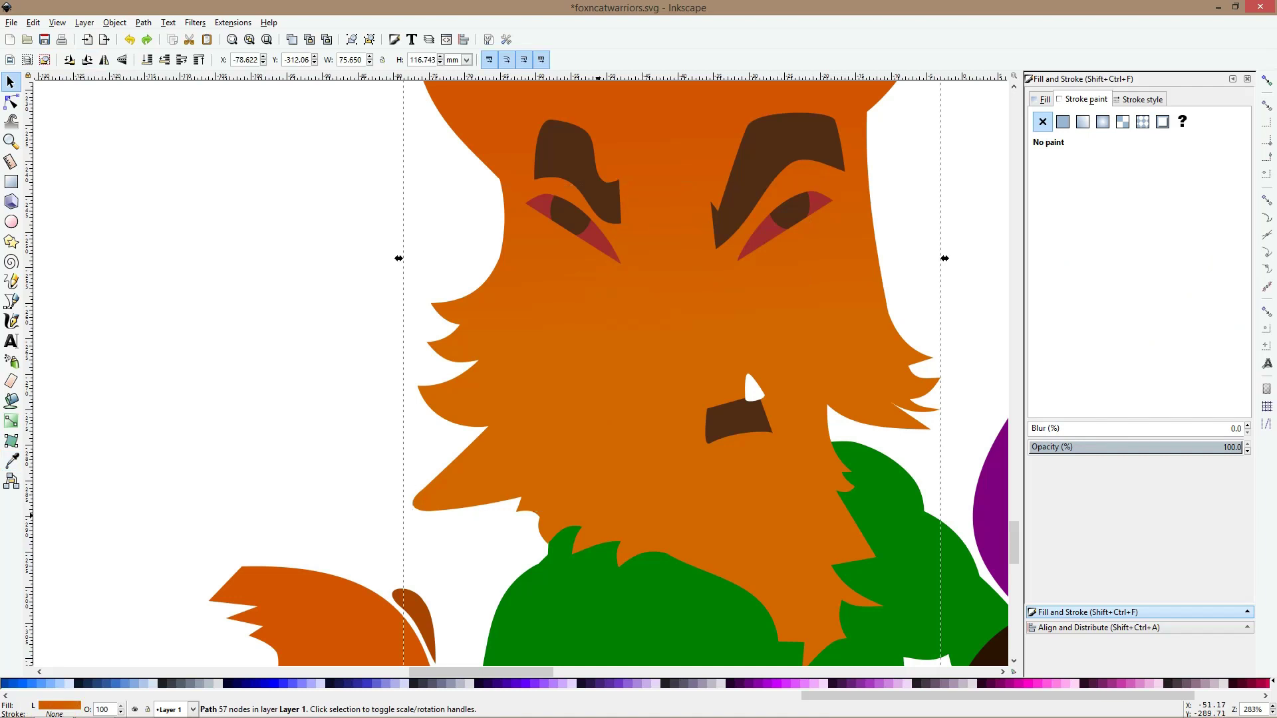
pyautogui.press('g')
pyautogui.keyDown('ctrl'); pyautogui.scroll(-2, 461, 294); pyautogui.keyUp('ctrl')
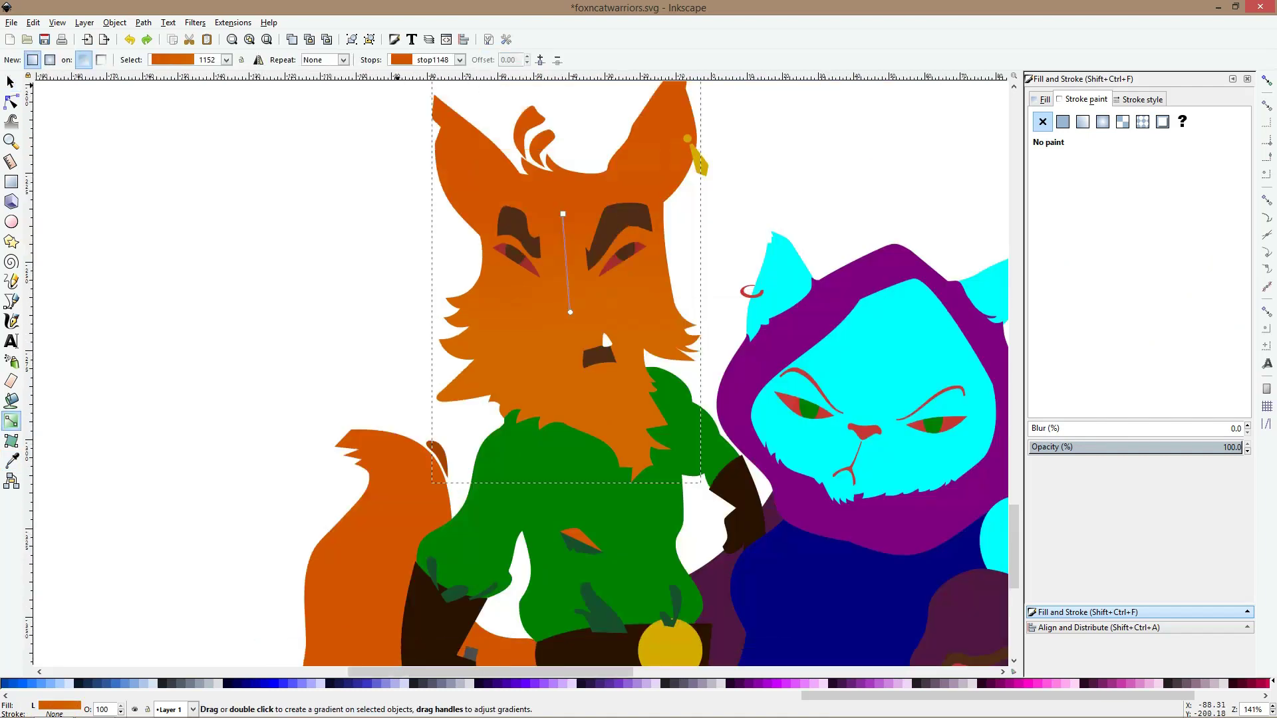
pyautogui.click(258, 60)
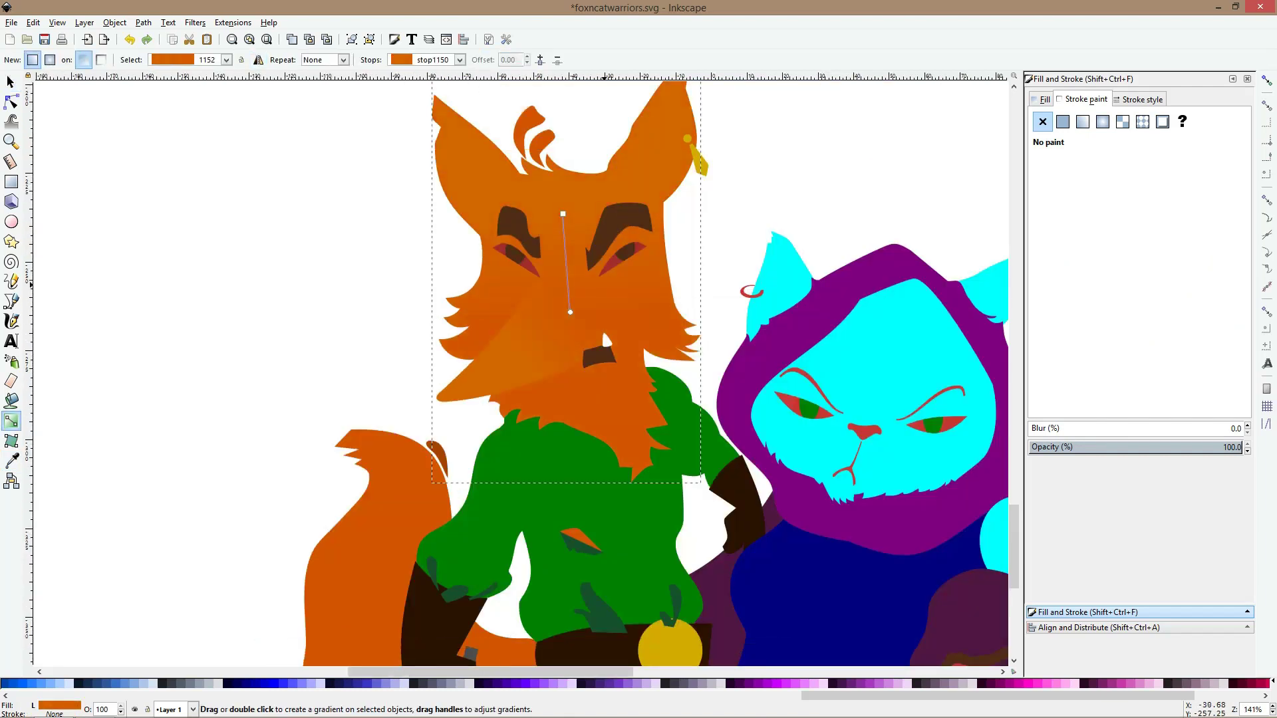
pyautogui.moveTo(570, 312); pyautogui.dragTo(596, 305)
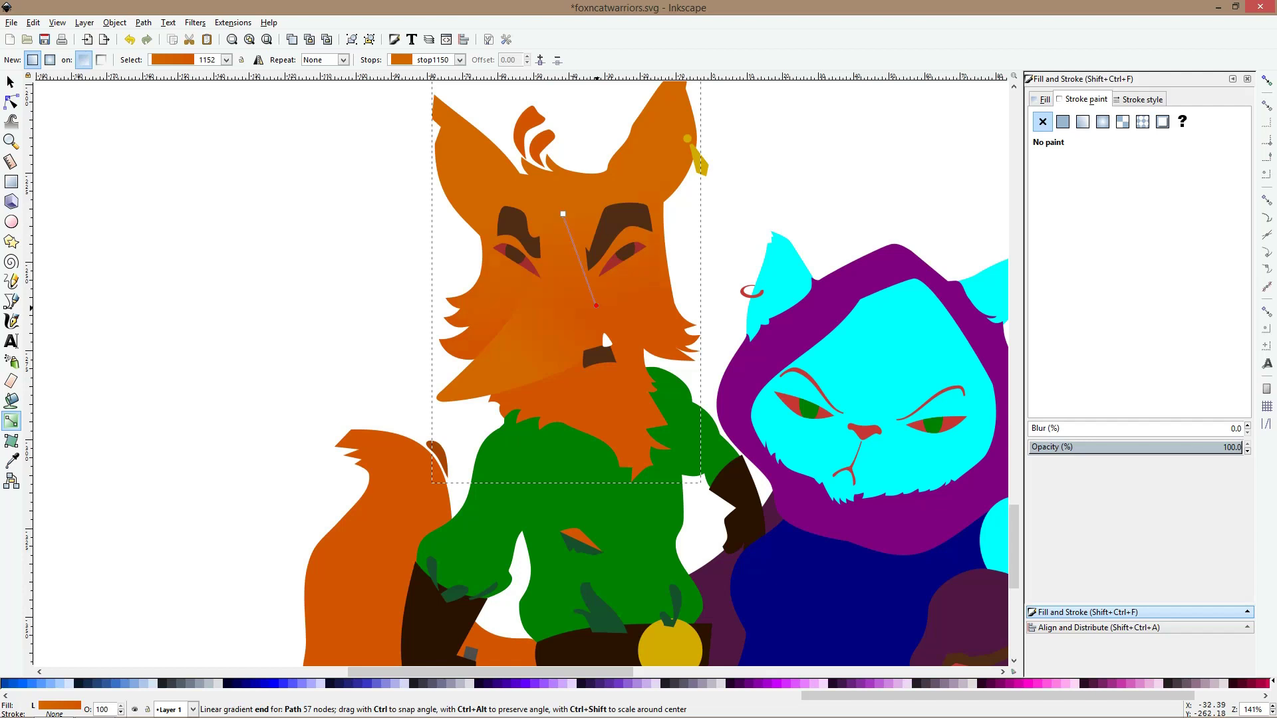
# Draw an ellipse about 27 by 18 mm and position it over the tip of the fox's snout
pyautogui.press('space')
pyautogui.click(536, 333)
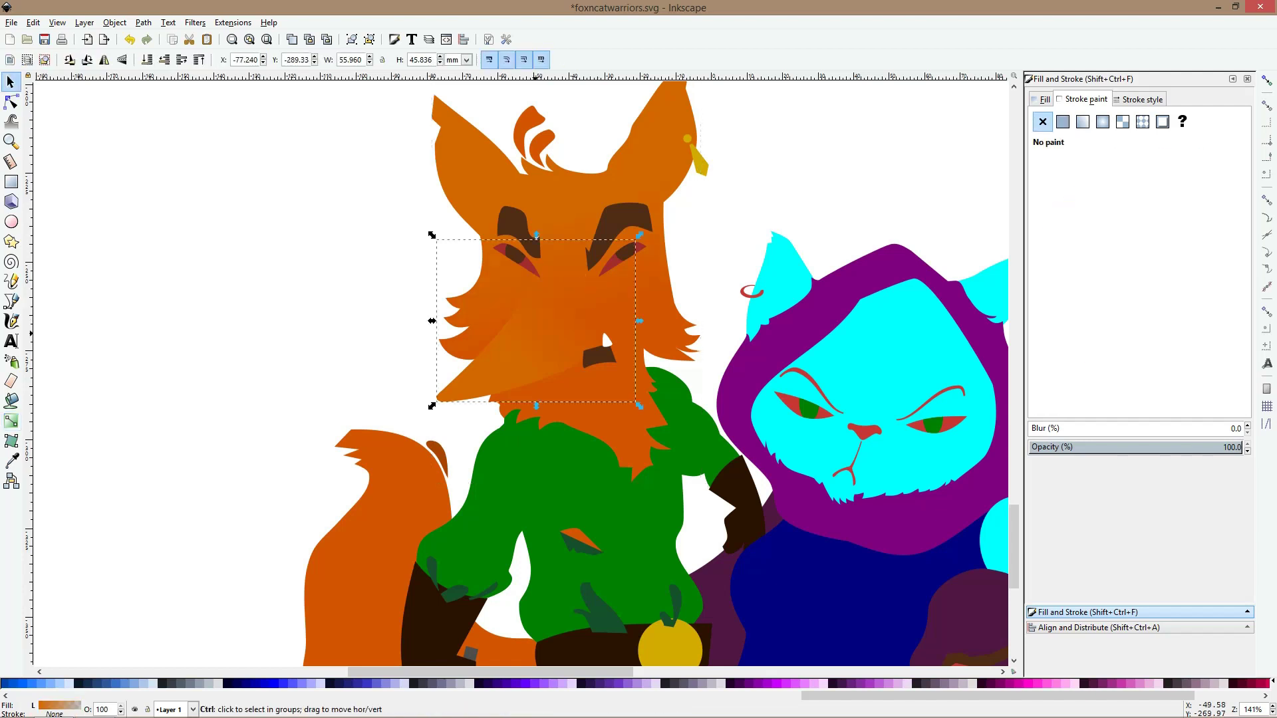
pyautogui.press('e')
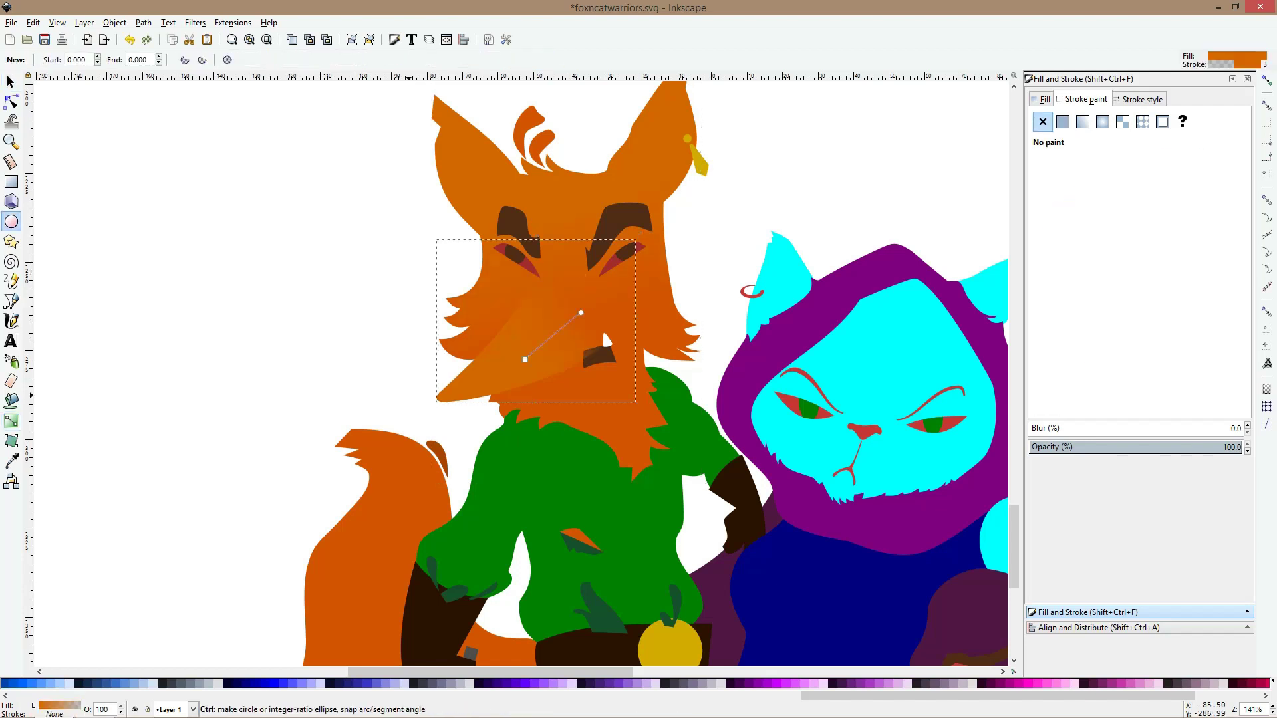
pyautogui.scroll(3, 398, 386)
pyautogui.moveTo(401, 311); pyautogui.dragTo(667, 490)
pyautogui.press('ctrl+KP_5')
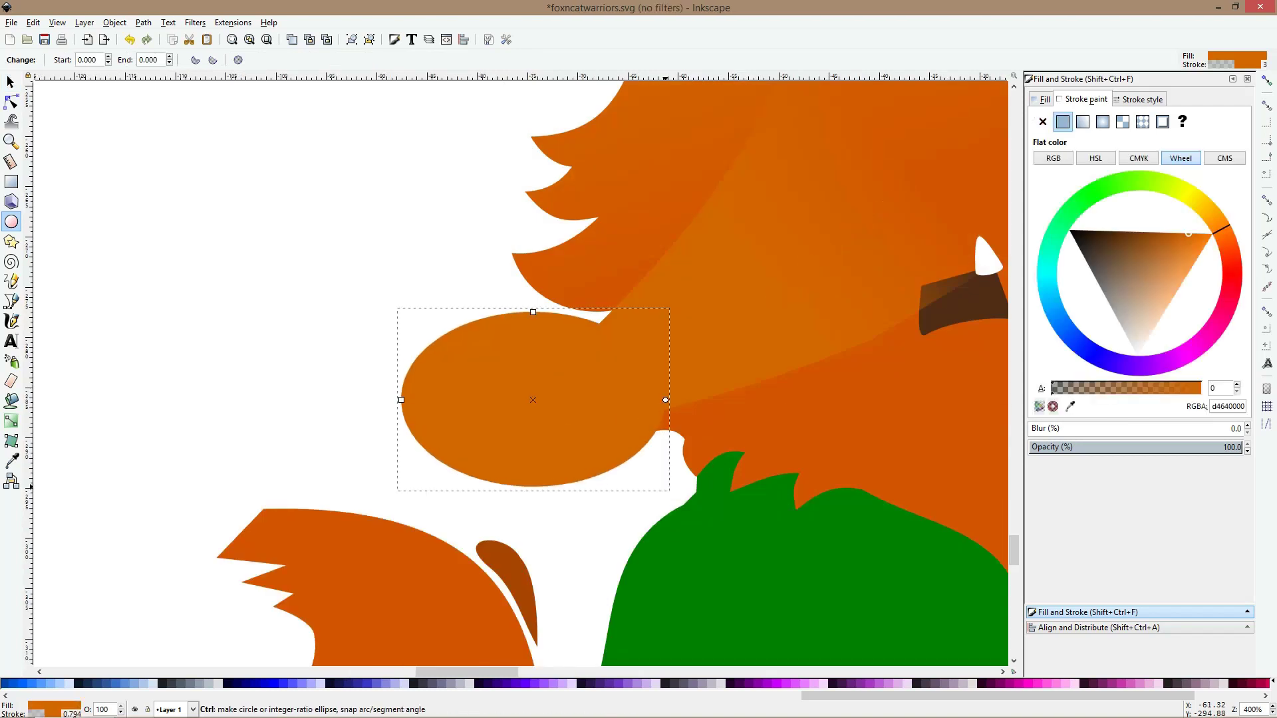
pyautogui.scroll(-1, 657, 422)
pyautogui.press('space')
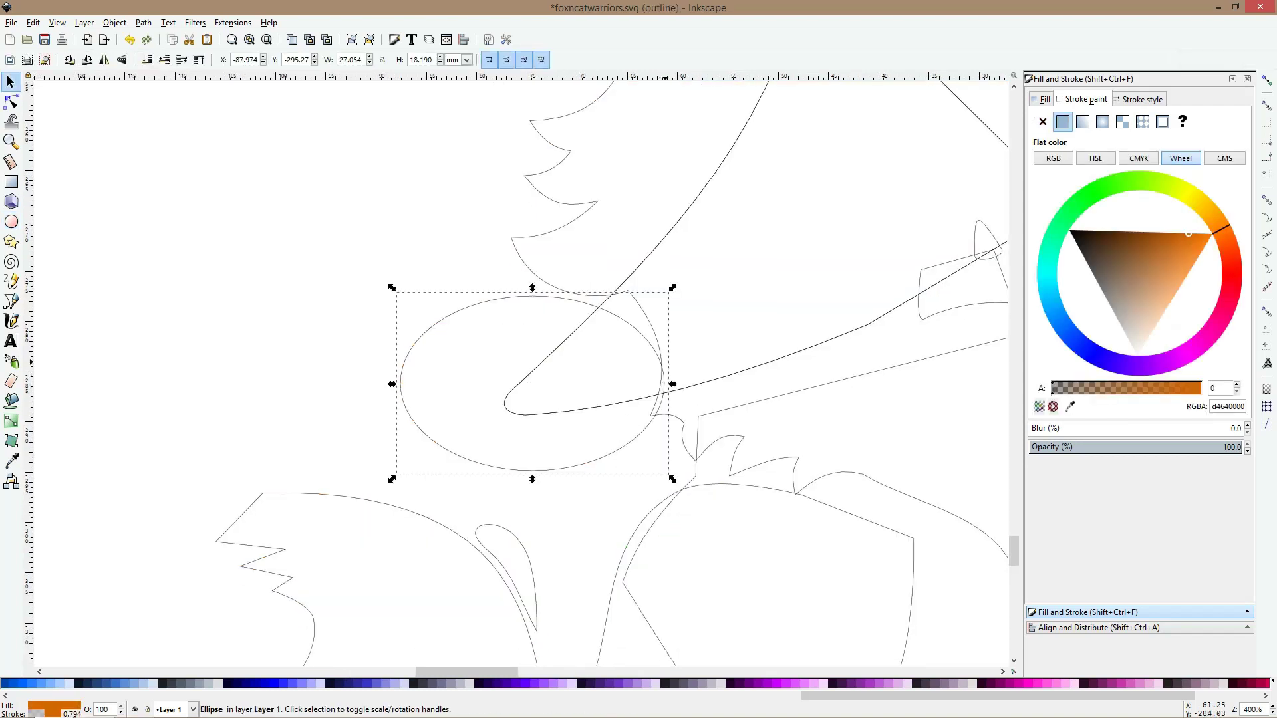
pyautogui.moveTo(662, 361); pyautogui.dragTo(687, 335)
pyautogui.click(687, 335)
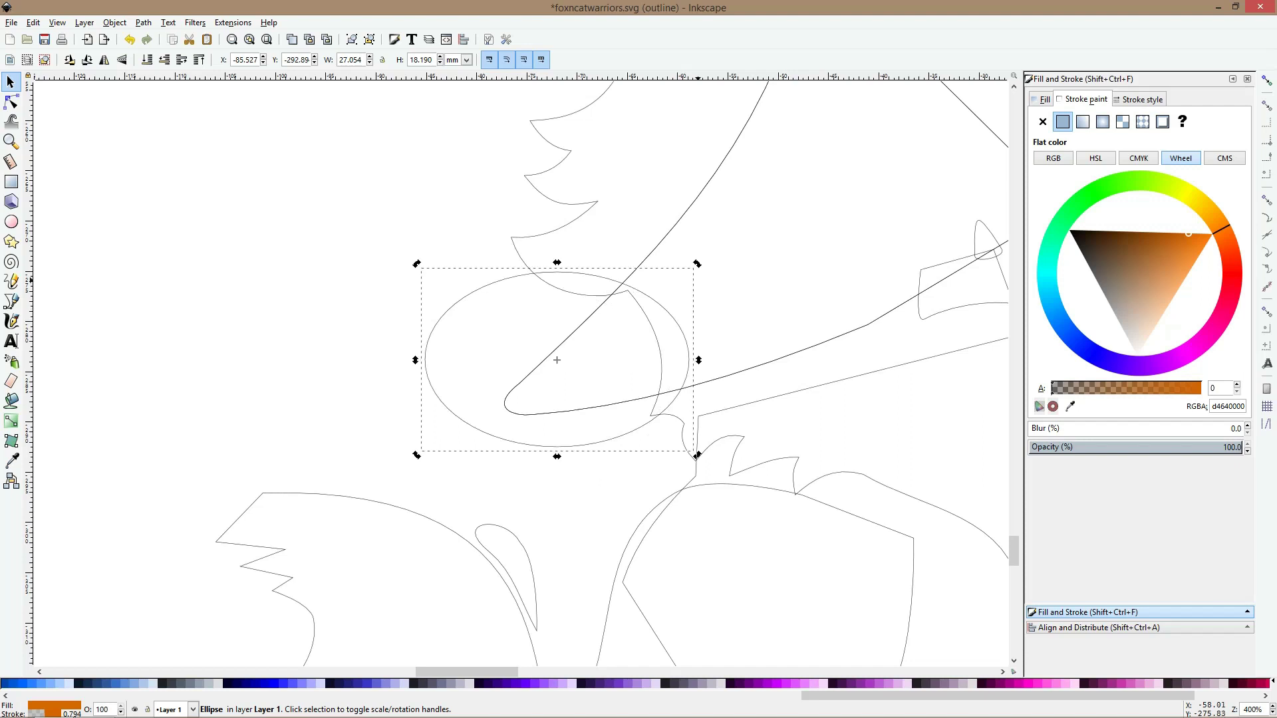
pyautogui.moveTo(697, 264); pyautogui.dragTo(660, 240)
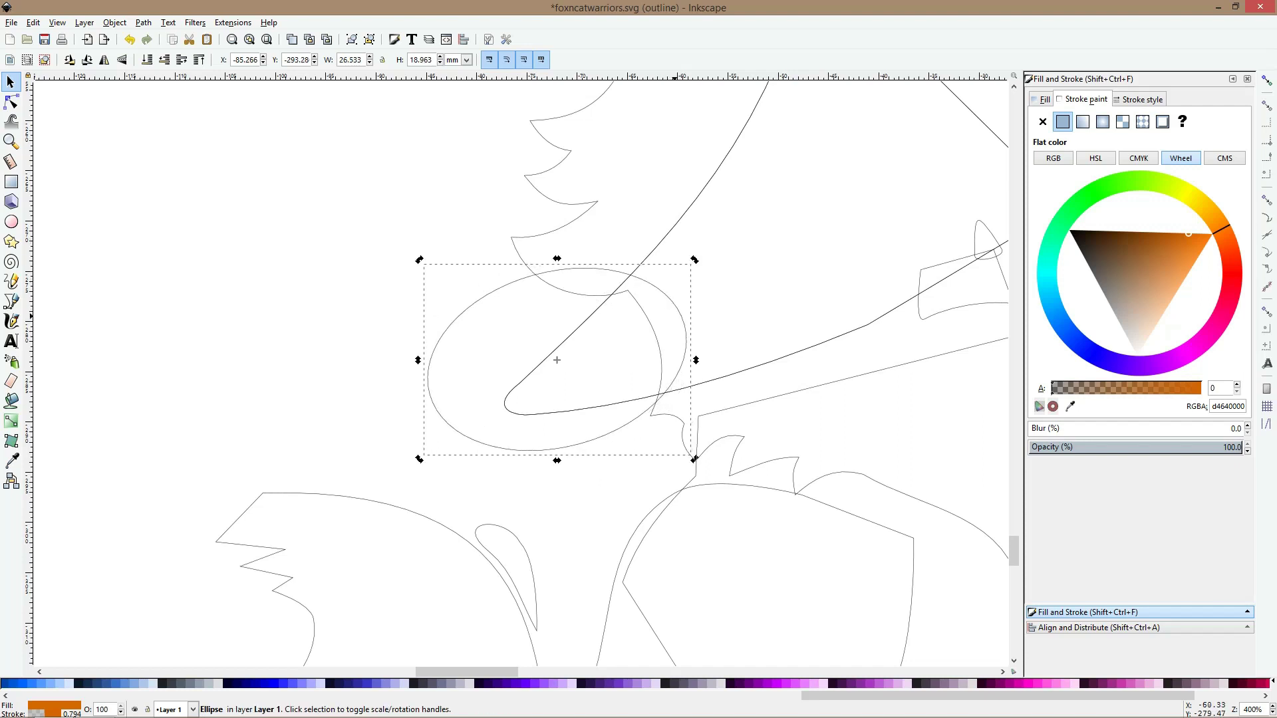
pyautogui.click(688, 323)
pyautogui.press('space')
pyautogui.press('space')
pyautogui.hotkey('ctrl', 'z')
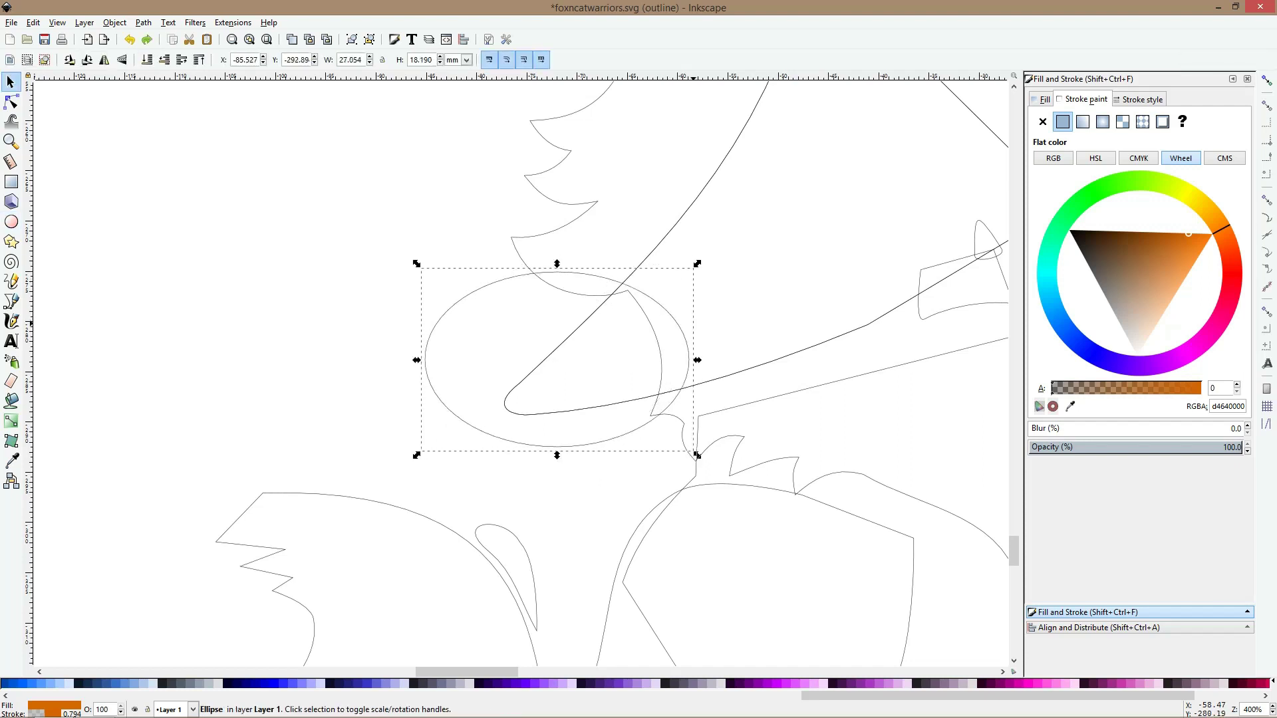
# Reshape the ellipse to about 28 by 27 mm and intersect it with a duplicate of the snout to cut out the nose tip
pyautogui.moveTo(697, 360); pyautogui.dragTo(618, 360)
pyautogui.moveTo(620, 264); pyautogui.dragTo(644, 280)
pyautogui.click(583, 244)
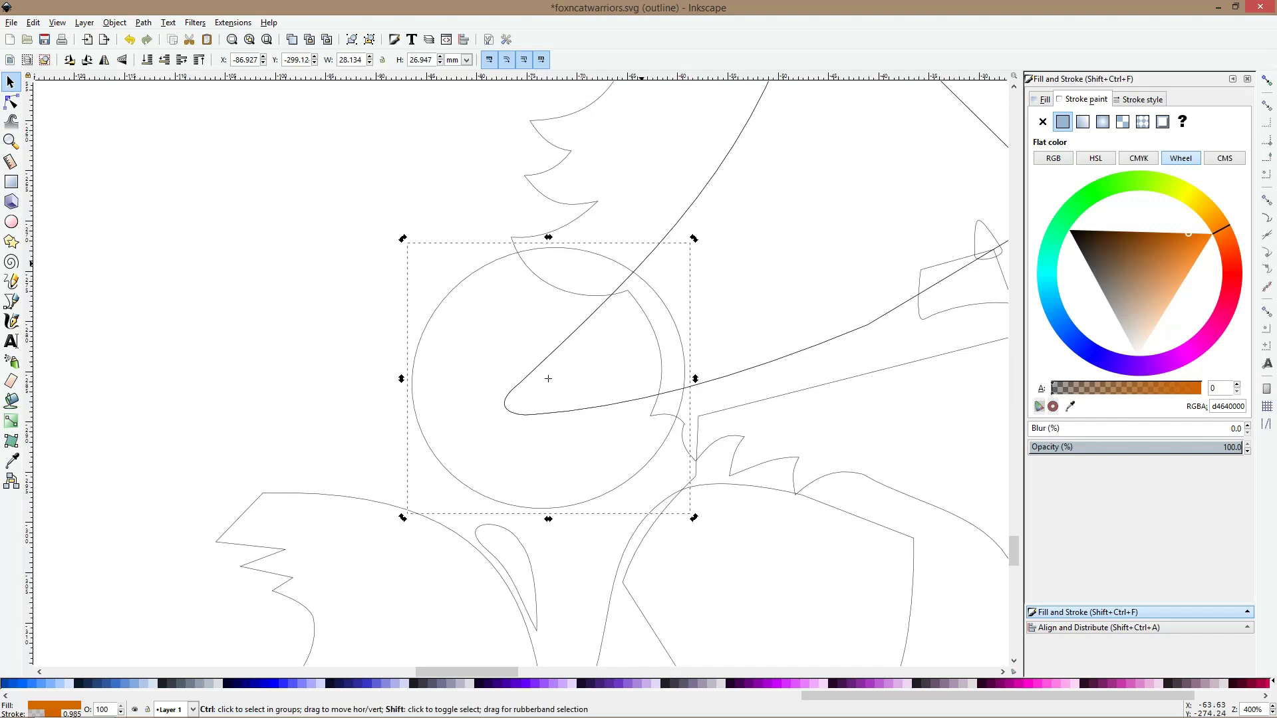
pyautogui.keyDown('shift'); pyautogui.click(642, 263); pyautogui.keyUp('shift')
pyautogui.hotkey('ctrl', '*')
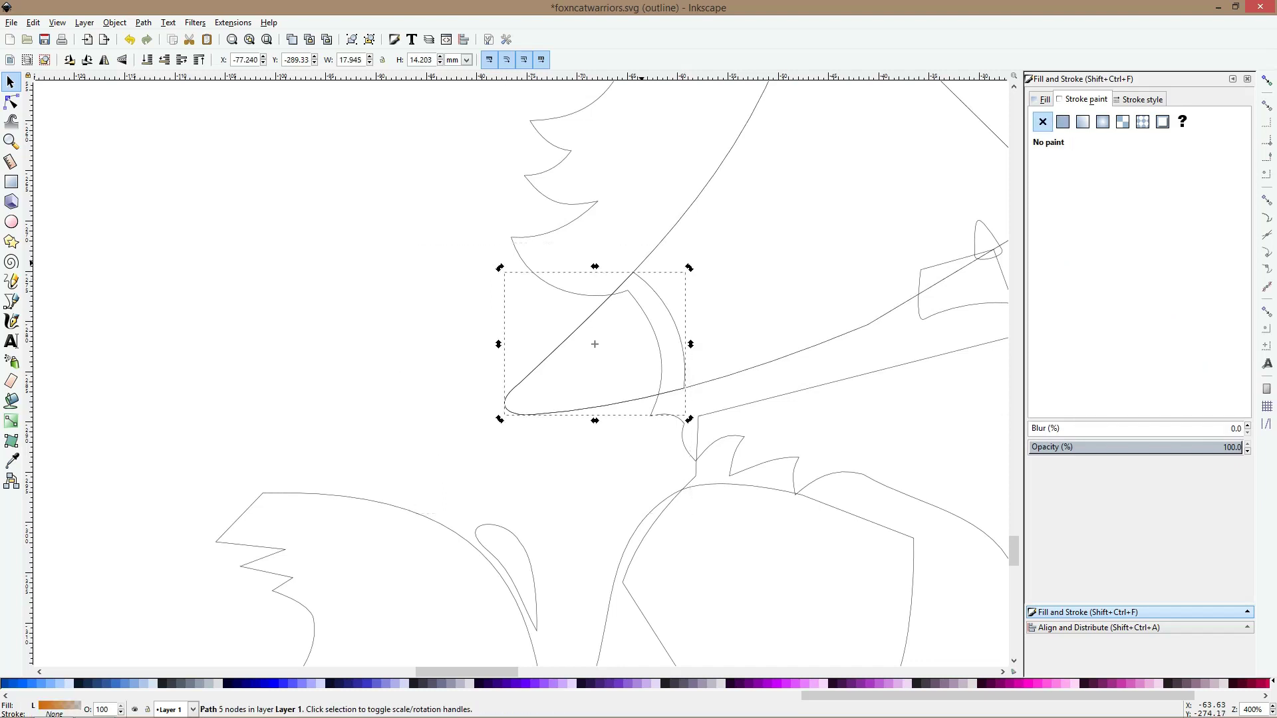
# Fill the cut-out nose tip of the fox with a dark brown color
pyautogui.press('ctrl+KP_5')
pyautogui.press('ctrl+KP_5')
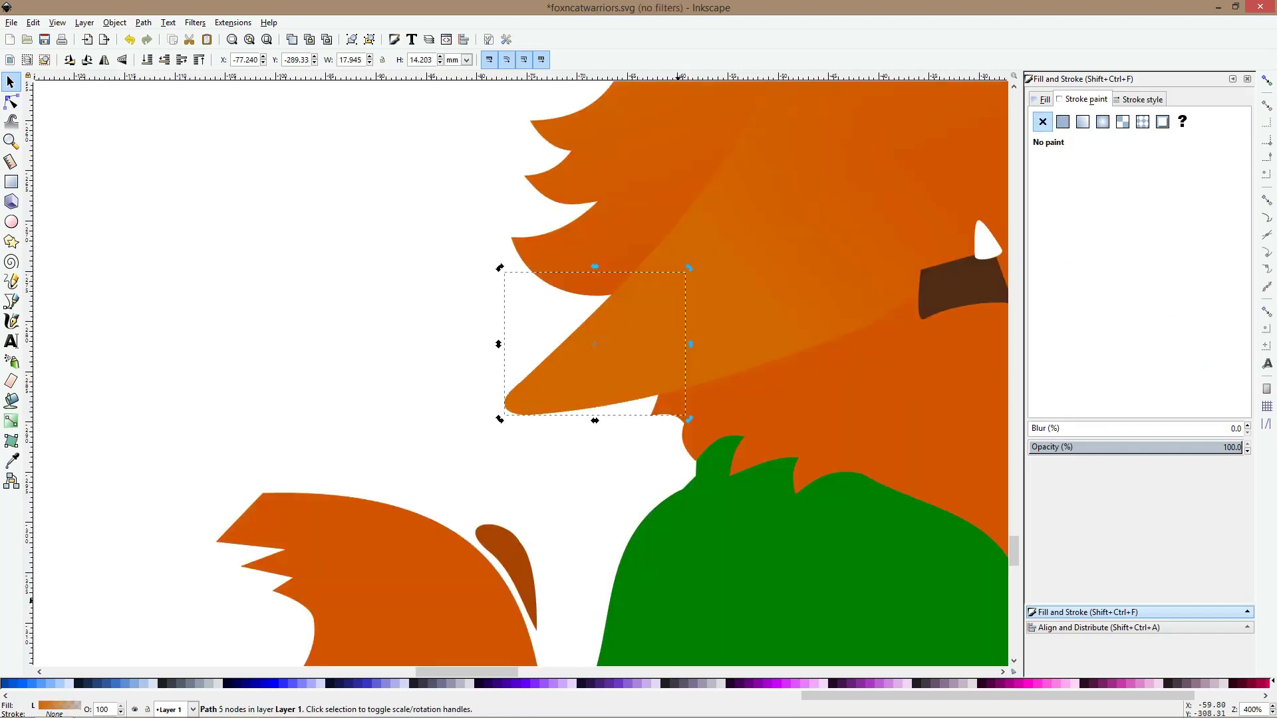
pyautogui.hscroll(-5, 639, 683)
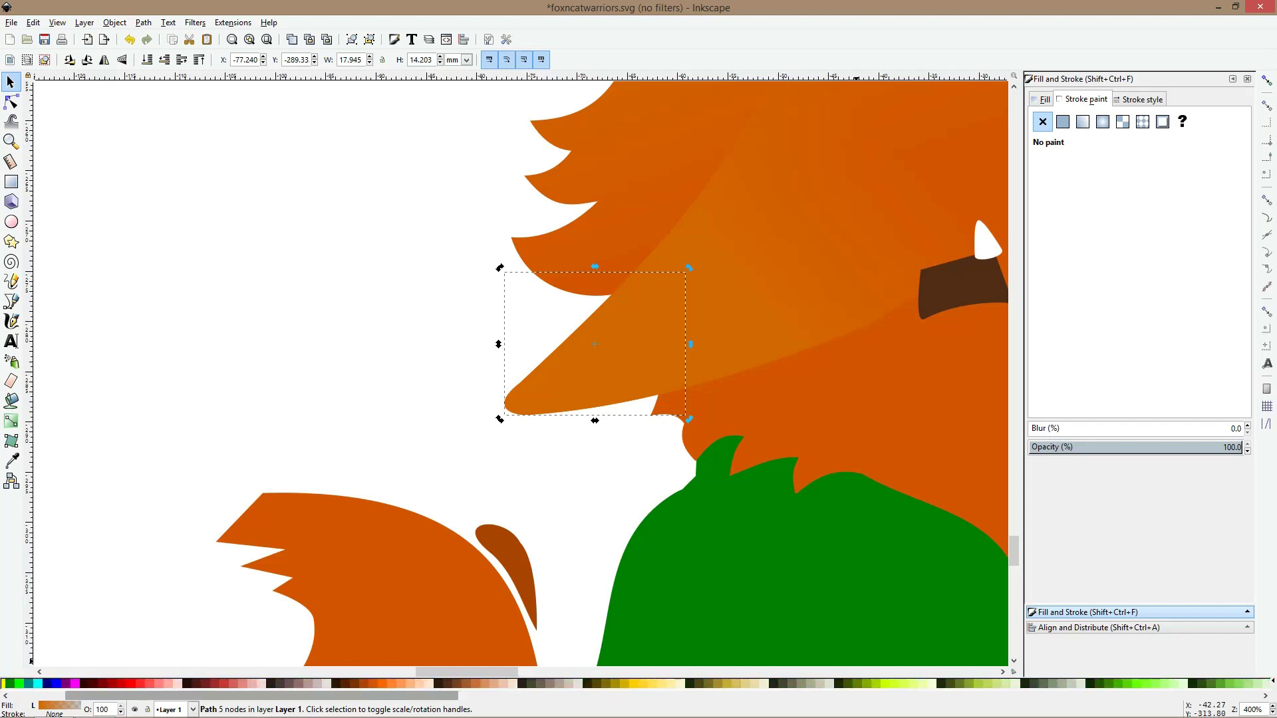
pyautogui.click(335, 682)
pyautogui.press('Escape')
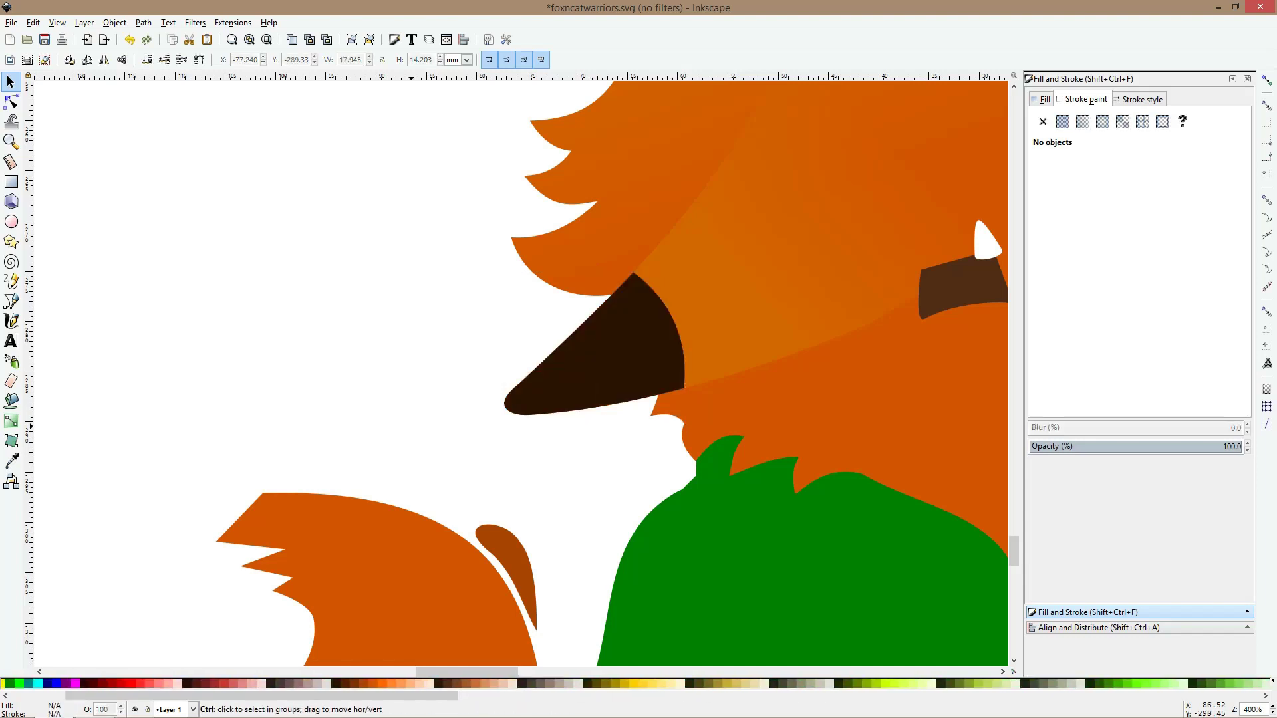
# Recolor the brown mouth patch under the fox's fang with the orange d46700 sampled from the snout
pyautogui.press('1')
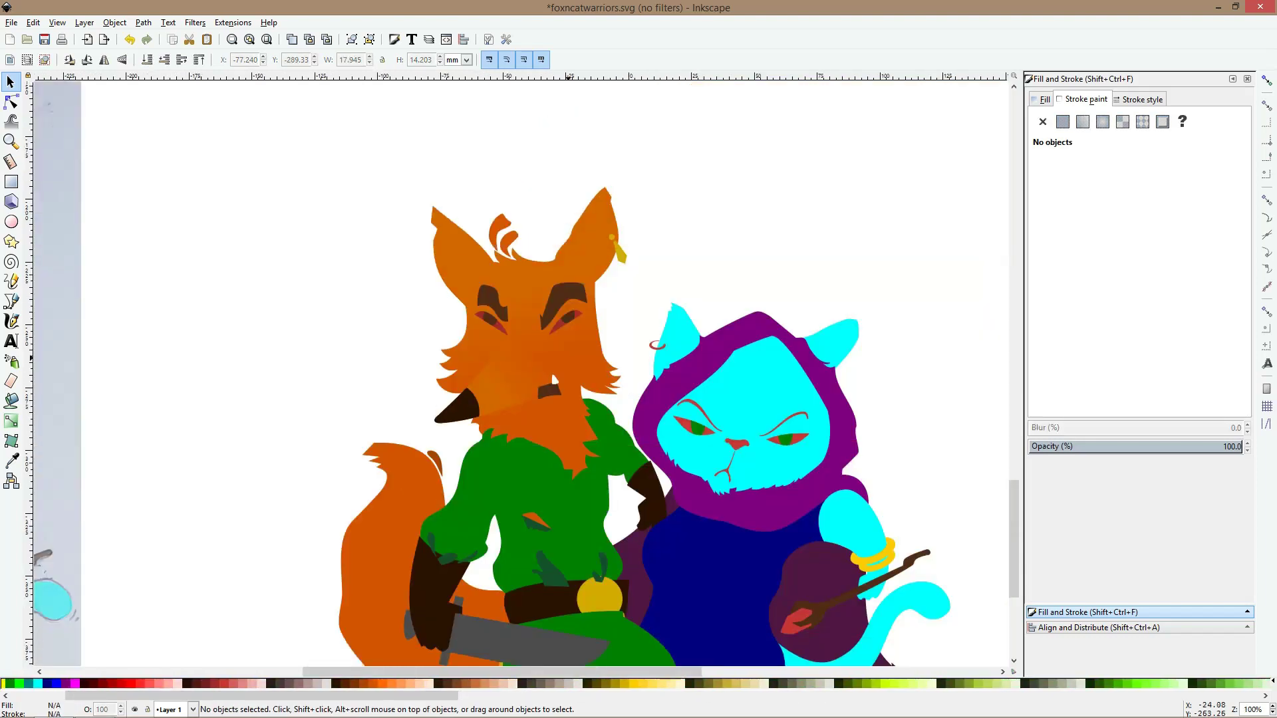
pyautogui.scroll(4, 568, 376)
pyautogui.click(497, 437)
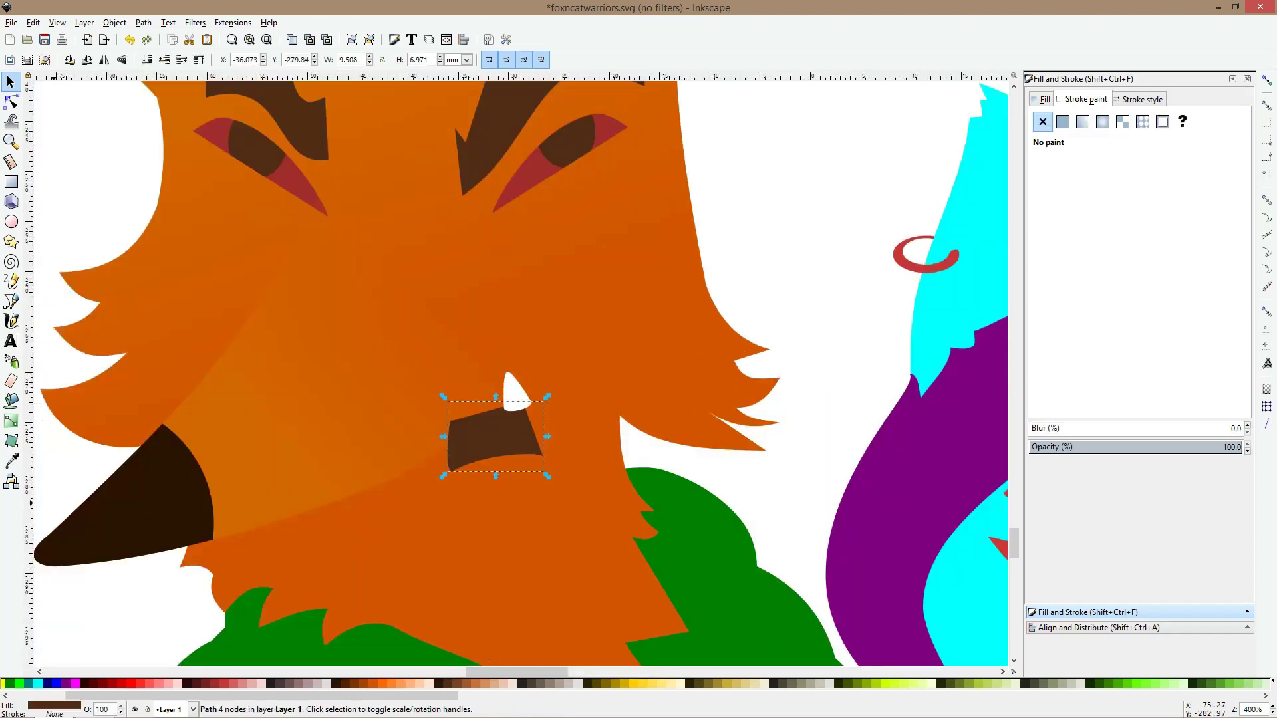
pyautogui.click(11, 461)
pyautogui.click(249, 477)
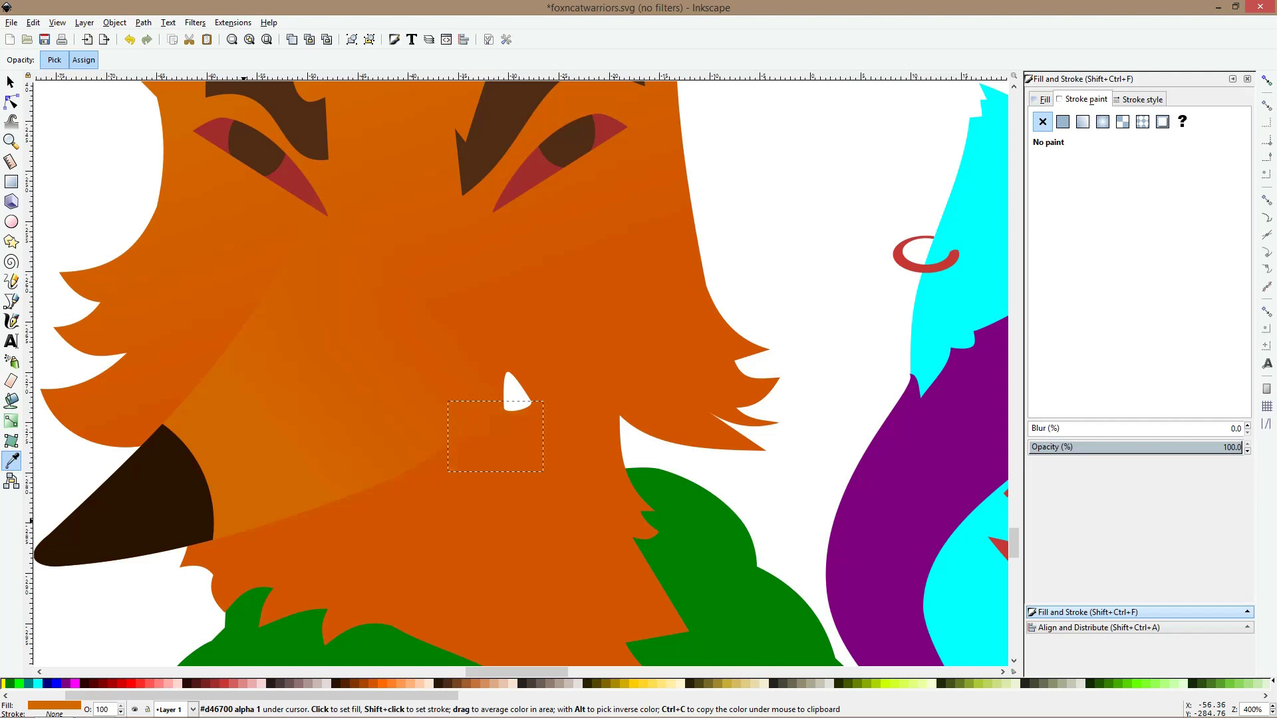
pyautogui.press('s')
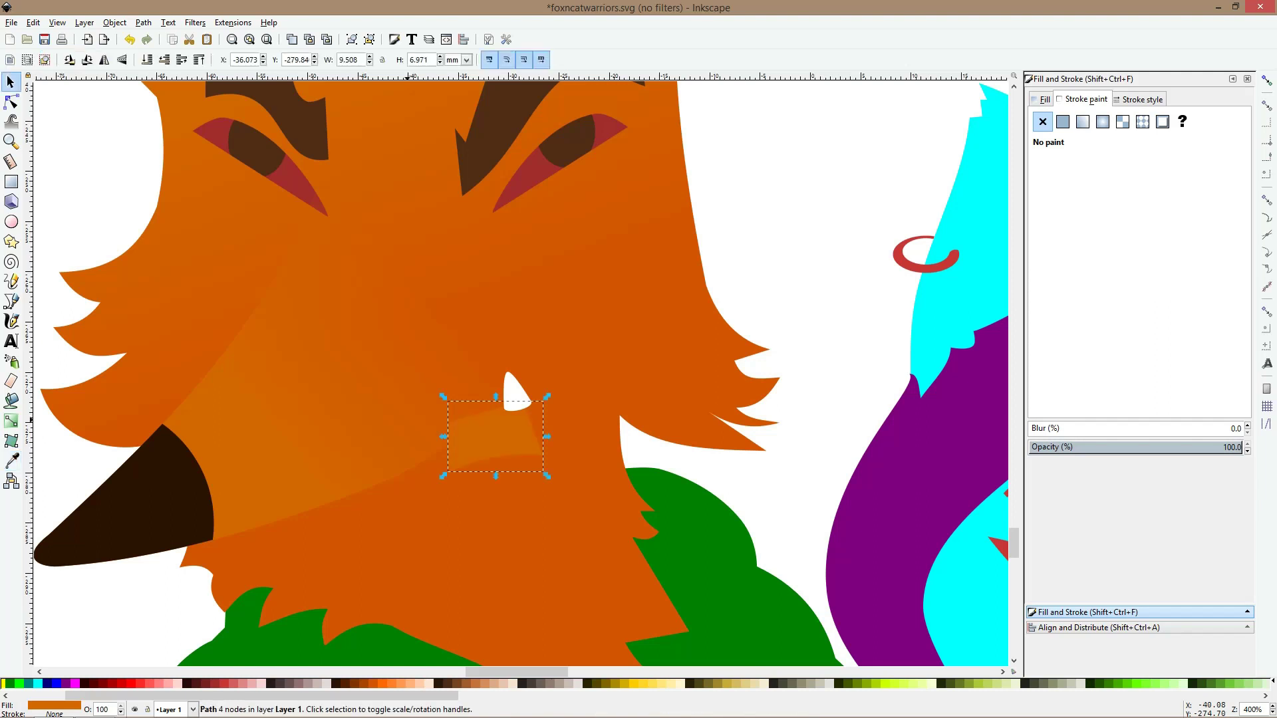
# Adjust the snout's linear gradient to end just before the fang and sample the face color d45500 at full alpha for its end stop
pyautogui.click(407, 420)
pyautogui.press('g')
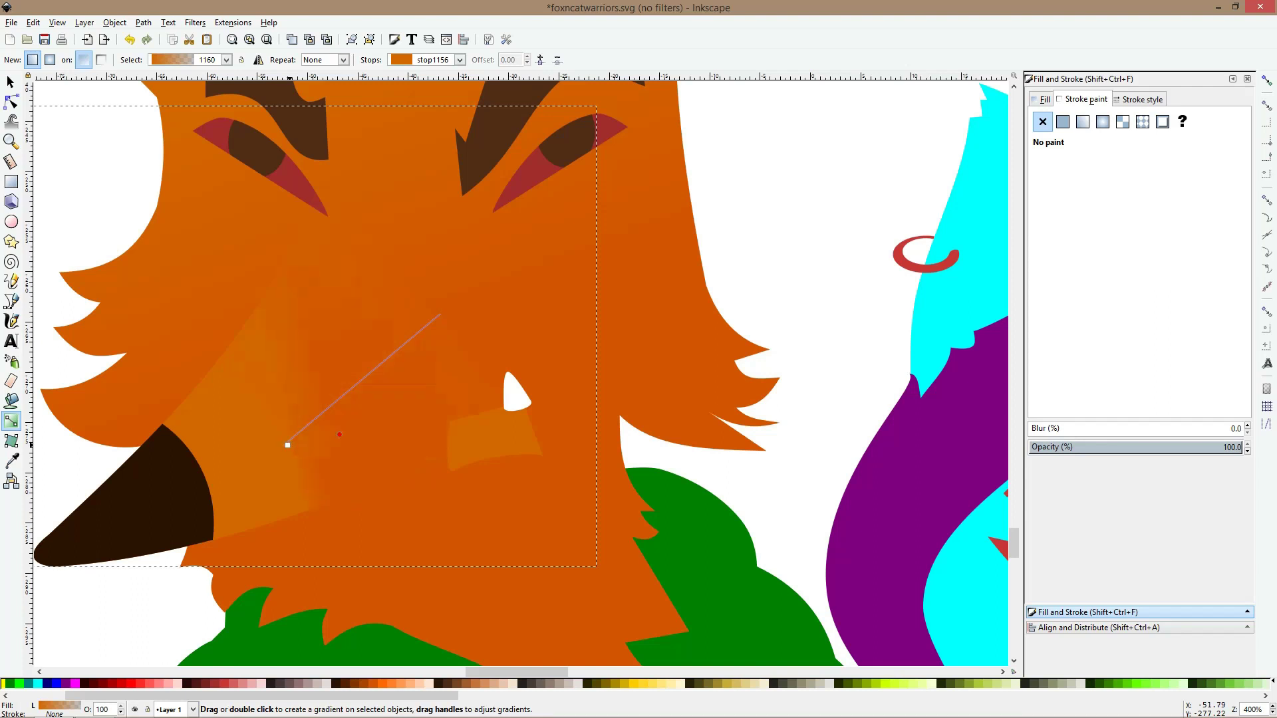
pyautogui.moveTo(288, 445); pyautogui.dragTo(429, 367)
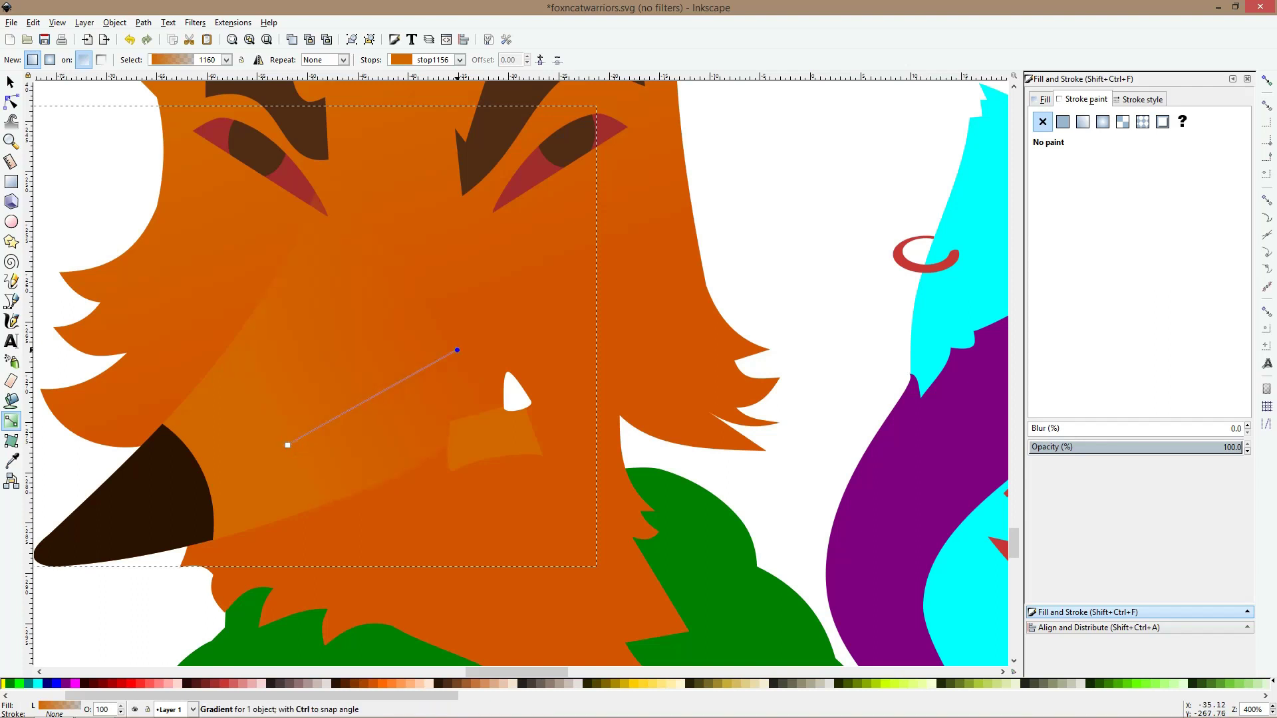
pyautogui.click(11, 460)
pyautogui.click(467, 320)
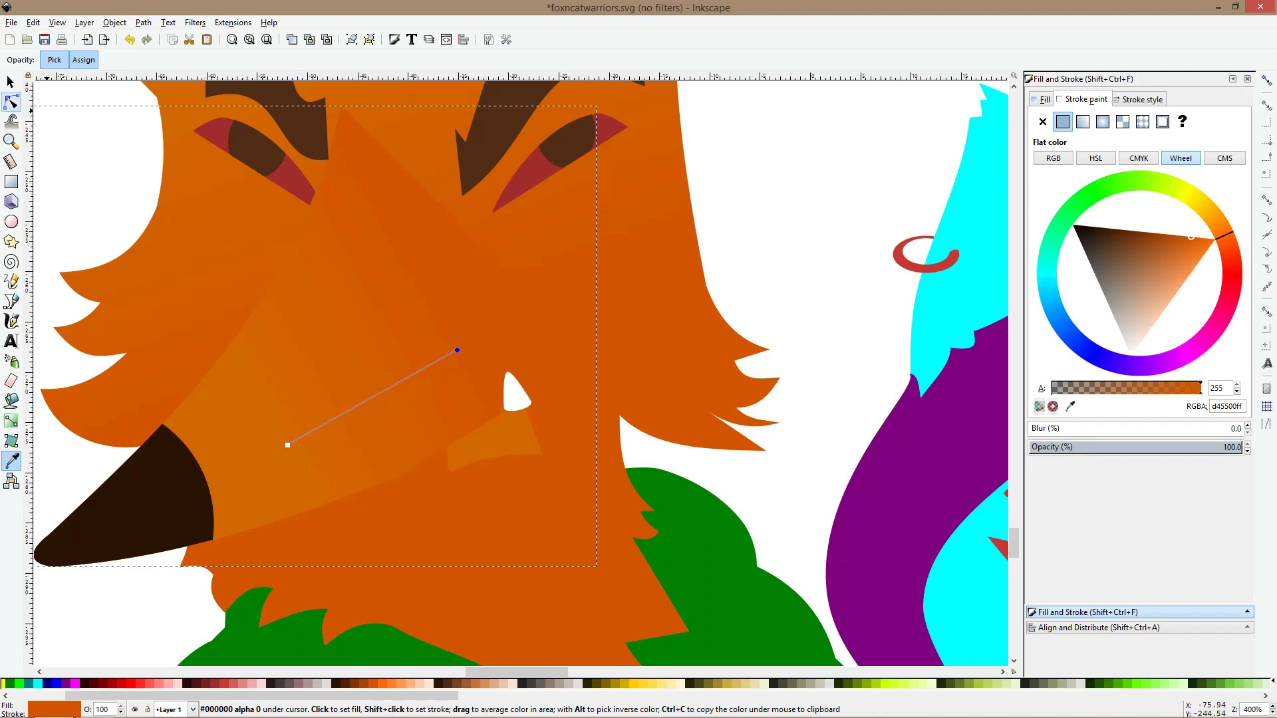
# Lower the snout path's top node to the inner corner of the eye and curve the snout's upper edge
pyautogui.click(11, 101)
pyautogui.click(103, 484)
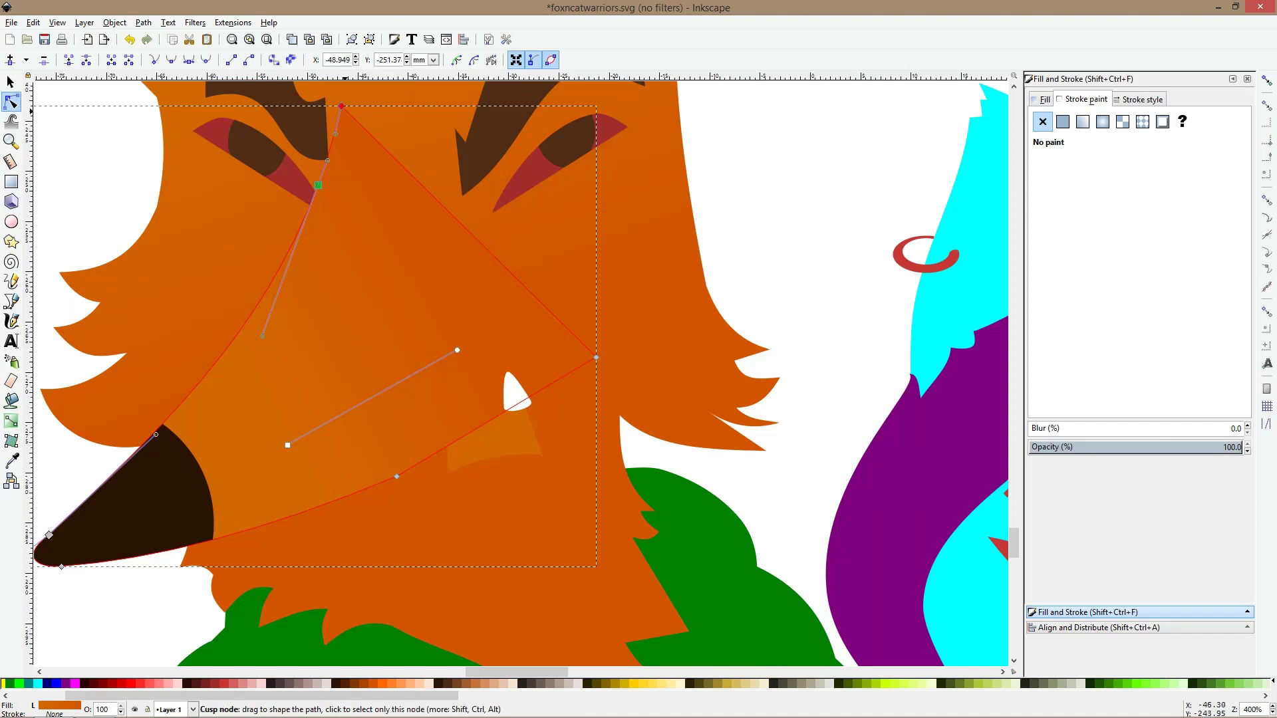
pyautogui.moveTo(341, 106); pyautogui.dragTo(319, 185)
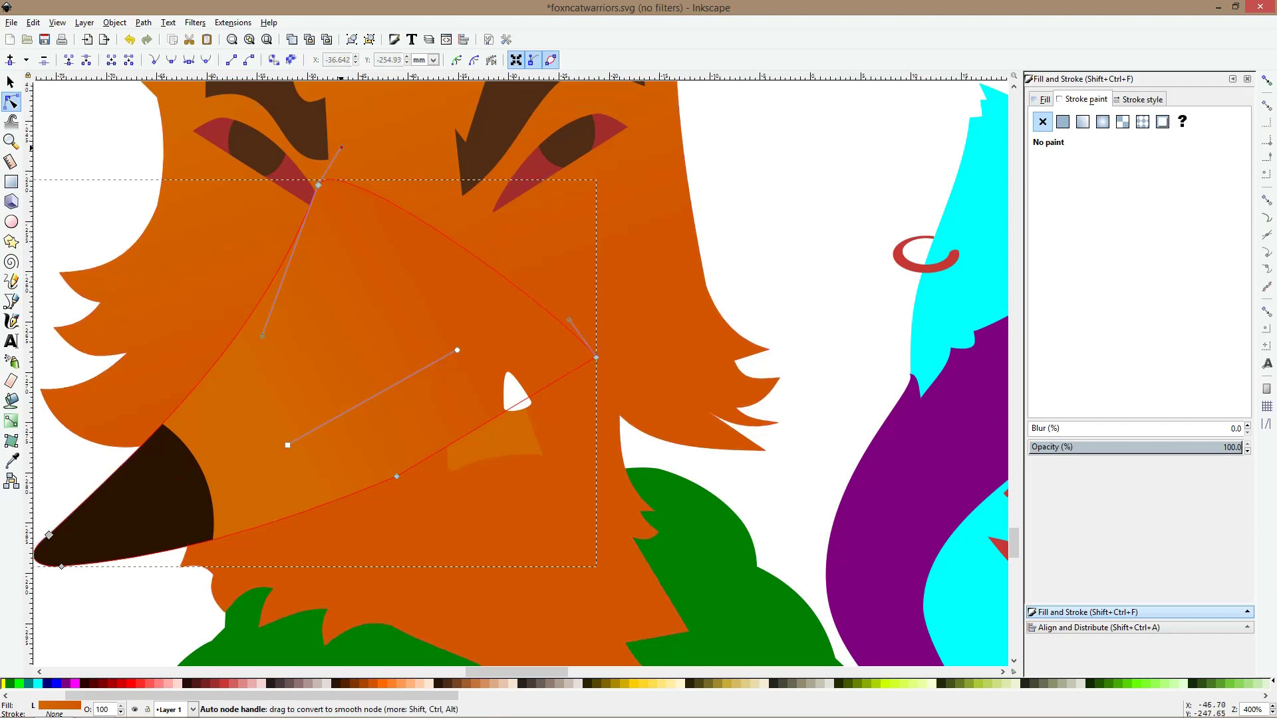
pyautogui.moveTo(342, 146); pyautogui.dragTo(366, 136)
pyautogui.press('s')
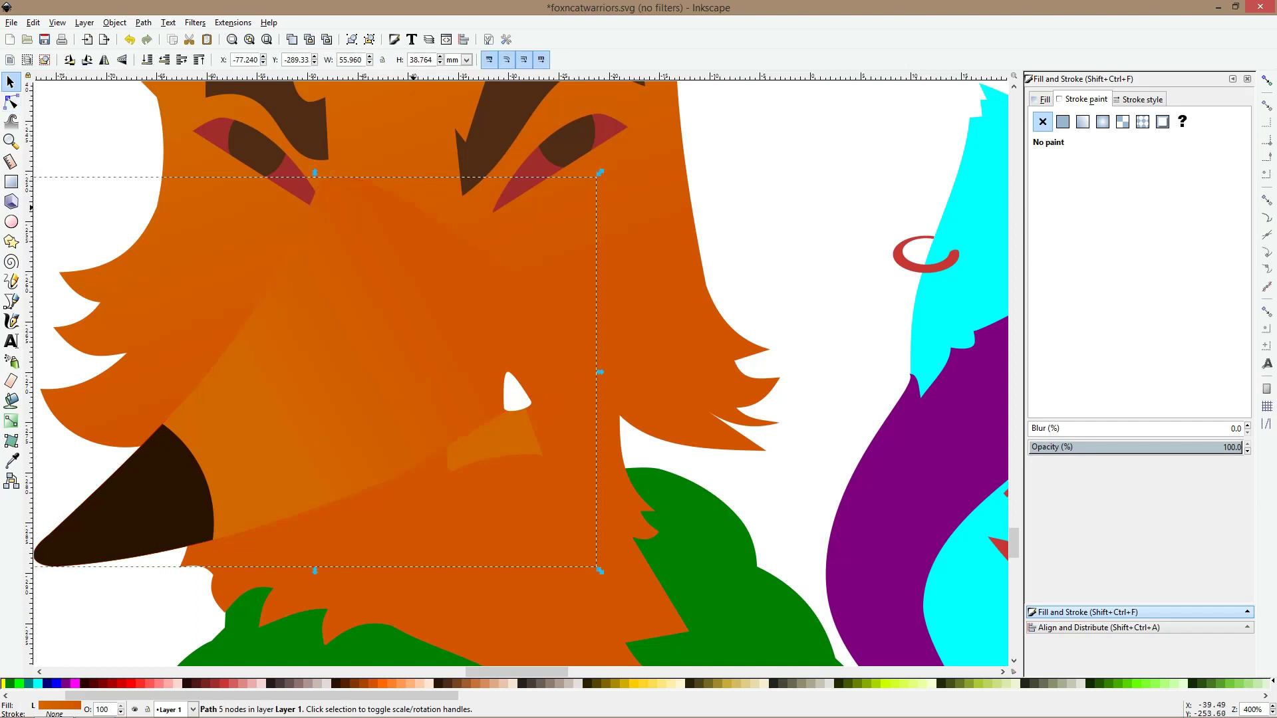
# Move the end point of the fox head's gradient up to between the eyes
pyautogui.click(406, 170)
pyautogui.scroll(-2, 407, 170)
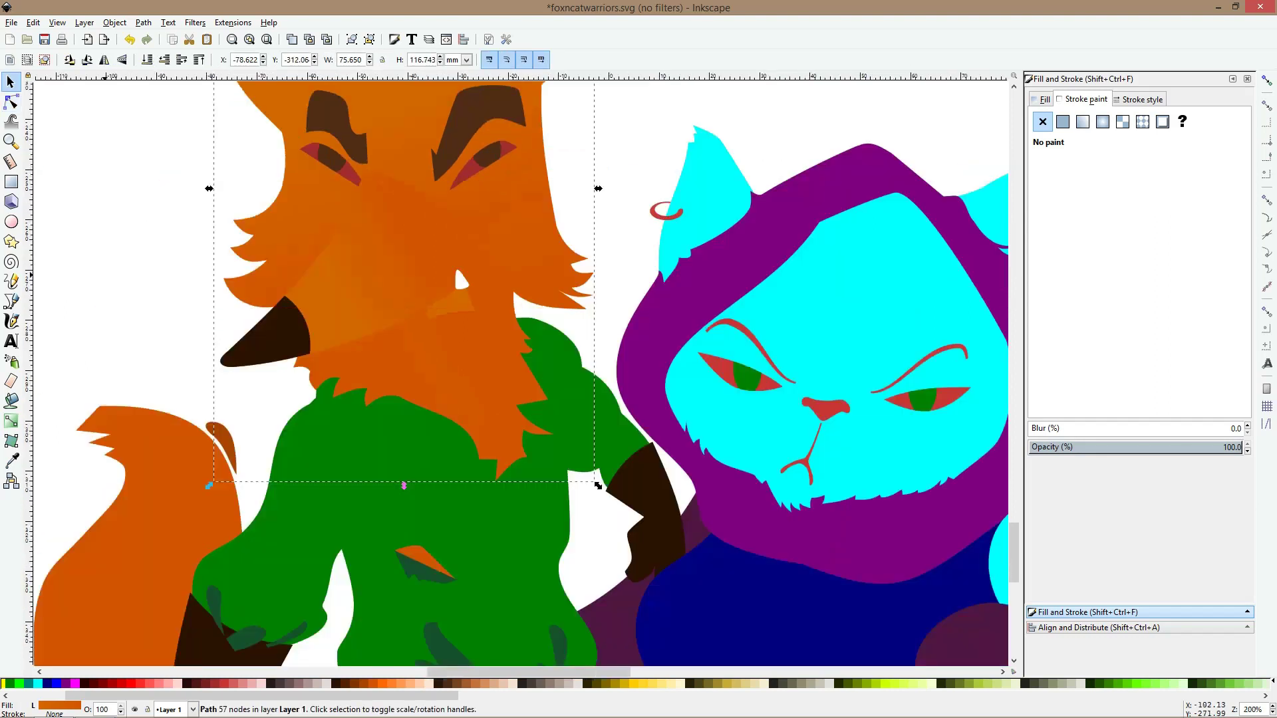
pyautogui.press('g')
pyautogui.hotkey('ctrl', 'shift', 'p')
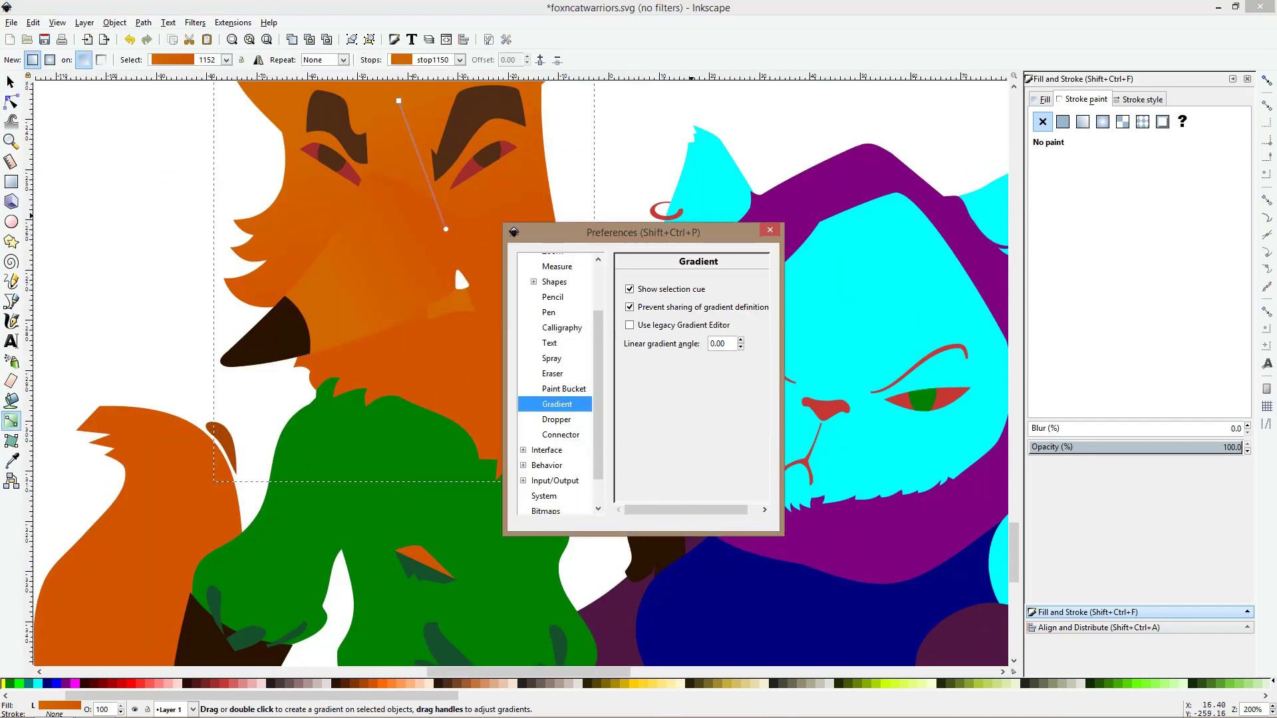
pyautogui.press('Escape')
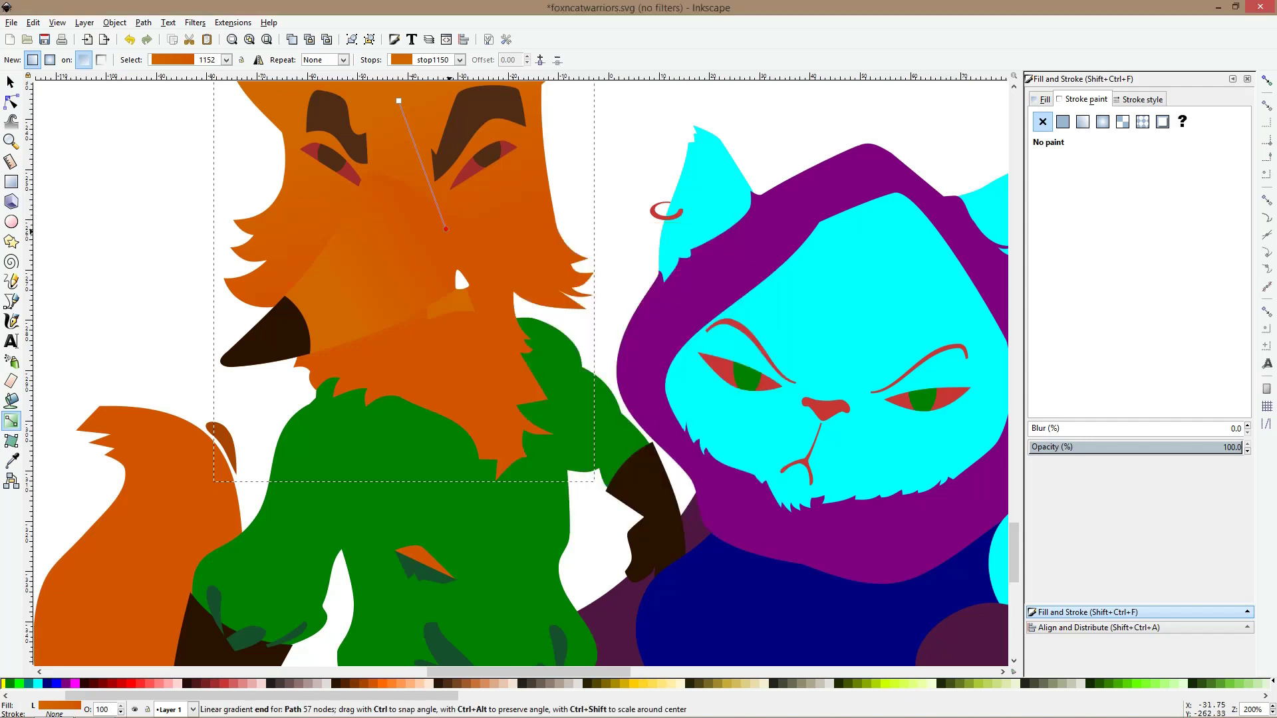
pyautogui.moveTo(446, 229); pyautogui.dragTo(395, 173)
# Fill the red areas of both fox eyes with the light grey C8B7B7
pyautogui.click(453, 264)
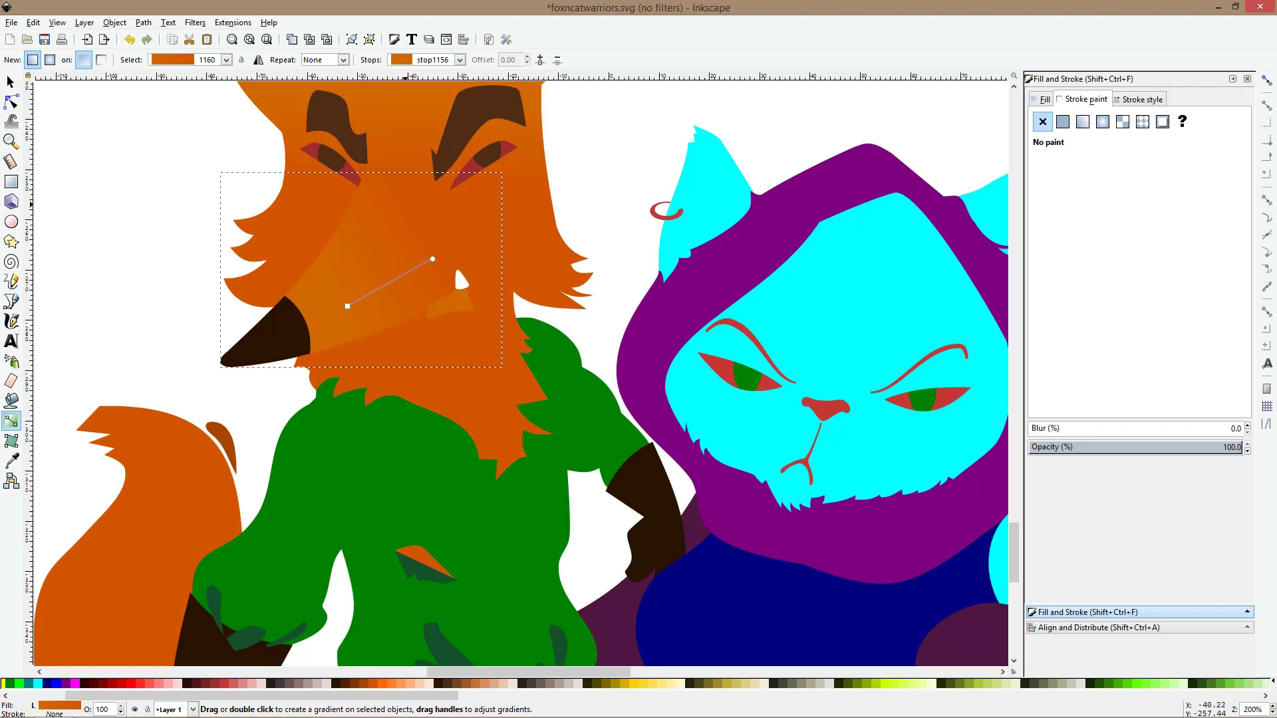
pyautogui.scroll(2, 393, 182)
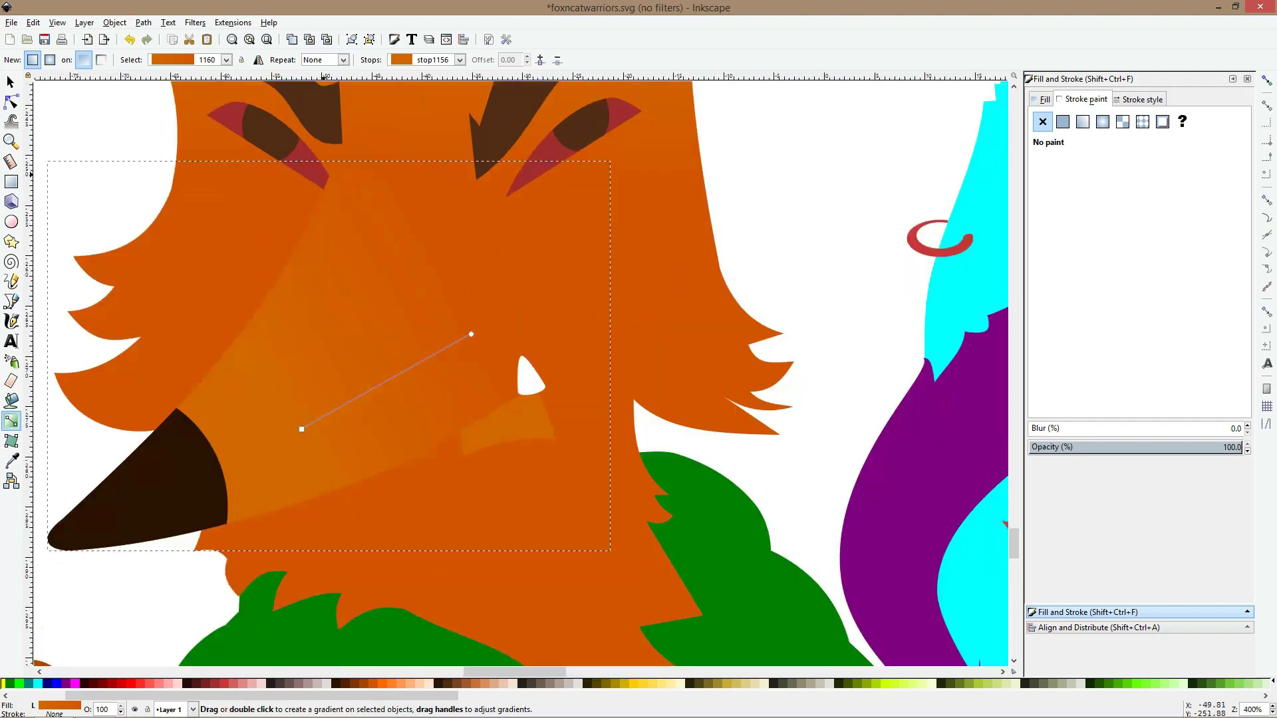
pyautogui.click(323, 176)
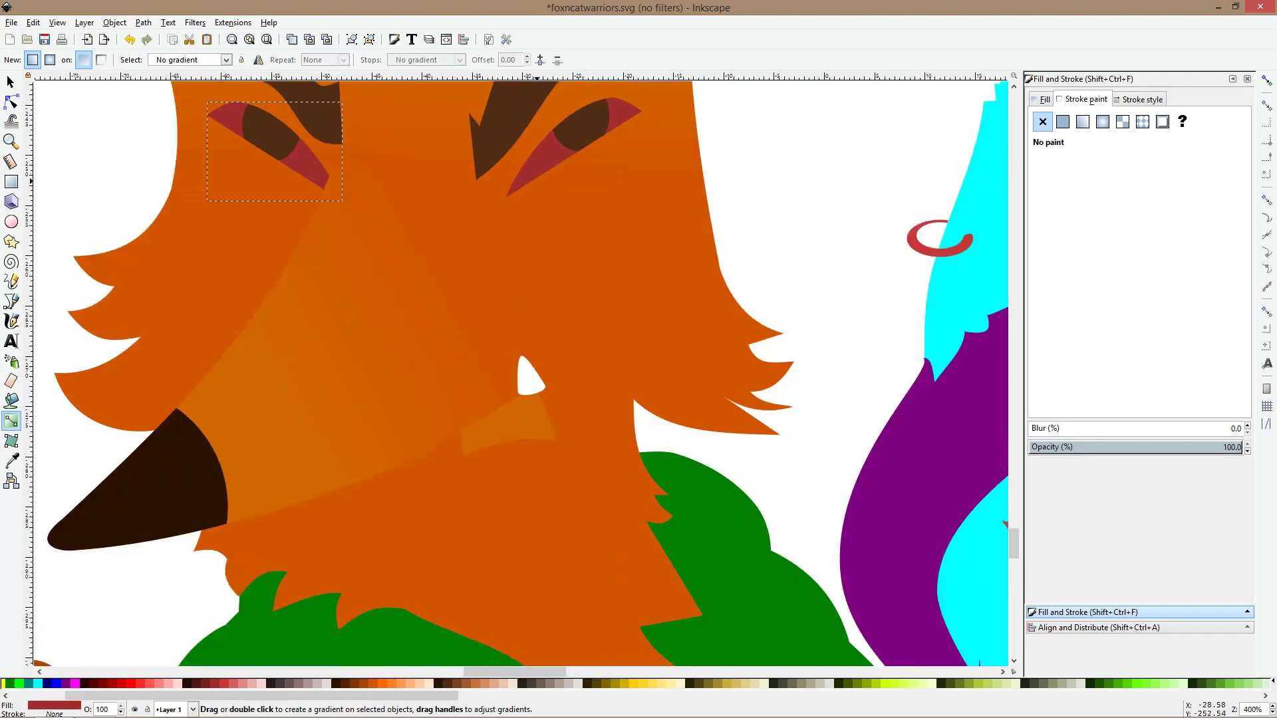
pyautogui.press('s')
pyautogui.keyDown('shift'); pyautogui.click(540, 164); pyautogui.keyUp('shift')
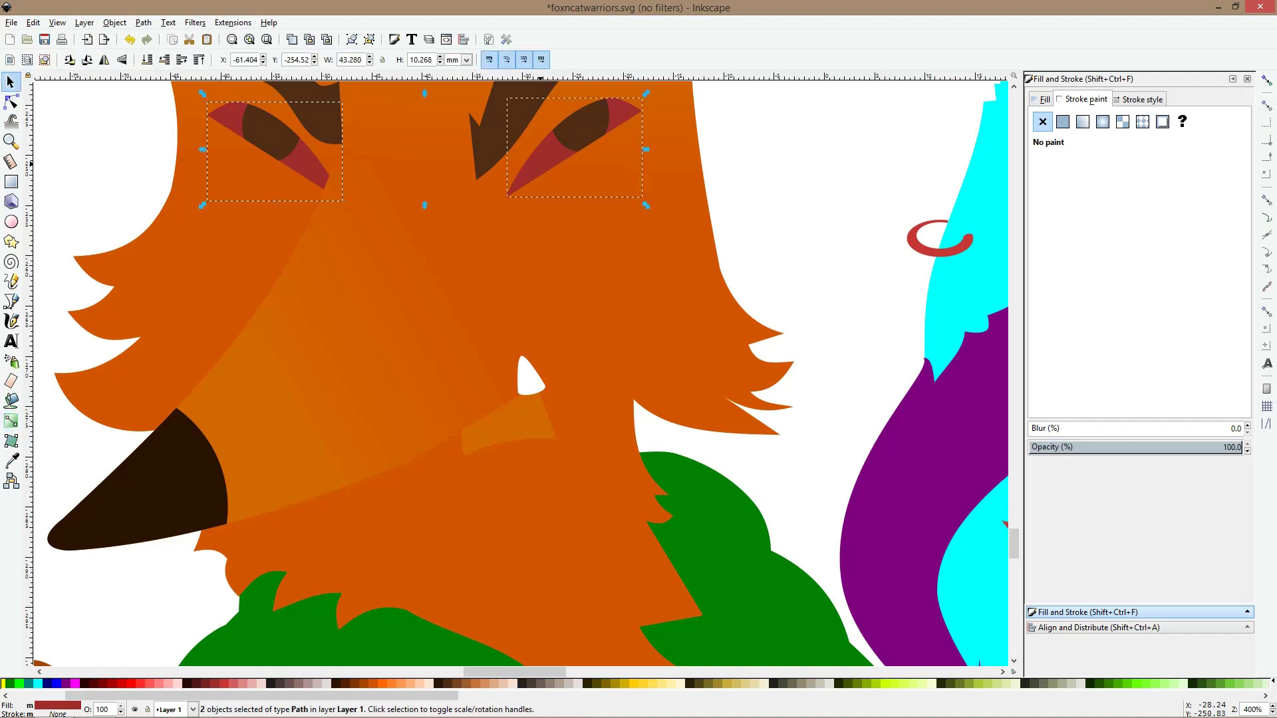
pyautogui.click(312, 683)
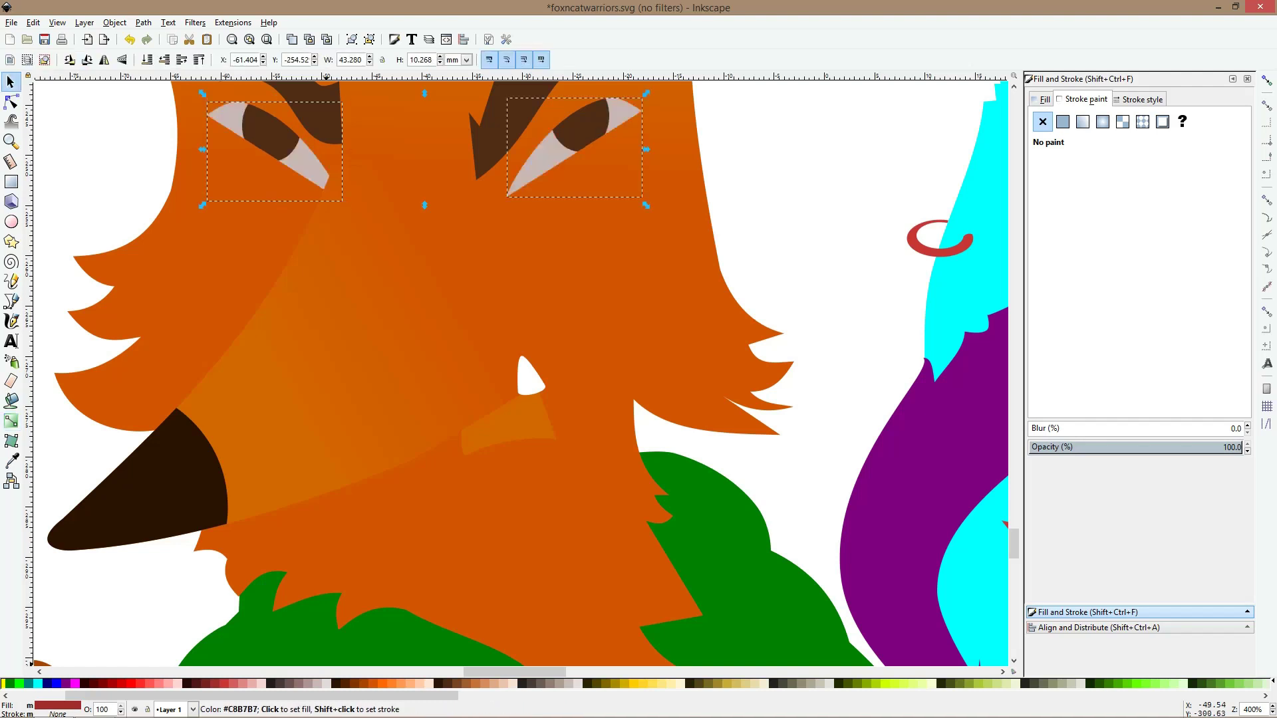
pyautogui.press('Escape')
# Raise the back end node of the fox's lower lip path beneath the fang by about 2.2 mm
pyautogui.keyDown('ctrl'); pyautogui.scroll(-3, 446, 368); pyautogui.keyUp('ctrl')
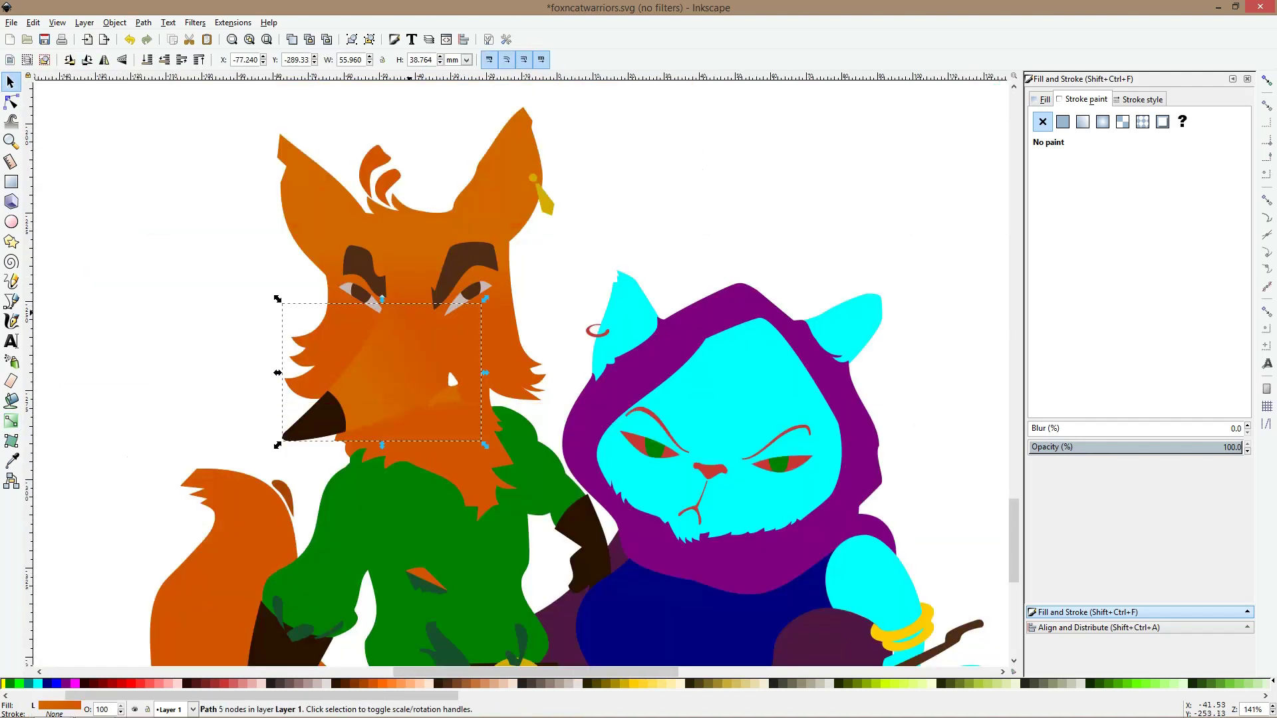
pyautogui.keyDown('ctrl'); pyautogui.scroll(2, 447, 368); pyautogui.keyUp('ctrl')
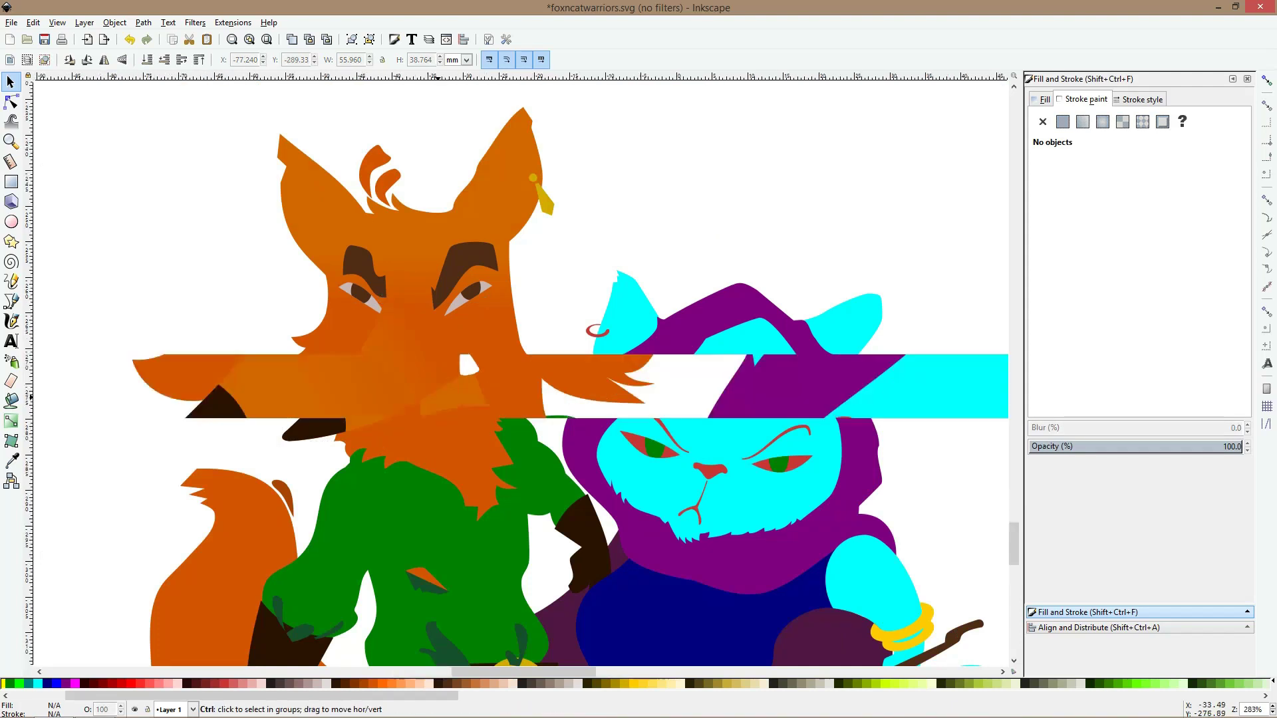
pyautogui.click(11, 102)
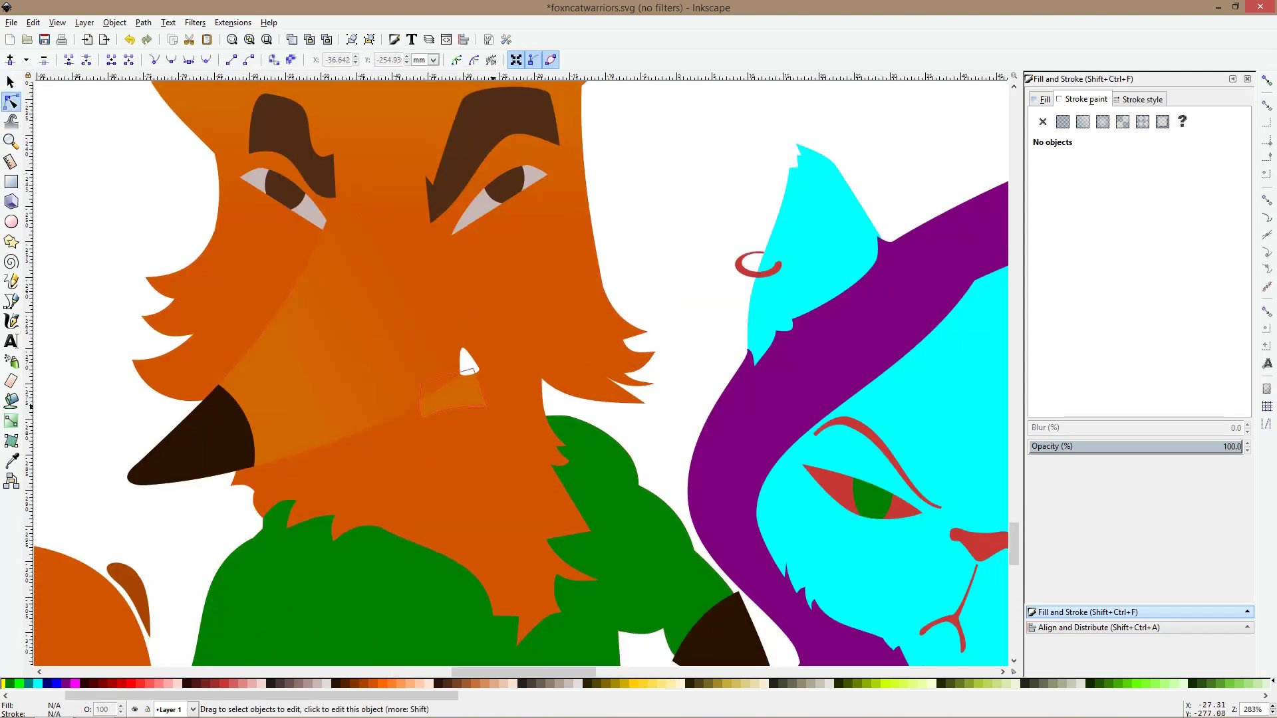
pyautogui.click(454, 395)
pyautogui.keyDown('ctrl'); pyautogui.scroll(3, 438, 429); pyautogui.keyUp('ctrl')
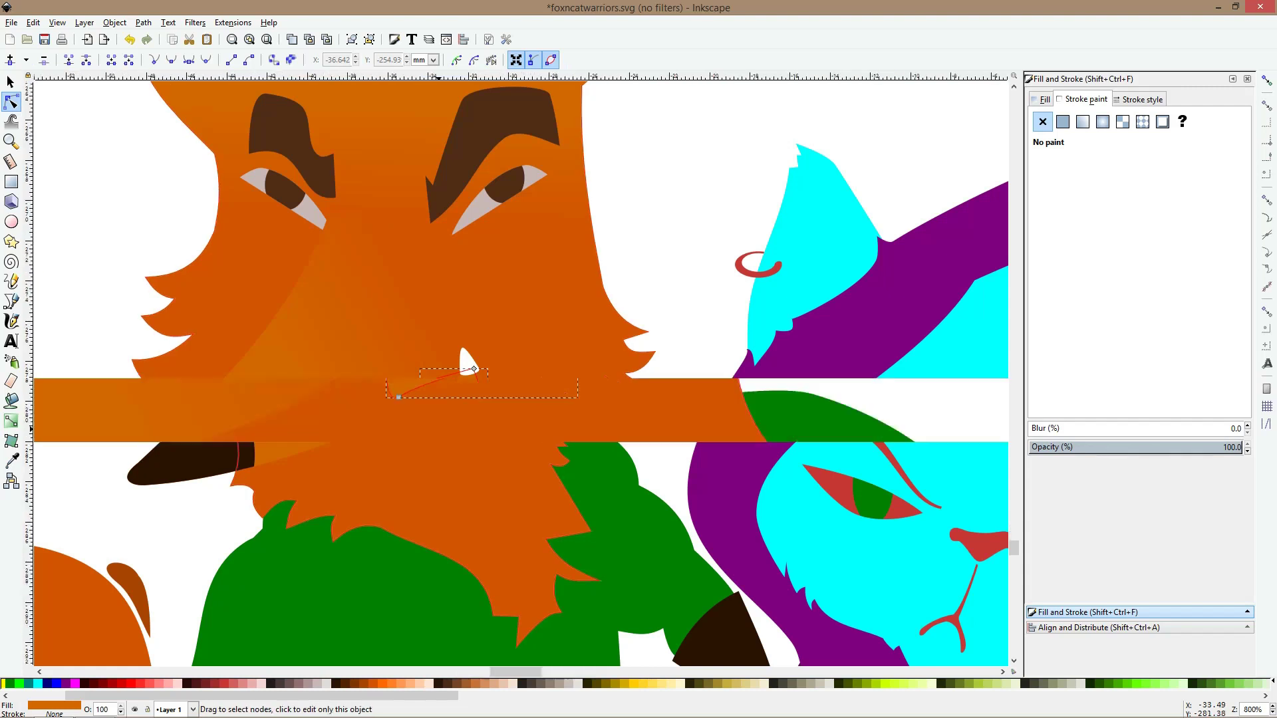
pyautogui.moveTo(577, 368); pyautogui.dragTo(575, 324)
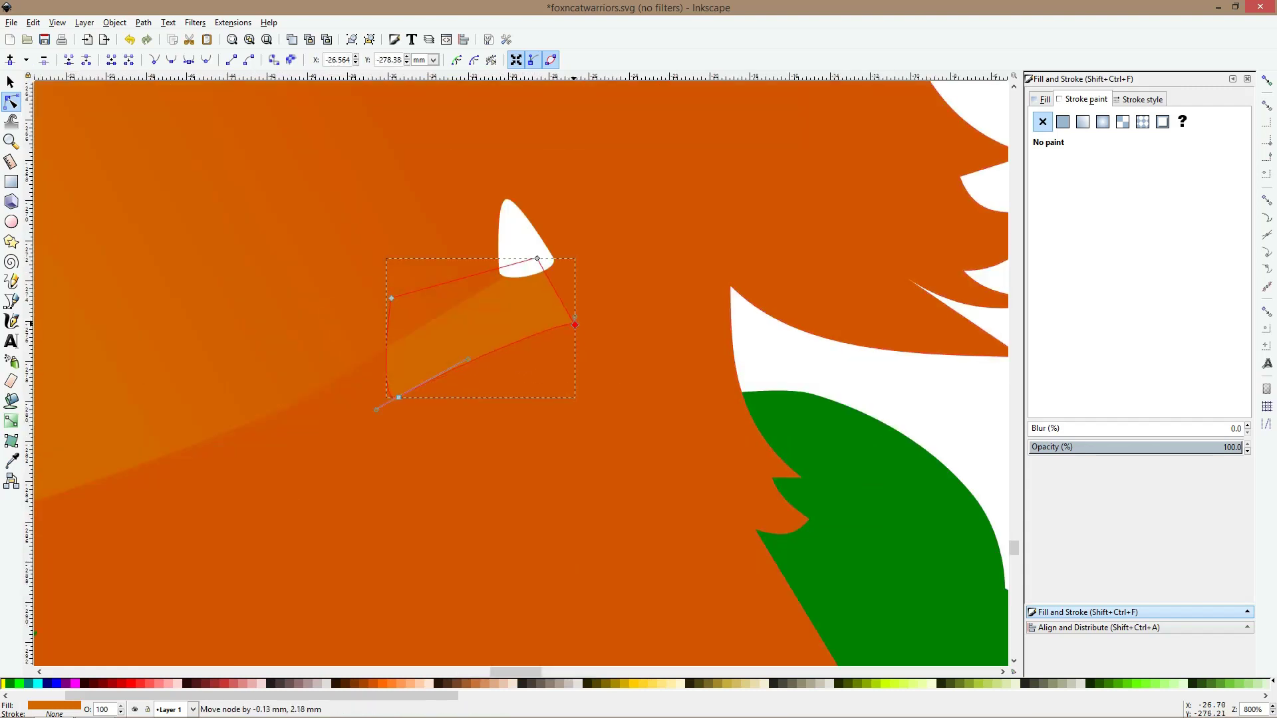
# Apply a linear gradient along the lower lip toward the fang, sampling face color d45500 at full alpha for its end stop
pyautogui.click(11, 421)
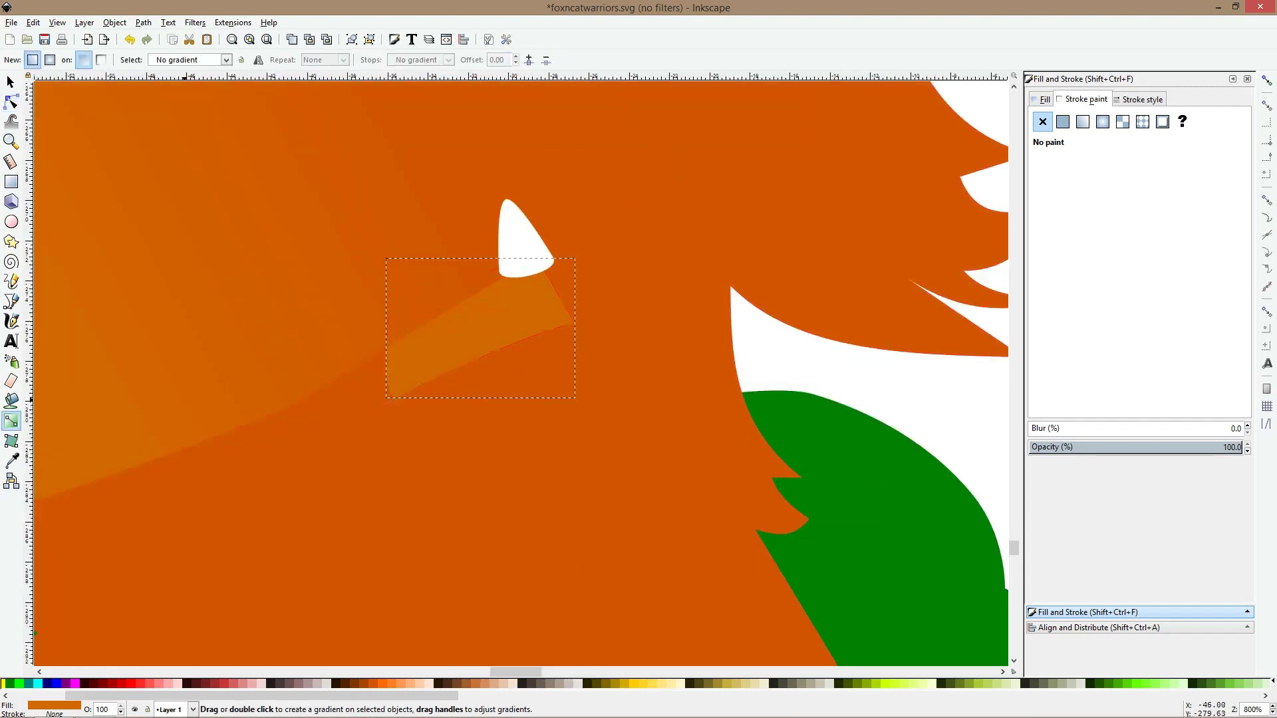
pyautogui.moveTo(435, 353); pyautogui.dragTo(499, 337)
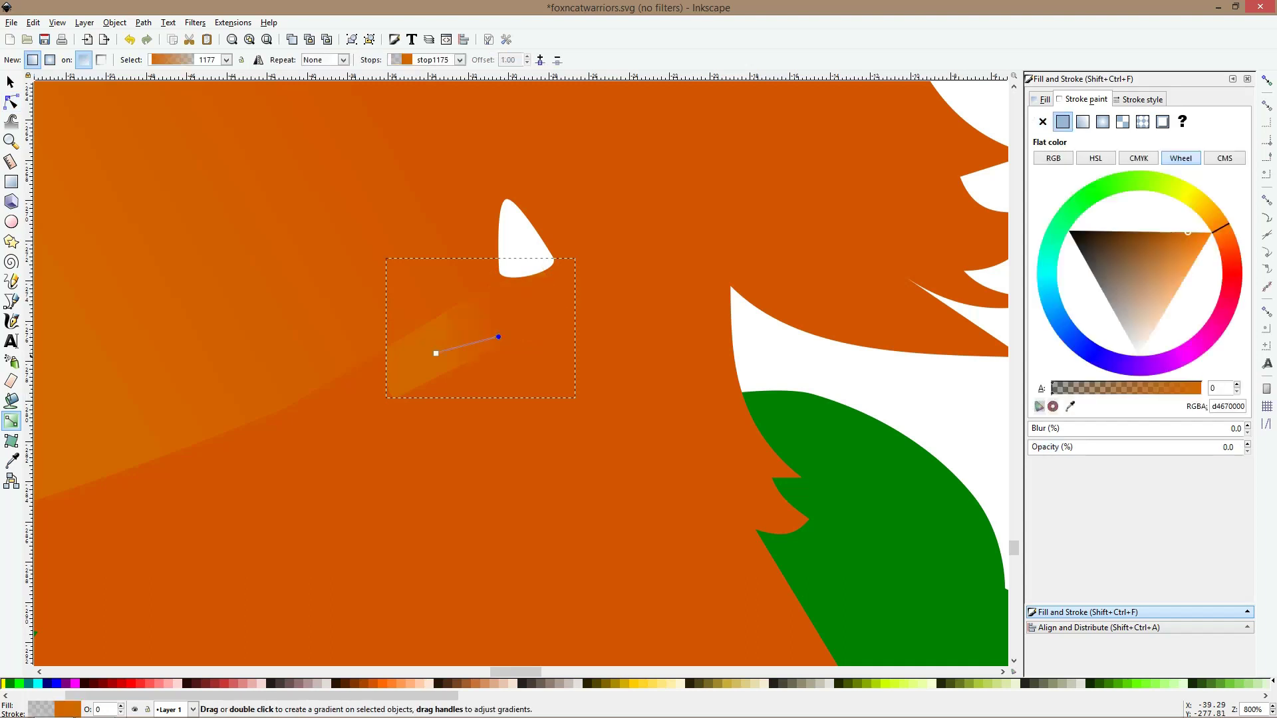
pyautogui.press('d')
pyautogui.click(515, 332)
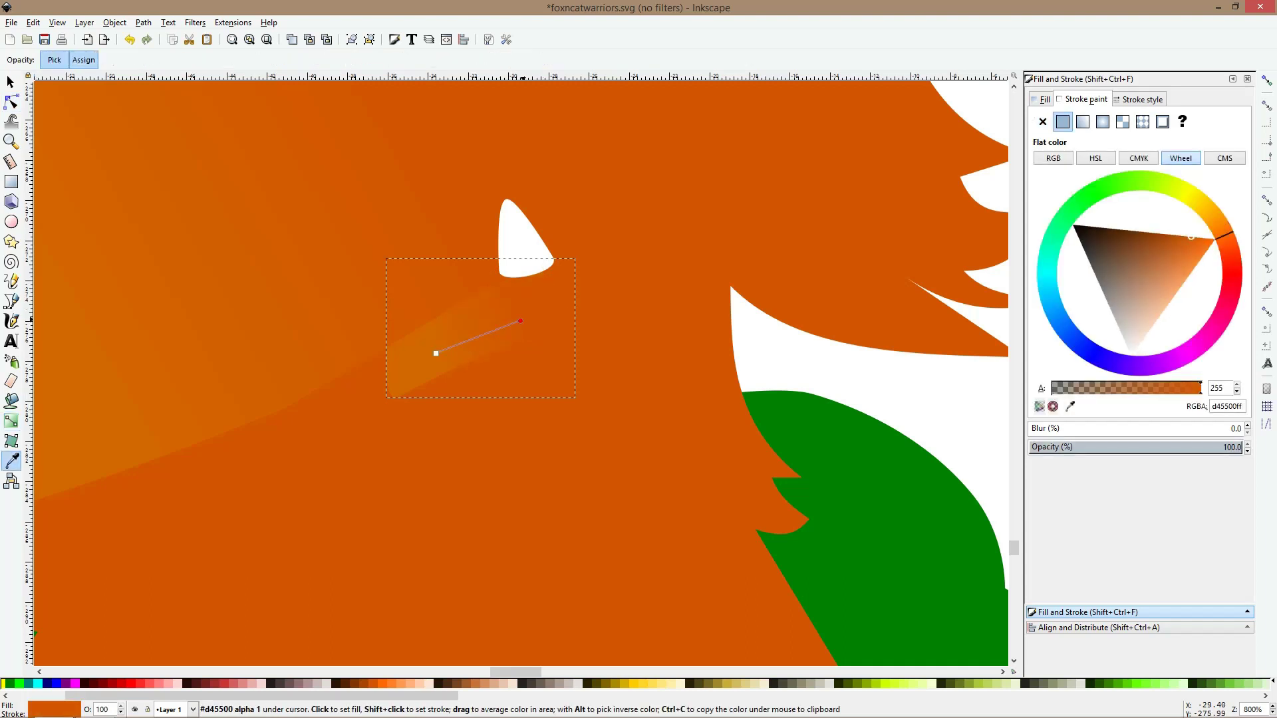
pyautogui.moveTo(436, 353); pyautogui.dragTo(425, 364)
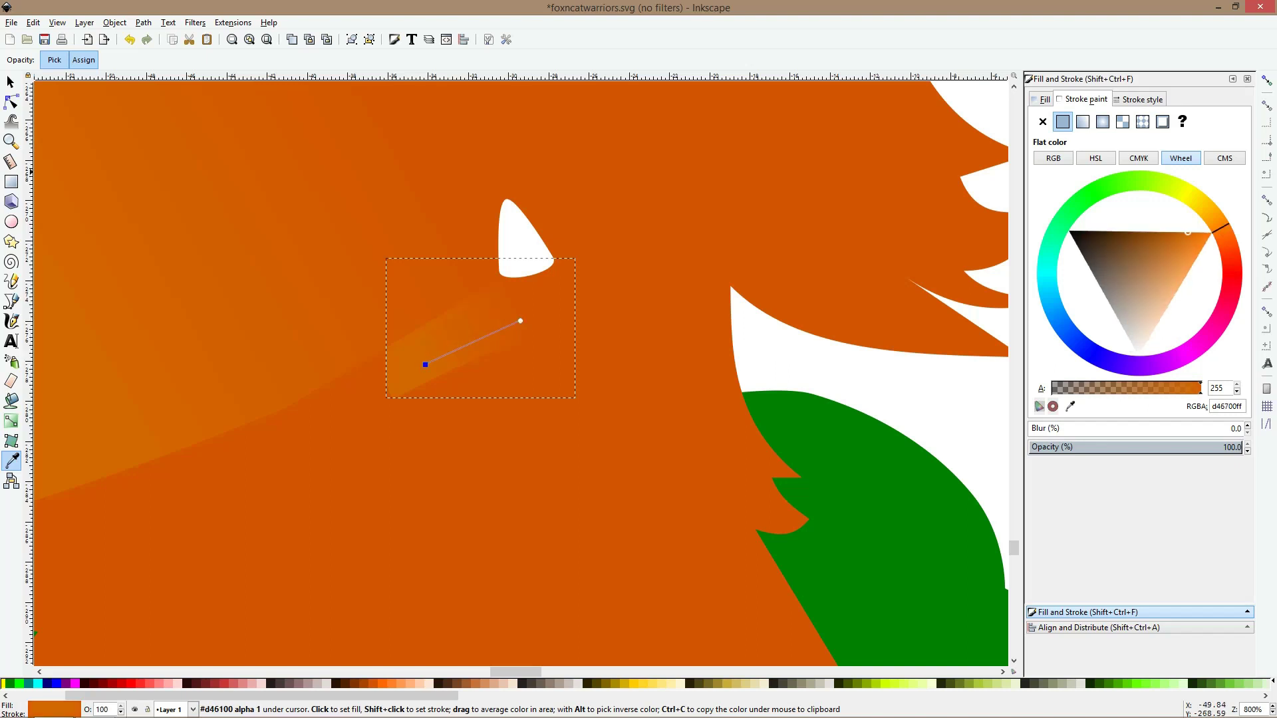
# Round the front corner of the lower lip path and insert a node on its lower edge, pulled up toward the back
pyautogui.press('n')
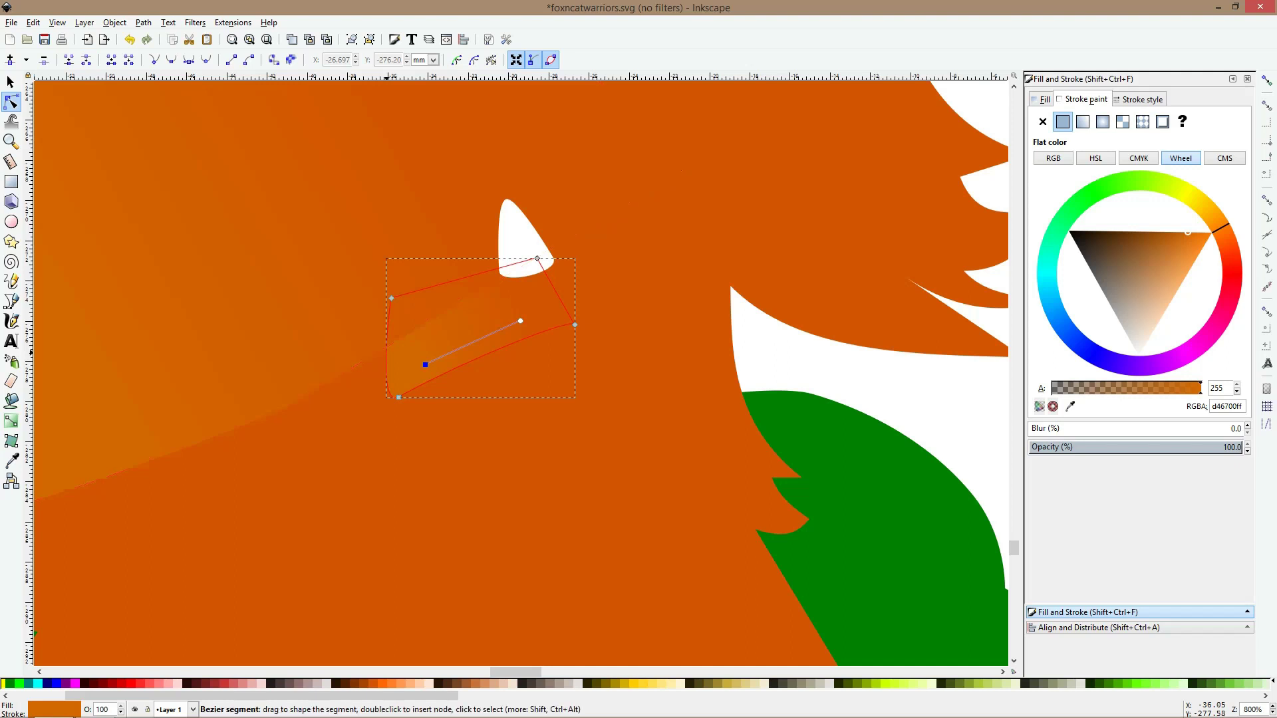
pyautogui.moveTo(387, 373)
pyautogui.mouseDown()
pyautogui.moveTo(414, 396)
pyautogui.moveTo(368, 416)
pyautogui.mouseUp()
pyautogui.click(460, 373)
pyautogui.moveTo(460, 373); pyautogui.dragTo(492, 350)
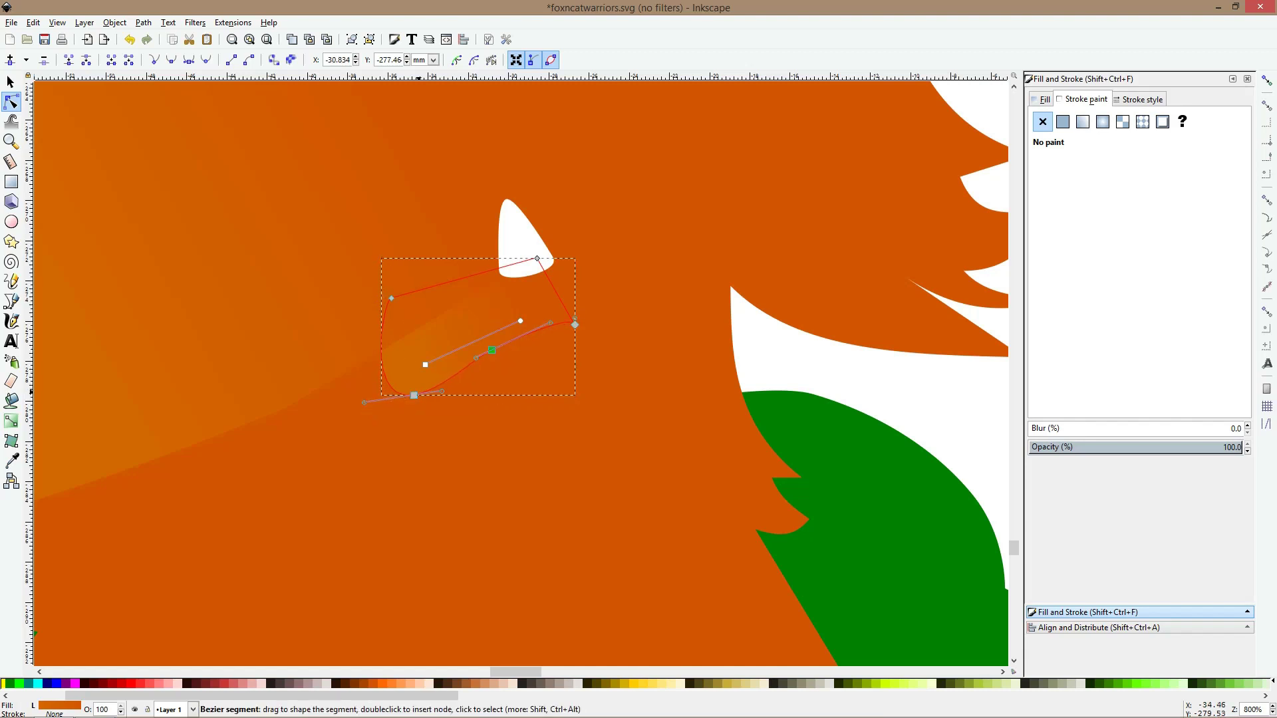
pyautogui.moveTo(414, 396); pyautogui.dragTo(423, 397)
pyautogui.press('s')
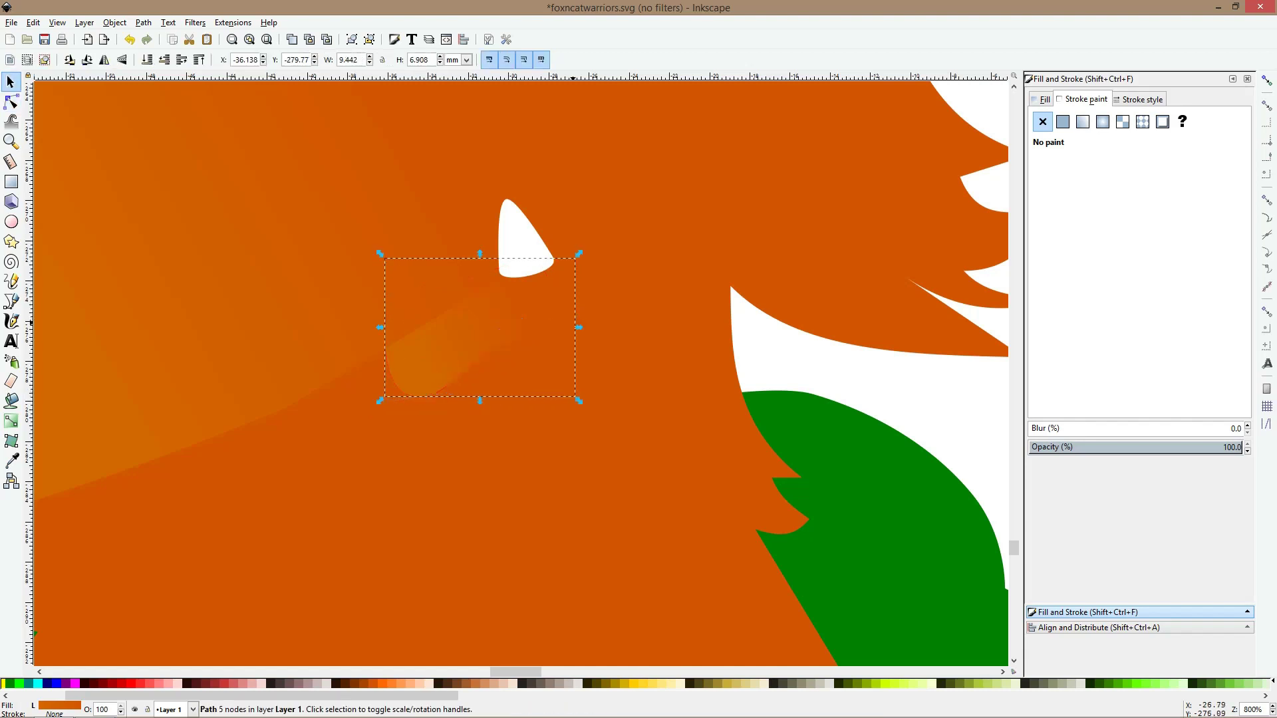
# Shrink the fang to about 2.44 × 3.44 mm and move it down toward the snout to meet the lip
pyautogui.click(525, 239)
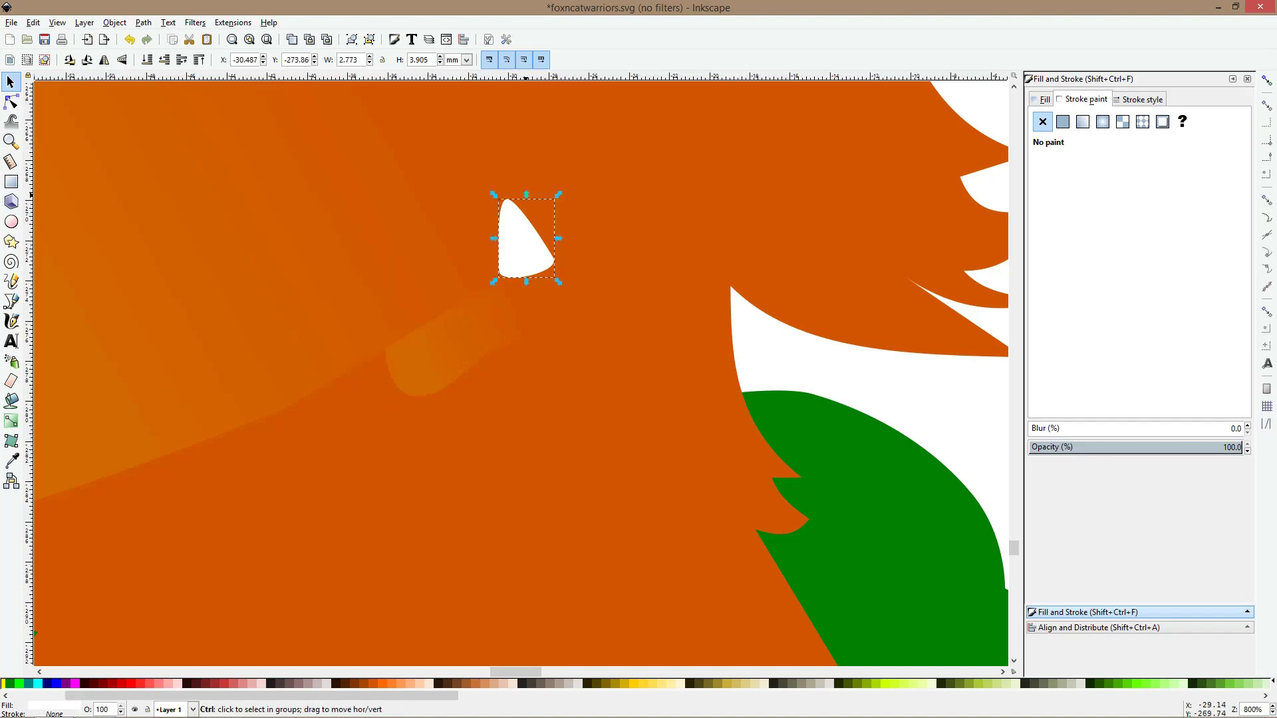
pyautogui.moveTo(493, 195); pyautogui.dragTo(499, 204)
pyautogui.moveTo(518, 265); pyautogui.dragTo(484, 289)
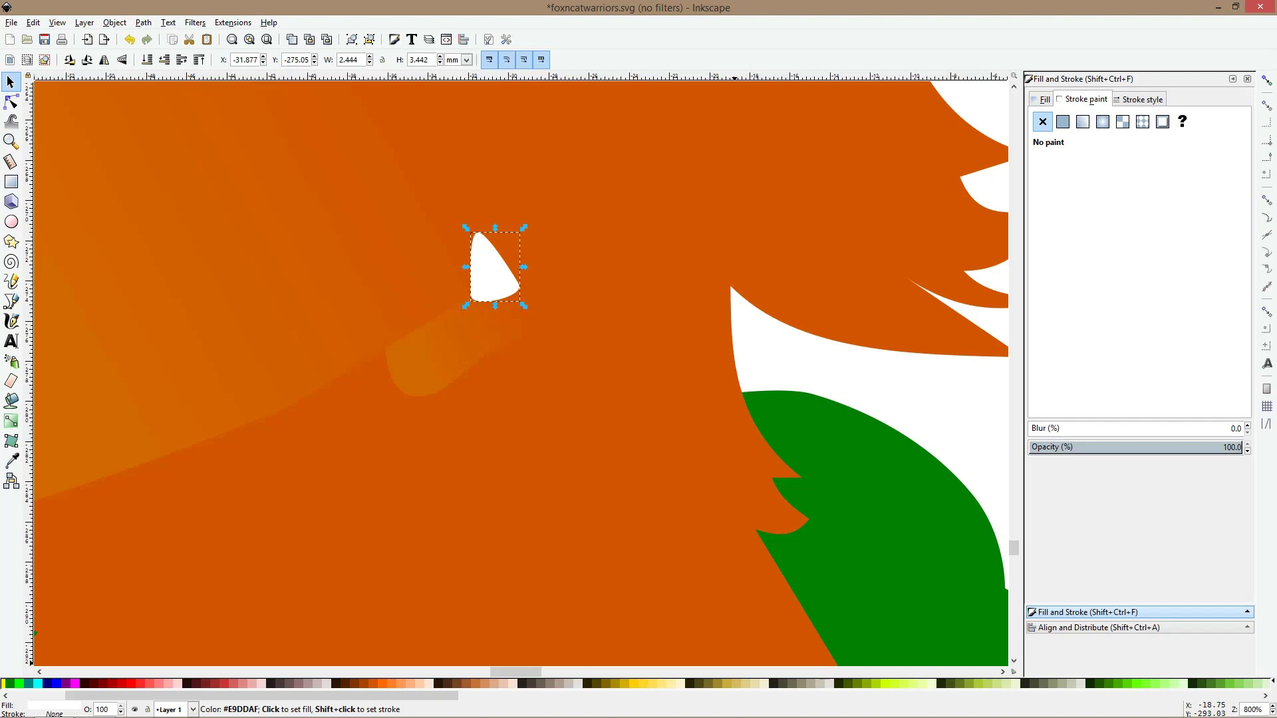
# Fill the fang with the beige DECD87, then shrink it to about 2.1 × 2.64 mm and tilt it slightly
pyautogui.click(755, 683)
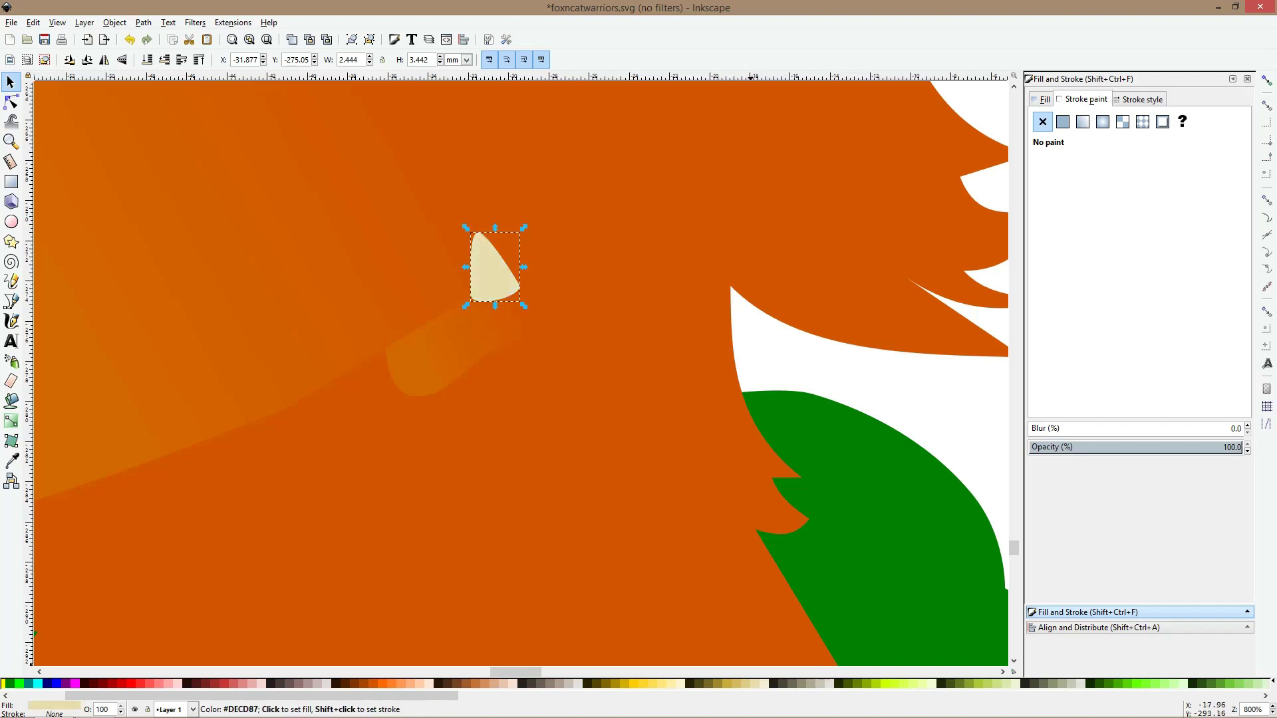
pyautogui.click(745, 684)
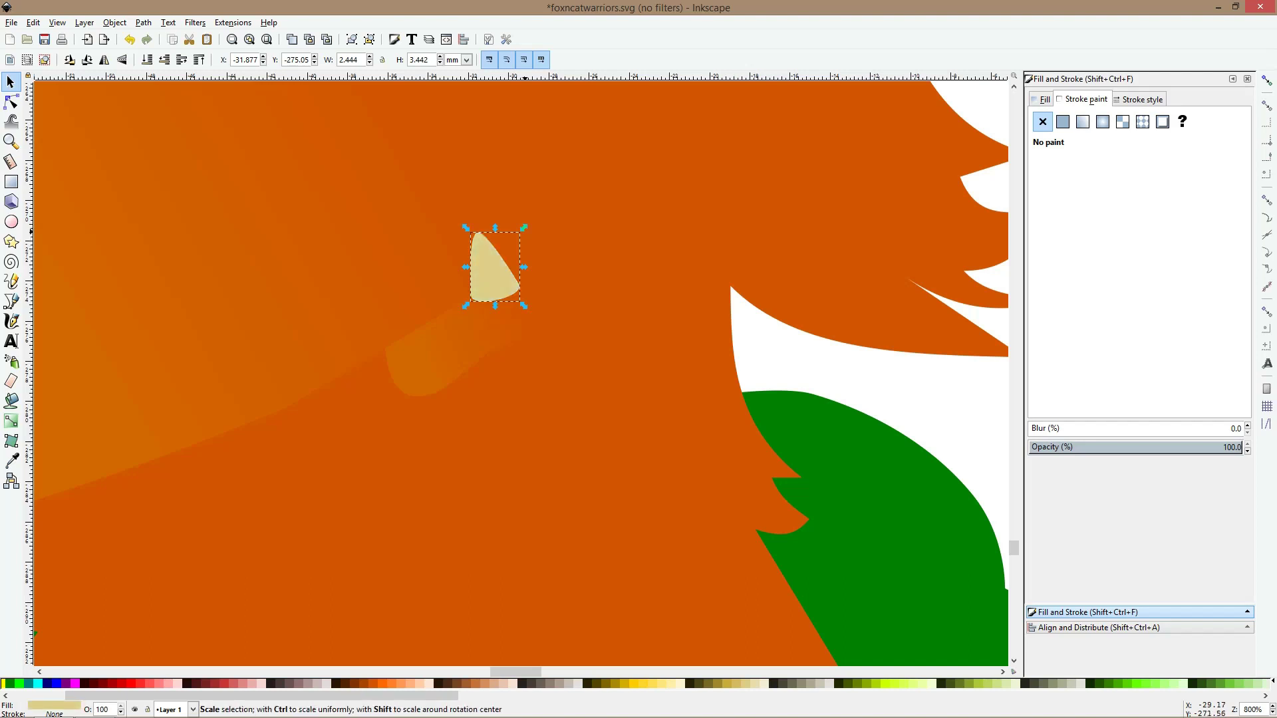
pyautogui.moveTo(524, 228); pyautogui.dragTo(472, 270)
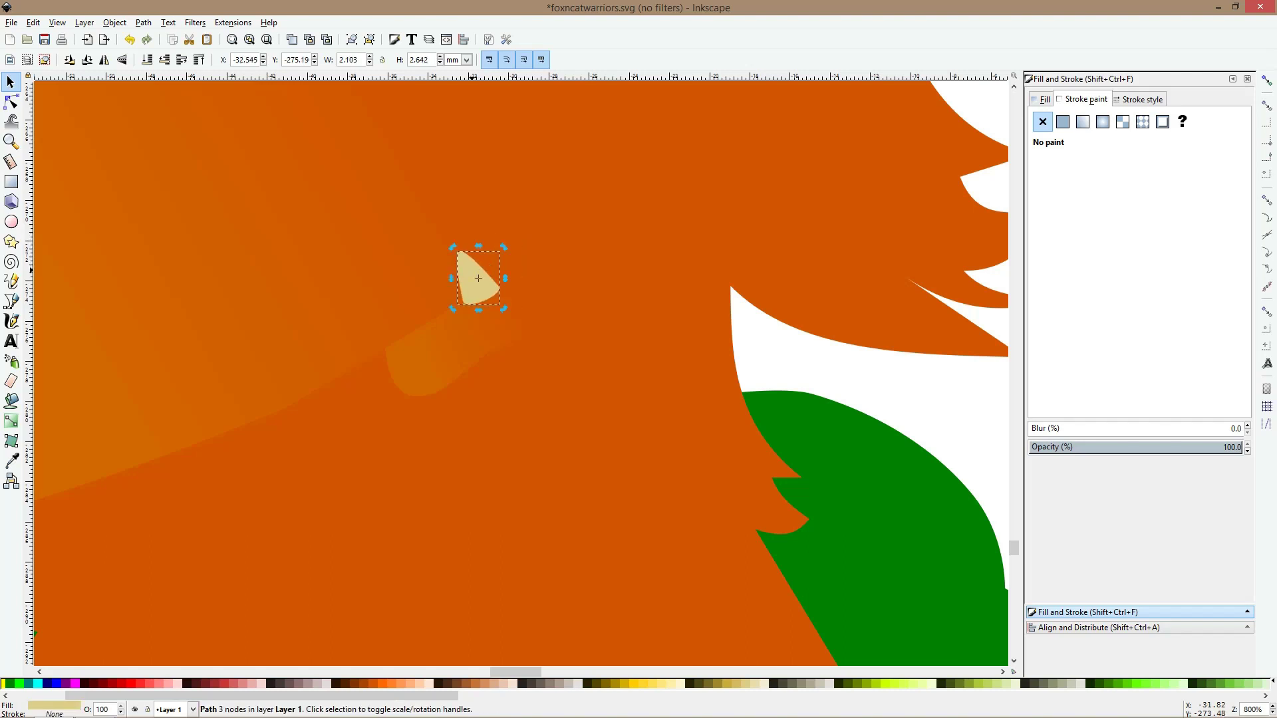
# Select the small fang among the overlapping mouth shapes and shift it slightly down onto the lip line
pyautogui.scroll(-6, 507, 274)
pyautogui.click(303, 288)
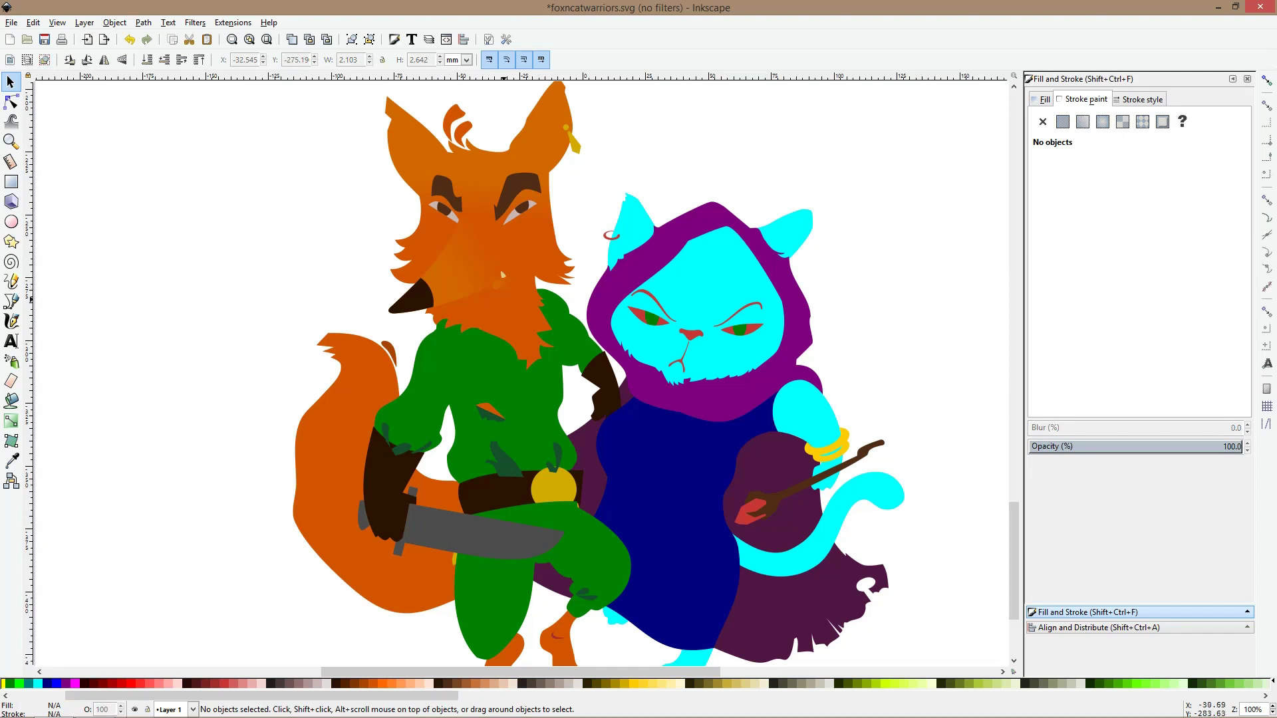
pyautogui.scroll(2, 507, 240)
pyautogui.click(508, 242)
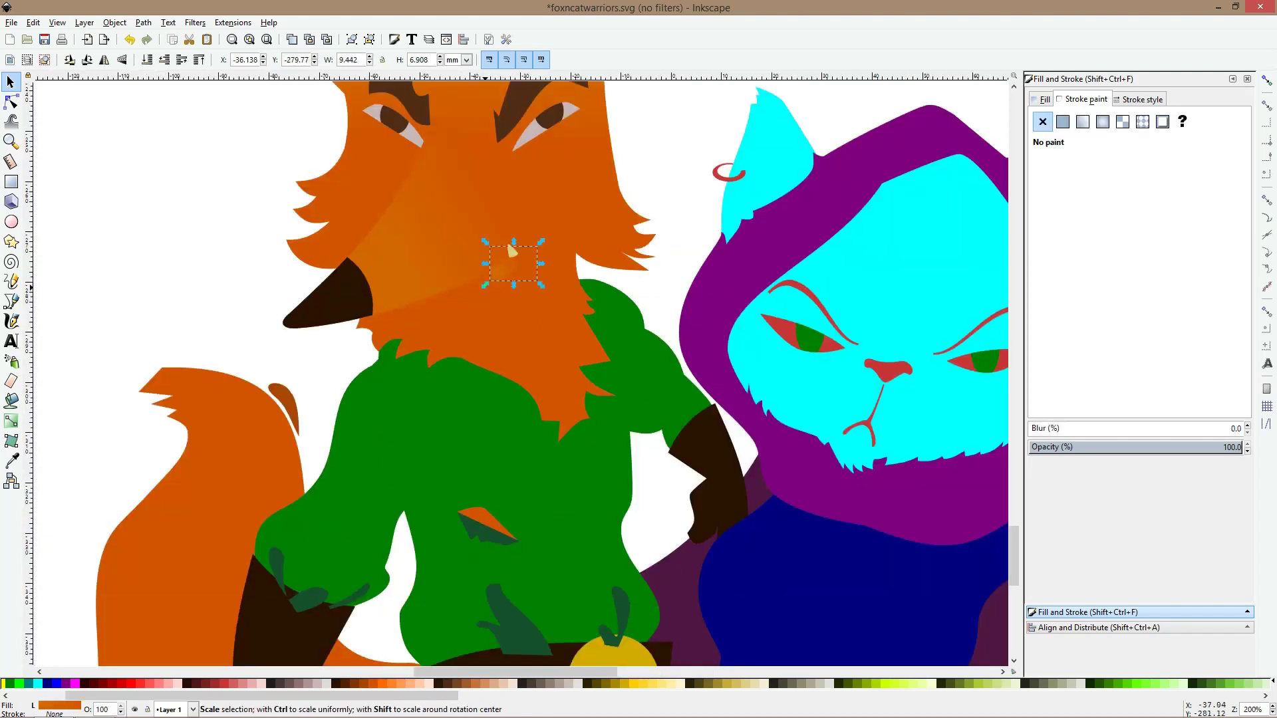
pyautogui.keyDown('alt'); pyautogui.click(509, 251); pyautogui.keyUp('alt')
pyautogui.keyDown('alt'); pyautogui.click(508, 251); pyautogui.keyUp('alt')
pyautogui.keyDown('alt'); pyautogui.click(507, 250); pyautogui.keyUp('alt')
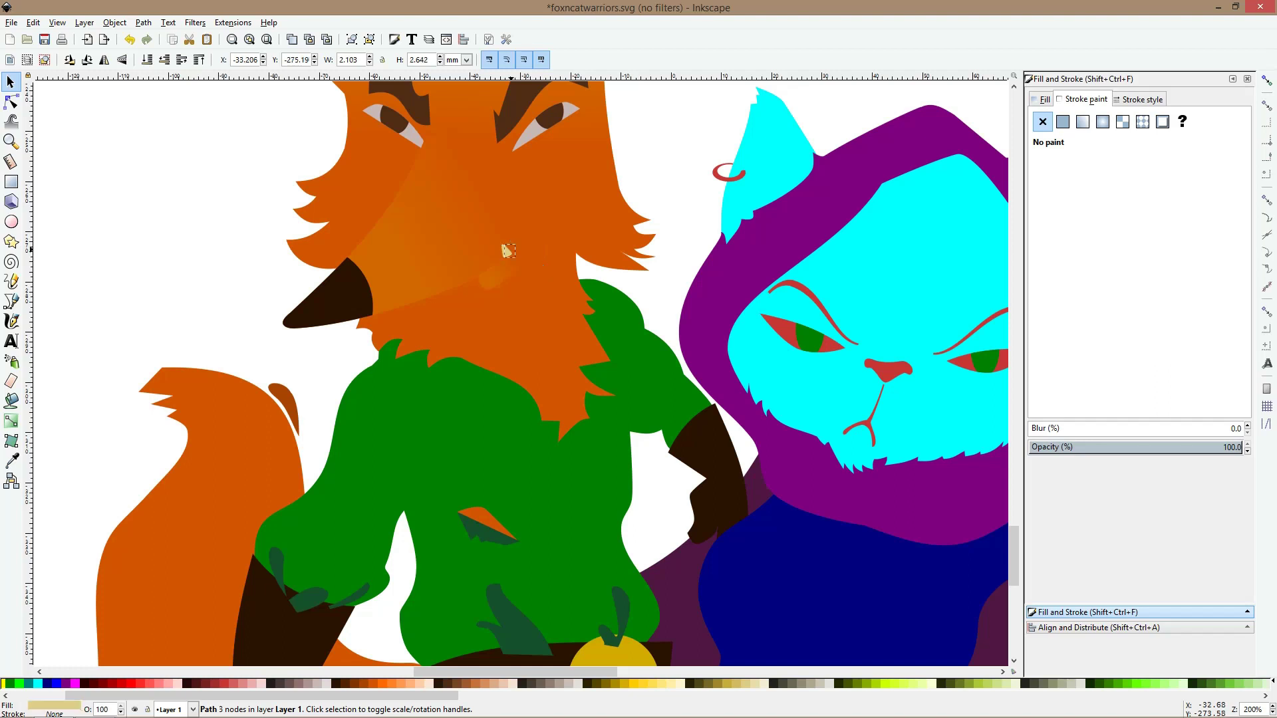
pyautogui.moveTo(503, 246); pyautogui.dragTo(500, 251)
pyautogui.click(68, 118)
pyautogui.scroll(-3, 279, 195)
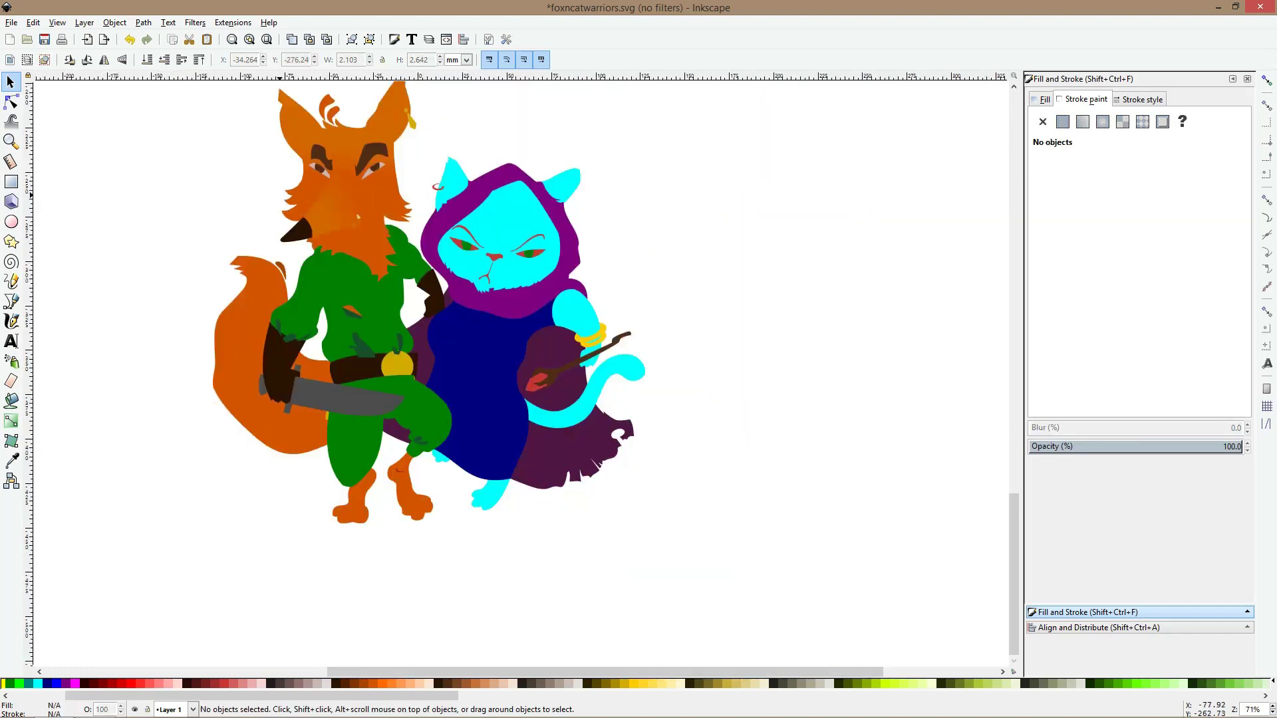
# Select both fox eyebrows, save the drawing, and recolor them with a lighter brown averaged from the brow and eye area
pyautogui.scroll(4, 325, 143)
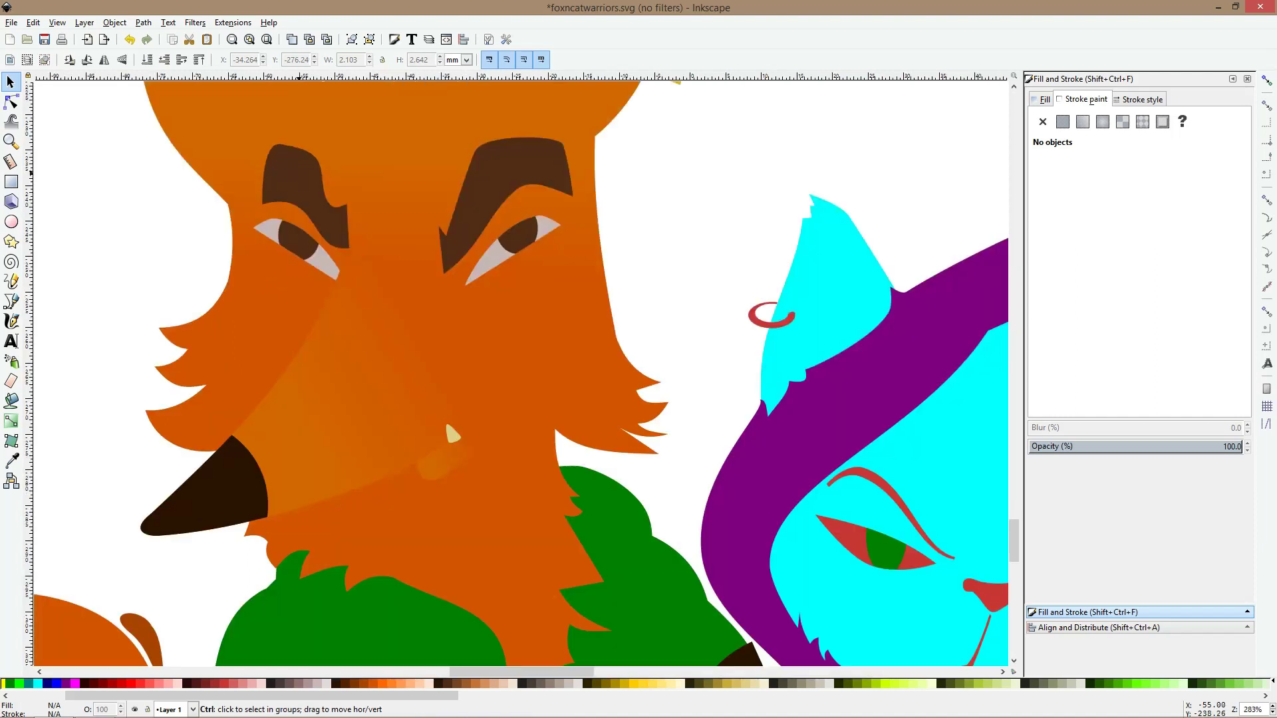
pyautogui.keyDown('ctrl'); pyautogui.click(309, 240); pyautogui.keyUp('ctrl')
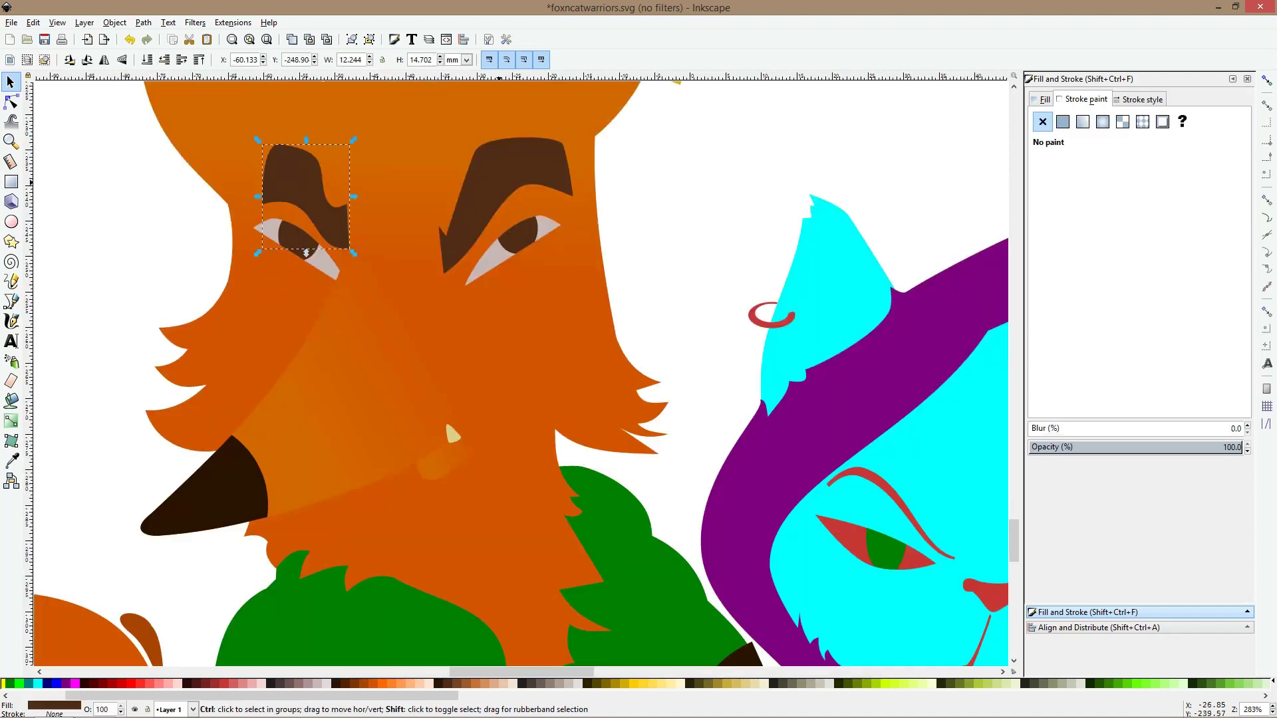
pyautogui.keyDown('ctrl'); pyautogui.keyDown('shift'); pyautogui.click(525, 151); pyautogui.keyUp('shift'); pyautogui.keyUp('ctrl')
pyautogui.hotkey('ctrl', 's')
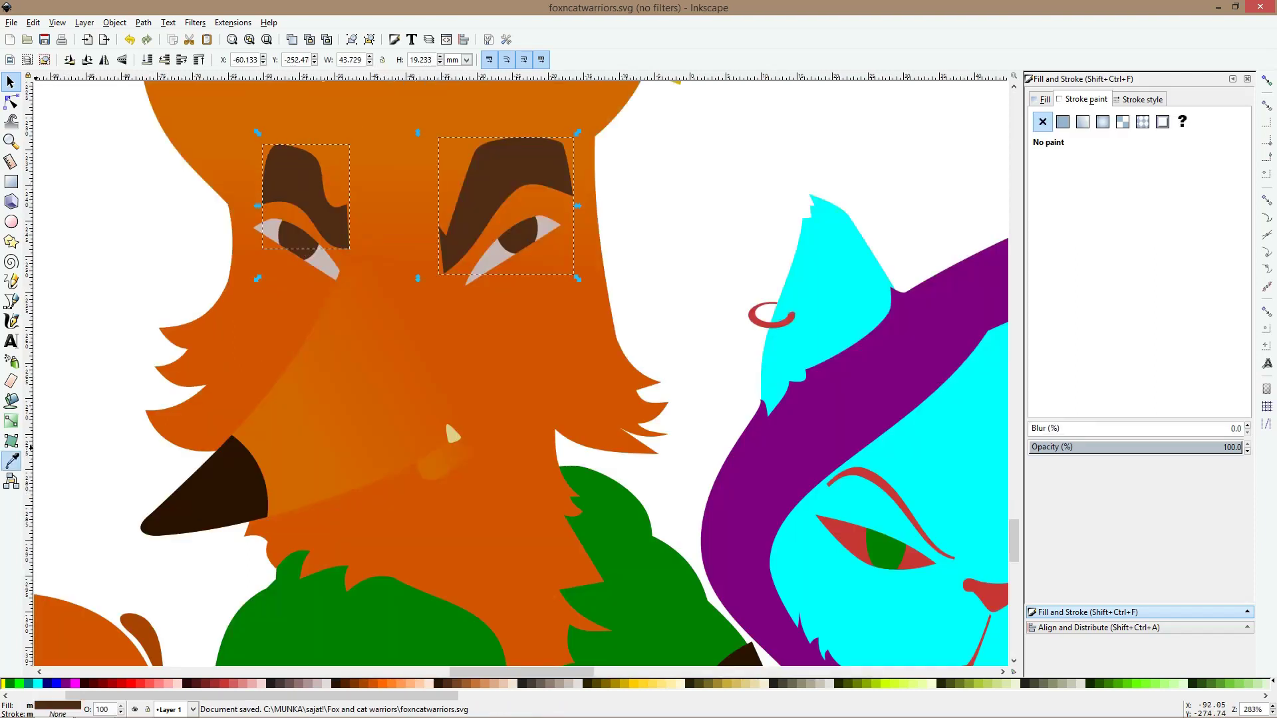
pyautogui.scroll(2, 304, 212)
pyautogui.moveTo(304, 206); pyautogui.dragTo(313, 212)
pyautogui.press('space')
pyautogui.scroll(-4, 313, 212)
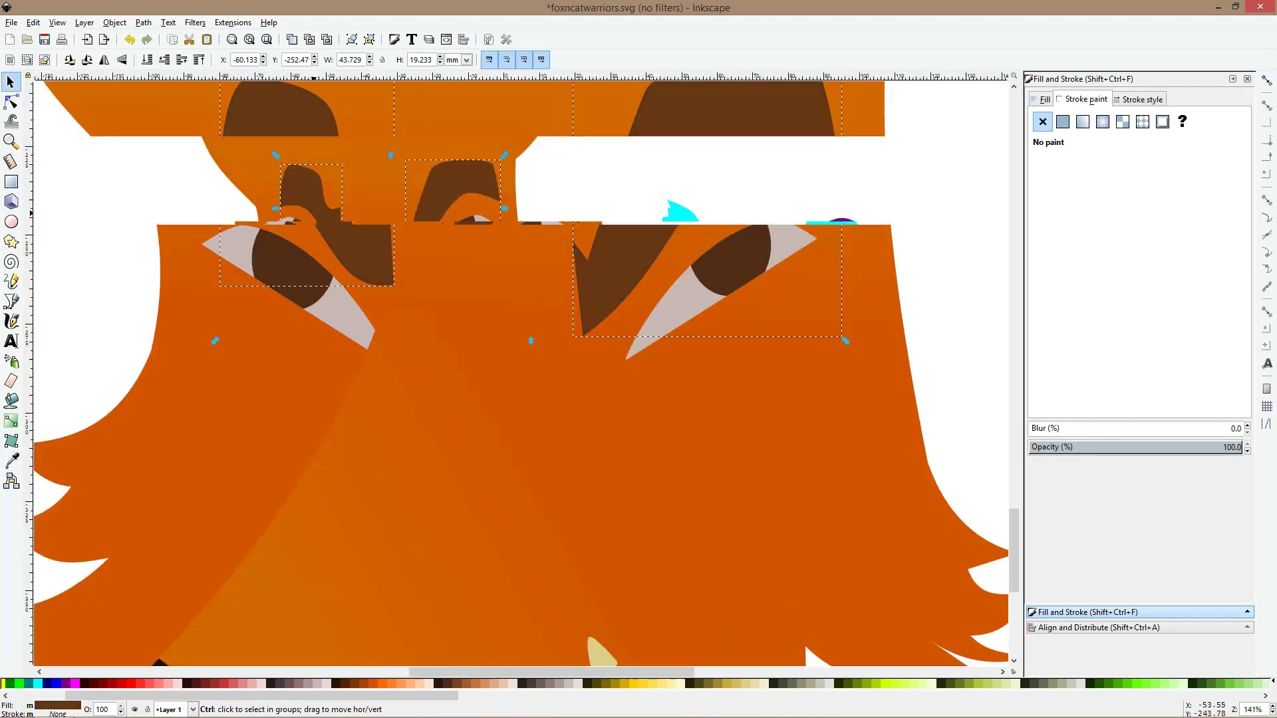
pyautogui.press('Escape')
# Merge the two hair tufts on the fox's forehead with the head shape into one path sharing its gradient
pyautogui.scroll(6, 519, 373)
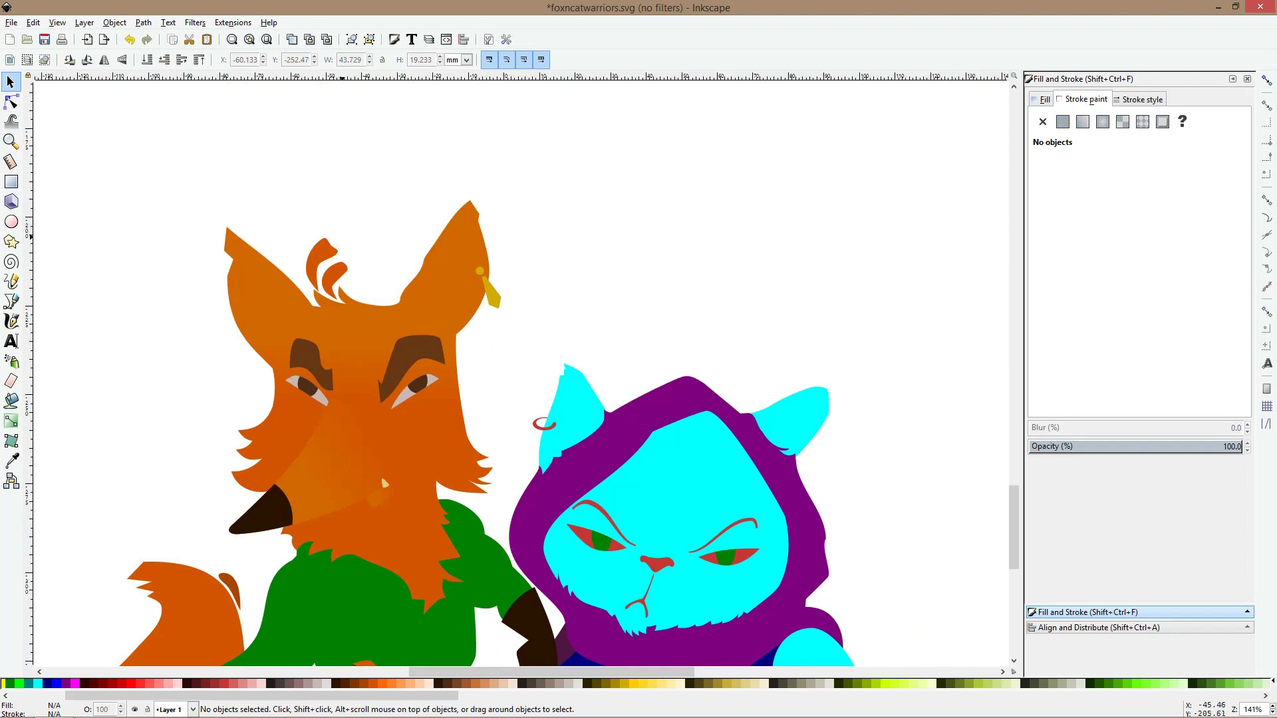
pyautogui.scroll(2, 329, 266)
pyautogui.click(312, 243)
pyautogui.keyDown('shift'); pyautogui.click(337, 281); pyautogui.keyUp('shift')
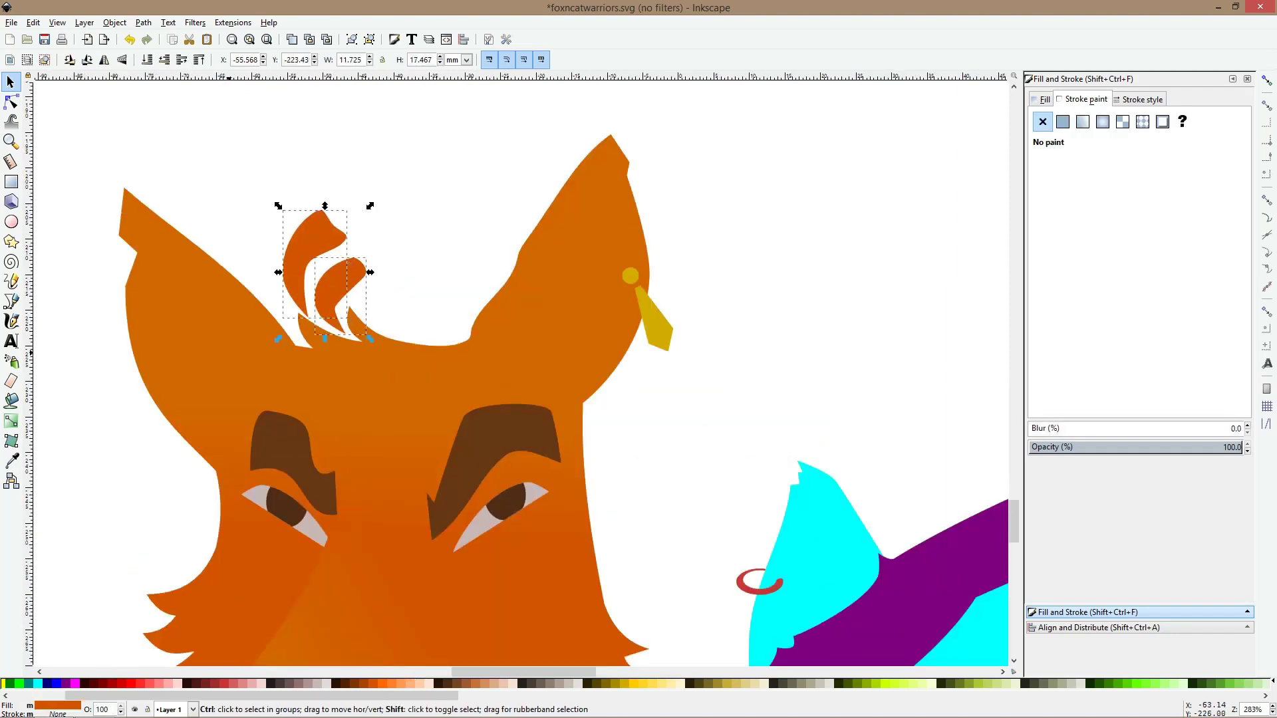
pyautogui.click(229, 351)
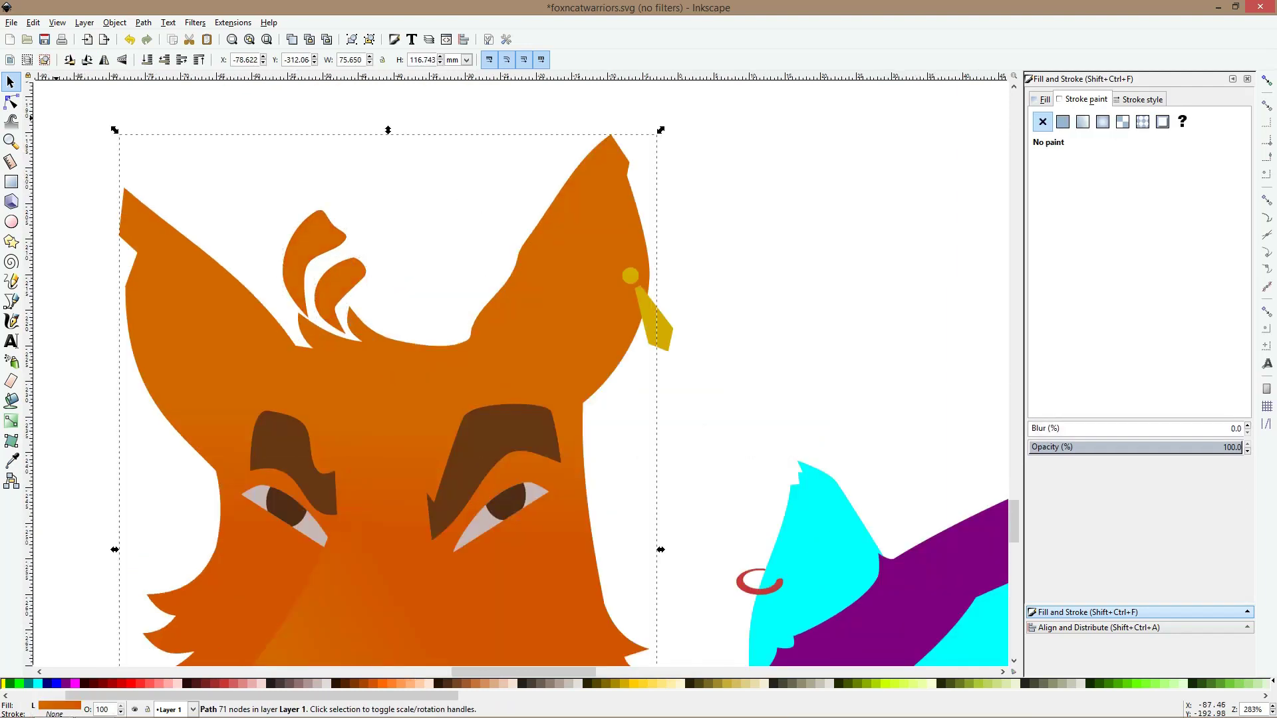
# Lower the base tips of both hair tufts toward the head and round out their outer curves with nodes and handles
pyautogui.press('n')
pyautogui.scroll(2, 297, 263)
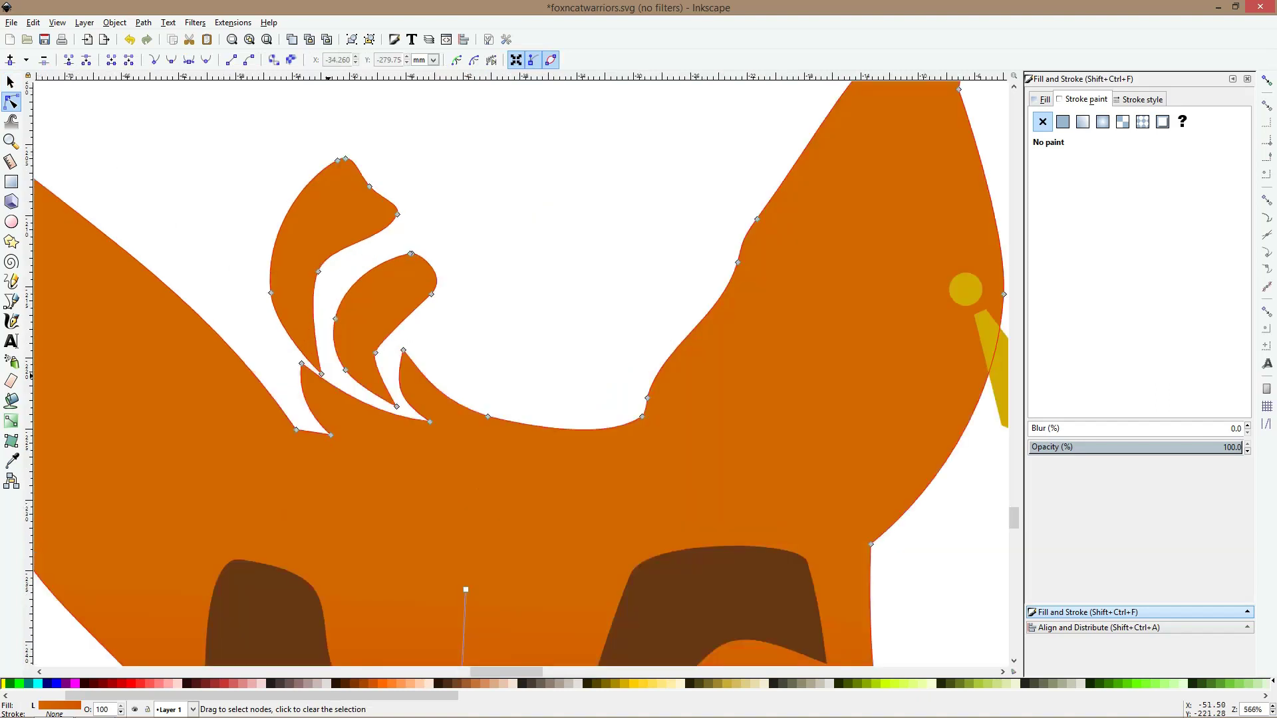
pyautogui.click(323, 374)
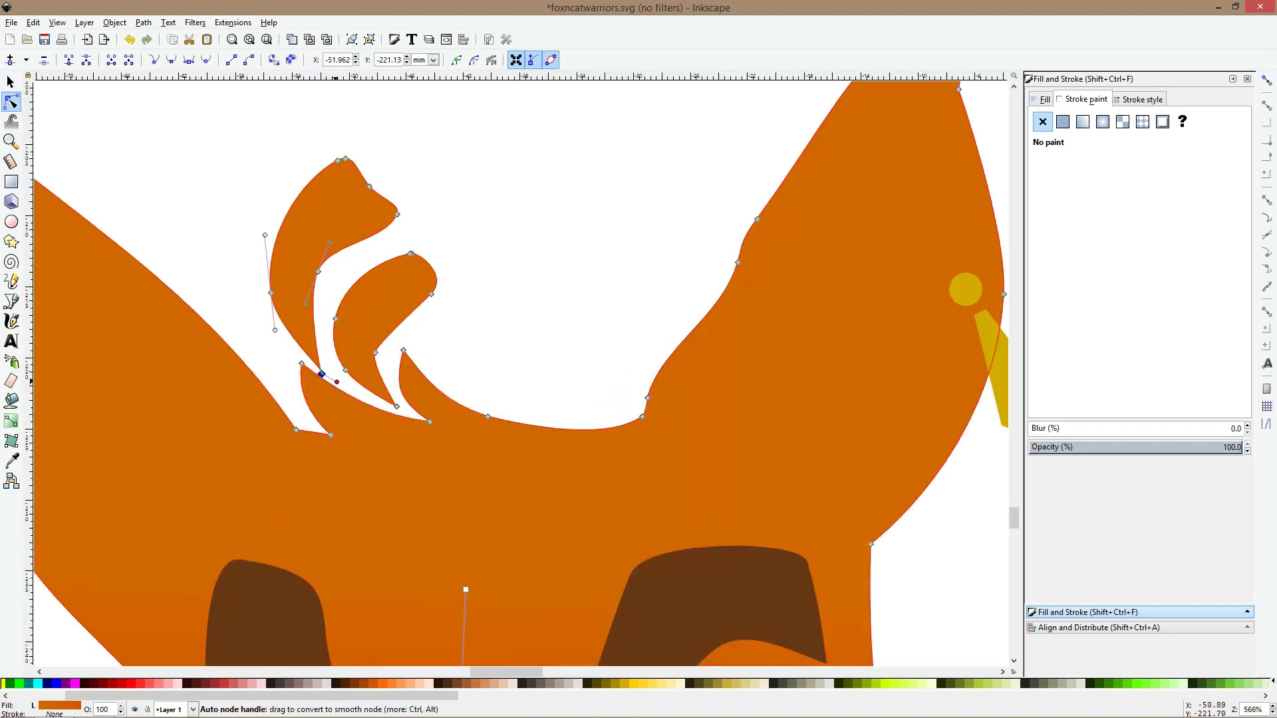
pyautogui.moveTo(337, 381)
pyautogui.mouseDown()
pyautogui.moveTo(314, 372)
pyautogui.moveTo(350, 395)
pyautogui.mouseUp()
pyautogui.scroll(3, 321, 374)
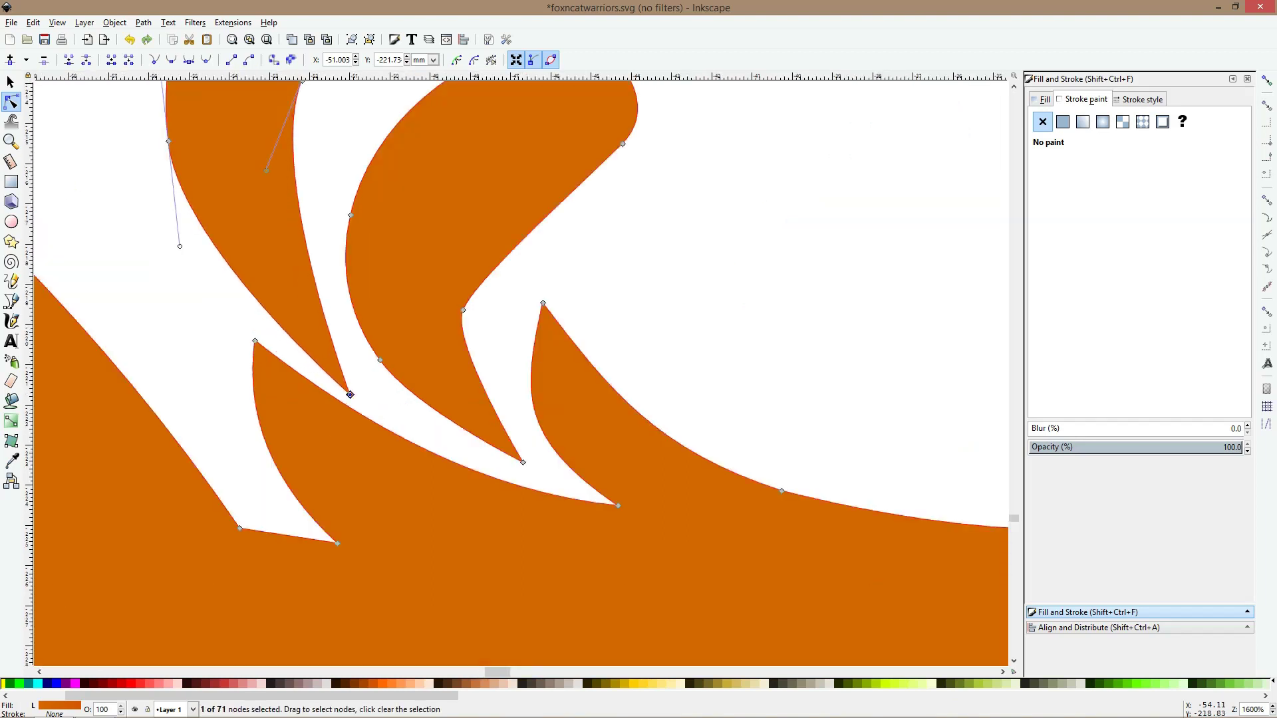
pyautogui.moveTo(180, 246); pyautogui.dragTo(172, 302)
pyautogui.moveTo(380, 360); pyautogui.dragTo(371, 382)
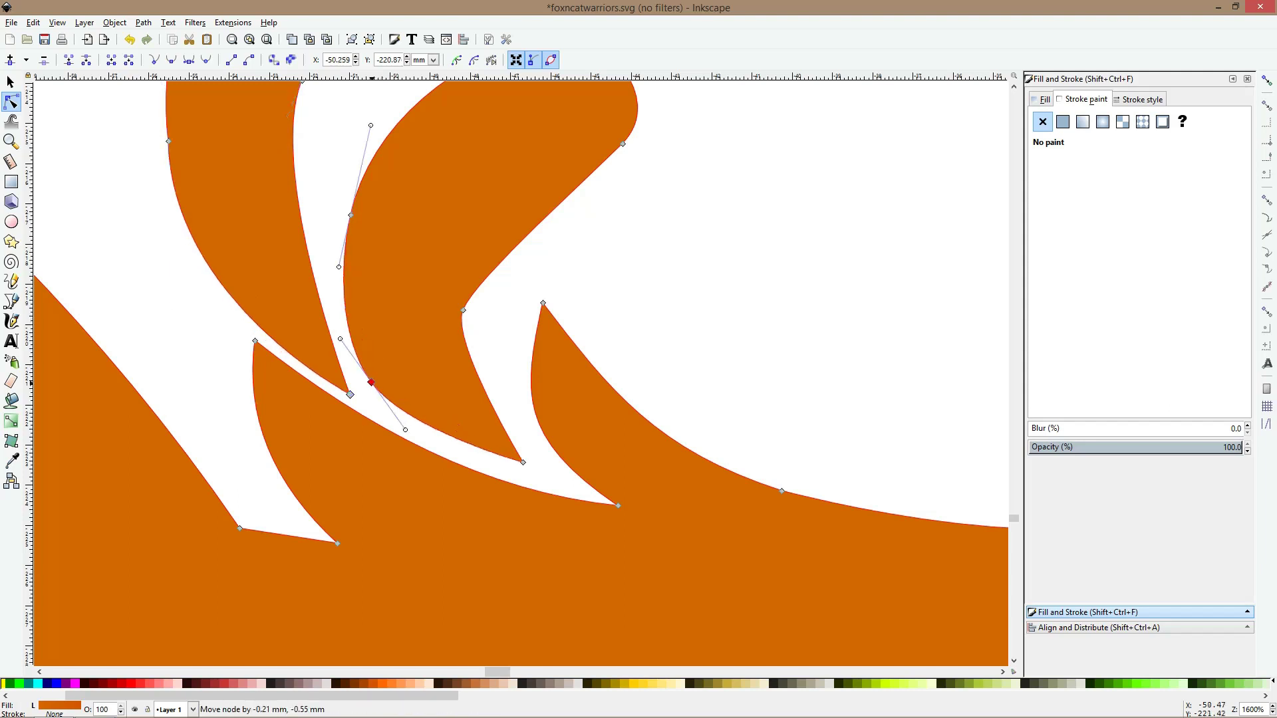
pyautogui.moveTo(523, 461); pyautogui.dragTo(512, 469)
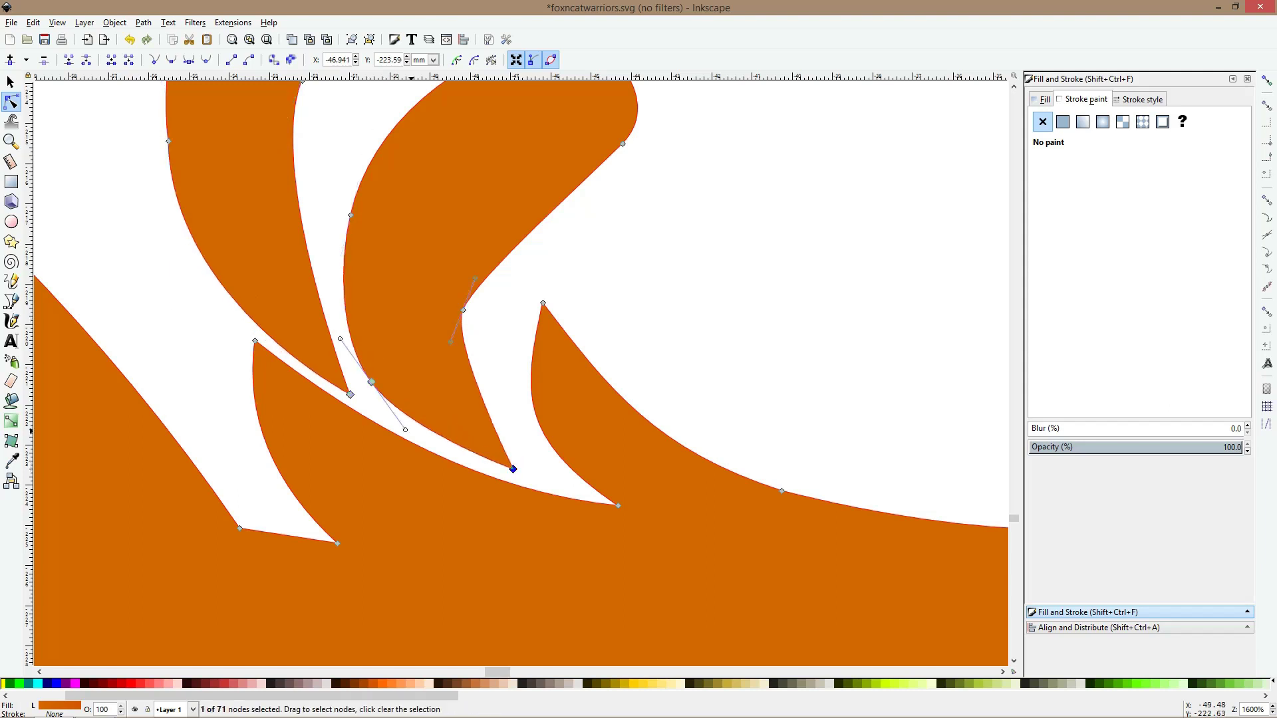
# Delete the outermost node at the pointed upper tip of the left hair tuft
pyautogui.scroll(-4, 497, 314)
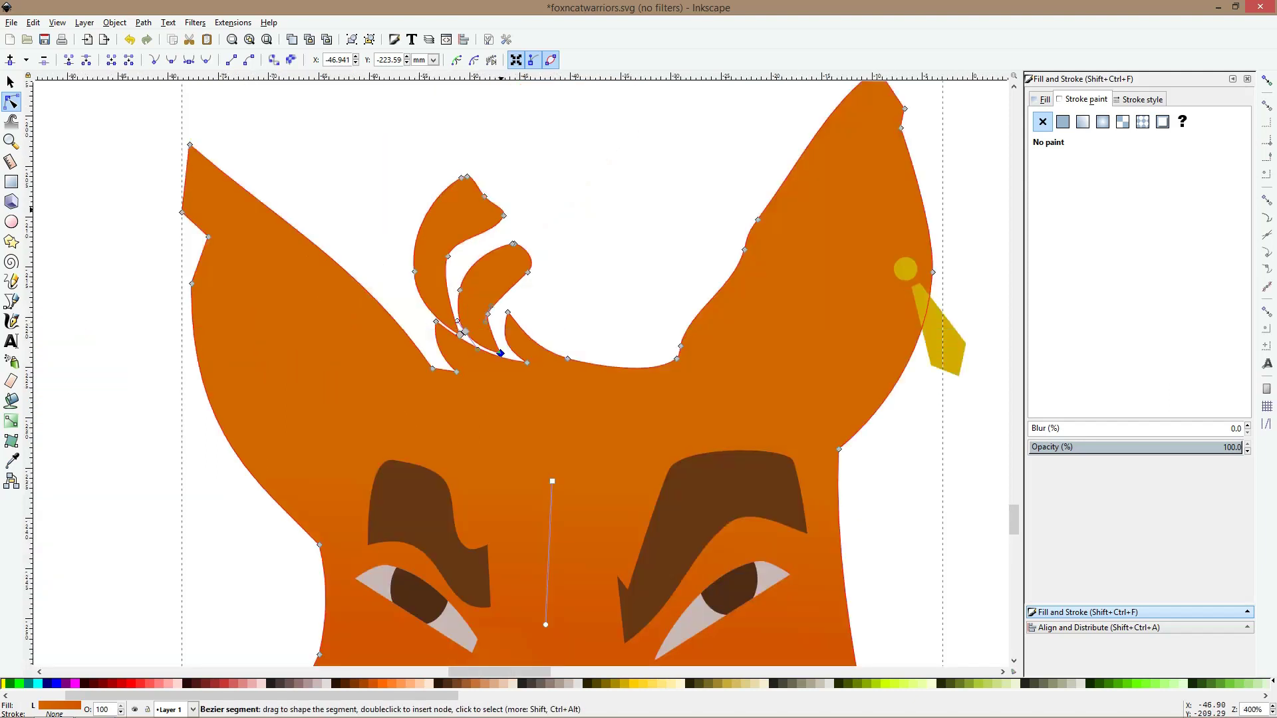
pyautogui.click(504, 216)
pyautogui.press('Delete')
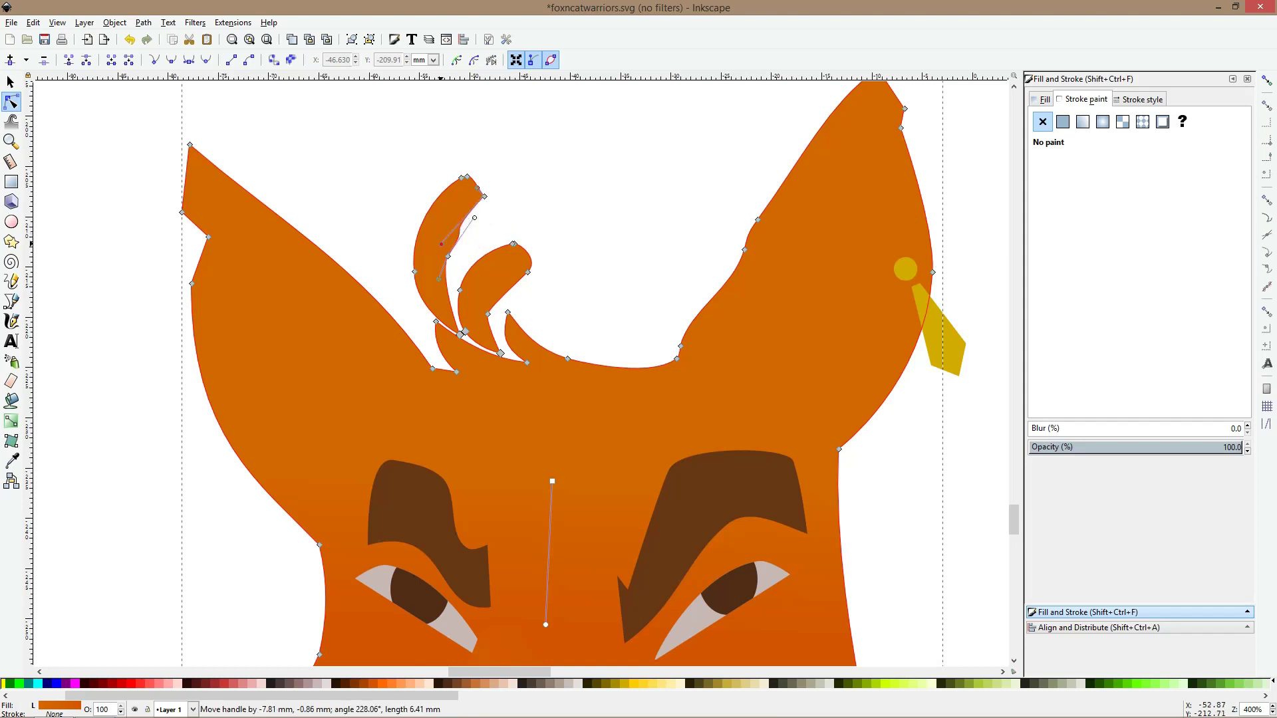
# Delete the middle node on the left hair tuft's inner edge and pull the tuft's pointed tip outward and down
pyautogui.click(448, 256)
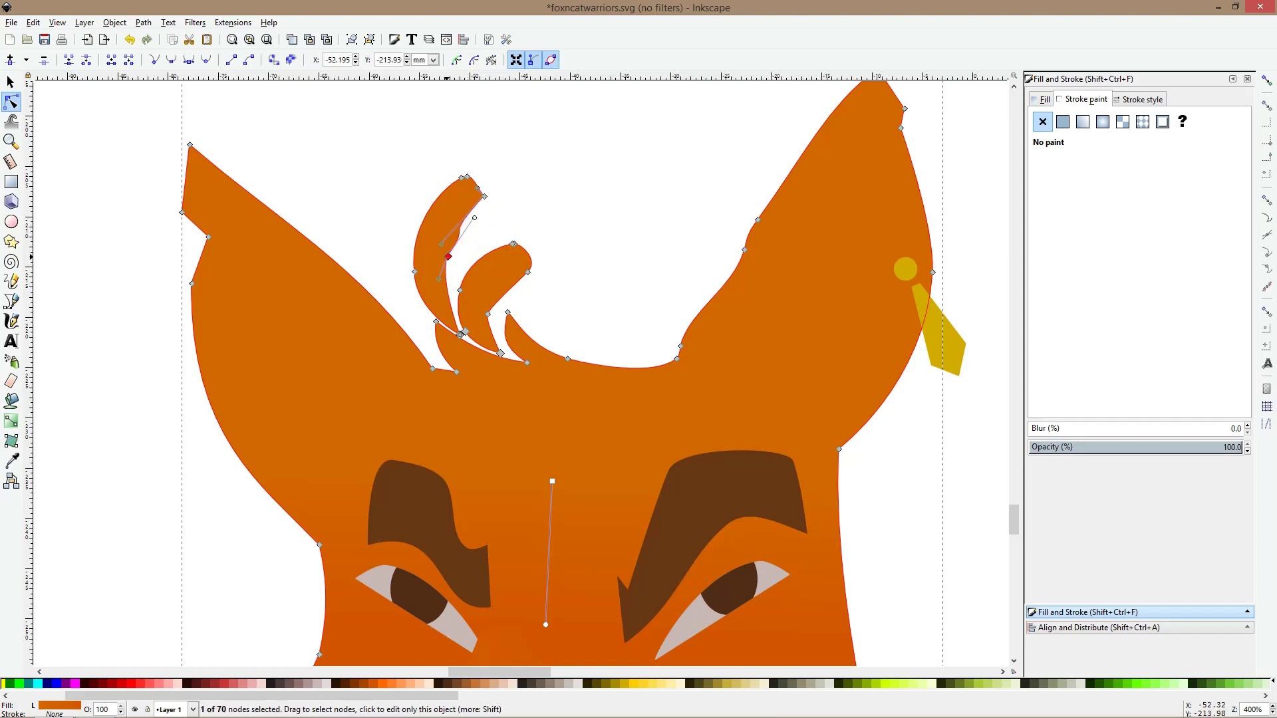
pyautogui.press('Delete')
pyautogui.moveTo(484, 196); pyautogui.dragTo(499, 218)
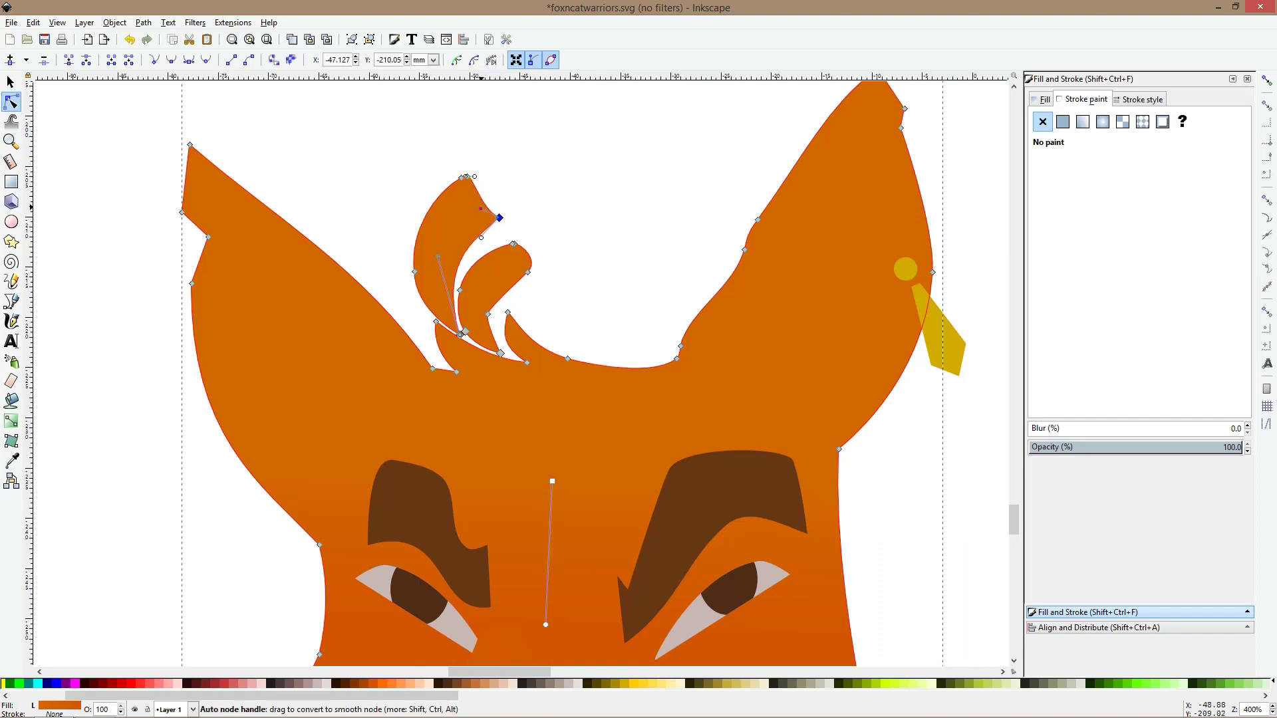
pyautogui.press('s')
pyautogui.click(576, 229)
pyautogui.scroll(-3, 576, 228)
pyautogui.scroll(3, 556, 236)
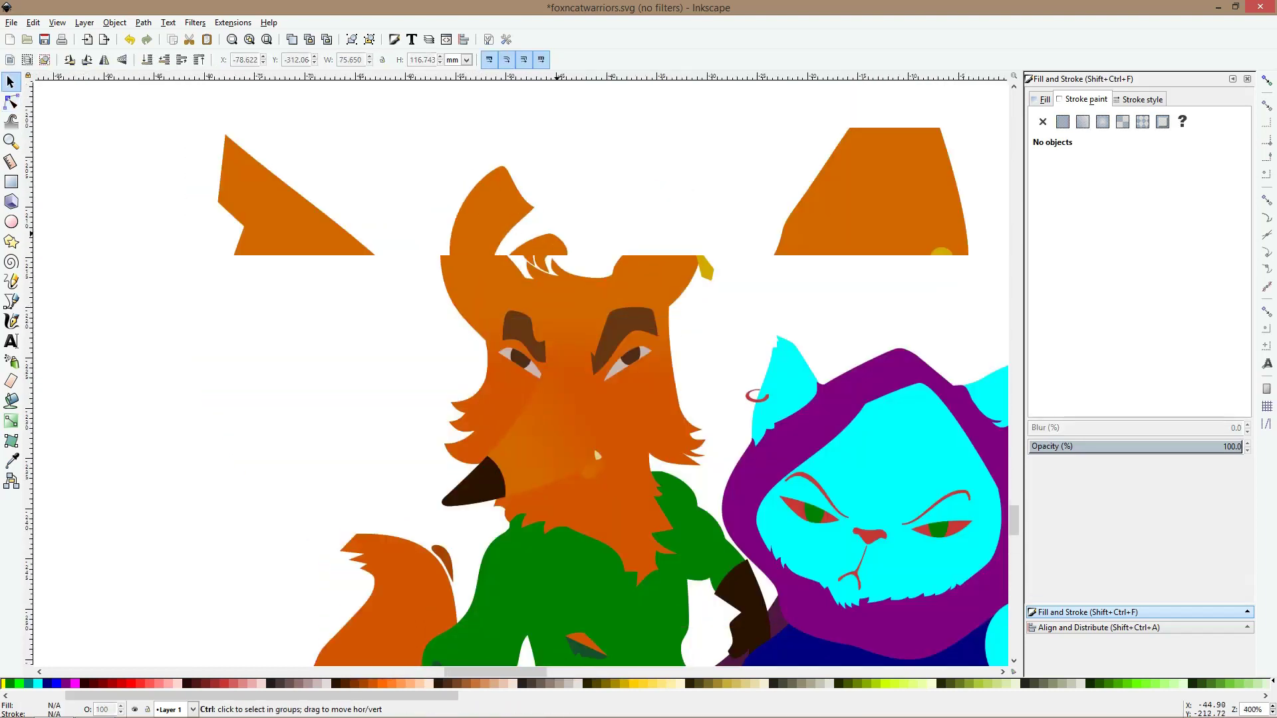
# Select the fox's head path and delete the redundant node at the rounded top of the right hair tuft
pyautogui.click(546, 244)
pyautogui.press('n')
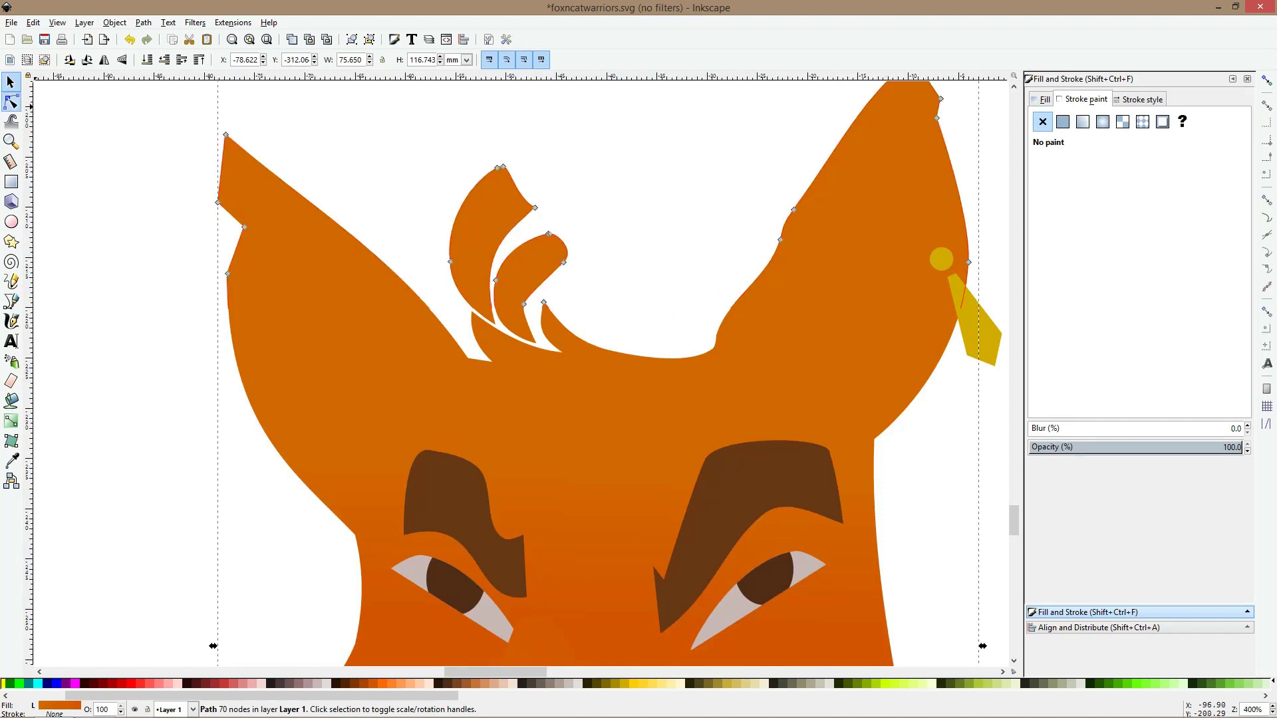
pyautogui.scroll(3, 543, 242)
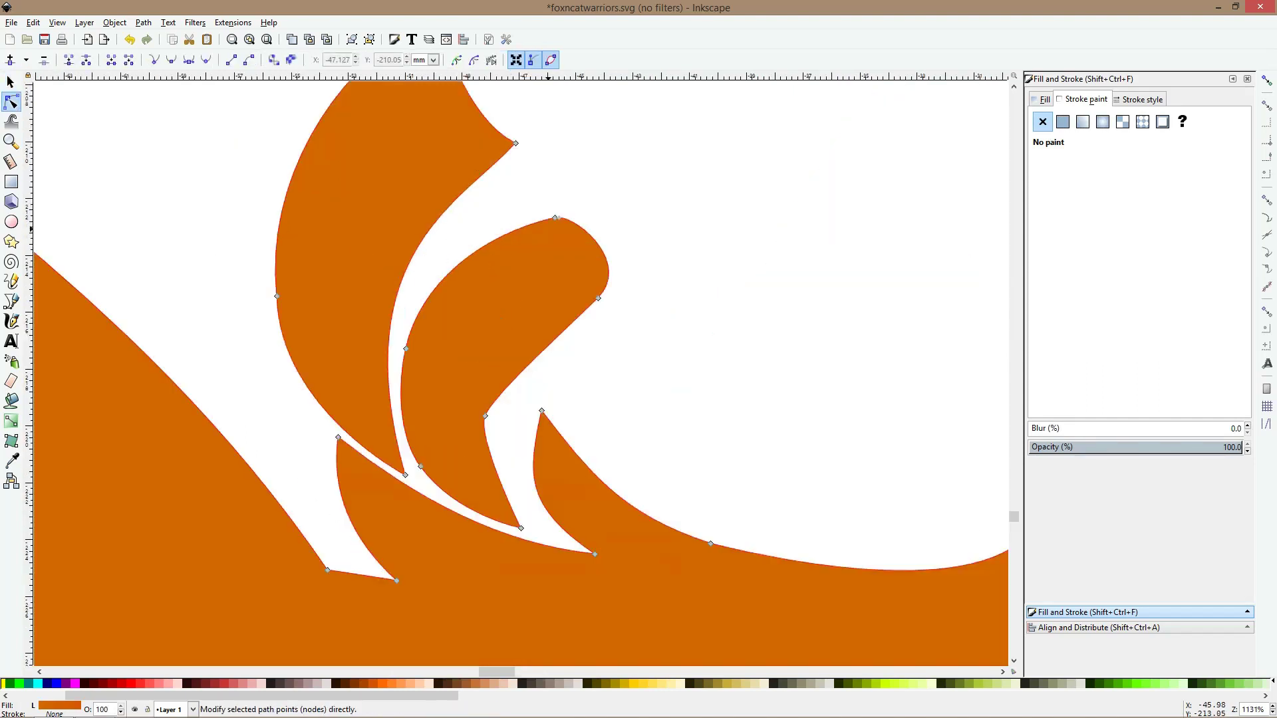
pyautogui.click(558, 218)
pyautogui.press('Delete')
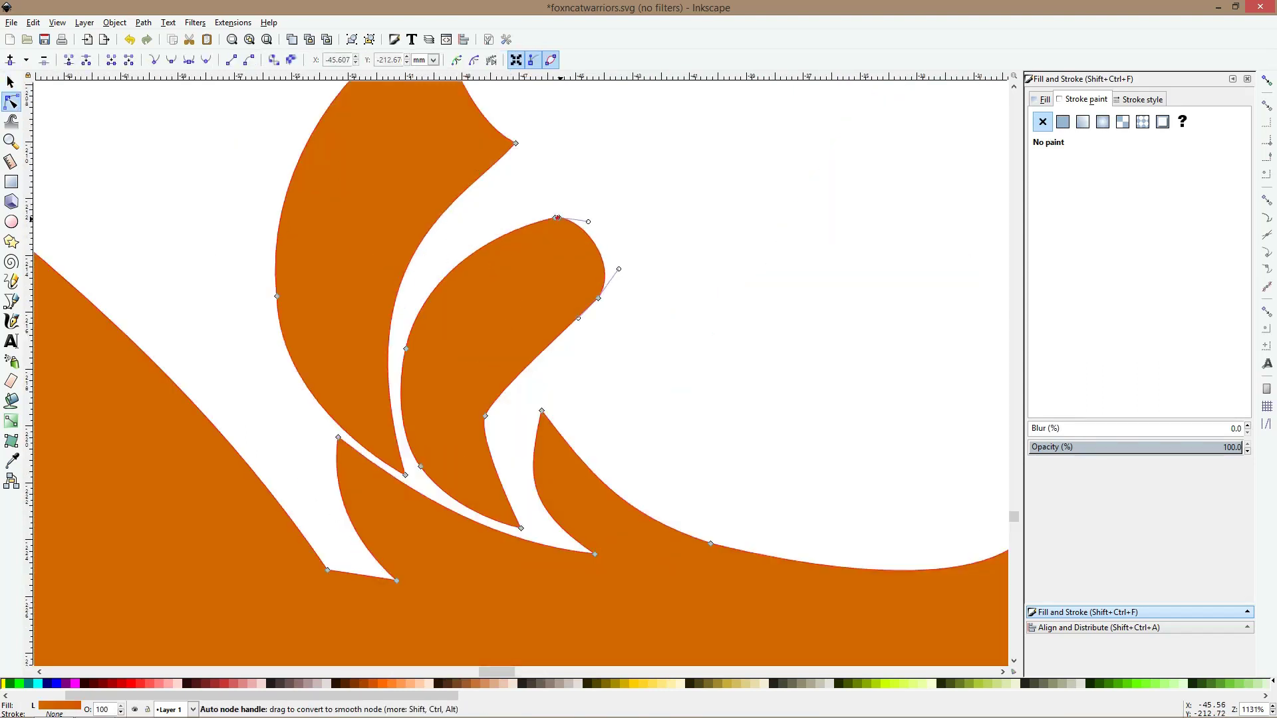
pyautogui.hotkey('ctrl', 'z')
pyautogui.press('Delete')
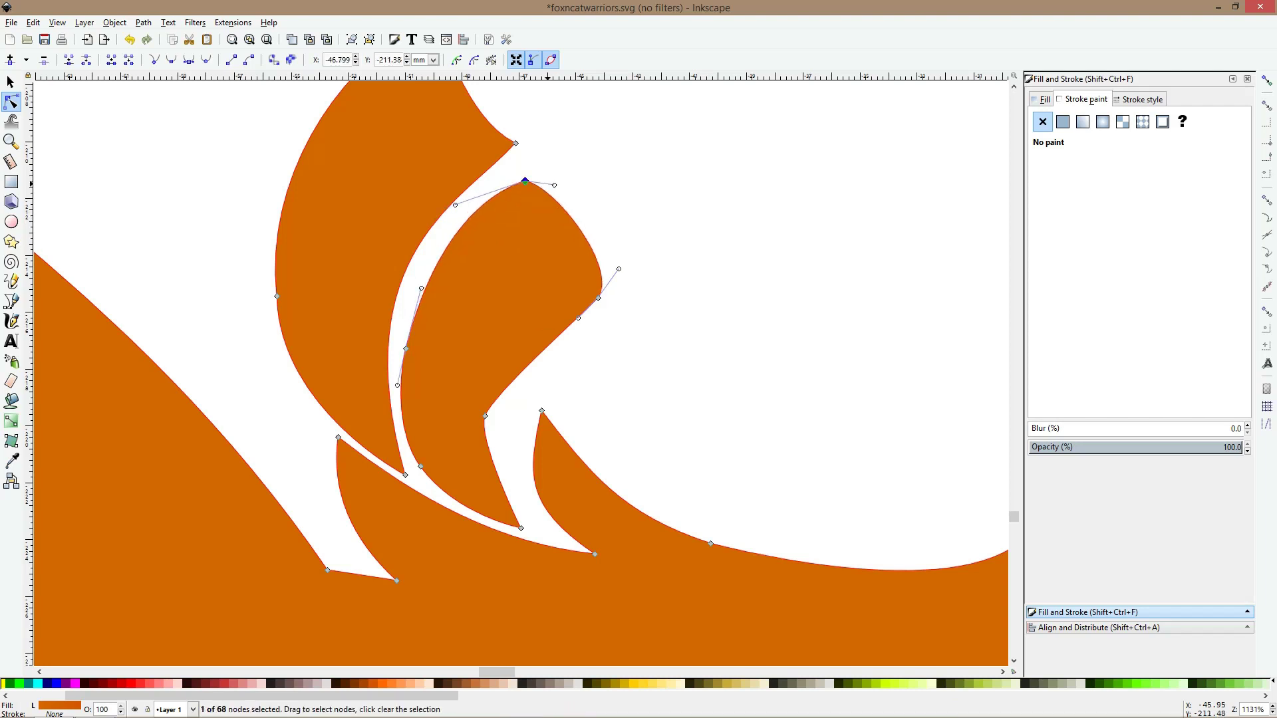
# Move the right hair tuft's top node up toward the left tuft and bend its outer handle down into a pointed tip
pyautogui.moveTo(550, 200)
pyautogui.mouseDown()
pyautogui.moveTo(543, 245)
pyautogui.moveTo(546, 223)
pyautogui.mouseUp()
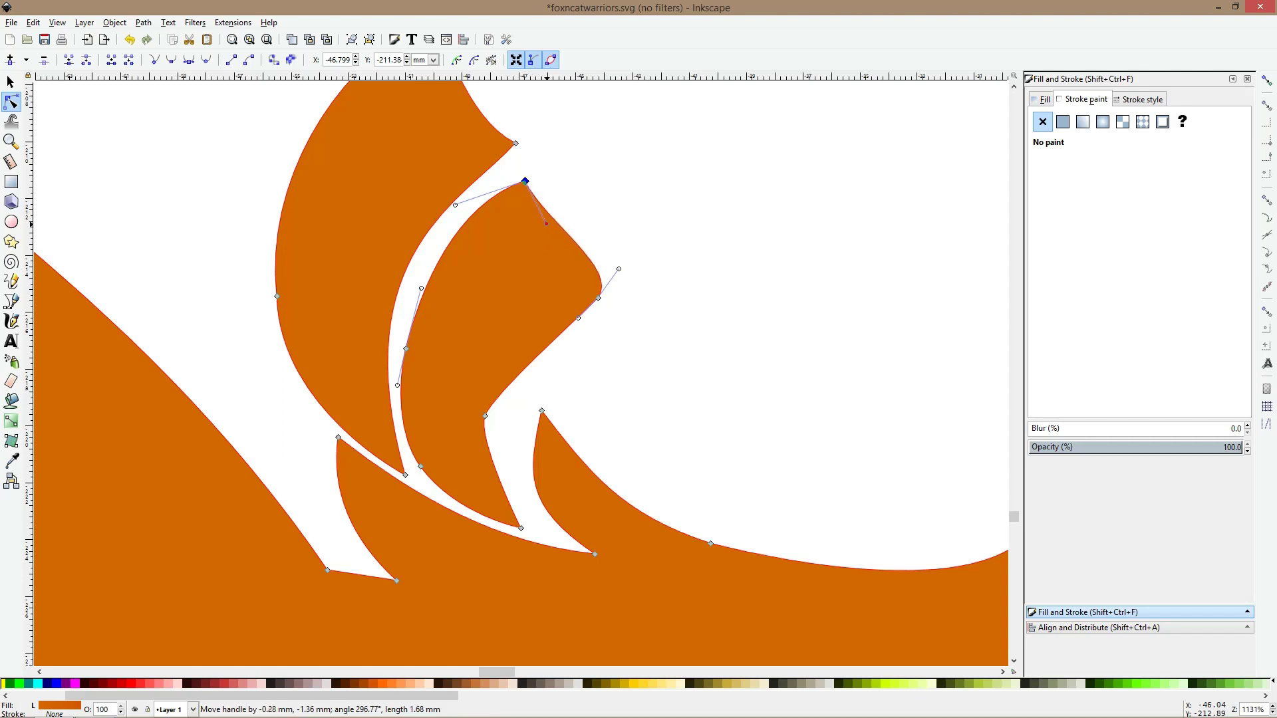
pyautogui.press('s')
pyautogui.scroll(-3, 558, 227)
pyautogui.click(588, 214)
pyautogui.scroll(-2, 605, 210)
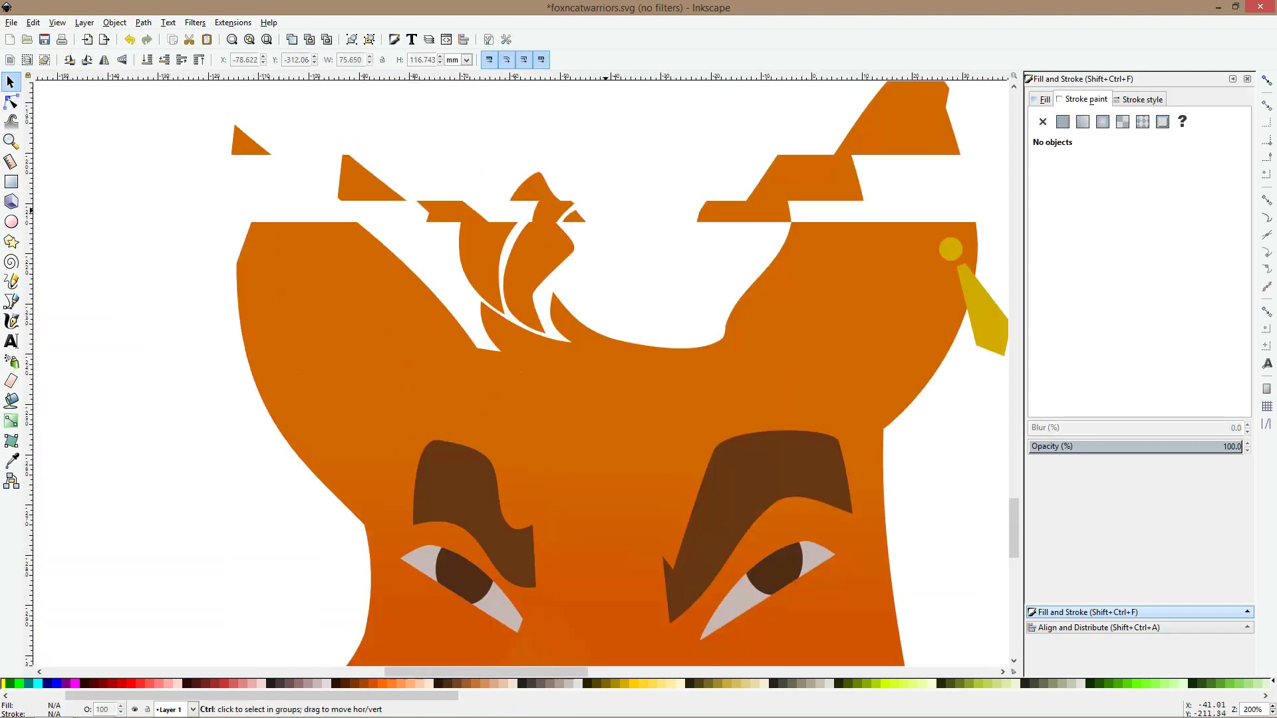
pyautogui.scroll(-3, 605, 210)
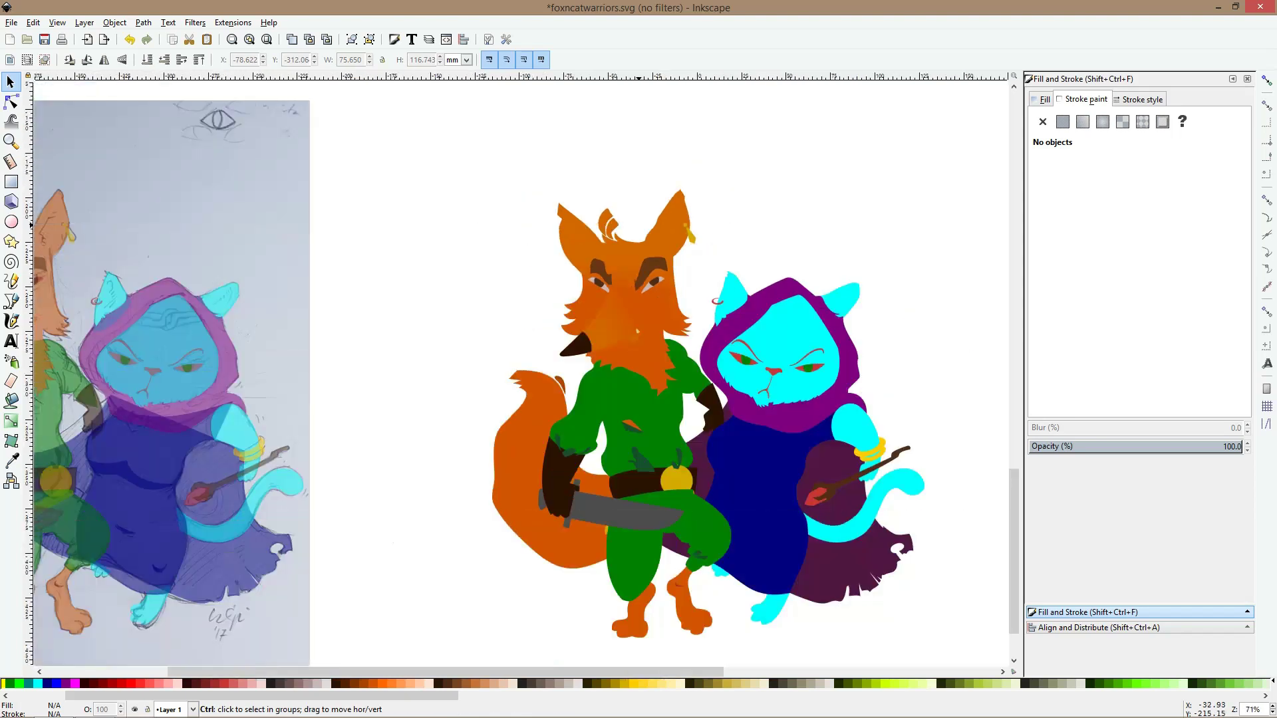
# Remove the corner node on the right hair tuft's lower outer edge and bend that edge into one smooth inward curve
pyautogui.scroll(5, 639, 229)
pyautogui.press('n')
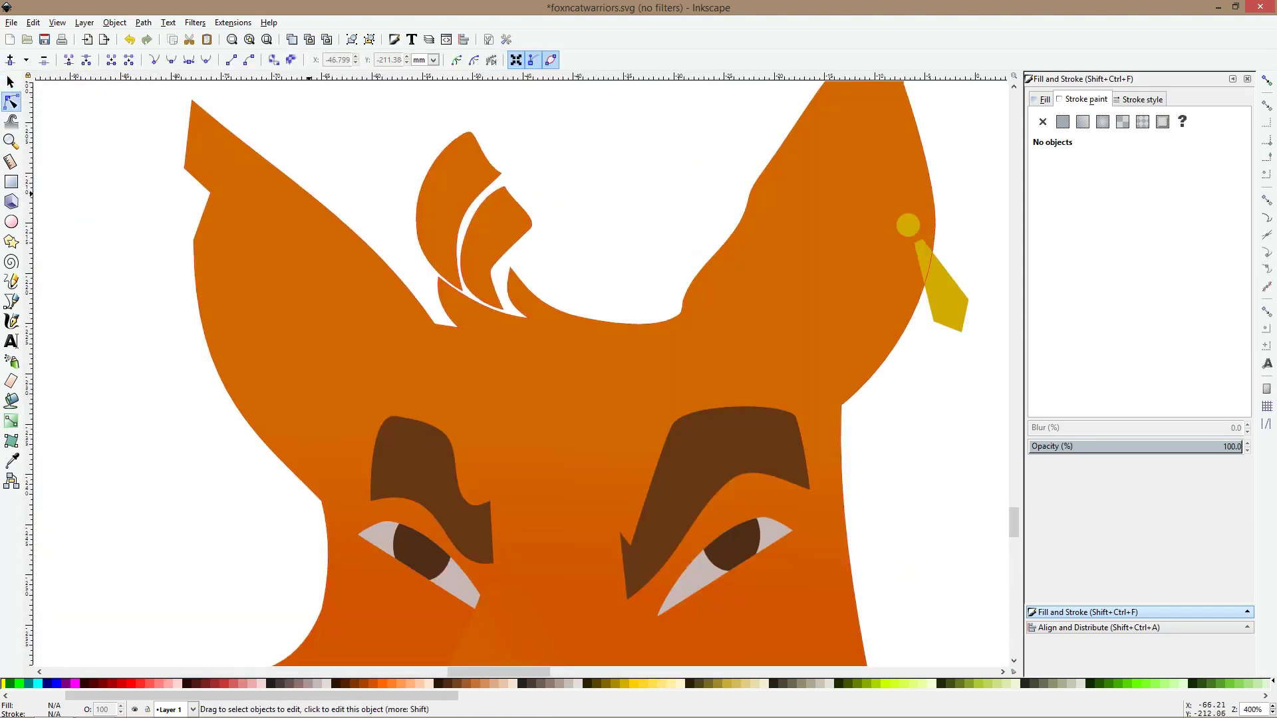
pyautogui.click(555, 437)
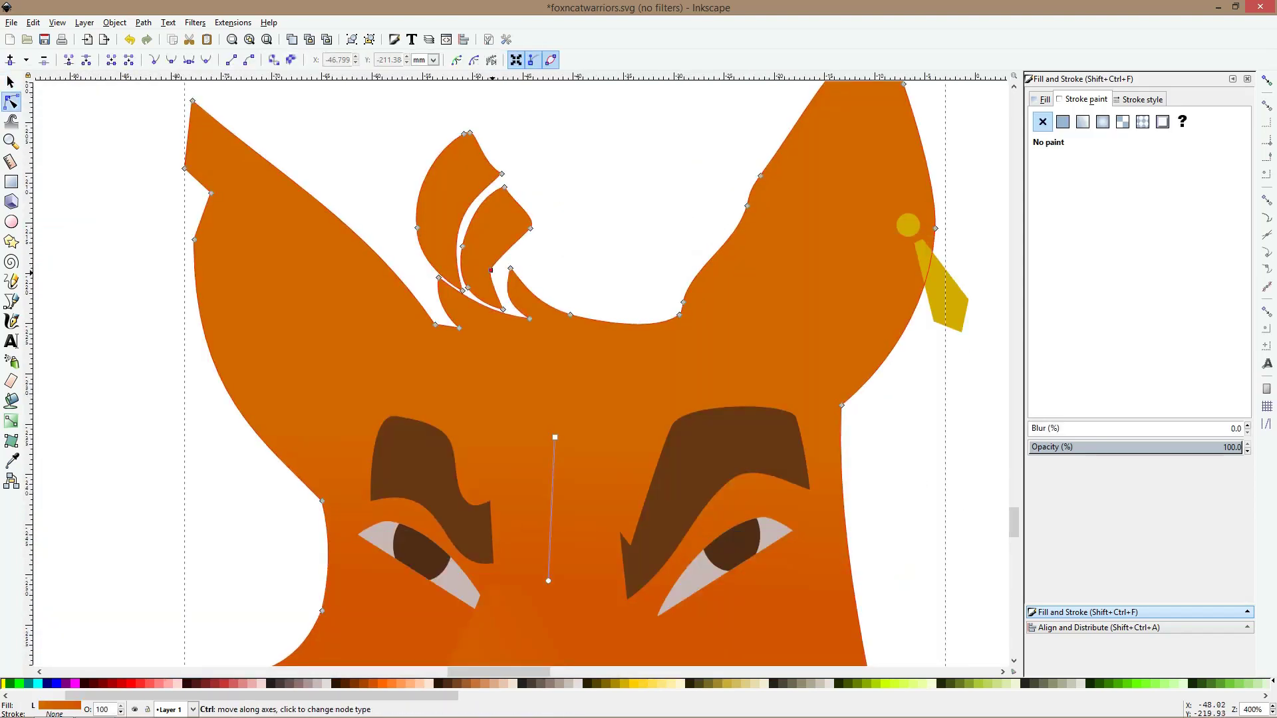
pyautogui.click(498, 269)
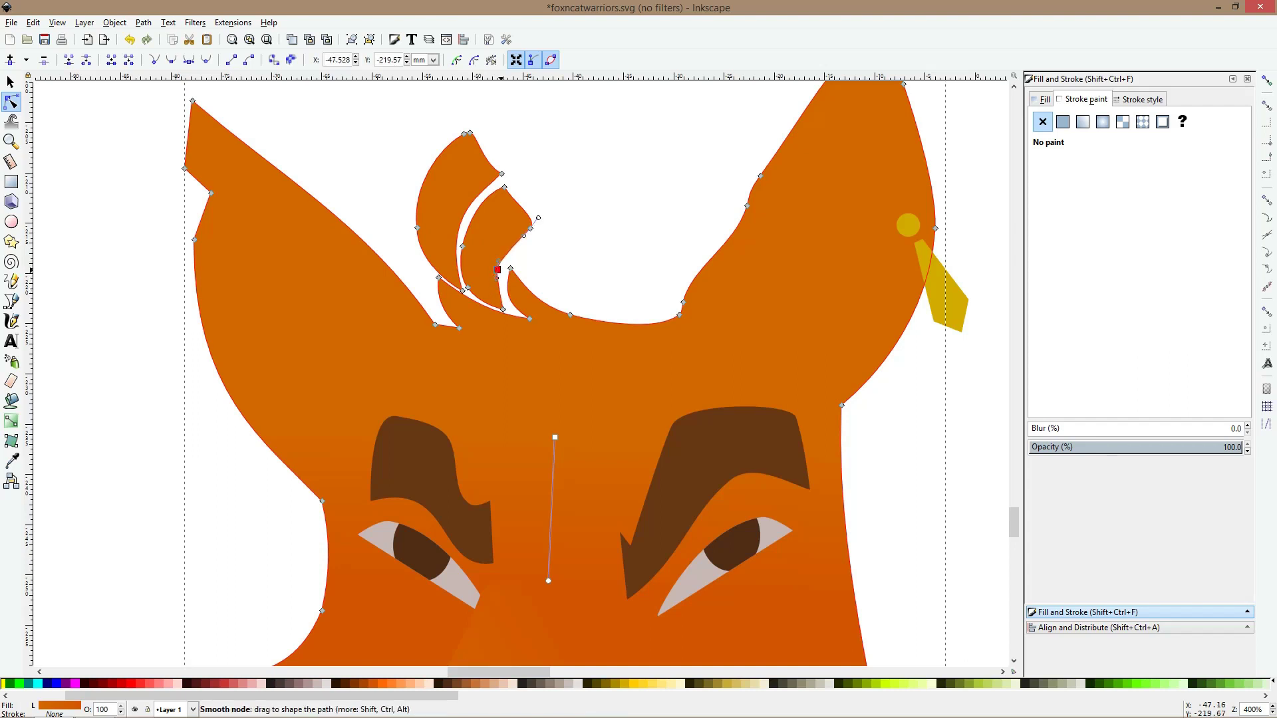
pyautogui.moveTo(497, 269); pyautogui.dragTo(495, 263)
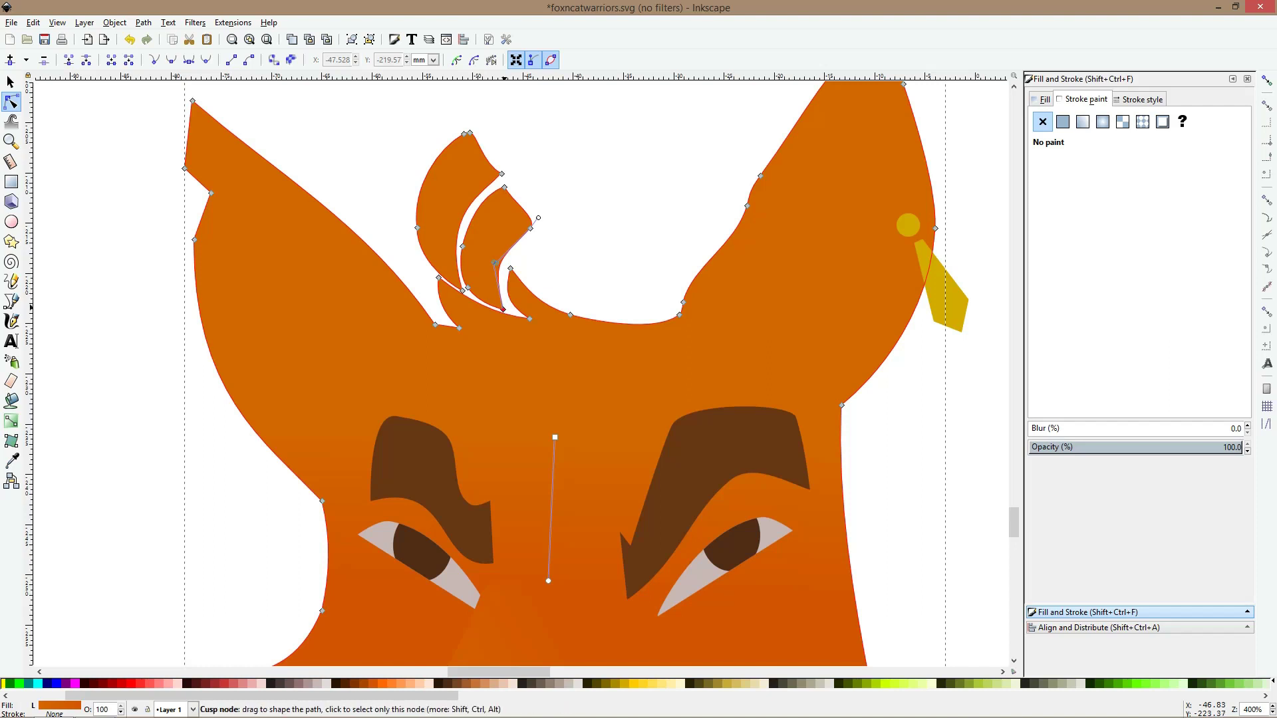
pyautogui.moveTo(504, 309); pyautogui.dragTo(506, 310)
pyautogui.moveTo(497, 260)
pyautogui.mouseDown()
pyautogui.moveTo(504, 249)
pyautogui.moveTo(490, 273)
pyautogui.mouseUp()
pyautogui.press('space')
pyautogui.press('space')
pyautogui.press('space')
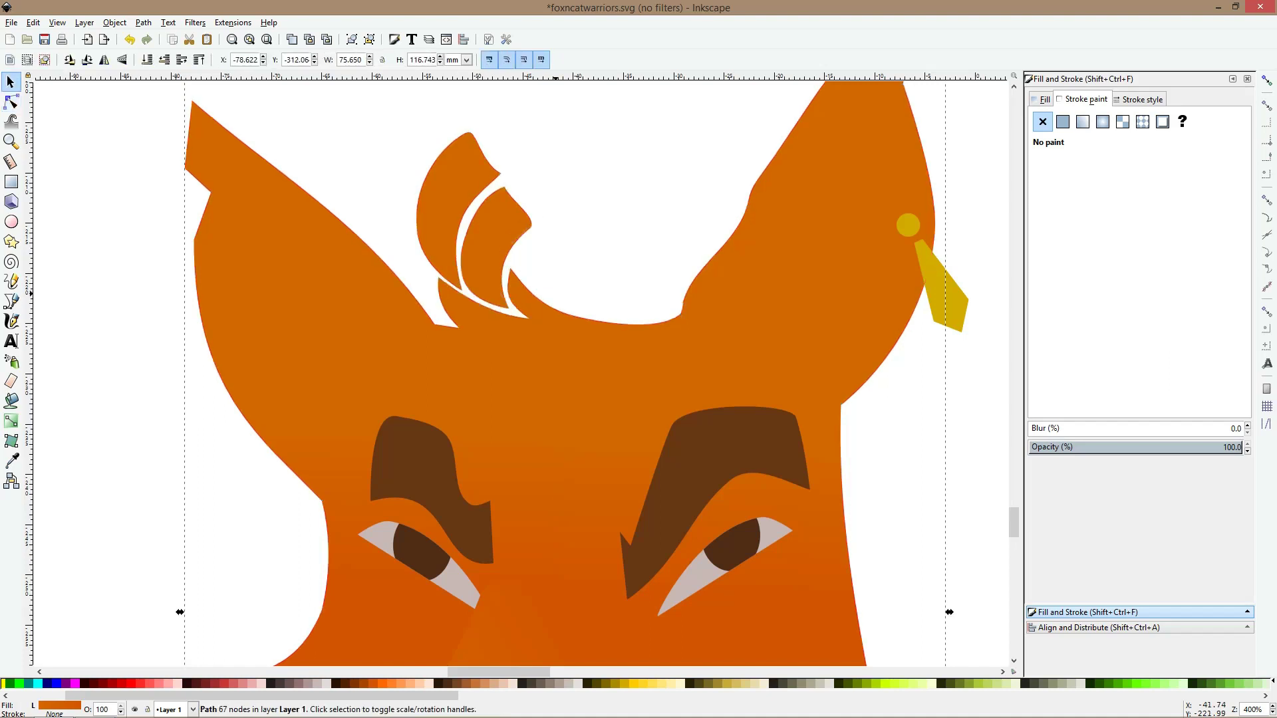
pyautogui.press('Escape')
pyautogui.press('1')
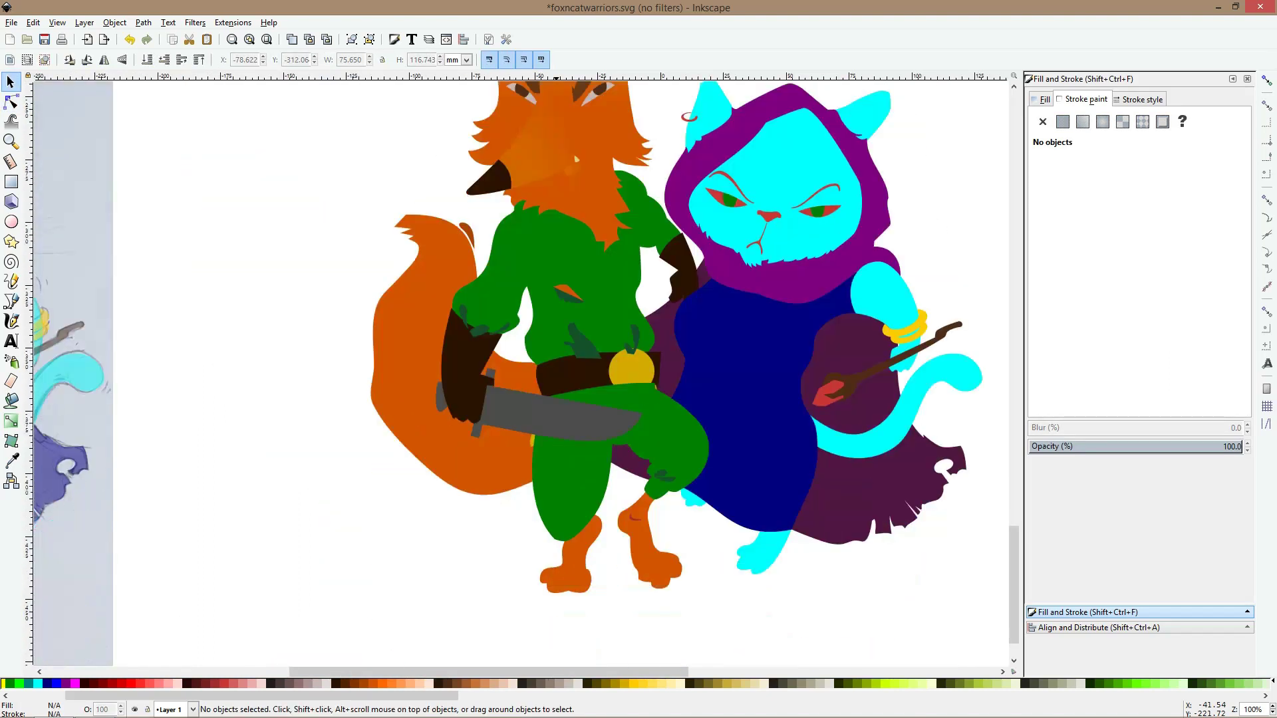
# Recolor the start of the gradient on the mouth-corner shape below the fang to b03607ff and shift that end toward the snout
pyautogui.scroll(5, 665, 373)
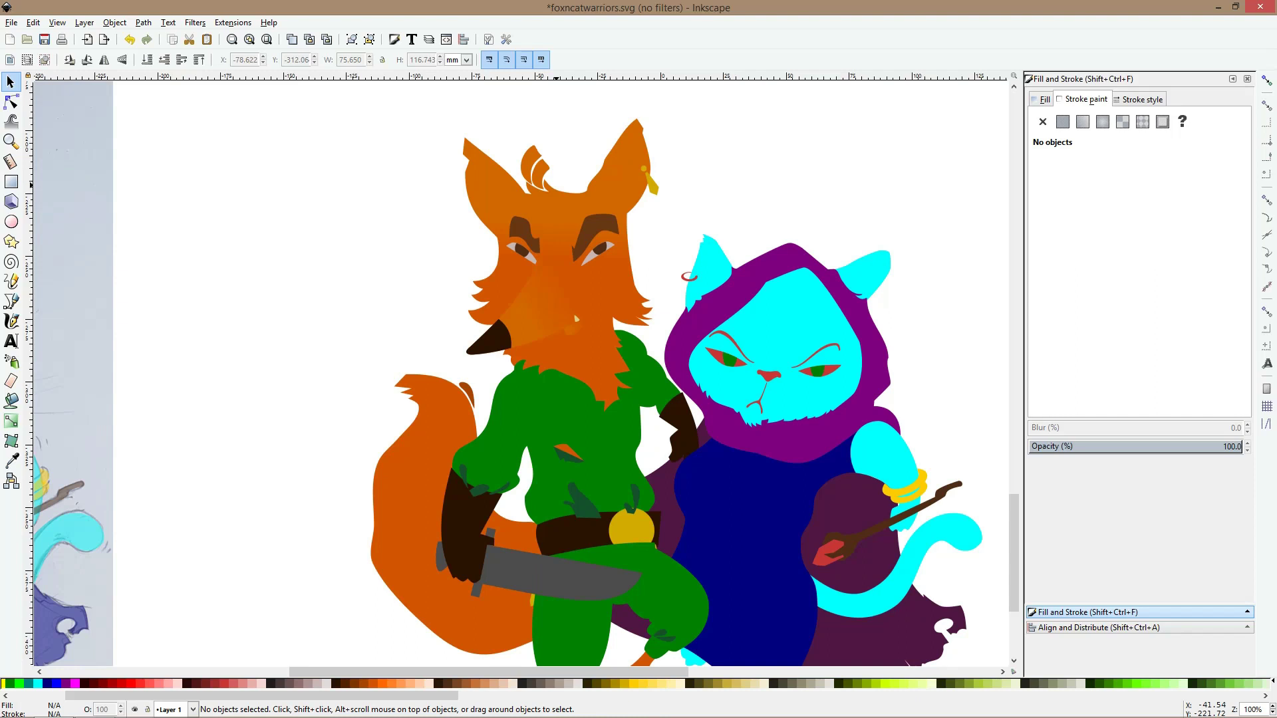
pyautogui.scroll(-4, 676, 373)
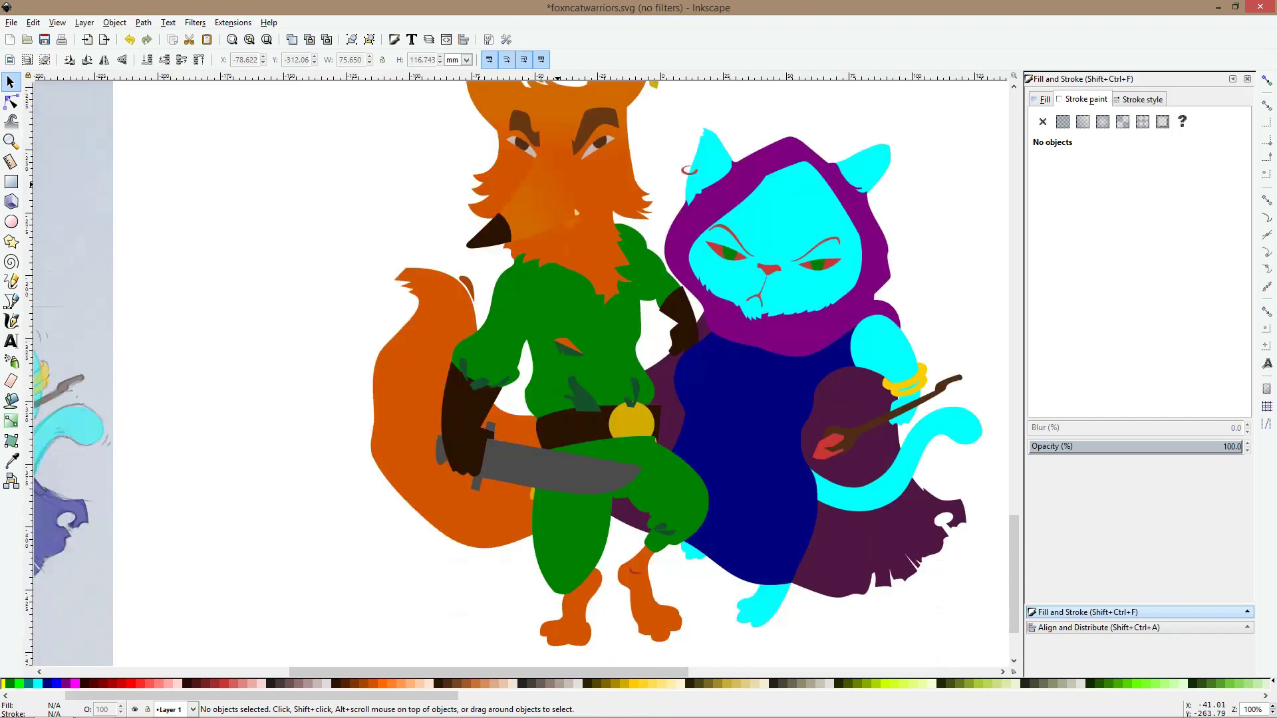
pyautogui.scroll(3, 576, 210)
pyautogui.click(575, 209)
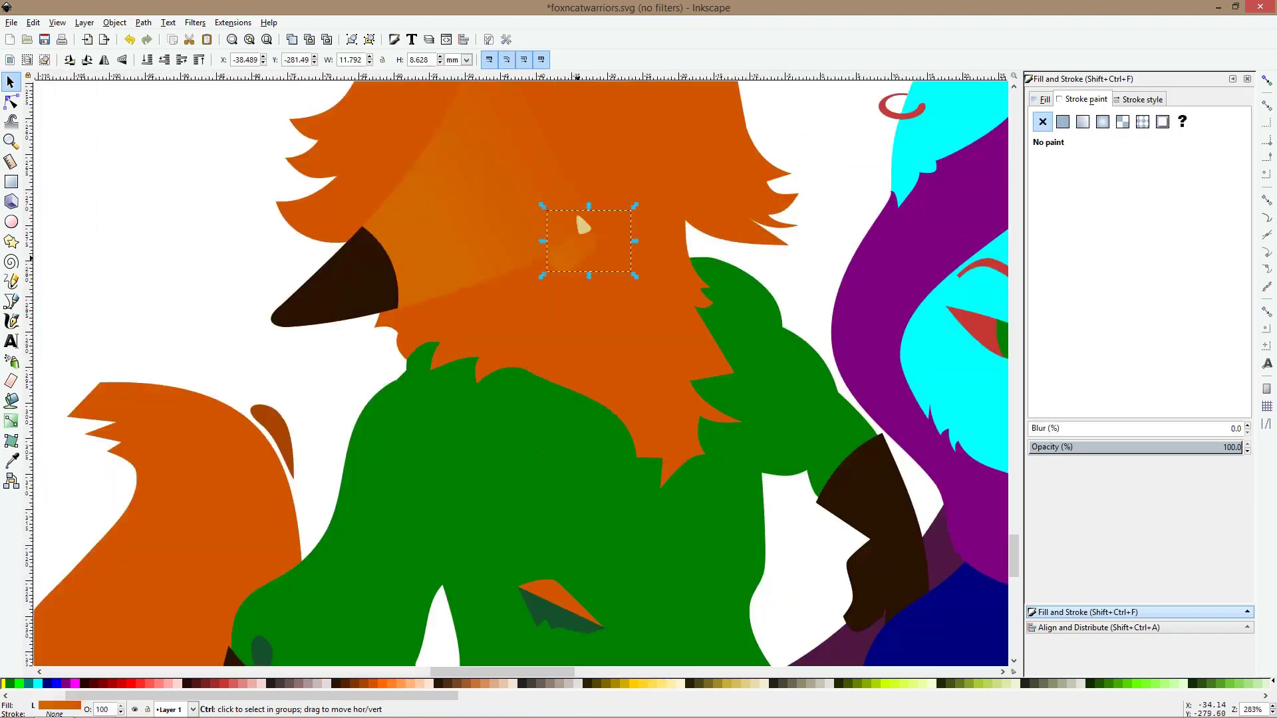
pyautogui.press('d')
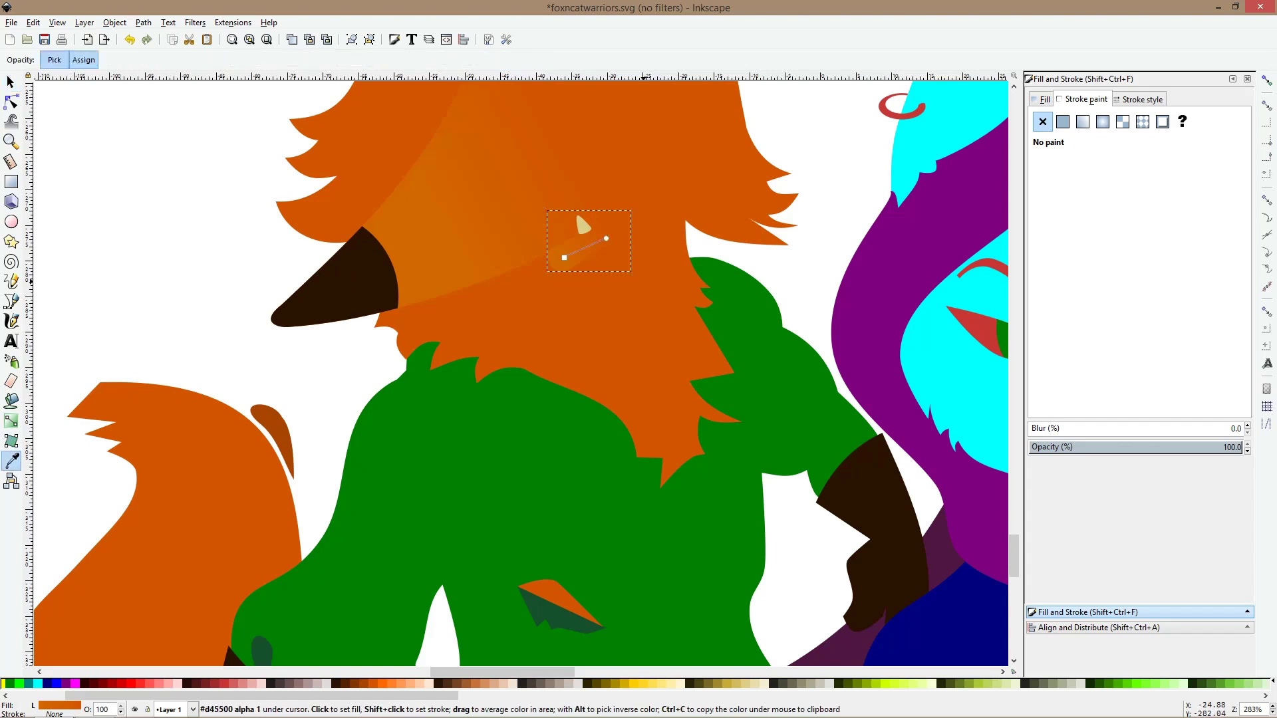
pyautogui.keyDown('shift'); pyautogui.click(576, 209); pyautogui.keyUp('shift')
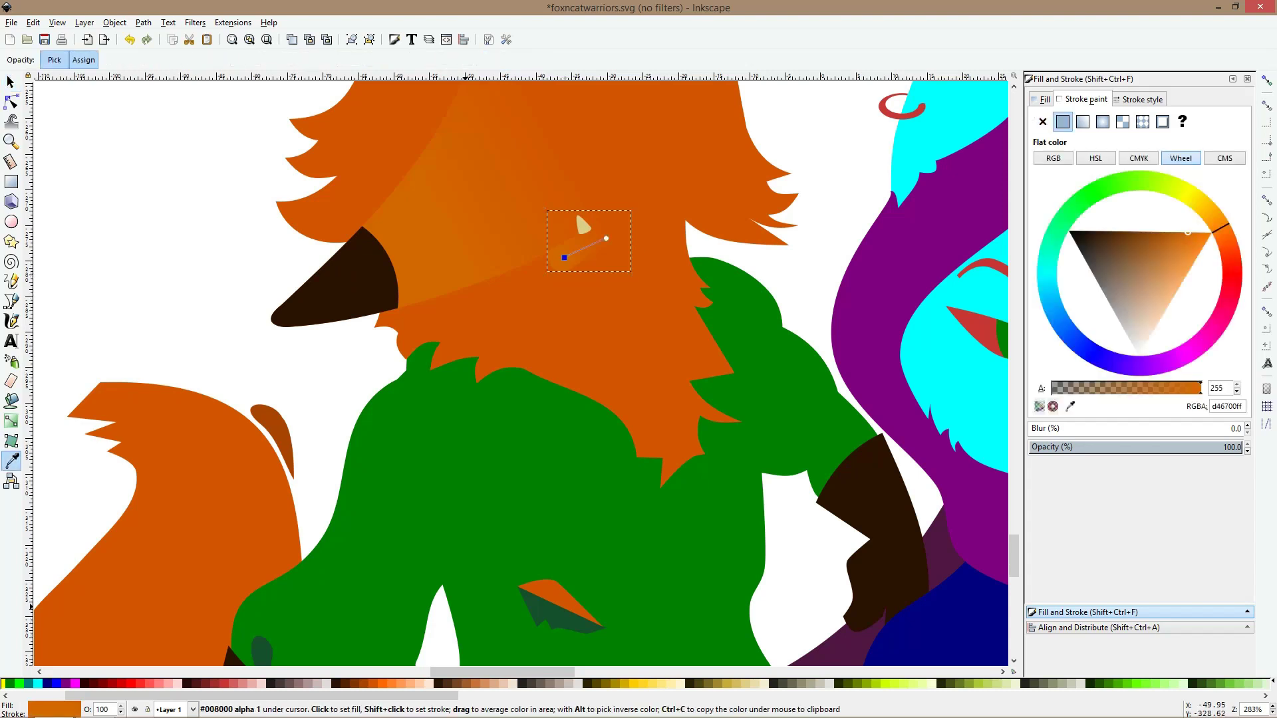
pyautogui.click(363, 683)
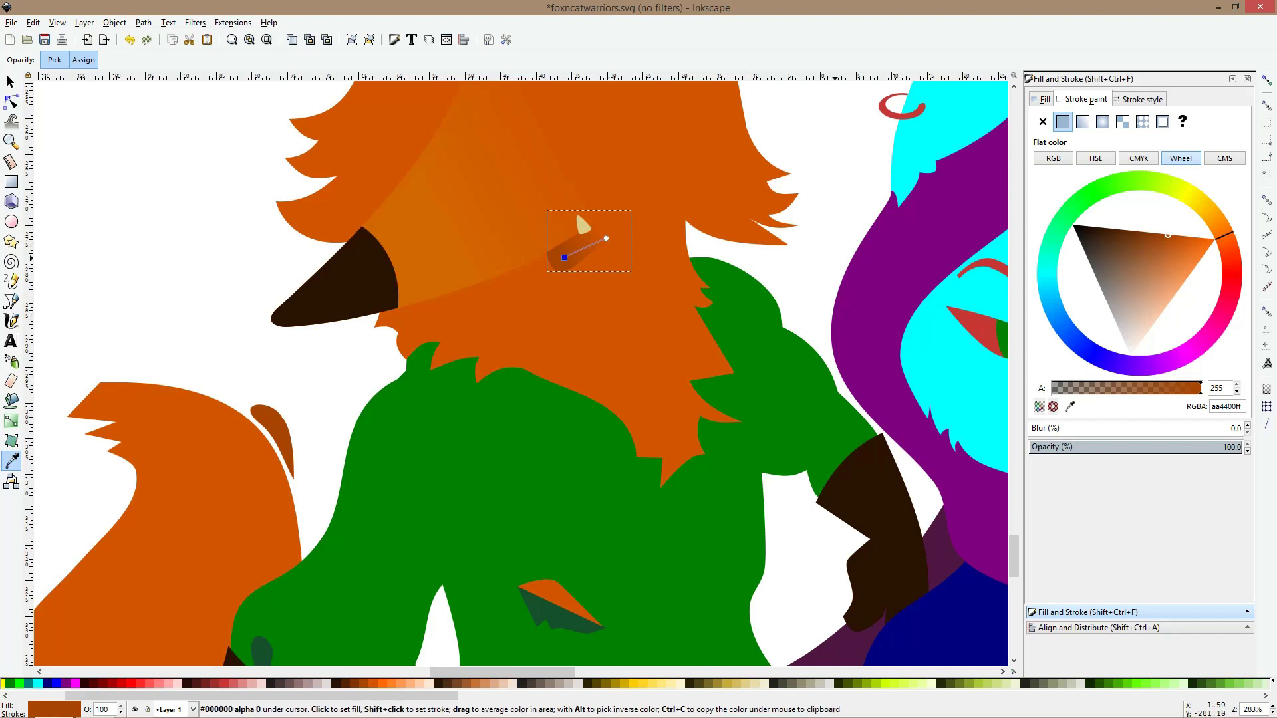
pyautogui.click(1191, 243)
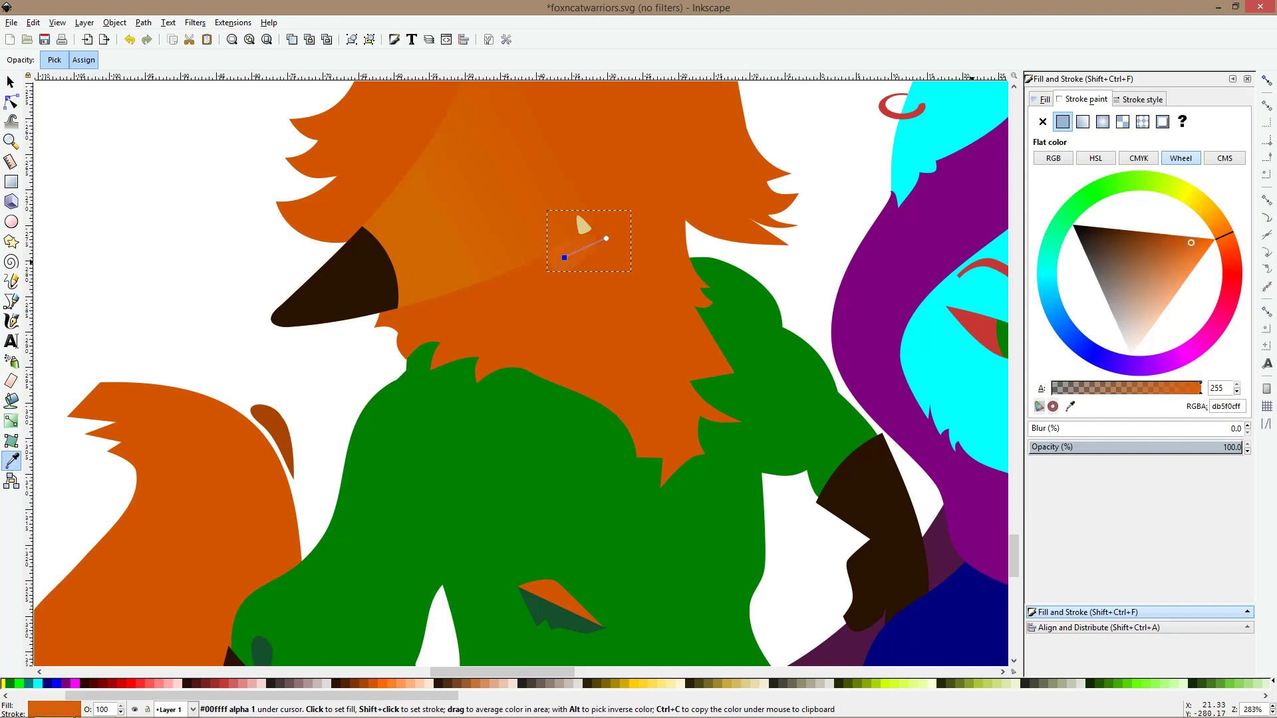
pyautogui.click(1227, 243)
pyautogui.moveTo(1229, 243); pyautogui.dragTo(1230, 247)
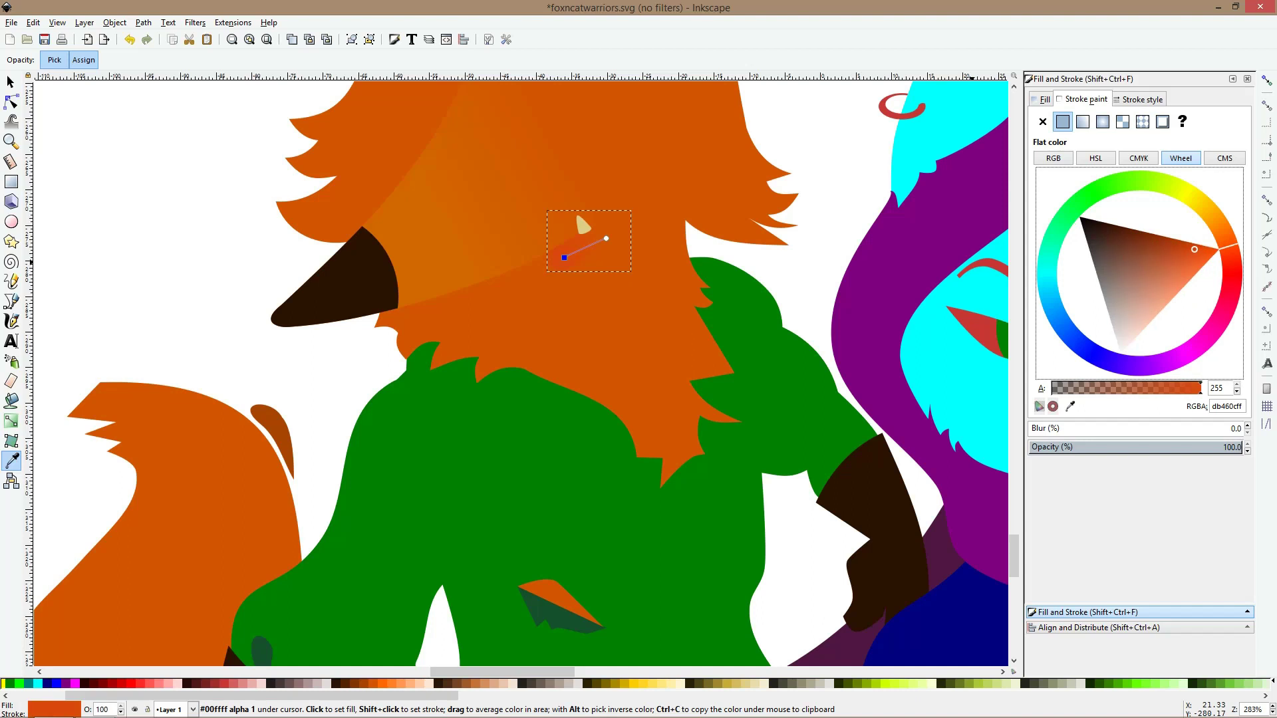
pyautogui.click(1173, 242)
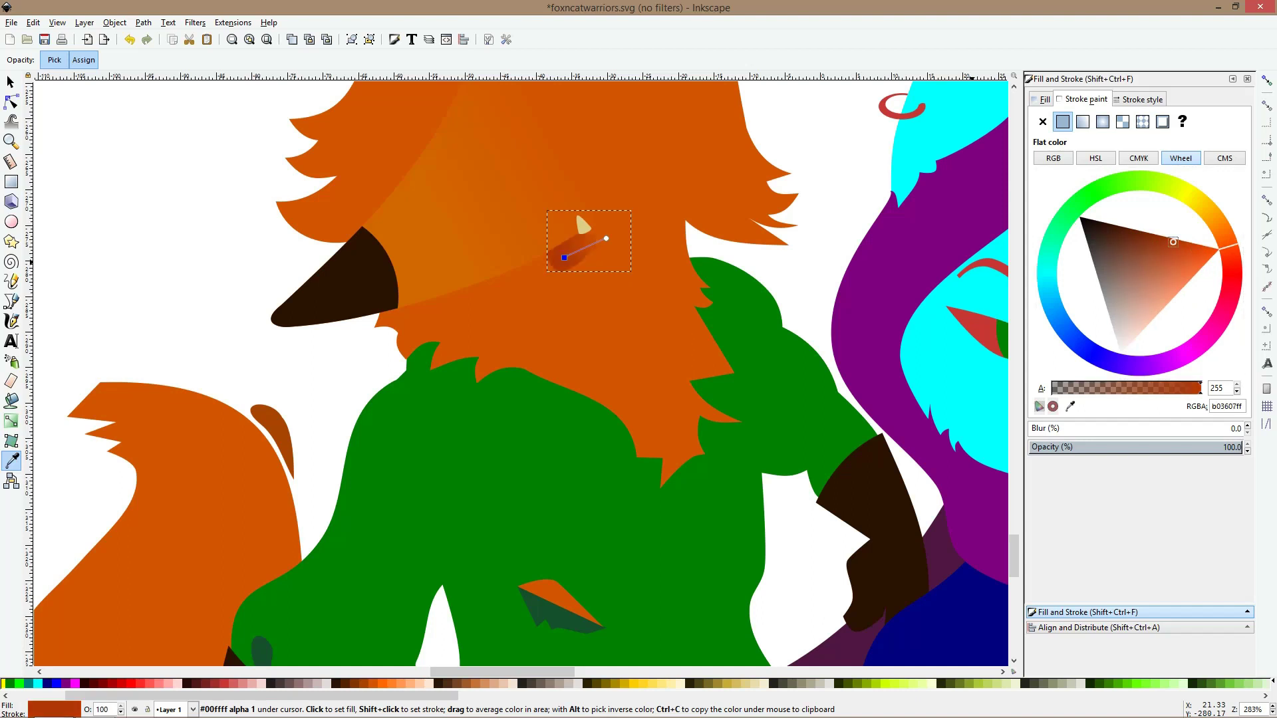
pyautogui.moveTo(564, 257)
pyautogui.mouseDown()
pyautogui.moveTo(525, 263)
pyautogui.moveTo(536, 249)
pyautogui.mouseUp()
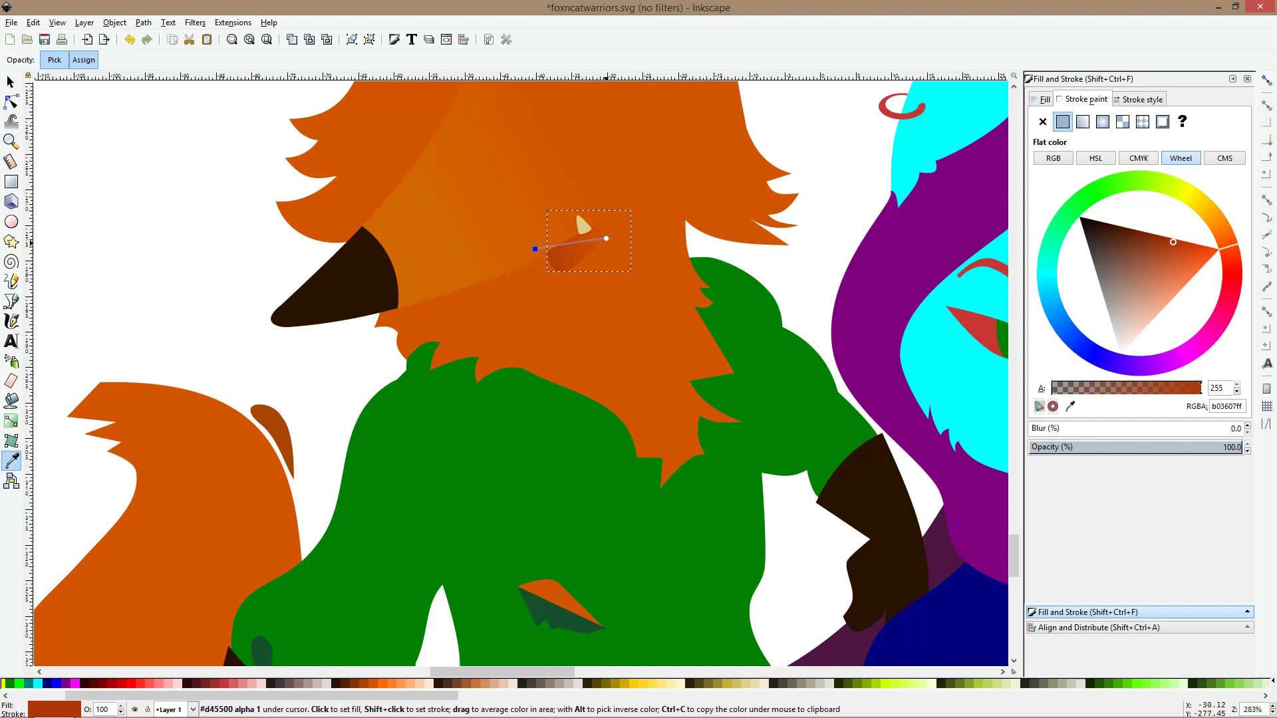
pyautogui.press('Escape')
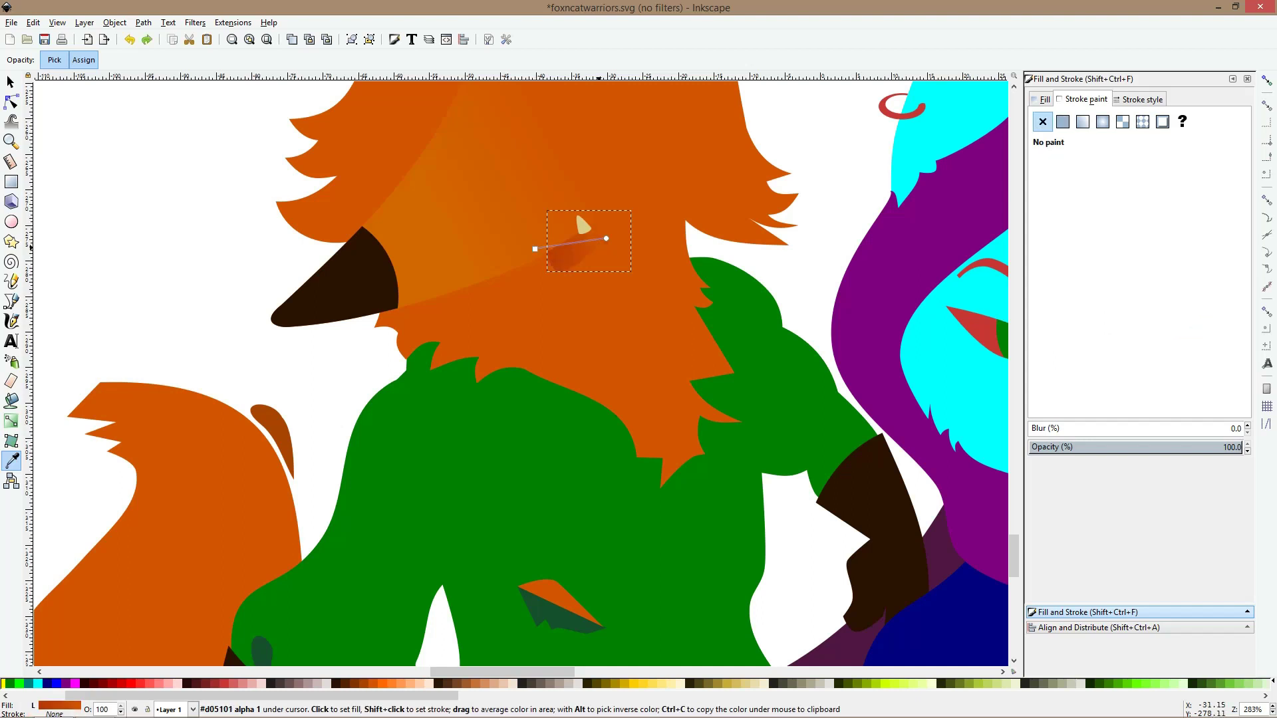
# Angle the mouth-corner gradient across the shape and extend the shape's upper and lower outer nodes toward the cheek
pyautogui.keyDown('shift'); pyautogui.click(585, 245); pyautogui.keyUp('shift')
pyautogui.moveTo(536, 249); pyautogui.dragTo(641, 182)
pyautogui.click(11, 102)
pyautogui.click(633, 238)
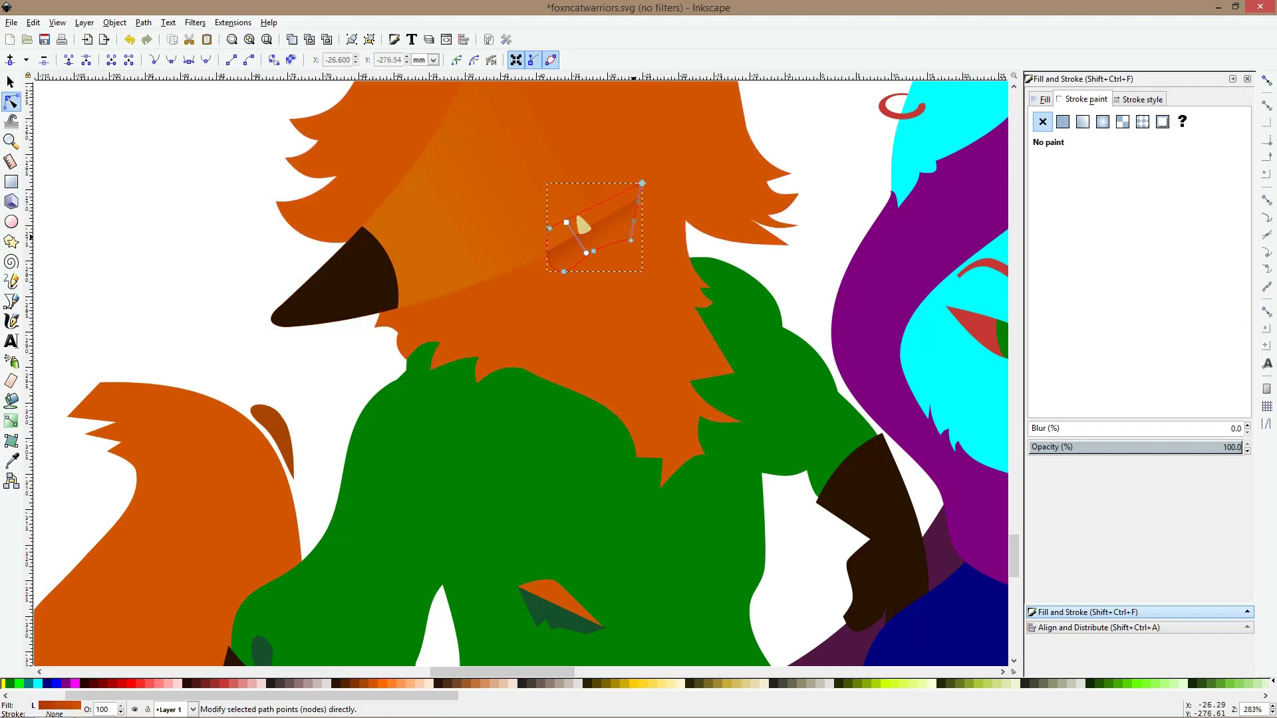
pyautogui.moveTo(631, 237); pyautogui.dragTo(642, 226)
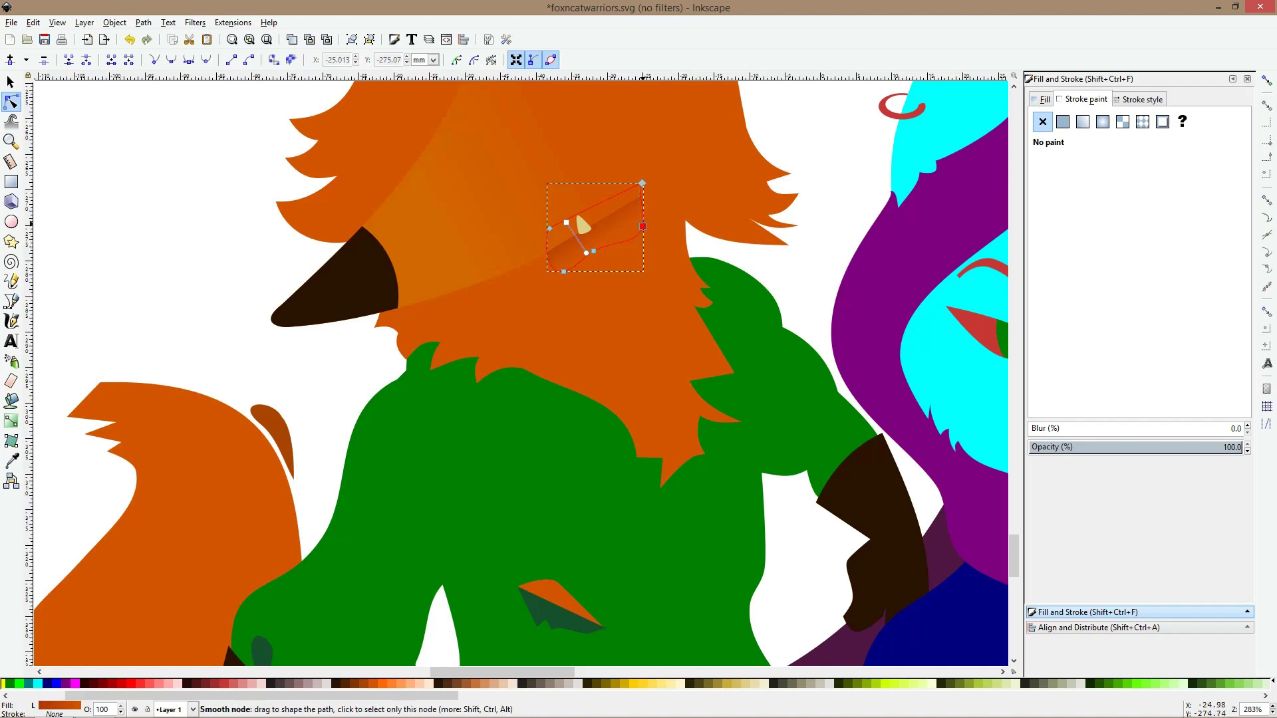
pyautogui.click(576, 210)
pyautogui.scroll(-4, 645, 253)
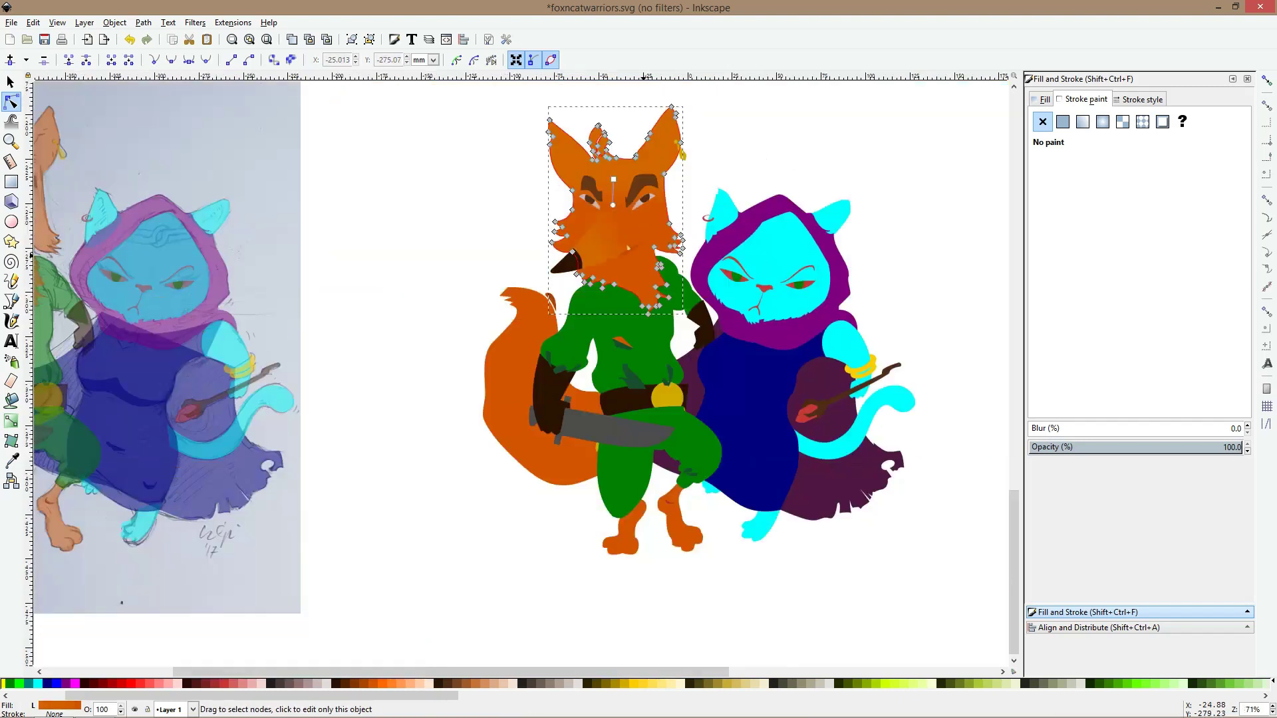
pyautogui.press('Escape')
pyautogui.scroll(2, 633, 250)
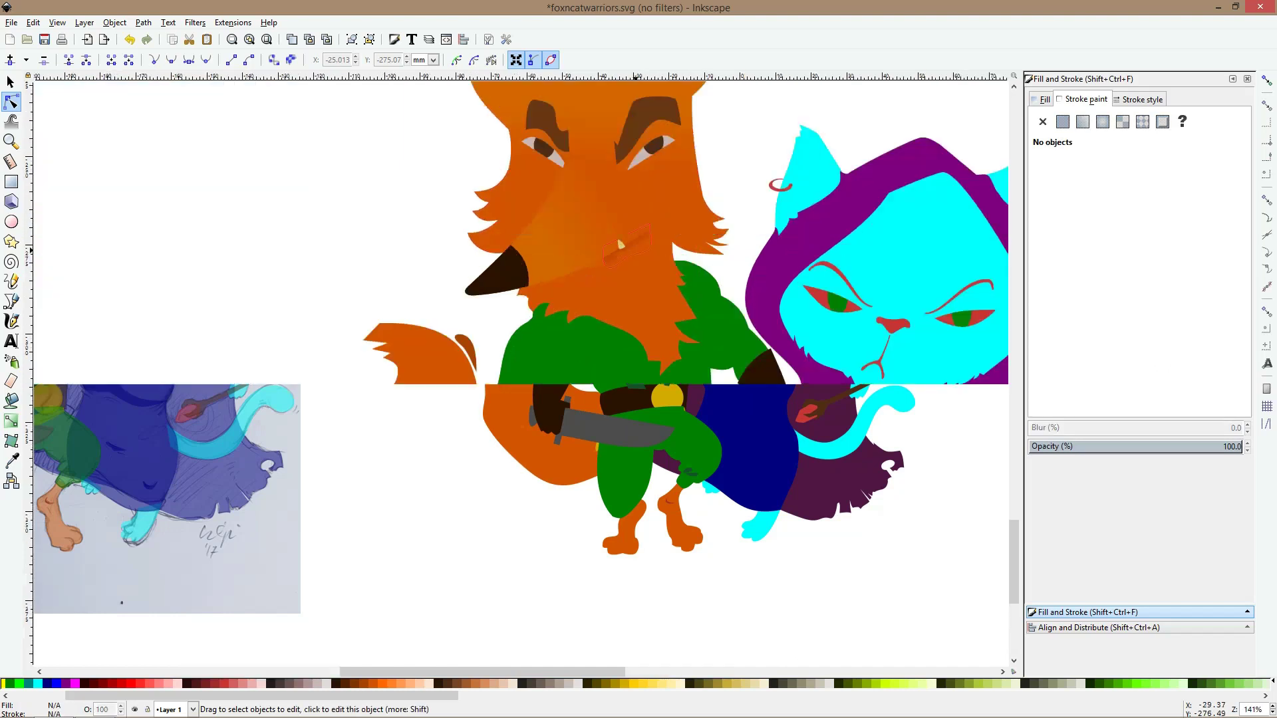
# Pull both ends of the mouth-corner gradient outward, starting beside the snout and ending below the shape, to soften the shading
pyautogui.click(621, 245)
pyautogui.moveTo(622, 258); pyautogui.dragTo(591, 252)
pyautogui.click(612, 243)
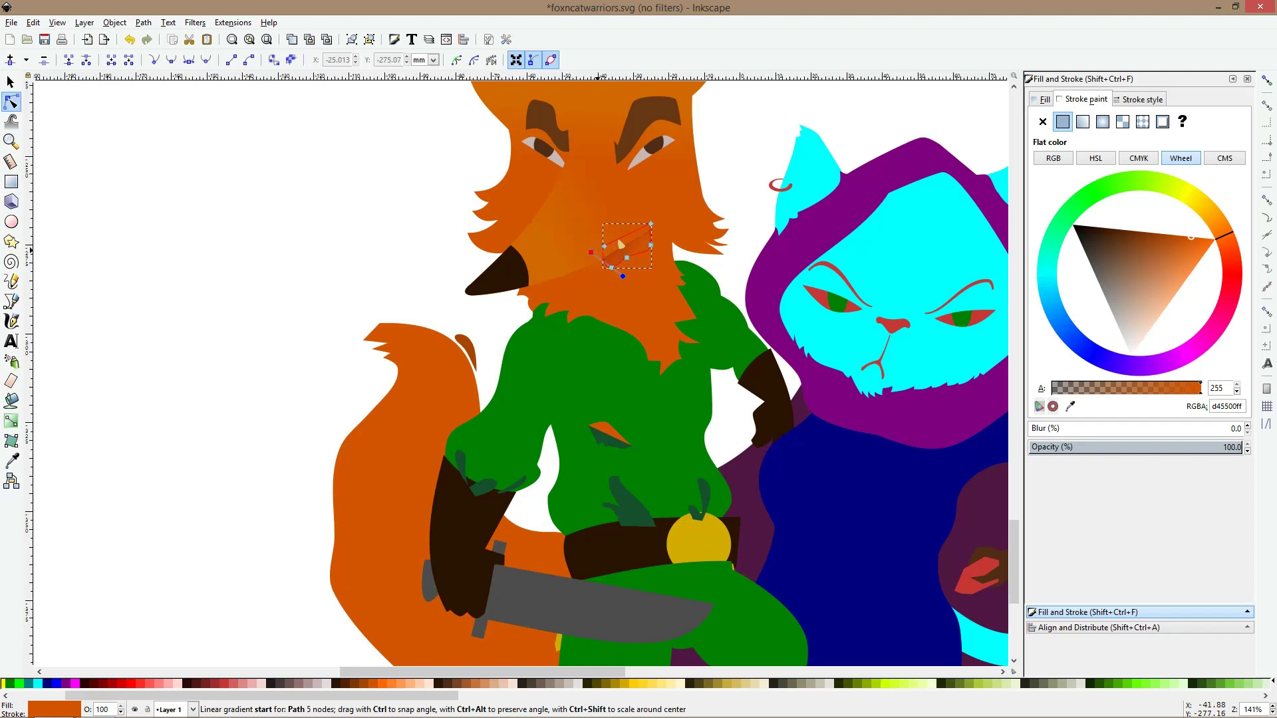
pyautogui.click(622, 276)
pyautogui.click(644, 281)
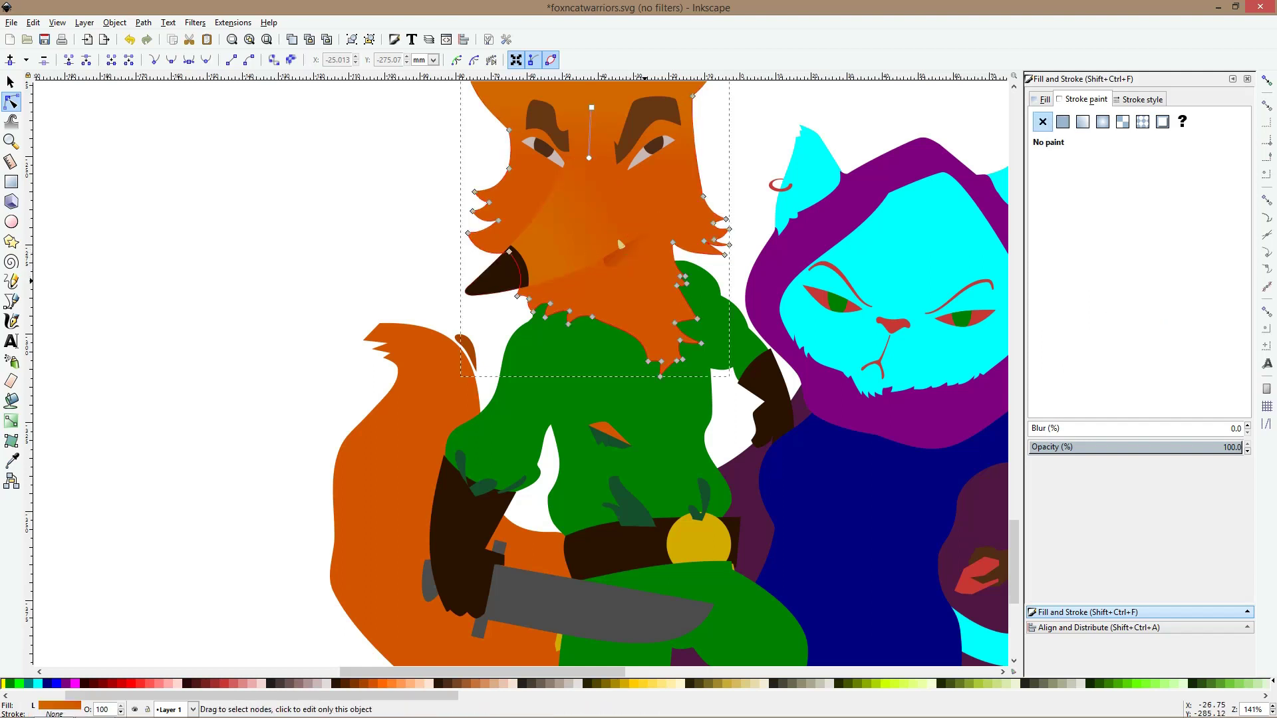
# Recolor the fox's shirt body to the olive green 5e8509ff, leaving the large front sleeve as it is
pyautogui.scroll(-1, 644, 268)
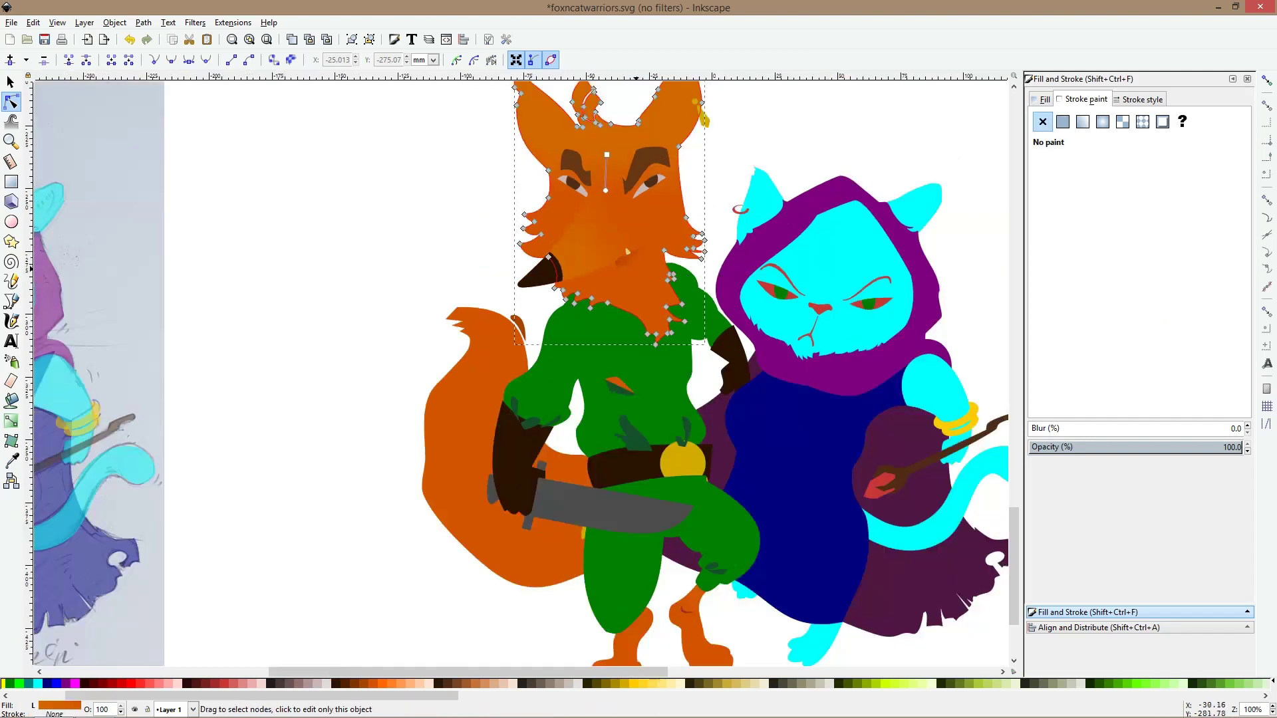
pyautogui.scroll(-1, 527, 364)
pyautogui.press('s')
pyautogui.keyDown('ctrl'); pyautogui.click(542, 293); pyautogui.keyUp('ctrl')
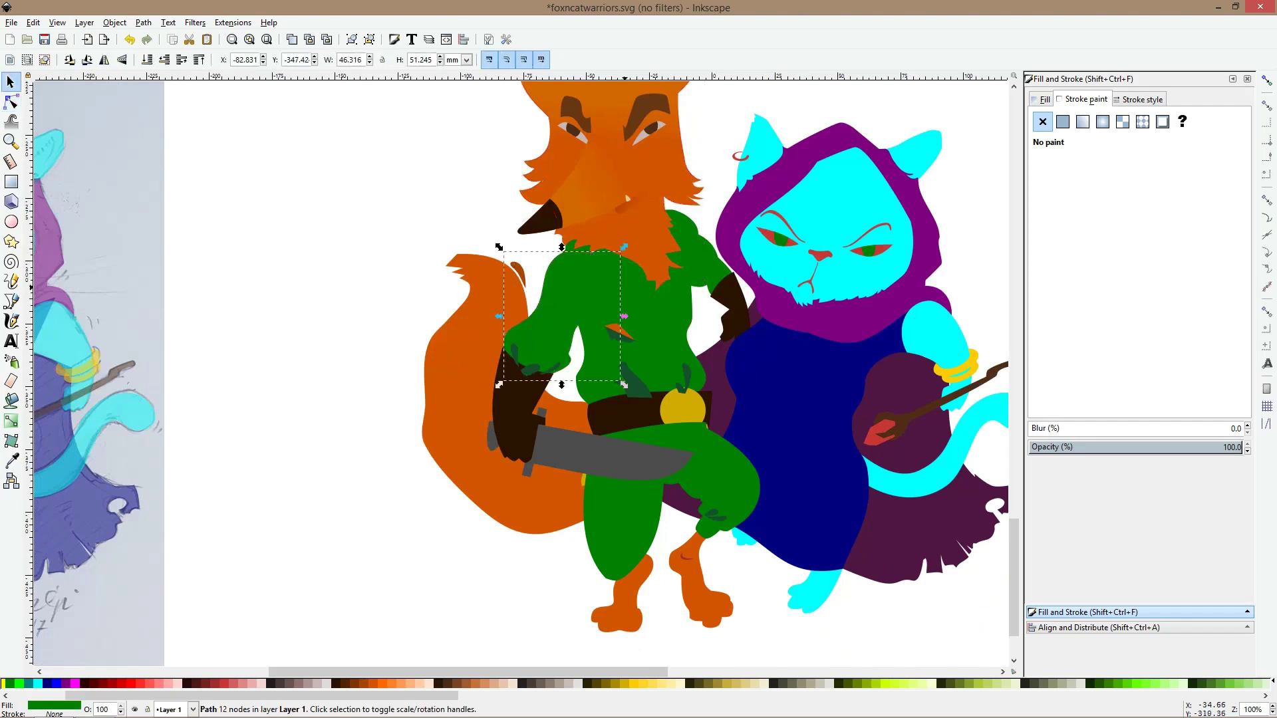
pyautogui.keyDown('ctrl'); pyautogui.click(671, 303); pyautogui.keyUp('ctrl')
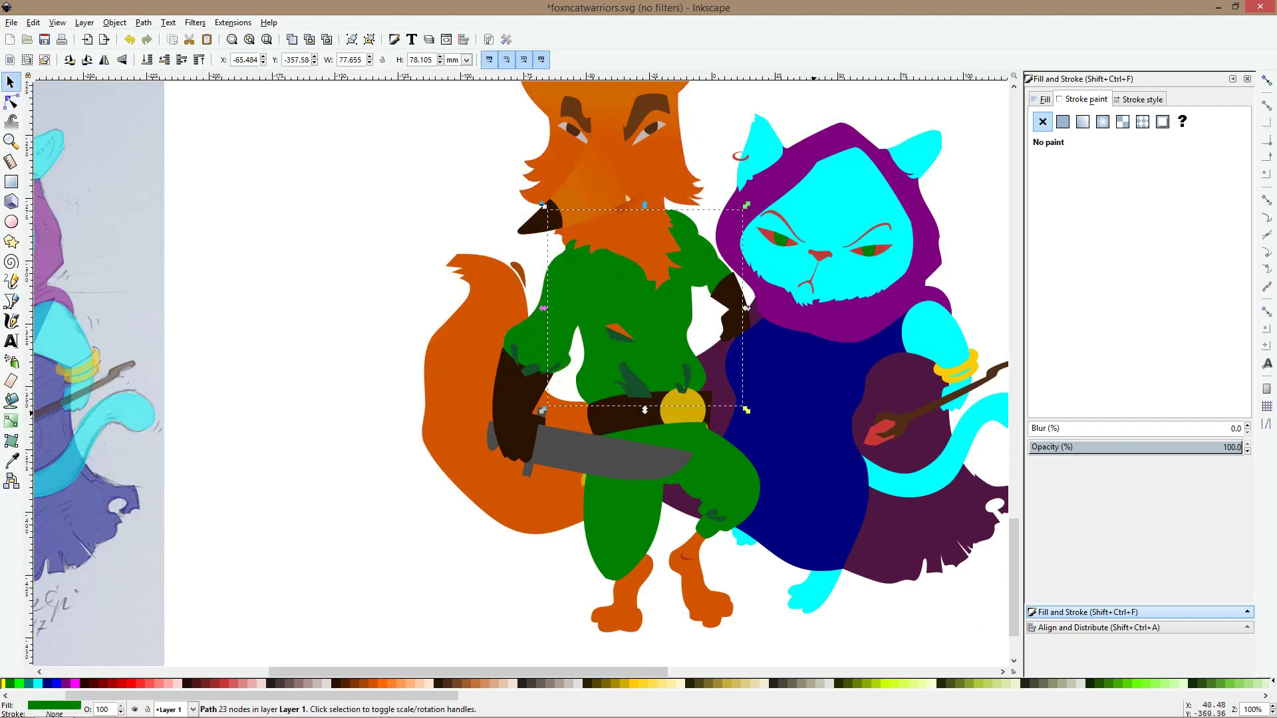
pyautogui.scroll(-5, 639, 684)
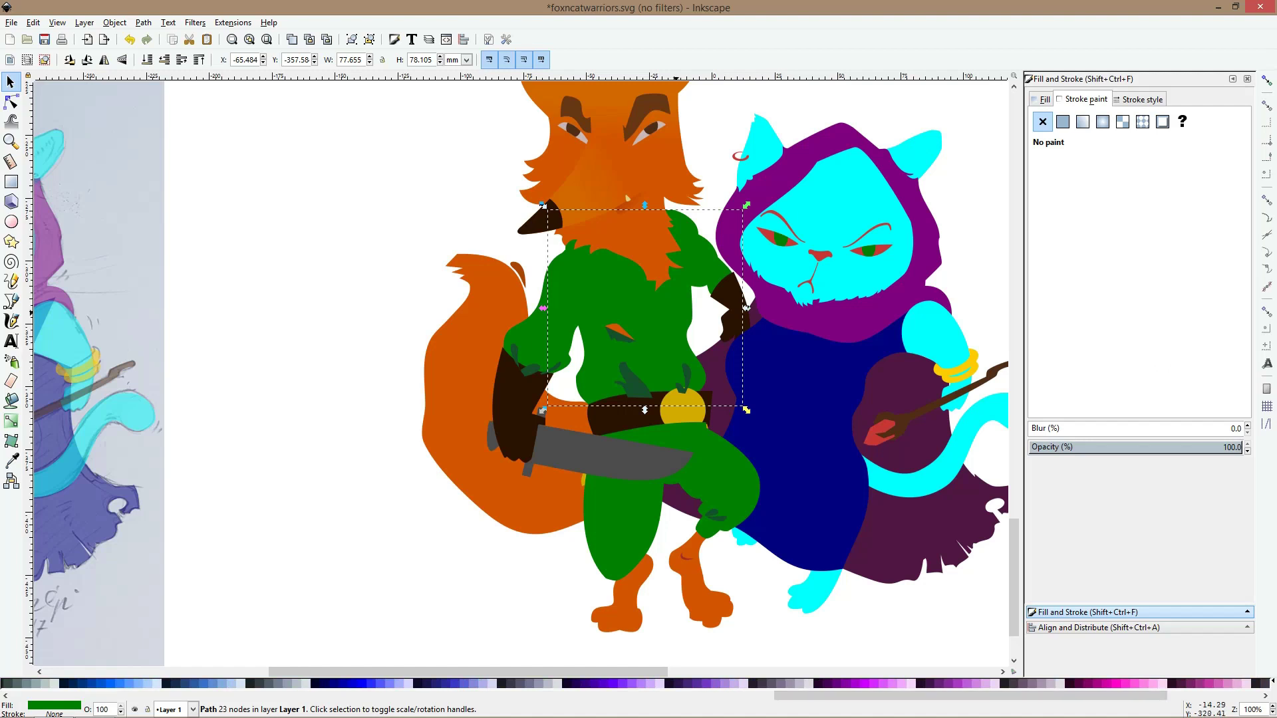
pyautogui.press('n')
pyautogui.hotkey('ctrl', 'shift', 'f')
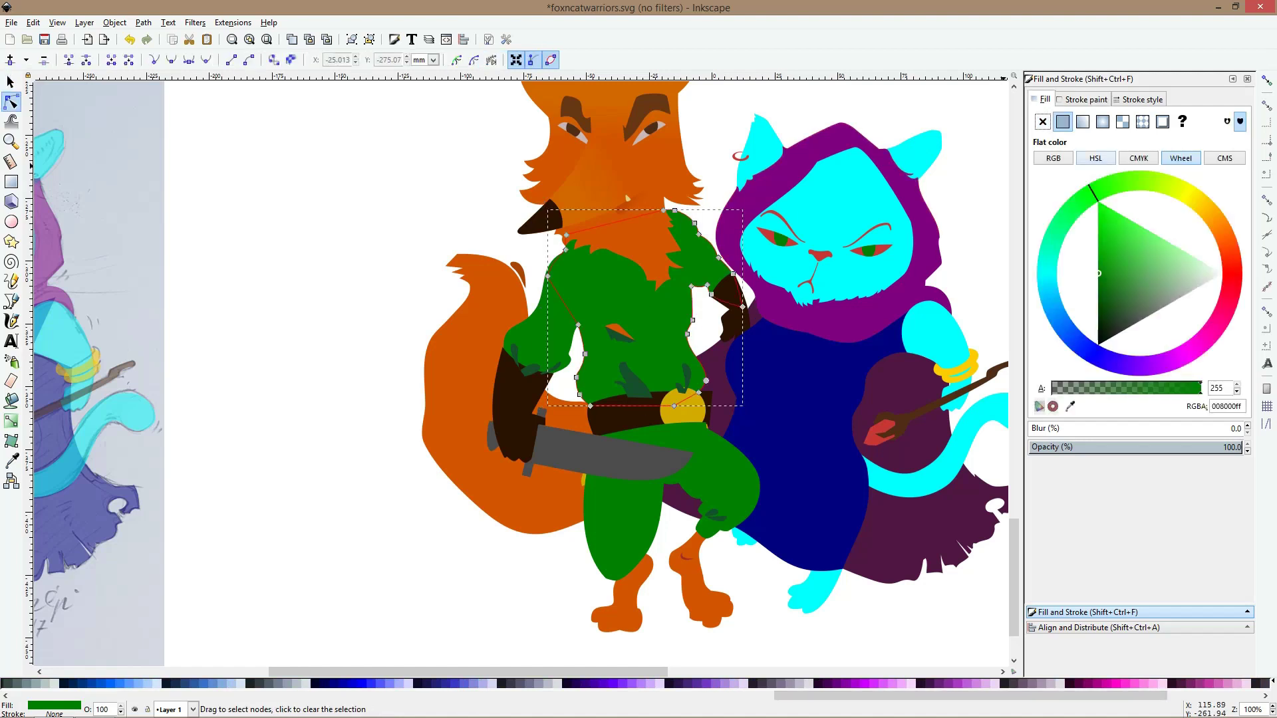
pyautogui.moveTo(1098, 273); pyautogui.dragTo(1103, 296)
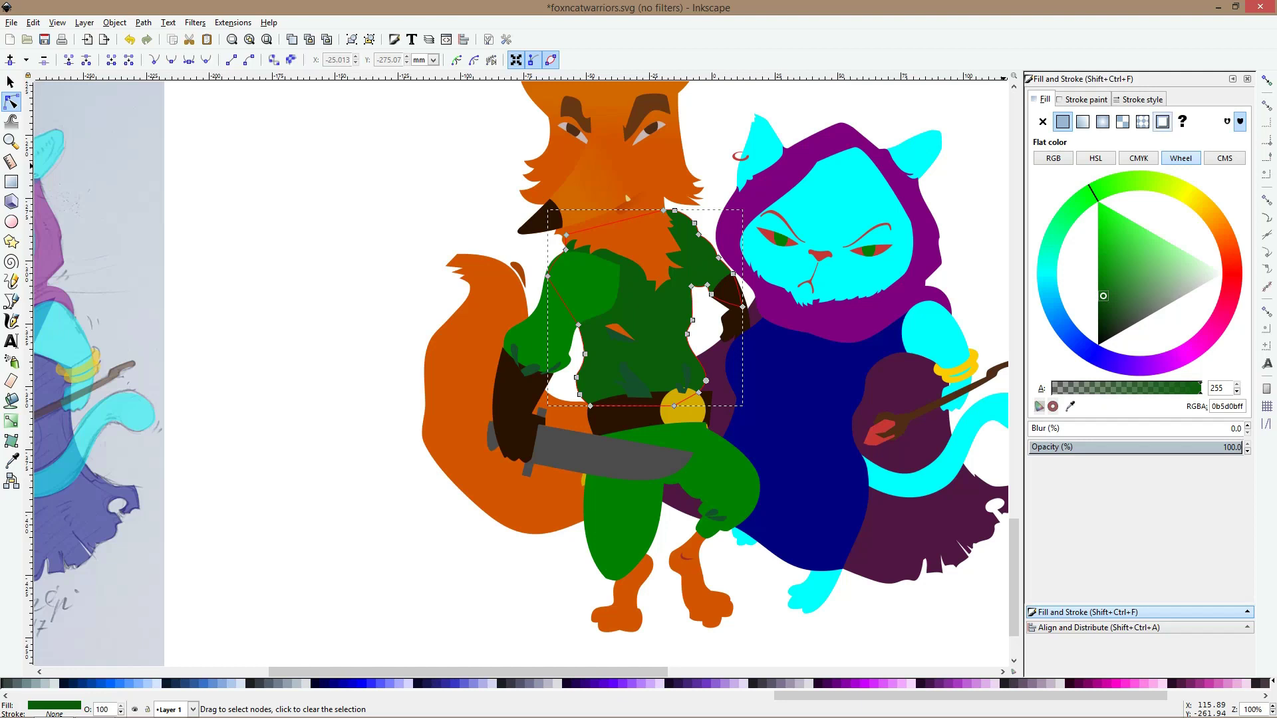
pyautogui.click(1131, 181)
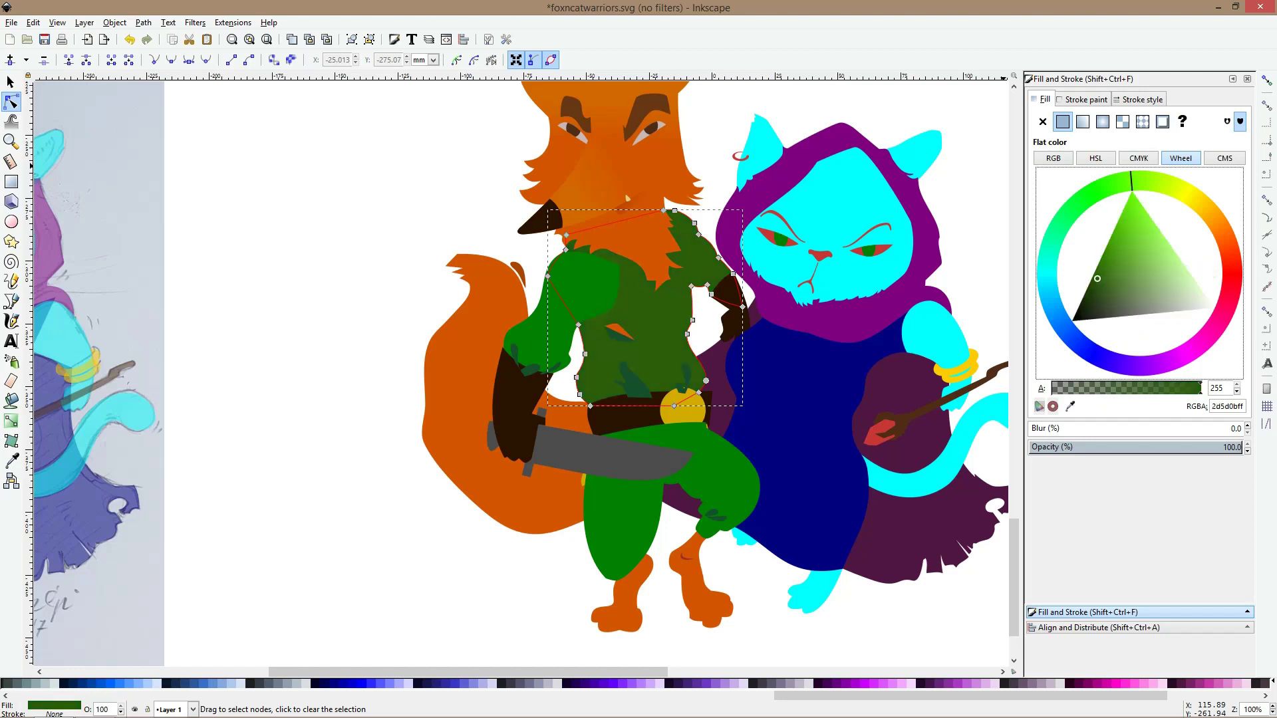
pyautogui.moveTo(1131, 181); pyautogui.dragTo(1157, 182)
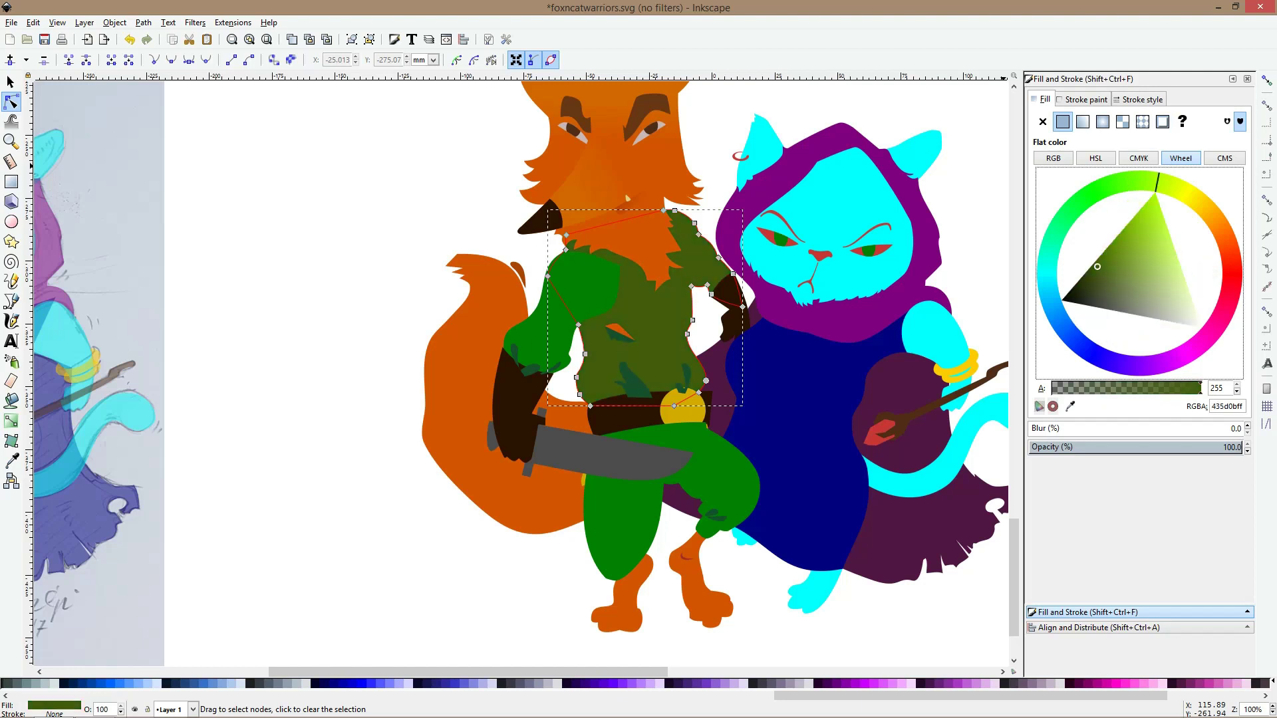
pyautogui.moveTo(1098, 266); pyautogui.dragTo(1112, 249)
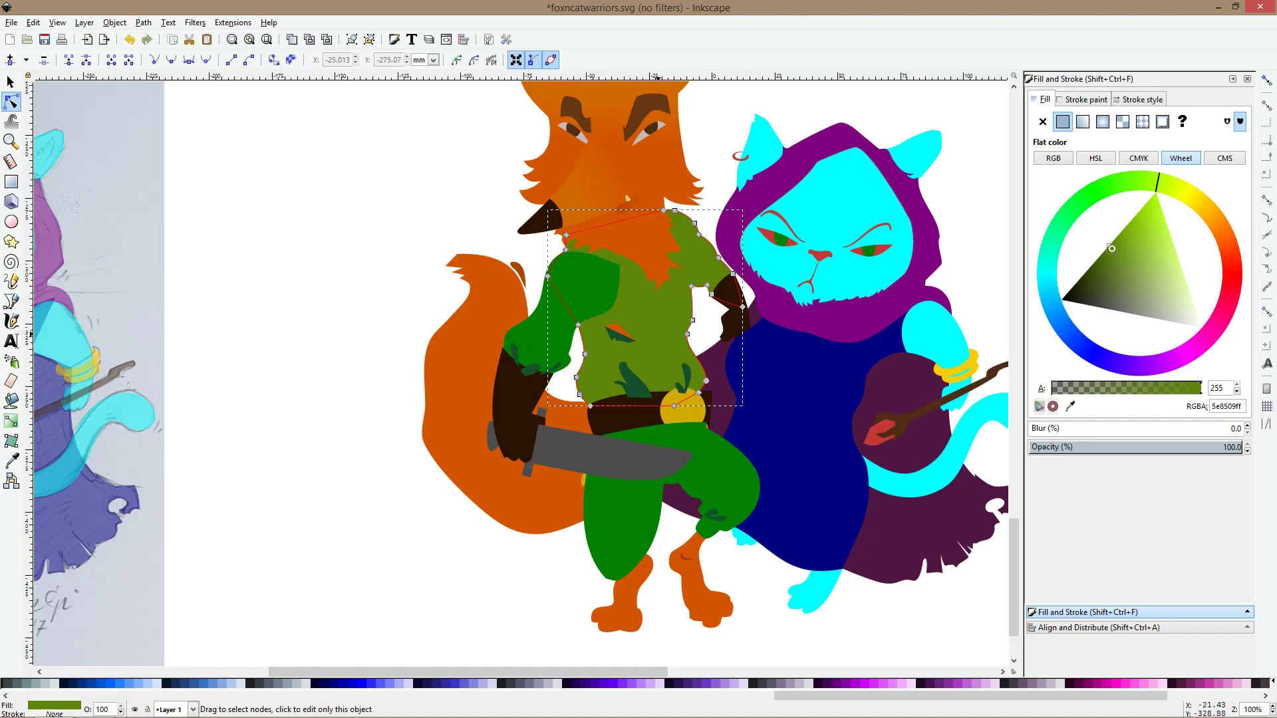
# Recolor the torn flap below the orange opening on the shirt to a lighter olive, 719b16ff, based on the shirt color
pyautogui.scroll(2, 644, 335)
pyautogui.click(578, 336)
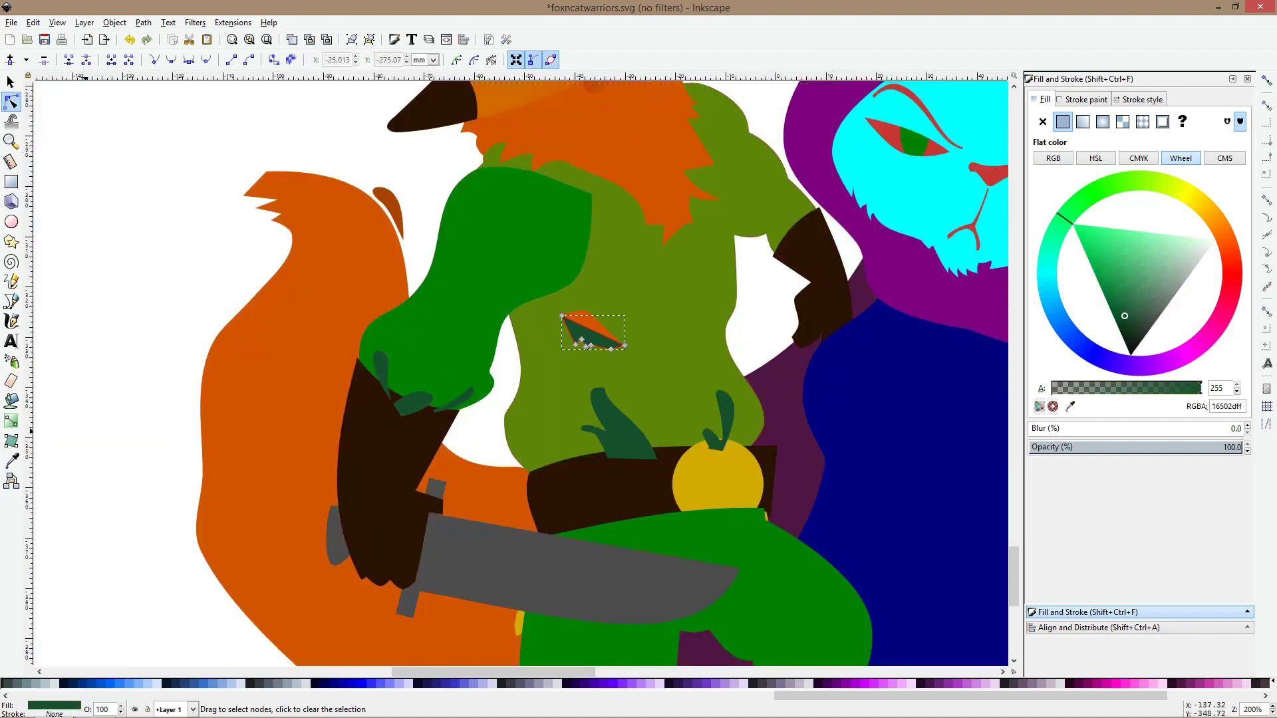
pyautogui.press('d')
pyautogui.click(636, 309)
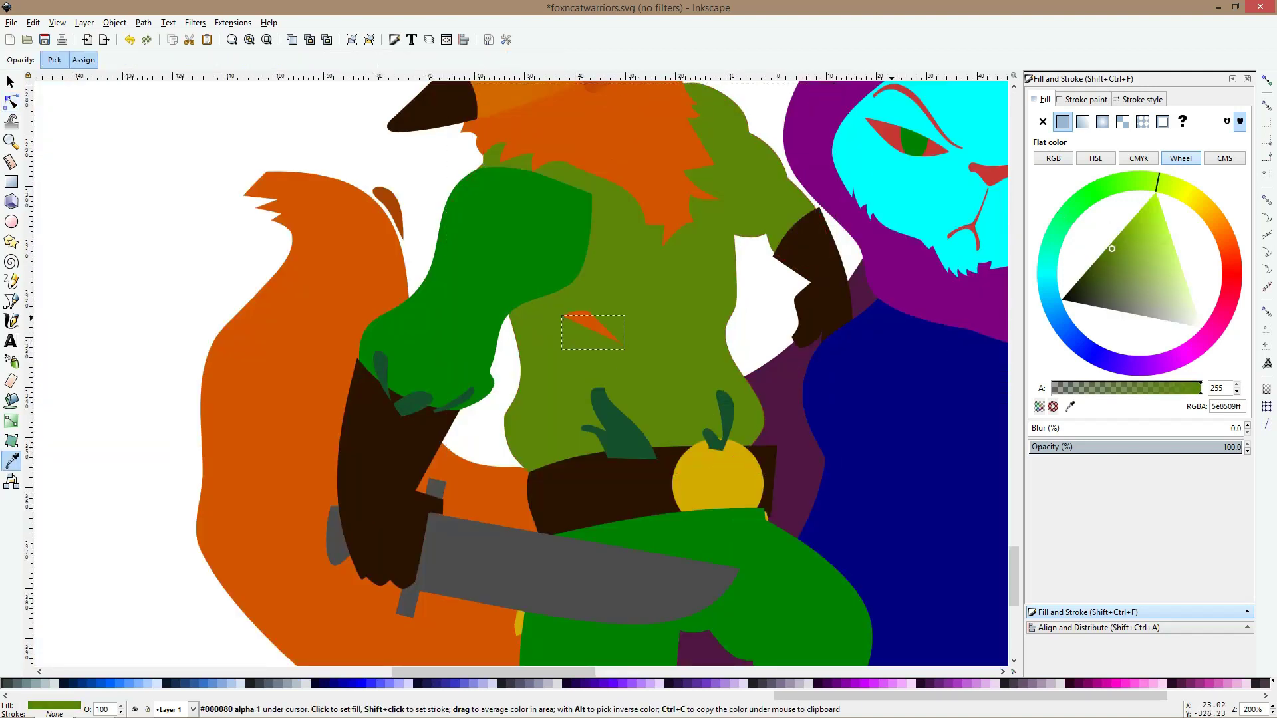
pyautogui.click(1110, 256)
pyautogui.click(1120, 241)
pyautogui.click(1117, 255)
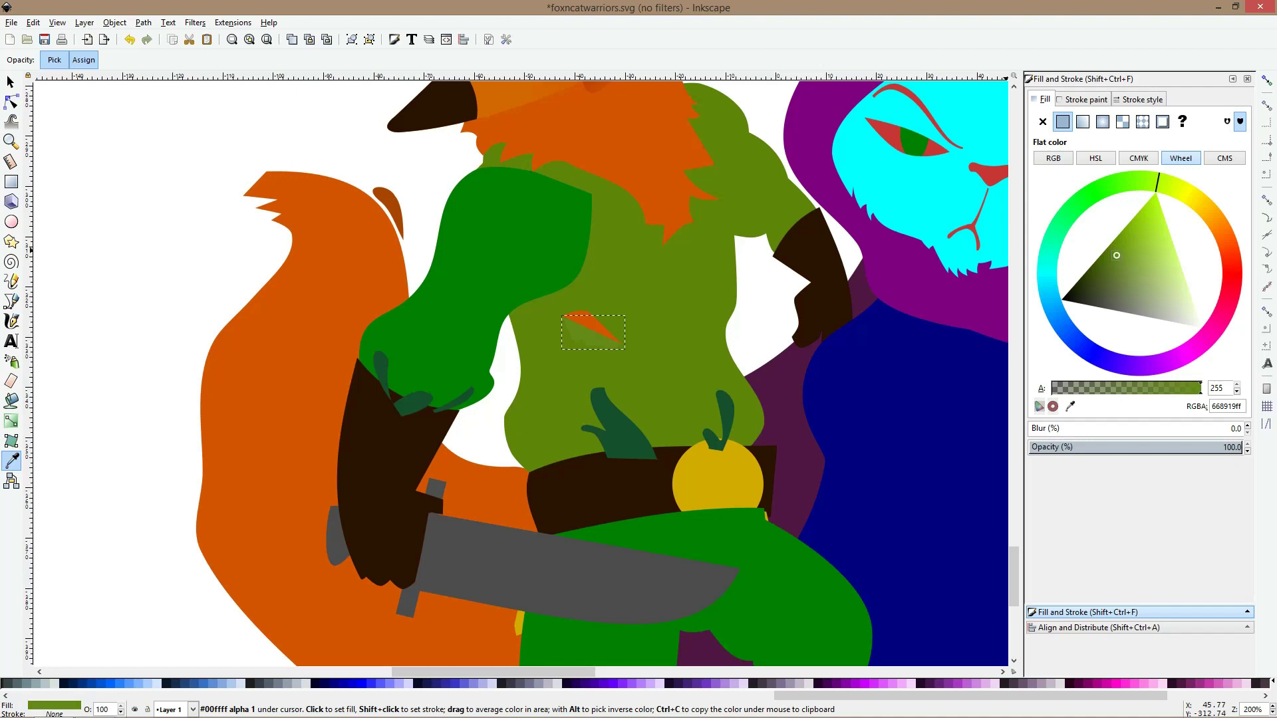
pyautogui.click(1123, 246)
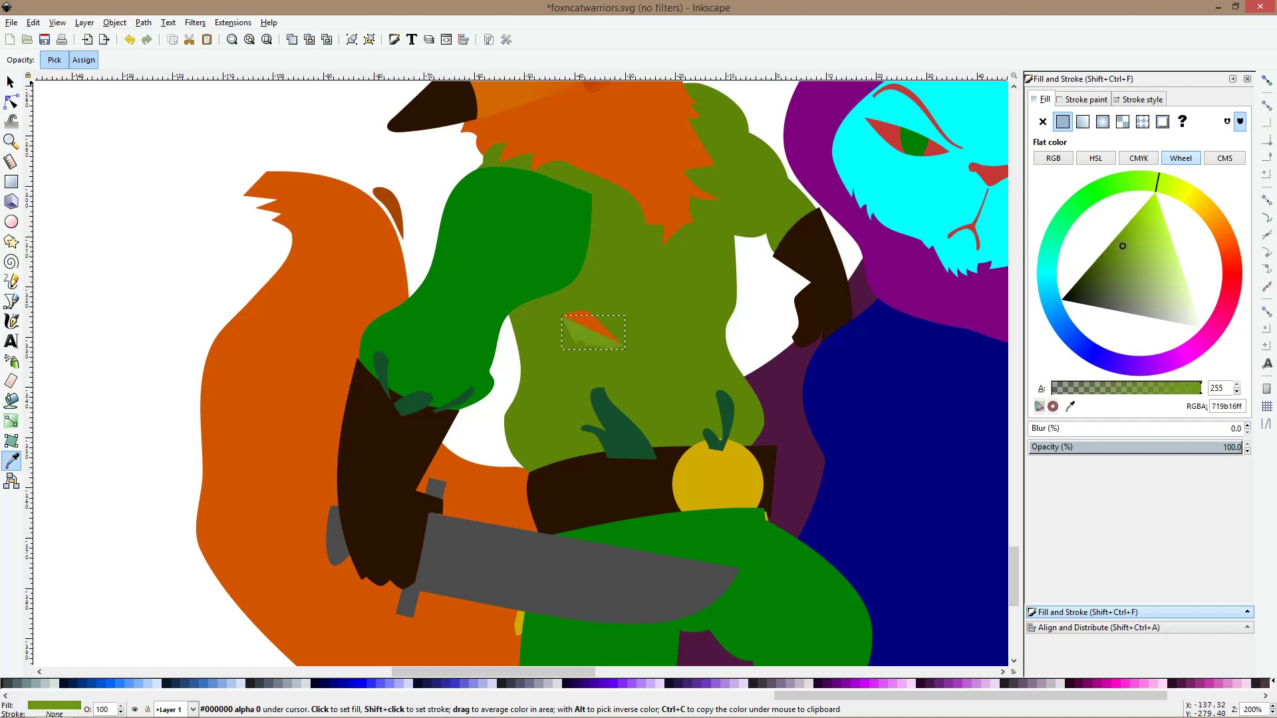
# Recolor the large fold shape above the belt to the darker olive 556c20ff, based on the shirt color
pyautogui.press('s')
pyautogui.click(623, 439)
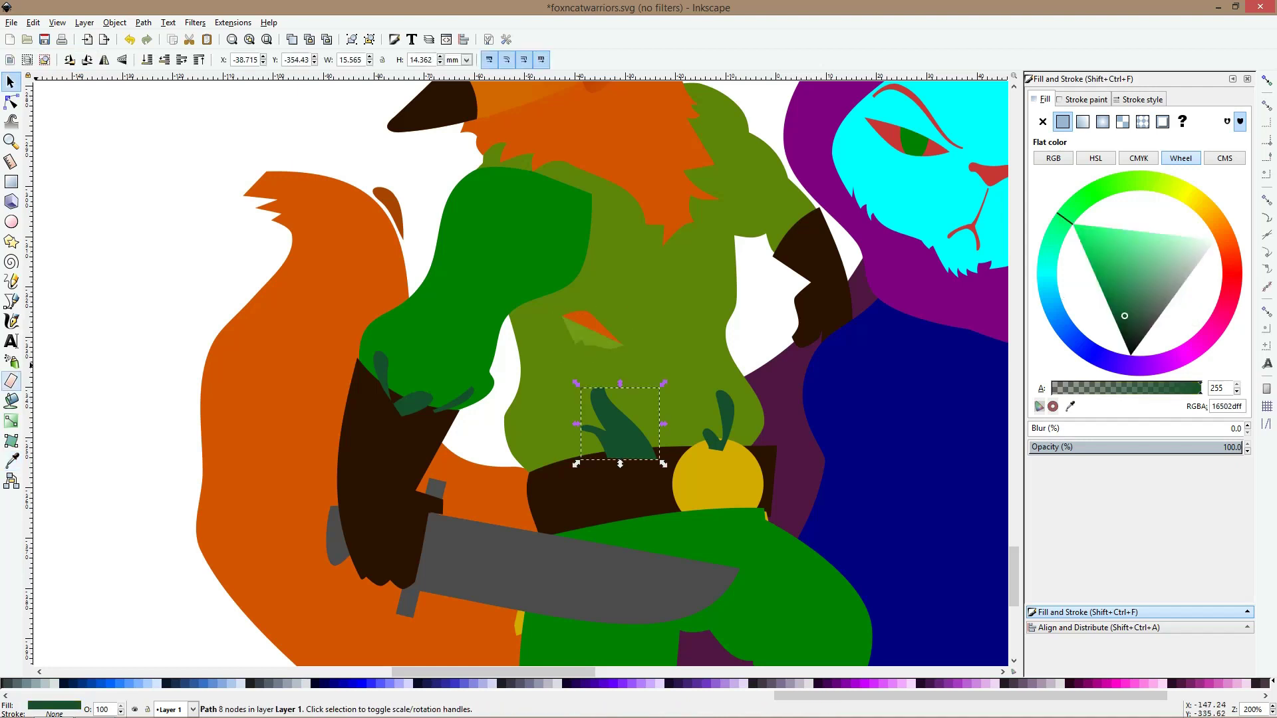
pyautogui.press('d')
pyautogui.click(707, 387)
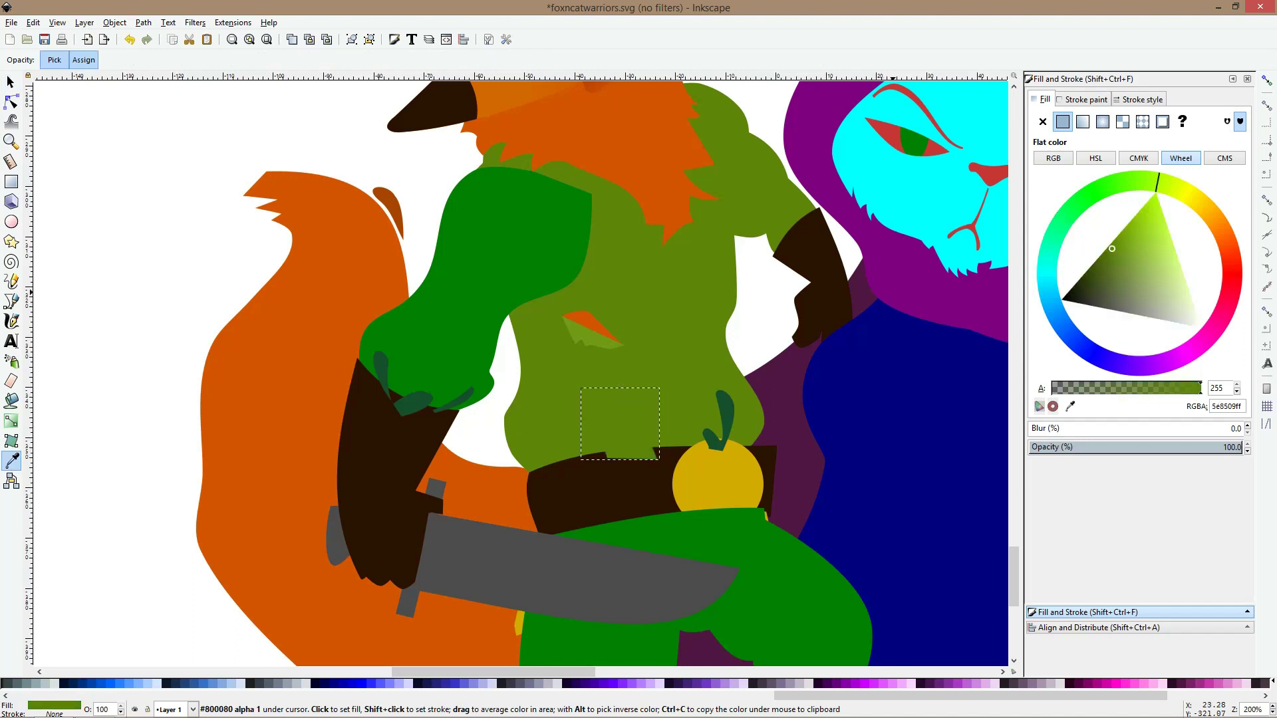
pyautogui.click(1109, 256)
pyautogui.click(1108, 263)
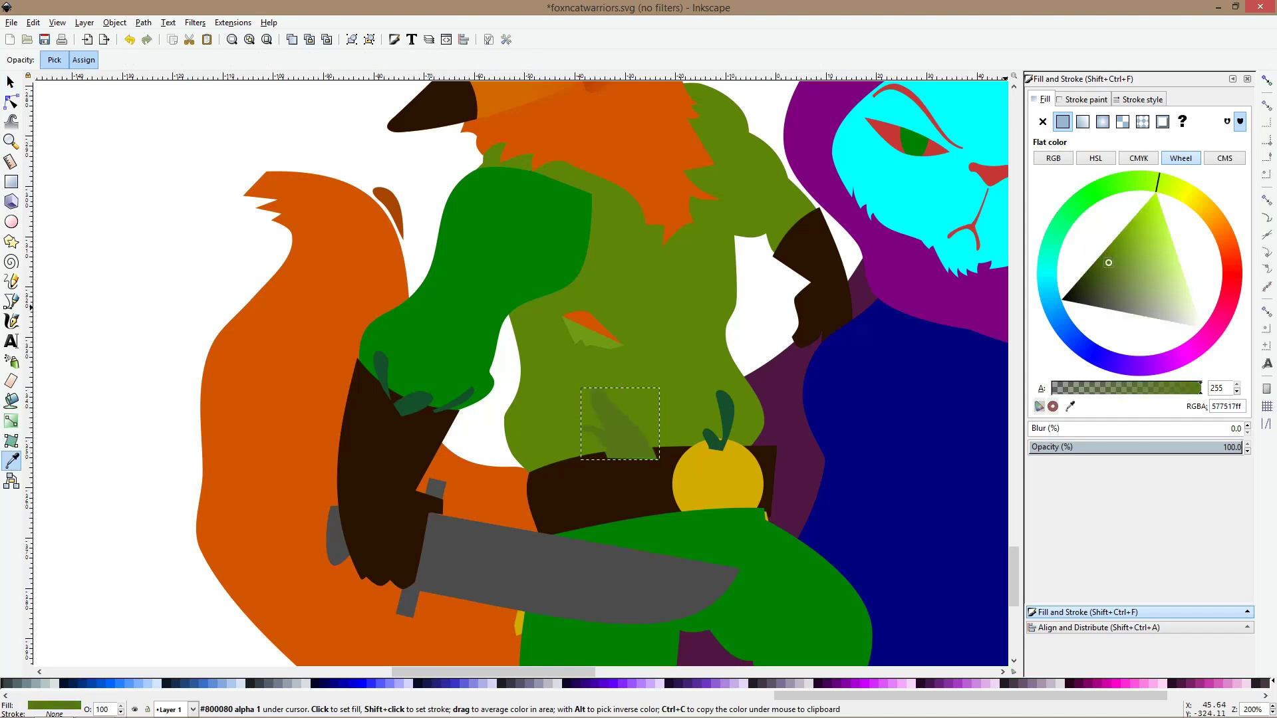
pyautogui.click(1106, 271)
pyautogui.click(10, 81)
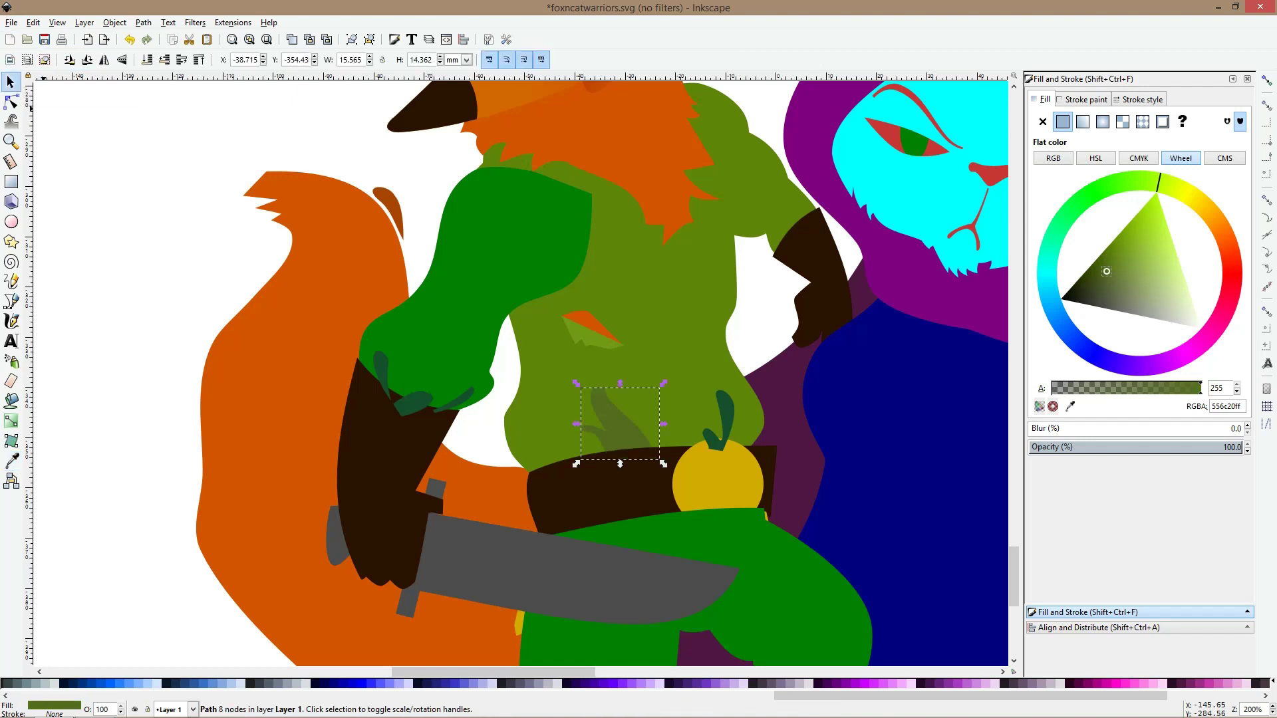
# Give the fold above the belt buckle the neighboring fold's color 556c20ff and lower it behind the round buckle
pyautogui.click(722, 416)
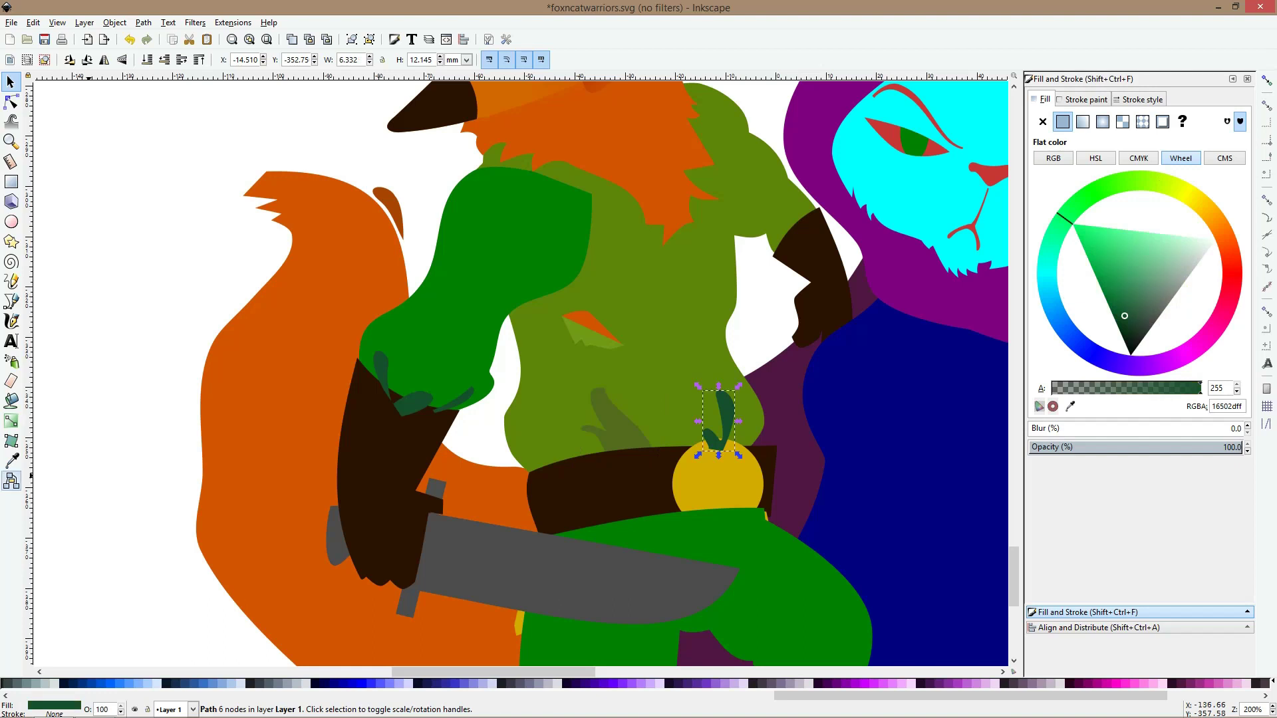
pyautogui.click(11, 461)
pyautogui.click(617, 427)
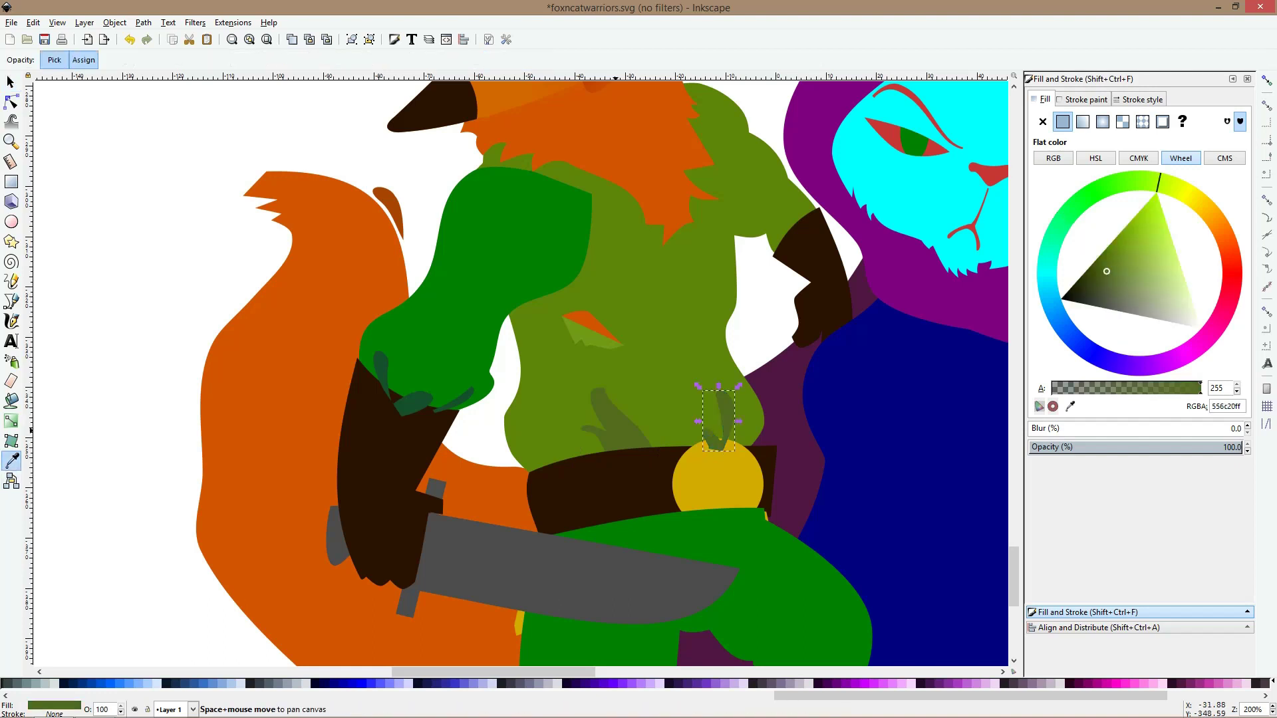
pyautogui.press('space')
pyautogui.press('pagedown')
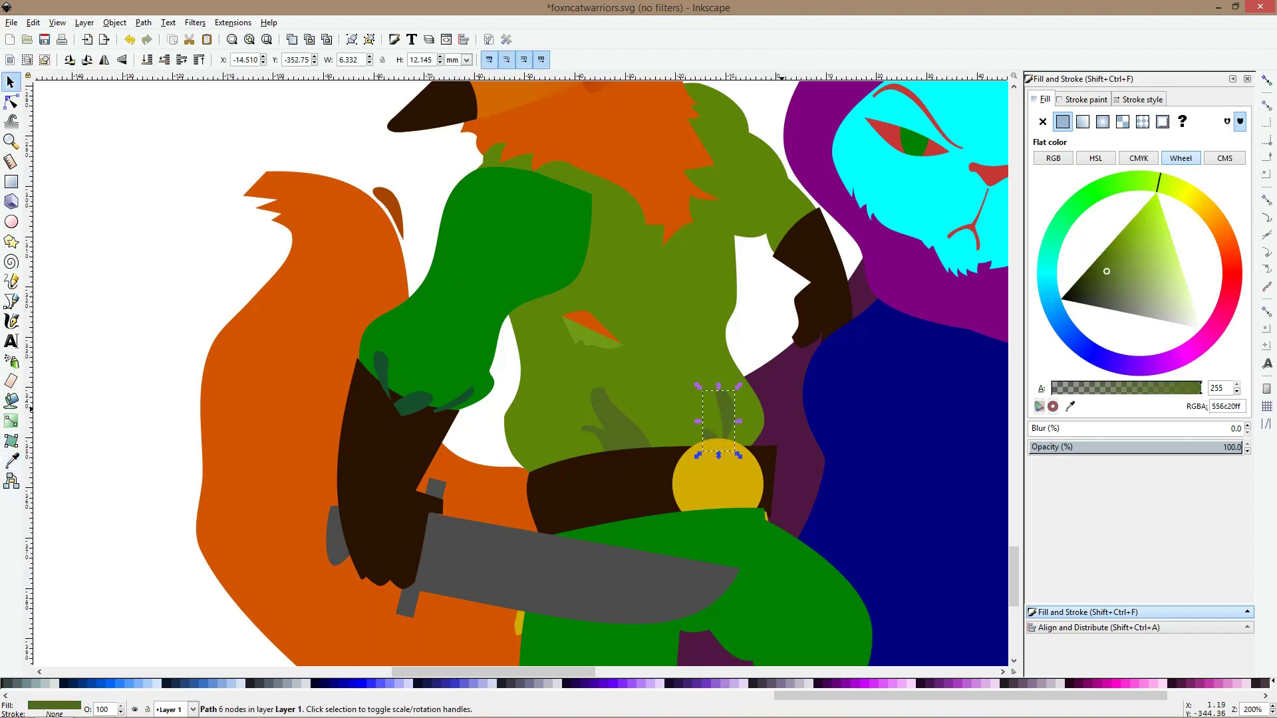
# Add a linear gradient to the shirt from the sleeve nearest the cat to the chest, with its end an opaque 5e8509ff
pyautogui.click(616, 271)
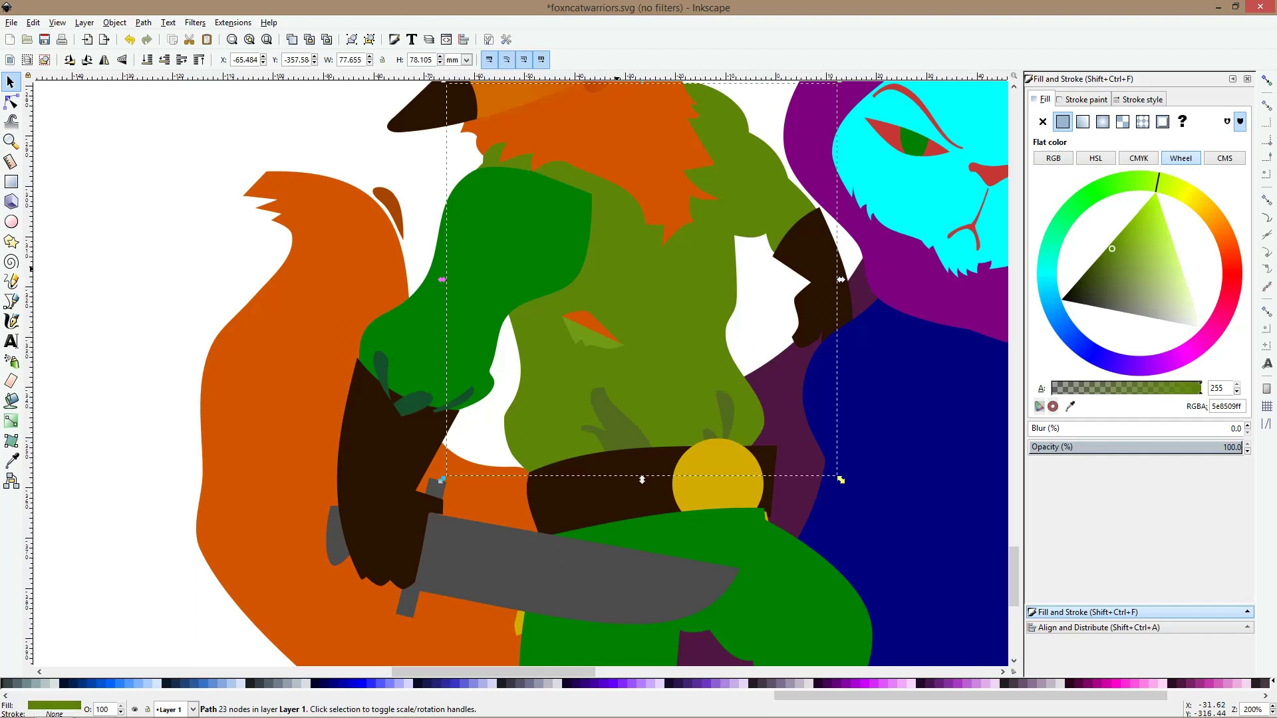
pyautogui.press('b')
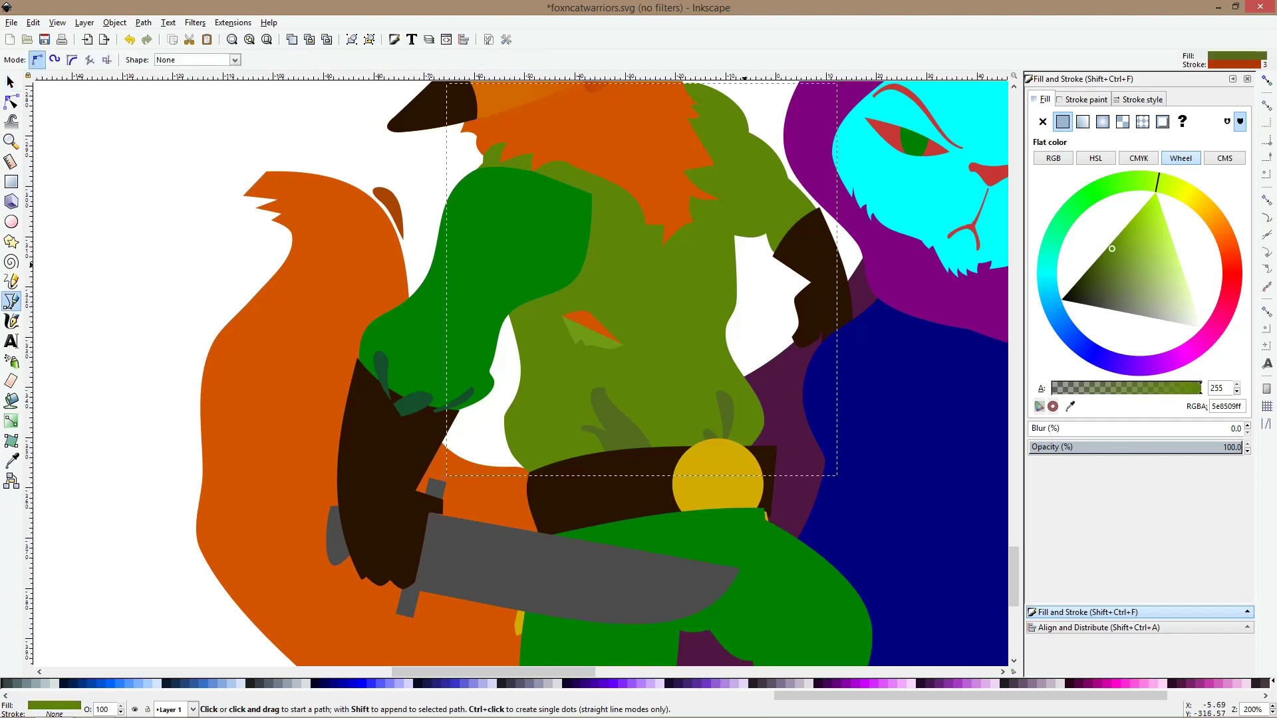
pyautogui.keyDown('ctrl'); pyautogui.scroll(-2, 752, 267); pyautogui.keyUp('ctrl')
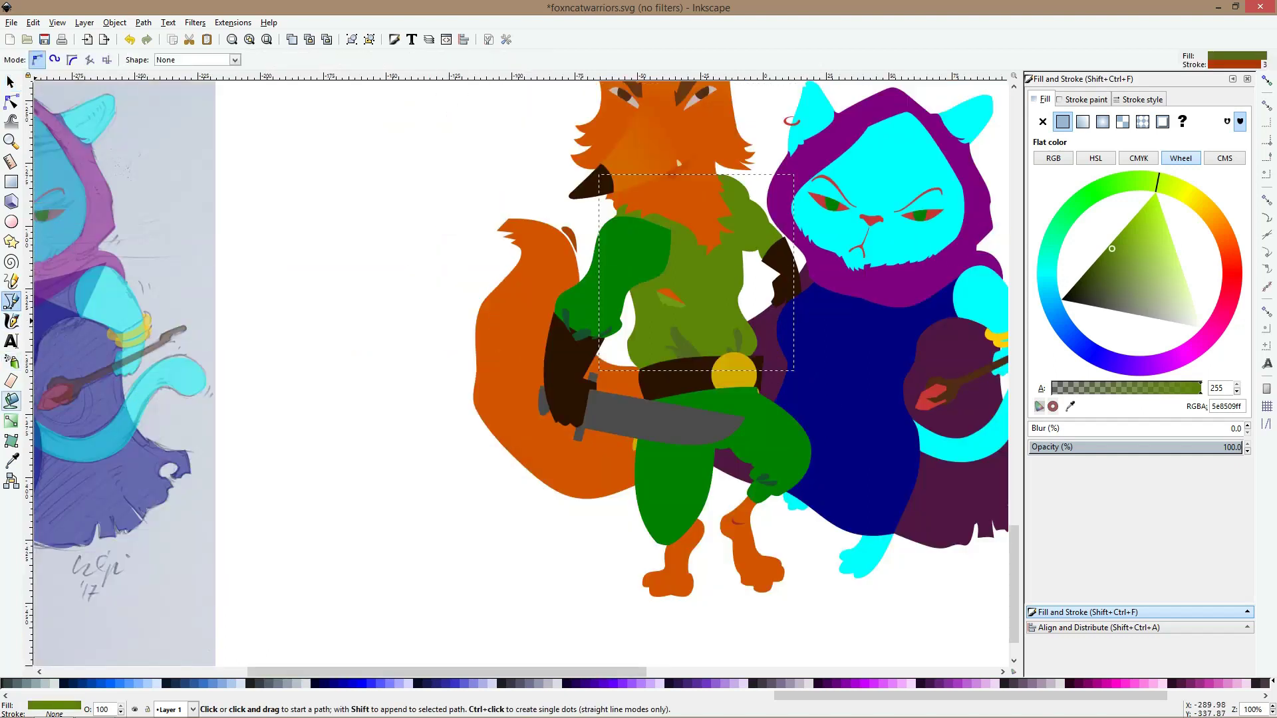
pyautogui.click(12, 421)
pyautogui.keyDown('ctrl'); pyautogui.scroll(1, 796, 264); pyautogui.keyUp('ctrl')
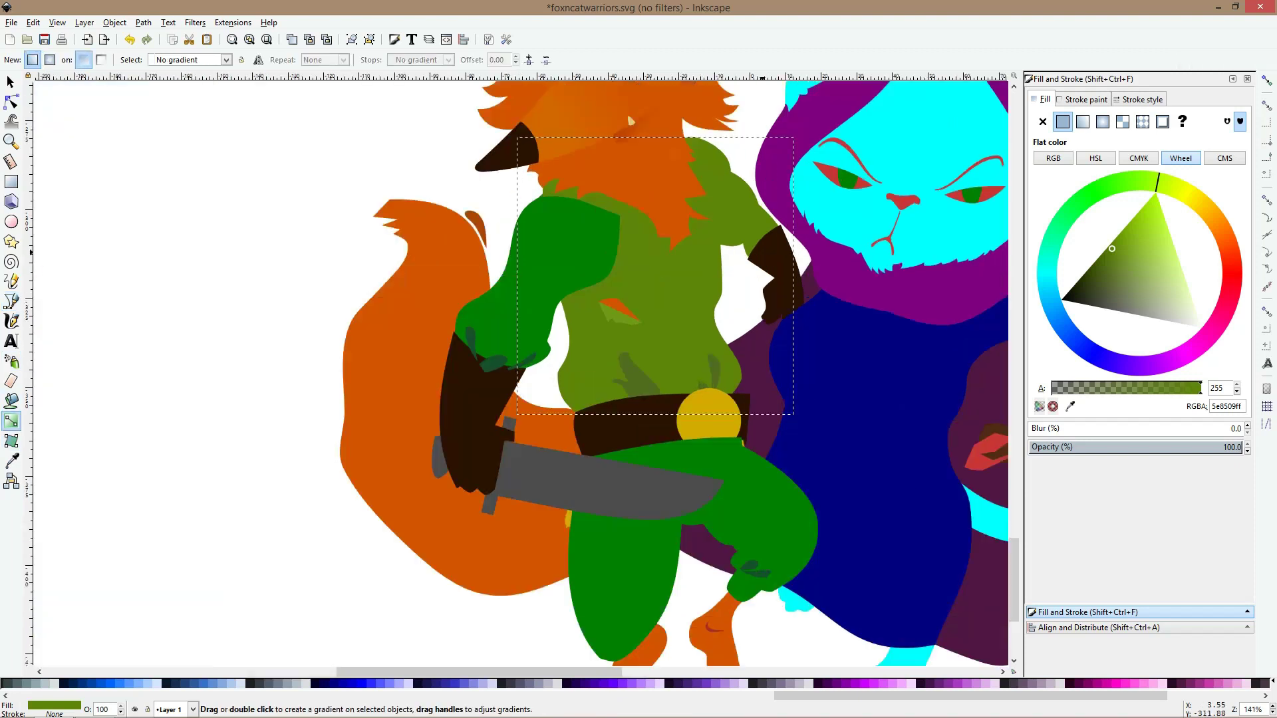
pyautogui.moveTo(742, 227); pyautogui.dragTo(673, 237)
pyautogui.click(672, 237)
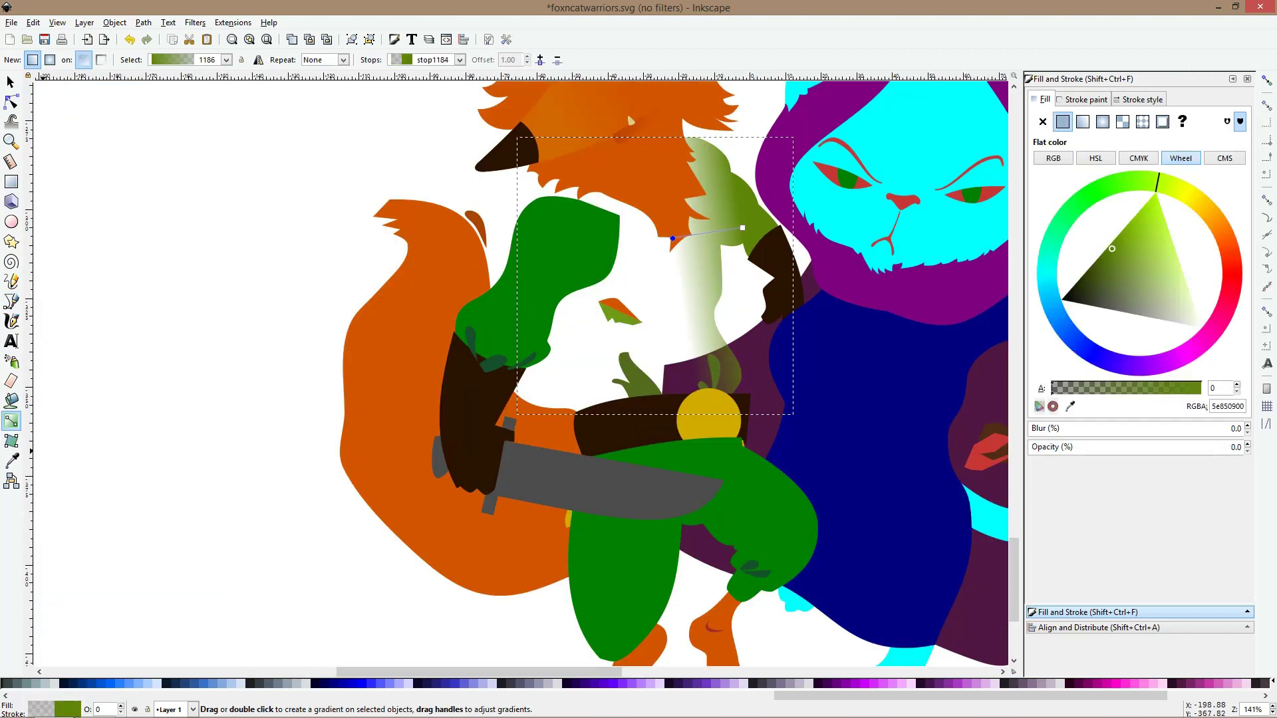
pyautogui.press('d')
pyautogui.click(744, 224)
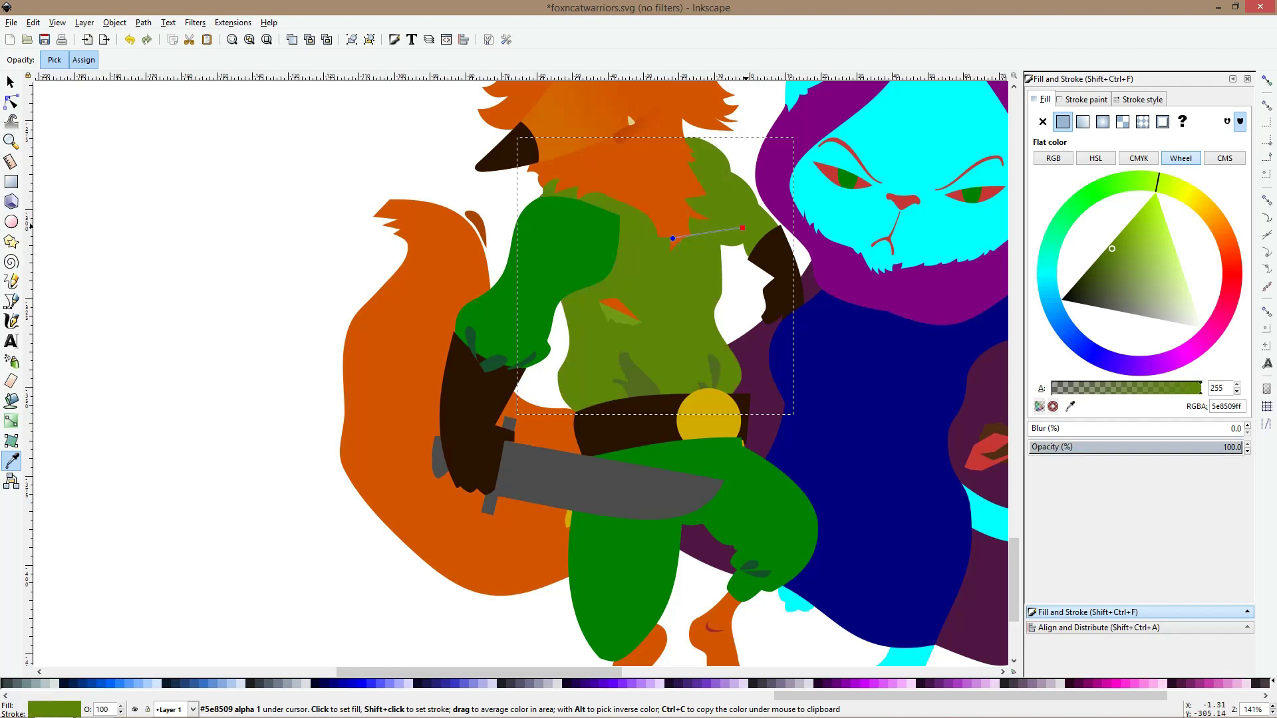
# Sample the fold color 556c20ff for the gradient's sleeve end and extend the other end across the chest to the front sleeve
pyautogui.click(743, 228)
pyautogui.click(713, 359)
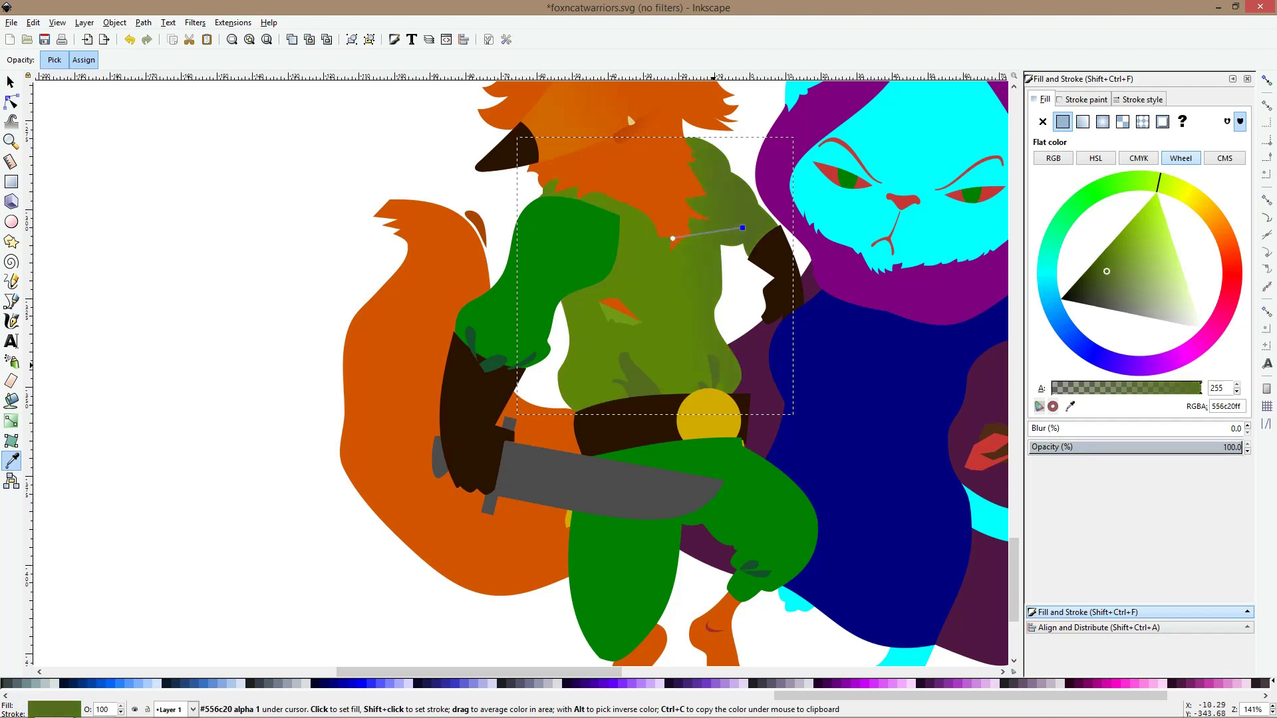
pyautogui.moveTo(673, 238); pyautogui.dragTo(611, 244)
pyautogui.press('space')
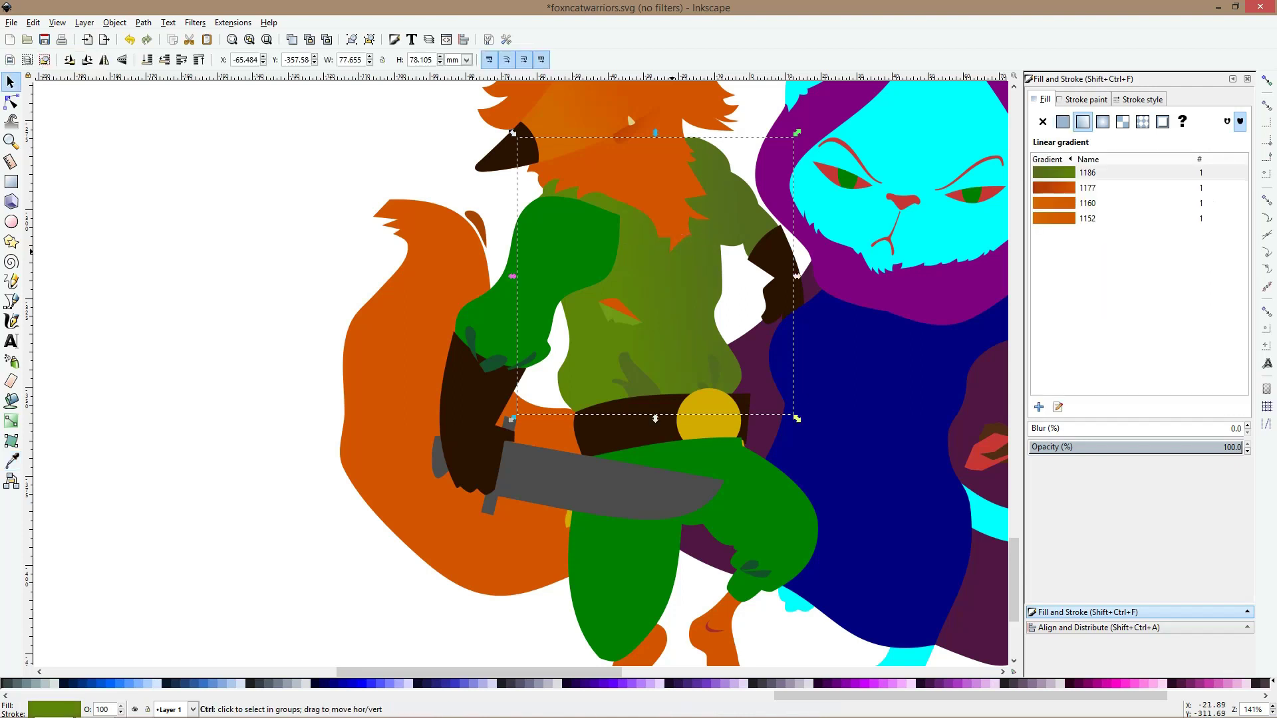
# Draw a small closed shape of pointed straight-edged creases at the shirt's underarm, where the torso meets the sleeve nearest the cat
pyautogui.scroll(-3, 672, 252)
pyautogui.press('Escape')
pyautogui.scroll(3, 653, 248)
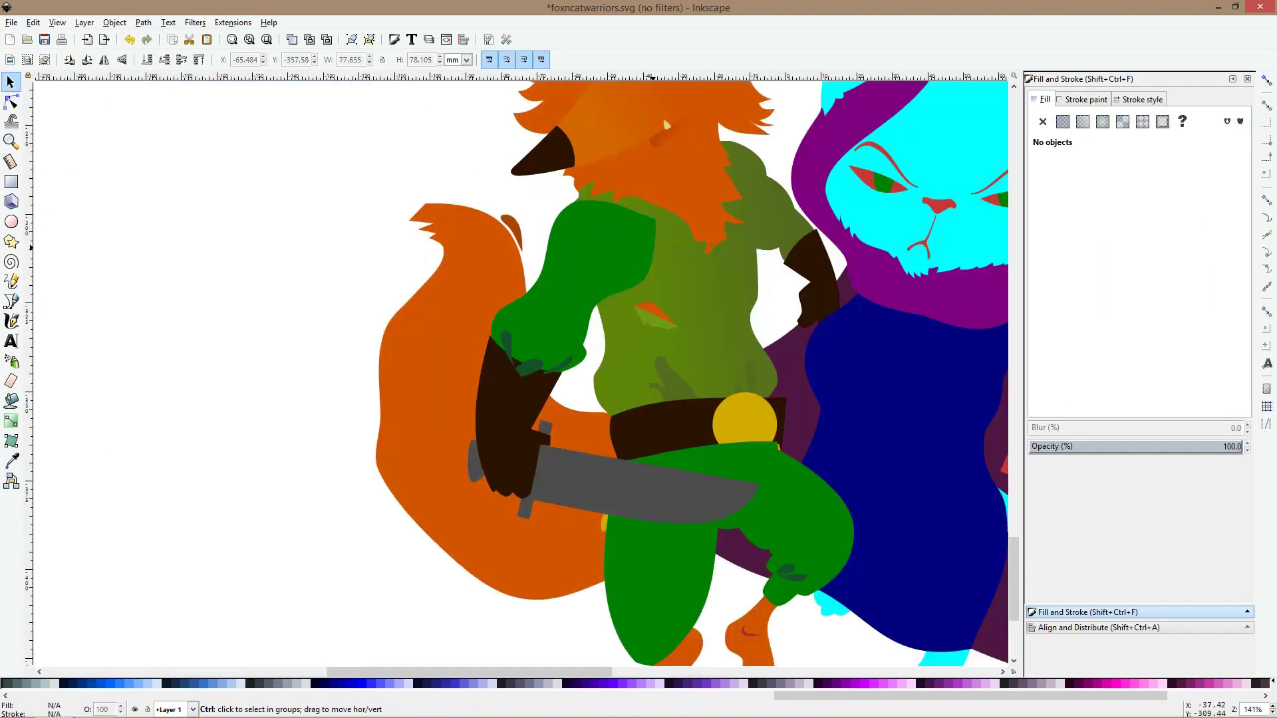
pyautogui.scroll(-3, 653, 247)
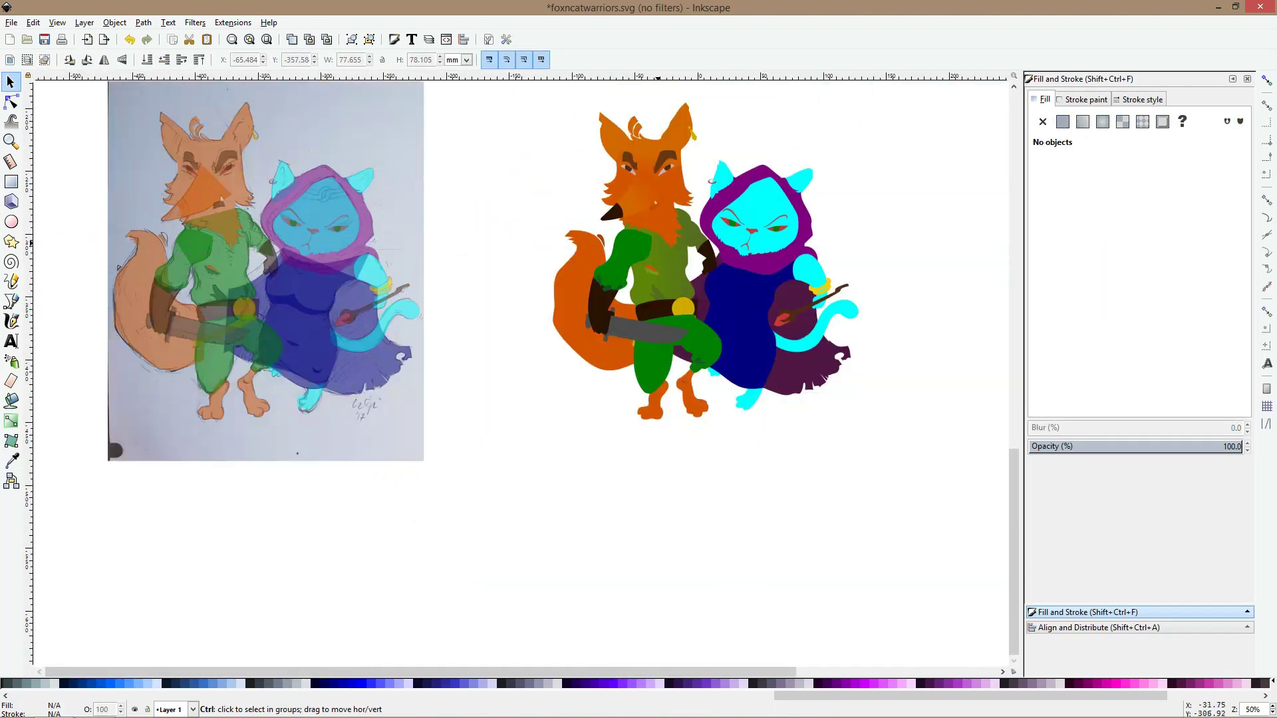
pyautogui.scroll(4, 660, 248)
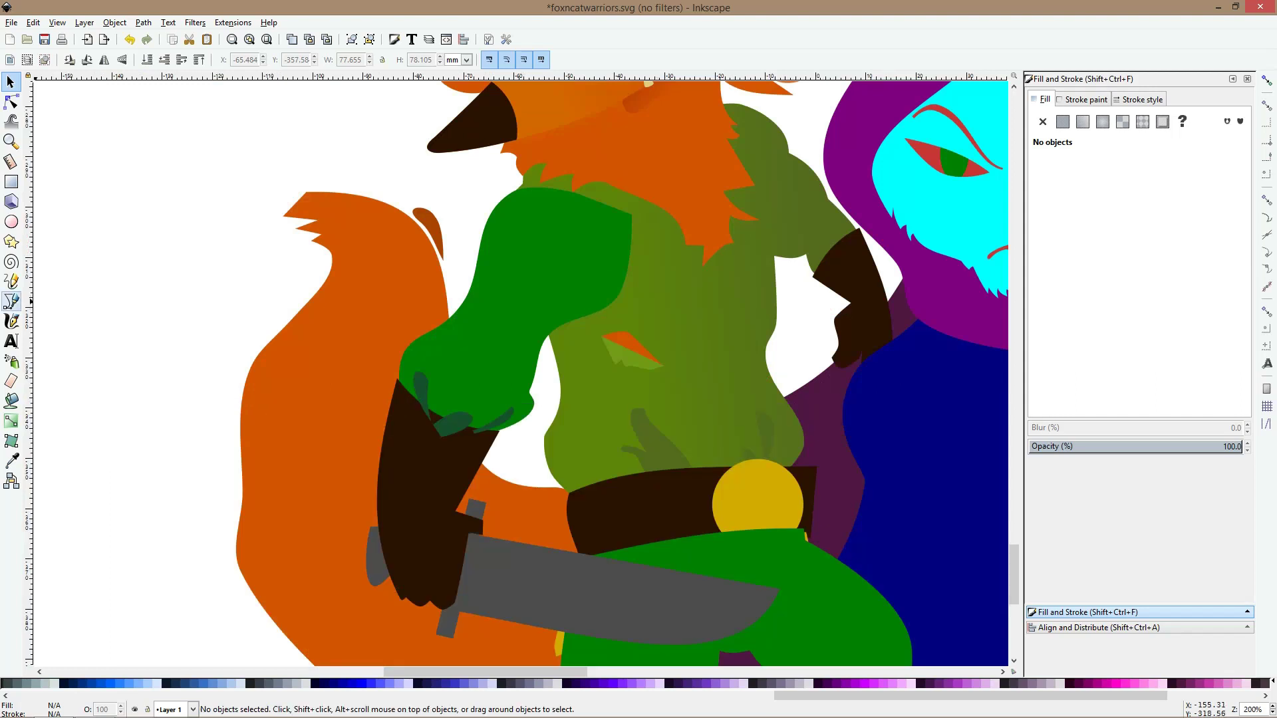
pyautogui.click(11, 301)
pyautogui.scroll(2, 768, 254)
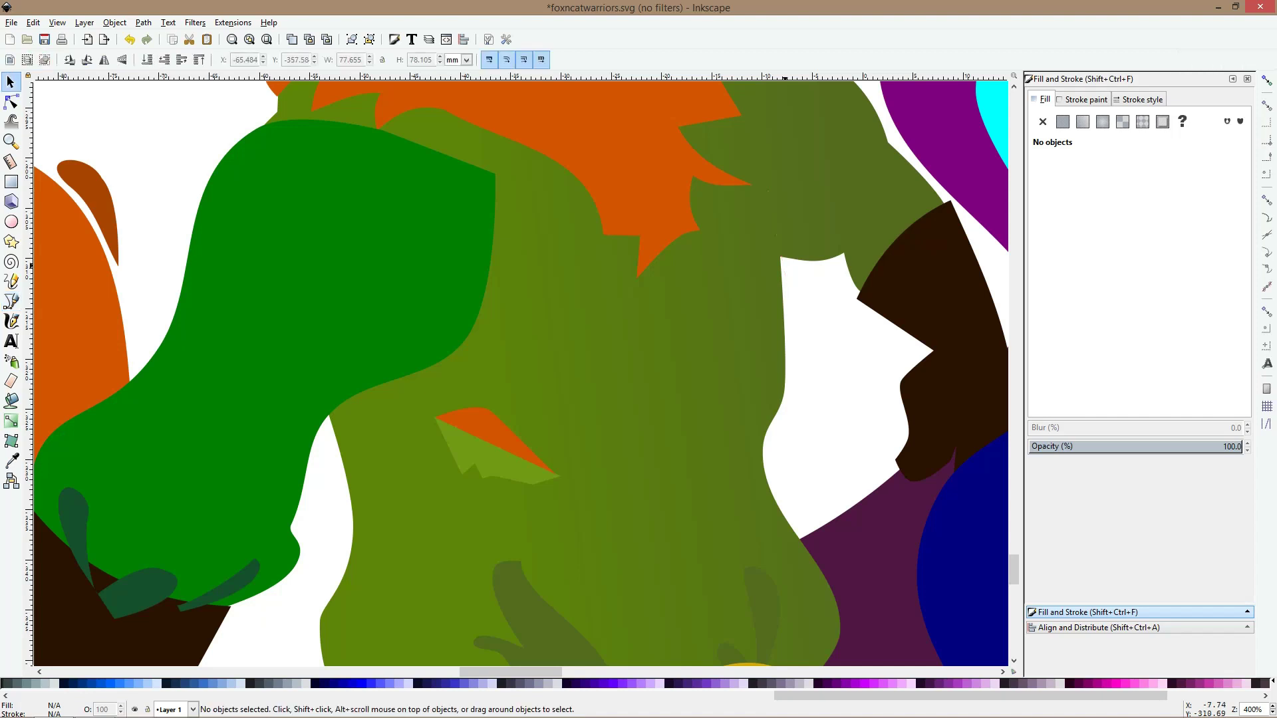
pyautogui.click(782, 276)
pyautogui.click(783, 260)
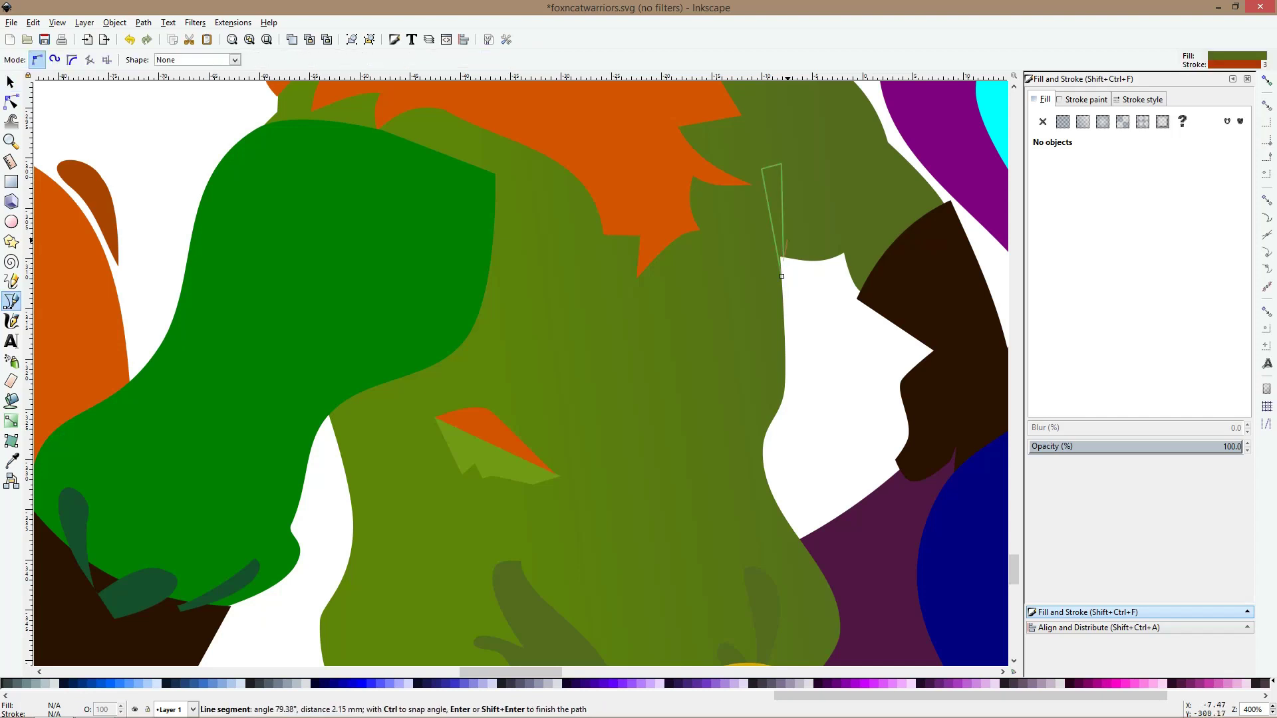
pyautogui.click(794, 210)
pyautogui.click(805, 216)
pyautogui.click(781, 276)
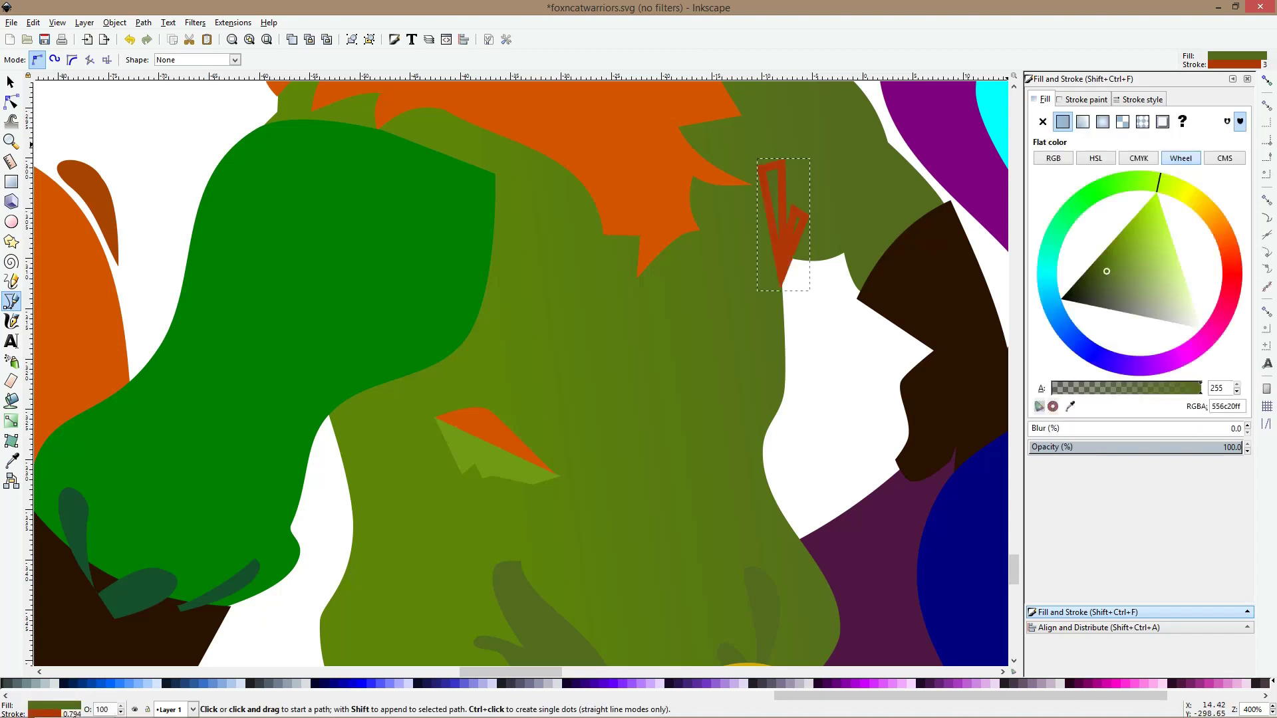
# Remove the stroke from the new underarm crease shape and show its fill settings
pyautogui.click(1085, 99)
pyautogui.click(1042, 121)
pyautogui.click(1042, 99)
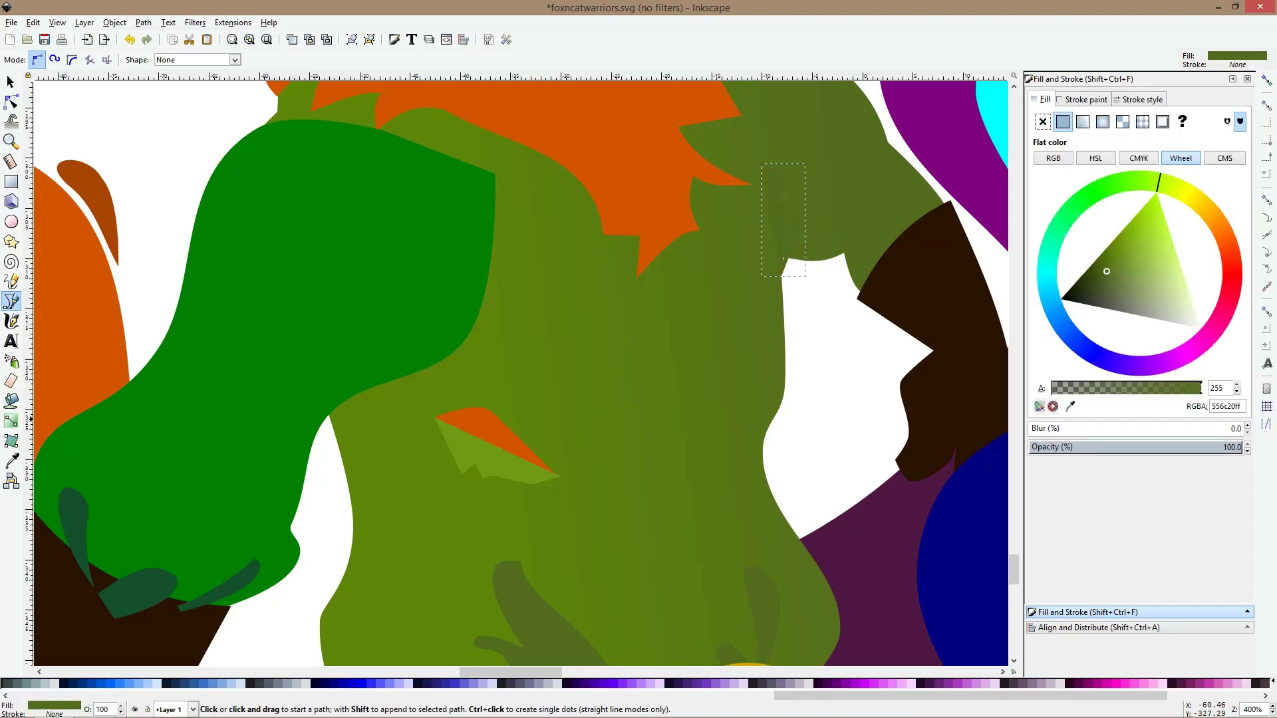
# Darken the underarm crease shape's fill to 4b5b24ff and turn its straight upper corners into smooth curves
pyautogui.click(11, 460)
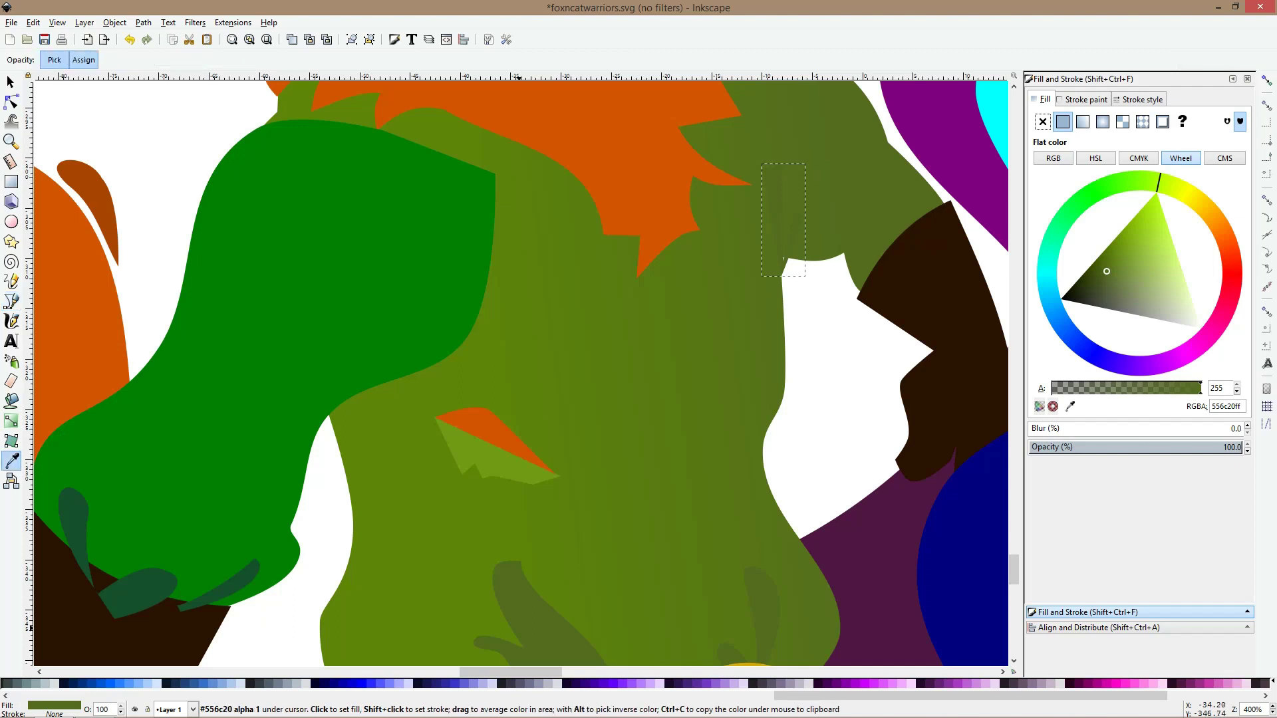
pyautogui.click(1102, 280)
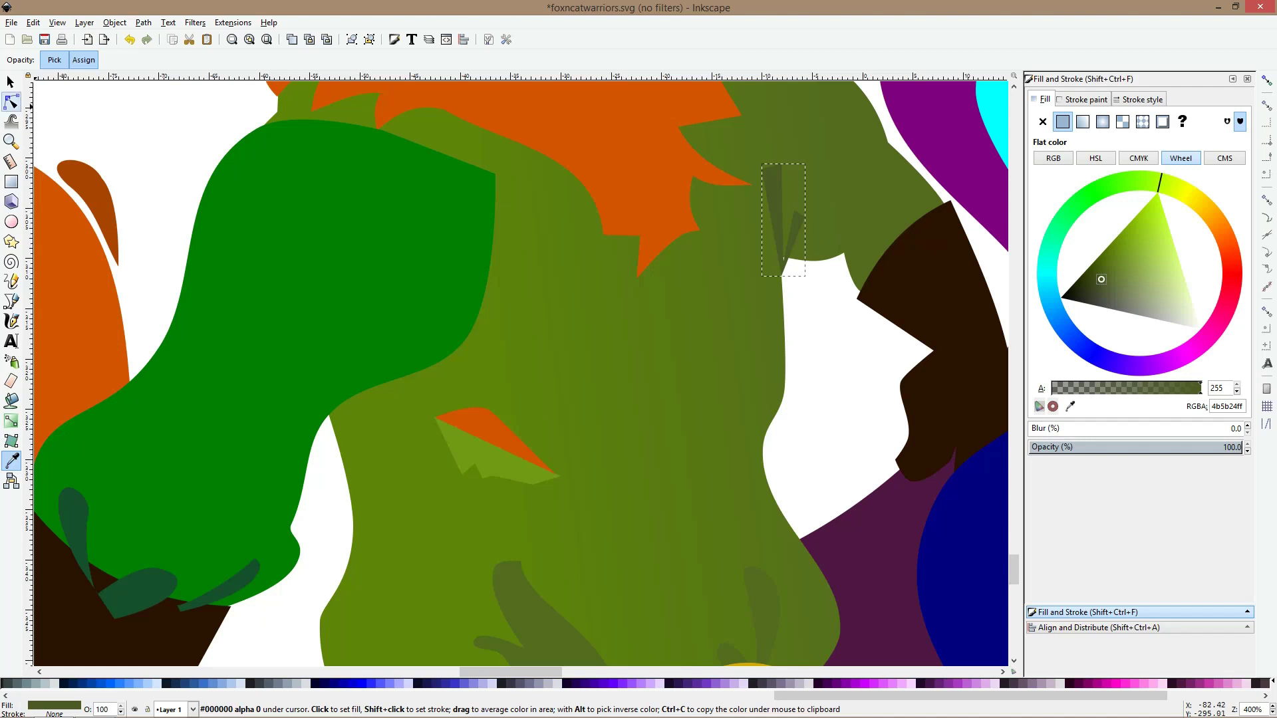
pyautogui.click(11, 102)
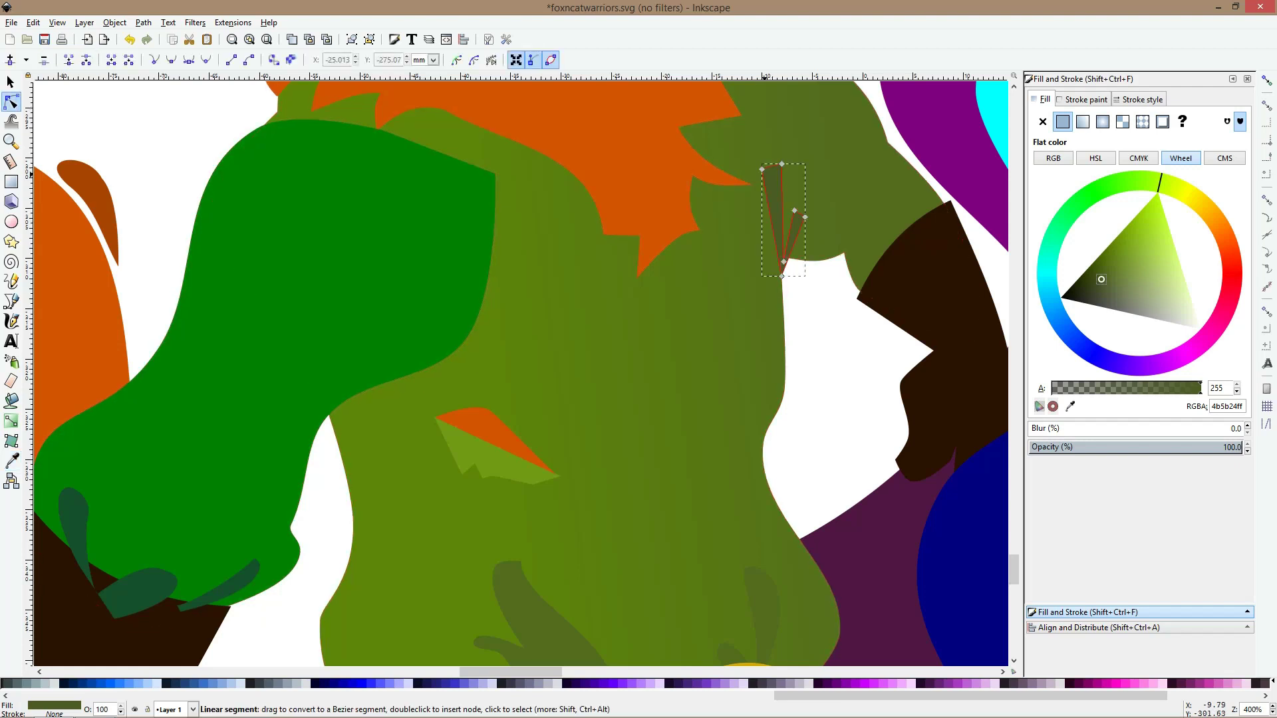
pyautogui.keyDown('ctrl'); pyautogui.click(762, 169); pyautogui.keyUp('ctrl')
pyautogui.keyDown('ctrl'); pyautogui.click(781, 164); pyautogui.keyUp('ctrl')
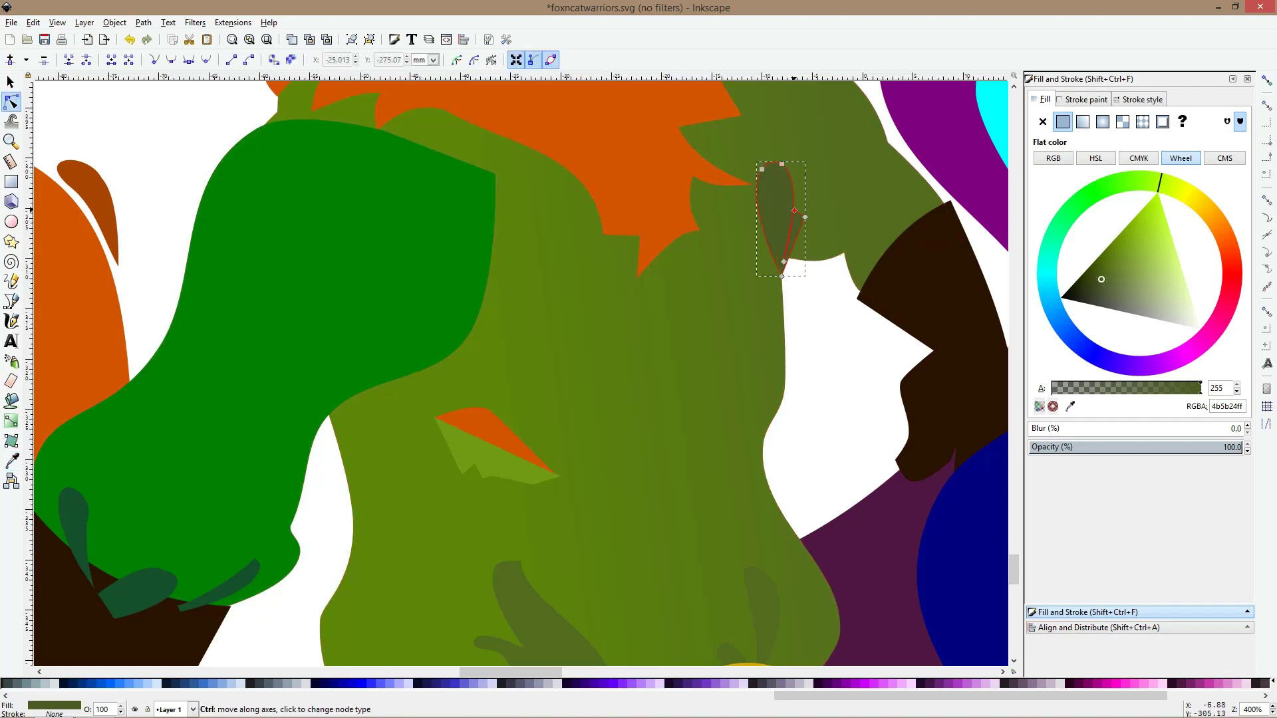
pyautogui.keyDown('ctrl'); pyautogui.click(794, 211); pyautogui.keyUp('ctrl')
pyautogui.scroll(2, 811, 239)
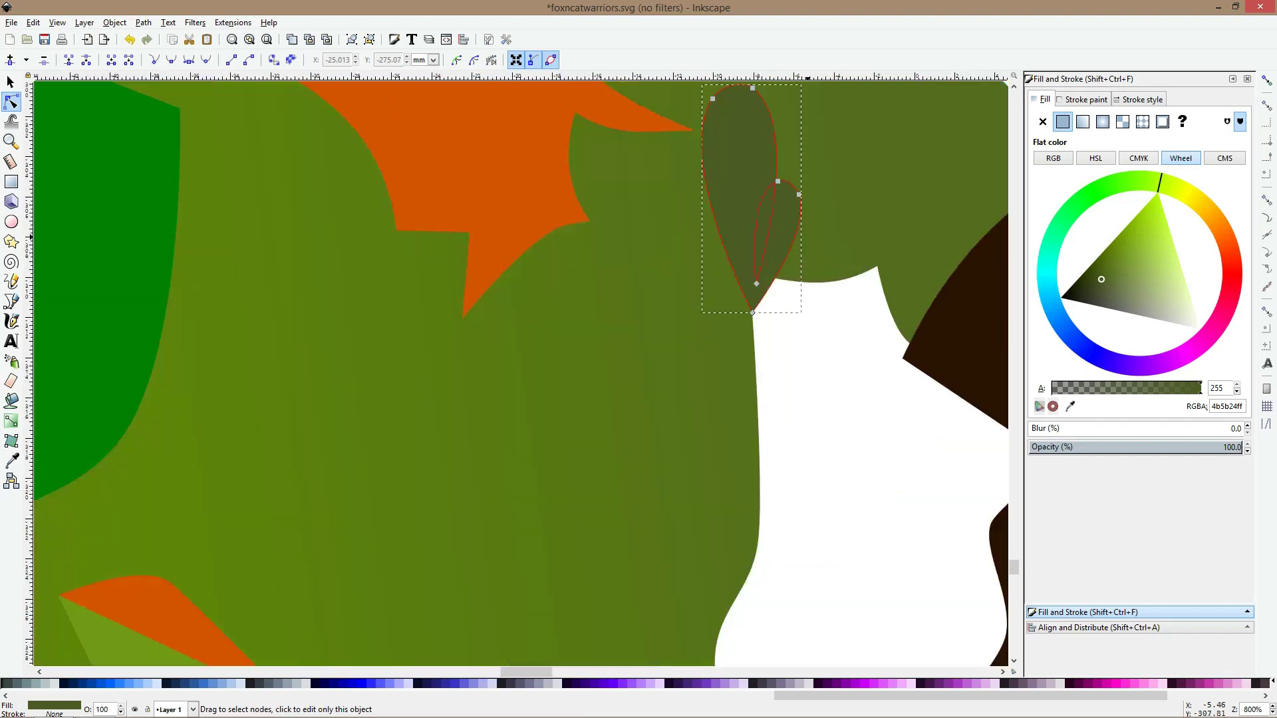
# Reshape the underarm creases into two slender curved folds by moving their nodes and handles, extending the shared tip slightly below the armpit
pyautogui.click(786, 183)
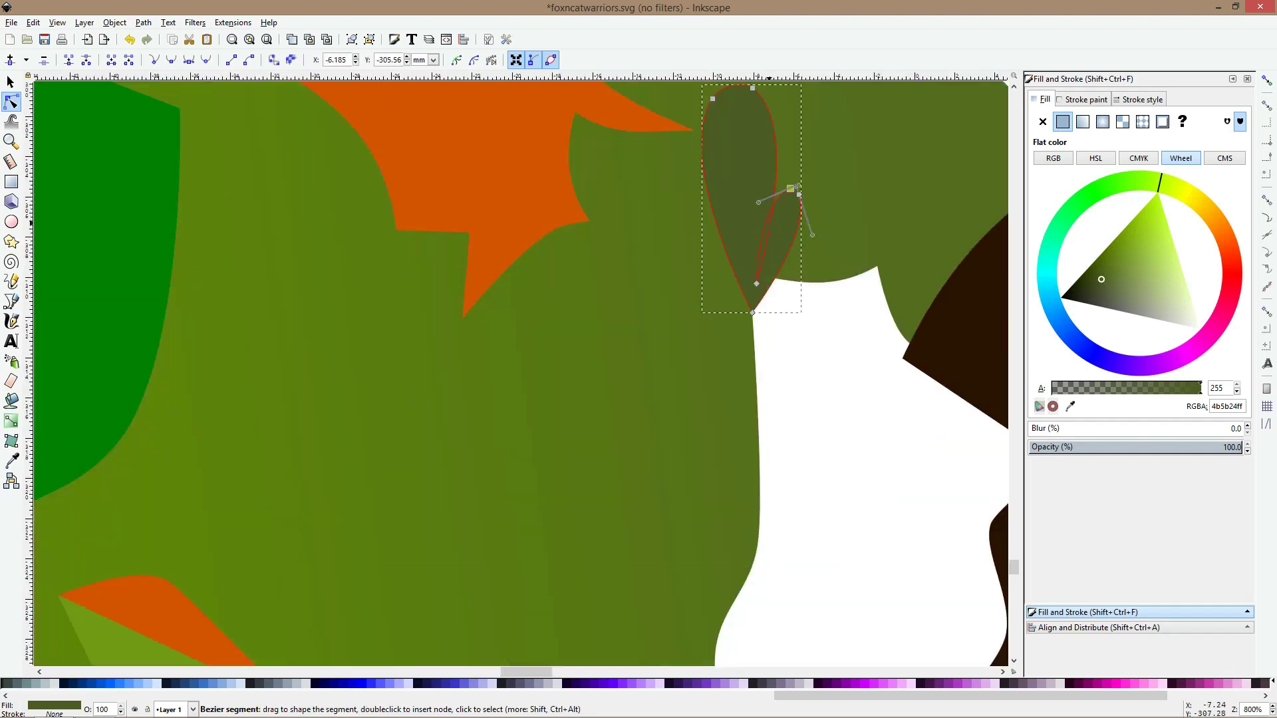
pyautogui.moveTo(771, 217); pyautogui.dragTo(780, 226)
pyautogui.click(772, 203)
pyautogui.moveTo(711, 202); pyautogui.dragTo(739, 201)
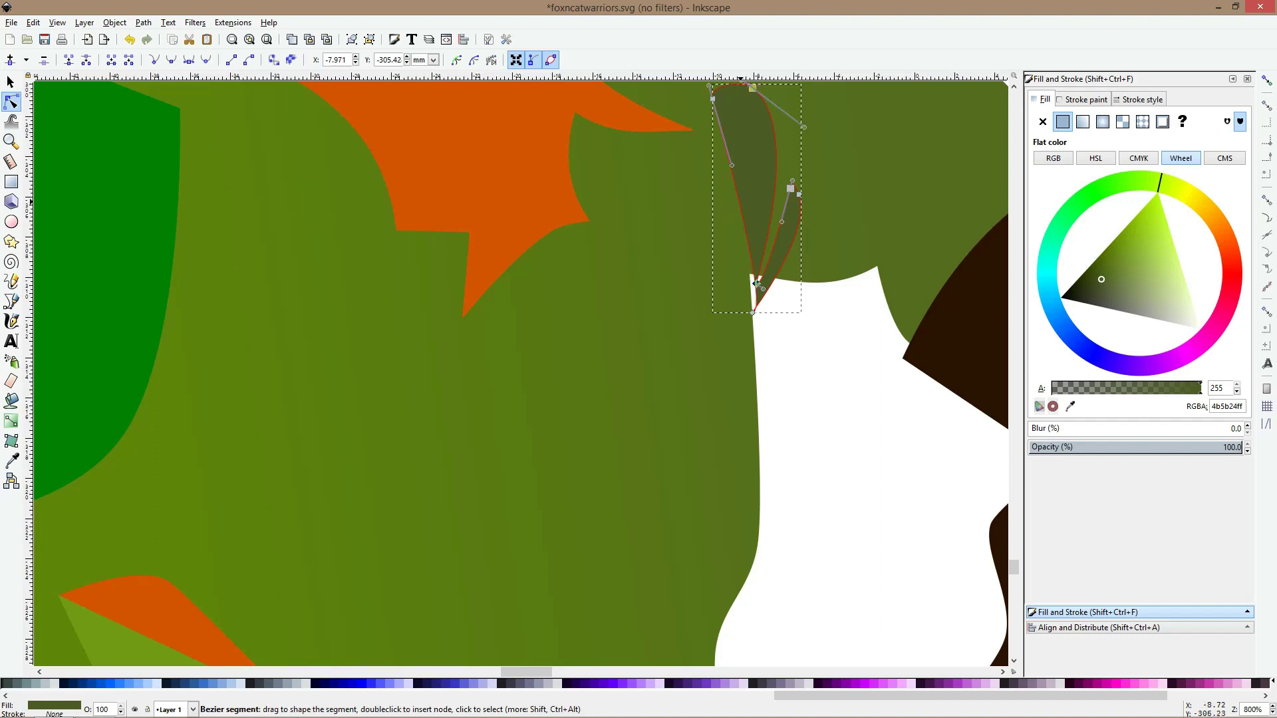
pyautogui.click(752, 313)
pyautogui.moveTo(758, 278); pyautogui.dragTo(758, 279)
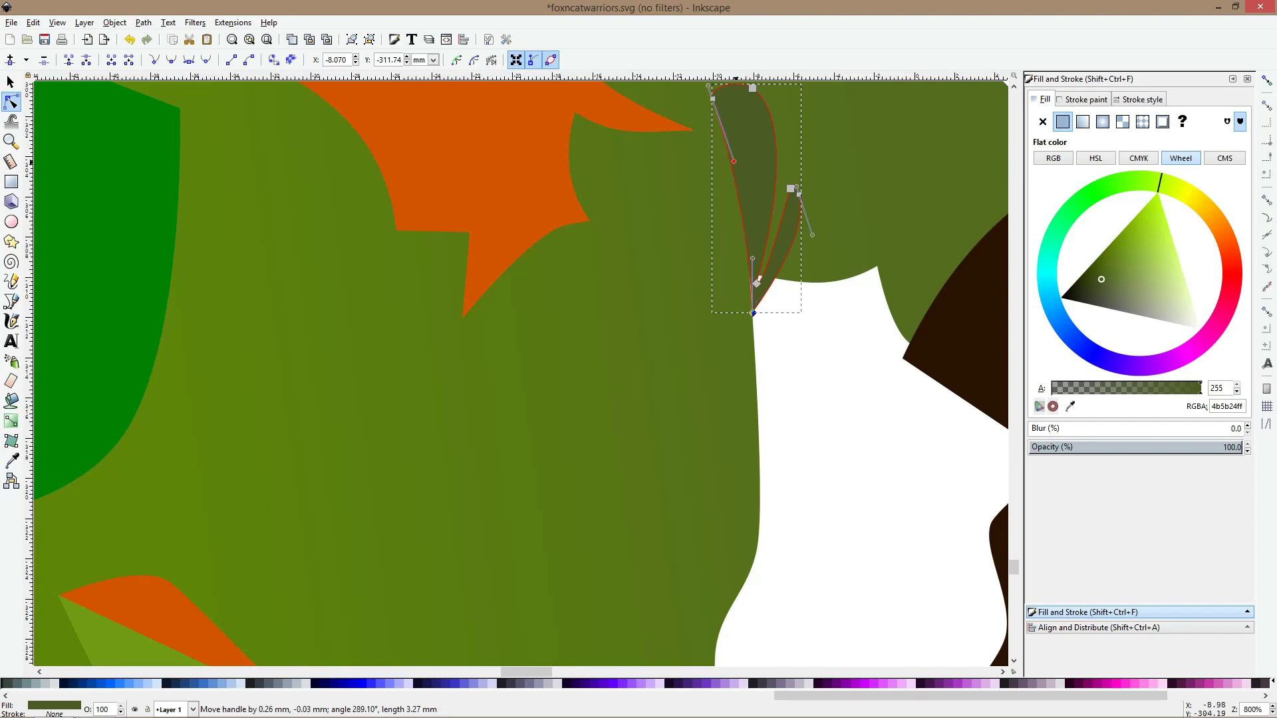
pyautogui.moveTo(712, 99); pyautogui.dragTo(726, 106)
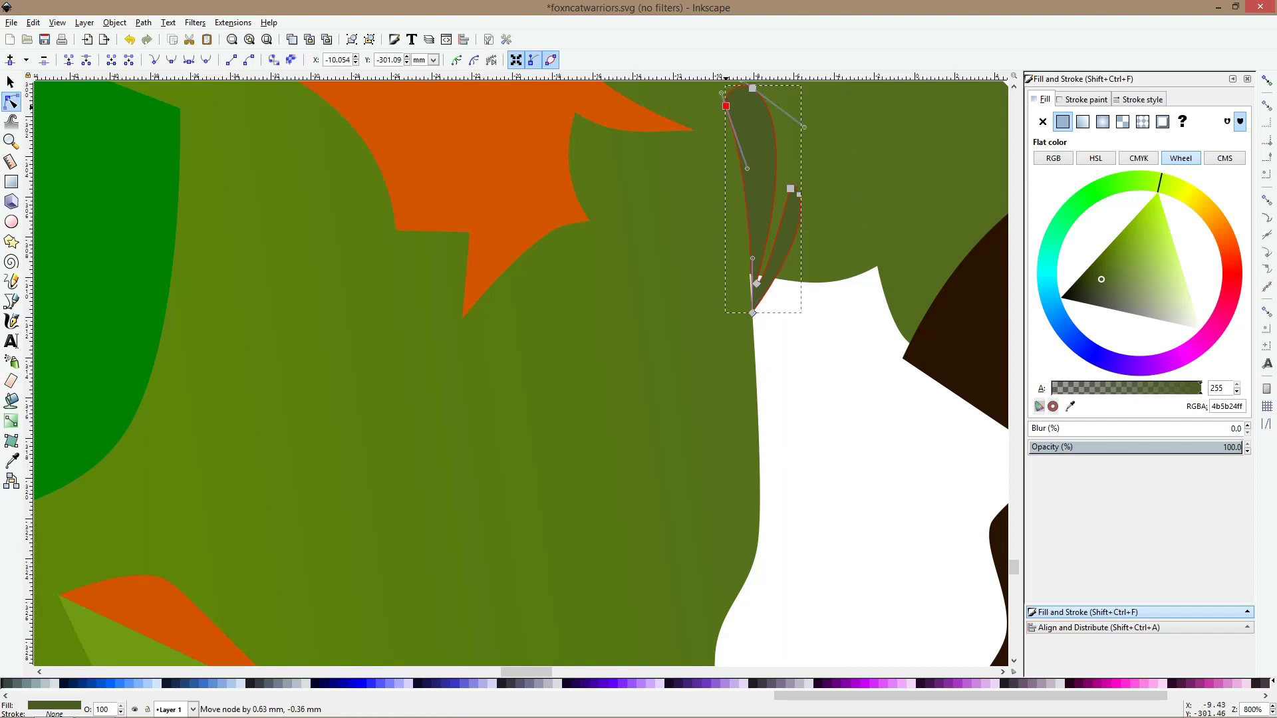
pyautogui.moveTo(747, 169)
pyautogui.mouseDown()
pyautogui.moveTo(759, 163)
pyautogui.moveTo(745, 167)
pyautogui.mouseUp()
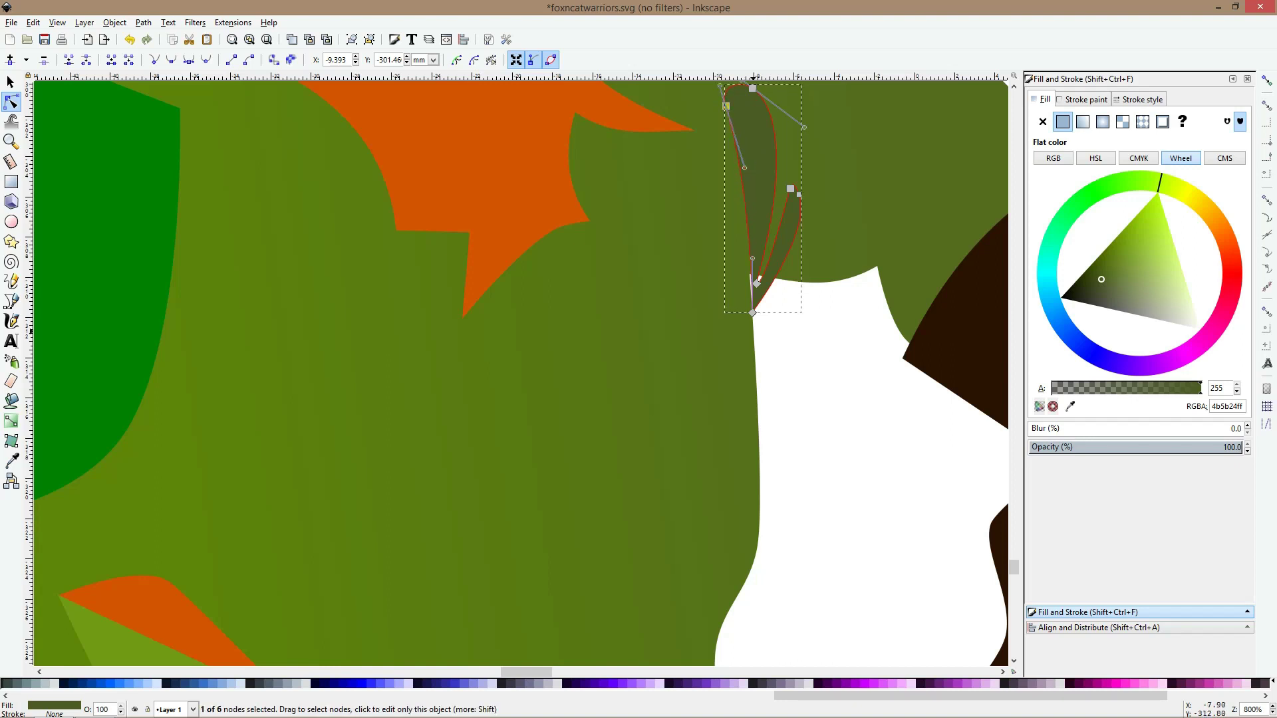
pyautogui.moveTo(752, 313); pyautogui.dragTo(753, 327)
pyautogui.moveTo(753, 272); pyautogui.dragTo(749, 262)
# Duplicate the fox's shirt and intersect the copy with the underarm crease shape to trim it to the shirt outline
pyautogui.press('s')
pyautogui.scroll(-3, 783, 280)
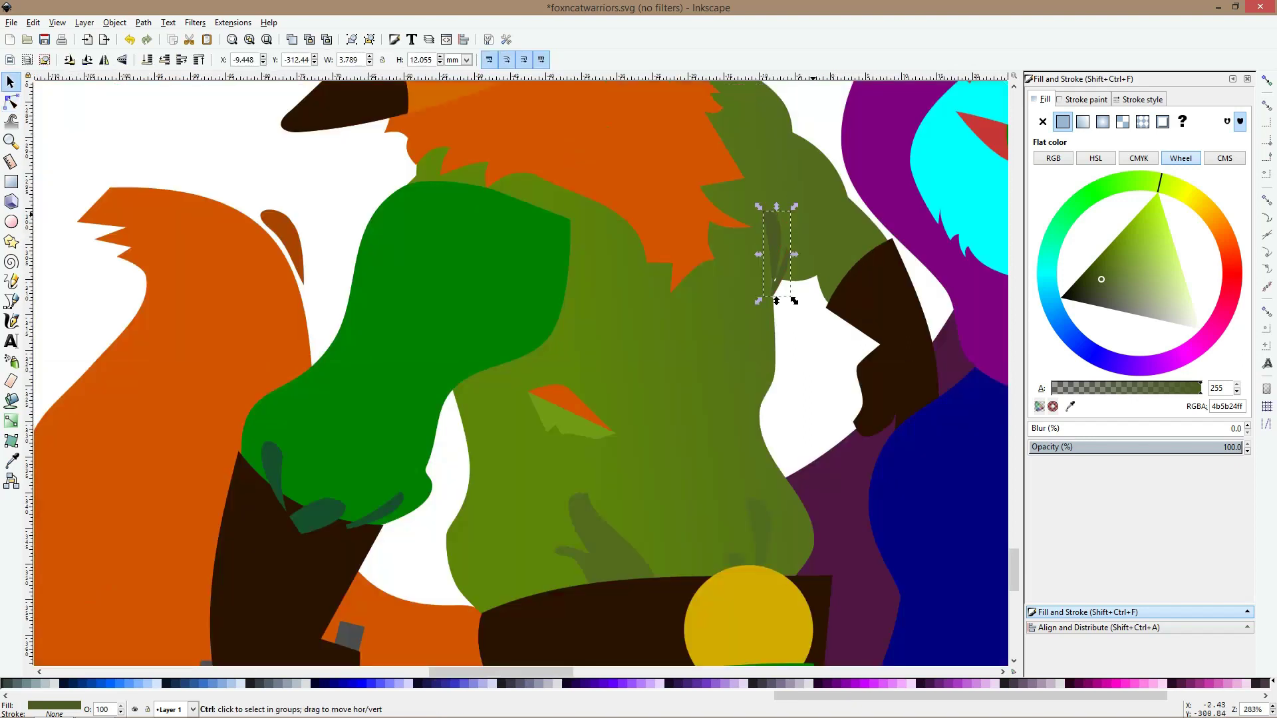
pyautogui.keyDown('ctrl'); pyautogui.click(812, 214); pyautogui.keyUp('ctrl')
pyautogui.hotkey('ctrl', 'd')
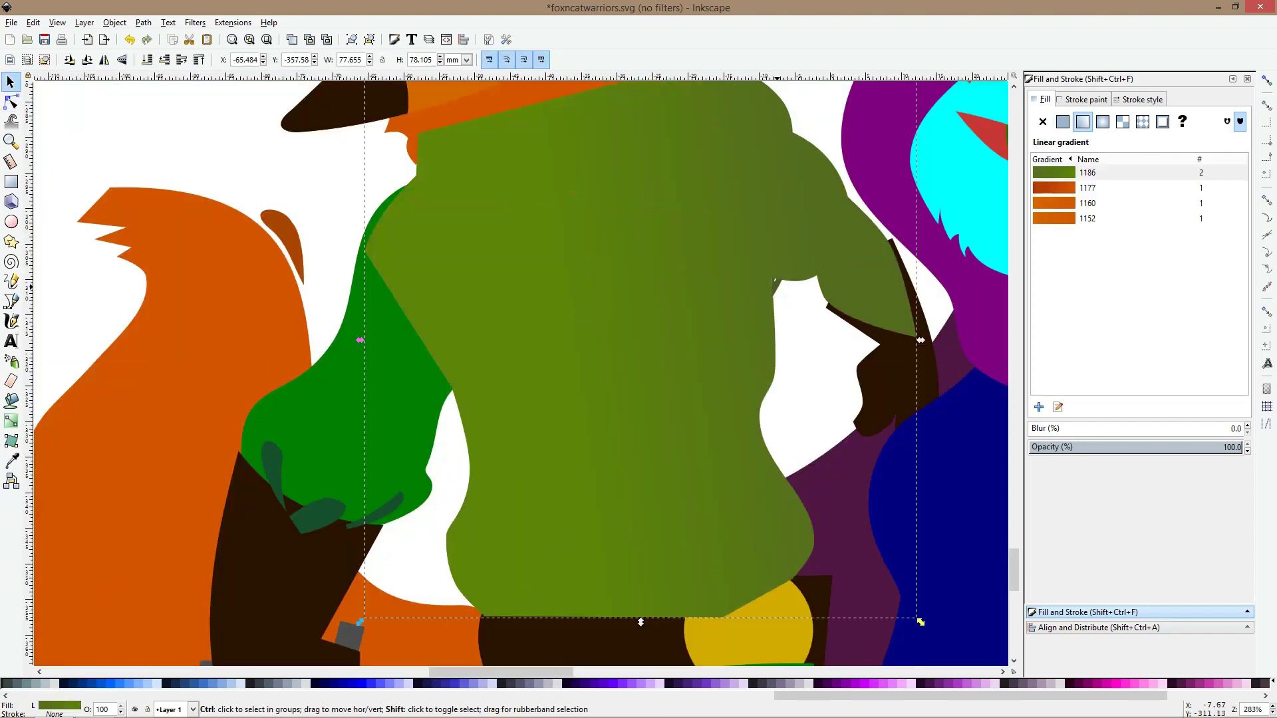
pyautogui.keyDown('ctrl'); pyautogui.keyDown('shift'); pyautogui.click(776, 287); pyautogui.keyUp('shift'); pyautogui.keyUp('ctrl')
pyautogui.keyDown('ctrl'); pyautogui.keyDown('shift'); pyautogui.click(776, 288); pyautogui.keyUp('shift'); pyautogui.keyUp('ctrl')
pyautogui.keyDown('ctrl'); pyautogui.keyDown('shift'); pyautogui.click(731, 311); pyautogui.keyUp('shift'); pyautogui.keyUp('ctrl')
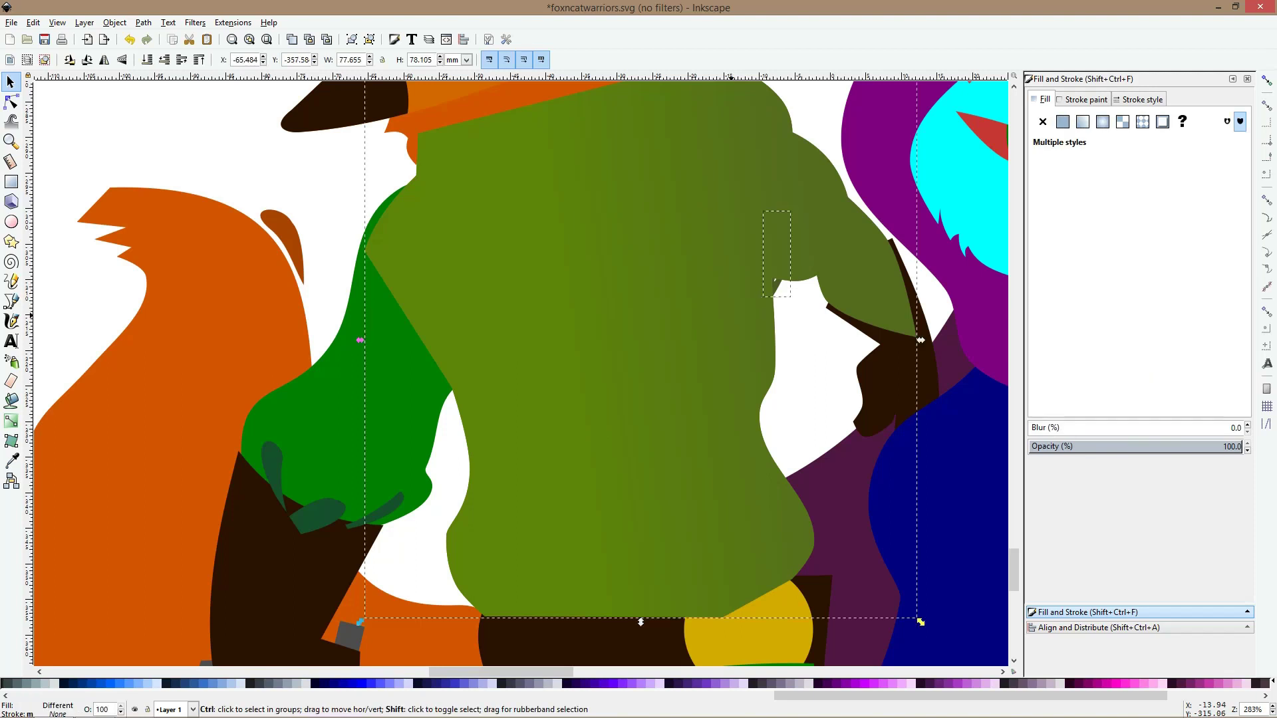
pyautogui.hotkey('ctrl', '*')
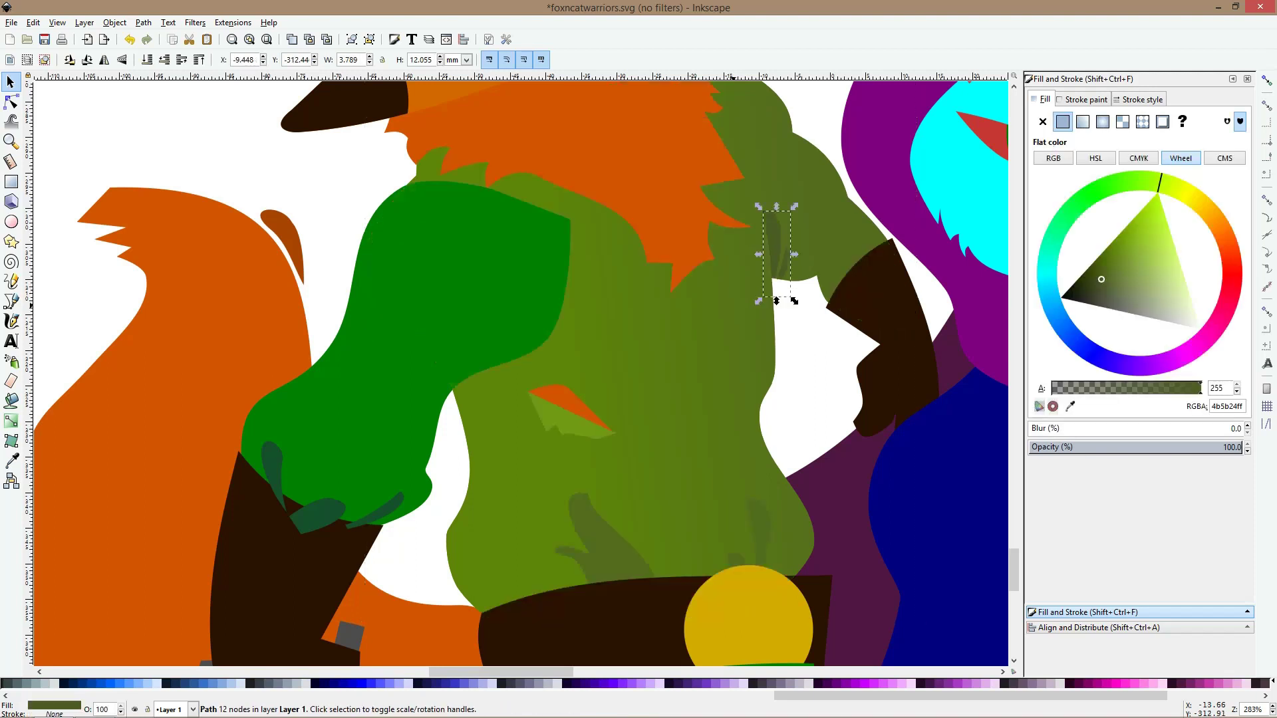
# Replace the shirt's gradient with the flat green 5e8509ff sampled from the shirt's front waist
pyautogui.press('2')
pyautogui.press('Escape')
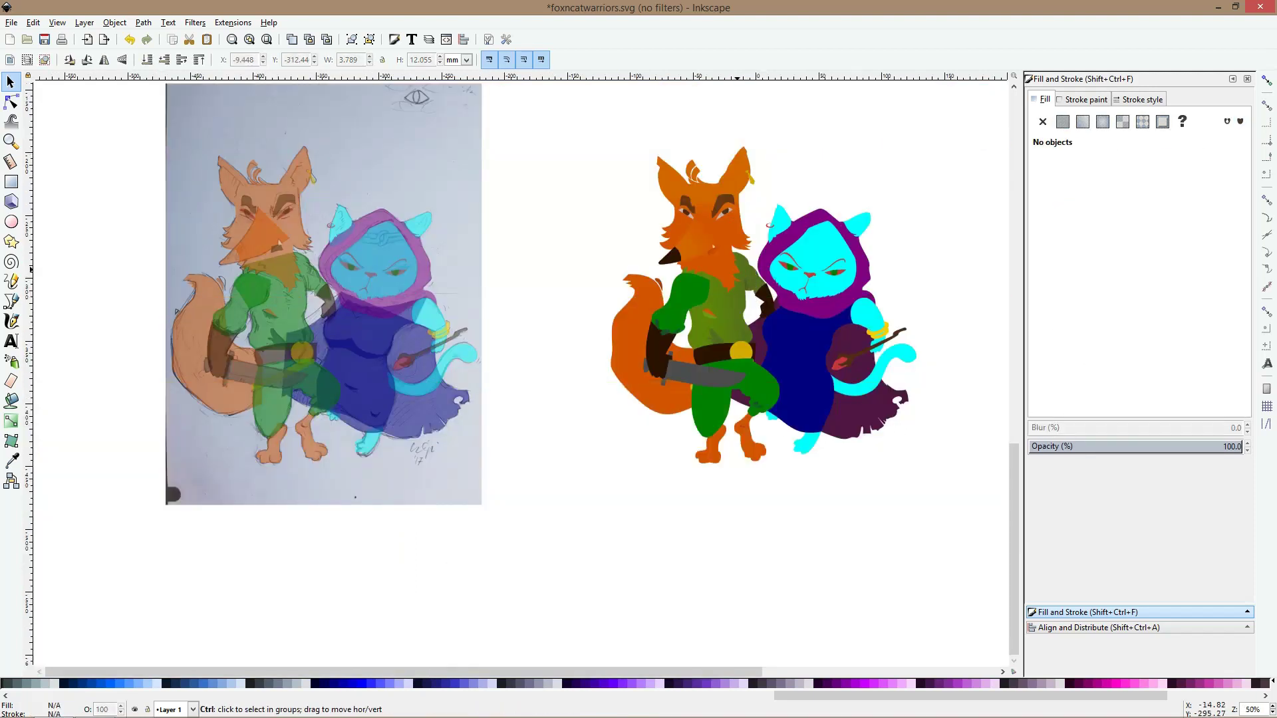
pyautogui.scroll(3, 703, 274)
pyautogui.click(703, 274)
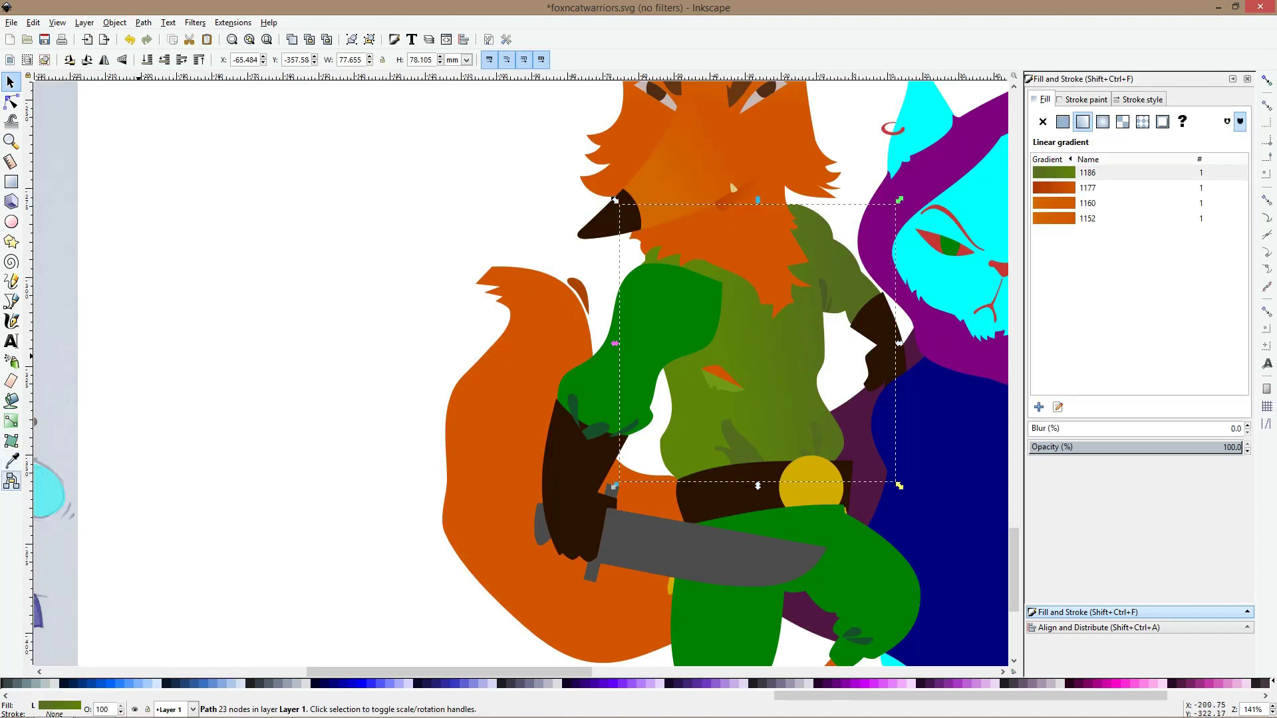
pyautogui.click(12, 460)
pyautogui.click(696, 430)
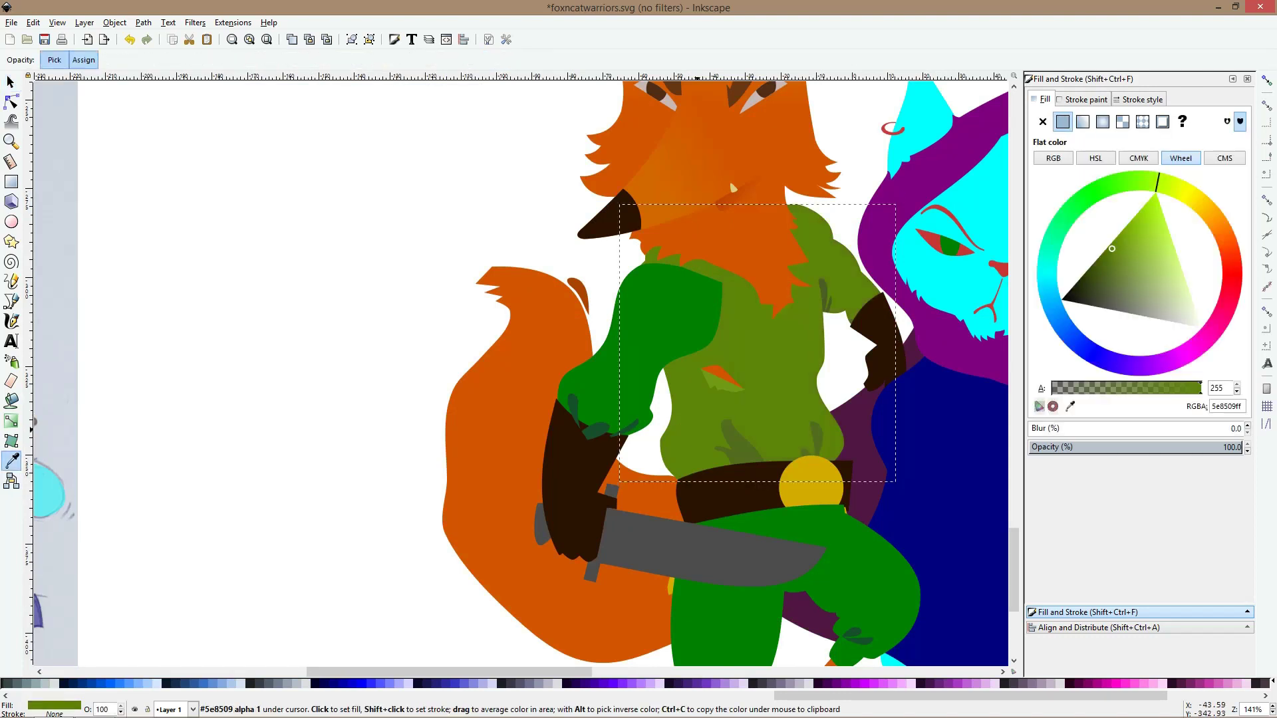
pyautogui.press('s')
pyautogui.click(828, 312)
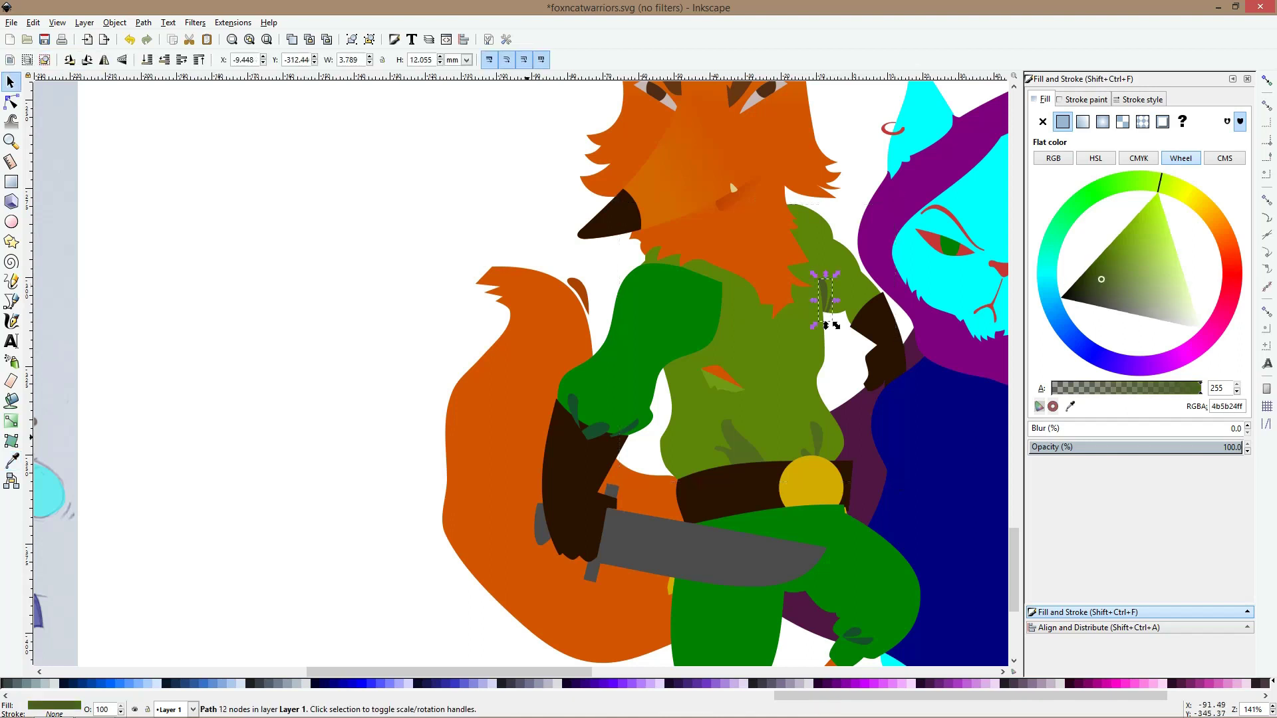
pyautogui.click(828, 319)
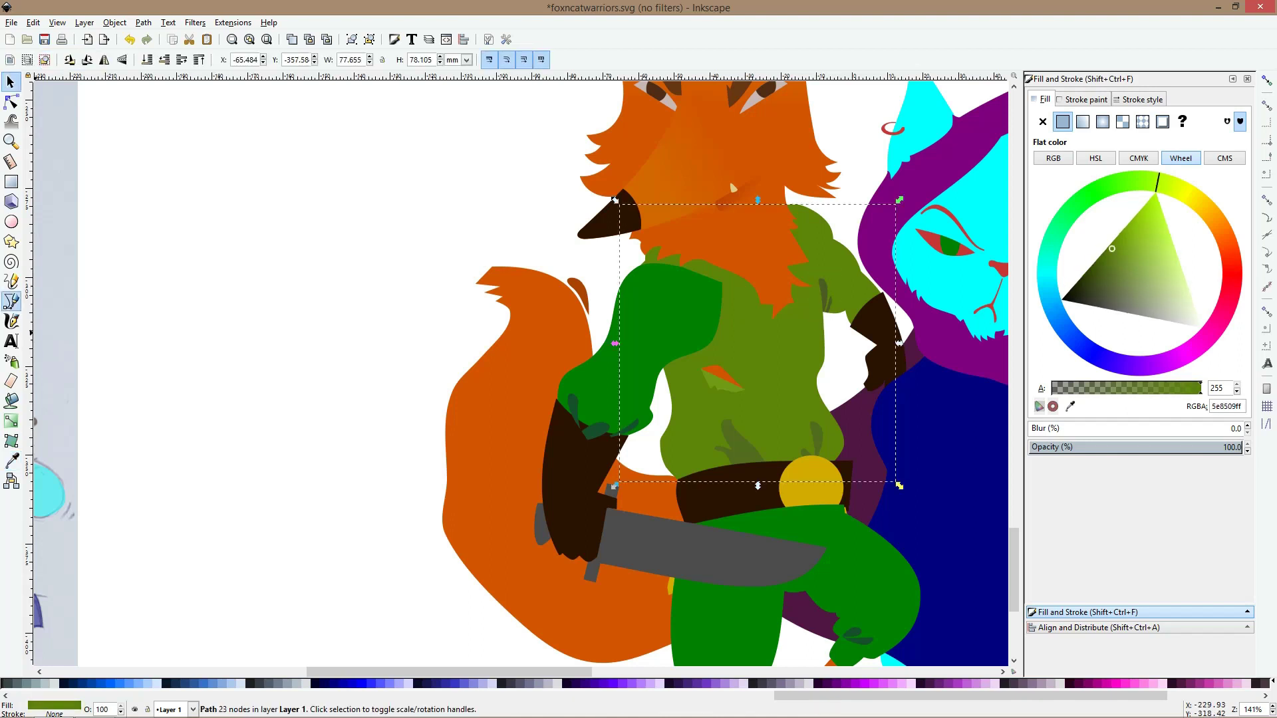
# Draw a closed straight-edged shading shape over the shirt's cat-facing side, from neck to belt and around the sleeve, with a notch pointing into the torso
pyautogui.click(11, 301)
pyautogui.click(748, 206)
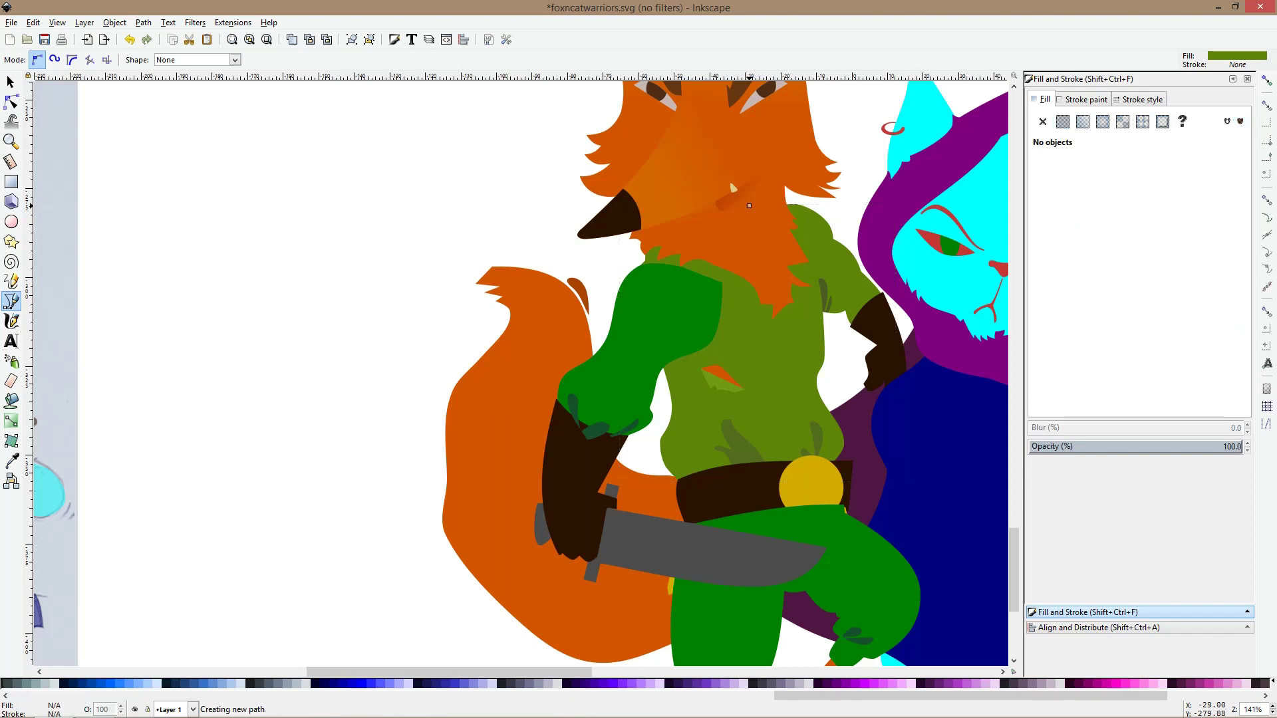
pyautogui.click(805, 295)
pyautogui.click(813, 343)
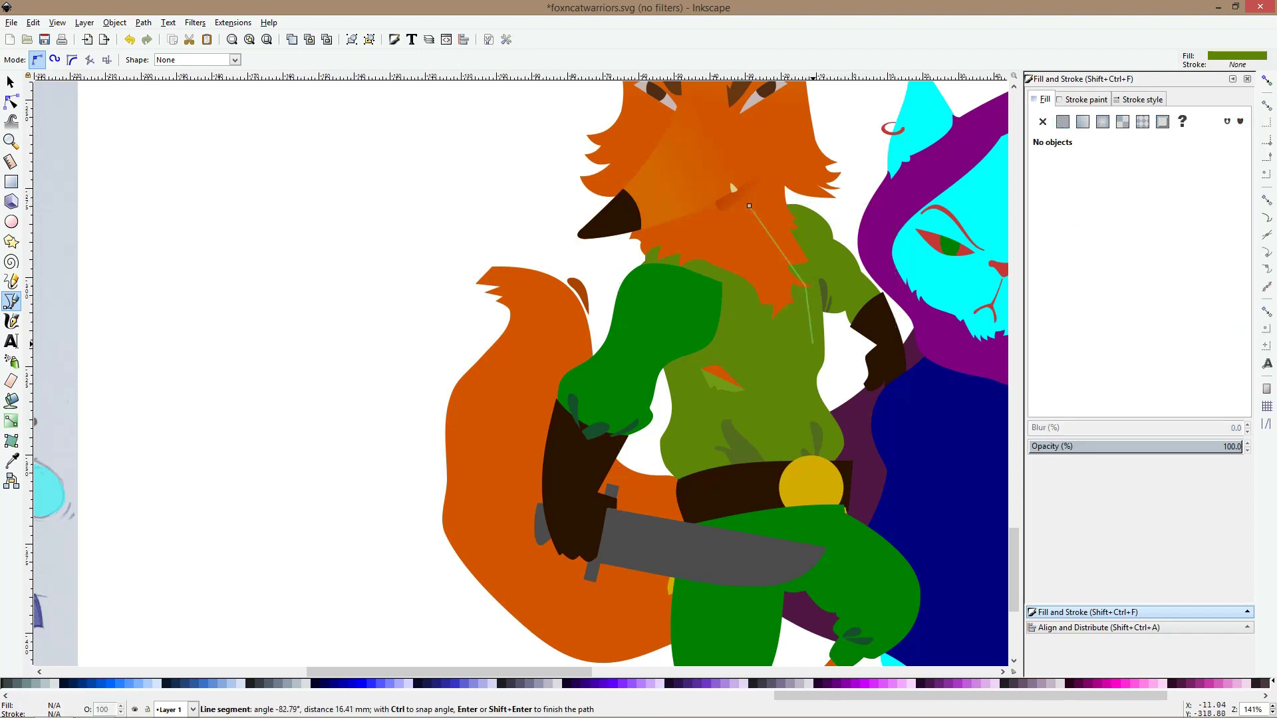
pyautogui.click(759, 371)
pyautogui.press('Return')
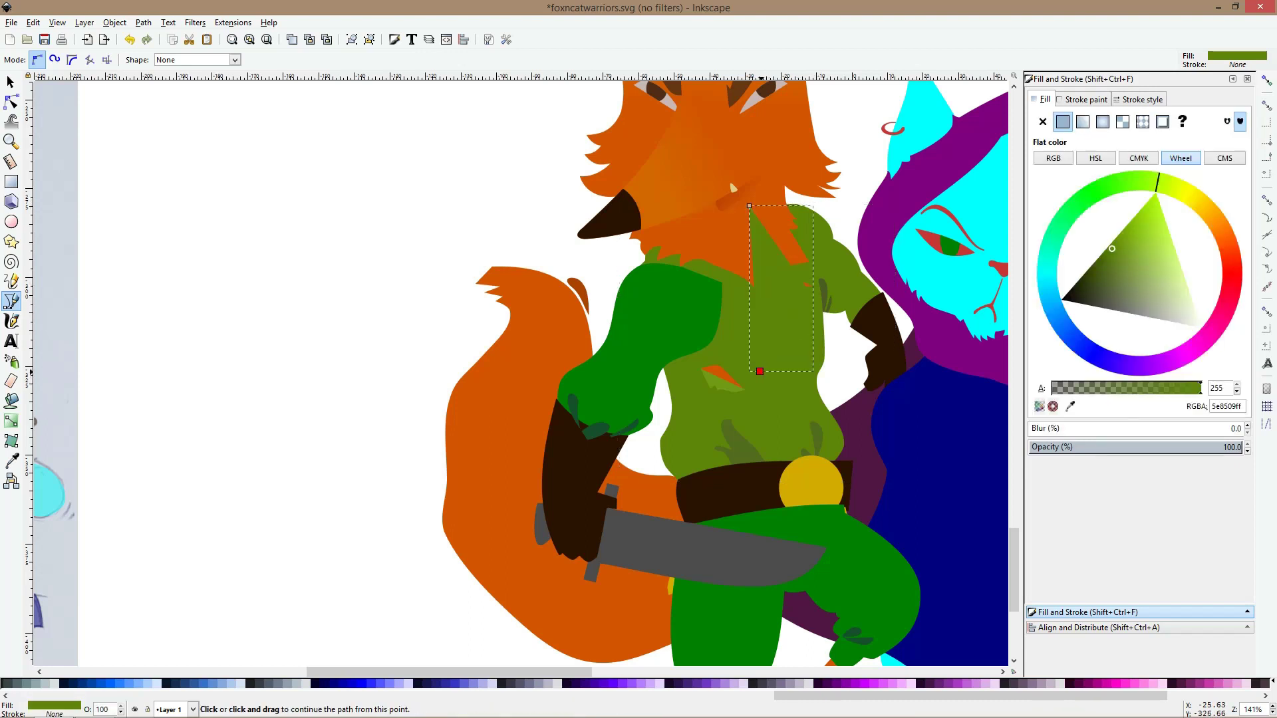
pyautogui.click(760, 371)
pyautogui.click(803, 389)
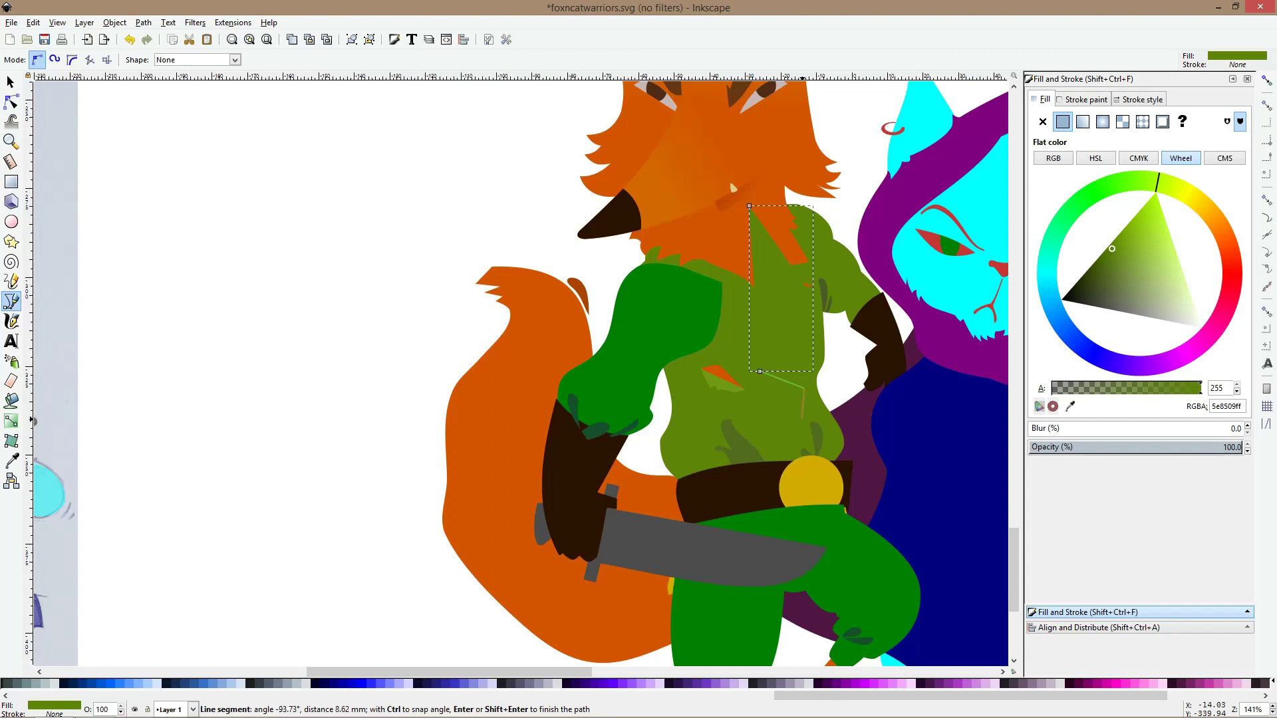
pyautogui.click(785, 488)
pyautogui.click(852, 490)
pyautogui.click(848, 361)
pyautogui.click(931, 274)
pyautogui.click(792, 168)
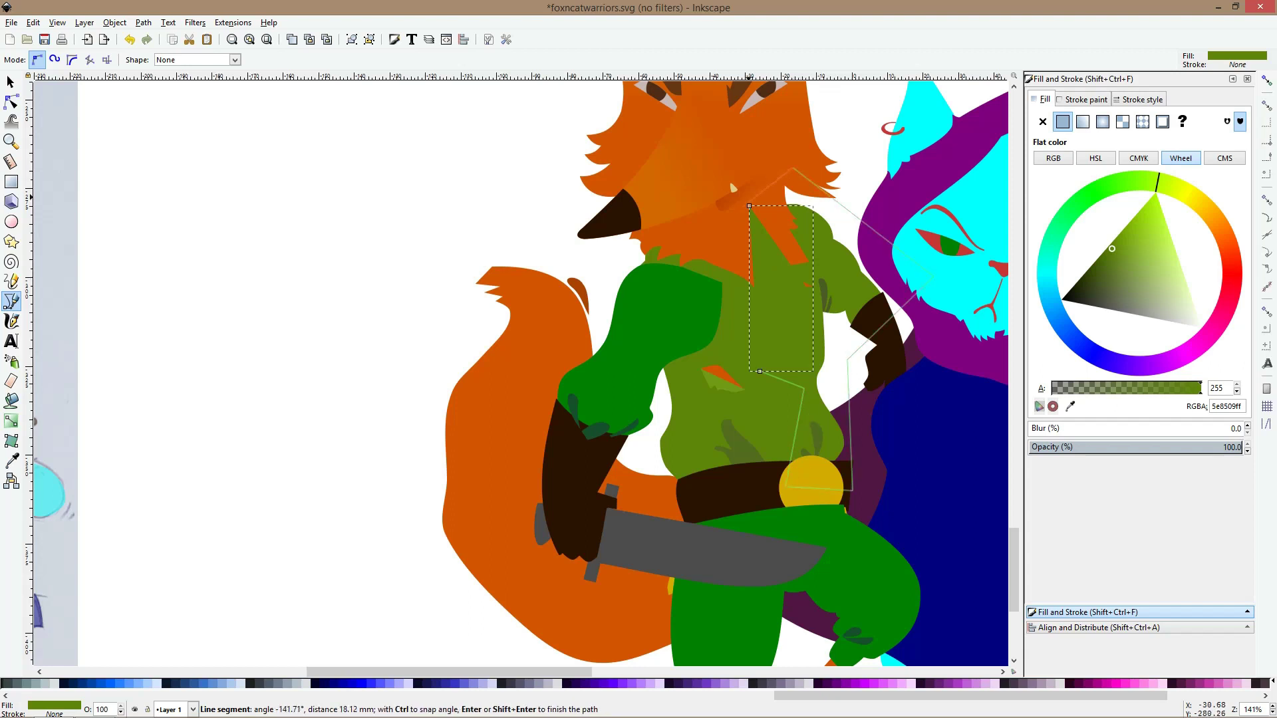
pyautogui.click(751, 207)
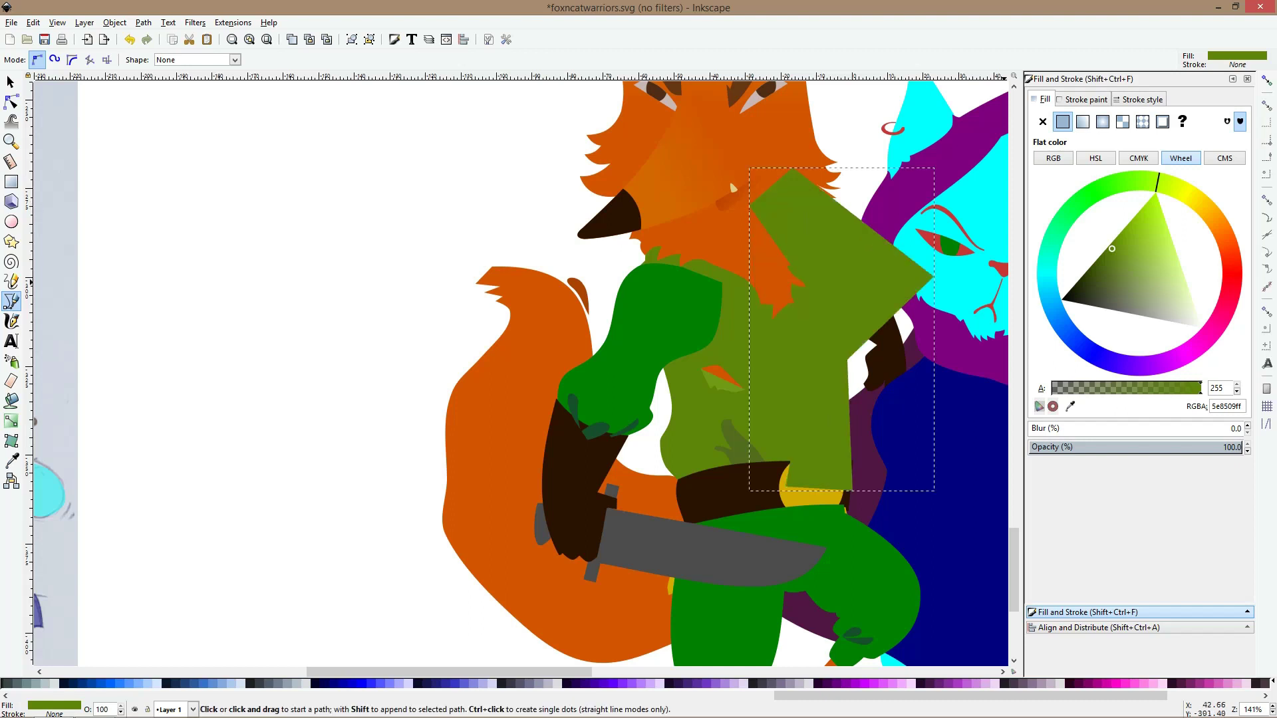
# Fill the shading shape with the darker green 4b6415ff and curve its inner edge around the torso notch
pyautogui.click(1096, 271)
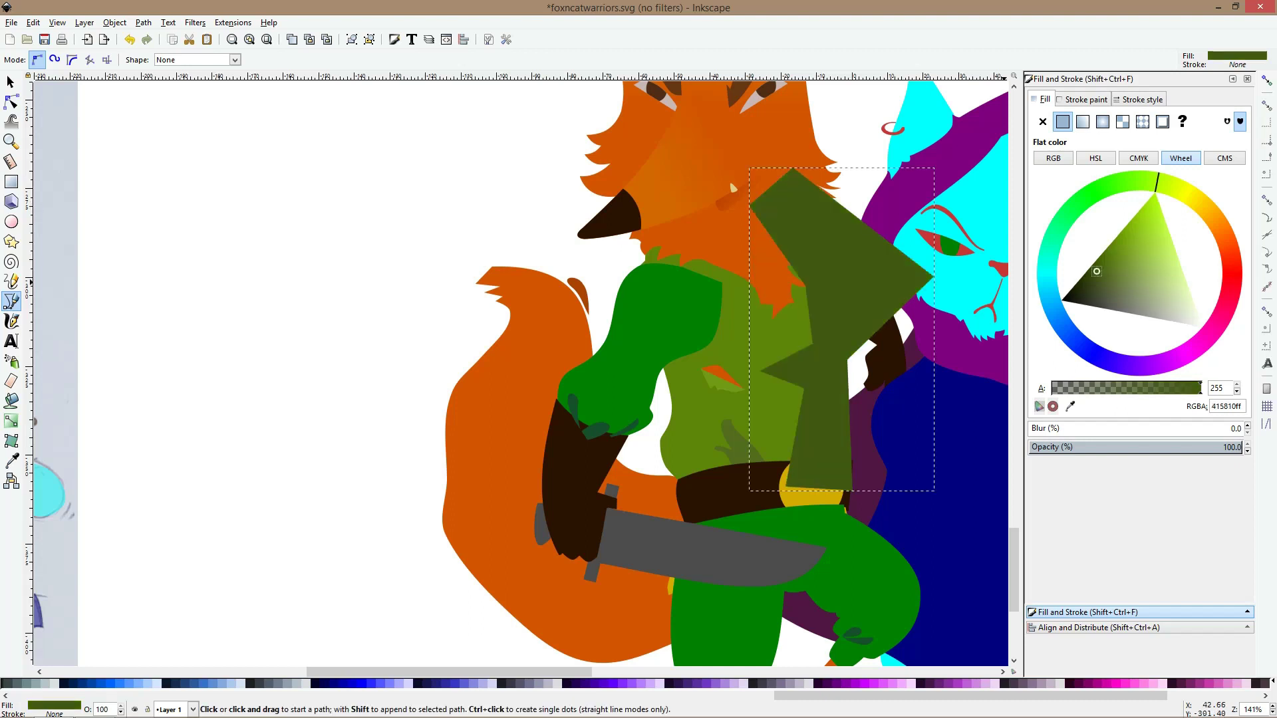
pyautogui.moveTo(1096, 271); pyautogui.dragTo(1102, 269)
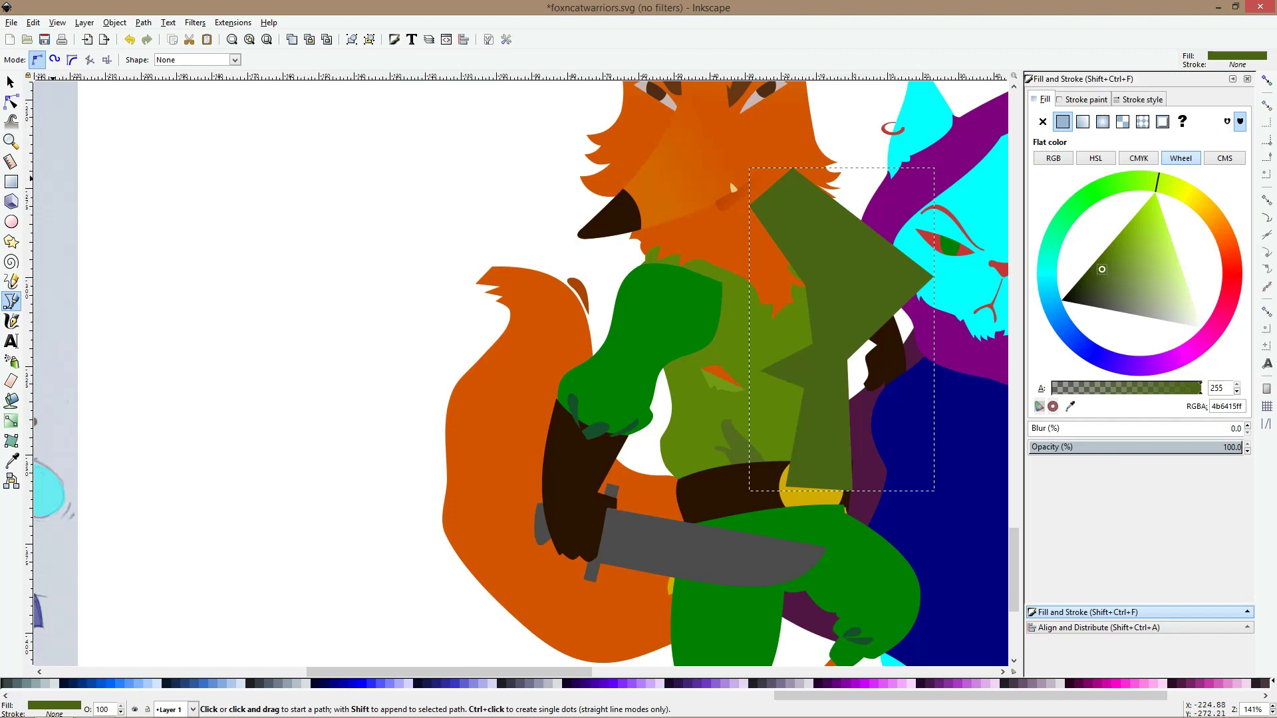
pyautogui.click(11, 102)
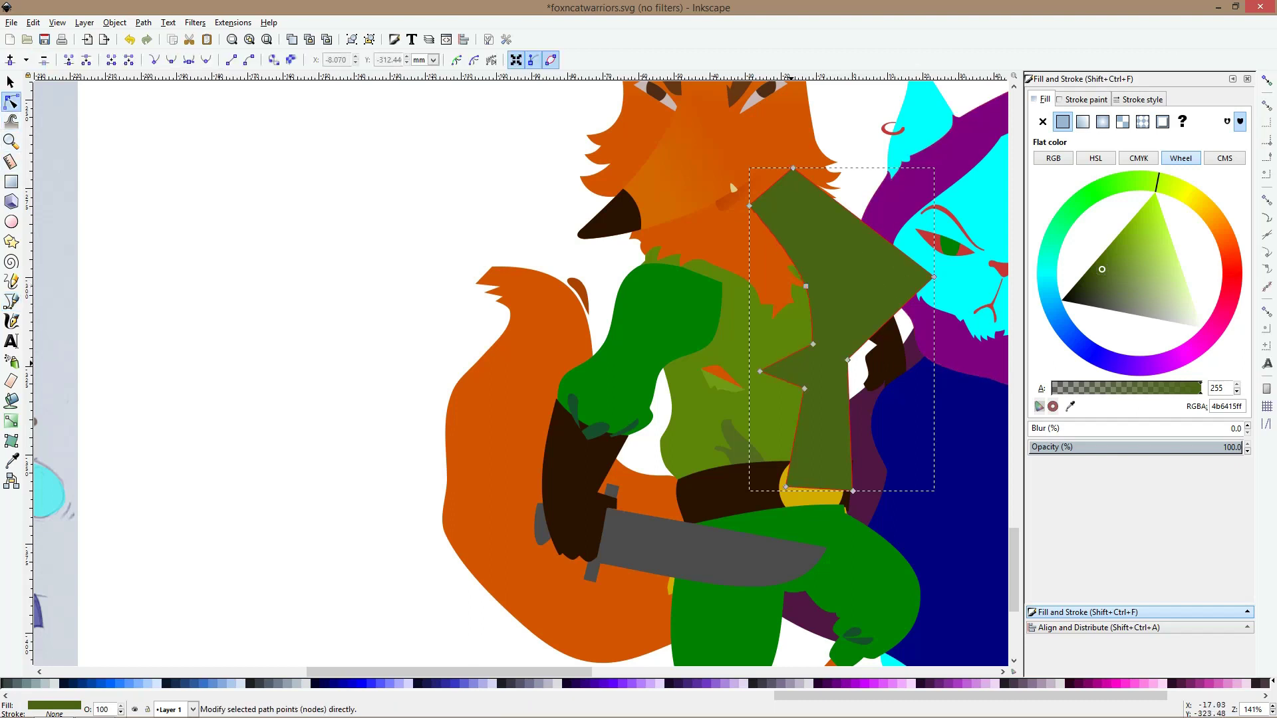
pyautogui.keyDown('ctrl'); pyautogui.click(805, 389); pyautogui.keyUp('ctrl')
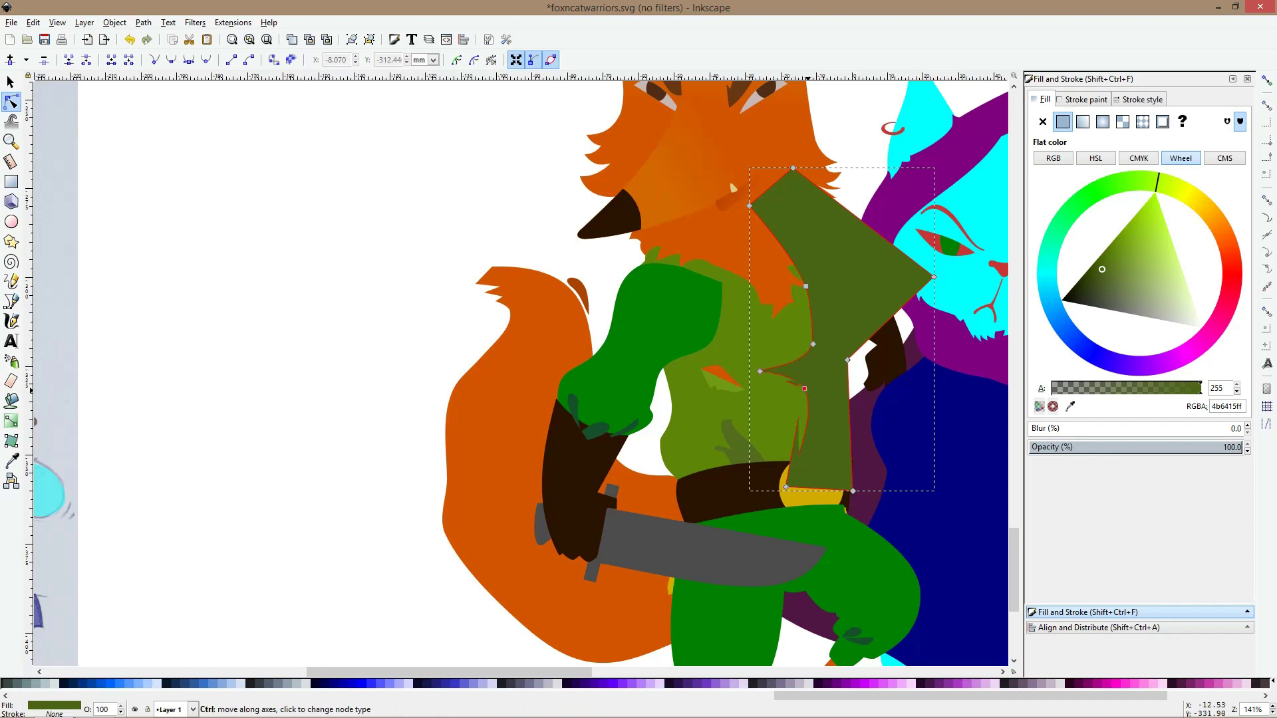
pyautogui.moveTo(805, 388); pyautogui.dragTo(795, 397)
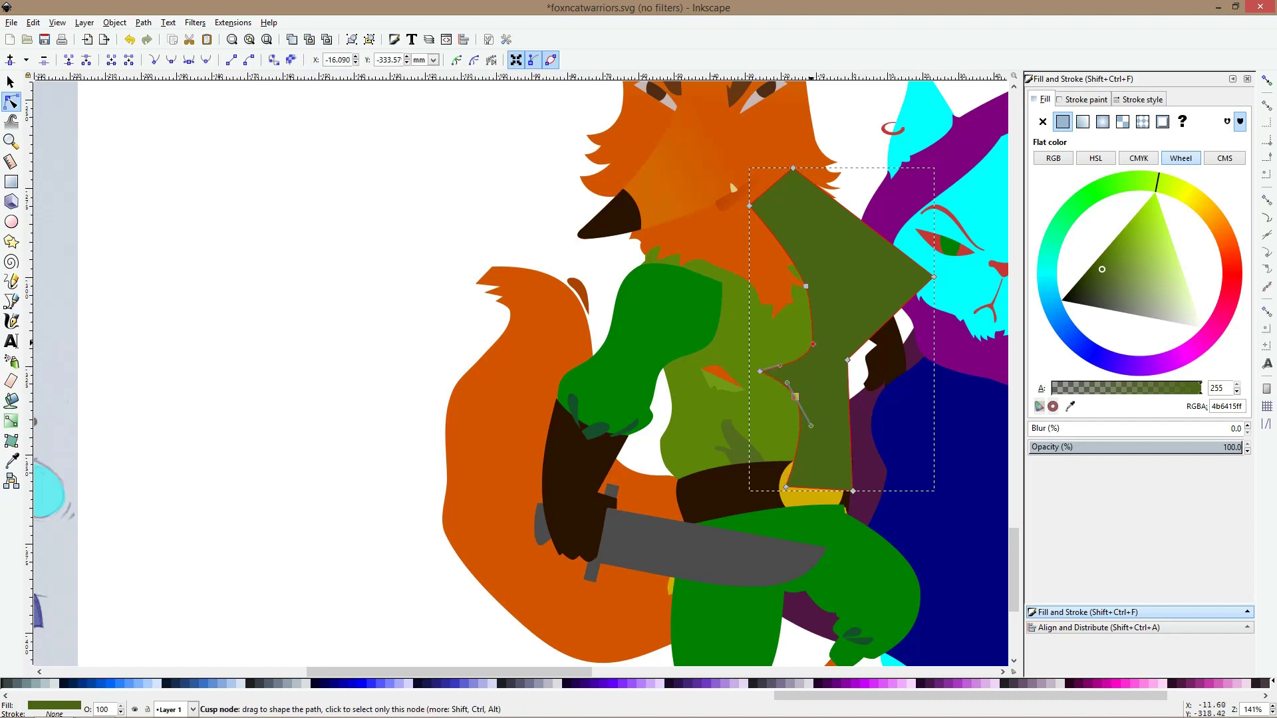
# Duplicate the shirt and intersect the copy with the shading shape to confine the shading to the shirt outline
pyautogui.click(757, 384)
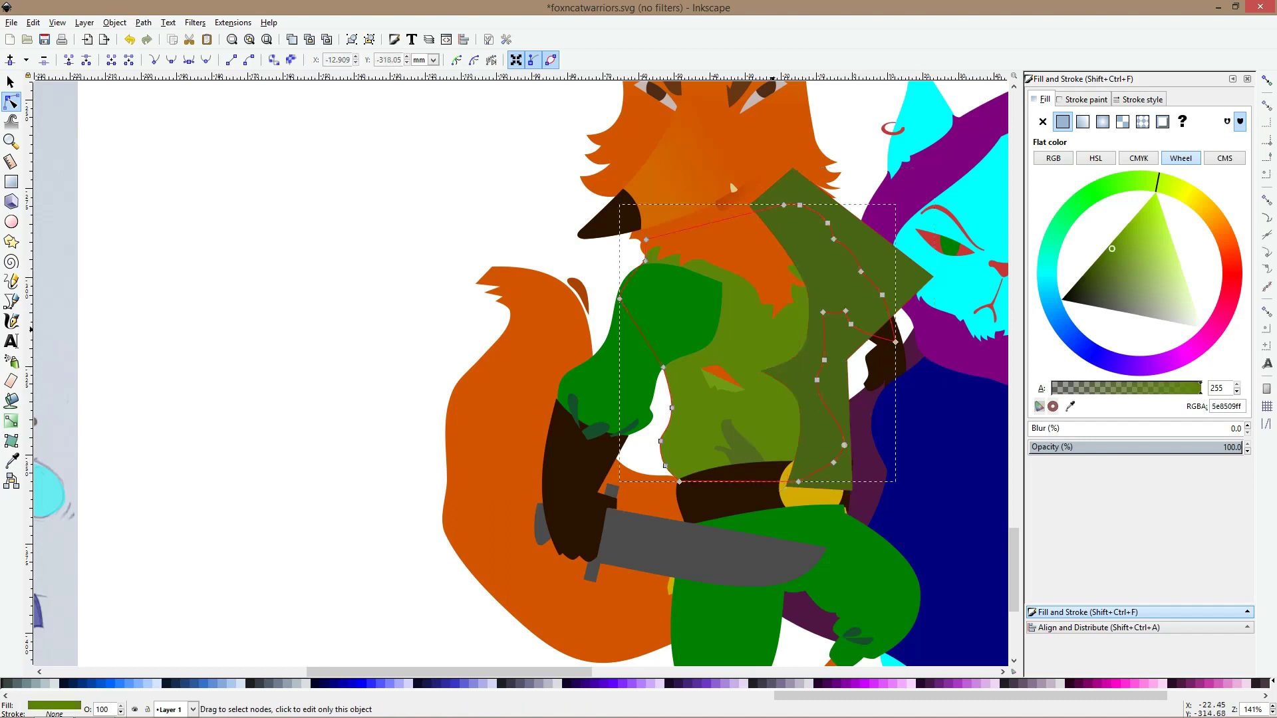
pyautogui.hotkey('ctrl', 'd')
pyautogui.keyDown('shift'); pyautogui.click(879, 240); pyautogui.keyUp('shift')
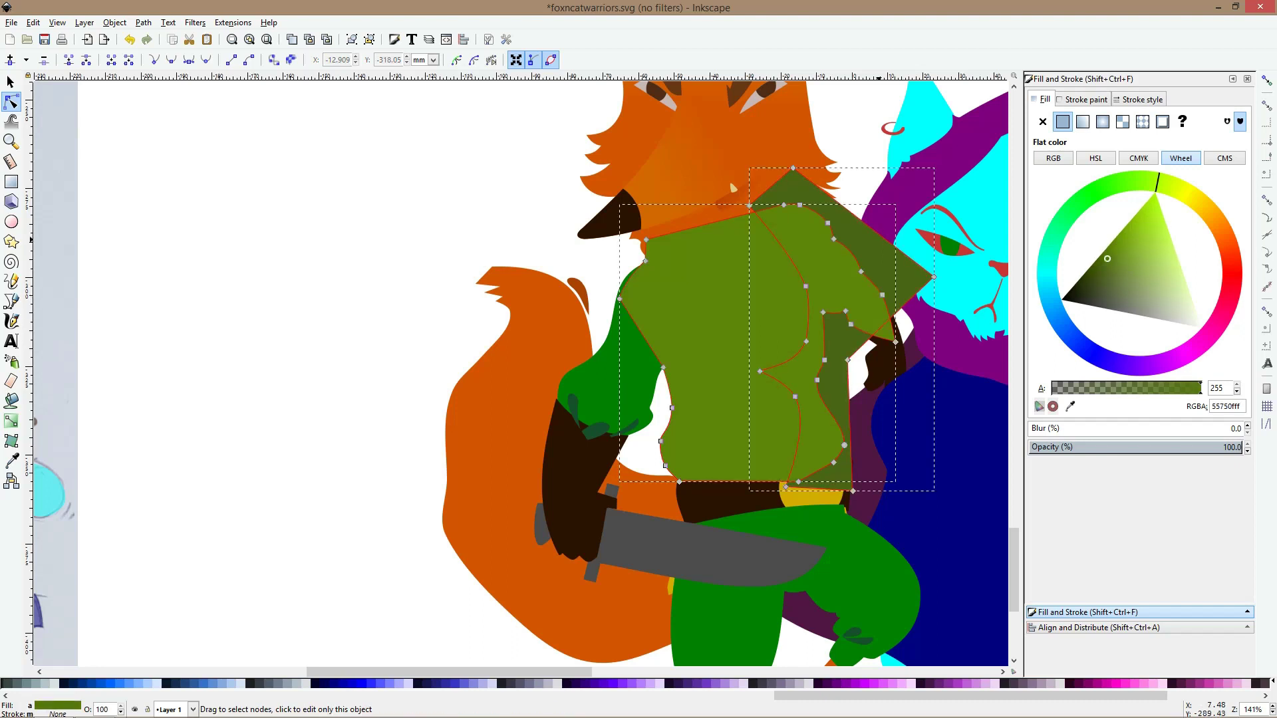
pyautogui.hotkey('ctrl', '*')
pyautogui.press('s')
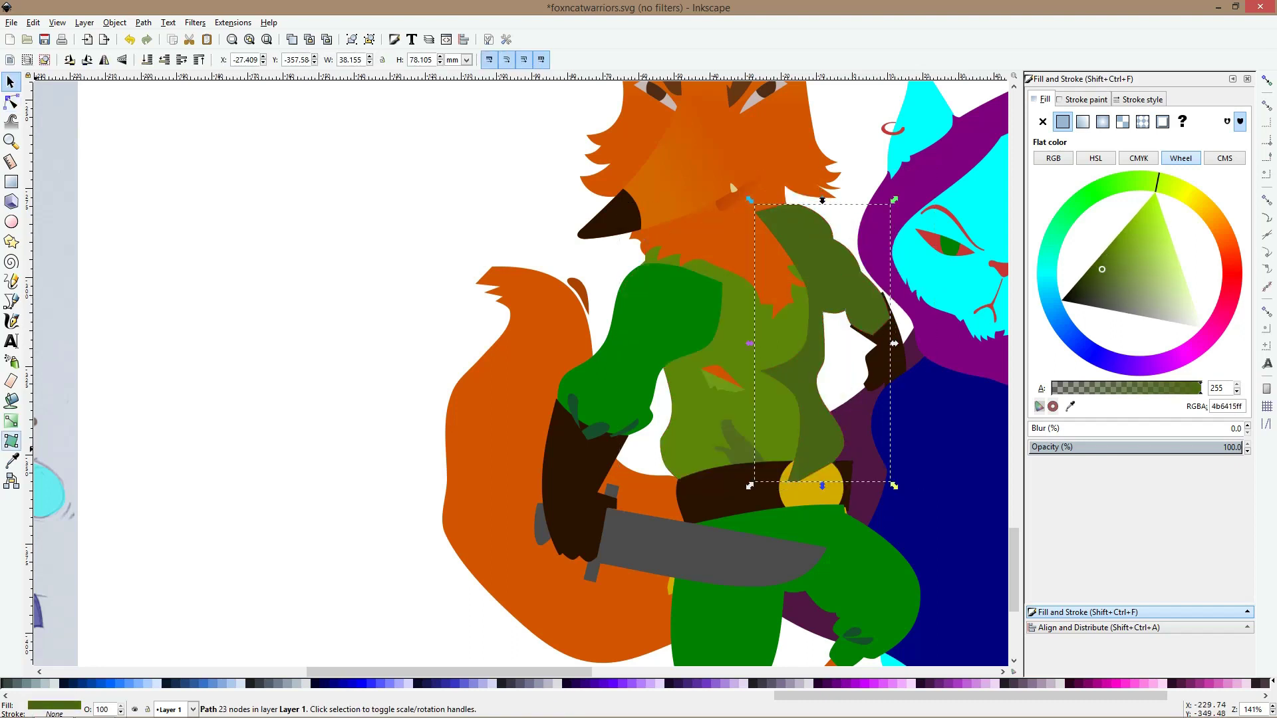
# Recolor the trimmed shirt shading to 587a0dff and lower it behind the fox's fur and the shirt folds
pyautogui.click(11, 460)
pyautogui.moveTo(773, 370); pyautogui.dragTo(793, 369)
pyautogui.press('s')
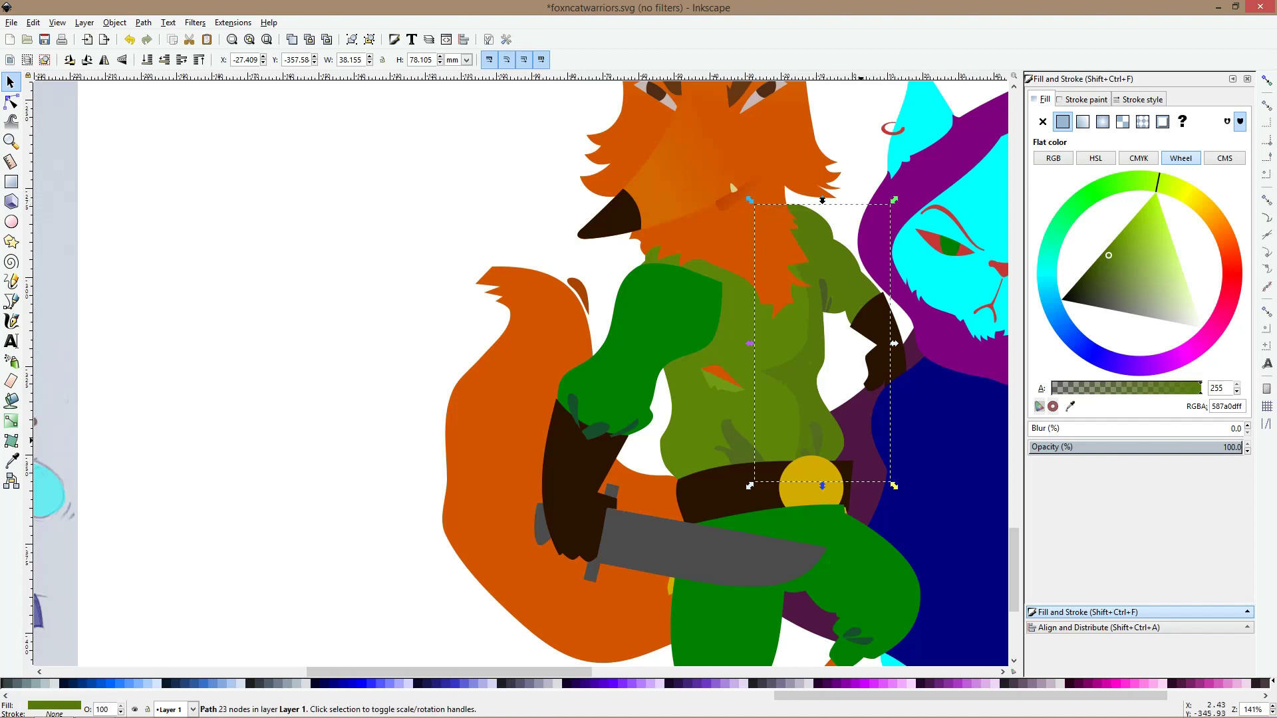
# Recolor the shirt fold above the belt buckle to match the far sleeve's fold color, 4b5b24ff
pyautogui.keyDown('ctrl'); pyautogui.click(814, 437); pyautogui.keyUp('ctrl')
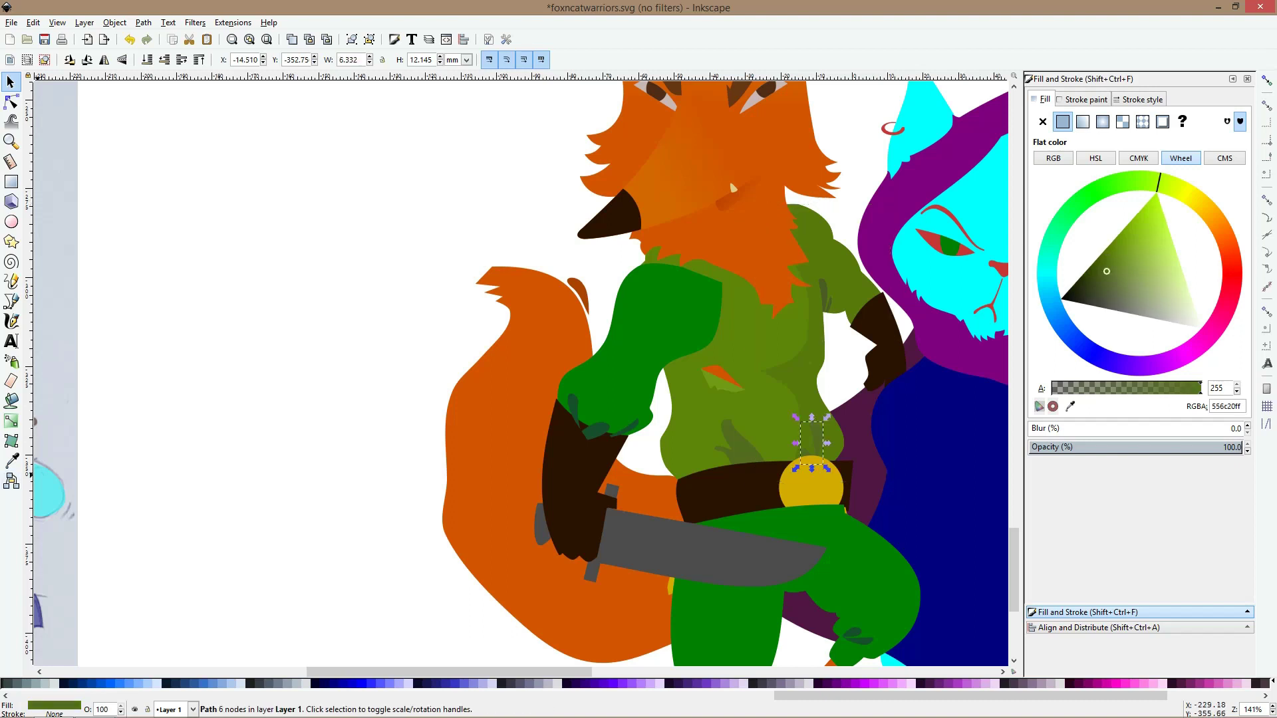
pyautogui.click(11, 460)
pyautogui.click(820, 289)
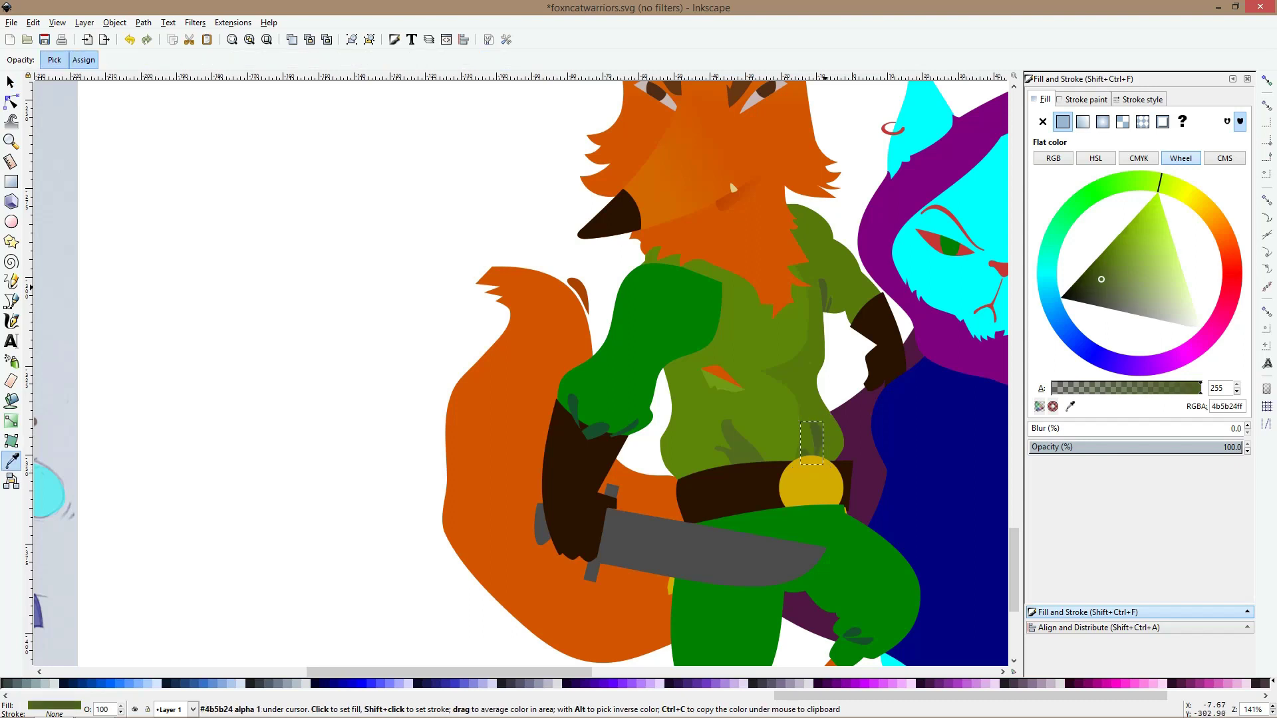
pyautogui.press('s')
pyautogui.press('-')
pyautogui.press('-')
pyautogui.press('Escape')
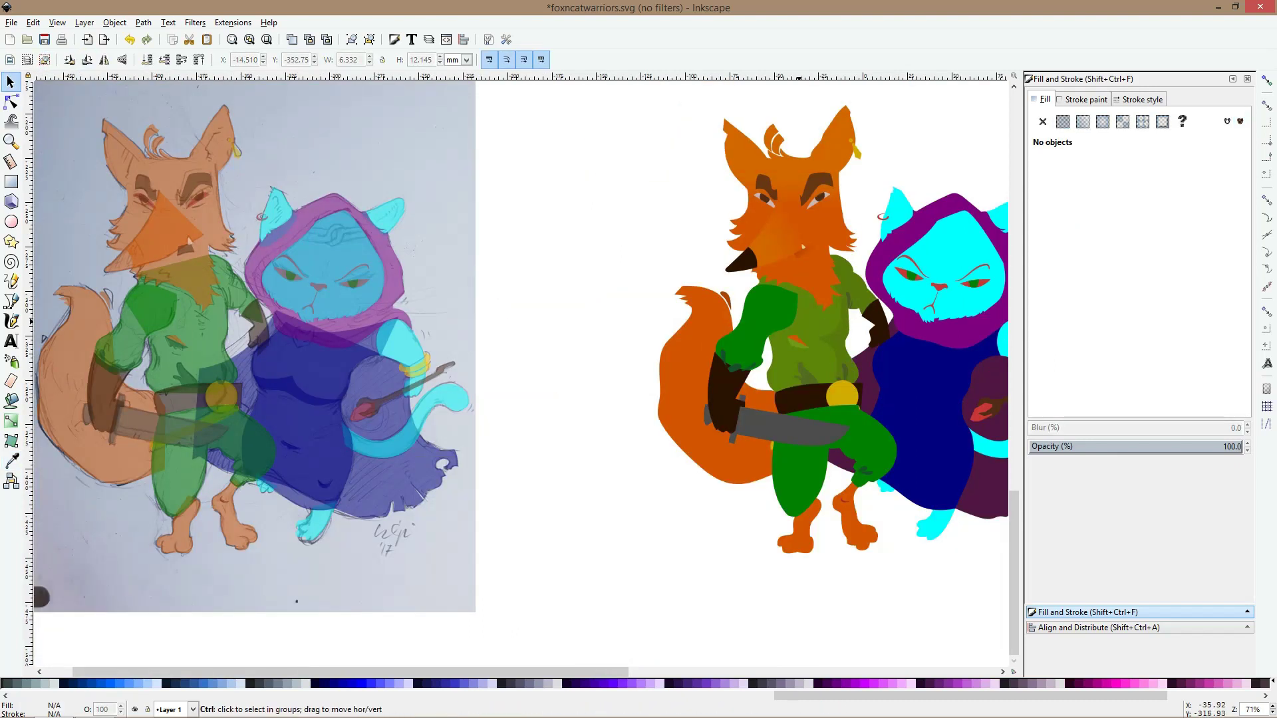
# Match the fill of the fox's sword-arm sleeve to the shirt green 5e8509ff and duplicate the sleeve
pyautogui.scroll(2, 800, 316)
pyautogui.keyDown('ctrl'); pyautogui.click(777, 308); pyautogui.keyUp('ctrl')
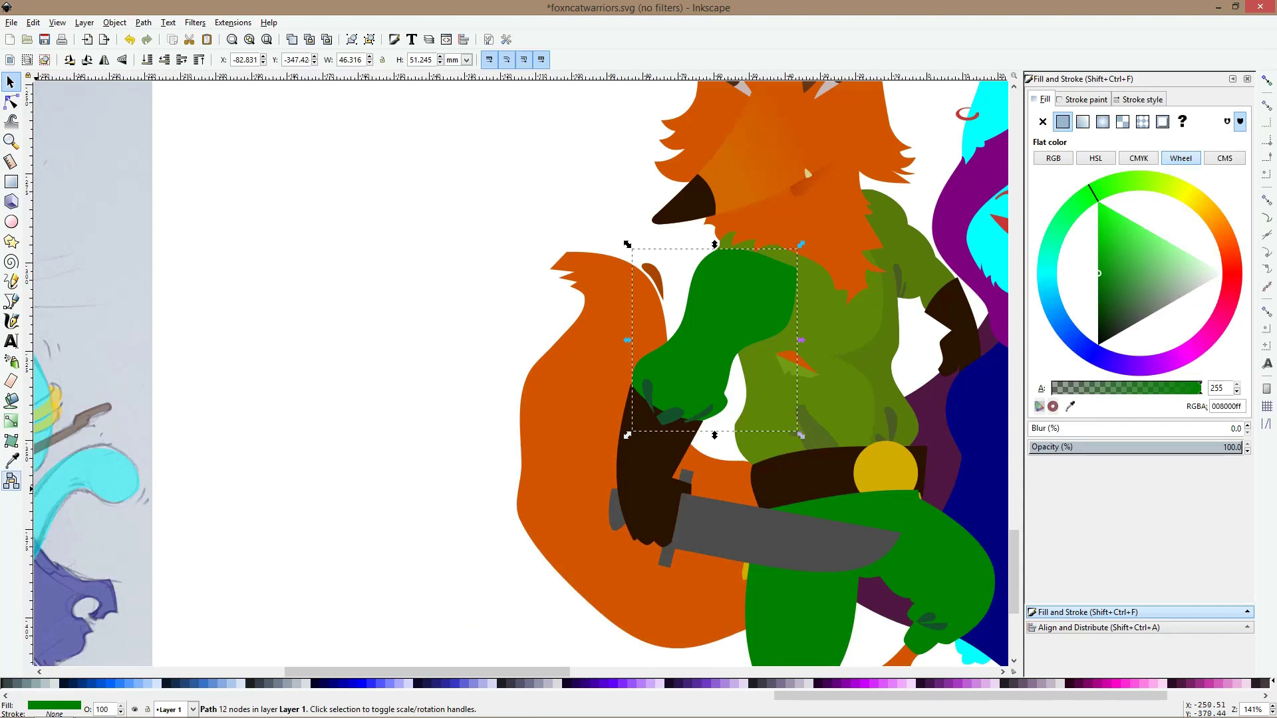
pyautogui.click(11, 461)
pyautogui.click(810, 327)
pyautogui.press('s')
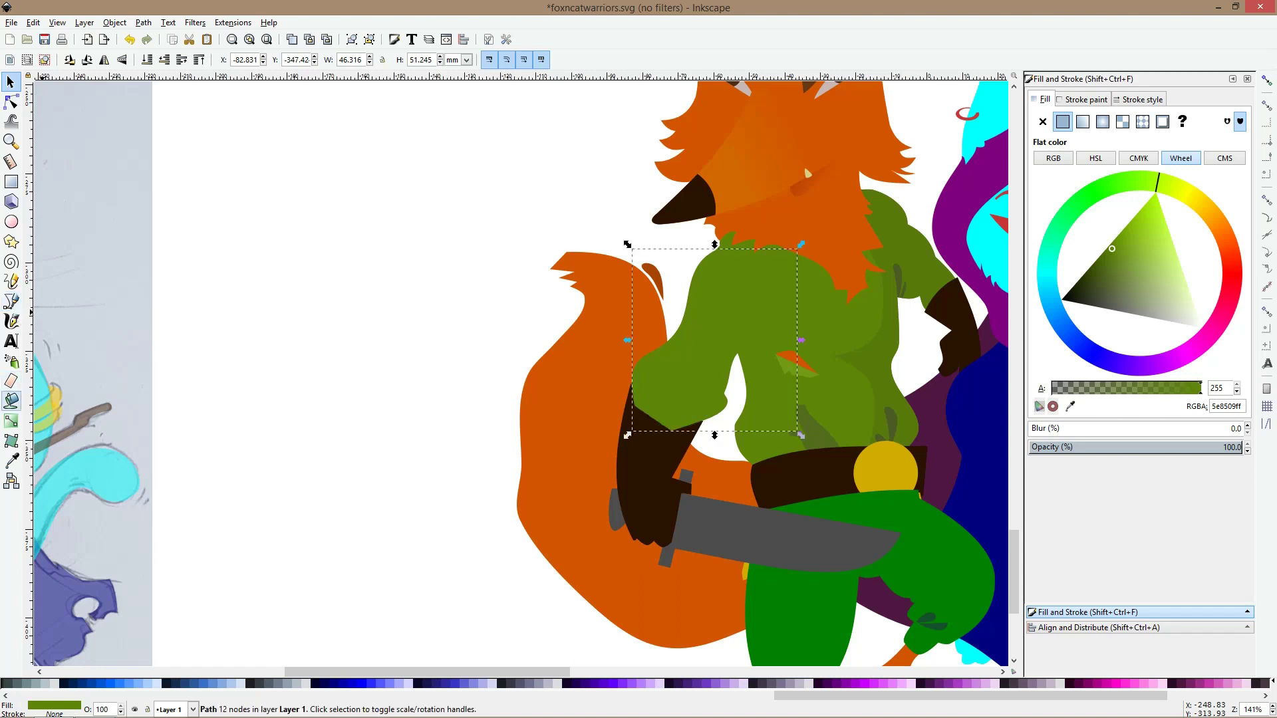
# Fill the sleeve copy with the torso fold's darker green 556c20ff and rotate it slightly toward the torso as a shadow
pyautogui.click(11, 460)
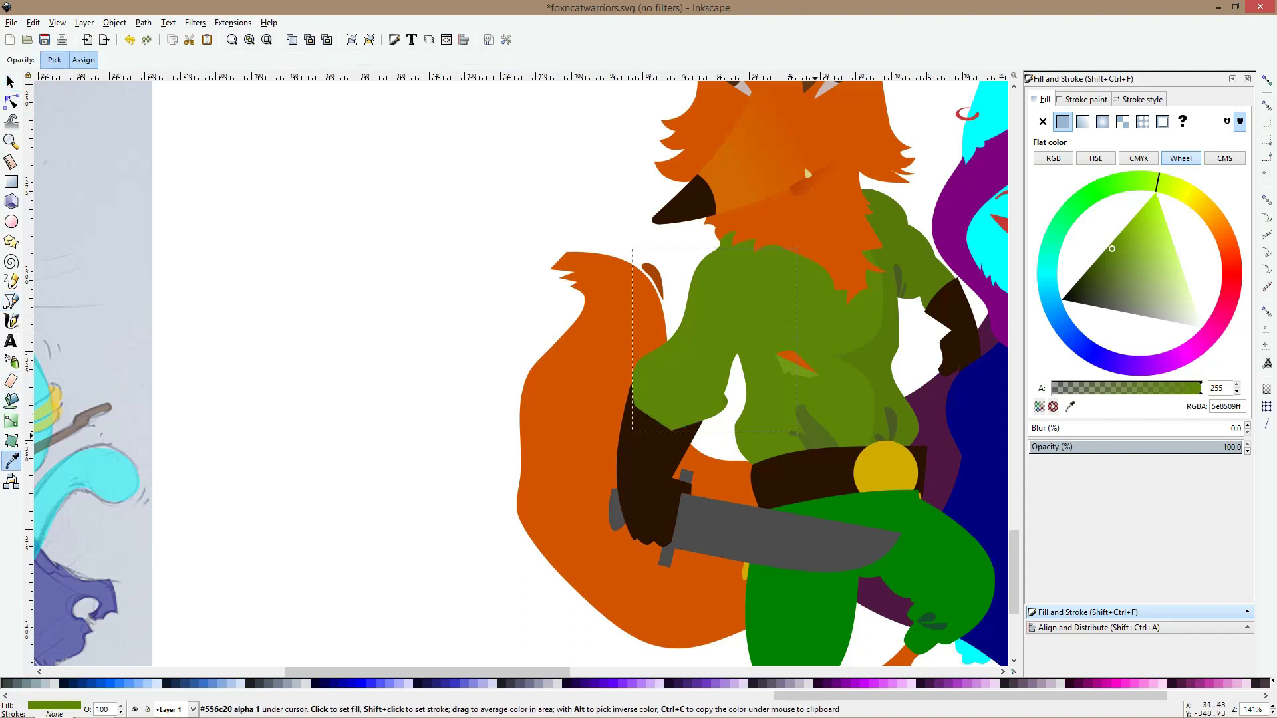
pyautogui.click(816, 436)
pyautogui.press('s')
pyautogui.press('s')
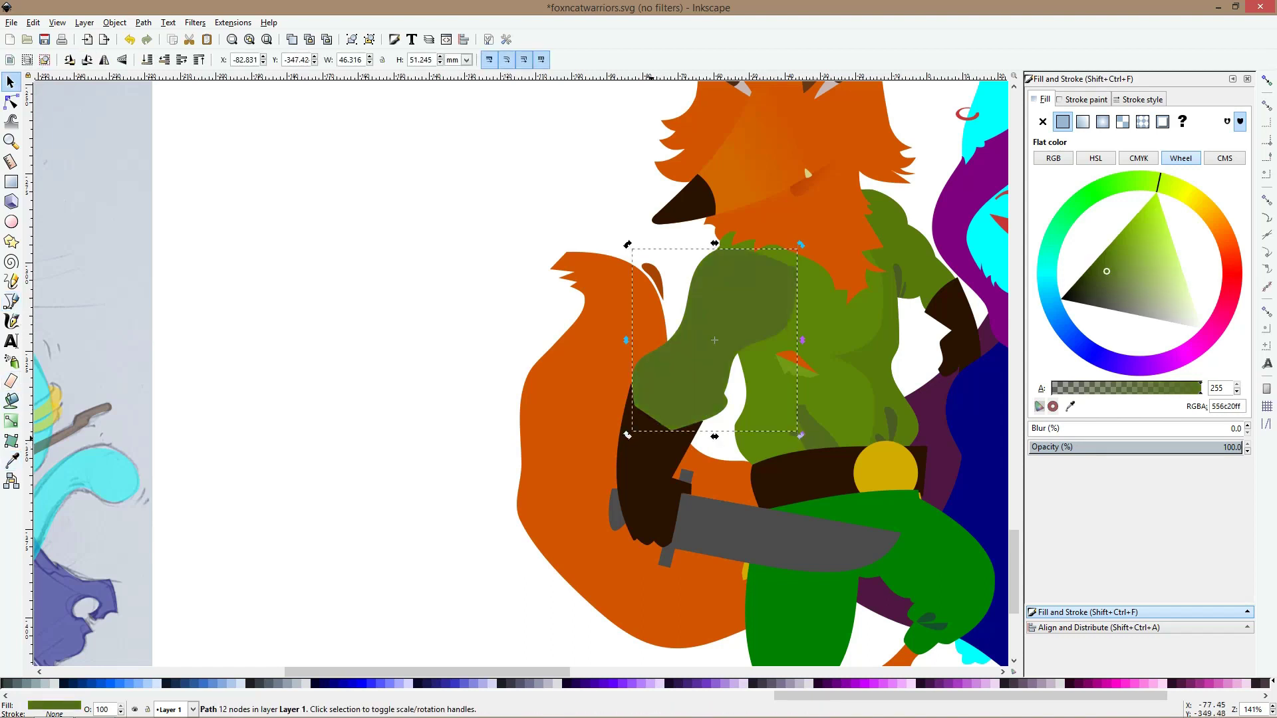
pyautogui.moveTo(627, 436); pyautogui.dragTo(647, 443)
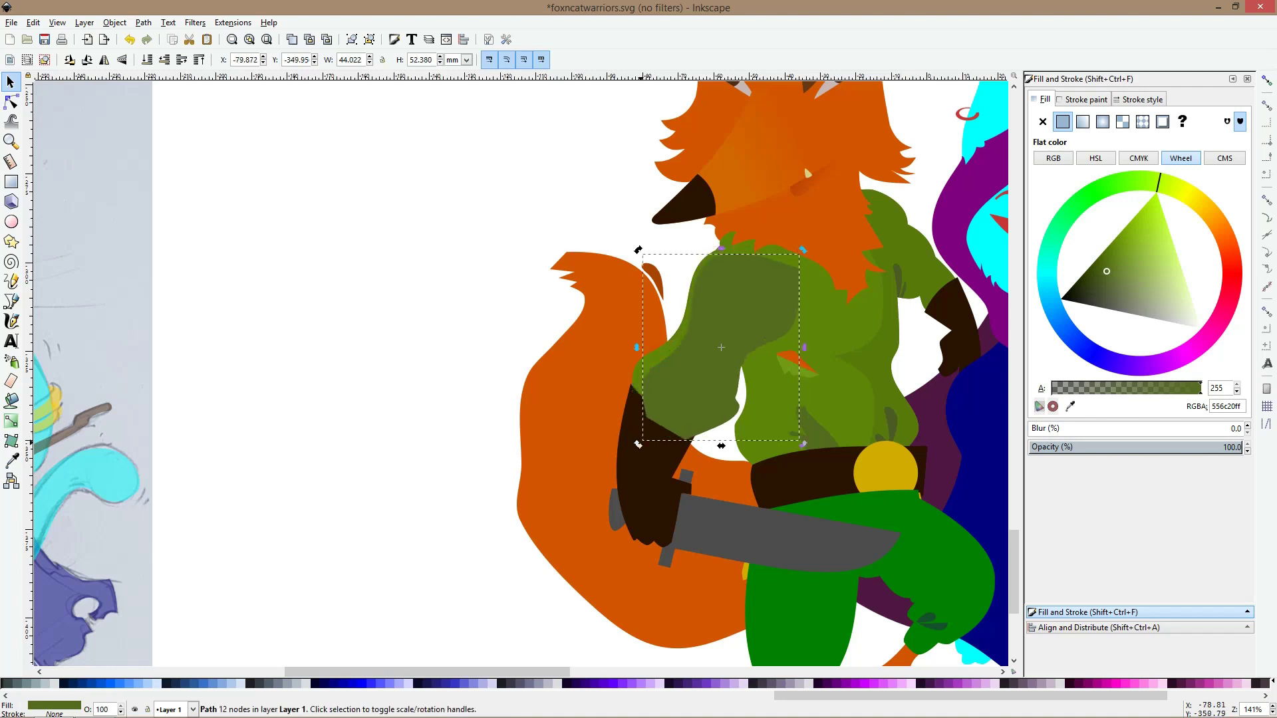
# Lower the darker sleeve copy behind the sleeve and pull its torso-side nodes inward to taper the shadow's upper end
pyautogui.press('pagedown')
pyautogui.press('pagedown')
pyautogui.press('pagedown')
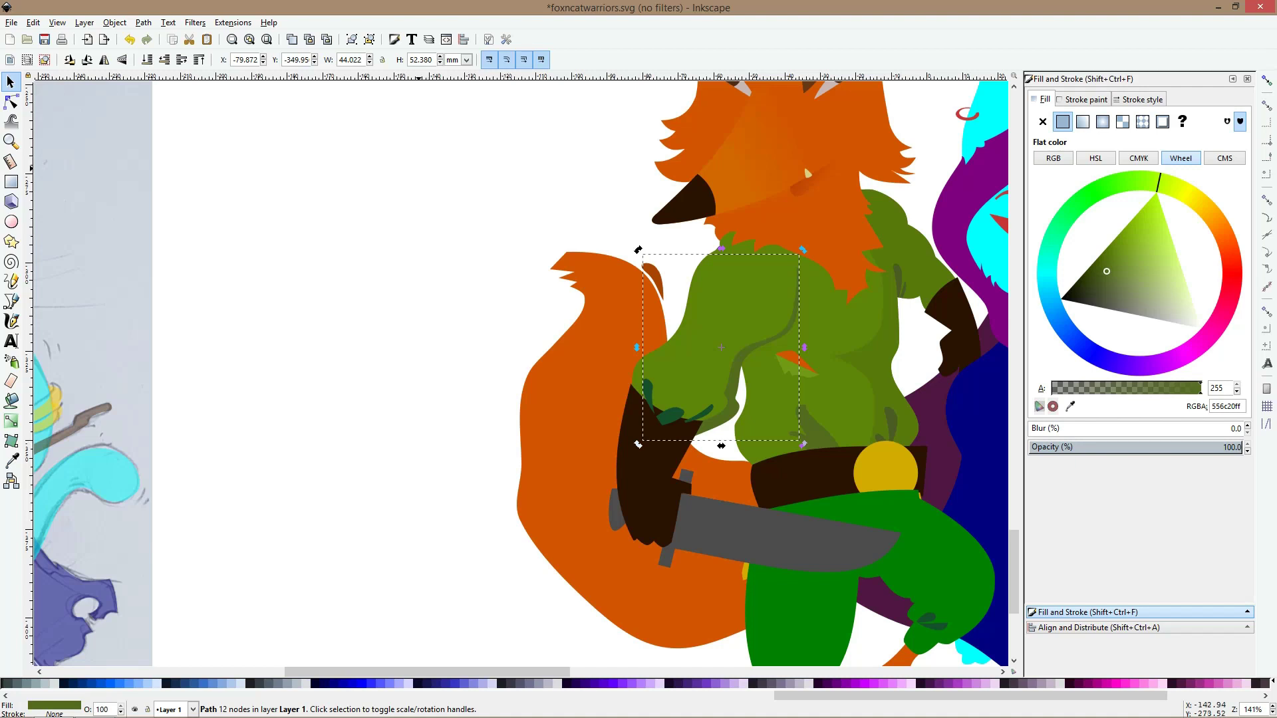
pyautogui.click(10, 101)
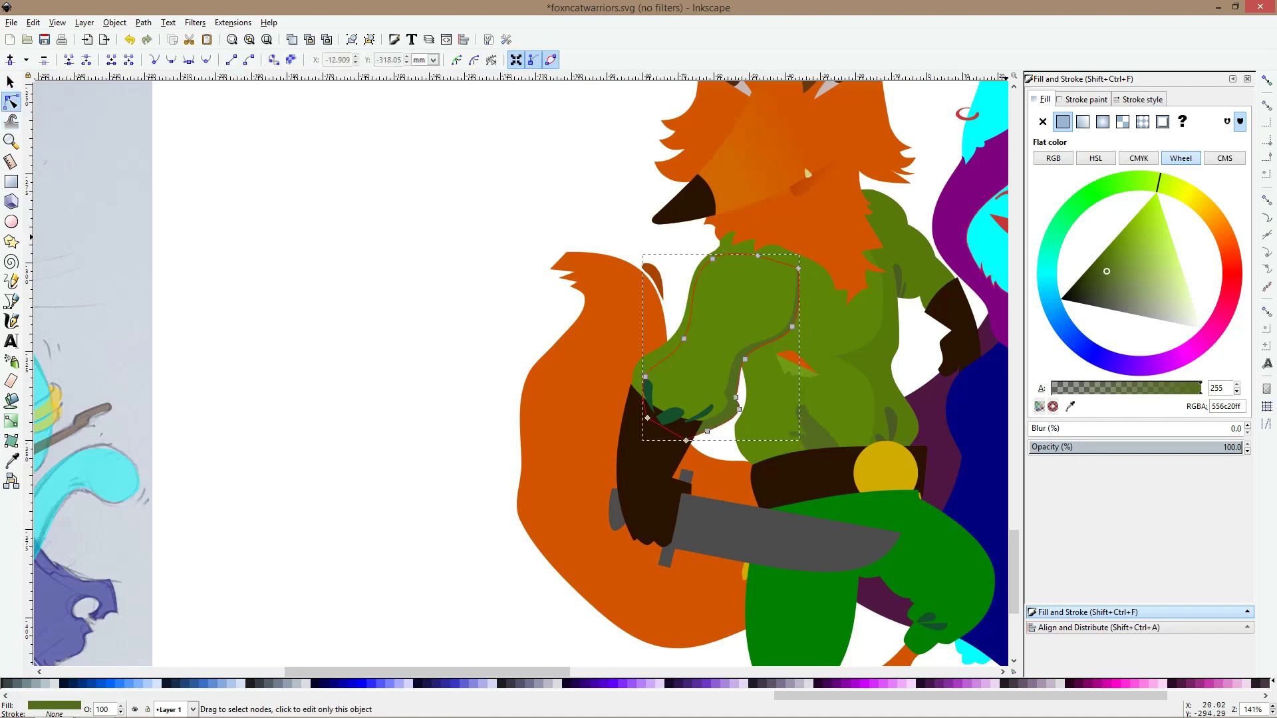
pyautogui.scroll(3, 798, 315)
pyautogui.moveTo(796, 181); pyautogui.dragTo(782, 185)
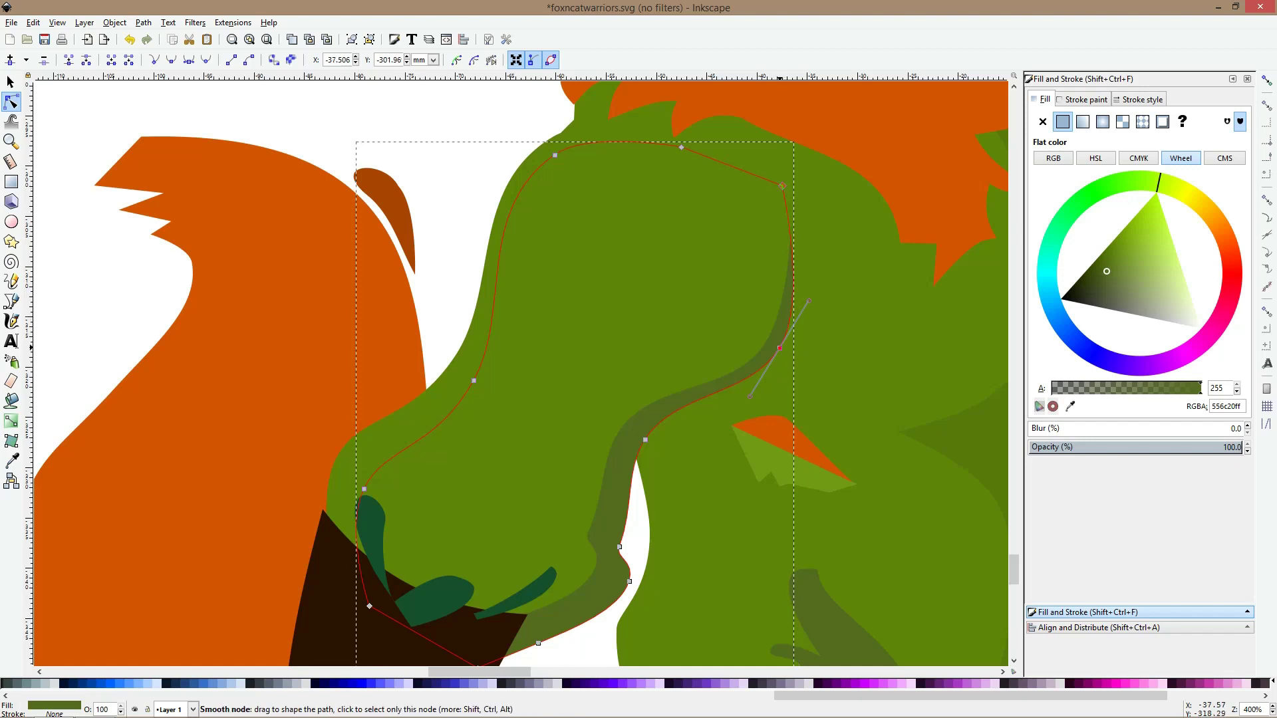
pyautogui.moveTo(779, 348); pyautogui.dragTo(777, 345)
# Duplicate the shirt and intersect the copy with the sleeve shadow to confine the shadow to the shirt
pyautogui.click(695, 443)
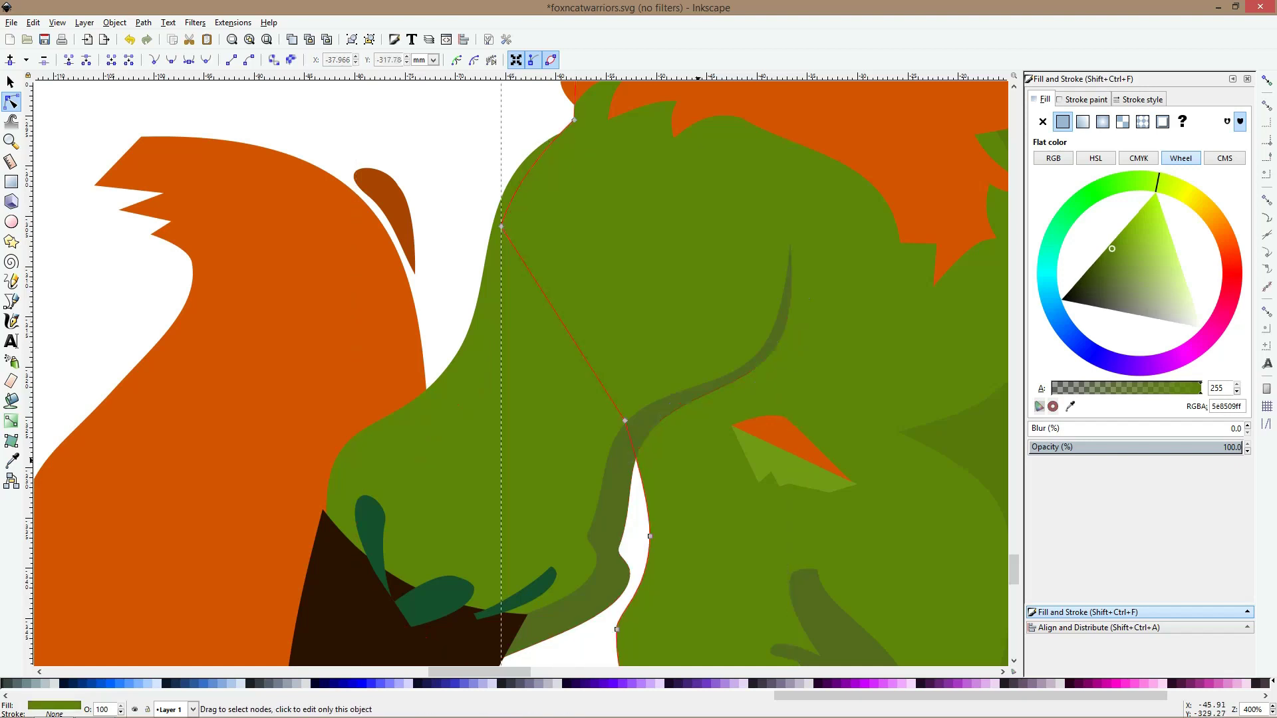
pyautogui.press('Home')
pyautogui.keyDown('shift'); pyautogui.click(624, 485); pyautogui.keyUp('shift')
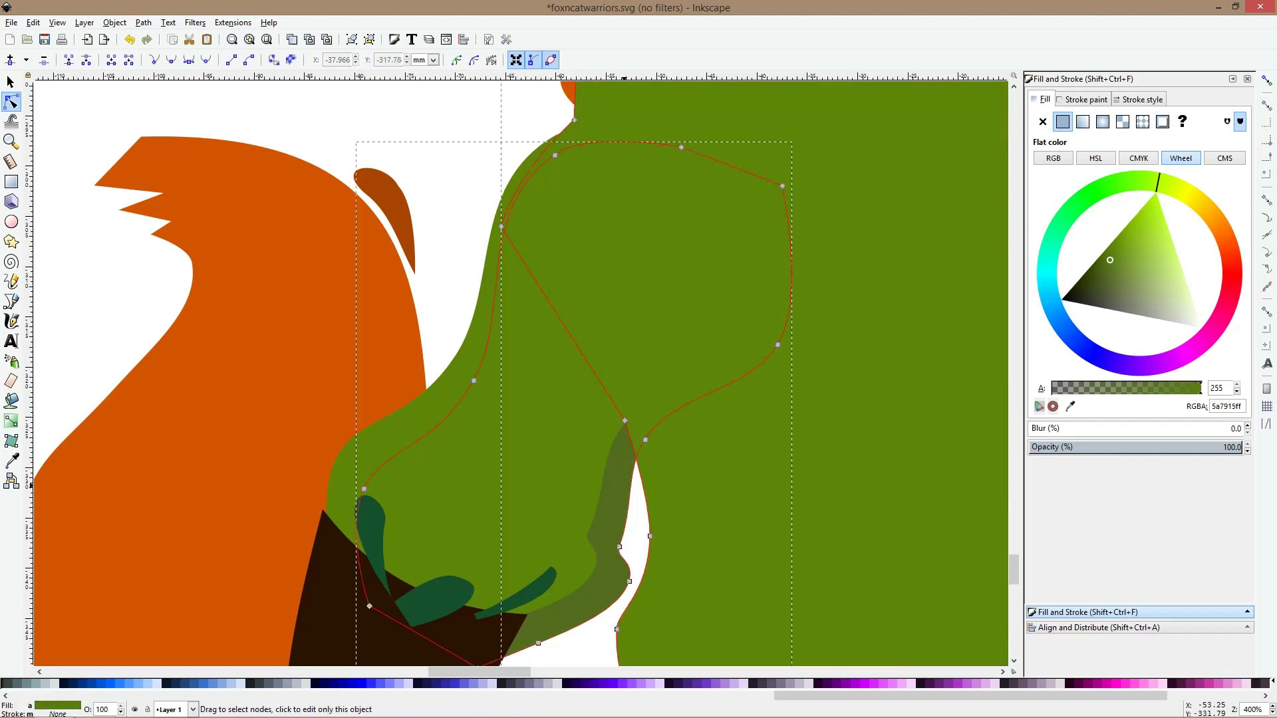
pyautogui.hotkey('ctrl', '*')
pyautogui.press('F1')
pyautogui.scroll(-4, 733, 374)
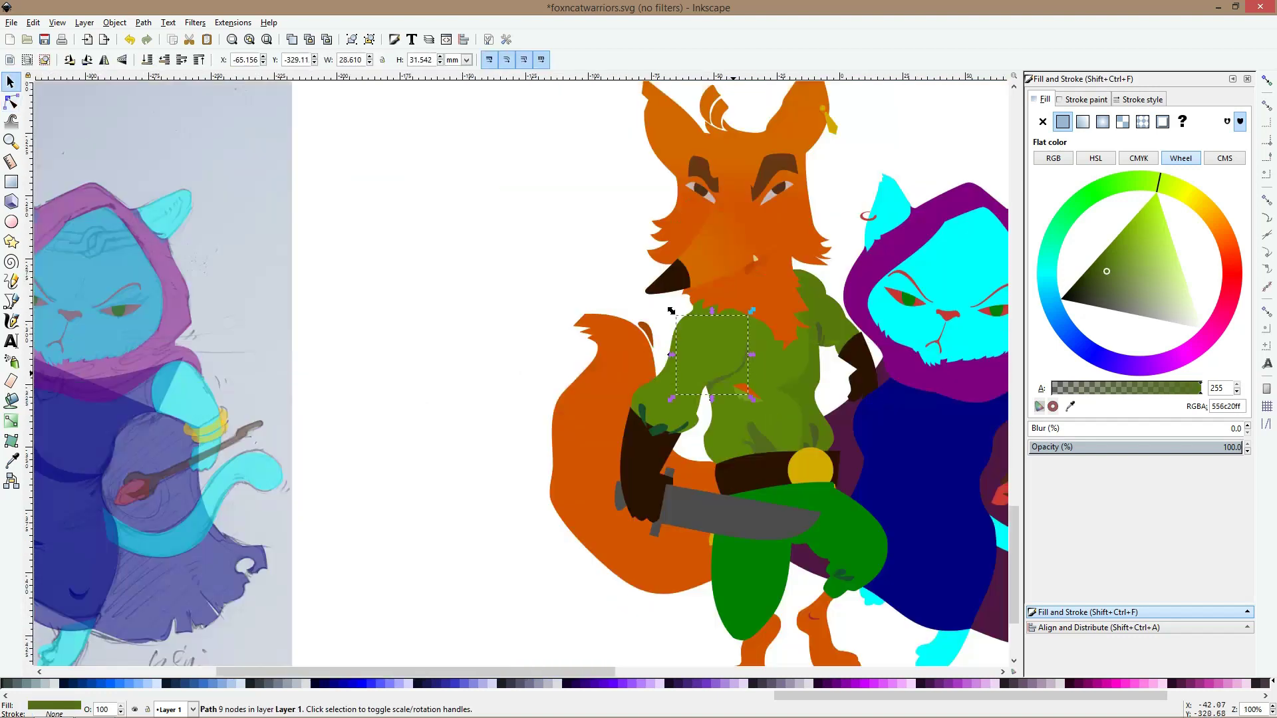
# Recolor the sleeve shadow, the torso fold and both cuff fold shapes together to 547508ff
pyautogui.click(761, 440)
pyautogui.scroll(2, 711, 383)
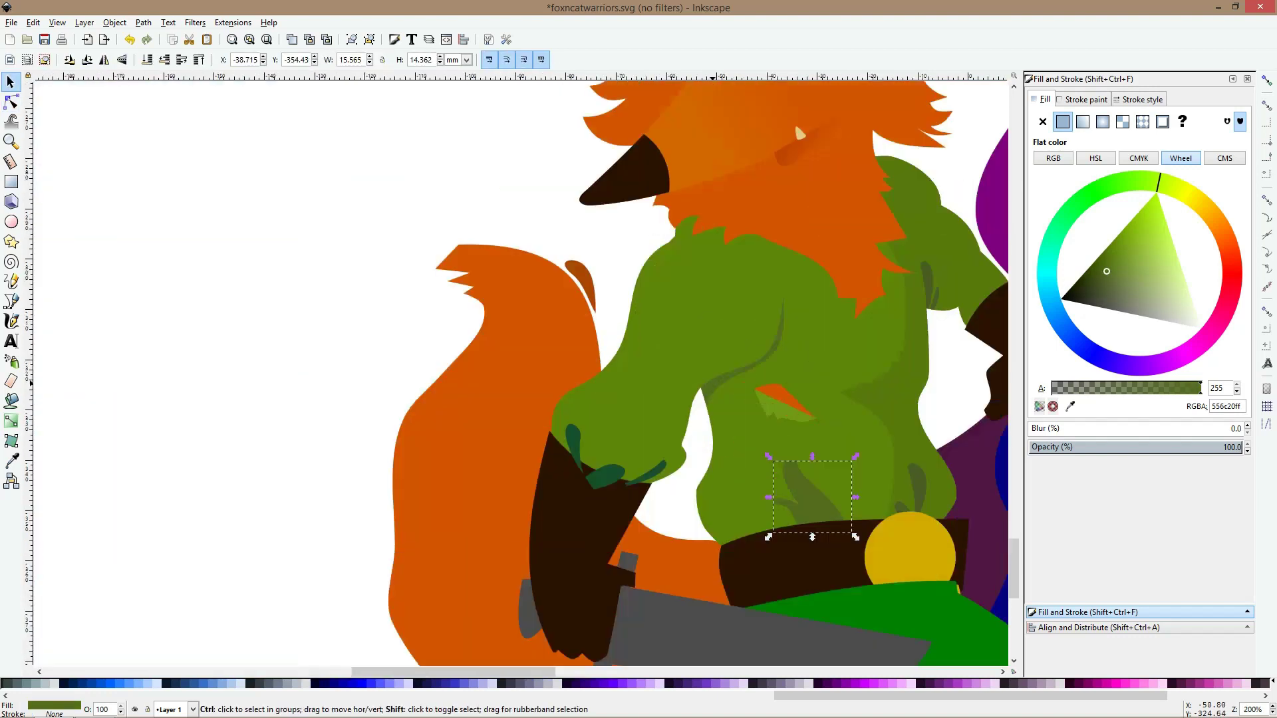
pyautogui.press('d')
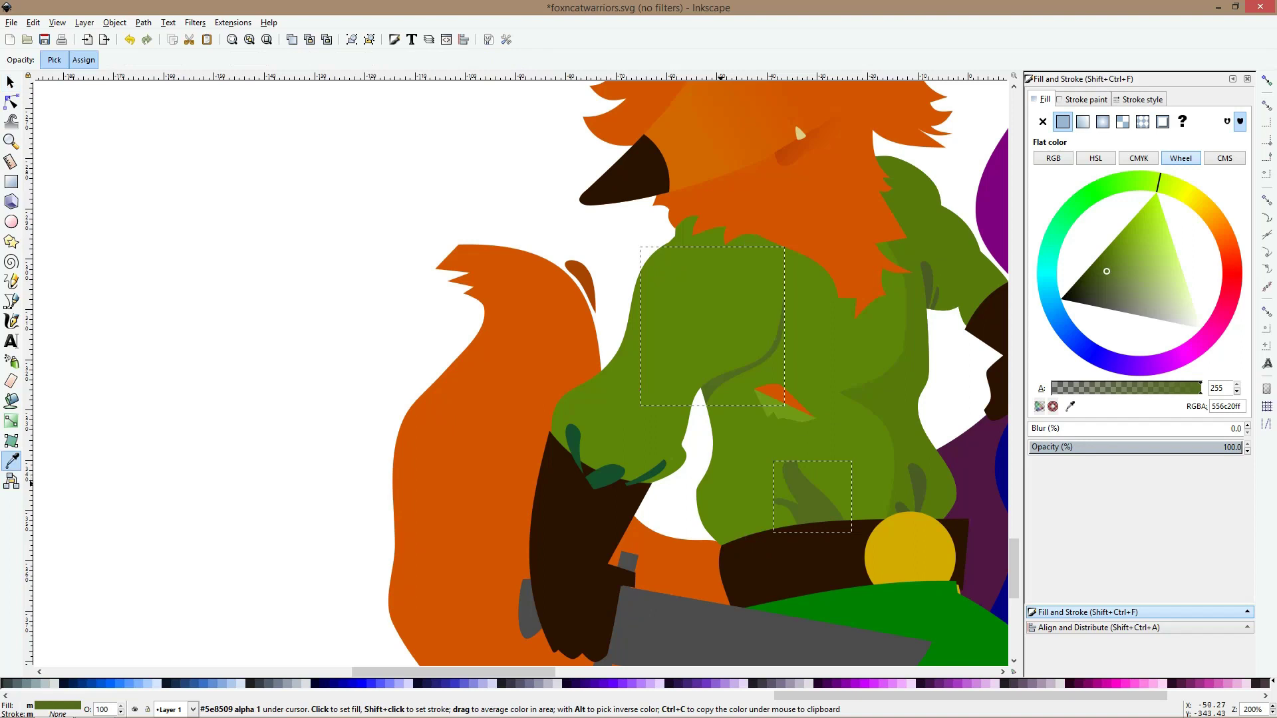
pyautogui.press('F1')
pyautogui.keyDown('shift'); pyautogui.click(649, 473); pyautogui.keyUp('shift')
pyautogui.keyDown('shift'); pyautogui.click(605, 476); pyautogui.keyUp('shift')
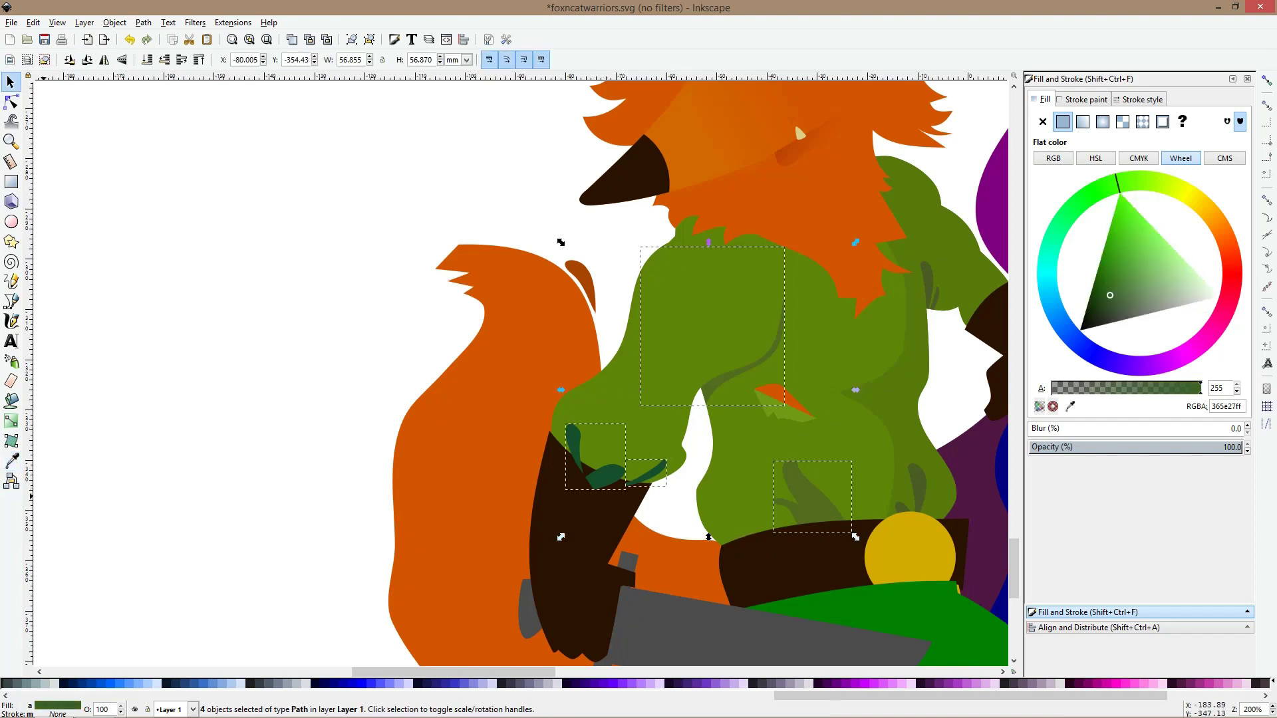
pyautogui.click(12, 460)
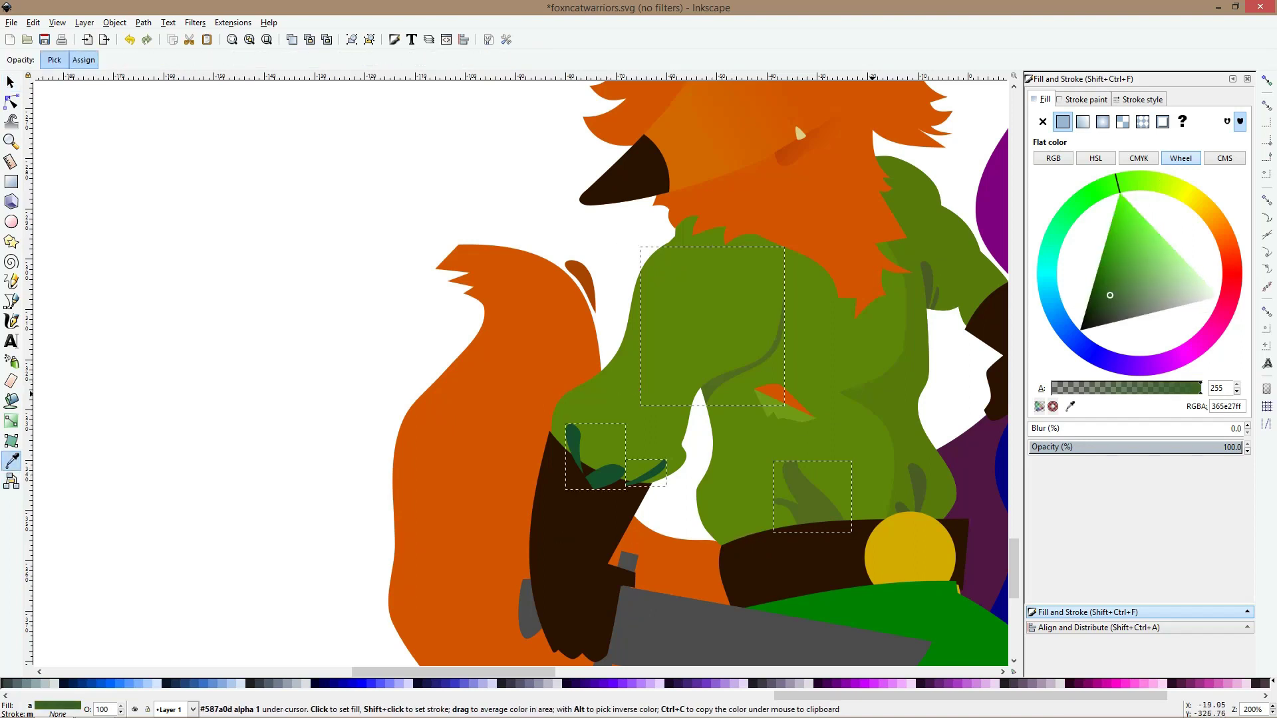
pyautogui.click(875, 320)
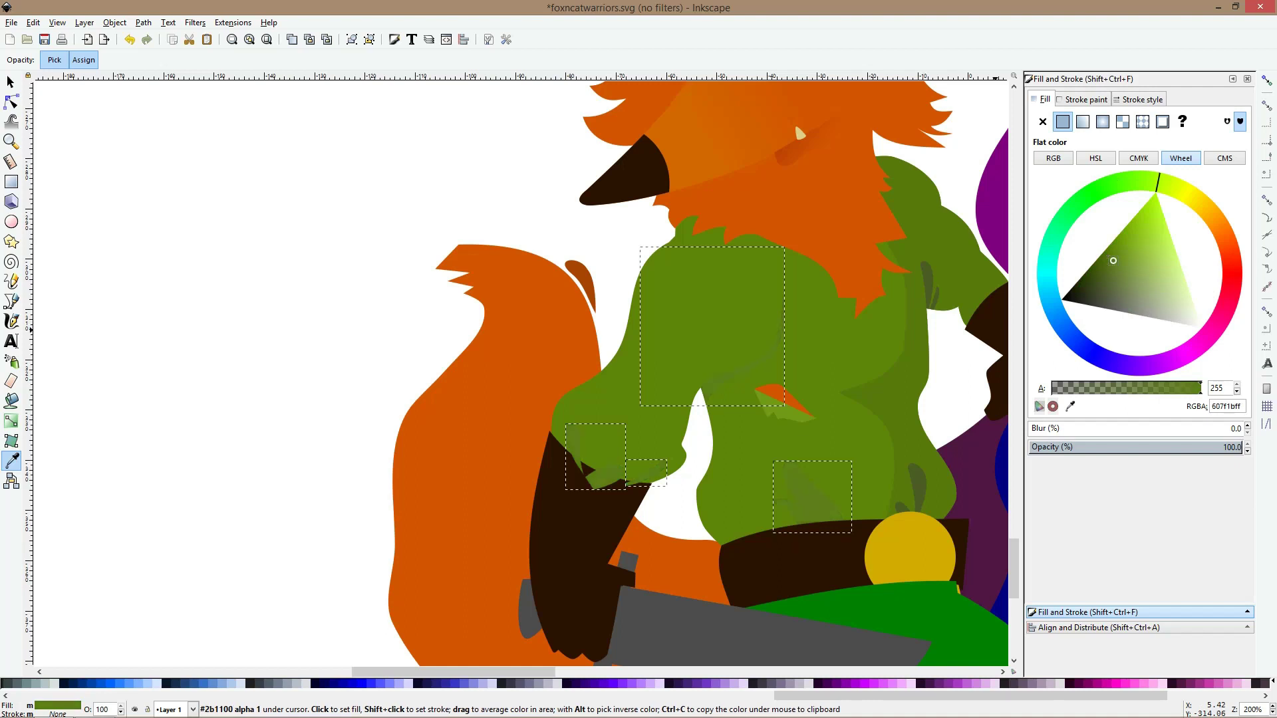
pyautogui.moveTo(1107, 256); pyautogui.dragTo(1105, 252)
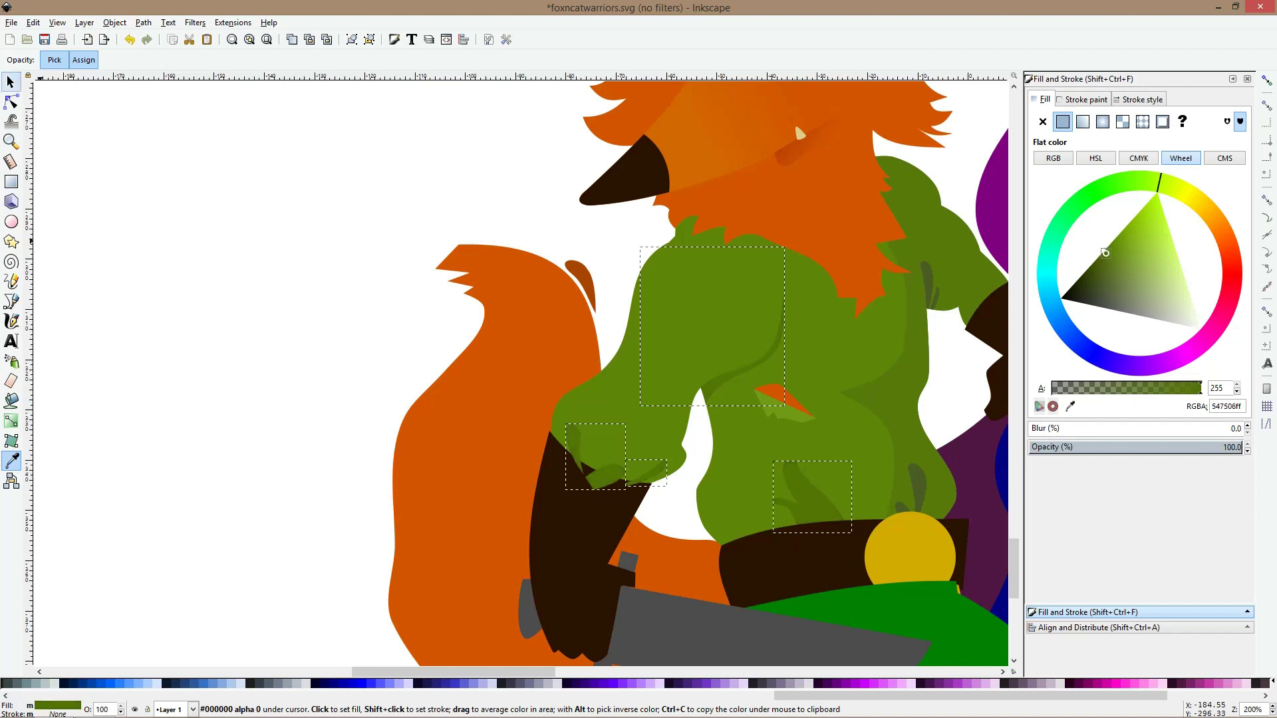
pyautogui.click(11, 82)
pyautogui.press('Escape')
# Combine the two cuff fold shapes on the sword-arm sleeve into one path and tuck it behind the glove
pyautogui.click(596, 492)
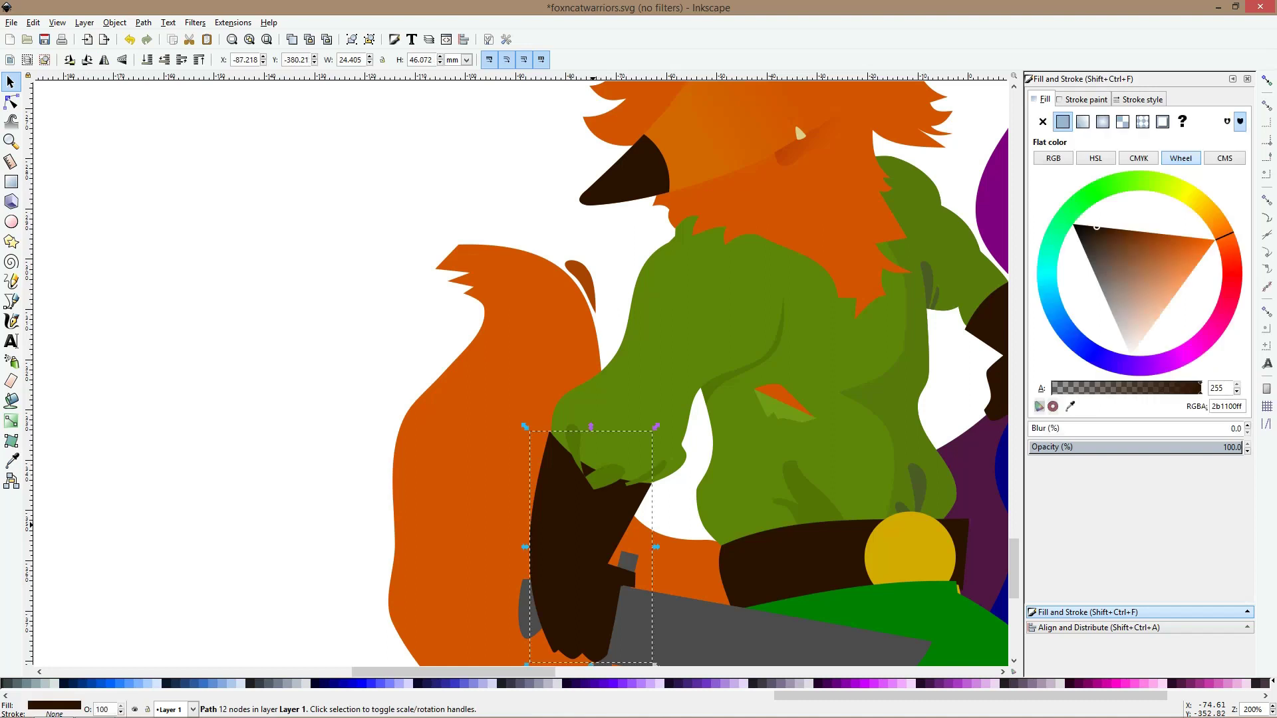
pyautogui.click(602, 477)
pyautogui.keyDown('shift'); pyautogui.click(648, 470); pyautogui.keyUp('shift')
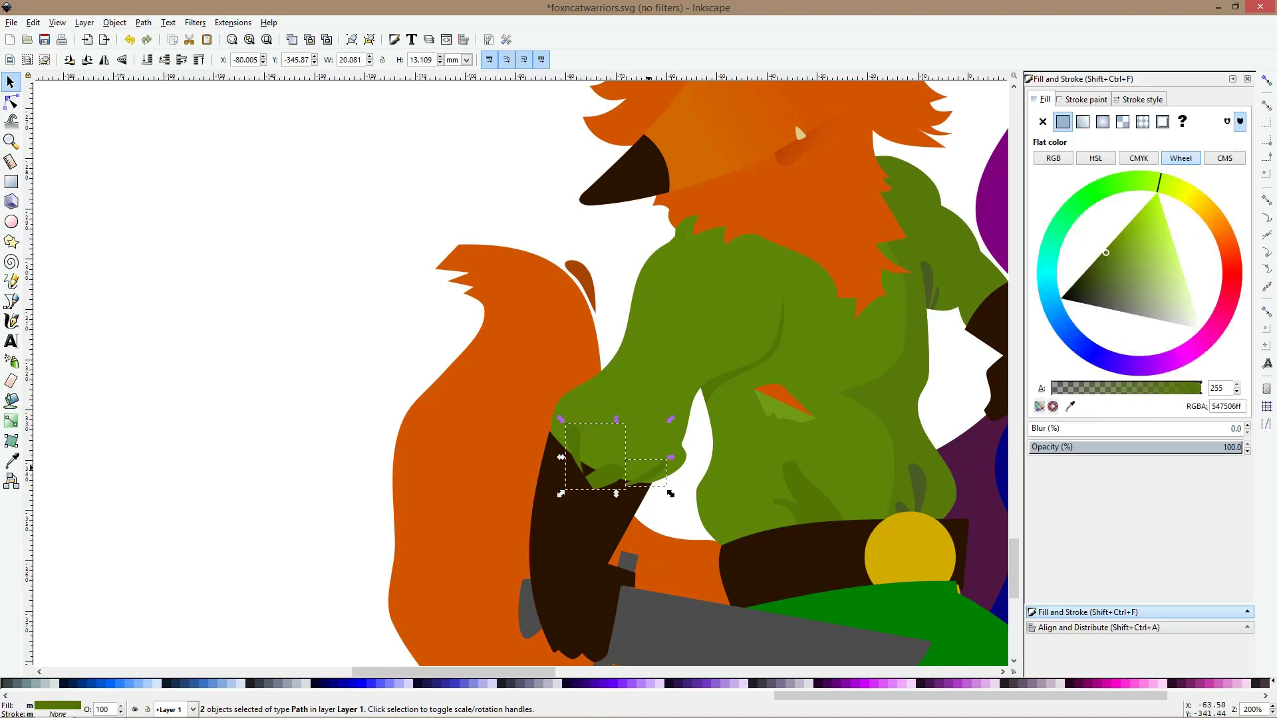
pyautogui.hotkey('ctrl', 'k')
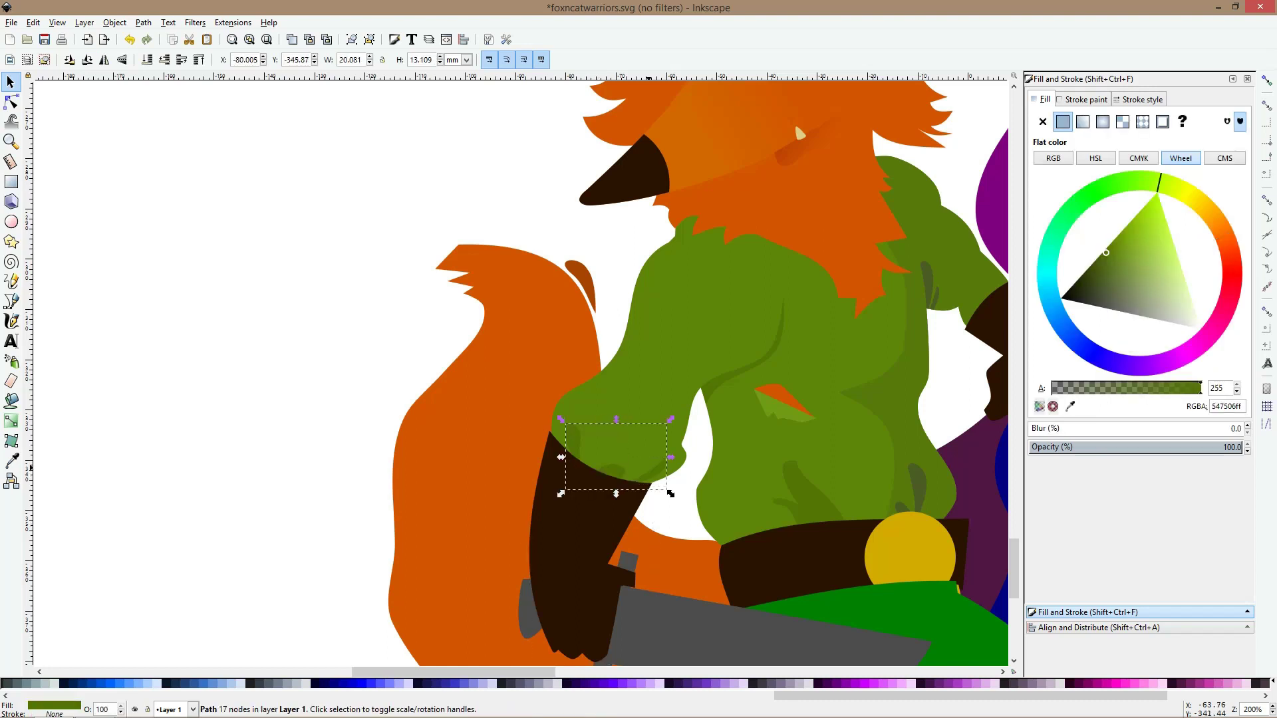
pyautogui.scroll(-1, 692, 502)
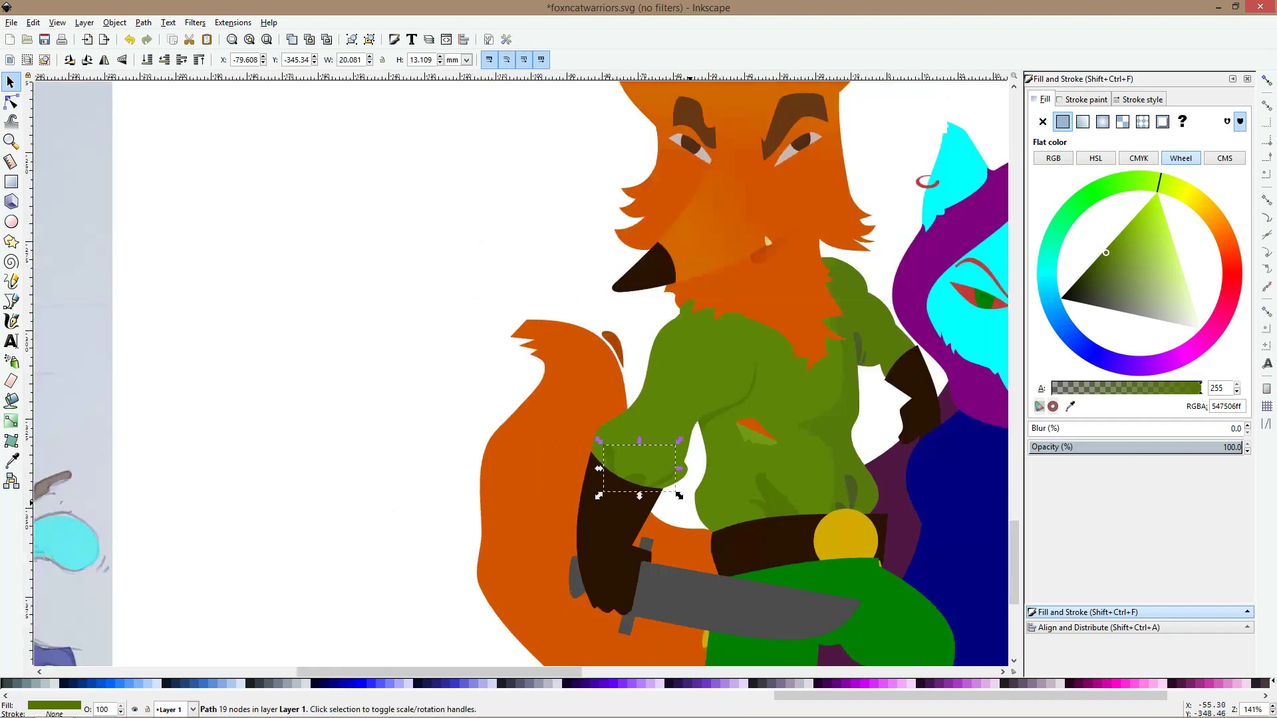
pyautogui.scroll(-2, 774, 339)
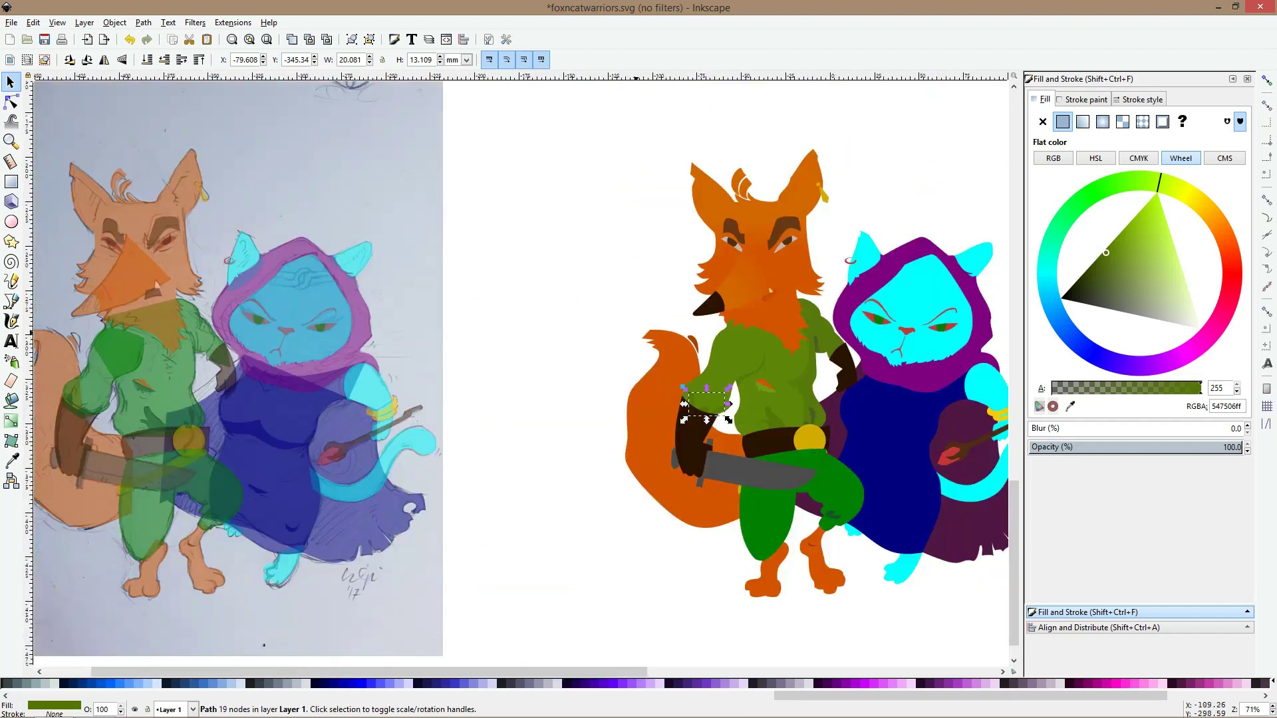
pyautogui.press('Escape')
# Change the start color of the fox's muzzle gradient to d48500ff and extend the gradient slightly at both ends
pyautogui.scroll(3, 825, 346)
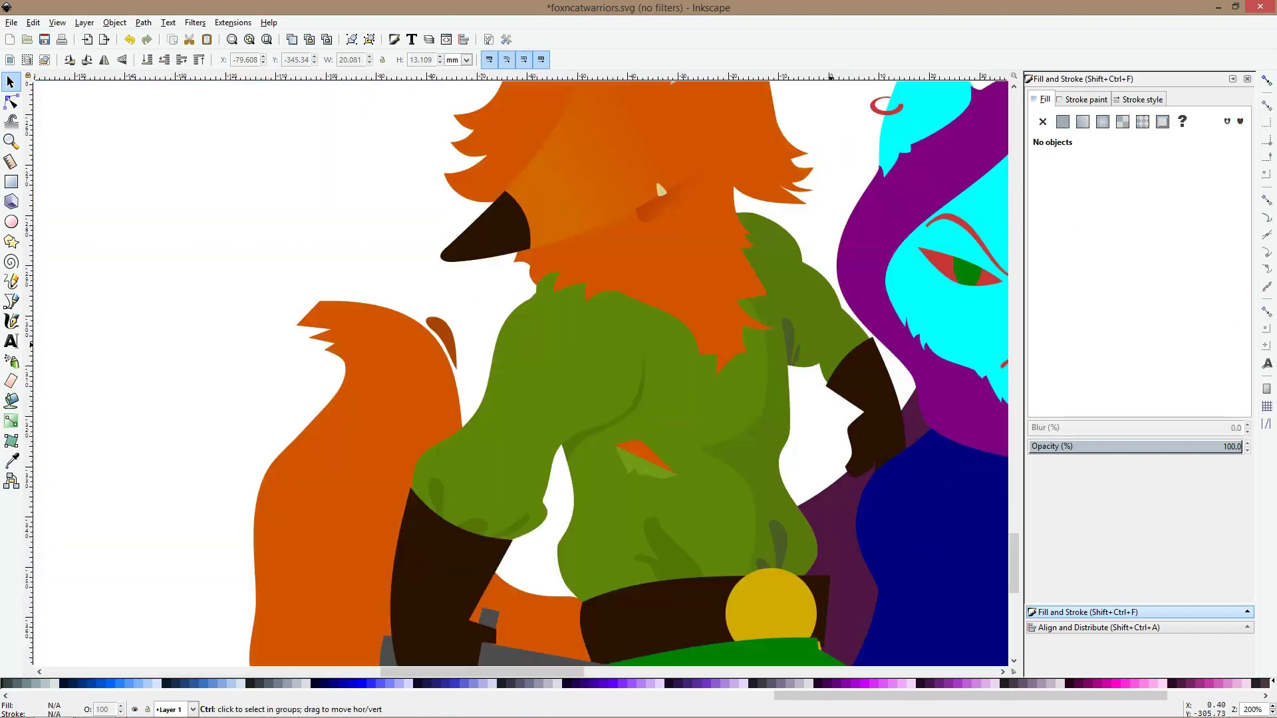
pyautogui.scroll(-2, 655, 178)
pyautogui.keyDown('ctrl'); pyautogui.click(656, 178); pyautogui.keyUp('ctrl')
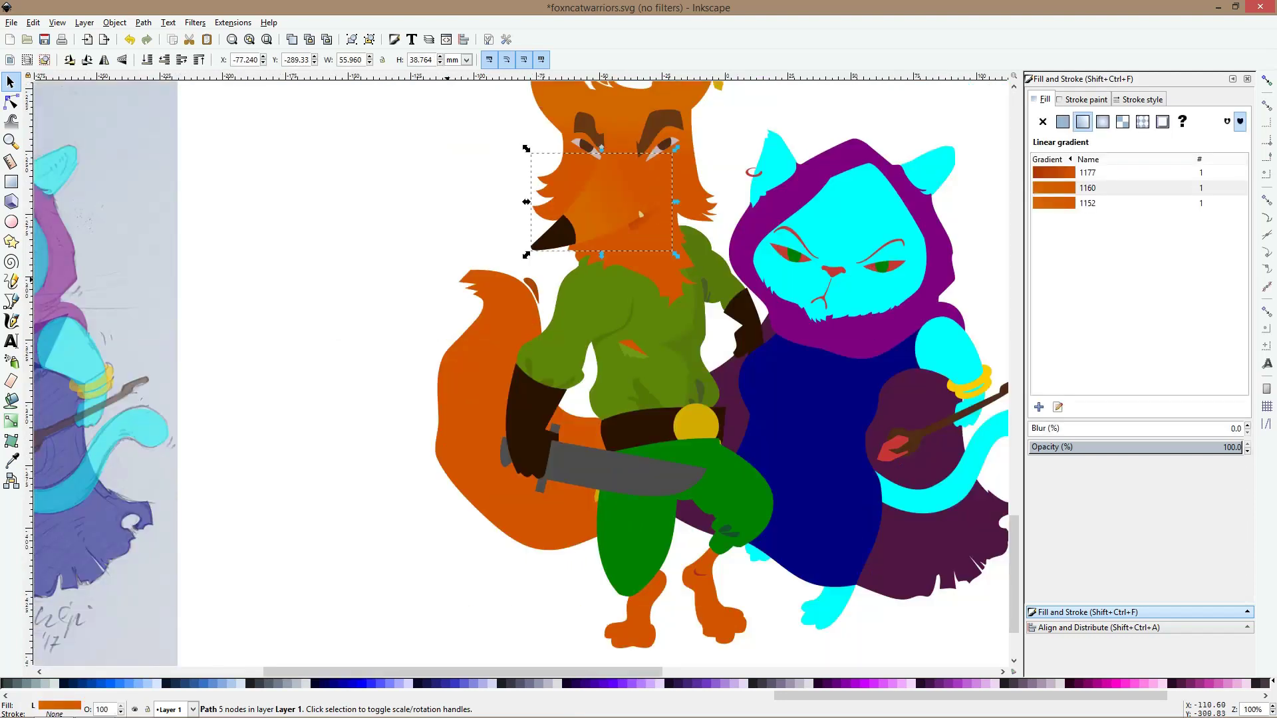
pyautogui.click(10, 421)
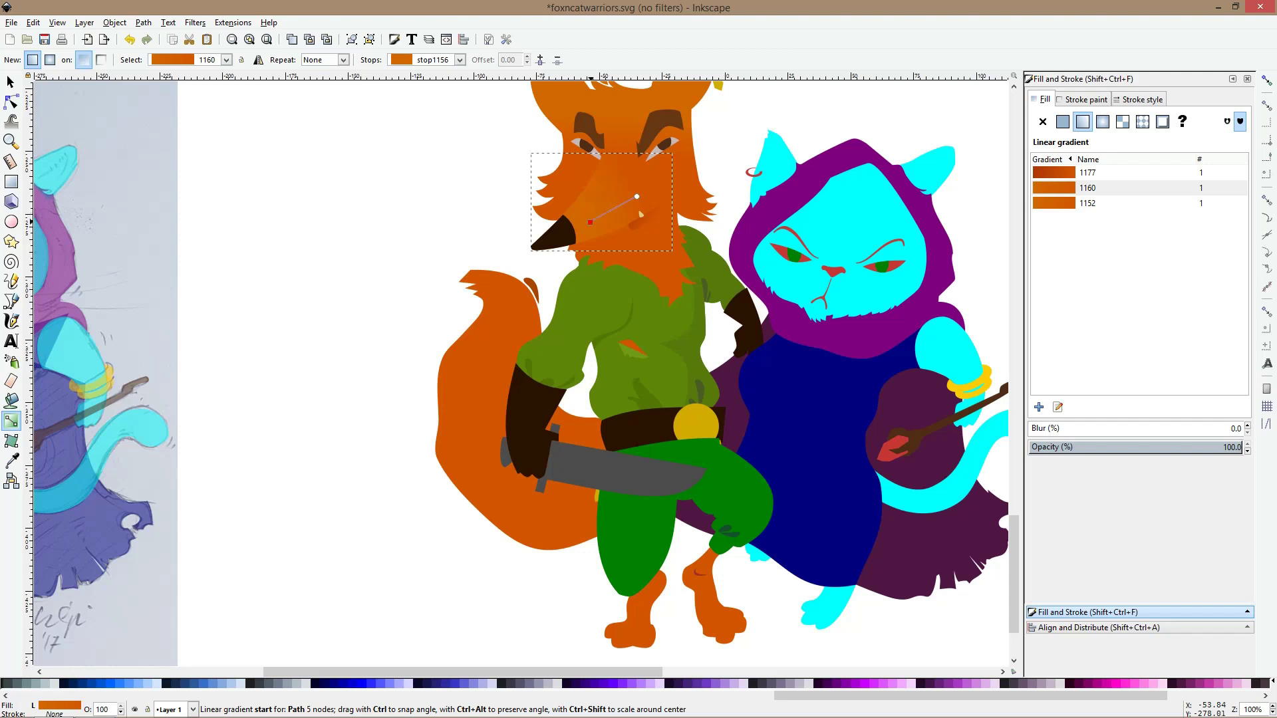
pyautogui.click(590, 222)
pyautogui.moveTo(1220, 228); pyautogui.dragTo(1212, 214)
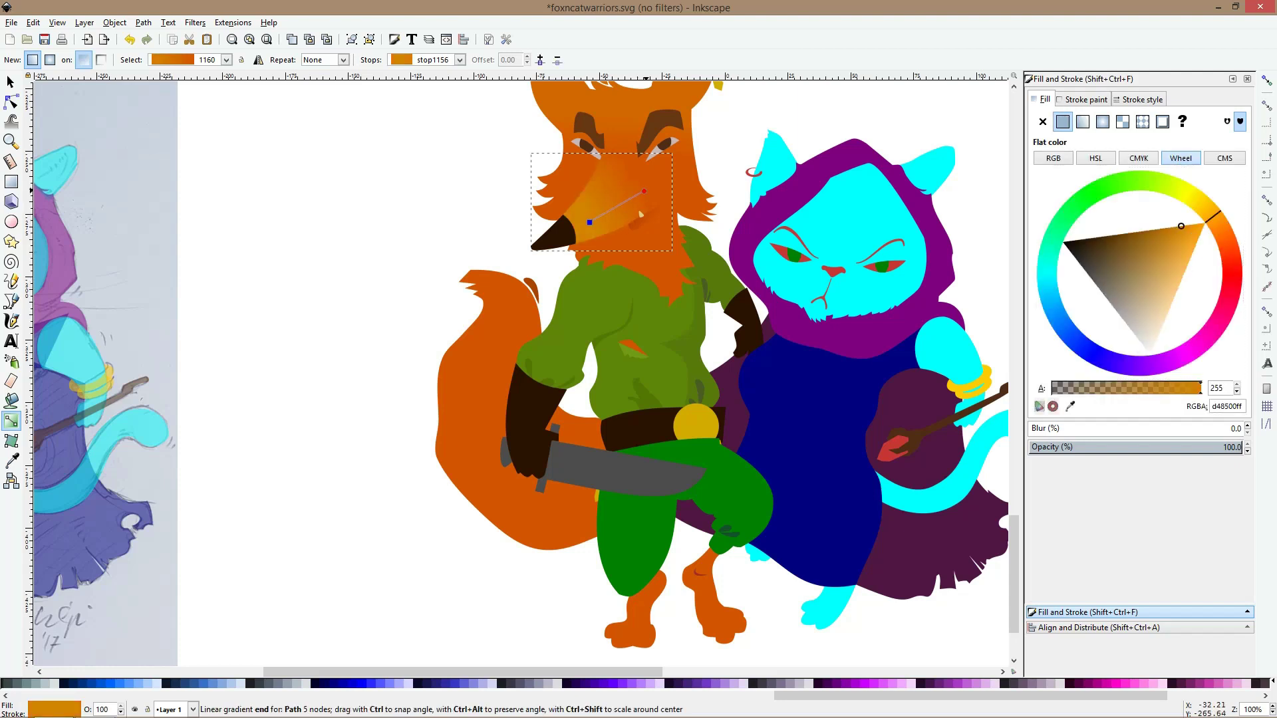
pyautogui.moveTo(636, 196); pyautogui.dragTo(644, 191)
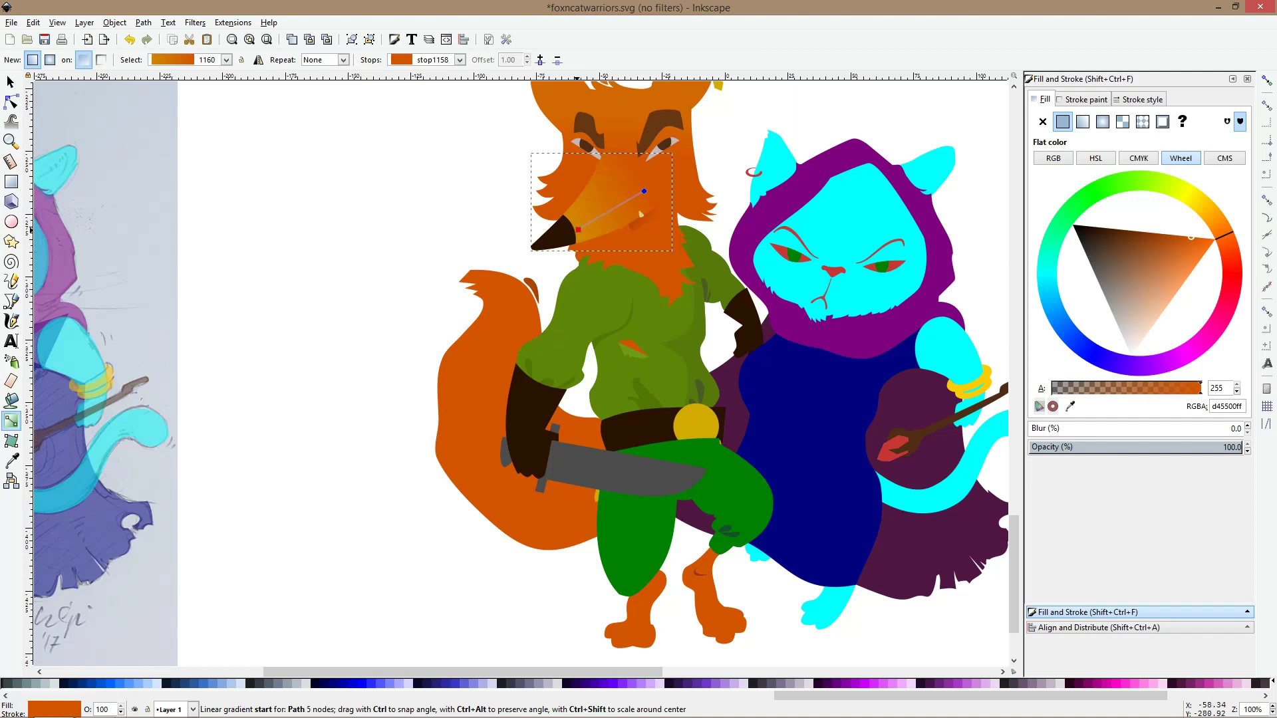
pyautogui.press('s')
pyautogui.press('Escape')
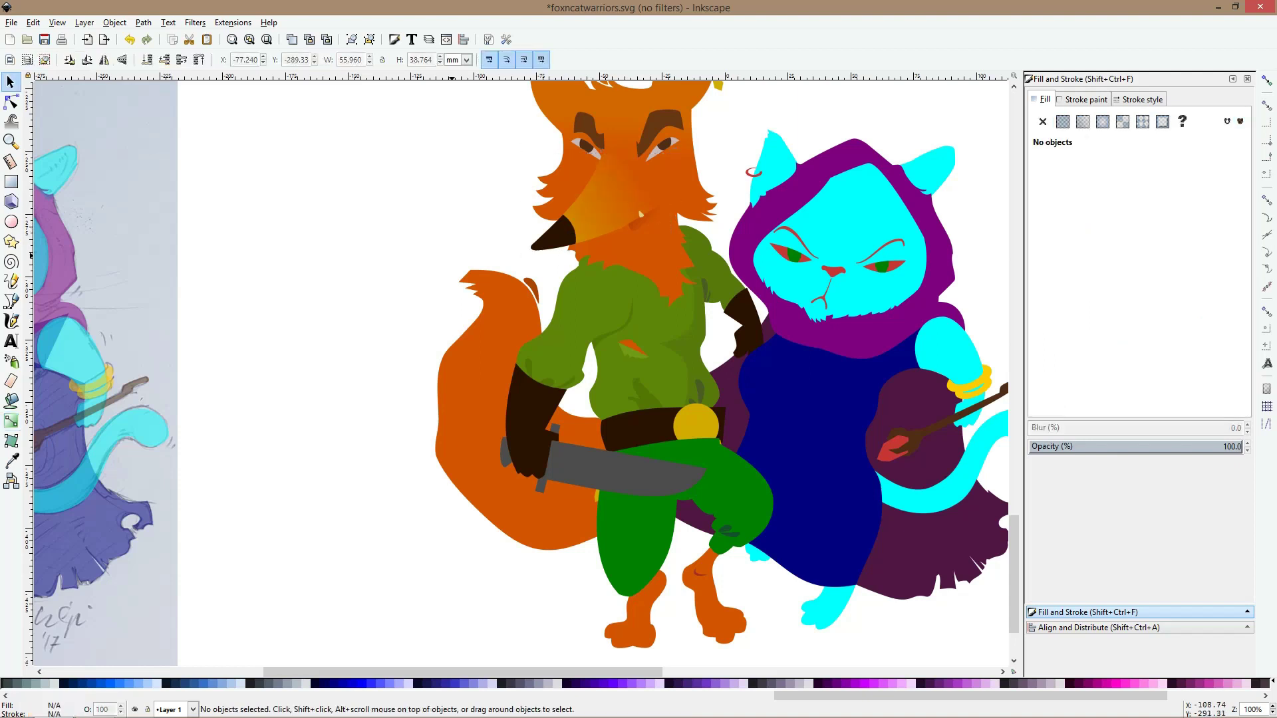
# Recolor the cat's face shape white
pyautogui.scroll(5, 526, 372)
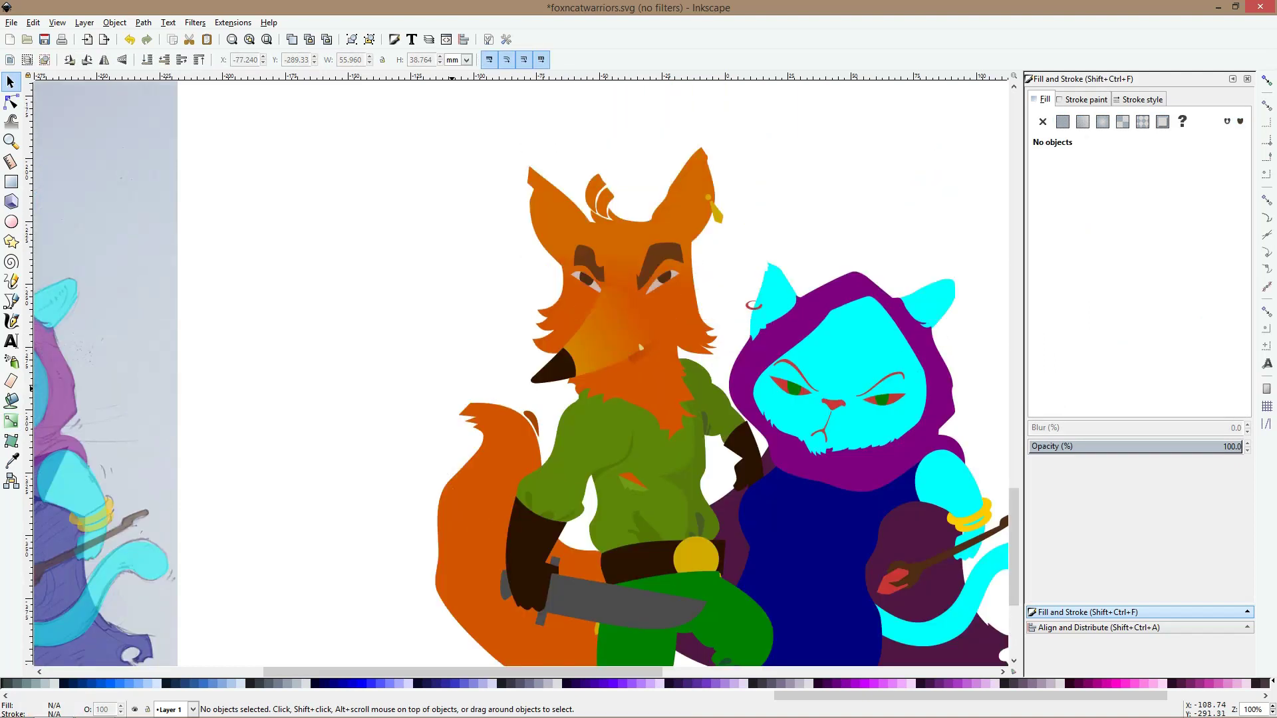
pyautogui.scroll(-4, 525, 373)
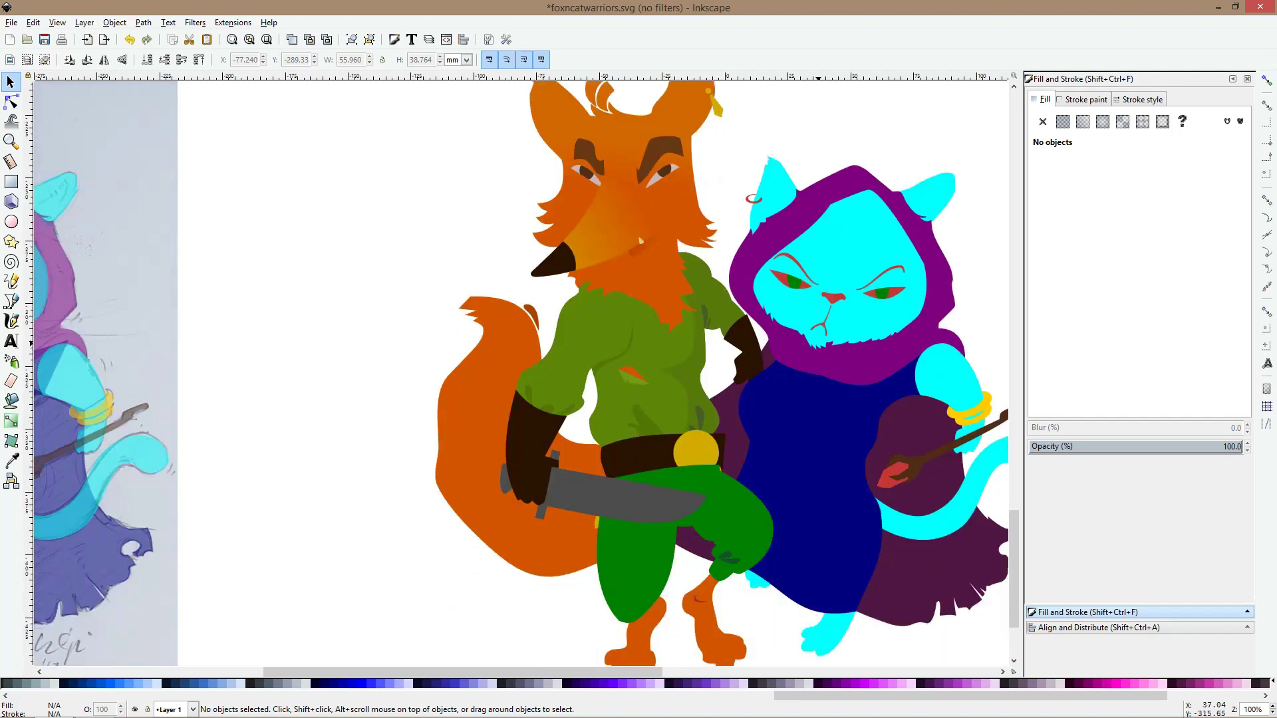
pyautogui.click(748, 186)
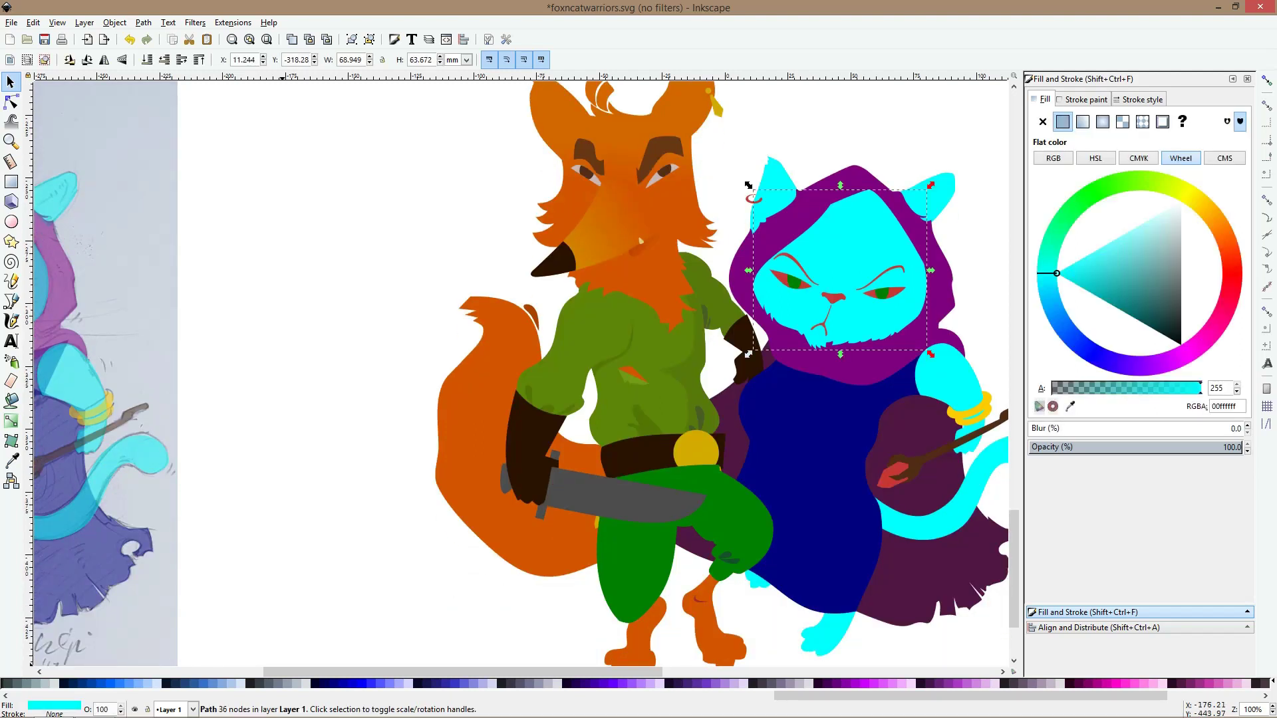
pyautogui.scroll(10, 638, 683)
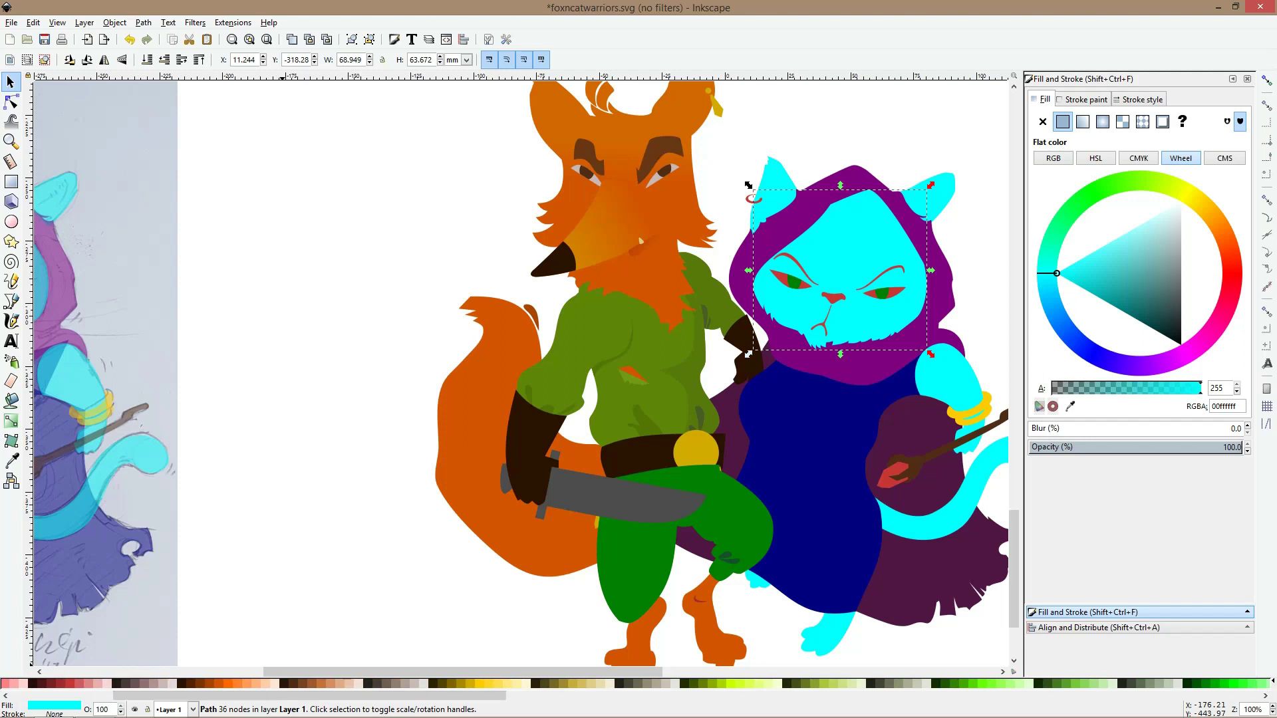
pyautogui.click(359, 683)
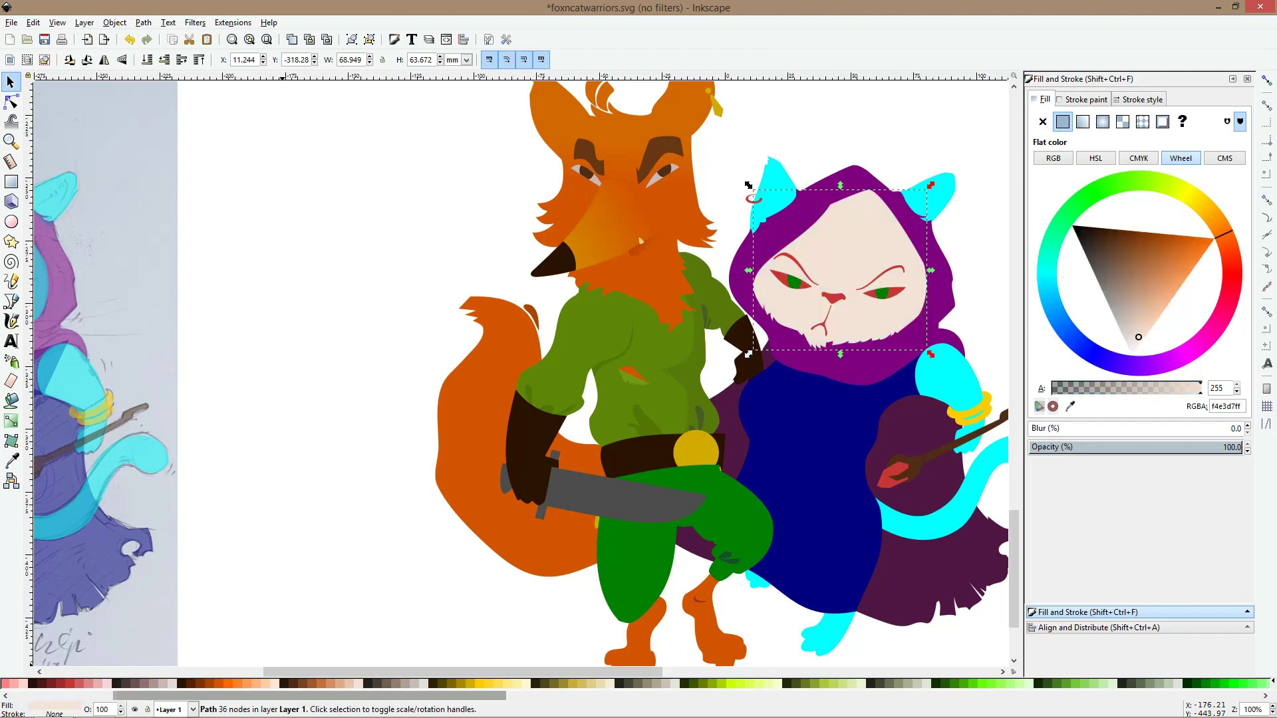
pyautogui.scroll(5, 143, 684)
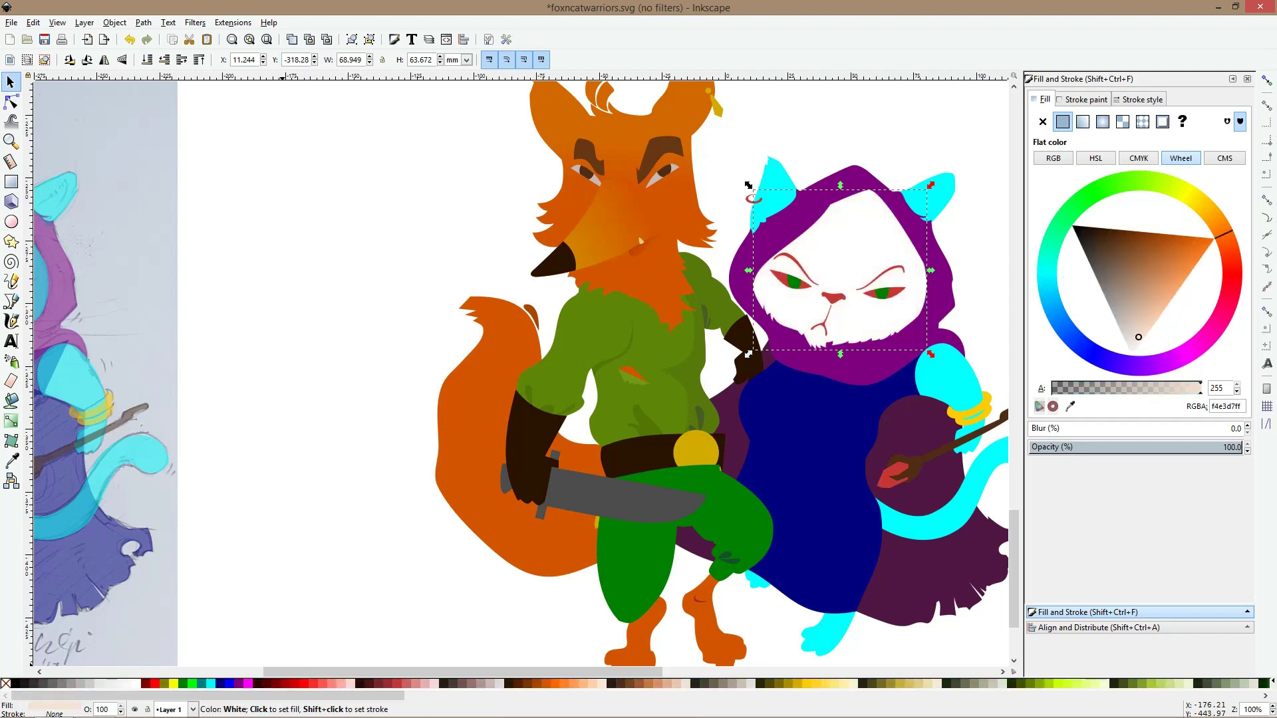
pyautogui.click(133, 684)
pyautogui.press('Escape')
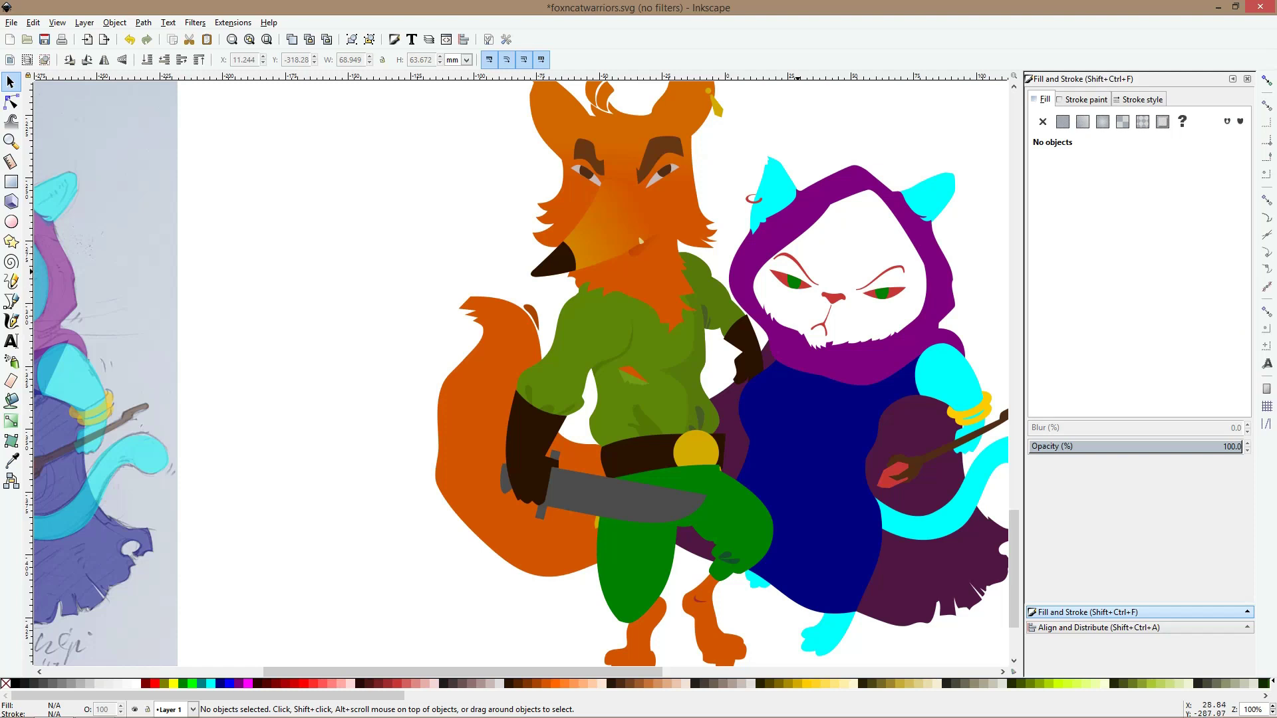
# Recolor the fold near the fox's far armpit and the fold above the belt buckle to 47610bff
pyautogui.scroll(3, 817, 271)
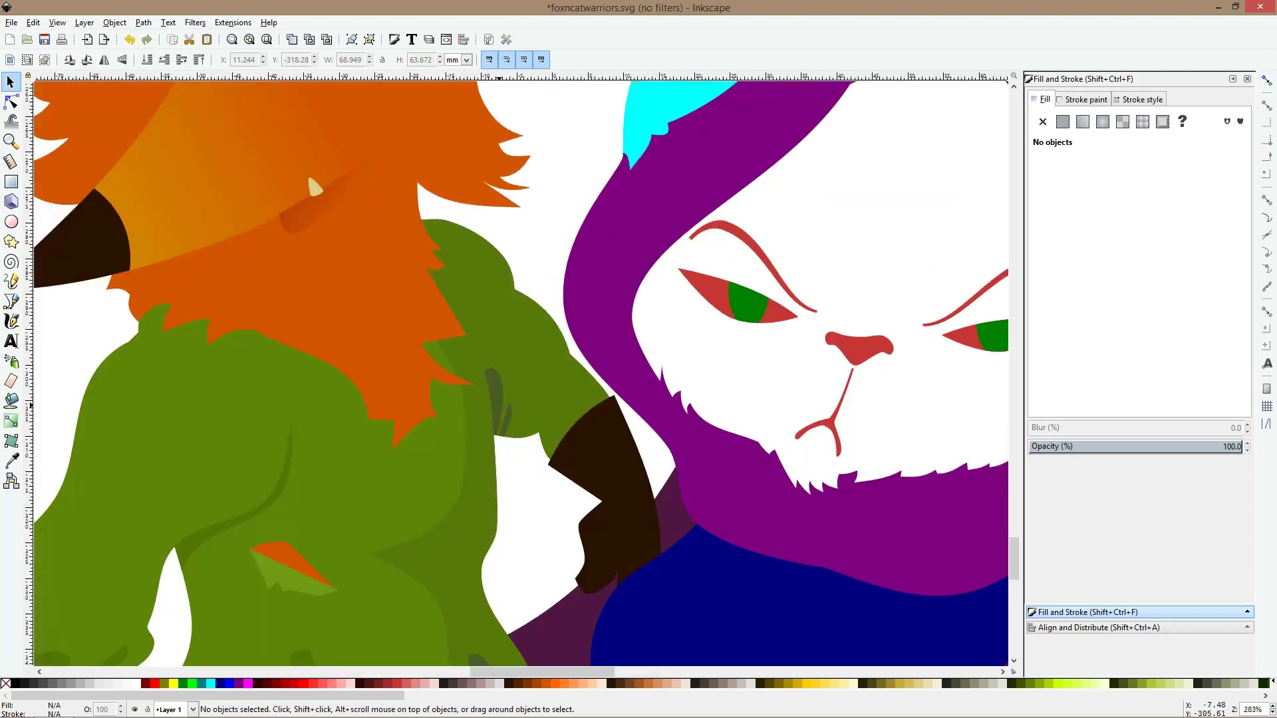
pyautogui.click(496, 399)
pyautogui.scroll(-4, 516, 399)
pyautogui.keyDown('shift'); pyautogui.click(473, 585); pyautogui.keyUp('shift')
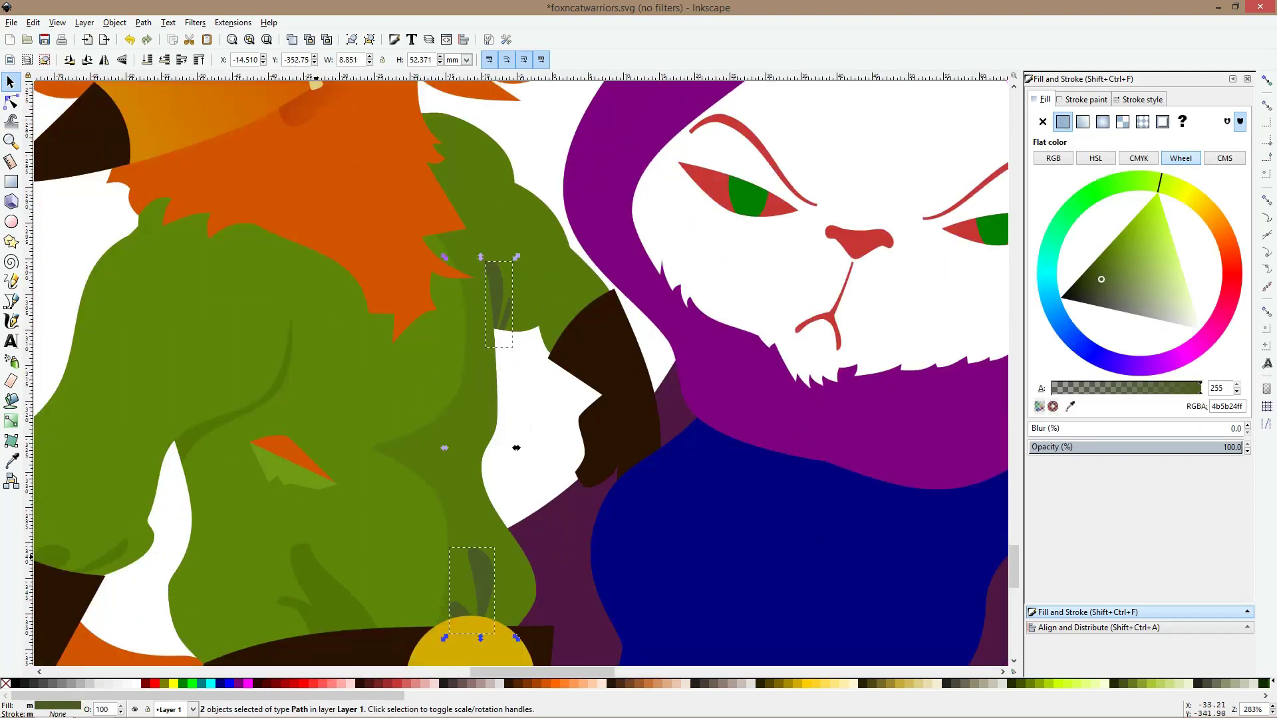
pyautogui.press('d')
pyautogui.click(333, 587)
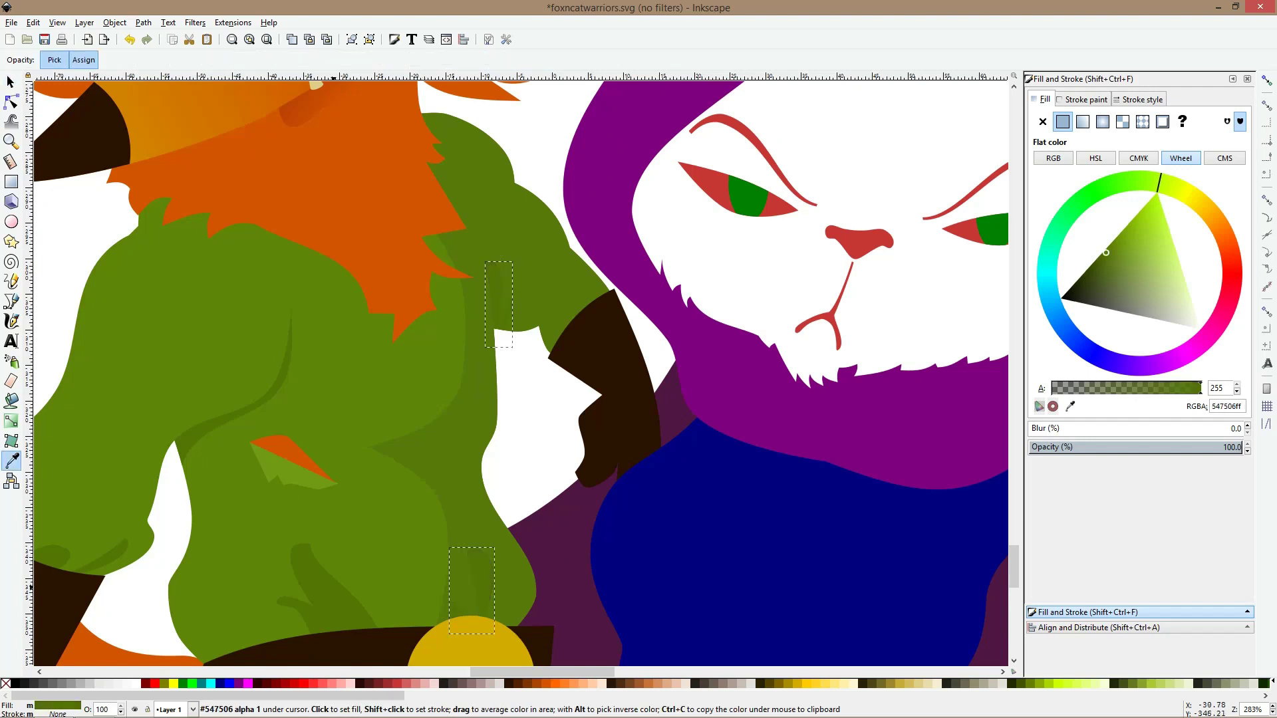
pyautogui.click(1102, 256)
pyautogui.click(1099, 264)
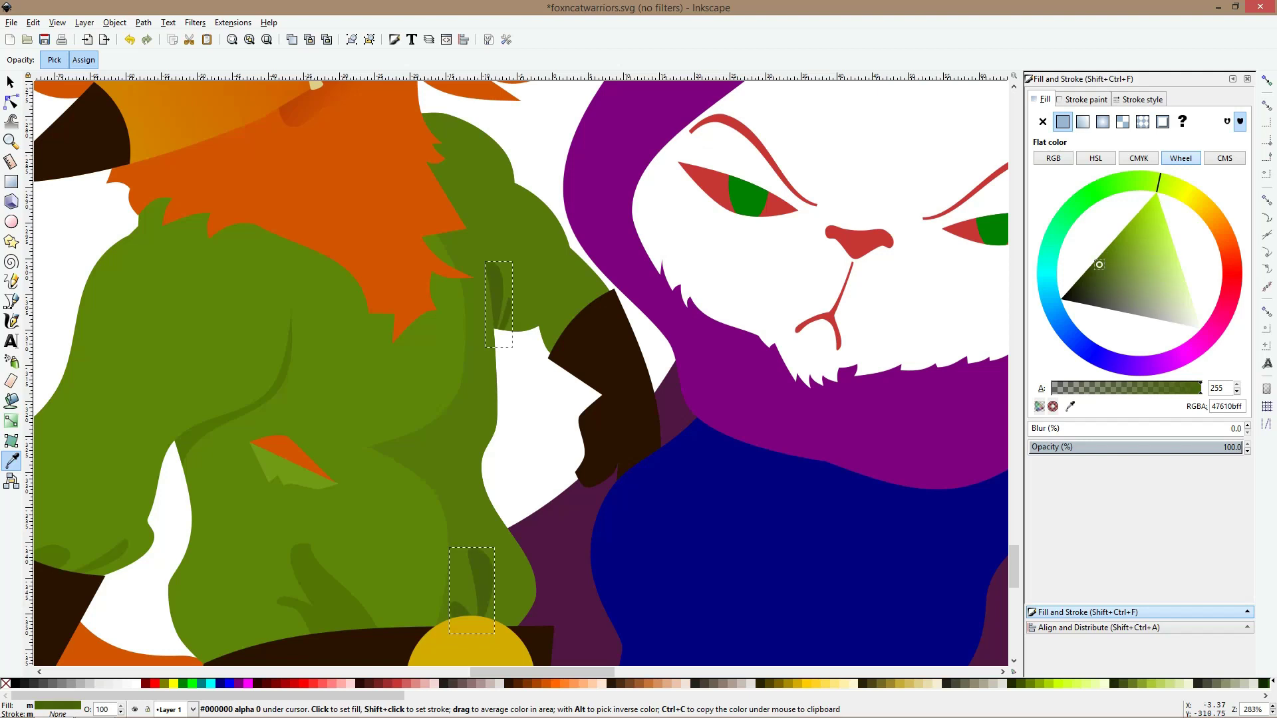
pyautogui.scroll(-2, 180, 376)
pyautogui.click(11, 82)
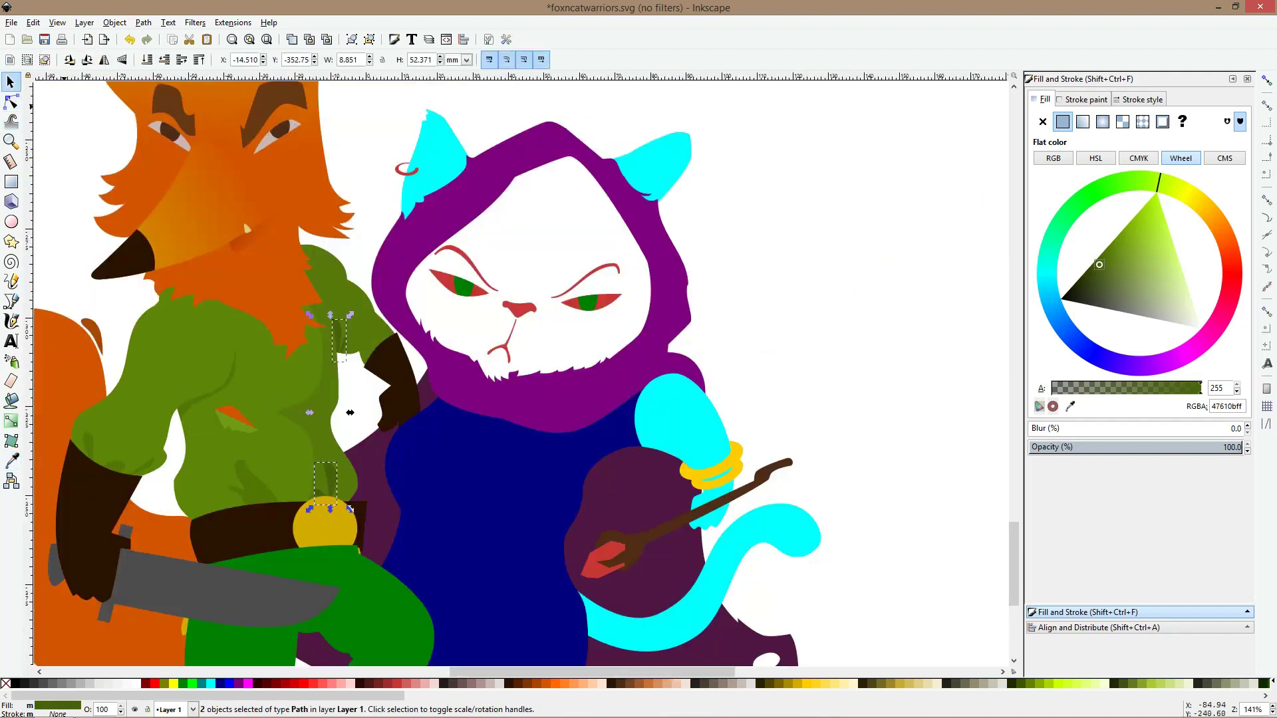
pyautogui.click(286, 286)
pyautogui.scroll(-2, 363, 363)
pyautogui.press('Escape')
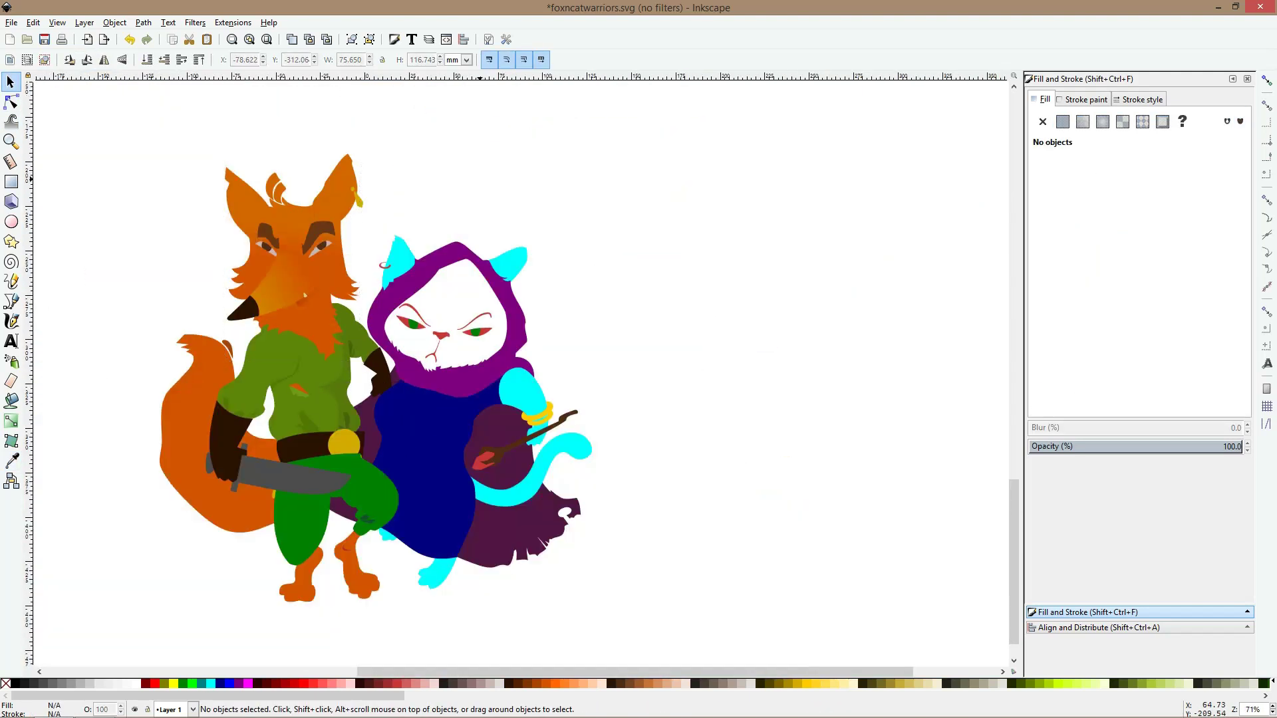
# Recolor the whites of both cat eyes together to the pale grayish pink c8b7b7ff
pyautogui.press('ctrl')
pyautogui.scroll(-3, 415, 228)
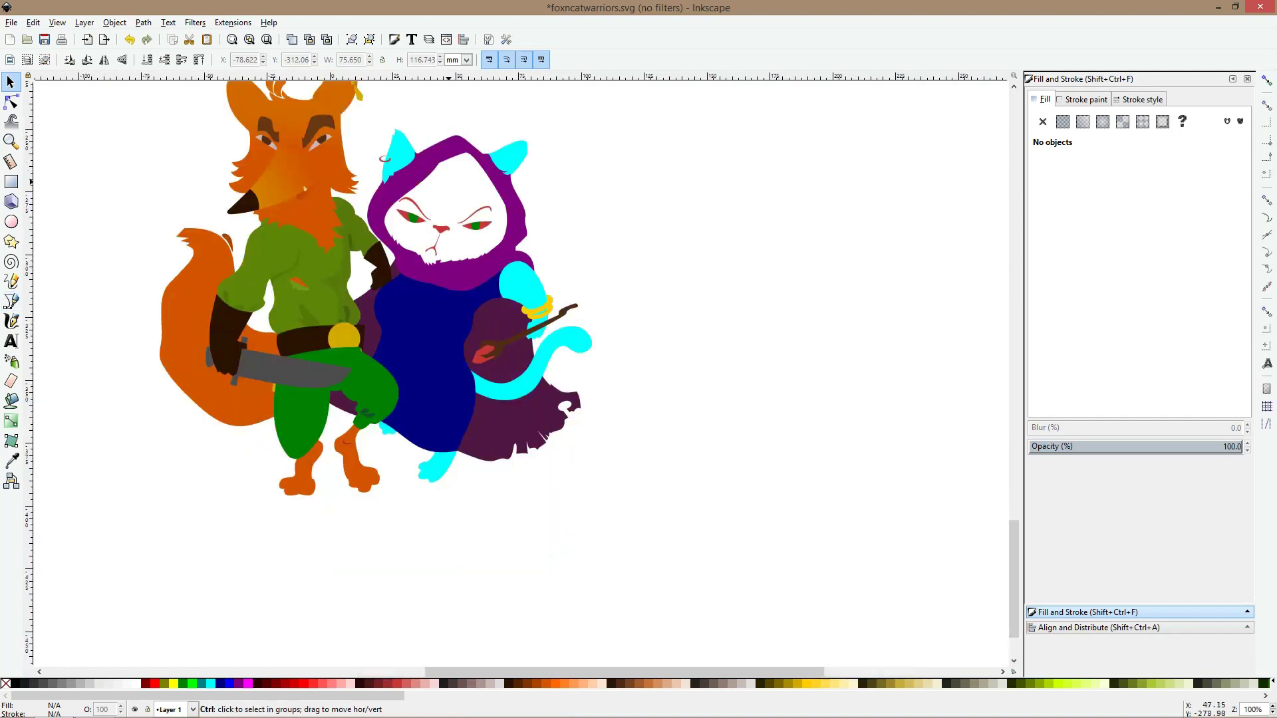
pyautogui.scroll(3, 447, 181)
pyautogui.keyDown('ctrl'); pyautogui.click(564, 301); pyautogui.keyUp('ctrl')
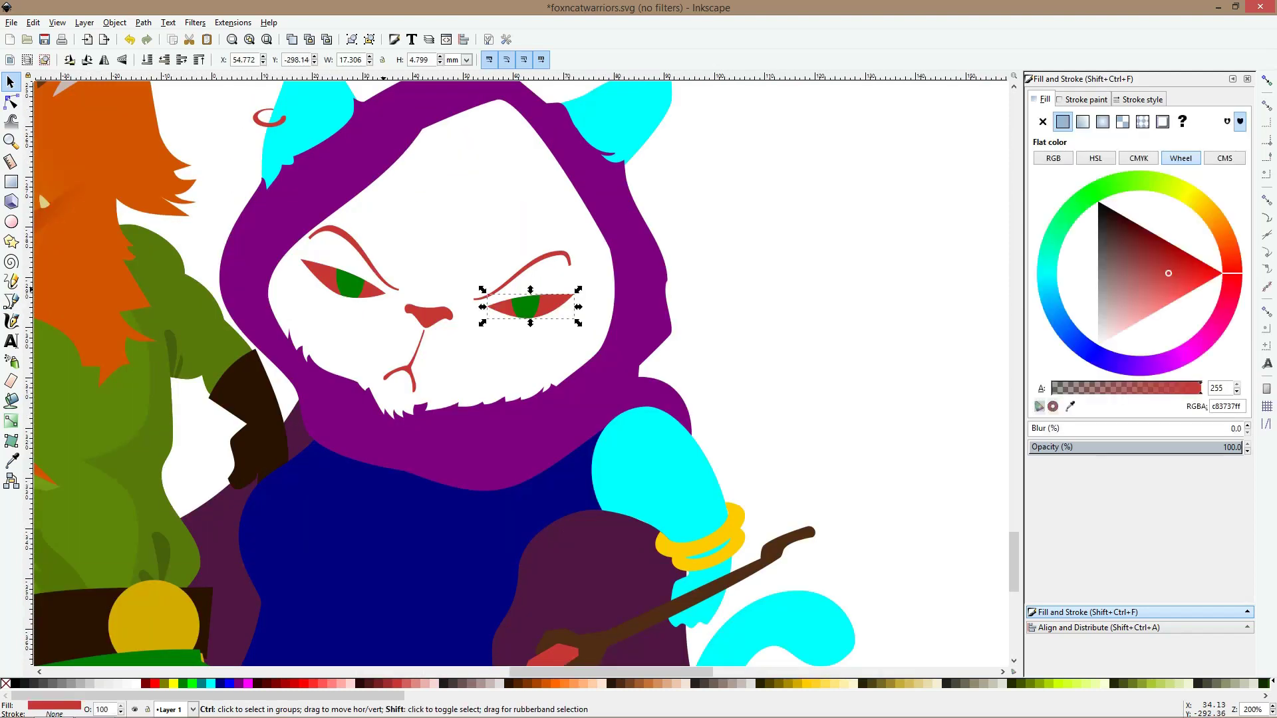
pyautogui.keyDown('ctrl'); pyautogui.keyDown('shift'); pyautogui.click(375, 291); pyautogui.keyUp('shift'); pyautogui.keyUp('ctrl')
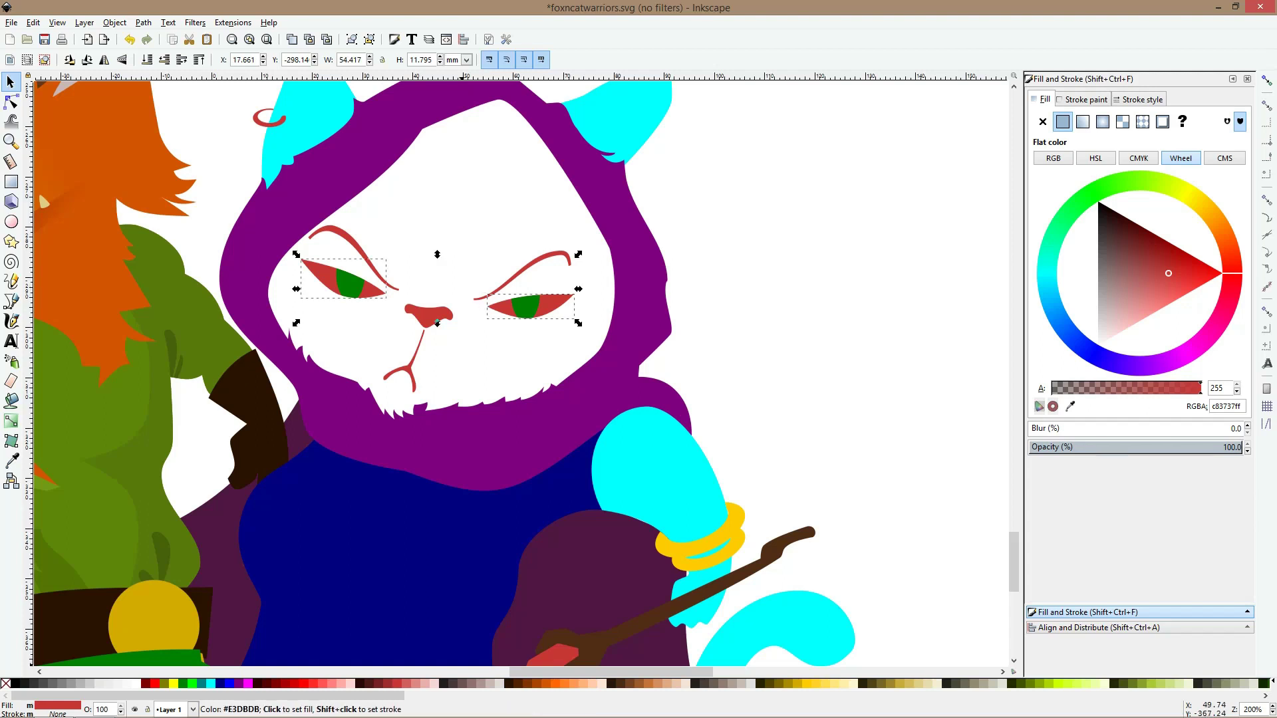
pyautogui.click(512, 684)
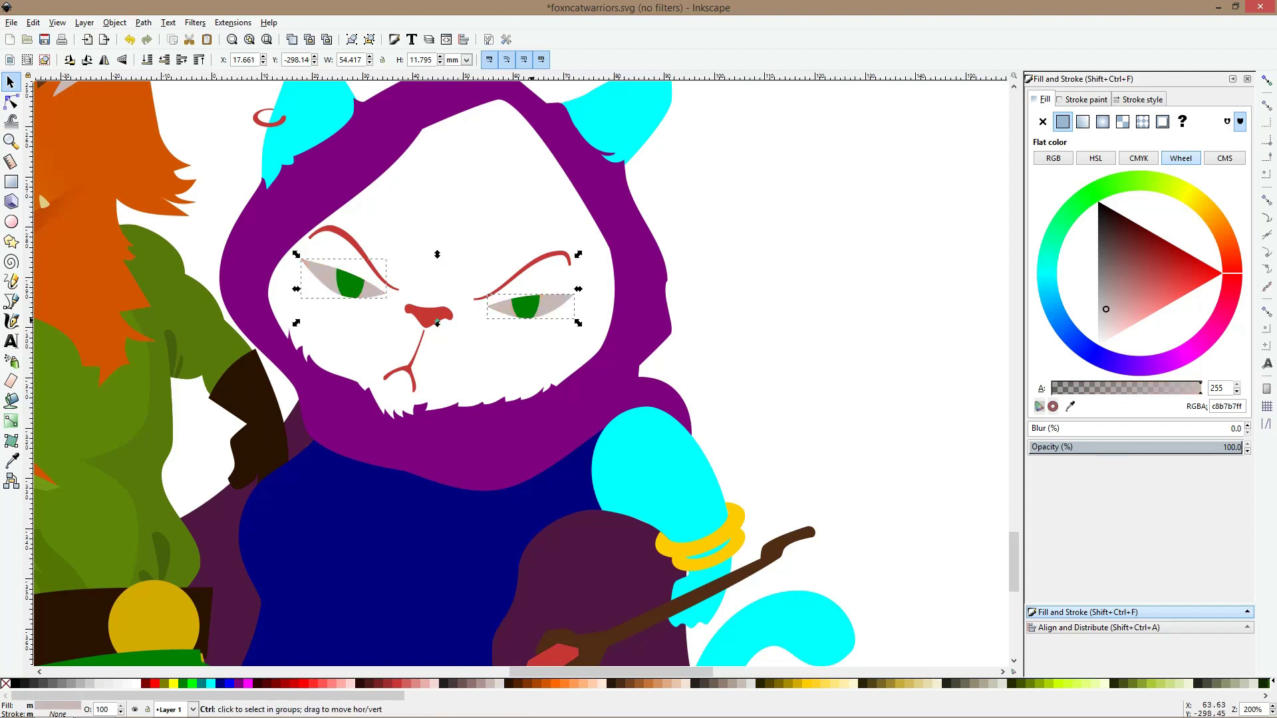
# Shift both of the cat's green irises to a slightly lighter, bluish green
pyautogui.keyDown('ctrl'); pyautogui.click(525, 306); pyautogui.keyUp('ctrl')
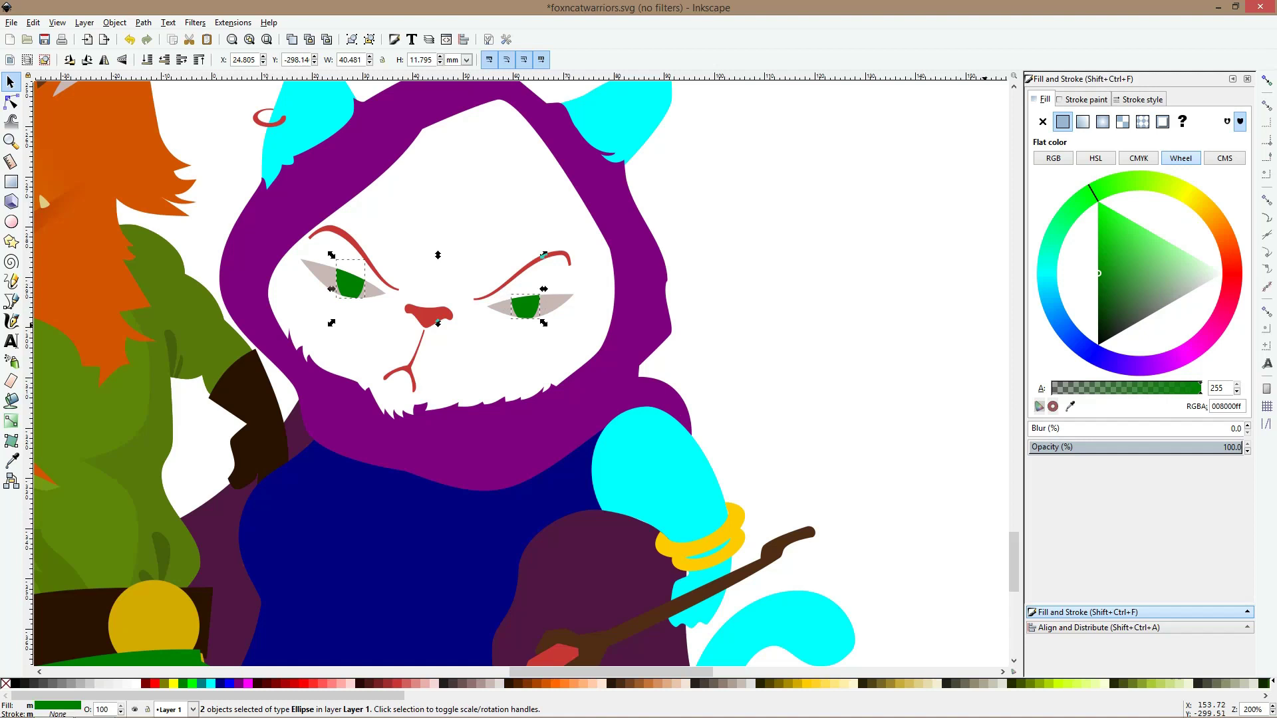
pyautogui.click(1059, 227)
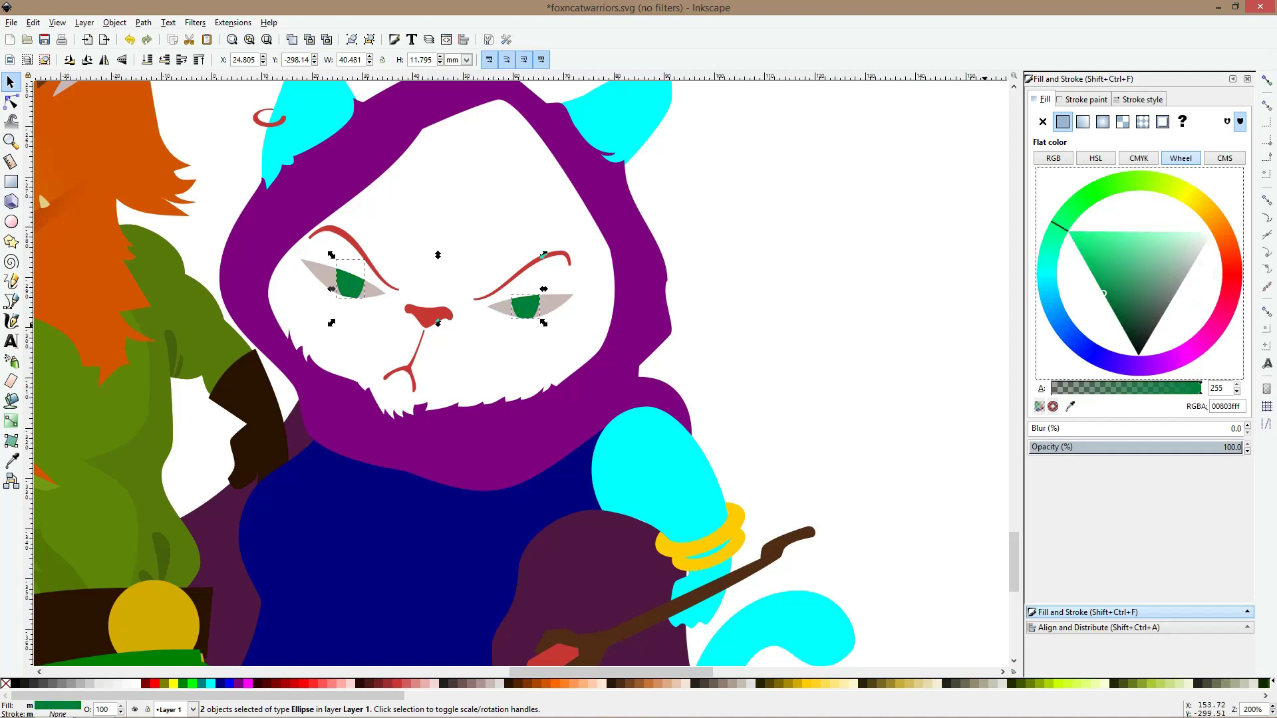
pyautogui.moveTo(1103, 294)
pyautogui.mouseDown()
pyautogui.moveTo(1111, 274)
pyautogui.moveTo(1114, 288)
pyautogui.mouseUp()
# Recolor both of the cat's eyebrows and its mouth line together to the gray 808080ff
pyautogui.click(512, 270)
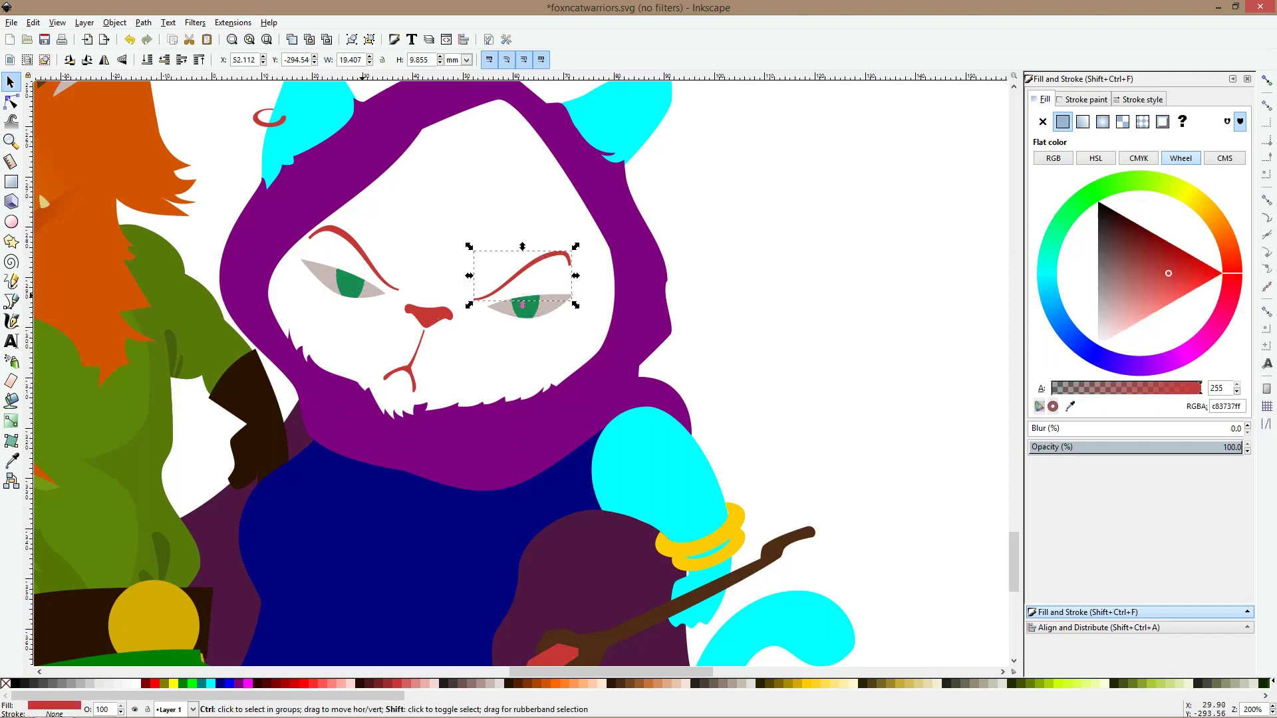
pyautogui.keyDown('shift'); pyautogui.click(362, 250); pyautogui.keyUp('shift')
pyautogui.keyDown('shift'); pyautogui.click(419, 341); pyautogui.keyUp('shift')
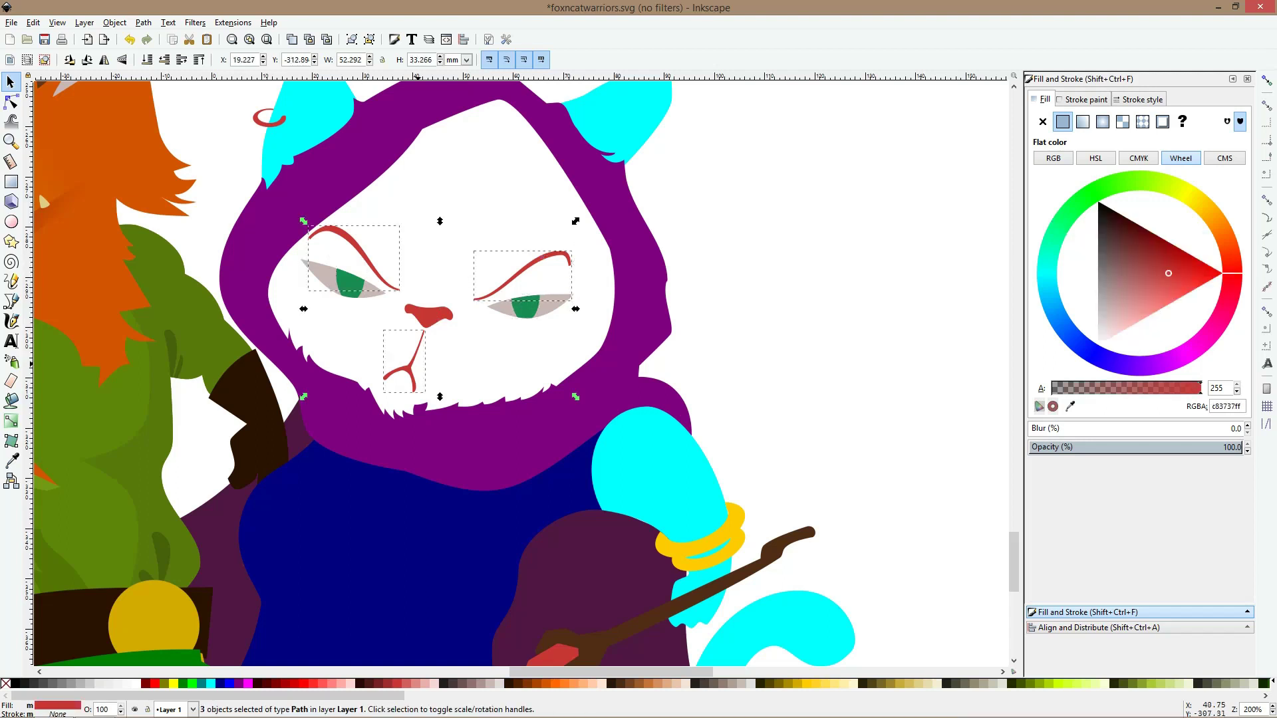
pyautogui.click(61, 684)
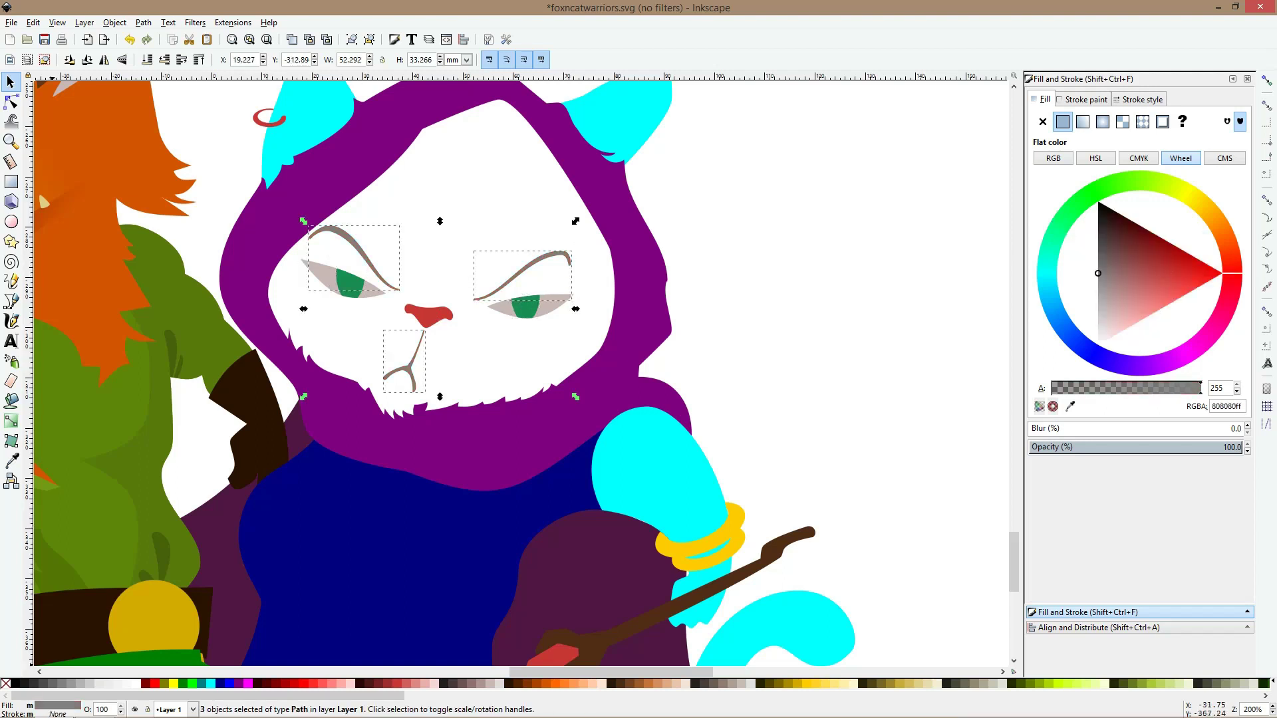
# Recolor the cat's nose to the light pink ff8080ff and clear the selection
pyautogui.click(415, 316)
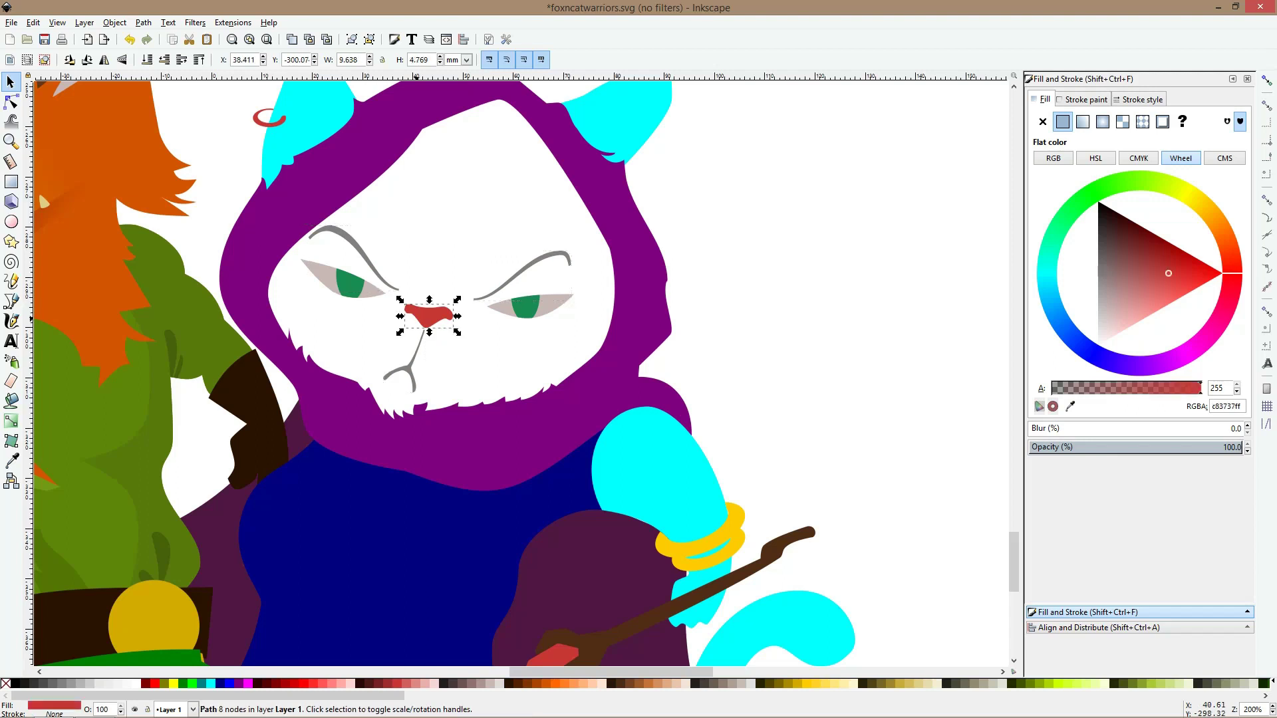
pyautogui.click(331, 684)
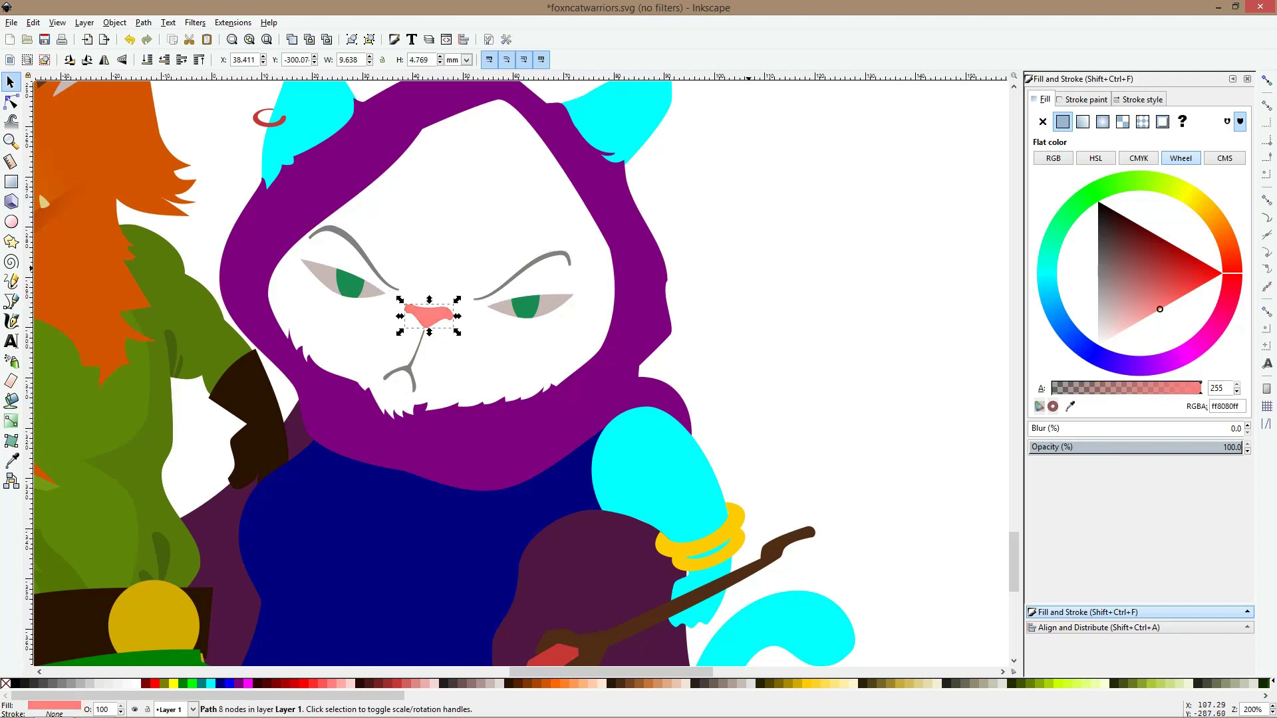
pyautogui.scroll(-2, 512, 299)
pyautogui.press('Escape')
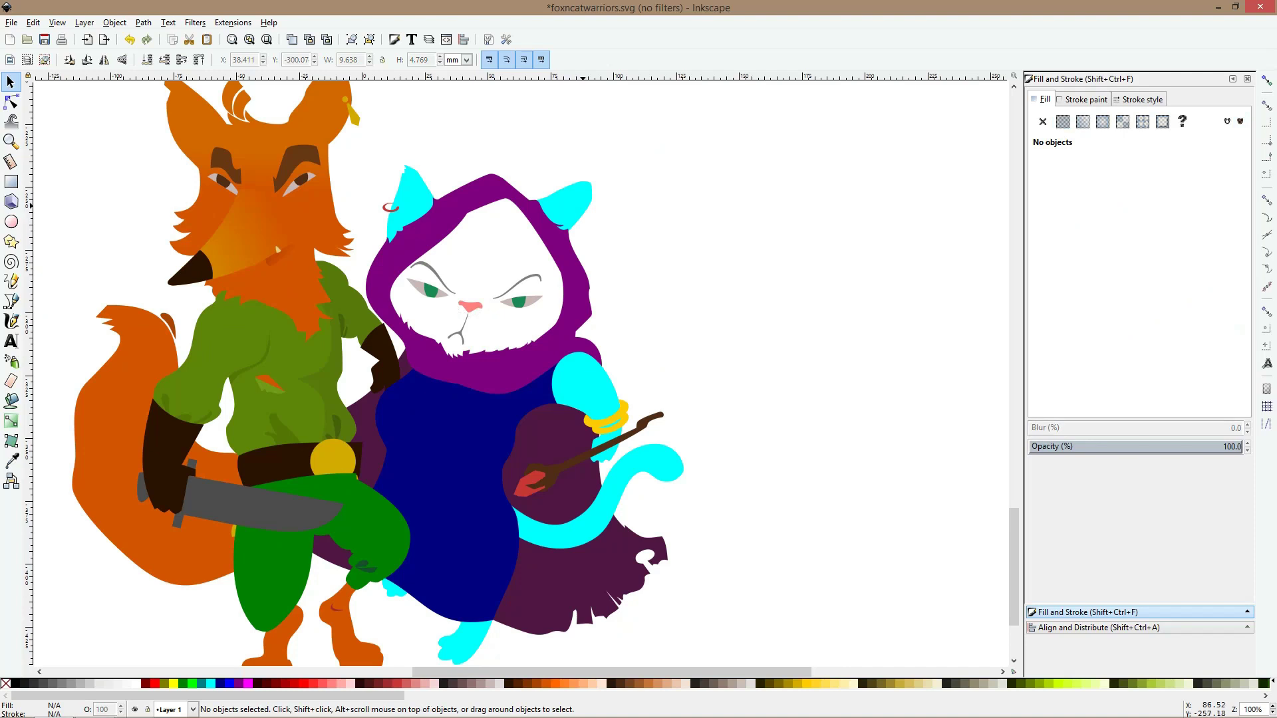
pyautogui.click(579, 201)
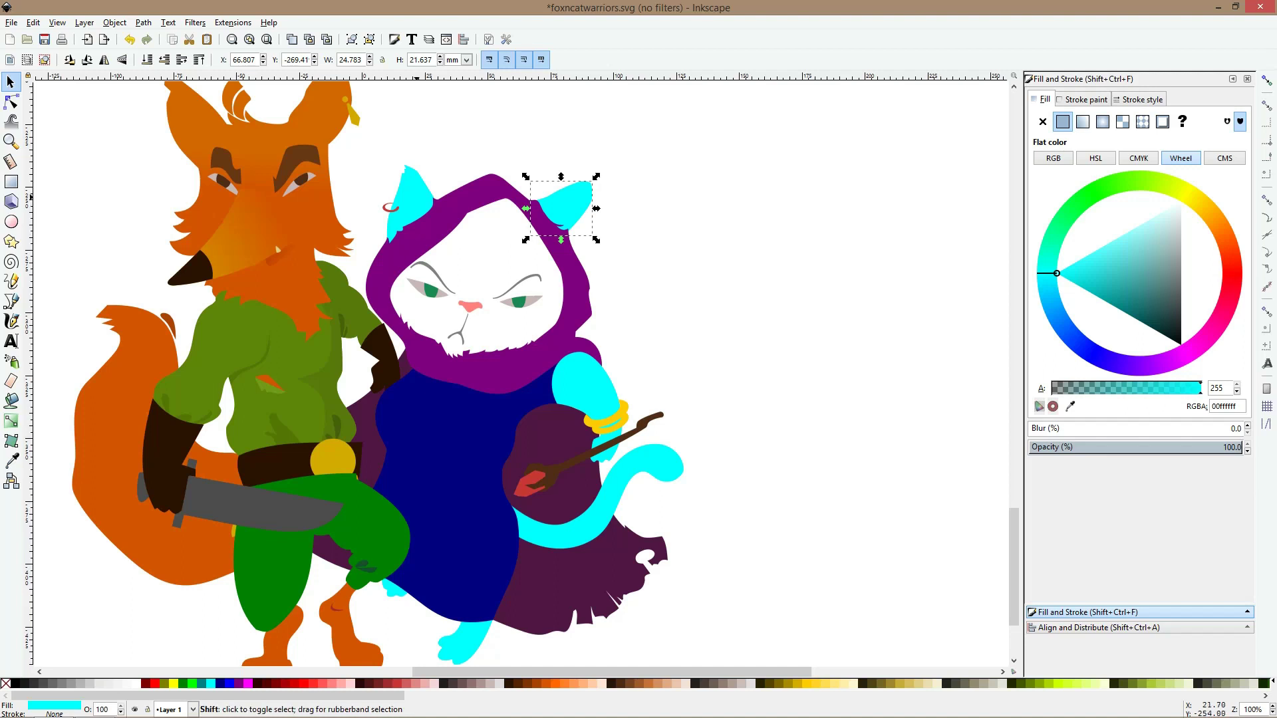
pyautogui.press('Escape')
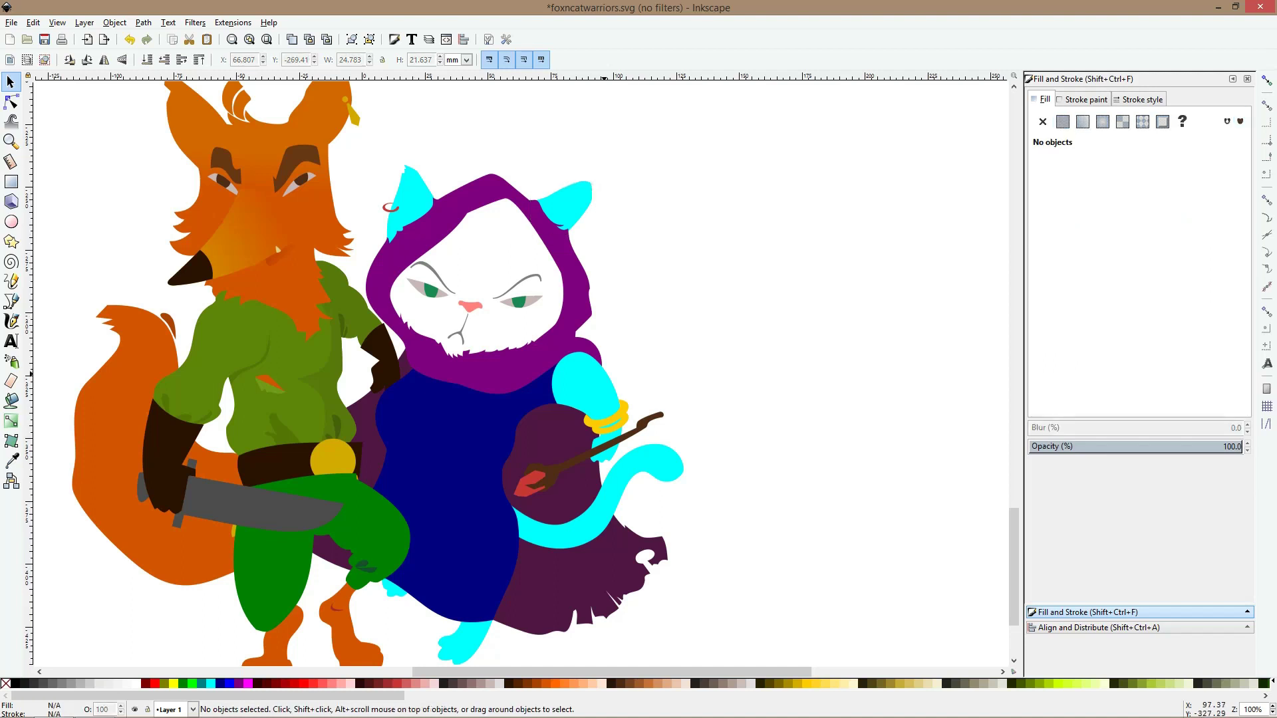
# Group the cat's brown staff with its red tip
pyautogui.scroll(2, 644, 477)
pyautogui.click(605, 401)
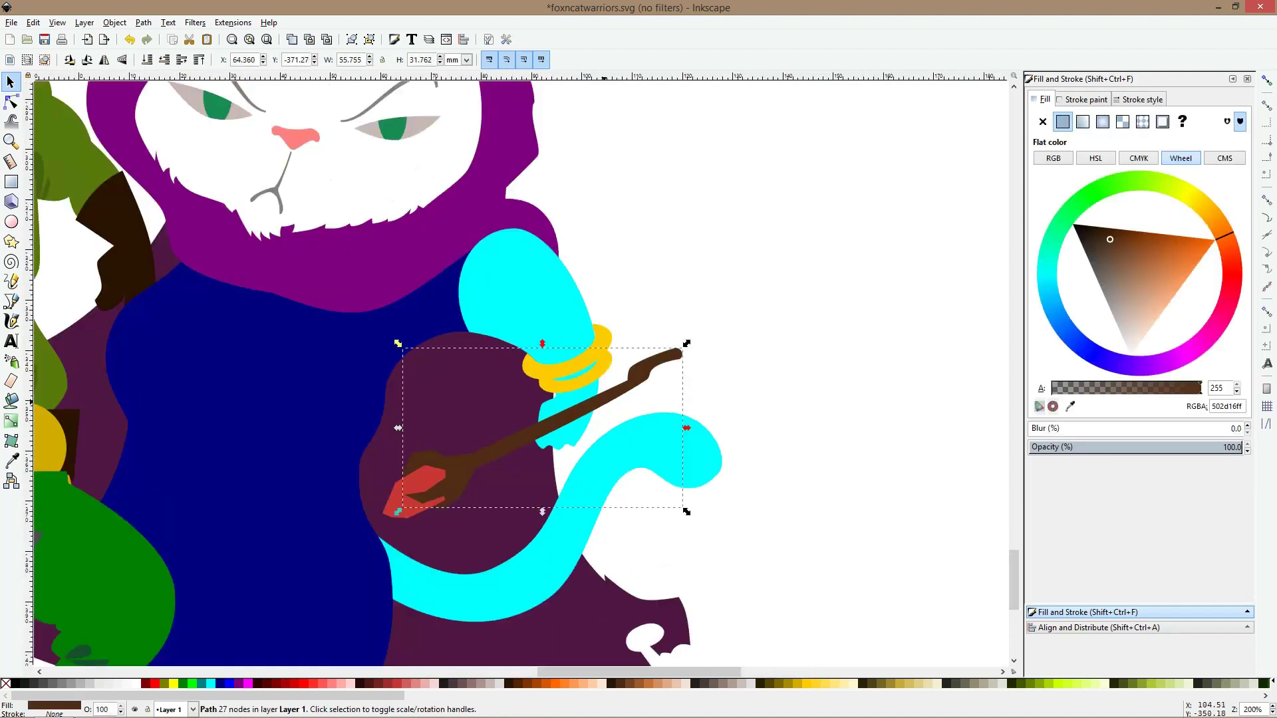
pyautogui.keyDown('shift'); pyautogui.click(429, 480); pyautogui.keyUp('shift')
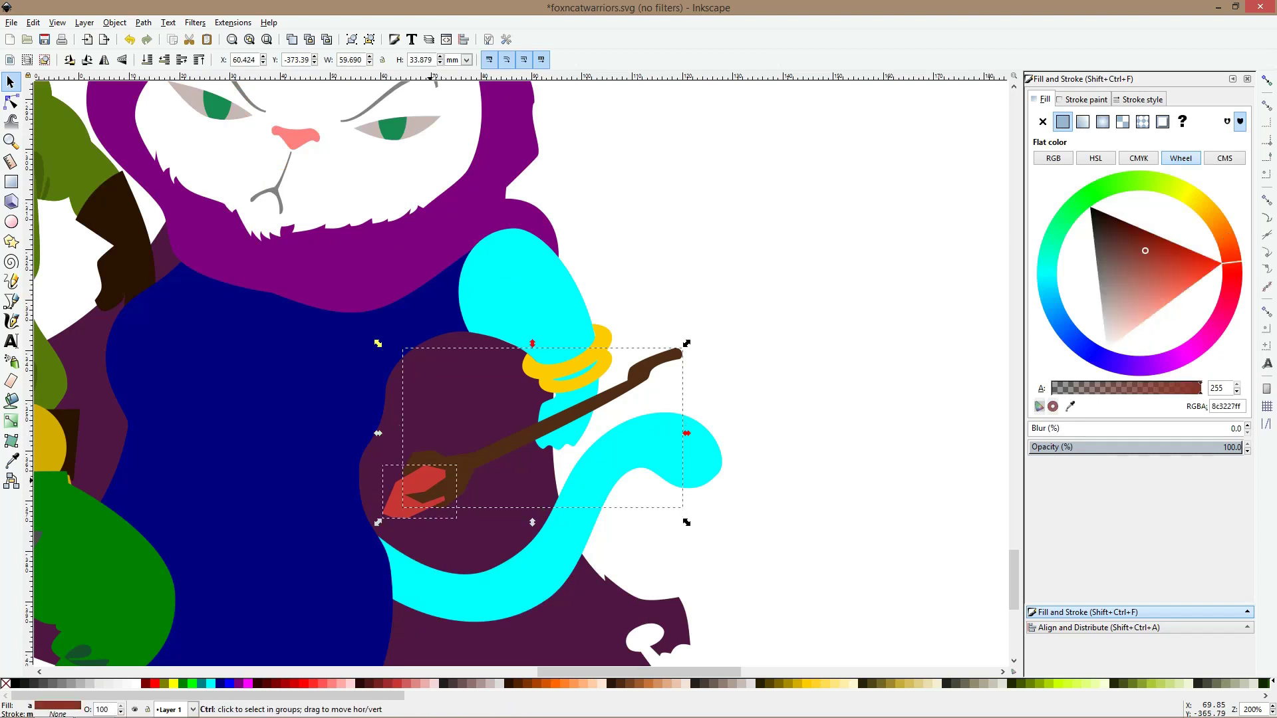
pyautogui.hotkey('ctrl', 'g')
# Try lowering the staff group behind the cat's arm
pyautogui.press('pagedown')
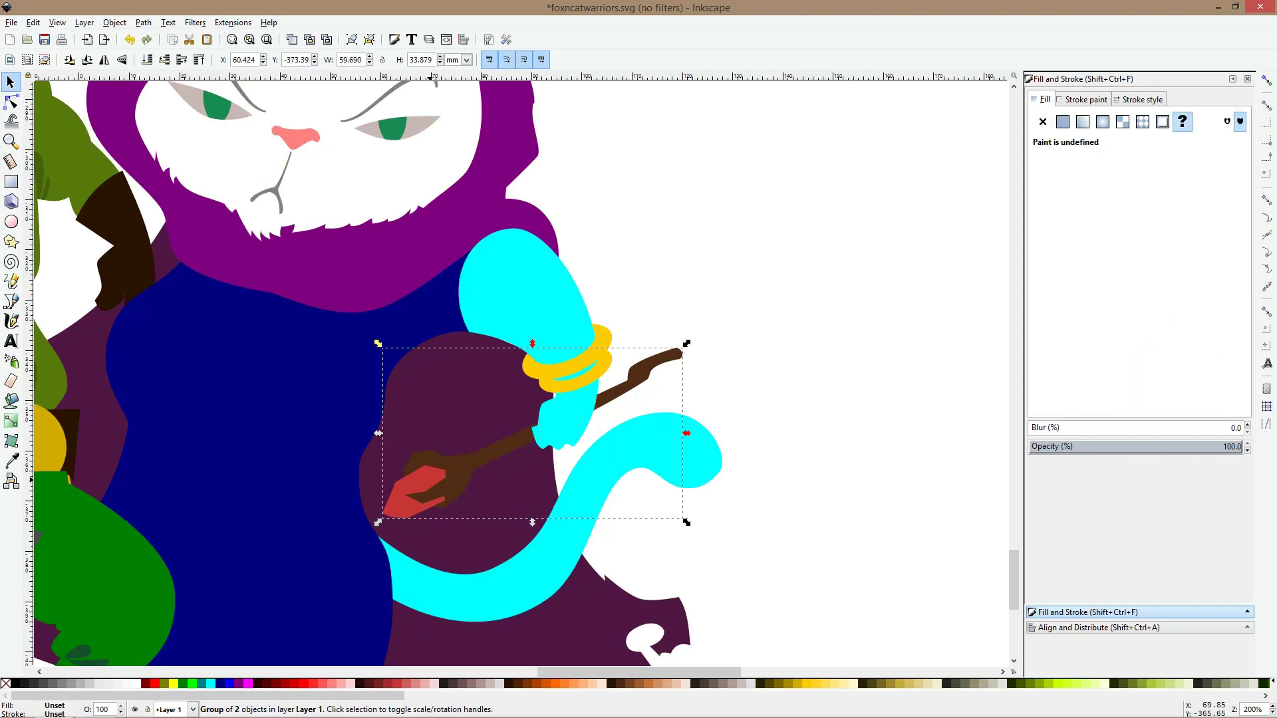
pyautogui.scroll(-1, 429, 480)
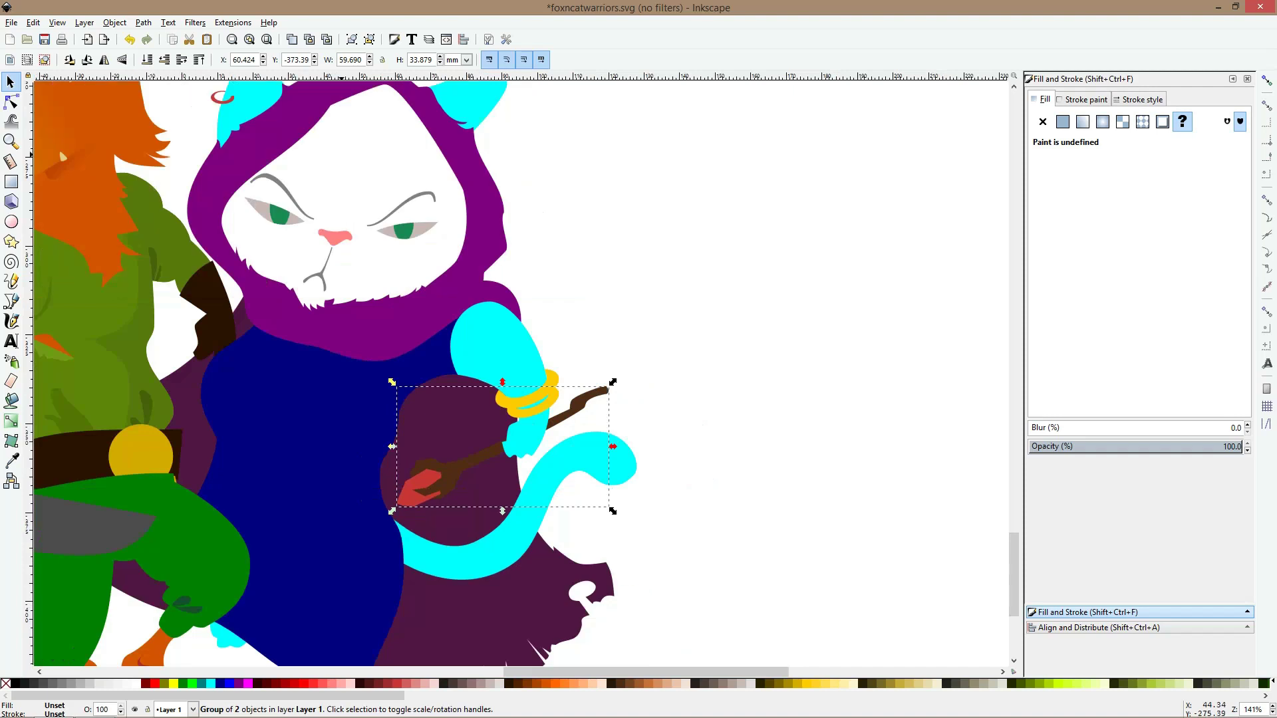
pyautogui.scroll(5, 429, 479)
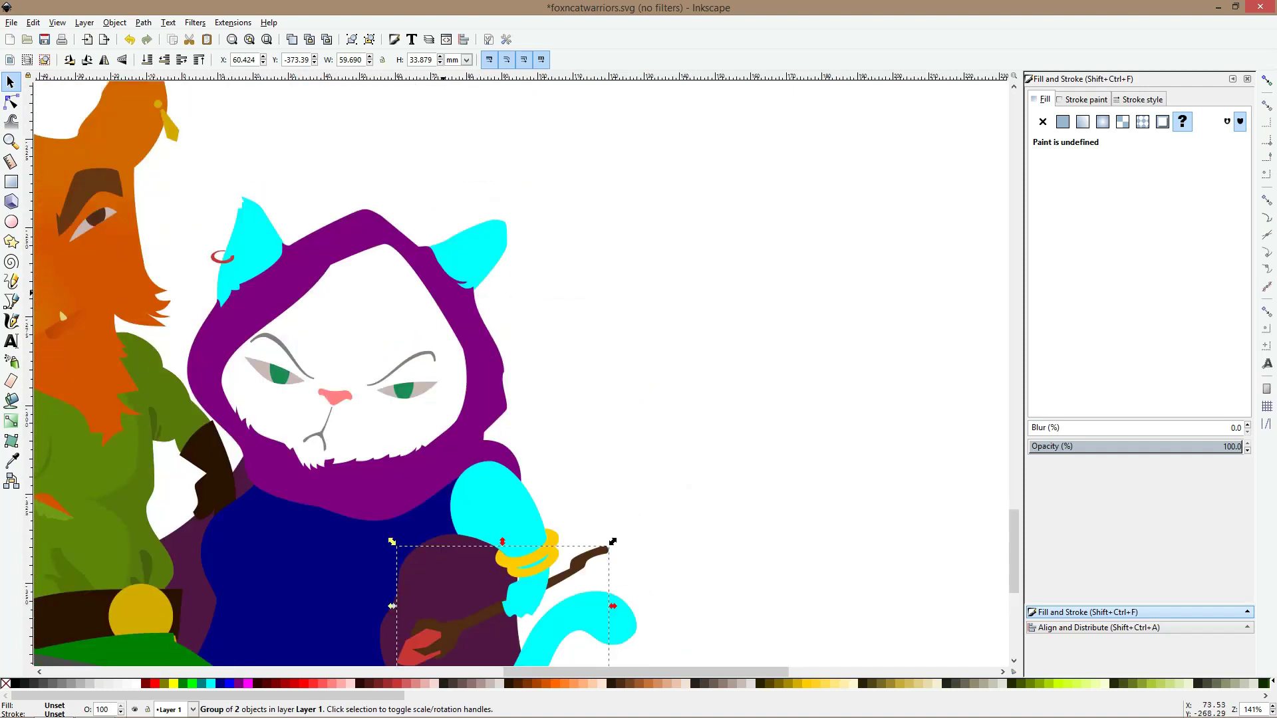
pyautogui.scroll(-3, 440, 293)
pyautogui.scroll(4, 457, 350)
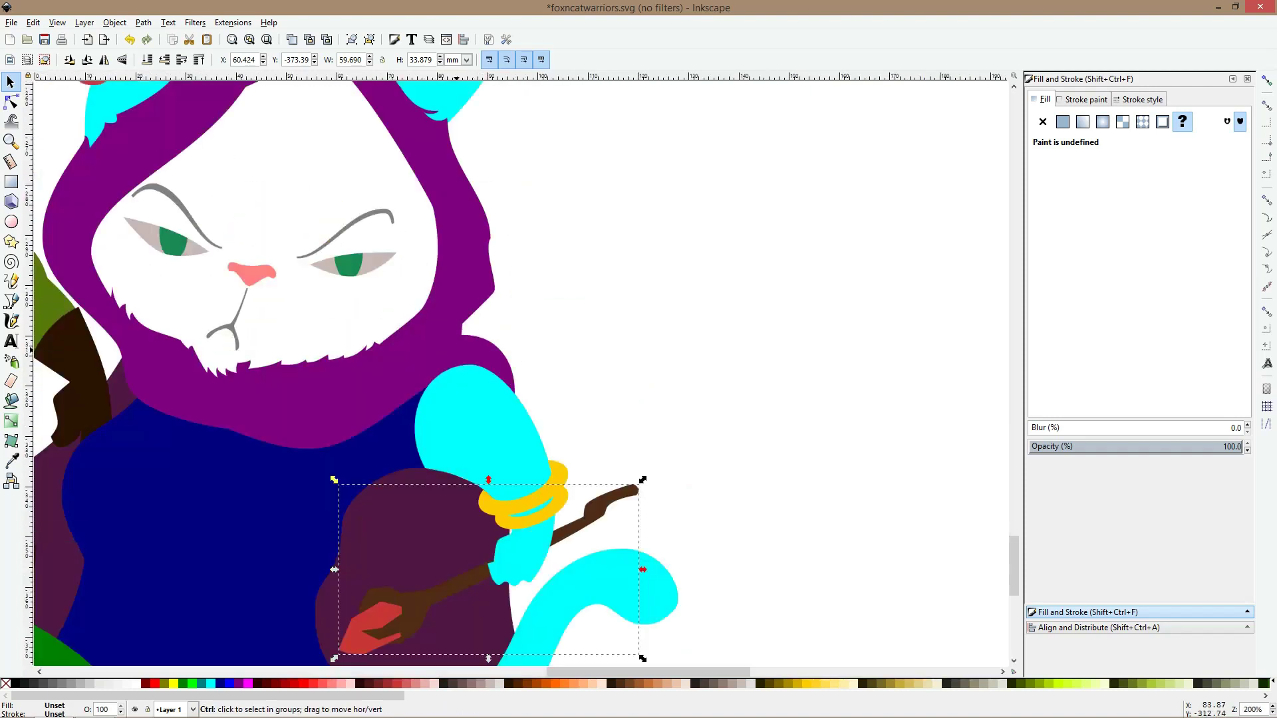
pyautogui.hotkey('ctrl', 'shift', 'z')
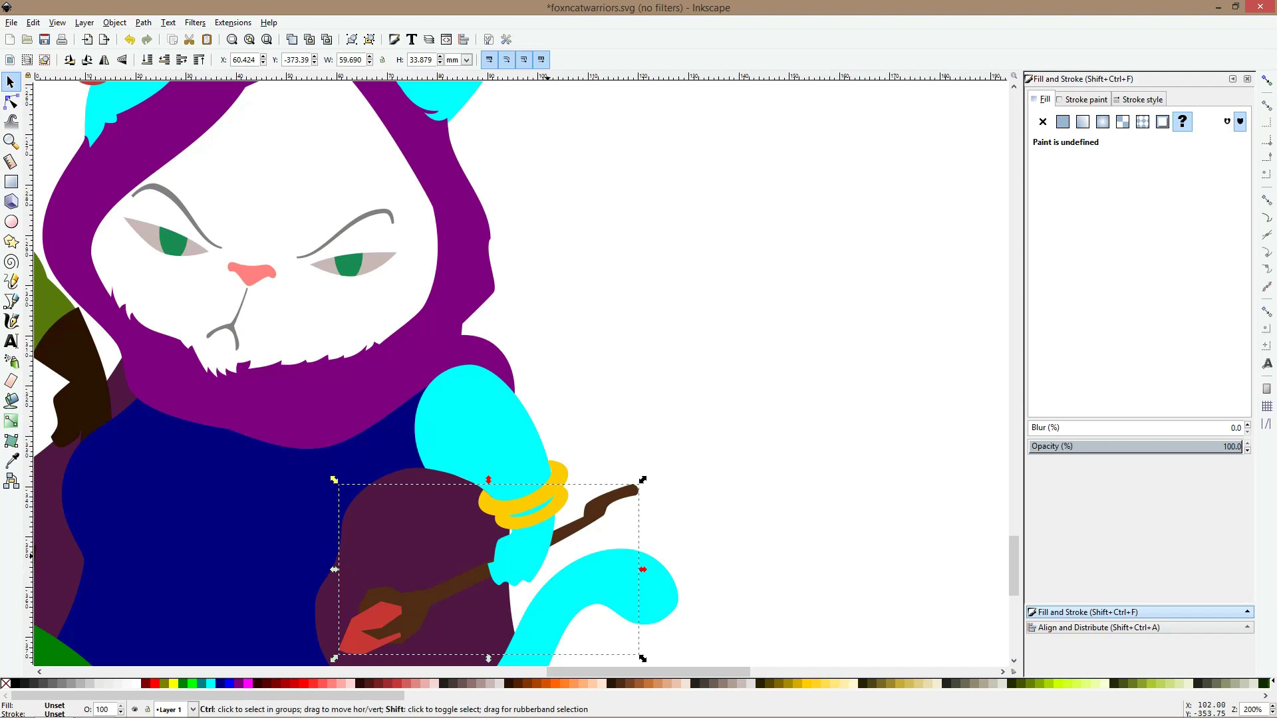
pyautogui.hotkey('ctrl', 'z')
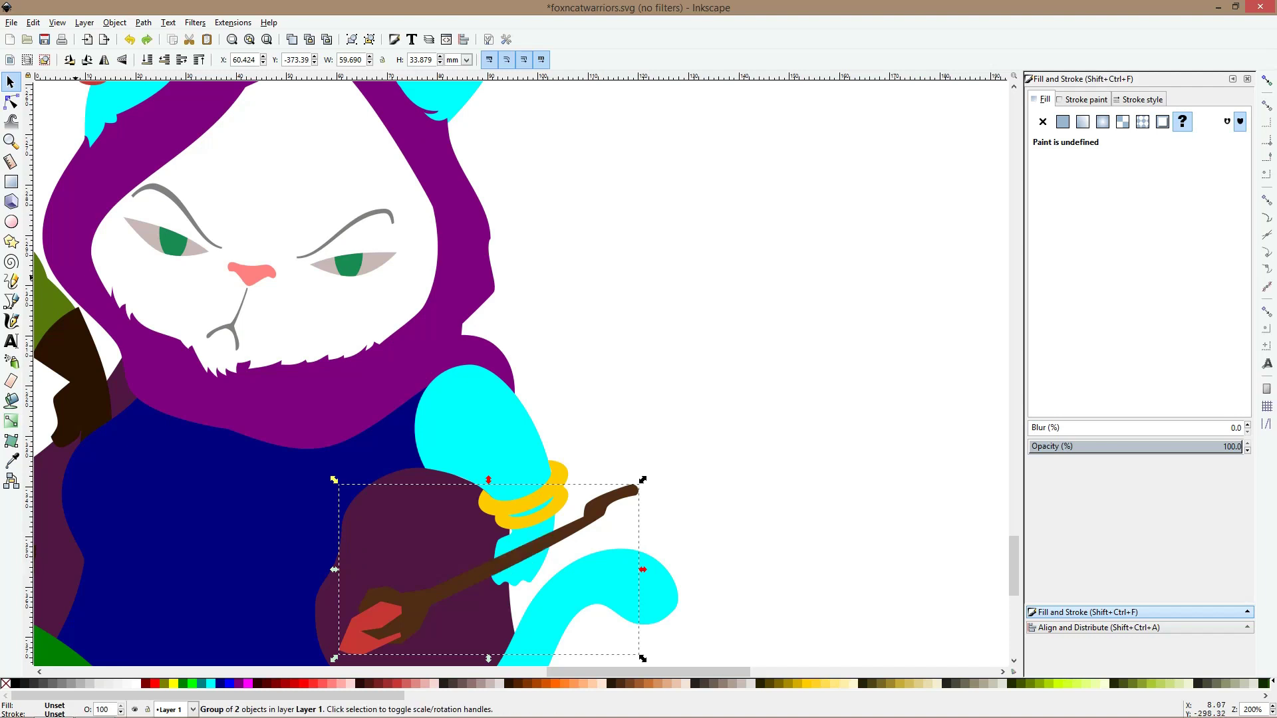
# Raise the cat's staff-holding arm to the top of the stack, in front of the staff and bracelets
pyautogui.press('n')
pyautogui.scroll(2, 522, 579)
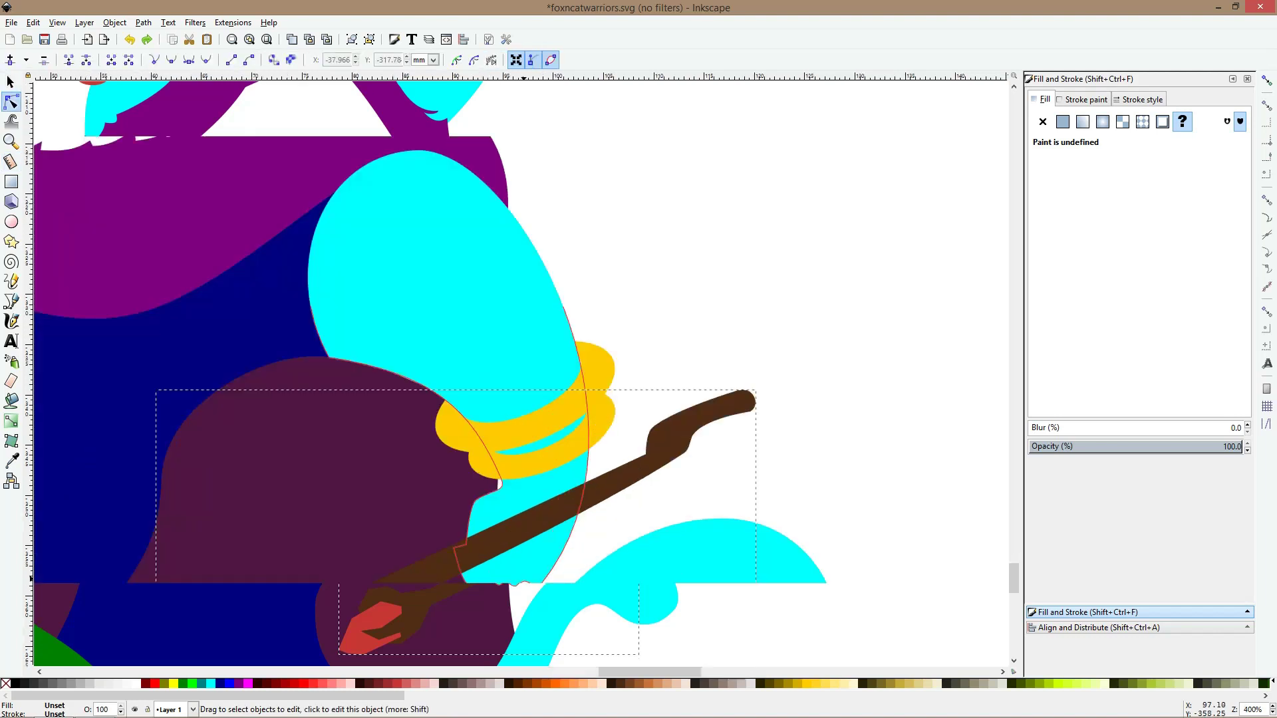
pyautogui.click(572, 500)
pyautogui.press('s')
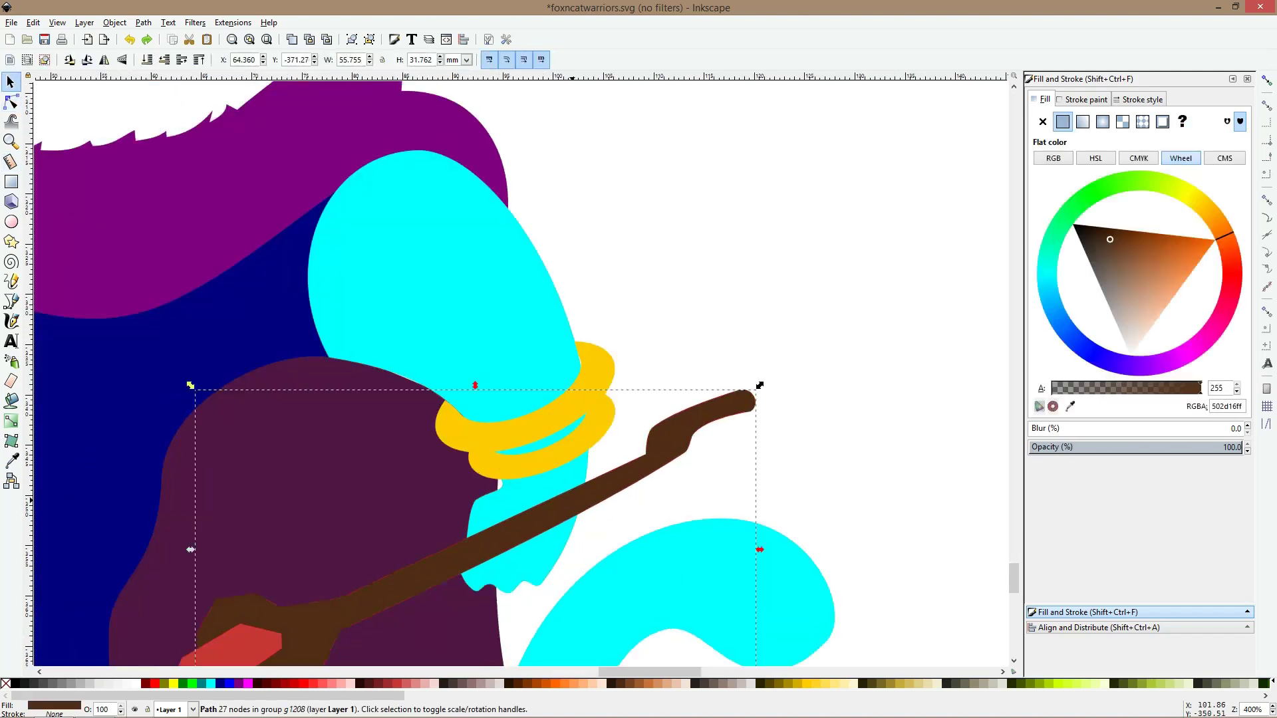
pyautogui.keyDown('ctrl'); pyautogui.click(490, 331); pyautogui.keyUp('ctrl')
pyautogui.press('Home')
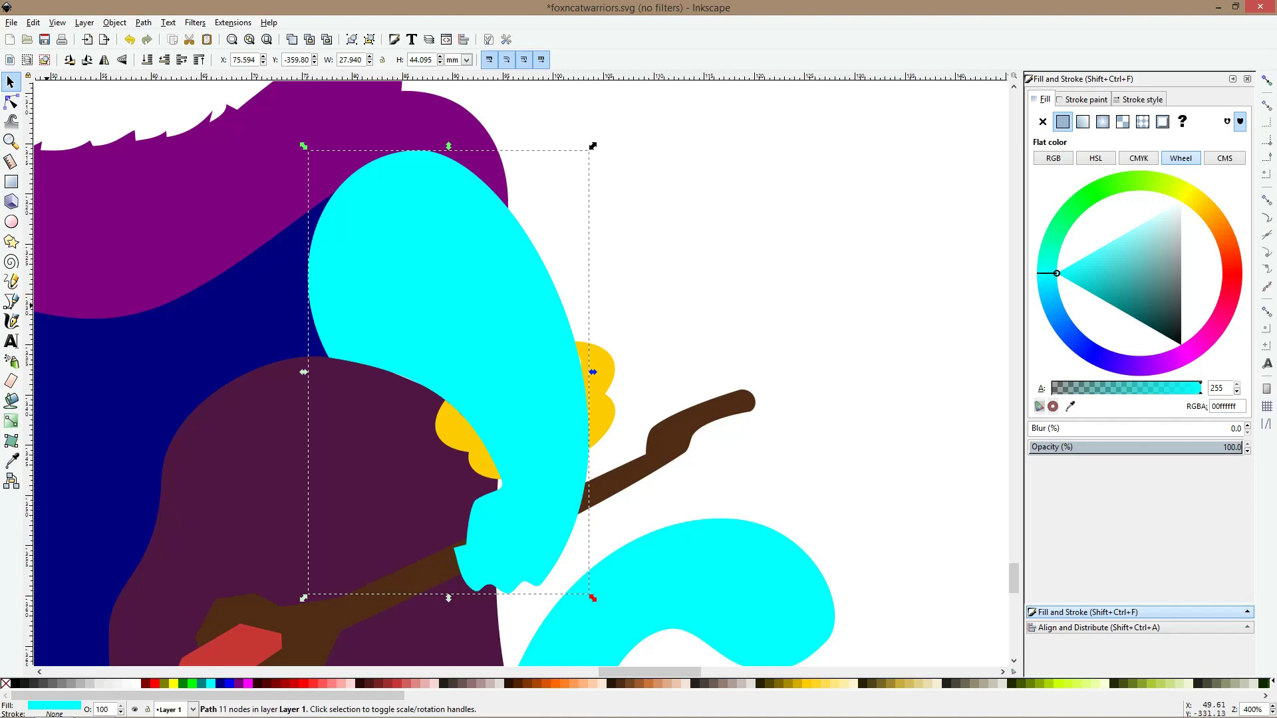
# Draw a rectangle about 26 by 49.5 mm over most of the cat's arm and select it together with the arm
pyautogui.click(11, 181)
pyautogui.moveTo(266, 138); pyautogui.dragTo(528, 636)
pyautogui.keyDown('shift'); pyautogui.click(542, 501); pyautogui.keyUp('shift')
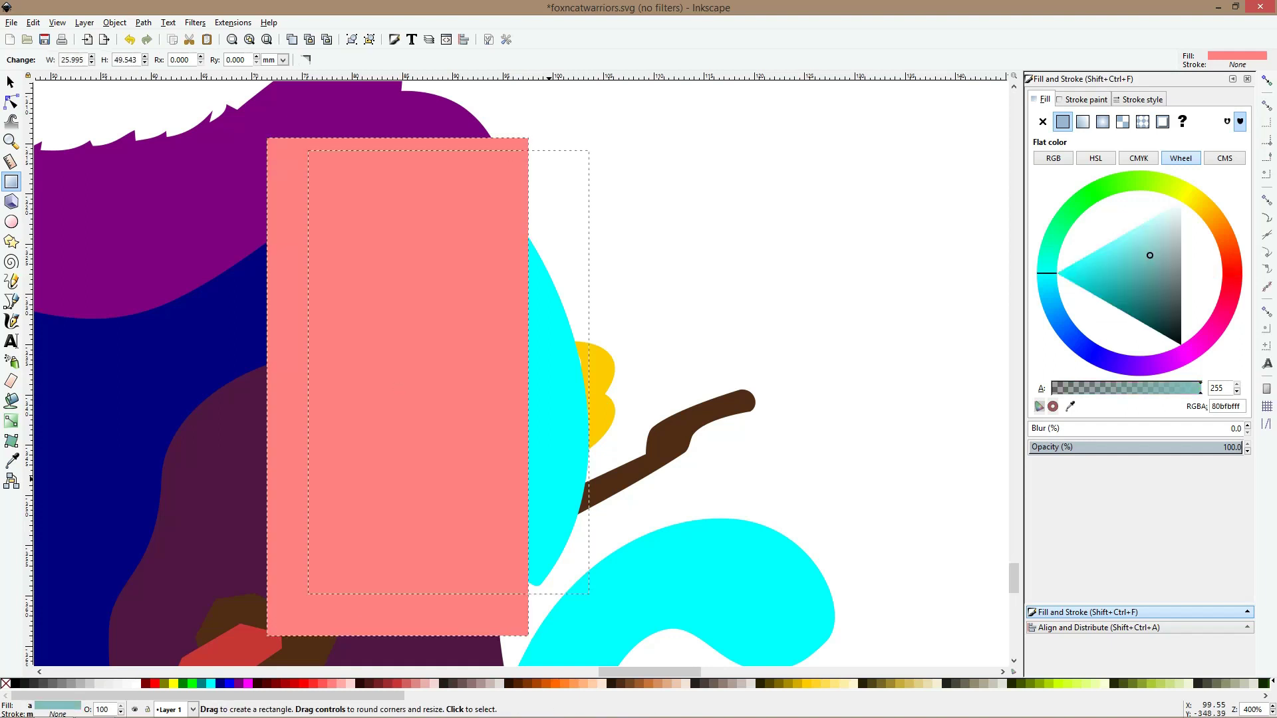
# Subtract the pink rectangle from the arm copy and pull two new nodes from the remaining cyan strip's straight edge over the staff
pyautogui.hotkey('ctrl', '-')
pyautogui.press('F1')
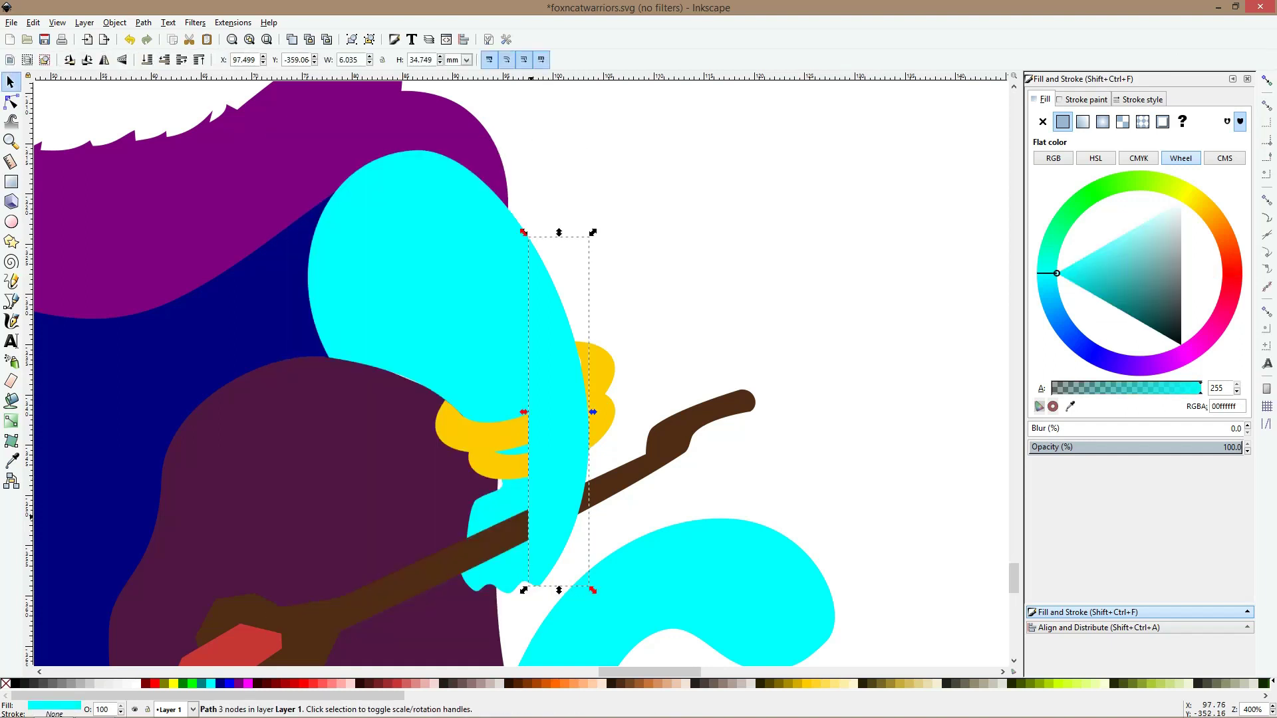
pyautogui.click(11, 102)
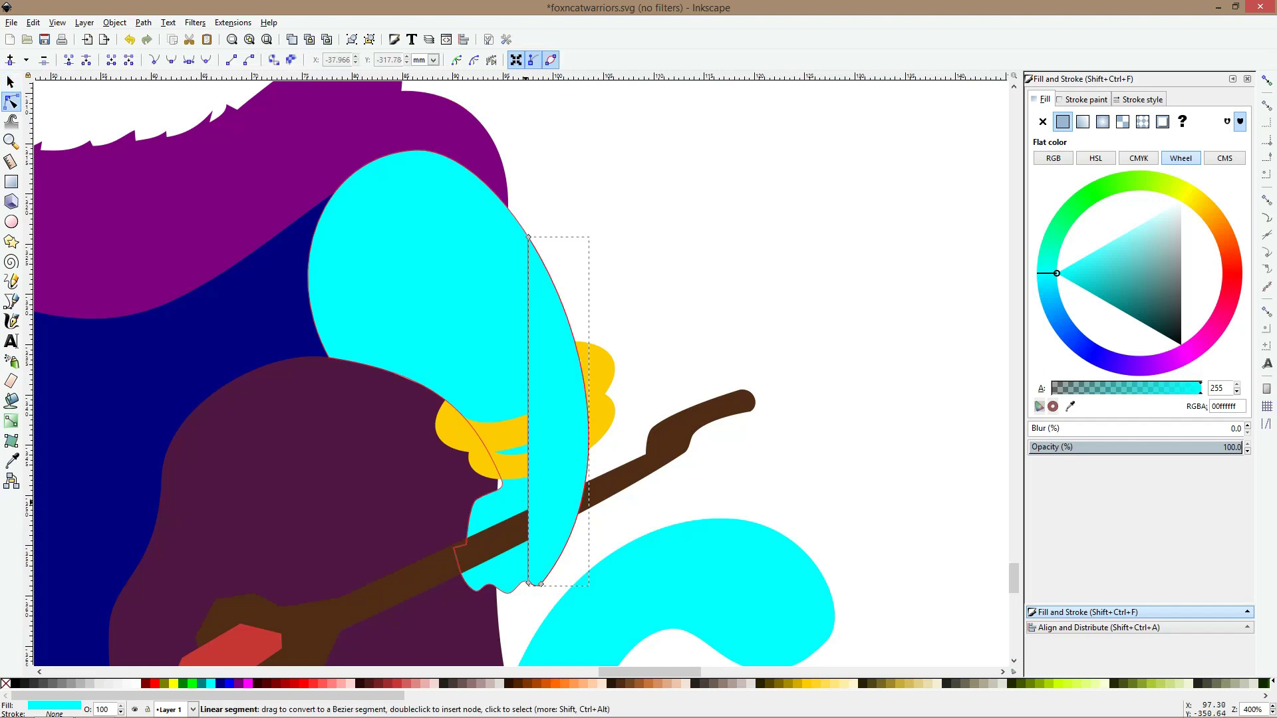
pyautogui.doubleClick(528, 503)
pyautogui.moveTo(528, 502); pyautogui.dragTo(486, 520)
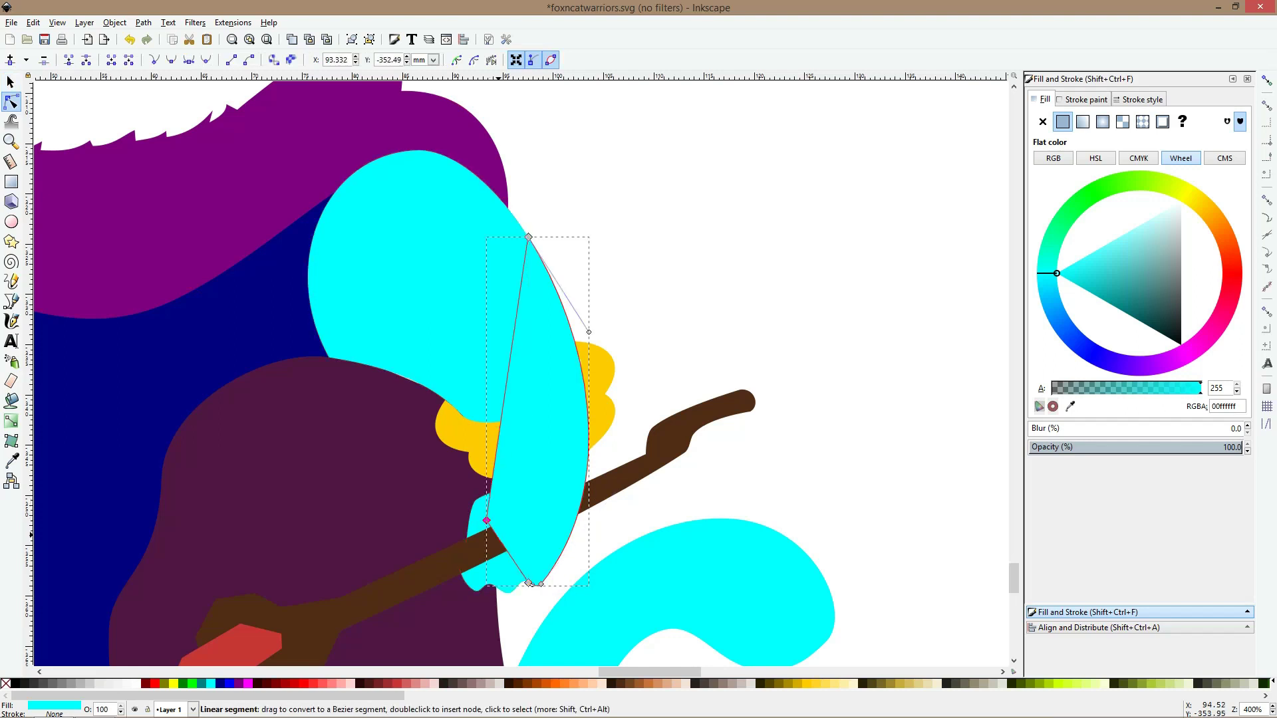
pyautogui.doubleClick(512, 558)
pyautogui.scroll(4, 469, 567)
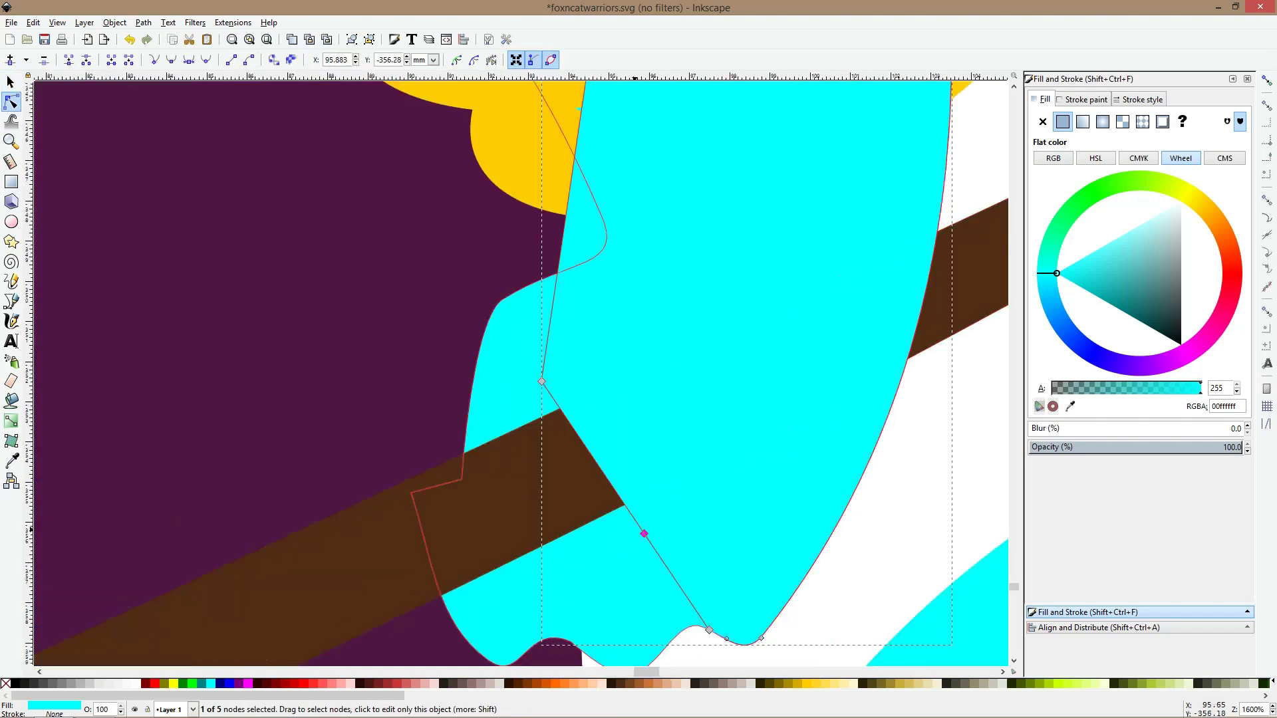
pyautogui.moveTo(643, 533); pyautogui.dragTo(591, 525)
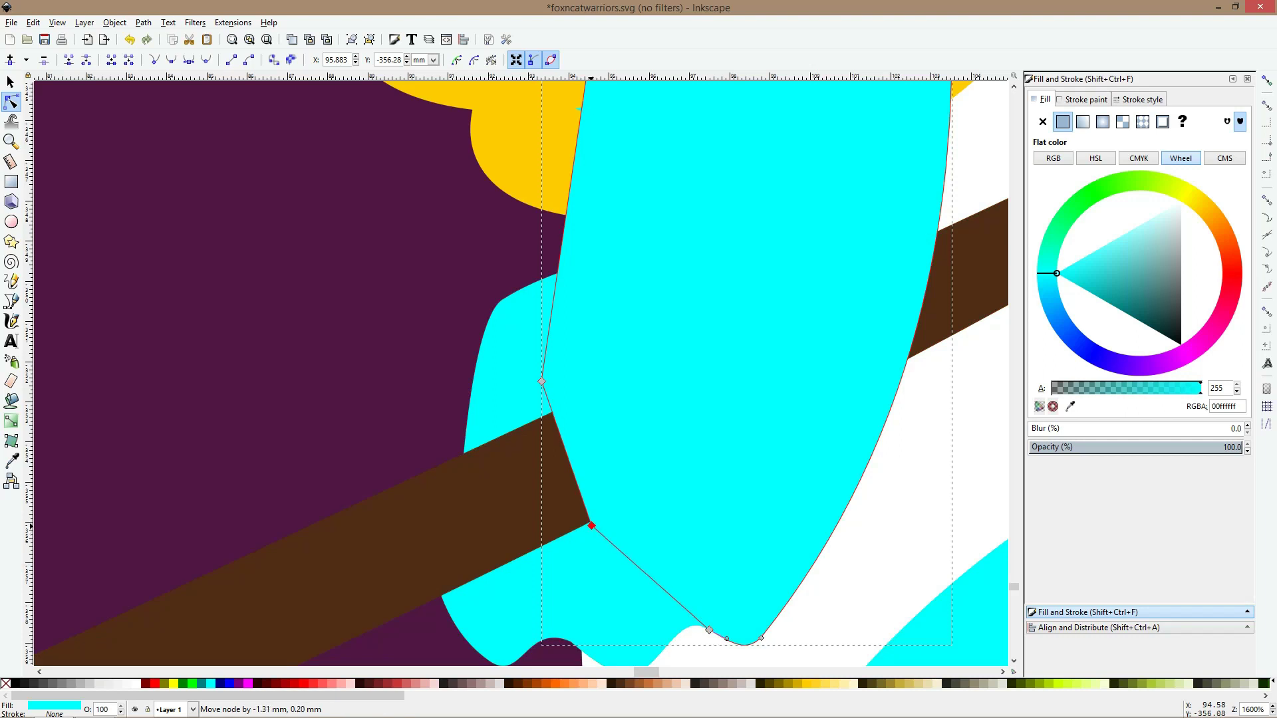
# Align the strip's two notch nodes with the staff's edges and bend the segment between them into a rounded end
pyautogui.click(542, 381)
pyautogui.moveTo(542, 381); pyautogui.dragTo(550, 407)
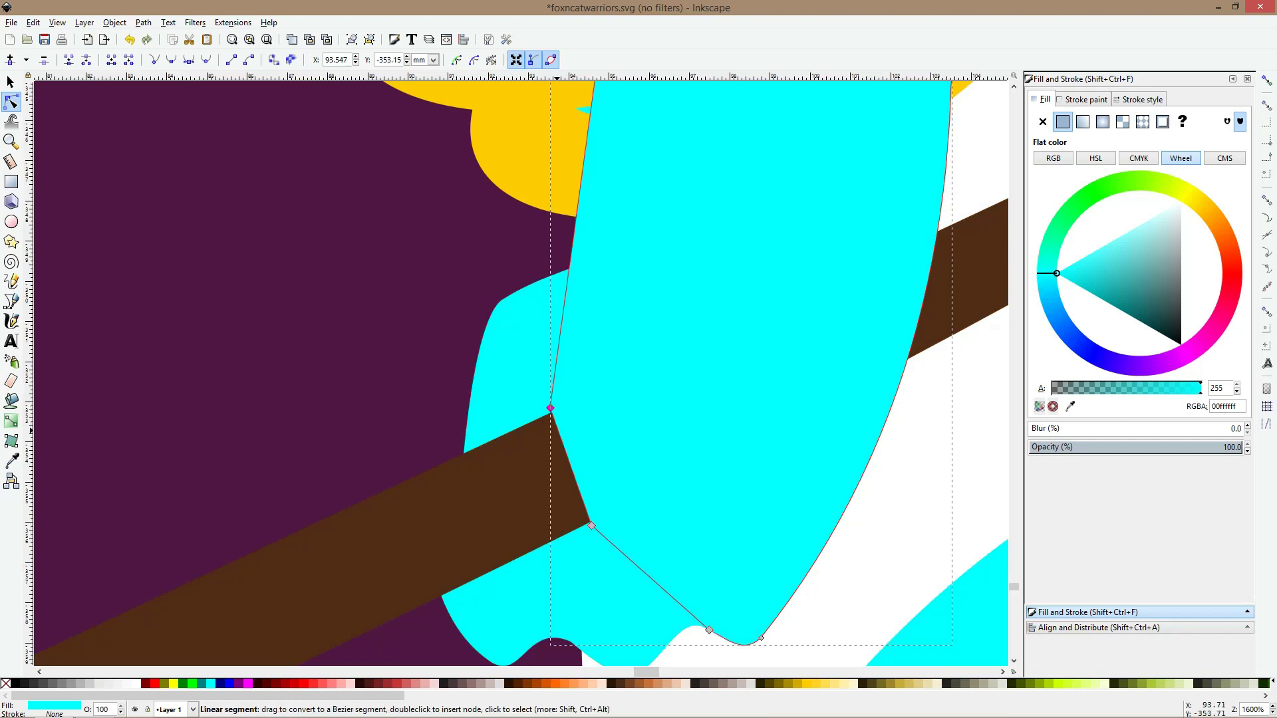
pyautogui.moveTo(571, 465); pyautogui.dragTo(594, 458)
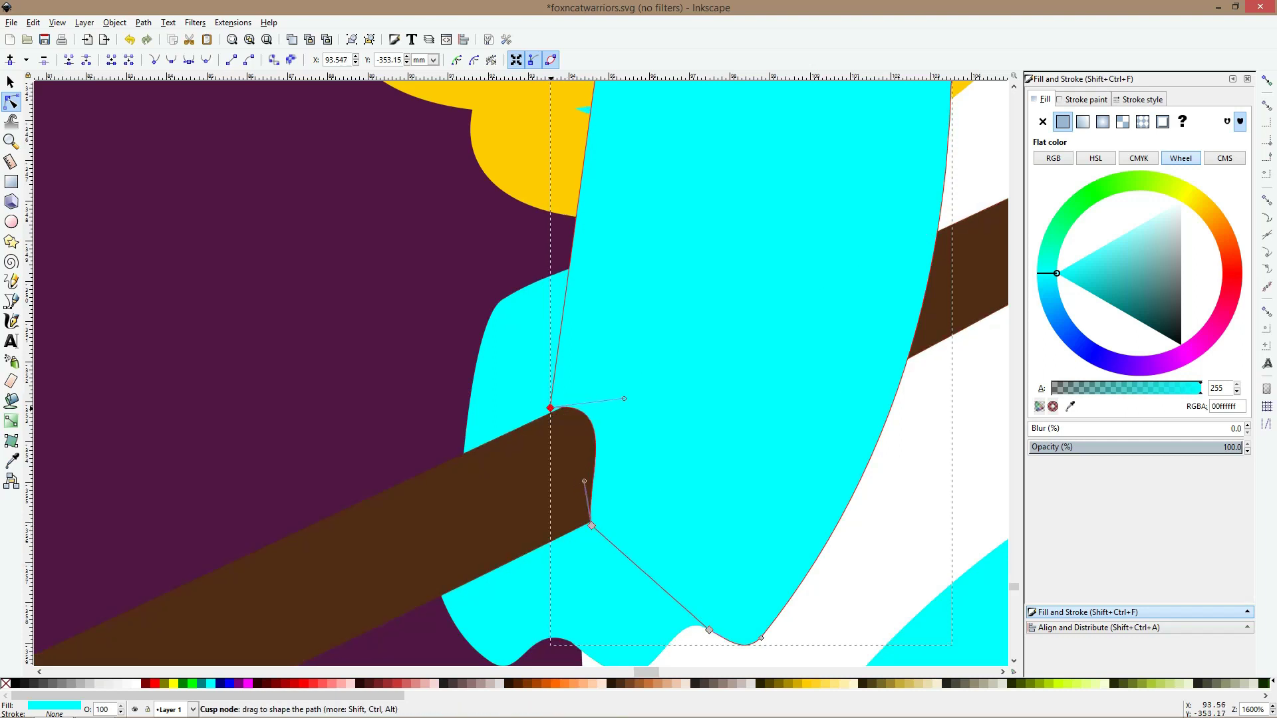
pyautogui.moveTo(550, 407); pyautogui.dragTo(551, 413)
pyautogui.moveTo(584, 481); pyautogui.dragTo(638, 476)
pyautogui.click(587, 525)
pyautogui.moveTo(588, 525); pyautogui.dragTo(588, 523)
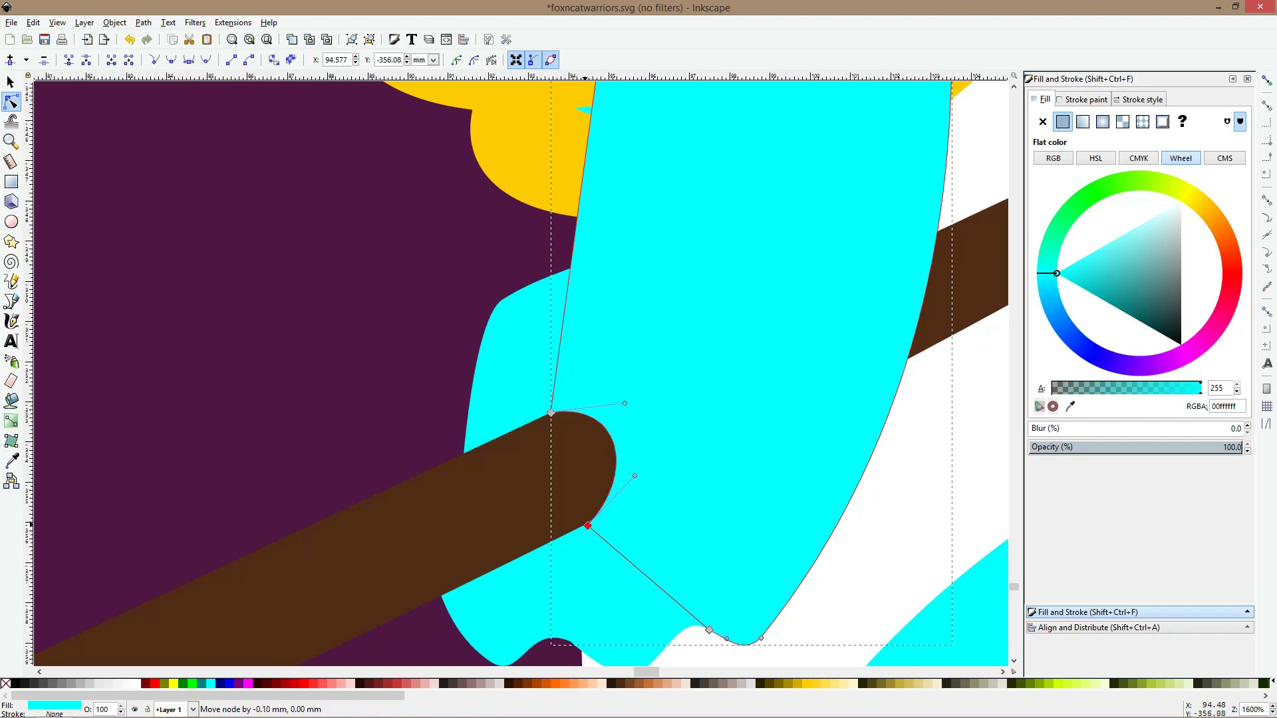
# Move both notch nodes of the cyan strip further along the staff, deeper into the cat's paw
pyautogui.press('s')
pyautogui.scroll(-7, 648, 510)
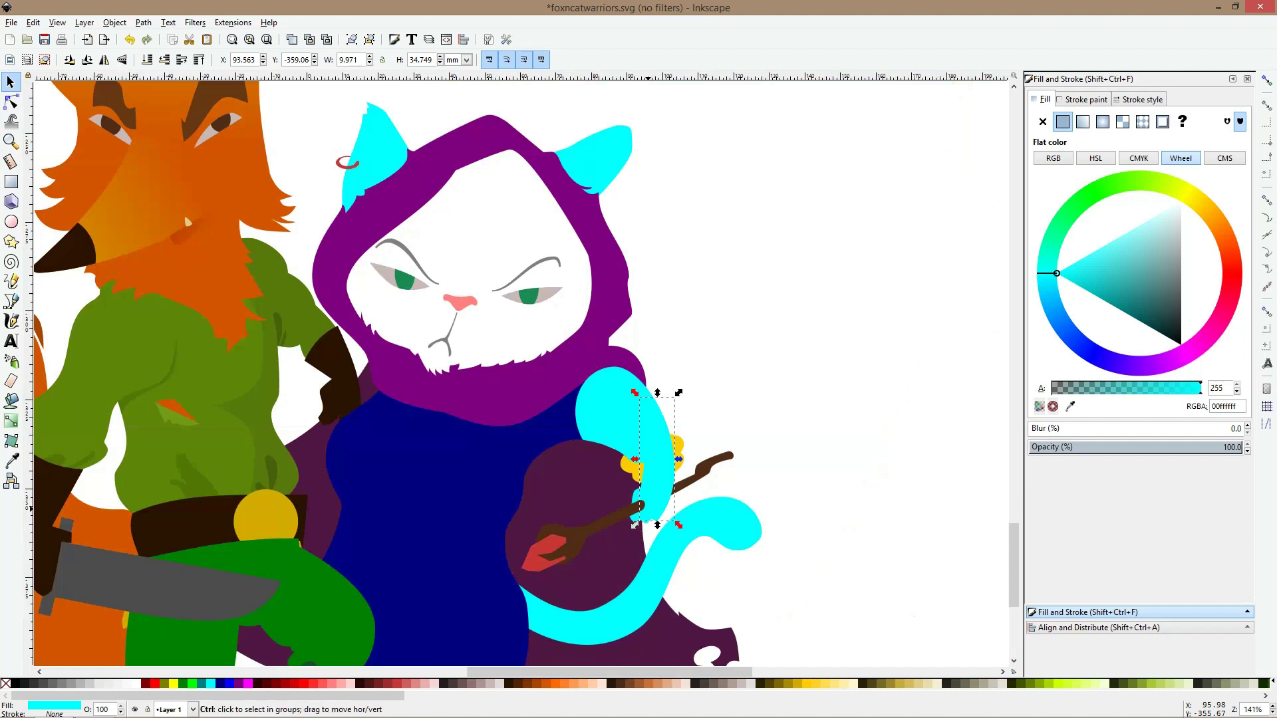
pyautogui.scroll(5, 648, 509)
pyautogui.click(10, 102)
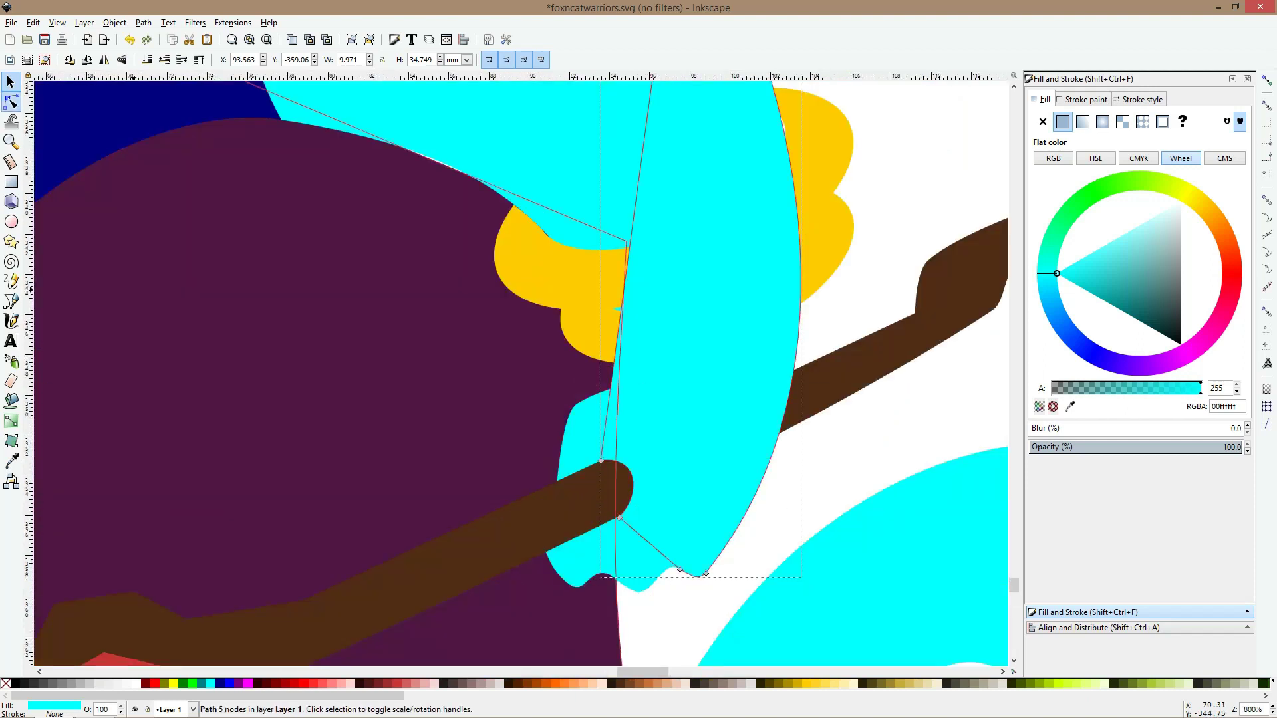
pyautogui.moveTo(602, 461); pyautogui.dragTo(578, 469)
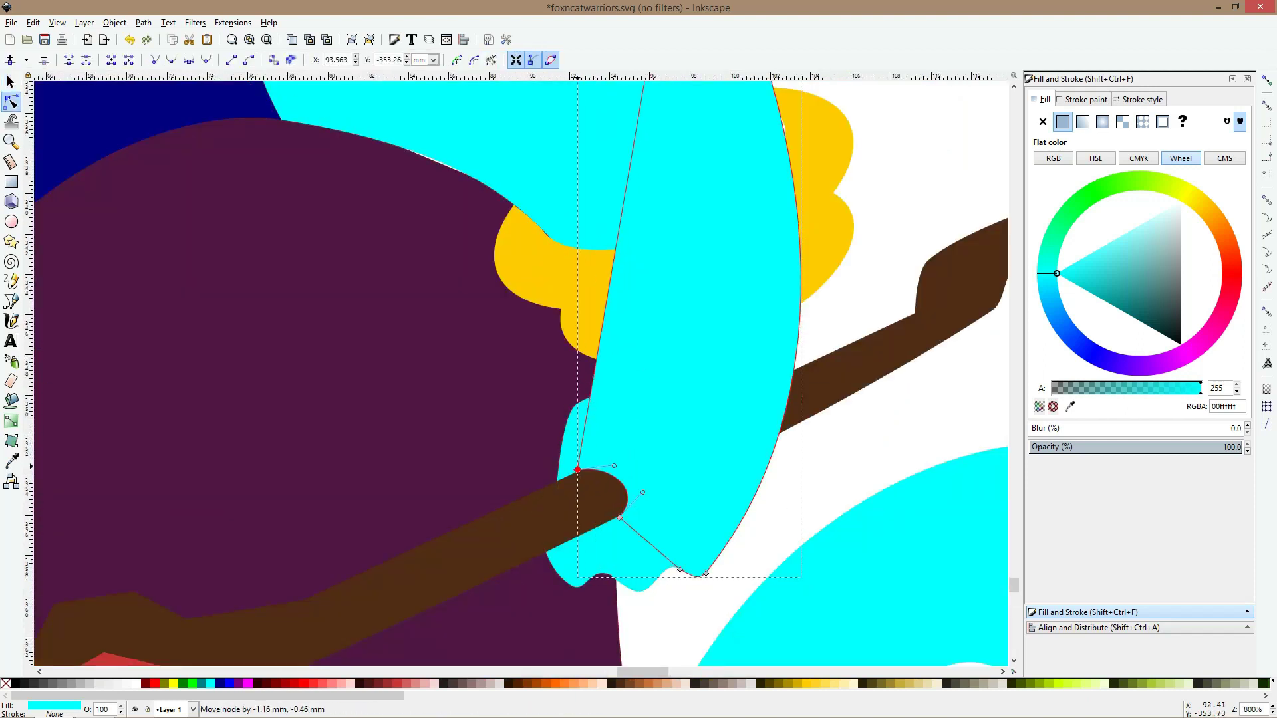
pyautogui.moveTo(619, 518)
pyautogui.mouseDown()
pyautogui.moveTo(589, 533)
pyautogui.moveTo(627, 510)
pyautogui.mouseUp()
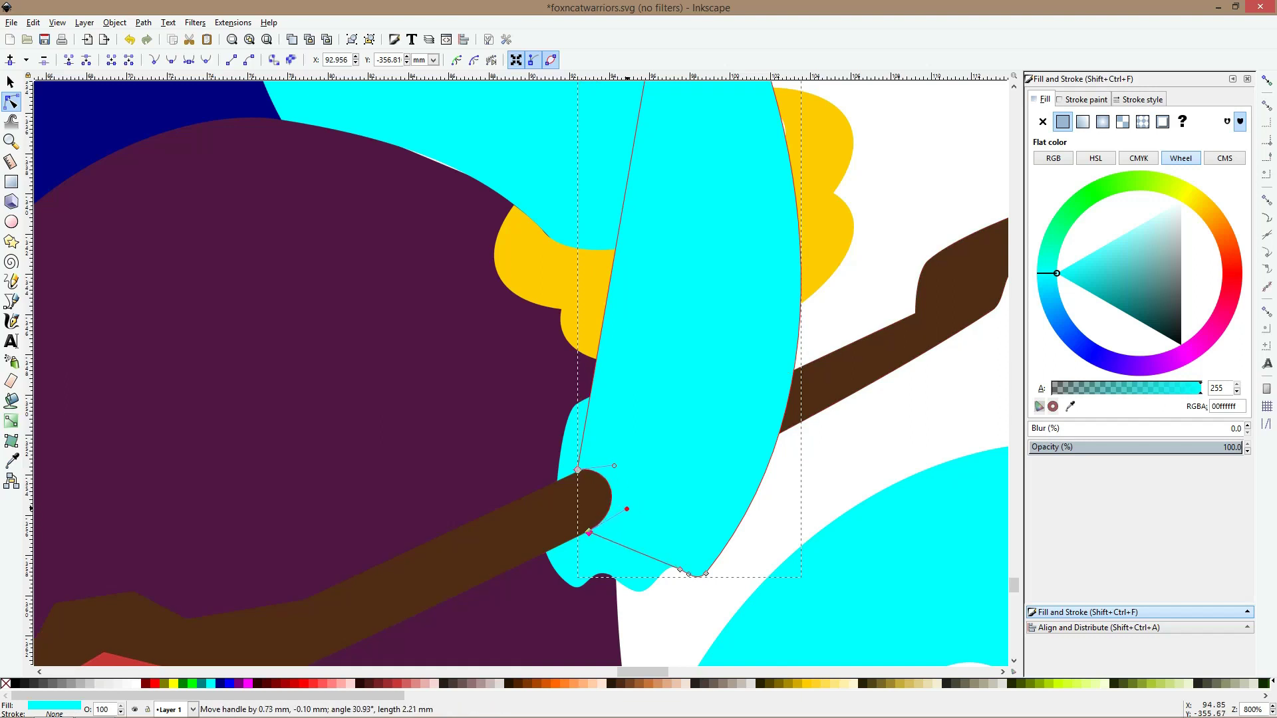
pyautogui.keyDown('ctrl'); pyautogui.scroll(-4, 577, 469); pyautogui.keyUp('ctrl')
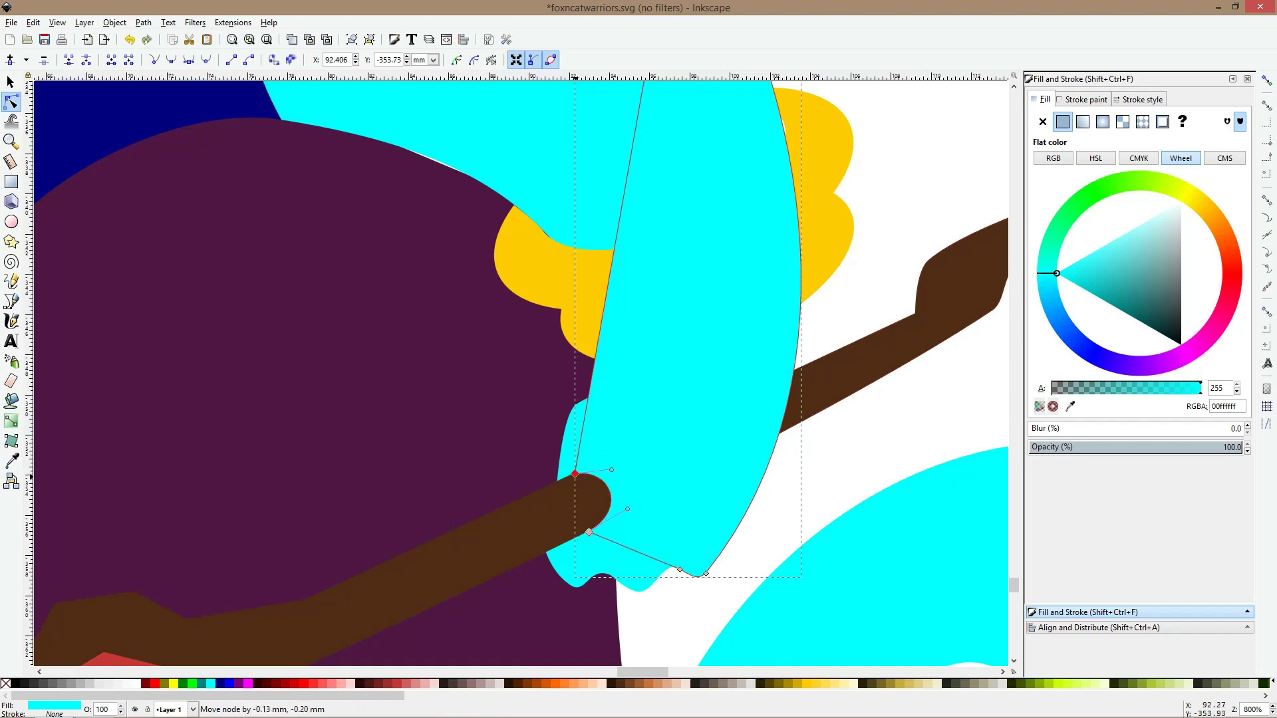
# Refine the notch's curve handles and shift its lower node along the staff's lower edge to shorten the rounded end
pyautogui.keyDown('ctrl'); pyautogui.scroll(5, 615, 486); pyautogui.keyUp('ctrl')
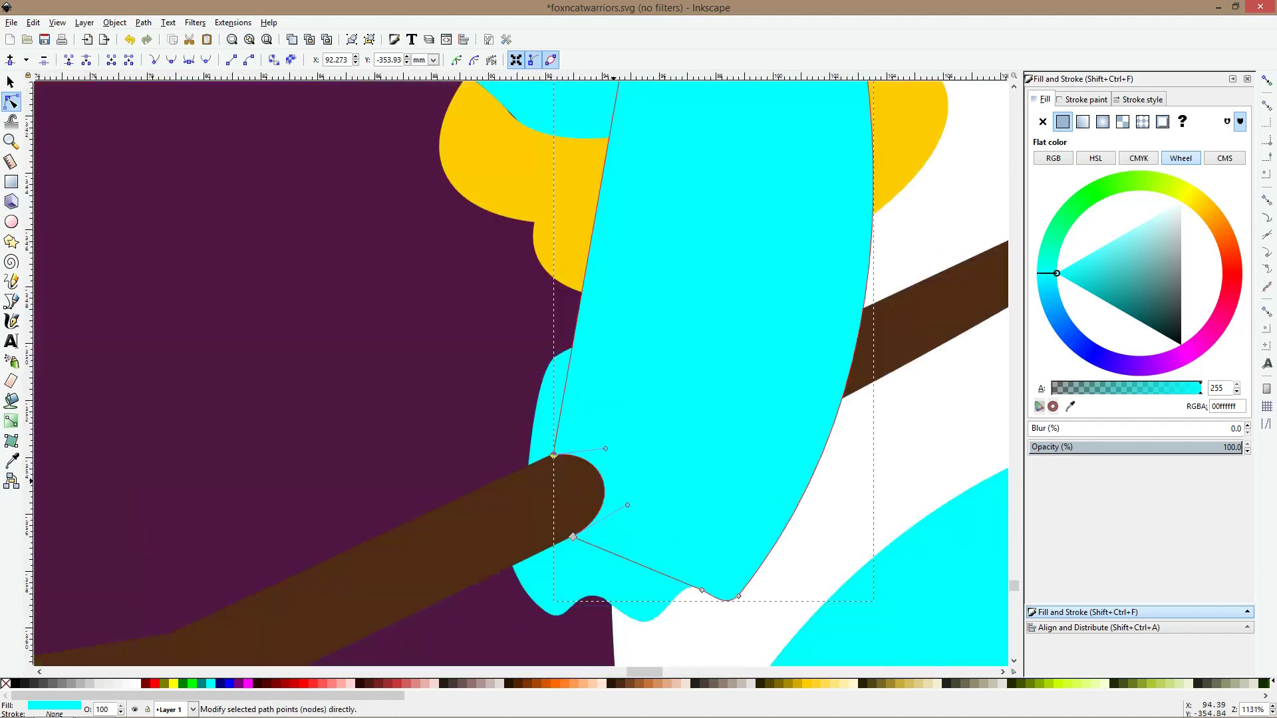
pyautogui.moveTo(614, 476); pyautogui.dragTo(611, 473)
pyautogui.moveTo(592, 429); pyautogui.dragTo(593, 430)
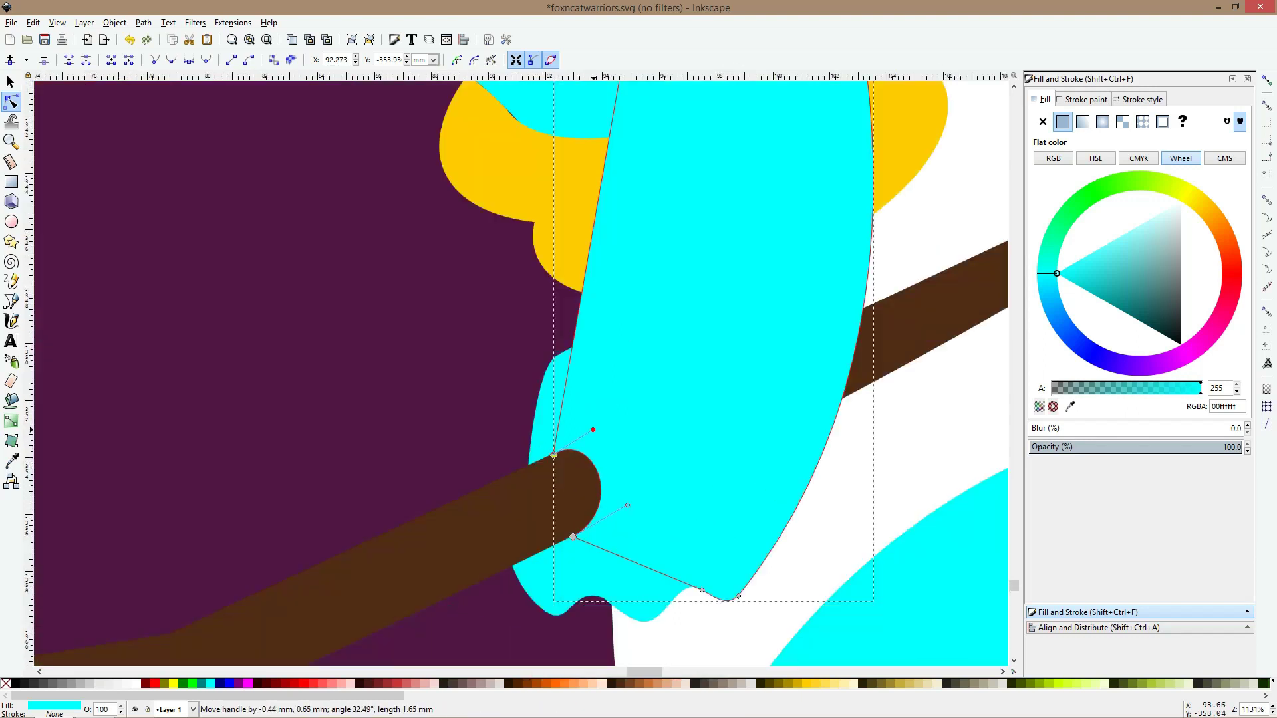
pyautogui.moveTo(627, 505); pyautogui.dragTo(559, 544)
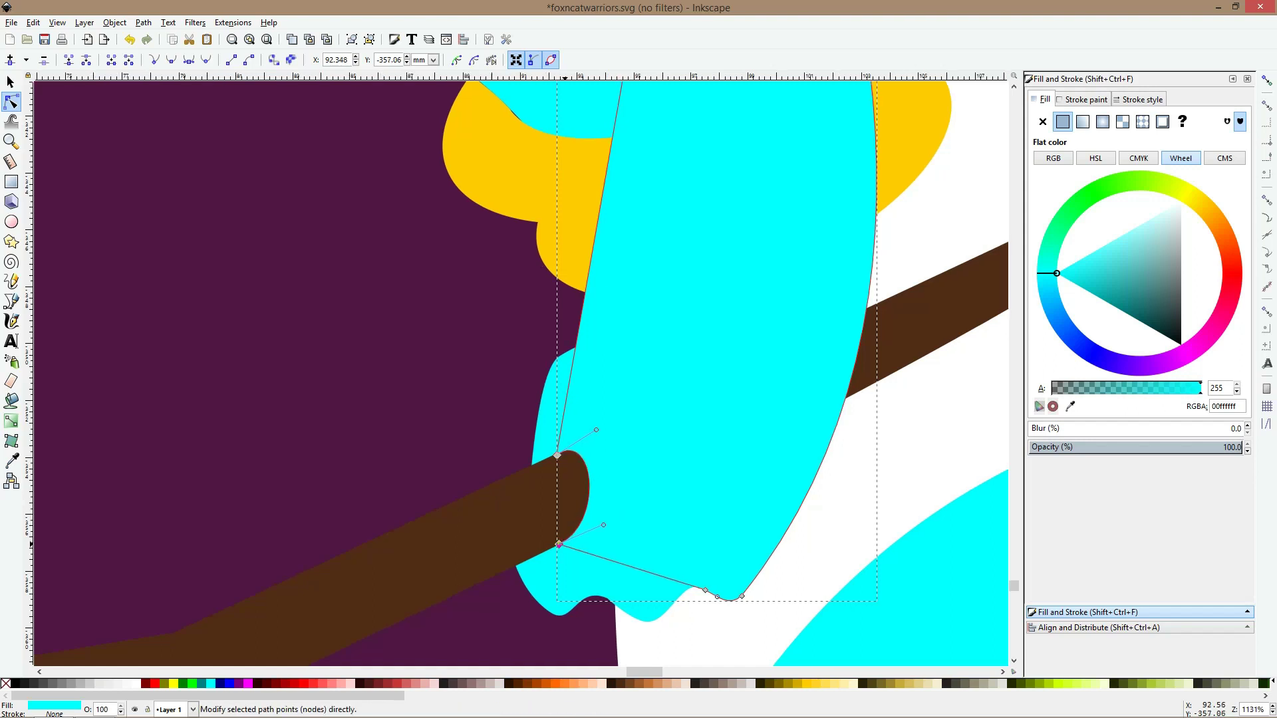
# Try to subtract the cyan strip from the brown staff using Difference
pyautogui.press('-')
pyautogui.press('-')
pyautogui.press('-')
pyautogui.press('-')
pyautogui.press('-')
pyautogui.press('s')
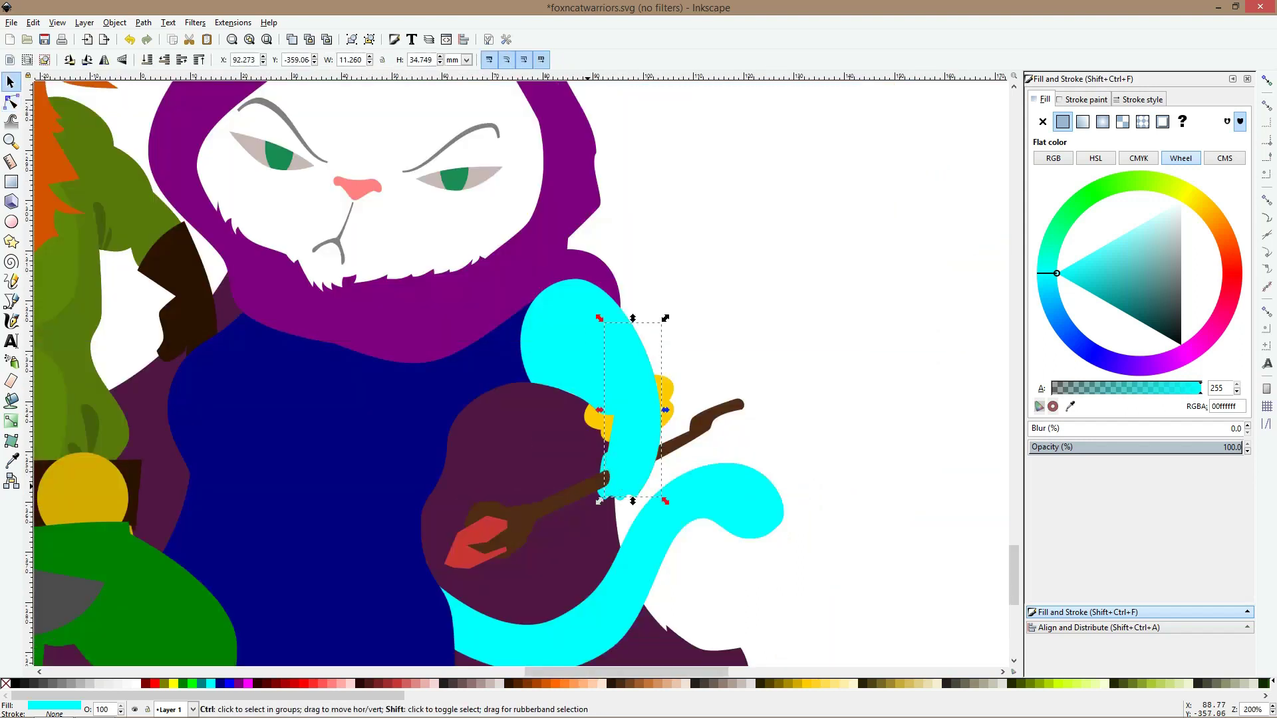
pyautogui.click(586, 491)
pyautogui.keyDown('shift'); pyautogui.click(625, 478); pyautogui.keyUp('shift')
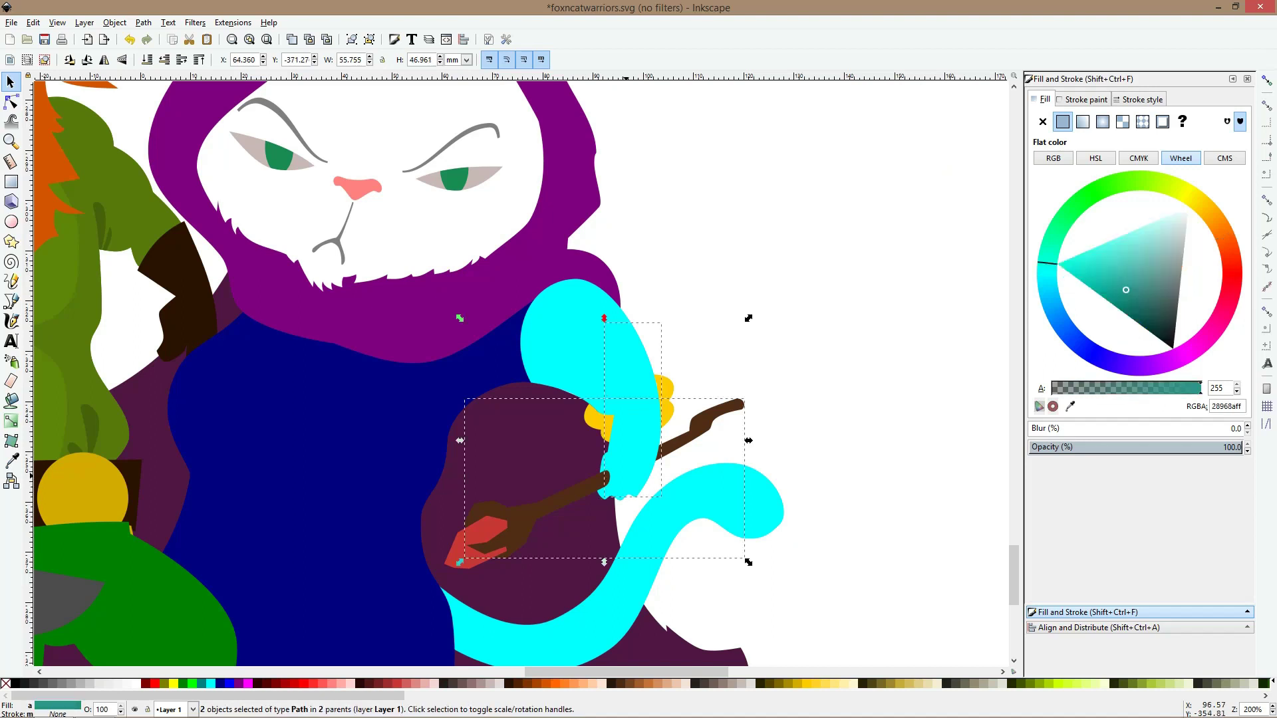
pyautogui.scroll(4, 626, 473)
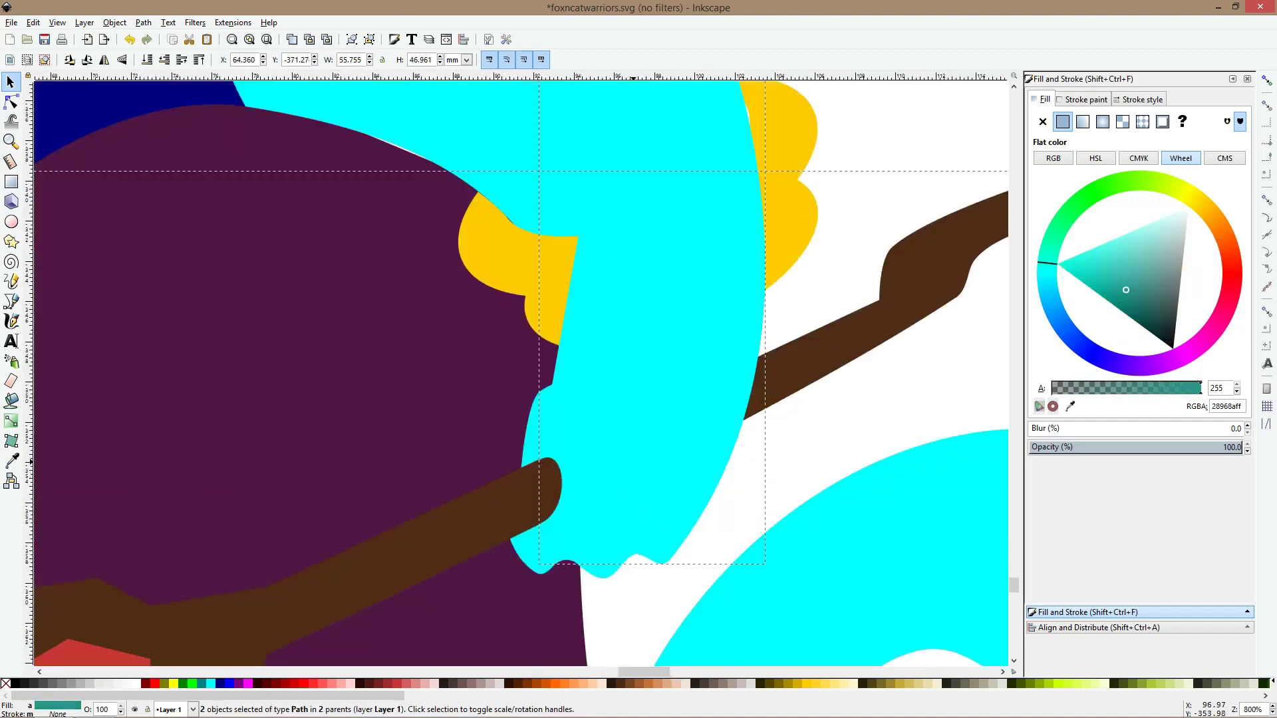
pyautogui.hotkey('ctrl', '-')
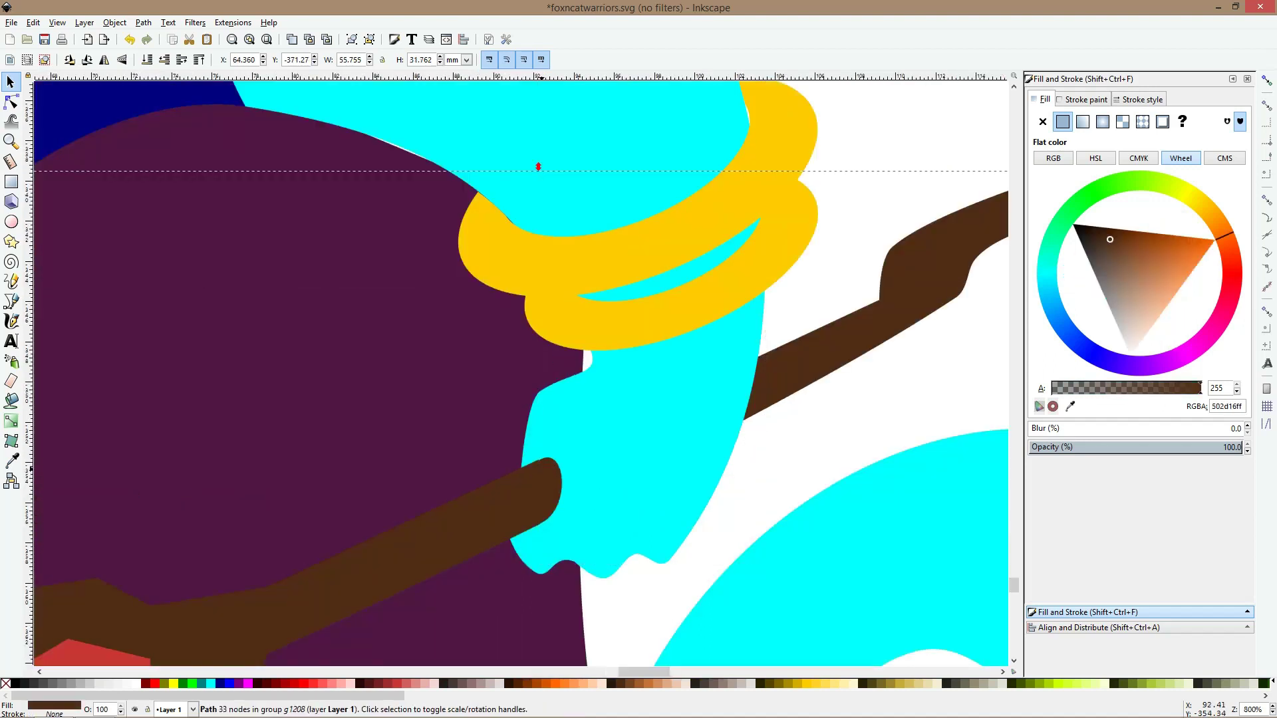
# Examine the cut staff end in outline display mode and undo the subtraction
pyautogui.hotkey('ctrl', 'shift', 'z')
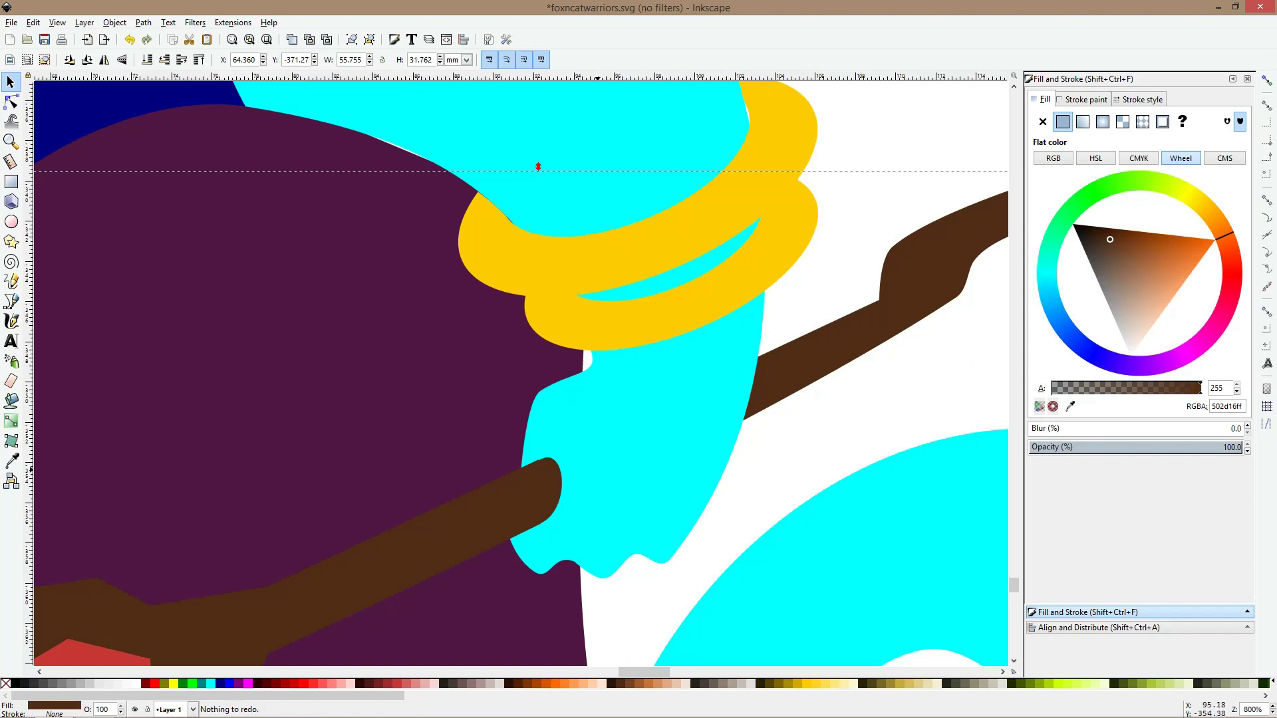
pyautogui.scroll(3, 592, 446)
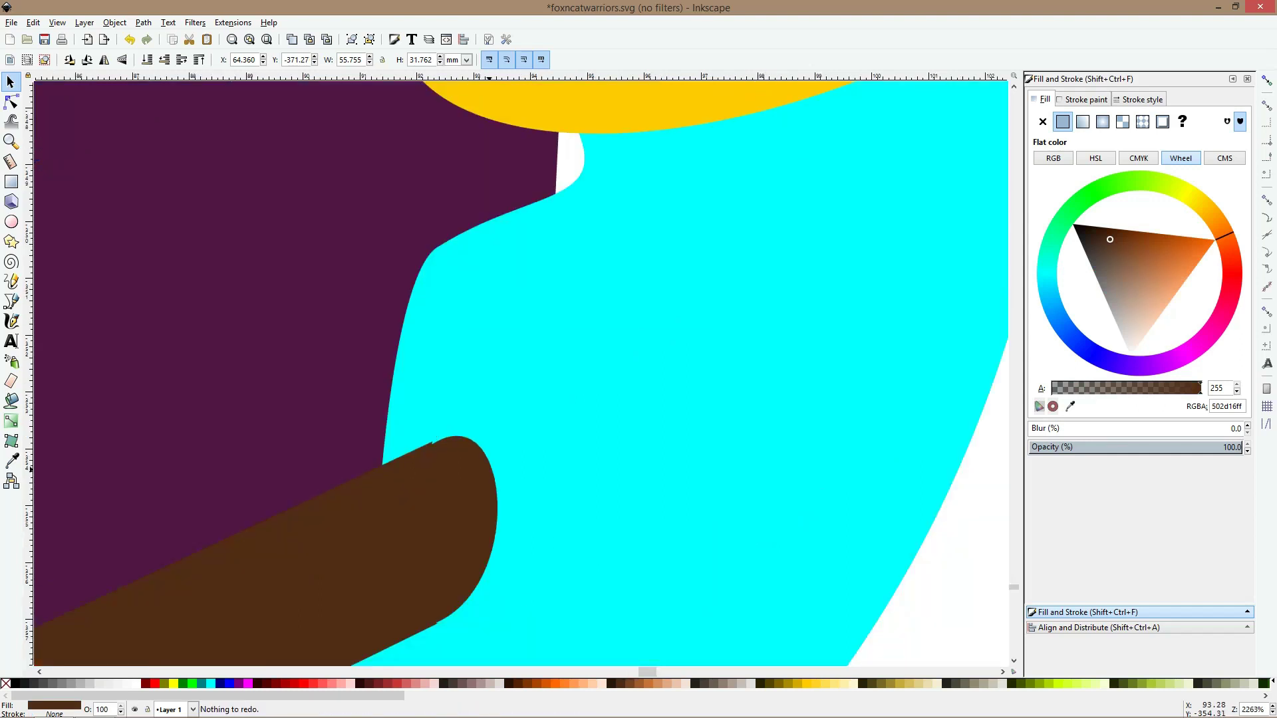
pyautogui.press('Tab')
pyautogui.click(11, 102)
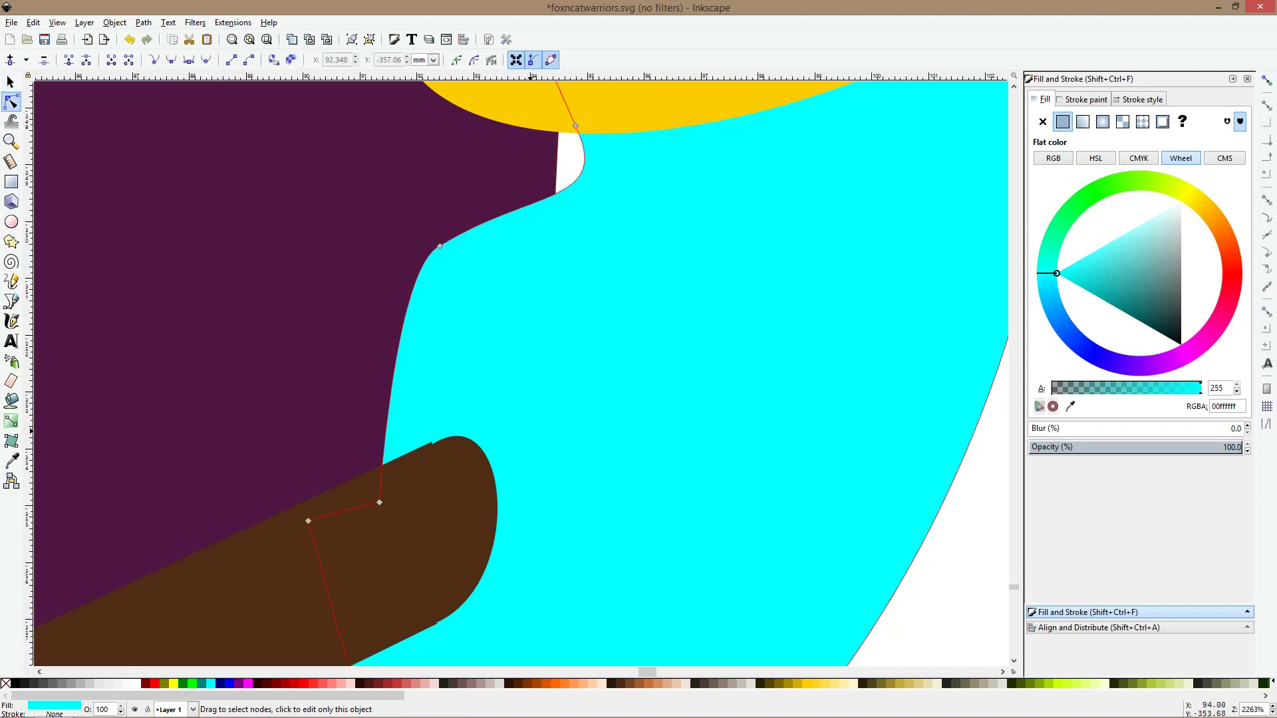
pyautogui.press('ctrl+KP_5')
pyautogui.press('ctrl+KP_5')
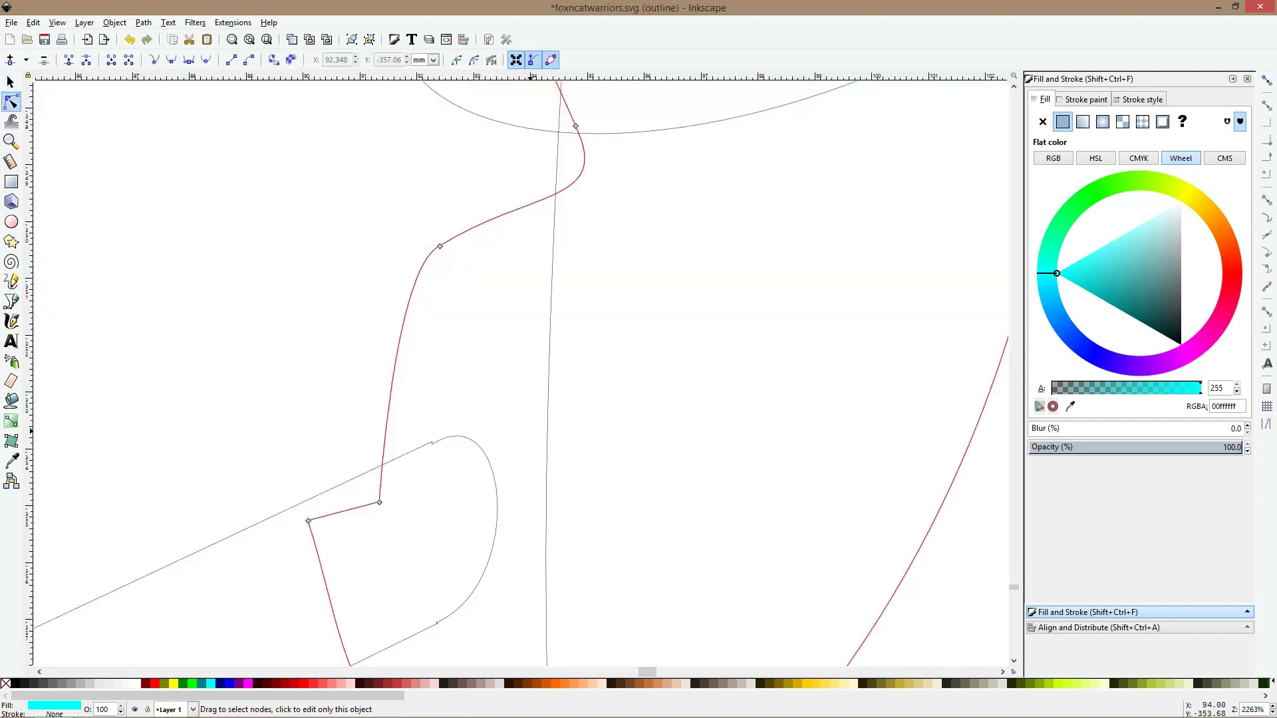
pyautogui.scroll(-4, 530, 433)
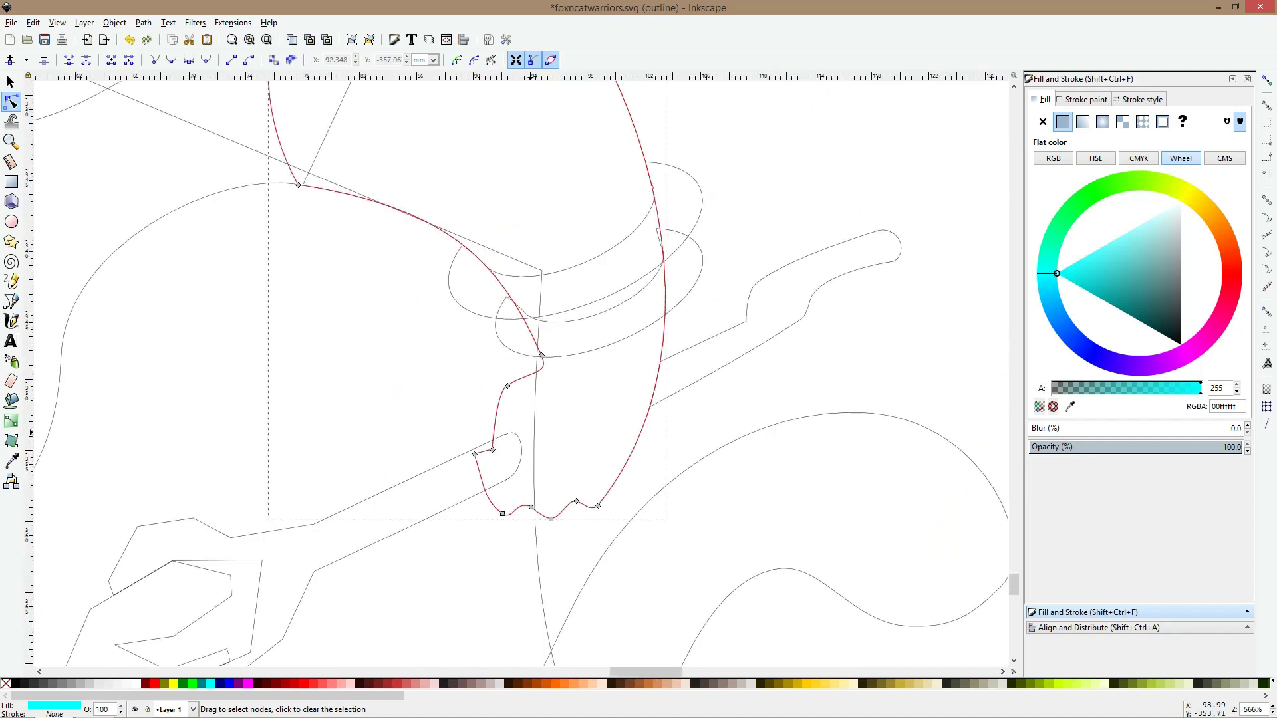
pyautogui.hotkey('ctrl', 'shift', 'z')
# Place the strip's upper notch node exactly on the staff's upper edge and tilt its handle closer to the staff's direction
pyautogui.scroll(7, 506, 437)
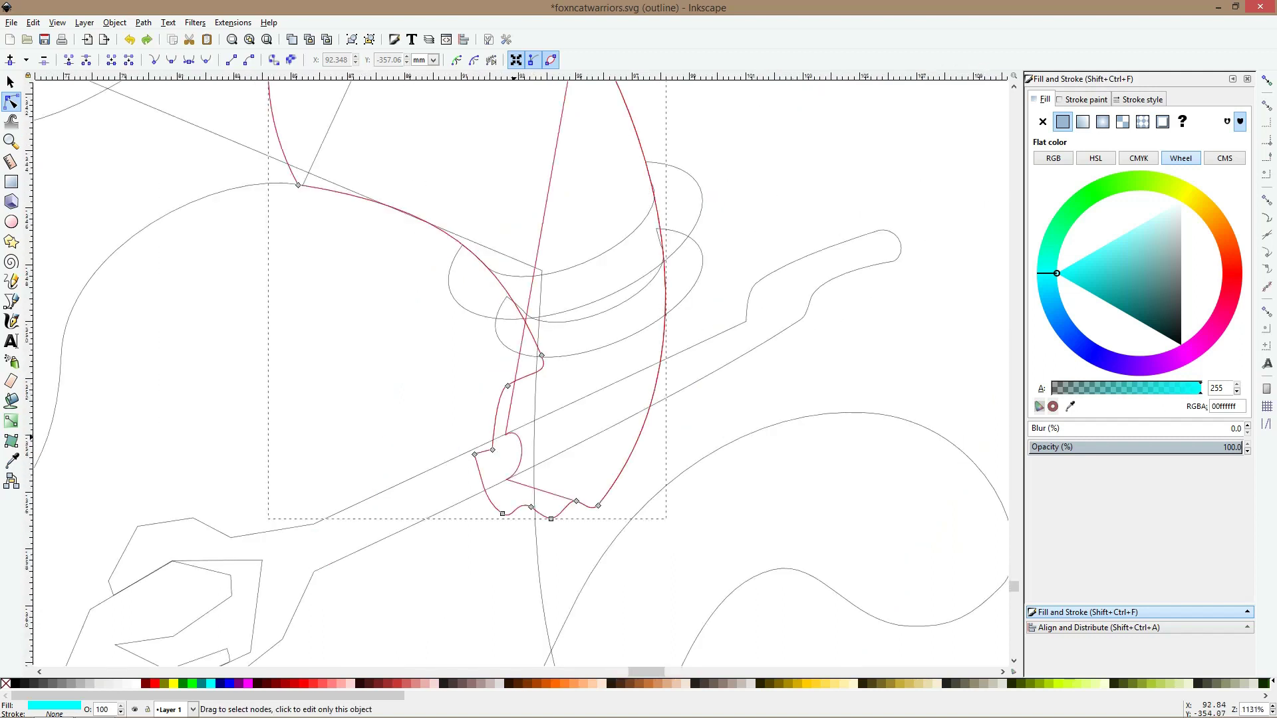
pyautogui.click(504, 423)
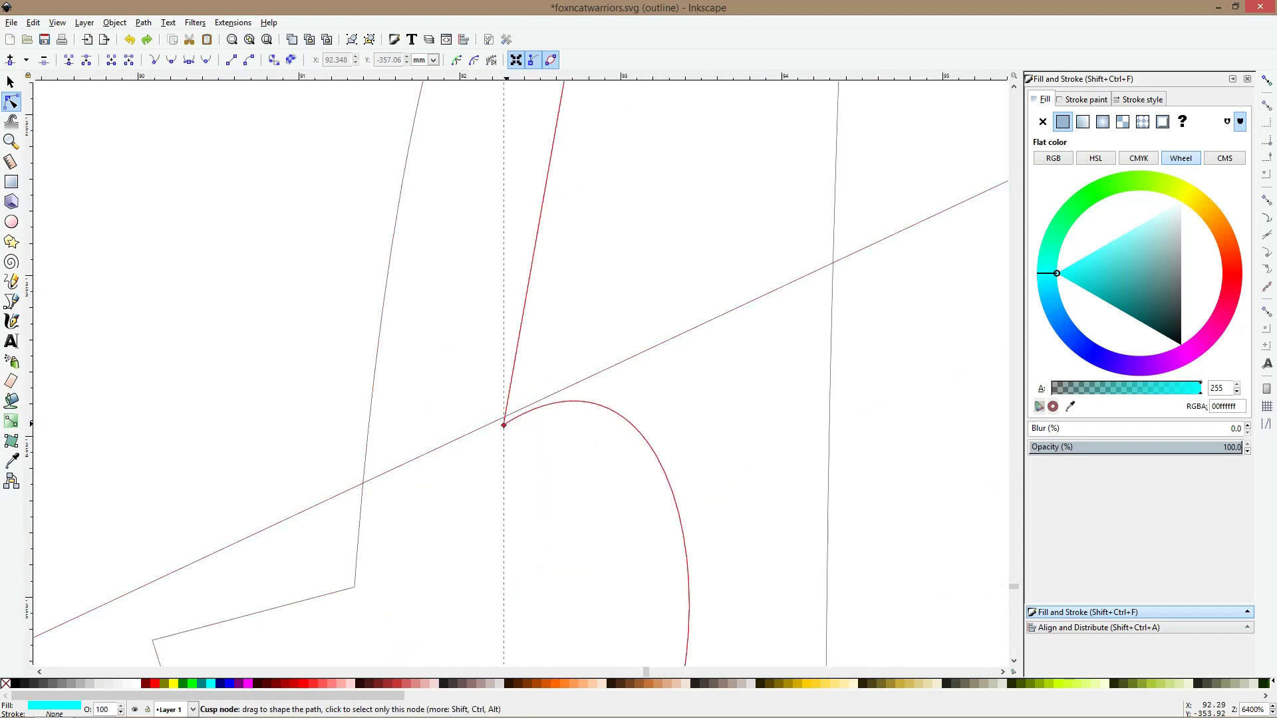
pyautogui.moveTo(504, 424); pyautogui.dragTo(504, 417)
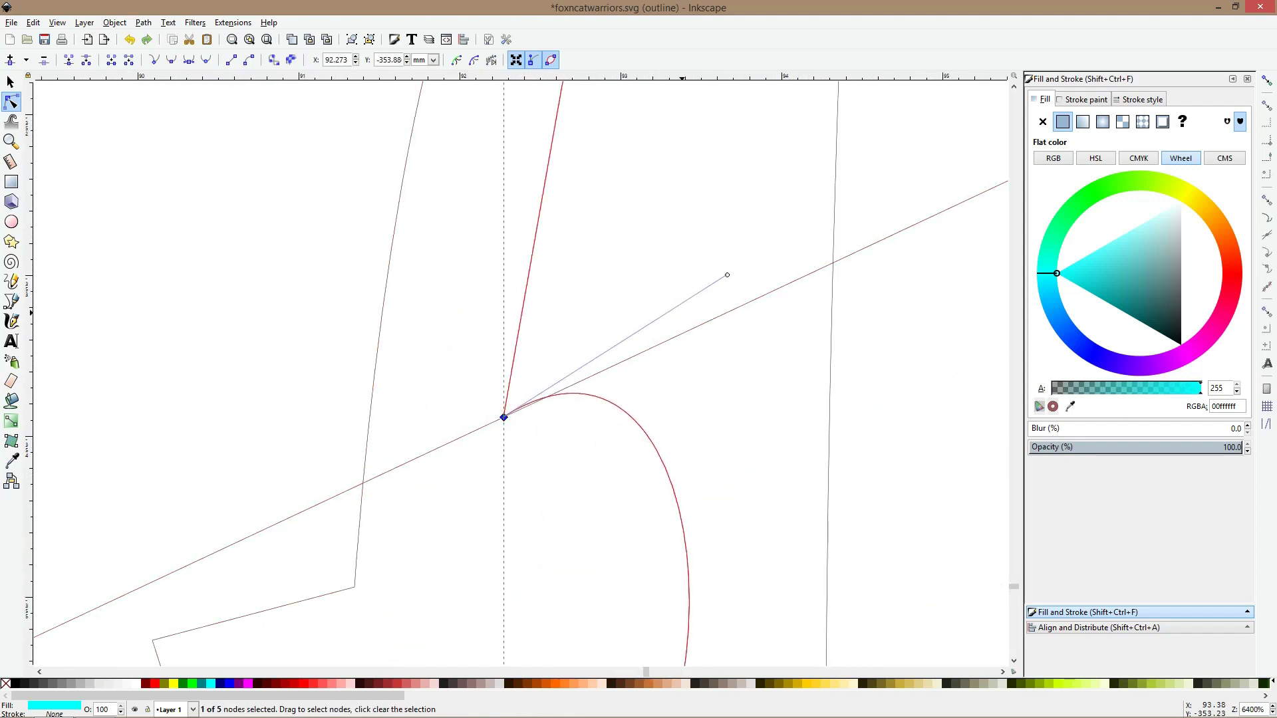
pyautogui.moveTo(727, 275); pyautogui.dragTo(731, 292)
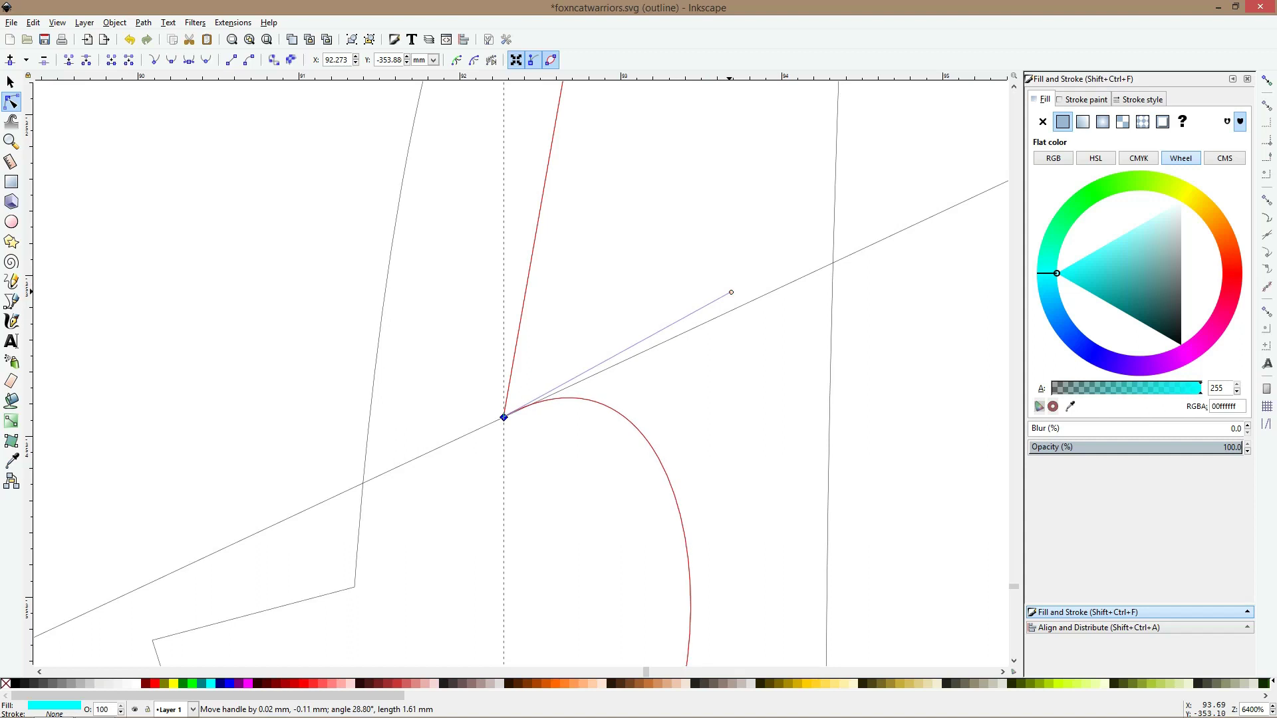
# Return to the normal display mode and fill the cutting strip with orange #FF6600
pyautogui.scroll(-3, 508, 437)
pyautogui.scroll(-3, 508, 437)
pyautogui.press('s')
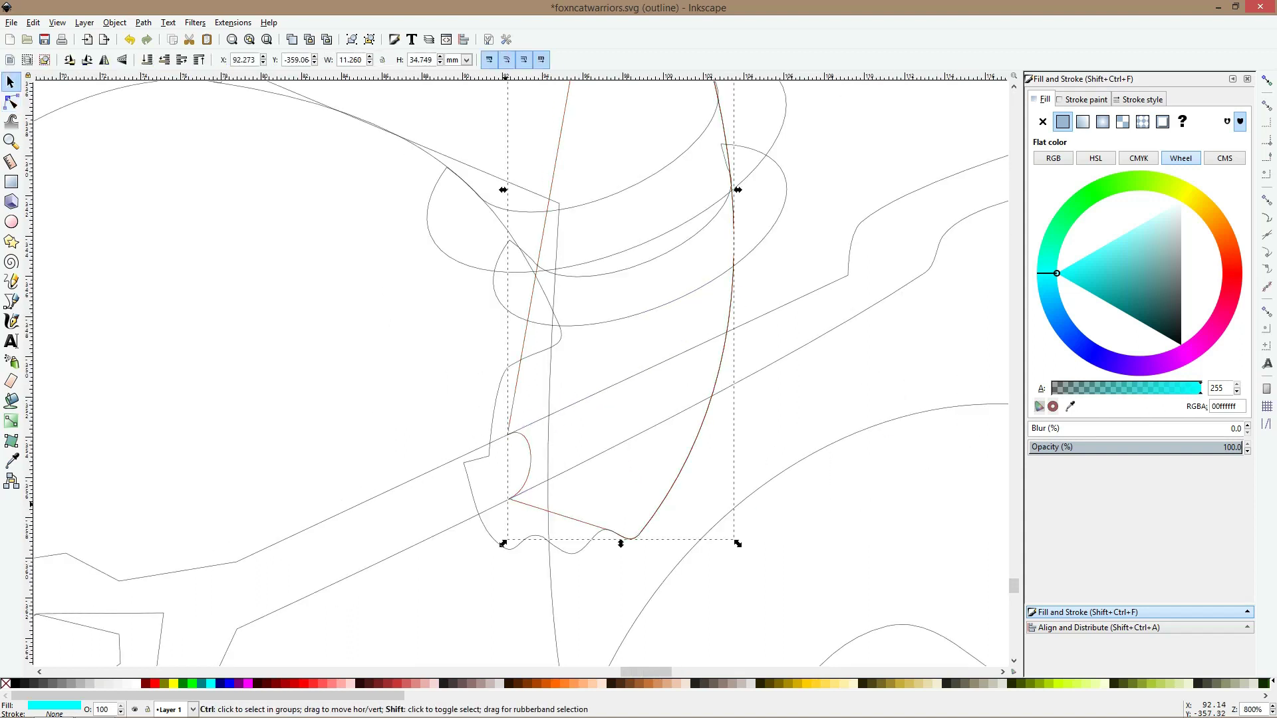
pyautogui.press('ctrl+KP_5')
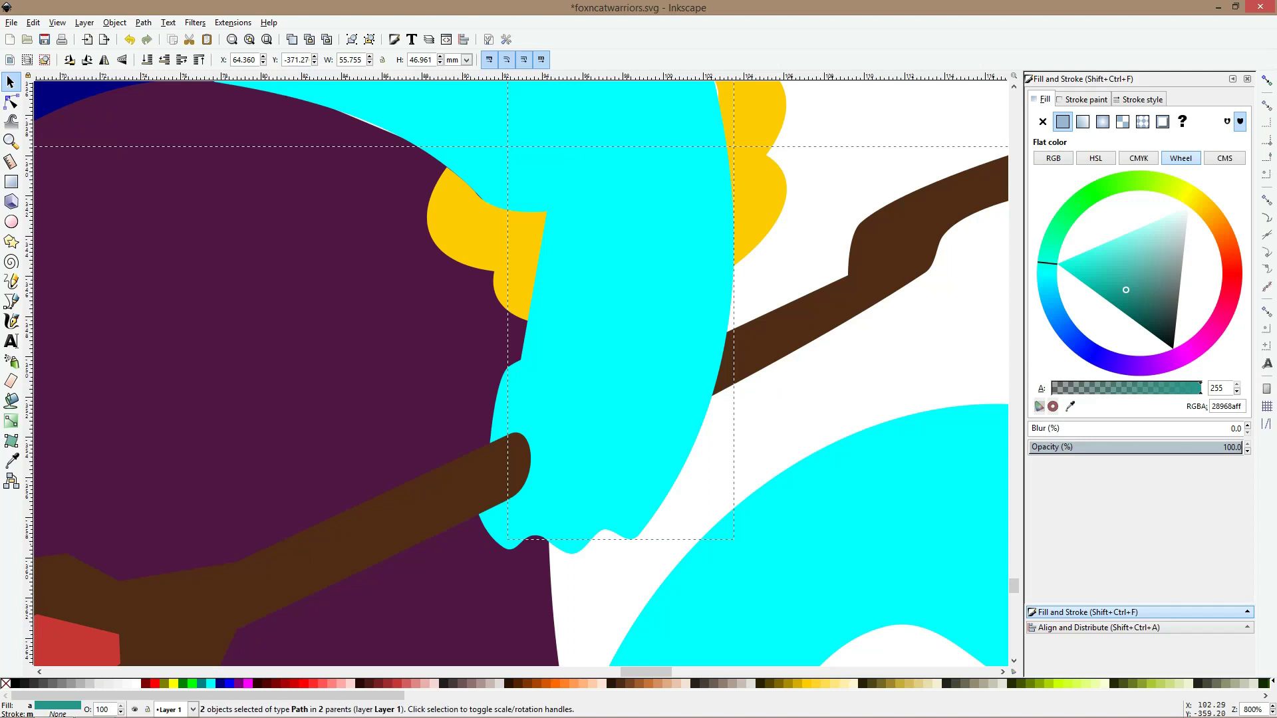
pyautogui.click(621, 441)
pyautogui.click(555, 684)
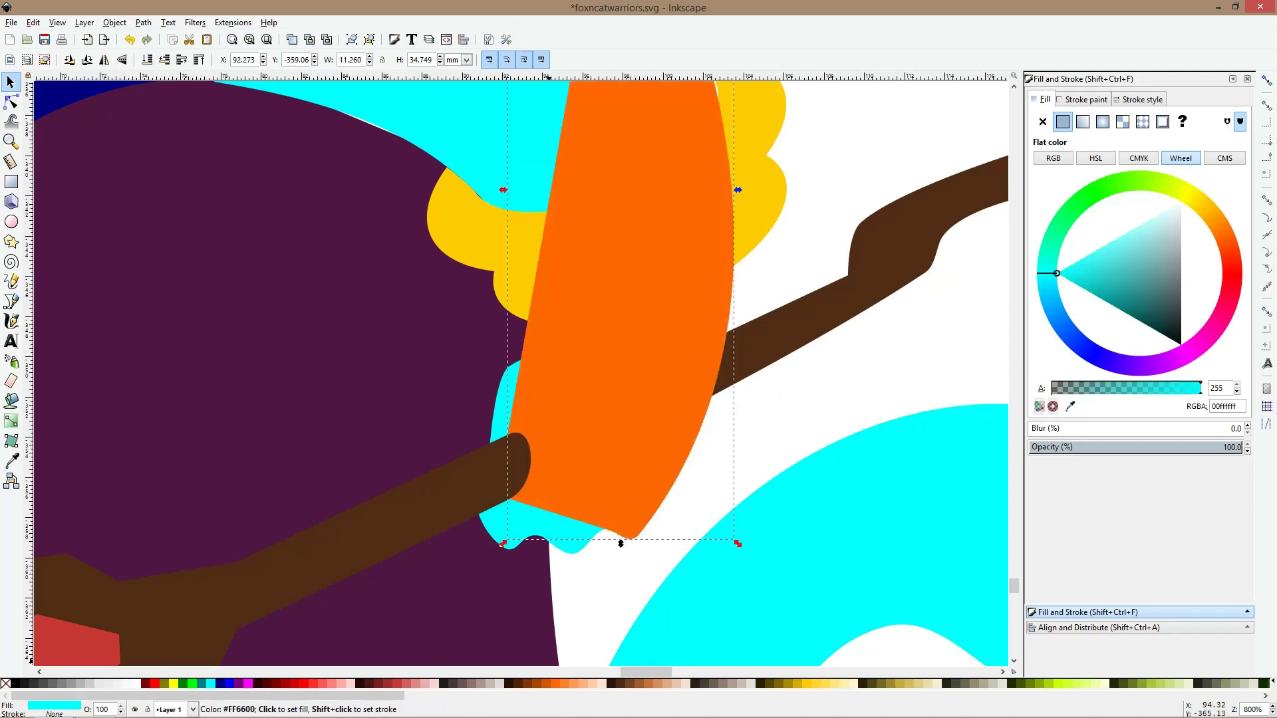
# Subtract the orange strip from the brown staff, leaving a rounded staff end over the cat's paw
pyautogui.keyDown('ctrl'); pyautogui.keyDown('shift'); pyautogui.click(498, 454); pyautogui.keyUp('shift'); pyautogui.keyUp('ctrl')
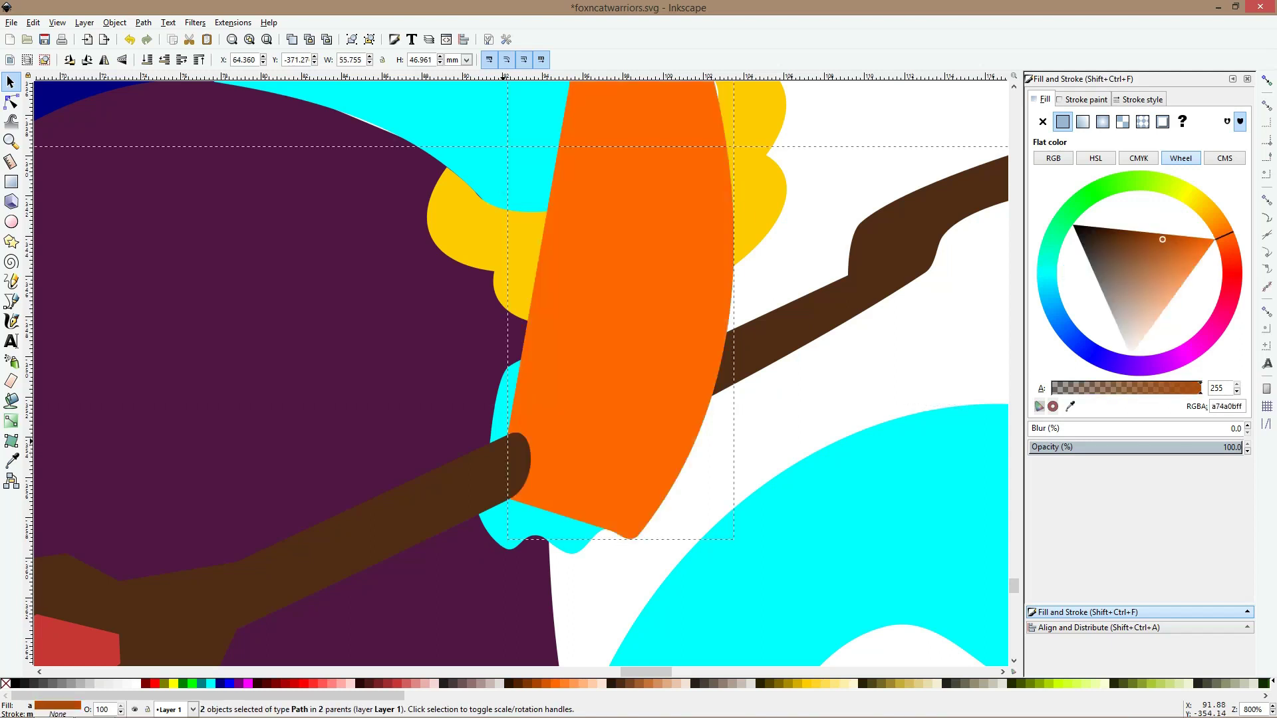
pyautogui.hotkey('ctrl', 'z')
pyautogui.press('n')
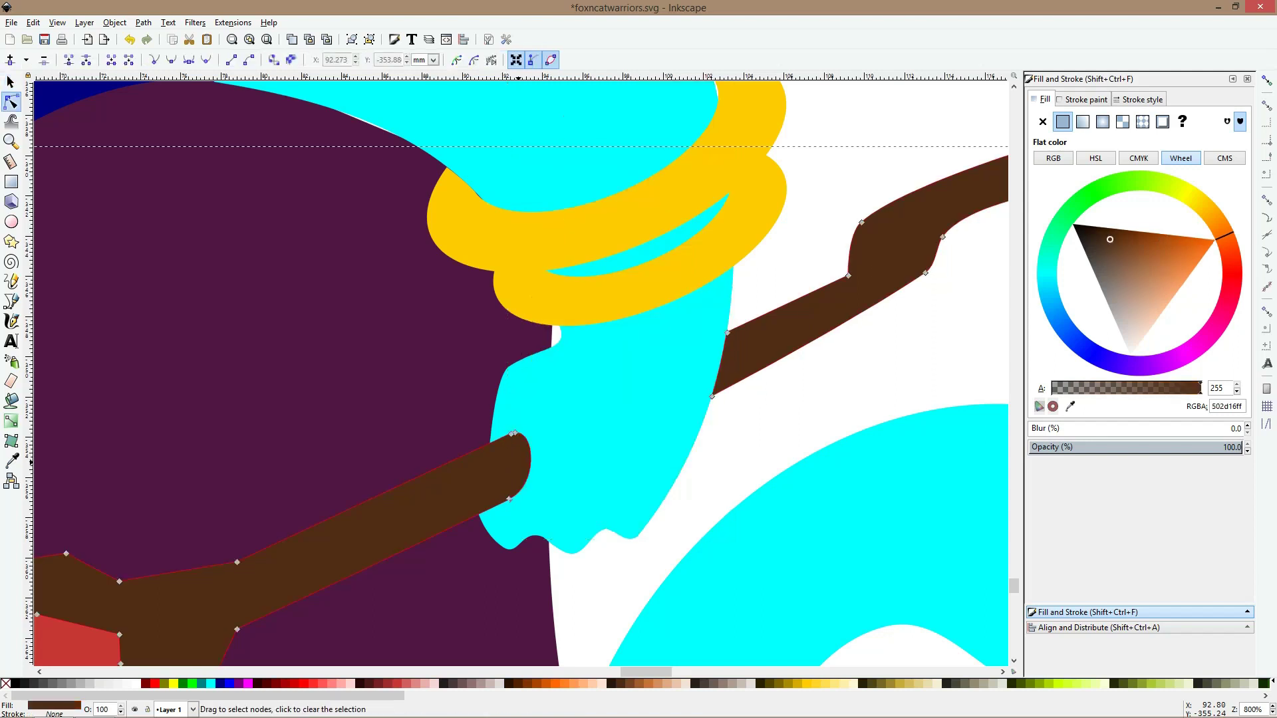
pyautogui.keyDown('ctrl'); pyautogui.scroll(-3, 552, 446); pyautogui.keyUp('ctrl')
pyautogui.press('s')
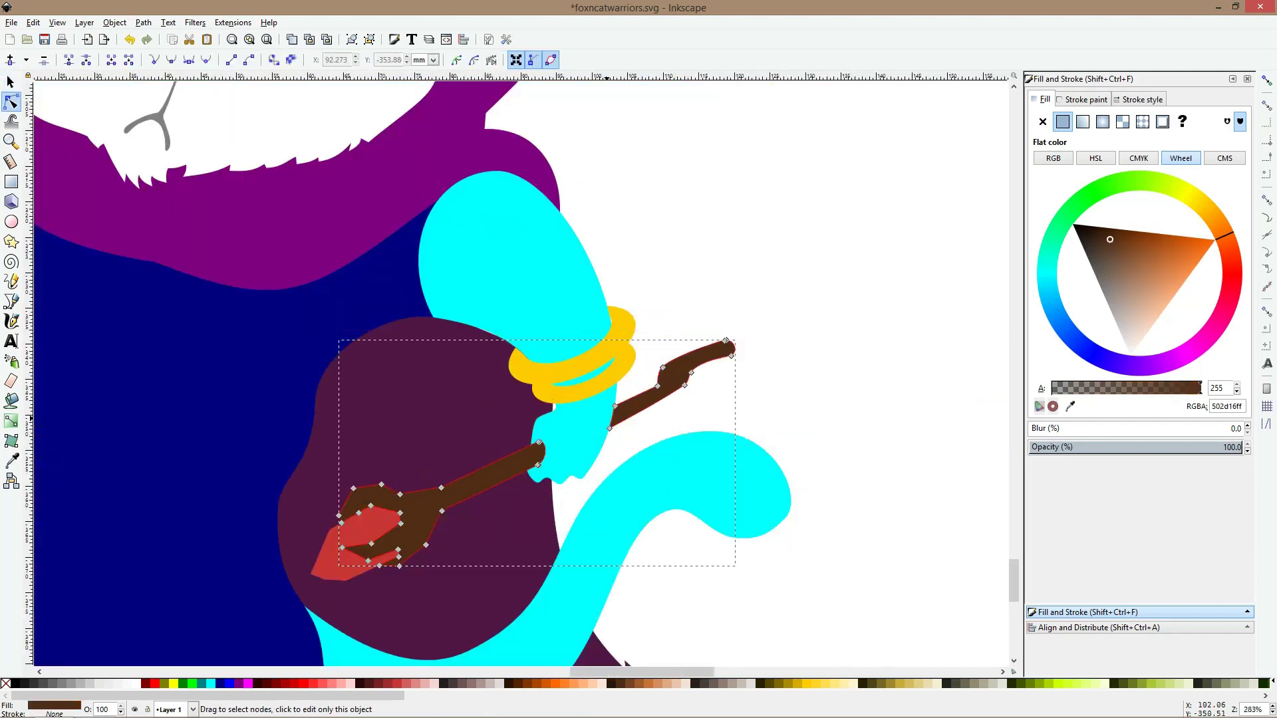
# Fill the cat's dark blue robe with flat violet 480080
pyautogui.keyDown('ctrl'); pyautogui.scroll(-4, 540, 459); pyautogui.keyUp('ctrl')
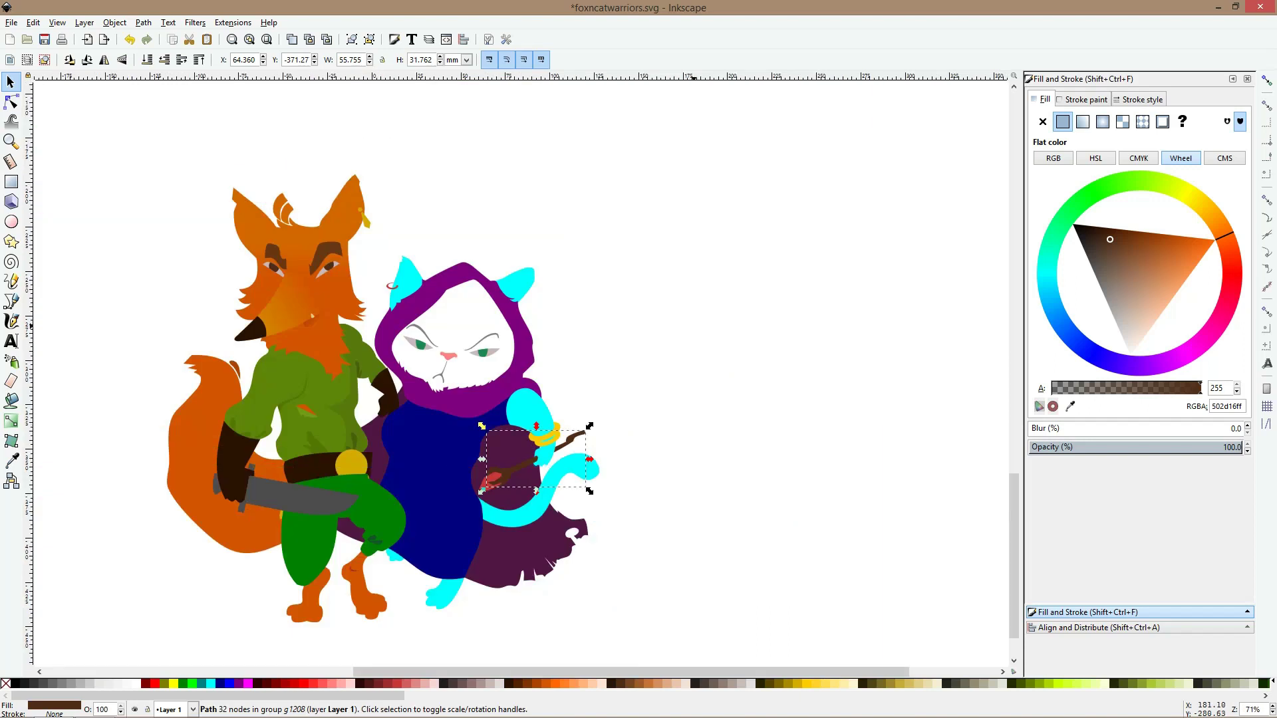
pyautogui.press('Escape')
pyautogui.click(454, 450)
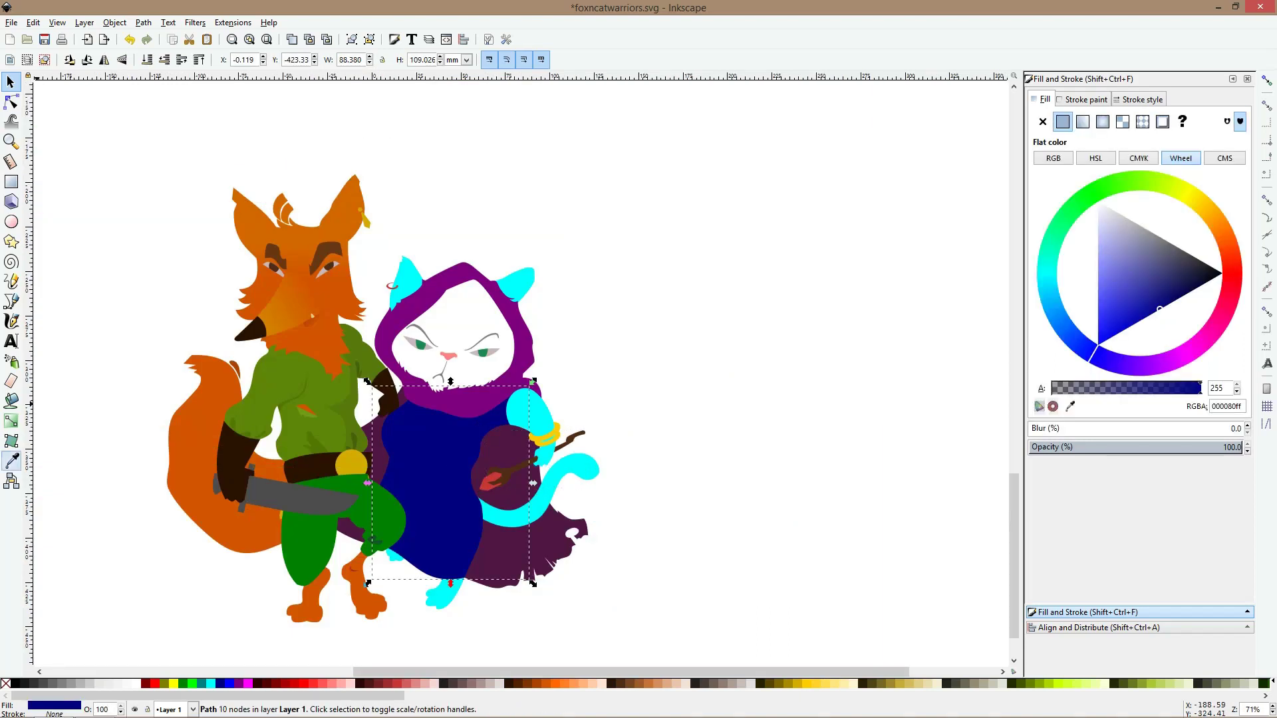
pyautogui.click(11, 460)
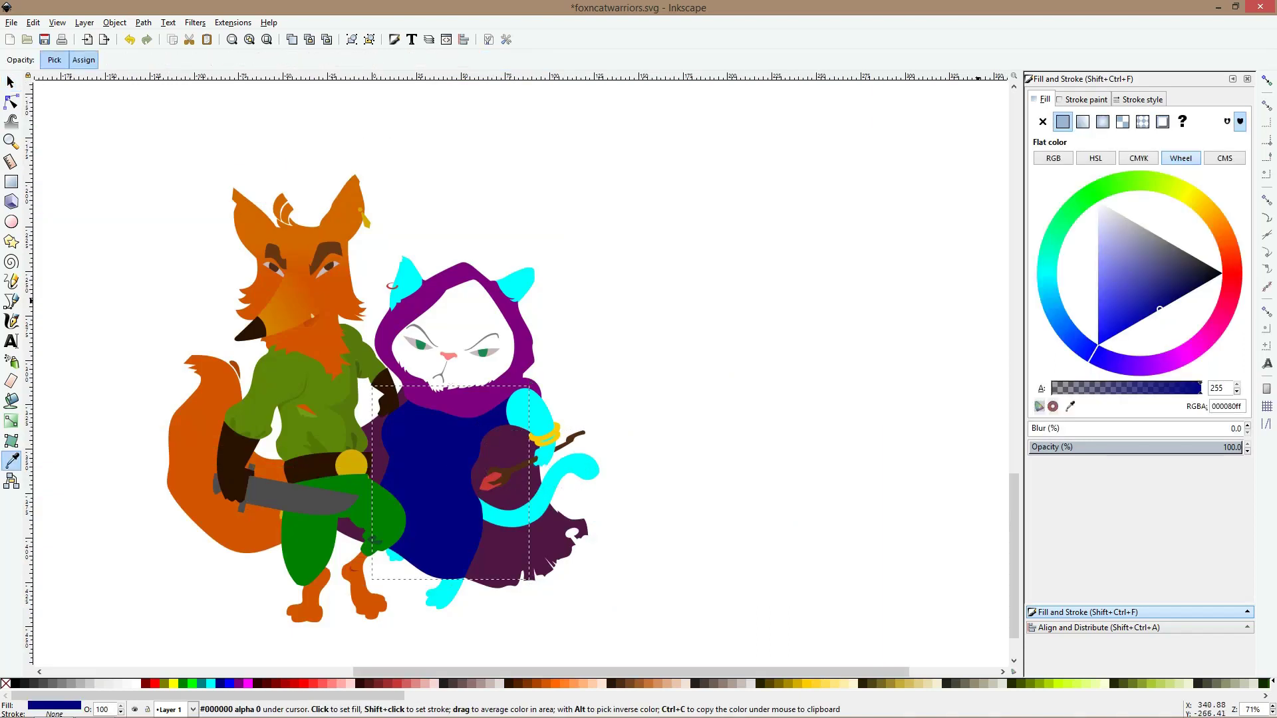
pyautogui.click(1117, 364)
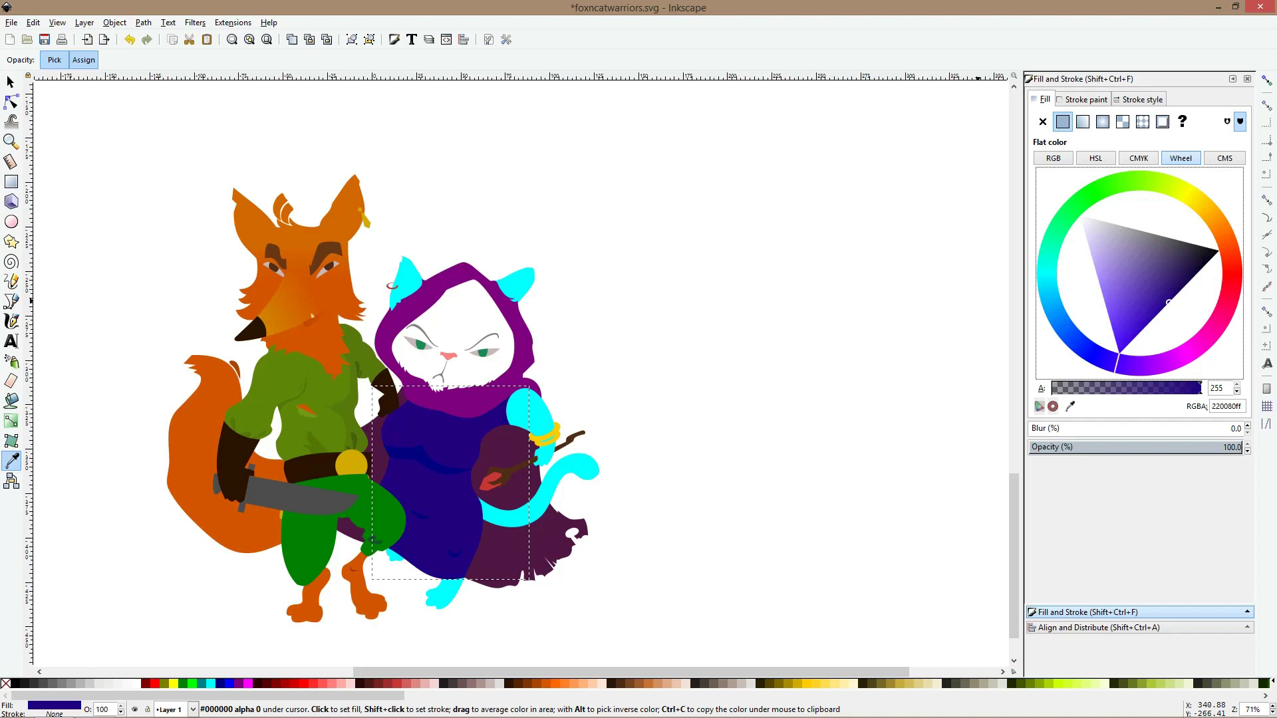
pyautogui.click(1133, 367)
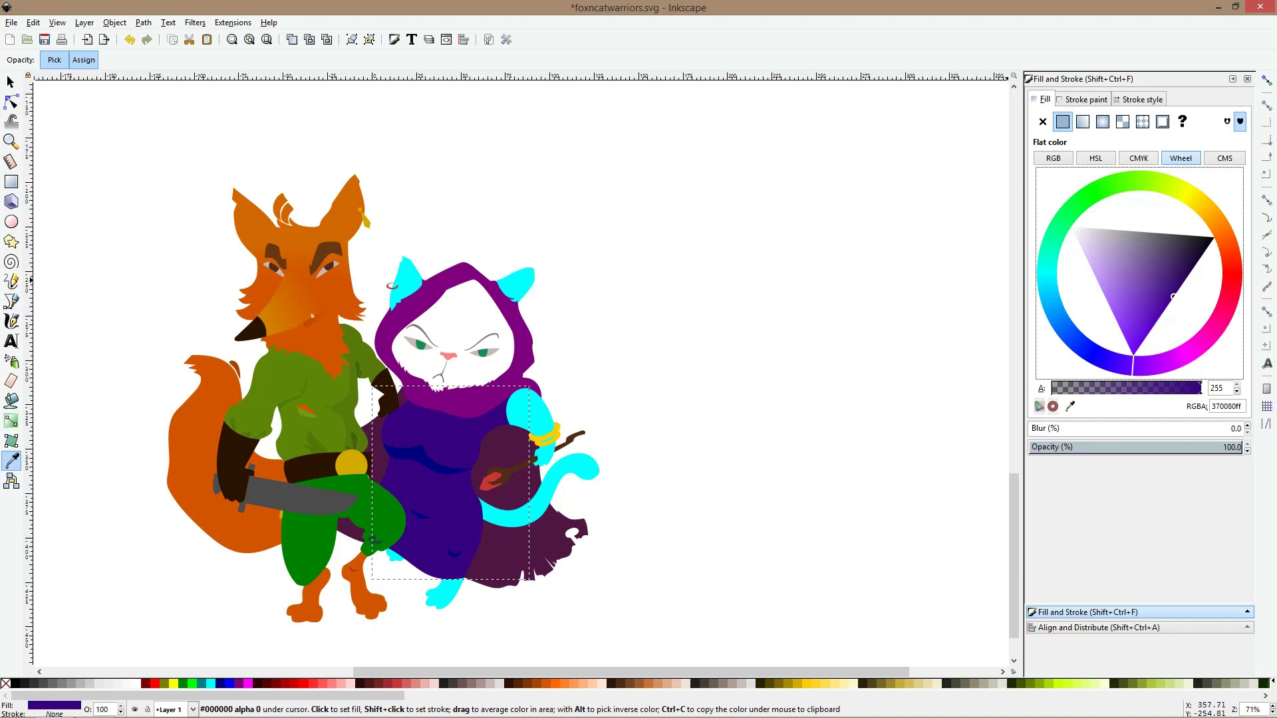
pyautogui.moveTo(1022, 280)
pyautogui.mouseDown()
pyautogui.moveTo(1040, 280)
pyautogui.moveTo(920, 280)
pyautogui.moveTo(952, 280)
pyautogui.mouseUp()
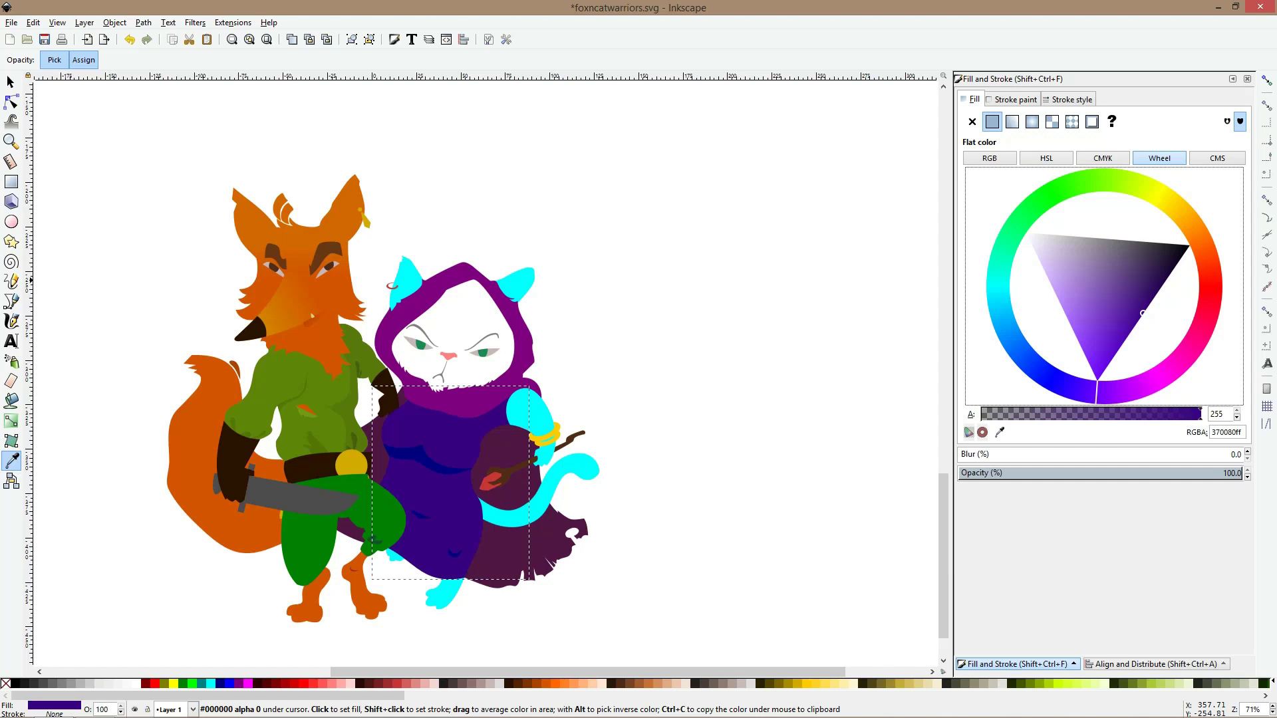
pyautogui.moveTo(1096, 397); pyautogui.dragTo(1110, 396)
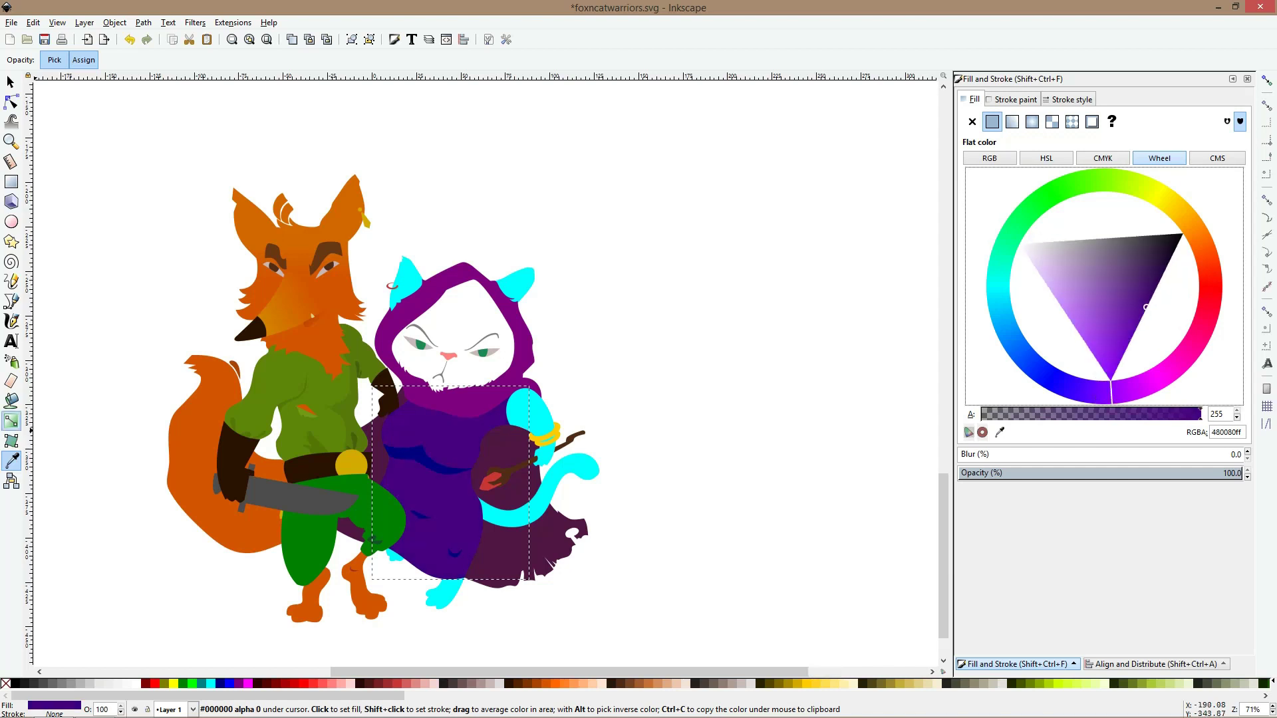
# Apply a top-to-bottom linear gradient to the robe and color its upper stop violet 590080, blended from the hood's purple
pyautogui.click(11, 420)
pyautogui.moveTo(457, 422); pyautogui.dragTo(463, 527)
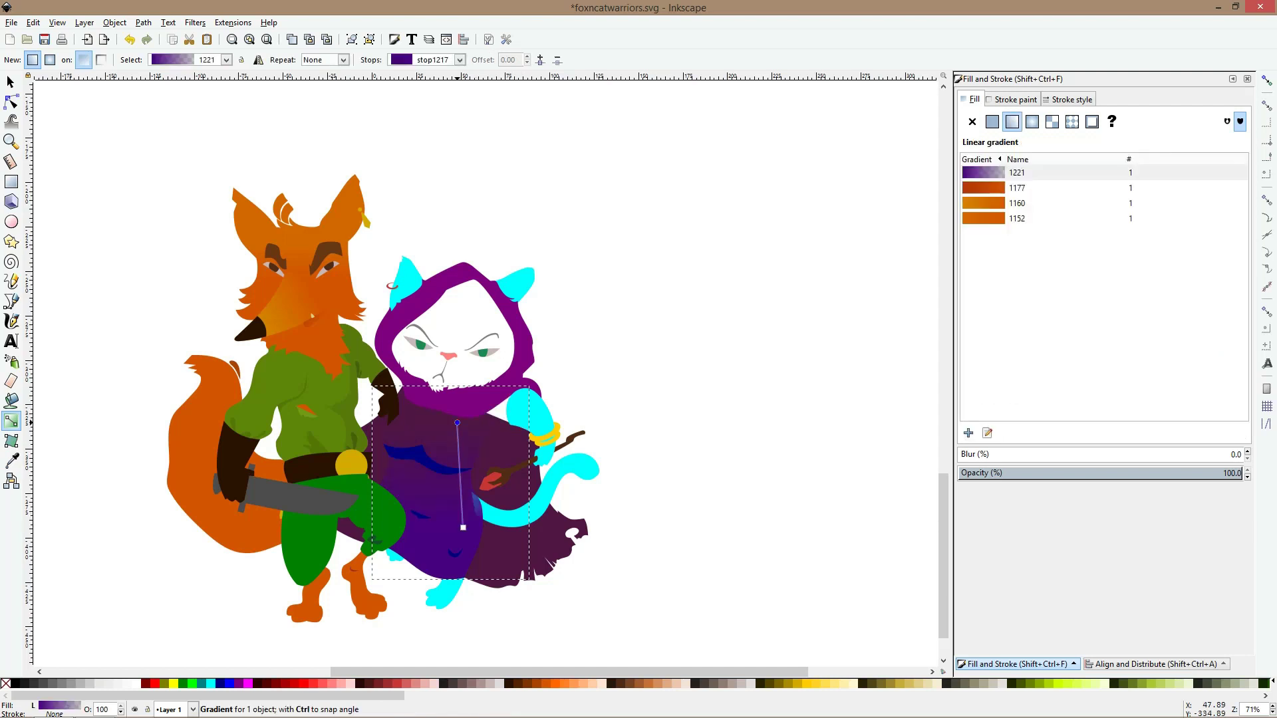
pyautogui.press('d')
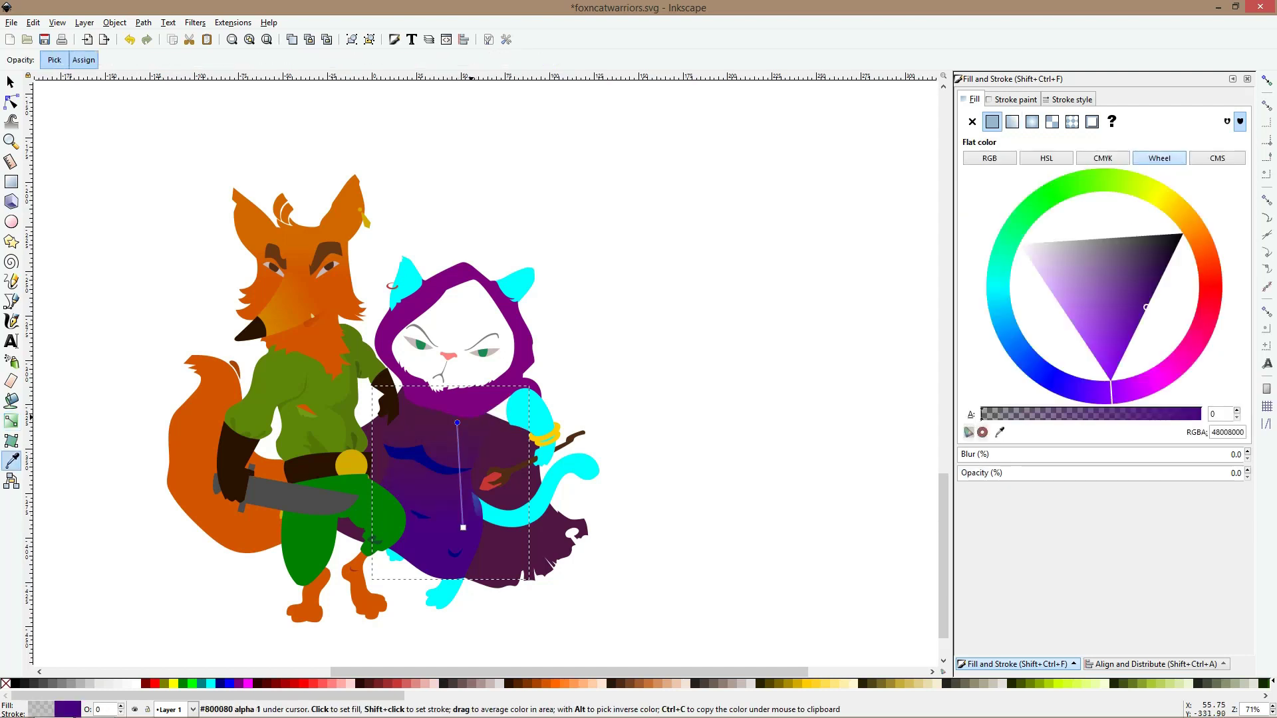
pyautogui.click(392, 286)
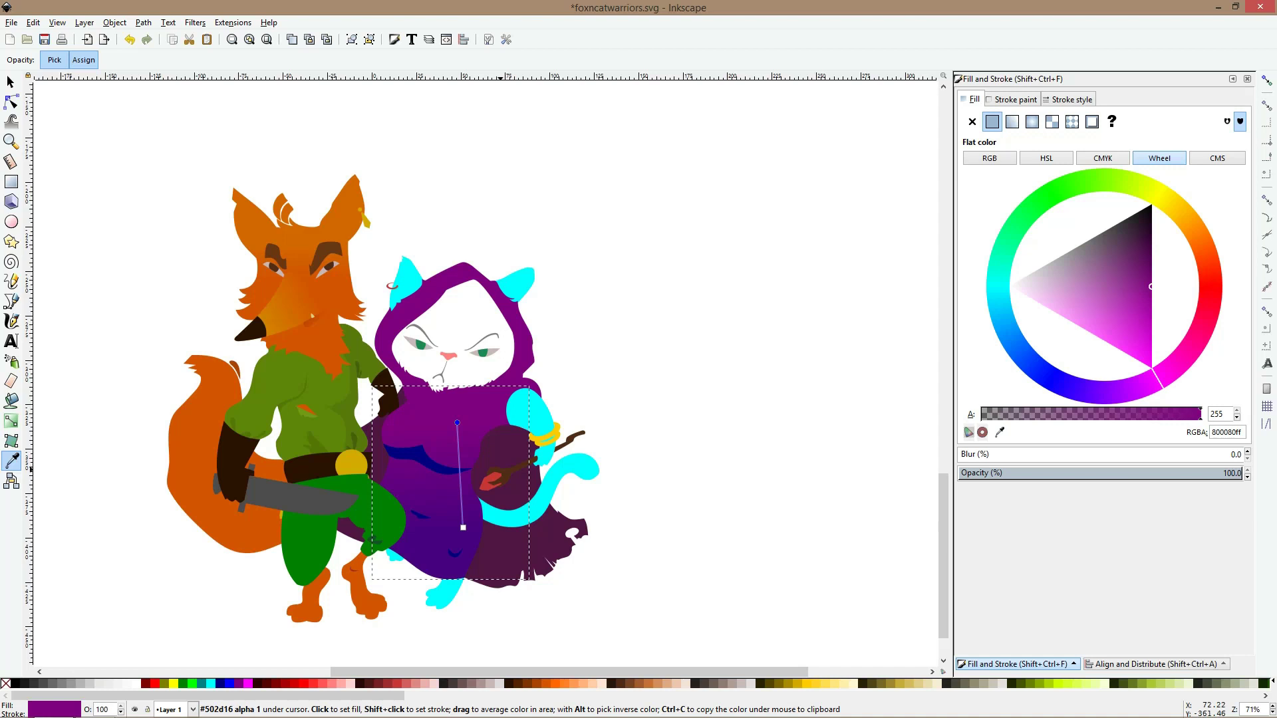
pyautogui.click(459, 433)
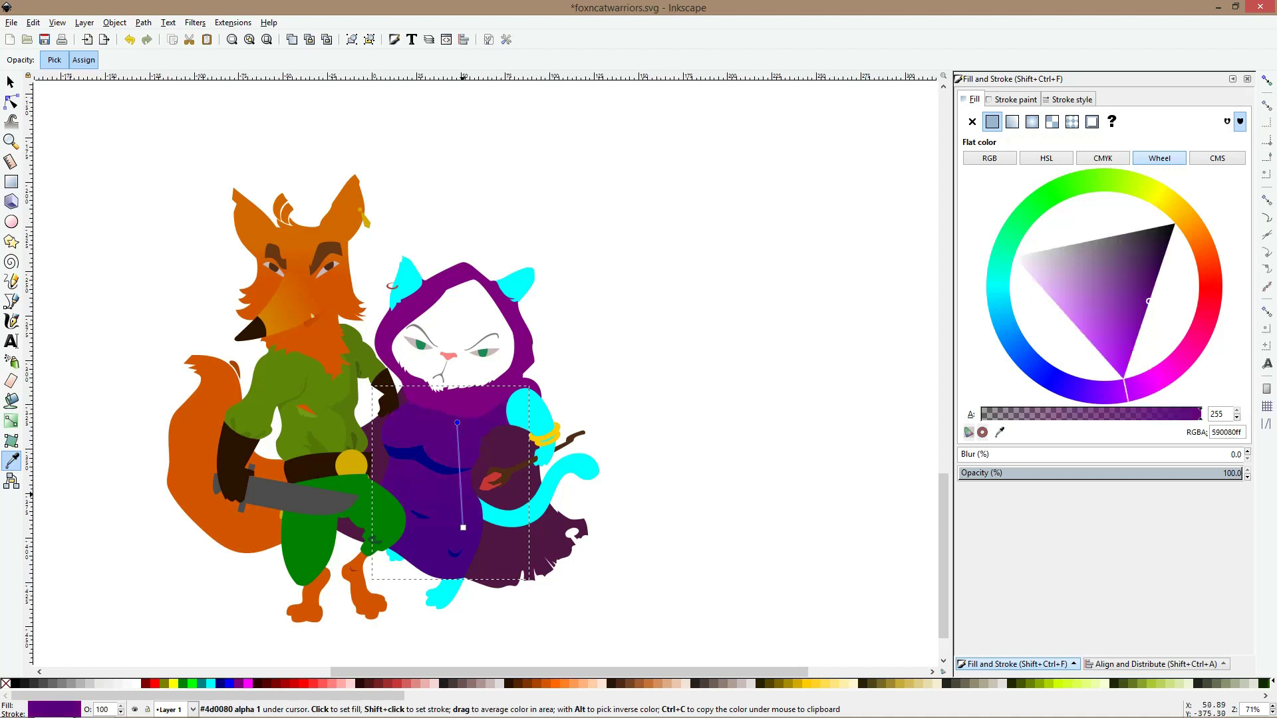
# Color the gradient's lower stop a dark blue-violet sampled around the chest shadow and extend it down to the robe's hem
pyautogui.click(463, 527)
pyautogui.click(437, 470)
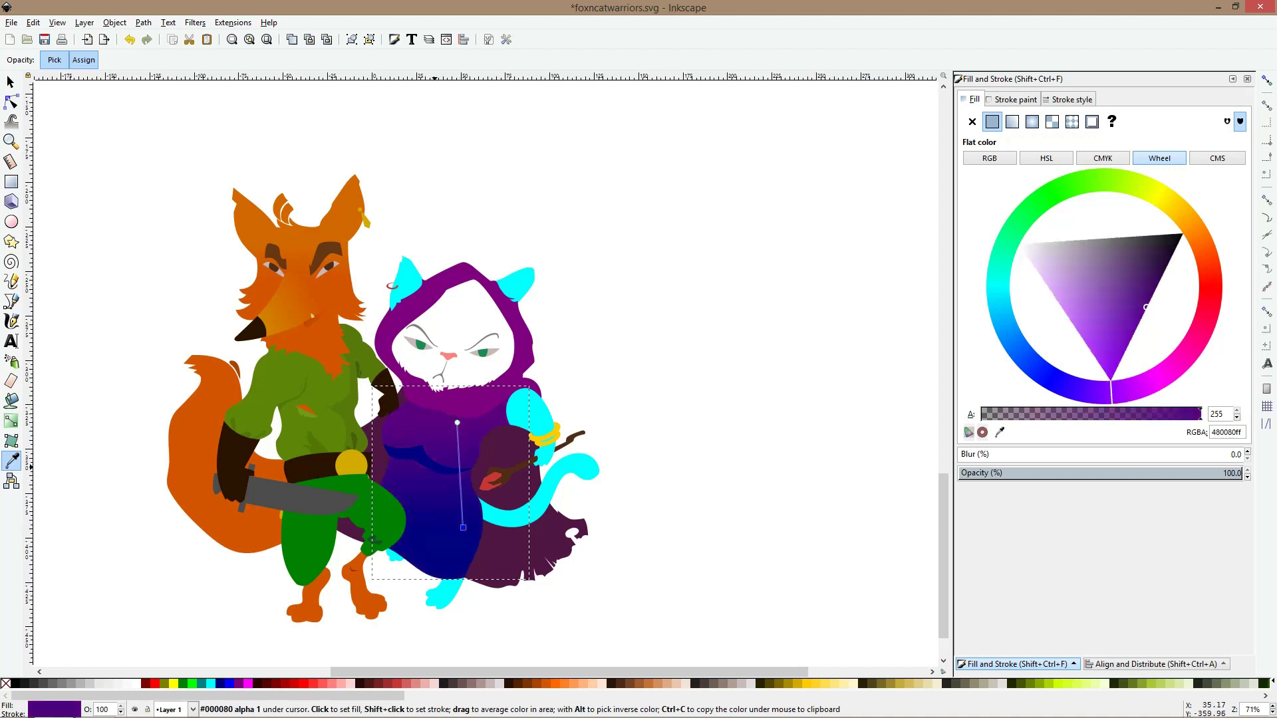
pyautogui.moveTo(463, 527); pyautogui.dragTo(451, 578)
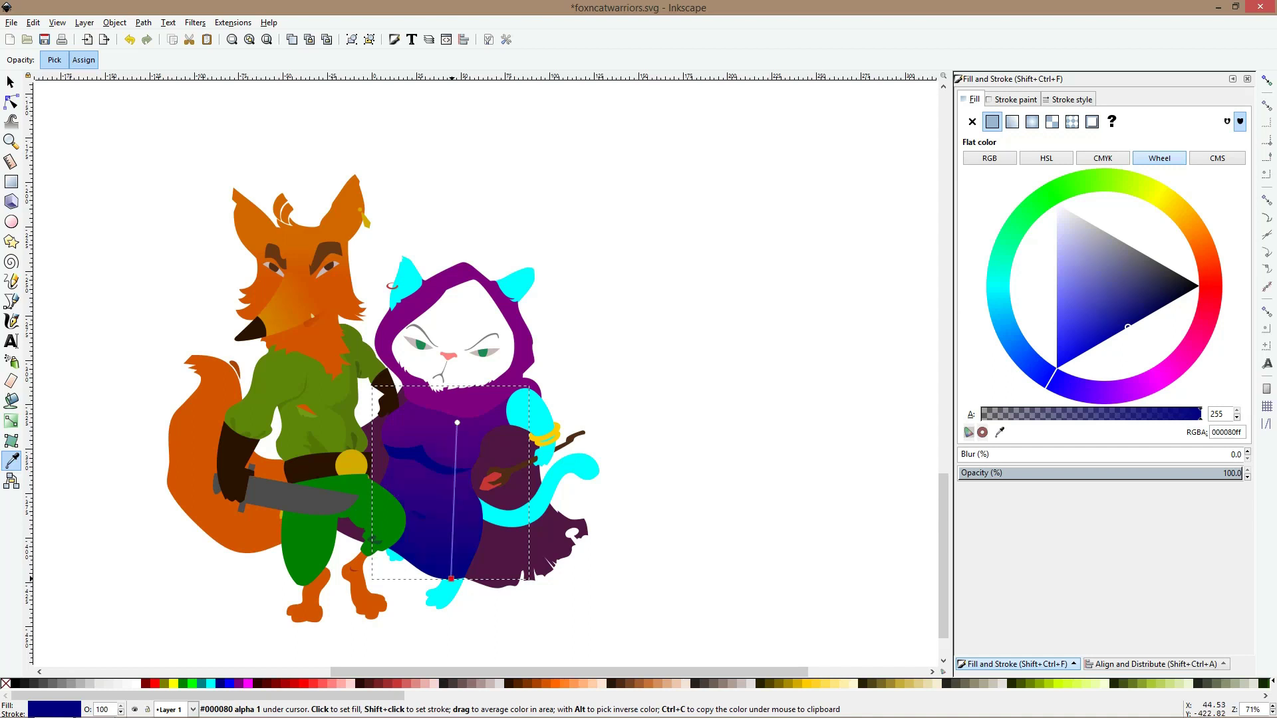
pyautogui.moveTo(438, 460); pyautogui.dragTo(440, 470)
# Fill the robe's three fold shadows on chest, belly and near the hem with dark violet 300574
pyautogui.press('space')
pyautogui.click(440, 470)
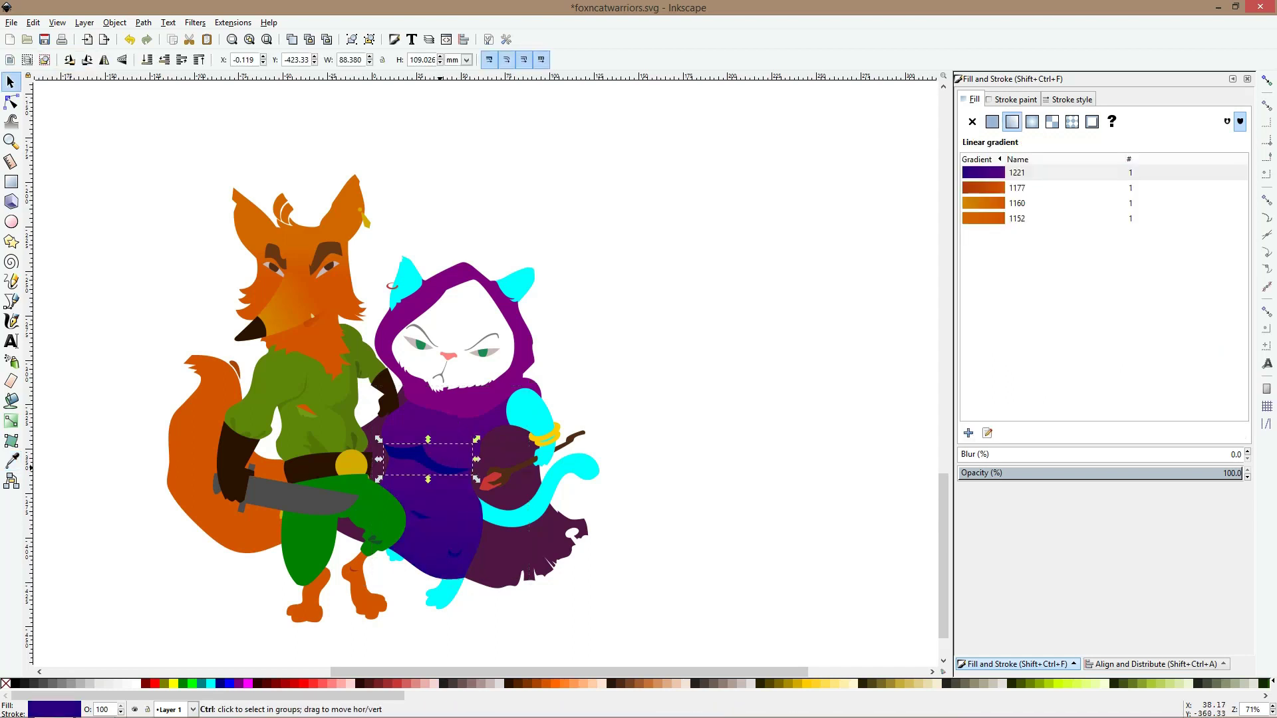
pyautogui.keyDown('shift'); pyautogui.click(421, 514); pyautogui.keyUp('shift')
pyautogui.keyDown('shift'); pyautogui.click(456, 553); pyautogui.keyUp('shift')
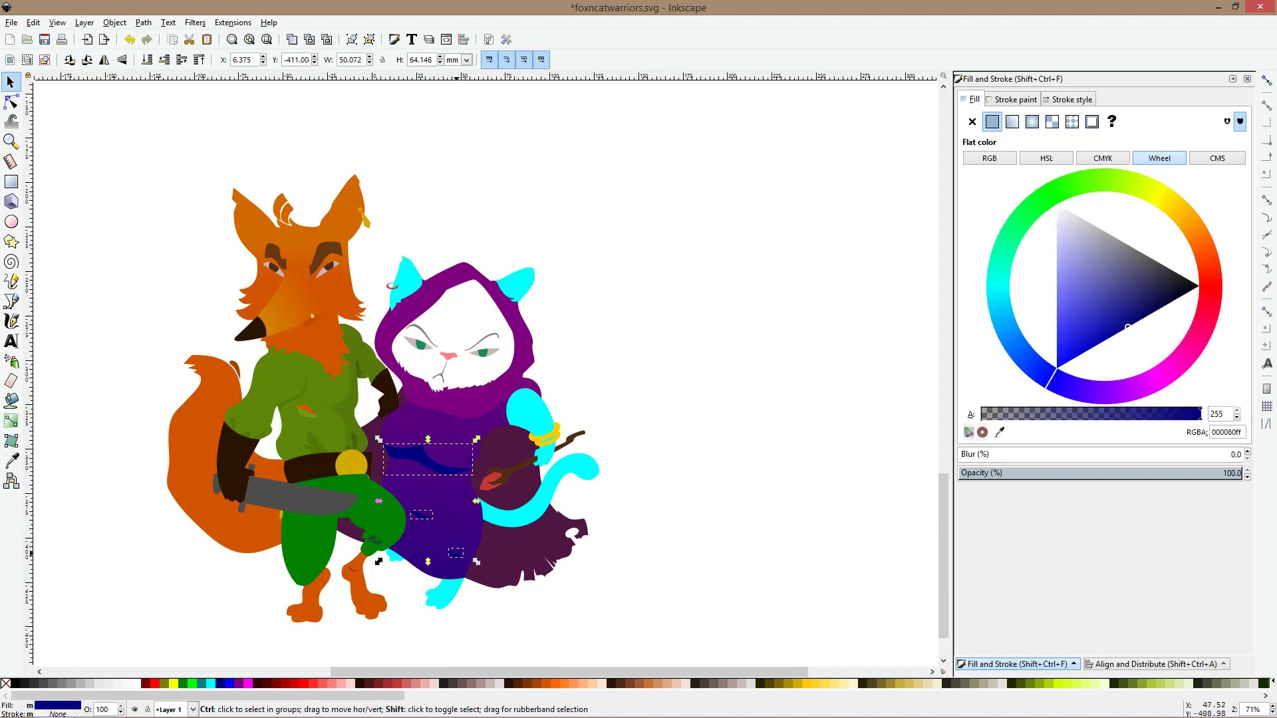
pyautogui.press('space')
pyautogui.click(468, 546)
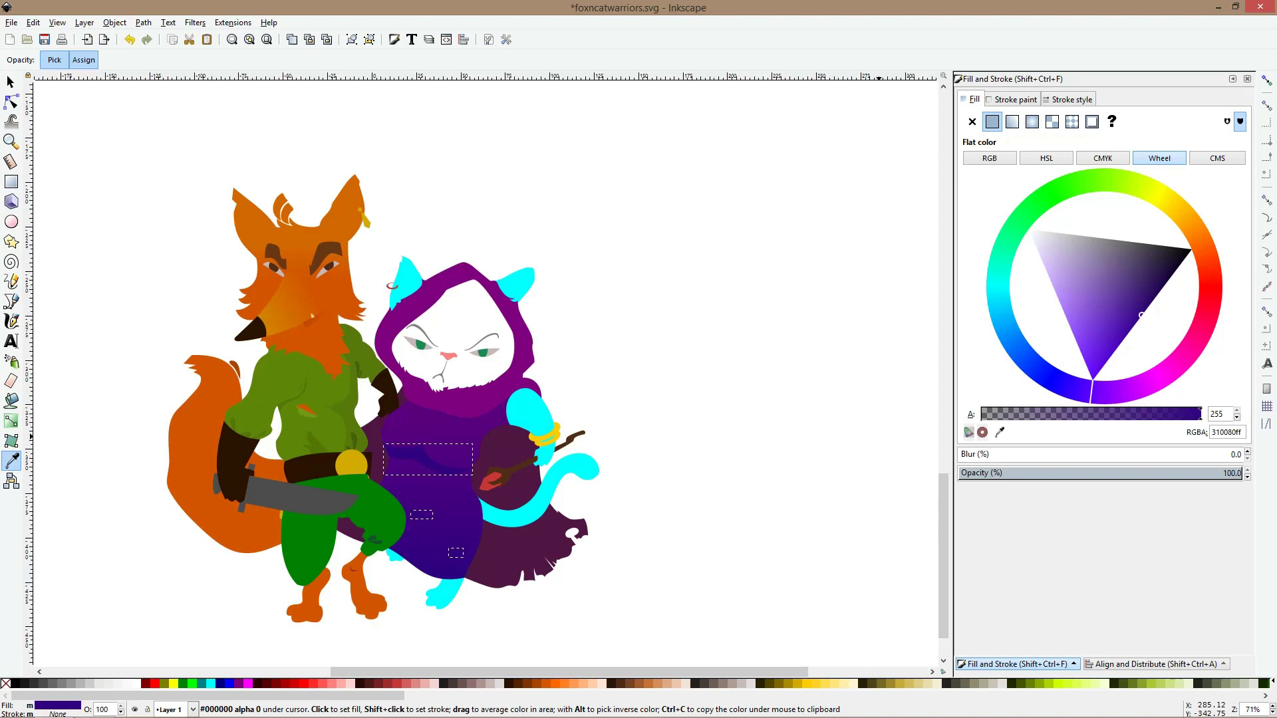
pyautogui.click(1145, 306)
pyautogui.click(11, 83)
pyautogui.press('Escape')
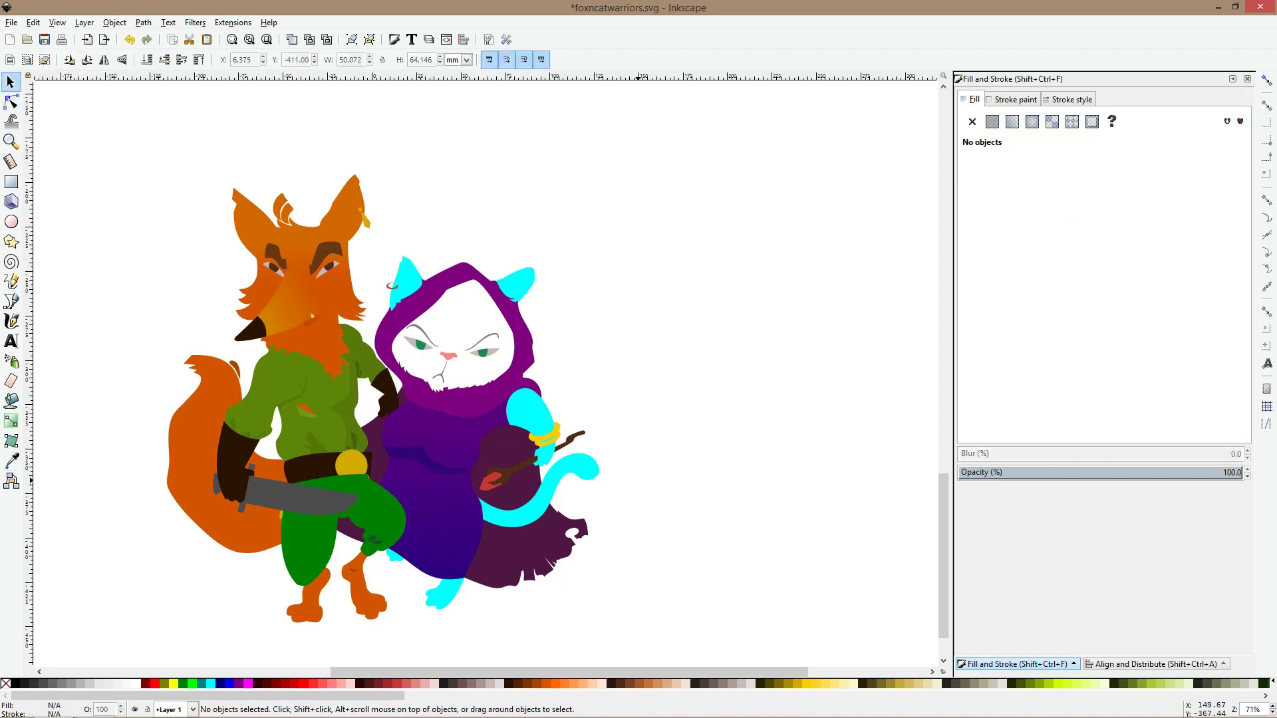
# Fill the chest fold shadow alone with violet 510080 sampled from the robe just above it
pyautogui.scroll(2, 435, 479)
pyautogui.keyDown('ctrl'); pyautogui.click(435, 454); pyautogui.keyUp('ctrl')
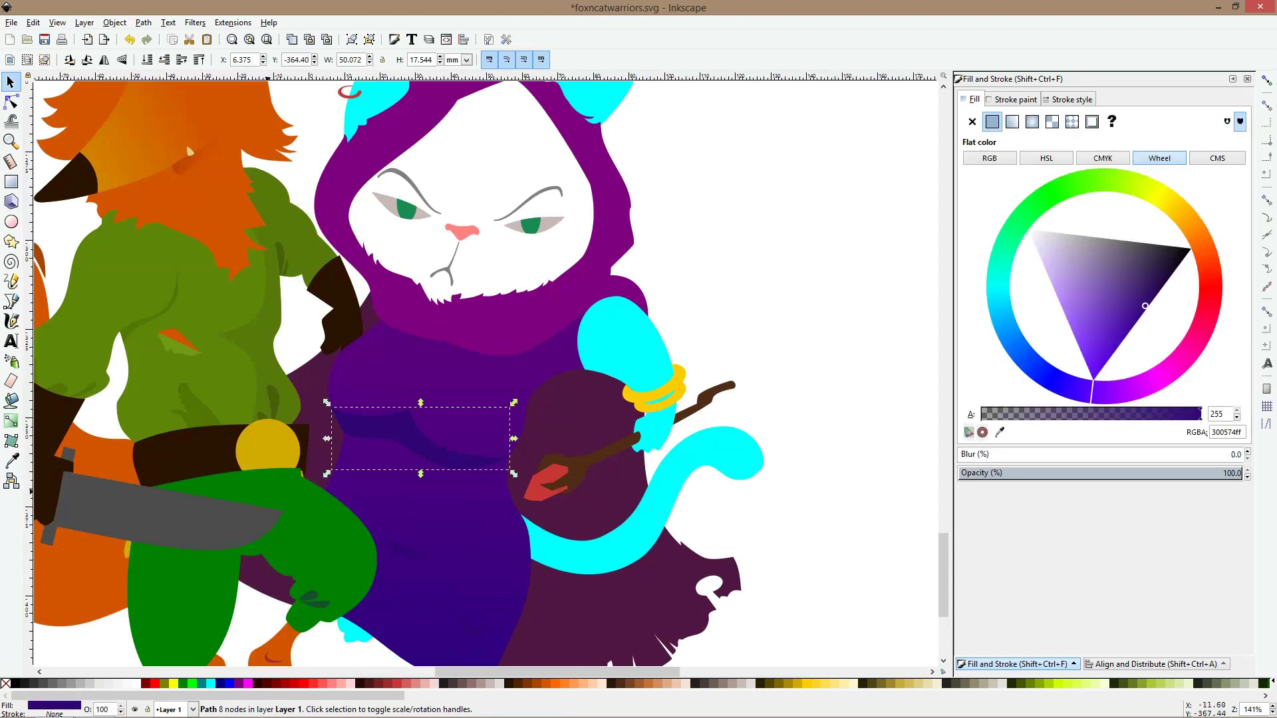
pyautogui.press('d')
pyautogui.press('space')
pyautogui.press('space')
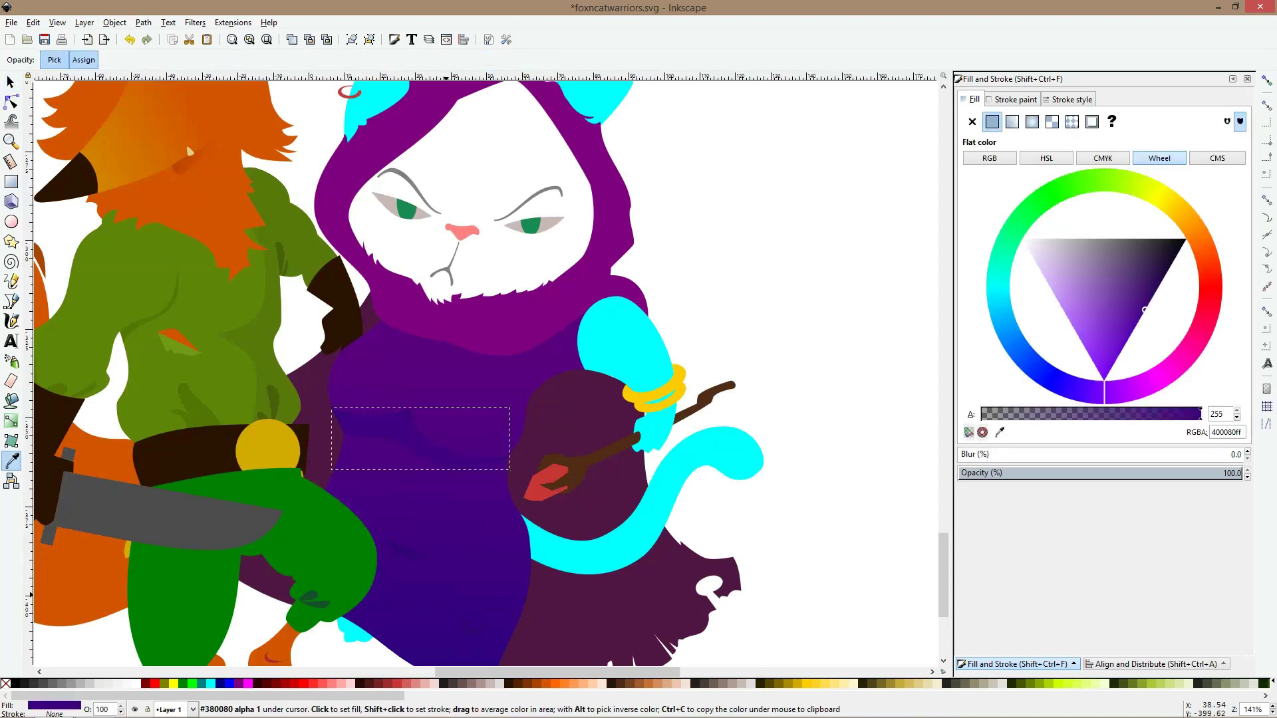
pyautogui.click(447, 612)
pyautogui.press('space')
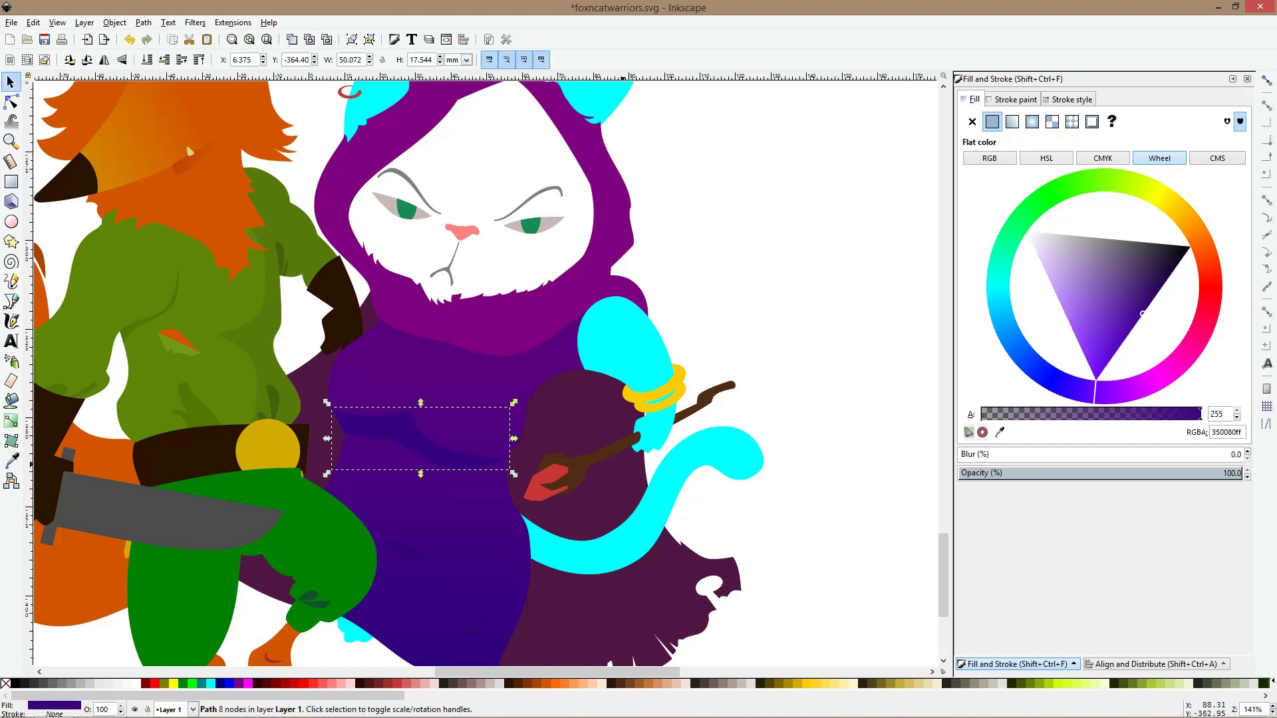
pyautogui.press('space')
pyautogui.click(392, 391)
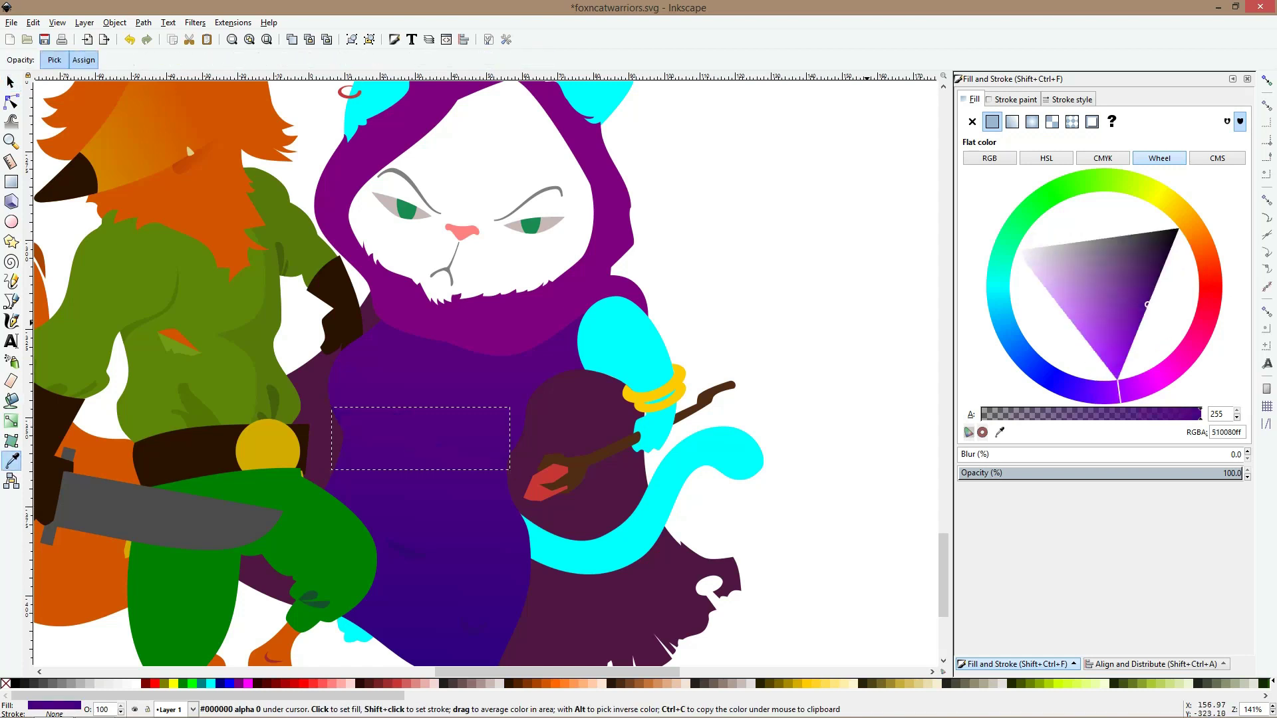
# Darken the chest fold shadow's fill to a subtle 46076a
pyautogui.click(1154, 282)
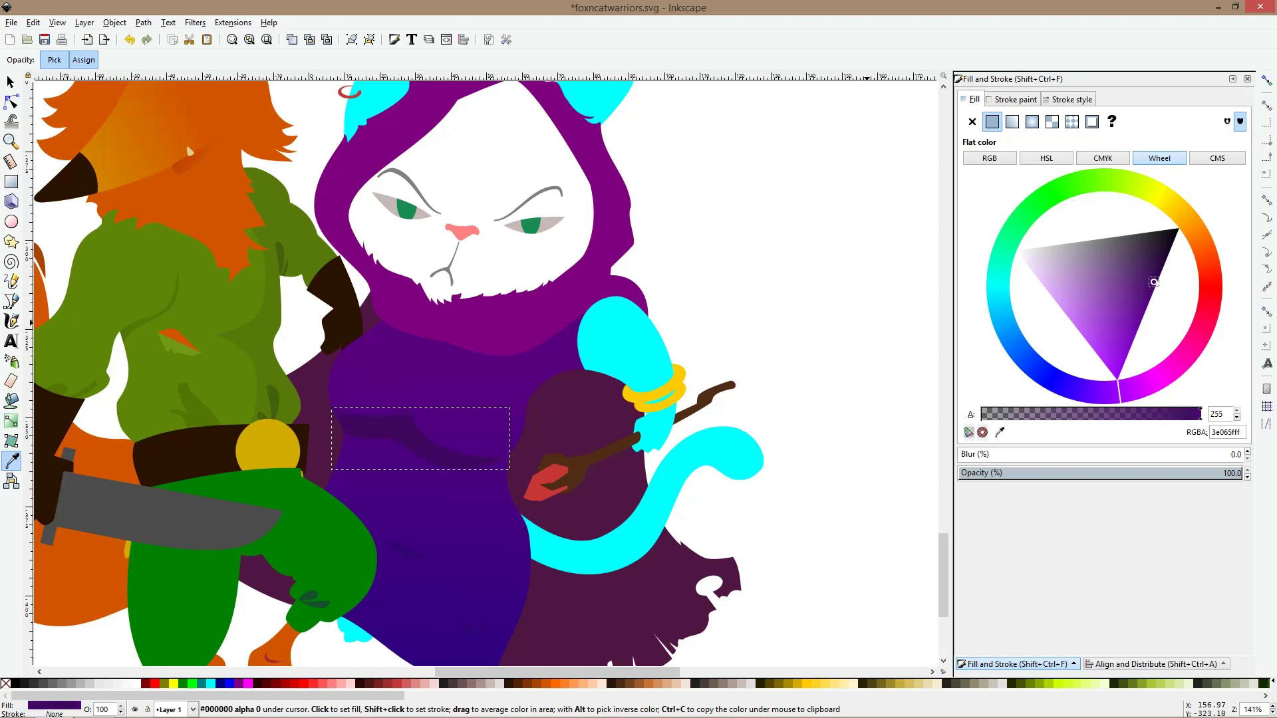
pyautogui.click(1154, 284)
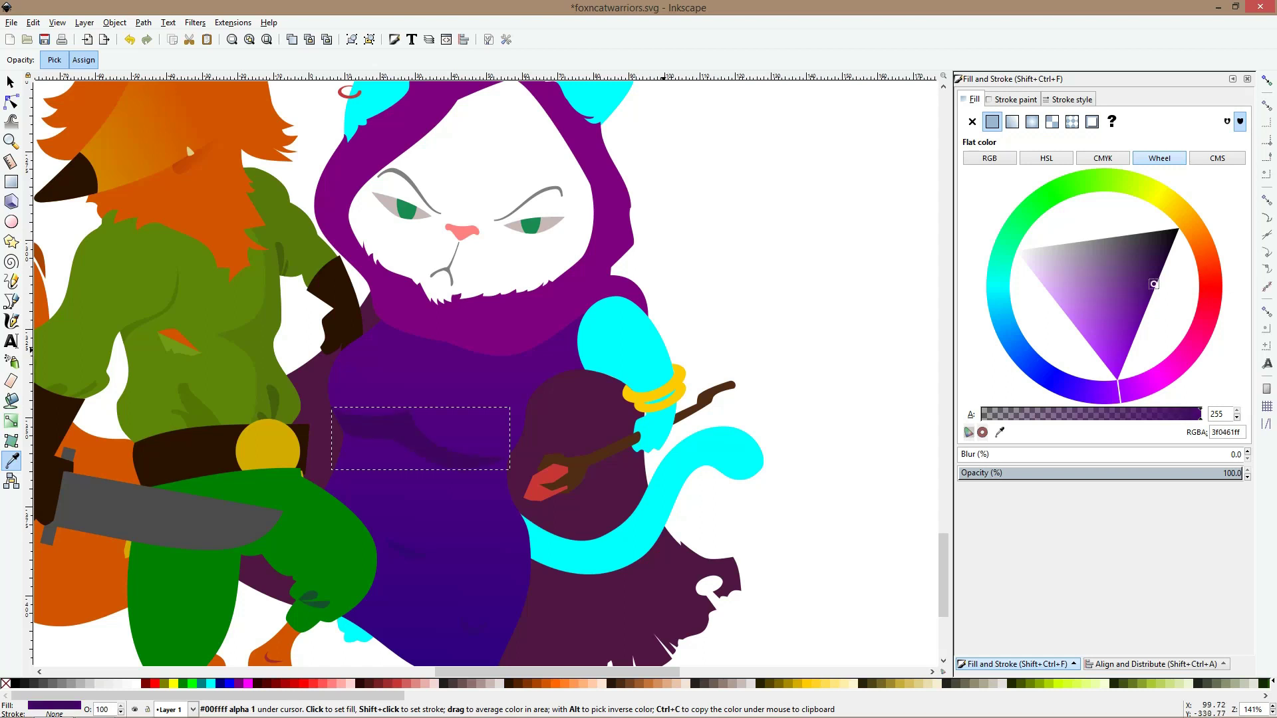
pyautogui.click(1150, 288)
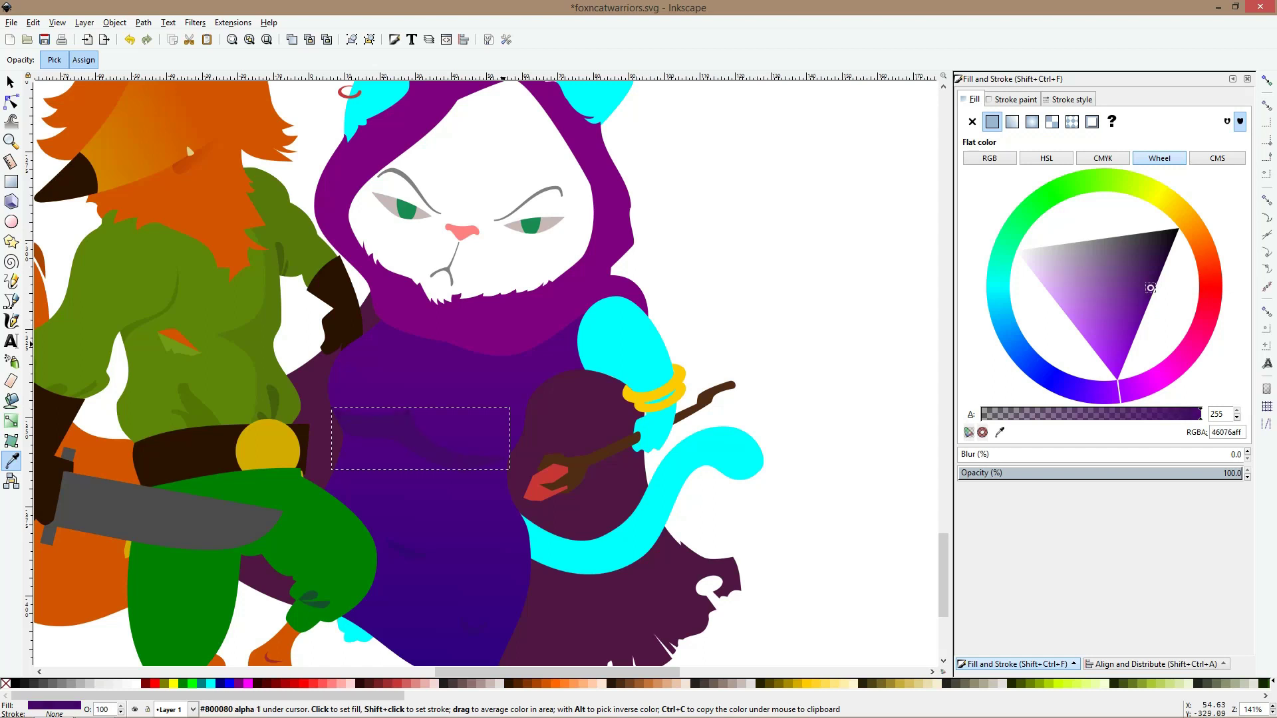
pyautogui.click(10, 82)
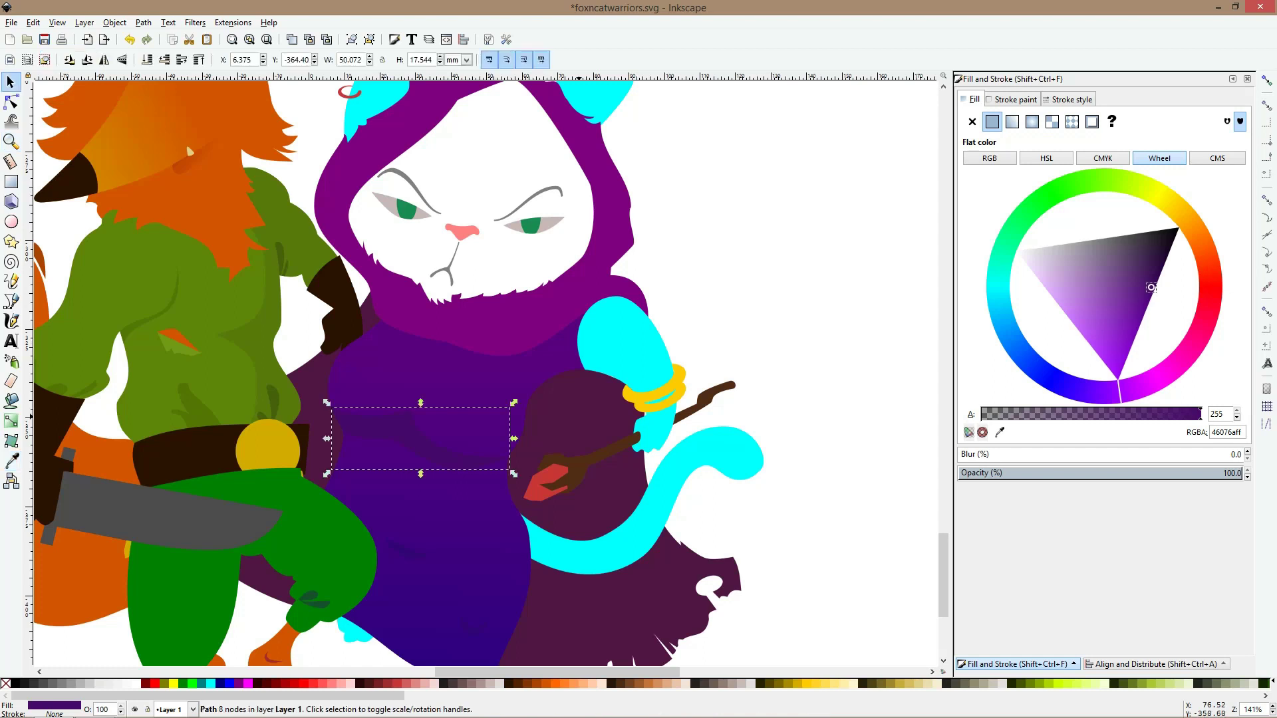
# Darken the cat's plum-colored cape behind the robe to 35112e
pyautogui.click(580, 457)
pyautogui.click(1130, 226)
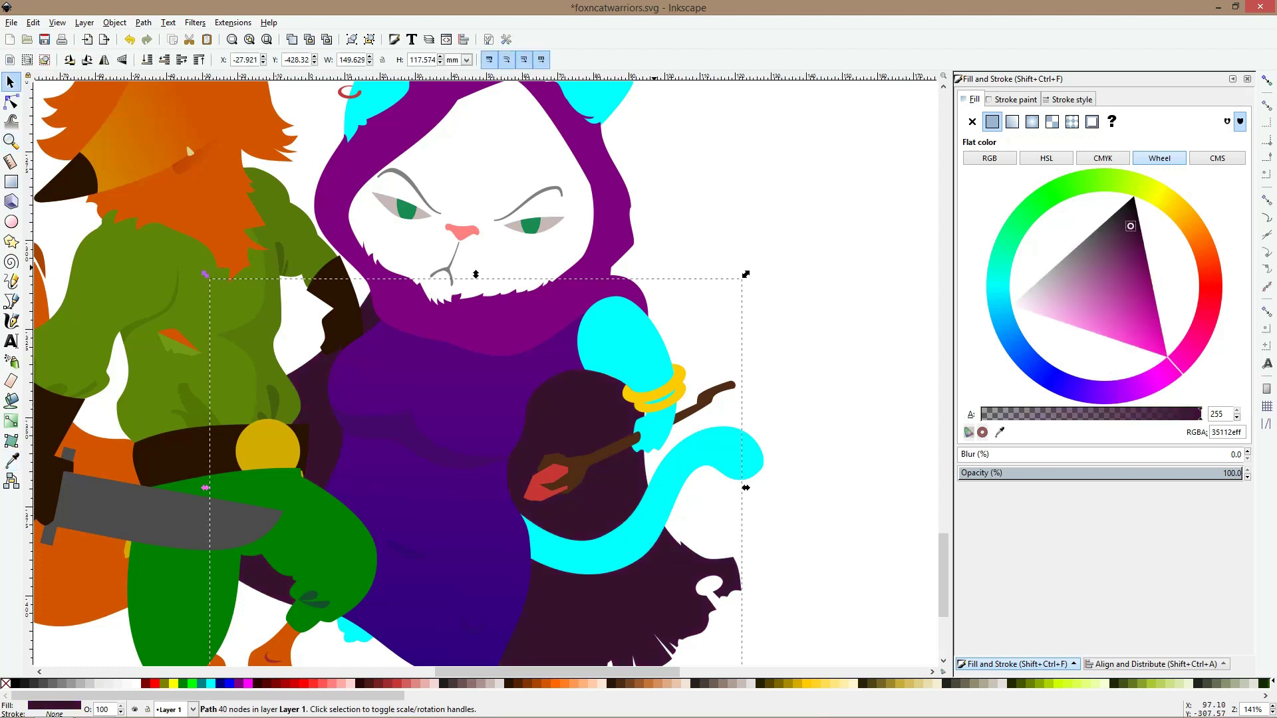
pyautogui.press('-')
pyautogui.press('-')
pyautogui.press('Escape')
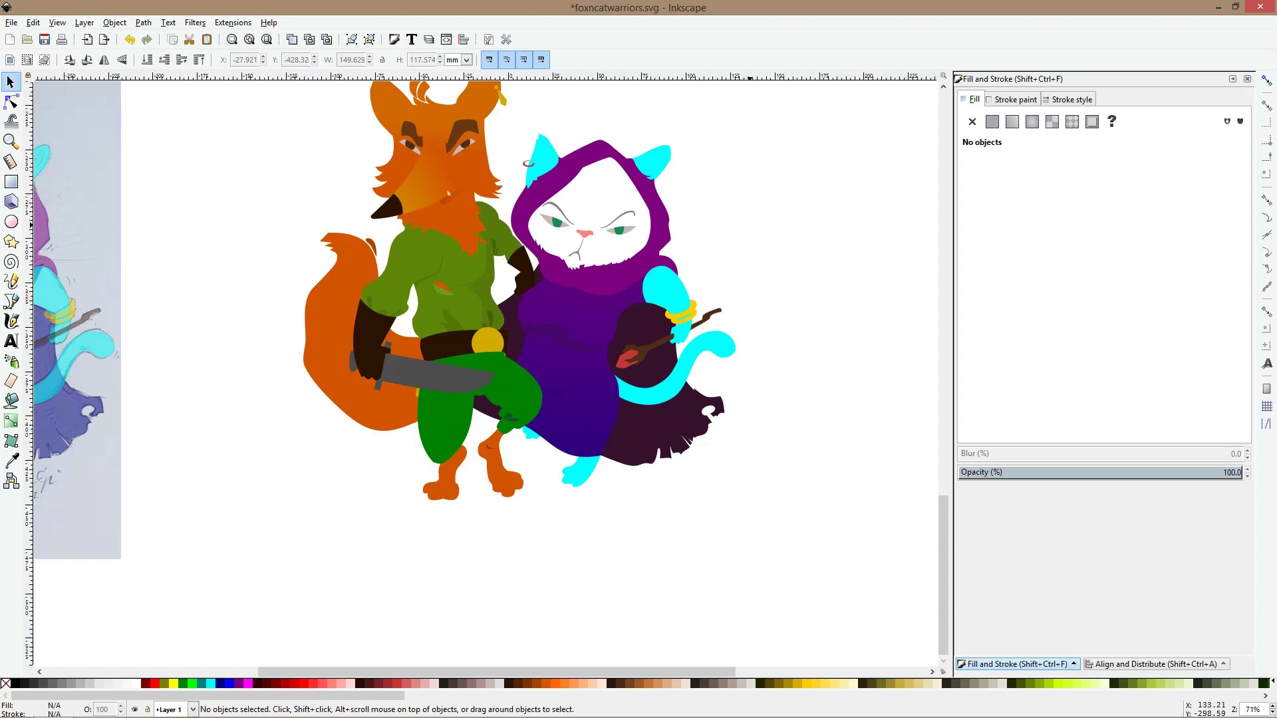
# Fill the small fold shadow near the robe's hem with dark violet 290755 and save the drawing
pyautogui.press('+')
pyautogui.press('+')
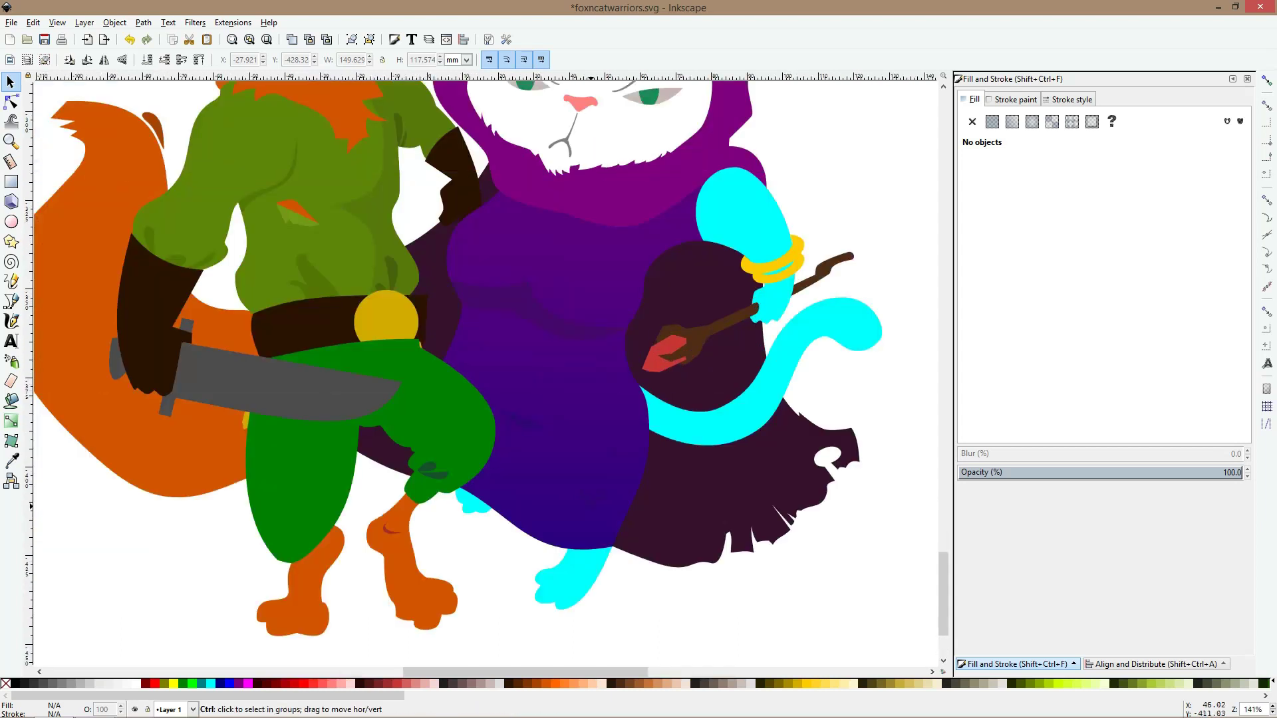
pyautogui.click(594, 496)
pyautogui.press('d')
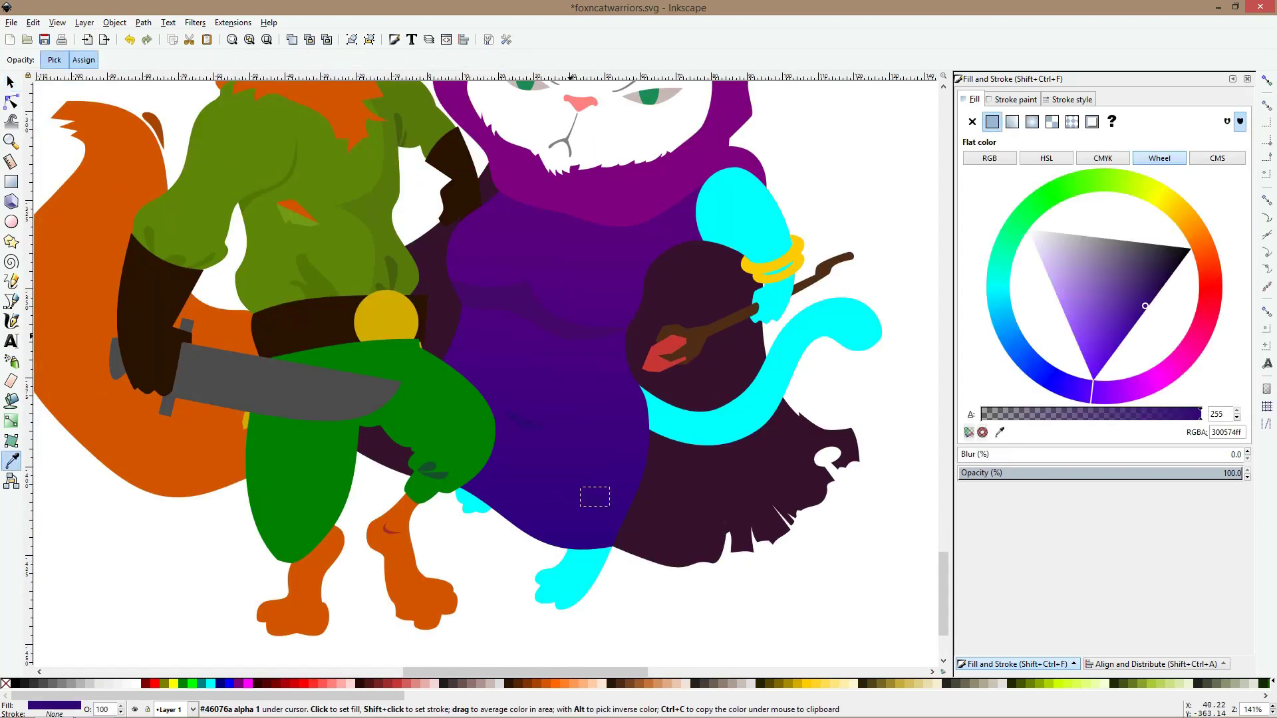
pyautogui.click(573, 327)
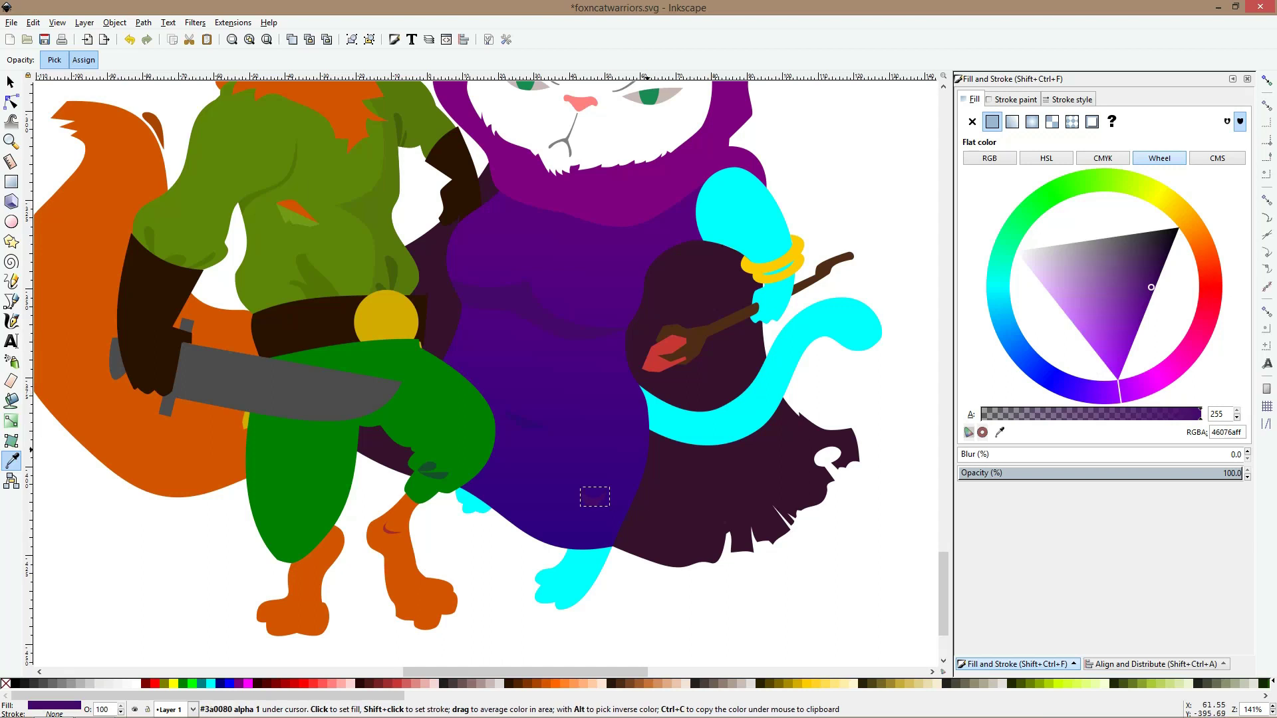
pyautogui.click(592, 436)
pyautogui.click(1145, 299)
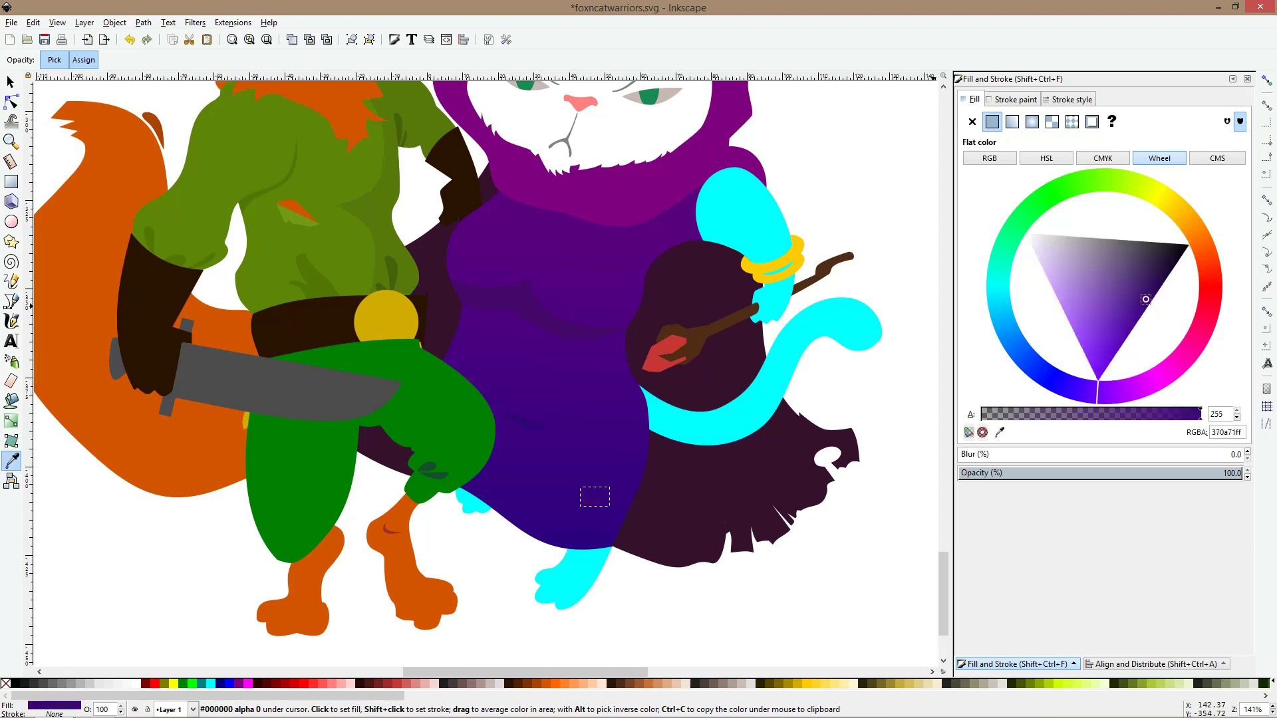
pyautogui.moveTo(1145, 299); pyautogui.dragTo(1157, 286)
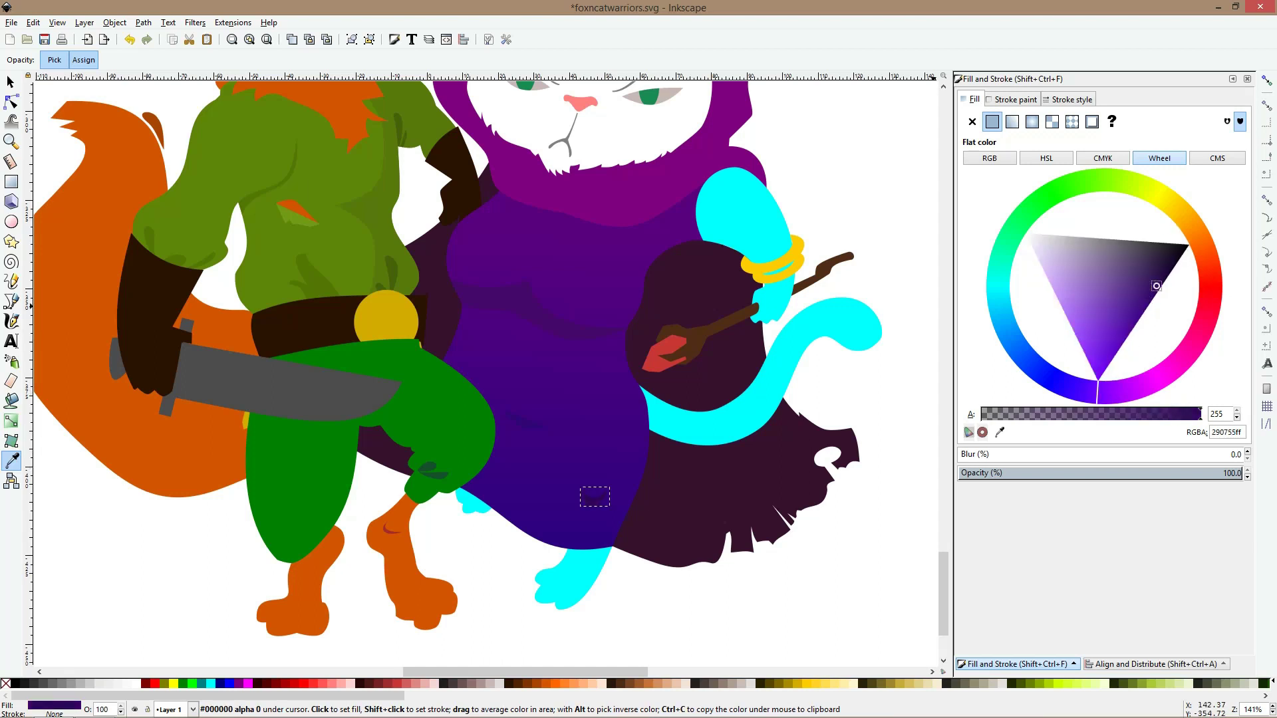
pyautogui.press('s')
pyautogui.hotkey('ctrl', 's')
# Give the belly fold shadow the color sampled from the hem's fold shadow
pyautogui.click(525, 420)
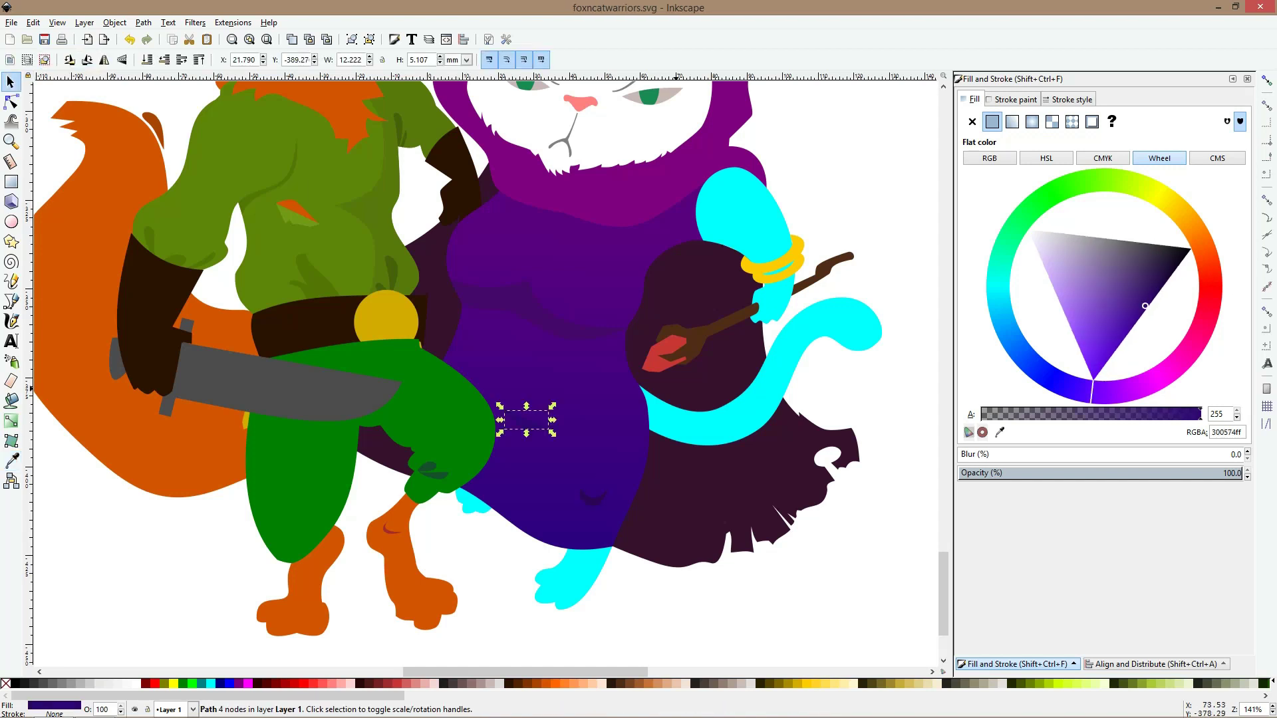
pyautogui.click(11, 460)
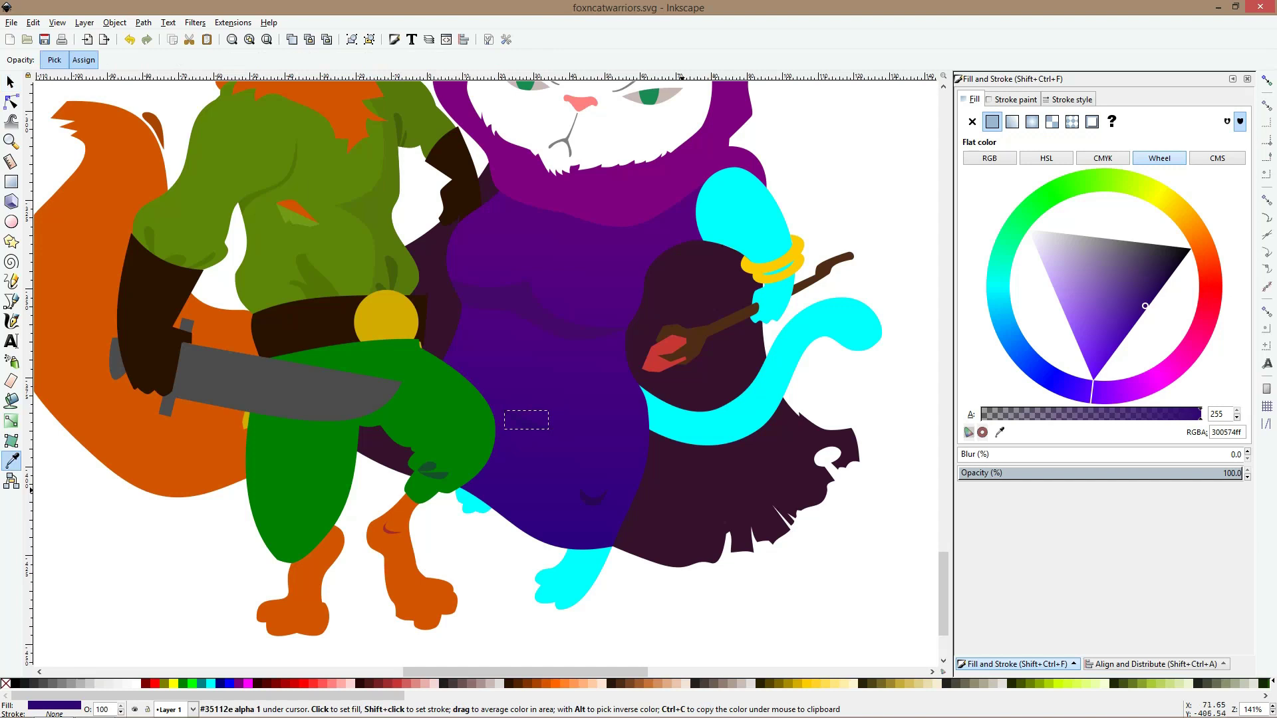
pyautogui.moveTo(590, 498); pyautogui.dragTo(590, 505)
pyautogui.press('s')
pyautogui.press('Escape')
pyautogui.scroll(-3, 732, 510)
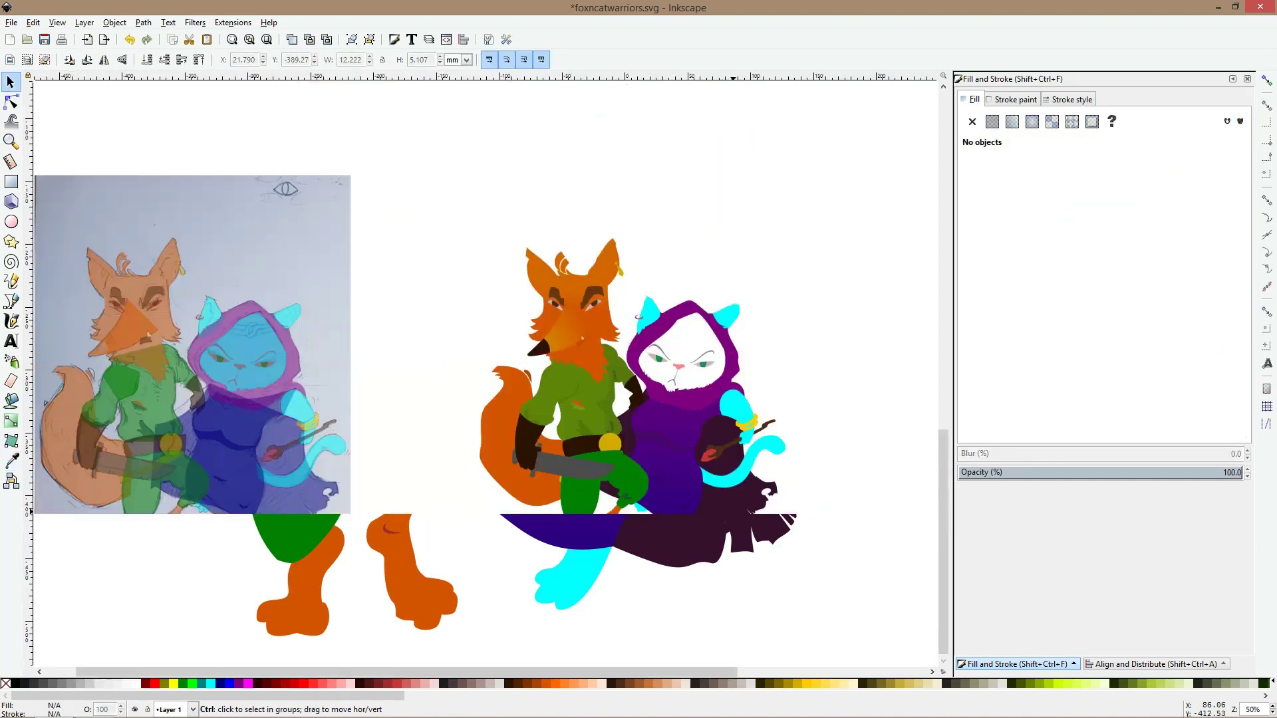
# Recolor the cat's belly fold shadow to 340271 by sampling an averaged area of the robe around it
pyautogui.scroll(3, 671, 438)
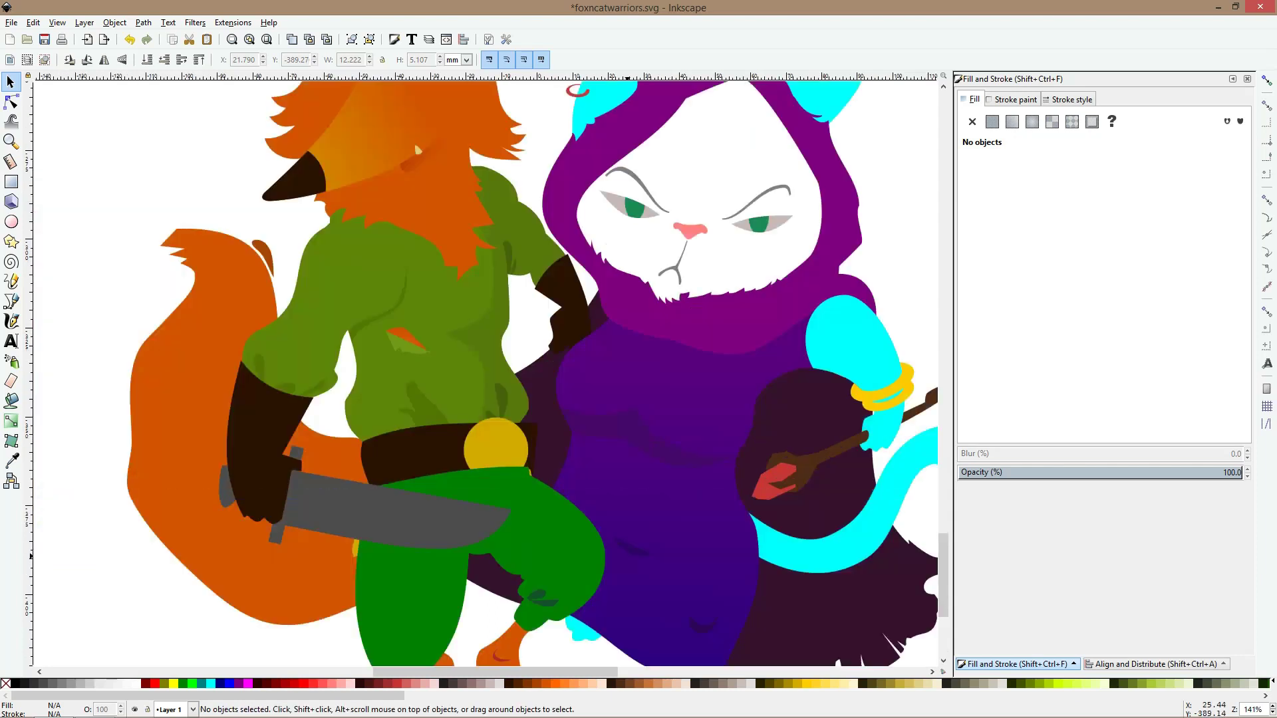
pyautogui.click(630, 549)
pyautogui.press('d')
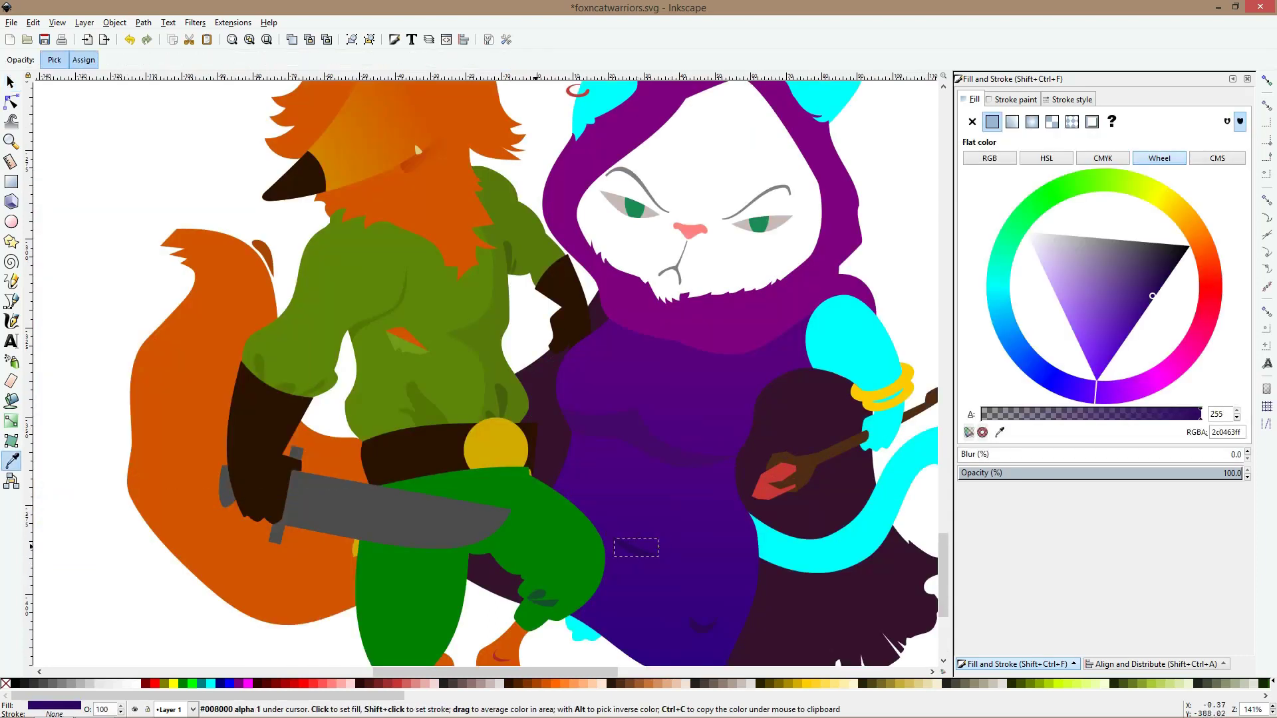
pyautogui.scroll(3, 634, 562)
pyautogui.moveTo(633, 562); pyautogui.dragTo(645, 546)
pyautogui.press('s')
pyautogui.press('1')
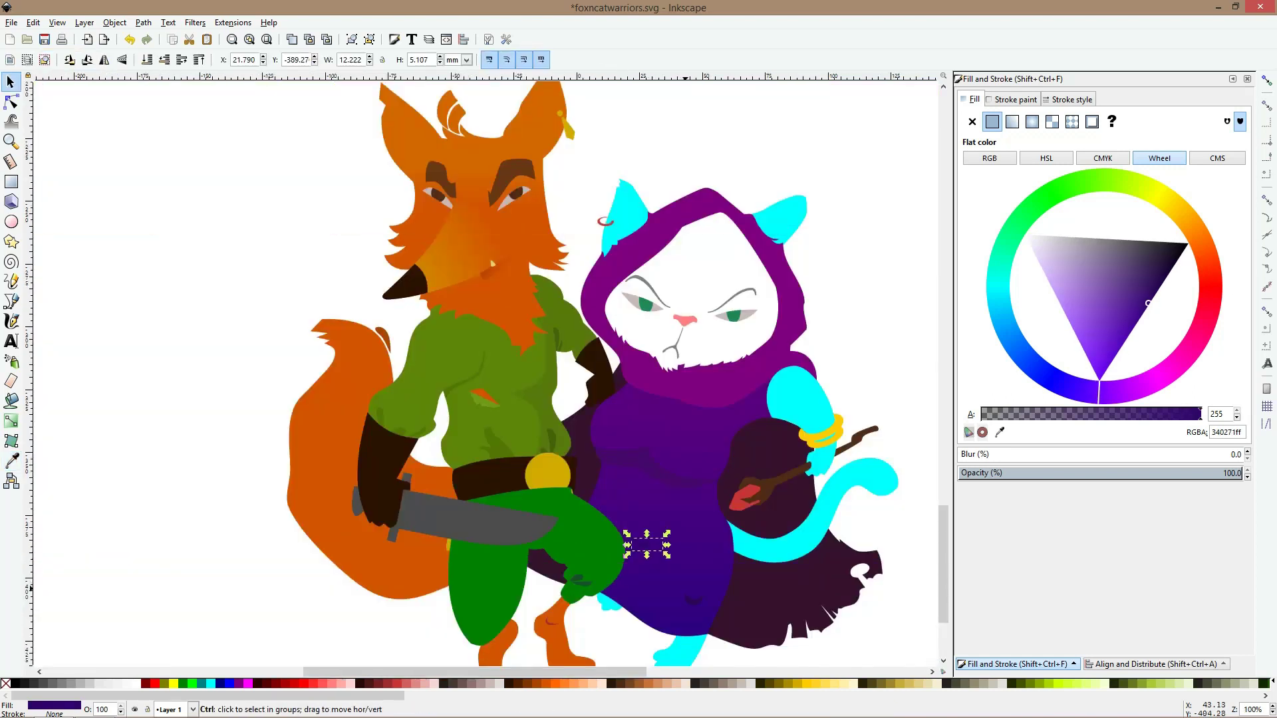
# Recolor the small fold shadow near the robe's hem with an averaged color sampled from the area around it
pyautogui.click(695, 598)
pyautogui.scroll(2, 700, 623)
pyautogui.press('d')
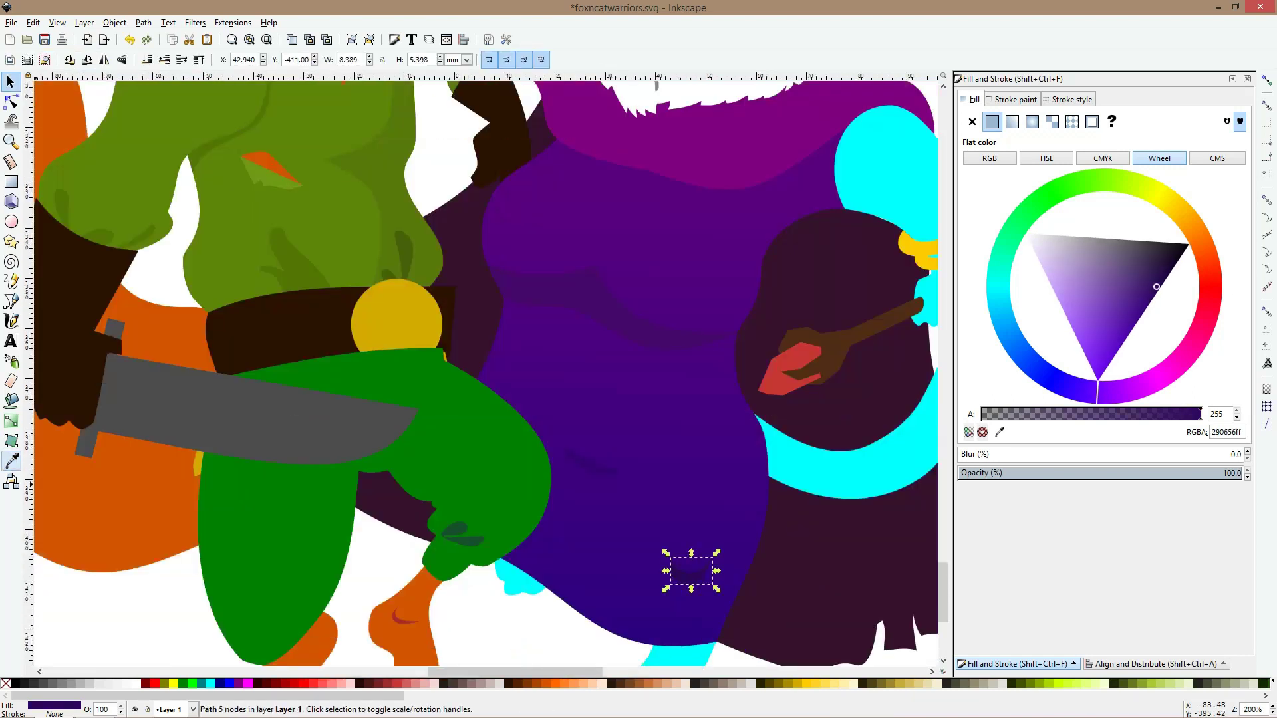
pyautogui.moveTo(694, 578); pyautogui.dragTo(694, 578)
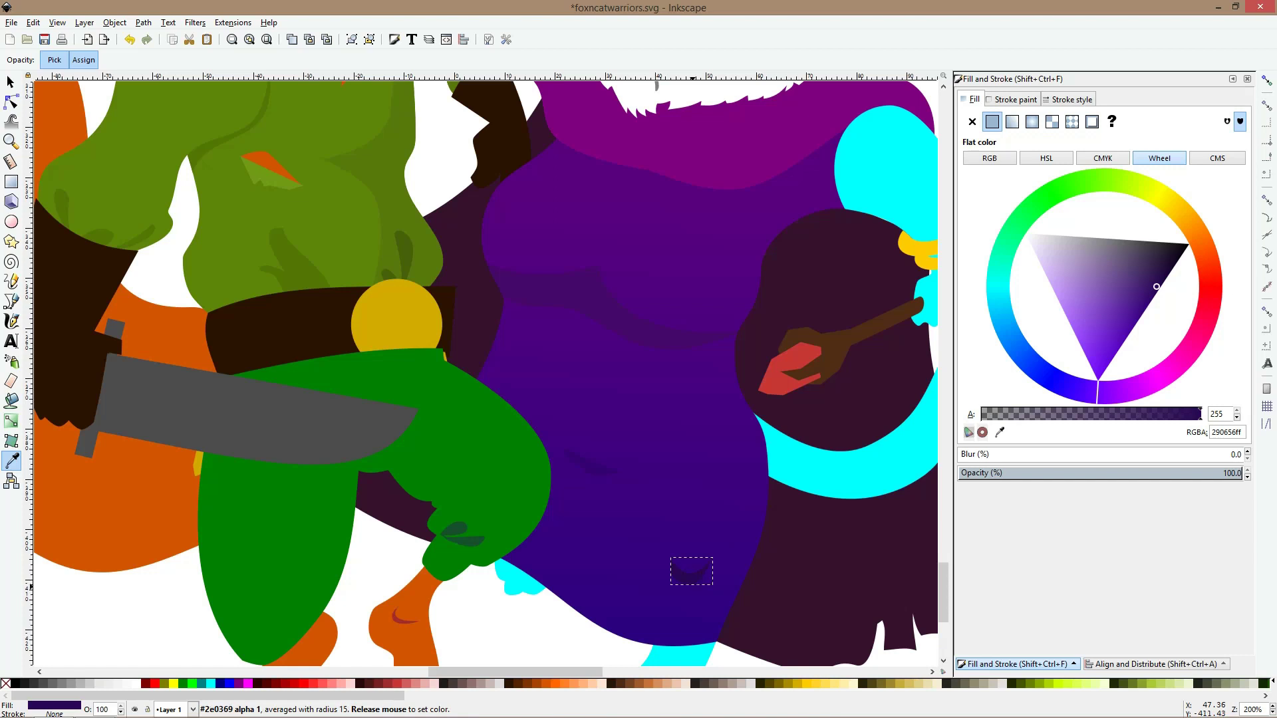
pyautogui.press('s')
pyautogui.scroll(3, 692, 585)
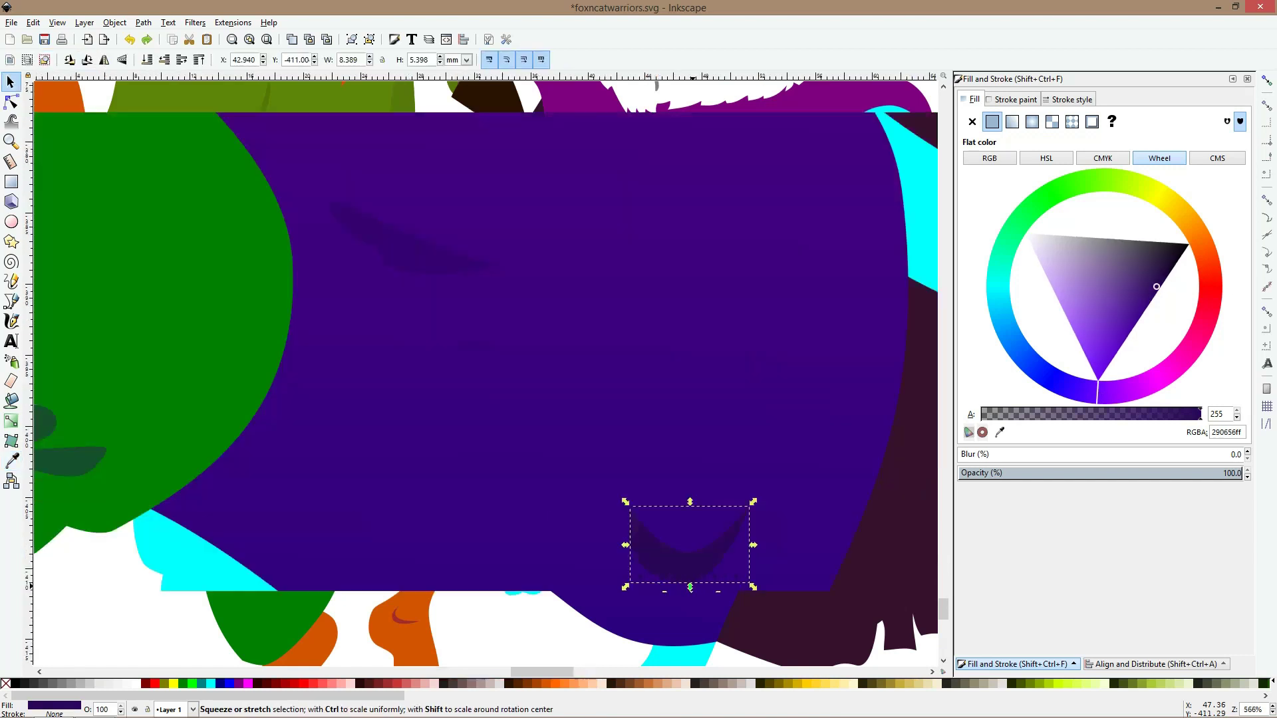
pyautogui.press('d')
pyautogui.moveTo(689, 573); pyautogui.dragTo(696, 585)
pyautogui.press('s')
pyautogui.press('5')
pyautogui.press('Escape')
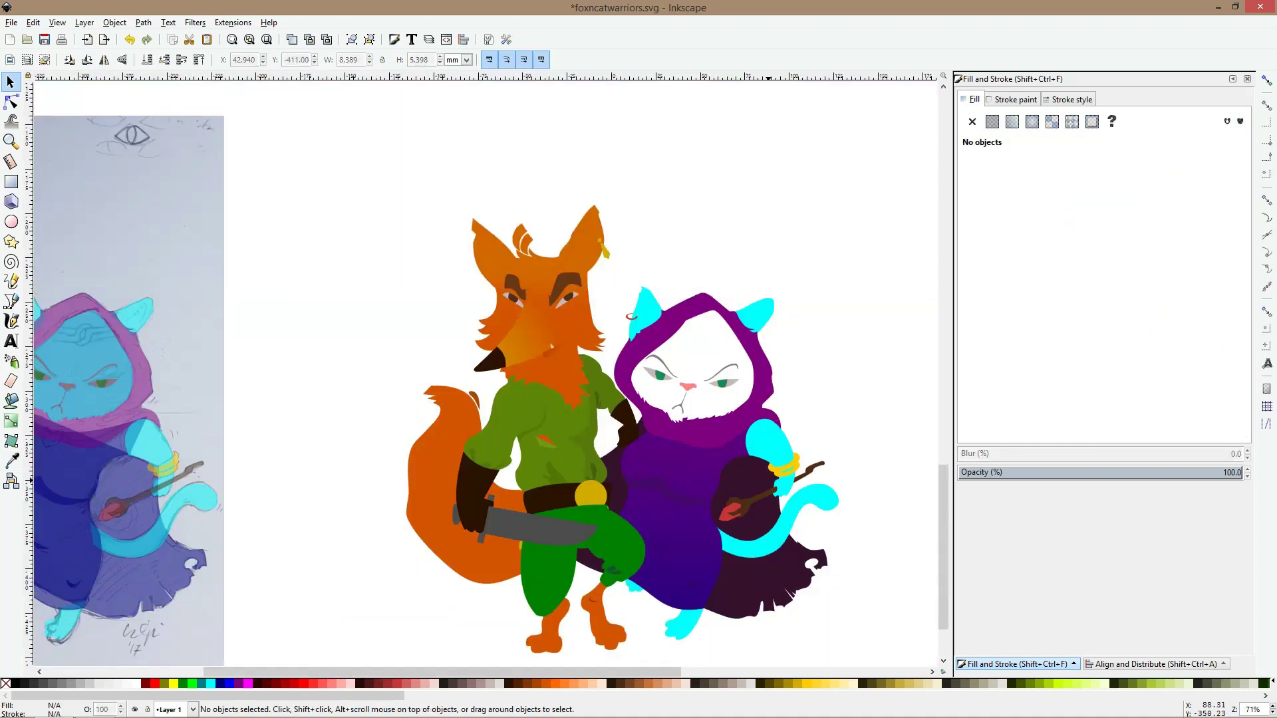
# Duplicate the cat's robe twice, filling the first copy with aa4400 and the top copy with ffcc00
pyautogui.scroll(2, 682, 596)
pyautogui.keyDown('ctrl'); pyautogui.click(676, 595); pyautogui.keyUp('ctrl')
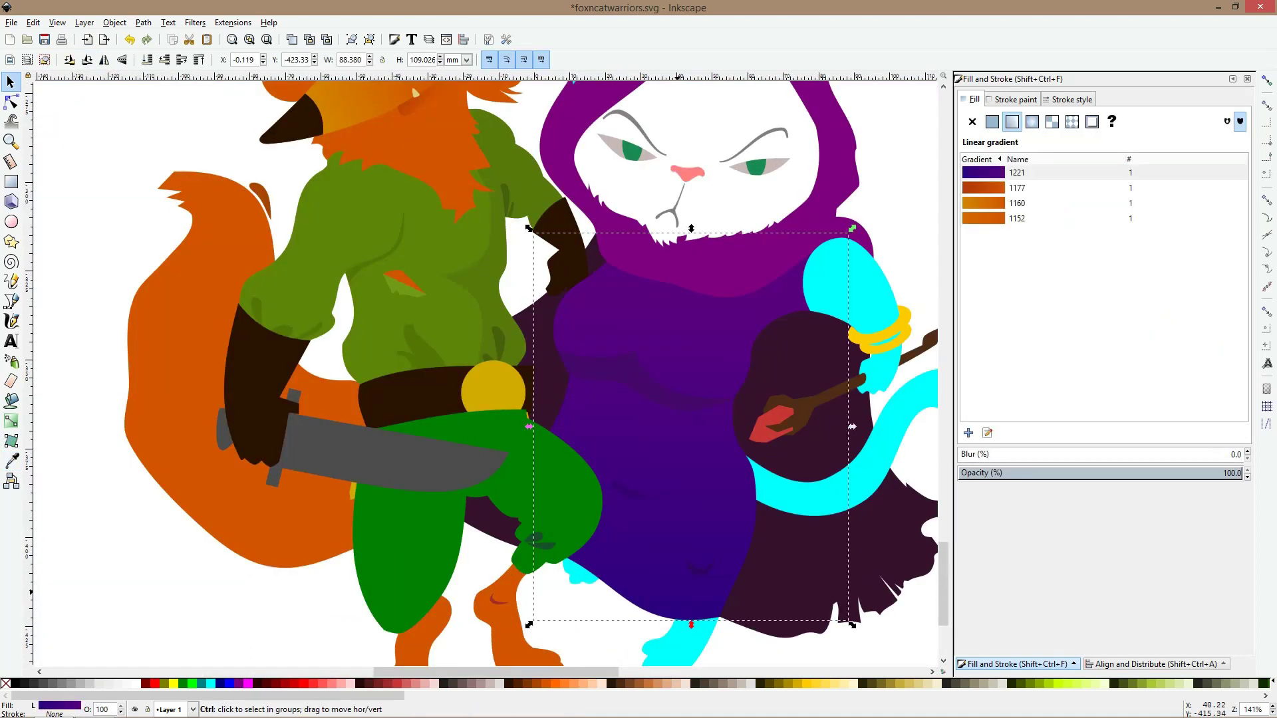
pyautogui.hotkey('ctrl', 'd')
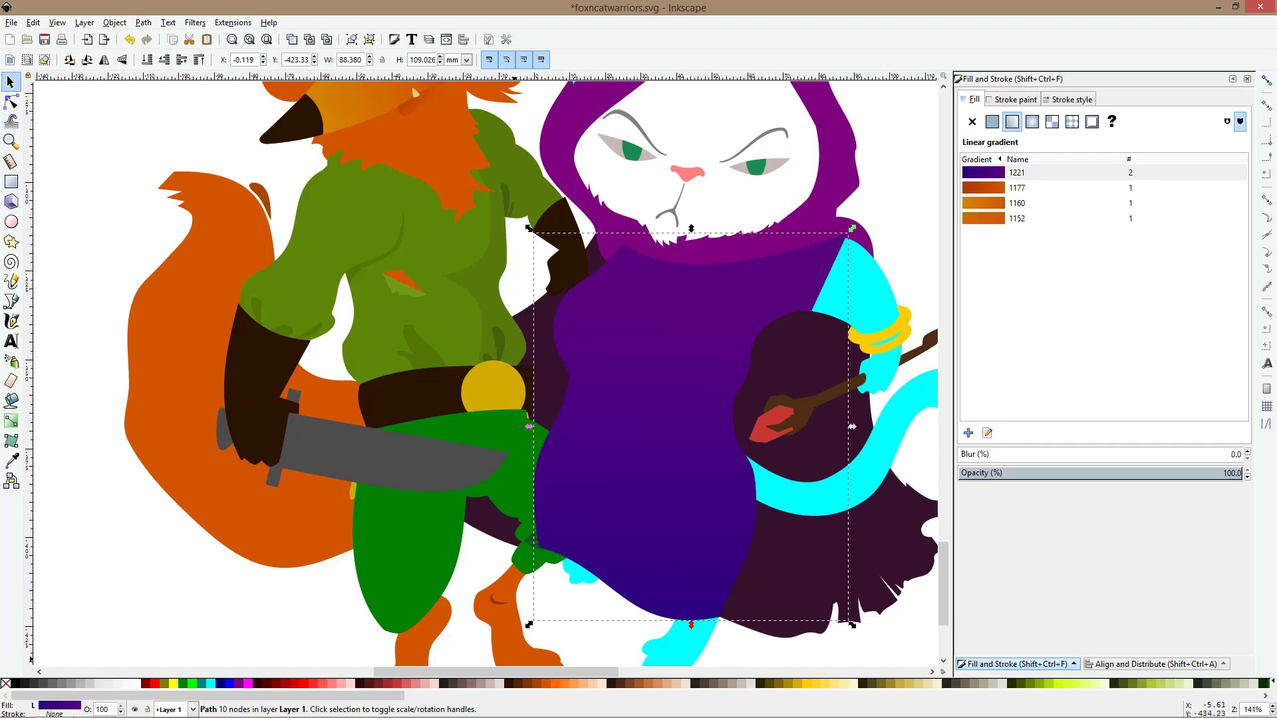
pyautogui.click(536, 683)
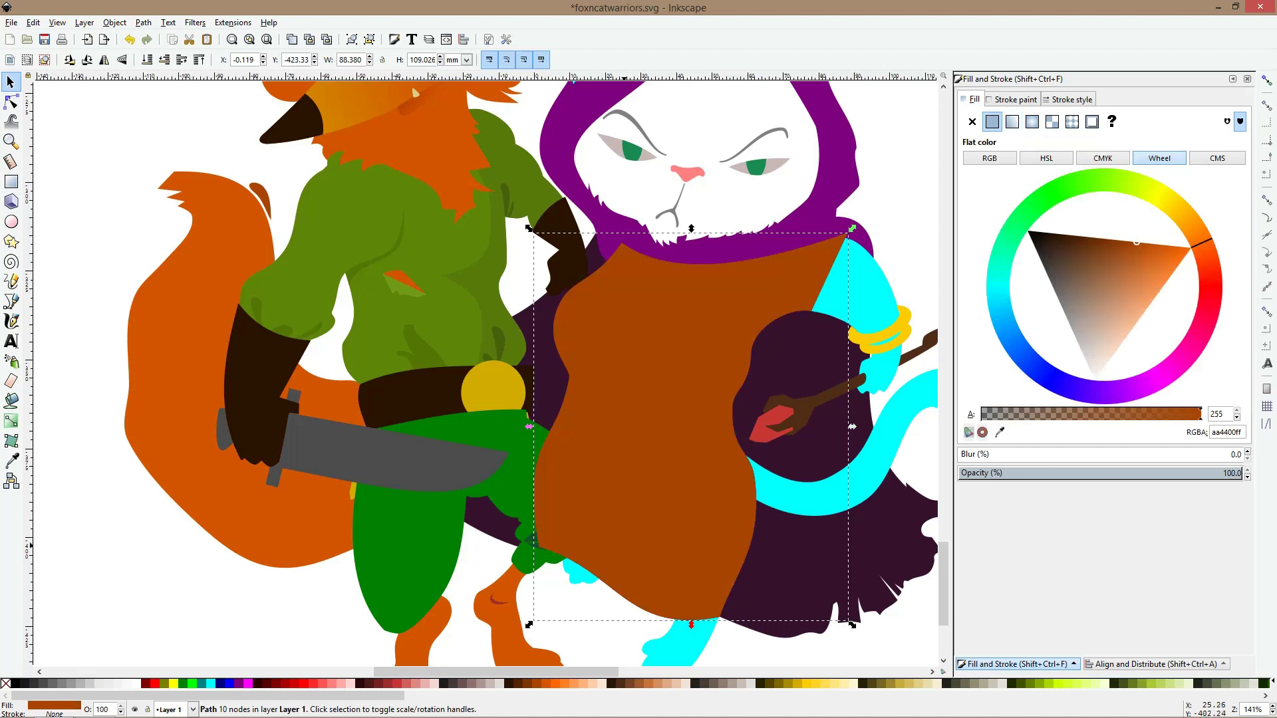
pyautogui.press('ctrl')
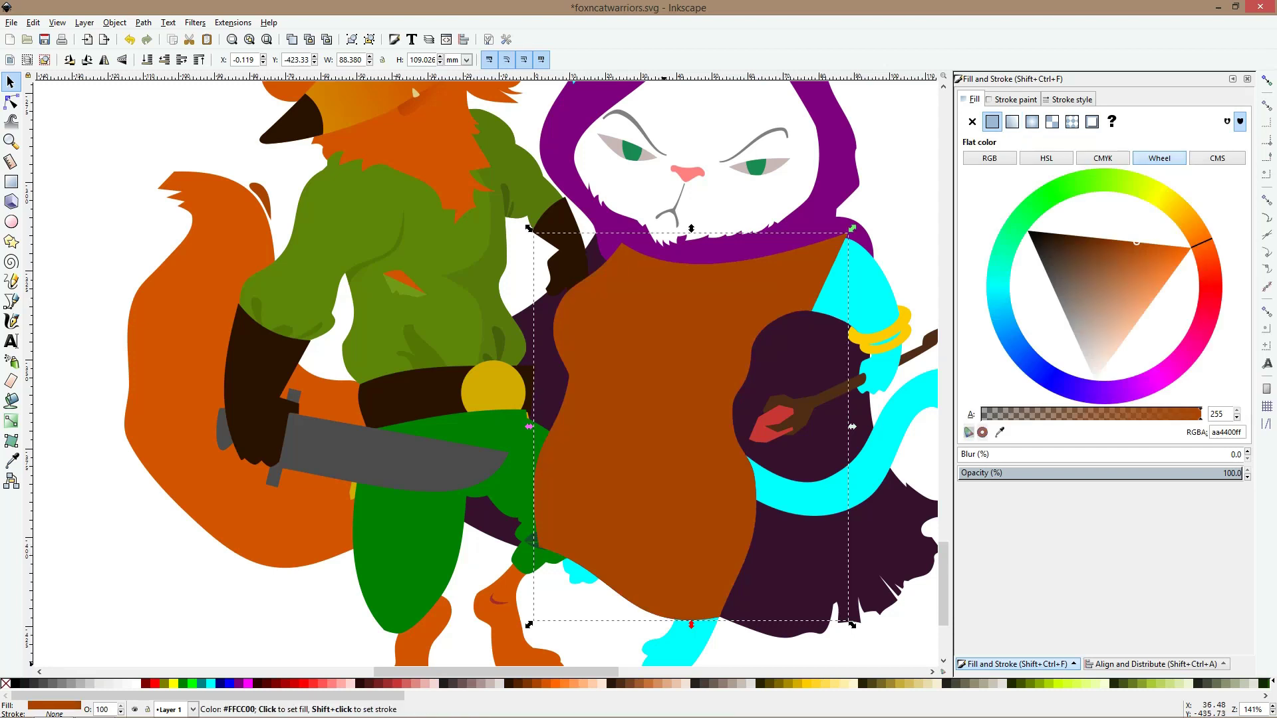
pyautogui.click(761, 683)
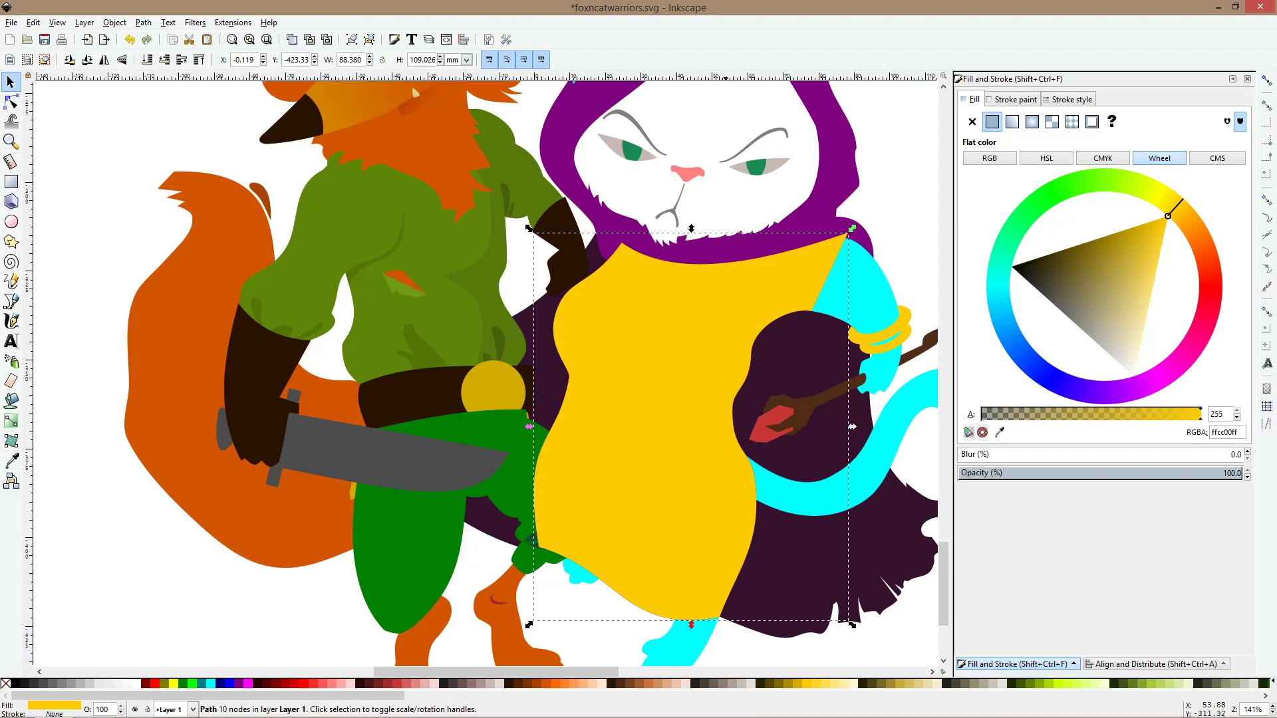
# Scale the yellow robe copy to about 93 by 125 mm and shift it upward, exposing a band along the hem
pyautogui.moveTo(852, 229); pyautogui.dragTo(871, 183)
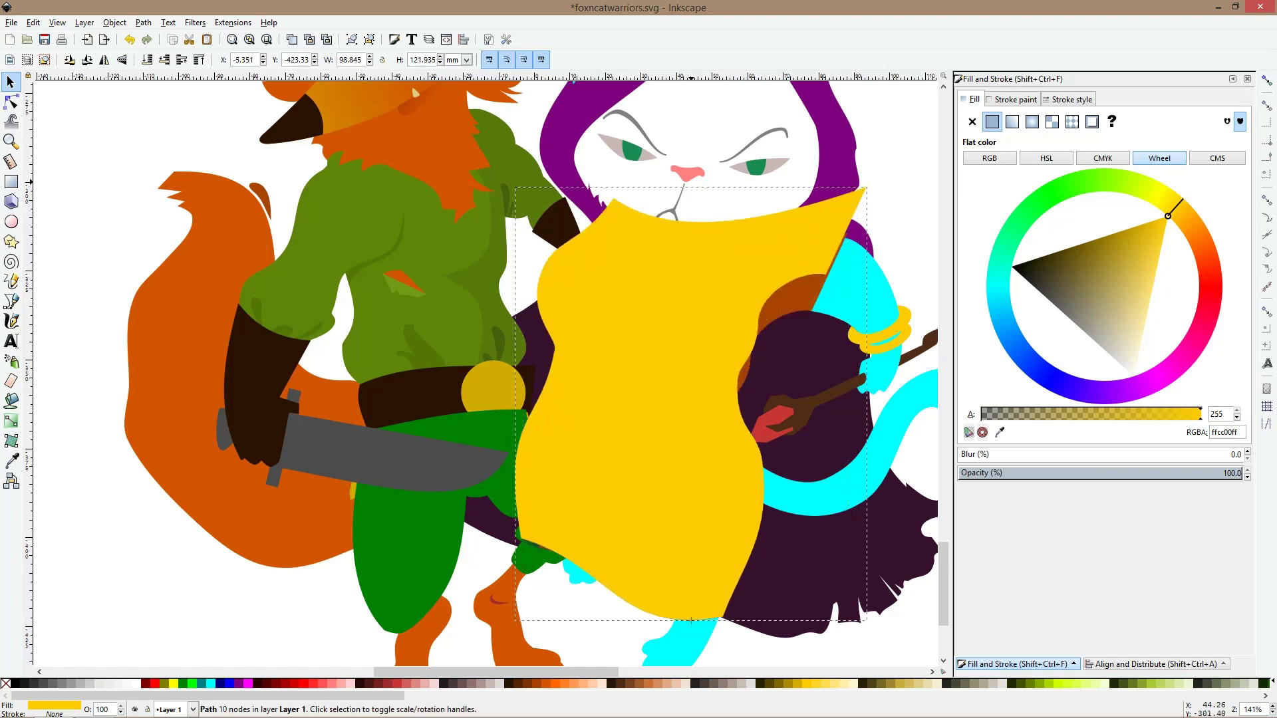
pyautogui.moveTo(687, 421); pyautogui.dragTo(692, 406)
pyautogui.moveTo(879, 604); pyautogui.dragTo(896, 588)
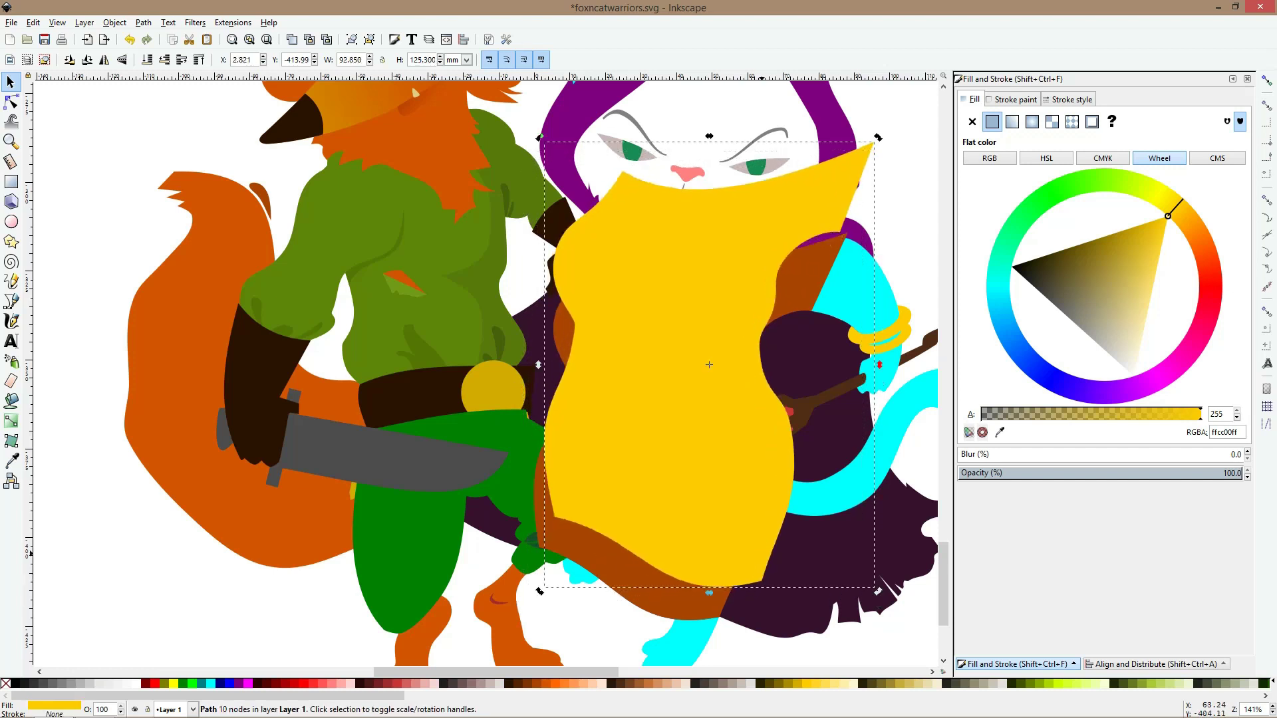
pyautogui.hotkey('ctrl', 'z')
# Reshape the yellow copy's nodes so its sides extend past the brown copy and only the hem stays uncovered
pyautogui.click(11, 102)
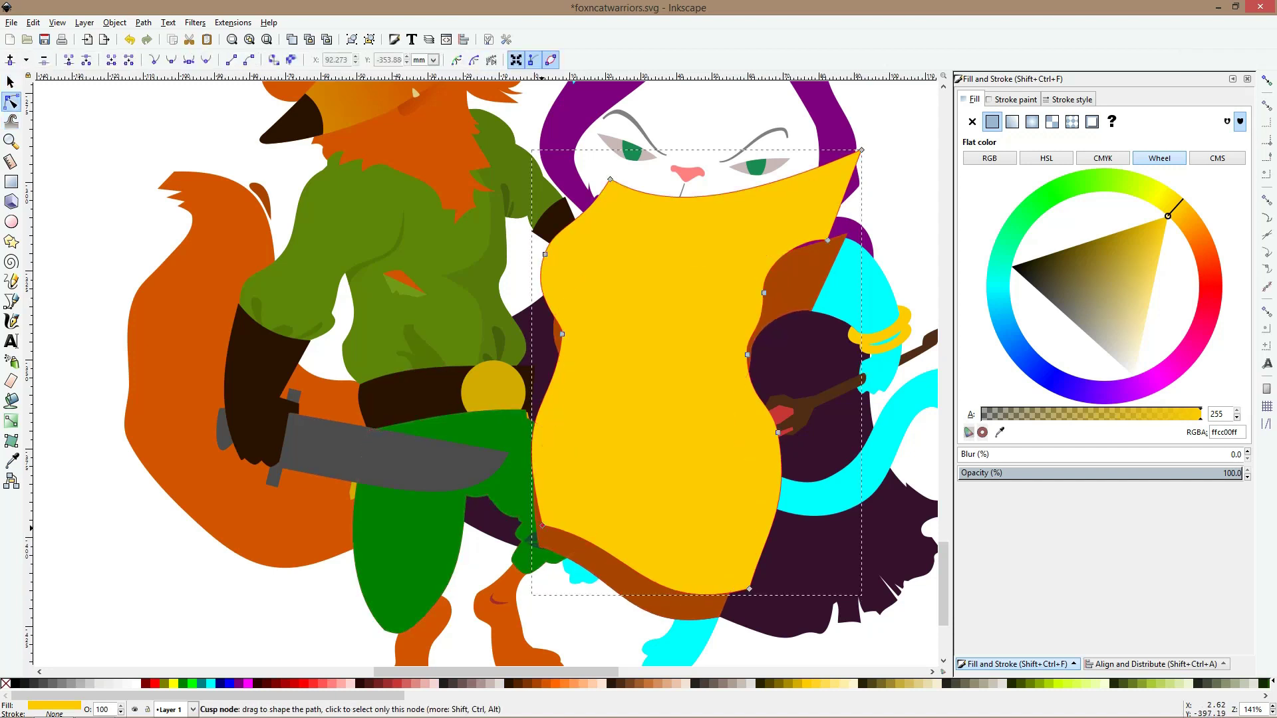
pyautogui.moveTo(542, 526); pyautogui.dragTo(529, 531)
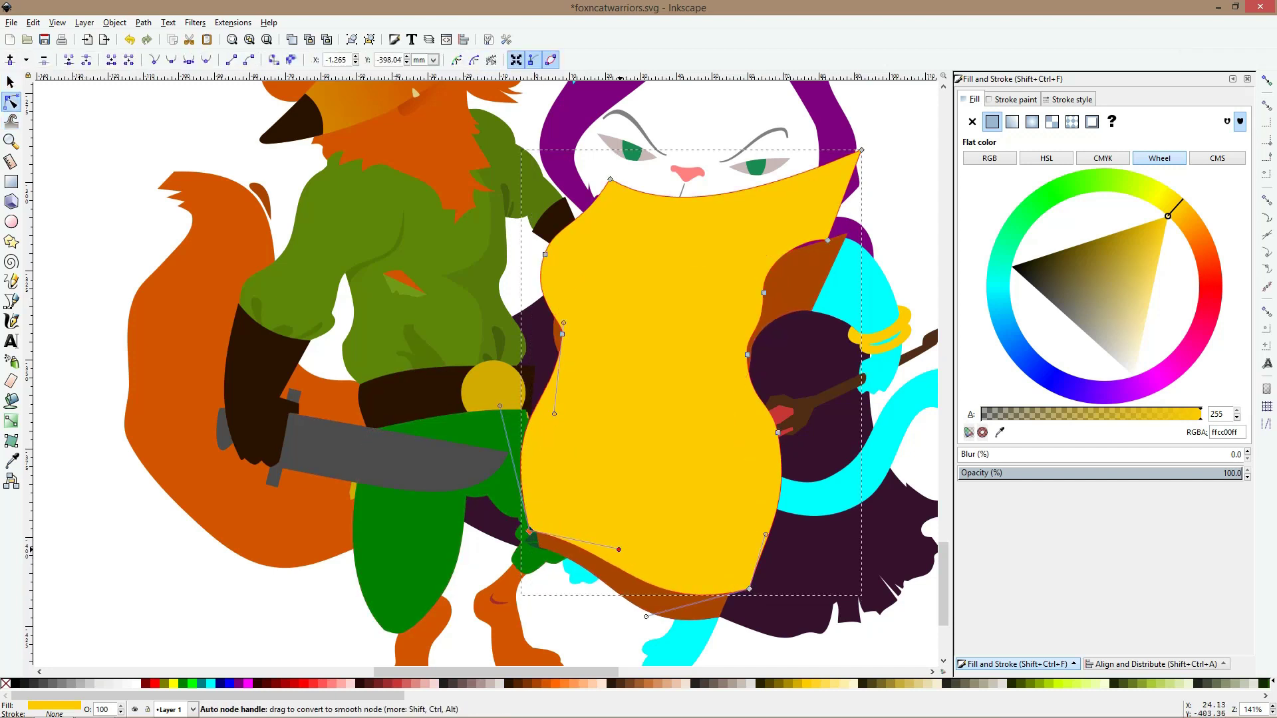
pyautogui.moveTo(619, 549); pyautogui.dragTo(625, 547)
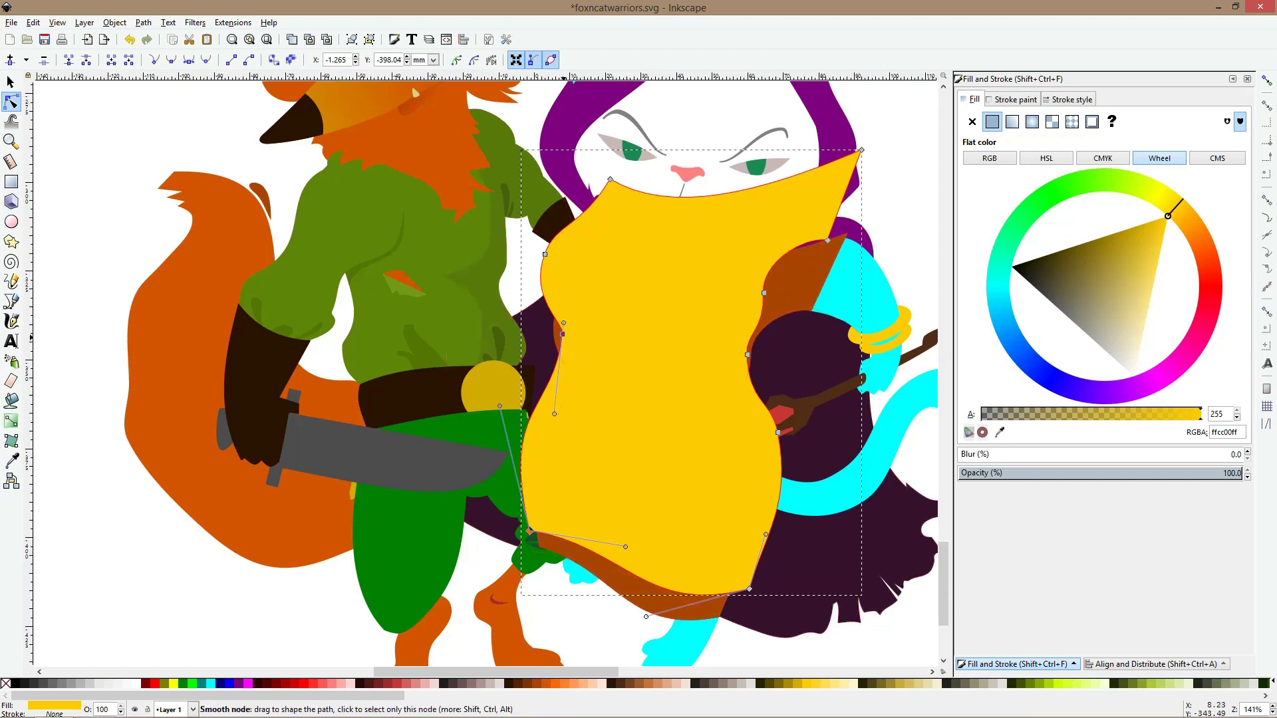
pyautogui.moveTo(563, 334); pyautogui.dragTo(525, 330)
pyautogui.moveTo(740, 199); pyautogui.dragTo(902, 426)
pyautogui.moveTo(828, 240); pyautogui.dragTo(910, 244)
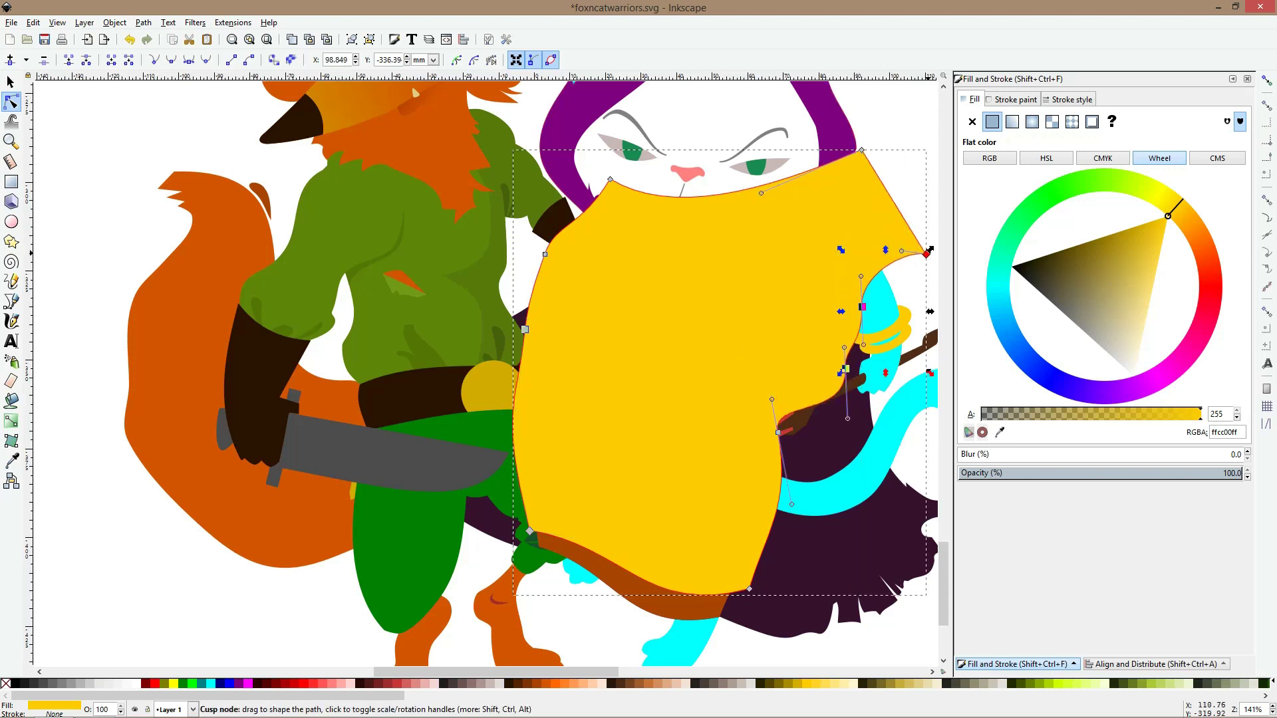
# Subtract the yellow shape from the brown robe copy, leaving only a strip along the hem
pyautogui.press('s')
pyautogui.keyDown('shift'); pyautogui.click(636, 592); pyautogui.keyUp('shift')
pyautogui.press('n')
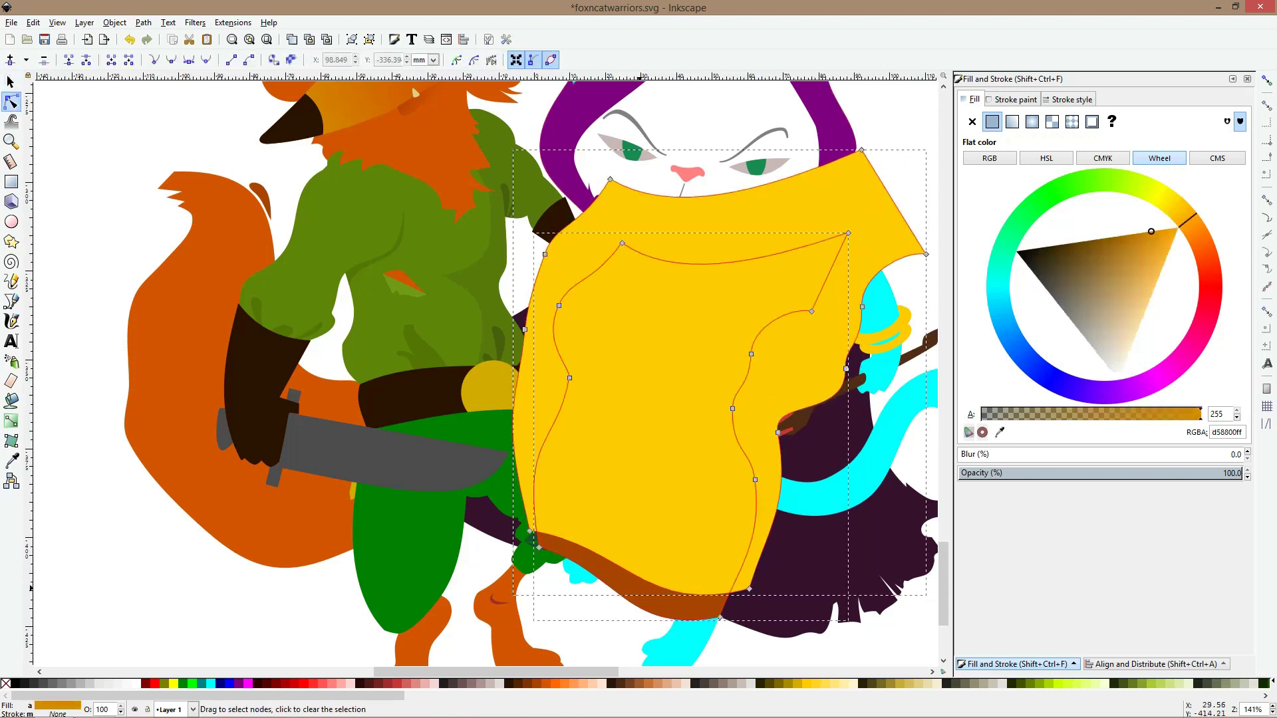
pyautogui.press('Delete')
pyautogui.press('s')
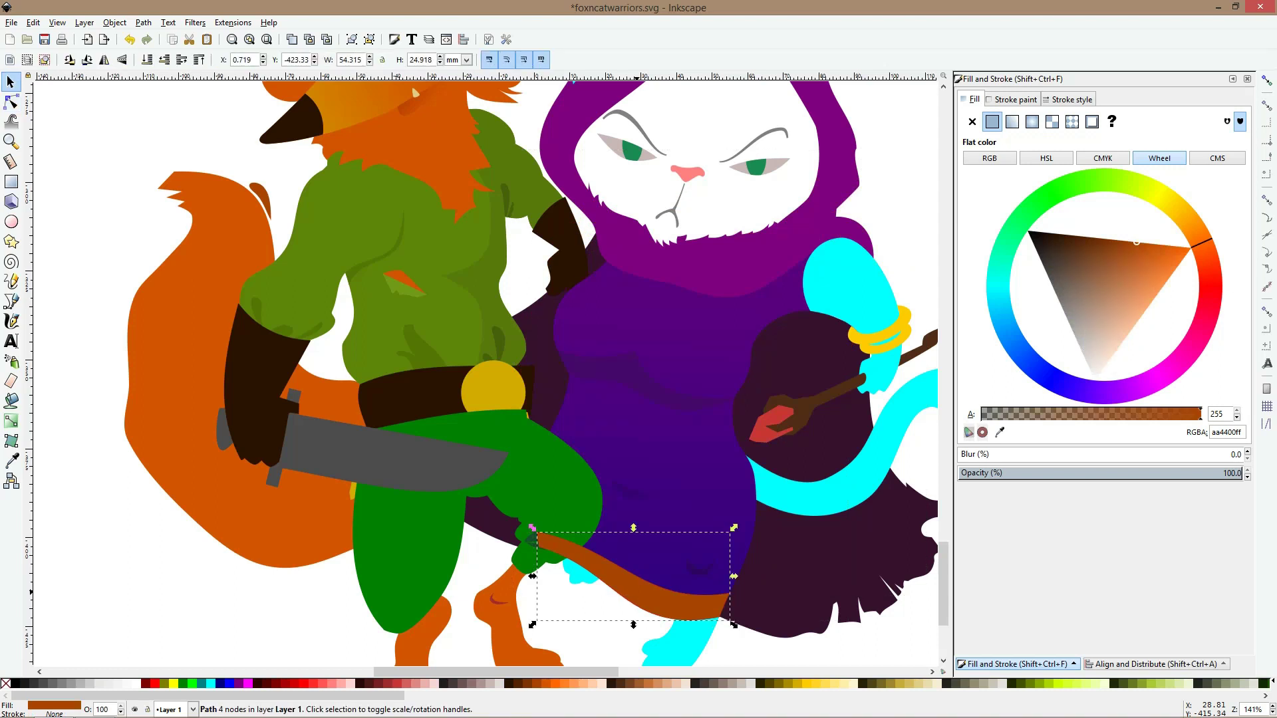
# Fill the hem strip with the hood's purple 800080 and lower it behind the fox's leg
pyautogui.click(11, 461)
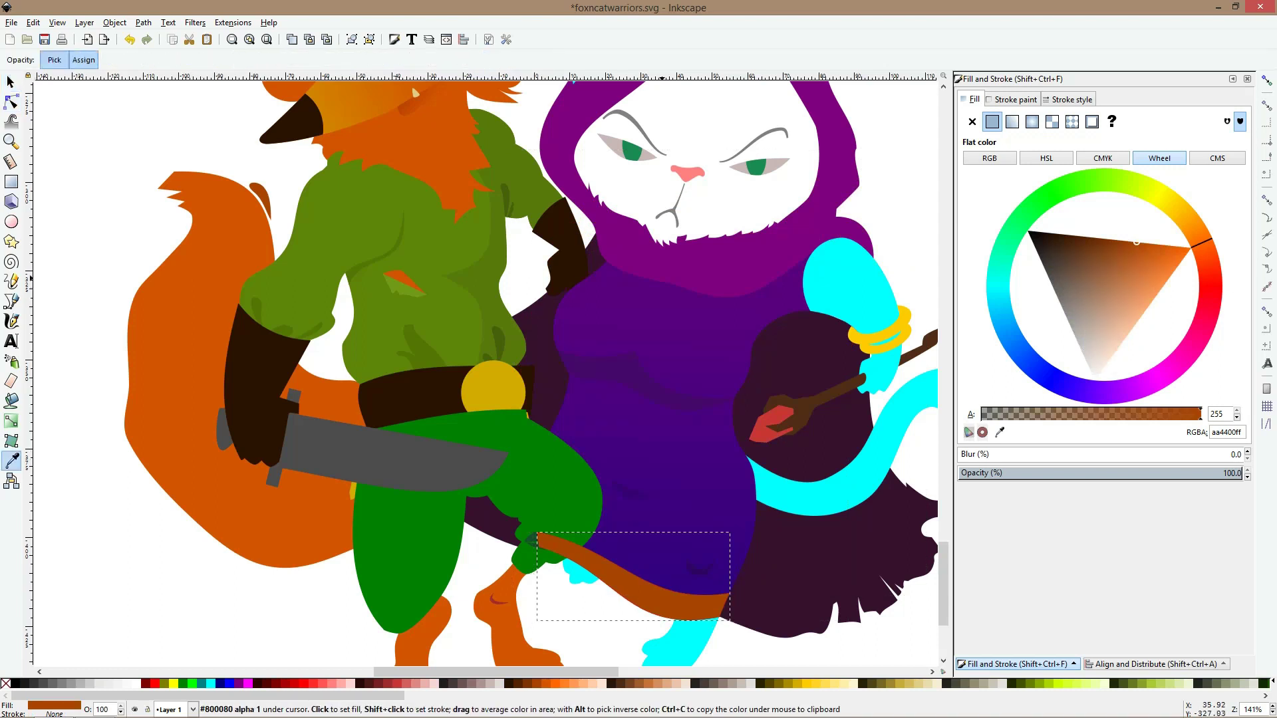
pyautogui.click(663, 266)
pyautogui.press('s')
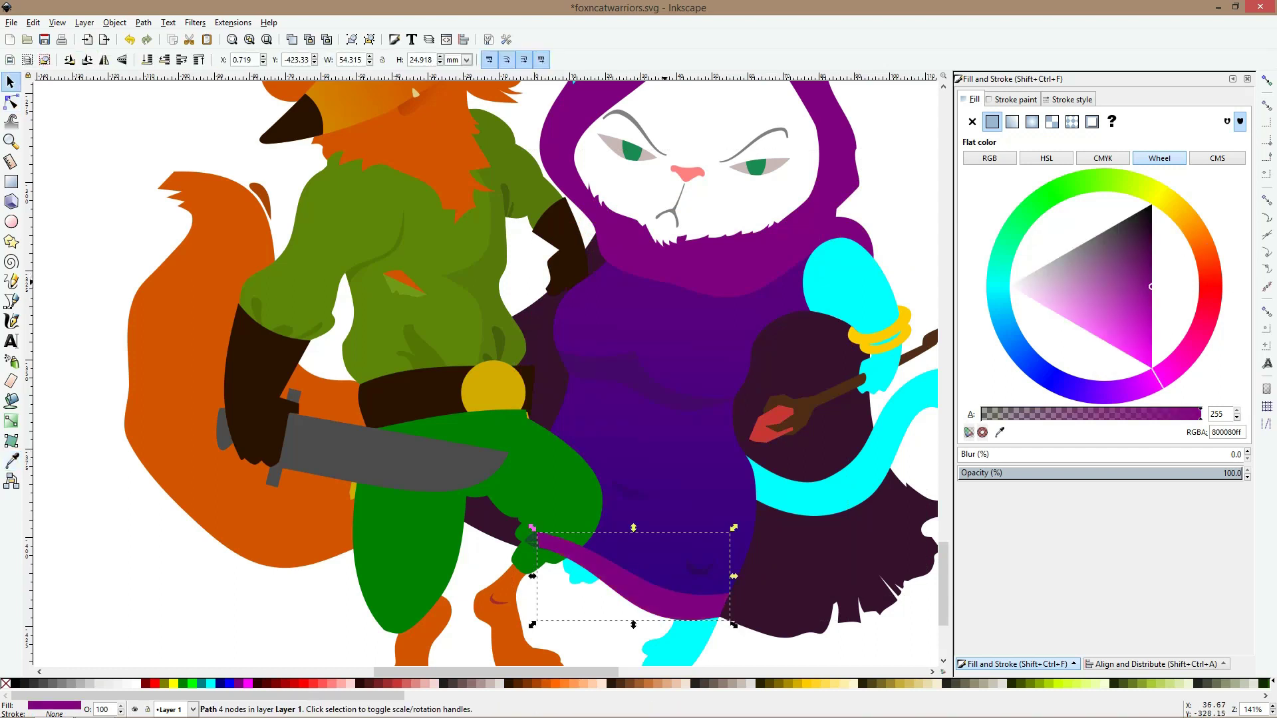
pyautogui.press('pagedown')
pyautogui.scroll(-1, 838, 557)
pyautogui.press('Escape')
# Apply a linear gradient to the cat's cape, running from beside the chest diagonally down to the ragged edge
pyautogui.click(841, 562)
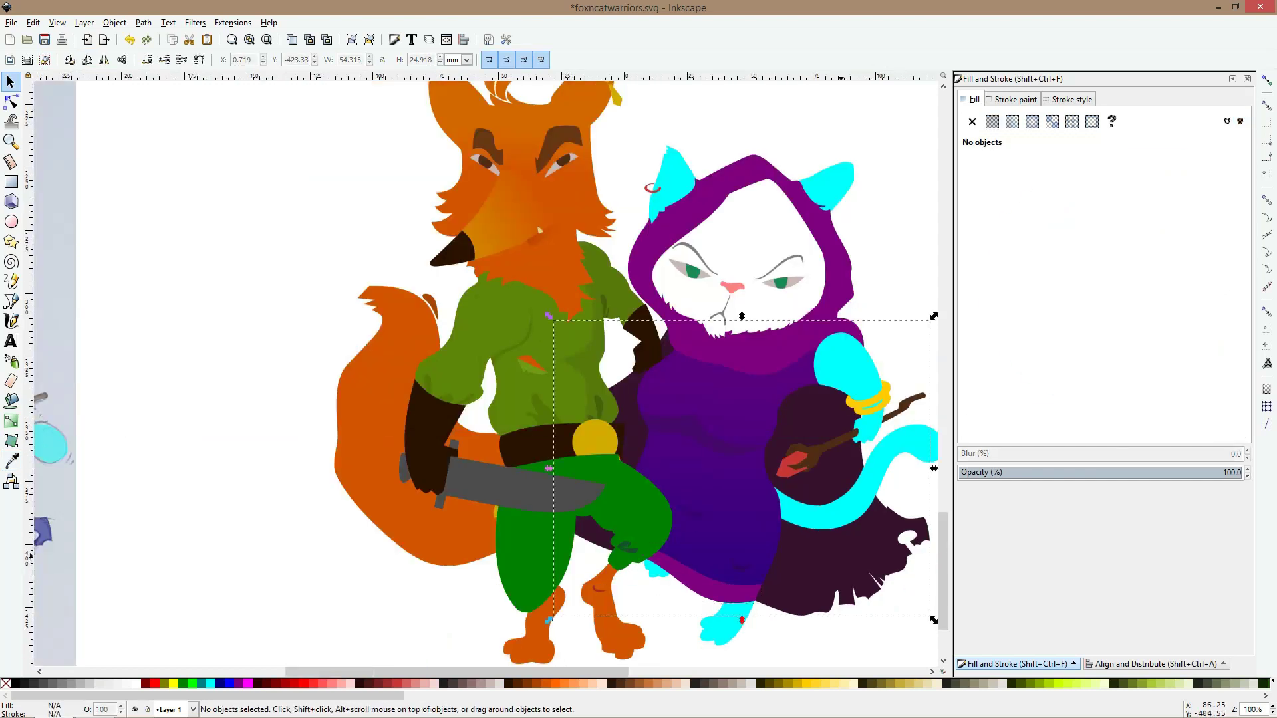
pyautogui.click(11, 420)
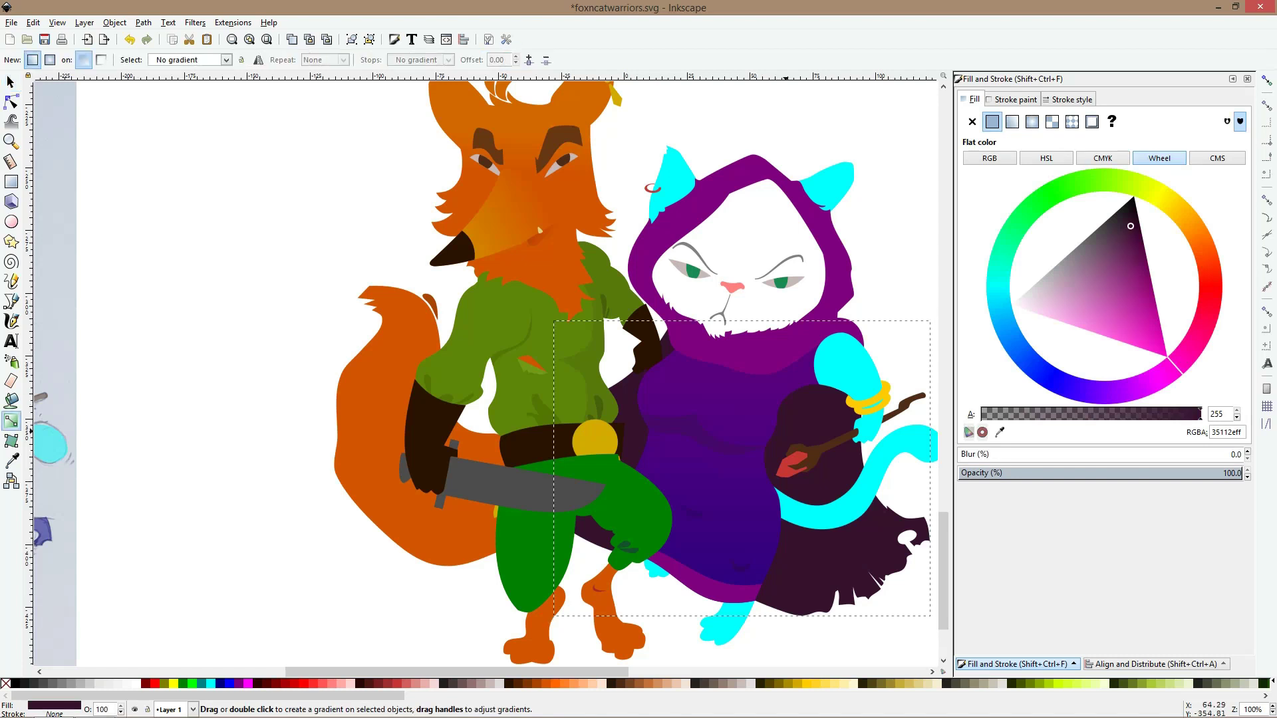
pyautogui.moveTo(785, 422); pyautogui.dragTo(877, 557)
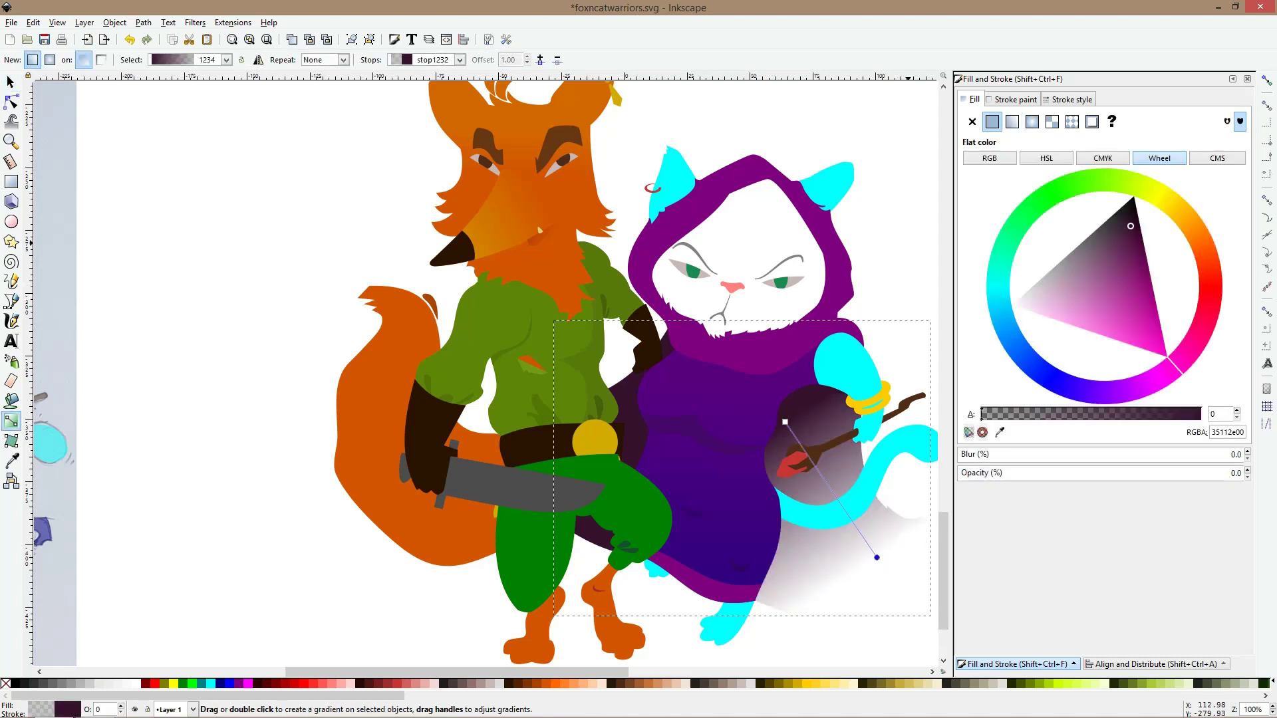
# Set the cape gradient's end color to 660642 and move its end point down to the cape's lower edge
pyautogui.click(11, 460)
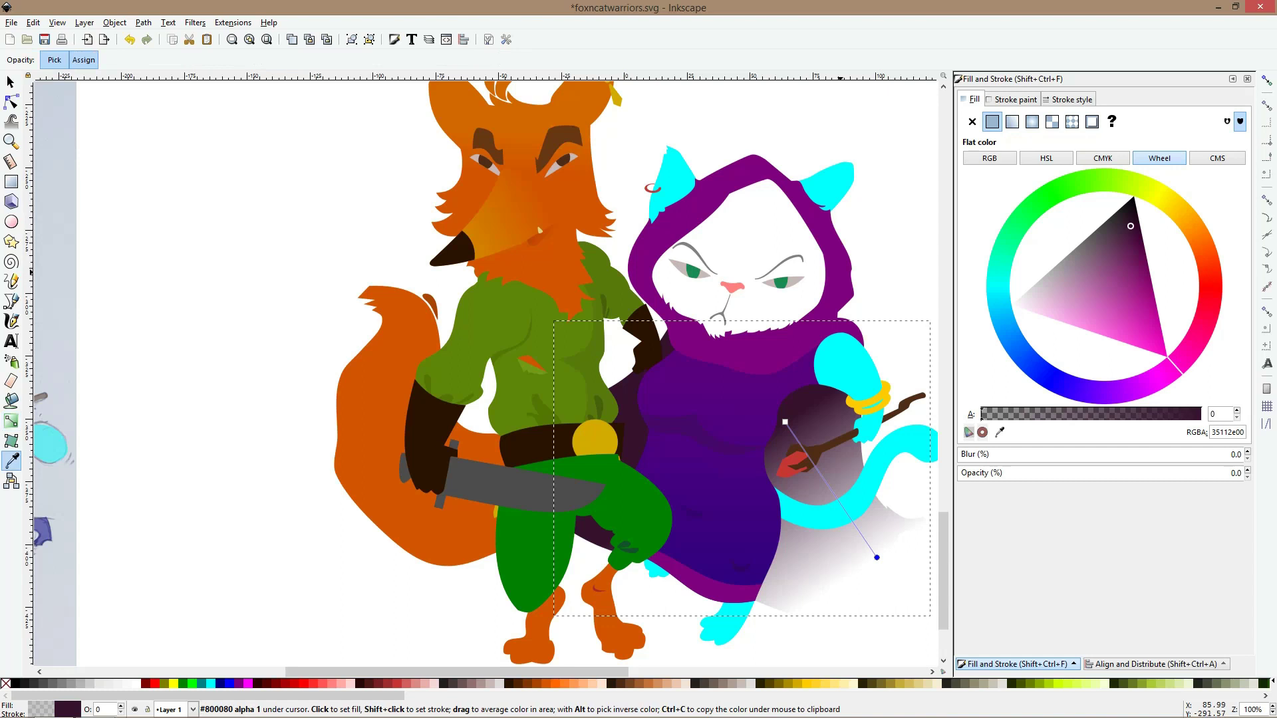
pyautogui.click(839, 276)
pyautogui.click(1147, 255)
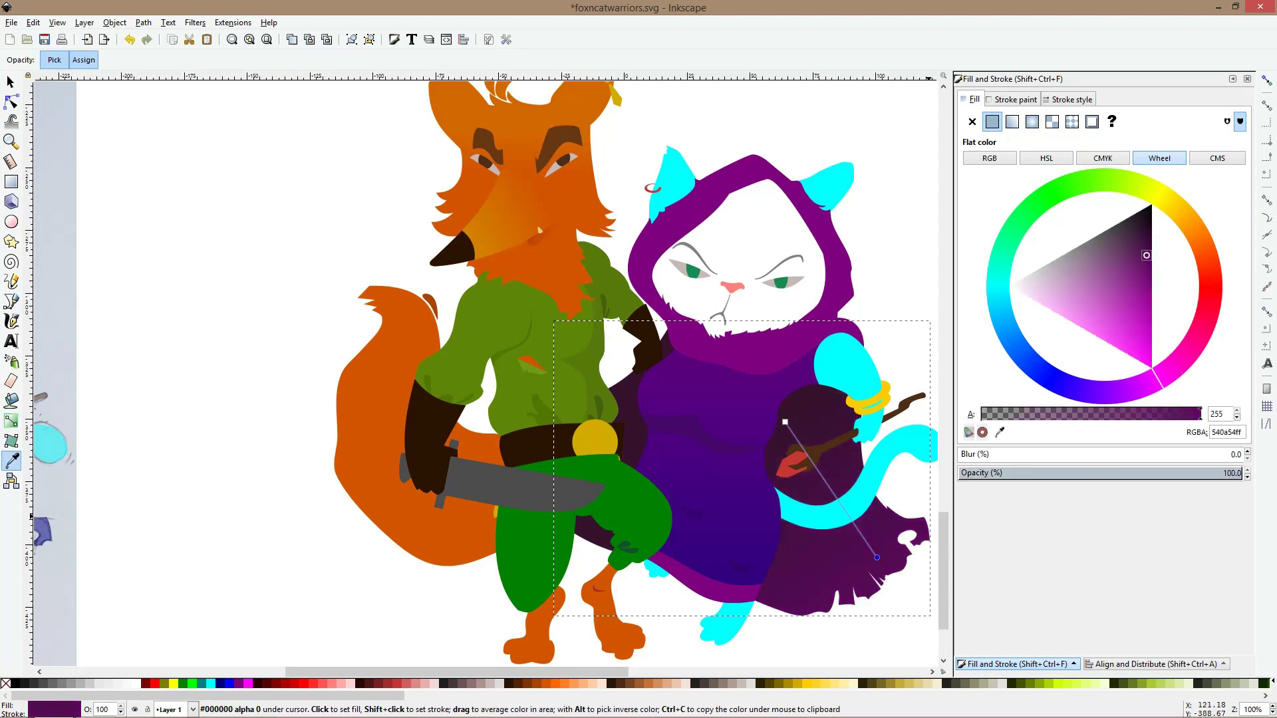
pyautogui.moveTo(1146, 255); pyautogui.dragTo(1148, 268)
pyautogui.click(1191, 353)
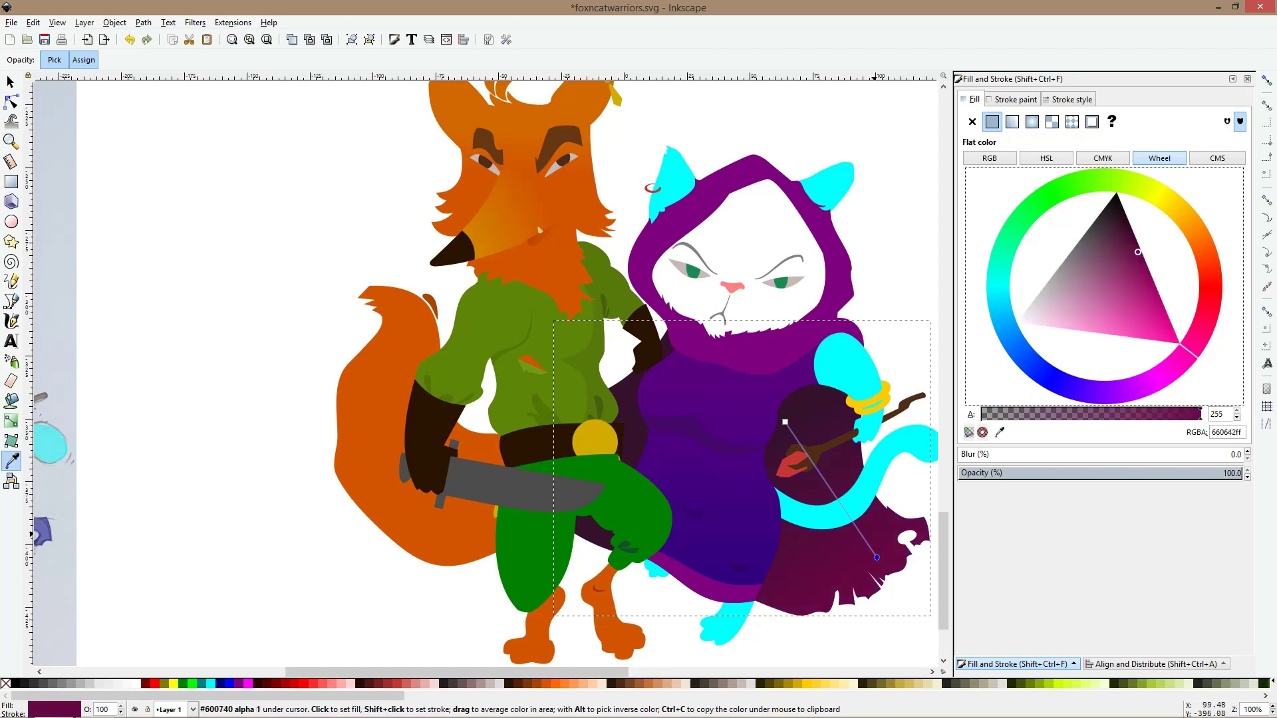
pyautogui.moveTo(877, 557); pyautogui.dragTo(858, 594)
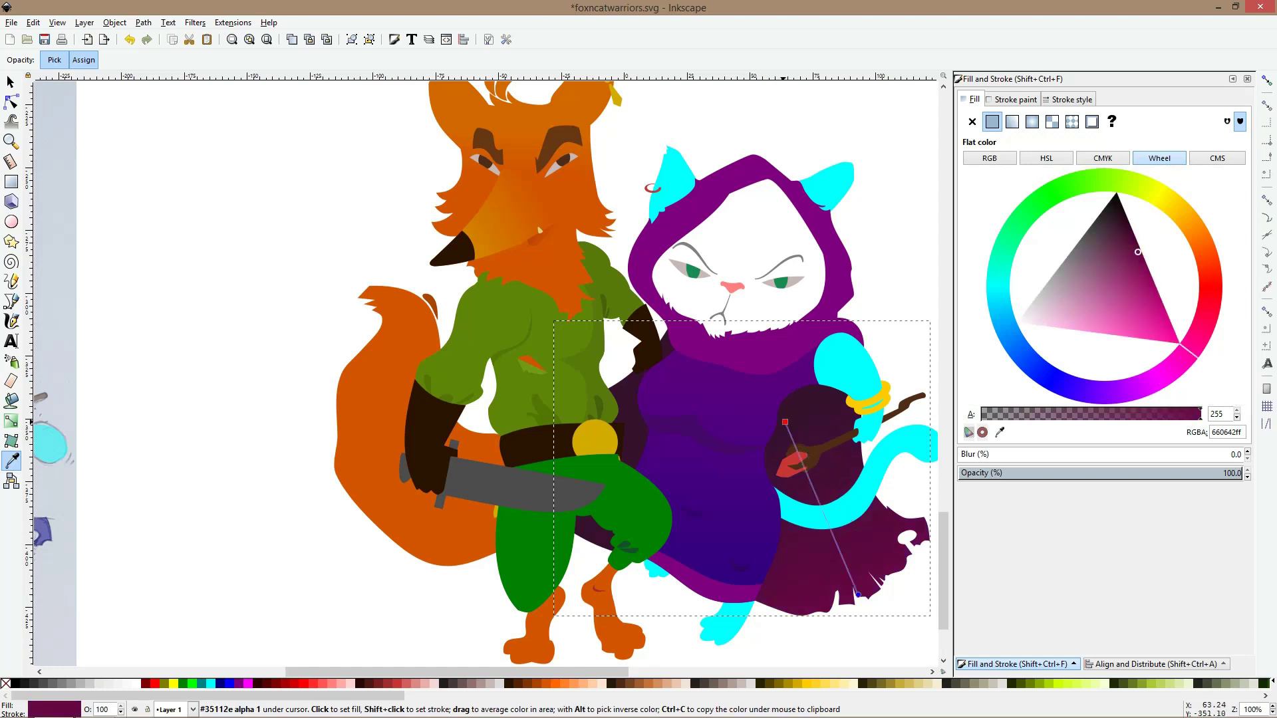
pyautogui.press('s')
pyautogui.keyDown('ctrl'); pyautogui.scroll(-2, 788, 409); pyautogui.keyUp('ctrl')
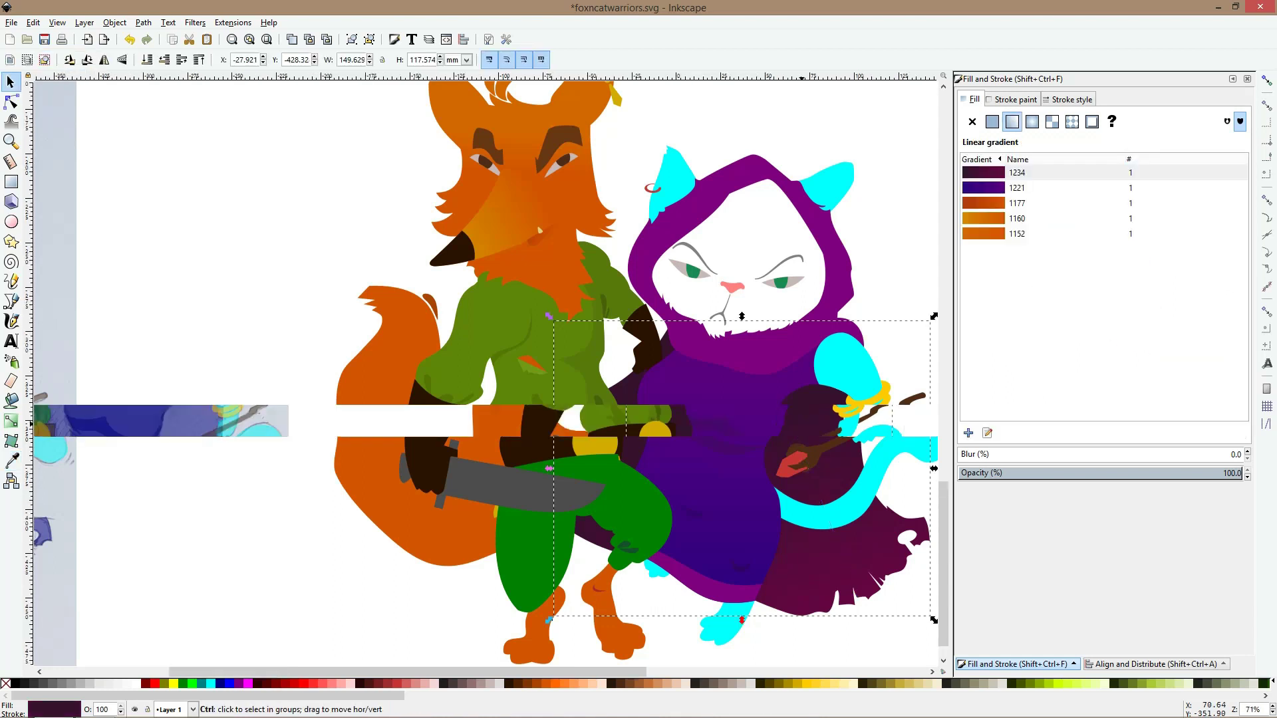
pyautogui.click(843, 324)
pyautogui.keyDown('ctrl'); pyautogui.scroll(2, 815, 338); pyautogui.keyUp('ctrl')
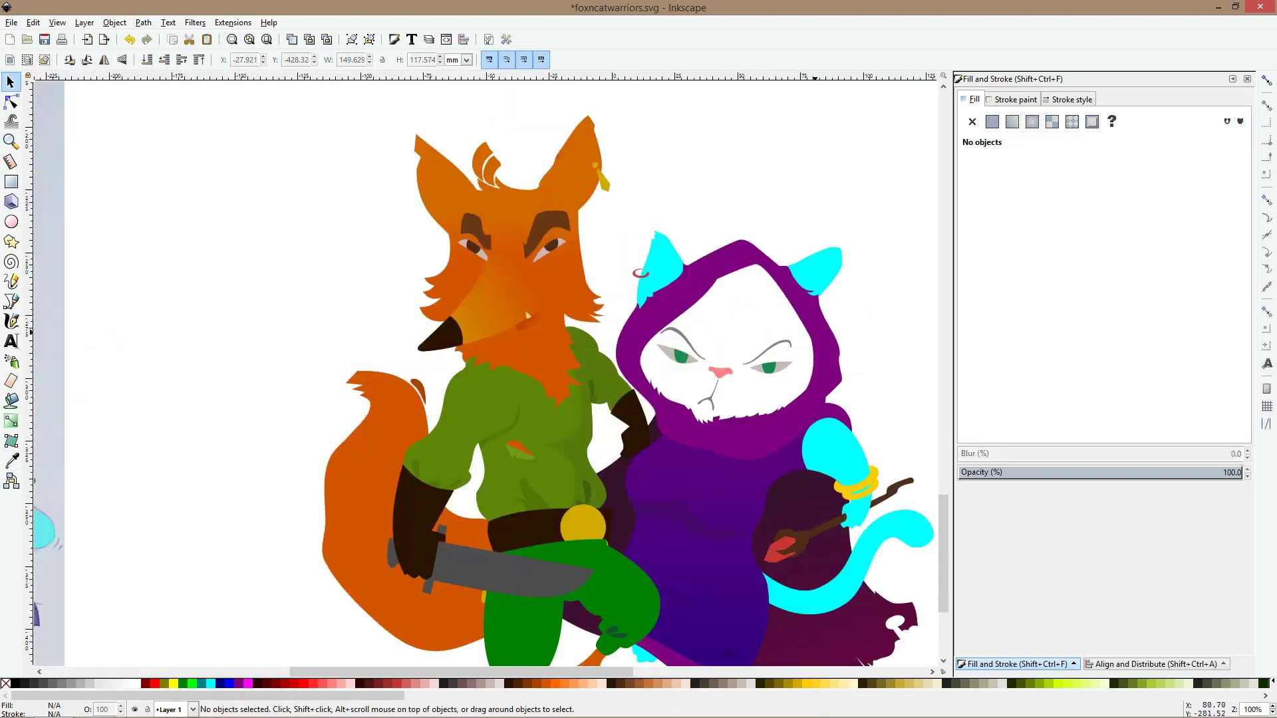
# Try filling the whites of both cat eyes with pure white ffffff, and undo the change
pyautogui.scroll(-4, 815, 283)
pyautogui.keyDown('ctrl'); pyautogui.scroll(3, 792, 252); pyautogui.keyUp('ctrl')
pyautogui.keyDown('ctrl'); pyautogui.click(765, 276); pyautogui.keyUp('ctrl')
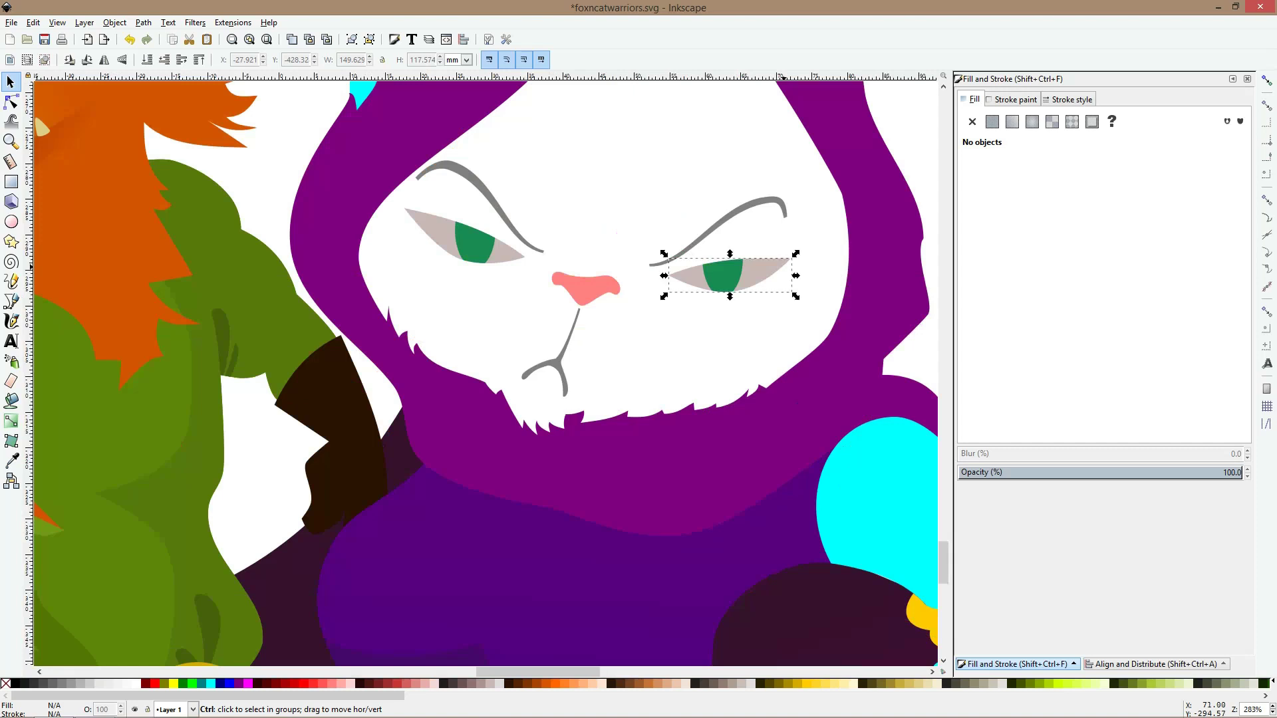
pyautogui.keyDown('ctrl'); pyautogui.keyDown('shift'); pyautogui.click(501, 258); pyautogui.keyUp('shift'); pyautogui.keyUp('ctrl')
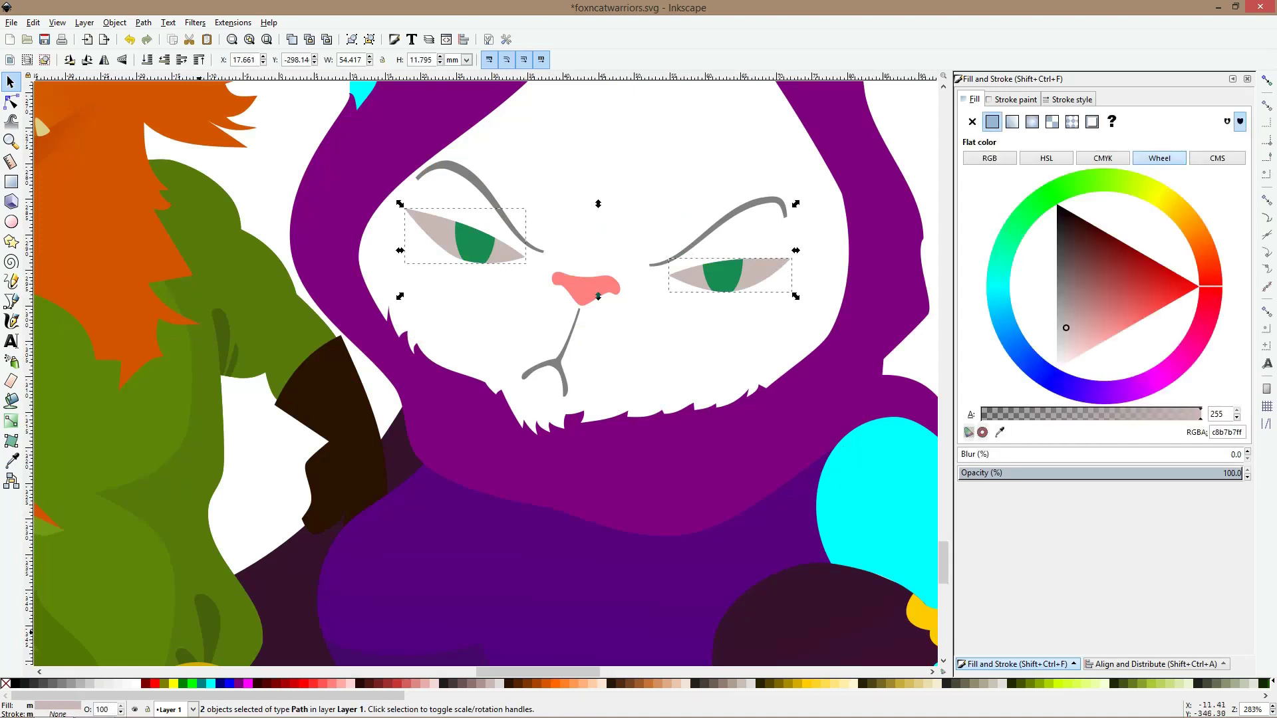
pyautogui.moveTo(1066, 328); pyautogui.dragTo(1057, 368)
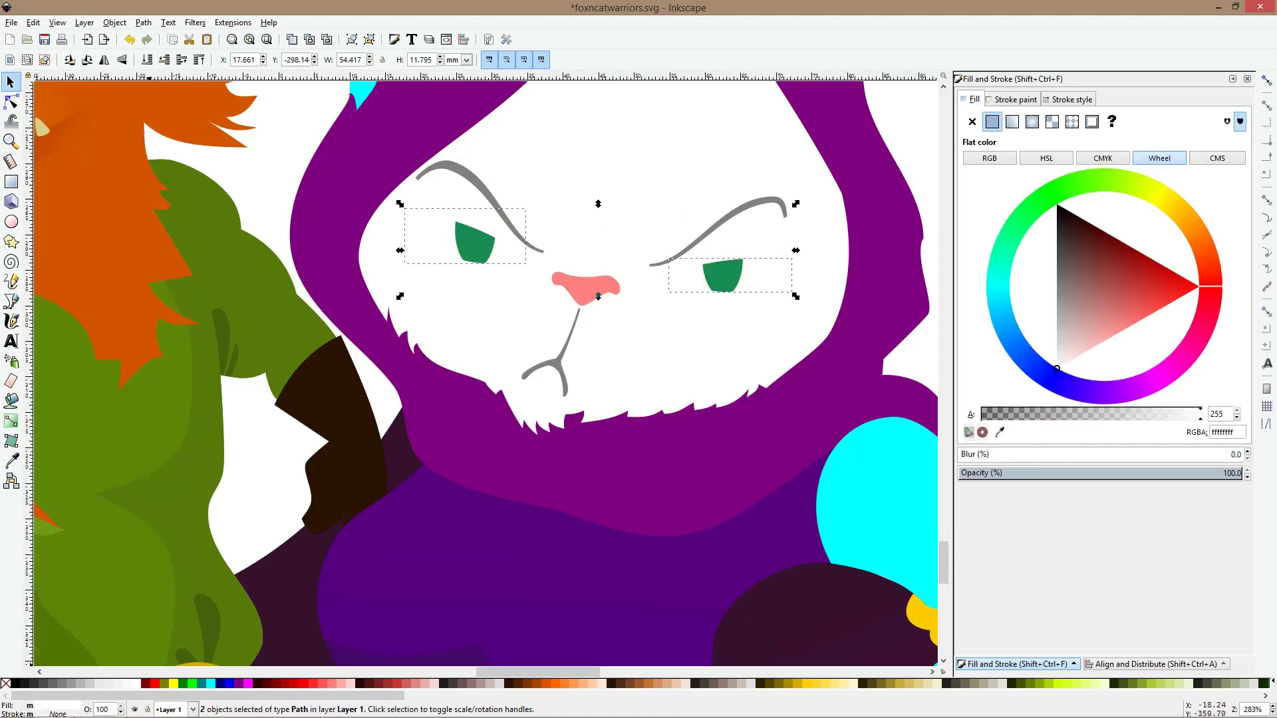
pyautogui.hotkey('ctrl', 'z')
pyautogui.press('1')
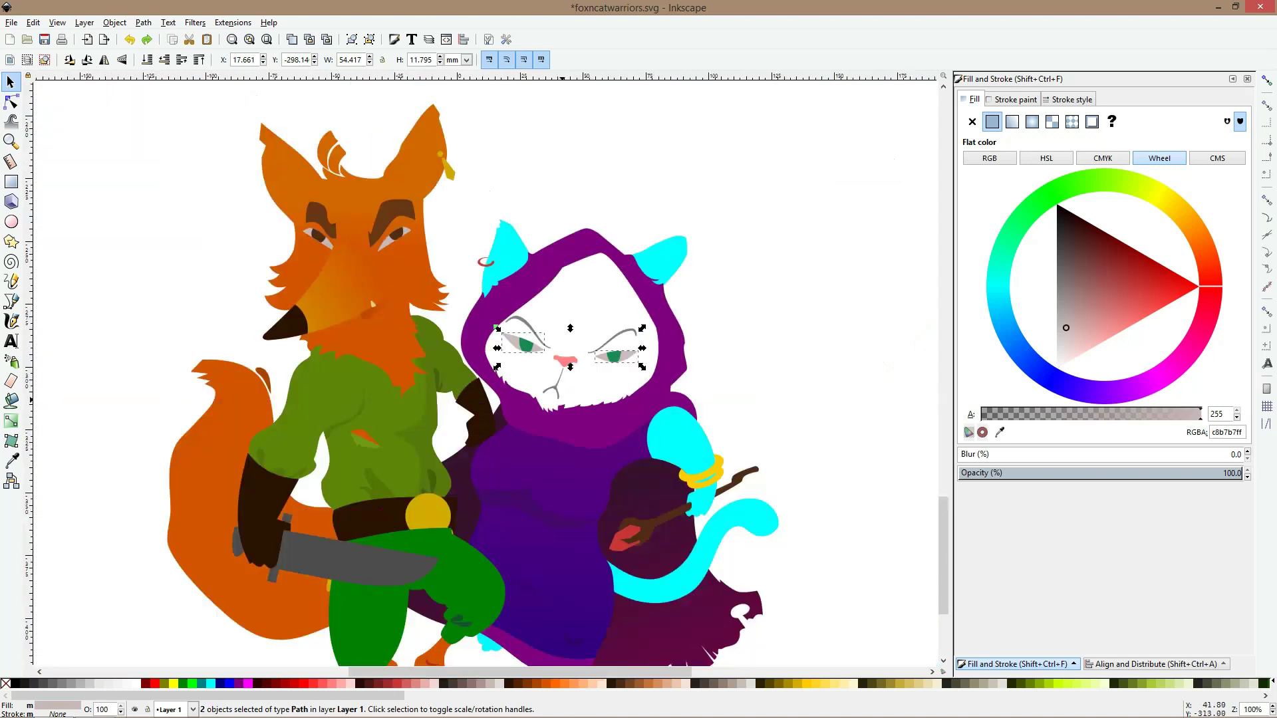
# Fill the cat's tail and raised arm with white ffffff
pyautogui.scroll(-5, 472, 373)
pyautogui.click(639, 435)
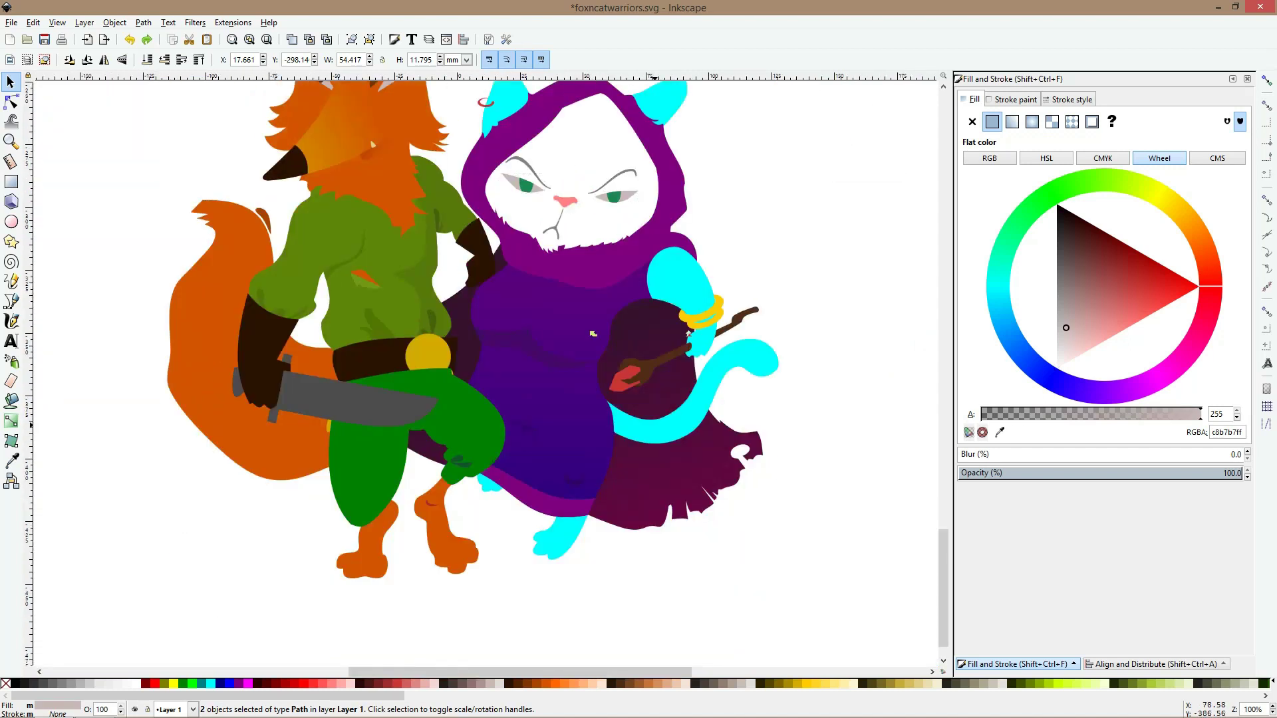
pyautogui.click(136, 683)
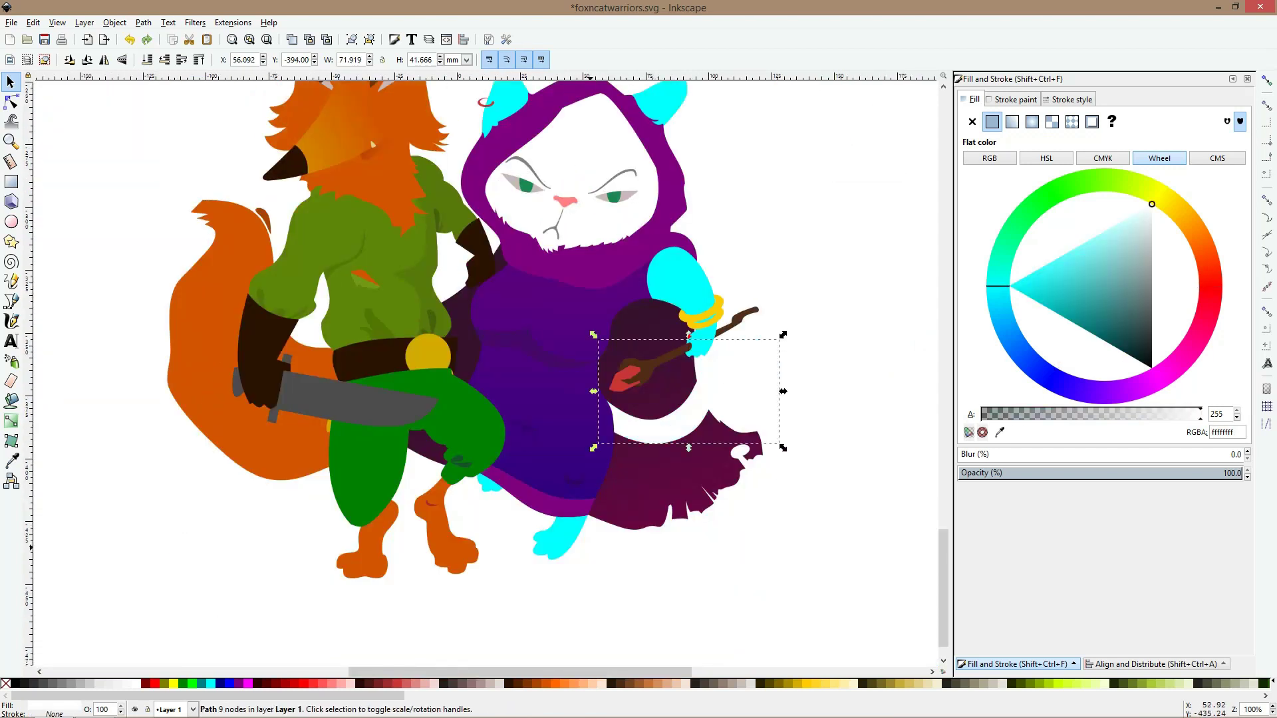
pyautogui.click(687, 283)
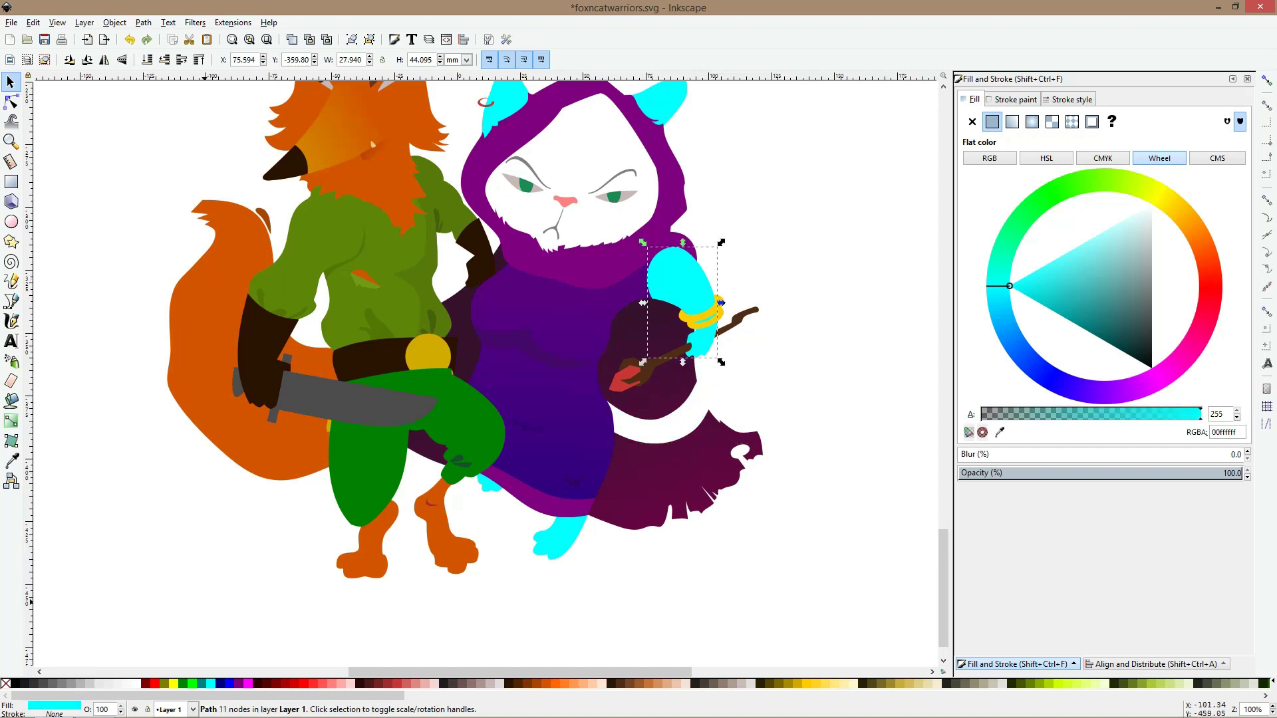
pyautogui.click(137, 684)
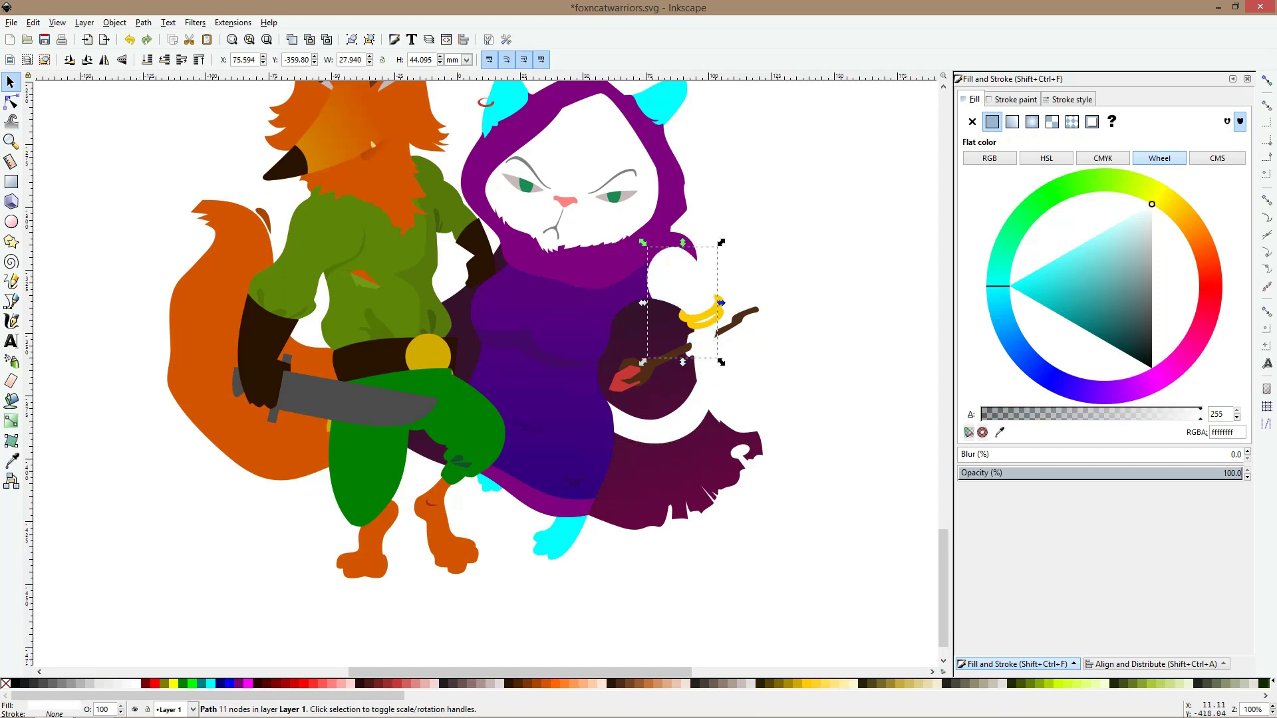
# Fill both of the cat's feet and both ears with white ffffff
pyautogui.click(566, 535)
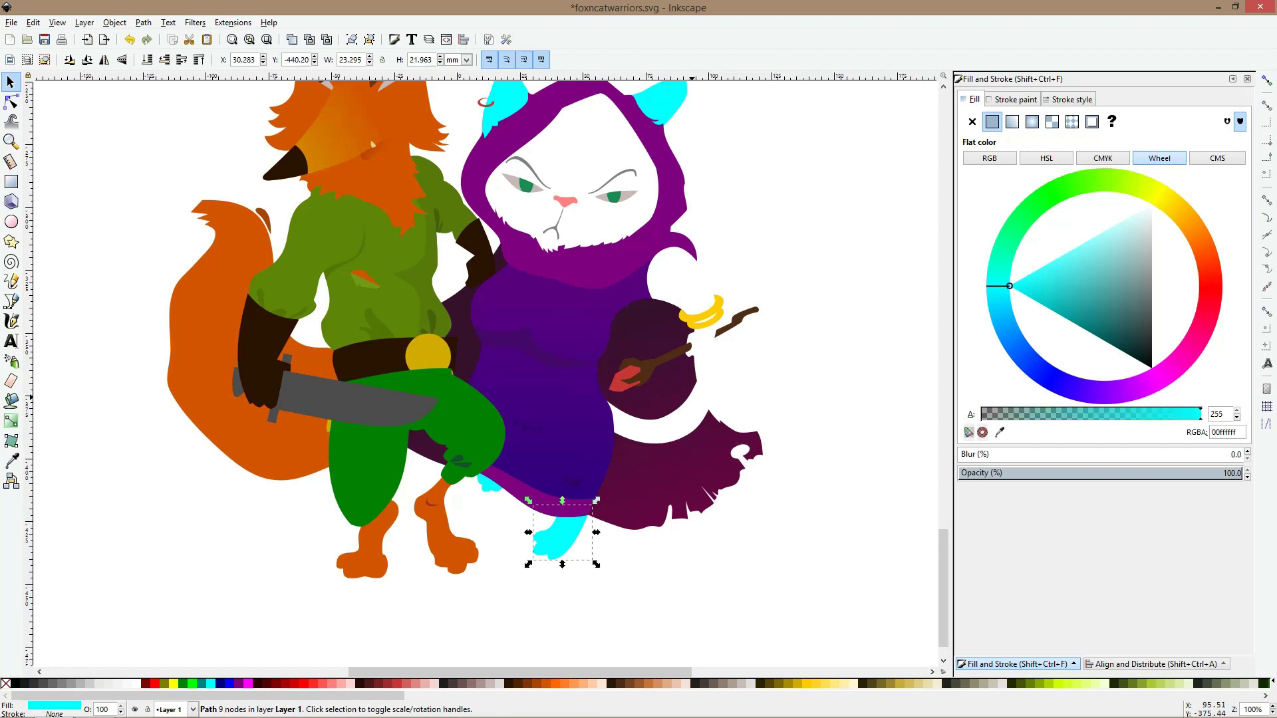
pyautogui.scroll(2, 702, 332)
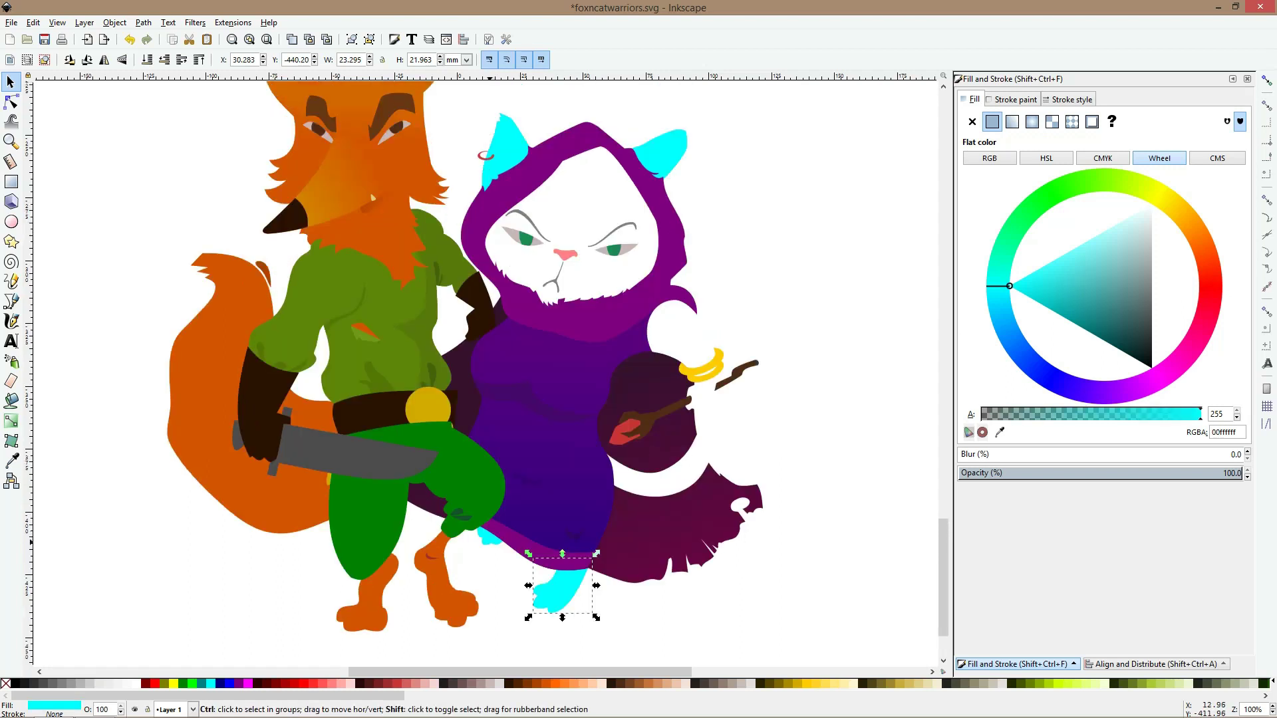
pyautogui.keyDown('shift'); pyautogui.click(491, 534); pyautogui.keyUp('shift')
pyautogui.keyDown('shift'); pyautogui.click(500, 149); pyautogui.keyUp('shift')
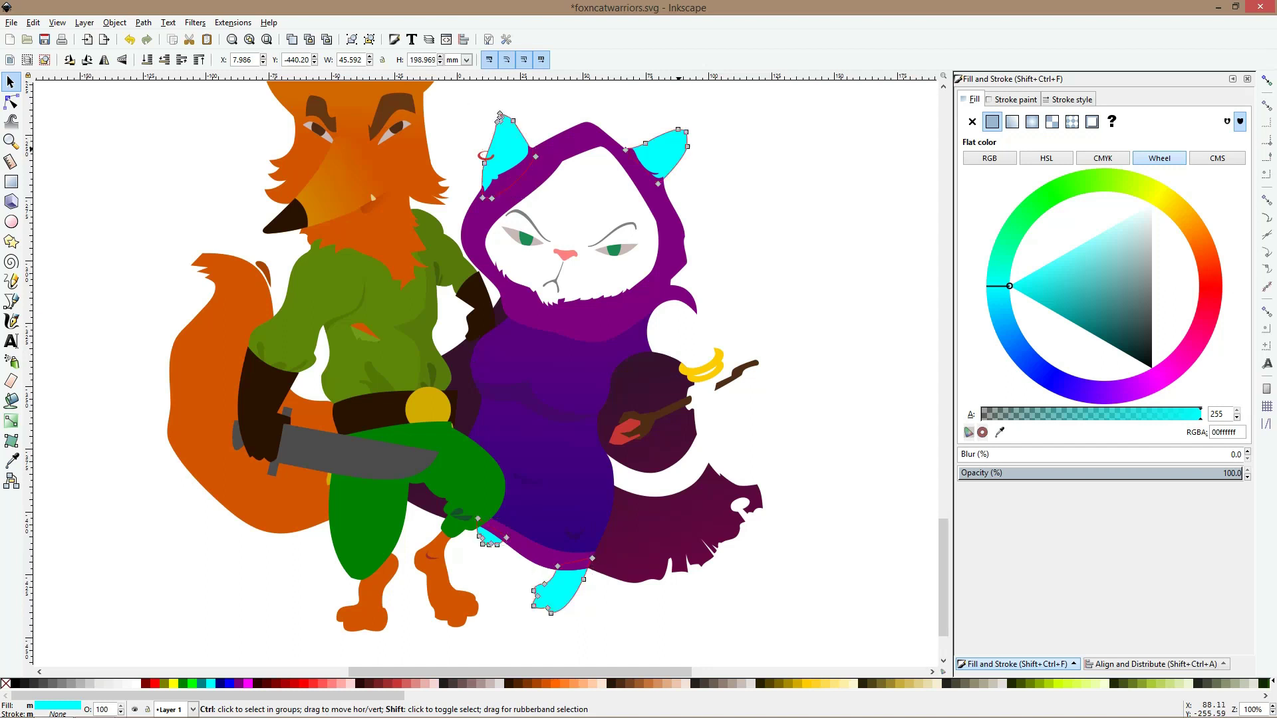
pyautogui.press('n')
pyautogui.click(135, 684)
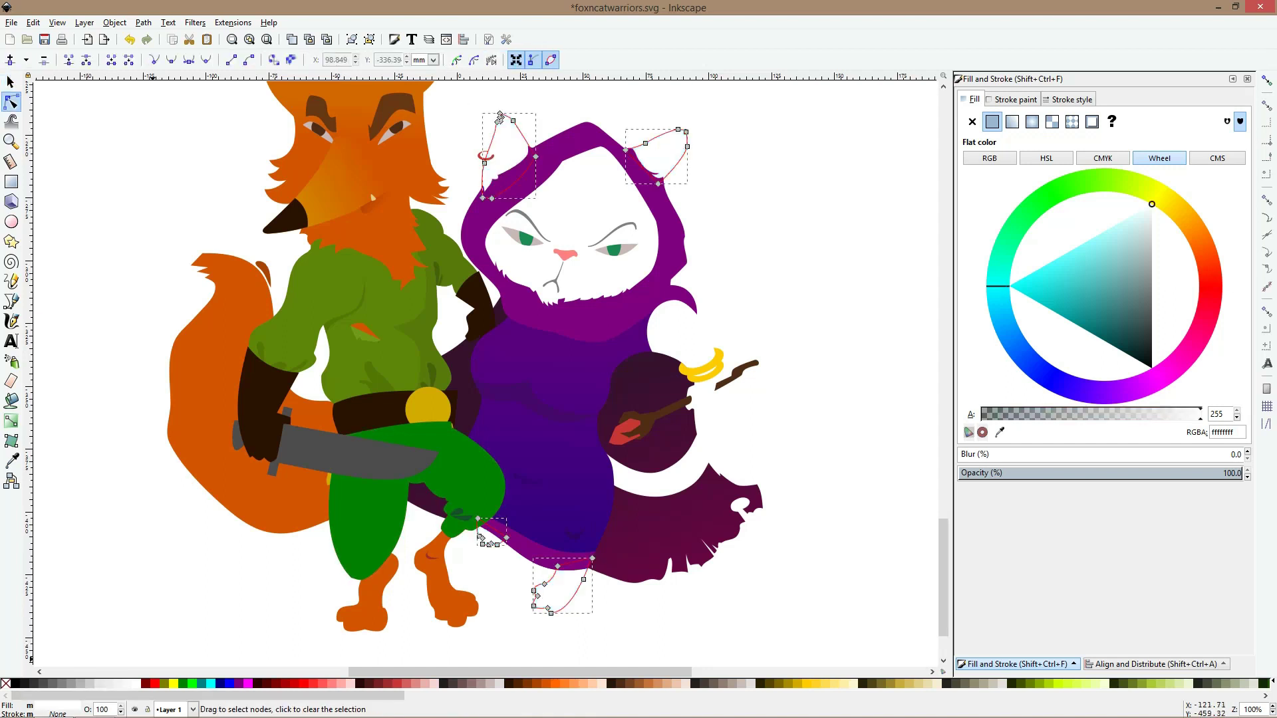
pyautogui.press('Escape')
pyautogui.press('space')
pyautogui.scroll(-2, 592, 447)
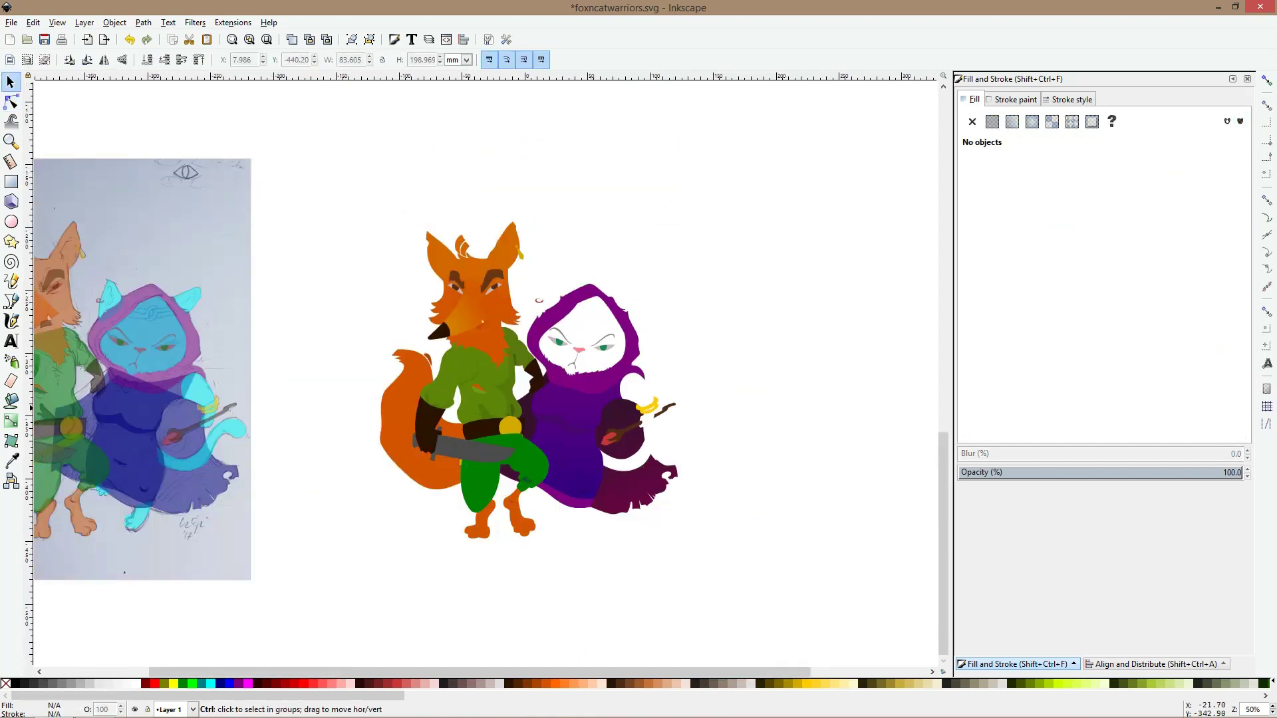
# Try lowering the fox's green trousers in the stacking order, and undo the change
pyautogui.scroll(2, 497, 412)
pyautogui.scroll(2, 495, 438)
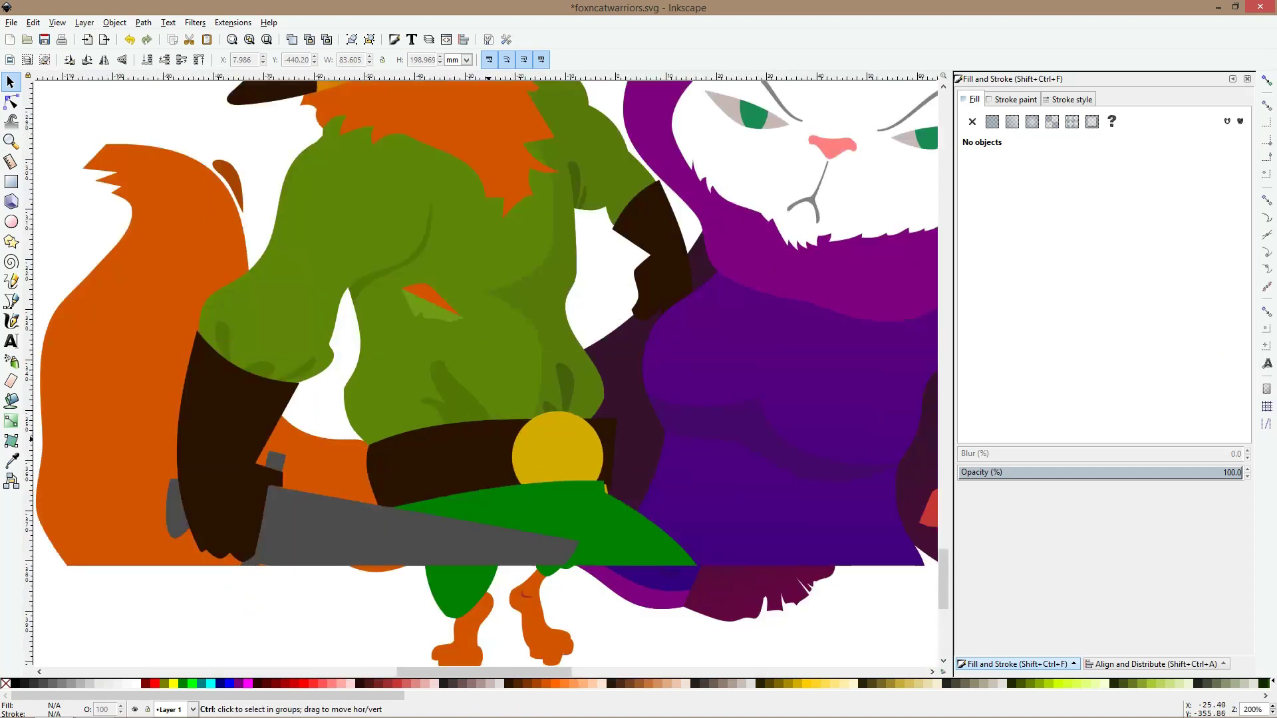
pyautogui.keyDown('ctrl'); pyautogui.click(488, 448); pyautogui.keyUp('ctrl')
pyautogui.keyDown('ctrl'); pyautogui.click(520, 486); pyautogui.keyUp('ctrl')
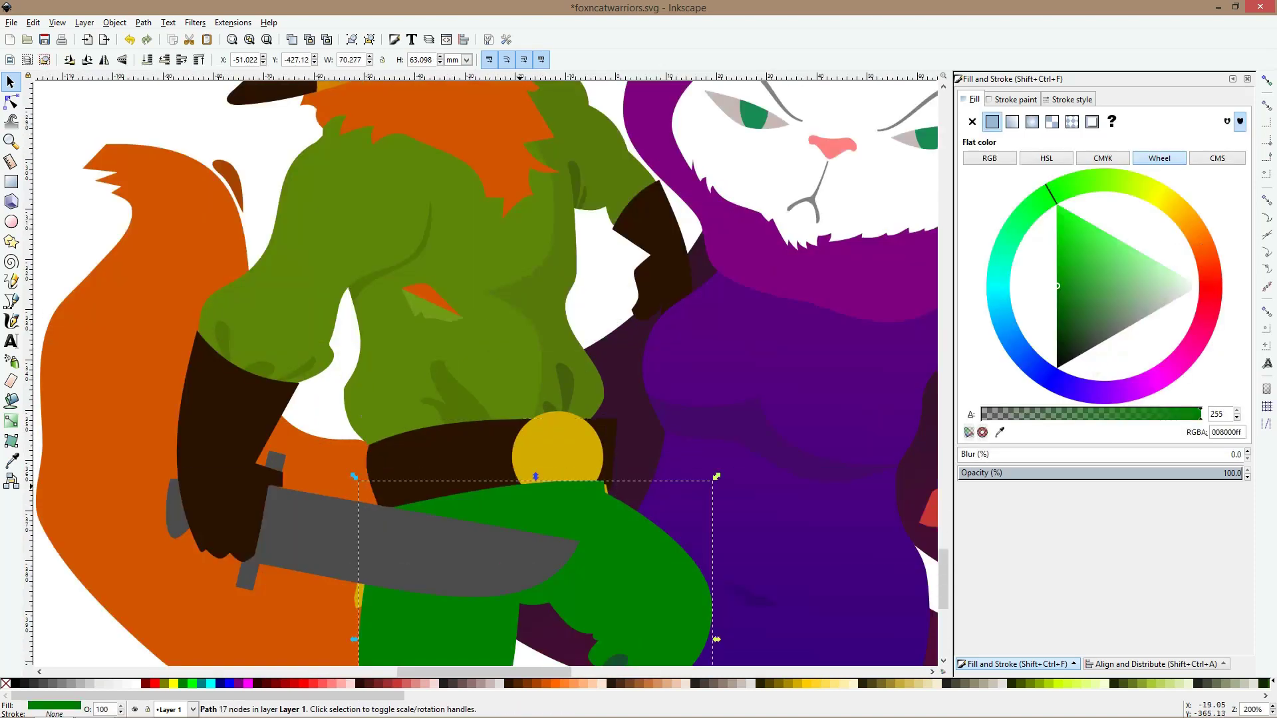
pyautogui.press('pagedown')
pyautogui.scroll(-6, 522, 489)
pyautogui.hotkey('ctrl', 'shift', 'z')
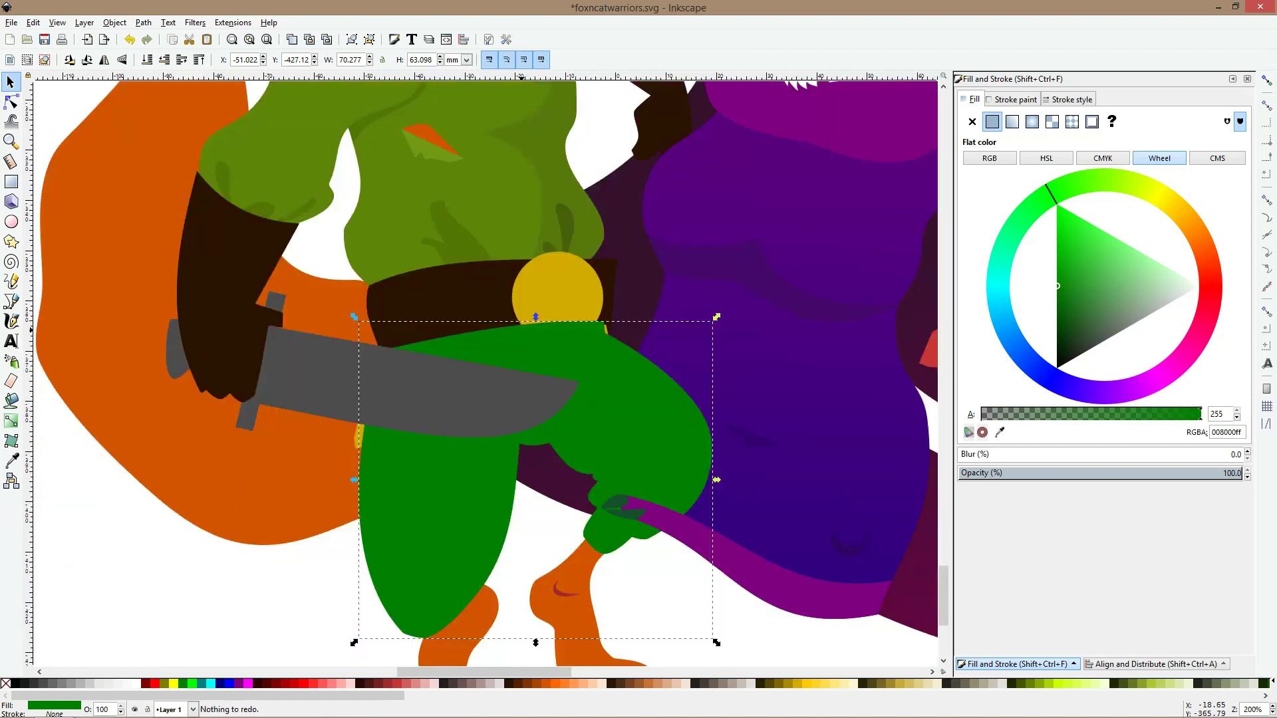
pyautogui.hotkey('ctrl', 'z')
pyautogui.hotkey('ctrl', 'z')
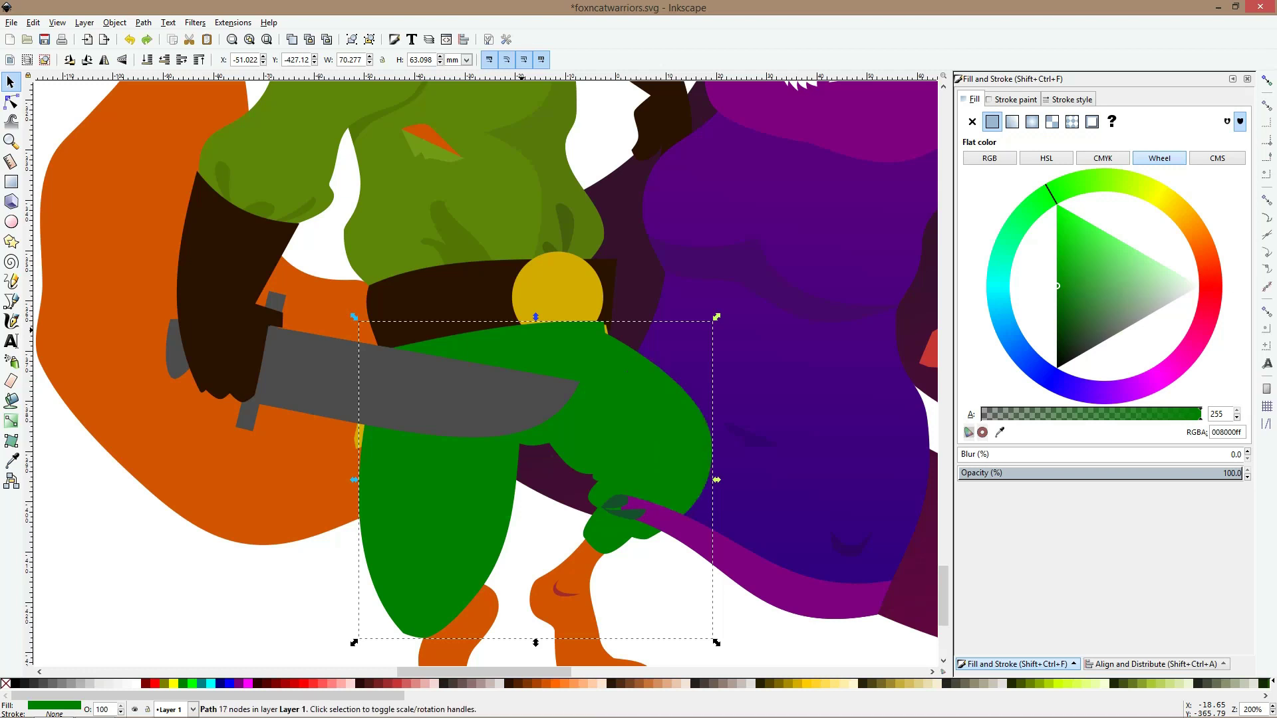
pyautogui.hotkey('ctrl', 'z')
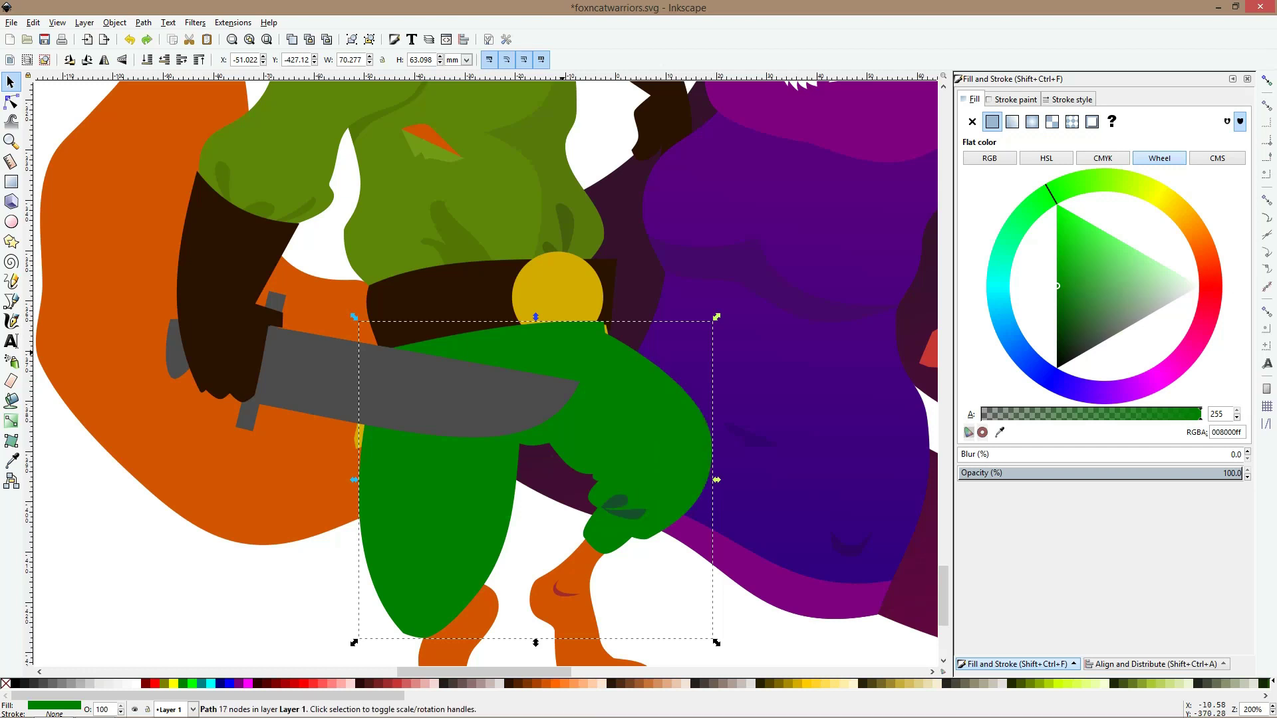
# Group the fox's belt, round buckle and yellow diagonal strap, and raise the group above the green trousers
pyautogui.click(540, 280)
pyautogui.keyDown('shift'); pyautogui.click(482, 283); pyautogui.keyUp('shift')
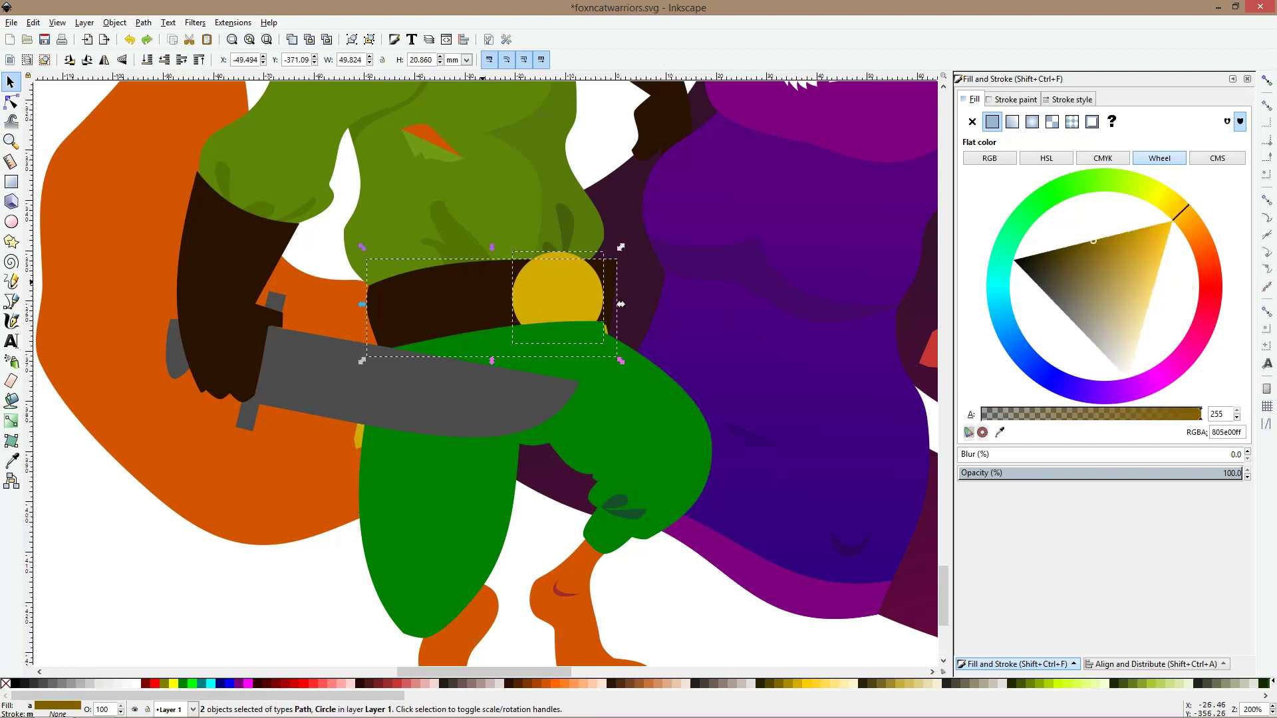
pyautogui.keyDown('shift'); pyautogui.click(354, 443); pyautogui.keyUp('shift')
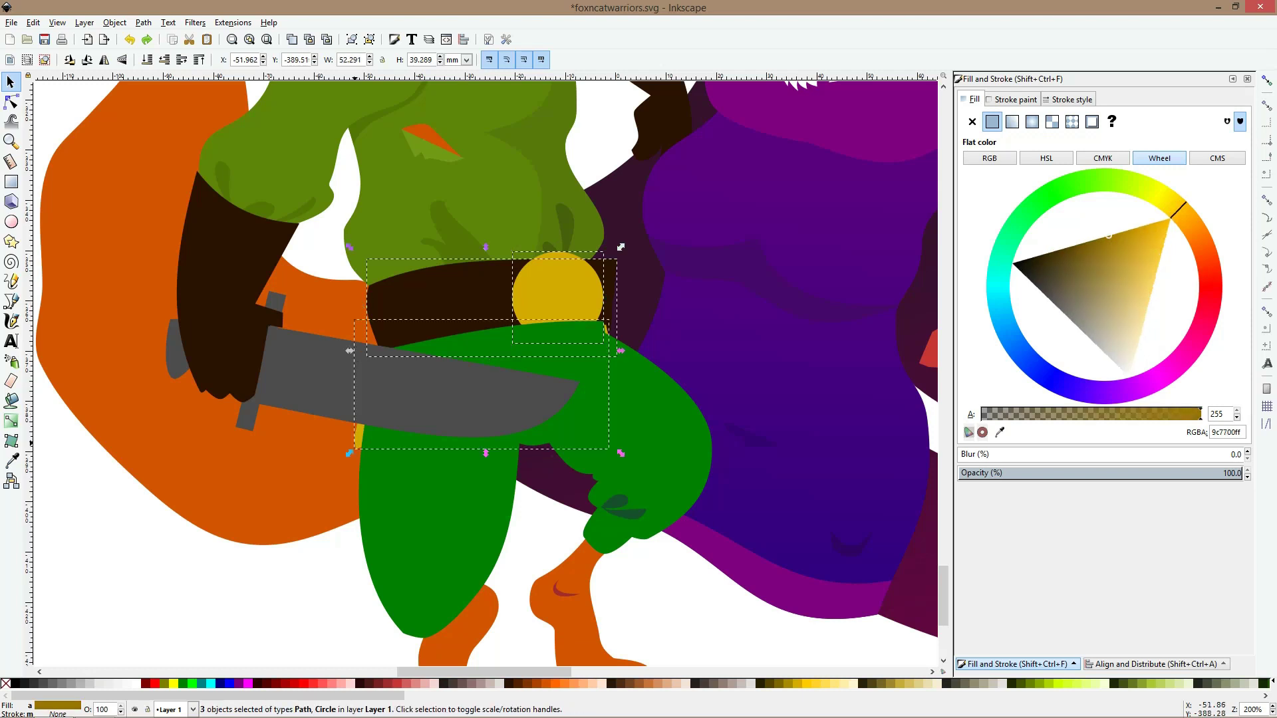
pyautogui.hotkey('ctrl', 'g')
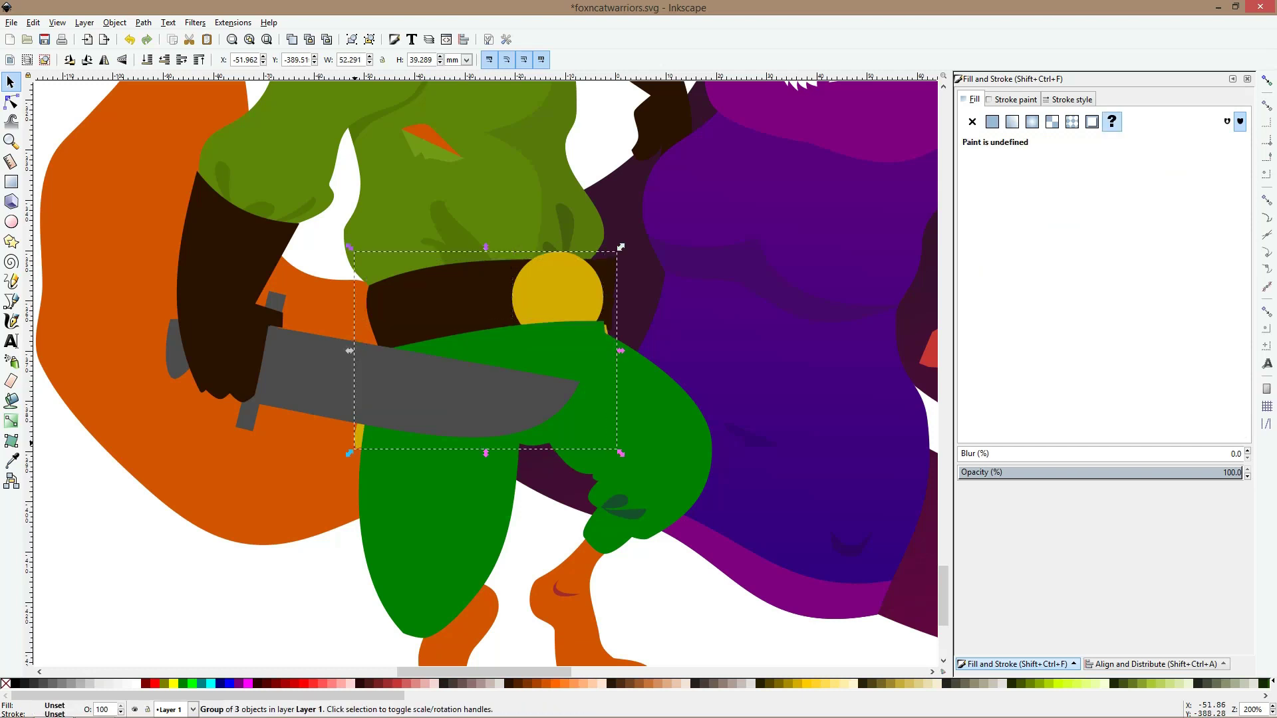
pyautogui.press('pageup')
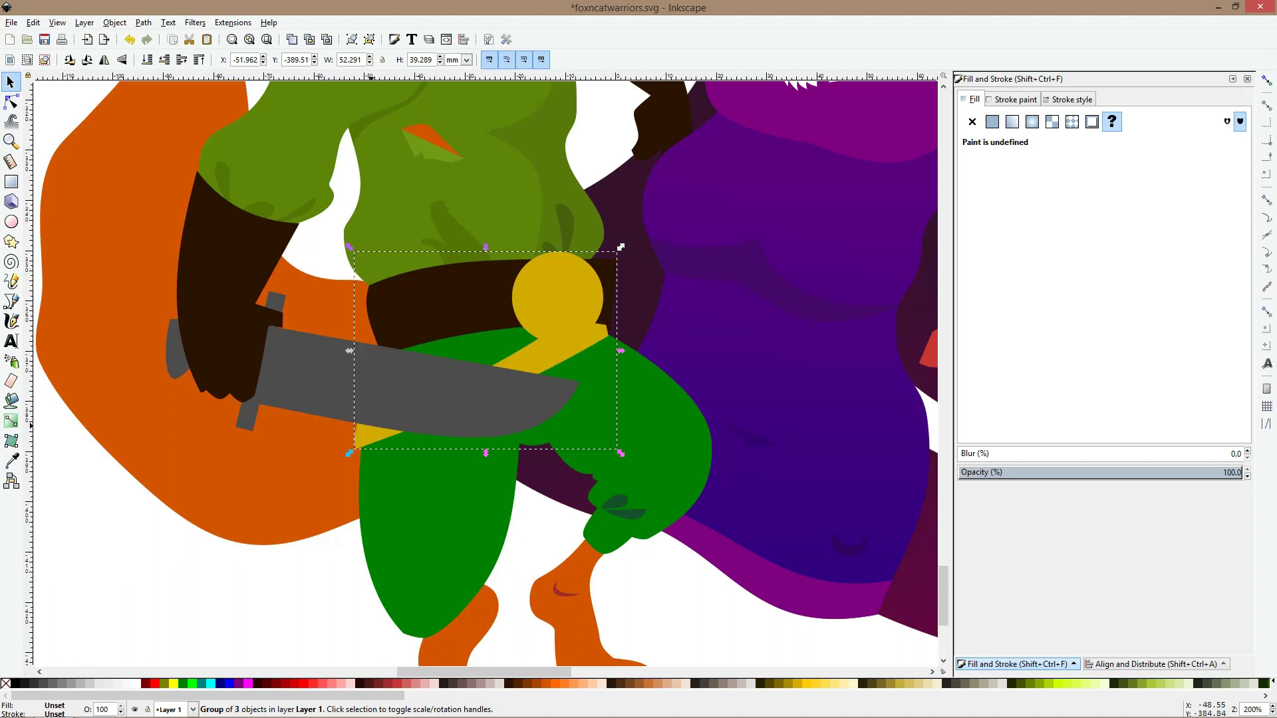
# Fill the fox's belt, diagonal strap and both gloves with the brown 67410e
pyautogui.keyDown('ctrl'); pyautogui.click(543, 357); pyautogui.keyUp('ctrl')
pyautogui.keyDown('ctrl'); pyautogui.keyDown('shift'); pyautogui.click(465, 304); pyautogui.keyUp('shift'); pyautogui.keyUp('ctrl')
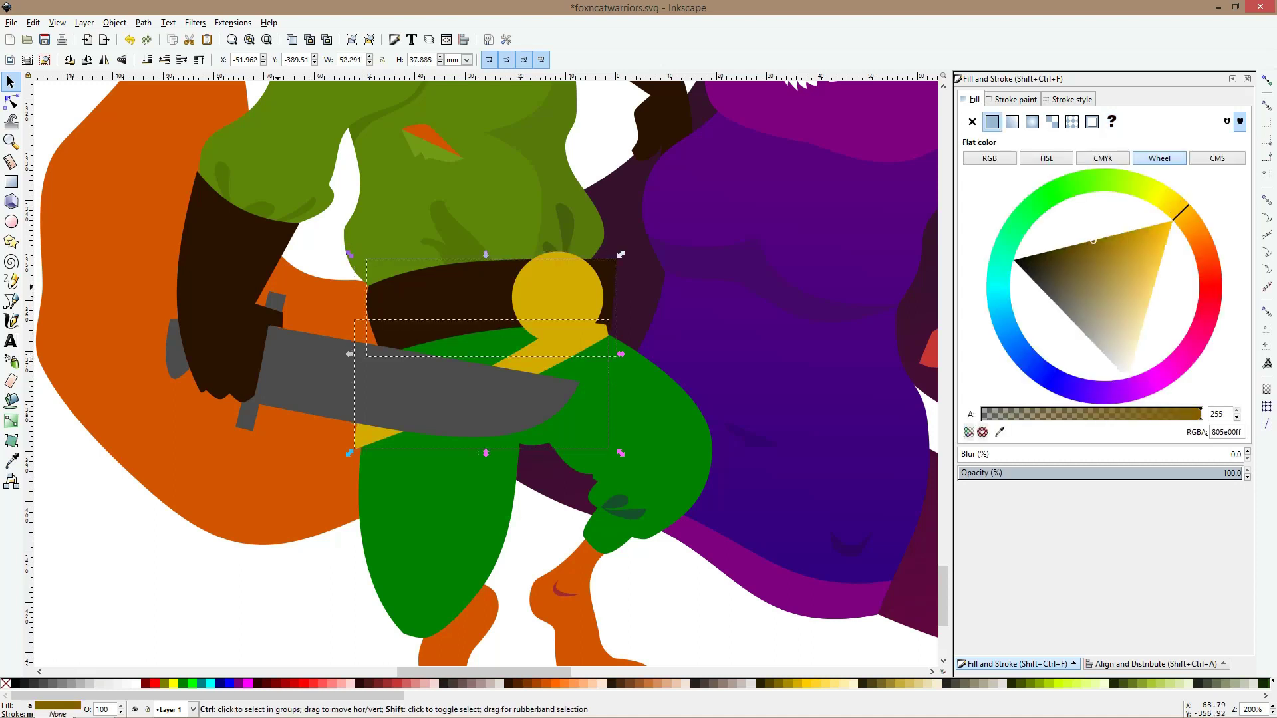
pyautogui.keyDown('ctrl'); pyautogui.keyDown('shift'); pyautogui.click(248, 286); pyautogui.keyUp('shift'); pyautogui.keyUp('ctrl')
pyautogui.scroll(-2, 350, 318)
pyautogui.keyDown('ctrl'); pyautogui.keyDown('shift'); pyautogui.click(507, 190); pyautogui.keyUp('shift'); pyautogui.keyUp('ctrl')
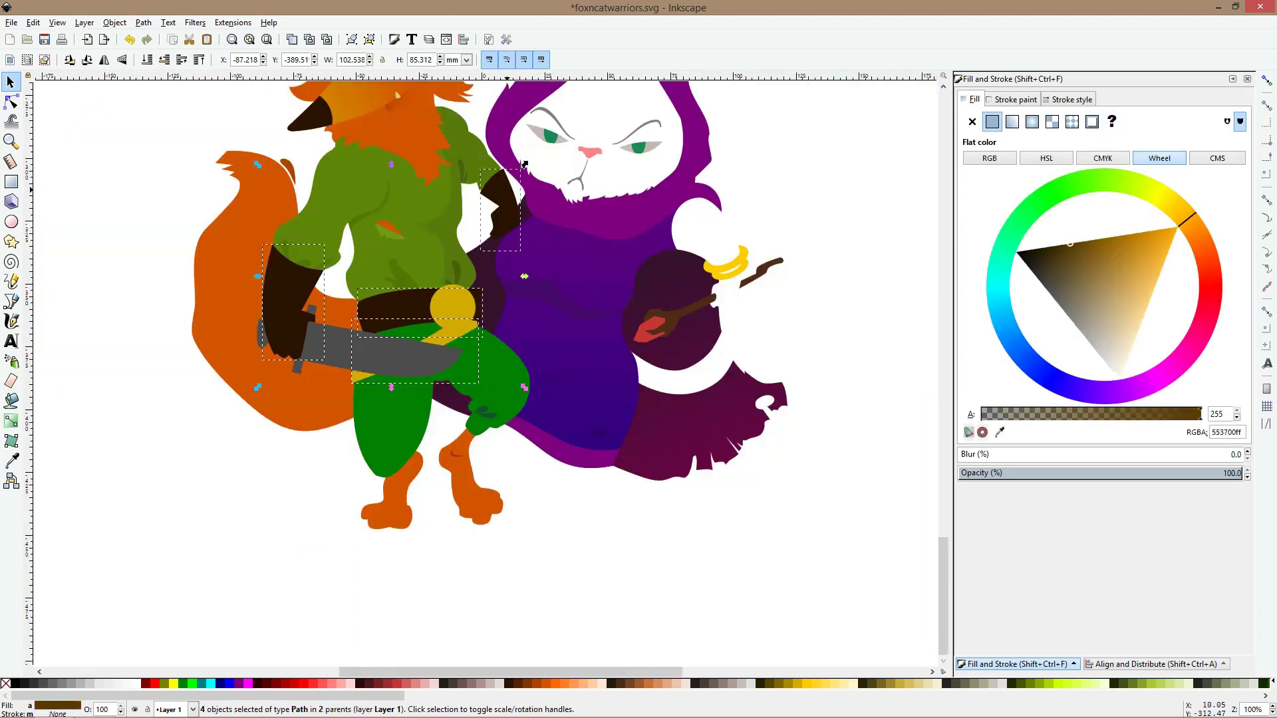
pyautogui.click(1066, 254)
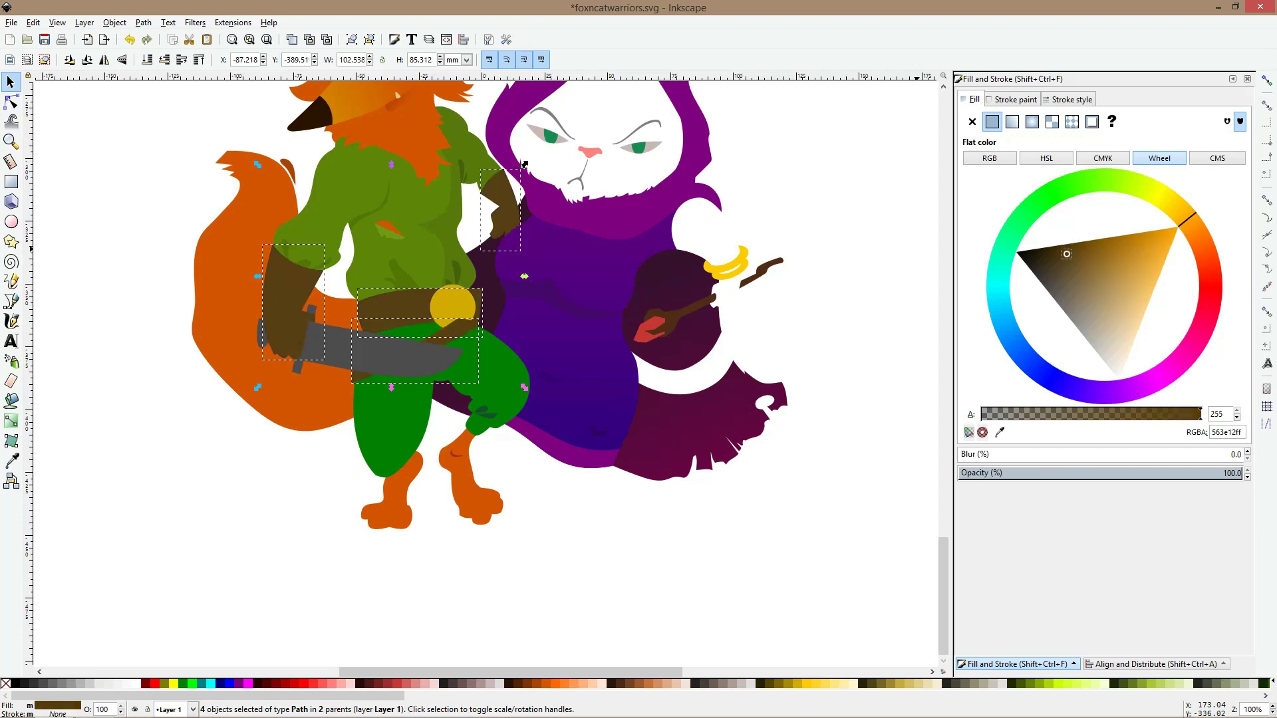
pyautogui.moveTo(1066, 254); pyautogui.dragTo(1072, 246)
pyautogui.click(1192, 225)
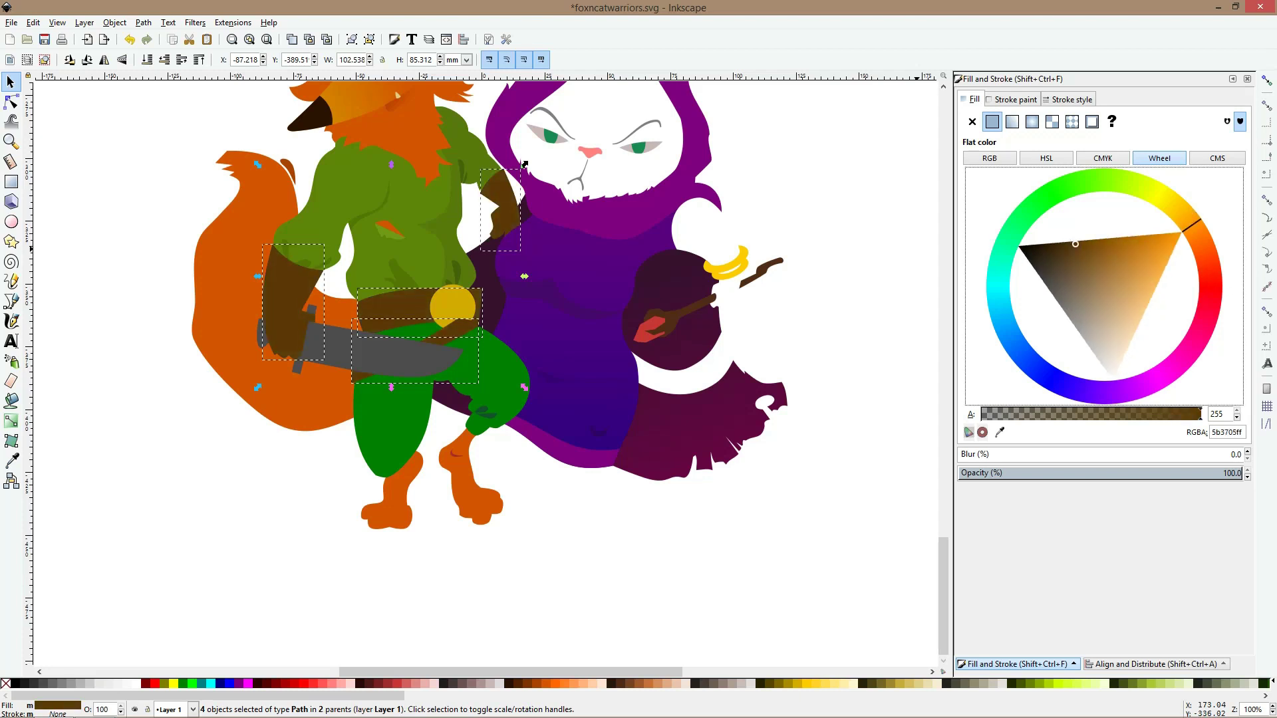
pyautogui.moveTo(1089, 247); pyautogui.dragTo(1080, 249)
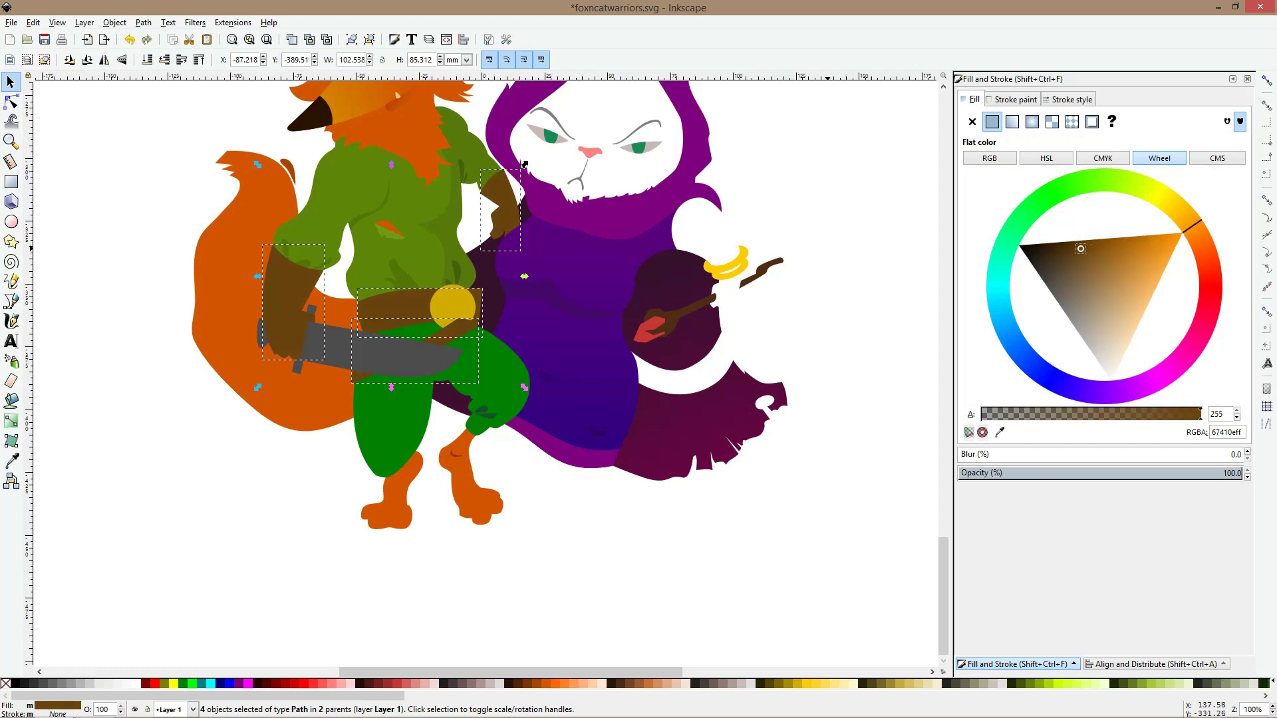
pyautogui.click(828, 238)
# Darken the fox's glove beside the cat to the brown 50320a
pyautogui.click(503, 191)
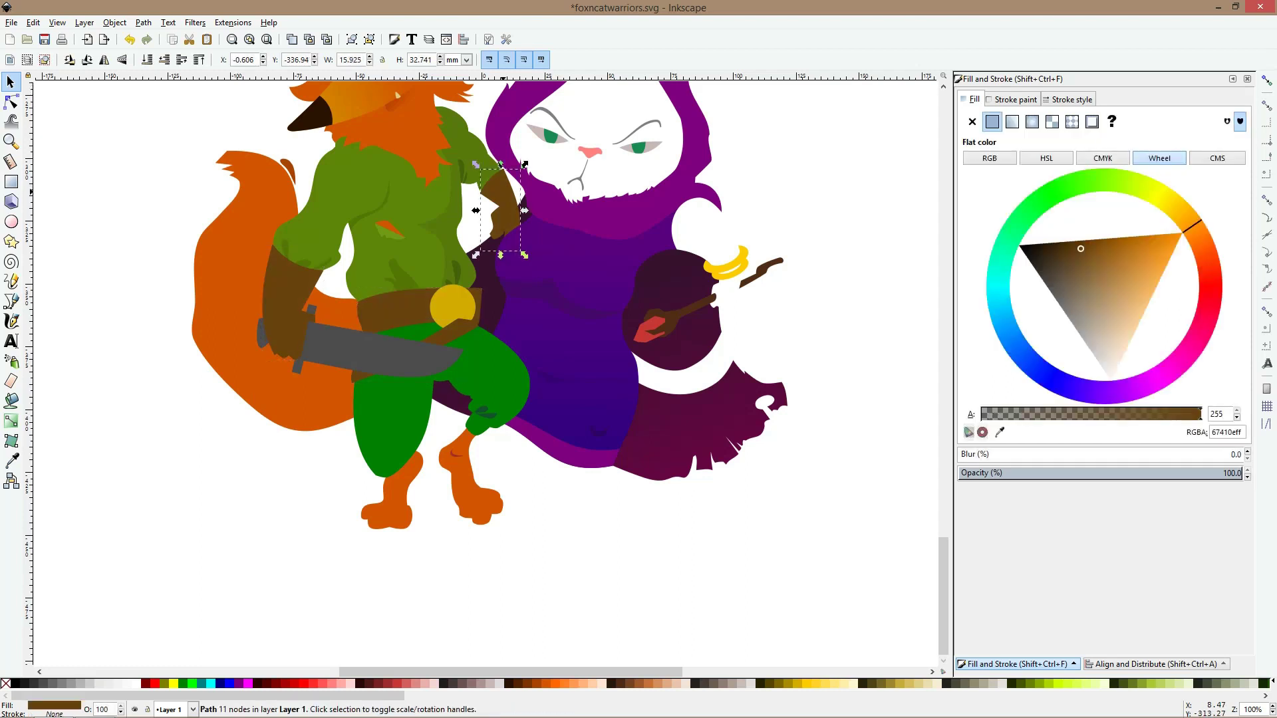
pyautogui.moveTo(1081, 248); pyautogui.dragTo(1067, 247)
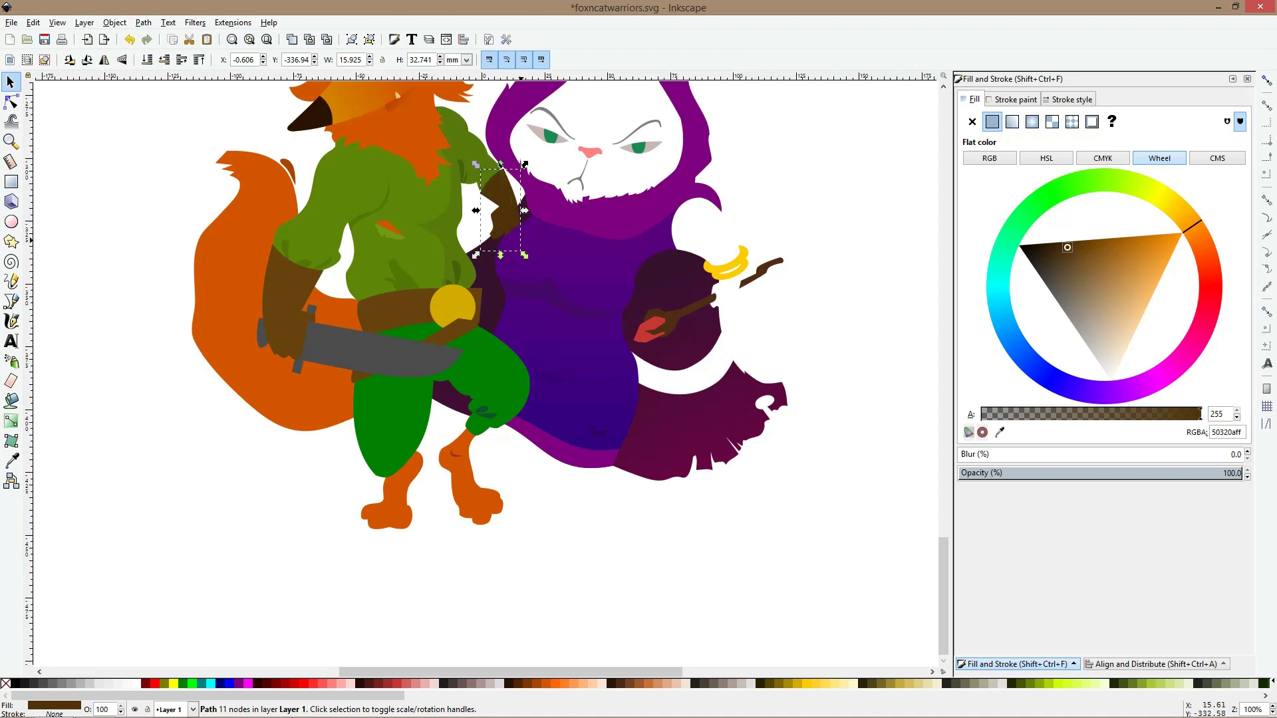
pyautogui.press('-')
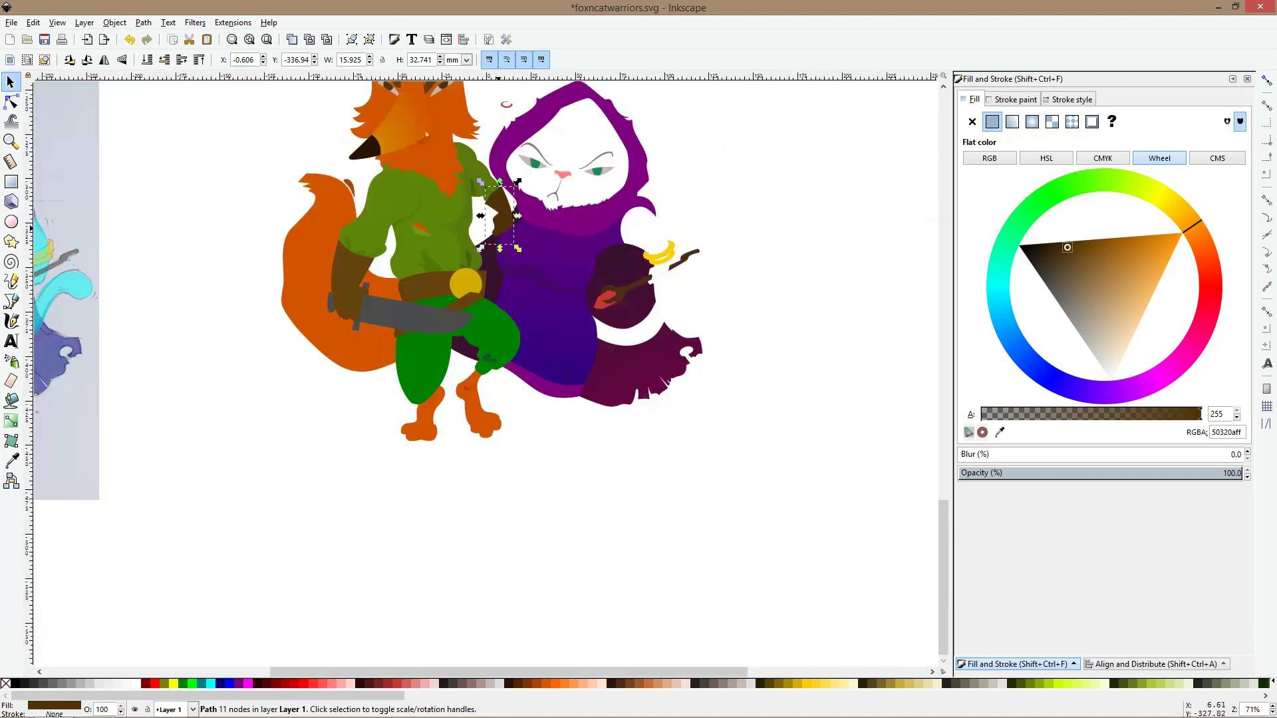
# Move the two upper corner nodes of the cat's cape lower so its top edge sits behind the fox and robe
pyautogui.press('n')
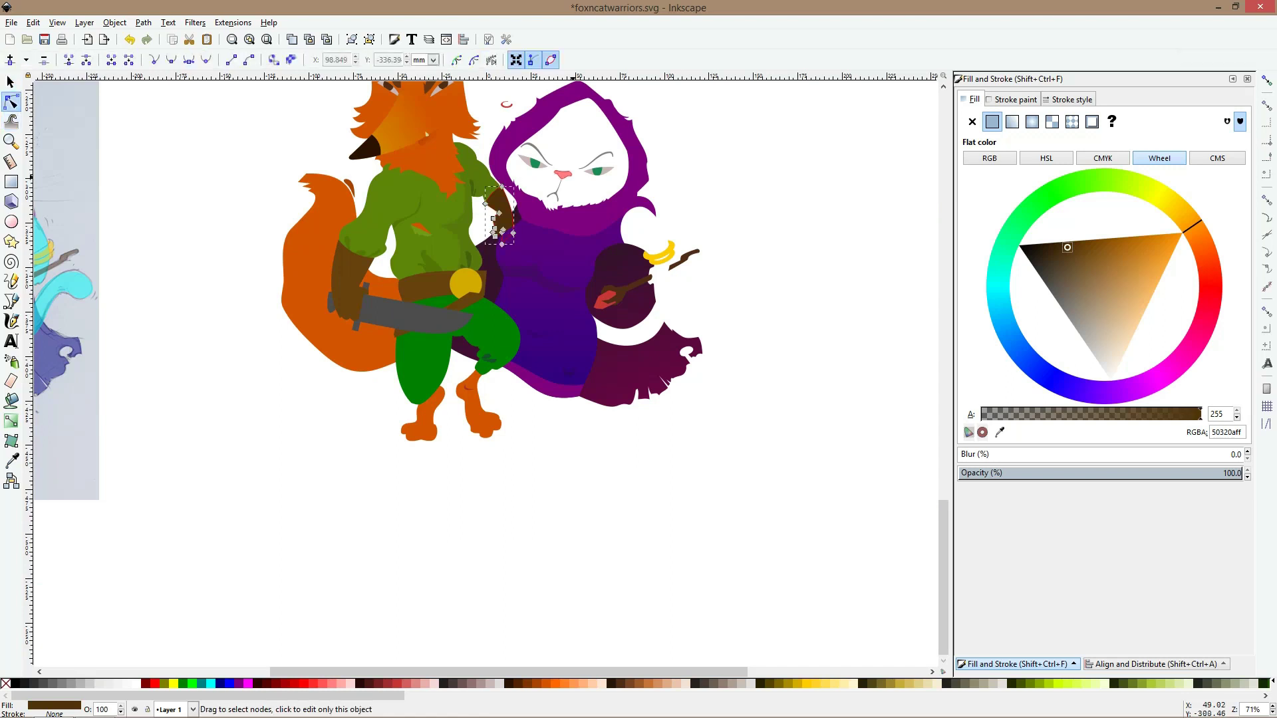
pyautogui.press('3')
pyautogui.click(509, 310)
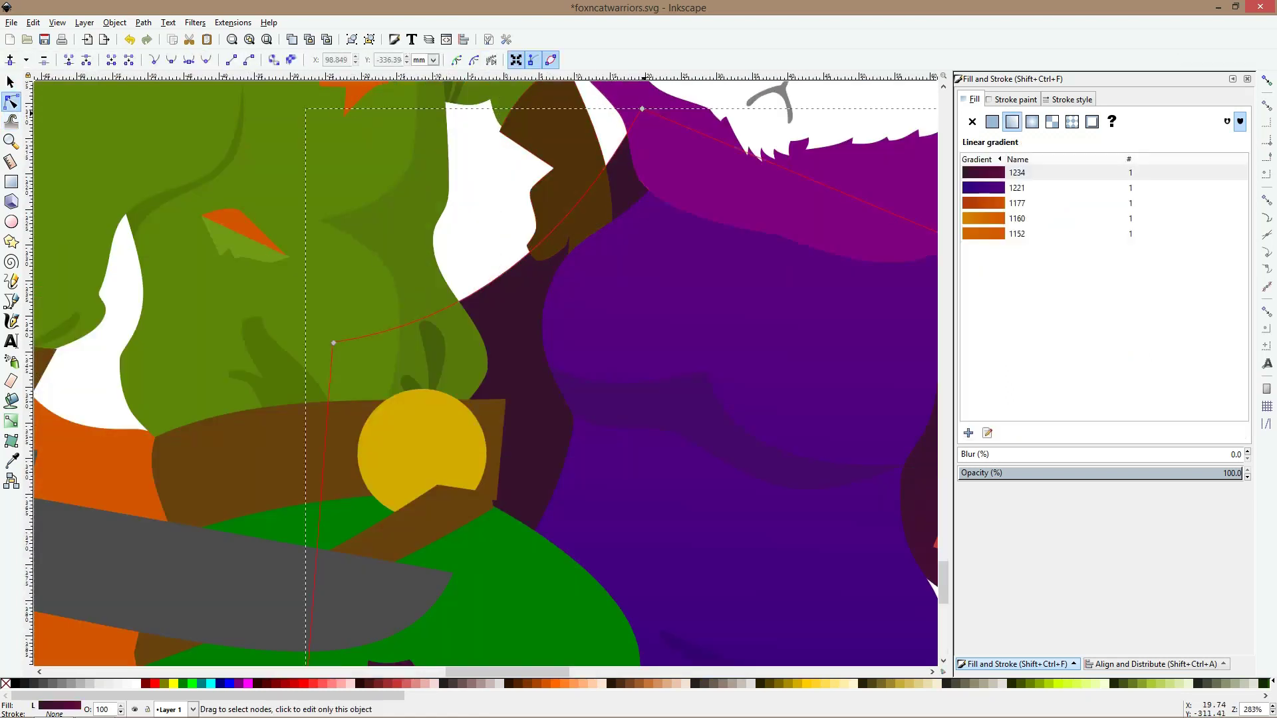
pyautogui.moveTo(643, 111); pyautogui.dragTo(678, 153)
pyautogui.click(333, 343)
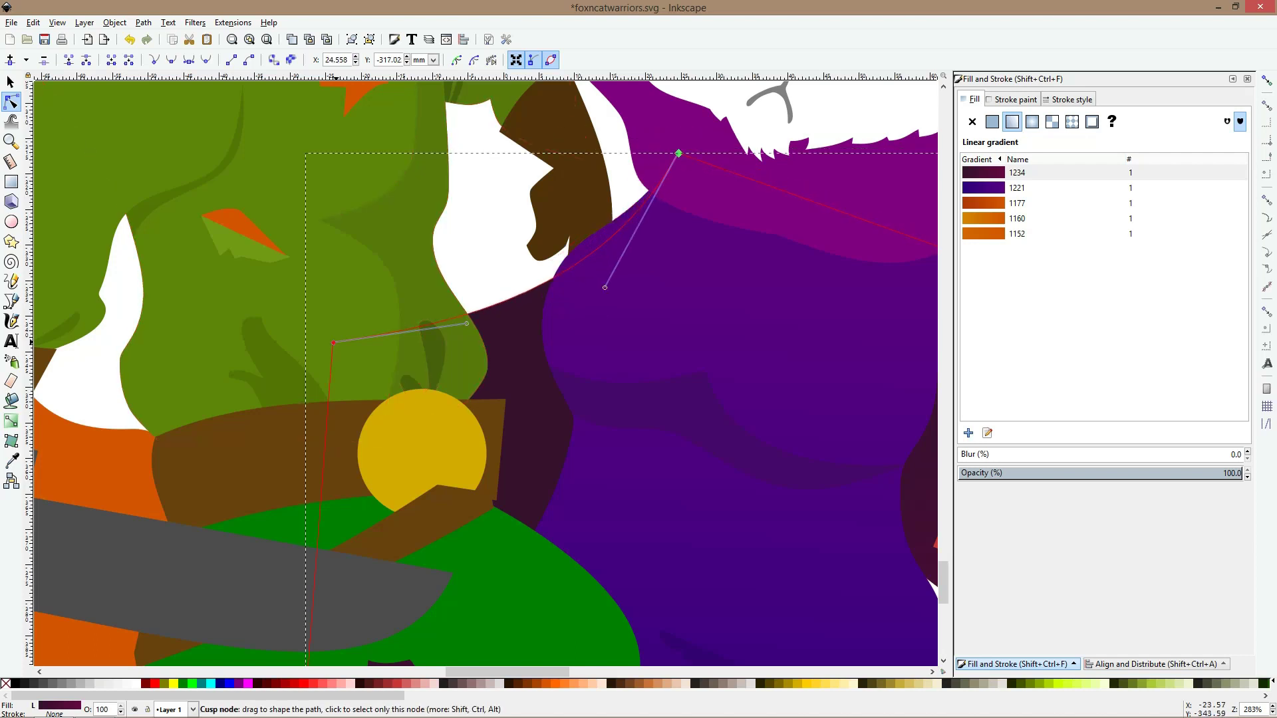
pyautogui.moveTo(334, 343); pyautogui.dragTo(333, 377)
pyautogui.press('s')
pyautogui.press('1')
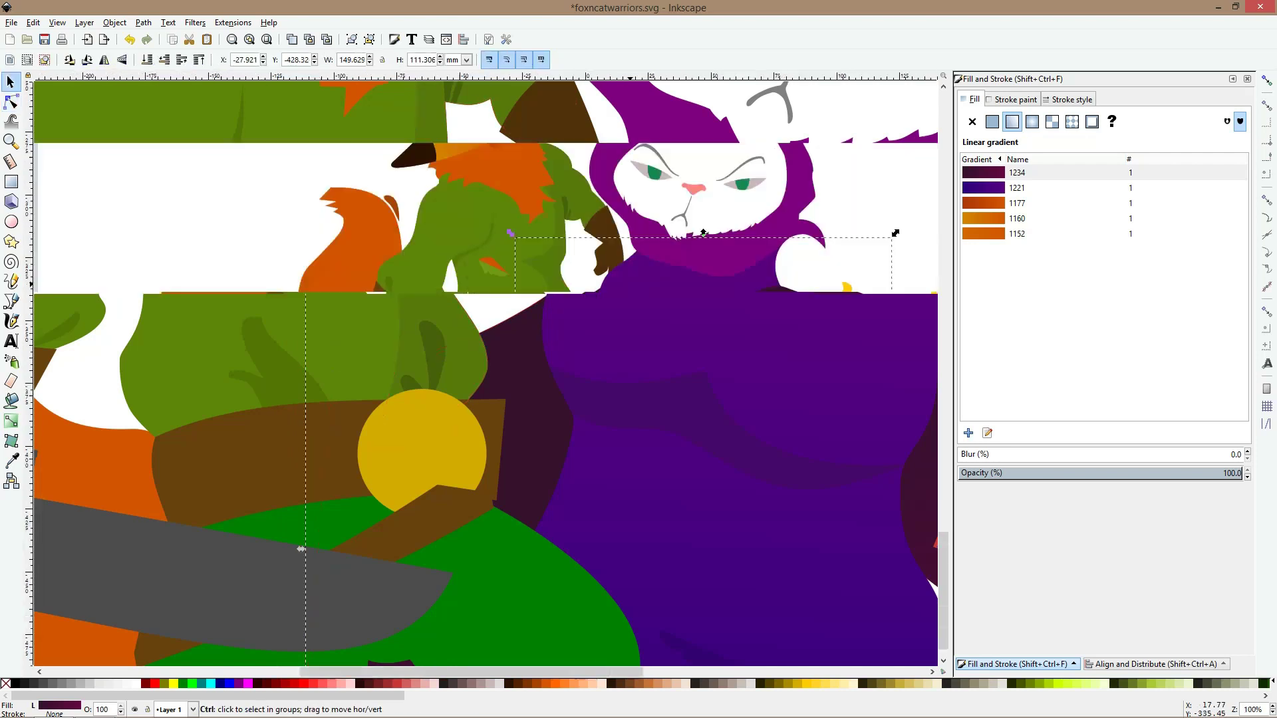
pyautogui.click(878, 203)
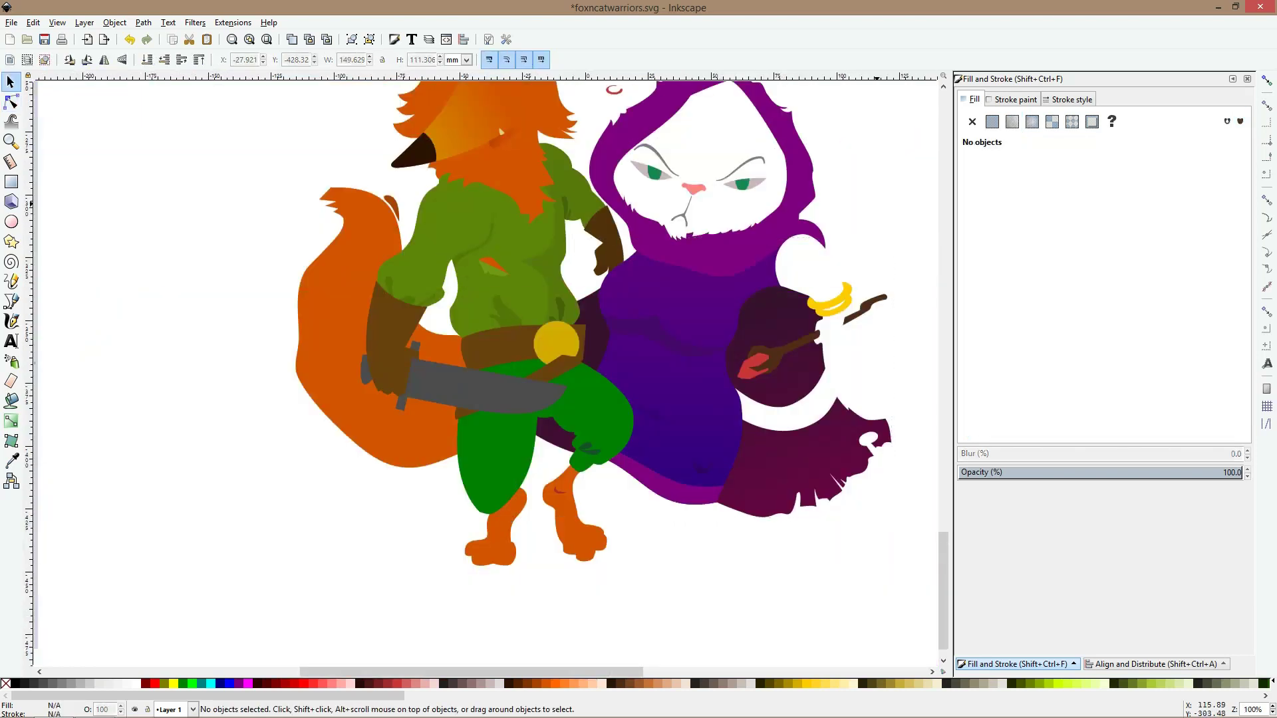
# Select all of the fox's parts, without the red ring beside the hood, and move them horizontally about 5 mm closer to the cat
pyautogui.scroll(-2, 878, 200)
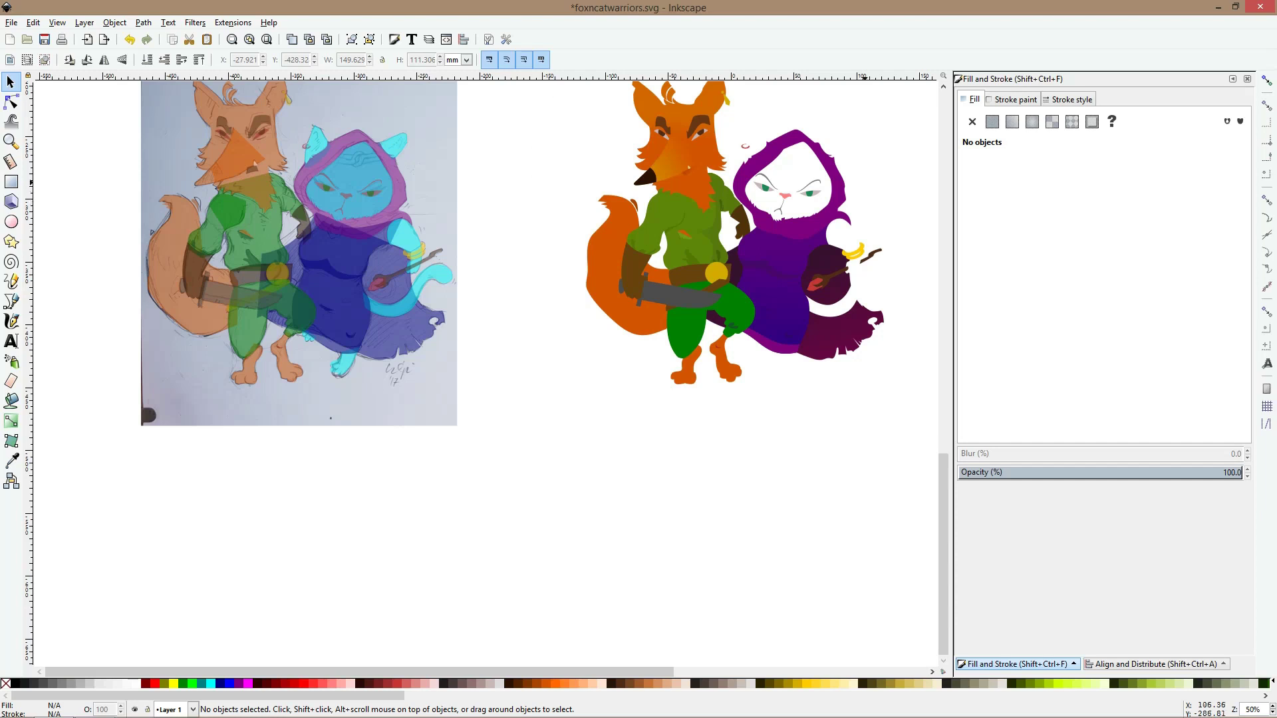
pyautogui.moveTo(890, 211); pyautogui.dragTo(661, 287)
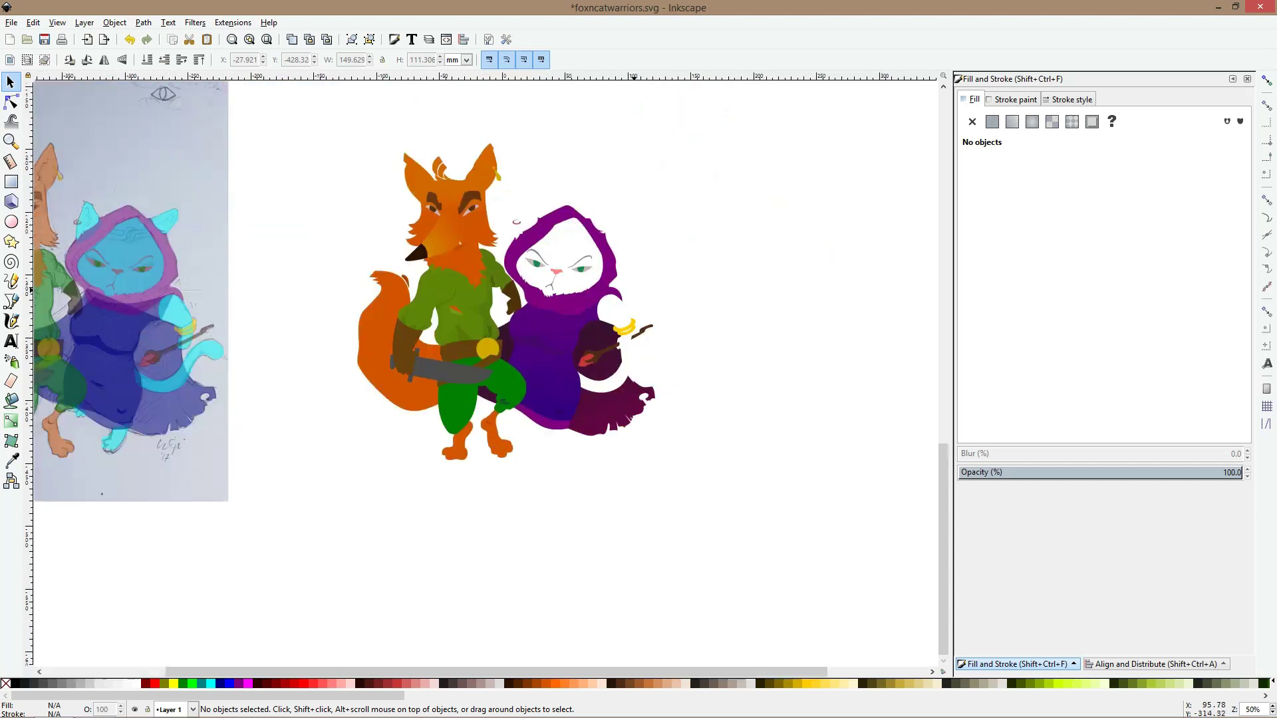
pyautogui.scroll(1, 506, 337)
pyautogui.scroll(2, 490, 274)
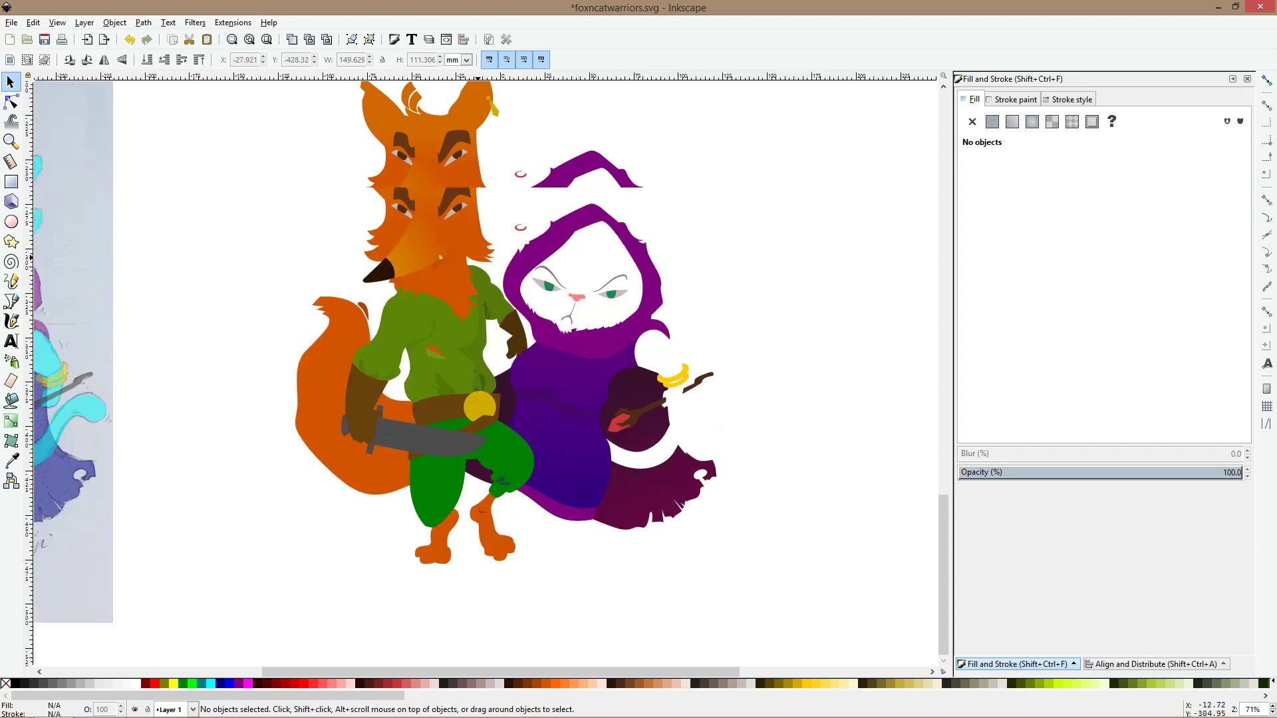
pyautogui.moveTo(238, 110)
pyautogui.mouseDown()
pyautogui.moveTo(435, 355)
pyautogui.moveTo(547, 612)
pyautogui.mouseUp()
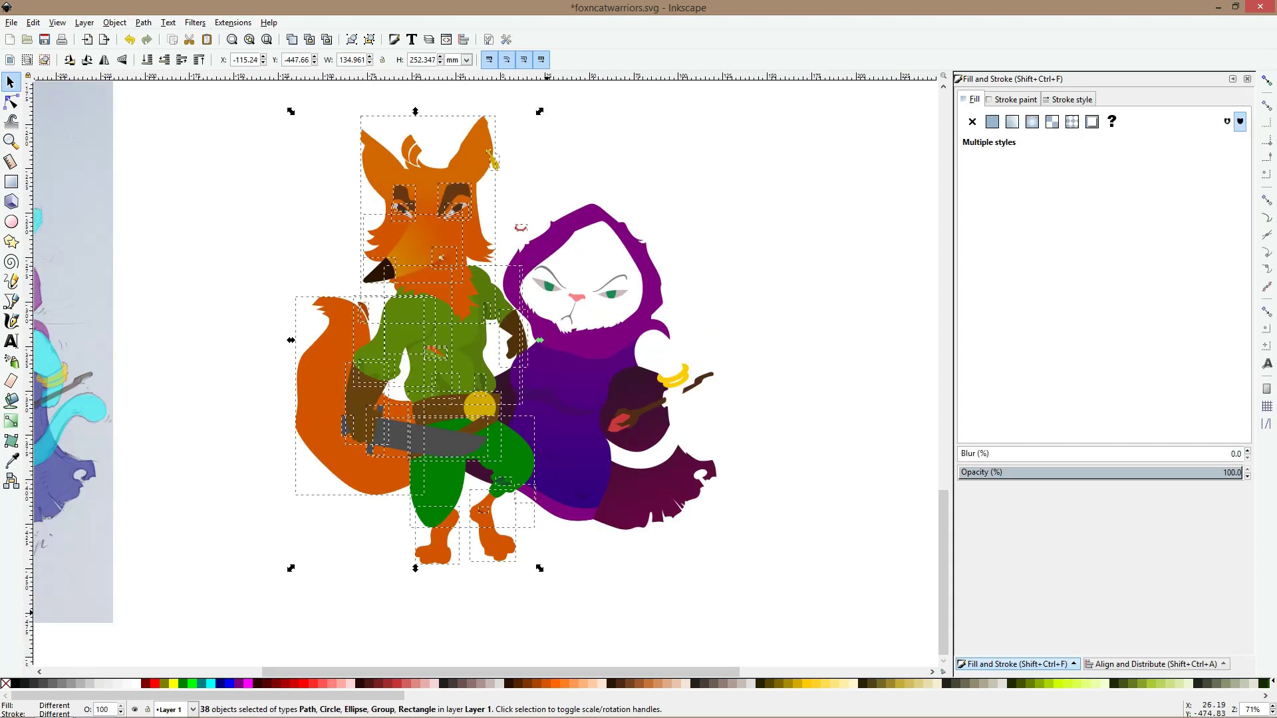
pyautogui.scroll(2, 505, 345)
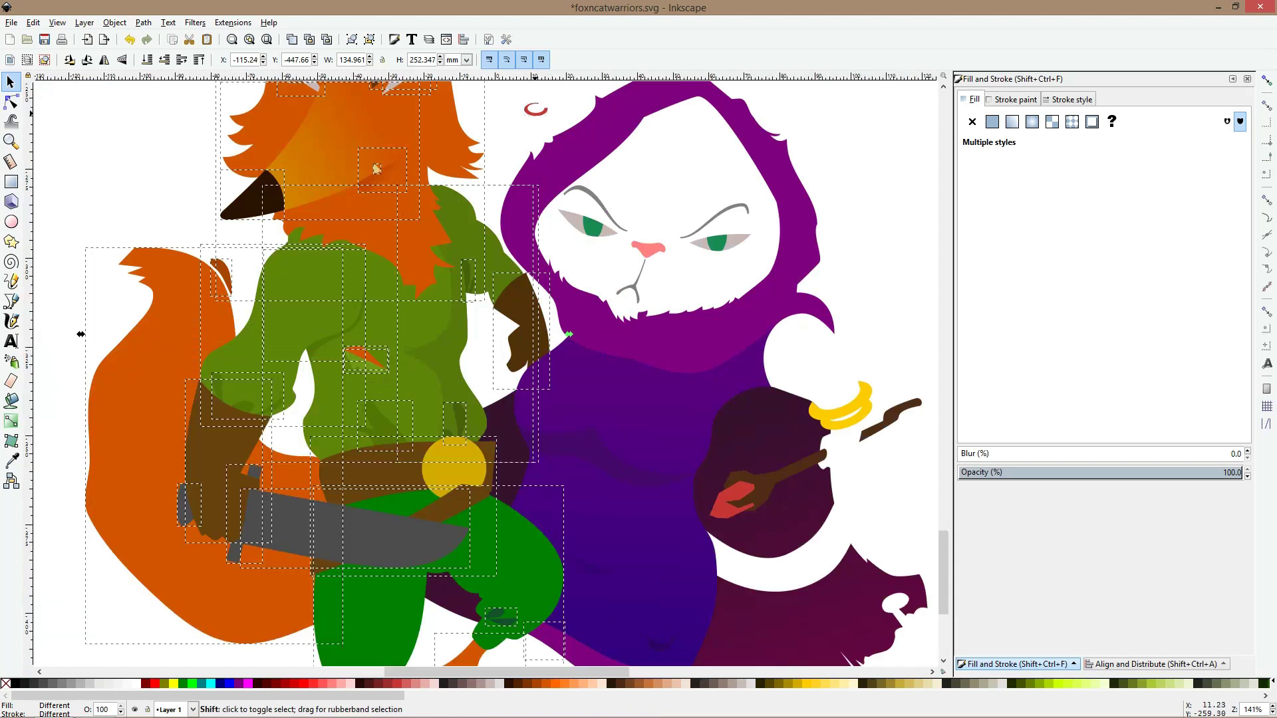
pyautogui.scroll(-4, 491, 372)
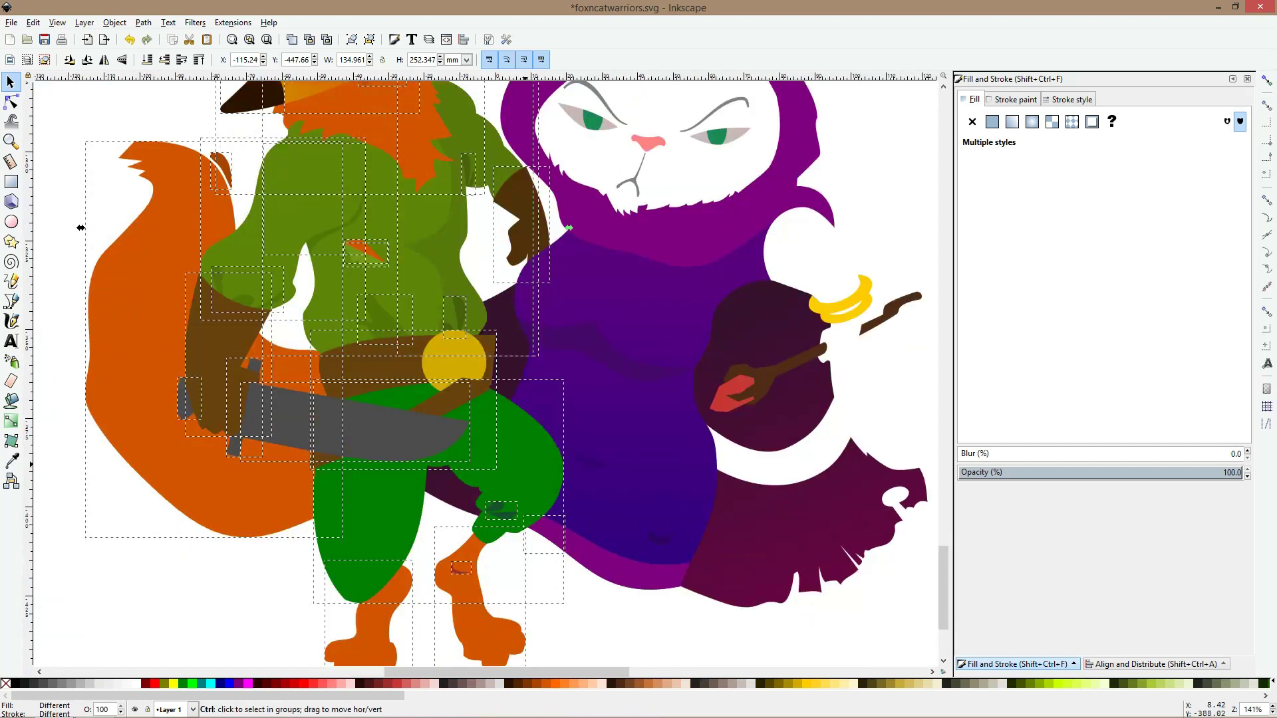
pyautogui.moveTo(523, 452); pyautogui.dragTo(471, 453)
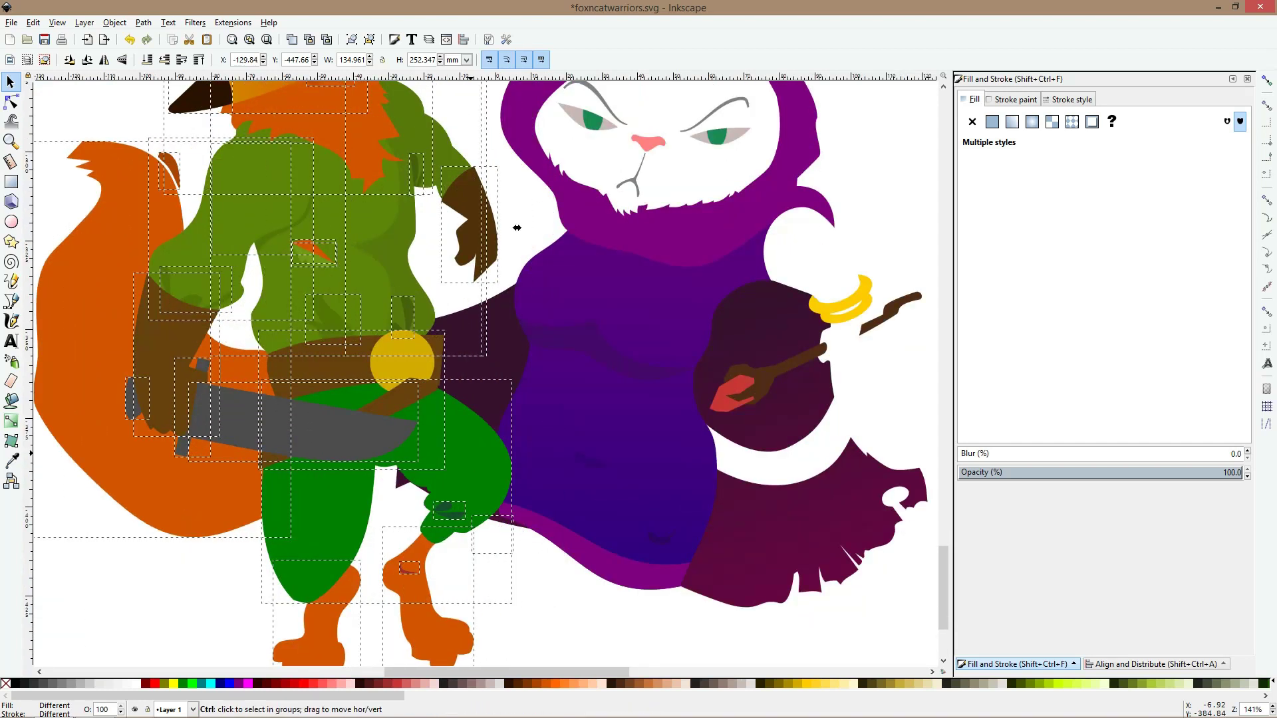
pyautogui.hotkey('ctrl', 'z')
pyautogui.moveTo(471, 454); pyautogui.dragTo(493, 457)
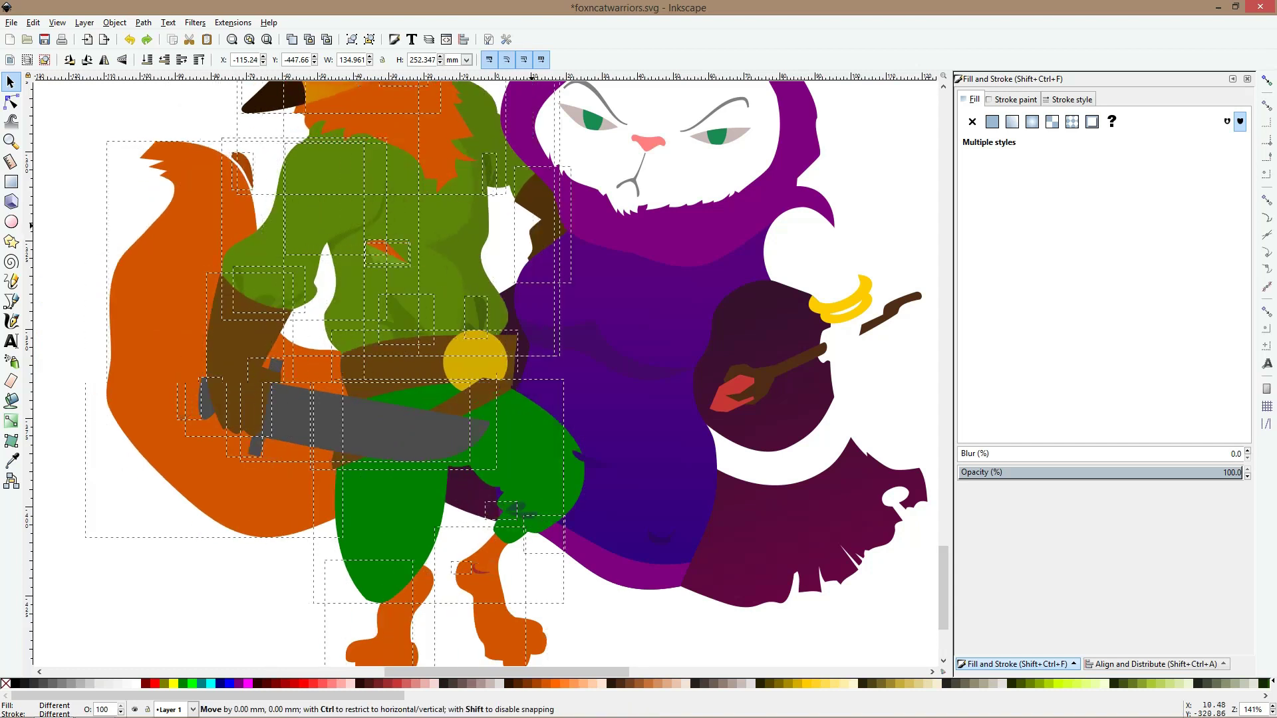
pyautogui.moveTo(557, 229); pyautogui.dragTo(552, 230)
# Rotate the whole fox slightly clockwise so it leans toward the cat
pyautogui.keyDown('ctrl'); pyautogui.scroll(-3, 562, 279); pyautogui.keyUp('ctrl')
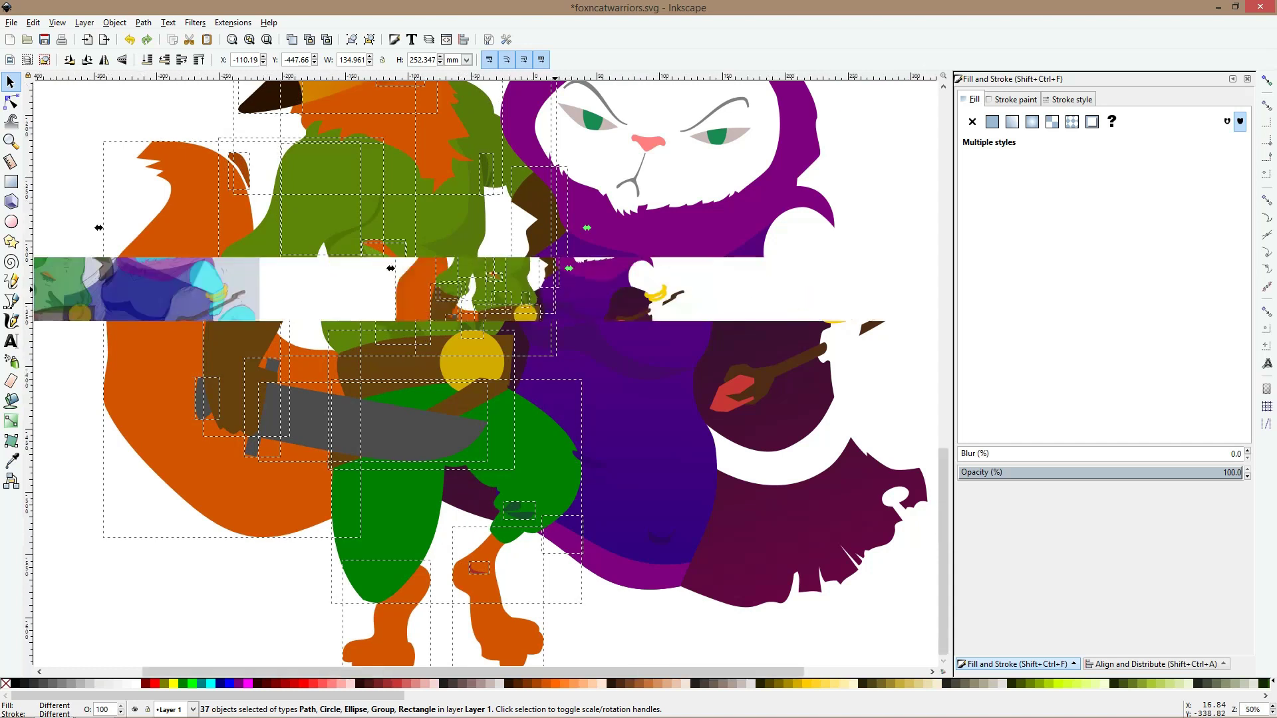
pyautogui.keyDown('ctrl'); pyautogui.scroll(2, 506, 223); pyautogui.keyUp('ctrl')
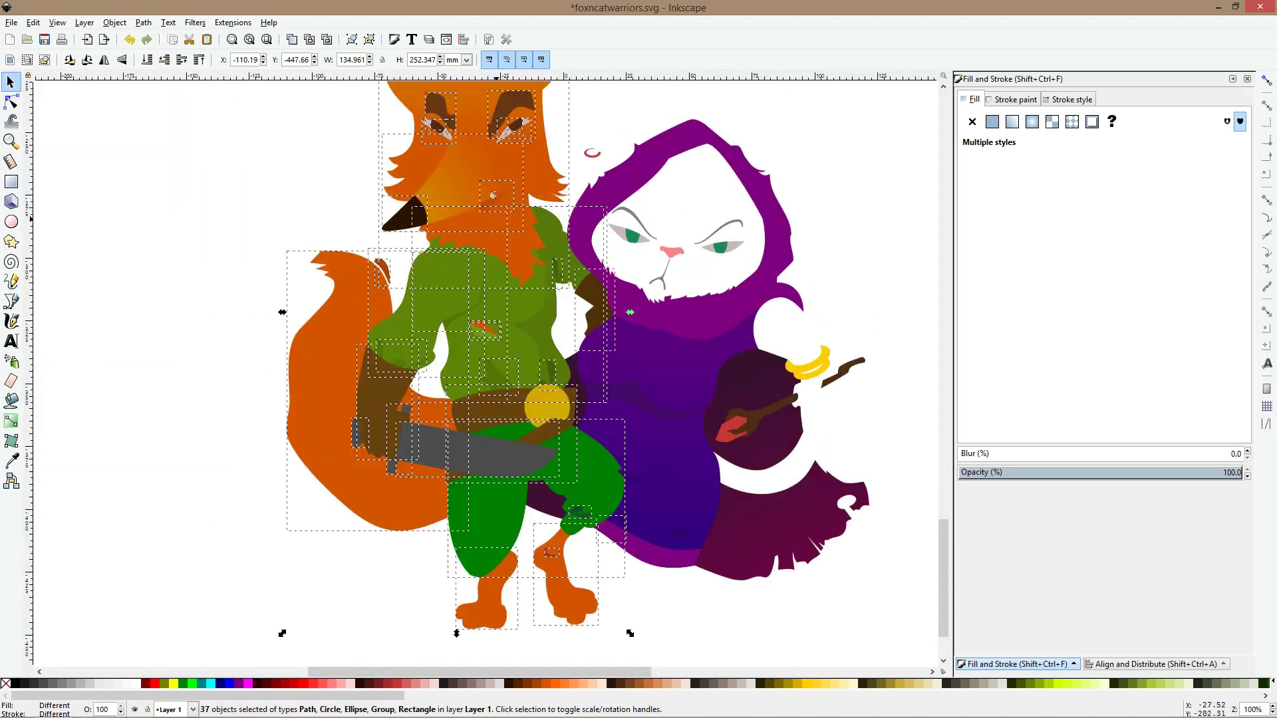
pyautogui.scroll(-4, 630, 312)
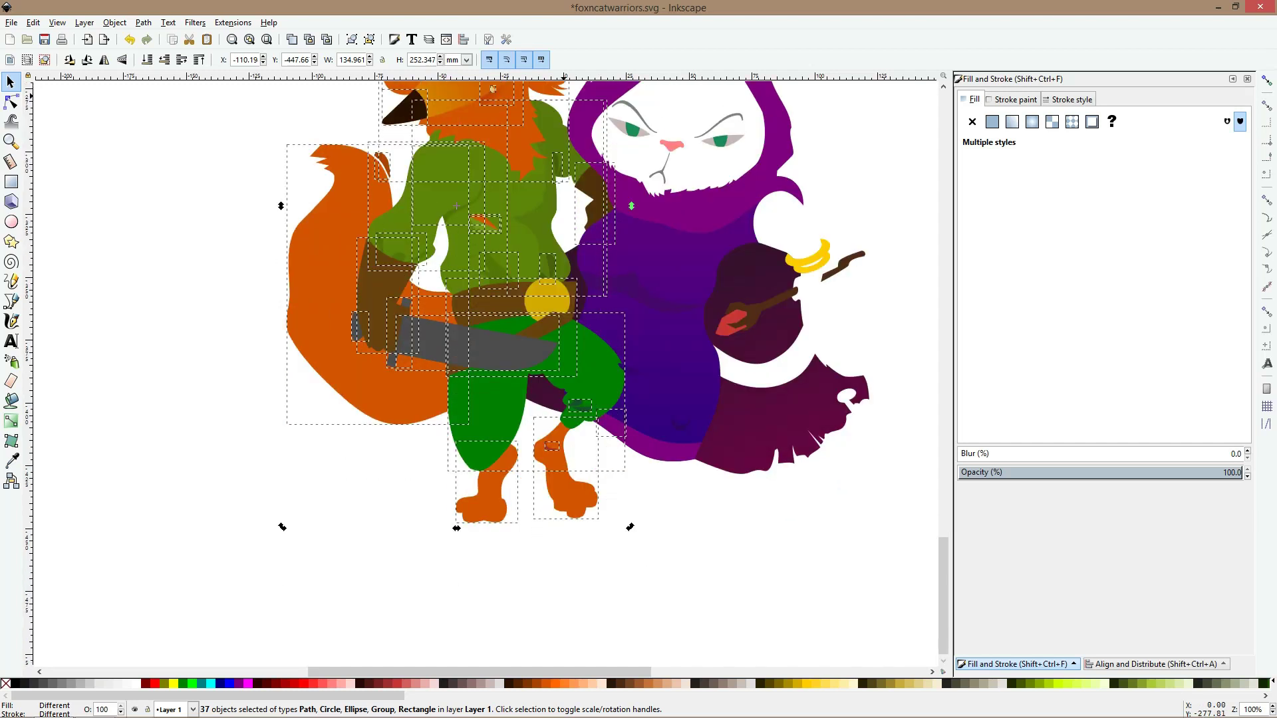
pyautogui.keyDown('ctrl'); pyautogui.scroll(-1, 564, 148); pyautogui.keyUp('ctrl')
pyautogui.scroll(6, 564, 148)
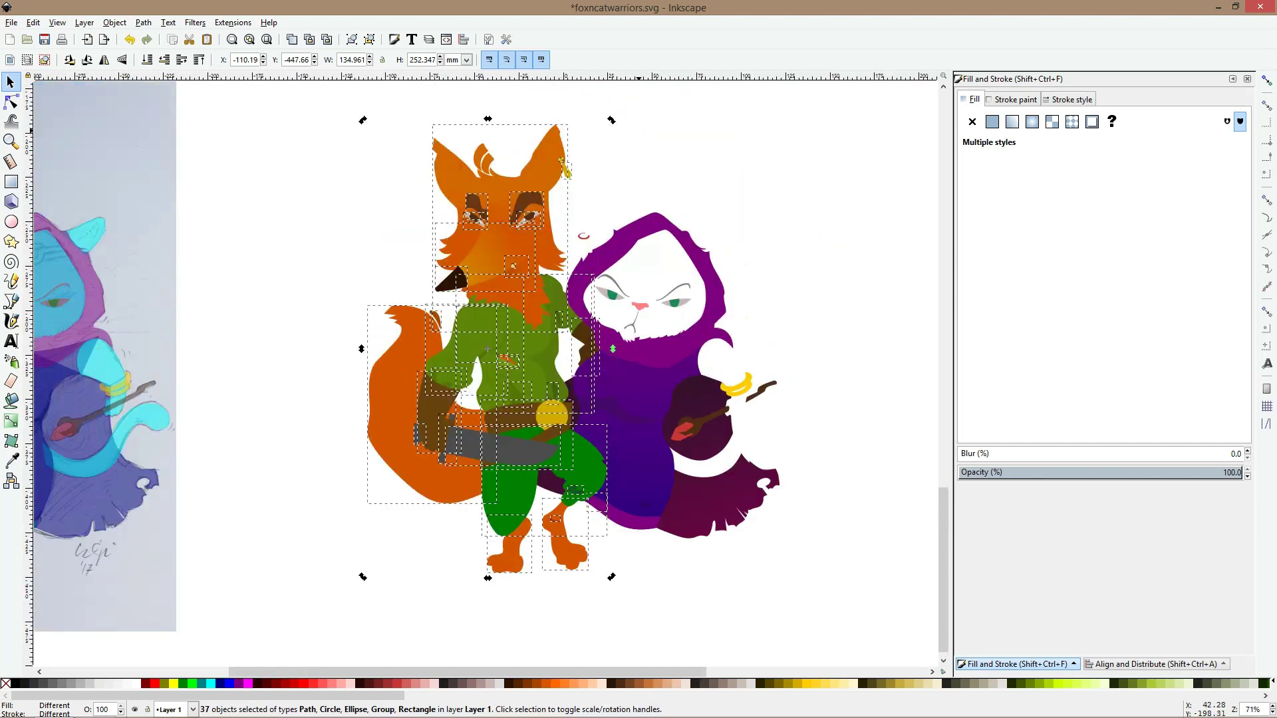
pyautogui.moveTo(362, 577); pyautogui.dragTo(367, 572)
pyautogui.press('n')
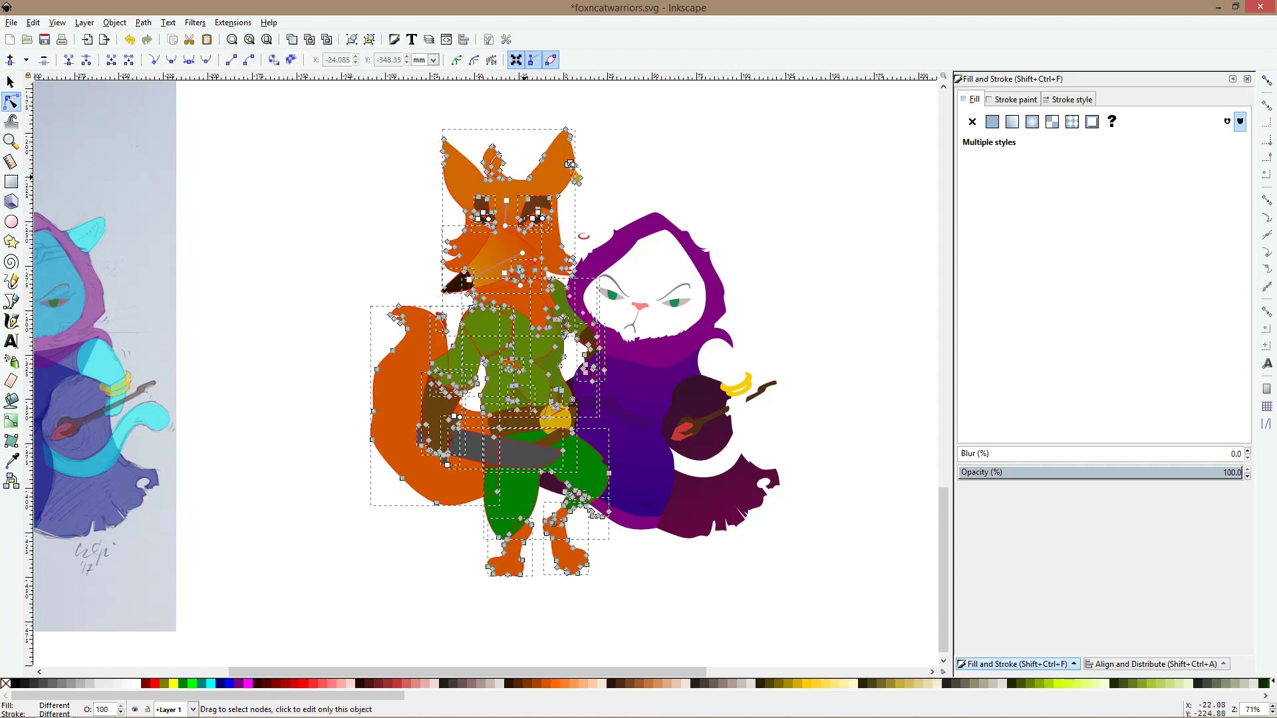
pyautogui.press('space')
pyautogui.press('space')
pyautogui.press('space')
pyautogui.press('space')
pyautogui.press('space')
pyautogui.press('space')
pyautogui.press('space')
pyautogui.press('space')
pyautogui.click(569, 168)
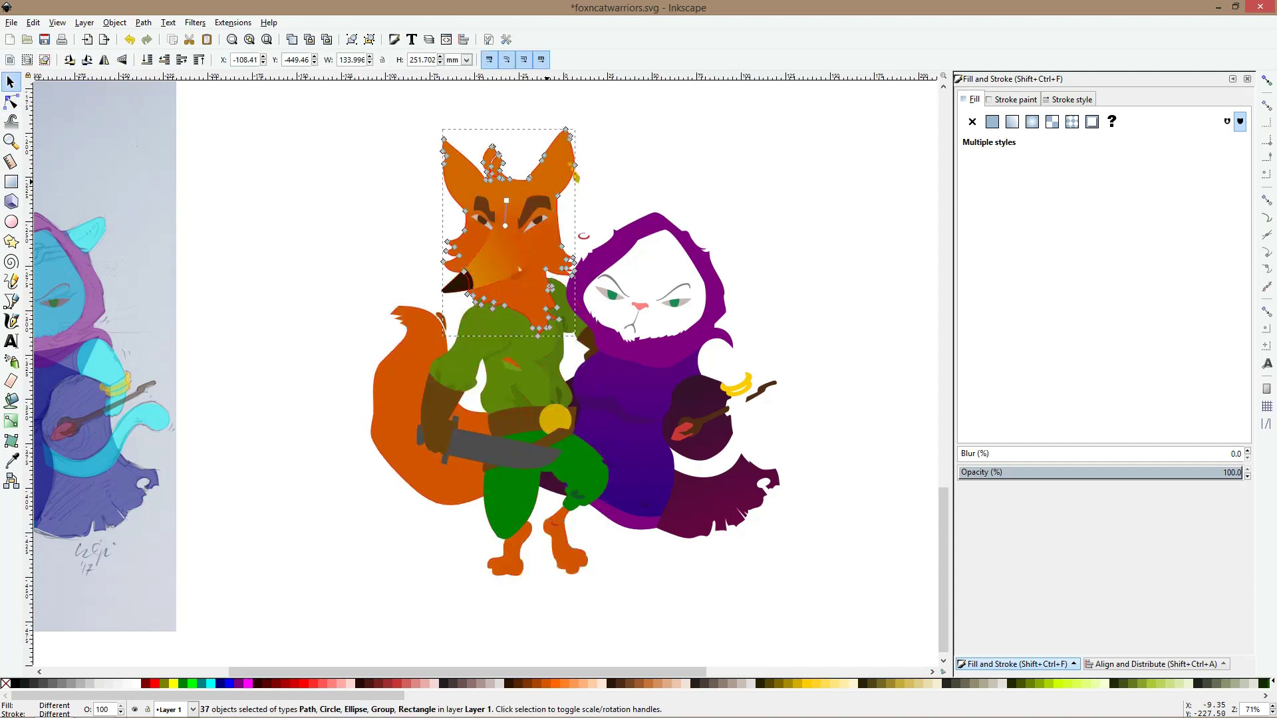
pyautogui.press('space')
# Tilt the selected fox parts a little further clockwise
pyautogui.moveTo(311, 103); pyautogui.dragTo(616, 600)
pyautogui.scroll(2, 596, 229)
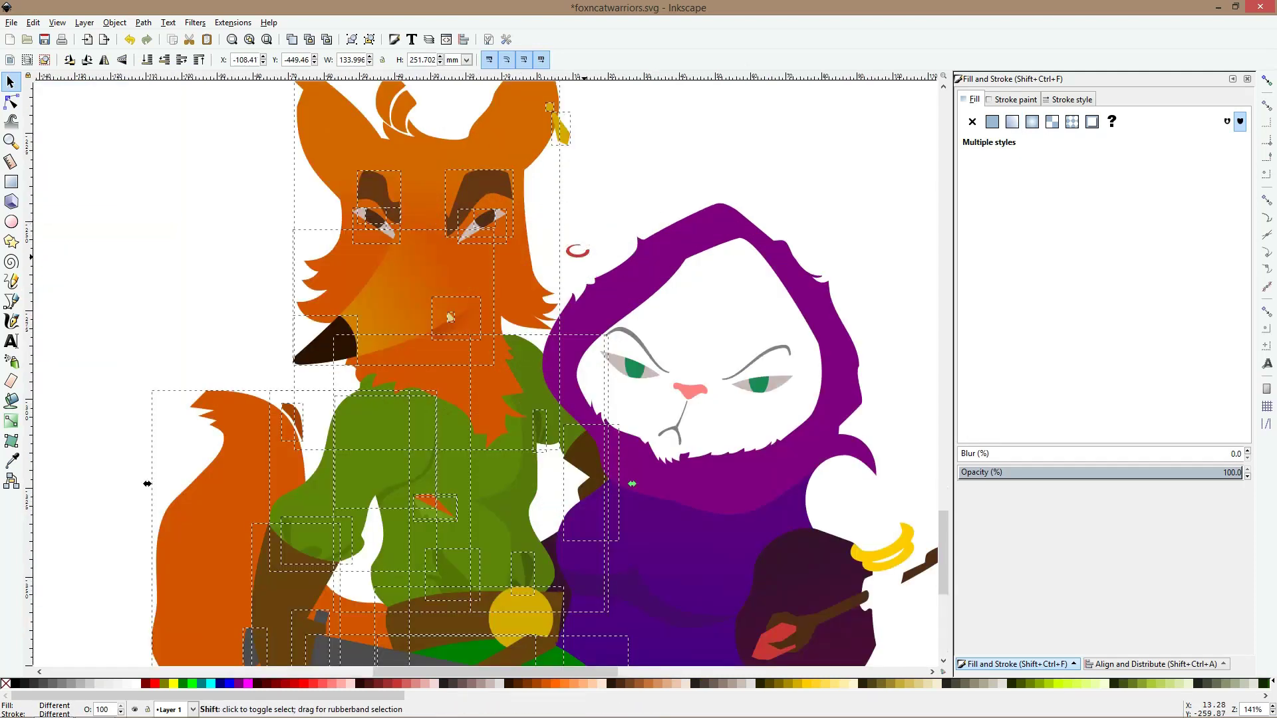
pyautogui.click(632, 484)
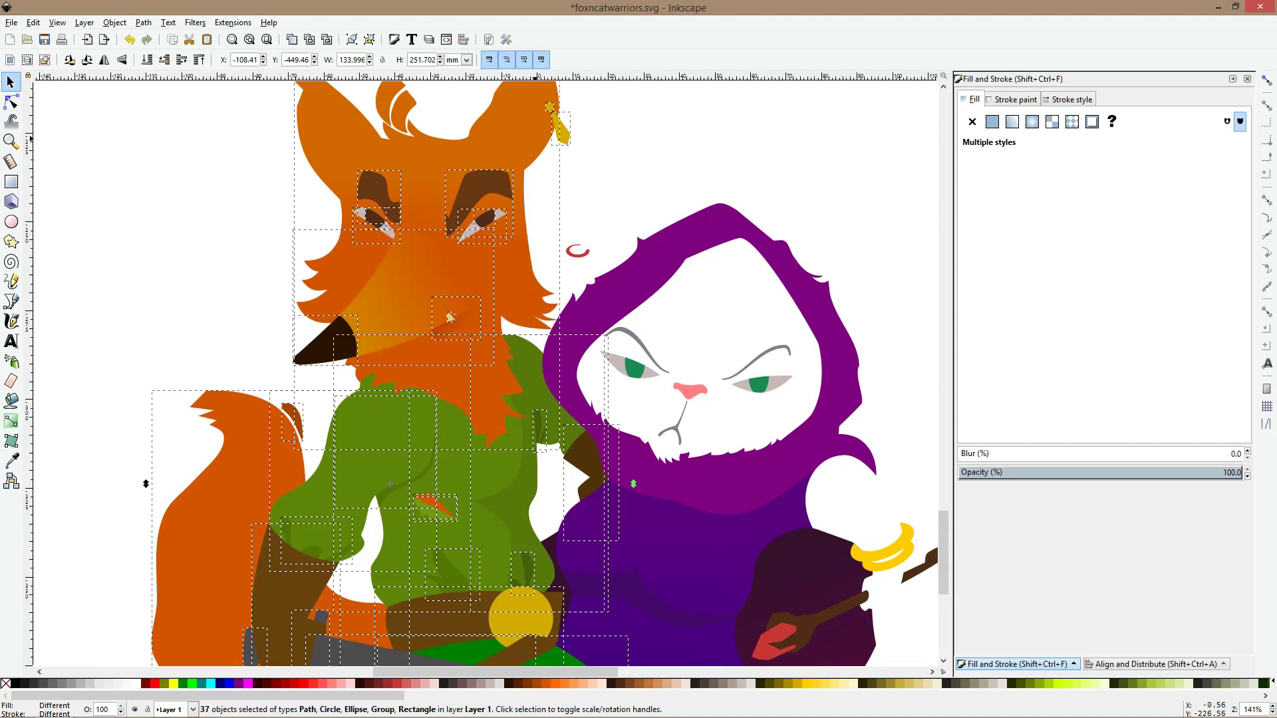
pyautogui.scroll(-1, 633, 484)
pyautogui.scroll(2, 622, 449)
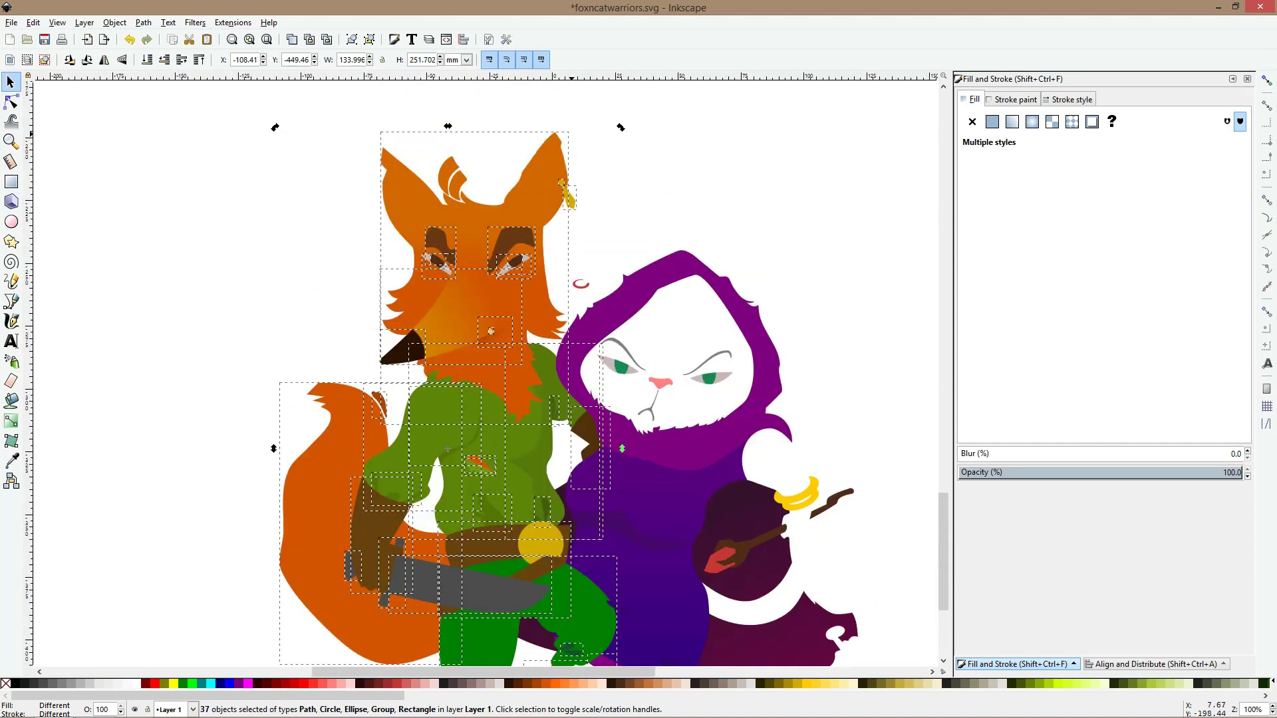
pyautogui.moveTo(621, 449); pyautogui.dragTo(620, 450)
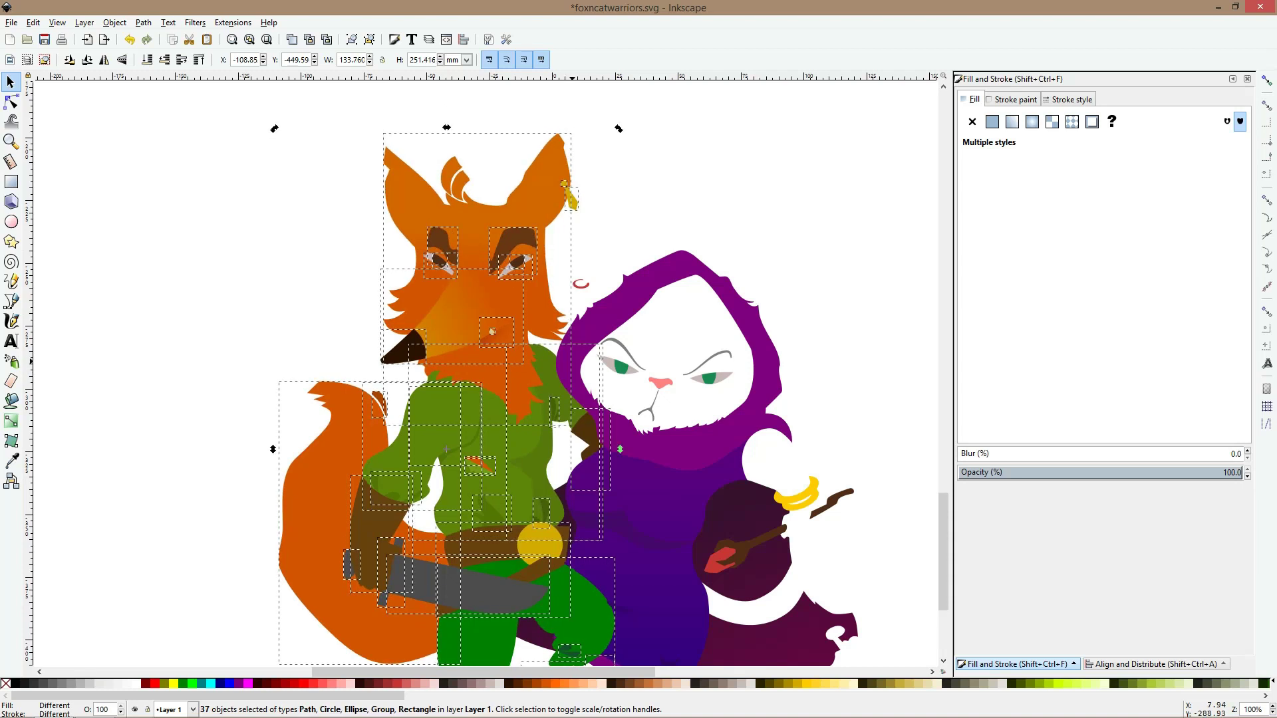
# Nudge the fox about 1.6 mm away from the cat to fine-tune their overlap, and clear the selection
pyautogui.hotkey('shift', 'Left')
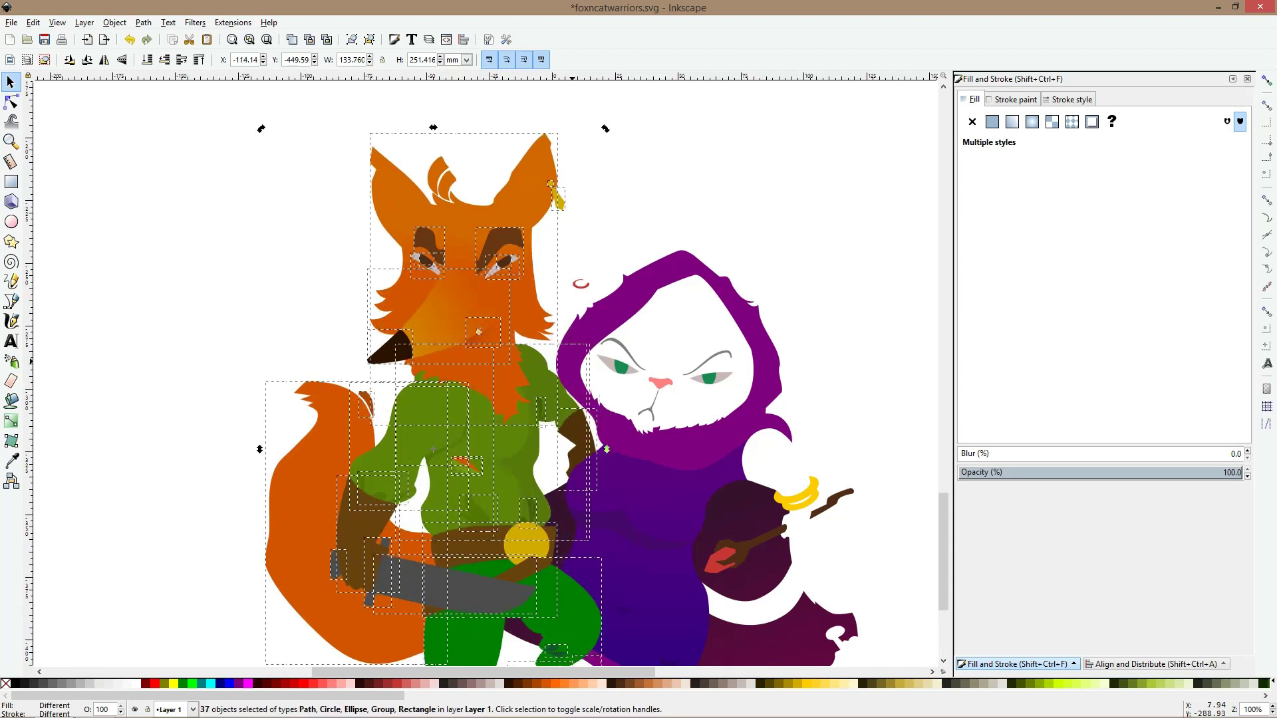
pyautogui.press('Right')
pyautogui.press('Right')
pyautogui.press('Right')
pyautogui.press('Right')
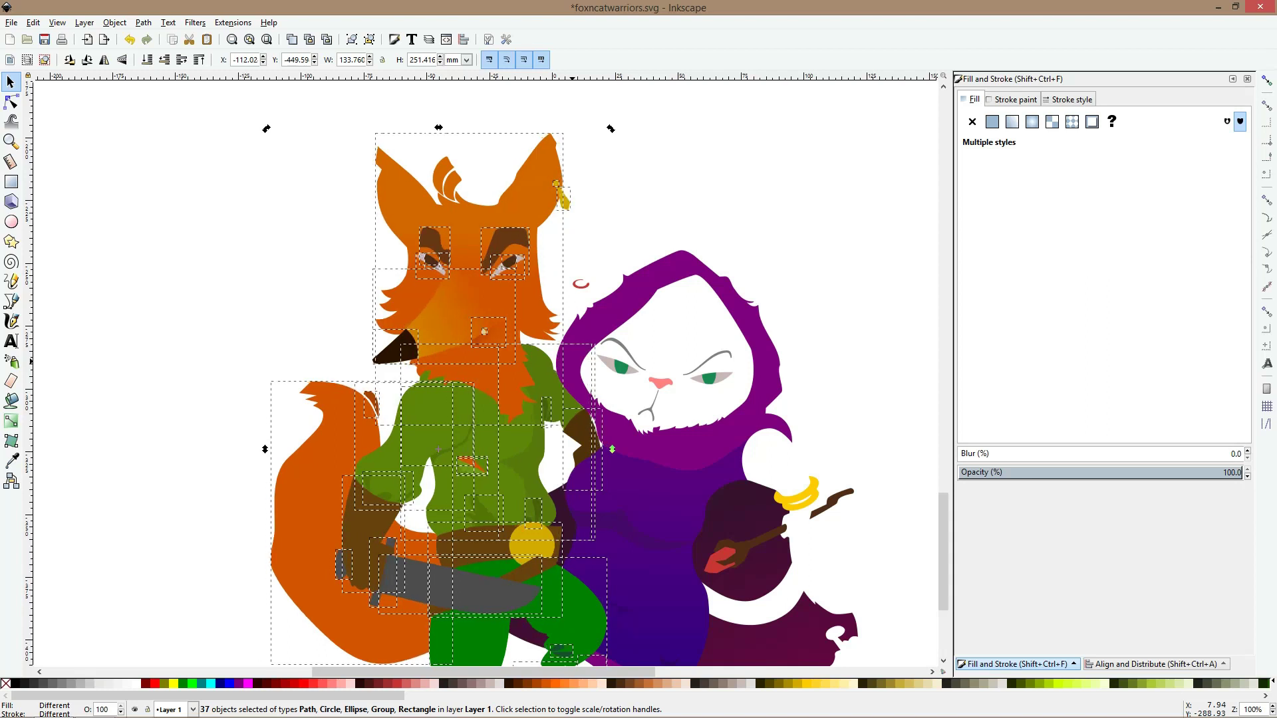
pyautogui.press('Right')
pyautogui.press('Right')
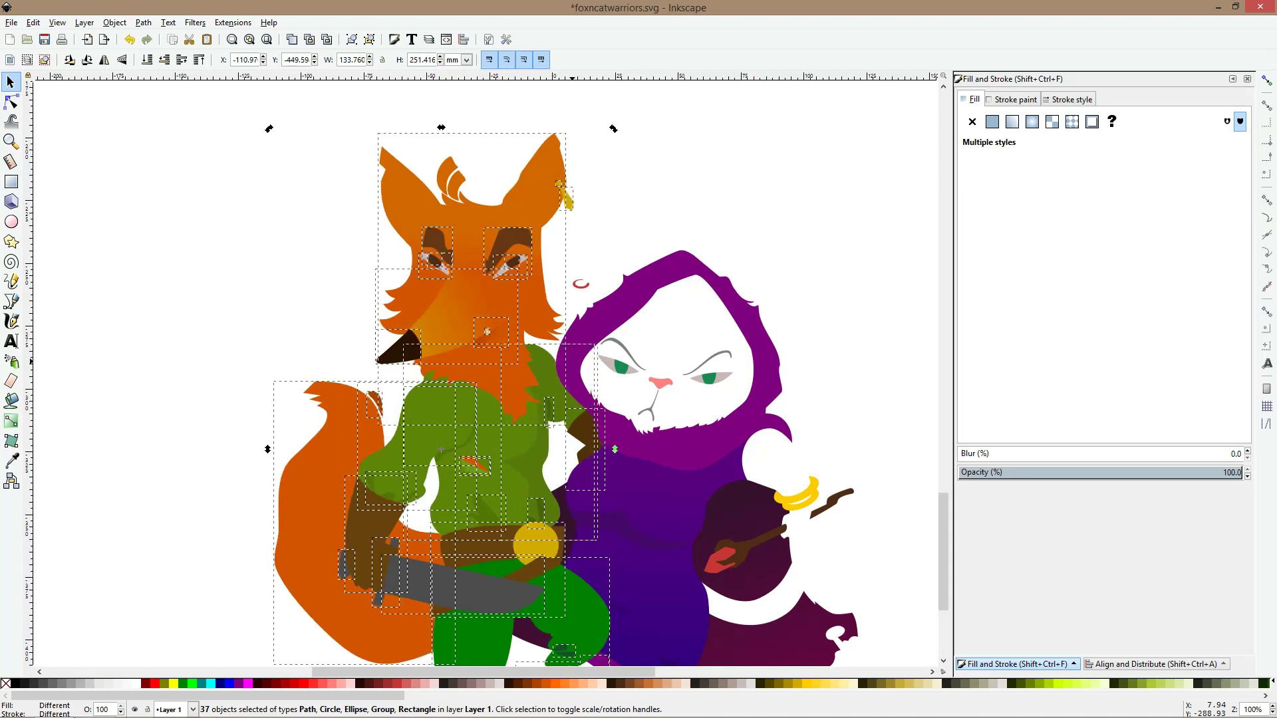
pyautogui.press('Right')
pyautogui.press('-')
pyautogui.press('-')
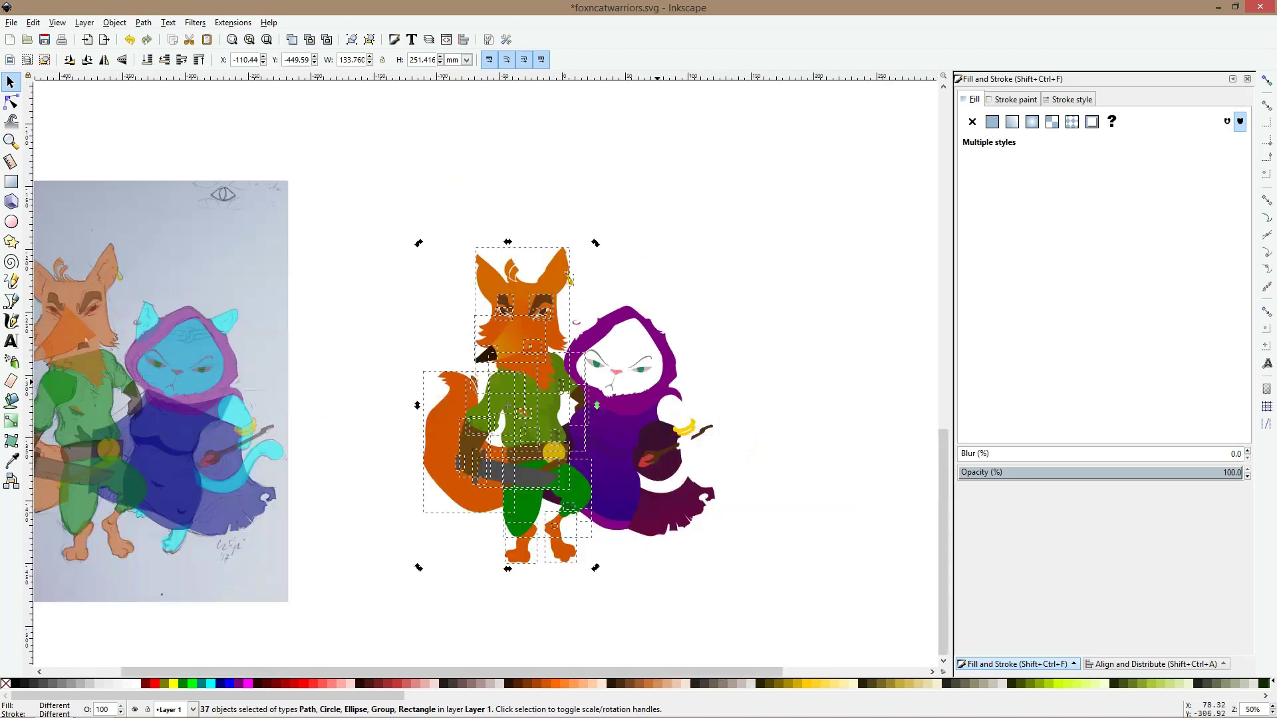
pyautogui.click(665, 383)
pyautogui.click(734, 325)
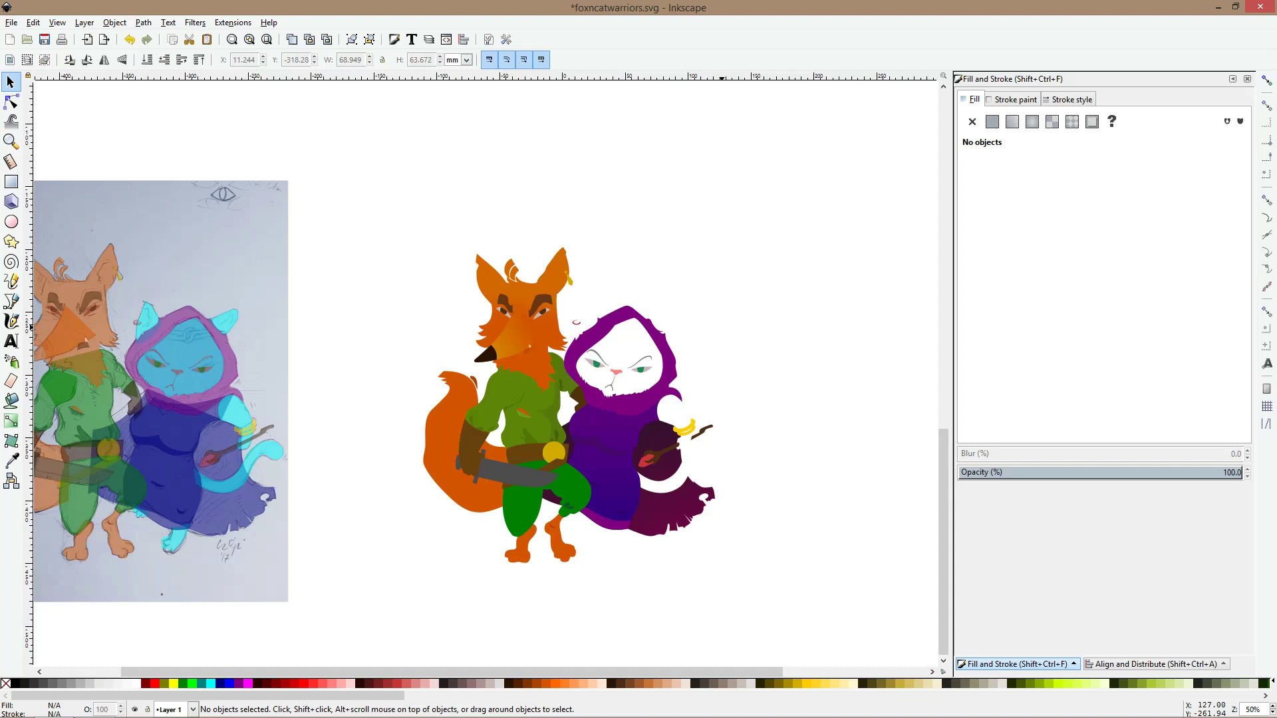
# Merge the fox's tail and the small piece beside its tip into one path and enlarge it to about 90 × 140 mm
pyautogui.scroll(-2, 721, 326)
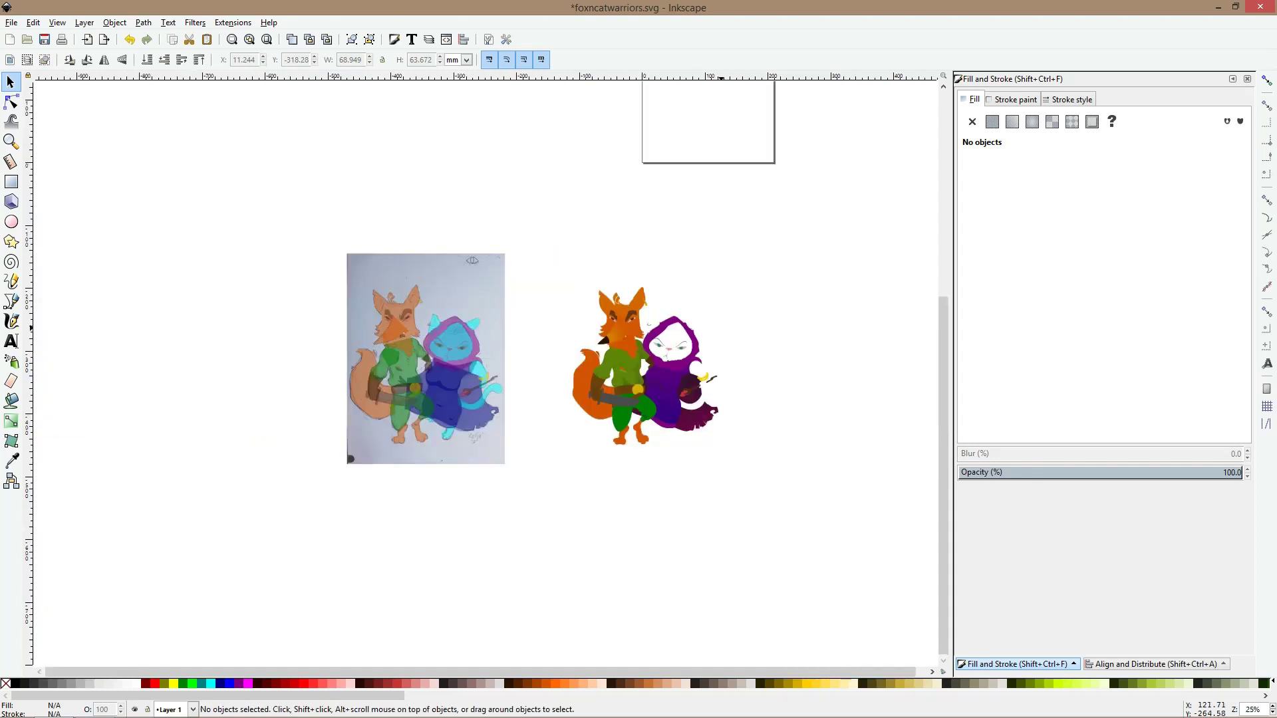
pyautogui.scroll(3, 638, 364)
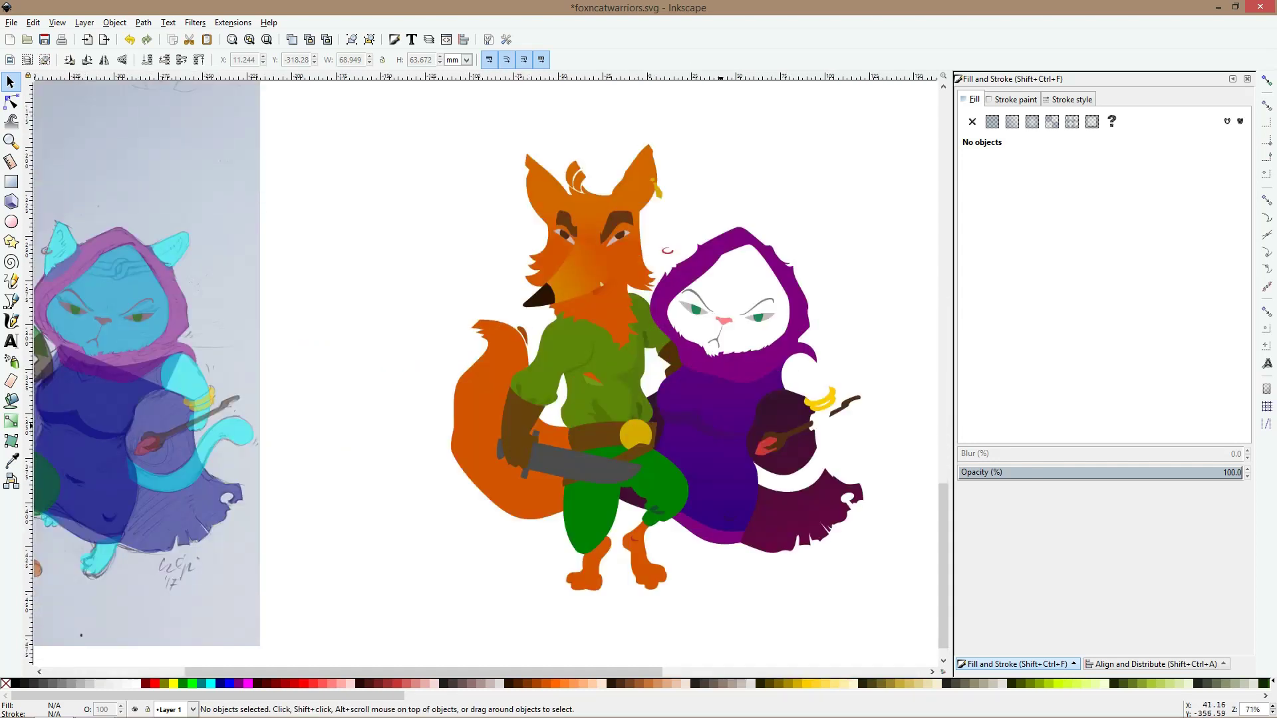
pyautogui.click(506, 376)
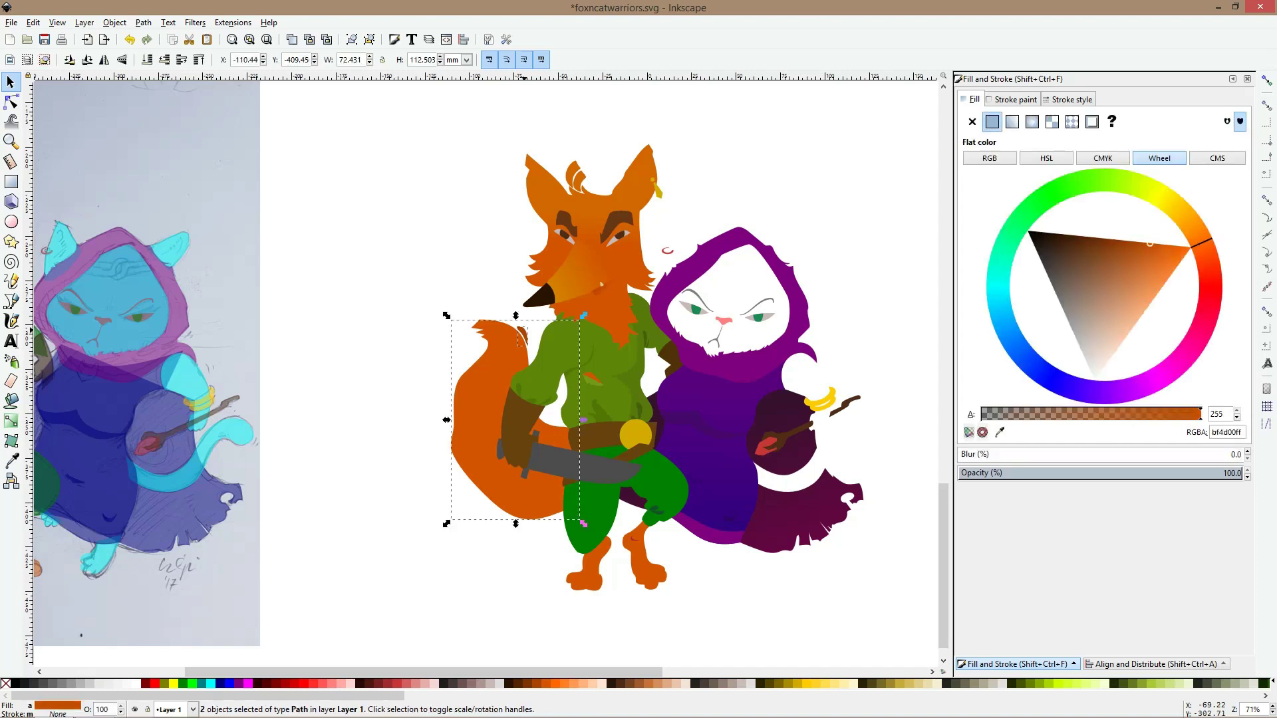
pyautogui.keyDown('shift'); pyautogui.click(525, 333); pyautogui.keyUp('shift')
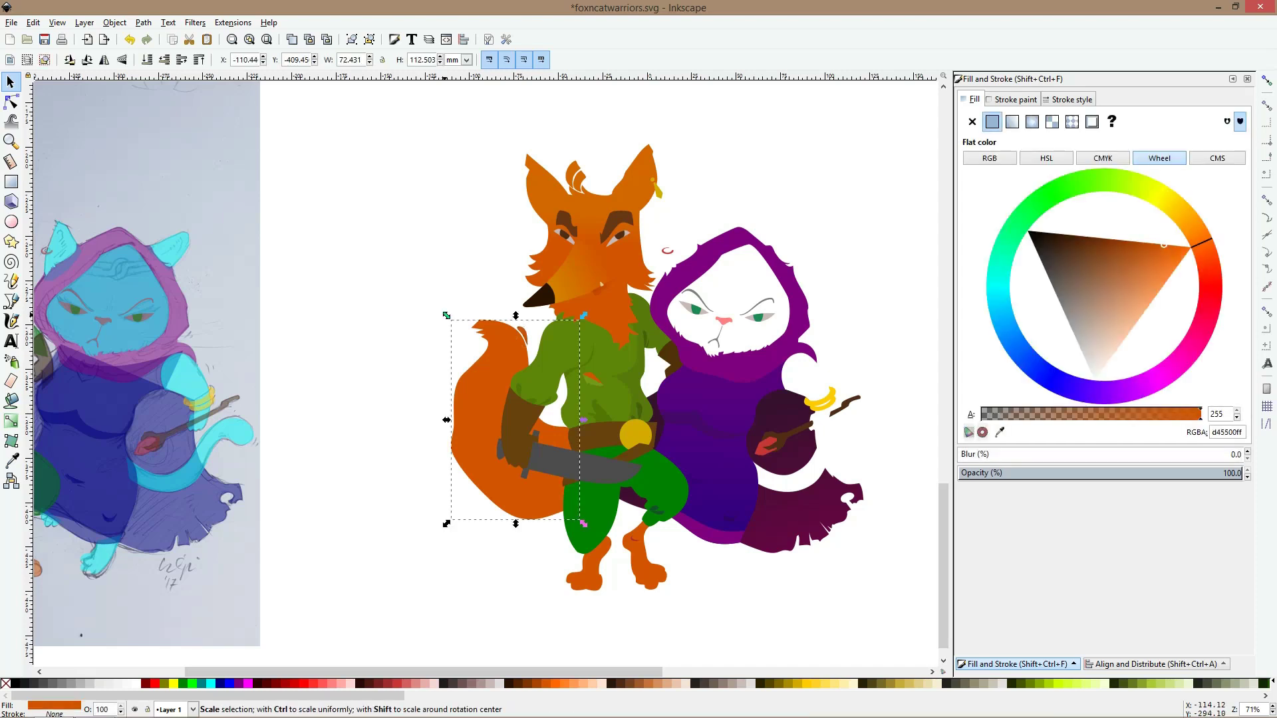
pyautogui.moveTo(446, 315); pyautogui.dragTo(414, 266)
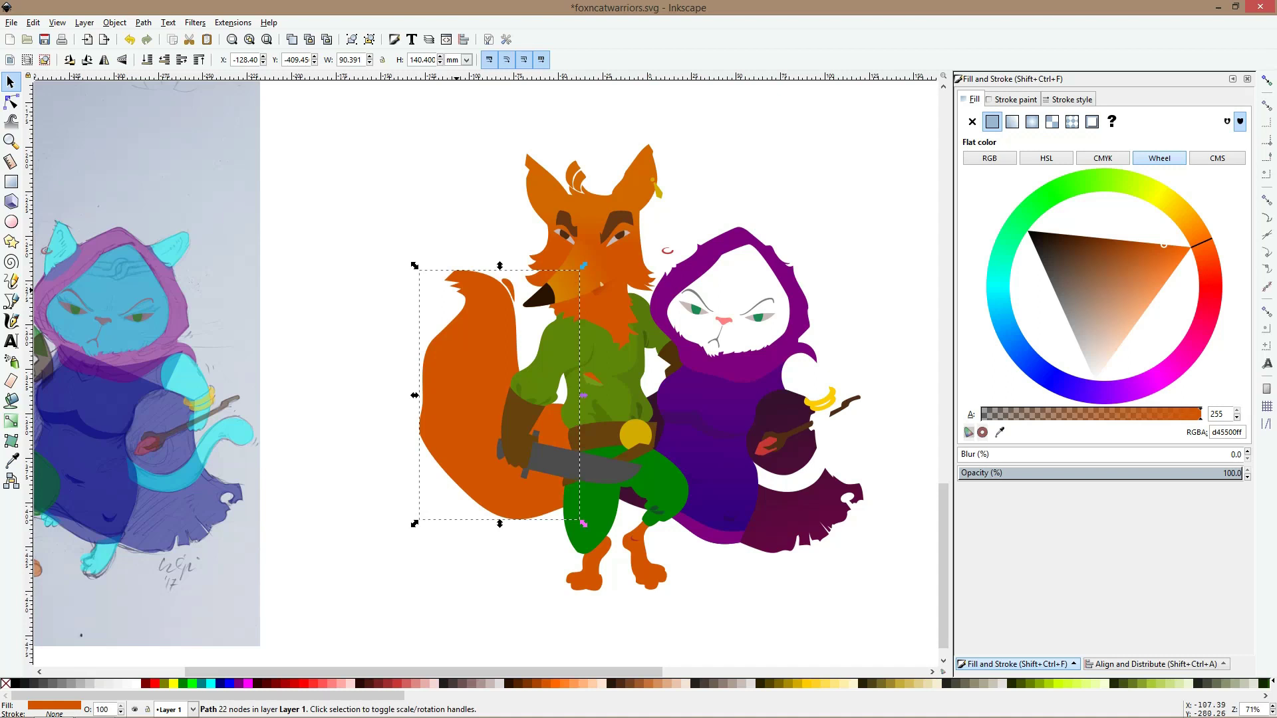
# Rotate the tail slightly clockwise around a pivot at the fox's hip and enlarge it to about 94 × 148 mm
pyautogui.click(414, 265)
pyautogui.moveTo(500, 395); pyautogui.dragTo(548, 430)
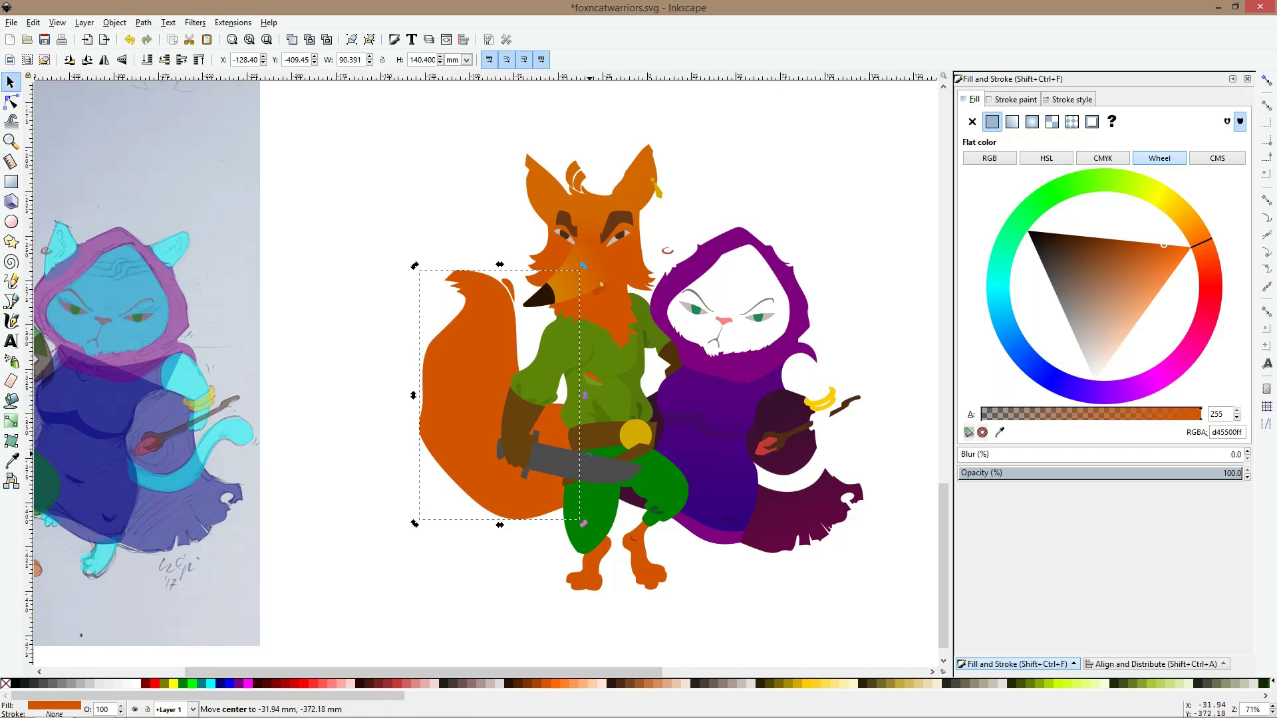
pyautogui.moveTo(419, 268); pyautogui.dragTo(461, 306)
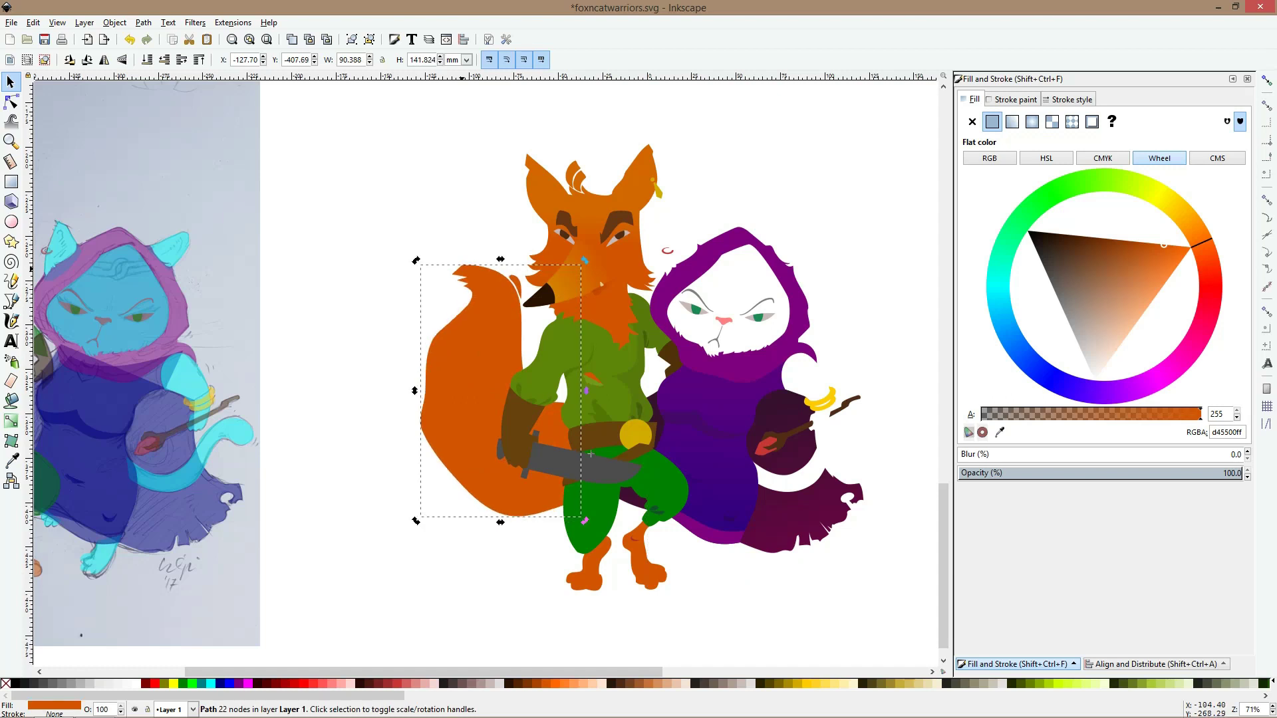
pyautogui.click(462, 269)
pyautogui.moveTo(417, 260); pyautogui.dragTo(409, 250)
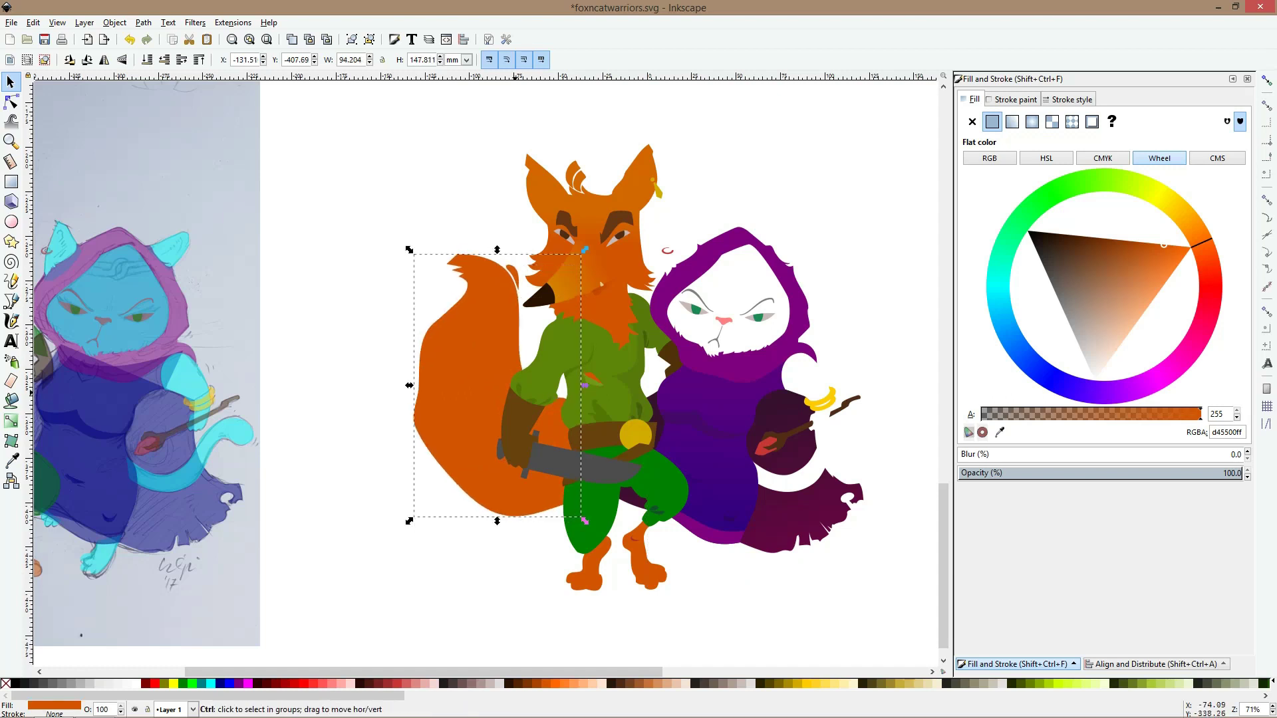
pyautogui.press('-')
pyautogui.press('-')
pyautogui.press('Escape')
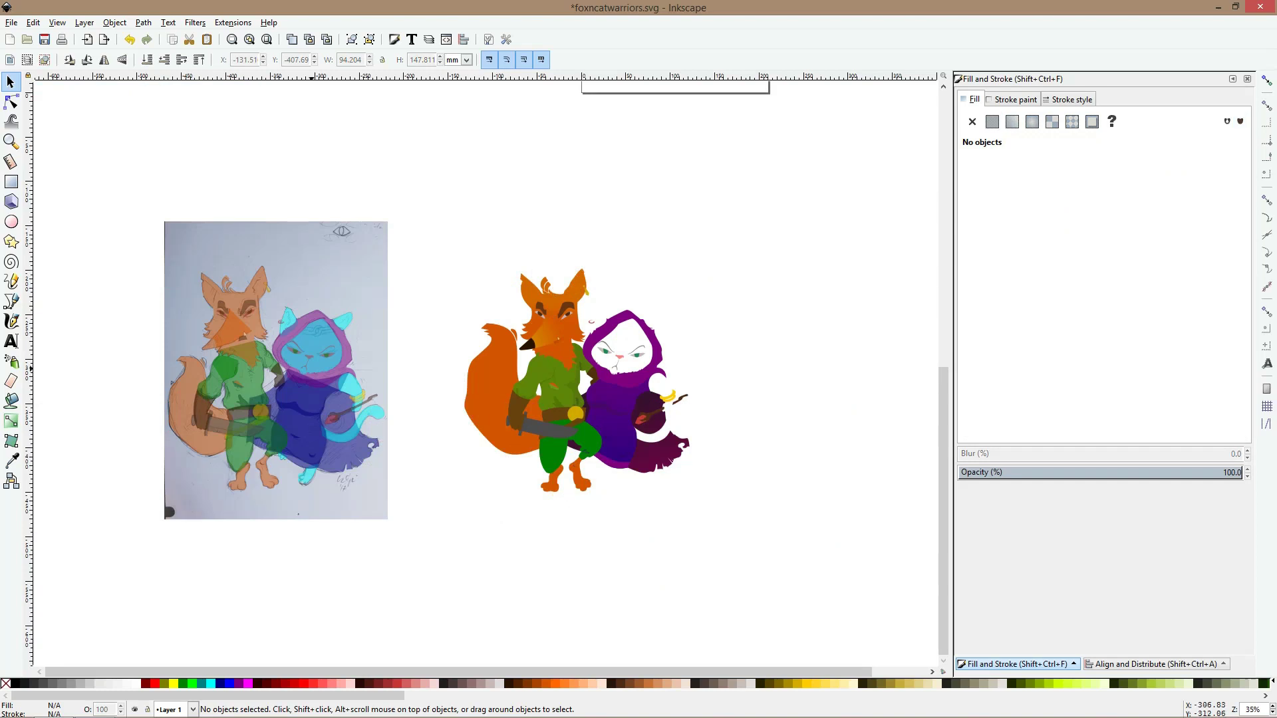
# Enlarge the cat's cape outward and downward to about 157 mm wide and 120 mm high
pyautogui.scroll(3, 586, 439)
pyautogui.click(833, 478)
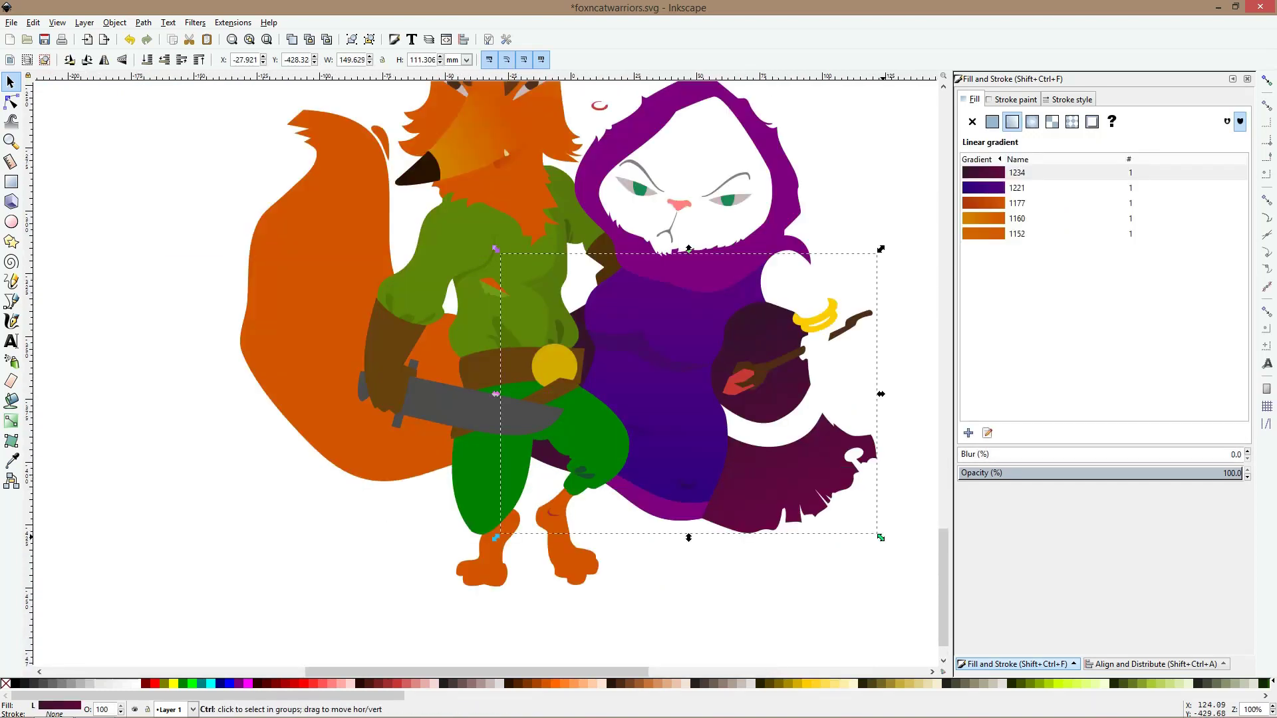
pyautogui.moveTo(880, 537); pyautogui.dragTo(894, 547)
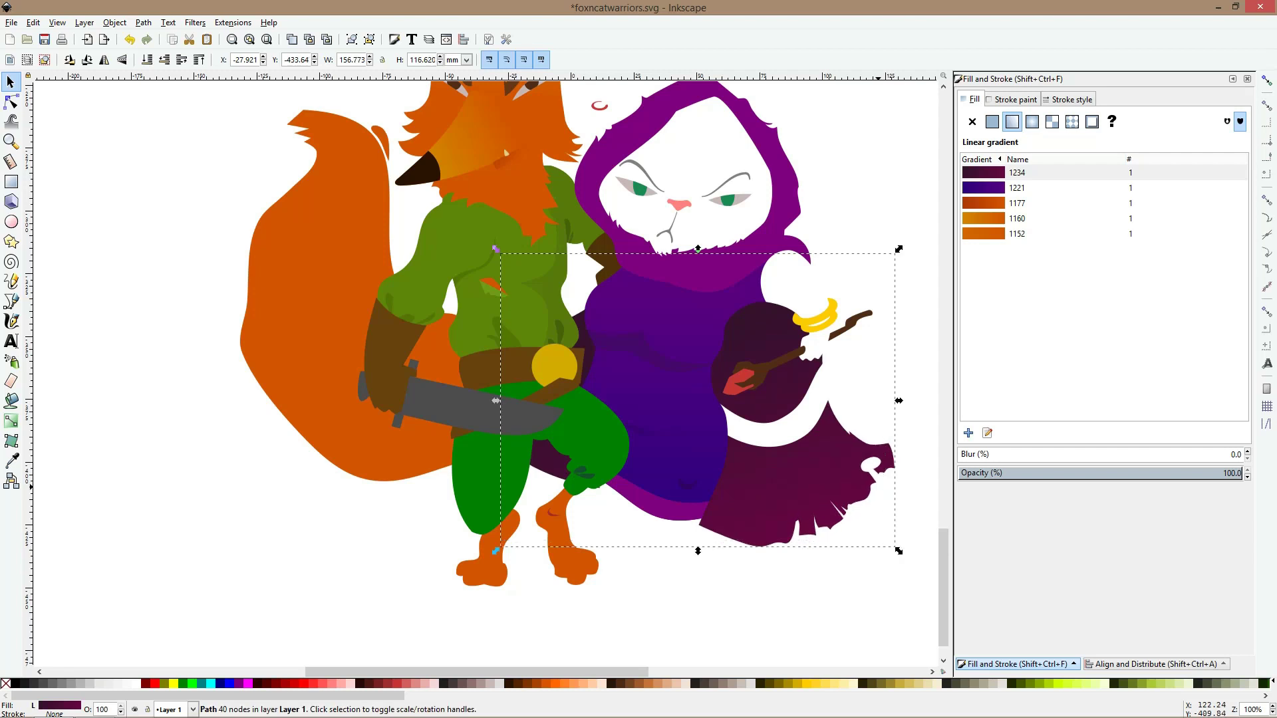
pyautogui.press('ctrl+KP_5')
pyautogui.press('ctrl+KP_5')
pyautogui.press('ctrl+KP_5')
pyautogui.moveTo(698, 551); pyautogui.dragTo(698, 554)
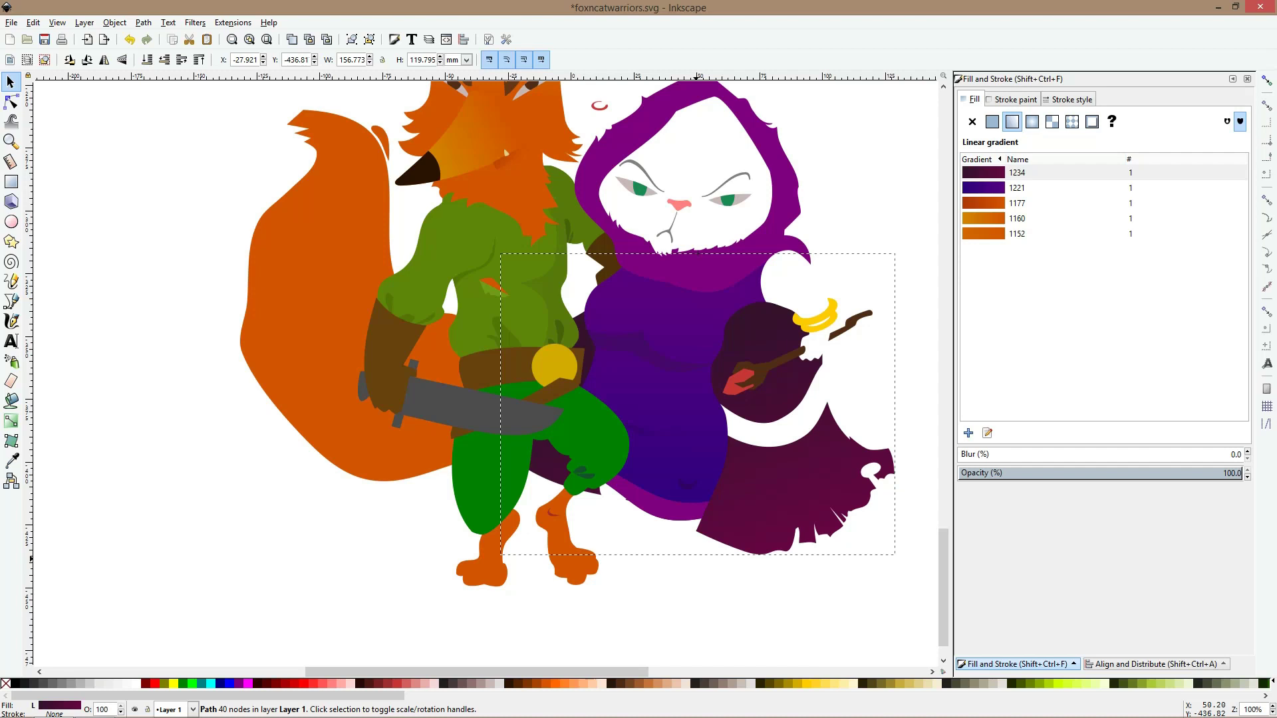
# Draw a freehand filled shape of jagged folds, about 65 × 39 mm, along the torn hem of the cat's cape
pyautogui.scroll(-2, 697, 554)
pyautogui.scroll(4, 698, 554)
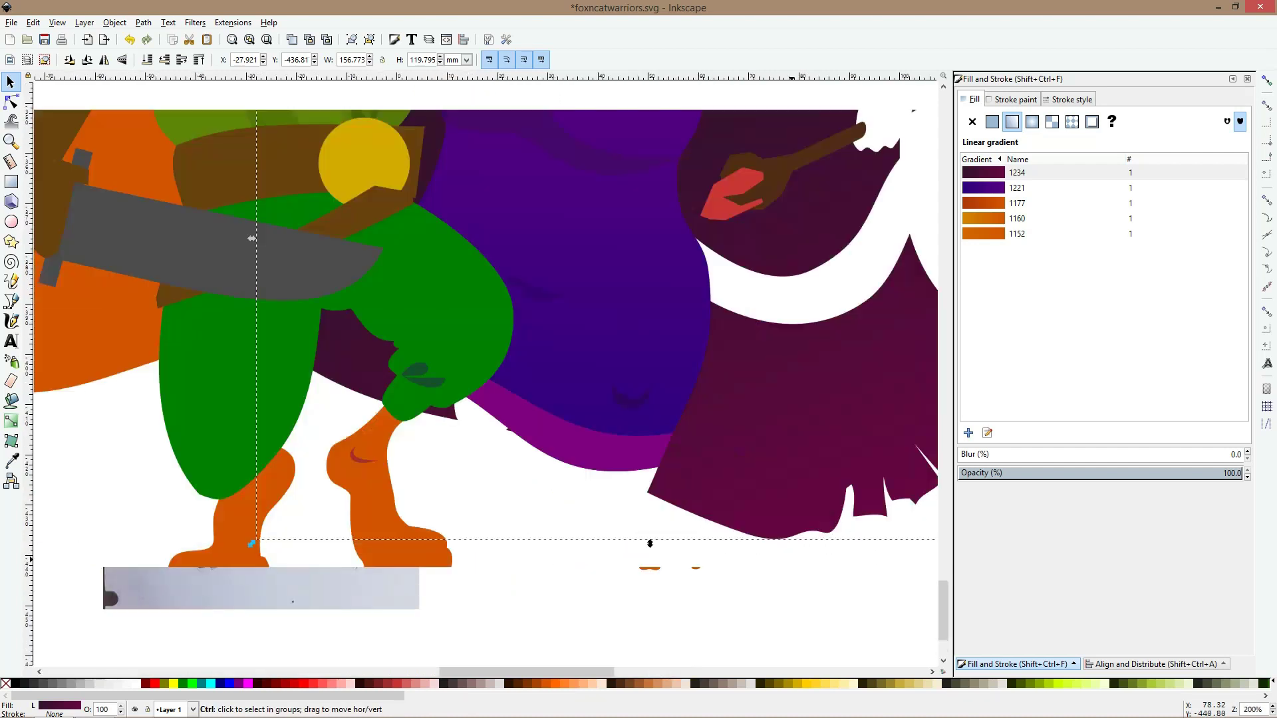
pyautogui.click(11, 300)
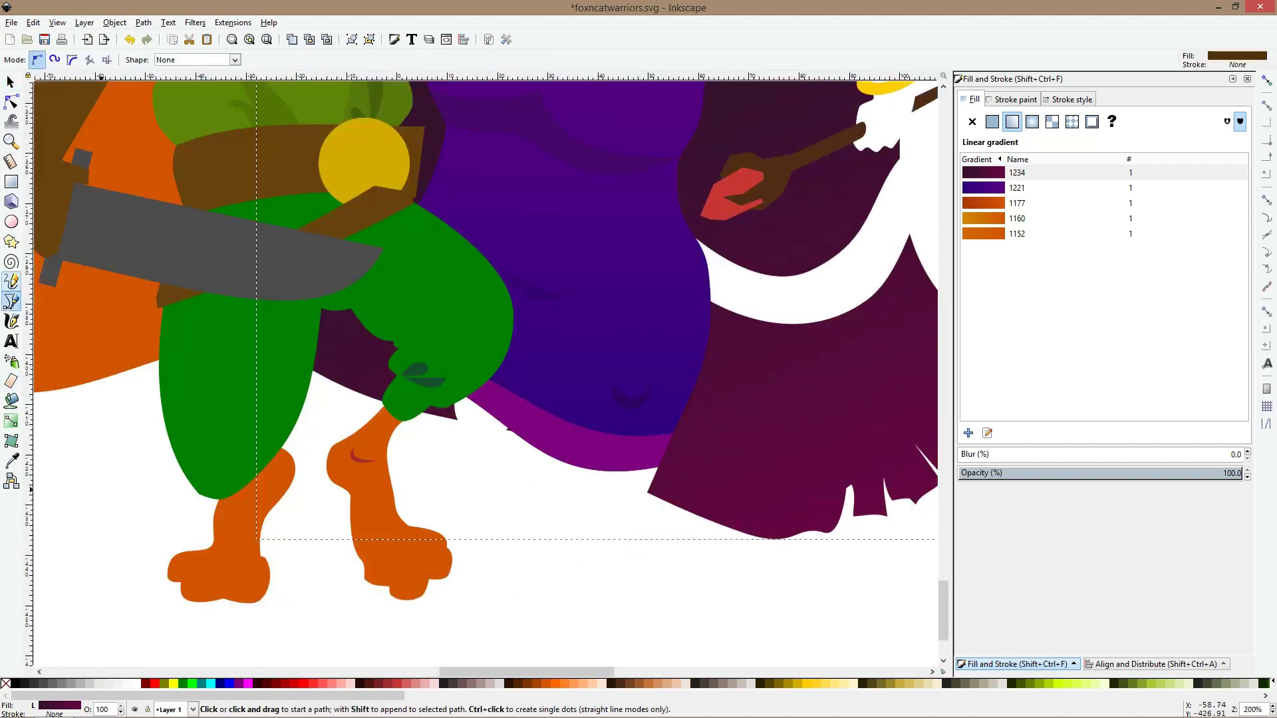
pyautogui.click(12, 281)
pyautogui.moveTo(868, 489)
pyautogui.mouseDown()
pyautogui.moveTo(609, 480)
pyautogui.moveTo(505, 535)
pyautogui.mouseUp()
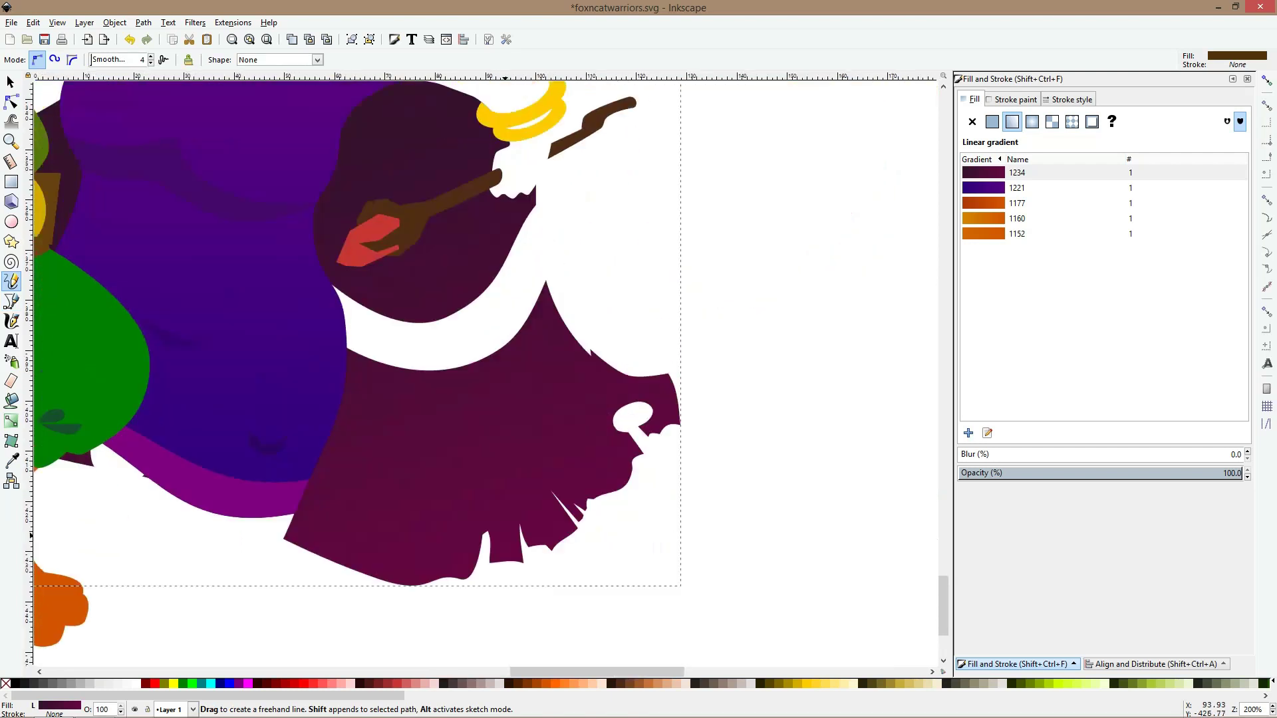
pyautogui.moveTo(370, 609)
pyautogui.mouseDown()
pyautogui.moveTo(429, 546)
pyautogui.moveTo(429, 604)
pyautogui.moveTo(441, 607)
pyautogui.moveTo(461, 562)
pyautogui.moveTo(483, 593)
pyautogui.moveTo(514, 539)
pyautogui.moveTo(542, 586)
pyautogui.moveTo(533, 541)
pyautogui.moveTo(574, 555)
pyautogui.moveTo(623, 540)
pyautogui.moveTo(583, 481)
pyautogui.moveTo(628, 507)
pyautogui.moveTo(617, 475)
pyautogui.moveTo(640, 476)
pyautogui.moveTo(592, 445)
pyautogui.moveTo(663, 465)
pyautogui.moveTo(651, 458)
pyautogui.moveTo(655, 425)
pyautogui.moveTo(698, 456)
pyautogui.moveTo(628, 570)
pyautogui.moveTo(415, 620)
pyautogui.mouseUp()
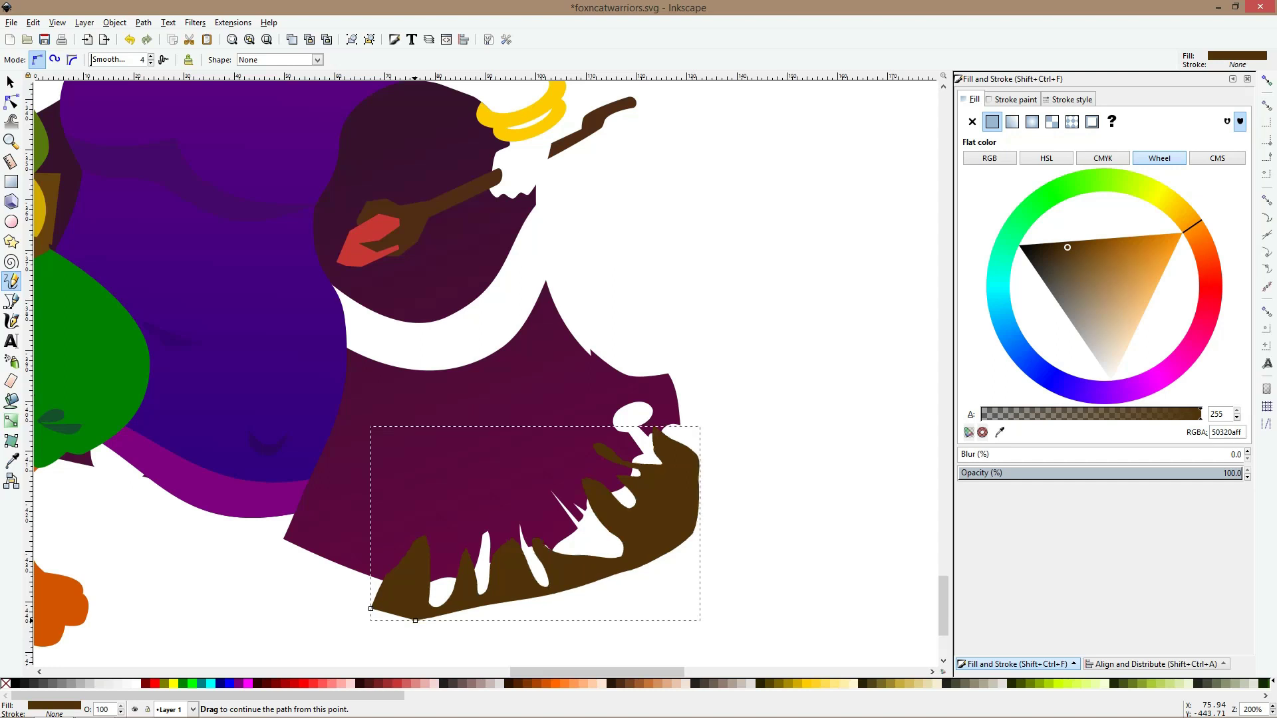
pyautogui.press('Escape')
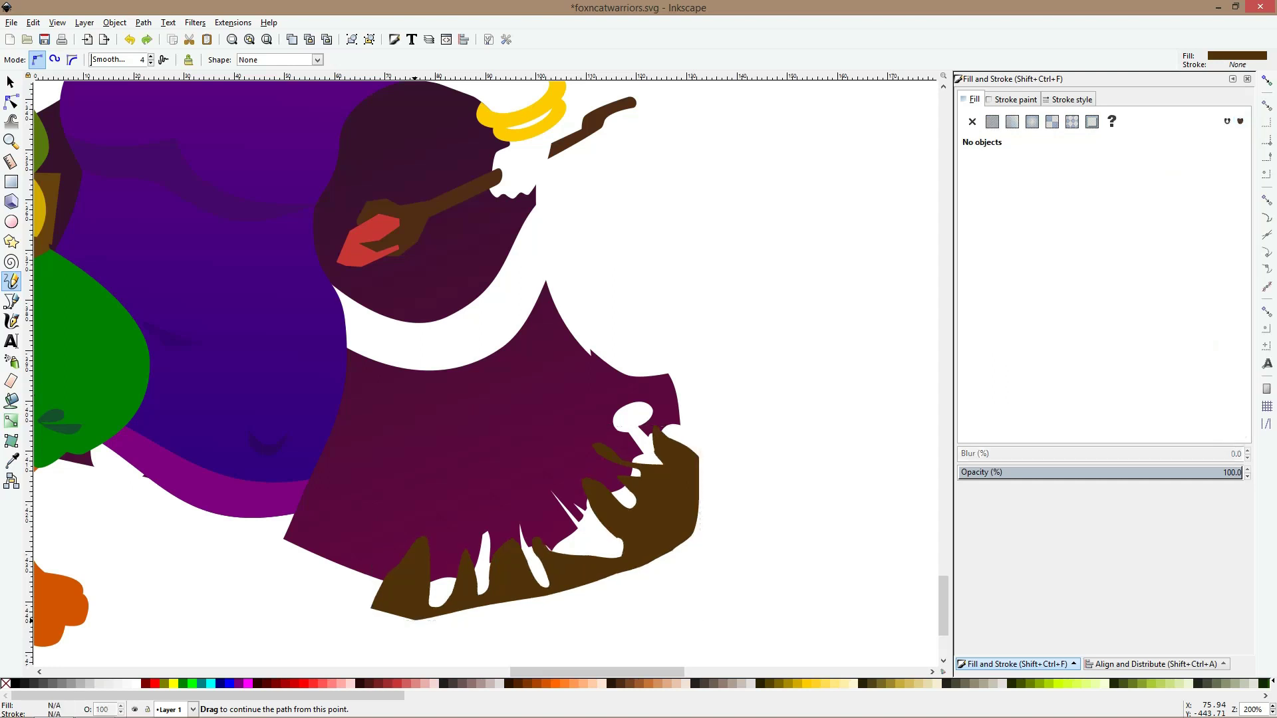
# Fill the jagged hem shape with the dark purple 520a3a sampled from the cape
pyautogui.press('s')
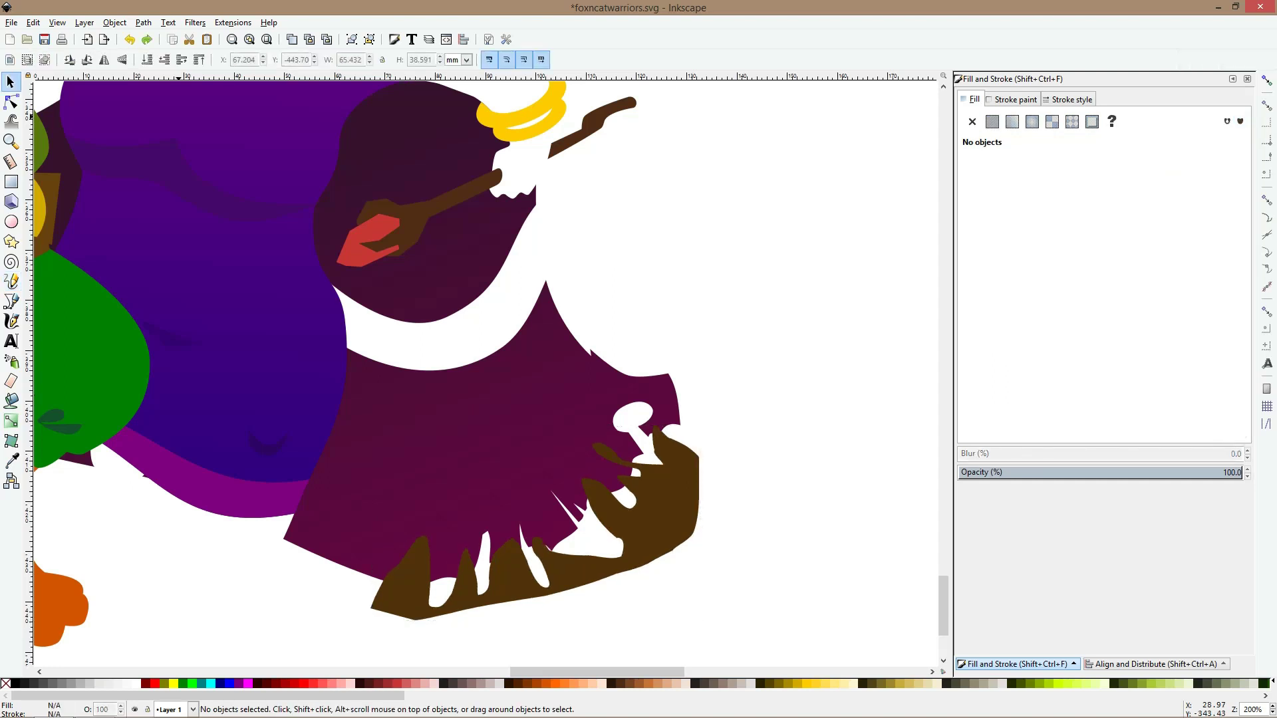
pyautogui.click(418, 546)
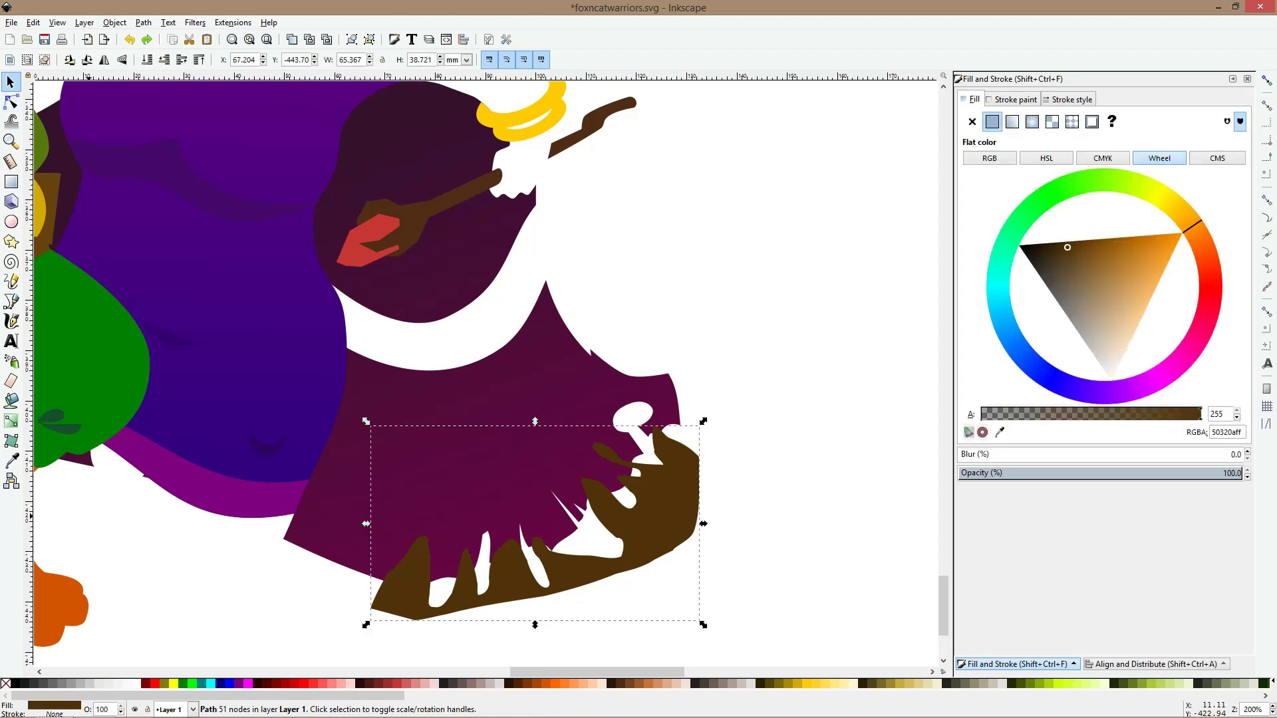
pyautogui.click(11, 461)
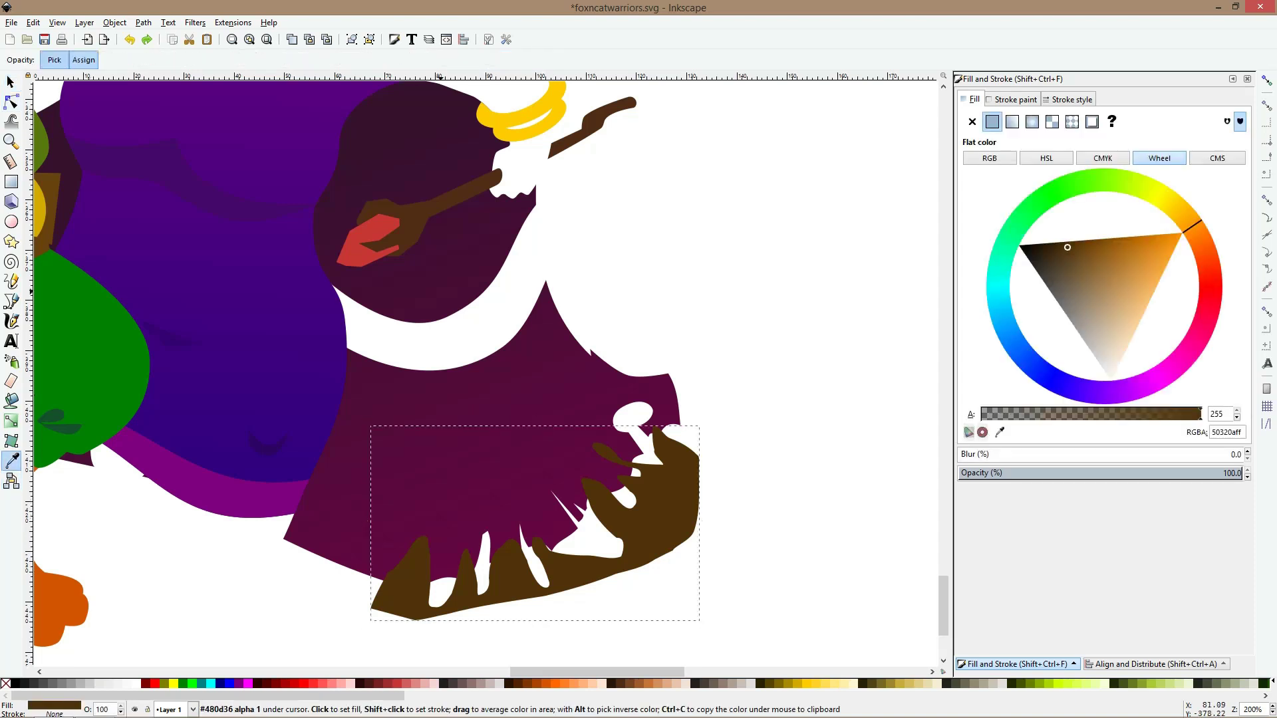
pyautogui.click(447, 385)
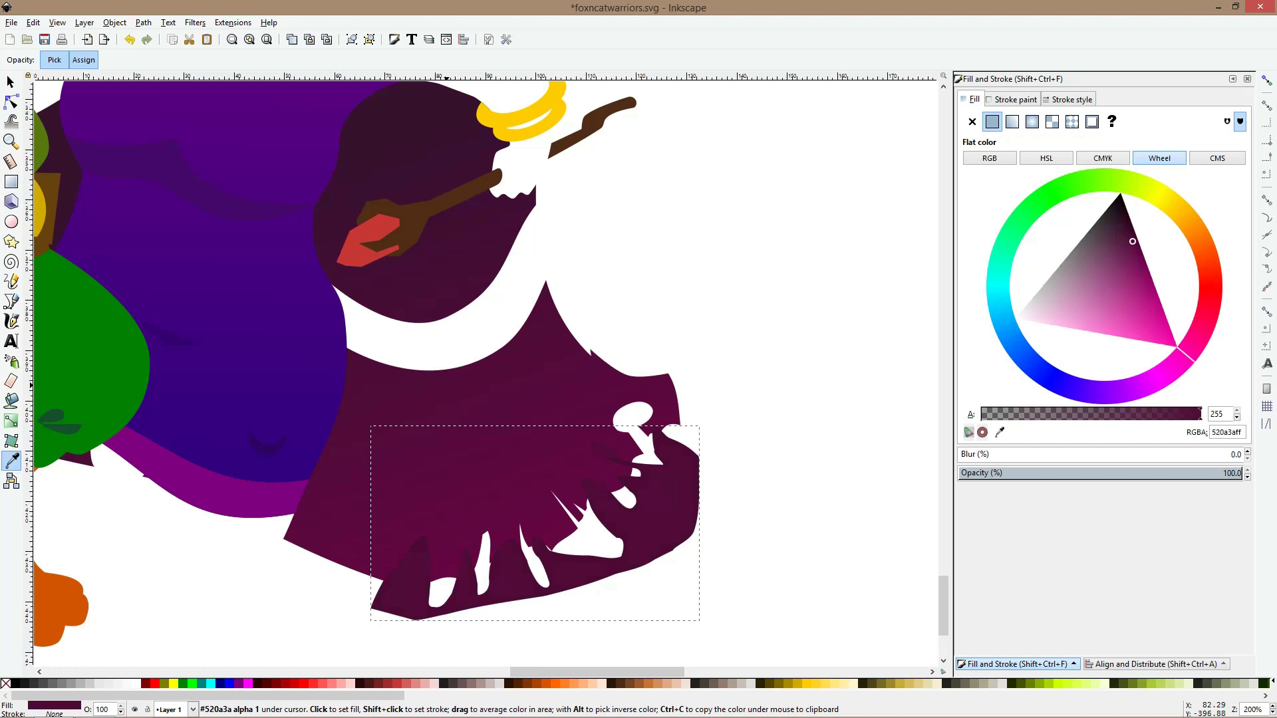
# Trim the dark fold shape to the cape's outline by intersecting it with a duplicate of the cape
pyautogui.press('s')
pyautogui.click(463, 409)
pyautogui.hotkey('ctrl', 'd')
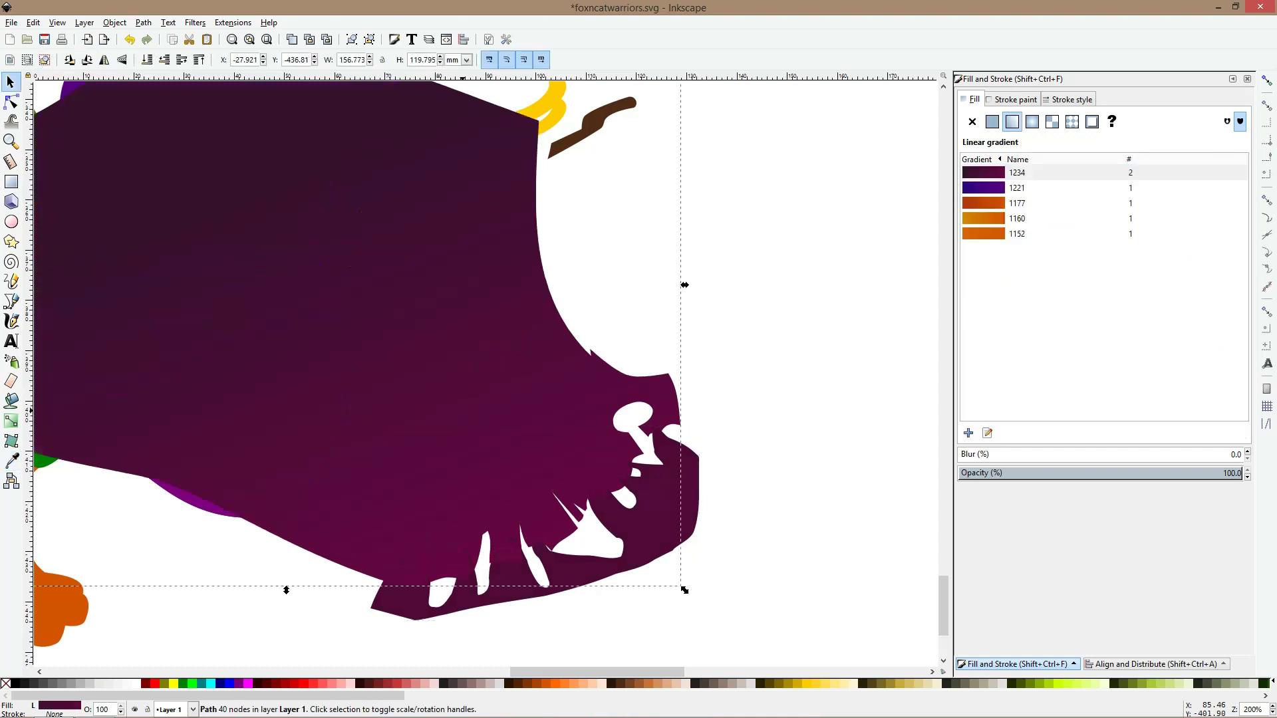
pyautogui.keyDown('shift'); pyautogui.click(639, 530); pyautogui.keyUp('shift')
pyautogui.hotkey('ctrl', '*')
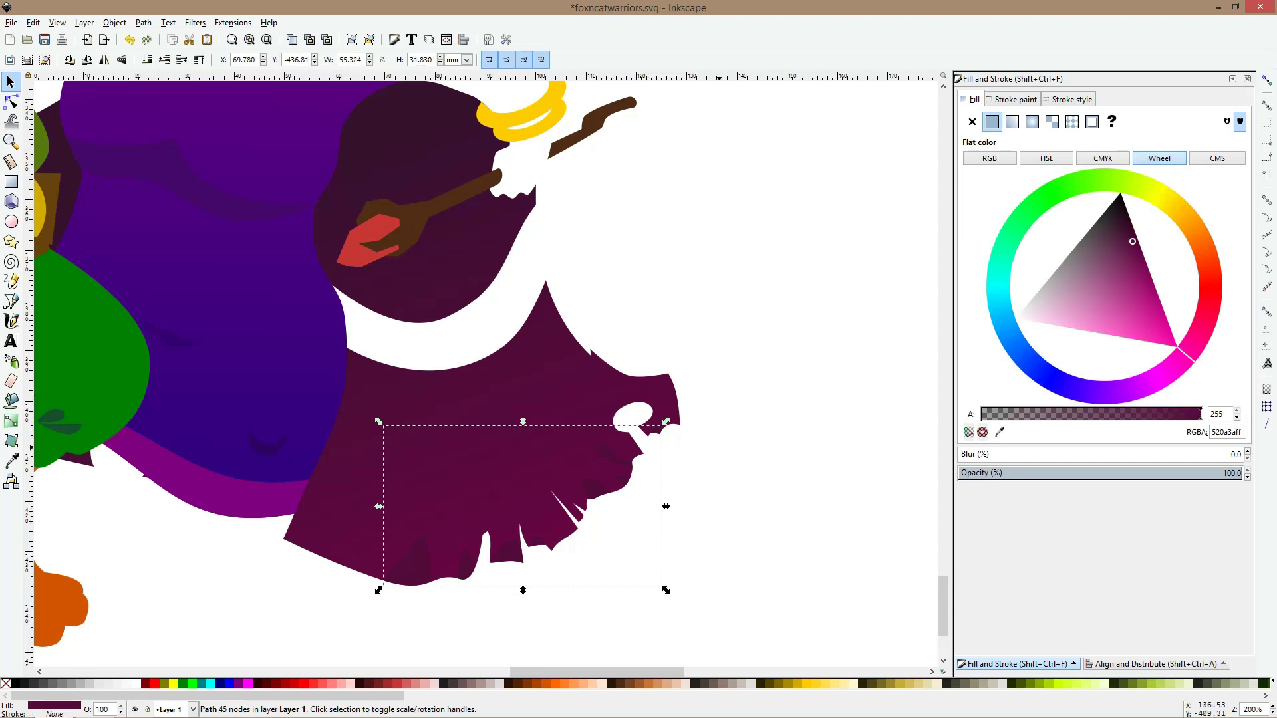
pyautogui.click(719, 447)
# Stretch the fold shadow farthest from the cape's outer tip upward by moving its upper nodes
pyautogui.scroll(-3, 719, 448)
pyautogui.scroll(3, 683, 462)
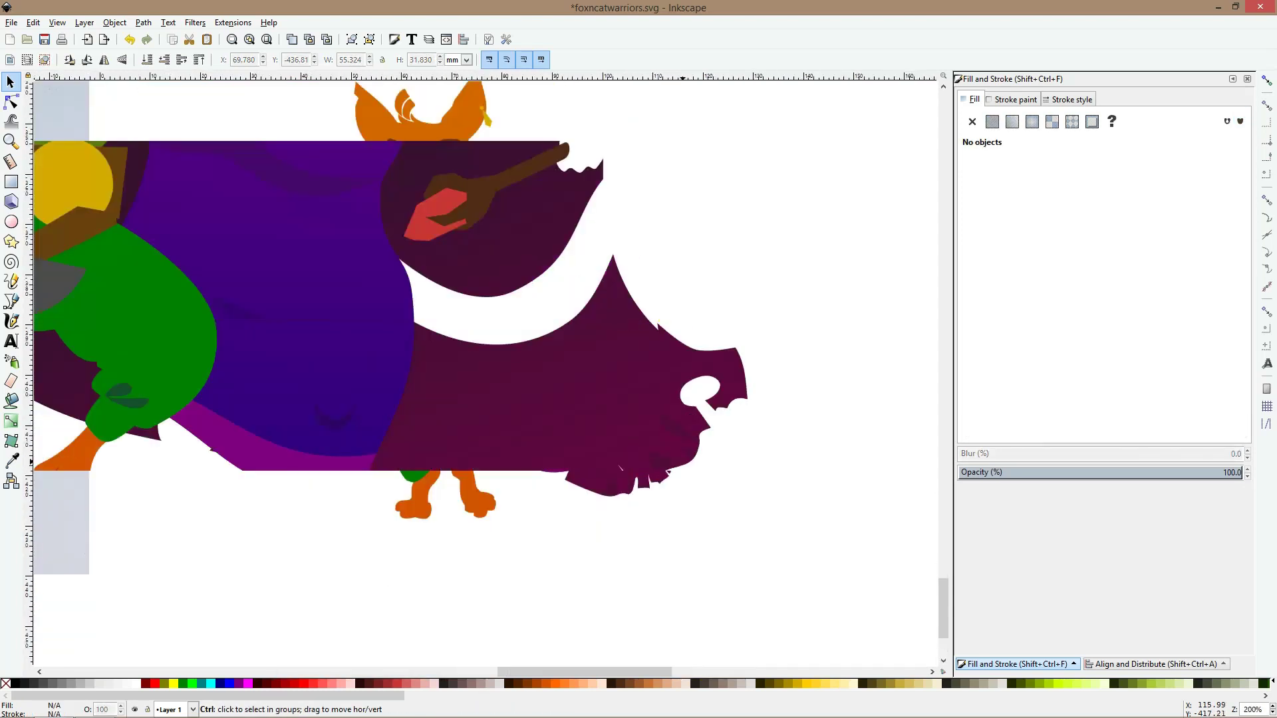
pyautogui.press('n')
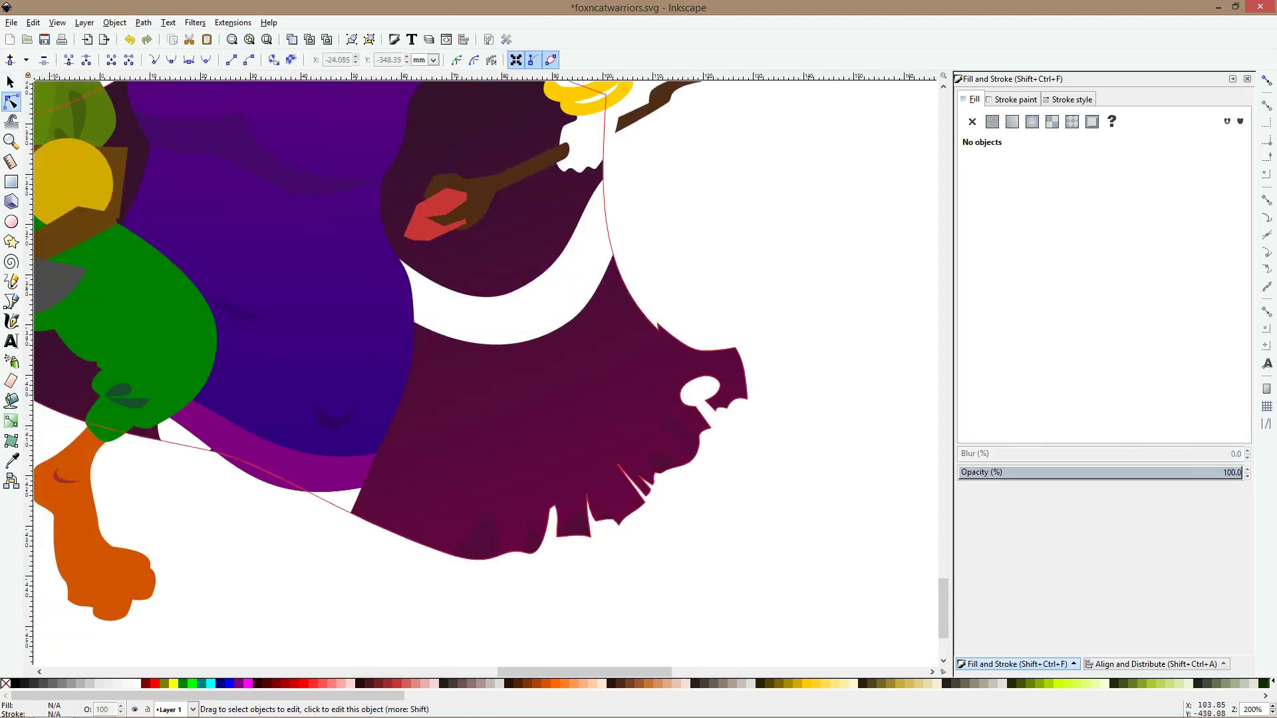
pyautogui.click(488, 530)
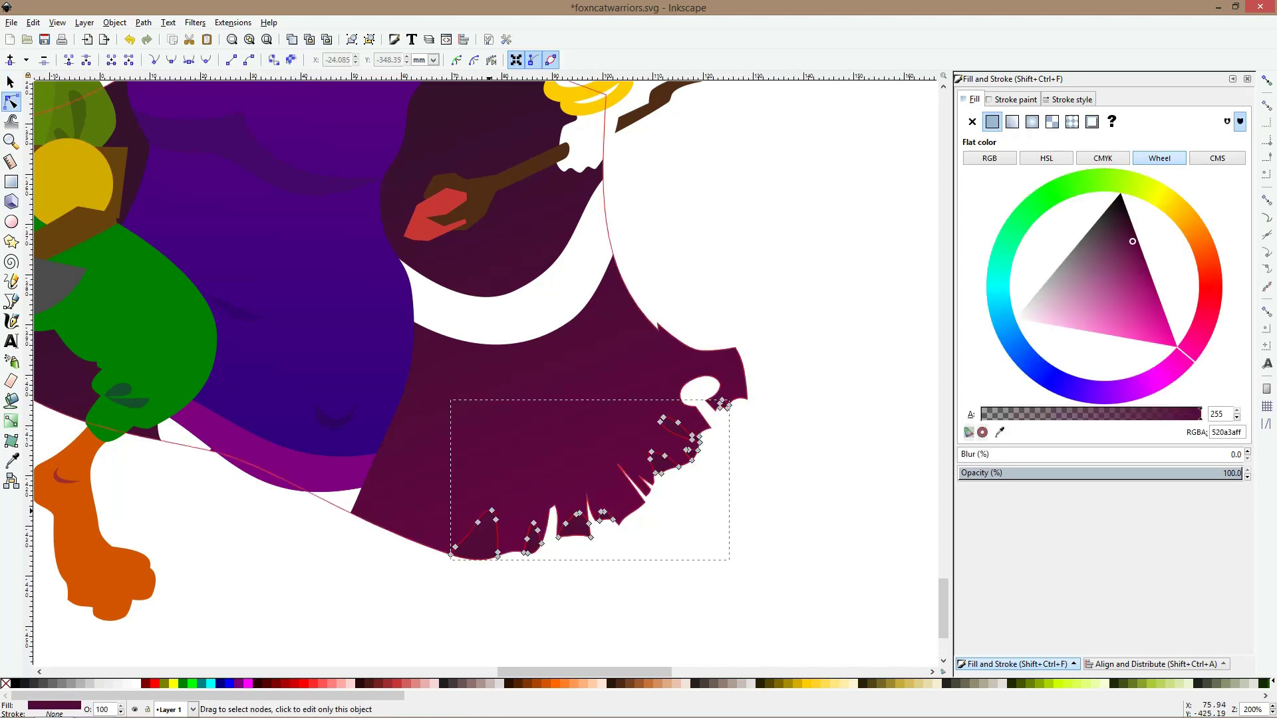
pyautogui.moveTo(460, 480); pyautogui.dragTo(490, 468)
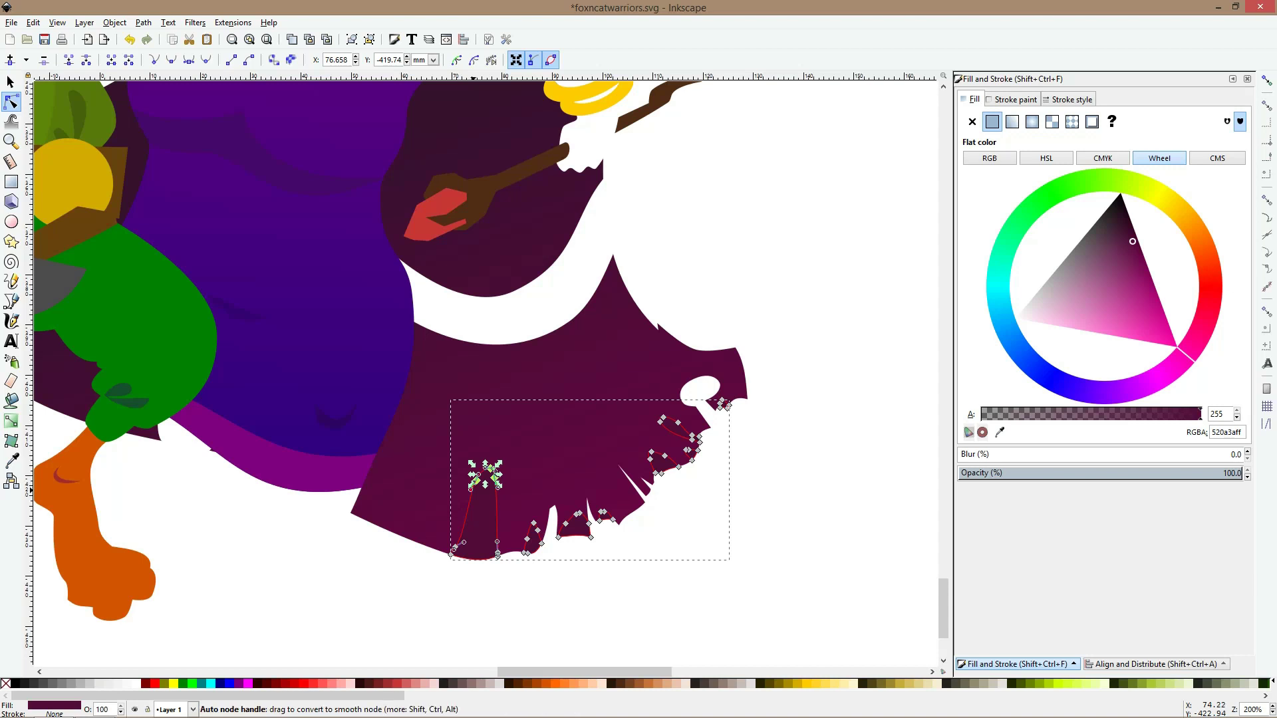
pyautogui.click(611, 581)
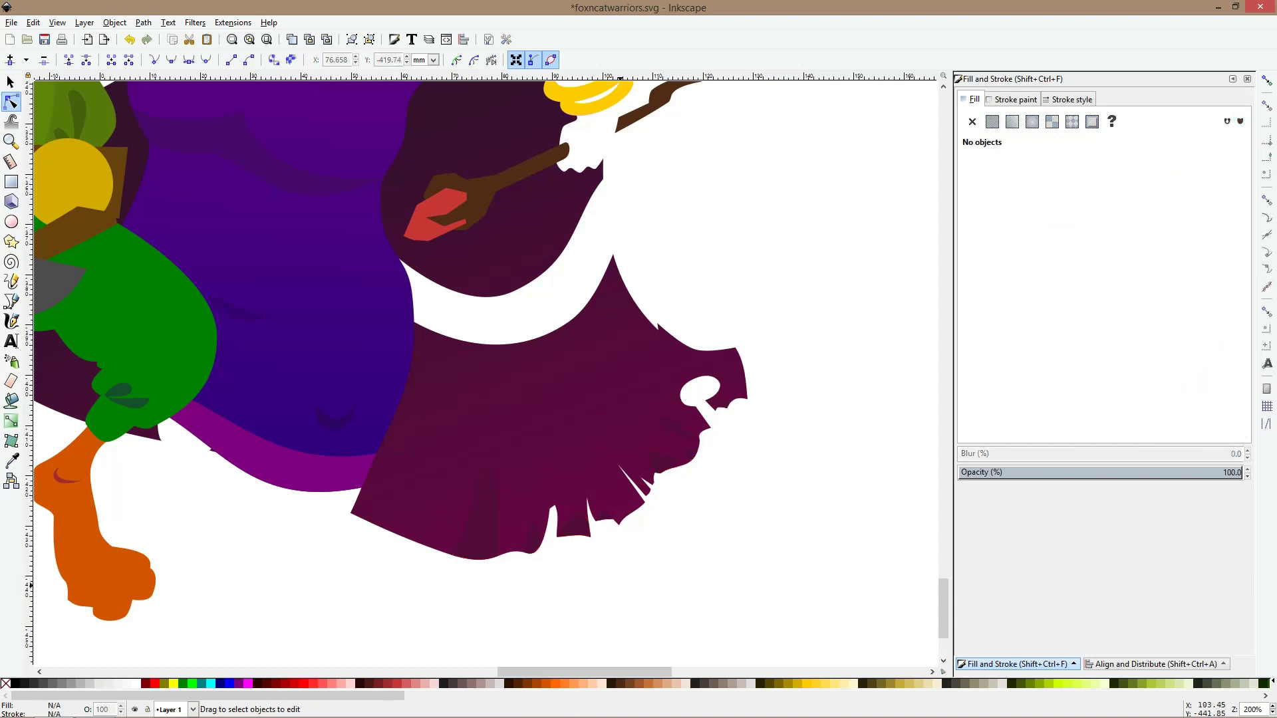
# Extend the two fold shadows near the cape's outer tip up into the fabric and adjust the lower one's curves
pyautogui.scroll(-2, 635, 572)
pyautogui.scroll(-1, 633, 570)
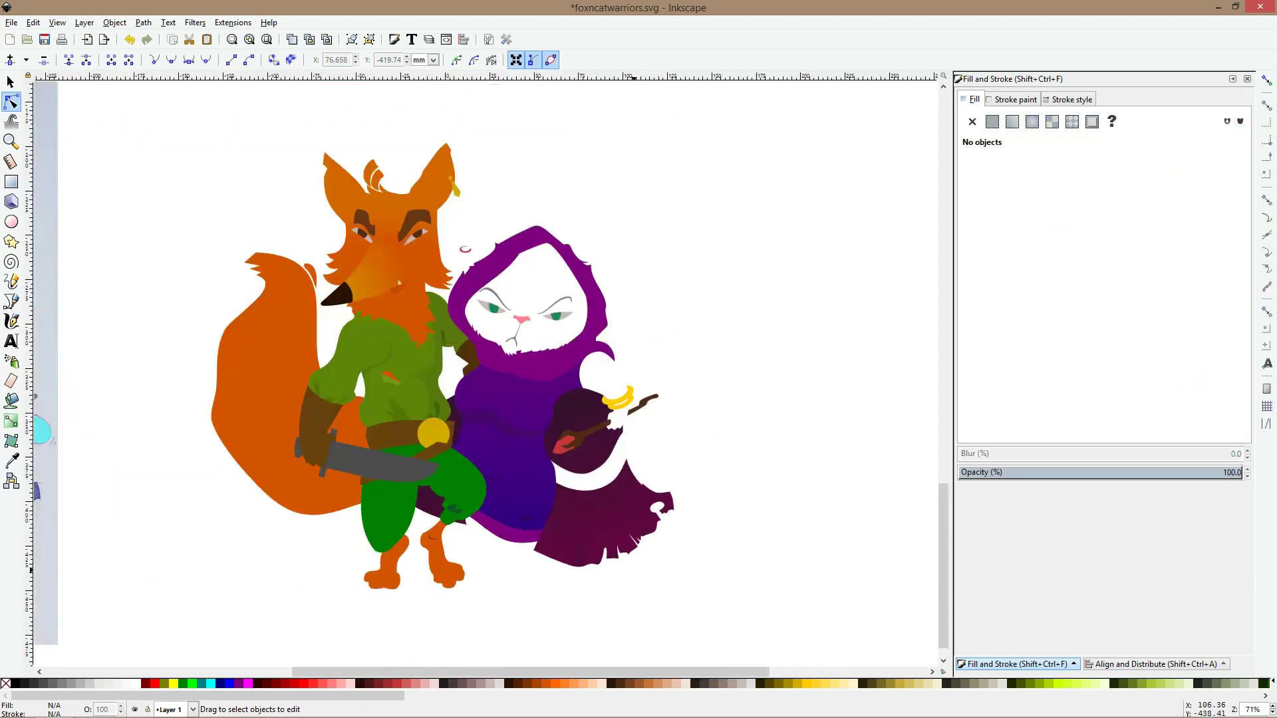
pyautogui.scroll(4, 632, 535)
pyautogui.click(672, 450)
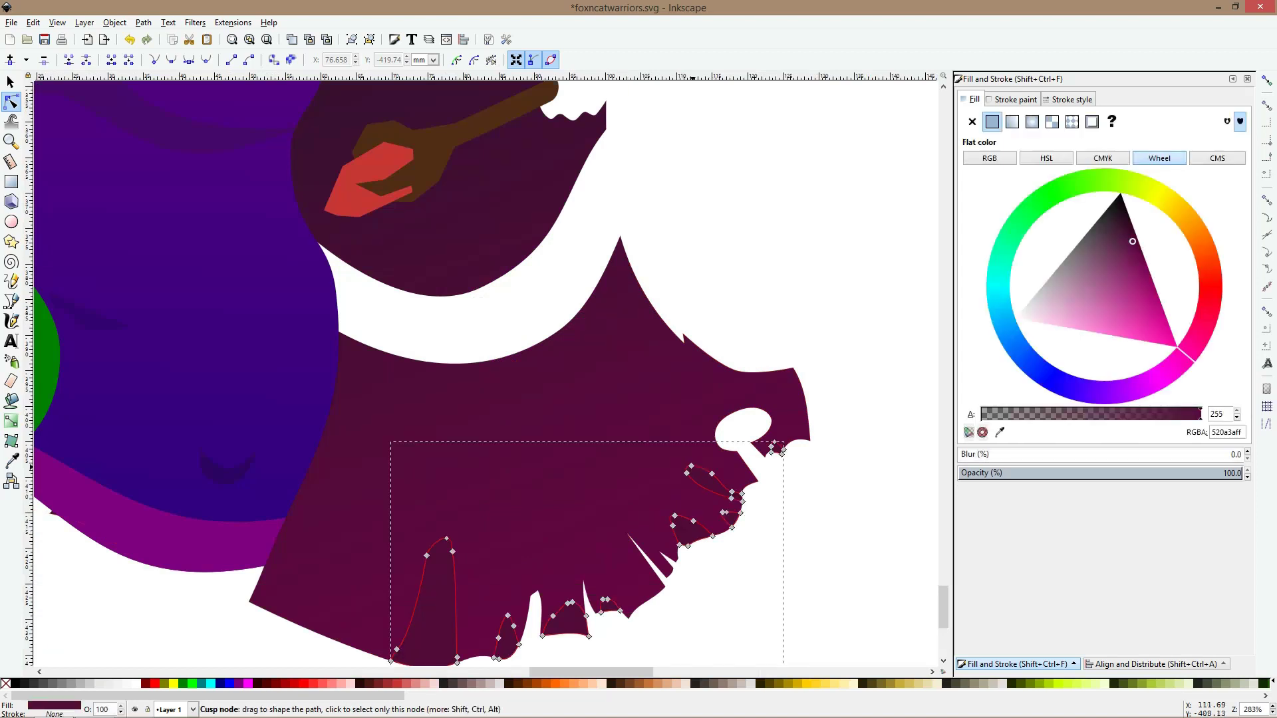
pyautogui.moveTo(671, 450); pyautogui.dragTo(719, 483)
pyautogui.moveTo(688, 469); pyautogui.dragTo(657, 411)
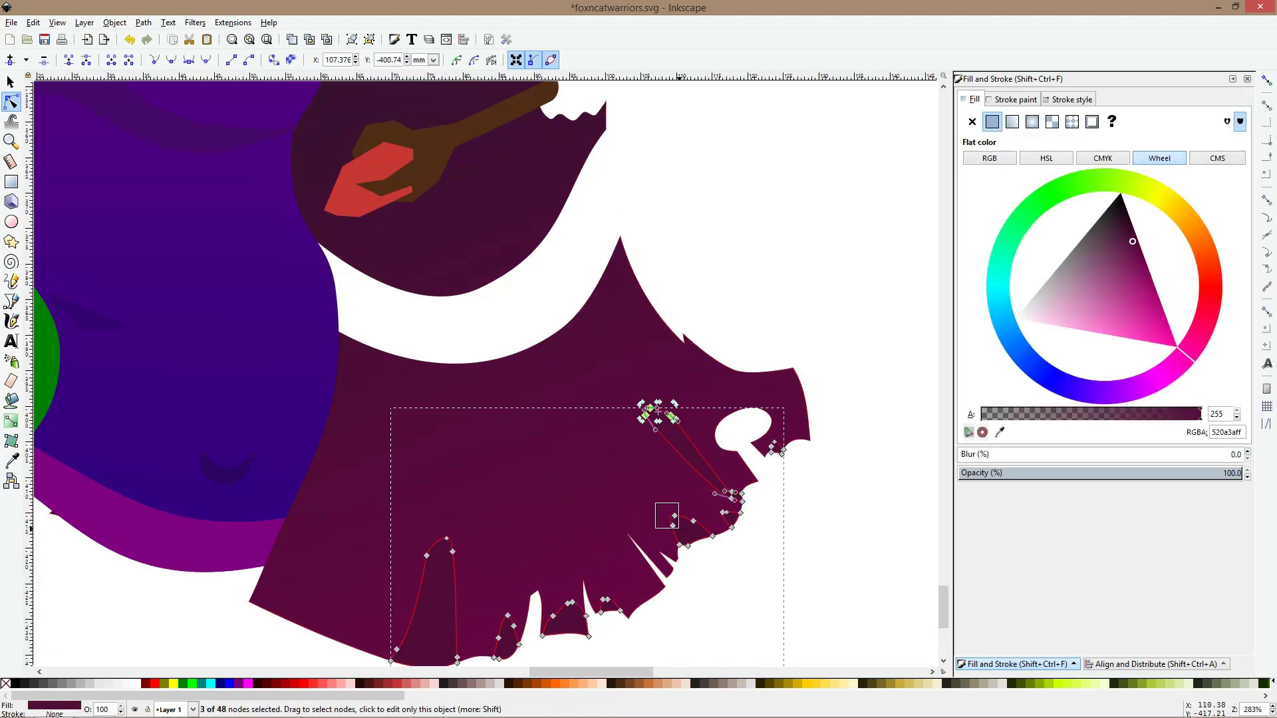
pyautogui.moveTo(674, 516)
pyautogui.mouseDown()
pyautogui.moveTo(648, 470)
pyautogui.moveTo(649, 511)
pyautogui.moveTo(693, 520)
pyautogui.mouseUp()
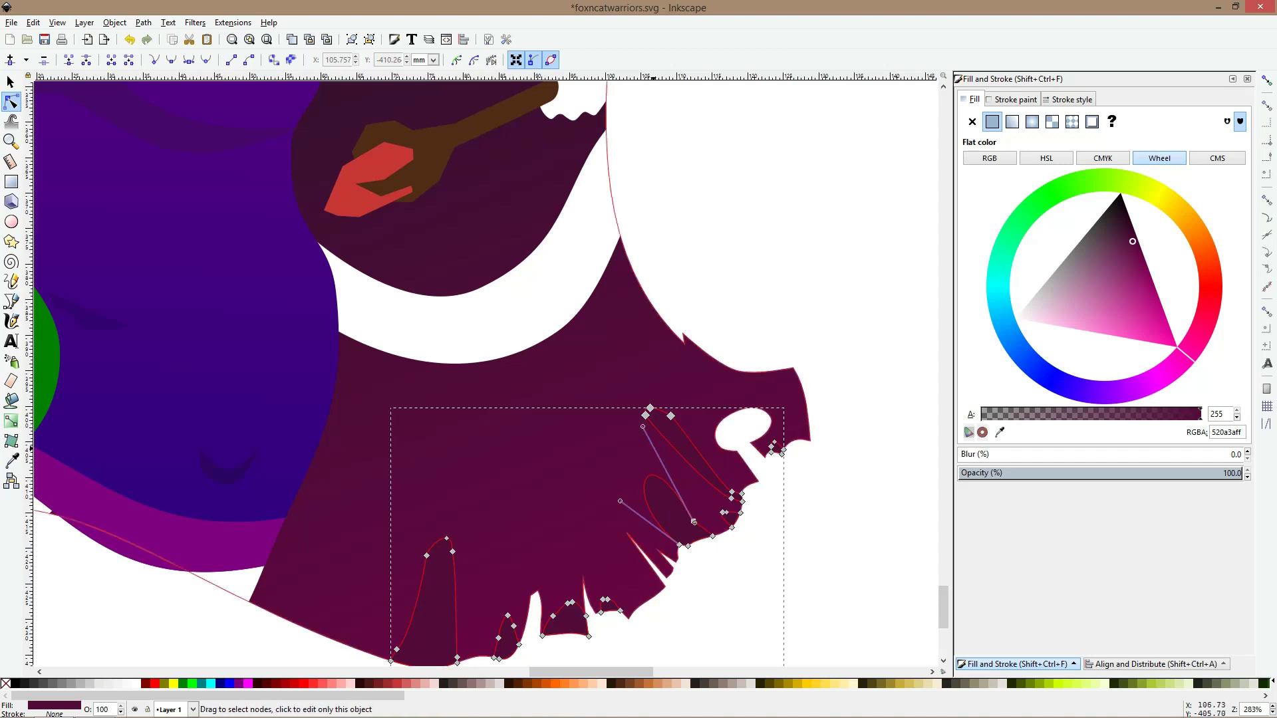
pyautogui.moveTo(642, 426)
pyautogui.mouseDown()
pyautogui.moveTo(634, 445)
pyautogui.moveTo(647, 436)
pyautogui.mouseUp()
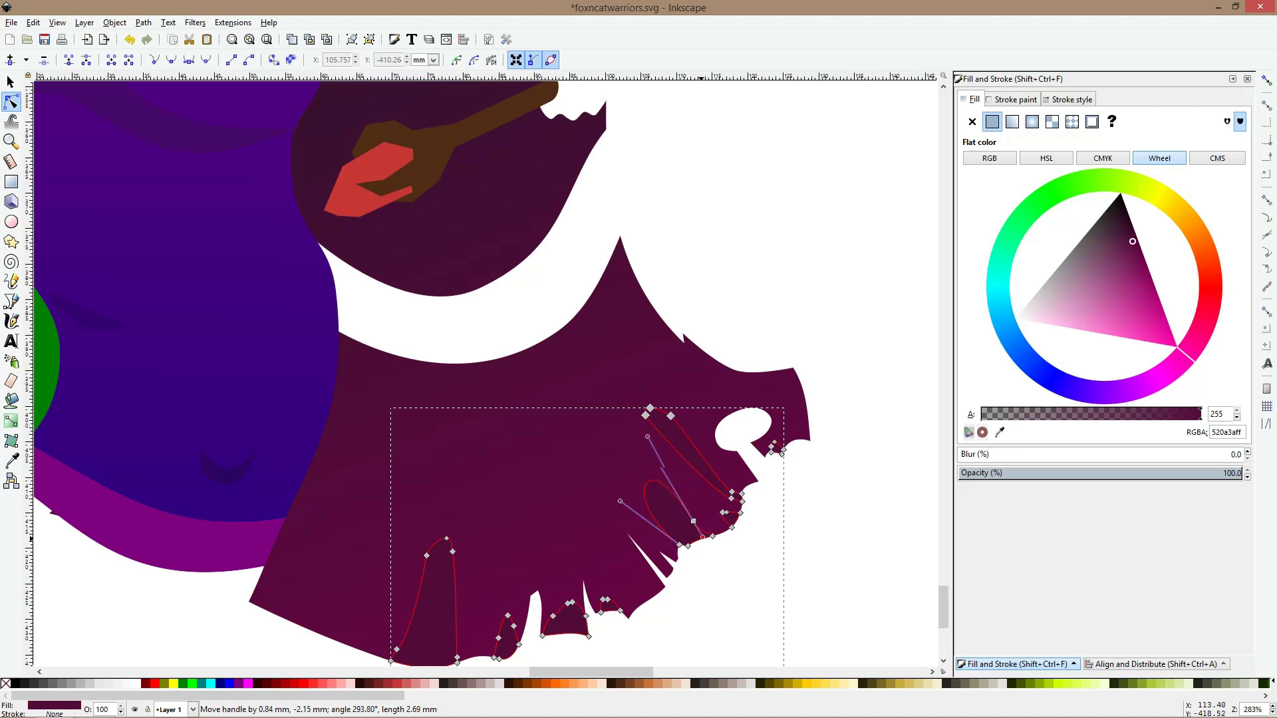
pyautogui.moveTo(701, 538); pyautogui.dragTo(704, 538)
pyautogui.press('space')
pyautogui.click(747, 571)
pyautogui.scroll(-3, 747, 571)
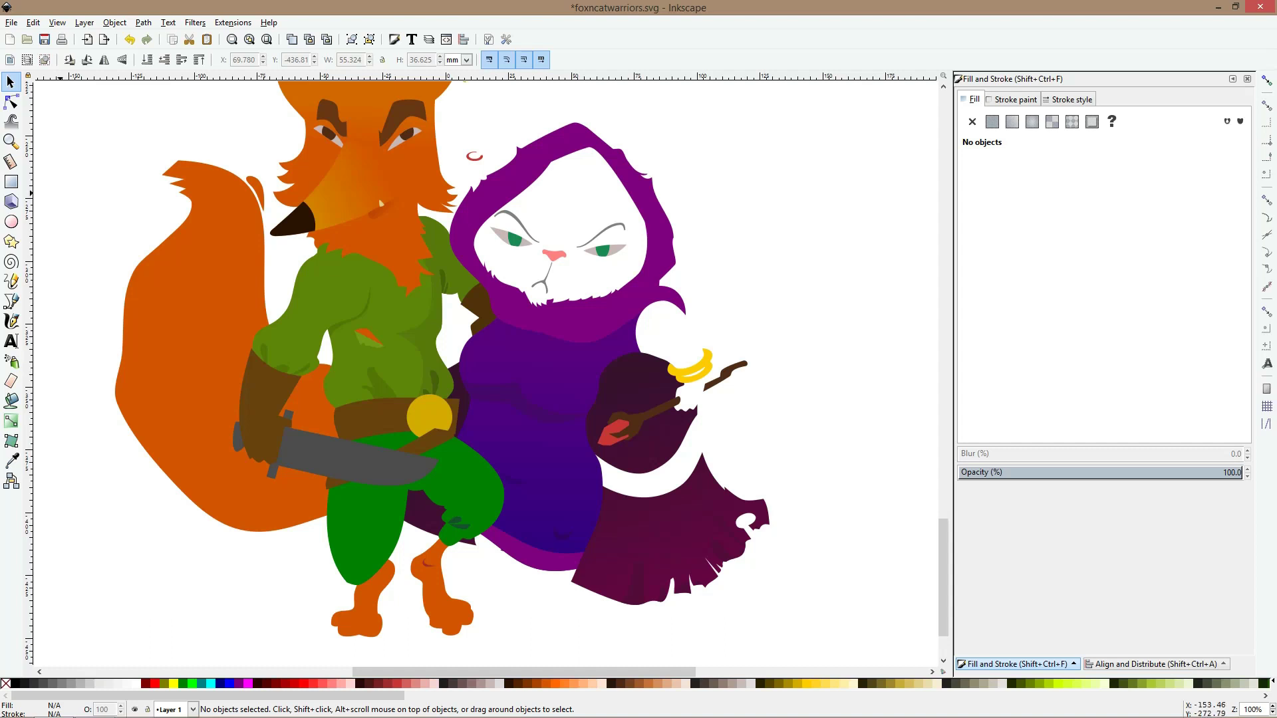
# Bend the straight edges of the fur tufts at the fox's tail tip into curves
pyautogui.click(11, 102)
pyautogui.click(182, 171)
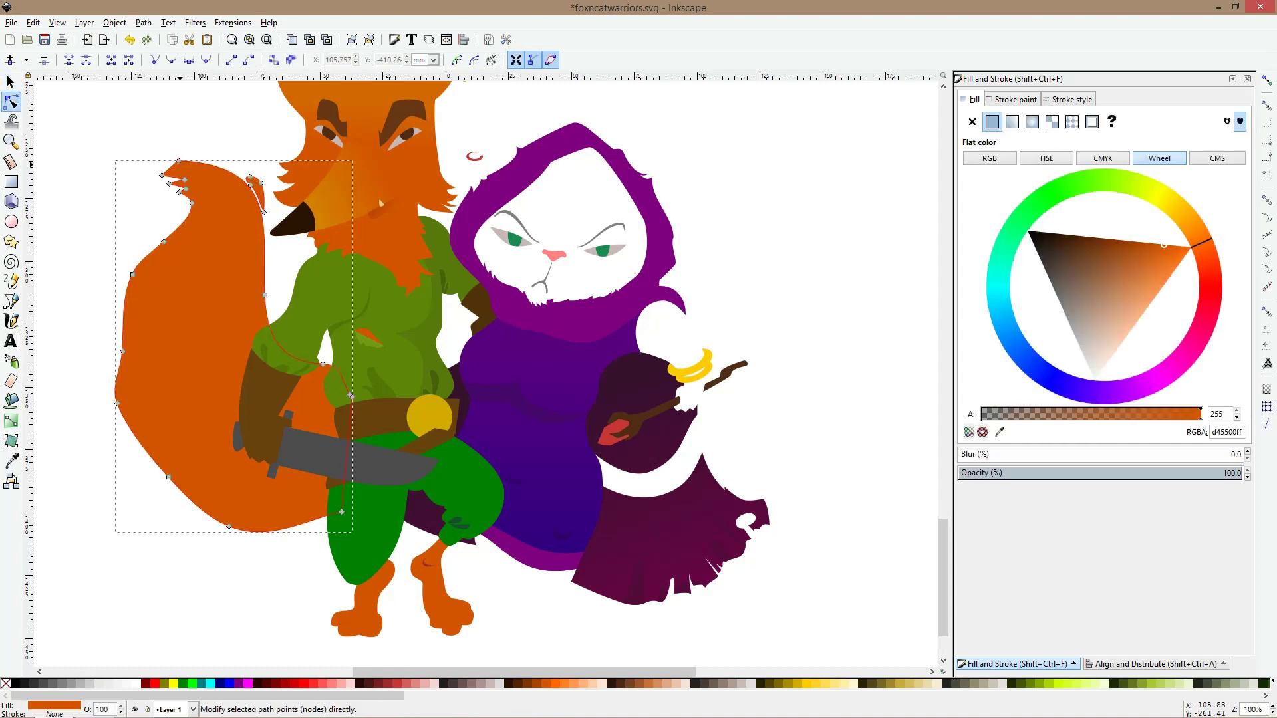
pyautogui.keyDown('ctrl'); pyautogui.click(178, 161); pyautogui.keyUp('ctrl')
pyautogui.hotkey('ctrl', 'z')
pyautogui.keyDown('ctrl'); pyautogui.scroll(4, 166, 166); pyautogui.keyUp('ctrl')
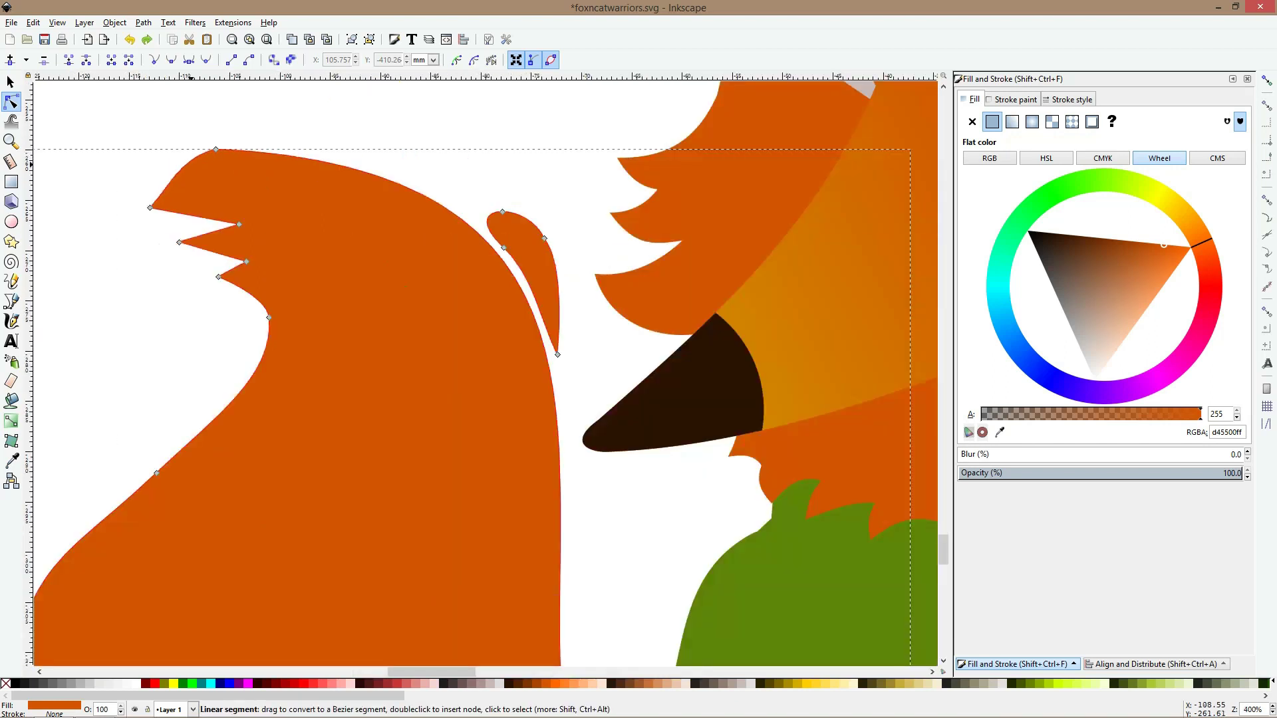
pyautogui.click(166, 187)
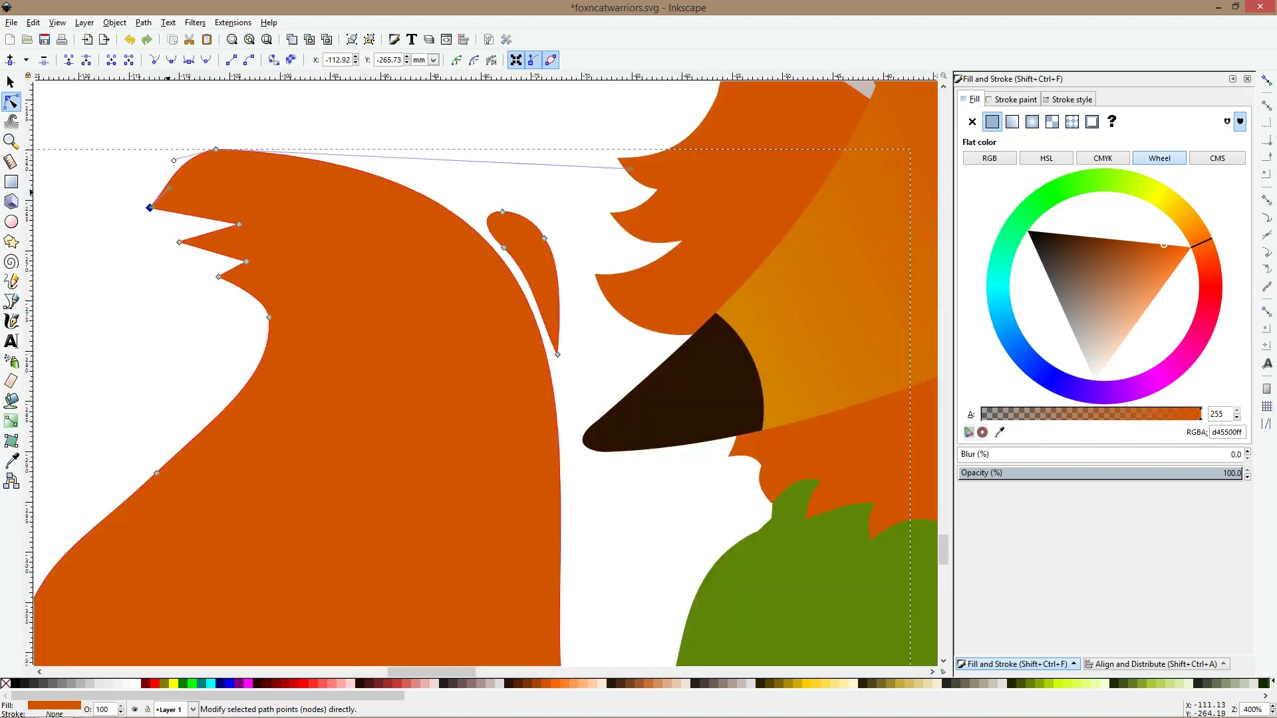
pyautogui.moveTo(167, 186); pyautogui.dragTo(230, 262)
pyautogui.press('space')
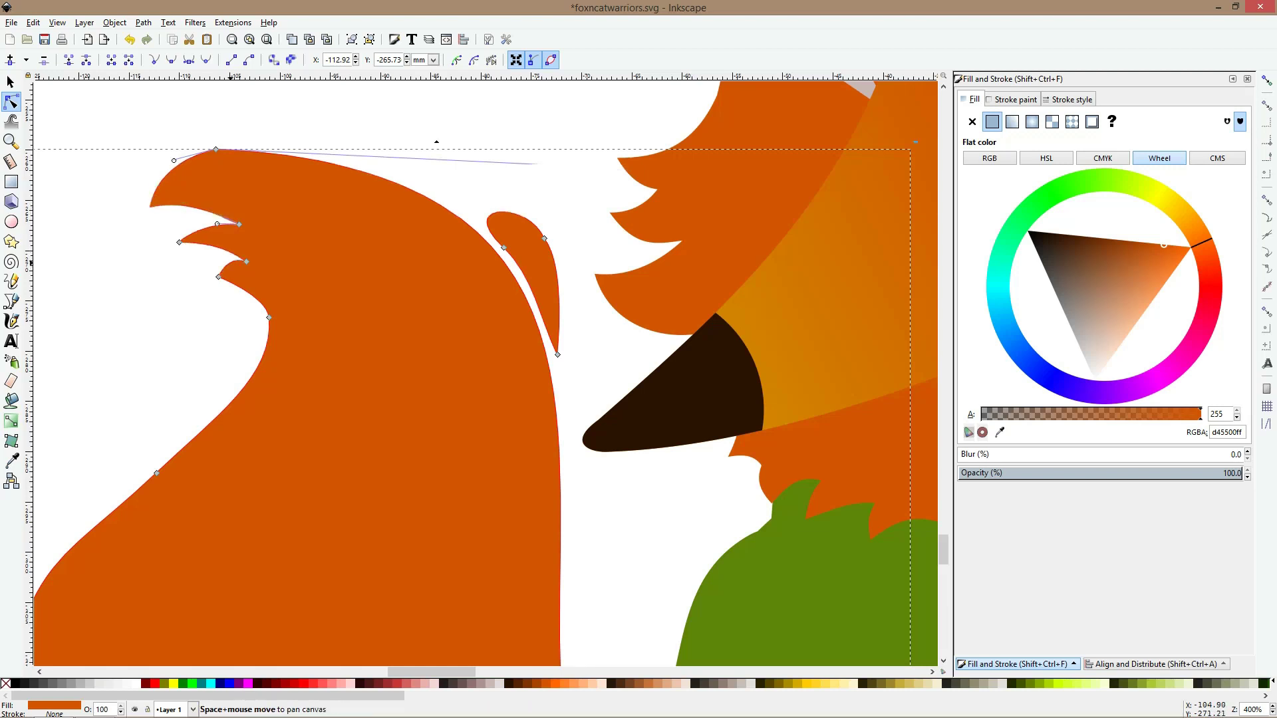
pyautogui.press('1')
pyautogui.press('Escape')
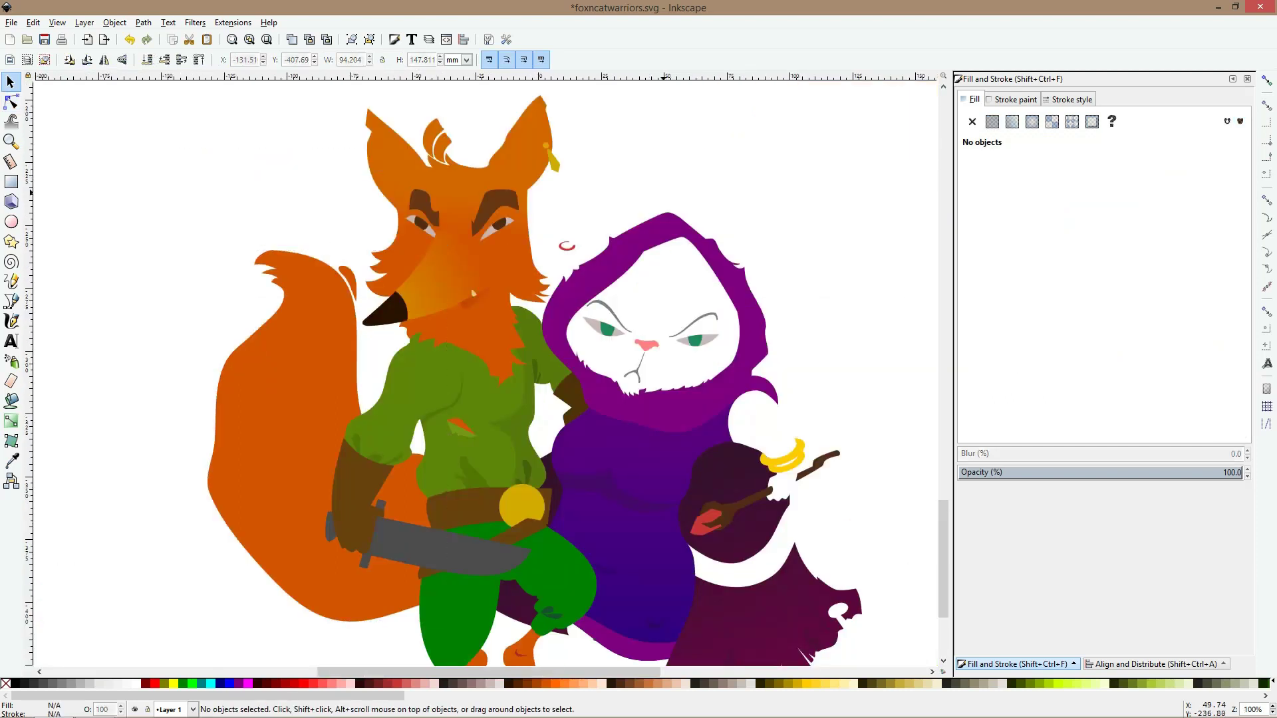
# Try to widen the cat's eye nearest the fox together with its green iris
pyautogui.scroll(-2, 690, 199)
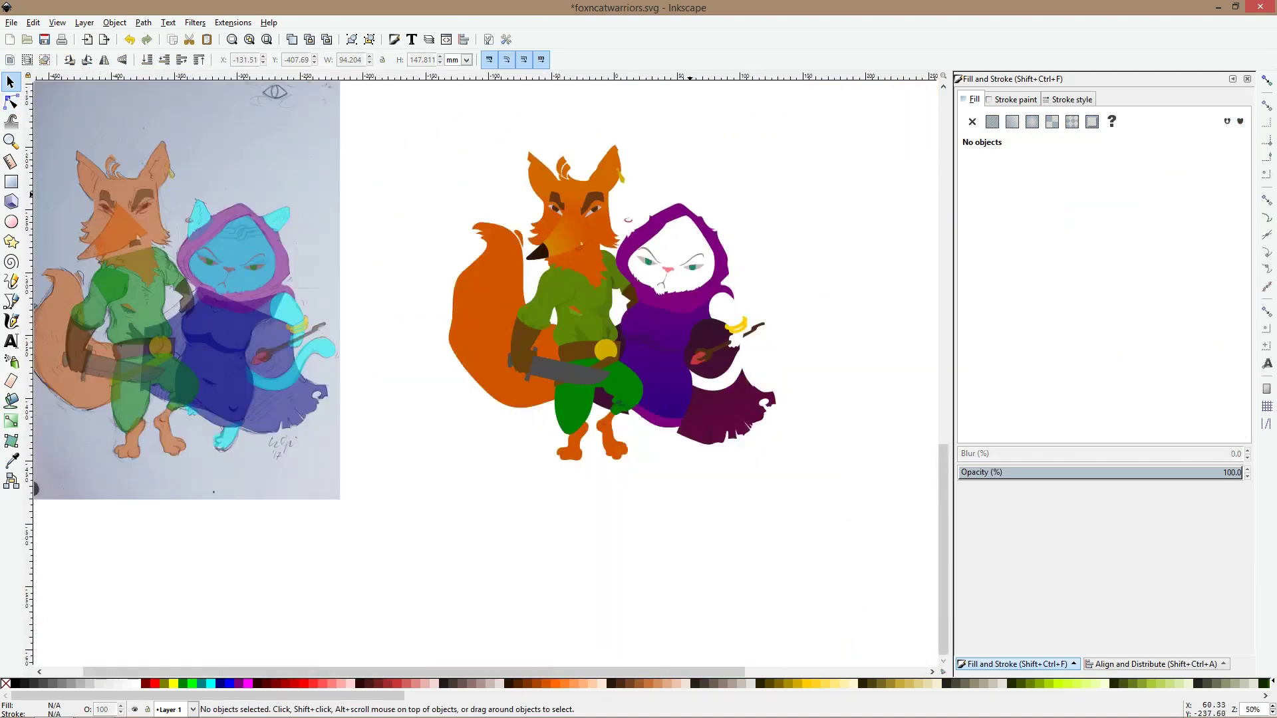
pyautogui.scroll(3, 748, 269)
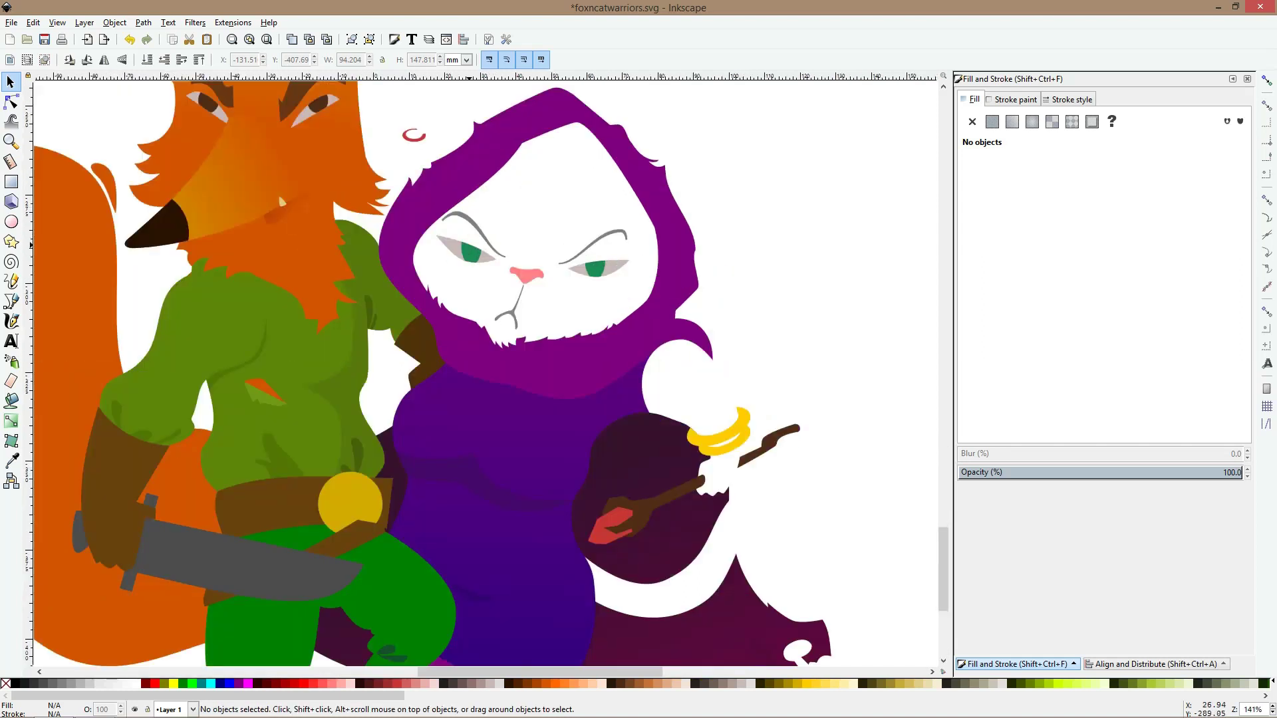
pyautogui.click(472, 252)
pyautogui.keyDown('shift'); pyautogui.click(488, 257); pyautogui.keyUp('shift')
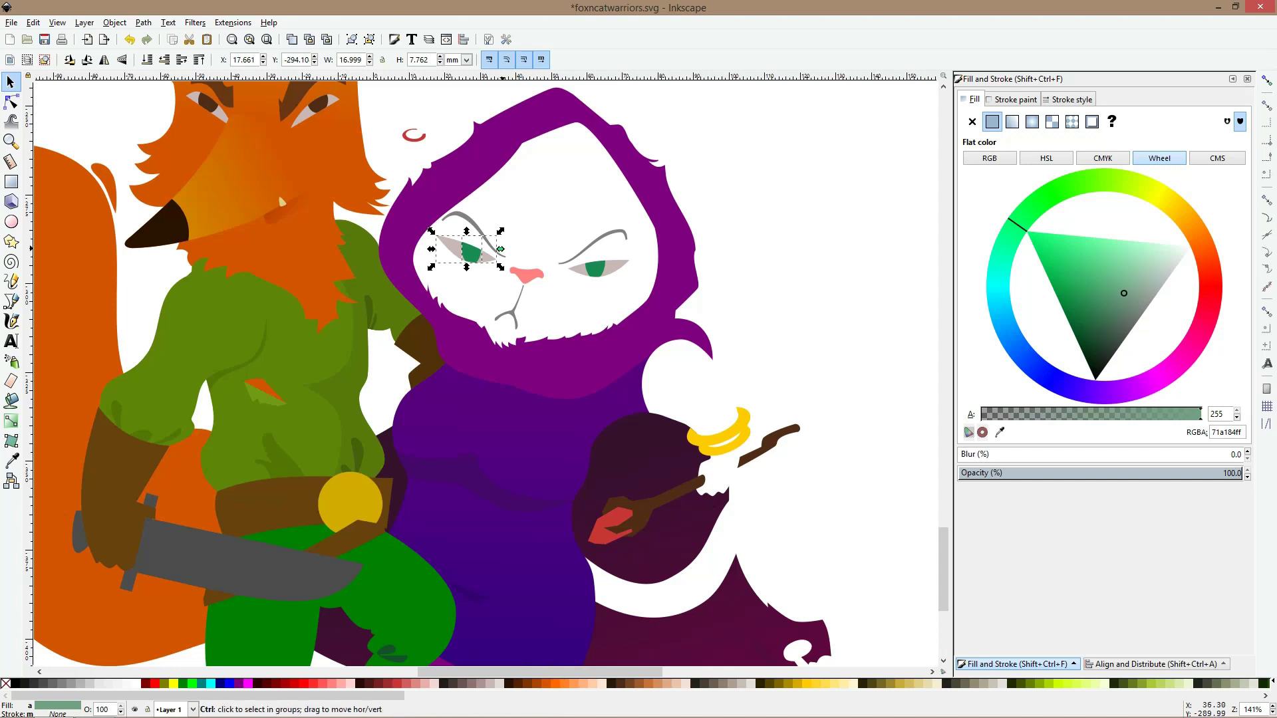
pyautogui.moveTo(500, 249); pyautogui.dragTo(510, 248)
pyautogui.hotkey('ctrl', 'z')
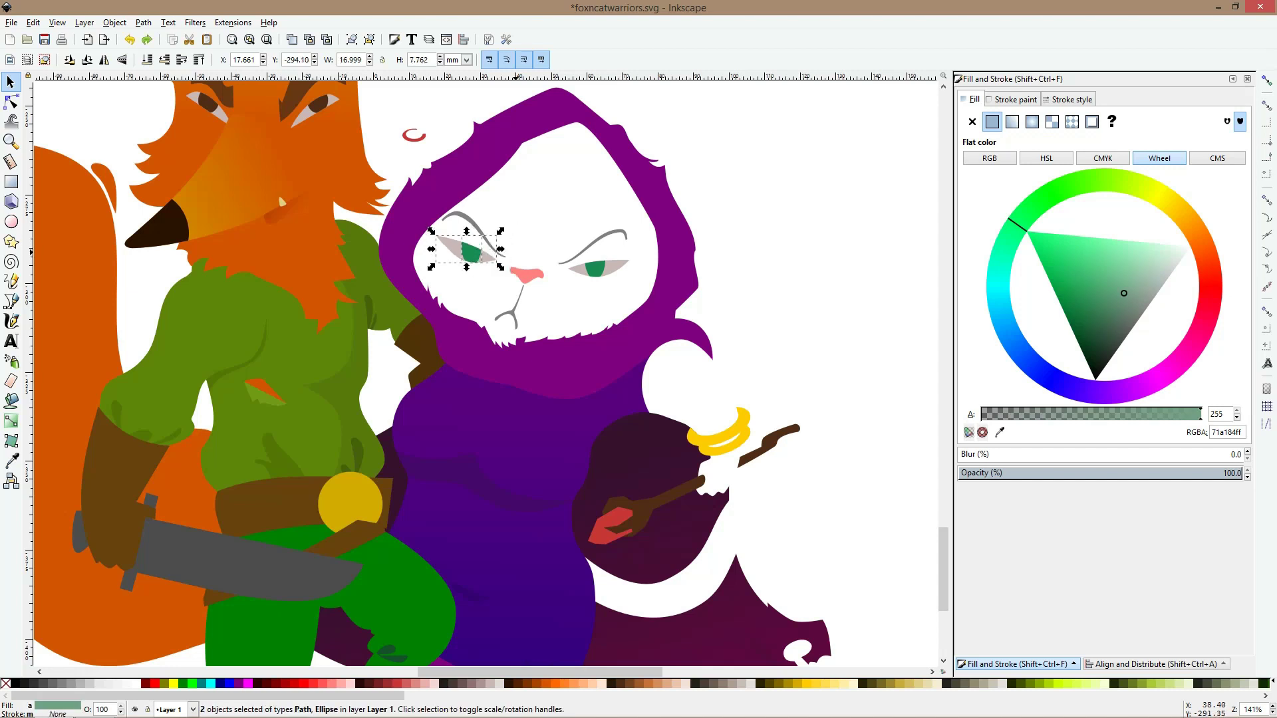
pyautogui.press('Escape')
pyautogui.scroll(-2, 679, 191)
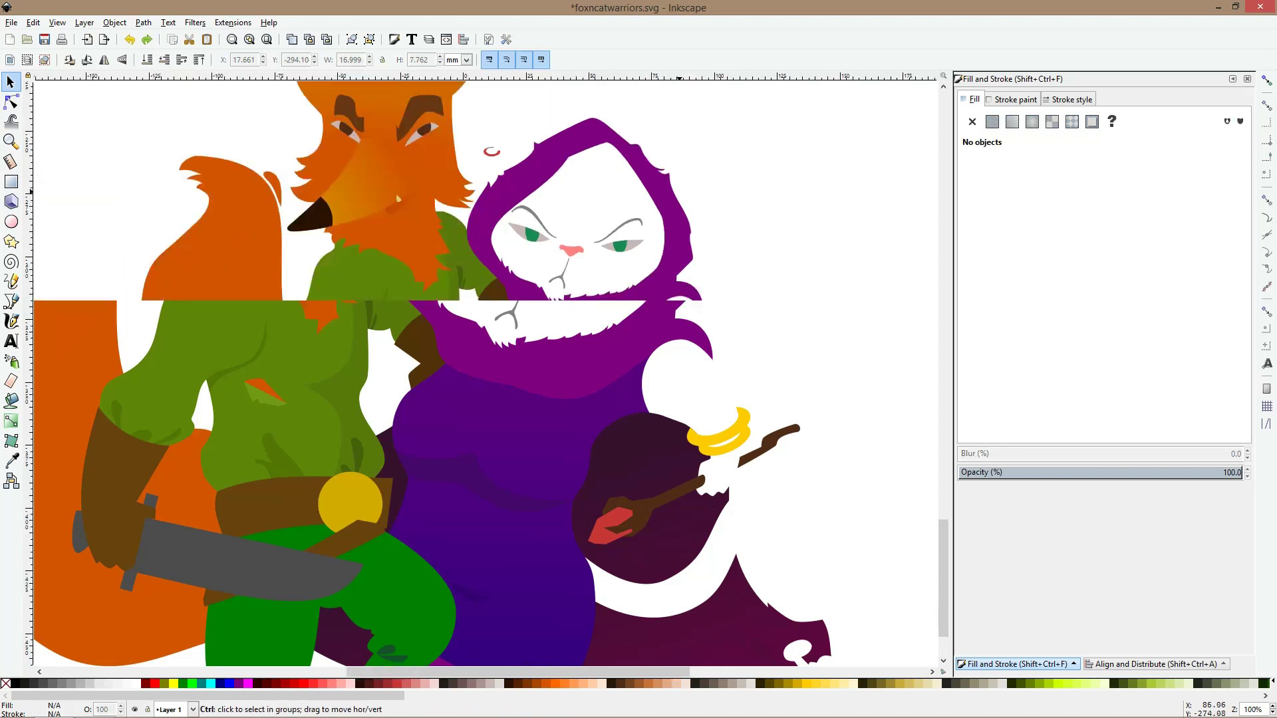
pyautogui.scroll(1, 655, 322)
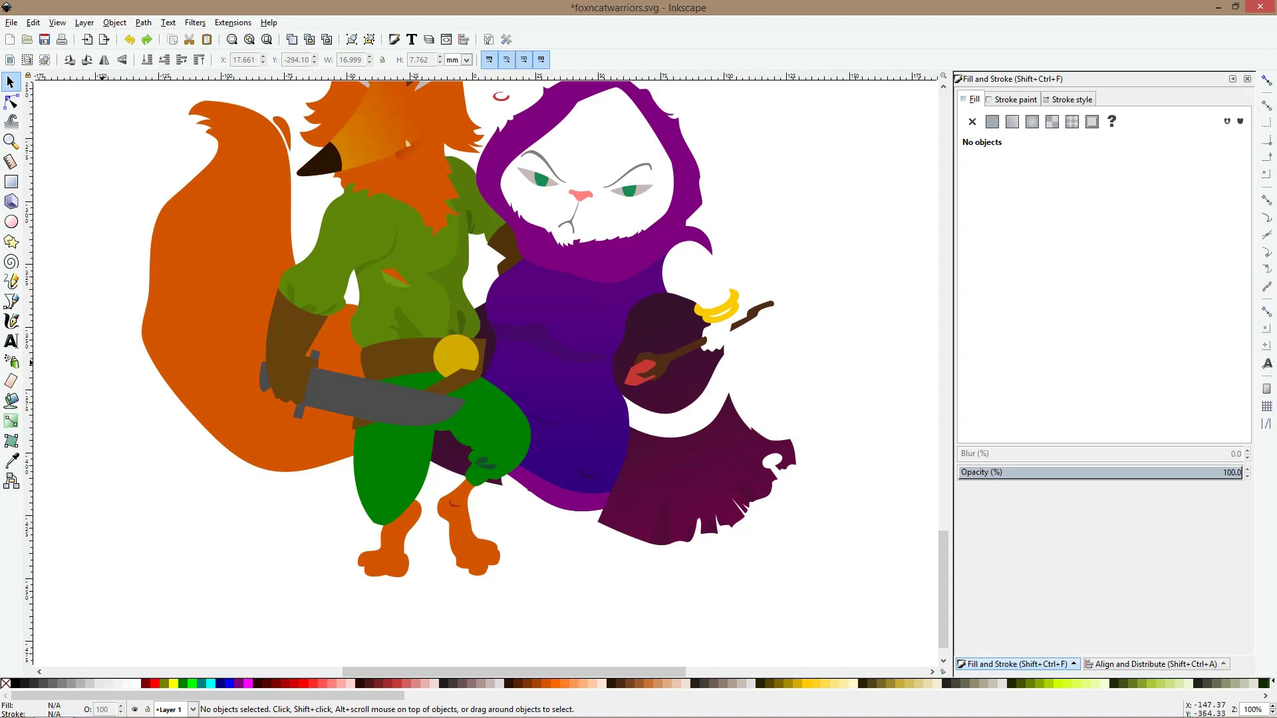
# Apply a linear gradient to the fox's tail, running diagonally from its outer edge toward the sword's hilt
pyautogui.click(11, 301)
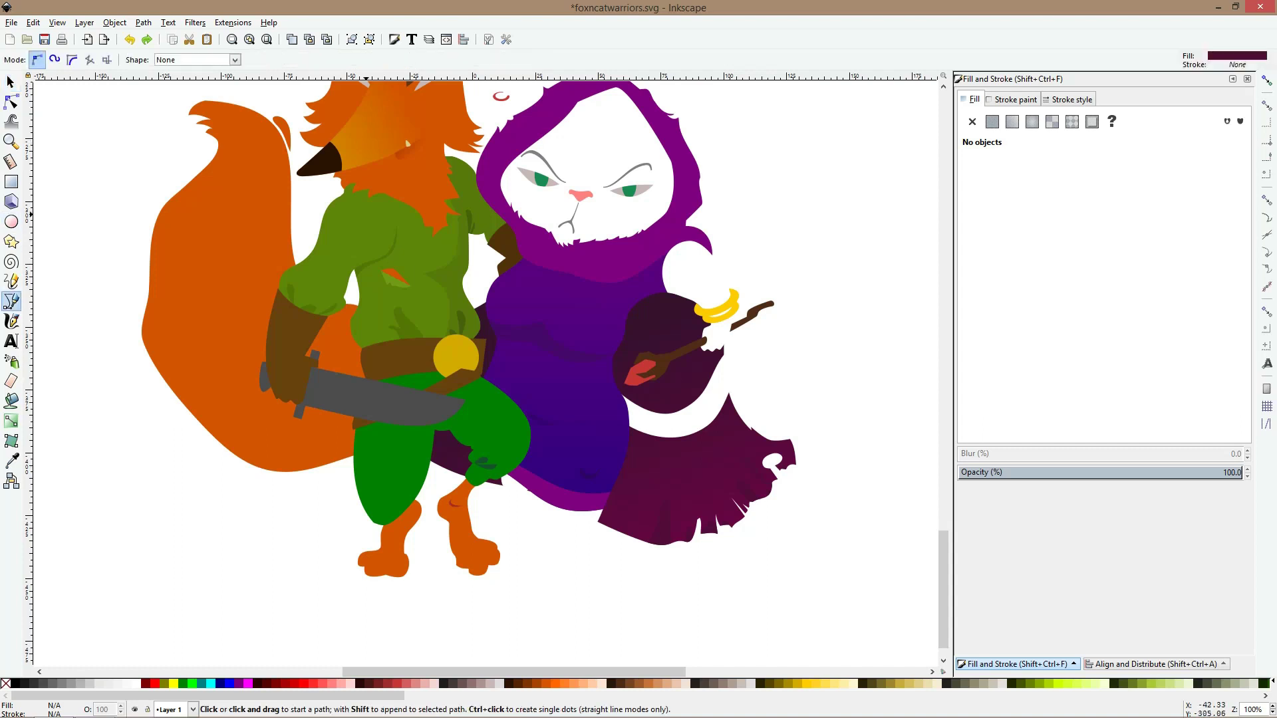
pyautogui.press('F1')
pyautogui.click(220, 238)
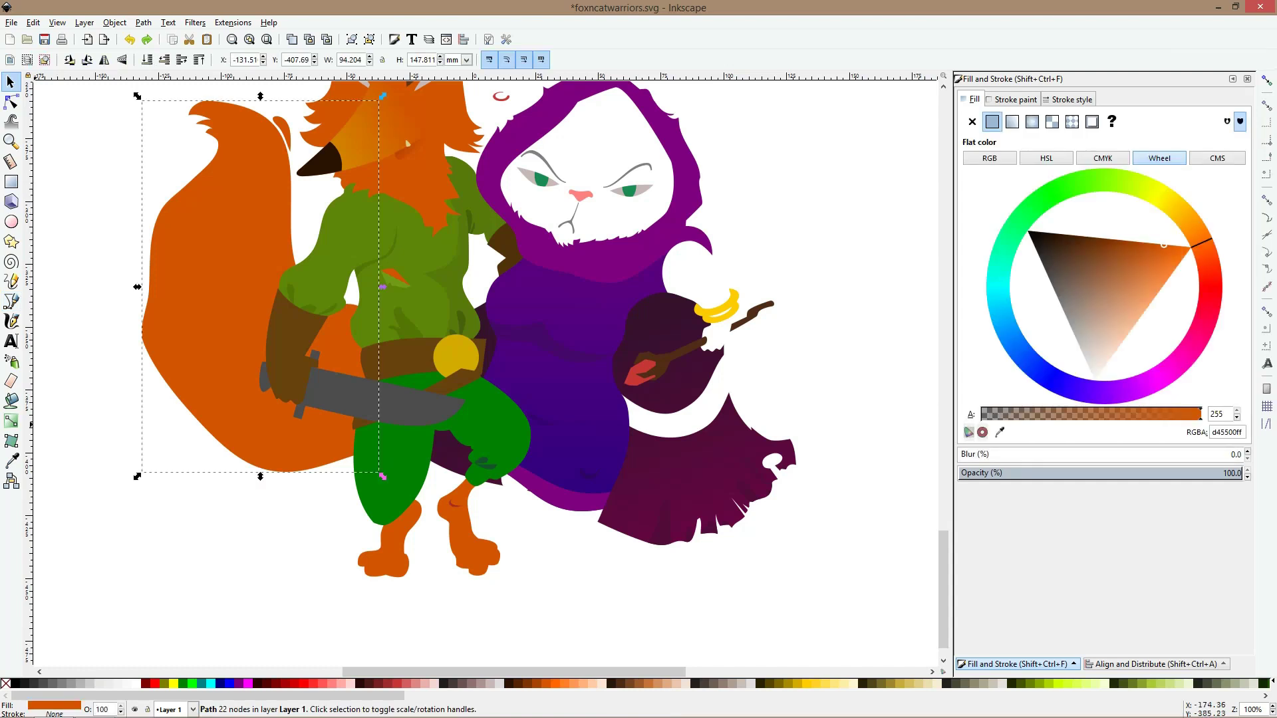
pyautogui.click(11, 421)
pyautogui.moveTo(167, 319); pyautogui.dragTo(304, 419)
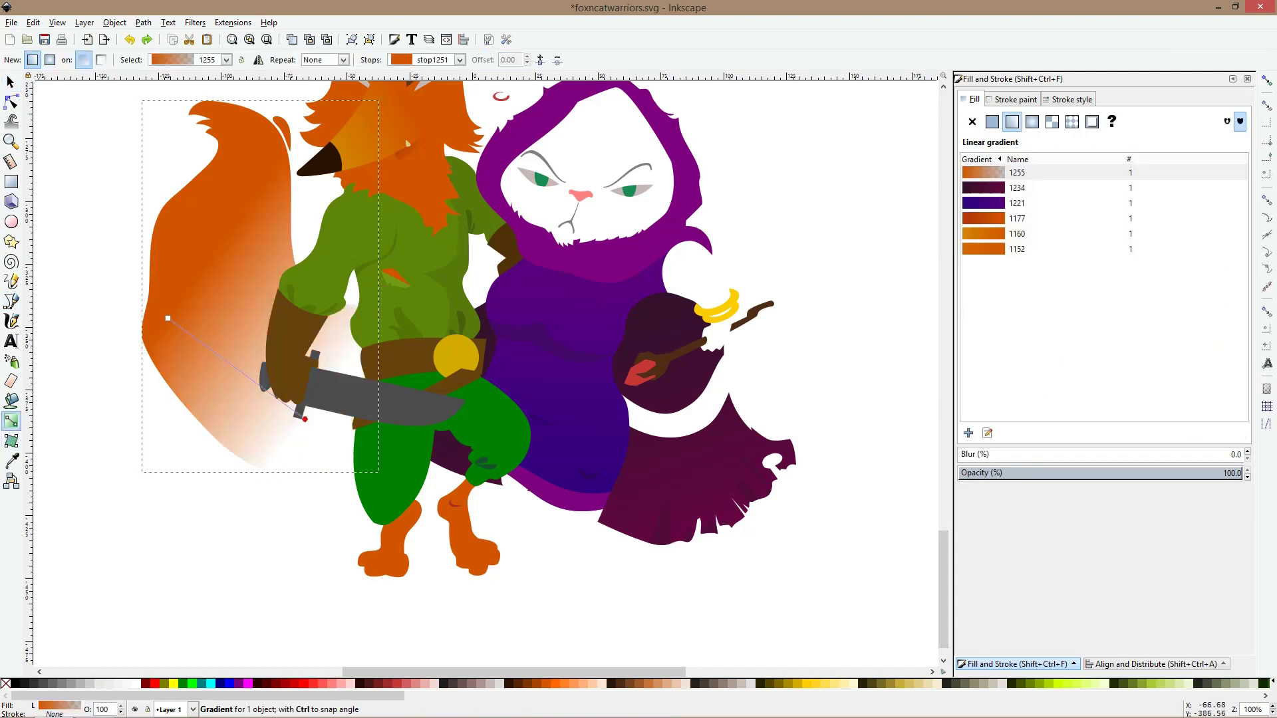
# Set the tail gradient's transparent end to the dark orange c04404 sampled from the shading beside the fox's mouth
pyautogui.click(12, 460)
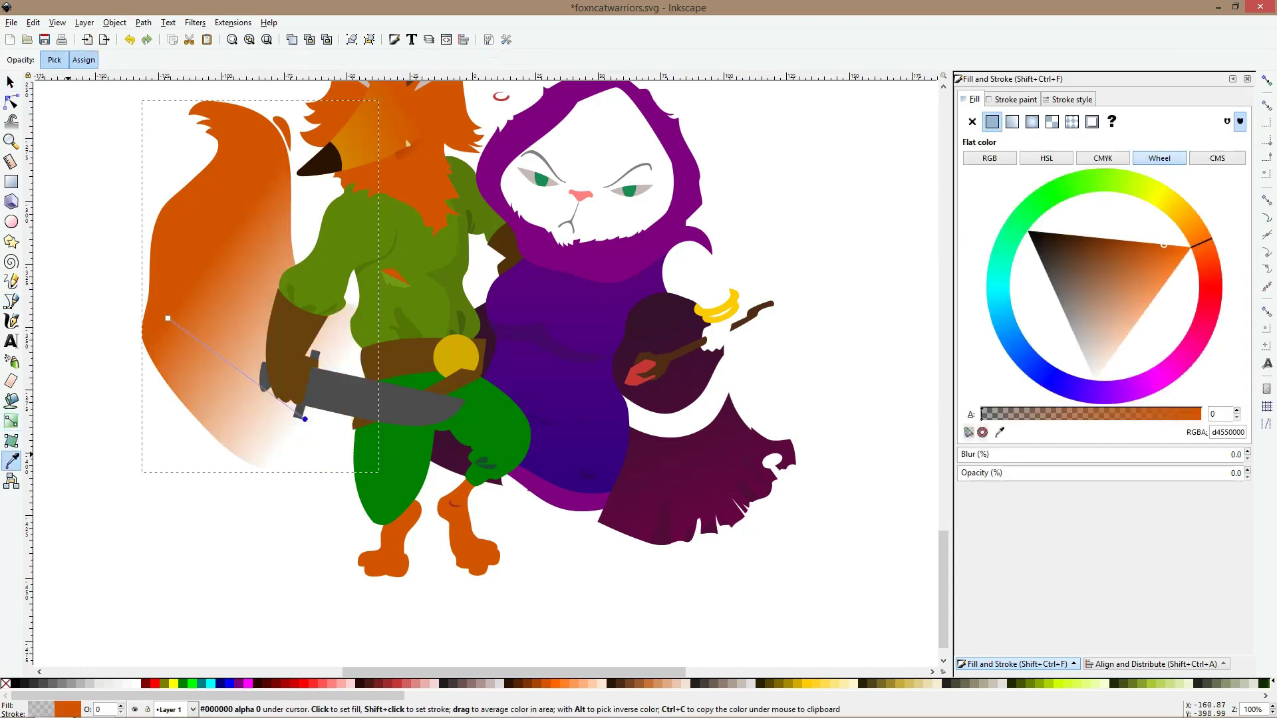
pyautogui.scroll(4, 329, 385)
pyautogui.scroll(2, 322, 383)
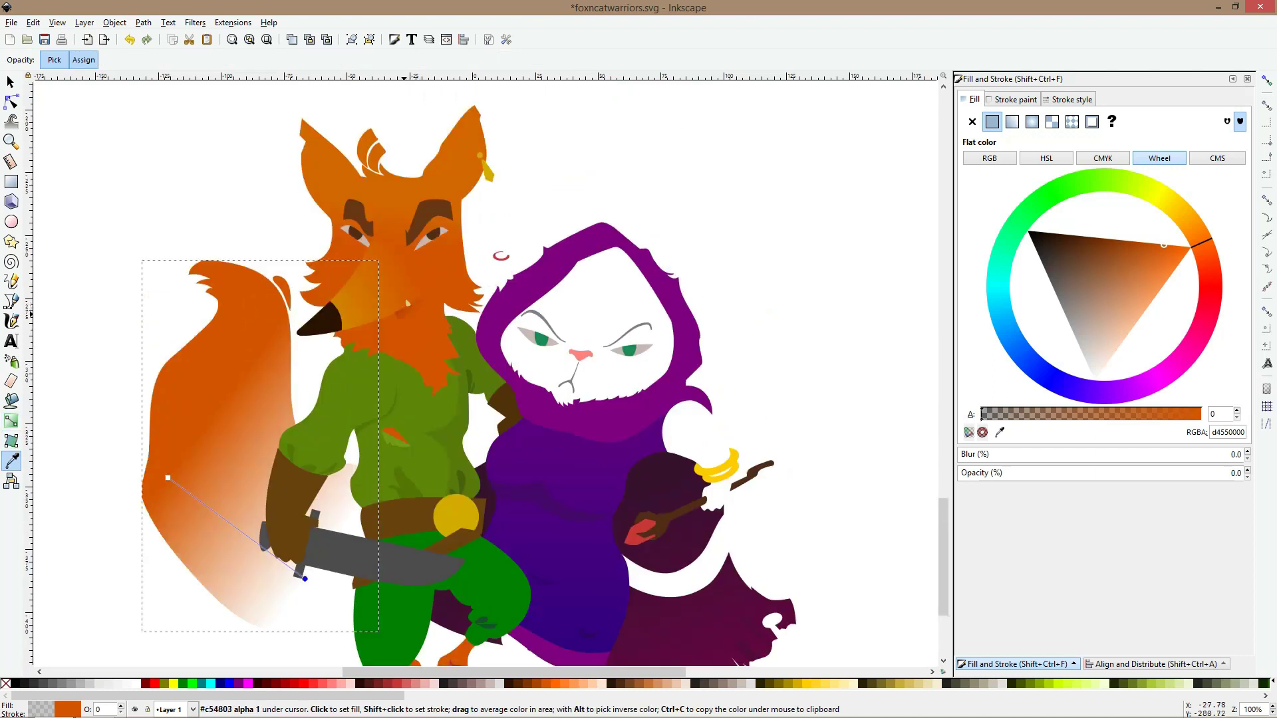
pyautogui.click(403, 313)
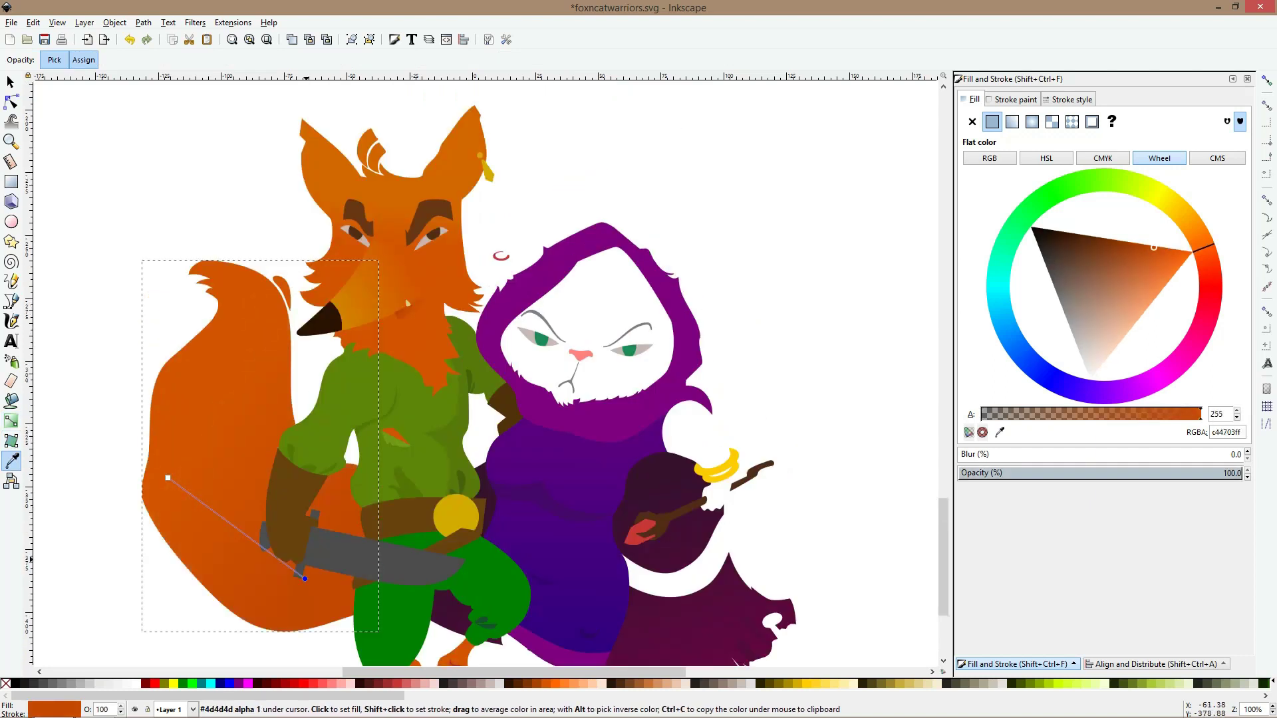
pyautogui.scroll(2, 399, 329)
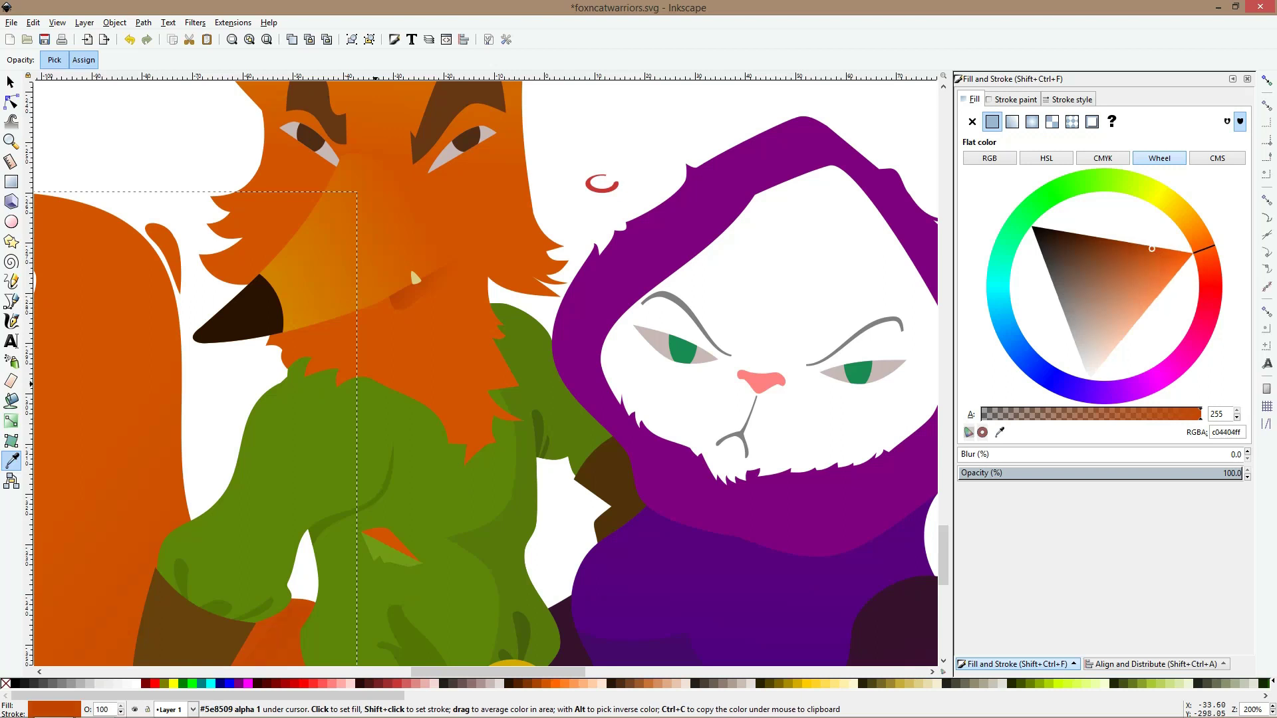
pyautogui.scroll(-4, 409, 266)
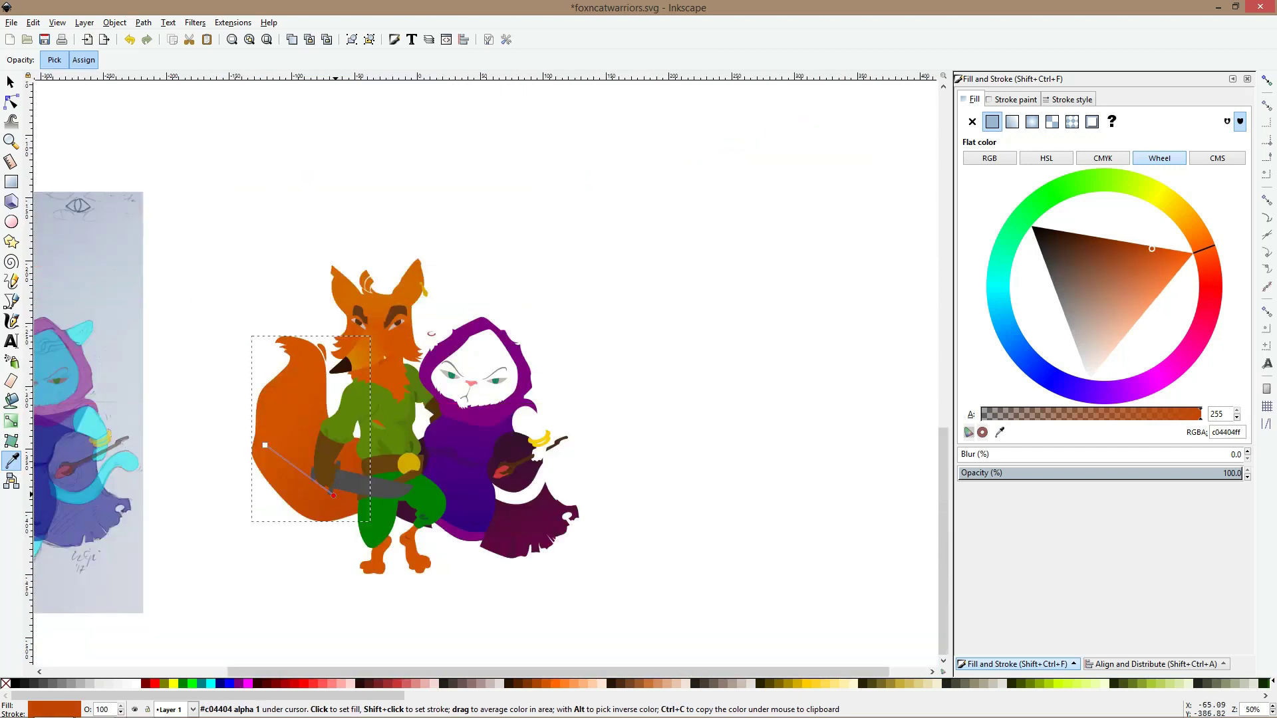
# Reposition both ends of the tail's gradient, and place a duplicate of the tail in front of everything
pyautogui.moveTo(333, 495); pyautogui.dragTo(343, 480)
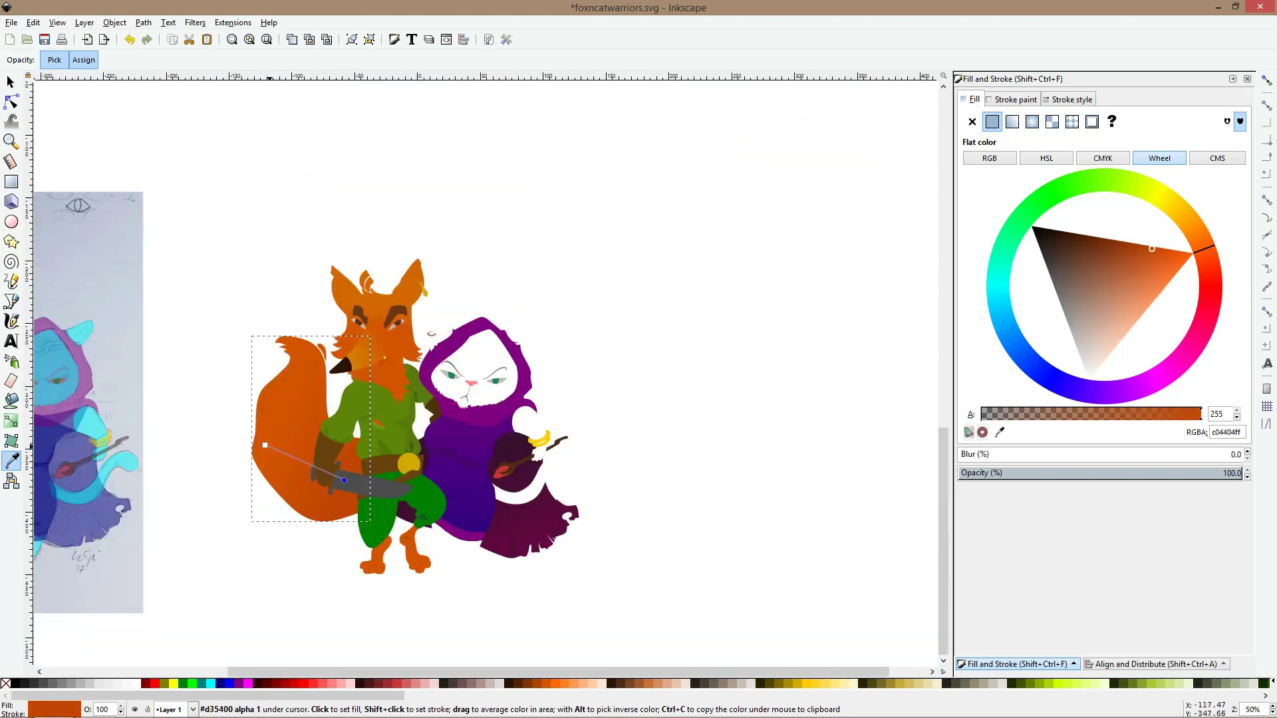
pyautogui.moveTo(266, 446); pyautogui.dragTo(288, 448)
pyautogui.press('s')
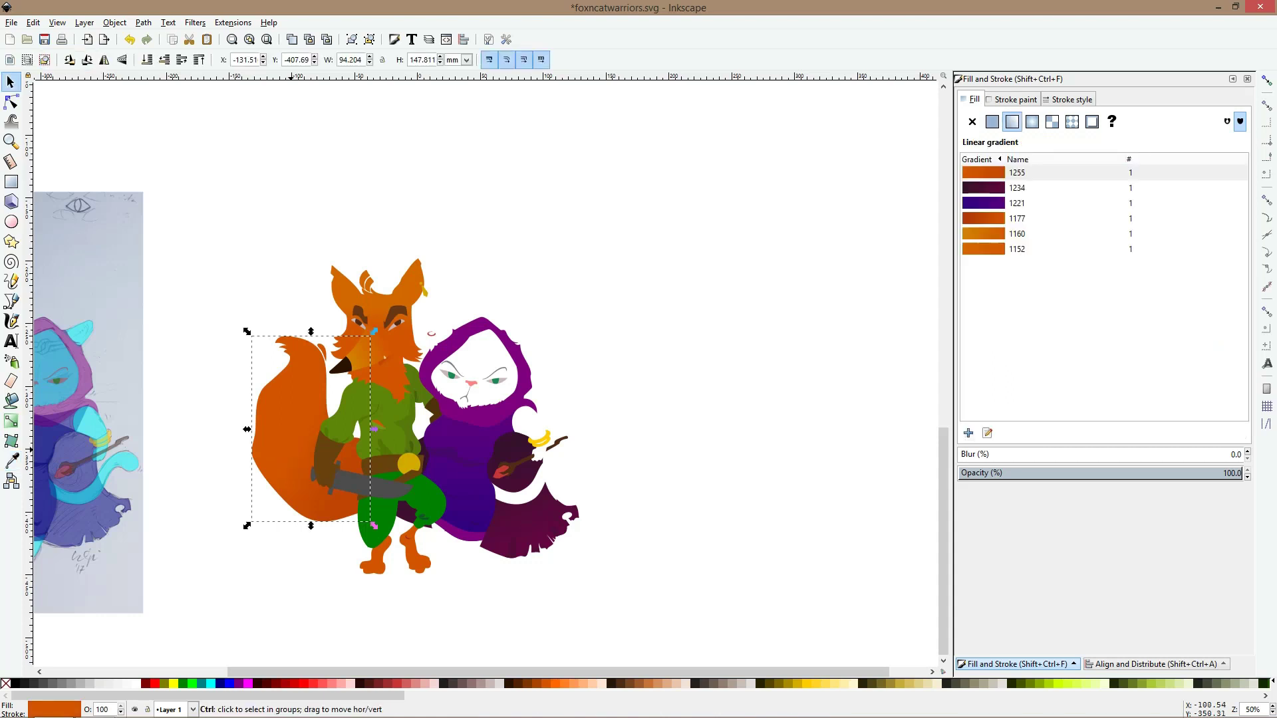
pyautogui.scroll(2, 288, 449)
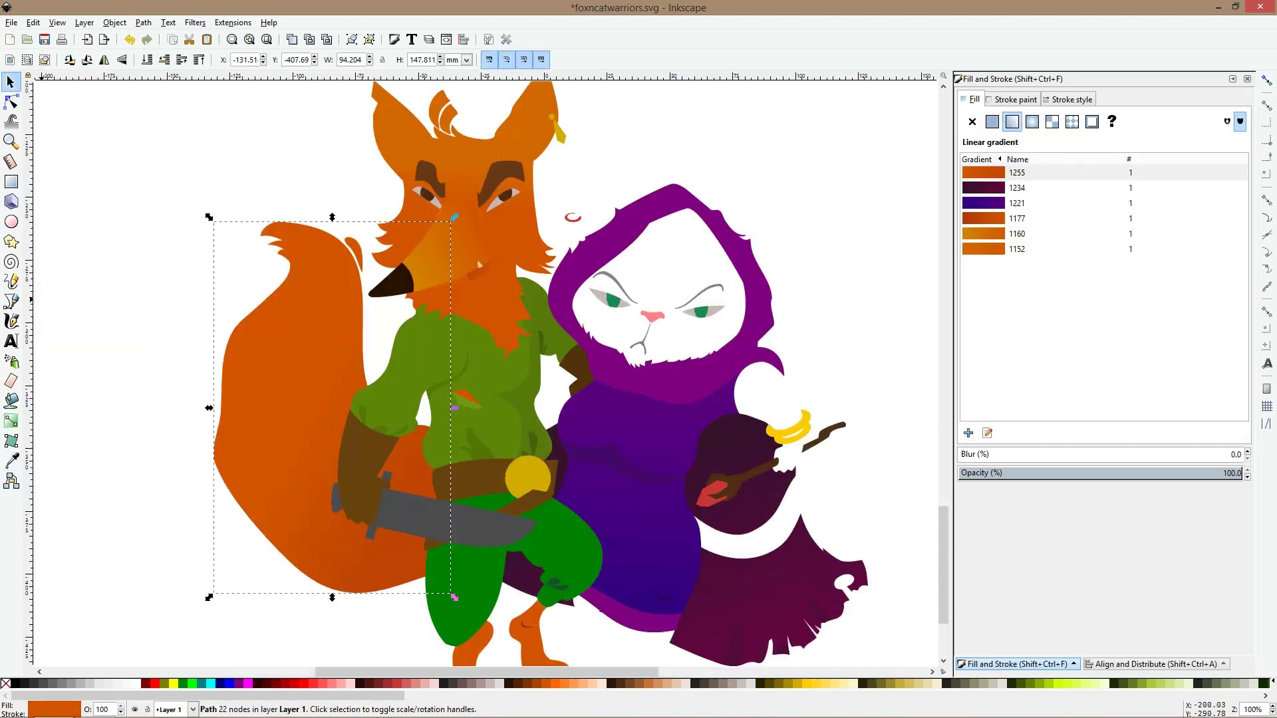
pyautogui.press('Home')
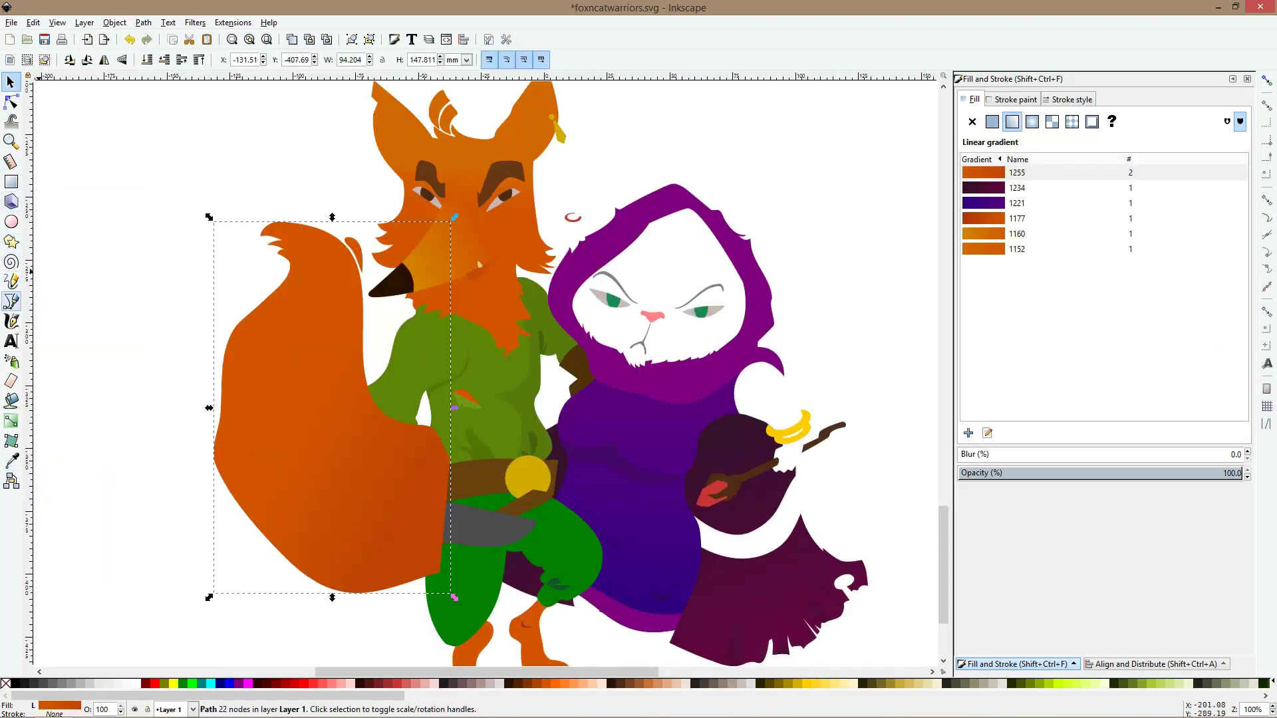
# Draw a closed shape about 65 mm wide and 83 mm high around the tail's upper half, with a jagged fur edge across the tail
pyautogui.click(11, 300)
pyautogui.scroll(2, 279, 289)
pyautogui.click(246, 286)
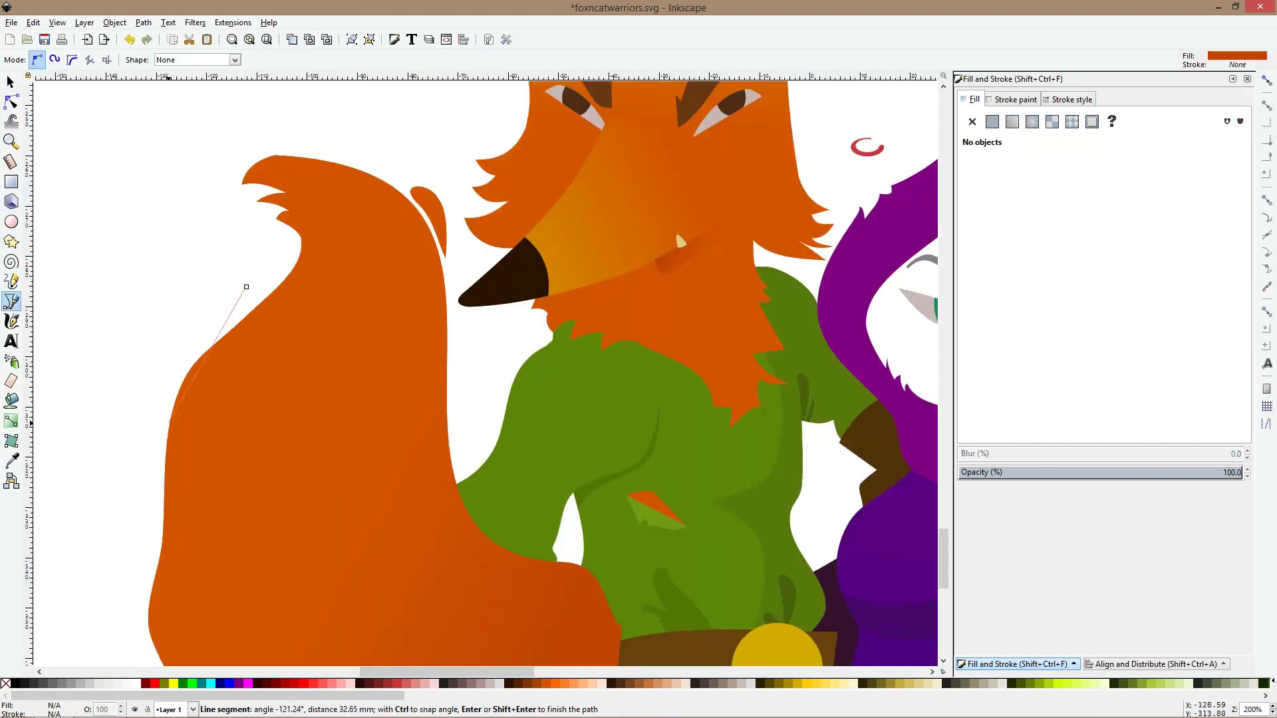
pyautogui.click(139, 441)
pyautogui.click(156, 520)
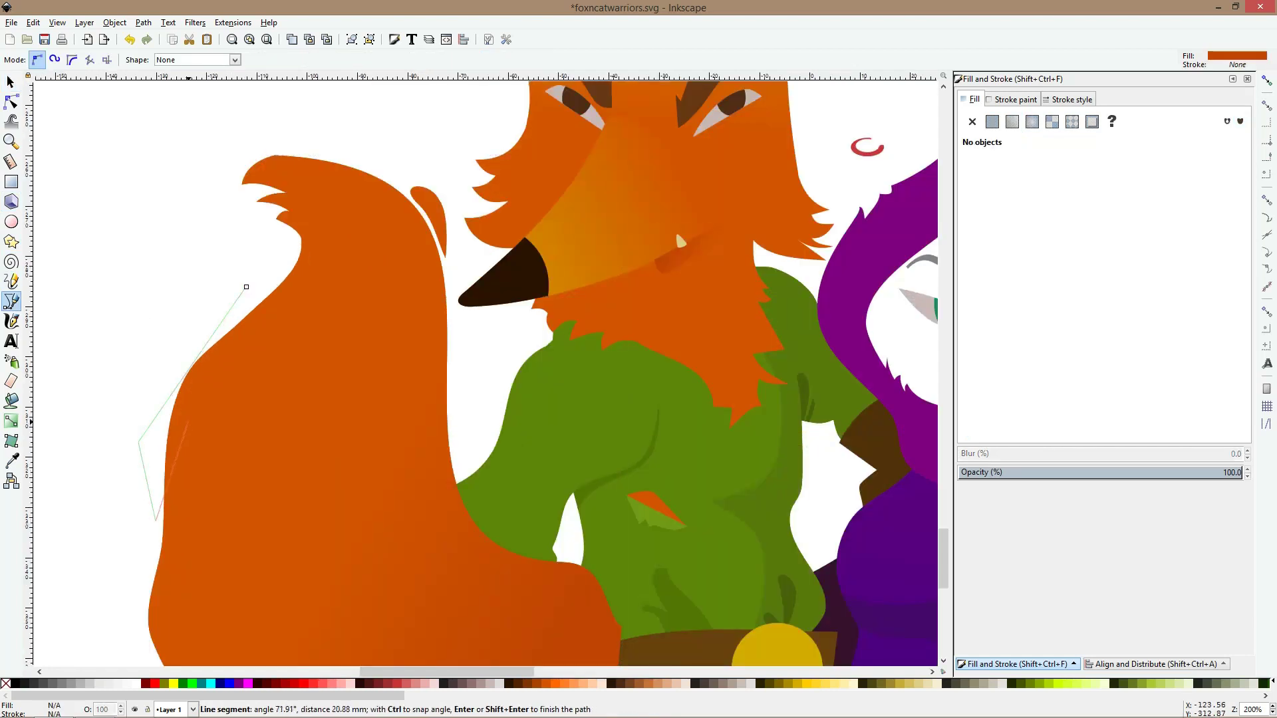
pyautogui.click(197, 384)
pyautogui.click(217, 451)
pyautogui.click(261, 380)
pyautogui.click(275, 465)
pyautogui.click(270, 503)
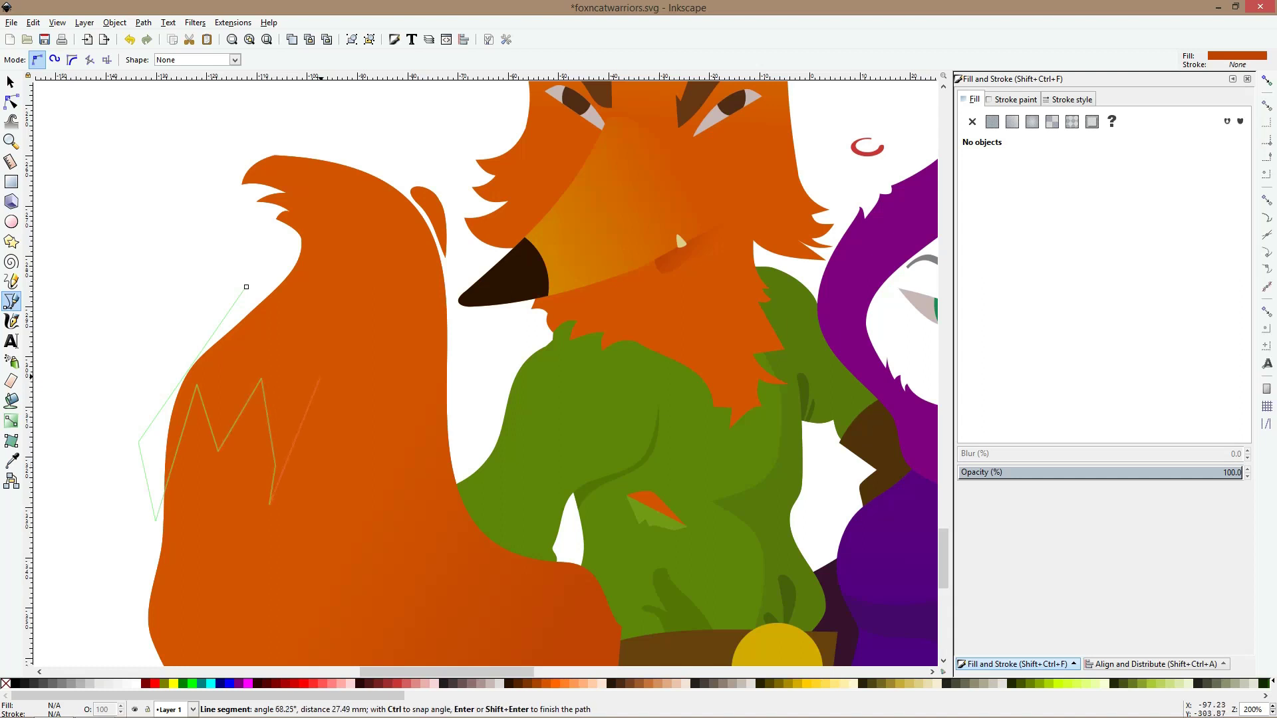
pyautogui.click(321, 378)
pyautogui.click(324, 419)
pyautogui.click(375, 364)
pyautogui.click(362, 454)
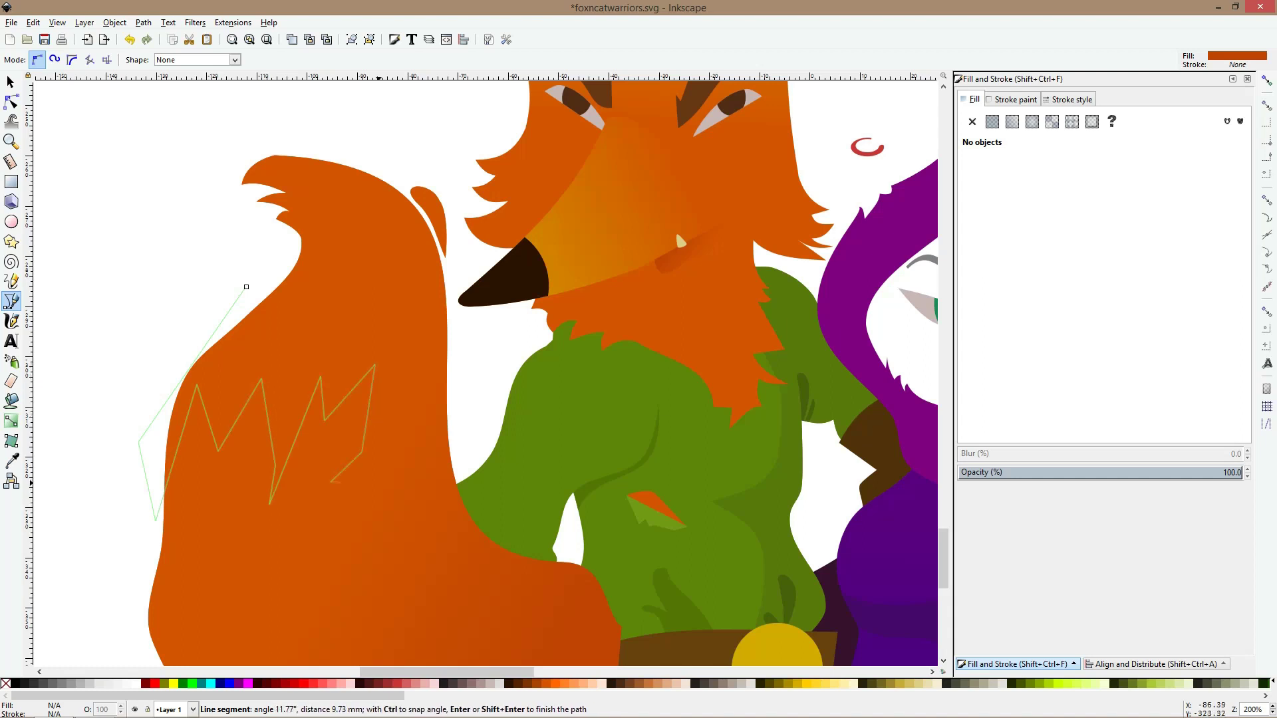
pyautogui.click(330, 481)
pyautogui.click(401, 440)
pyautogui.click(416, 384)
pyautogui.click(422, 429)
pyautogui.click(464, 357)
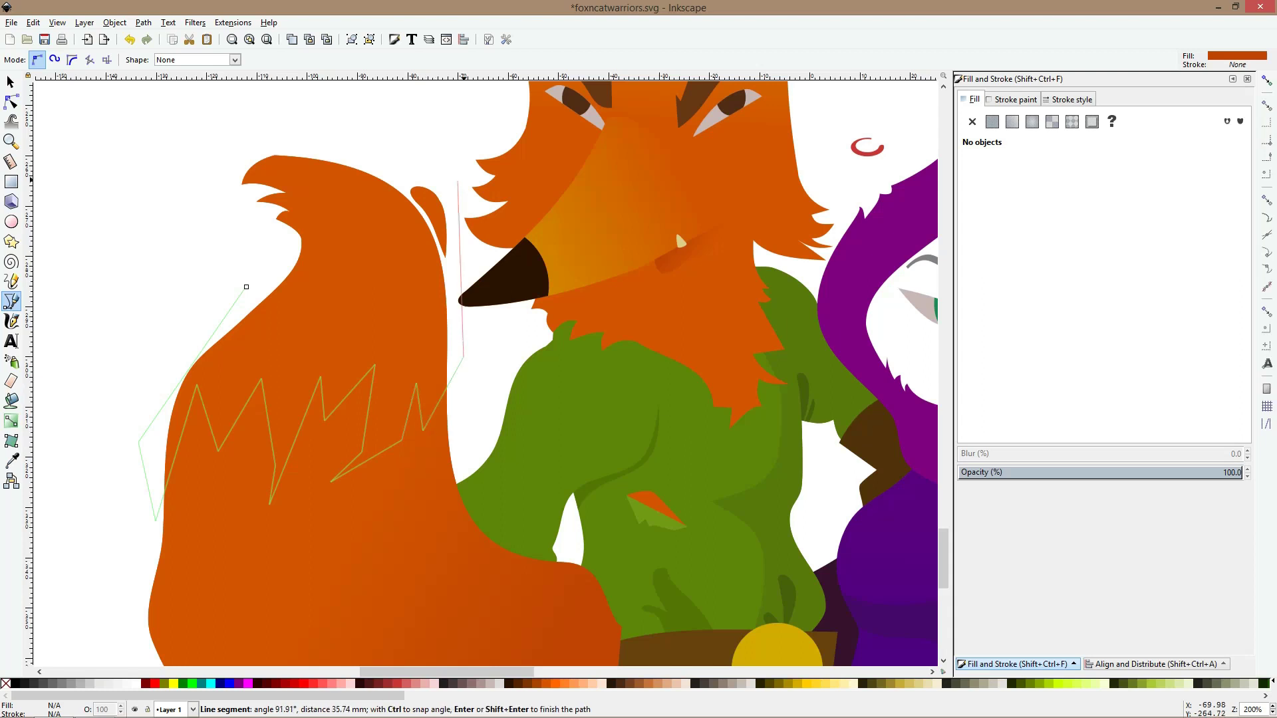
pyautogui.click(457, 173)
pyautogui.click(255, 106)
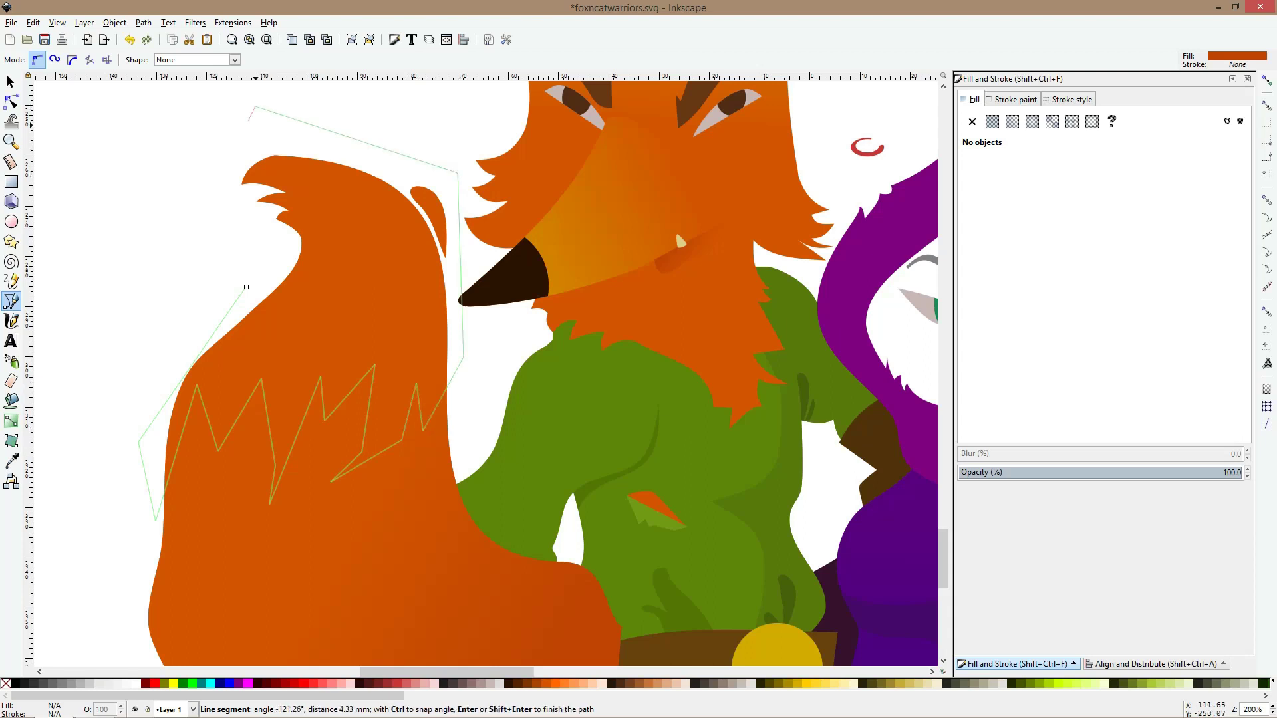
pyautogui.click(216, 160)
pyautogui.click(246, 287)
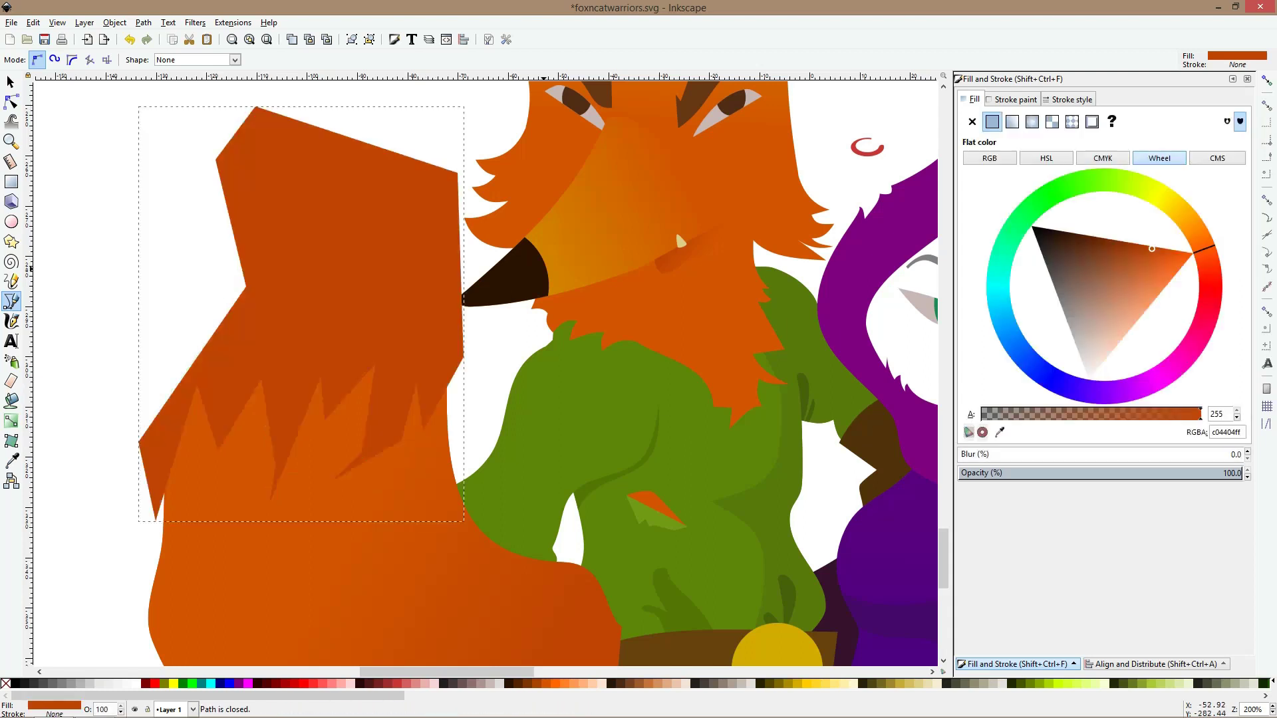
# Switch to outline view, bend the jagged fur edge's straight segments into curves, and smooth its intermediate nodes
pyautogui.click(12, 102)
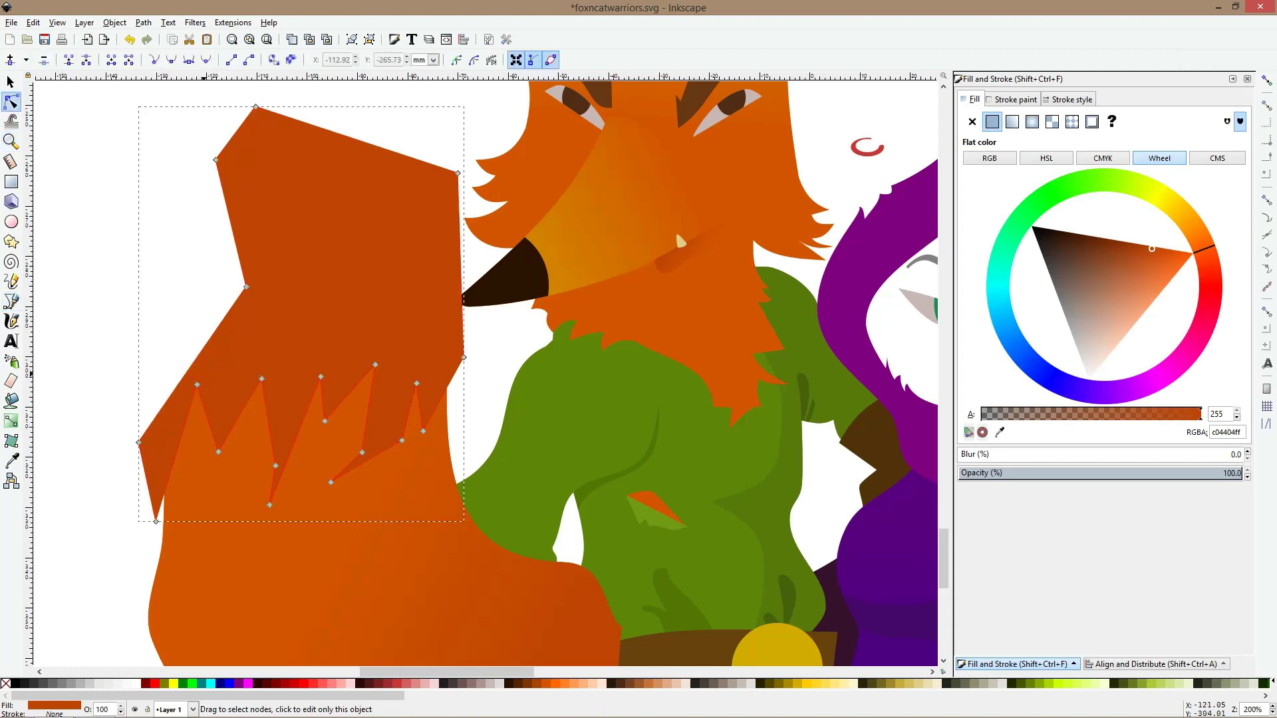
pyautogui.press('ctrl+KP_5')
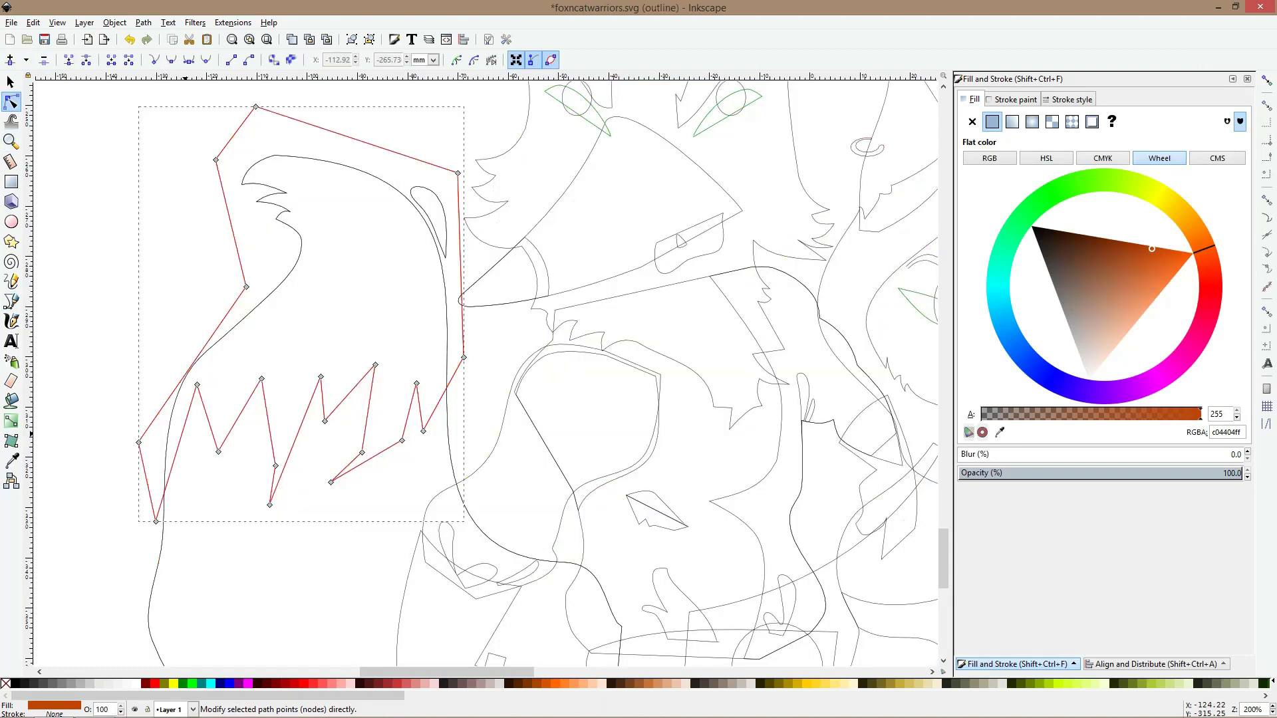
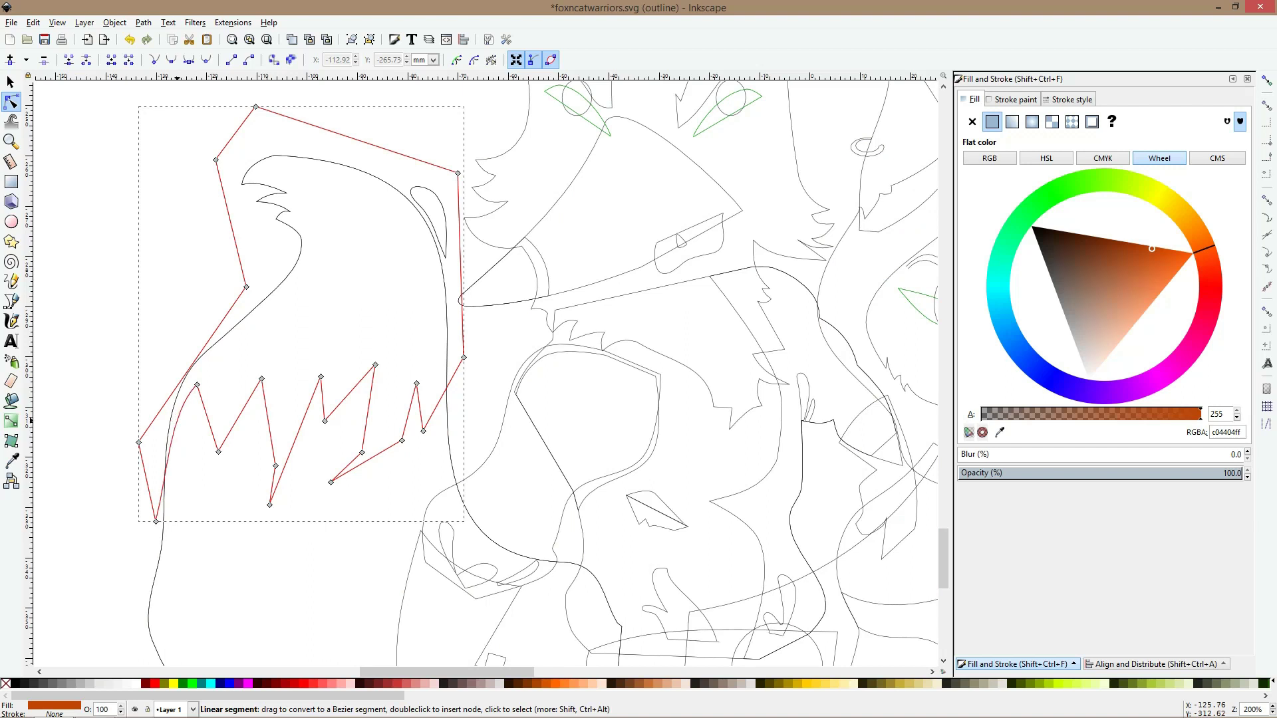
pyautogui.moveTo(207, 418); pyautogui.dragTo(231, 417)
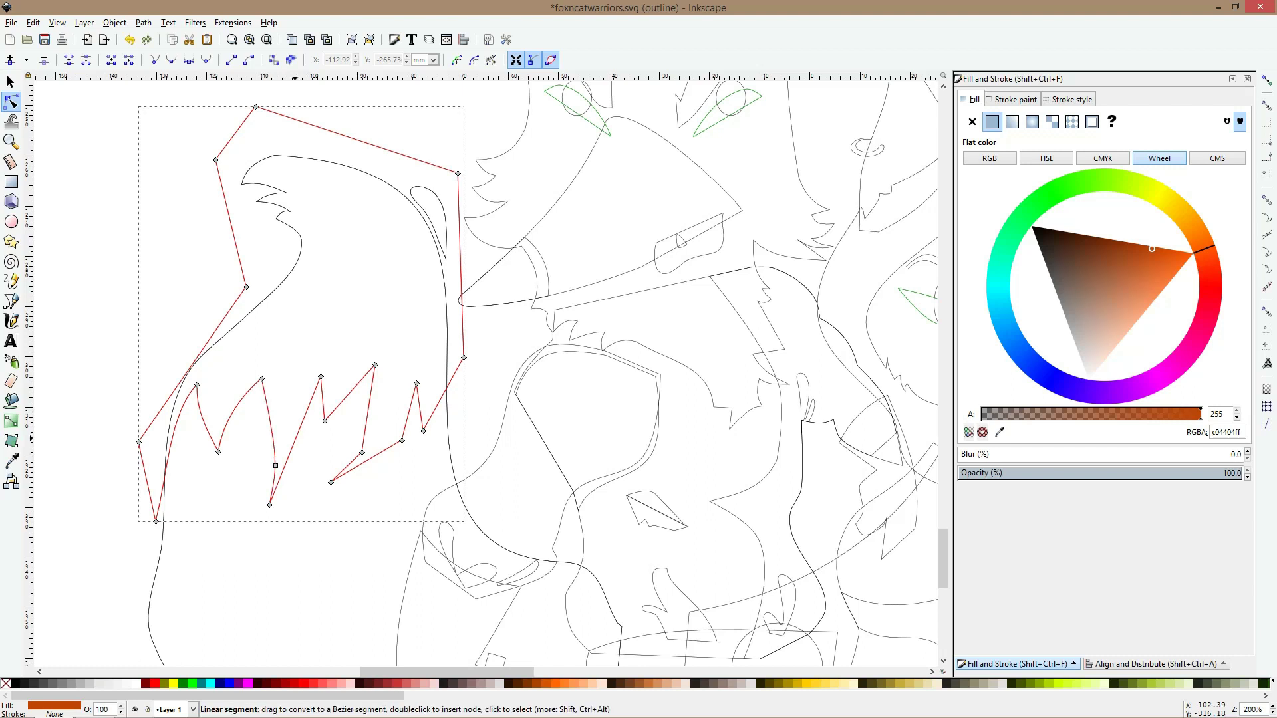
pyautogui.moveTo(296, 437); pyautogui.dragTo(302, 435)
pyautogui.moveTo(349, 394); pyautogui.dragTo(355, 400)
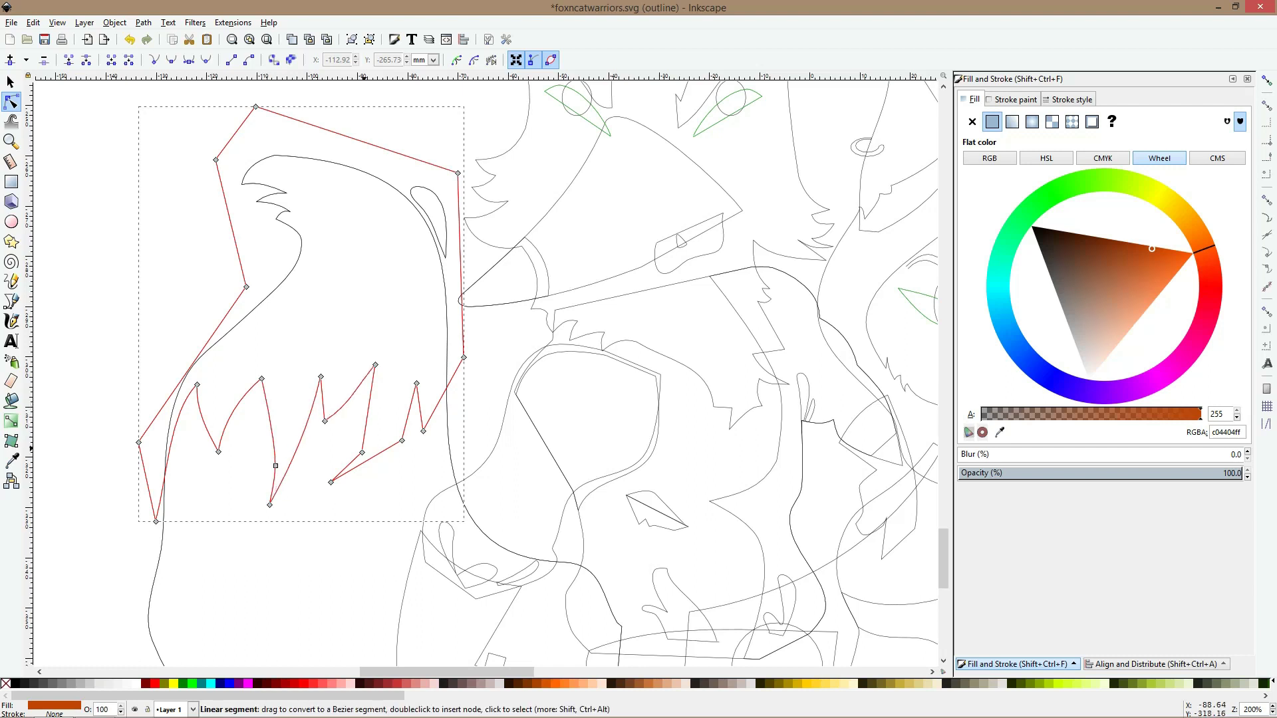
pyautogui.keyDown('ctrl'); pyautogui.click(362, 452); pyautogui.keyUp('ctrl')
pyautogui.keyDown('ctrl'); pyautogui.click(402, 440); pyautogui.keyUp('ctrl')
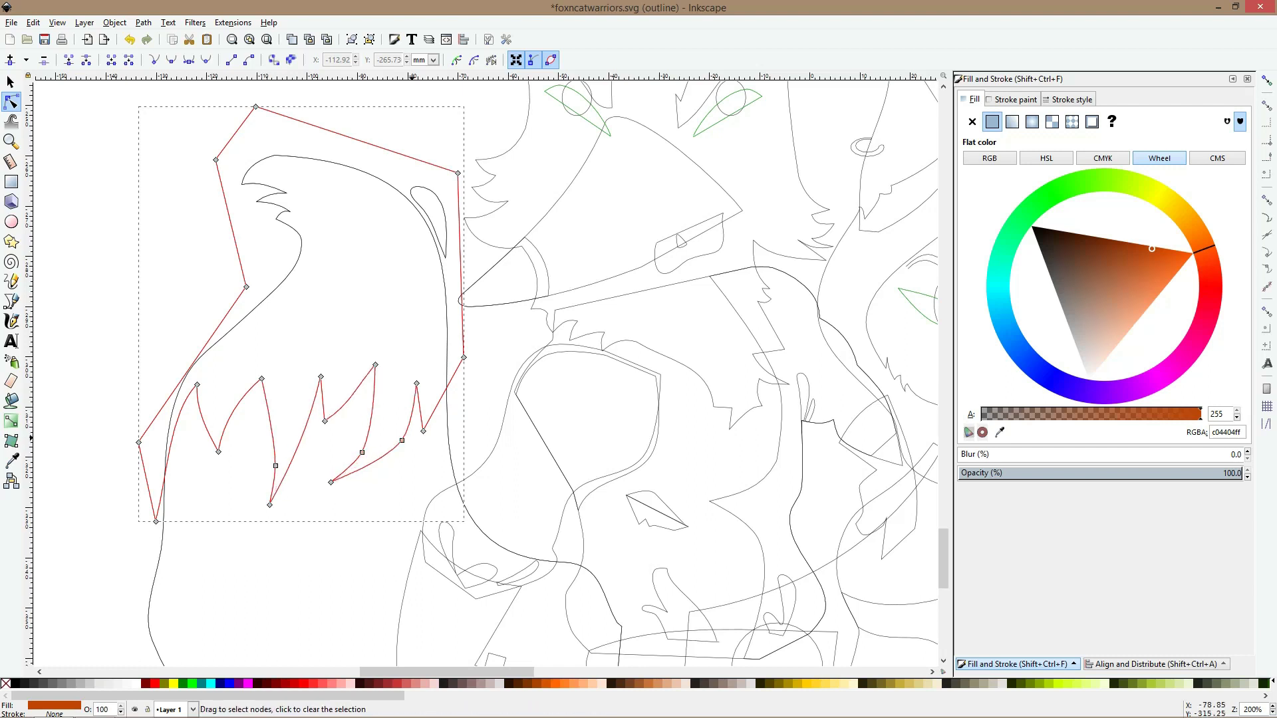
# Reshape the fur point nearest the fox's body with curved sides and pull the adjoining corner closer to the tail
pyautogui.click(11, 301)
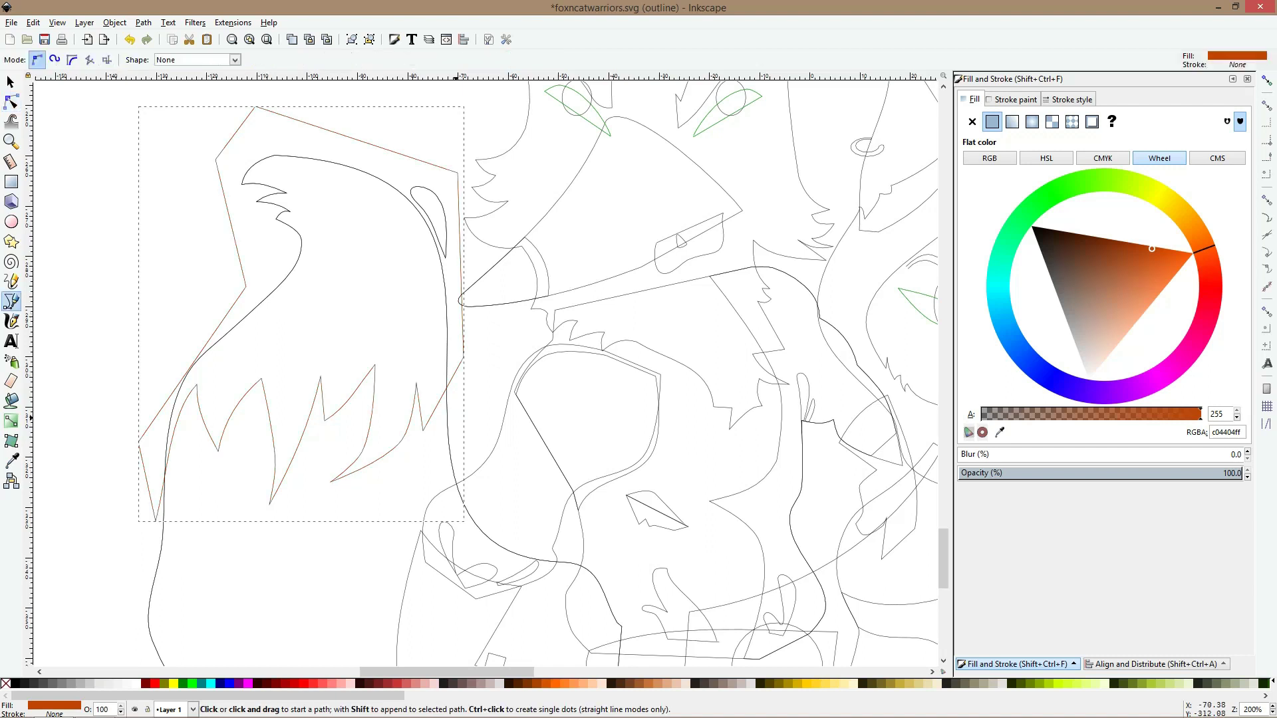
pyautogui.press('space')
pyautogui.press('n')
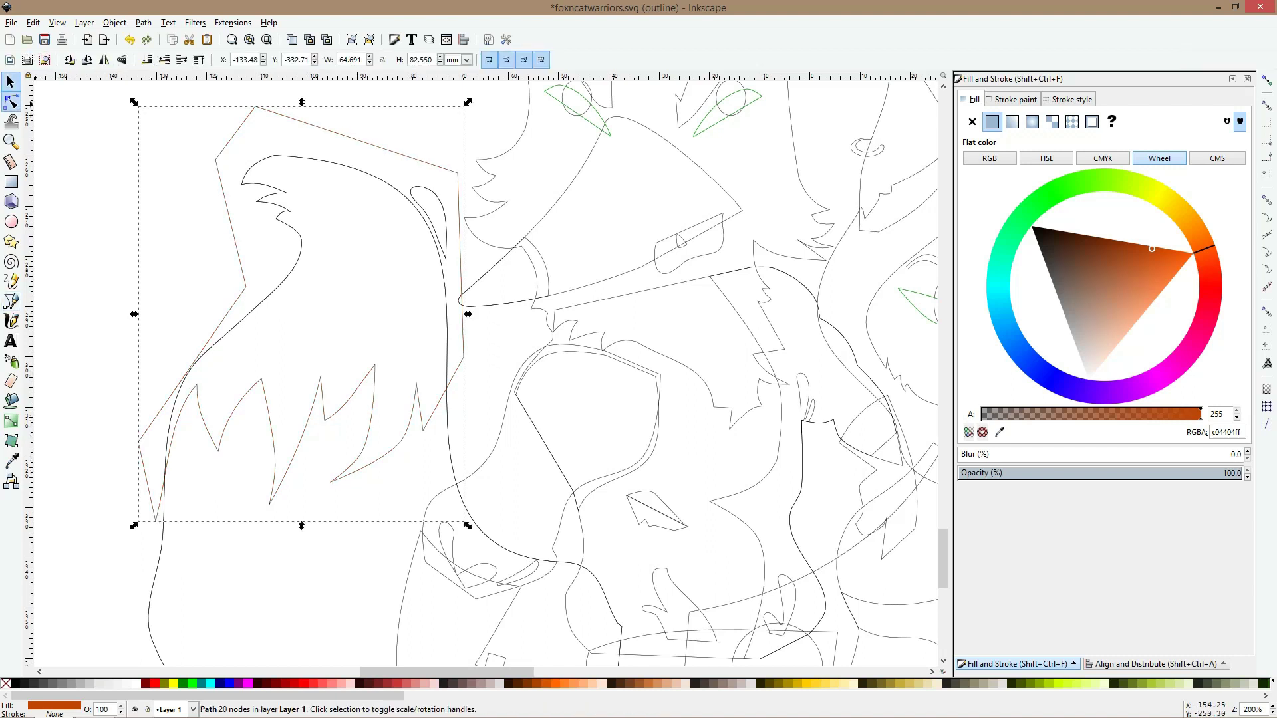
pyautogui.moveTo(423, 431); pyautogui.dragTo(448, 410)
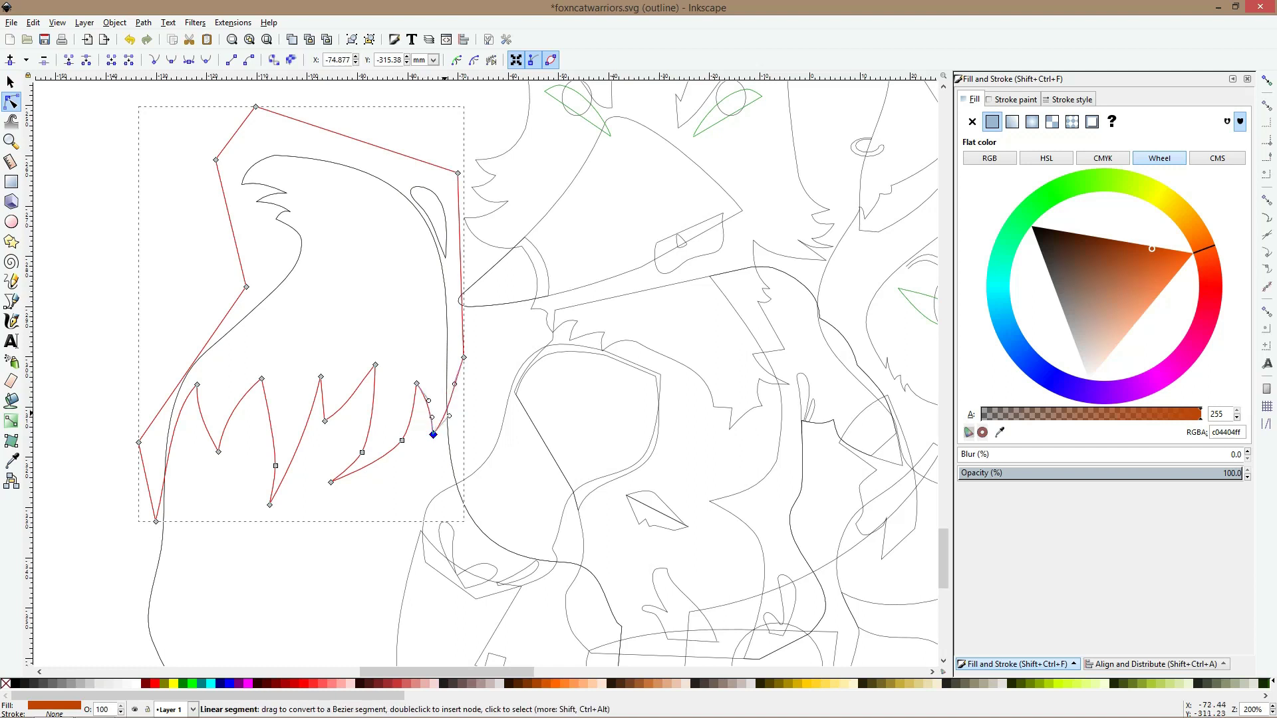
pyautogui.moveTo(463, 358); pyautogui.dragTo(454, 356)
pyautogui.moveTo(433, 434); pyautogui.dragTo(438, 435)
# Draw two small closed fur slivers just below the jagged edge, one near the fox's body and one beside the longest central point
pyautogui.press('b')
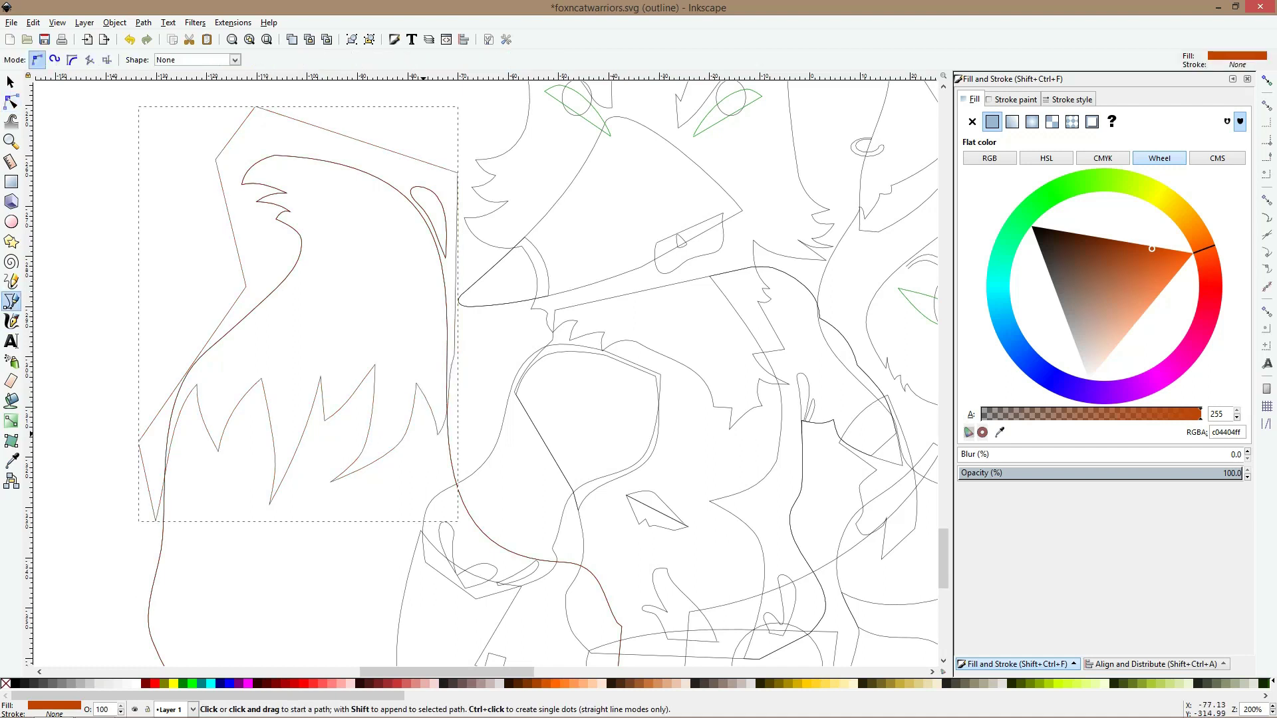
pyautogui.click(415, 423)
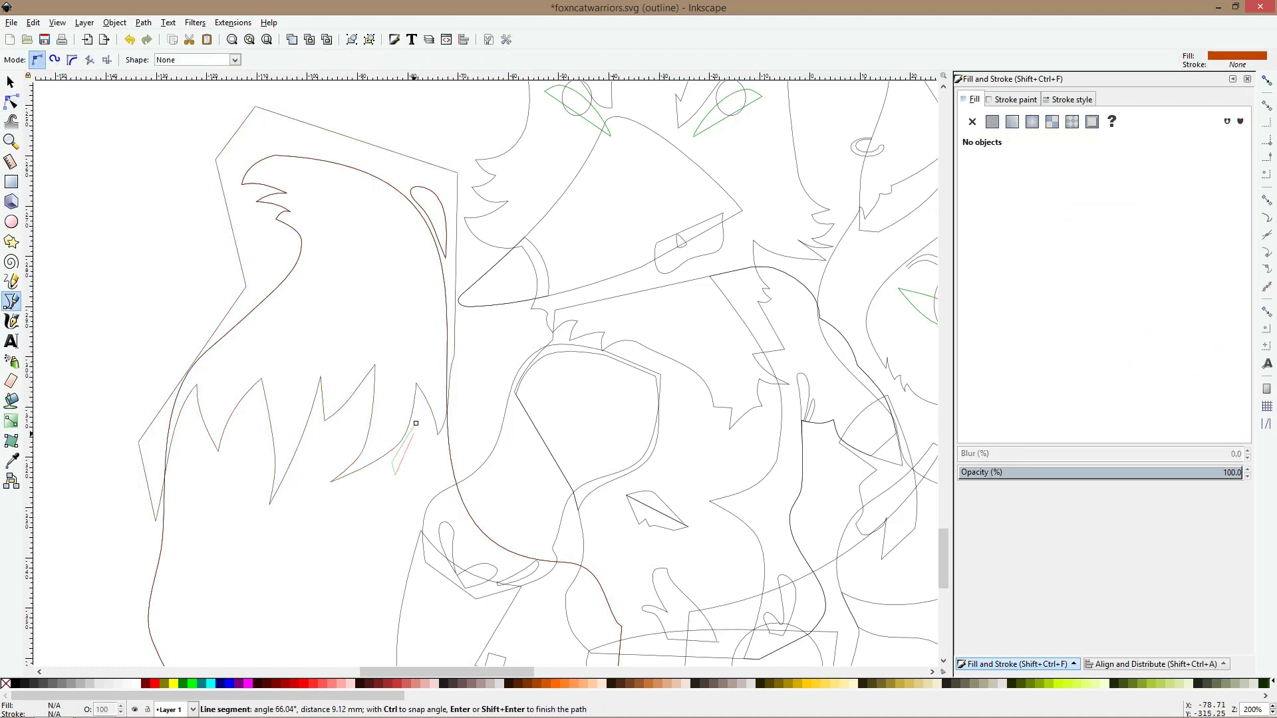
pyautogui.click(415, 423)
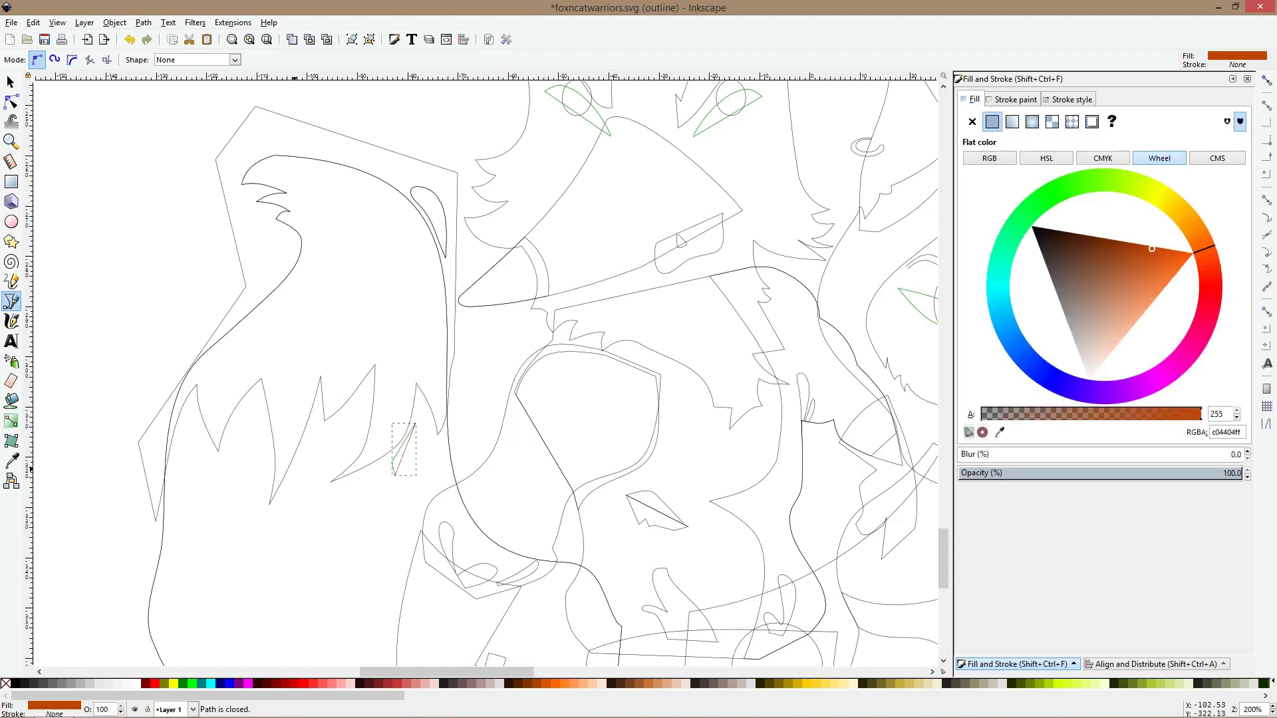
pyautogui.click(293, 468)
pyautogui.click(284, 495)
pyautogui.click(286, 520)
pyautogui.click(302, 485)
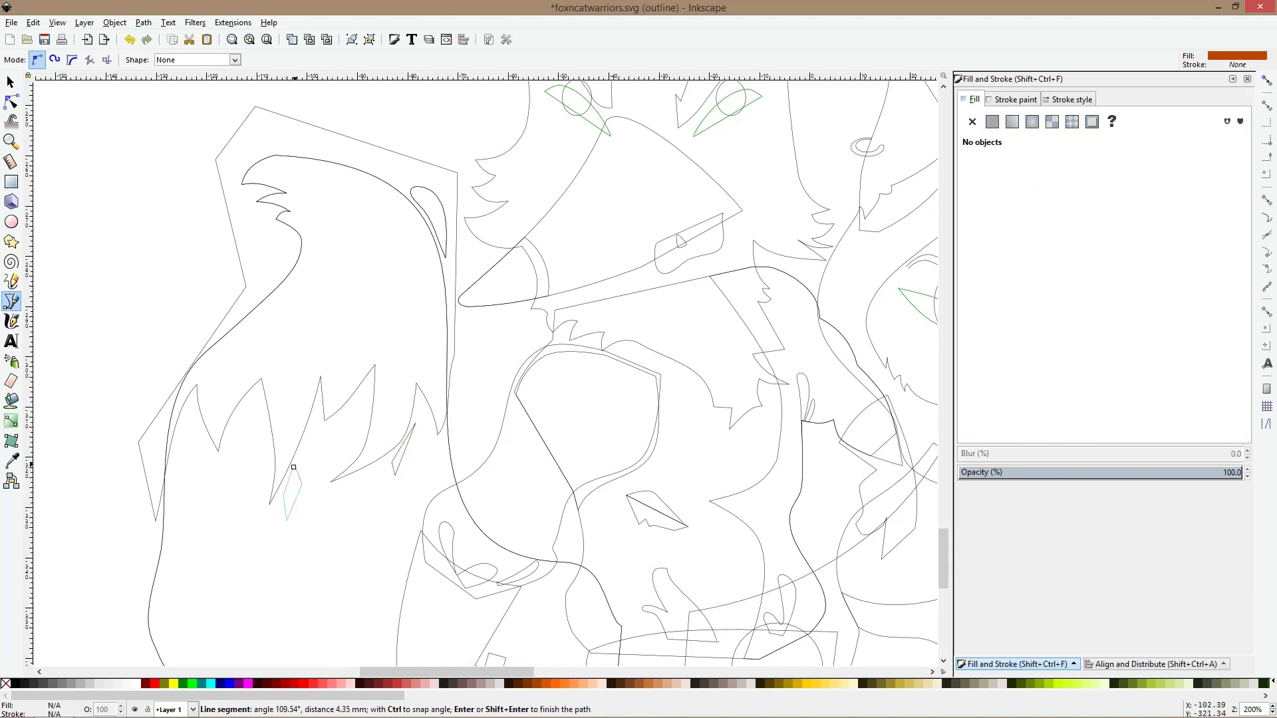
pyautogui.click(293, 467)
# Extend the upper tip of the central fur sliver slightly and smooth its two side nodes
pyautogui.click(12, 102)
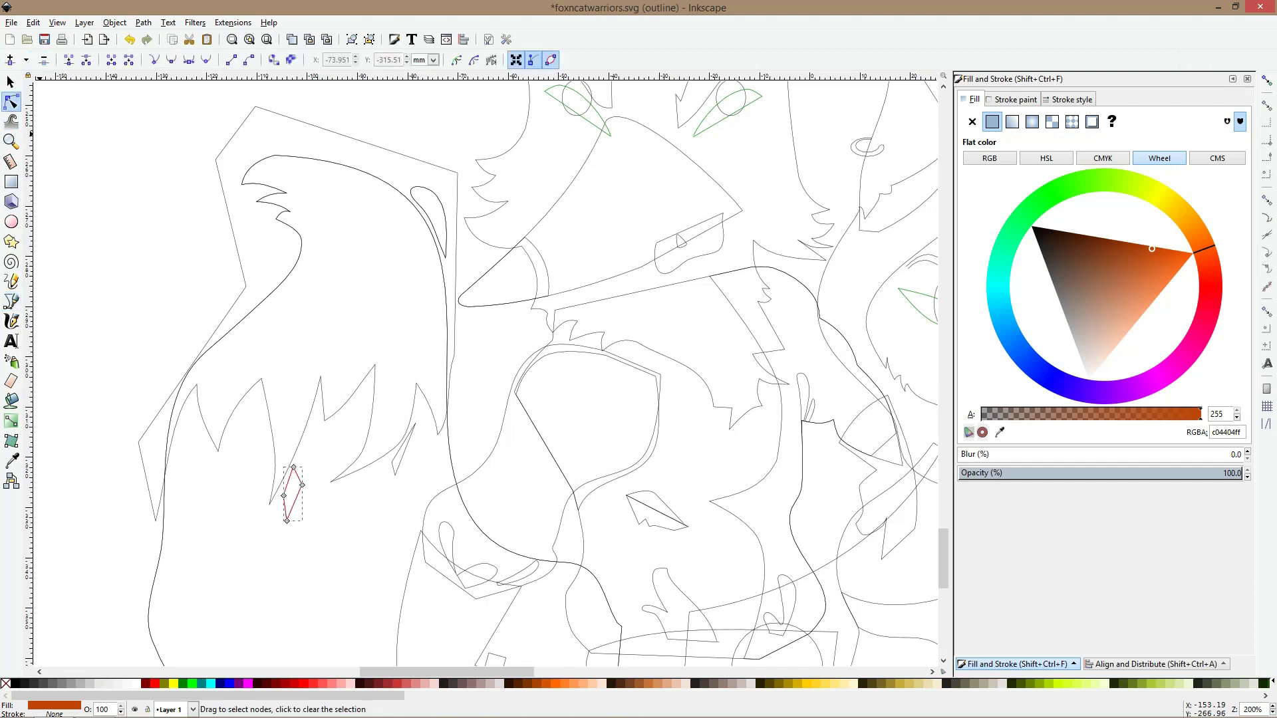
pyautogui.moveTo(293, 467); pyautogui.dragTo(299, 458)
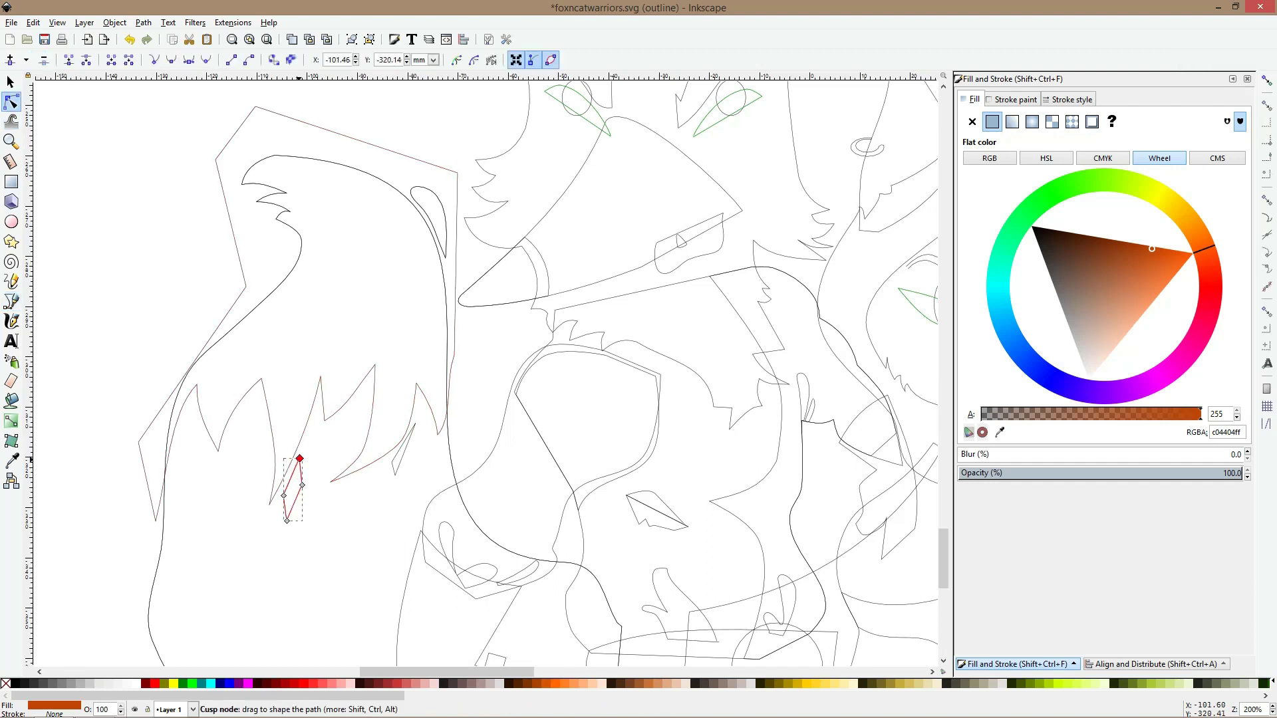
pyautogui.keyDown('ctrl'); pyautogui.click(302, 486); pyautogui.keyUp('ctrl')
pyautogui.keyDown('ctrl'); pyautogui.click(283, 495); pyautogui.keyUp('ctrl')
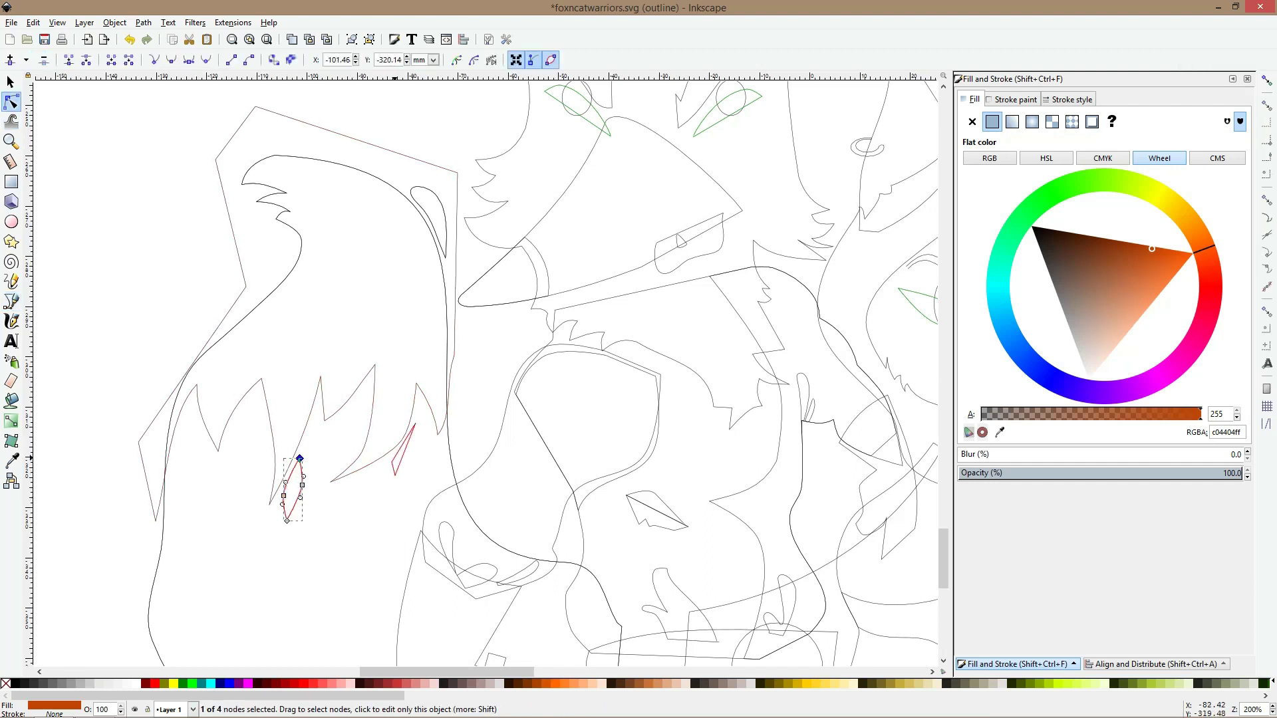
# Curve the side of the small fur sliver nearest the fox's body and rotate it clockwise to slant along the neighbouring fur point
pyautogui.click(406, 447)
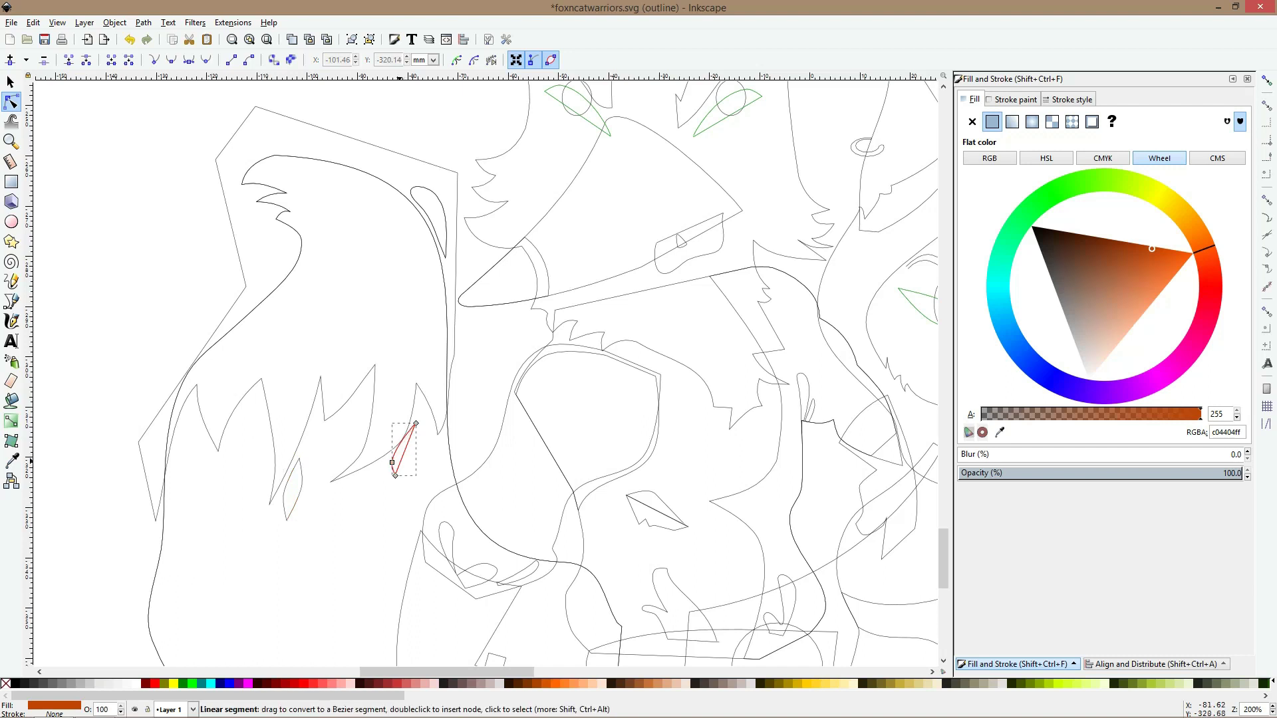
pyautogui.press('s')
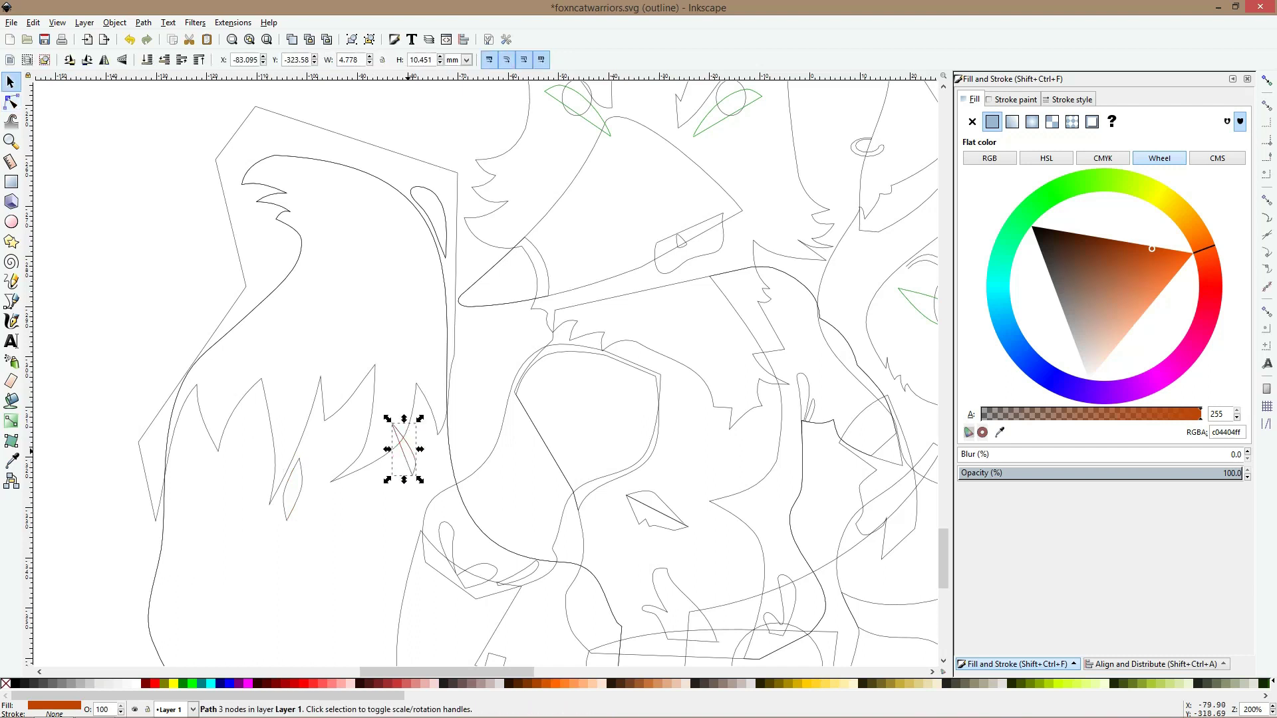
pyautogui.click(408, 451)
pyautogui.moveTo(420, 419); pyautogui.dragTo(433, 445)
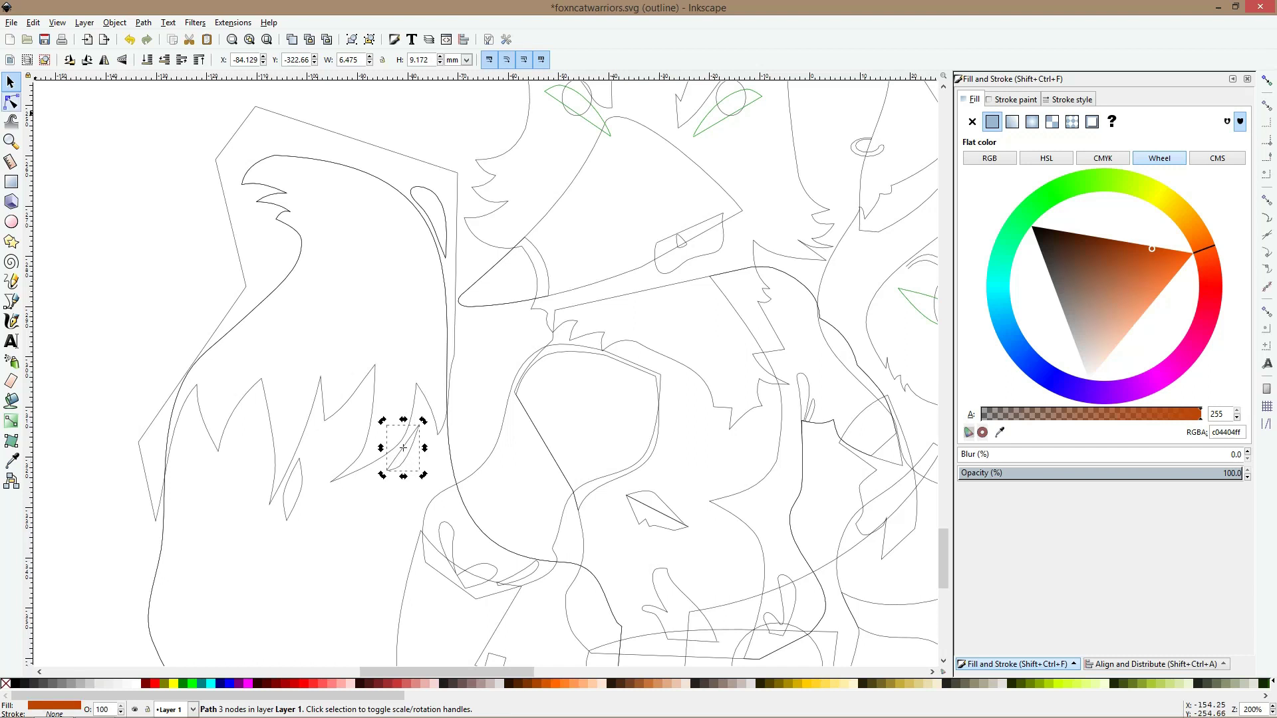
# Combine both fur slivers with the jagged fur-tip shape and intersect the result with a copy of the fox's tail
pyautogui.keyDown('shift'); pyautogui.click(301, 465); pyautogui.keyUp('shift')
pyautogui.keyDown('shift'); pyautogui.click(298, 439); pyautogui.keyUp('shift')
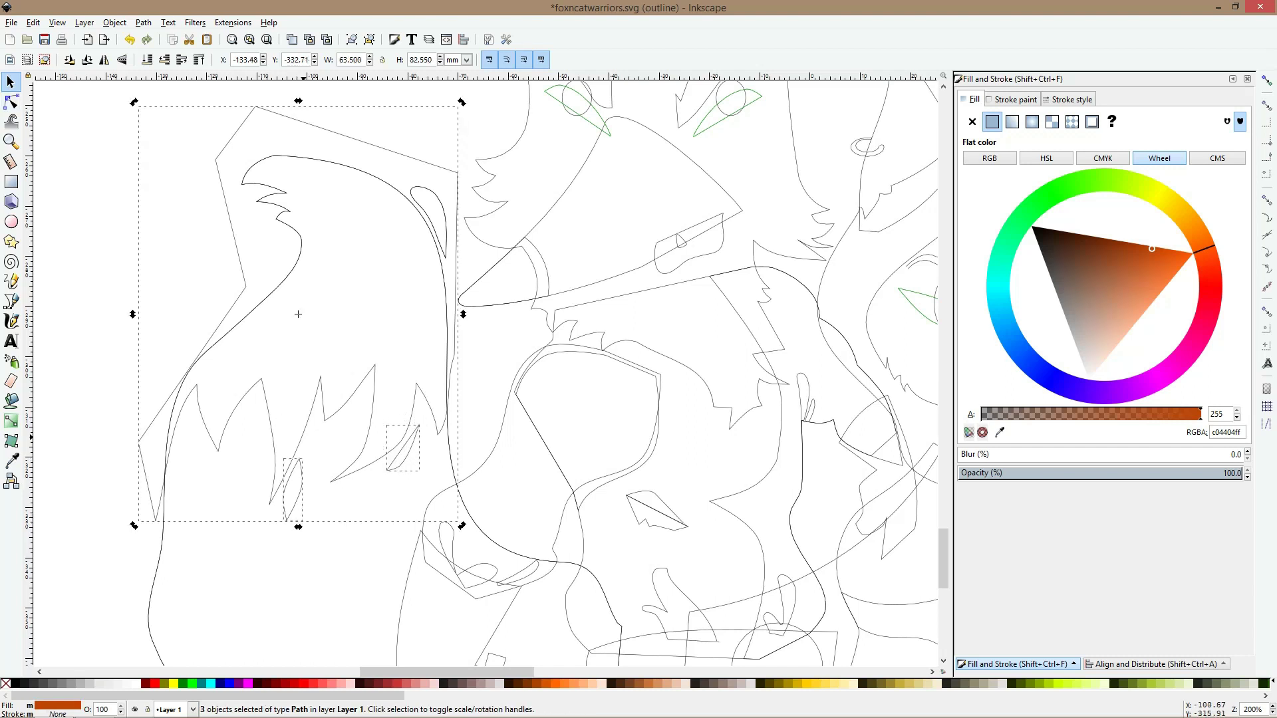
pyautogui.hotkey('ctrl', 'k')
pyautogui.click(163, 529)
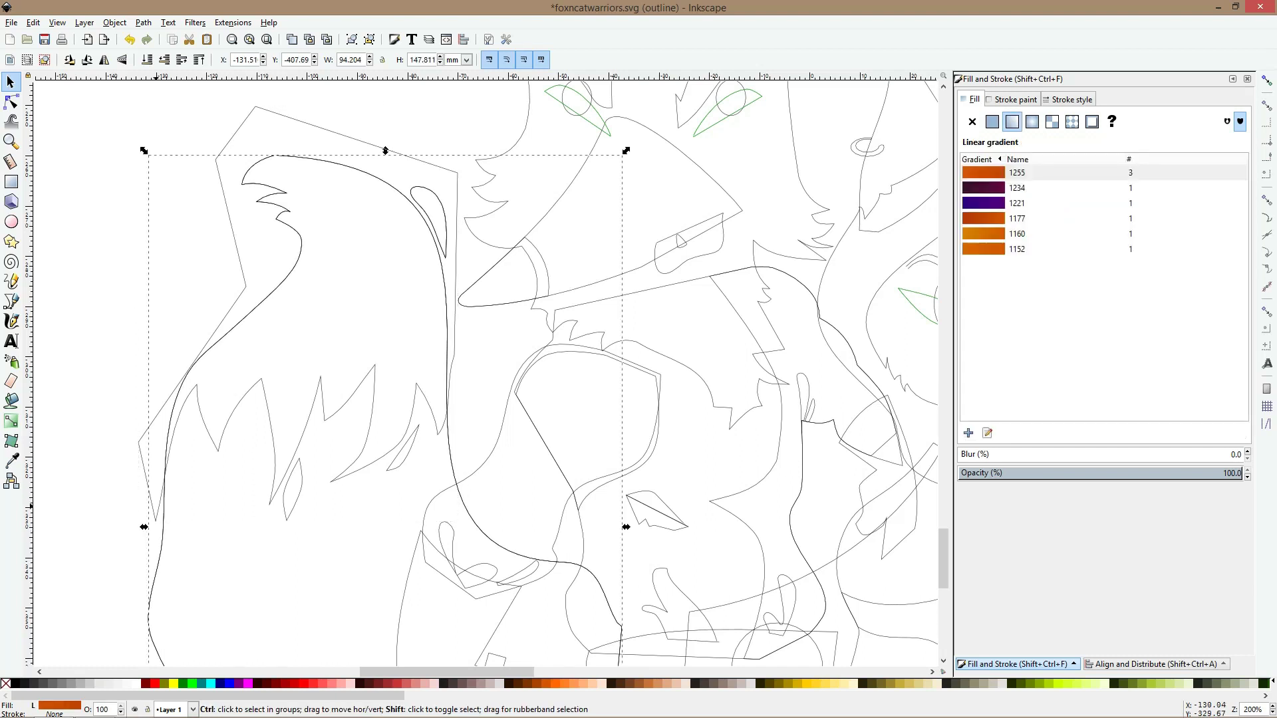
pyautogui.keyDown('shift'); pyautogui.click(155, 506); pyautogui.keyUp('shift')
pyautogui.press('Tab')
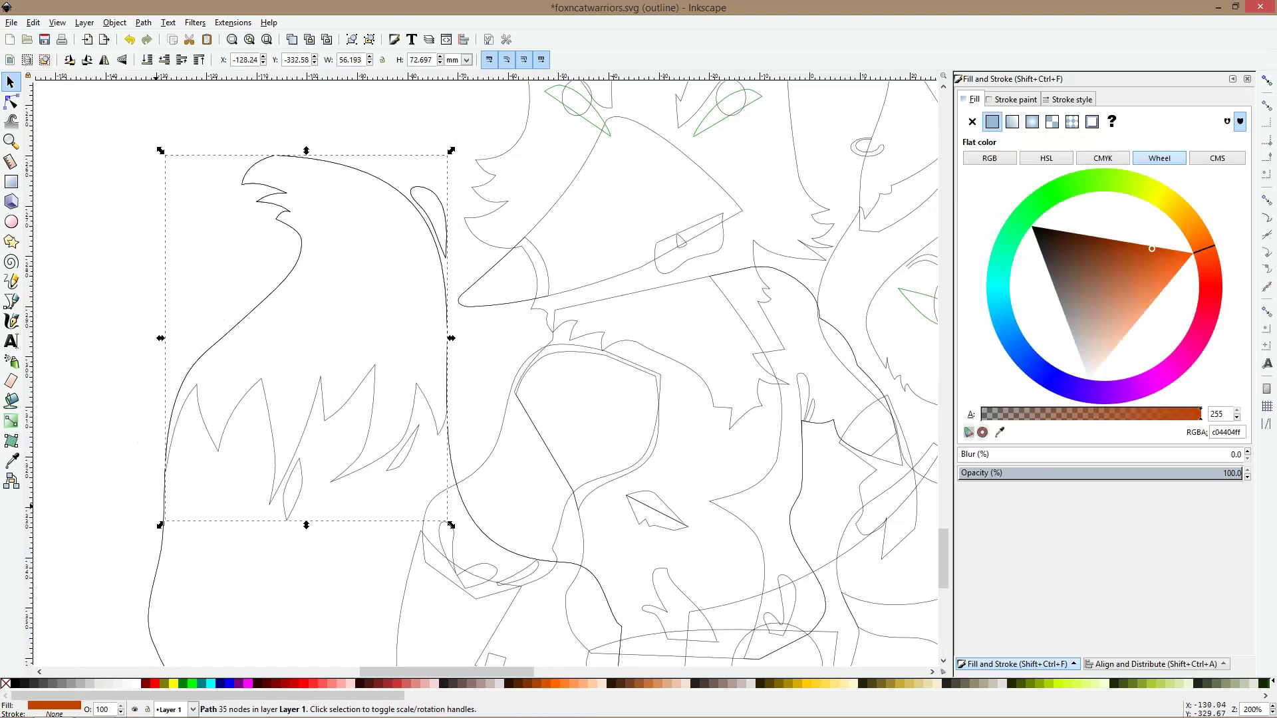
# Return to normal view and fill the tail tip with the cream colour decd87 sampled from the fox's fang
pyautogui.press('ctrl+KP_5')
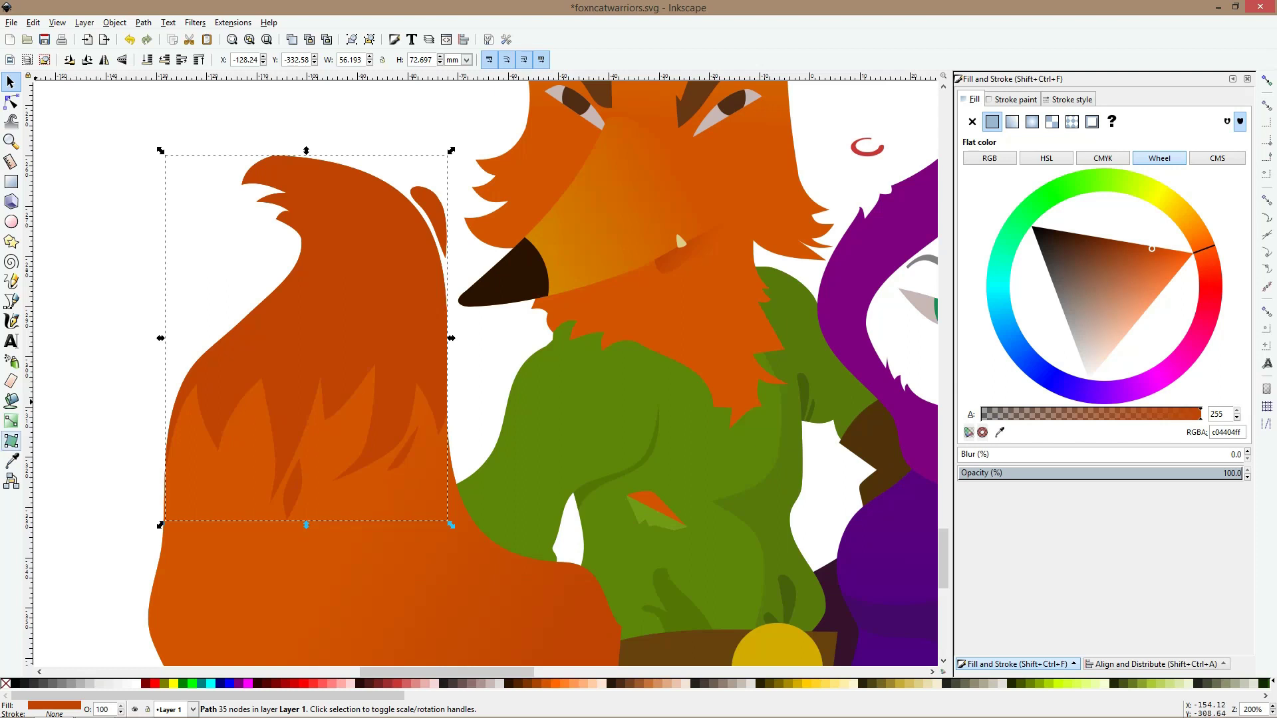
pyautogui.click(12, 461)
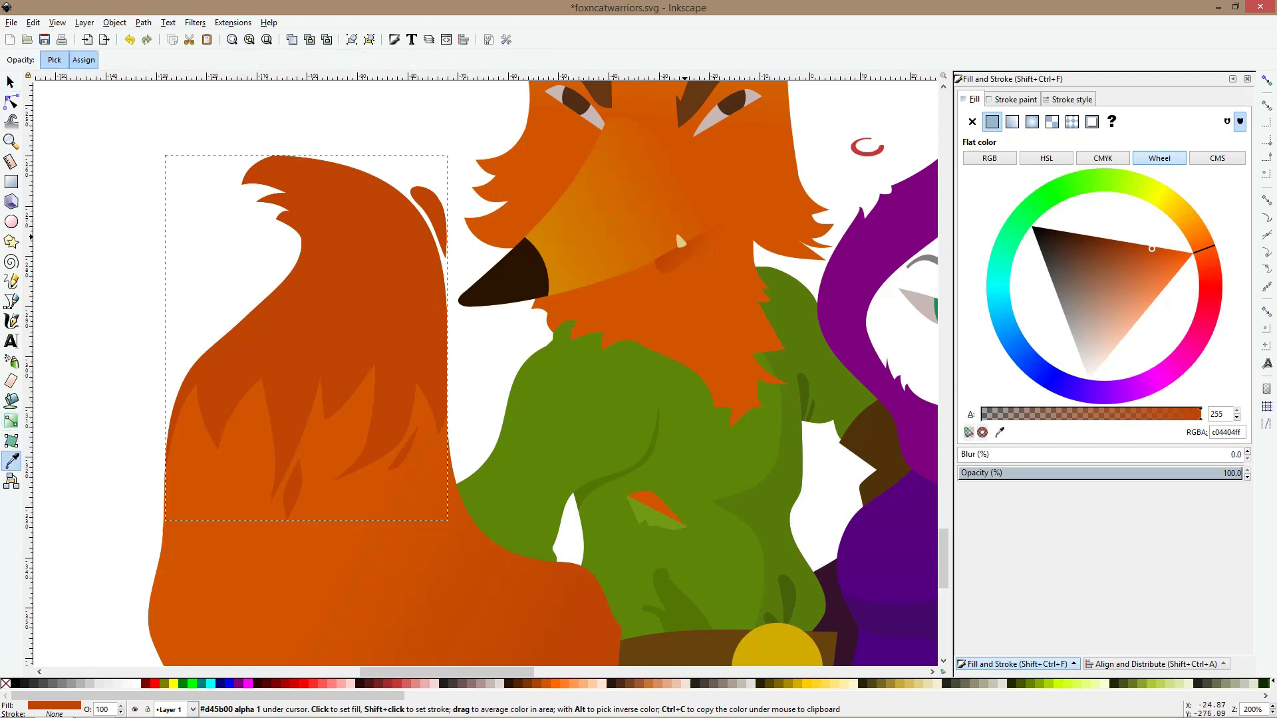
pyautogui.click(681, 242)
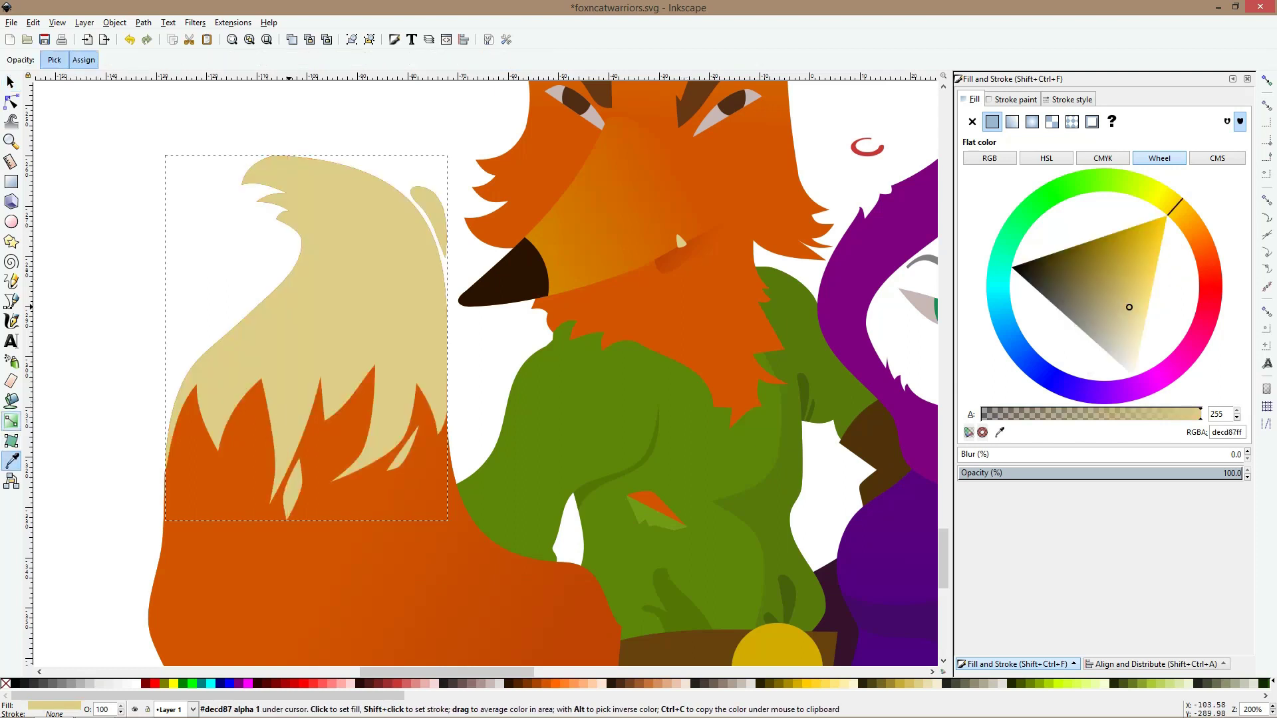
# Give the tail tip a linear gradient from cream near its top to orange d66a18, sampled from the muzzle, at the lower fur points
pyautogui.press('g')
pyautogui.moveTo(297, 393); pyautogui.dragTo(291, 440)
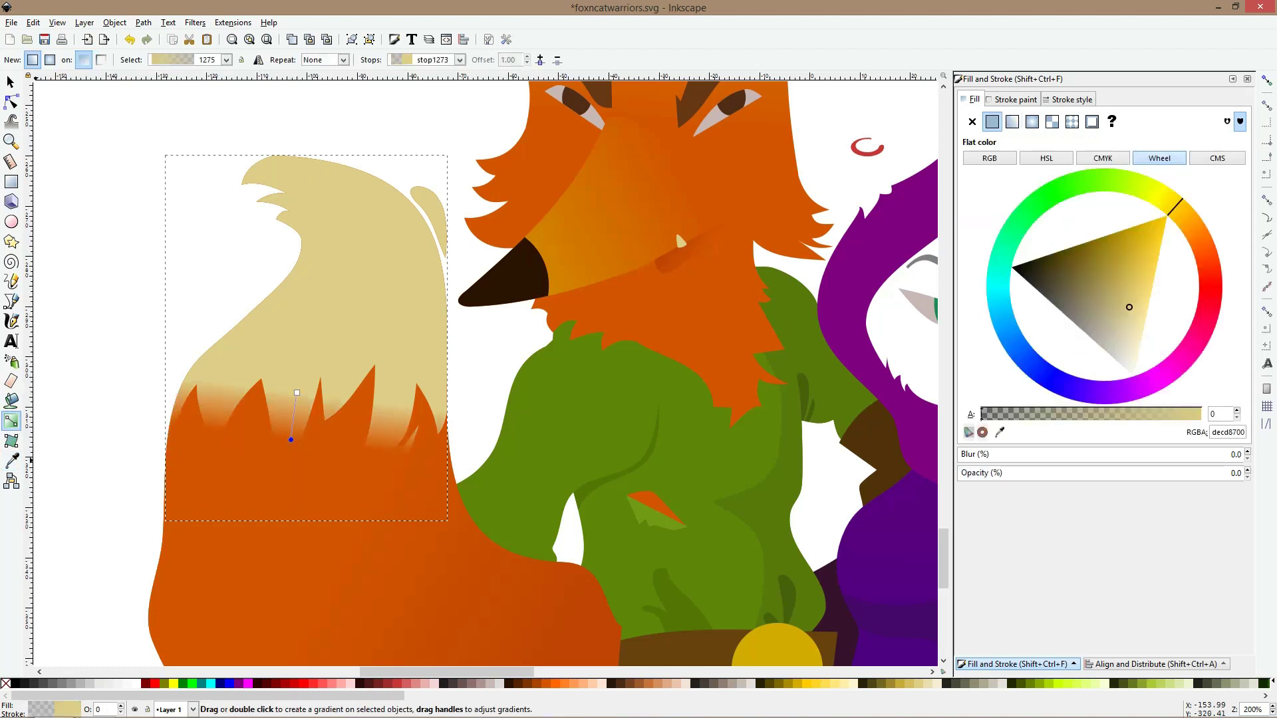
pyautogui.press('d')
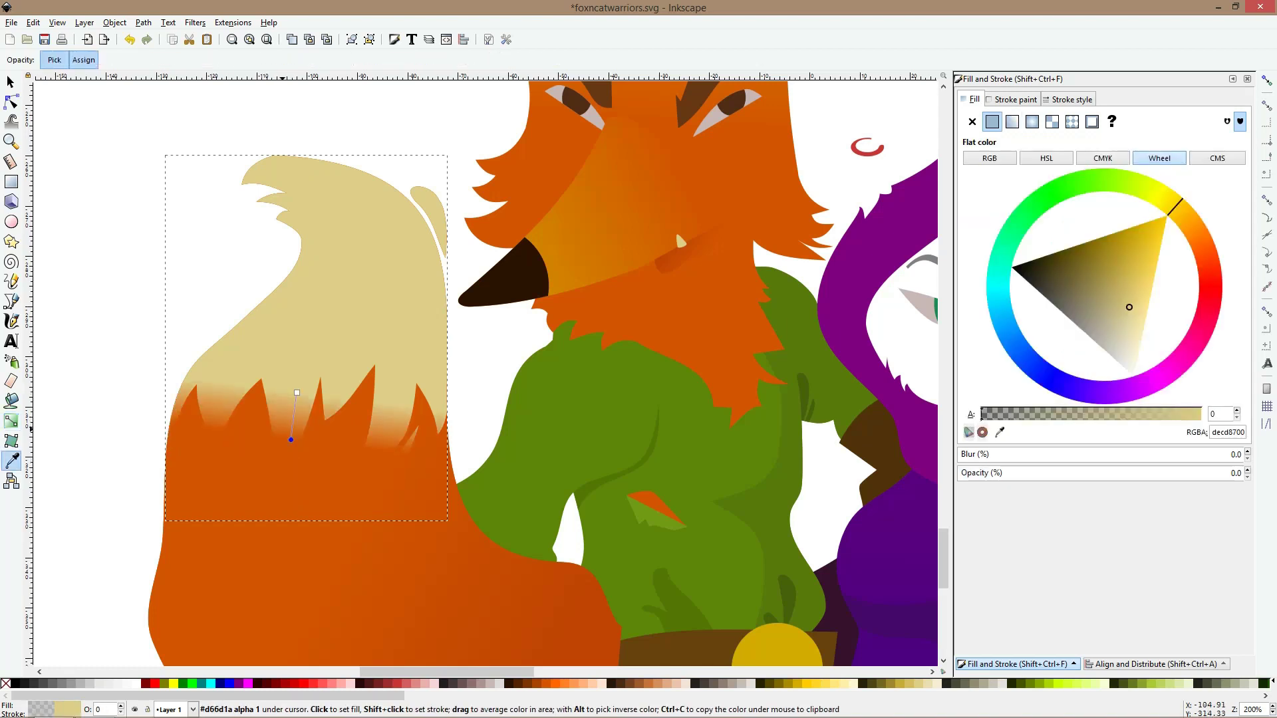
pyautogui.click(675, 230)
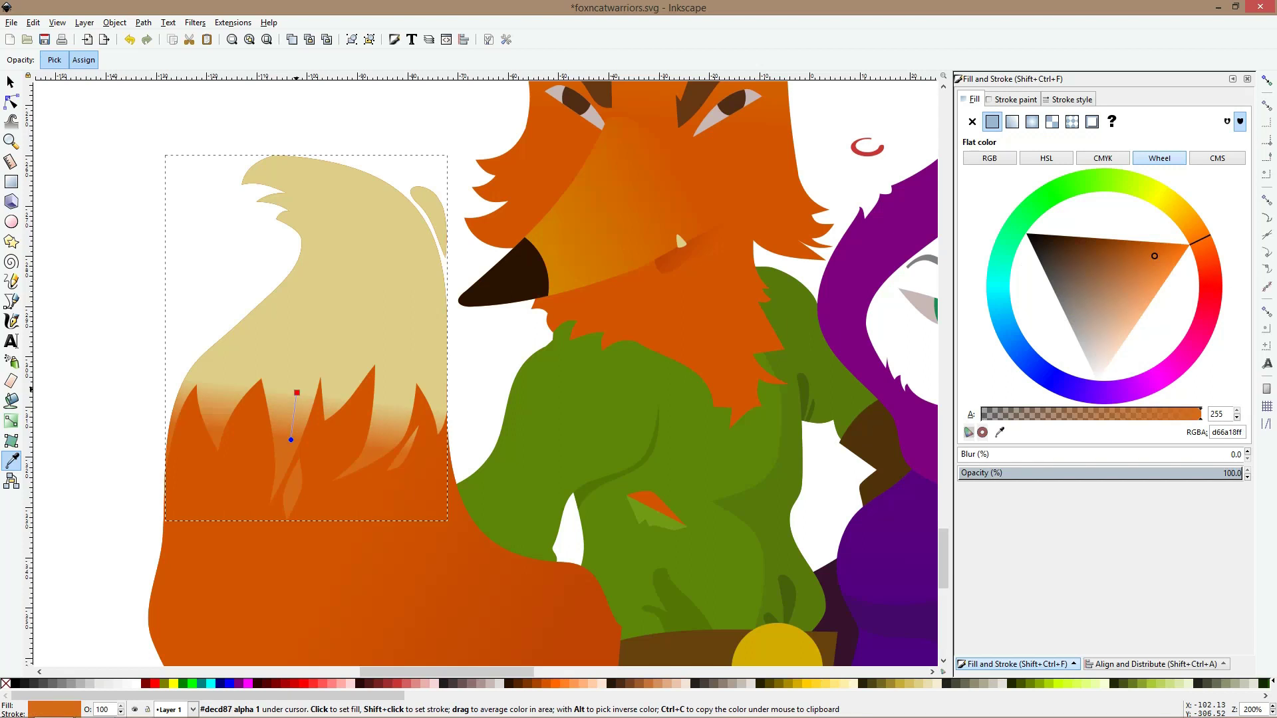
pyautogui.moveTo(297, 393); pyautogui.dragTo(319, 227)
pyautogui.moveTo(291, 440); pyautogui.dragTo(288, 500)
pyautogui.press('s')
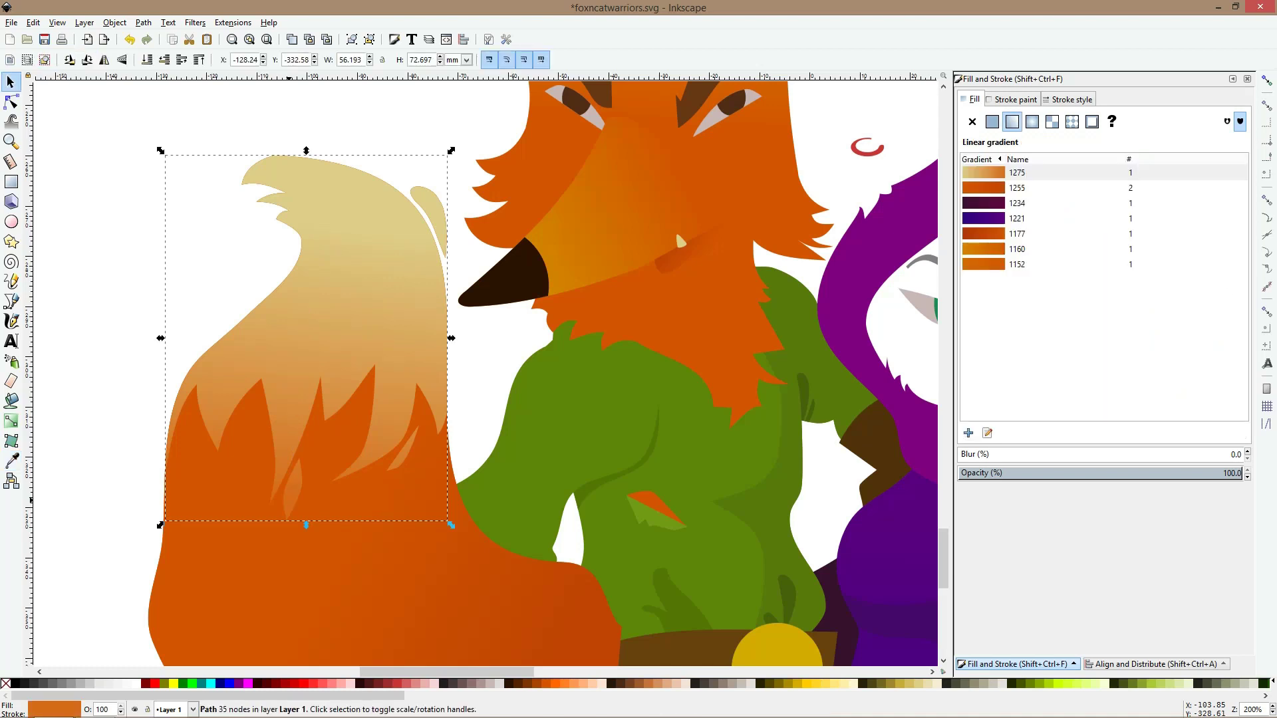
pyautogui.press('Escape')
pyautogui.press('1')
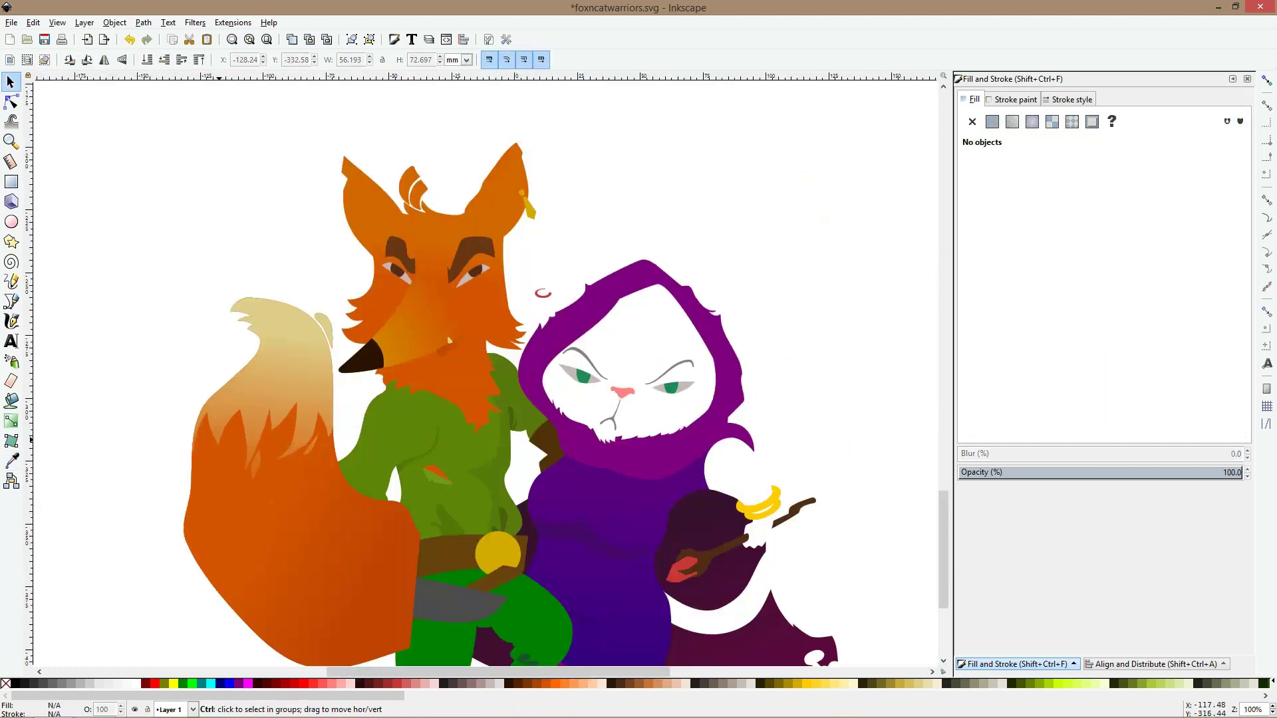
# Remove the extra tail copy covering the fox's arm and sword, keeping the original tail in place
pyautogui.scroll(-2, 325, 333)
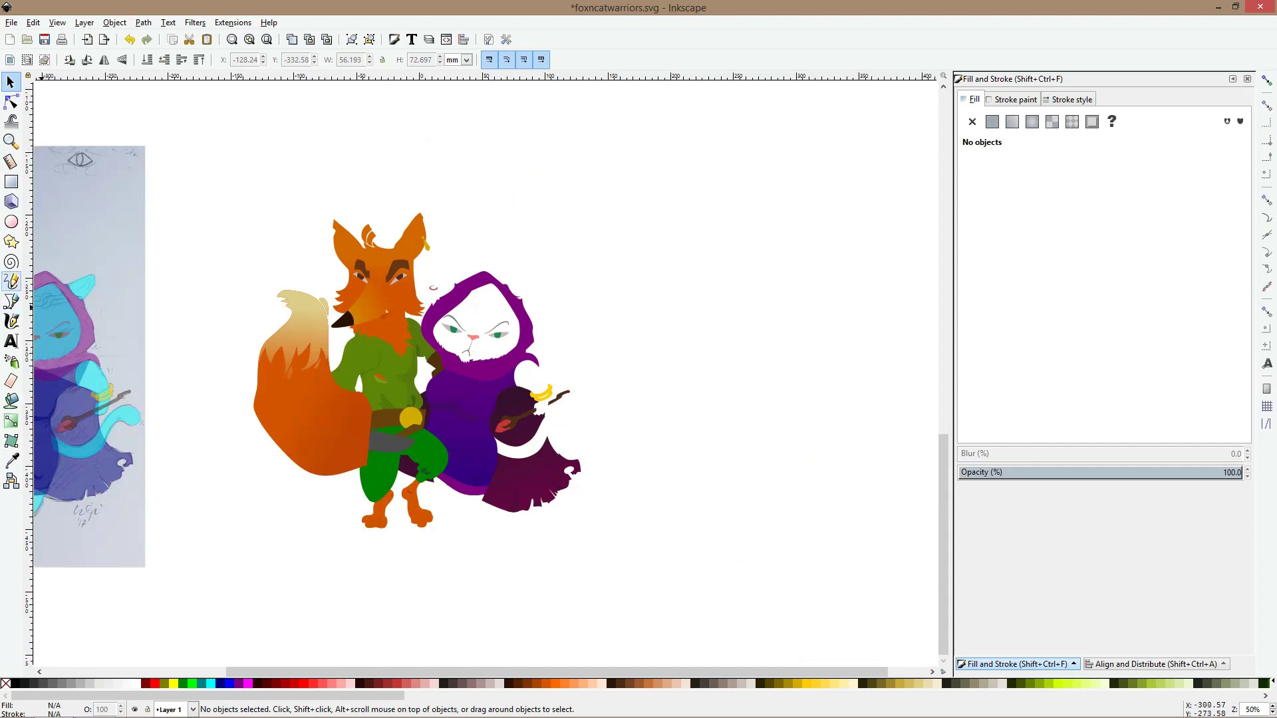
pyautogui.click(11, 302)
pyautogui.scroll(3, 322, 449)
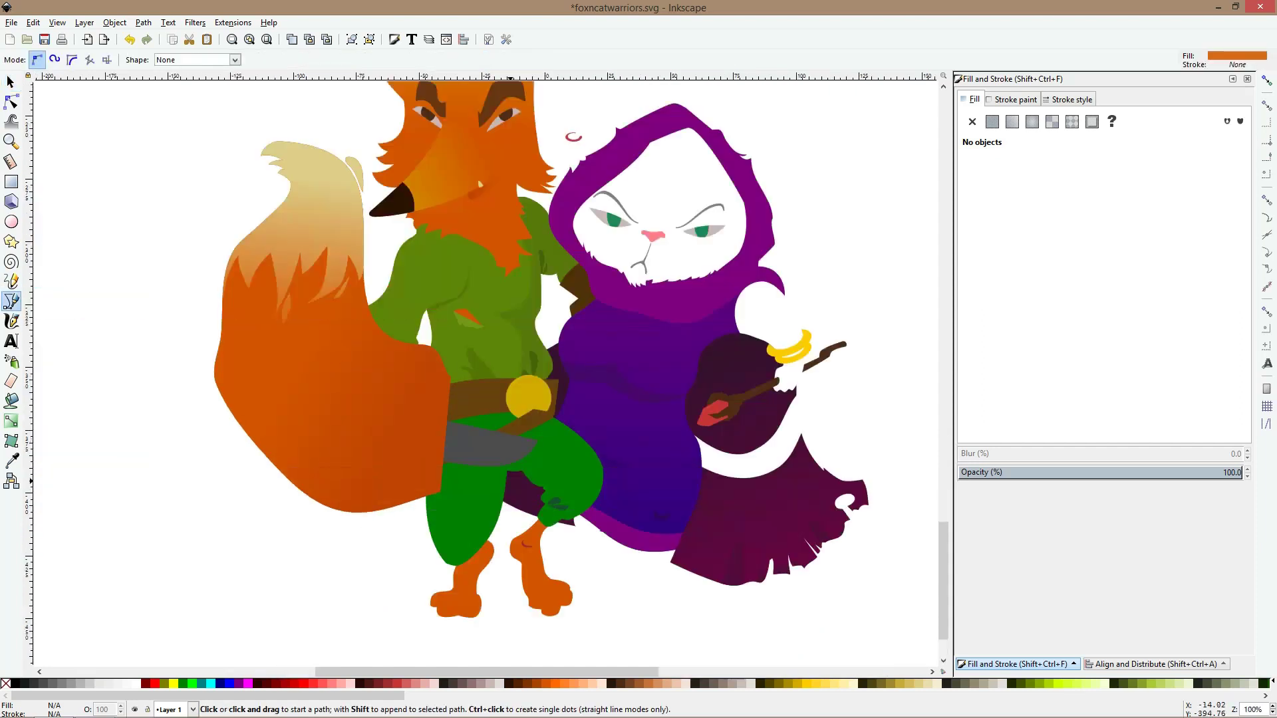
pyautogui.press('space')
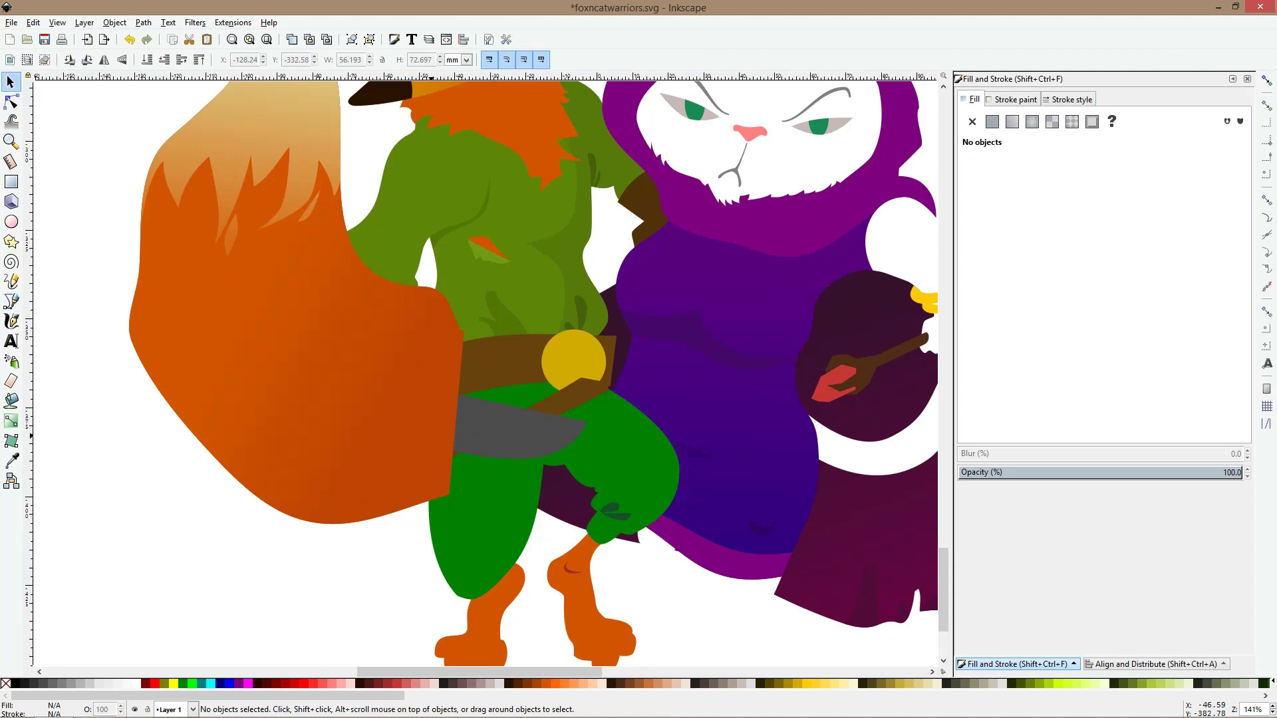
pyautogui.moveTo(429, 437); pyautogui.dragTo(285, 495)
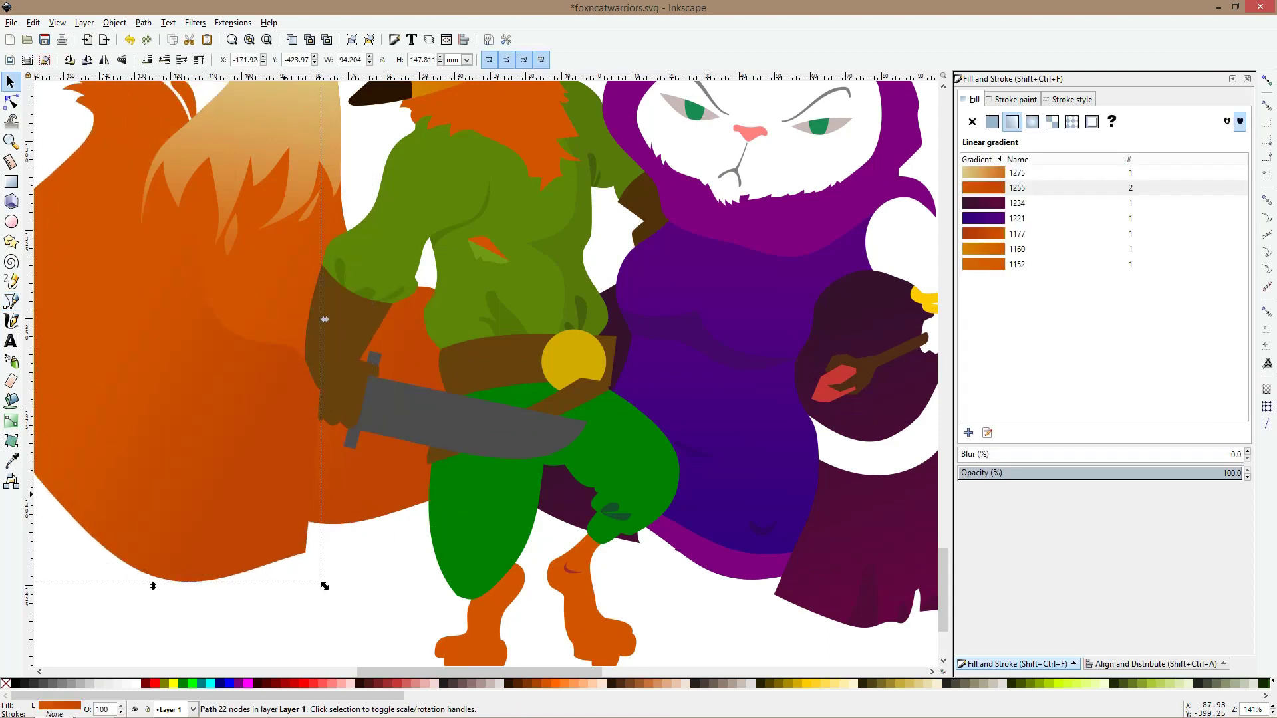
pyautogui.hotkey('ctrl', 'z')
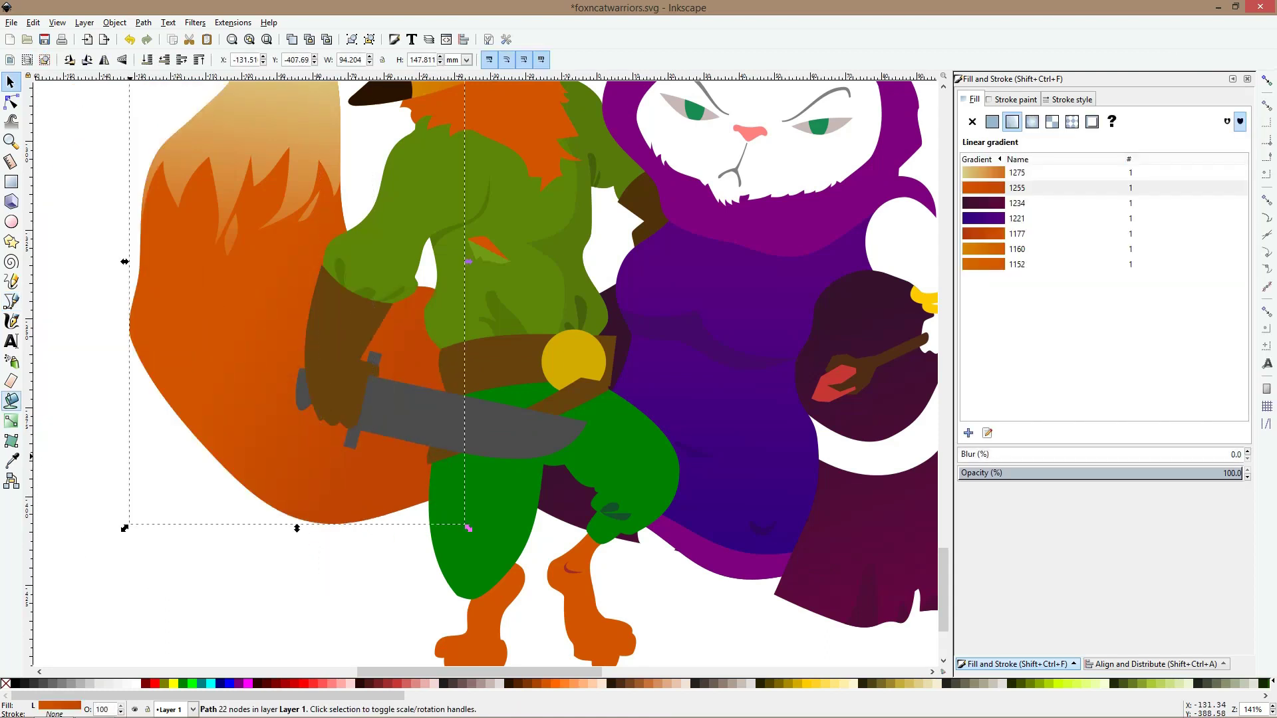
# Draw a closed shape over the lower half of the fox's tail, with a jagged fur edge and its outer side beyond the tail outline
pyautogui.click(12, 302)
pyautogui.scroll(2, 454, 459)
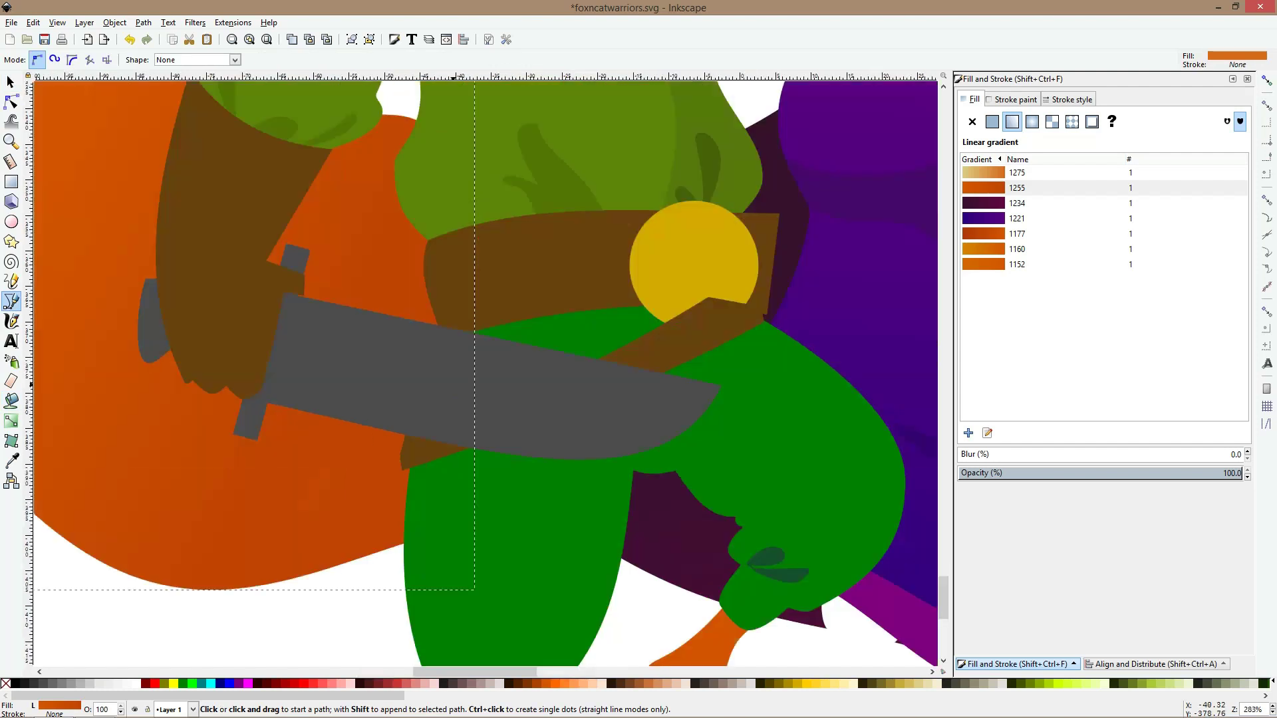
pyautogui.scroll(-2, 454, 381)
pyautogui.click(321, 386)
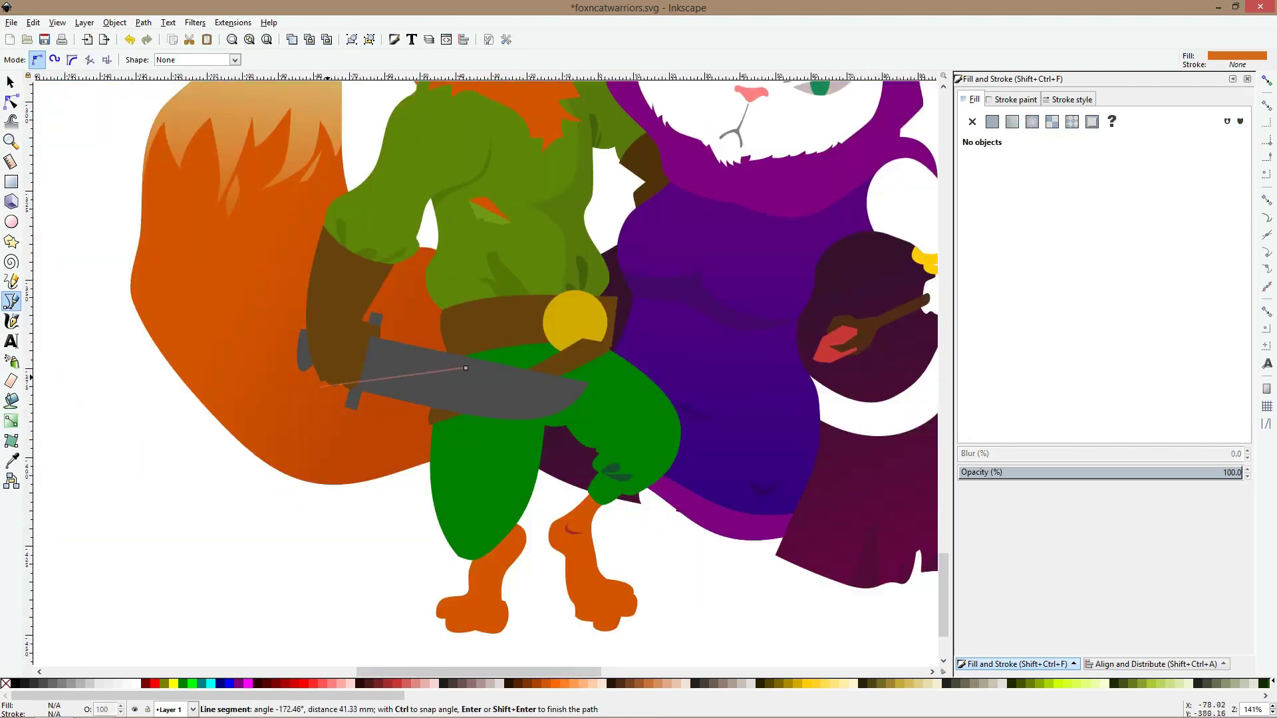
pyautogui.click(203, 307)
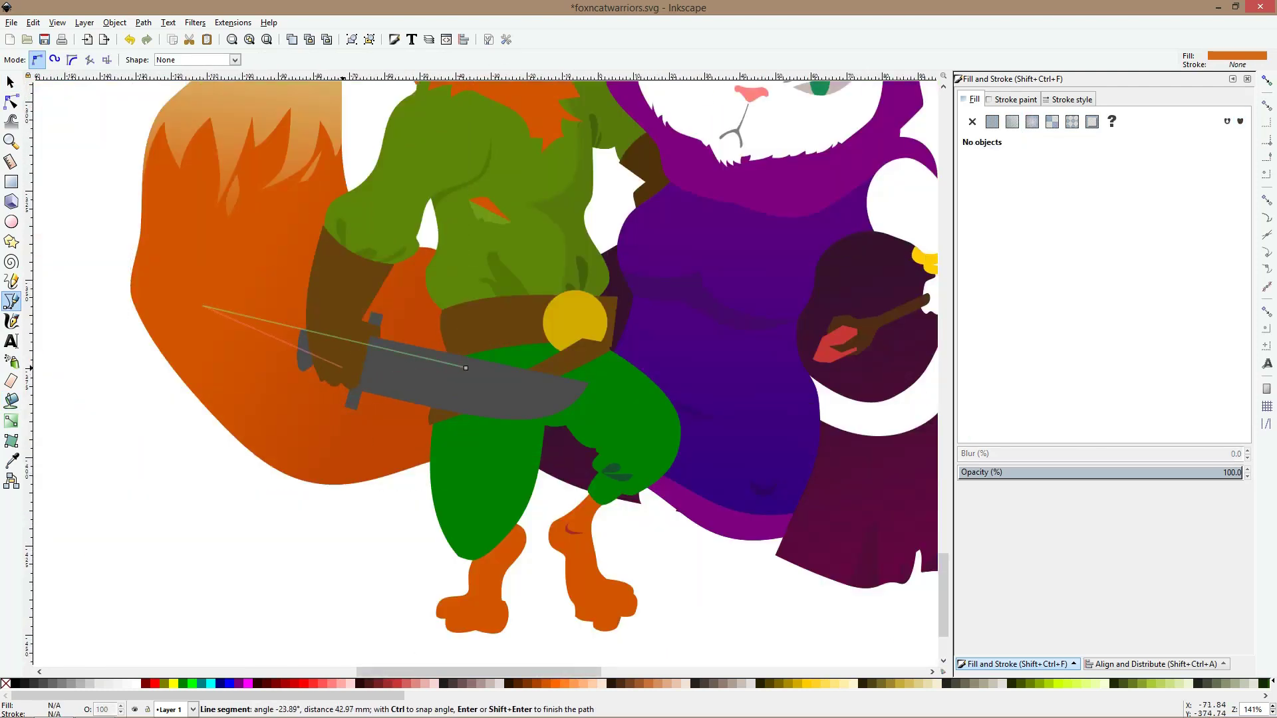
pyautogui.click(342, 367)
pyautogui.click(167, 310)
pyautogui.click(321, 388)
pyautogui.click(133, 306)
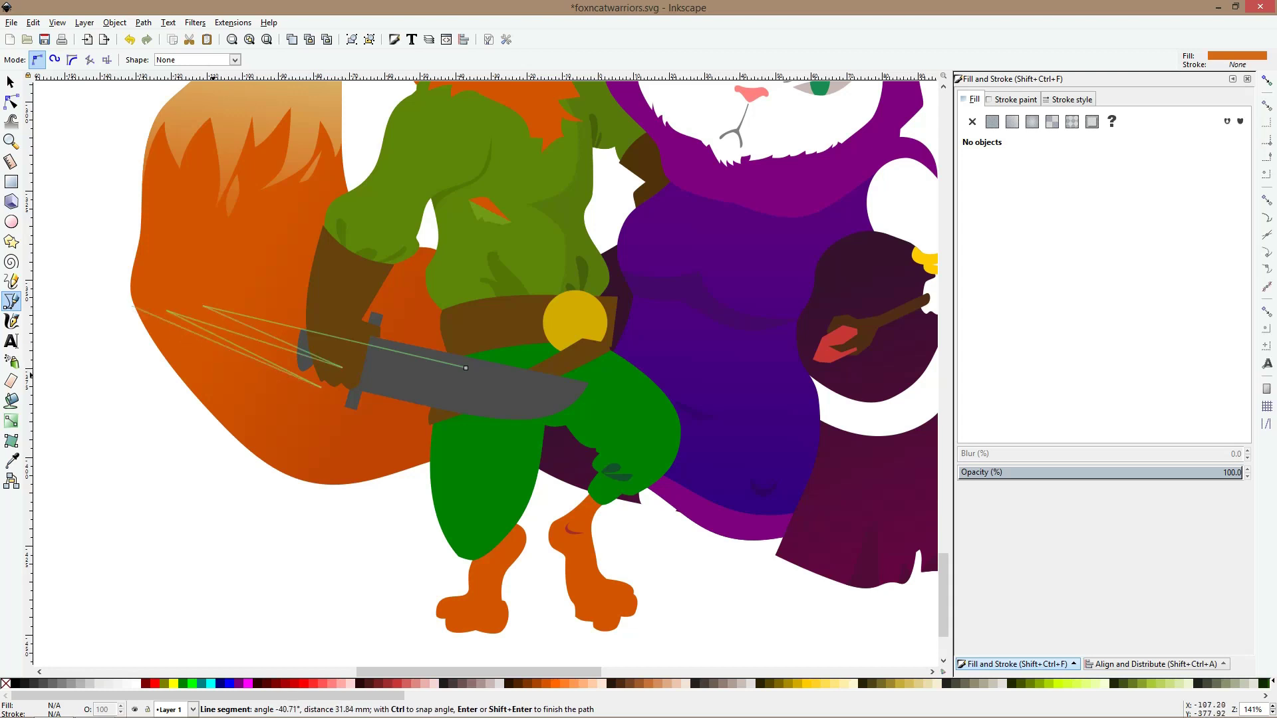
pyautogui.moveTo(260, 414); pyautogui.dragTo(270, 421)
pyautogui.click(200, 503)
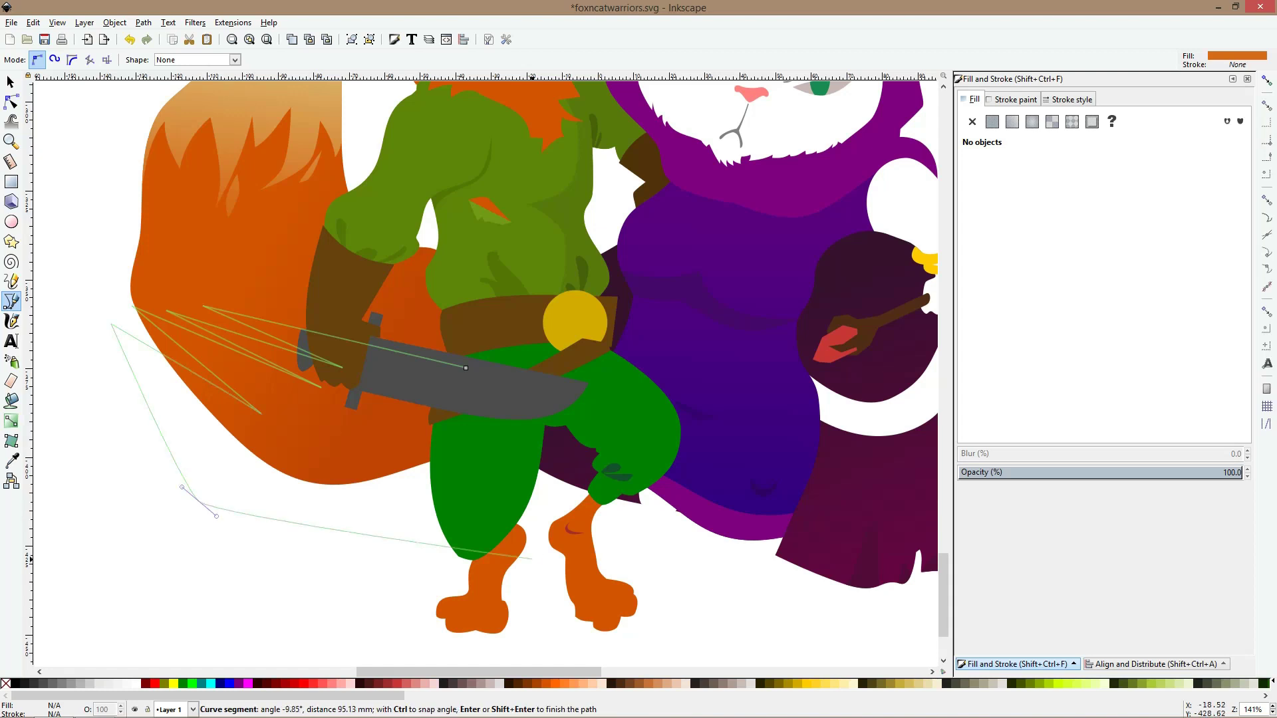
pyautogui.click(532, 559)
pyautogui.click(465, 367)
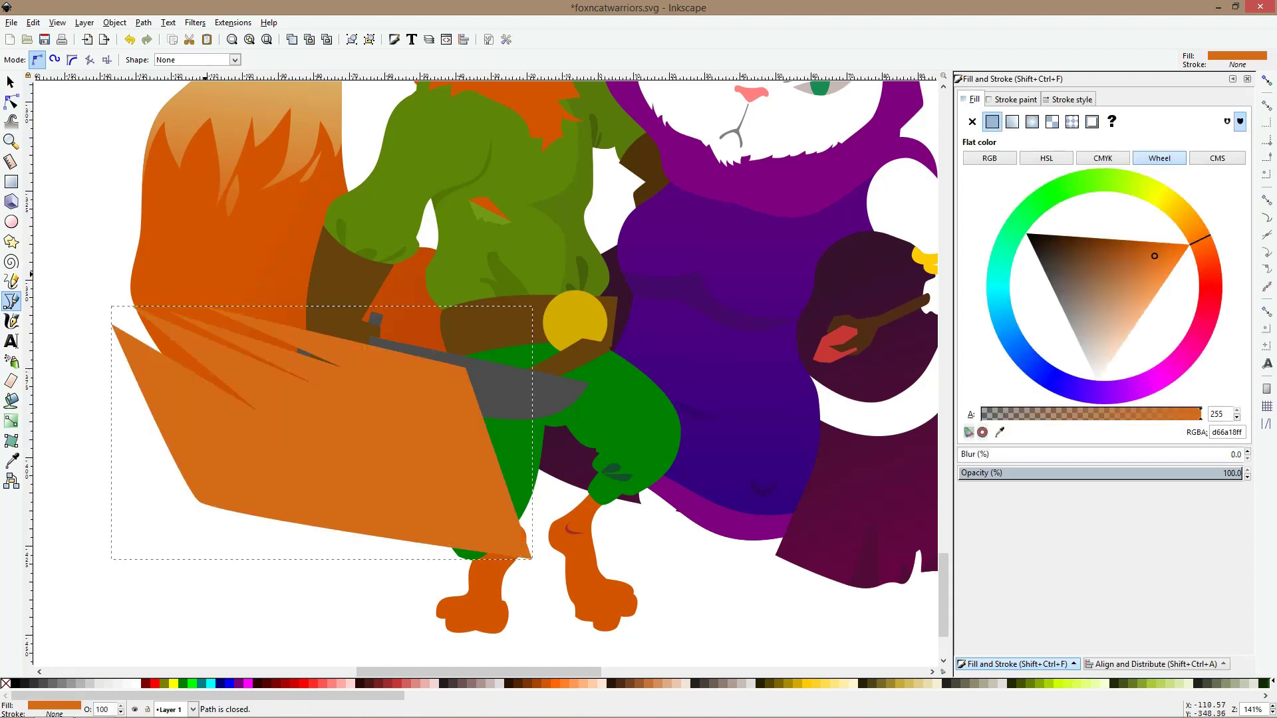
# Bend the new shape's upper edge and inner fur strands into curves and pull their inner corners lower on the tail
pyautogui.click(10, 102)
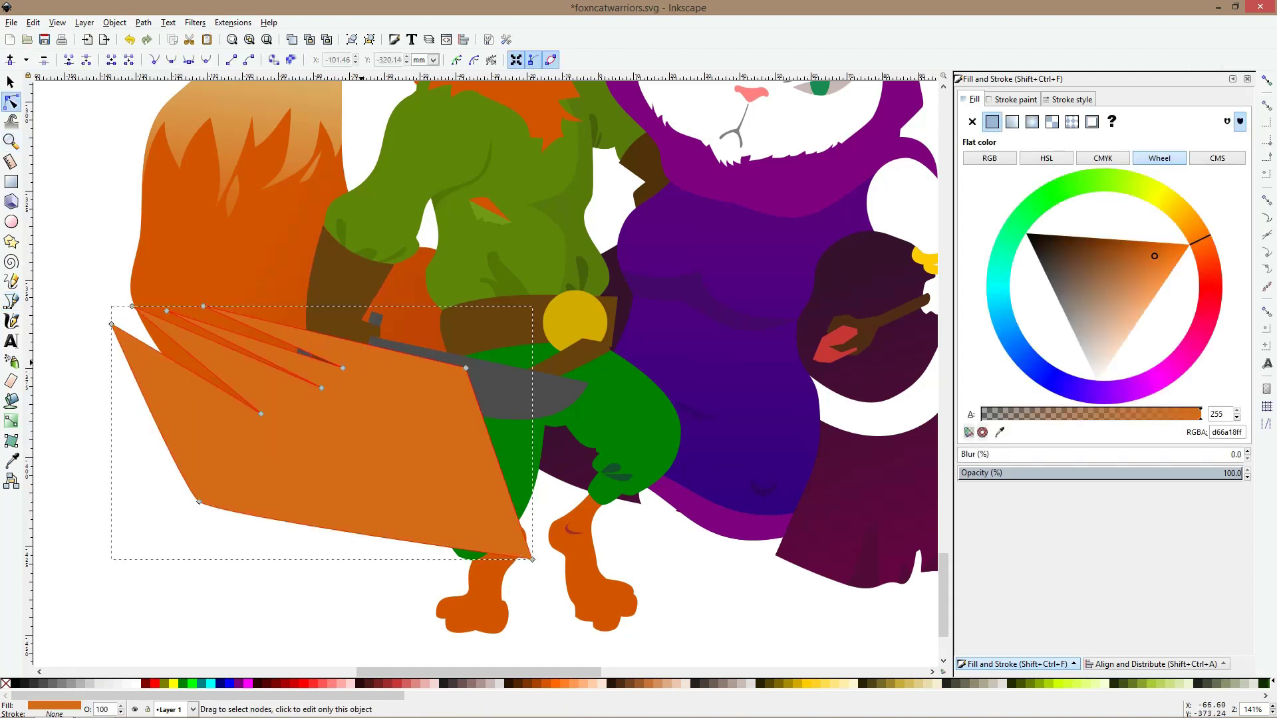
pyautogui.moveTo(361, 343); pyautogui.dragTo(312, 419)
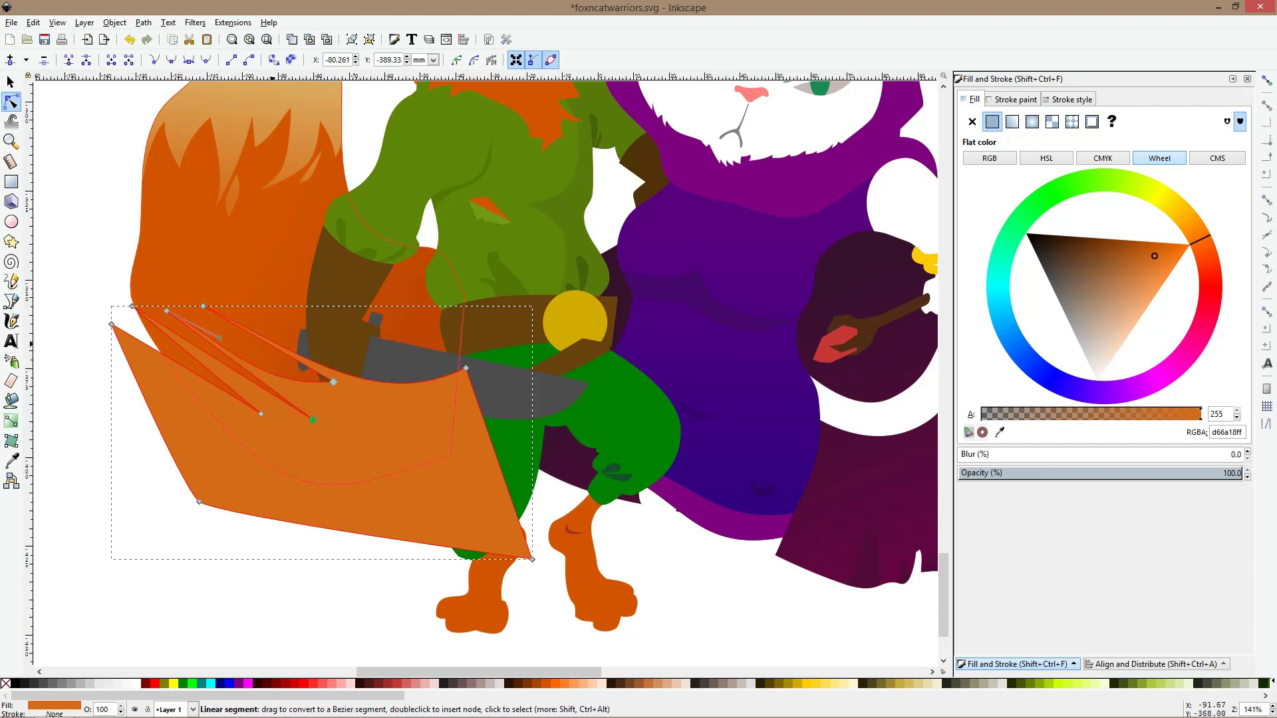
pyautogui.moveTo(272, 344)
pyautogui.mouseDown()
pyautogui.moveTo(266, 356)
pyautogui.moveTo(262, 346)
pyautogui.mouseUp()
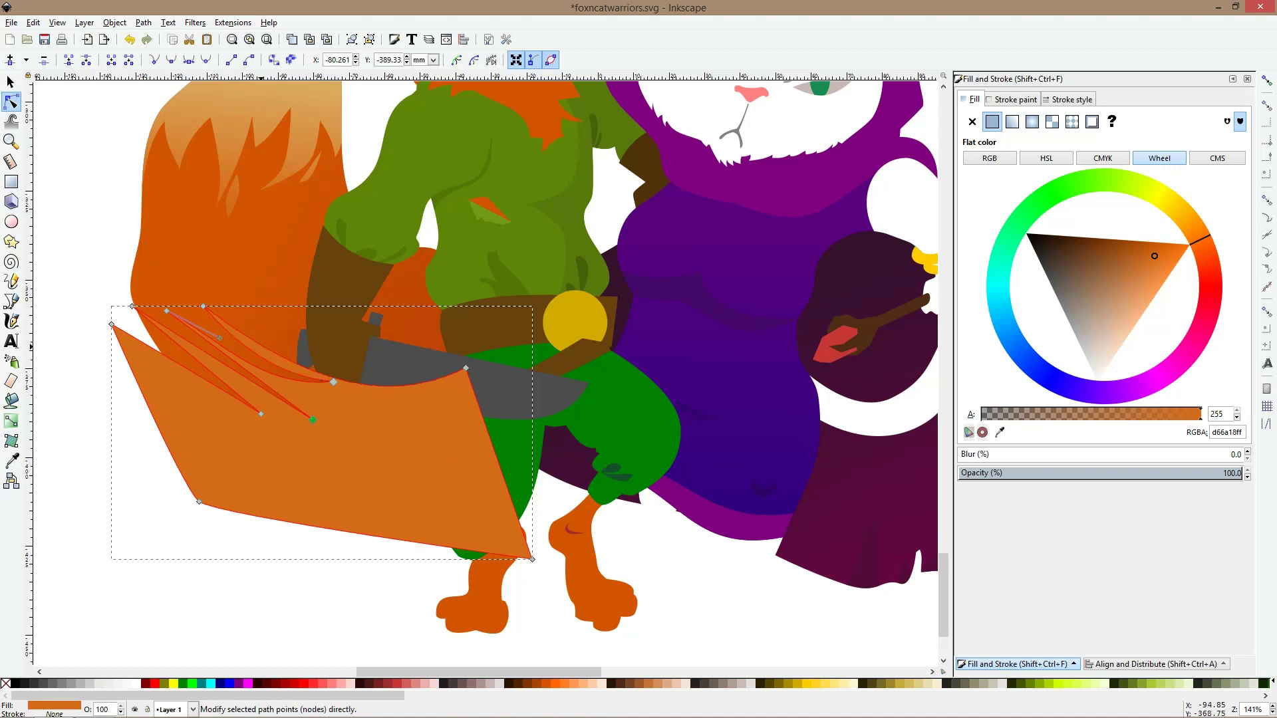
pyautogui.click(224, 383)
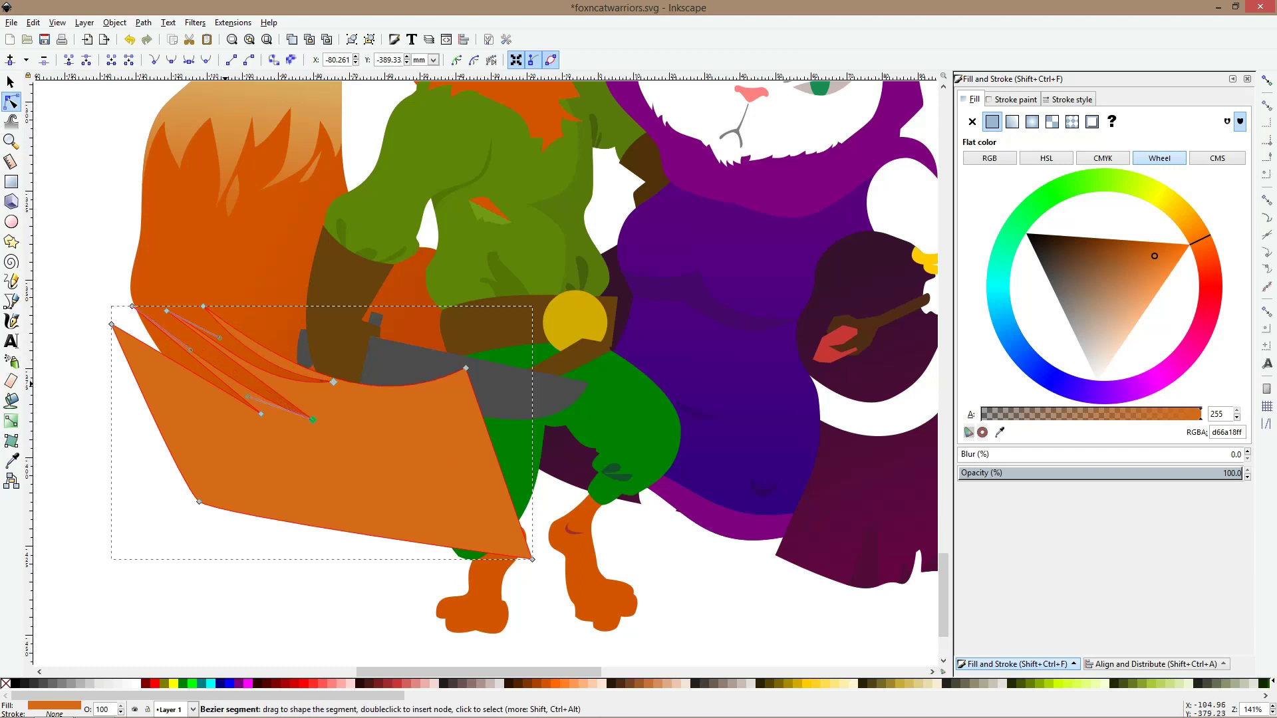
# Lower the inner corner of the outermost fur notch slightly and curve the sides of the adjoining strands
pyautogui.doubleClick(261, 414)
pyautogui.moveTo(261, 414); pyautogui.dragTo(259, 426)
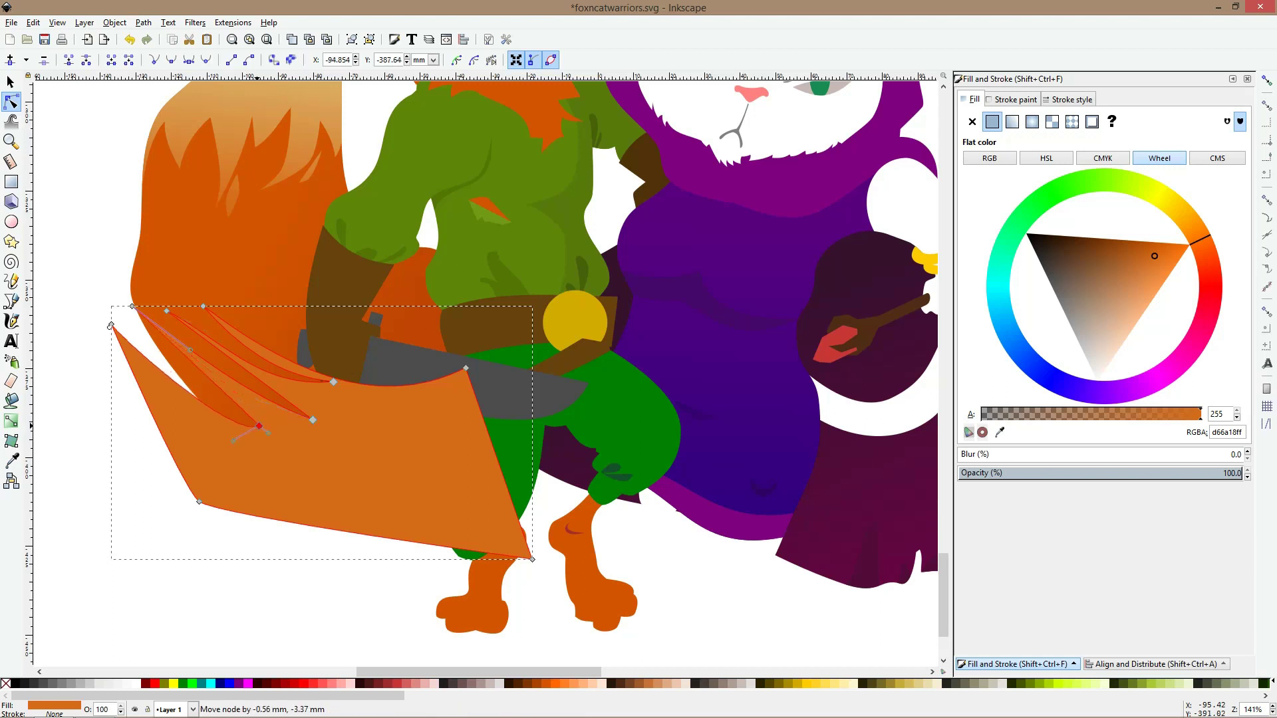
pyautogui.moveTo(203, 397); pyautogui.dragTo(186, 394)
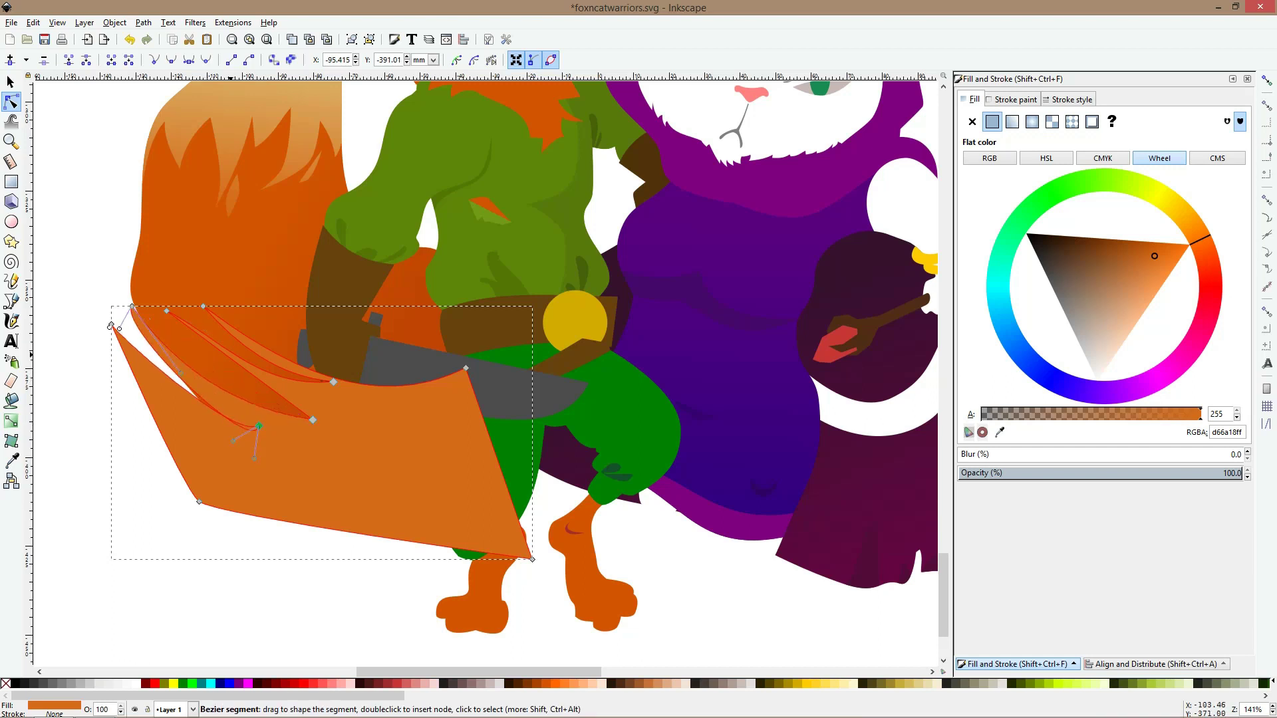
pyautogui.click(230, 356)
pyautogui.moveTo(230, 355); pyautogui.dragTo(222, 380)
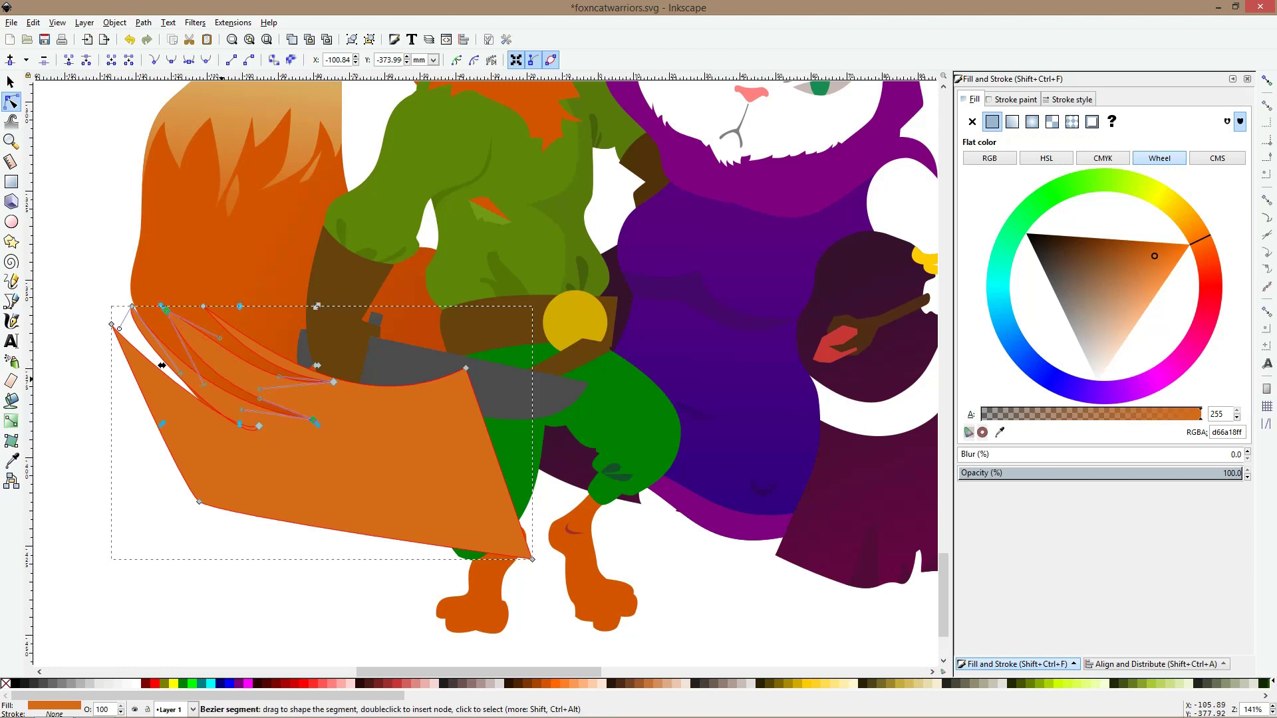
# In outline view, pull the two lower inner fur corners further down the tail and raise the shape's upper corner near the belt
pyautogui.press('s')
pyautogui.press('ctrl+KP_5')
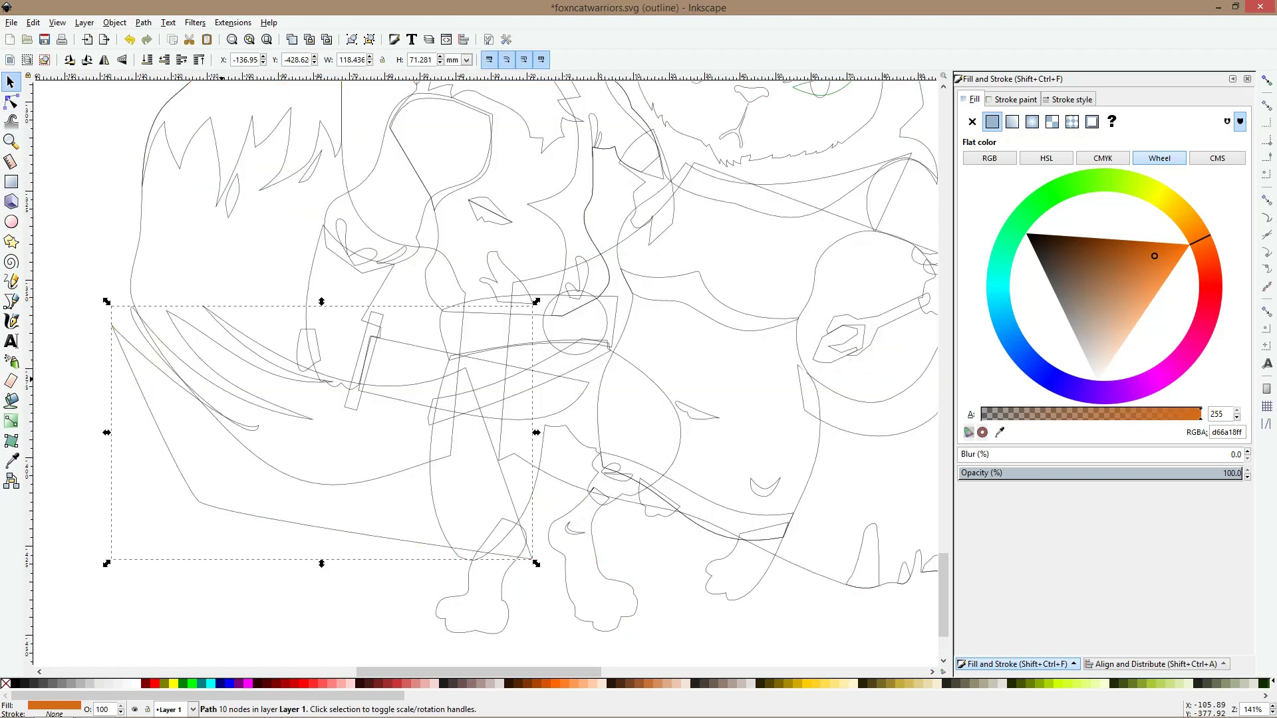
pyautogui.click(11, 102)
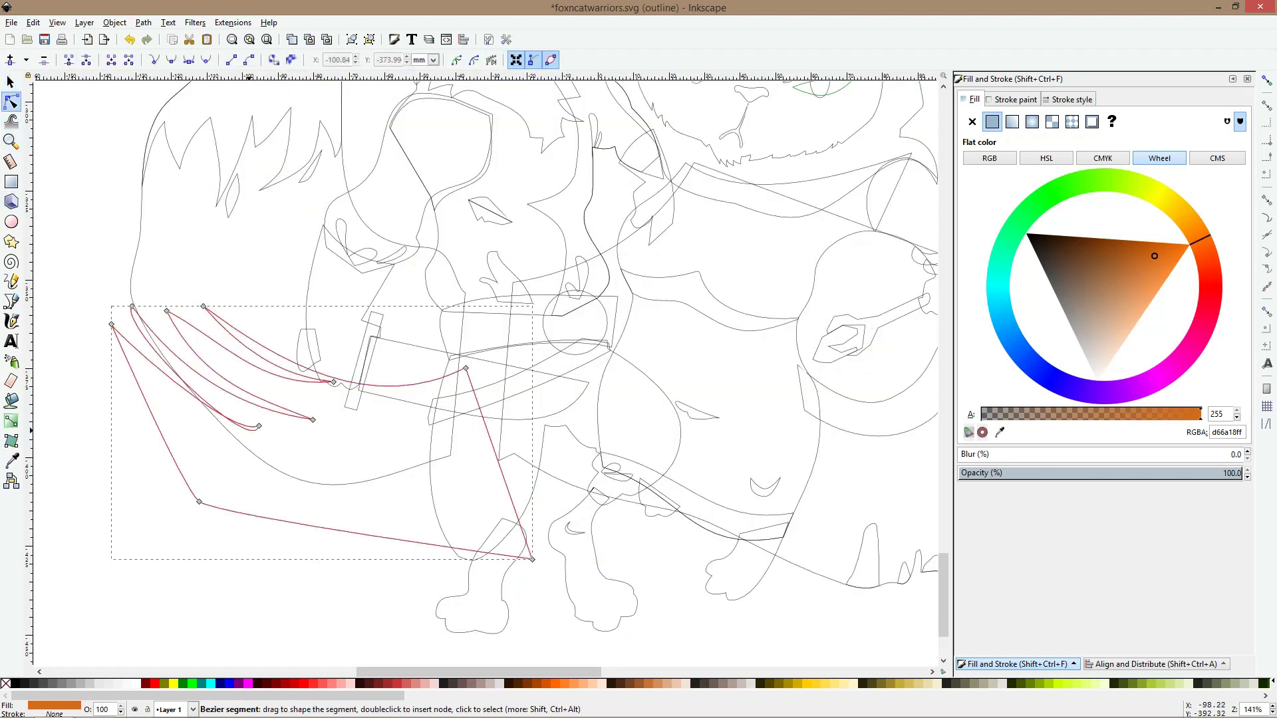
pyautogui.moveTo(258, 425); pyautogui.dragTo(201, 452)
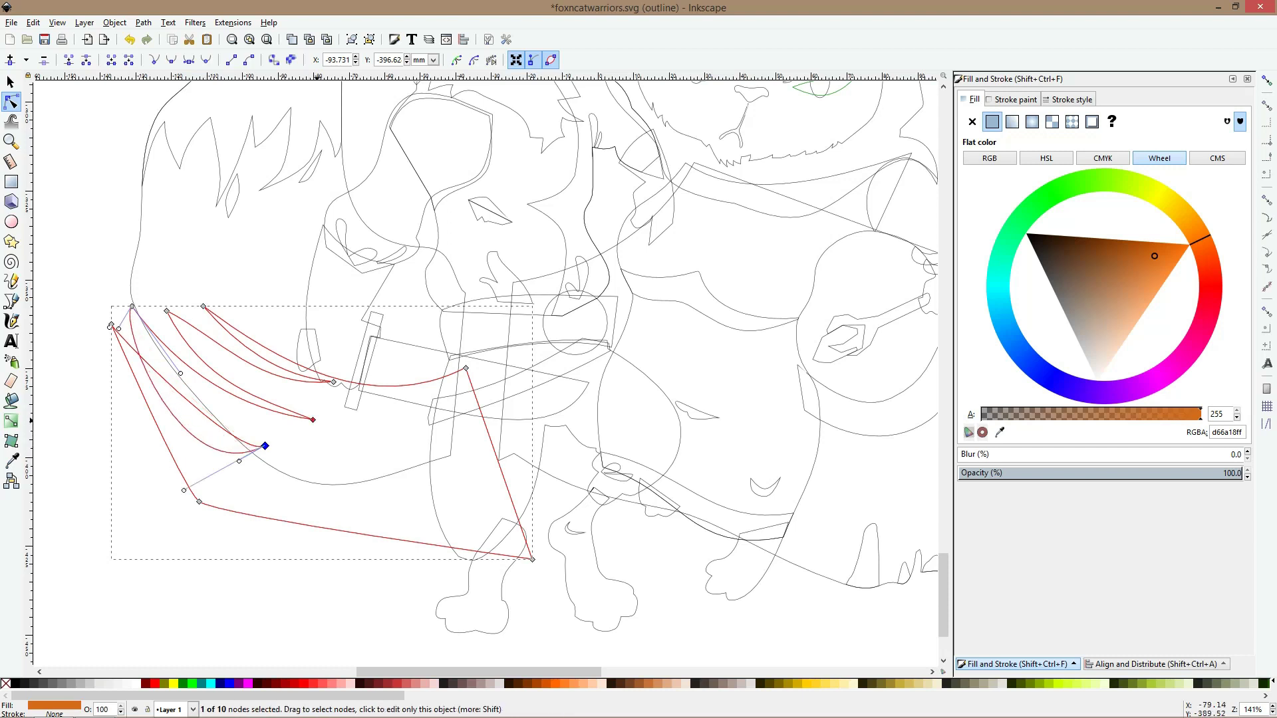
pyautogui.moveTo(313, 419); pyautogui.dragTo(213, 421)
pyautogui.moveTo(219, 338); pyautogui.dragTo(210, 352)
pyautogui.click(204, 306)
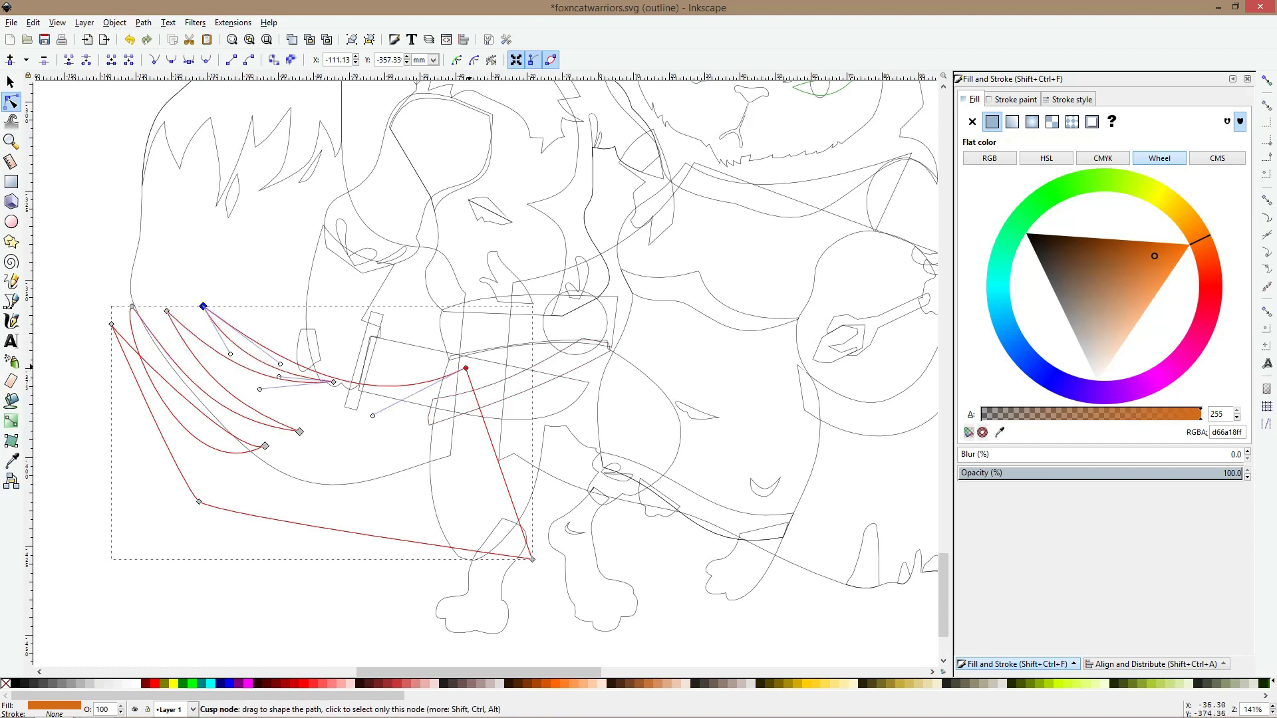
pyautogui.moveTo(466, 368); pyautogui.dragTo(473, 329)
pyautogui.press('s')
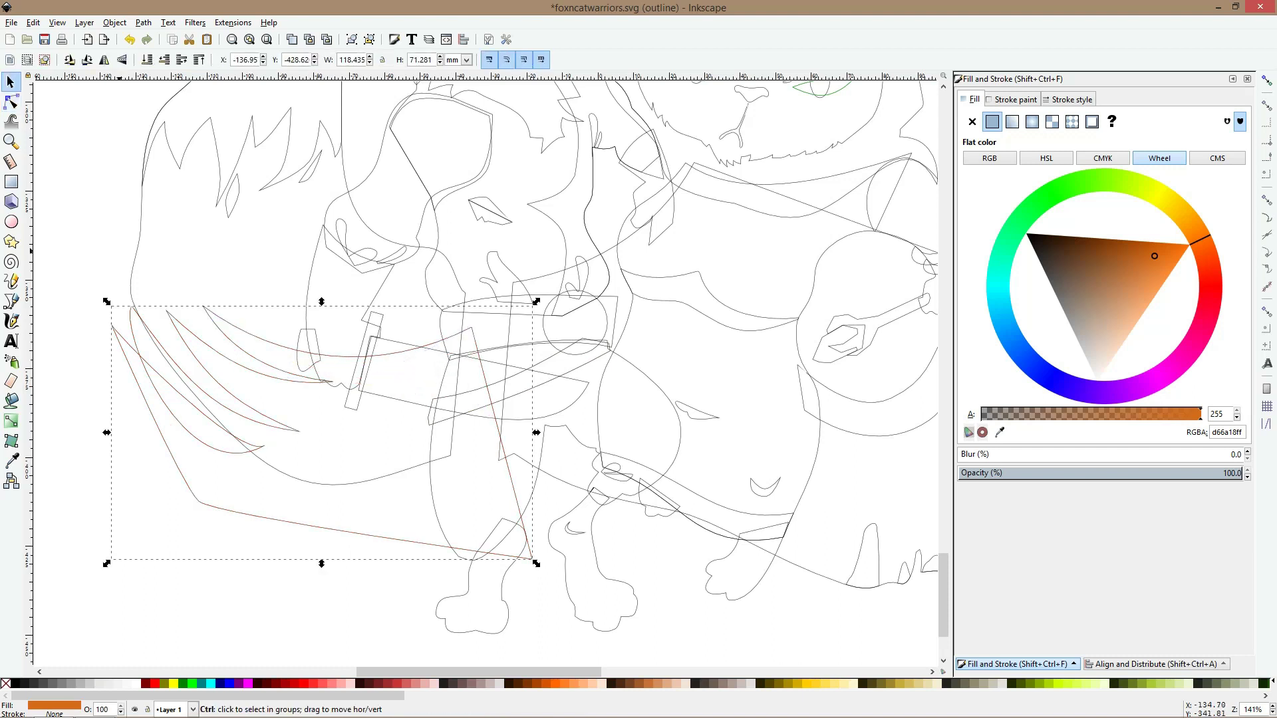
# Trim the fur shape to the tail's outline by intersecting it with a duplicate of the tail, and restore the normal display
pyautogui.keyDown('ctrl'); pyautogui.doubleClick(136, 261); pyautogui.keyUp('ctrl')
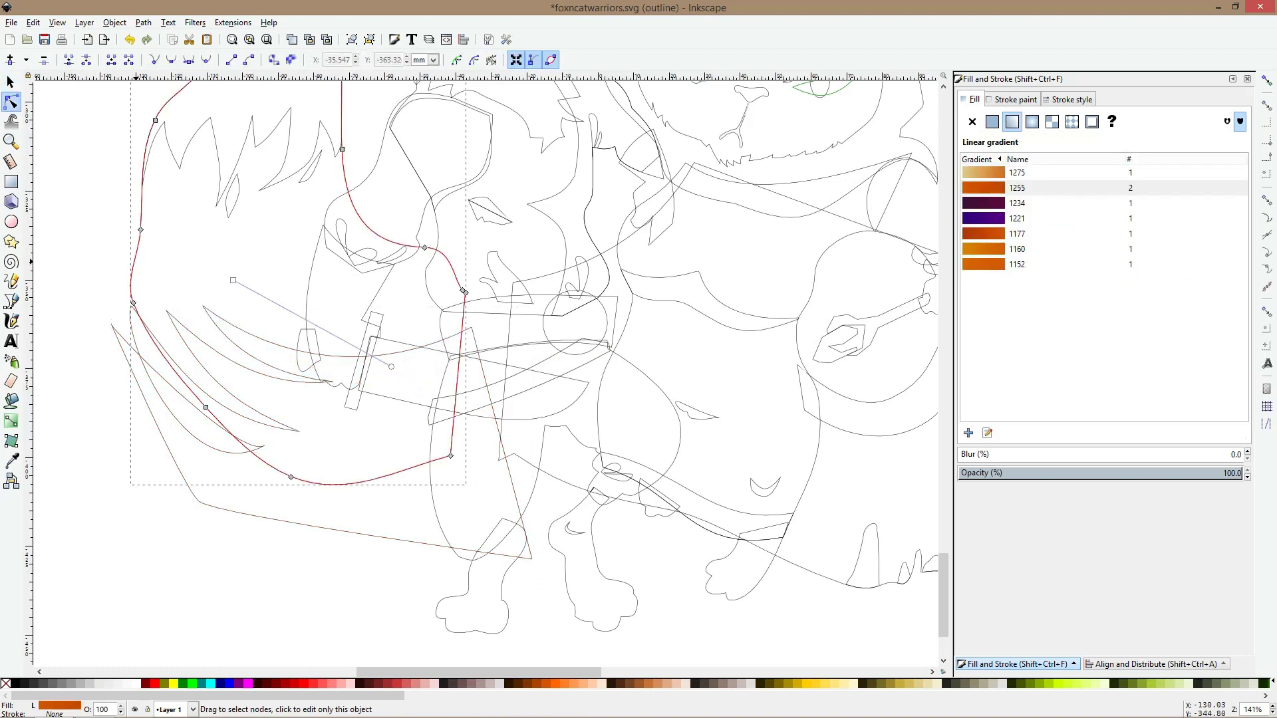
pyautogui.press('s')
pyautogui.keyDown('ctrl'); pyautogui.keyDown('shift'); pyautogui.doubleClick(118, 332); pyautogui.keyUp('shift'); pyautogui.keyUp('ctrl')
pyautogui.press('ctrl+KP_5')
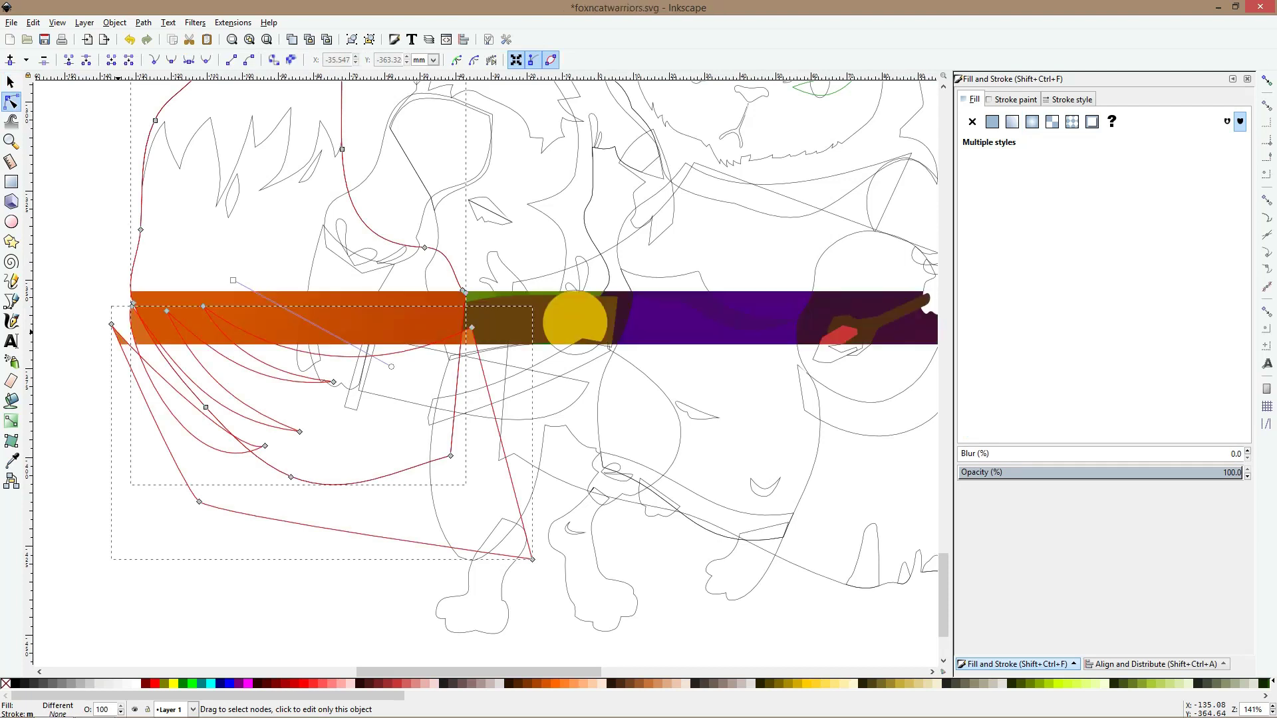
pyautogui.hotkey('ctrl', 'z')
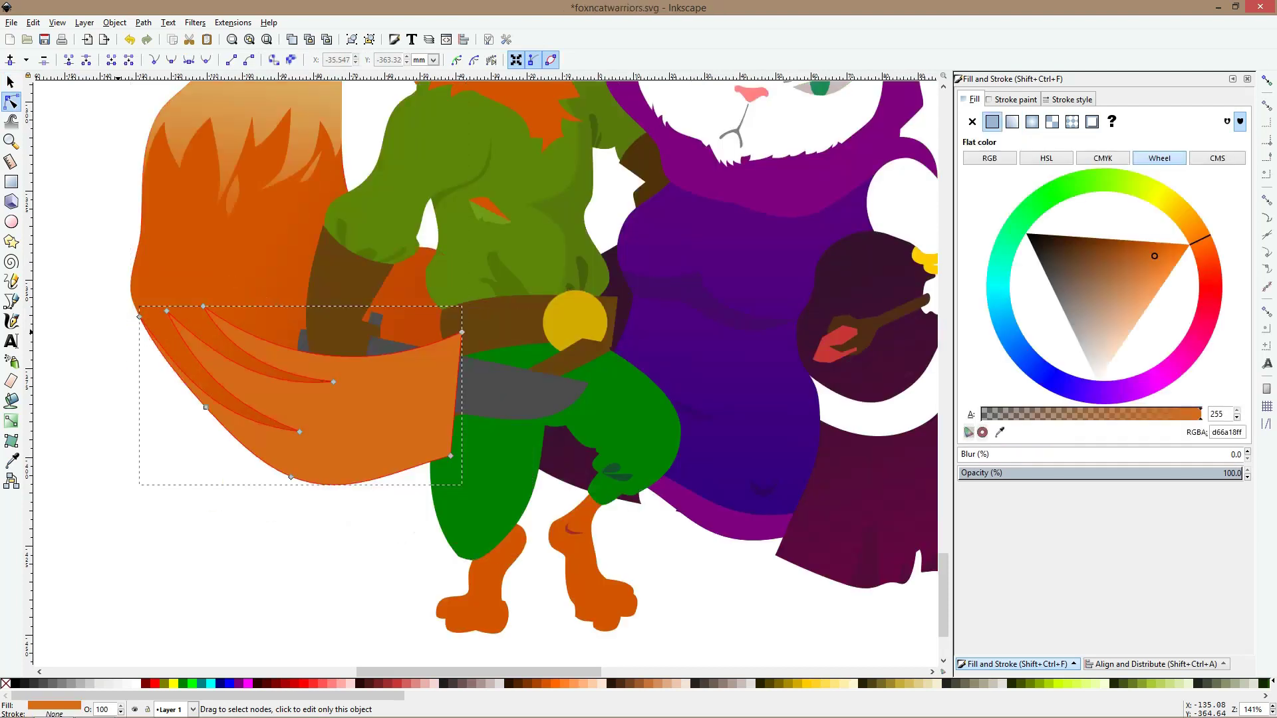
# Fill the fur shape with a darker orange sampled from the tail and lower it behind the arm and sword, just above the tail
pyautogui.click(11, 460)
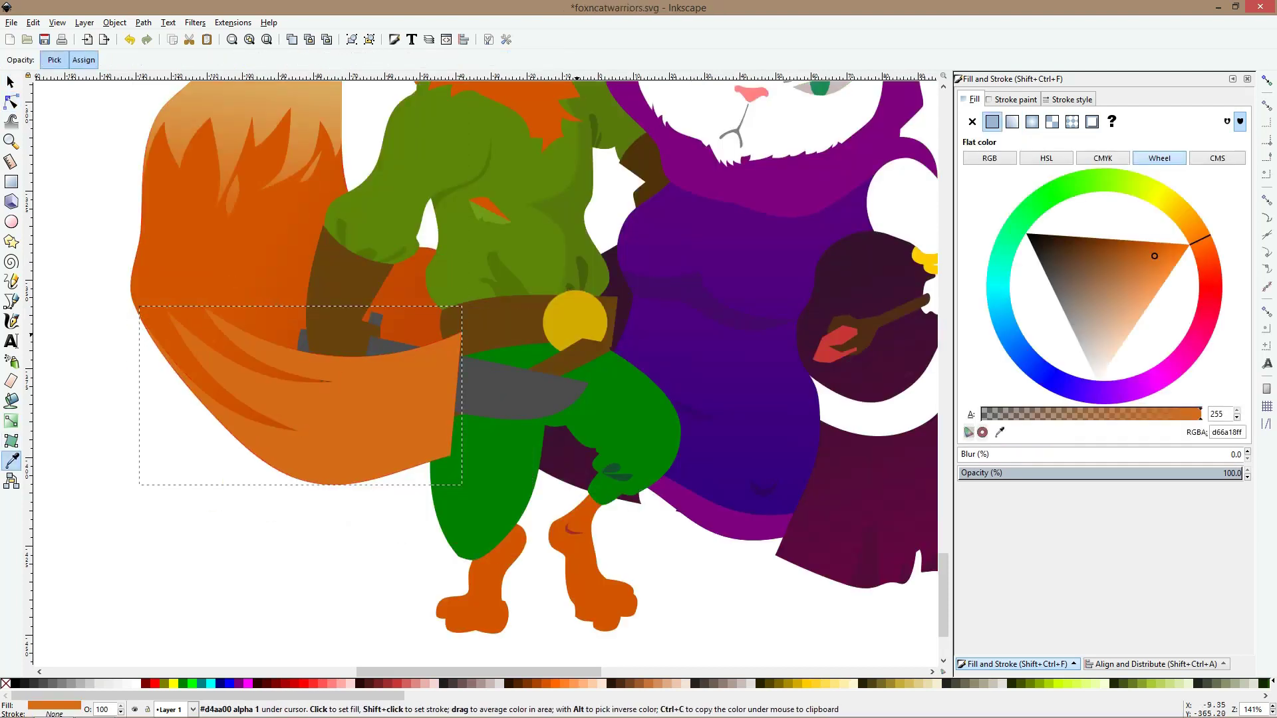
pyautogui.click(324, 381)
pyautogui.press('s')
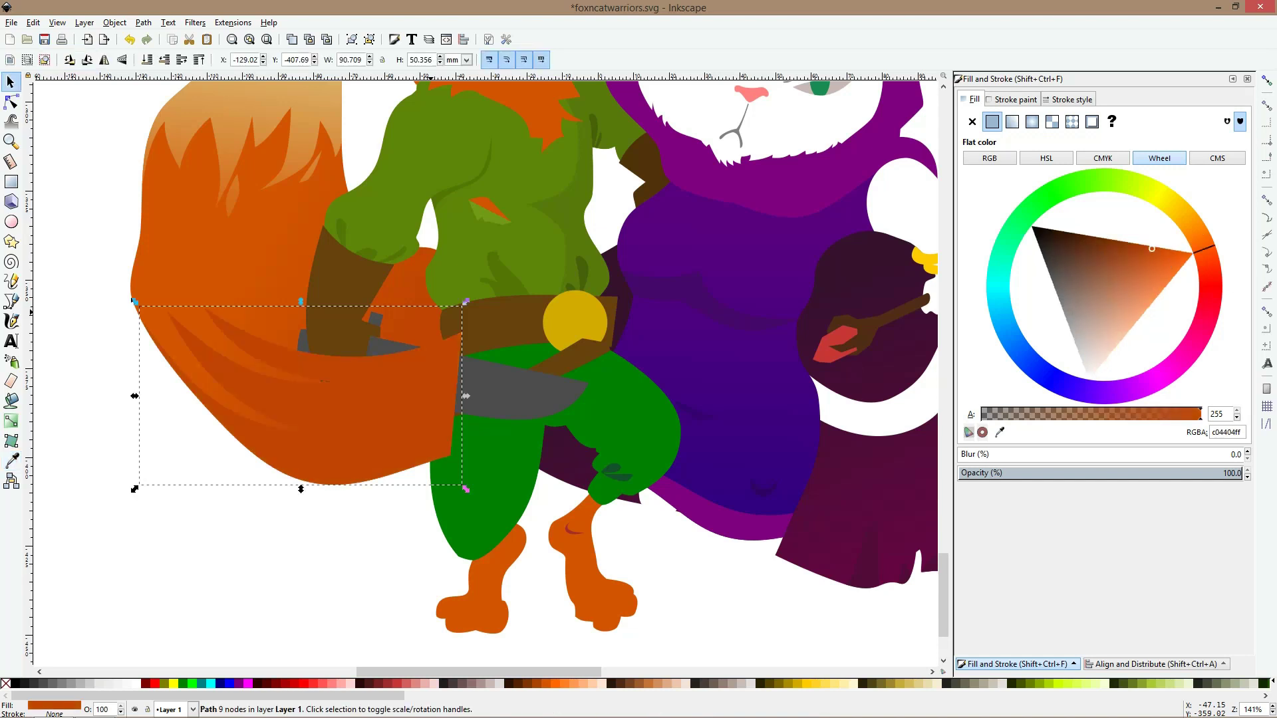
pyautogui.press('pagedown')
pyautogui.press('pagedown')
pyautogui.press('pagedown')
pyautogui.press('pagedown')
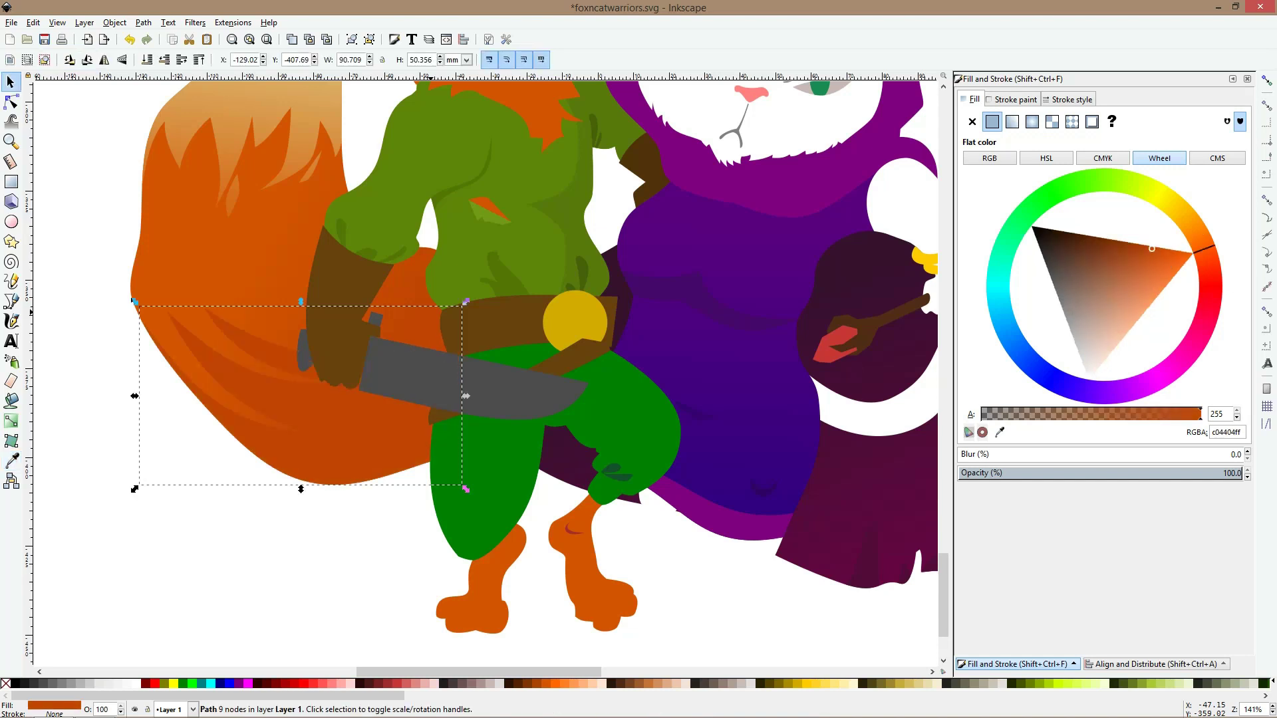
pyautogui.press('pagedown')
pyautogui.press('pagedown')
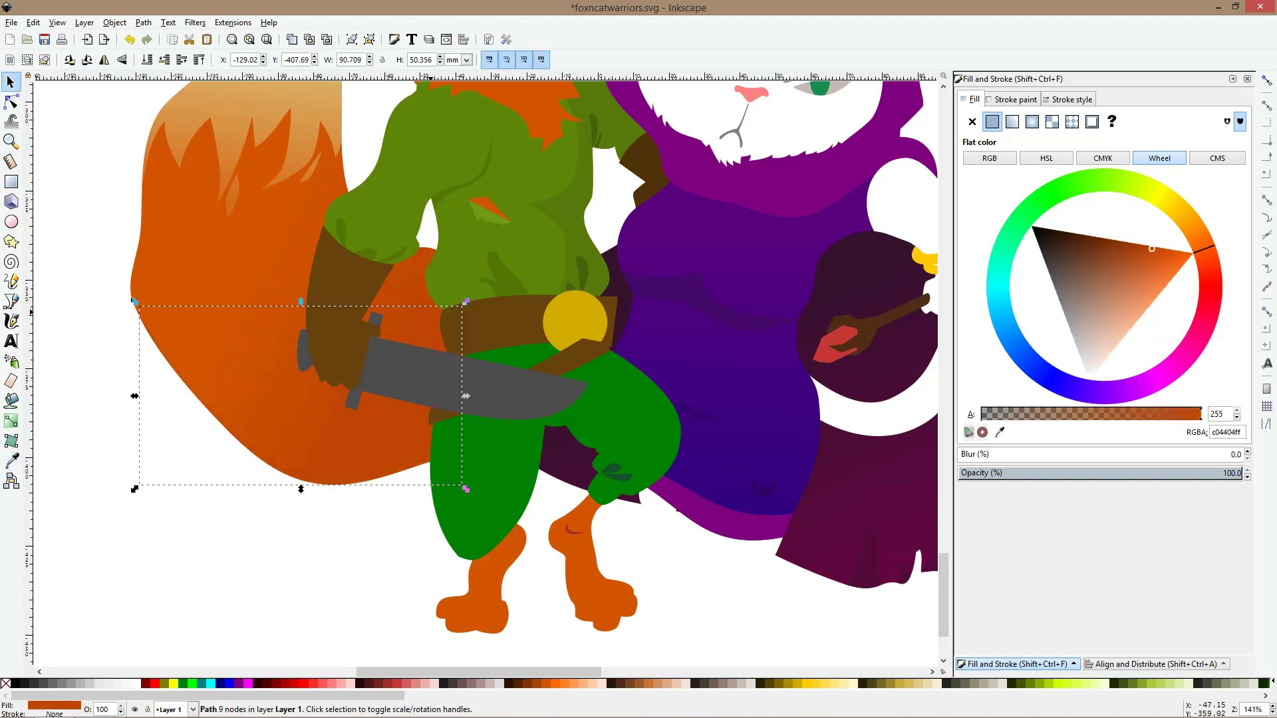
pyautogui.press('pageup')
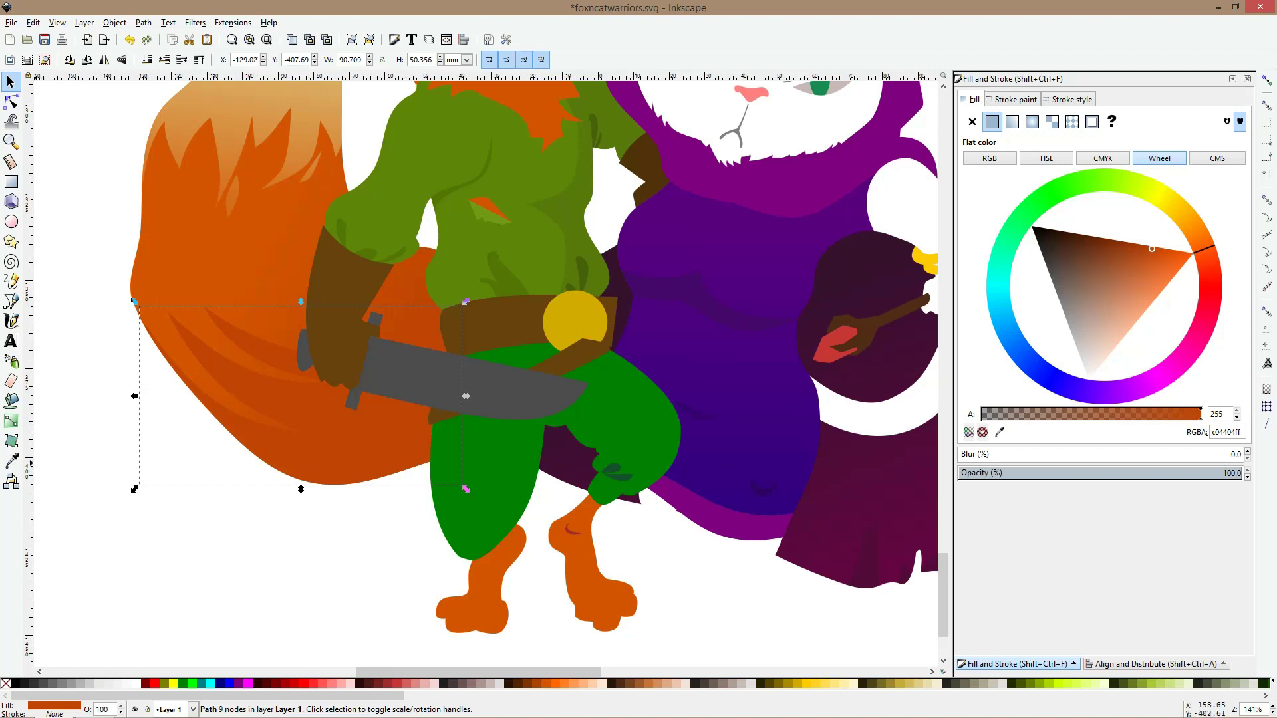
# Try several orange shades sampled from the fox as the fur shape's fill, settling on the averaged tail colour c74902, and deselect it
pyautogui.click(11, 460)
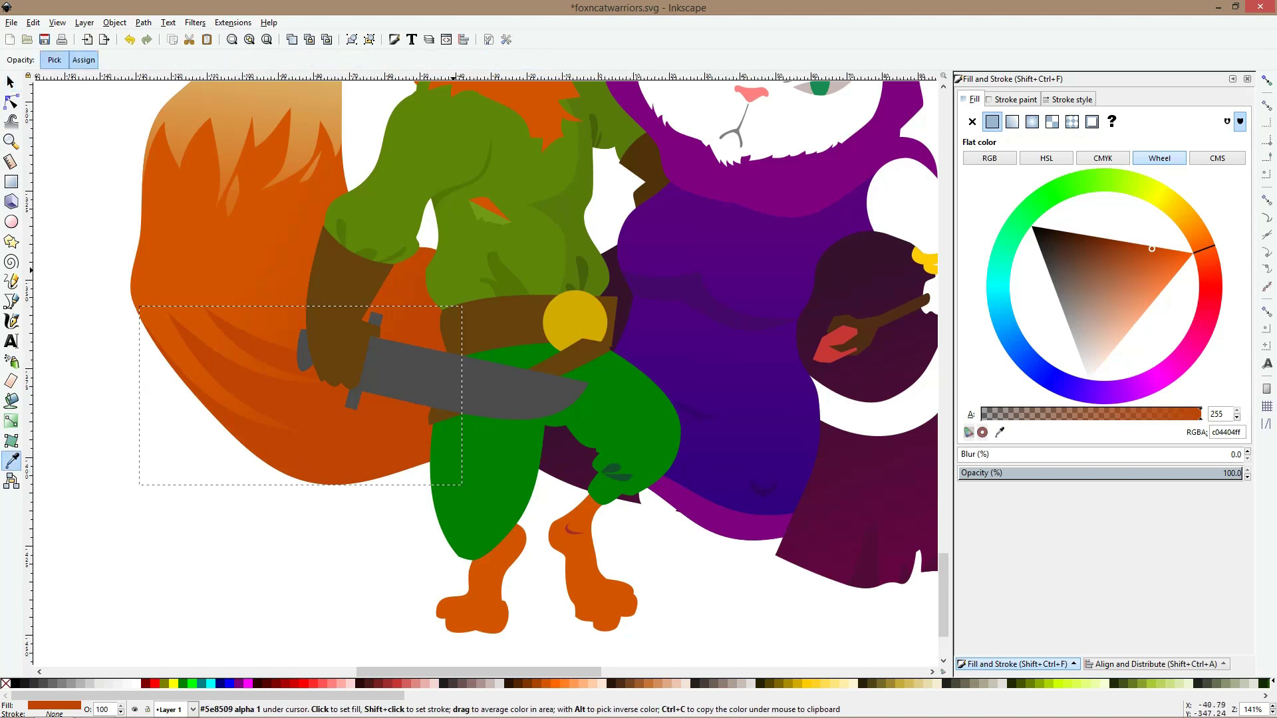
pyautogui.click(387, 301)
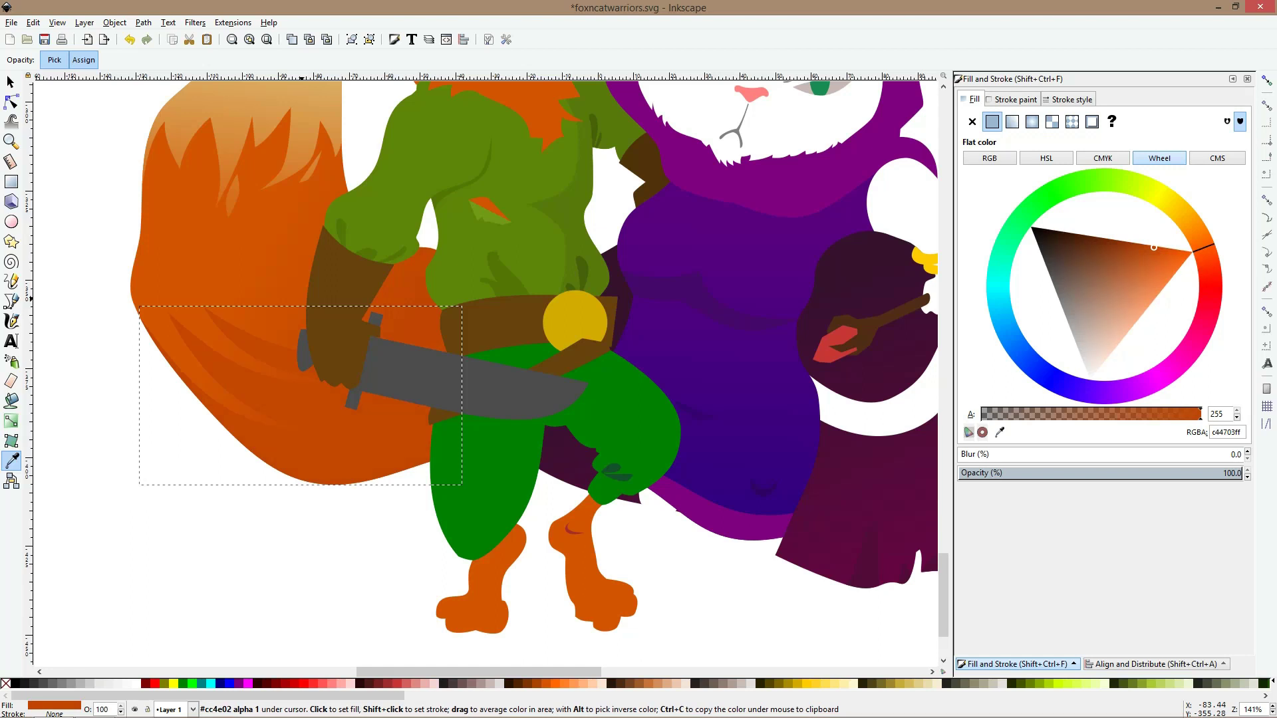
pyautogui.click(302, 302)
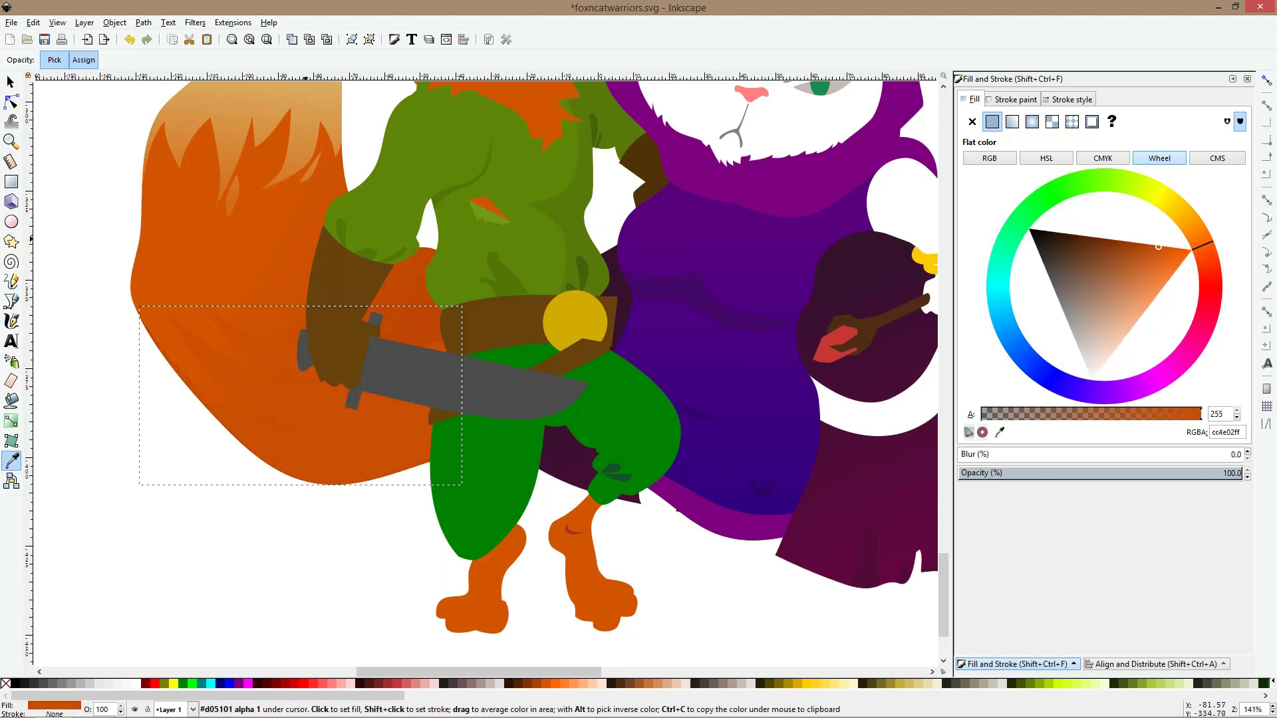
pyautogui.click(408, 283)
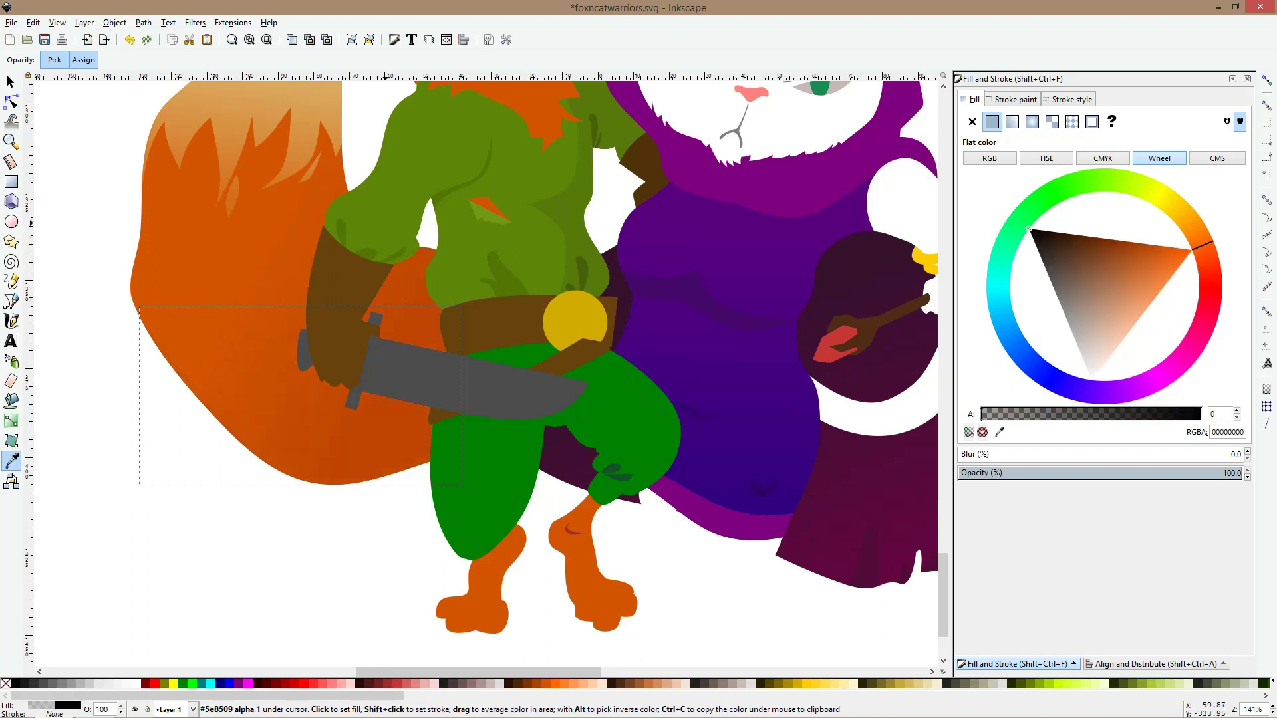
pyautogui.click(408, 283)
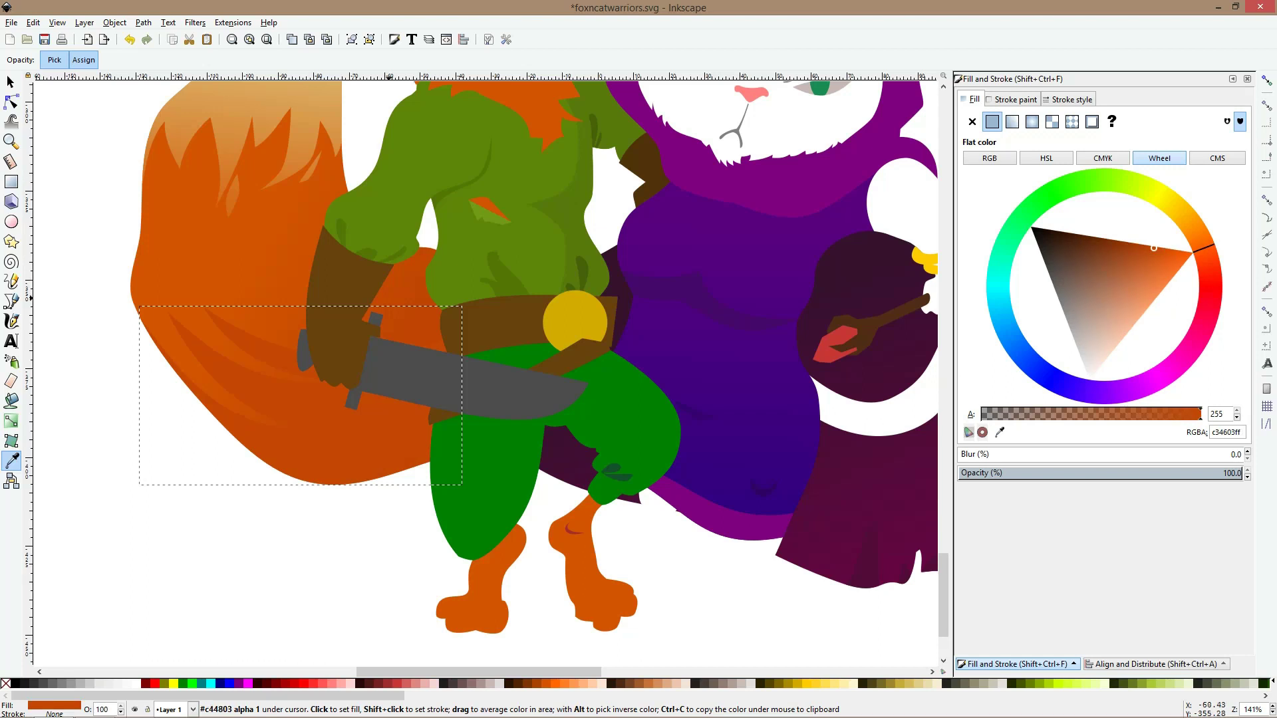
pyautogui.moveTo(256, 343); pyautogui.dragTo(273, 363)
pyautogui.press('space')
pyautogui.press('s')
pyautogui.press('-')
pyautogui.press('-')
pyautogui.press('-')
pyautogui.press('-')
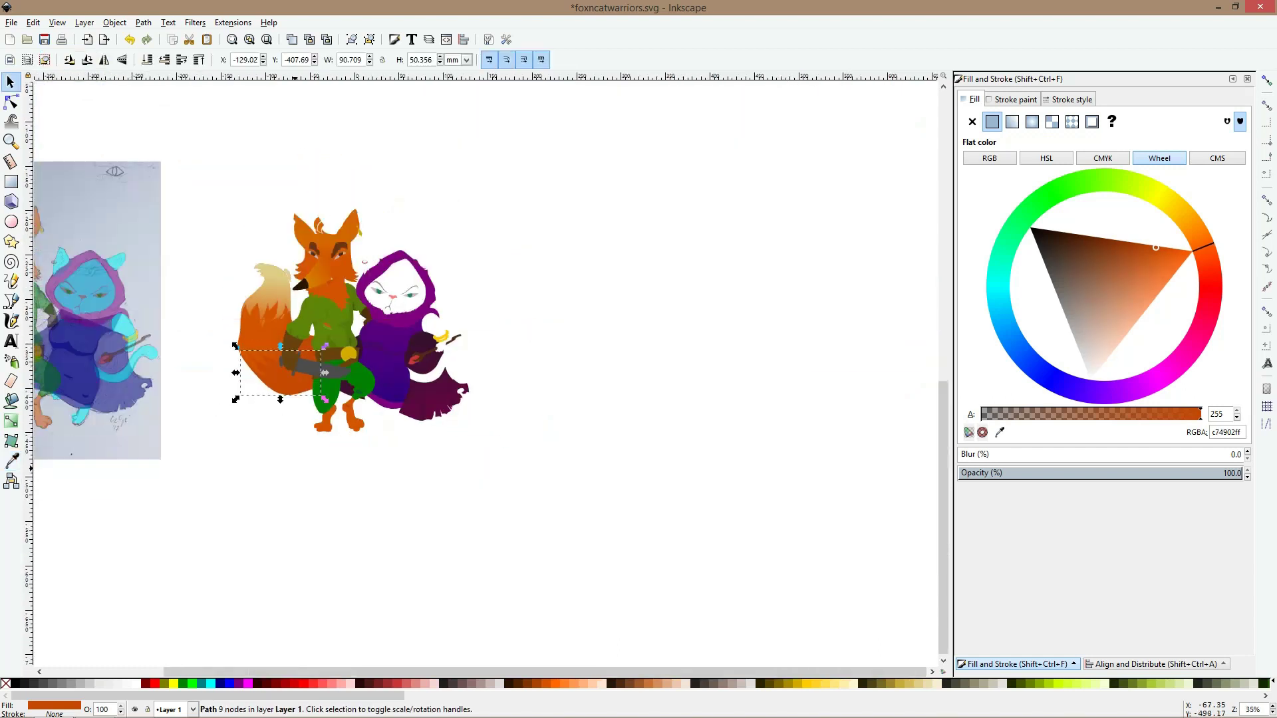
pyautogui.press('Escape')
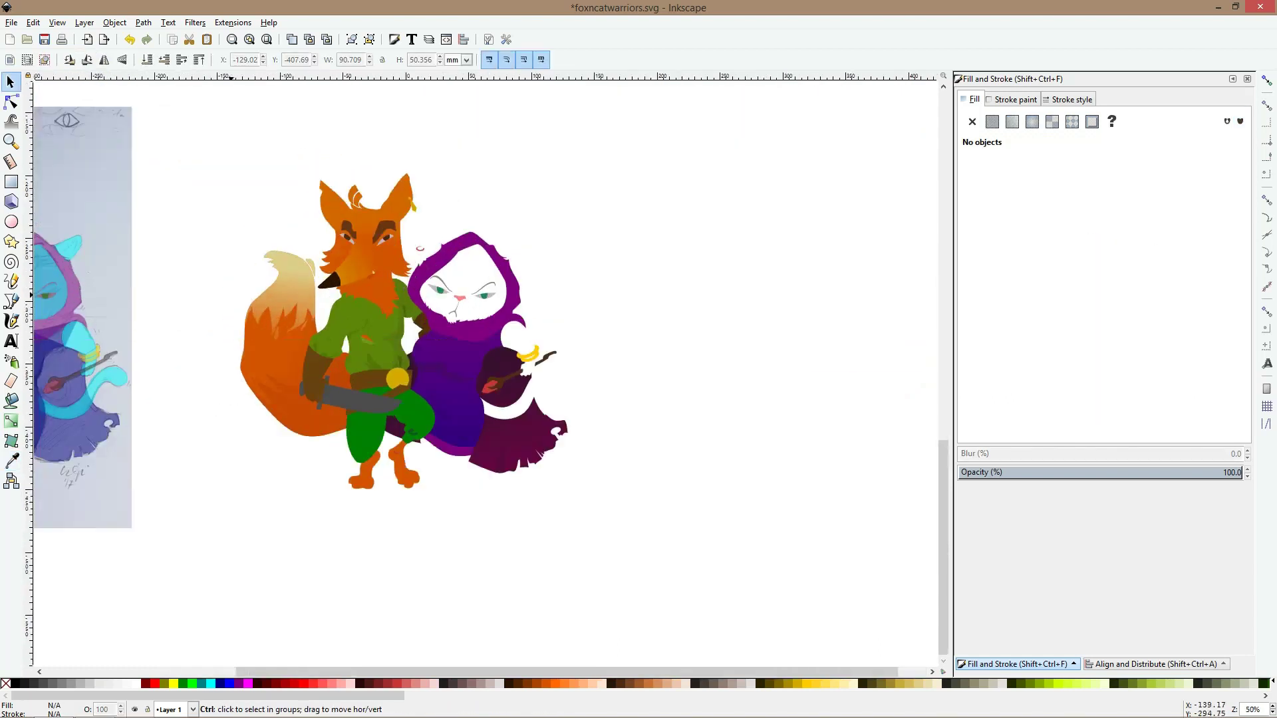
# Lower the fox's diagonal brown belt strap one level so it sits behind the round gold buckle
pyautogui.scroll(1, 233, 293)
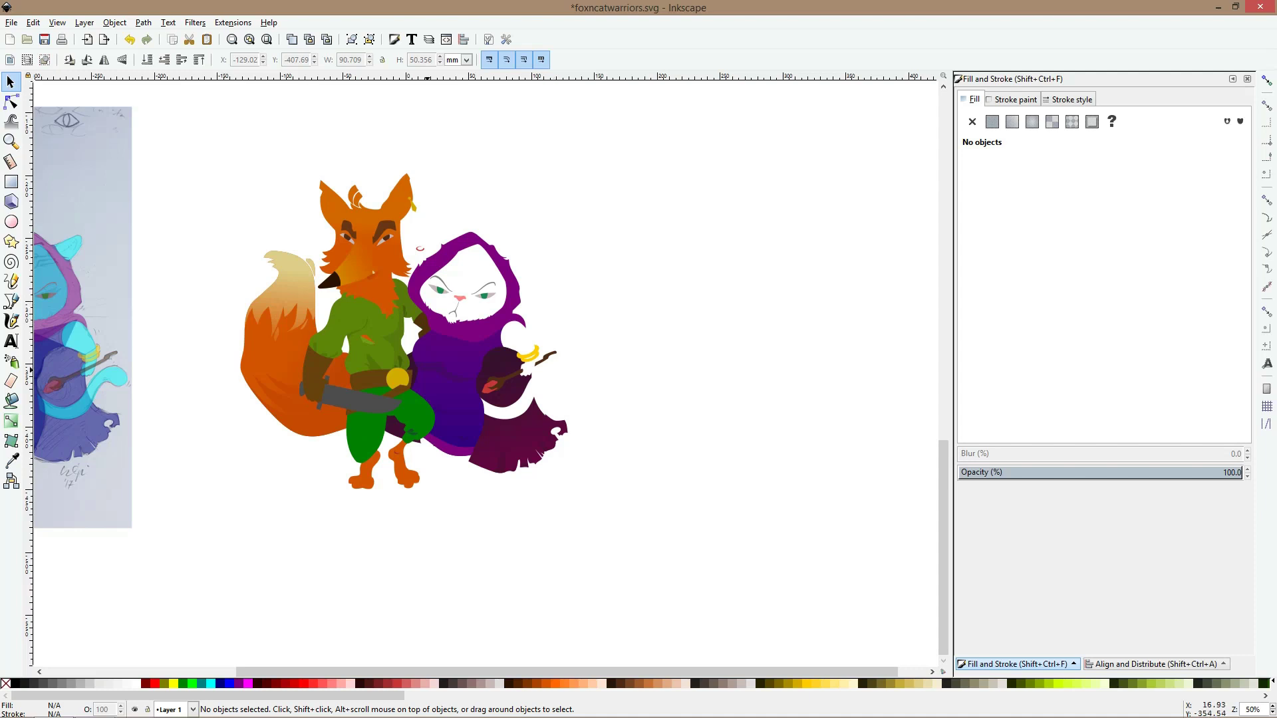
pyautogui.scroll(4, 395, 393)
pyautogui.keyDown('ctrl'); pyautogui.click(395, 393); pyautogui.keyUp('ctrl')
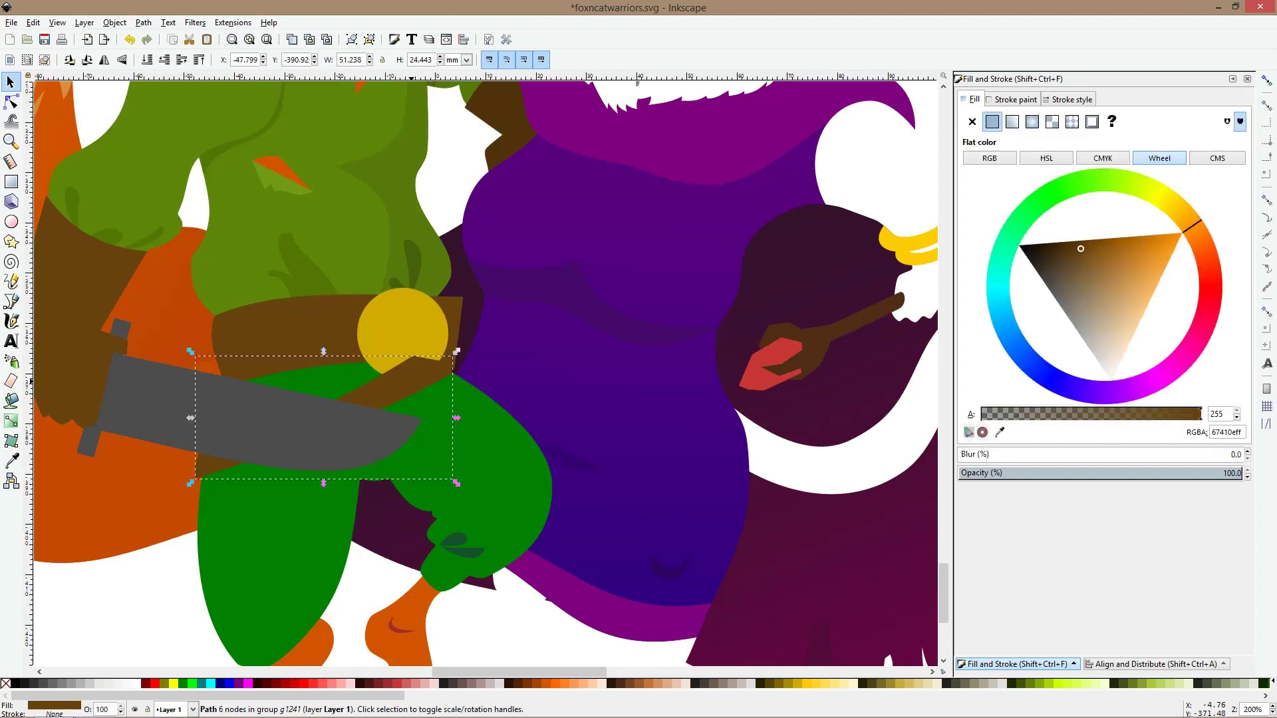
pyautogui.press('pagedown')
# Add a diagonal linear gradient to the sword's blade and make its end stop near-white and opaque
pyautogui.press('ctrl')
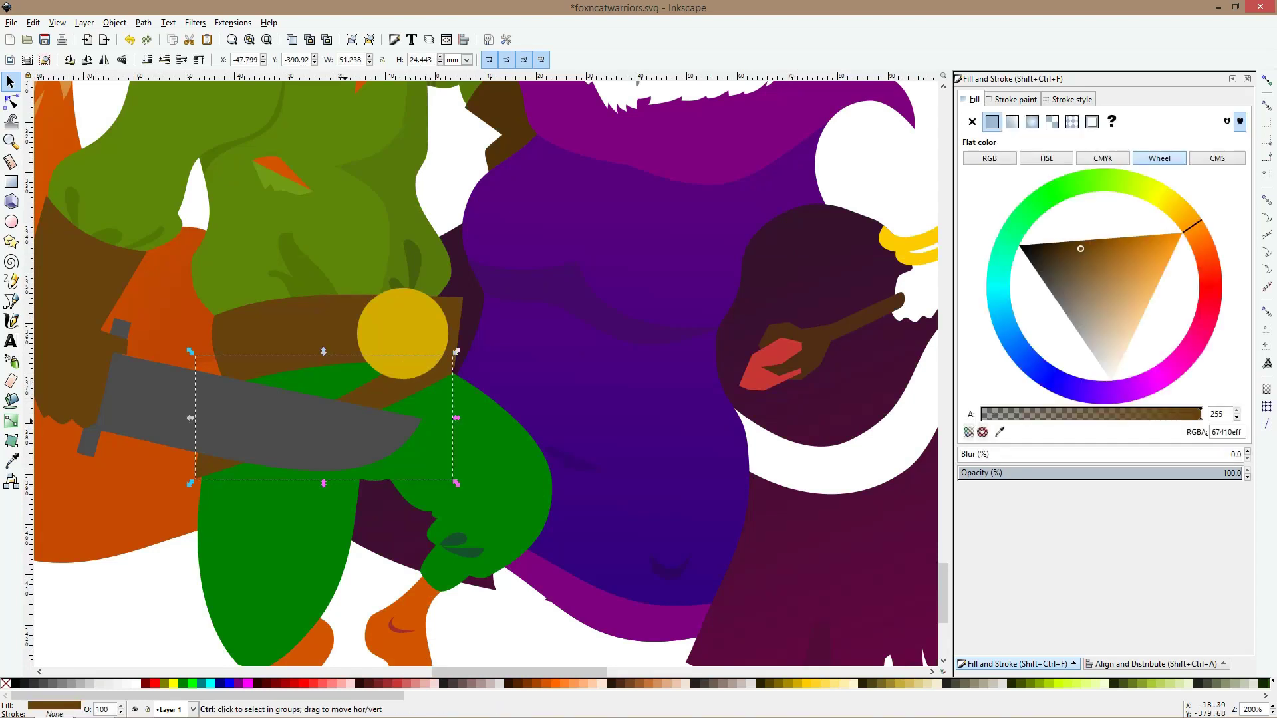
pyautogui.keyDown('ctrl'); pyautogui.click(344, 421); pyautogui.keyUp('ctrl')
pyautogui.click(11, 421)
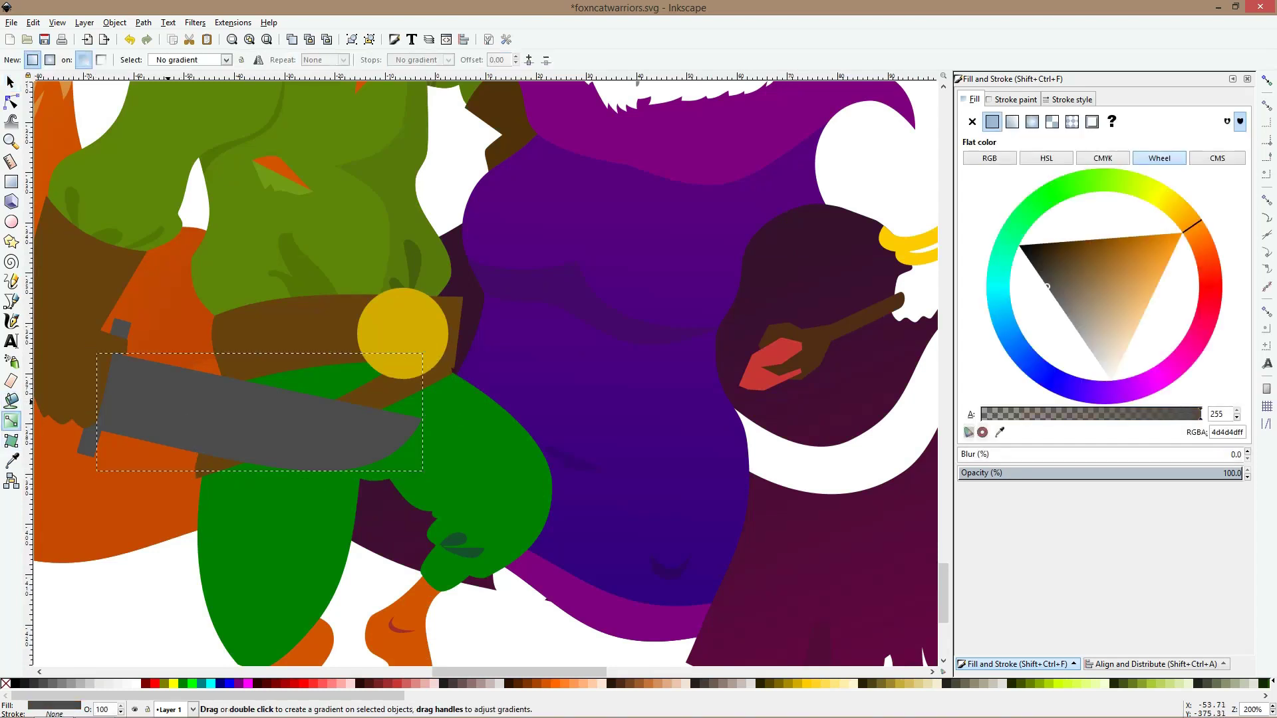
pyautogui.moveTo(148, 373); pyautogui.dragTo(311, 449)
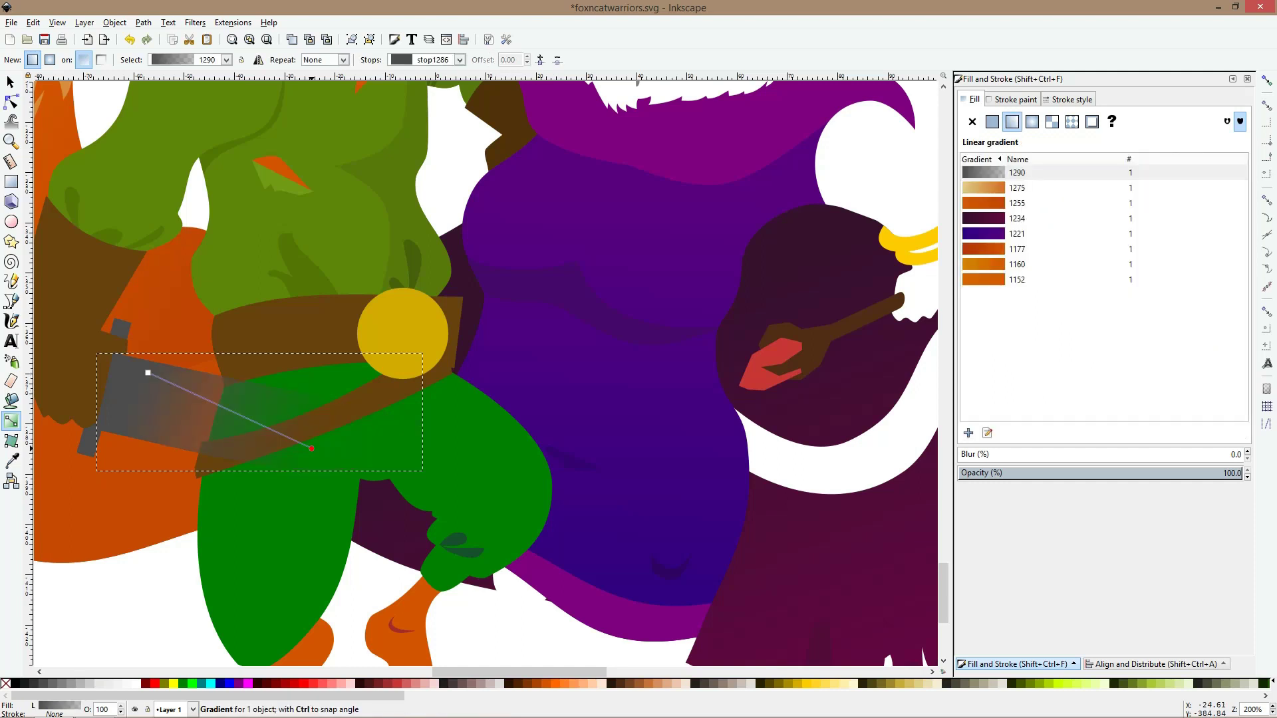
pyautogui.click(311, 449)
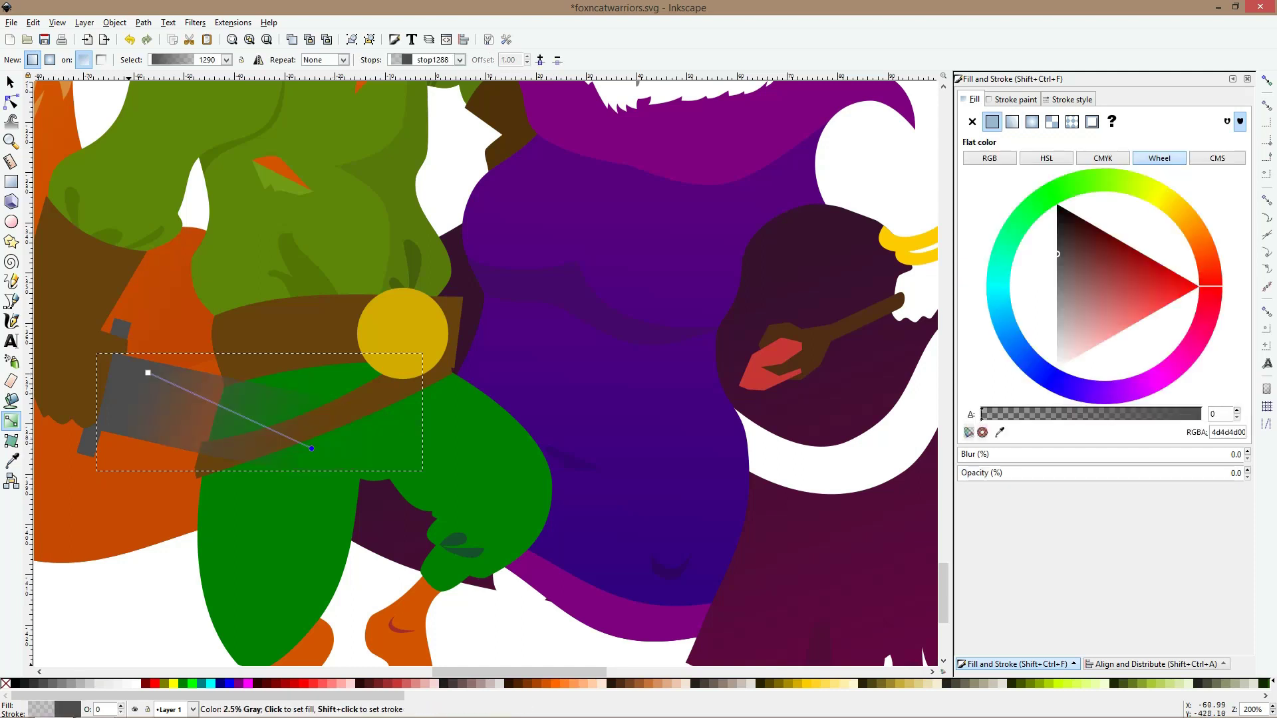
pyautogui.click(127, 683)
# Set the blade gradient's start stop to light gray b3b3b3 and move it to the middle of the blade's upper edge
pyautogui.click(148, 373)
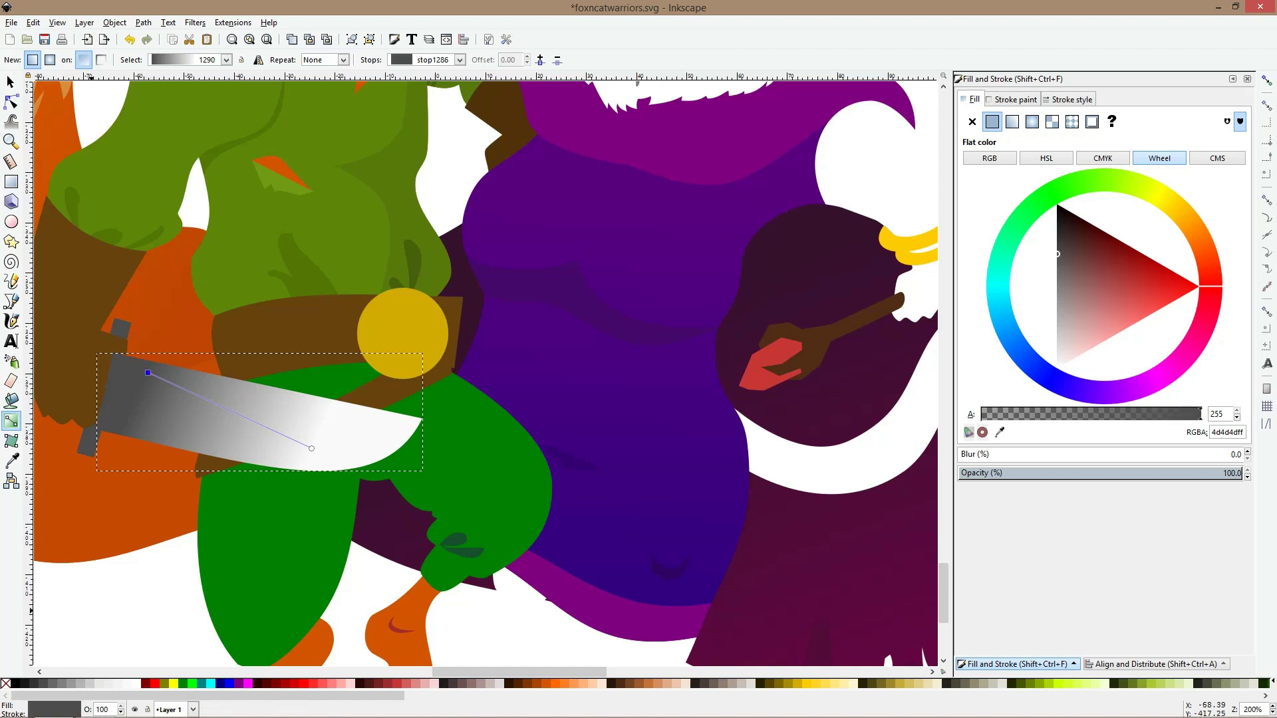
pyautogui.click(87, 683)
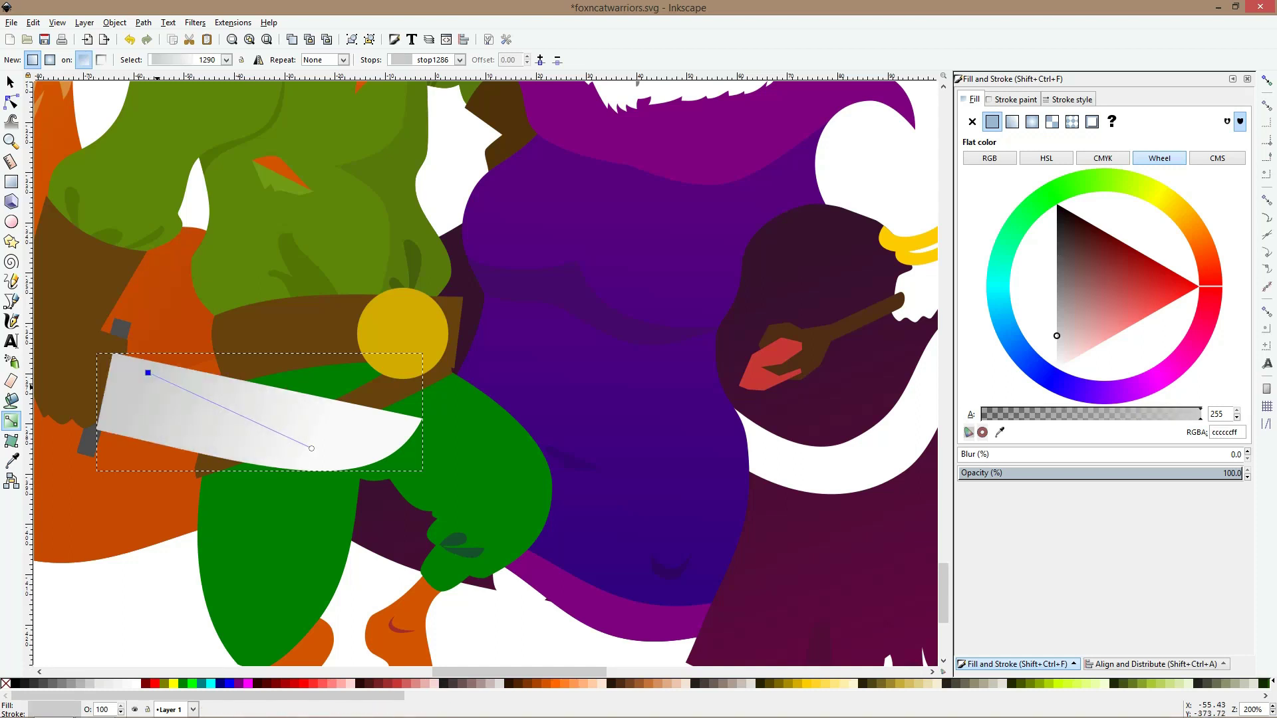
pyautogui.click(79, 684)
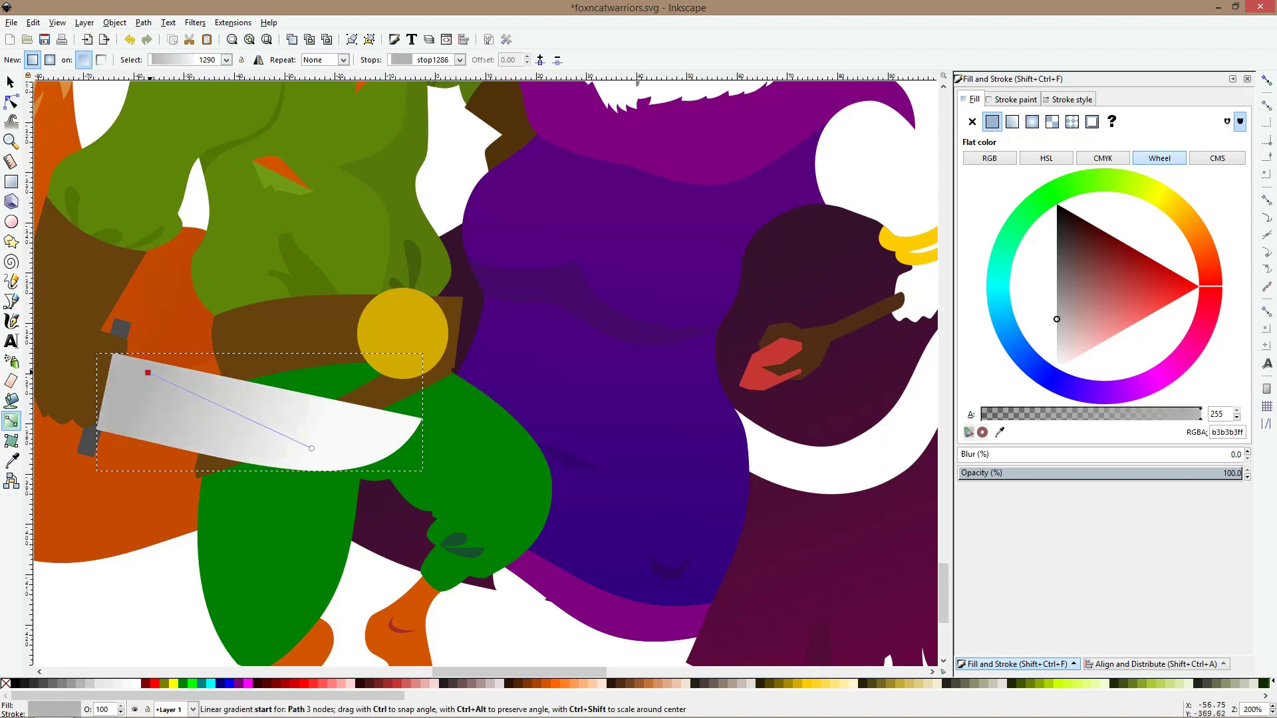
pyautogui.moveTo(147, 372); pyautogui.dragTo(265, 373)
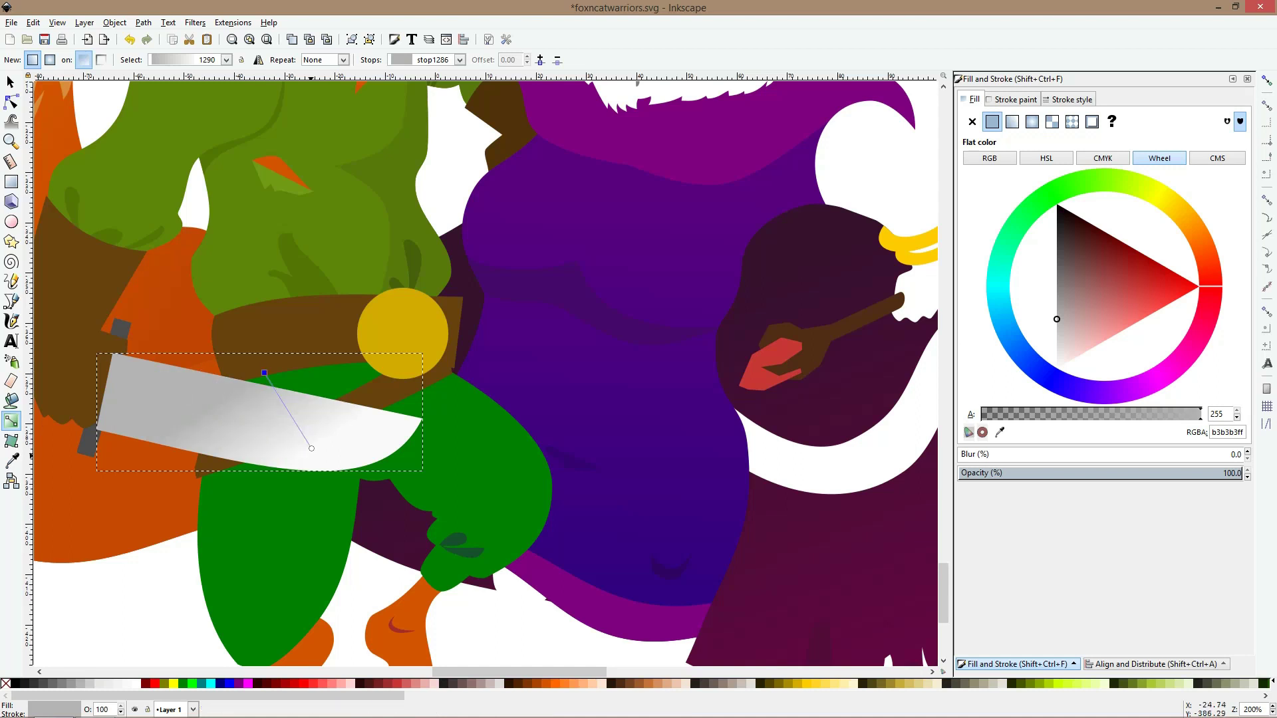
# Try several grays on the blade gradient's end stop and settle on b3b3b3
pyautogui.click(311, 448)
pyautogui.click(96, 684)
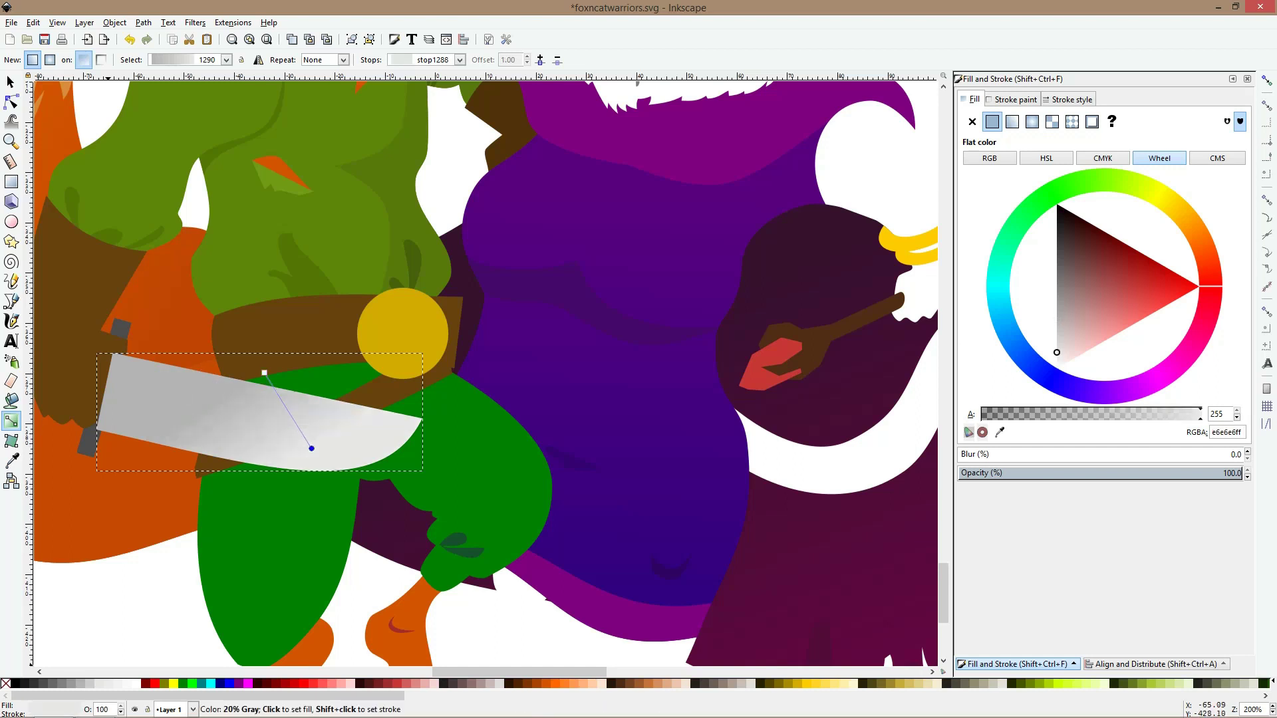
pyautogui.click(80, 684)
pyautogui.click(71, 683)
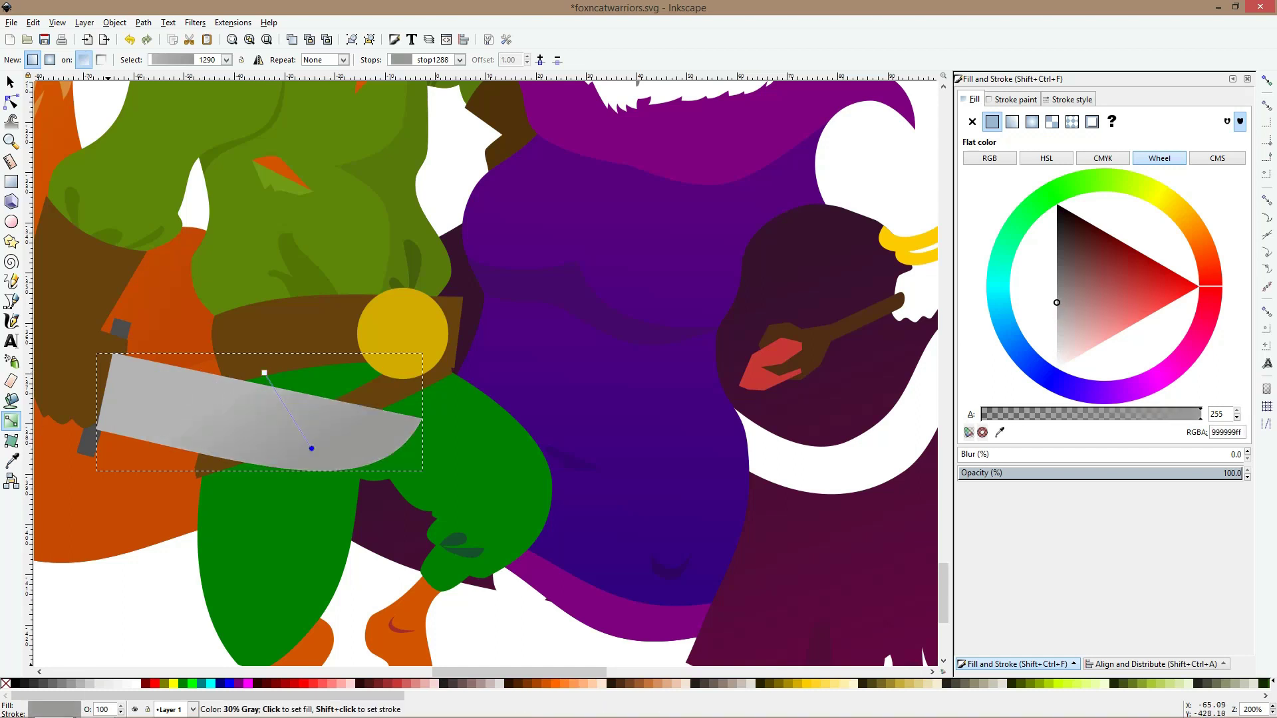
pyautogui.click(87, 684)
# Darken the blade gradient's start stop to gray 666666
pyautogui.click(264, 373)
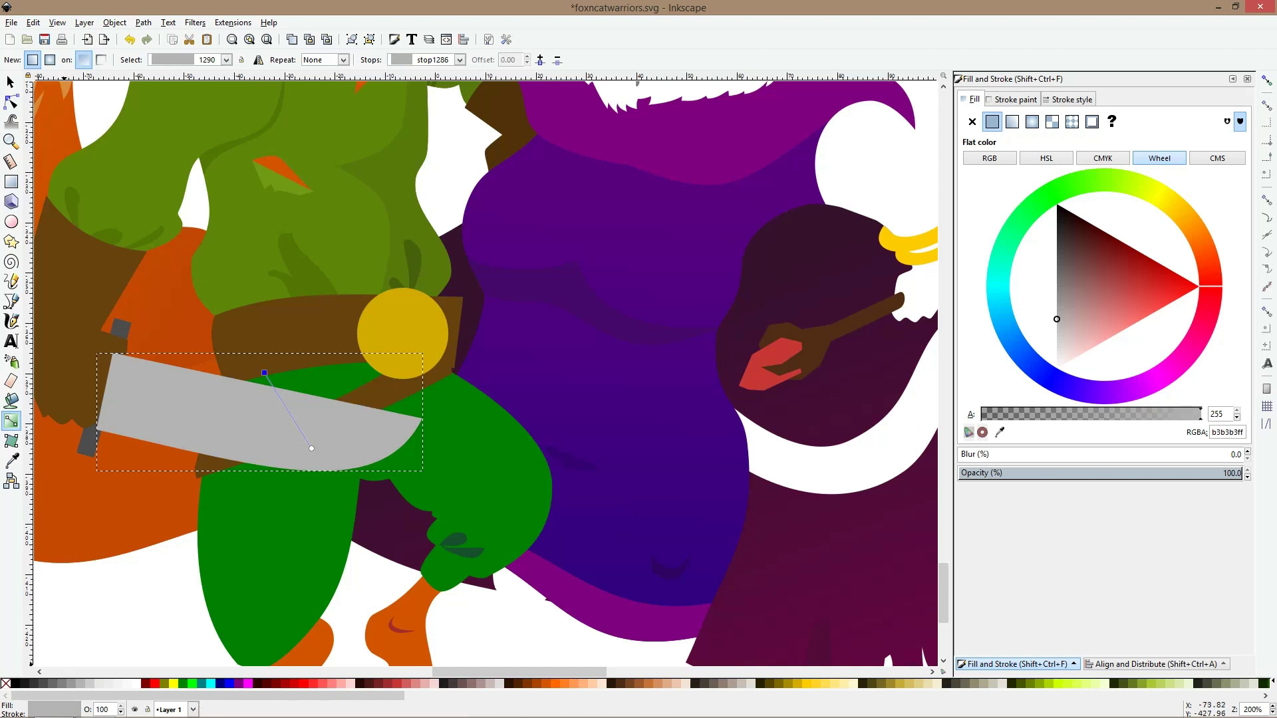
pyautogui.click(69, 683)
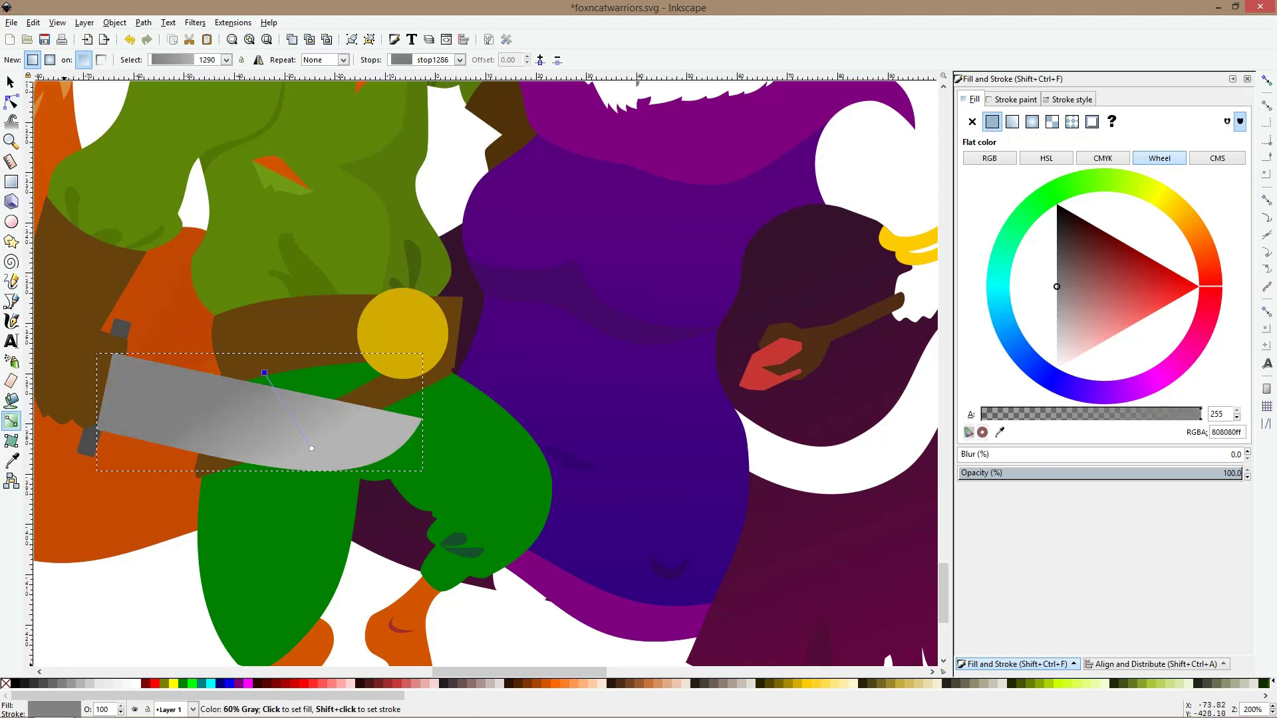
pyautogui.click(60, 684)
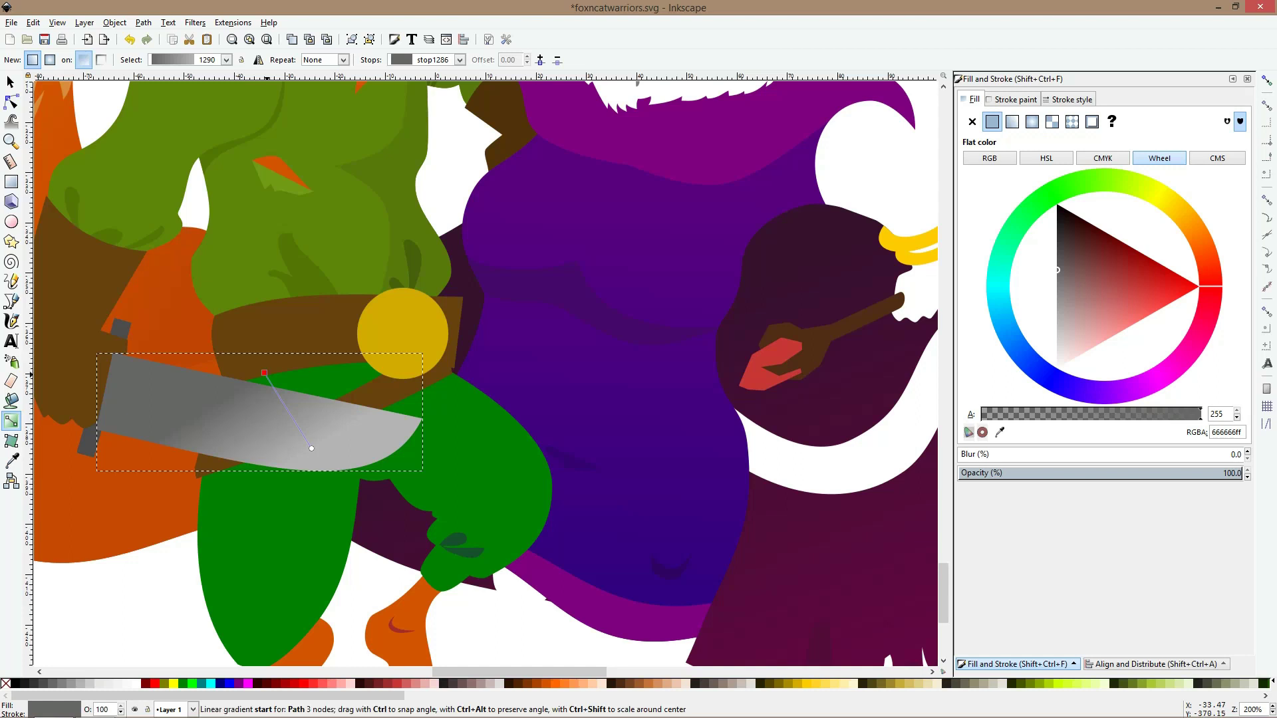
# Reposition the blade gradient's stops so it runs almost vertically from the middle of the upper edge to below the lower edge
pyautogui.moveTo(264, 373); pyautogui.dragTo(222, 374)
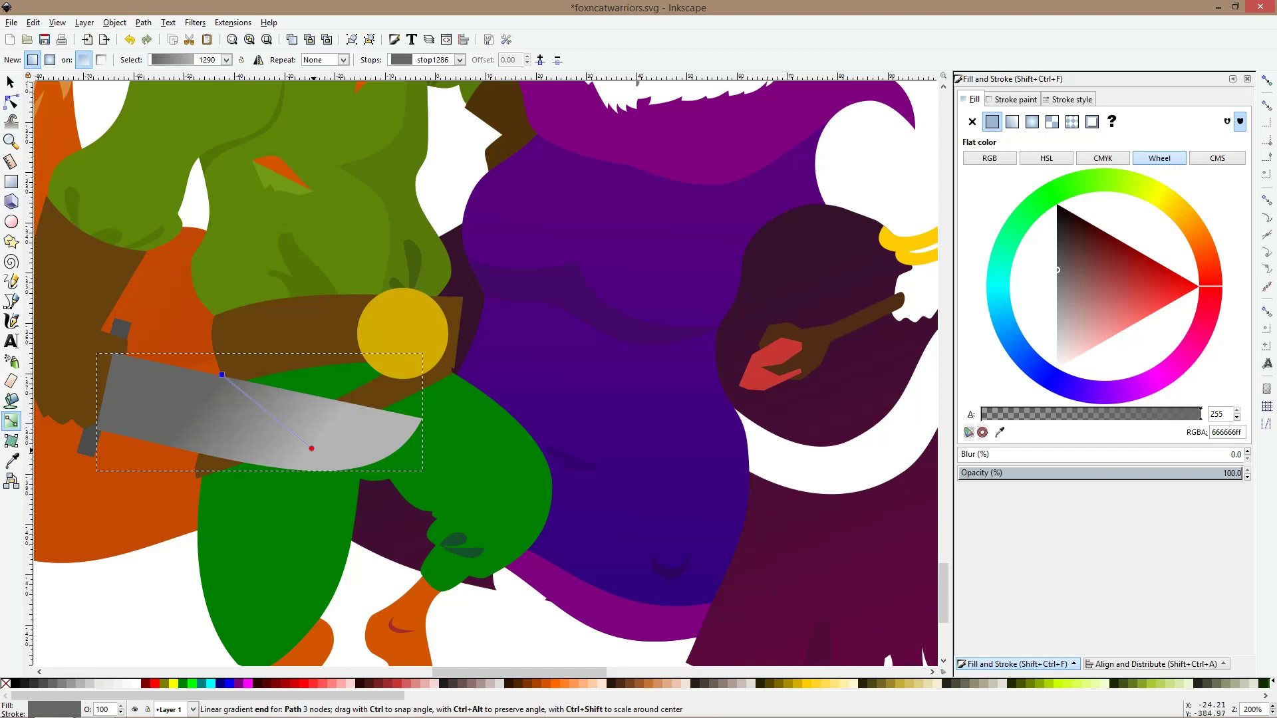
pyautogui.moveTo(312, 448); pyautogui.dragTo(337, 506)
pyautogui.moveTo(221, 375); pyautogui.dragTo(300, 372)
pyautogui.click(300, 372)
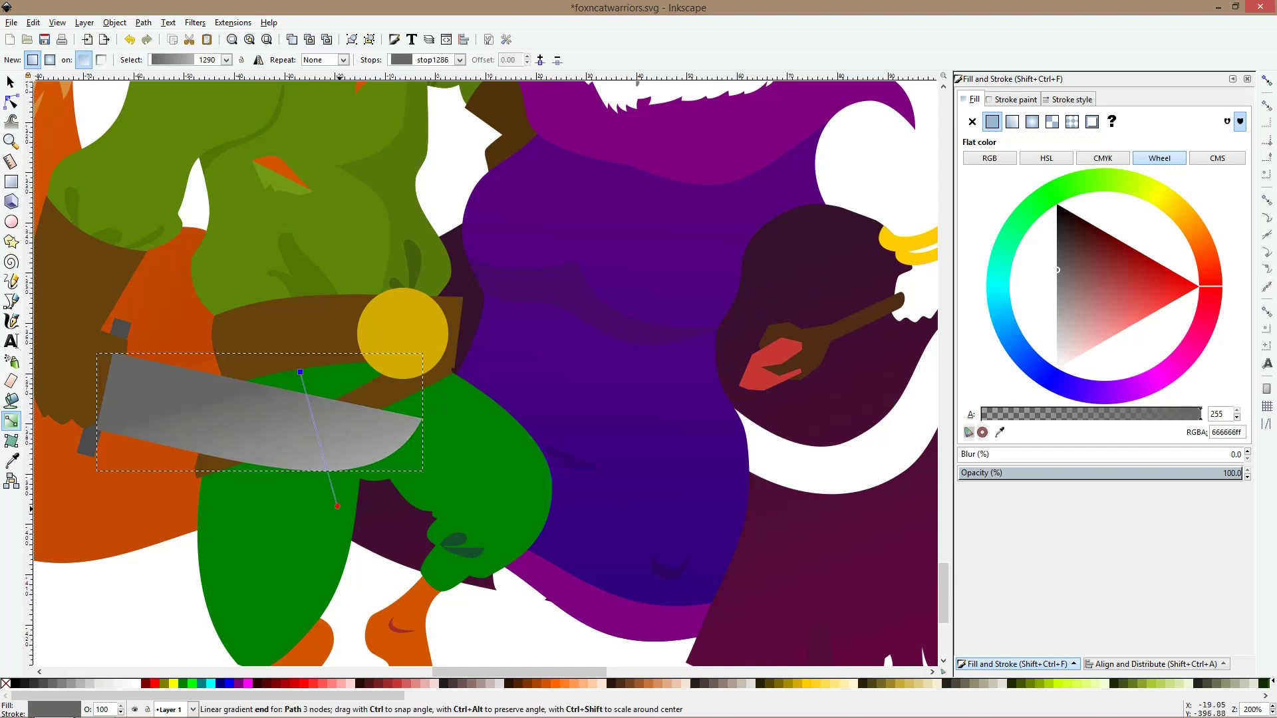
pyautogui.moveTo(337, 506); pyautogui.dragTo(296, 510)
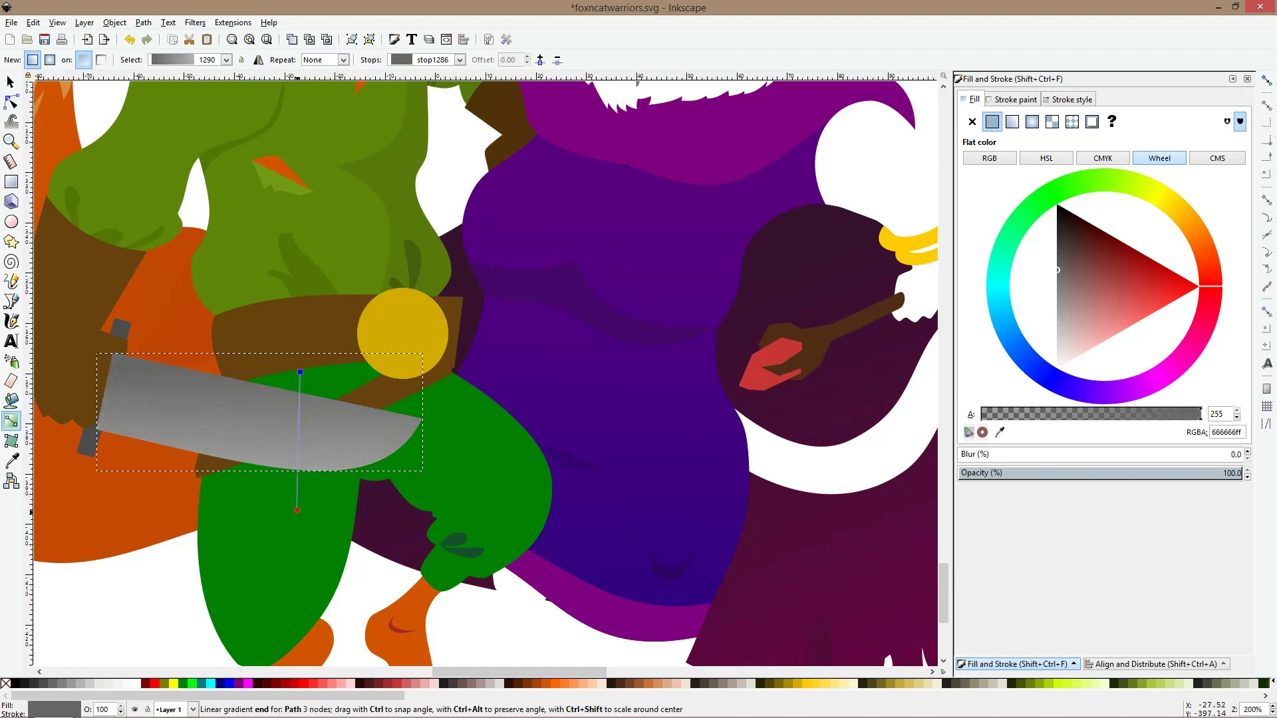
pyautogui.press('s')
# Duplicate the blade and give the copy a flat light gray ececec fill
pyautogui.press('ctrl')
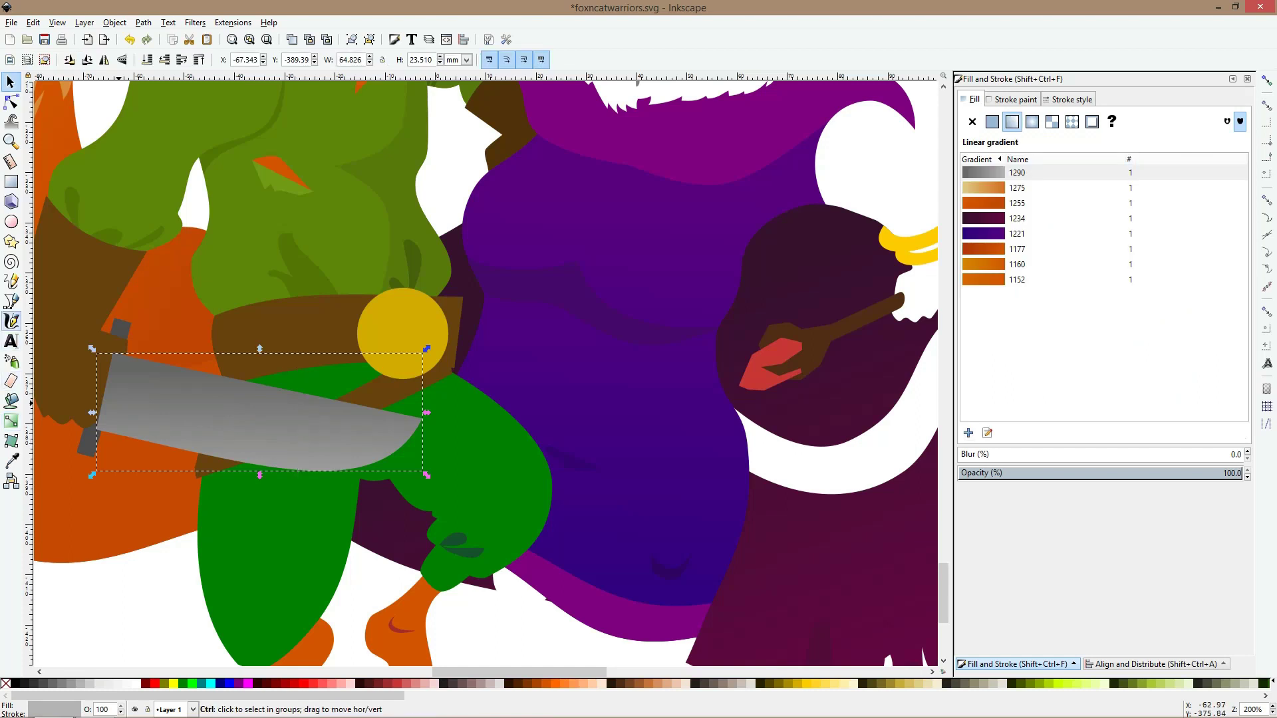
pyautogui.hotkey('ctrl', 'd')
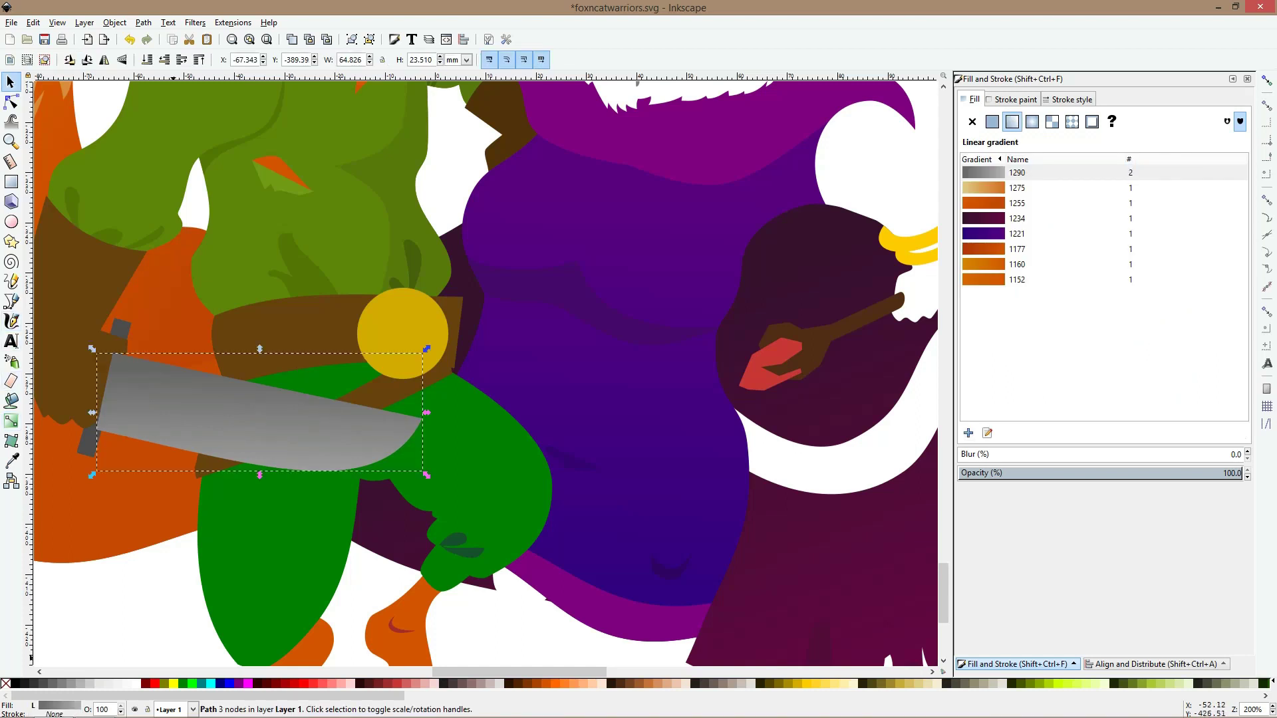
pyautogui.click(135, 684)
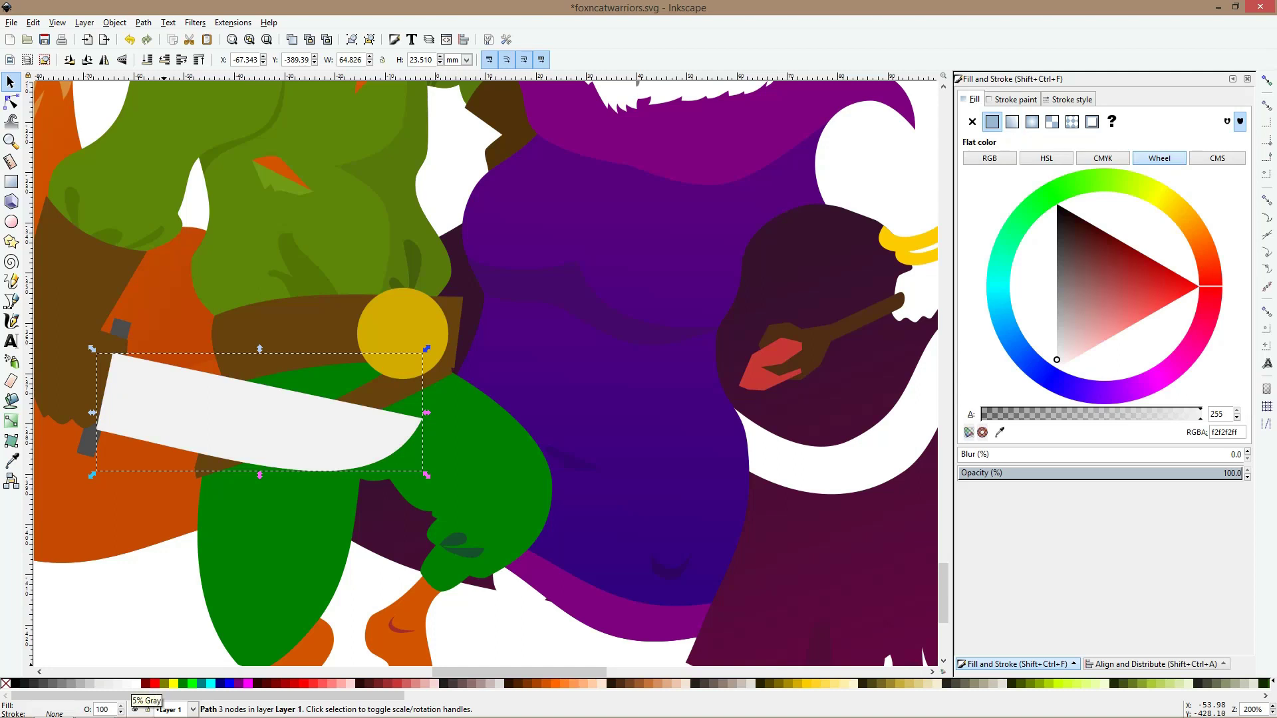
pyautogui.click(127, 684)
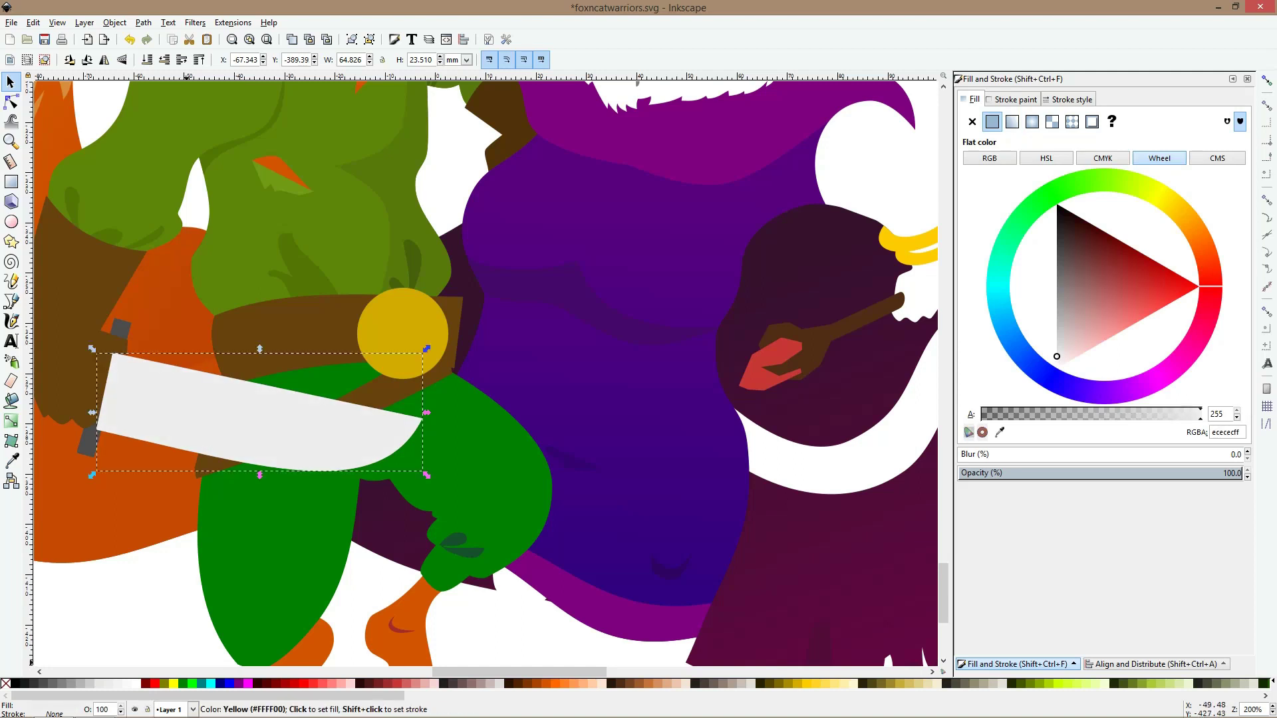
# Offset a slightly enlarged red blade copy up and left, and subtract it from the light gray copy to leave a cutting-edge strip
pyautogui.click(154, 684)
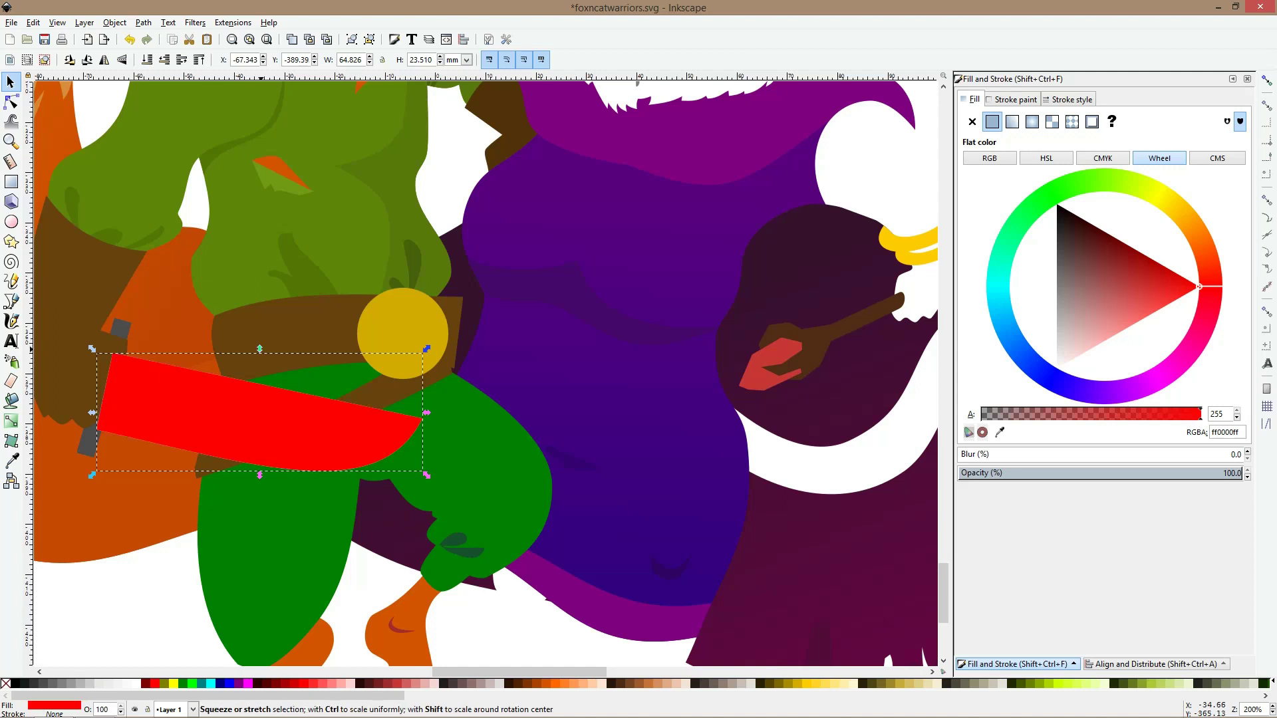
pyautogui.moveTo(260, 349); pyautogui.dragTo(260, 343)
pyautogui.moveTo(271, 421); pyautogui.dragTo(257, 406)
pyautogui.click(257, 406)
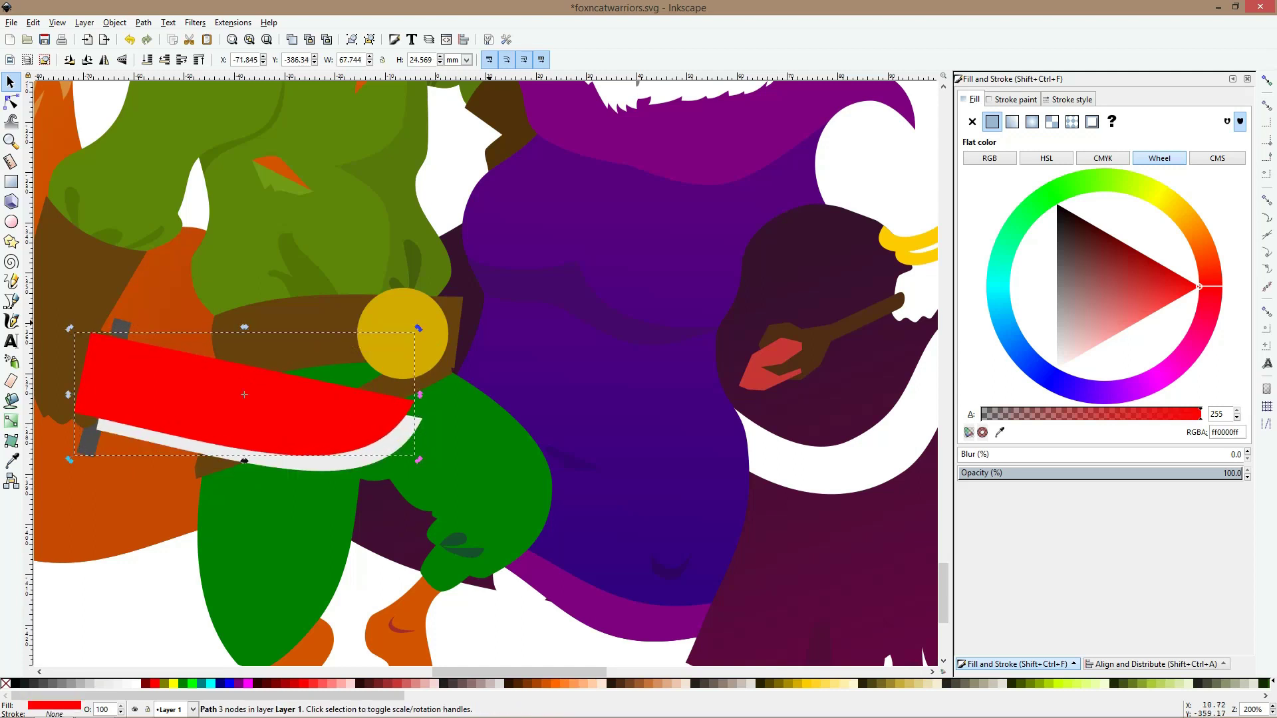
pyautogui.moveTo(244, 460); pyautogui.dragTo(244, 458)
pyautogui.keyDown('shift'); pyautogui.click(245, 465); pyautogui.keyUp('shift')
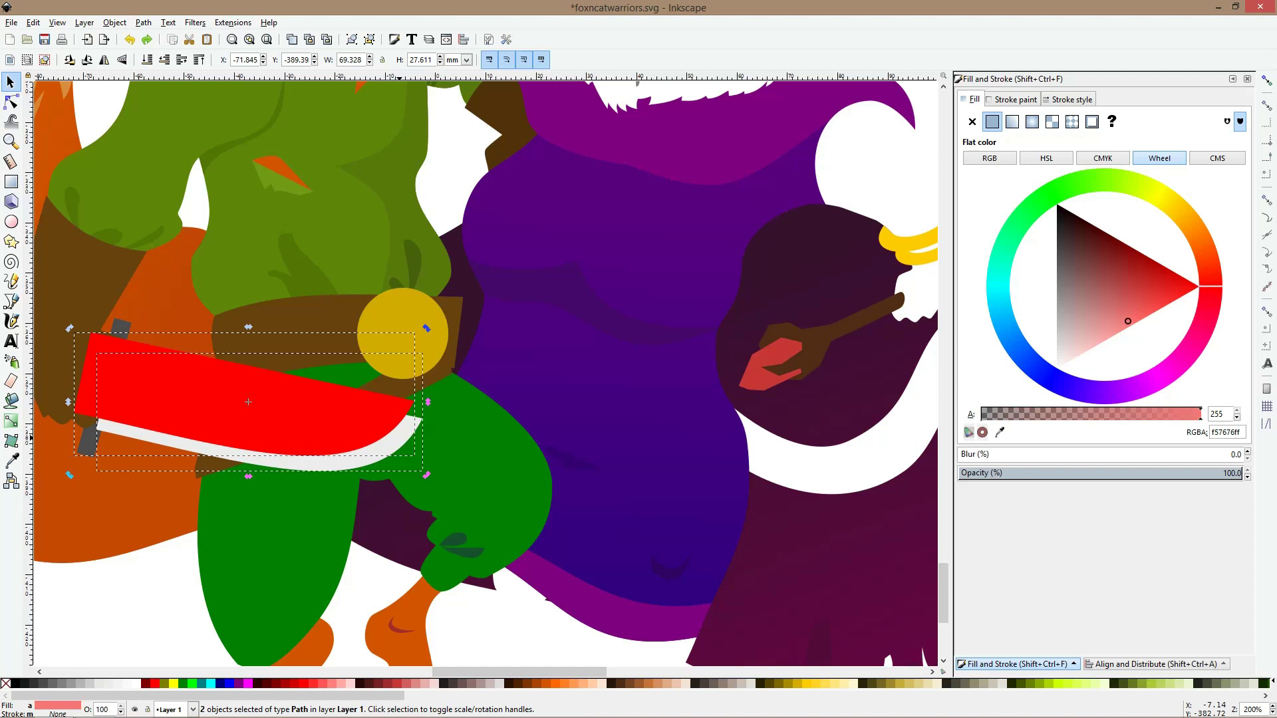
pyautogui.hotkey('ctrl', '-')
# Add a linear gradient along the cutting-edge strip, with the end stop at the blade's heel and colored gray 838383 sampled from the blade
pyautogui.click(11, 420)
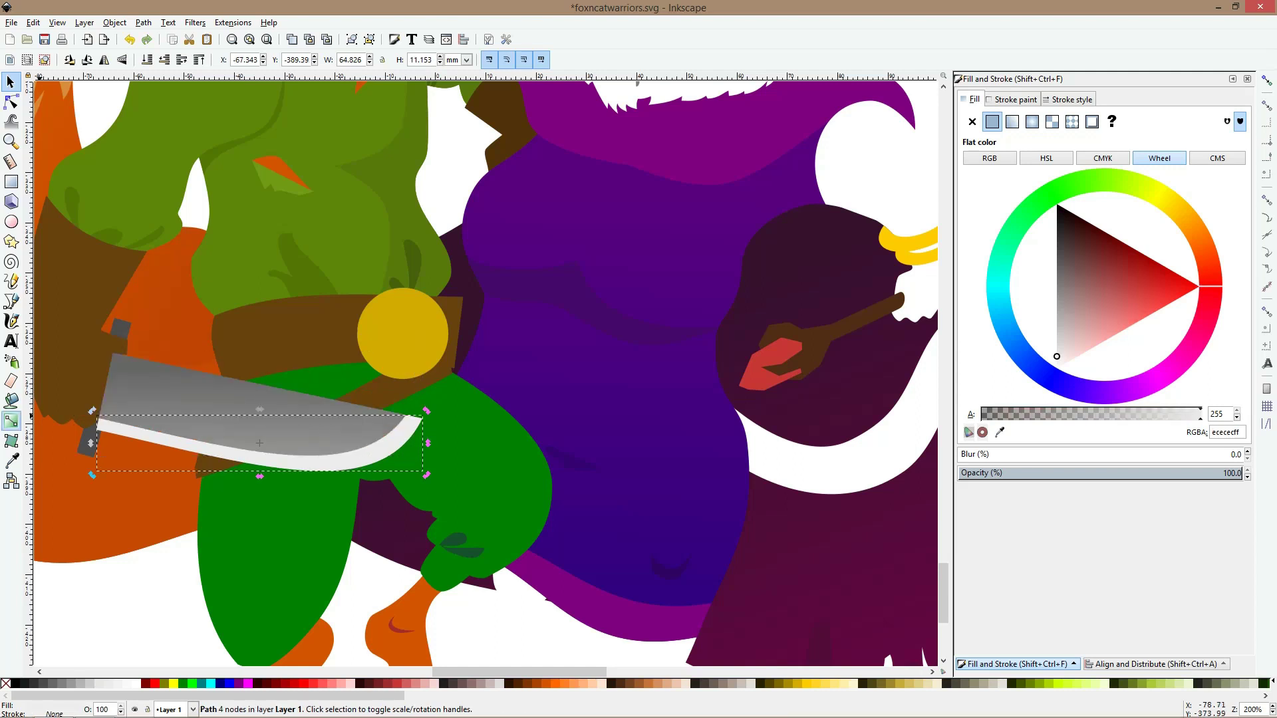
pyautogui.moveTo(348, 461); pyautogui.dragTo(276, 460)
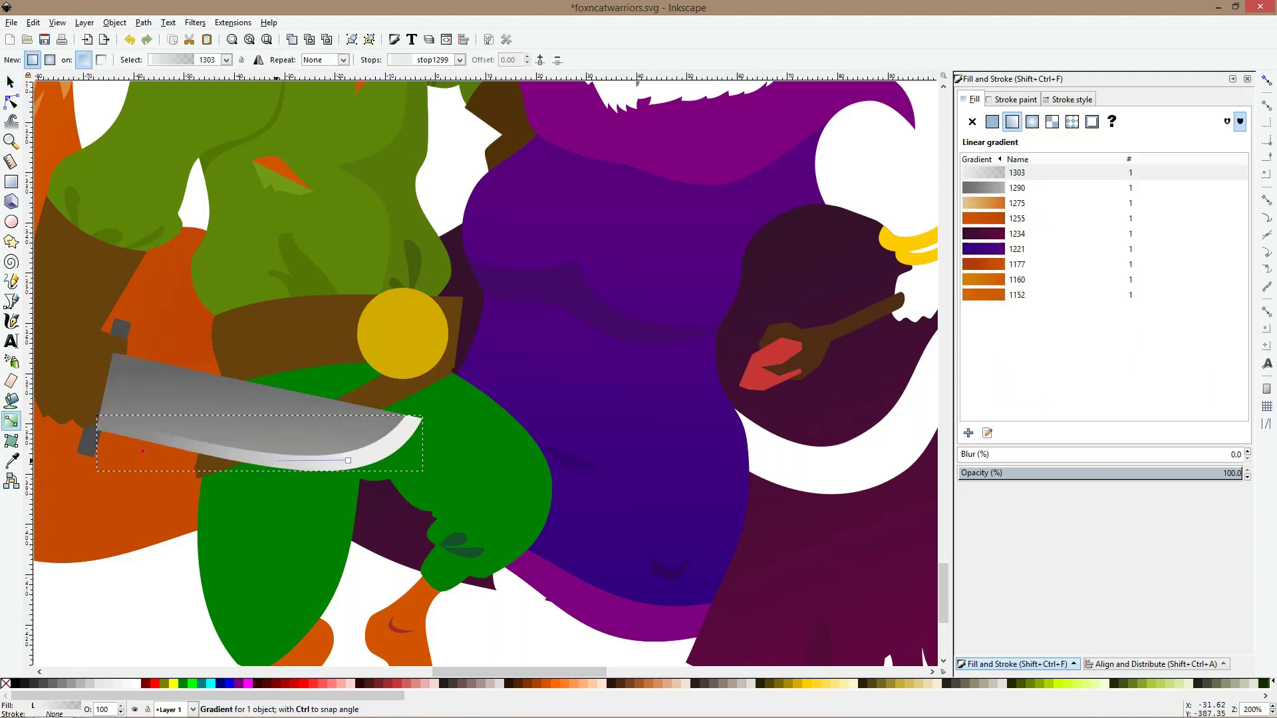
pyautogui.moveTo(142, 451); pyautogui.dragTo(96, 427)
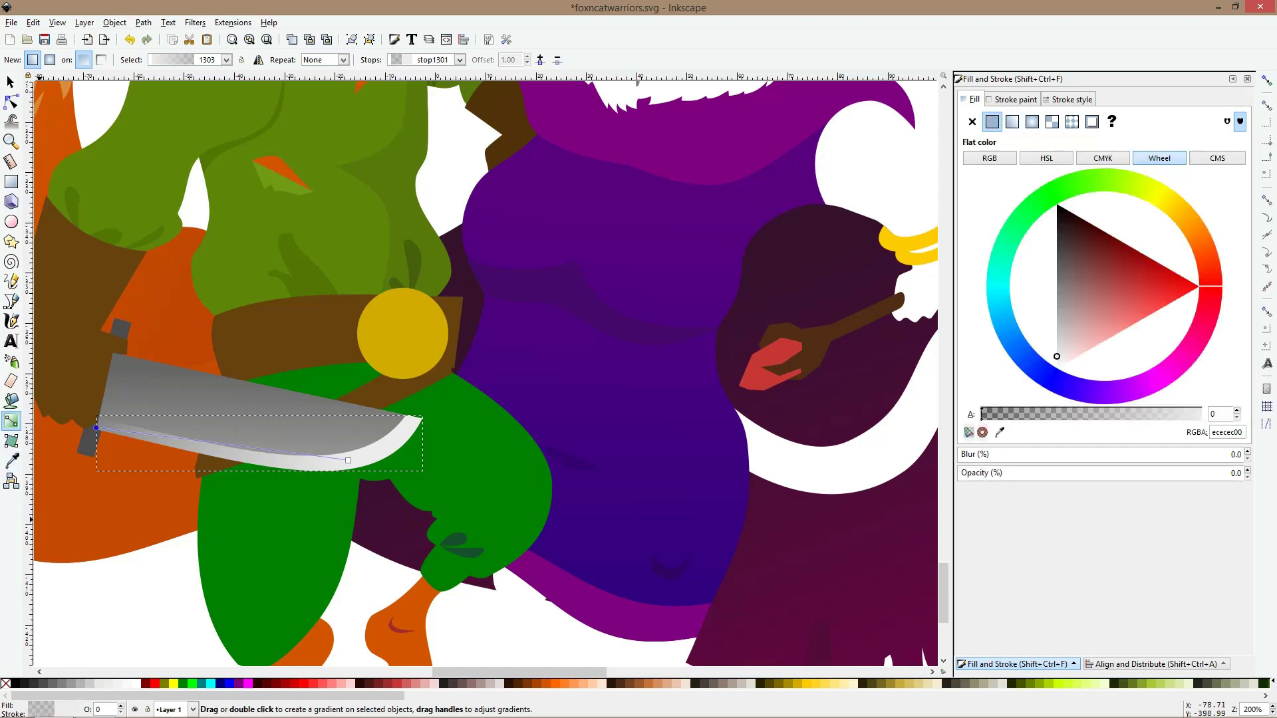
pyautogui.click(135, 683)
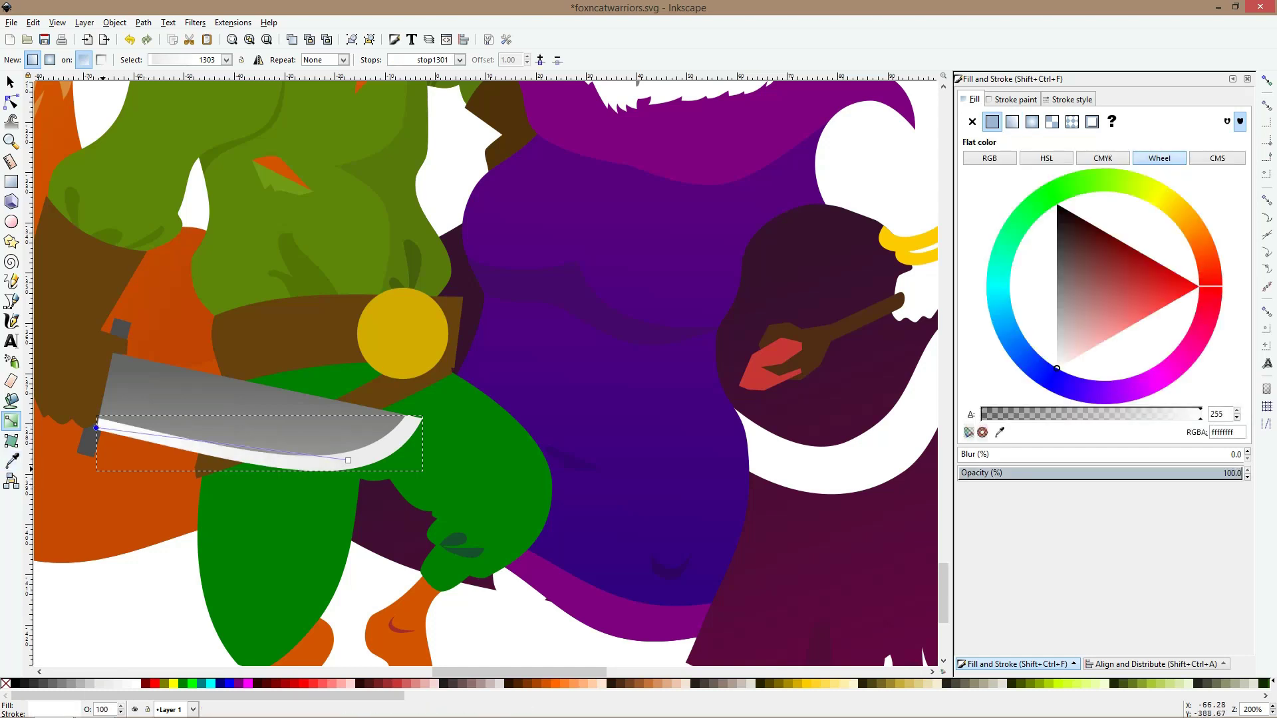
pyautogui.click(11, 460)
pyautogui.click(387, 429)
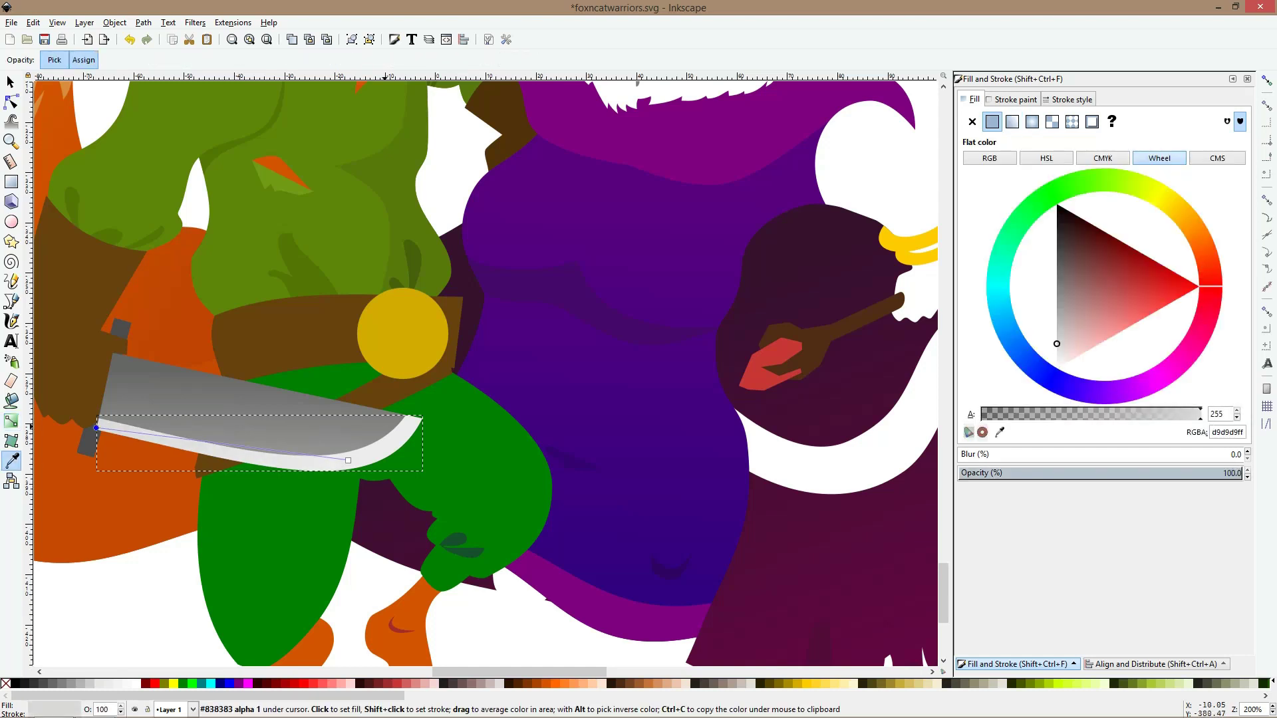
pyautogui.press('s')
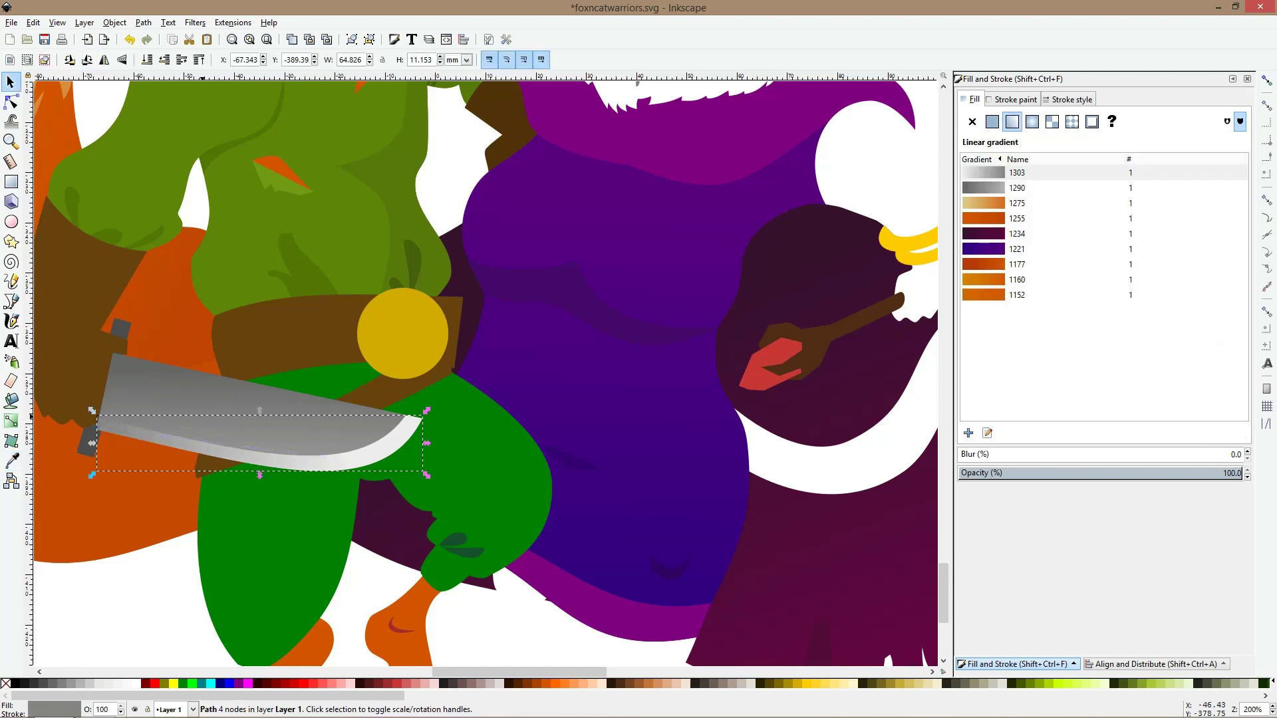
# Extend the cutting-edge gradient's start stop toward the blade tip and recolor it with sampled gray a6a6a6
pyautogui.click(161, 484)
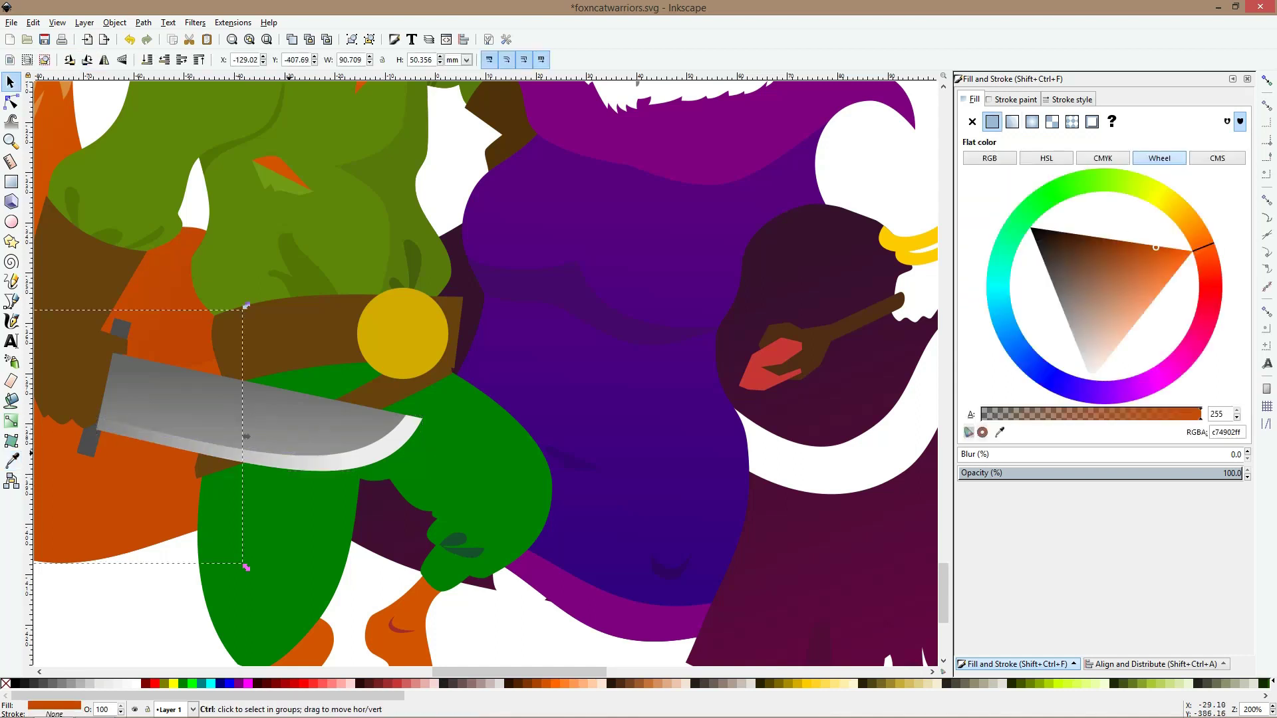
pyautogui.scroll(2, 290, 457)
pyautogui.click(421, 473)
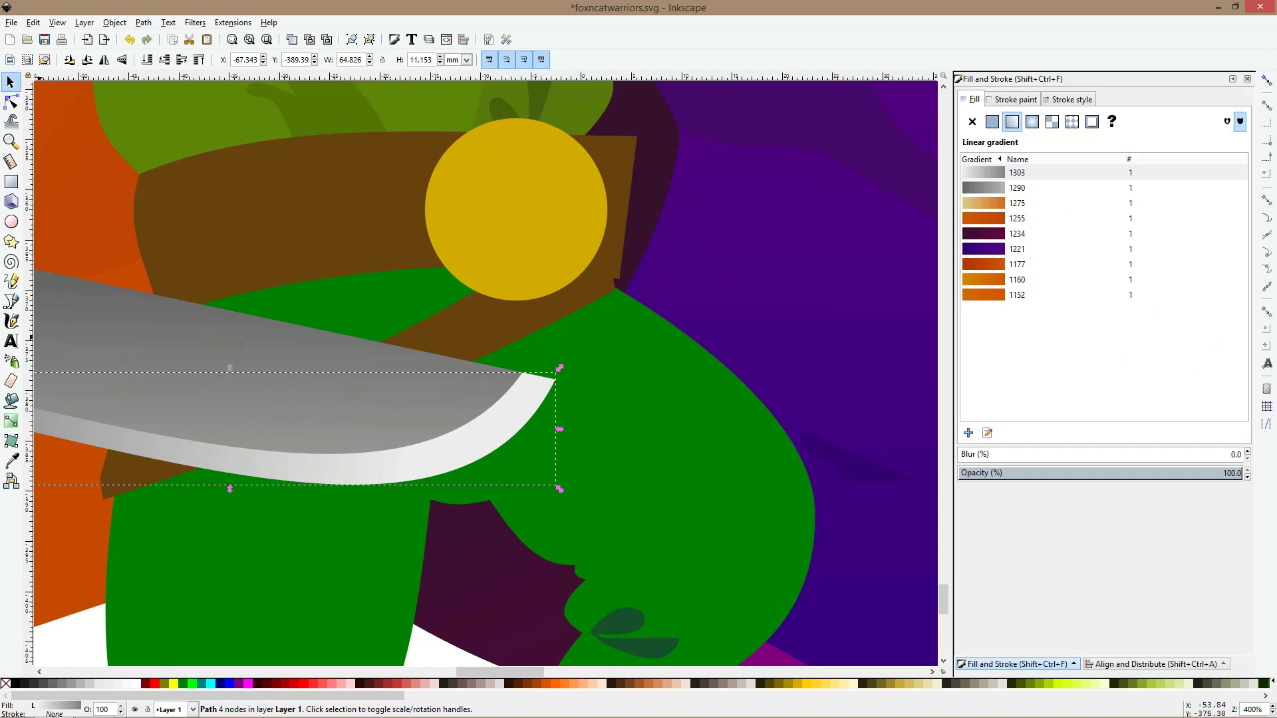
pyautogui.press('b')
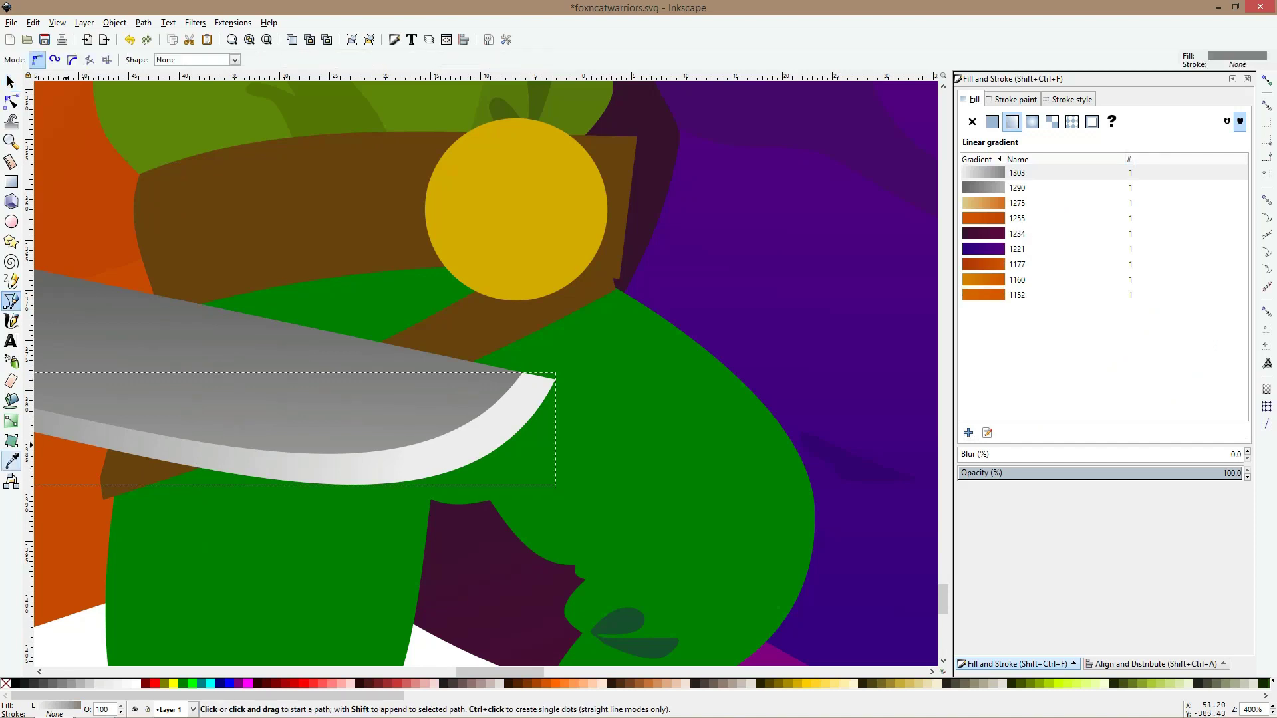
pyautogui.click(11, 460)
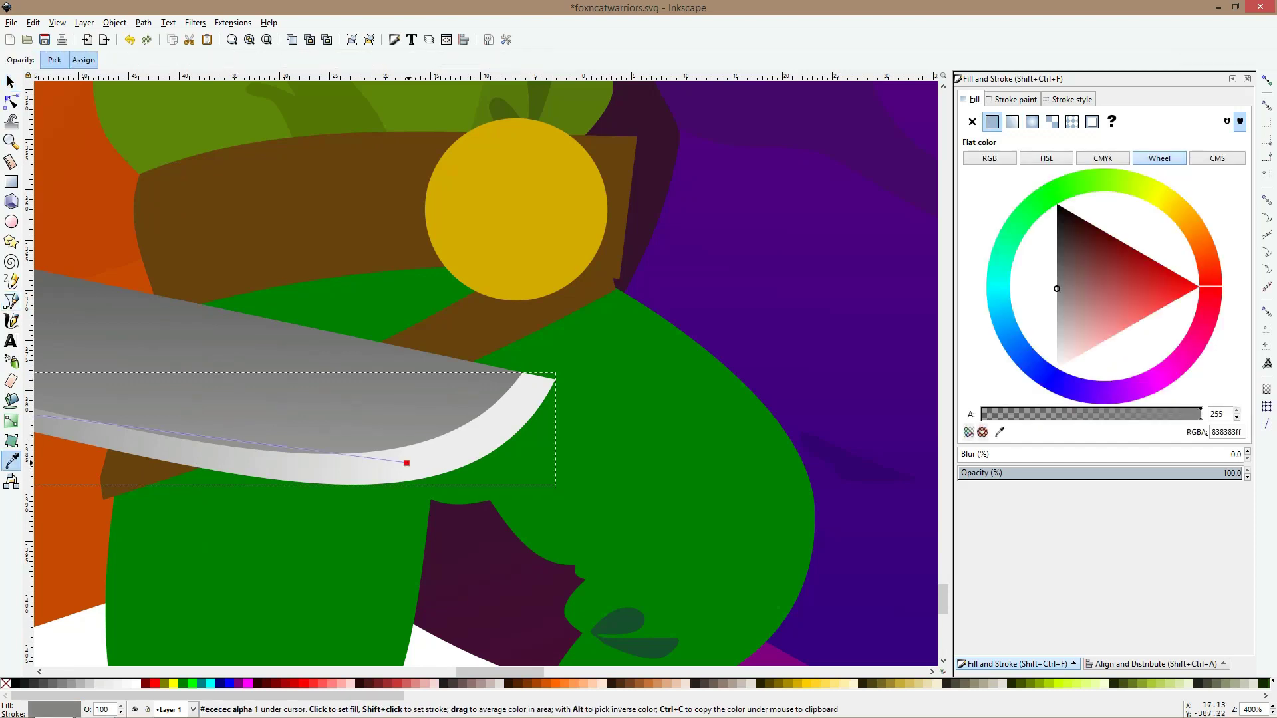
pyautogui.moveTo(406, 463); pyautogui.dragTo(518, 461)
pyautogui.click(519, 461)
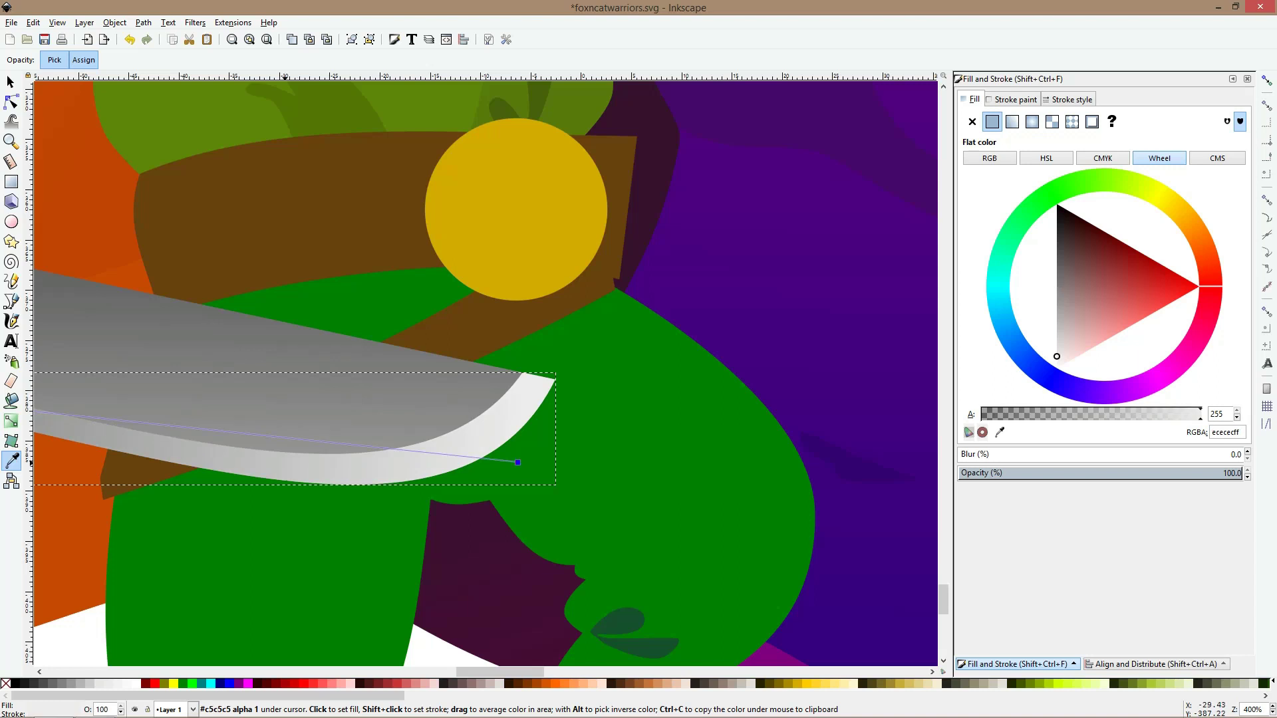
pyautogui.click(341, 474)
# Set the cutting-edge gradient's end stop to sampled gray 818181 and pull the start stop back from the blade tip
pyautogui.scroll(-1, 360, 493)
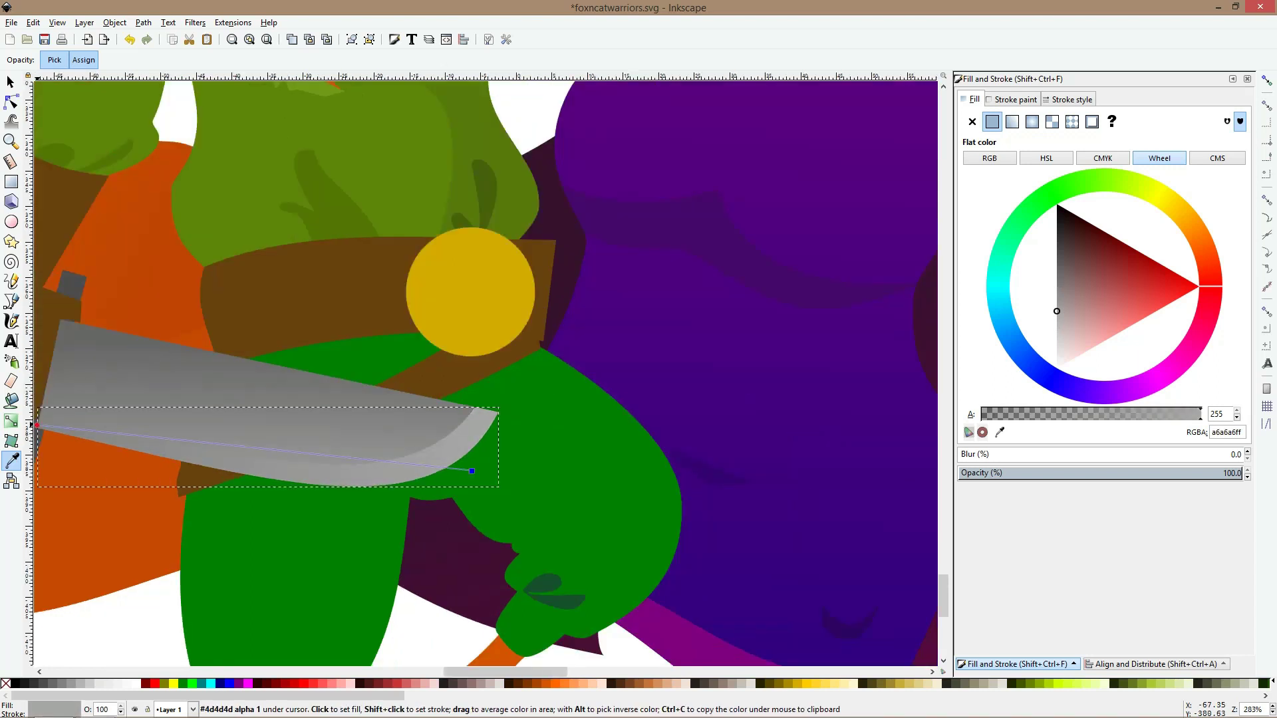
pyautogui.click(37, 425)
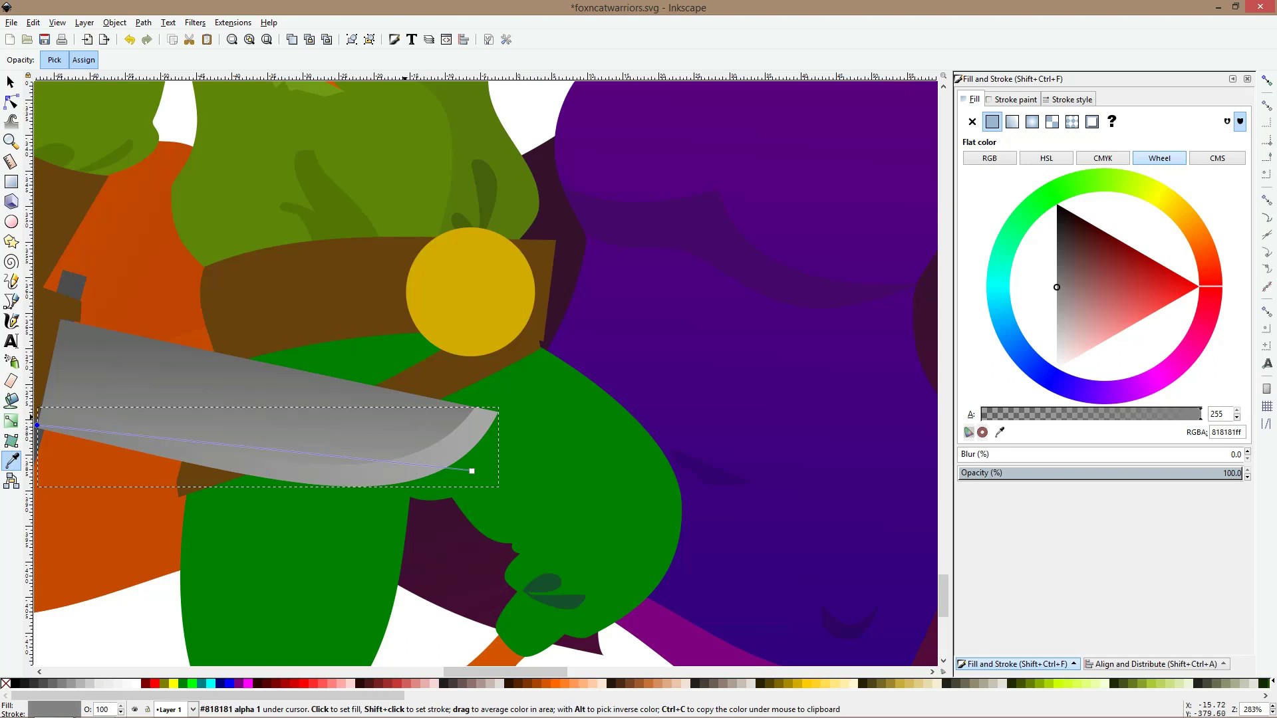
pyautogui.scroll(-1, 400, 500)
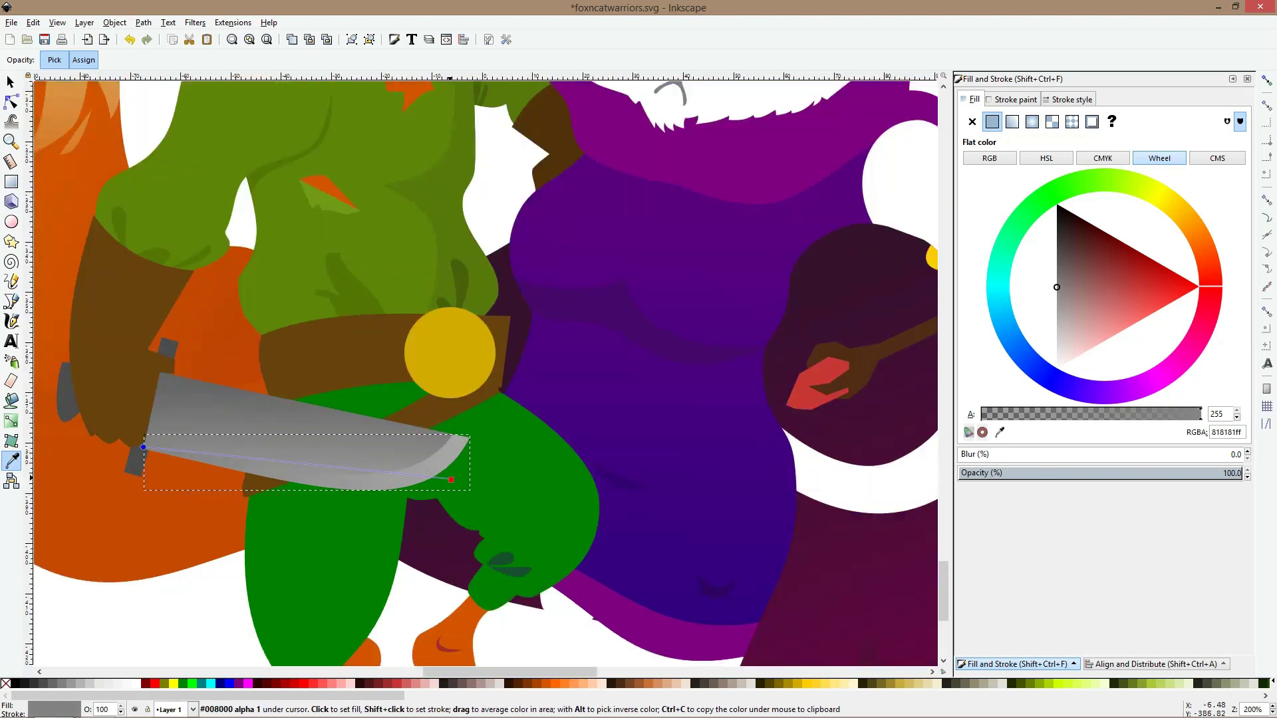
pyautogui.moveTo(451, 479); pyautogui.dragTo(363, 469)
pyautogui.press('s')
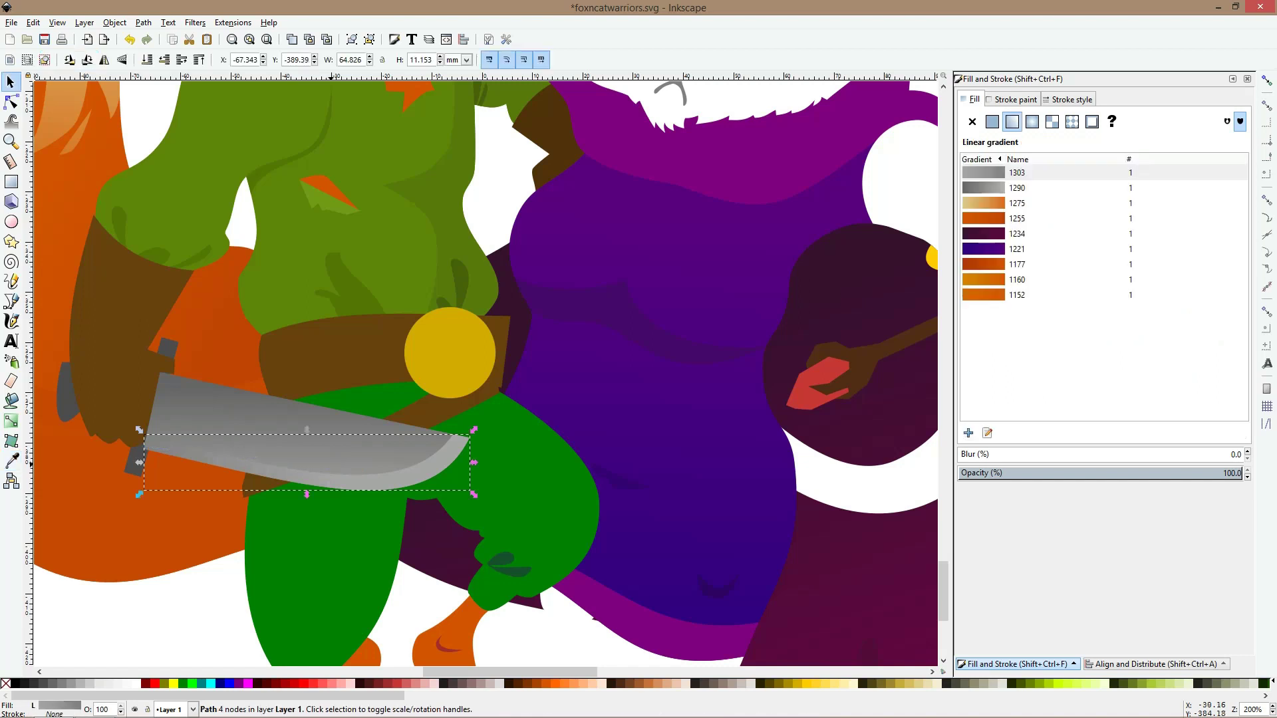
# Save the drawing
pyautogui.click(11, 301)
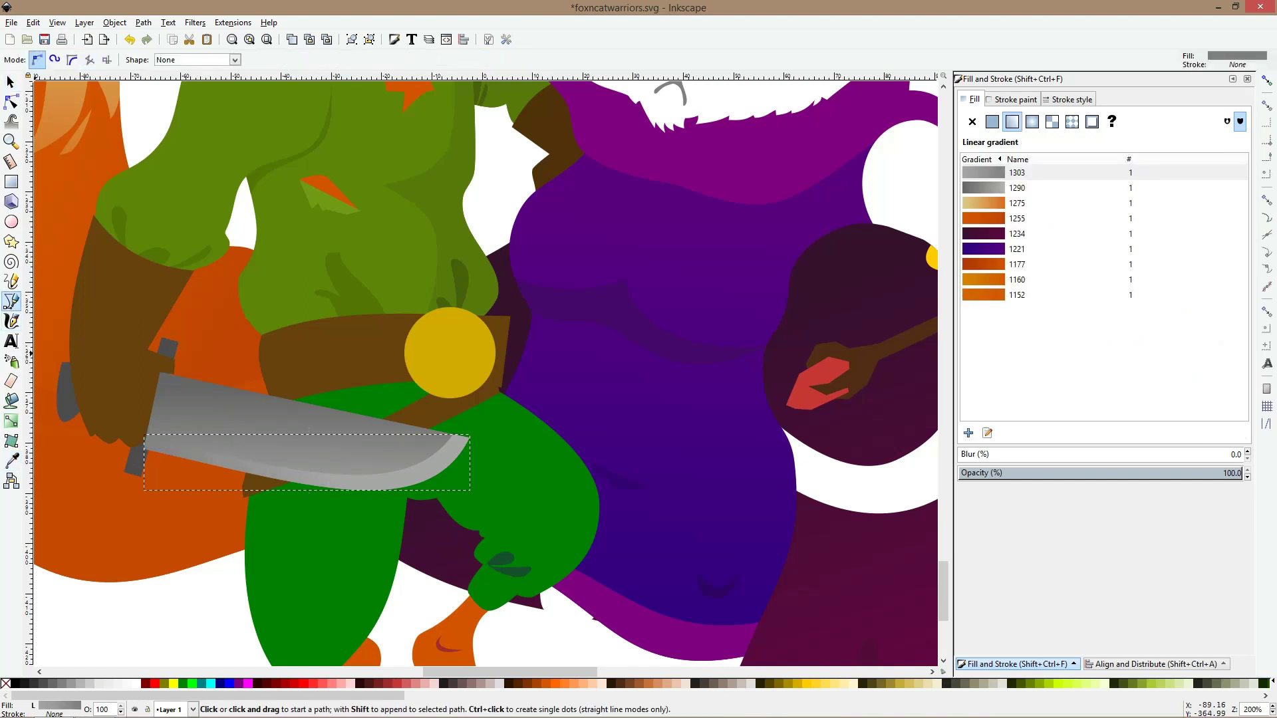
pyautogui.hotkey('ctrl', 's')
# Draw a closed jagged highlight about 27 mm long along the strip's inner boundary near the blade tip and fill it white
pyautogui.scroll(3, 328, 468)
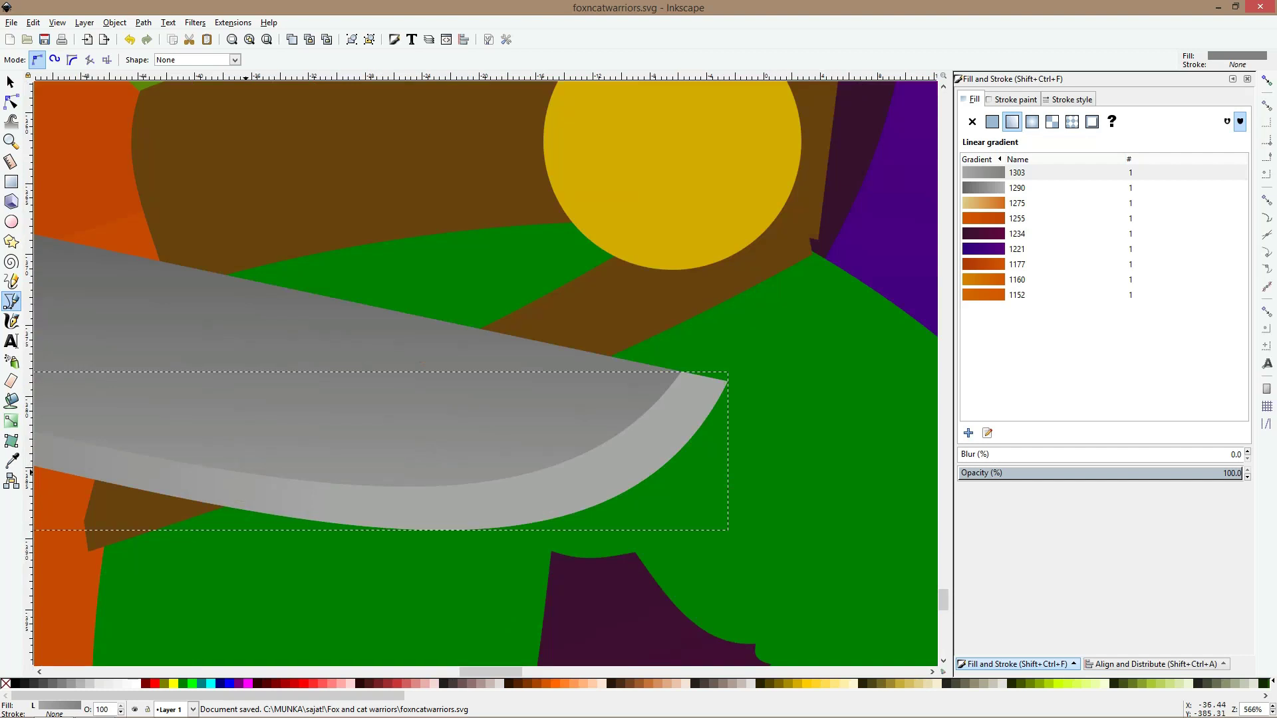
pyautogui.click(246, 473)
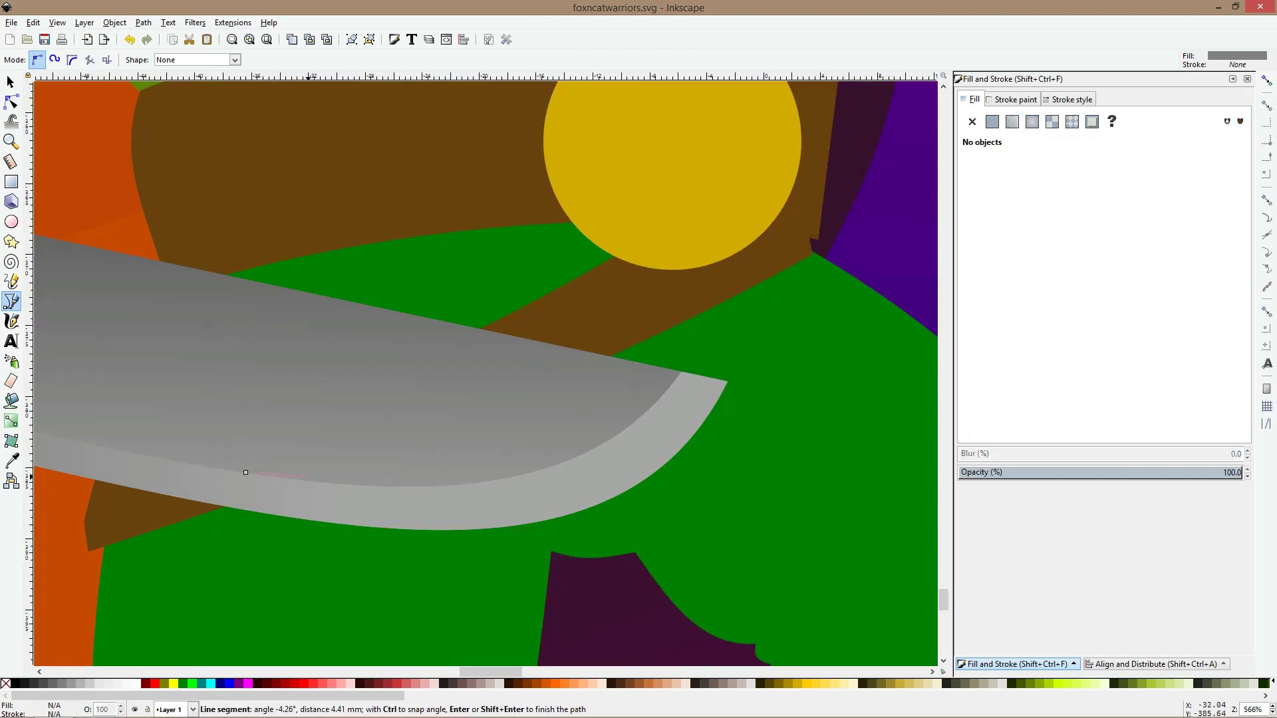
pyautogui.click(310, 473)
pyautogui.click(393, 488)
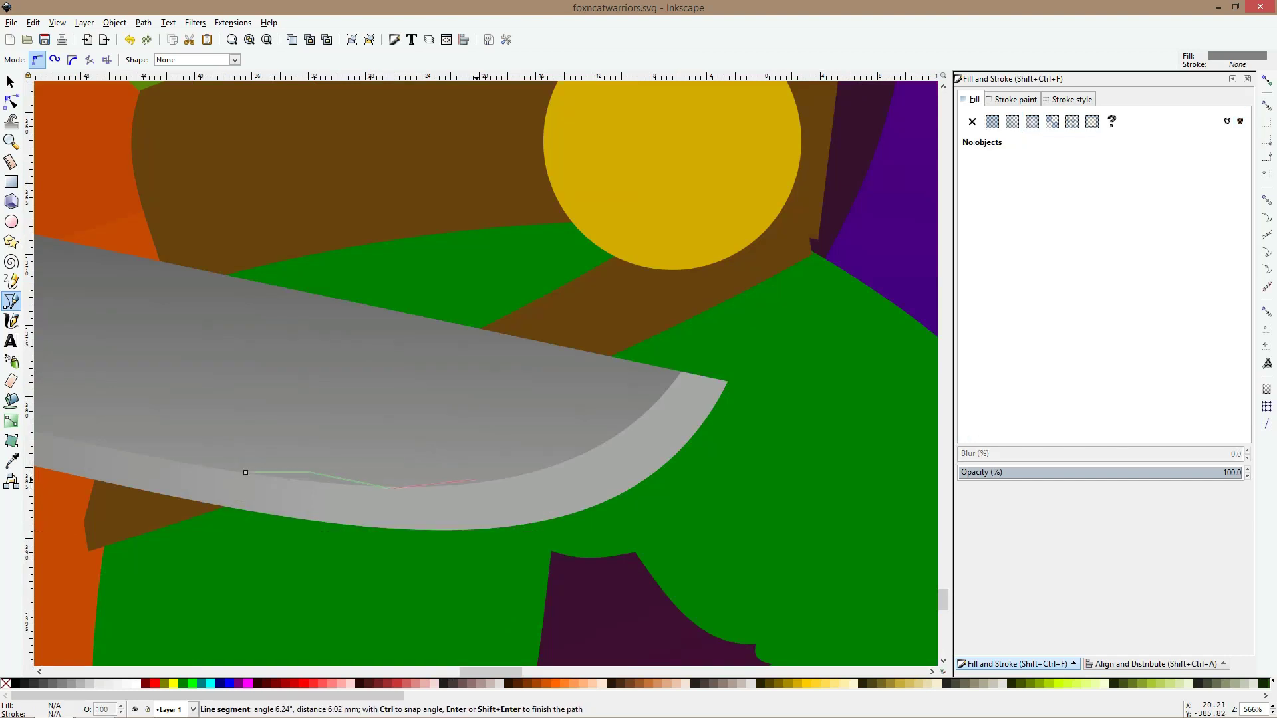
pyautogui.click(478, 465)
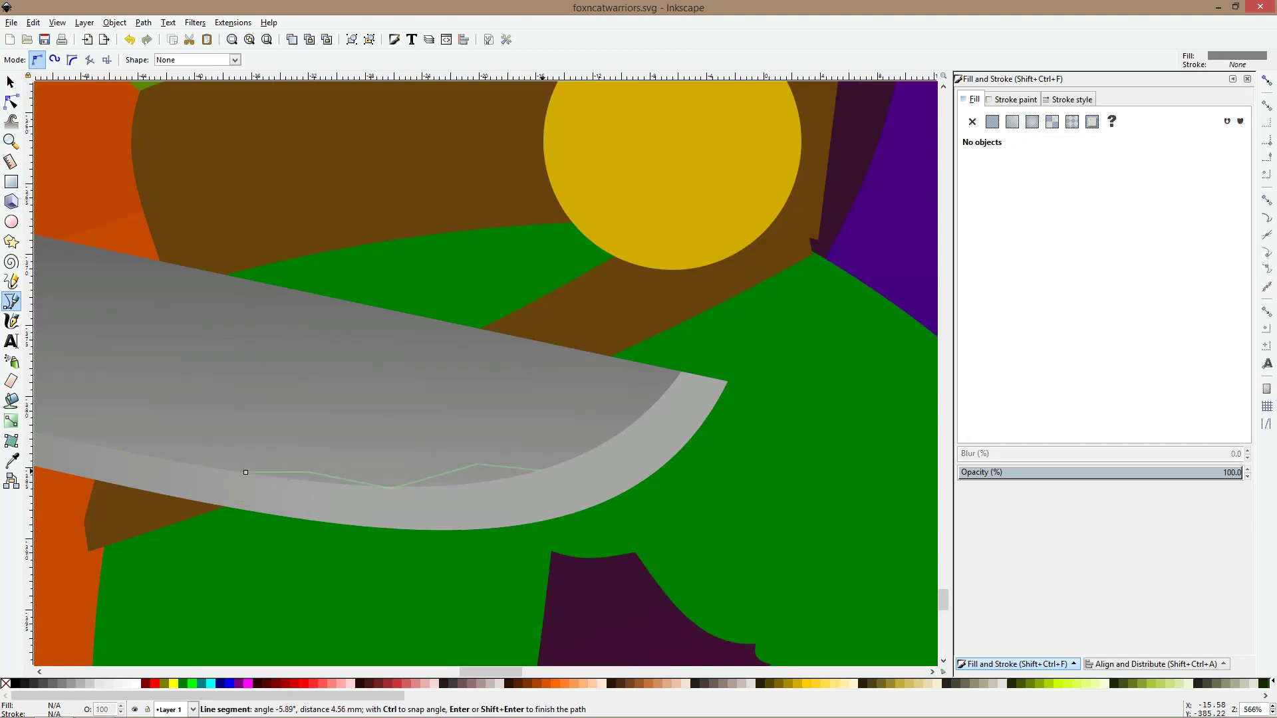
pyautogui.click(542, 470)
pyautogui.click(572, 443)
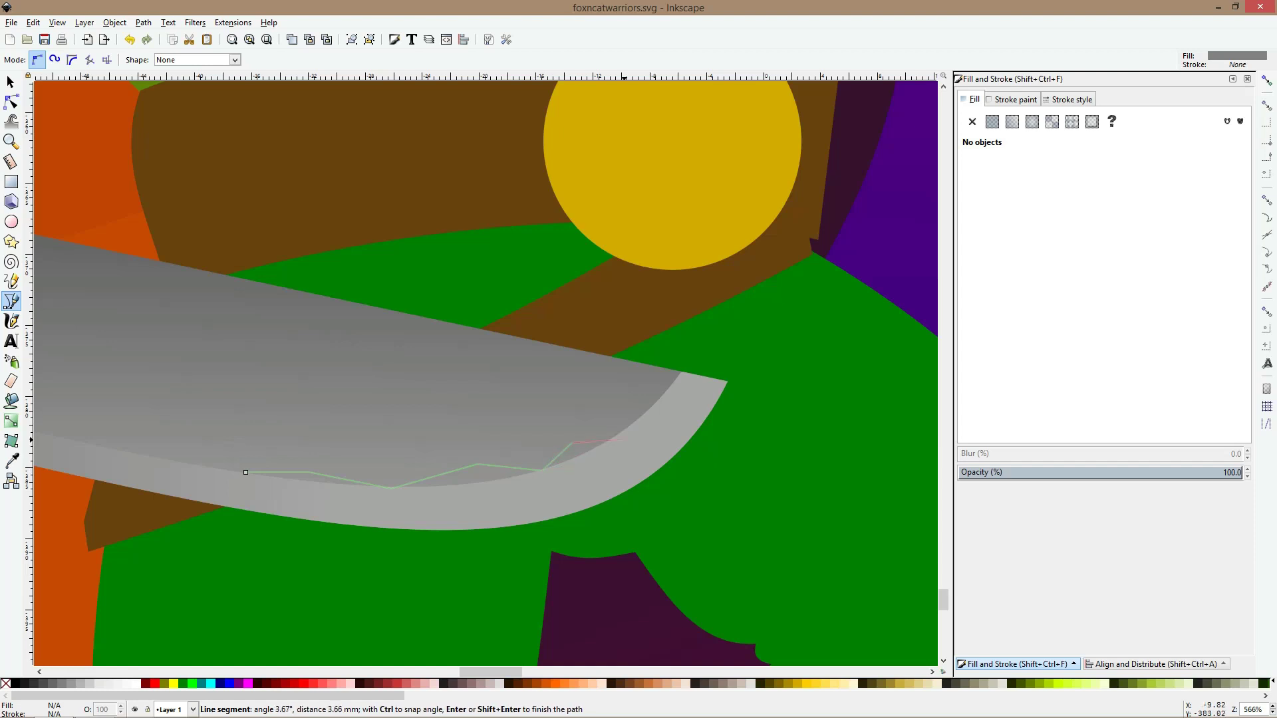
pyautogui.click(623, 438)
pyautogui.click(544, 475)
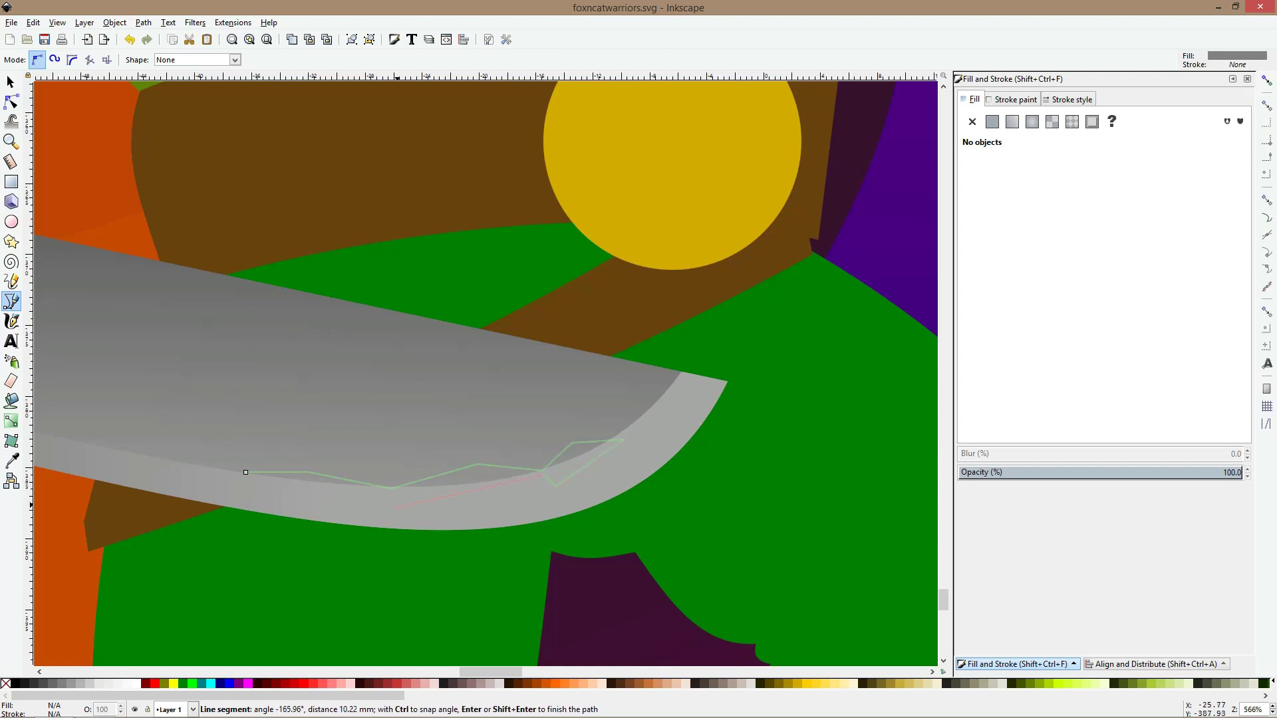
pyautogui.click(429, 497)
pyautogui.click(389, 490)
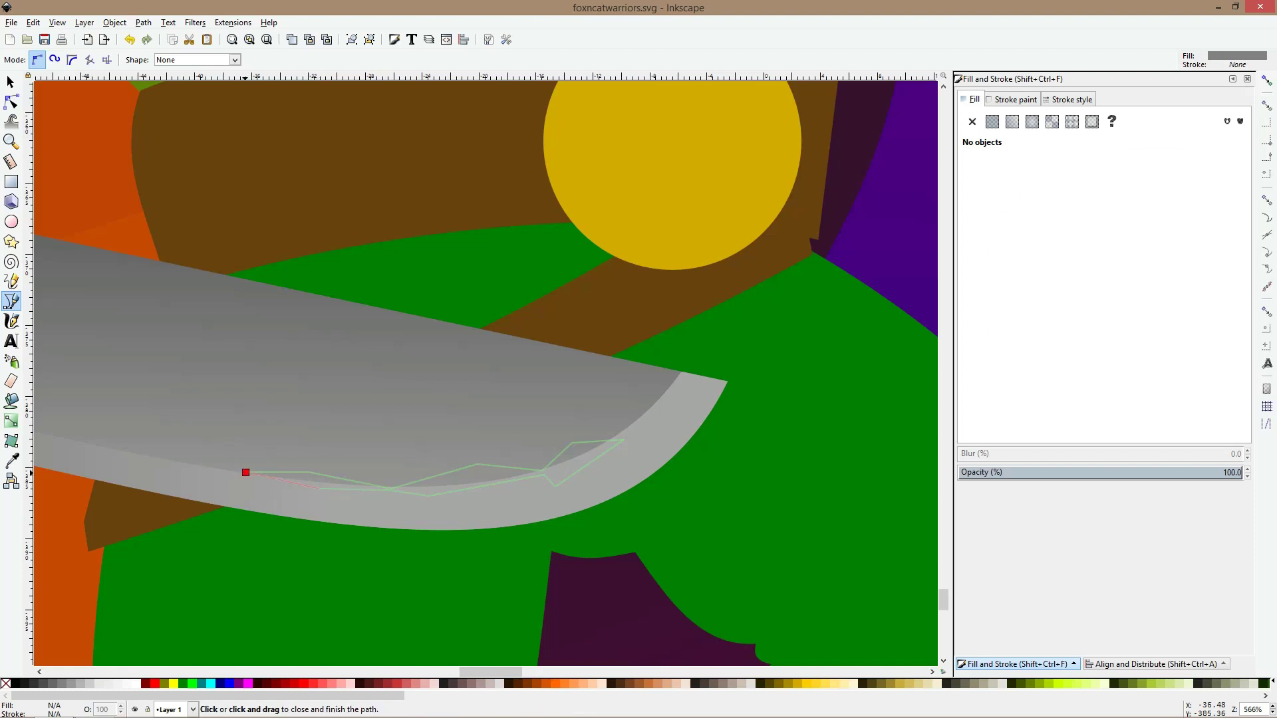
pyautogui.click(246, 472)
pyautogui.press('s')
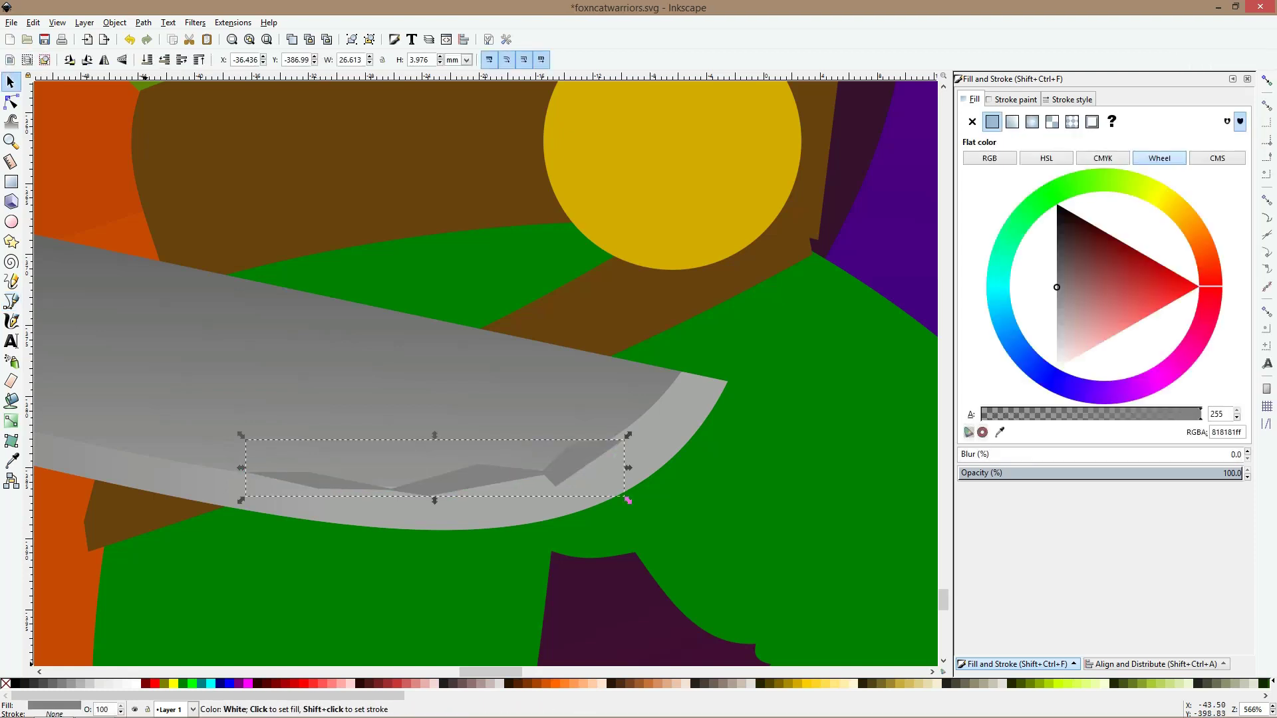
pyautogui.click(137, 683)
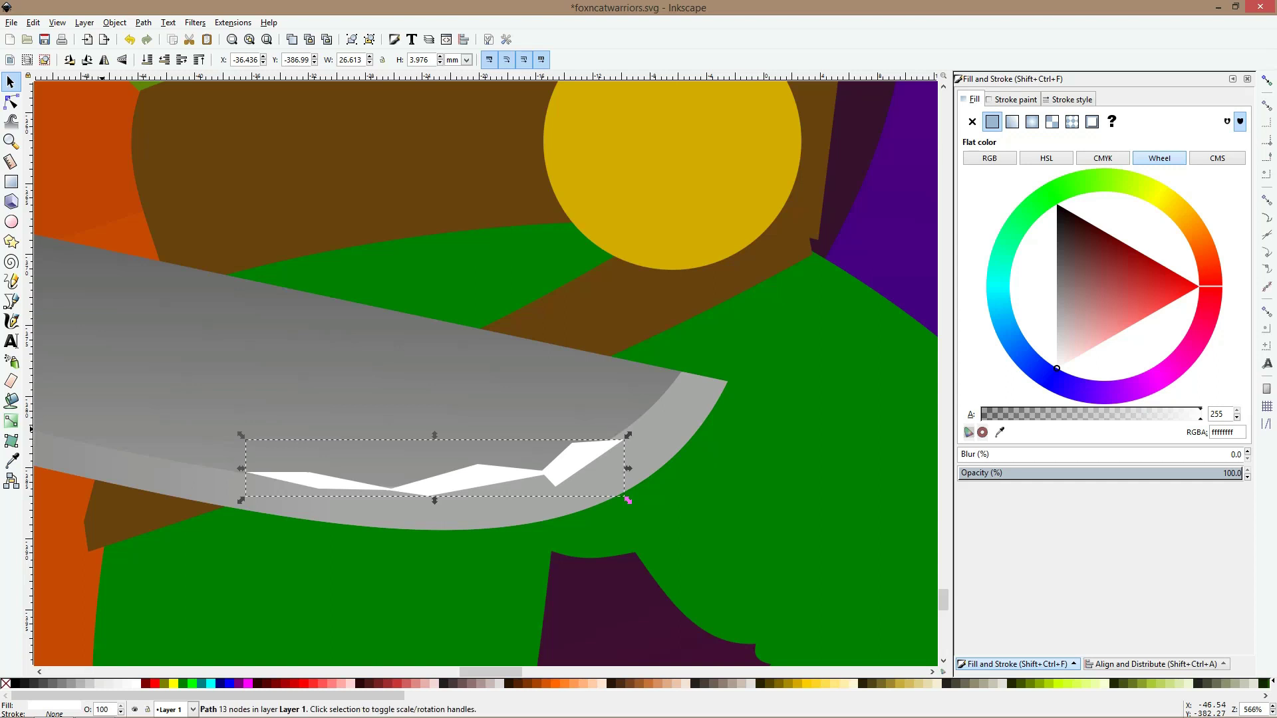
pyautogui.press('n')
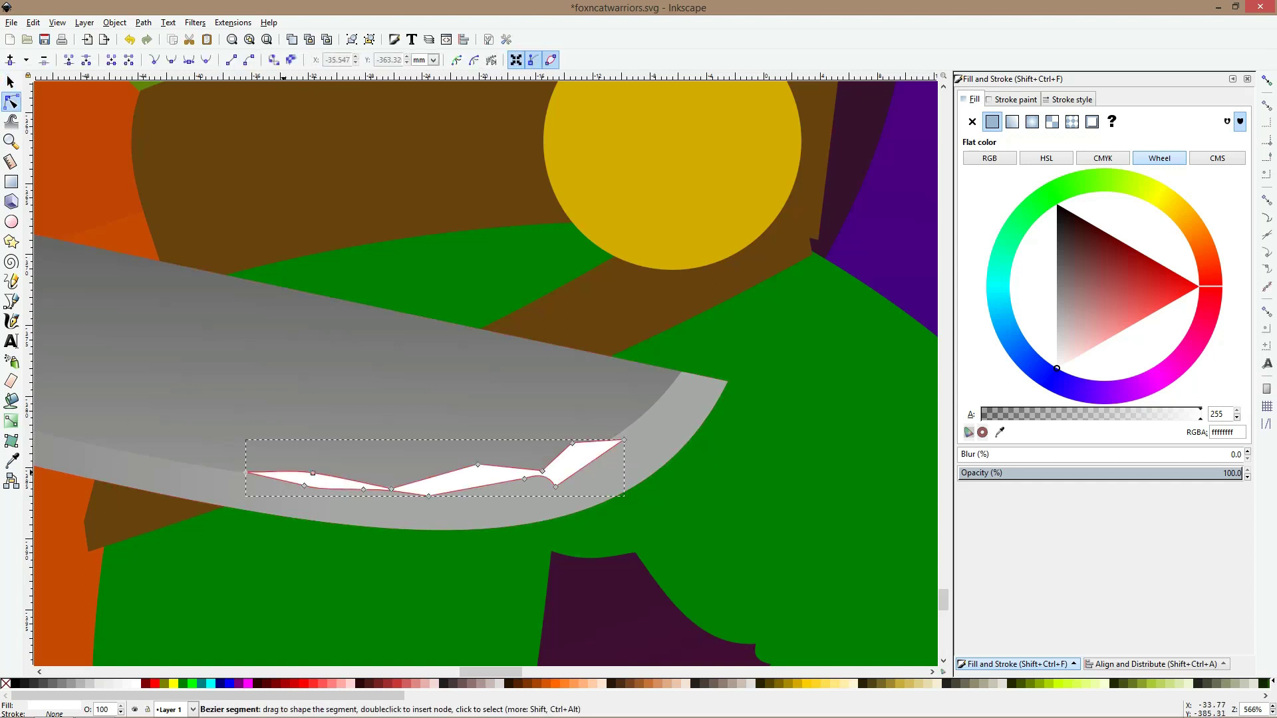
pyautogui.keyDown('ctrl'); pyautogui.click(246, 473); pyautogui.keyUp('ctrl')
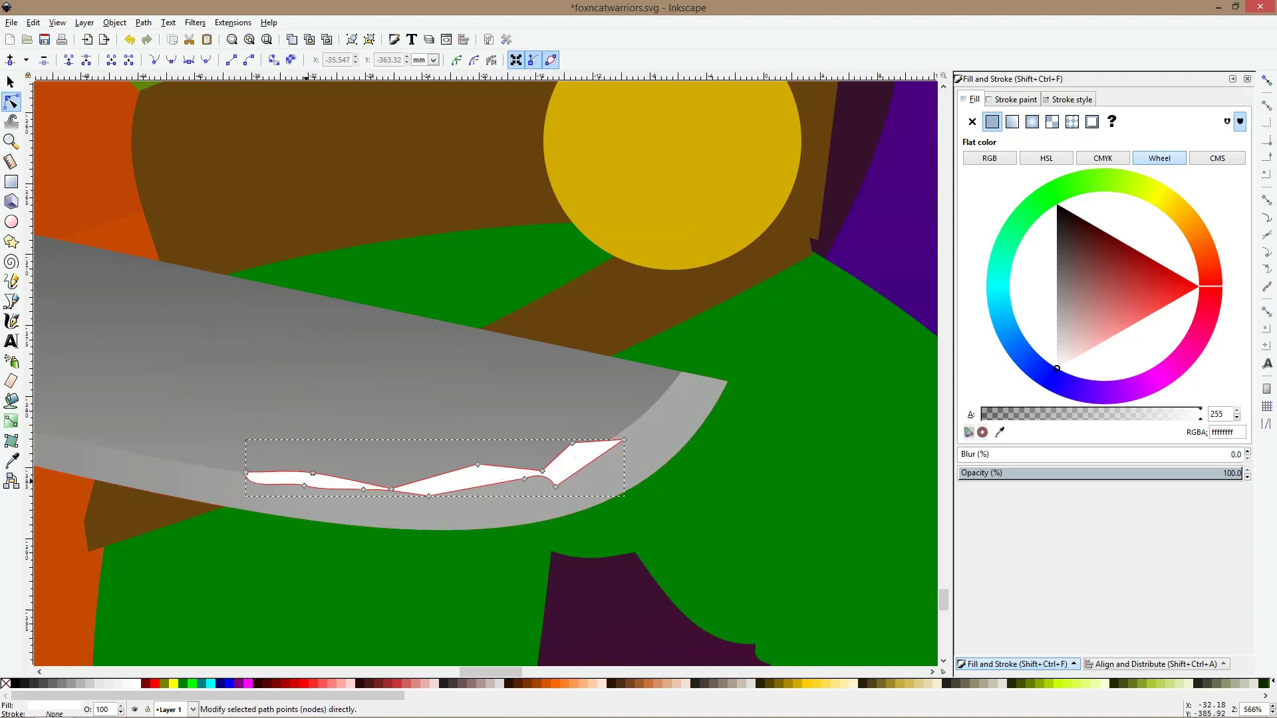
pyautogui.hotkey('ctrl', 'z')
pyautogui.hotkey('ctrl', 'z')
pyautogui.hotkey('ctrl', 'z')
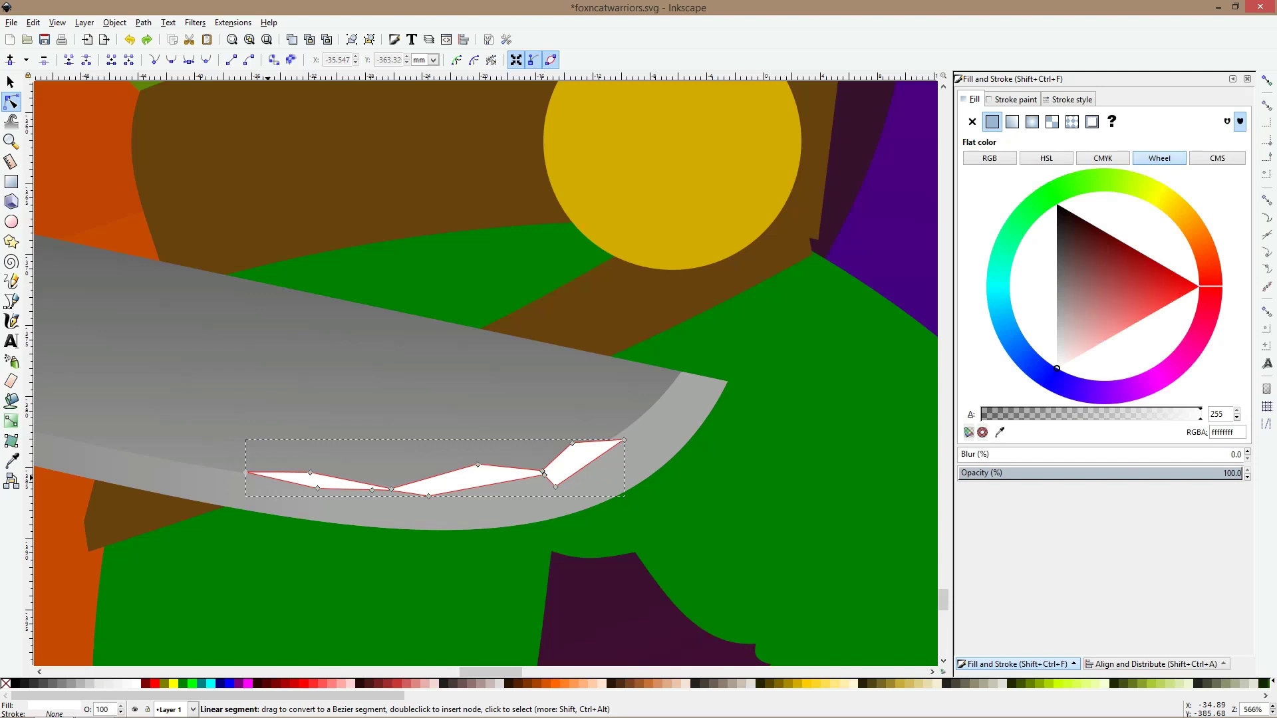
pyautogui.hotkey('ctrl', 'z')
# Delete the extra node beside the white highlight's hilt-side tip and auto-smooth the three nodes at that end
pyautogui.click(246, 473)
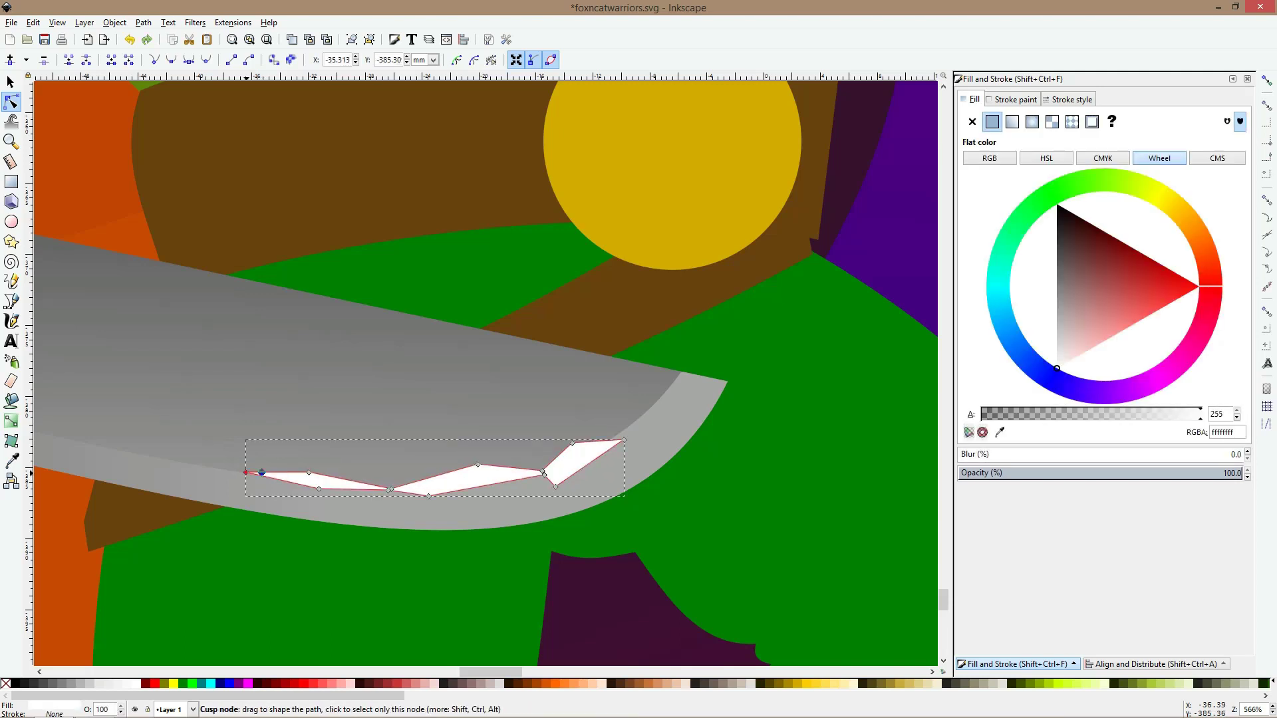
pyautogui.press('Delete')
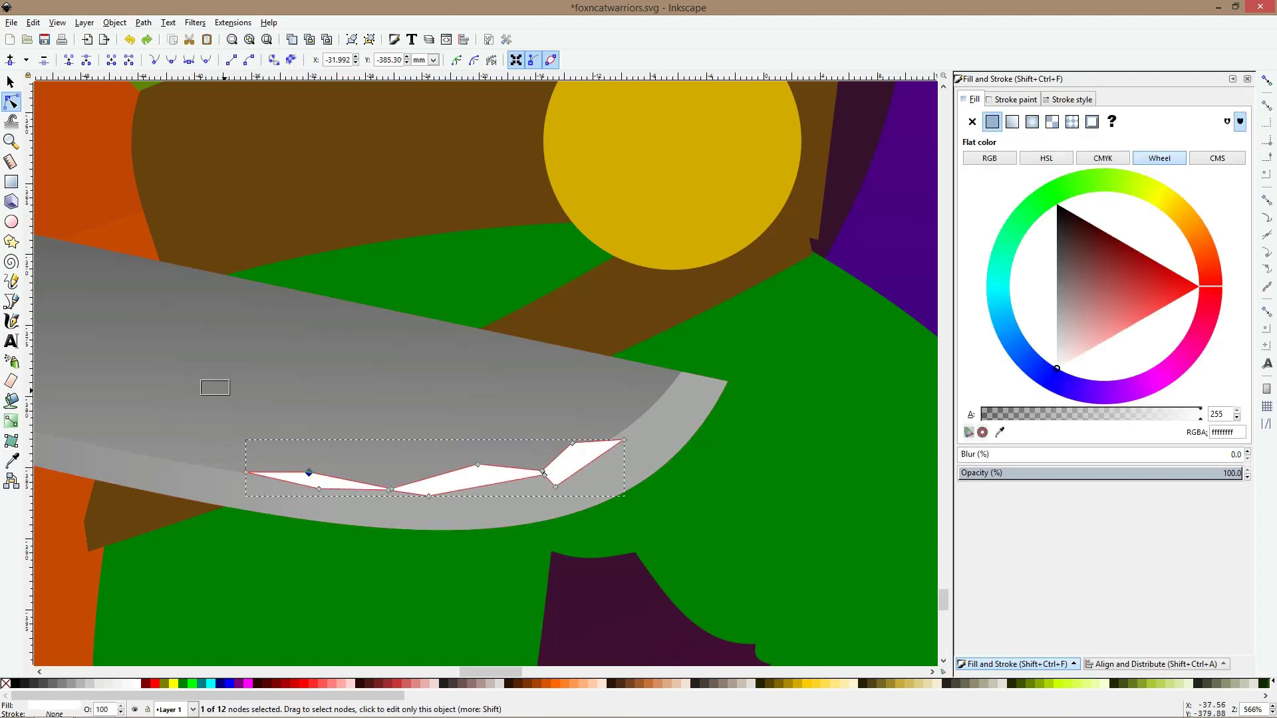
pyautogui.moveTo(230, 395); pyautogui.dragTo(351, 499)
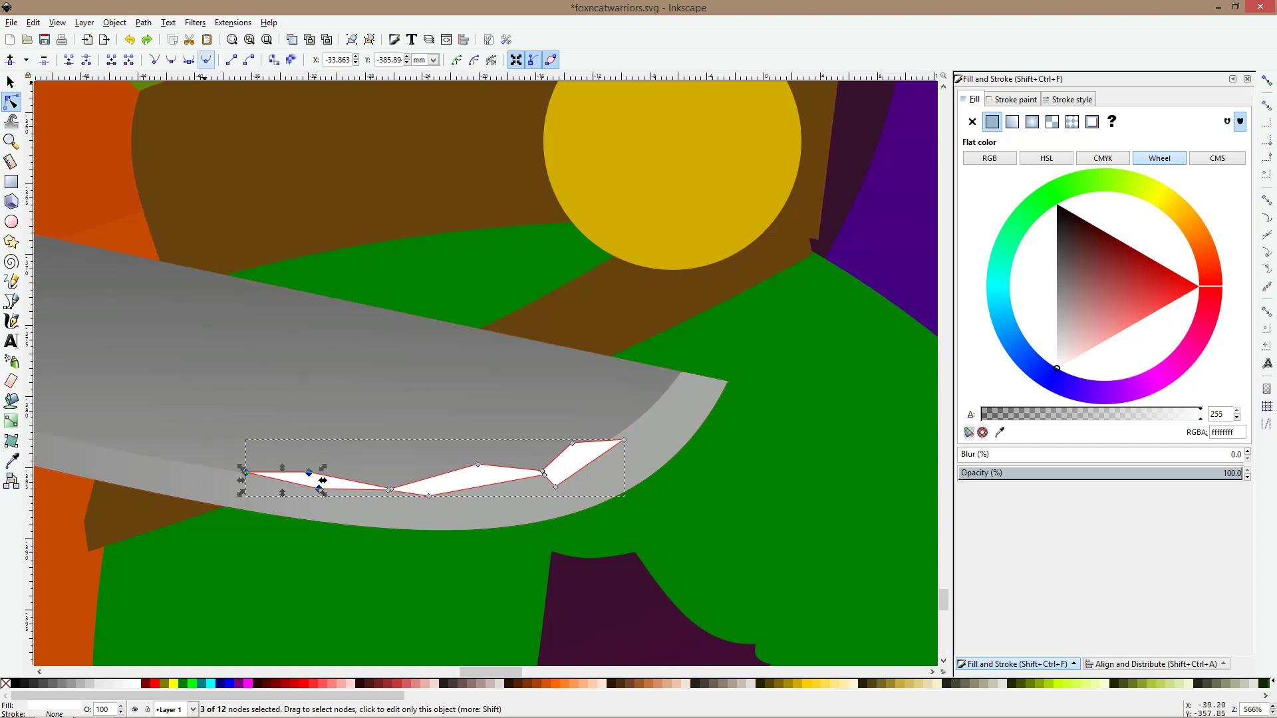
pyautogui.hotkey('shift', 's')
# Auto-smooth the outer nodes of the highlight's middle section and of its blade-tip section
pyautogui.moveTo(429, 428); pyautogui.dragTo(493, 513)
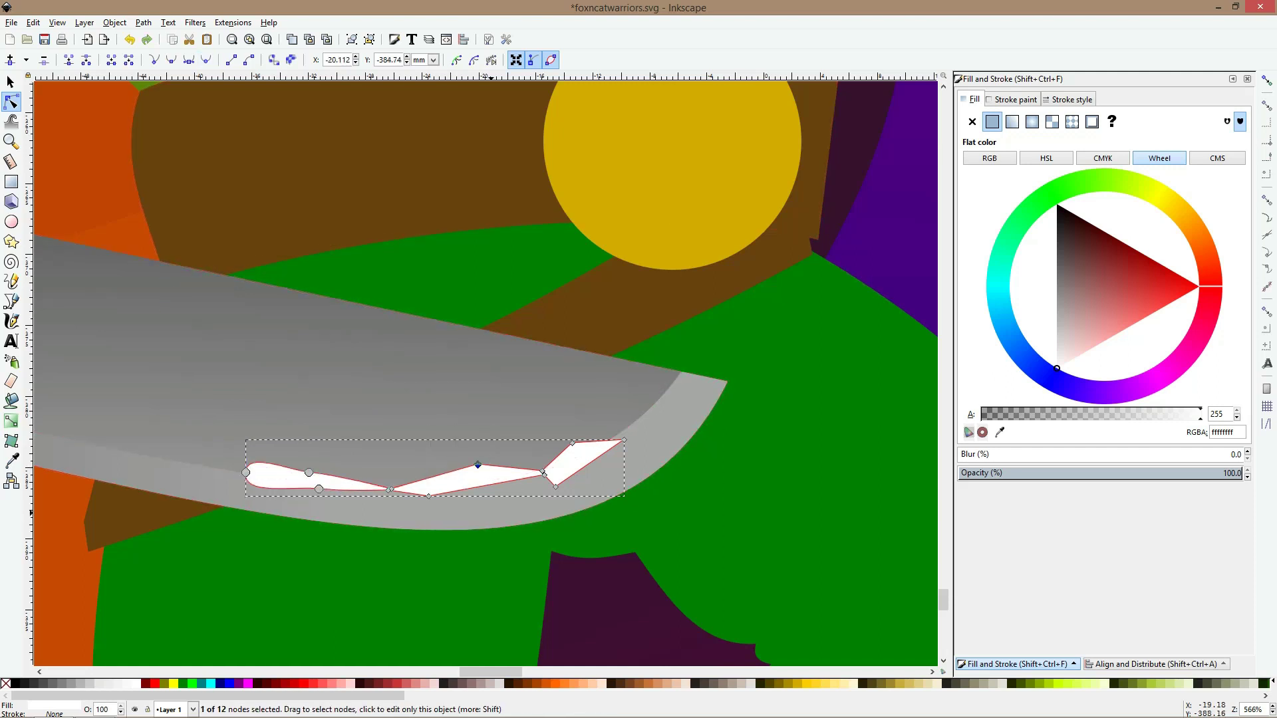
pyautogui.moveTo(391, 428); pyautogui.dragTo(499, 530)
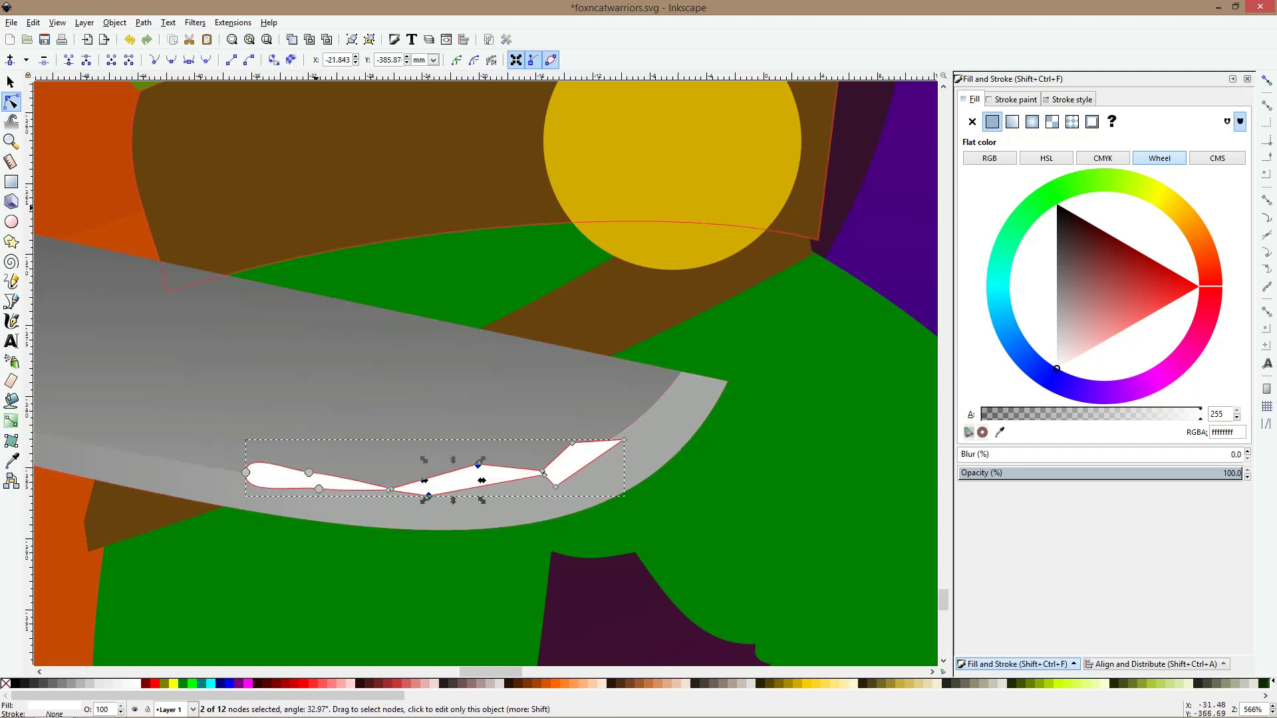
pyautogui.moveTo(543, 407); pyautogui.dragTo(598, 506)
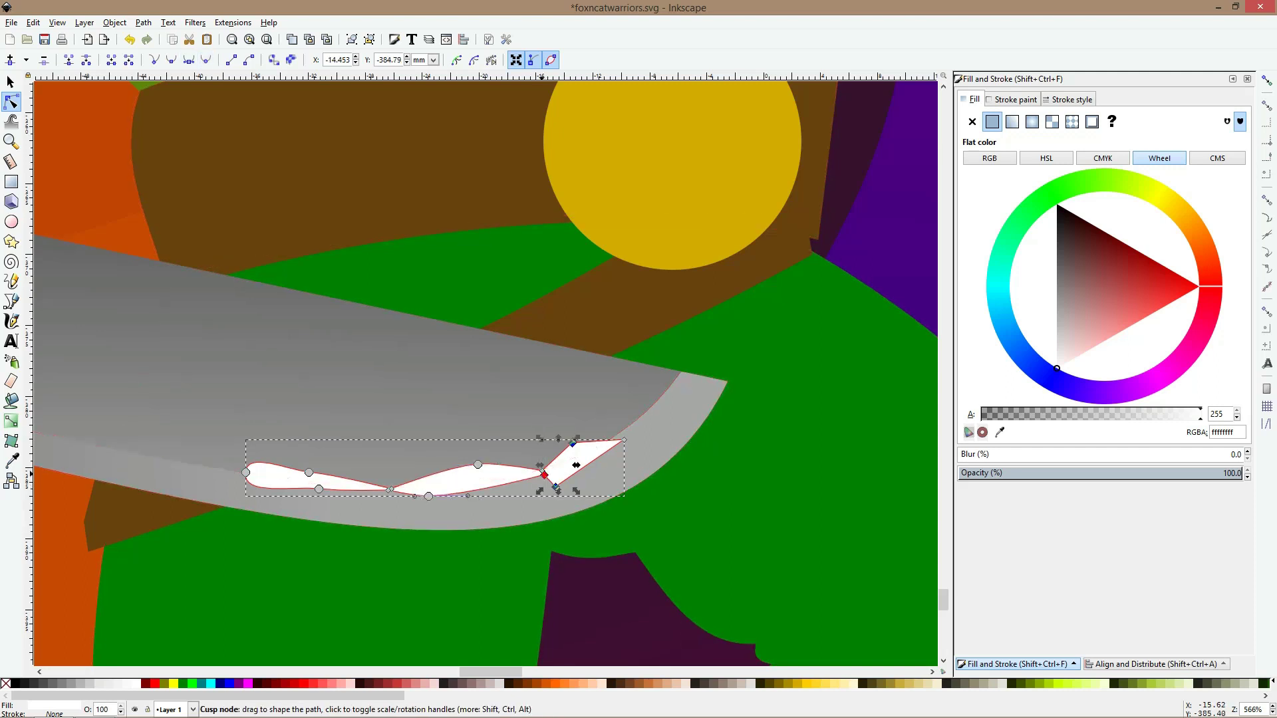
pyautogui.click(205, 60)
pyautogui.click(585, 418)
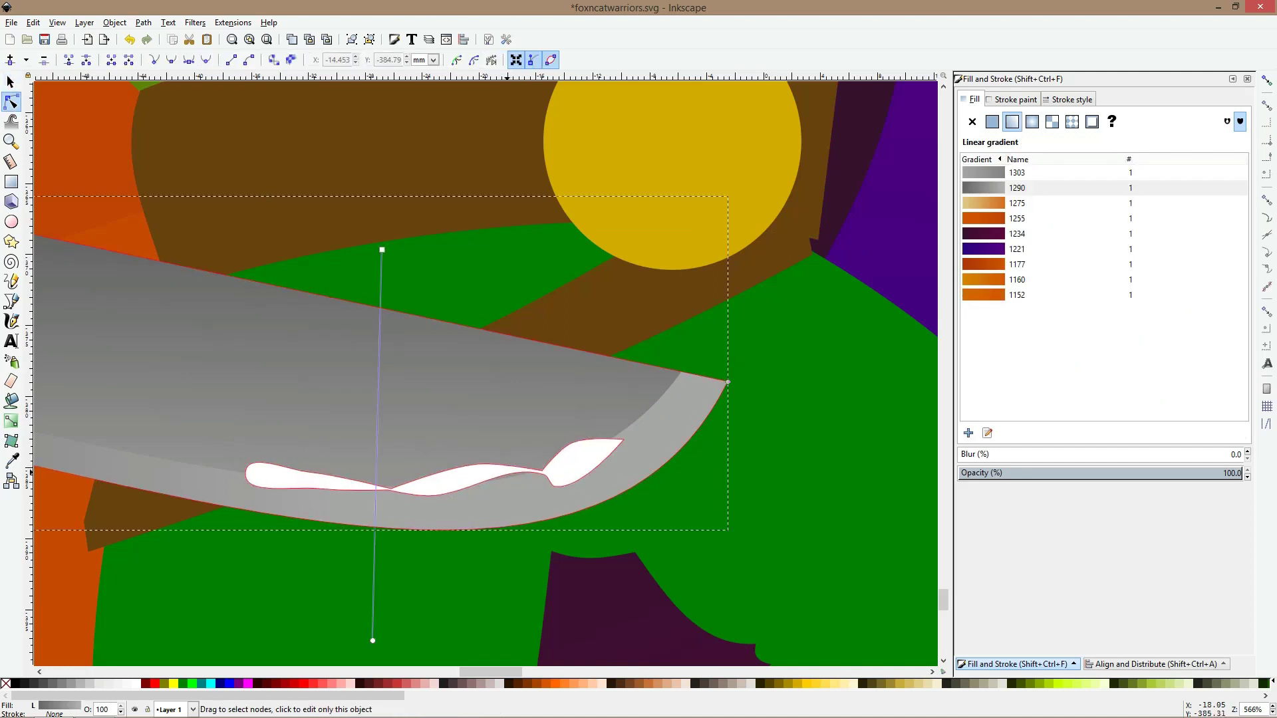
# Reshape the highlight's blade-tip end by shifting its end node slightly upward and raising the lower node beside the neck
pyautogui.click(507, 473)
pyautogui.moveTo(507, 475); pyautogui.dragTo(506, 478)
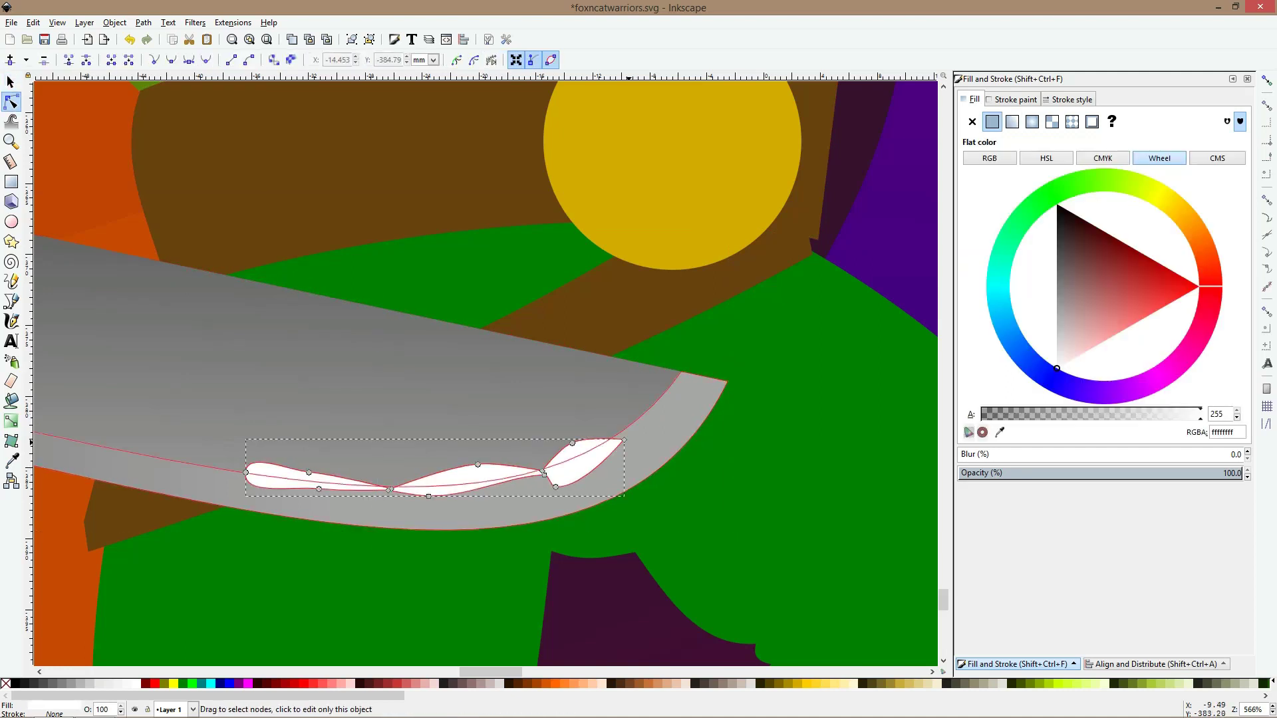
pyautogui.moveTo(624, 440); pyautogui.dragTo(618, 434)
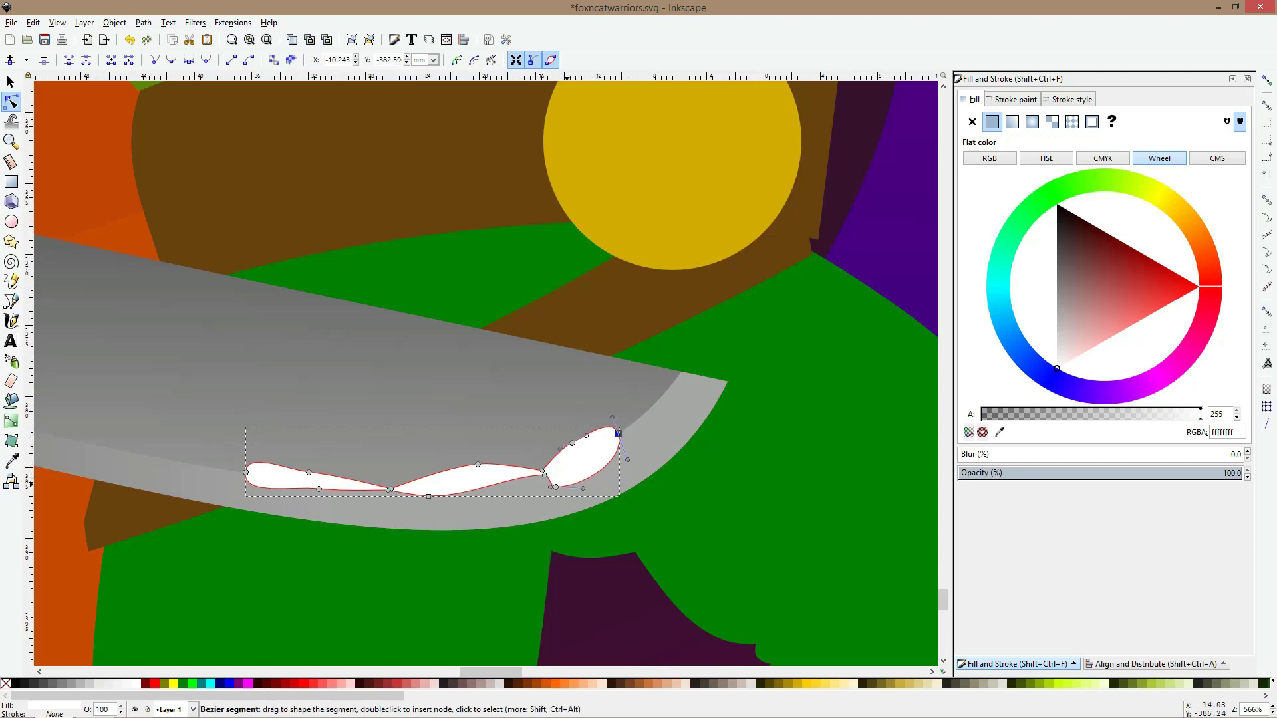
pyautogui.moveTo(555, 487); pyautogui.dragTo(572, 472)
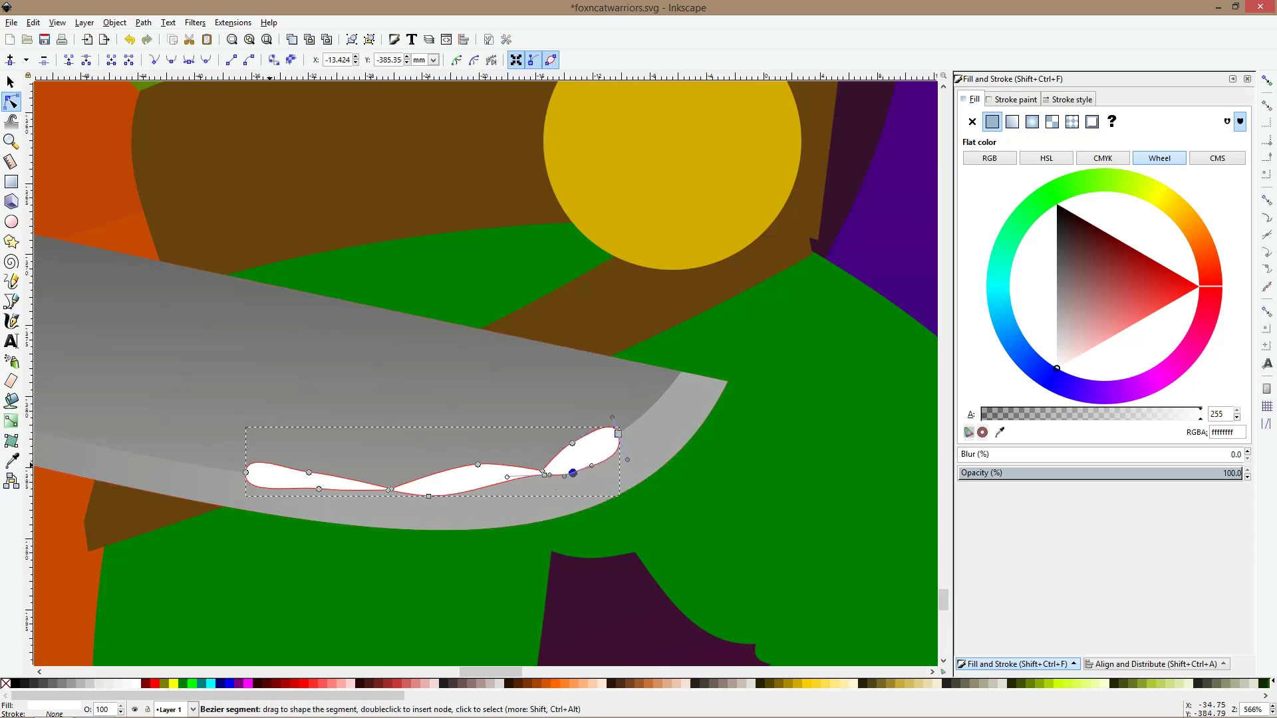
# Shorten the curve handles at the highlight's hilt-side end and scale the whole highlight down to about 22 mm long
pyautogui.click(246, 472)
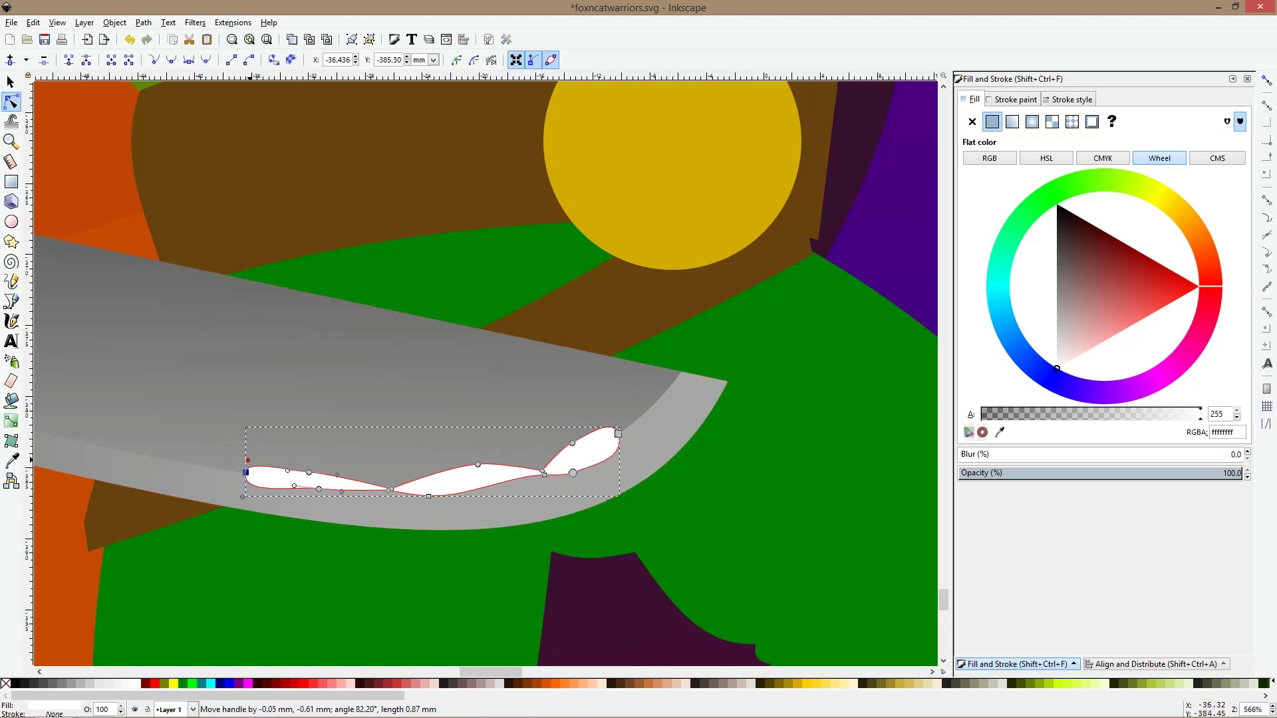
pyautogui.moveTo(248, 452); pyautogui.dragTo(246, 480)
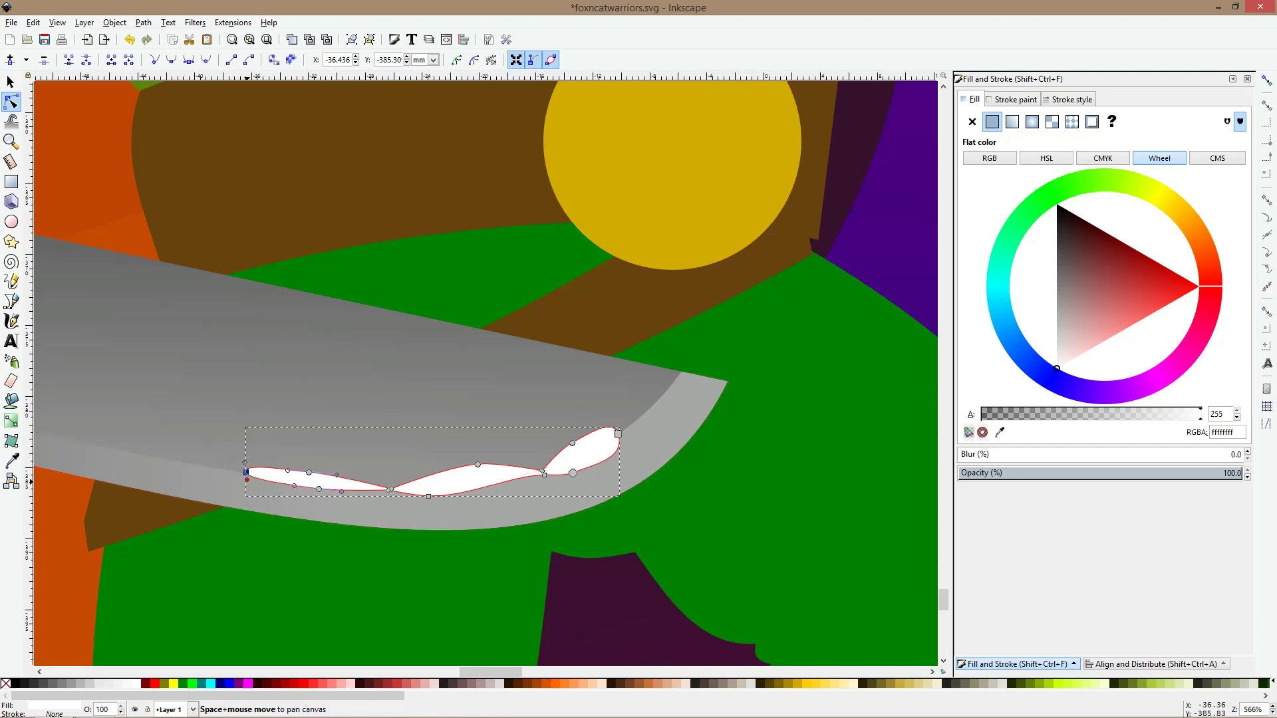
pyautogui.press('s')
pyautogui.moveTo(623, 423); pyautogui.dragTo(583, 454)
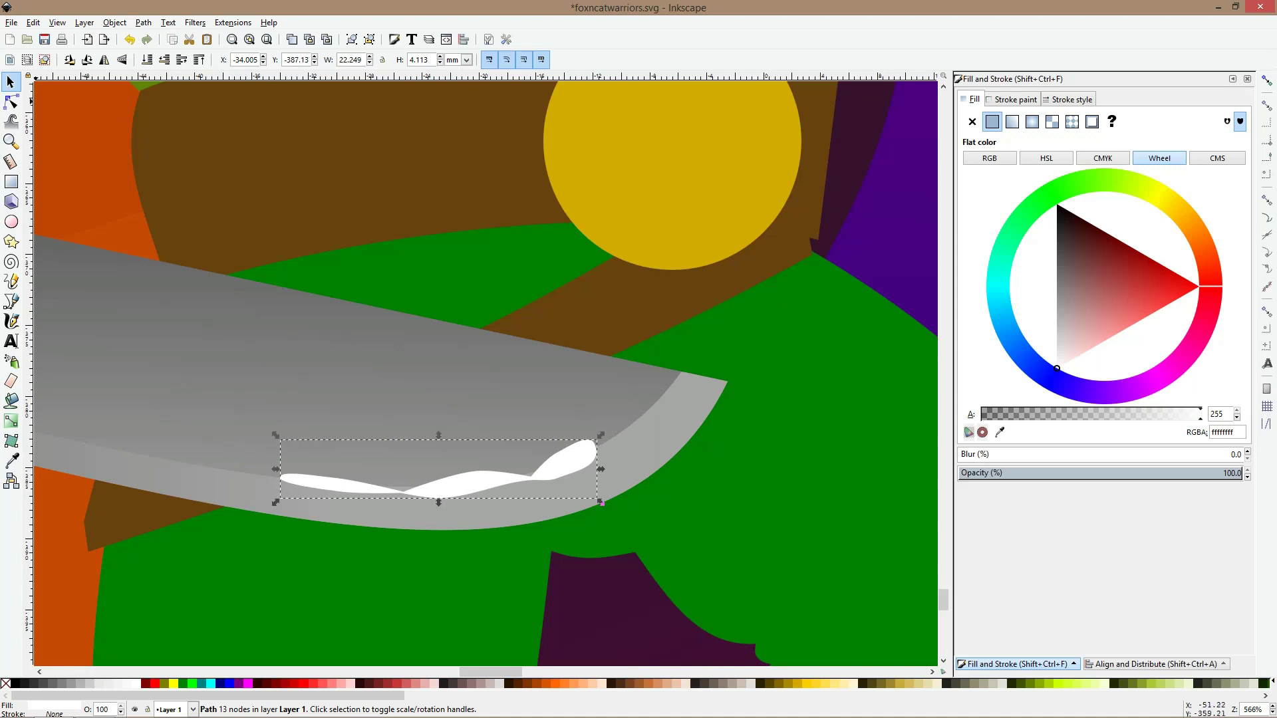
# Raise the two neck nodes and the adjacent lower node near the highlight's blade-tip end for a smoother flow
pyautogui.press('n')
pyautogui.keyDown('ctrl'); pyautogui.scroll(4, 401, 489); pyautogui.keyUp('ctrl')
pyautogui.moveTo(391, 465); pyautogui.dragTo(450, 546)
pyautogui.scroll(-5, 413, 507)
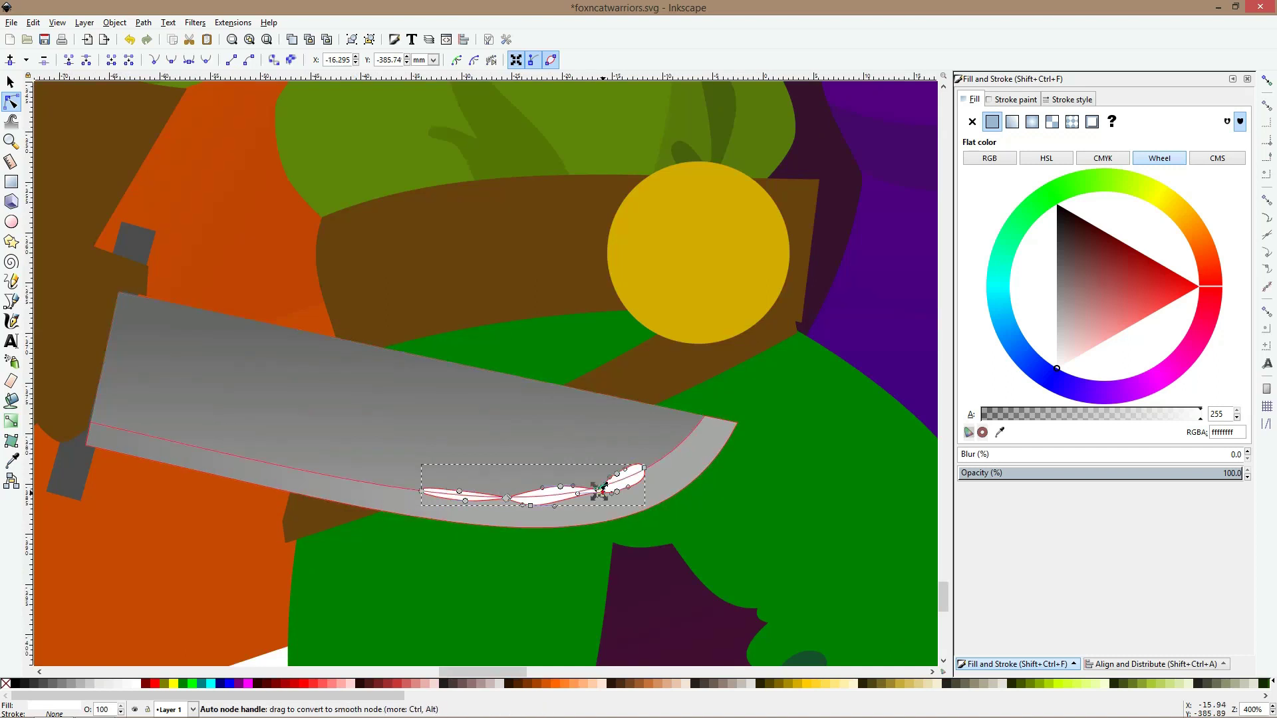
pyautogui.keyDown('ctrl'); pyautogui.scroll(4, 600, 443); pyautogui.keyUp('ctrl')
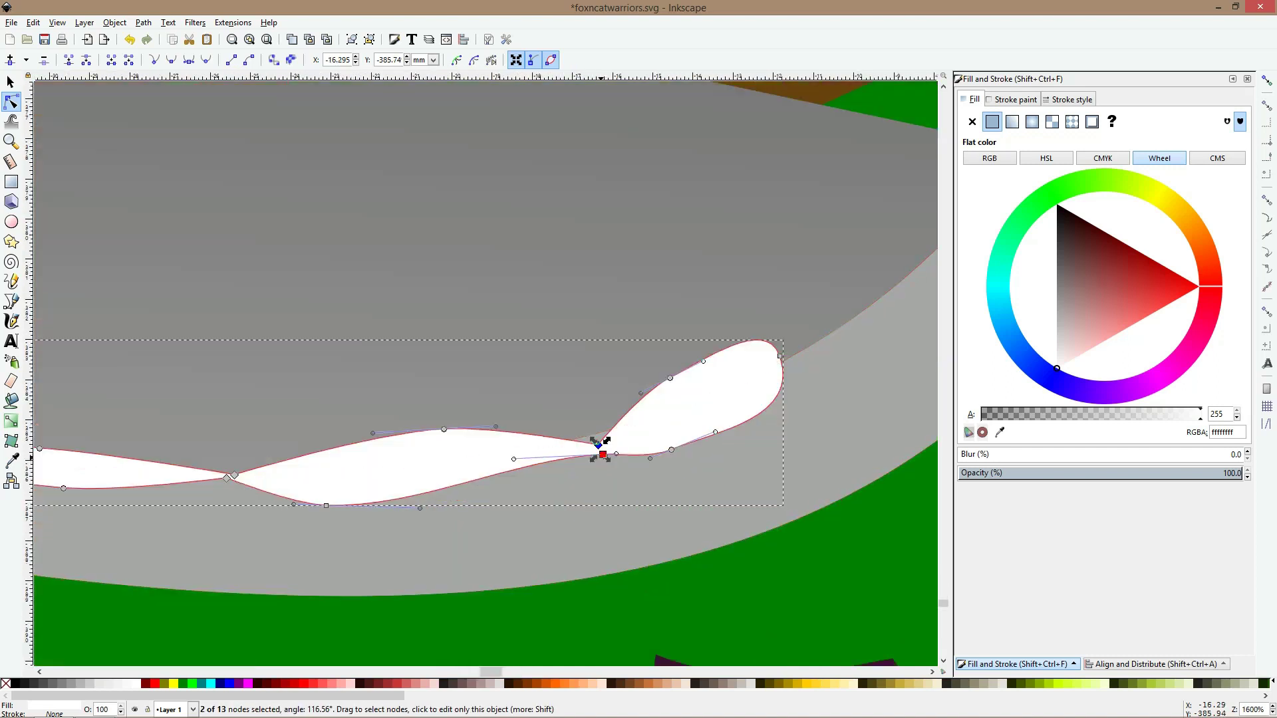
pyautogui.moveTo(605, 440); pyautogui.dragTo(603, 424)
pyautogui.moveTo(671, 450); pyautogui.dragTo(670, 429)
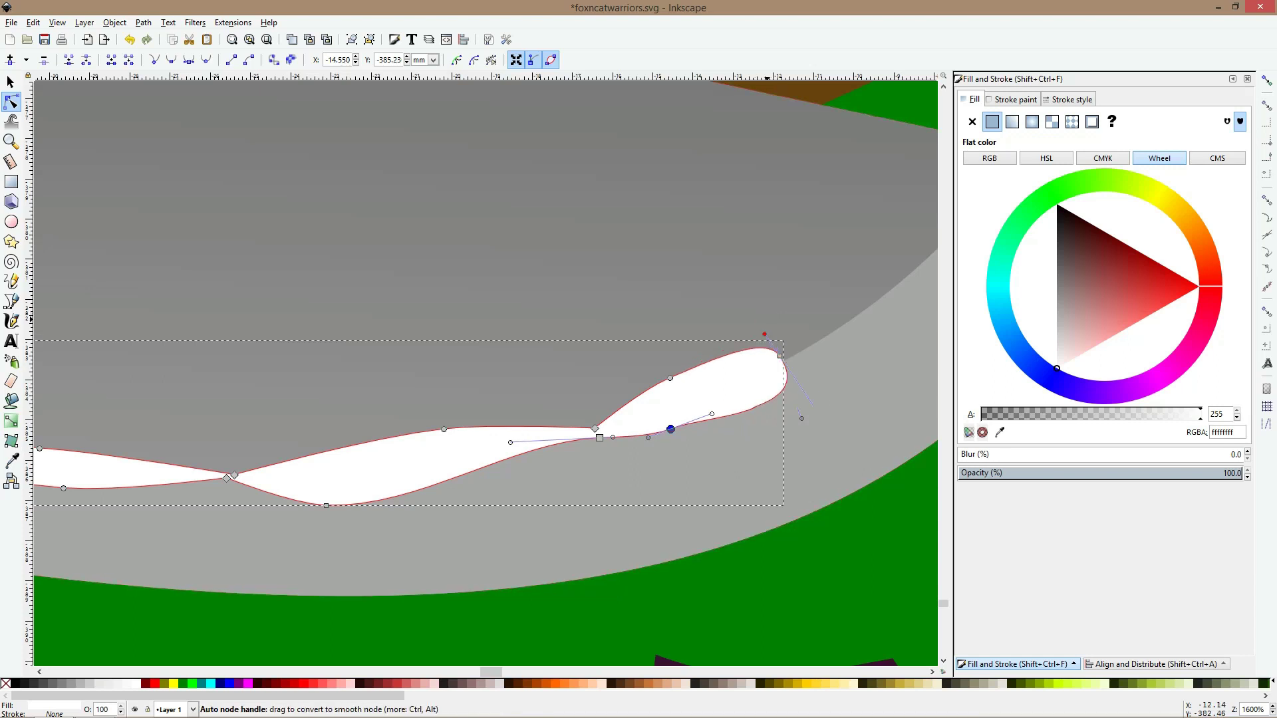
pyautogui.press('s')
pyautogui.keyDown('ctrl'); pyautogui.scroll(-4, 717, 376); pyautogui.keyUp('ctrl')
pyautogui.scroll(-1, 711, 377)
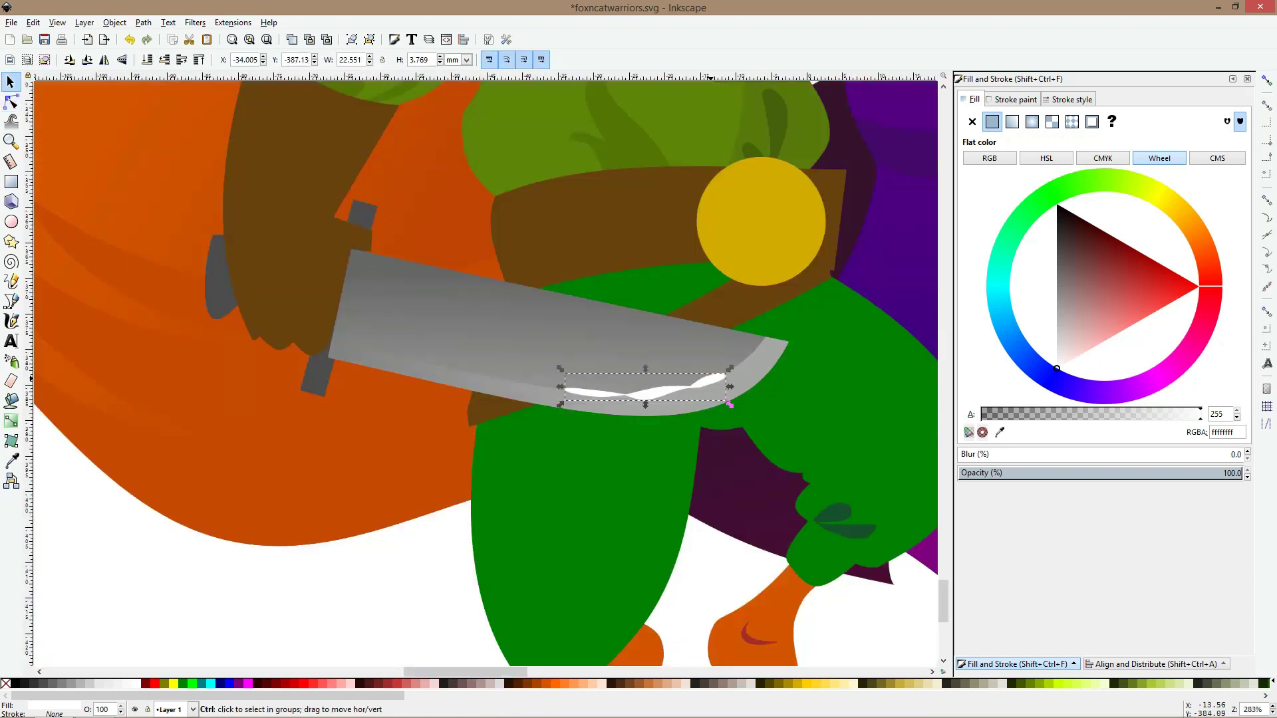
pyautogui.click(673, 368)
pyautogui.scroll(-3, 667, 422)
pyautogui.moveTo(666, 423); pyautogui.dragTo(507, 404)
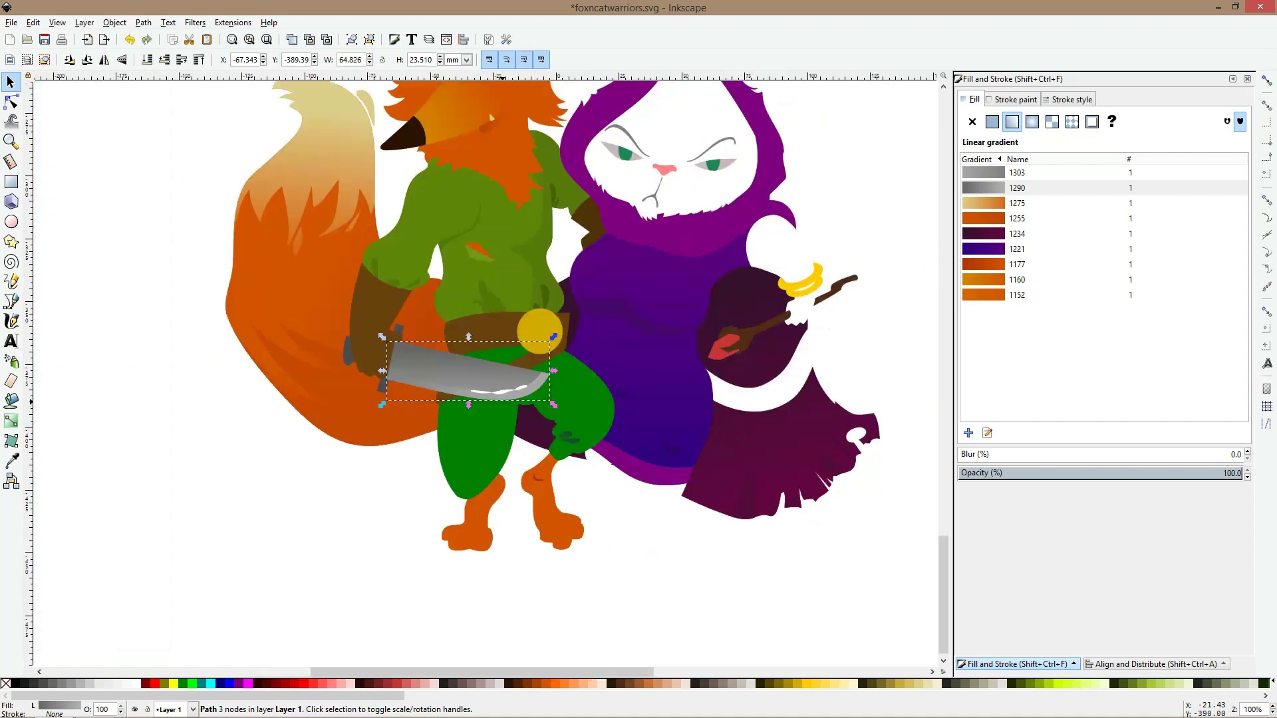
pyautogui.click(382, 538)
pyautogui.scroll(3, 428, 363)
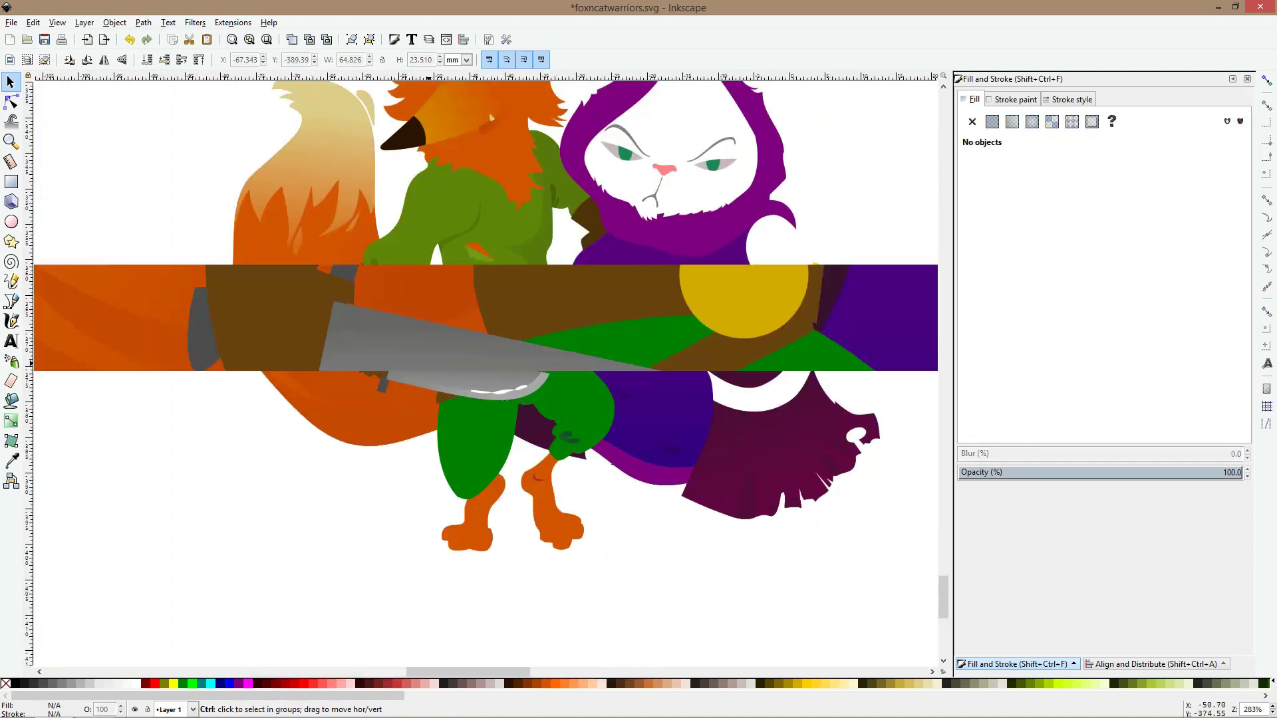
# Draw a narrow white vertical rectangle about 3.4 mm wide and 27 mm tall across the blade near the hilt
pyautogui.click(426, 347)
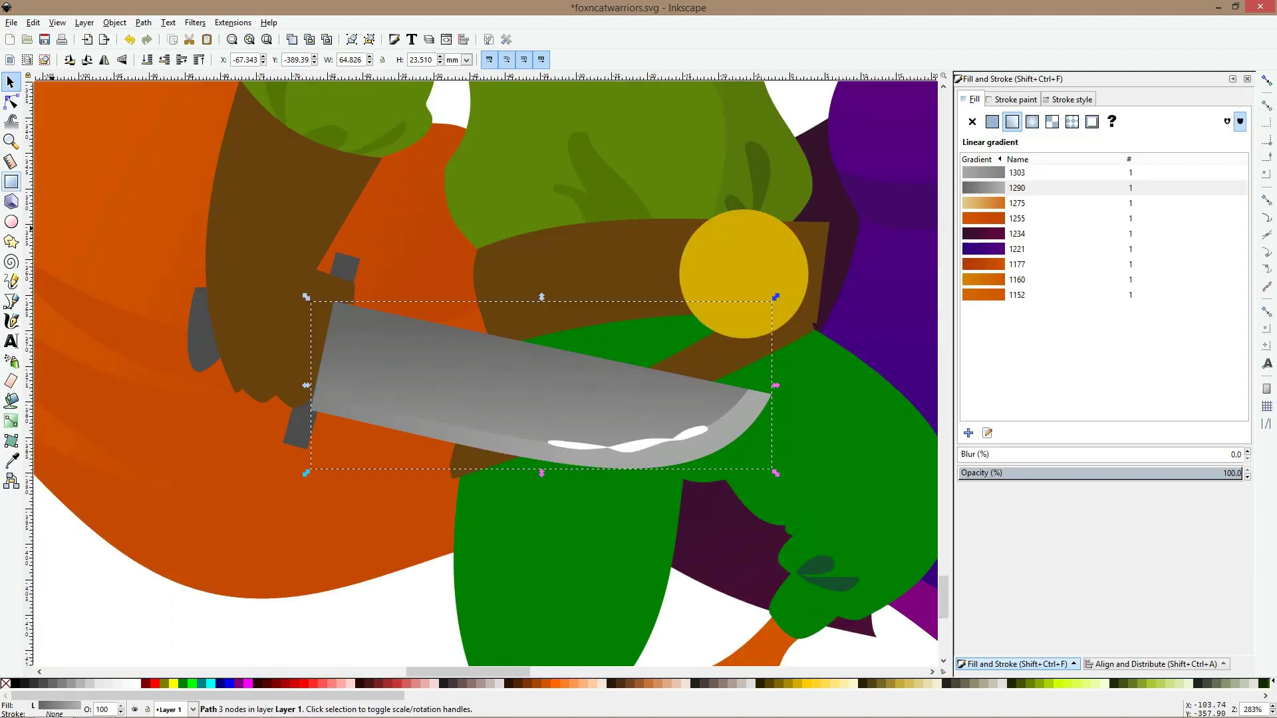
pyautogui.click(11, 181)
pyautogui.moveTo(423, 278); pyautogui.dragTo(453, 469)
pyautogui.press('s')
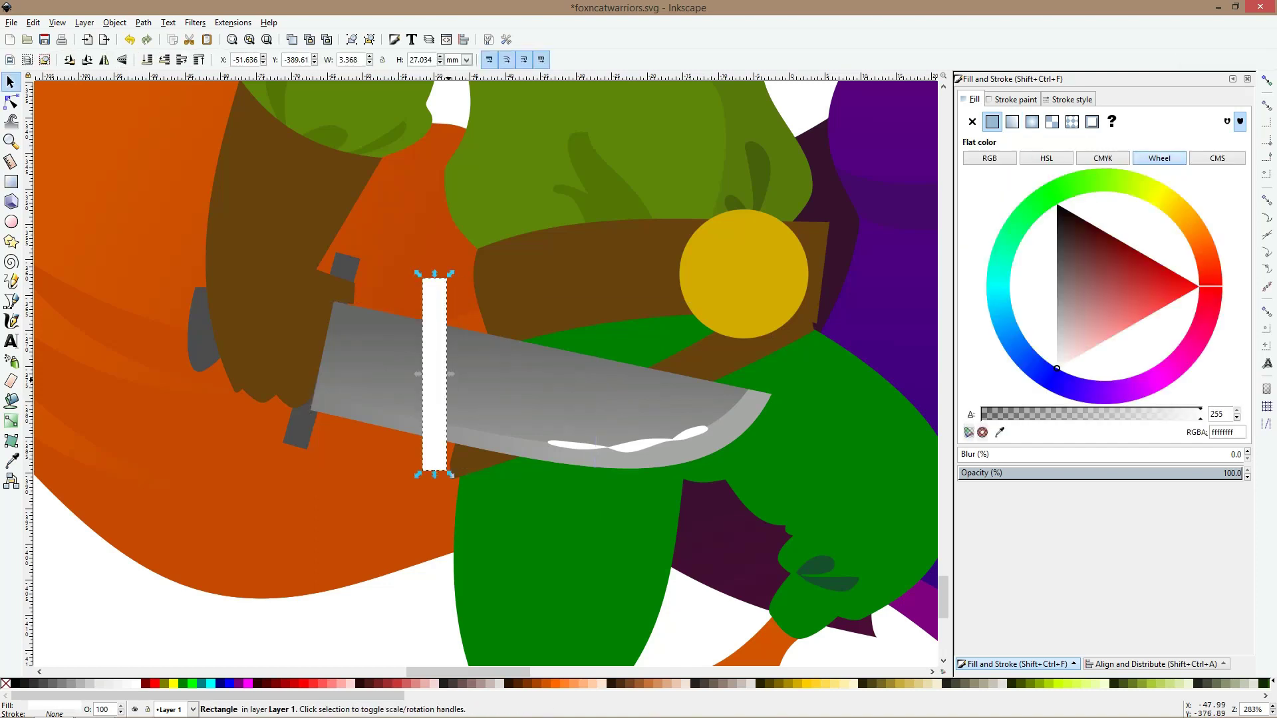
# Duplicate the white rectangle as a wider stripe beside it and combine both into one path about 16 mm wide
pyautogui.hotkey('ctrl', 'd')
pyautogui.moveTo(451, 374)
pyautogui.mouseDown()
pyautogui.moveTo(504, 375)
pyautogui.moveTo(444, 373)
pyautogui.mouseUp()
pyautogui.keyDown('shift'); pyautogui.click(438, 377); pyautogui.keyUp('shift')
pyautogui.hotkey('ctrl', 'k')
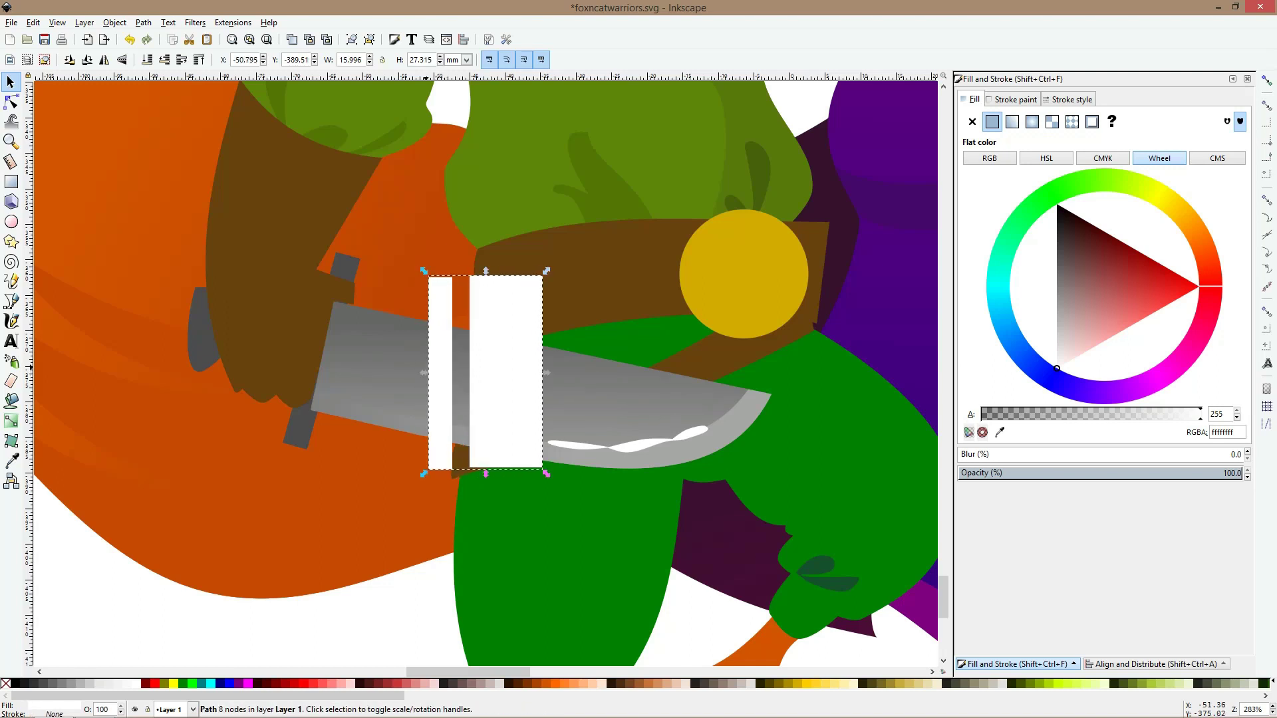
# Duplicate the sword blade shape and place a duplicate of the cutting-edge strip above the blade copy
pyautogui.click(390, 354)
pyautogui.hotkey('ctrl', 'd')
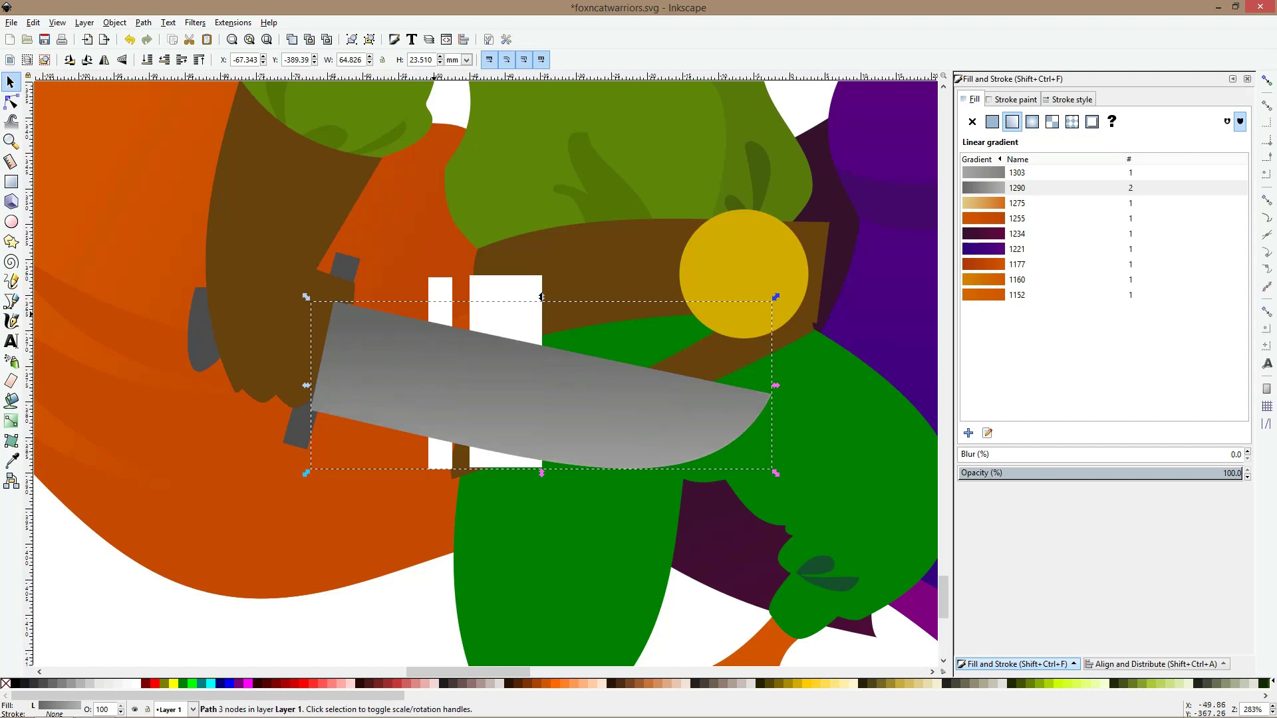
pyautogui.keyDown('shift'); pyautogui.click(437, 300); pyautogui.keyUp('shift')
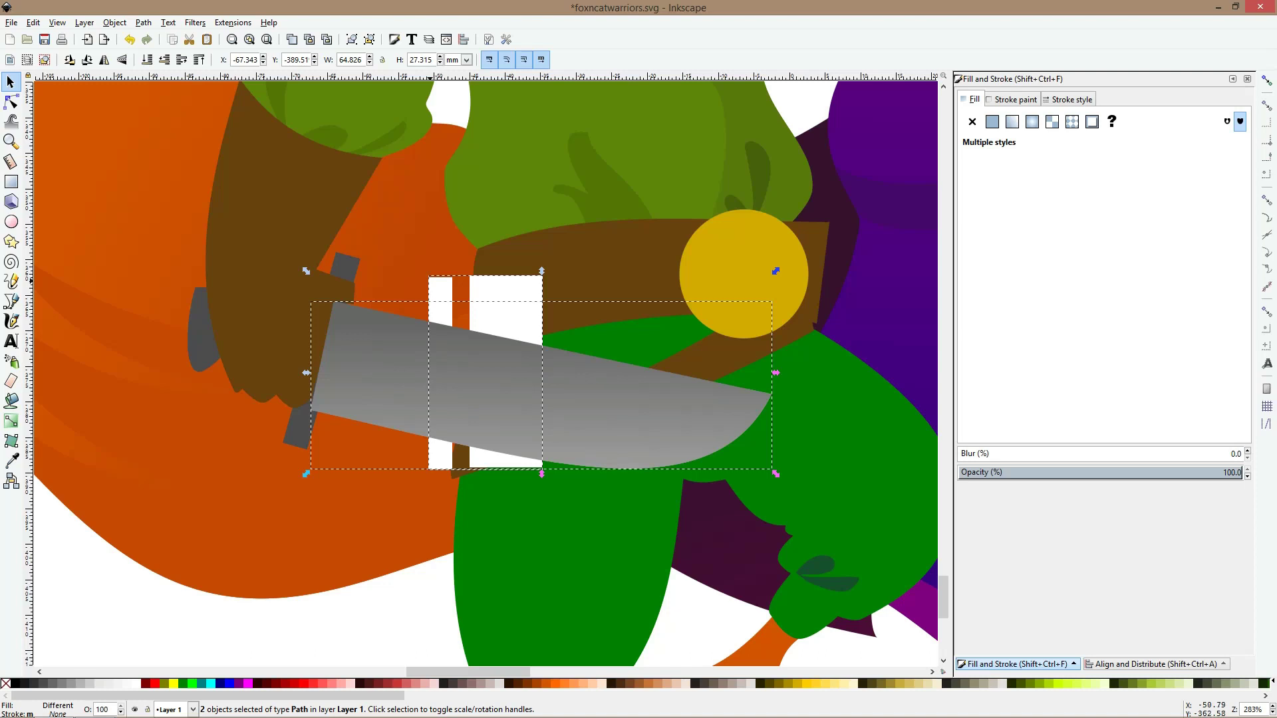
pyautogui.click(188, 573)
pyautogui.click(441, 420)
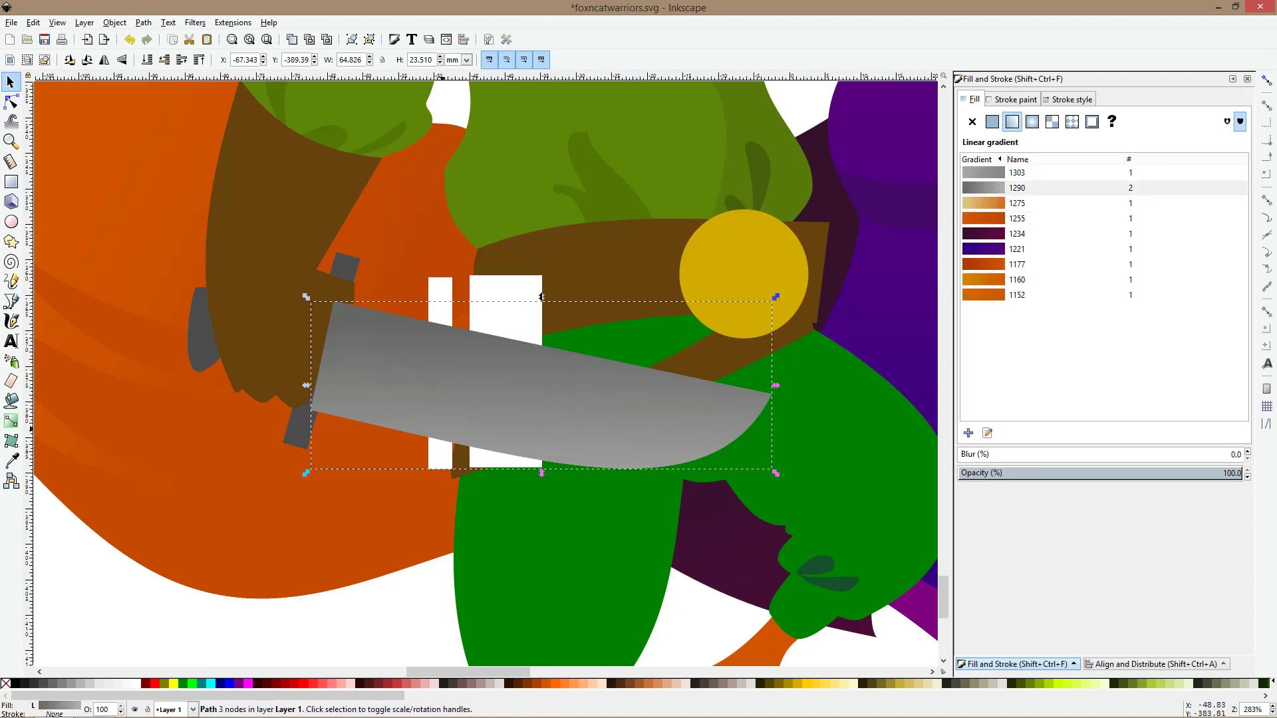
pyautogui.keyDown('alt'); pyautogui.click(442, 428); pyautogui.keyUp('alt')
pyautogui.keyDown('alt'); pyautogui.click(442, 428); pyautogui.keyUp('alt')
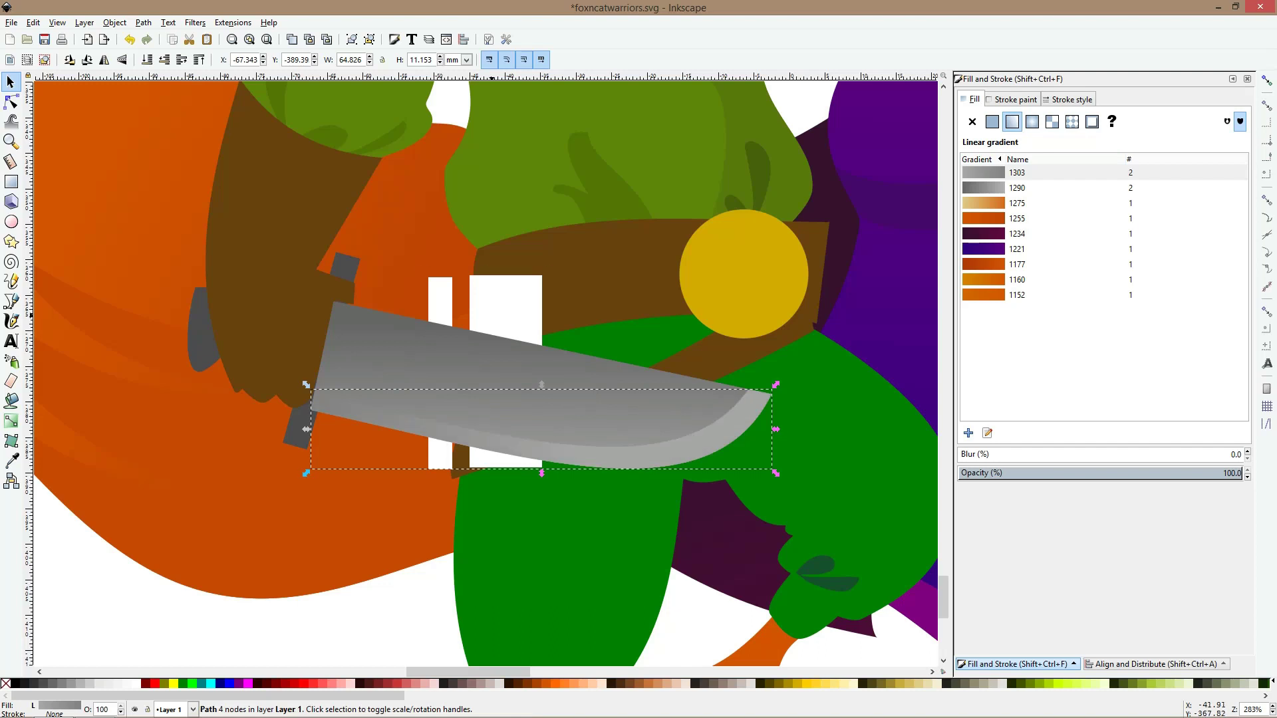
# Raise the combined white stripes to the top and skew them so their lower ends lean toward the blade tip
pyautogui.keyDown('alt'); pyautogui.click(442, 428); pyautogui.keyUp('alt')
pyautogui.press('Home')
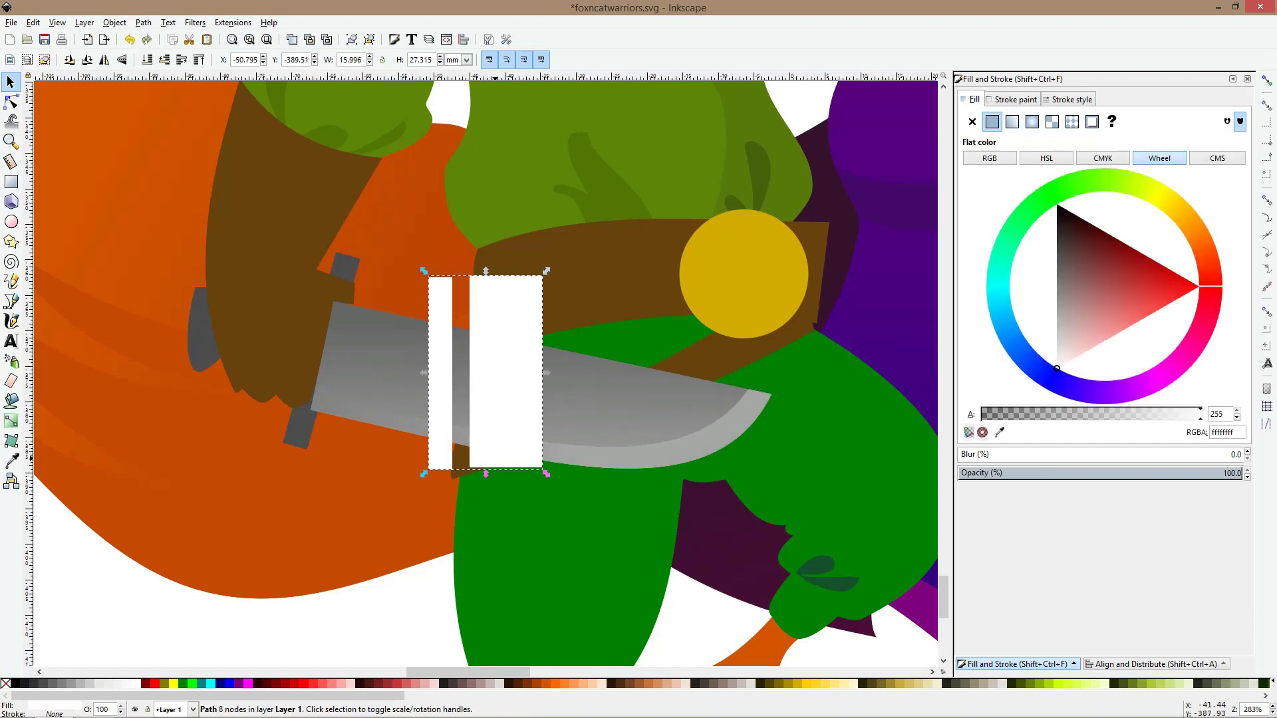
pyautogui.moveTo(495, 473); pyautogui.dragTo(511, 468)
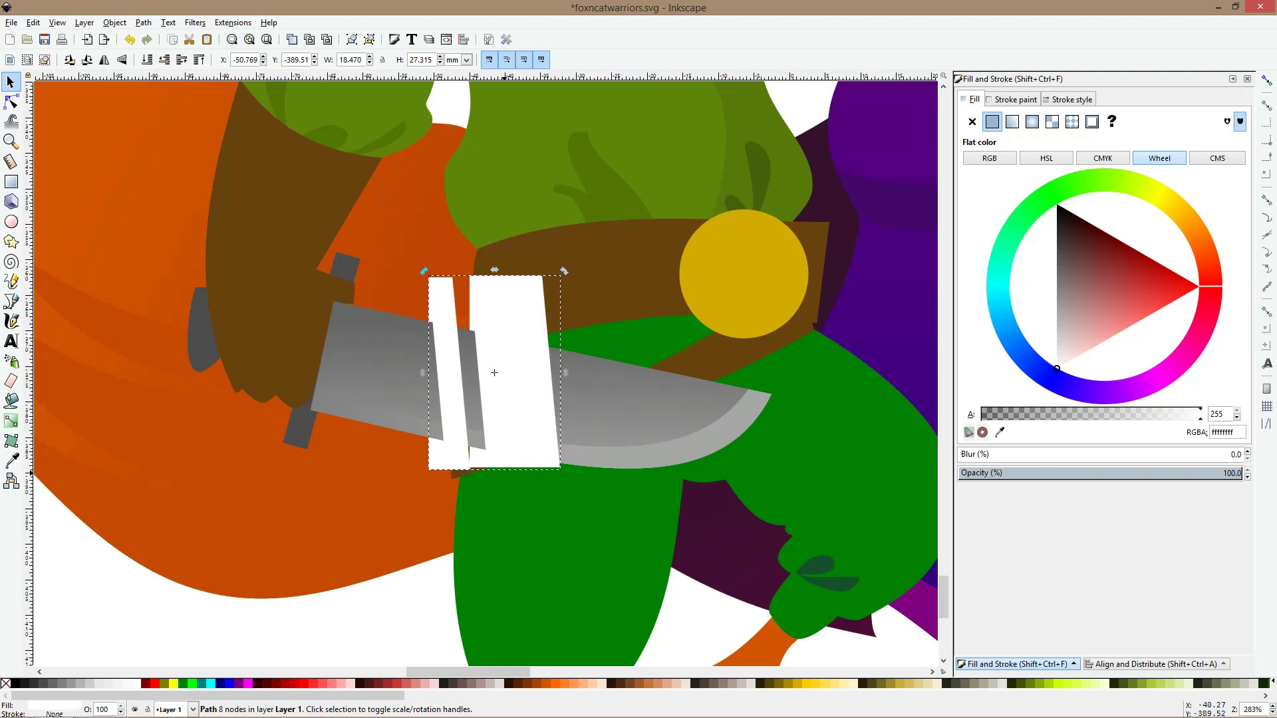
# Undo the slanting of the white stripes and lower them behind the knife blade
pyautogui.press('Escape')
pyautogui.click(585, 461)
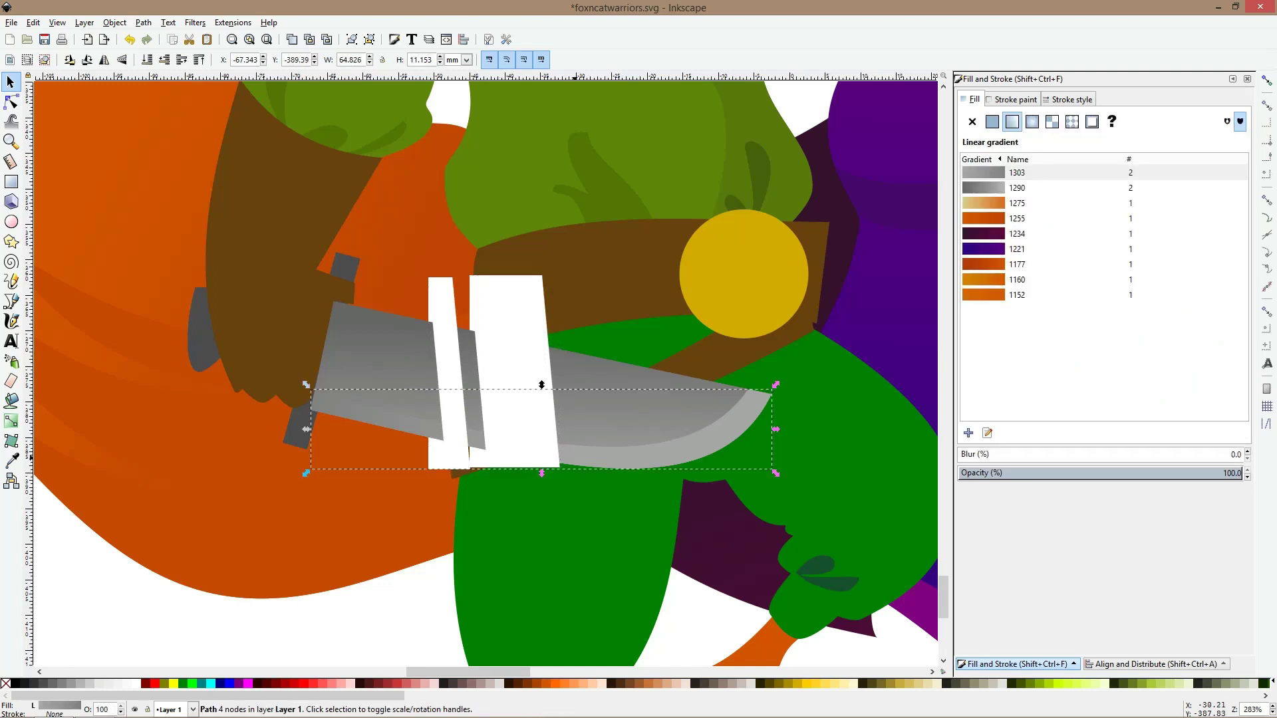
pyautogui.hotkey('ctrl', 'z')
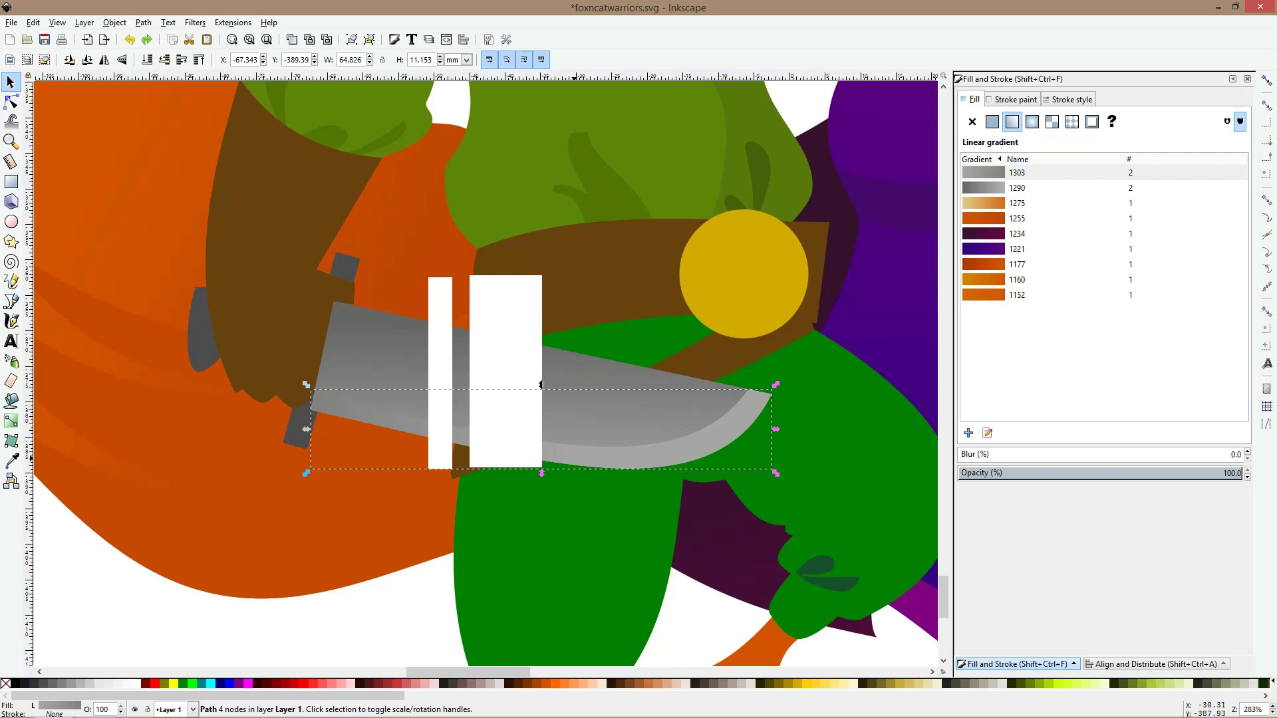
pyautogui.click(541, 429)
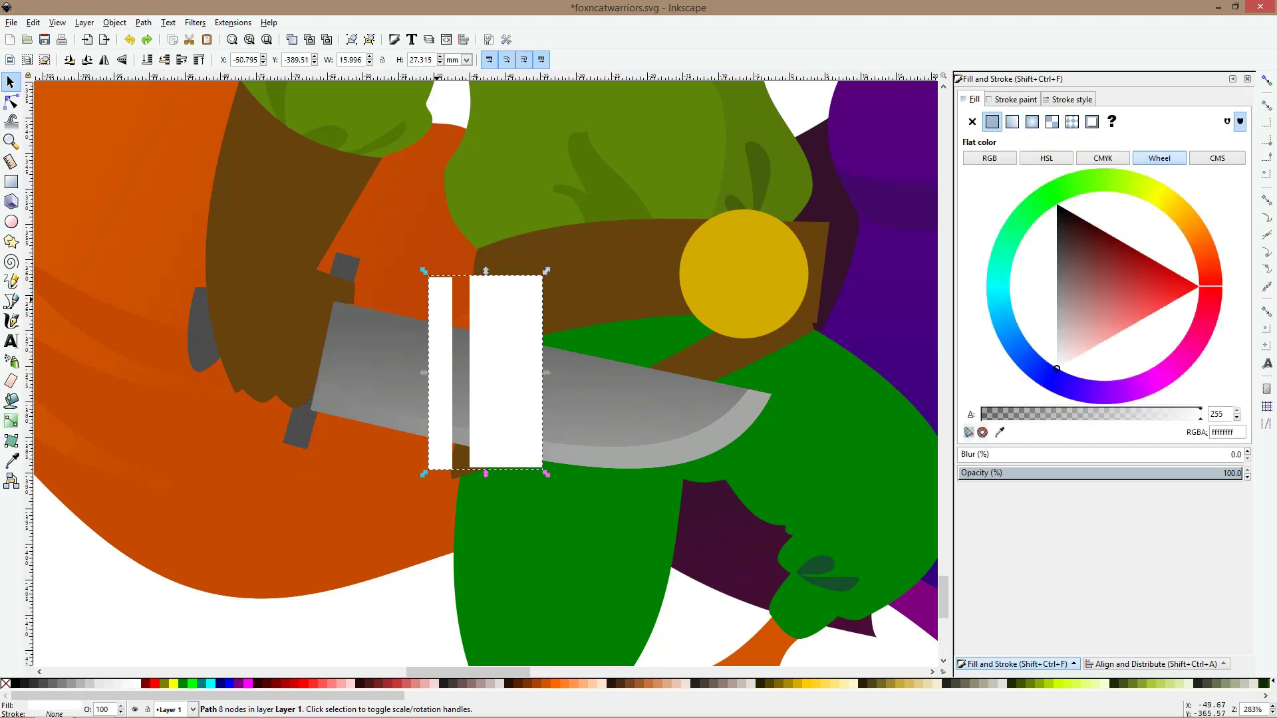
pyautogui.press('pagedown')
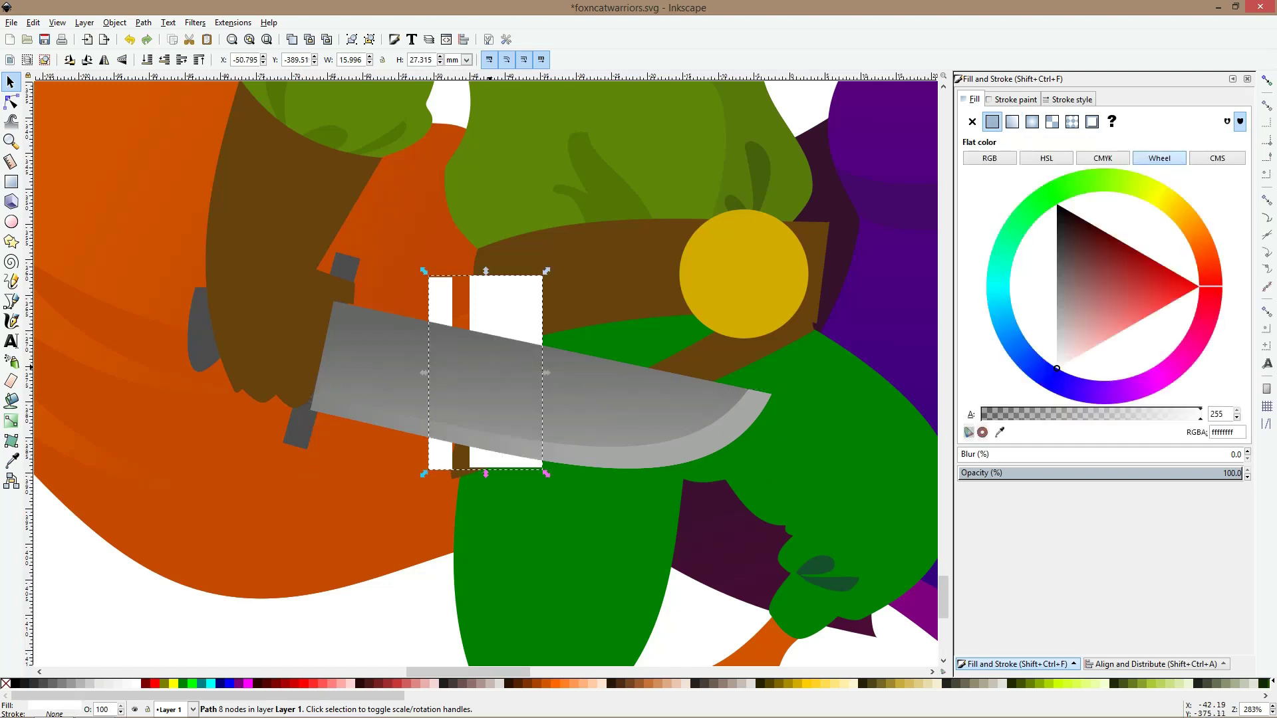
# Trim the white stripes to the knife's outline by intersecting them with a copy of the blade
pyautogui.click(490, 367)
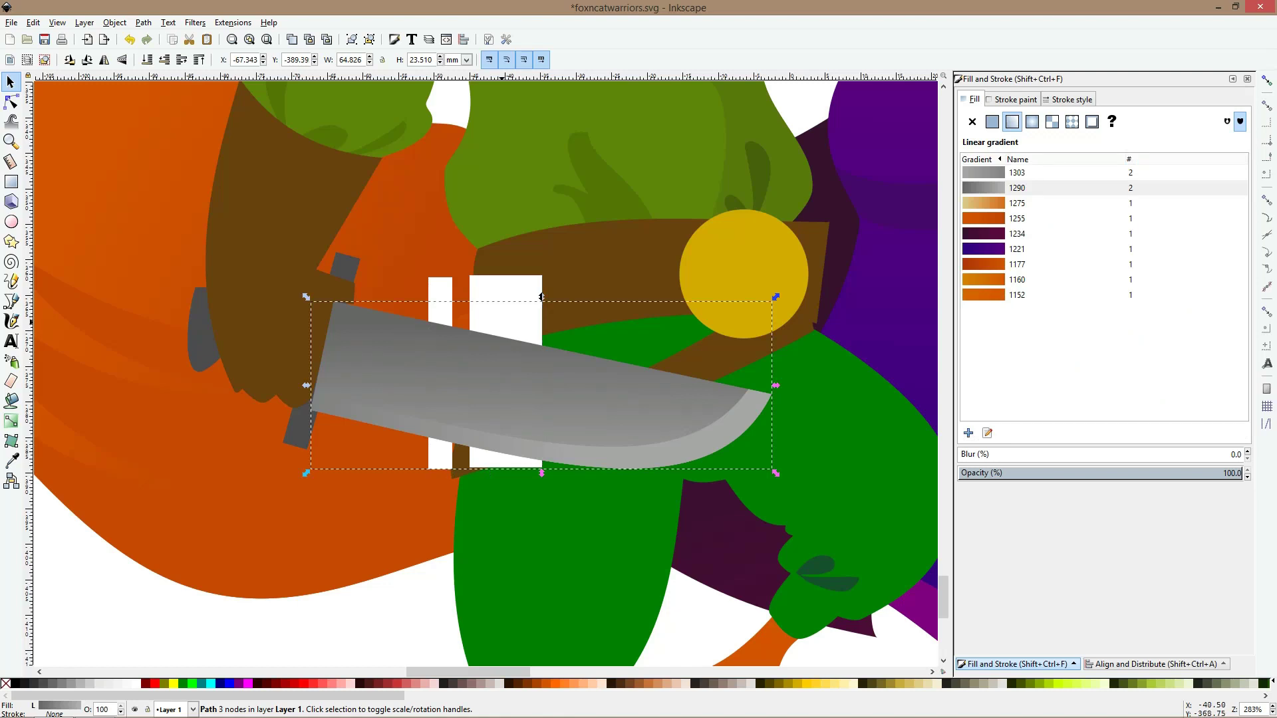
pyautogui.click(502, 322)
pyautogui.keyDown('shift'); pyautogui.click(502, 338); pyautogui.keyUp('shift')
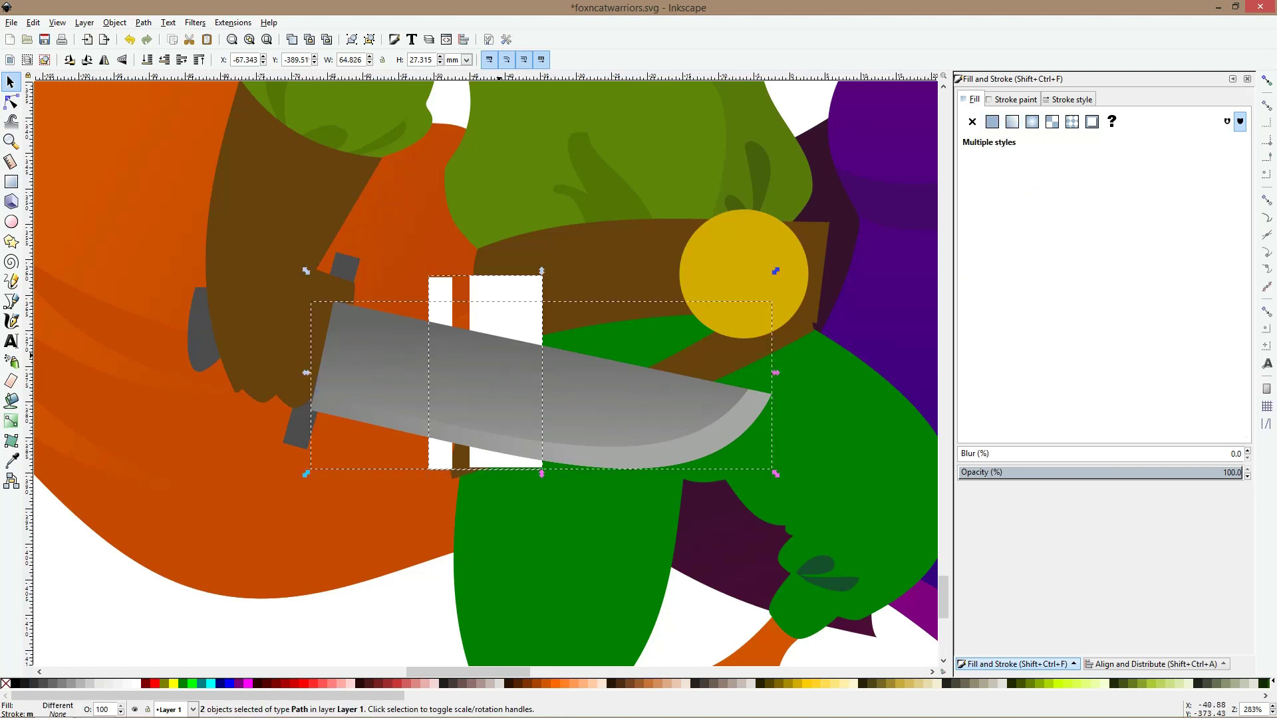
pyautogui.click(143, 22)
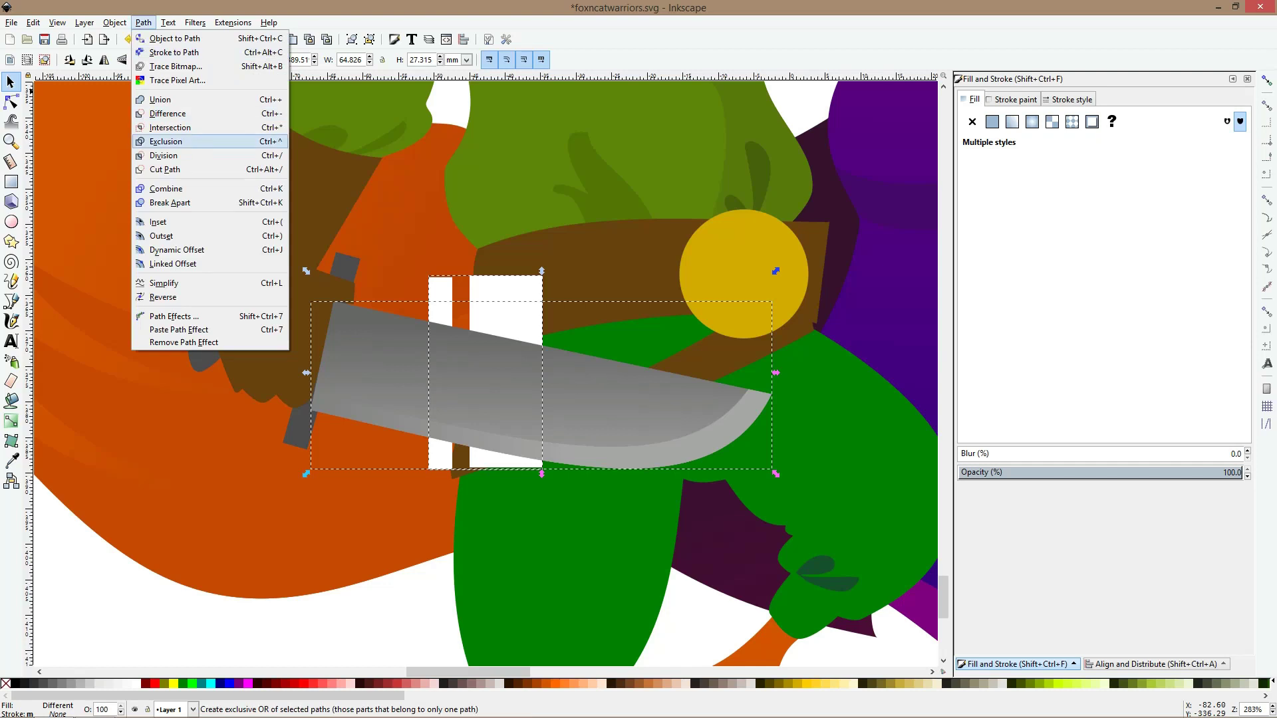
pyautogui.click(166, 127)
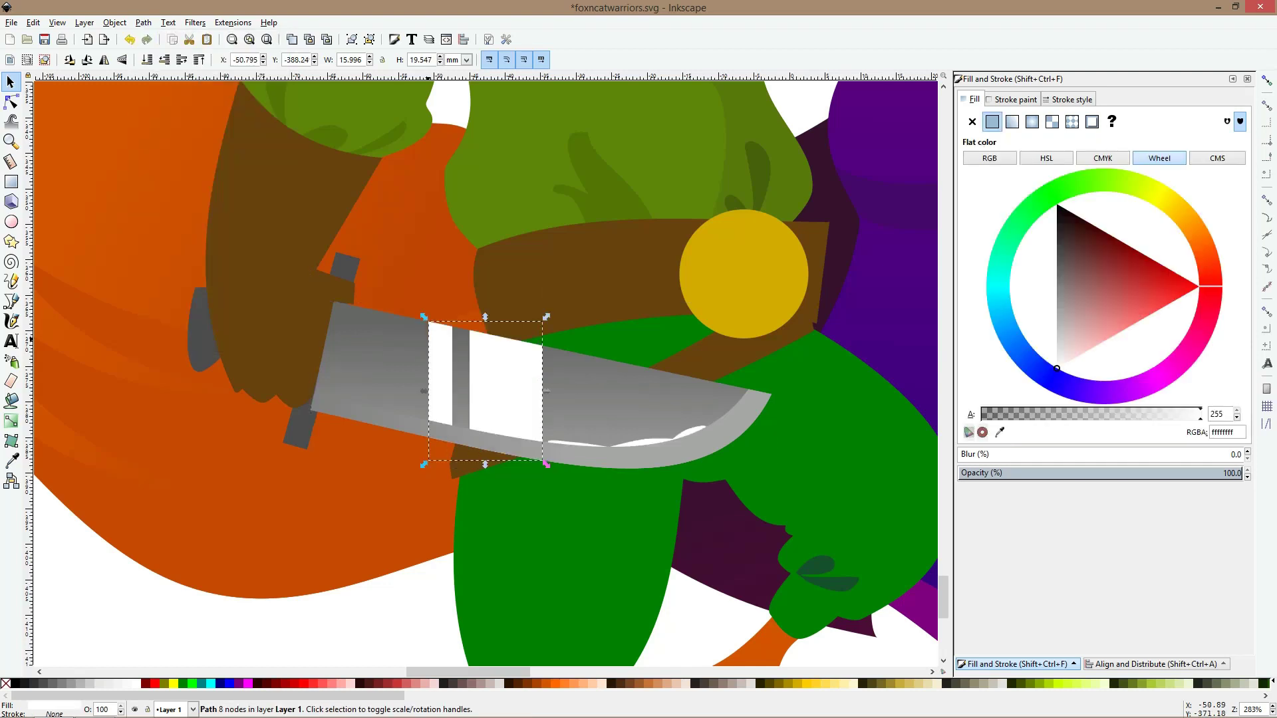
# Recolor the end of the cutting-edge strip's gradient to light grey #ebebeb and extend the gradient toward the blade tip
pyautogui.moveTo(484, 441); pyautogui.dragTo(483, 464)
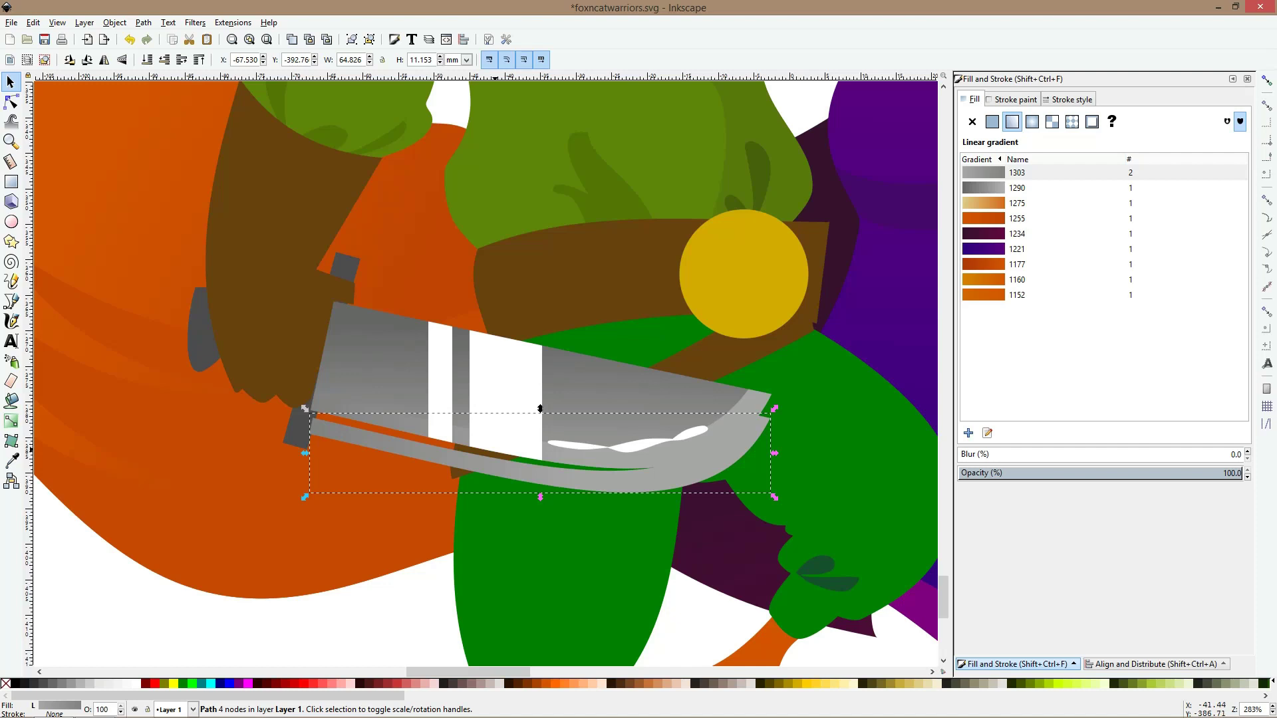
pyautogui.moveTo(539, 408); pyautogui.dragTo(540, 384)
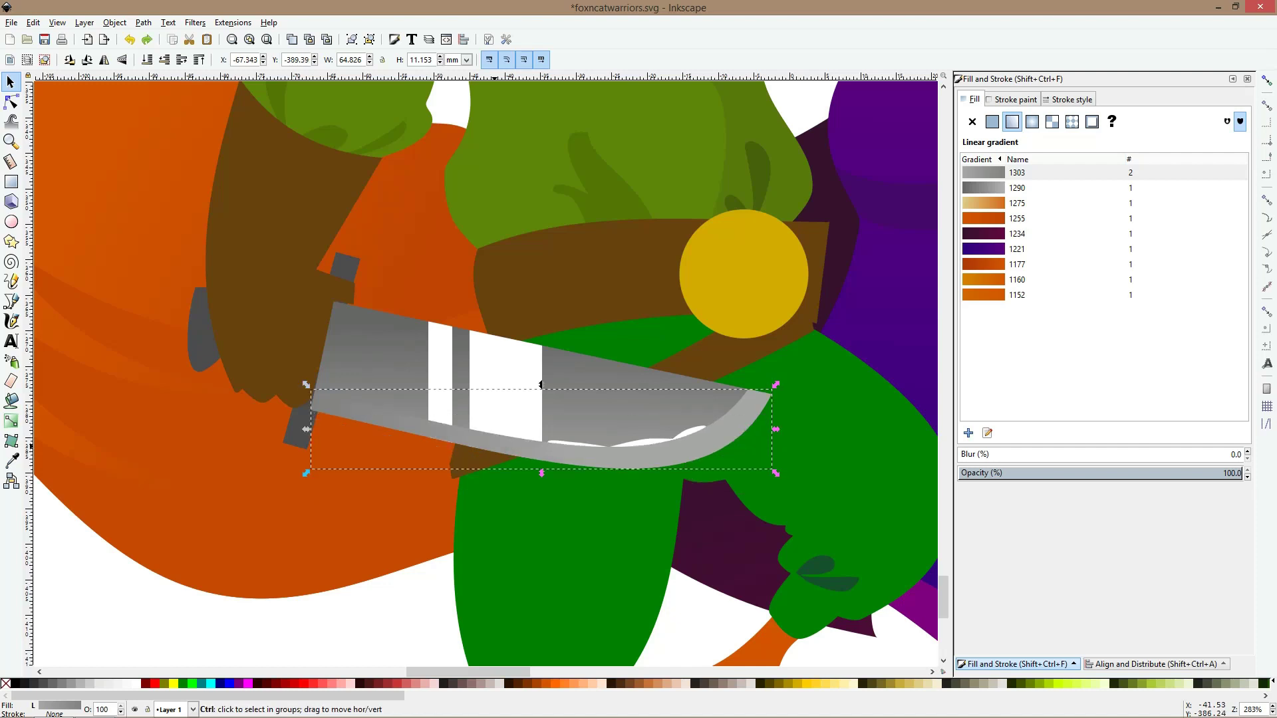
pyautogui.scroll(2, 493, 448)
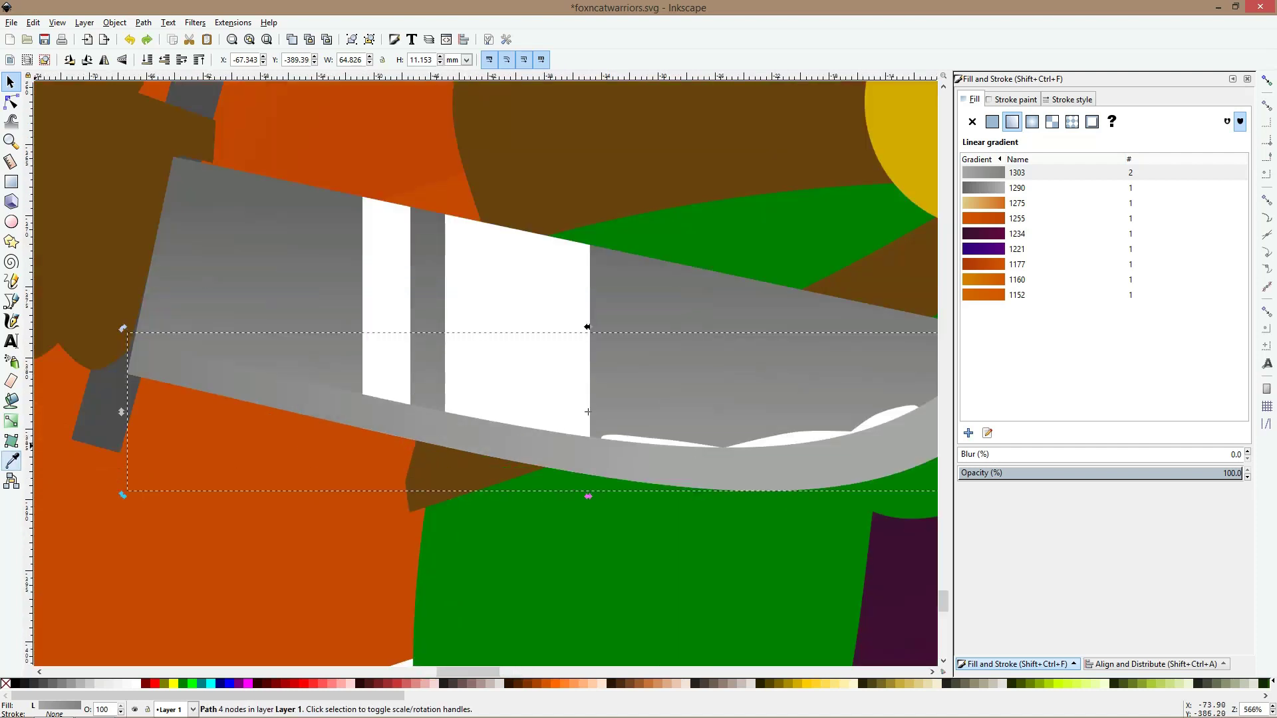
pyautogui.press('d')
pyautogui.scroll(-4, 862, 439)
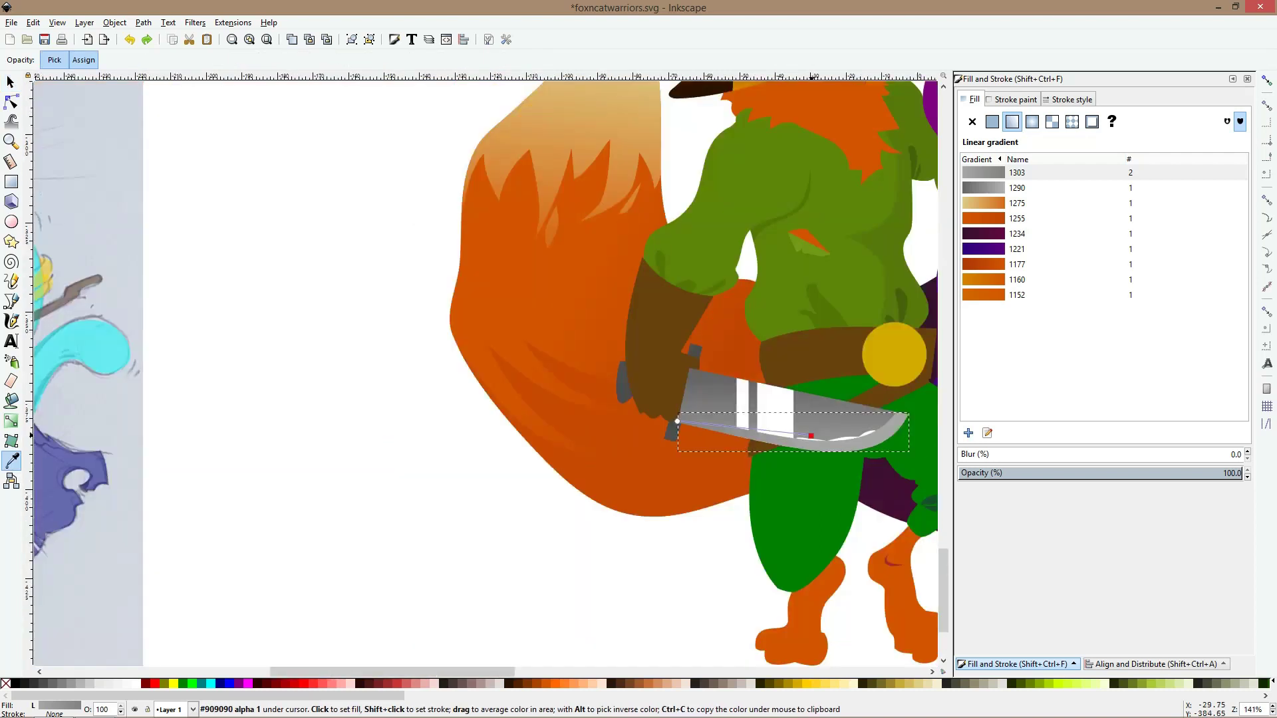
pyautogui.click(813, 432)
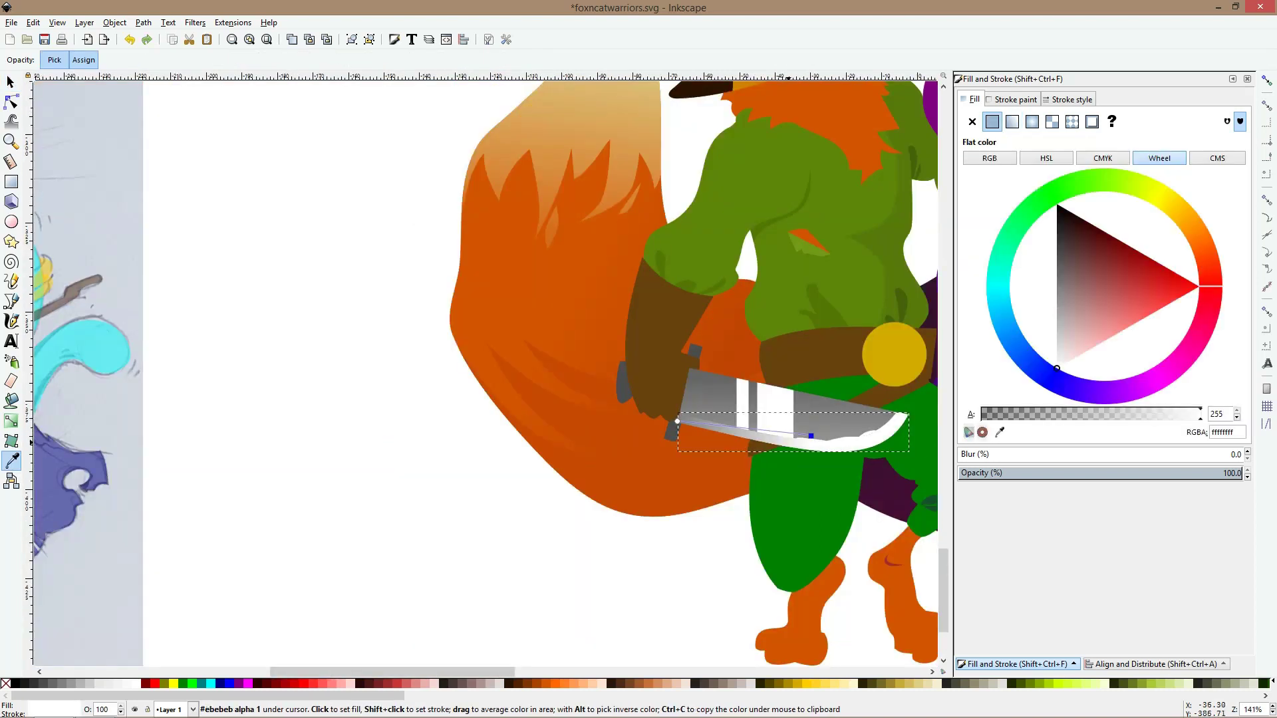
pyautogui.click(810, 436)
pyautogui.moveTo(811, 435); pyautogui.dragTo(868, 443)
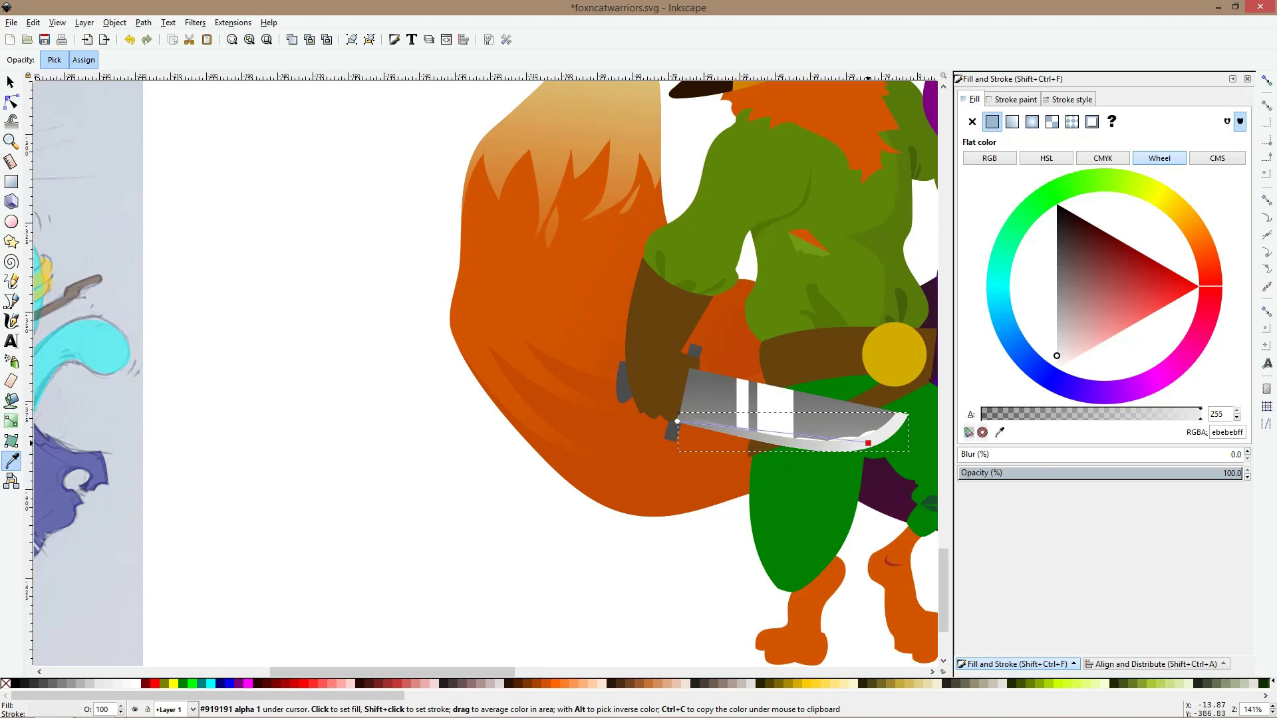
pyautogui.press('s')
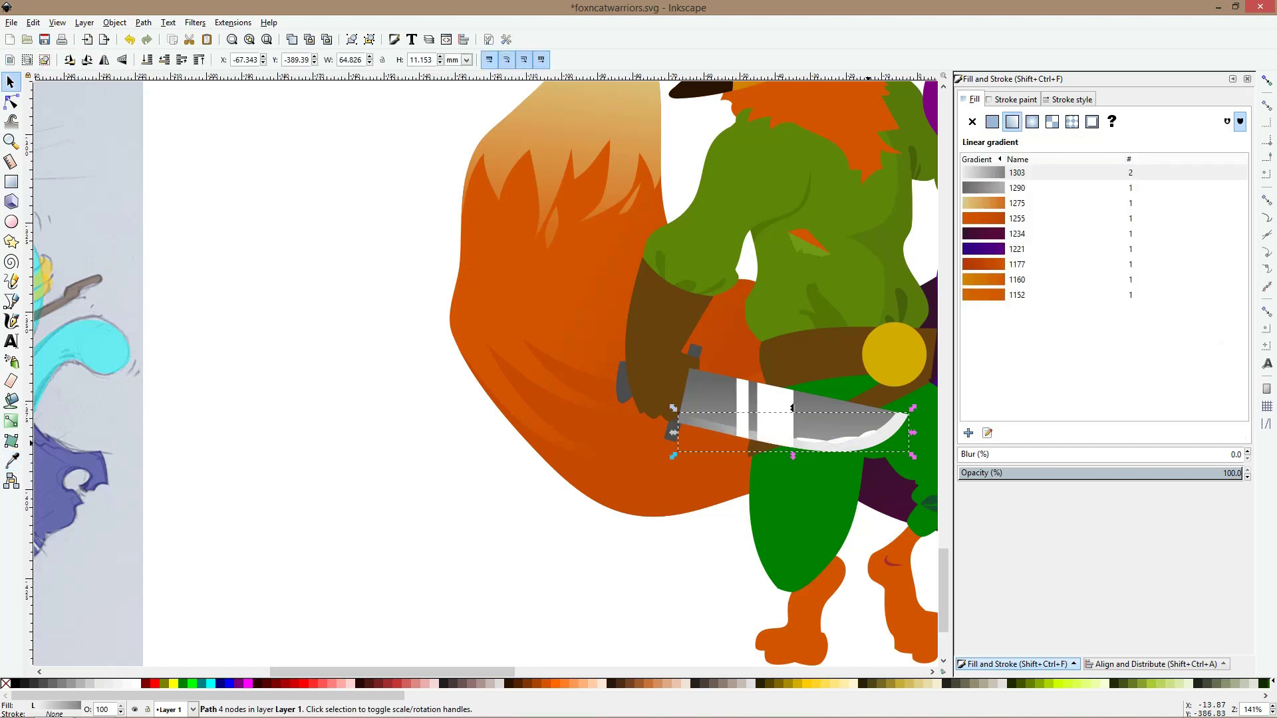
# Try moving the light cutting-edge strip down off the blade, and undo the move
pyautogui.scroll(3, 846, 445)
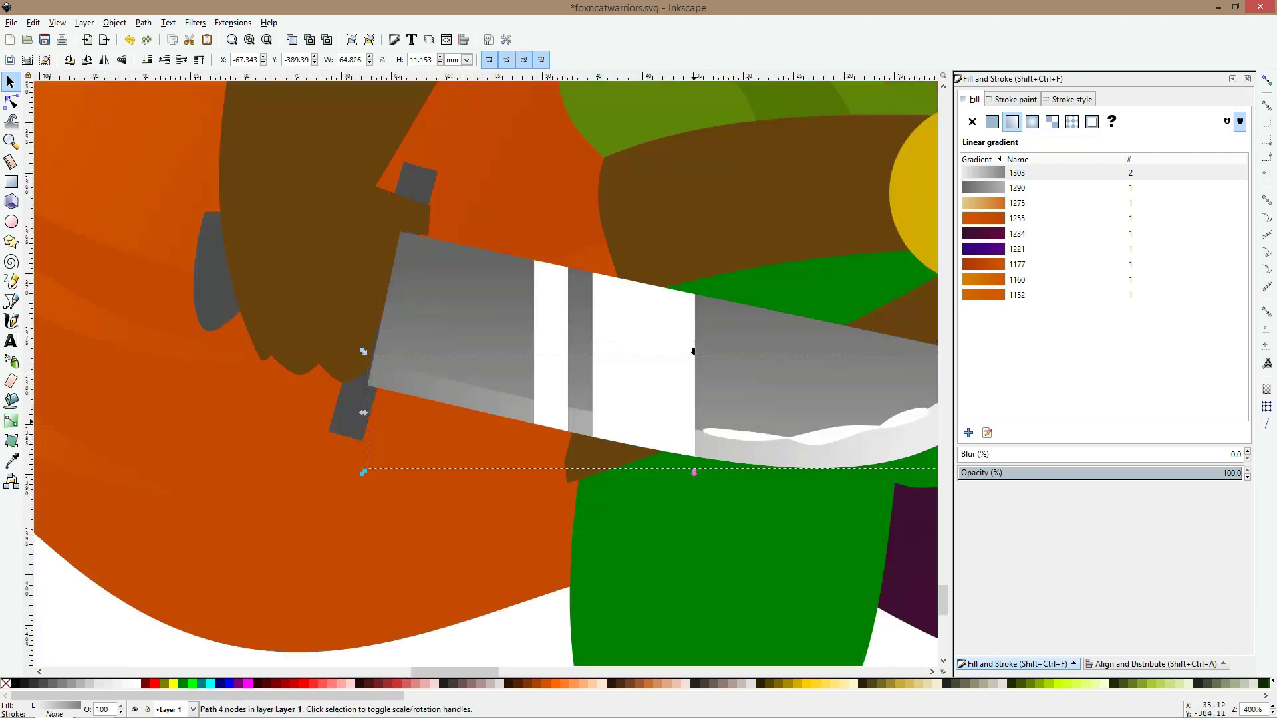
pyautogui.click(774, 414)
pyautogui.click(485, 406)
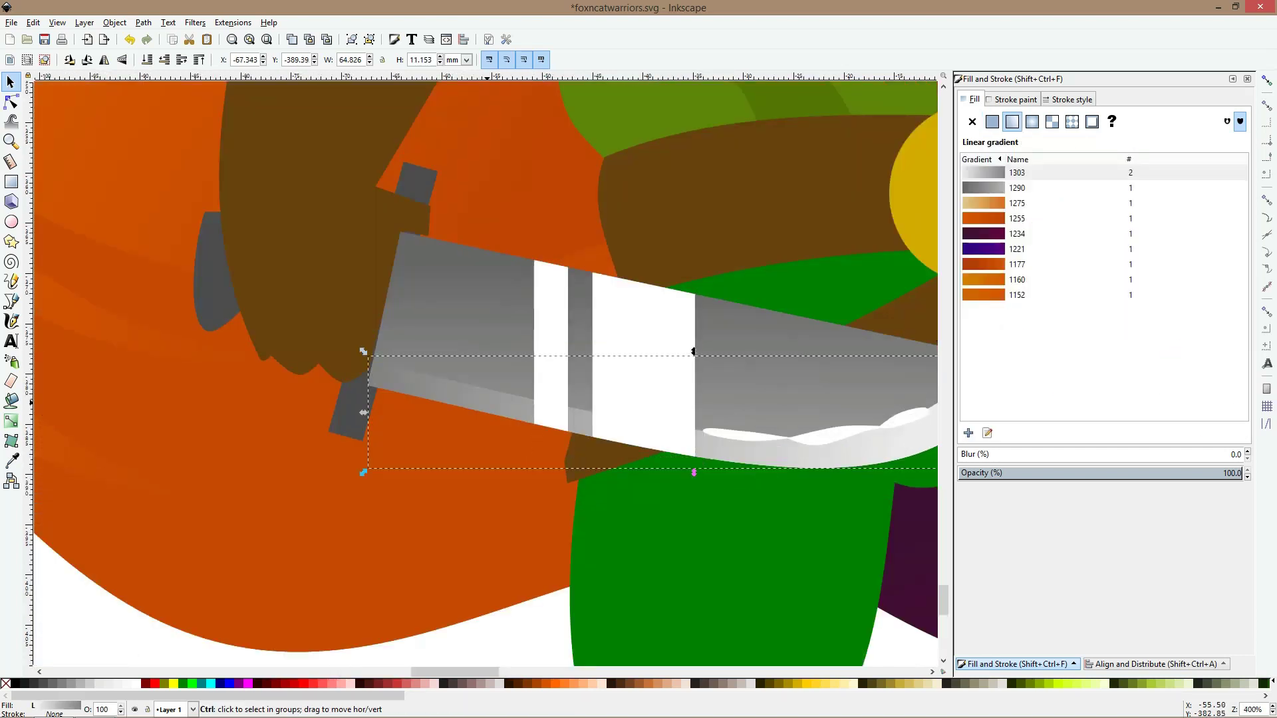
pyautogui.moveTo(486, 407); pyautogui.dragTo(472, 448)
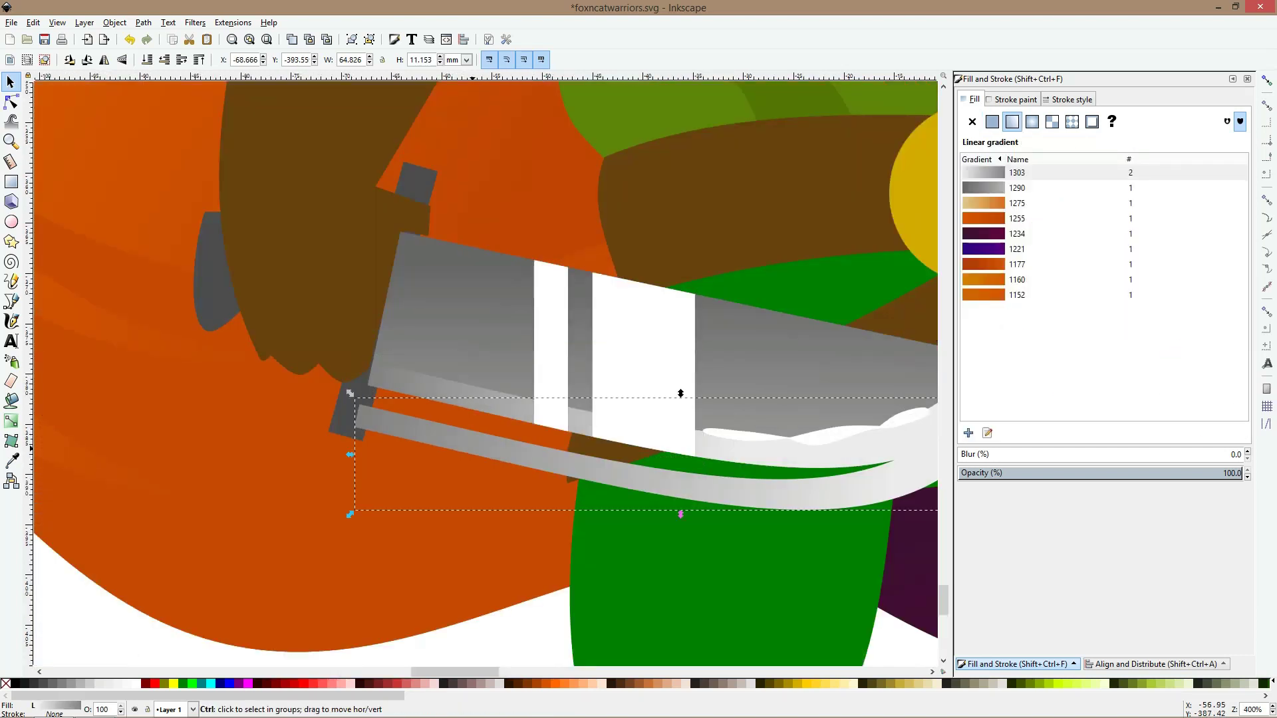
pyautogui.hotkey('ctrl', 'z')
pyautogui.press('Delete')
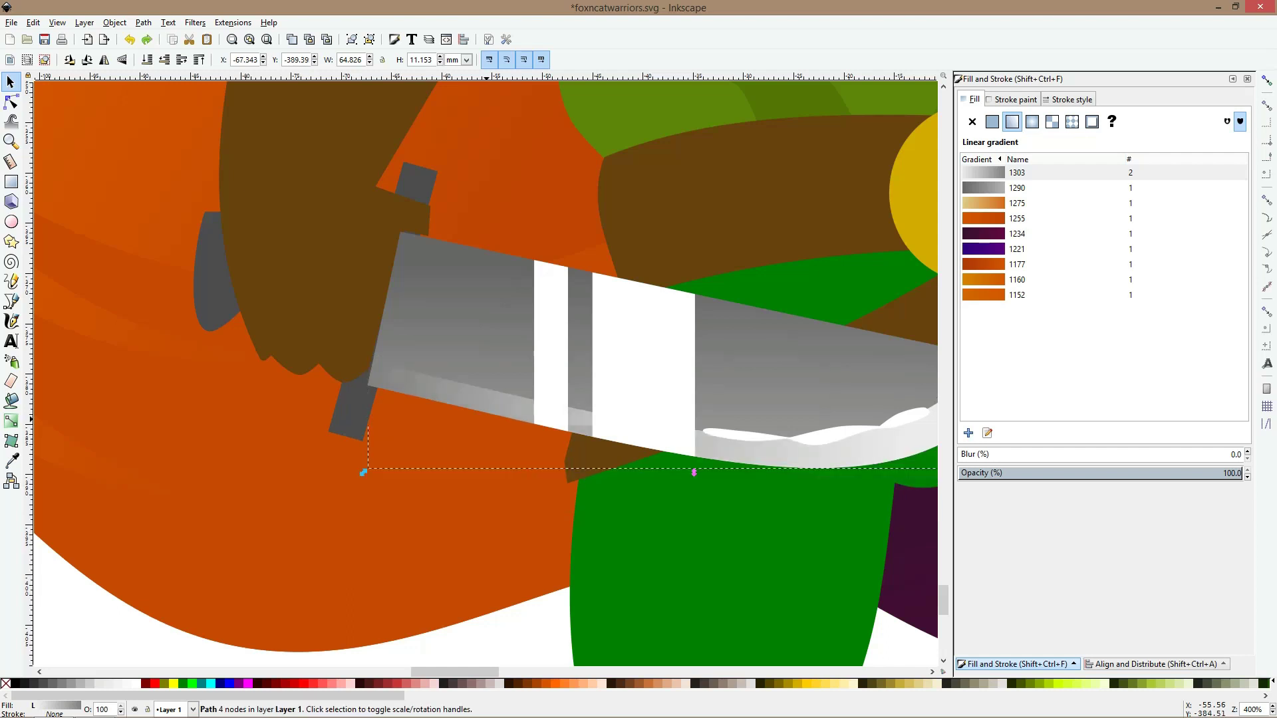
# Divide the white stripes along the blade's cutting edge, using the light edge strip as the cutter
pyautogui.click(487, 406)
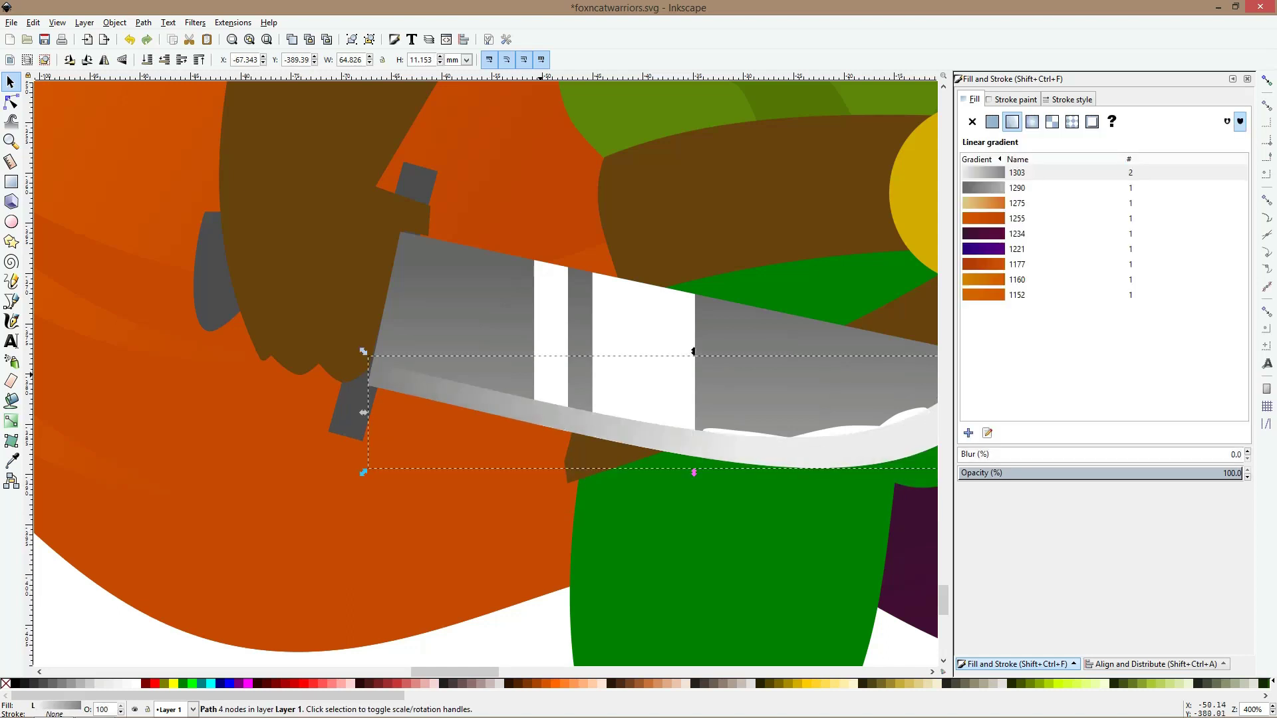
pyautogui.keyDown('shift'); pyautogui.click(642, 353); pyautogui.keyUp('shift')
pyautogui.click(143, 23)
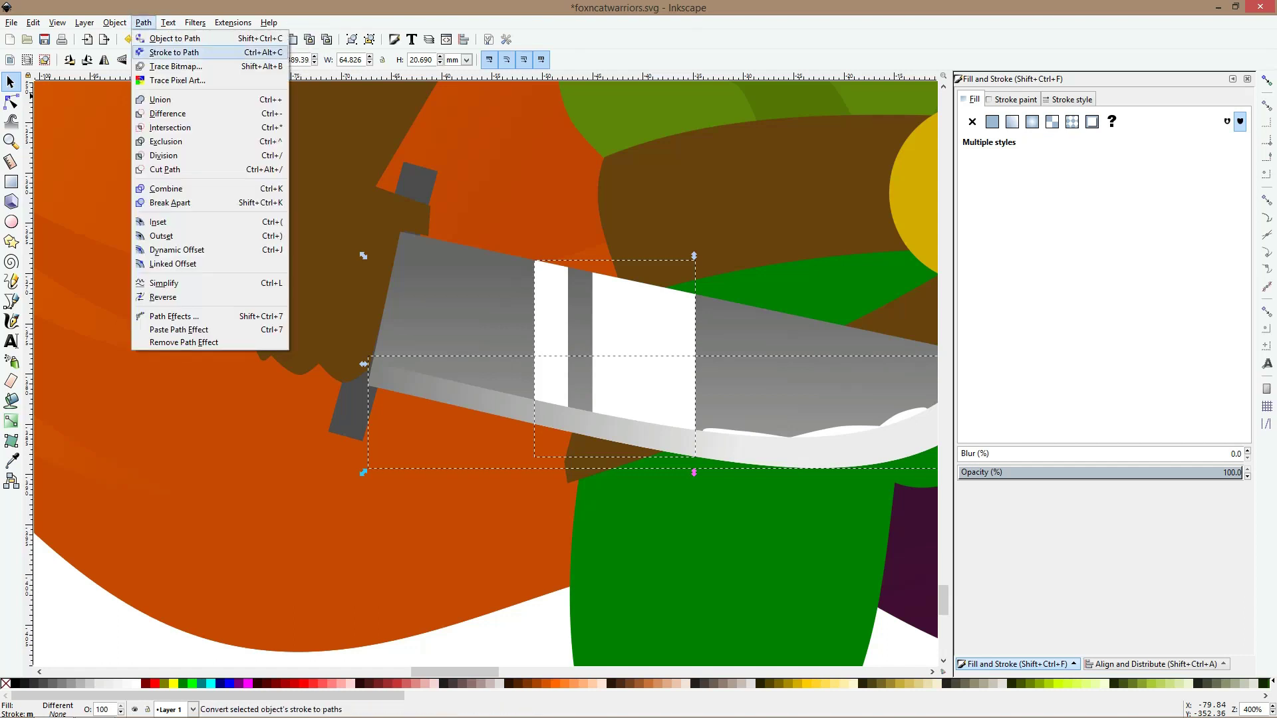
pyautogui.click(180, 156)
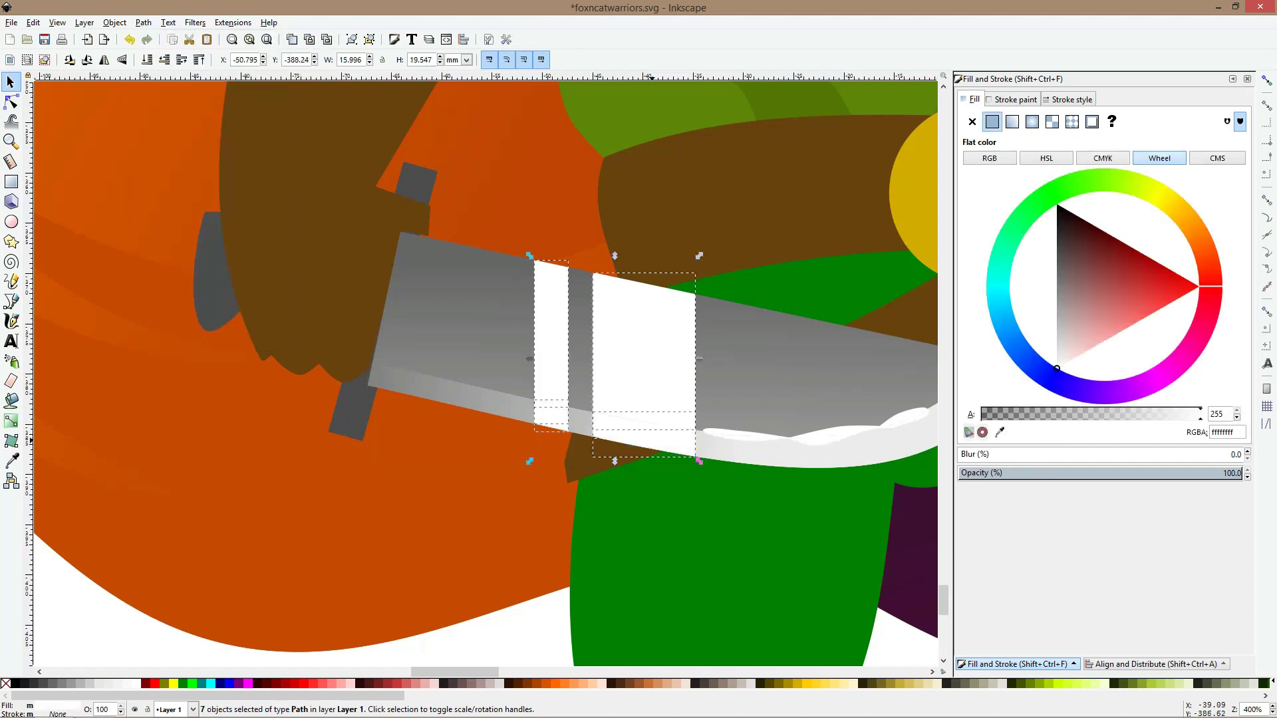
# Slant the stripe pieces on the cutting edge by shifting their bottom nodes diagonally toward the blade tip, past the blade's outline
pyautogui.click(11, 102)
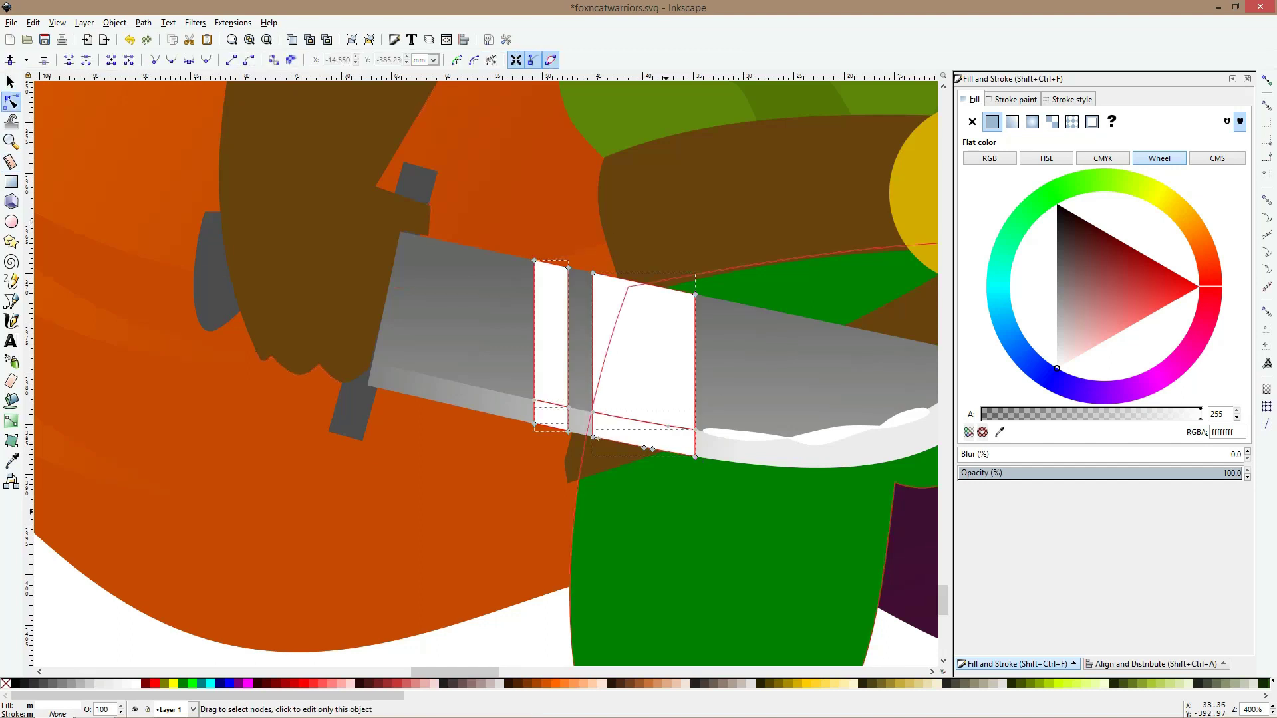
pyautogui.scroll(3, 661, 480)
pyautogui.moveTo(447, 334); pyautogui.dragTo(633, 433)
pyautogui.moveTo(356, 350); pyautogui.dragTo(428, 384)
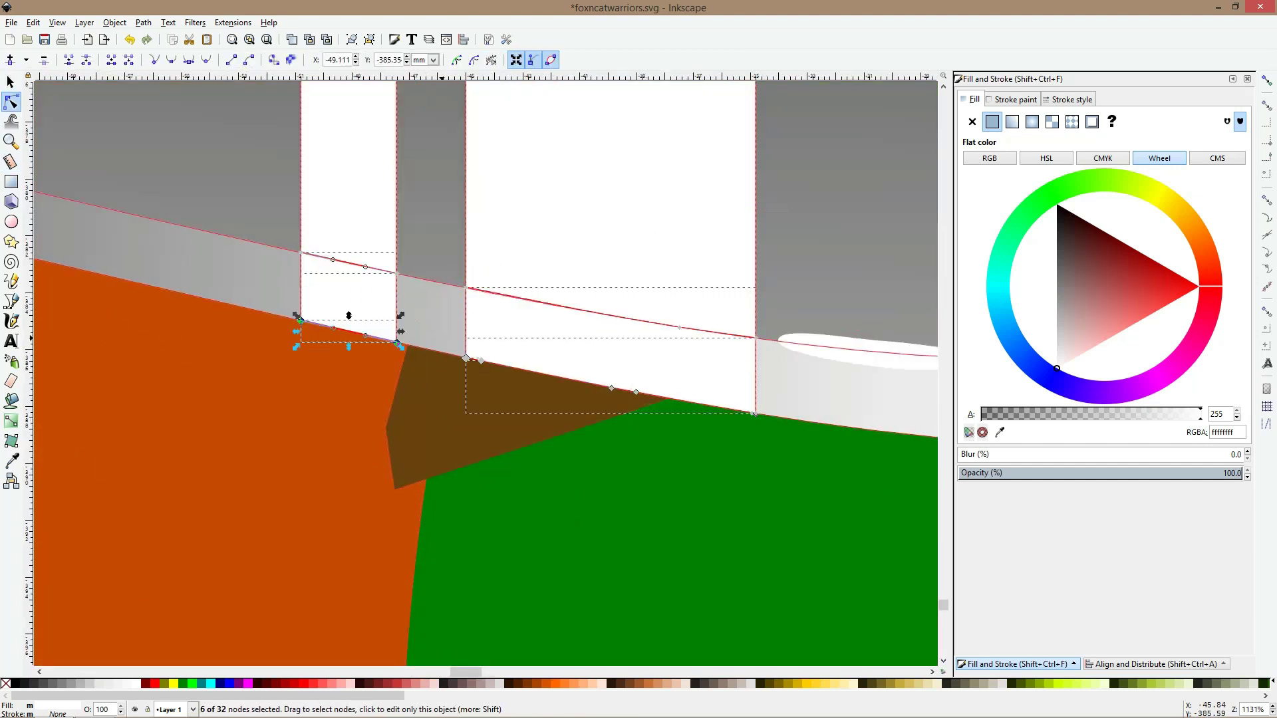
pyautogui.moveTo(441, 333); pyautogui.dragTo(245, 363)
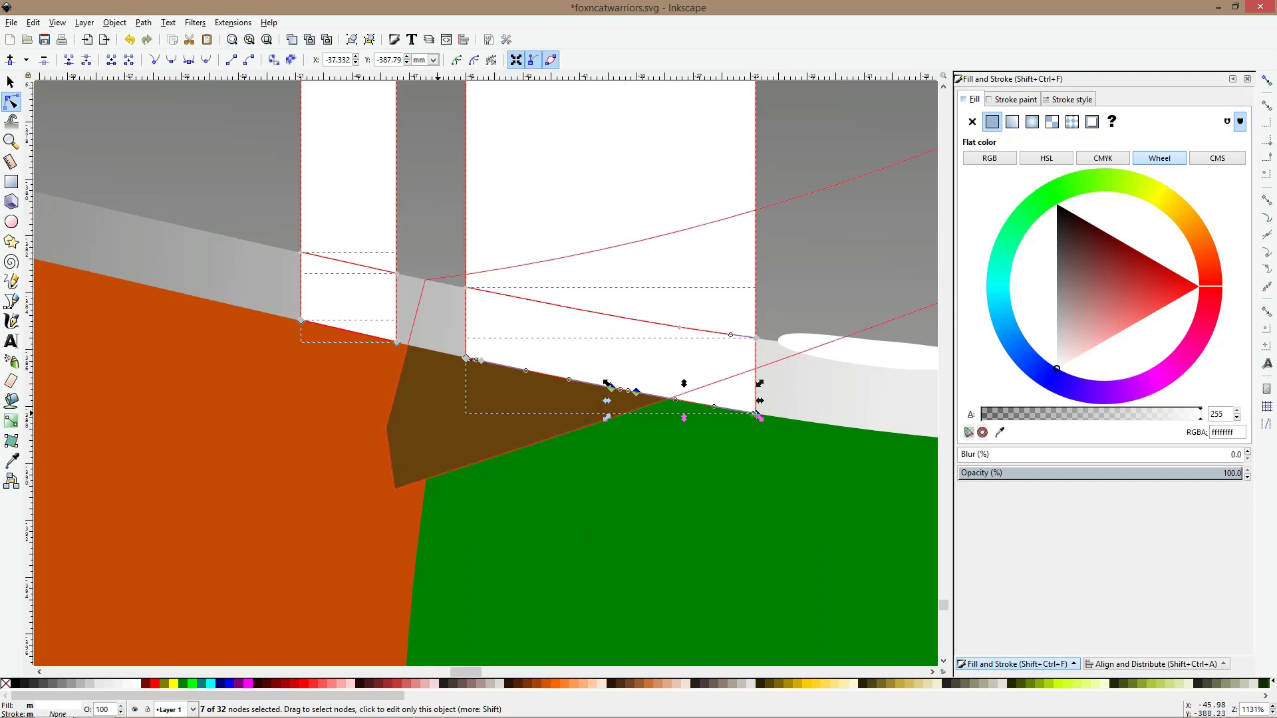
pyautogui.moveTo(436, 397); pyautogui.dragTo(289, 290)
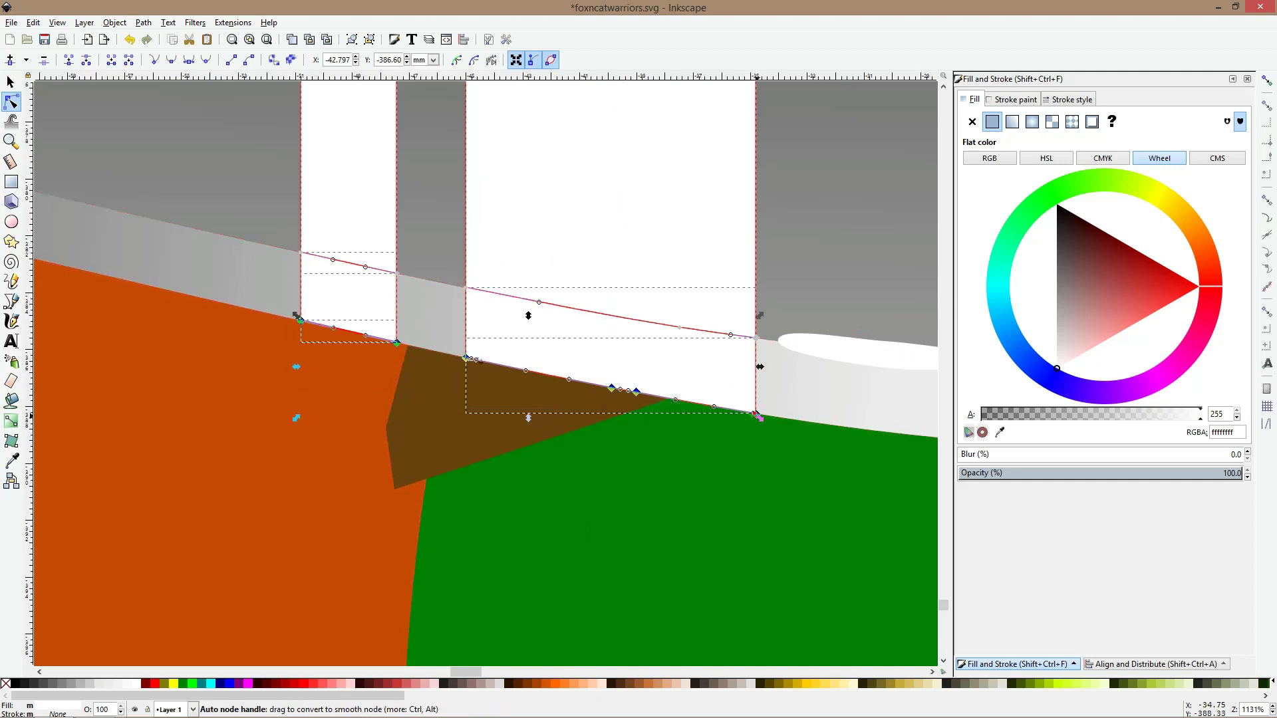
pyautogui.moveTo(758, 416); pyautogui.dragTo(757, 414)
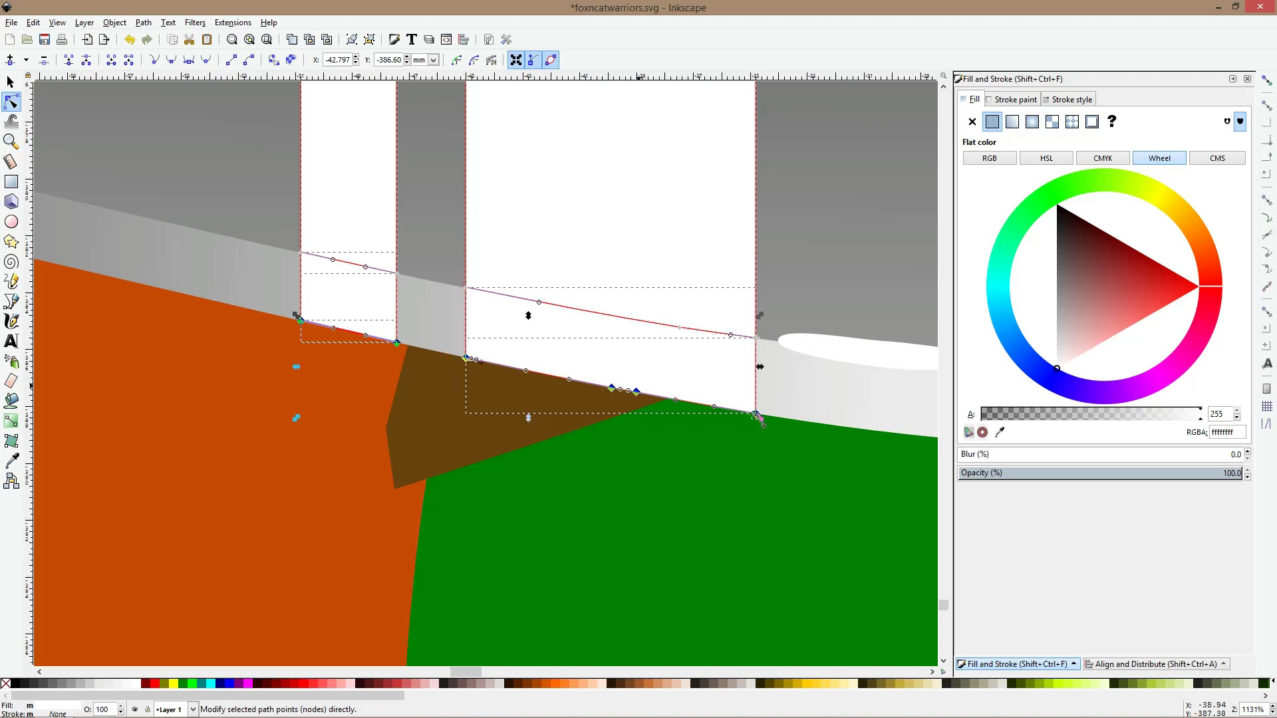
pyautogui.moveTo(465, 358); pyautogui.dragTo(494, 373)
pyautogui.moveTo(784, 429); pyautogui.dragTo(906, 474)
# Intersect the narrow slanted stripe piece with a copy of the blade and delete the leftover sliver below it
pyautogui.click(437, 234)
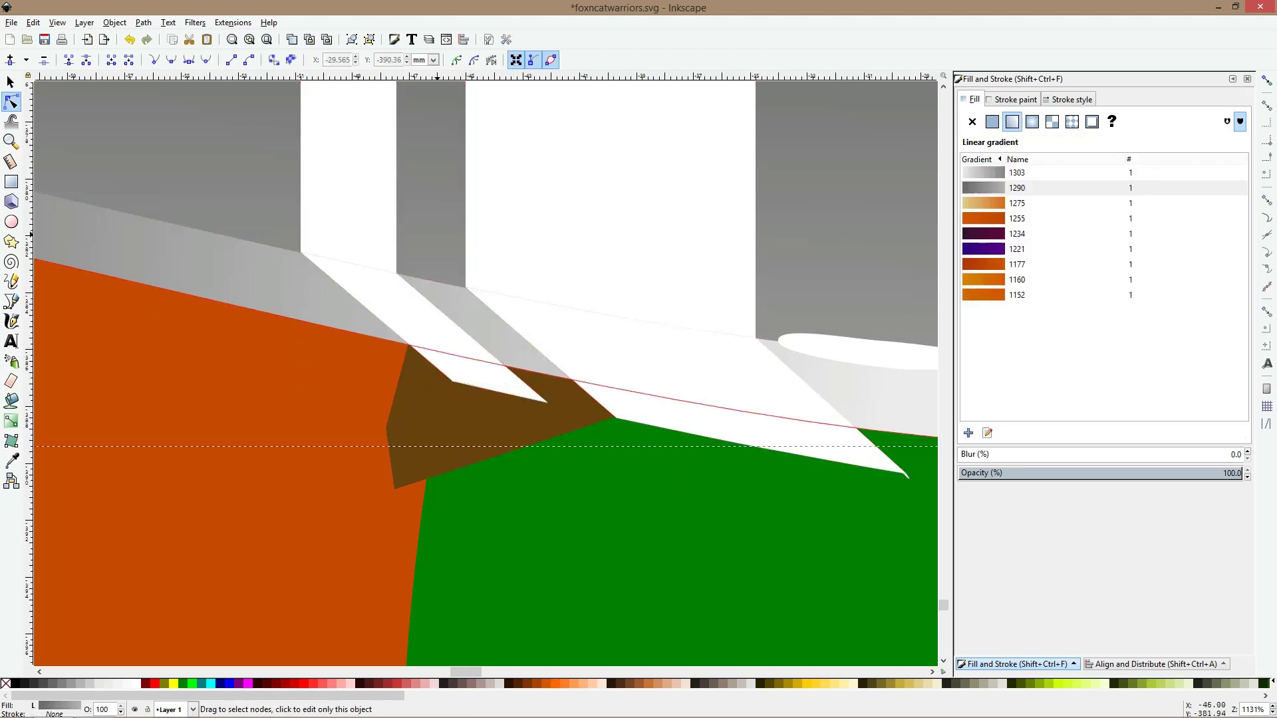
pyautogui.press('s')
pyautogui.hotkey('ctrl', 'd')
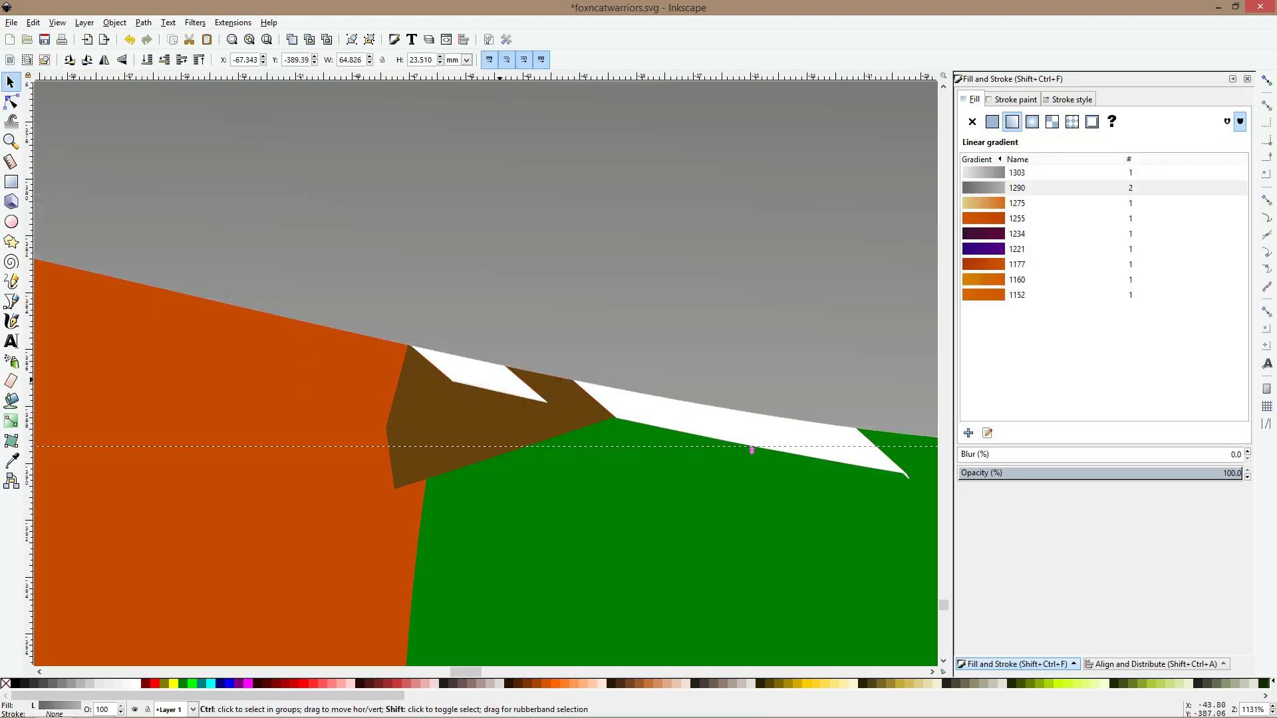
pyautogui.keyDown('shift'); pyautogui.click(500, 380); pyautogui.keyUp('shift')
pyautogui.hotkey('ctrl', '*')
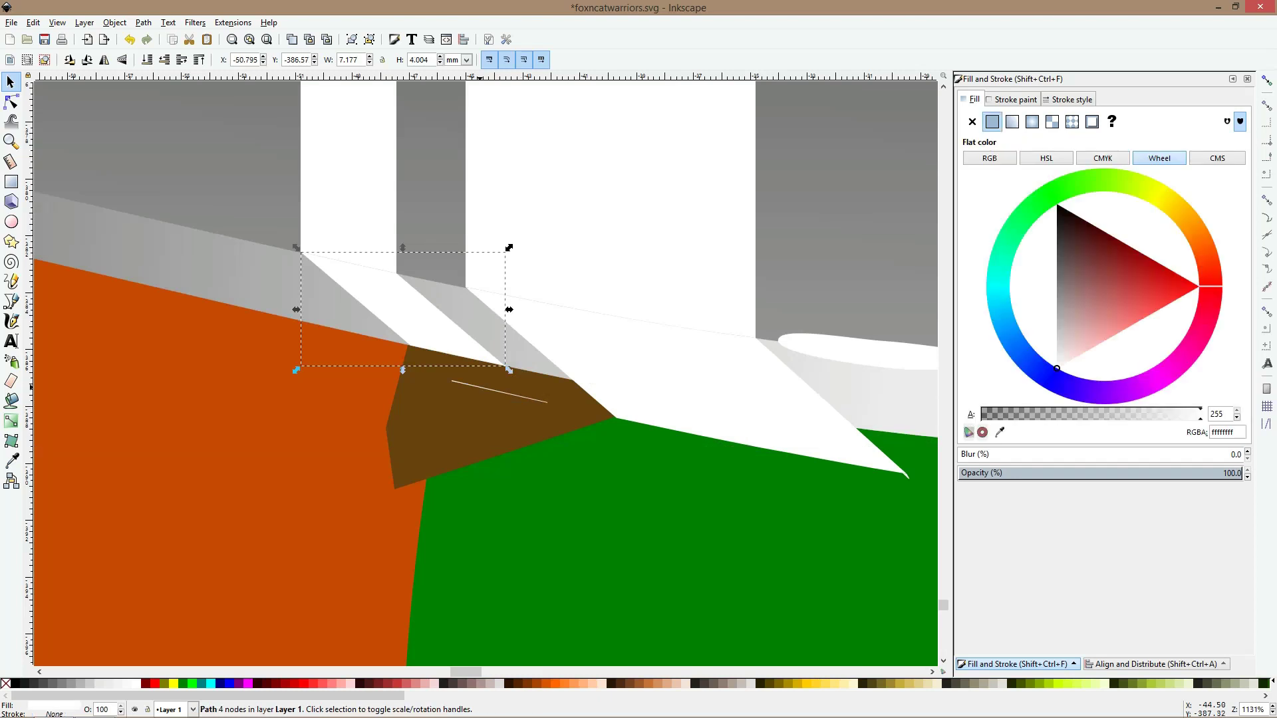
pyautogui.click(467, 384)
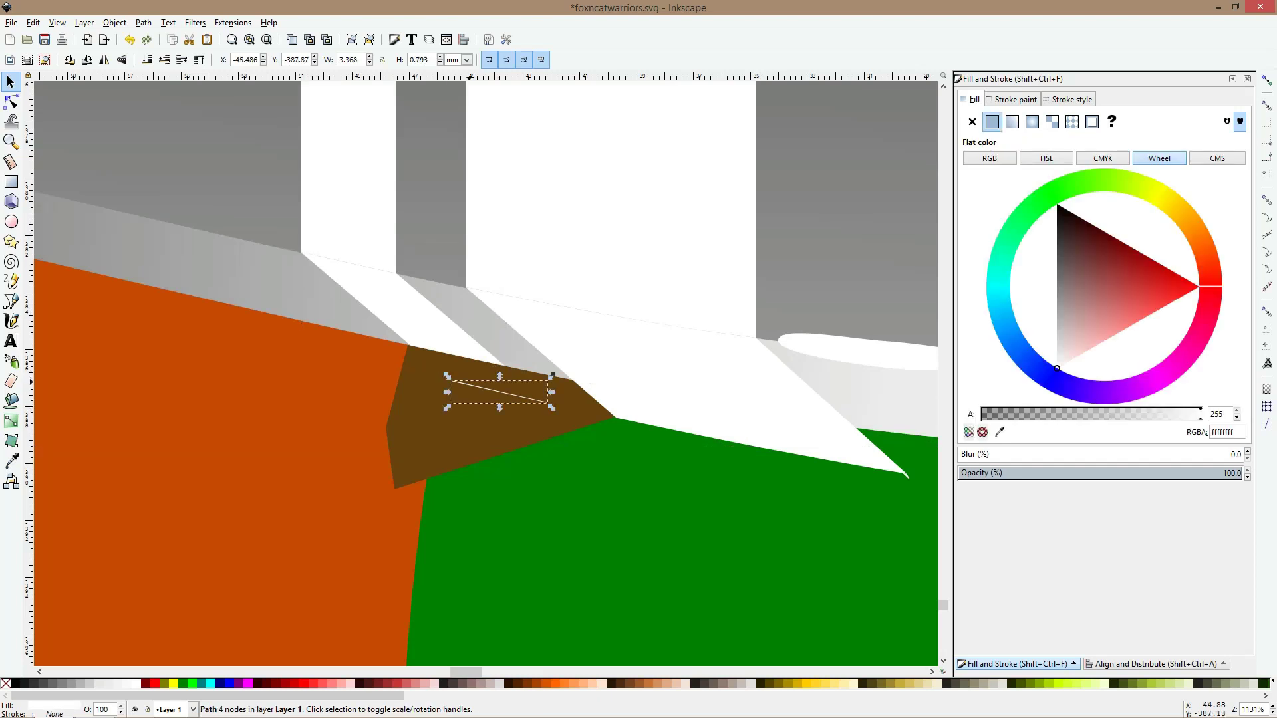
pyautogui.press('Delete')
# Intersect the wide slanted stripe piece on the cutting edge with a copy of the blade, trimming it to the blade's outline
pyautogui.click(261, 197)
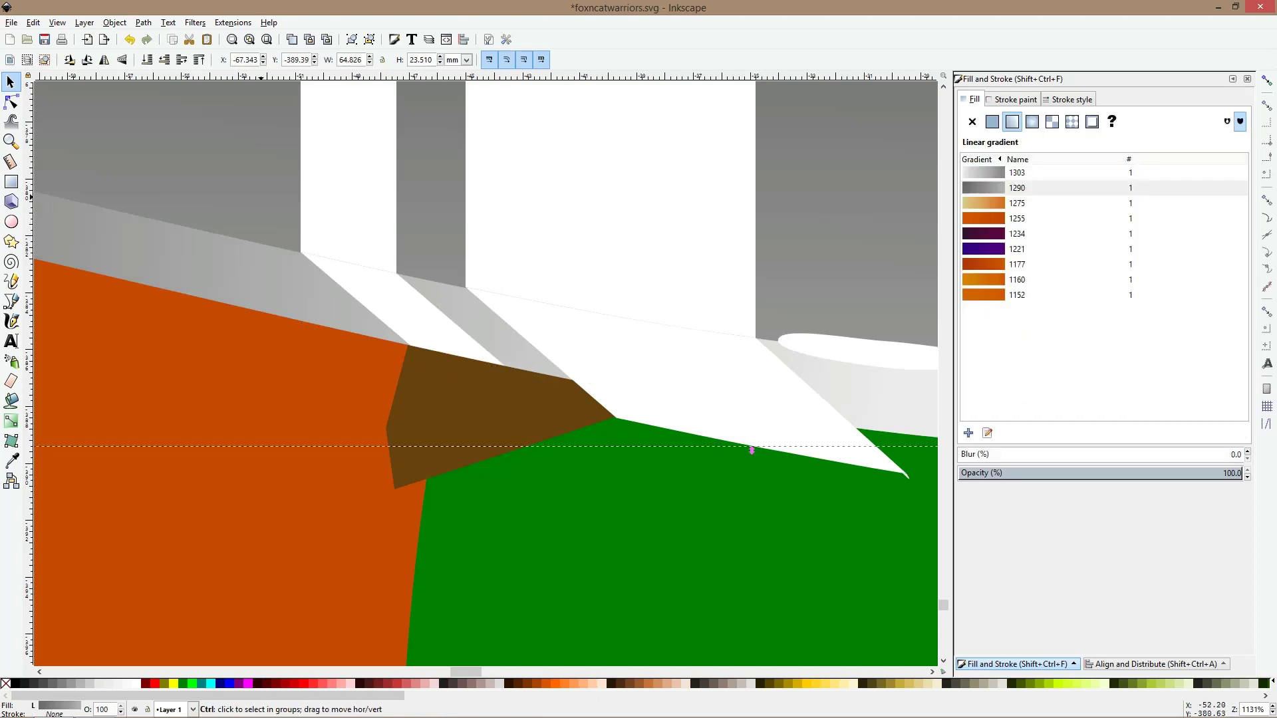
pyautogui.press('pageup')
pyautogui.keyDown('shift'); pyautogui.click(857, 449); pyautogui.keyUp('shift')
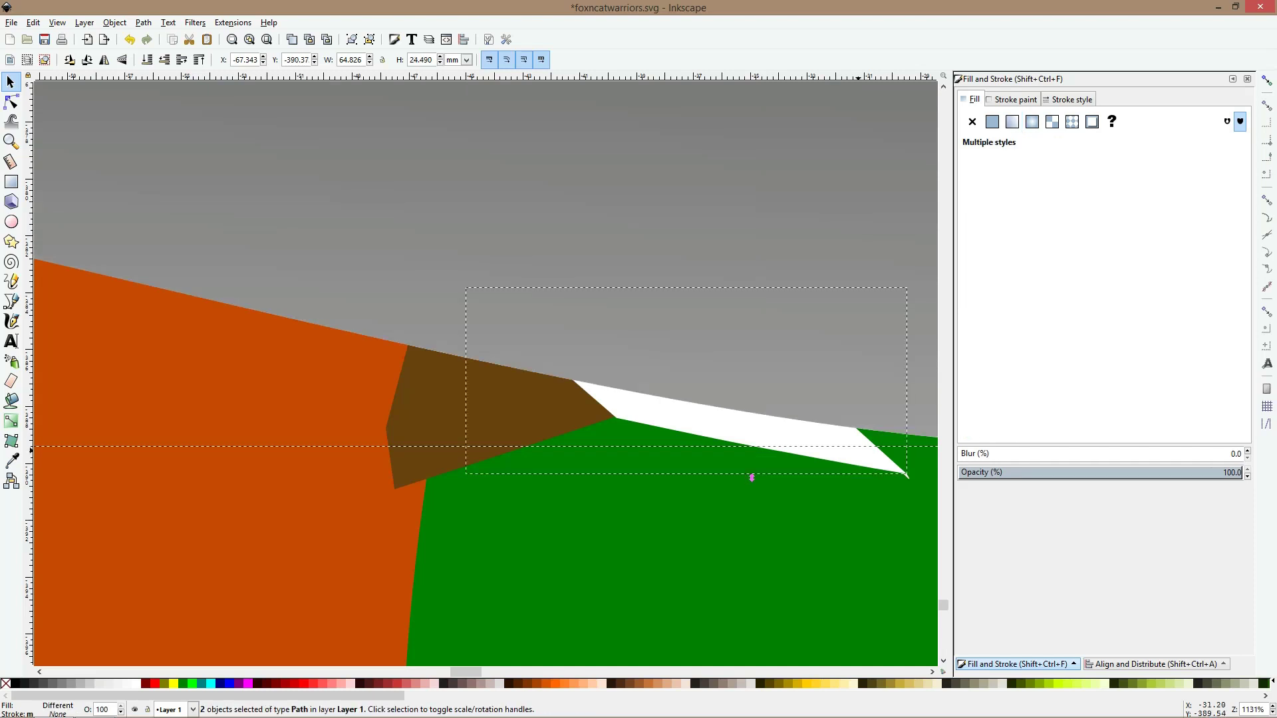
pyautogui.hotkey('ctrl', 'z')
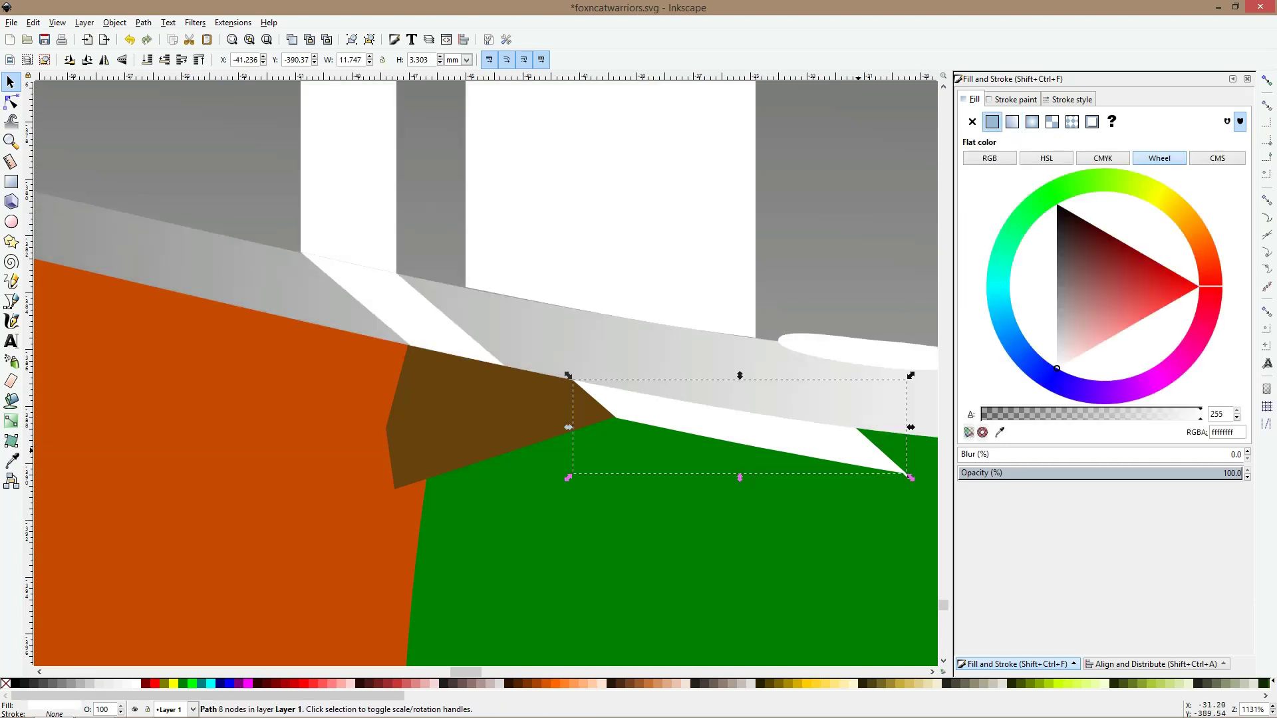
pyautogui.hotkey('ctrl', 'shift', 'z')
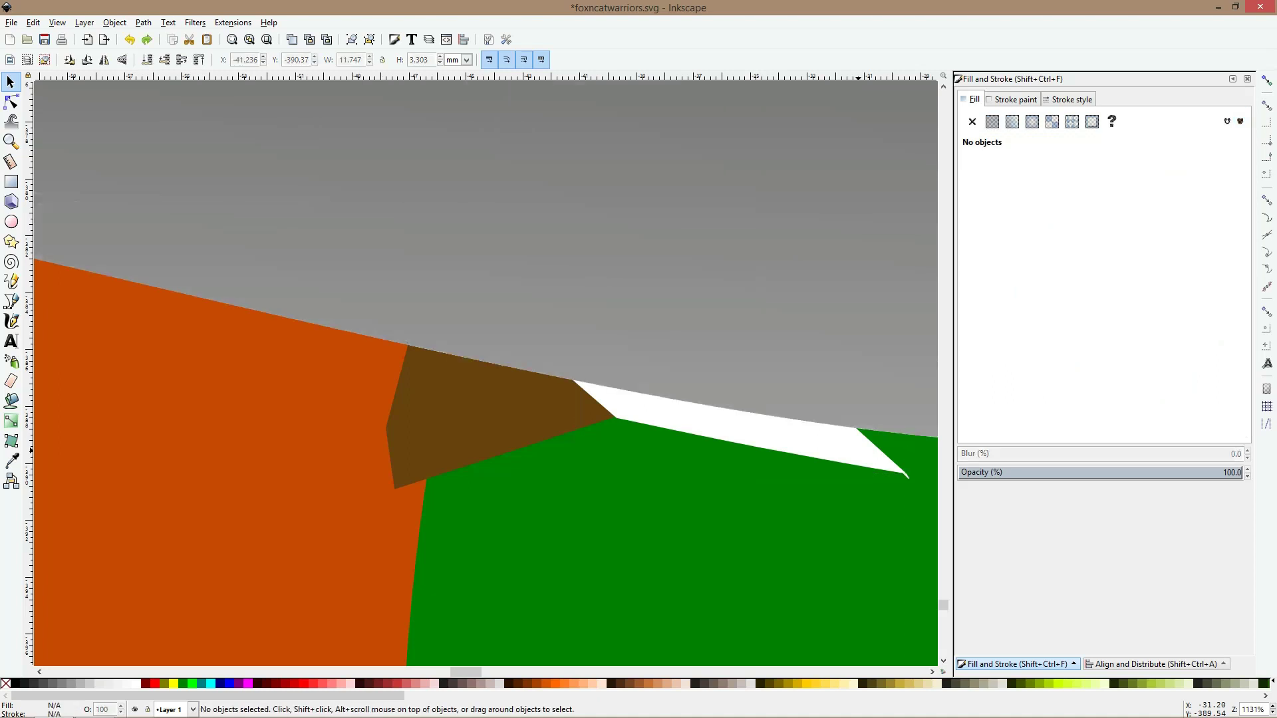
pyautogui.doubleClick(857, 451)
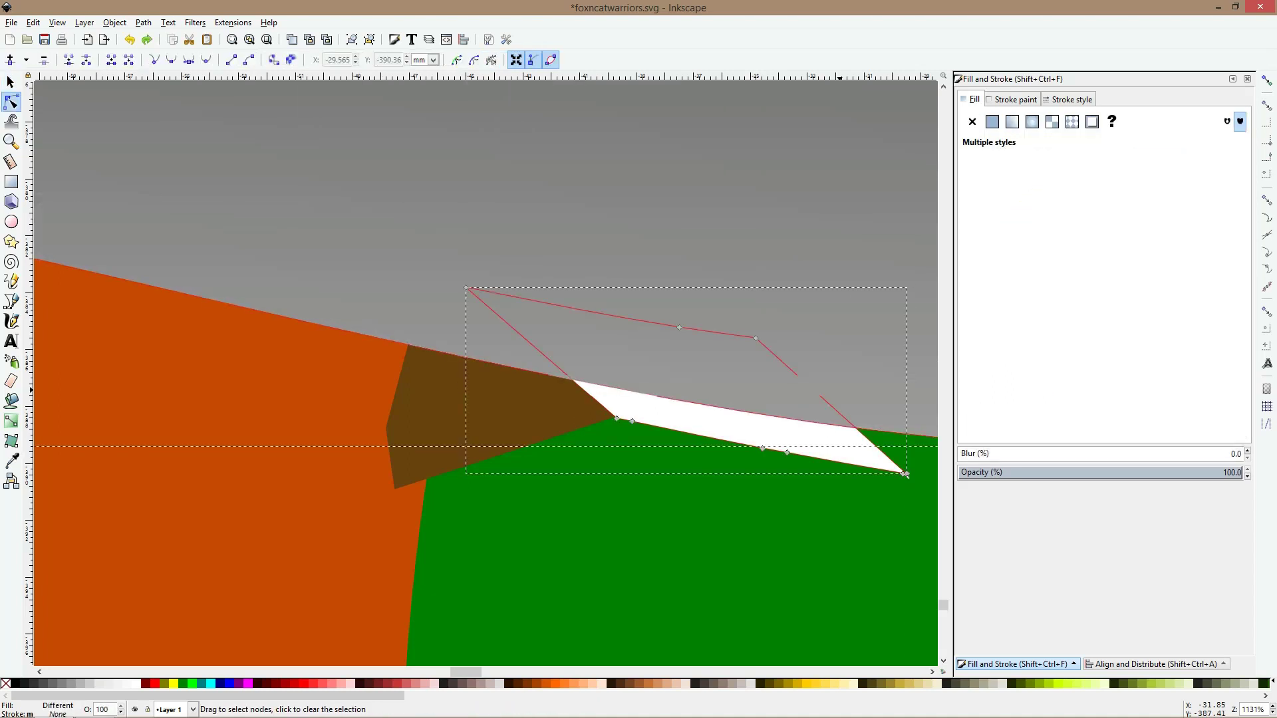
pyautogui.hotkey('ctrl', 'z')
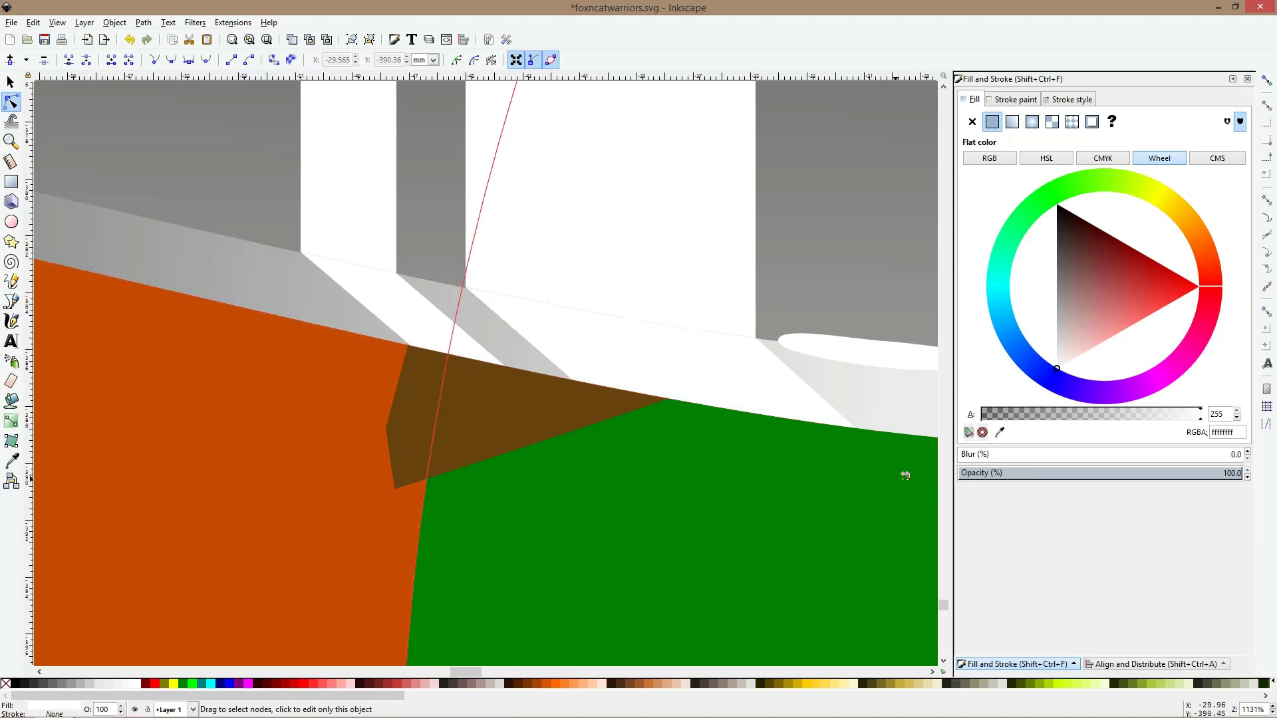
pyautogui.press('Escape')
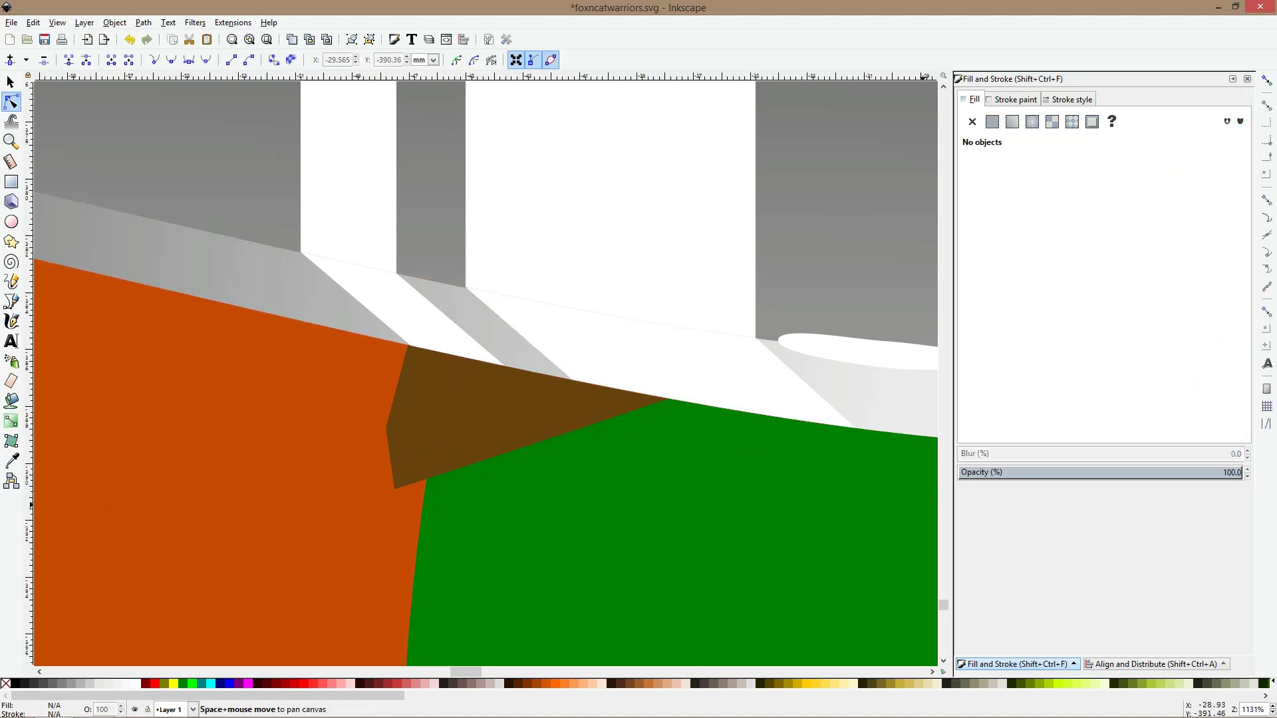
# Fill both slanted stripe pieces with the light gray ebebeb sampled from the cutting edge, and delete the two pieces
pyautogui.press('s')
pyautogui.press('-')
pyautogui.press('-')
pyautogui.press('-')
pyautogui.press('-')
pyautogui.press('-')
pyautogui.press('-')
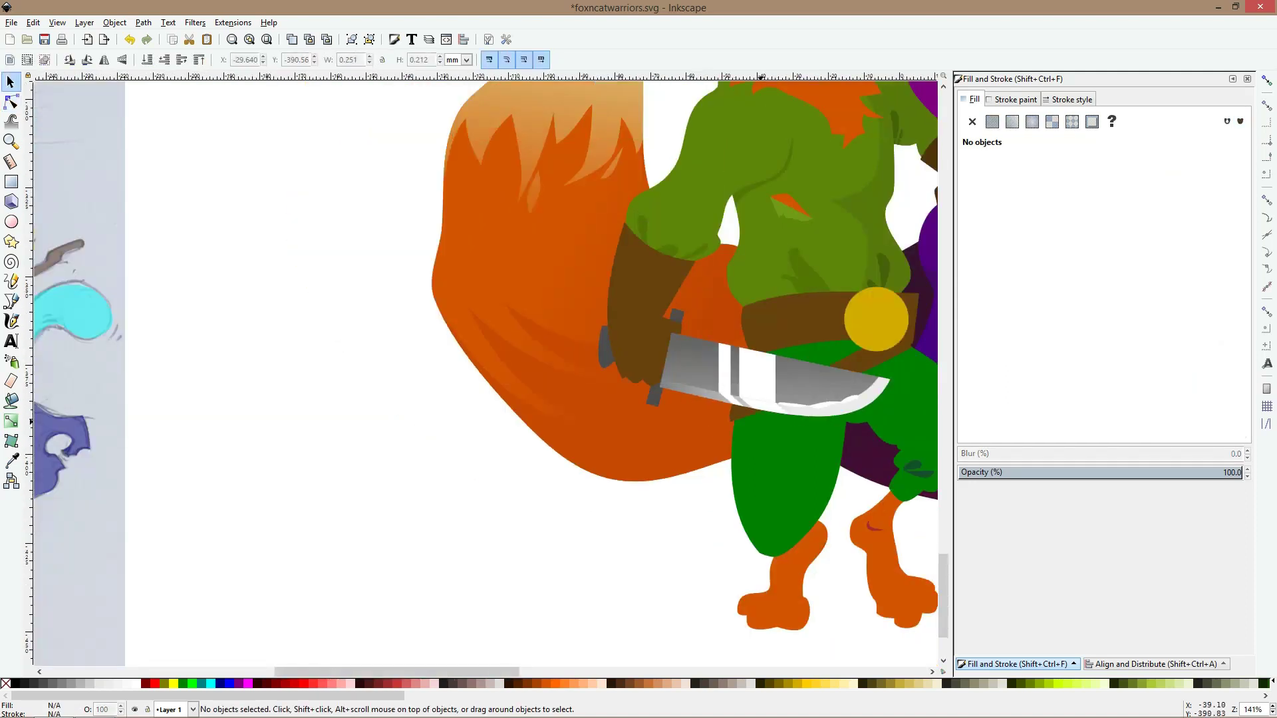
pyautogui.scroll(4, 761, 421)
pyautogui.click(671, 411)
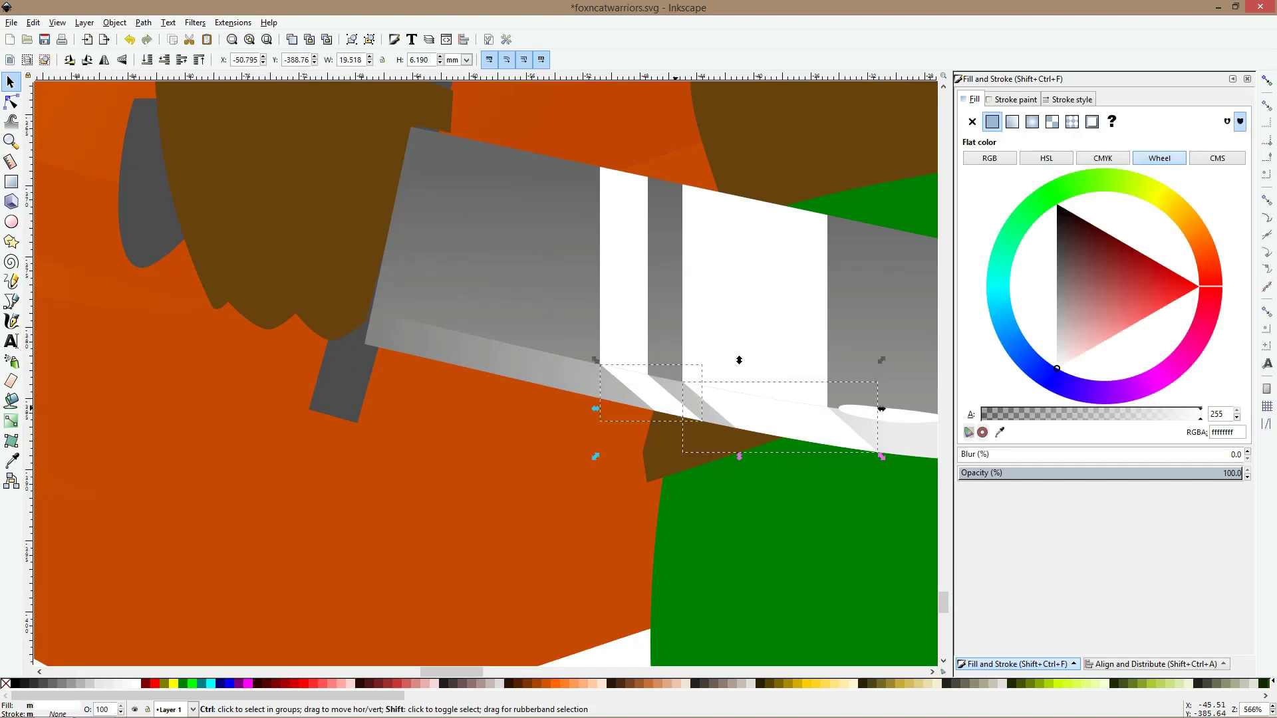
pyautogui.scroll(-3, 673, 408)
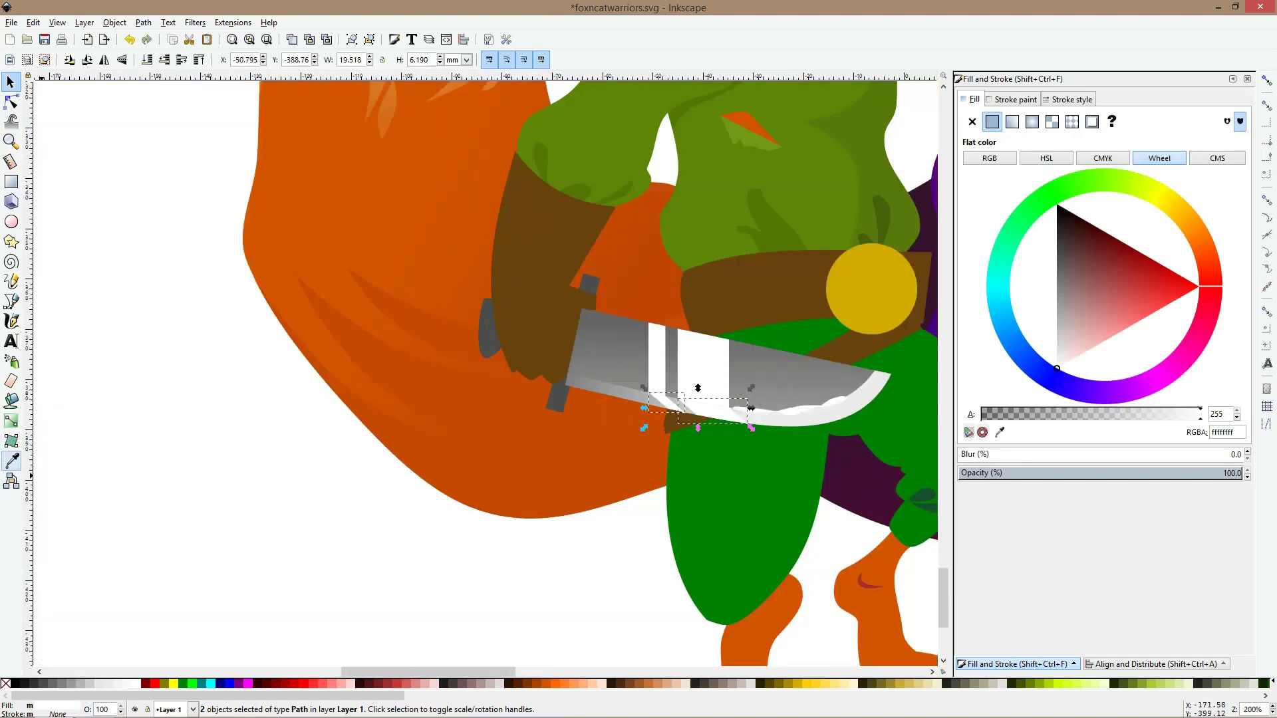
pyautogui.click(11, 460)
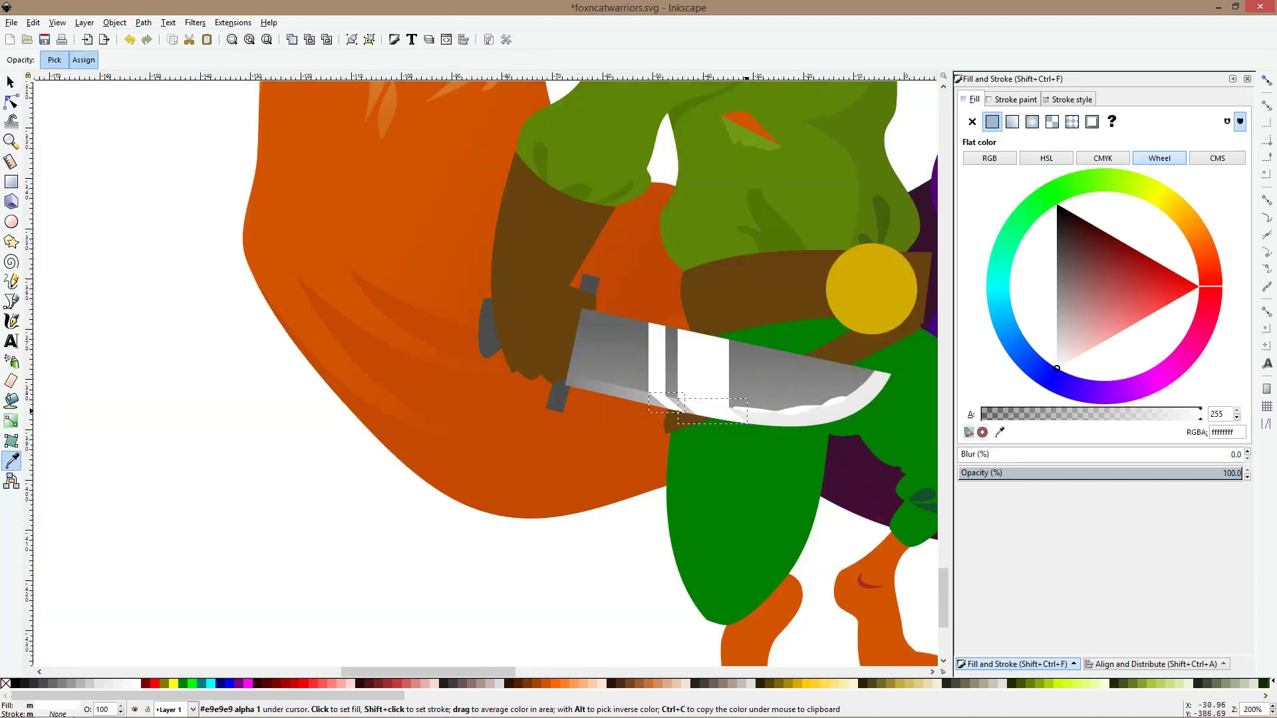
pyautogui.click(748, 413)
pyautogui.press('s')
pyautogui.scroll(2, 748, 416)
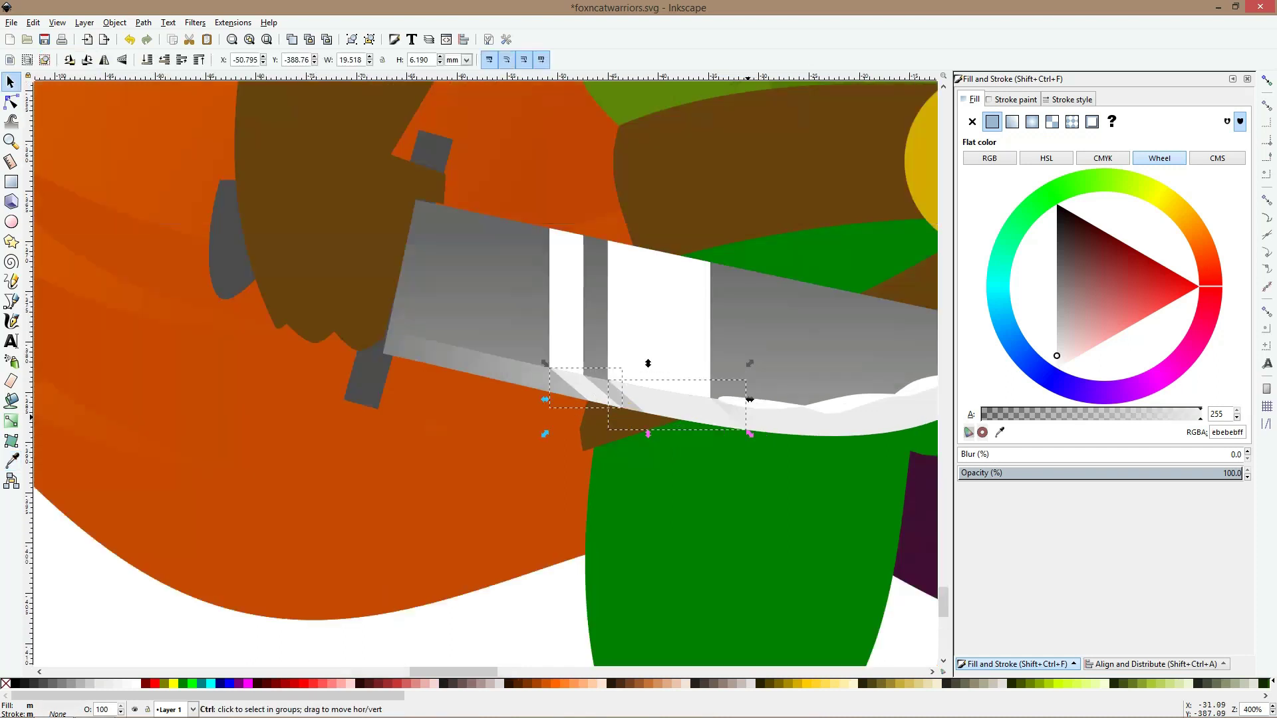
pyautogui.press('Escape')
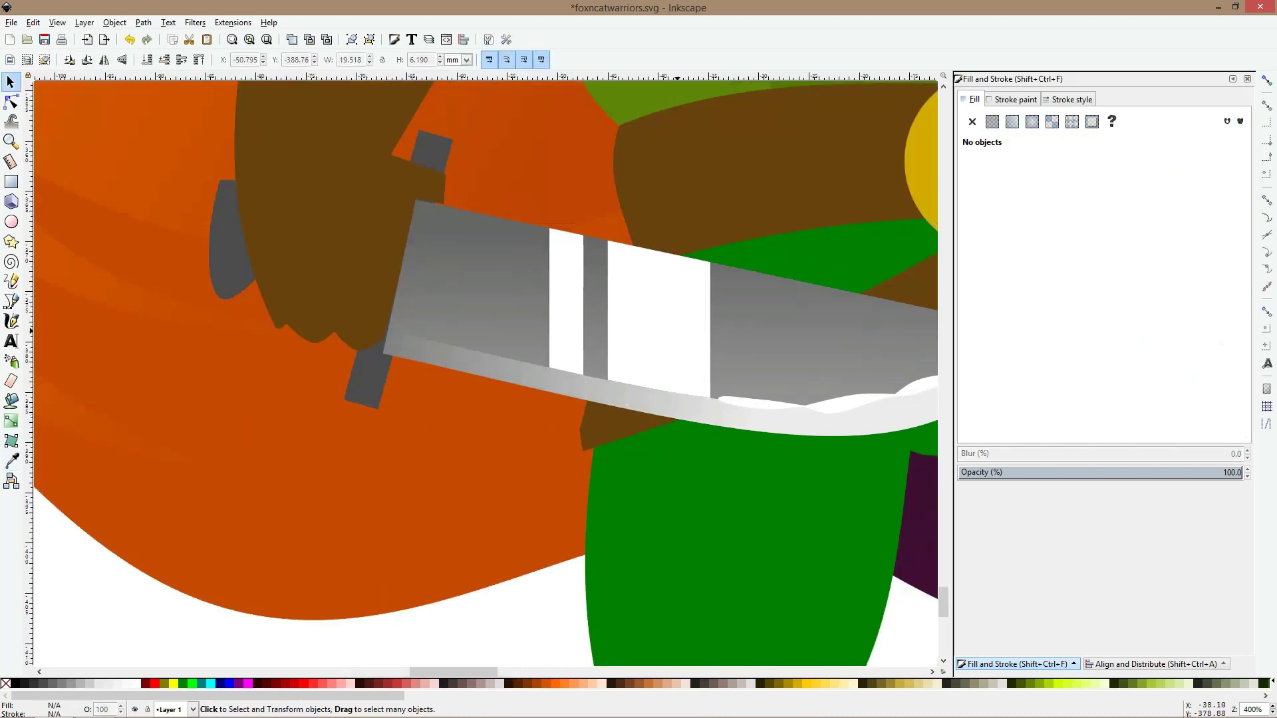
# Unite the two white reflection stripes on the blade and give them a vertical linear gradient fading to transparent toward the cutting edge
pyautogui.click(672, 334)
pyautogui.keyDown('shift'); pyautogui.click(555, 311); pyautogui.keyUp('shift')
pyautogui.hotkey('ctrl', '+')
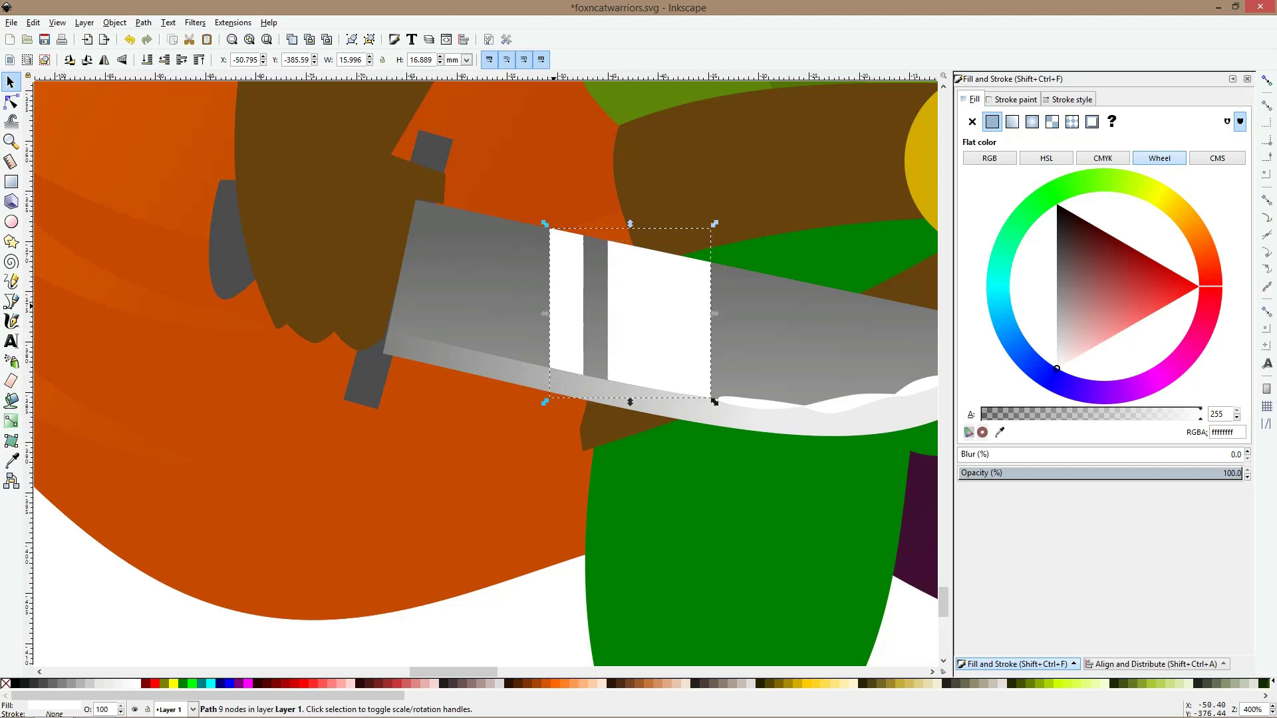
pyautogui.click(11, 461)
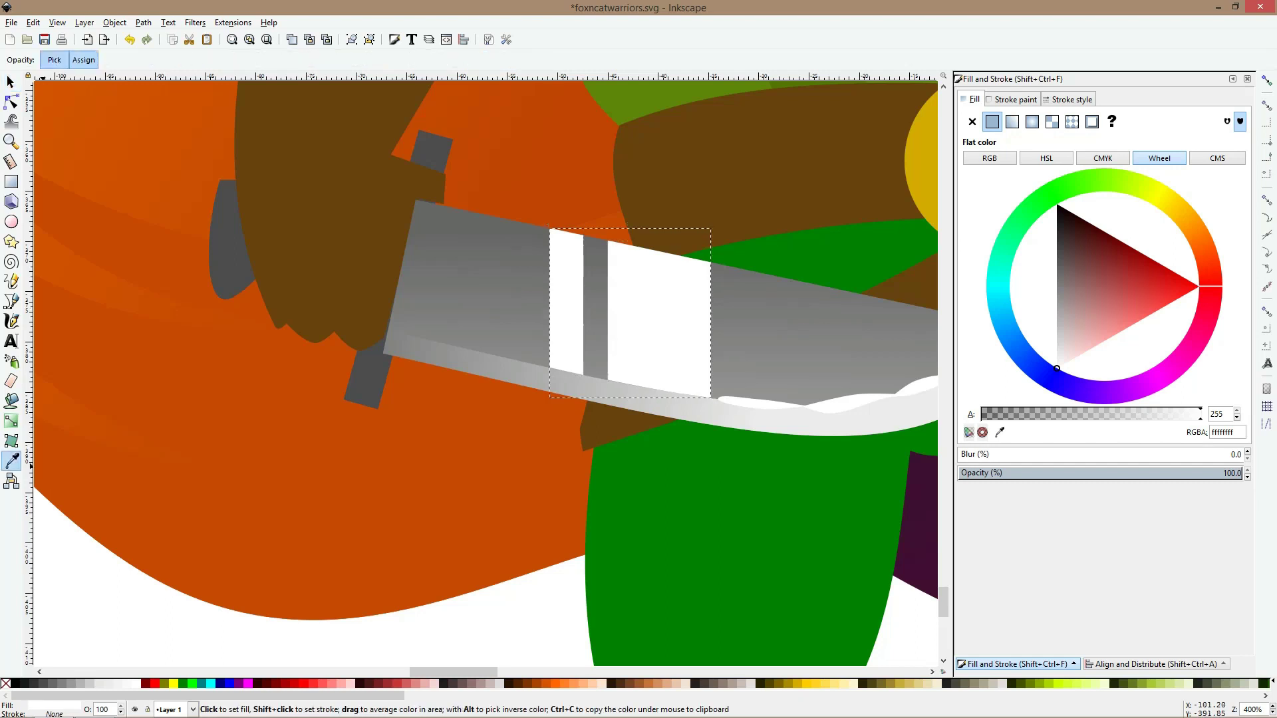
pyautogui.click(11, 421)
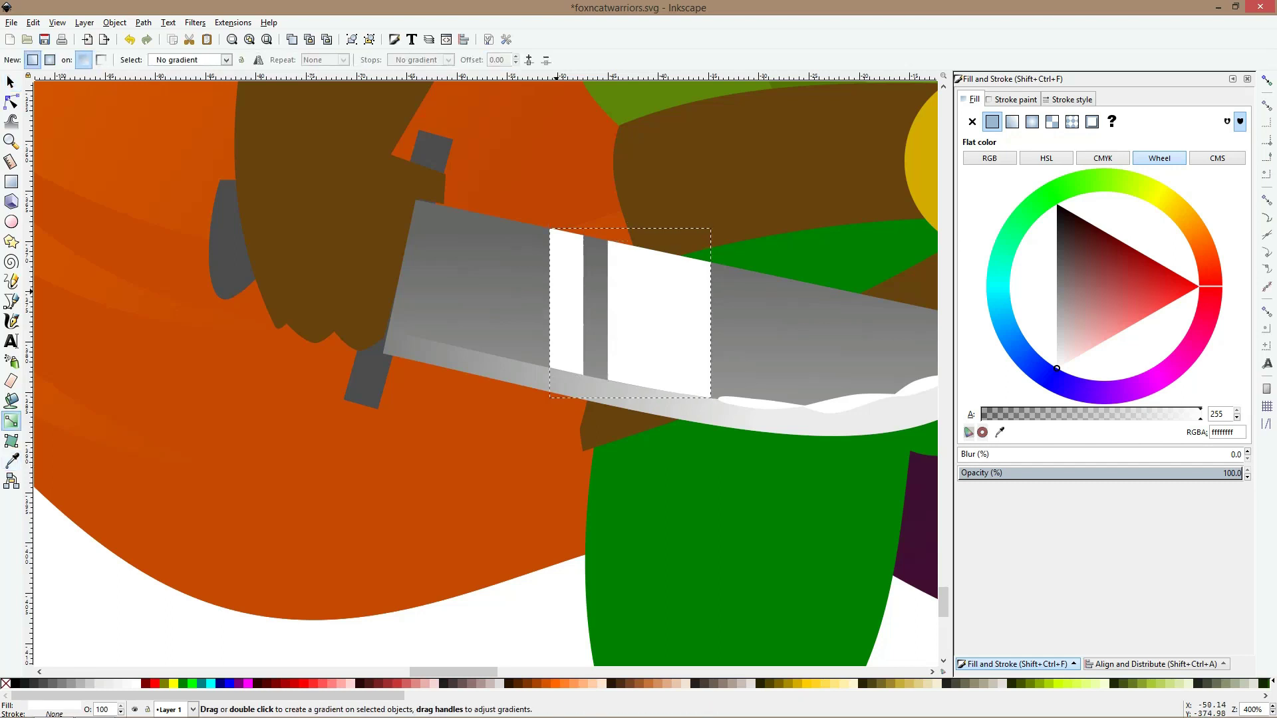
pyautogui.moveTo(555, 290); pyautogui.dragTo(559, 349)
# Color the stripes' lower gradient stop with the blade gray 8a8a8a and move the white stop well above the blade
pyautogui.click(11, 461)
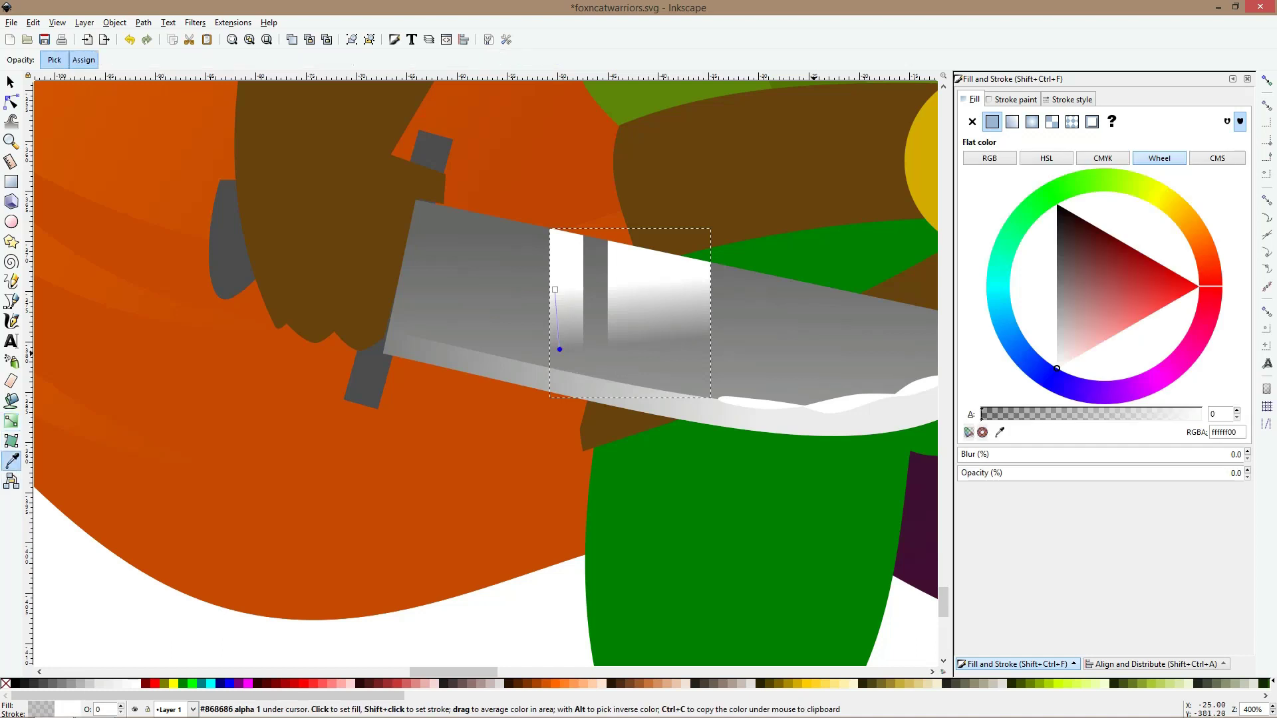
pyautogui.click(712, 371)
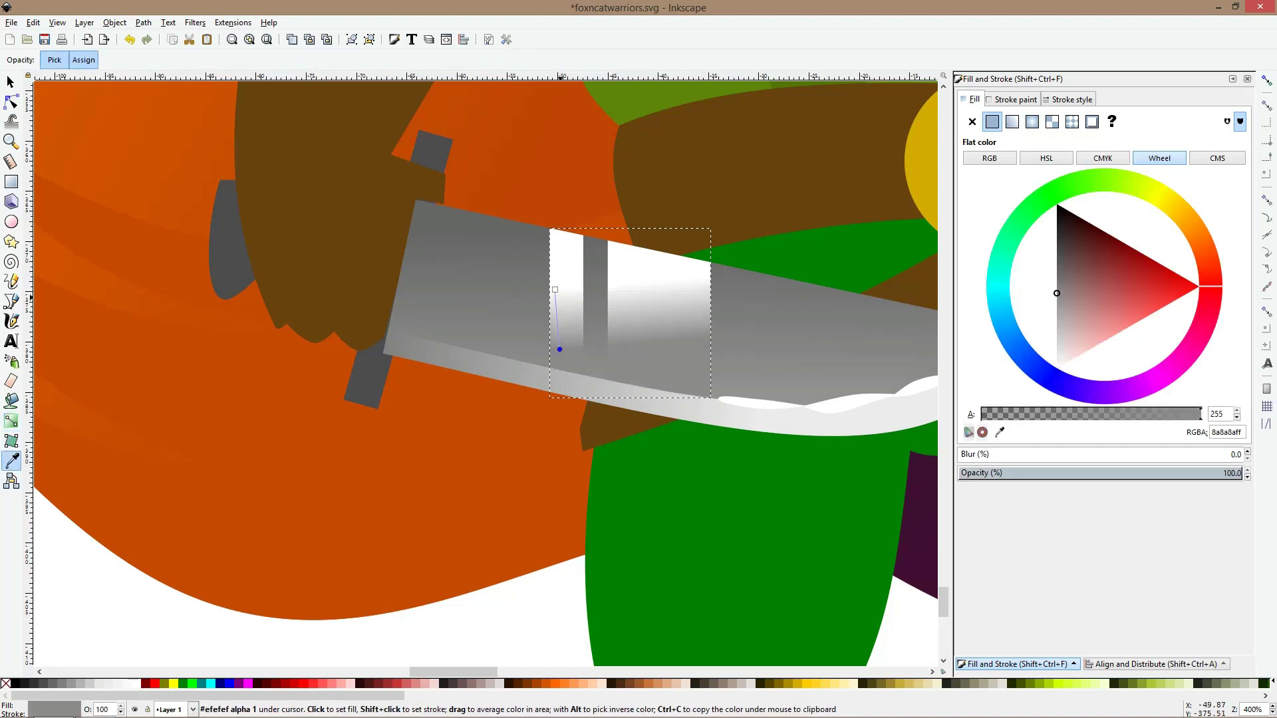
pyautogui.moveTo(555, 290); pyautogui.dragTo(570, 101)
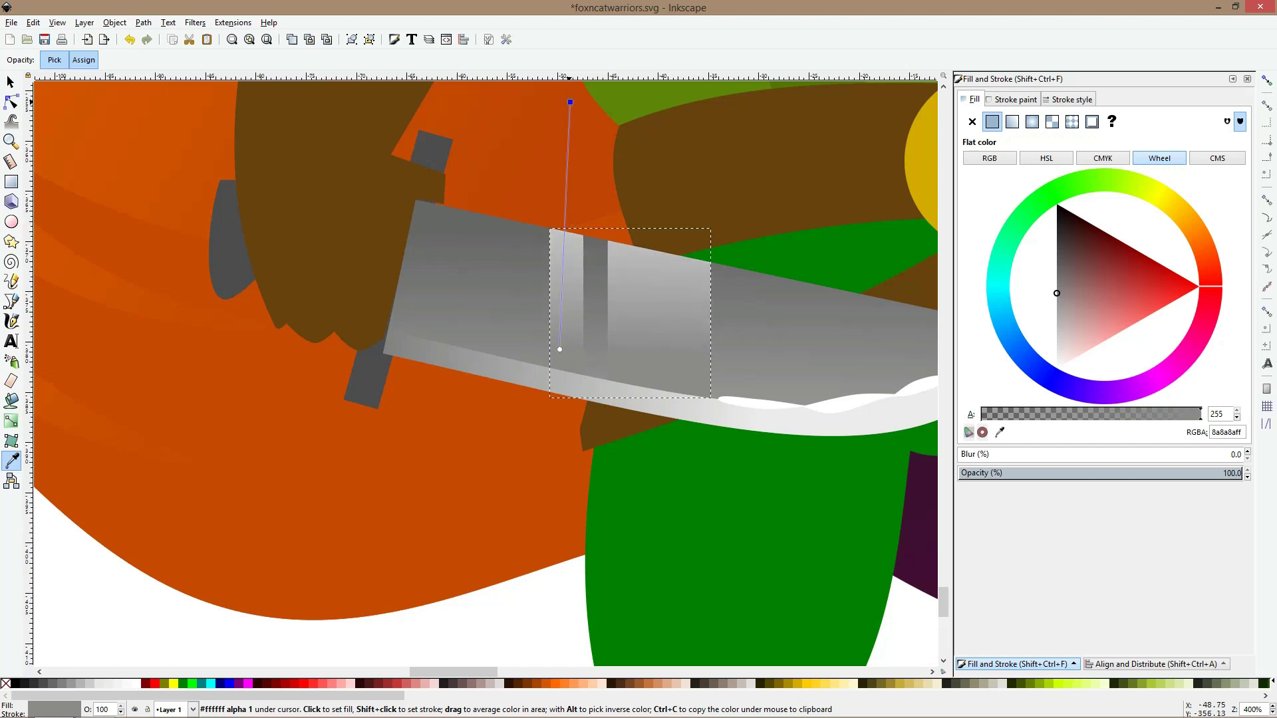
pyautogui.press('s')
pyautogui.scroll(-4, 597, 260)
pyautogui.click(577, 407)
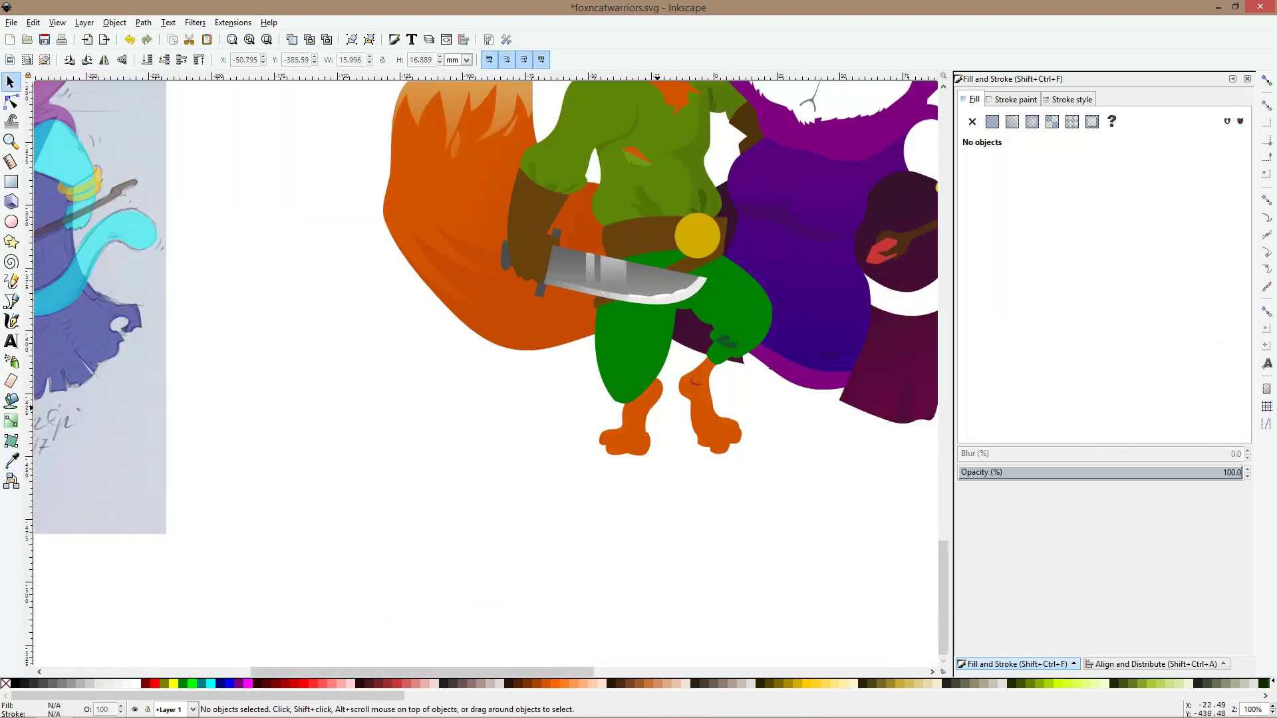
# Extend the light cutting-edge strip's gradient farther toward the blade tip by moving its light end stop
pyautogui.moveTo(657, 407); pyautogui.dragTo(469, 577)
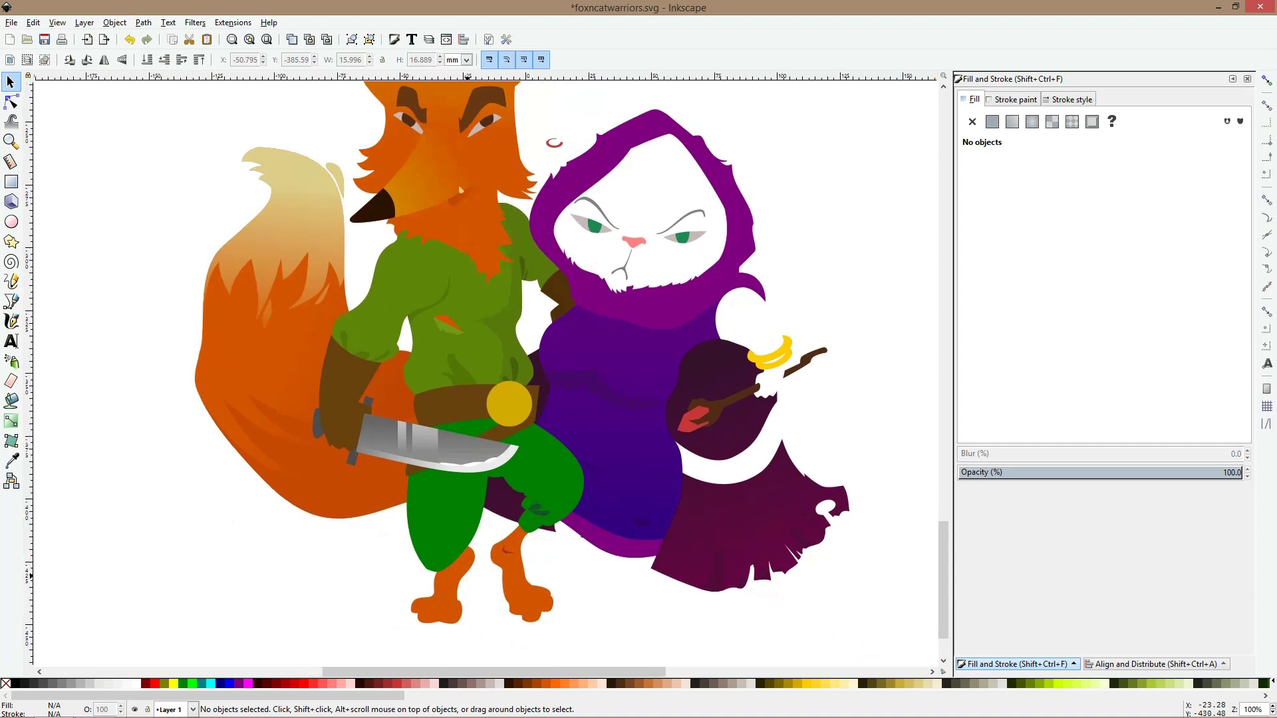
pyautogui.scroll(-2, 506, 321)
pyautogui.scroll(3, 505, 321)
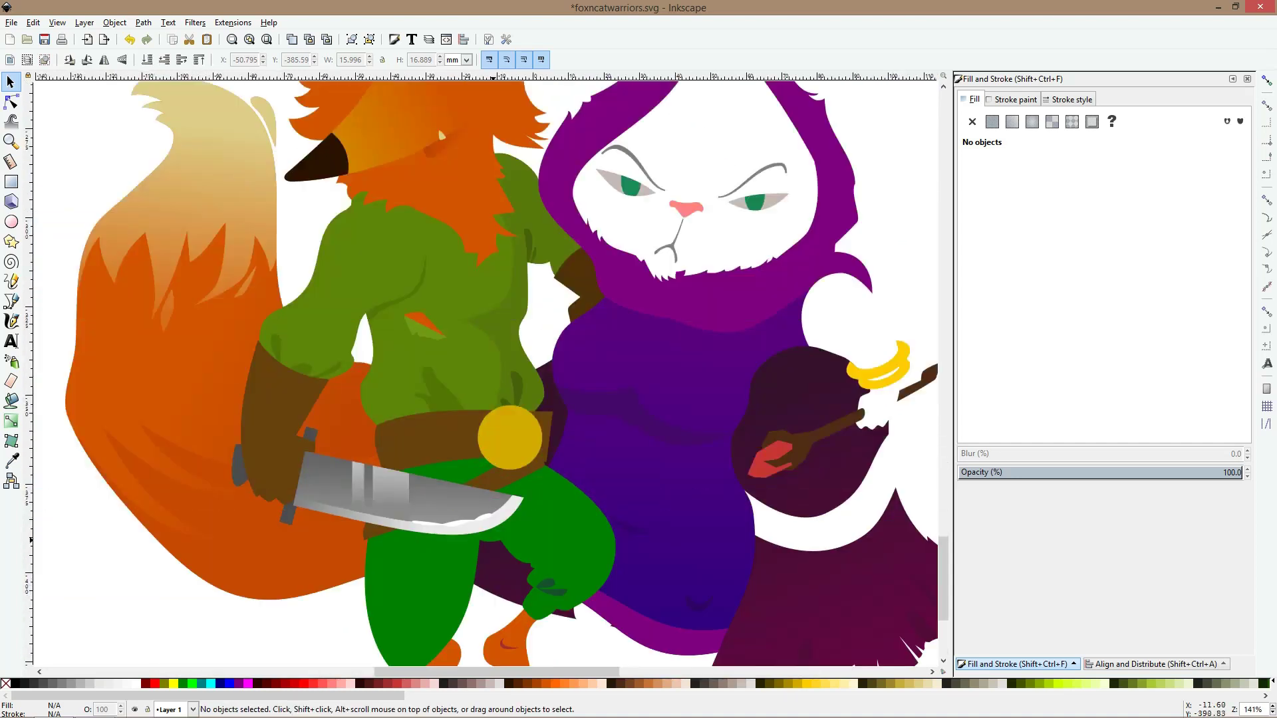
pyautogui.scroll(3, 475, 544)
pyautogui.click(330, 506)
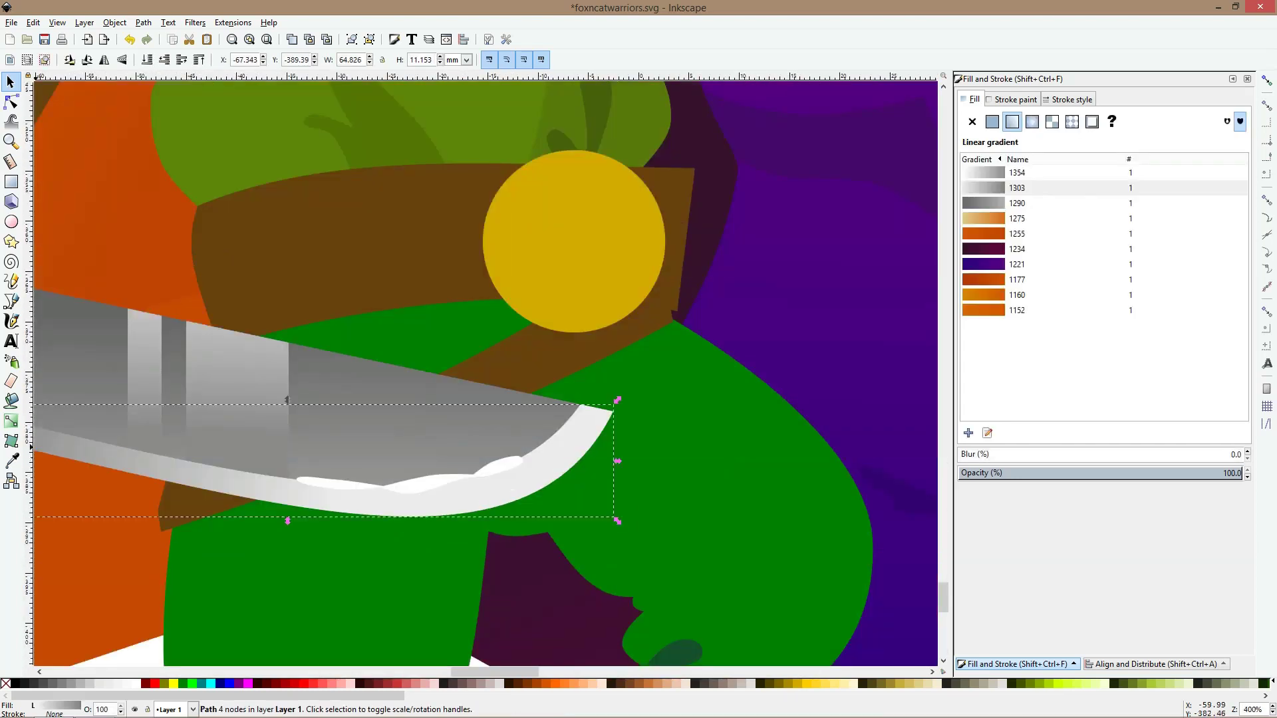
pyautogui.click(11, 460)
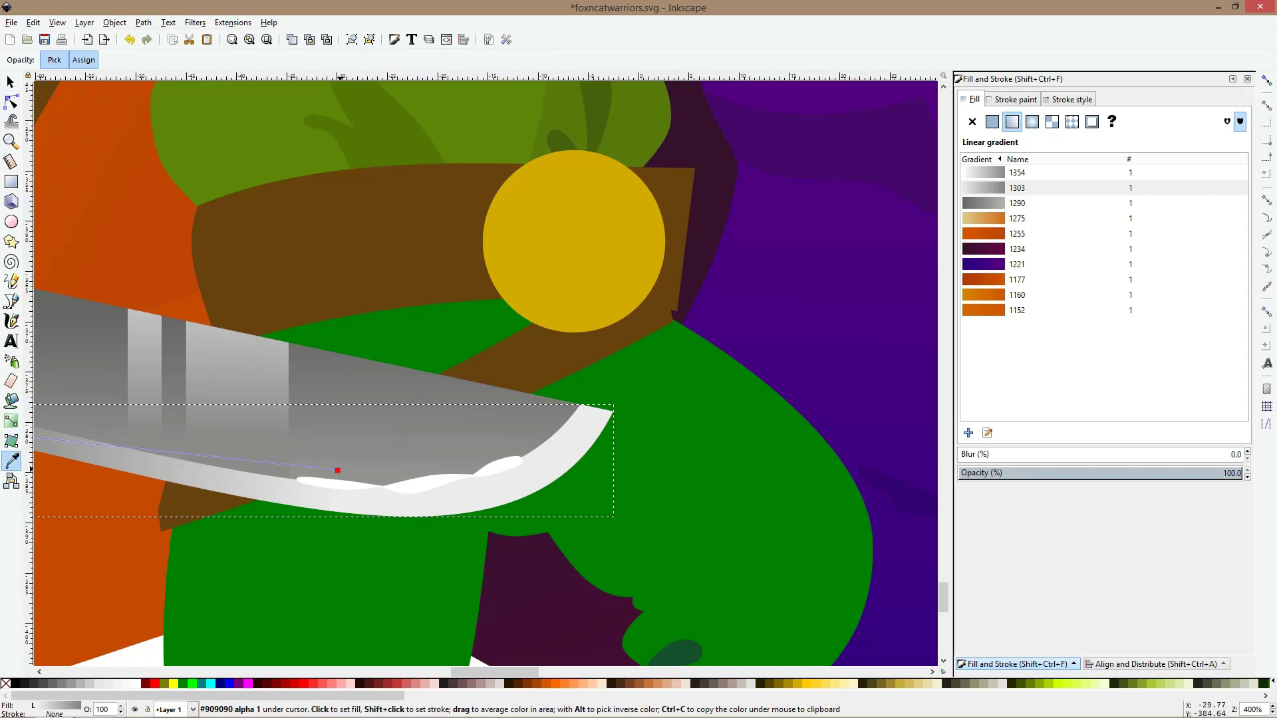
pyautogui.moveTo(337, 470); pyautogui.dragTo(516, 467)
pyautogui.press('s')
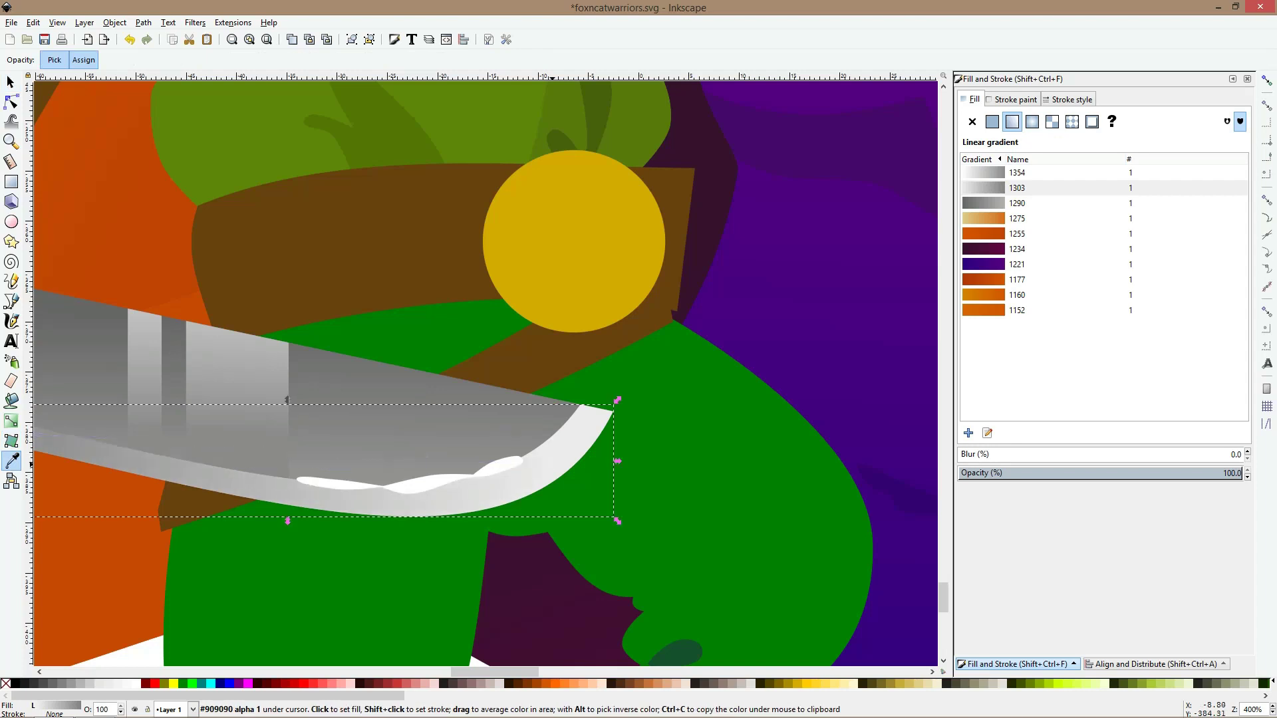
pyautogui.scroll(-3, 556, 468)
pyautogui.press('Escape')
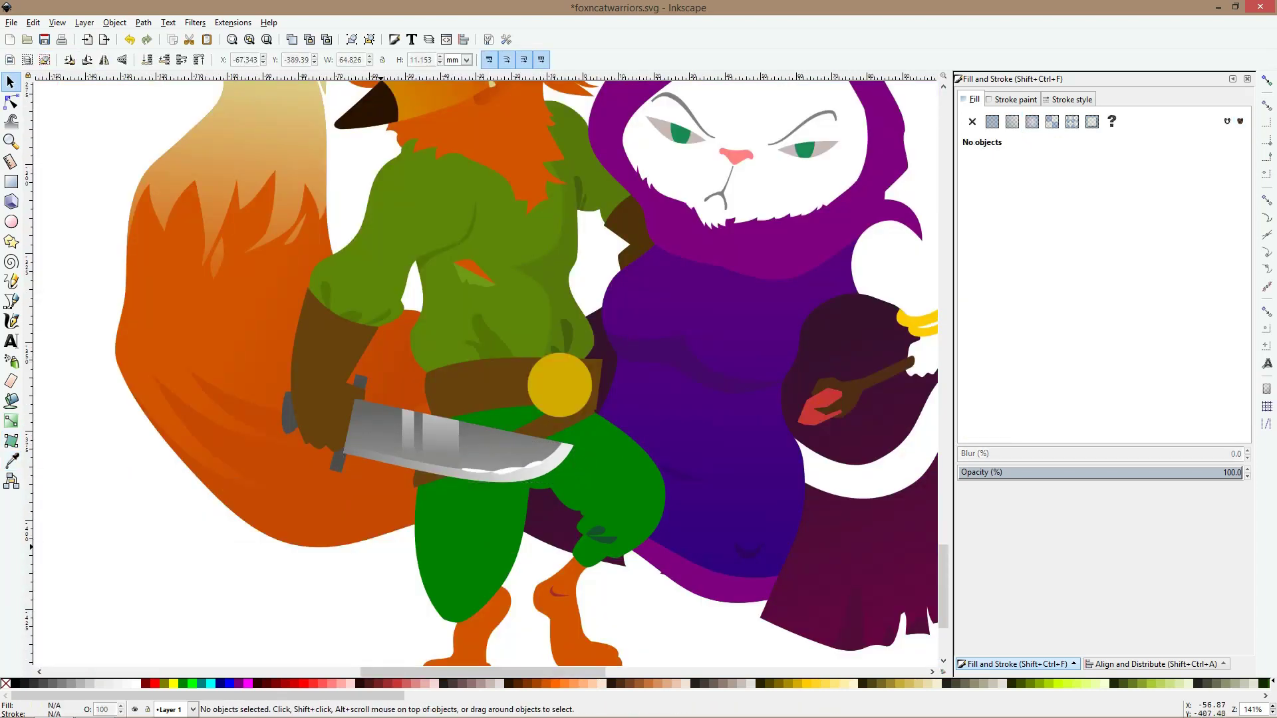
# Restack the knife's dark gray crossguard so it sits in front of the gloved hand but behind the blade
pyautogui.scroll(3, 336, 470)
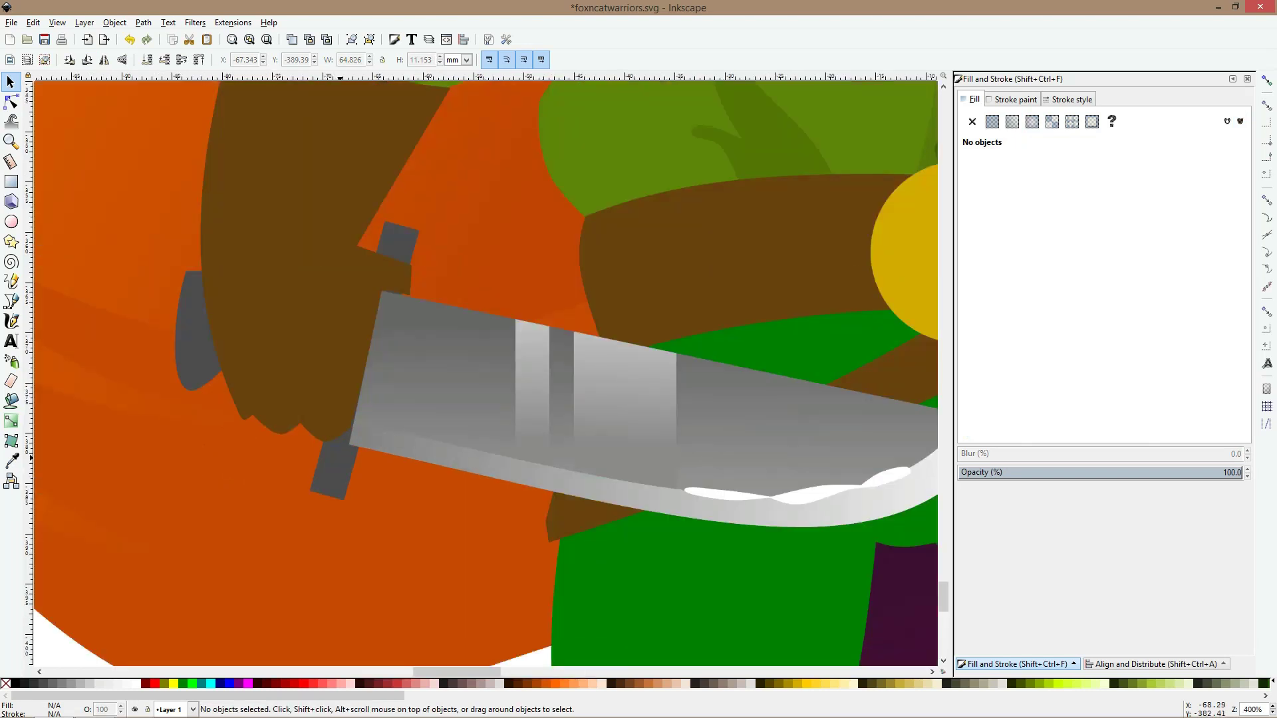
pyautogui.click(397, 246)
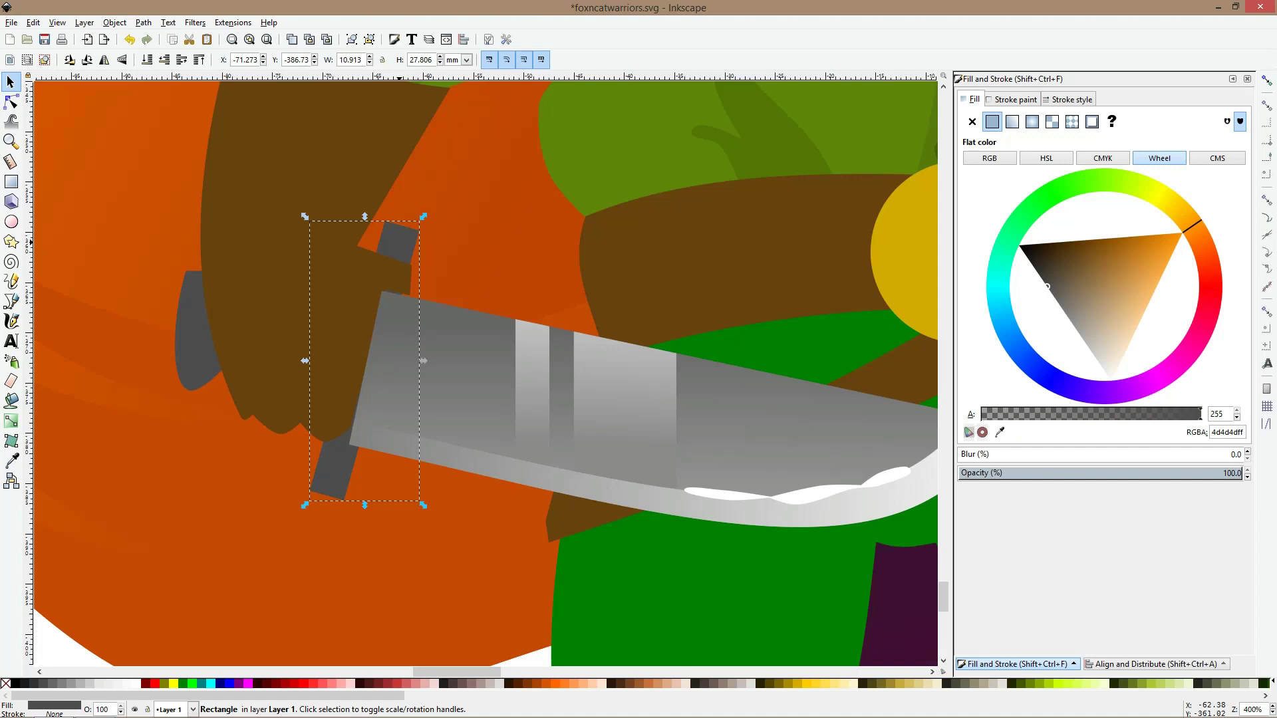
pyautogui.press('Home')
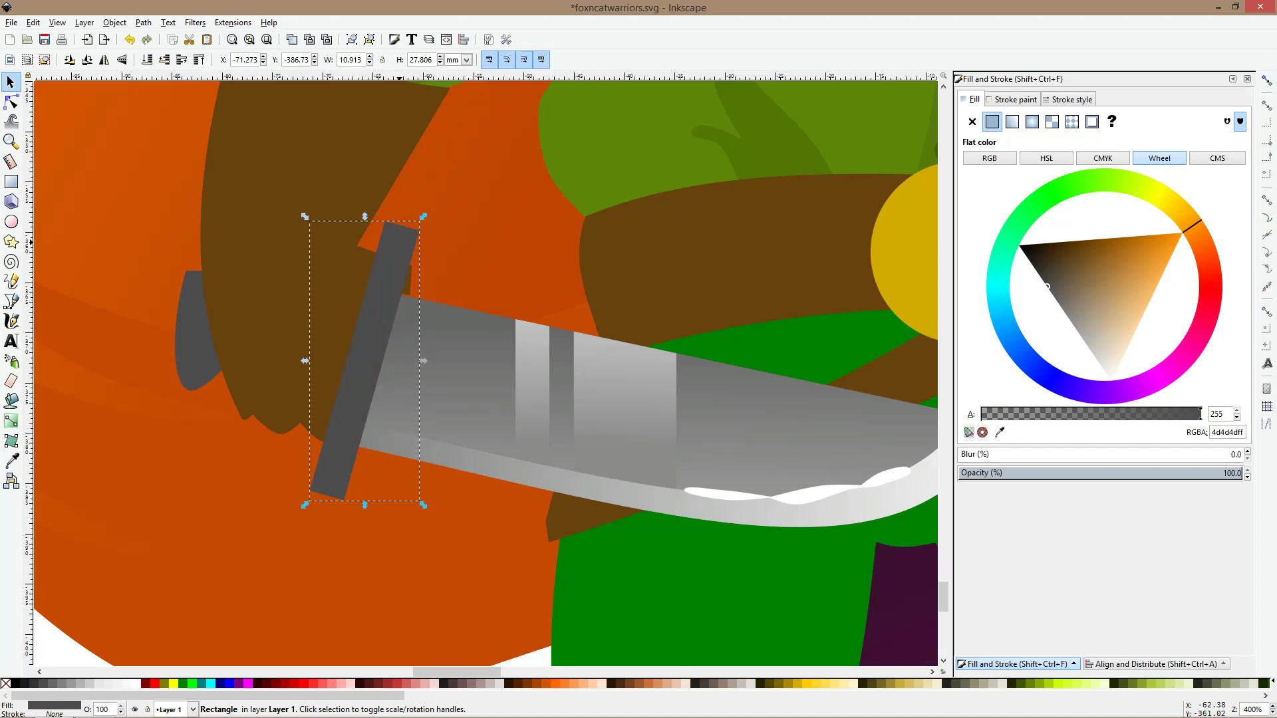
pyautogui.press('pagedown')
pyautogui.press('pagedown')
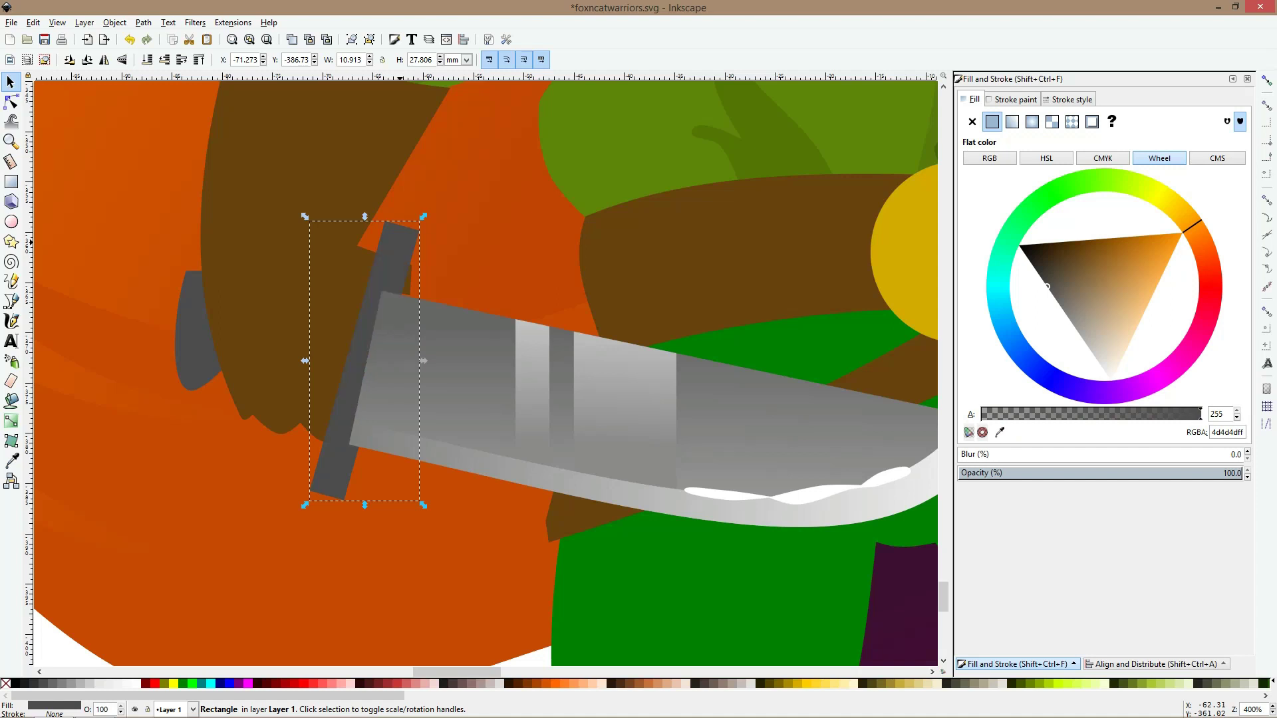
# Reshape the brown glove's corner nodes beside the crossguard into a rounded thumb tip
pyautogui.click(11, 102)
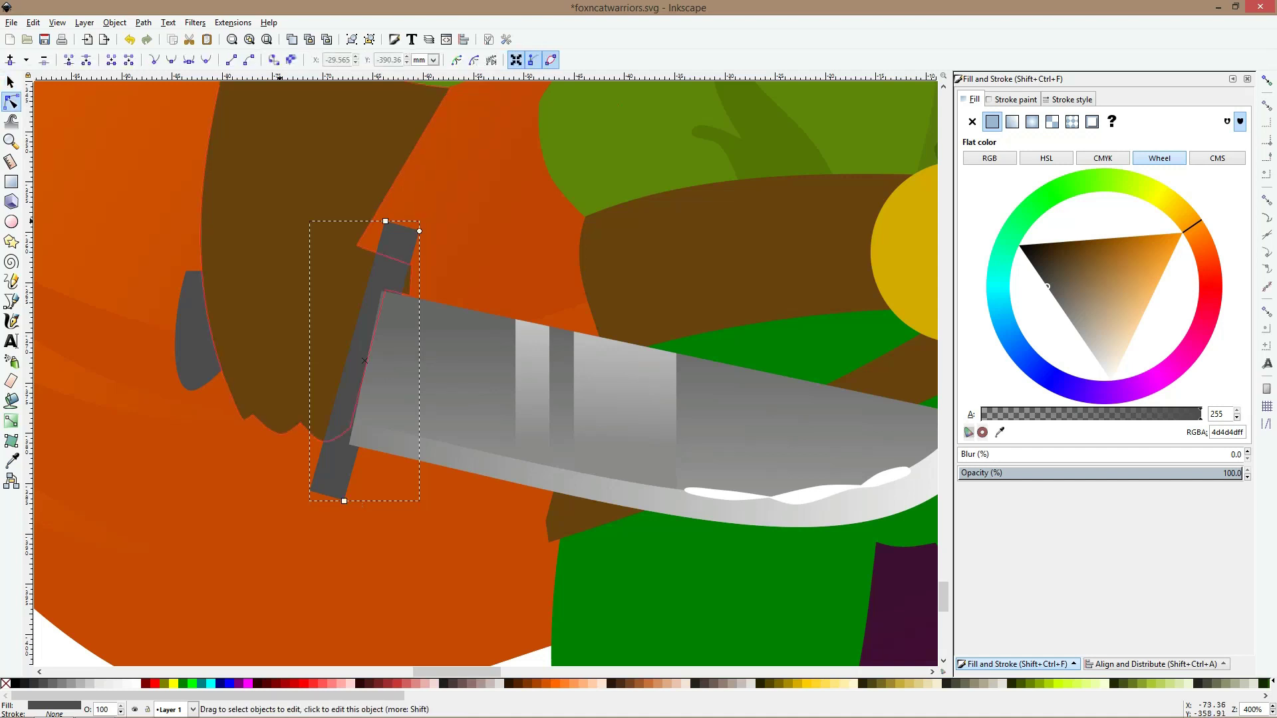
pyautogui.click(286, 286)
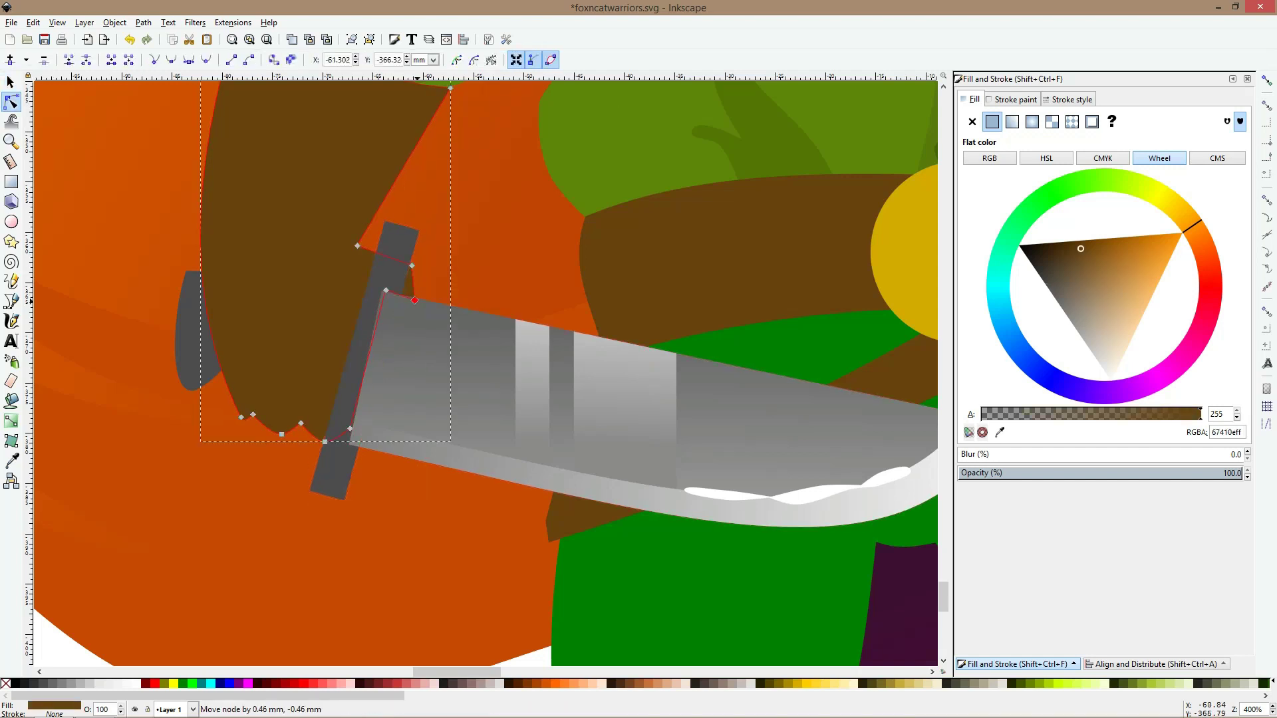
pyautogui.click(410, 270)
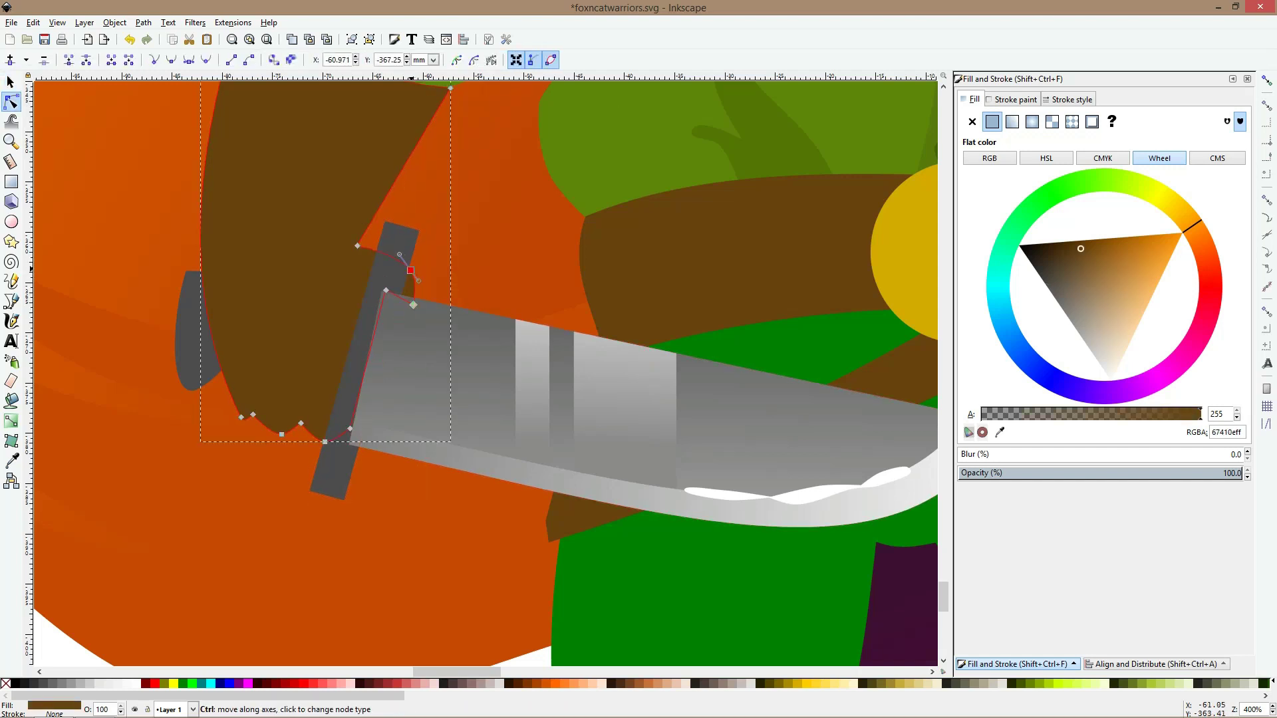
# Recolor the knife's pommel and crossguard together to the dark brown 473d2f
pyautogui.click(191, 333)
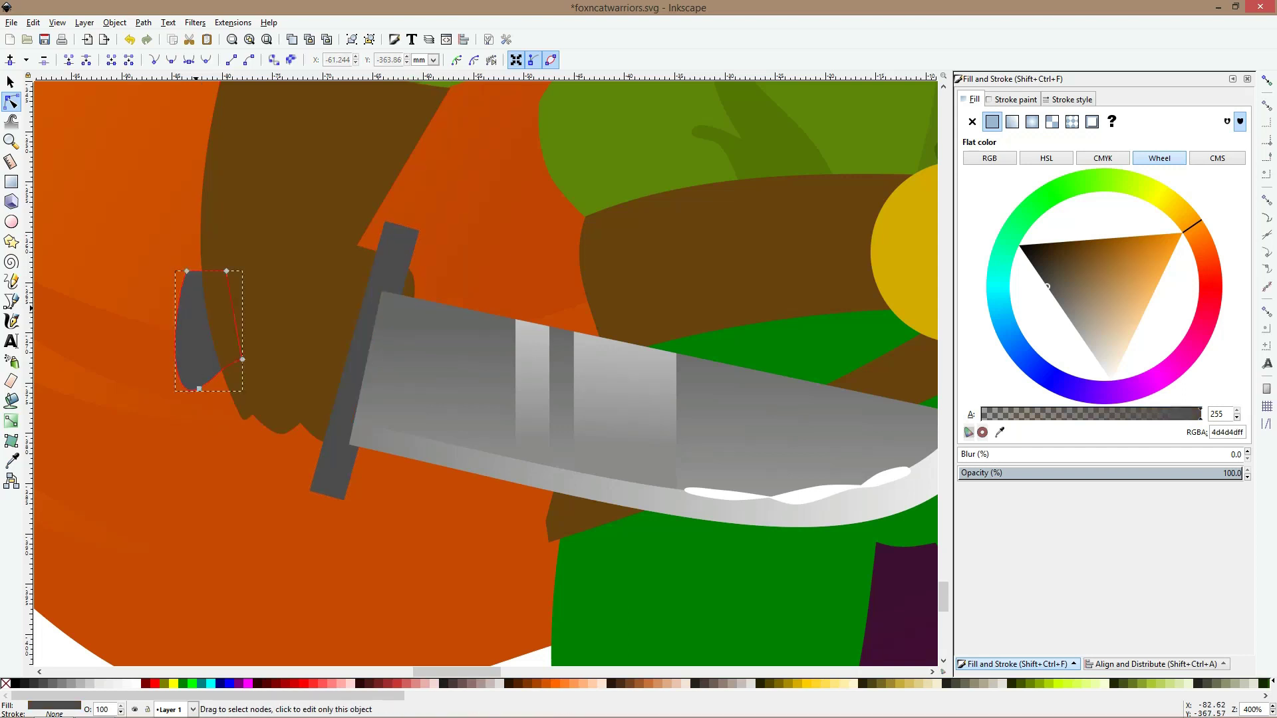
pyautogui.keyDown('shift'); pyautogui.click(365, 361); pyautogui.keyUp('shift')
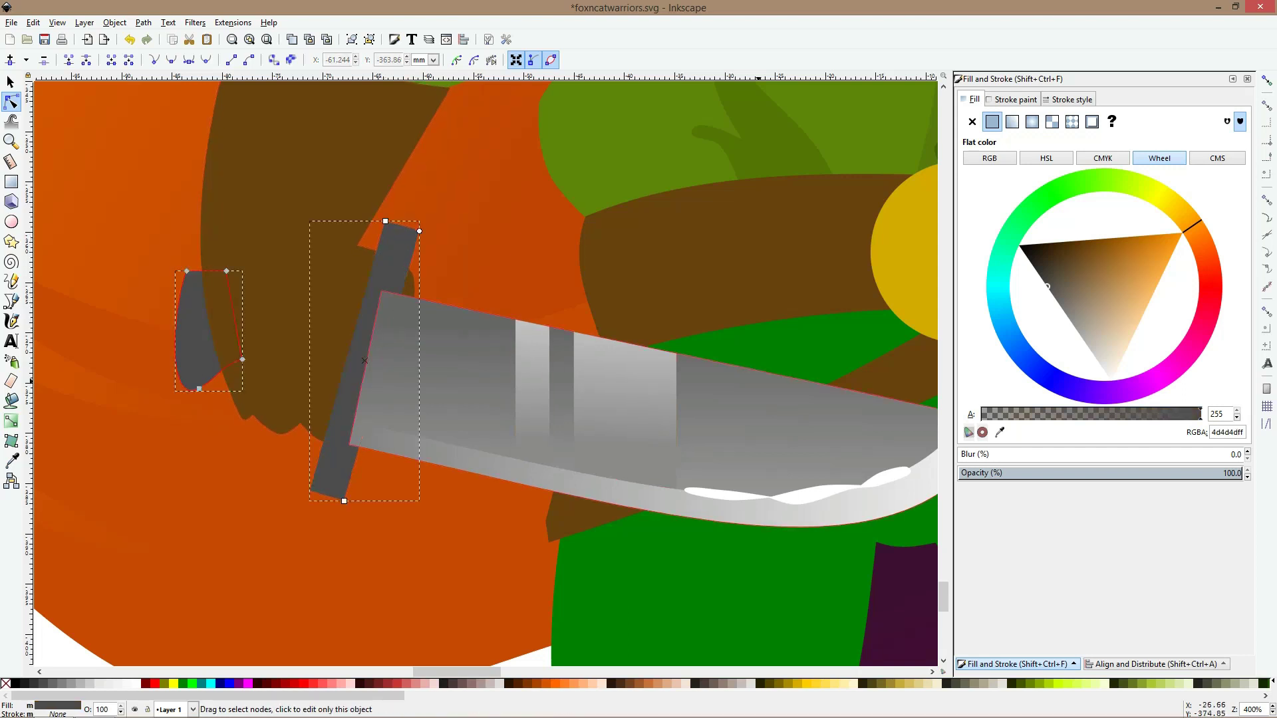
pyautogui.click(1045, 262)
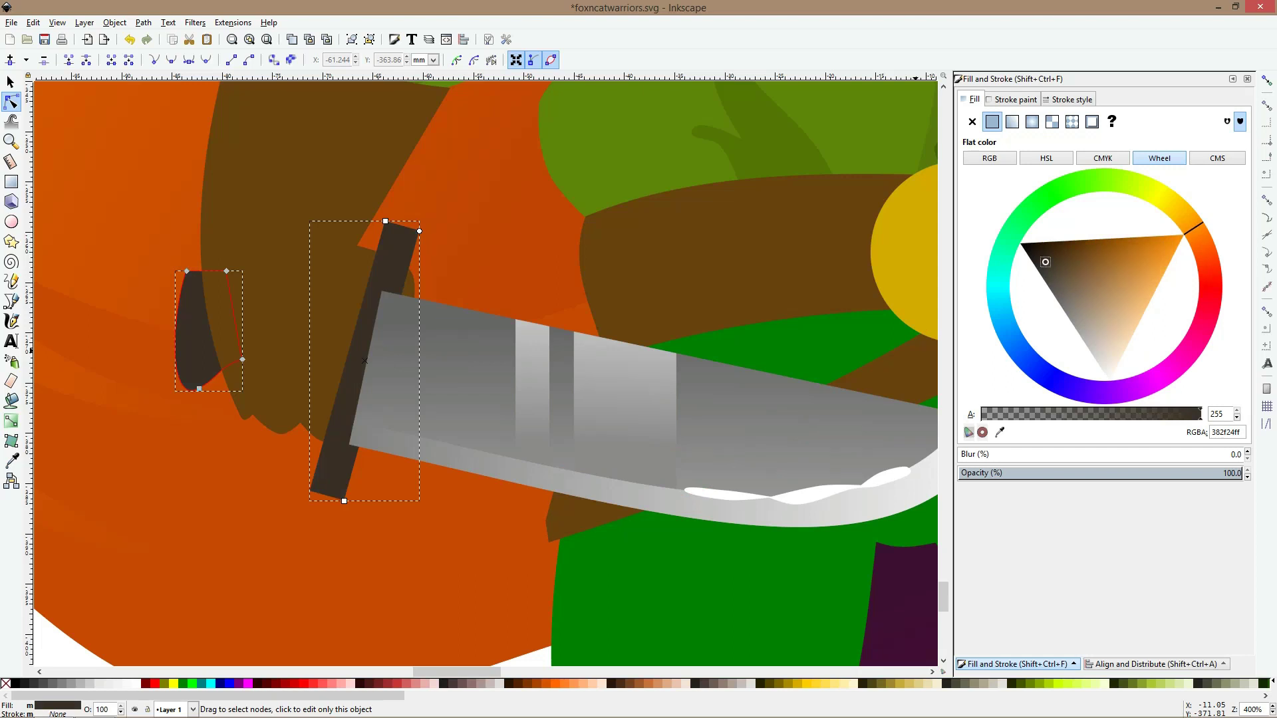
pyautogui.moveTo(1046, 262); pyautogui.dragTo(1051, 270)
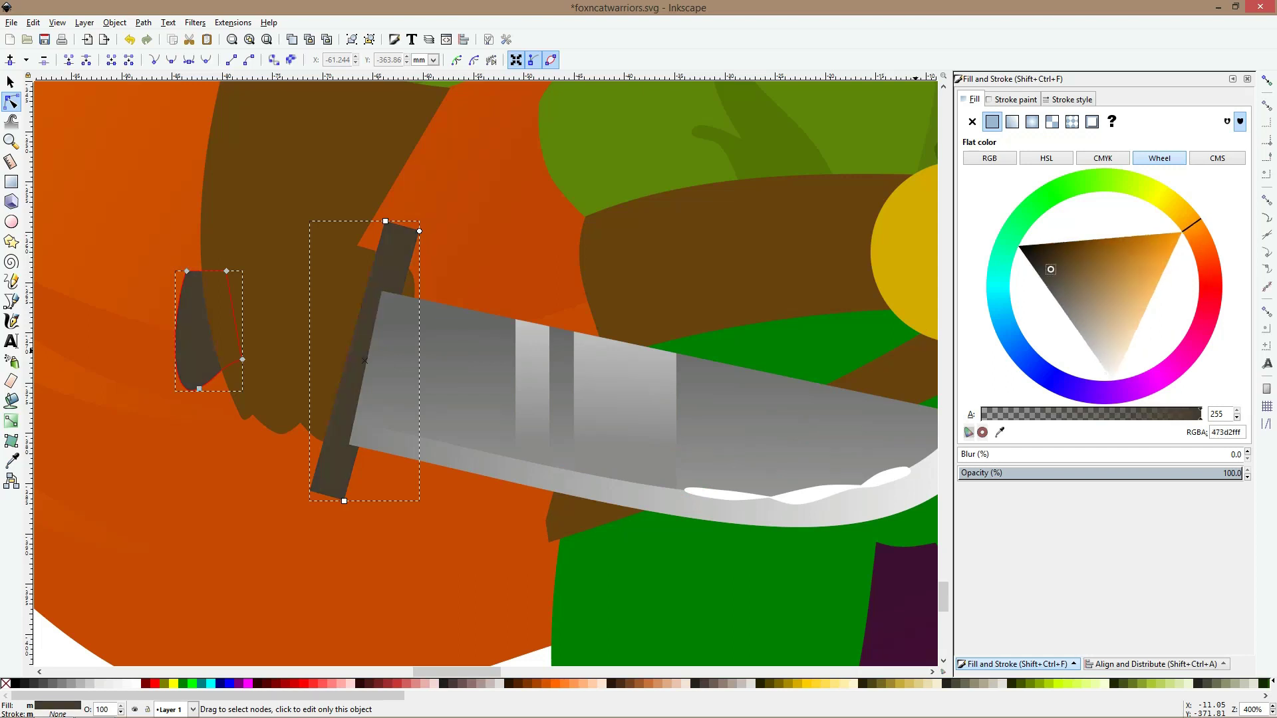
pyautogui.click(441, 374)
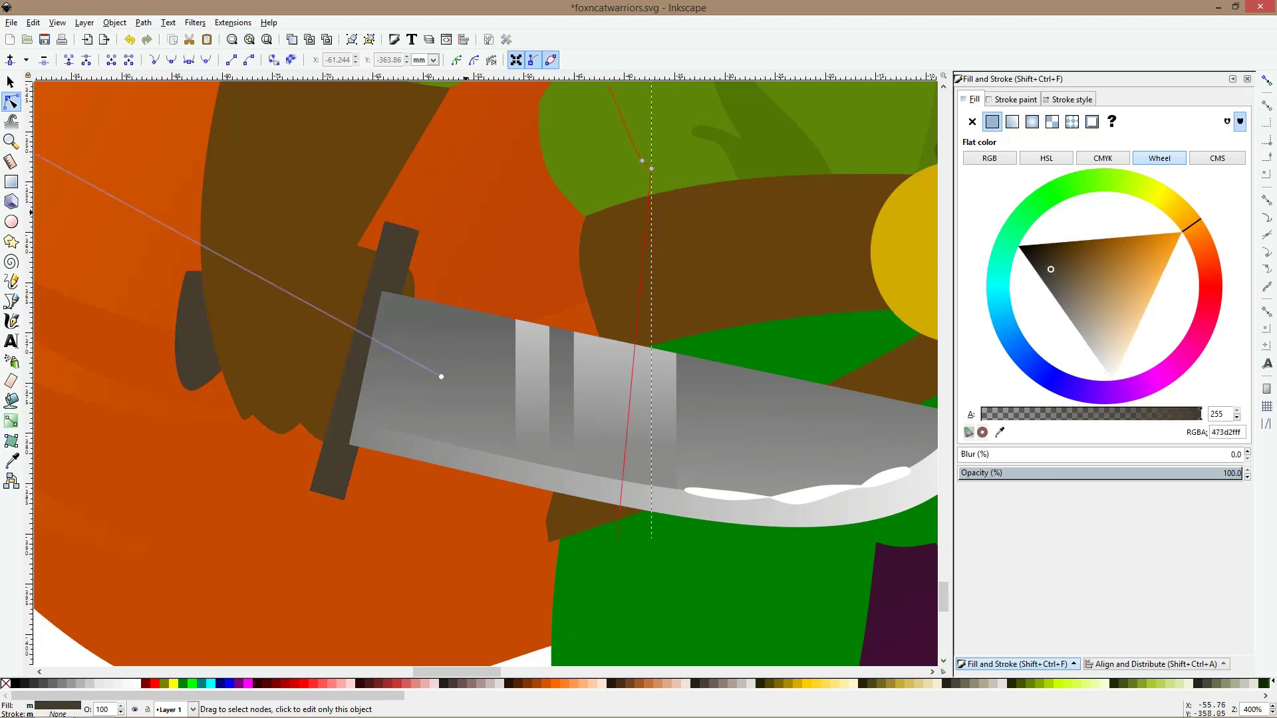
# Rotate the knife's crossguard slightly counterclockwise so it lines up better with the blade's base
pyautogui.press('s')
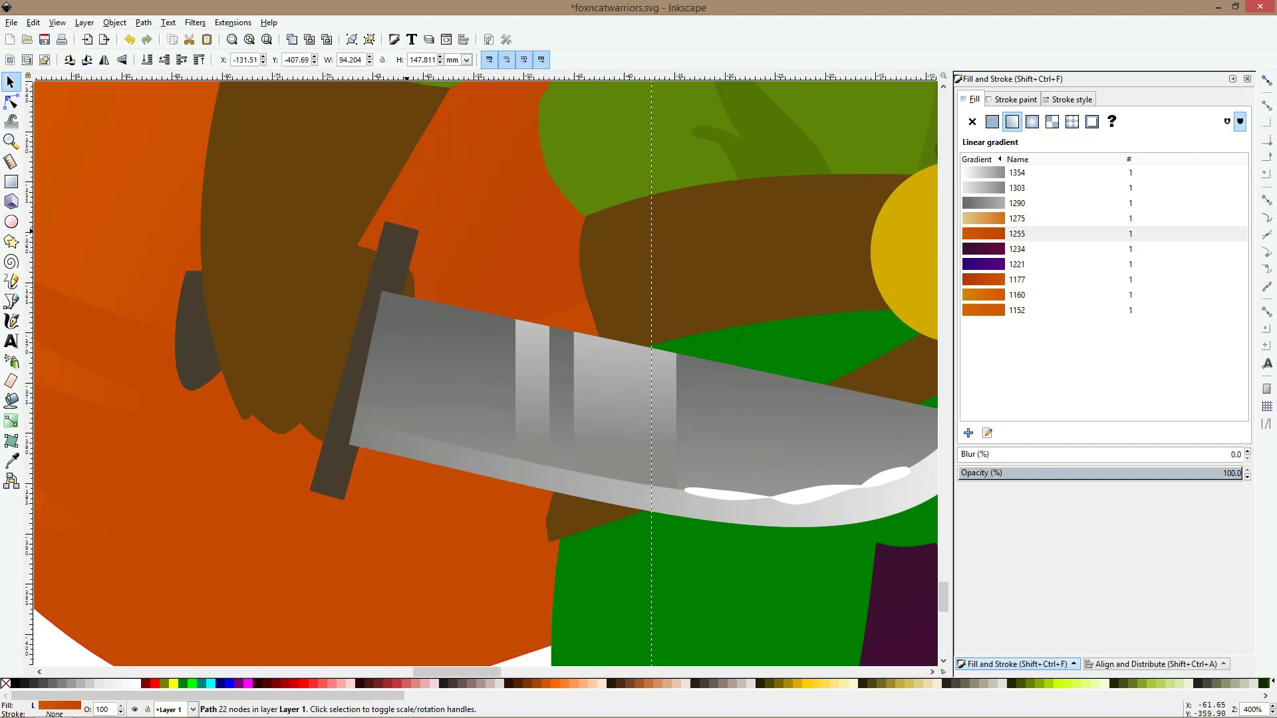
pyautogui.click(399, 266)
pyautogui.click(406, 231)
pyautogui.moveTo(424, 216); pyautogui.dragTo(405, 239)
pyautogui.click(458, 239)
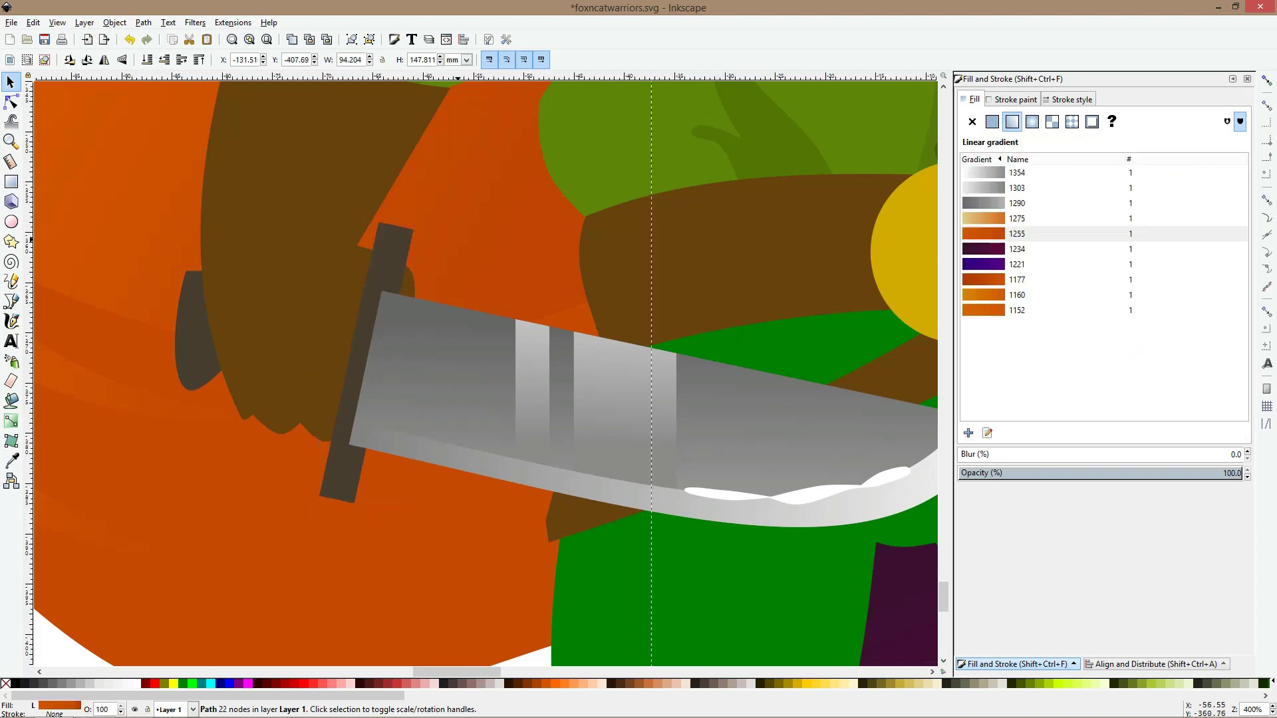
# Check the cat's white tail and foot shapes against the white canvas, leave nothing selected and save the drawing
pyautogui.scroll(-6, 459, 239)
pyautogui.press('Escape')
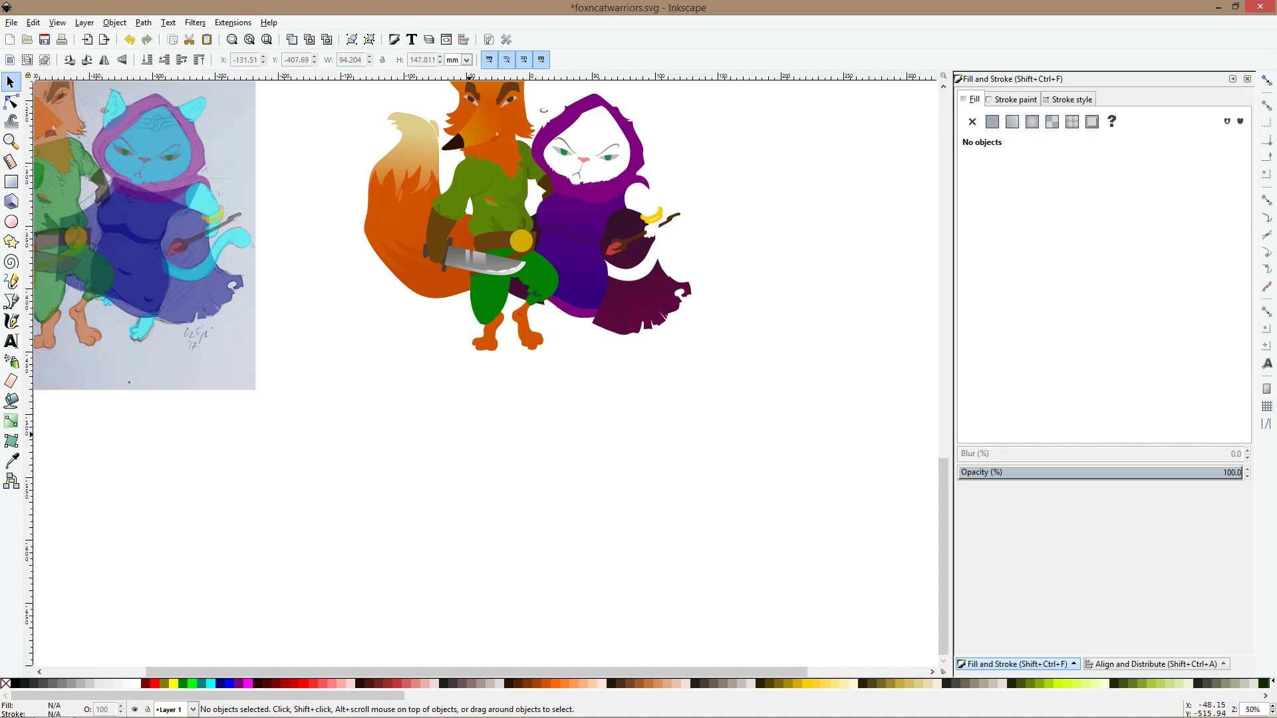
pyautogui.scroll(3, 468, 435)
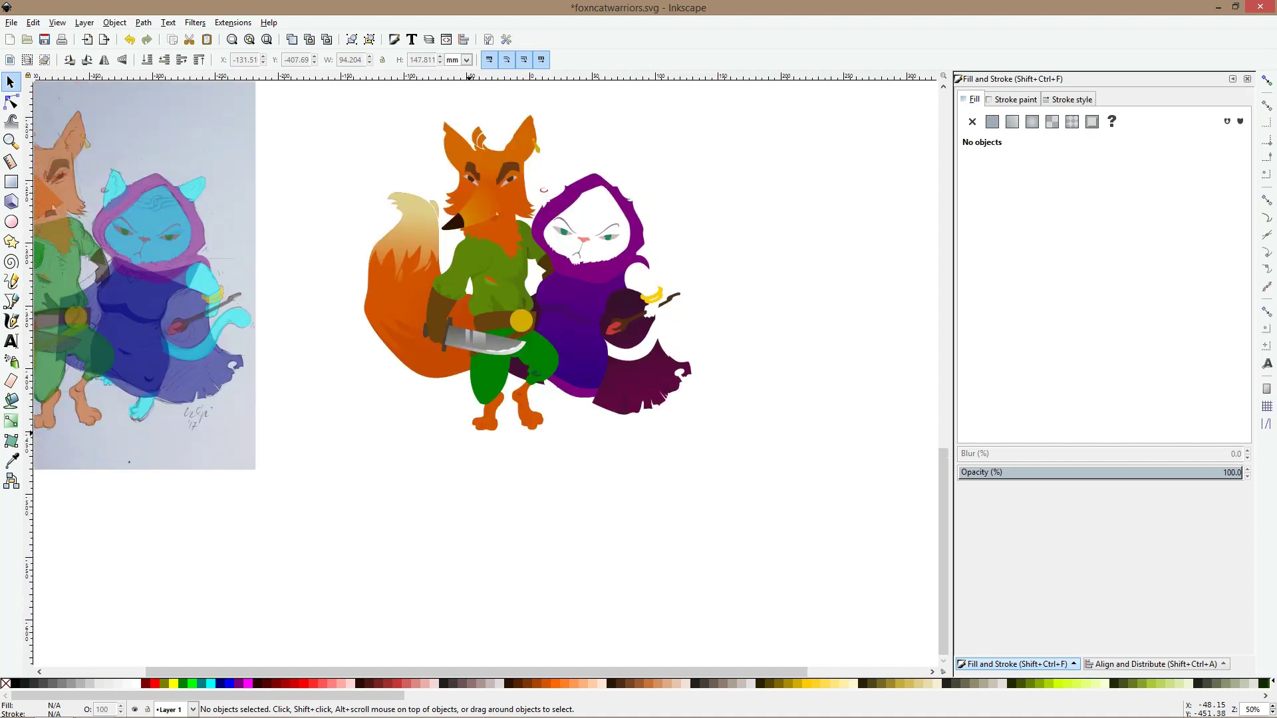
pyautogui.scroll(2, 679, 315)
pyautogui.keyDown('ctrl'); pyautogui.click(680, 316); pyautogui.keyUp('ctrl')
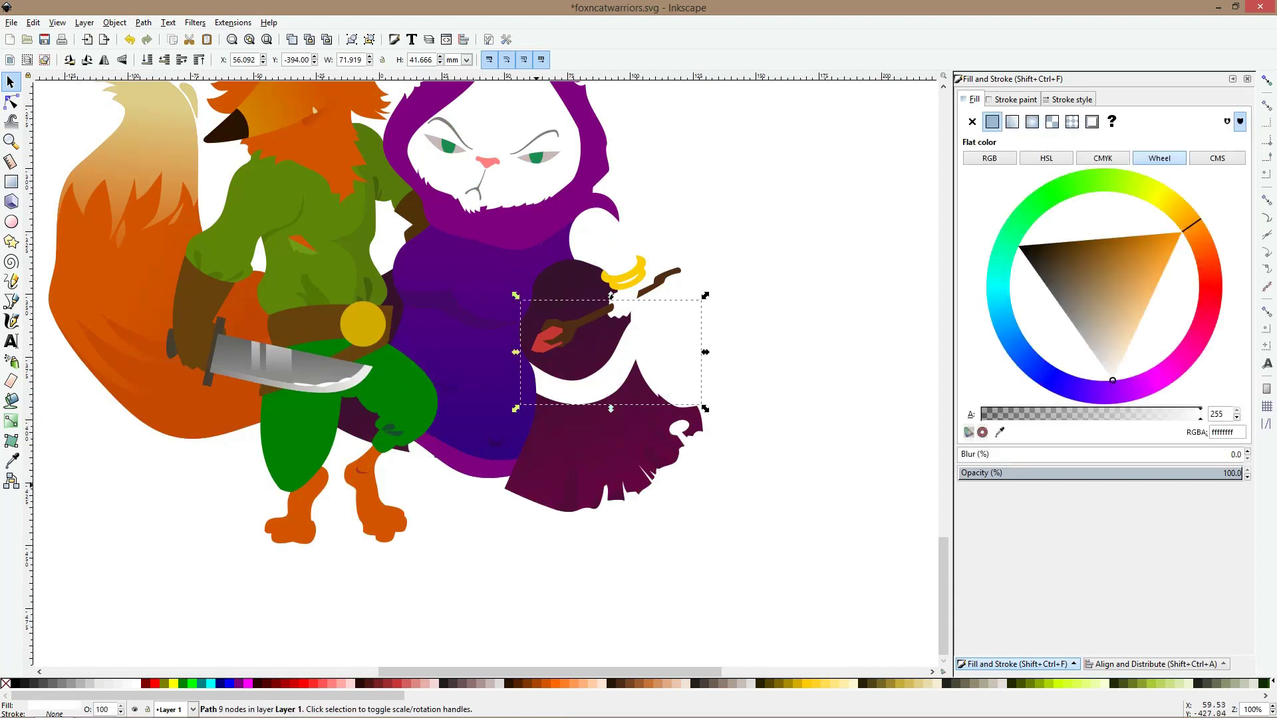
pyautogui.click(480, 486)
pyautogui.scroll(4, 469, 366)
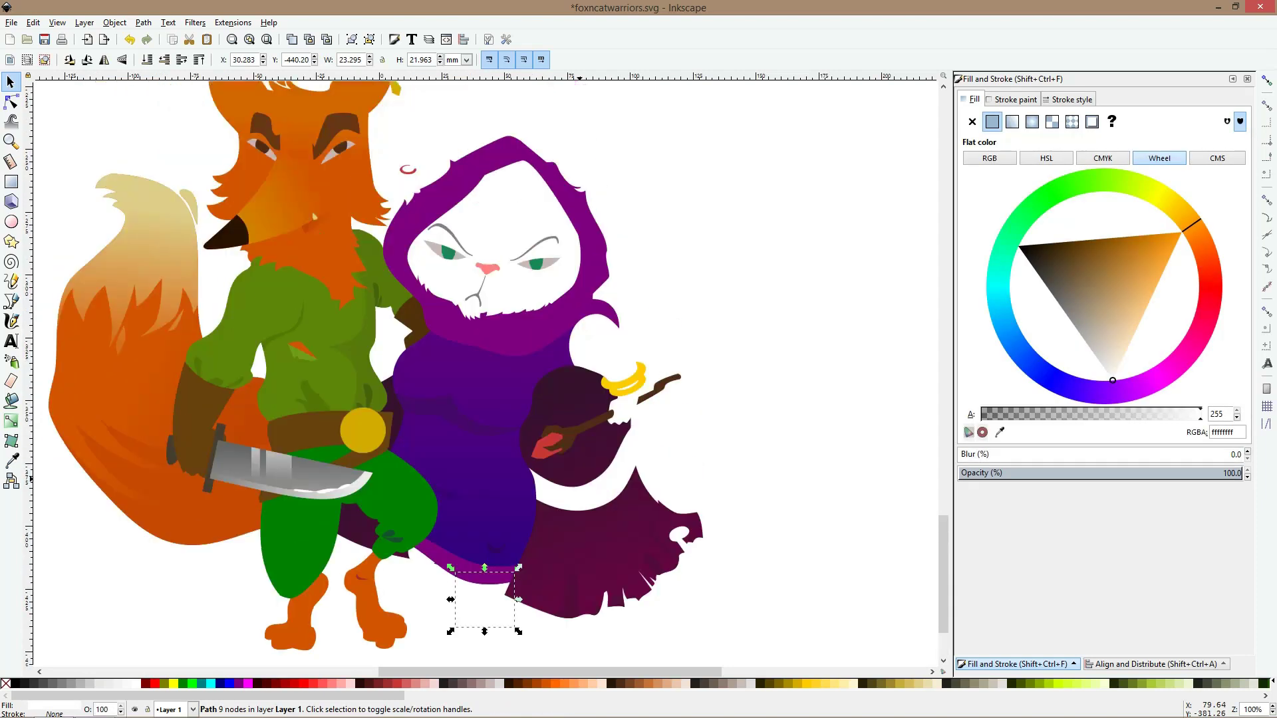
pyautogui.press('Escape')
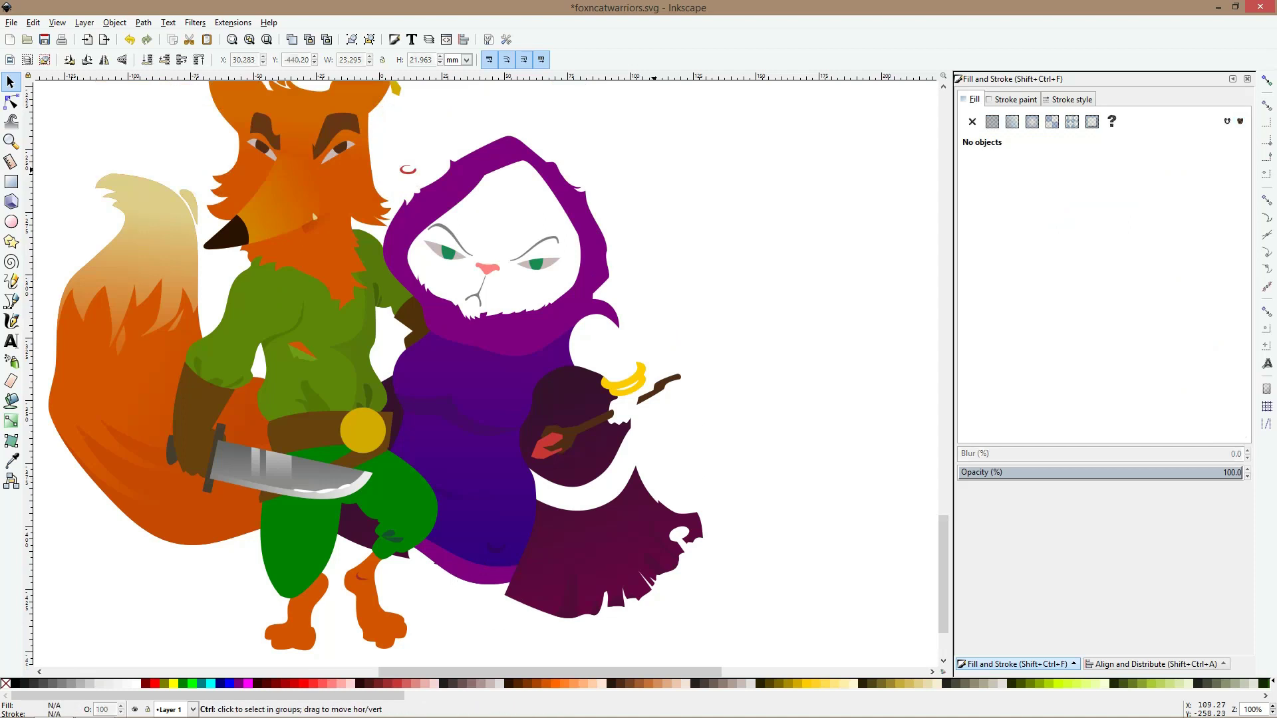
pyautogui.scroll(-1, 653, 168)
pyautogui.hotkey('ctrl', 's')
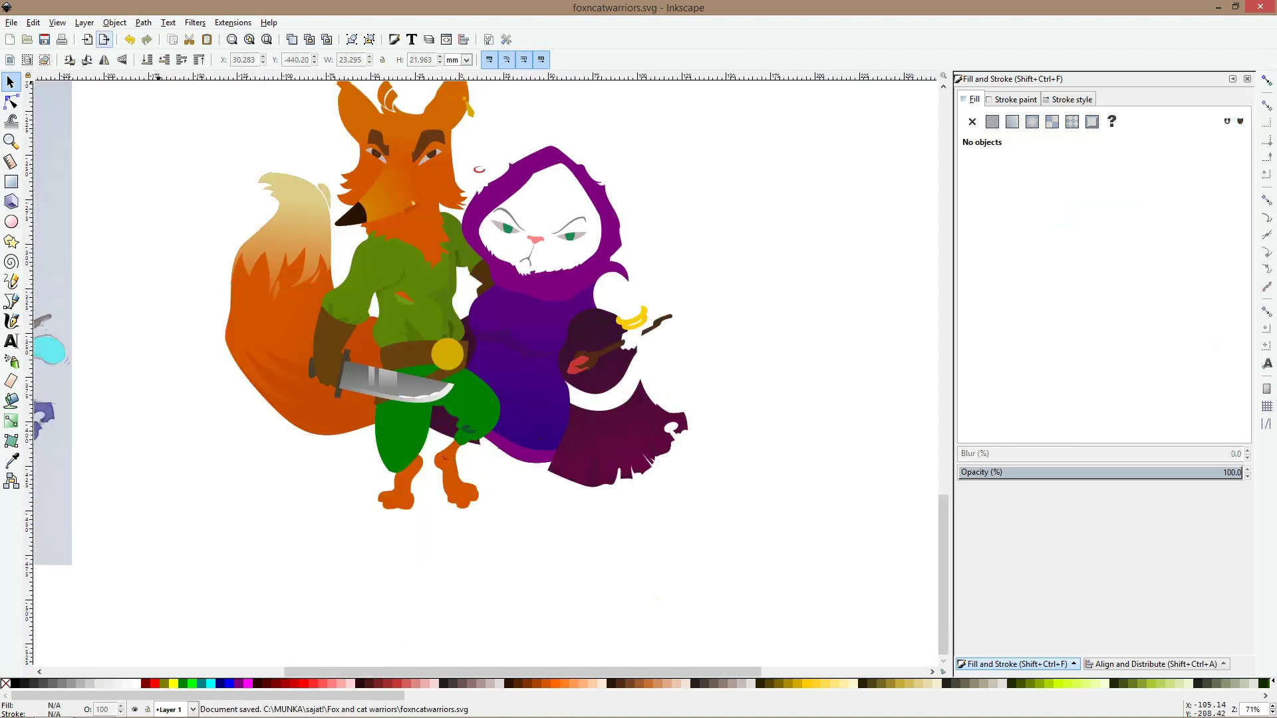
# Add a new layer named bg below the current layer
pyautogui.click(84, 23)
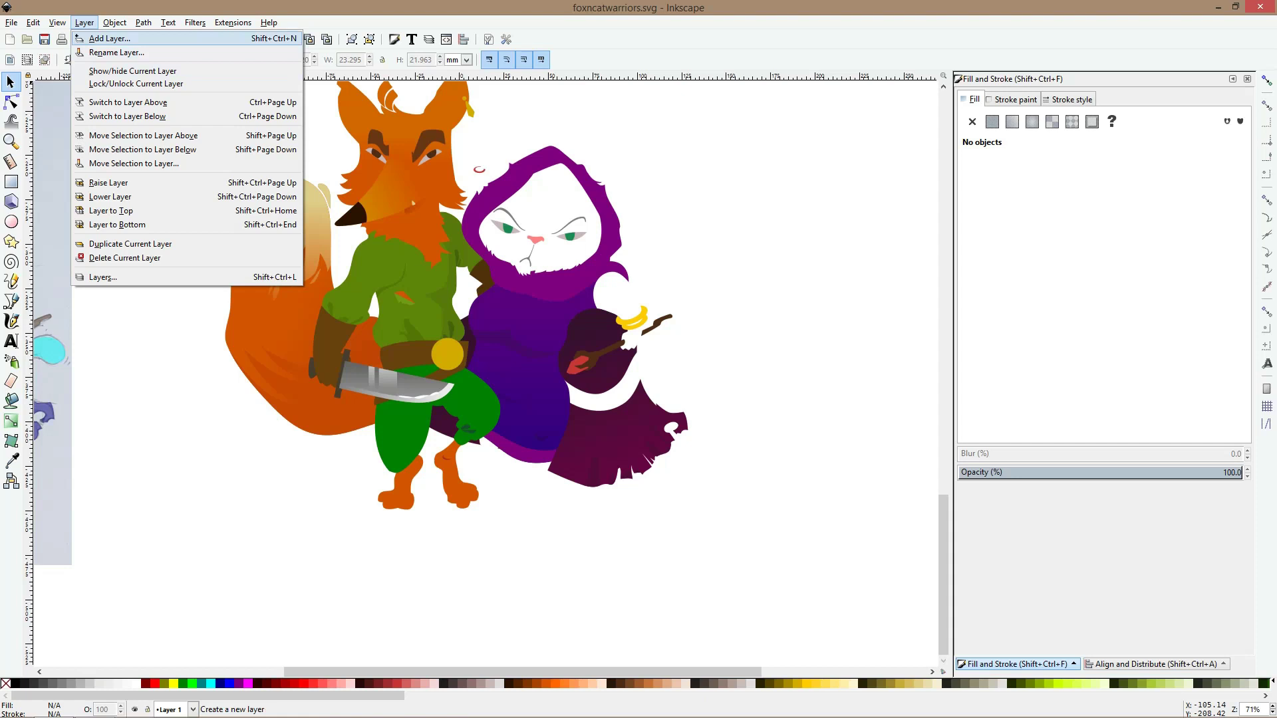
pyautogui.click(106, 38)
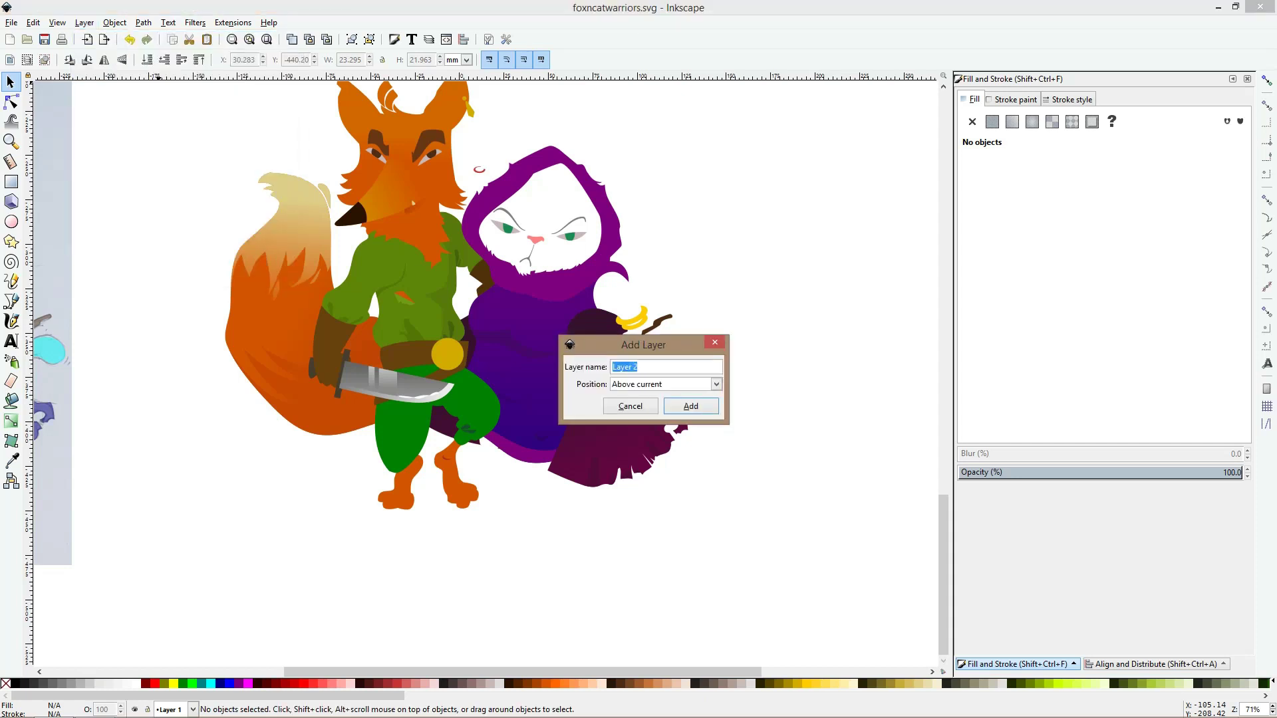
pyautogui.click(655, 384)
pyautogui.click(642, 413)
pyautogui.hotkey('shift', 'Tab')
pyautogui.write('bg')
pyautogui.click(690, 405)
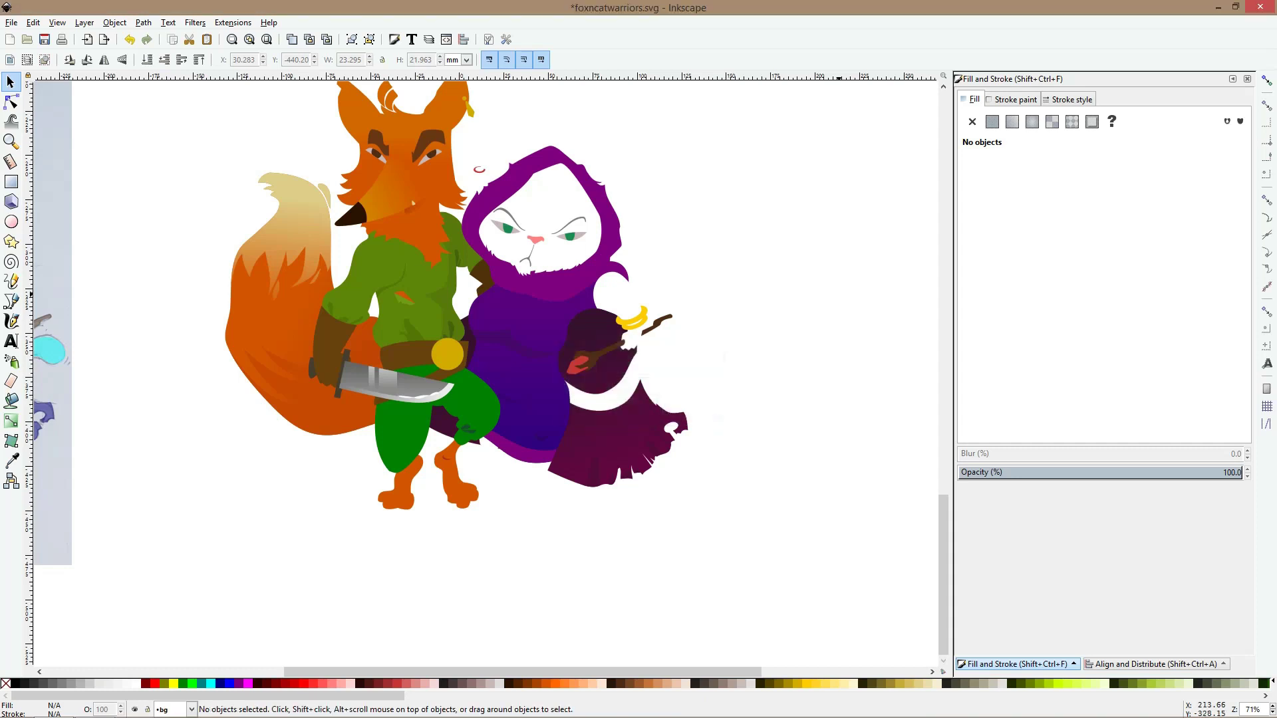
# Show the document's layers and rename Layer 1 to drawing
pyautogui.hotkey('ctrl', 'shift', 'l')
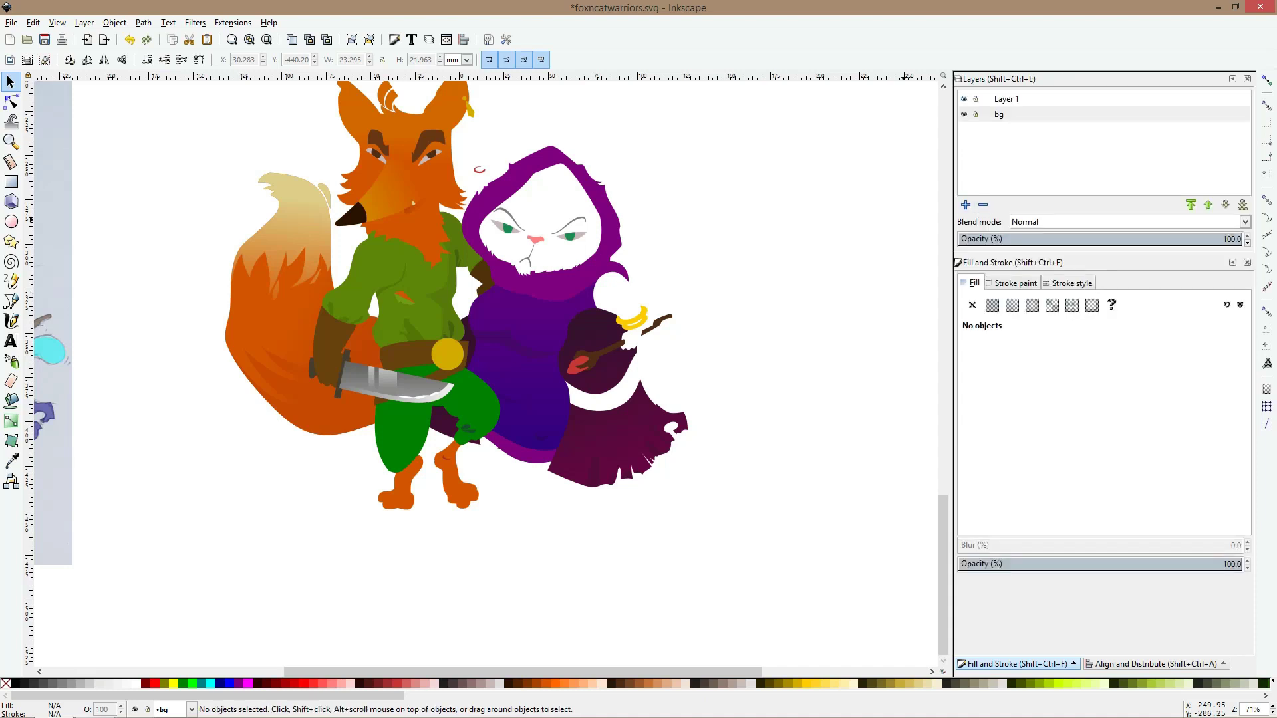
pyautogui.click(1005, 98)
pyautogui.click(1005, 99)
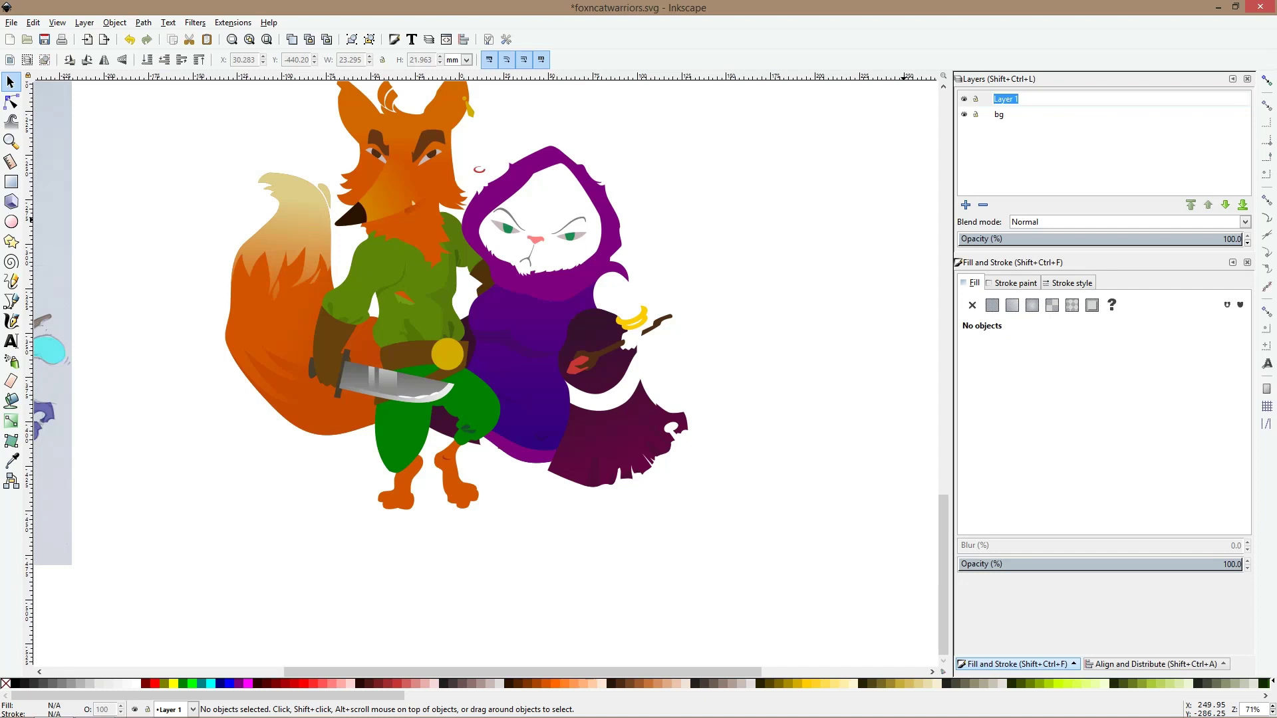
pyautogui.write('drawing')
# Draw a dark brown rectangle about 328 by 331 mm on the bg layer and center it behind the two characters
pyautogui.click(999, 114)
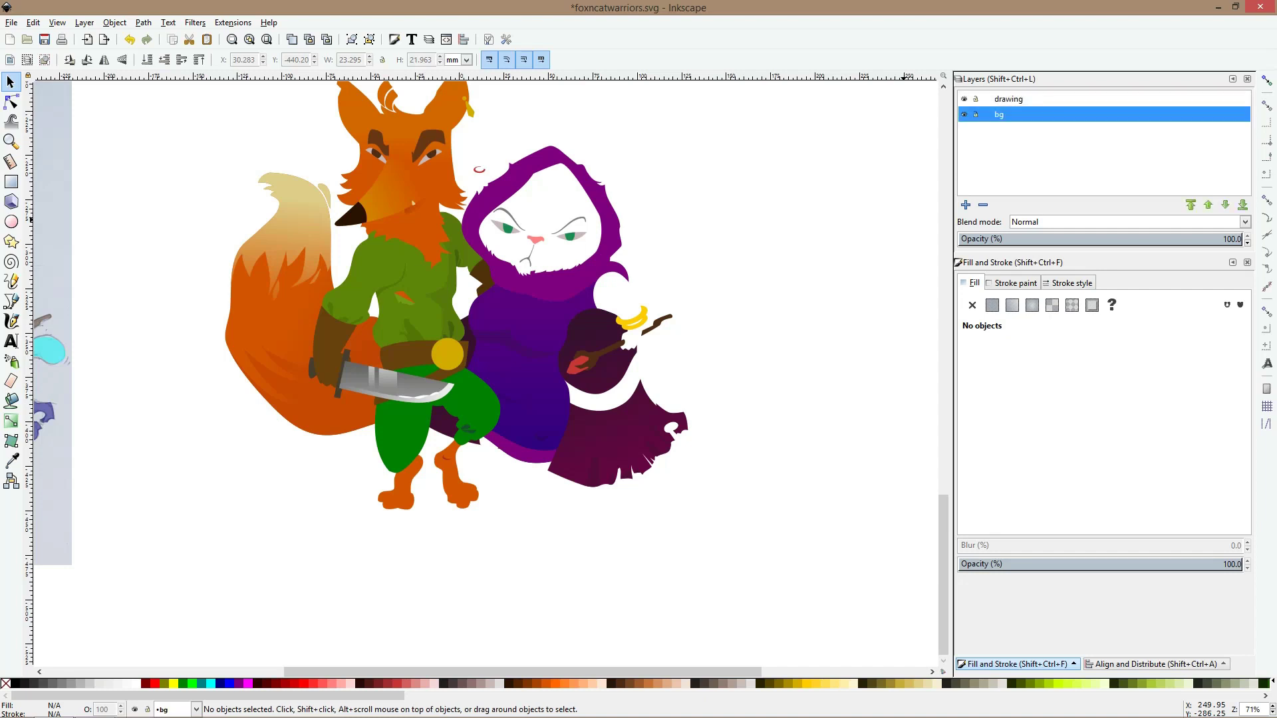
pyautogui.press('r')
pyautogui.press('-')
pyautogui.press('-')
pyautogui.press('-')
pyautogui.moveTo(318, 104); pyautogui.dragTo(524, 312)
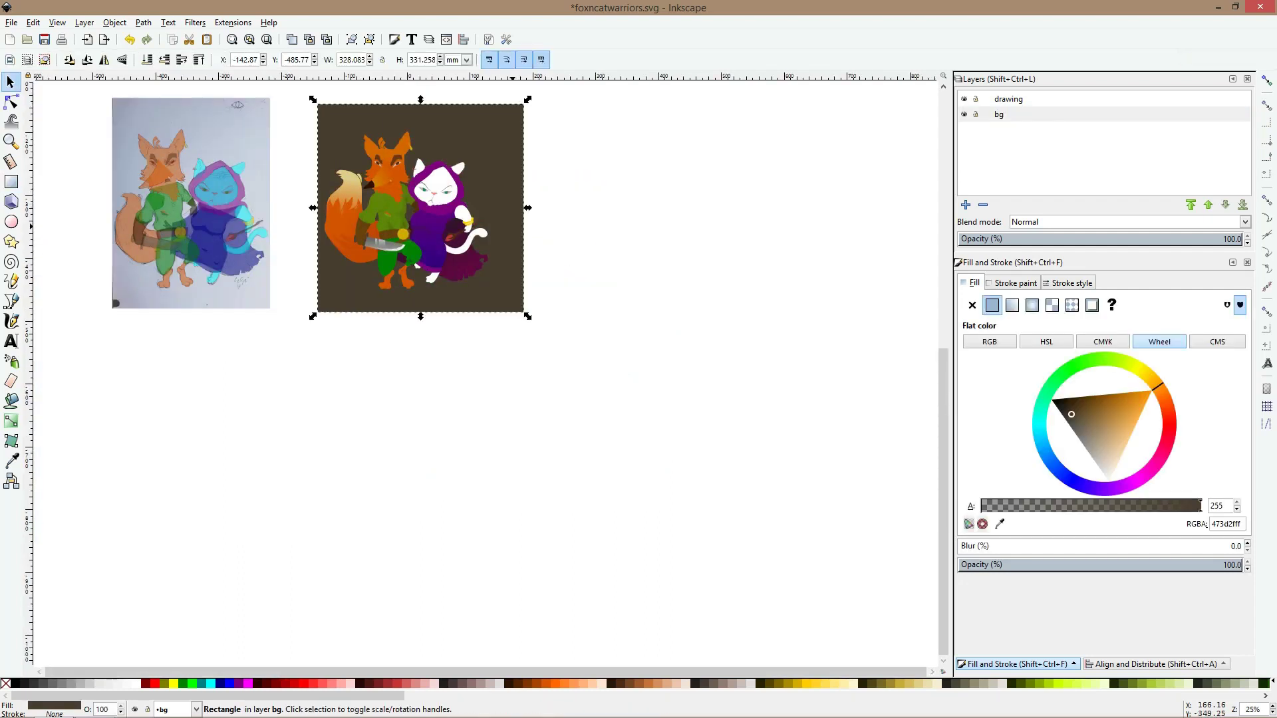
pyautogui.press('s')
pyautogui.moveTo(489, 225); pyautogui.dragTo(476, 226)
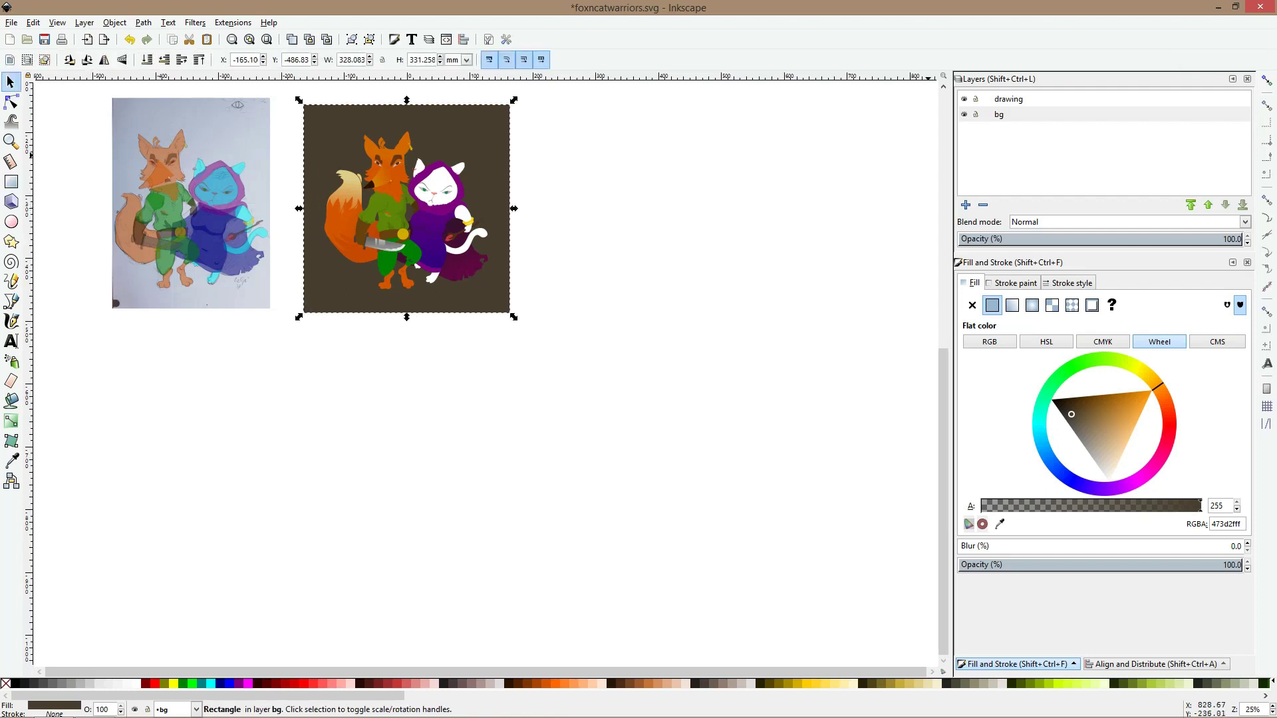
# Lock the bg layer and make the drawing layer current
pyautogui.click(976, 113)
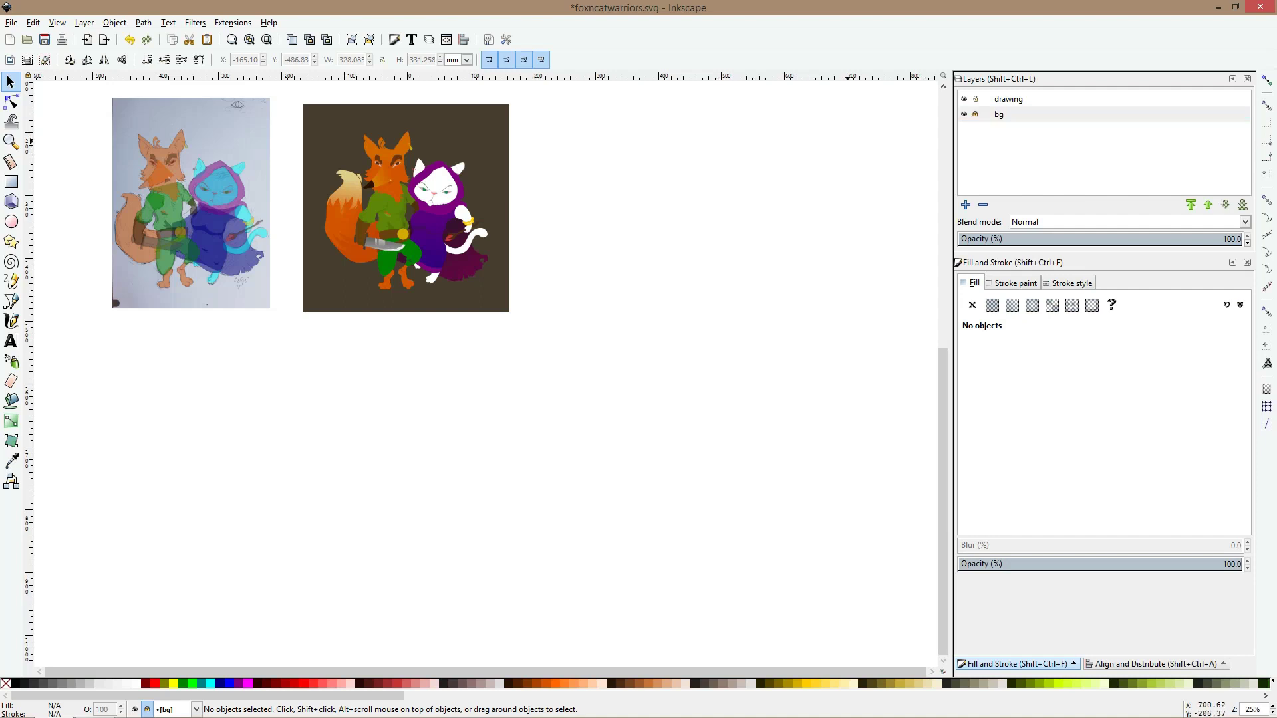
pyautogui.click(1008, 98)
# Examine the fox and cat against the dark background, from the whole composition down to the feet and knife
pyautogui.moveTo(470, 133)
pyautogui.mouseDown()
pyautogui.moveTo(519, 148)
pyautogui.moveTo(494, 140)
pyautogui.moveTo(550, 213)
pyautogui.mouseUp()
pyautogui.scroll(3, 459, 171)
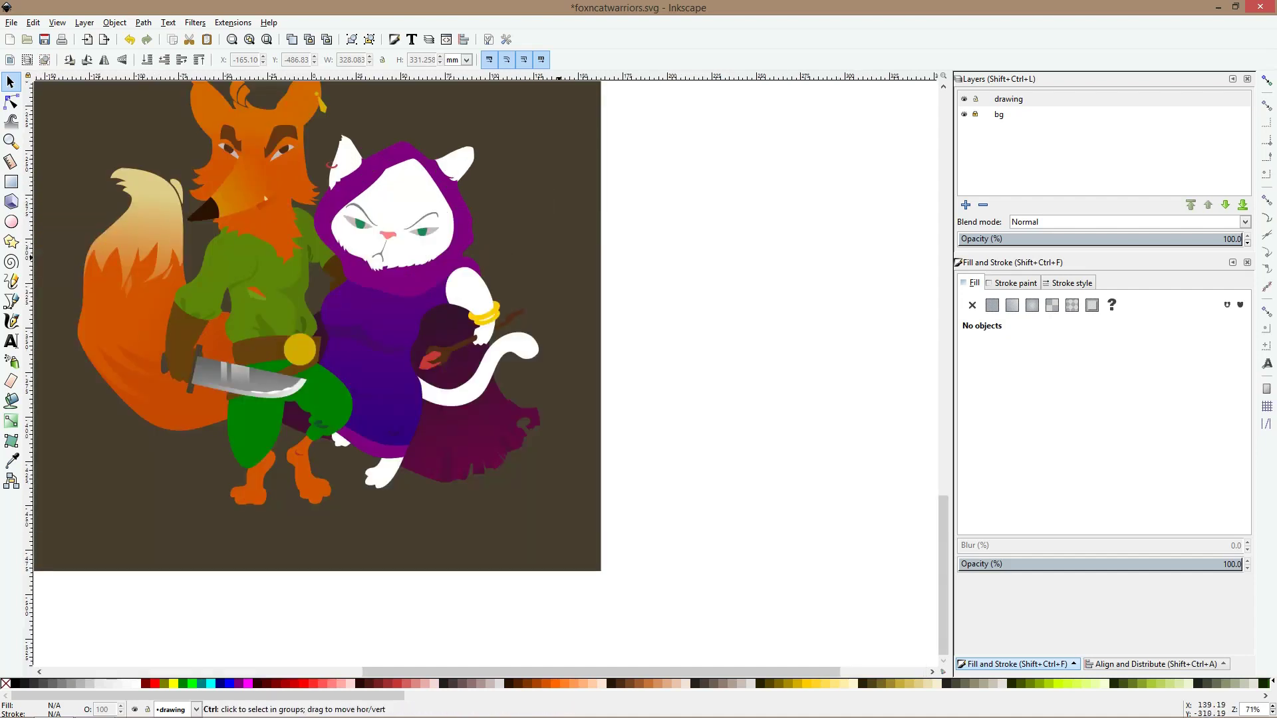
pyautogui.scroll(-1, 560, 256)
pyautogui.scroll(1, 489, 207)
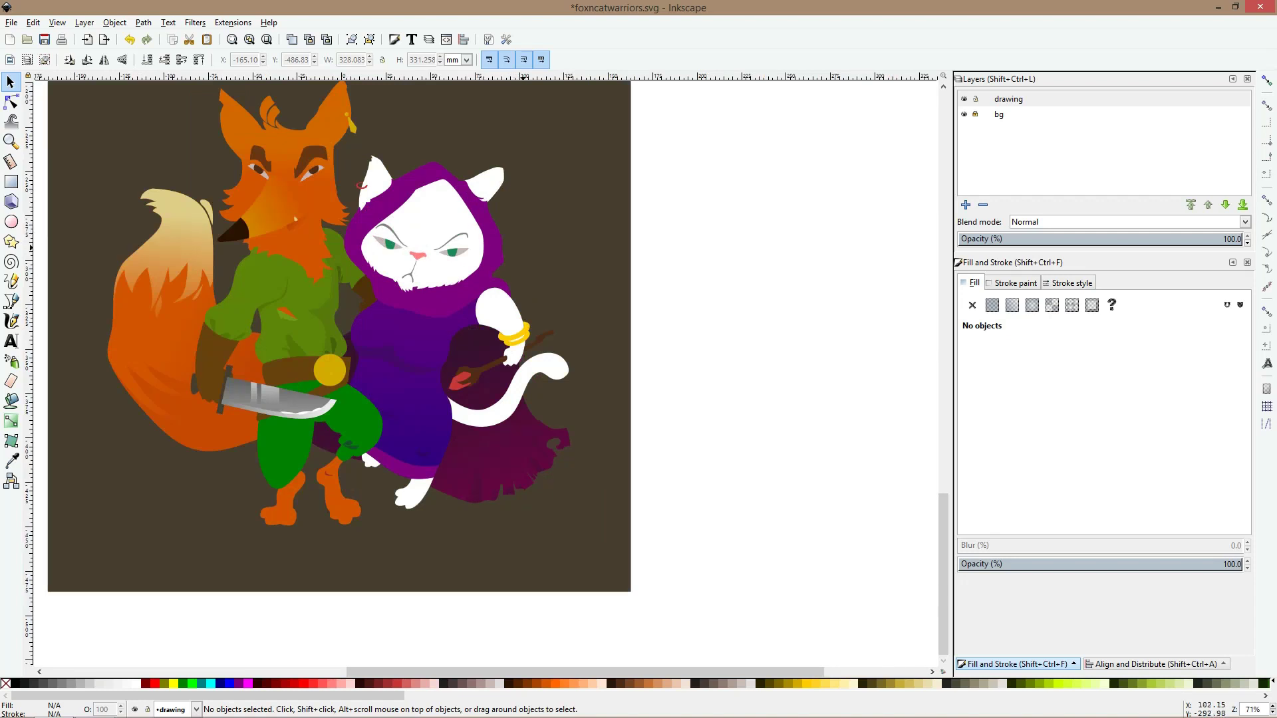
pyautogui.scroll(3, 404, 253)
pyautogui.scroll(-2, 388, 239)
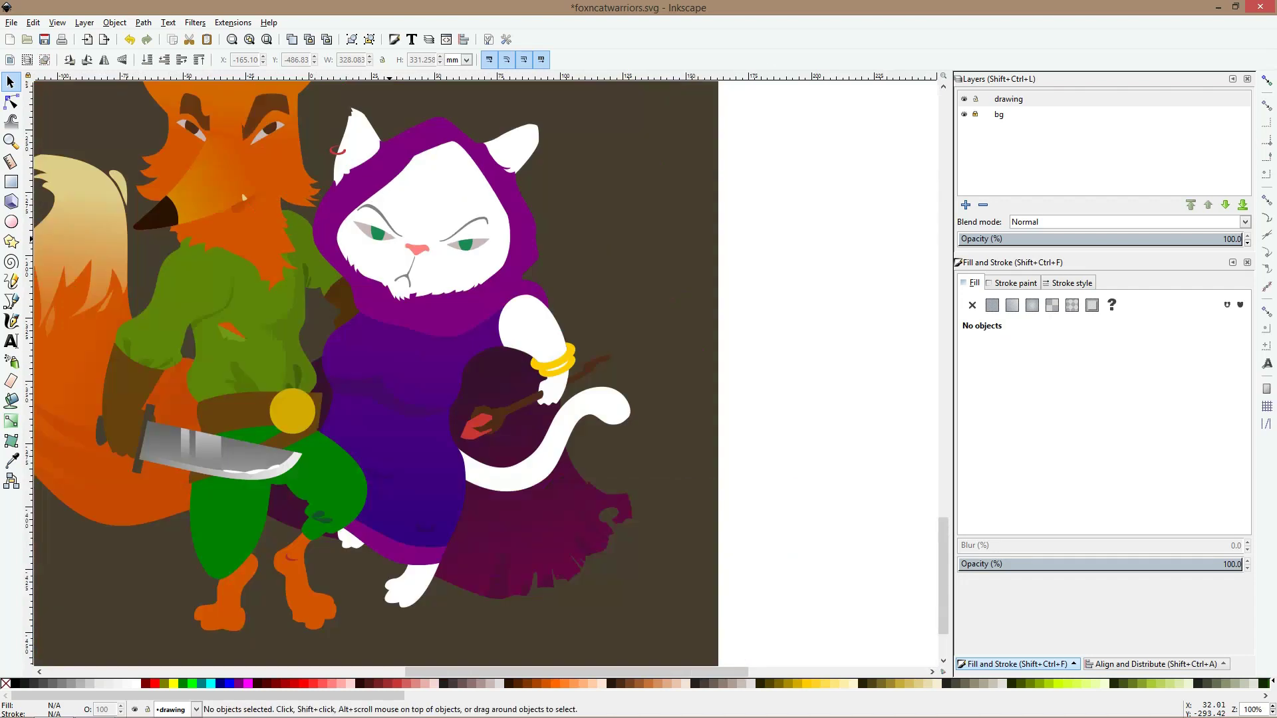
pyautogui.scroll(-1, 388, 422)
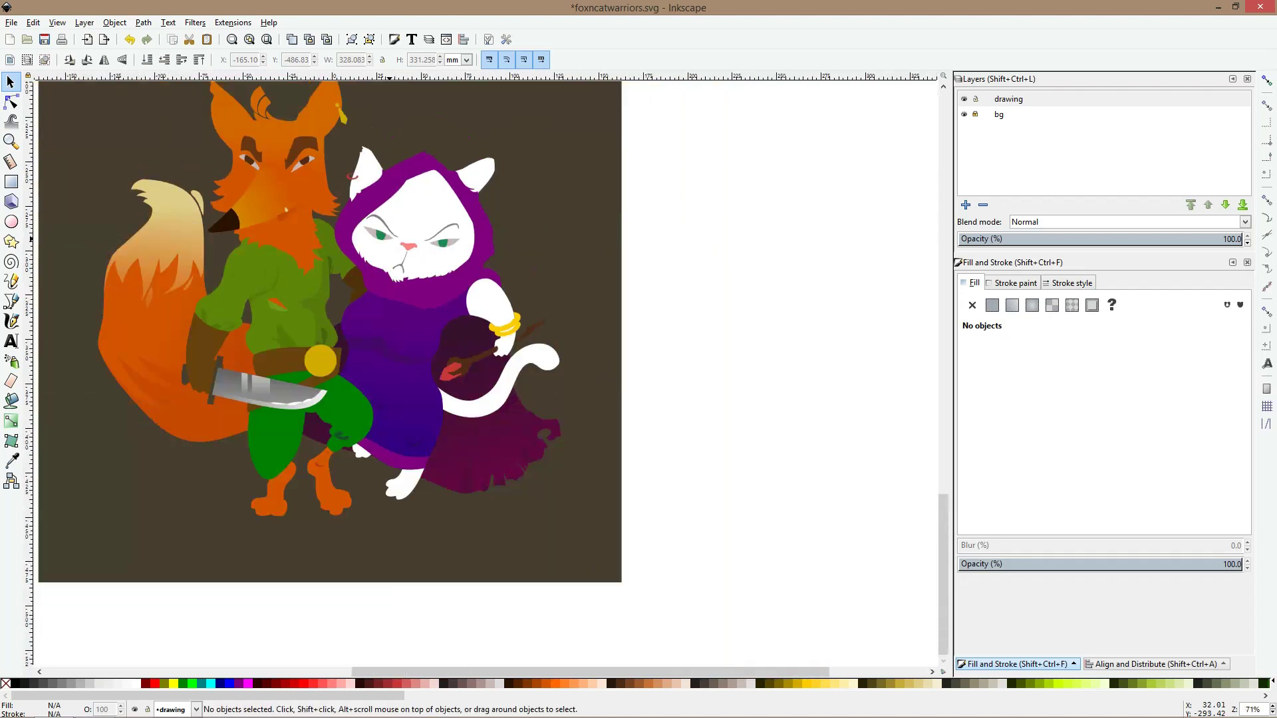
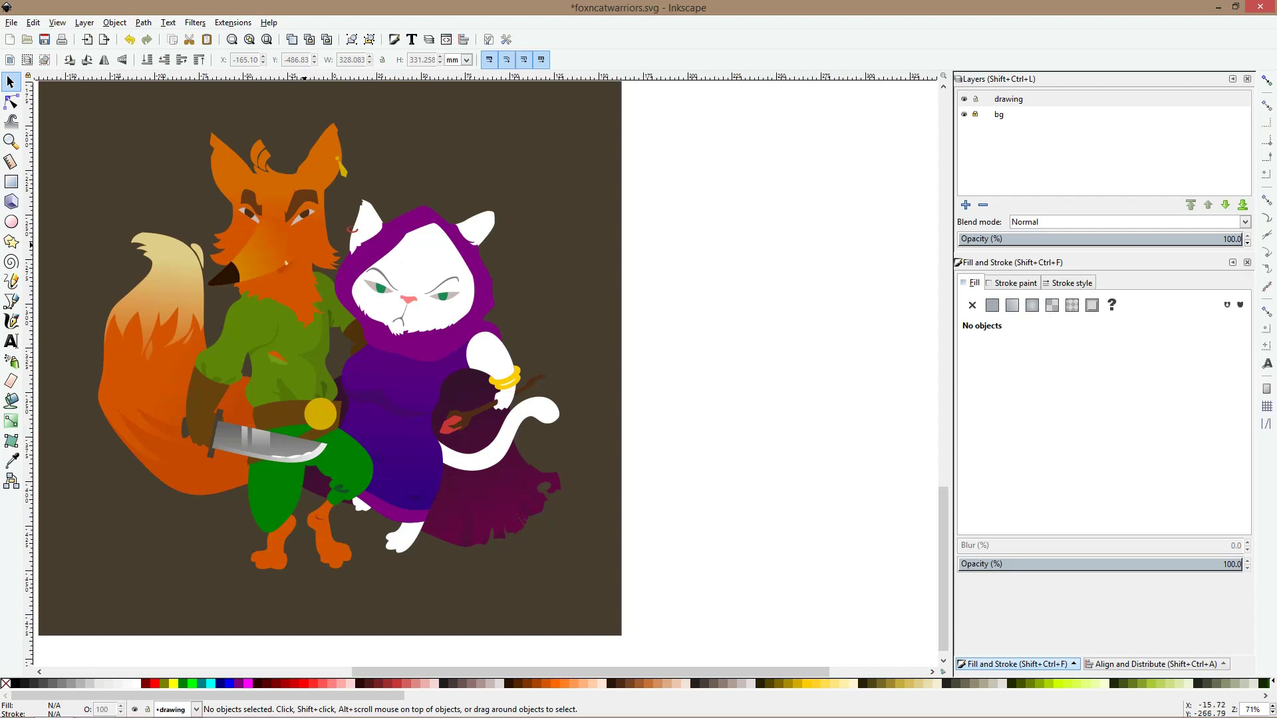
pyautogui.click(11, 301)
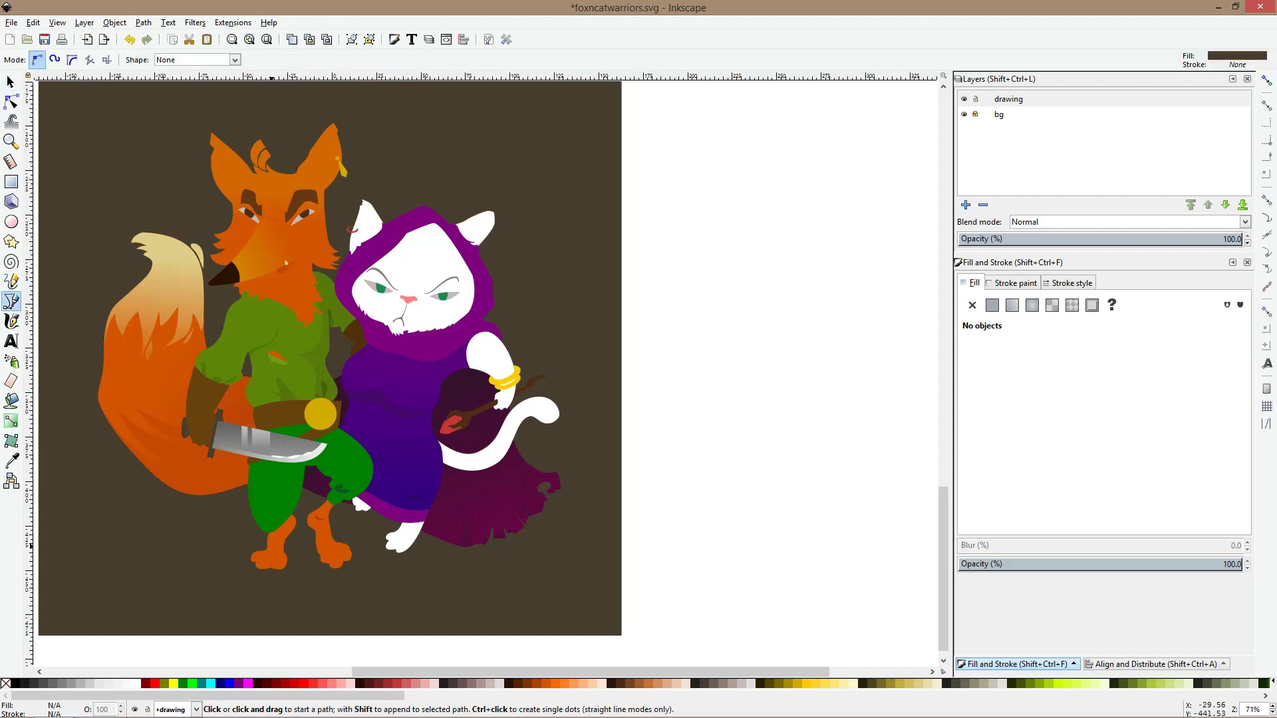
pyautogui.scroll(3, 295, 582)
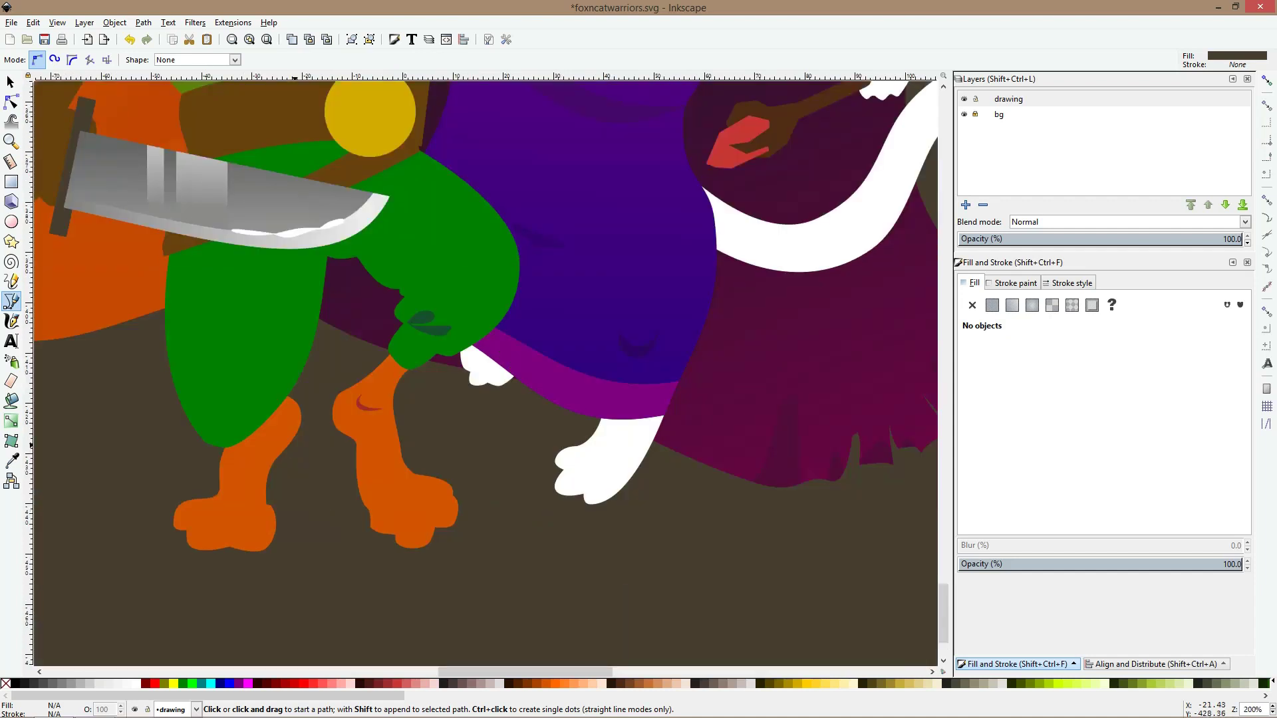
pyautogui.scroll(-2, 295, 446)
pyautogui.press('space')
pyautogui.scroll(6, 423, 625)
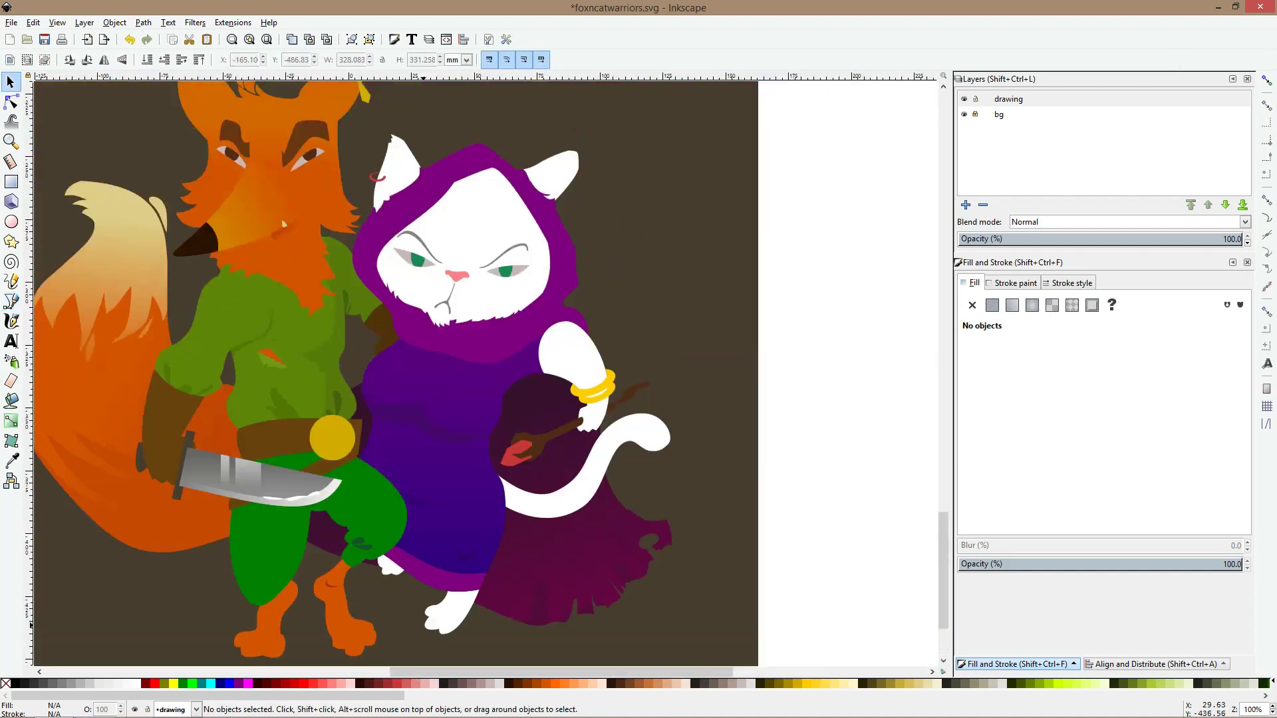
pyautogui.scroll(-1, 431, 454)
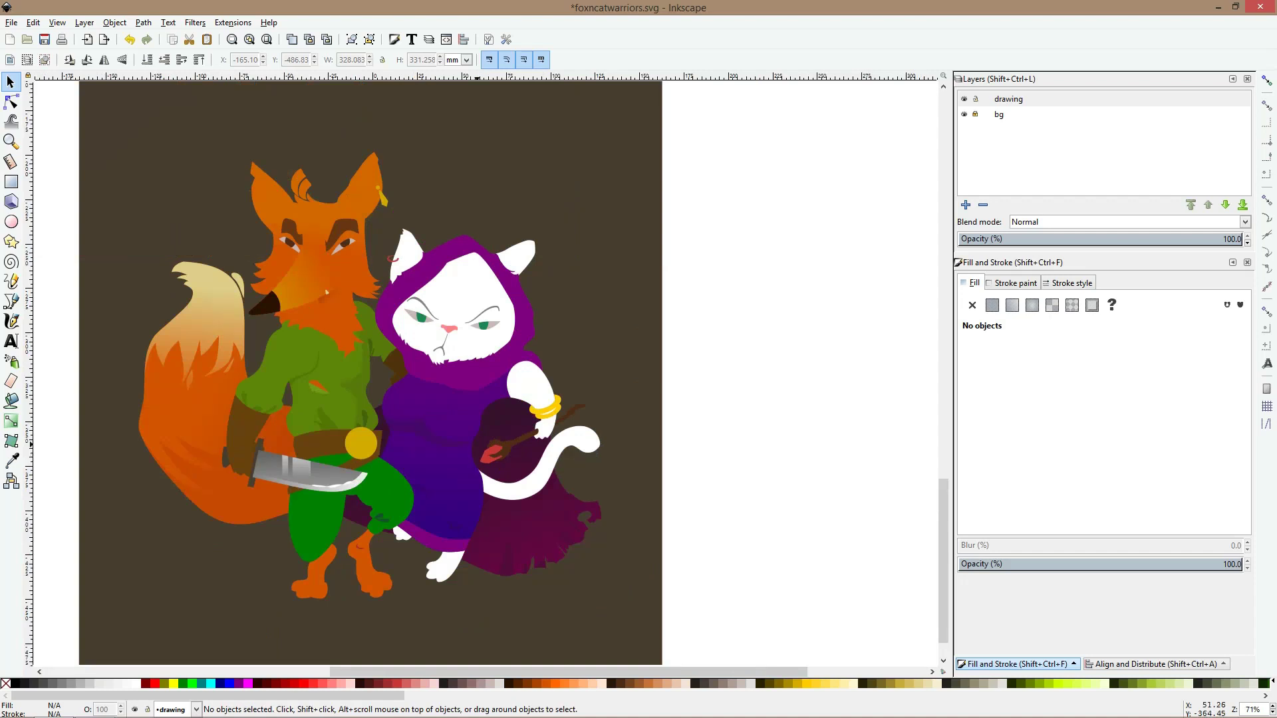
pyautogui.scroll(-3, 462, 269)
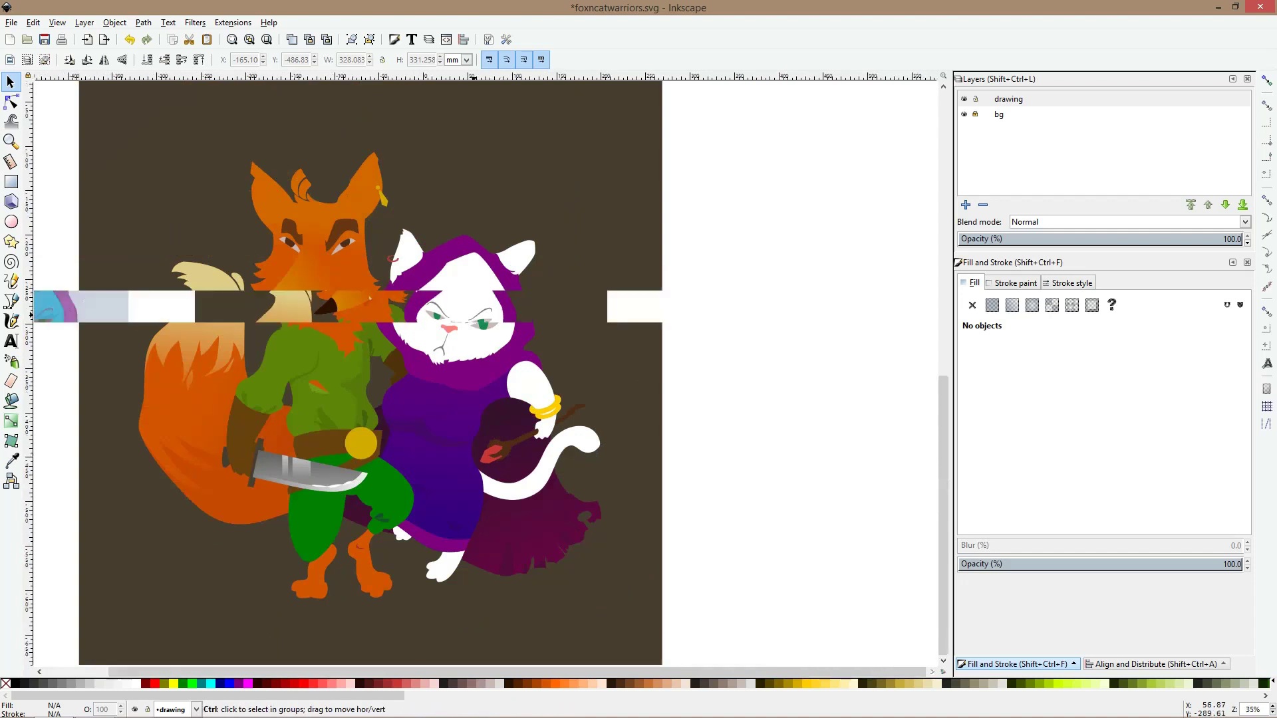
# Place a plain copy of the embedded pencil sketch to the left of the color draft
pyautogui.click(286, 271)
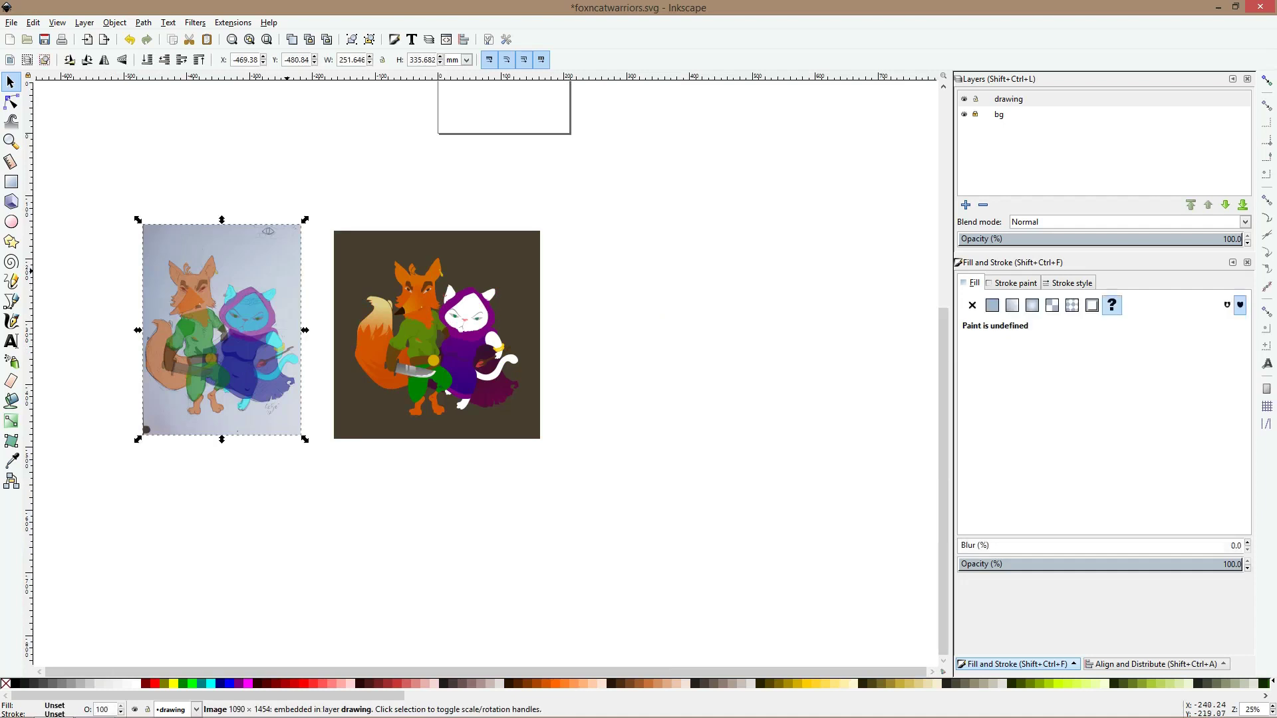
pyautogui.click(221, 330)
pyautogui.moveTo(221, 330); pyautogui.dragTo(48, 330)
pyautogui.moveTo(111, 280); pyautogui.dragTo(209, 292)
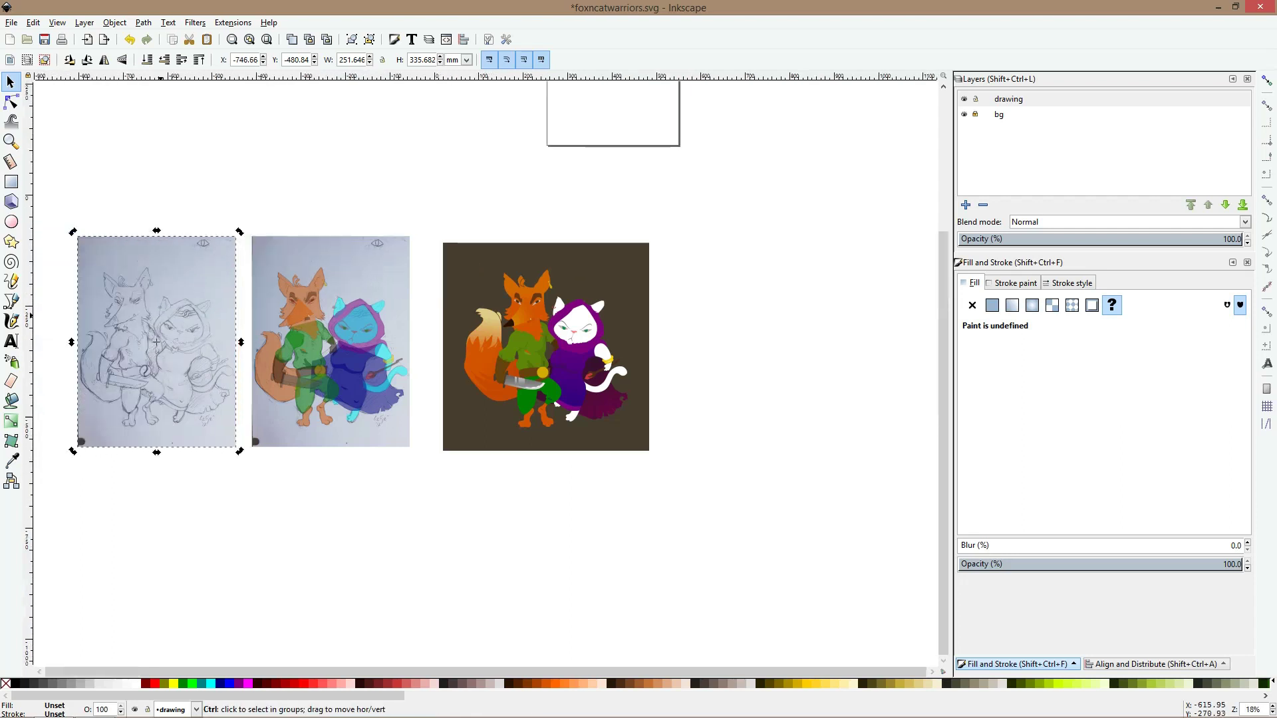
pyautogui.scroll(2, 155, 342)
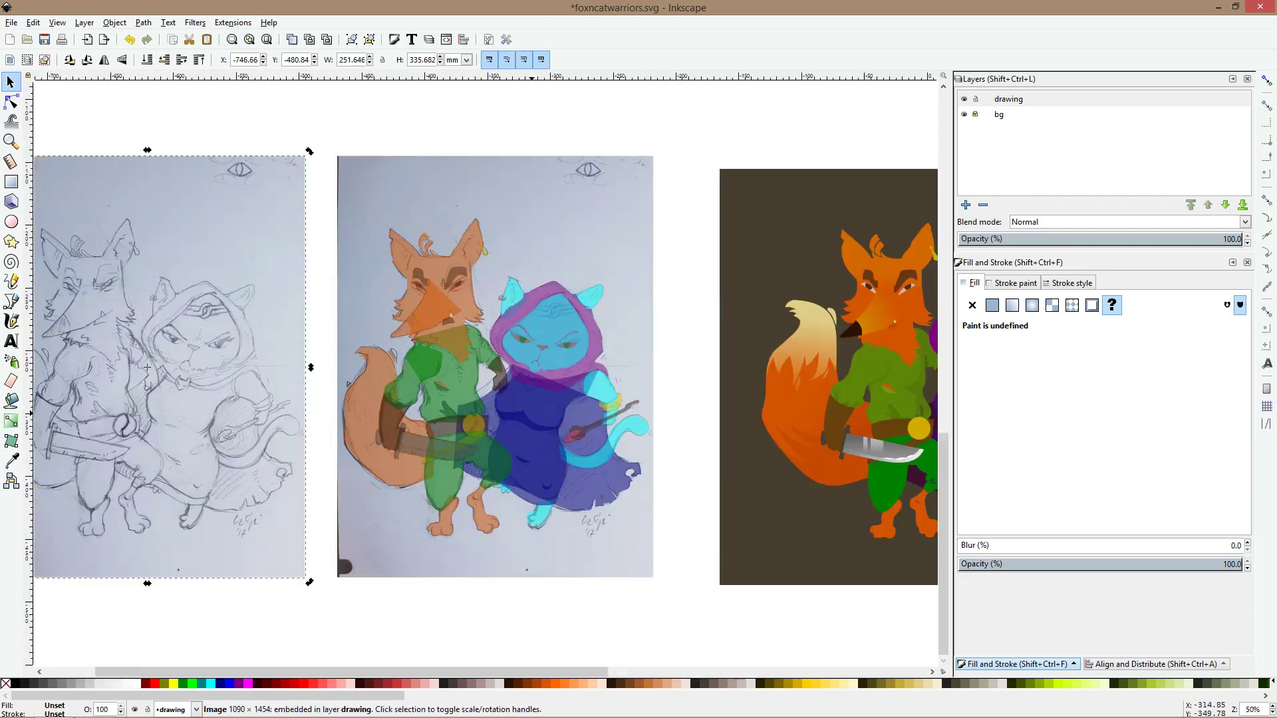
# Examine the color draft and the finished artwork, focusing on the cat's hooded white face
pyautogui.hscroll(10, 147, 368)
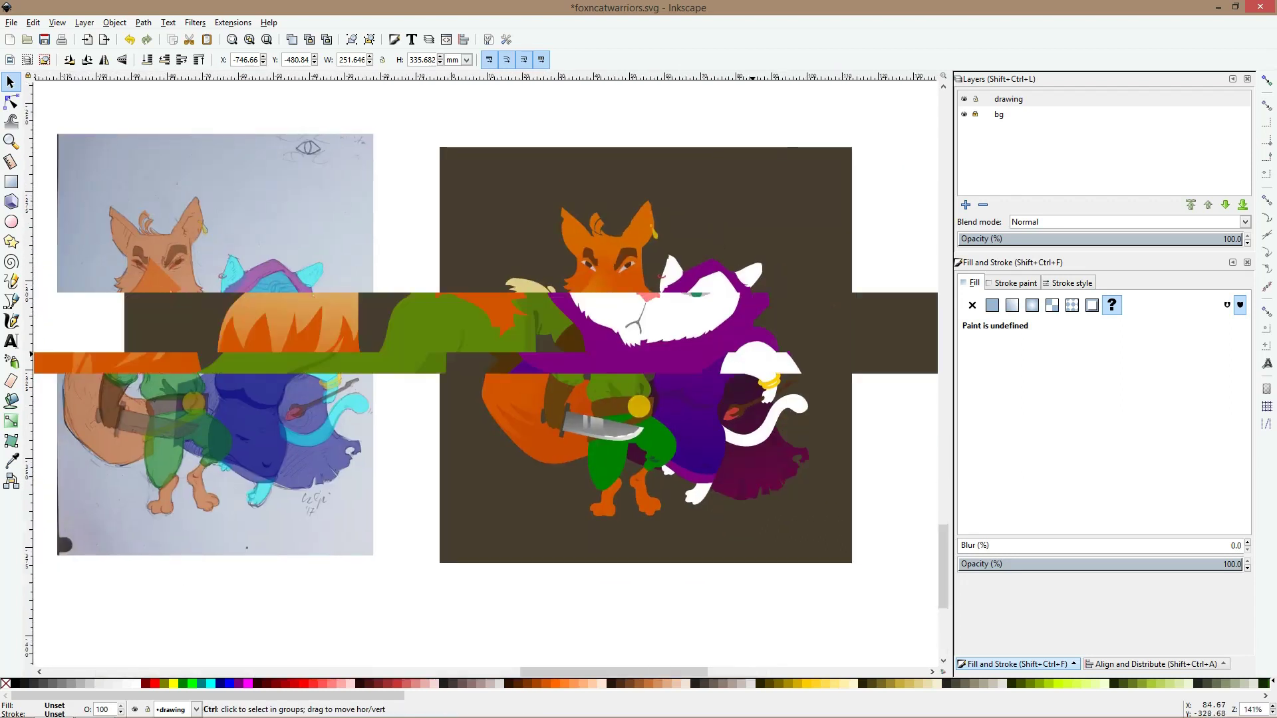
pyautogui.scroll(2, 665, 359)
pyautogui.scroll(-2, 665, 359)
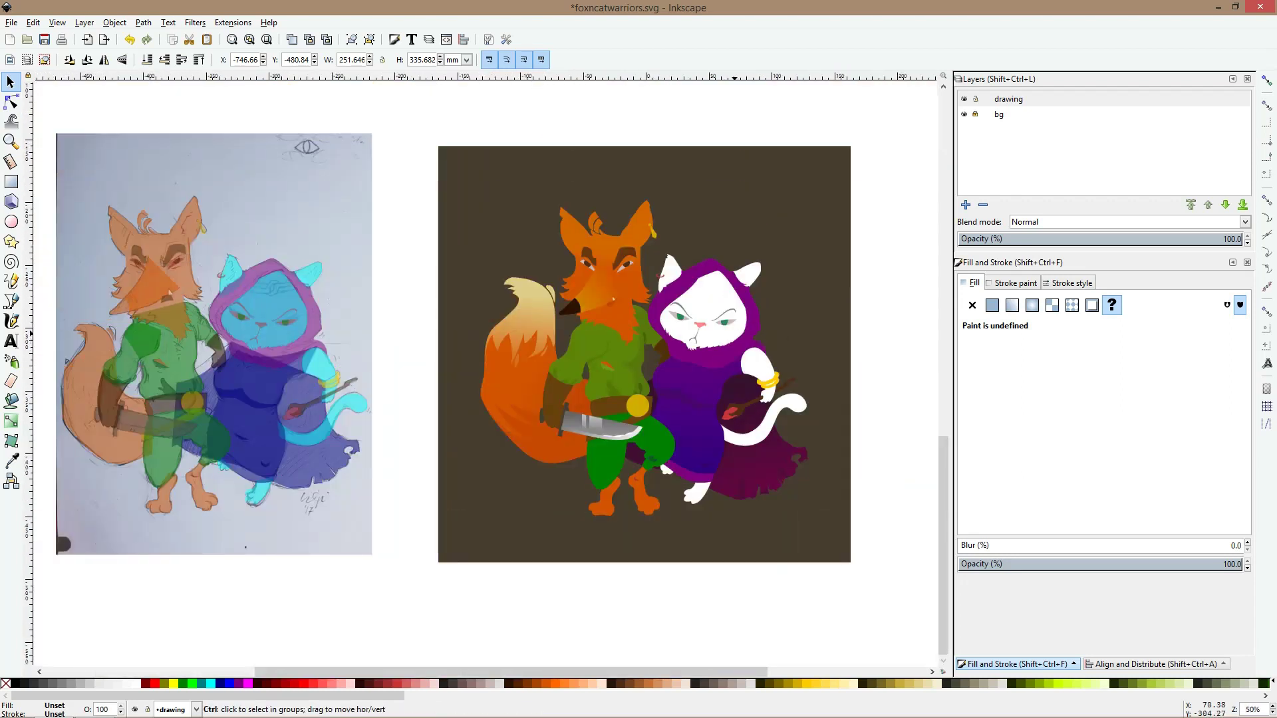
pyautogui.scroll(-2, 743, 327)
pyautogui.scroll(5, 750, 301)
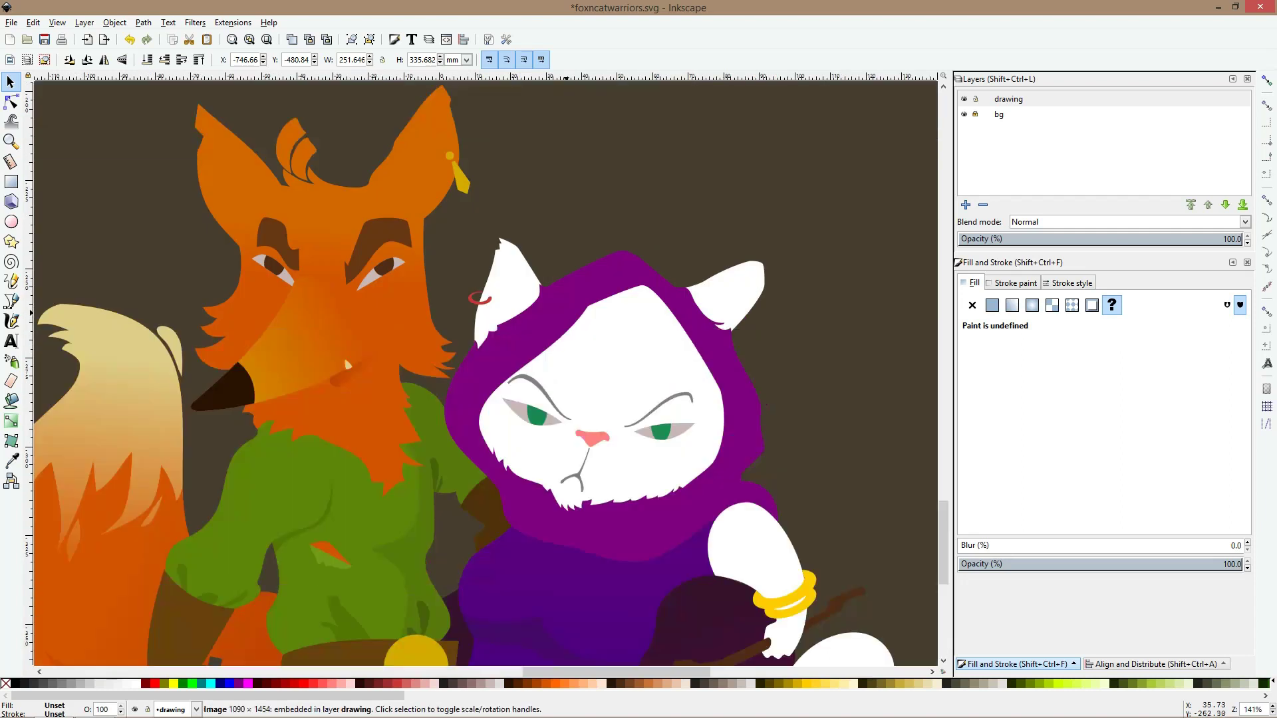
pyautogui.press('b')
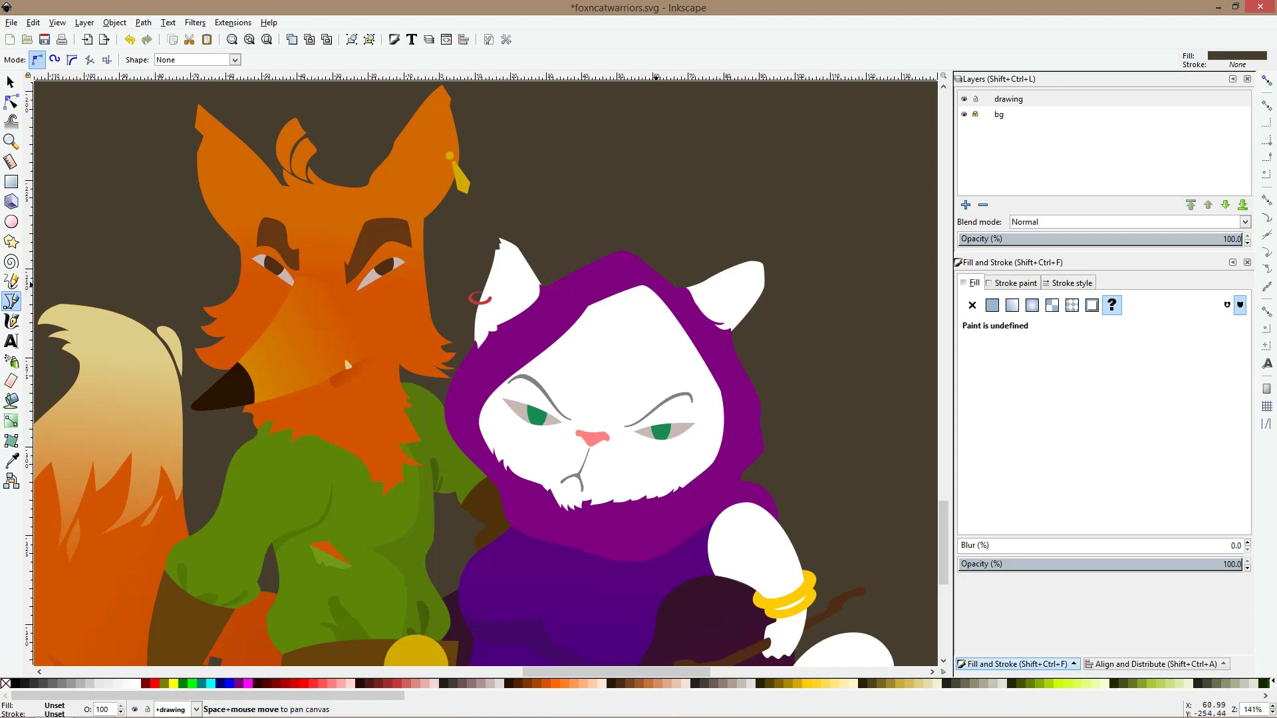
pyautogui.press('s')
pyautogui.click(625, 365)
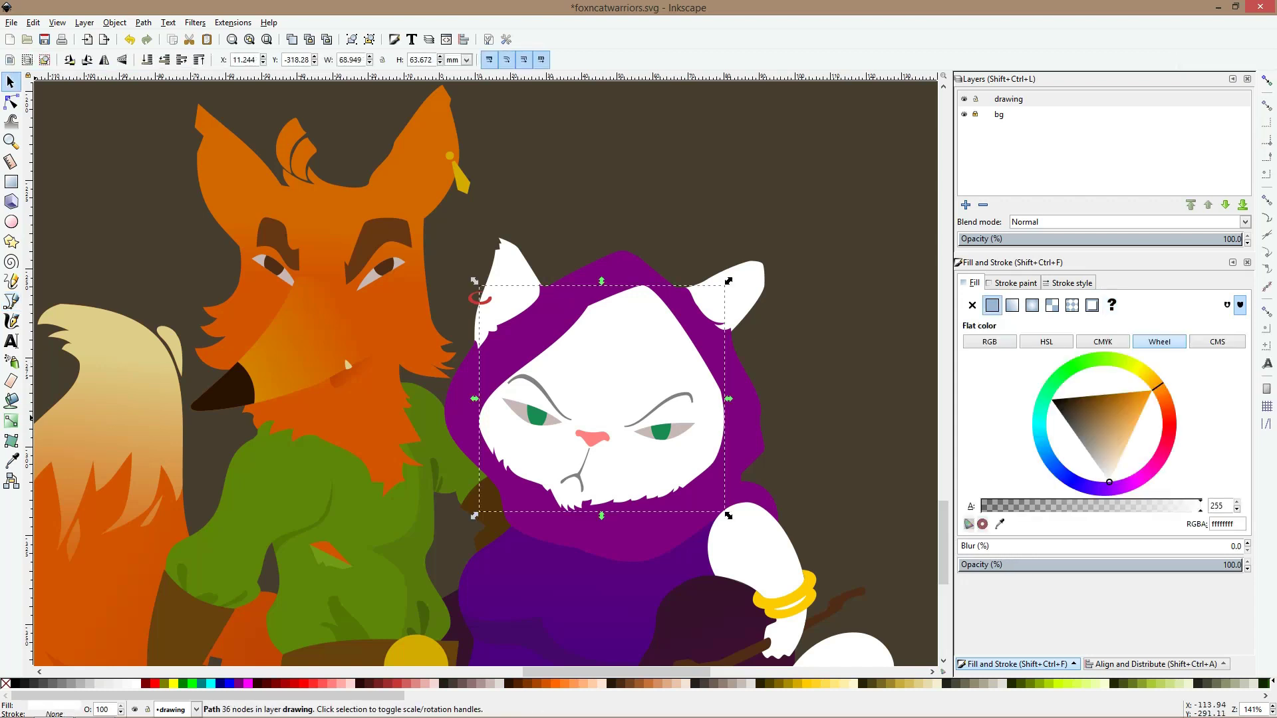
# Draw a closed straight-edged shadow shape about 54 by 65 mm over the fox-facing side of the cat's face, from forehead to chin
pyautogui.click(11, 301)
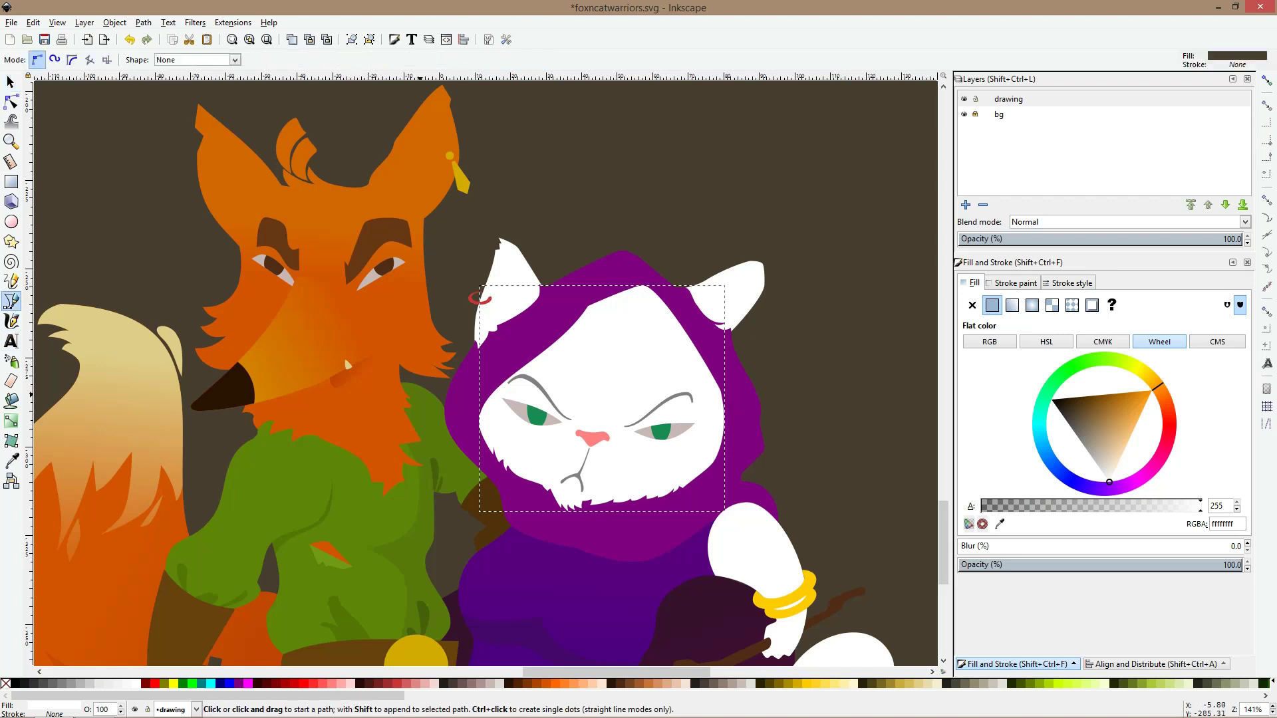
pyautogui.click(479, 392)
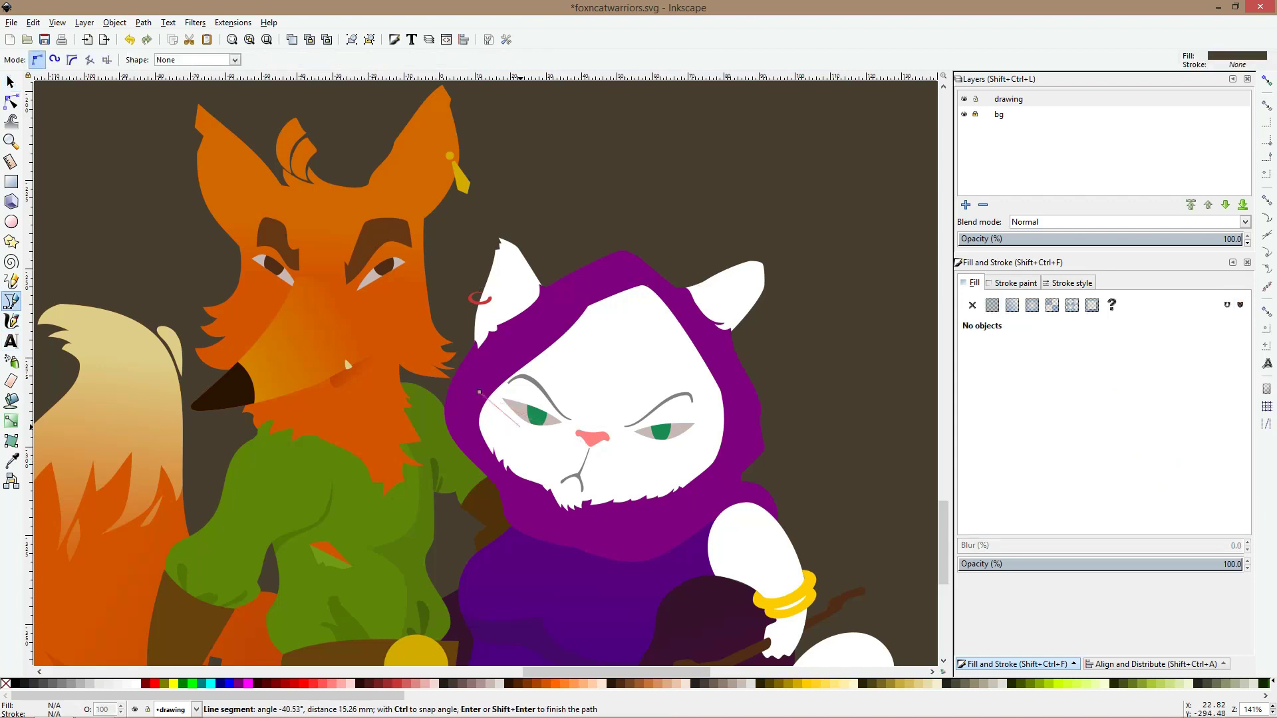
pyautogui.press('Escape')
pyautogui.click(658, 286)
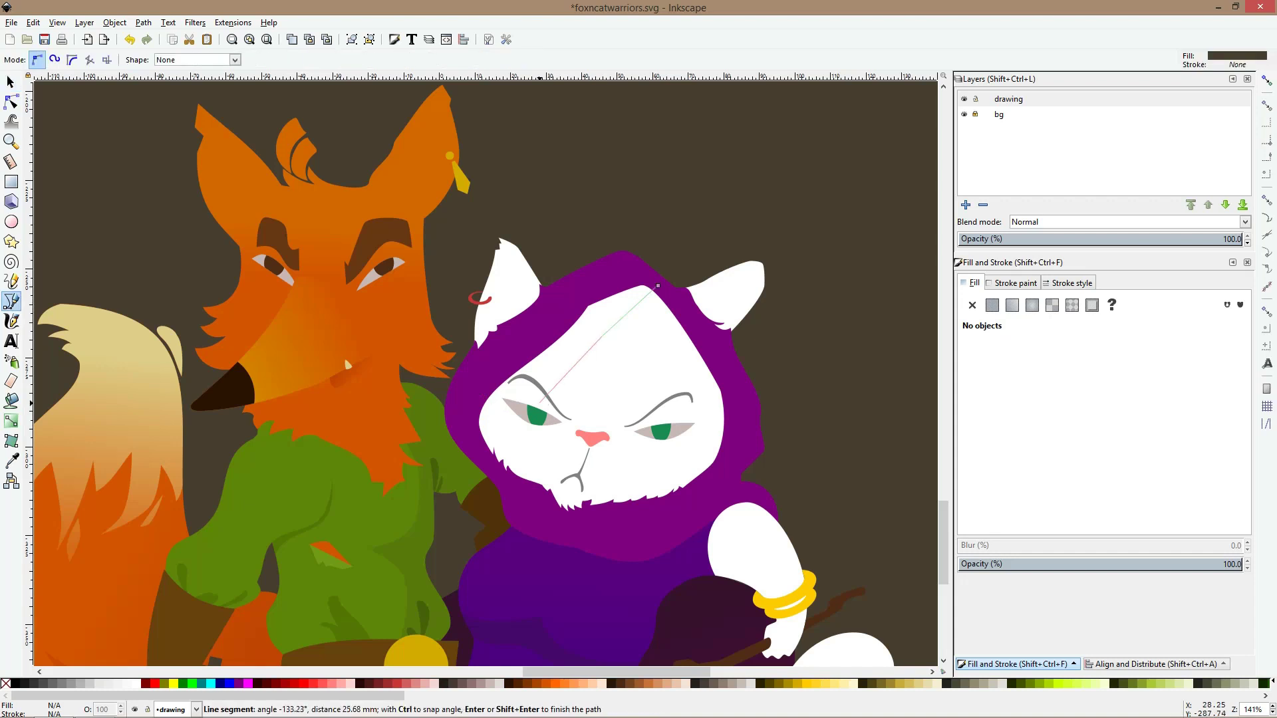
pyautogui.click(539, 403)
pyautogui.click(520, 504)
pyautogui.click(468, 431)
pyautogui.click(468, 372)
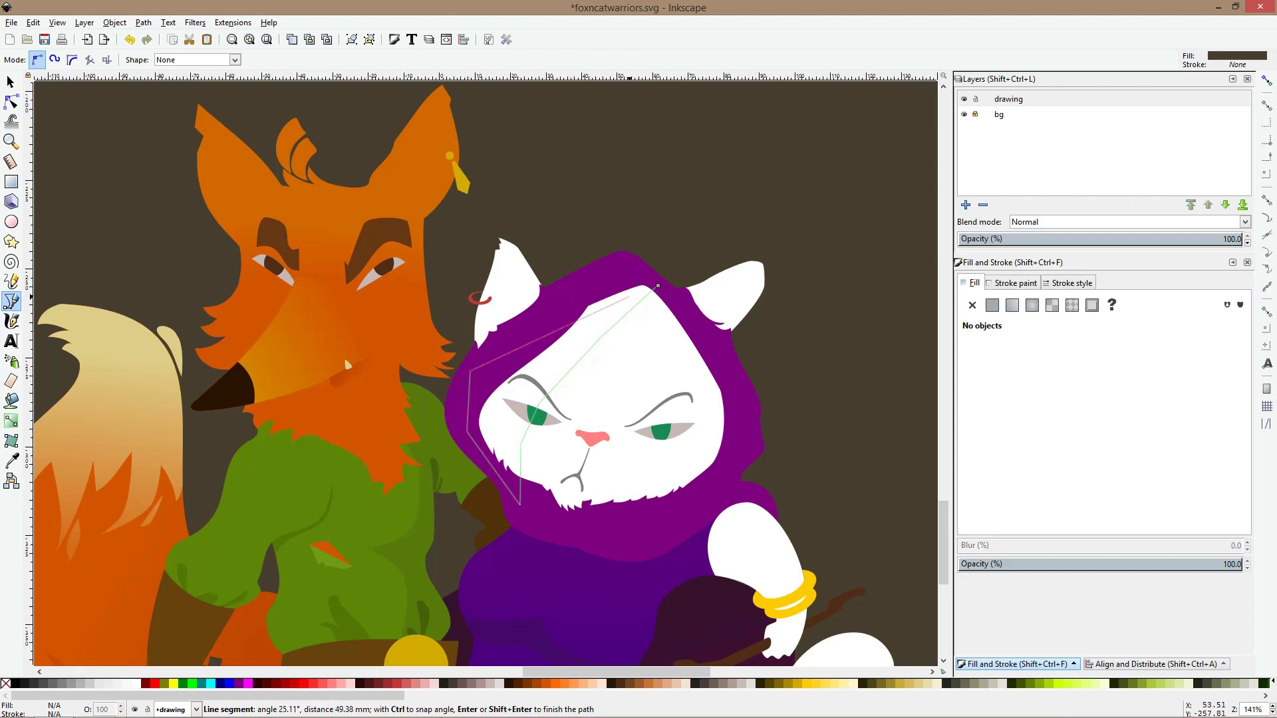
pyautogui.click(622, 275)
pyautogui.click(657, 285)
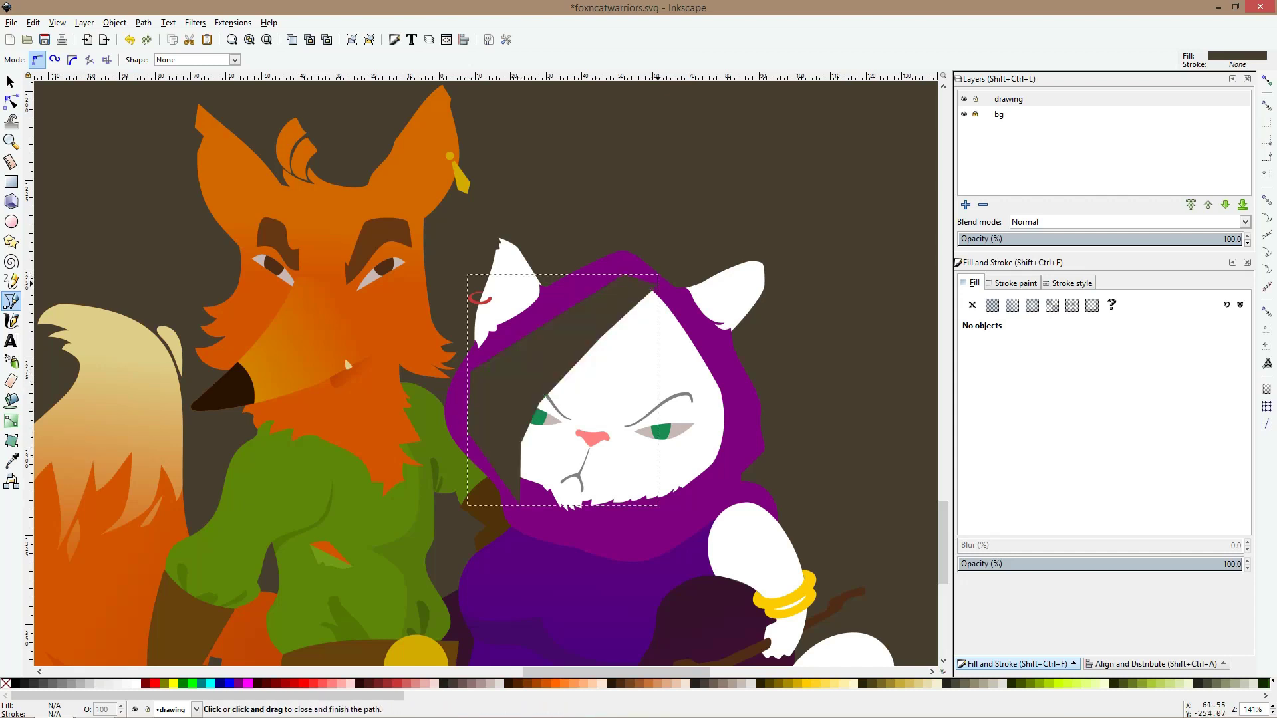
# Fill the new shadow shape with the pale grayish pink c8b7b7 sampled from the cat's eye
pyautogui.click(11, 461)
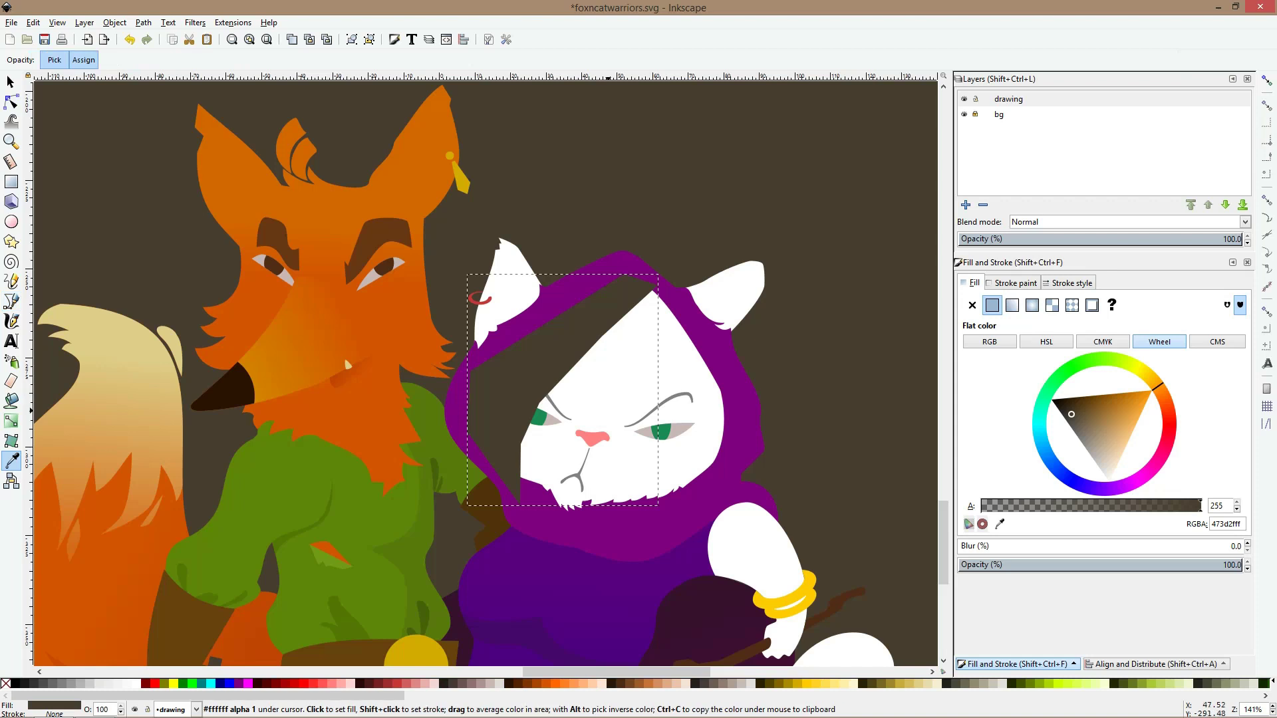
pyautogui.click(551, 423)
pyautogui.press('s')
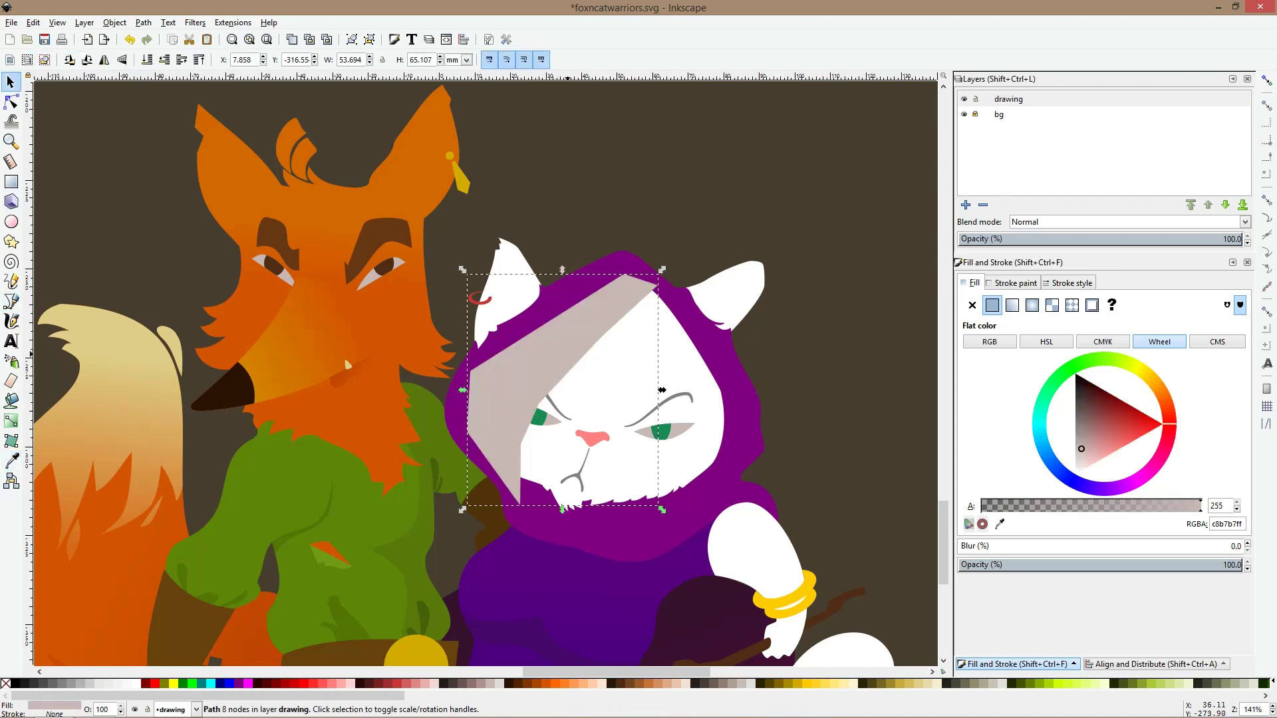
# In outline view, reshape the shadow's inner edge to follow the brow and extend around the inner corner of the cat's eye
pyautogui.press('n')
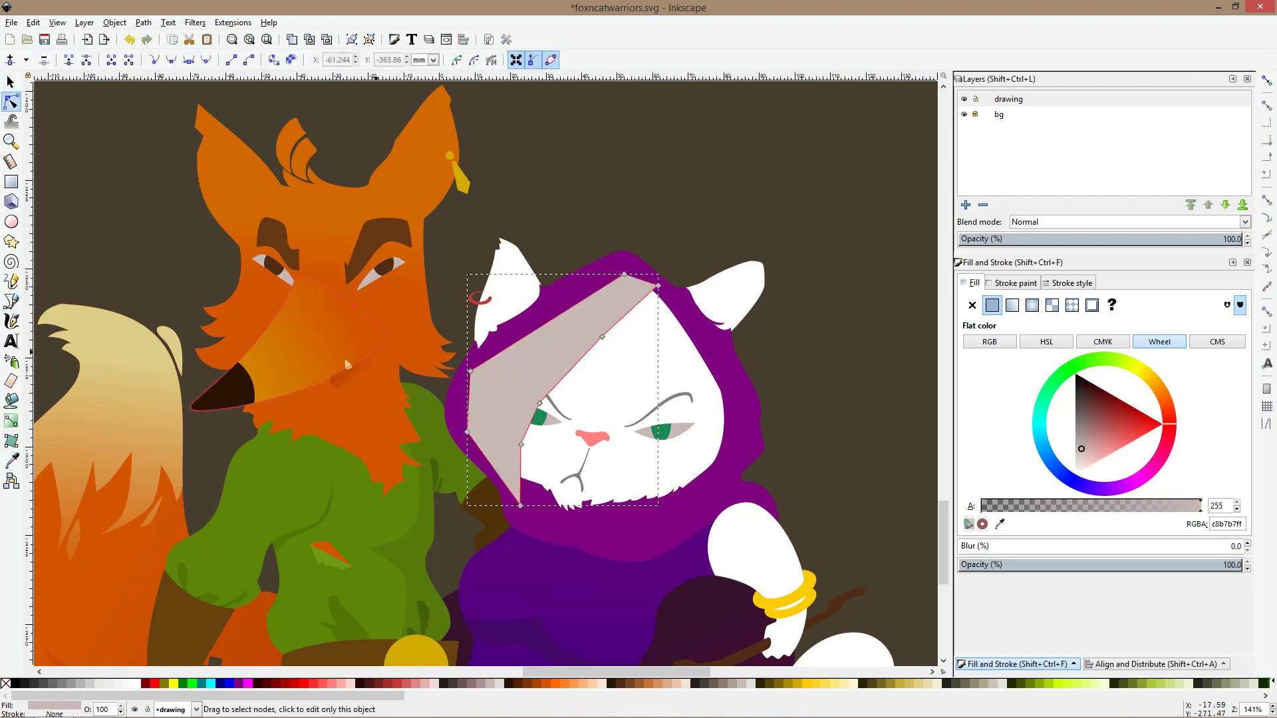
pyautogui.press('+')
pyautogui.moveTo(547, 423); pyautogui.dragTo(555, 411)
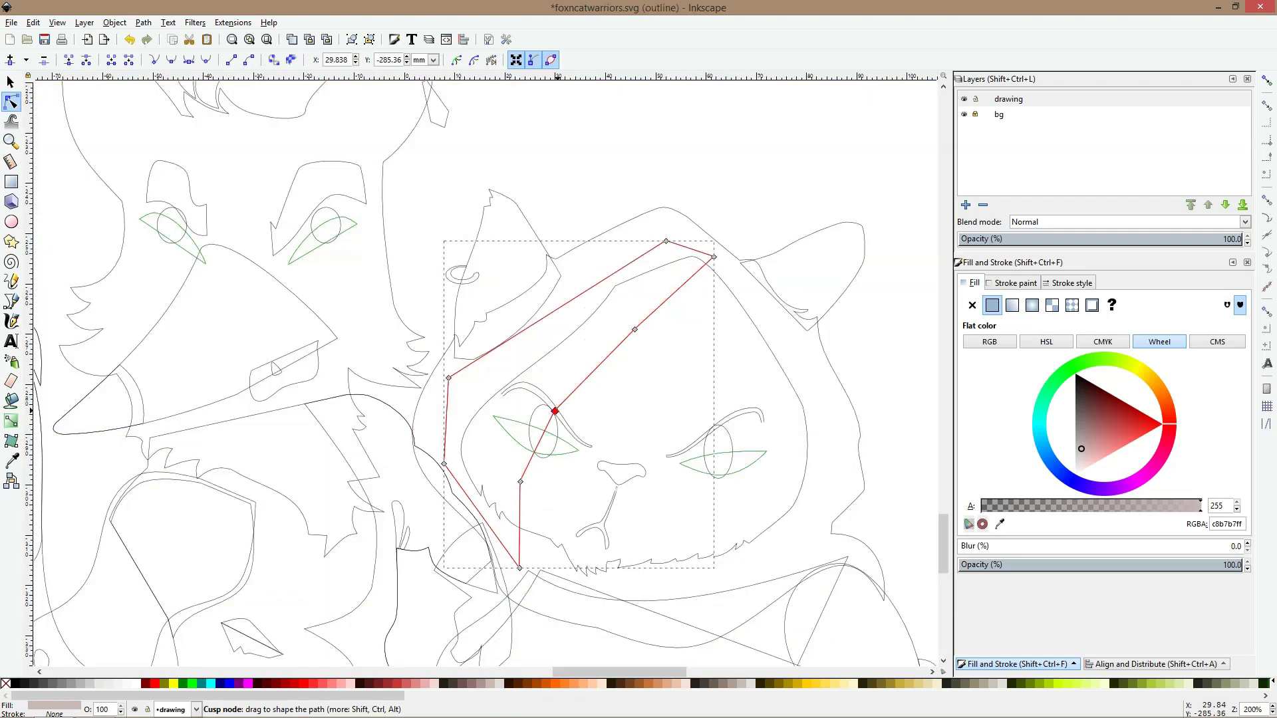
pyautogui.click(554, 411)
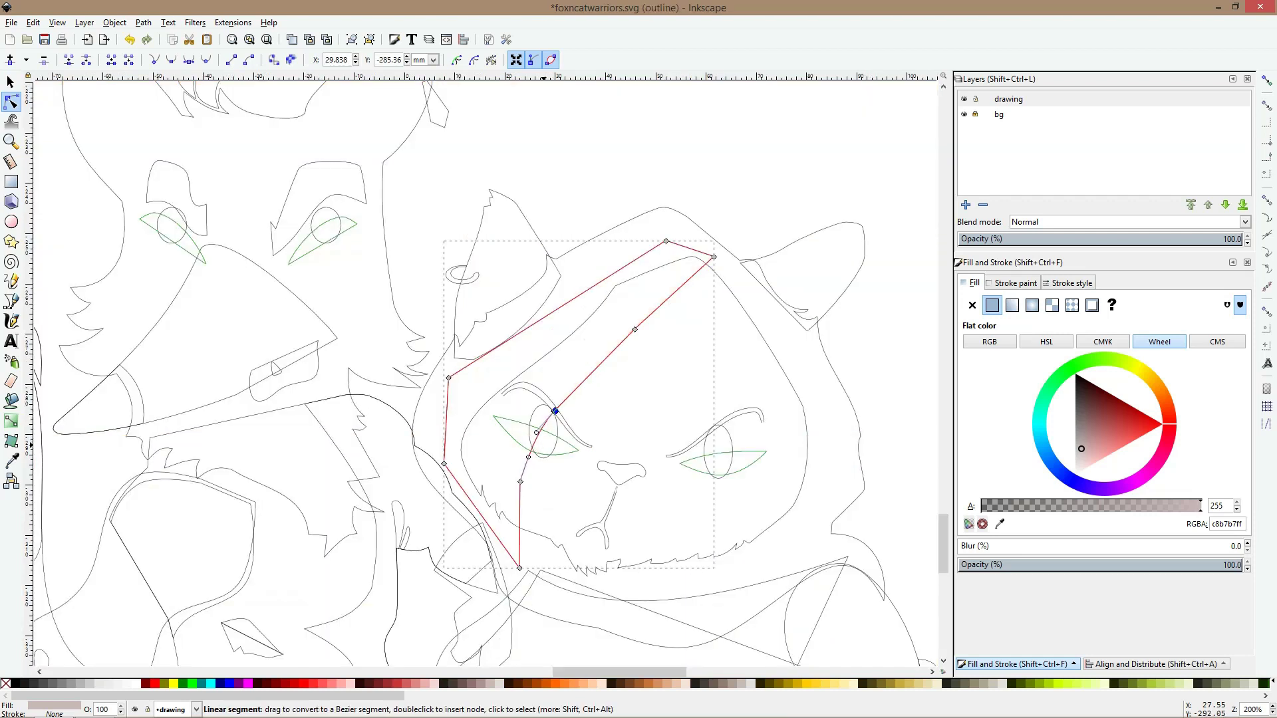
pyautogui.moveTo(537, 447); pyautogui.dragTo(529, 437)
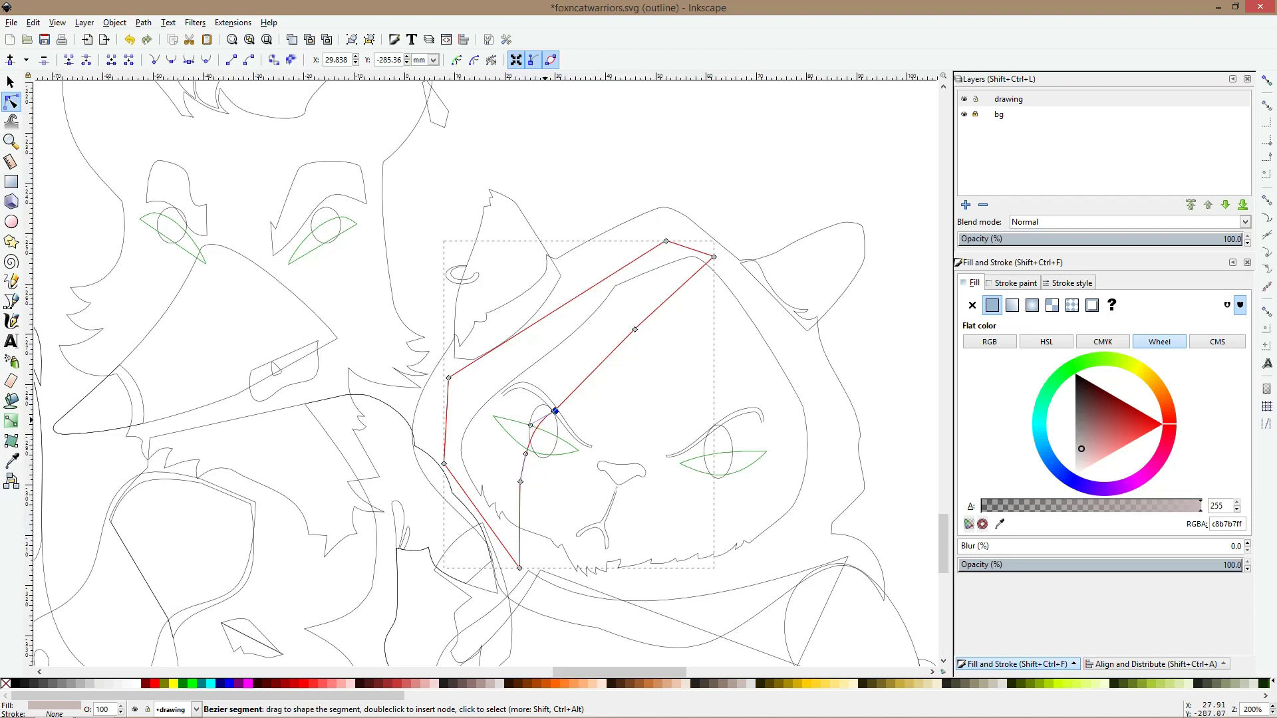
pyautogui.doubleClick(539, 428)
pyautogui.moveTo(539, 427); pyautogui.dragTo(557, 407)
# Smooth the shadow's lower inner edge into an S-curve along the cat's cheek and return to the normal display
pyautogui.moveTo(520, 481); pyautogui.dragTo(540, 512)
pyautogui.doubleClick(524, 499)
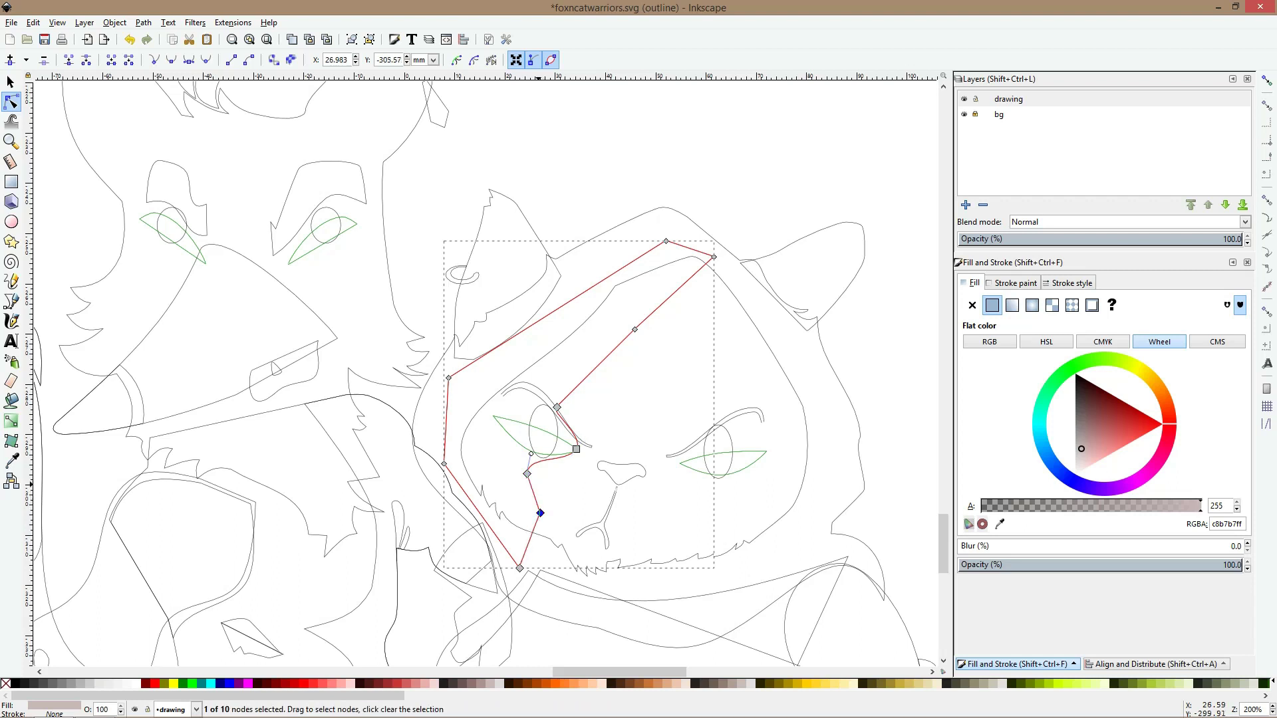
pyautogui.keyDown('ctrl'); pyautogui.click(527, 473); pyautogui.keyUp('ctrl')
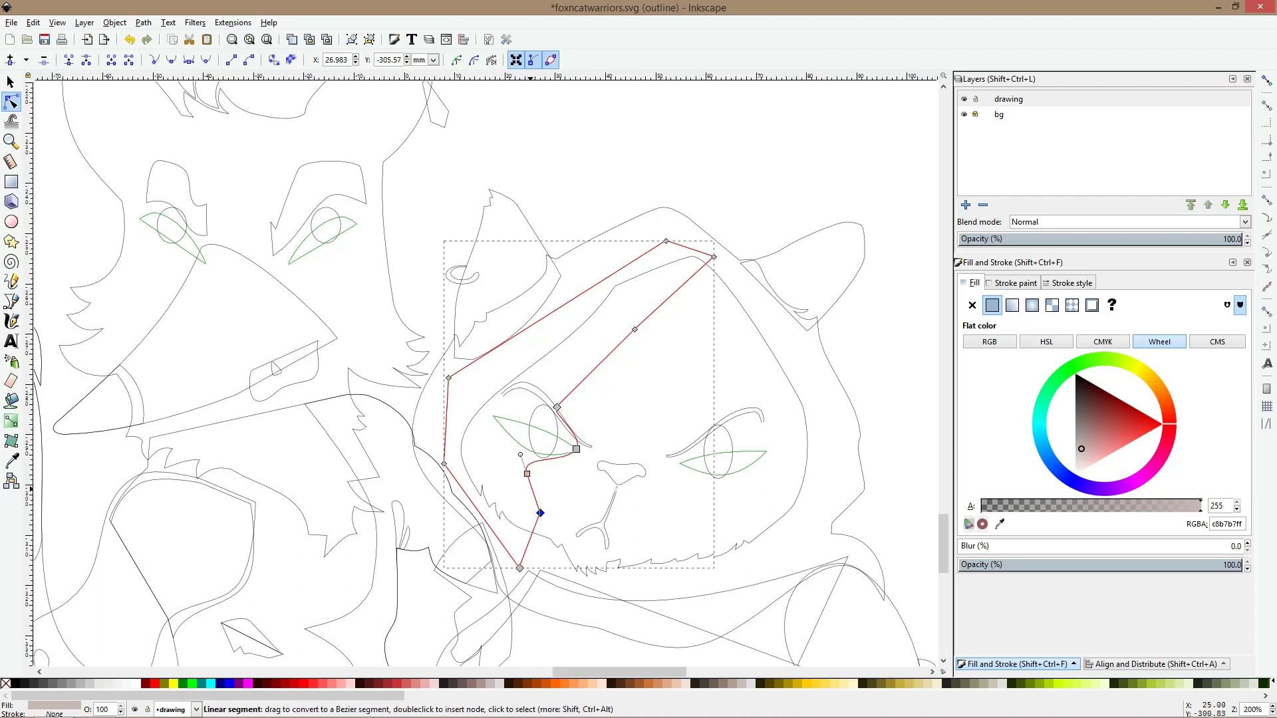
pyautogui.moveTo(533, 493); pyautogui.dragTo(529, 495)
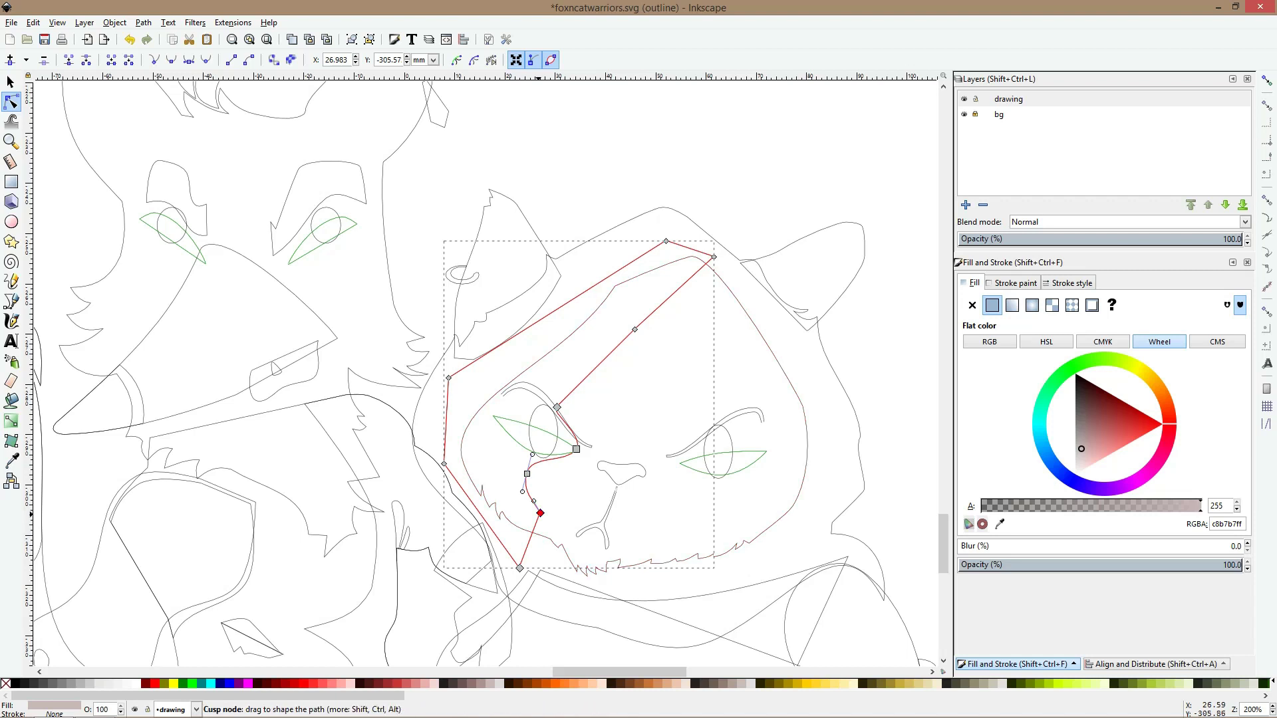
pyautogui.keyDown('ctrl'); pyautogui.click(540, 512); pyautogui.keyUp('ctrl')
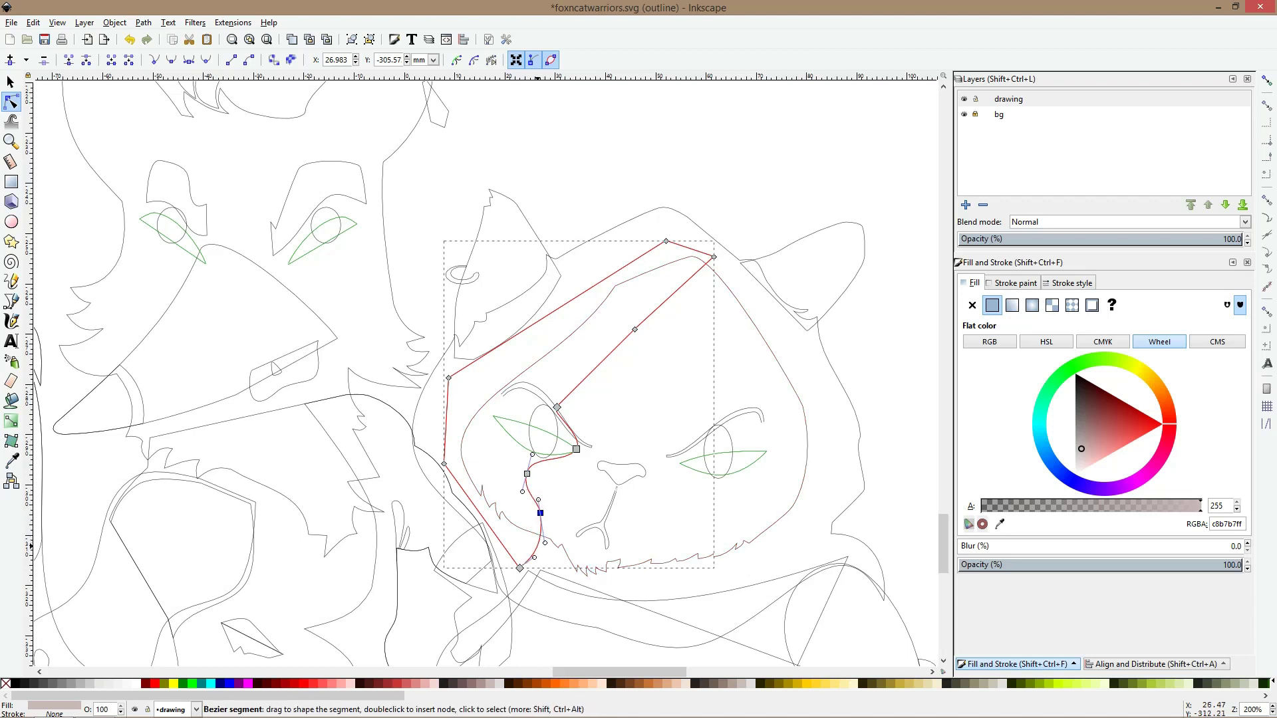
pyautogui.press('s')
pyautogui.press('ctrl+KP_5')
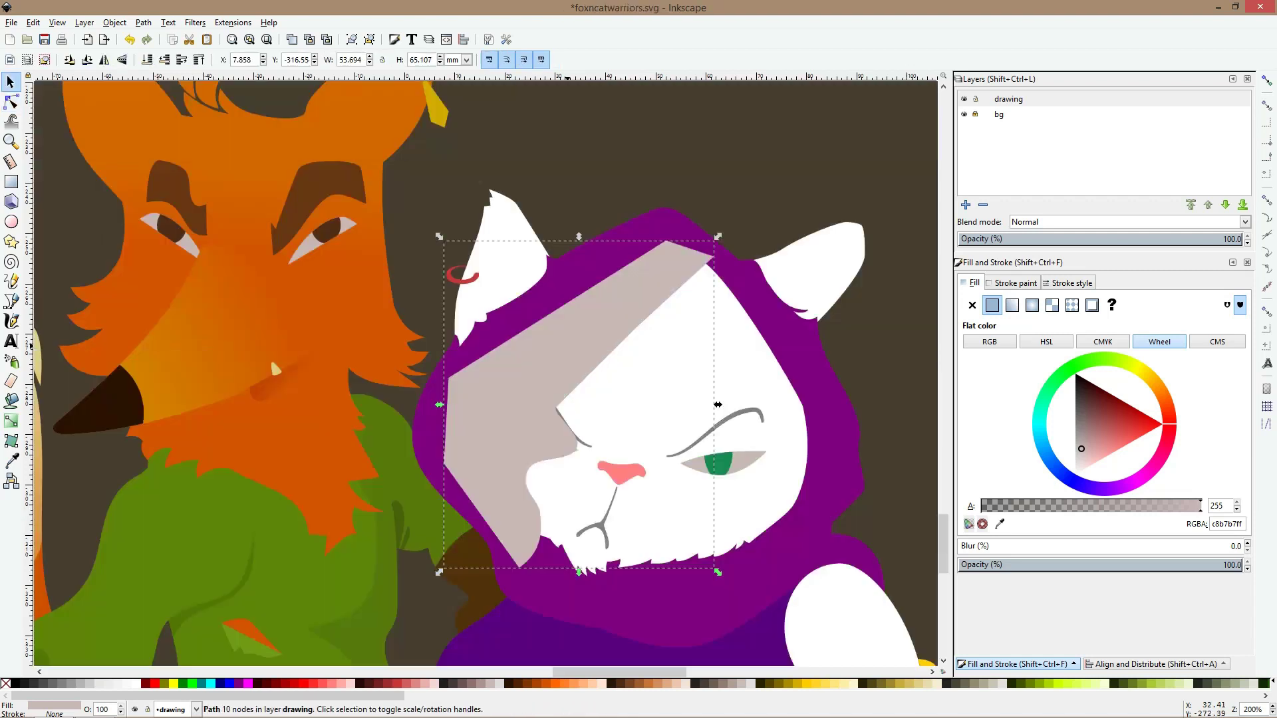
# Trim the shadow to the cat's face outline by intersecting it with a duplicate of the white face shape
pyautogui.press('ctrl')
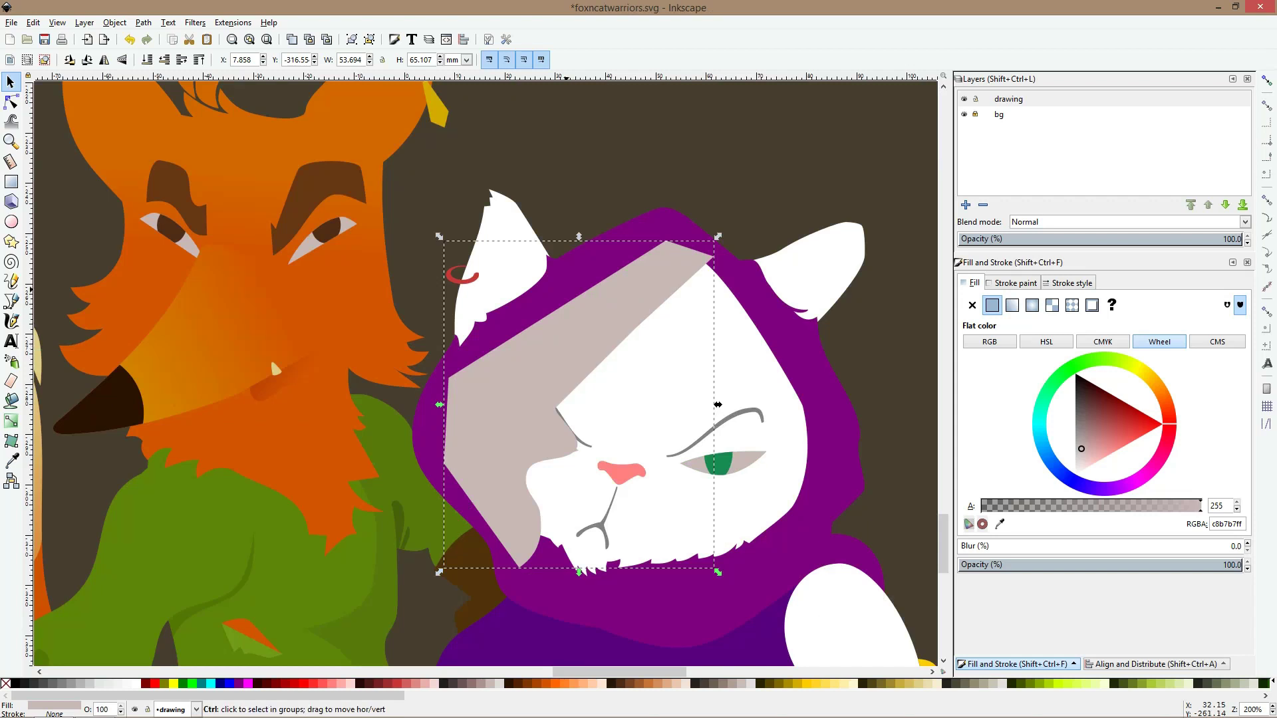
pyautogui.keyDown('ctrl'); pyautogui.click(655, 353); pyautogui.keyUp('ctrl')
pyautogui.hotkey('ctrl', 'd')
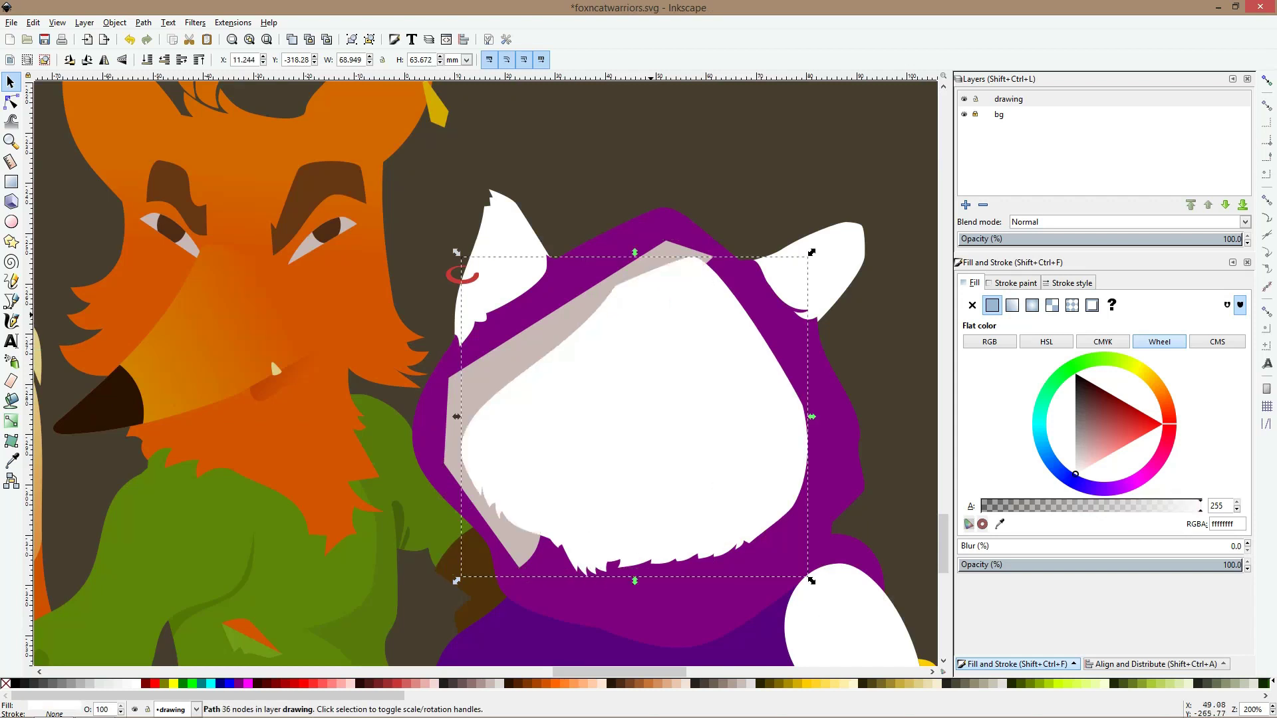
pyautogui.hotkey('ctrl', 'z')
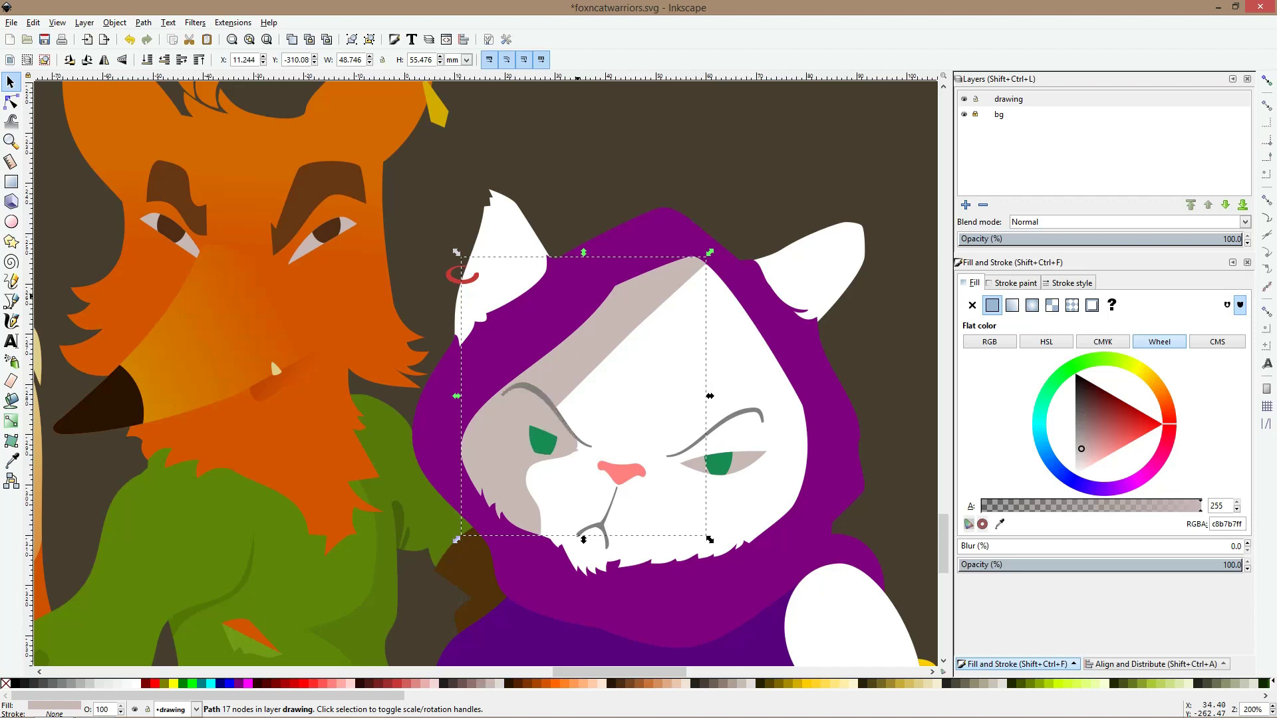
# Fill the eyeball on the shaded side of the cat's face with white and lower the shadow beneath it
pyautogui.press('ctrl')
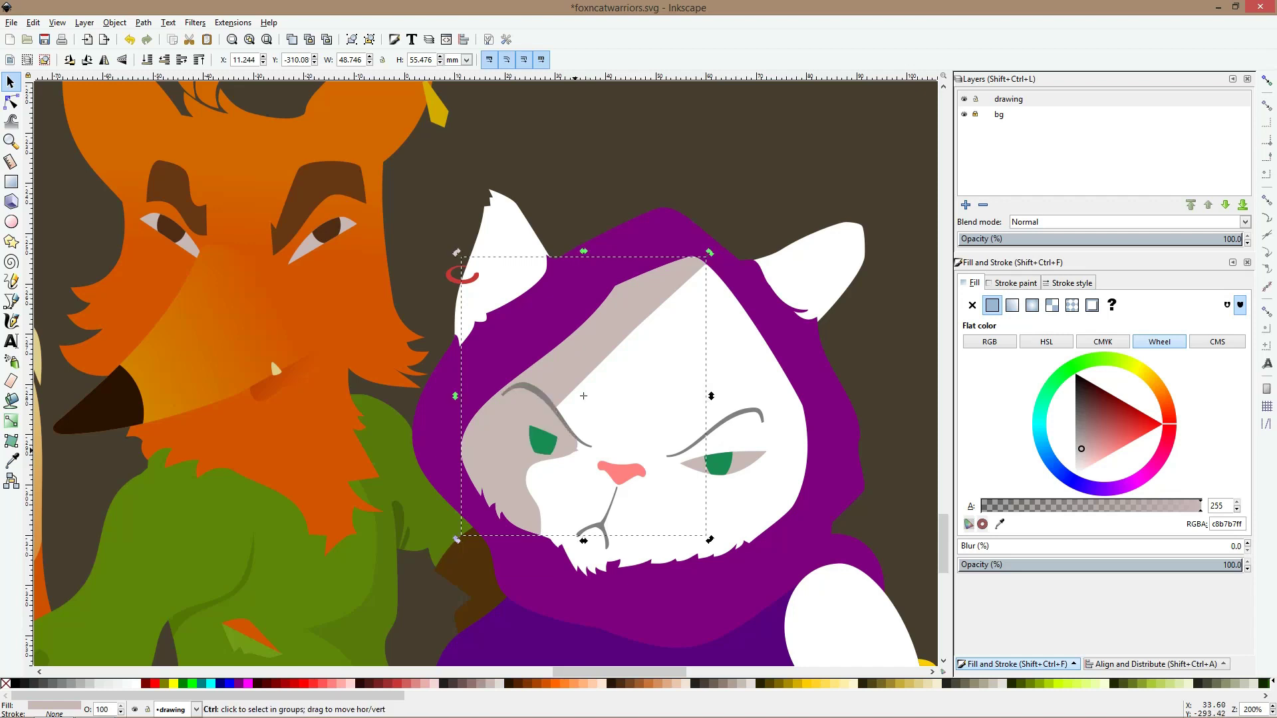
pyautogui.scroll(3, 569, 452)
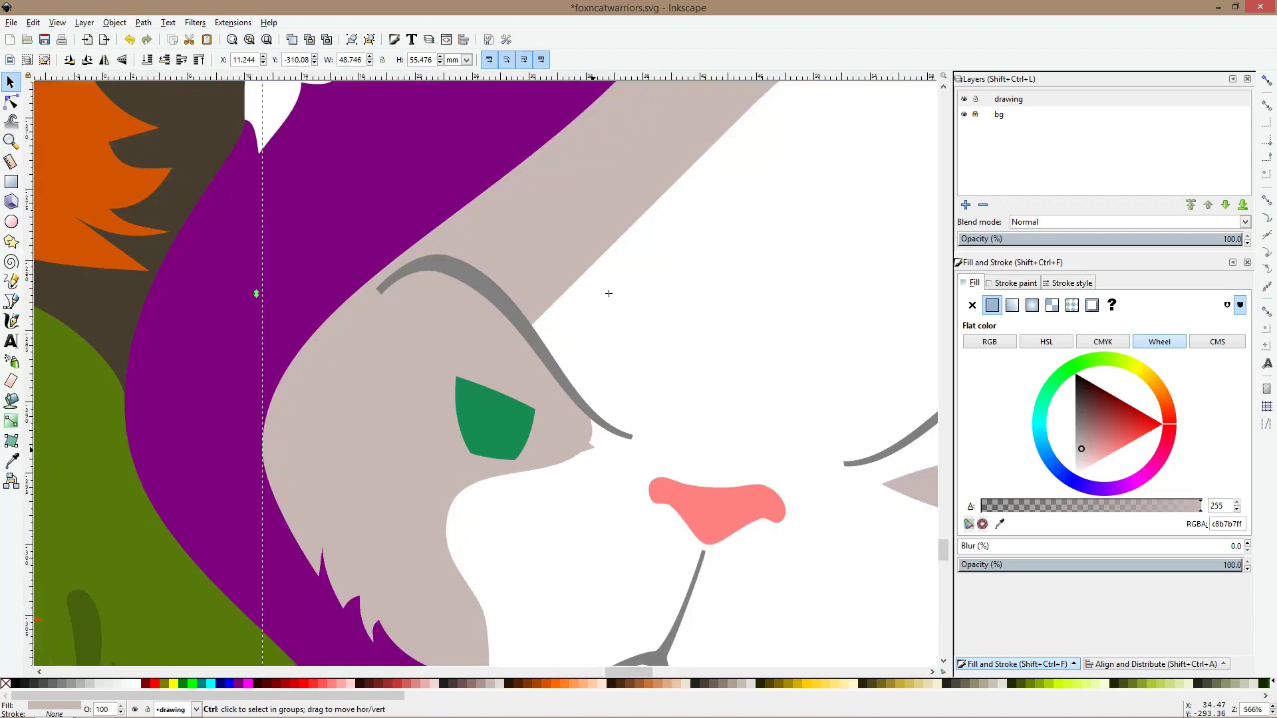
pyautogui.keyDown('ctrl'); pyautogui.click(592, 450); pyautogui.keyUp('ctrl')
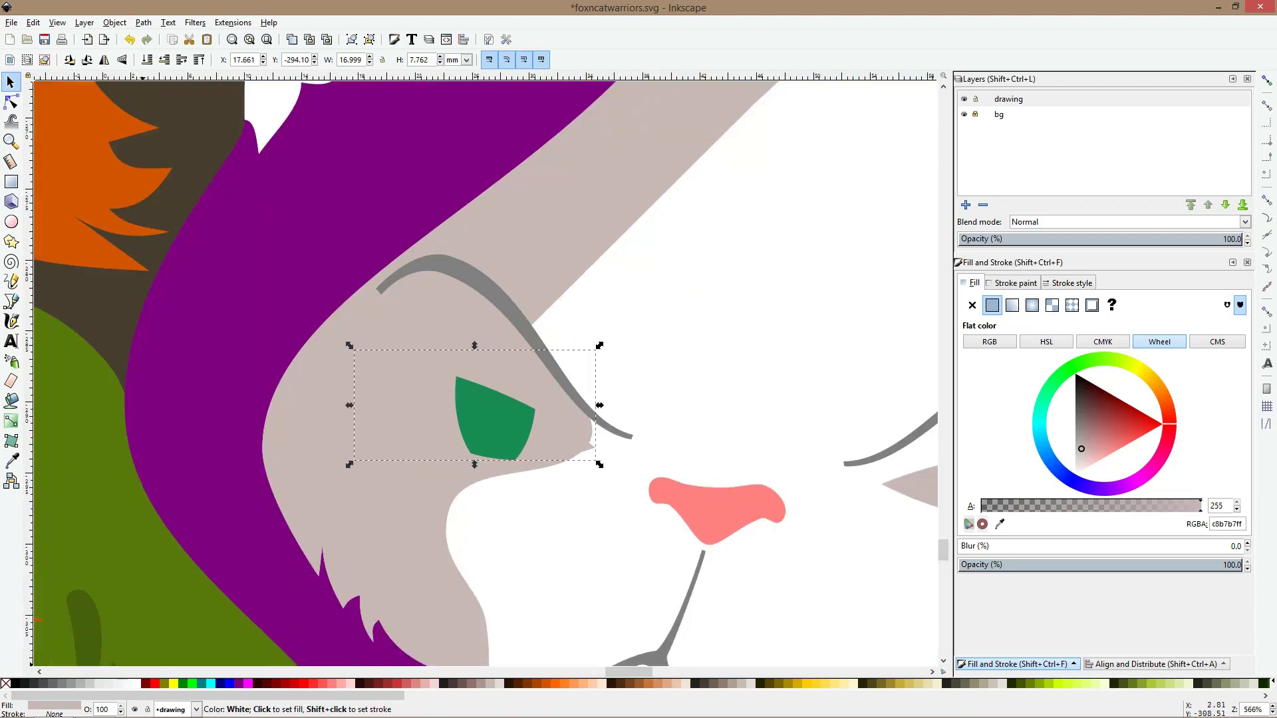
pyautogui.click(135, 683)
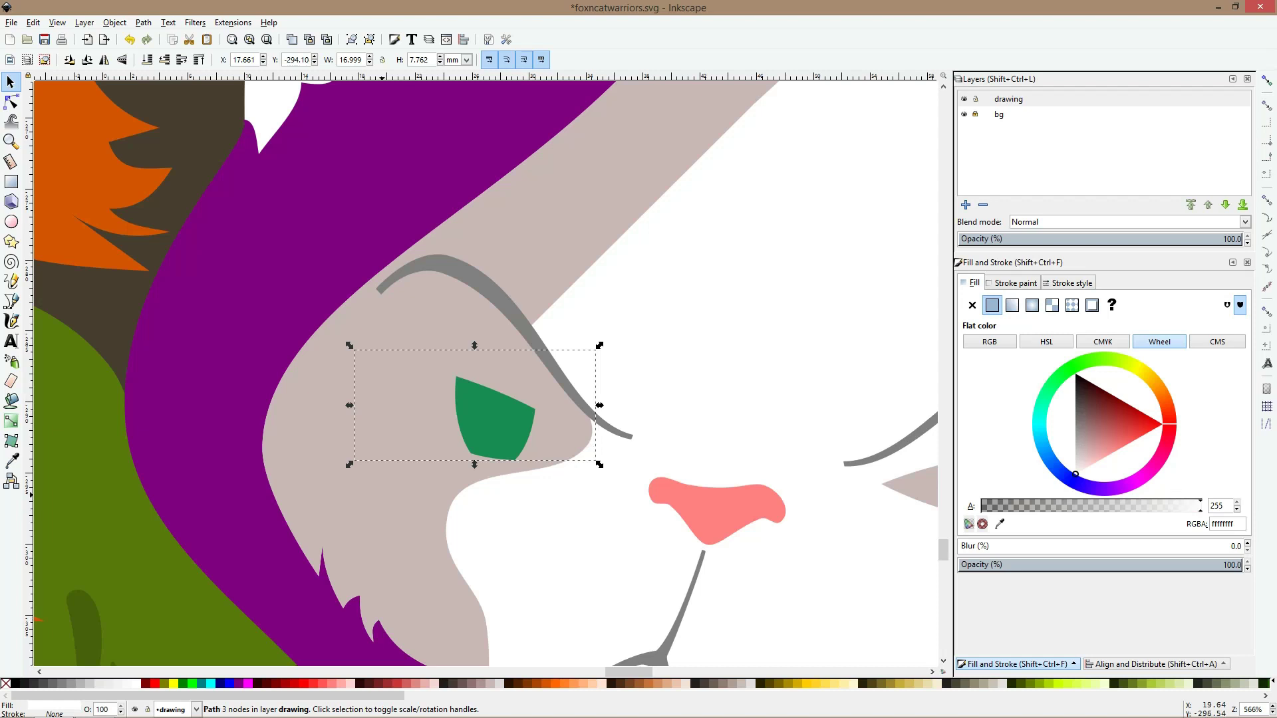
pyautogui.click(407, 500)
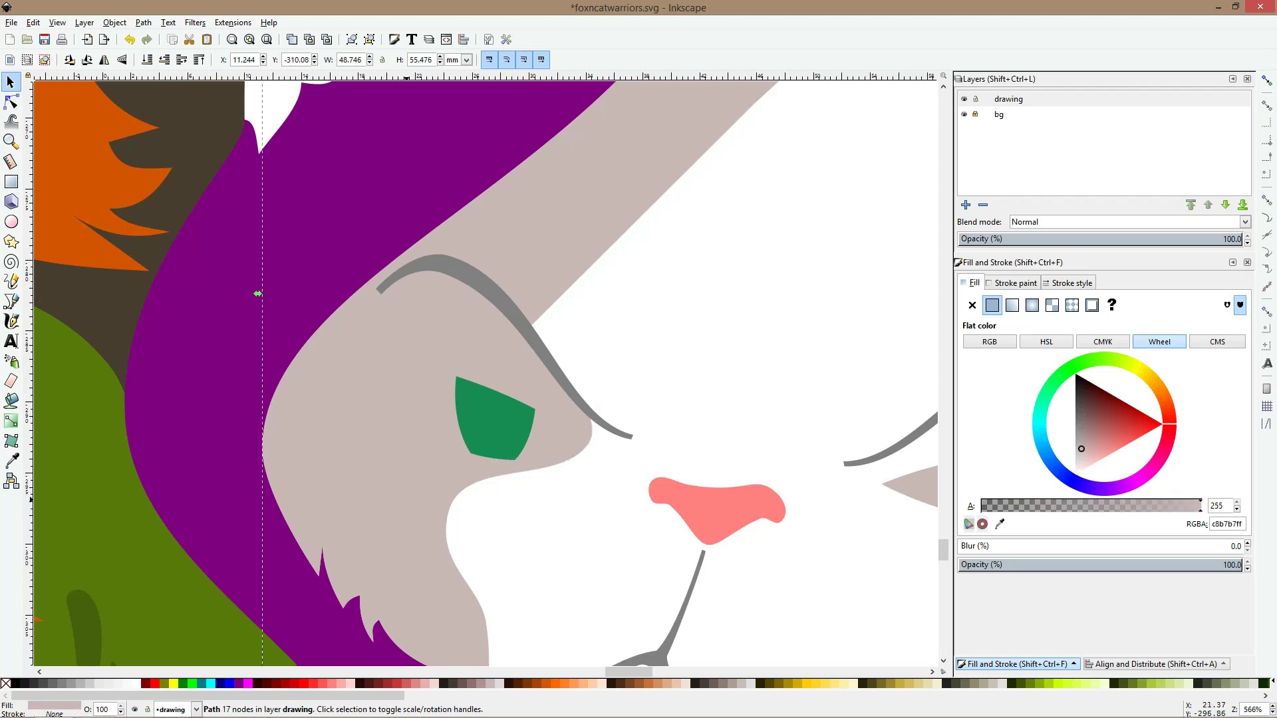
pyautogui.press('pagedown')
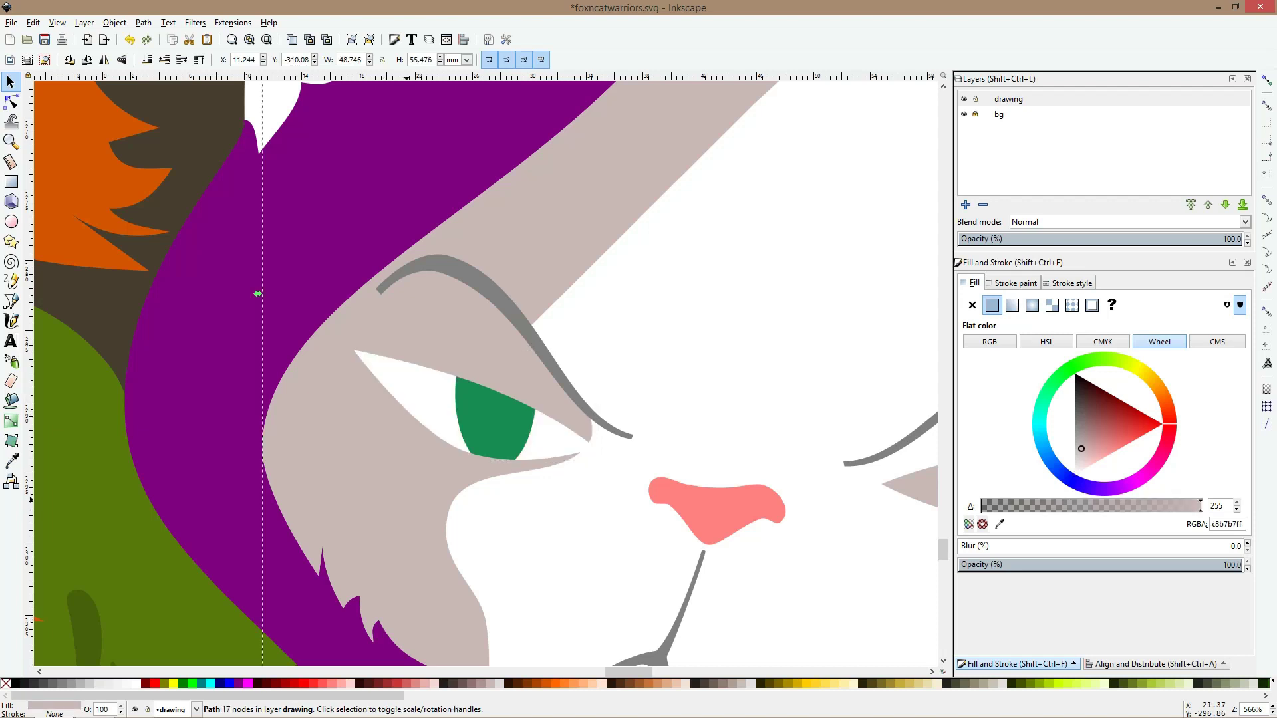
pyautogui.scroll(-6, 506, 445)
pyautogui.press('Escape')
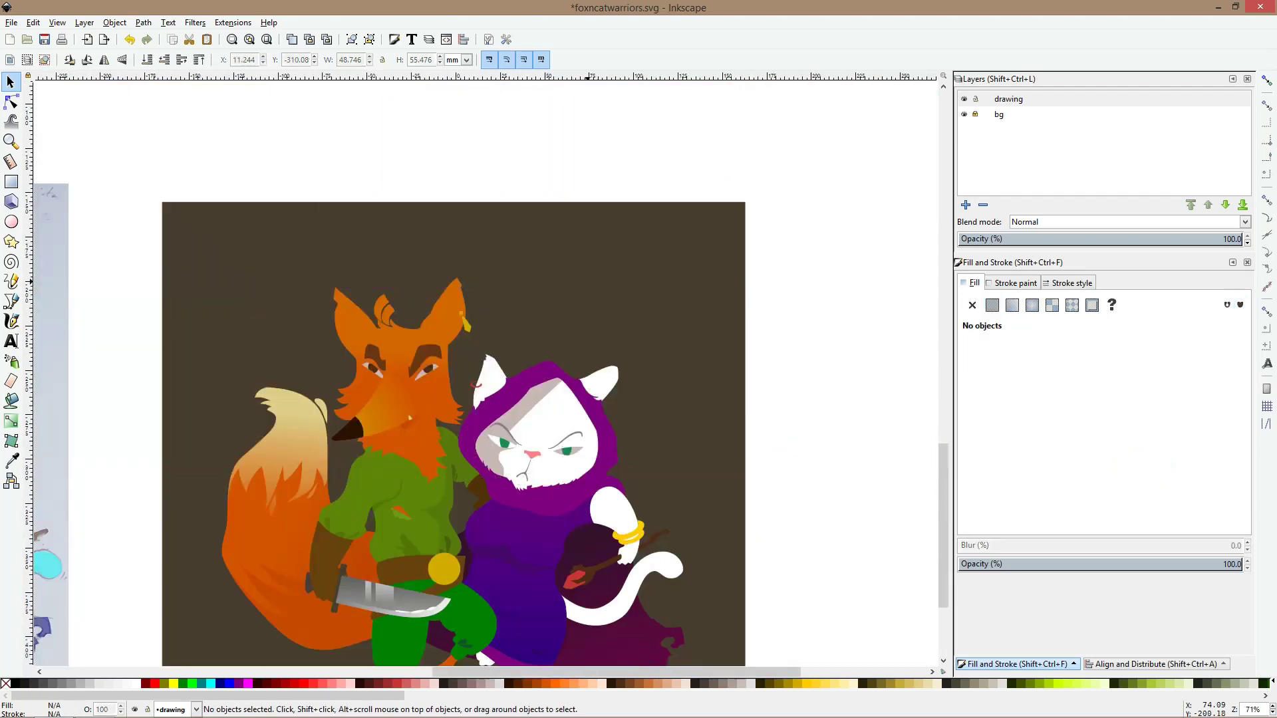
pyautogui.scroll(-3, 453, 393)
pyautogui.scroll(3, 567, 343)
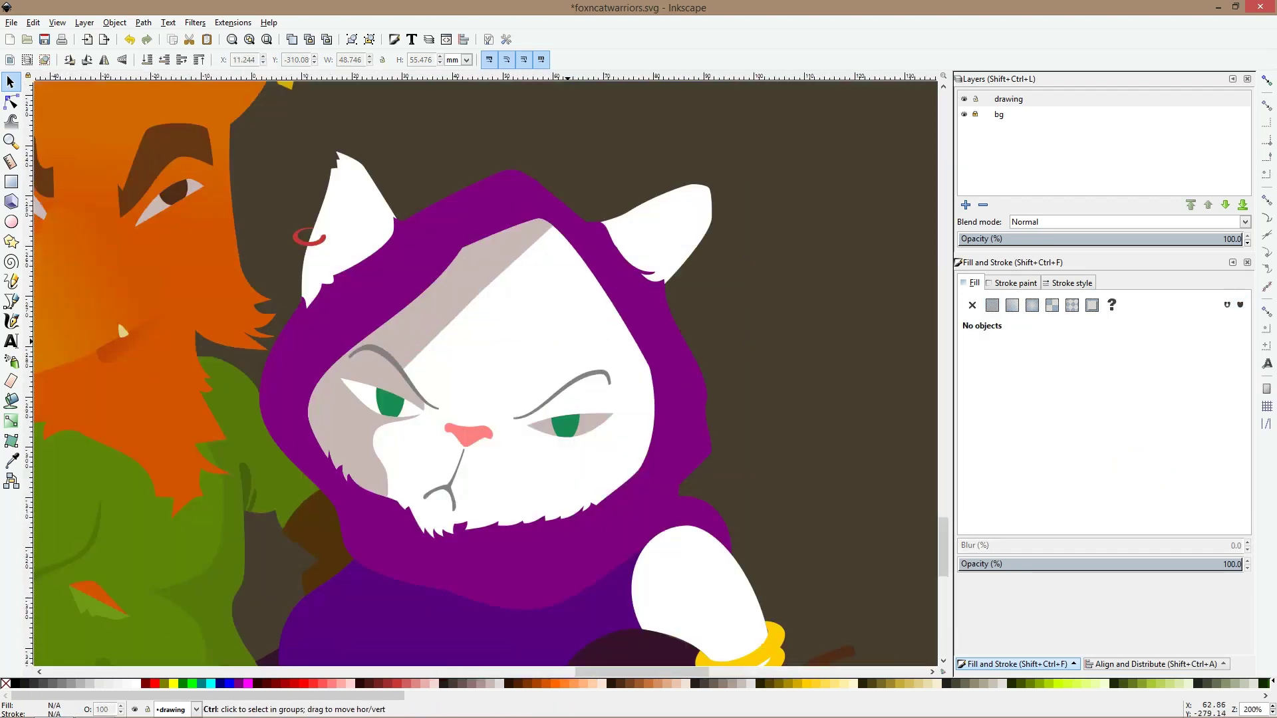
pyautogui.click(11, 102)
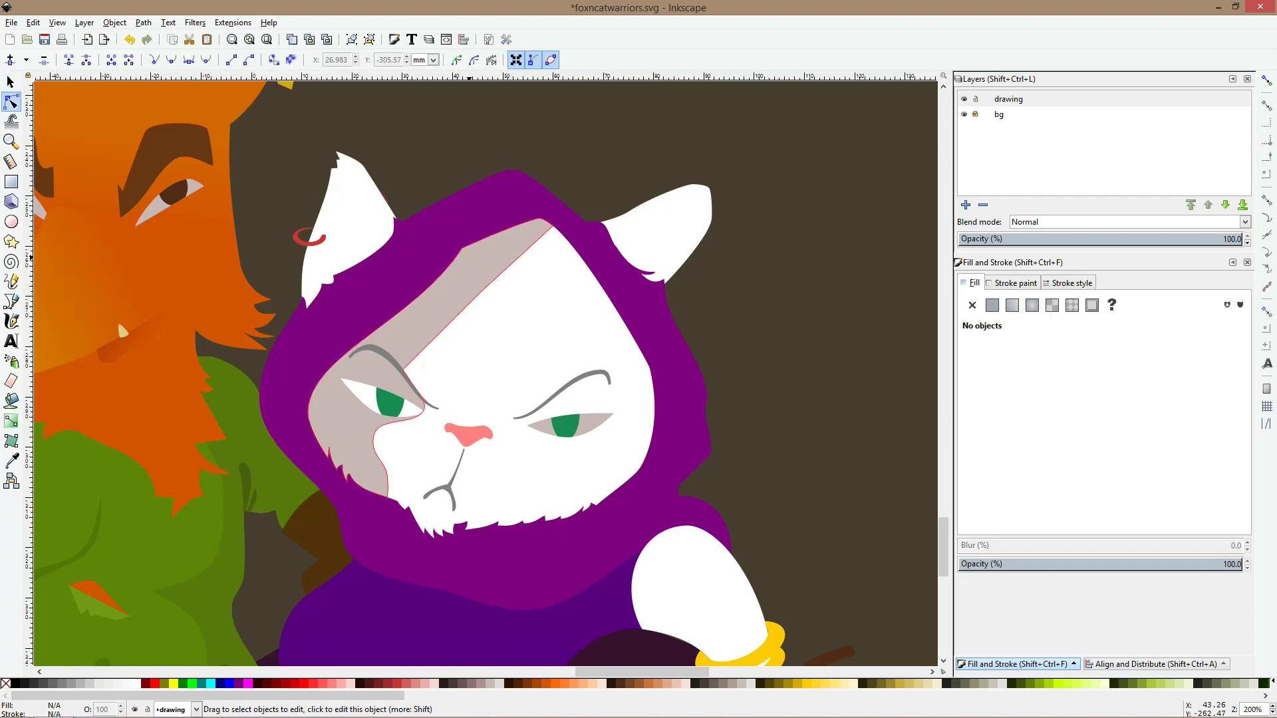
pyautogui.click(471, 274)
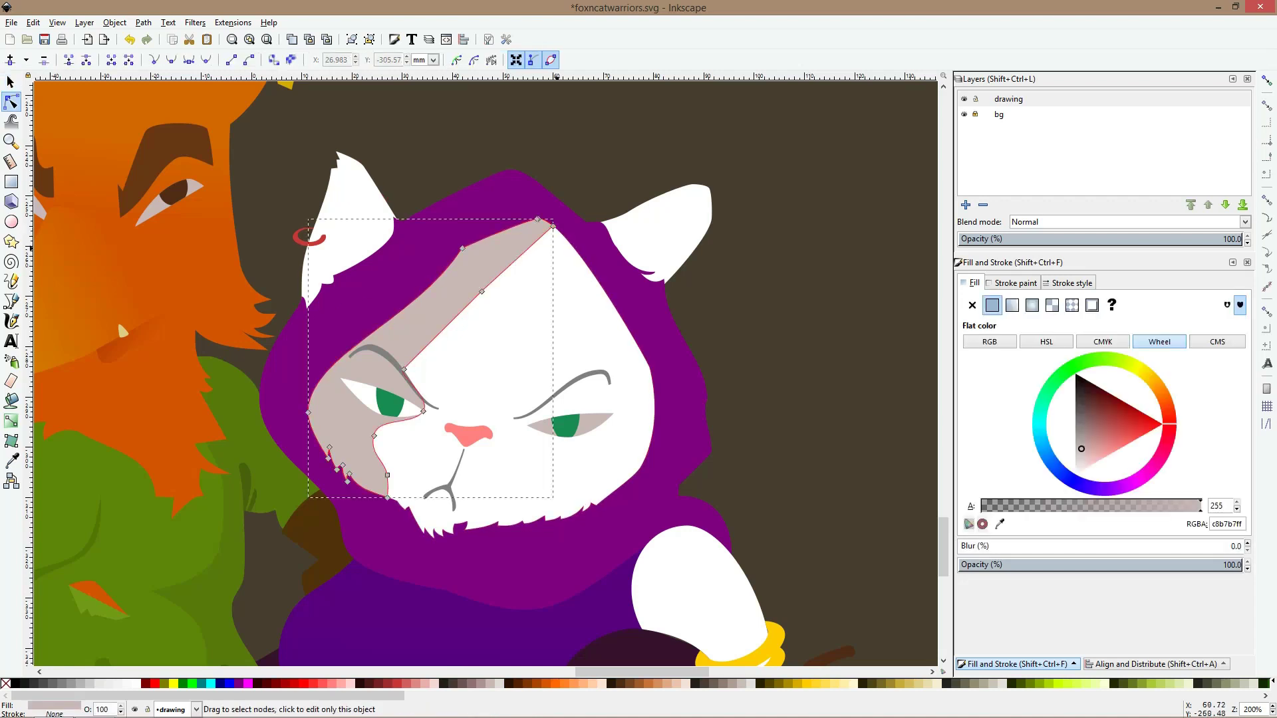
pyautogui.click(566, 260)
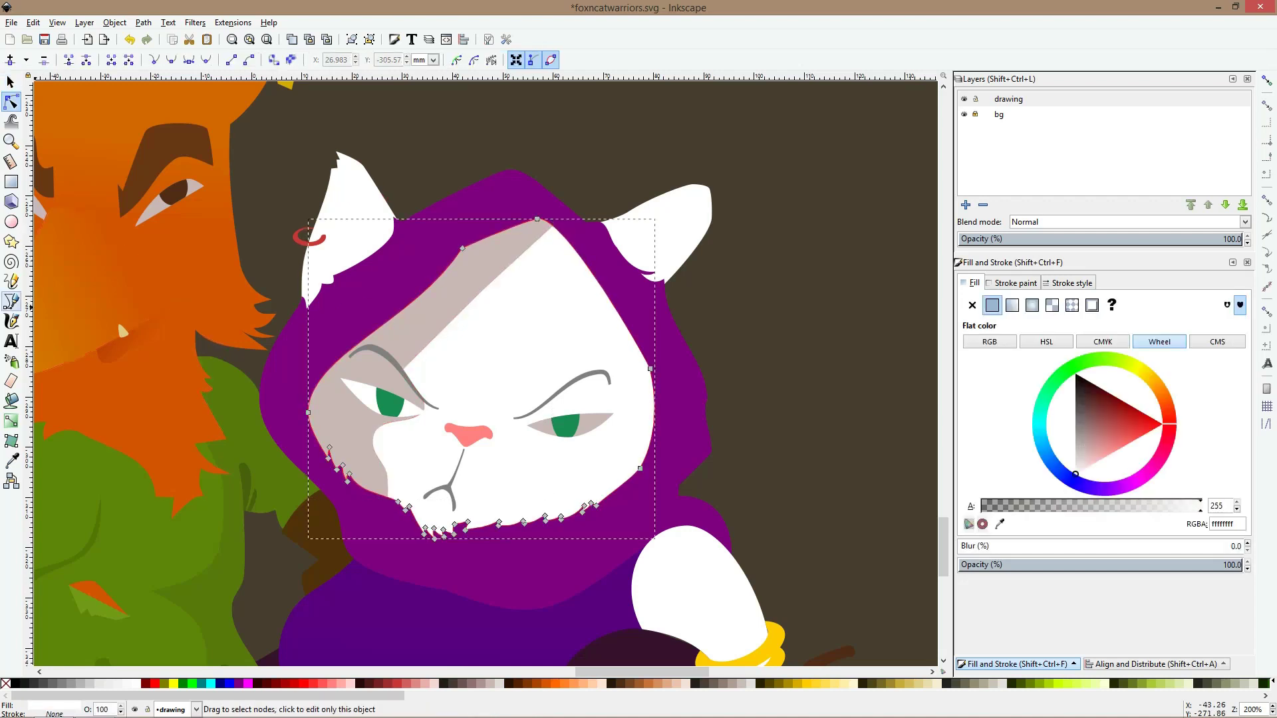
# Draw a closed polygon over the cat's forehead and the unshaded side of its face, and fill it with the existing shadow's colour
pyautogui.click(11, 302)
pyautogui.click(435, 311)
pyautogui.click(506, 336)
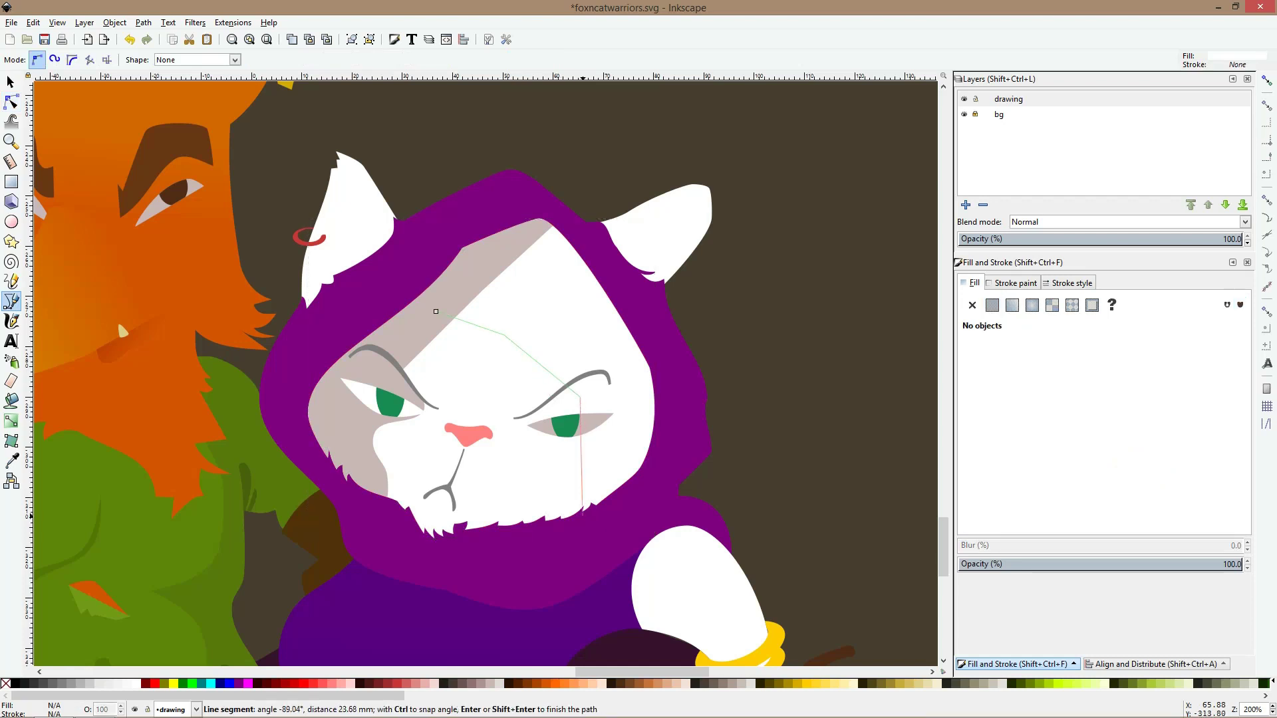
pyautogui.click(580, 518)
pyautogui.click(688, 470)
pyautogui.click(696, 305)
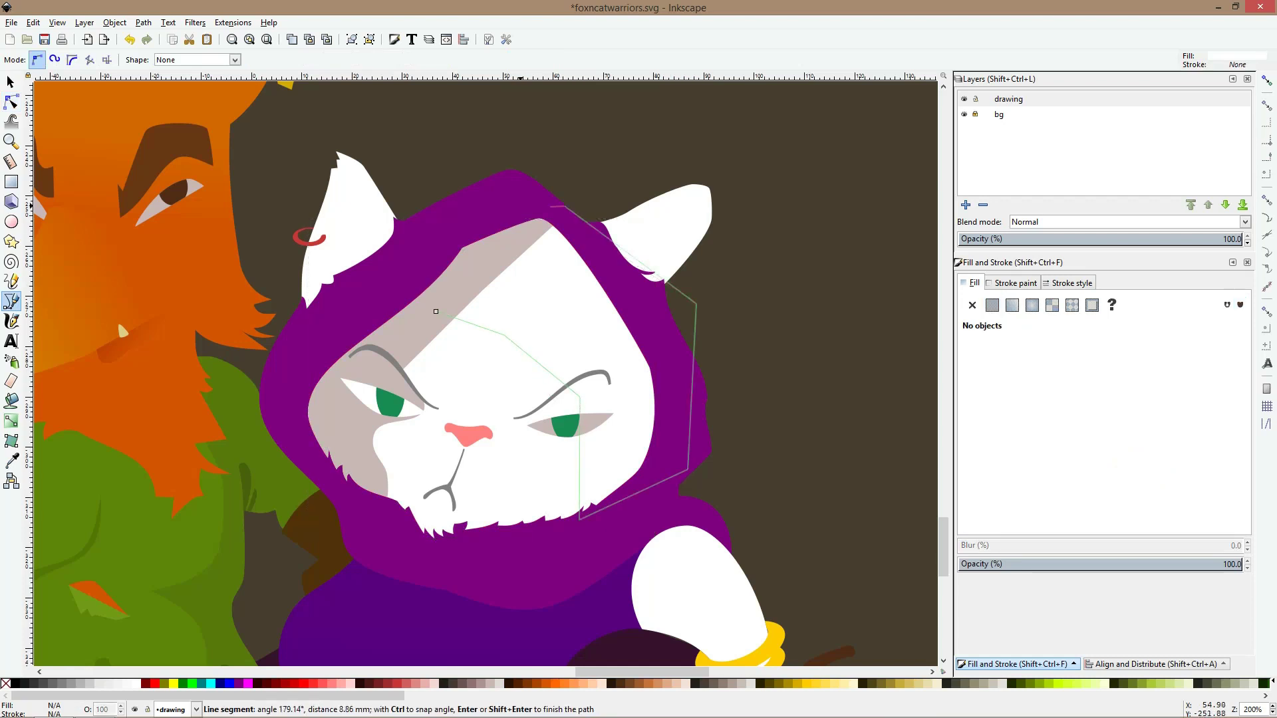
pyautogui.click(564, 206)
pyautogui.click(477, 201)
pyautogui.click(435, 311)
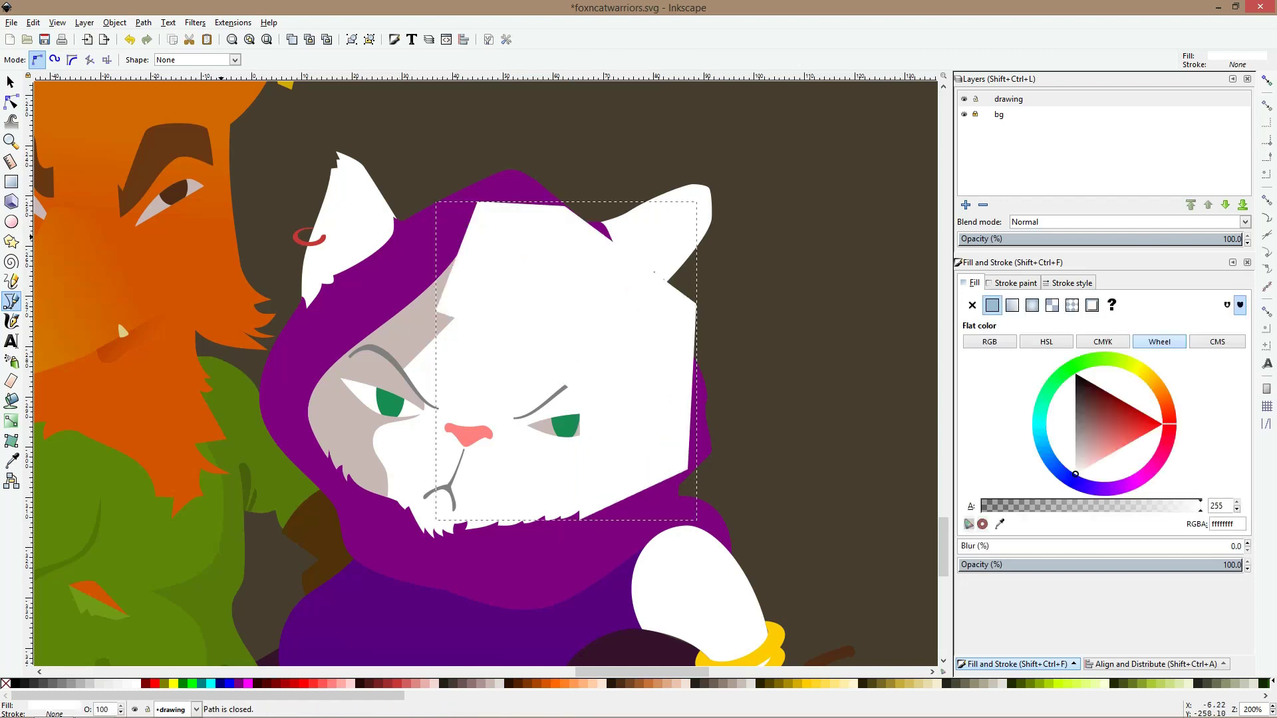
pyautogui.click(12, 461)
pyautogui.click(382, 374)
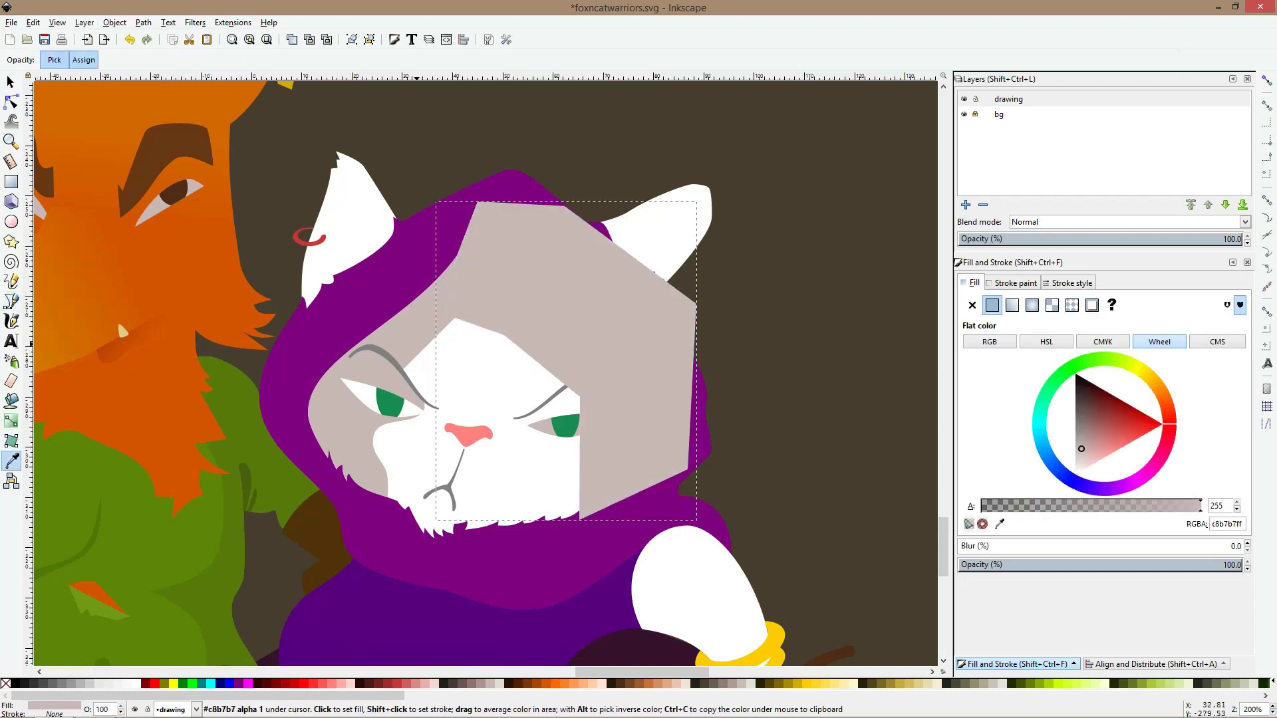
# In outline view, move the new shadow's inner corner onto the brow and curve its edge from there into the eye
pyautogui.press('n')
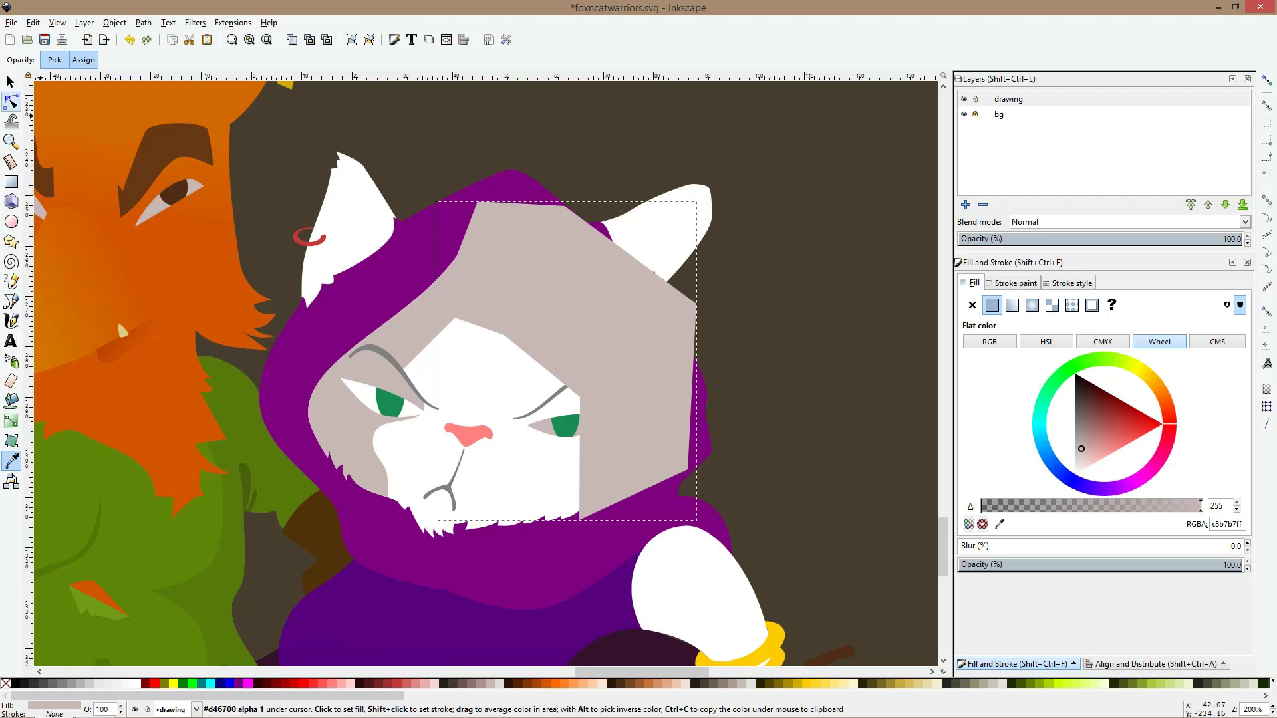
pyautogui.press('+')
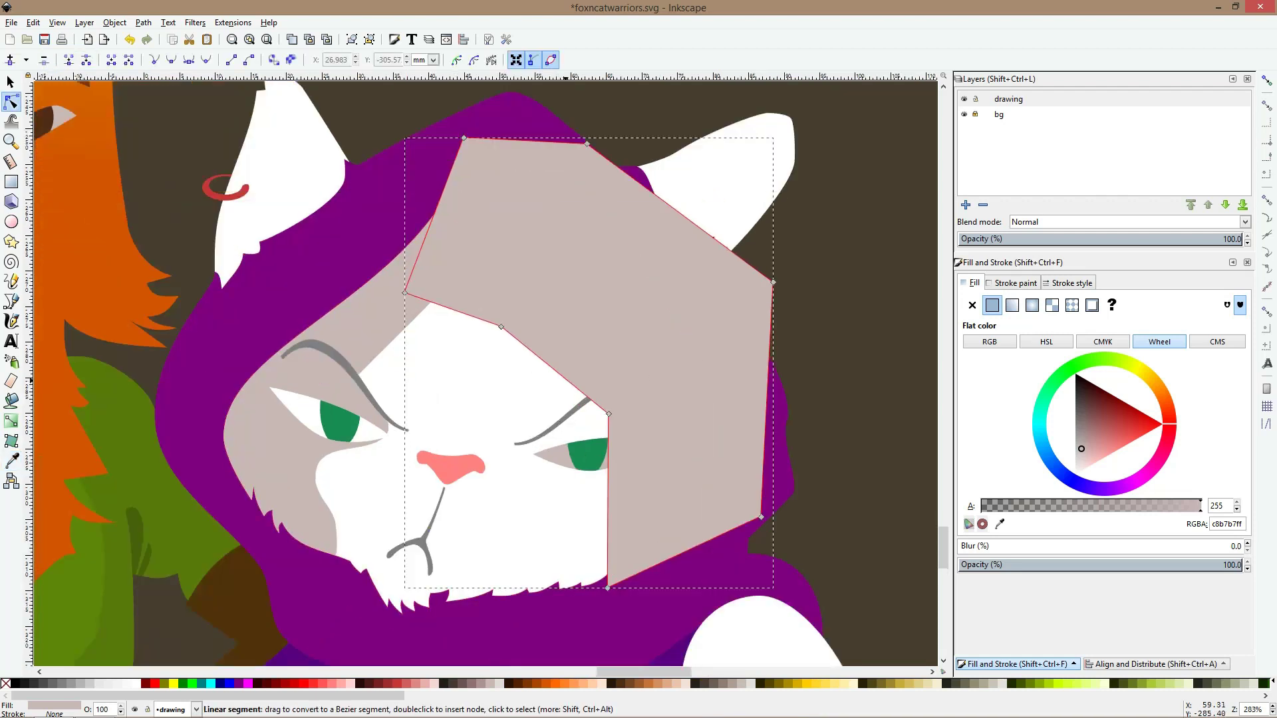
pyautogui.press('ctrl+KP_5')
pyautogui.moveTo(609, 414); pyautogui.dragTo(589, 400)
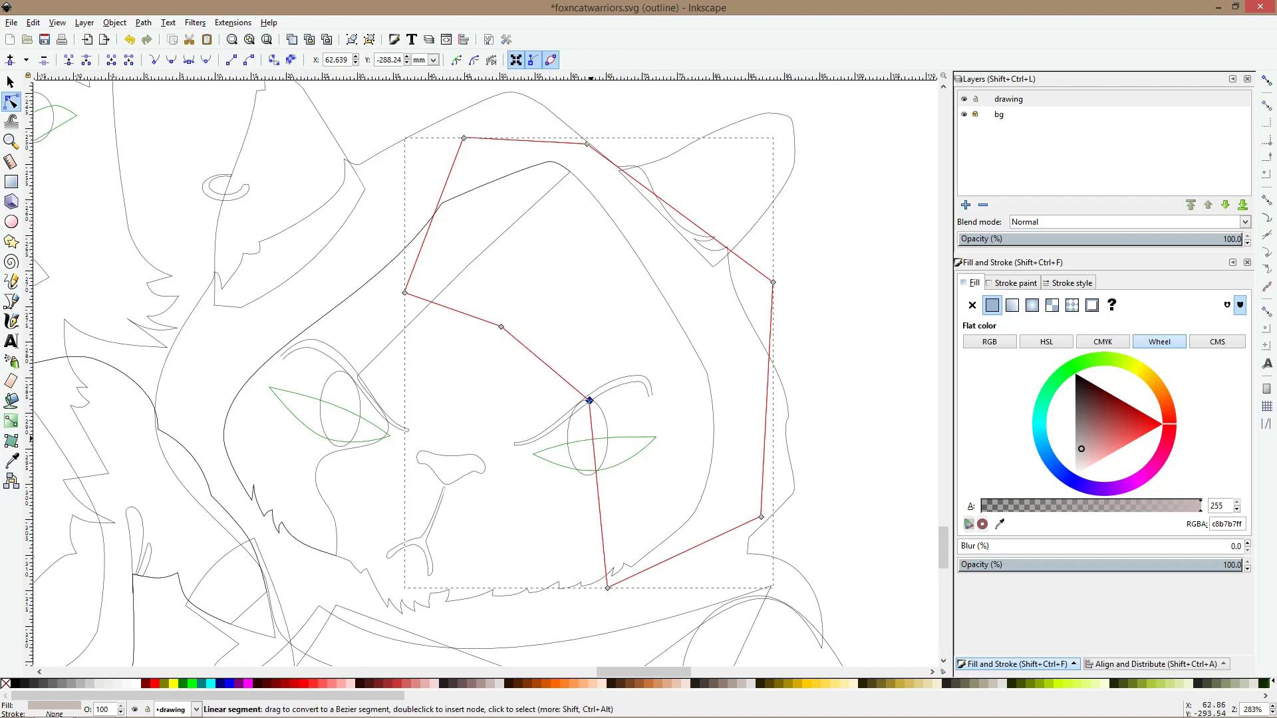
pyautogui.doubleClick(592, 438)
pyautogui.moveTo(592, 438); pyautogui.dragTo(621, 412)
# Curve the new shadow's inner edge from below the eye down the cheek to the chin, bow its lower edge outward, and restore normal display
pyautogui.click(607, 470)
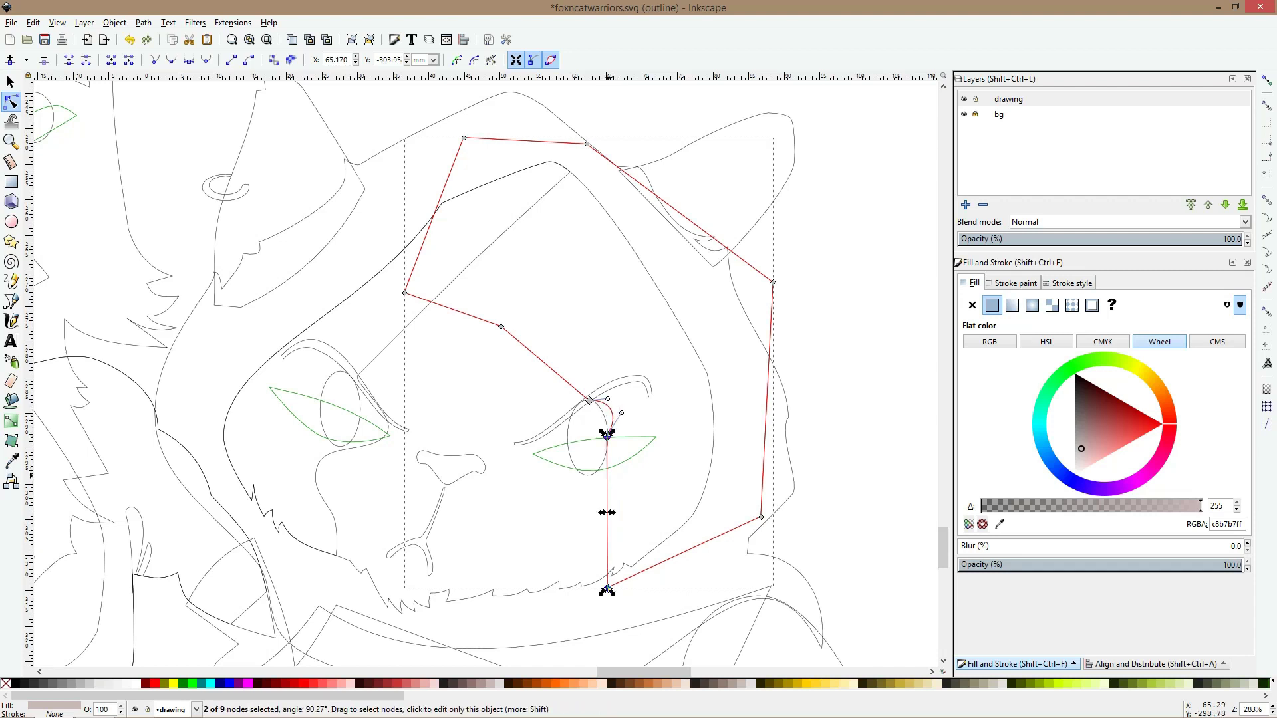
pyautogui.doubleClick(606, 469)
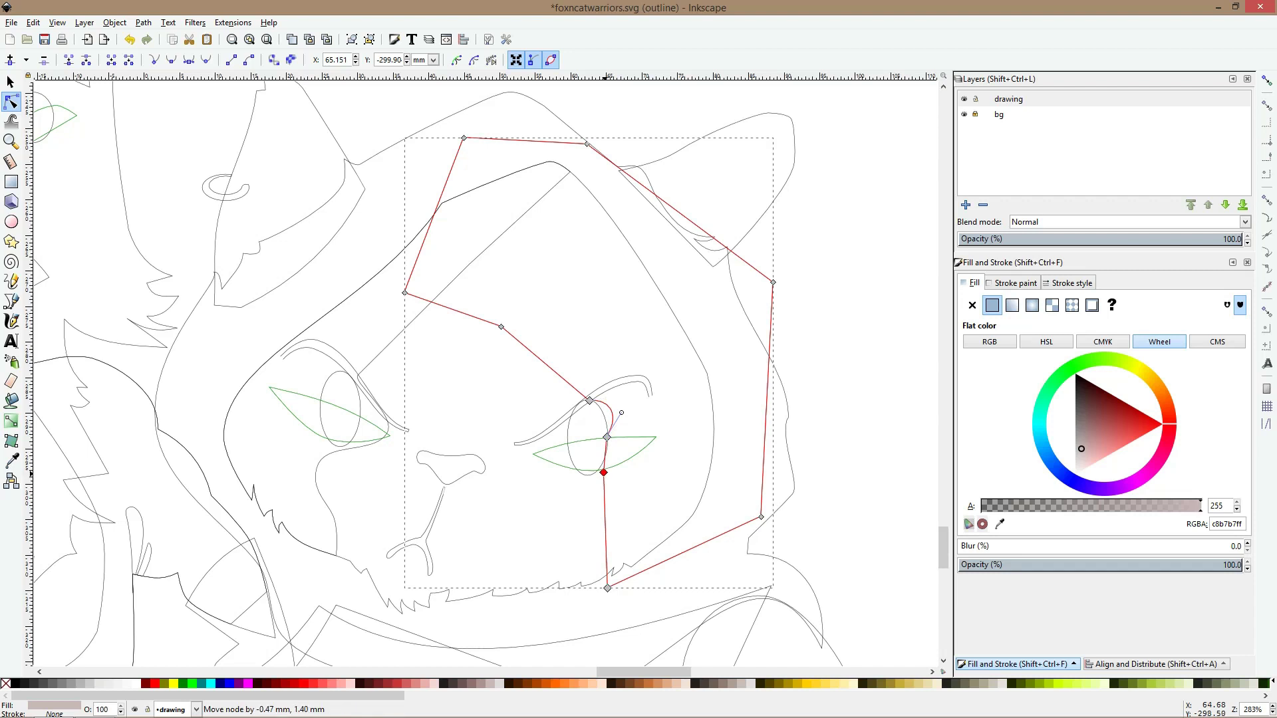
pyautogui.moveTo(607, 469); pyautogui.dragTo(603, 469)
pyautogui.moveTo(605, 512)
pyautogui.mouseDown()
pyautogui.moveTo(649, 512)
pyautogui.moveTo(628, 511)
pyautogui.mouseUp()
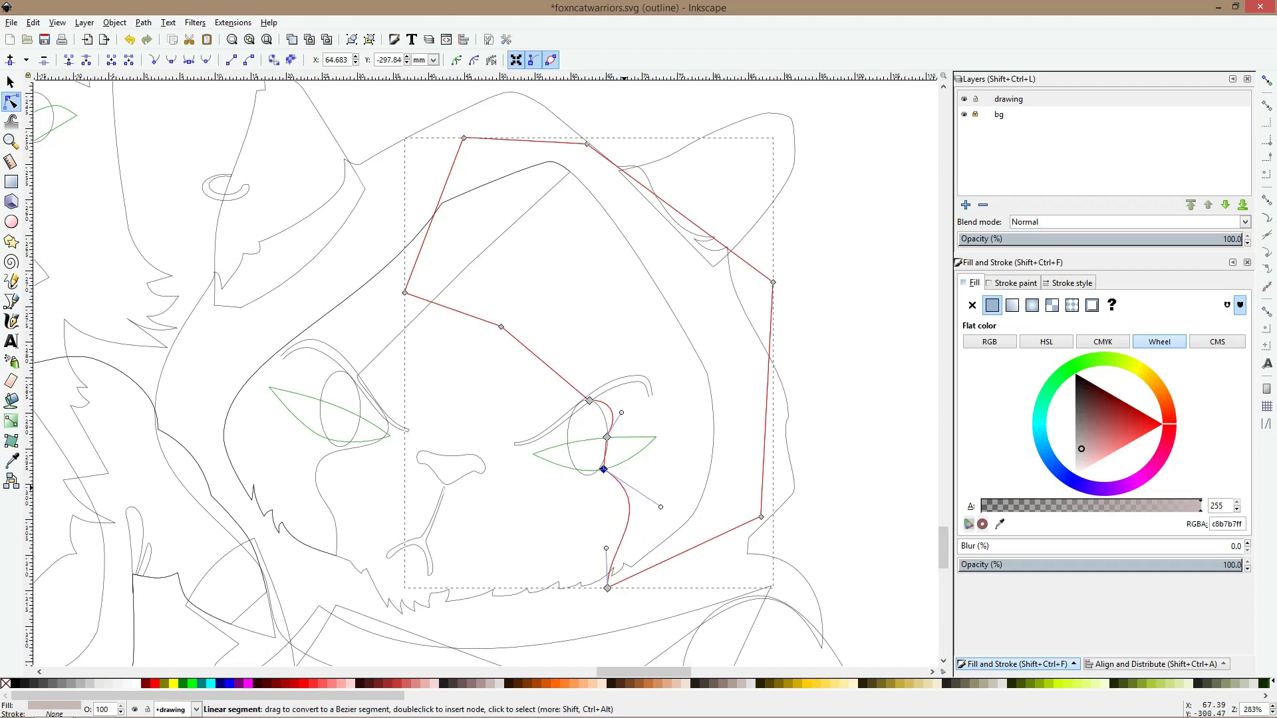
pyautogui.moveTo(607, 588); pyautogui.dragTo(552, 595)
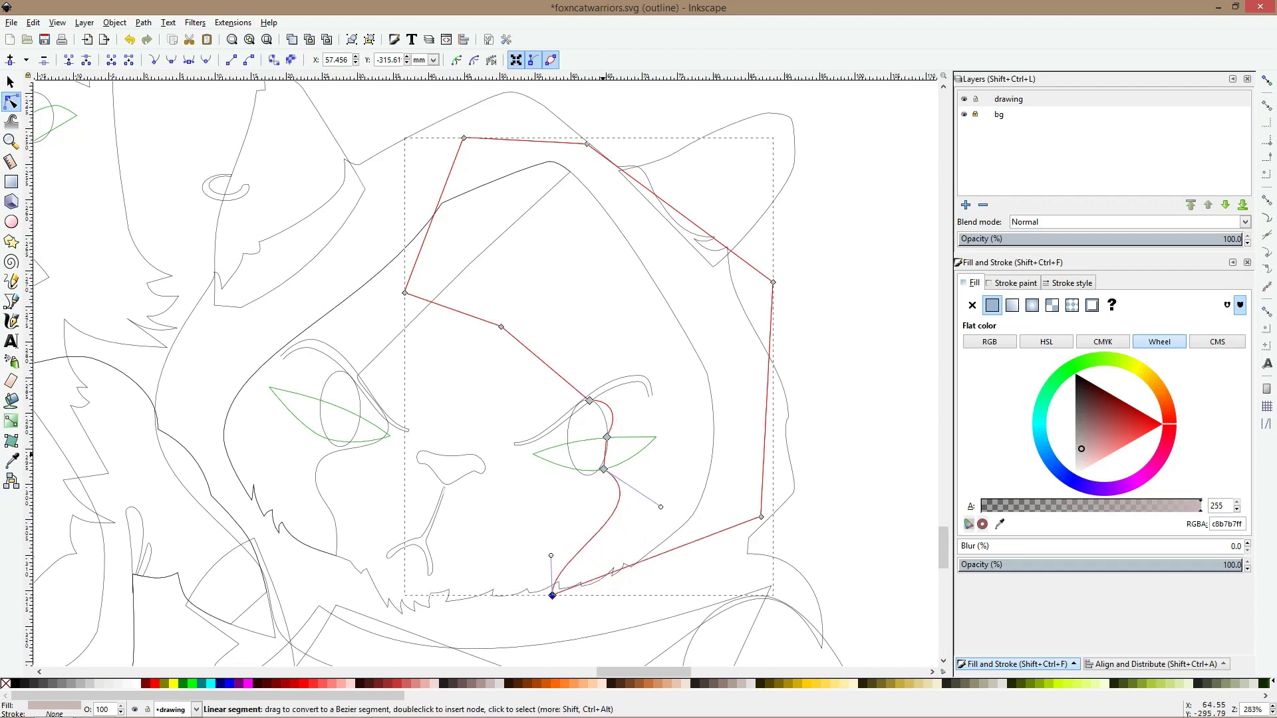
pyautogui.moveTo(603, 469); pyautogui.dragTo(590, 442)
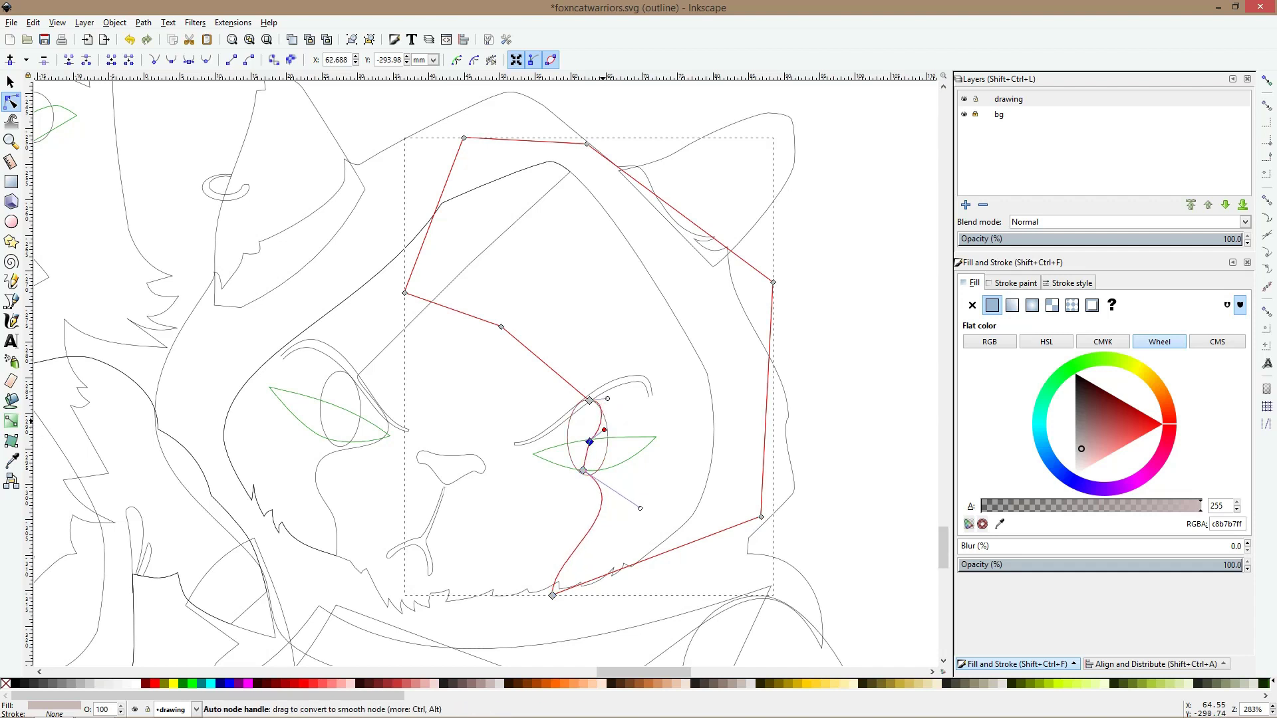
pyautogui.press('s')
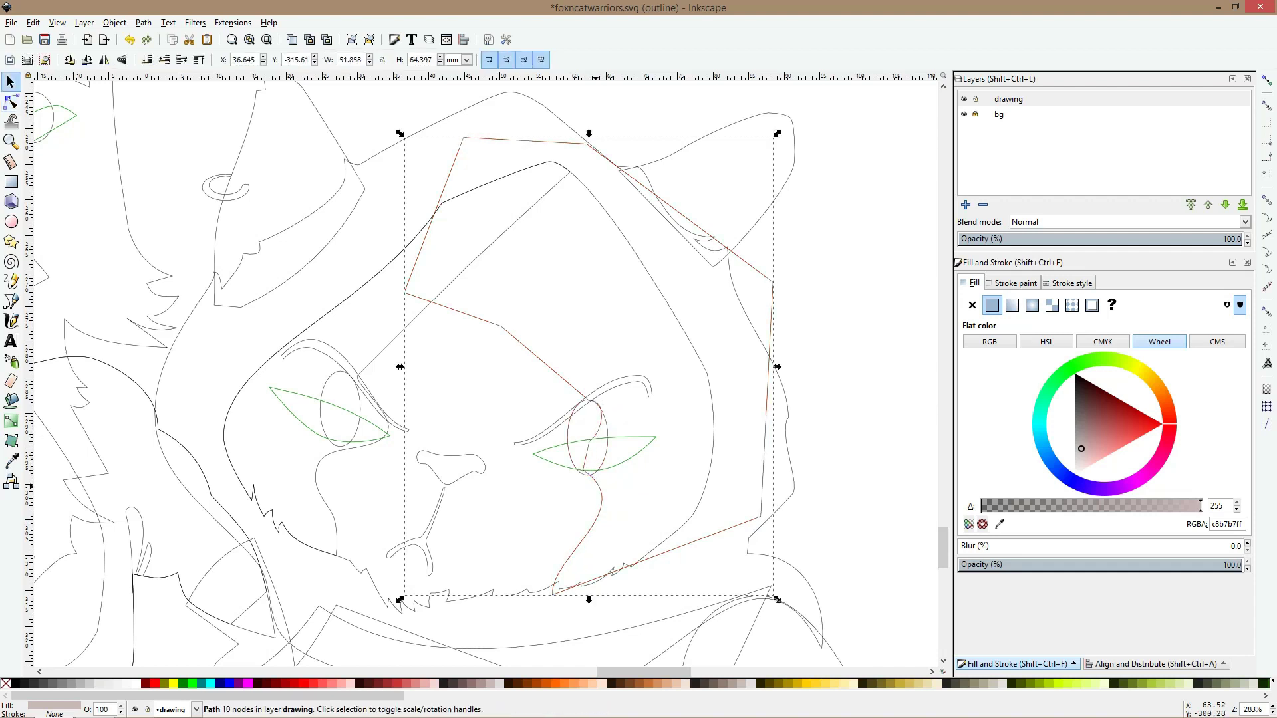
pyautogui.press('n')
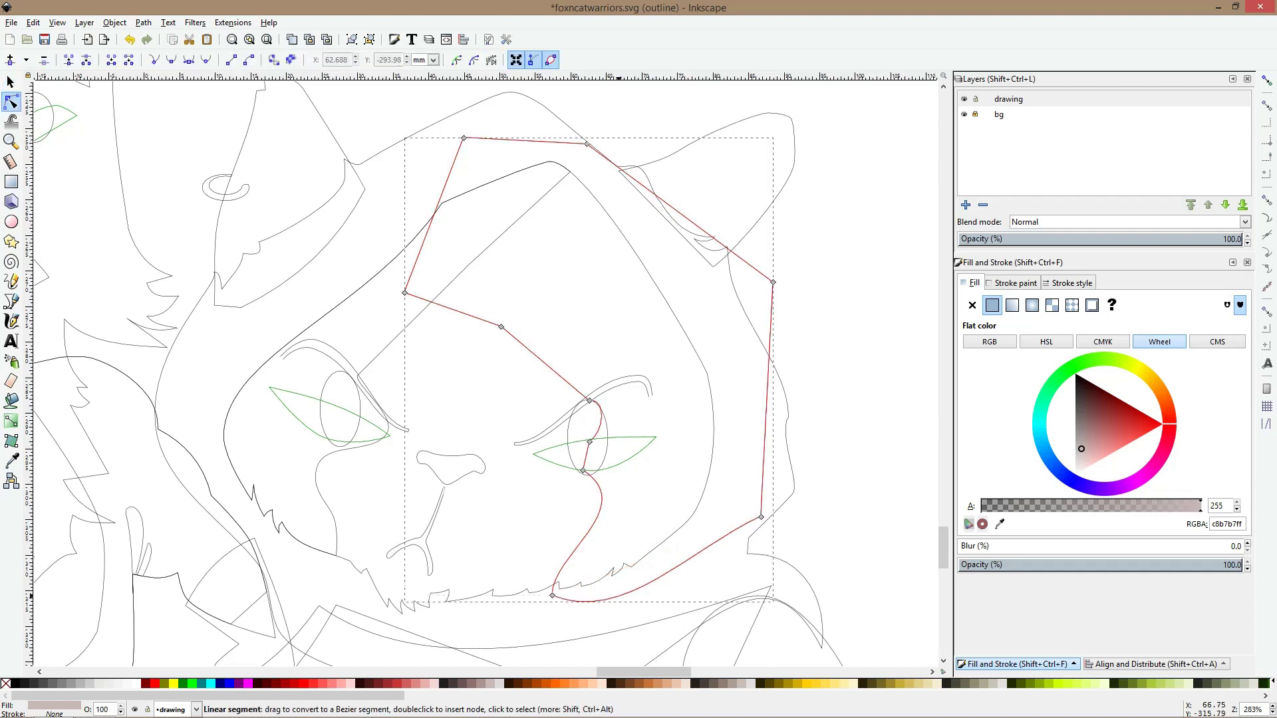
pyautogui.press('ctrl+KP_5')
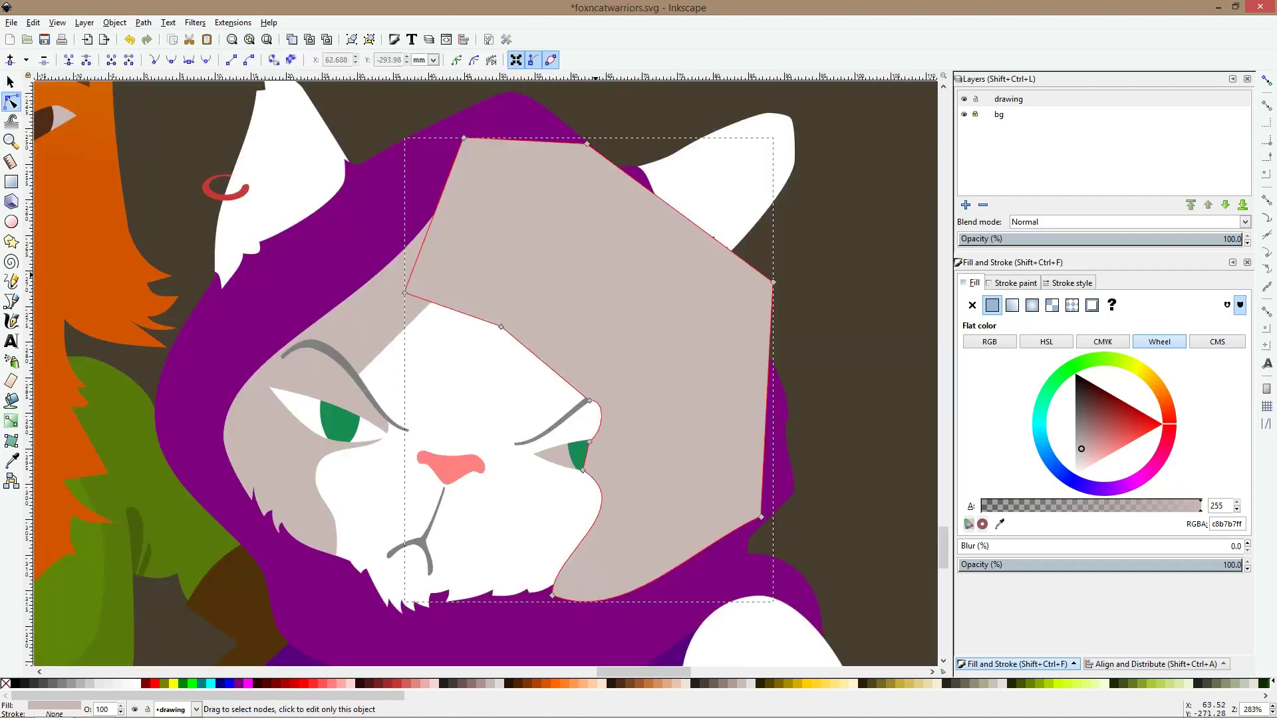
# Trim the new shadow to the cat's face outline by intersecting it with a copy of the face, and lower it beneath the facial features
pyautogui.click(473, 362)
pyautogui.press('Home')
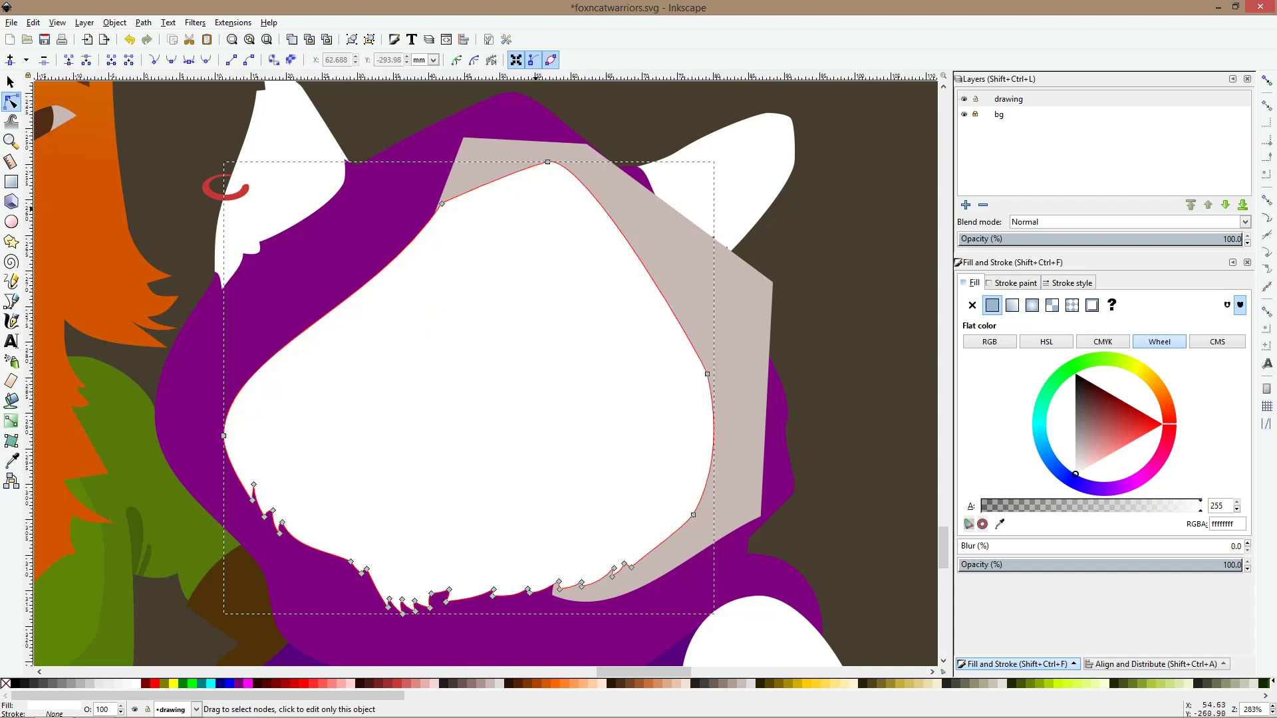
pyautogui.keyDown('shift'); pyautogui.click(501, 159); pyautogui.keyUp('shift')
pyautogui.hotkey('ctrl', '*')
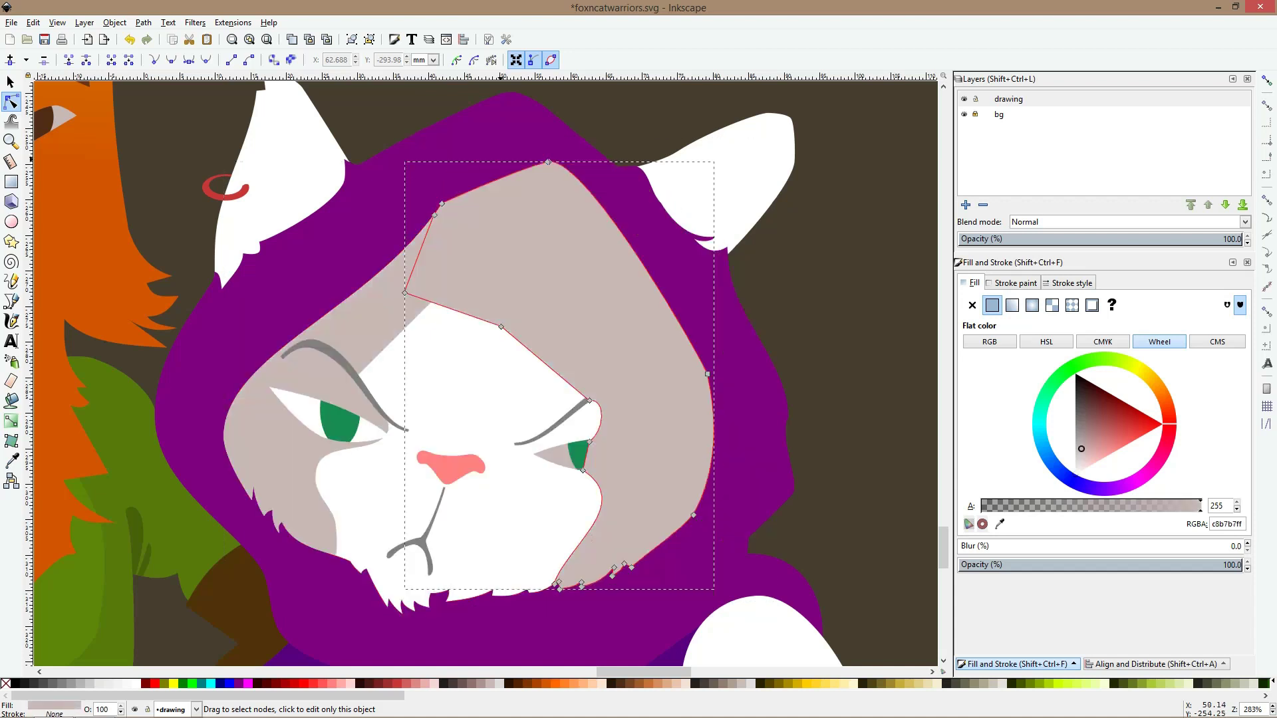
pyautogui.press('s')
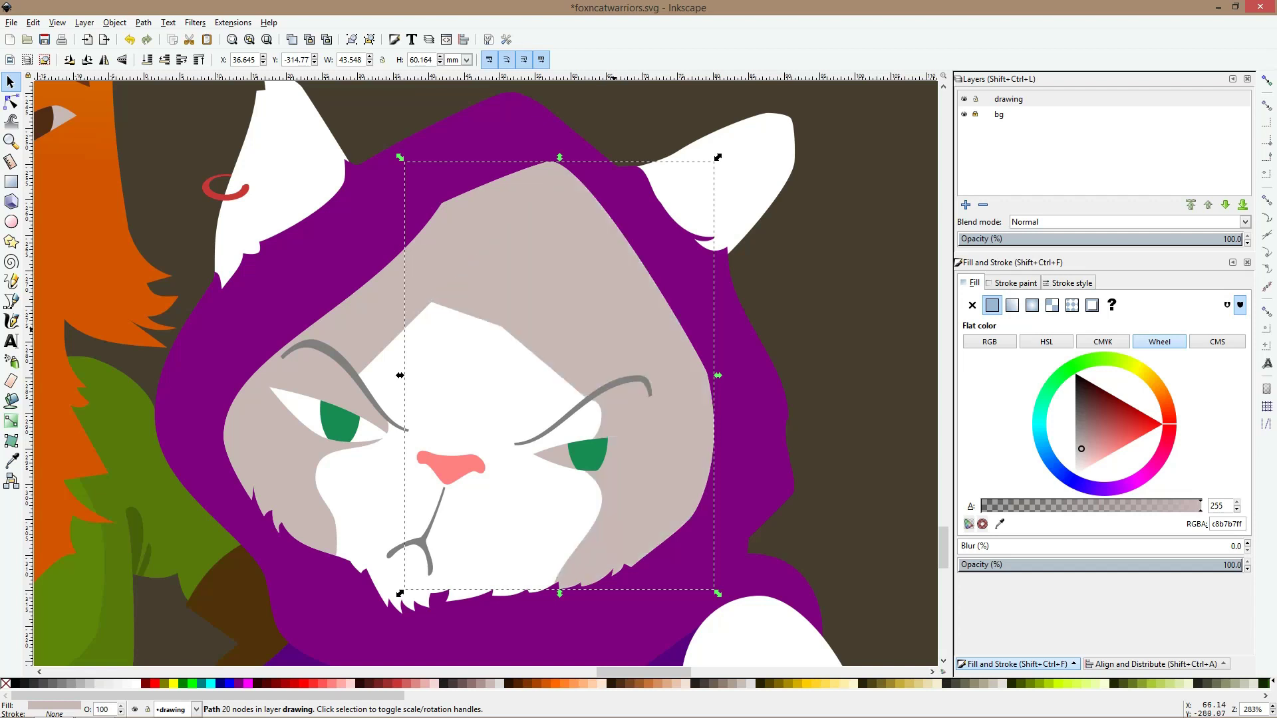
# Fill the cat's remaining grey eyeball with white and clear the selection
pyautogui.click(546, 453)
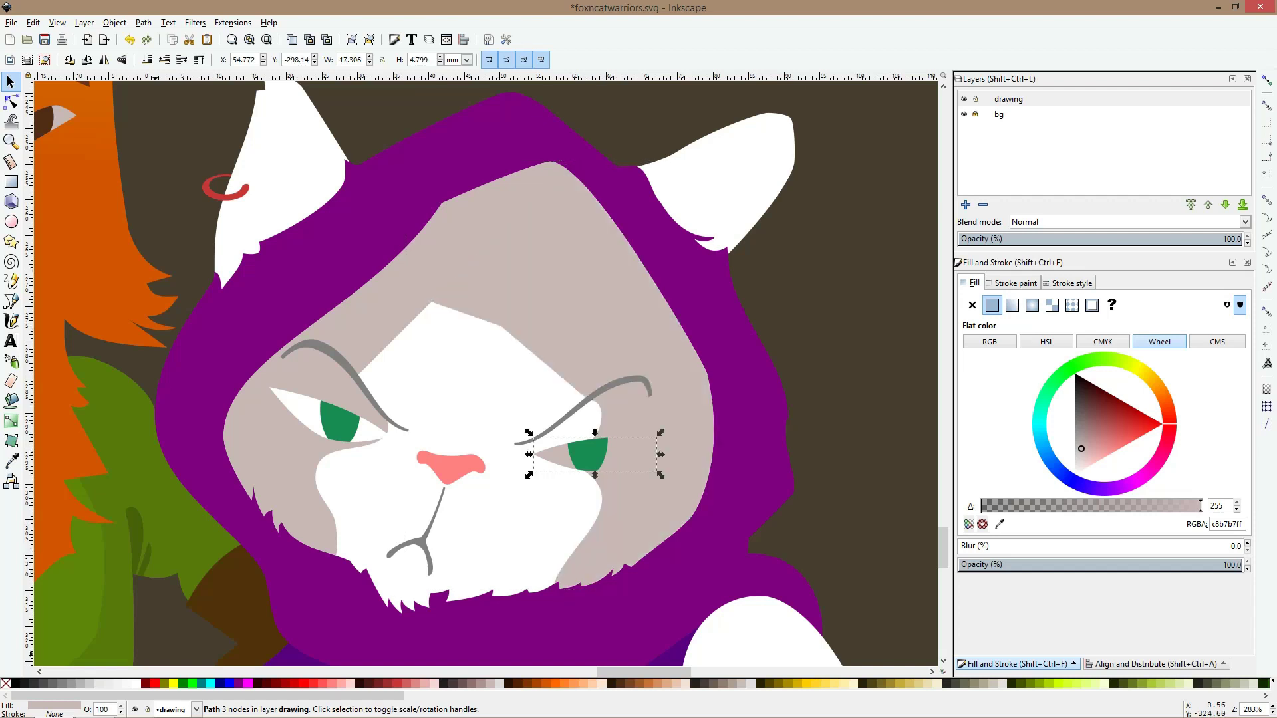
pyautogui.click(136, 683)
pyautogui.click(557, 507)
pyautogui.scroll(-3, 660, 464)
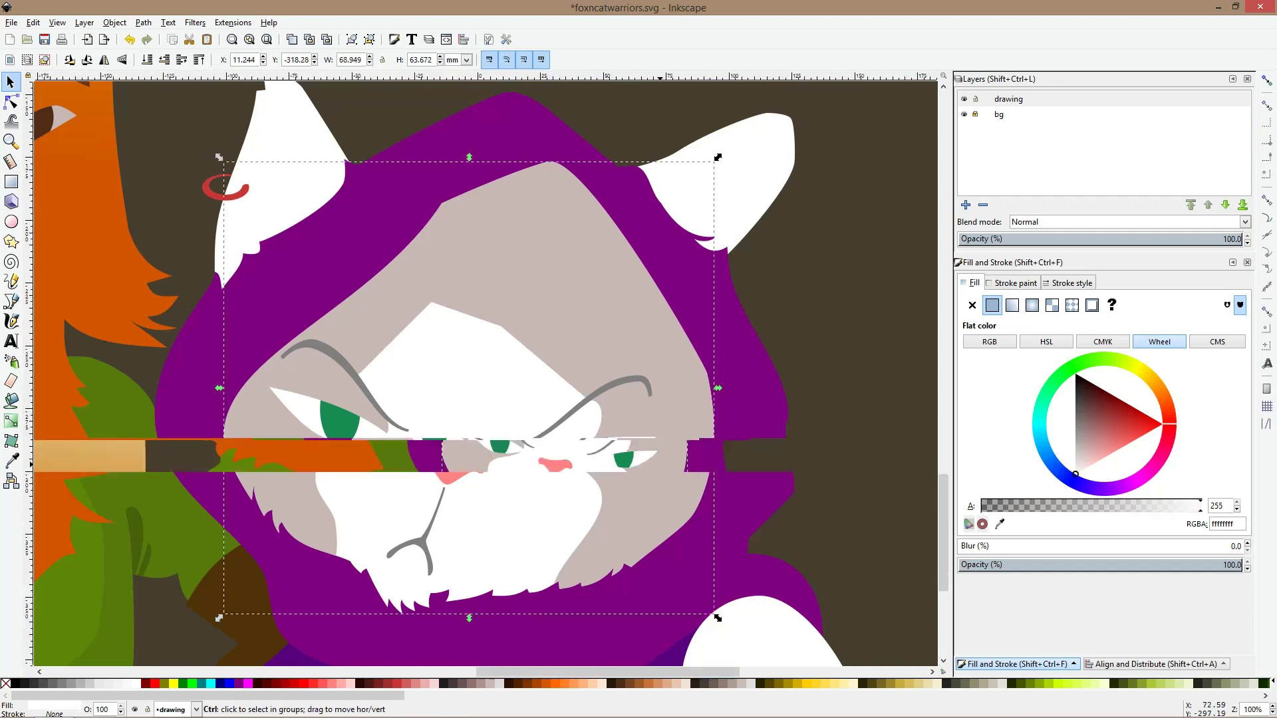
pyautogui.scroll(-1, 662, 465)
pyautogui.press('Escape')
pyautogui.scroll(3, 660, 452)
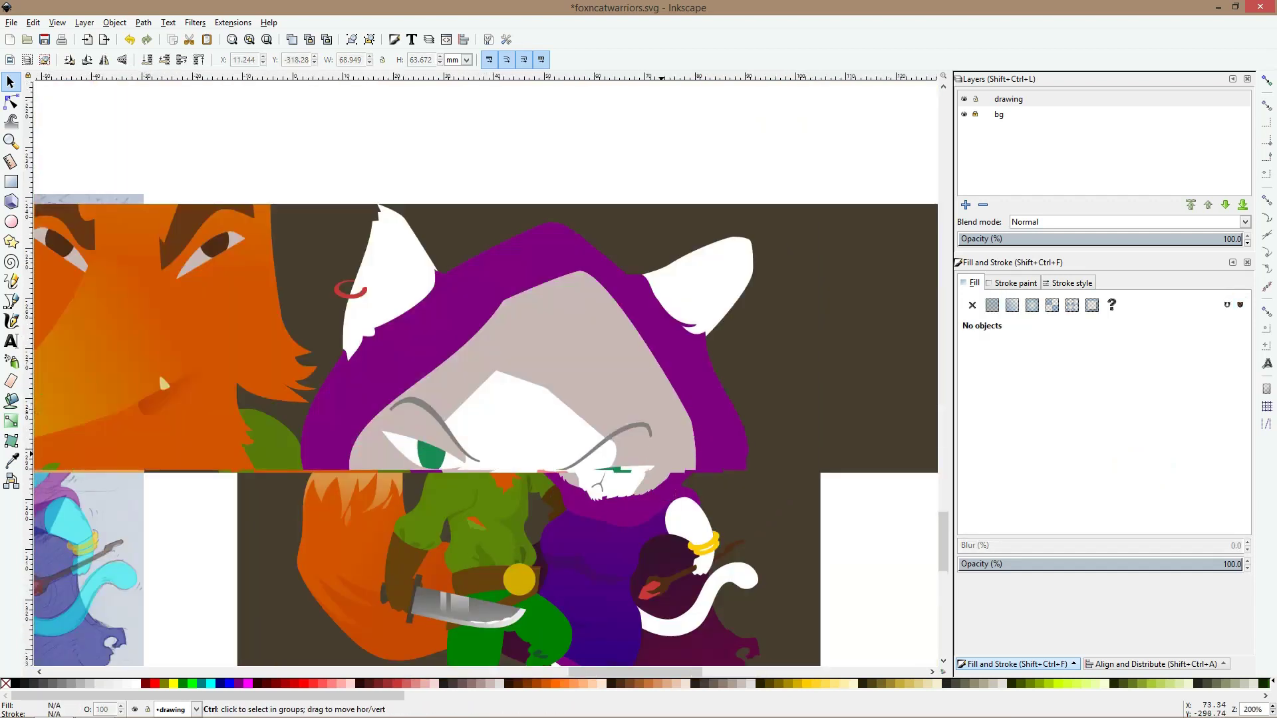
# Unite the two shadow shapes on the cat's face into a single path
pyautogui.press('n')
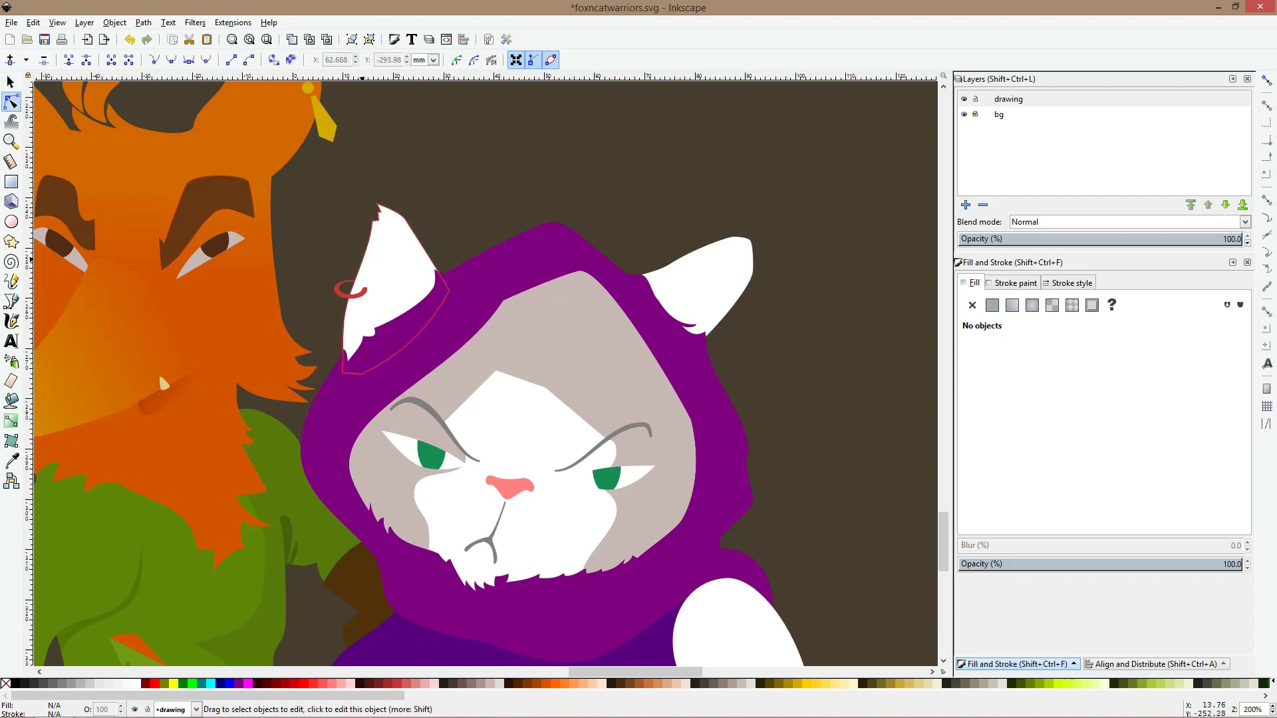
pyautogui.click(488, 368)
pyautogui.keyDown('shift'); pyautogui.click(479, 376); pyautogui.keyUp('shift')
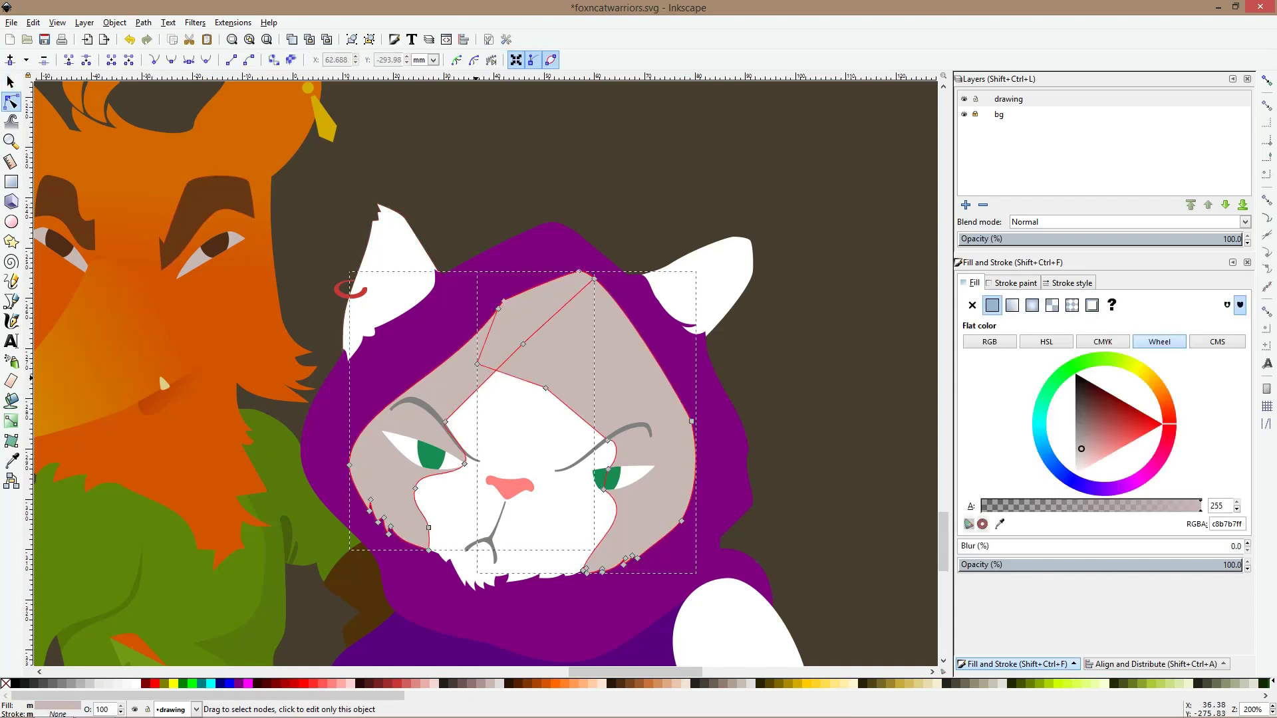
pyautogui.hotkey('ctrl', '+')
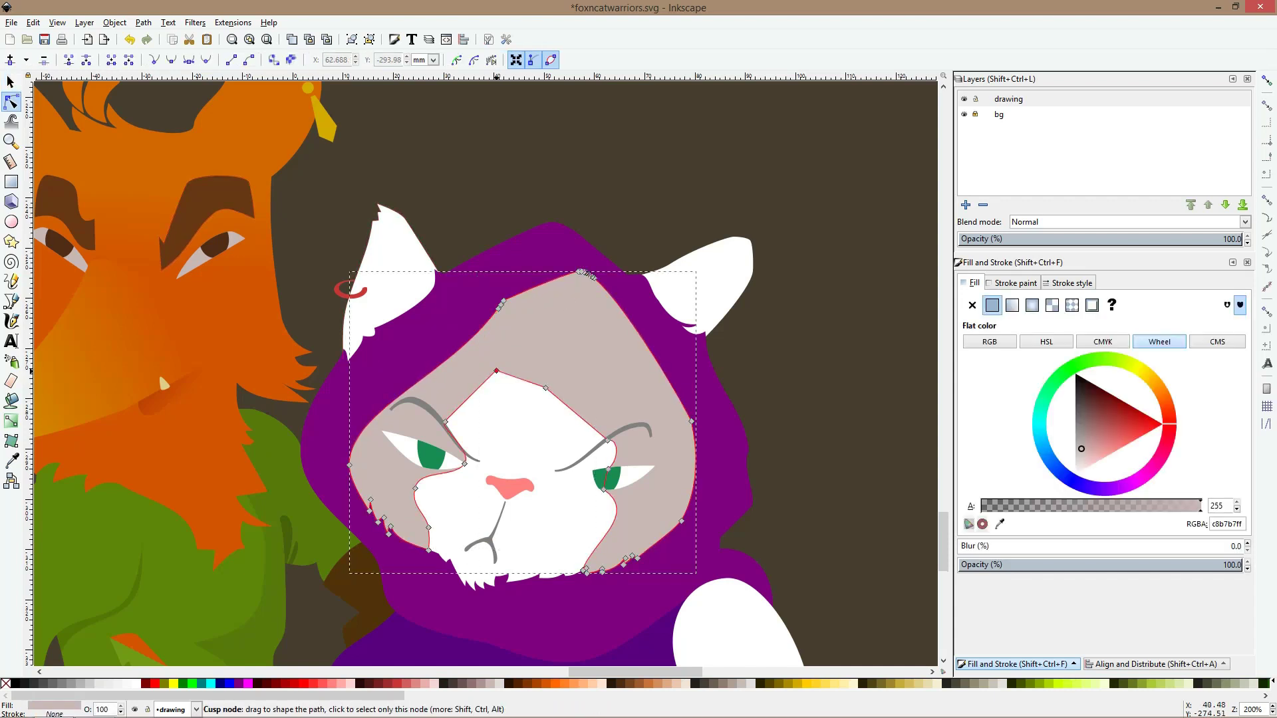
# Lower the peak of the united shadow's inner forehead edge and bow the segment leading to the newly shaded side's brow outward
pyautogui.moveTo(496, 370); pyautogui.dragTo(497, 396)
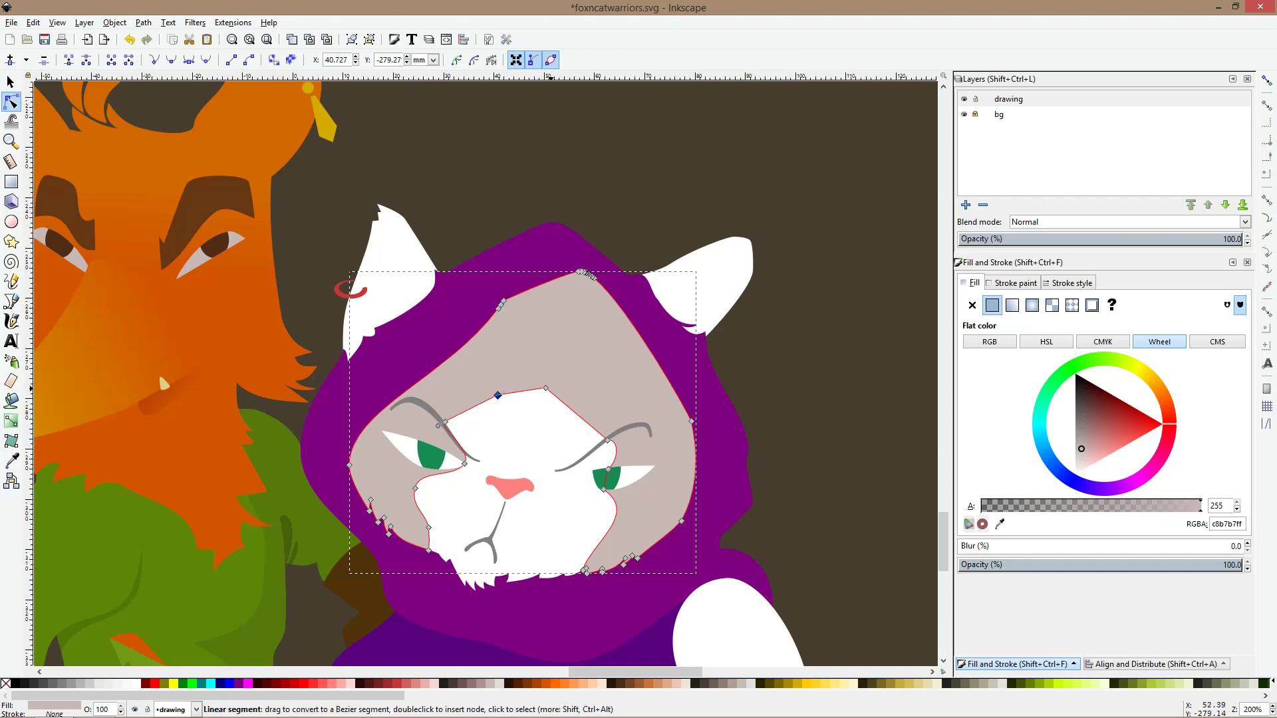
pyautogui.click(560, 400)
pyautogui.moveTo(560, 400); pyautogui.dragTo(563, 367)
pyautogui.hotkey('ctrl', 'z')
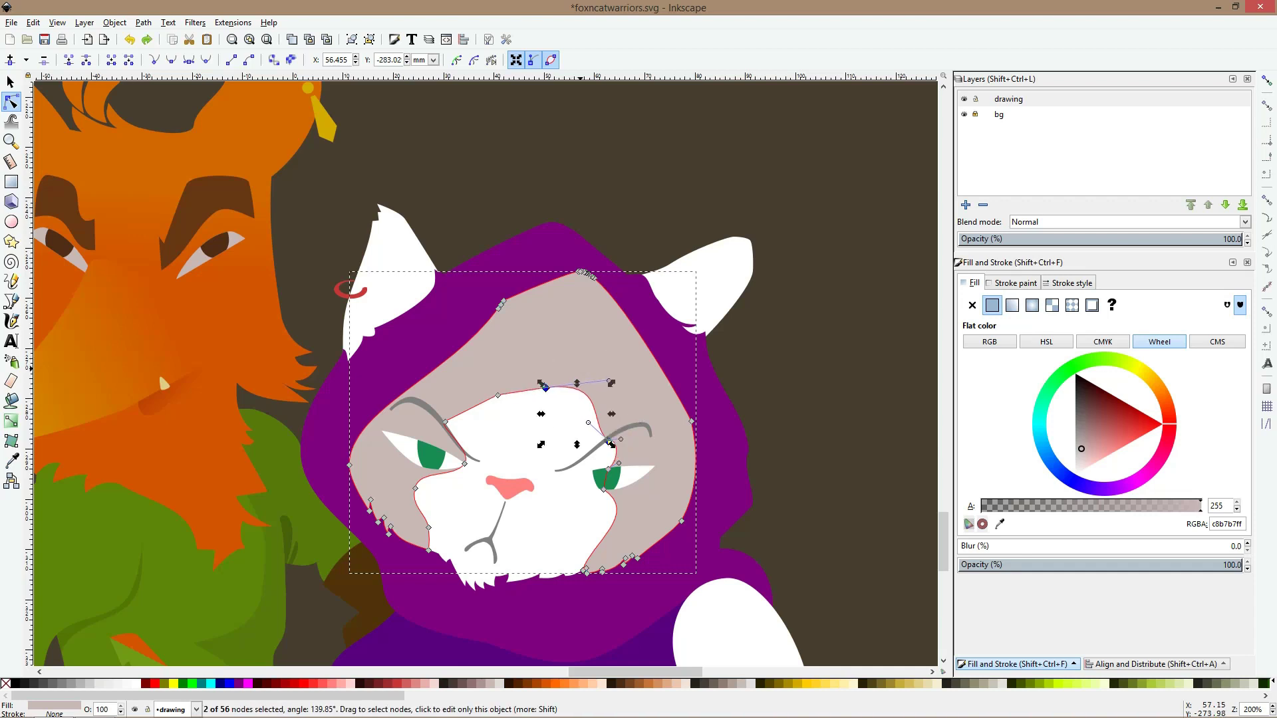
pyautogui.click(553, 407)
# Raise the two nodes on the inner forehead edge of the cat's face shadow and steepen the peak's curve
pyautogui.scroll(2, 567, 413)
pyautogui.click(545, 344)
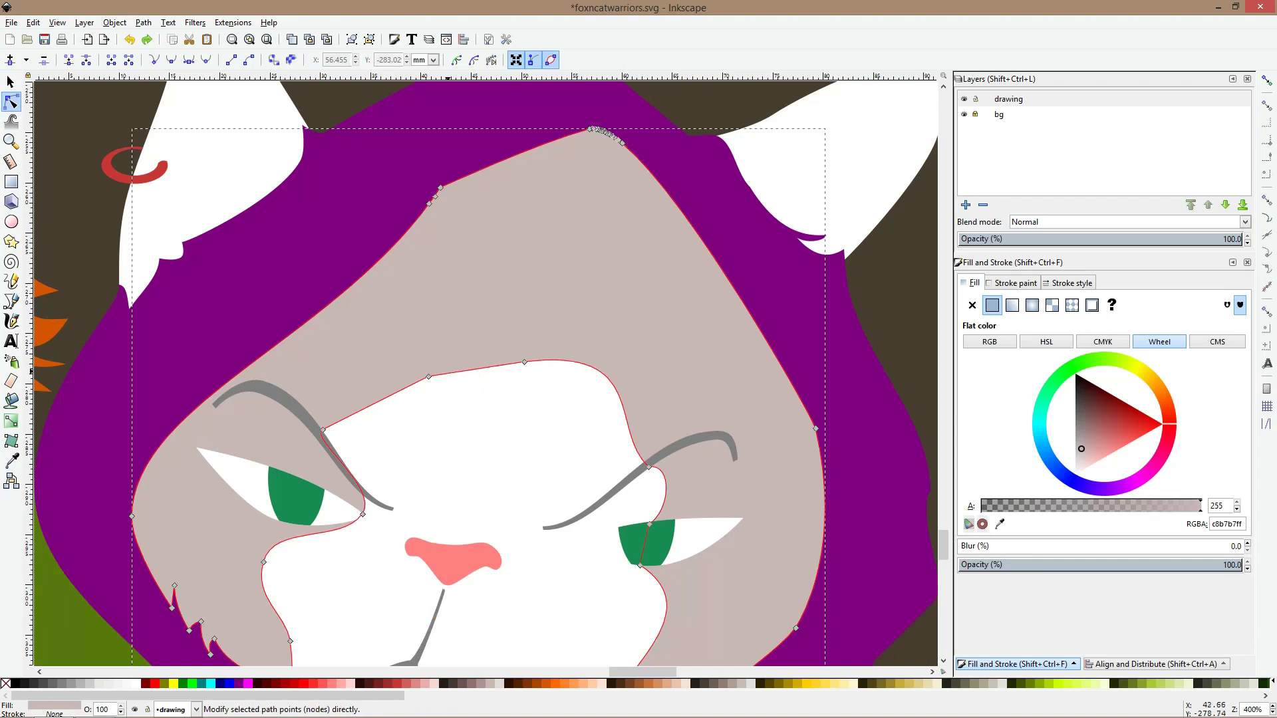
pyautogui.moveTo(525, 362); pyautogui.dragTo(536, 315)
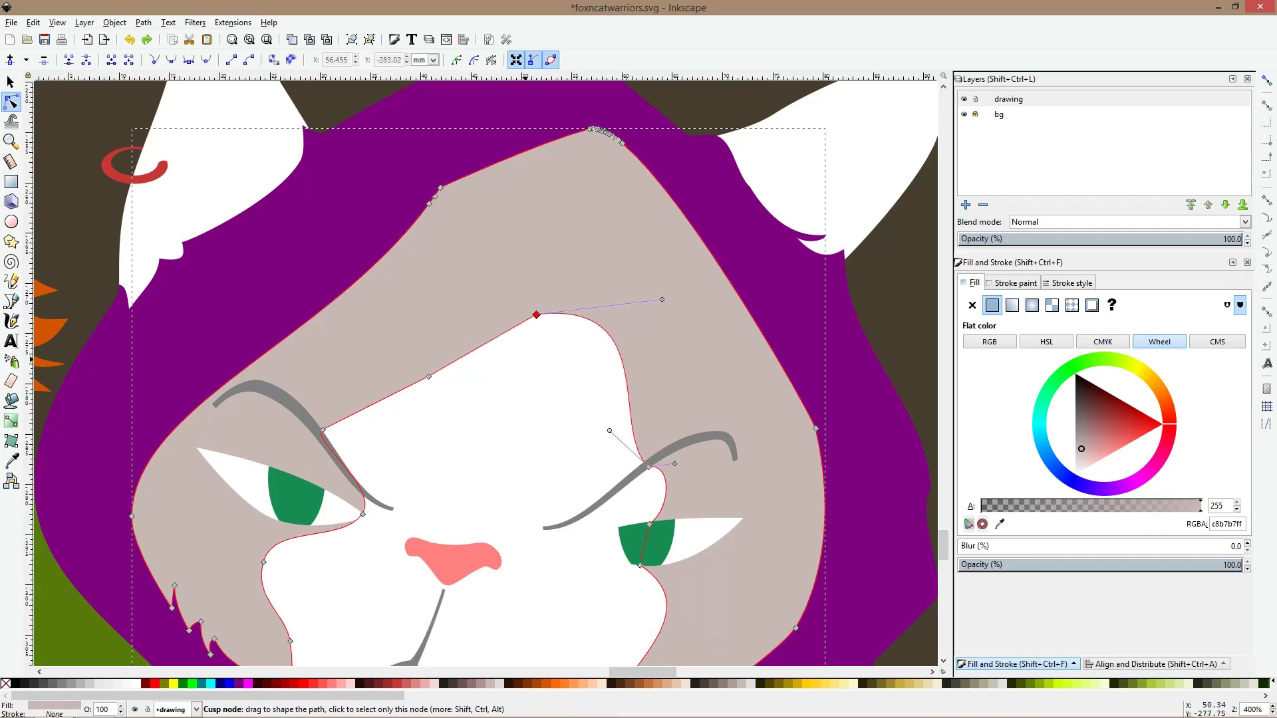
pyautogui.moveTo(662, 299); pyautogui.dragTo(618, 282)
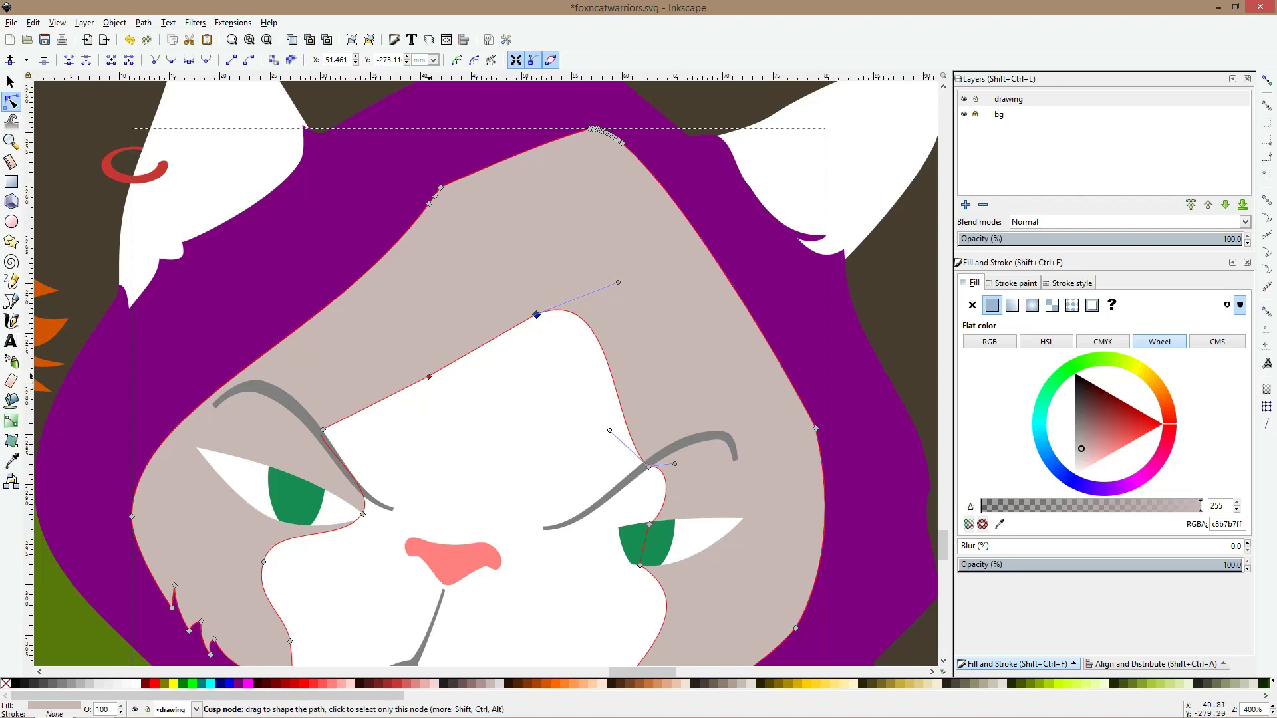
pyautogui.moveTo(428, 376); pyautogui.dragTo(426, 354)
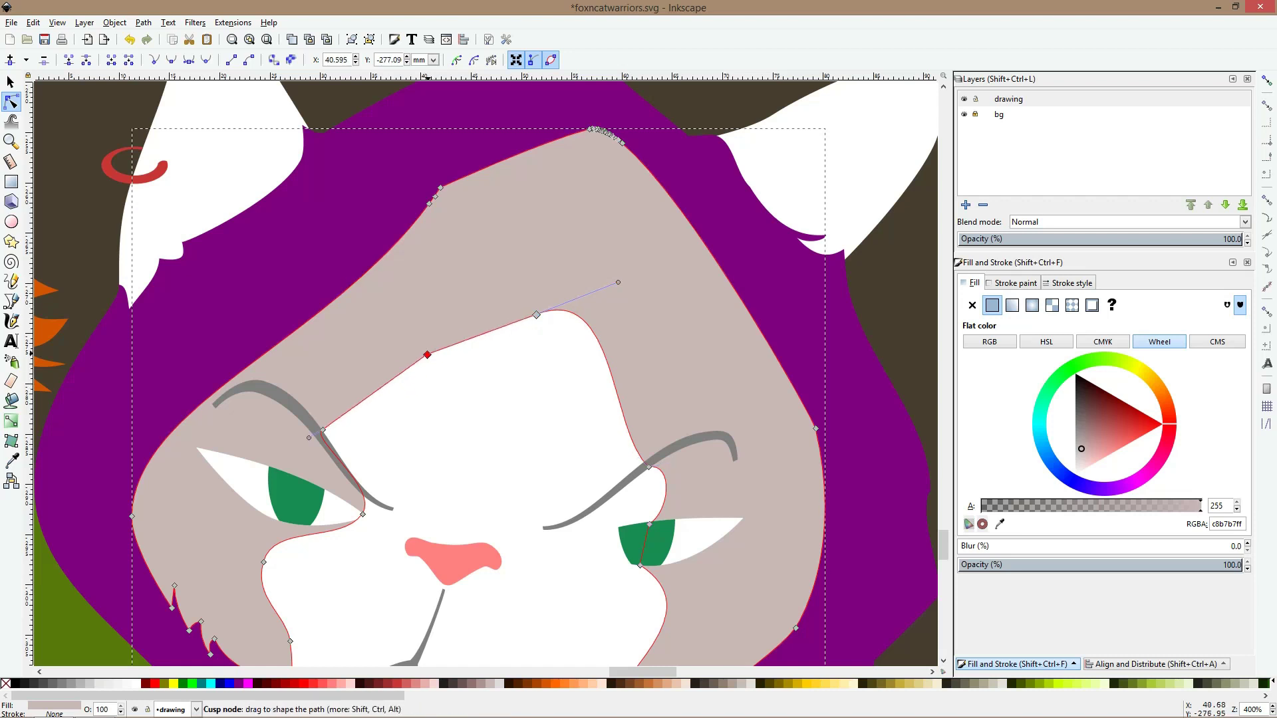
# Smooth the two forehead-edge nodes, nudge the peak higher, and bow the segment running down to the brow inward
pyautogui.hotkey('shift', 's')
pyautogui.moveTo(536, 315); pyautogui.dragTo(547, 306)
pyautogui.hotkey('shift', 'a')
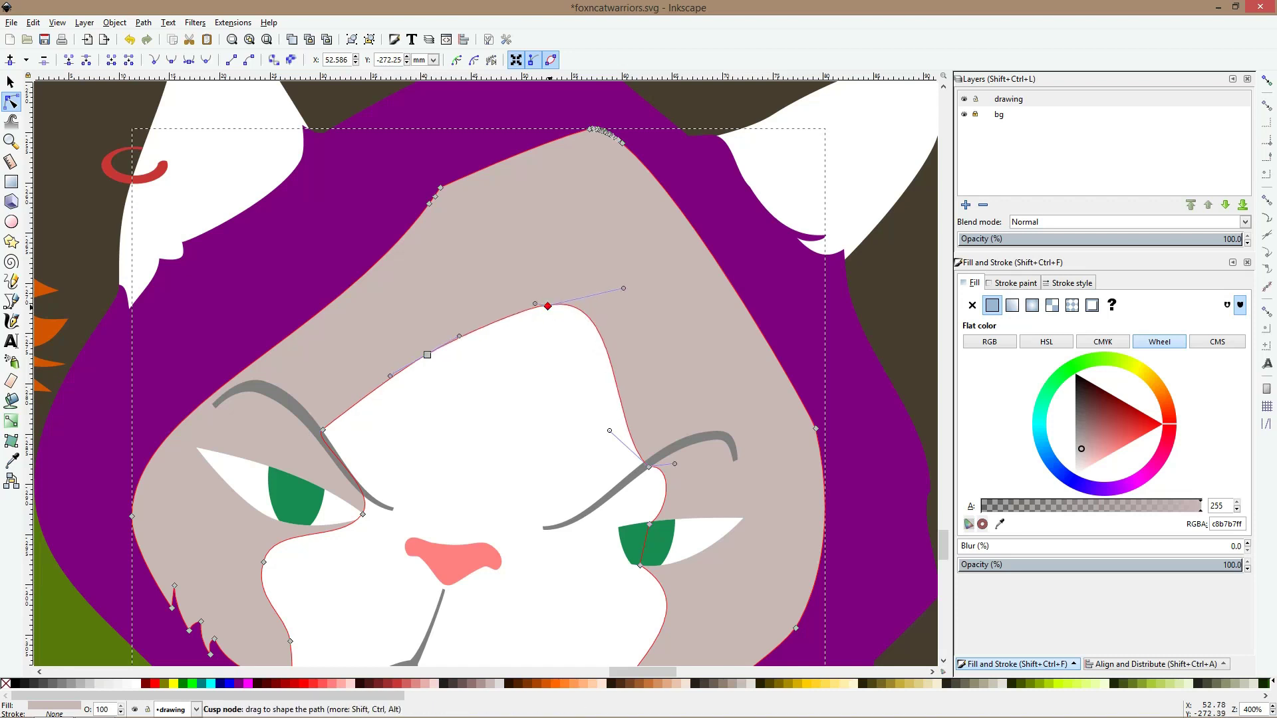
pyautogui.hotkey('shift', 'a')
pyautogui.moveTo(531, 310); pyautogui.dragTo(521, 310)
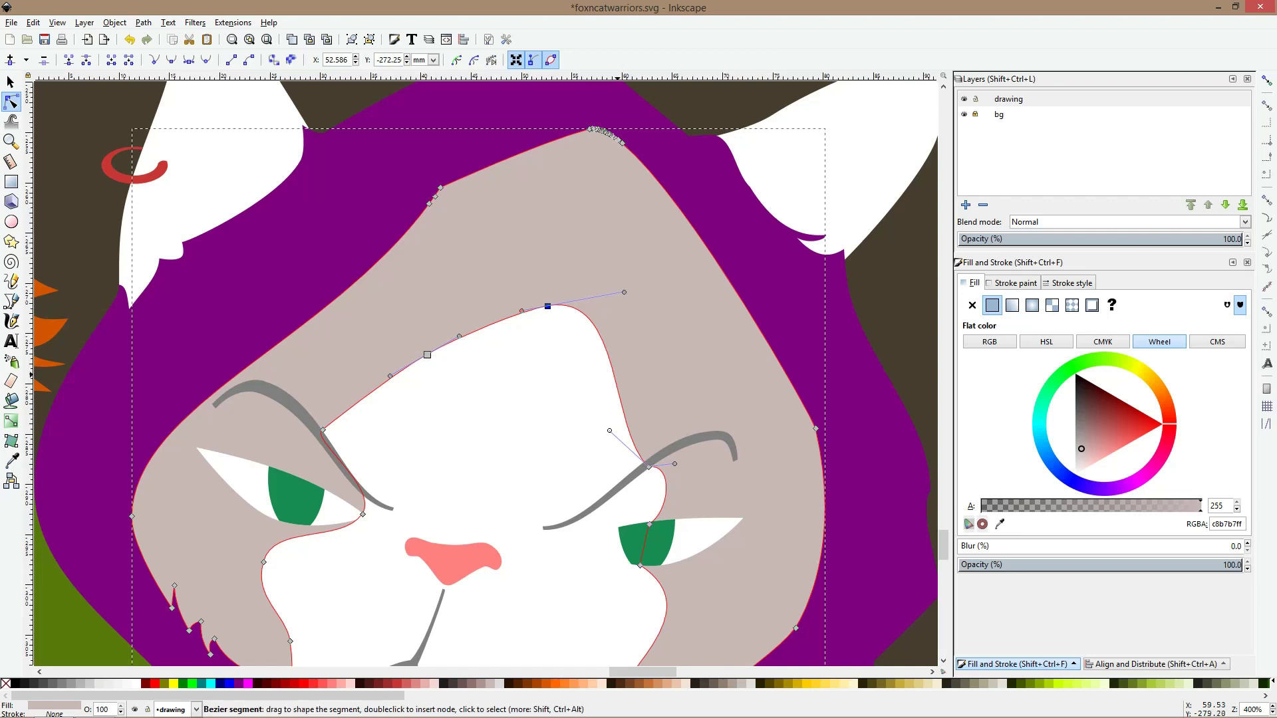
pyautogui.moveTo(609, 431); pyautogui.dragTo(584, 439)
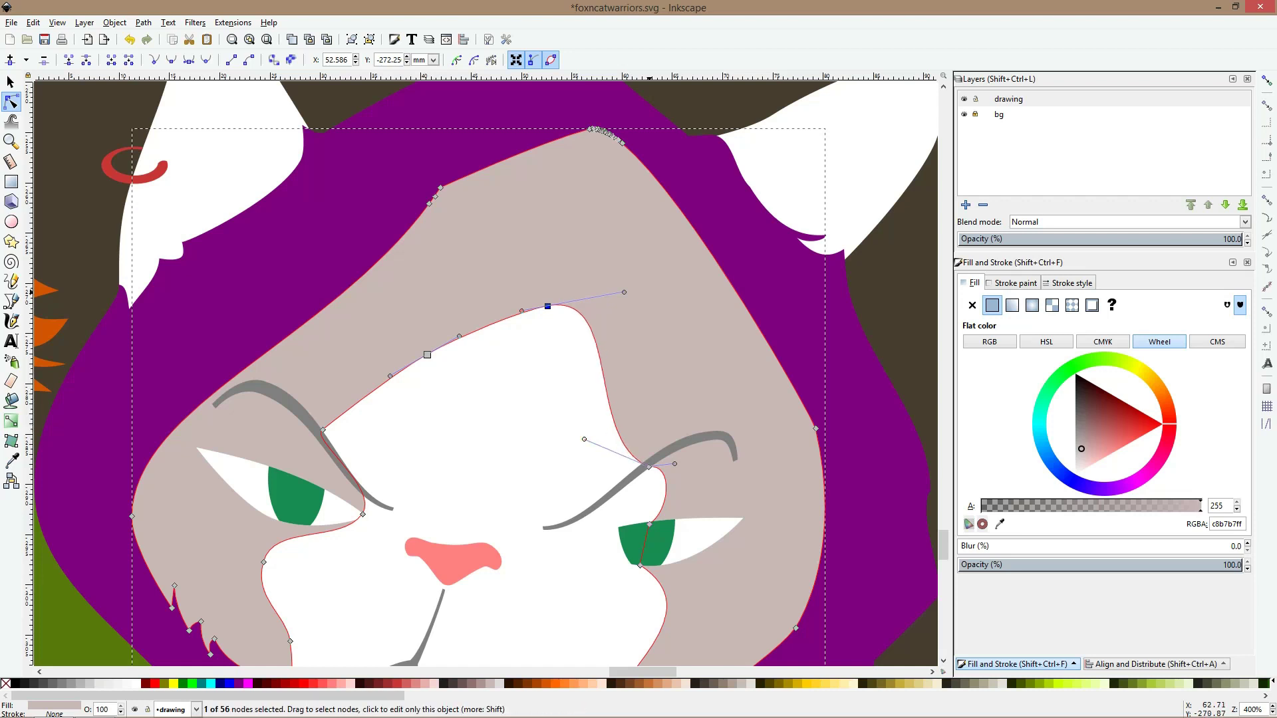
pyautogui.scroll(-3, 649, 292)
pyautogui.press('space')
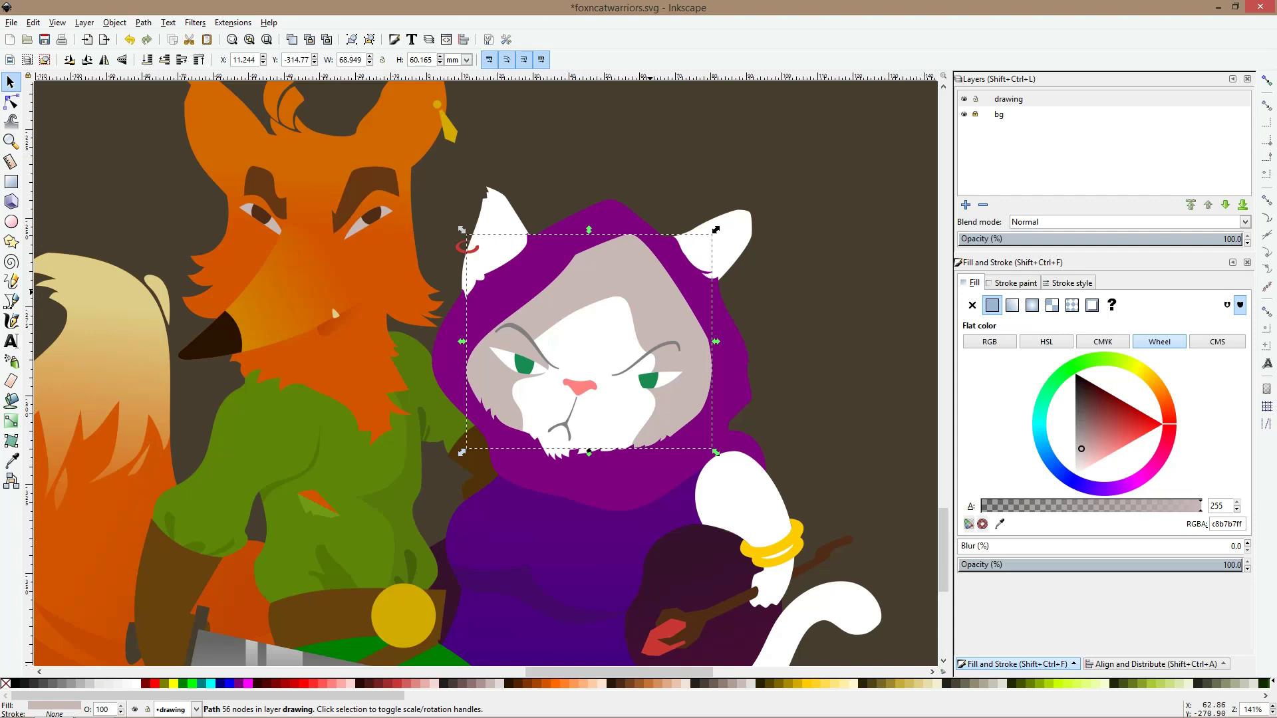
# Apply a vertical linear gradient to the face shadow, running from the forehead to the lower cheek
pyautogui.scroll(1, 646, 303)
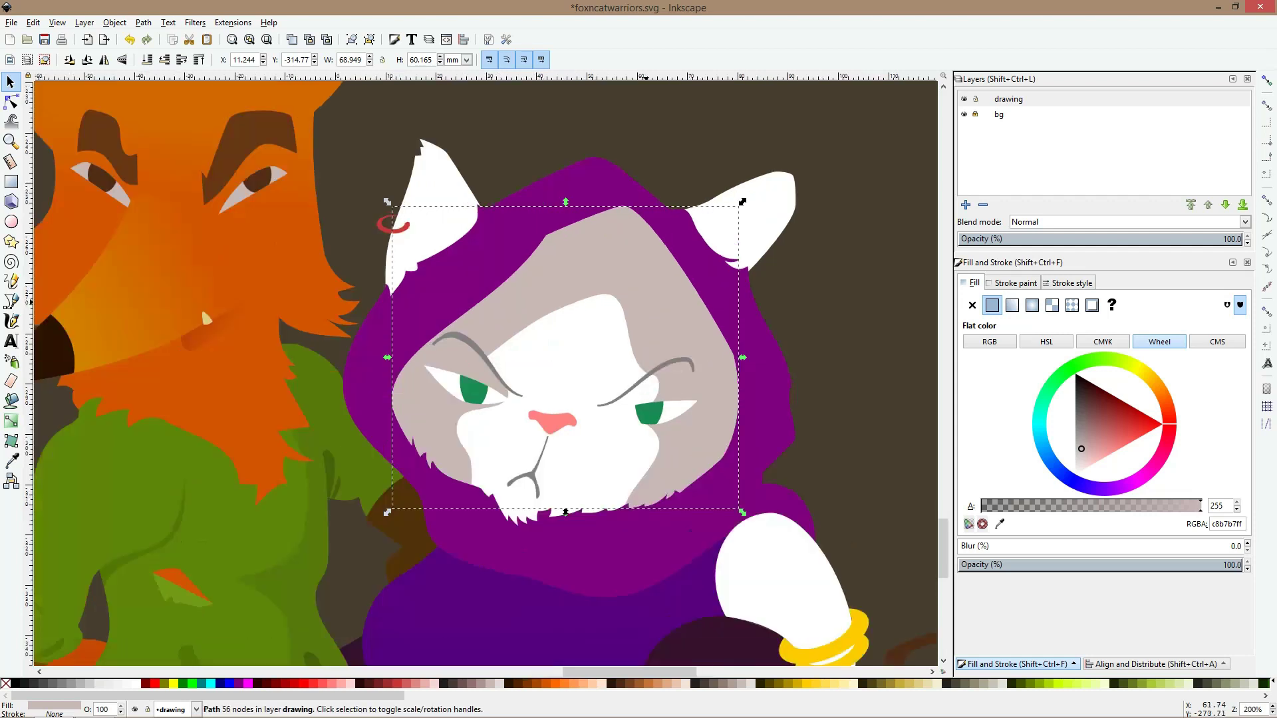
pyautogui.press('g')
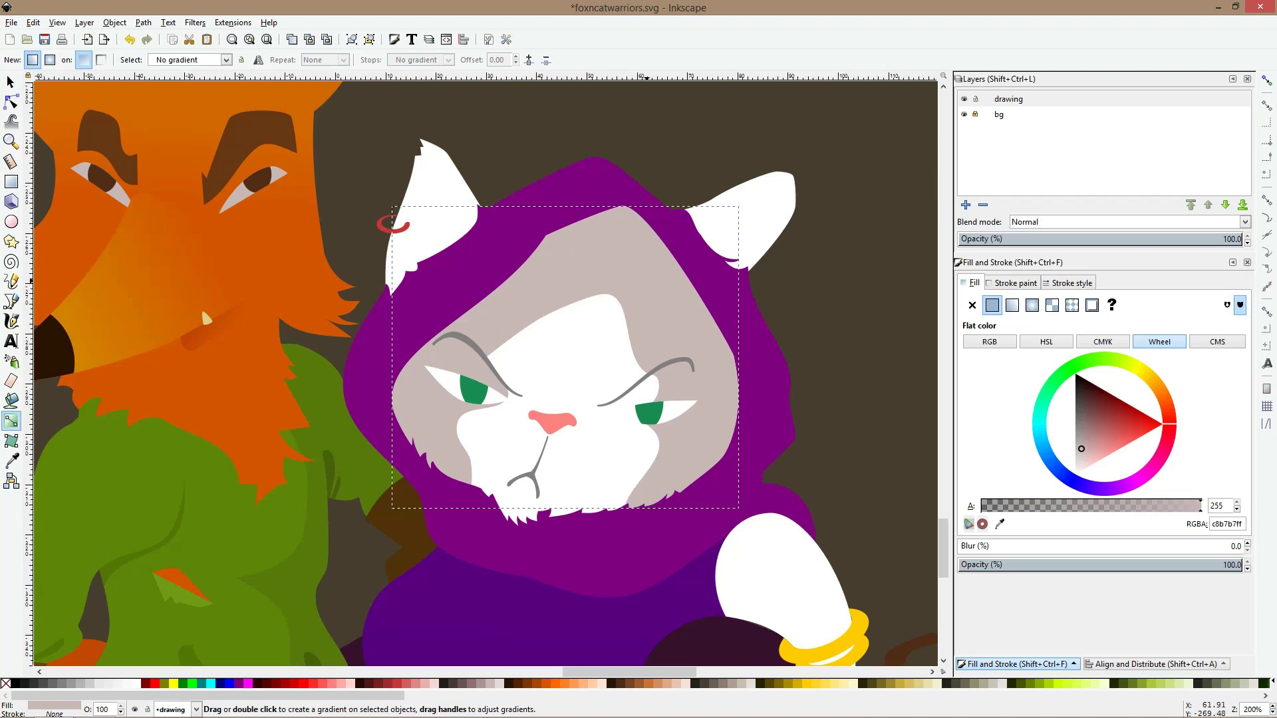
pyautogui.moveTo(647, 286); pyautogui.dragTo(646, 471)
pyautogui.hotkey('ctrl', 'shift', 'p')
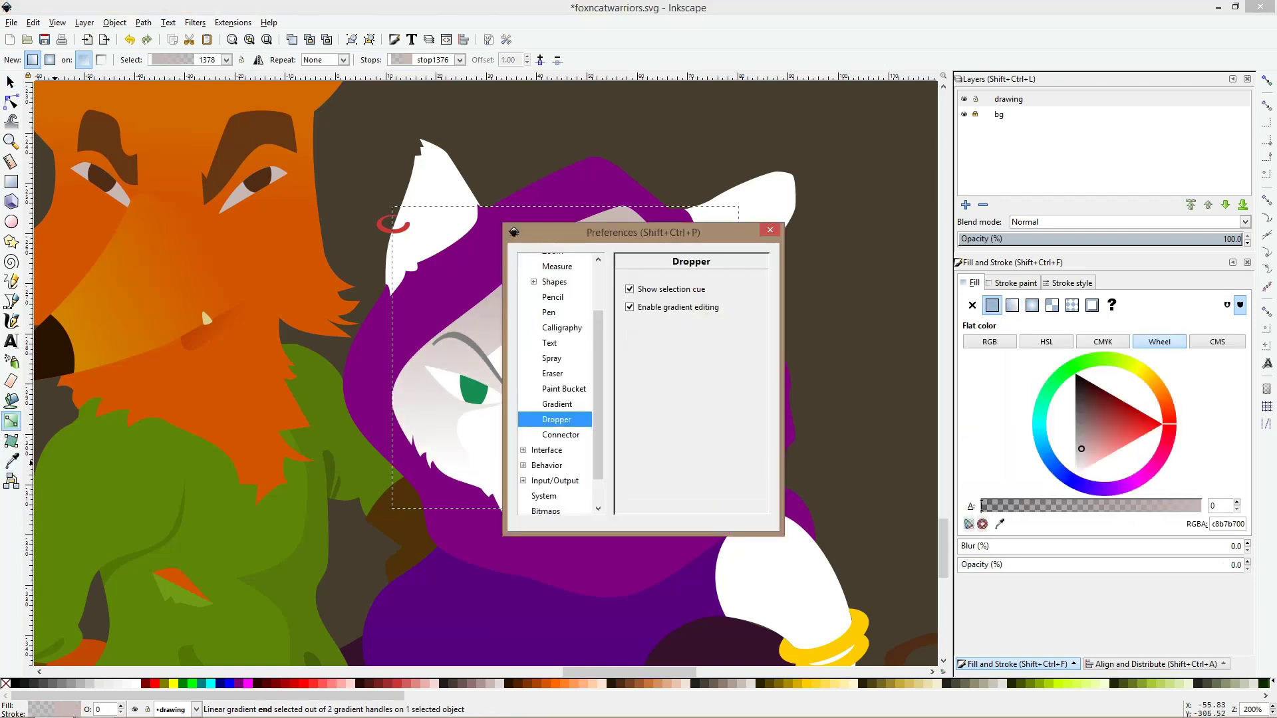
pyautogui.click(769, 229)
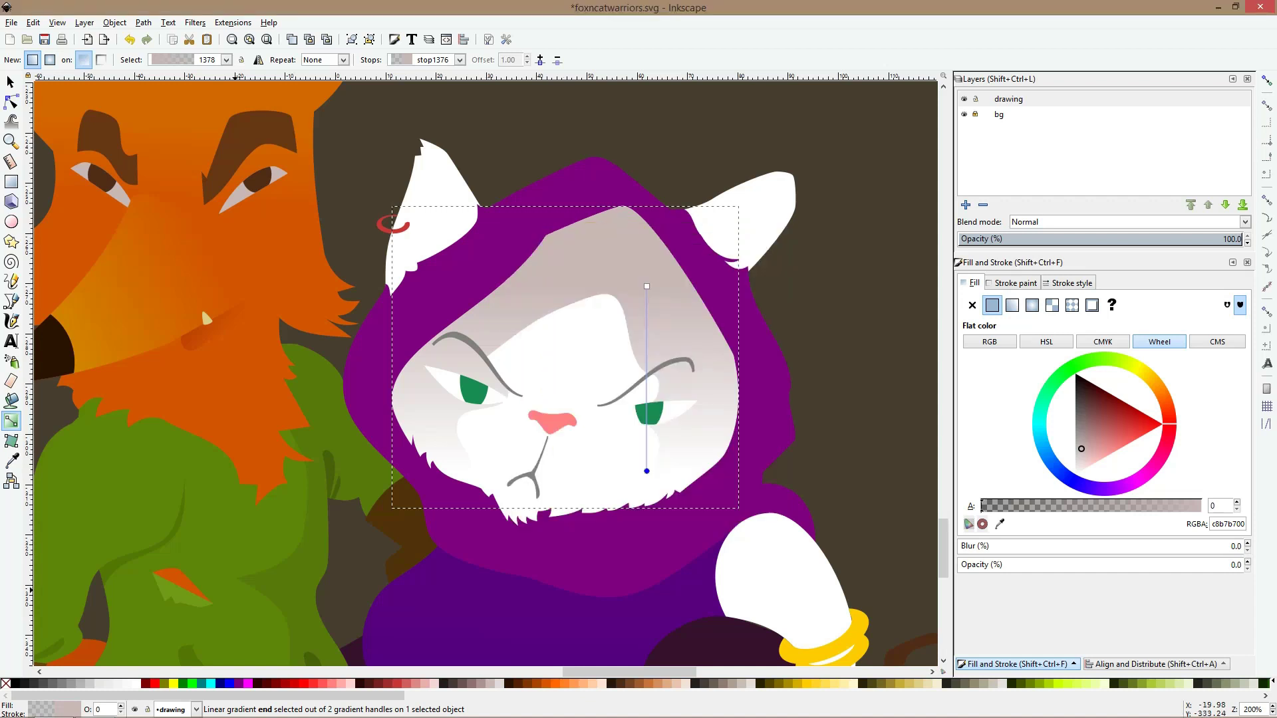
# Set the gradient's end colour to light grey e6e6e6, extend it to the shadow's lower edge, and move its start slightly higher
pyautogui.click(106, 683)
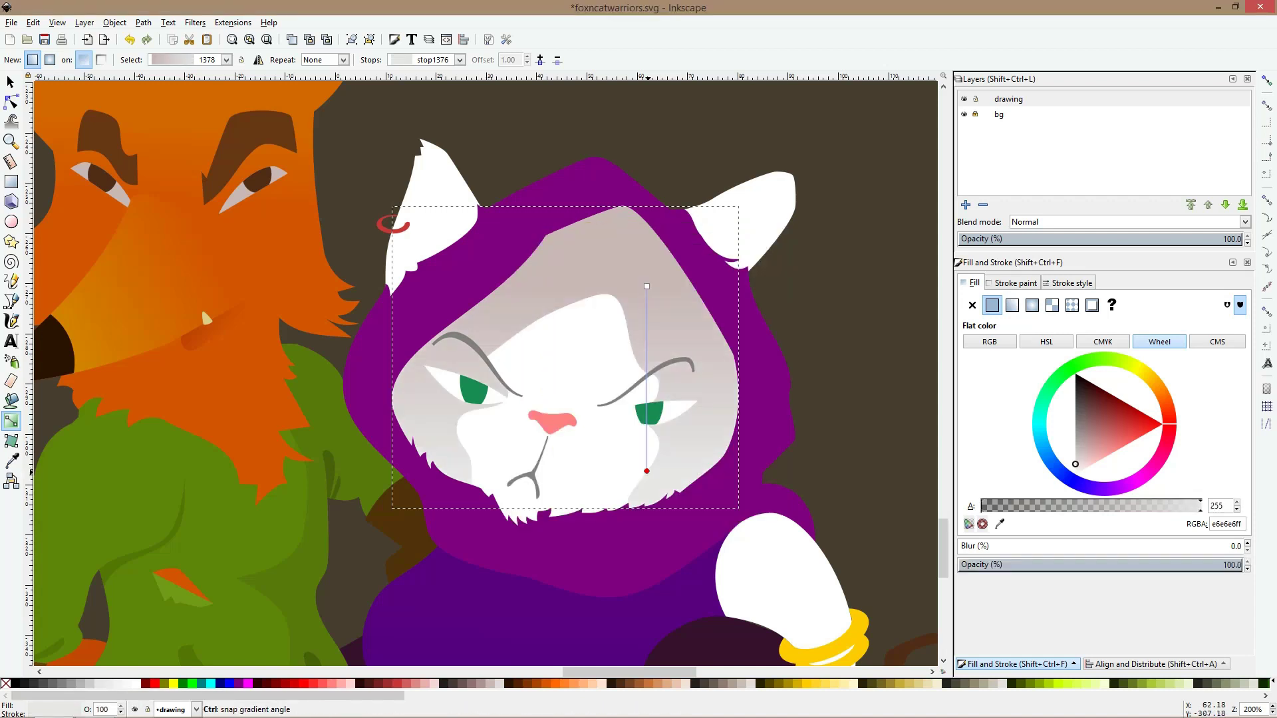
pyautogui.moveTo(647, 471); pyautogui.dragTo(646, 509)
pyautogui.click(647, 286)
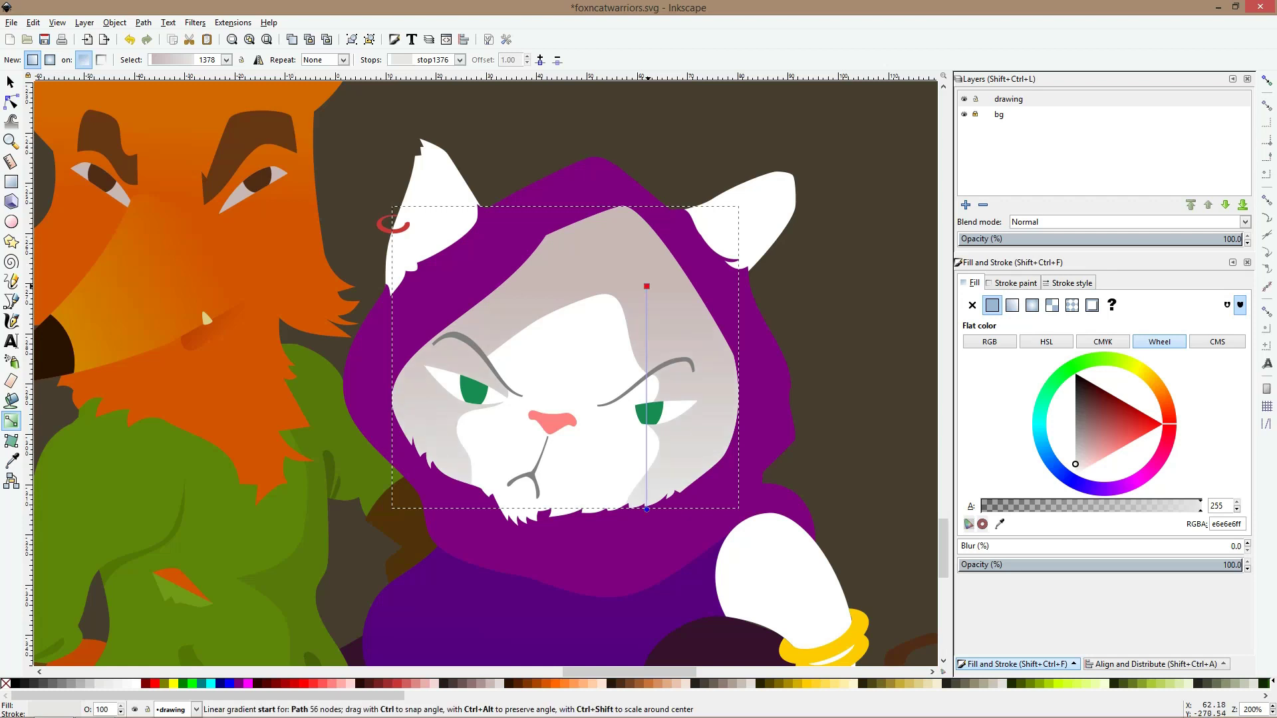
pyautogui.moveTo(647, 286)
pyautogui.mouseDown()
pyautogui.moveTo(647, 239)
pyautogui.moveTo(639, 275)
pyautogui.mouseUp()
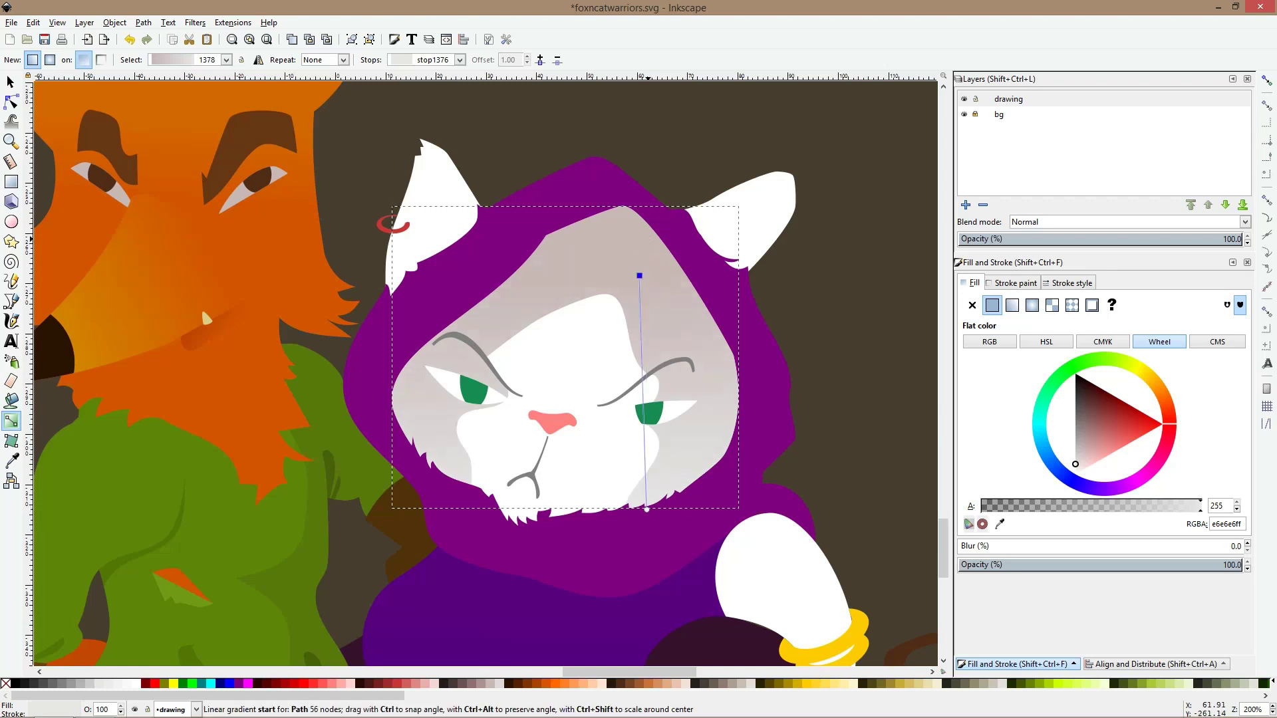
# Pull the middle node of the shadow's inner forehead edge inward, raise the peak node slightly, and clear the selection
pyautogui.click(11, 101)
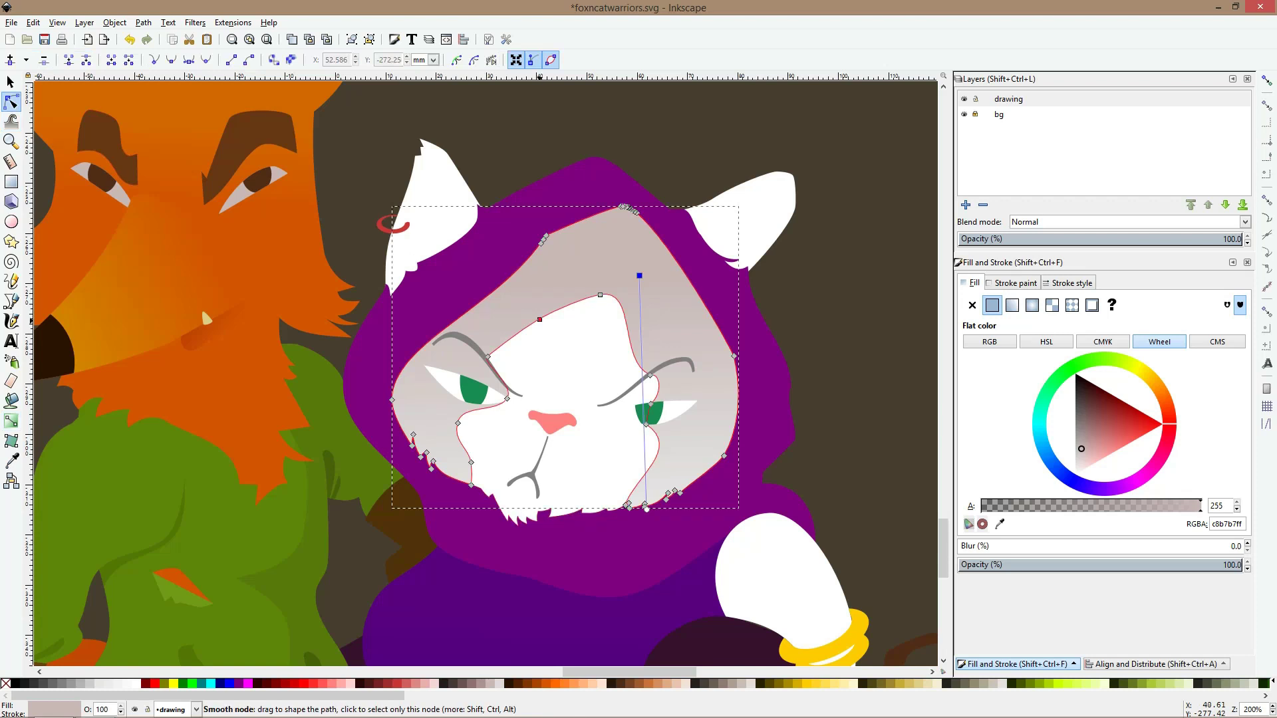
pyautogui.moveTo(540, 319); pyautogui.dragTo(550, 328)
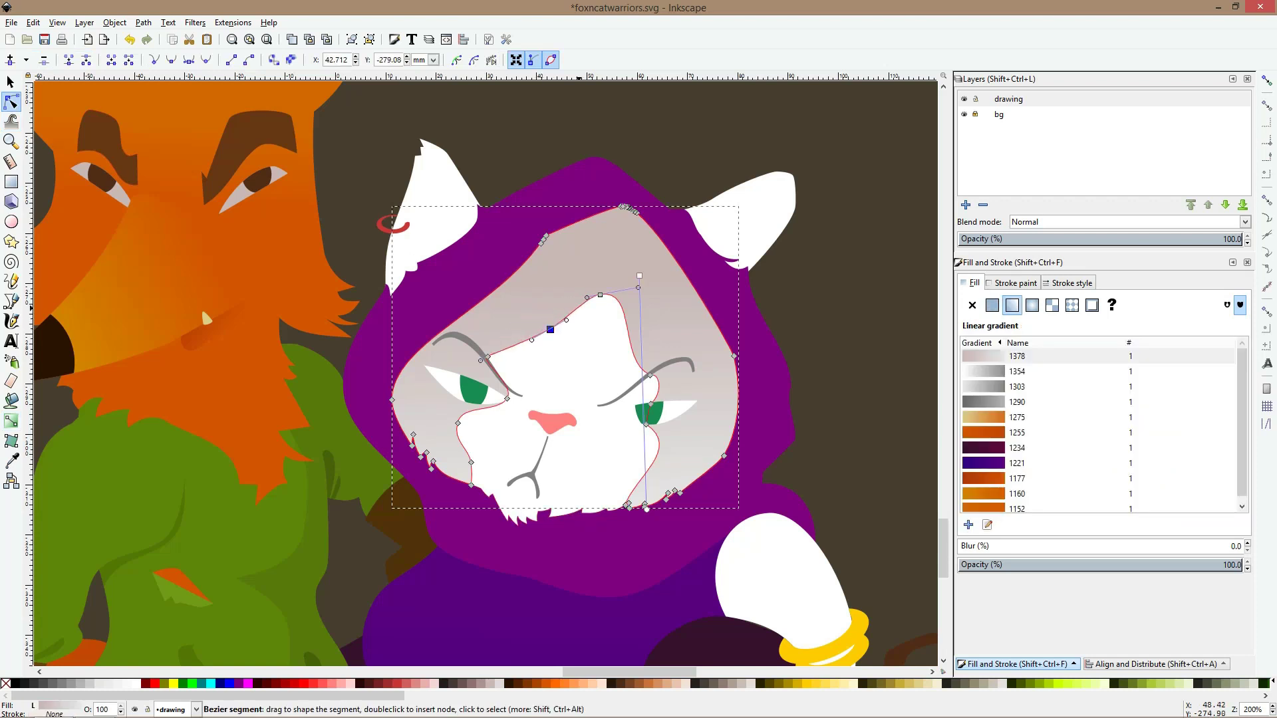
pyautogui.moveTo(600, 295); pyautogui.dragTo(600, 287)
pyautogui.press('s')
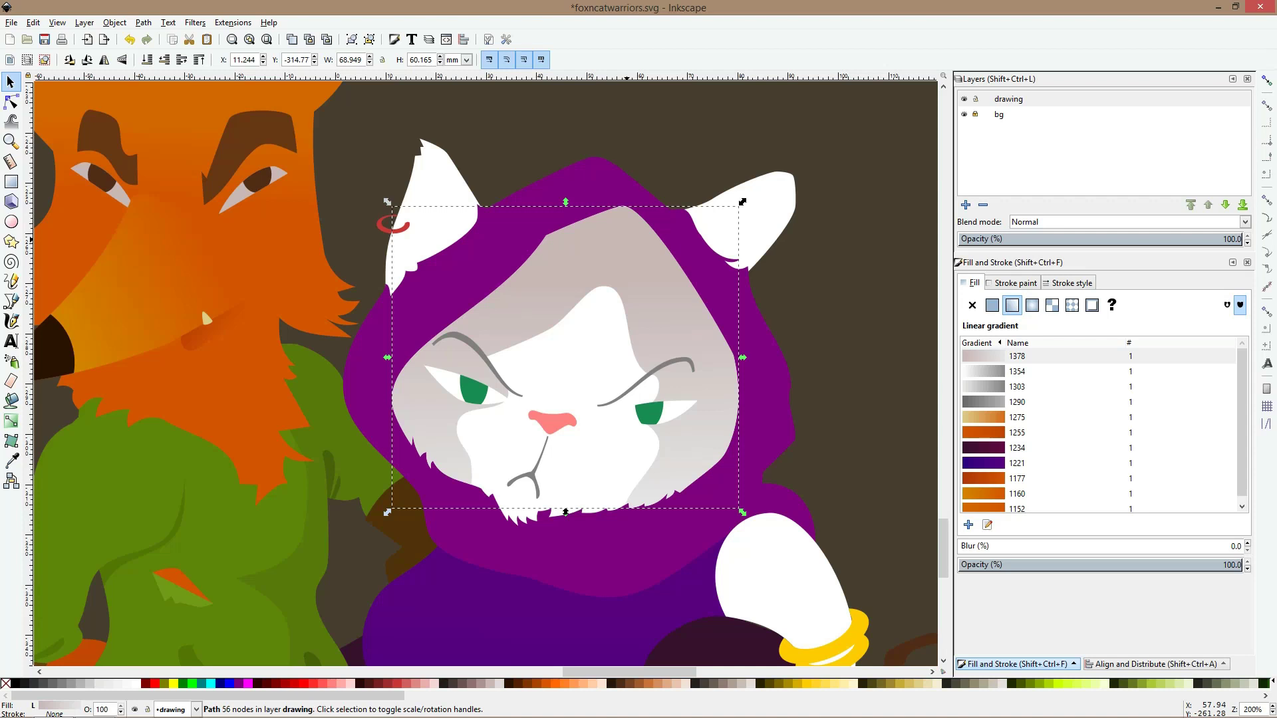
pyautogui.scroll(-4, 634, 276)
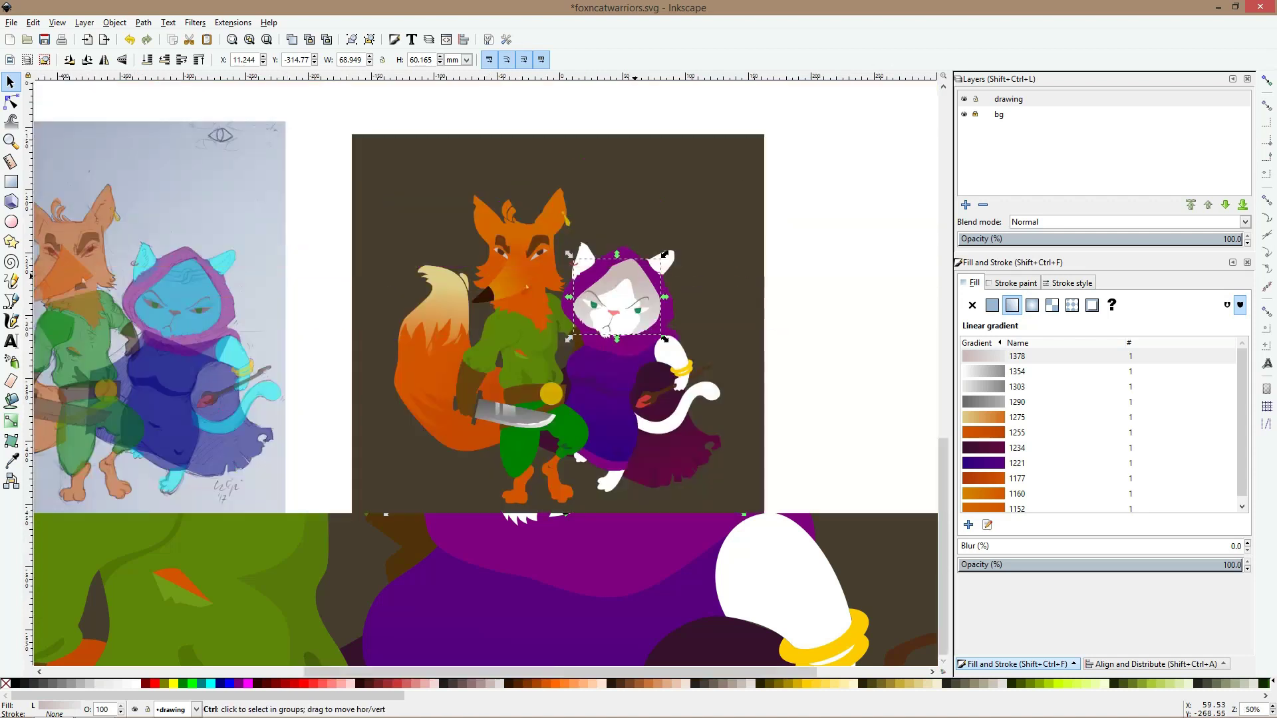
pyautogui.press('Escape')
pyautogui.scroll(4, 629, 309)
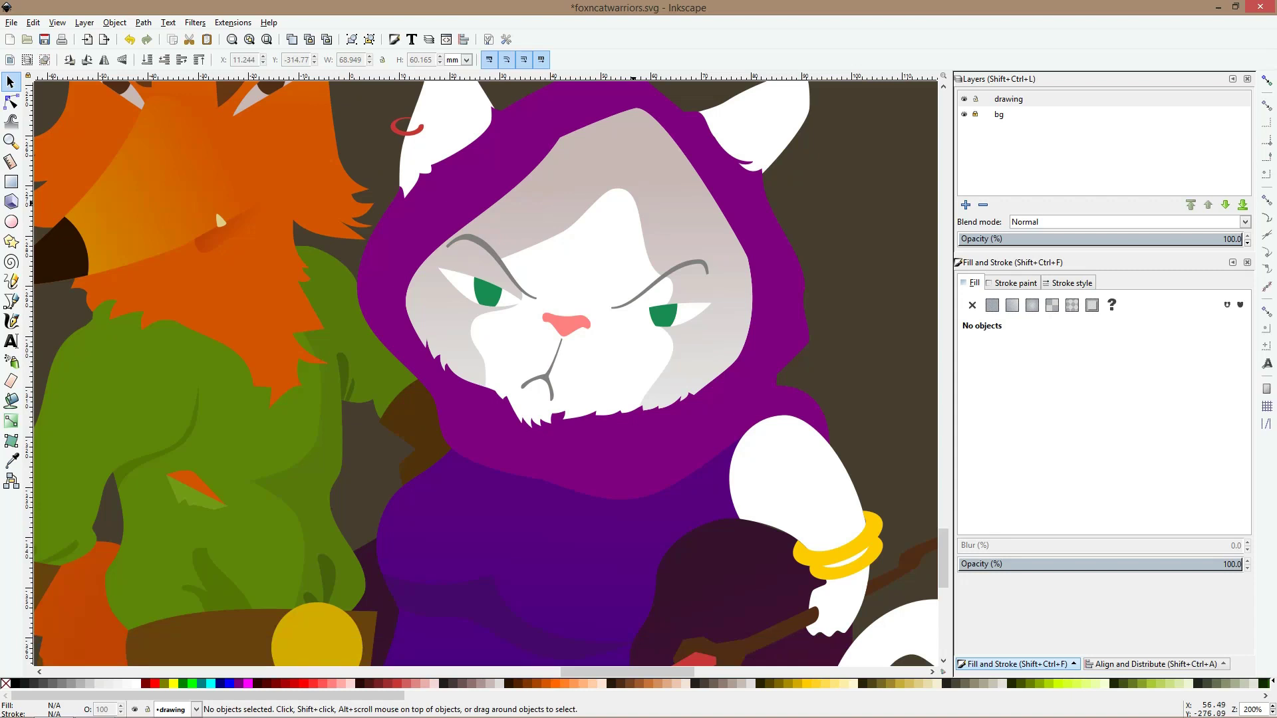
# Draw a closed, light grey angular shadow shape above the cat's nose, overlapping the nose's upper edge
pyautogui.click(625, 229)
pyautogui.press('b')
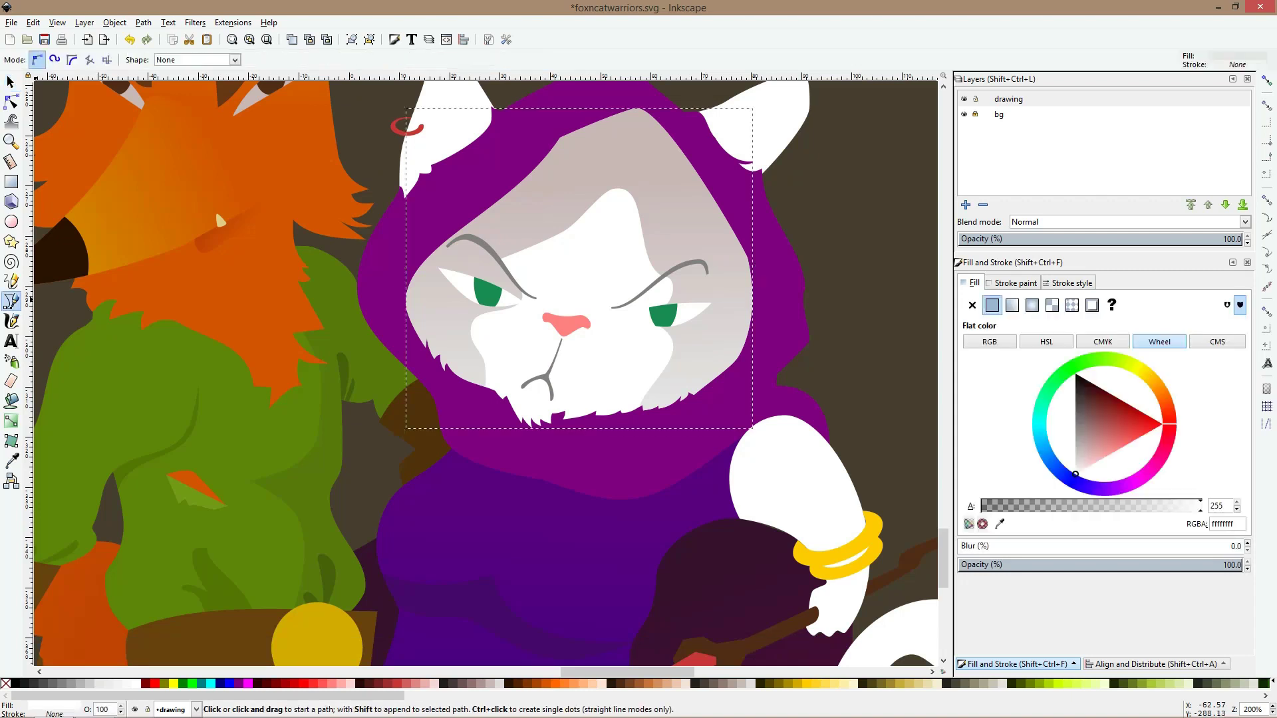
pyautogui.scroll(2, 580, 341)
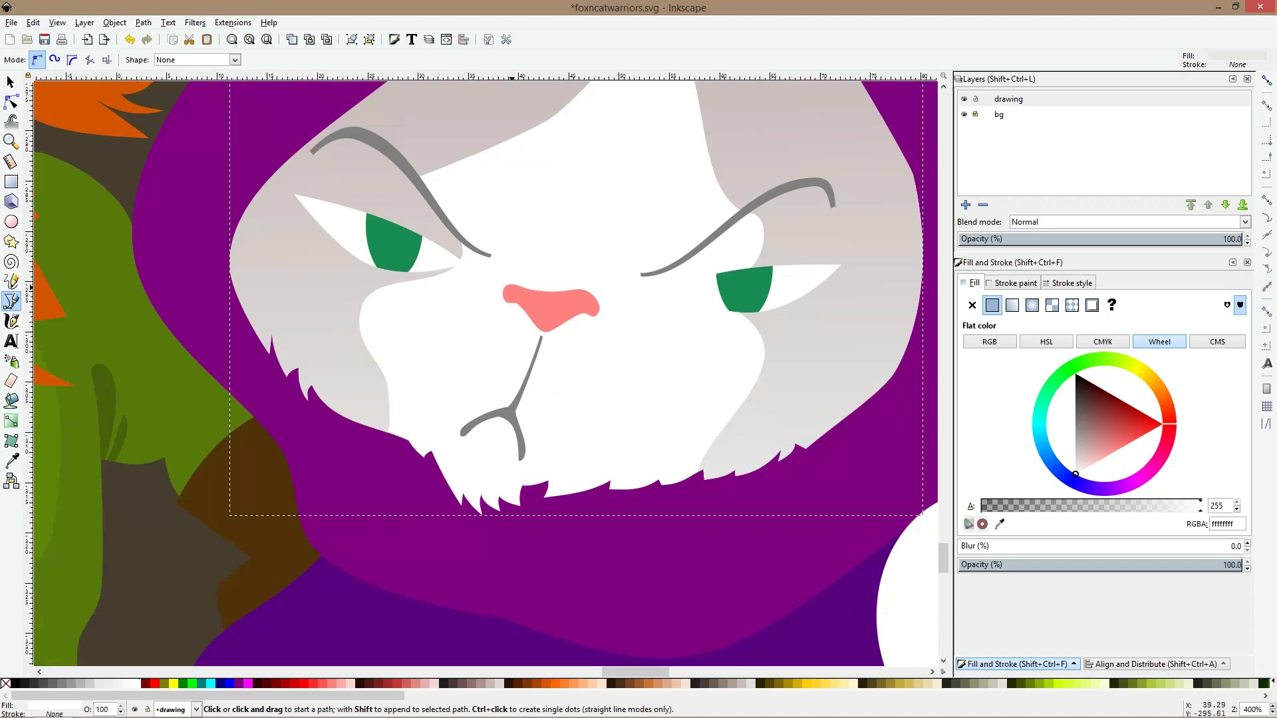
pyautogui.click(510, 288)
pyautogui.click(526, 270)
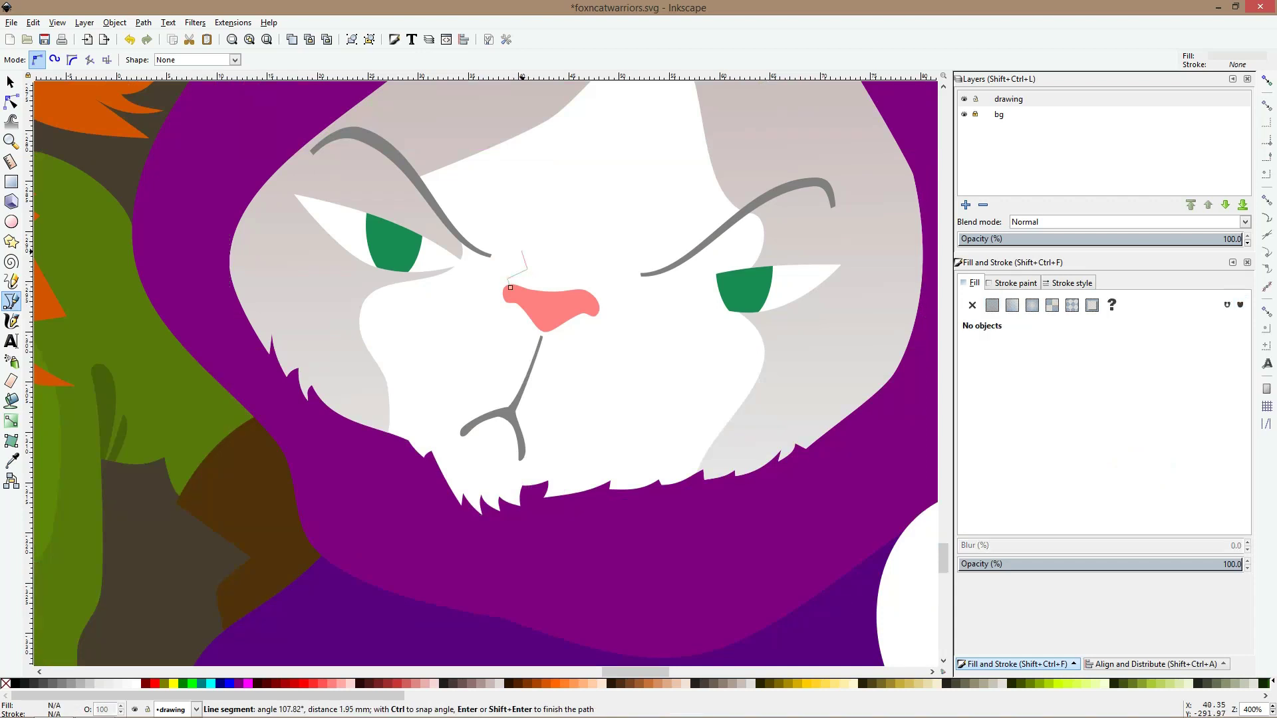
pyautogui.click(522, 250)
pyautogui.click(564, 224)
pyautogui.click(602, 261)
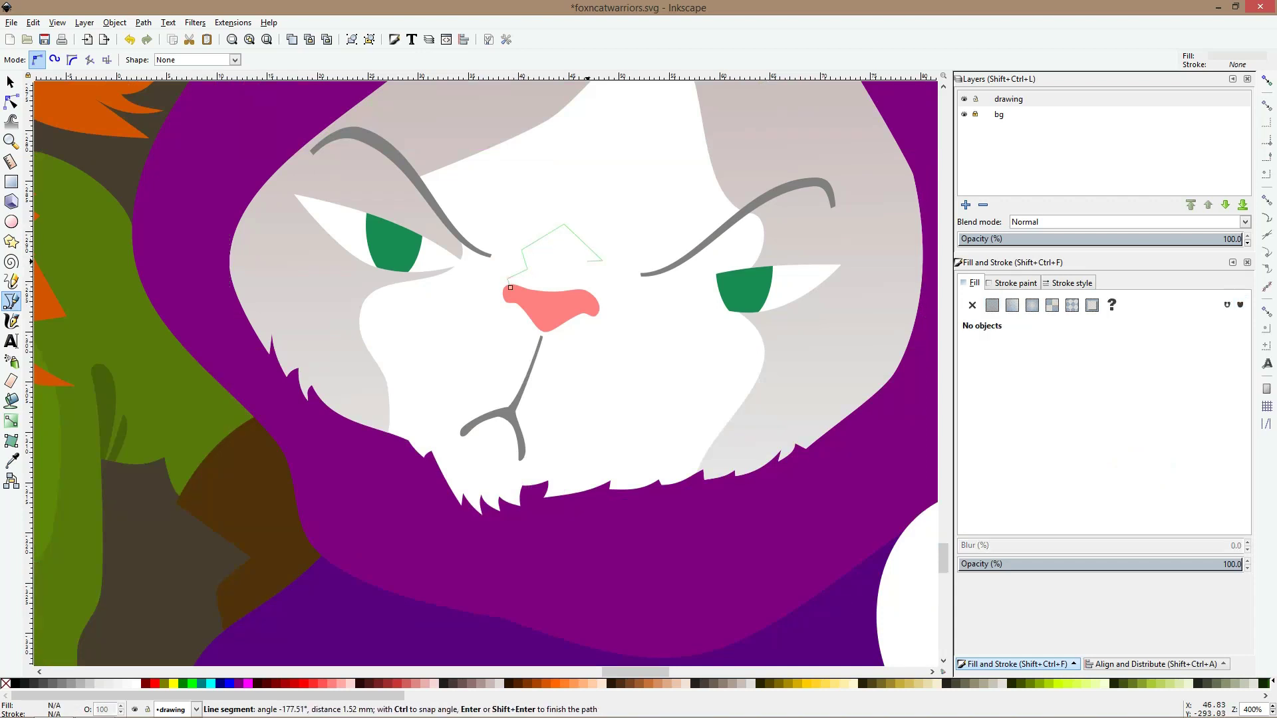
pyautogui.click(594, 298)
pyautogui.click(510, 287)
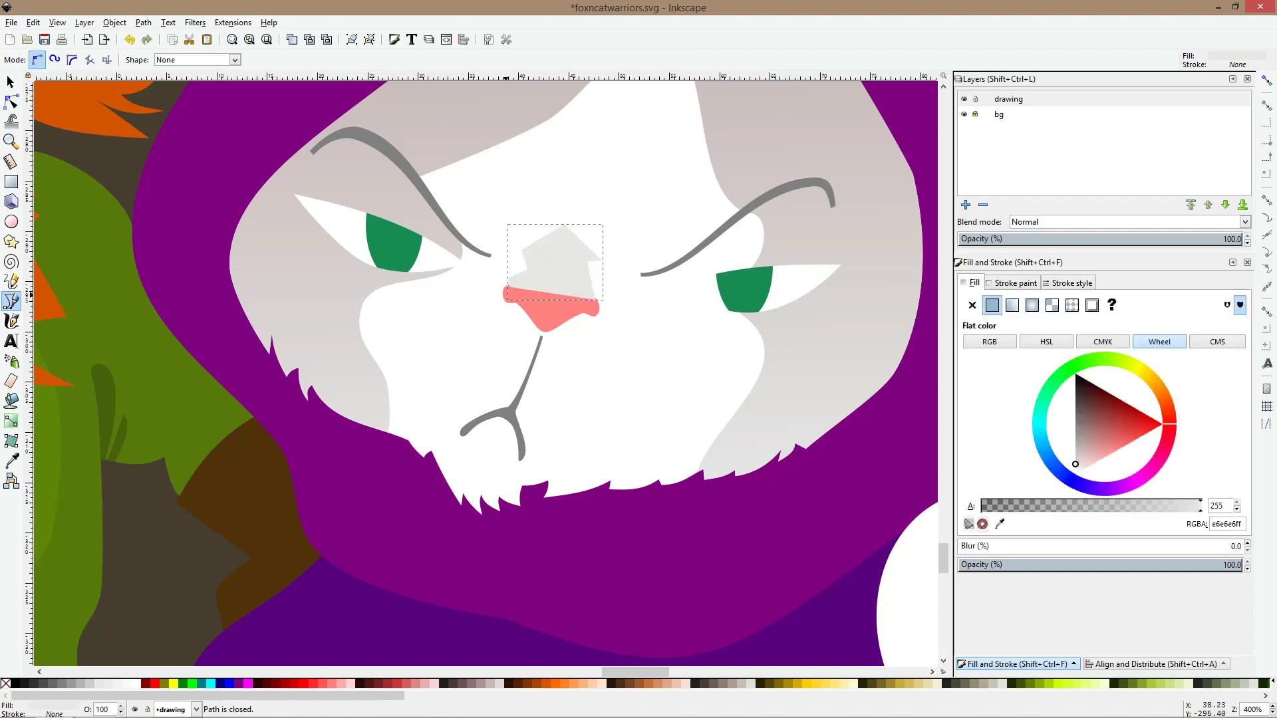
# Bow the edges of the nose shadow into curves, lower its inner notch node, and shift the peak node
pyautogui.click(11, 101)
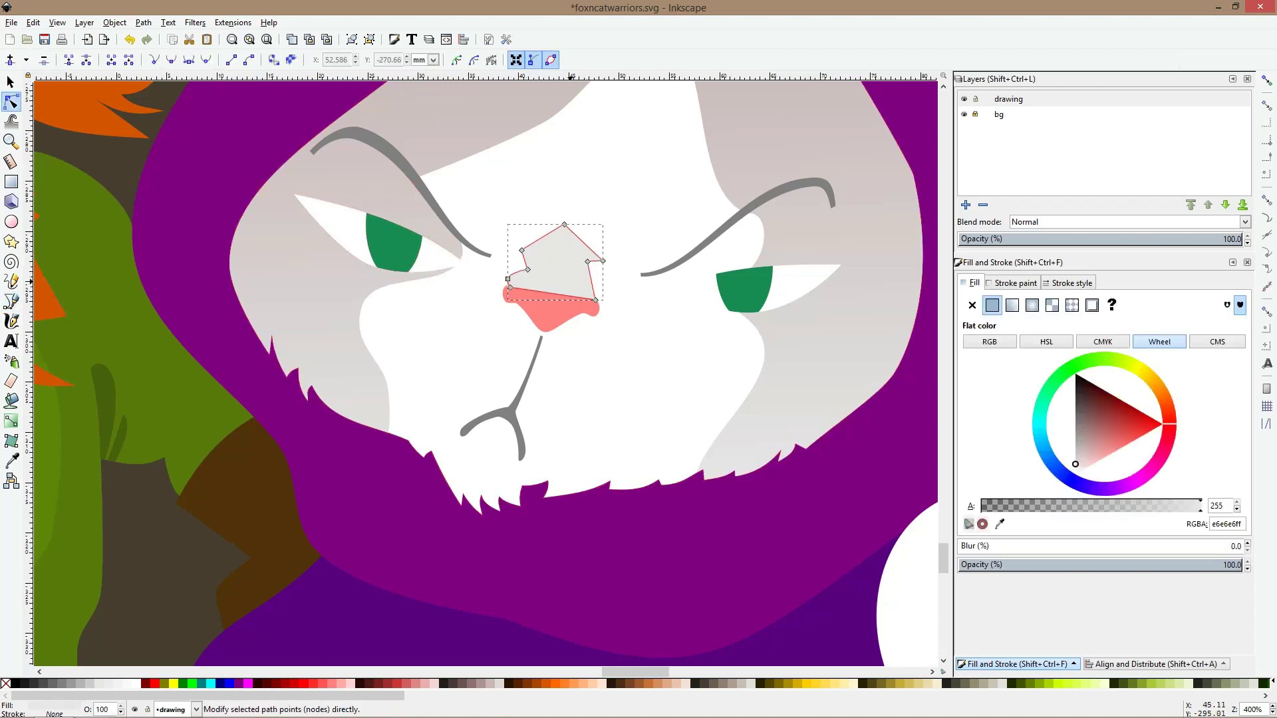
pyautogui.keyDown('ctrl'); pyautogui.click(595, 300); pyautogui.keyUp('ctrl')
pyautogui.moveTo(587, 262); pyautogui.dragTo(586, 275)
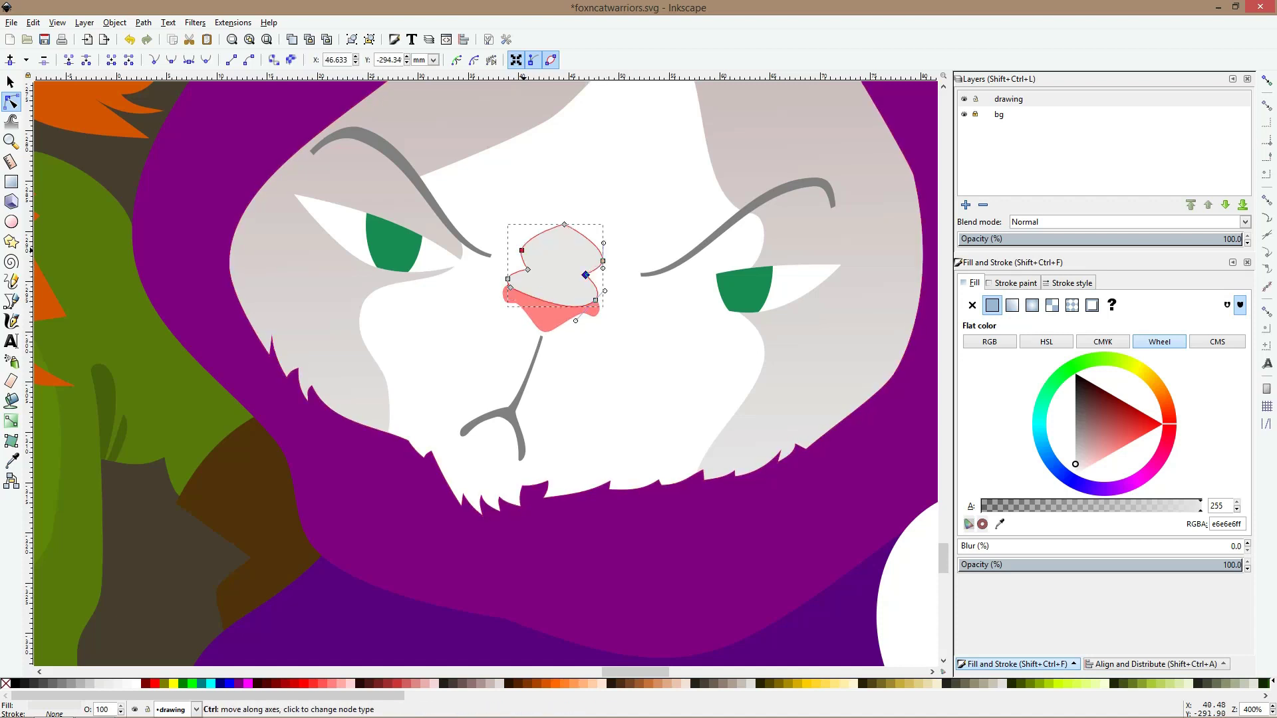
pyautogui.keyDown('ctrl'); pyautogui.click(564, 225); pyautogui.keyUp('ctrl')
pyautogui.moveTo(564, 225); pyautogui.dragTo(570, 230)
# Adjust the nose shadow's peak node, and scale its three upper nodes inward to make the top narrower and lower
pyautogui.keyDown('ctrl'); pyautogui.click(553, 229); pyautogui.keyUp('ctrl')
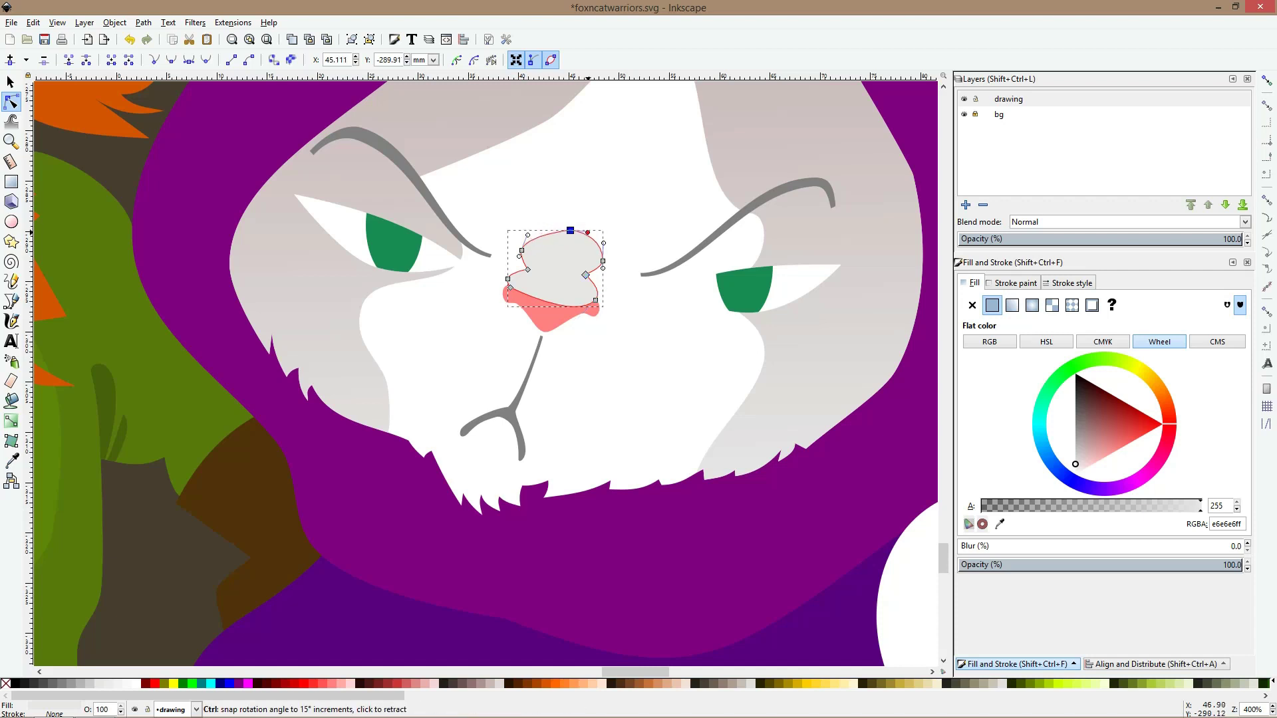
pyautogui.keyDown('ctrl'); pyautogui.click(587, 233); pyautogui.keyUp('ctrl')
pyautogui.keyDown('ctrl'); pyautogui.click(570, 230); pyautogui.keyUp('ctrl')
pyautogui.moveTo(570, 231); pyautogui.dragTo(608, 269)
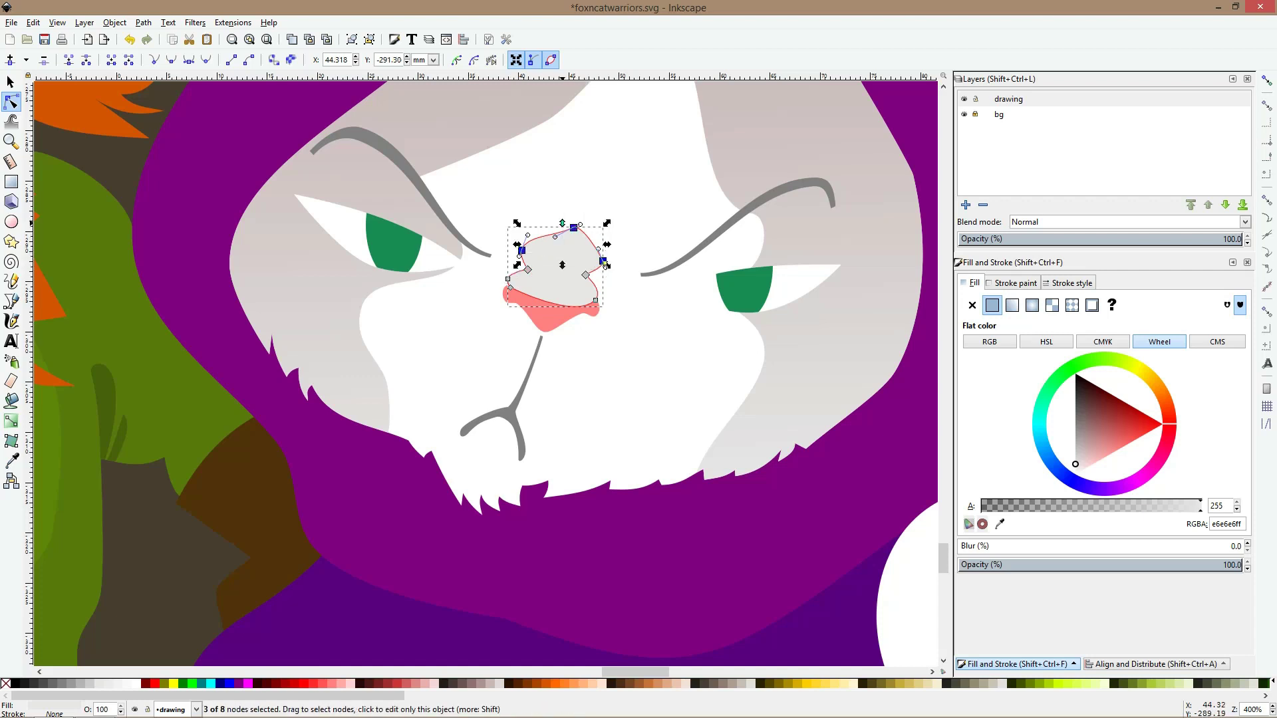
pyautogui.moveTo(607, 272); pyautogui.dragTo(590, 264)
# Lower the grey shadow beneath the pink nose and check the cat's face against the whole illustration
pyautogui.press('s')
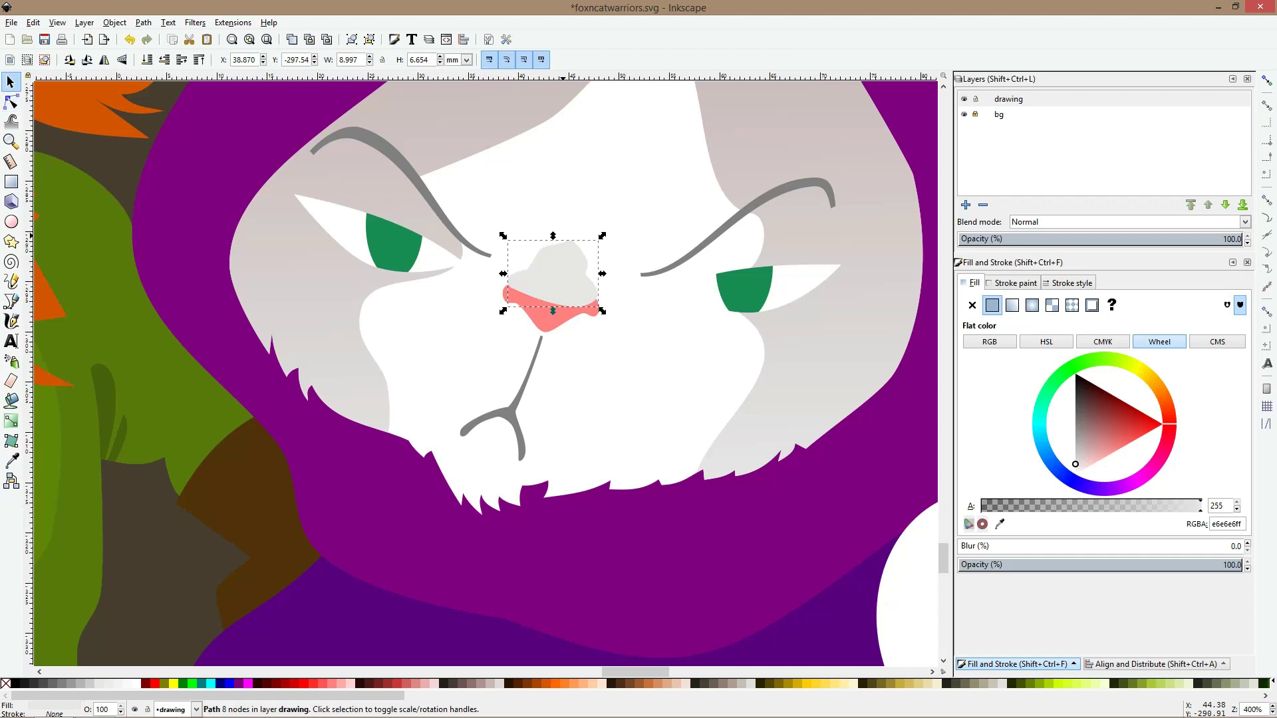
pyautogui.press('ctrl')
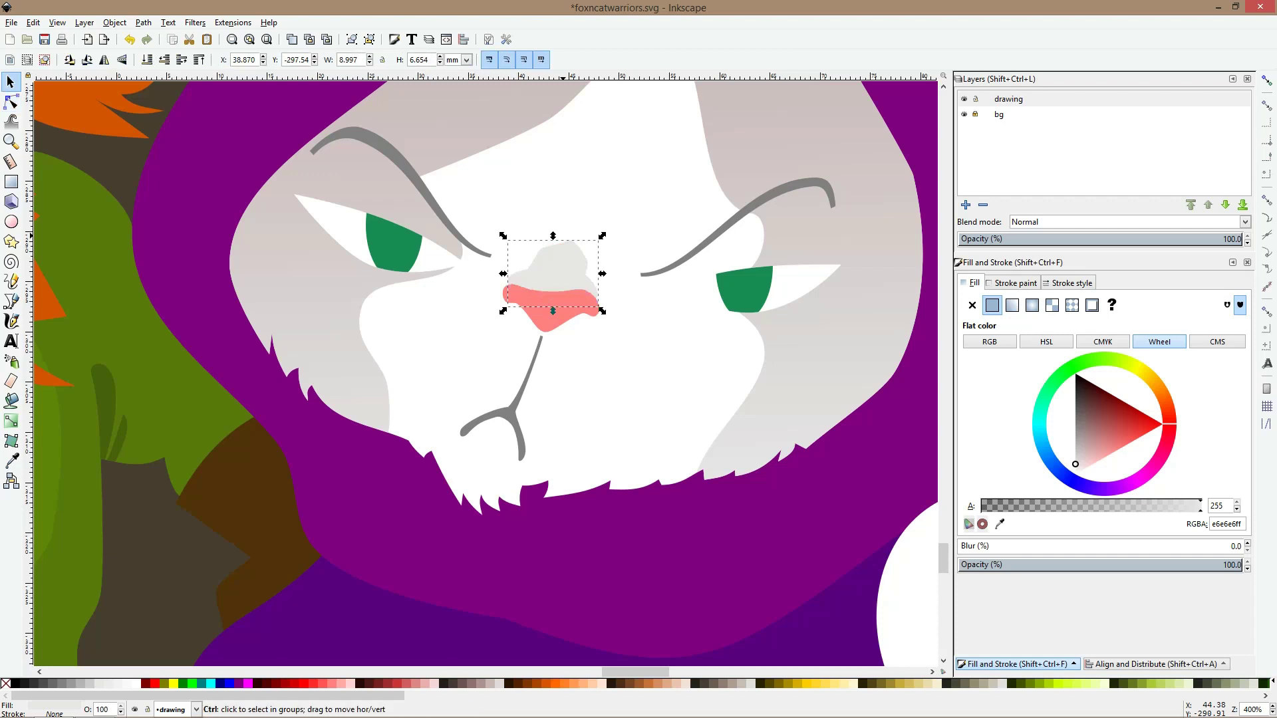
pyautogui.keyDown('ctrl'); pyautogui.click(563, 237); pyautogui.keyUp('ctrl')
pyautogui.scroll(-4, 657, 343)
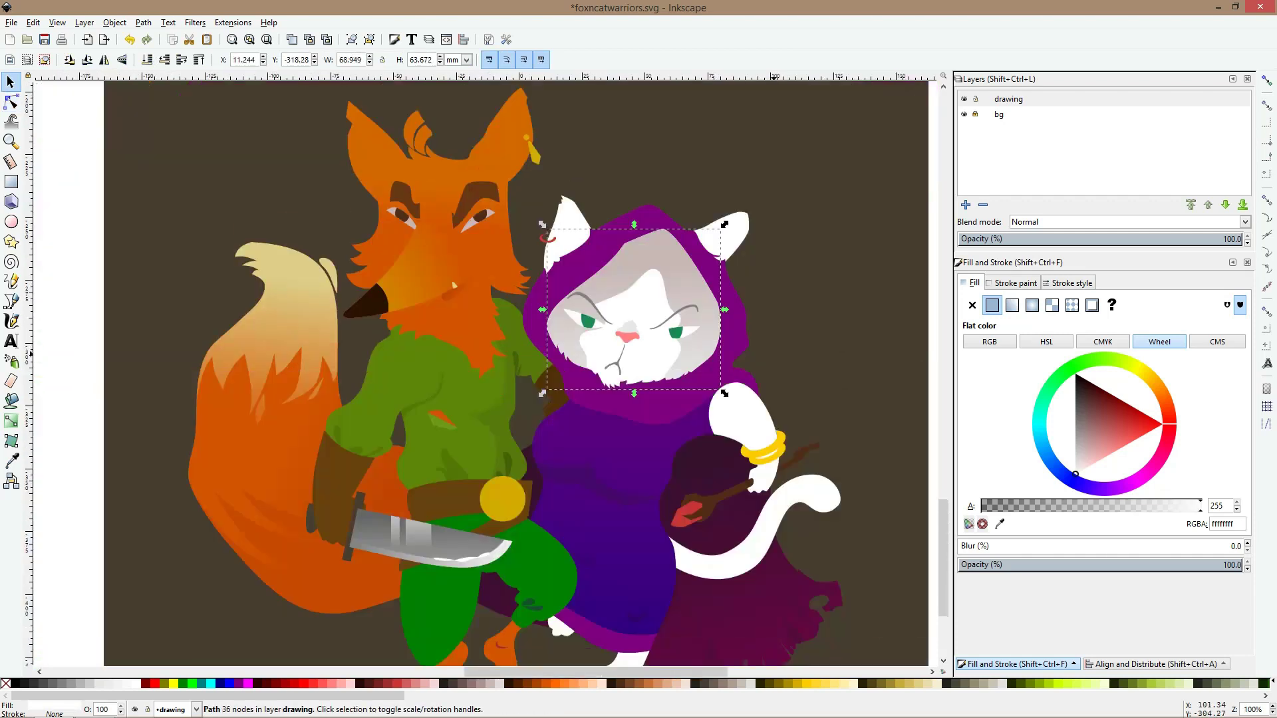
pyautogui.scroll(-2, 773, 300)
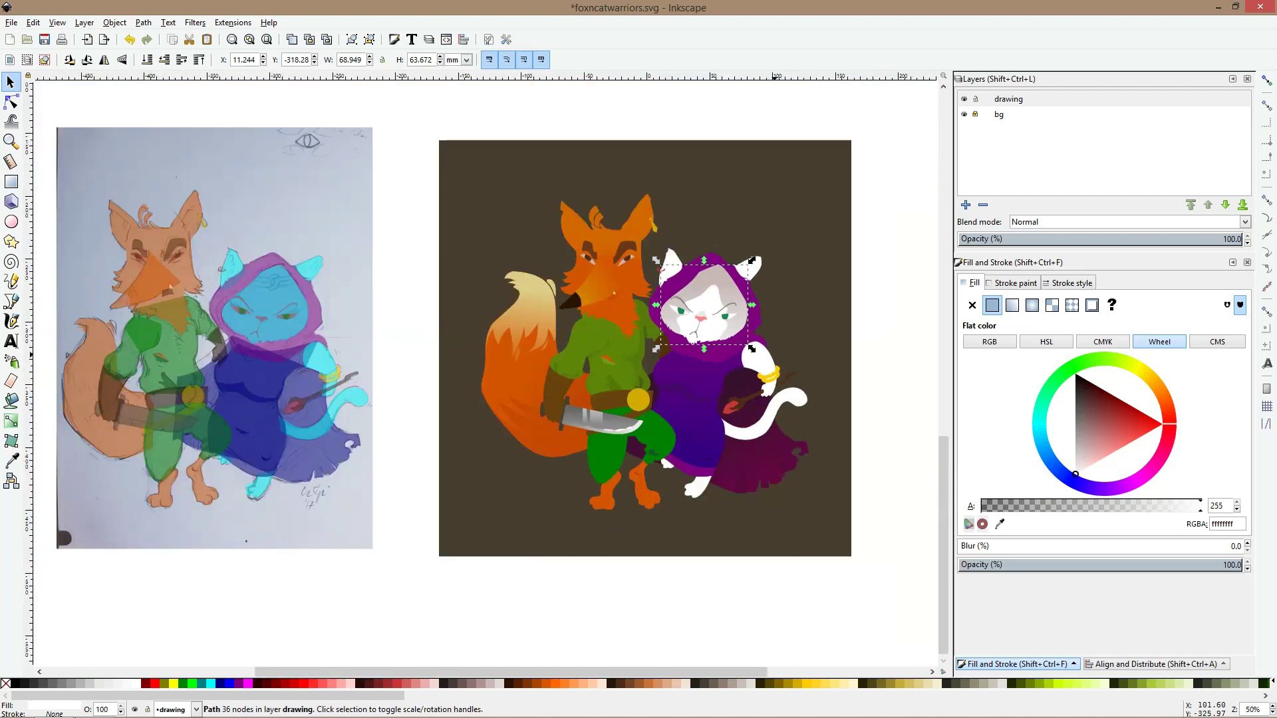
pyautogui.scroll(3, 695, 312)
# Fill the shadow above the cat's nose with the warm light grey dbd4d4 sampled from the face shading
pyautogui.keyDown('ctrl'); pyautogui.click(704, 336); pyautogui.keyUp('ctrl')
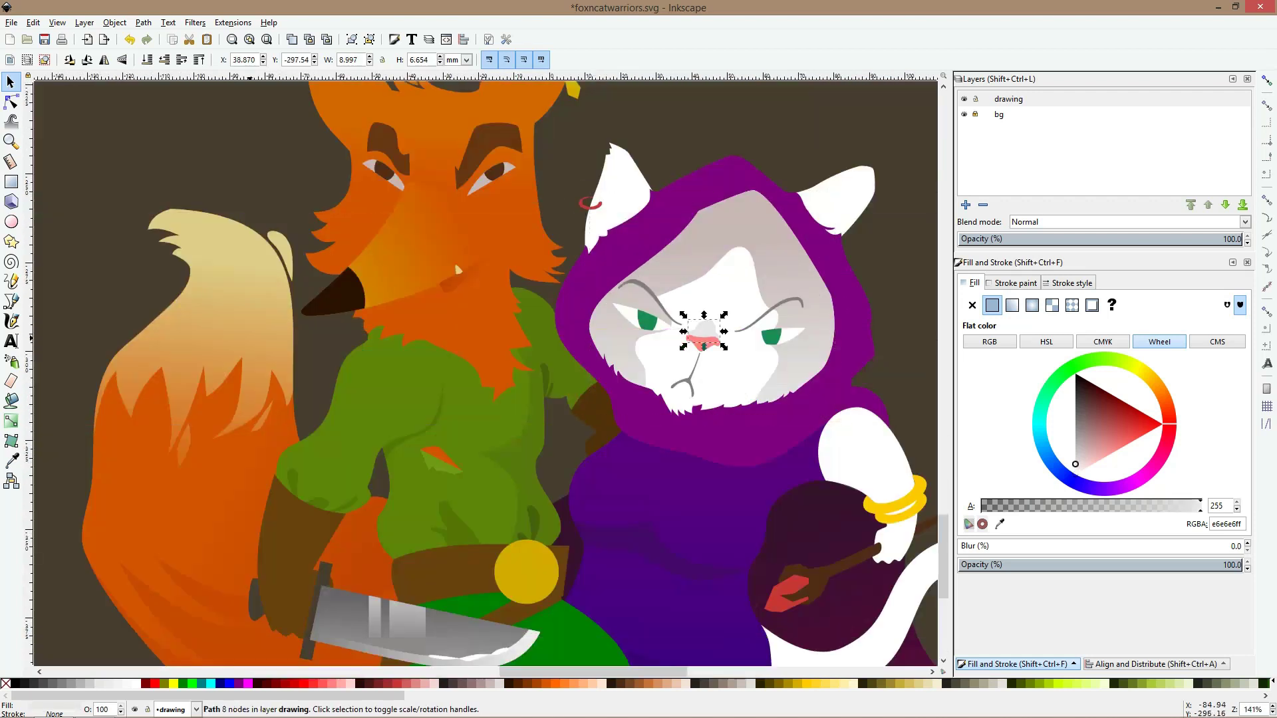
pyautogui.press('d')
pyautogui.scroll(4, 823, 325)
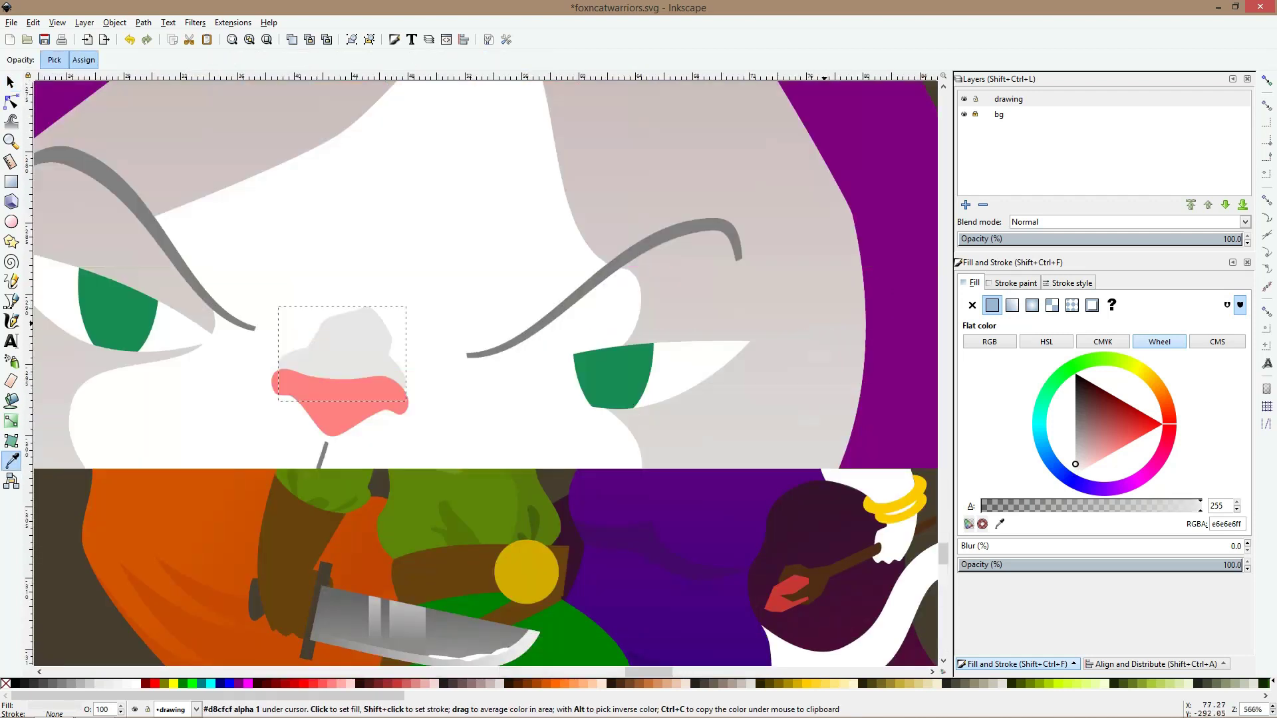
pyautogui.click(807, 335)
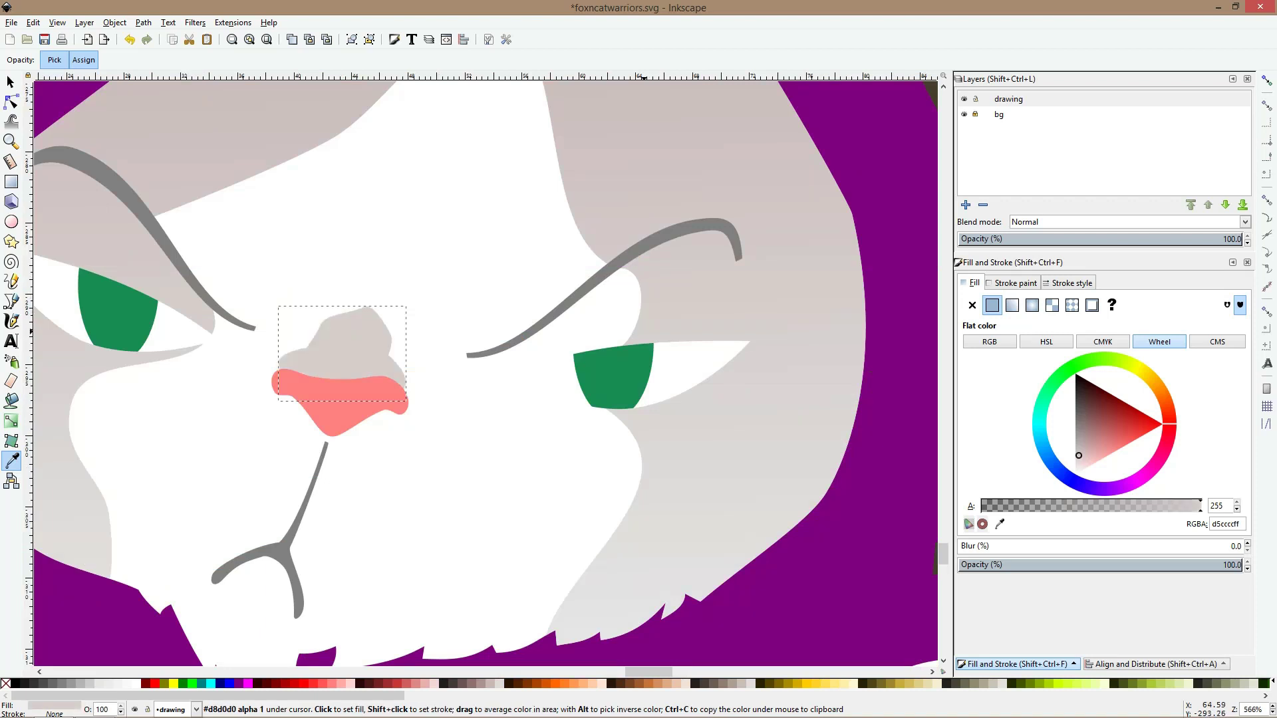
pyautogui.click(744, 393)
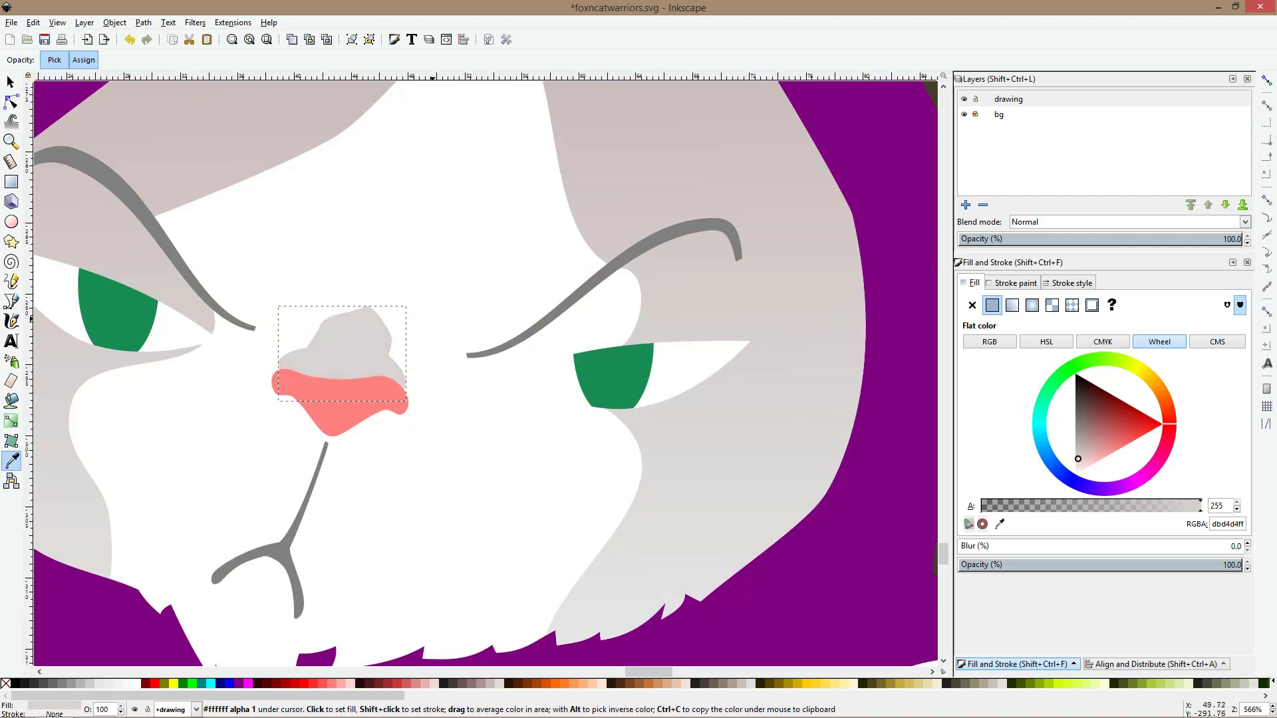
# Move the two side notch nodes of the nose shadow slightly outward and check it against the whole illustration
pyautogui.press('n')
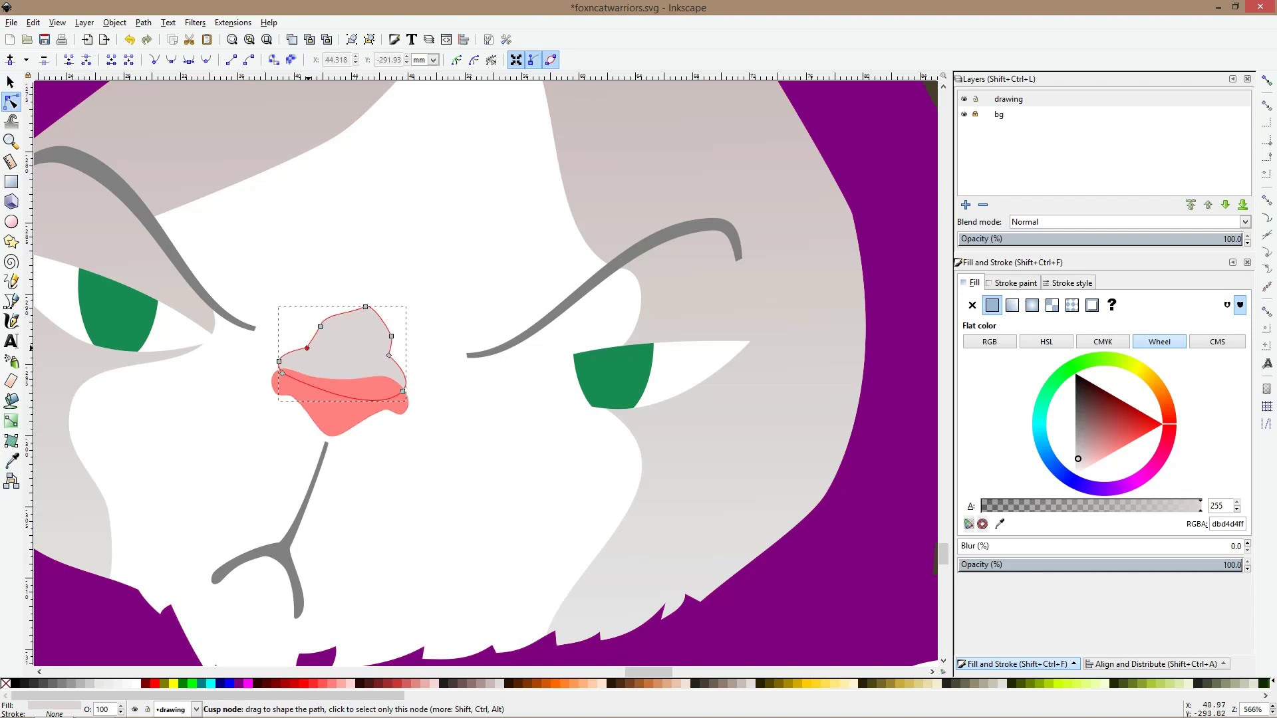
pyautogui.moveTo(306, 348); pyautogui.dragTo(299, 344)
pyautogui.moveTo(390, 356); pyautogui.dragTo(394, 356)
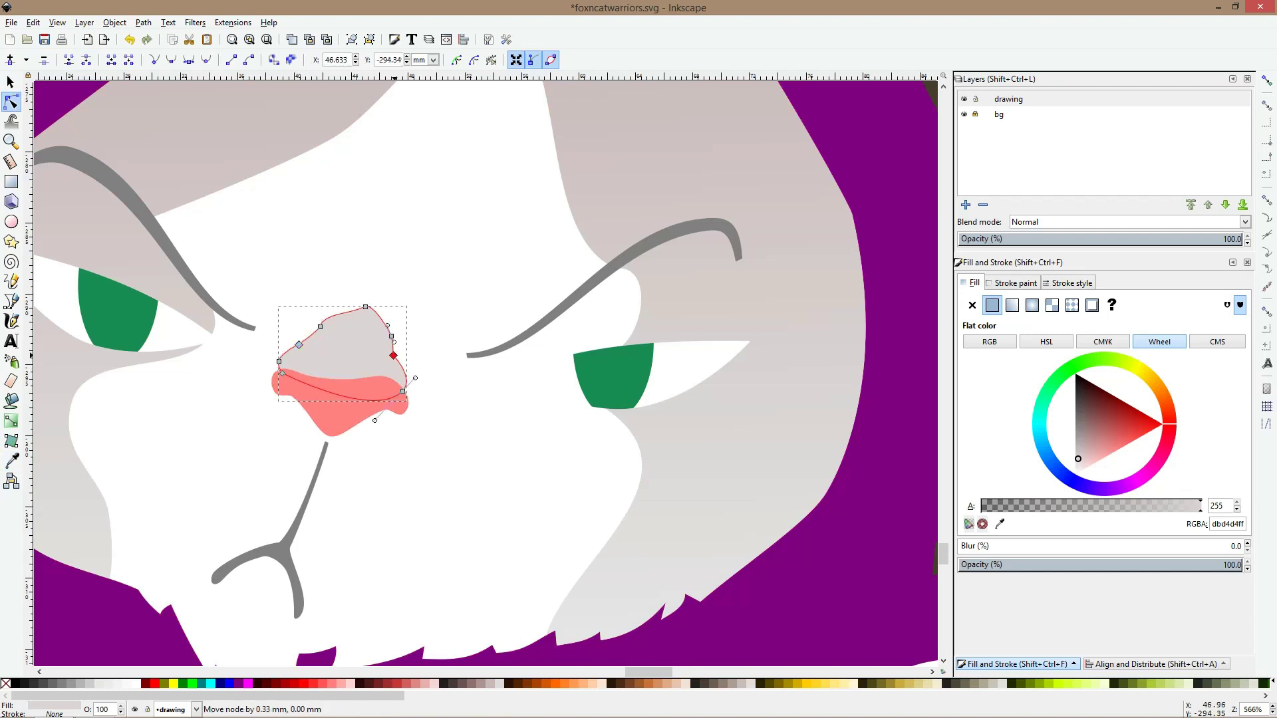
pyautogui.press('s')
pyautogui.scroll(-6, 411, 354)
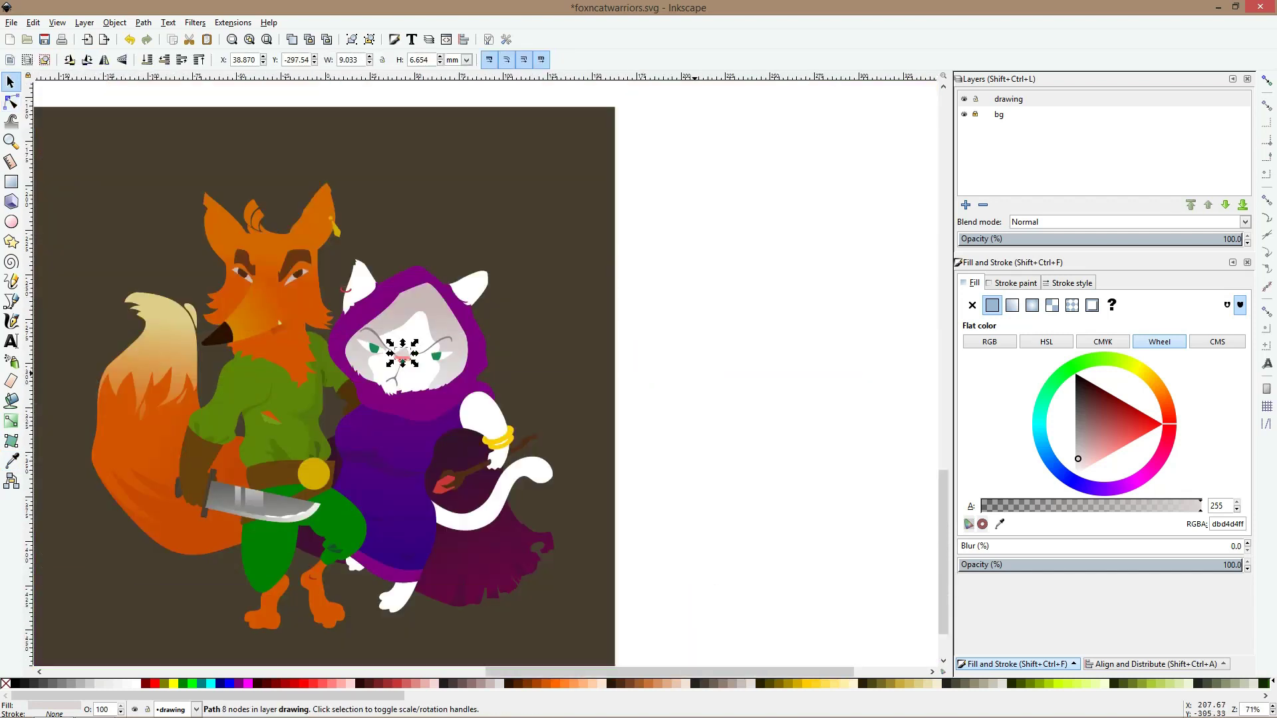
pyautogui.press('Escape')
pyautogui.scroll(-6, 403, 353)
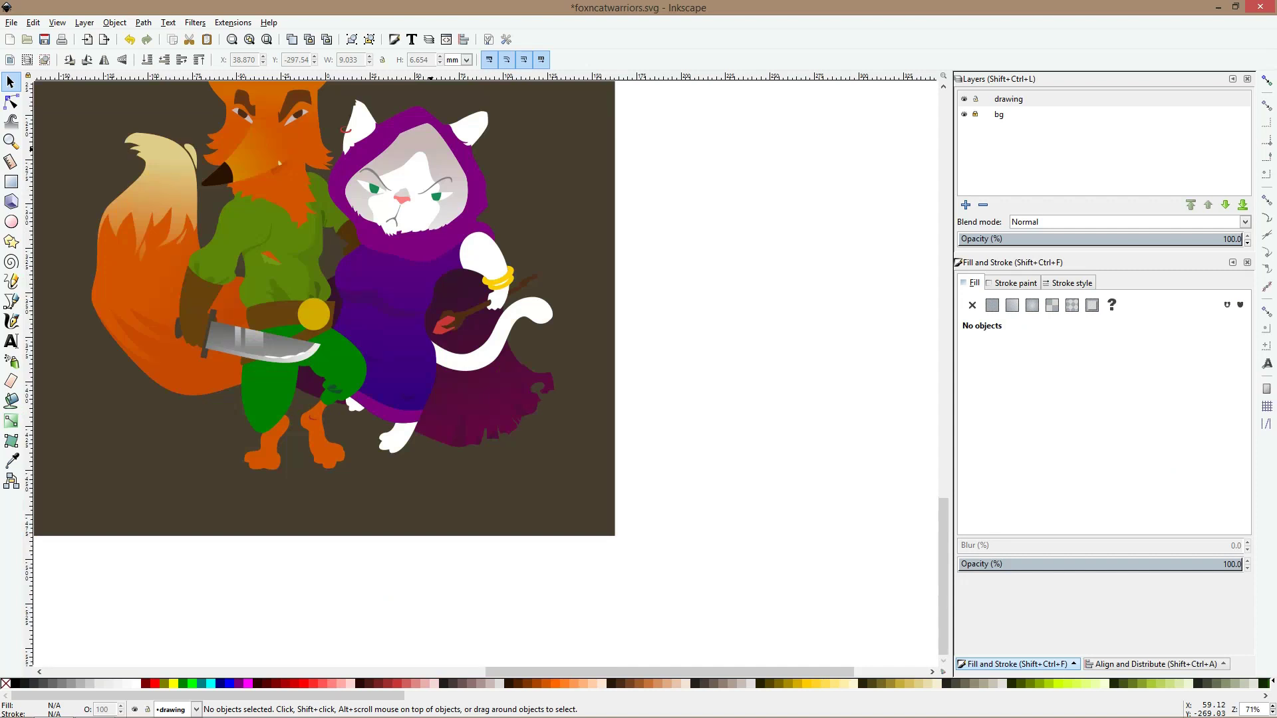
# Try the nose shadow flipped vertically and shifted lower over the nose, and delete it
pyautogui.scroll(5, 407, 186)
pyautogui.click(394, 226)
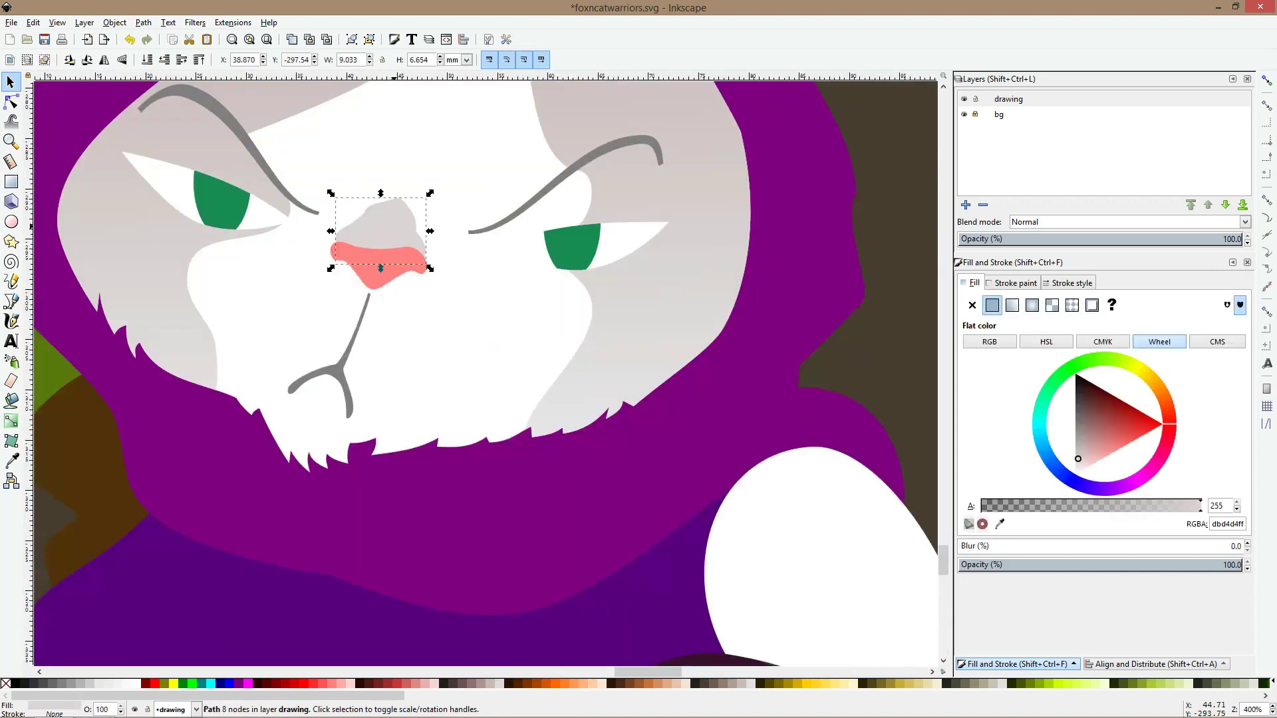
pyautogui.press('v')
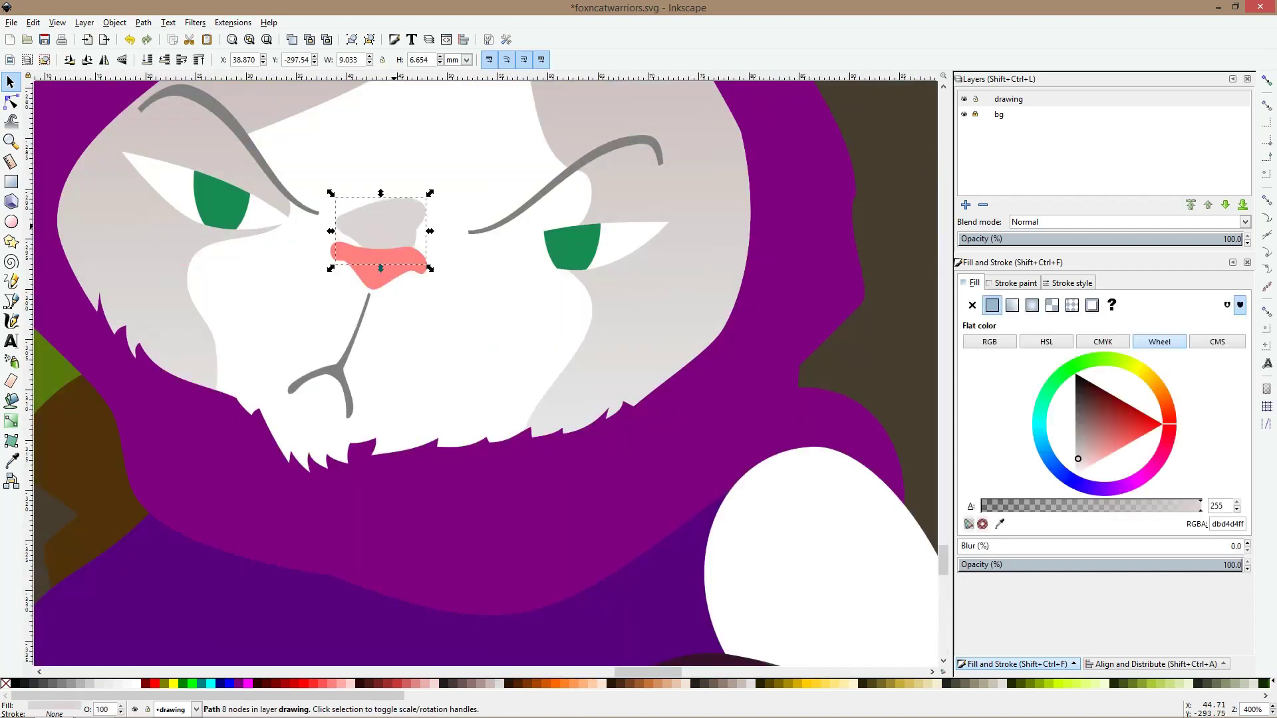
pyautogui.moveTo(394, 227); pyautogui.dragTo(394, 281)
pyautogui.press('Delete')
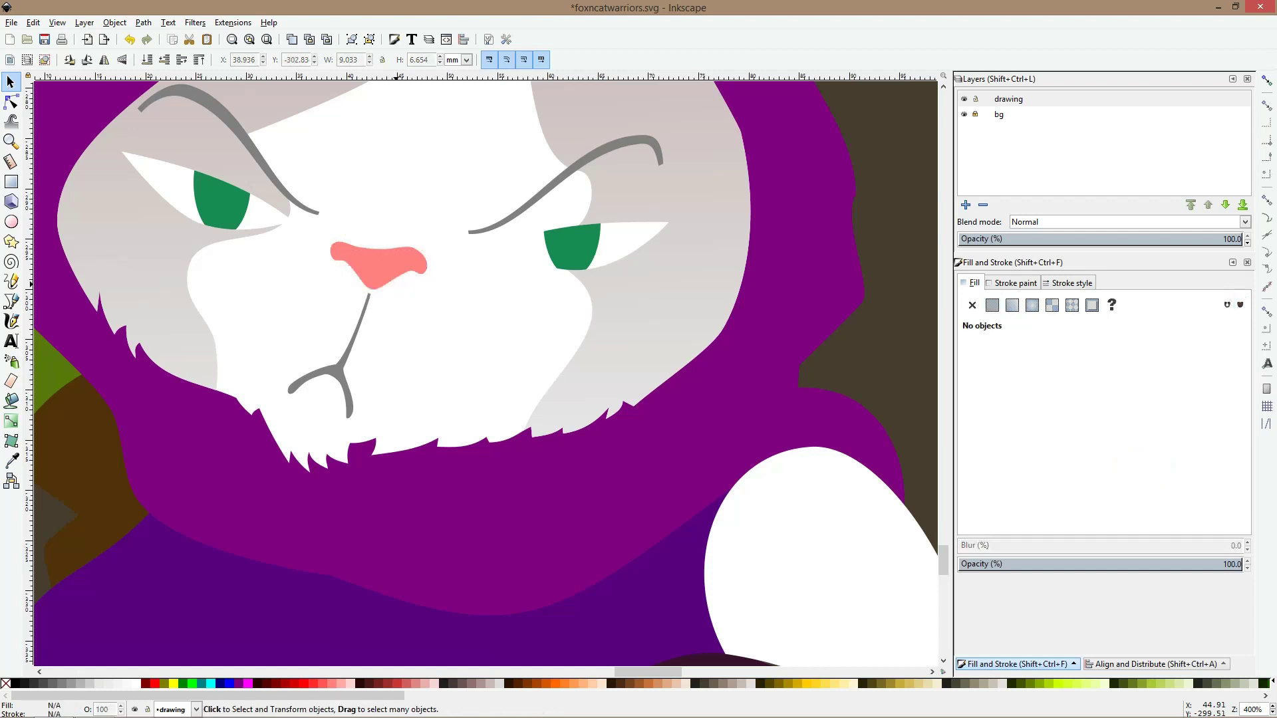
# Draw a closed, light grey, star-like shadow about 11 mm wide above the cat's nose, with a tall peak and two side points
pyautogui.press('b')
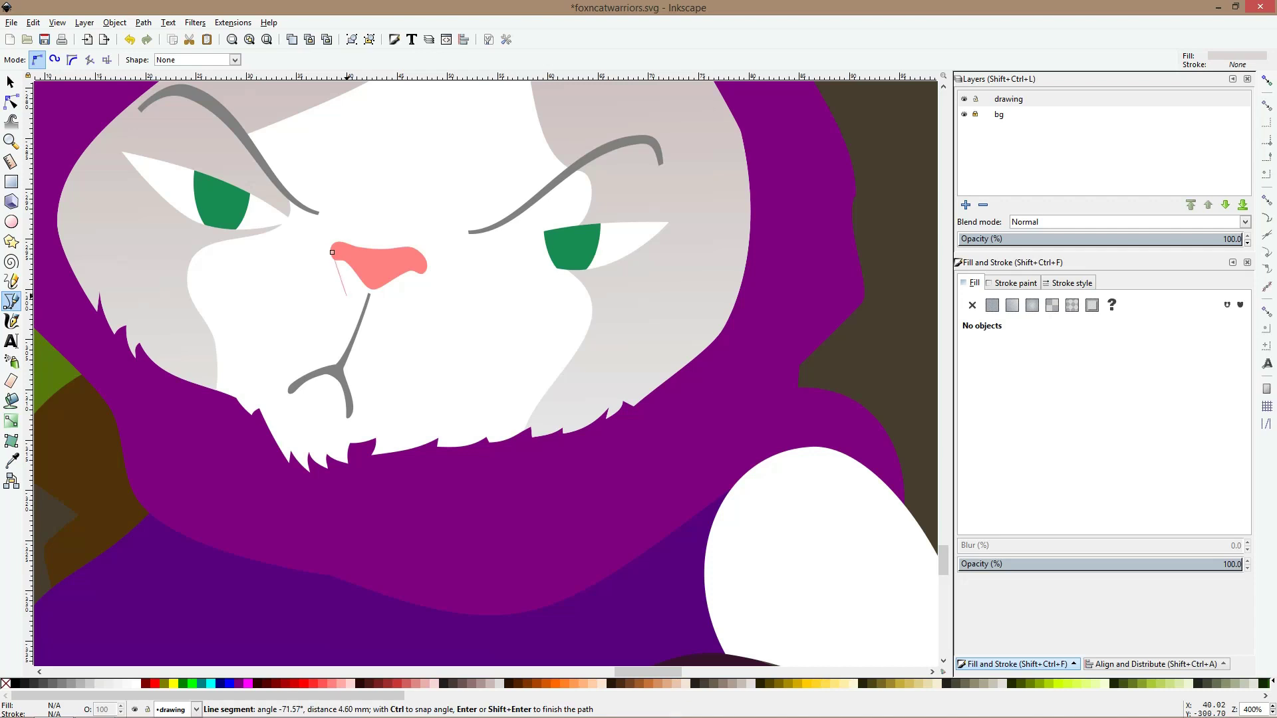
pyautogui.press('s')
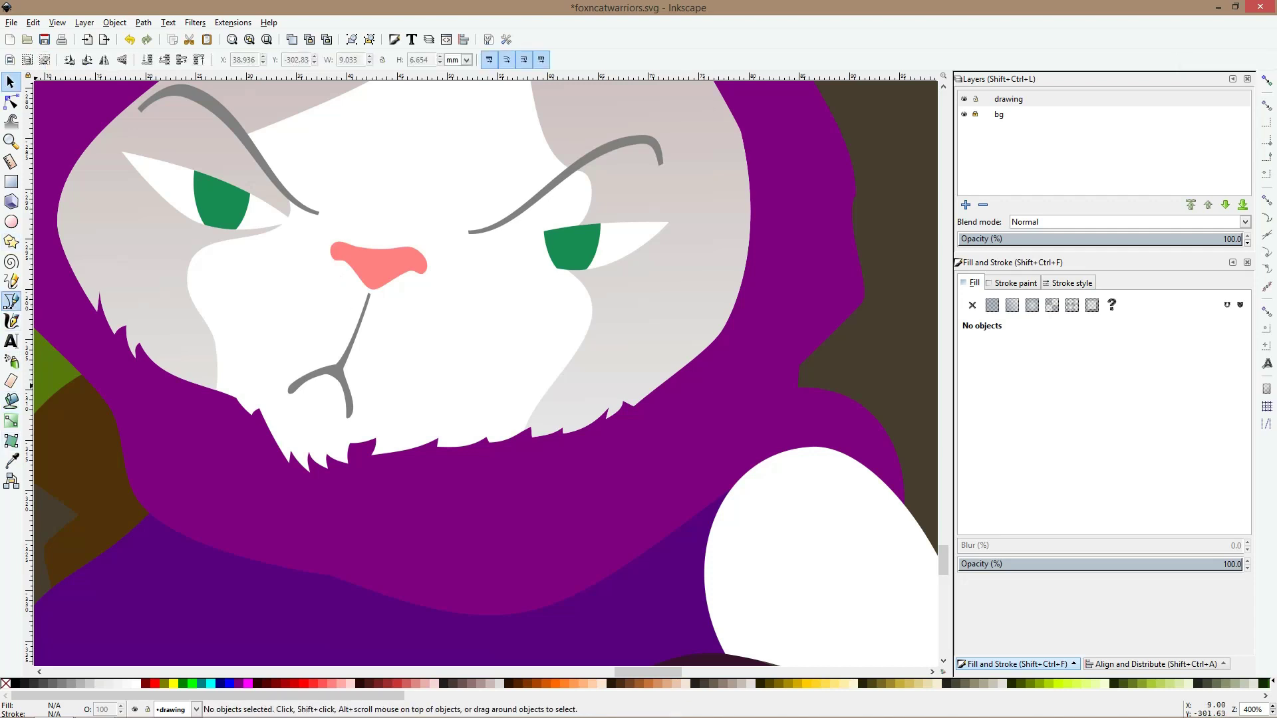
pyautogui.click(11, 301)
pyautogui.click(350, 215)
pyautogui.click(379, 209)
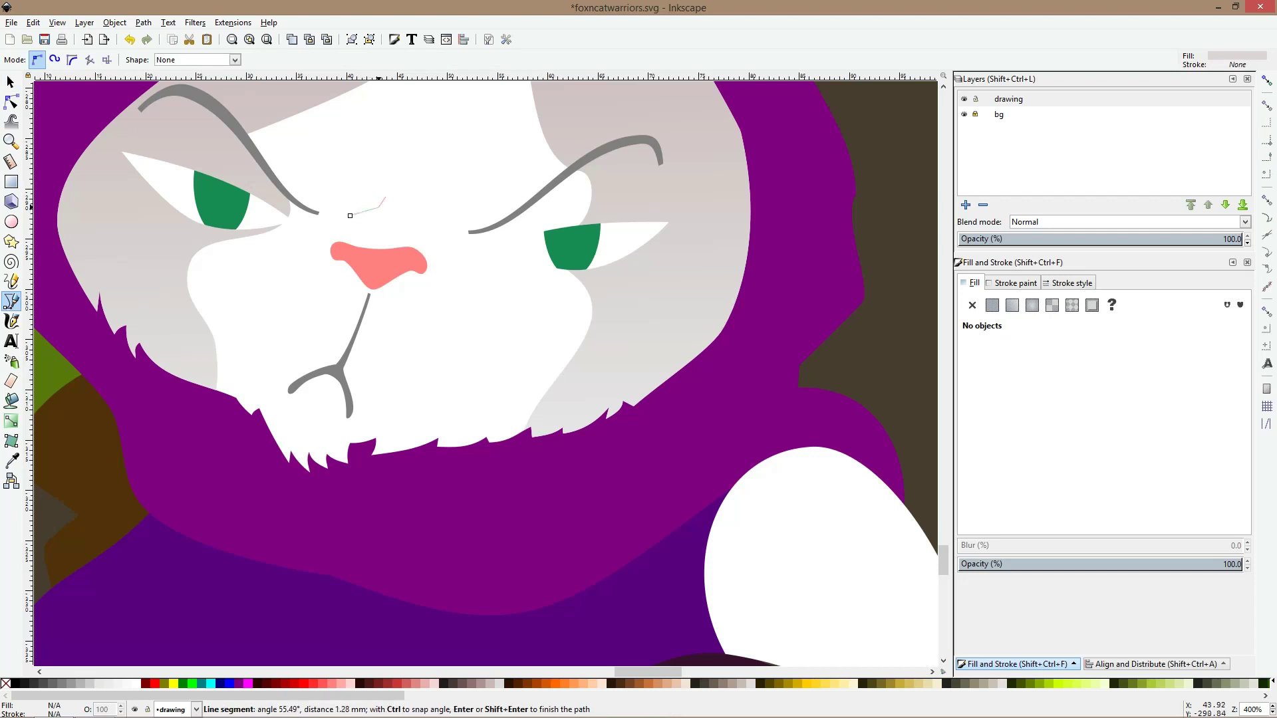
pyautogui.click(407, 161)
pyautogui.click(423, 217)
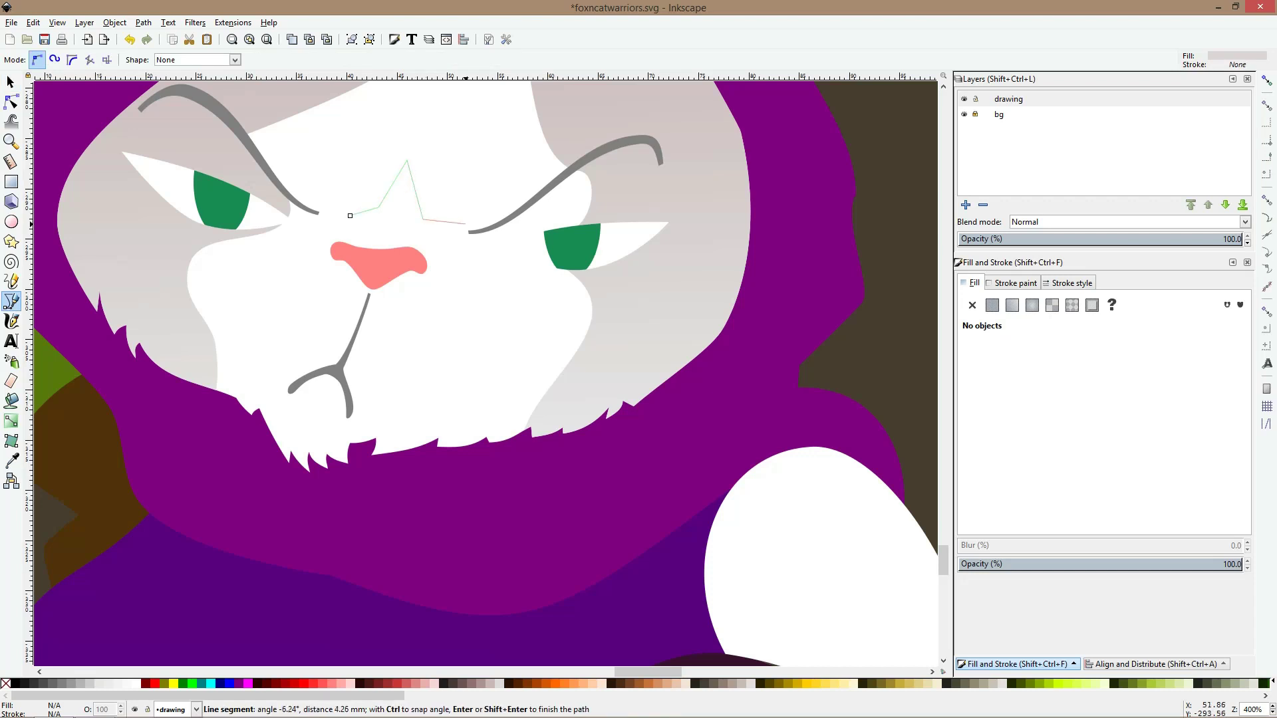
pyautogui.click(454, 229)
pyautogui.click(397, 235)
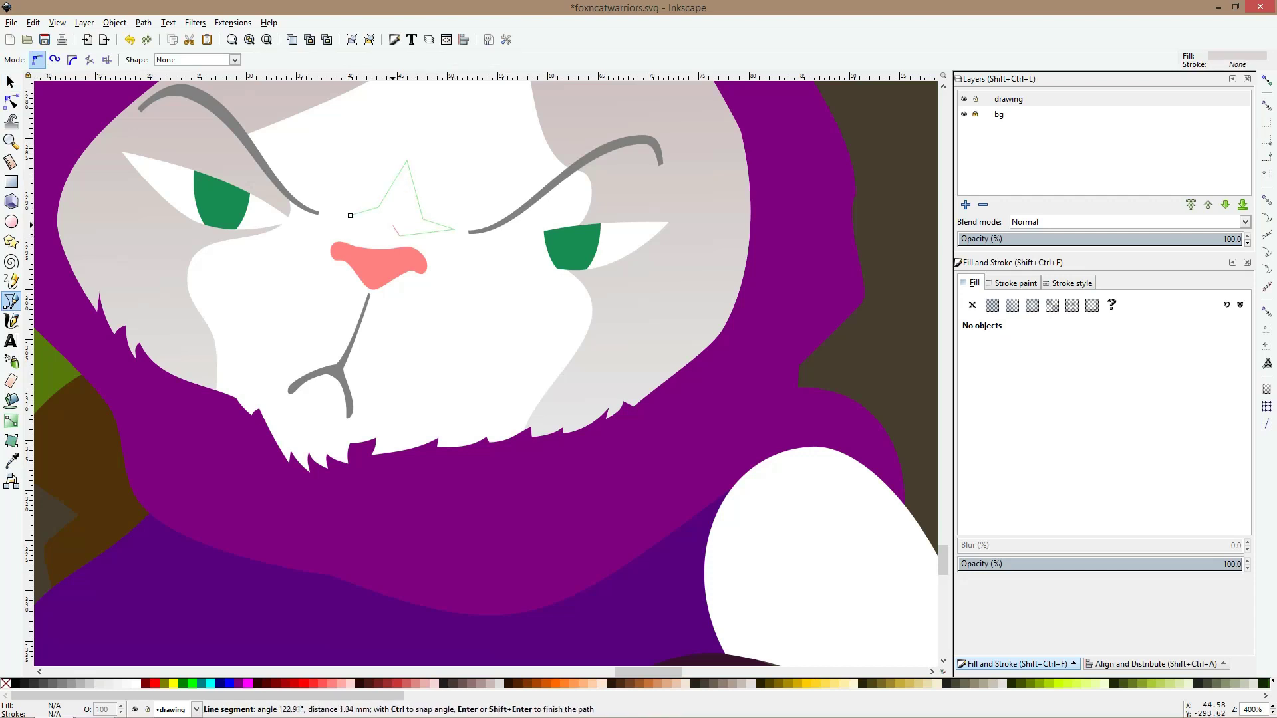
pyautogui.click(350, 215)
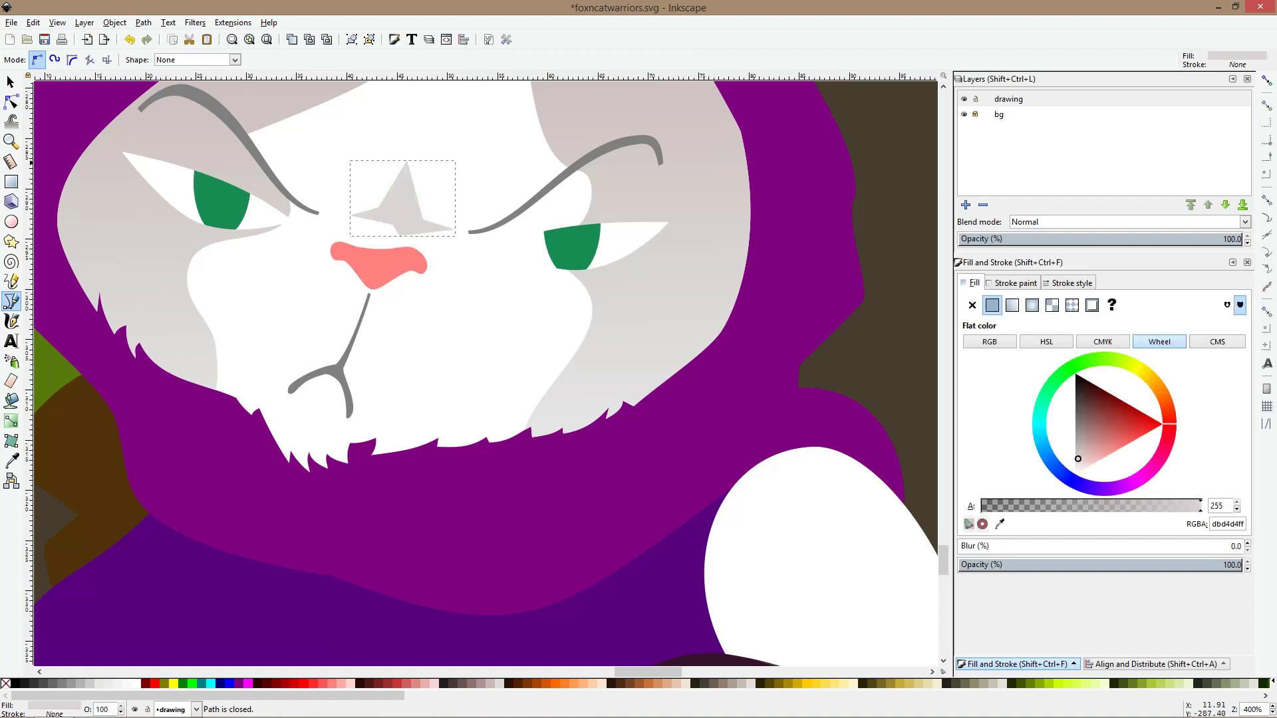
# Smooth the inner nodes beside the new nose shadow's peak into curves and refine its lower edge
pyautogui.press('n')
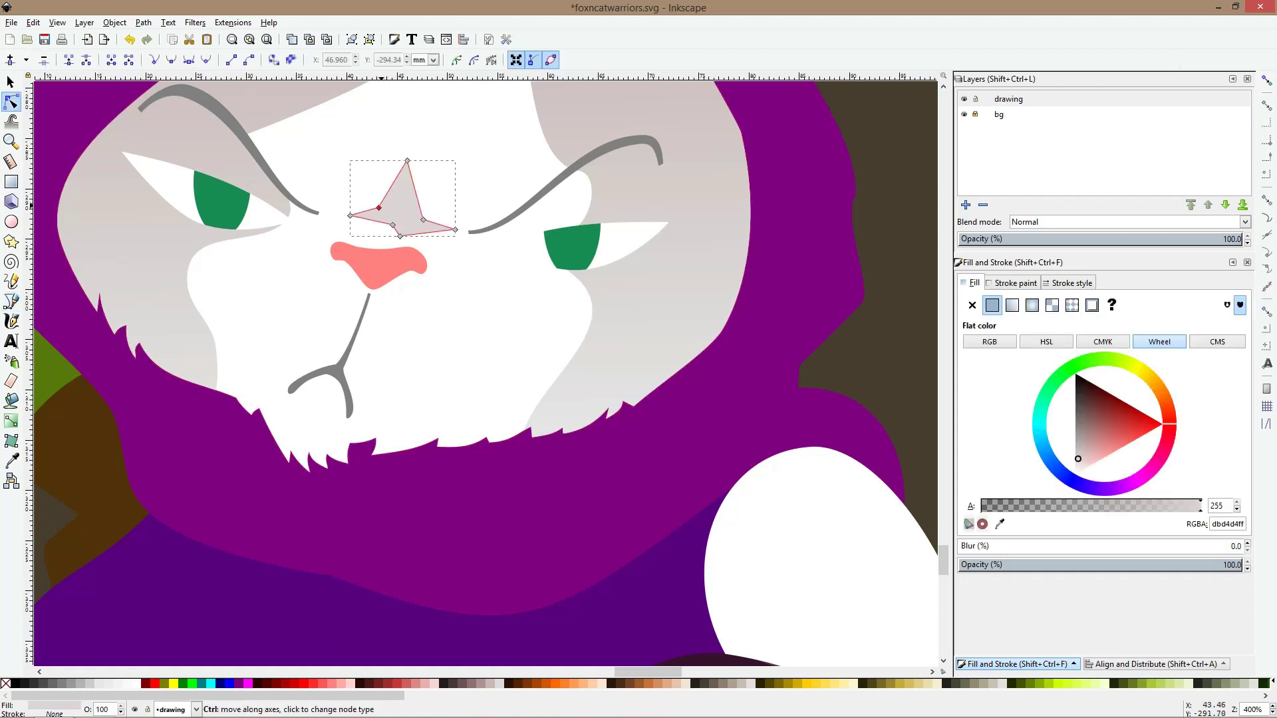
pyautogui.keyDown('ctrl'); pyautogui.click(378, 208); pyautogui.keyUp('ctrl')
pyautogui.keyDown('ctrl'); pyautogui.click(423, 219); pyautogui.keyUp('ctrl')
pyautogui.moveTo(423, 219); pyautogui.dragTo(382, 210)
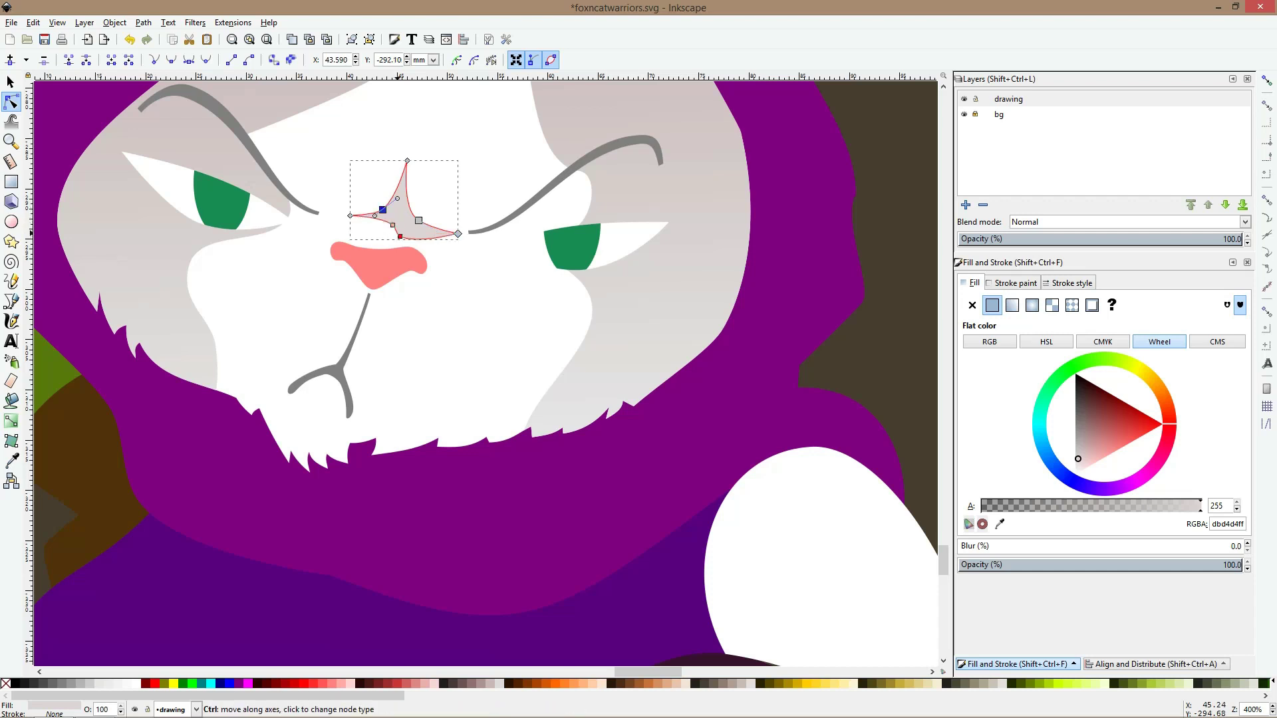
pyautogui.click(400, 236)
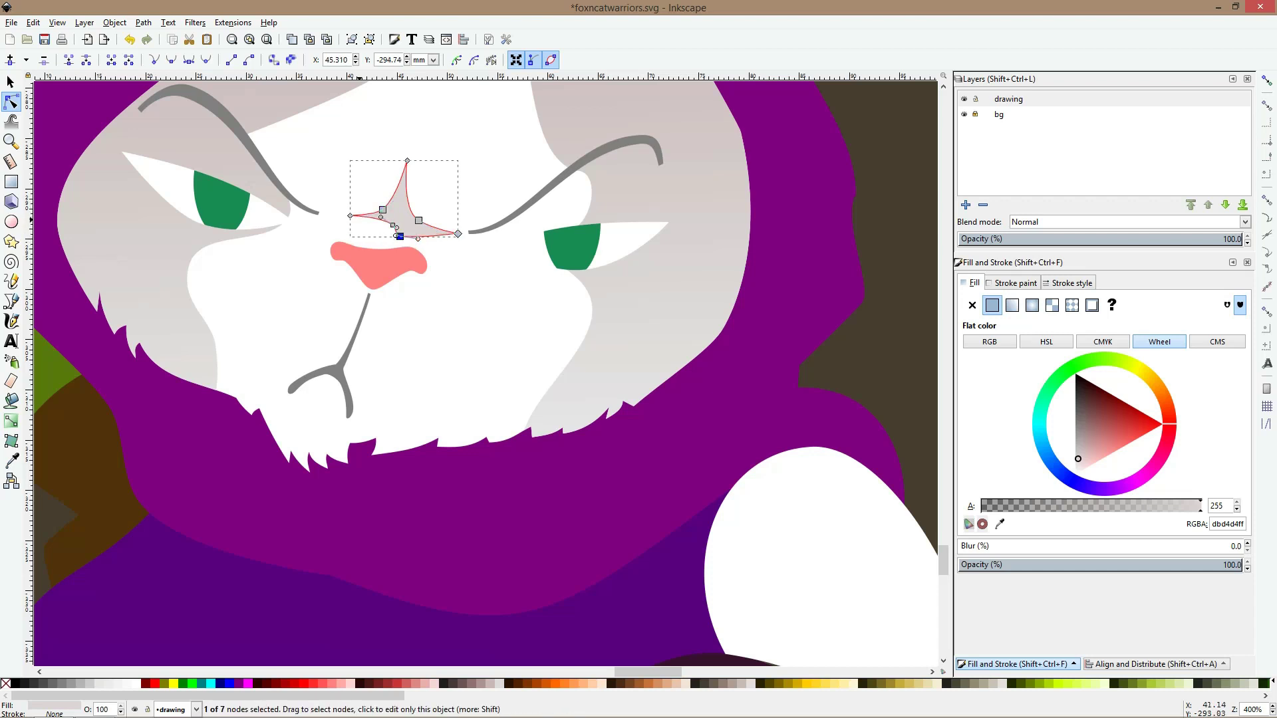
pyautogui.press('s')
pyautogui.scroll(-5, 496, 231)
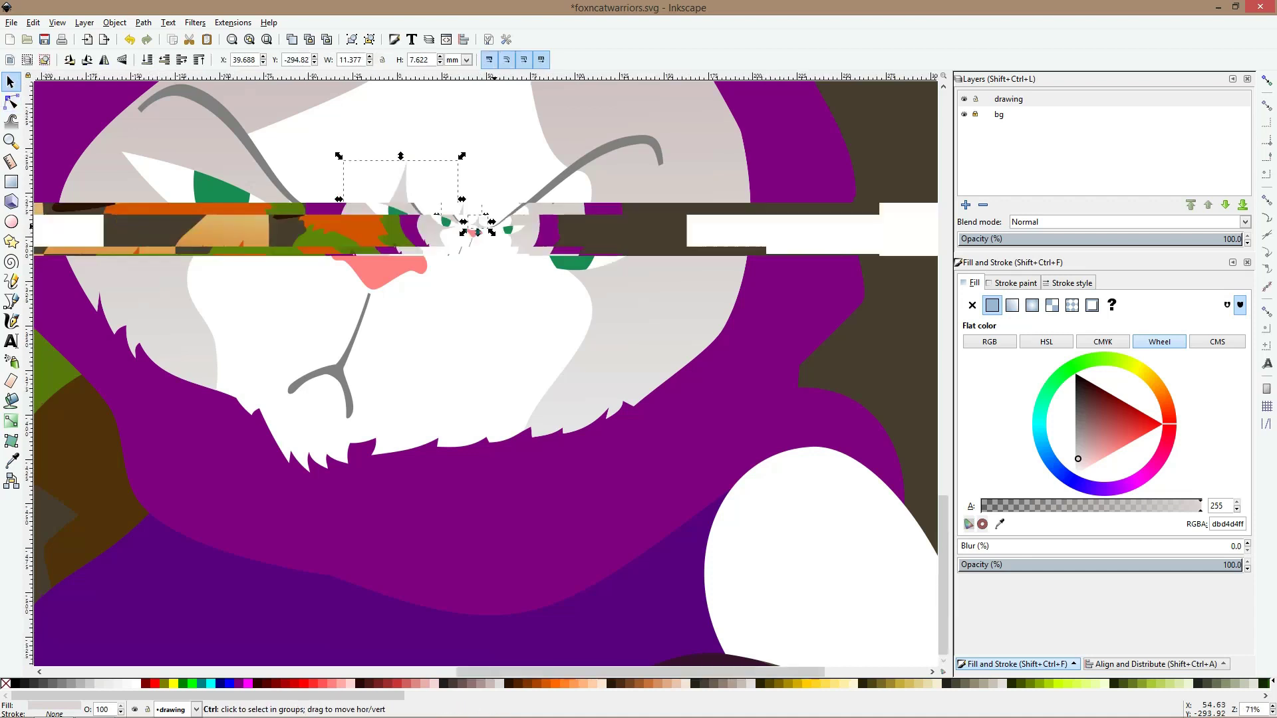
pyautogui.press('Escape')
# Move the end of the fox muzzle's linear gradient inward and up toward the eyes, and check the whole illustration
pyautogui.scroll(2, 394, 175)
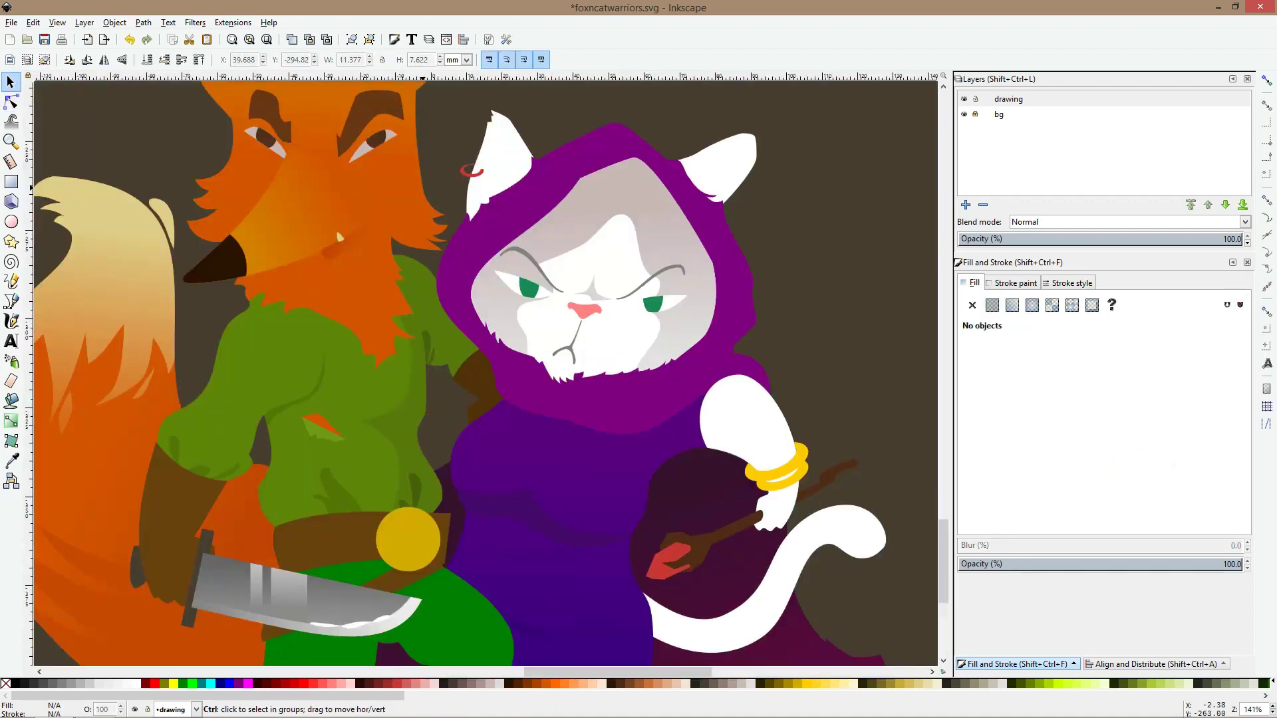
pyautogui.scroll(2, 301, 154)
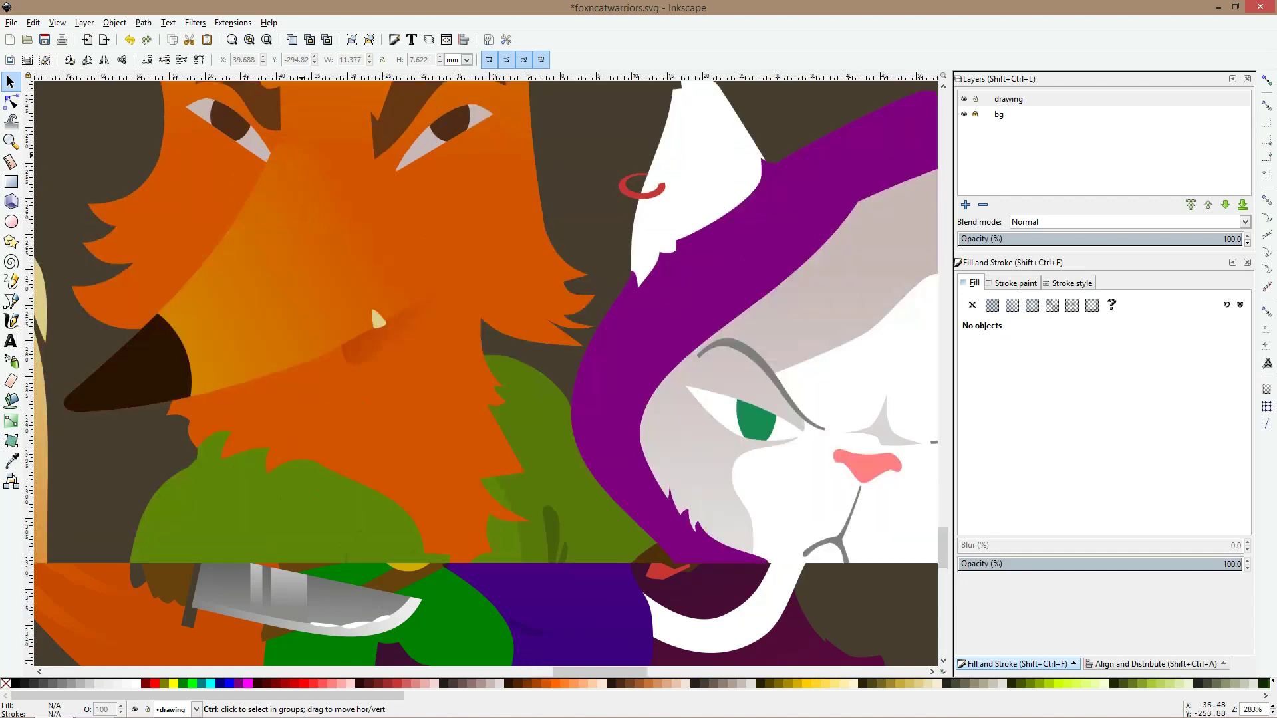
pyautogui.click(370, 304)
pyautogui.press('g')
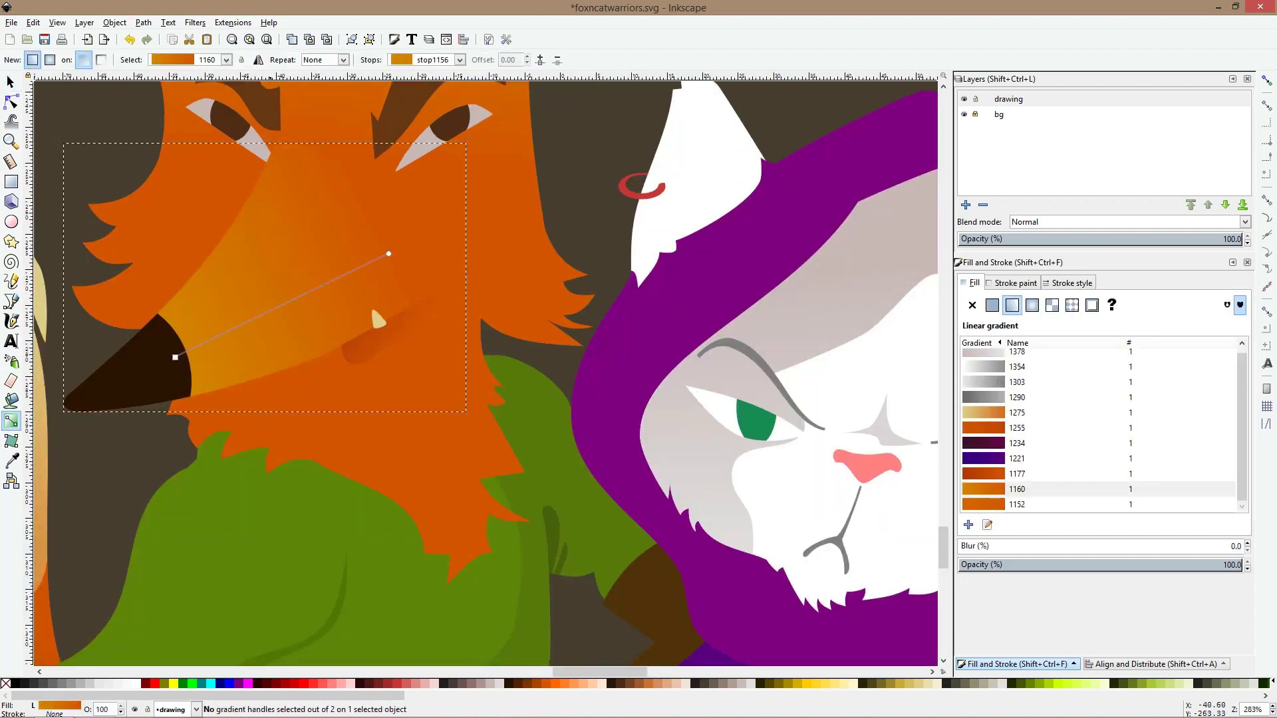
pyautogui.moveTo(388, 253); pyautogui.dragTo(340, 223)
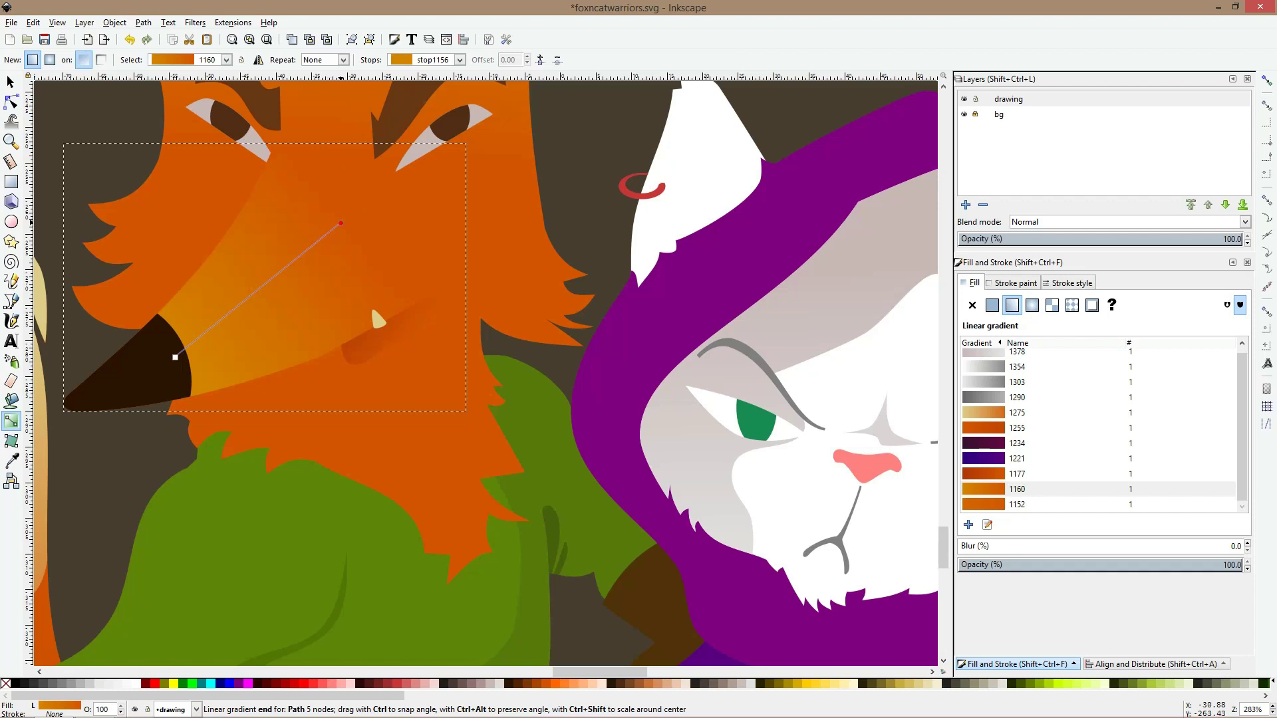
pyautogui.press('F1')
pyautogui.click(506, 195)
pyautogui.press('-')
pyautogui.press('-')
pyautogui.press('-')
pyautogui.press('-')
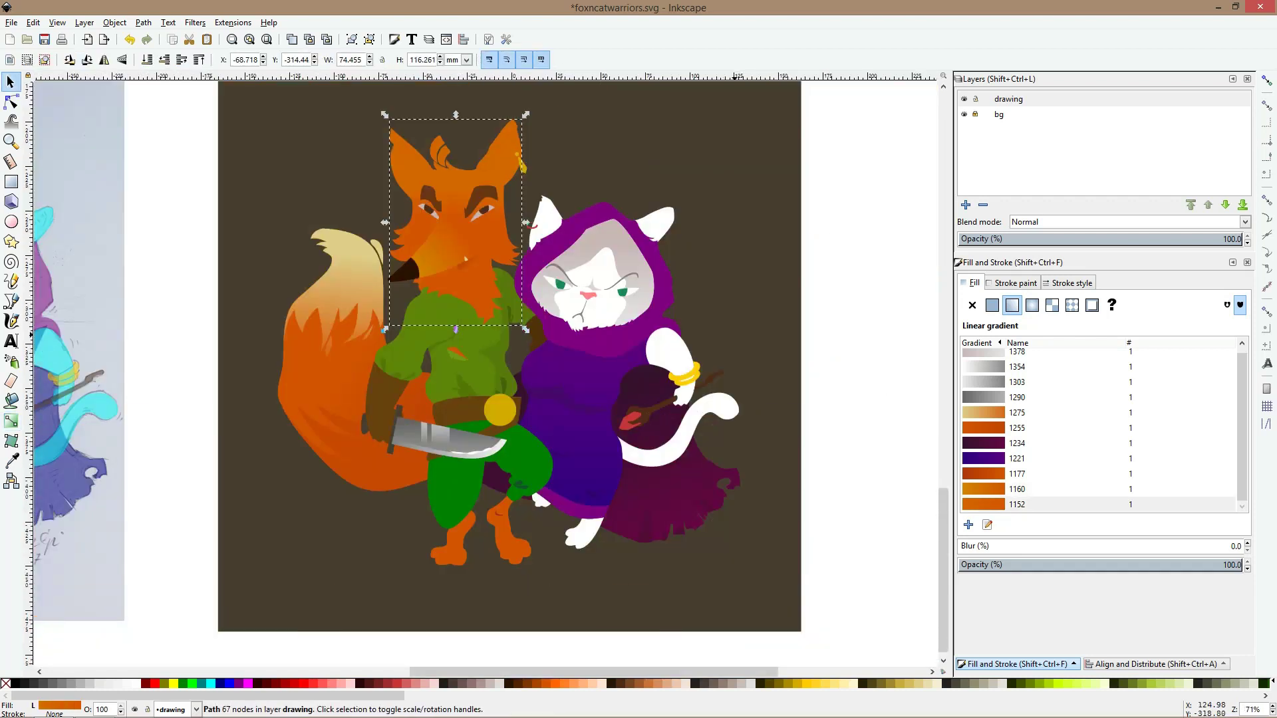
# Recolour the cat's ring earring and both arm bracelets together with the same golden orange fill
pyautogui.press('+')
pyautogui.press('+')
pyautogui.press('+')
pyautogui.press('+')
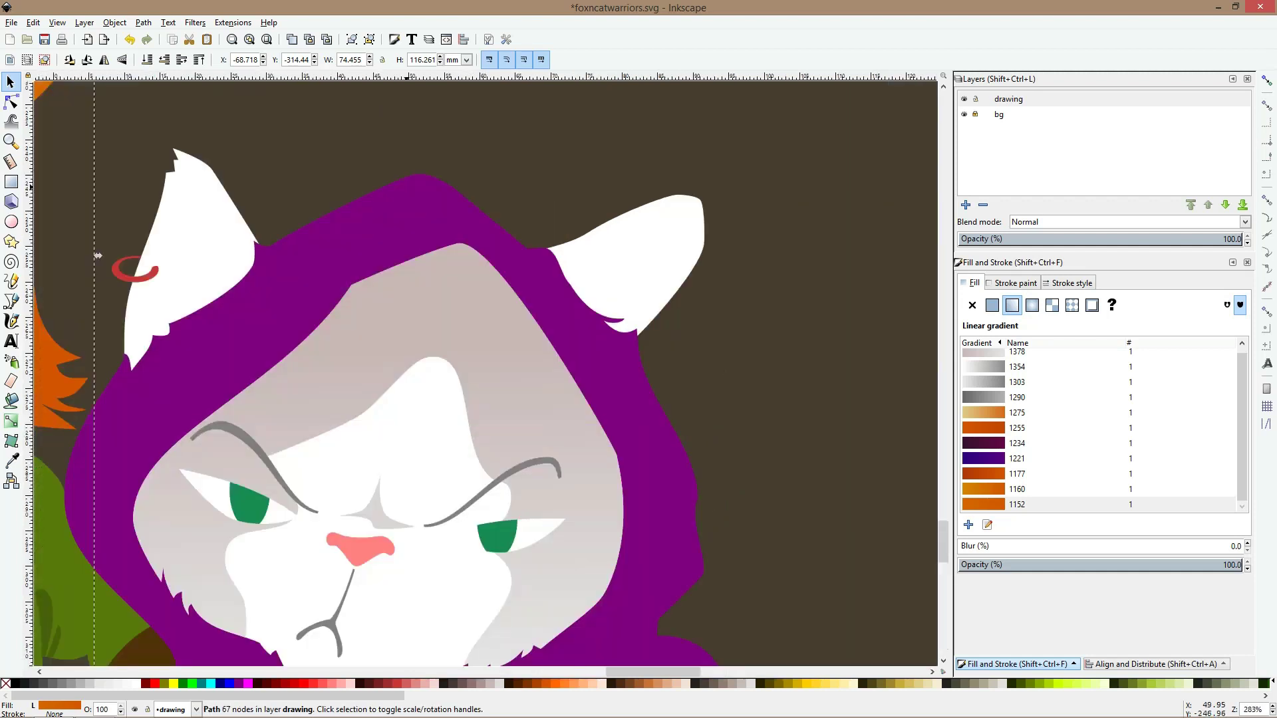
pyautogui.click(128, 266)
pyautogui.press('-')
pyautogui.press('-')
pyautogui.press('-')
pyautogui.press('-')
pyautogui.press('-')
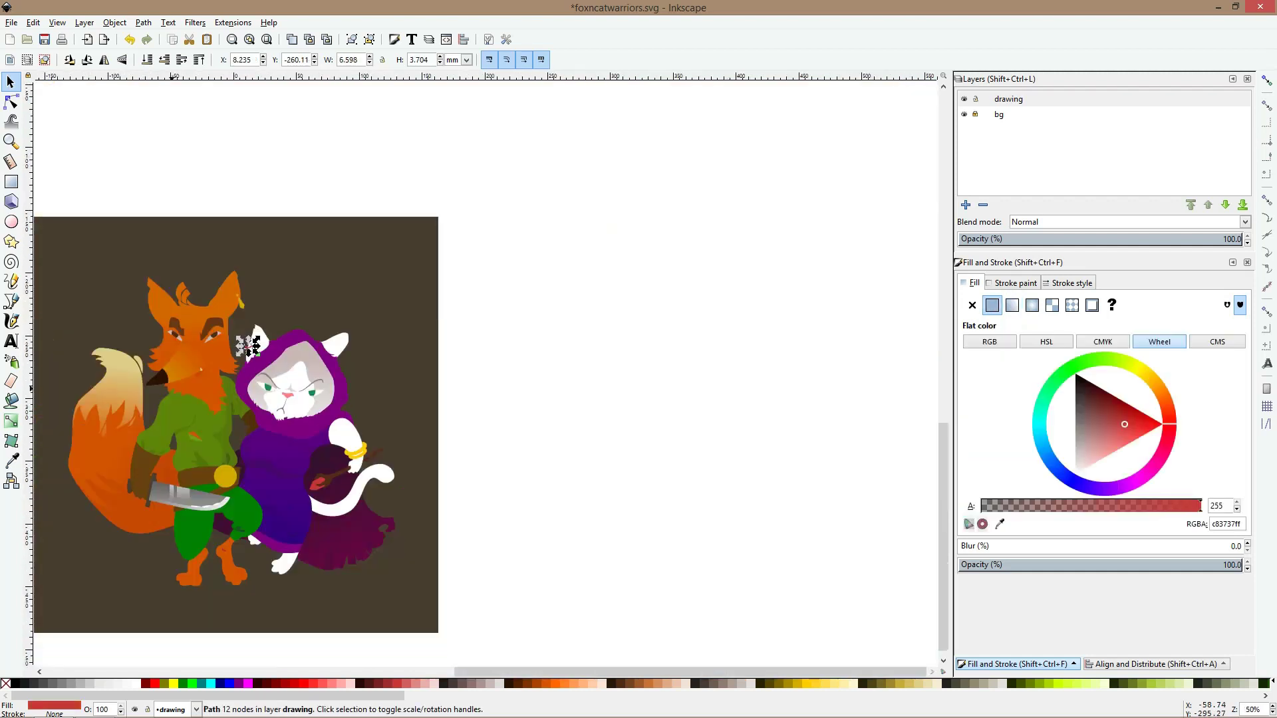
pyautogui.click(12, 460)
pyautogui.scroll(4, 362, 465)
pyautogui.press('space')
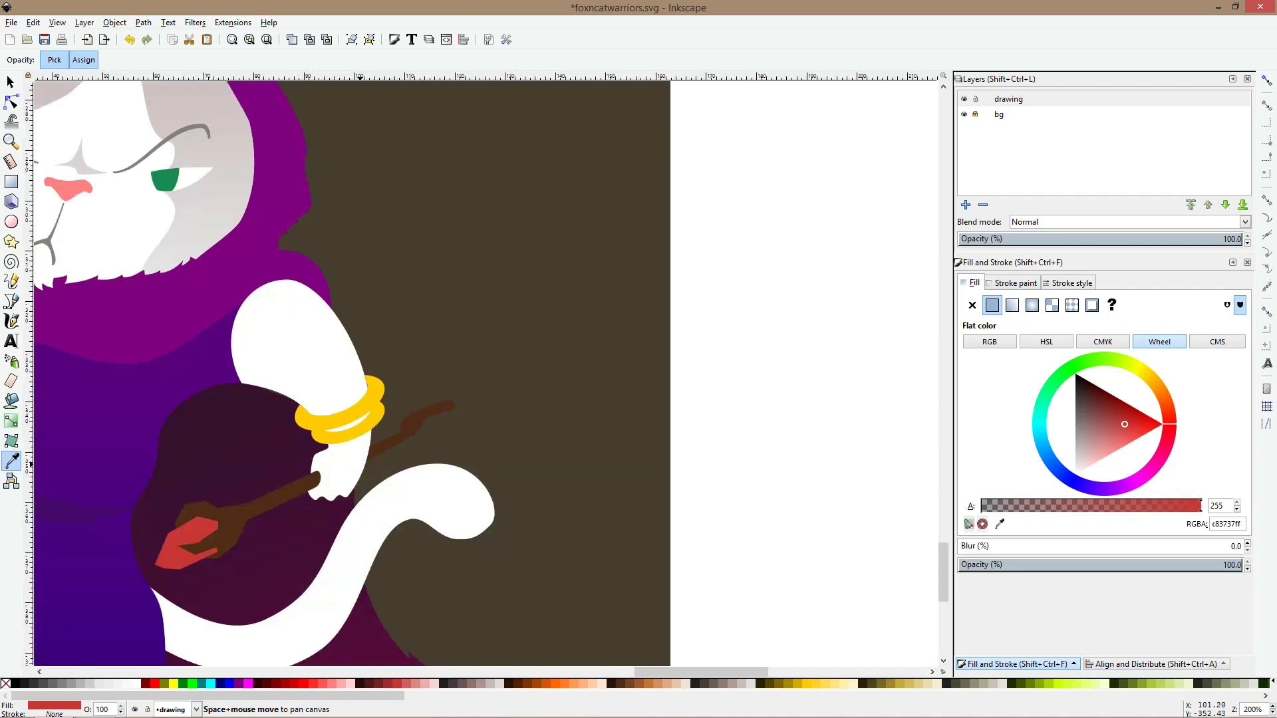
pyautogui.keyDown('shift'); pyautogui.click(365, 406); pyautogui.keyUp('shift')
pyautogui.keyDown('shift'); pyautogui.click(374, 422); pyautogui.keyUp('shift')
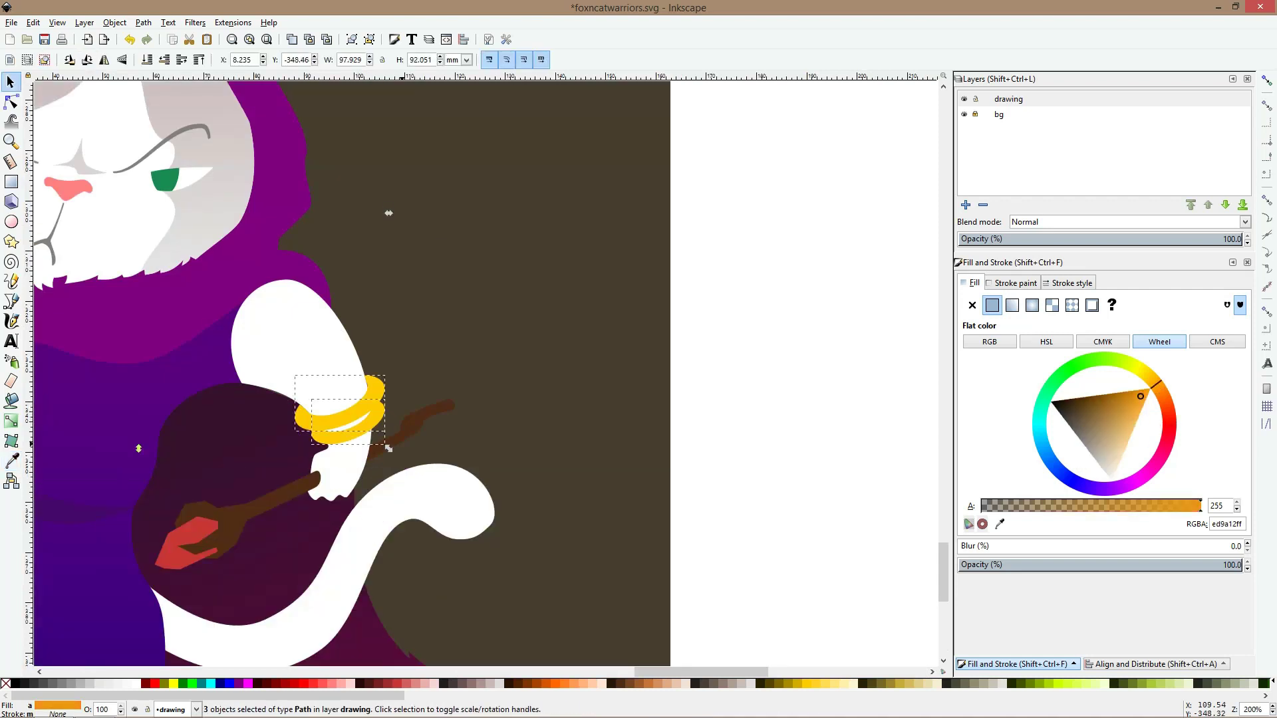
pyautogui.click(1157, 386)
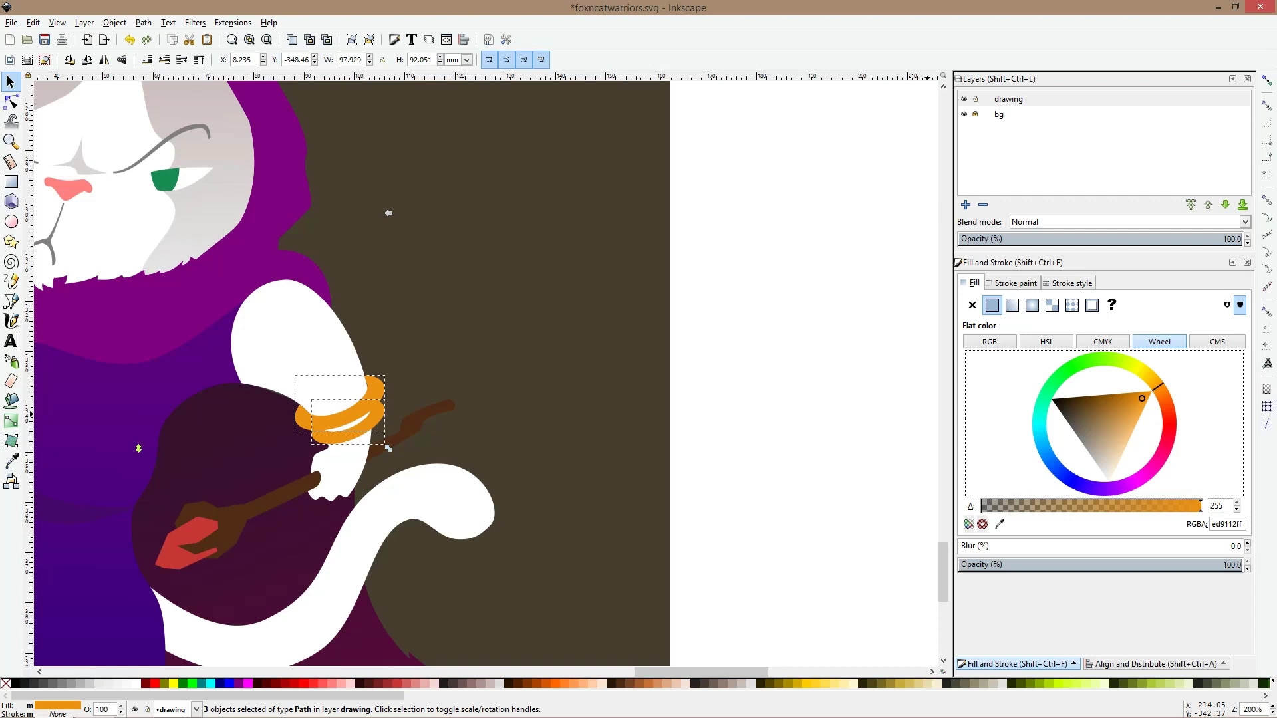
pyautogui.click(1156, 384)
pyautogui.click(692, 355)
pyautogui.scroll(-3, 455, 362)
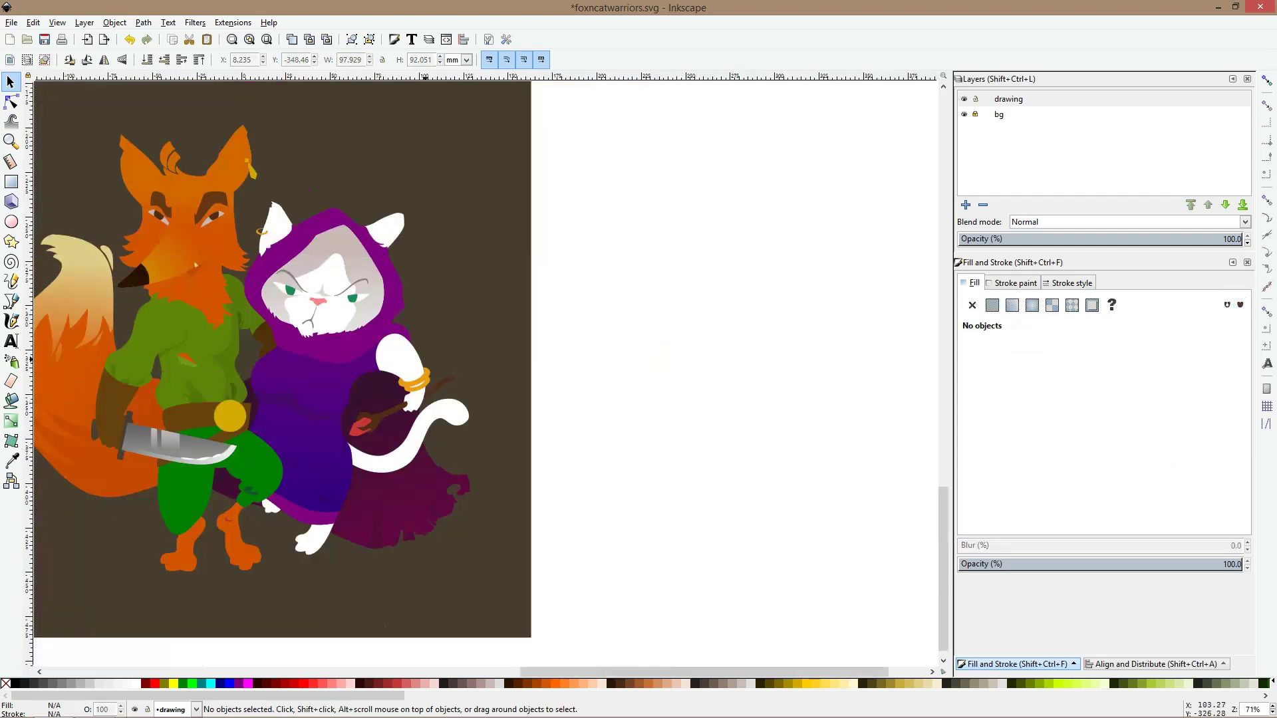
# Fill both the round stud and the pendant of the fox's earring with light grey cccccc
pyautogui.scroll(-1, 265, 174)
pyautogui.scroll(5, 263, 168)
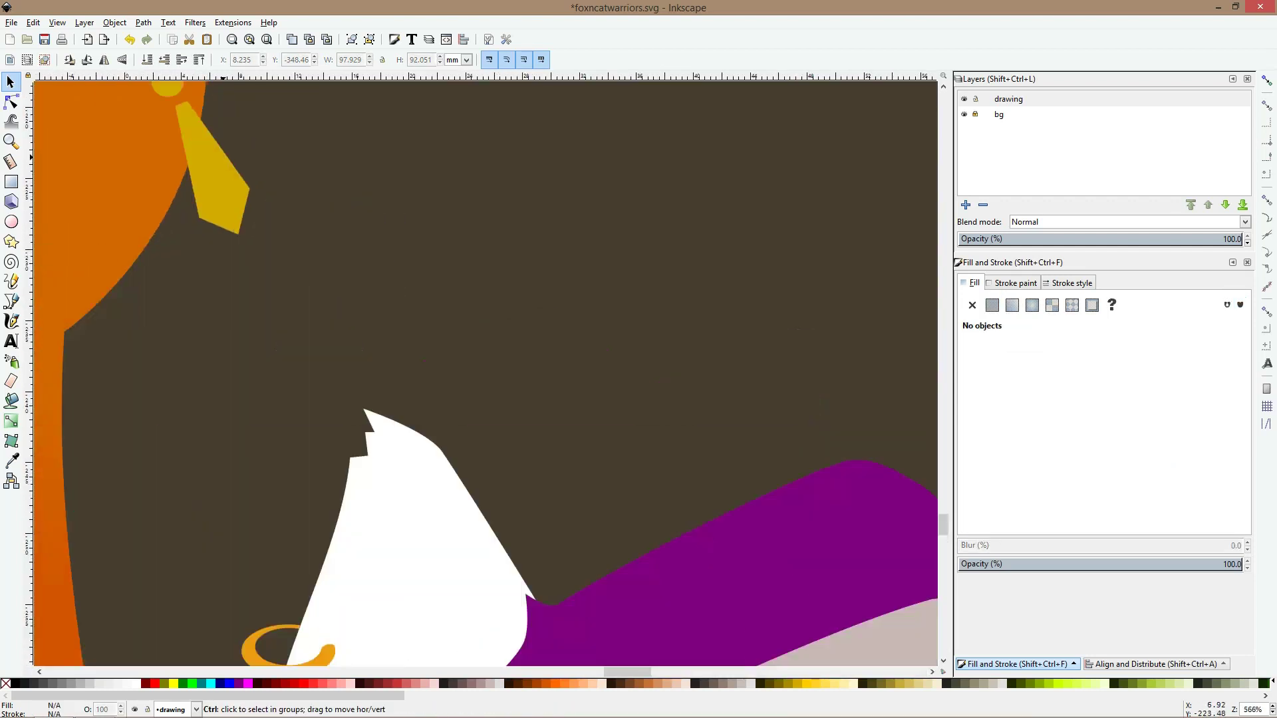
pyautogui.click(257, 169)
pyautogui.scroll(2, 256, 169)
pyautogui.keyDown('shift'); pyautogui.click(168, 187); pyautogui.keyUp('shift')
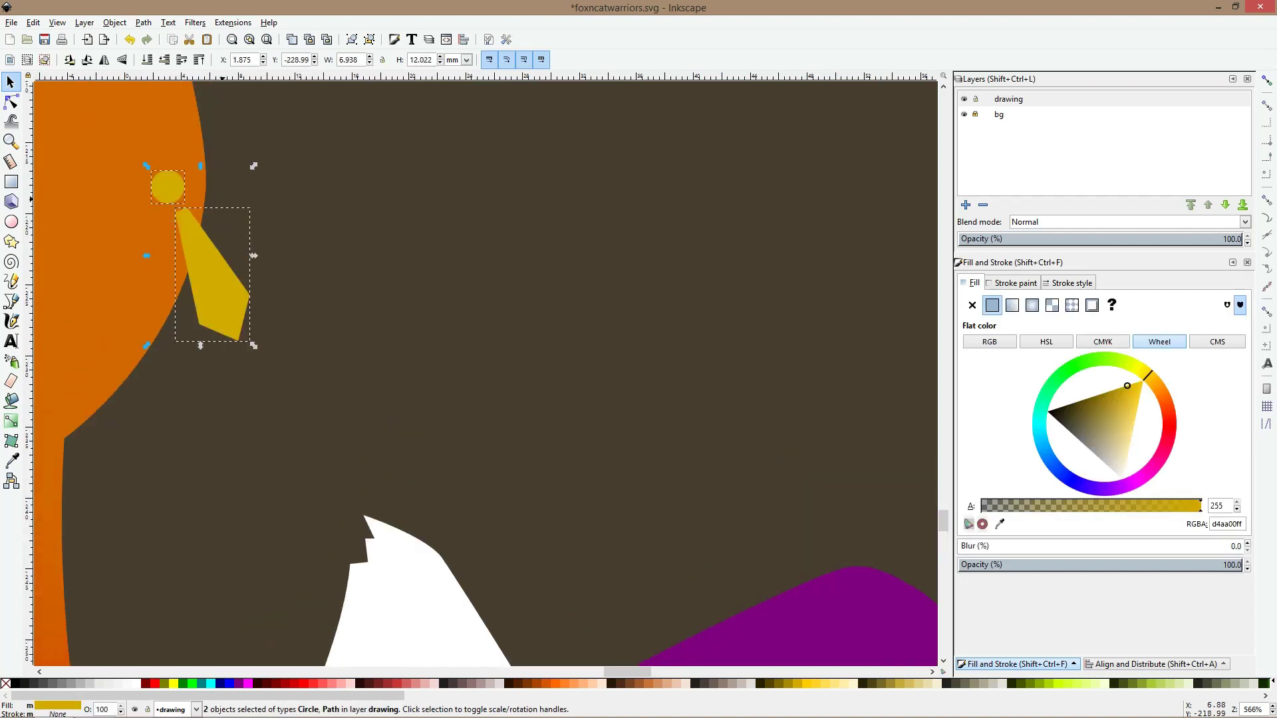
pyautogui.click(89, 683)
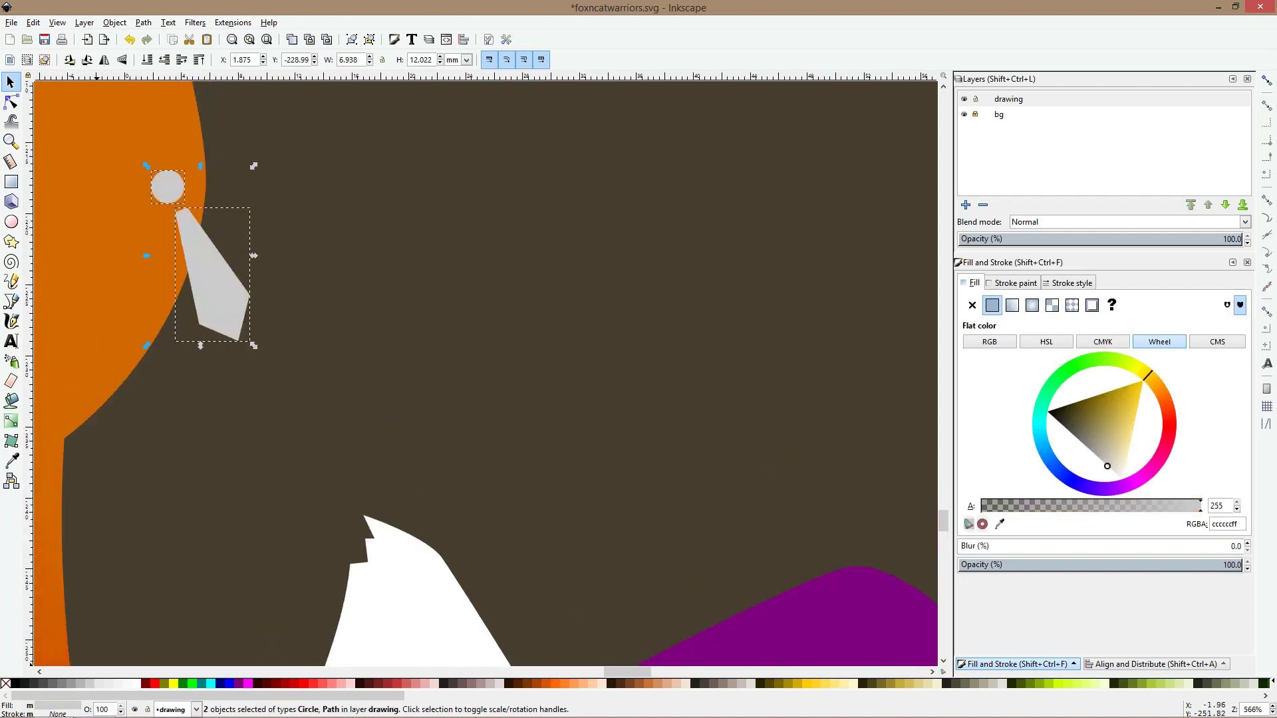
# Recolour only the pendant of the fox's earring with the flat green 22a644
pyautogui.click(238, 271)
pyautogui.click(225, 279)
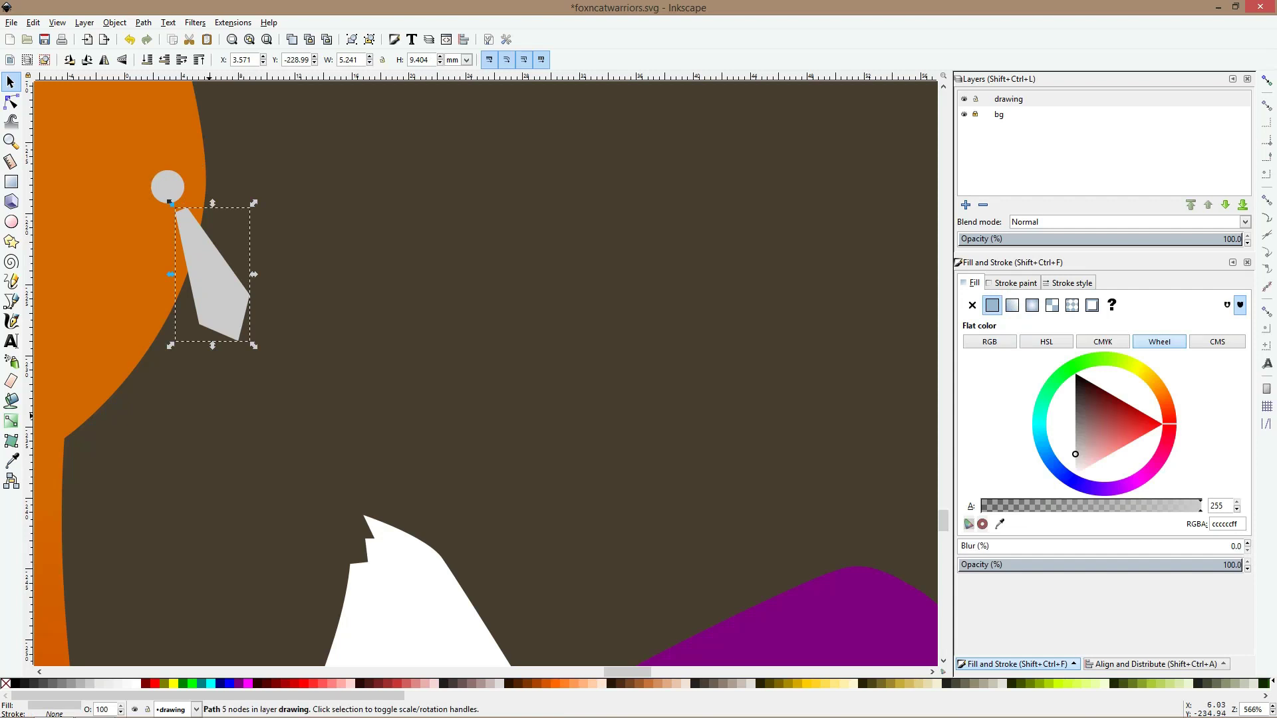
pyautogui.scroll(-5, 465, 684)
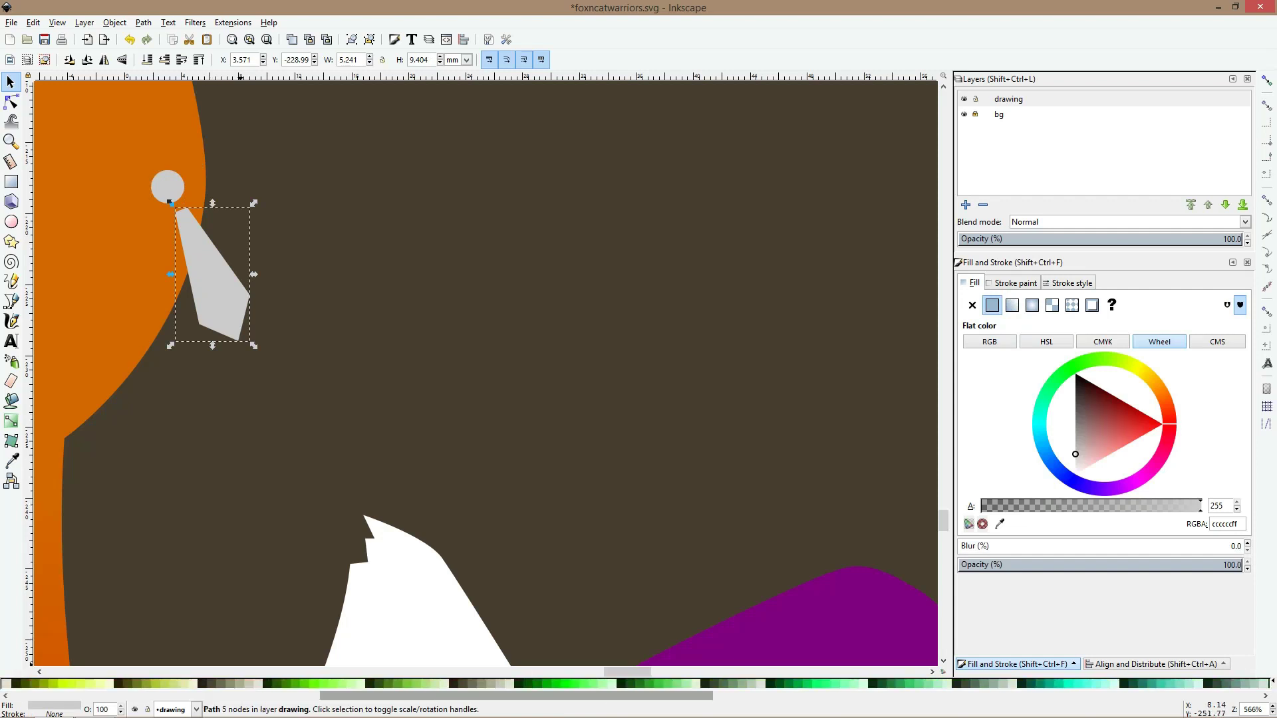
pyautogui.click(313, 684)
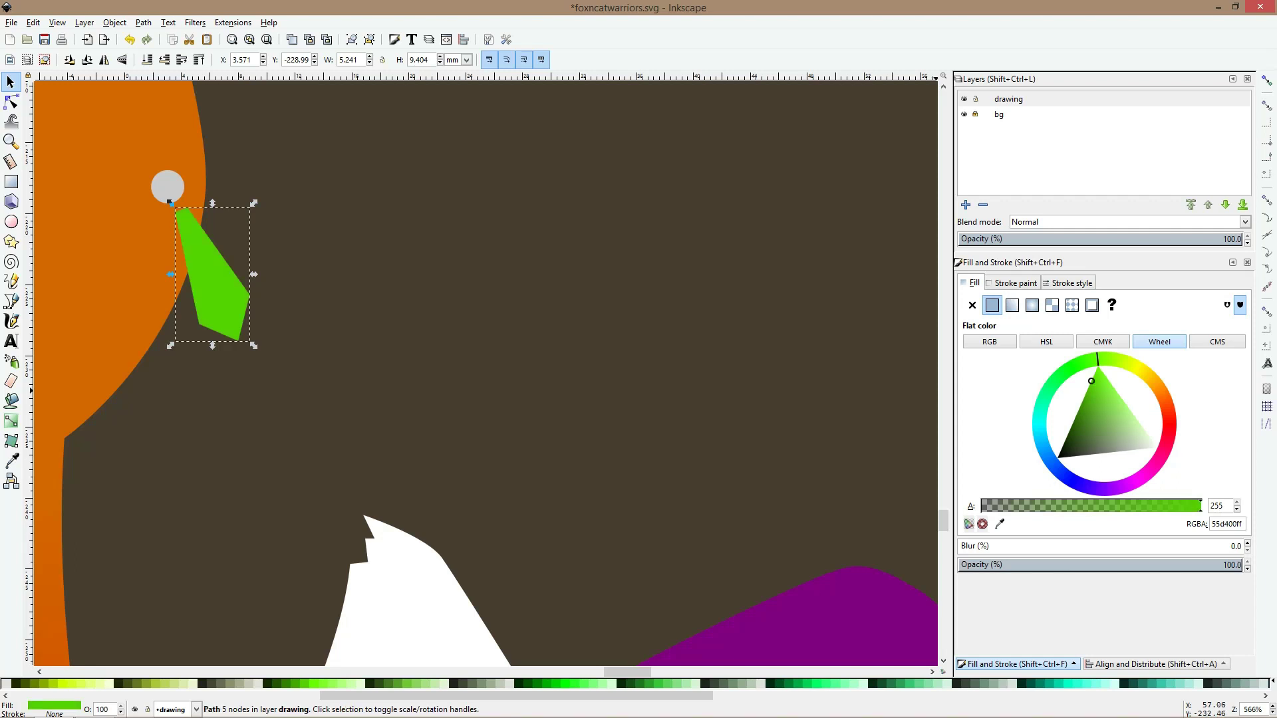
pyautogui.click(1074, 367)
pyautogui.click(1080, 412)
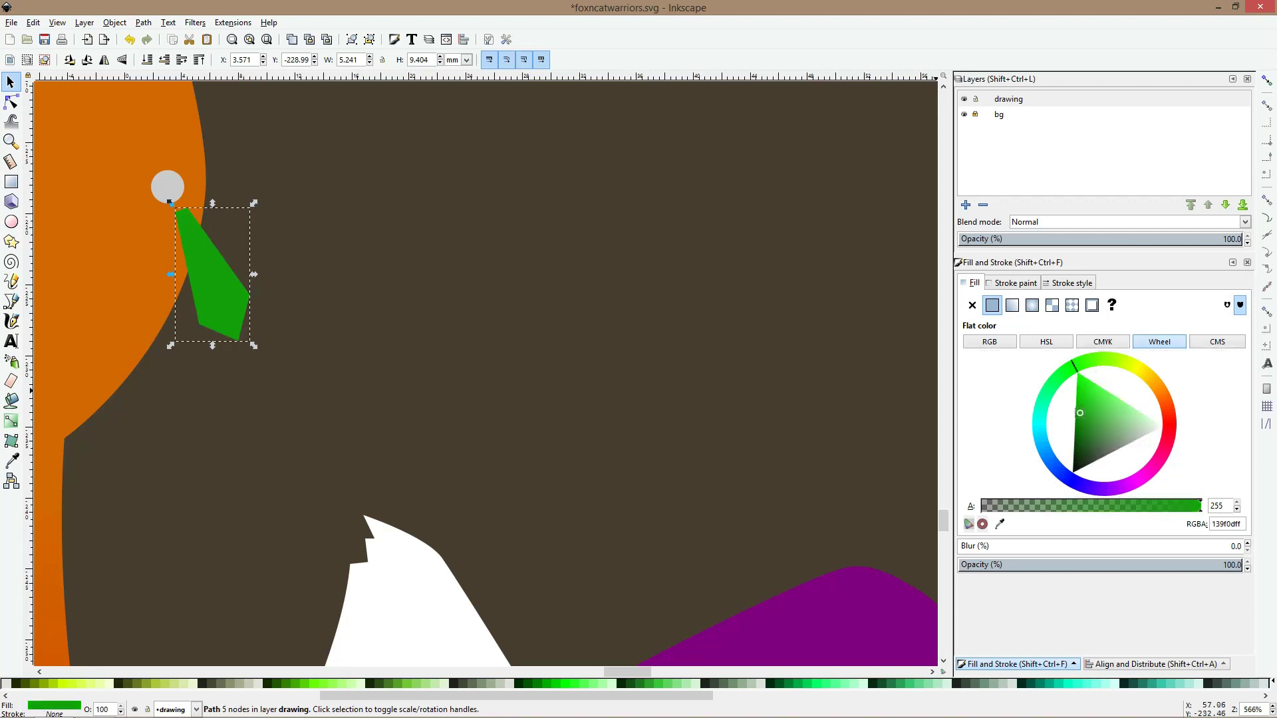
pyautogui.click(1069, 366)
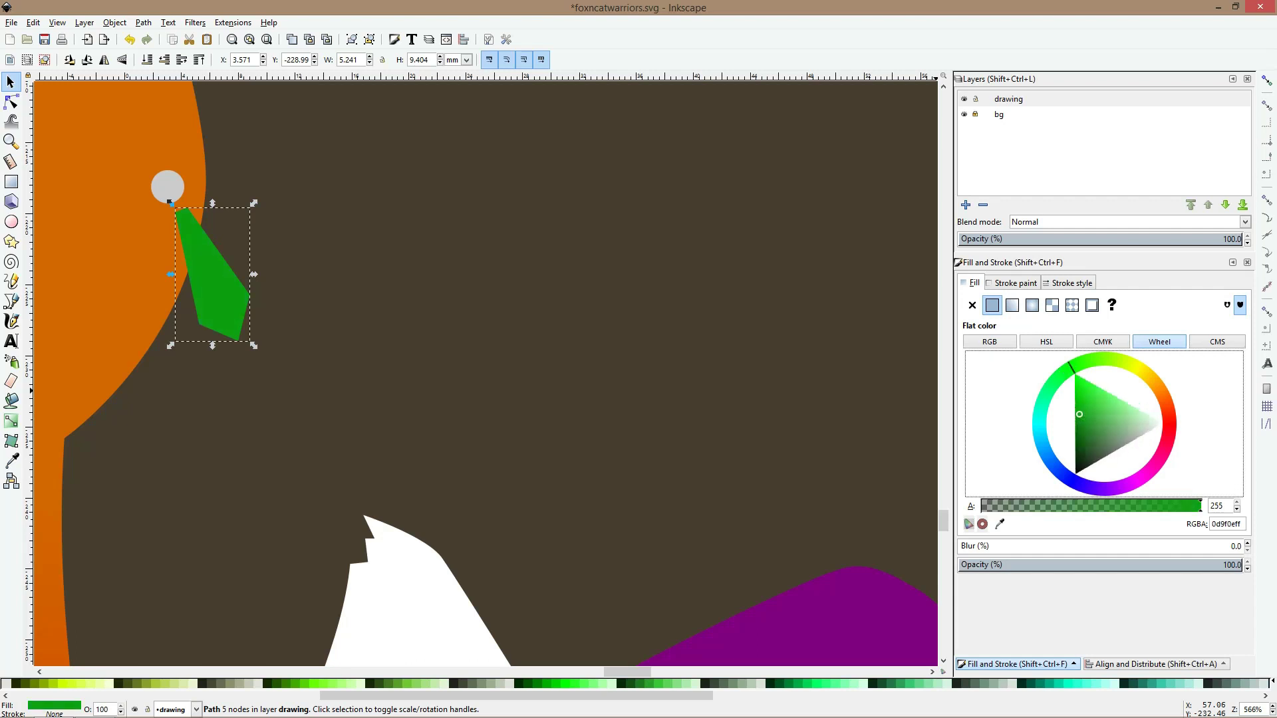
pyautogui.click(1080, 427)
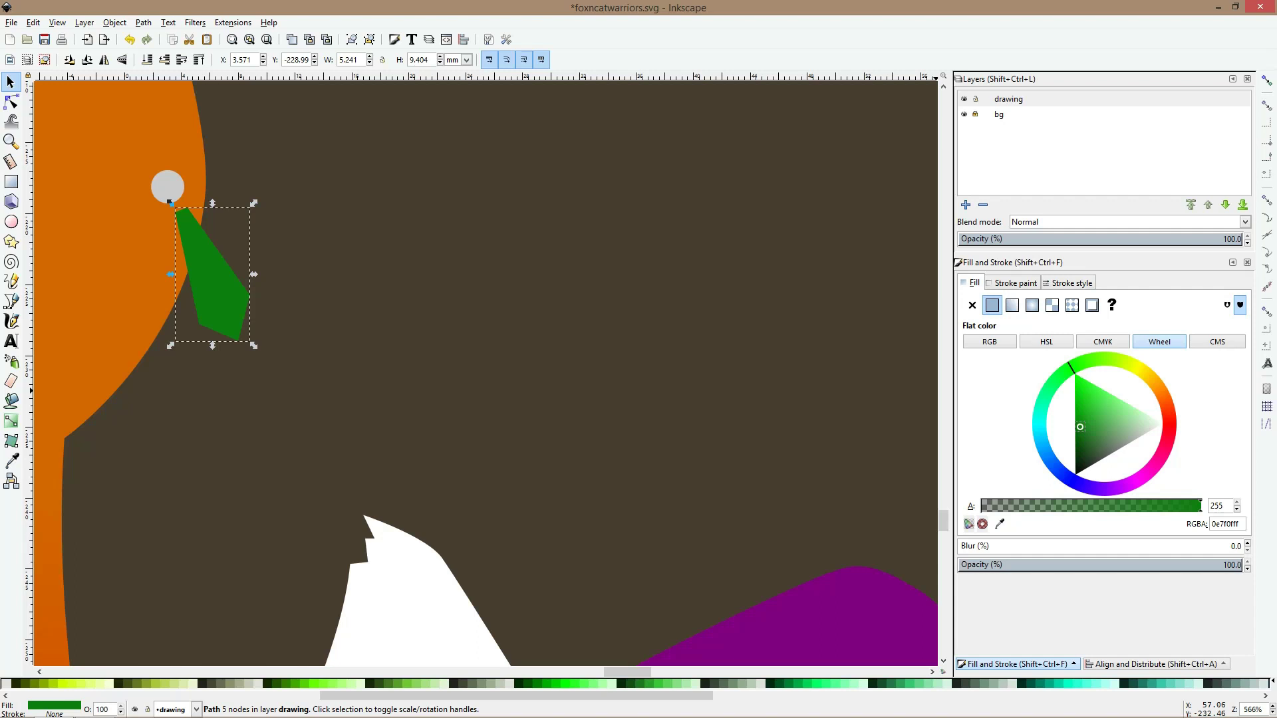
pyautogui.click(1098, 412)
pyautogui.click(1087, 416)
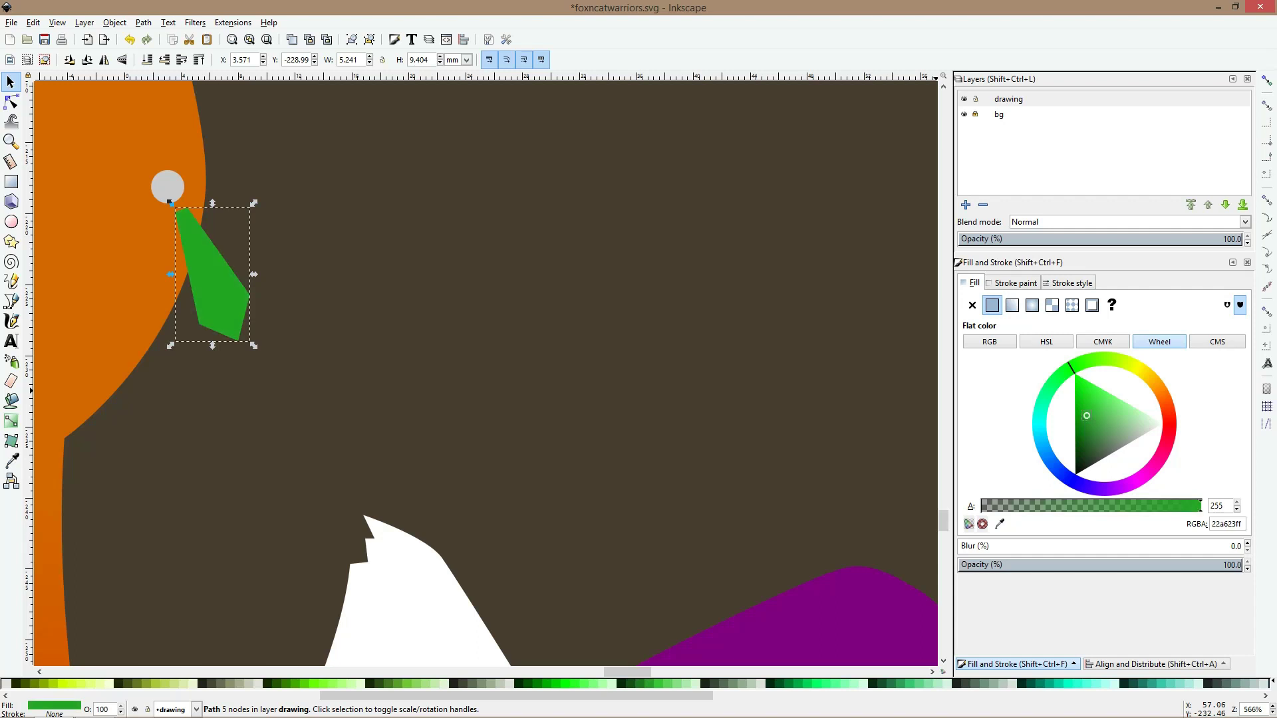
pyautogui.click(1057, 378)
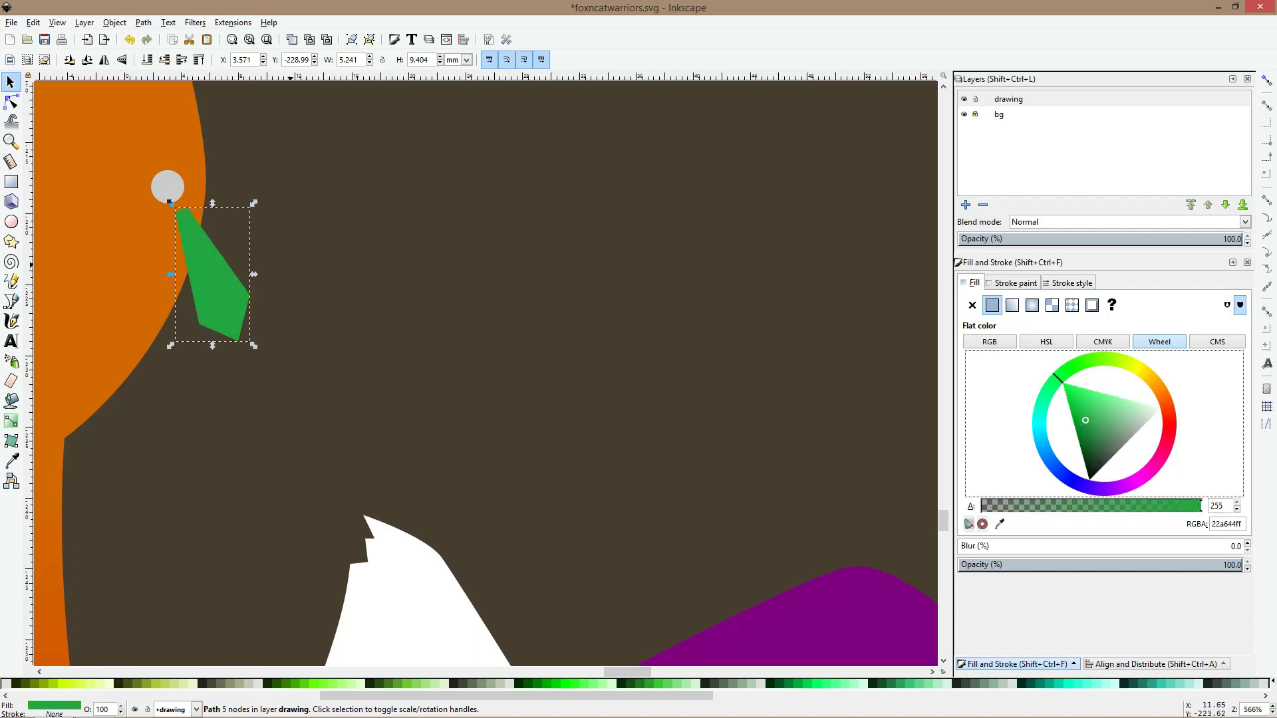
# Make a centred copy of the pendant about 3.9 by 7.1 mm and fill it with light green 5be89d
pyautogui.moveTo(254, 346); pyautogui.dragTo(245, 329)
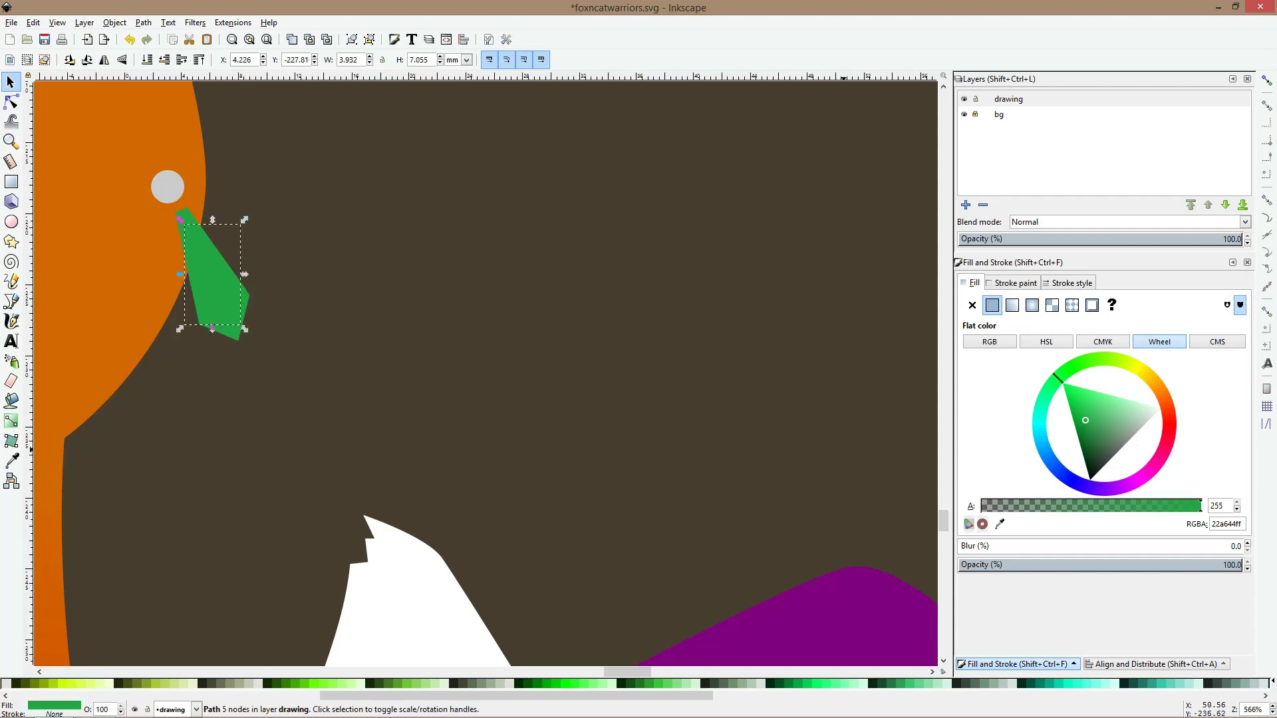
pyautogui.click(1050, 391)
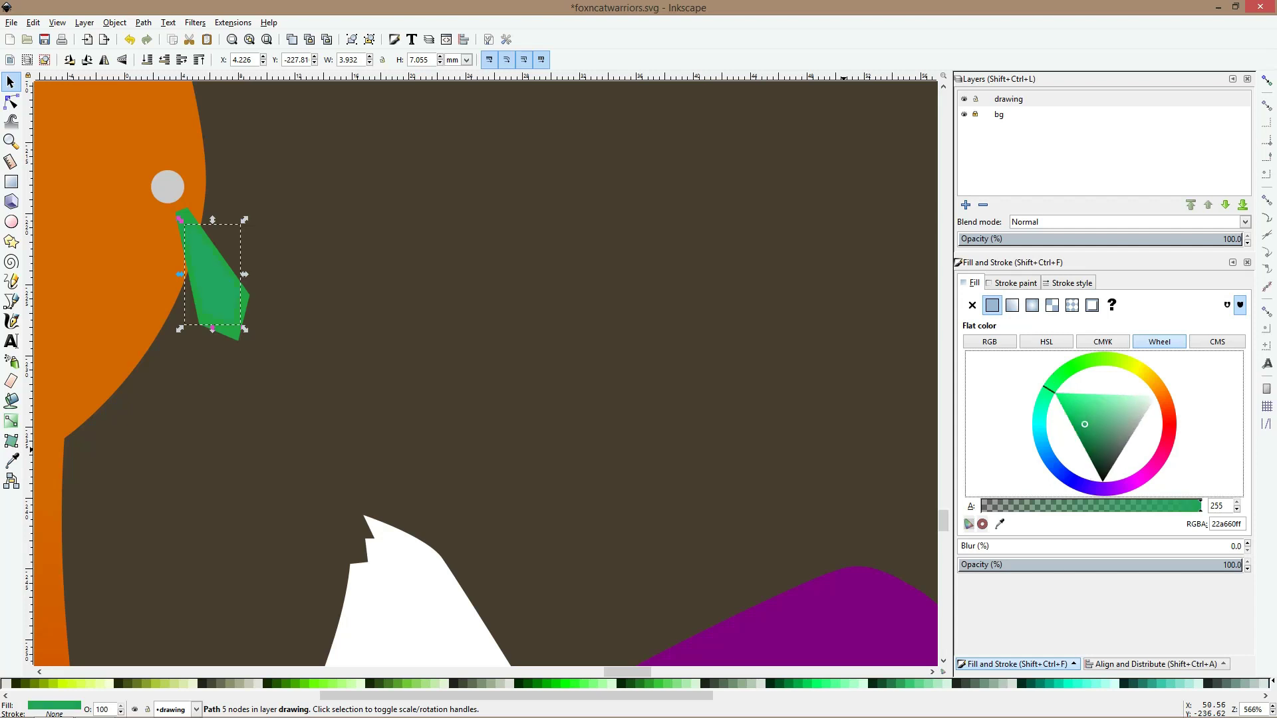
pyautogui.click(1095, 402)
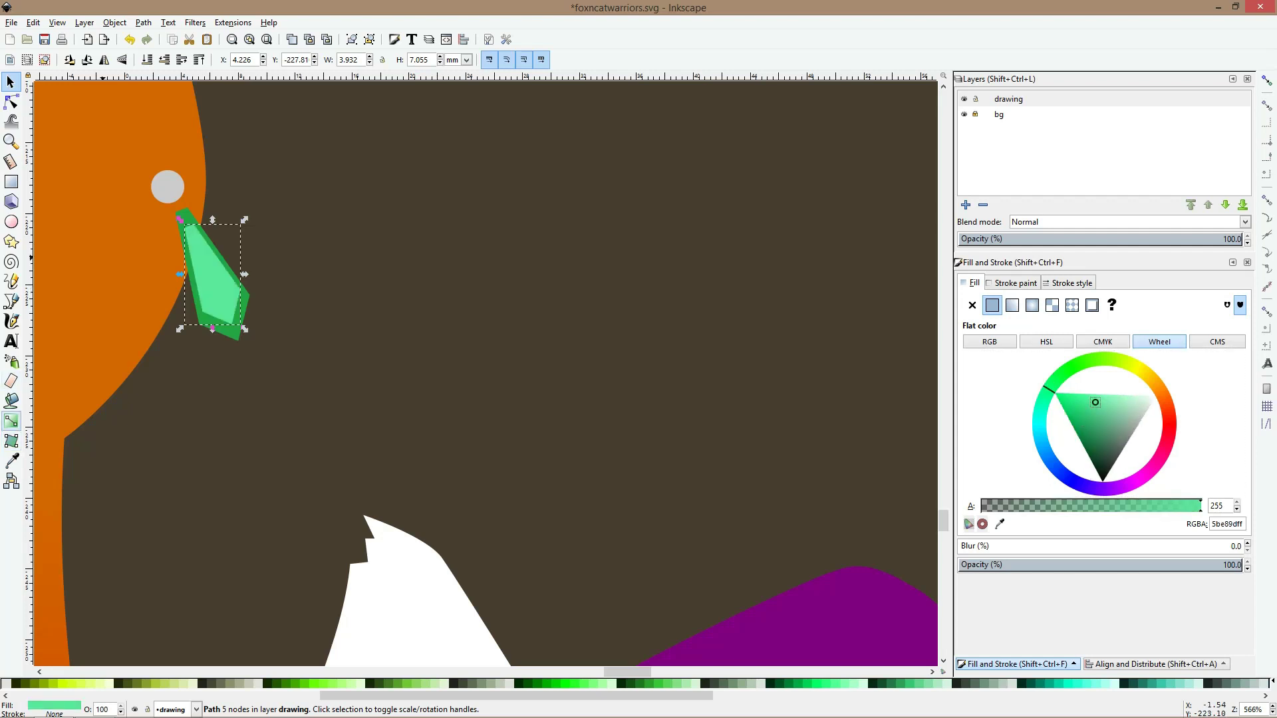
# Apply a linear gradient to the inner pendant shape, from light green near its wide end to the outer pendant's green 22a644 near its narrow end
pyautogui.click(11, 421)
pyautogui.moveTo(214, 305); pyautogui.dragTo(196, 248)
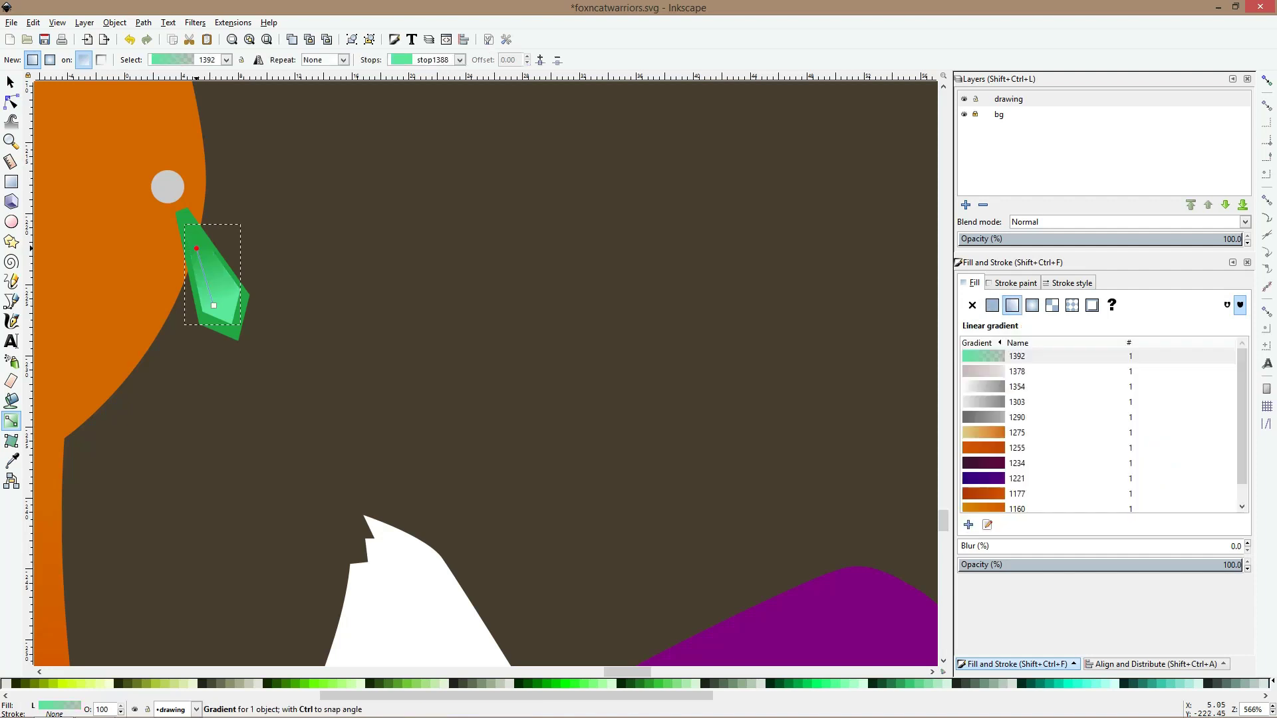
pyautogui.click(196, 248)
pyautogui.press('d')
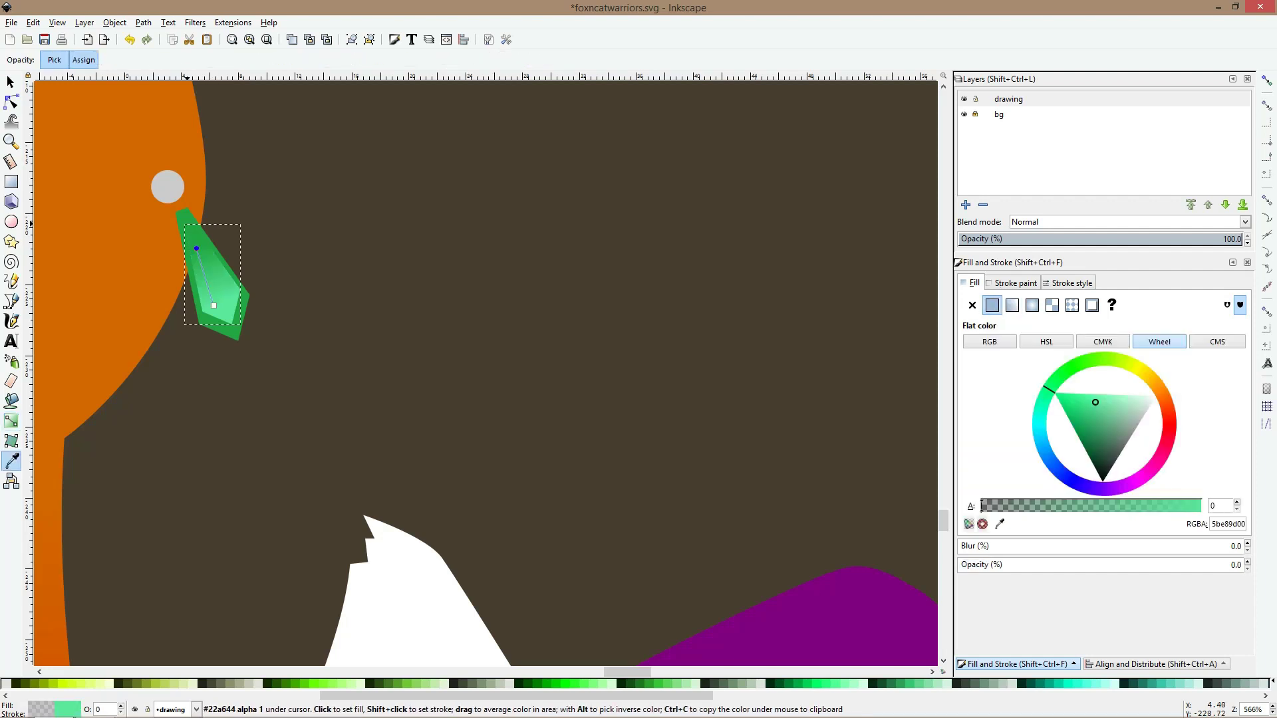
pyautogui.click(188, 224)
pyautogui.press('s')
# Extend the inner pendant shape's narrow end up toward the tip of the outer pendant, and check the earring in the illustration
pyautogui.click(11, 102)
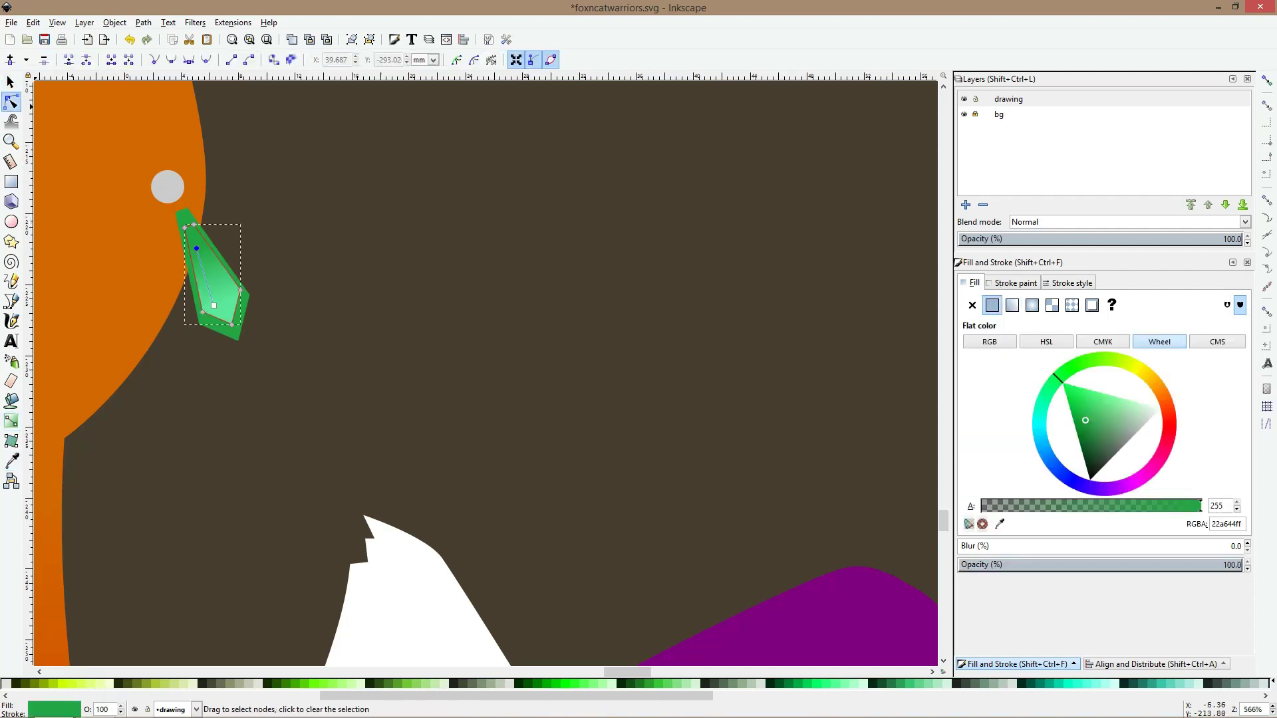
pyautogui.moveTo(193, 225); pyautogui.dragTo(187, 215)
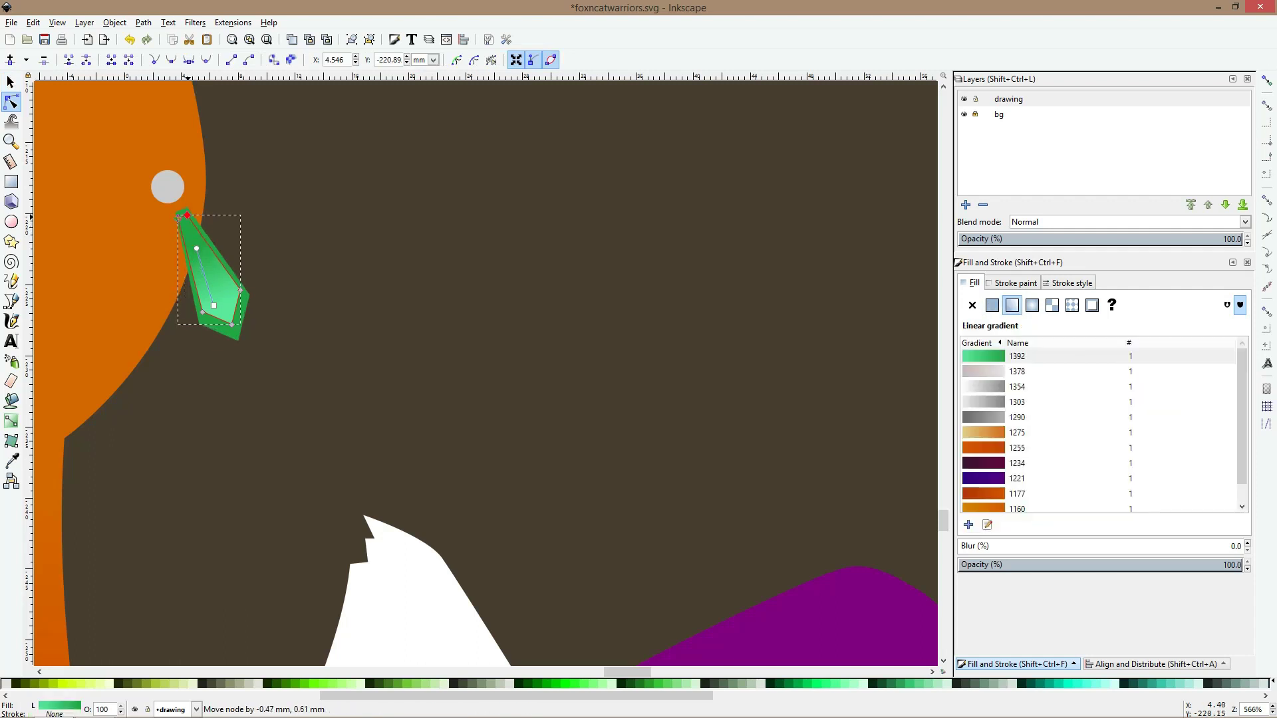
pyautogui.press('s')
pyautogui.press('Escape')
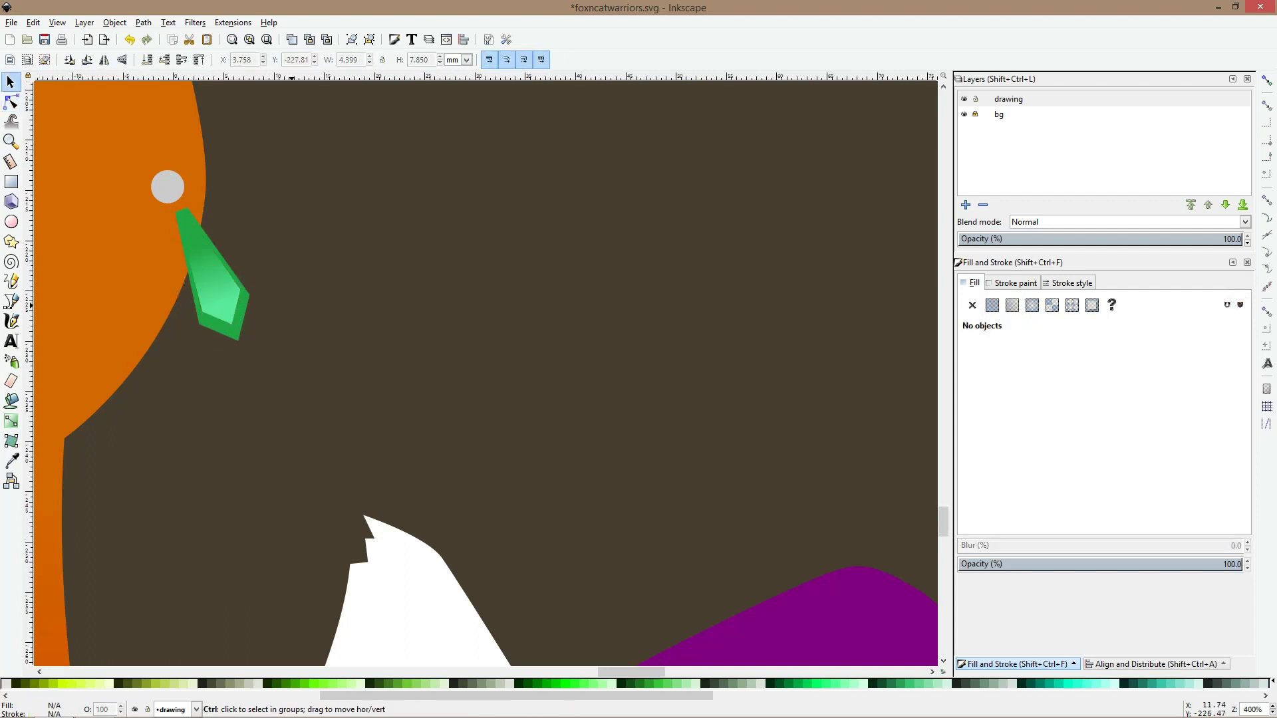
pyautogui.press('1')
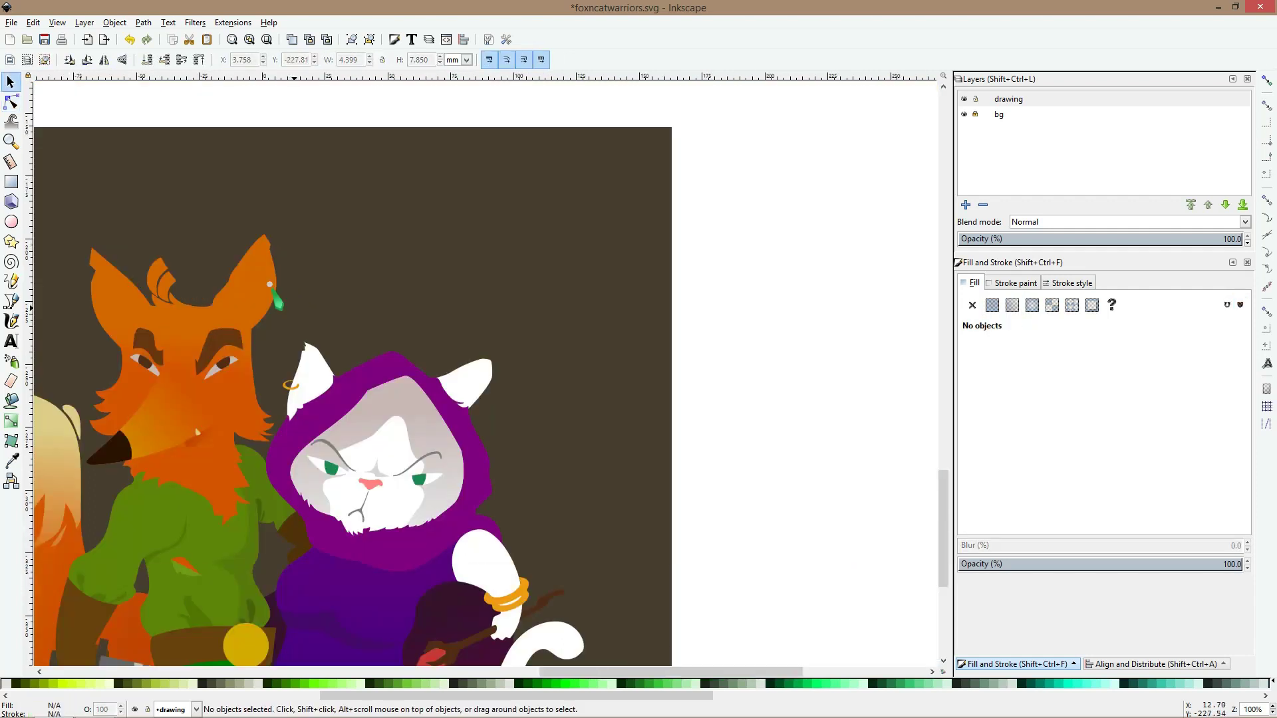
# Group the earring's stud and both pendant shapes, move the group about 4.4 mm down the ear, and check the whole illustration
pyautogui.scroll(4, 273, 285)
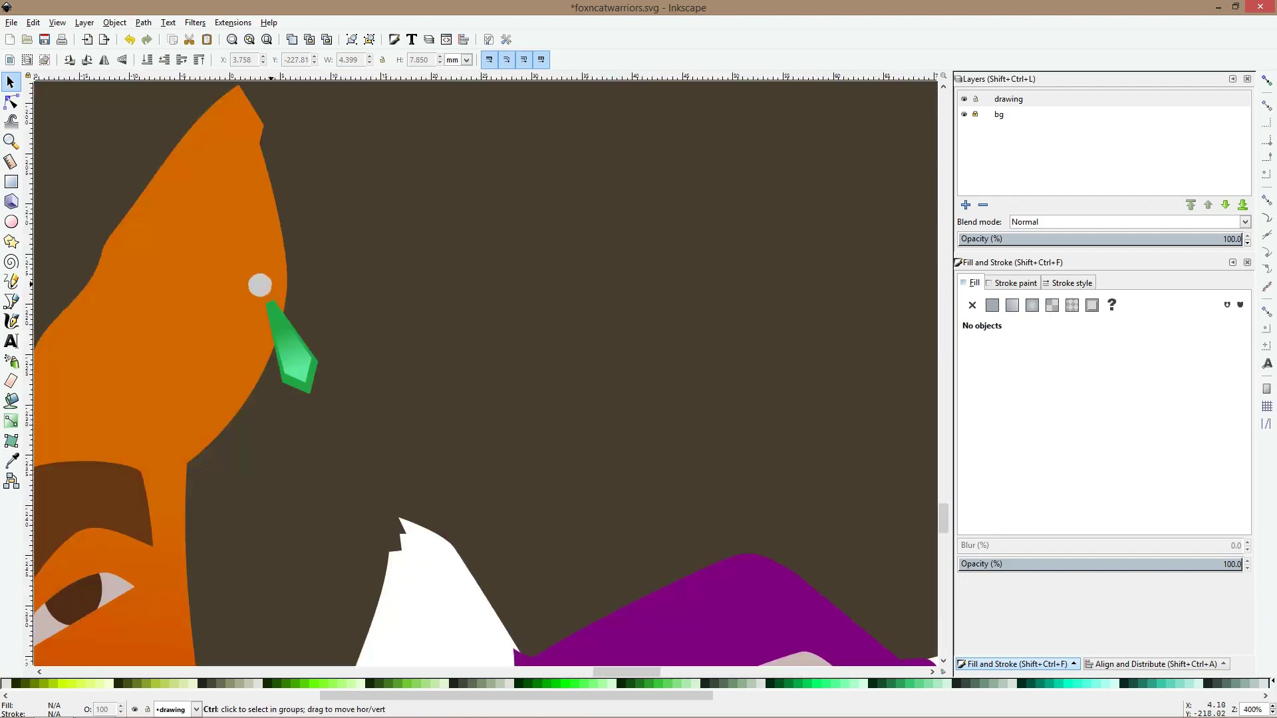
pyautogui.click(265, 285)
pyautogui.keyDown('shift'); pyautogui.click(297, 363); pyautogui.keyUp('shift')
pyautogui.keyDown('shift'); pyautogui.click(309, 391); pyautogui.keyUp('shift')
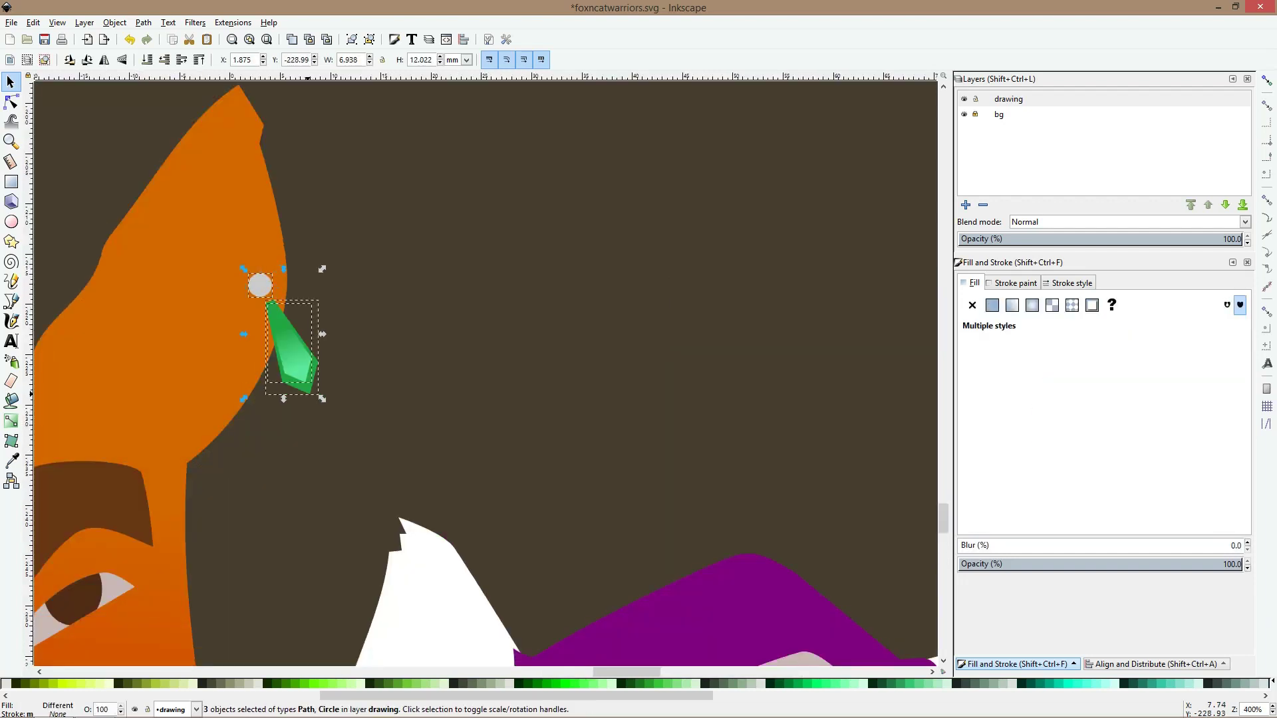
pyautogui.hotkey('ctrl', 'g')
pyautogui.moveTo(302, 386)
pyautogui.mouseDown()
pyautogui.moveTo(304, 438)
pyautogui.moveTo(249, 514)
pyautogui.moveTo(303, 407)
pyautogui.mouseUp()
pyautogui.press('-')
pyautogui.press('-')
pyautogui.press('-')
pyautogui.press('Escape')
pyautogui.press('-')
pyautogui.press('-')
pyautogui.press('-')
pyautogui.press('-')
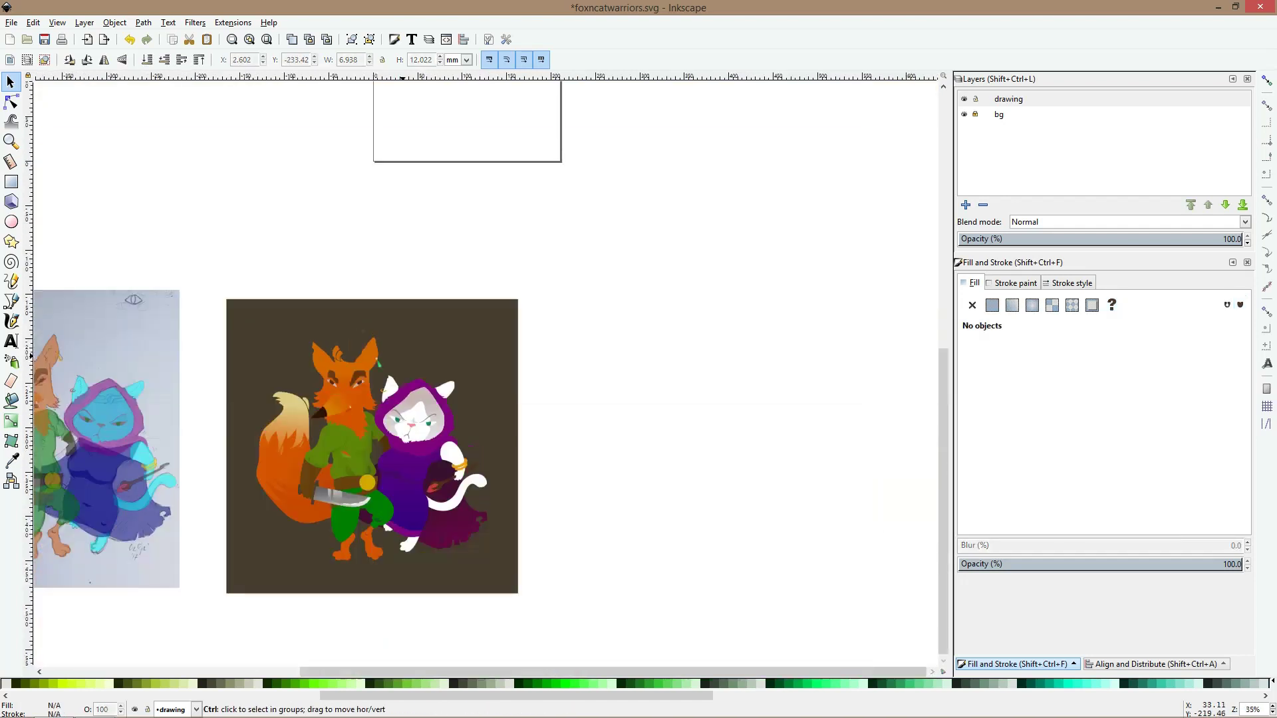
# Draw a linear gradient down the fox's lower leg nearest the tail, running from below the trouser hem to the foot
pyautogui.scroll(-2, 402, 356)
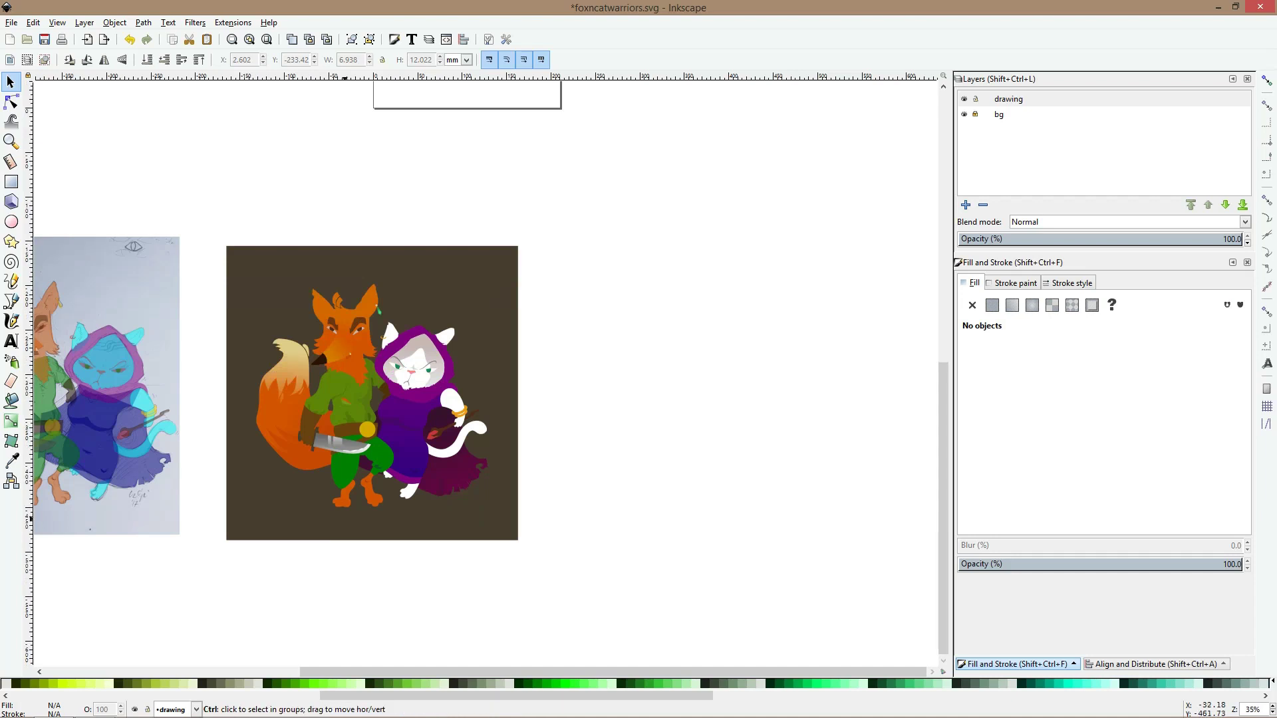
pyautogui.keyDown('ctrl'); pyautogui.scroll(5, 342, 509); pyautogui.keyUp('ctrl')
pyautogui.click(345, 430)
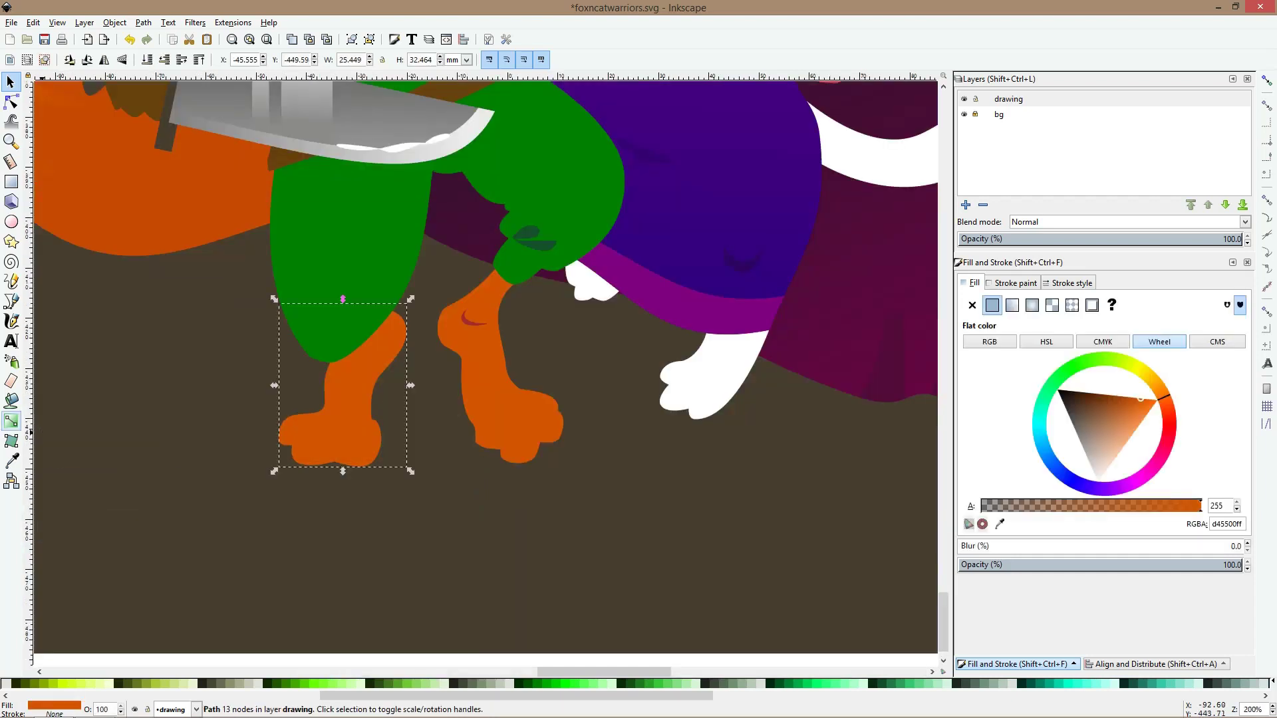
pyautogui.click(12, 421)
pyautogui.moveTo(401, 322); pyautogui.dragTo(349, 447)
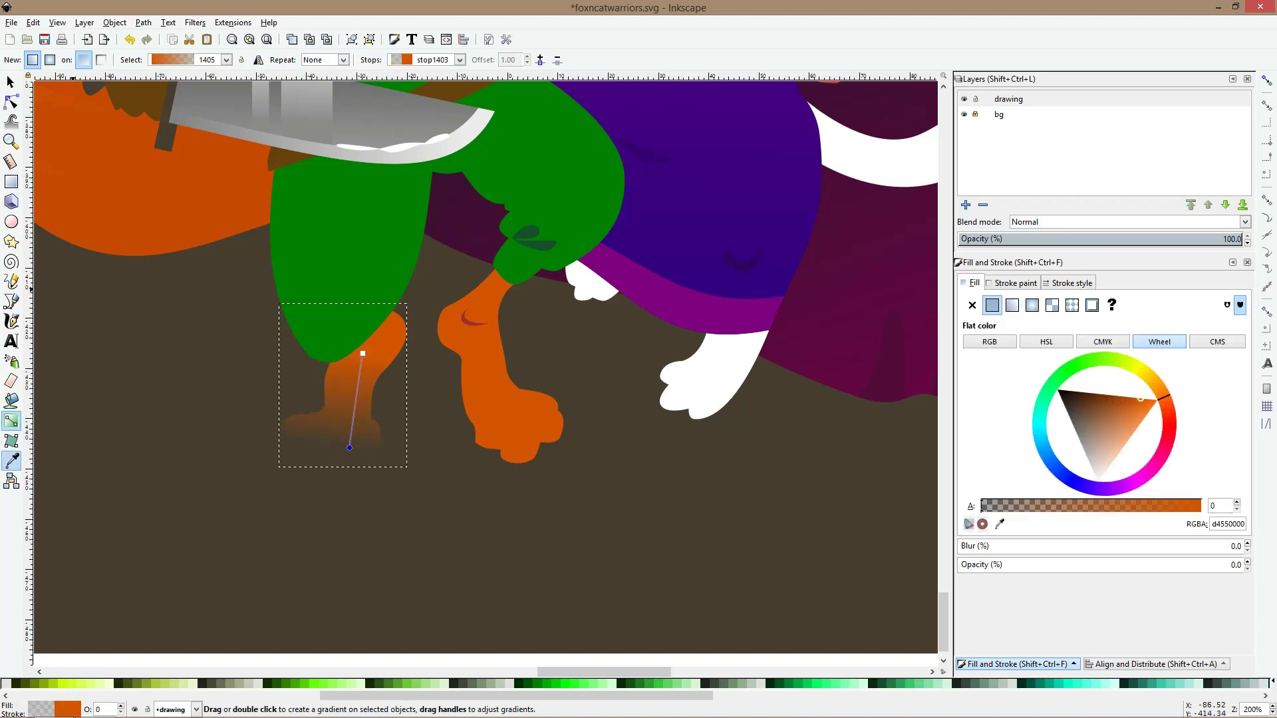
# Set the foot end of this leg's gradient to dark brown 422b0b and move its orange end up into the trousers
pyautogui.click(11, 461)
pyautogui.click(146, 105)
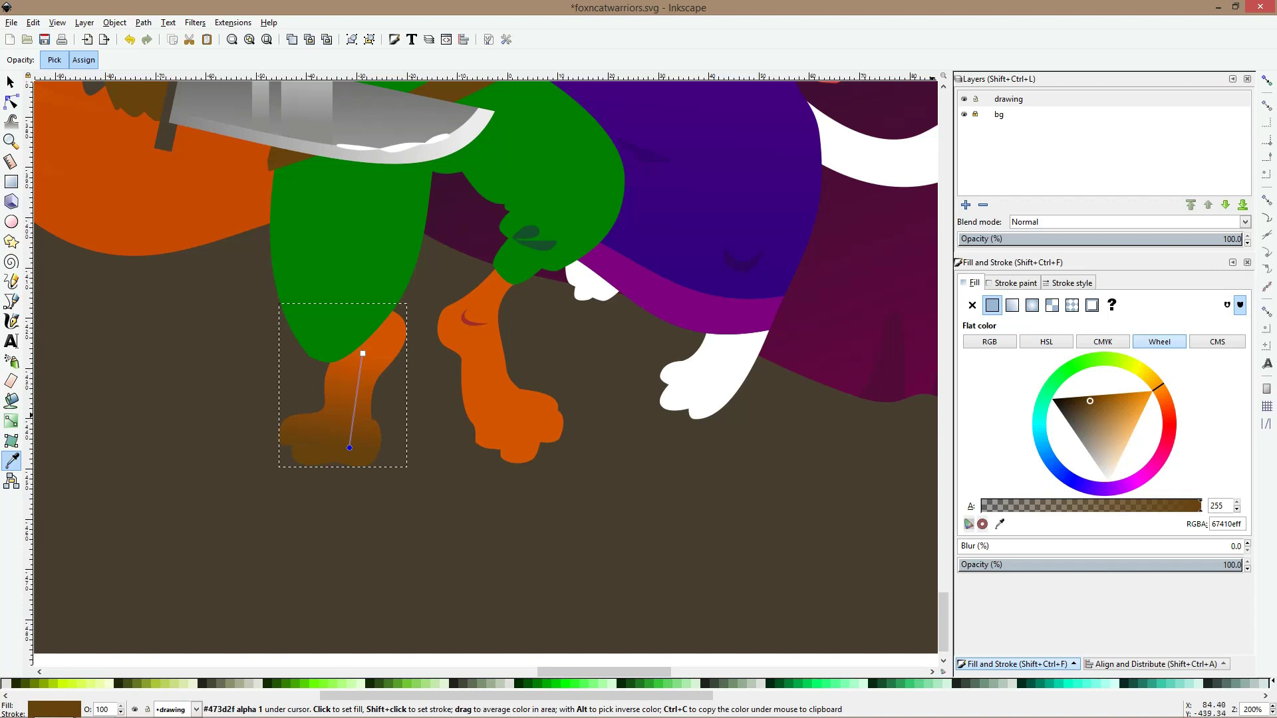
pyautogui.click(1075, 401)
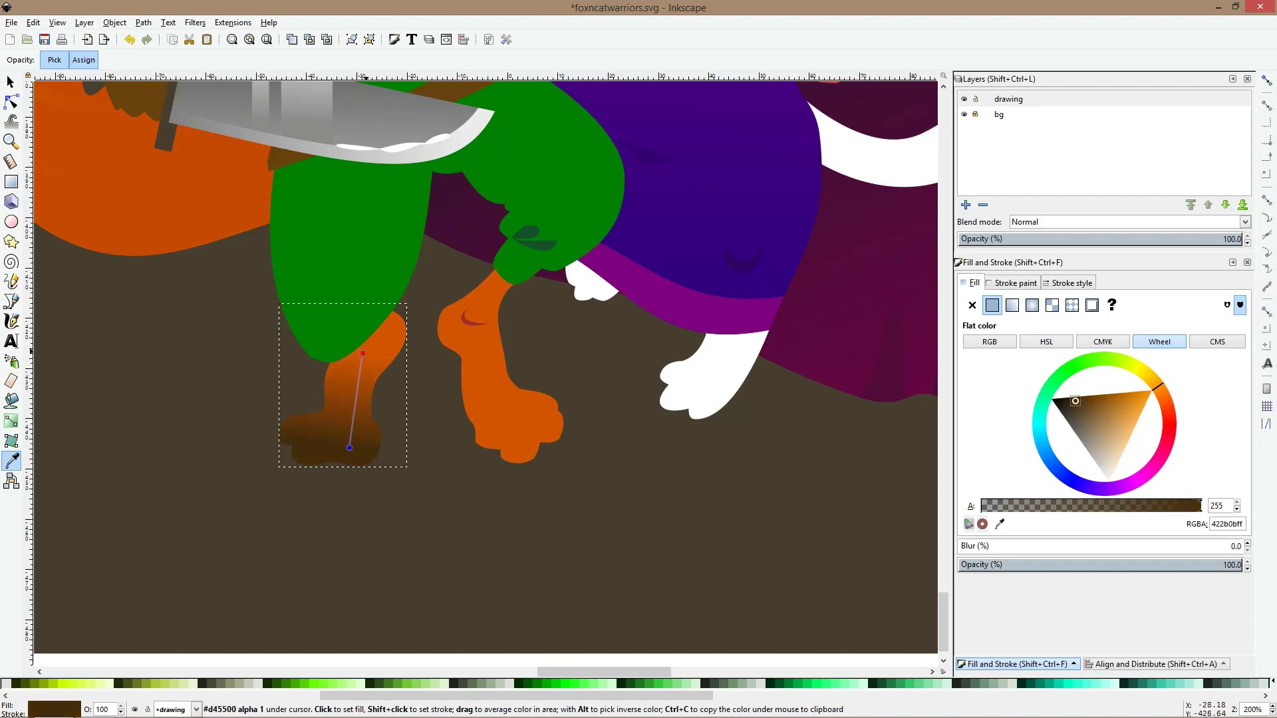
pyautogui.moveTo(363, 354); pyautogui.dragTo(334, 198)
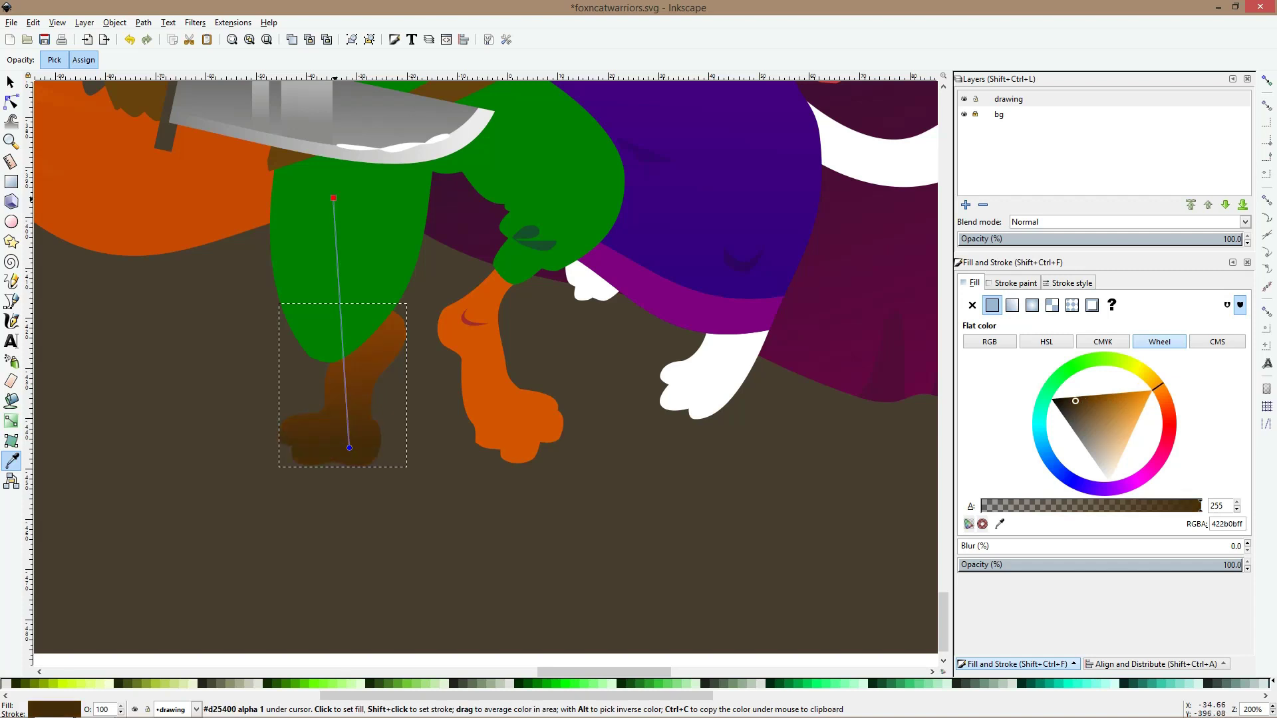
pyautogui.press('space')
# Apply the same orange-to-brown gradient to the fox's other leg and angle it from the trouser hem down to mid-shin
pyautogui.click(469, 346)
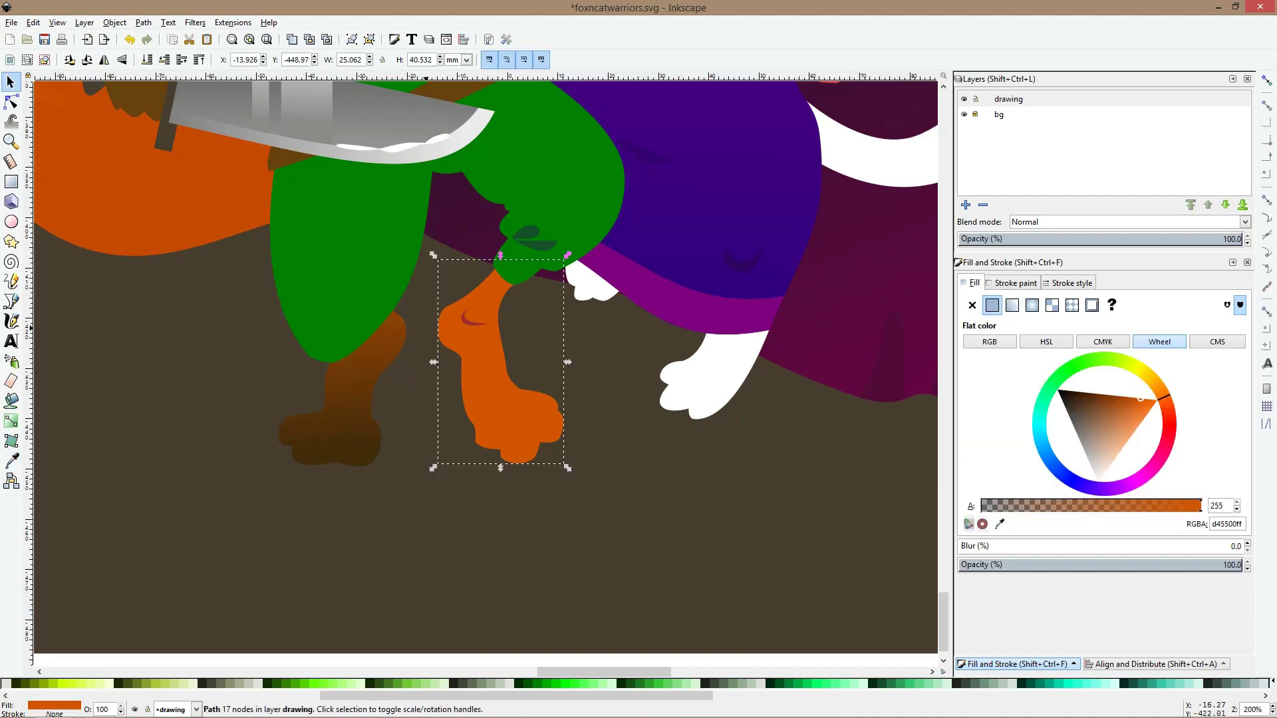
pyautogui.click(11, 460)
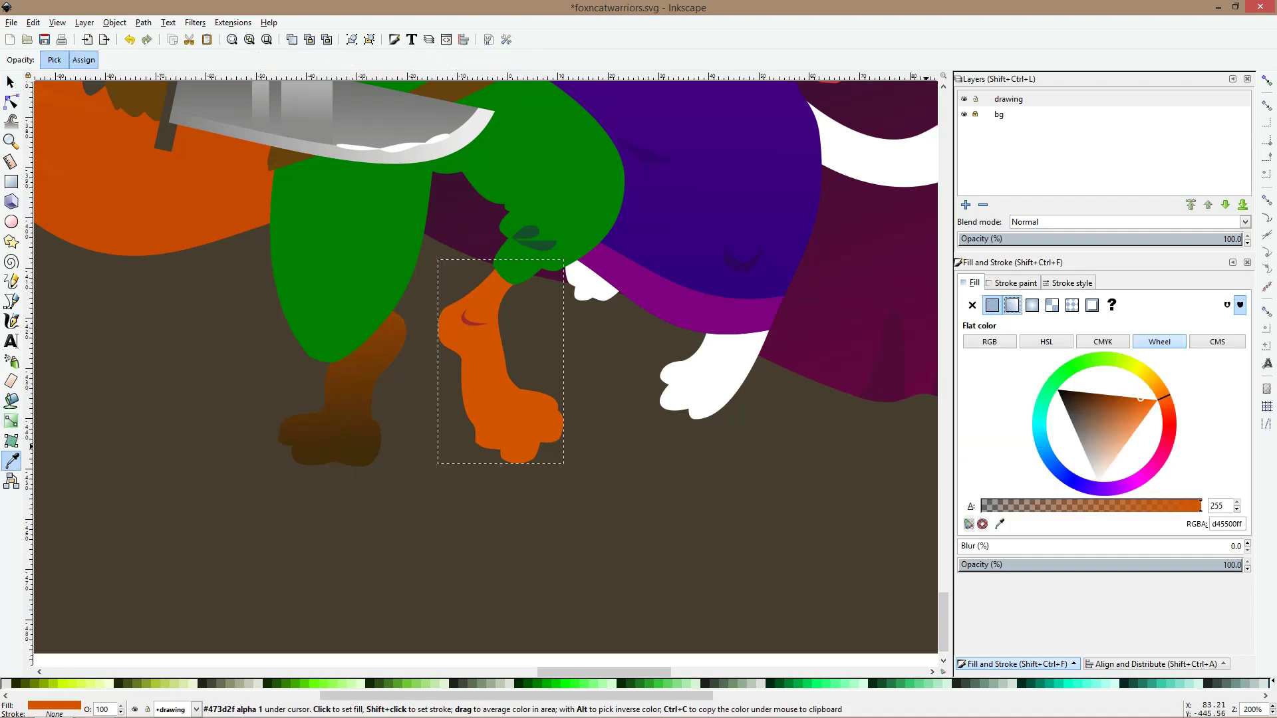
pyautogui.click(1011, 304)
pyautogui.click(998, 372)
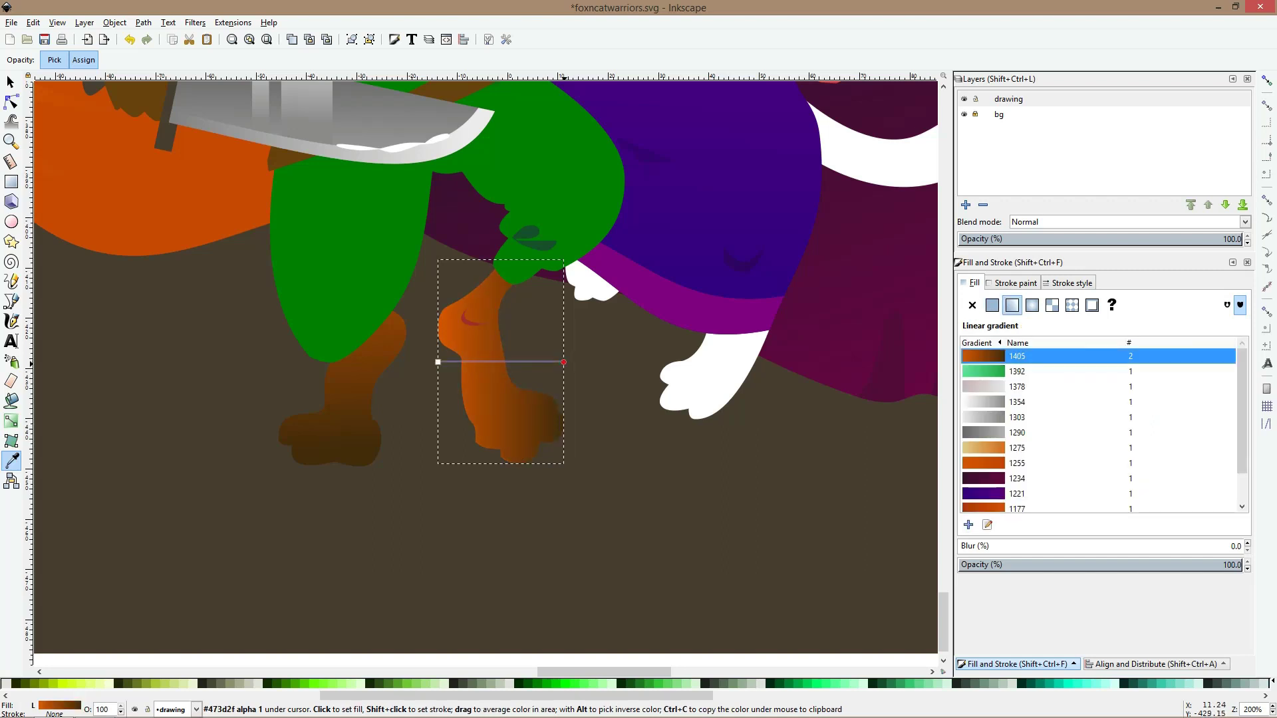
pyautogui.moveTo(564, 362); pyautogui.dragTo(480, 424)
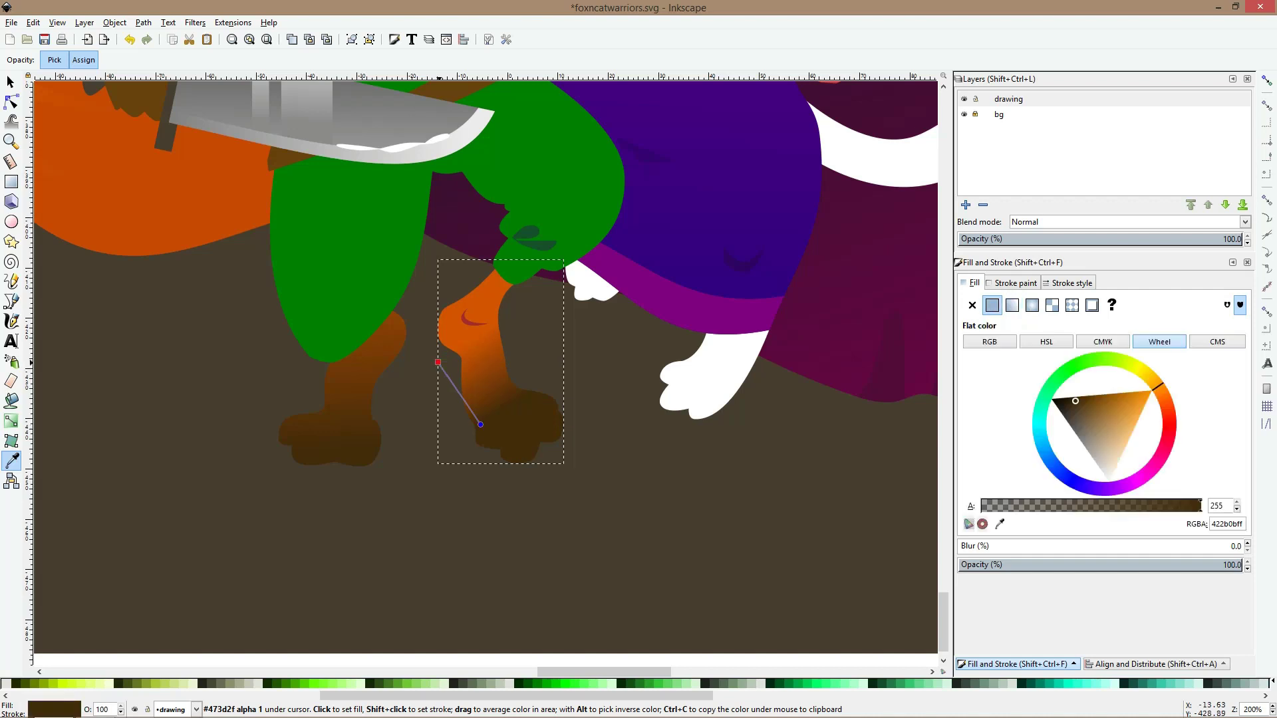
pyautogui.moveTo(437, 362); pyautogui.dragTo(511, 258)
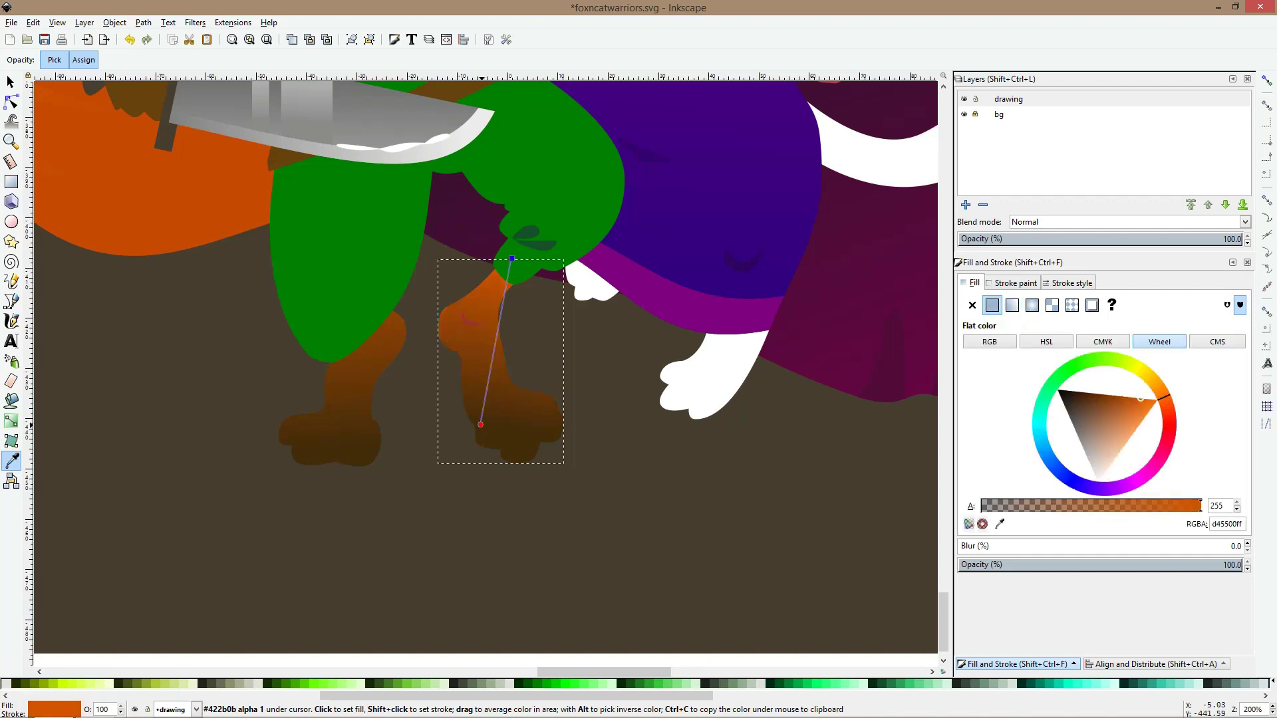
pyautogui.moveTo(480, 424); pyautogui.dragTo(452, 376)
pyautogui.press('s')
# Recolour the small crease on the fox's knee with dark brown 573109 sampled from the leg, and check the figures
pyautogui.click(469, 321)
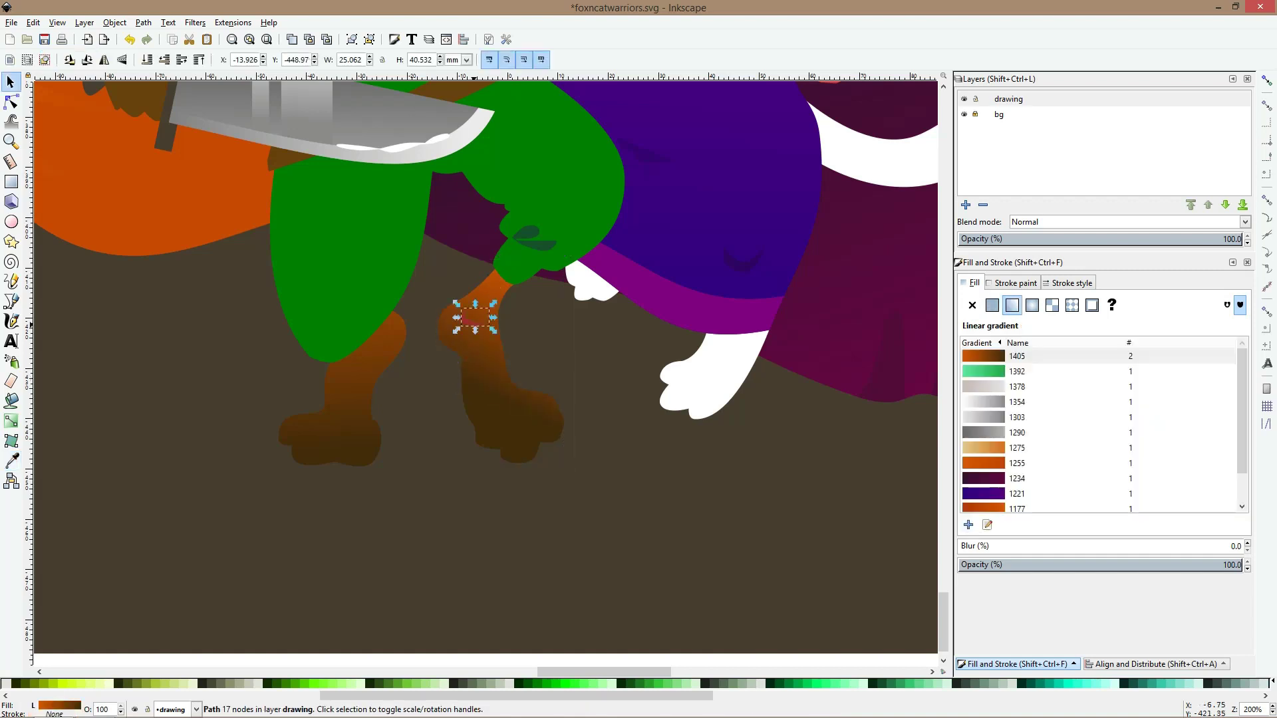
pyautogui.click(12, 460)
pyautogui.click(498, 441)
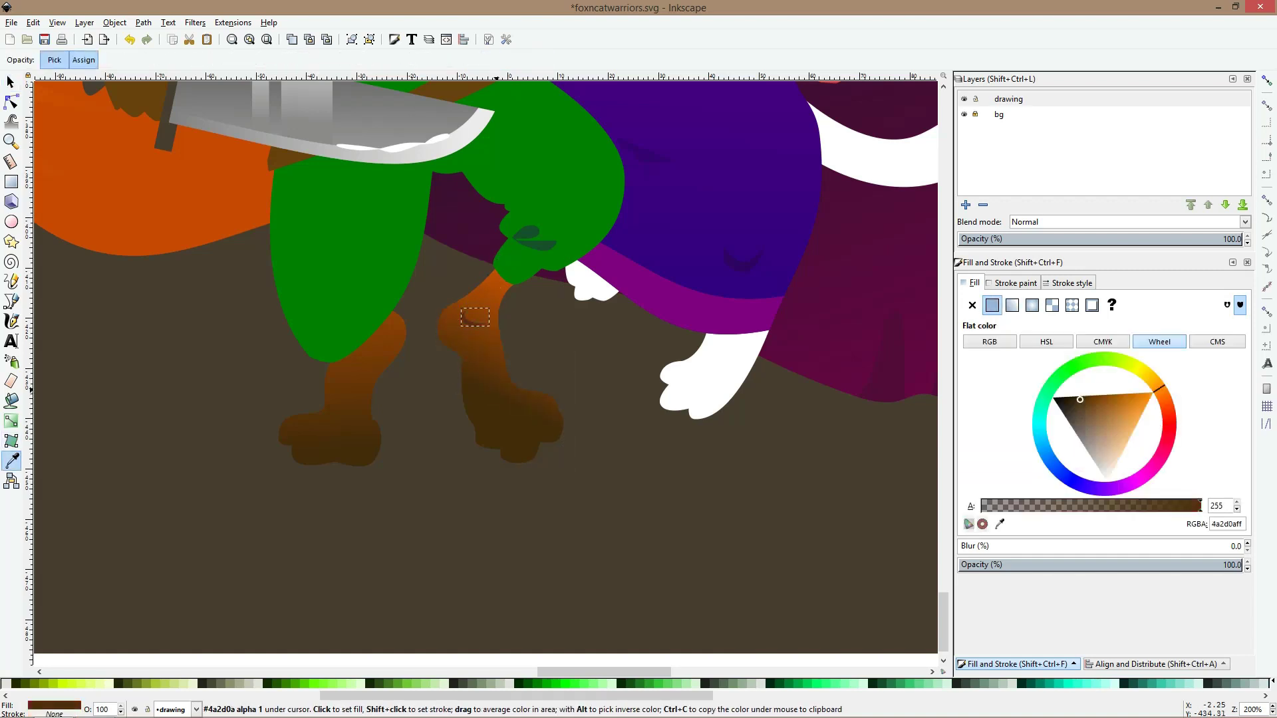
pyautogui.click(499, 385)
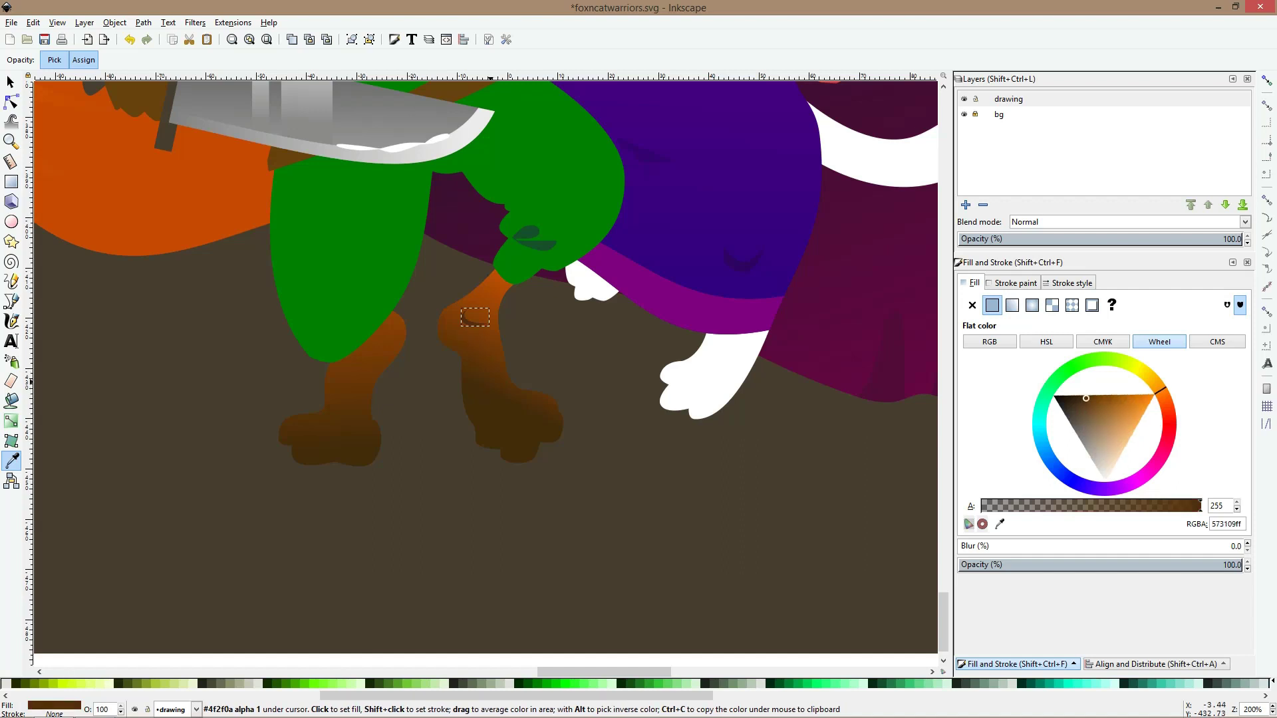
pyautogui.press('s')
pyautogui.press('-')
pyautogui.press('-')
pyautogui.press('-')
pyautogui.press('Escape')
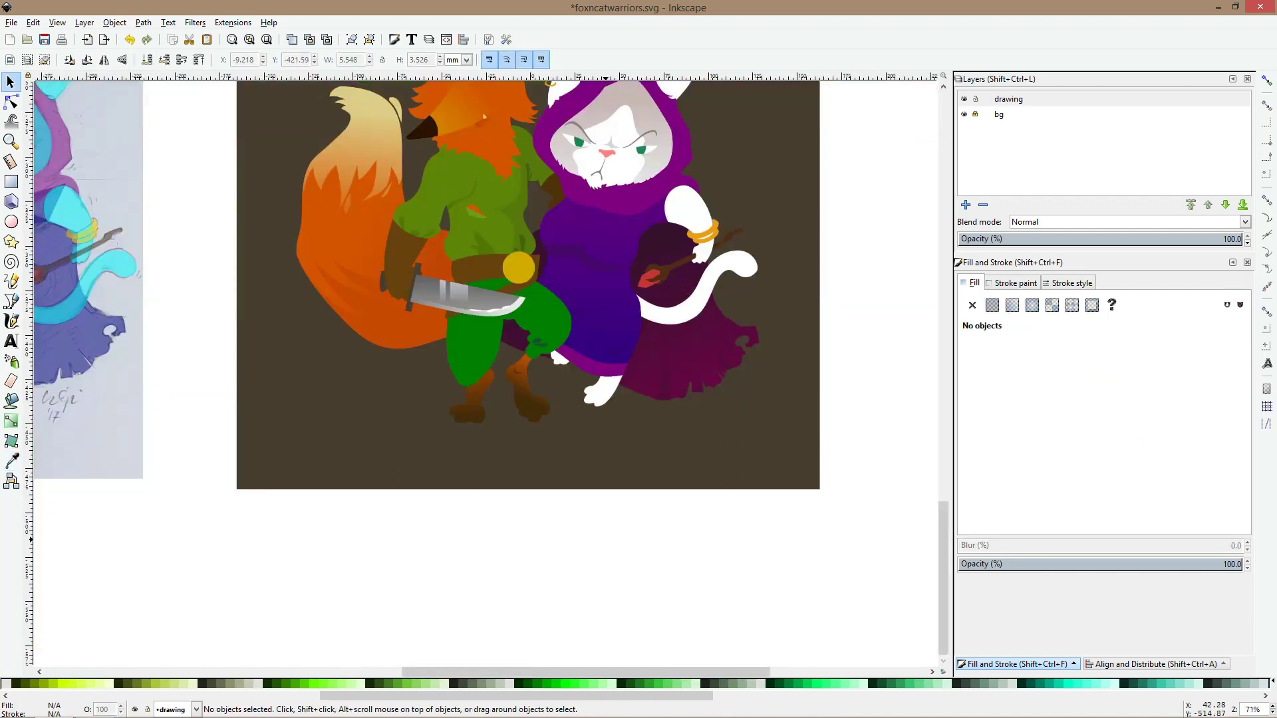
# Stretch the orange-to-brown gradient on the fox's leg nearest the cat so its brown end reaches down to foot level
pyautogui.scroll(3, 528, 419)
pyautogui.click(530, 392)
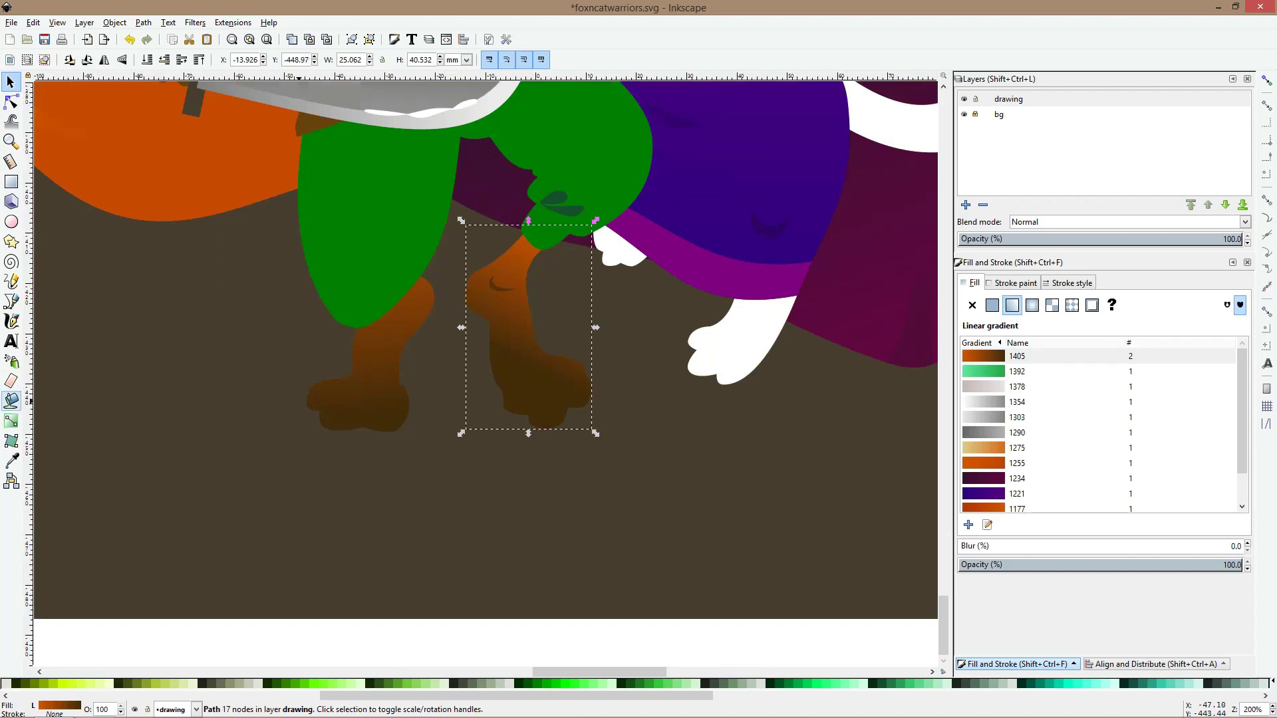
pyautogui.click(12, 421)
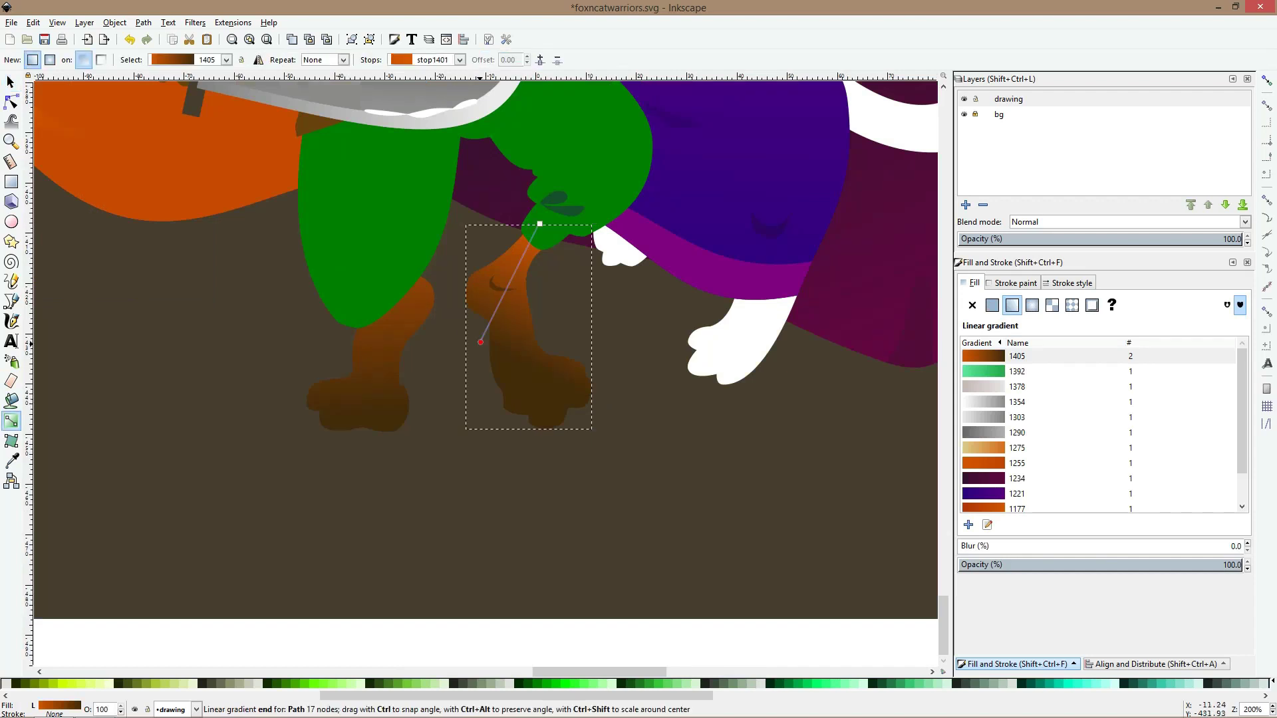
pyautogui.moveTo(480, 342); pyautogui.dragTo(487, 413)
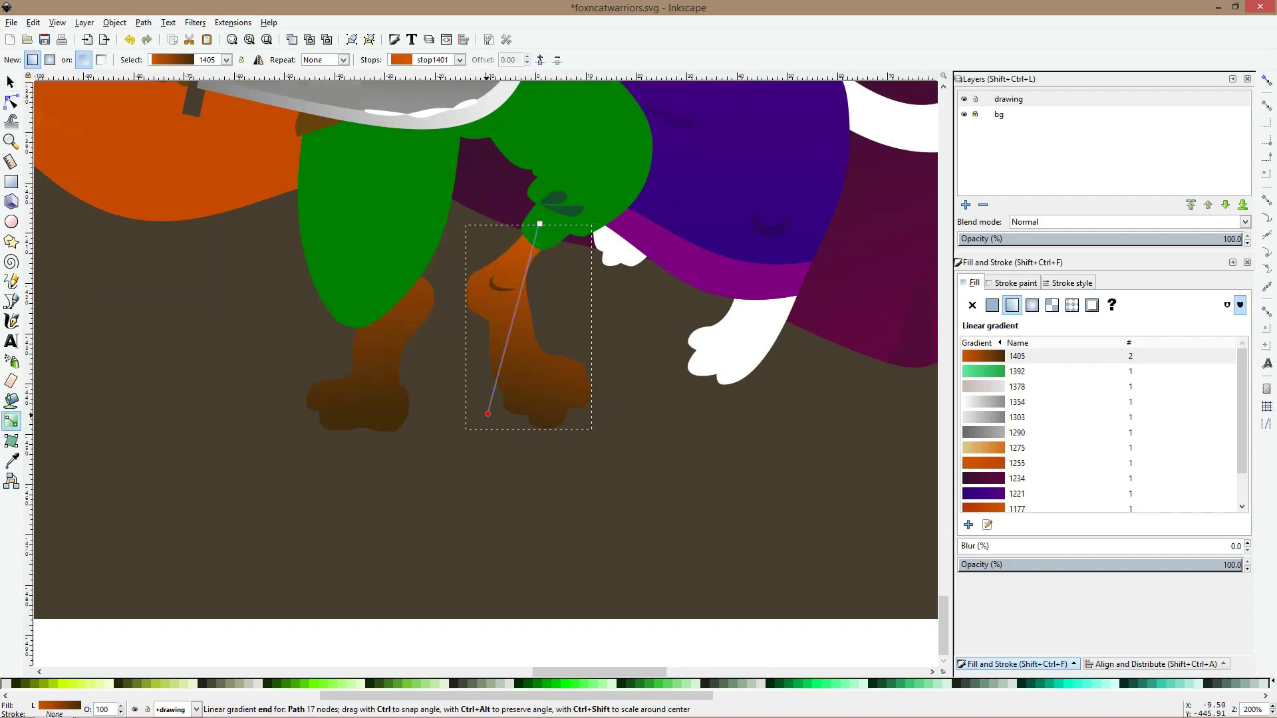
pyautogui.scroll(-2, 478, 401)
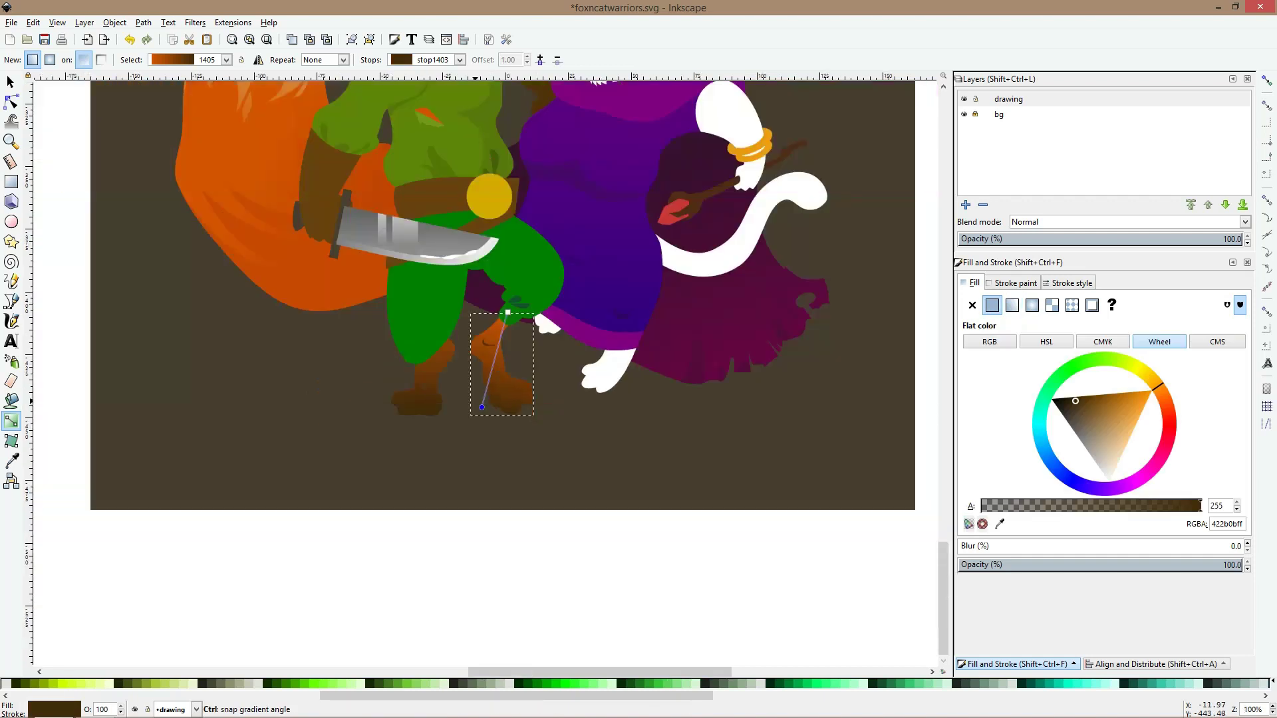
# Move this gradient's orange end up into the trousers and its brown end slightly higher on the foot, and check the figures
pyautogui.click(435, 367)
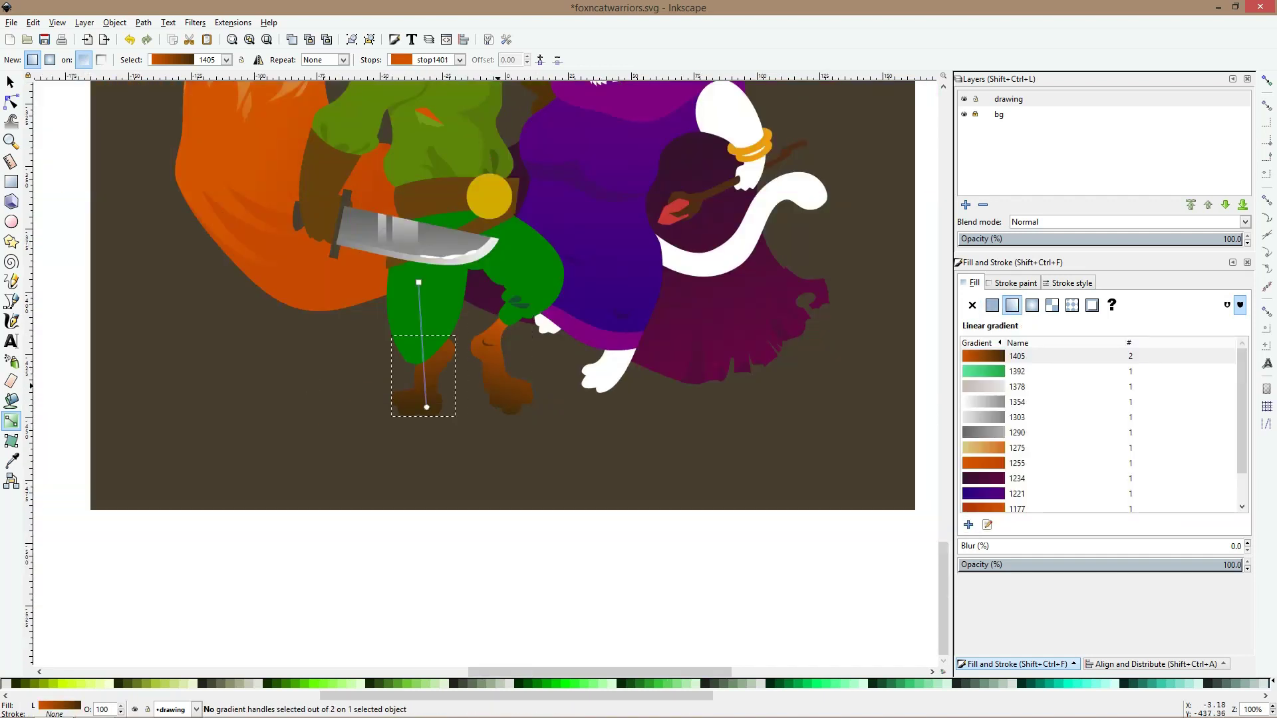
pyautogui.click(498, 386)
pyautogui.moveTo(508, 312); pyautogui.dragTo(523, 272)
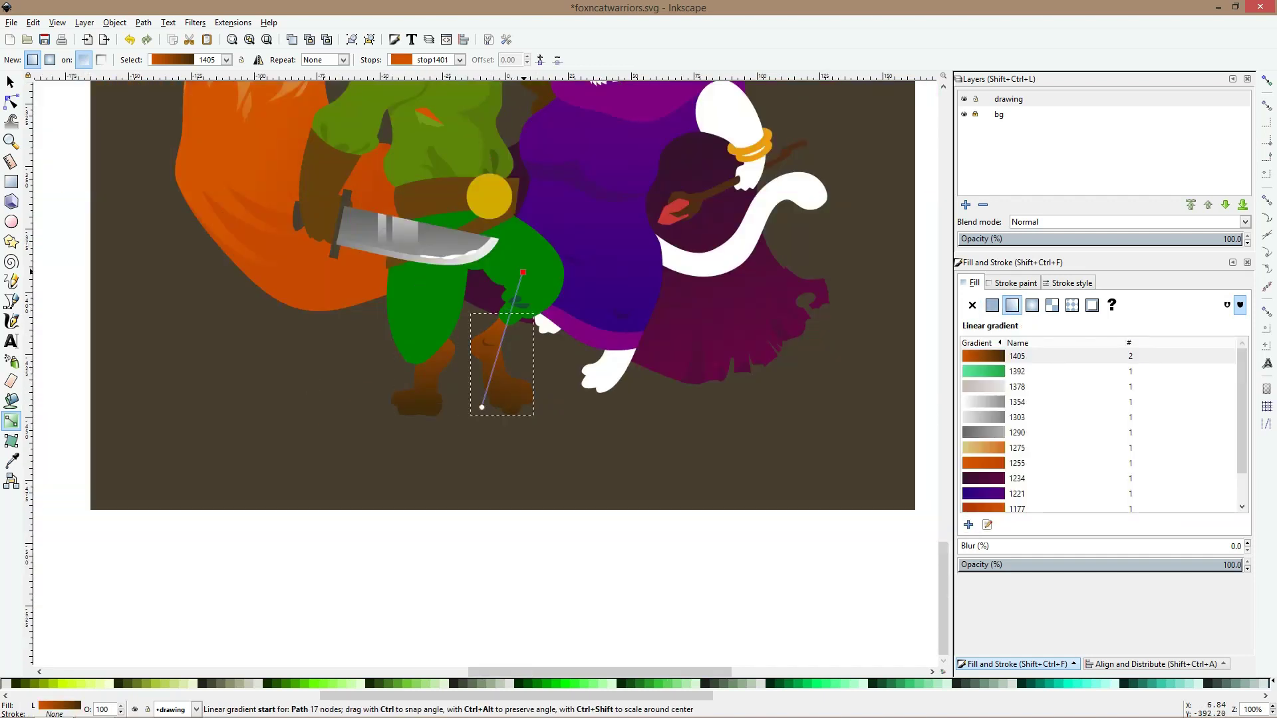
pyautogui.click(482, 407)
pyautogui.moveTo(482, 407); pyautogui.dragTo(481, 390)
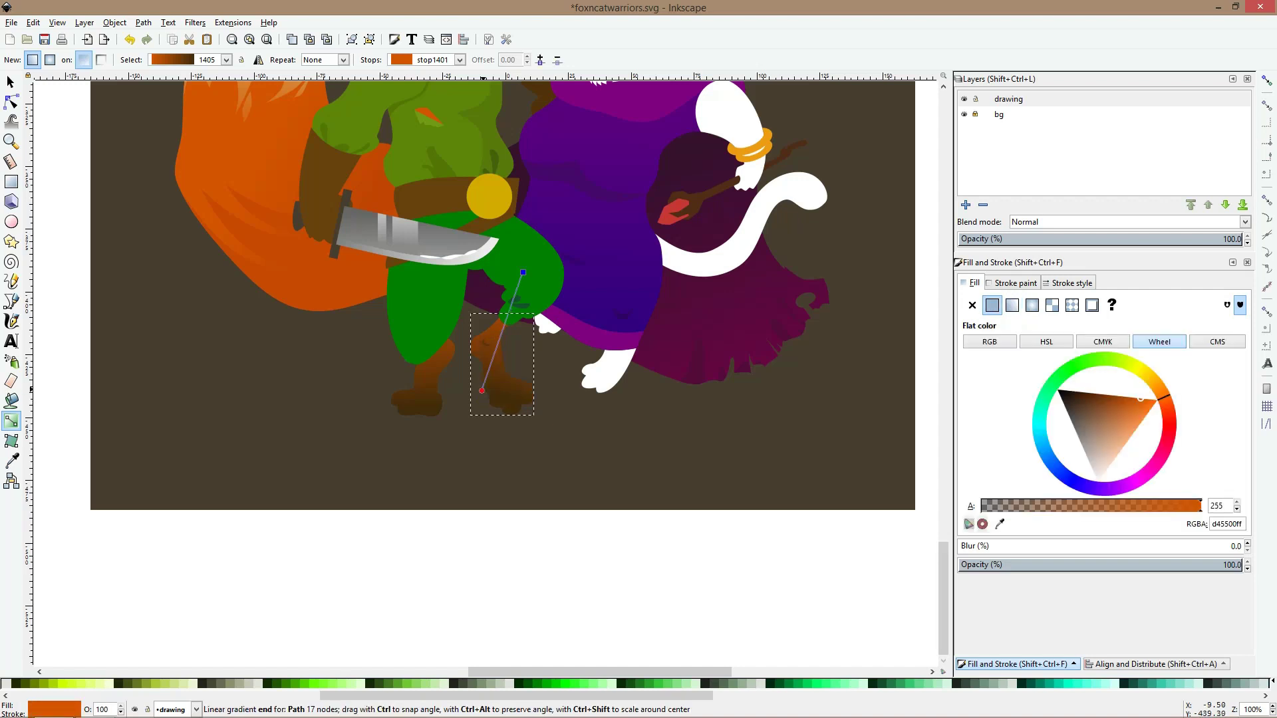
pyautogui.press('s')
pyautogui.press('Escape')
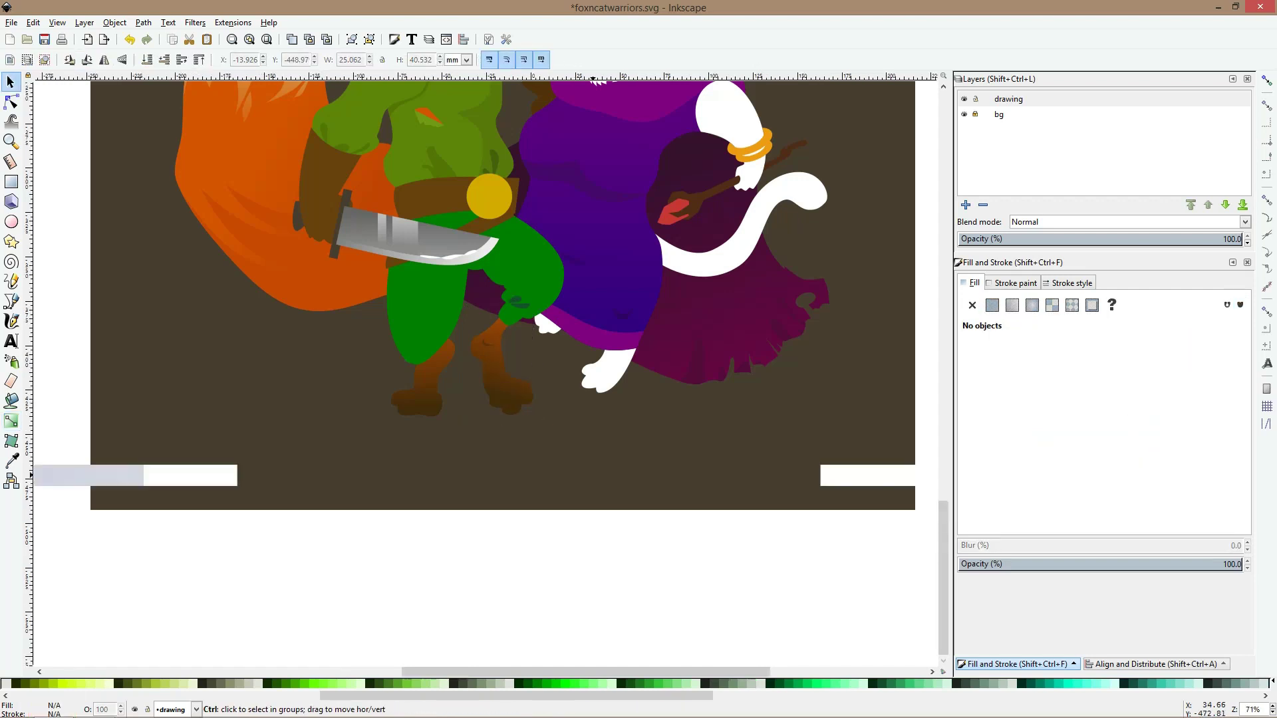
pyautogui.press('-')
pyautogui.press('-')
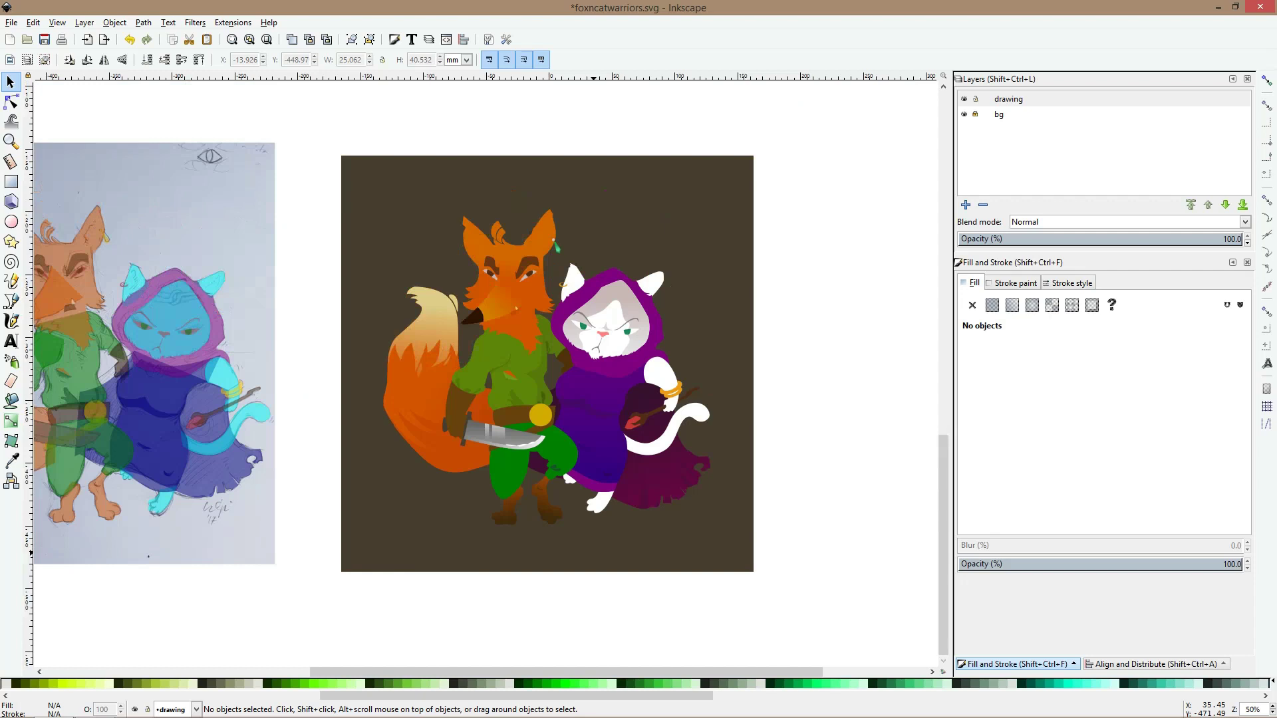
# Darken the fox's forearm behind the cat to brown 3f2809
pyautogui.scroll(3, 569, 359)
pyautogui.click(564, 372)
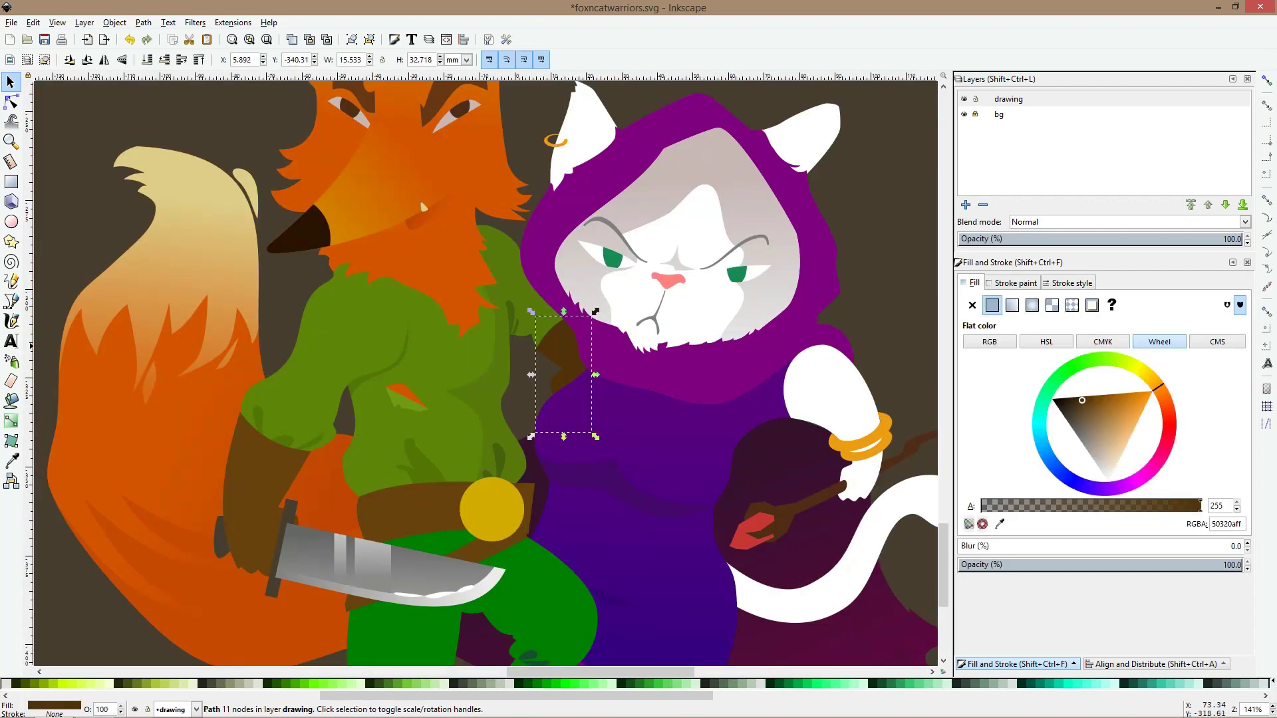
pyautogui.moveTo(1082, 399); pyautogui.dragTo(1081, 401)
pyautogui.hotkey('ctrl', 'shift', 'z')
# Recolour the fox's sword arm with sampled dark brown 2b1100 and match the forearm behind the cat to it
pyautogui.click(265, 464)
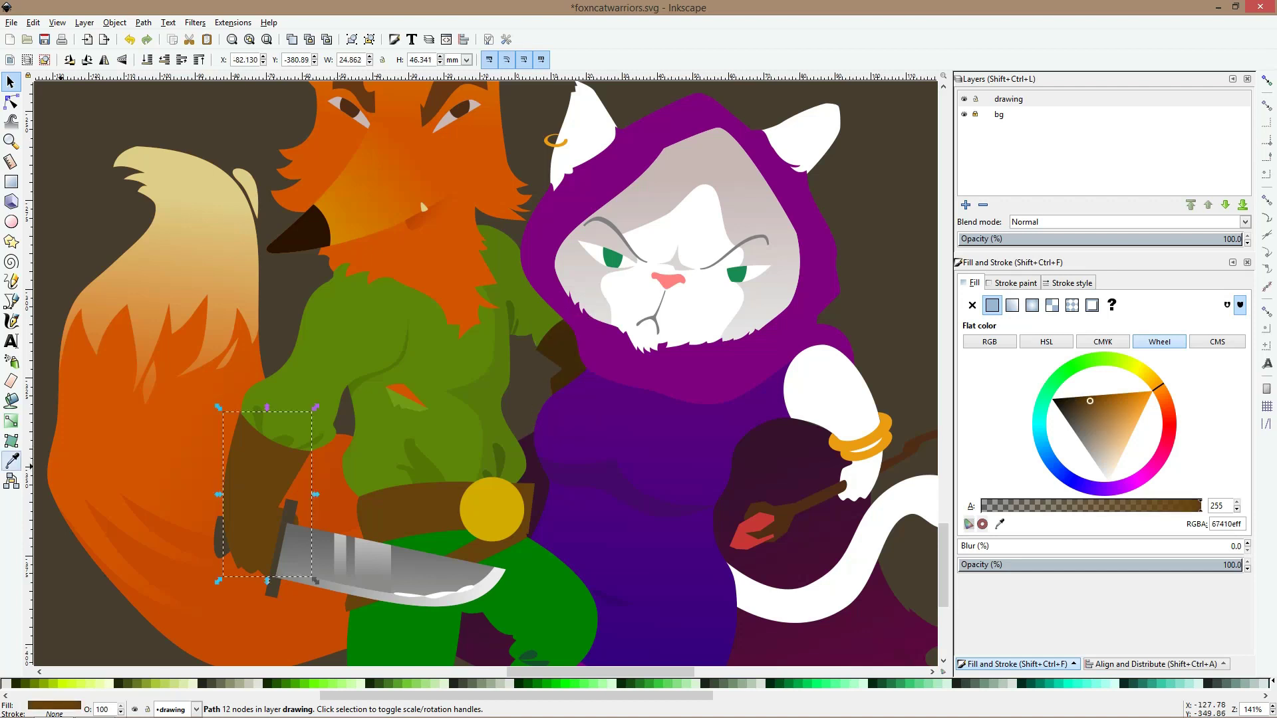
pyautogui.click(11, 460)
pyautogui.click(565, 348)
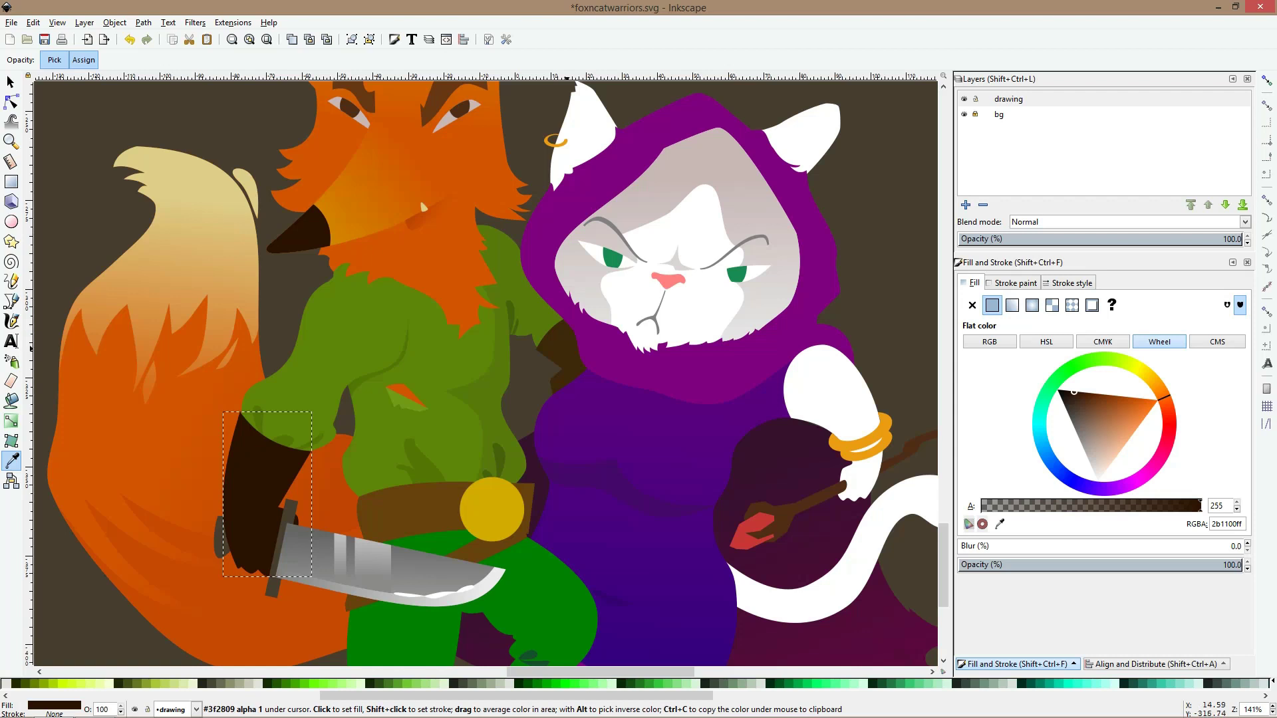
pyautogui.press('space')
pyautogui.click(562, 348)
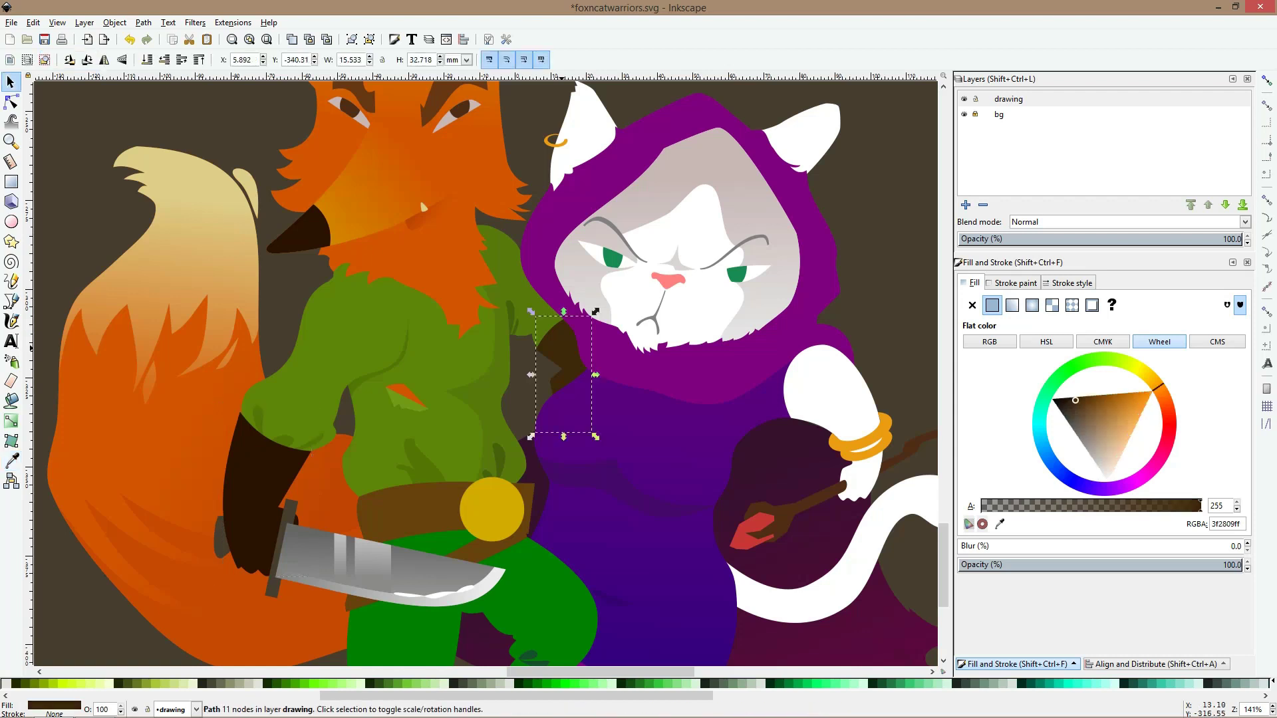
pyautogui.click(12, 460)
pyautogui.click(264, 447)
pyautogui.press('space')
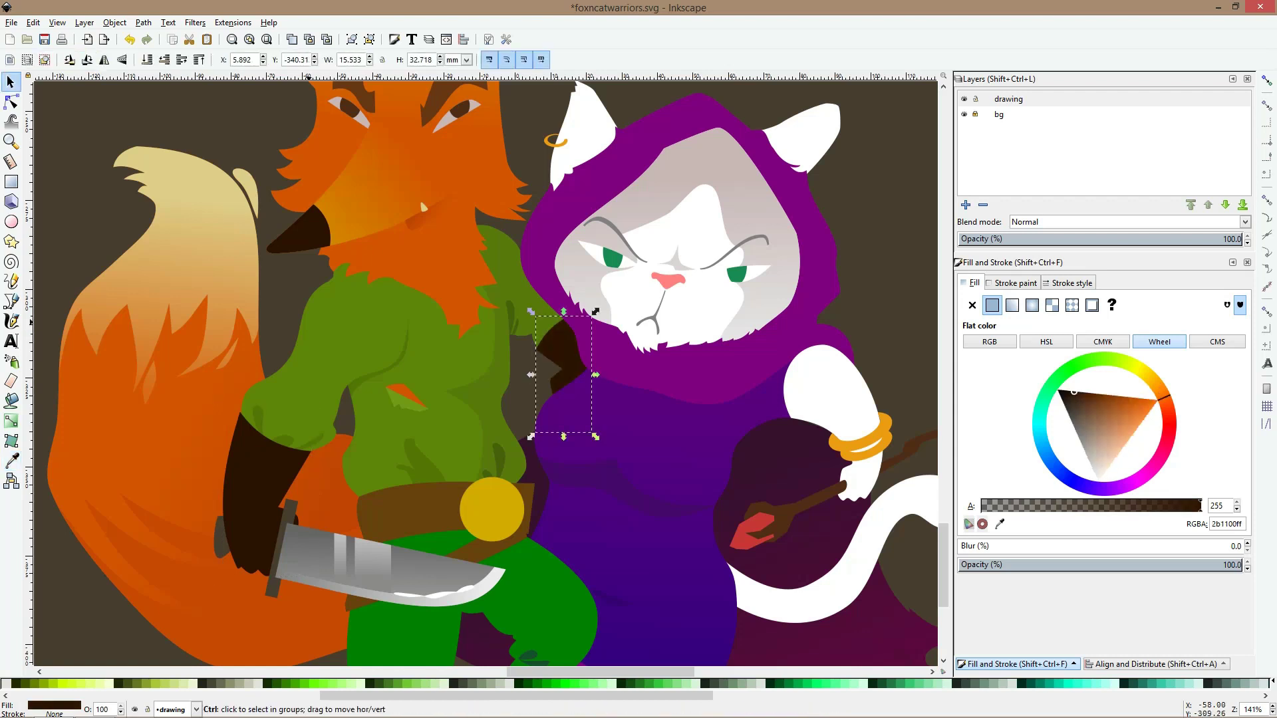
# Lighten the fox's sword arm to a slightly redder brown, 42250b, starting from the belt's sampled colour
pyautogui.click(284, 471)
pyautogui.click(11, 460)
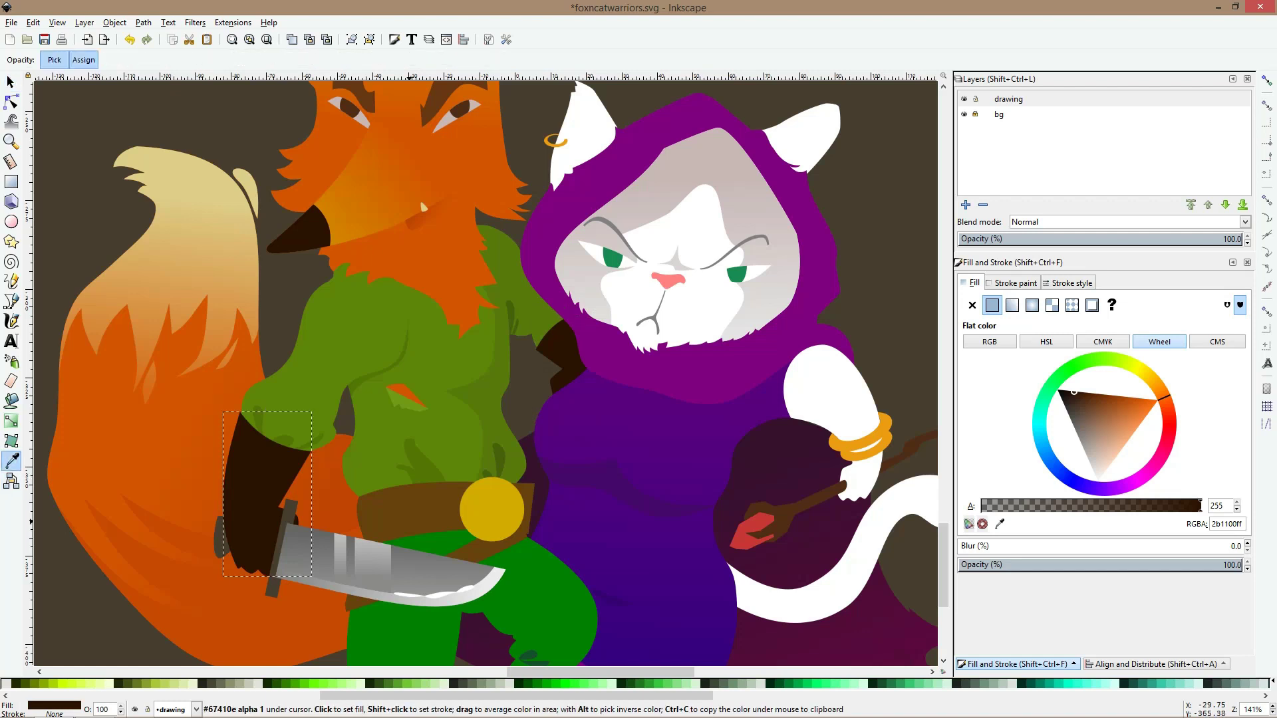
pyautogui.click(409, 521)
pyautogui.click(1076, 401)
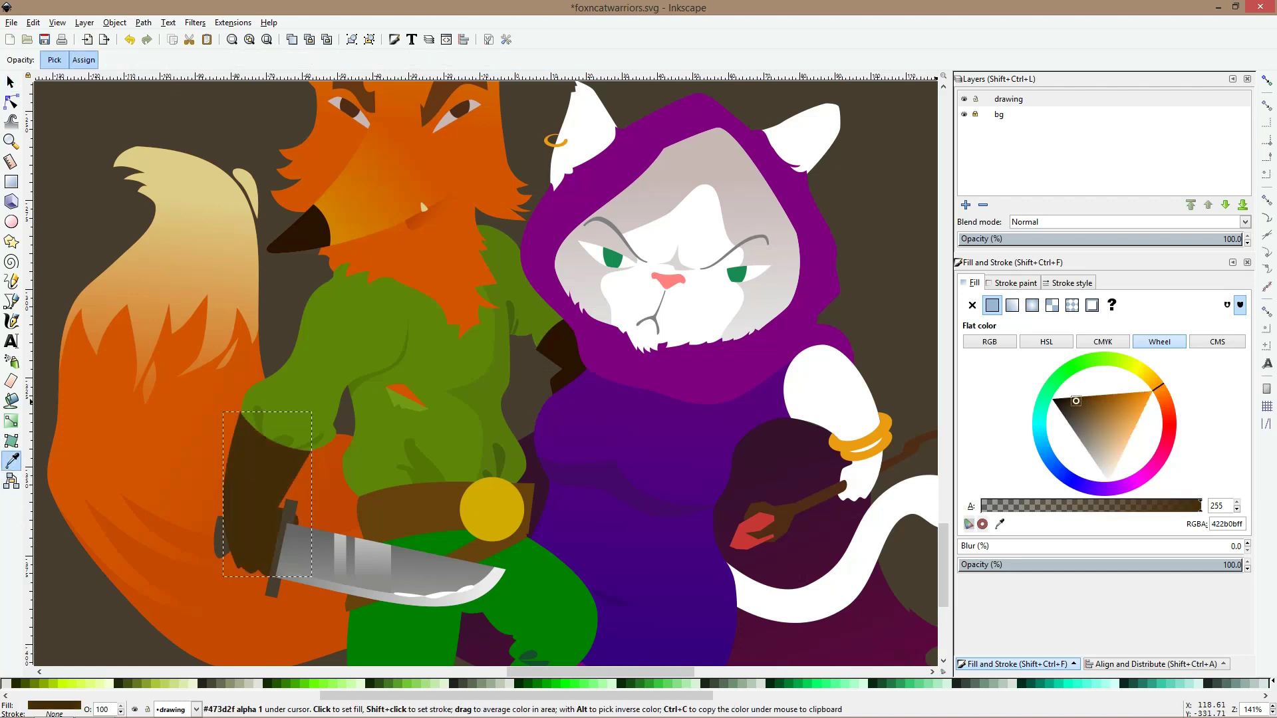
pyautogui.click(1161, 393)
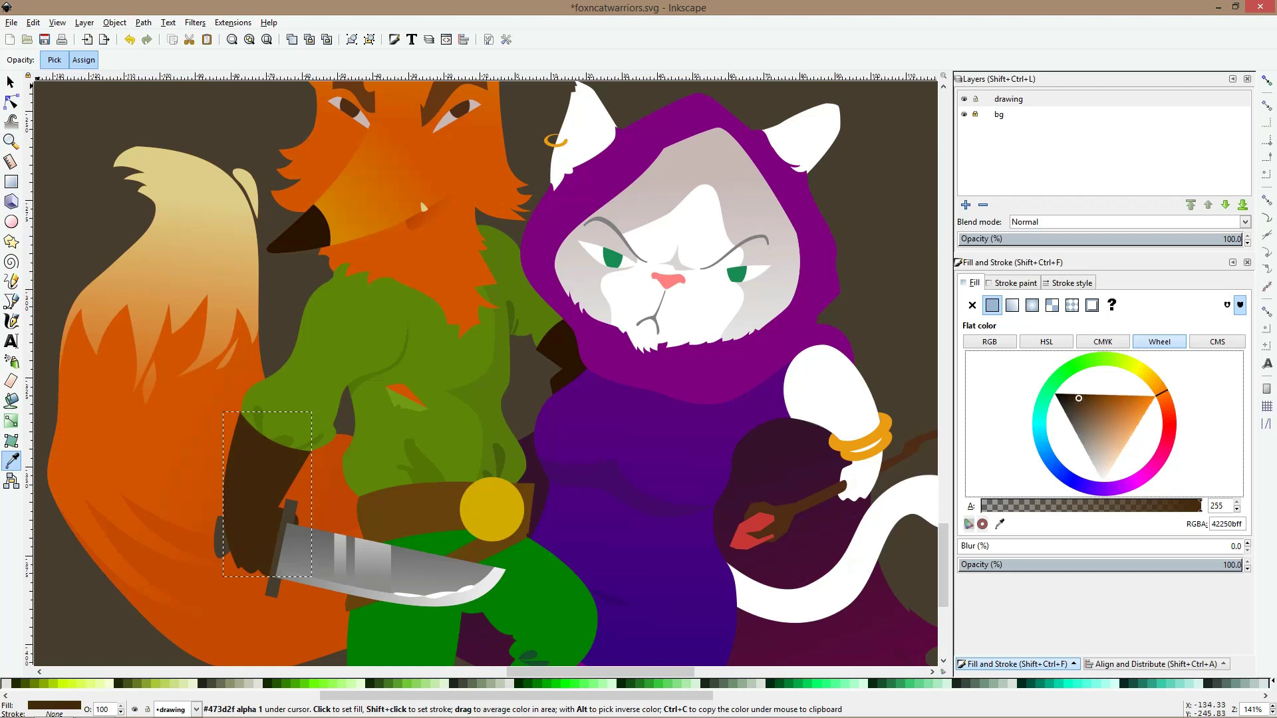
pyautogui.click(506, 361)
pyautogui.press('space')
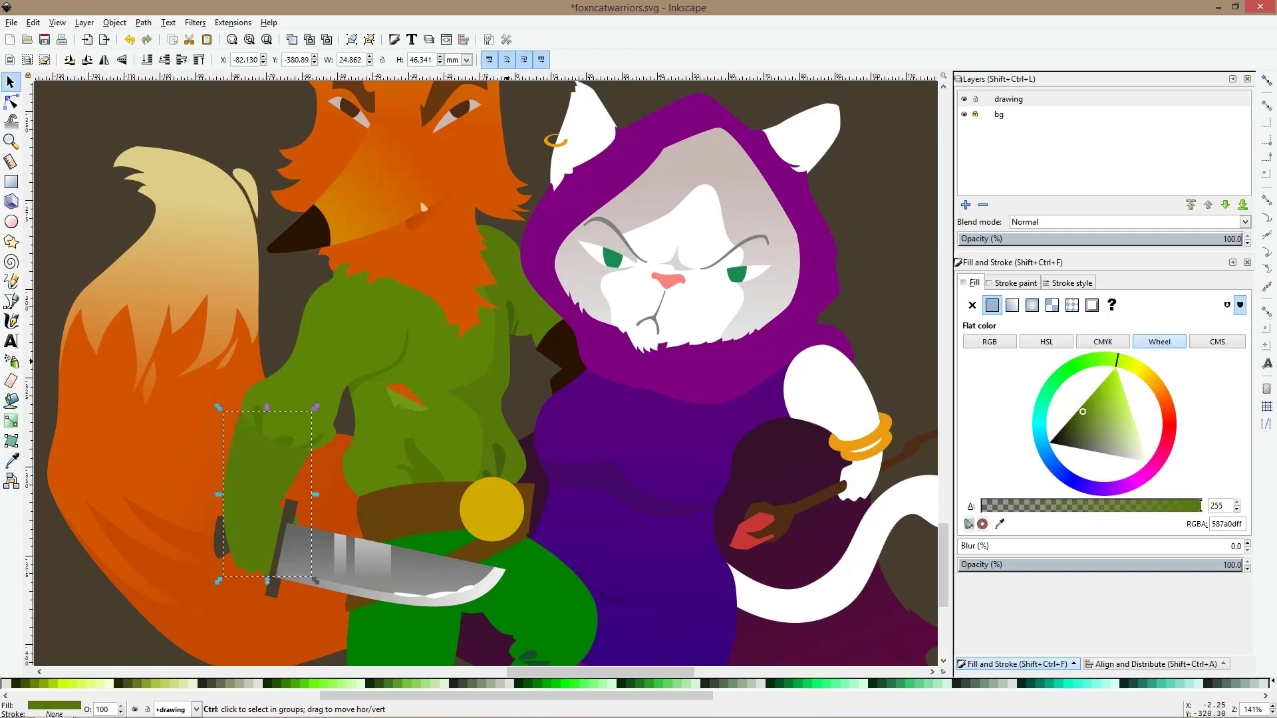
pyautogui.hotkey('ctrl', 'z')
pyautogui.press('space')
pyautogui.press('space')
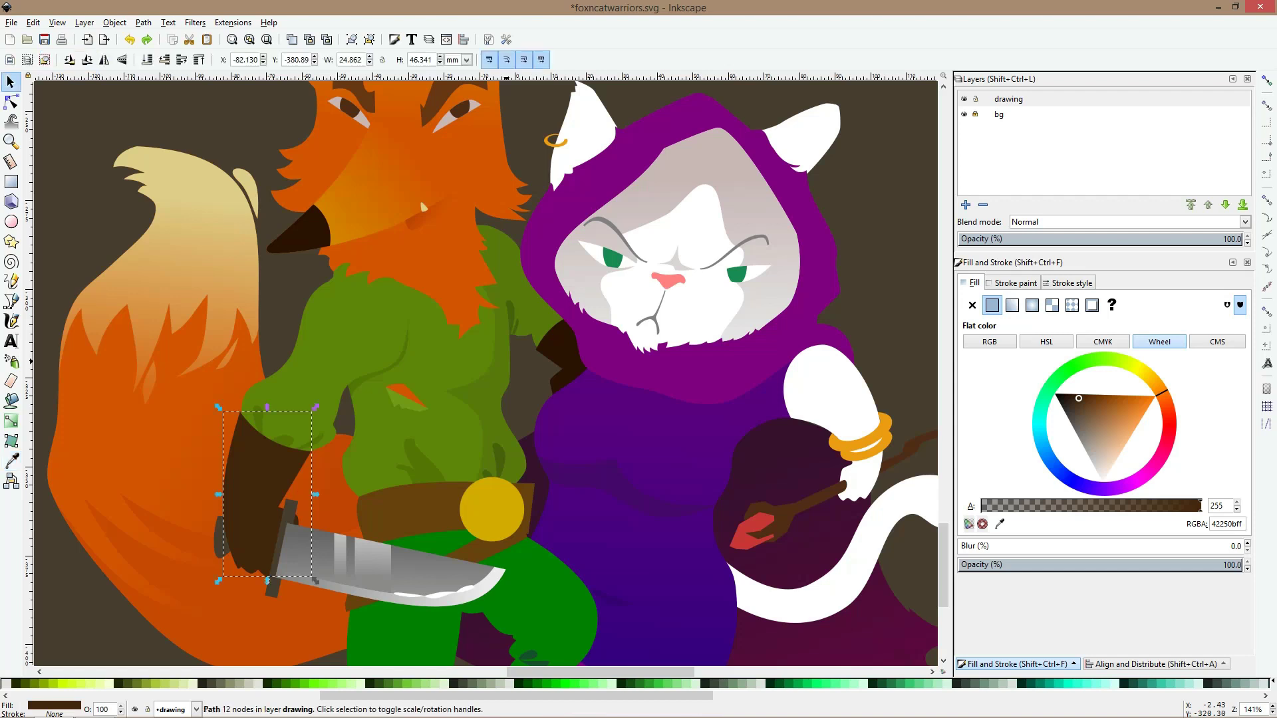
# Darken the shaded side of the fox's shirt to green 52710c, averaged from the area around the sleeve fold
pyautogui.click(542, 332)
pyautogui.press('space')
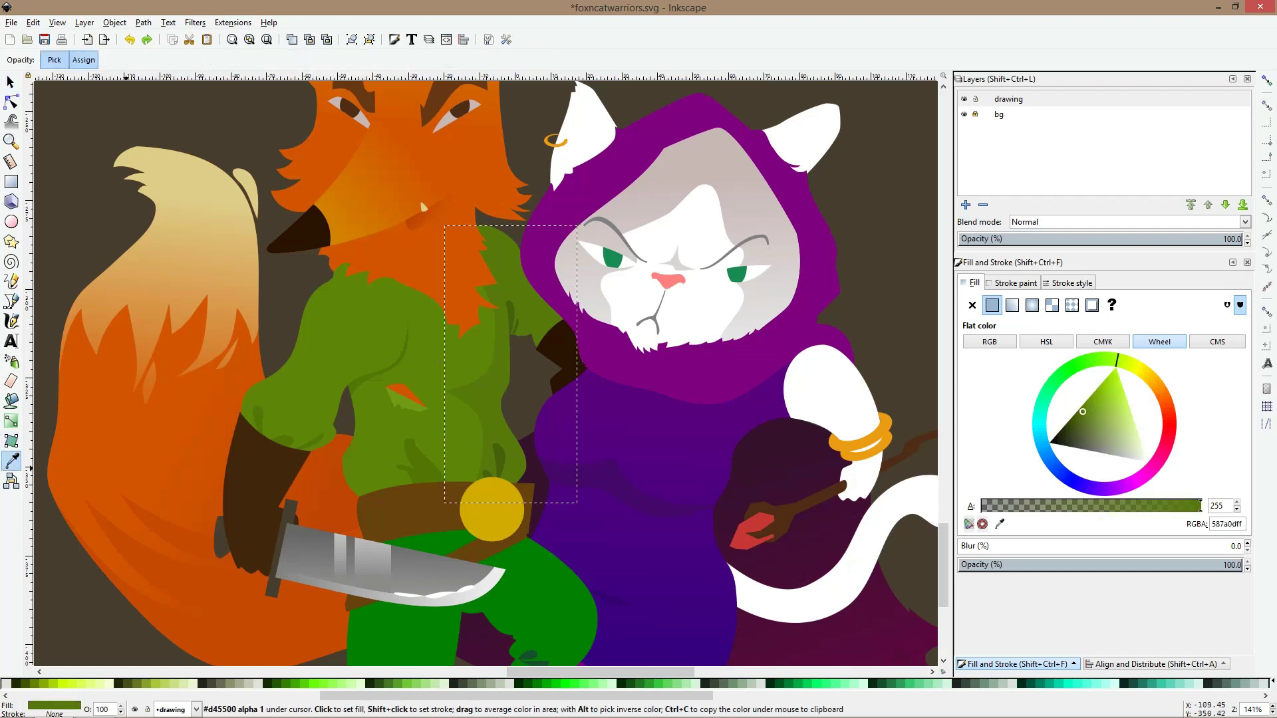
pyautogui.click(510, 309)
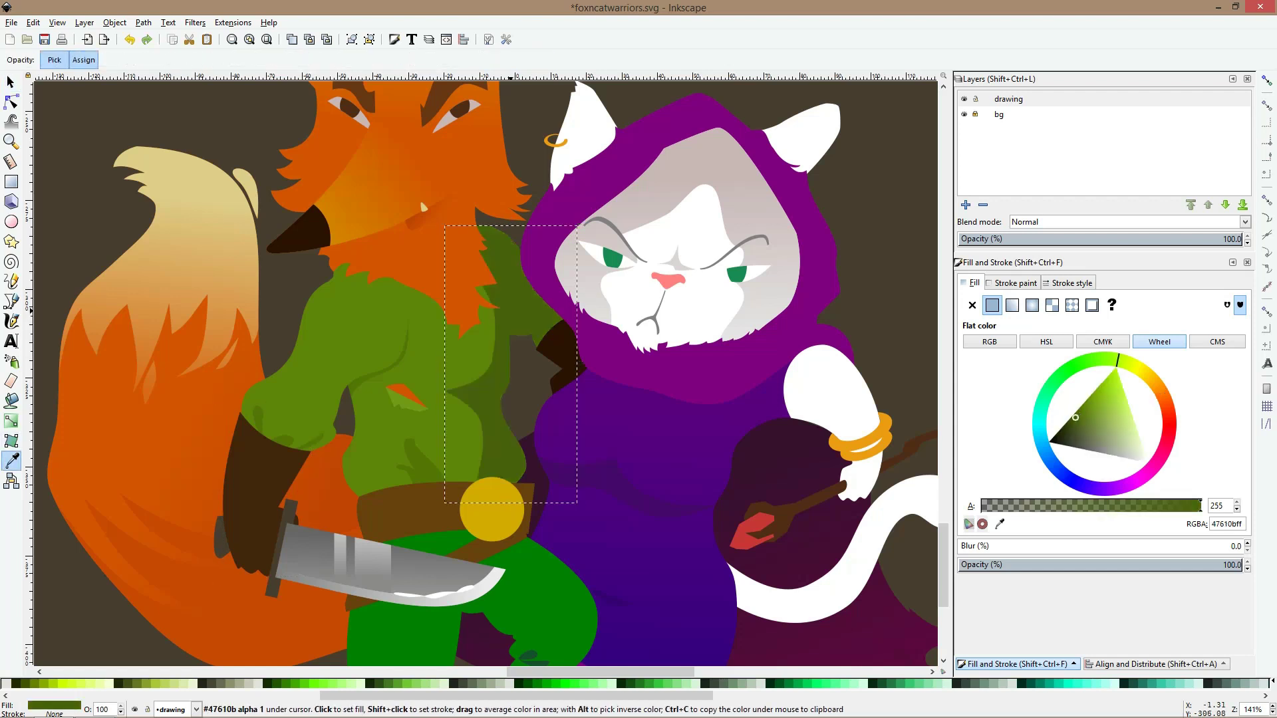
pyautogui.hotkey('ctrl', 'z')
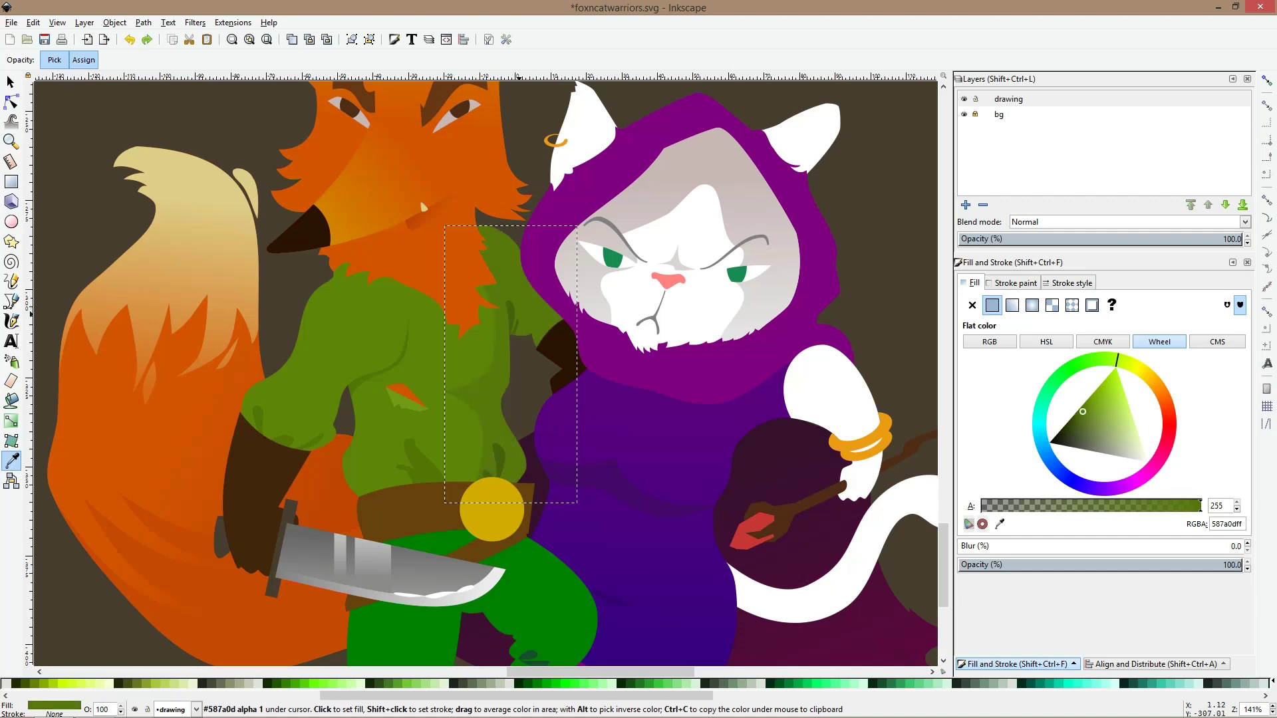
pyautogui.scroll(2, 519, 315)
pyautogui.moveTo(503, 299)
pyautogui.mouseDown()
pyautogui.moveTo(521, 300)
pyautogui.moveTo(502, 299)
pyautogui.mouseUp()
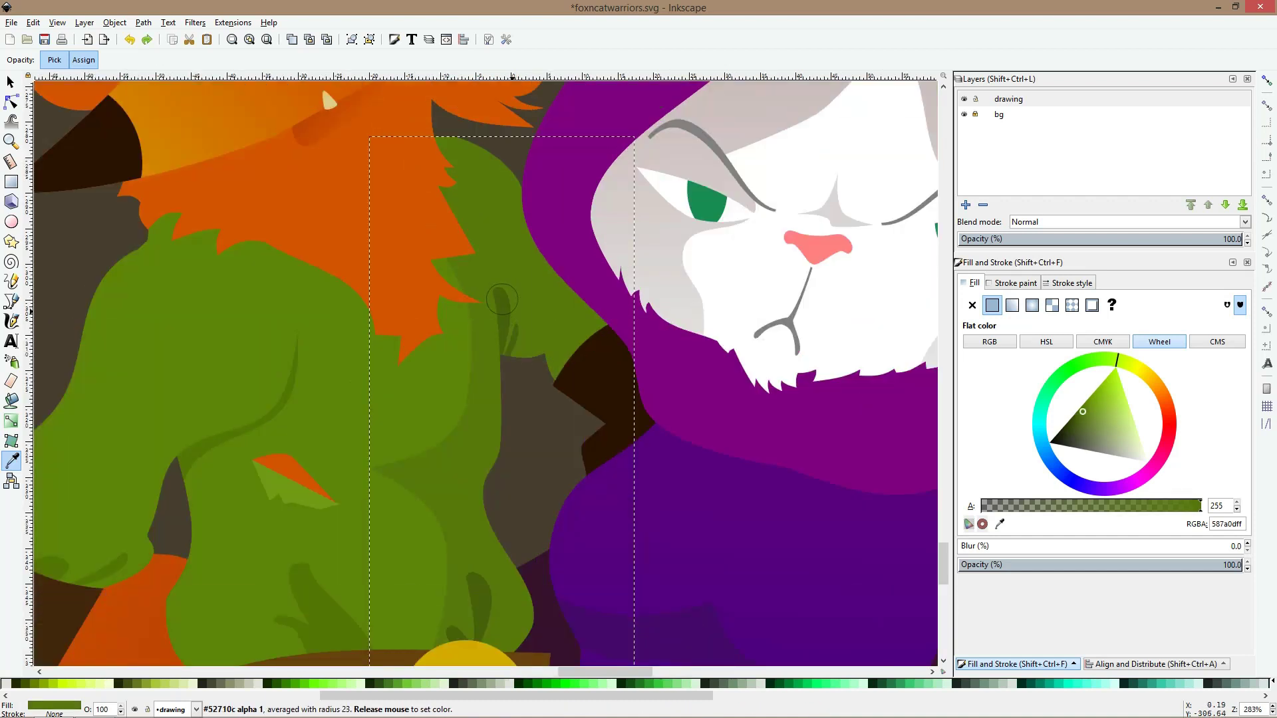
pyautogui.press('space')
pyautogui.scroll(-4, 507, 308)
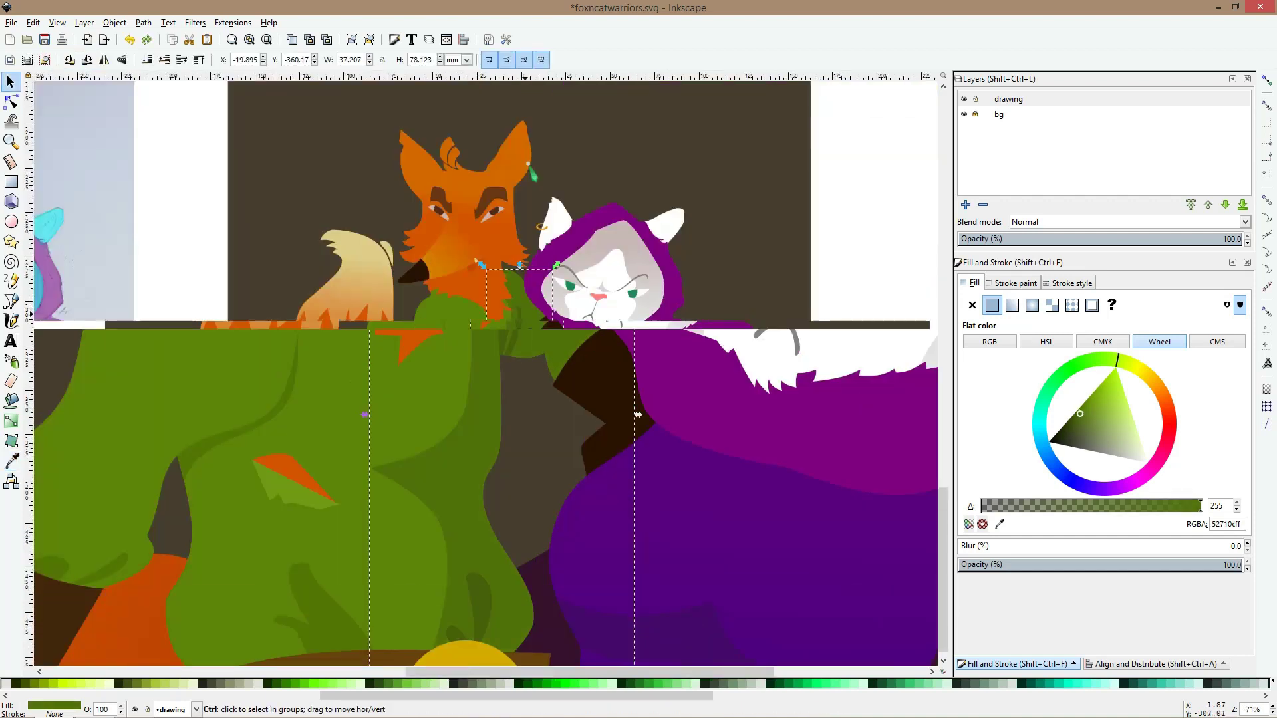
pyautogui.click(484, 333)
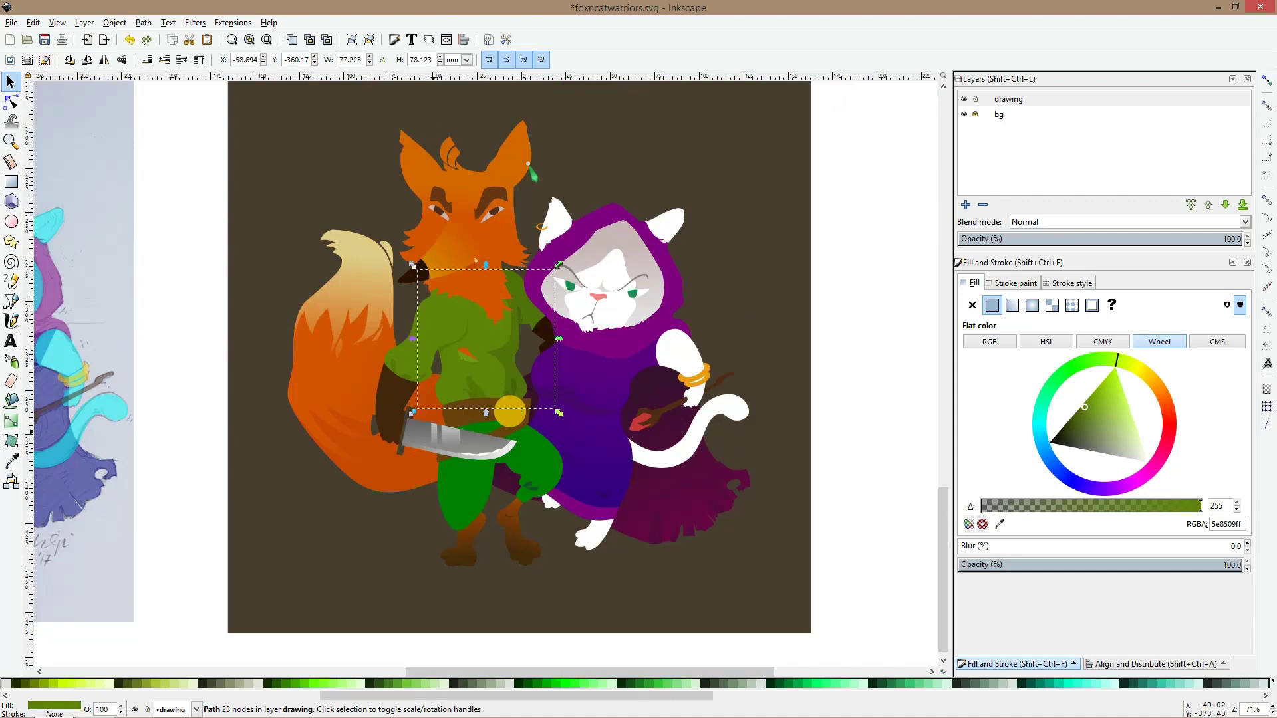
# Try teal blue 006380 as the fox's trouser colour and compare it with the whole picture
pyautogui.scroll(-2, 475, 388)
pyautogui.scroll(3, 474, 388)
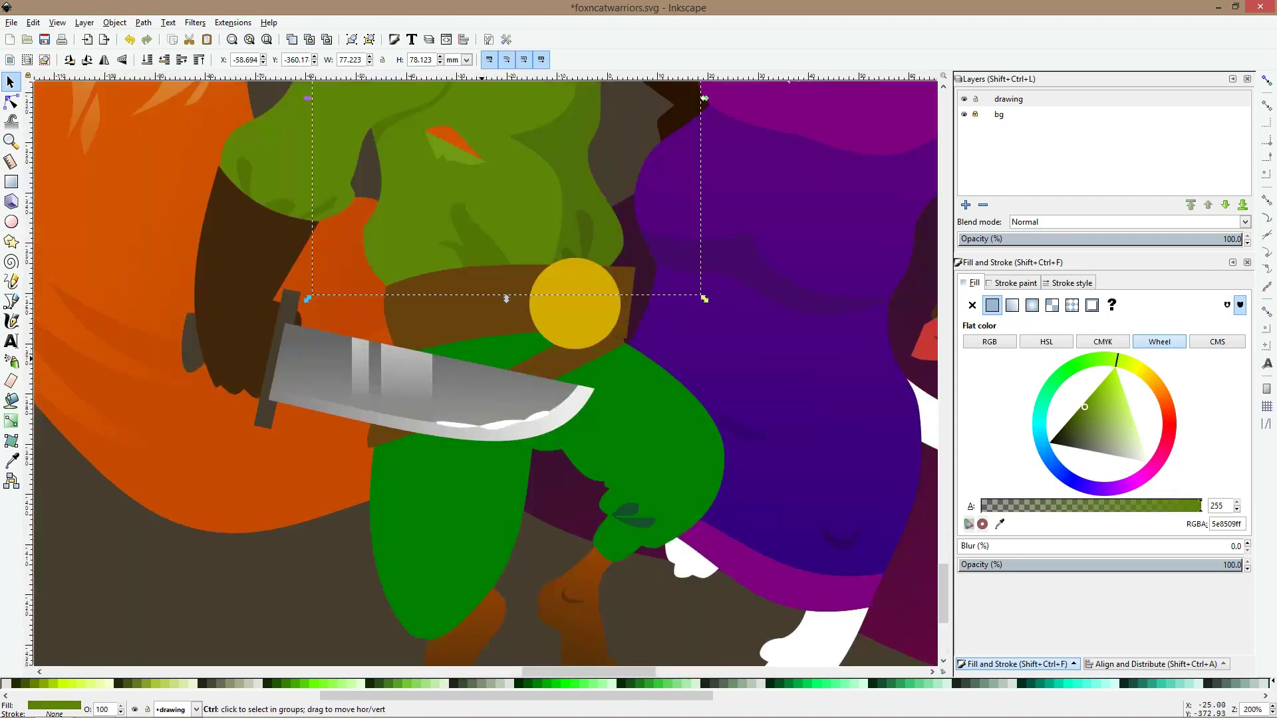
pyautogui.click(480, 509)
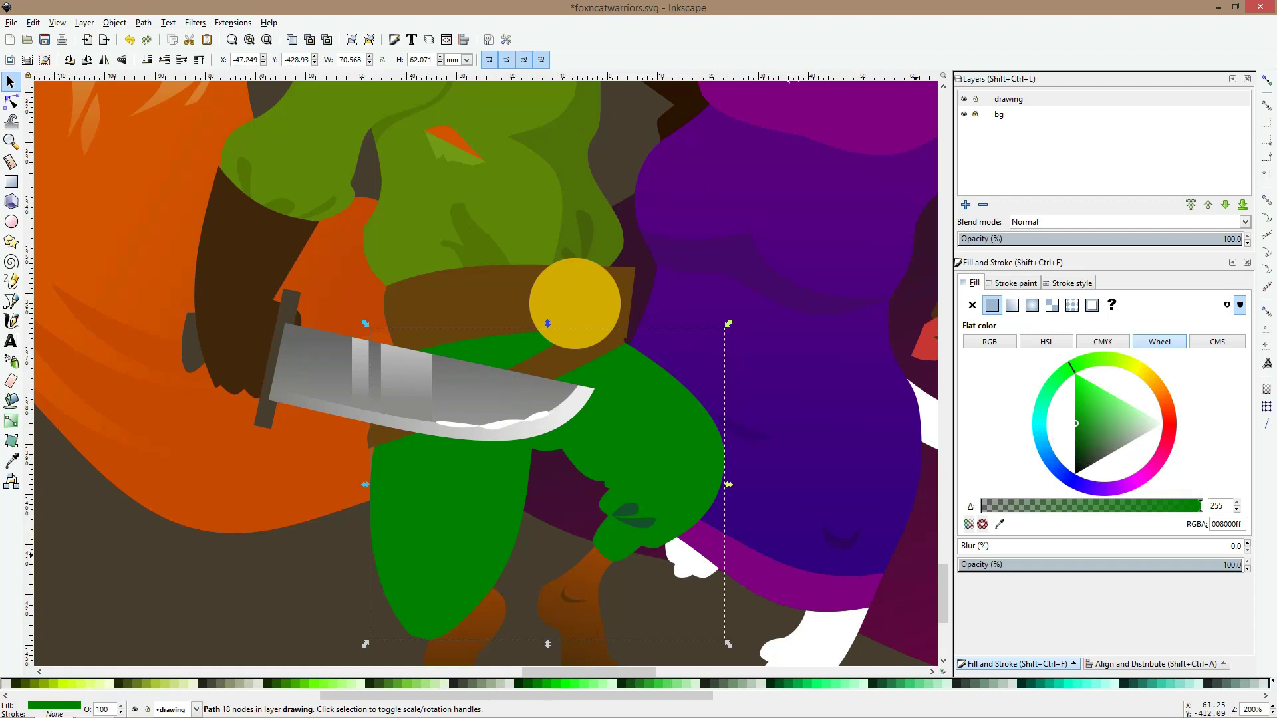
pyautogui.scroll(-4, 791, 422)
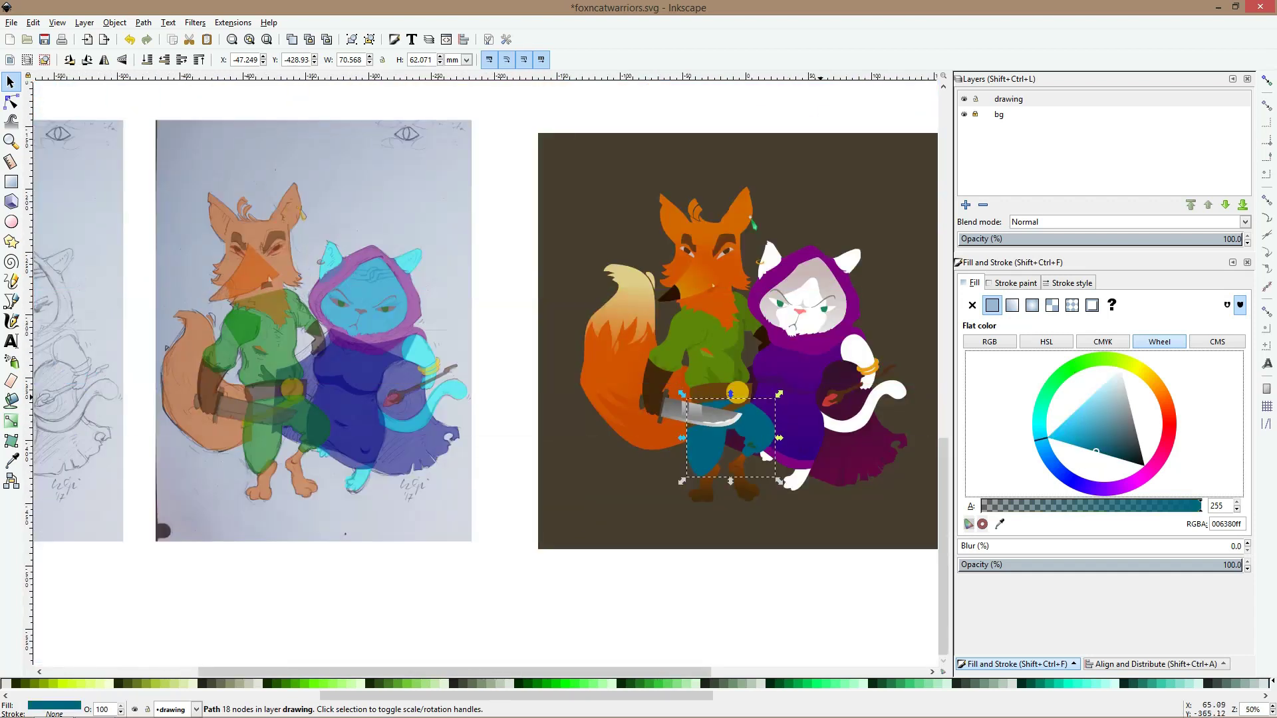
pyautogui.scroll(3, 835, 392)
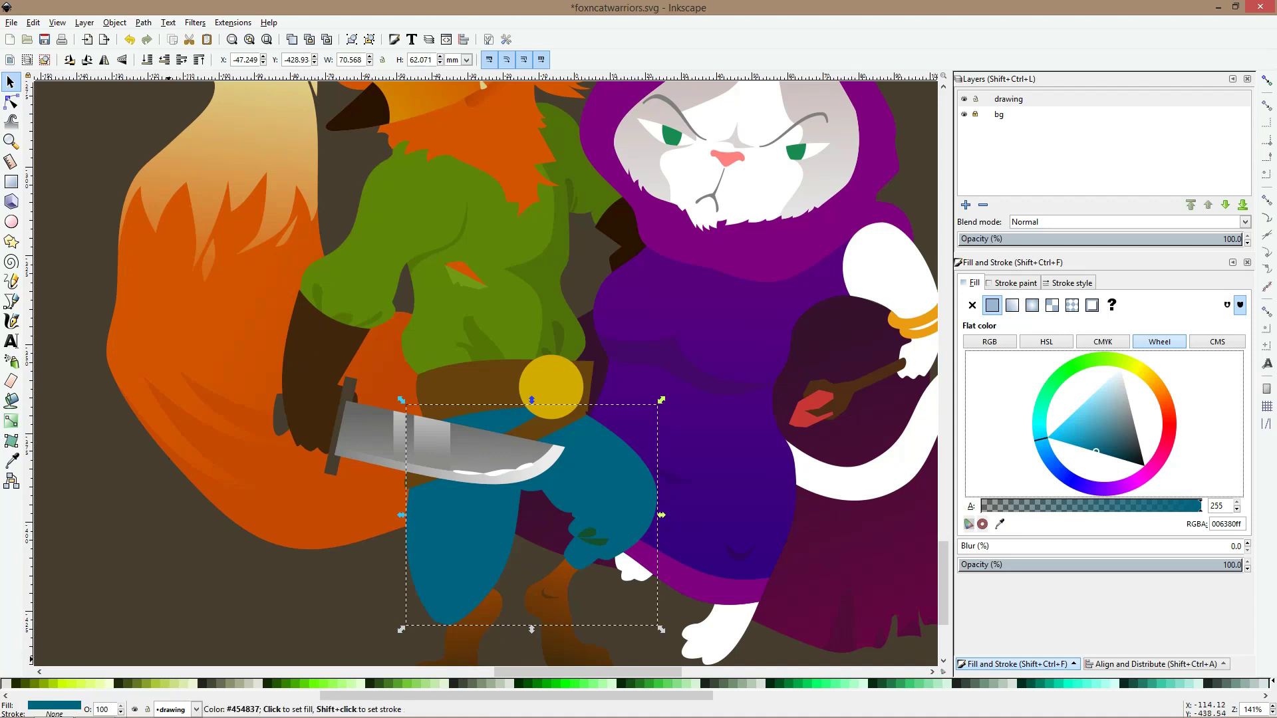
# Try the grey-green palette colour 454837 on the fox's trousers and compare it with the background
pyautogui.click(127, 684)
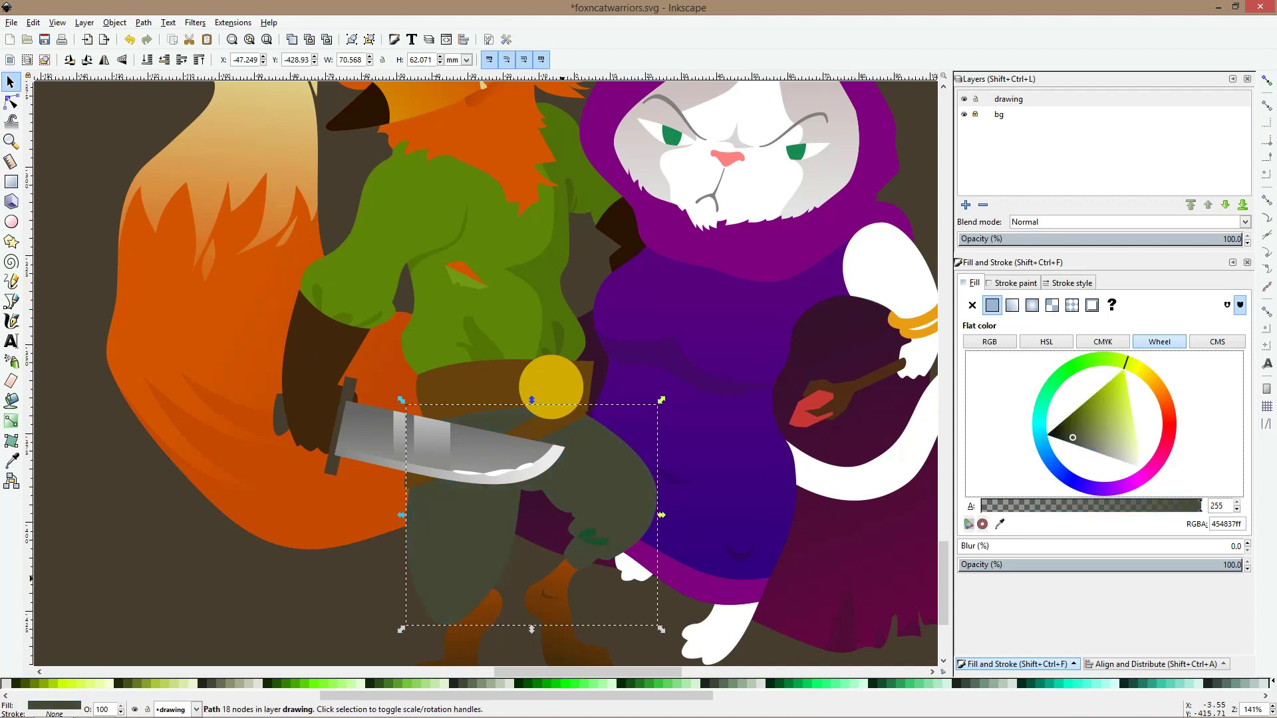
pyautogui.scroll(-3, 561, 574)
pyautogui.scroll(-4, 565, 405)
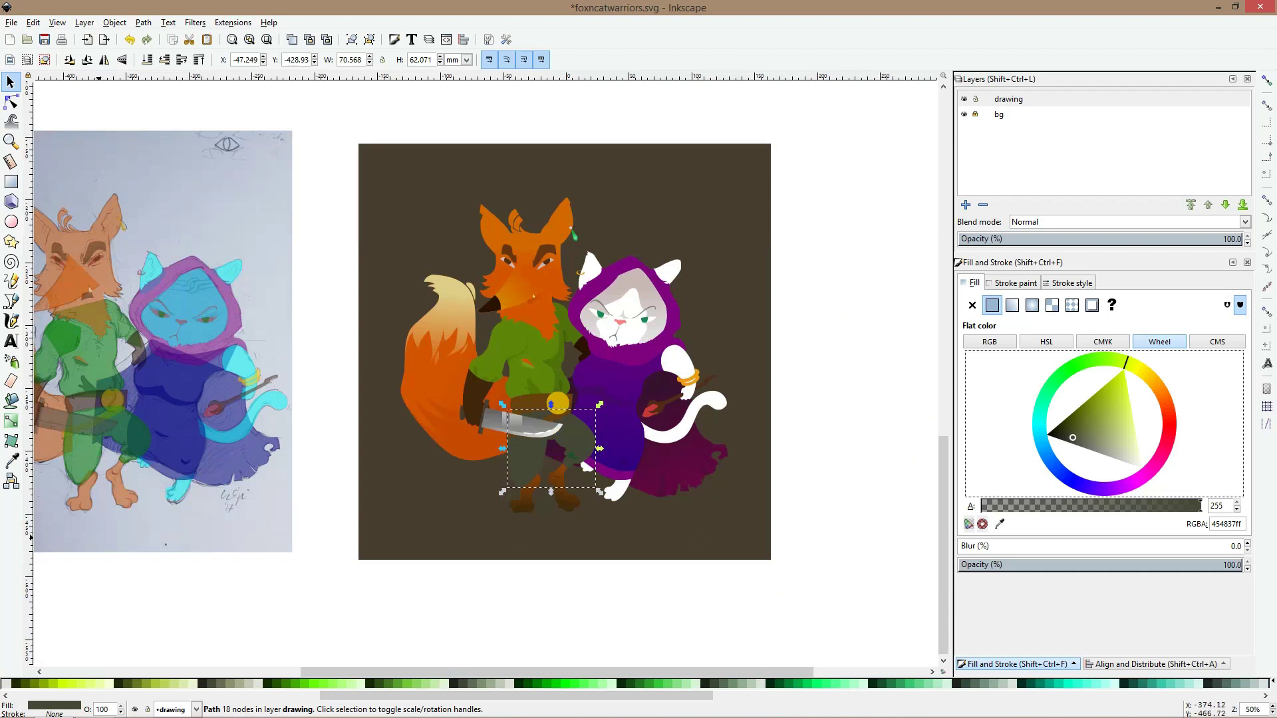
# Sample the dark brown of the fox's arm behind the cat for the trousers and lighten it to 3b281d
pyautogui.click(12, 459)
pyautogui.scroll(3, 509, 401)
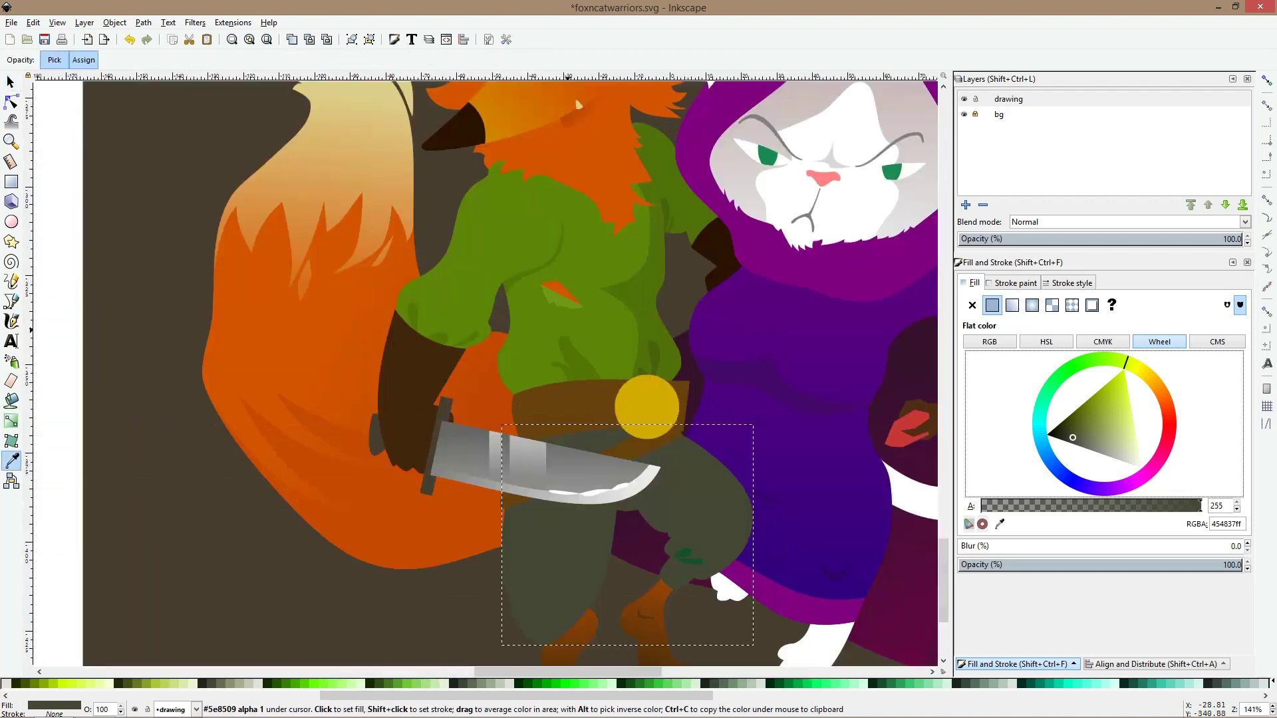
pyautogui.click(713, 247)
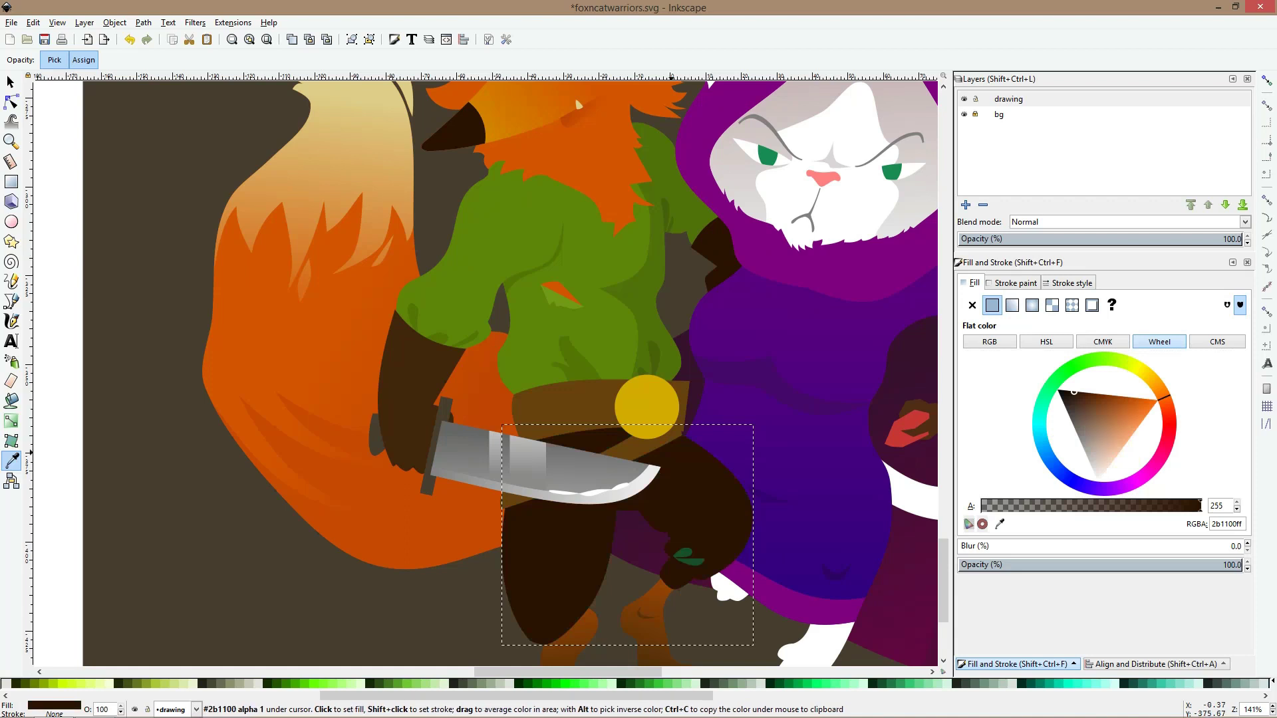
pyautogui.scroll(-2, 669, 453)
pyautogui.scroll(2, 665, 452)
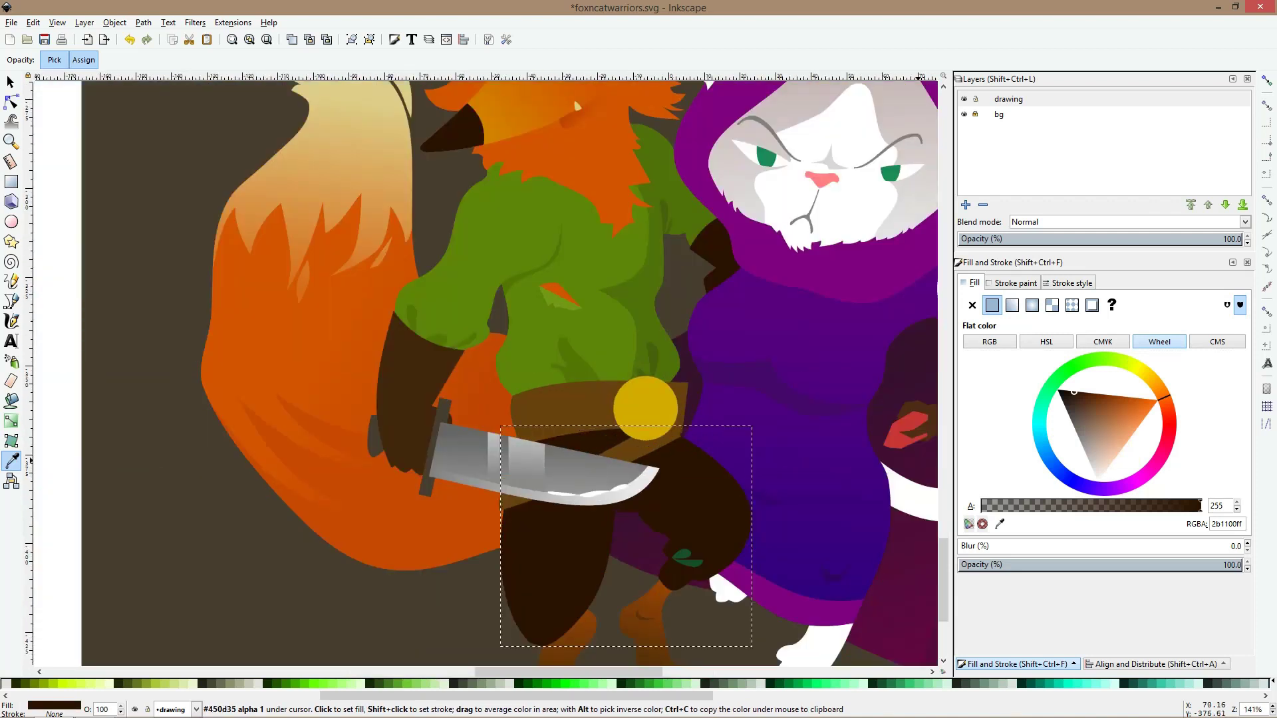
pyautogui.click(1078, 401)
pyautogui.moveTo(1077, 401); pyautogui.dragTo(1075, 401)
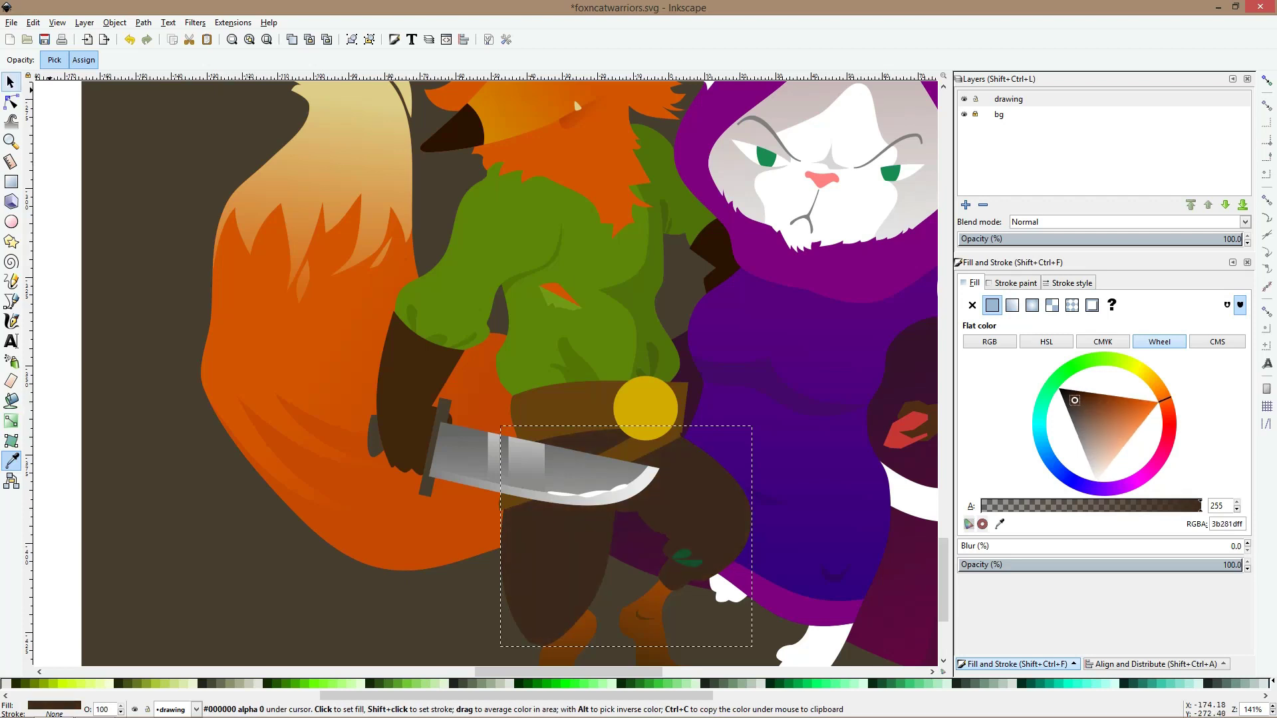
# Recolour the green fold marks on the fox's bent knee, trying 543522 and 2b180e and averaging to dark brown 321f14
pyautogui.click(10, 81)
pyautogui.scroll(3, 680, 552)
pyautogui.click(680, 556)
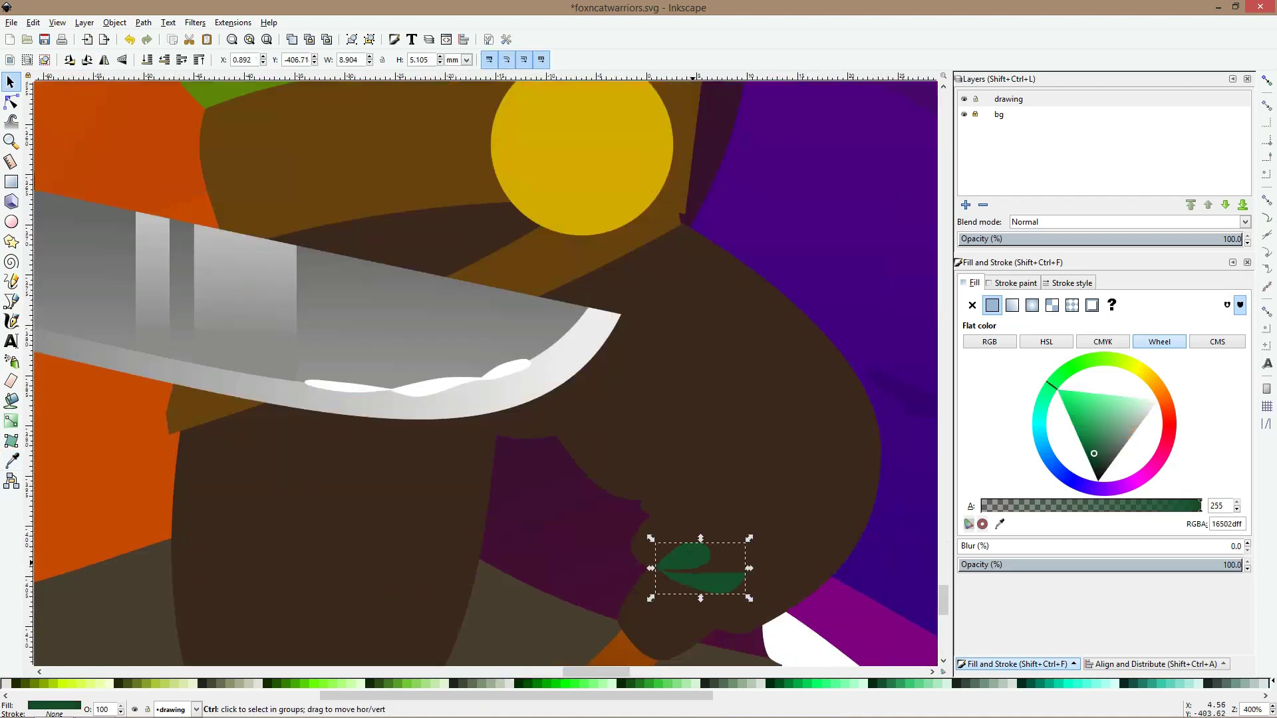
pyautogui.click(12, 461)
pyautogui.click(746, 542)
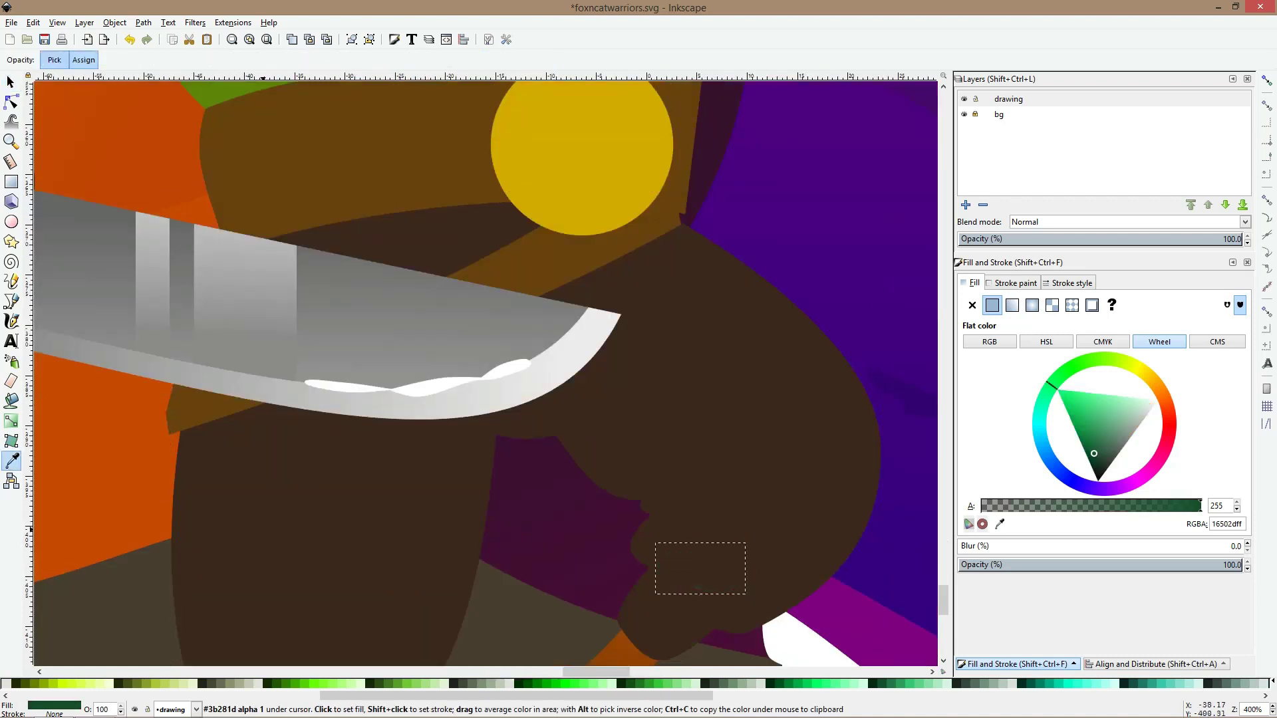
pyautogui.click(1083, 403)
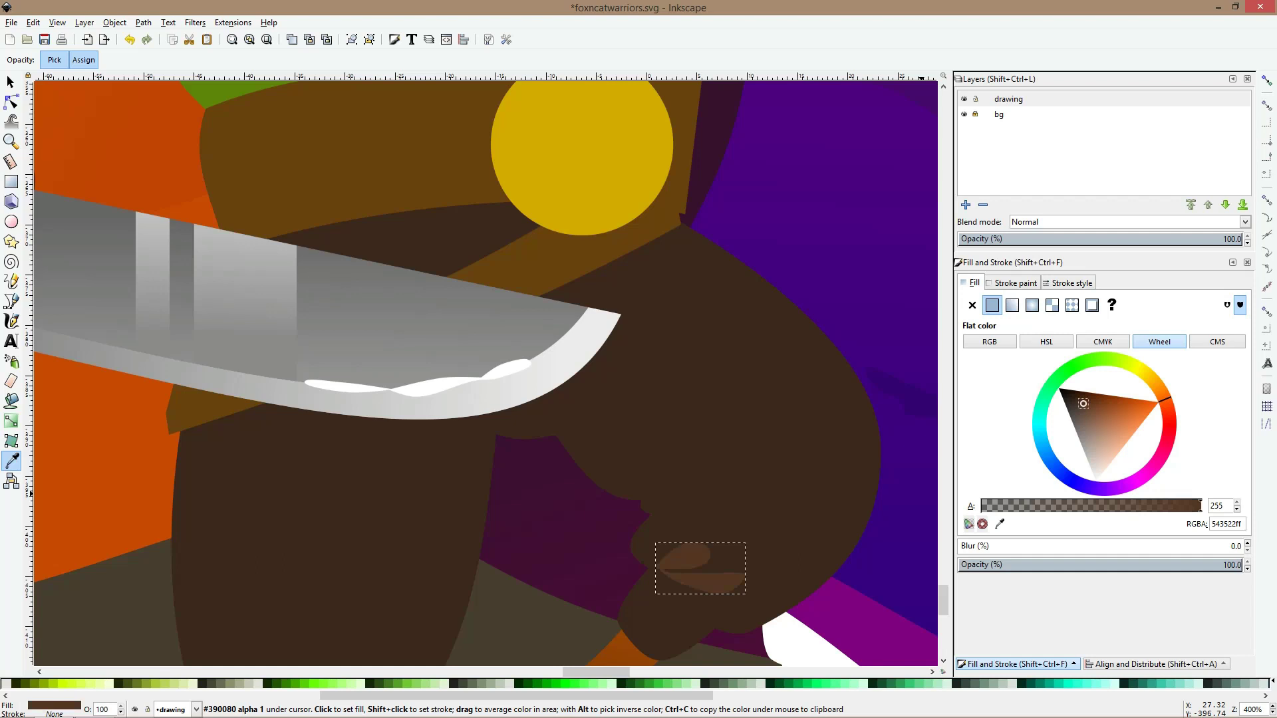
pyautogui.click(751, 509)
pyautogui.click(1071, 393)
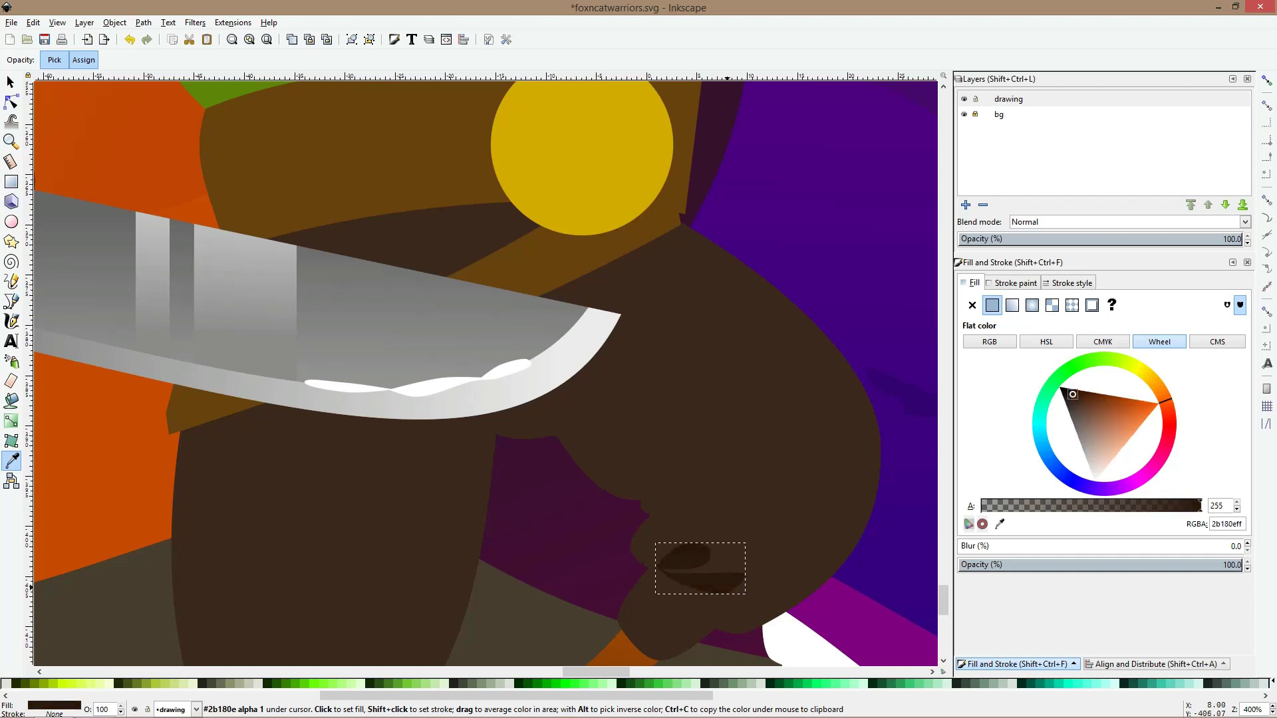
pyautogui.moveTo(751, 509); pyautogui.dragTo(732, 596)
pyautogui.press('s')
pyautogui.scroll(-3, 747, 480)
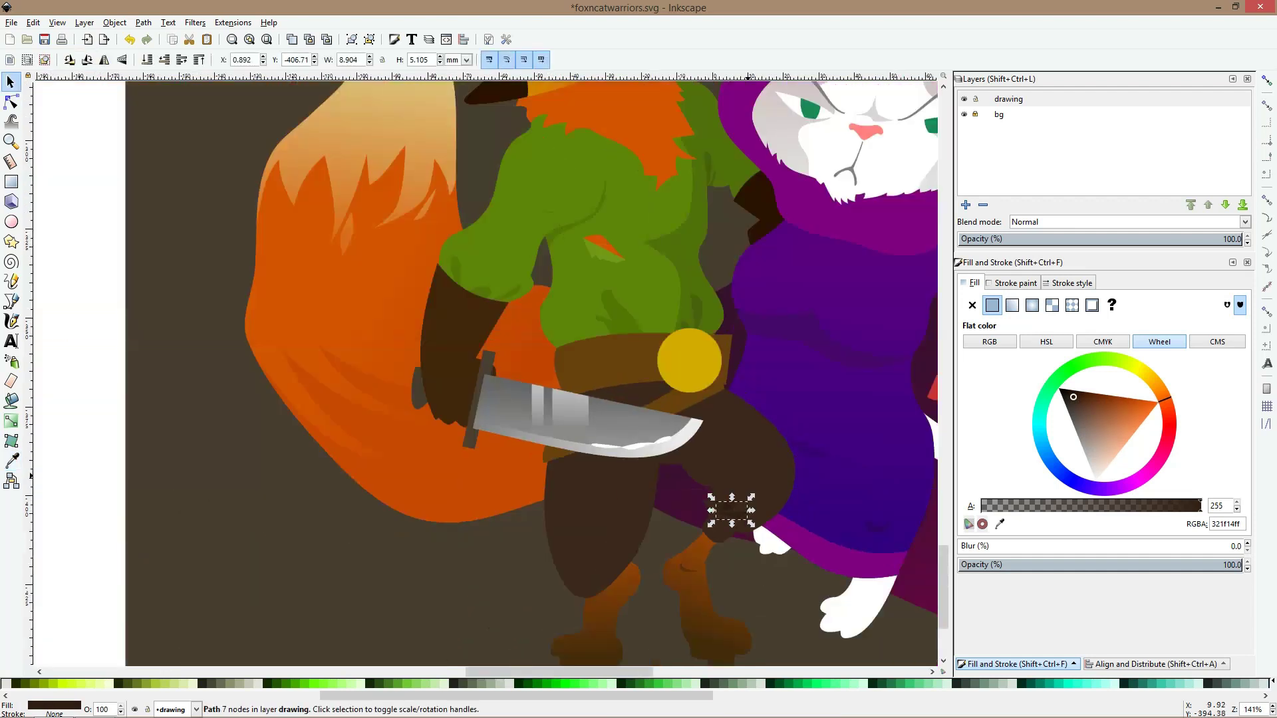
# Duplicate the fox's trousers, bring the copy to the front and draw a closed polygon around the bent leg
pyautogui.click(601, 493)
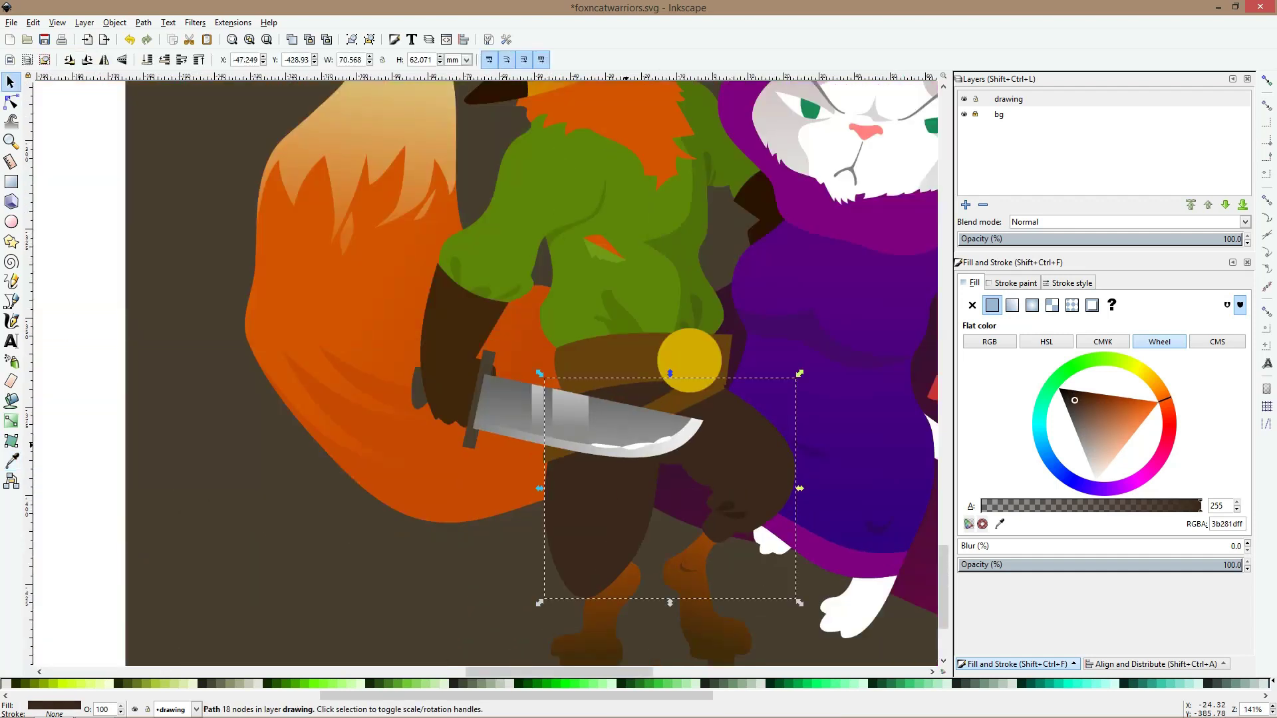
pyautogui.click(11, 302)
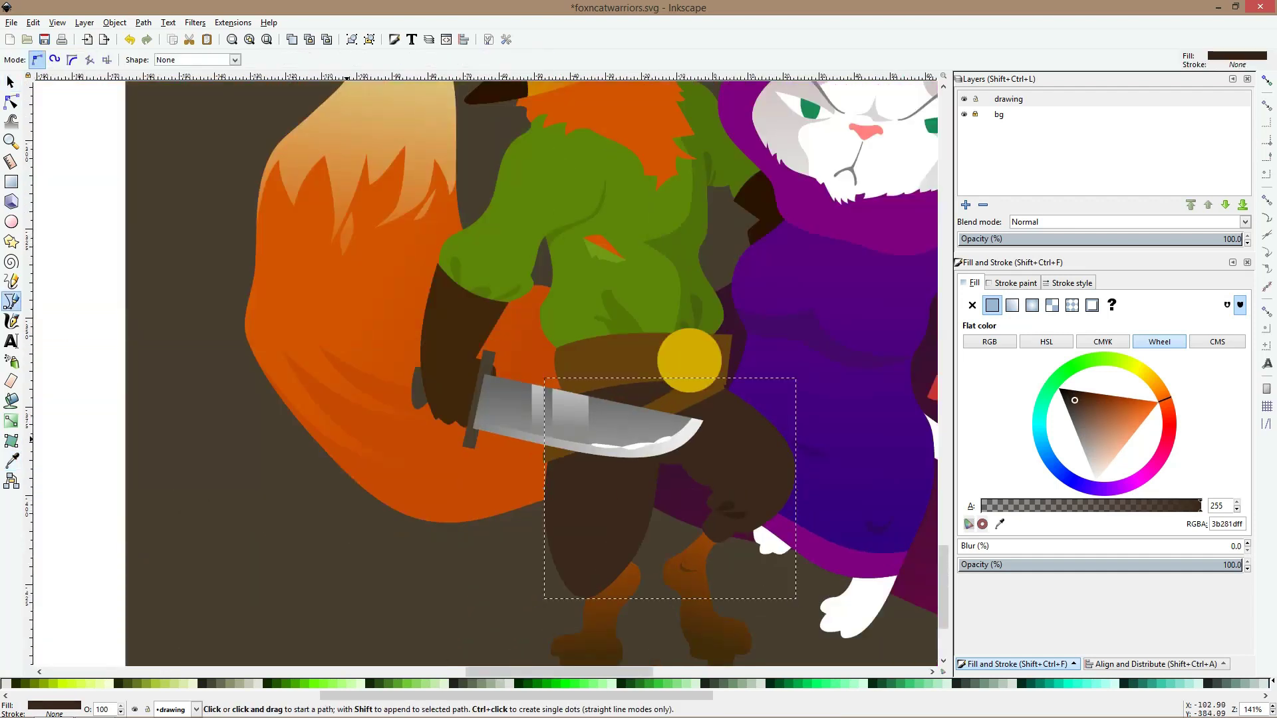
pyautogui.press('Home')
pyautogui.click(695, 358)
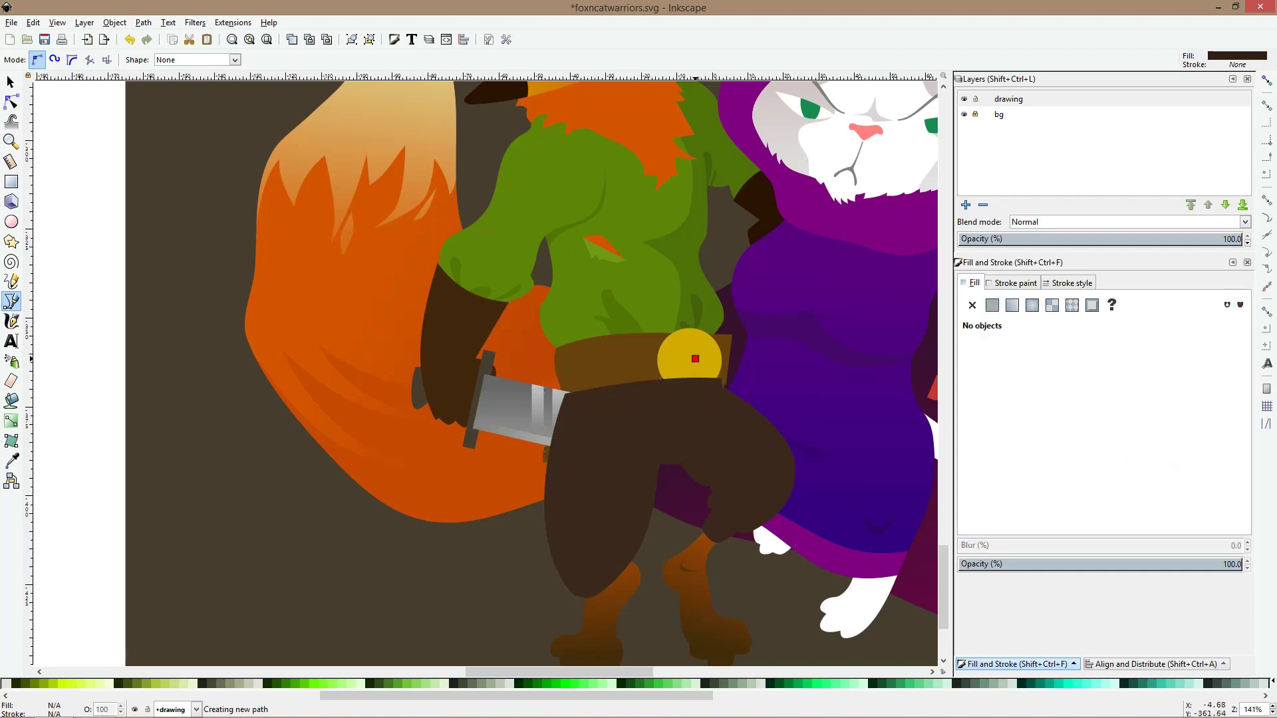
pyautogui.click(699, 387)
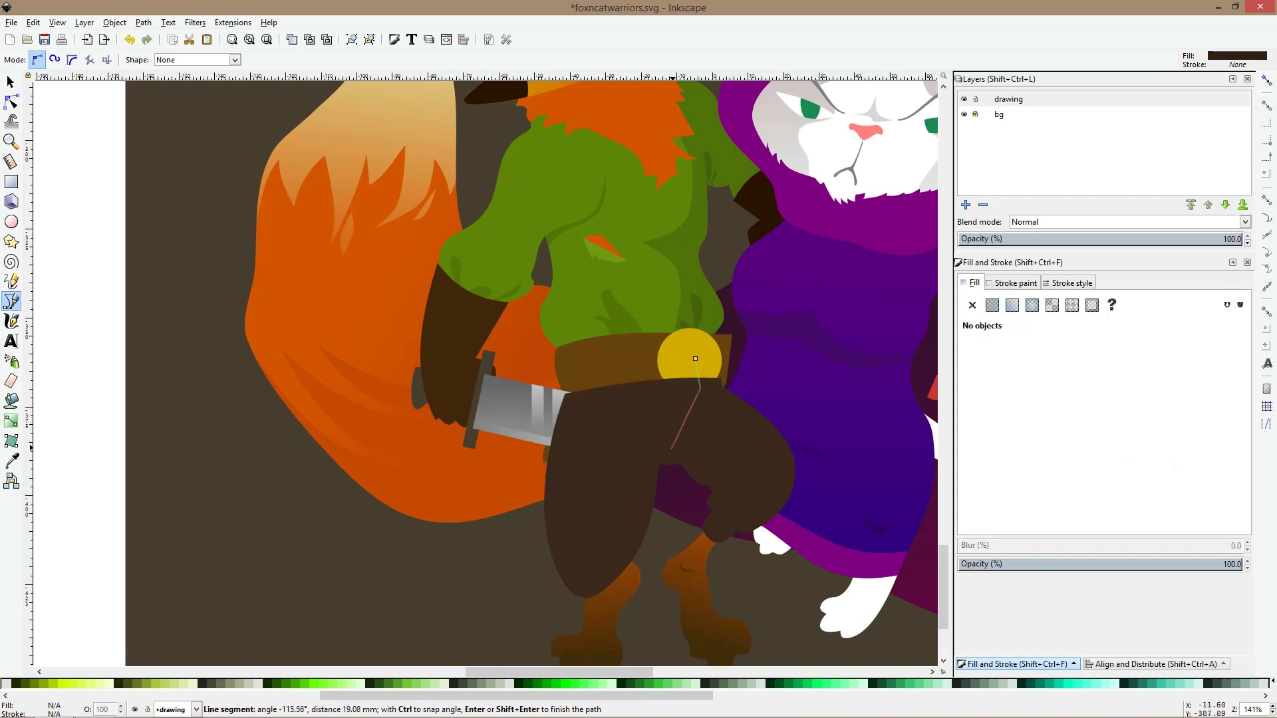
pyautogui.click(659, 465)
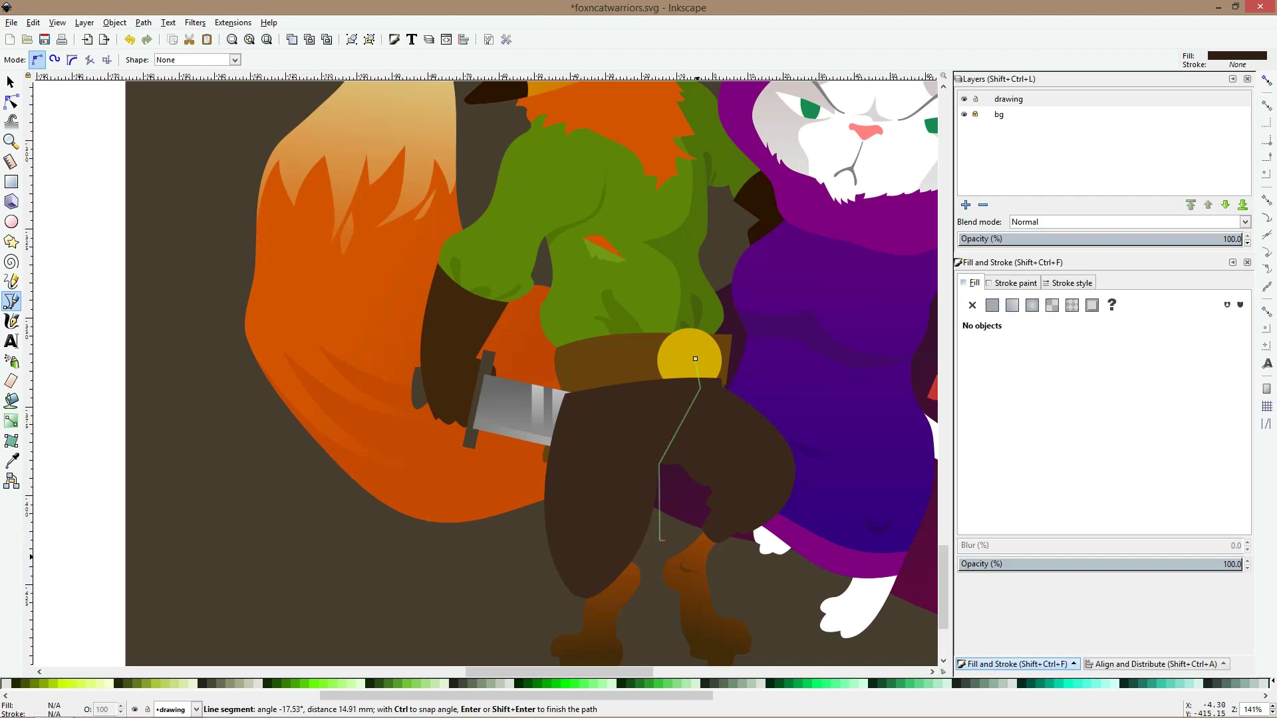
pyautogui.click(658, 540)
pyautogui.click(757, 576)
pyautogui.click(823, 508)
pyautogui.click(803, 413)
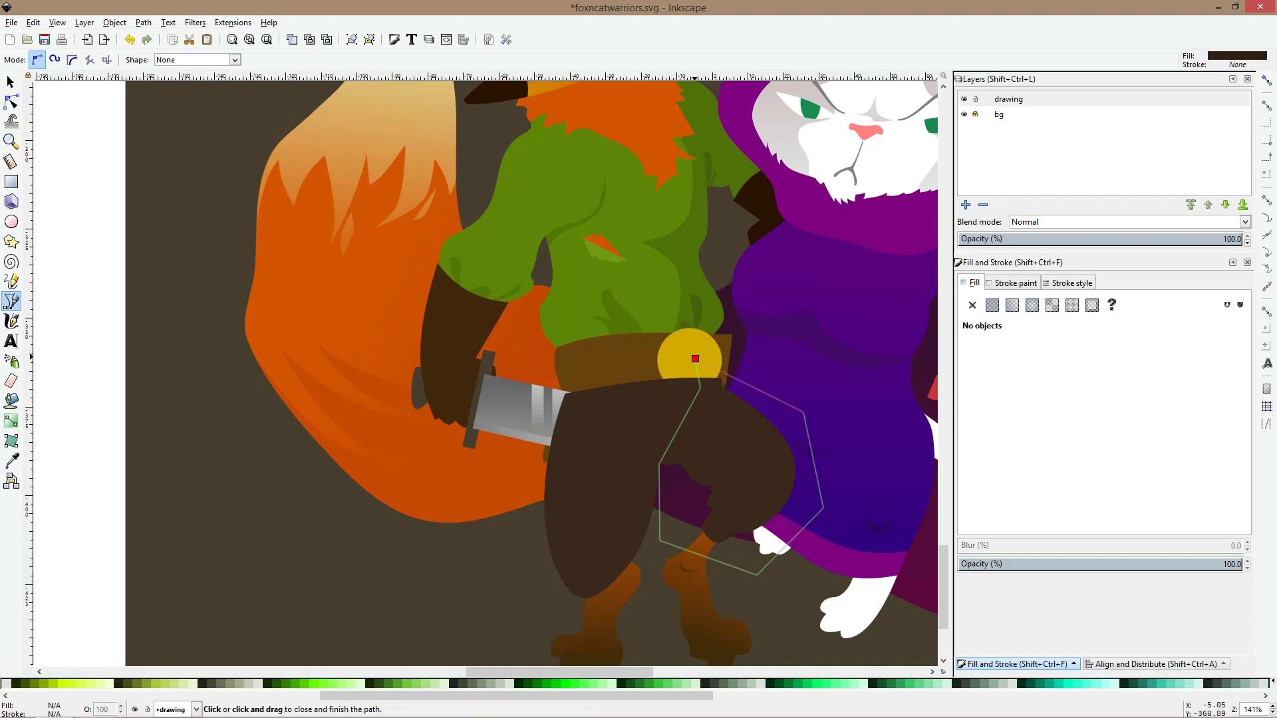
pyautogui.click(695, 359)
# Intersect the polygon with the copied trousers and bend the straight inner edge of the bent-leg shape into a curve
pyautogui.press('s')
pyautogui.keyDown('ctrl'); pyautogui.keyDown('shift'); pyautogui.click(641, 403); pyautogui.keyUp('shift'); pyautogui.keyUp('ctrl')
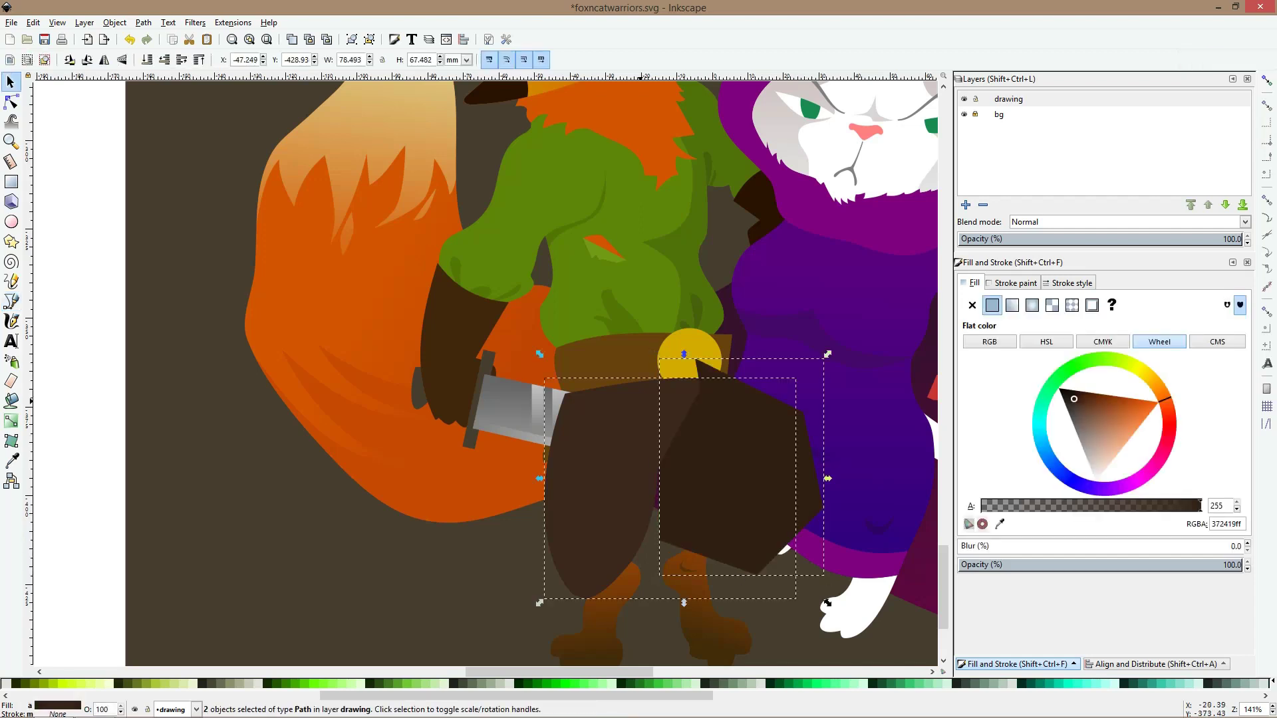
pyautogui.hotkey('ctrl', '*')
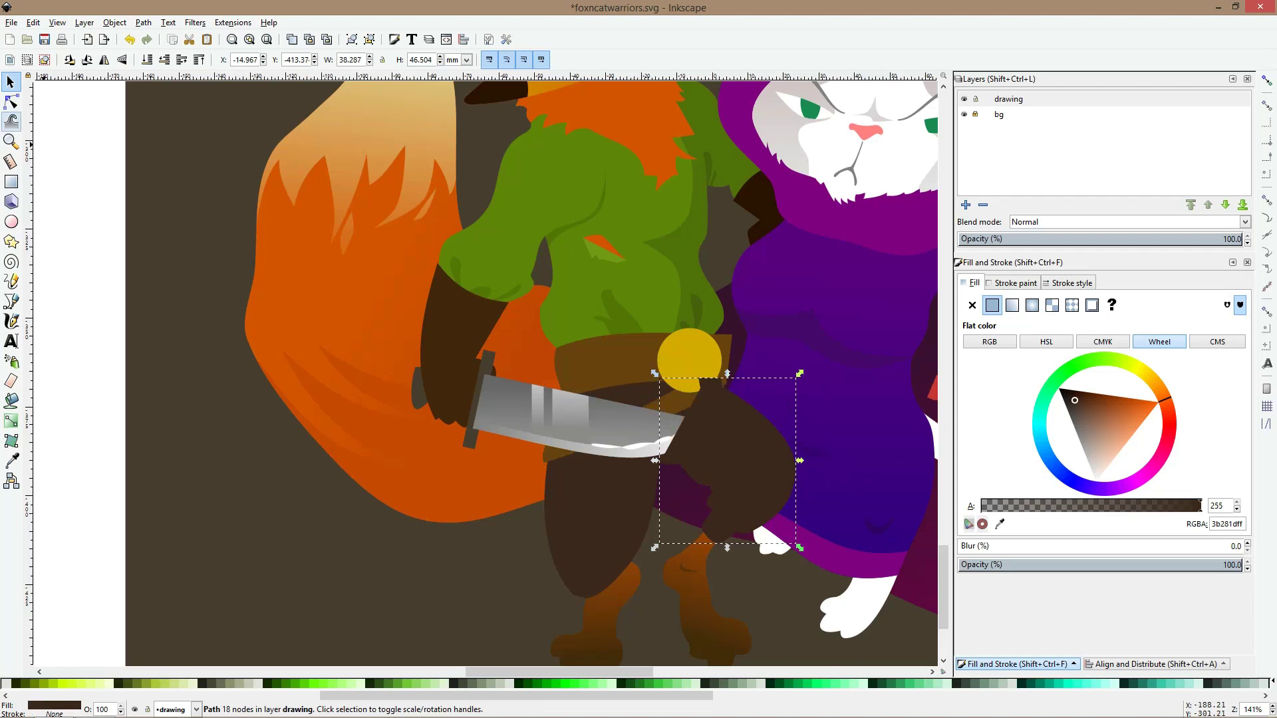
pyautogui.click(10, 102)
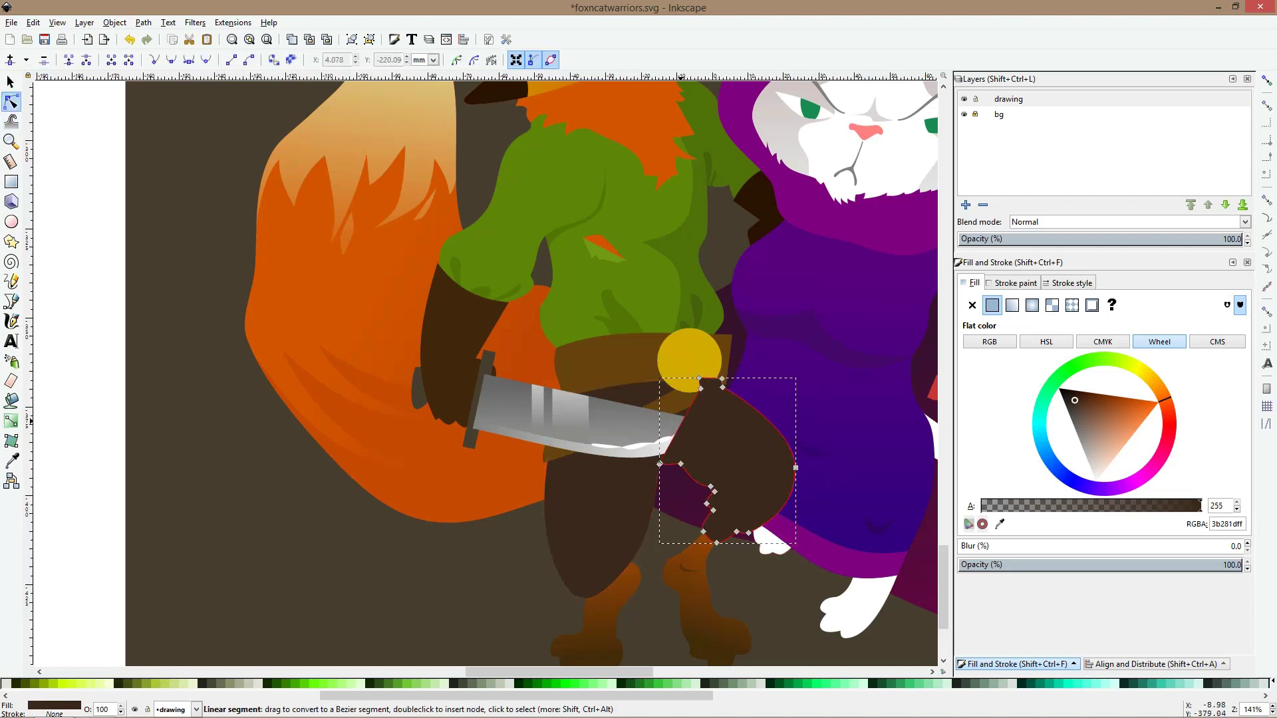
pyautogui.moveTo(681, 424); pyautogui.dragTo(691, 428)
# Lower the bent-leg shading shape behind the knife blade and the knee fold marks
pyautogui.press('s')
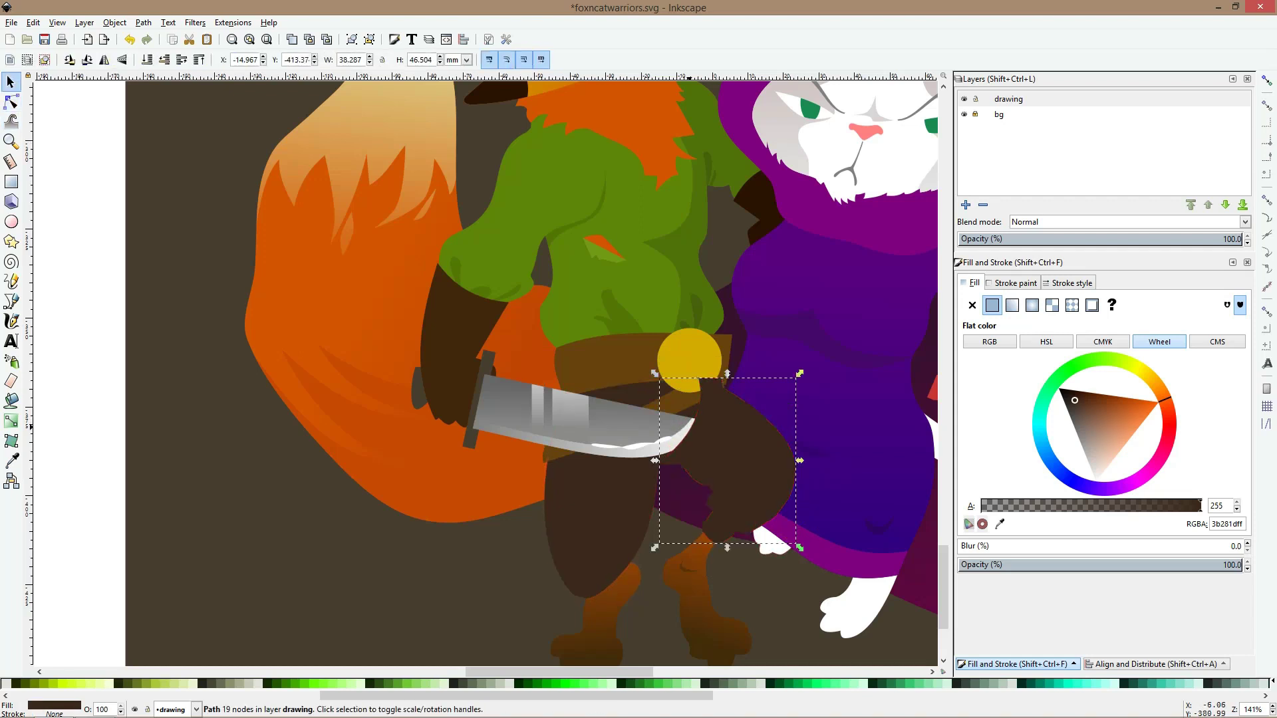
pyautogui.press('pagedown')
pyautogui.press('pagedown')
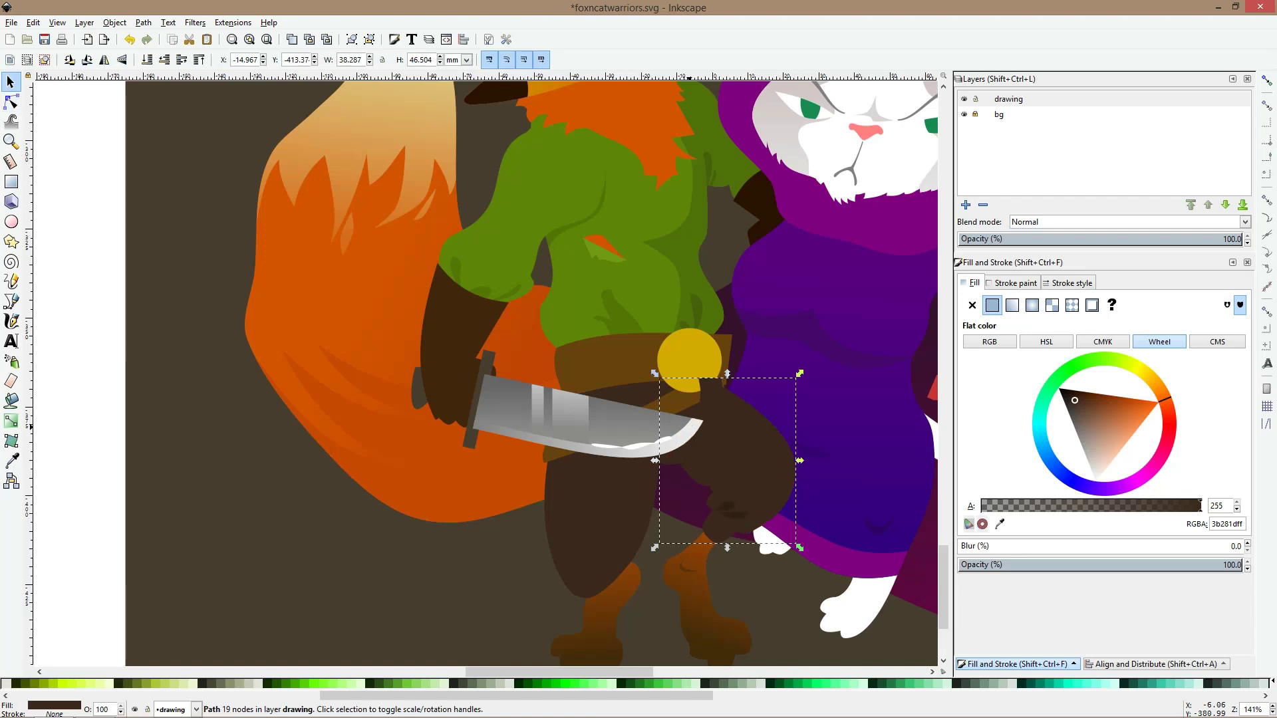
# Darken the bent-leg shading to brown 352217, averaged from the area around the knee folds
pyautogui.press('d')
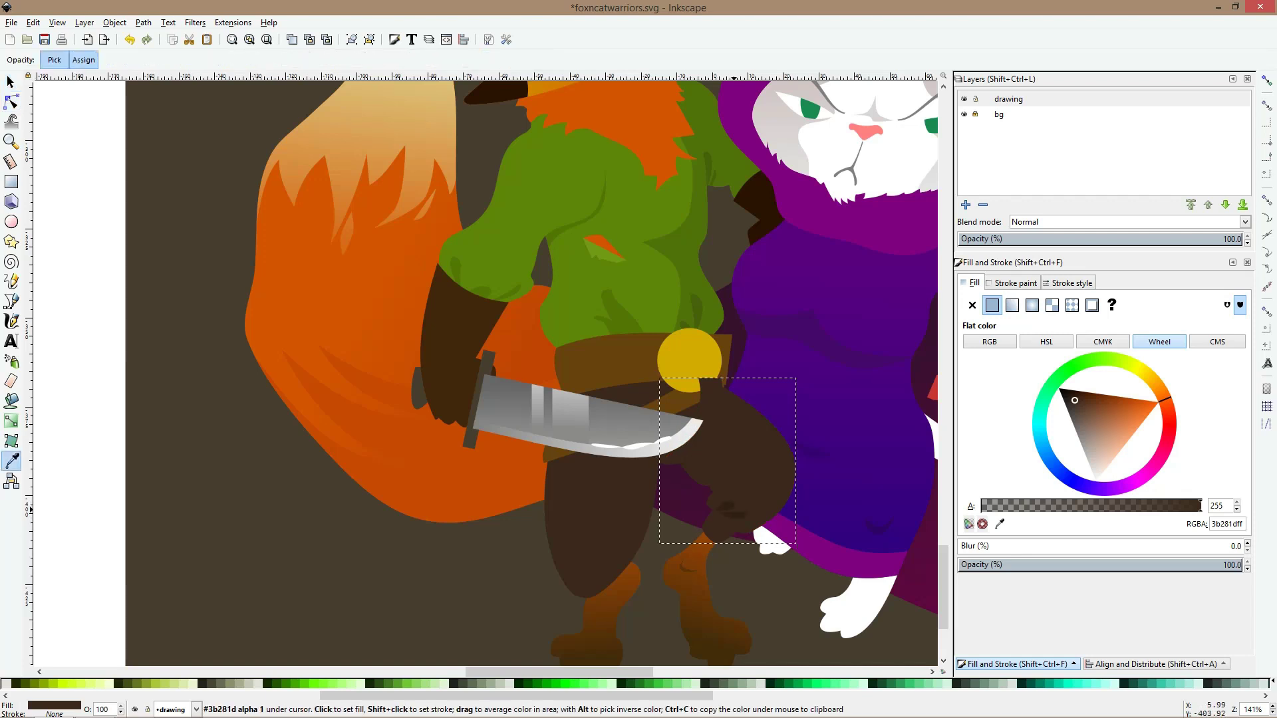
pyautogui.scroll(3, 734, 510)
pyautogui.moveTo(733, 509); pyautogui.dragTo(717, 500)
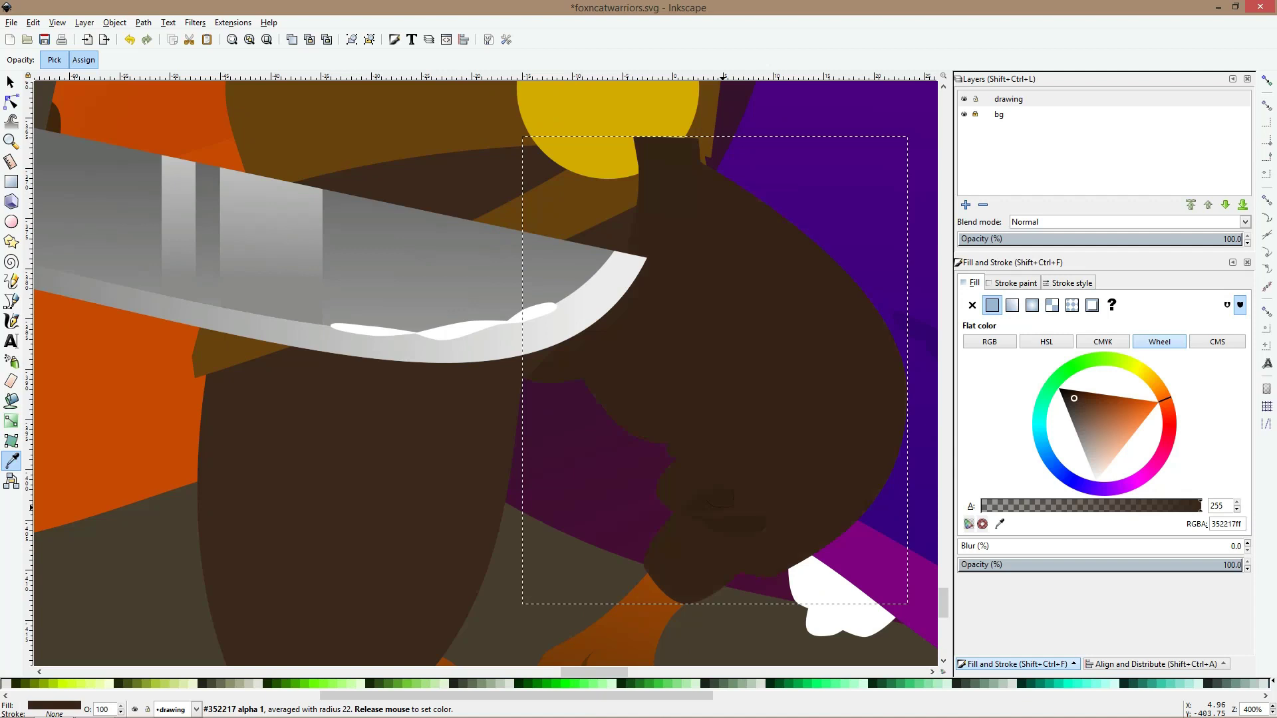
# Recolour the knee fold marks, trying 42250b and 2b1100 and averaging with the surrounding leg to 311b0e
pyautogui.press('s')
pyautogui.click(722, 504)
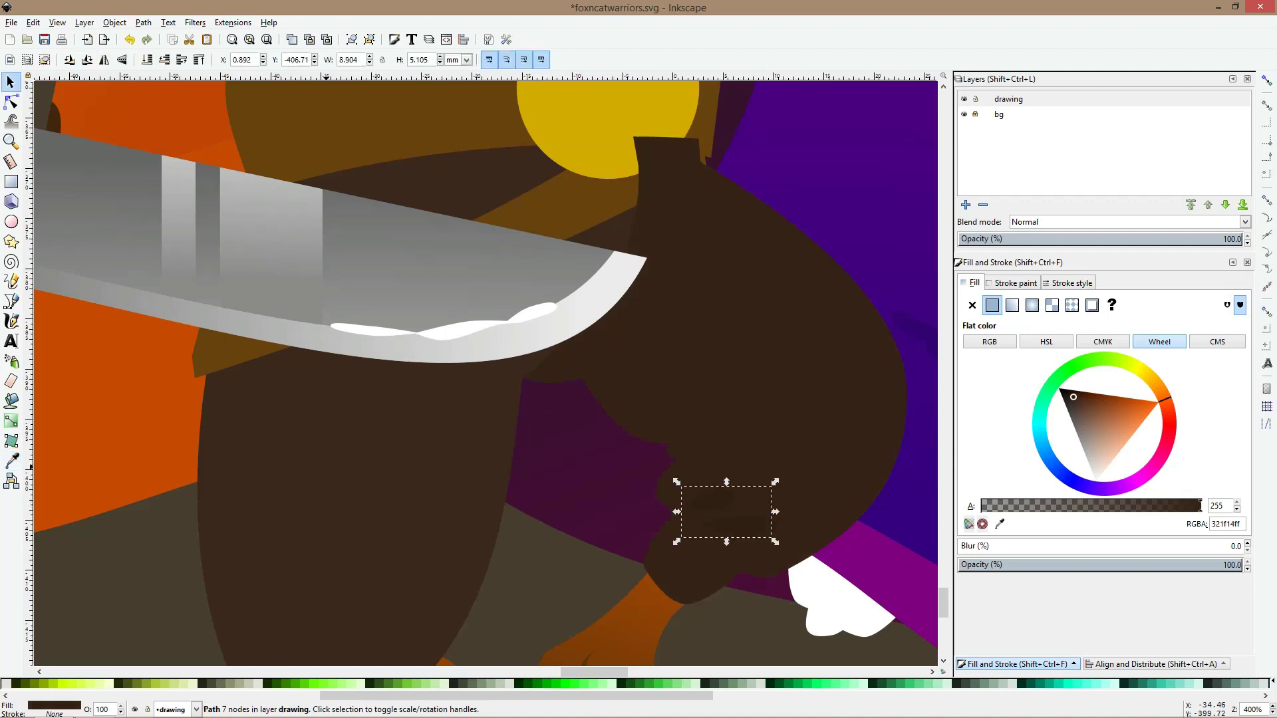
pyautogui.click(11, 460)
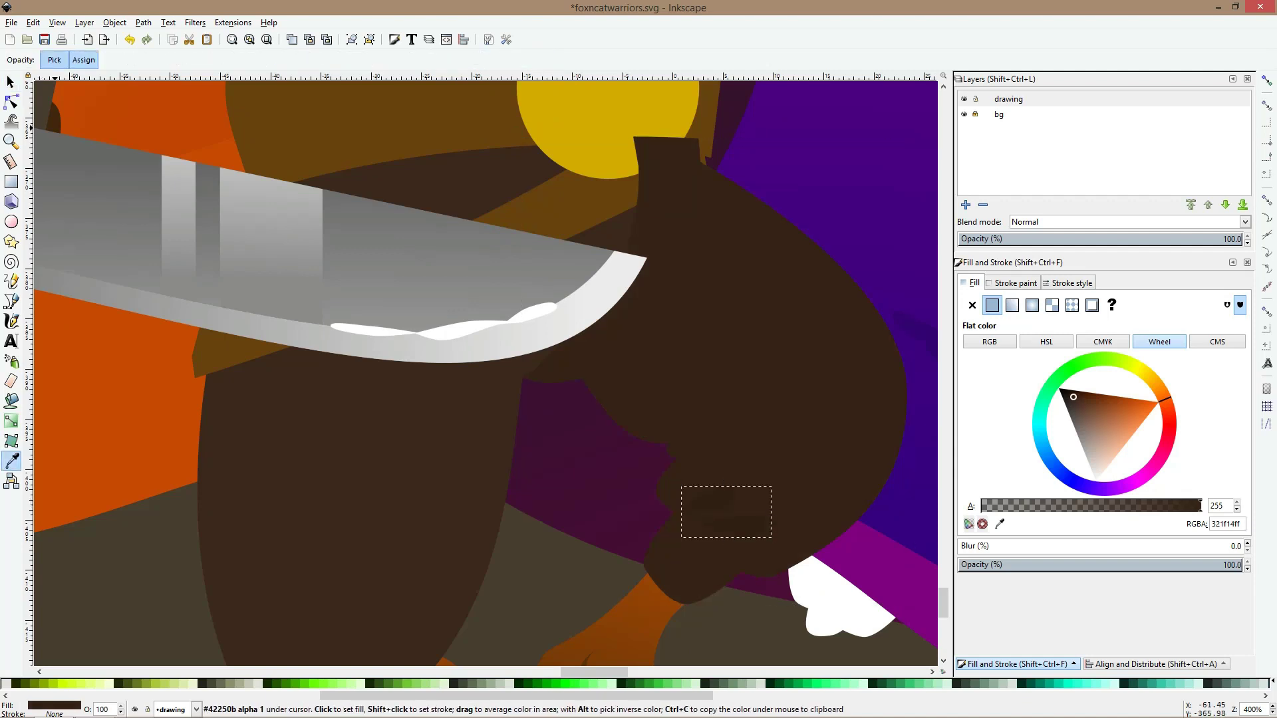
pyautogui.click(725, 509)
pyautogui.scroll(-3, 732, 479)
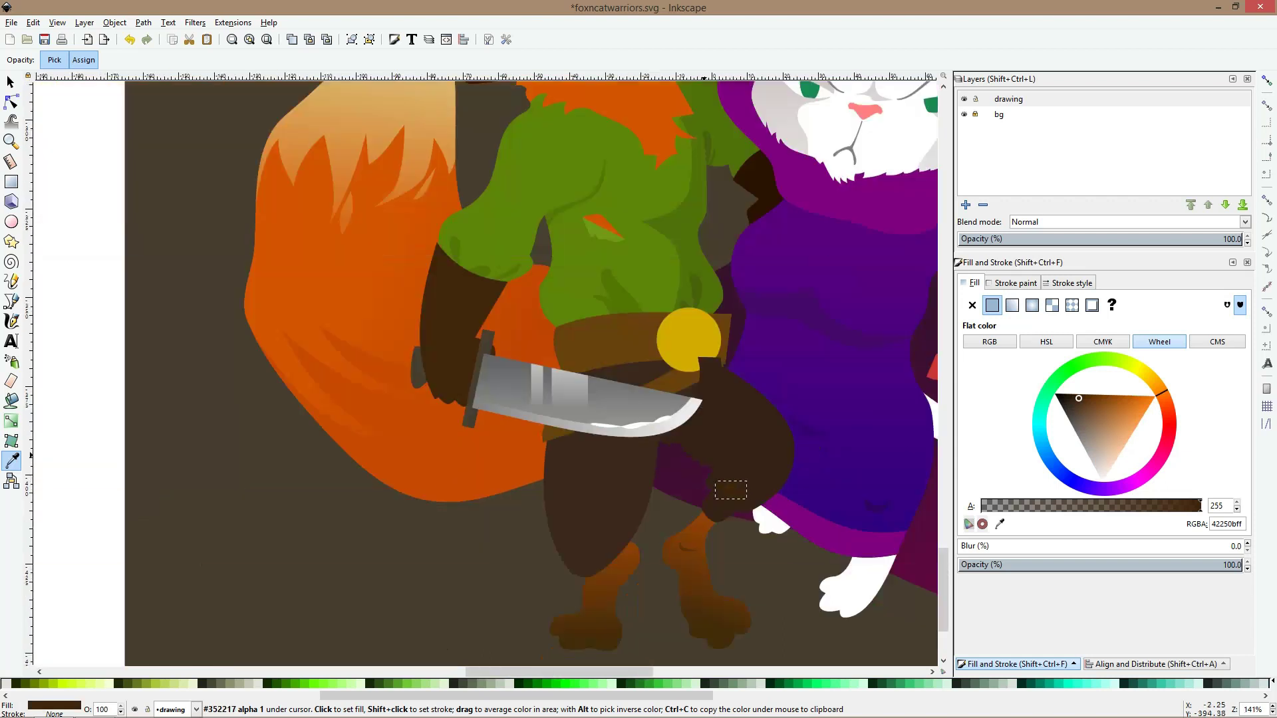
pyautogui.click(739, 492)
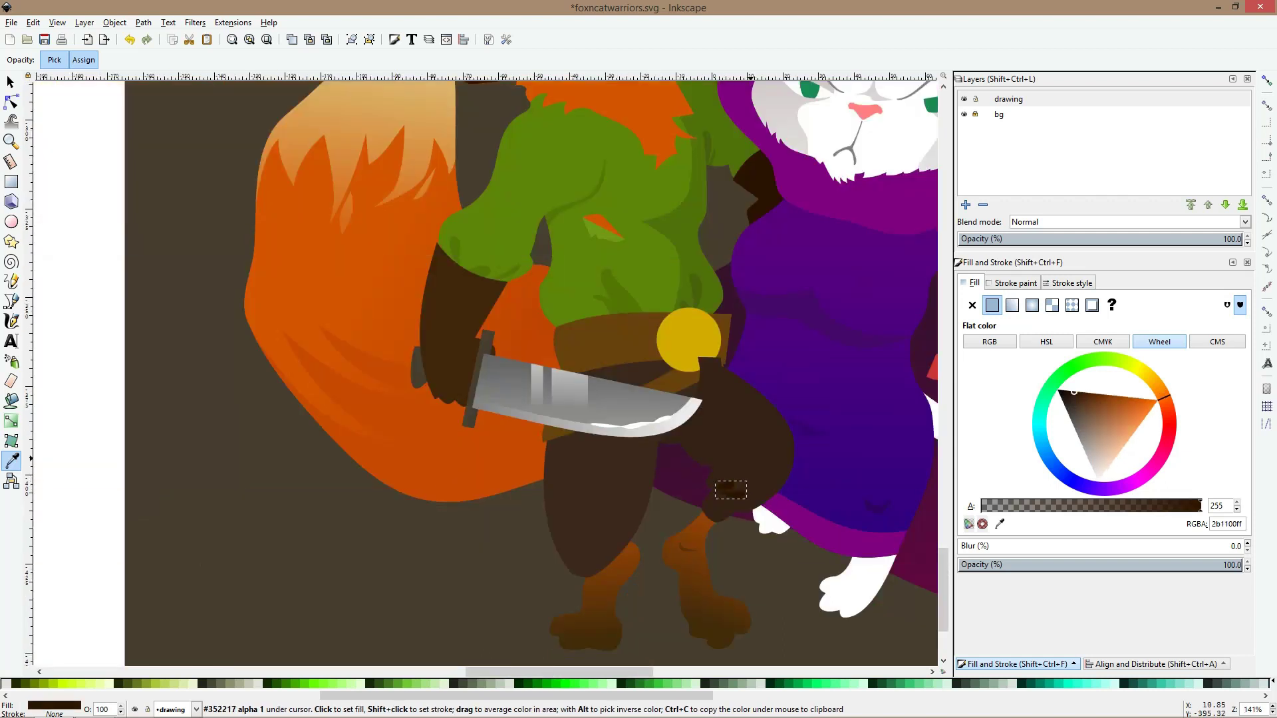
pyautogui.scroll(3, 744, 493)
pyautogui.moveTo(736, 511); pyautogui.dragTo(739, 517)
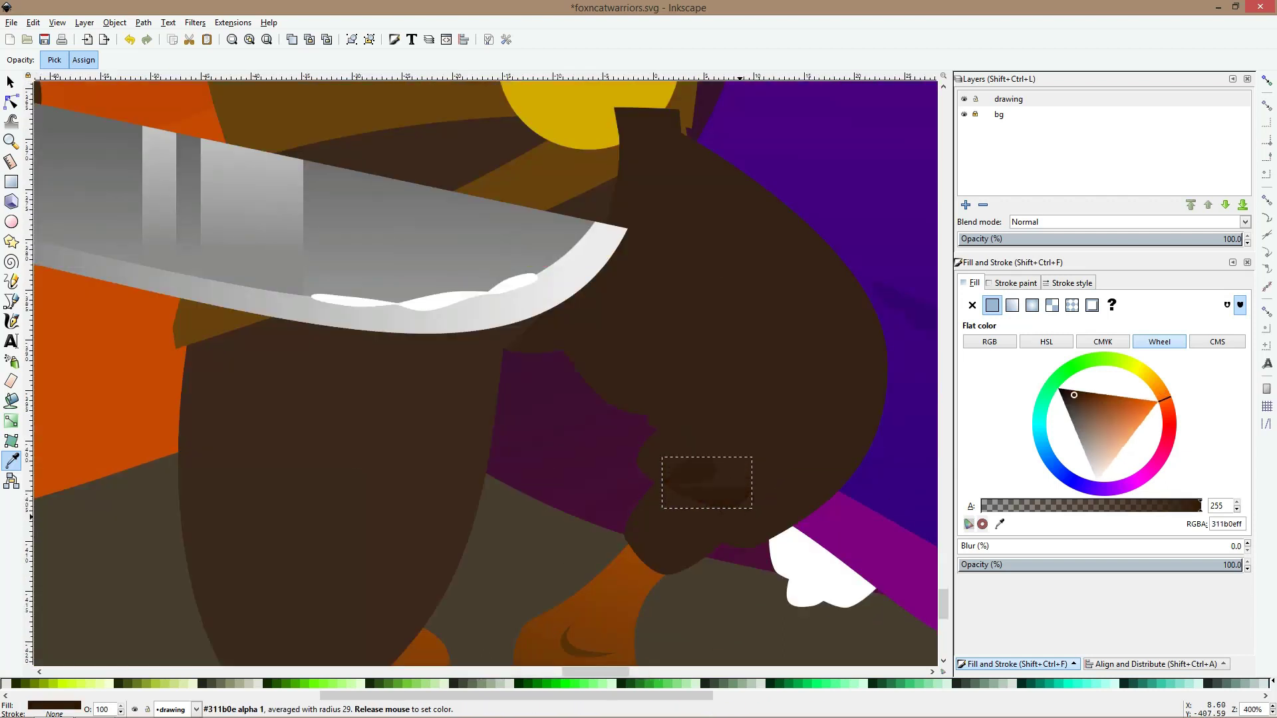
pyautogui.press('space')
# Sample the fold brown 311b0e for the bent-leg shading and soften it to 362114 by averaging across its inner edge
pyautogui.scroll(-5, 734, 510)
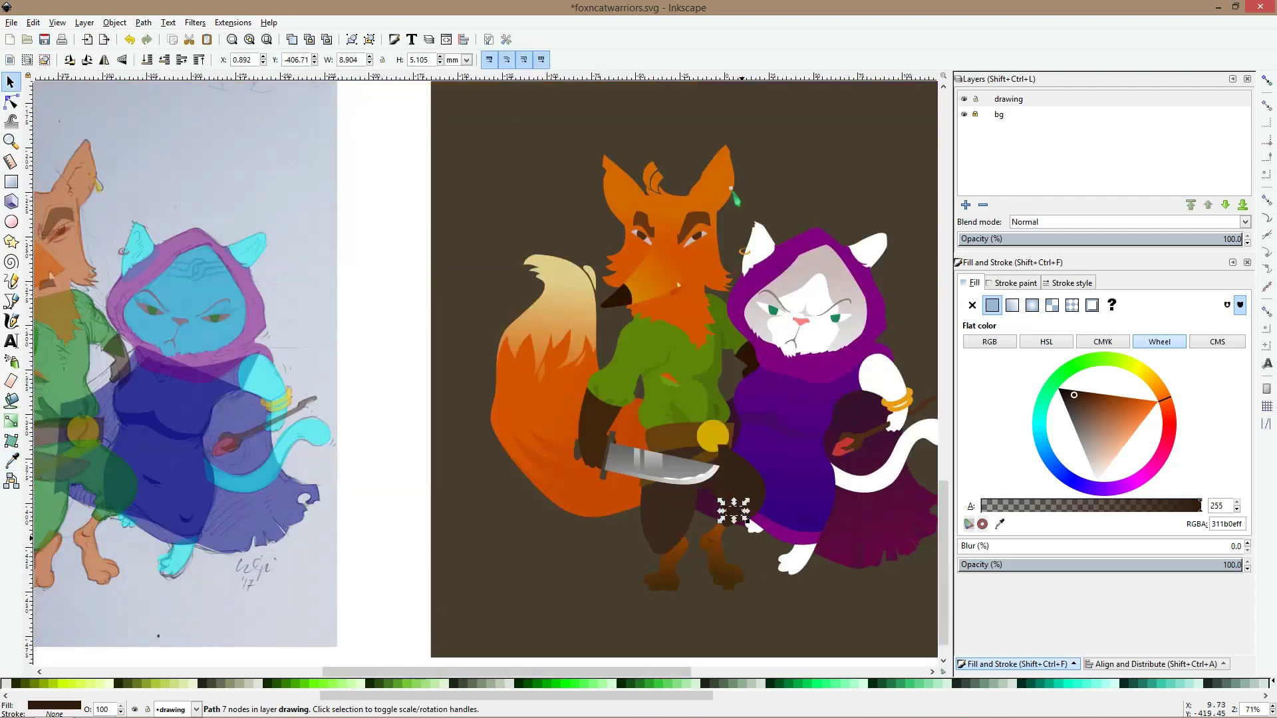
pyautogui.keyDown('alt'); pyautogui.click(734, 511); pyautogui.keyUp('alt')
pyautogui.scroll(3, 731, 476)
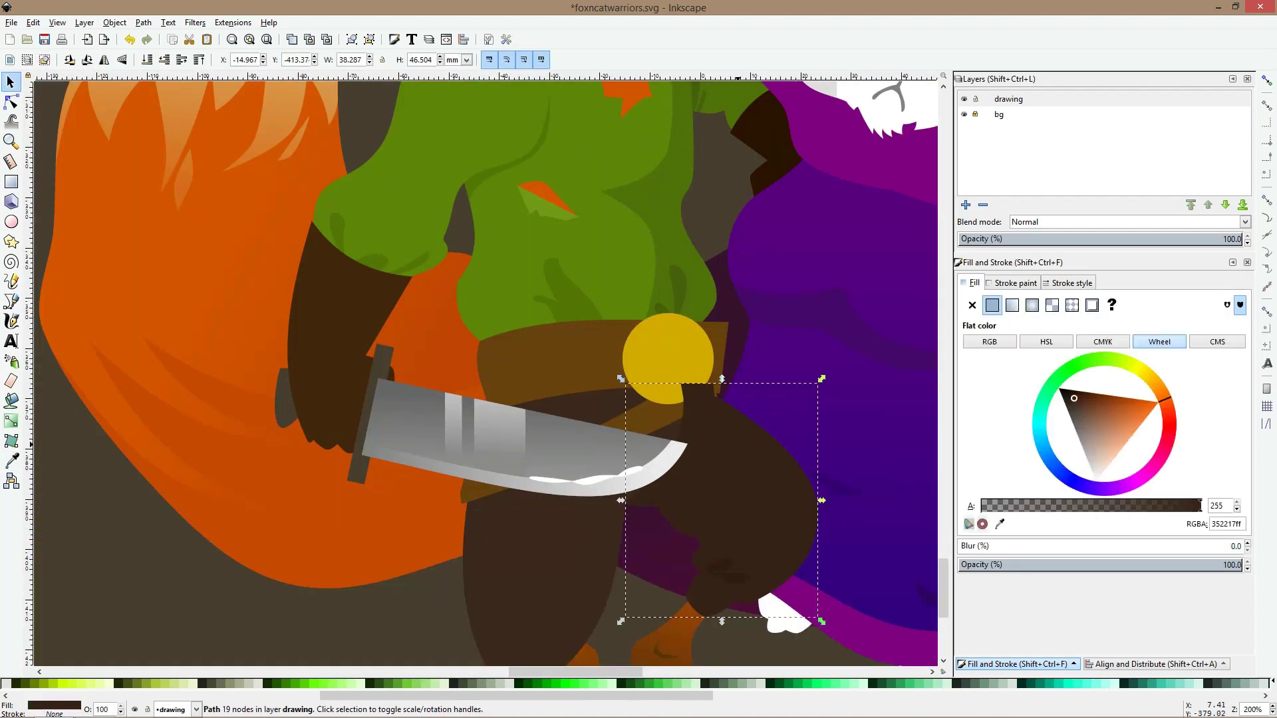
pyautogui.click(11, 461)
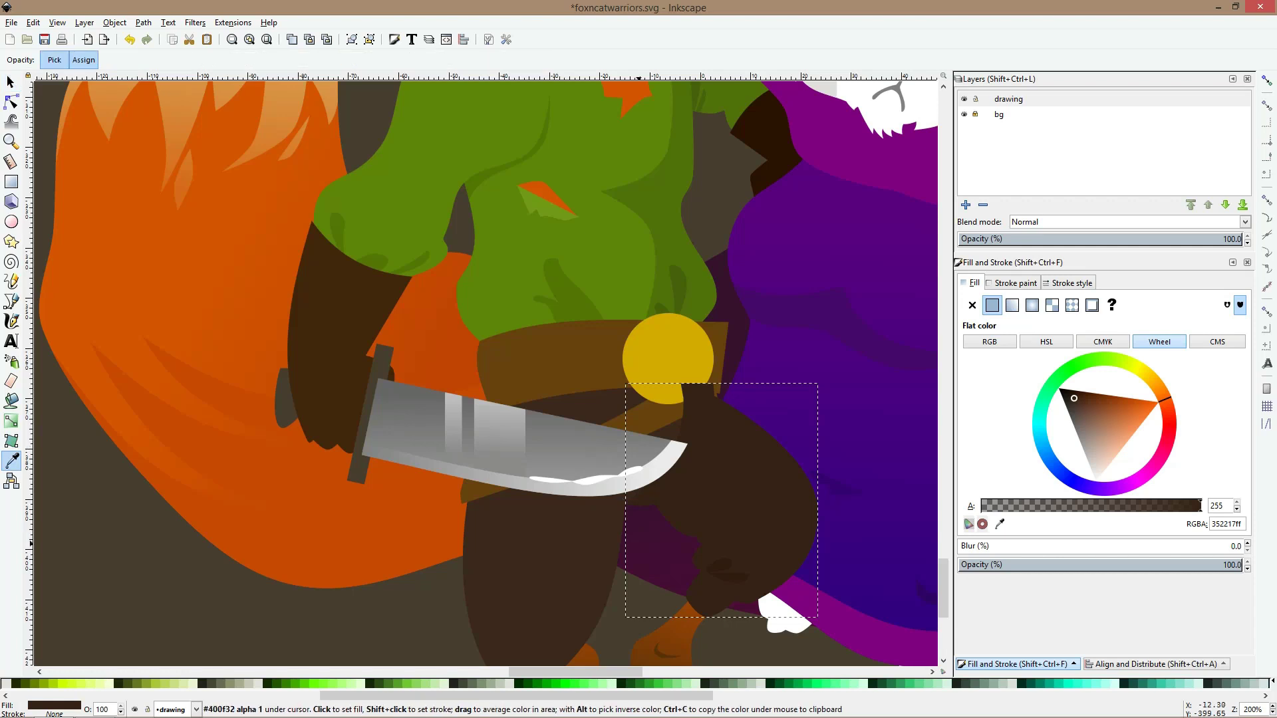
pyautogui.click(724, 564)
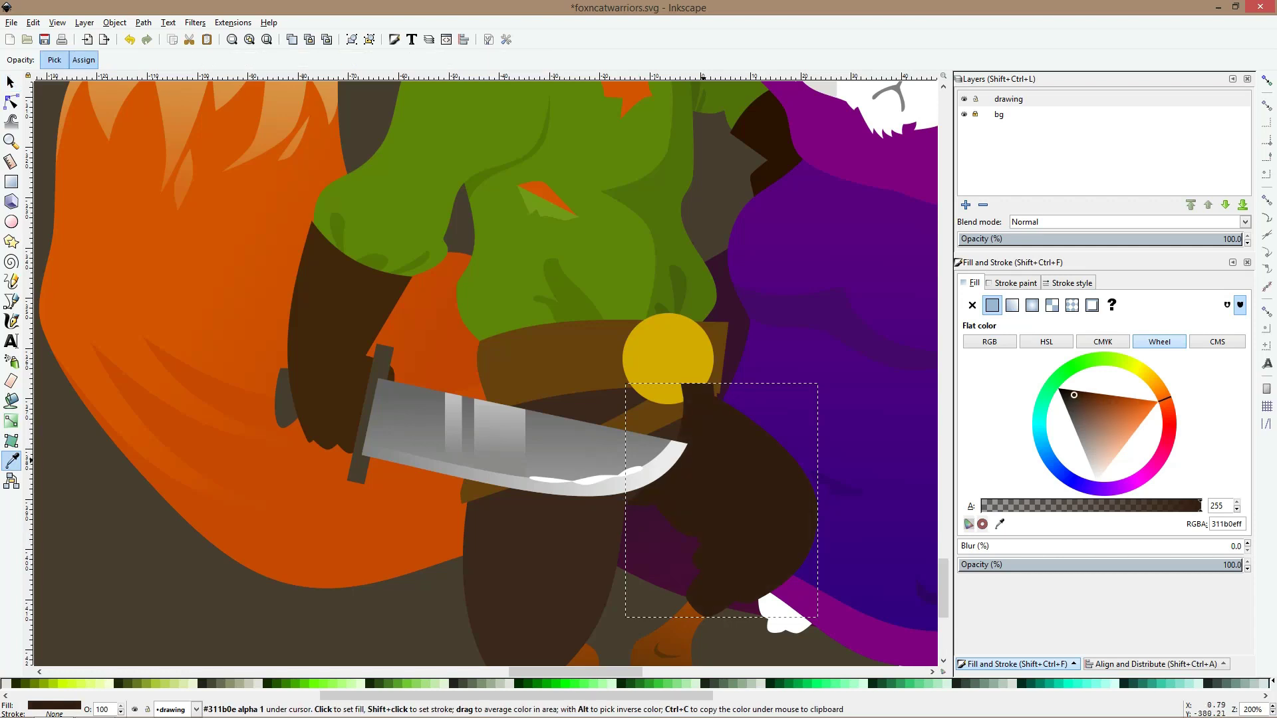
pyautogui.scroll(3, 700, 435)
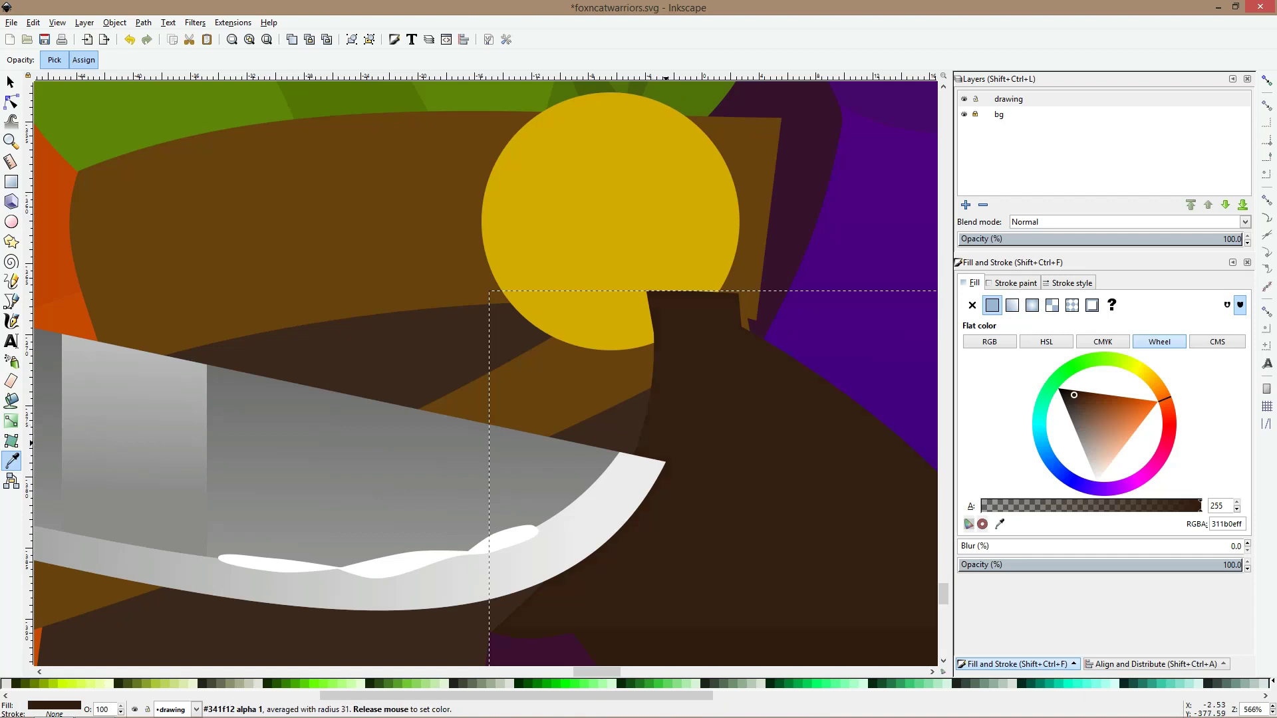
pyautogui.moveTo(652, 425); pyautogui.dragTo(658, 434)
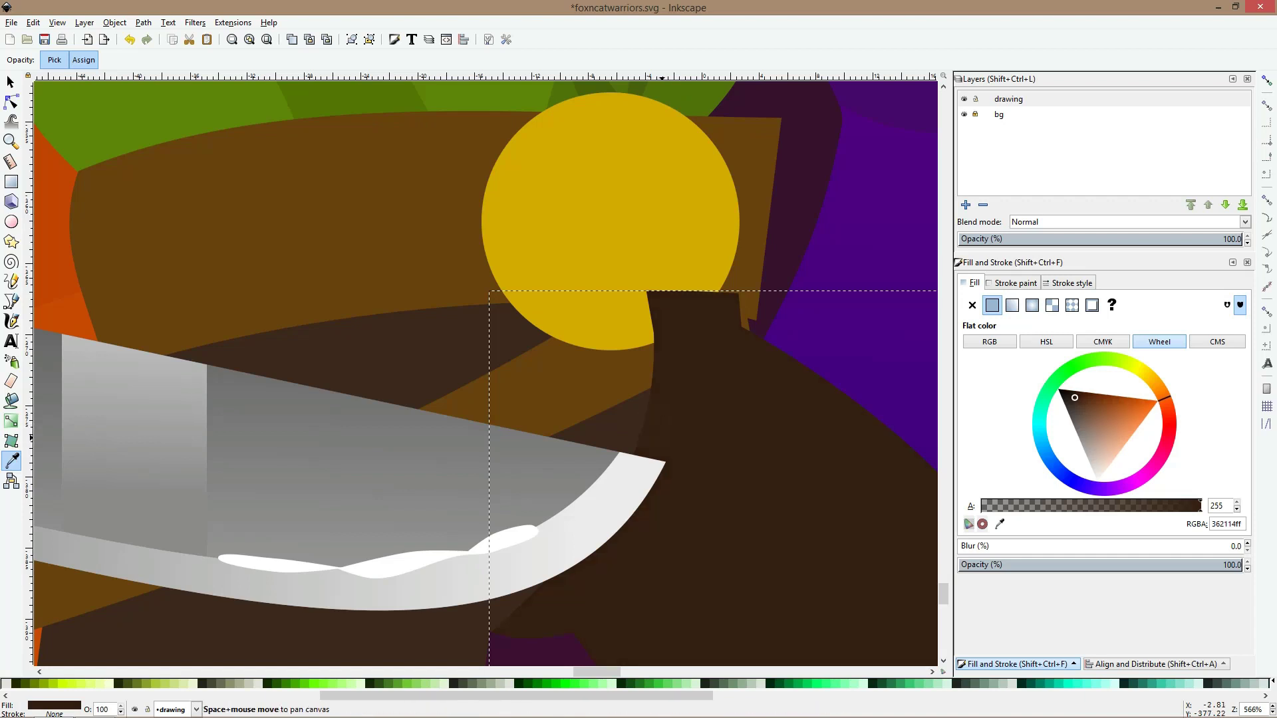
pyautogui.press('s')
# Darken the bent-leg shading to 341f12 and place it behind the belt and buckle
pyautogui.press('5')
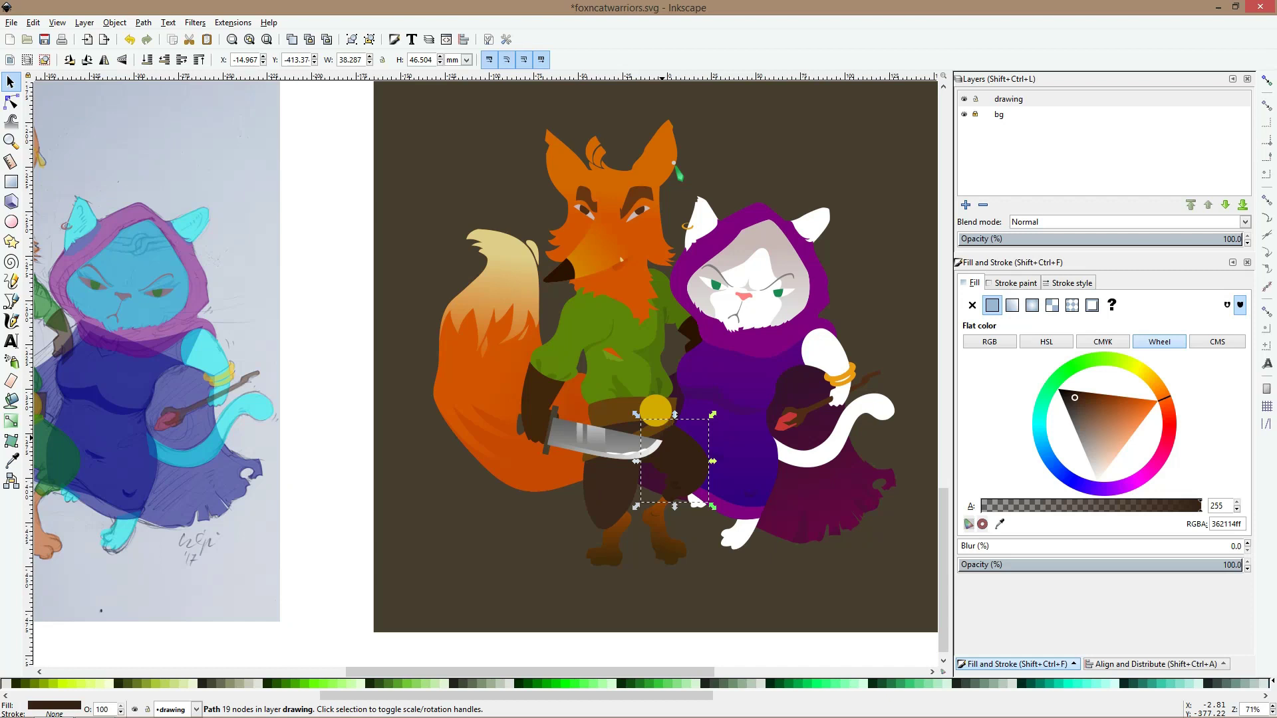
pyautogui.press('ctrl')
pyautogui.moveTo(1075, 398); pyautogui.dragTo(1074, 397)
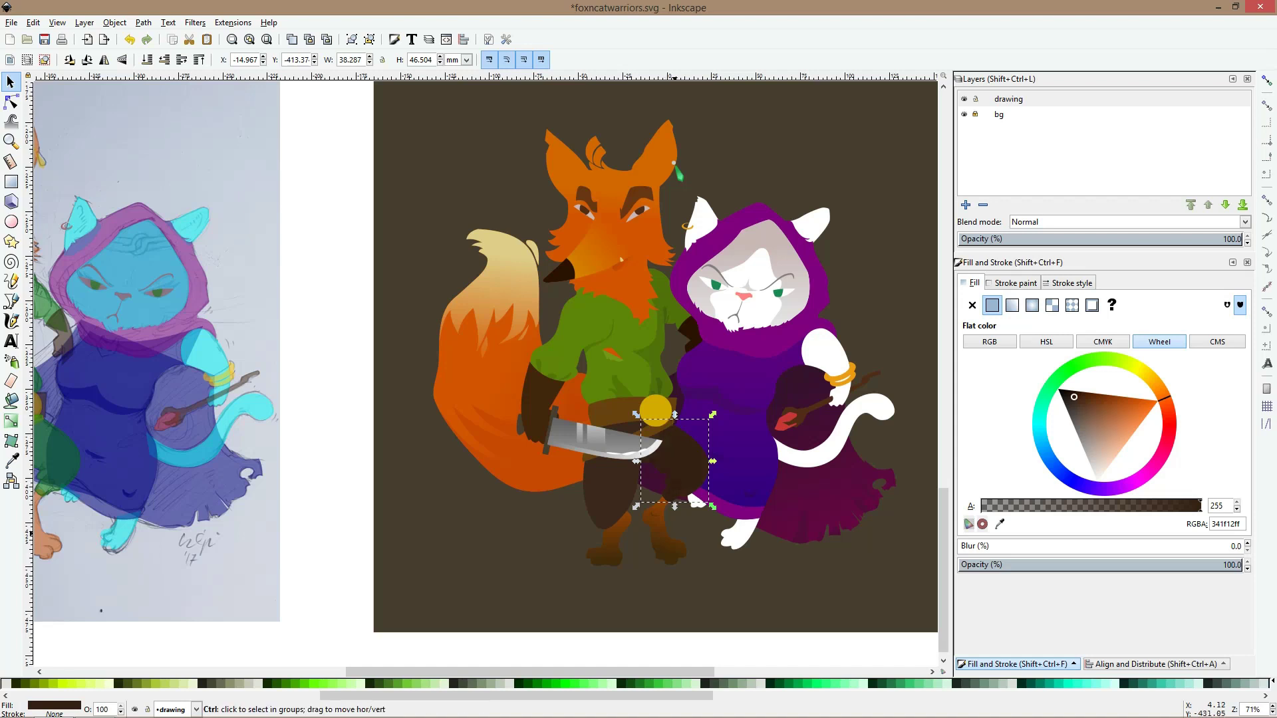
# Darken the fold marks on the fox's bent knee to 251004
pyautogui.scroll(4, 682, 487)
pyautogui.click(677, 484)
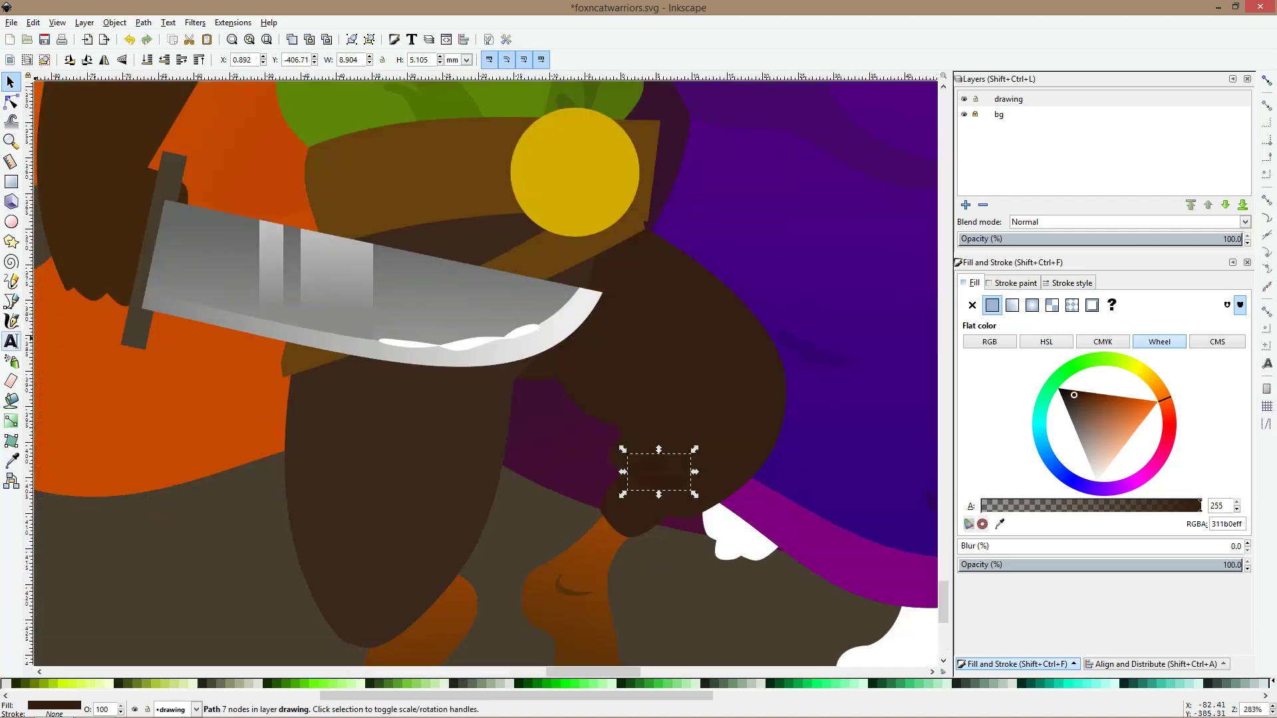
pyautogui.click(11, 460)
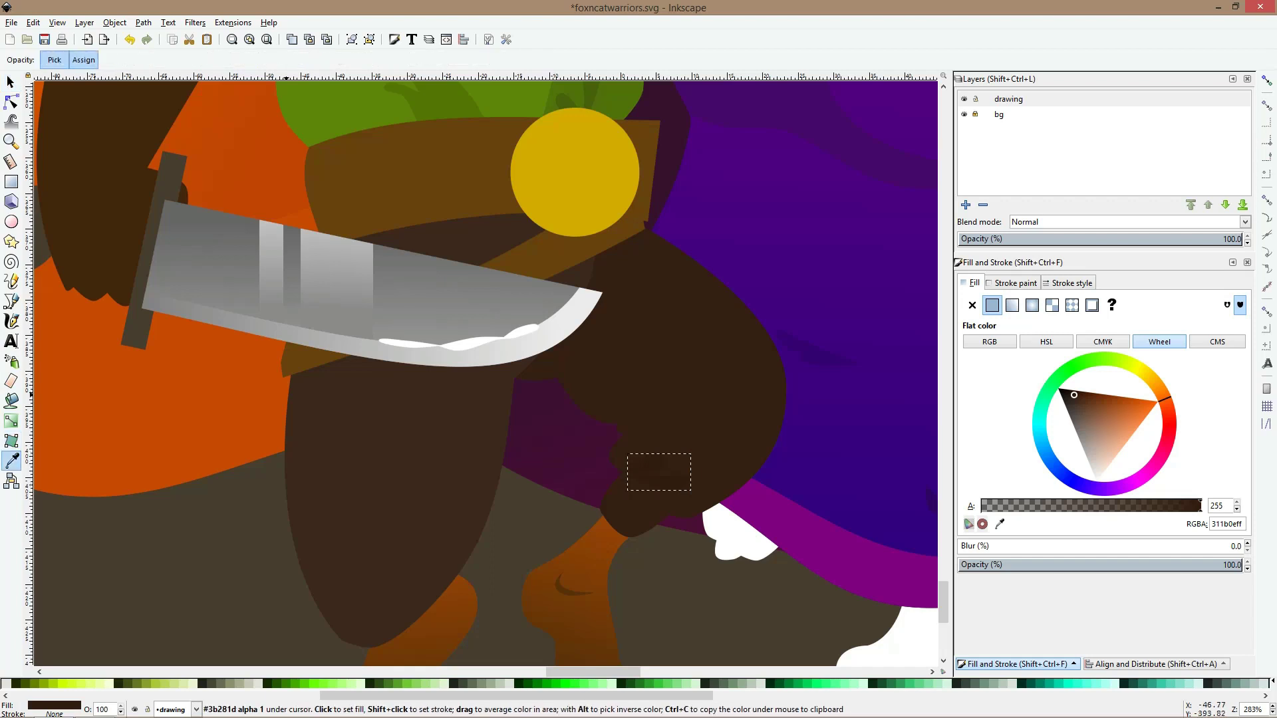
pyautogui.press('1')
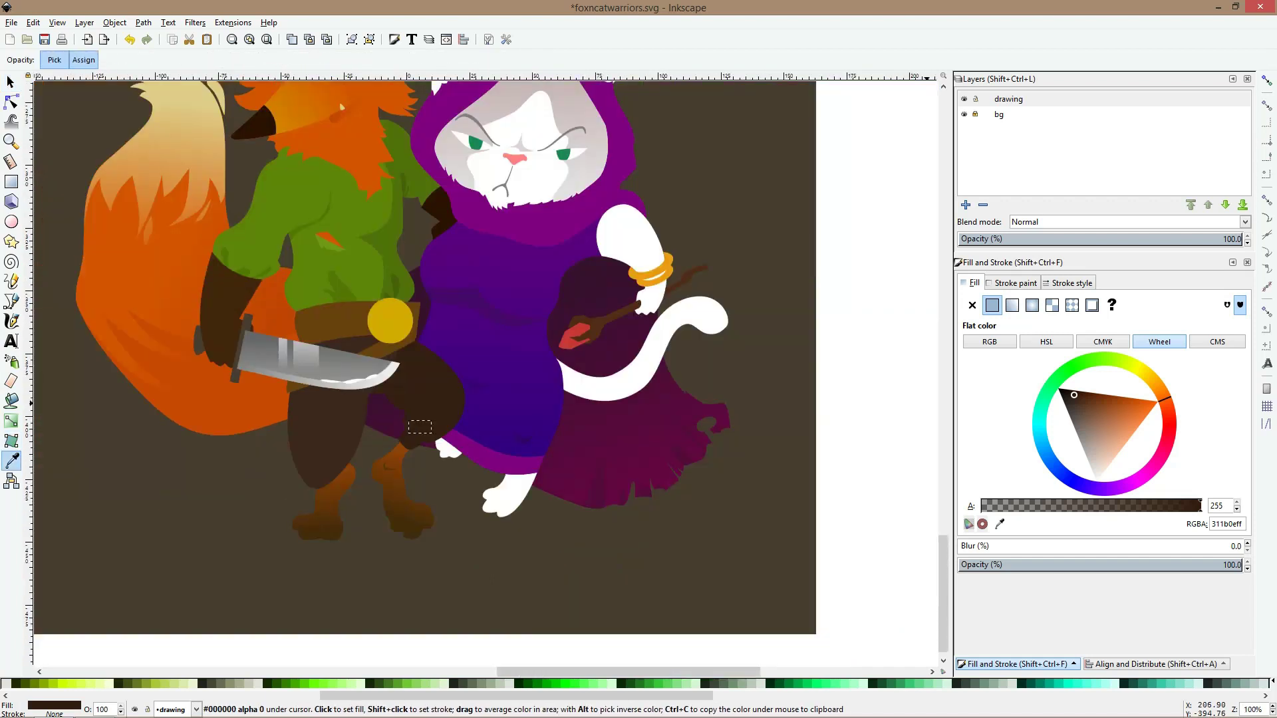
pyautogui.moveTo(1073, 395); pyautogui.dragTo(1071, 392)
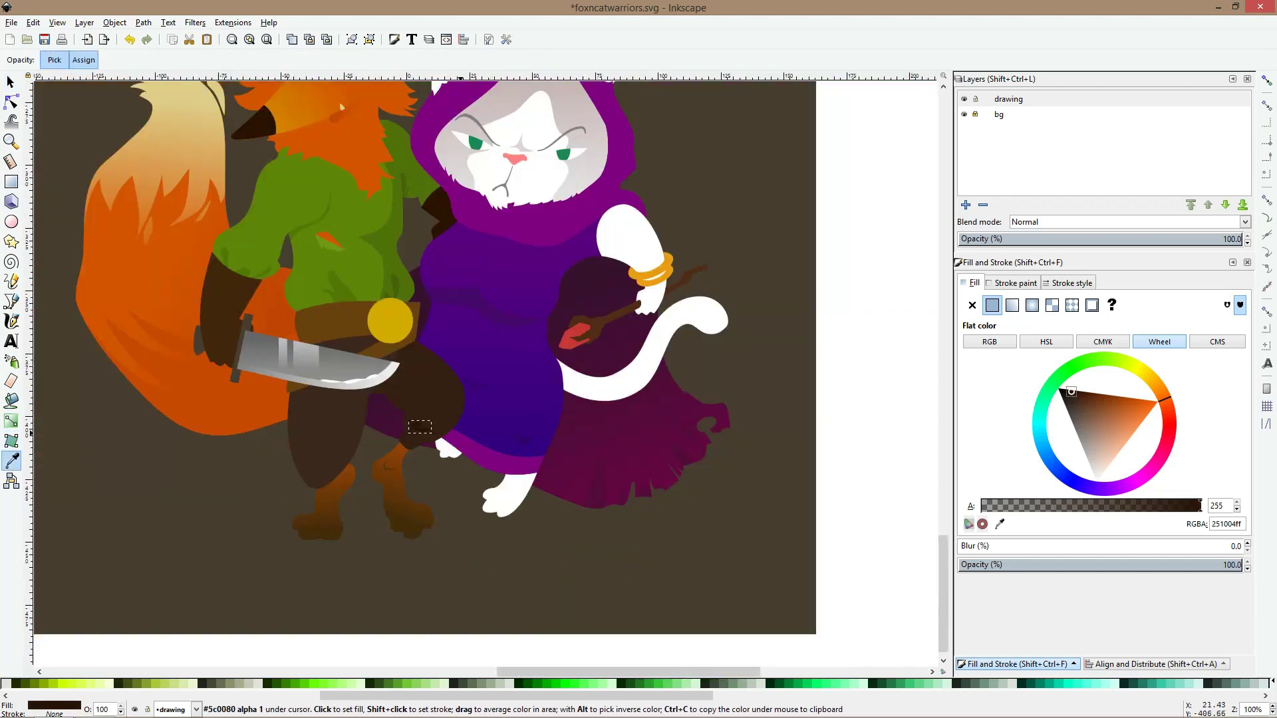
# Set the fold marks on the fox's bent knee to brown 2e190c and deselect them
pyautogui.scroll(5, 459, 434)
pyautogui.moveTo(286, 429); pyautogui.dragTo(294, 436)
pyautogui.hotkey('ctrl', 'z')
pyautogui.scroll(-6, 312, 432)
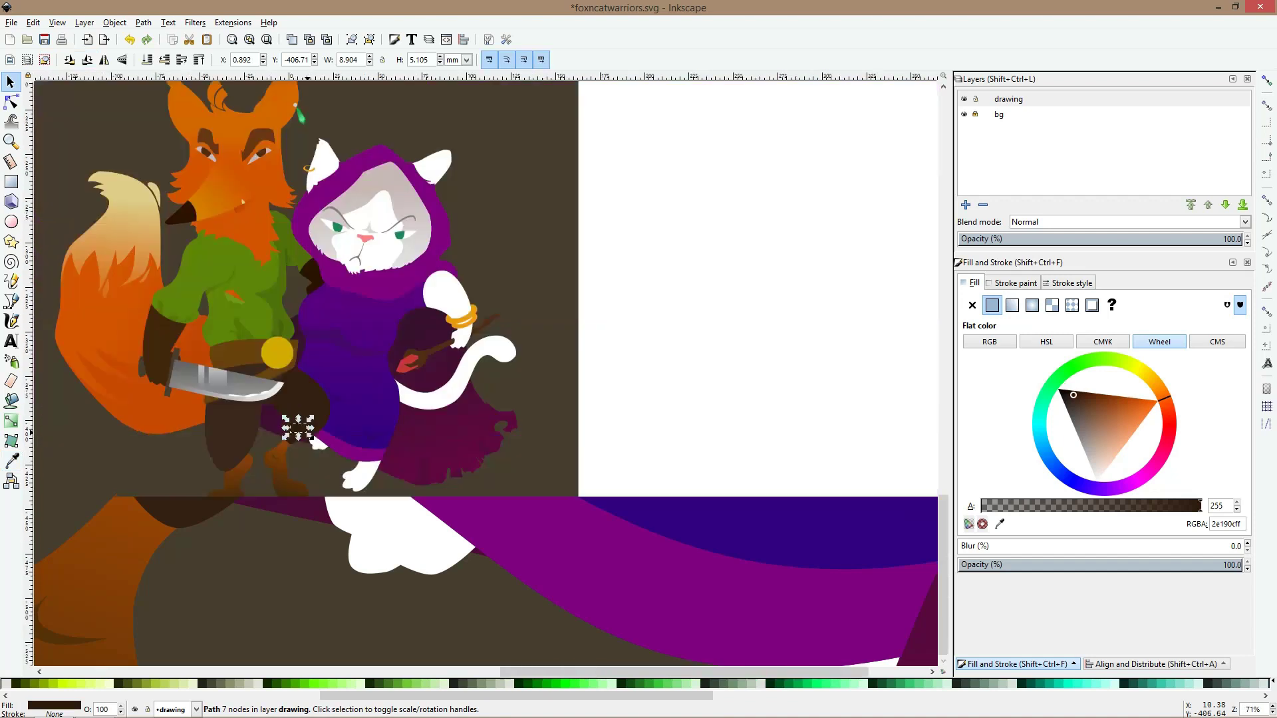
pyautogui.press('Escape')
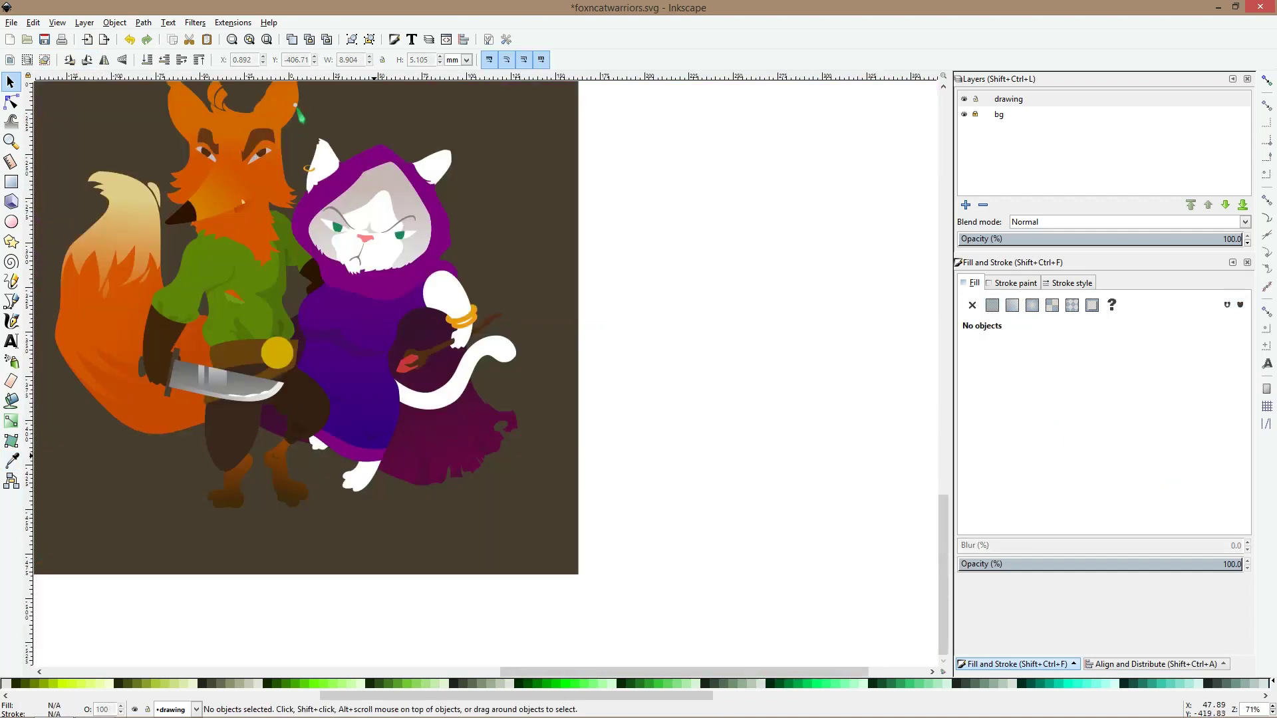
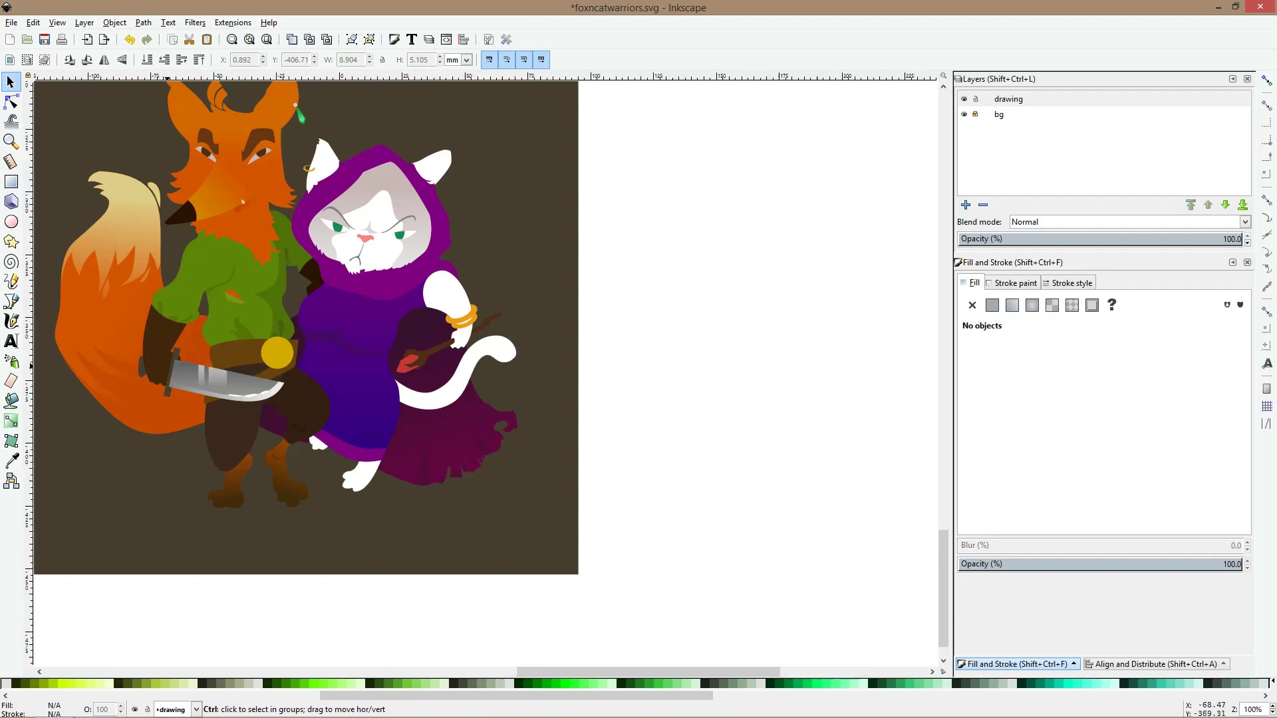
# Draw a closed spiky shape with one tooth and a pair of teeth overlapping the knife's lower cutting edge, about 30 by 8 mm
pyautogui.scroll(4, 163, 356)
pyautogui.keyDown('ctrl'); pyautogui.click(213, 319); pyautogui.keyUp('ctrl')
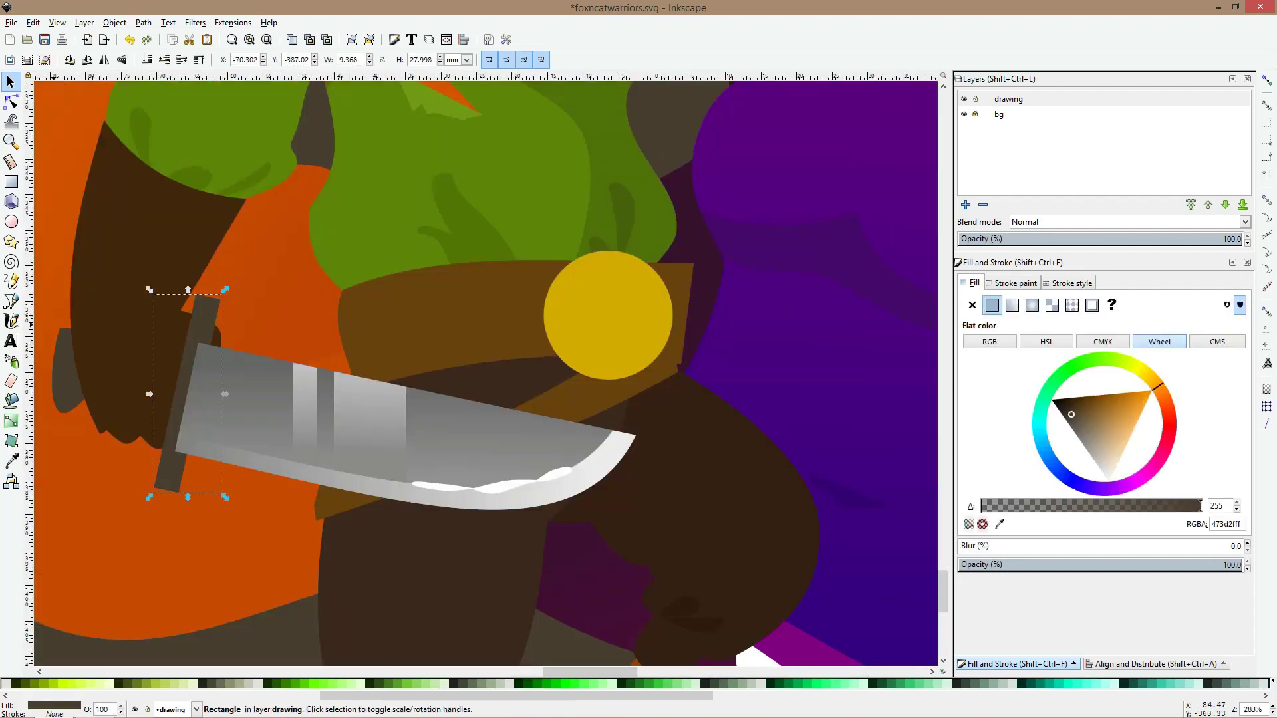
pyautogui.press('b')
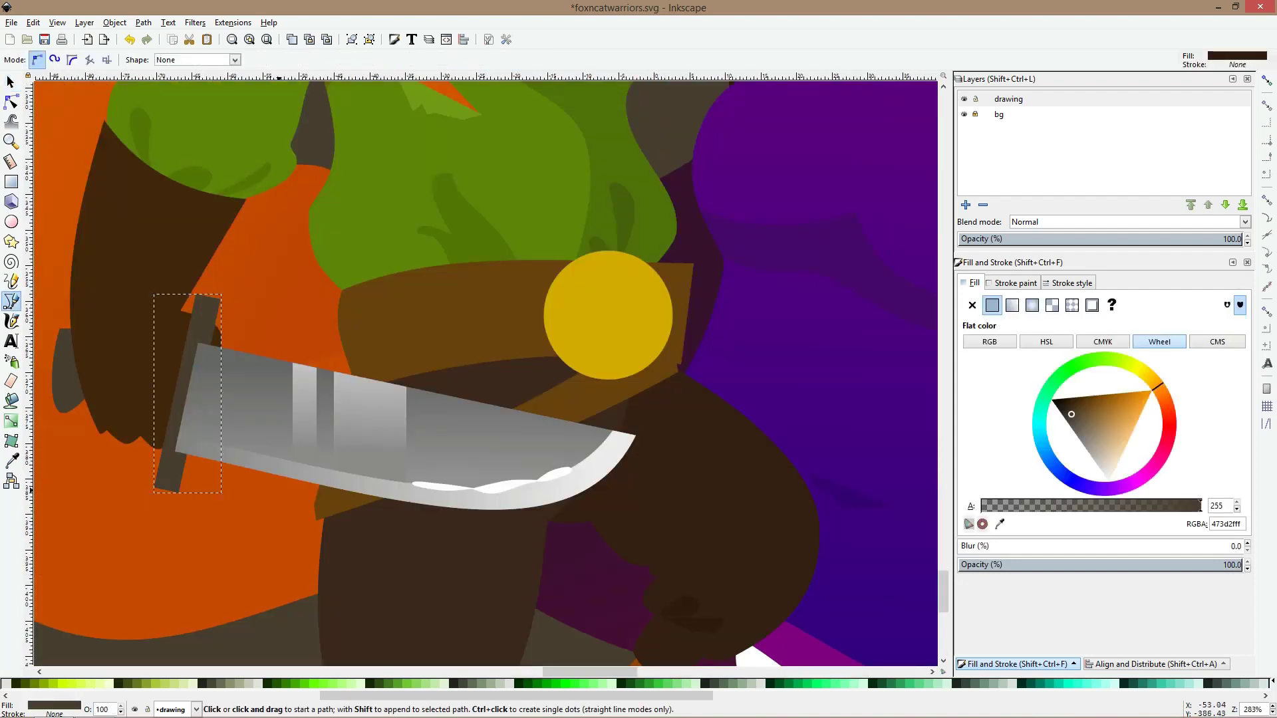
pyautogui.click(258, 481)
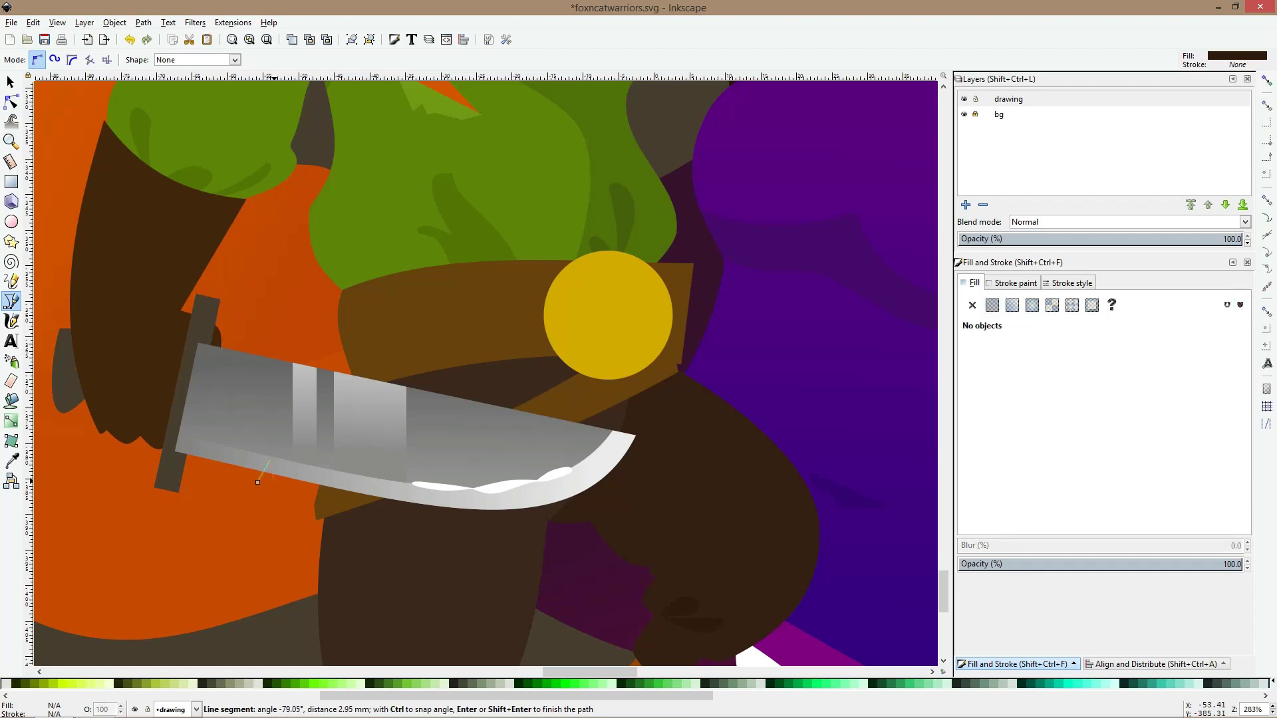
pyautogui.scroll(2, 438, 516)
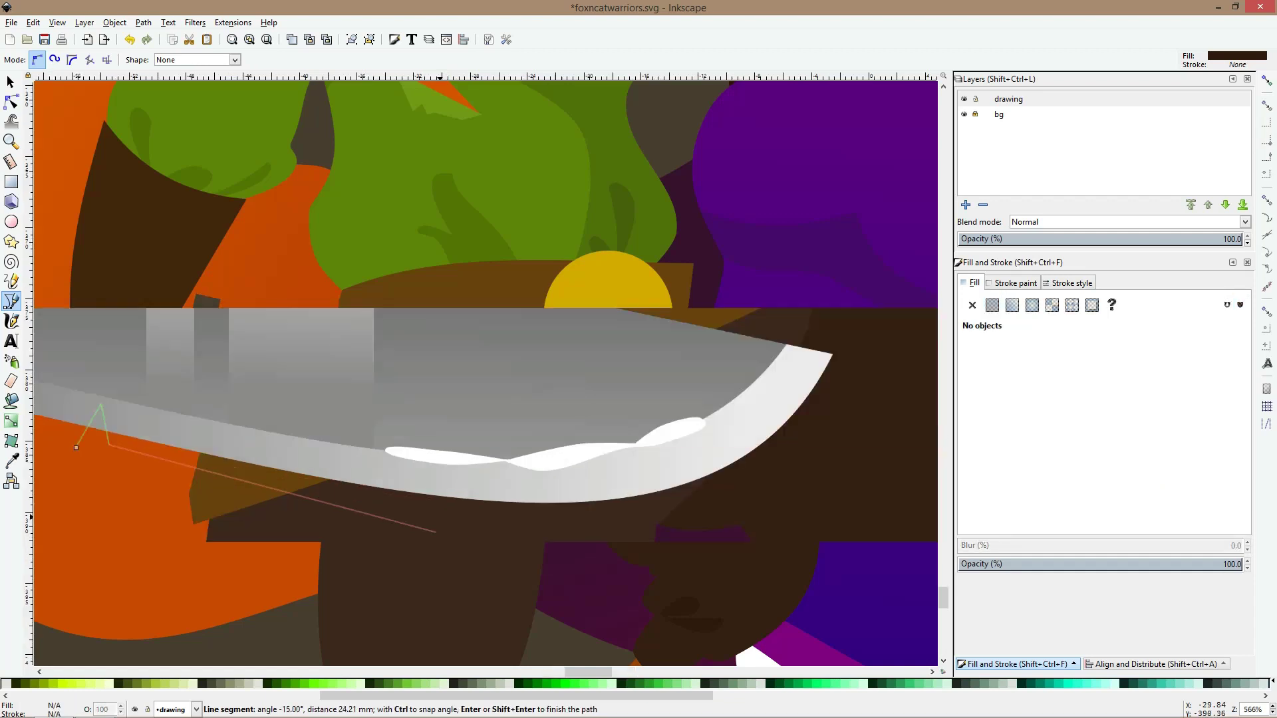
pyautogui.click(452, 511)
pyautogui.click(464, 485)
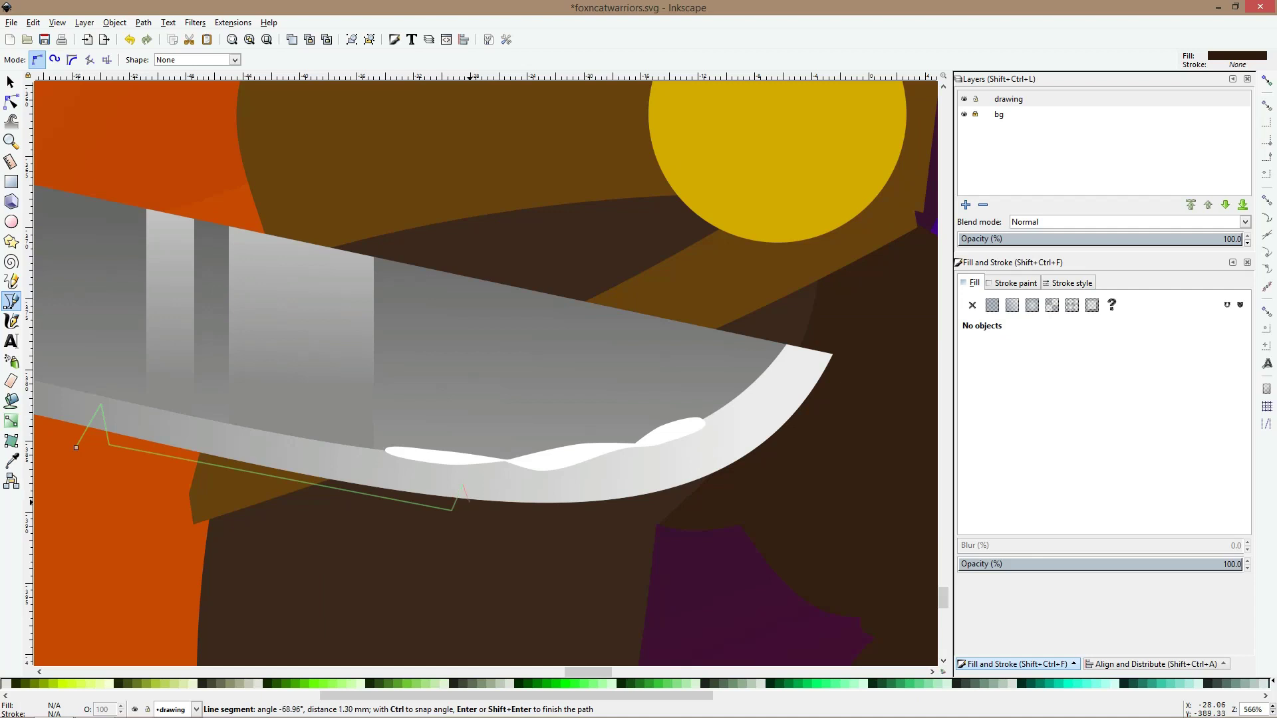
pyautogui.click(471, 496)
pyautogui.click(483, 477)
pyautogui.click(503, 523)
pyautogui.click(76, 448)
pyautogui.press('space')
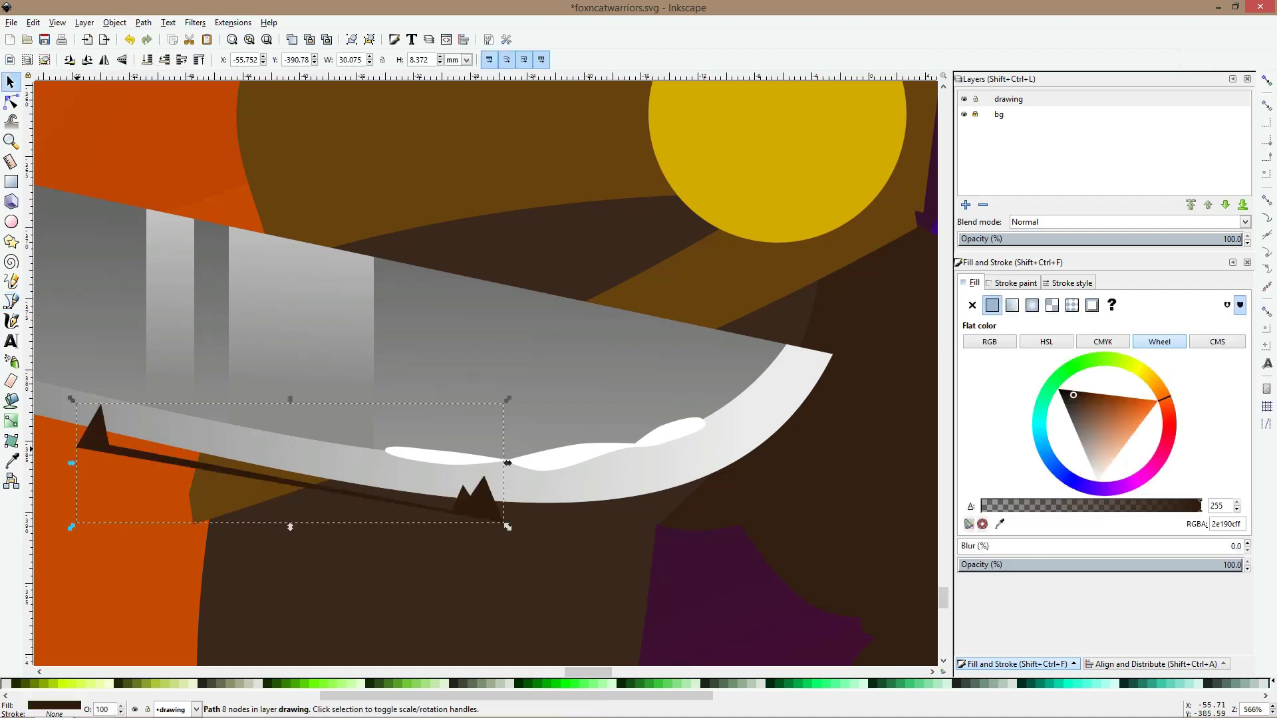
# Subtract the spiky shape from the knife's pale cutting edge and from the grey blade body to cut notches
pyautogui.press('ctrl')
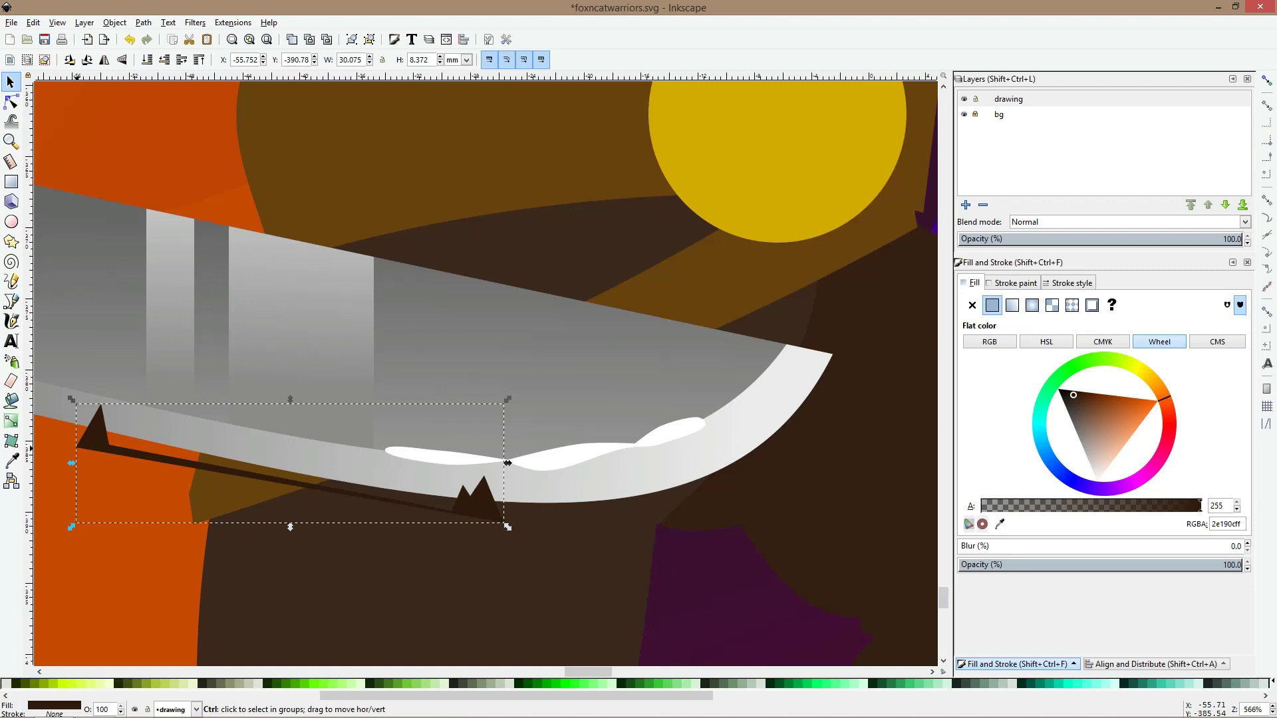
pyautogui.keyDown('shift'); pyautogui.click(632, 476); pyautogui.keyUp('shift')
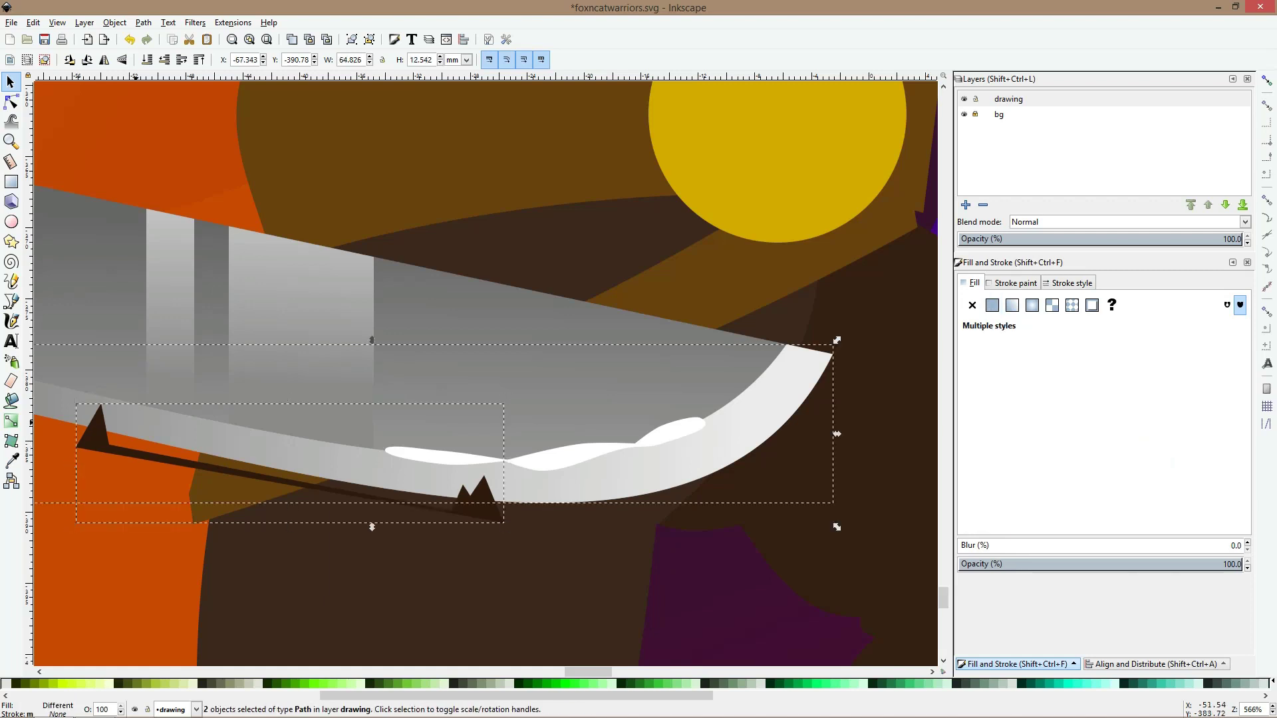
pyautogui.hotkey('ctrl', '-')
pyautogui.hotkey('ctrl', 'z')
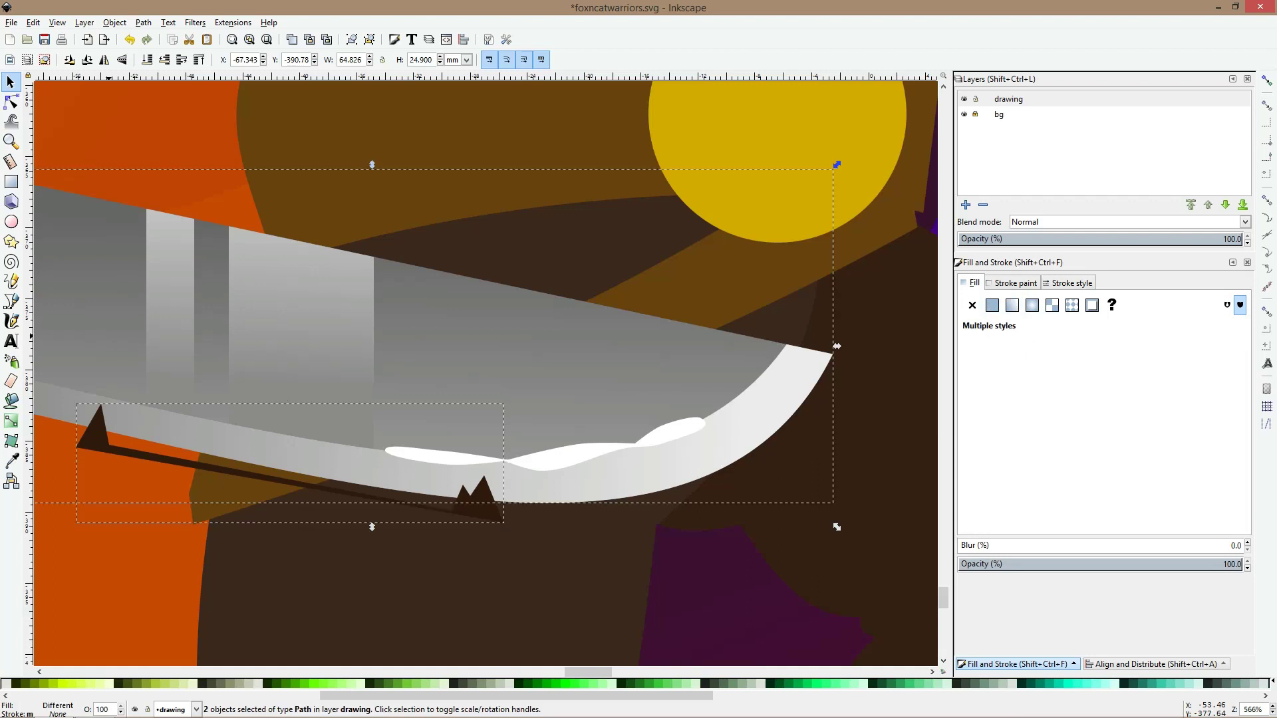
pyautogui.hotkey('ctrl', '-')
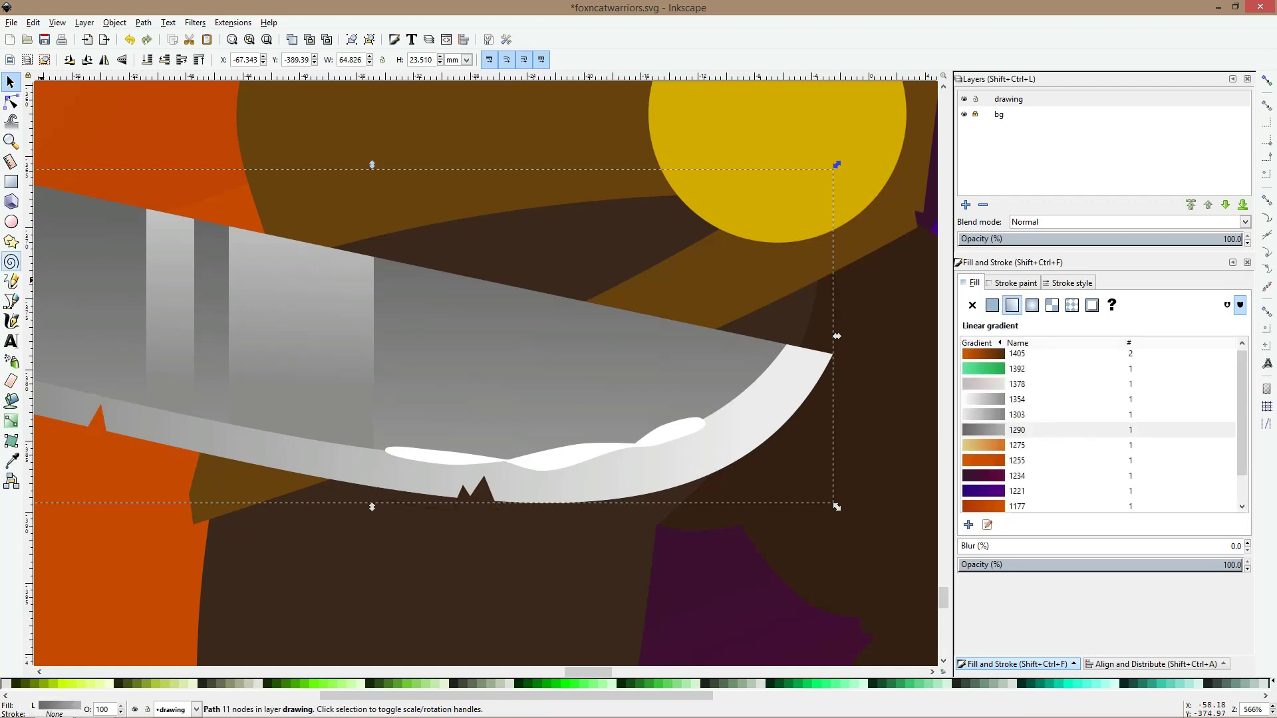
# Shift the corner and tip nodes of the blade body's single notch slightly towards the knife tip to give the nick thickness
pyautogui.click(10, 101)
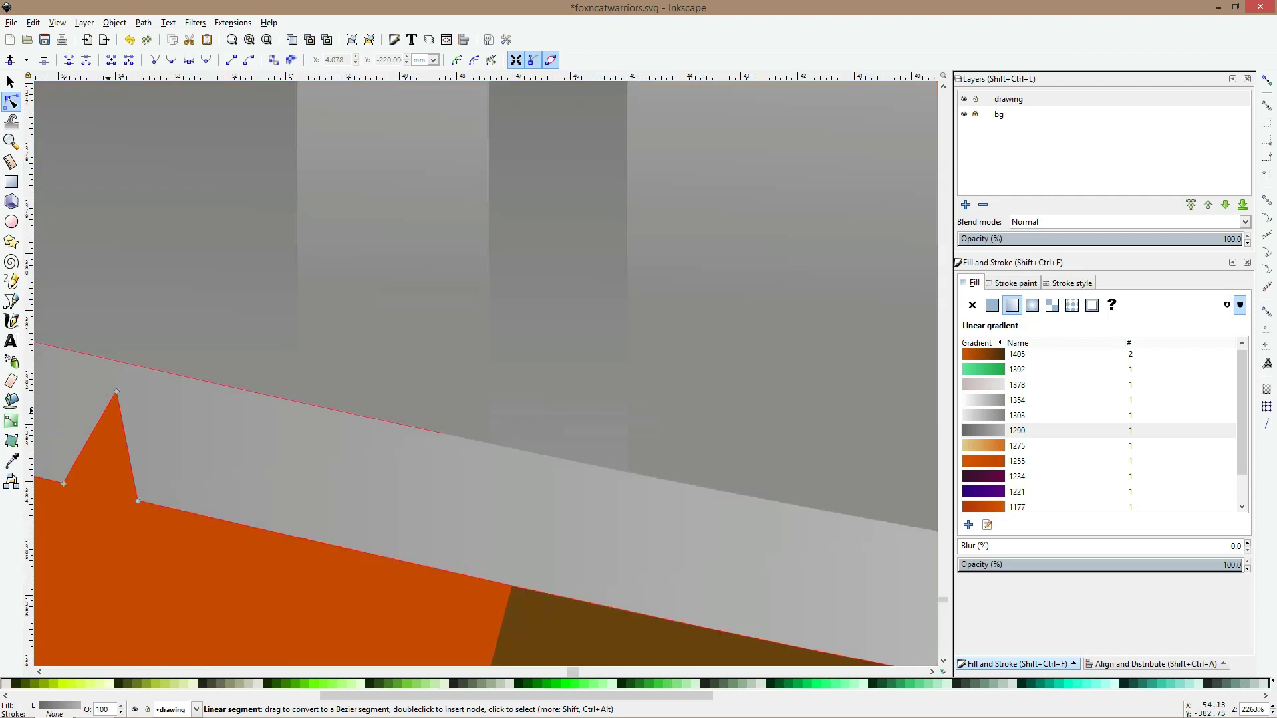
pyautogui.scroll(-4, 157, 370)
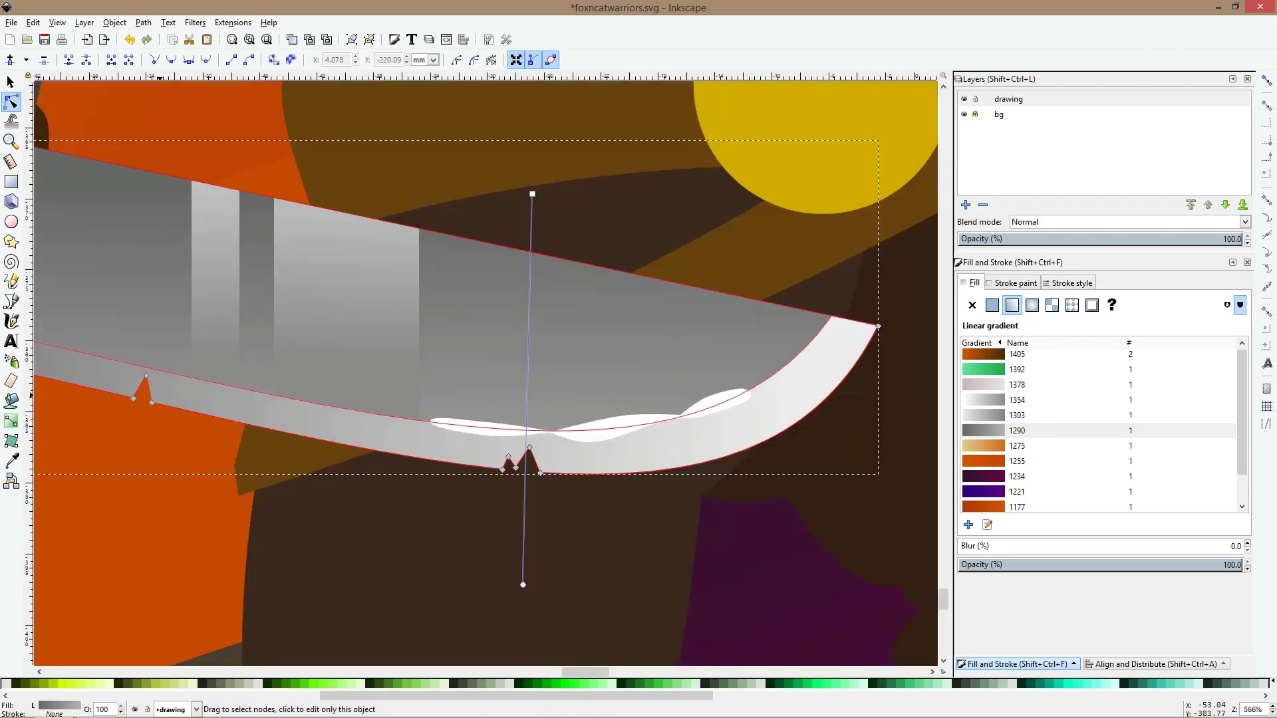
pyautogui.scroll(4, 137, 388)
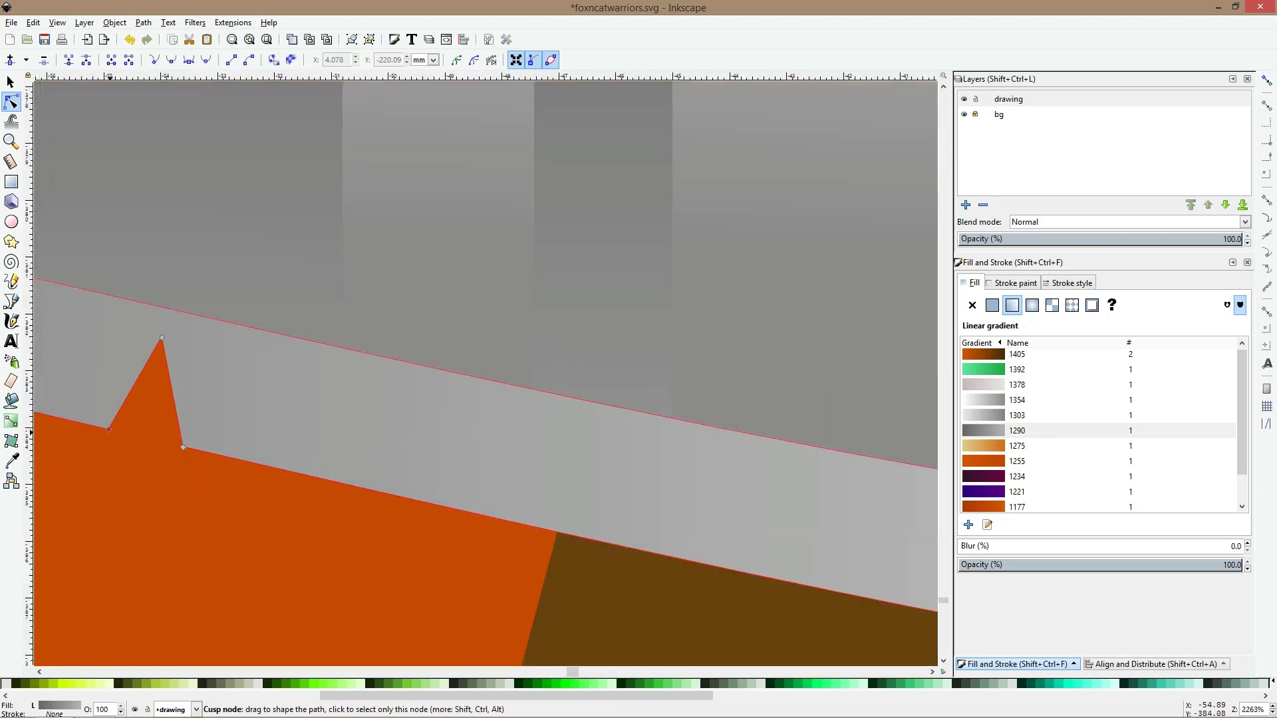
pyautogui.moveTo(108, 429); pyautogui.dragTo(119, 428)
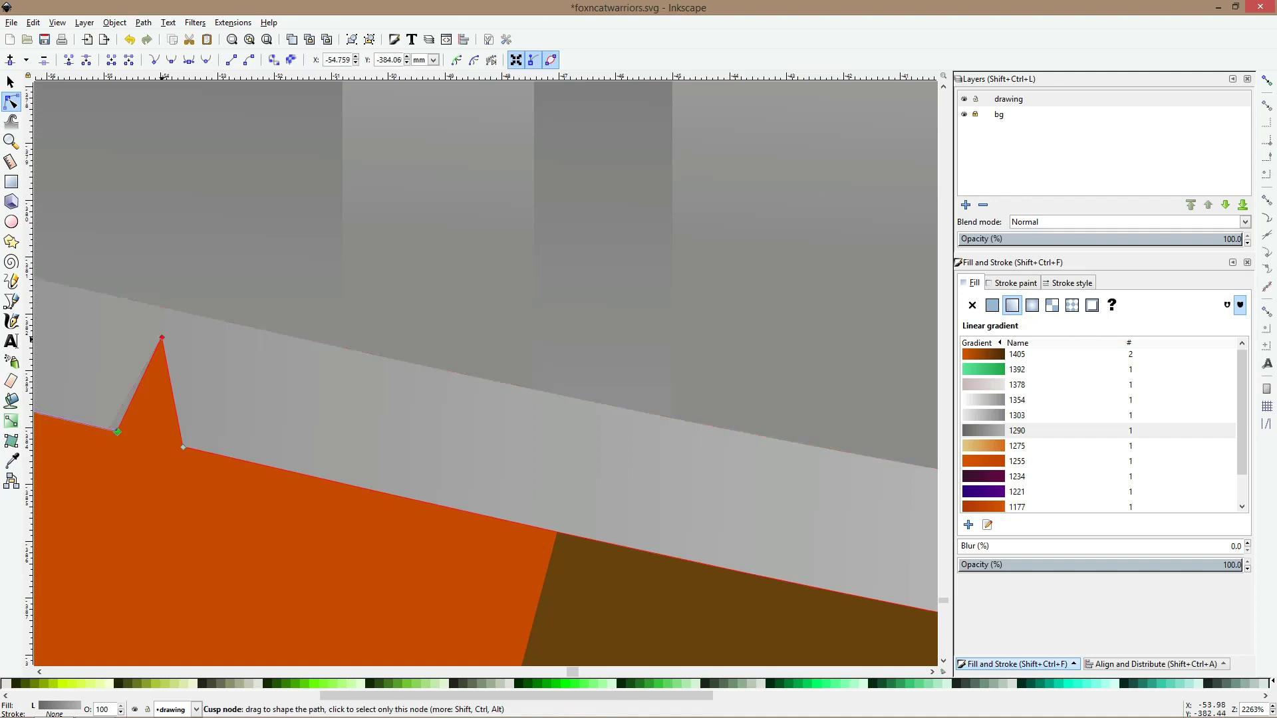
pyautogui.moveTo(161, 338); pyautogui.dragTo(171, 341)
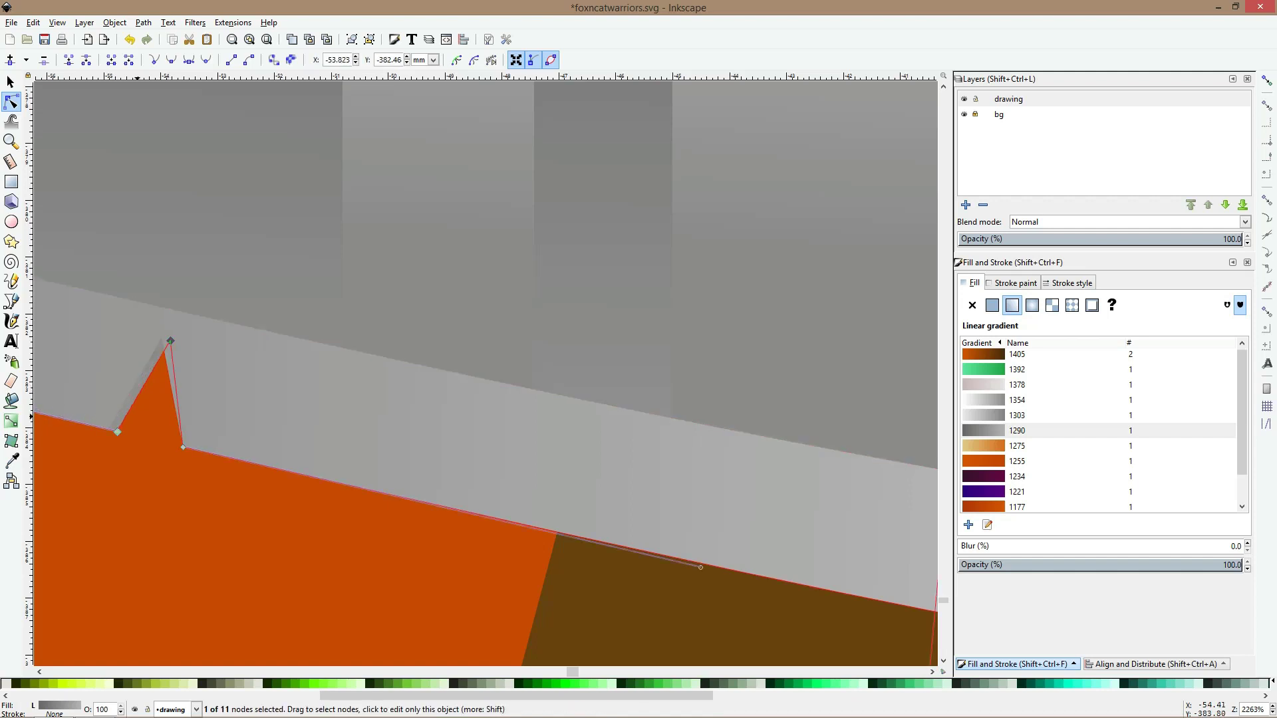
# Offset the blade body's nodes in the double notch towards the knife tip, lowering the taller peak slightly
pyautogui.scroll(-6, 265, 419)
pyautogui.click(435, 510)
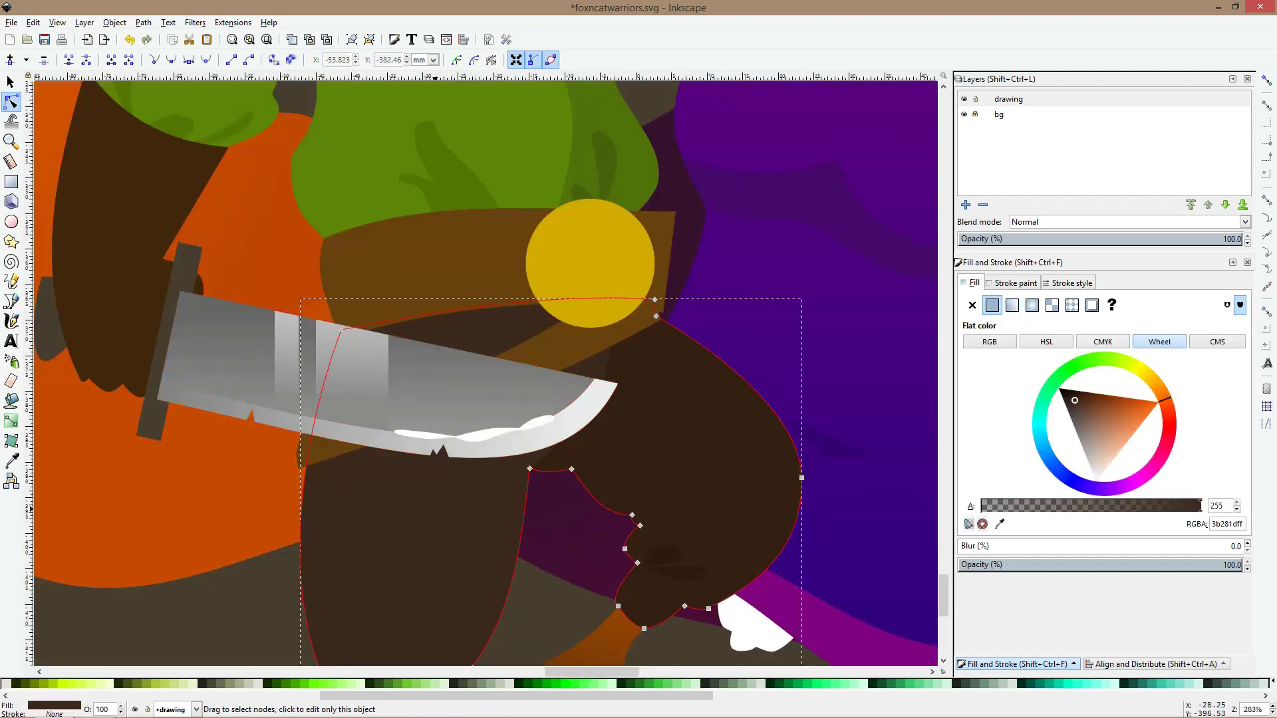
pyautogui.scroll(5, 461, 472)
pyautogui.click(399, 234)
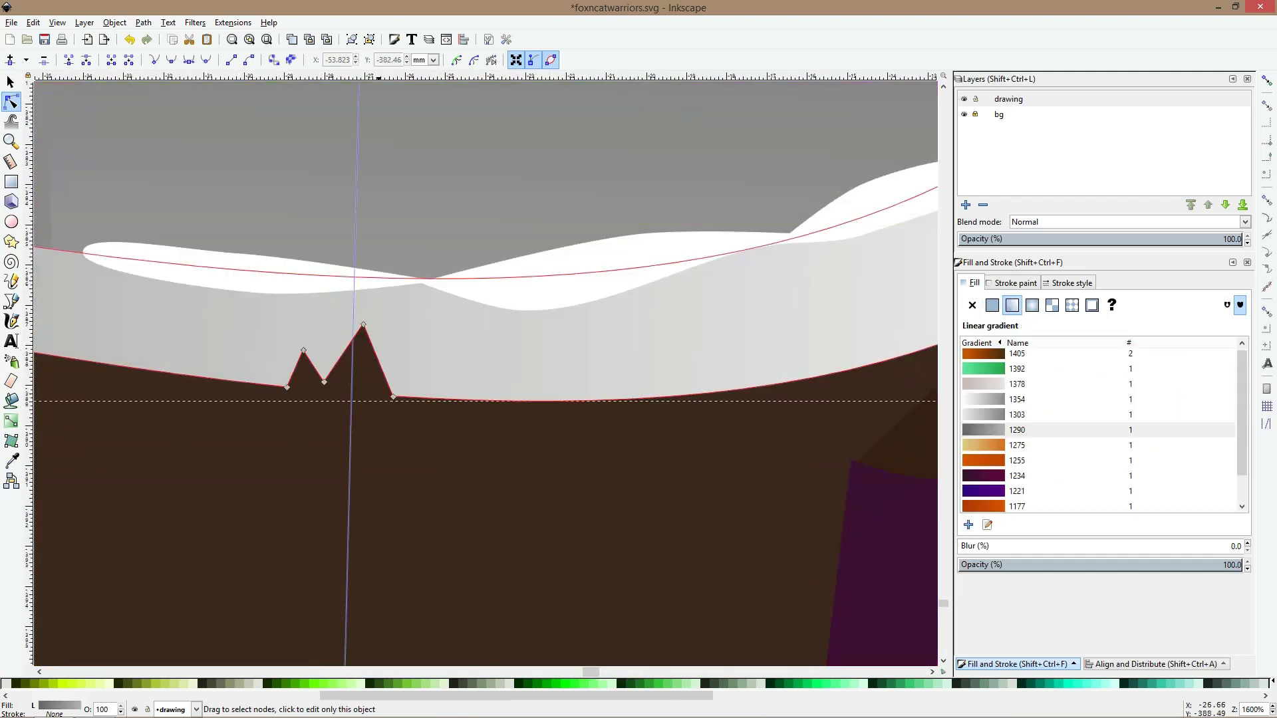
pyautogui.moveTo(286, 387); pyautogui.dragTo(323, 386)
pyautogui.doubleClick(330, 378)
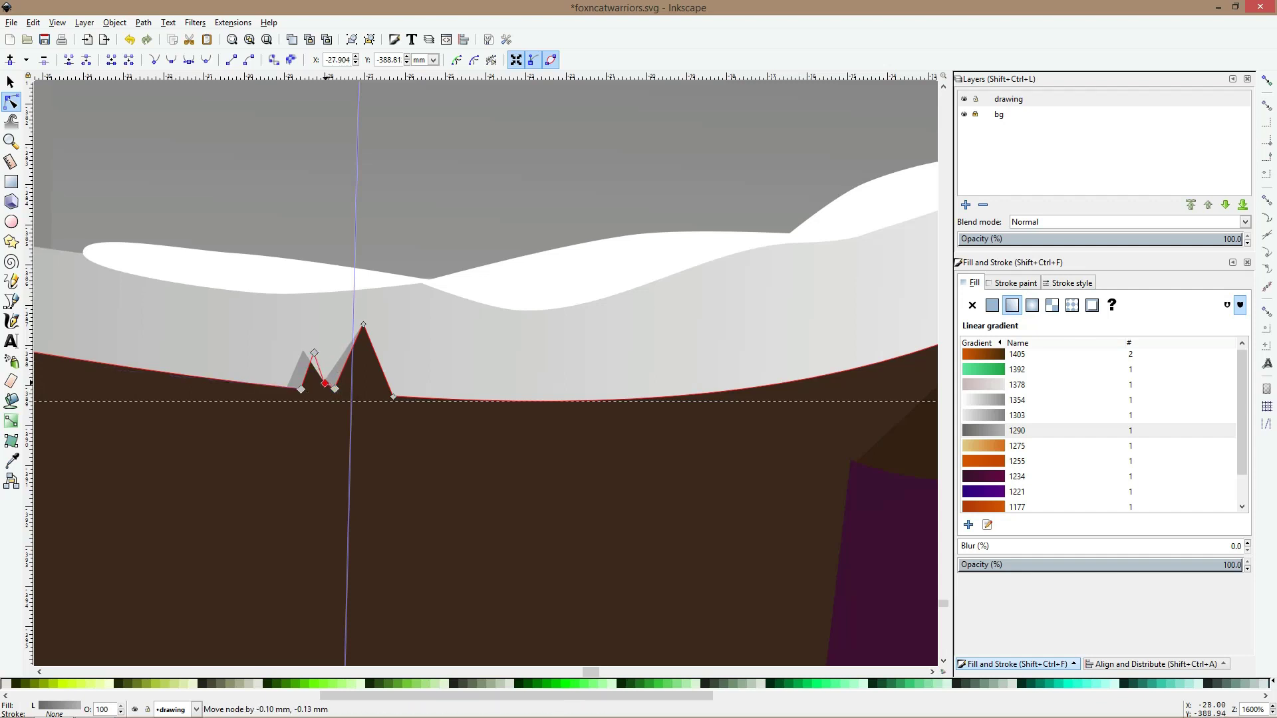
pyautogui.moveTo(363, 324); pyautogui.dragTo(383, 339)
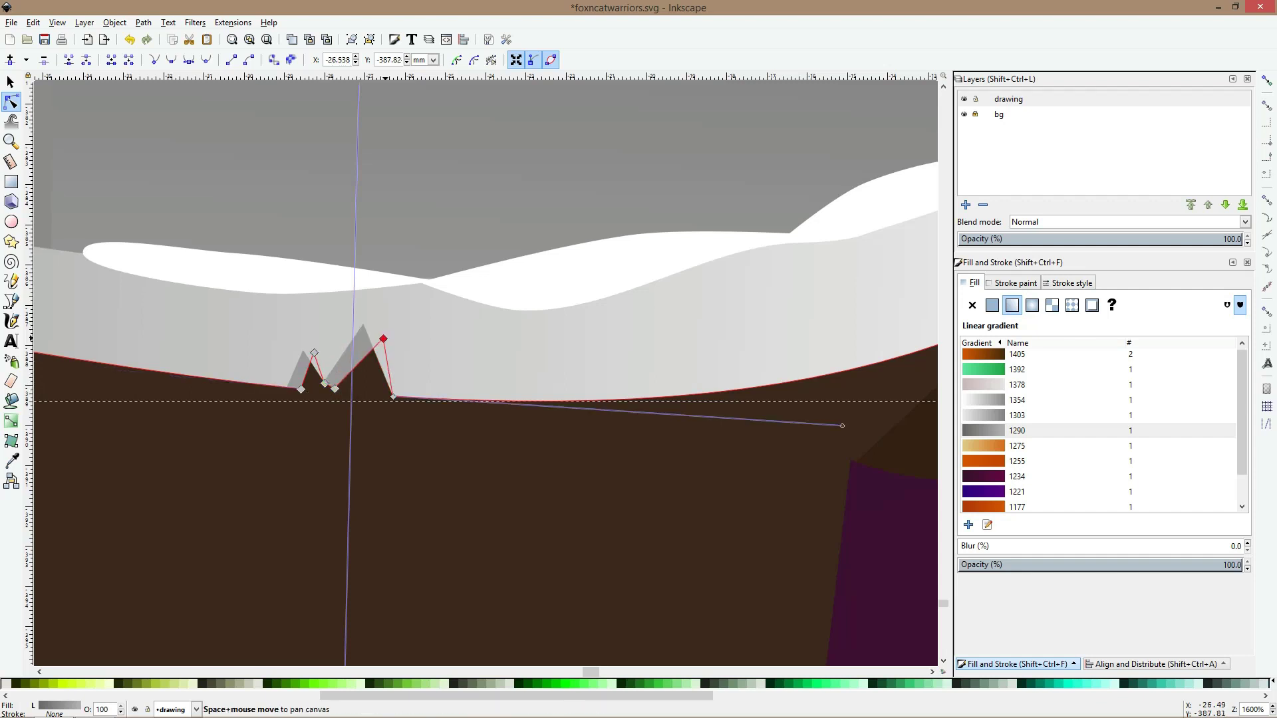
pyautogui.press('space')
pyautogui.click(409, 458)
pyautogui.scroll(-8, 409, 458)
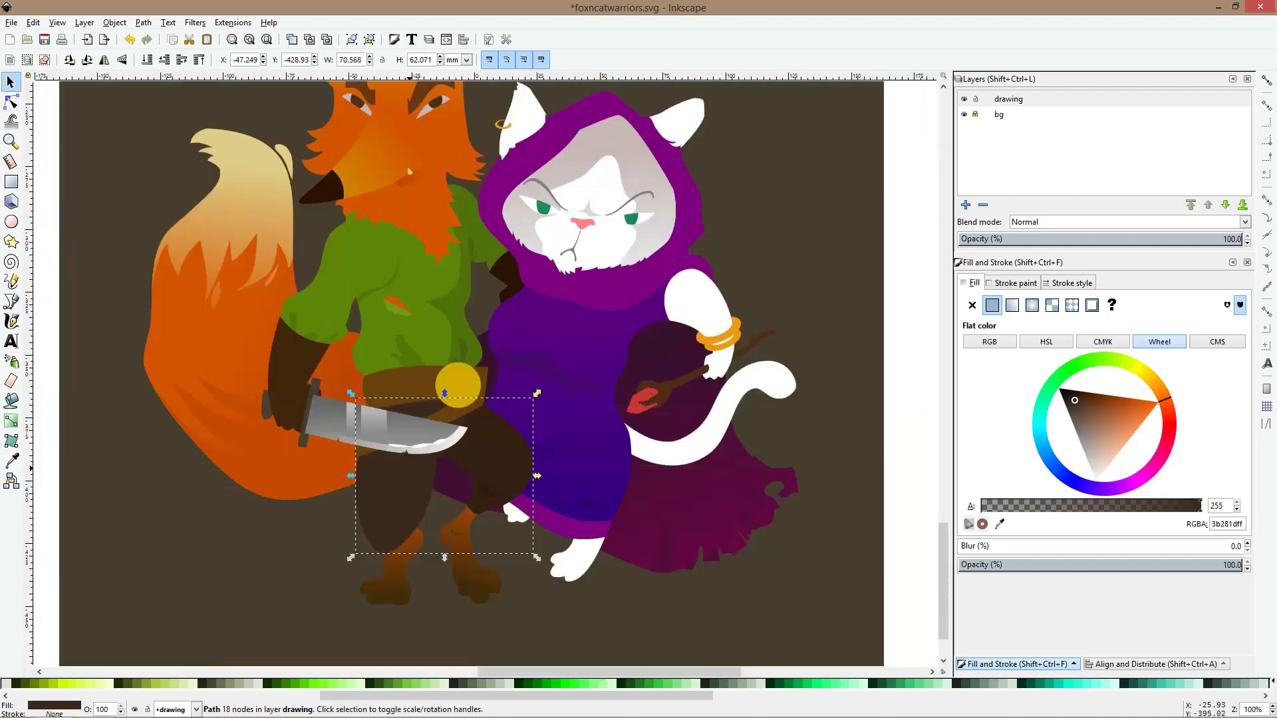
# Move the fox's round belt buckle up slightly and recolour it to muted gold 9f861f
pyautogui.scroll(2, 407, 466)
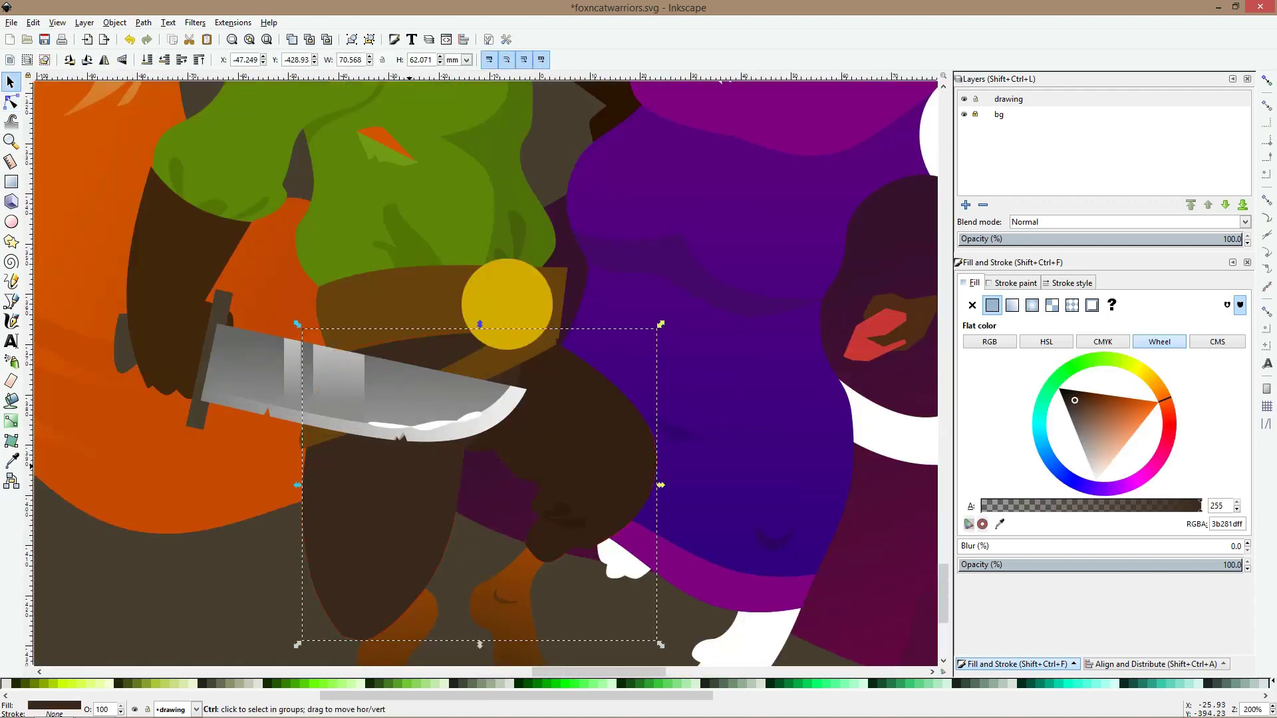
pyautogui.scroll(-2, 407, 466)
pyautogui.scroll(4, 460, 373)
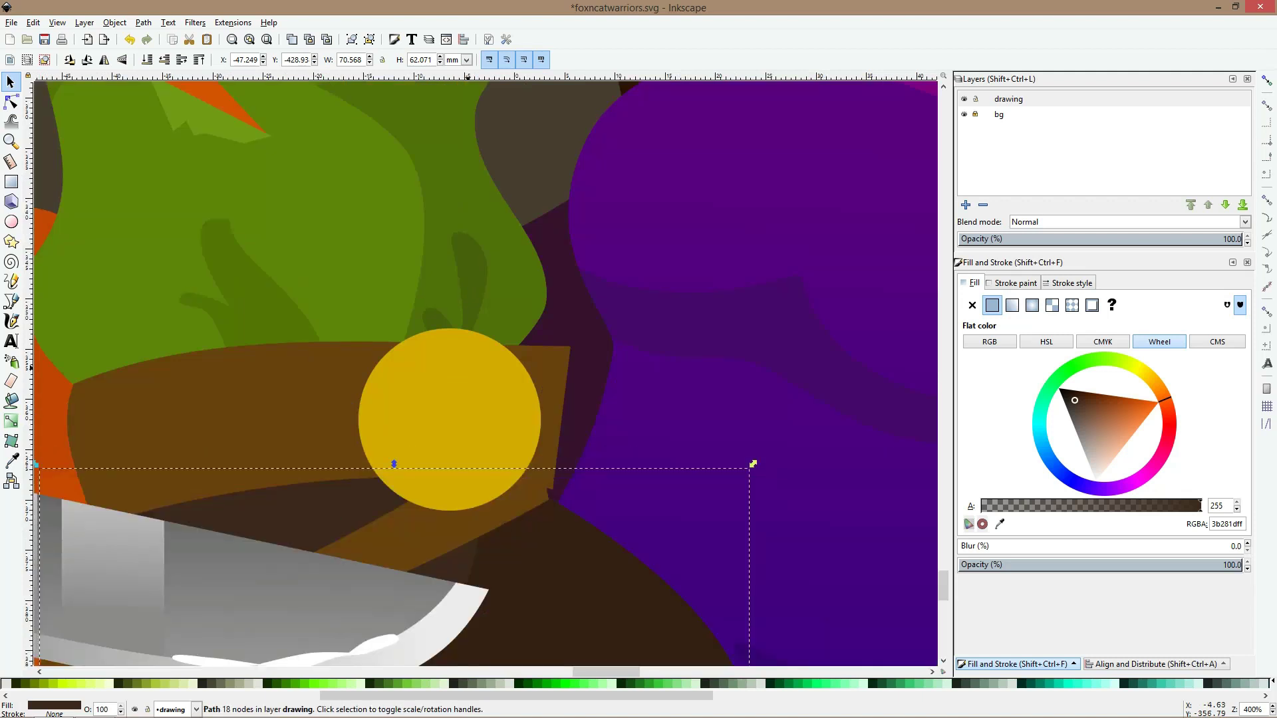
pyautogui.click(478, 407)
pyautogui.doubleClick(479, 406)
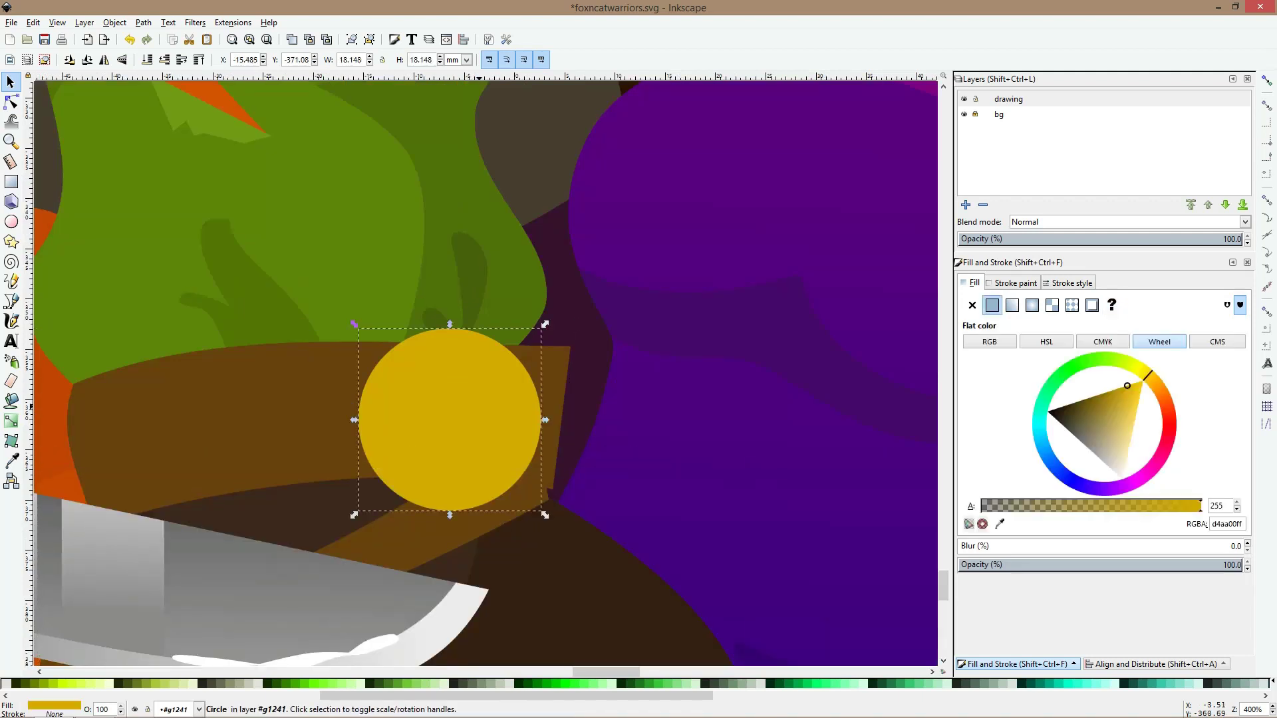
pyautogui.moveTo(503, 431); pyautogui.dragTo(504, 425)
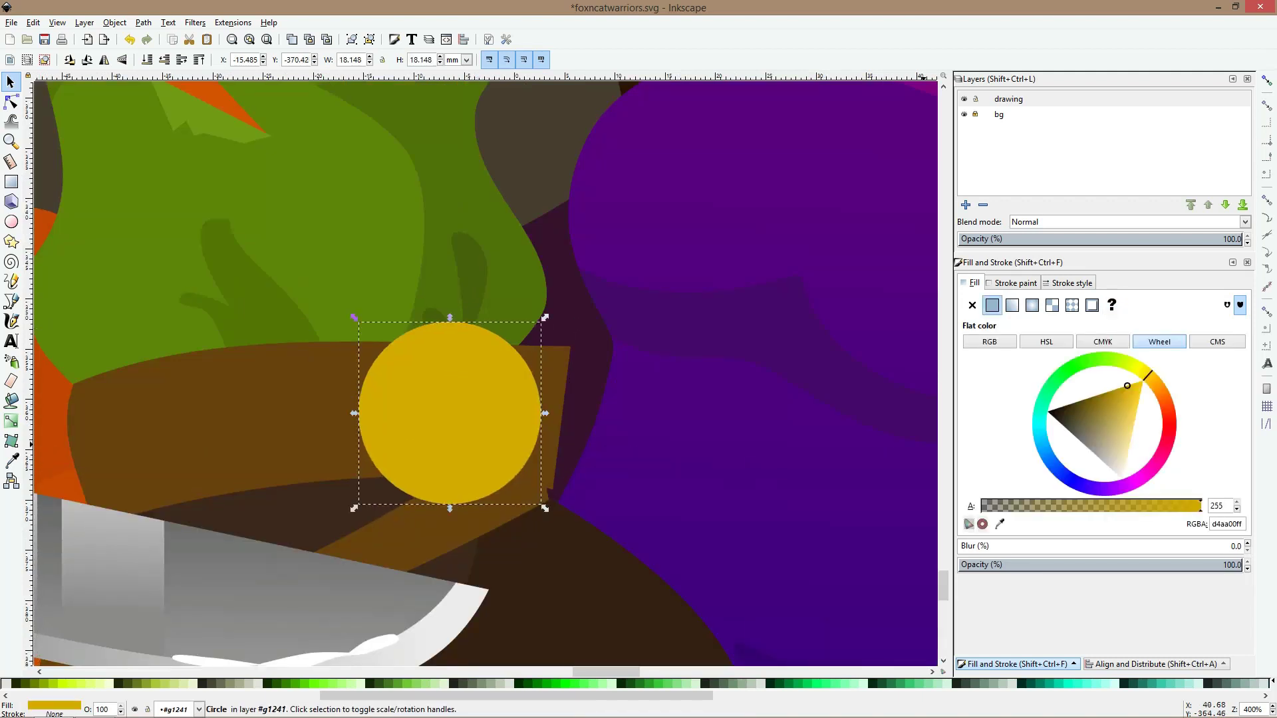
pyautogui.moveTo(1098, 404); pyautogui.dragTo(1104, 404)
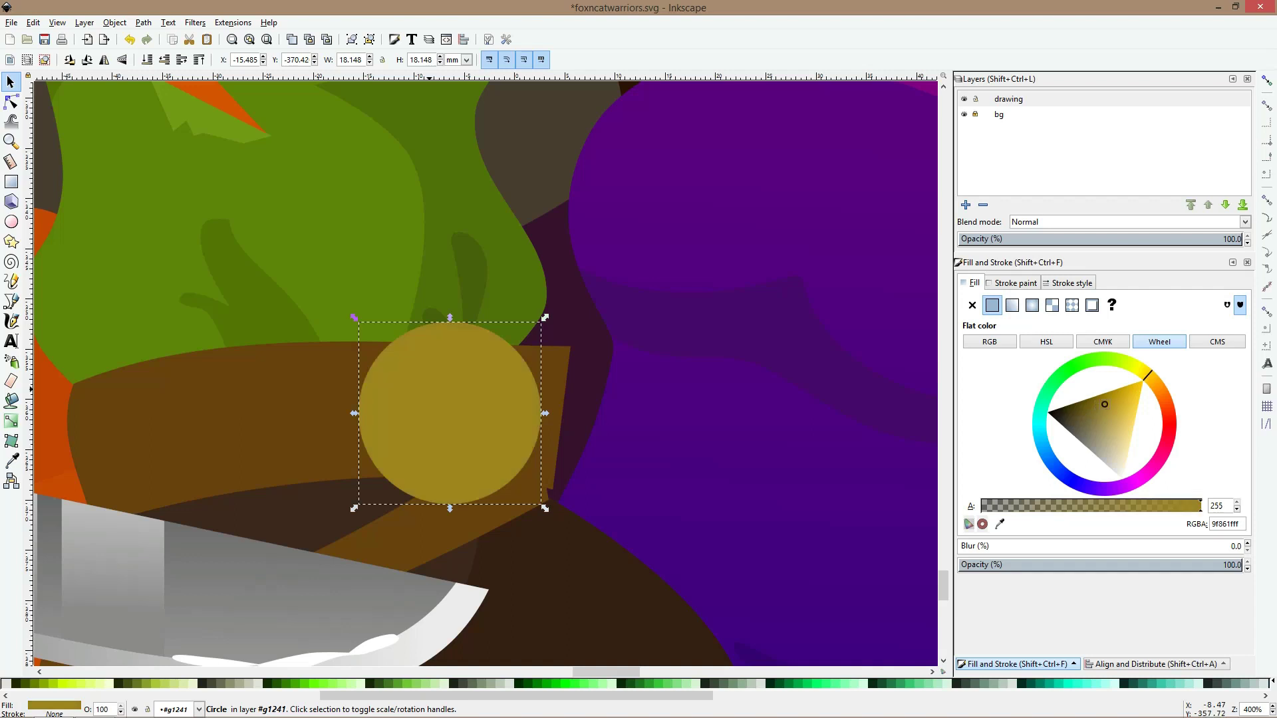
# Apply a radial gradient to the belt buckle, centred near its upper left, with a fully opaque 705d11 outer stop
pyautogui.click(11, 421)
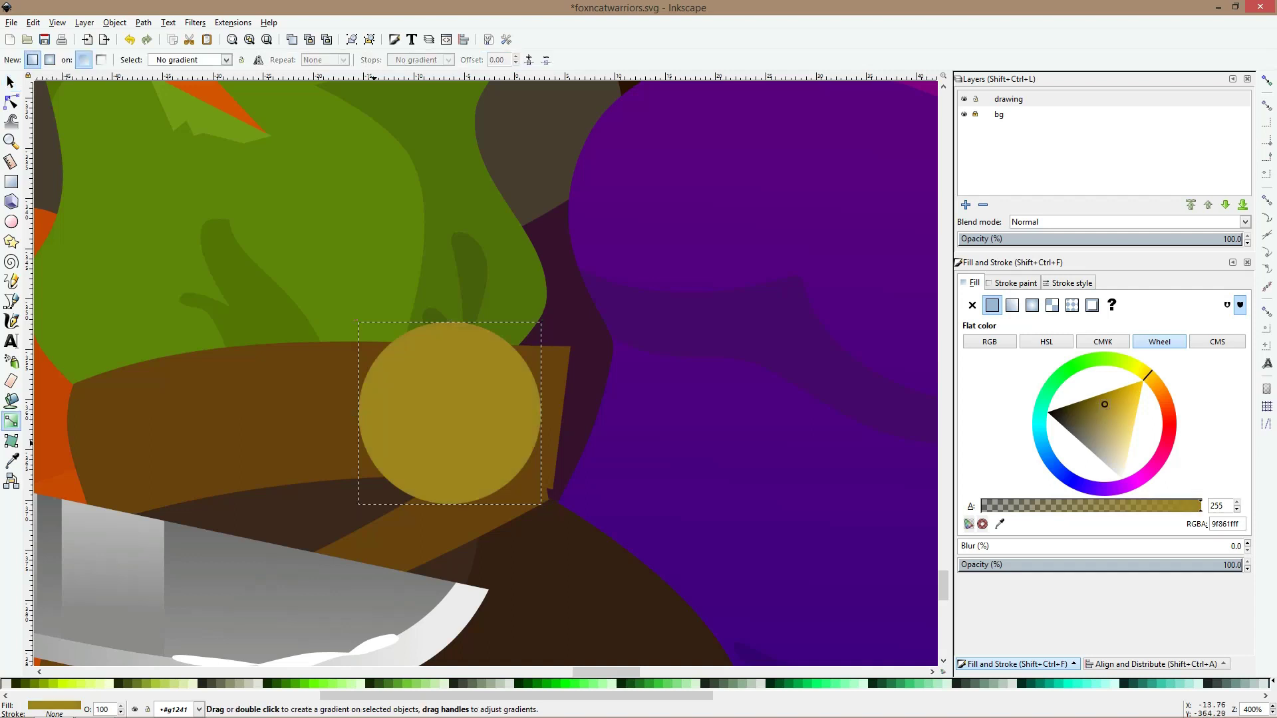
pyautogui.click(50, 59)
pyautogui.moveTo(414, 380); pyautogui.dragTo(490, 460)
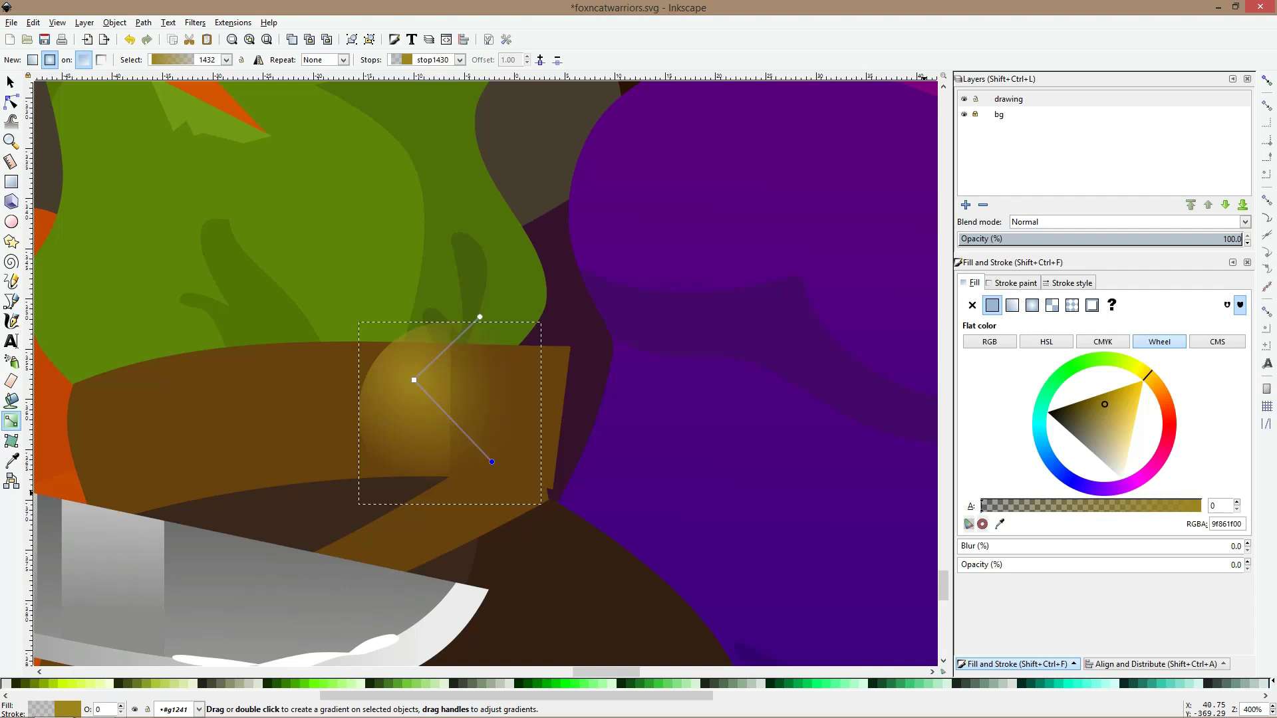
pyautogui.click(1087, 404)
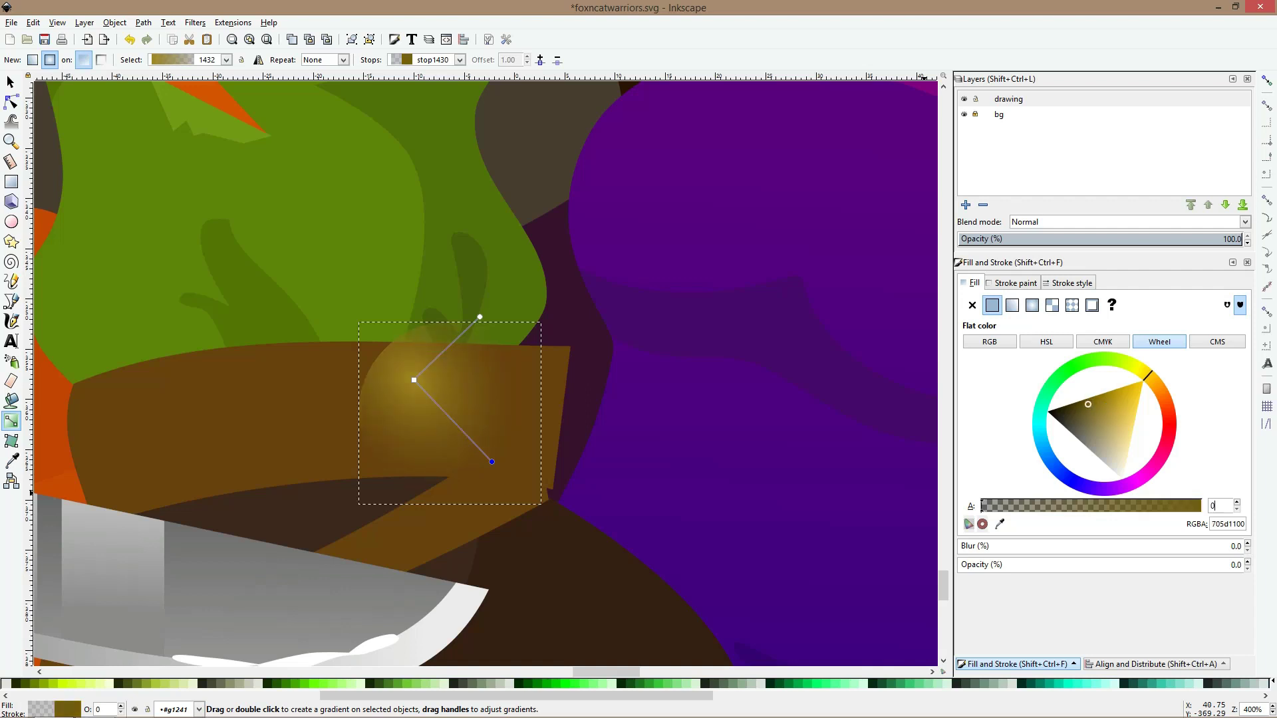
pyautogui.press('Return')
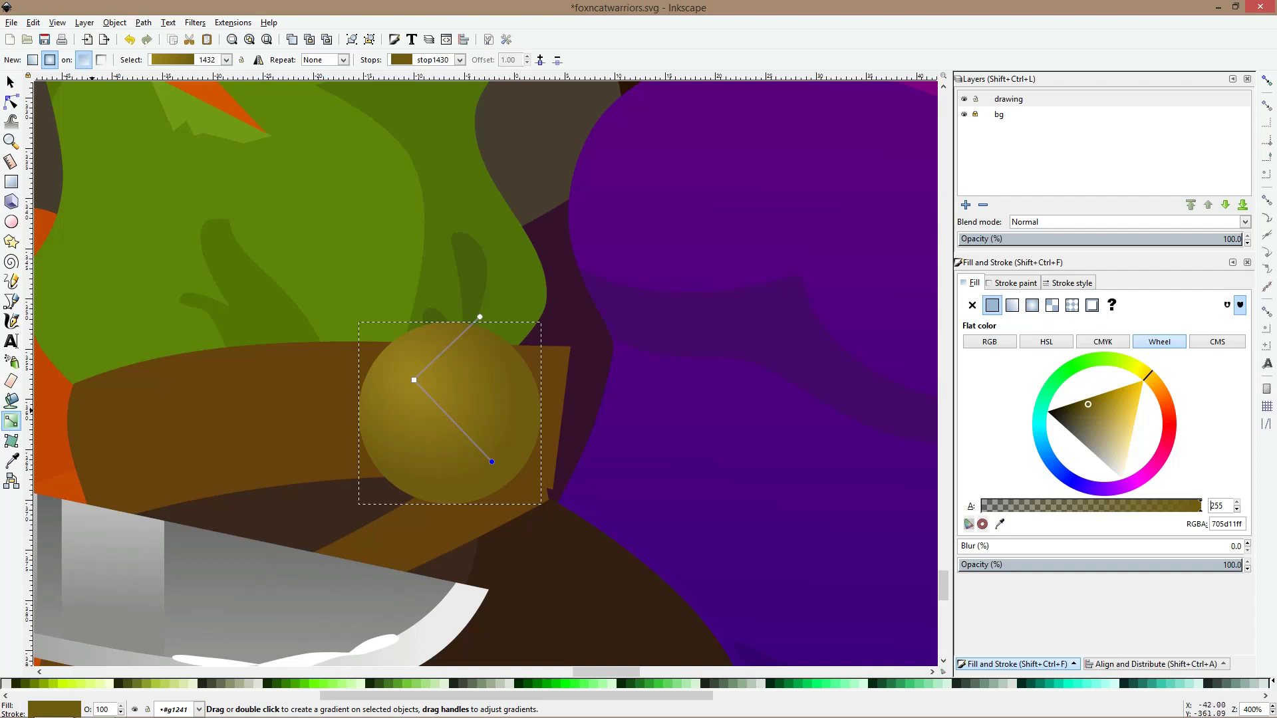
# Change the buckle gradient's outer stop to 977c11 and its centre stop to bright yellow e7cb04
pyautogui.press('d')
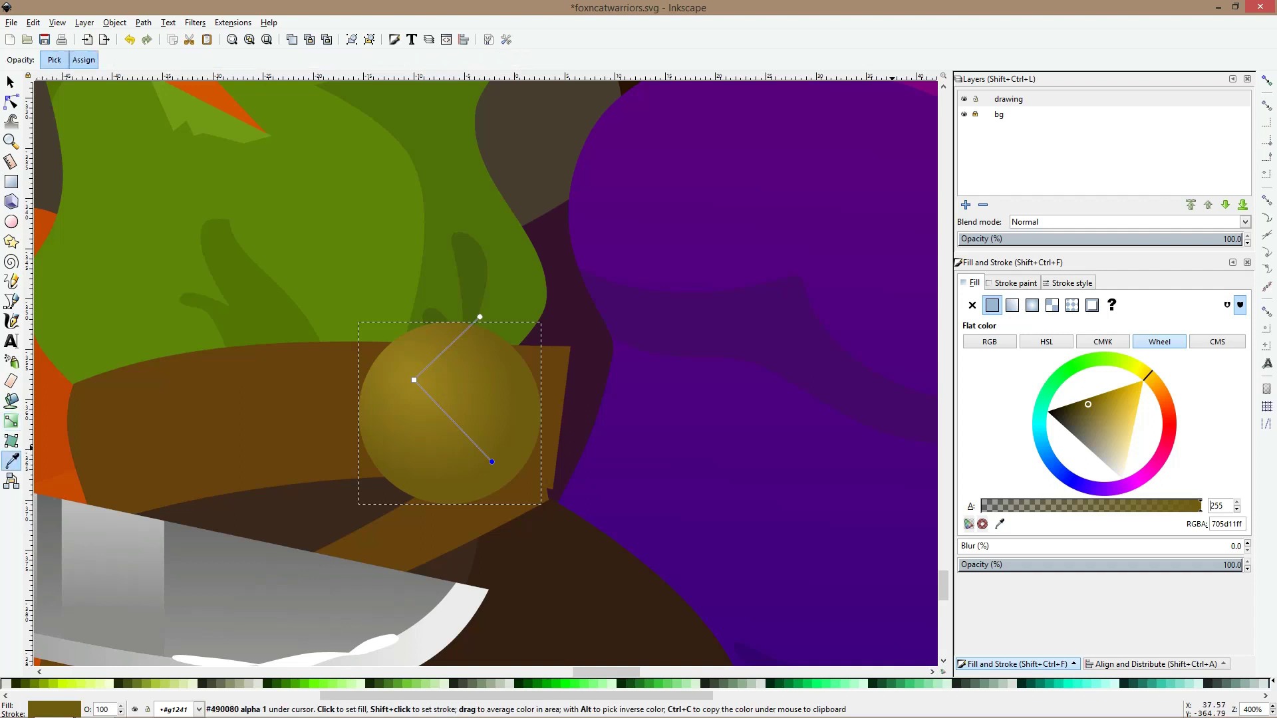
pyautogui.click(411, 379)
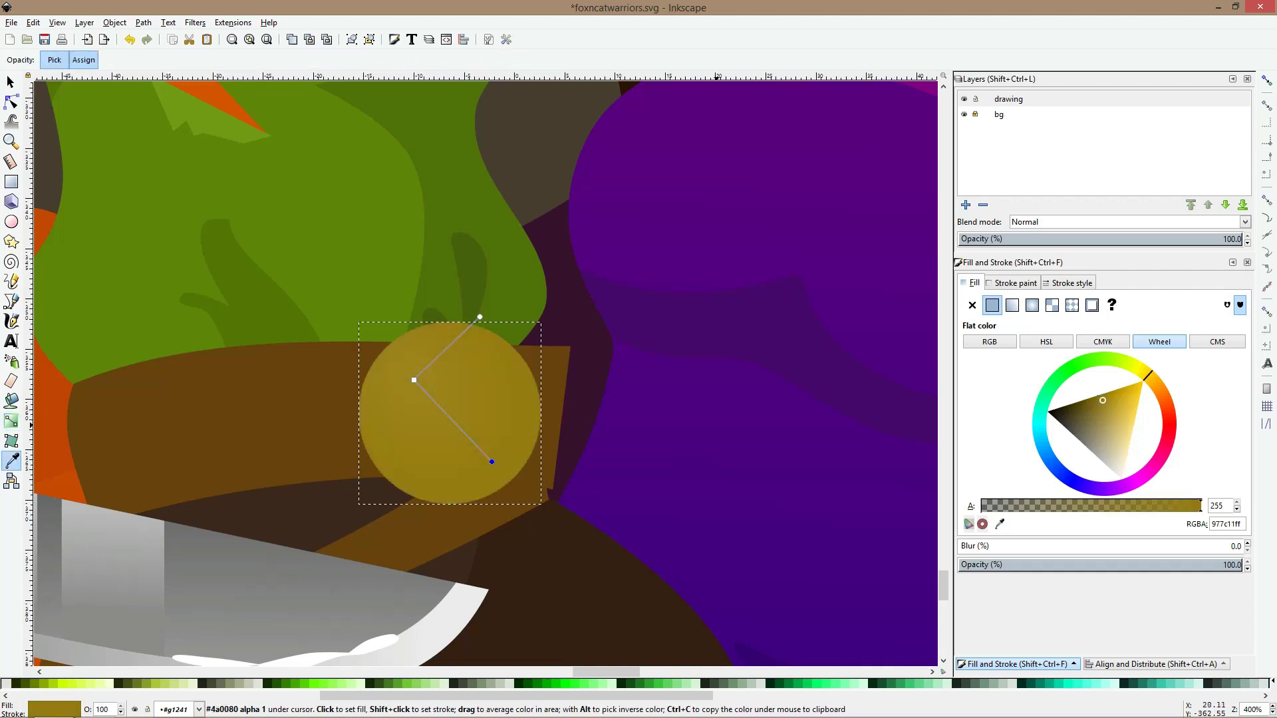
pyautogui.click(413, 380)
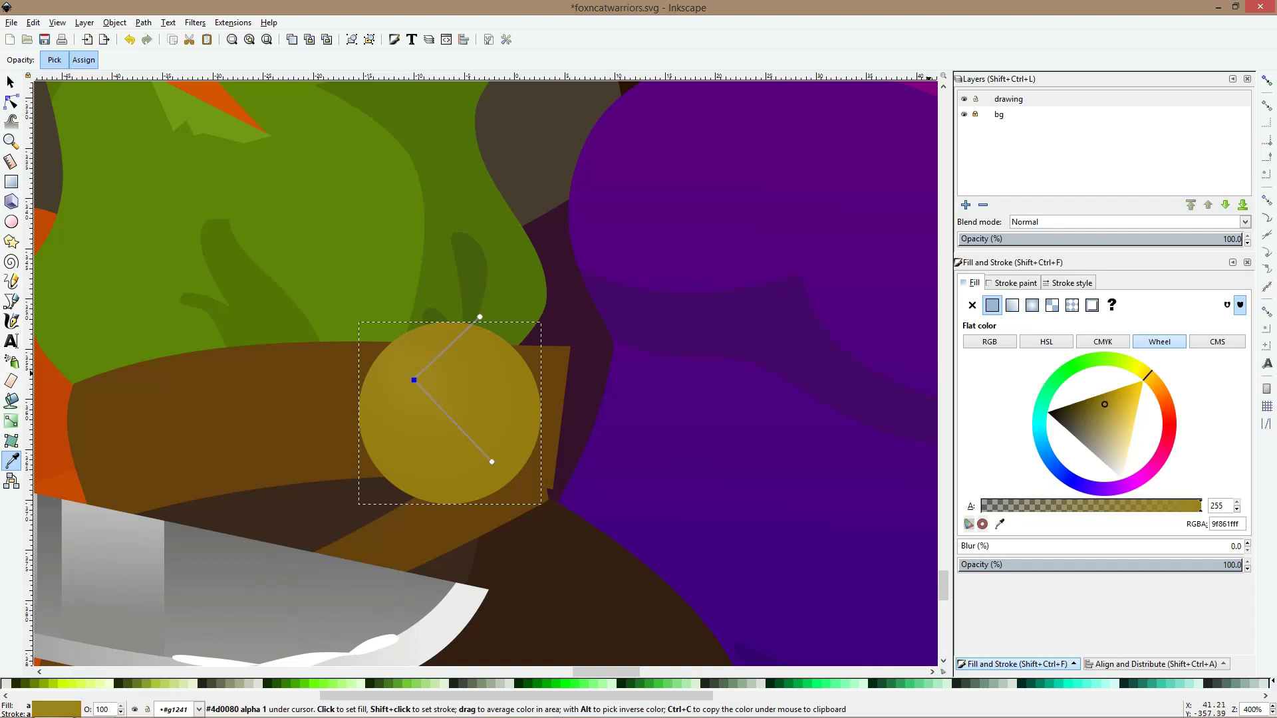
pyautogui.click(1132, 384)
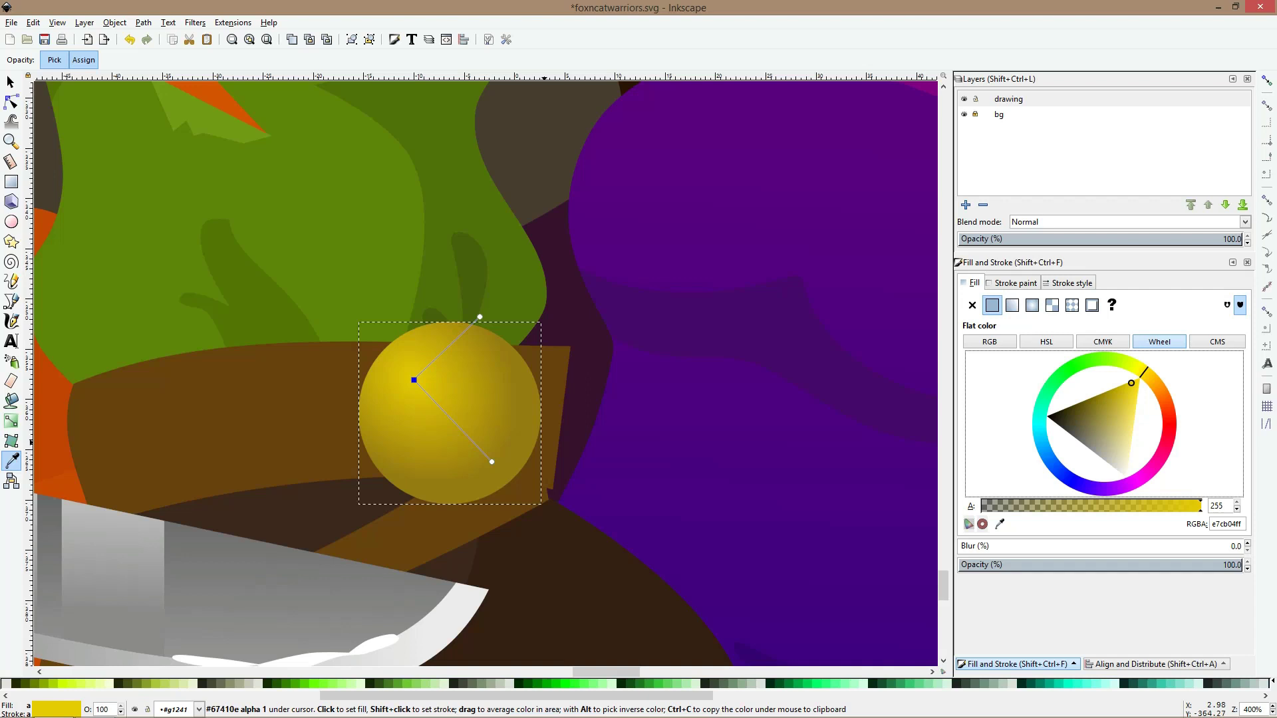
pyautogui.click(11, 81)
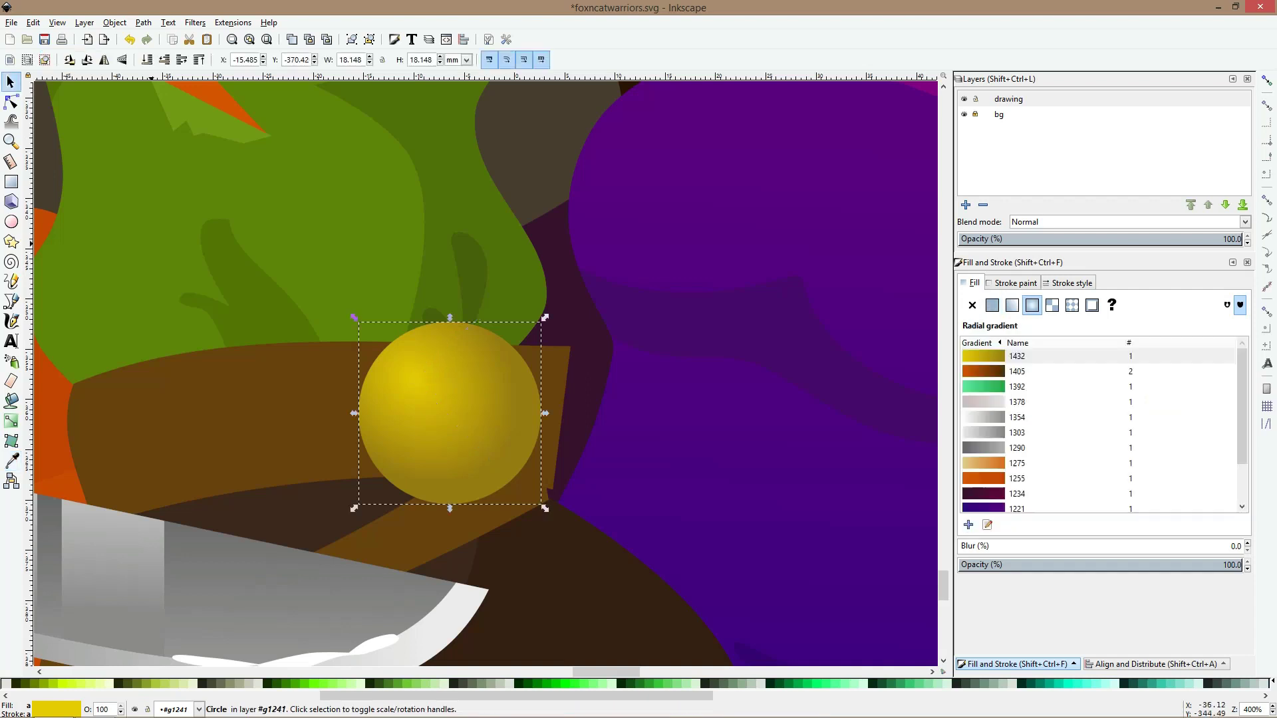
pyautogui.click(259, 292)
pyautogui.press('1')
pyautogui.click(467, 344)
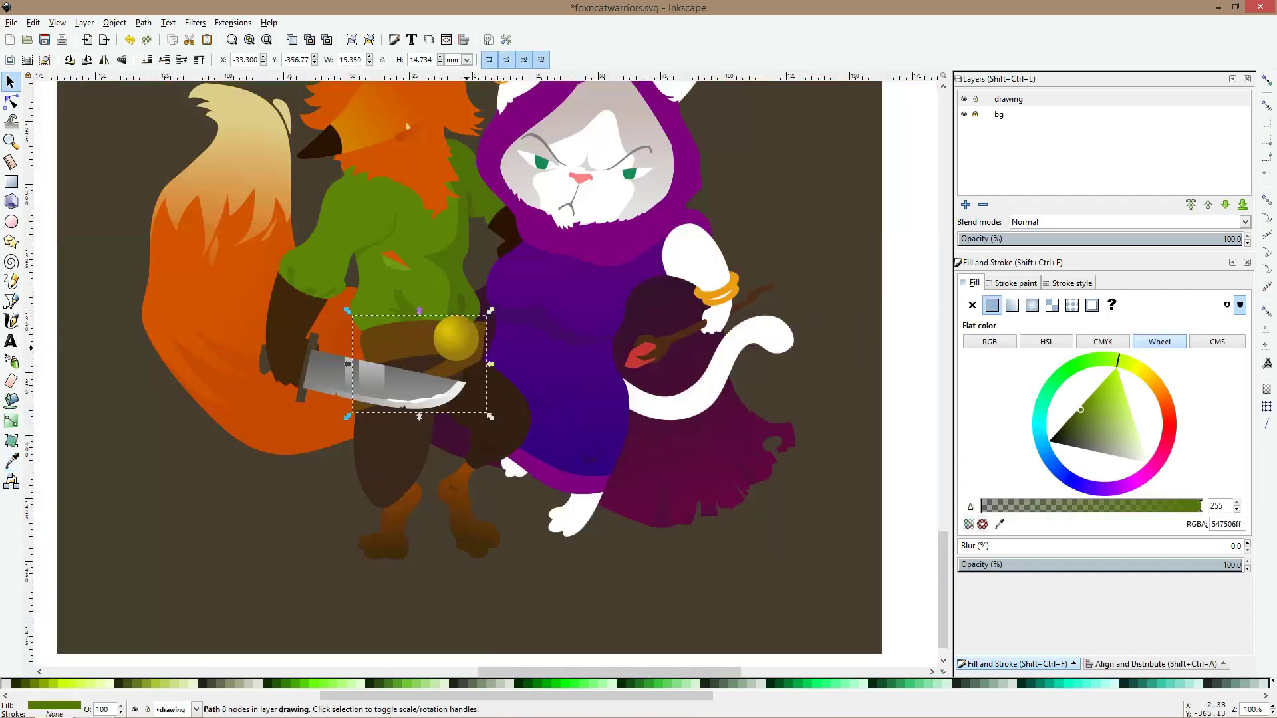
pyautogui.press('-')
pyautogui.press('Escape')
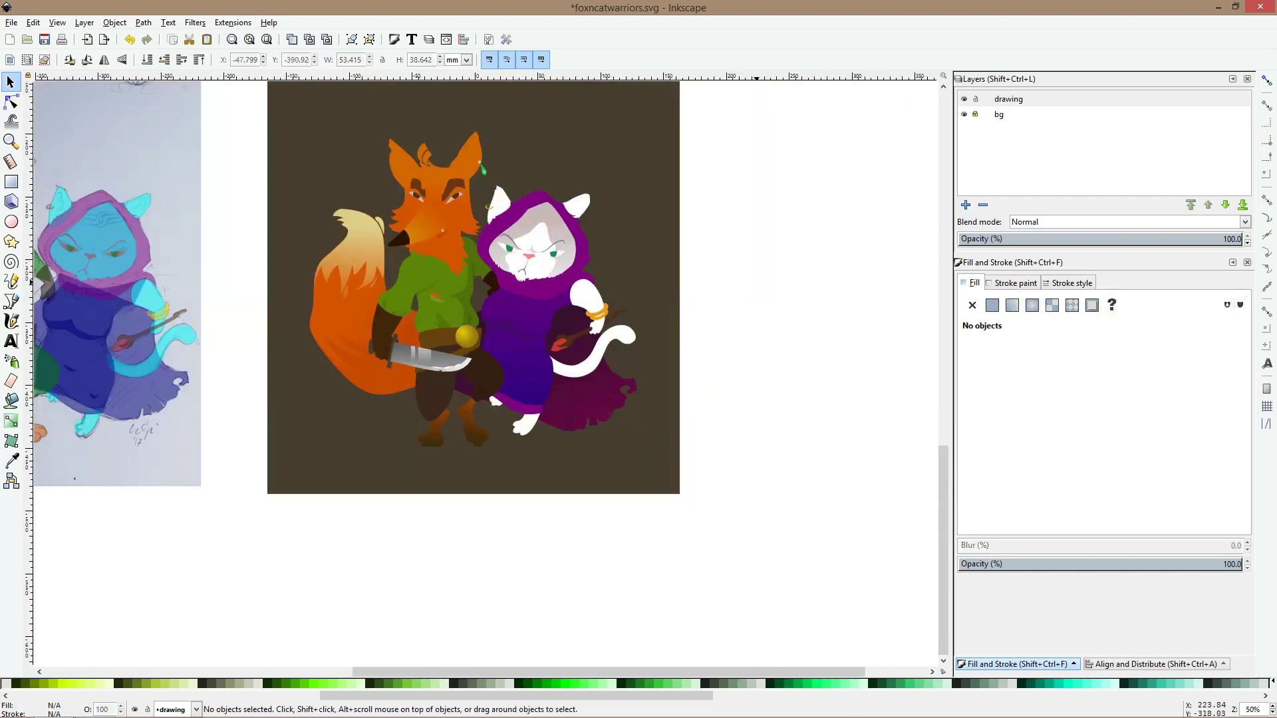
# Replace the radial gradient of the belt buckle circle with a flat light grey fill
pyautogui.scroll(4, 471, 341)
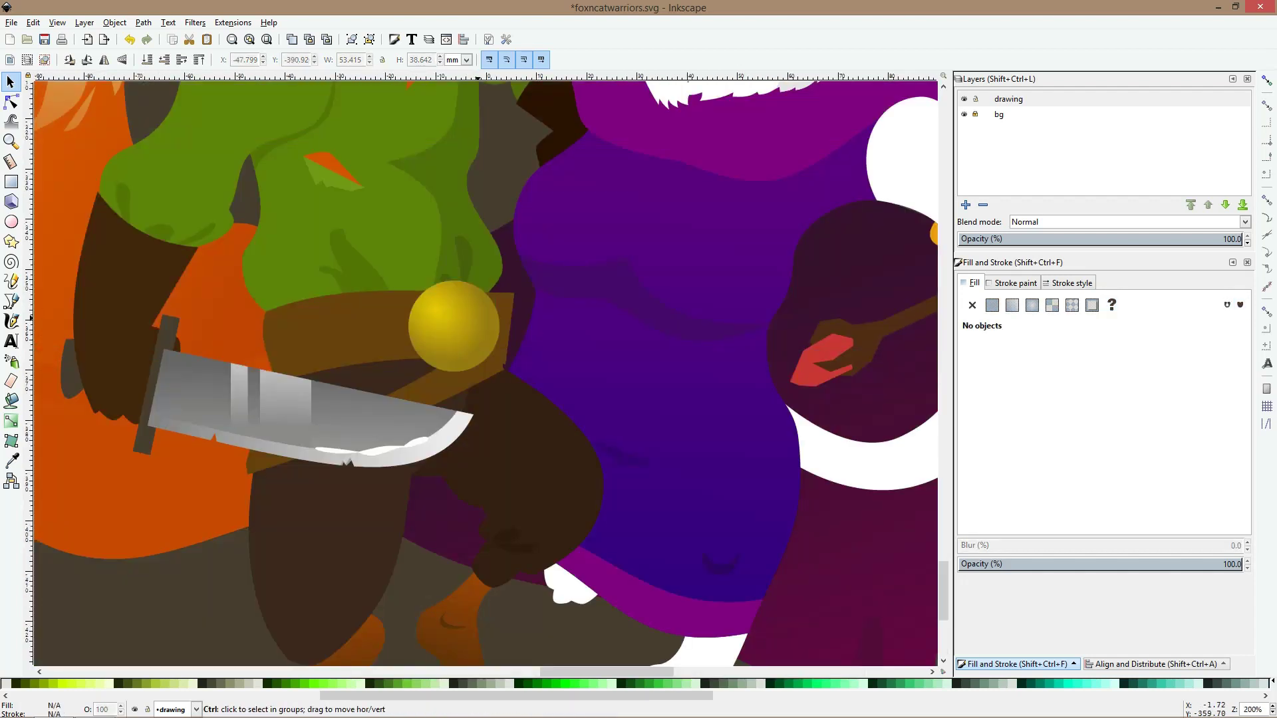
pyautogui.keyDown('ctrl'); pyautogui.click(478, 318); pyautogui.keyUp('ctrl')
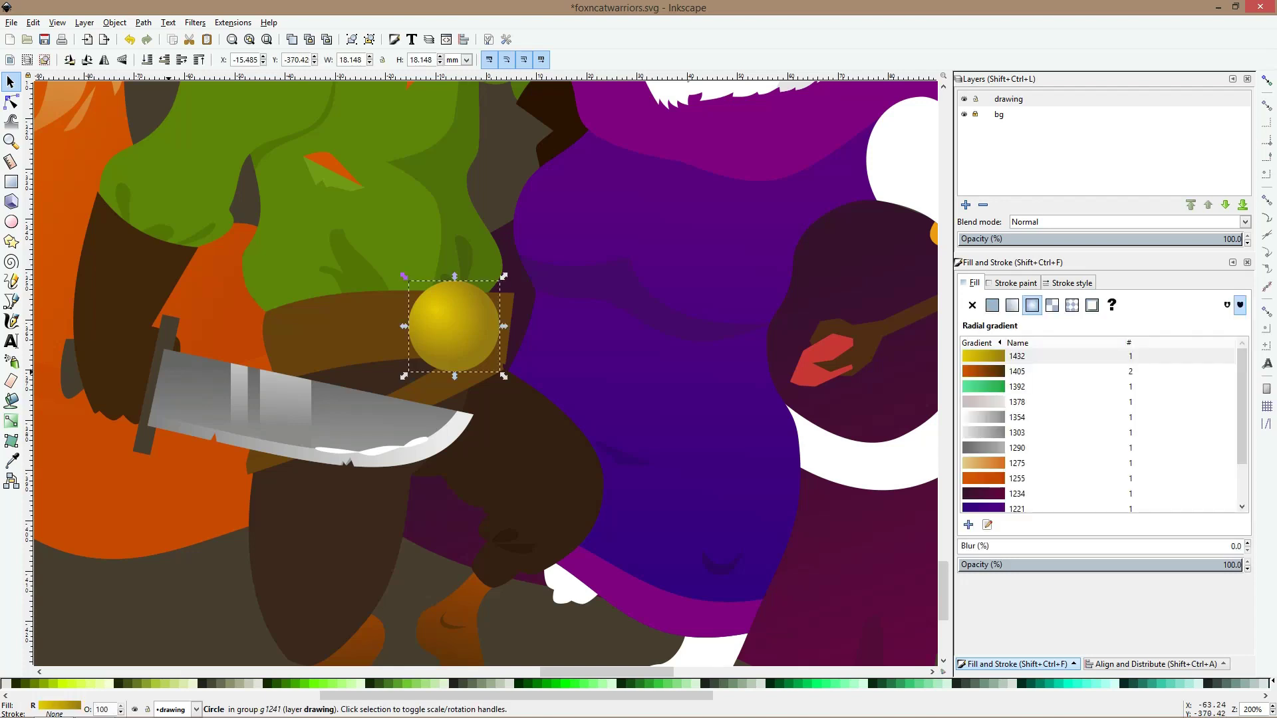
pyautogui.click(12, 460)
pyautogui.click(436, 306)
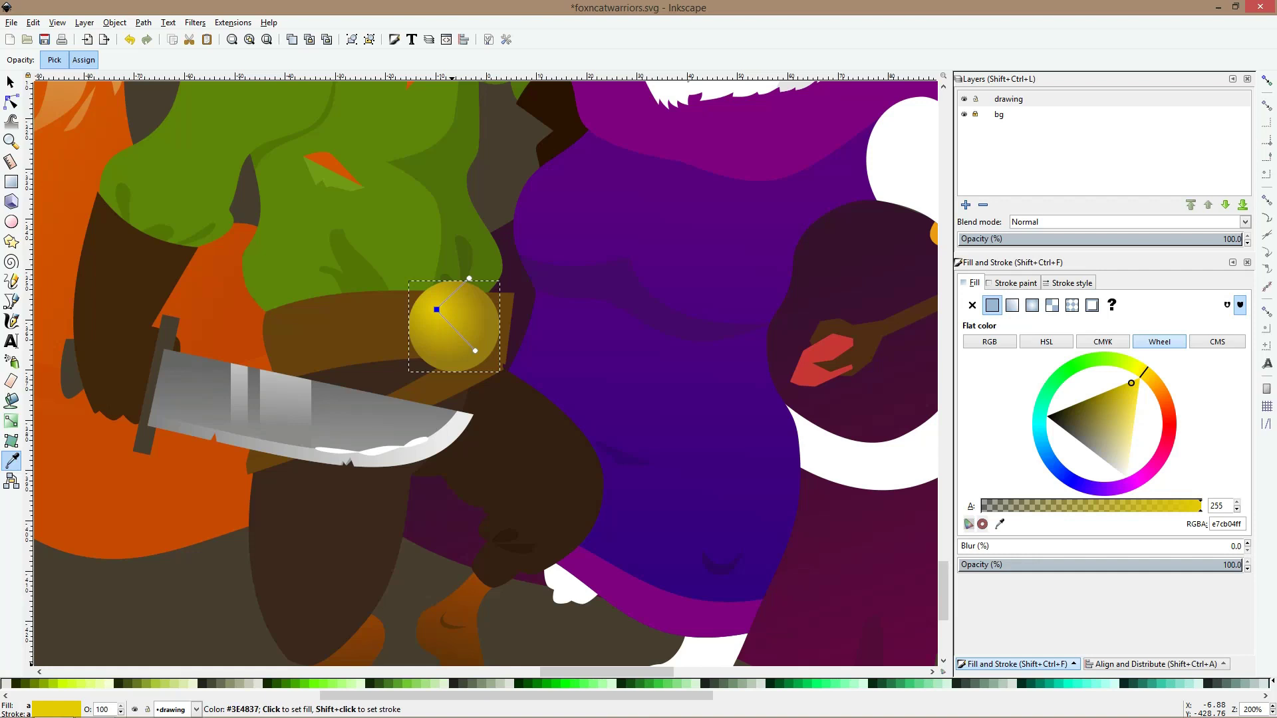
pyautogui.click(454, 684)
pyautogui.press('space')
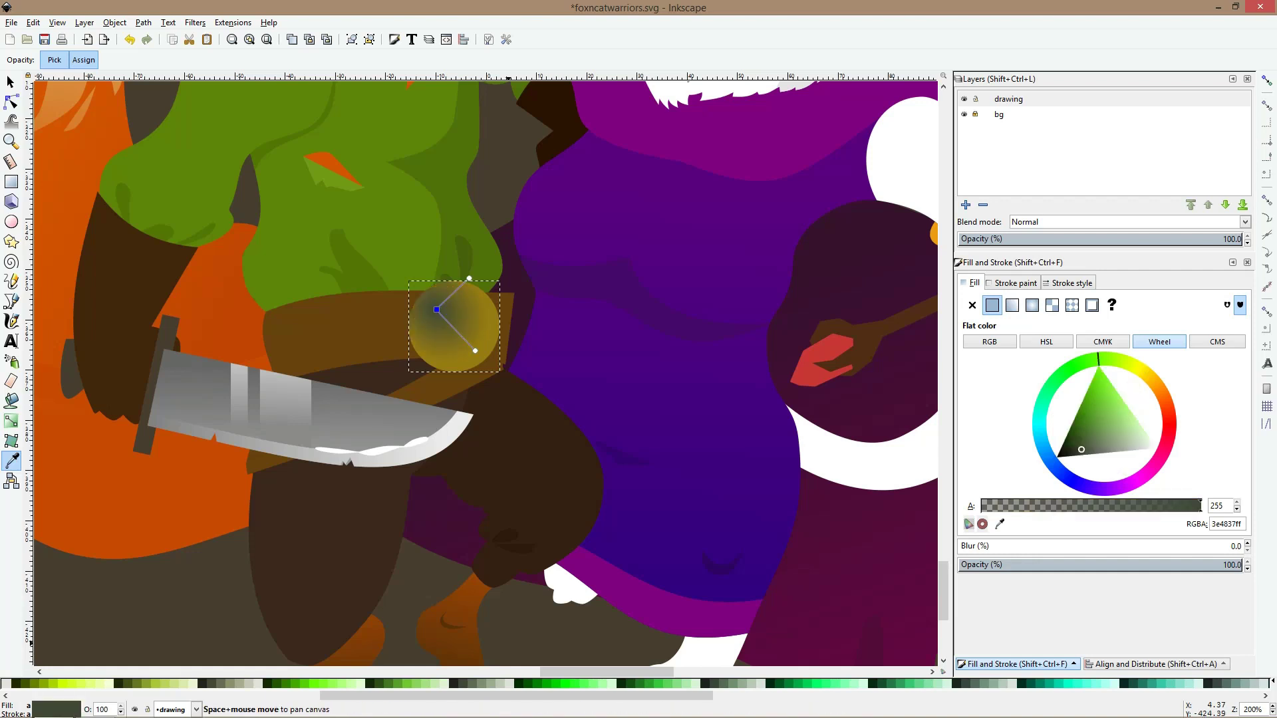
pyautogui.click(510, 684)
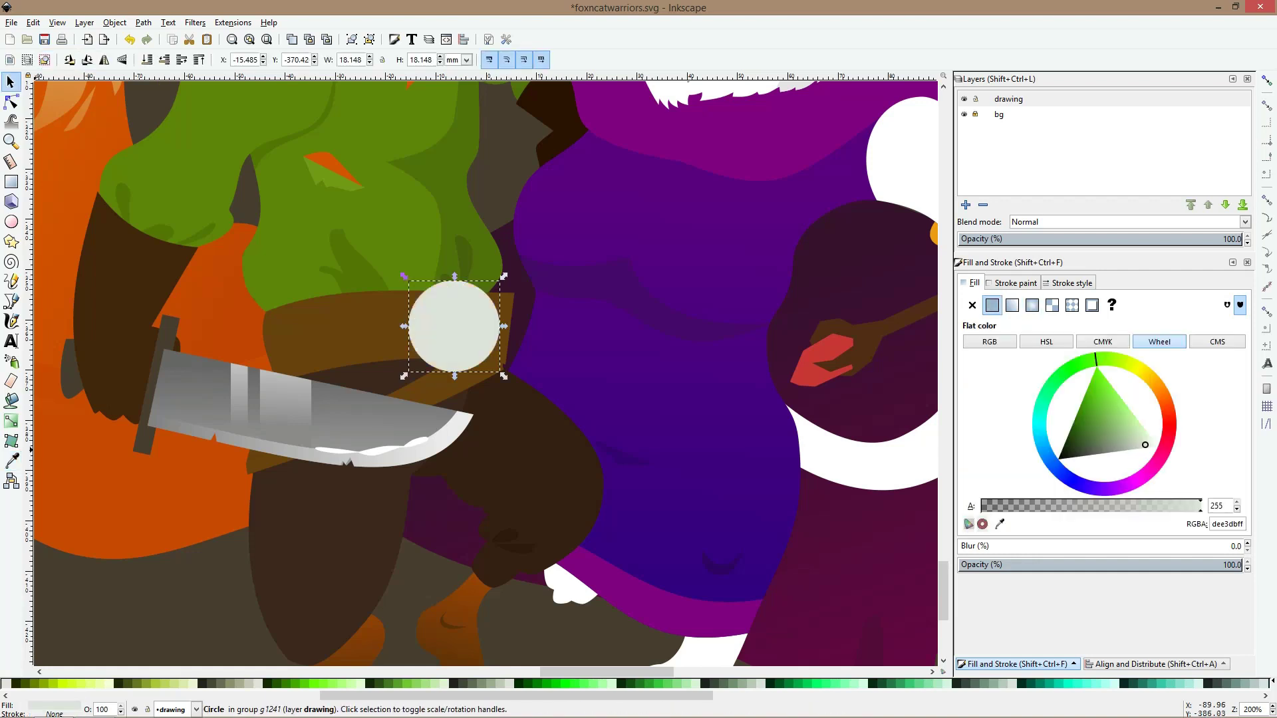
# Recolour the belt buckle circle with the orange sampled from the cat's bracelets
pyautogui.press('d')
pyautogui.press('5')
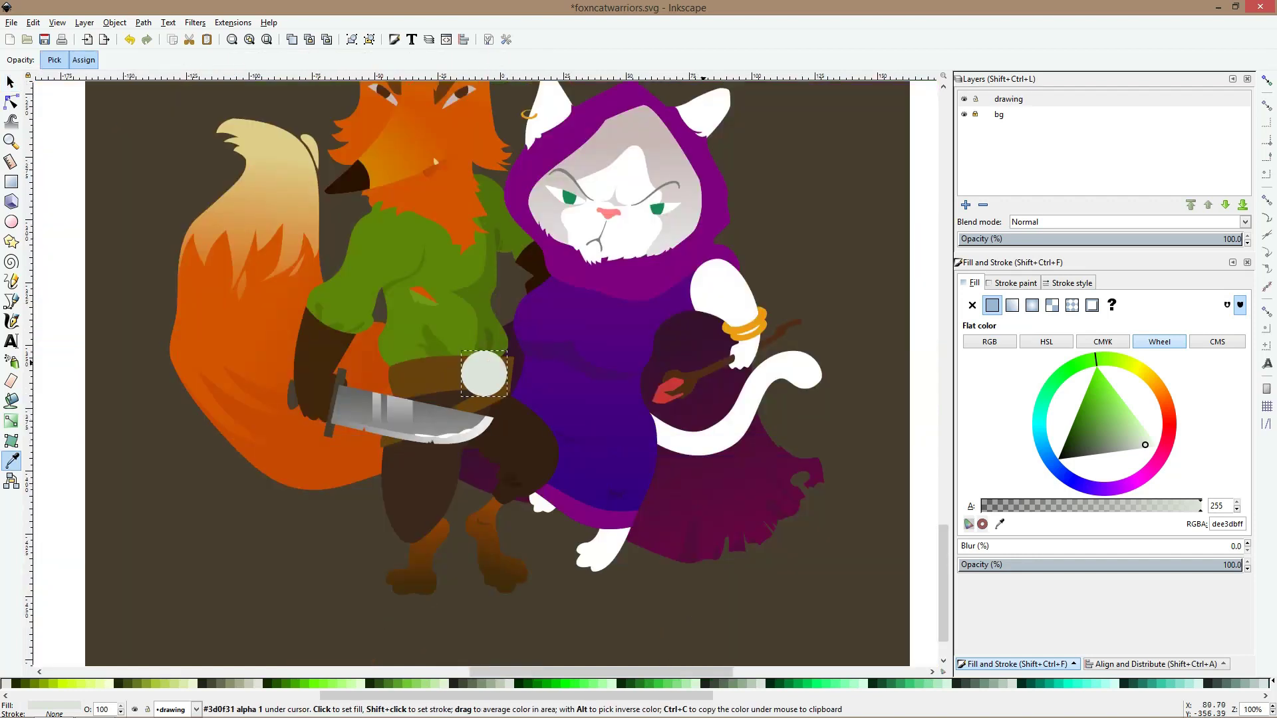
pyautogui.scroll(3, 747, 308)
pyautogui.click(739, 328)
pyautogui.press('1')
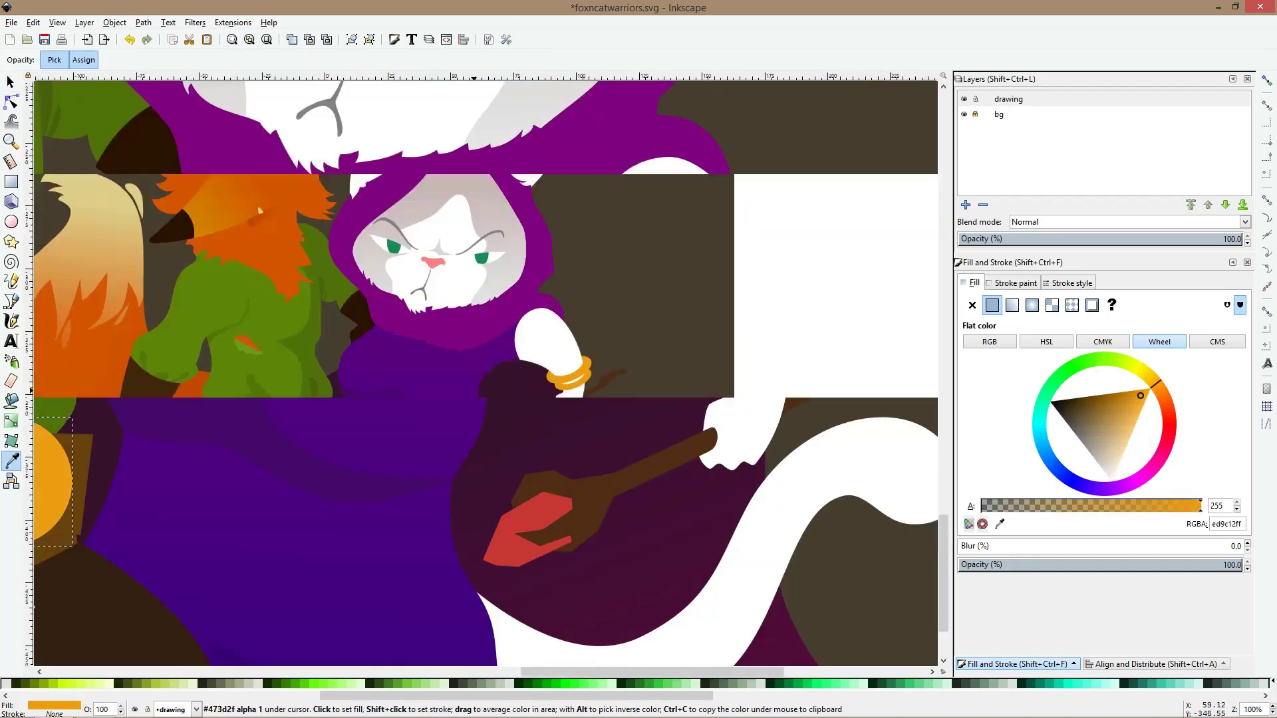
pyautogui.press('space')
pyautogui.scroll(2, 318, 413)
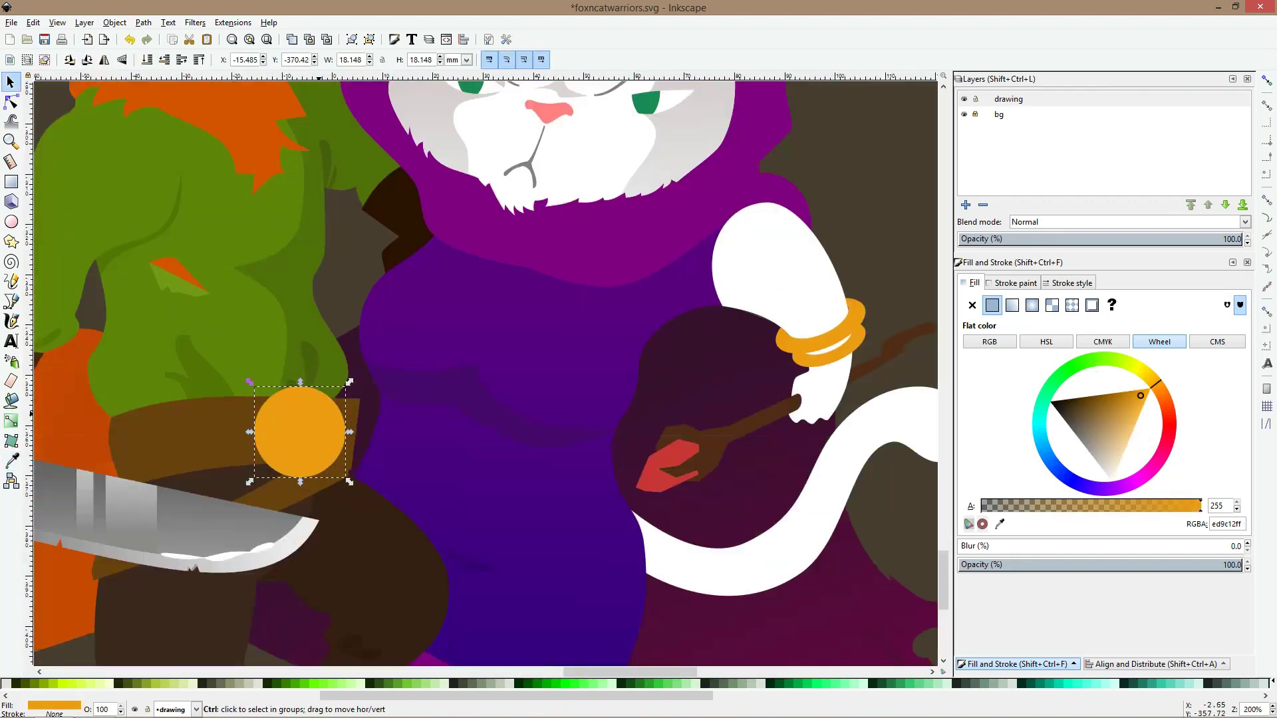
# Darken the belt buckle circle's fill to the brownish gold ad7911
pyautogui.hotkey('ctrl', 'f')
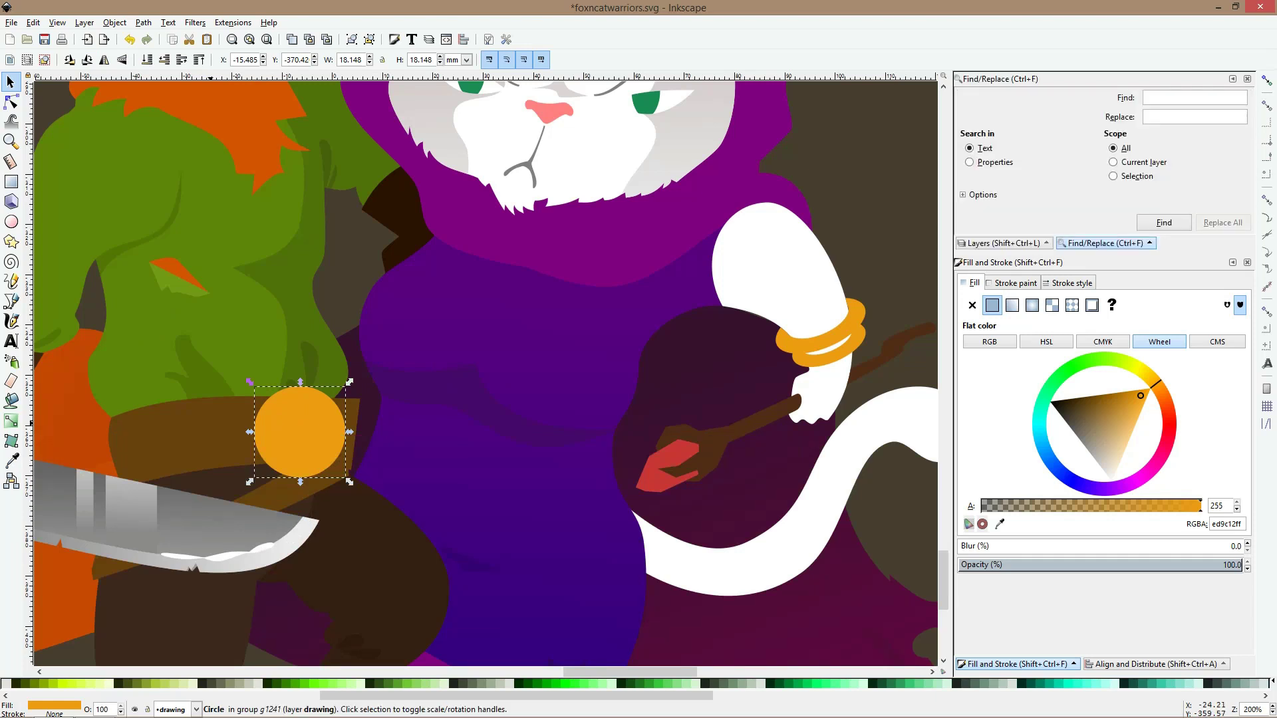
pyautogui.press('d')
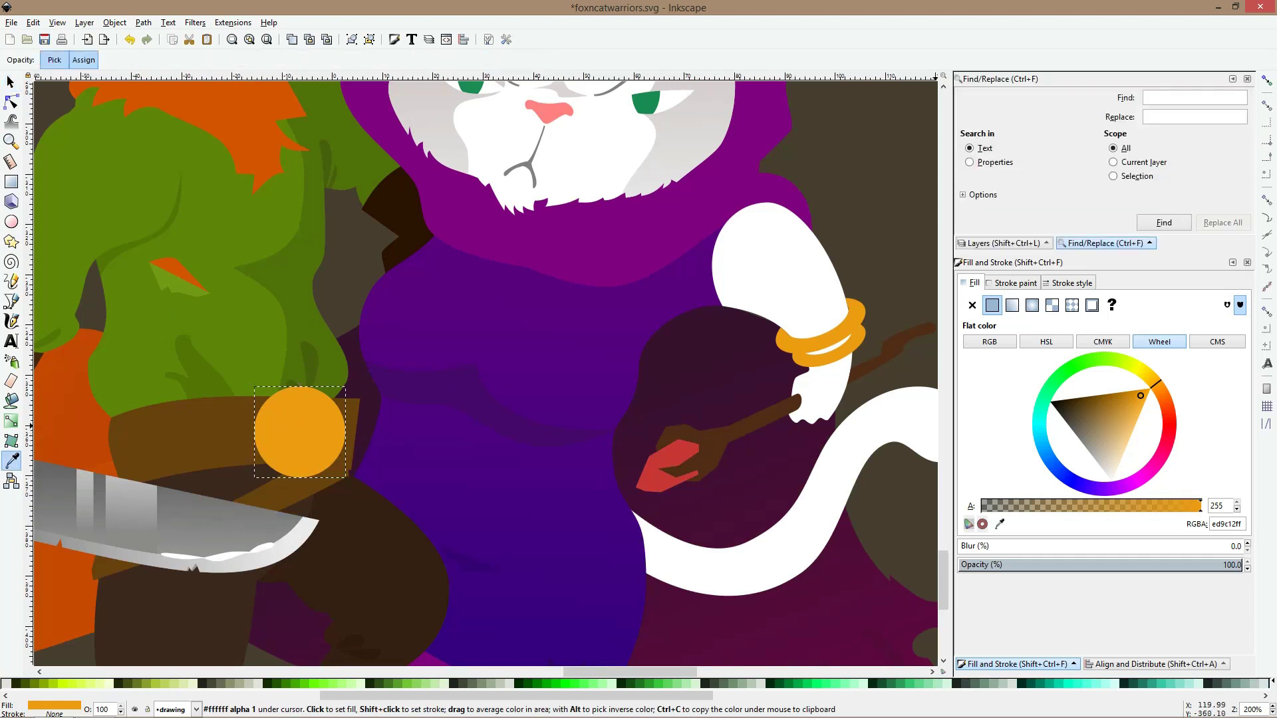
pyautogui.click(1160, 390)
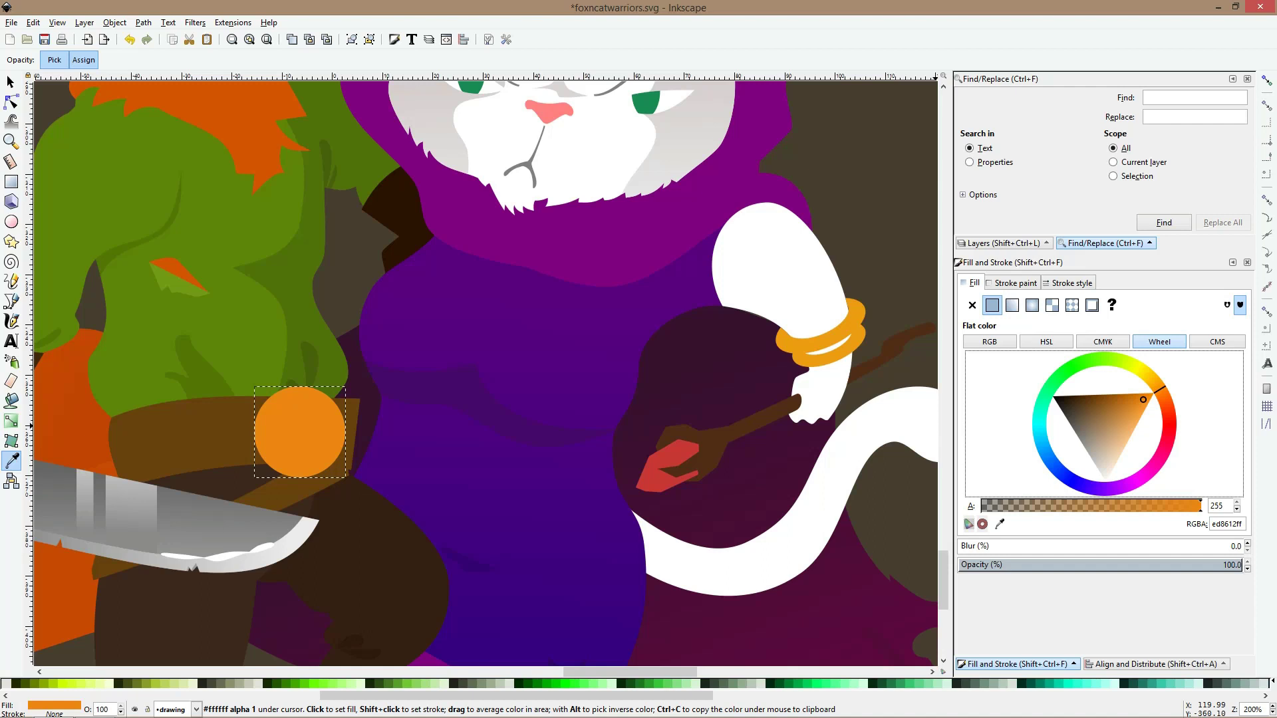
pyautogui.click(1126, 393)
pyautogui.click(1155, 382)
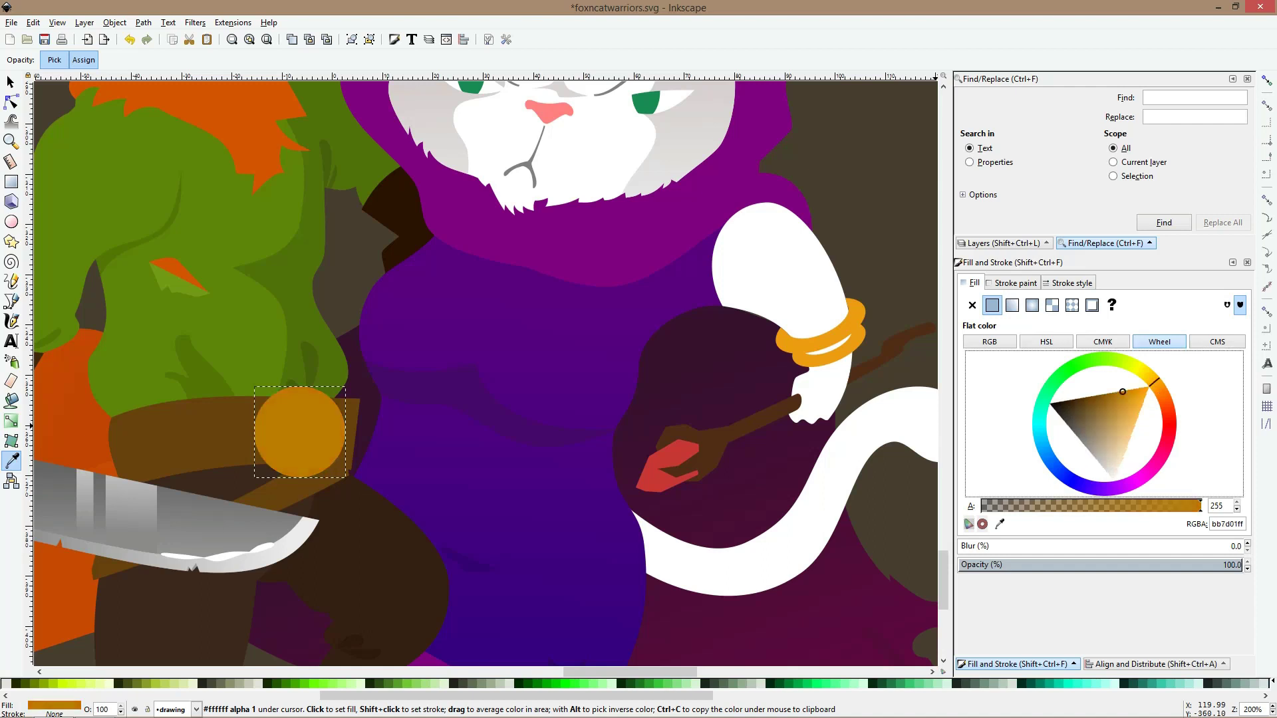
pyautogui.click(1115, 397)
pyautogui.press('s')
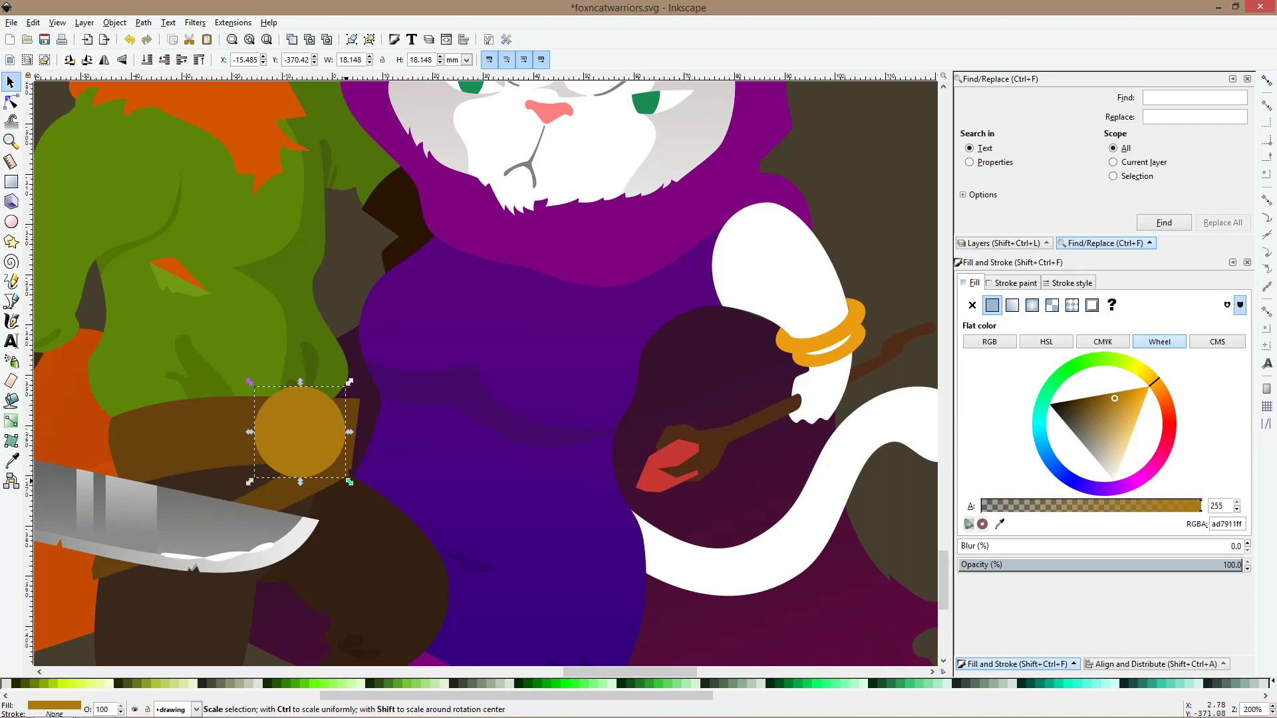
# Duplicate the belt buckle circle and shrink the copy to about 12.6 mm, keeping it near the buckle's upper left
pyautogui.moveTo(350, 481); pyautogui.dragTo(324, 458)
pyautogui.press('ctrl+KP_5')
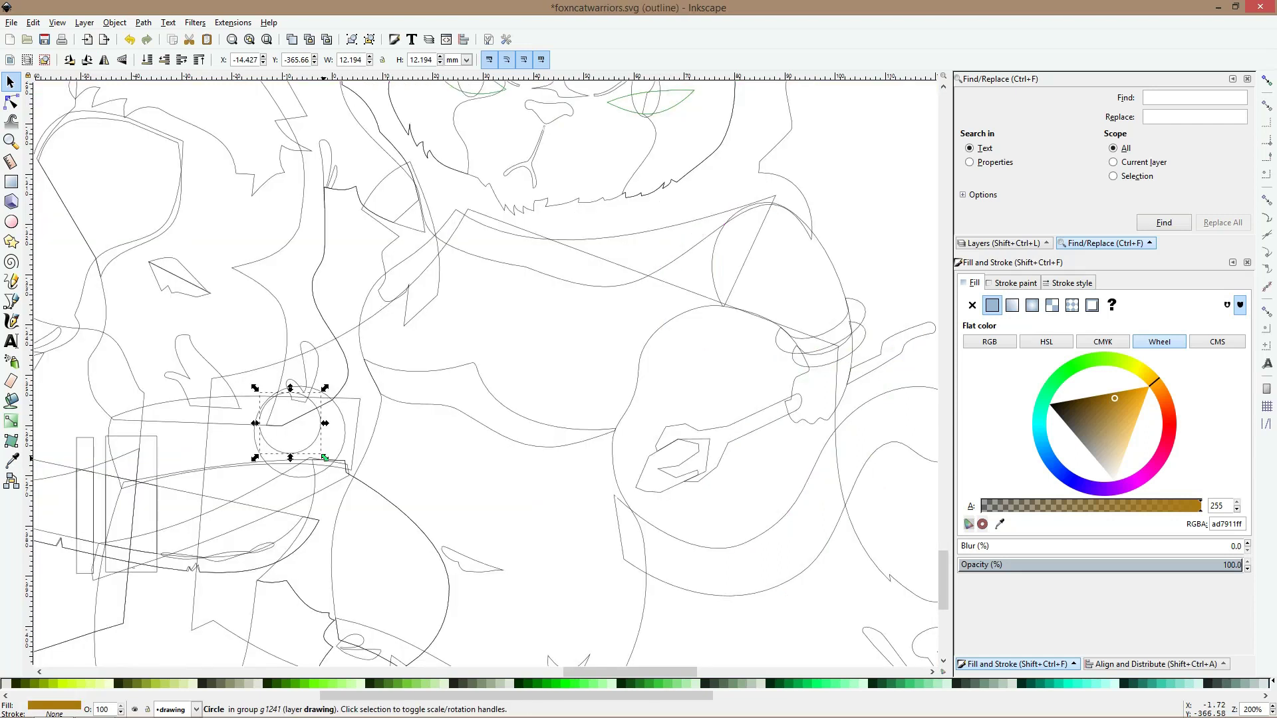
pyautogui.moveTo(325, 458); pyautogui.dragTo(327, 459)
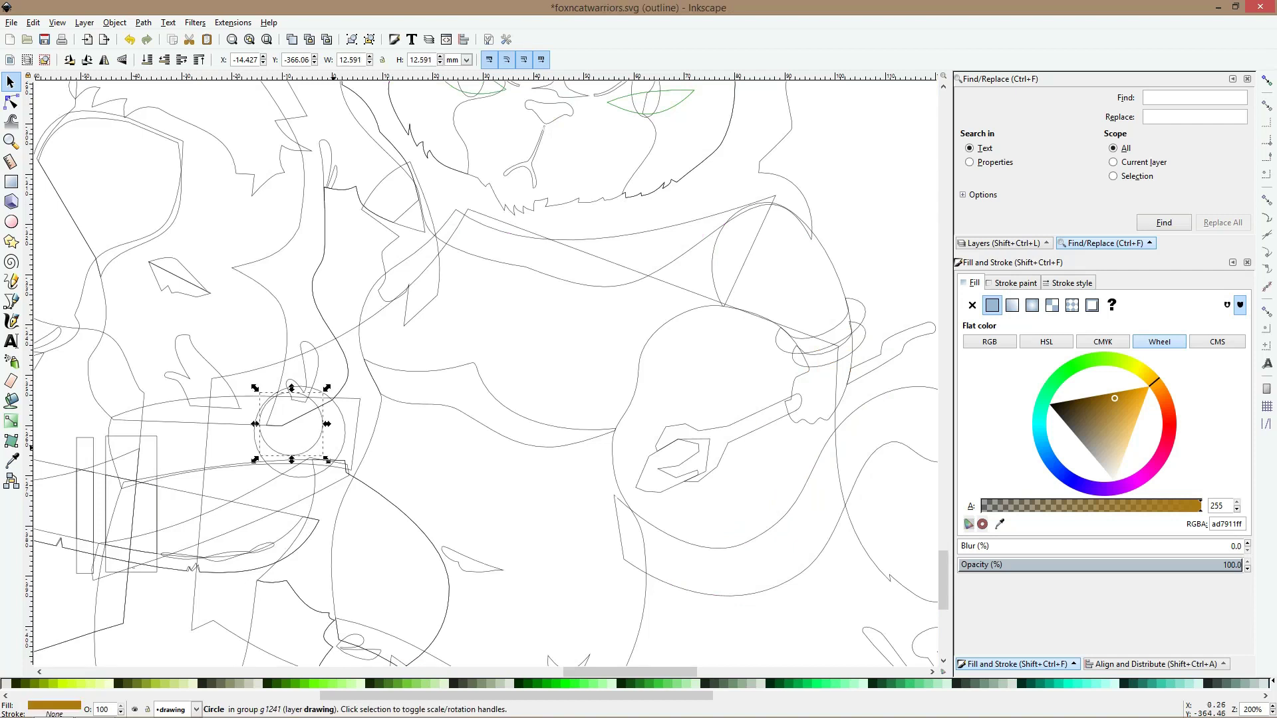
pyautogui.press('ctrl+KP_5')
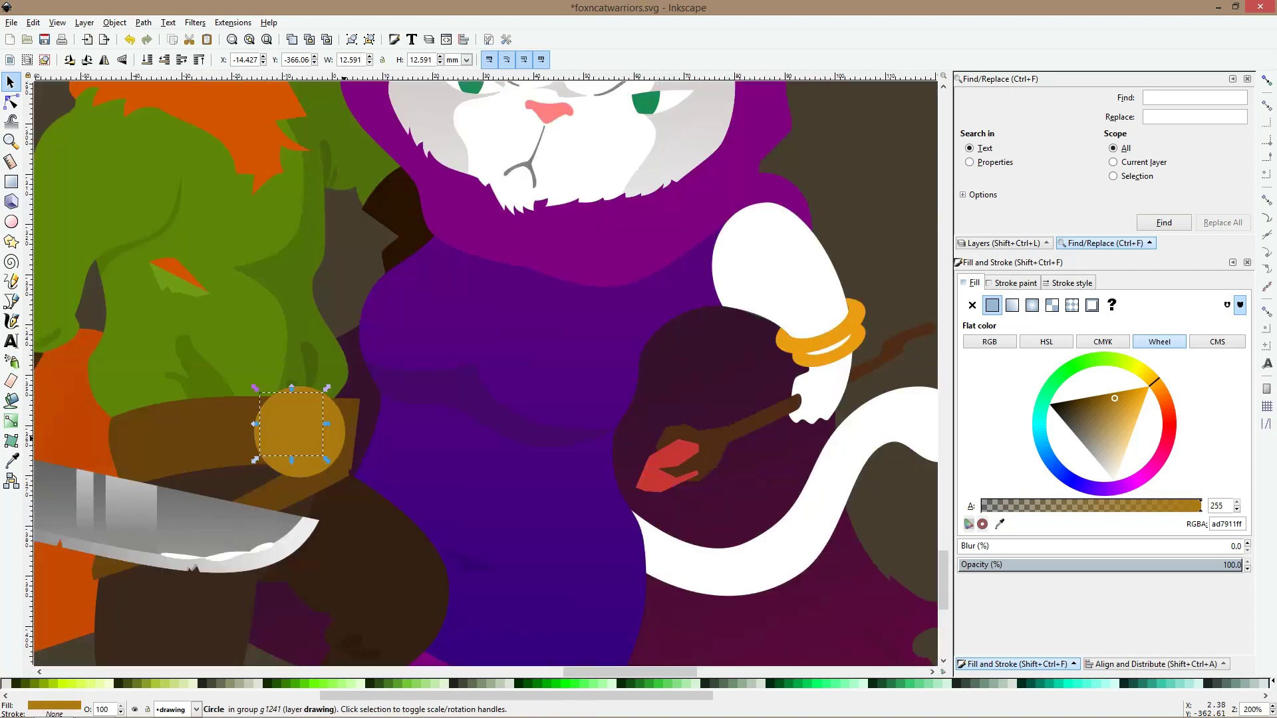
# Try subtracting the small circle from the large belt buckle circle and undo the subtraction
pyautogui.keyDown('shift'); pyautogui.click(345, 437); pyautogui.keyUp('shift')
pyautogui.hotkey('ctrl', '-')
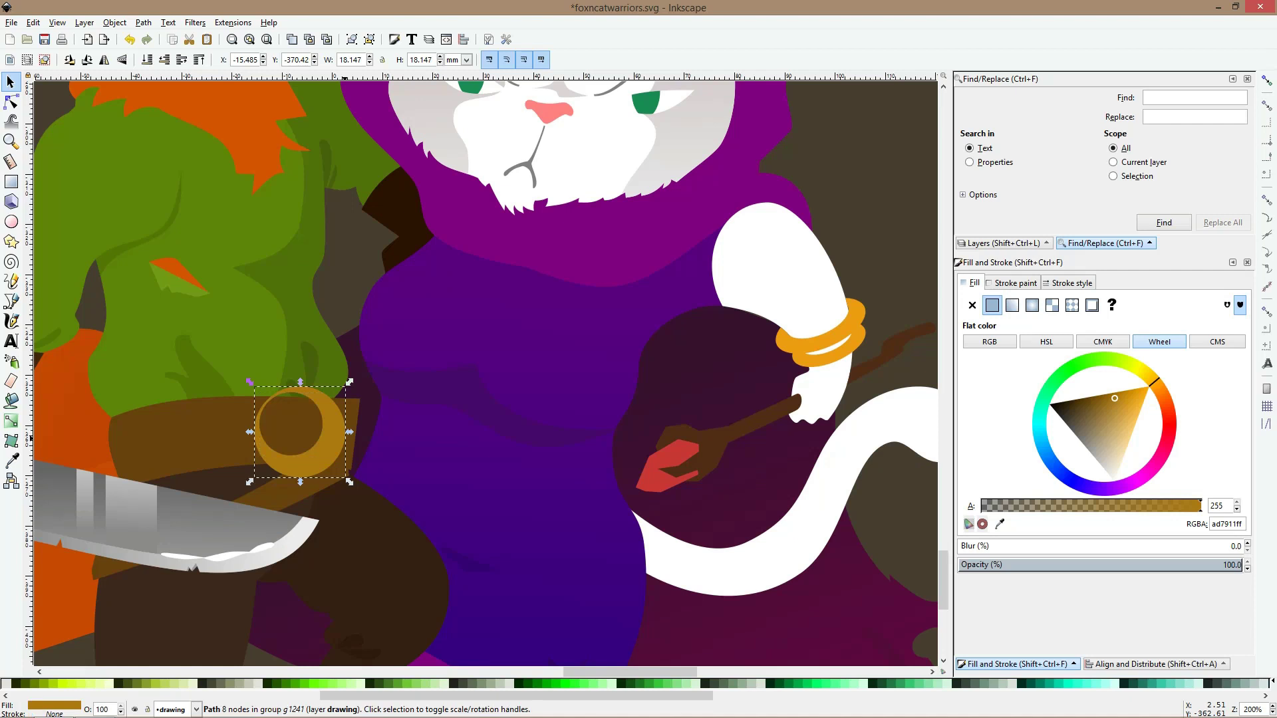
pyautogui.hotkey('ctrl', 'y')
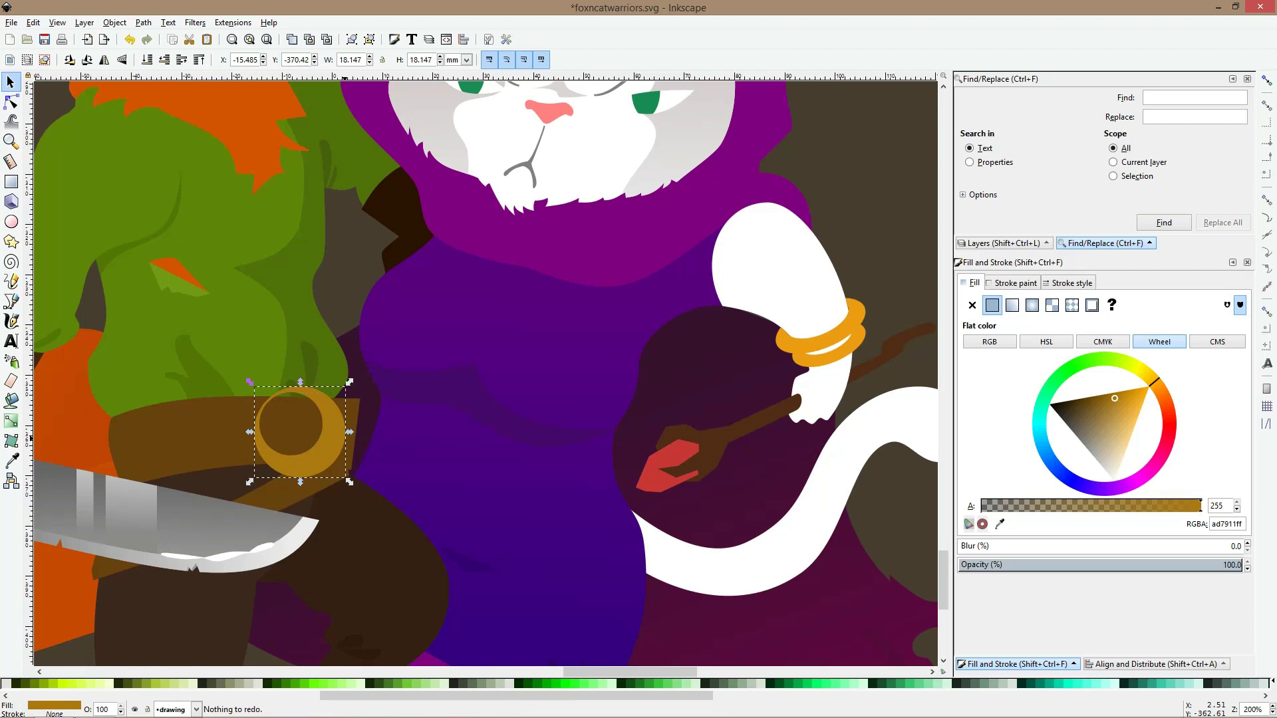
pyautogui.hotkey('ctrl', 'shift', 'z')
pyautogui.hotkey('ctrl', 'z')
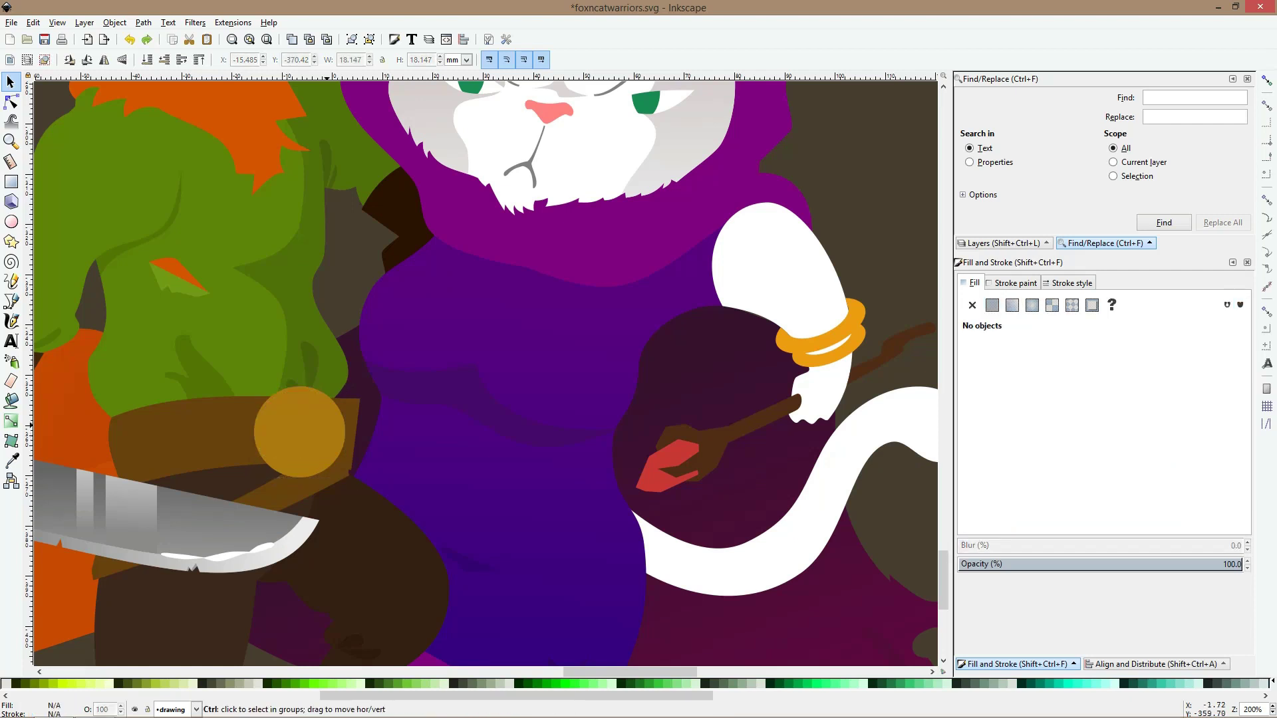
# Fill the small inner buckle circle with the orange ed9c12 sampled from the cat's bracelets
pyautogui.keyDown('ctrl'); pyautogui.click(309, 421); pyautogui.keyUp('ctrl')
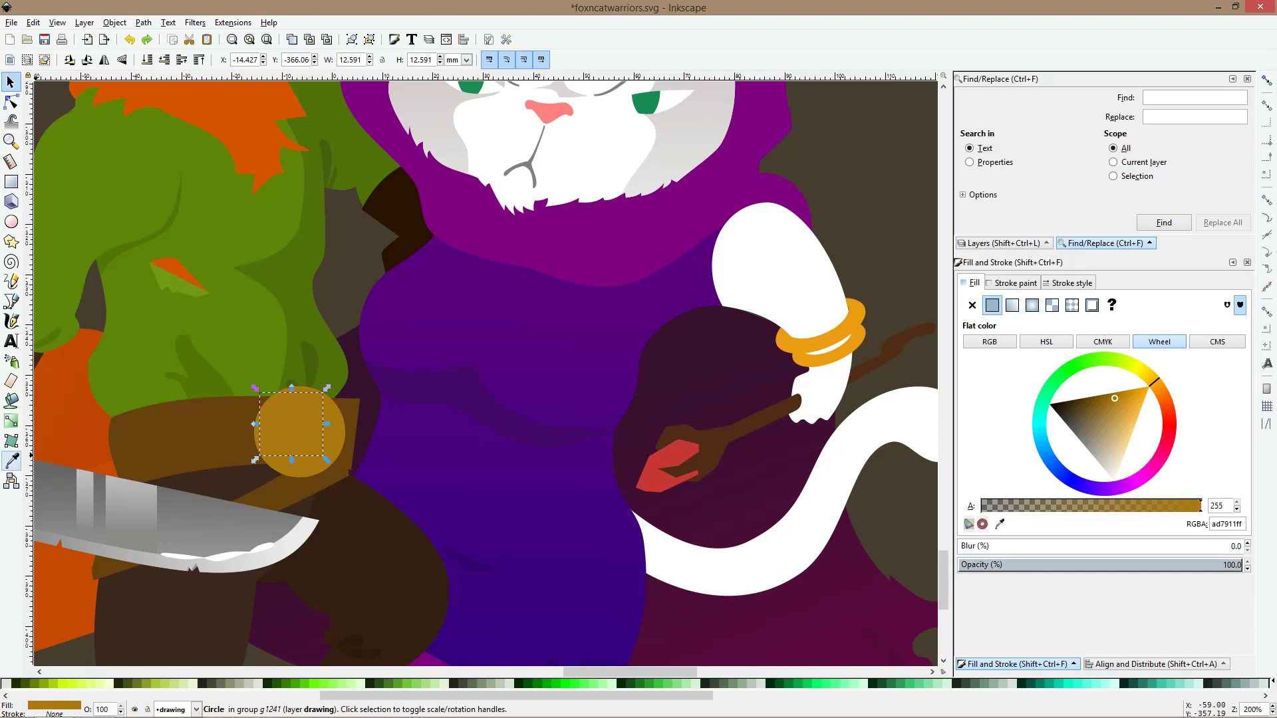
pyautogui.press('d')
pyautogui.click(794, 342)
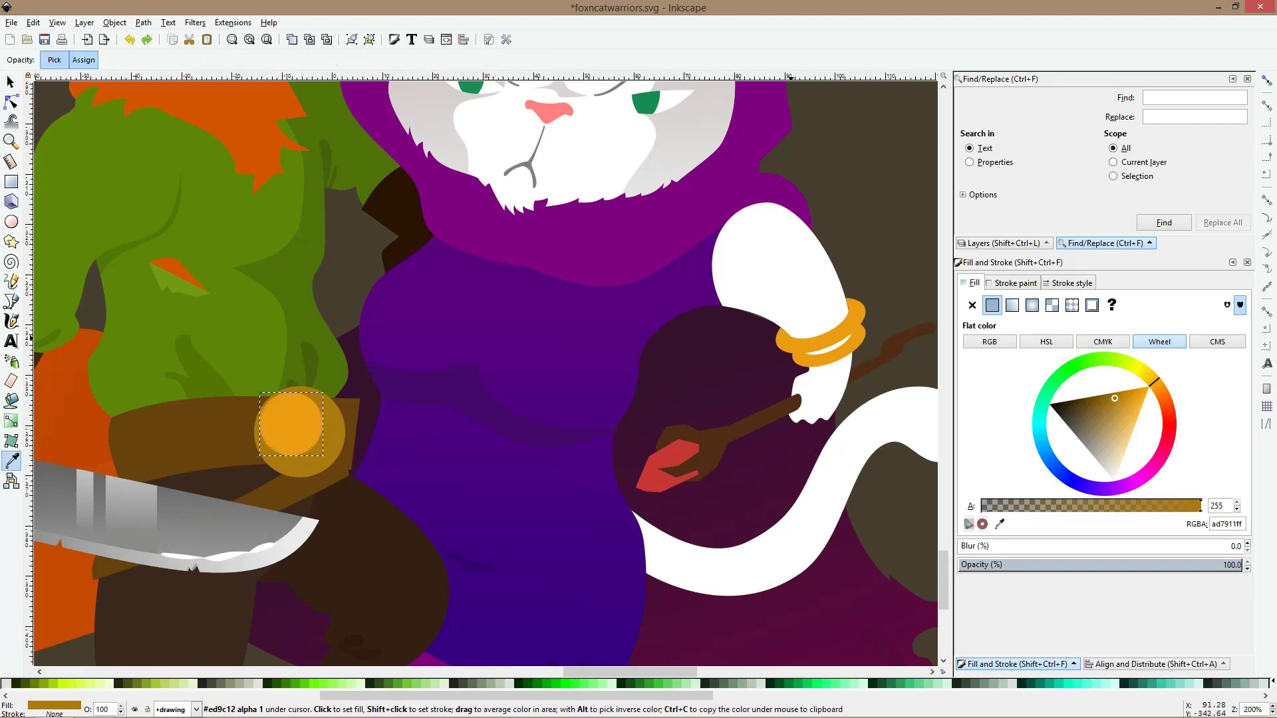
pyautogui.press('s')
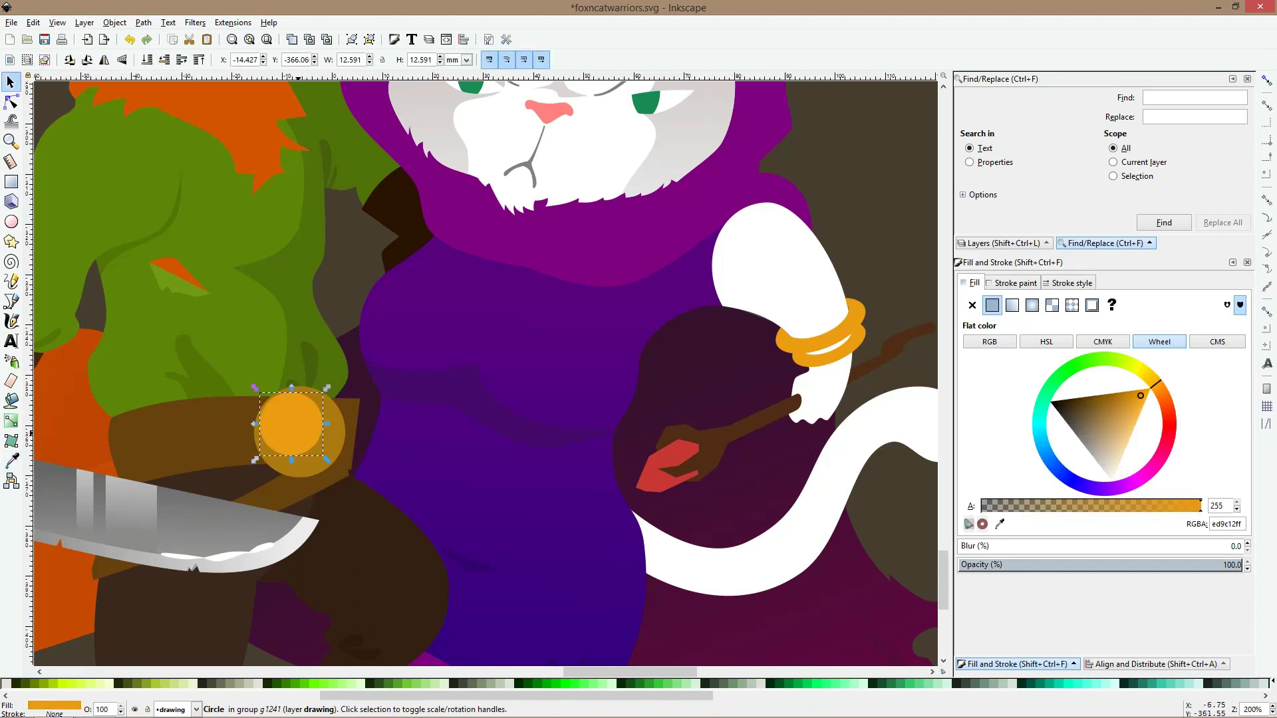
# Examine the belt buckle's inner detail in the pencil reference sketch
pyautogui.click(11, 302)
pyautogui.scroll(-4, 408, 375)
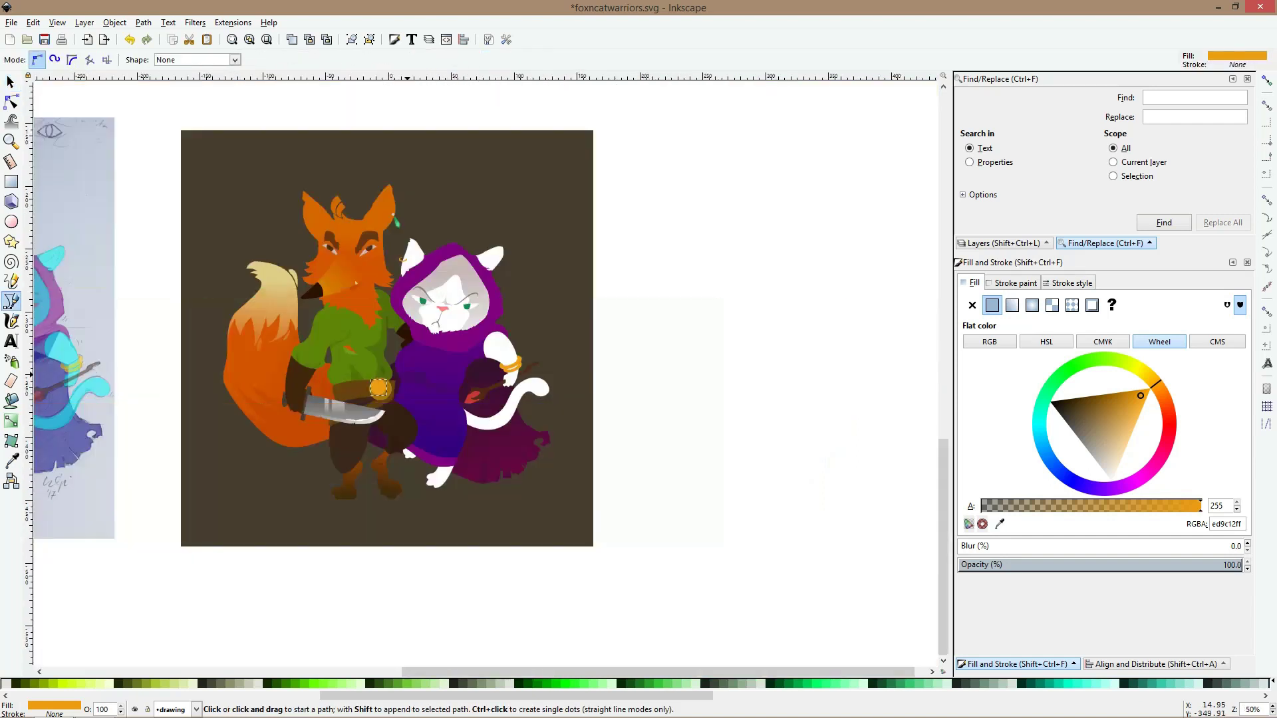
pyautogui.hscroll(-5, 408, 375)
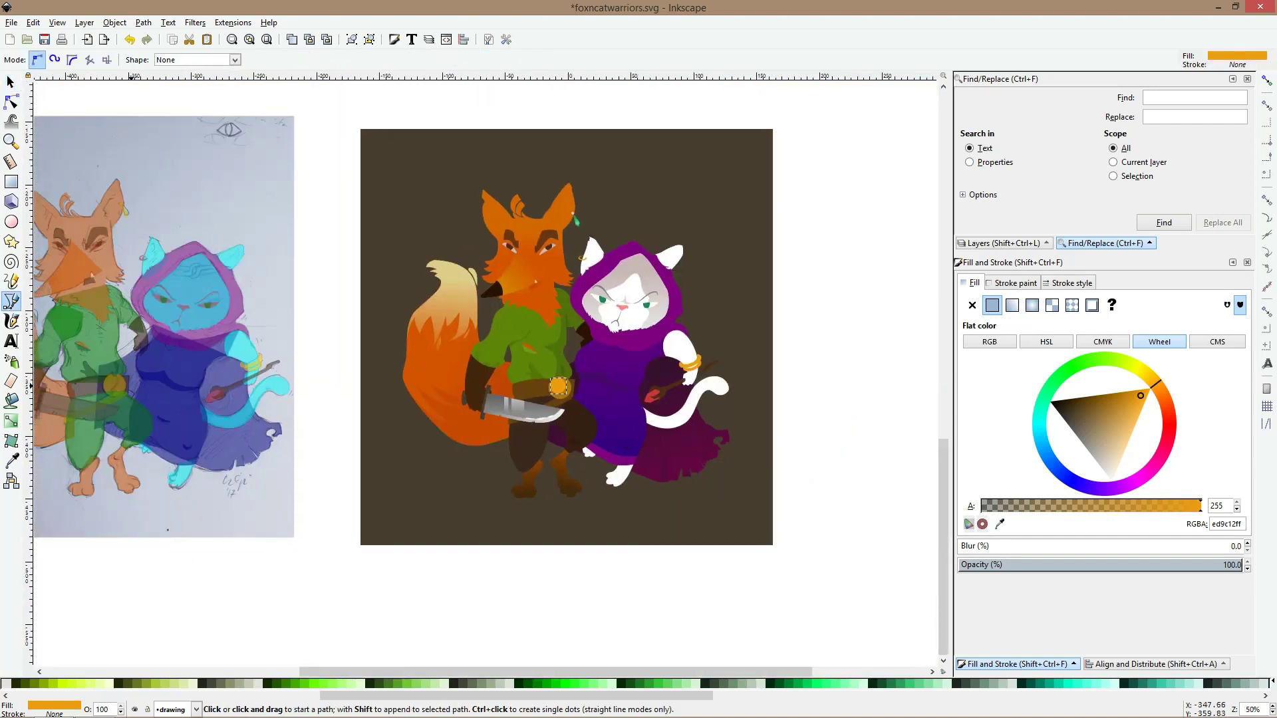
pyautogui.hscroll(-14, 486, 373)
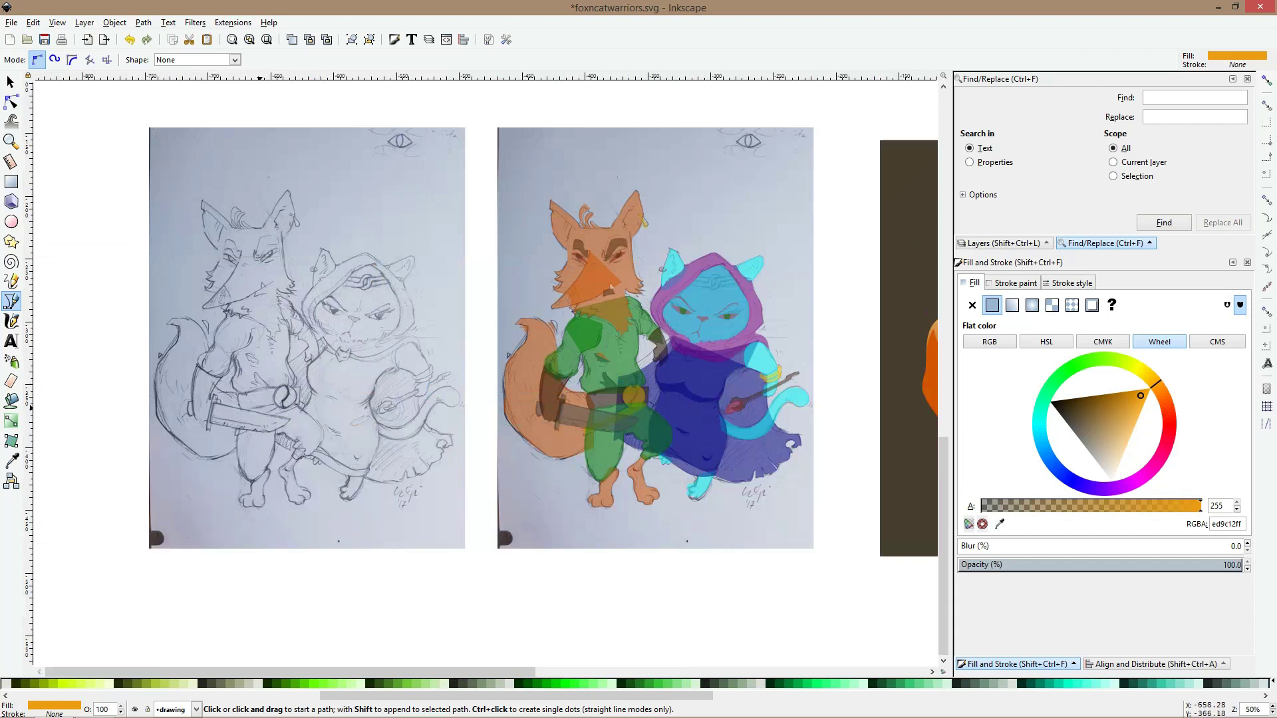
pyautogui.scroll(5, 260, 404)
pyautogui.scroll(-4, 113, 392)
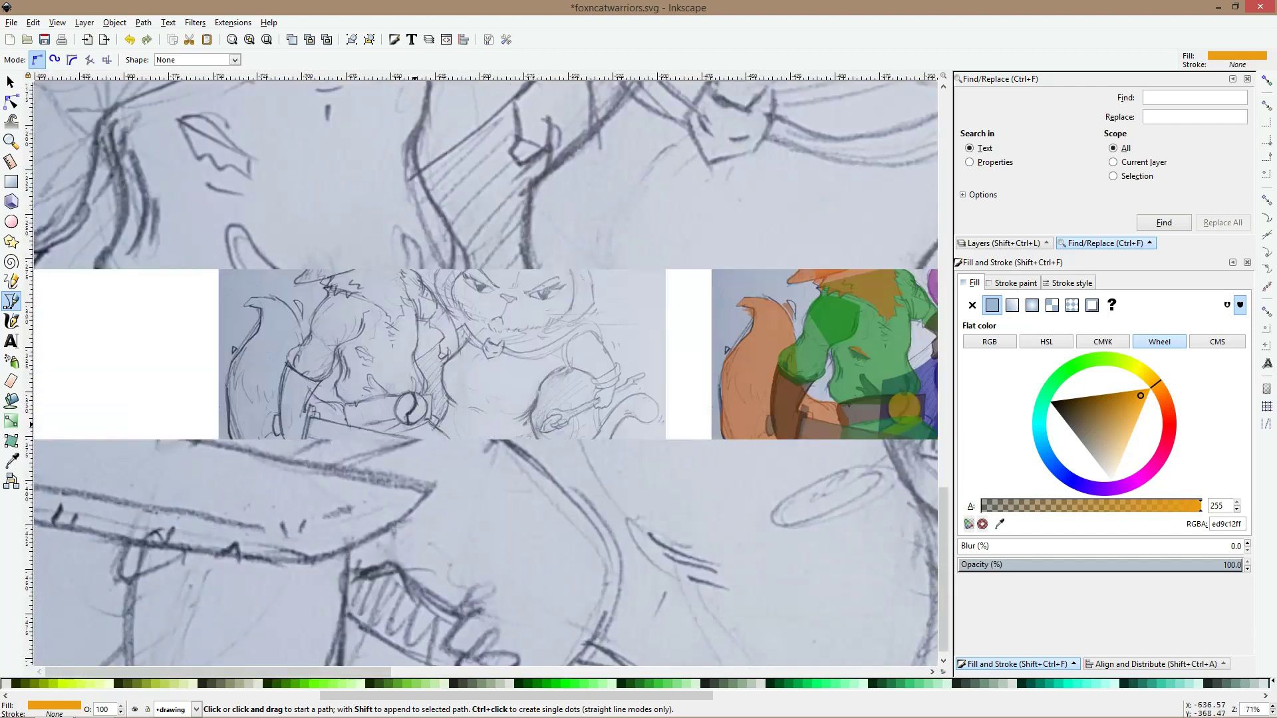
pyautogui.hscroll(12, 485, 339)
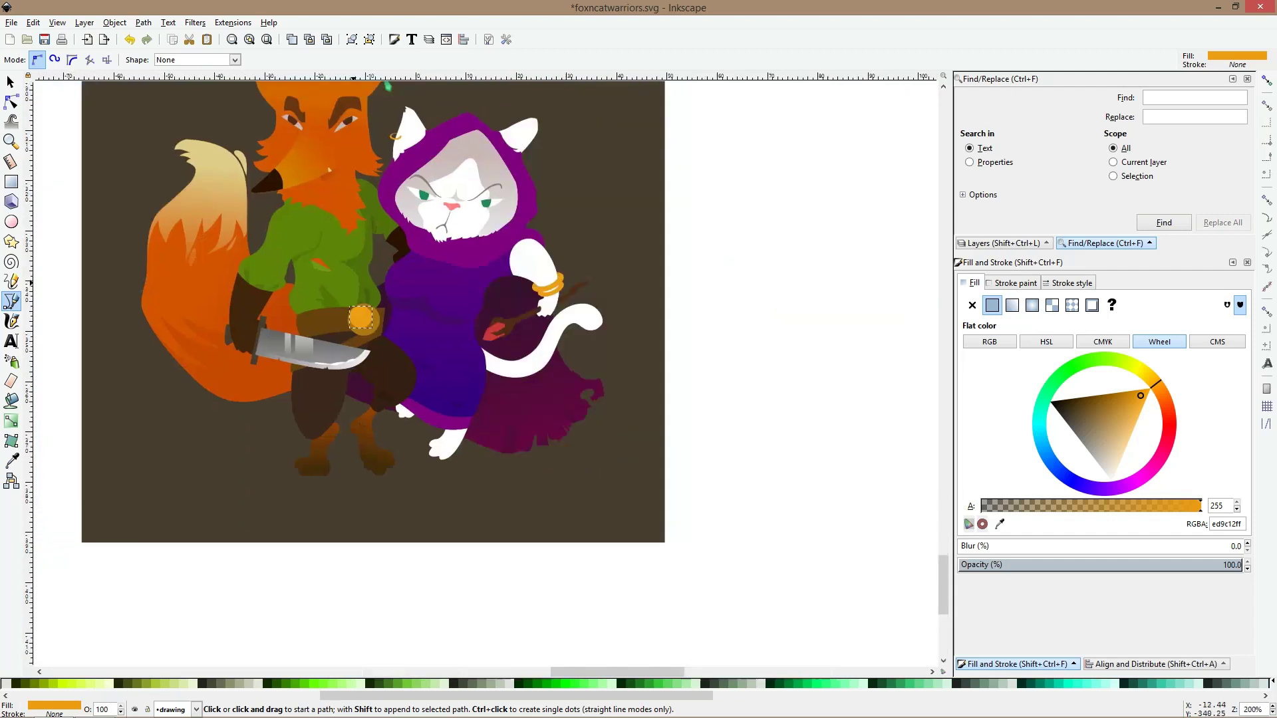
pyautogui.scroll(4, 352, 282)
pyautogui.scroll(2, 408, 389)
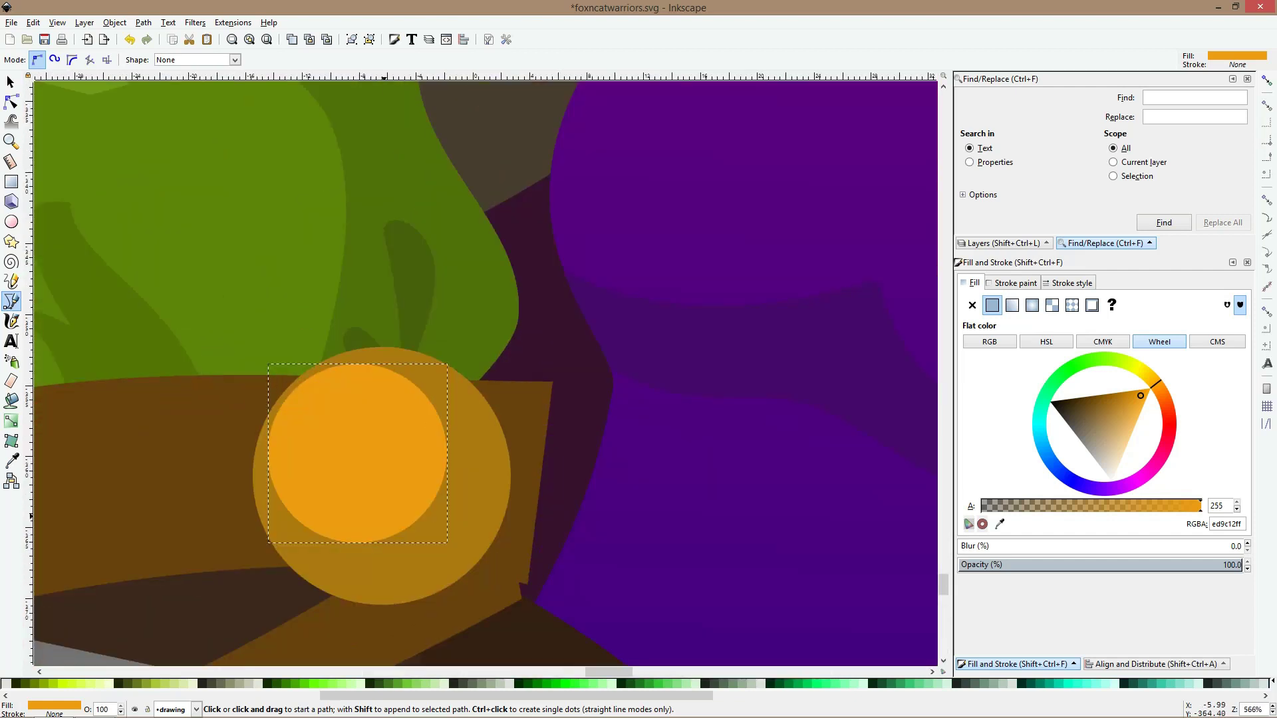
# Draw an ellipse about 6.7 by 8.7 mm on the buckle's lower part and place a duplicate of it near the buckle's top
pyautogui.press('e')
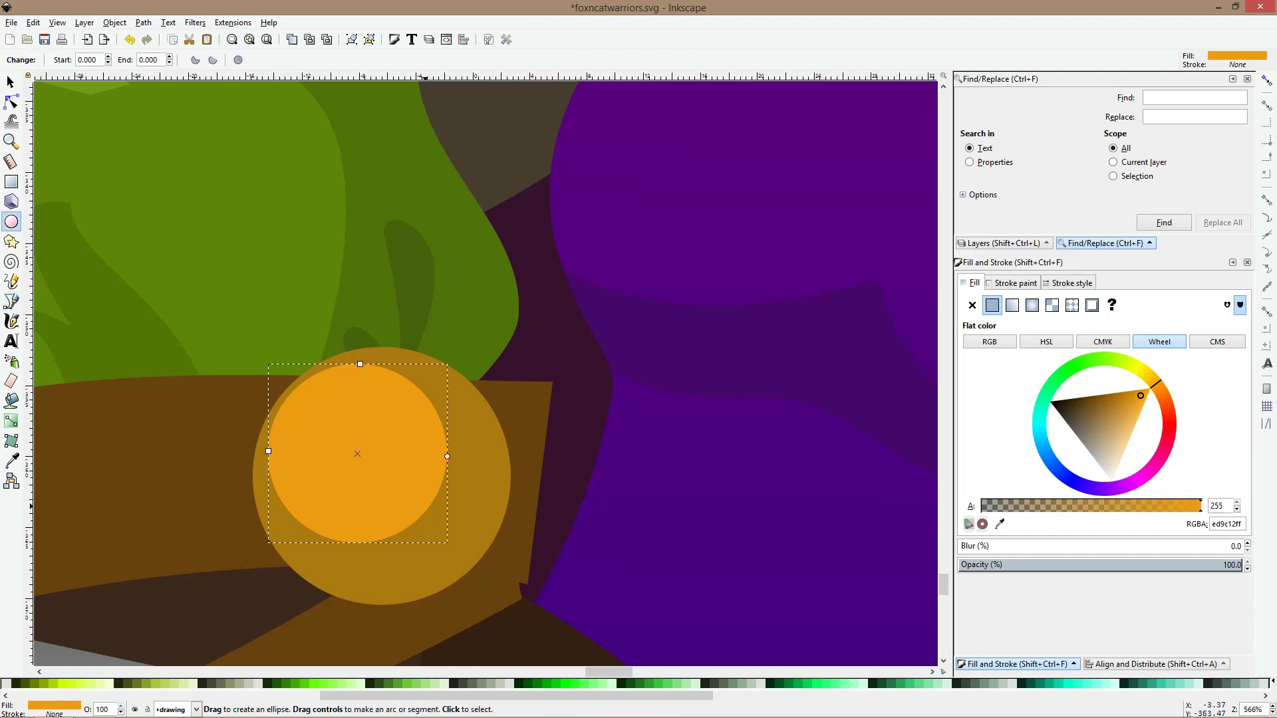
pyautogui.moveTo(377, 507); pyautogui.dragTo(450, 602)
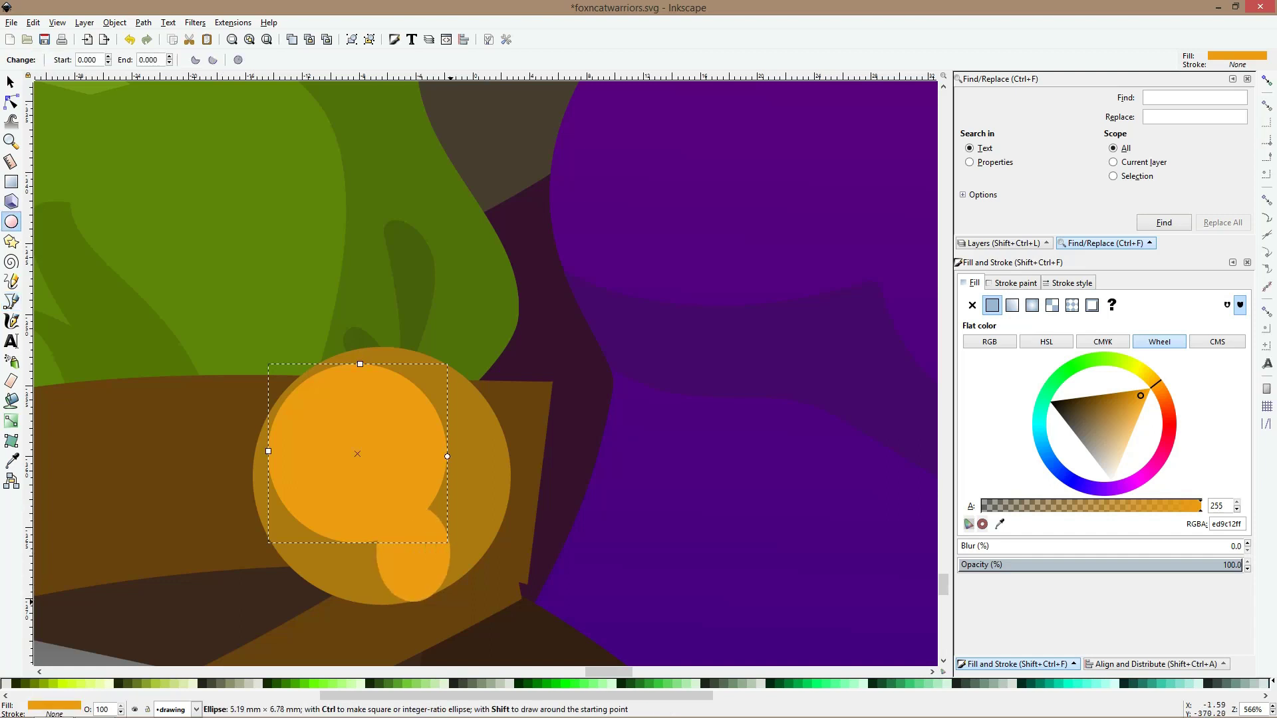
pyautogui.press('s')
pyautogui.moveTo(413, 501); pyautogui.dragTo(412, 471)
pyautogui.moveTo(425, 527); pyautogui.dragTo(375, 395)
pyautogui.hotkey('ctrl', 'd')
# In outline view, draw a closed four-sided path bridging the gap between the buckle's upper and lower ellipses
pyautogui.press('ctrl+KP_5')
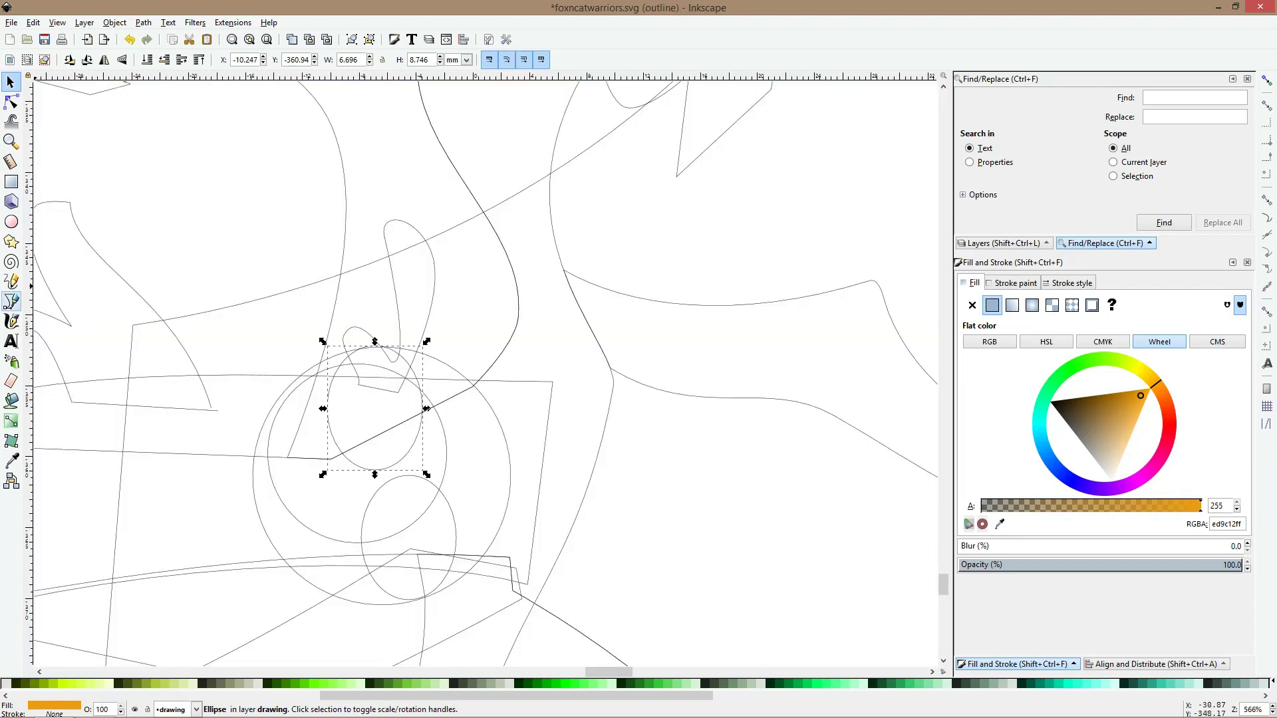
pyautogui.click(11, 301)
pyautogui.scroll(2, 389, 502)
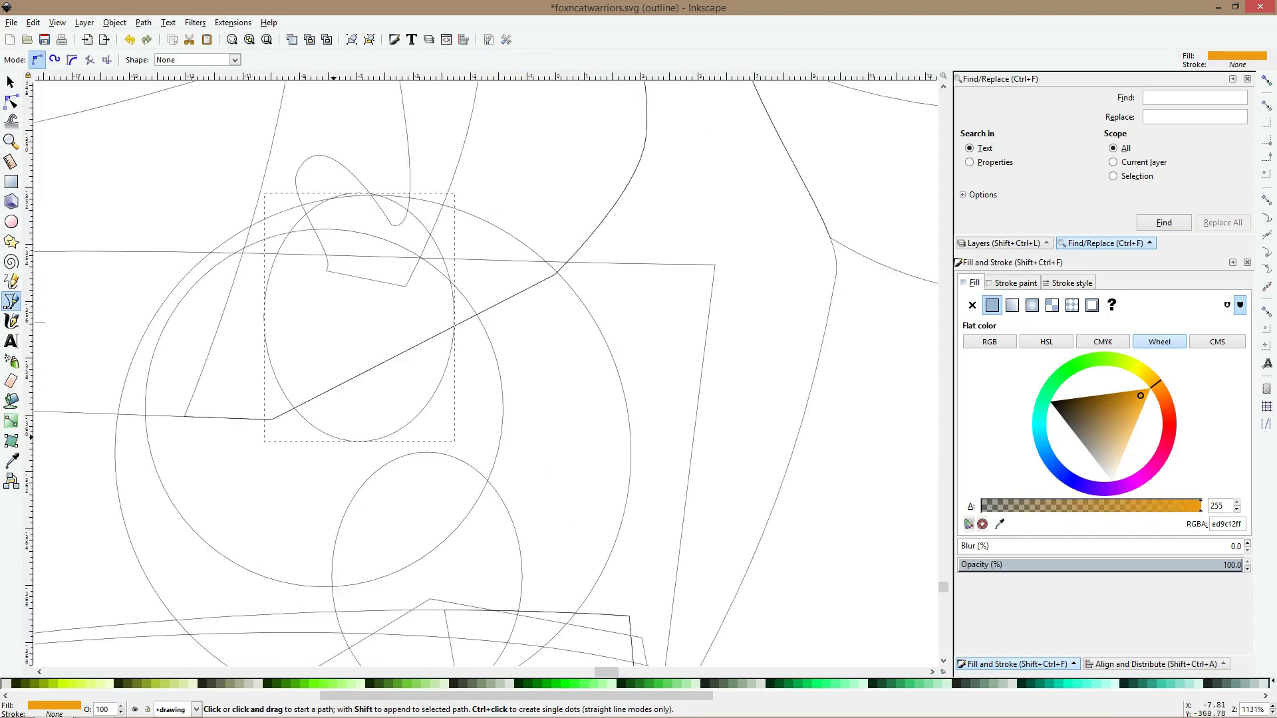
pyautogui.click(332, 437)
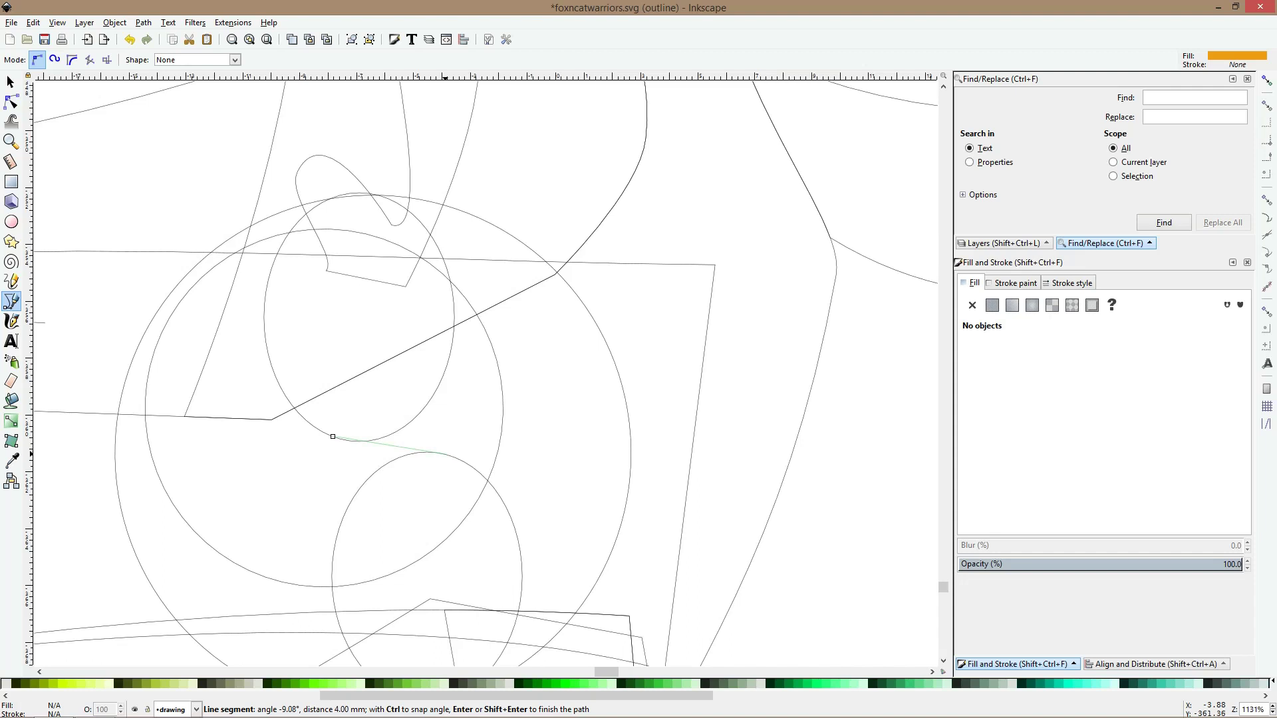
pyautogui.click(445, 453)
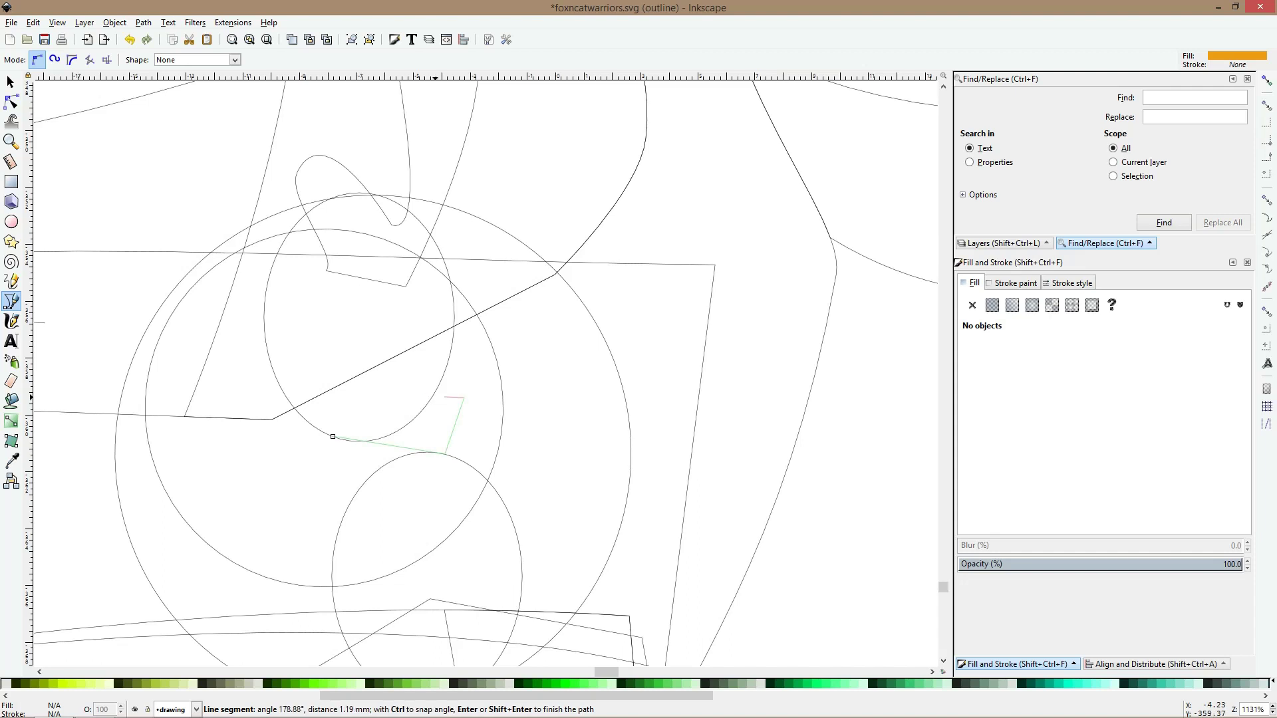
pyautogui.click(463, 398)
pyautogui.click(369, 387)
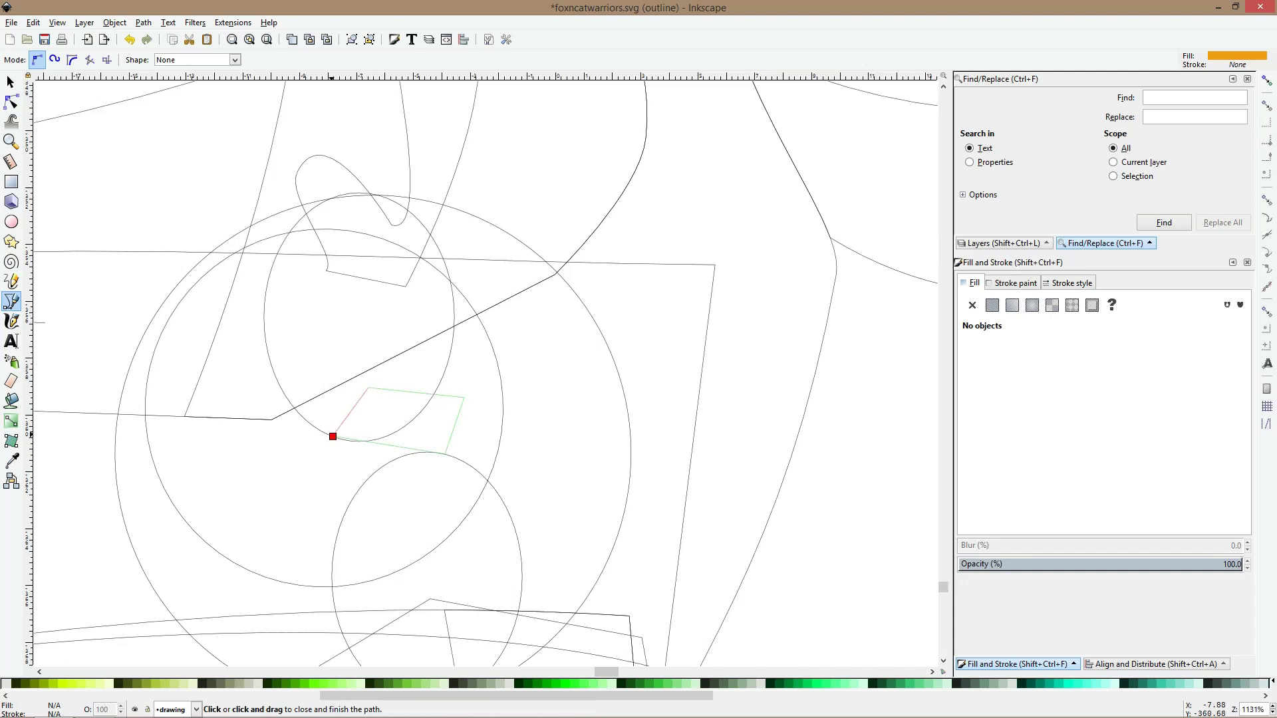
pyautogui.click(333, 436)
# Curve the bridge path's lower edge to follow the upper ellipse and move its lower-right node onto the lower ellipse's outline
pyautogui.press('n')
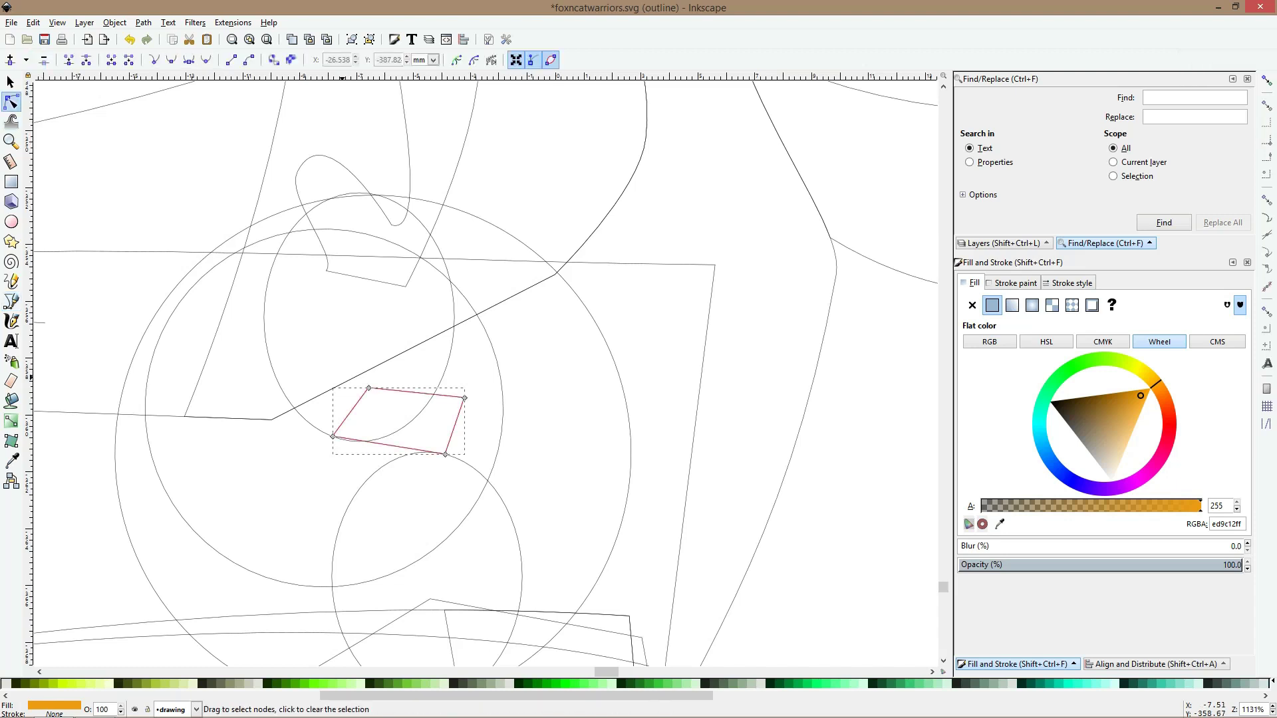
pyautogui.moveTo(365, 443); pyautogui.dragTo(364, 447)
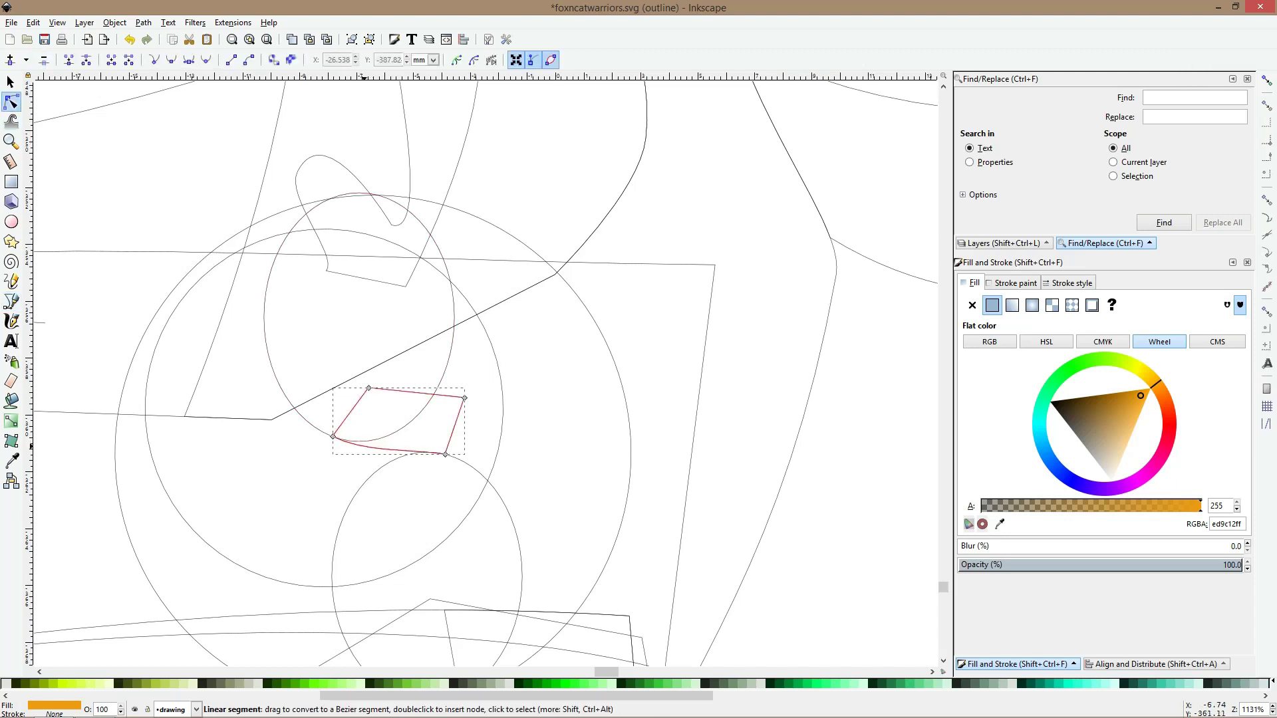
pyautogui.click(444, 455)
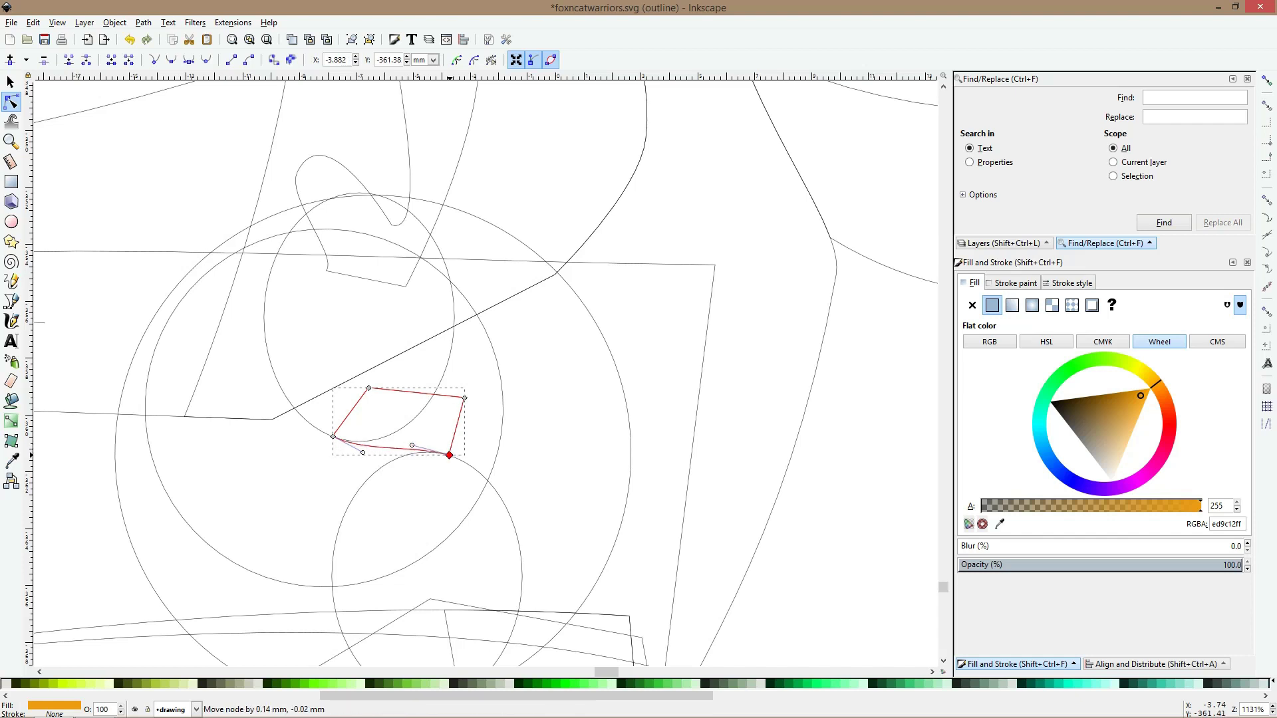
pyautogui.press('s')
pyautogui.scroll(-1, 453, 465)
pyautogui.scroll(-1, 450, 463)
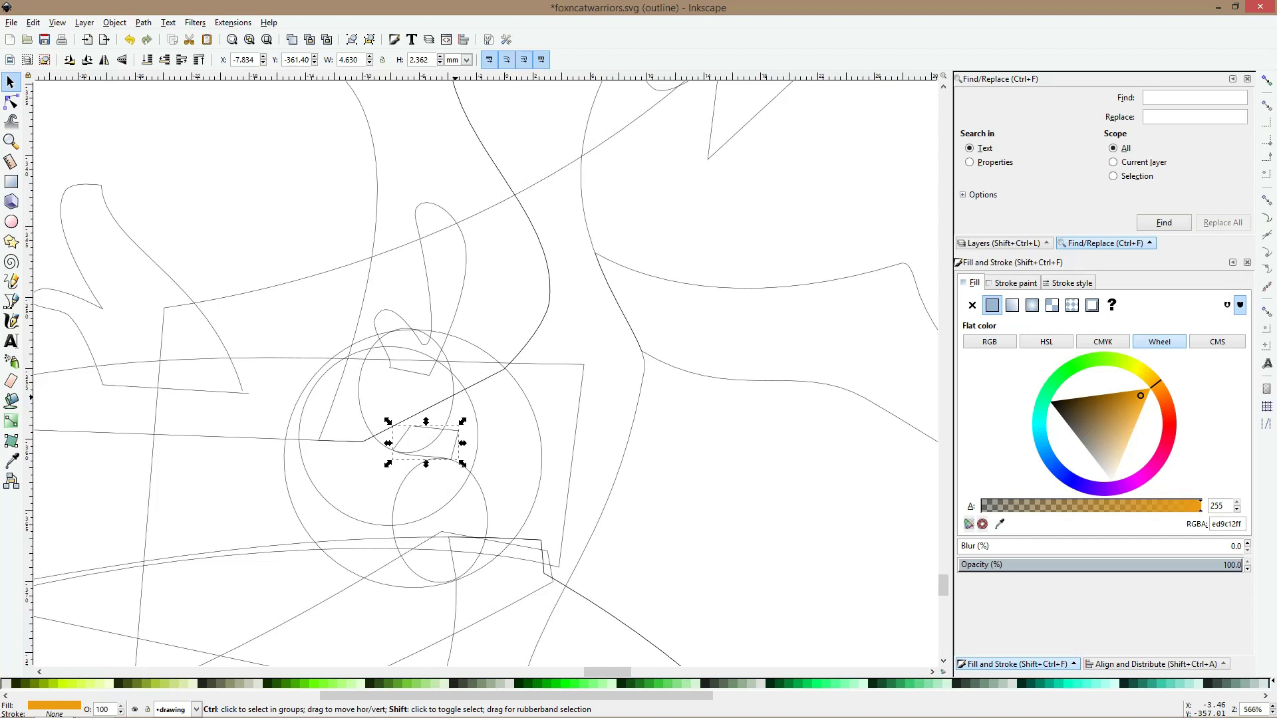
# Draw a closed four-sided path about 14.1 by 21.9 mm over the buckle's right half, its slanted edge running through both ellipses
pyautogui.keyDown('shift'); pyautogui.click(454, 397); pyautogui.keyUp('shift')
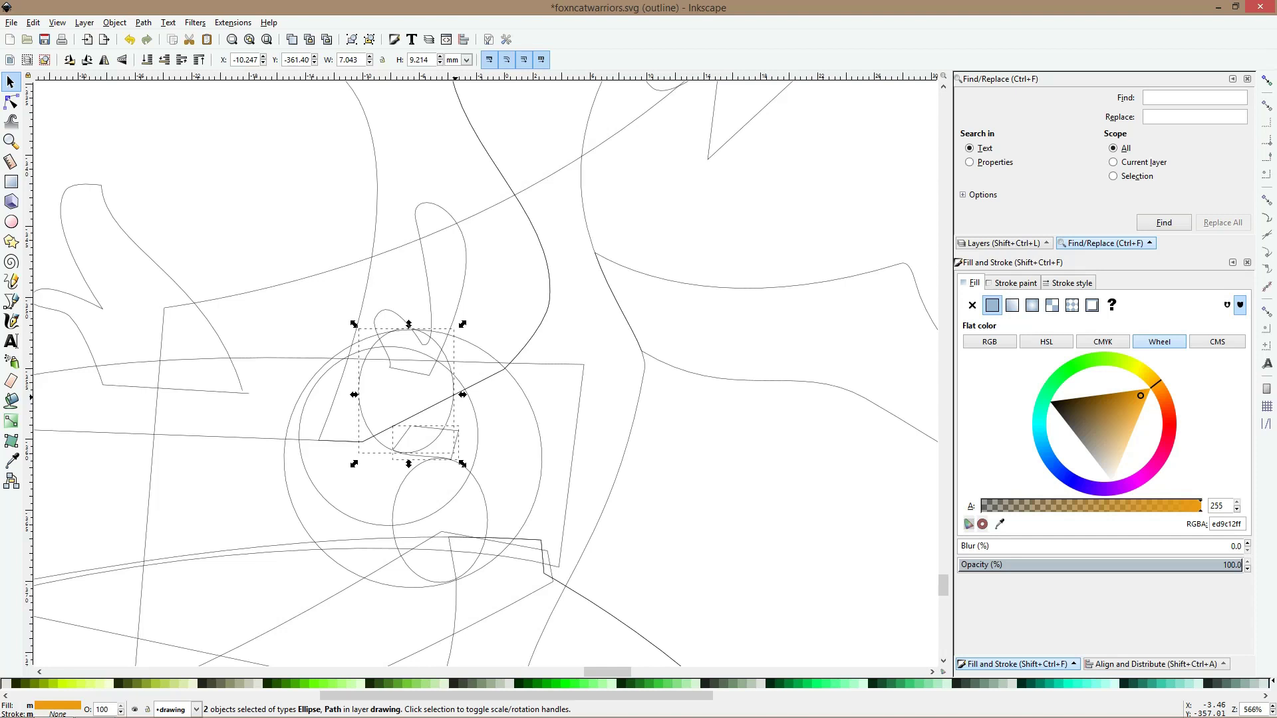
pyautogui.press('ctrl')
pyautogui.click(11, 301)
pyautogui.press('space')
pyautogui.press('space')
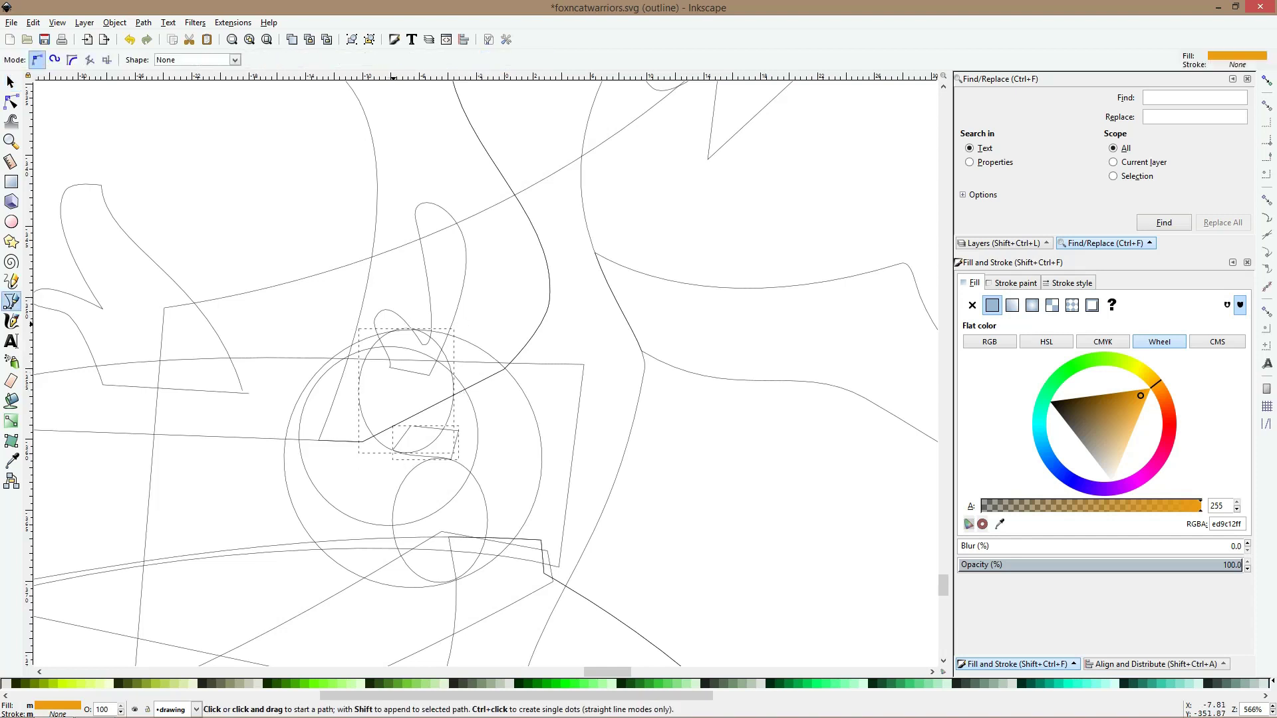
pyautogui.click(401, 305)
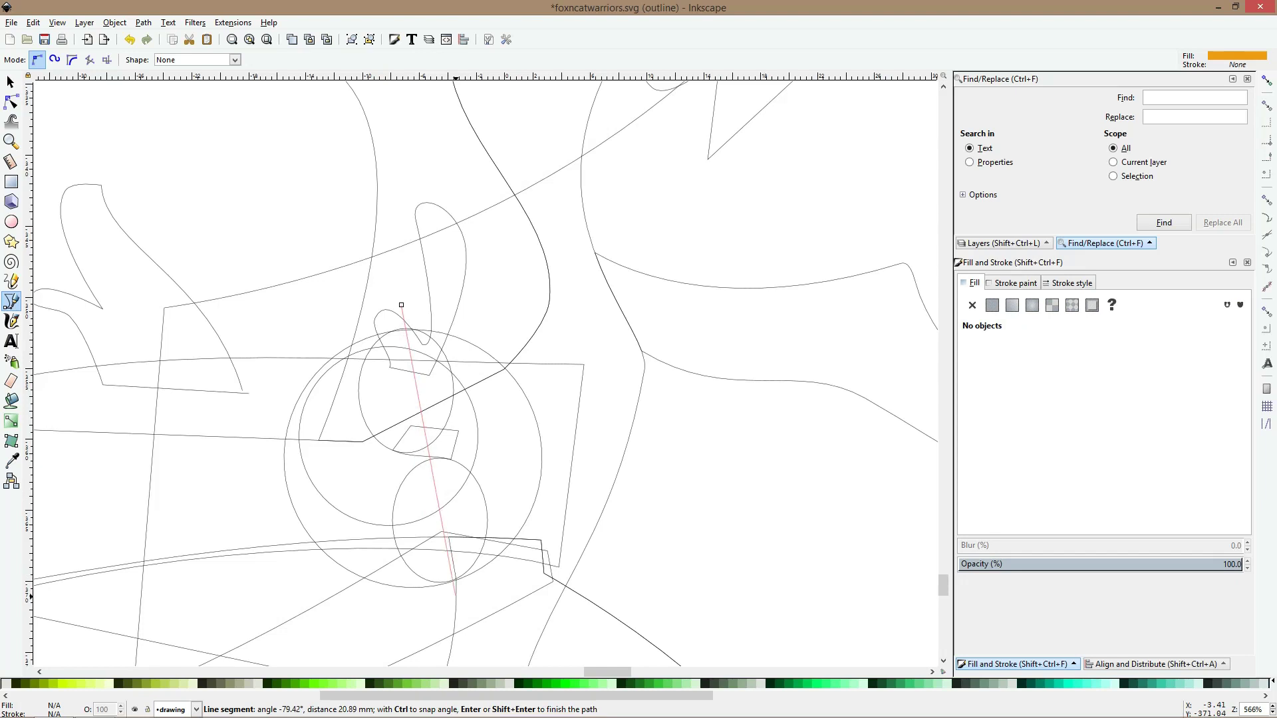
pyautogui.click(455, 604)
pyautogui.click(602, 548)
pyautogui.click(586, 293)
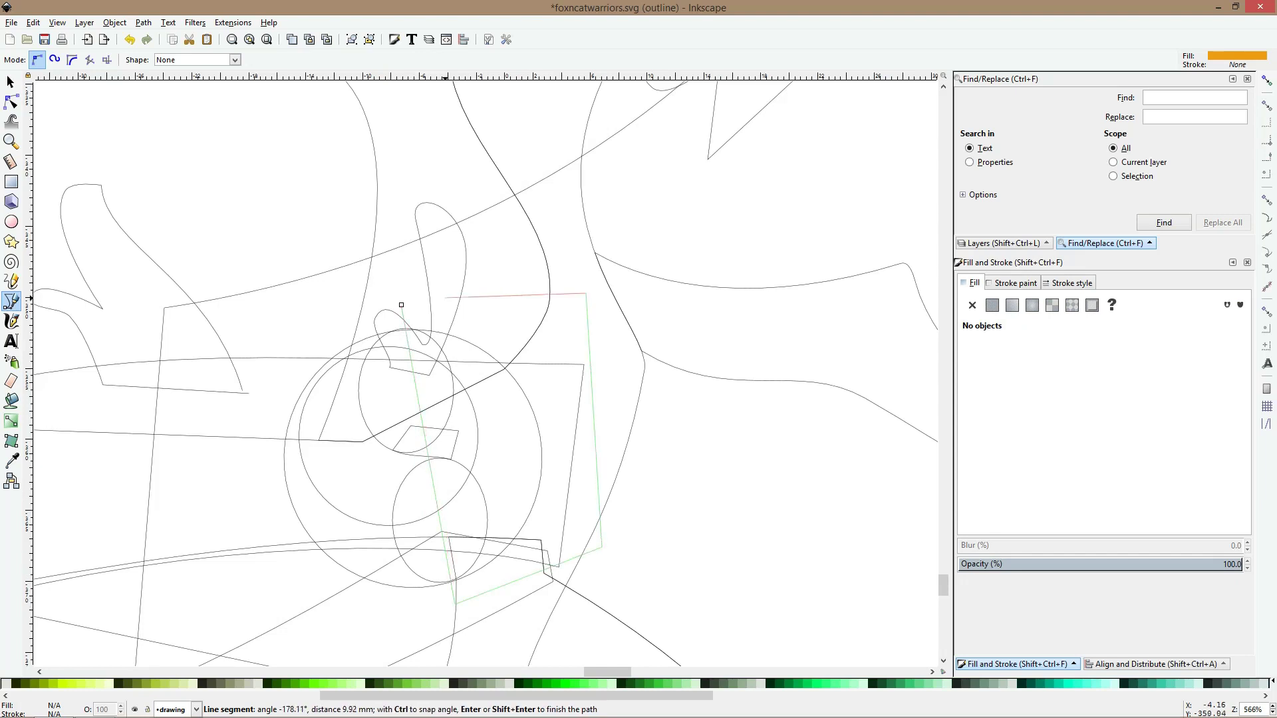
pyautogui.click(401, 305)
pyautogui.press('space')
# Fit the ellipses to the buckle circle's edge, making the upper one about 8.65 mm and the lower one about 8.84 mm high
pyautogui.scroll(2, 404, 364)
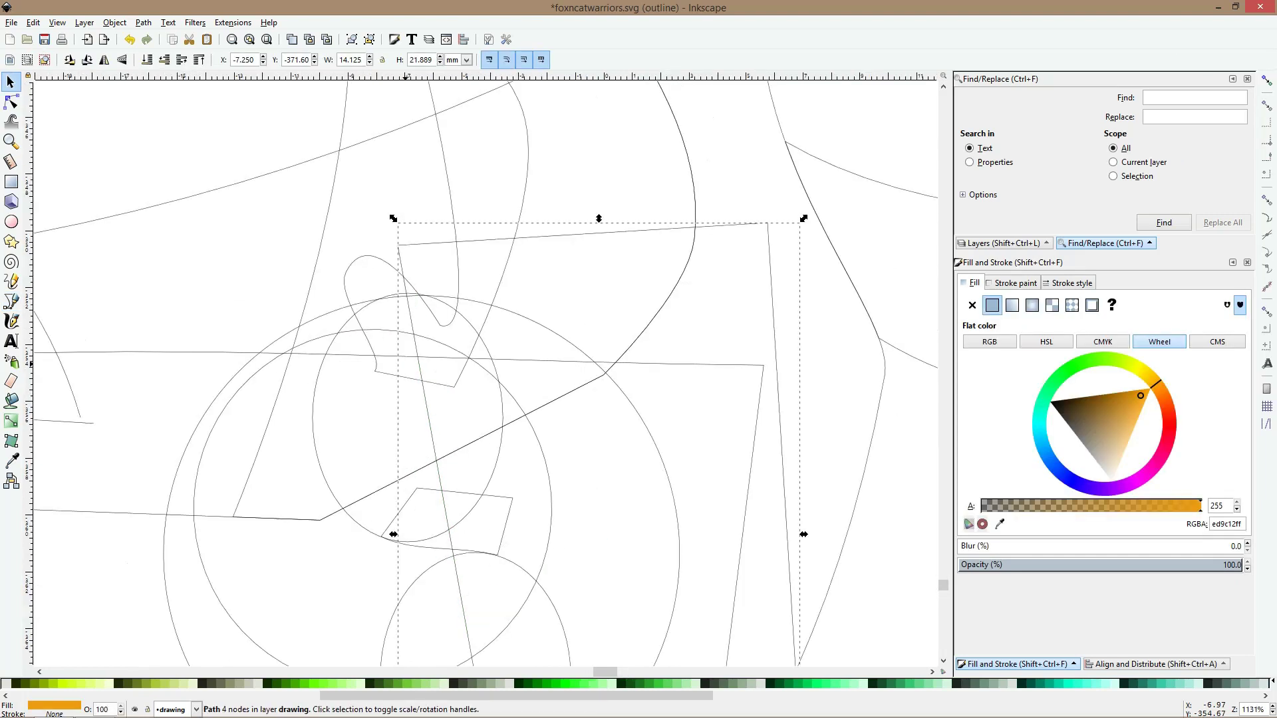
pyautogui.click(408, 294)
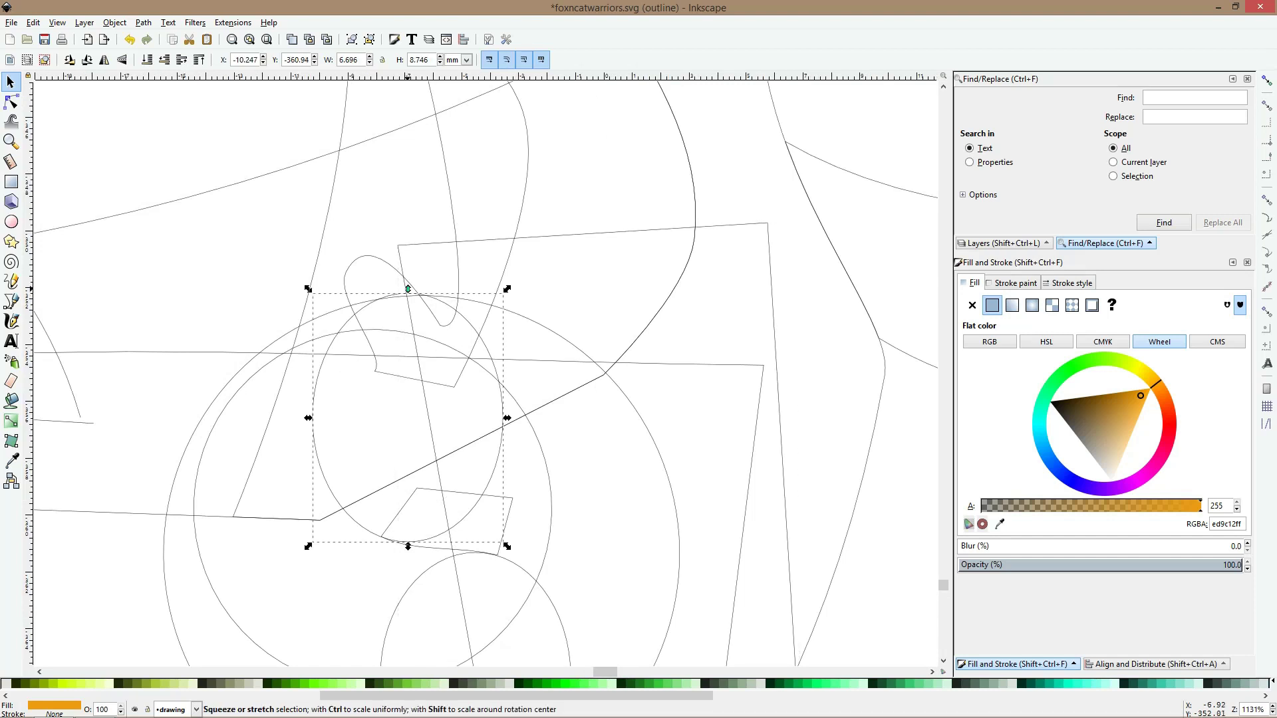
pyautogui.moveTo(407, 290); pyautogui.dragTo(408, 292)
pyautogui.scroll(-8, 408, 292)
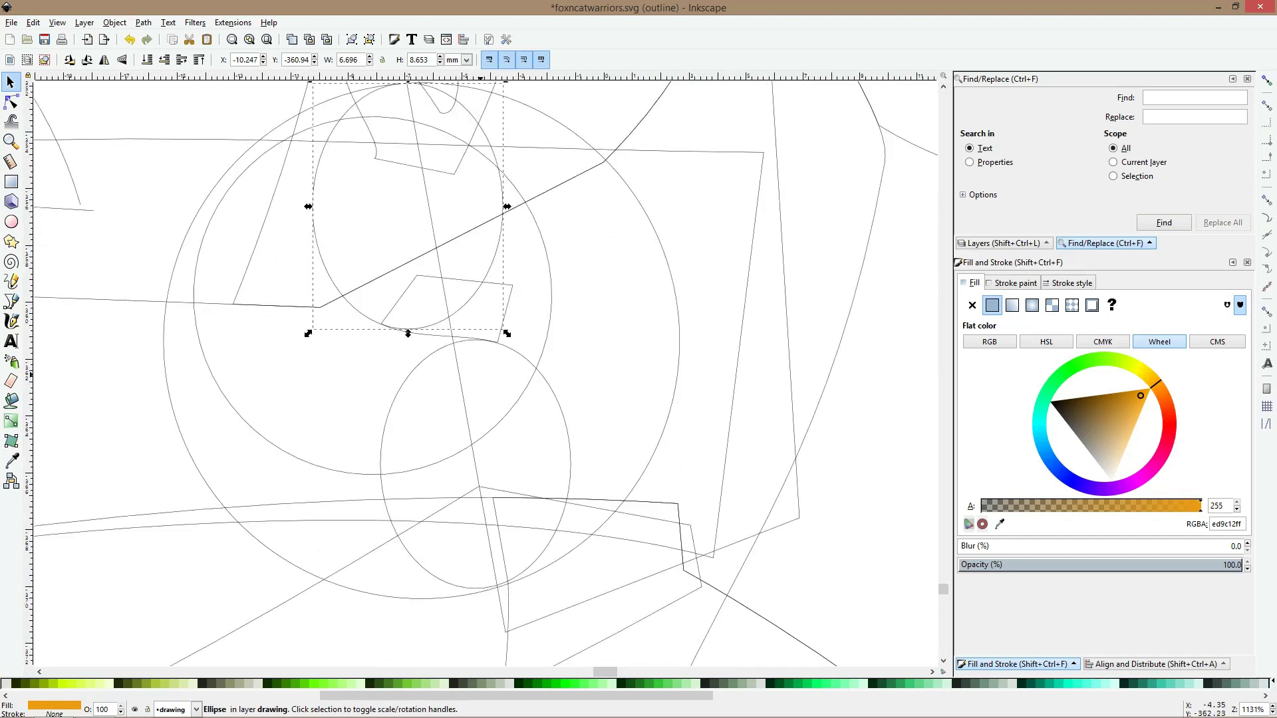
pyautogui.click(471, 340)
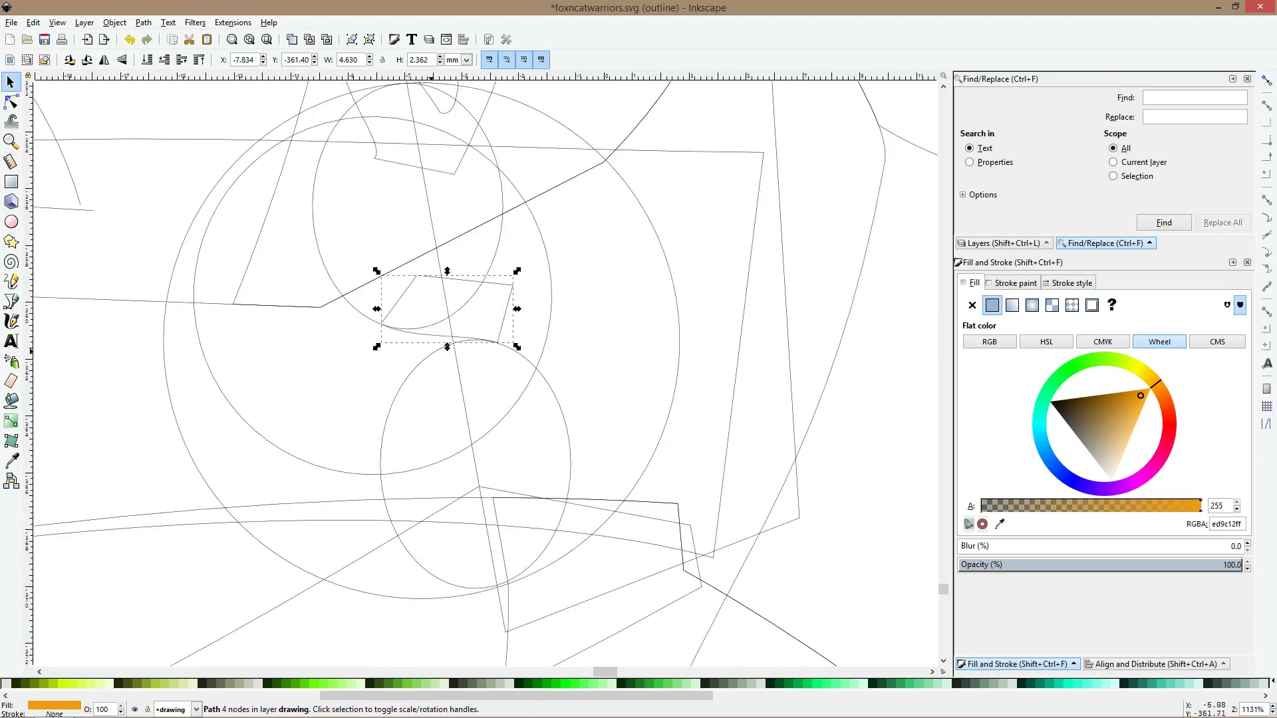
pyautogui.click(396, 396)
pyautogui.moveTo(475, 592); pyautogui.dragTo(475, 596)
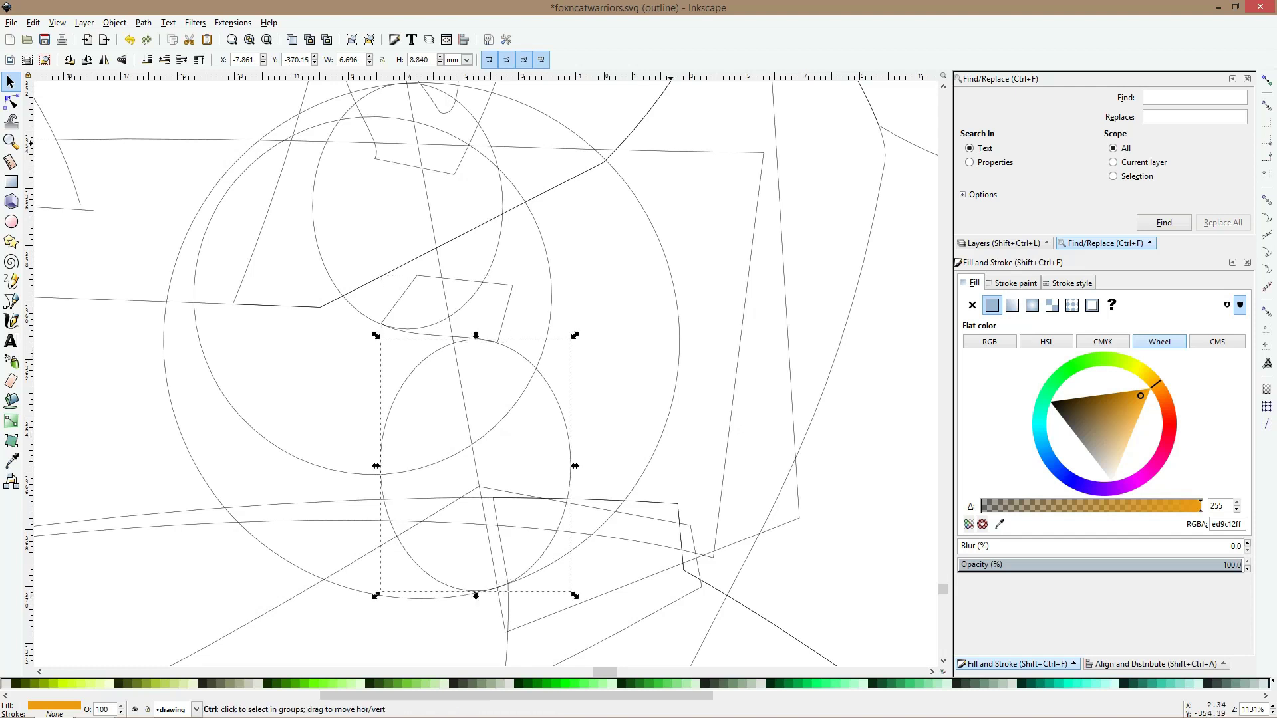
# Divide the large buckle circle into left and right pieces with the four-sided path and return to the normal display mode
pyautogui.click(781, 170)
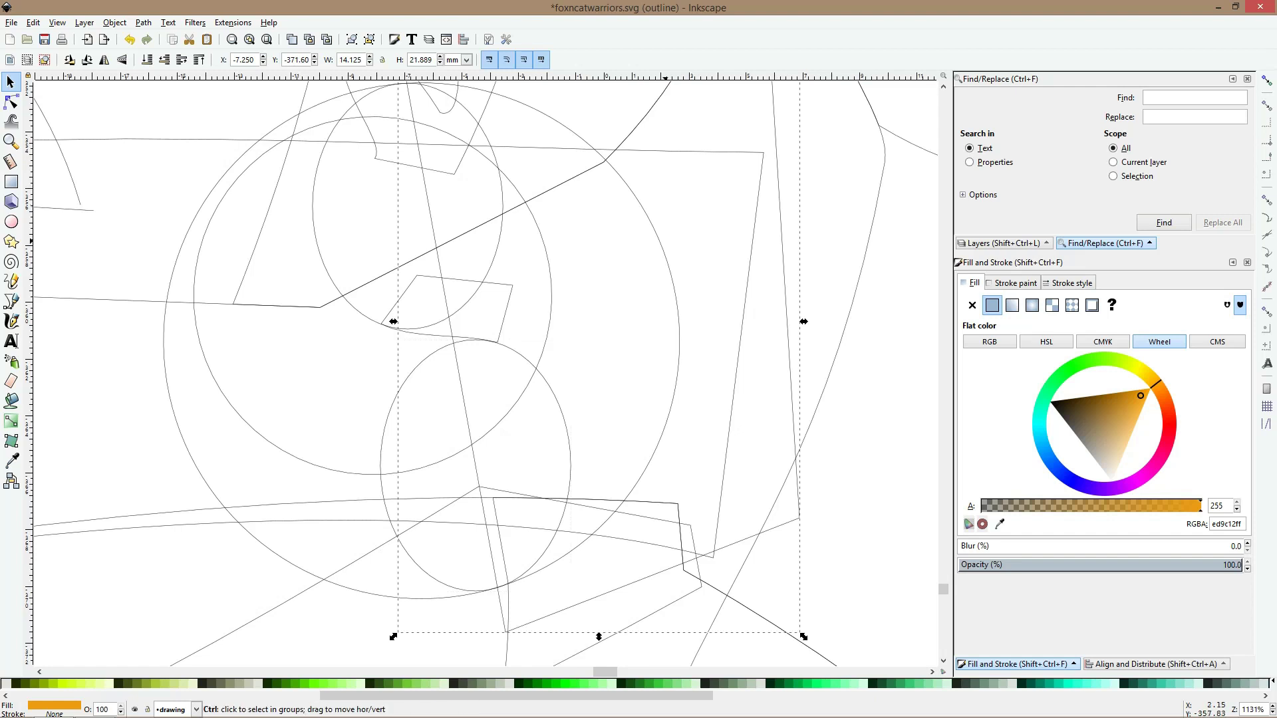
pyautogui.keyDown('shift'); pyautogui.click(669, 259); pyautogui.keyUp('shift')
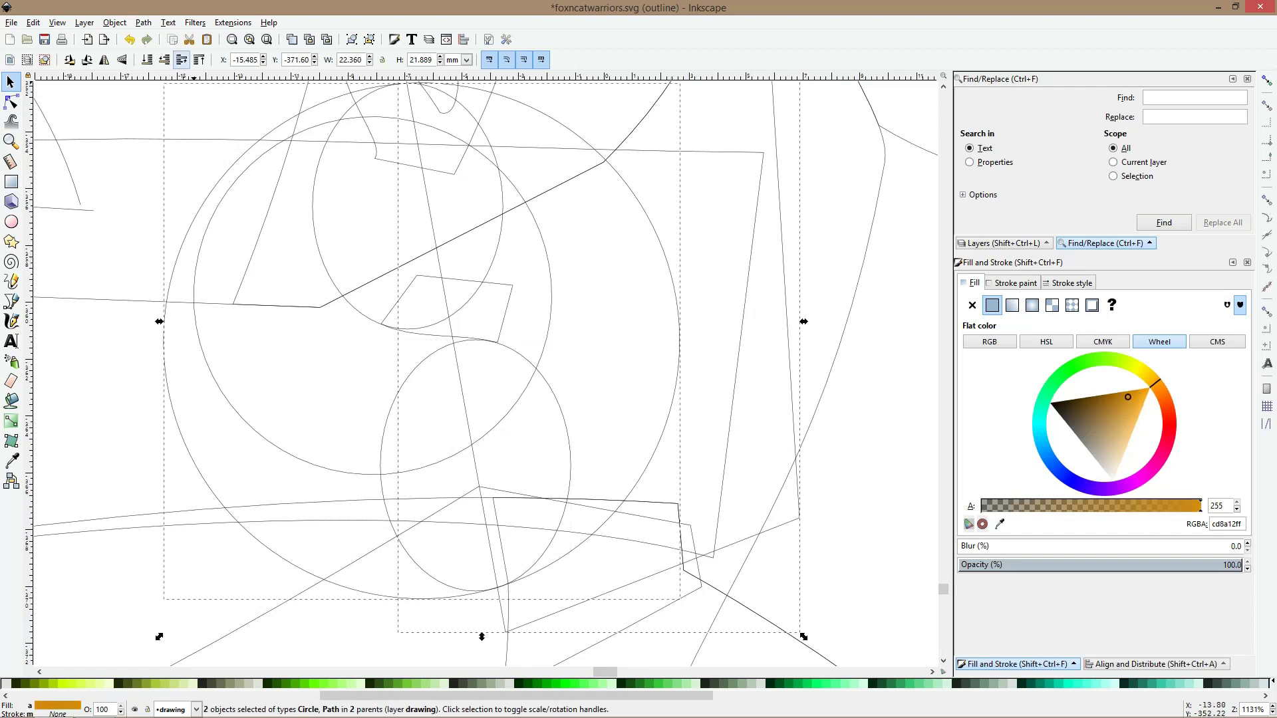
pyautogui.click(143, 22)
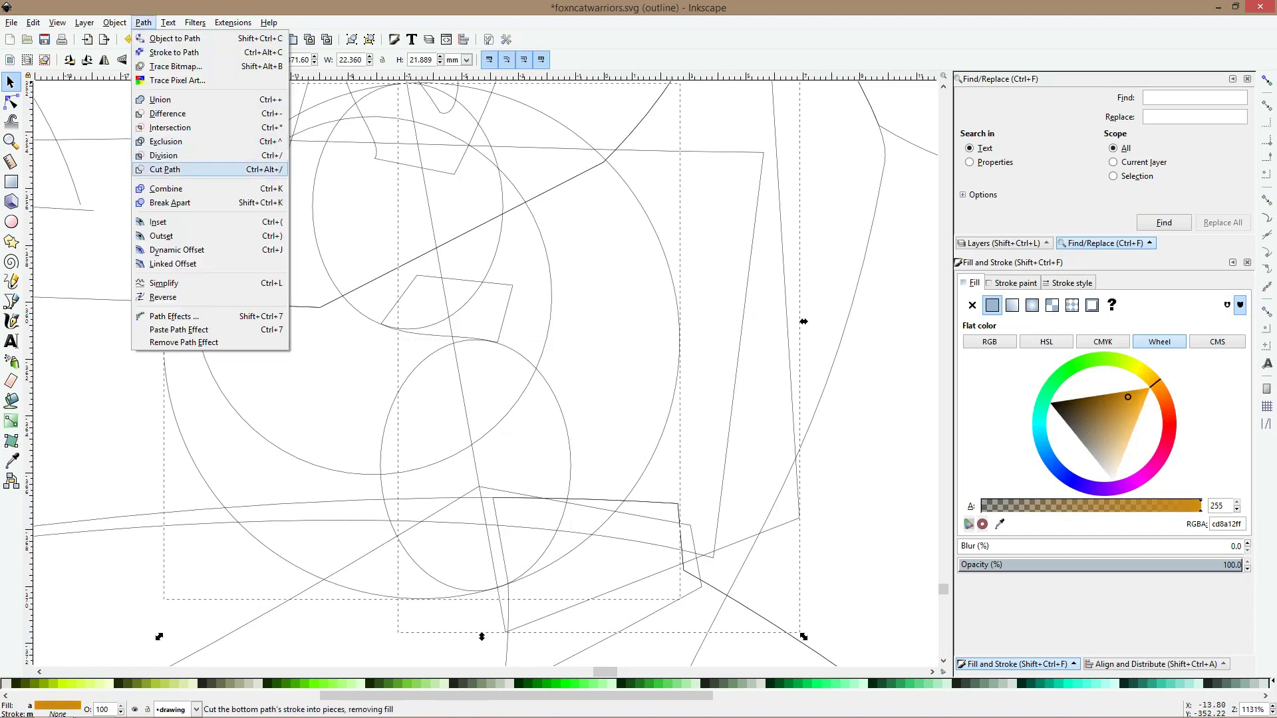
pyautogui.press('Return')
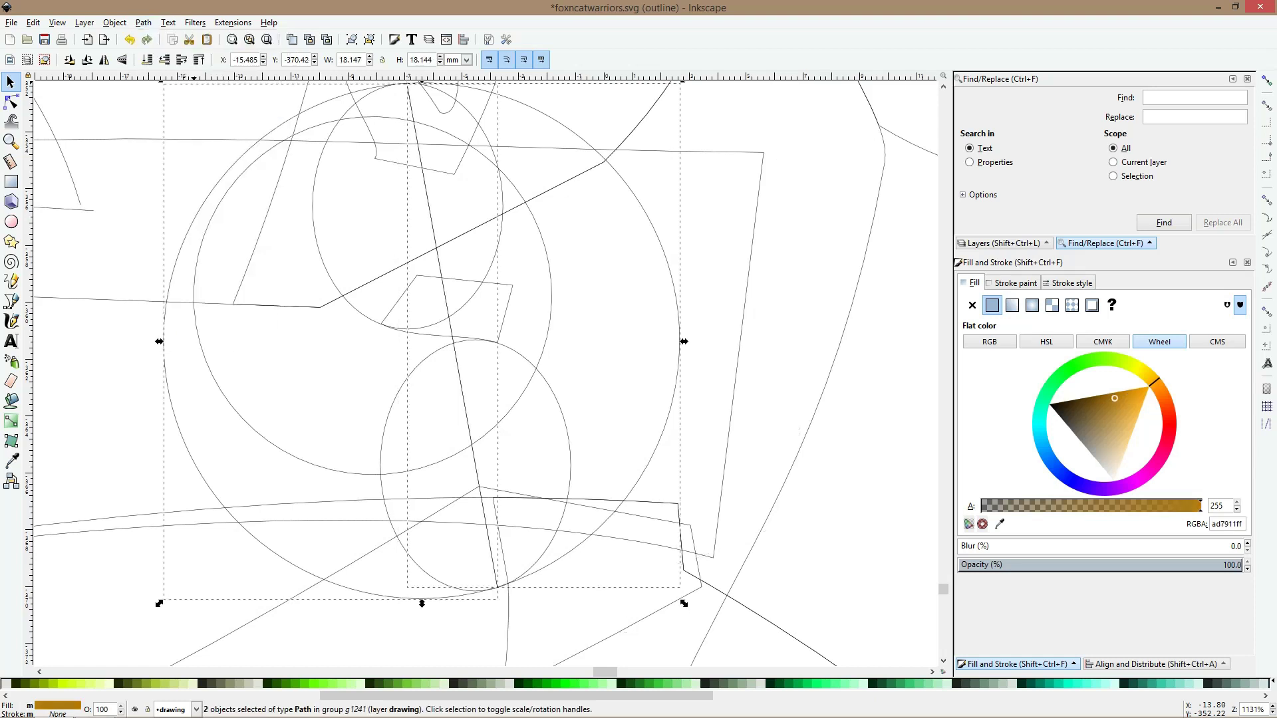
pyautogui.press('ctrl+KP_5')
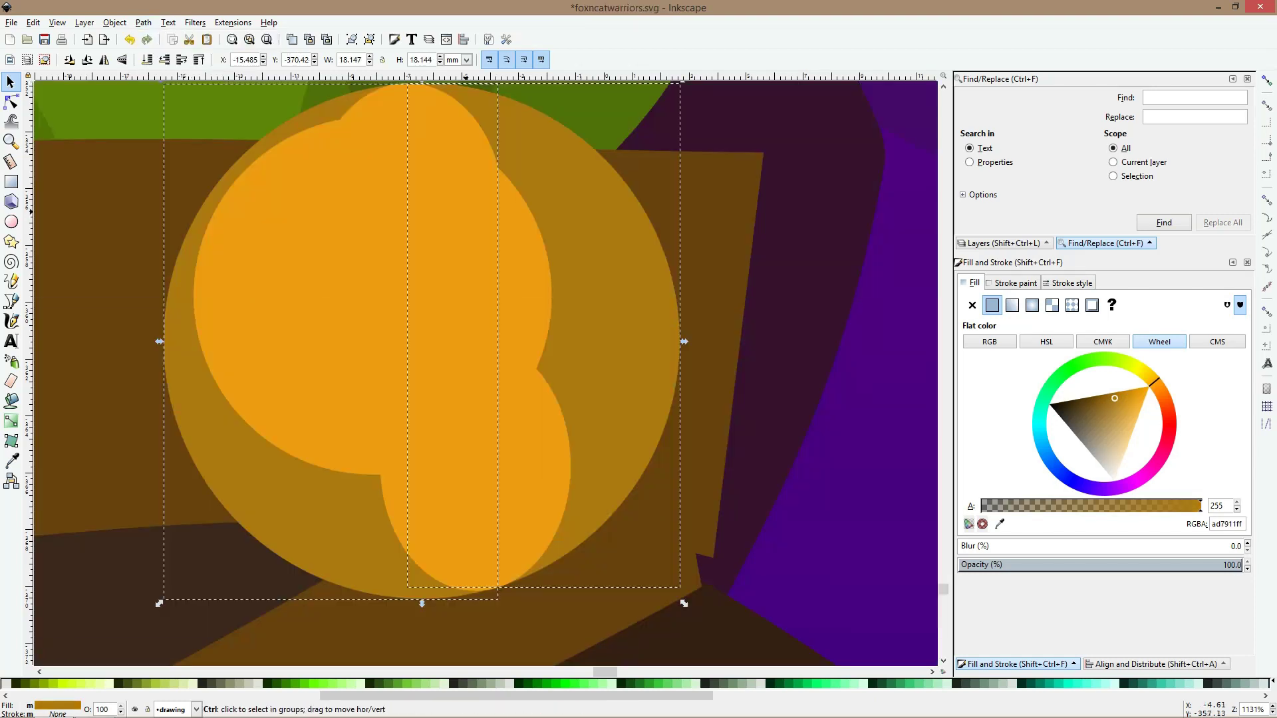
# Delete the small orange inner circle from the belt buckle
pyautogui.scroll(-1, 486, 221)
pyautogui.click(364, 238)
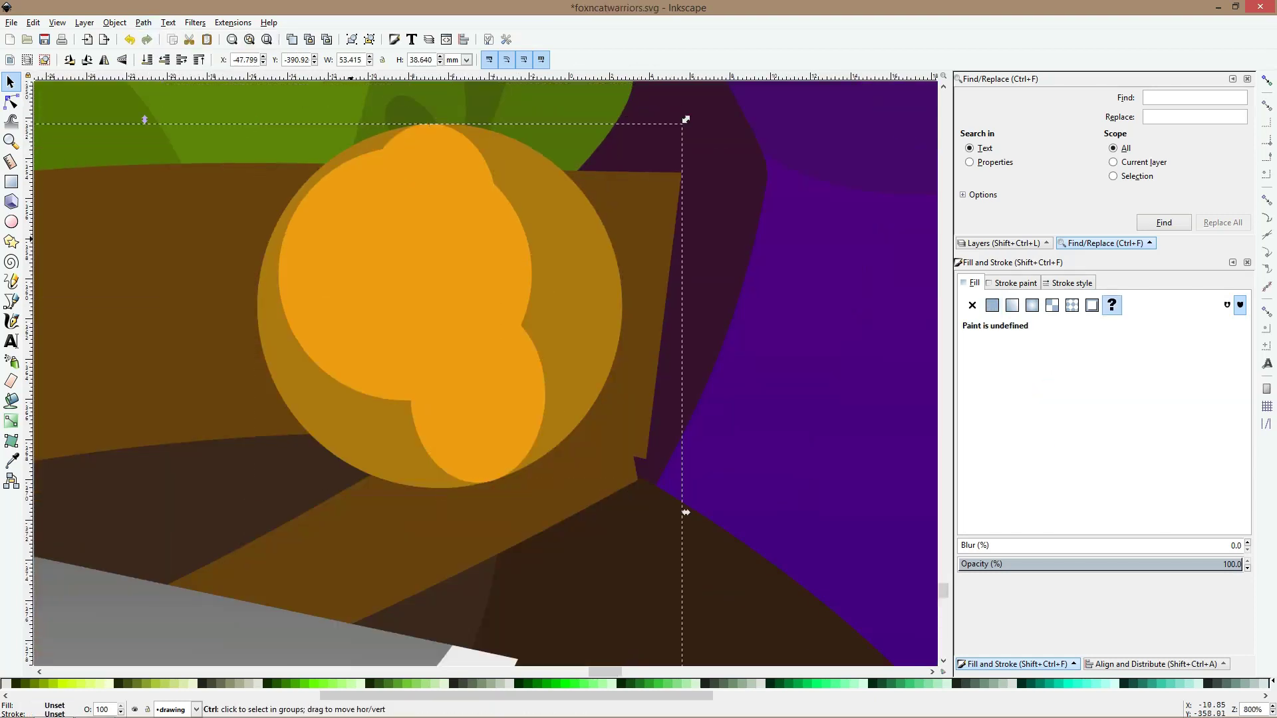
pyautogui.keyDown('ctrl'); pyautogui.click(351, 240); pyautogui.keyUp('ctrl')
pyautogui.press('Delete')
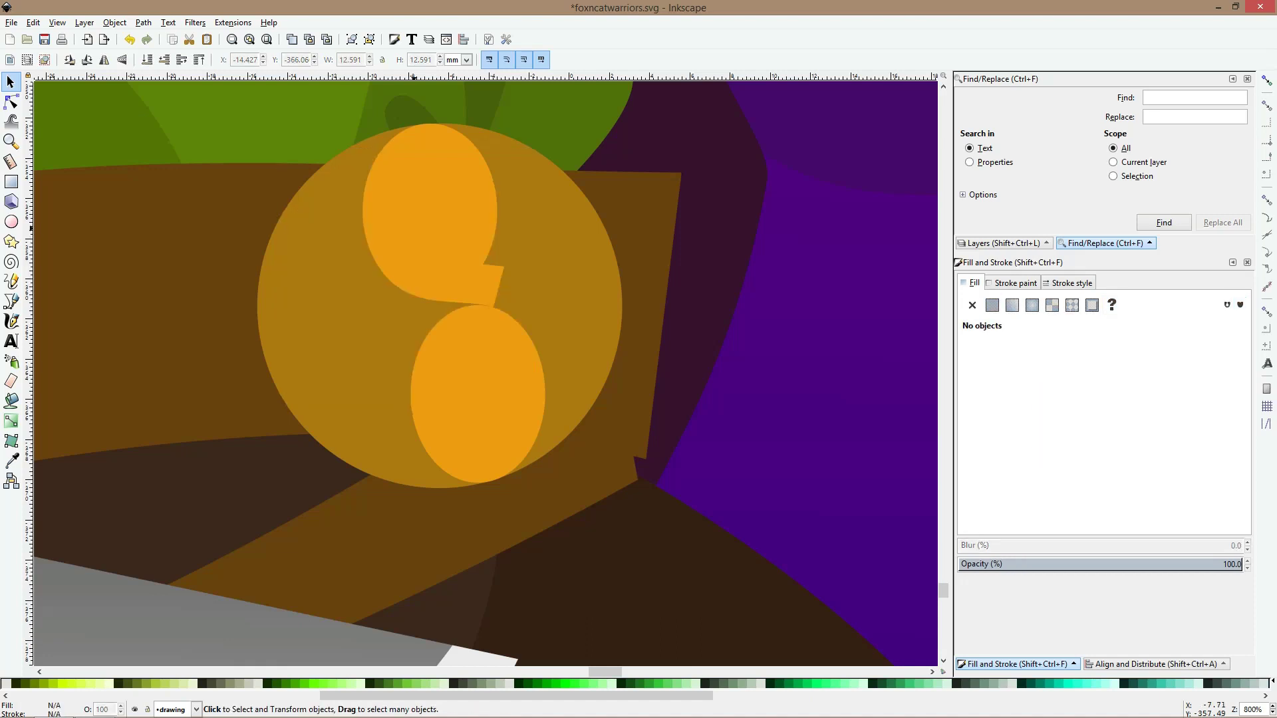
# Unite the upper ellipse and the bridge path with the buckle circle's right half
pyautogui.hotkey('ctrl', 'a')
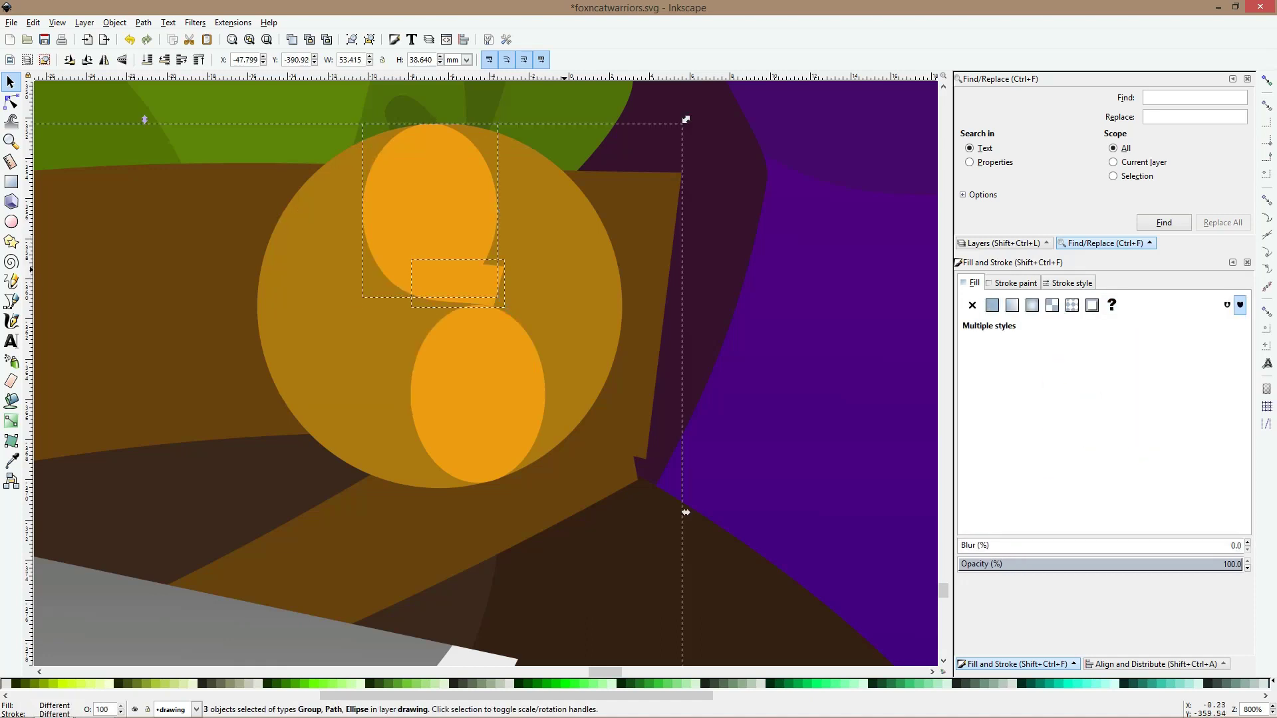
pyautogui.keyDown('ctrl'); pyautogui.keyDown('shift'); pyautogui.click(564, 270); pyautogui.keyUp('shift'); pyautogui.keyUp('ctrl')
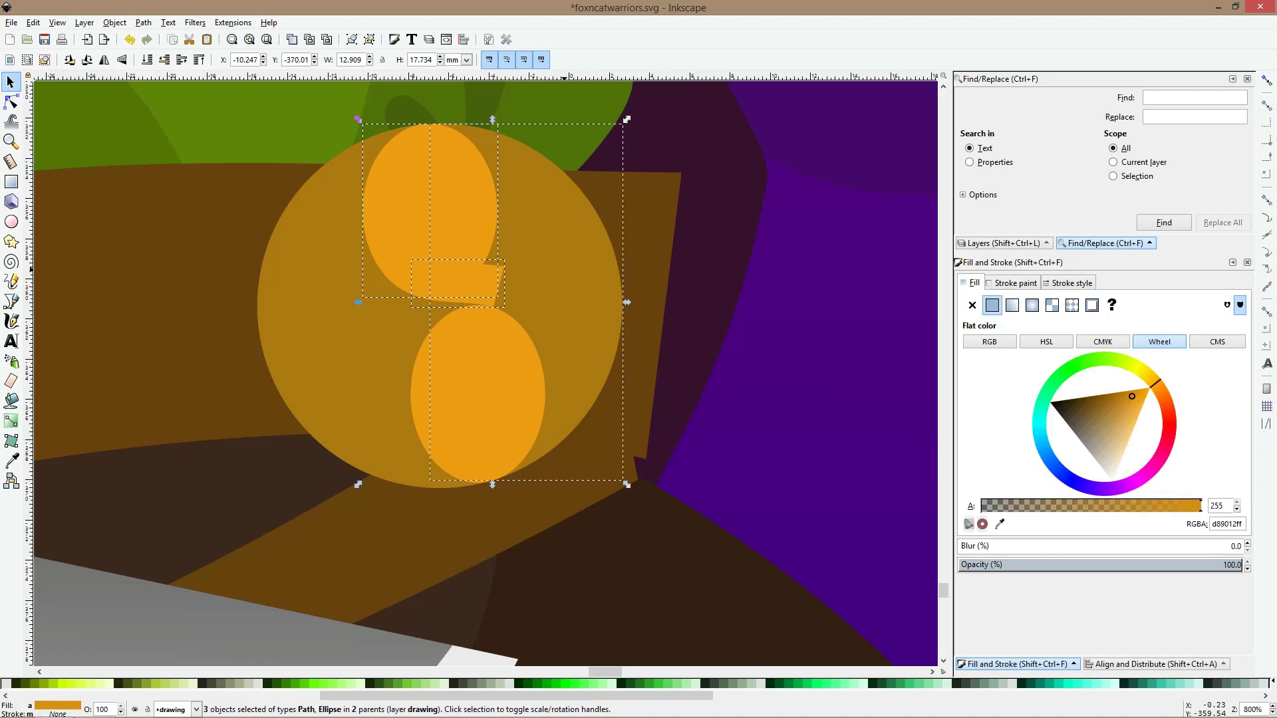
pyautogui.hotkey('ctrl', '+')
# Try uniting the lower ellipse with the buckle's left half and filling it dark green 005500, and undo both changes
pyautogui.keyDown('ctrl'); pyautogui.click(489, 353); pyautogui.keyUp('ctrl')
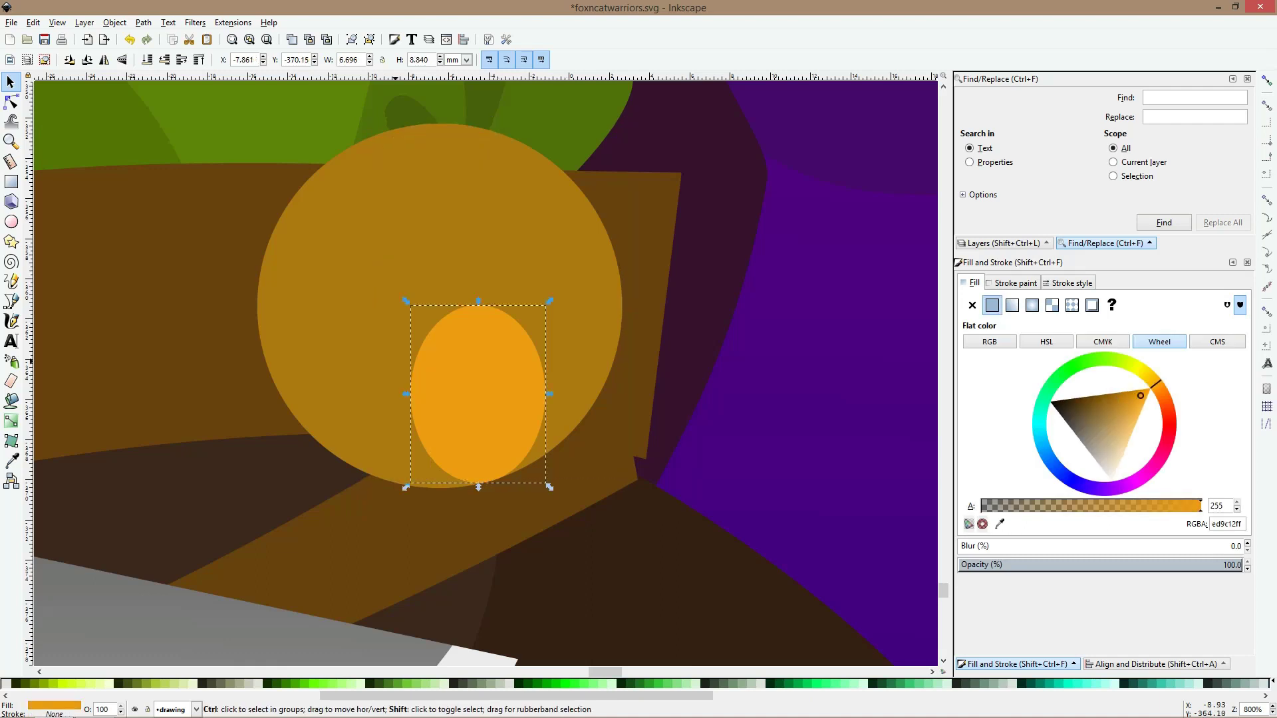
pyautogui.keyDown('ctrl'); pyautogui.keyDown('shift'); pyautogui.click(381, 358); pyautogui.keyUp('shift'); pyautogui.keyUp('ctrl')
pyautogui.hotkey('ctrl', '+')
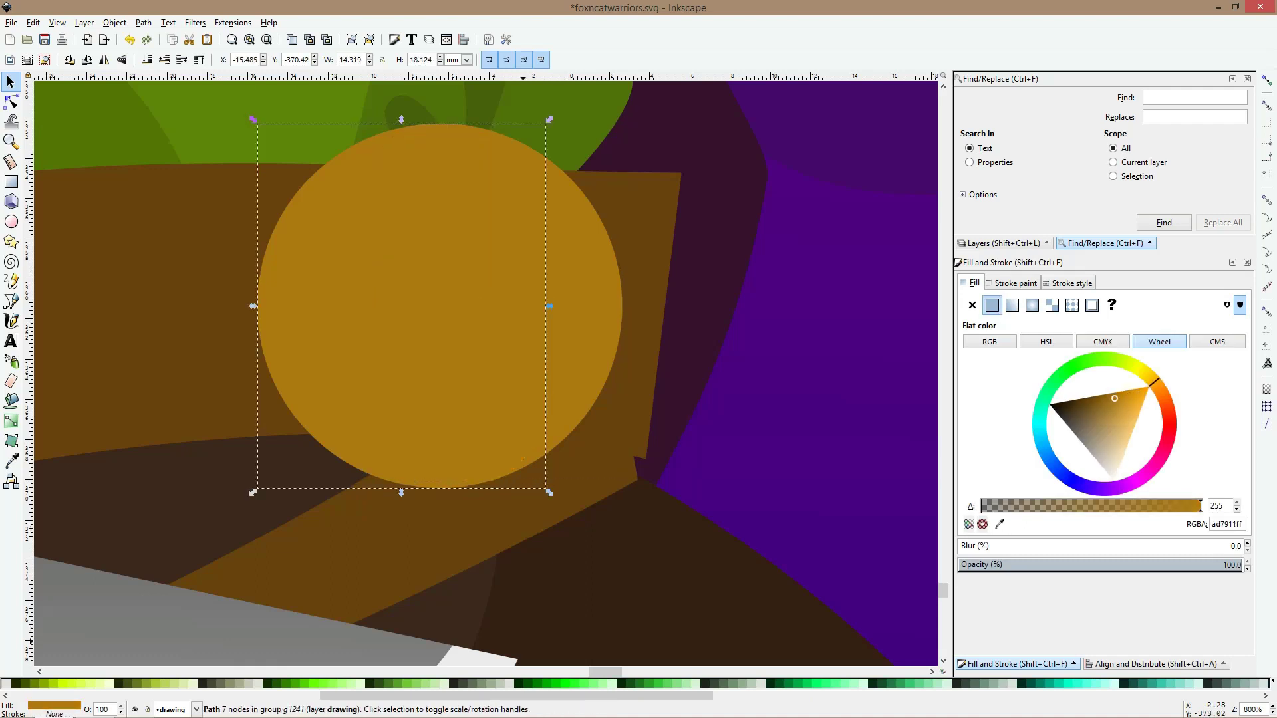
pyautogui.click(525, 683)
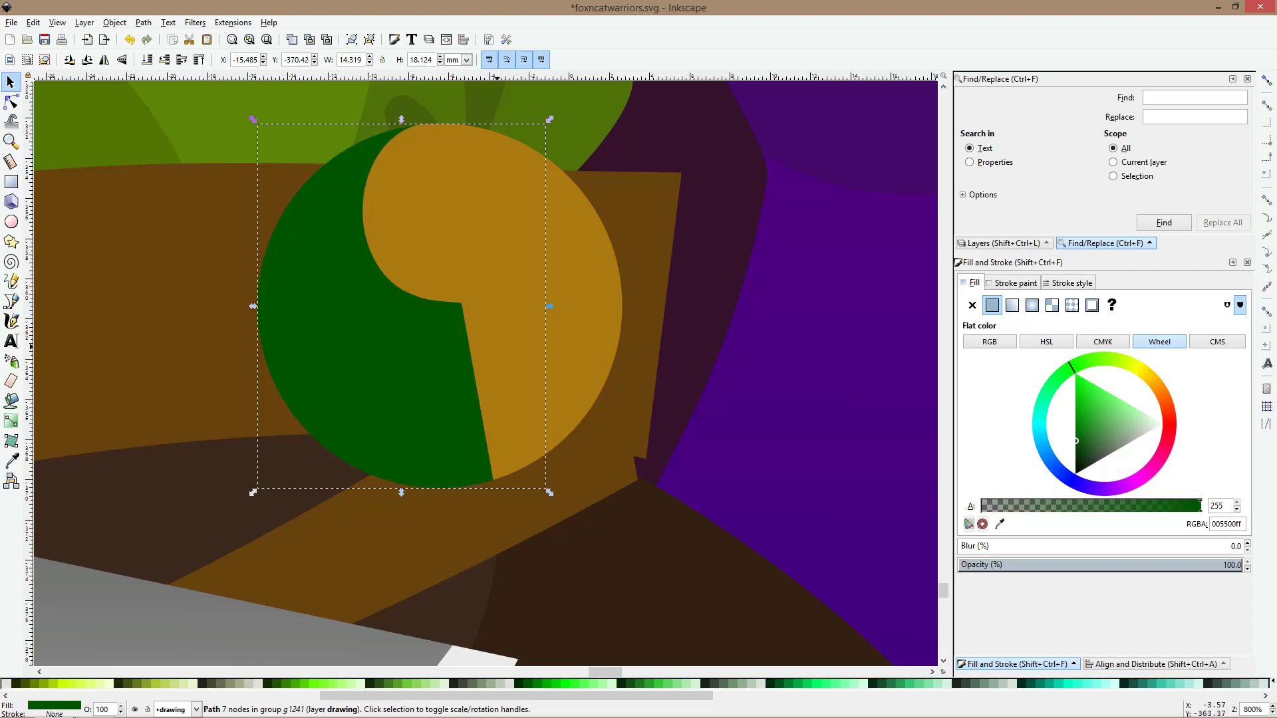
pyautogui.click(463, 228)
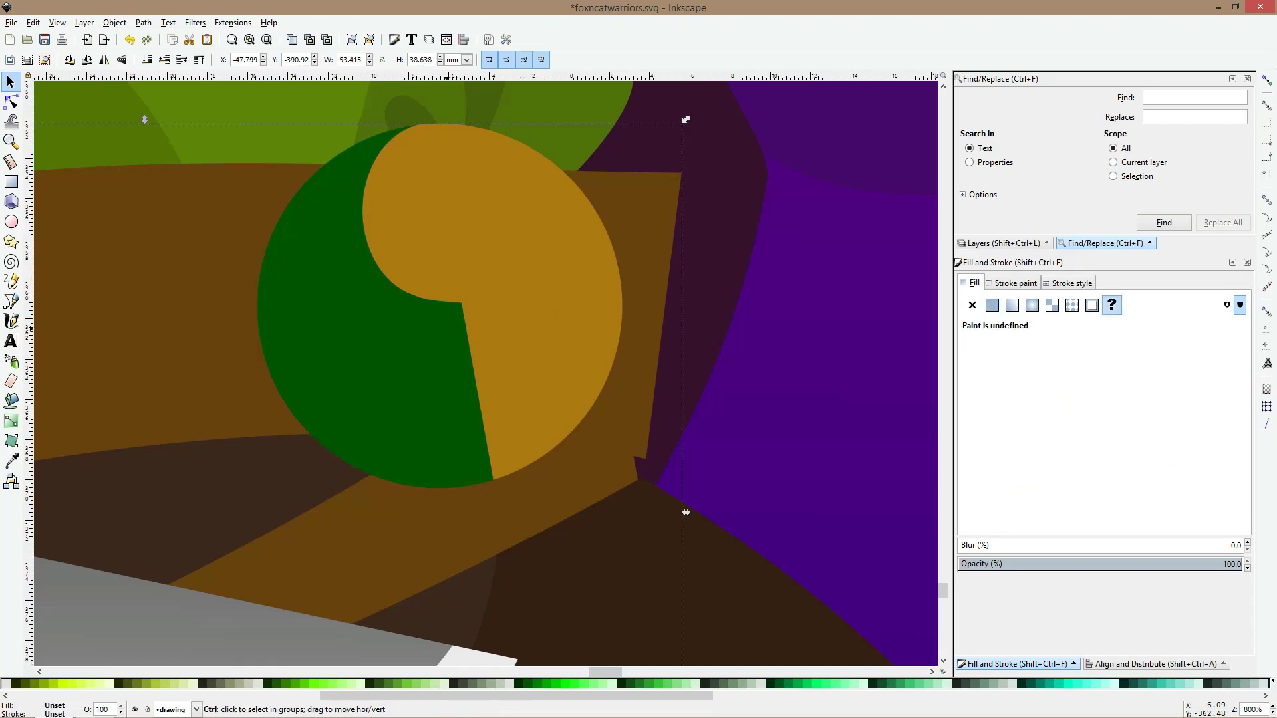
pyautogui.hotkey('ctrl', 'z')
pyautogui.hotkey('ctrl', 'z')
# Fill the buckle's left half with green 44aa00 and enlarge the lower orange ellipse to about 6.8 by 9.0 mm
pyautogui.keyDown('ctrl'); pyautogui.click(386, 311); pyautogui.keyUp('ctrl')
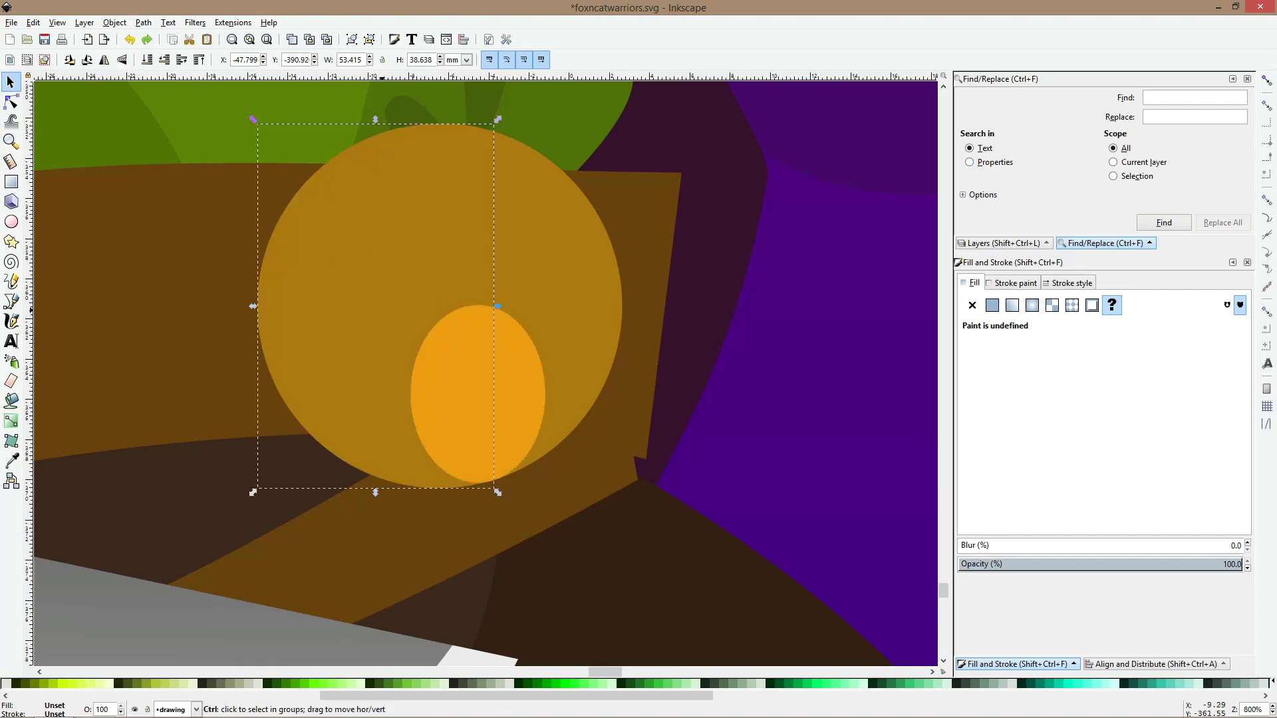
pyautogui.click(313, 683)
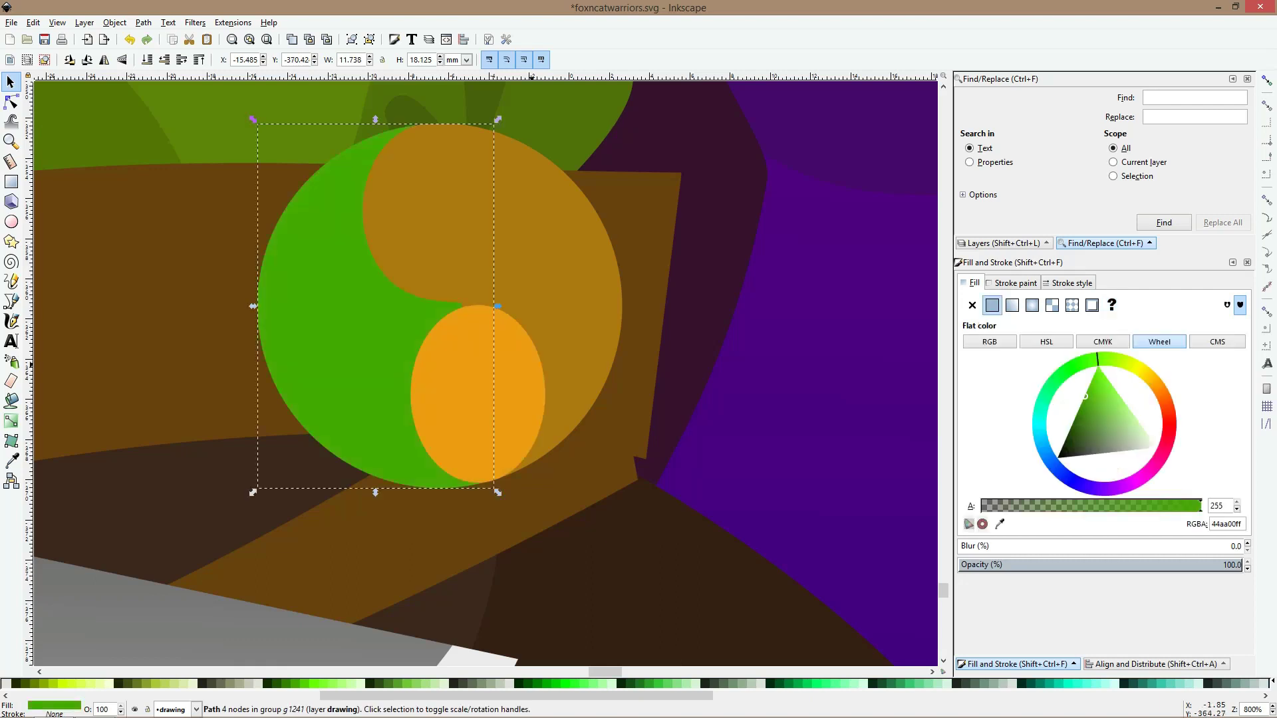
pyautogui.keyDown('ctrl'); pyautogui.click(479, 319); pyautogui.keyUp('ctrl')
pyautogui.scroll(1, 478, 311)
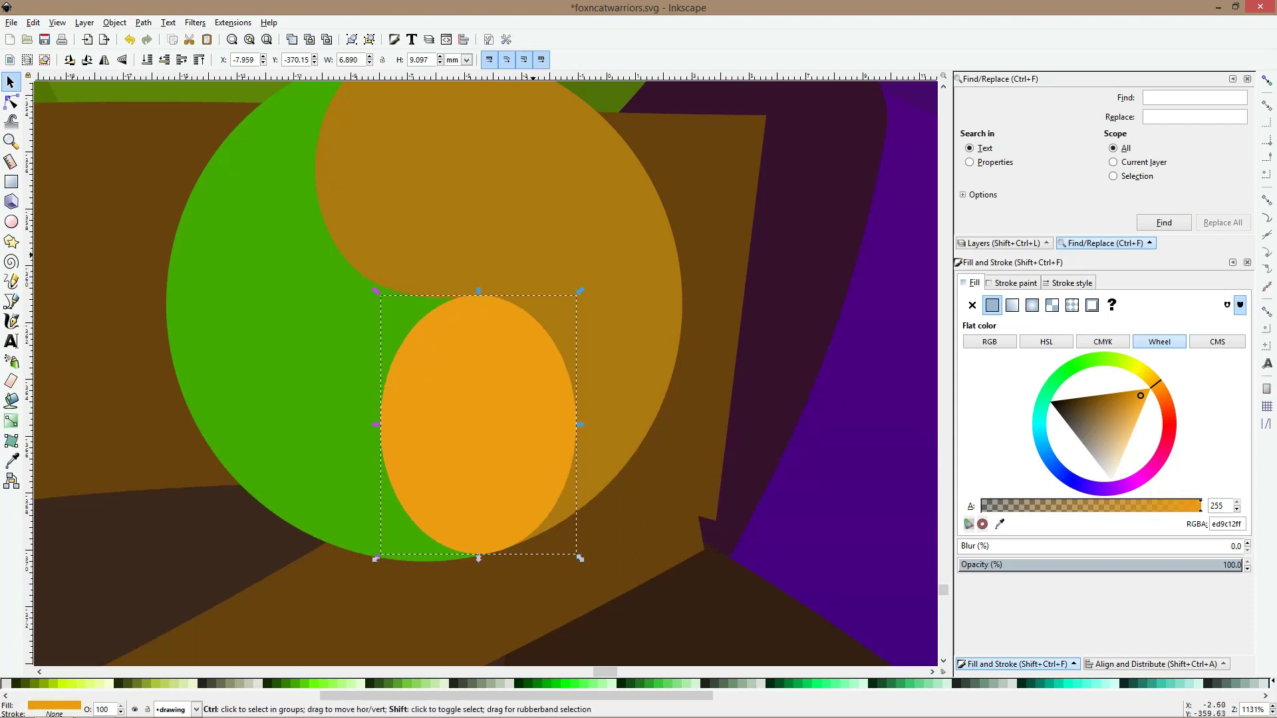
pyautogui.moveTo(478, 290); pyautogui.dragTo(475, 292)
pyautogui.press('n')
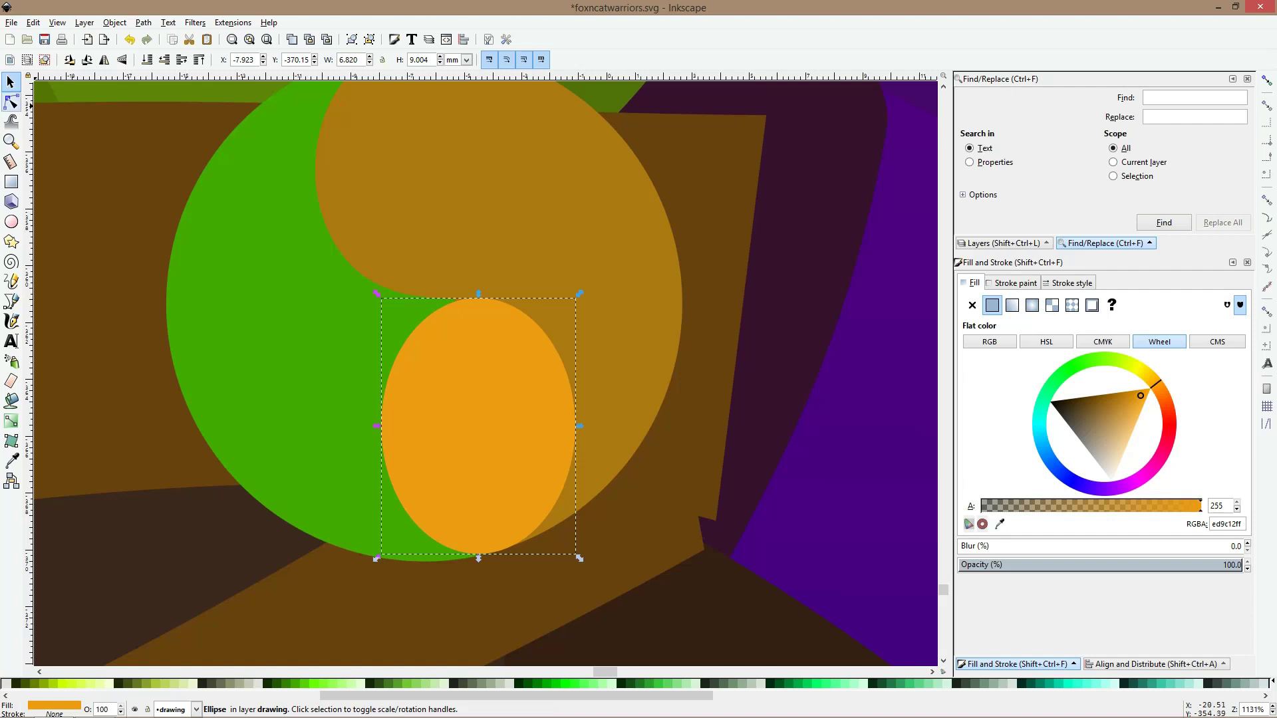
# Adjust the end node of the brown right half where its curve meets the top of the orange ellipse
pyautogui.click(476, 291)
pyautogui.scroll(3, 474, 316)
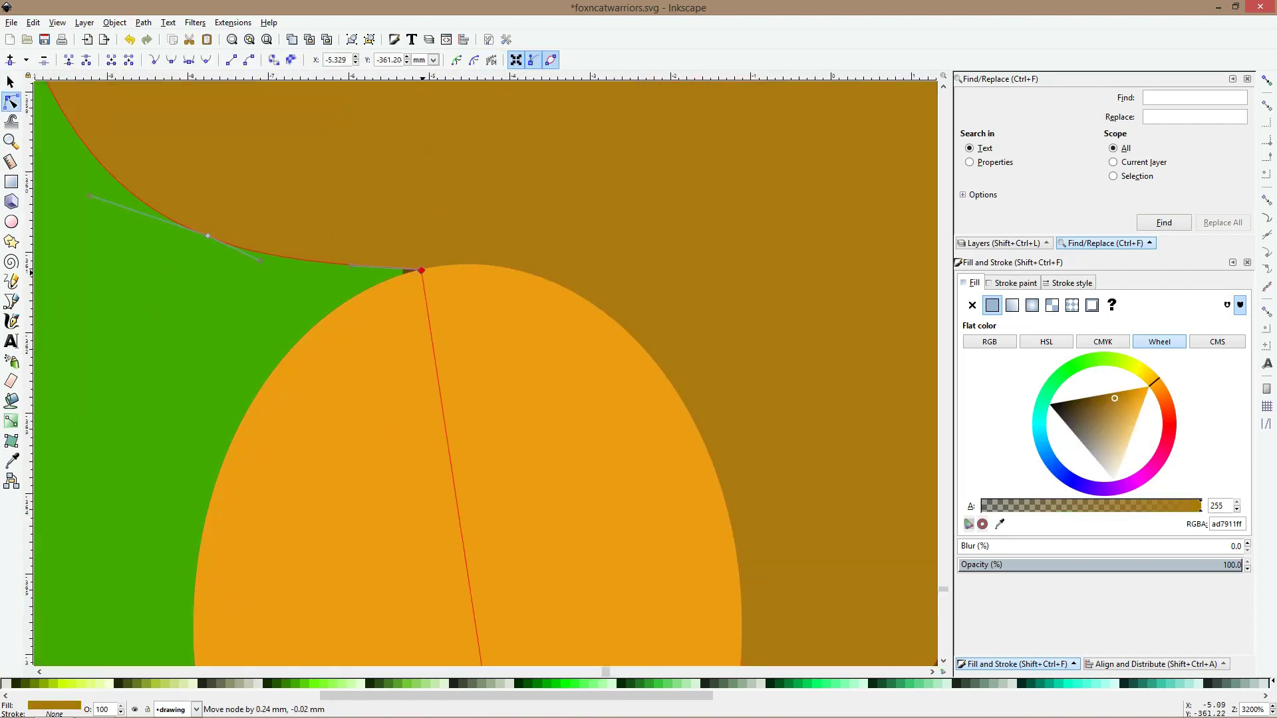
pyautogui.click(416, 273)
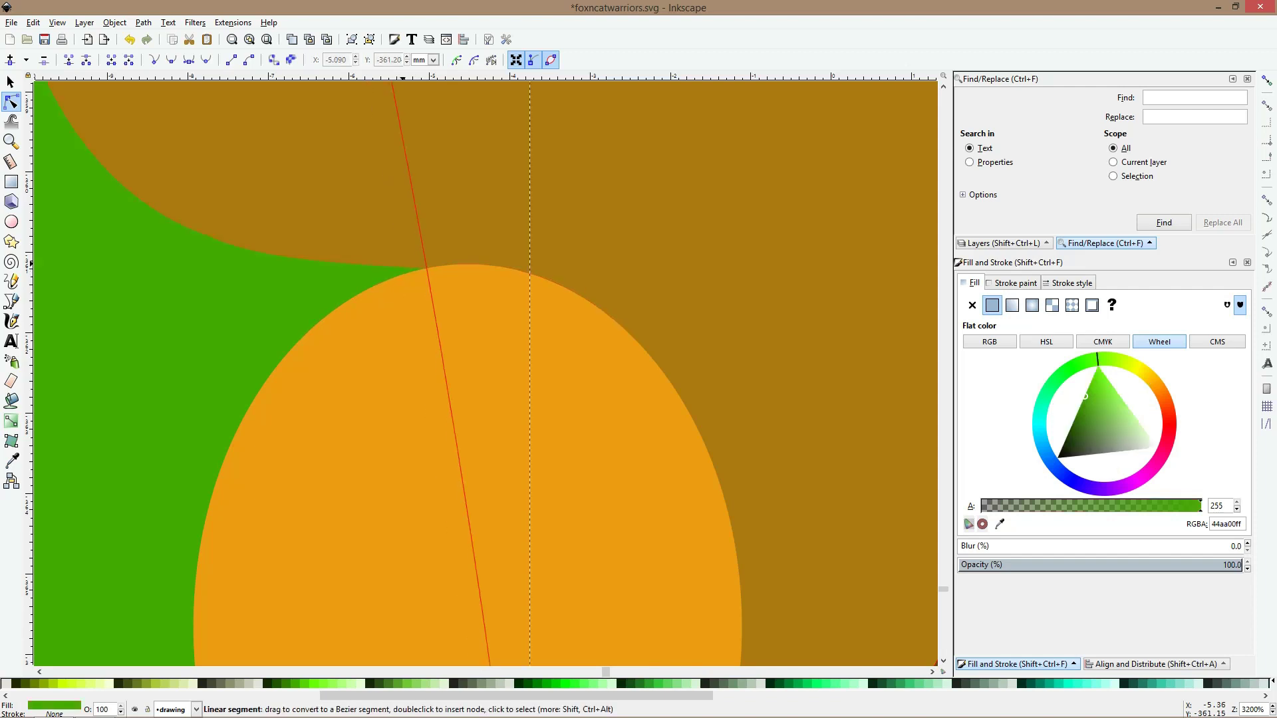
# Unite the lower orange ellipse with the green left half of the buckle
pyautogui.press('s')
pyautogui.keyDown('ctrl'); pyautogui.click(534, 282); pyautogui.keyUp('ctrl')
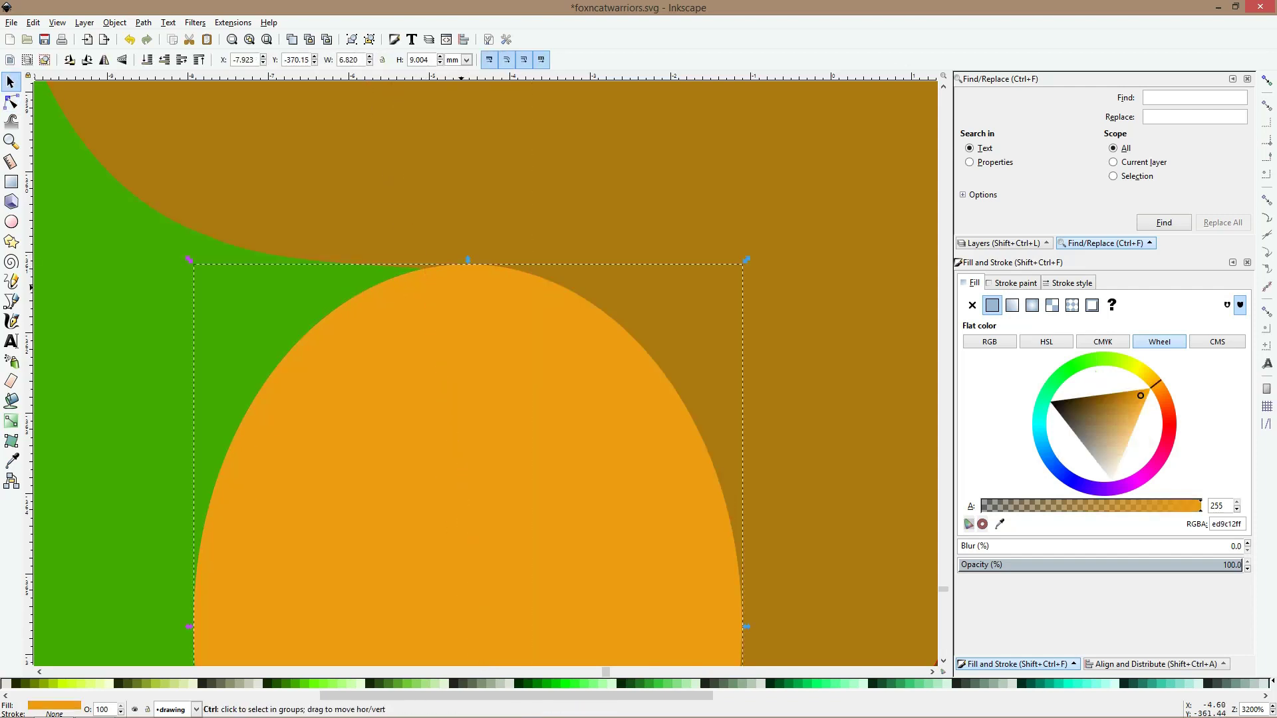
pyautogui.keyDown('ctrl'); pyautogui.keyDown('shift'); pyautogui.click(477, 210); pyautogui.keyUp('shift'); pyautogui.keyUp('ctrl')
pyautogui.keyDown('ctrl'); pyautogui.keyDown('shift'); pyautogui.click(478, 210); pyautogui.keyUp('shift'); pyautogui.keyUp('ctrl')
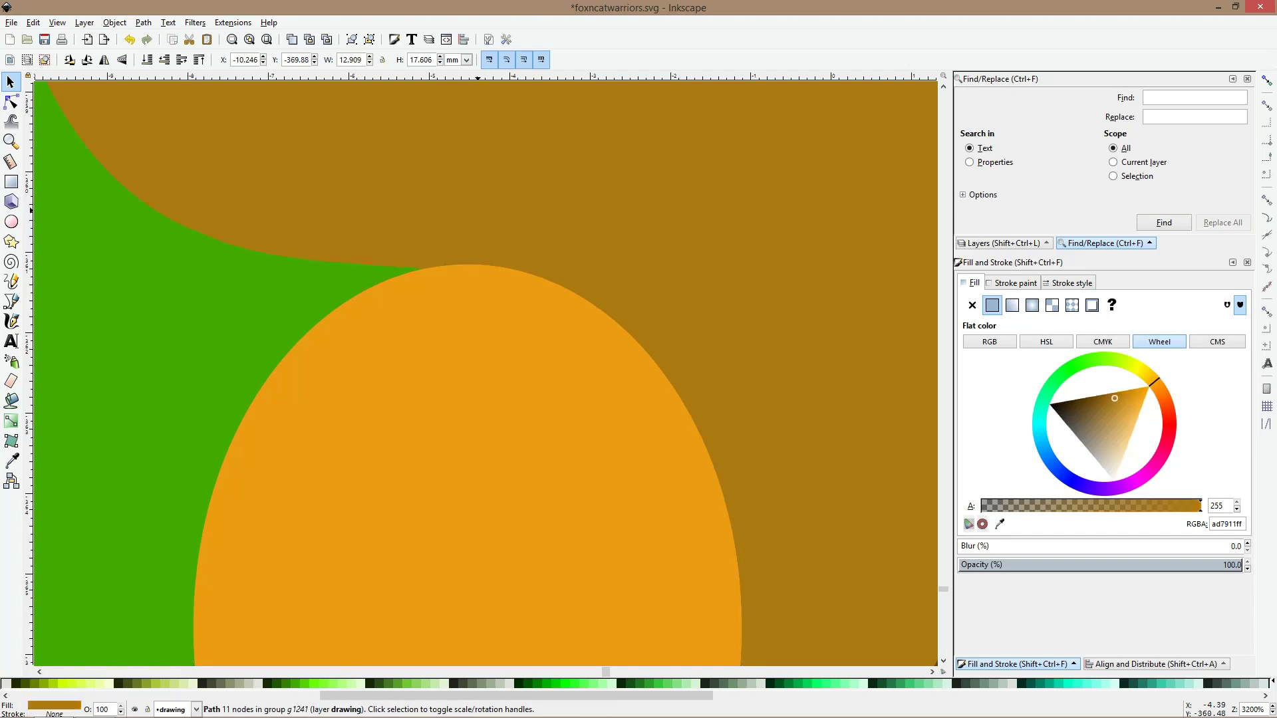
pyautogui.scroll(-6, 477, 210)
pyautogui.keyDown('ctrl'); pyautogui.keyDown('shift'); pyautogui.click(416, 251); pyautogui.keyUp('shift'); pyautogui.keyUp('ctrl')
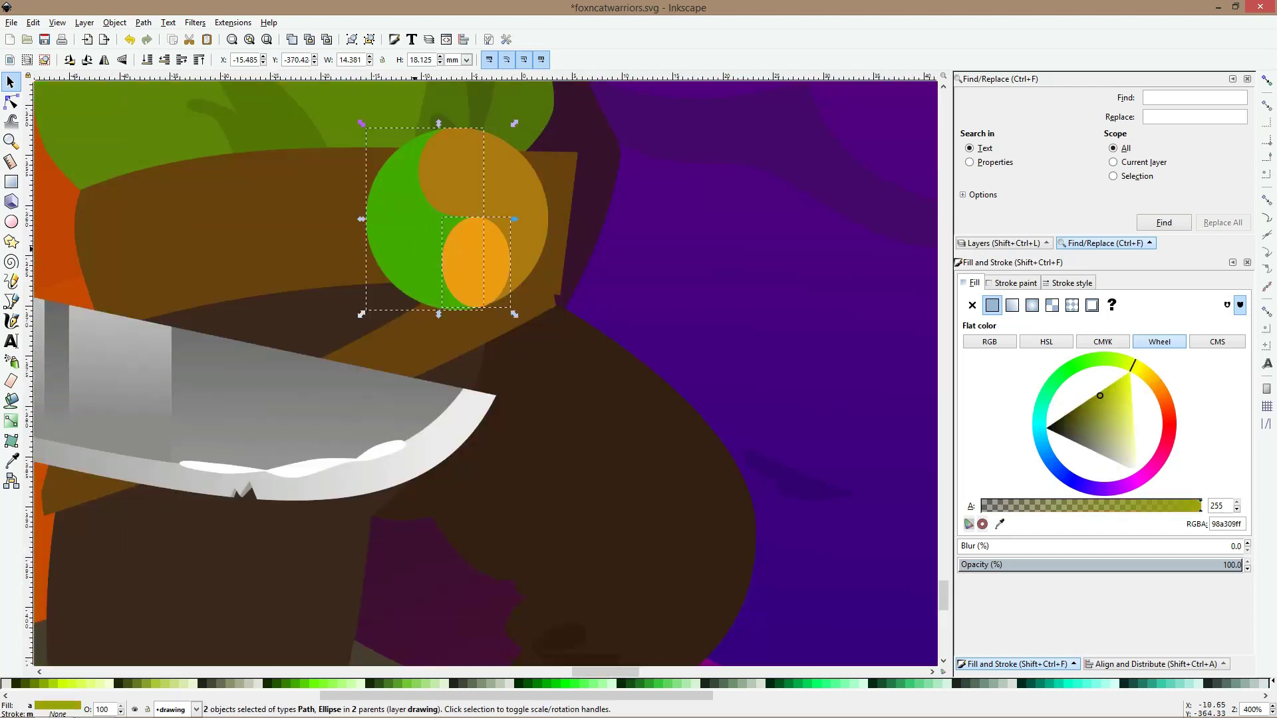
pyautogui.hotkey('ctrl', '+')
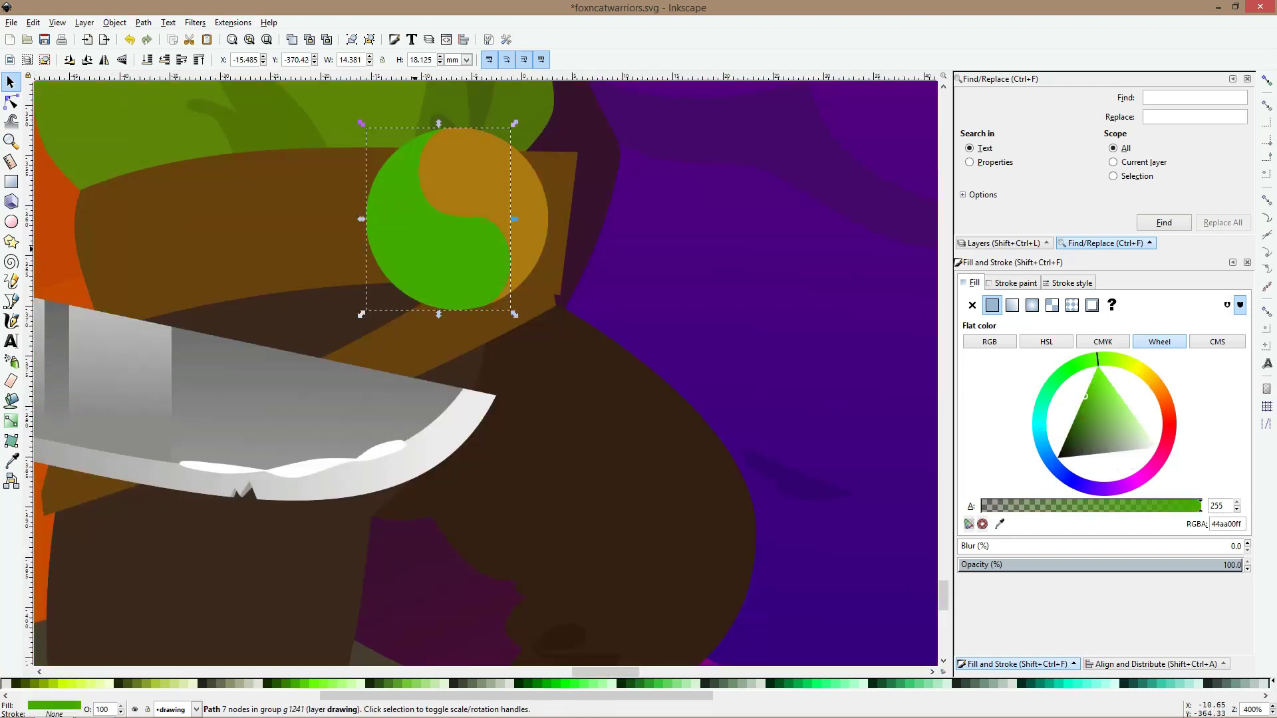
pyautogui.scroll(-3, 477, 273)
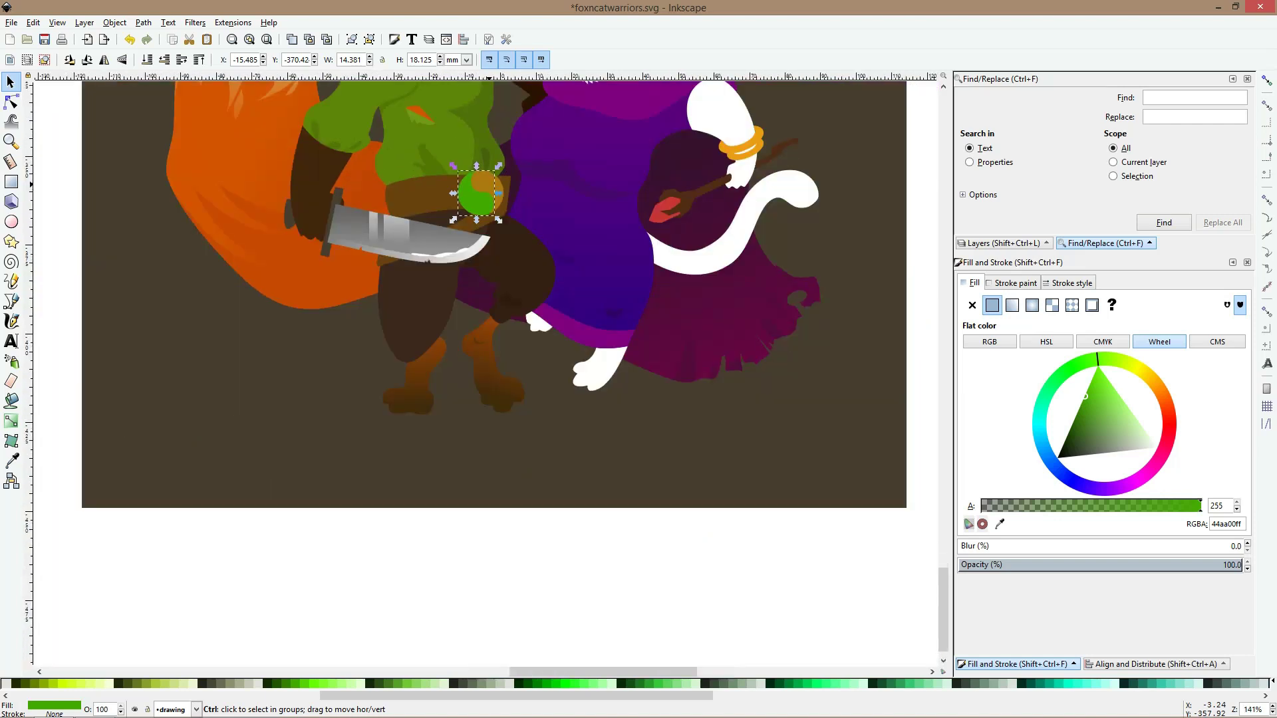
# Try to move the brown half of the buckle slightly to the right, and undo the move
pyautogui.scroll(3, 488, 183)
pyautogui.scroll(2, 474, 158)
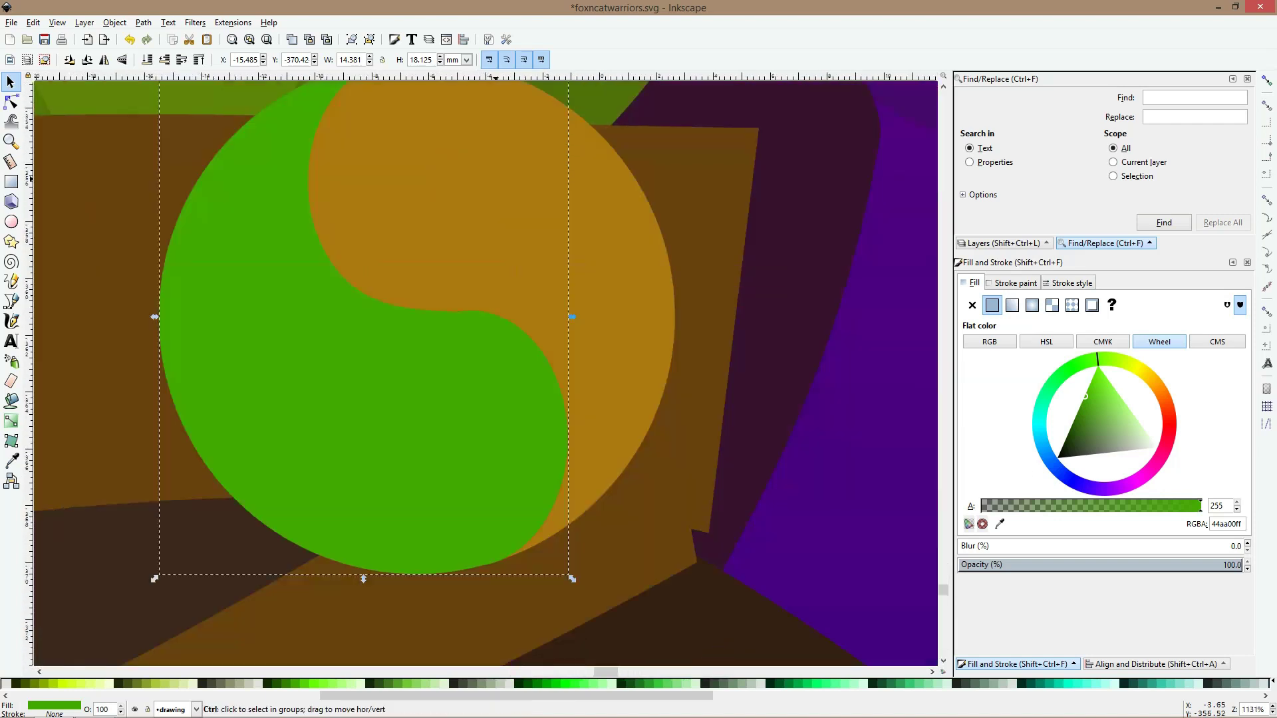
pyautogui.click(500, 179)
pyautogui.keyDown('ctrl'); pyautogui.click(497, 175); pyautogui.keyUp('ctrl')
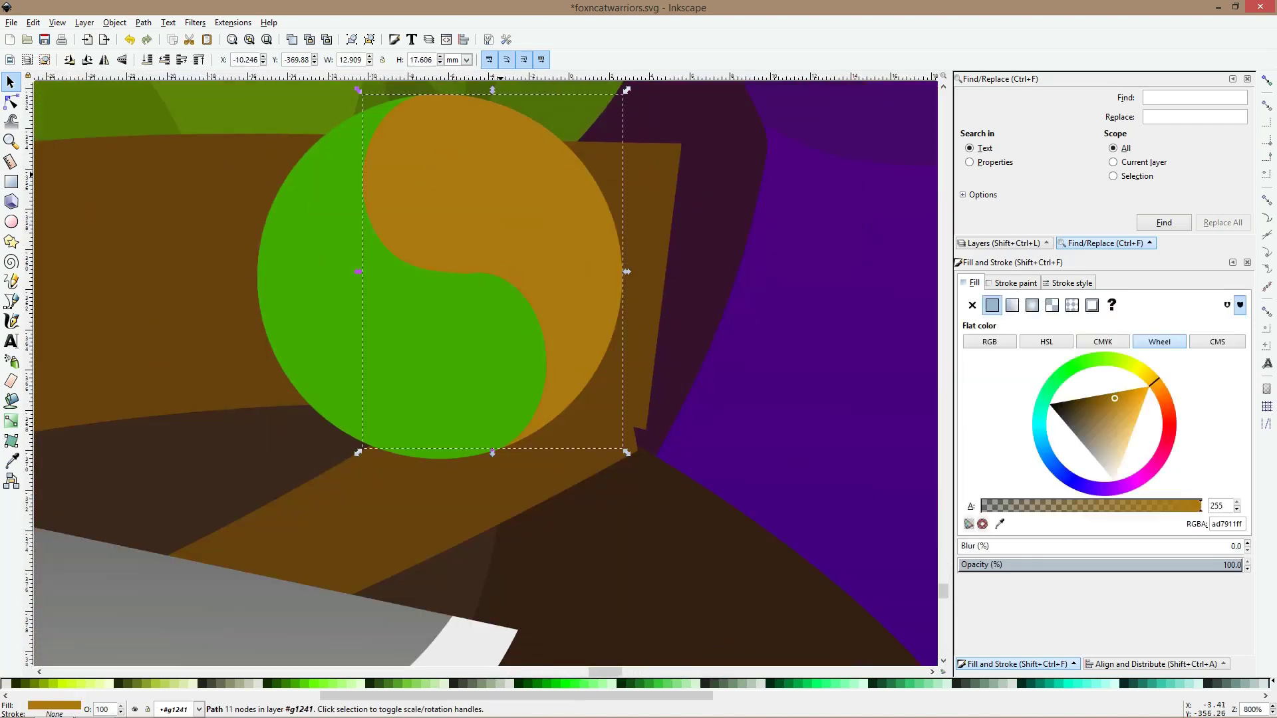
pyautogui.moveTo(496, 175); pyautogui.dragTo(502, 172)
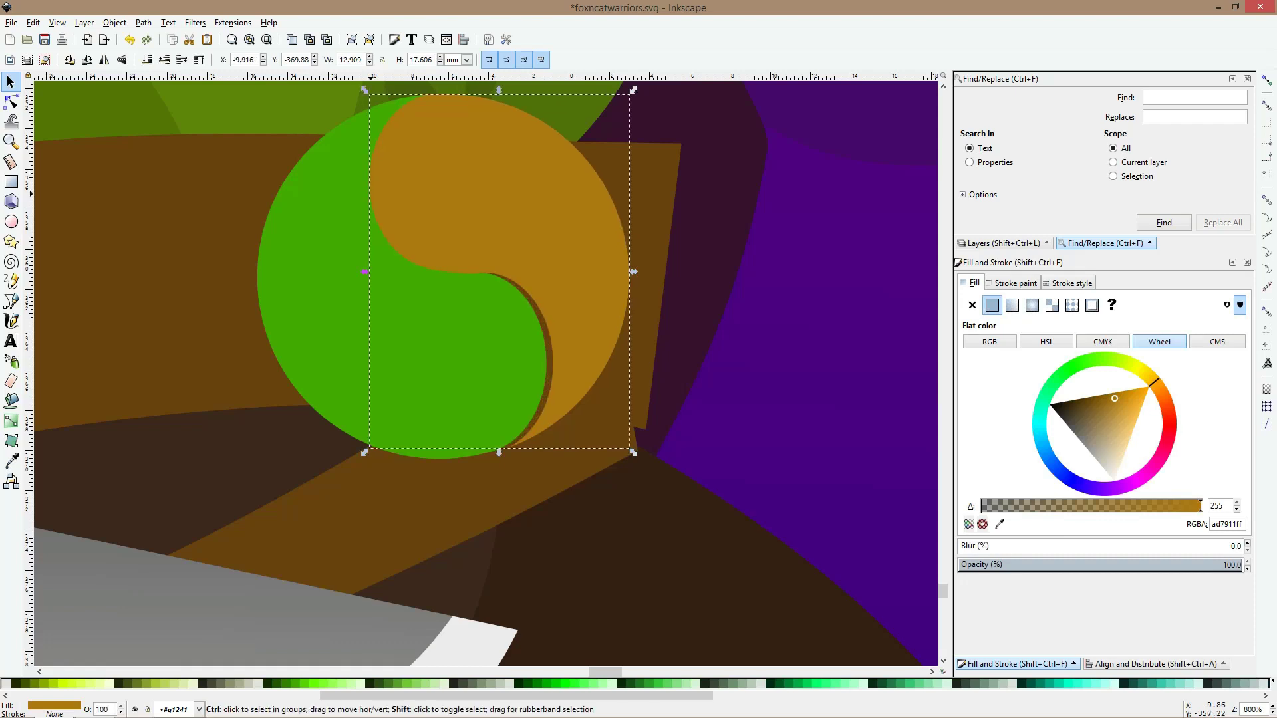
pyautogui.hotkey('ctrl', 'z')
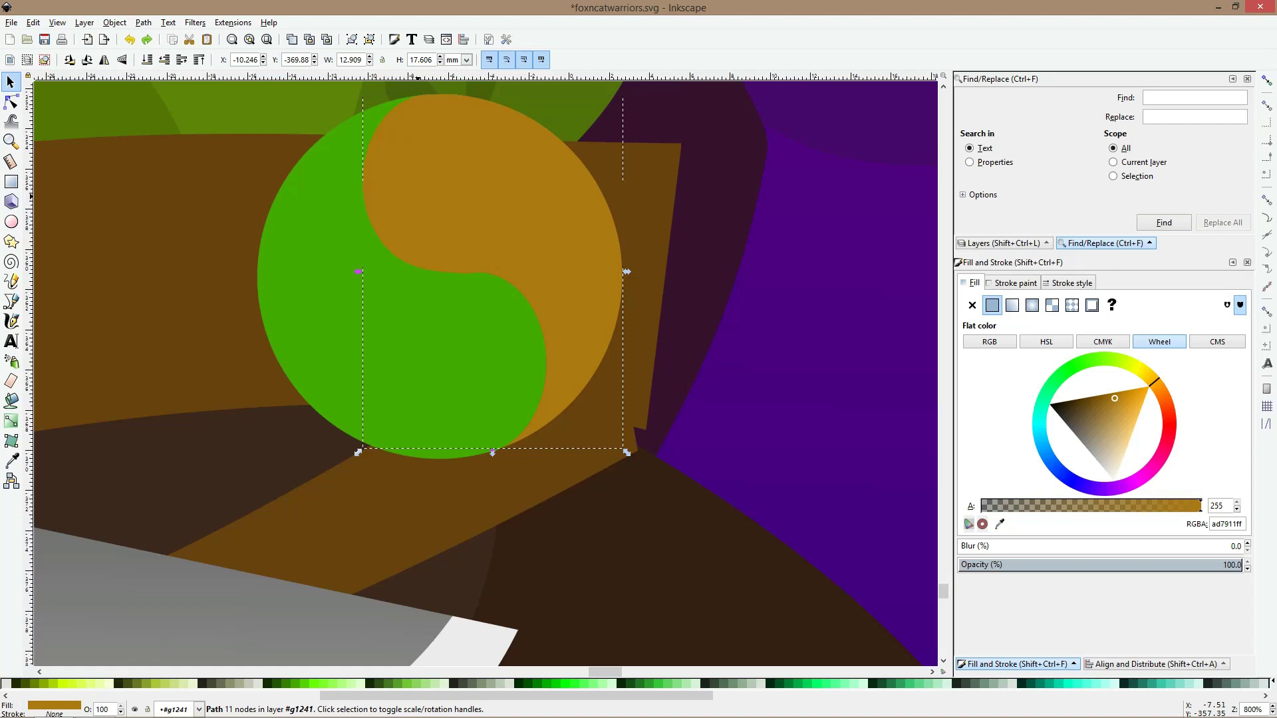
# Shift the brown half slightly up and right and shrink it to about 12.8 by 17.4 mm, opening a thin gap beside the green half
pyautogui.keyDown('shift'); pyautogui.click(401, 274); pyautogui.keyUp('shift')
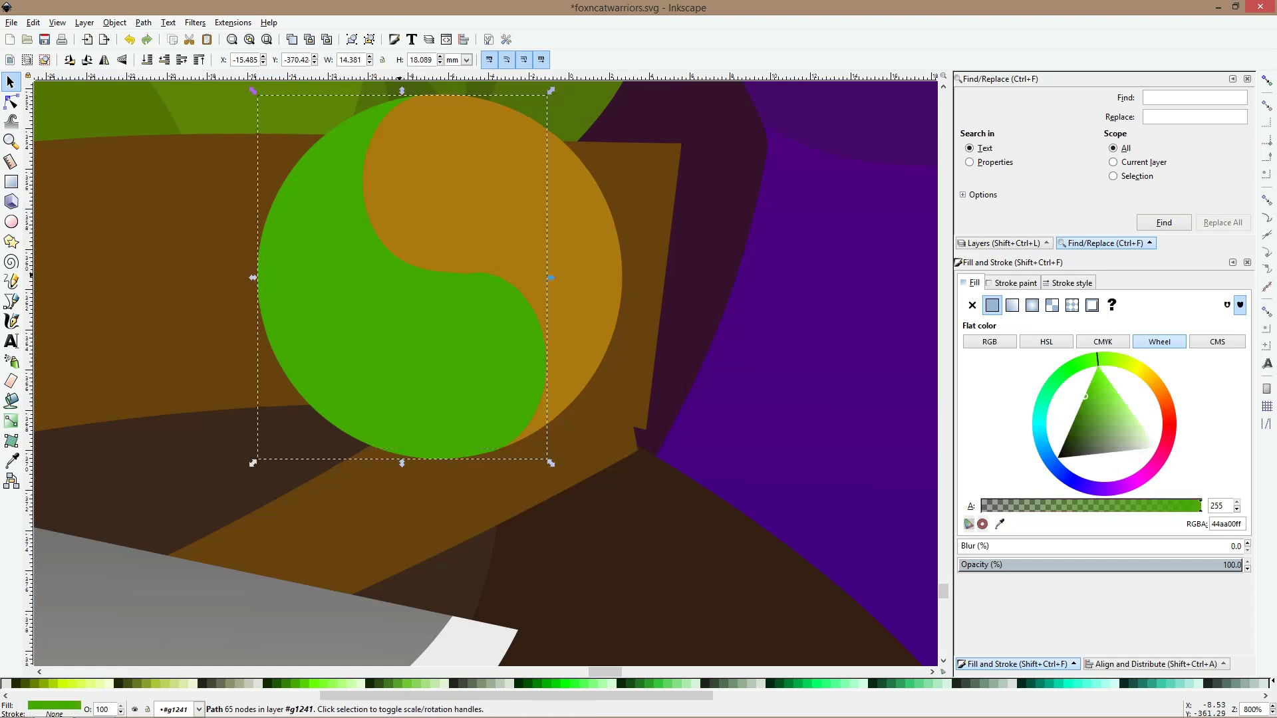
pyautogui.keyDown('shift'); pyautogui.click(401, 273); pyautogui.keyUp('shift')
pyautogui.moveTo(451, 211); pyautogui.dragTo(457, 211)
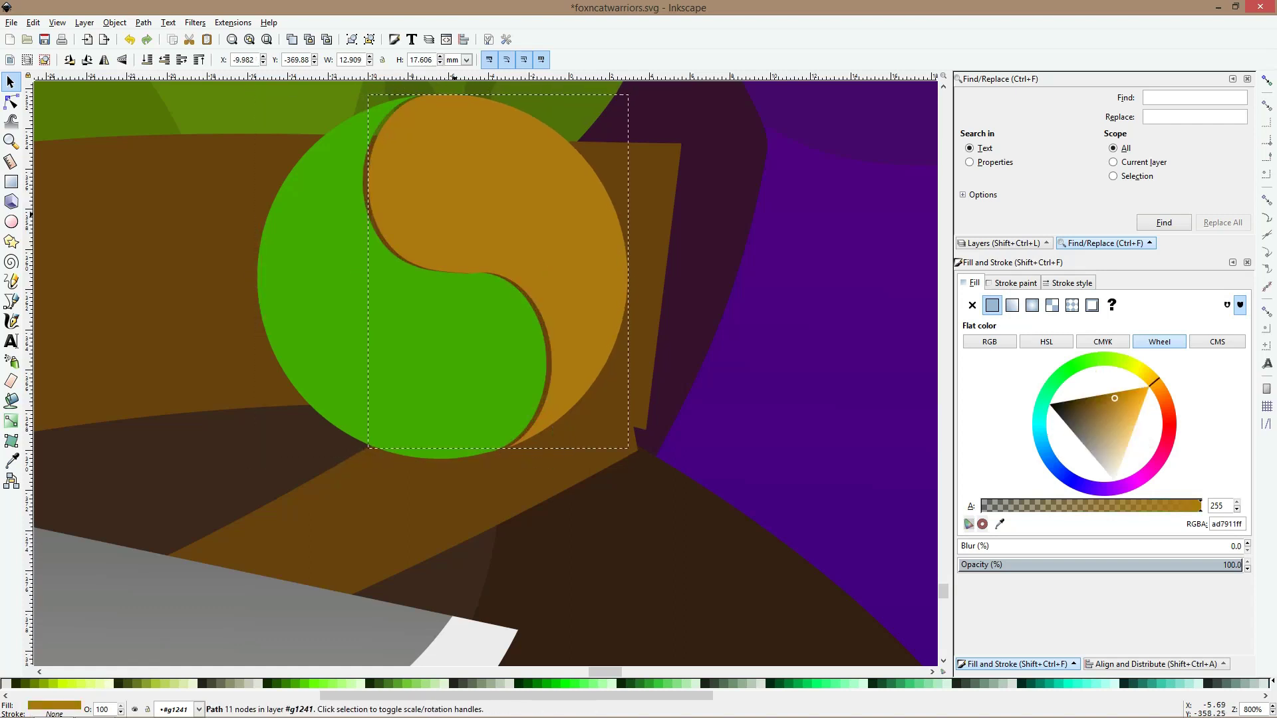
pyautogui.moveTo(498, 95); pyautogui.dragTo(498, 97)
pyautogui.moveTo(483, 165); pyautogui.dragTo(486, 160)
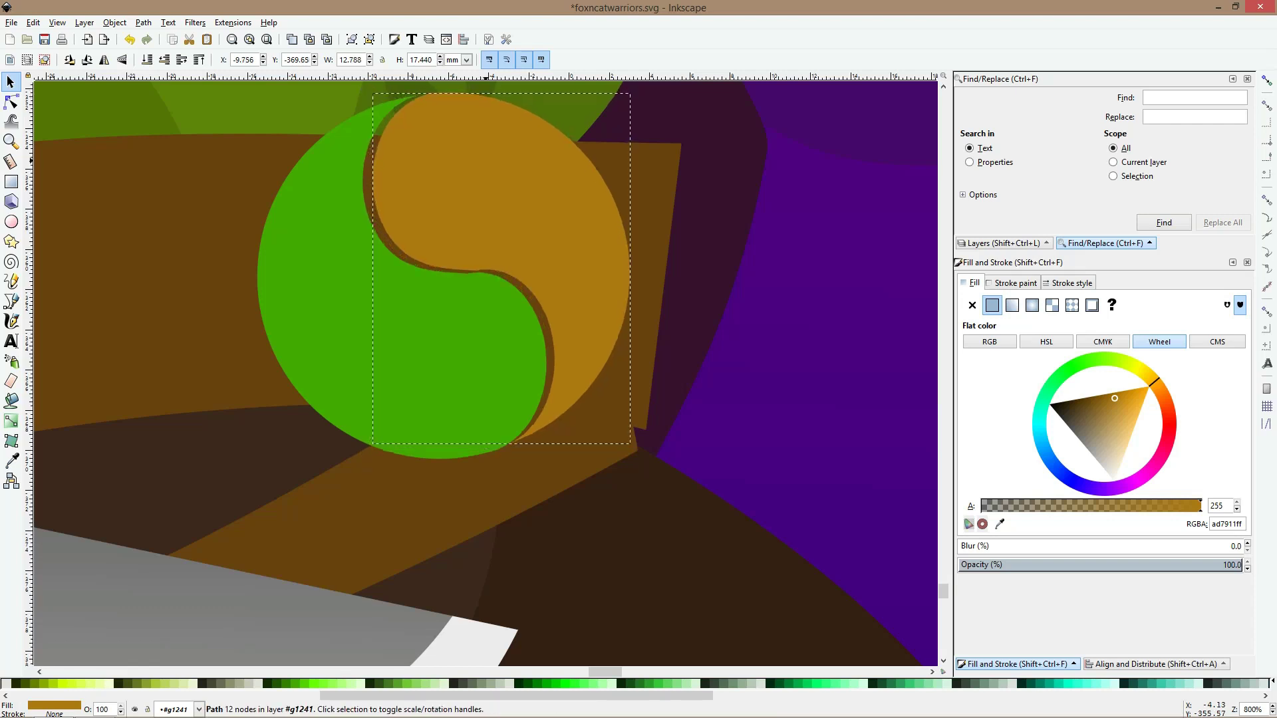
# Smooth the S-shaped divide by deleting the surplus nodes near the middle of both buckle halves' inner edges
pyautogui.click(11, 102)
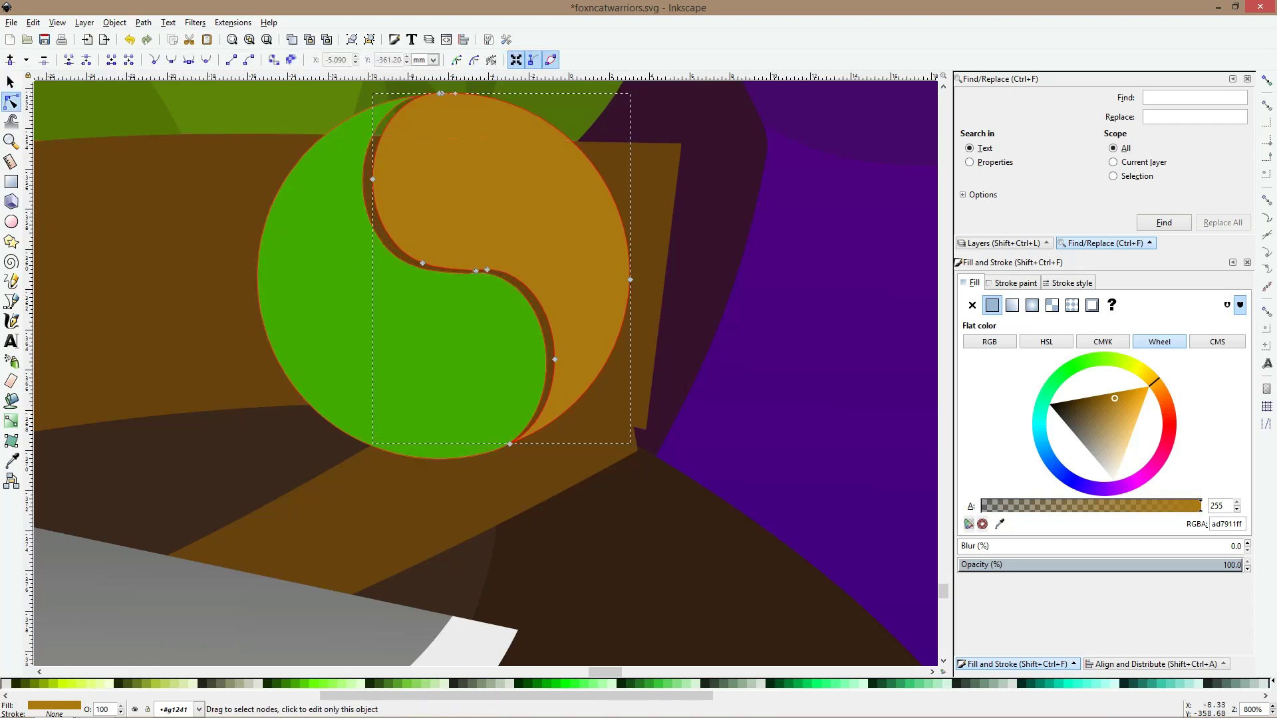
pyautogui.scroll(4, 476, 273)
pyautogui.moveTo(456, 216); pyautogui.dragTo(474, 243)
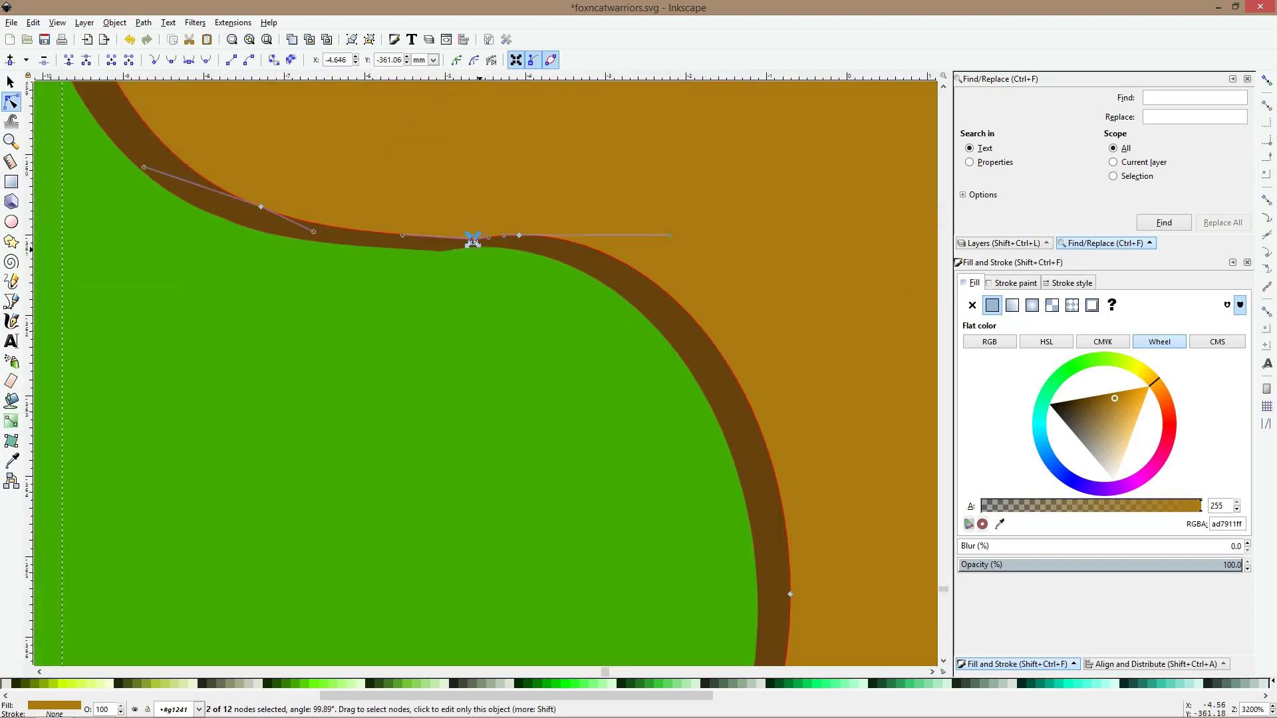
pyautogui.press('Delete')
pyautogui.click(428, 245)
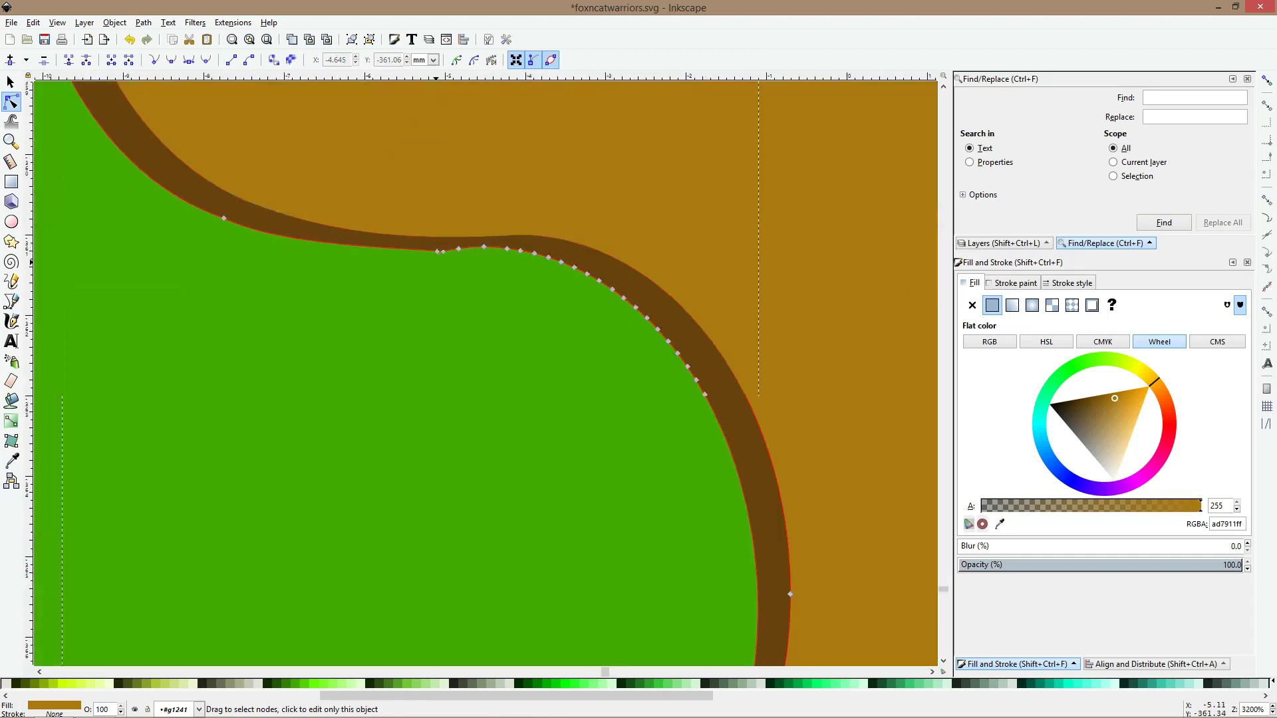
pyautogui.moveTo(439, 251); pyautogui.dragTo(440, 253)
pyautogui.press('Delete')
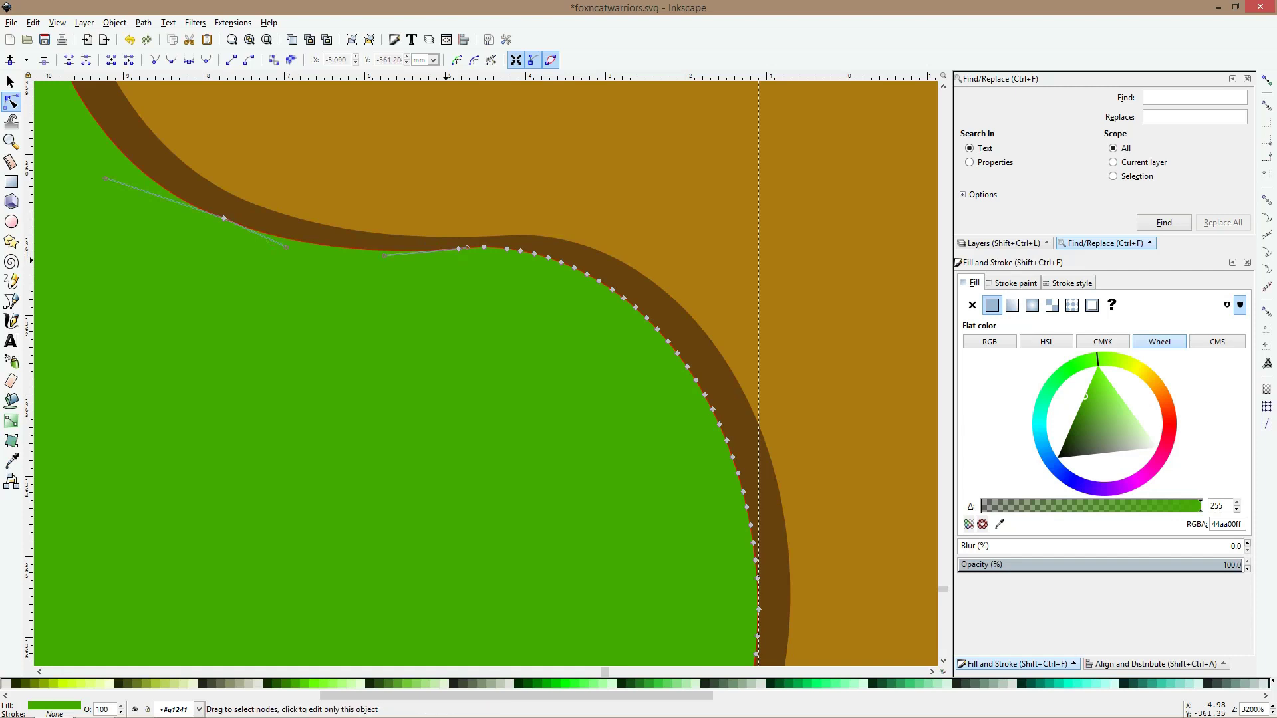
# Draw an ellipse over the buckle and stretch it to about 16.4 by 17.0 mm
pyautogui.press('`')
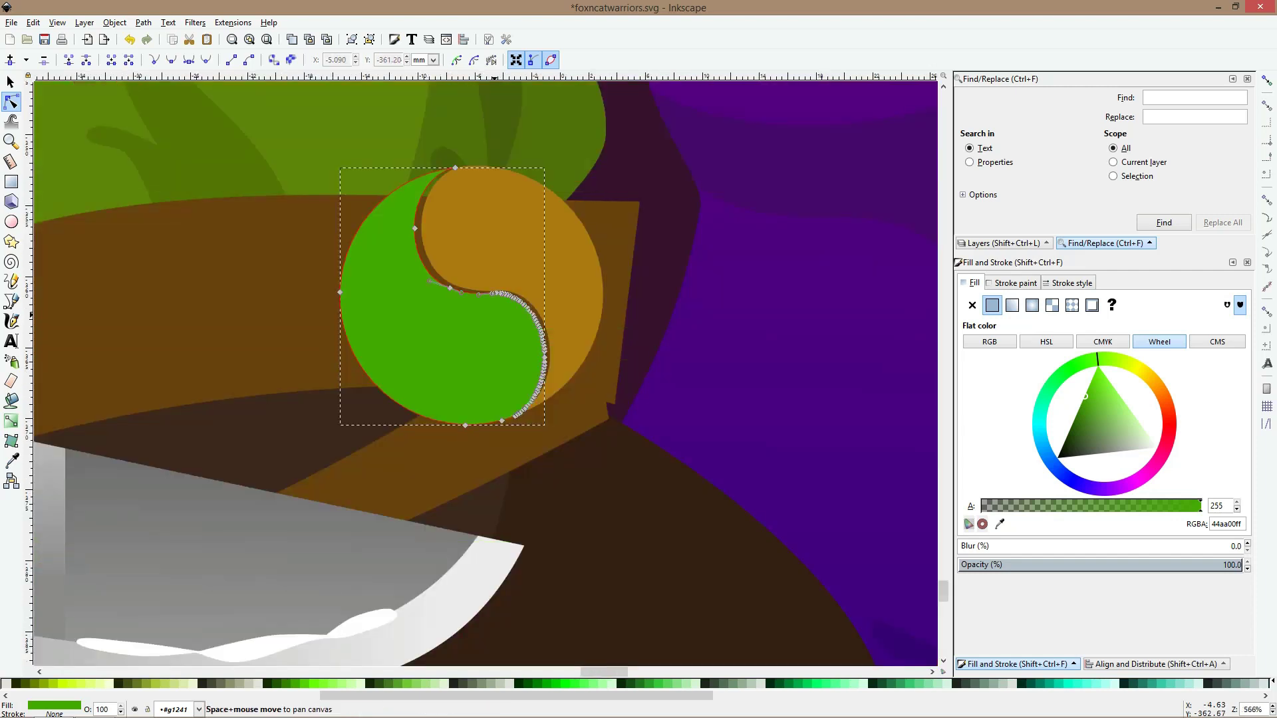
pyautogui.press('s')
pyautogui.doubleClick(538, 266)
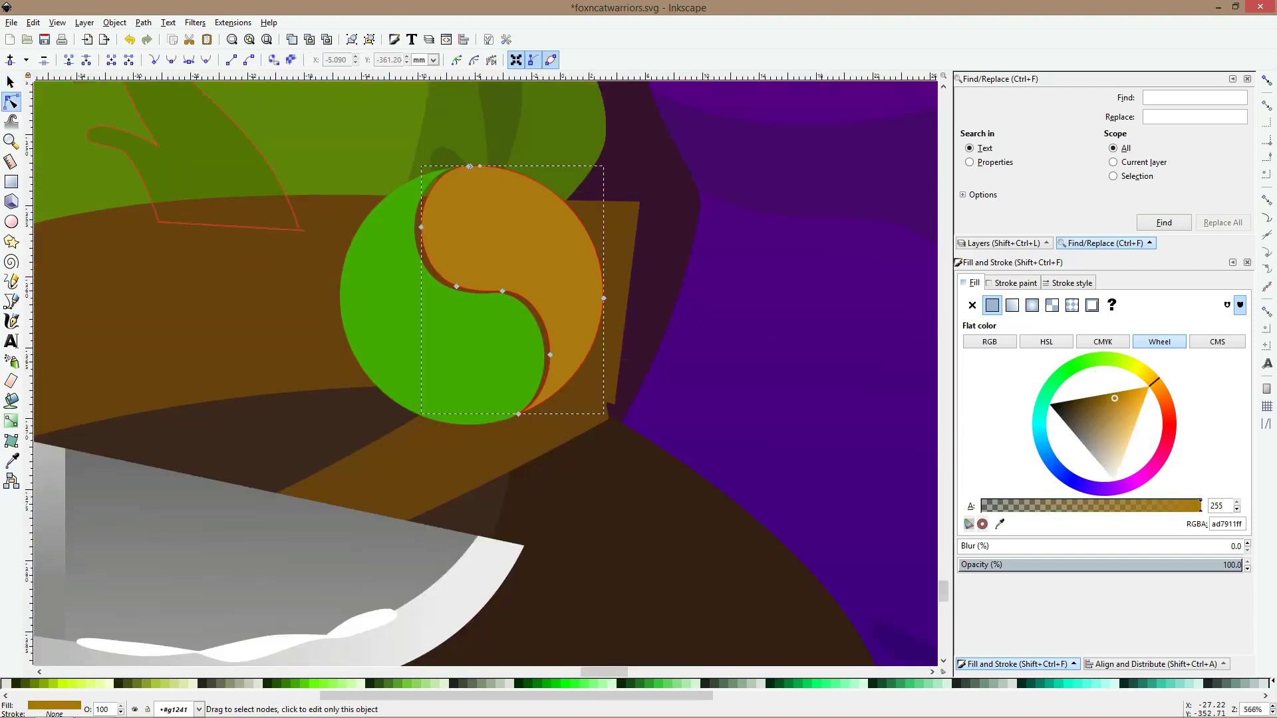
pyautogui.click(11, 221)
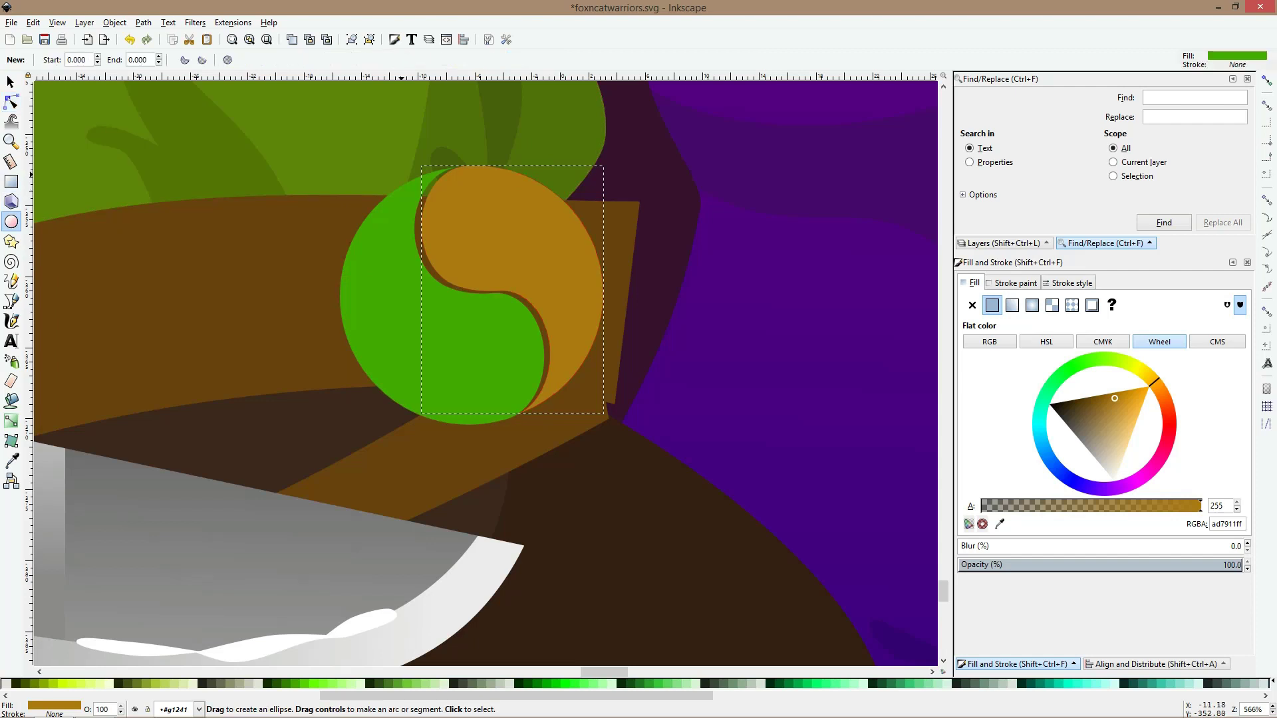
pyautogui.moveTo(402, 171); pyautogui.dragTo(598, 416)
pyautogui.press('s')
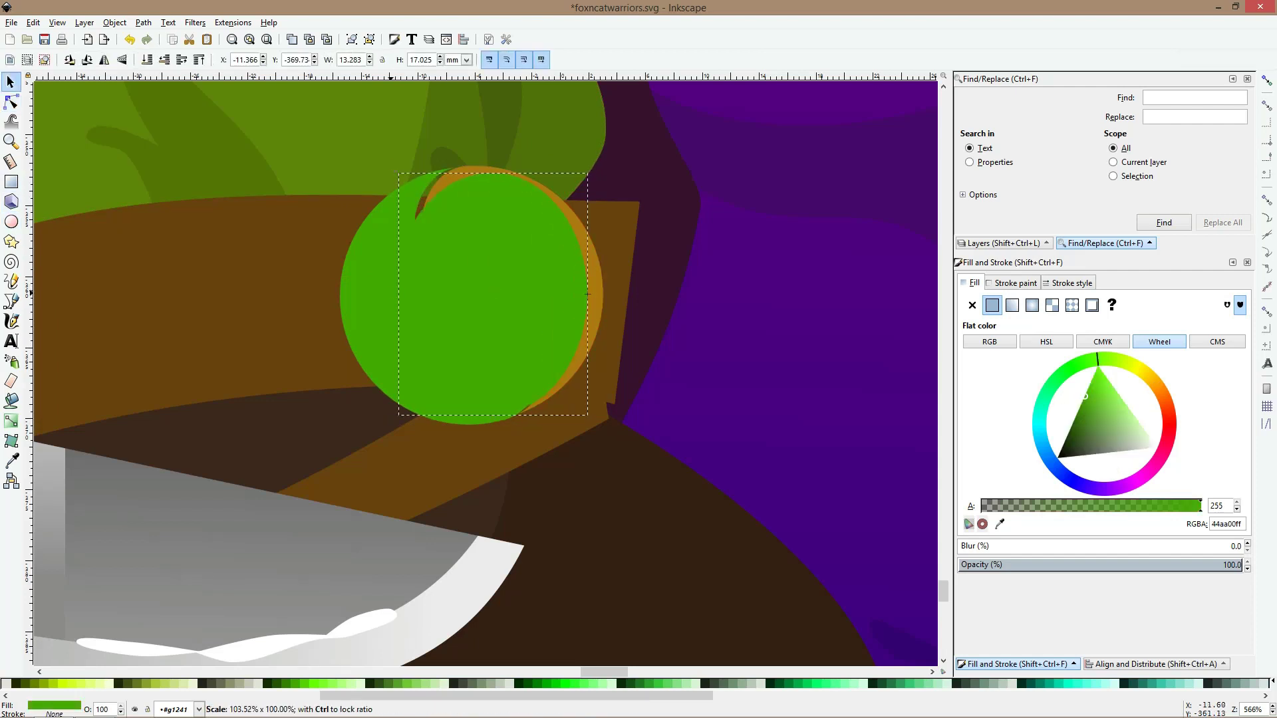
pyautogui.moveTo(393, 294); pyautogui.dragTo(351, 294)
pyautogui.press('1')
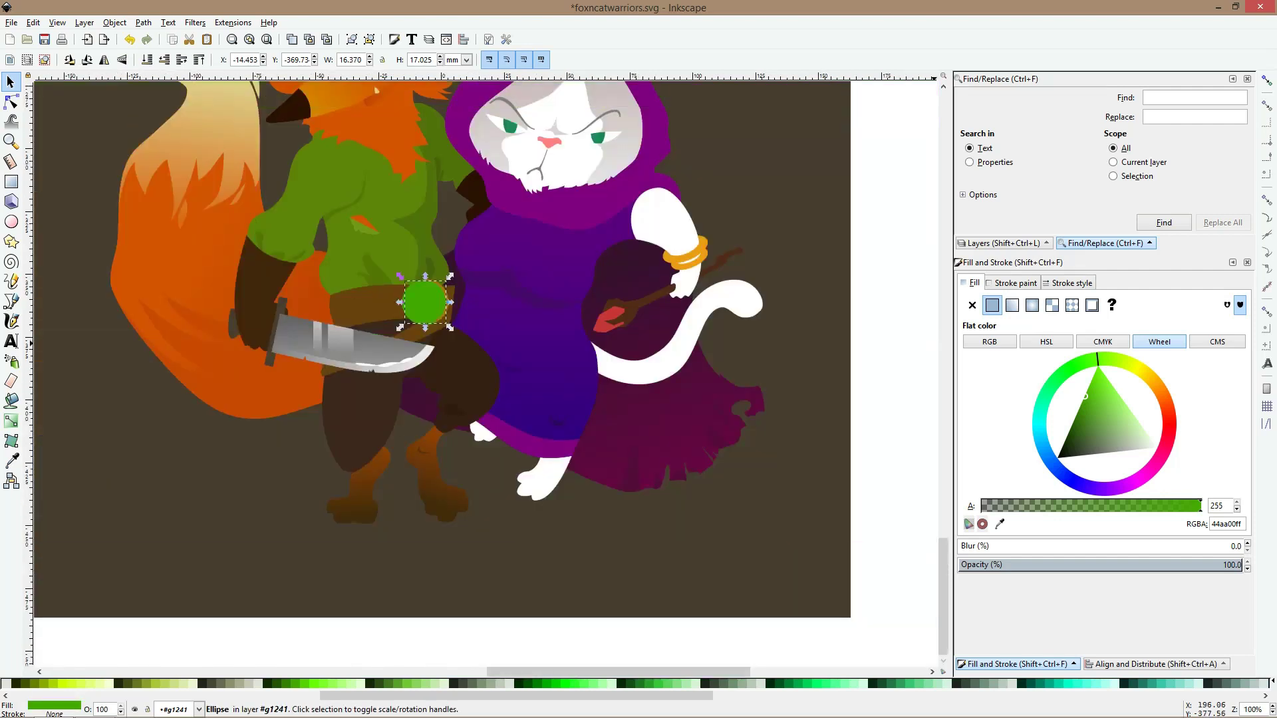
# Fill the ellipse with dark gold 856607 and lower it behind both buckle halves
pyautogui.click(1150, 378)
pyautogui.click(1097, 398)
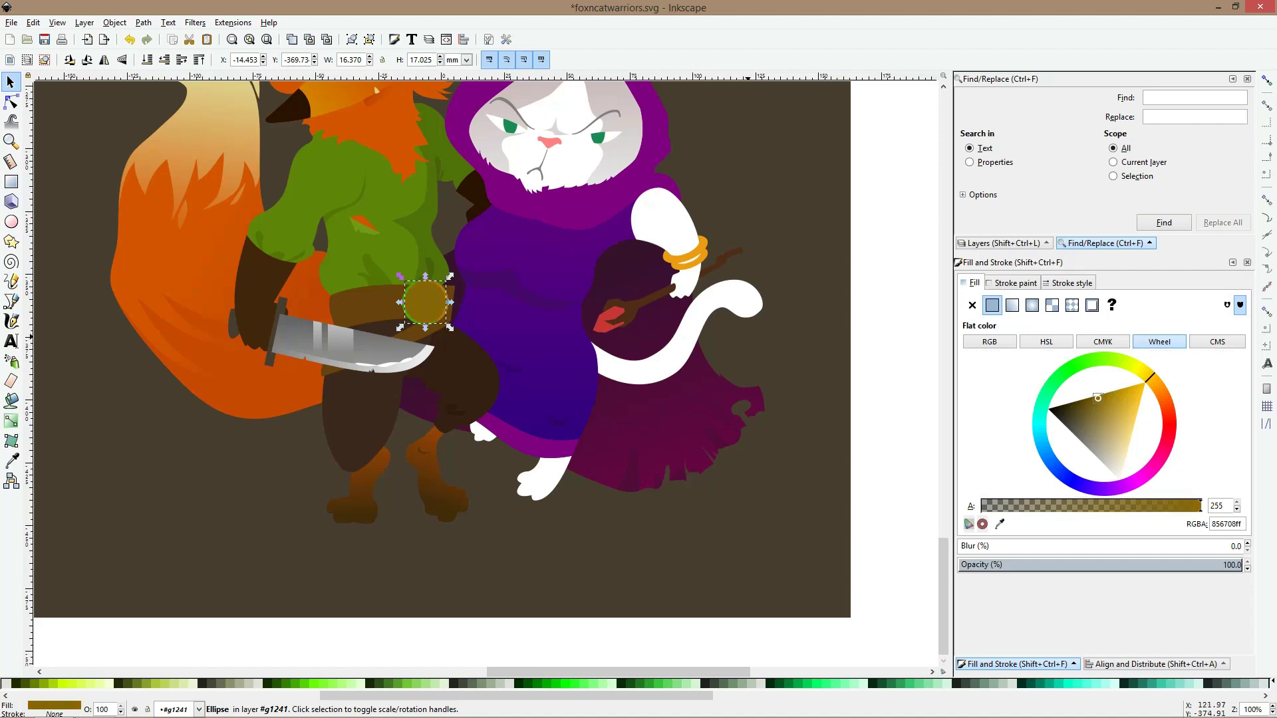
pyautogui.click(1097, 397)
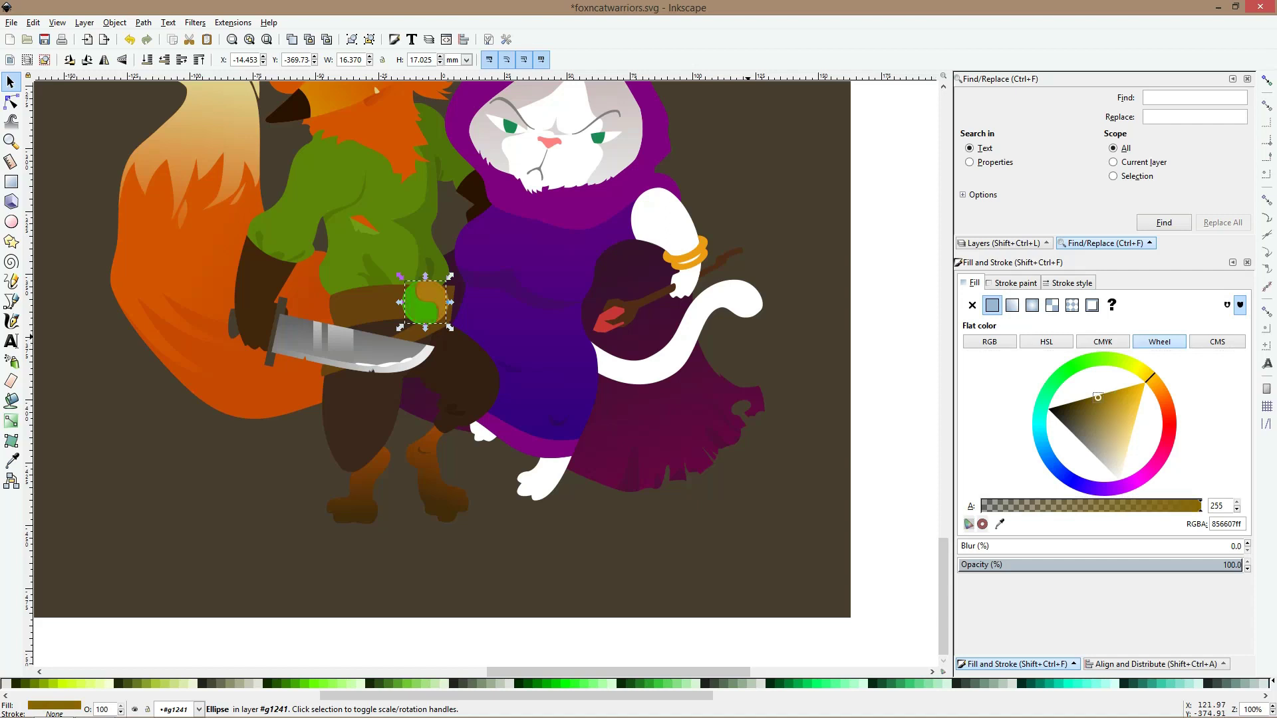
# Fill the green left half with the brown half's colour ad7911, sampled from the buckle
pyautogui.scroll(5, 434, 301)
pyautogui.click(429, 263)
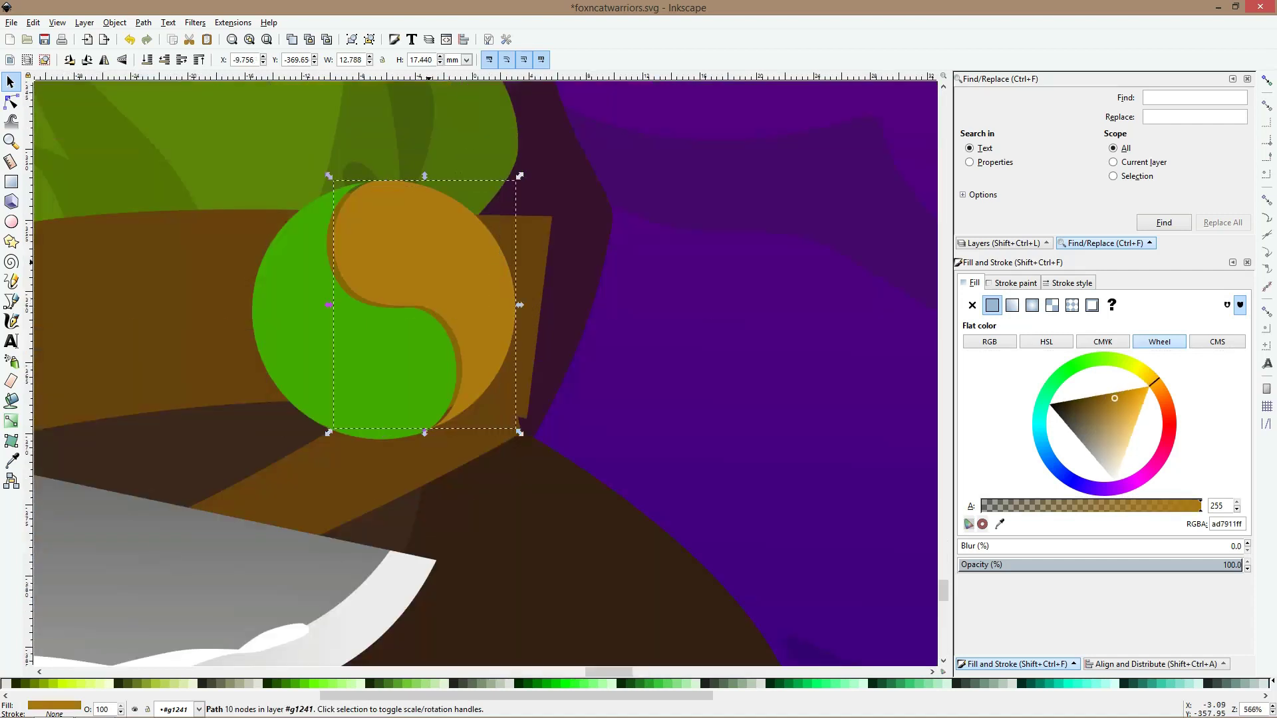
pyautogui.click(372, 321)
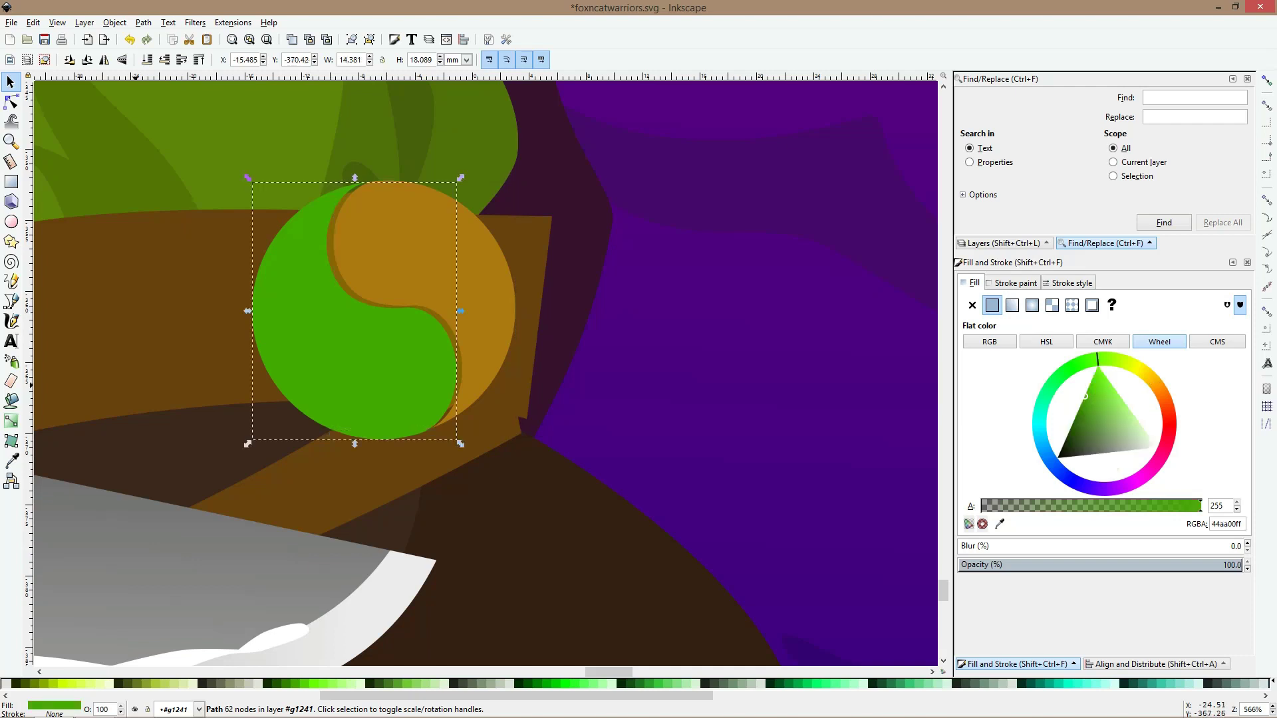
pyautogui.press('d')
pyautogui.click(402, 252)
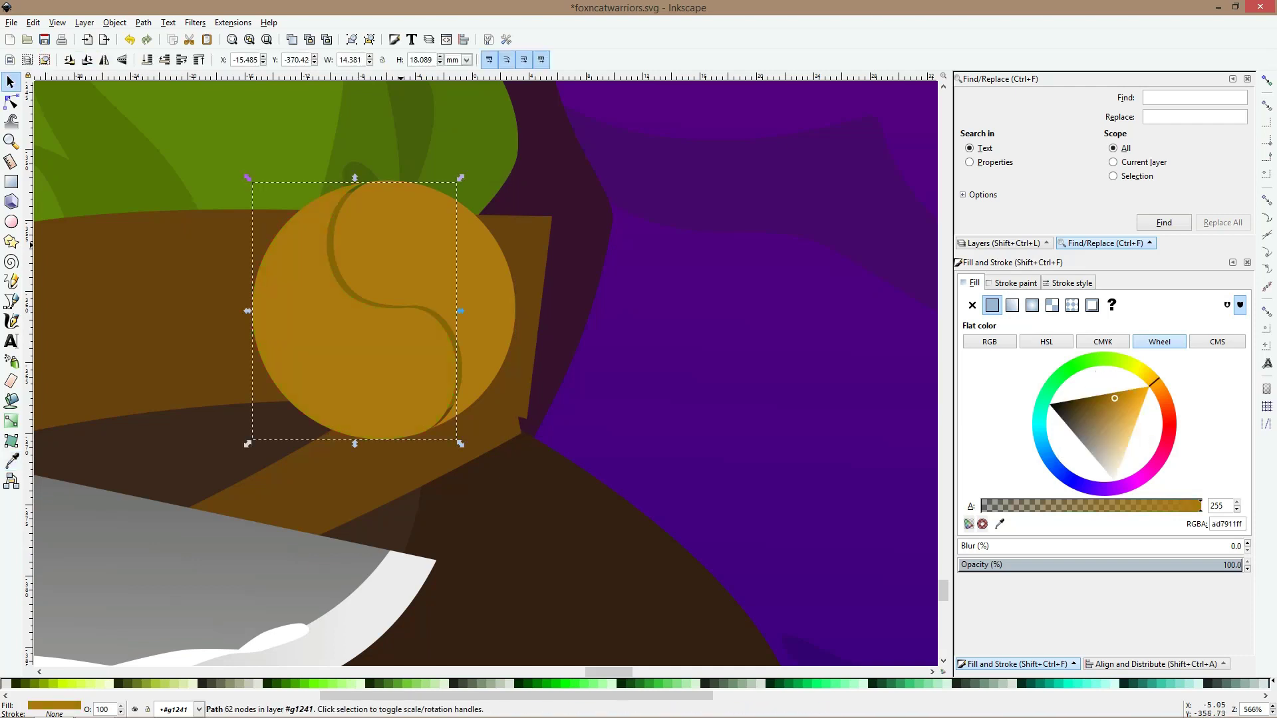
# Draw a smaller circle over the upper-left part of the buckle and shift it slightly into place
pyautogui.click(11, 221)
pyautogui.moveTo(278, 198); pyautogui.dragTo(480, 372)
pyautogui.press('space')
pyautogui.moveTo(455, 285)
pyautogui.mouseDown()
pyautogui.moveTo(494, 293)
pyautogui.moveTo(442, 298)
pyautogui.mouseUp()
# Fill the small circle with bright orange ed9c12, sampled from the cat's bracelets
pyautogui.click(11, 460)
pyautogui.scroll(-6, 736, 287)
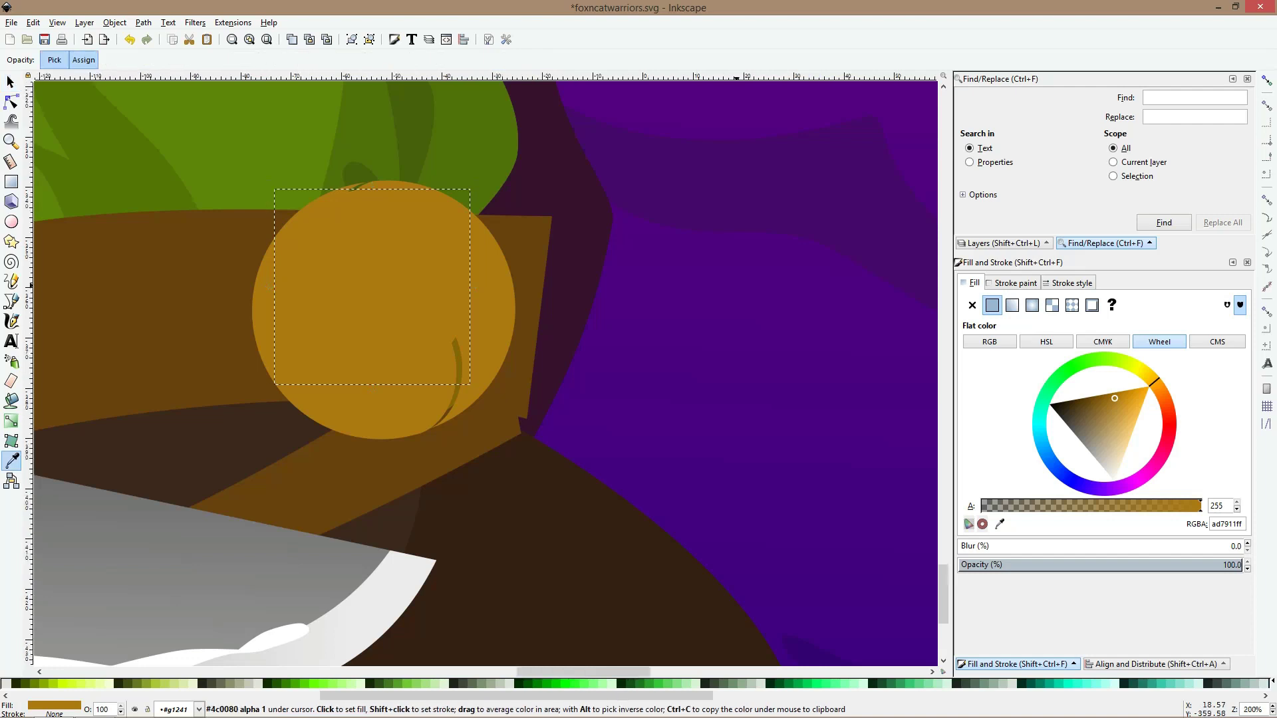
pyautogui.scroll(4, 870, 258)
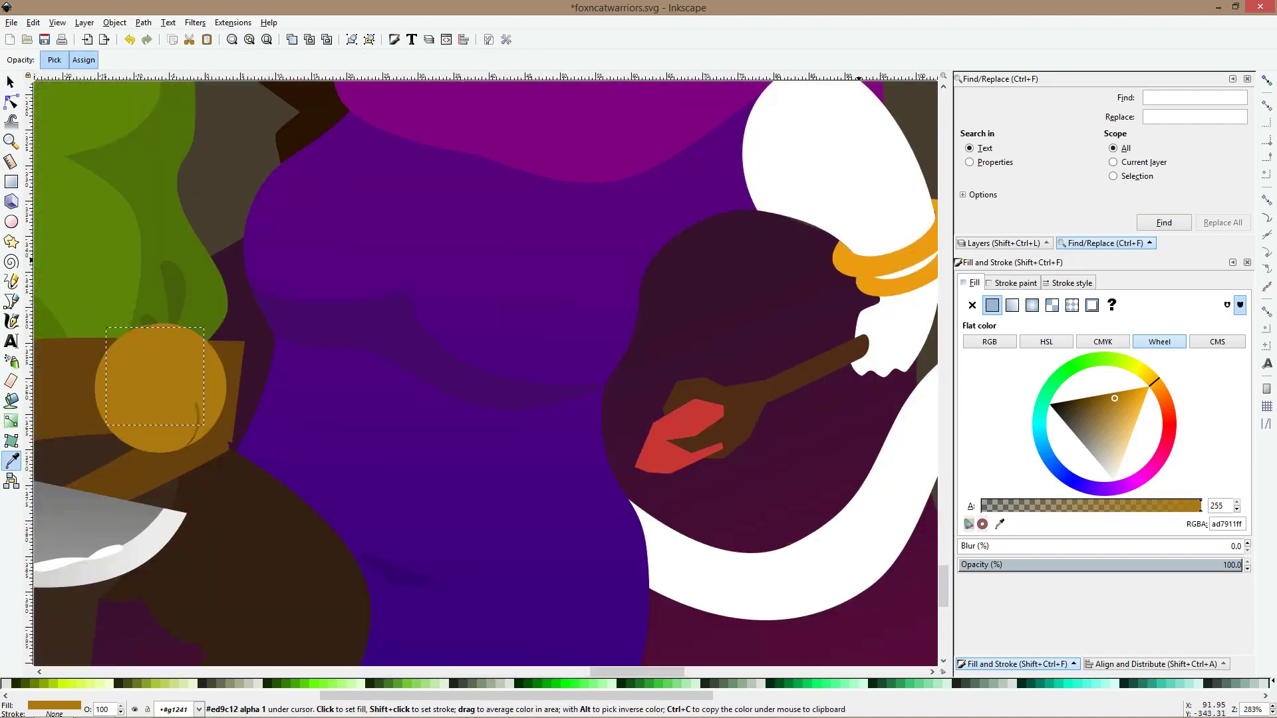
pyautogui.scroll(-2, 226, 405)
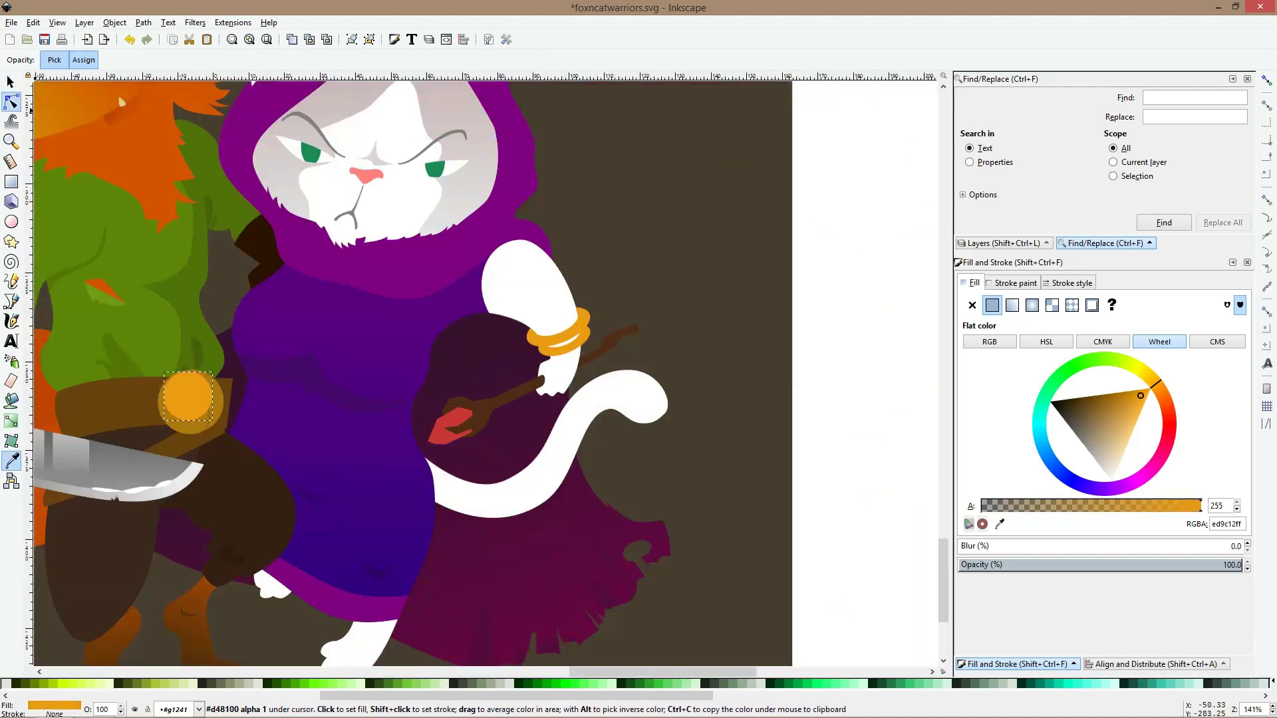
# In outline view, add a node on the small orange circle where it crosses the lower S-curve and pull it inward onto the curve
pyautogui.click(11, 102)
pyautogui.scroll(3, 174, 391)
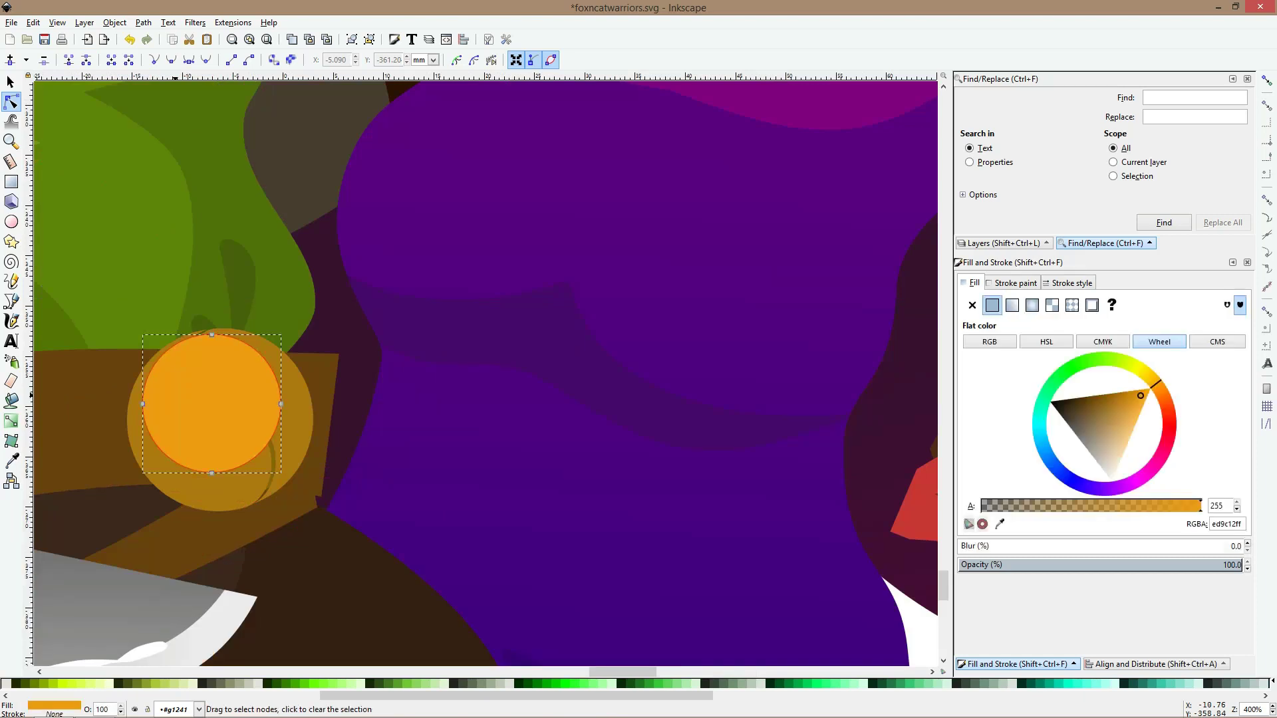
pyautogui.press('ctrl+KP_5')
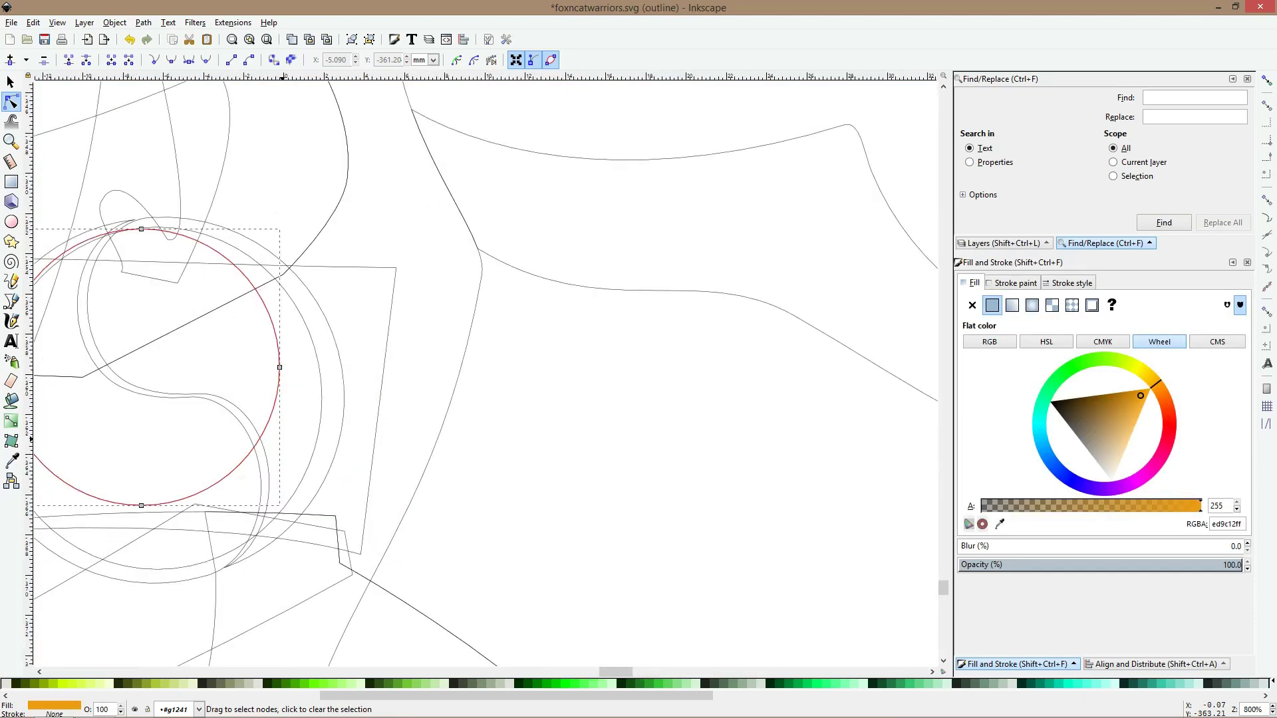
pyautogui.scroll(2, 283, 440)
pyautogui.doubleClick(259, 441)
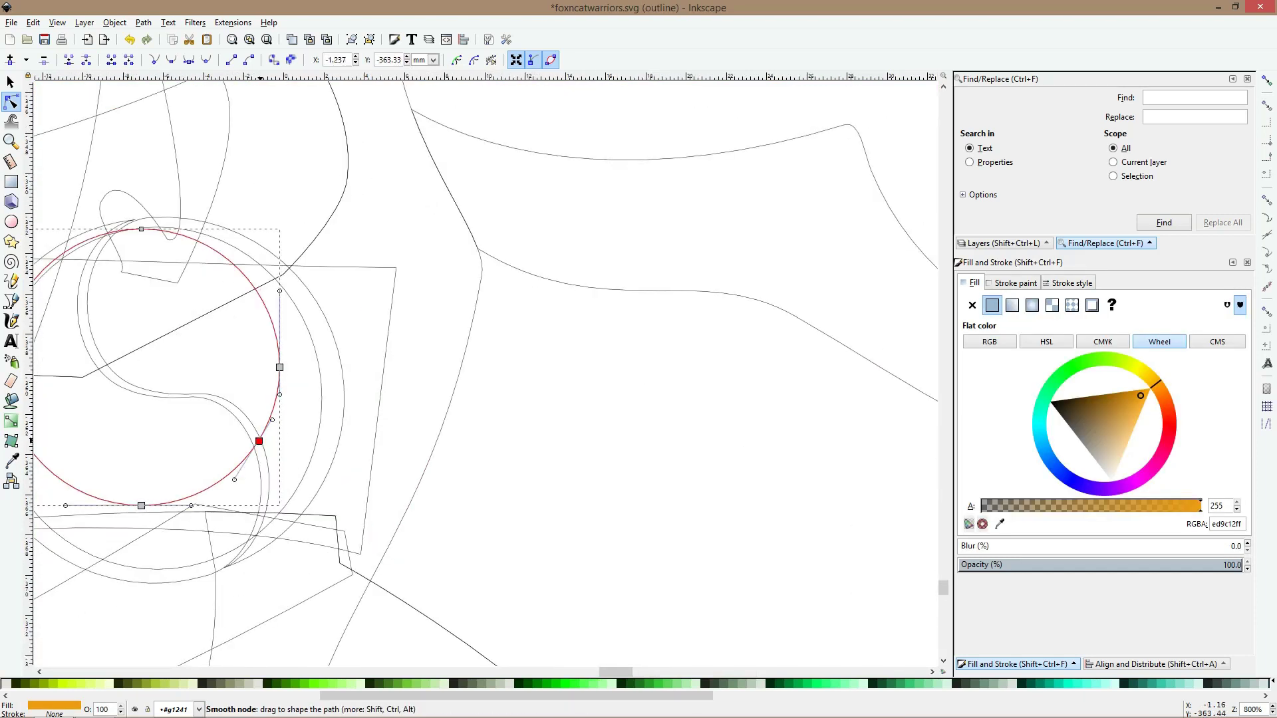
pyautogui.moveTo(259, 441); pyautogui.dragTo(244, 463)
pyautogui.scroll(-1, 265, 424)
pyautogui.scroll(2, 161, 307)
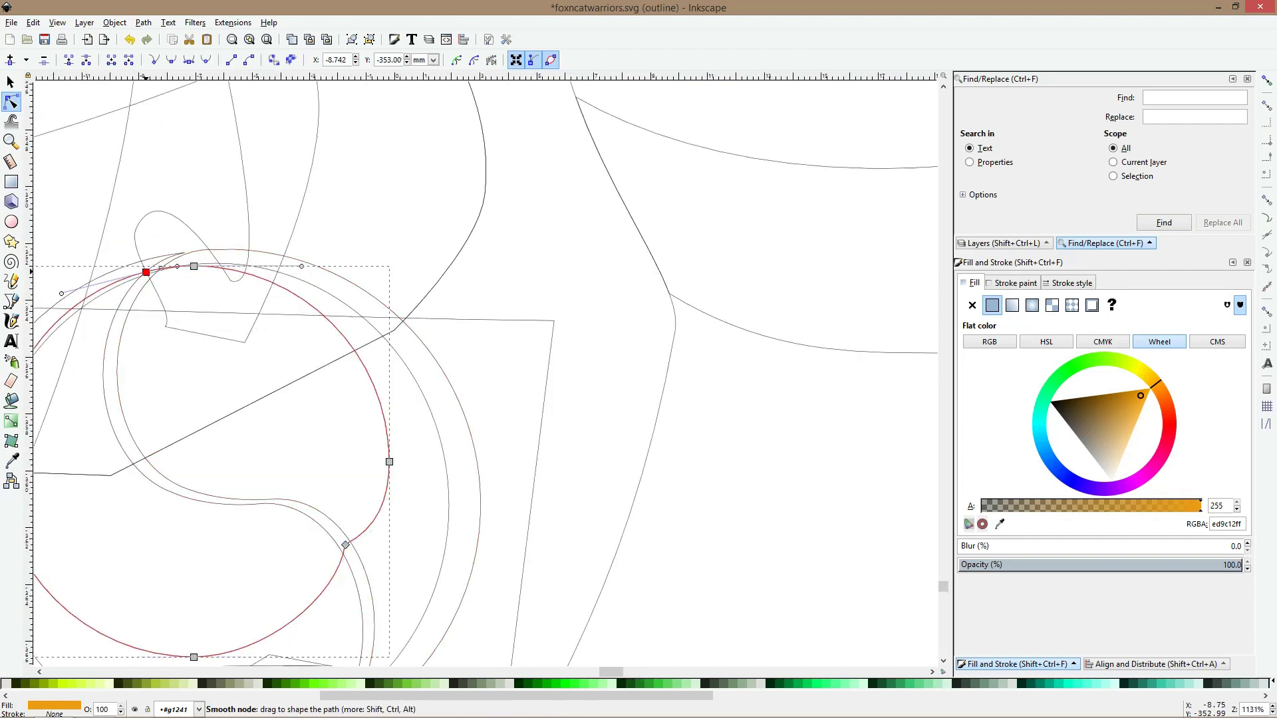
# Shape the circle's edge at the upper end of the S-curve with a node and its handles, and restore the normal view
pyautogui.click(149, 274)
pyautogui.keyDown('ctrl'); pyautogui.click(149, 275); pyautogui.keyUp('ctrl')
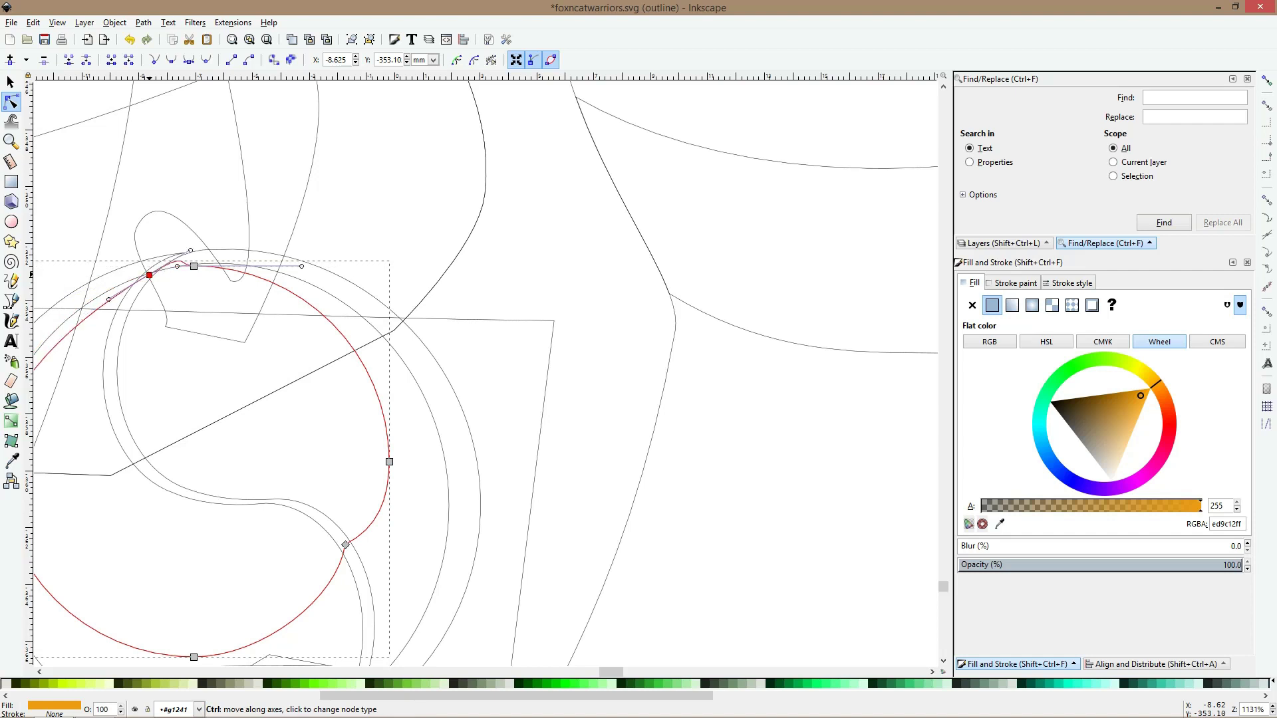
pyautogui.click(193, 266)
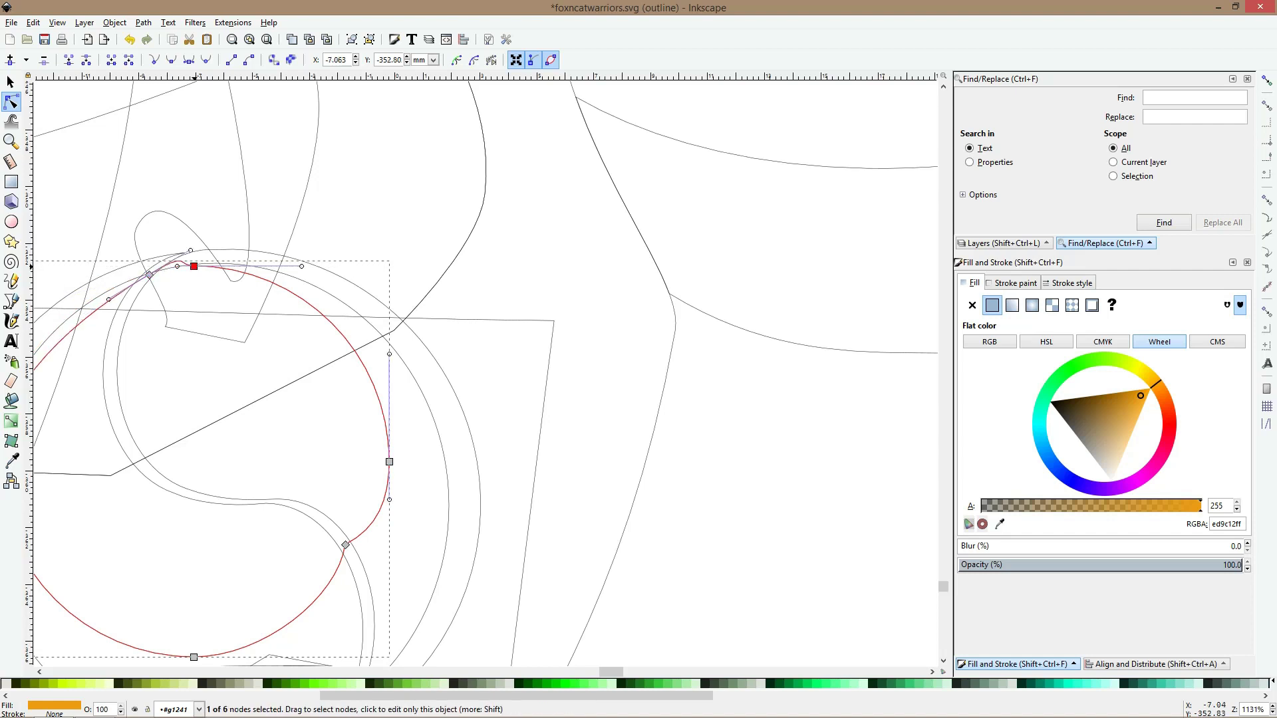
pyautogui.press('Delete')
pyautogui.hotkey('ctrl', 'z')
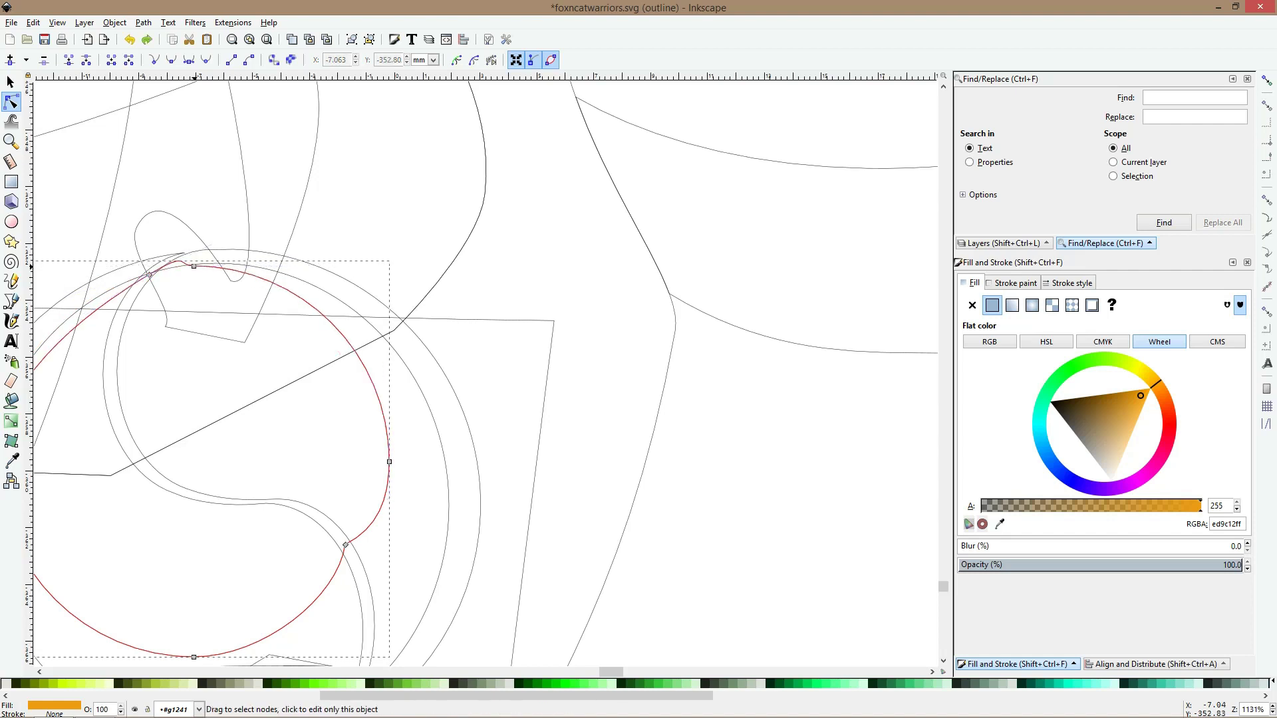
pyautogui.click(149, 274)
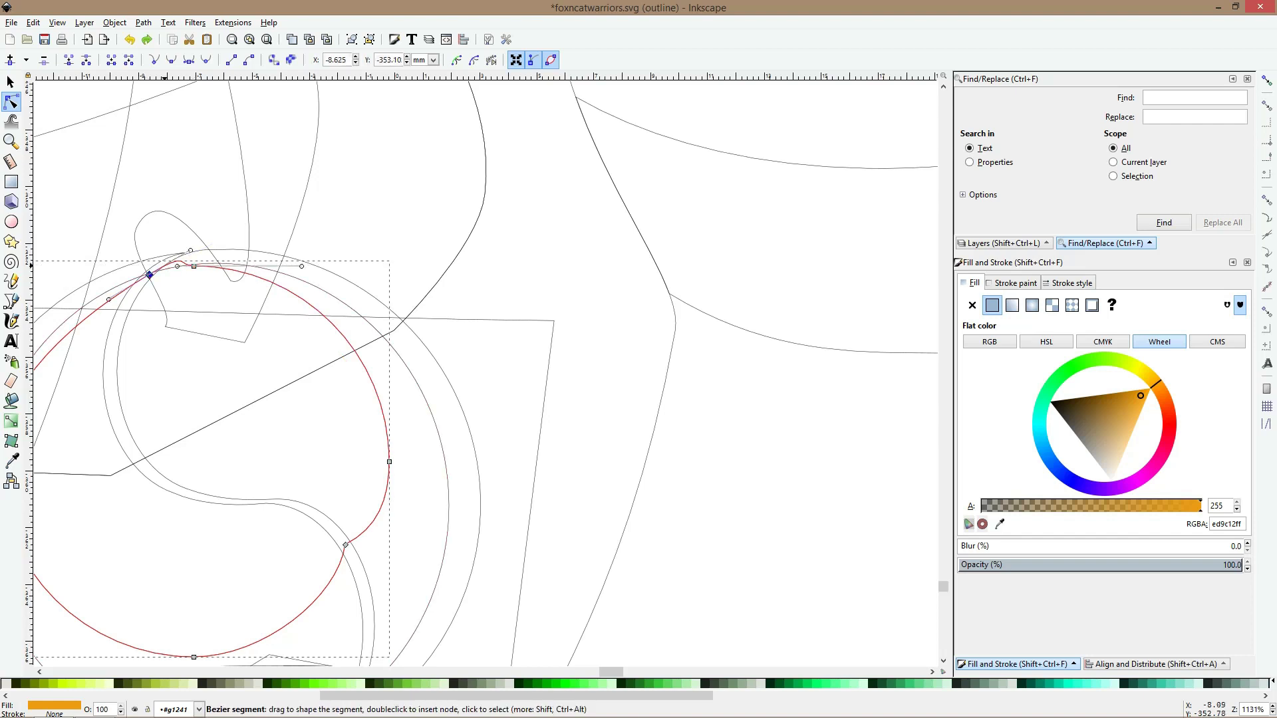
pyautogui.moveTo(188, 251); pyautogui.dragTo(88, 276)
pyautogui.keyDown('ctrl'); pyautogui.scroll(-2, 127, 285); pyautogui.keyUp('ctrl')
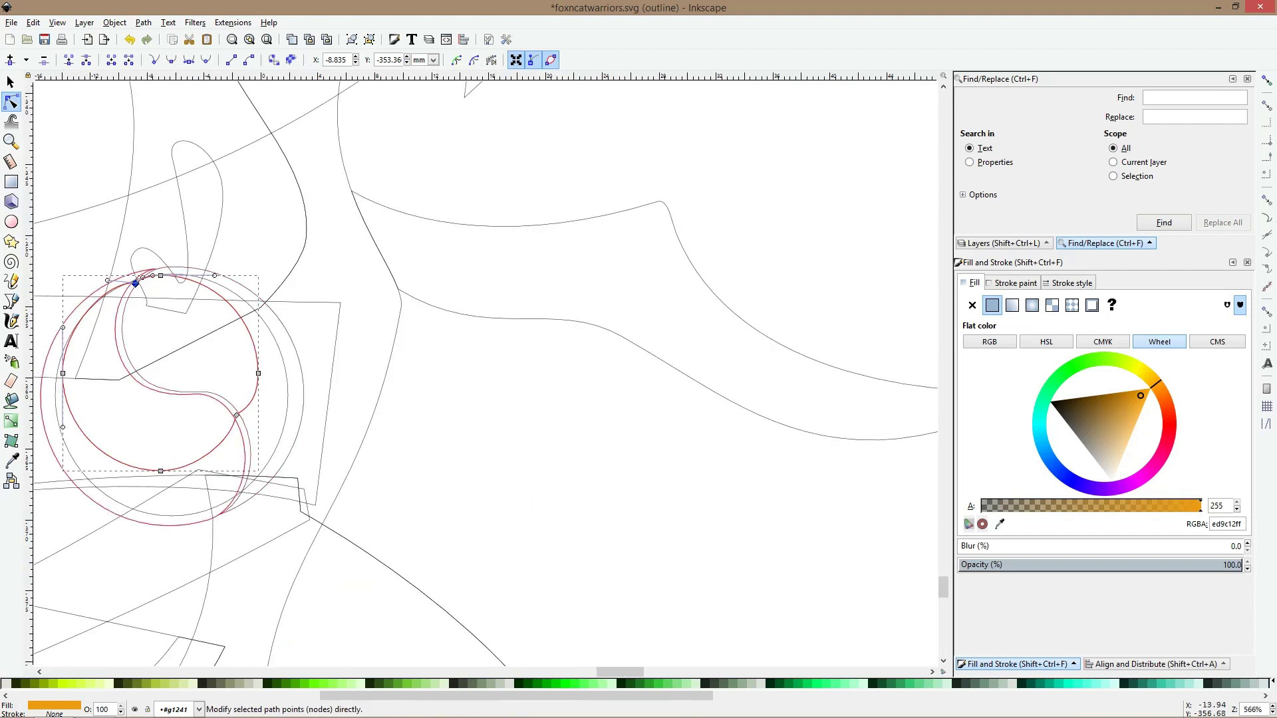
pyautogui.moveTo(62, 327); pyautogui.dragTo(62, 324)
pyautogui.press('s')
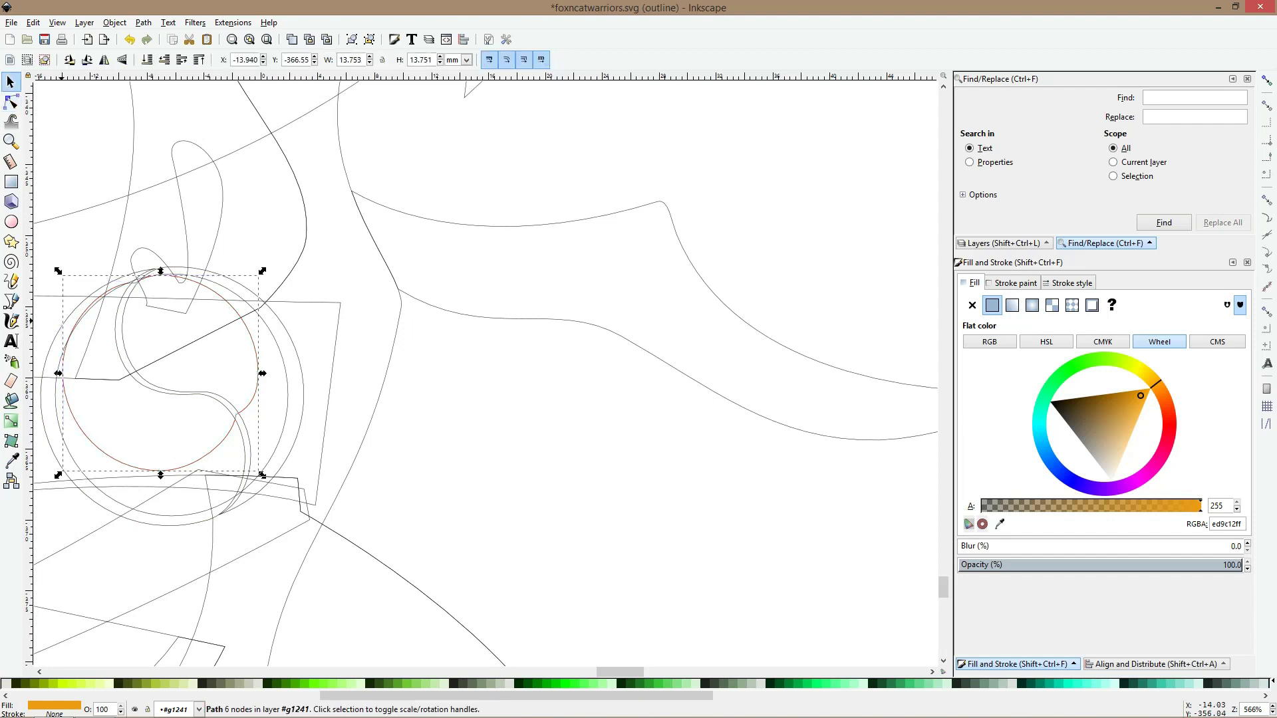
pyautogui.press('ctrl+KP_5')
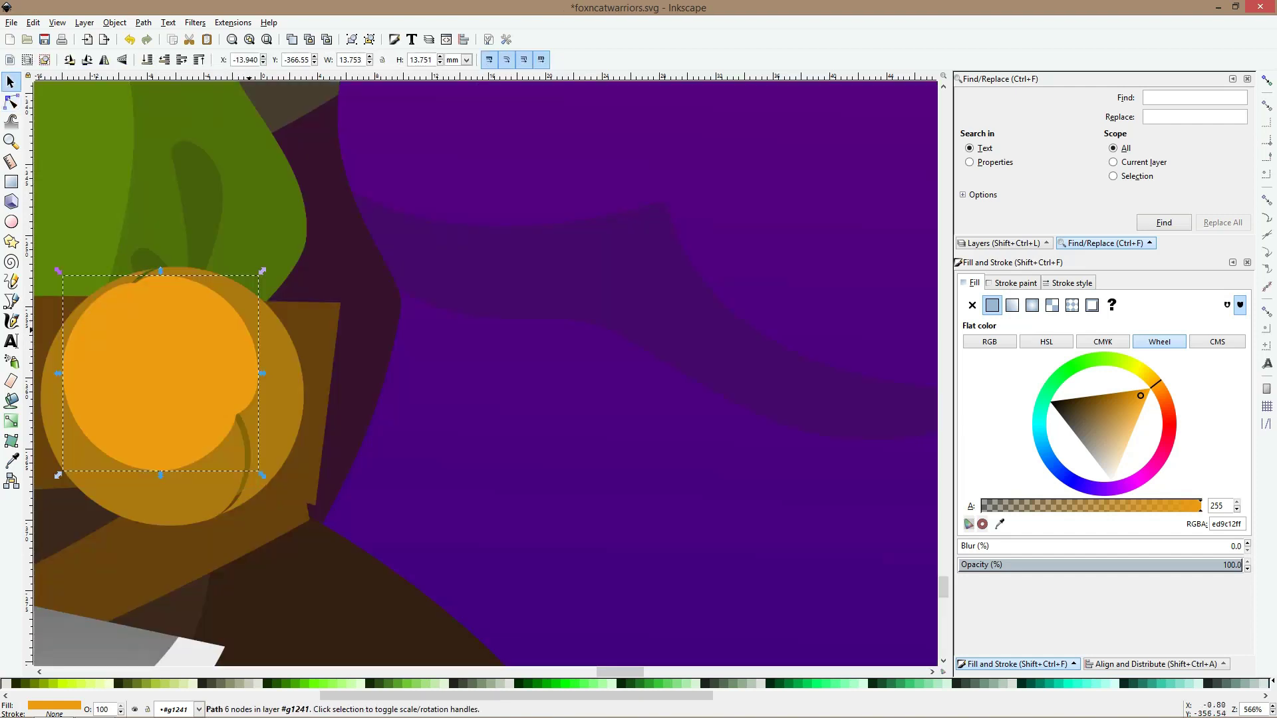
# Duplicate both buckle halves, unite the copies, and intersect the result with the orange circle so the highlight skips the S-shaped gap
pyautogui.click(263, 314)
pyautogui.keyDown('shift'); pyautogui.click(220, 482); pyautogui.keyUp('shift')
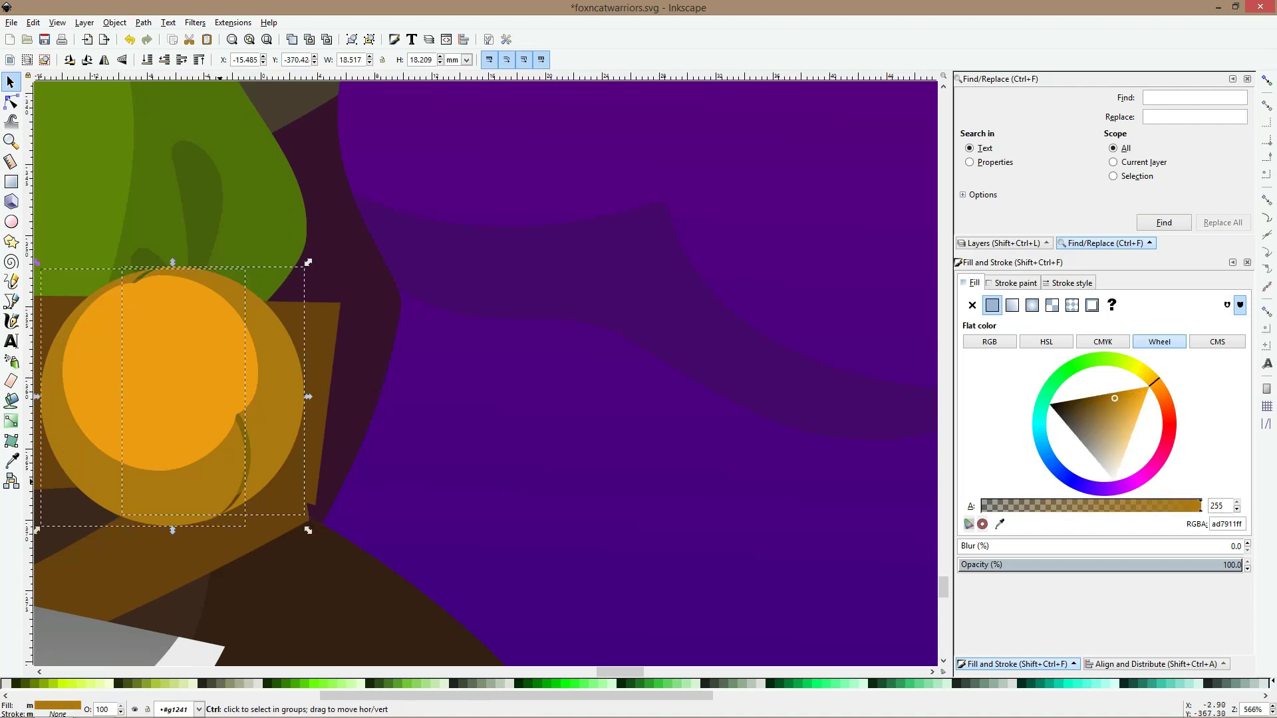
pyautogui.hotkey('ctrl', 'd')
pyautogui.hotkey('ctrl', '+')
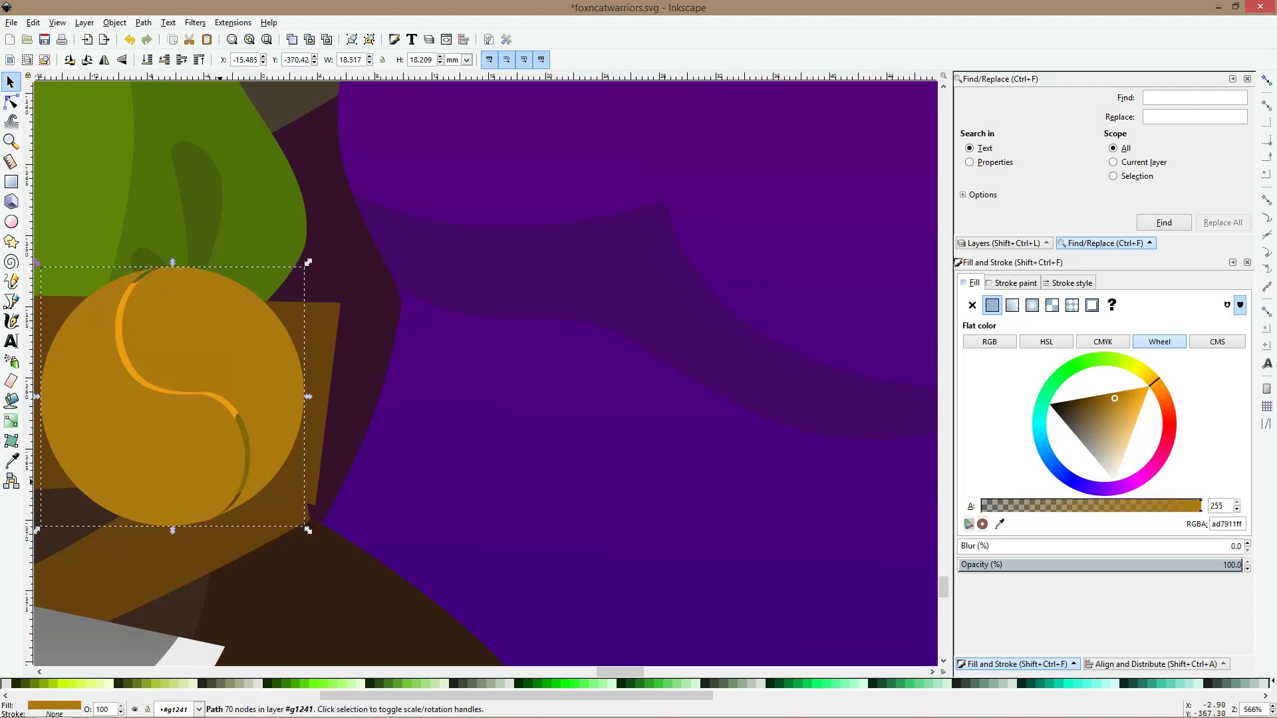
pyautogui.scroll(3, 308, 530)
pyautogui.keyDown('ctrl'); pyautogui.keyDown('shift'); pyautogui.click(439, 376); pyautogui.keyUp('shift'); pyautogui.keyUp('ctrl')
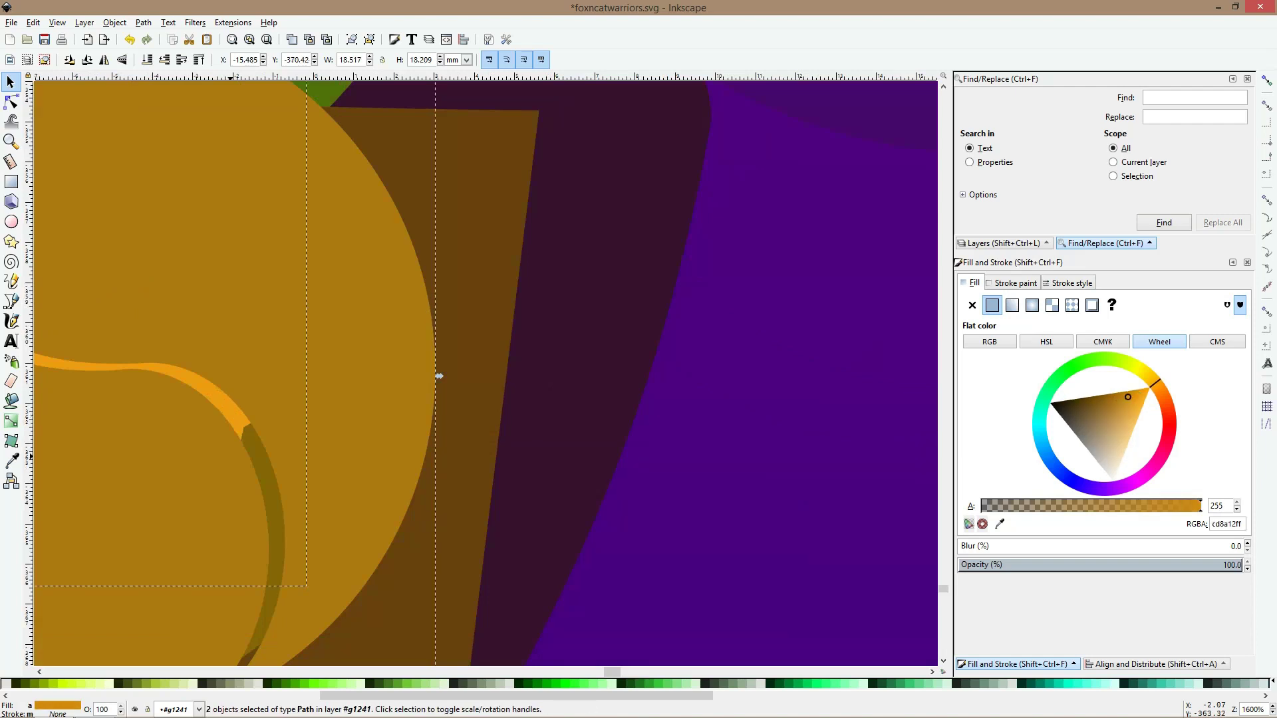
pyautogui.hotkey('ctrl', '*')
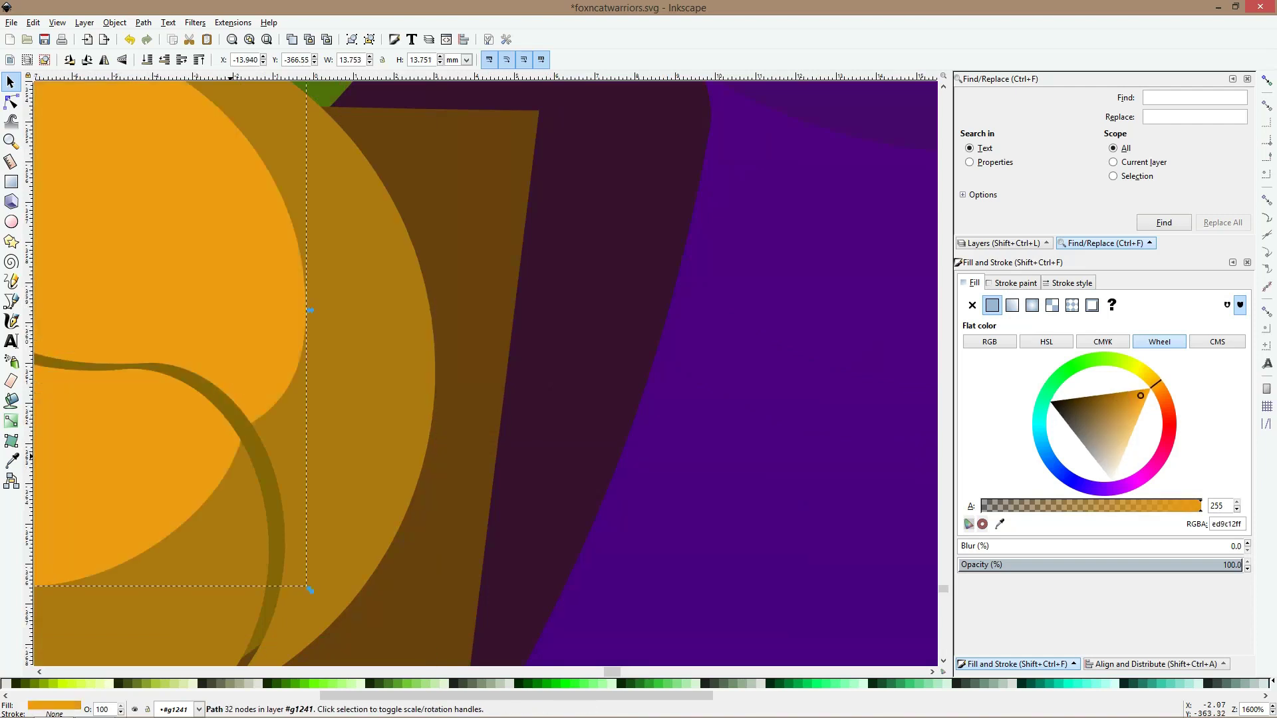
# Tone the buckle highlight down to cf8b12 by sampling an averaged colour from the buckle, and deselect everything
pyautogui.scroll(-5, 236, 462)
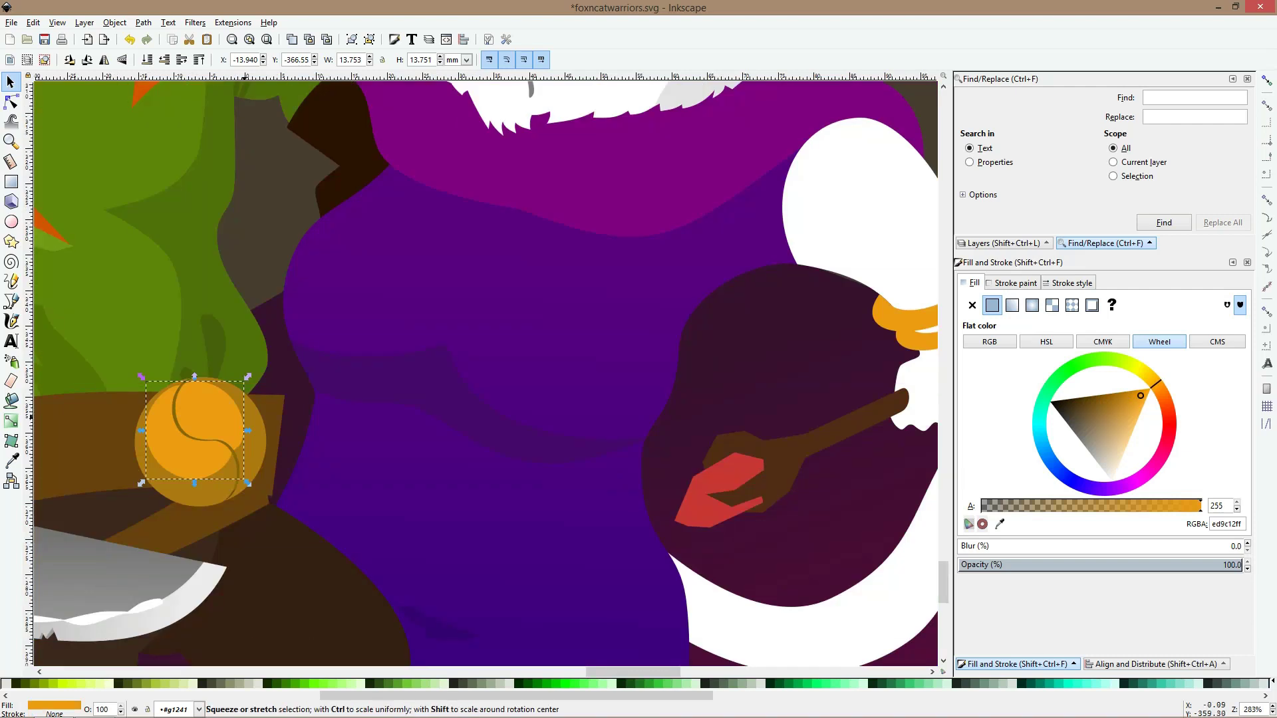
pyautogui.click(11, 460)
pyautogui.scroll(3, 199, 503)
pyautogui.moveTo(201, 452); pyautogui.dragTo(204, 464)
pyautogui.press('s')
pyautogui.scroll(-5, 242, 454)
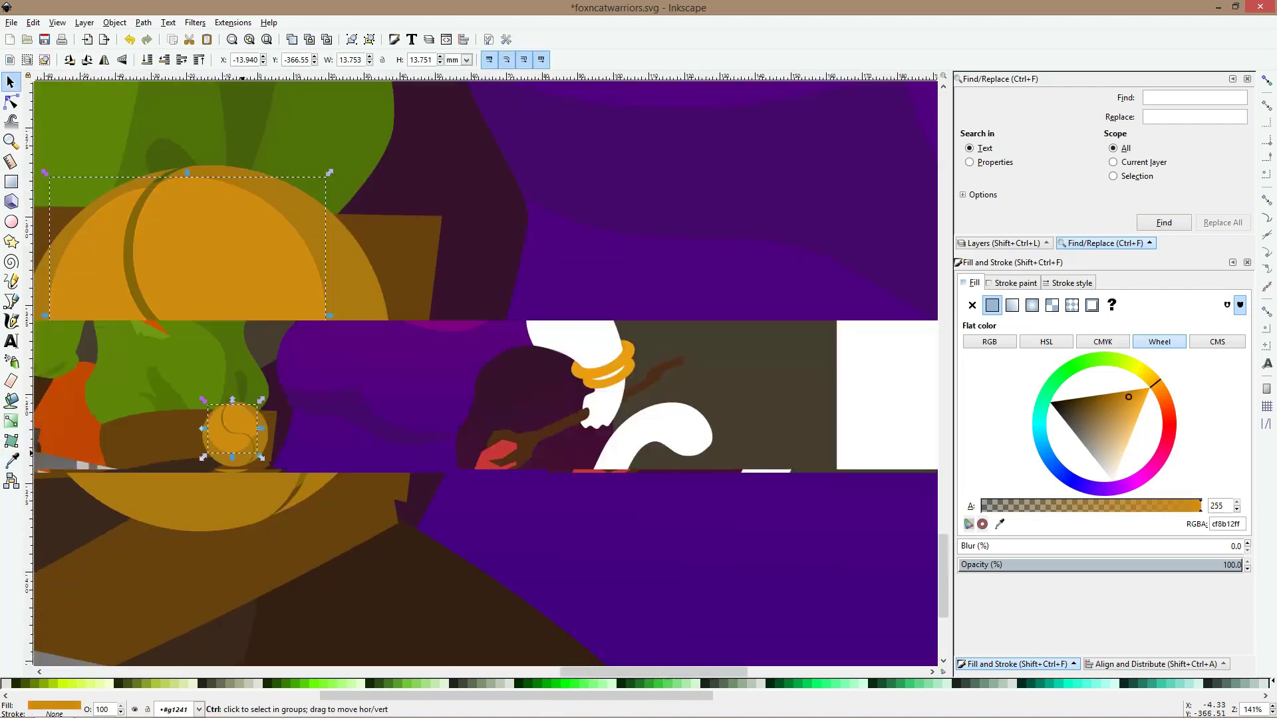
pyautogui.click(308, 483)
pyautogui.scroll(-3, 309, 483)
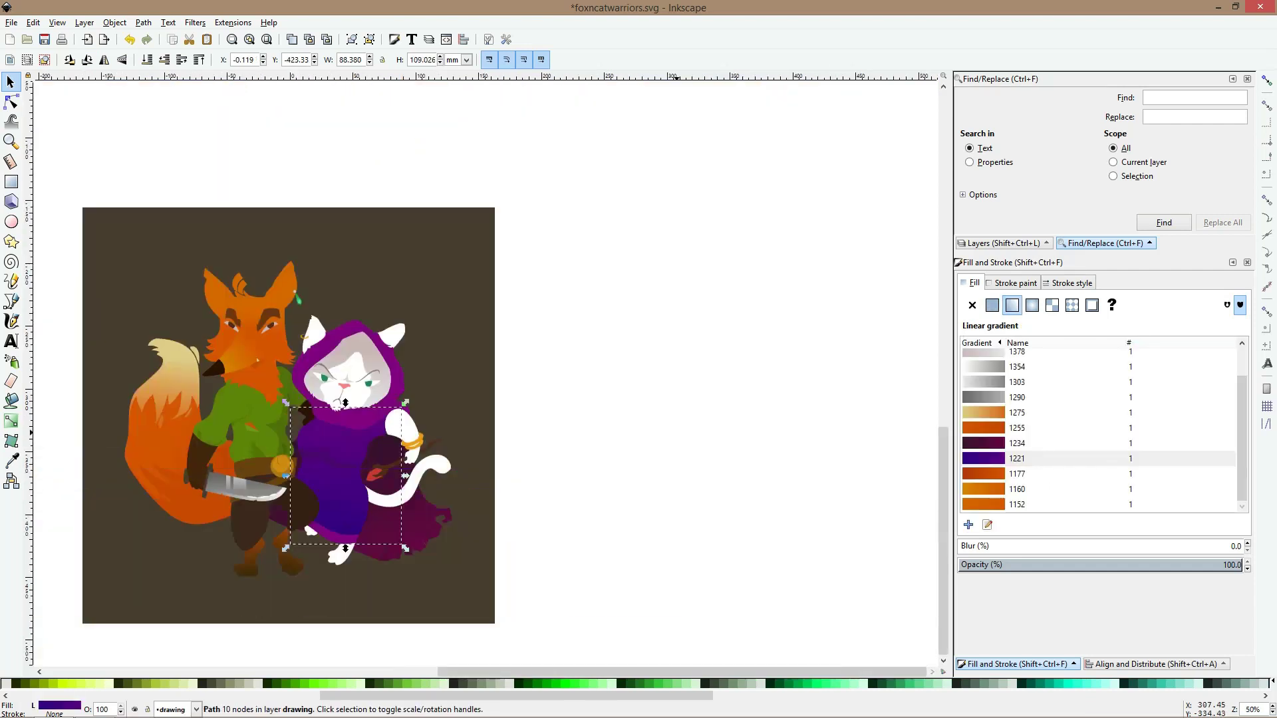
pyautogui.press('Escape')
pyautogui.scroll(2, 254, 475)
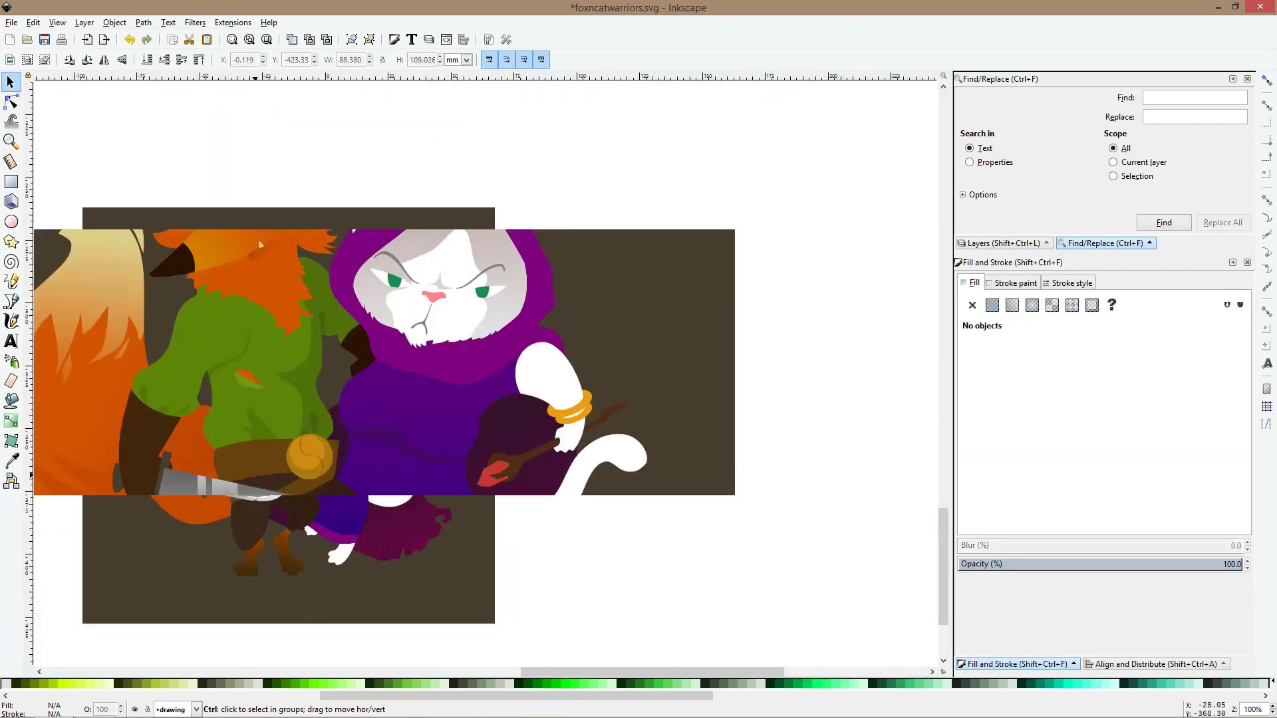
# Draw a closed straight-sided highlight shape along the fox's green sleeve, from the shoulder down past the elbow
pyautogui.click(201, 327)
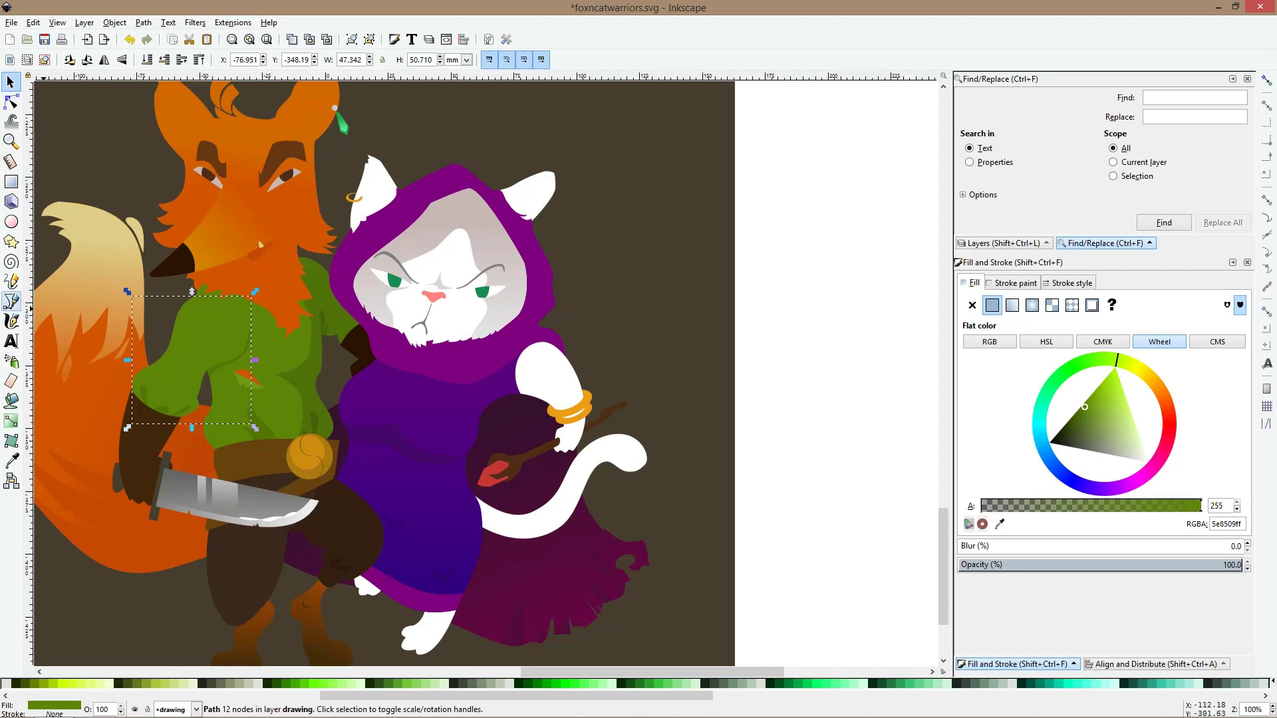
pyautogui.click(11, 300)
pyautogui.scroll(2, 262, 350)
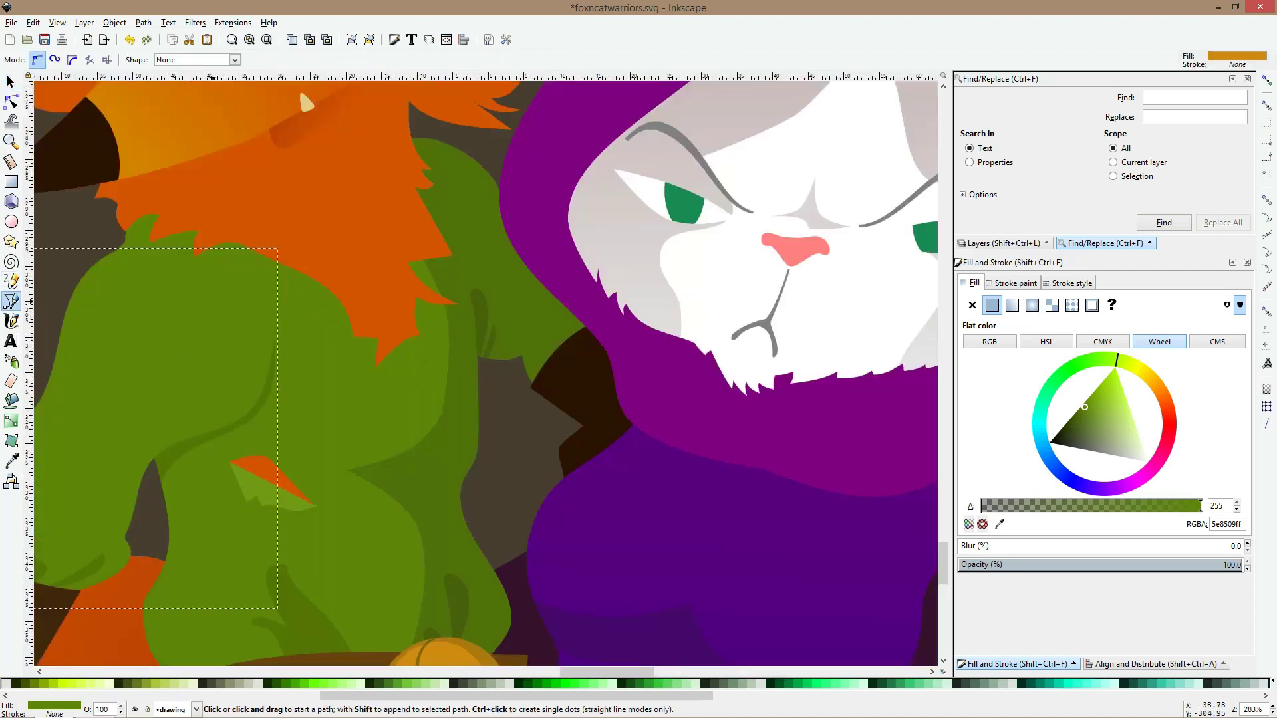
pyautogui.scroll(-1, 262, 350)
pyautogui.click(182, 277)
pyautogui.click(157, 291)
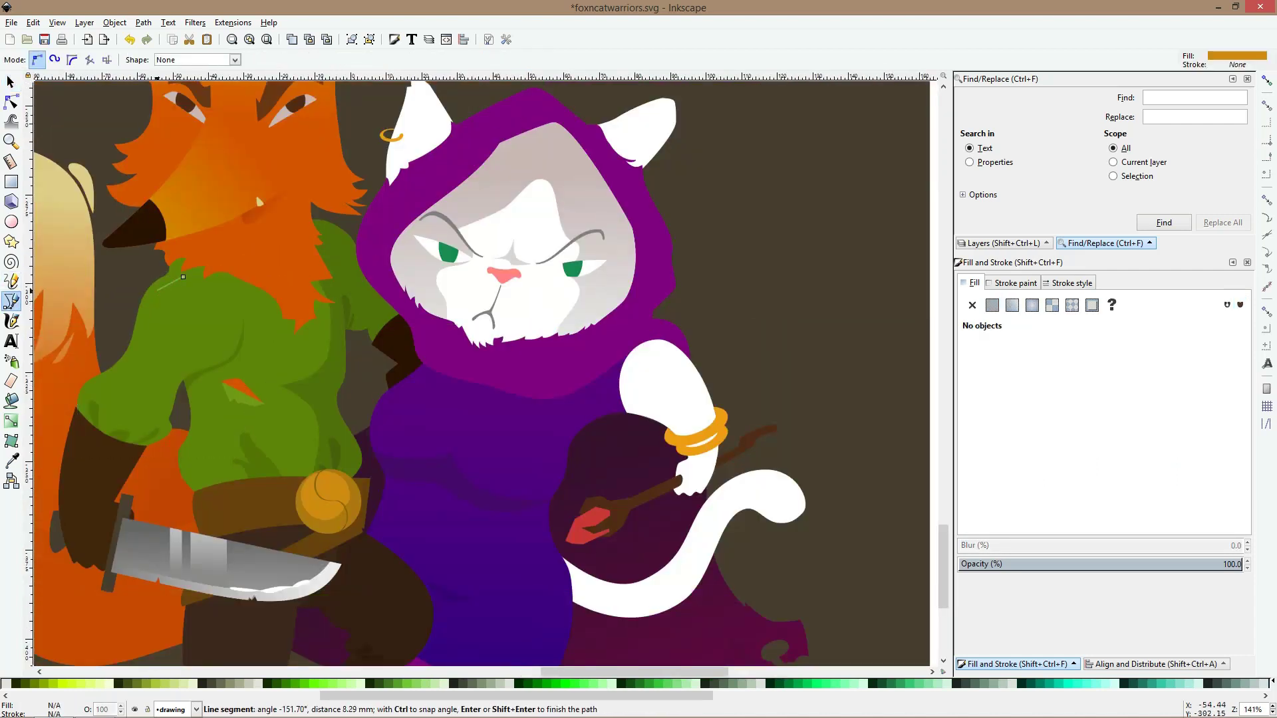
pyautogui.click(142, 357)
pyautogui.click(93, 384)
pyautogui.click(103, 423)
pyautogui.click(150, 404)
pyautogui.click(146, 378)
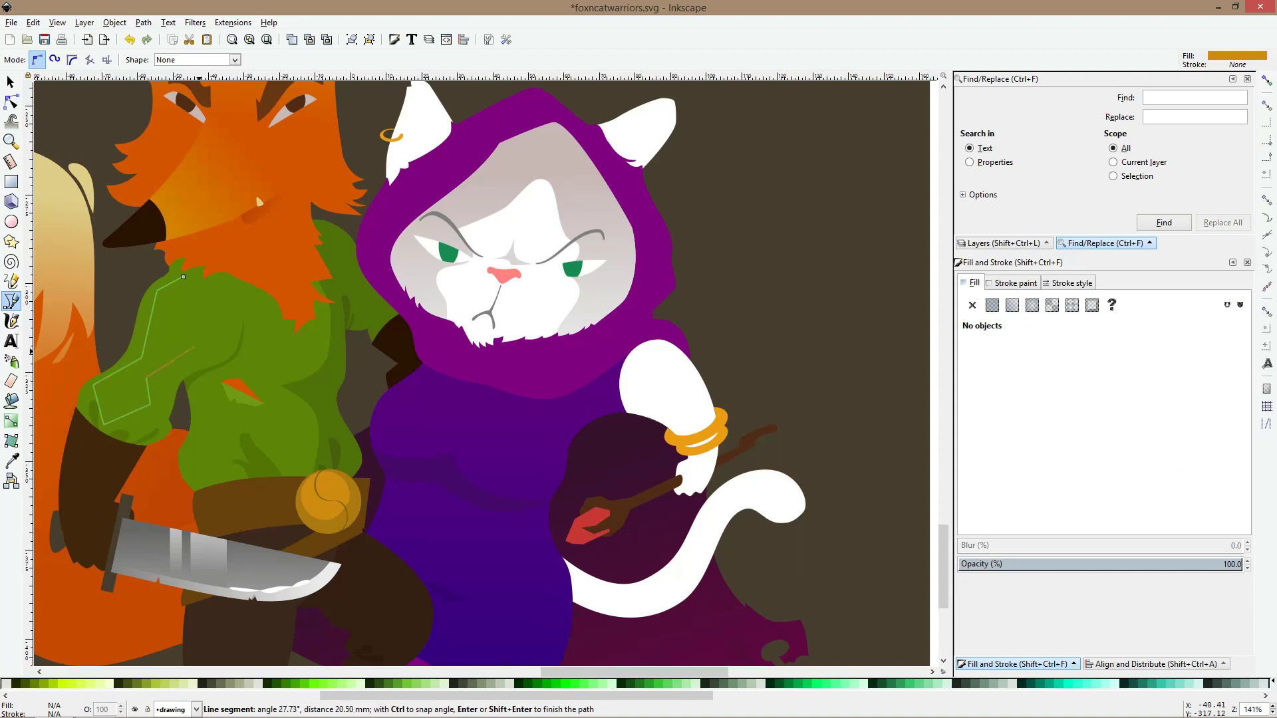
pyautogui.click(218, 338)
pyautogui.click(208, 294)
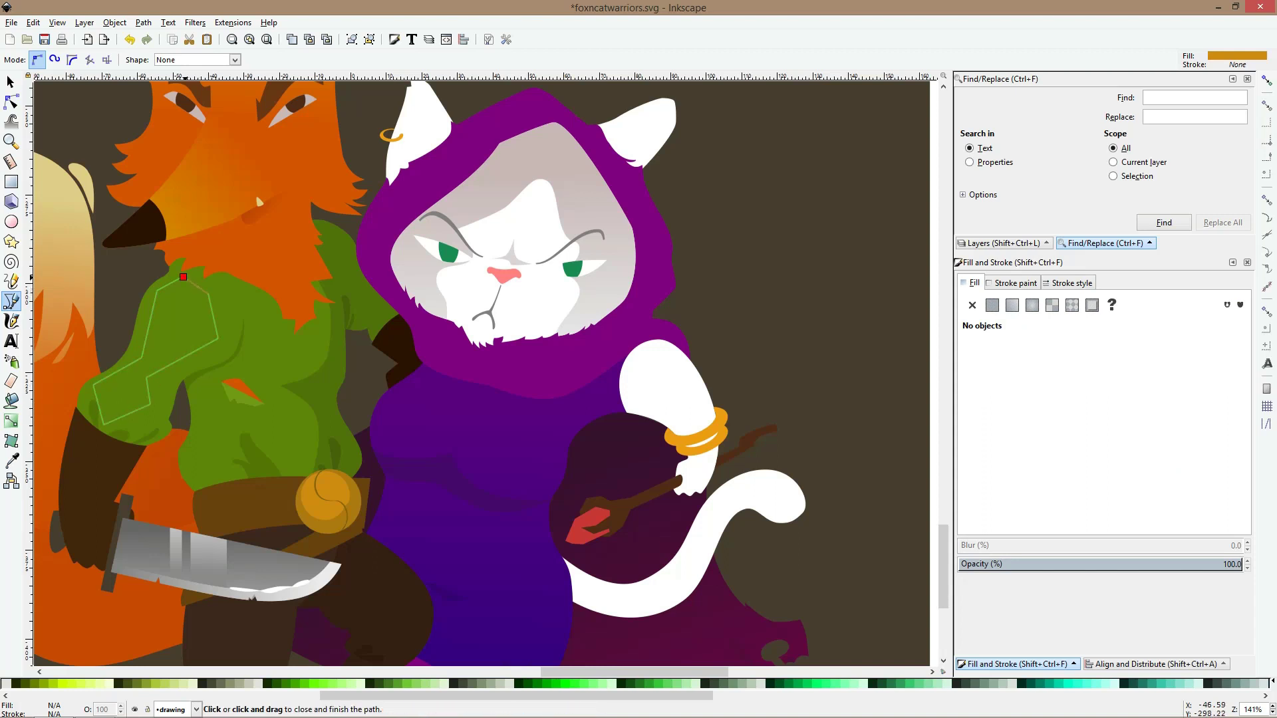
pyautogui.click(182, 277)
# Fill the sleeve highlight with light green 719b16, sampled from the torn shirt flap
pyautogui.press('d')
pyautogui.click(264, 338)
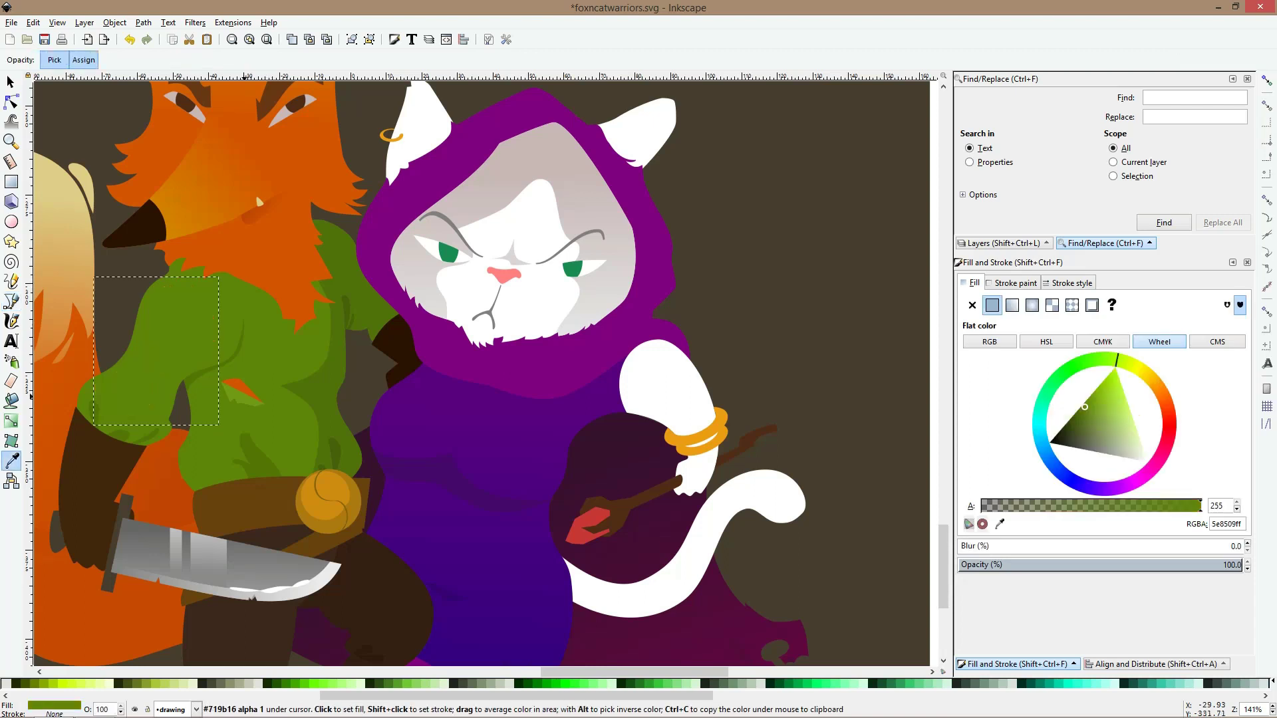
pyautogui.click(231, 387)
pyautogui.press('space')
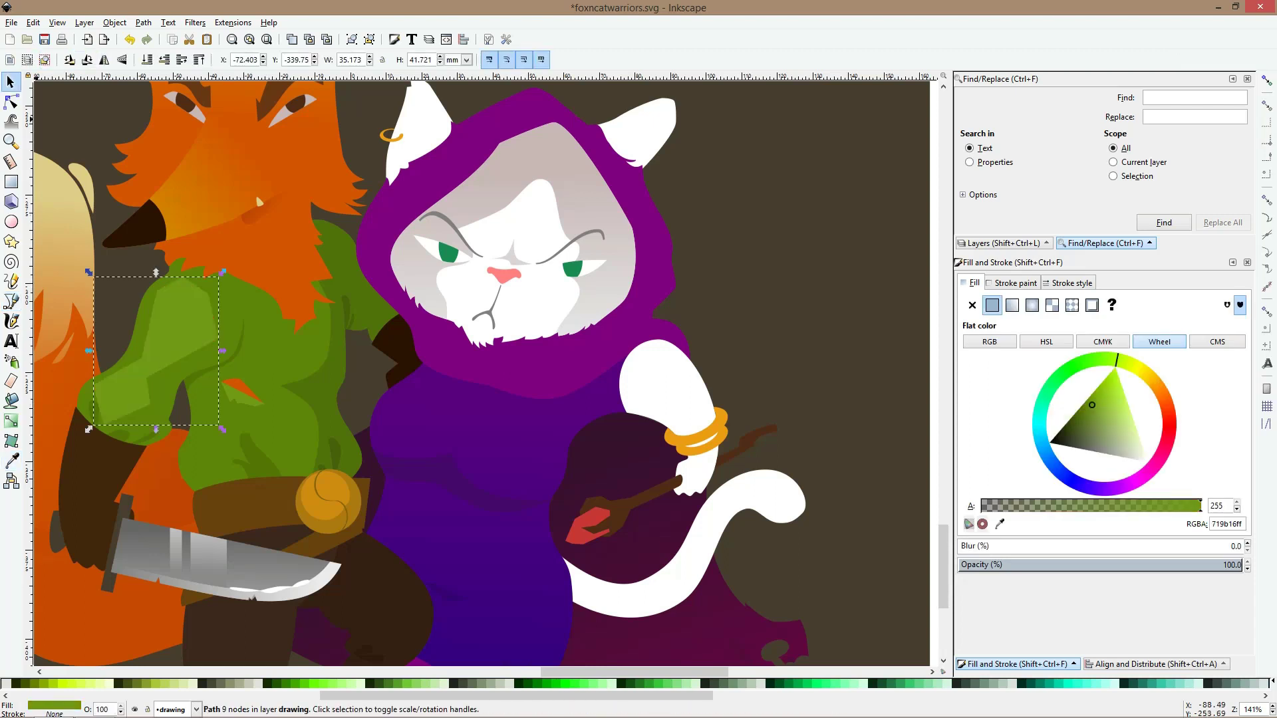
# Round the shoulder part of the sleeve highlight by smoothing its corners, removing an extra node and pulling the inner edge inward
pyautogui.press('n')
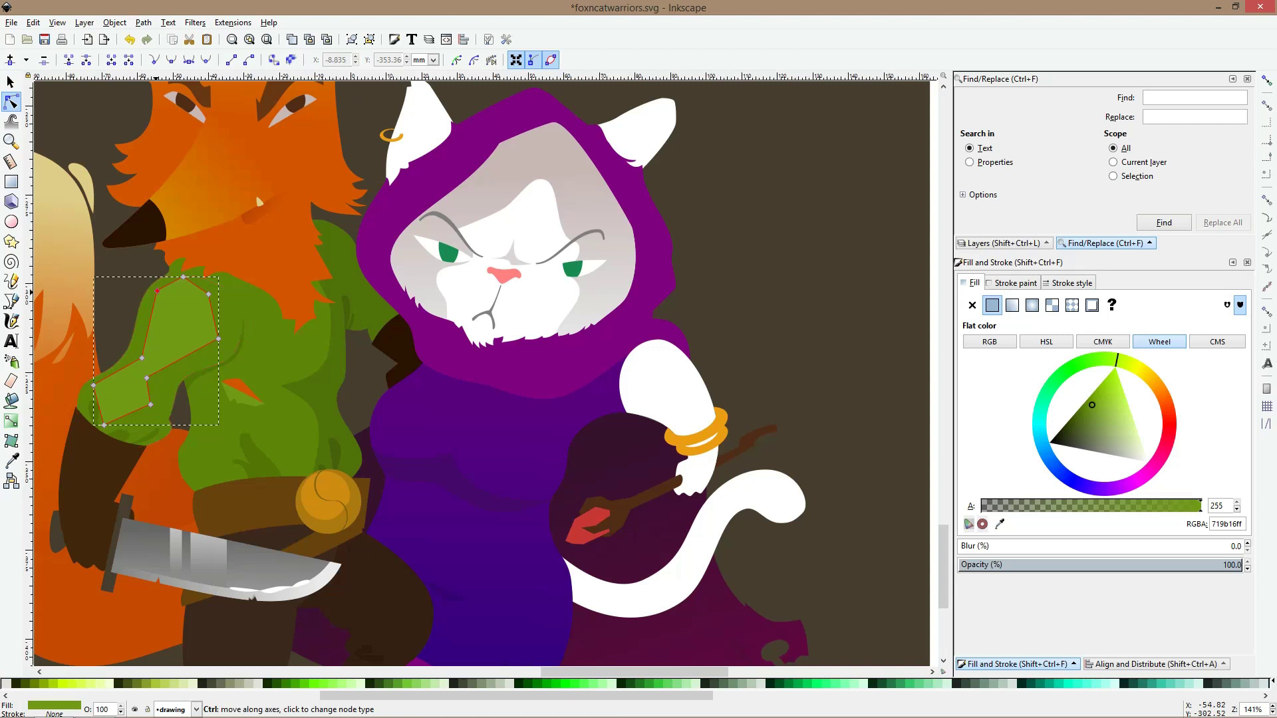
pyautogui.keyDown('ctrl'); pyautogui.click(157, 290); pyautogui.keyUp('ctrl')
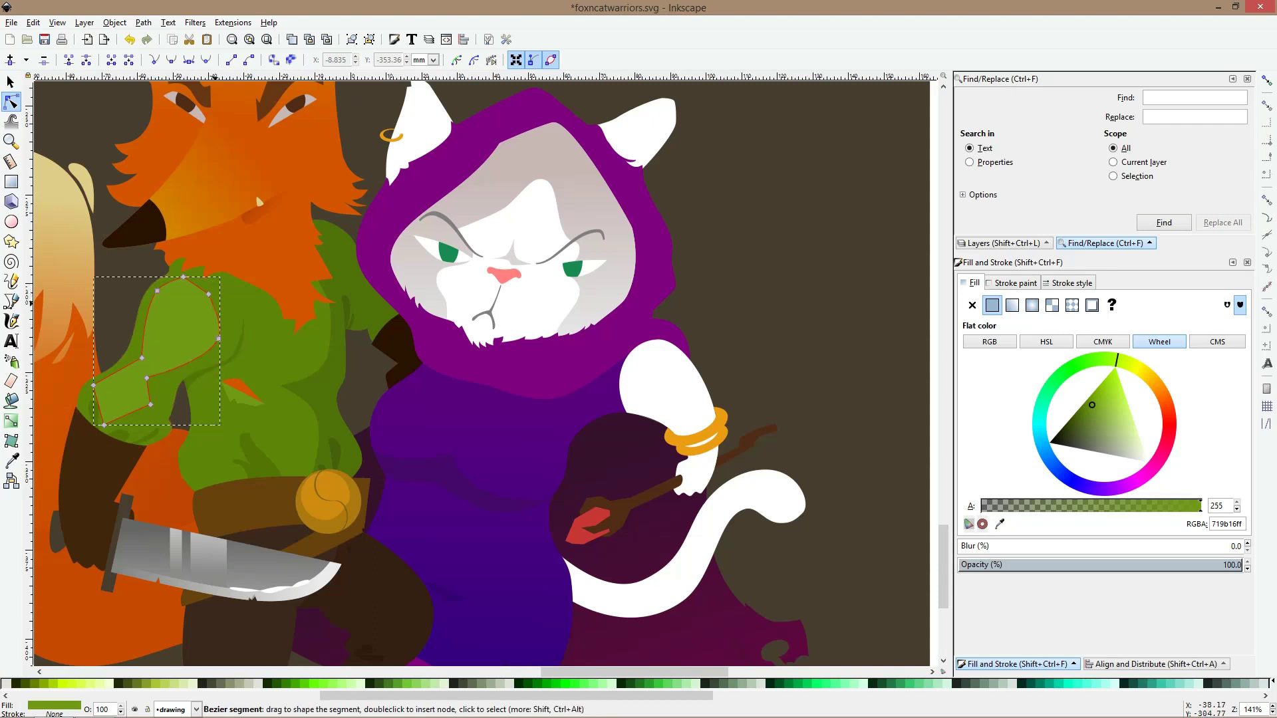
pyautogui.click(208, 294)
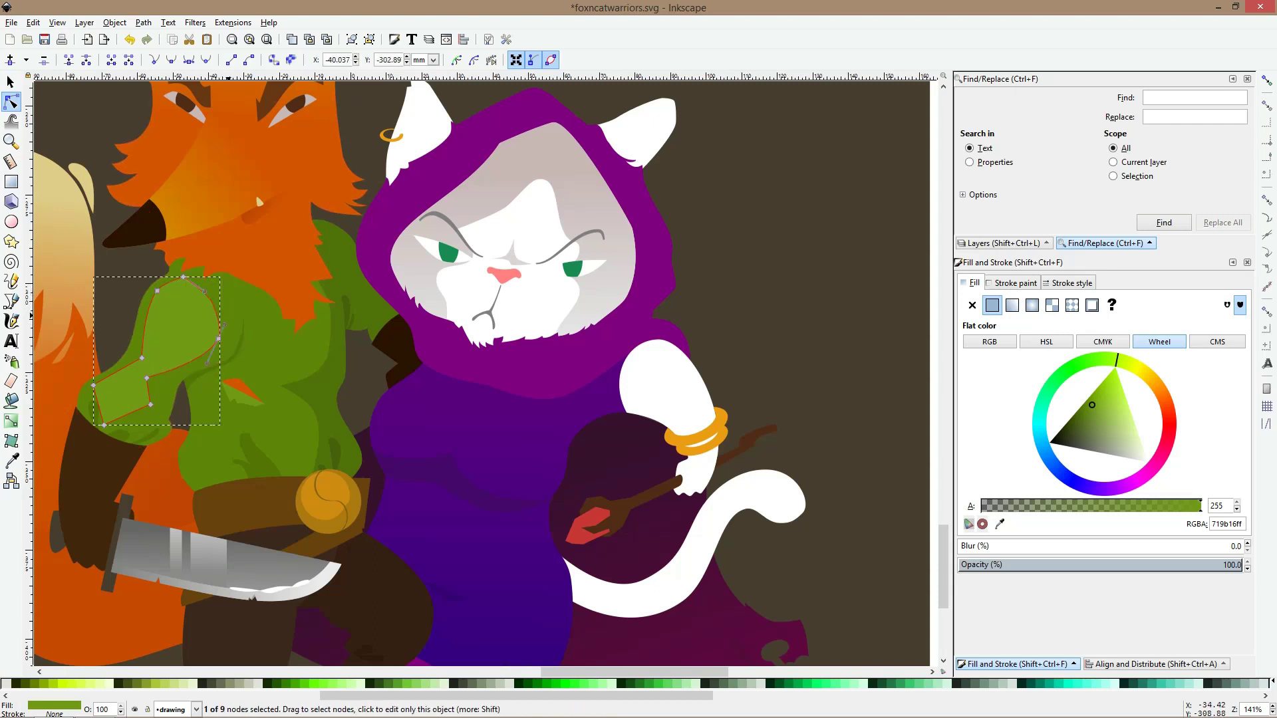
pyautogui.press('Delete')
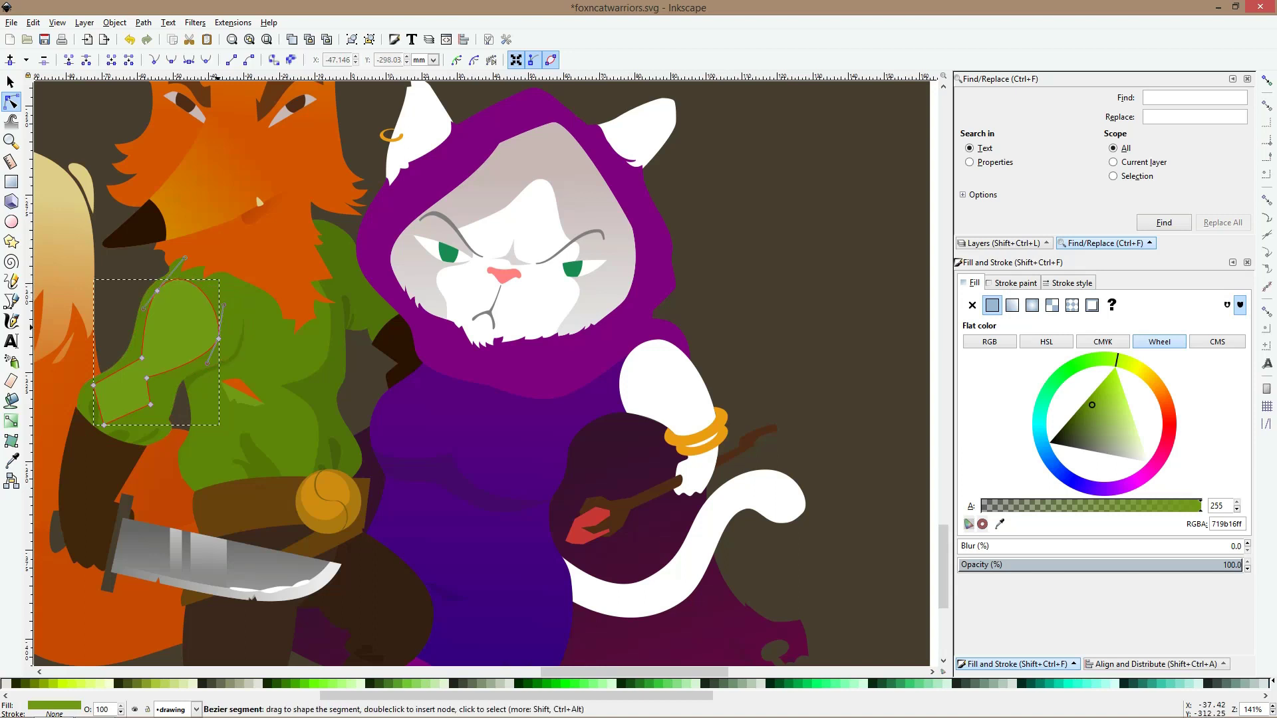
pyautogui.moveTo(225, 306); pyautogui.dragTo(238, 293)
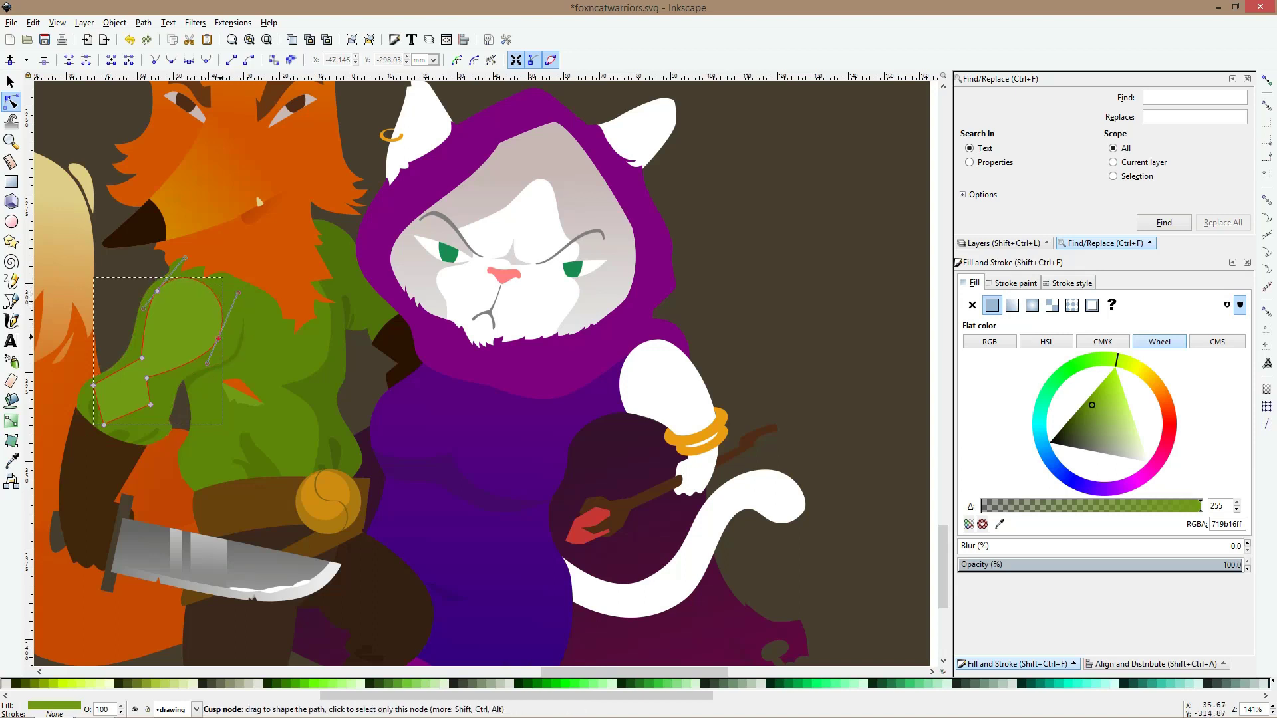
pyautogui.moveTo(219, 338); pyautogui.dragTo(210, 335)
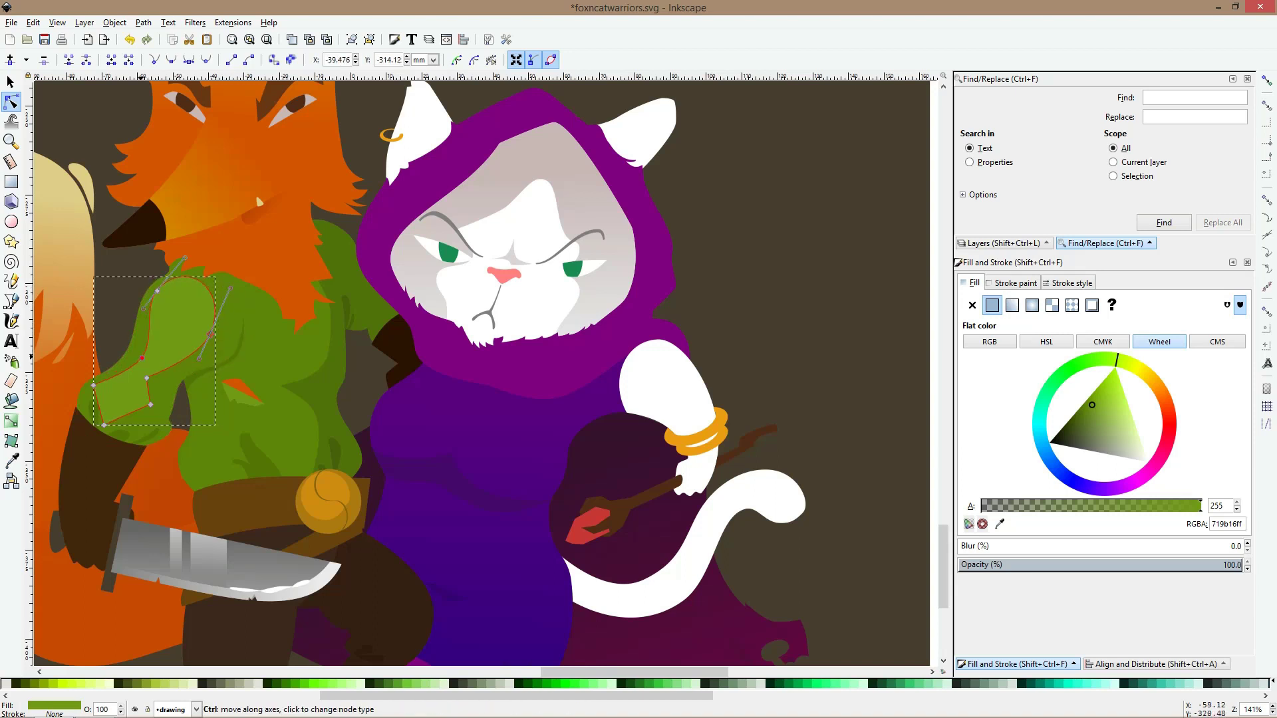
# Round the elbow part of the sleeve highlight by smoothing its corner nodes, and nudge its outer edge inward
pyautogui.keyDown('ctrl'); pyautogui.click(150, 404); pyautogui.keyUp('ctrl')
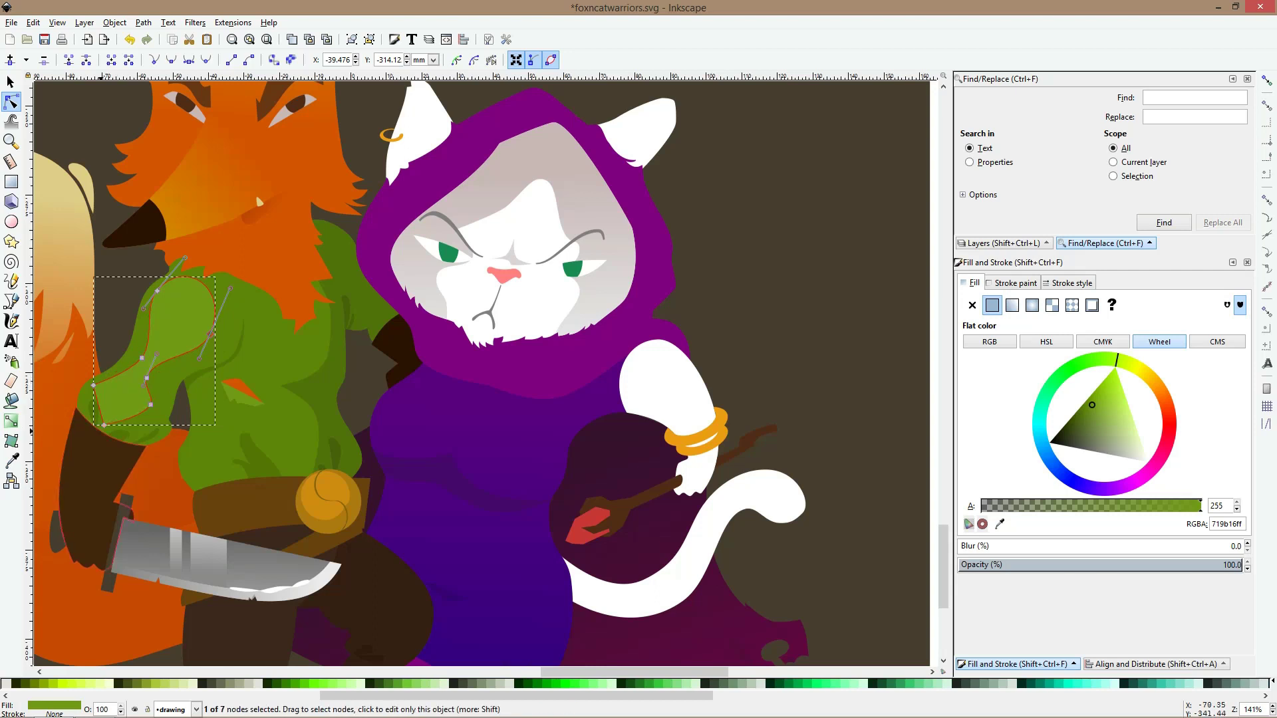
pyautogui.keyDown('ctrl'); pyautogui.click(104, 425); pyautogui.keyUp('ctrl')
pyautogui.keyDown('ctrl'); pyautogui.click(93, 385); pyautogui.keyUp('ctrl')
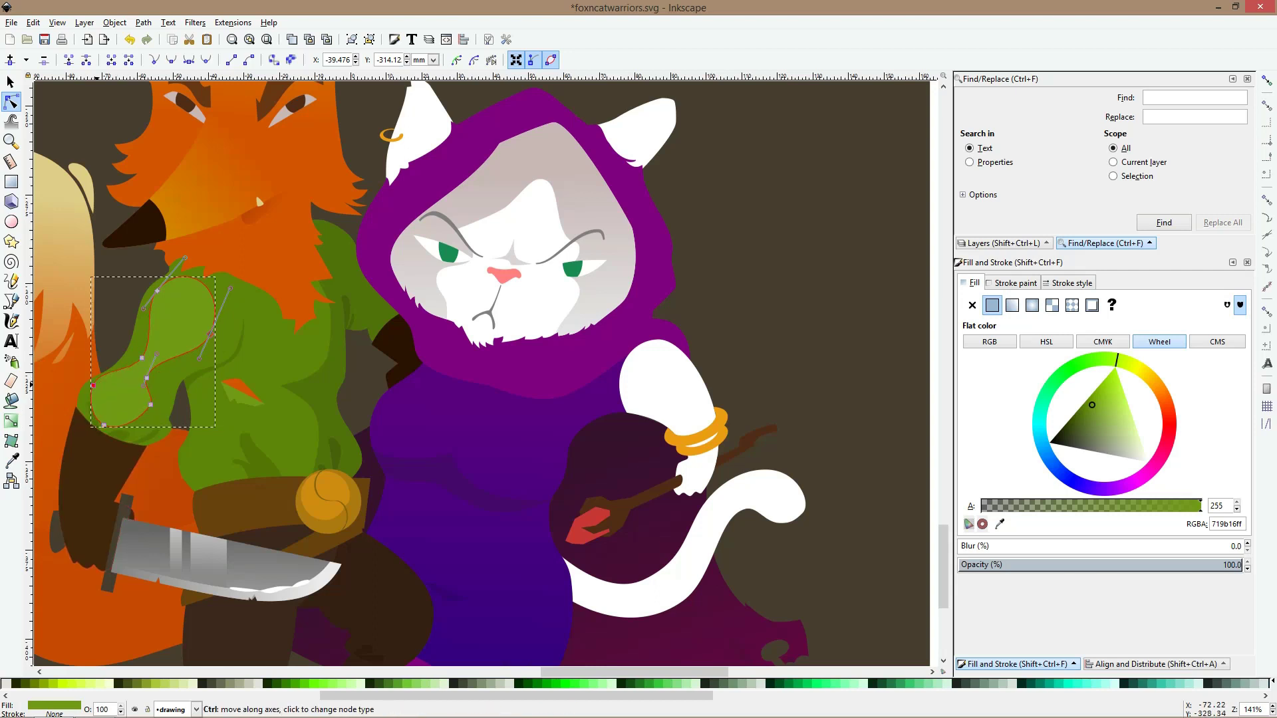
pyautogui.keyDown('ctrl'); pyautogui.scroll(5, 97, 407); pyautogui.keyUp('ctrl')
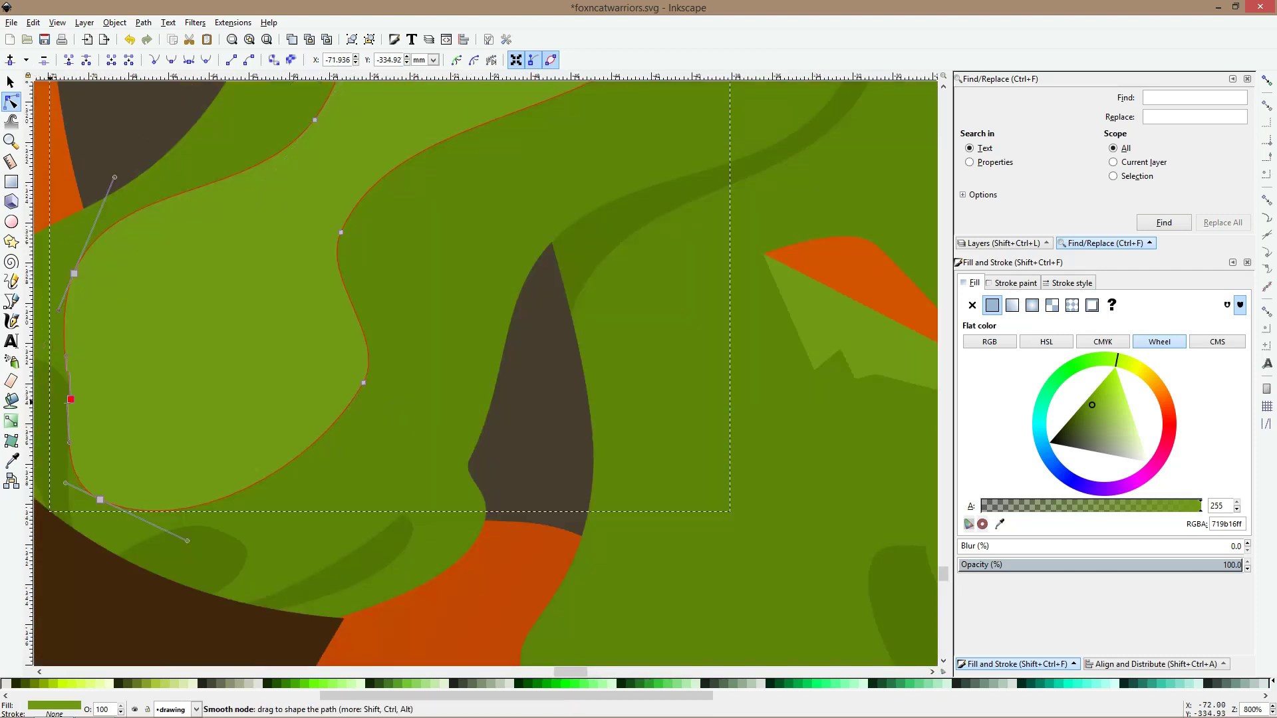
pyautogui.moveTo(70, 399); pyautogui.dragTo(89, 400)
pyautogui.moveTo(100, 499); pyautogui.dragTo(108, 498)
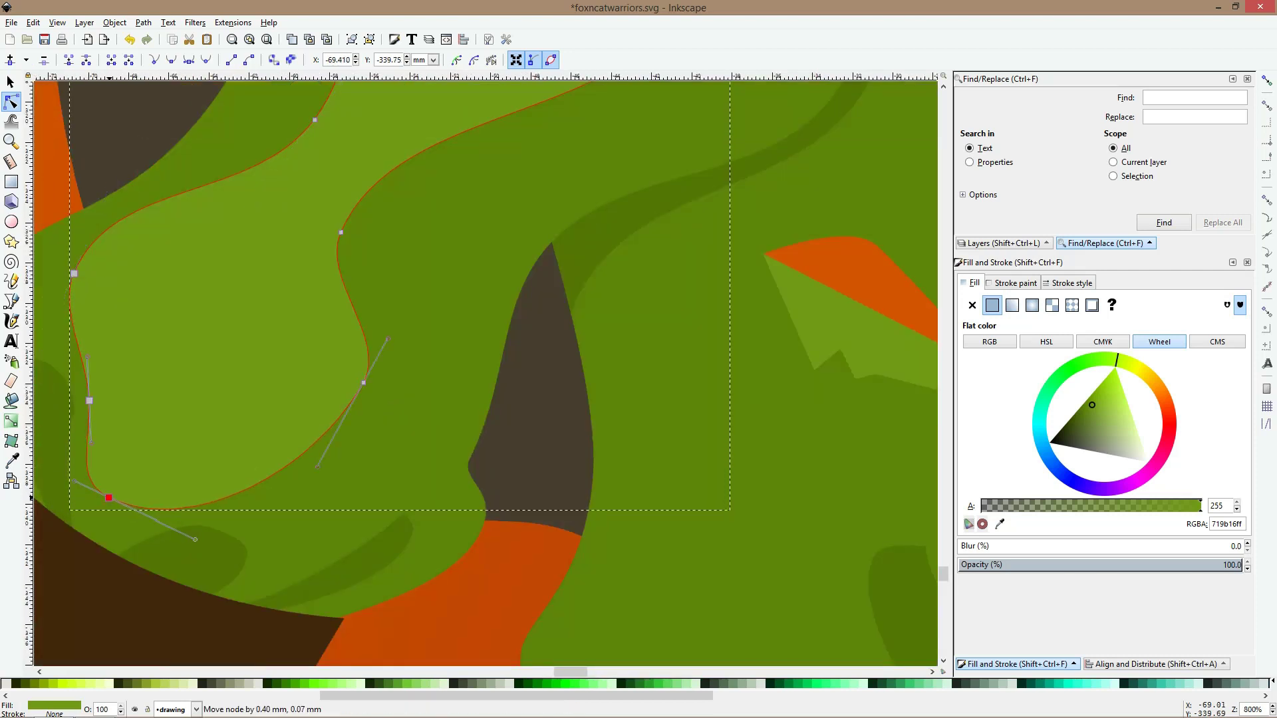
pyautogui.press('s')
pyautogui.press('1')
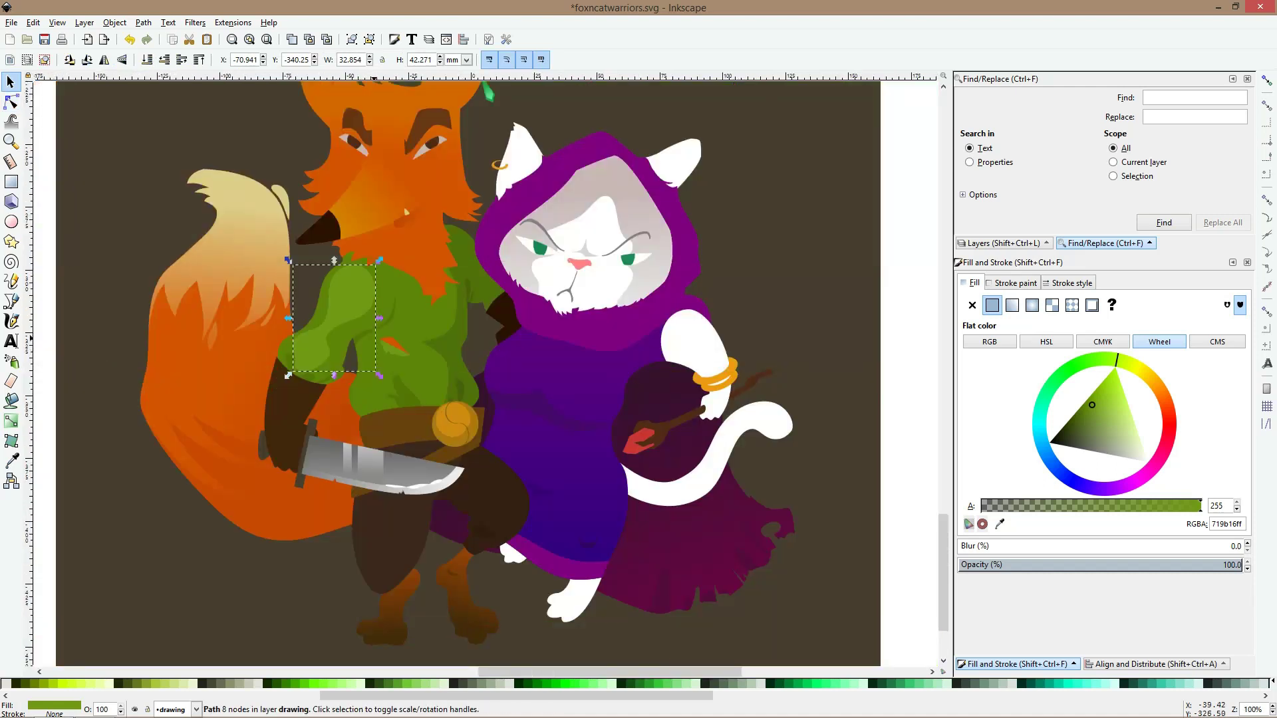
# Duplicate the knife blade and move the copy about 11 mm down over the fox's trousers
pyautogui.click(149, 341)
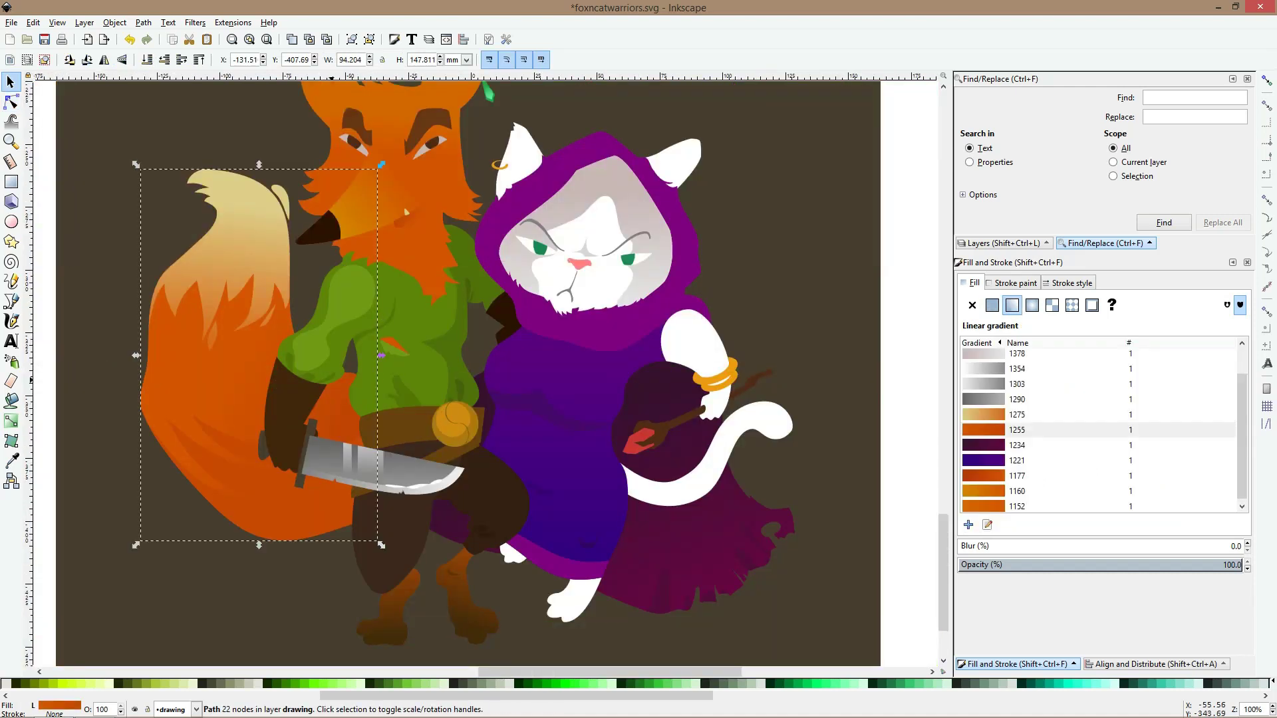
pyautogui.scroll(3, 408, 515)
pyautogui.keyDown('ctrl'); pyautogui.click(393, 423); pyautogui.keyUp('ctrl')
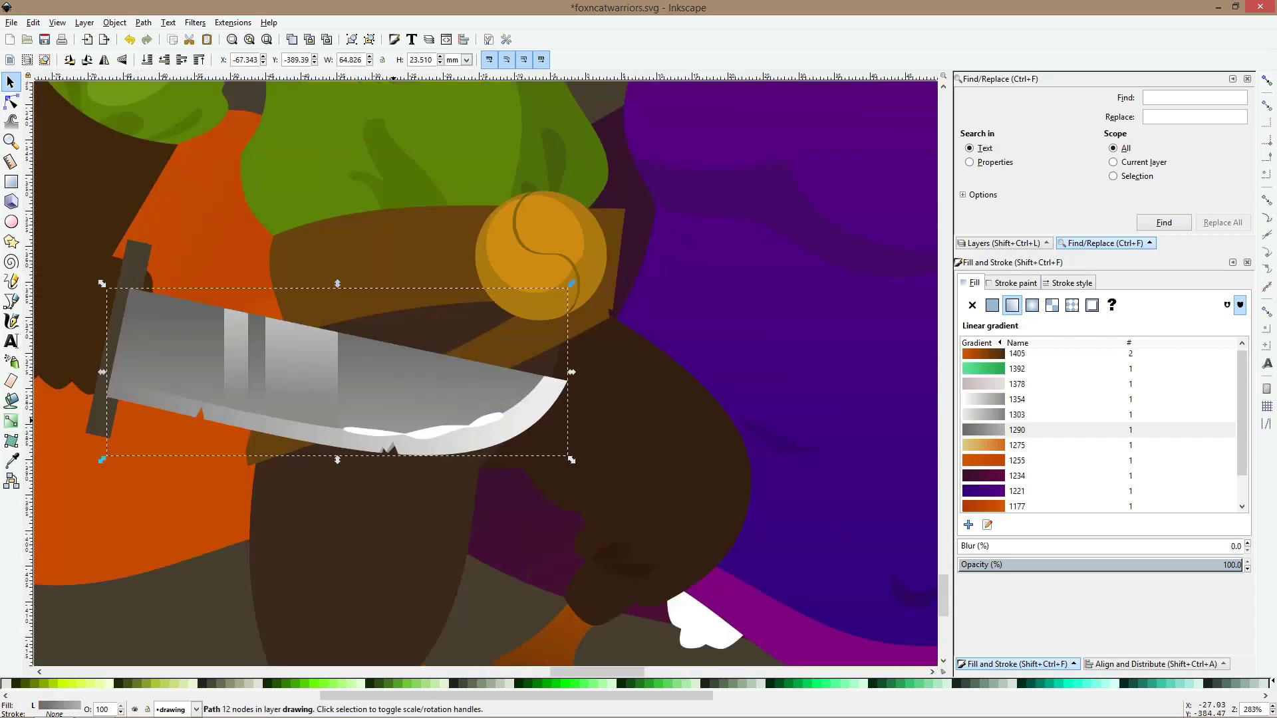
pyautogui.hotkey('ctrl', 'd')
pyautogui.click(393, 412)
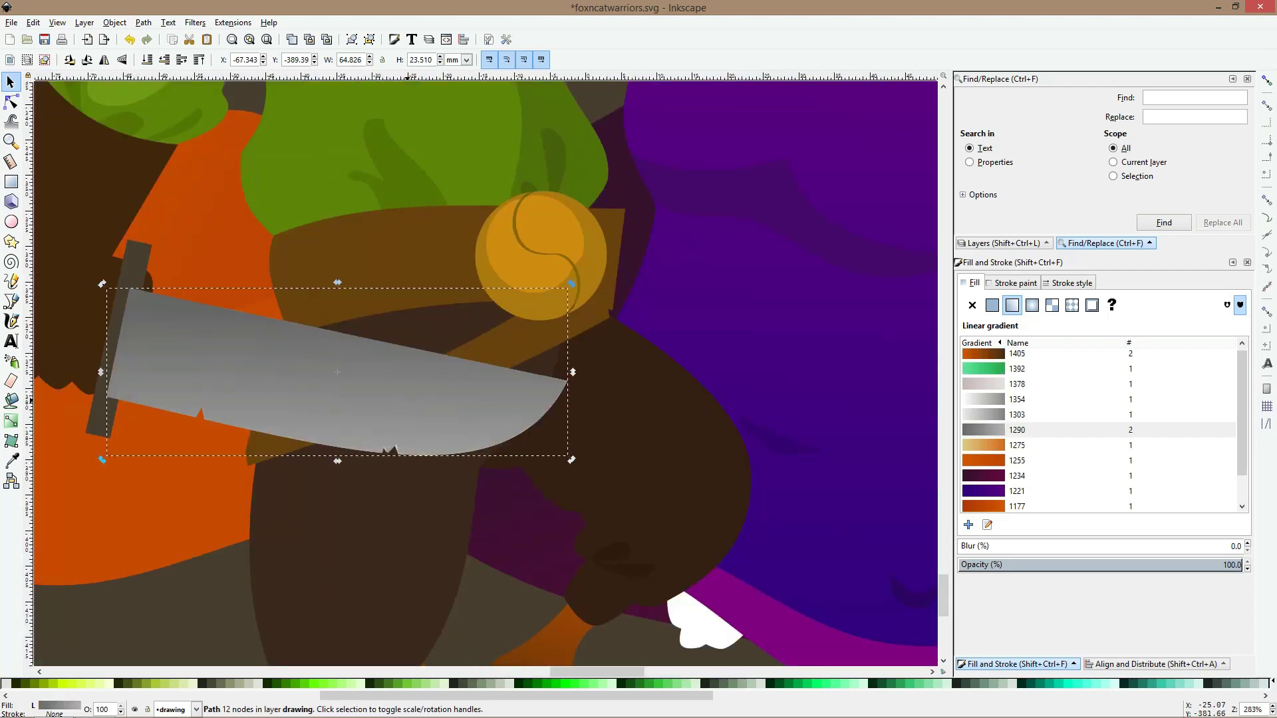
pyautogui.moveTo(393, 412); pyautogui.dragTo(409, 493)
pyautogui.scroll(-2, 433, 474)
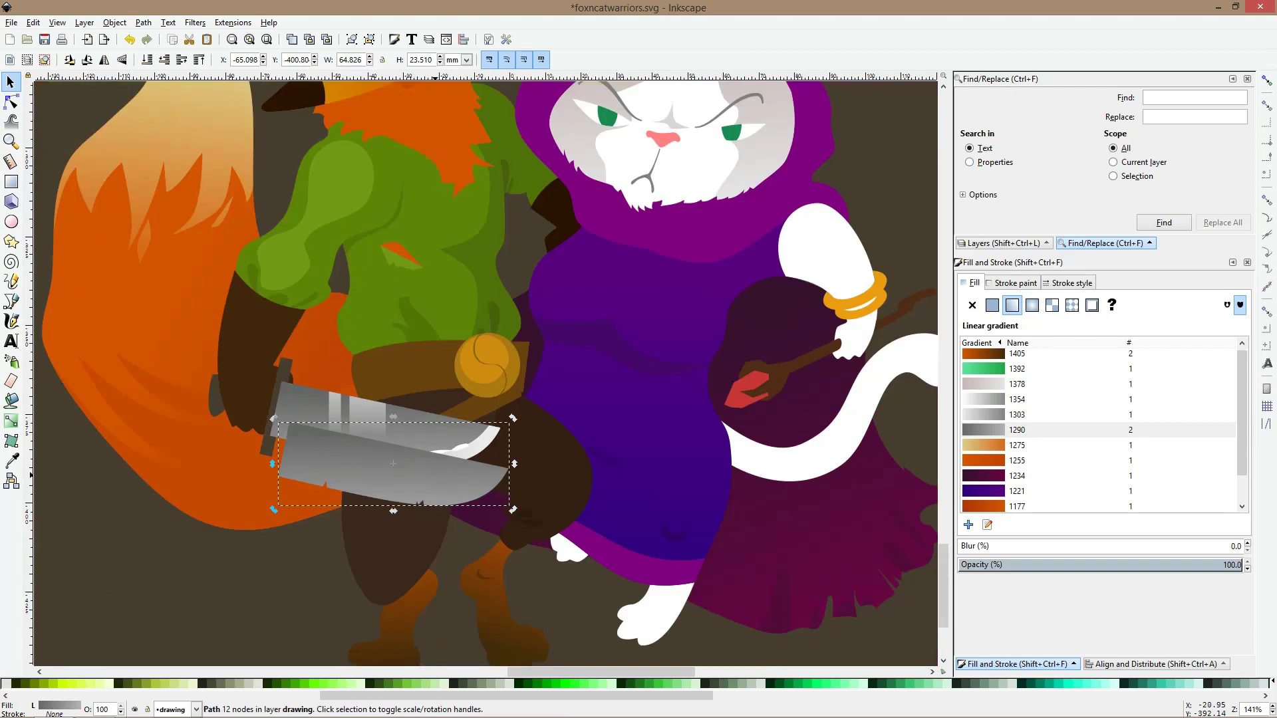
# Bend the long upper and lower edges of the blade copy into curves that arch upward
pyautogui.click(435, 453)
pyautogui.click(11, 101)
pyautogui.scroll(1, 381, 450)
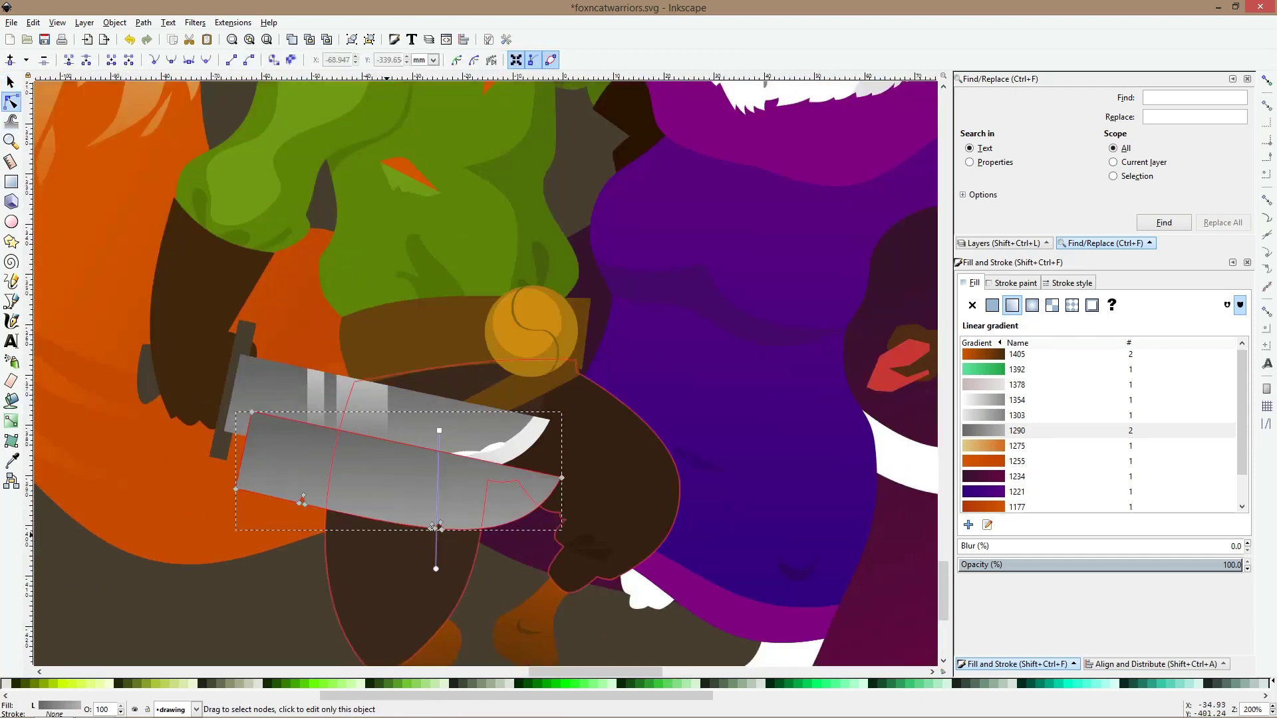
pyautogui.moveTo(397, 524); pyautogui.dragTo(346, 500)
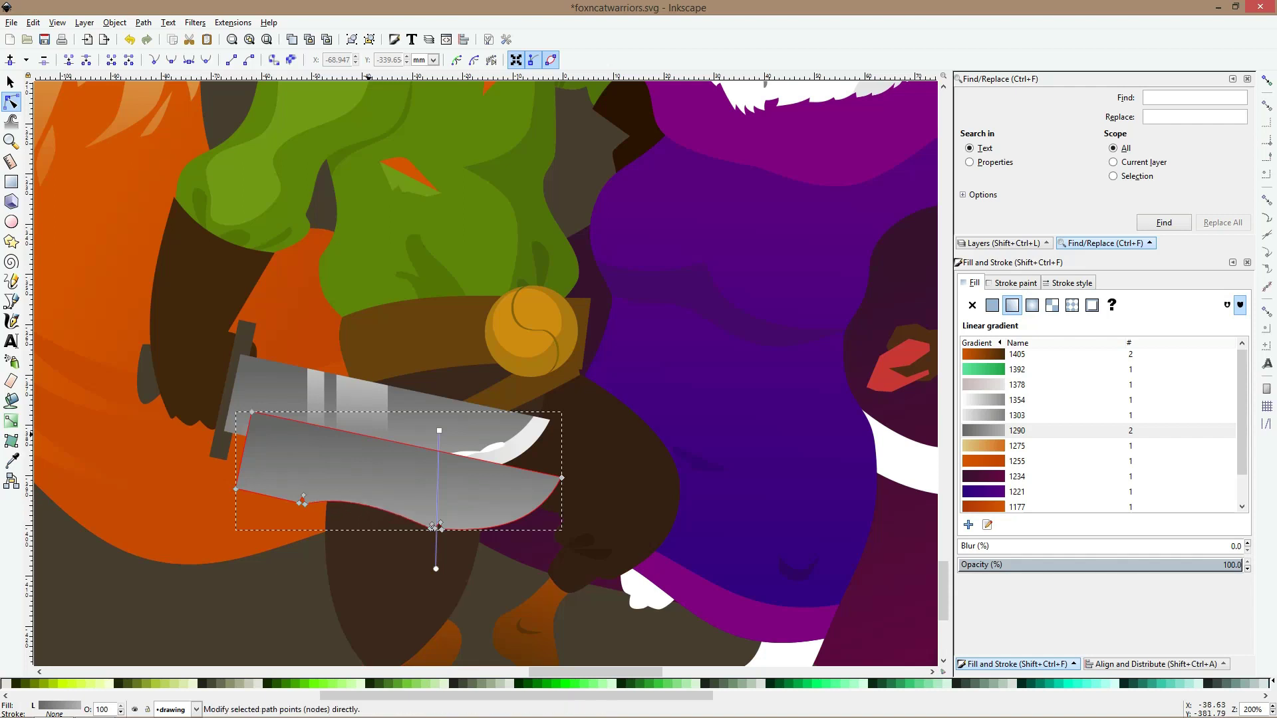
pyautogui.moveTo(370, 437); pyautogui.dragTo(369, 419)
pyautogui.press('s')
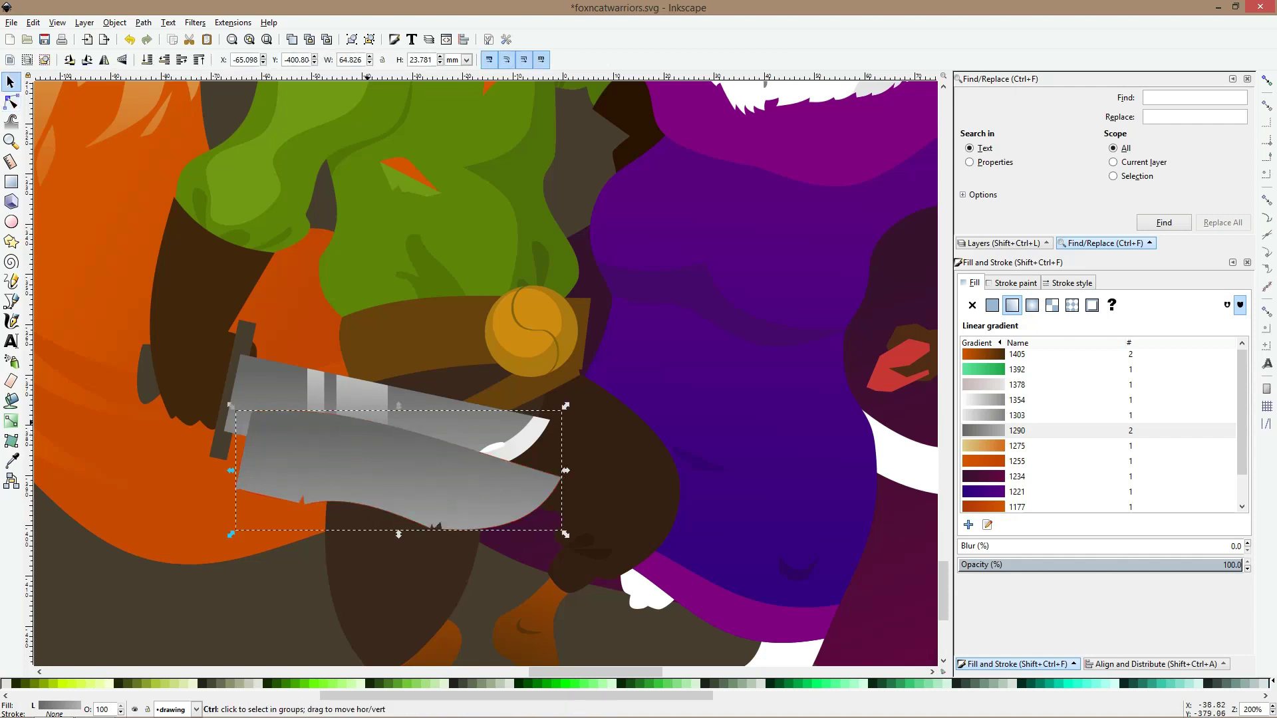
# Duplicate the fox's trousers and intersect the duplicate with the curved blade copy to get a shadow shape
pyautogui.keyDown('ctrl'); pyautogui.click(393, 551); pyautogui.keyUp('ctrl')
pyautogui.hotkey('ctrl', 'd')
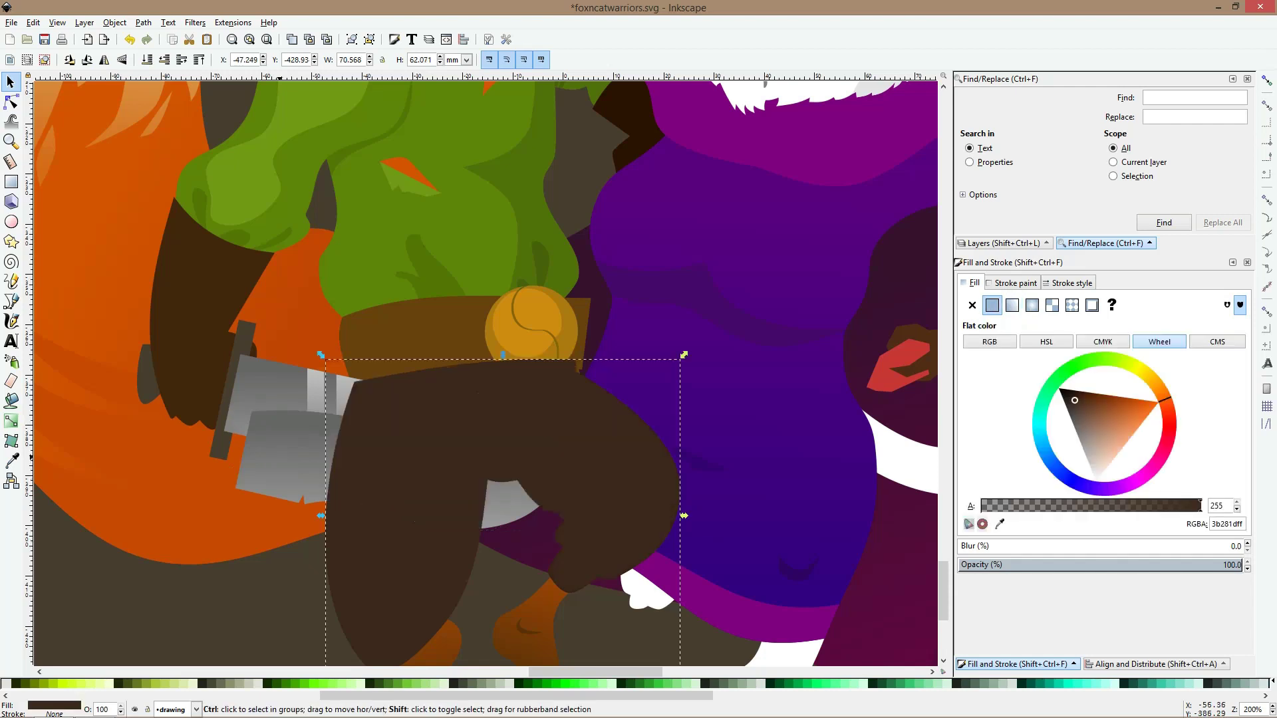
pyautogui.keyDown('shift'); pyautogui.click(286, 459); pyautogui.keyUp('shift')
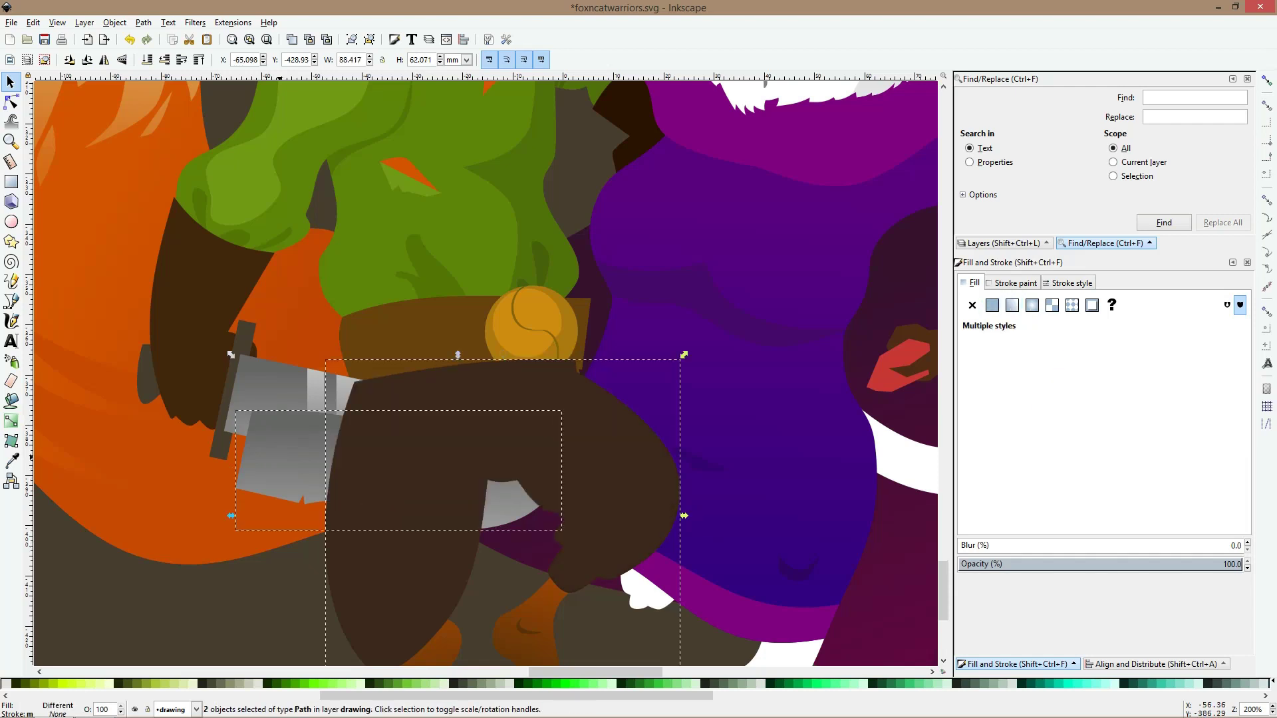
pyautogui.hotkey('ctrl', '*')
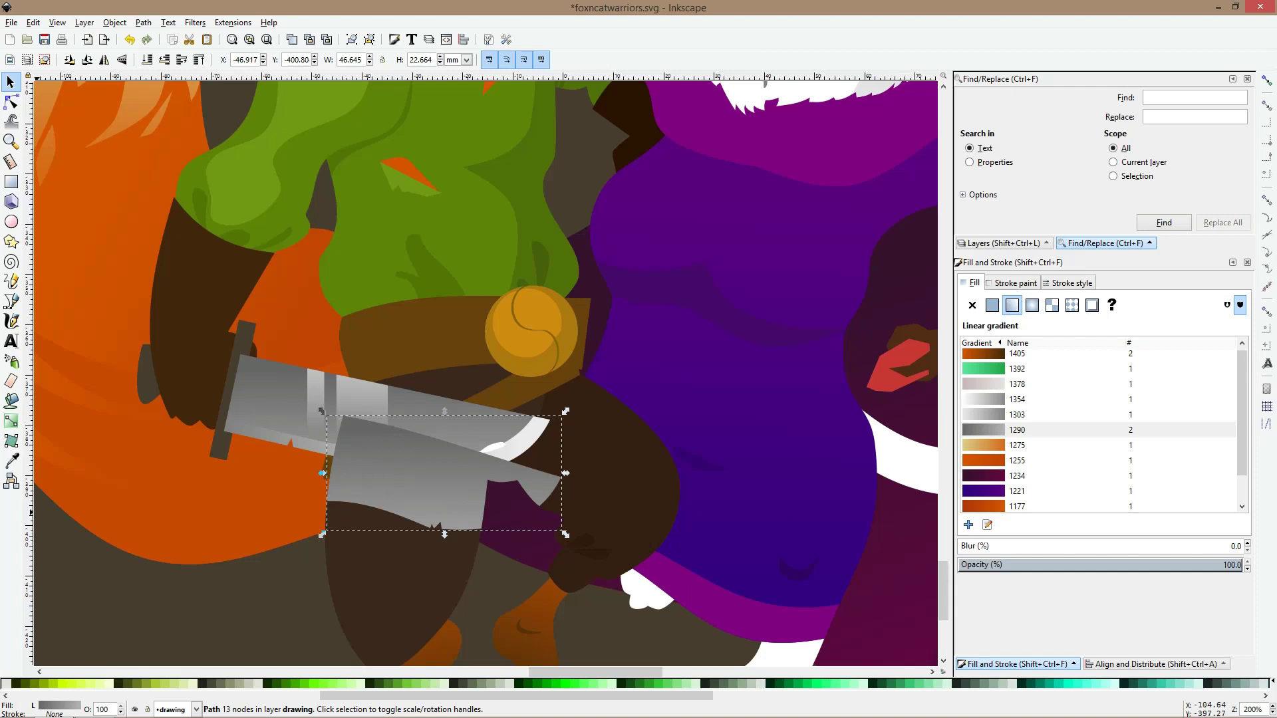
# Fill the knife shadow with dark brown 2e190c sampled from the knee shading, lower it behind the knife, and deselect it
pyautogui.press('d')
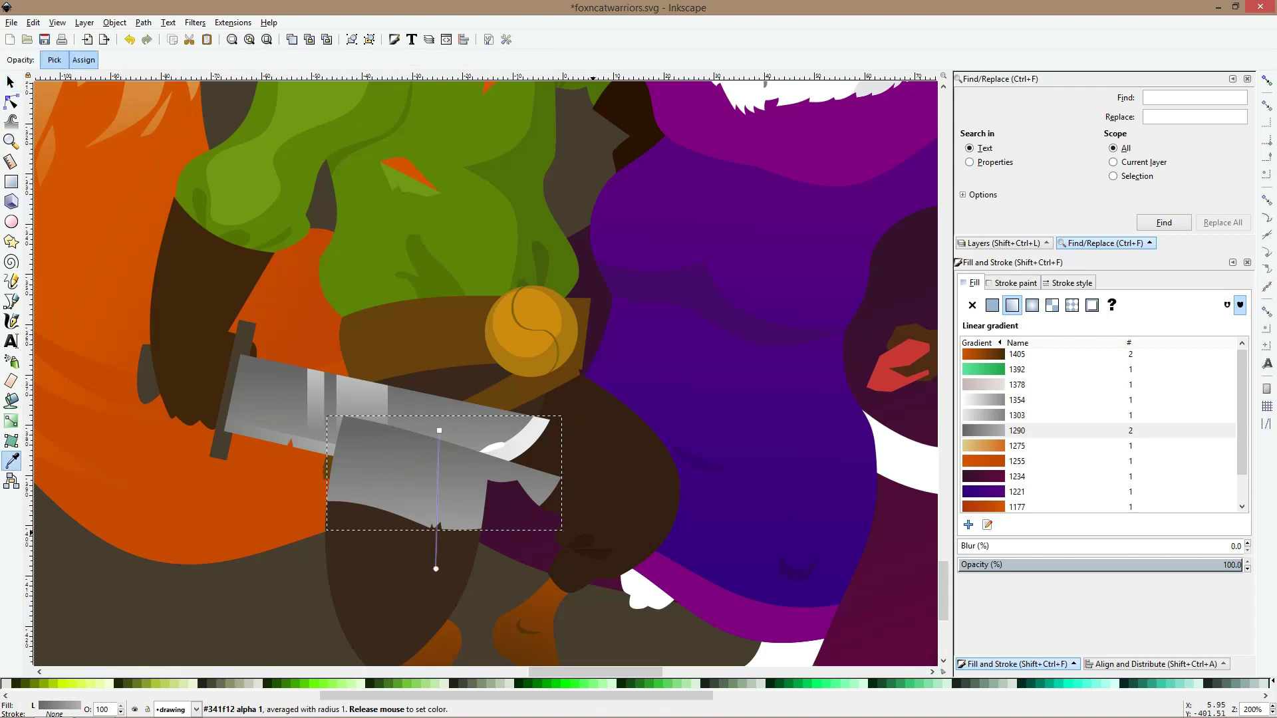
pyautogui.click(596, 536)
pyautogui.press('s')
pyautogui.press('pagedown')
pyautogui.press('pagedown')
pyautogui.press('pagedown')
pyautogui.press('pagedown')
pyautogui.press('pagedown')
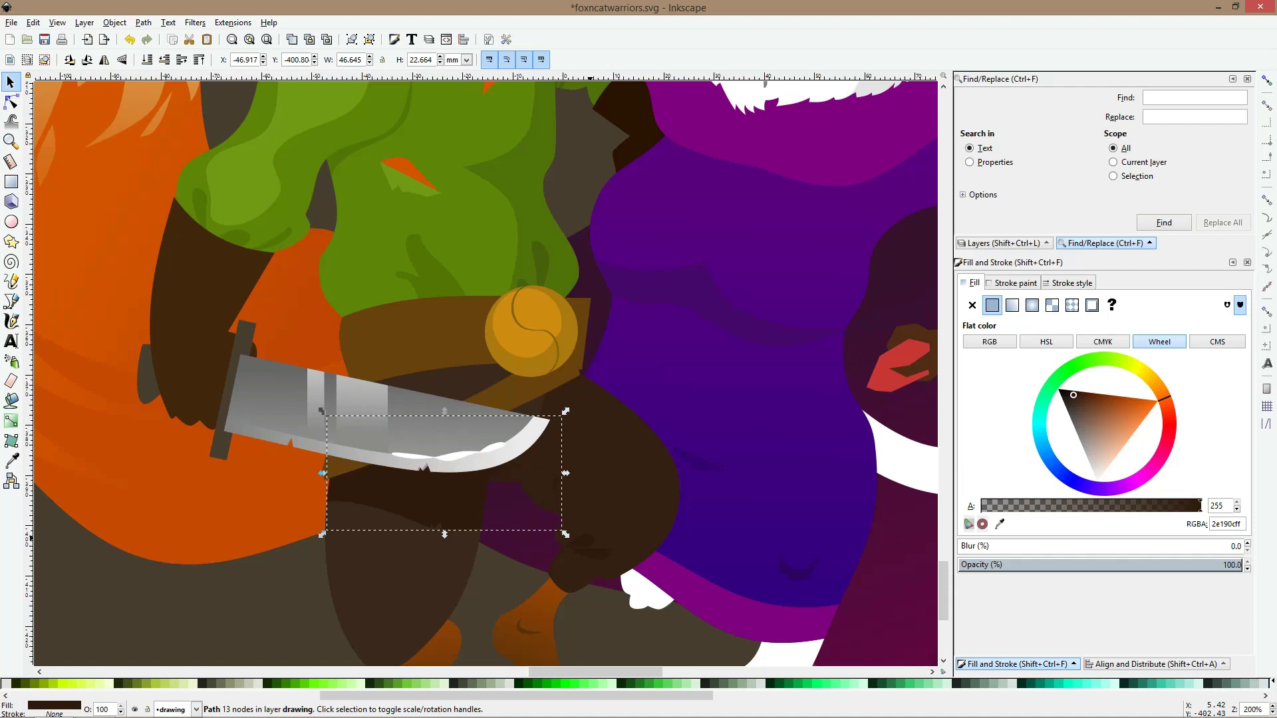
pyautogui.press('1')
pyautogui.press('Escape')
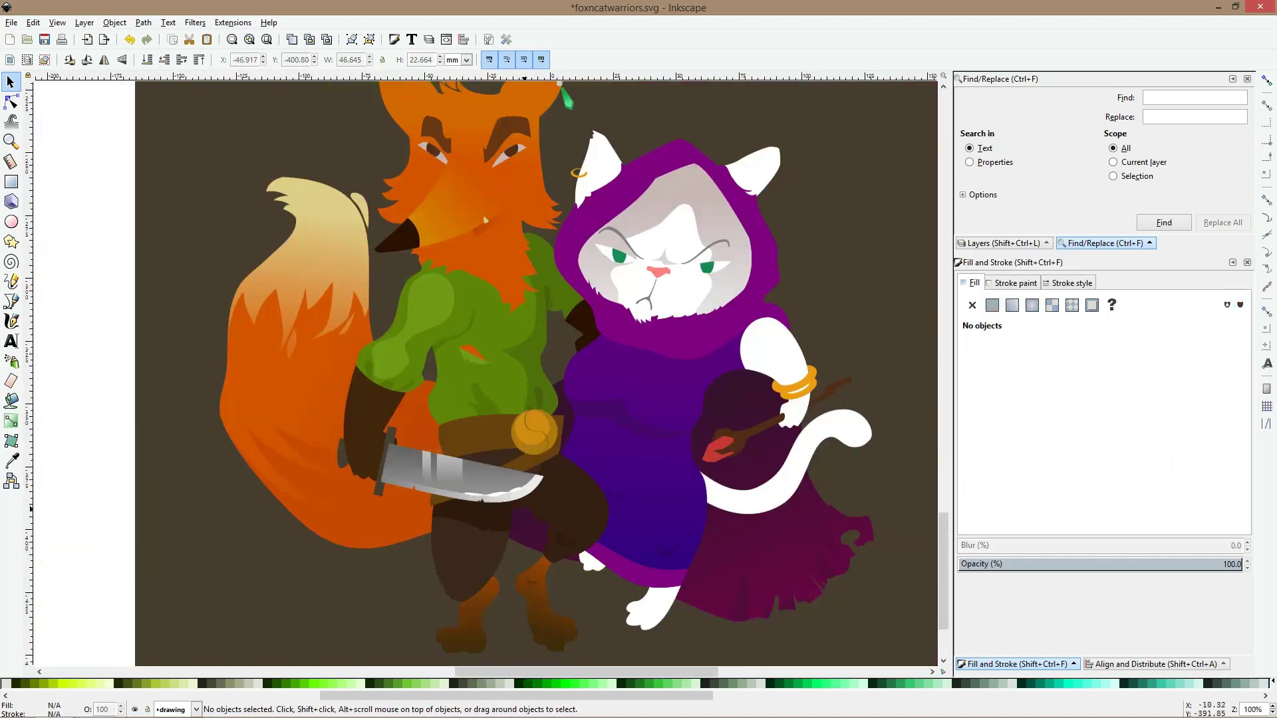
# Recolour the knife shadow with a brown sampled from the fox's bent thigh, and deselect it
pyautogui.scroll(1, 466, 542)
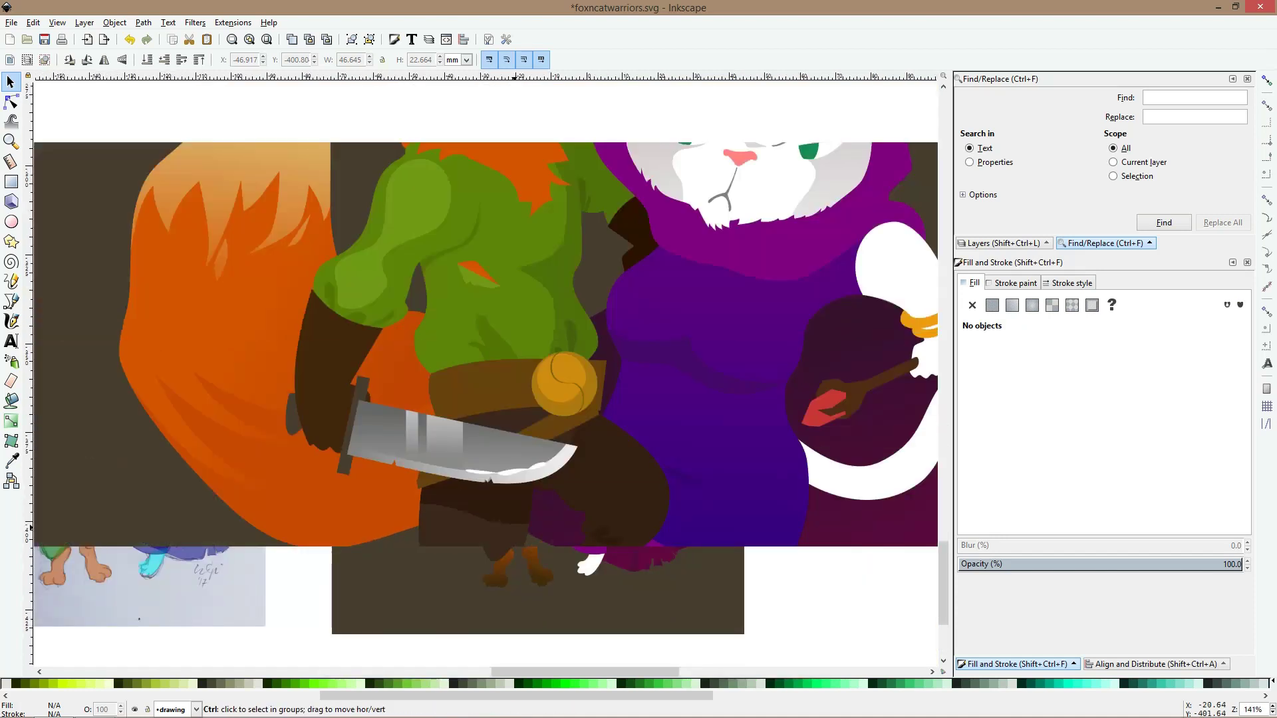
pyautogui.click(445, 522)
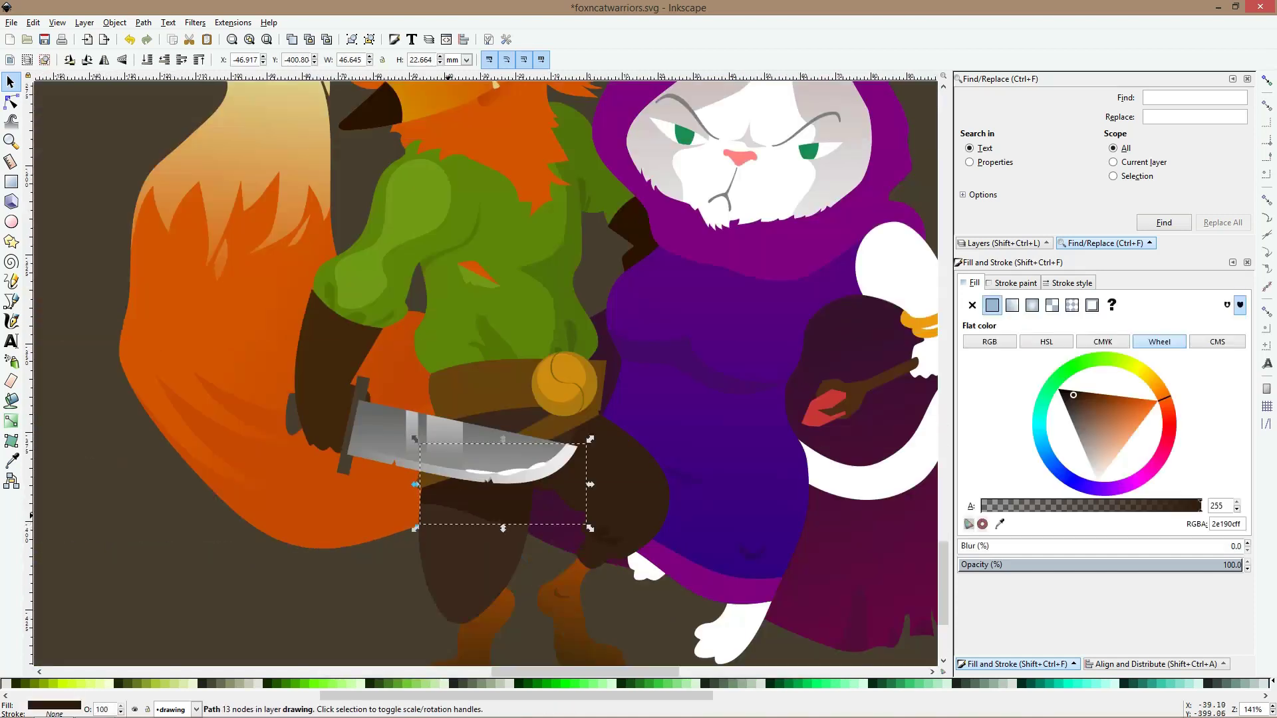
pyautogui.click(11, 461)
pyautogui.click(620, 478)
pyautogui.press('space')
pyautogui.press('1')
pyautogui.press('Escape')
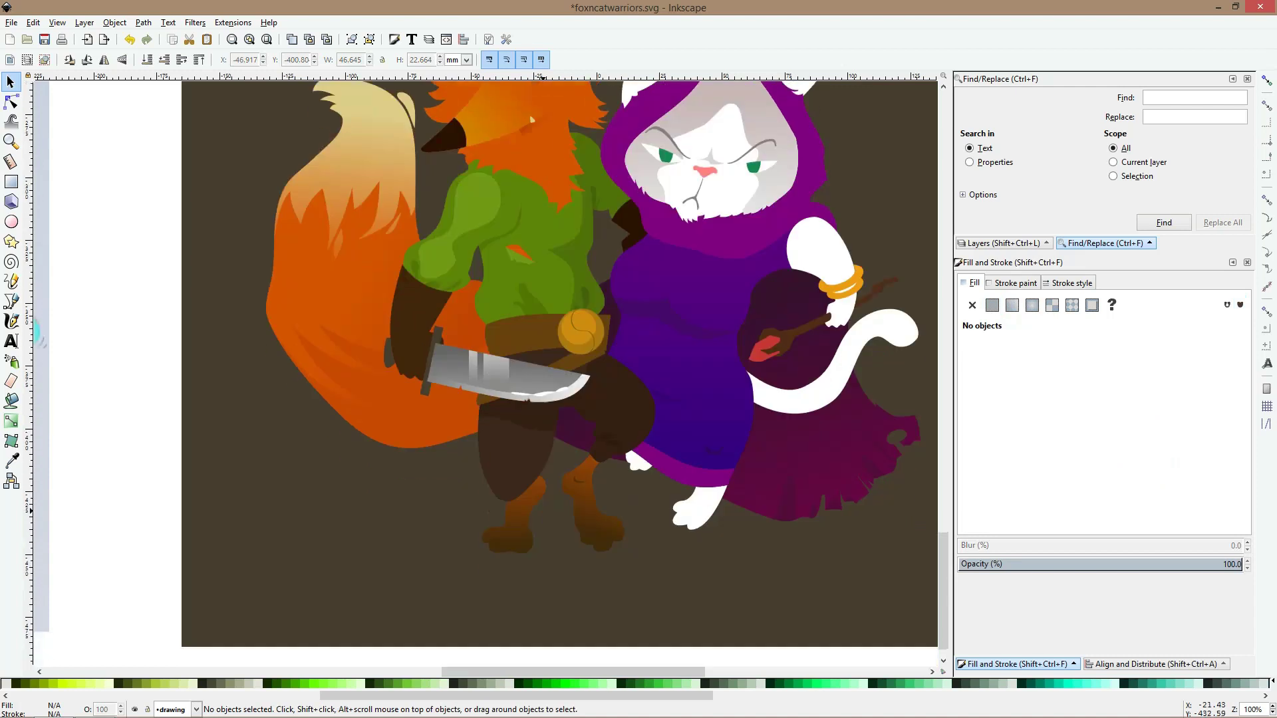
# Try a radial gradient on the darker shading shape across the lower part of the fox's tail
pyautogui.scroll(2, 522, 465)
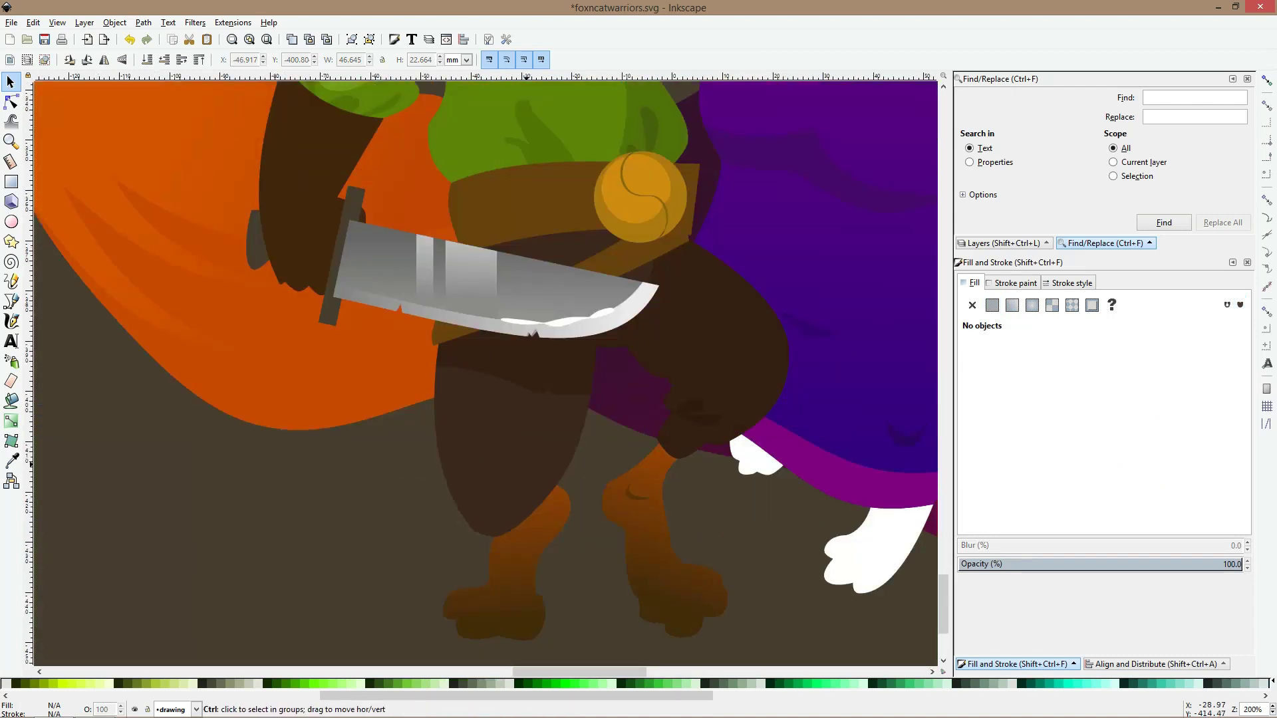
pyautogui.scroll(-2, 525, 465)
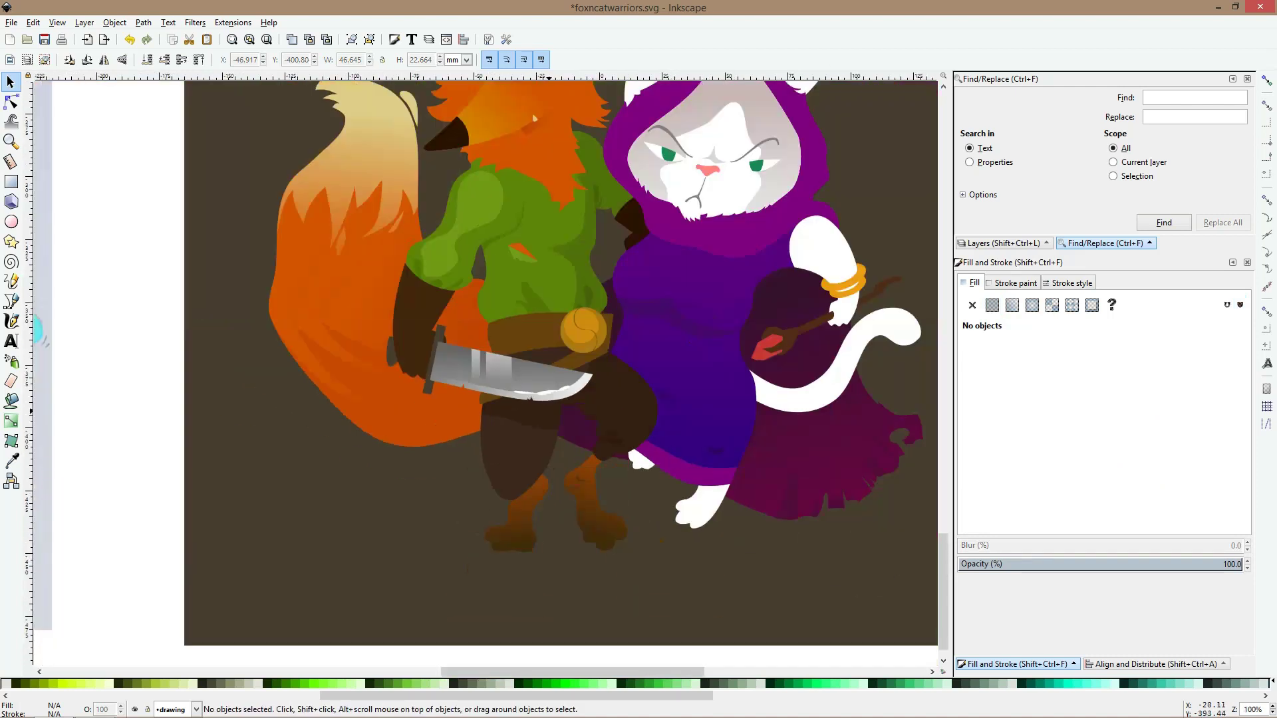
pyautogui.moveTo(564, 438); pyautogui.dragTo(414, 481)
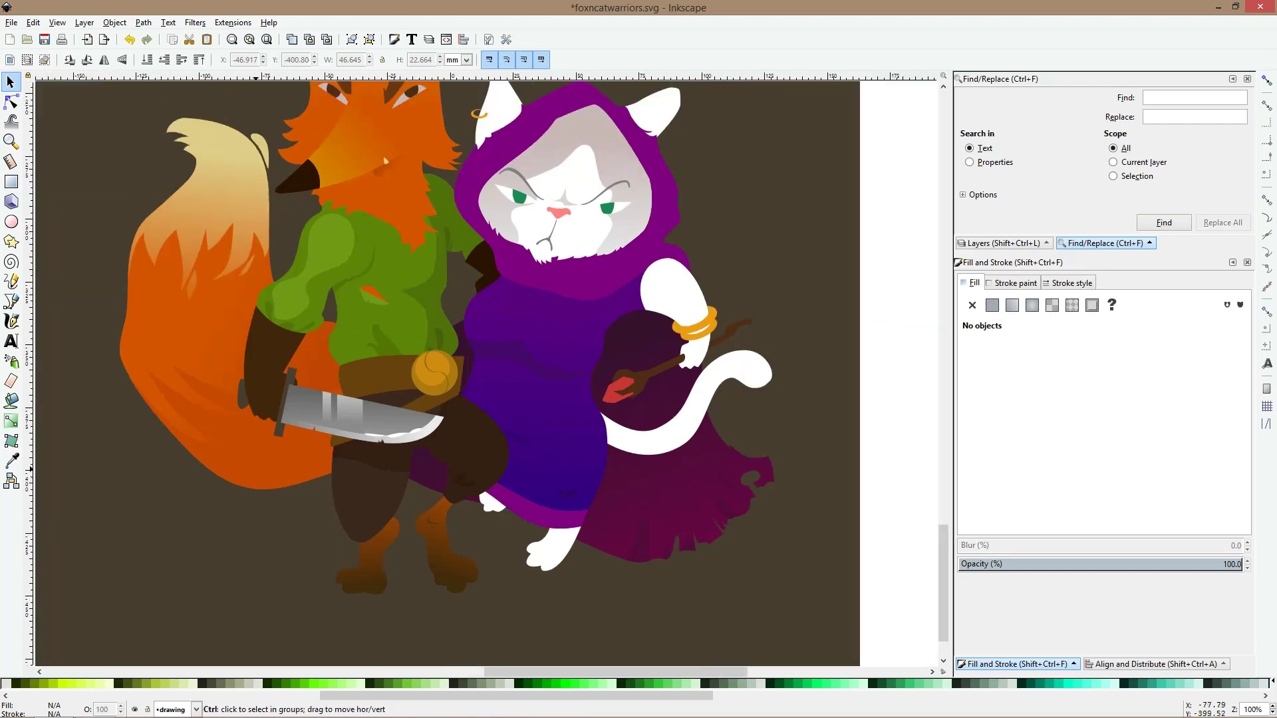
pyautogui.keyDown('ctrl'); pyautogui.click(279, 463); pyautogui.keyUp('ctrl')
pyautogui.click(10, 421)
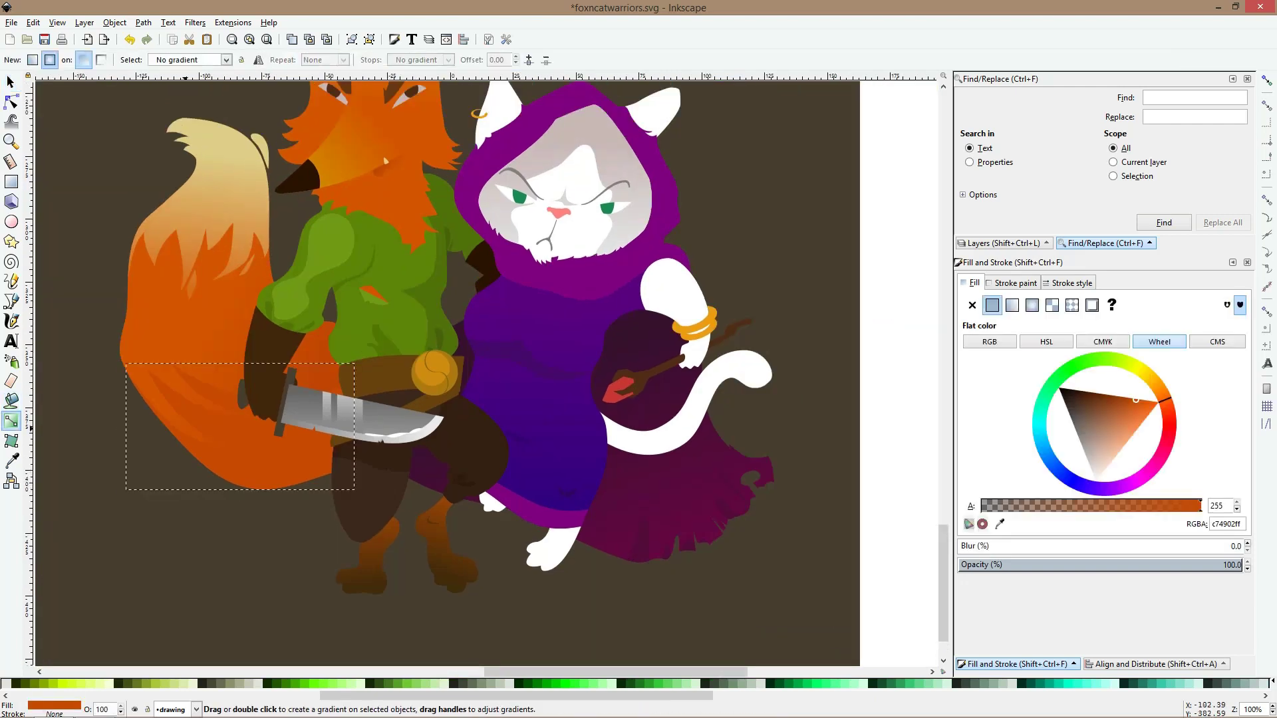
pyautogui.moveTo(241, 375); pyautogui.dragTo(204, 426)
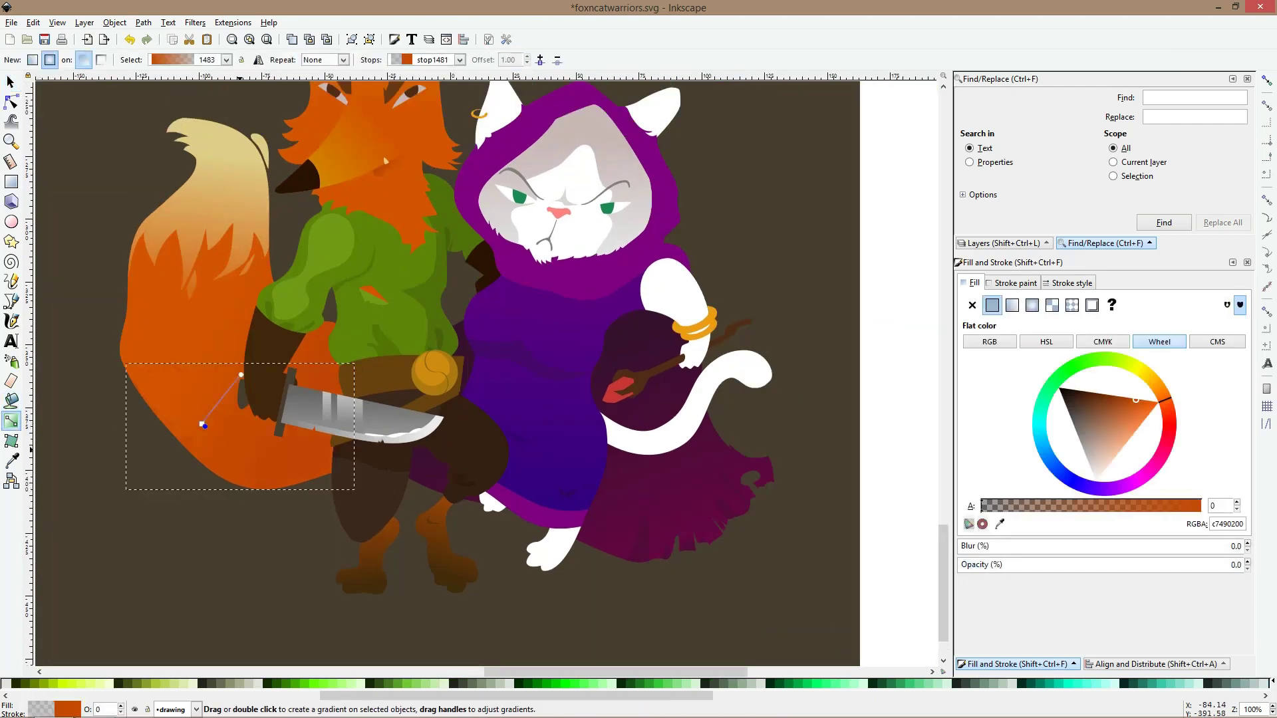
pyautogui.press('ctrl')
pyautogui.hotkey('ctrl', 'z')
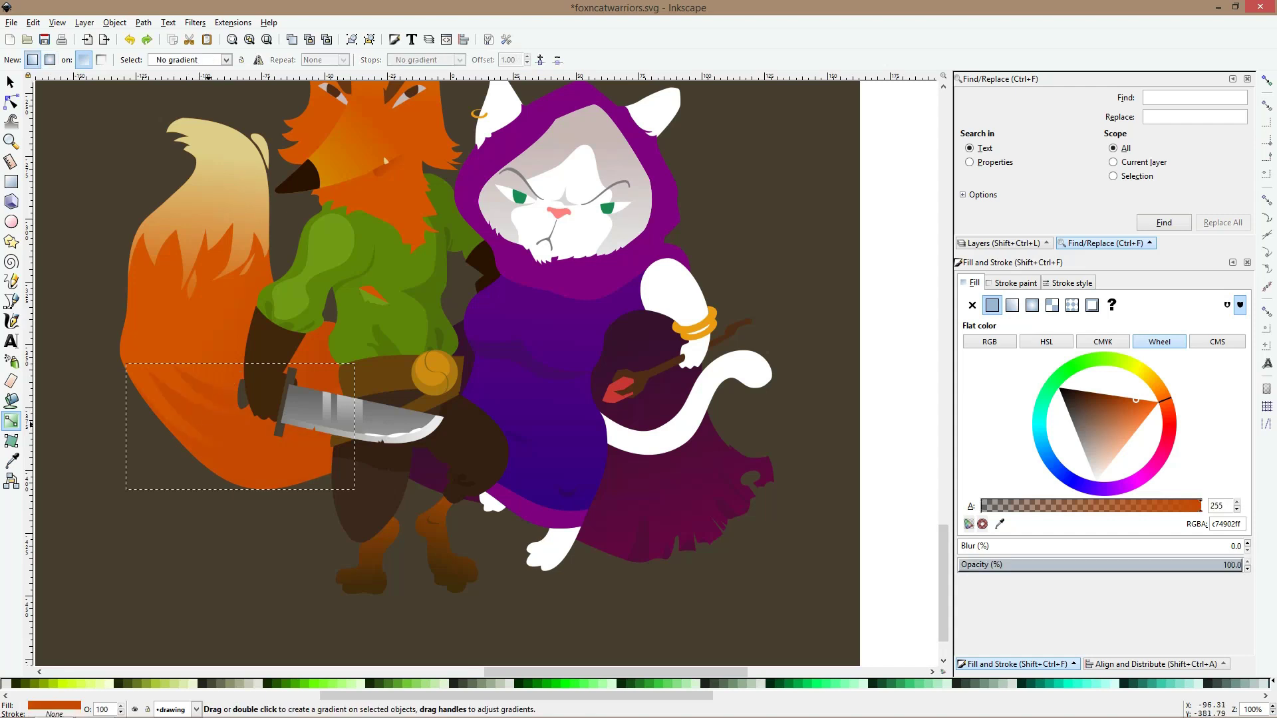
# Give the lower tail shading a diagonal linear gradient ending in opaque b74a01 sampled near the tail's bottom edge, and deselect it
pyautogui.moveTo(208, 424); pyautogui.dragTo(293, 472)
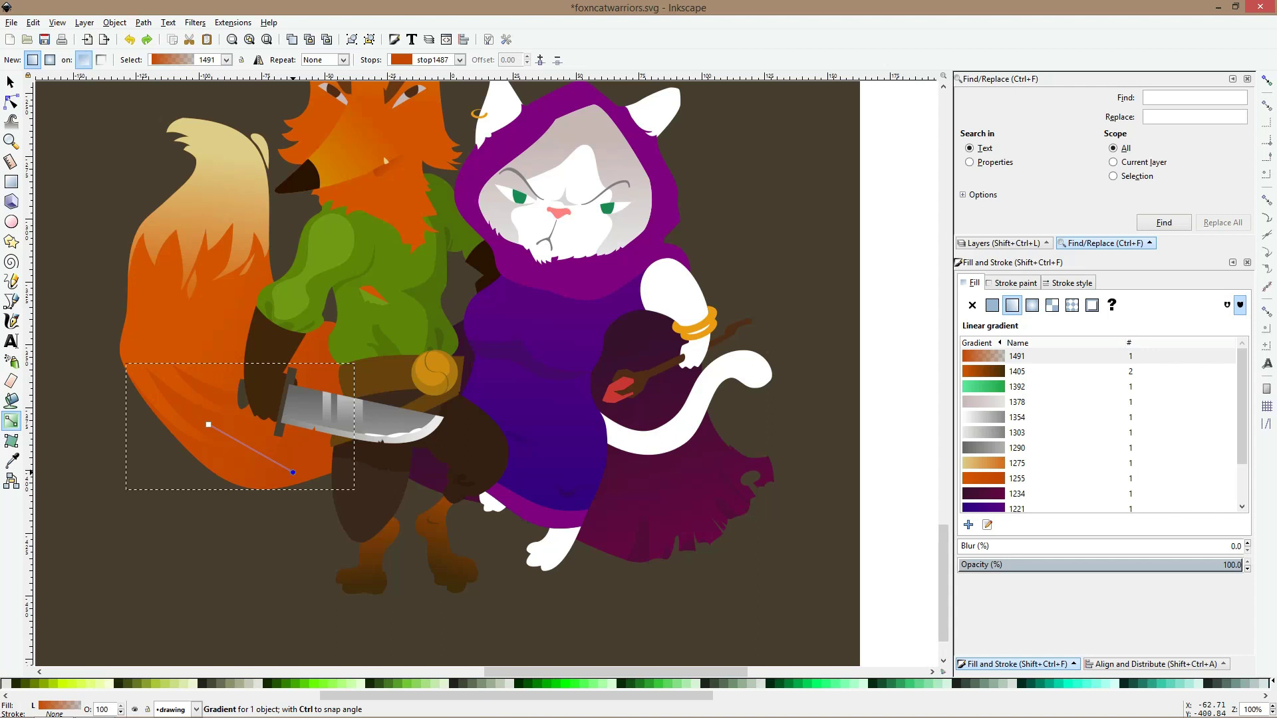
pyautogui.press('d')
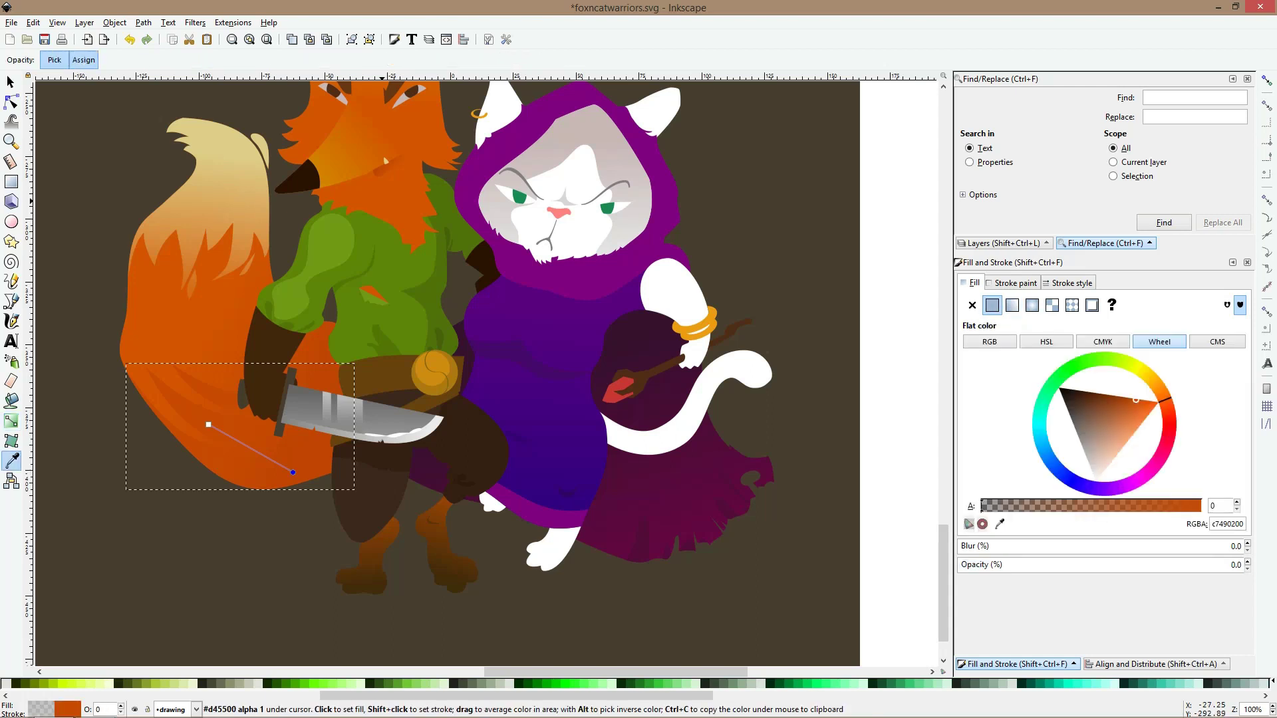
pyautogui.click(383, 201)
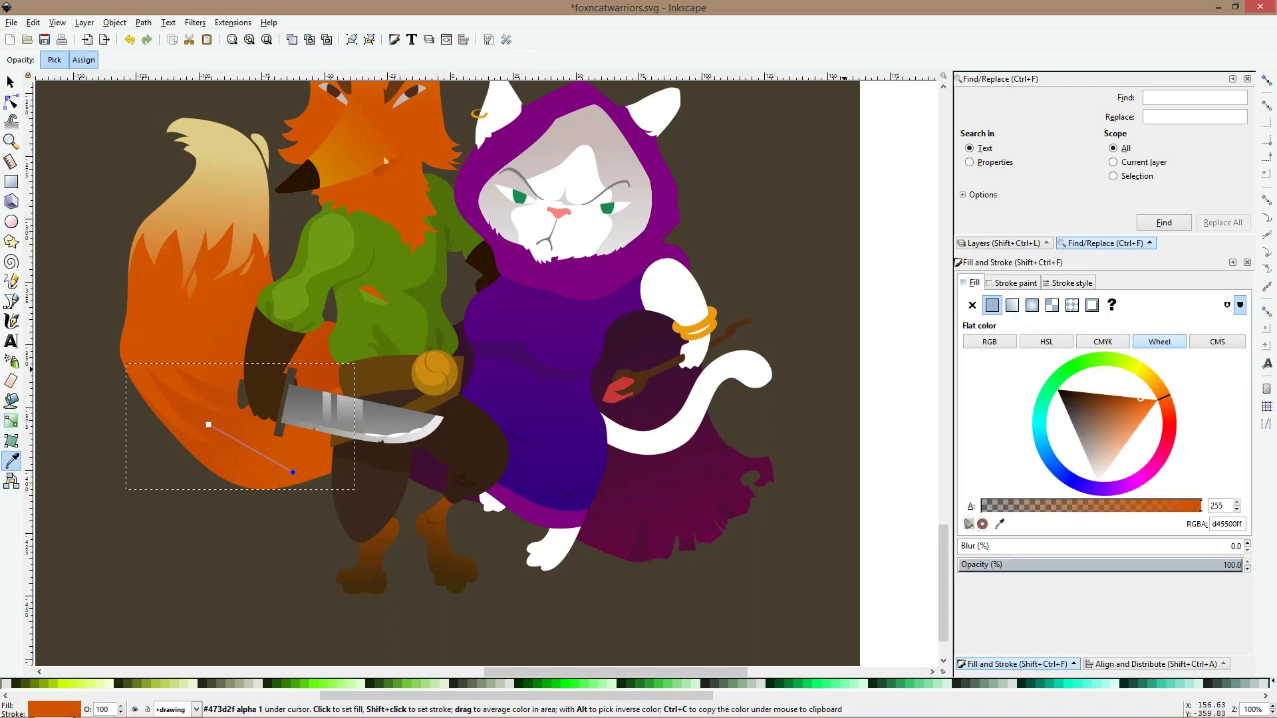
pyautogui.click(293, 484)
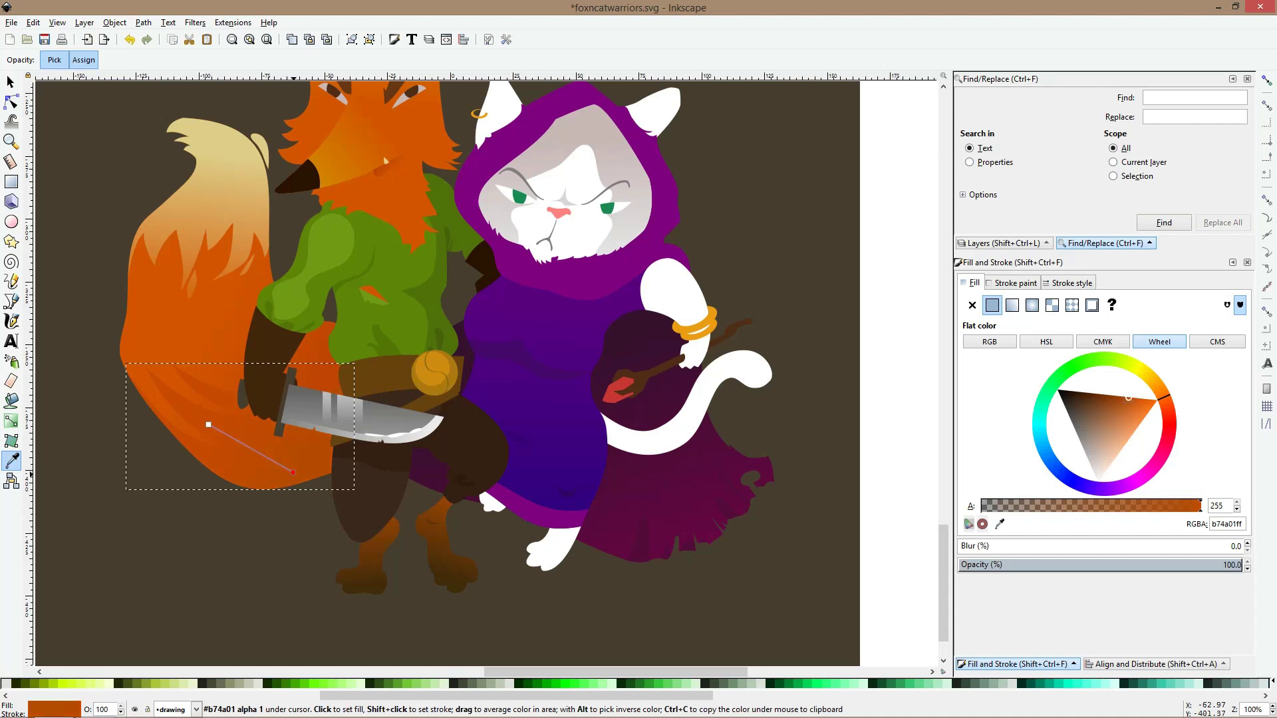
pyautogui.press('s')
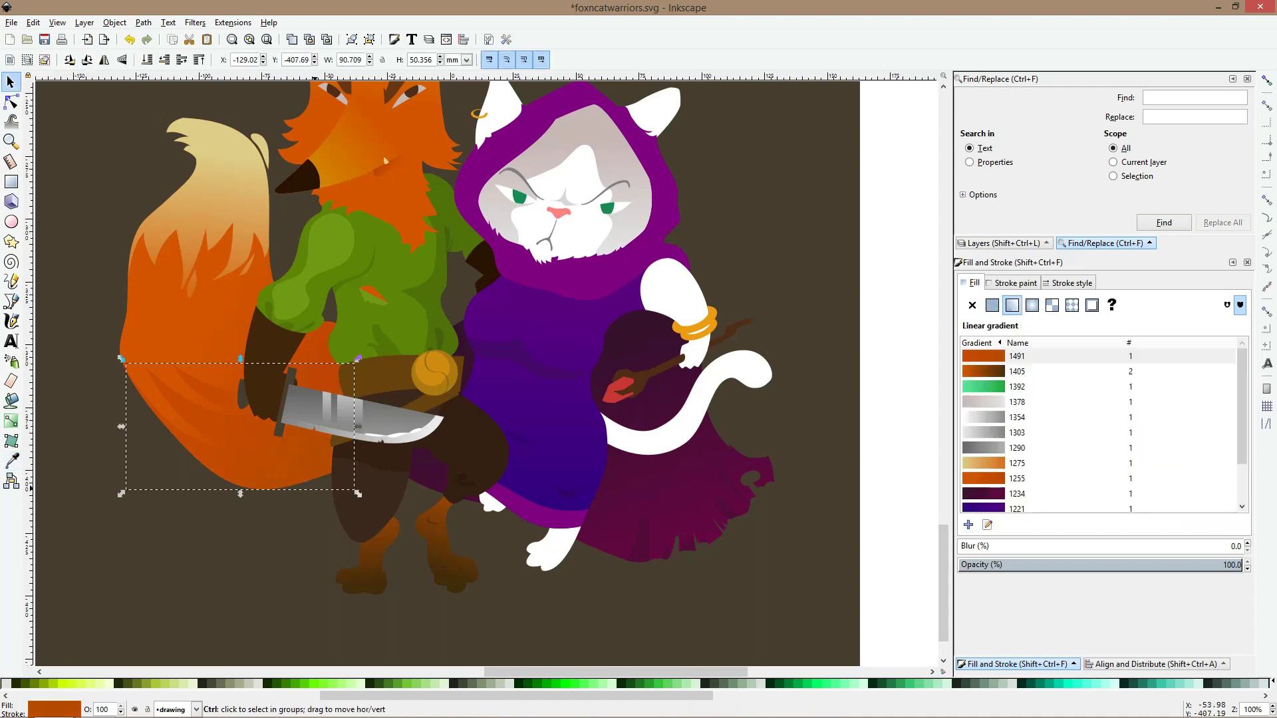
pyautogui.press('Escape')
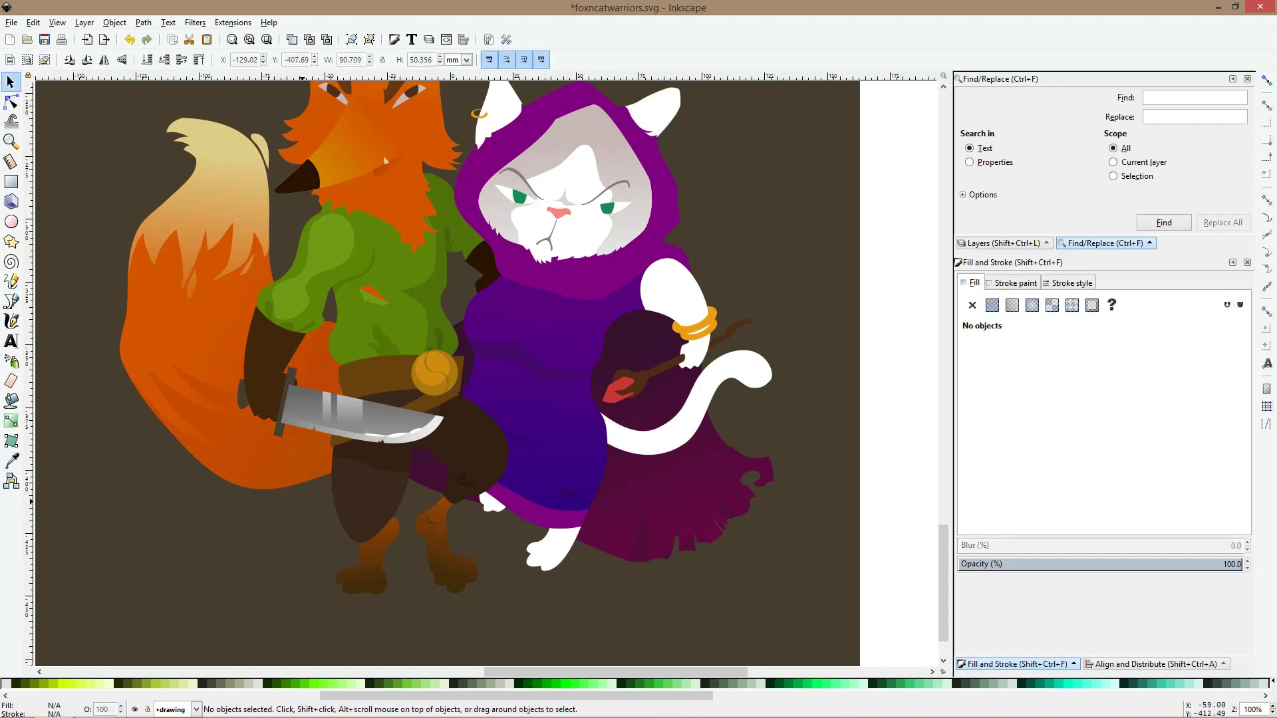
pyautogui.press('-')
pyautogui.press('-')
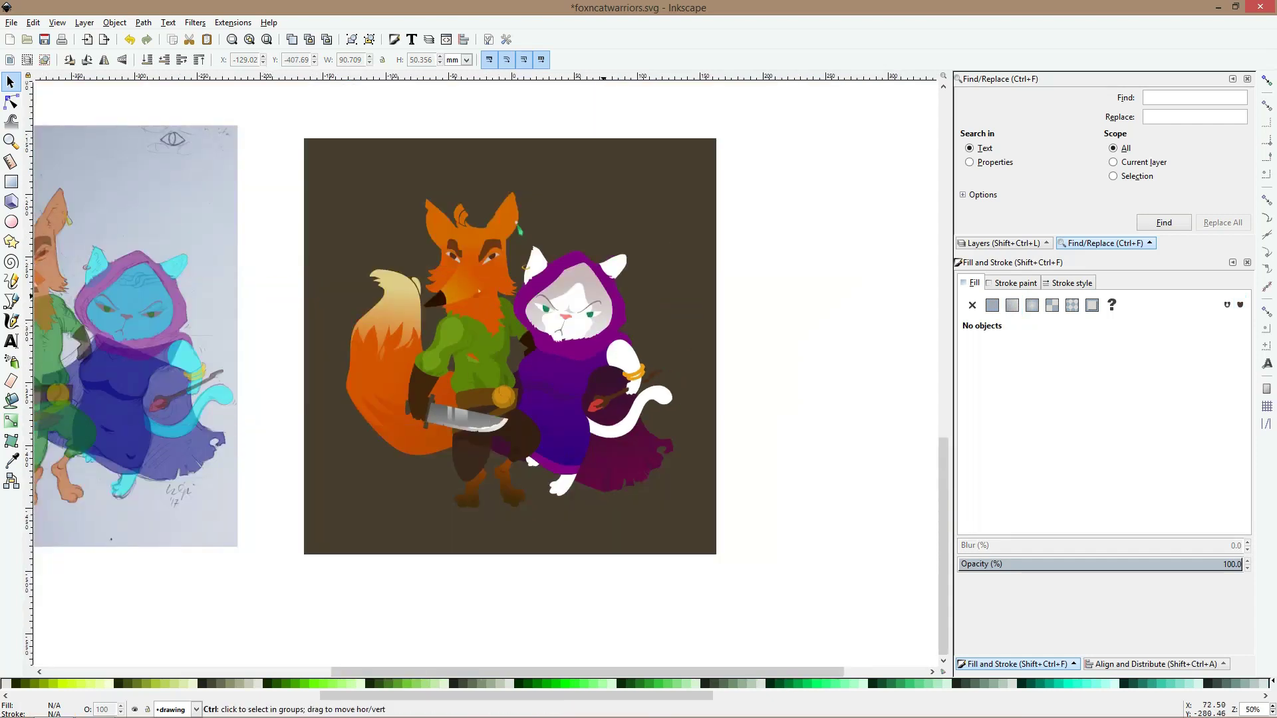
pyautogui.press('+')
pyautogui.press('+')
pyautogui.scroll(-4, 433, 372)
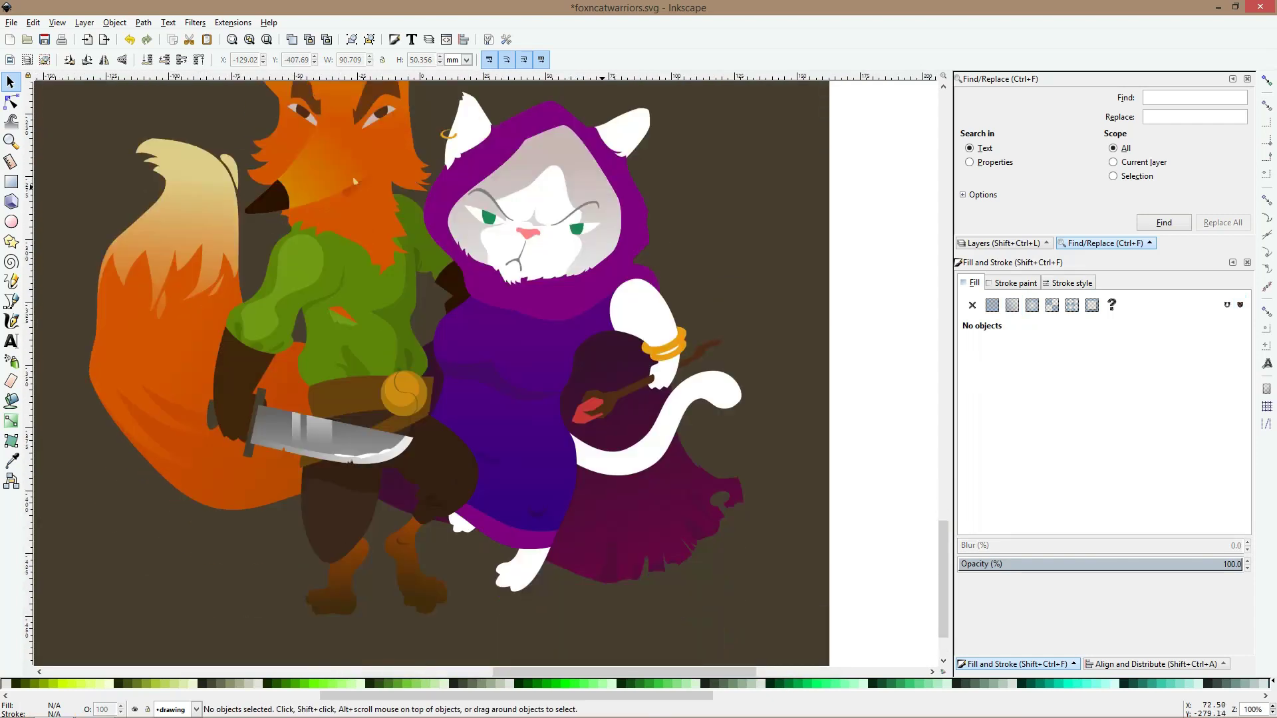
# Give the cat's brown wand a diagonal linear gradient from its head to the hand, ending in opaque dark brown 321a0a
pyautogui.scroll(3, 634, 389)
pyautogui.click(627, 377)
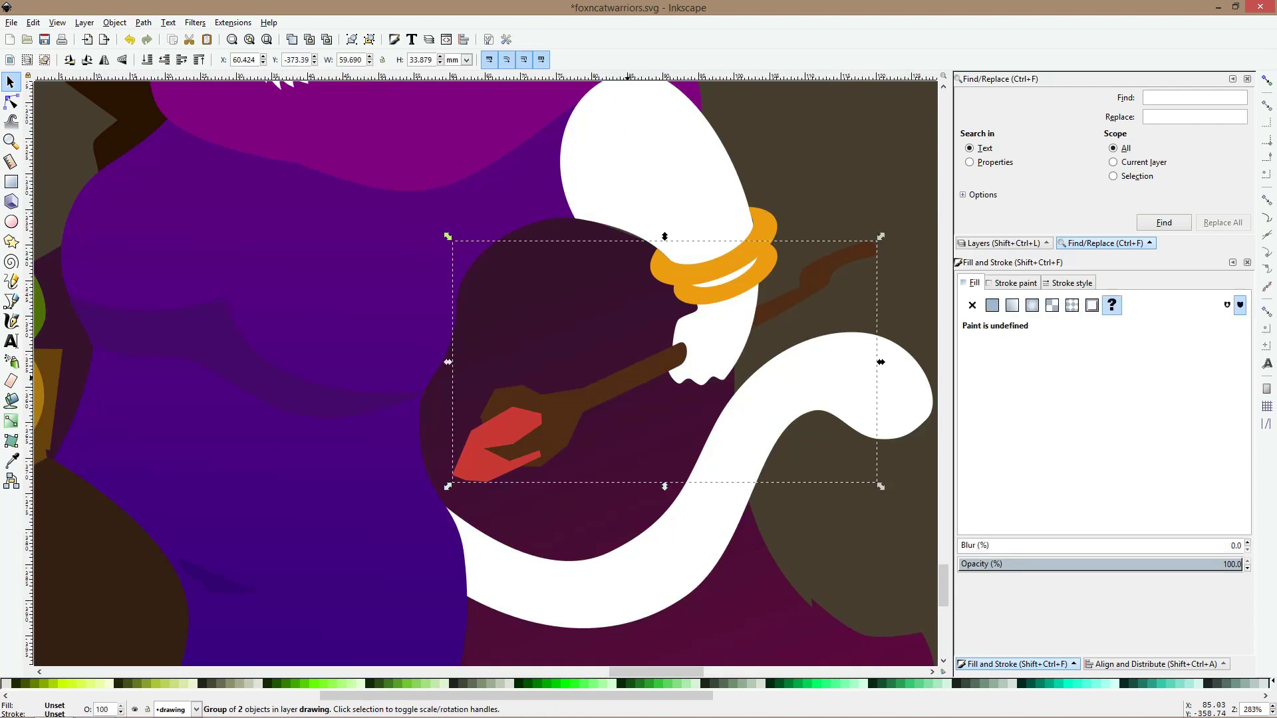
pyautogui.keyDown('ctrl'); pyautogui.click(571, 427); pyautogui.keyUp('ctrl')
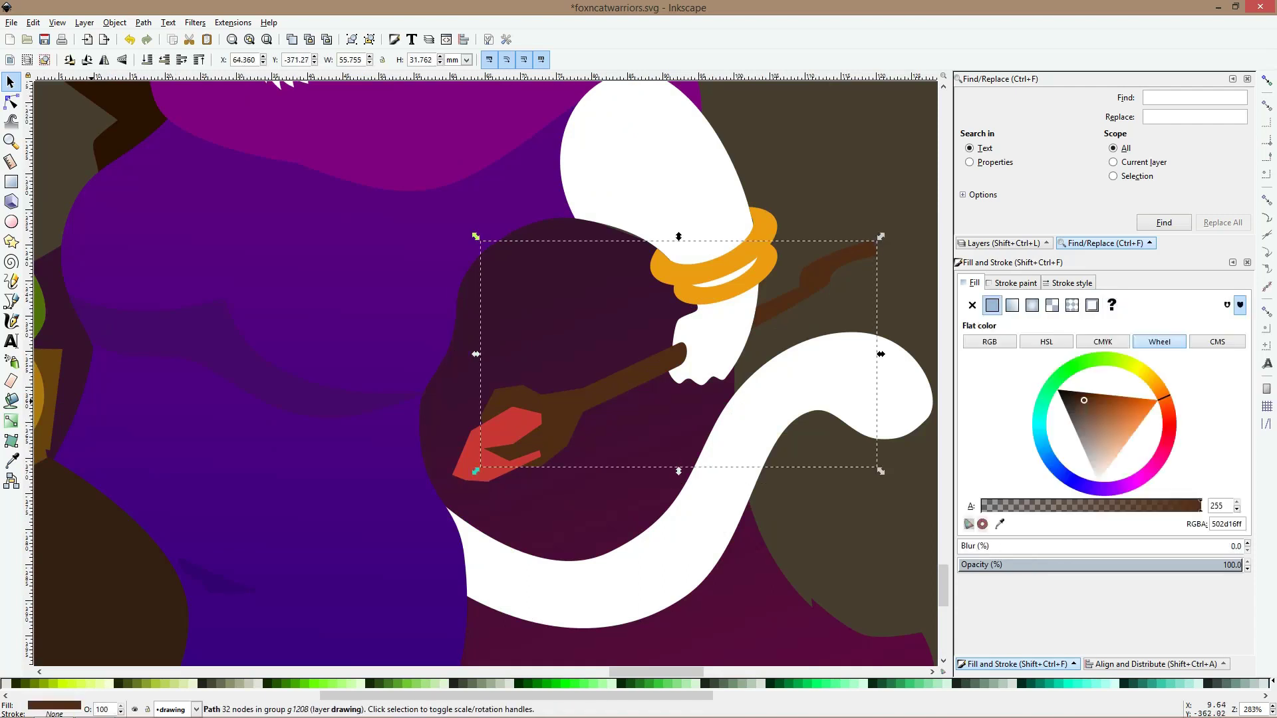
pyautogui.click(11, 421)
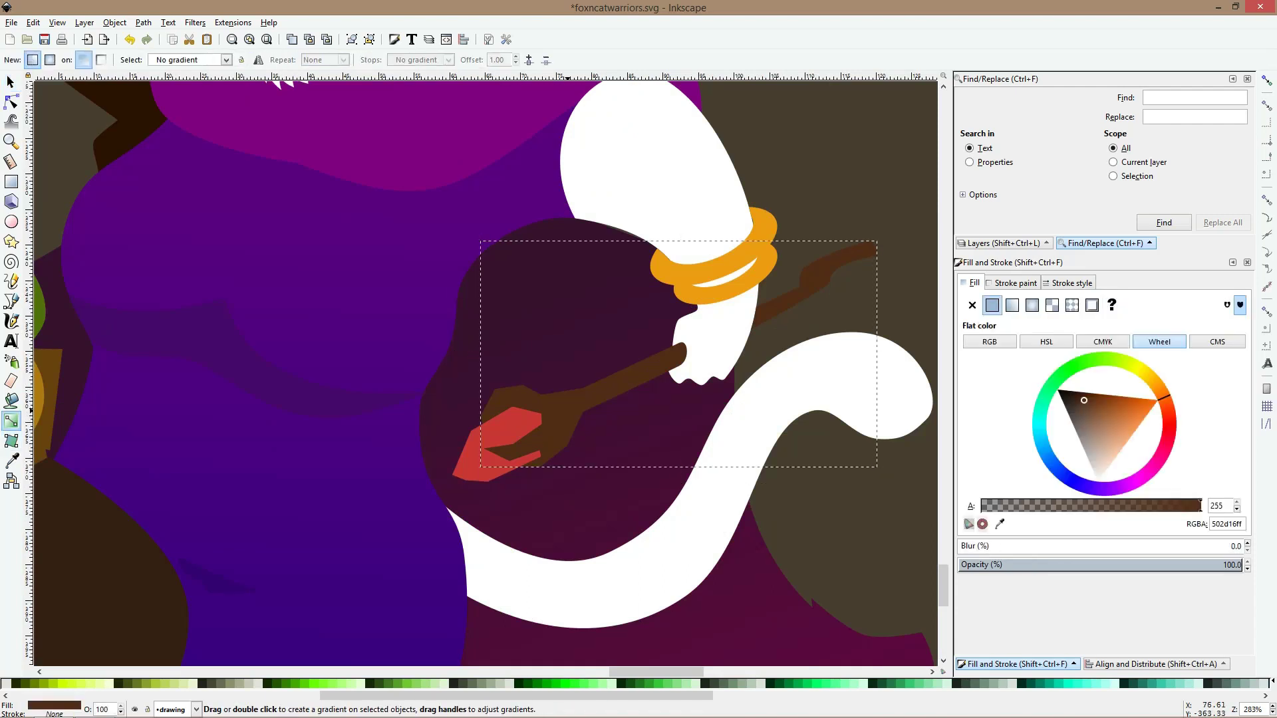
pyautogui.moveTo(567, 412); pyautogui.dragTo(681, 353)
pyautogui.press('d')
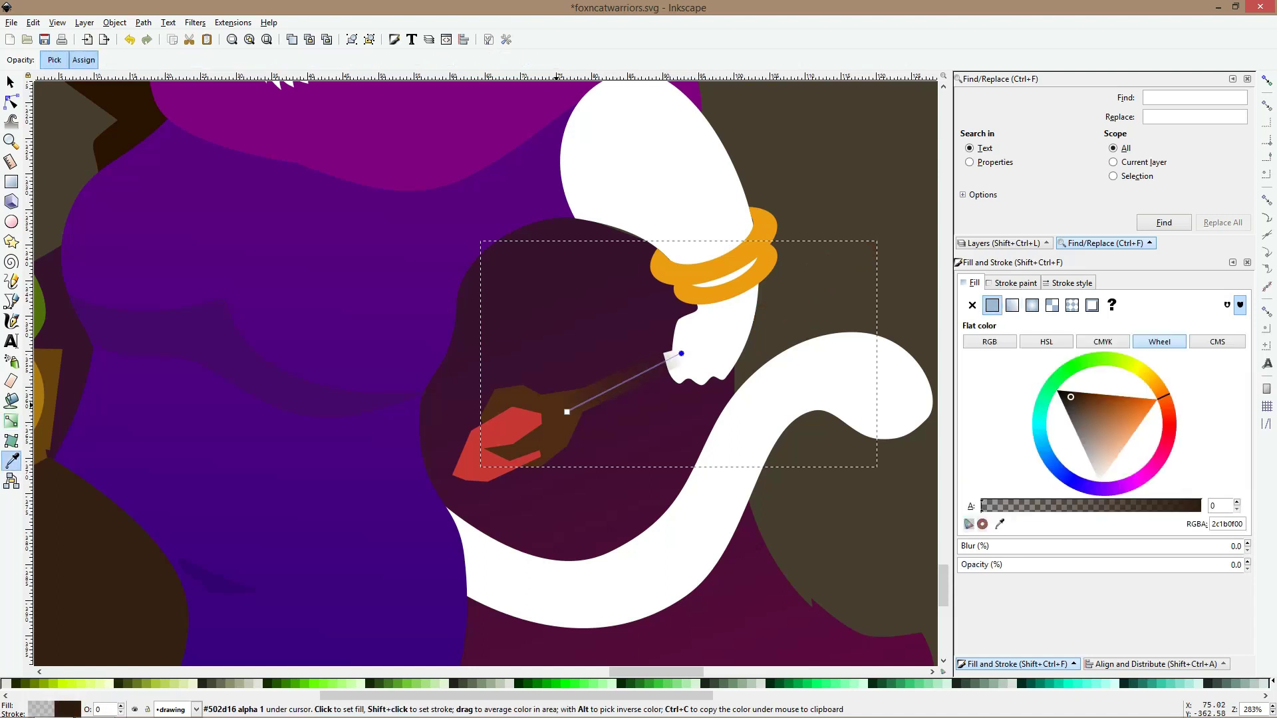
pyautogui.click(557, 405)
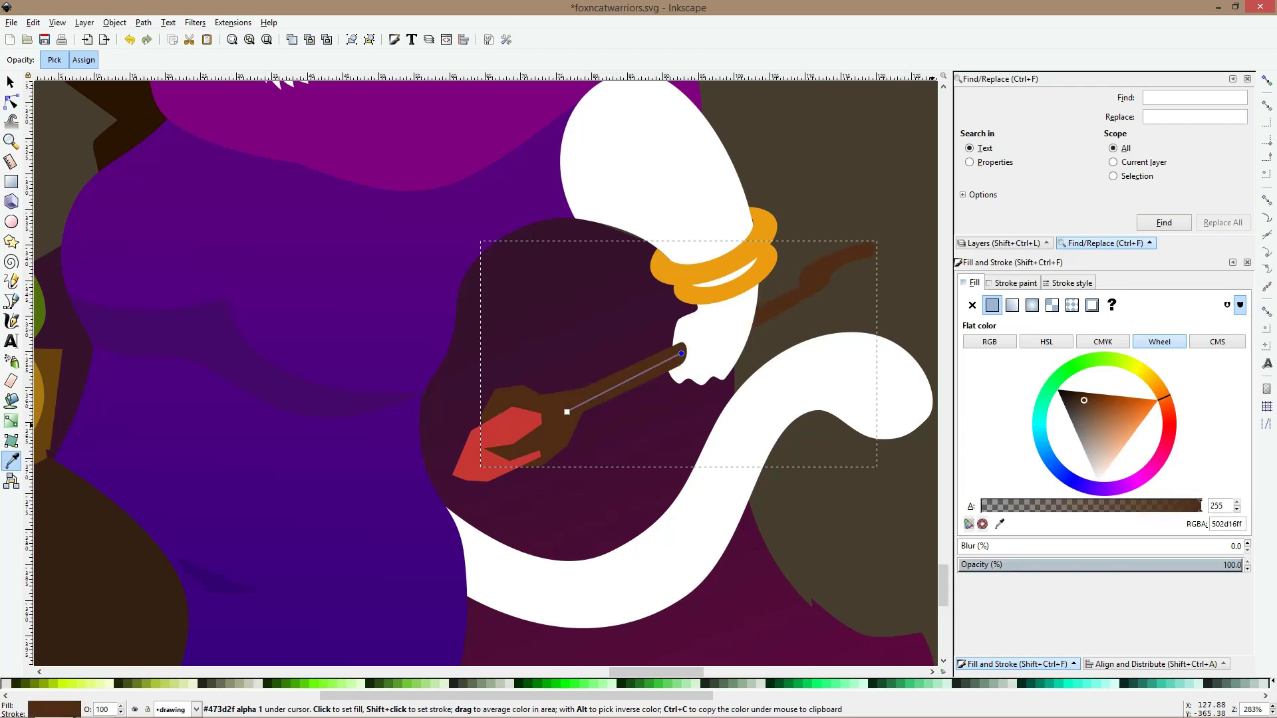
pyautogui.click(1075, 395)
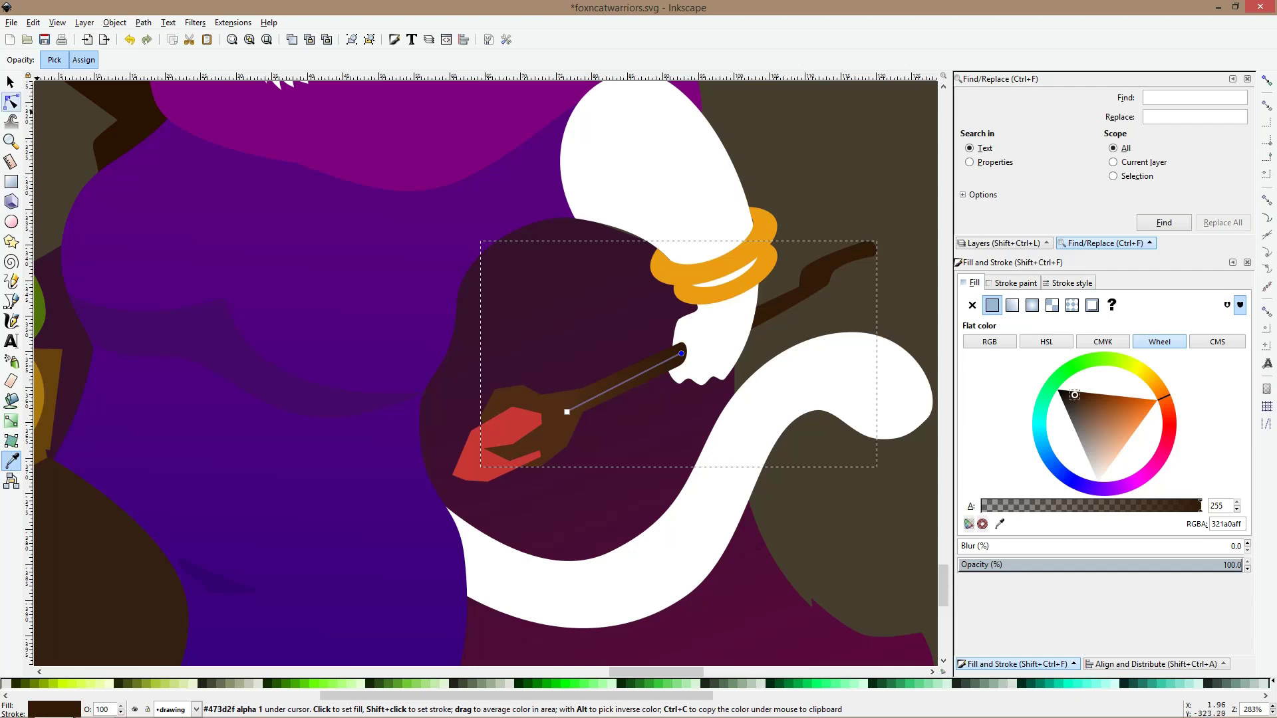
# Select the red crystal at the wand's tip and fill it with pink ff0066
pyautogui.click(11, 82)
pyautogui.scroll(3, 492, 486)
pyautogui.click(495, 442)
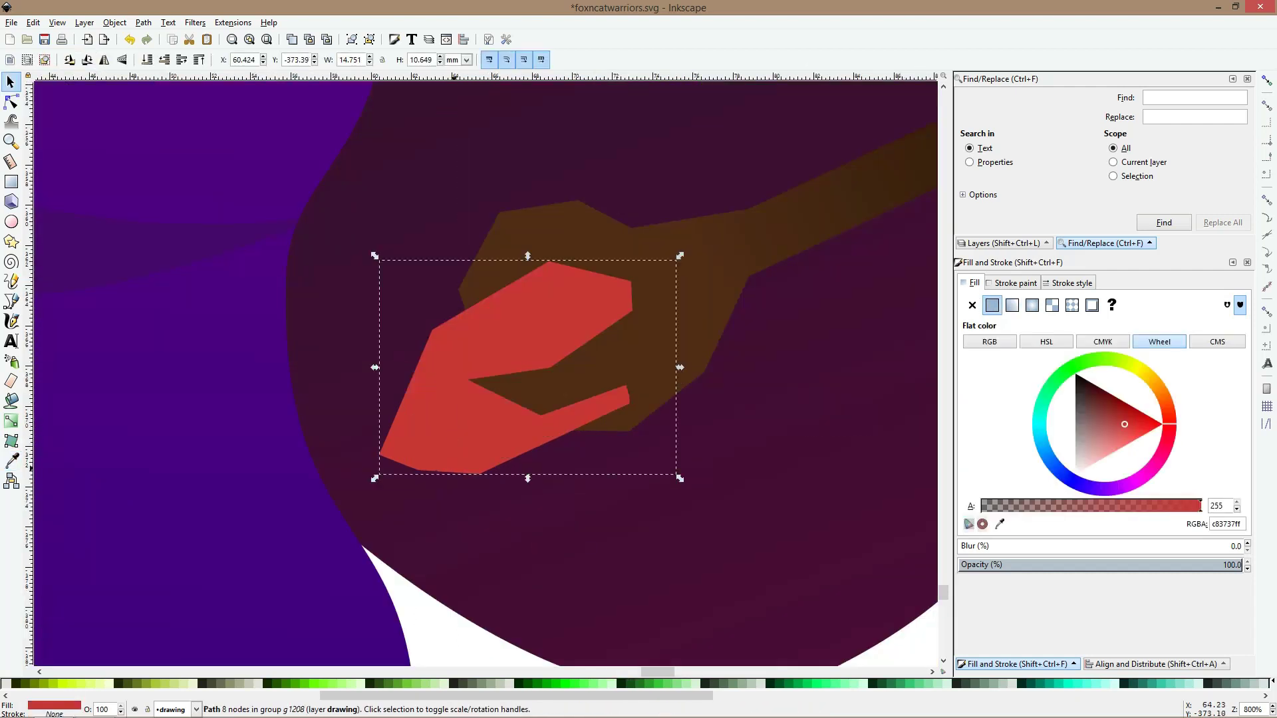
pyautogui.moveTo(581, 695); pyautogui.dragTo(1129, 696)
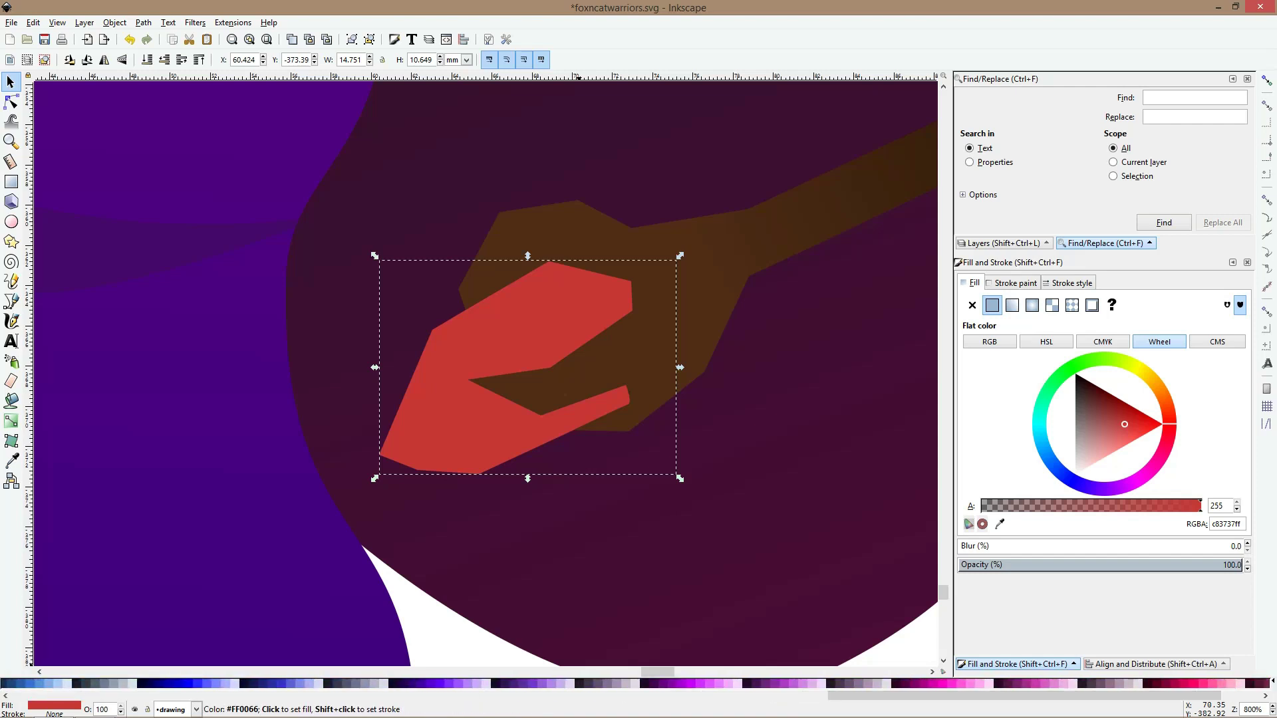
pyautogui.click(1192, 682)
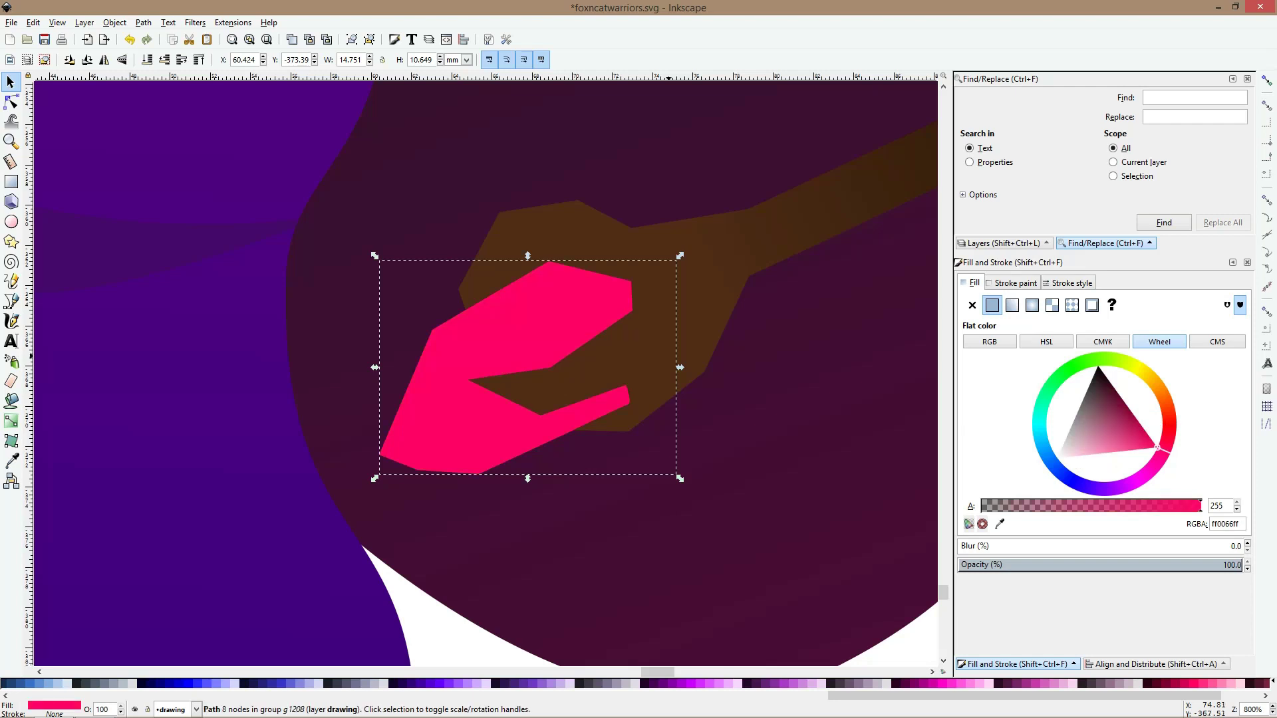
# Give the crystal a diagonal linear gradient from pink to opaque 770b41 sampled from its faded middle part
pyautogui.press('g')
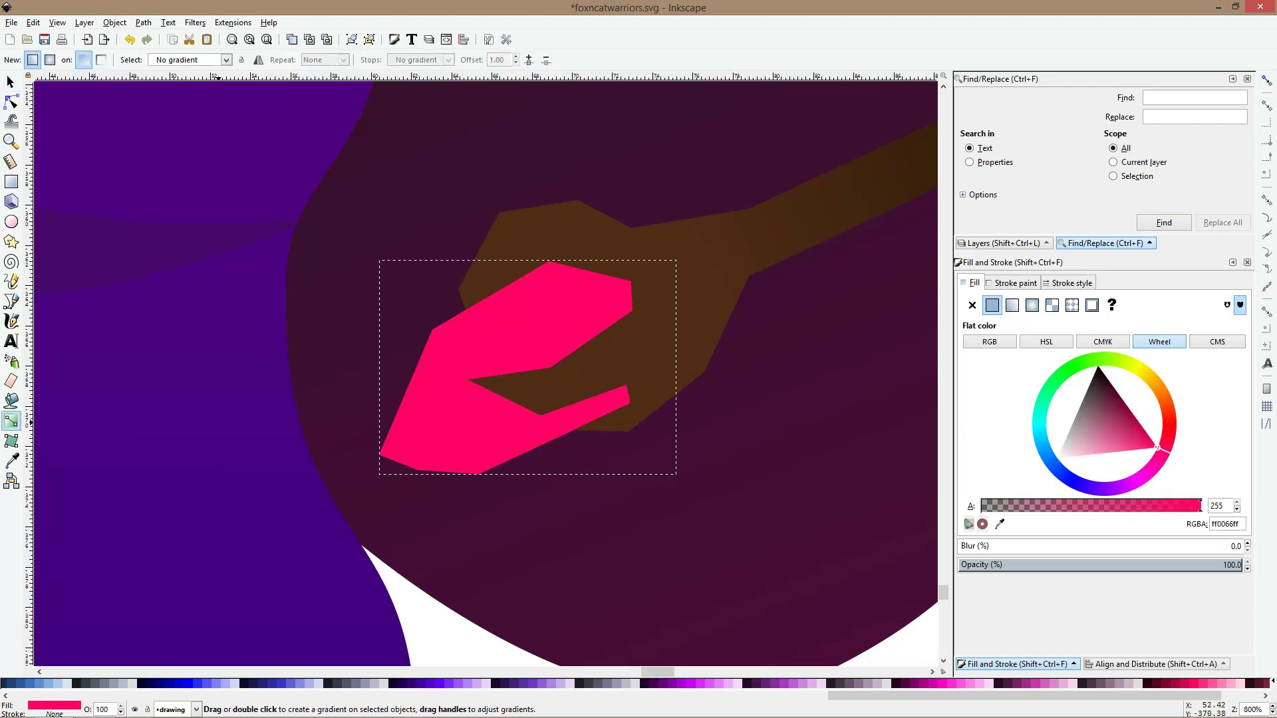
pyautogui.moveTo(428, 404); pyautogui.dragTo(580, 332)
pyautogui.press('d')
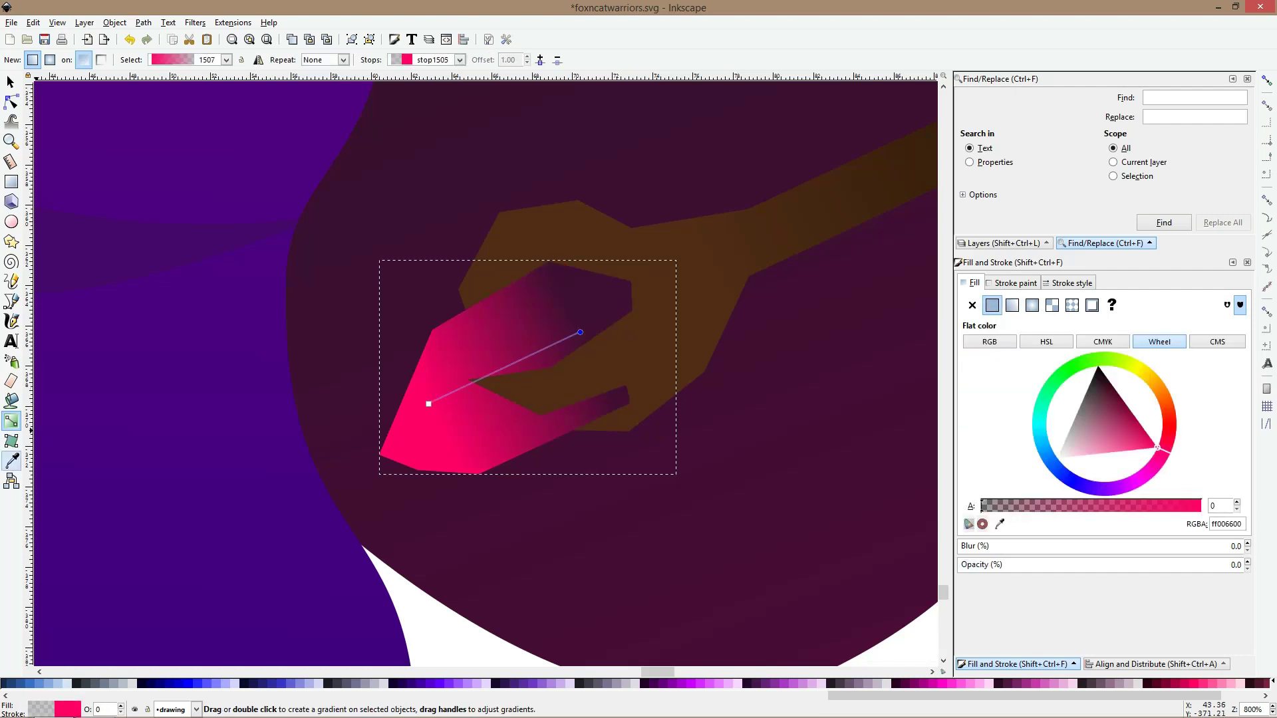
pyautogui.click(522, 324)
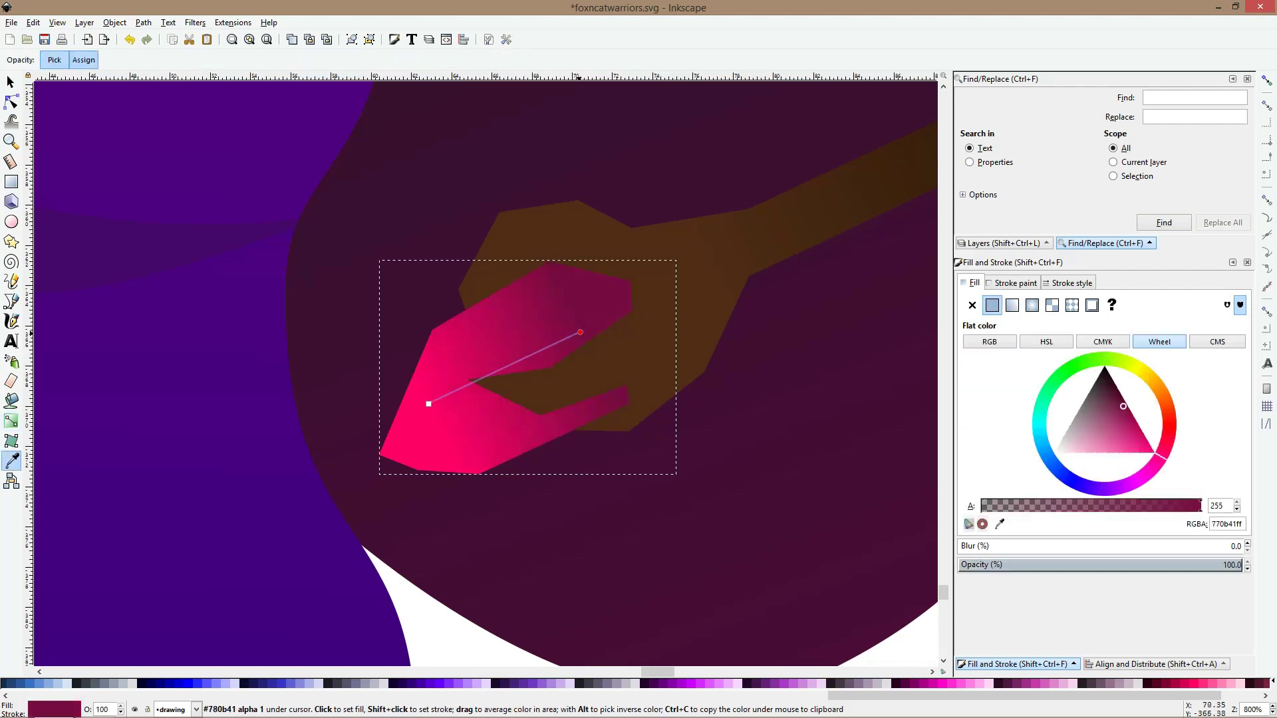
pyautogui.press('s')
# Draw a closed four-sided facet, about 5.4 by 5.8 mm, along the crystal's lower-left edge
pyautogui.scroll(2, 519, 366)
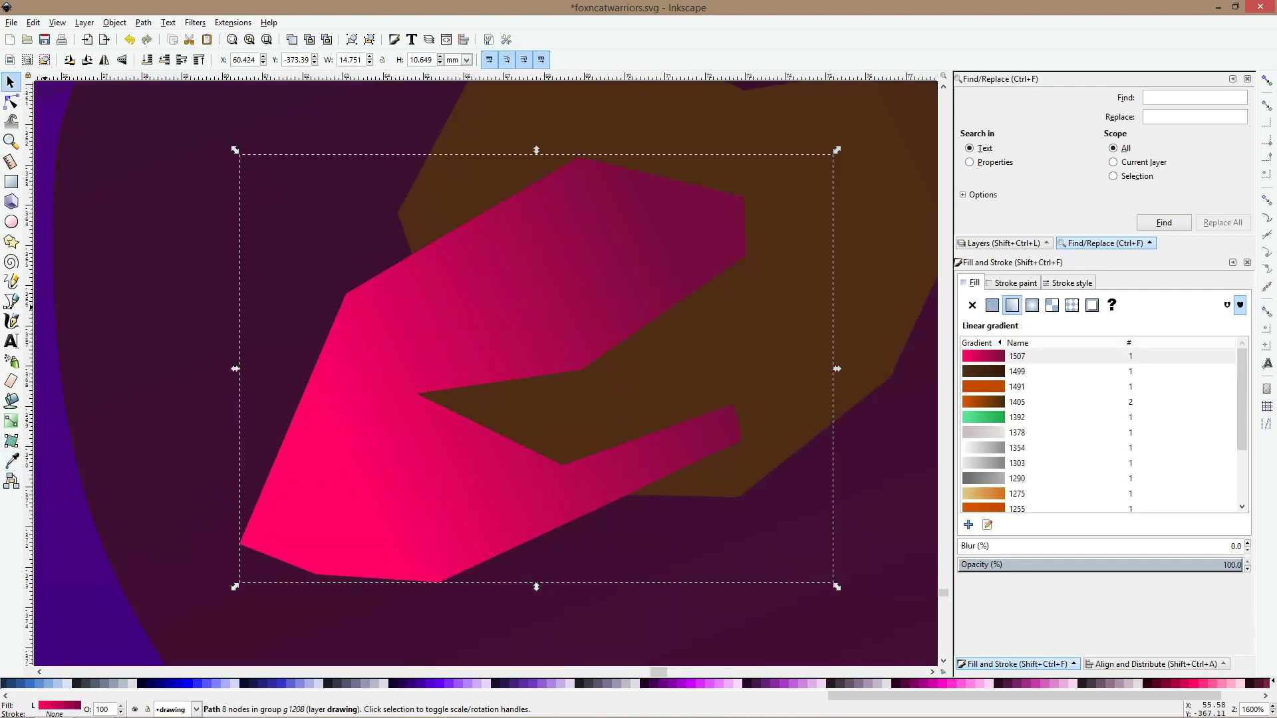
pyautogui.press('b')
pyautogui.click(351, 299)
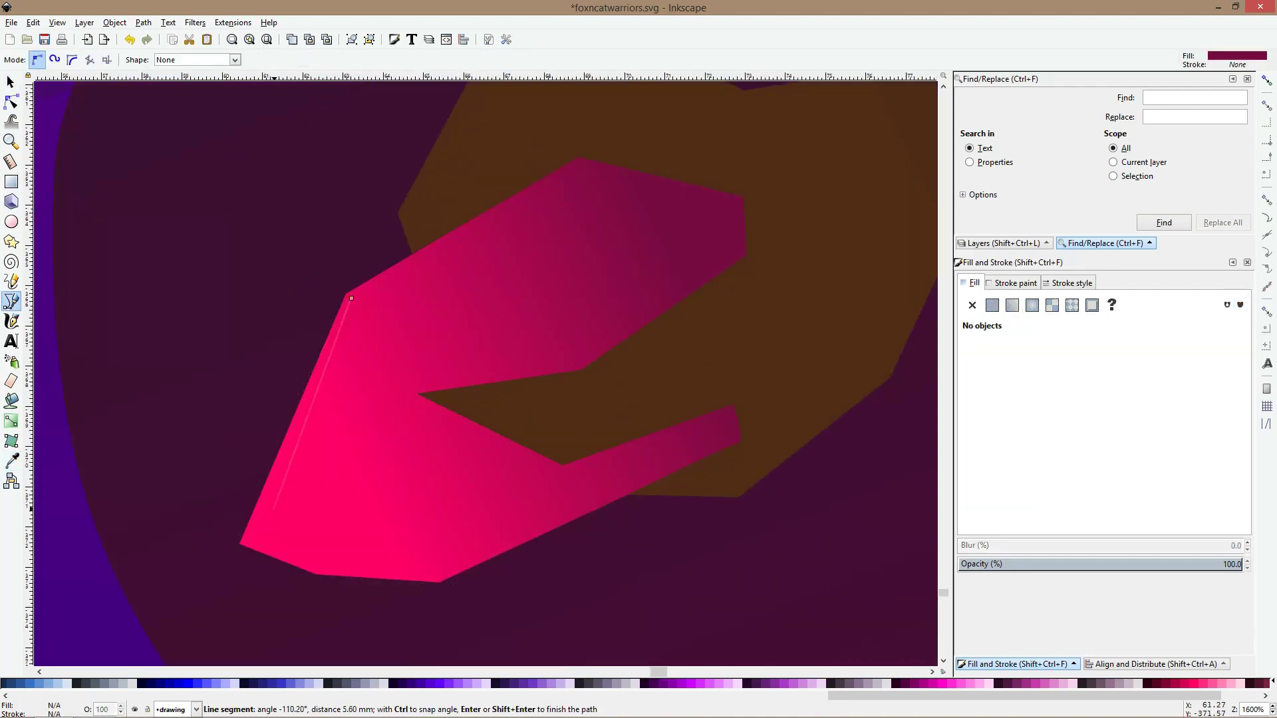
pyautogui.click(254, 530)
pyautogui.click(447, 490)
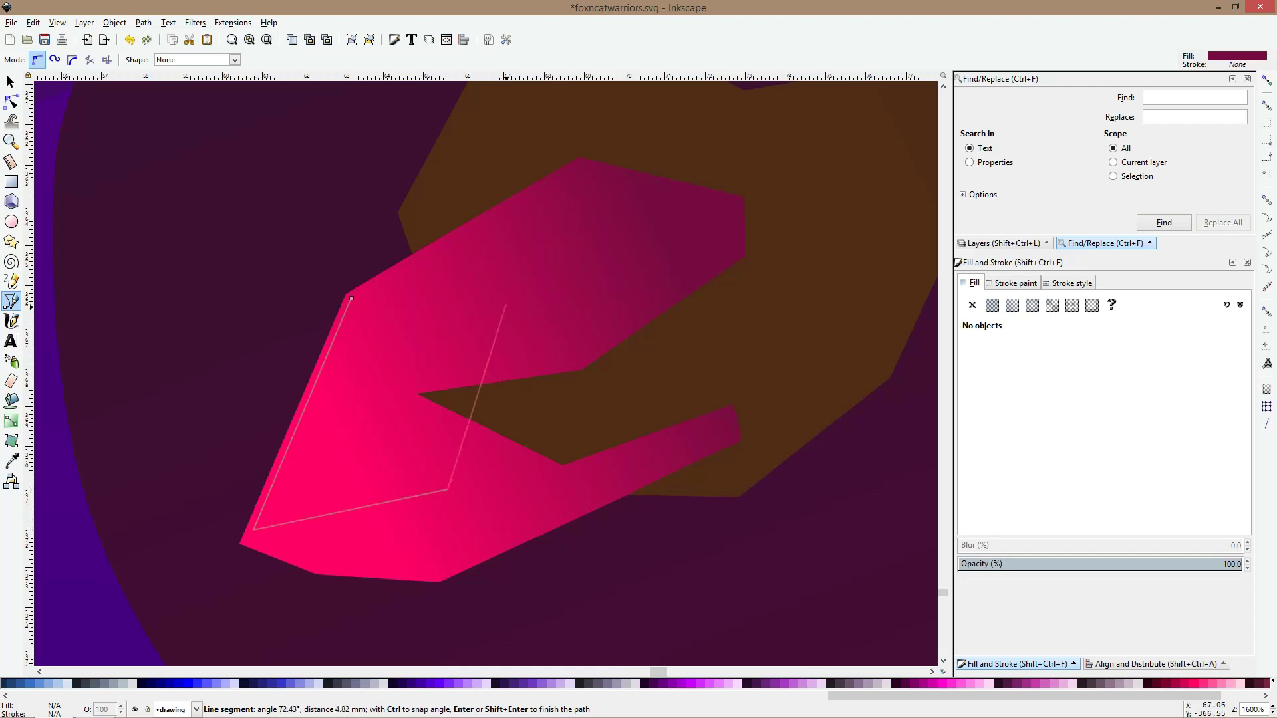
pyautogui.click(470, 304)
pyautogui.click(351, 299)
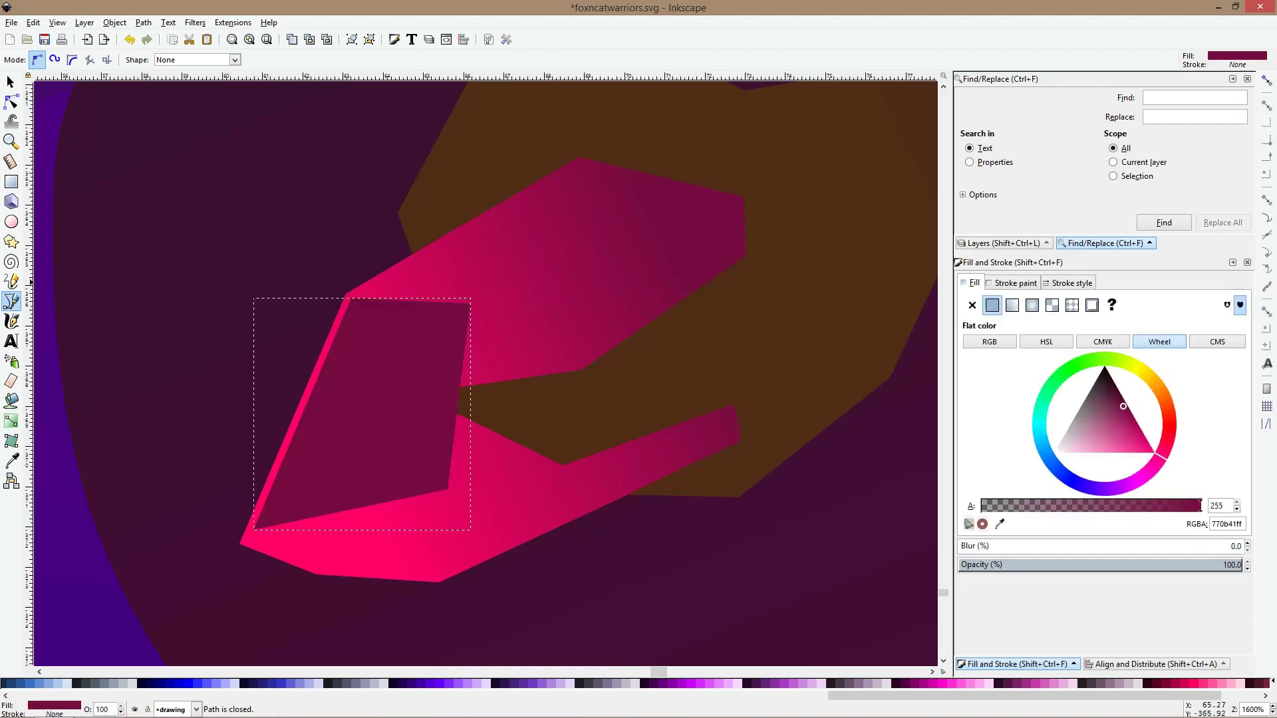
# Draw a closed four-sided facet along the crystal's upper edge, leaving a thin pink rim around it
pyautogui.click(368, 289)
pyautogui.click(479, 288)
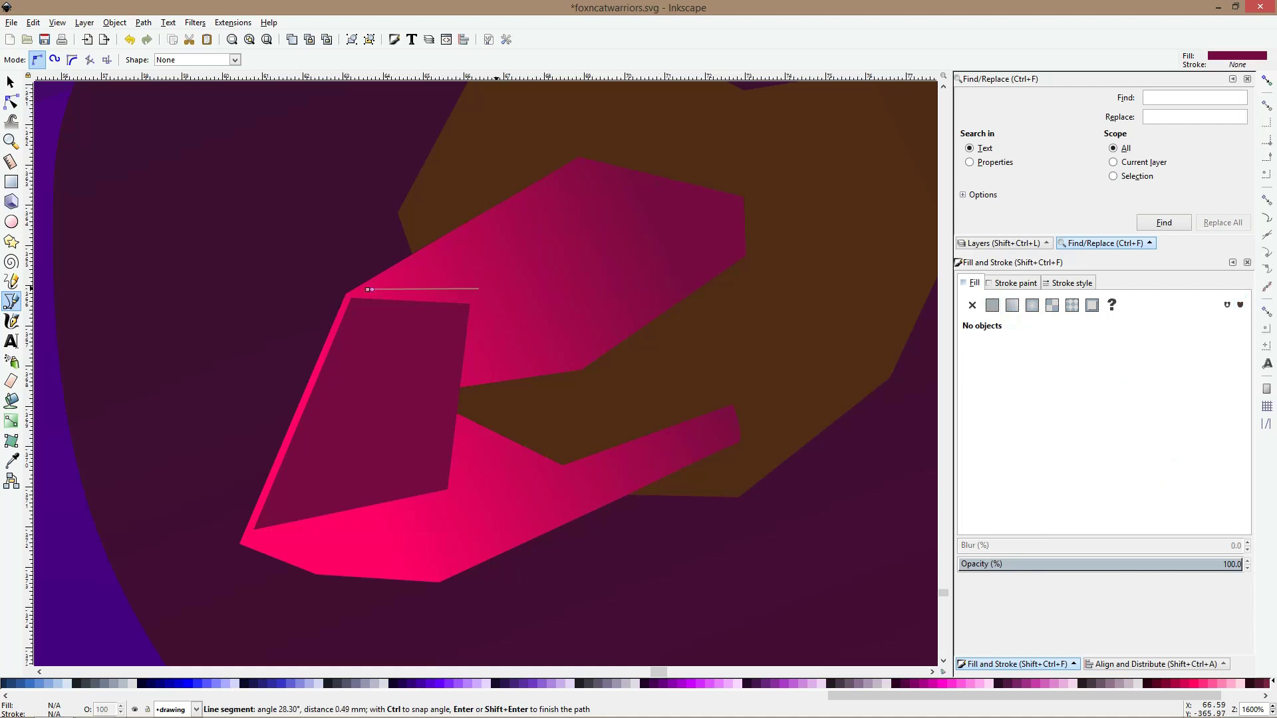
pyautogui.click(670, 193)
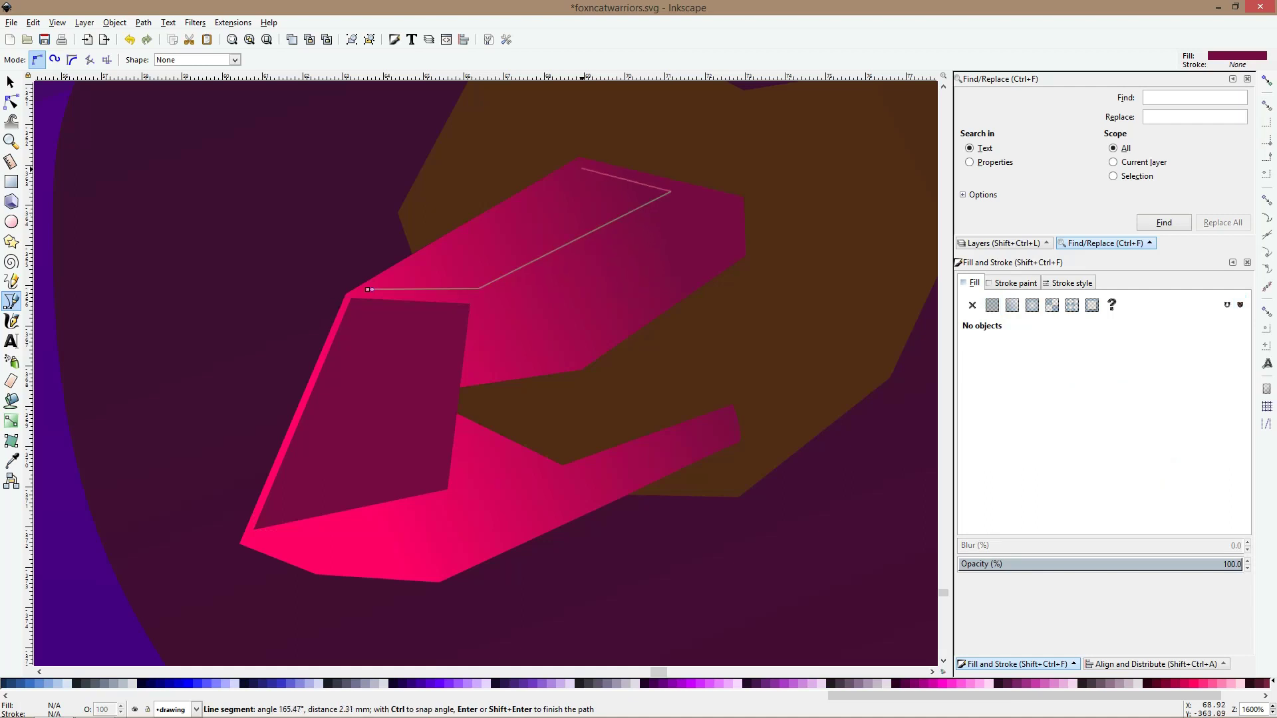
pyautogui.click(580, 165)
pyautogui.click(368, 289)
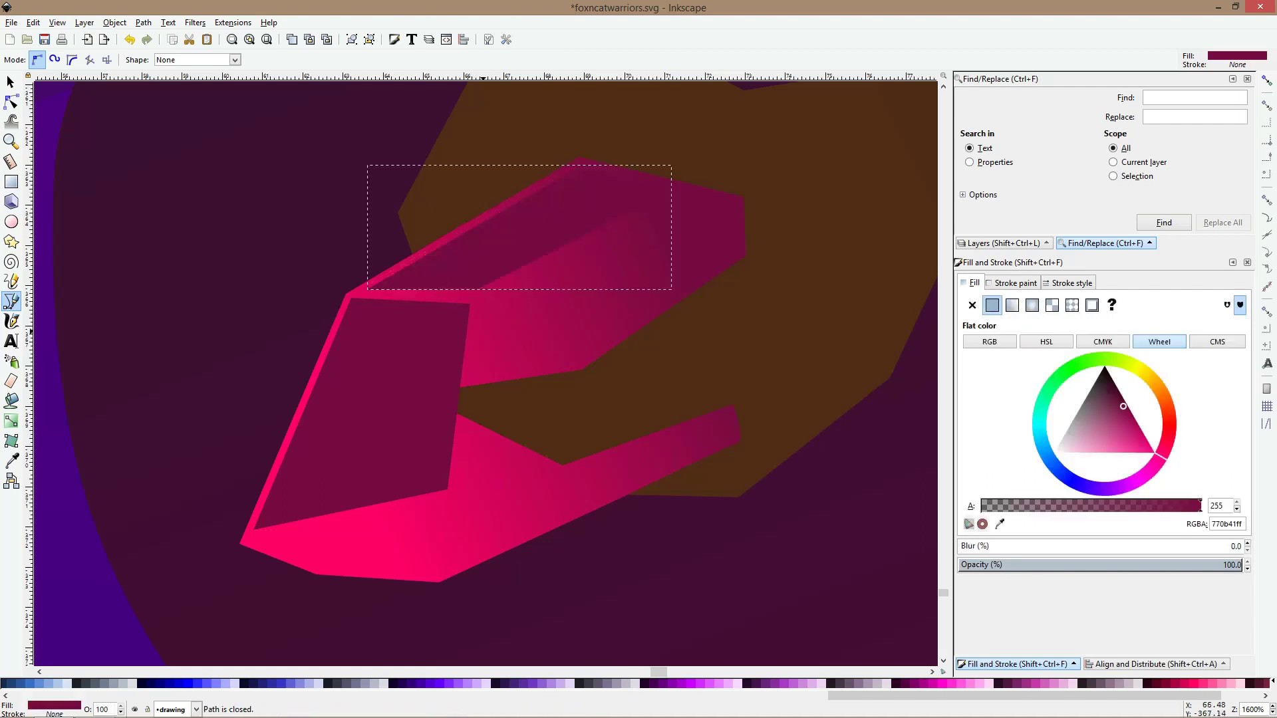
# Draw a closed five-sided facet, about 8 by 7.4 mm, over the crystal's right side and both its prongs
pyautogui.click(490, 308)
pyautogui.click(463, 493)
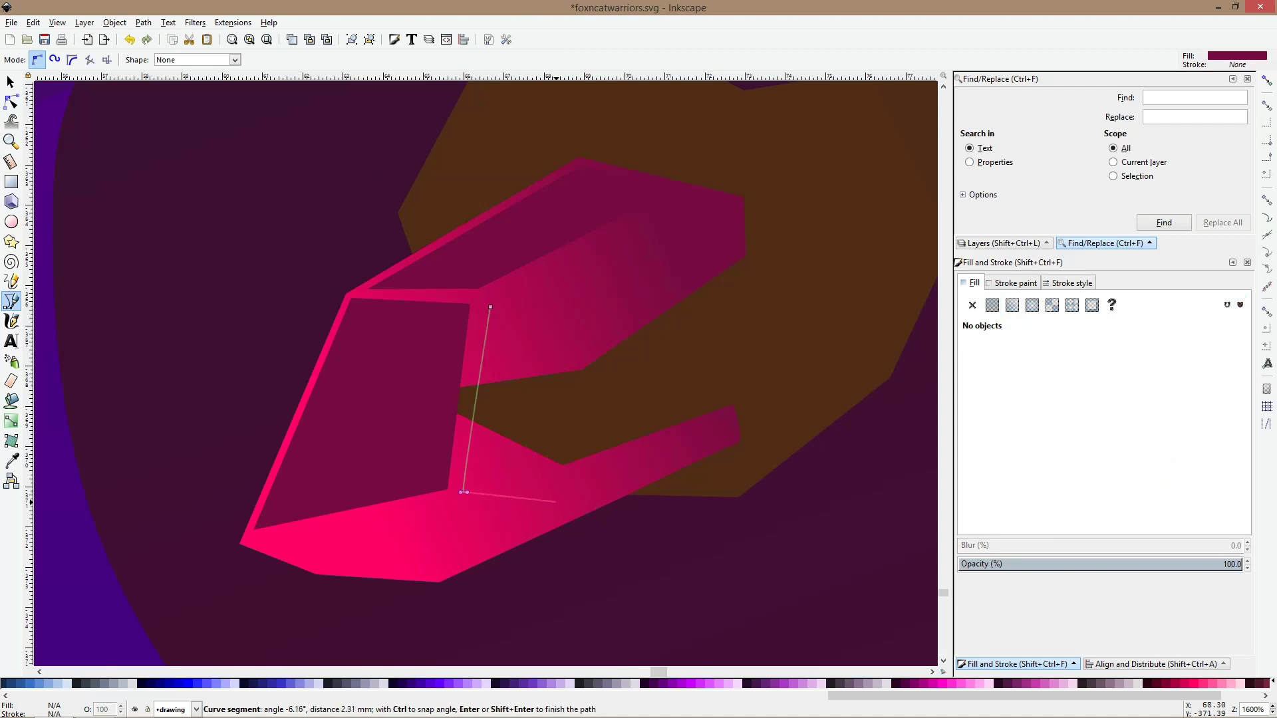
pyautogui.click(561, 485)
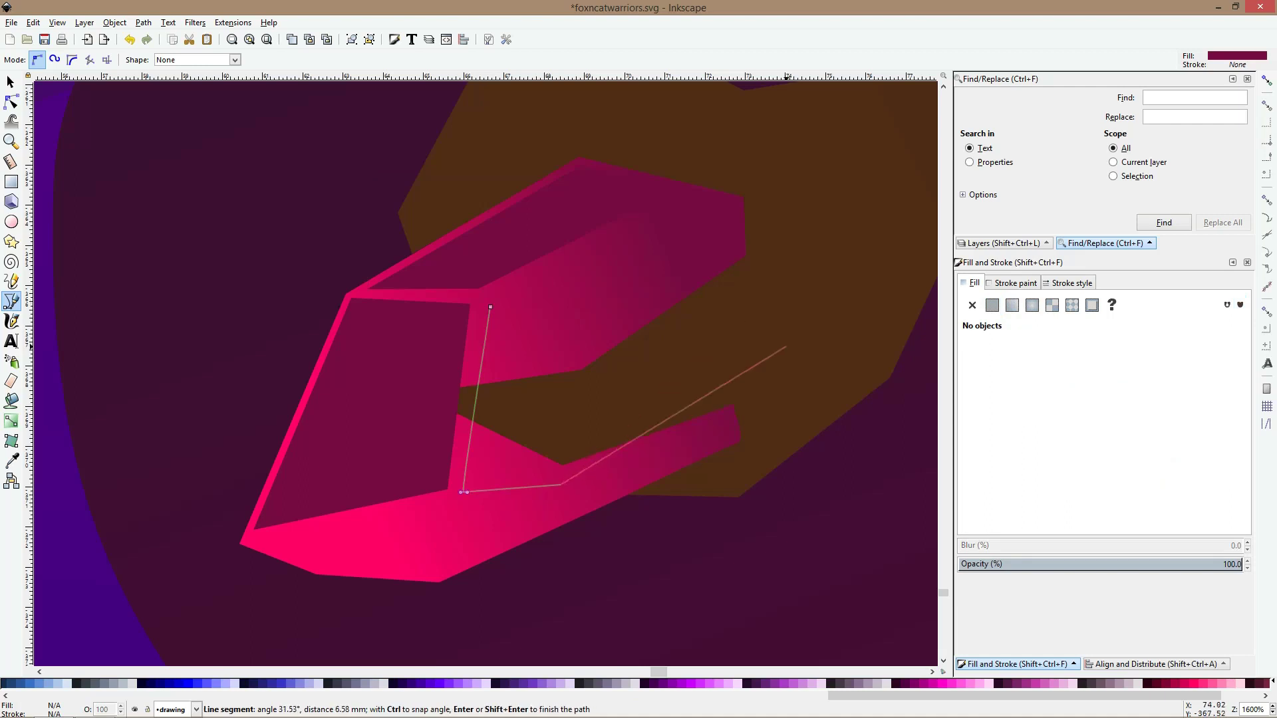
pyautogui.click(786, 346)
pyautogui.click(759, 197)
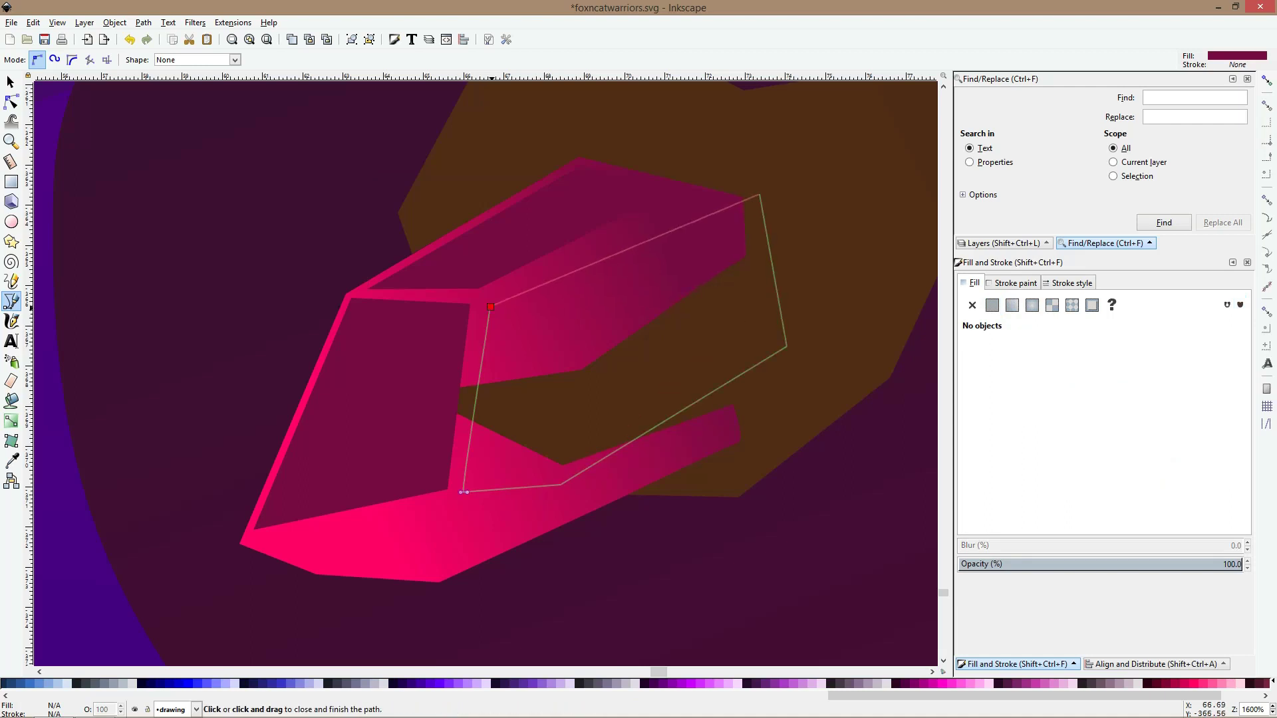
pyautogui.click(490, 308)
pyautogui.press('space')
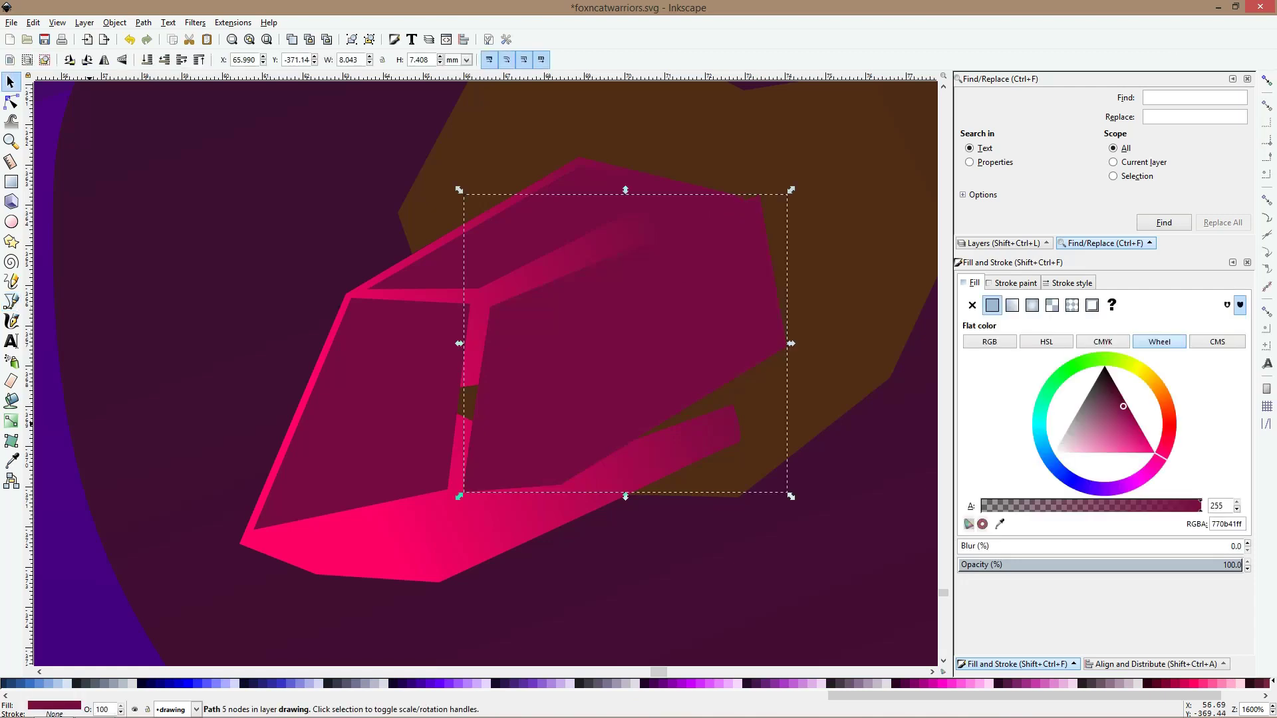
# Give the five-sided facet a diagonal linear gradient from dark magenta to opaque ca0457 sampled from the crystal's lower prong
pyautogui.press('g')
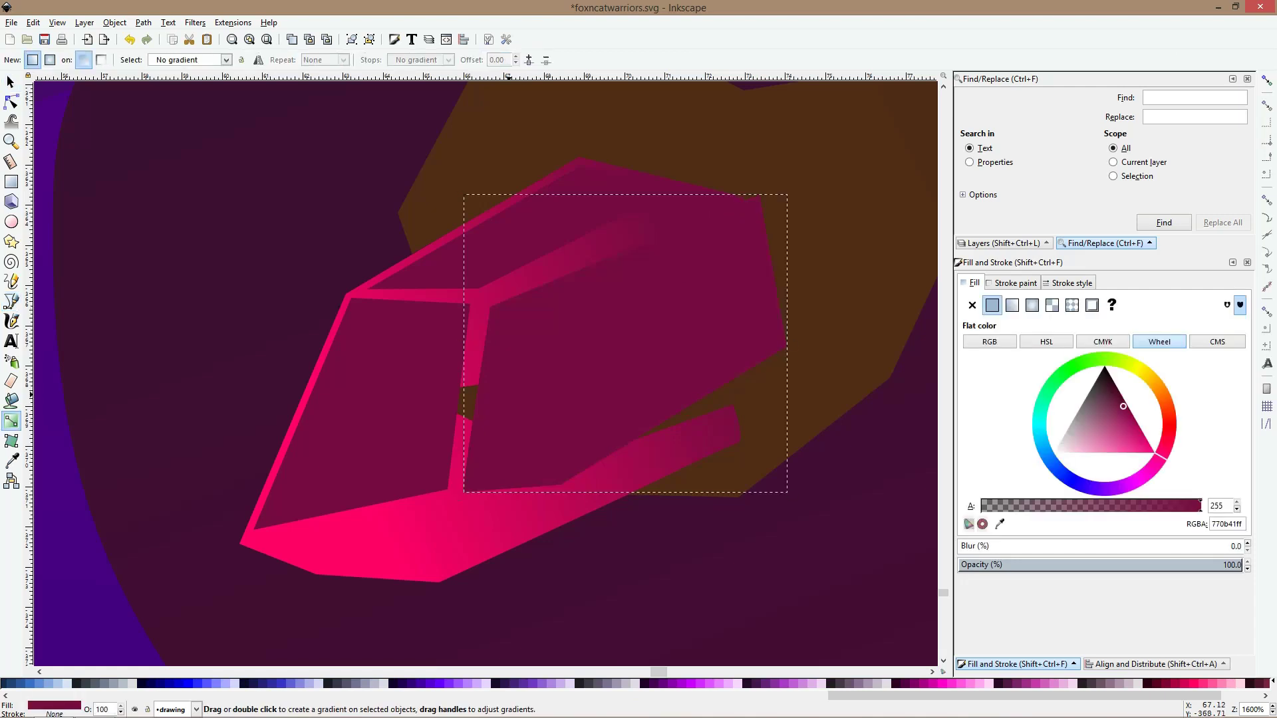
pyautogui.moveTo(508, 393); pyautogui.dragTo(699, 304)
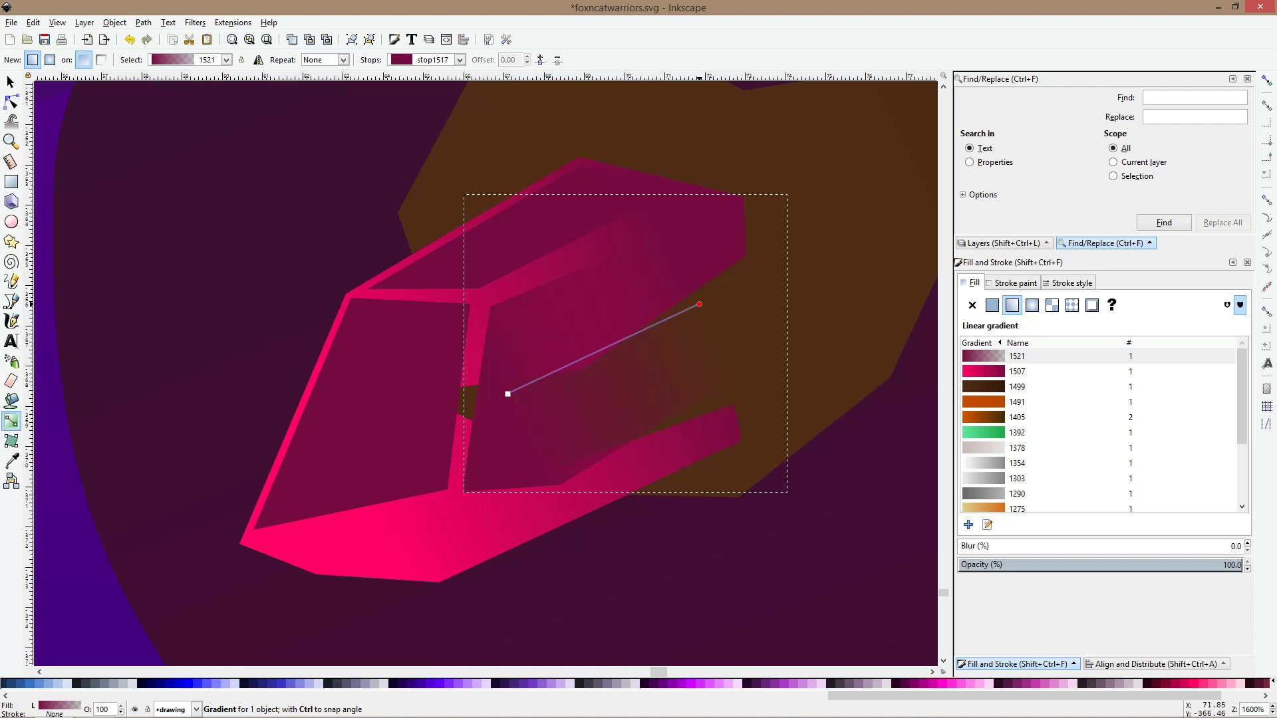
pyautogui.press('d')
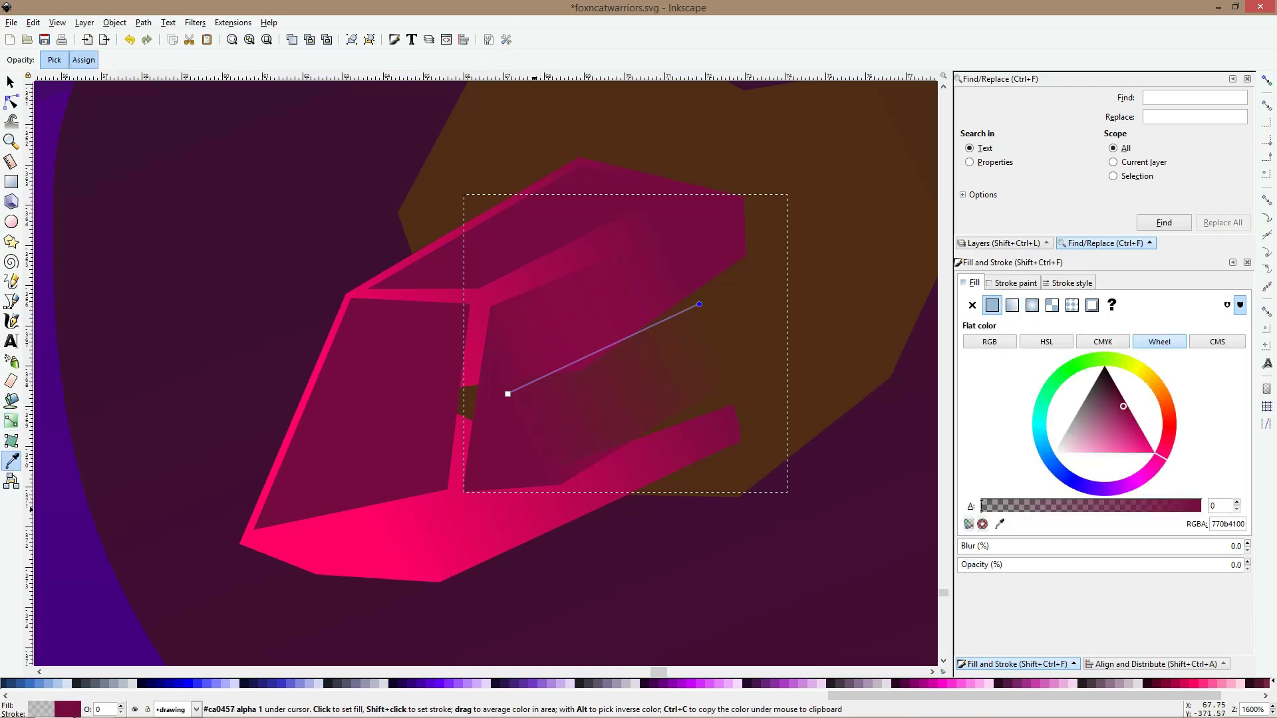
pyautogui.click(535, 510)
pyautogui.press('s')
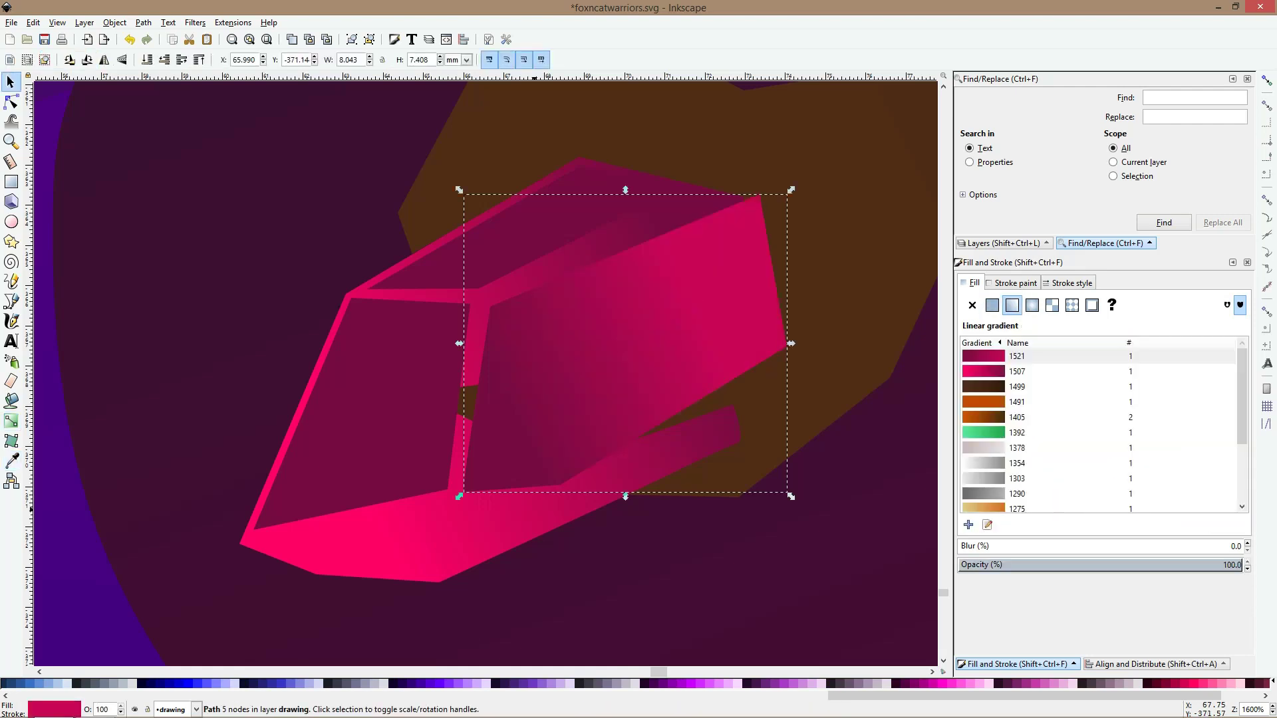
# Lower the five-sided facet behind the wand and crystal
pyautogui.hotkey('ctrl', 'z')
pyautogui.hotkey('ctrl', 'shift', 'z')
pyautogui.hotkey('ctrl', 'z')
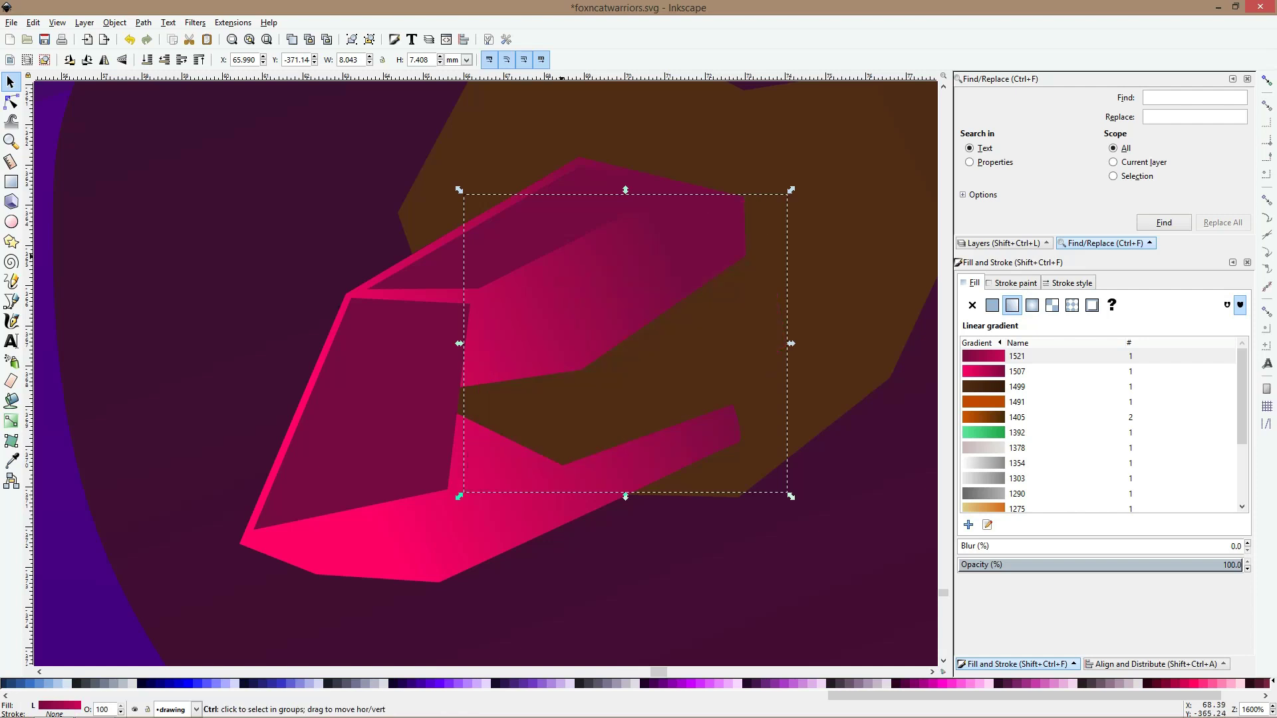
# Ungroup the wand and crystal, and group them together with the three facets
pyautogui.keyDown('shift'); pyautogui.click(492, 256); pyautogui.keyUp('shift')
pyautogui.keyDown('shift'); pyautogui.click(402, 359); pyautogui.keyUp('shift')
pyautogui.scroll(-2, 504, 173)
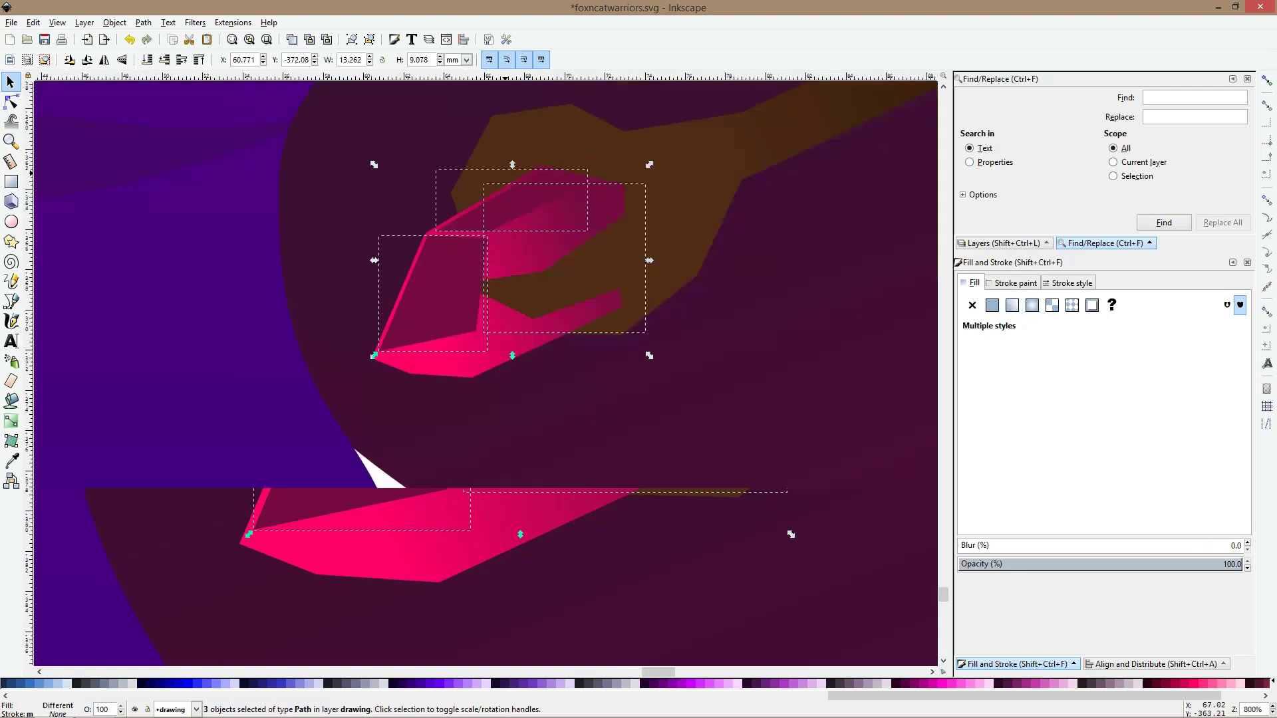
pyautogui.keyDown('shift'); pyautogui.click(516, 146); pyautogui.keyUp('shift')
pyautogui.press('ctrl')
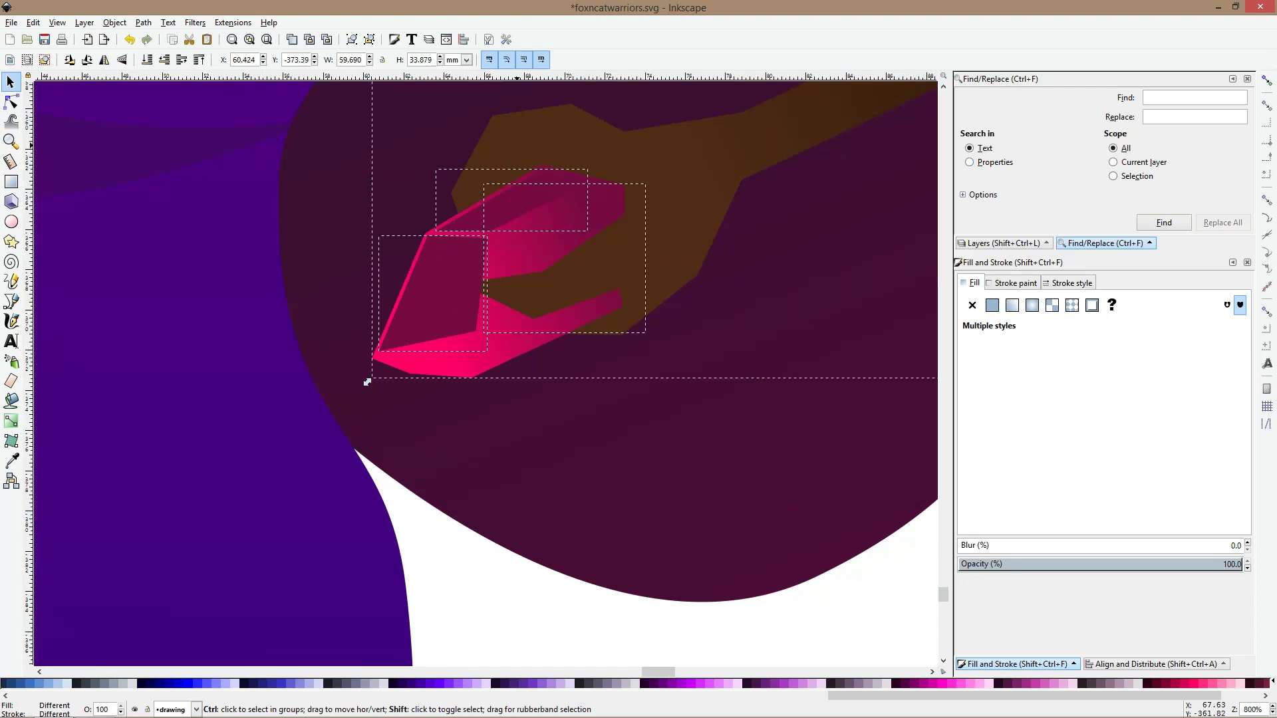
pyautogui.hotkey('ctrl', 'shift', 'g')
pyautogui.hotkey('ctrl', 'g')
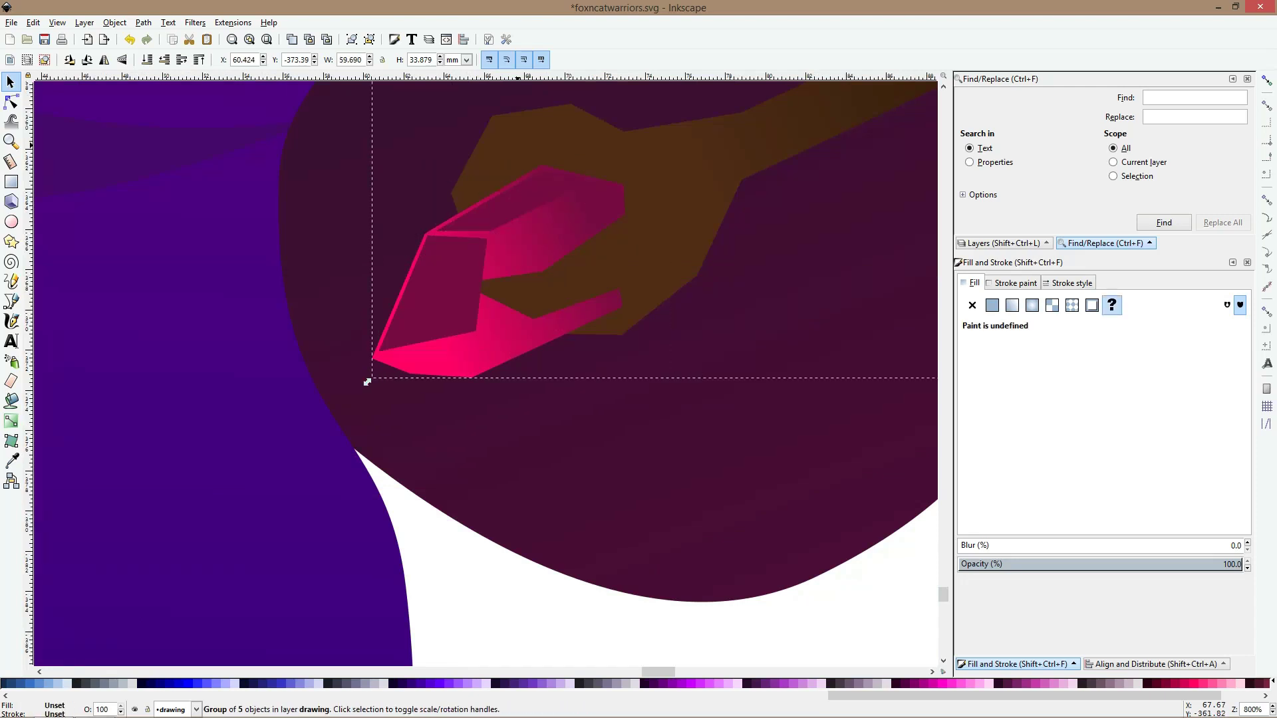
# Pick the five-sided facet inside the group in outline view and raise it between the crystal and the brown wand
pyautogui.scroll(3, 514, 206)
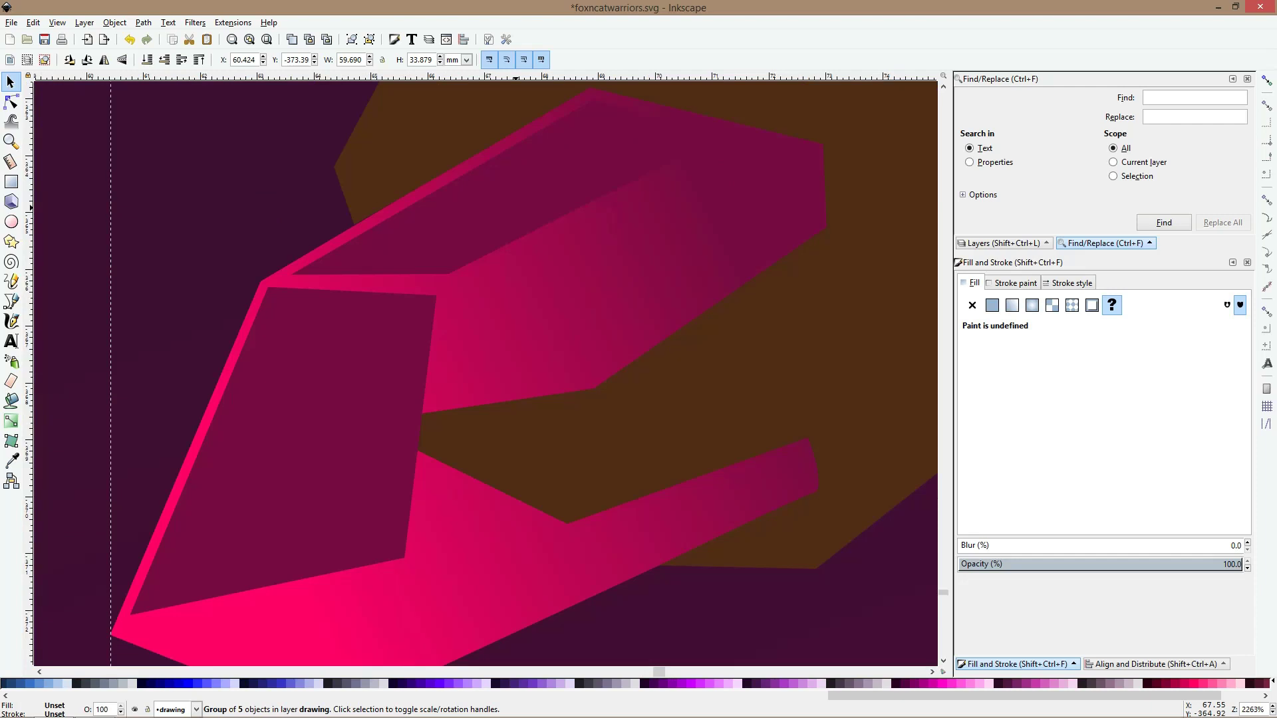
pyautogui.press('ctrl+KP_5')
pyautogui.keyDown('ctrl'); pyautogui.click(525, 274); pyautogui.keyUp('ctrl')
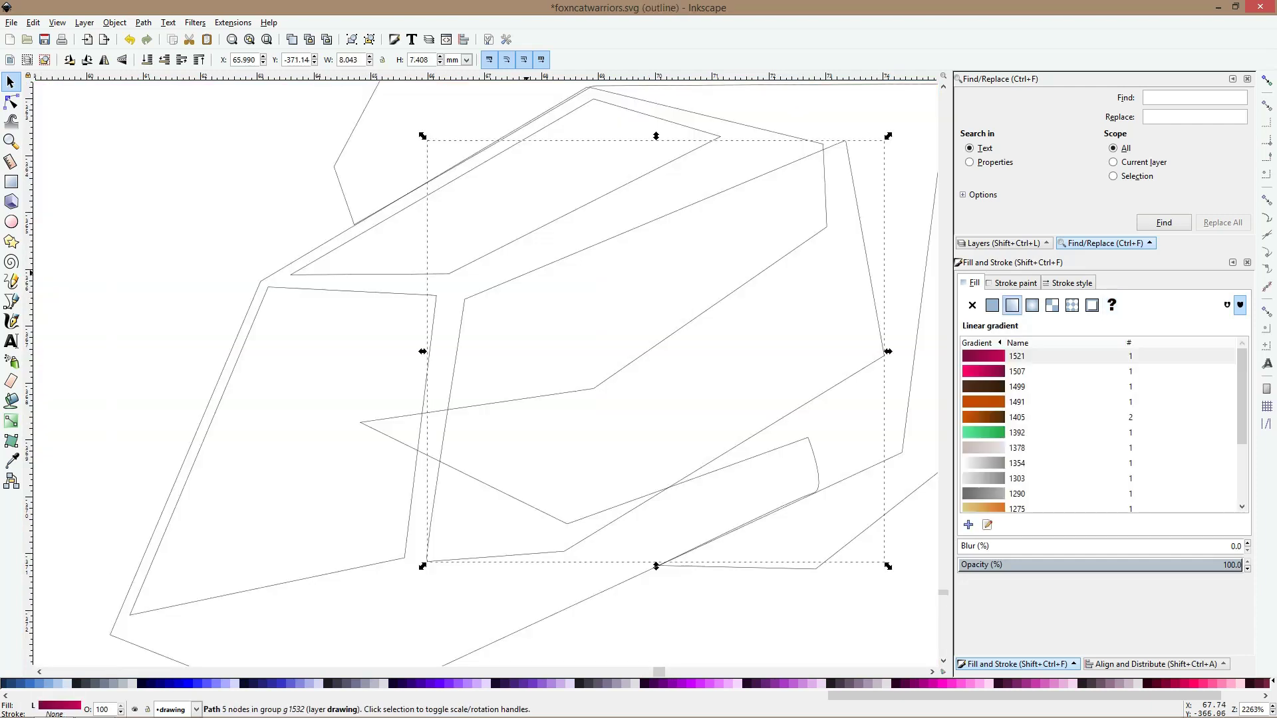
pyautogui.press('ctrl+KP_5')
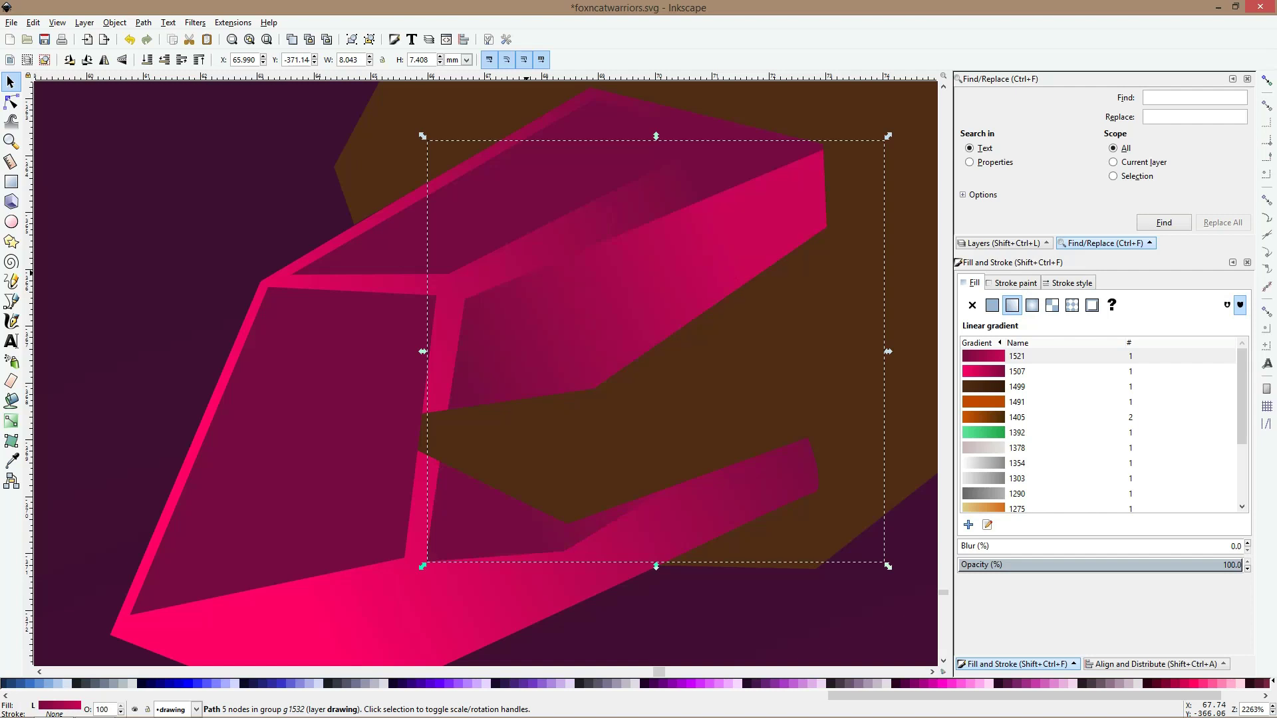
# Recolour the large four-sided front facet with e0025e sampled from the crystal and give it a linear gradient
pyautogui.keyDown('ctrl'); pyautogui.click(366, 319); pyautogui.keyUp('ctrl')
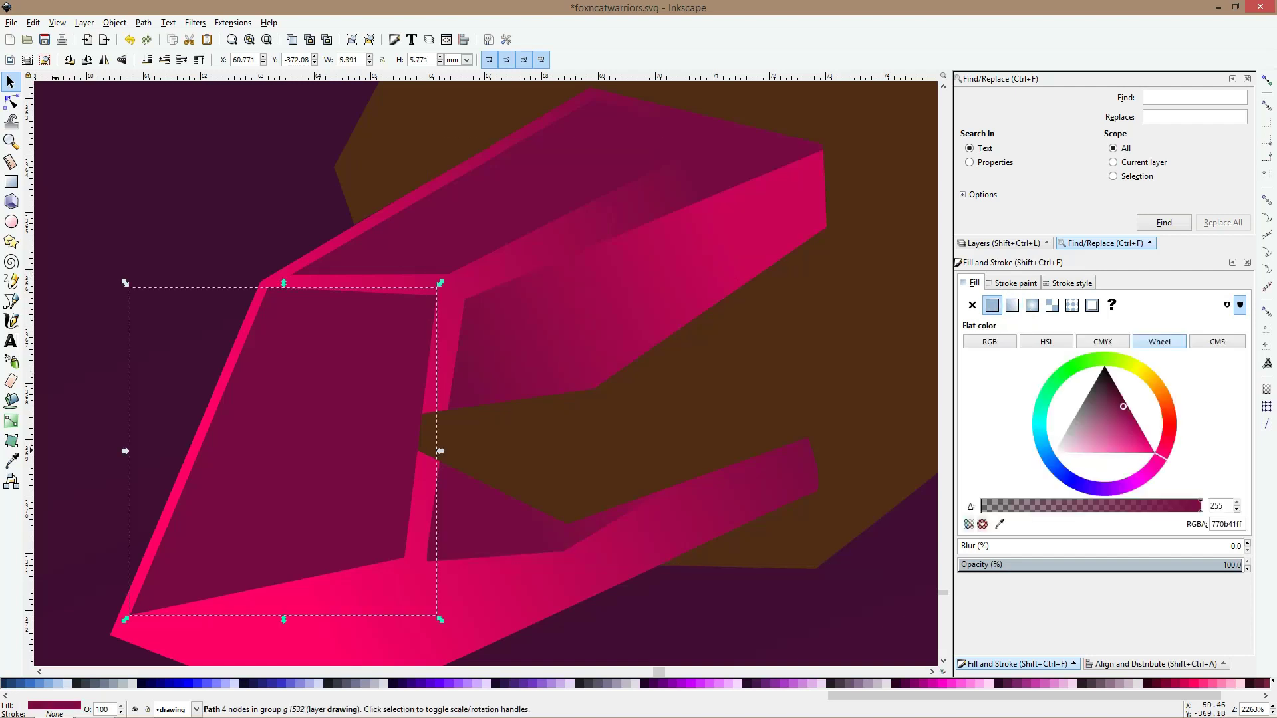
pyautogui.click(11, 460)
pyautogui.click(179, 492)
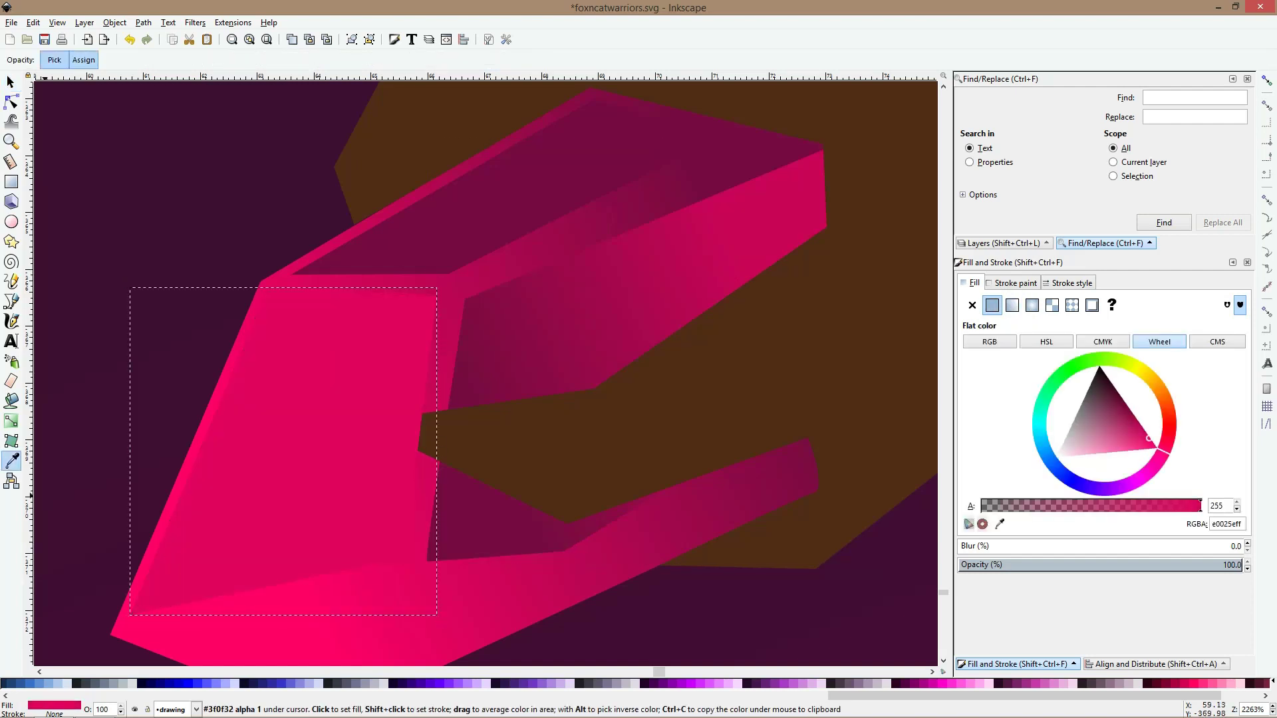
pyautogui.click(11, 421)
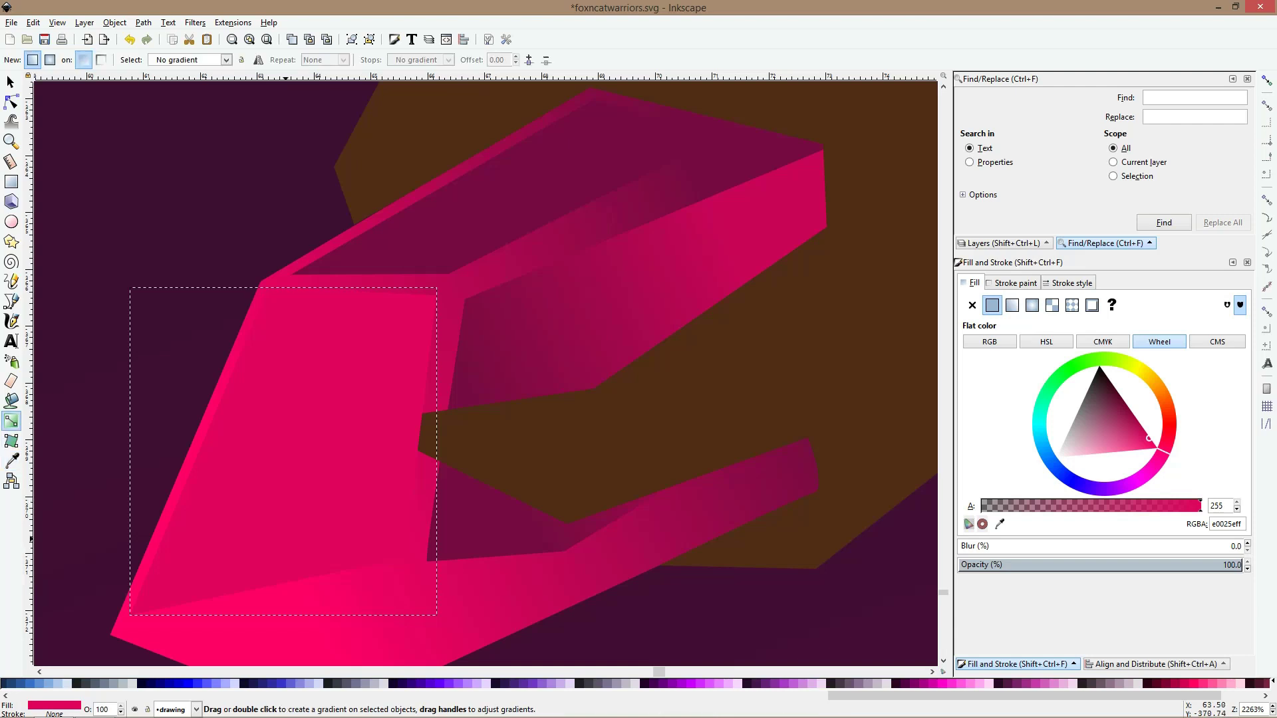
pyautogui.moveTo(286, 540); pyautogui.dragTo(286, 536)
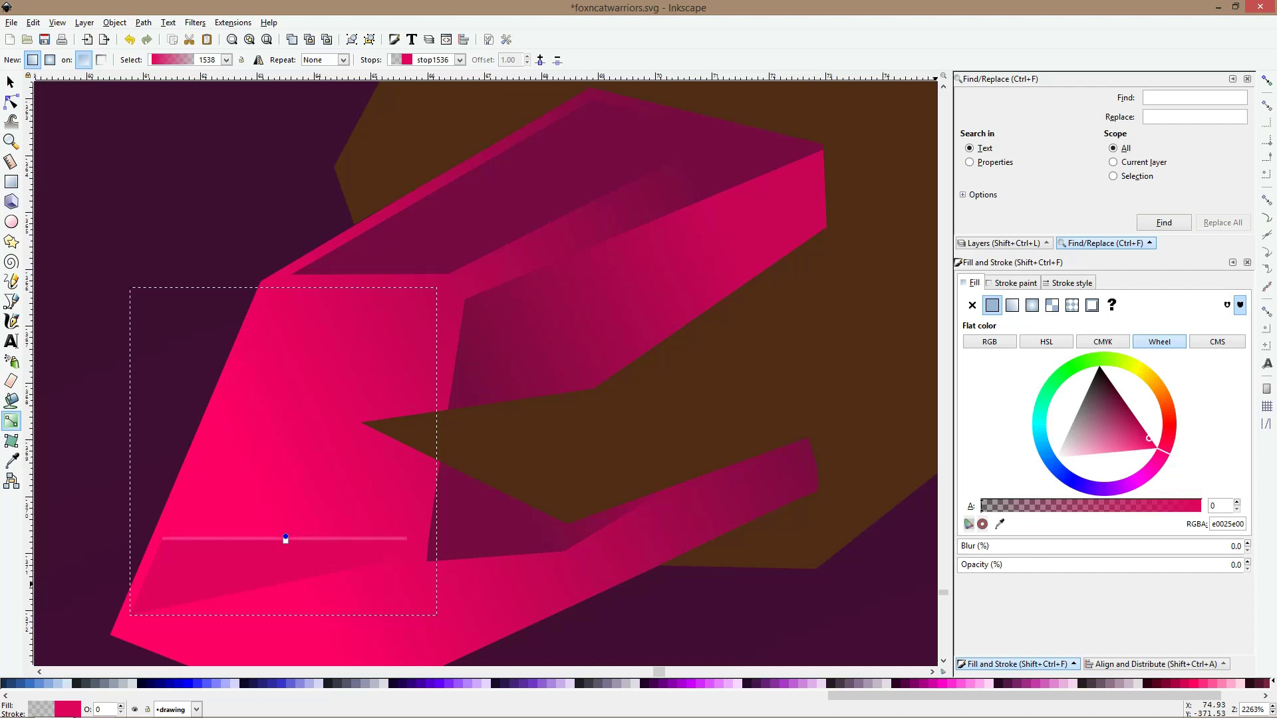
# Make the front facet's gradient end opaque pale pink f9dbe8 and stretch it nearly vertically past the facet's upper edge
pyautogui.click(1069, 454)
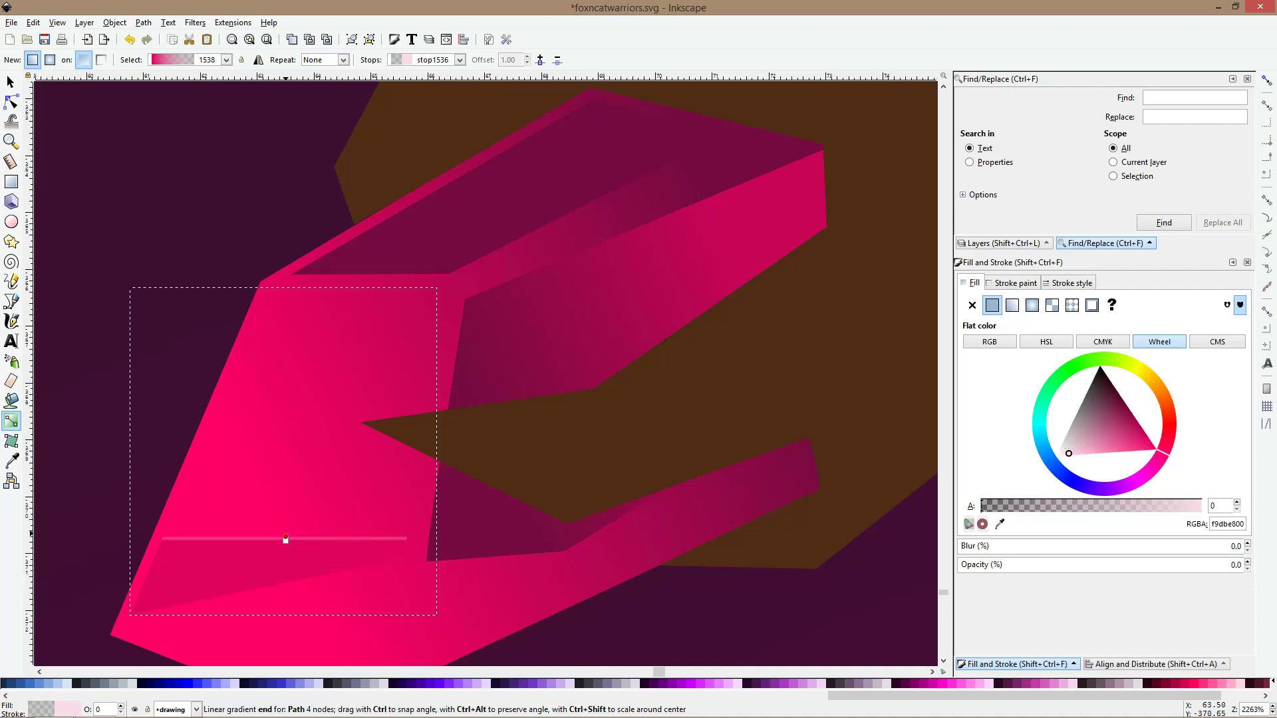
pyautogui.moveTo(285, 539); pyautogui.dragTo(314, 315)
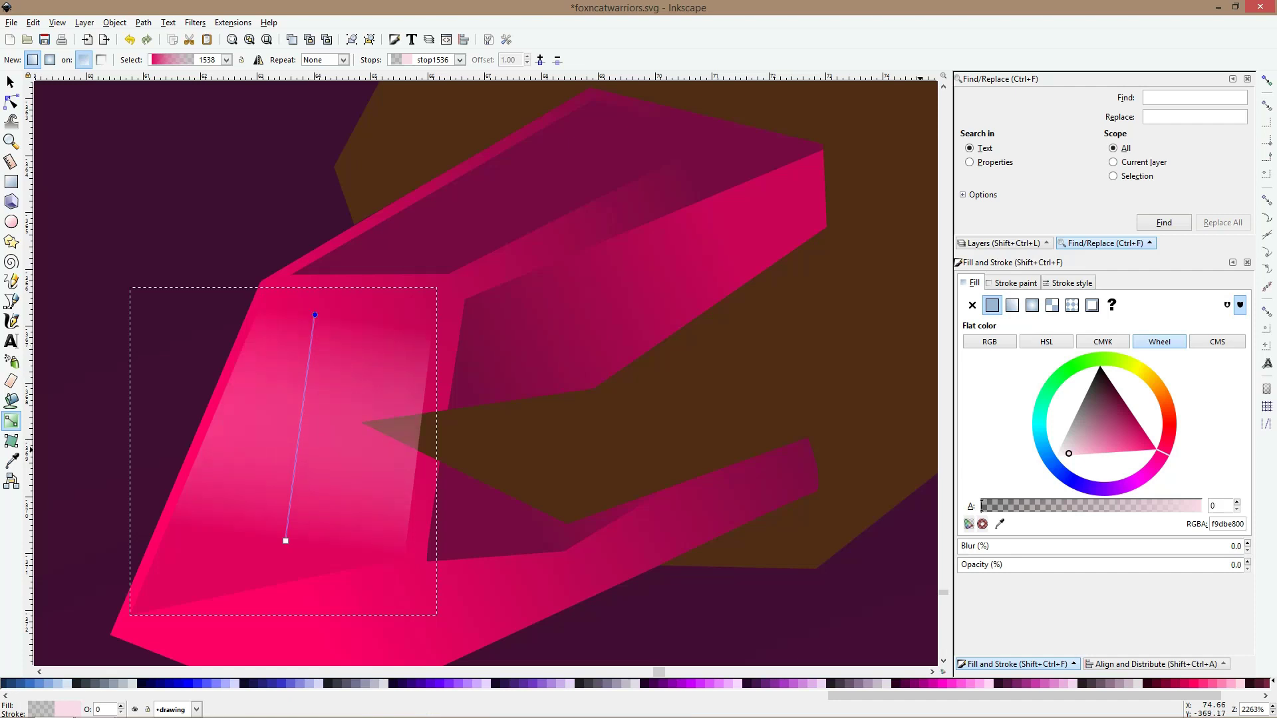
pyautogui.write('100')
pyautogui.press('Return')
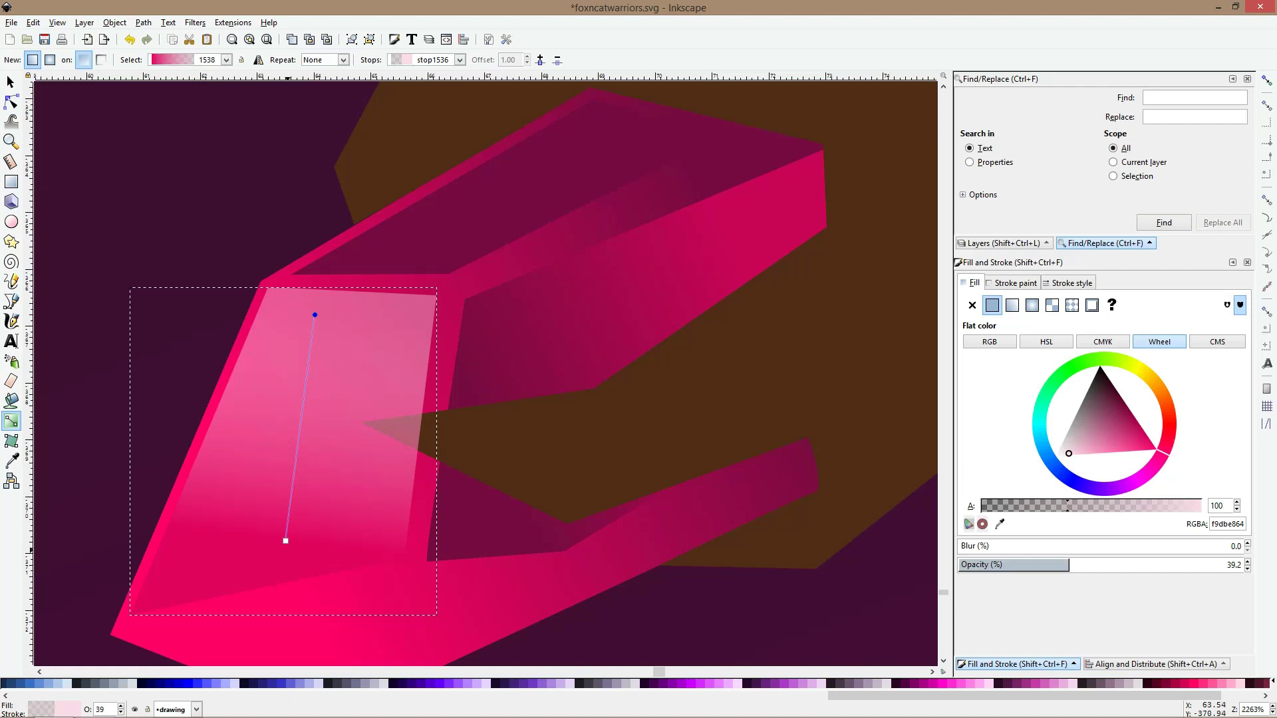
pyautogui.click(285, 540)
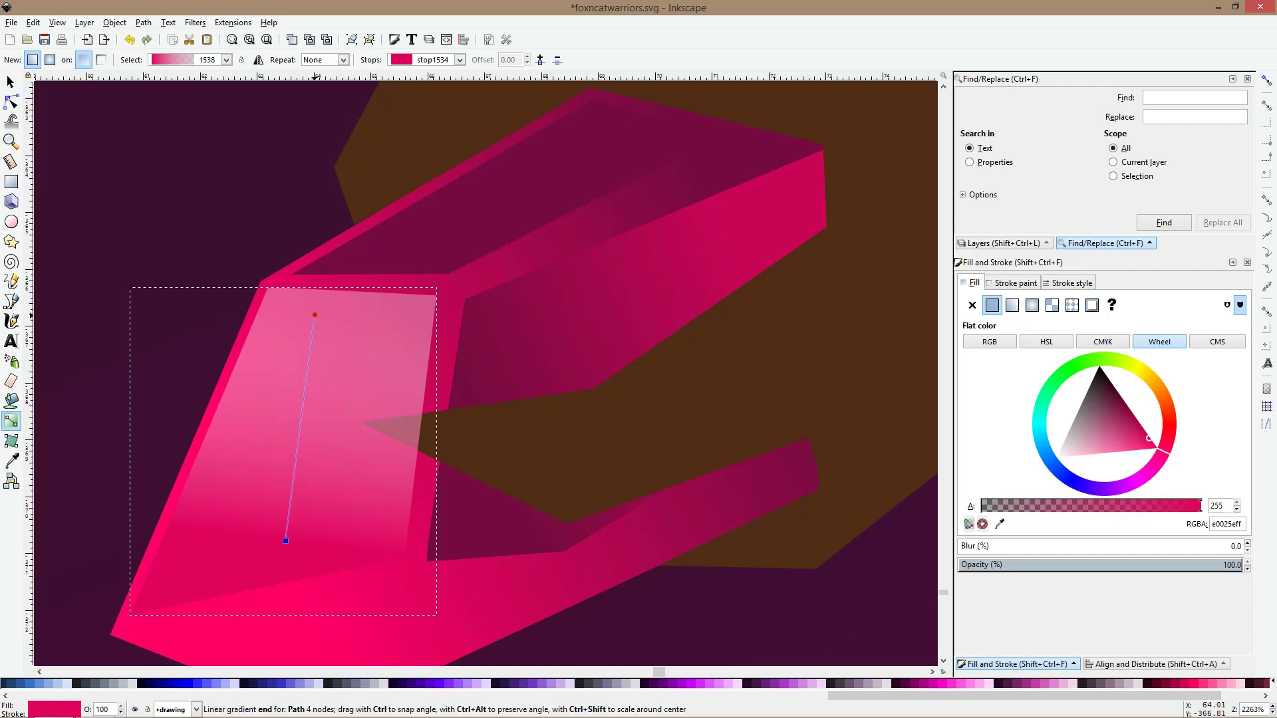
pyautogui.click(314, 315)
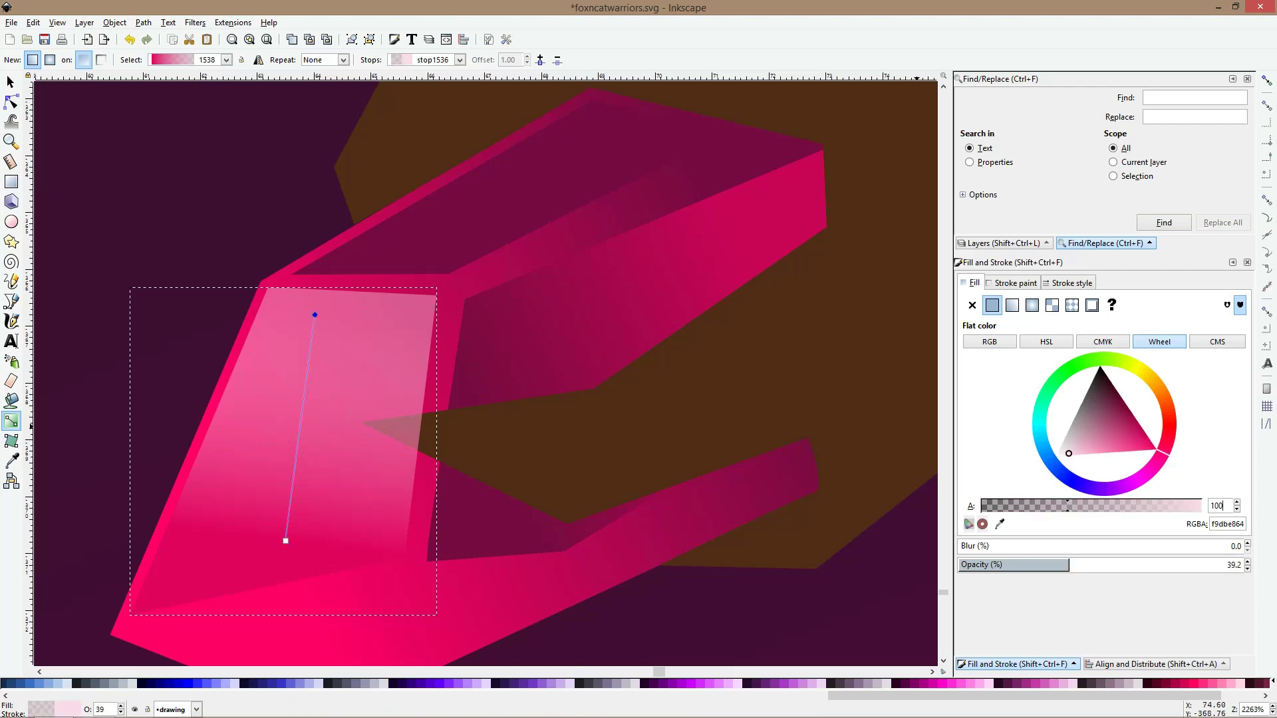
pyautogui.write('0')
pyautogui.press('Return')
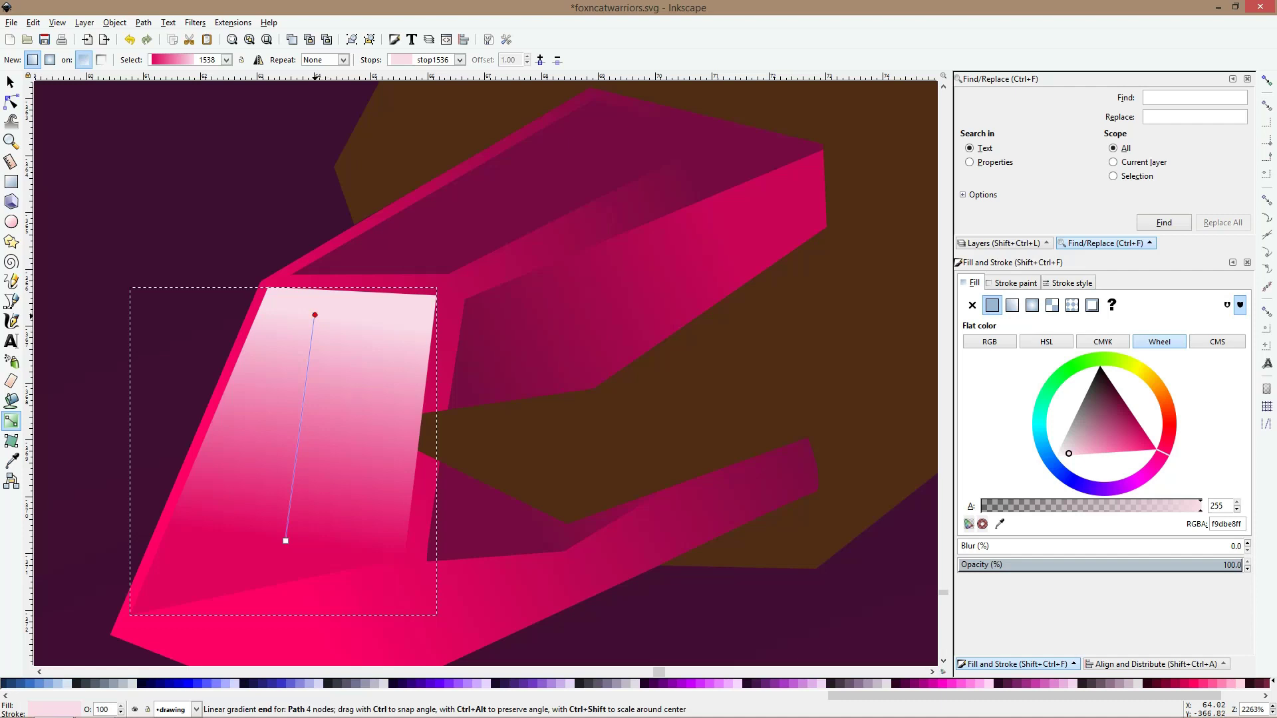
pyautogui.moveTo(314, 315); pyautogui.dragTo(319, 232)
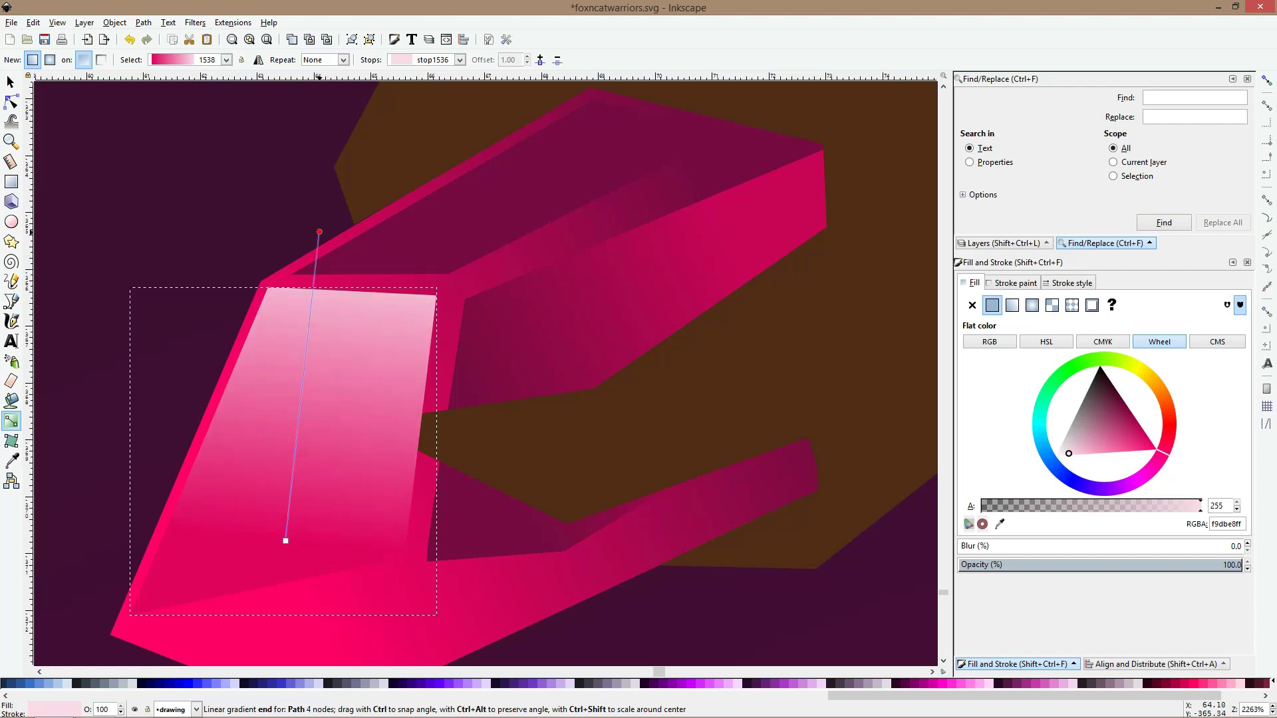
# Lower the front facet behind the wand's brown prong
pyautogui.press('s')
pyautogui.press('pagedown')
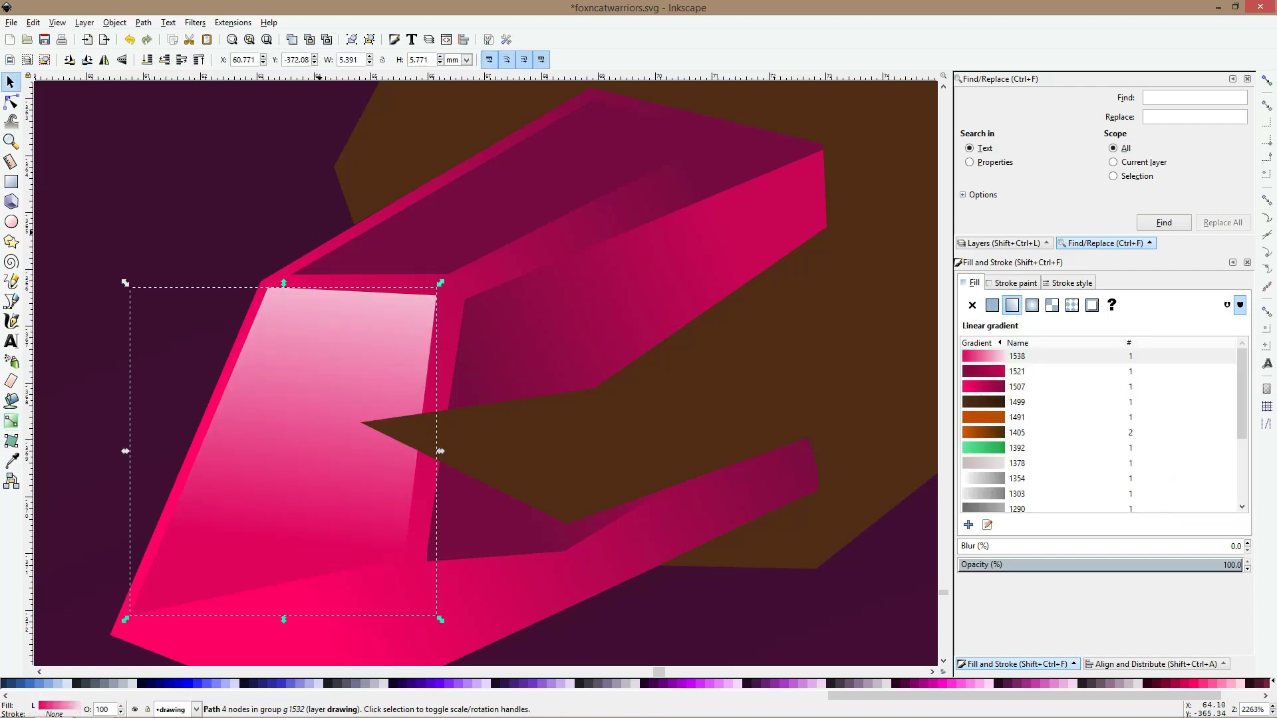
pyautogui.scroll(-4, 449, 267)
pyautogui.click(407, 235)
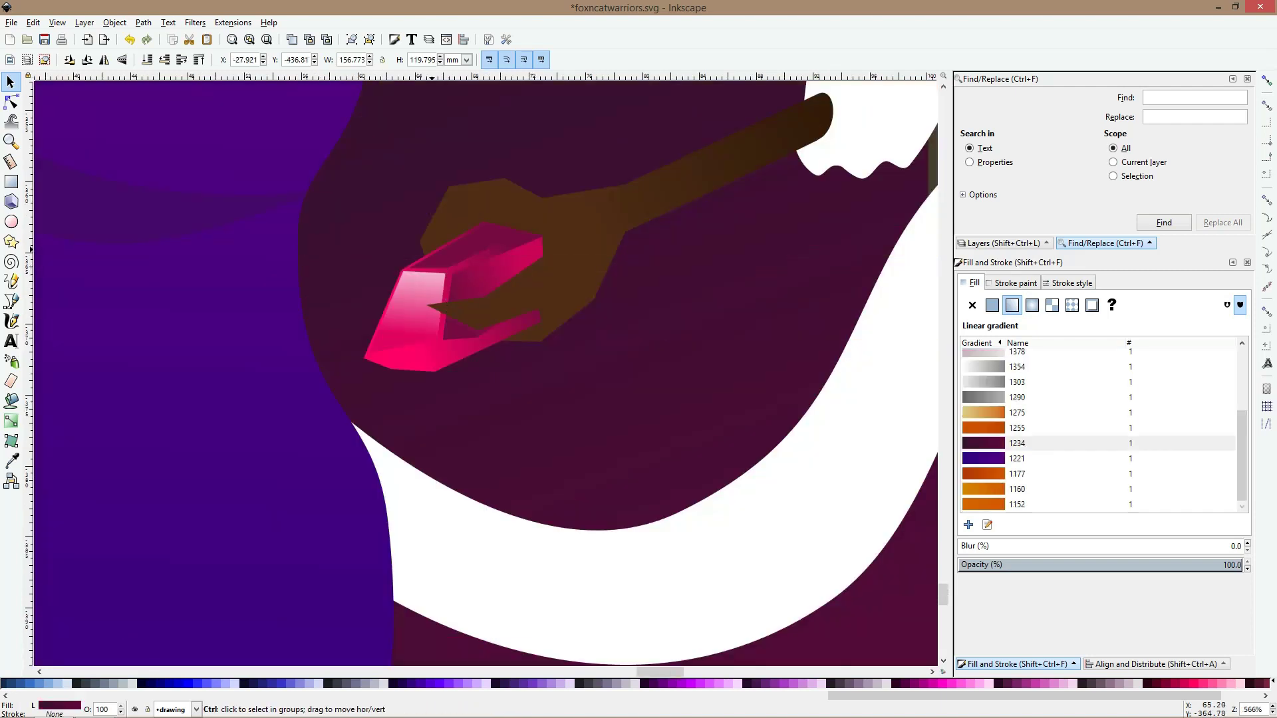
# Reverse the five-sided facet's gradient and angle it steeply from the crystal's lower prong up to the upper one
pyautogui.scroll(3, 432, 252)
pyautogui.keyDown('ctrl'); pyautogui.click(514, 332); pyautogui.keyUp('ctrl')
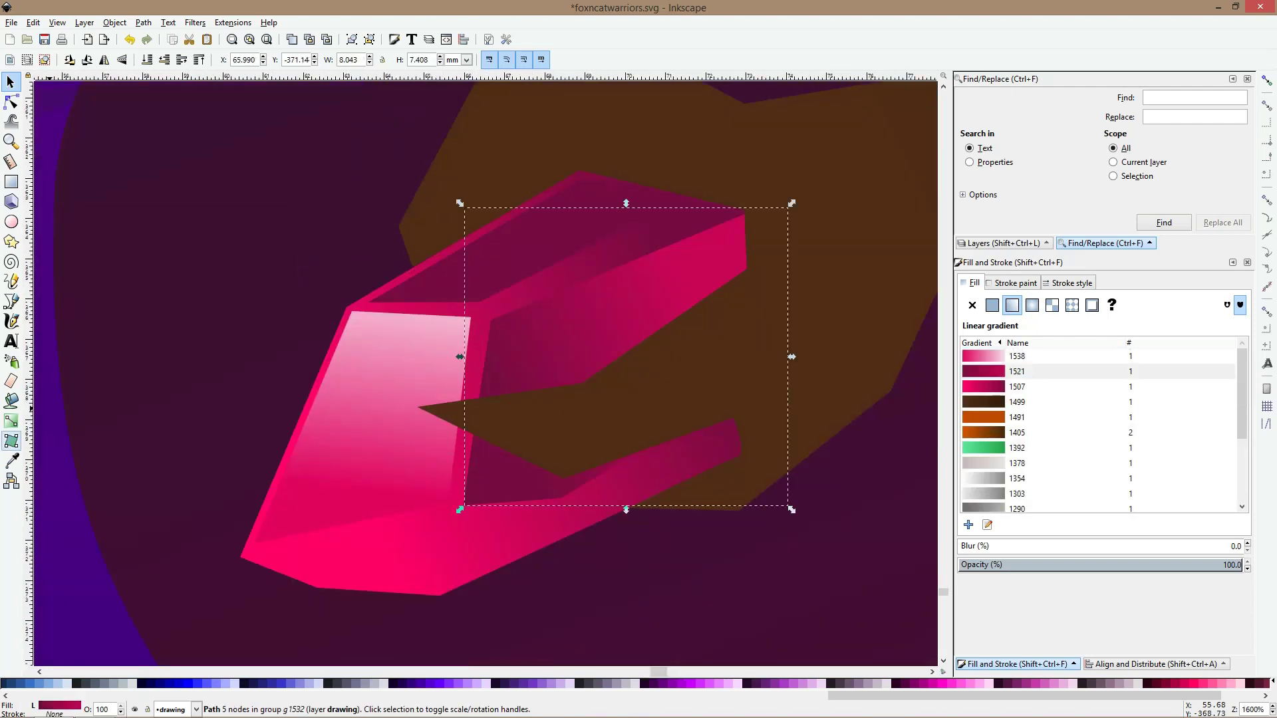
pyautogui.click(11, 422)
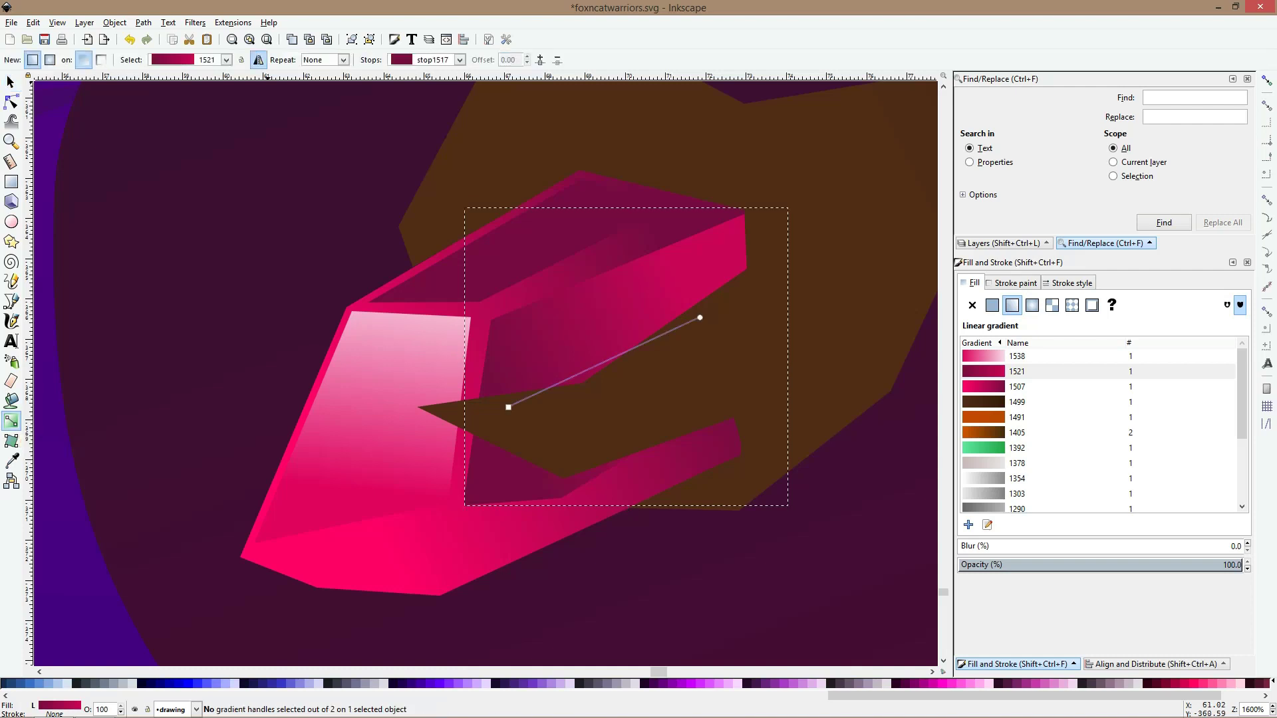
pyautogui.click(258, 59)
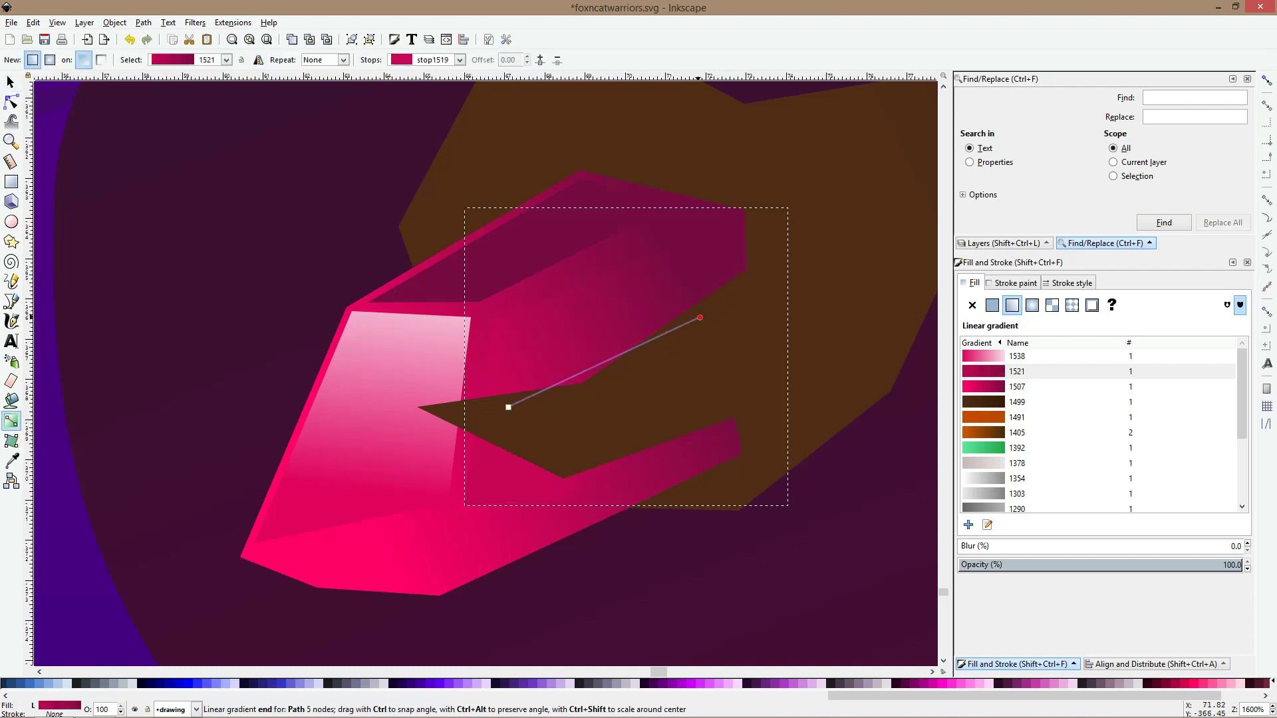
pyautogui.moveTo(700, 317); pyautogui.dragTo(610, 268)
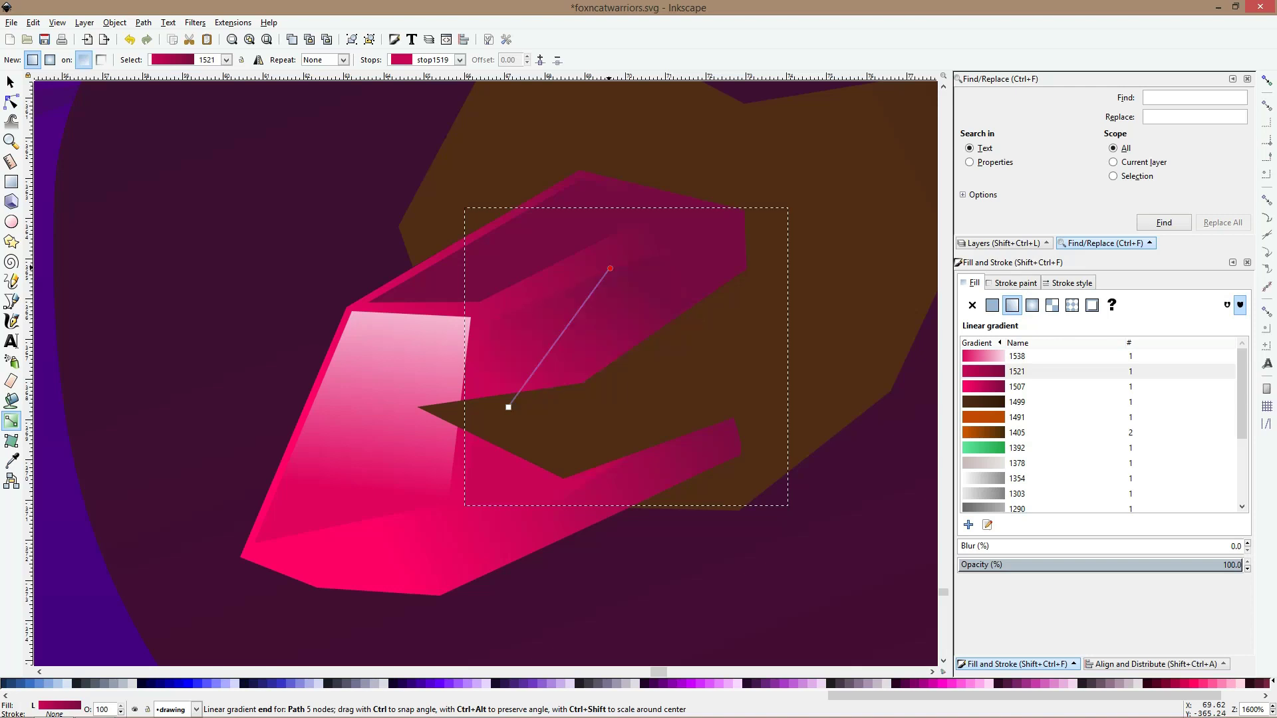
pyautogui.click(508, 407)
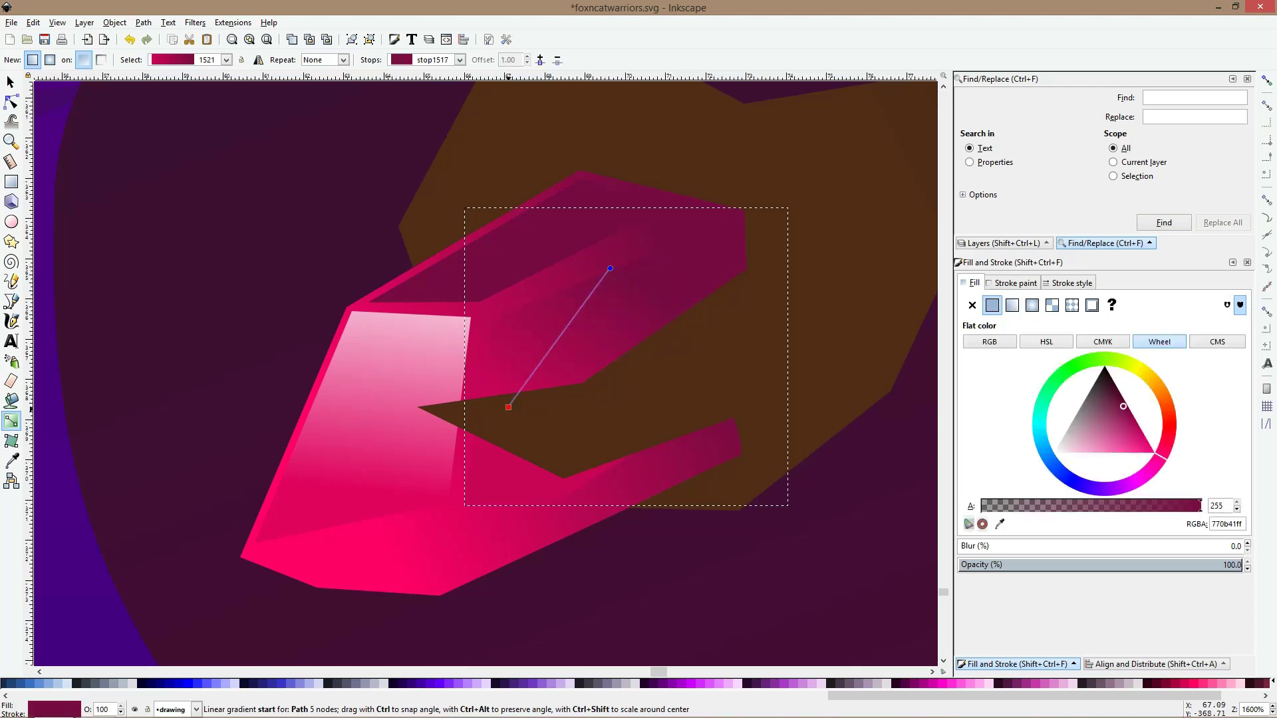
pyautogui.moveTo(508, 407); pyautogui.dragTo(493, 508)
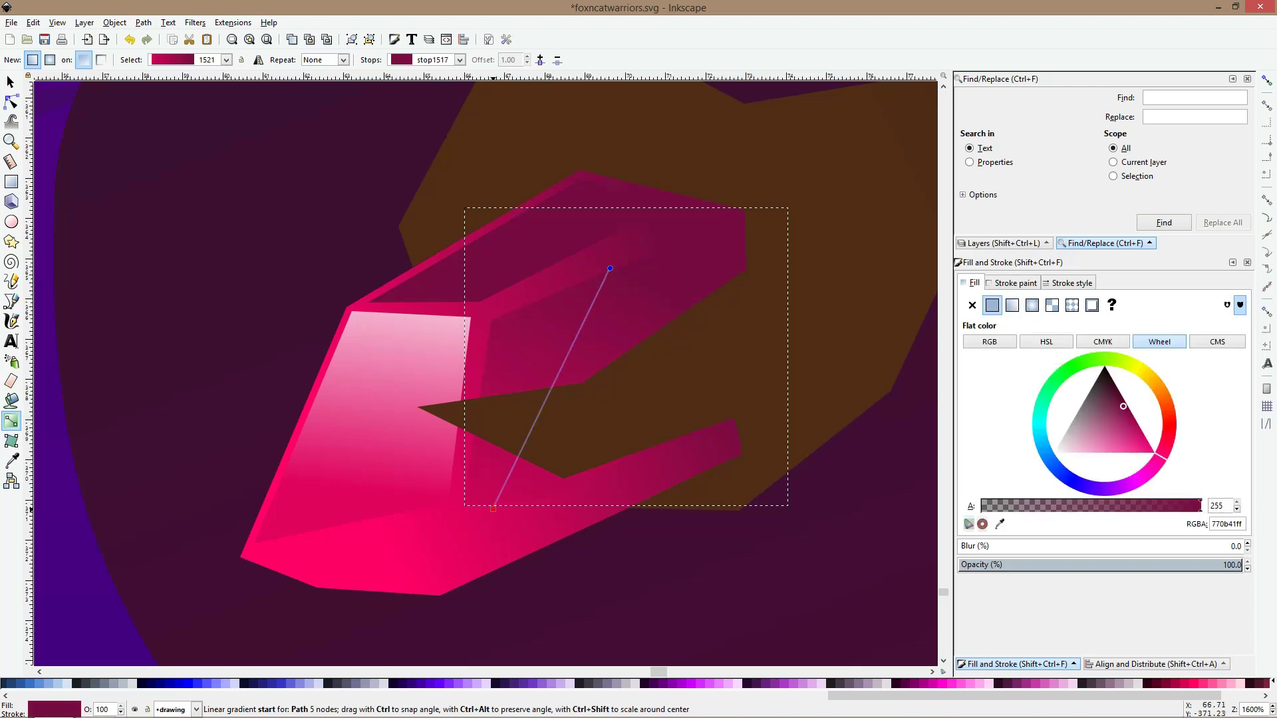
# Apply the pink-to-pale gradient 1538 to the upper four-sided facet, running diagonally across it with the pale end at its outer edge
pyautogui.click(496, 275)
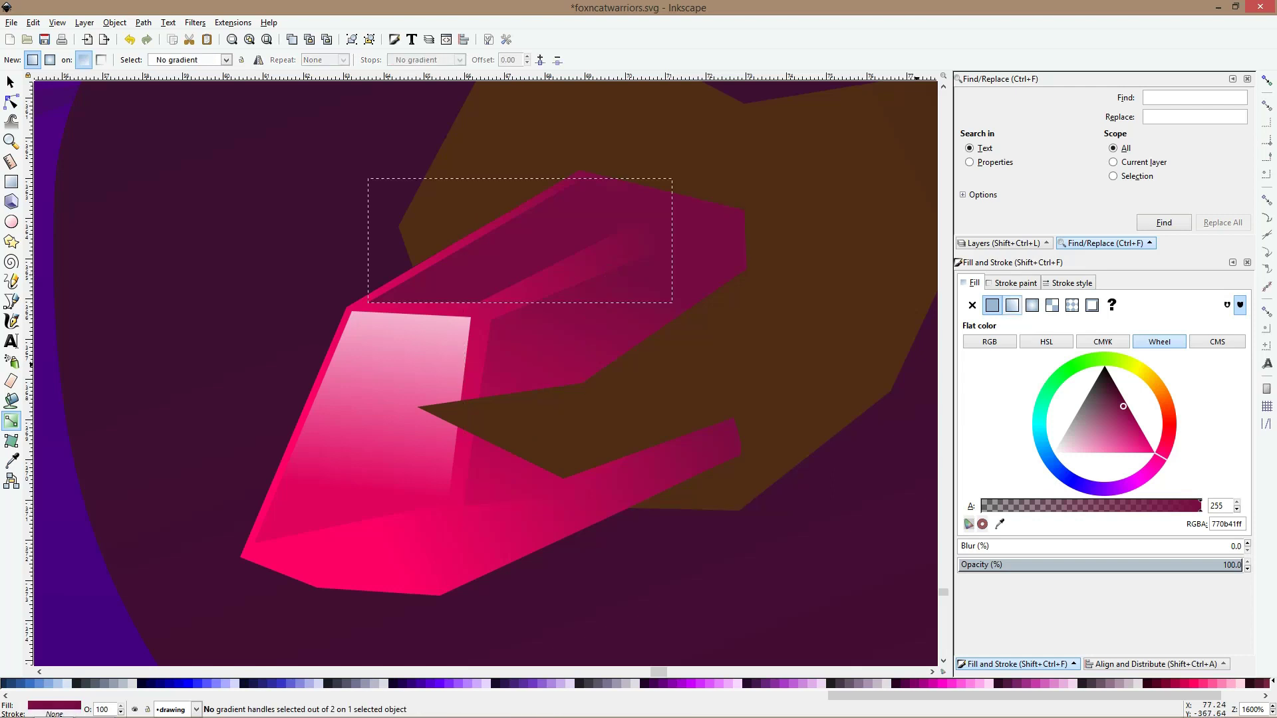
pyautogui.click(1011, 305)
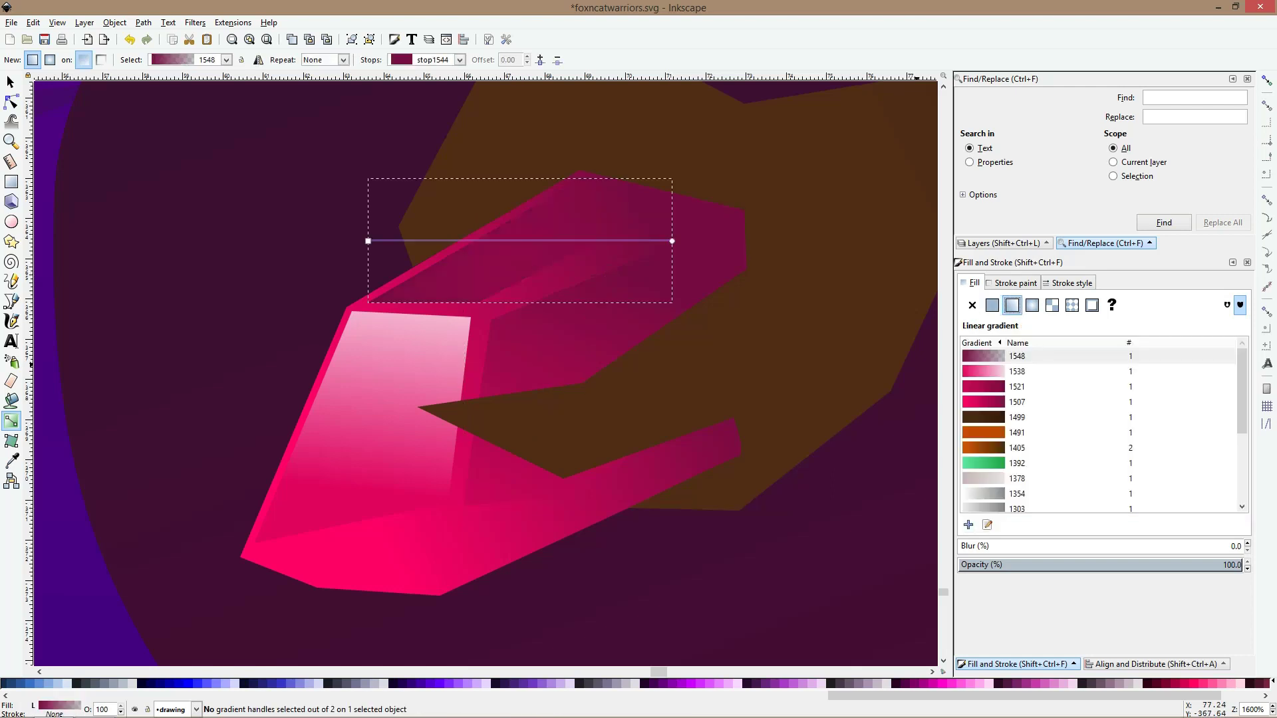
pyautogui.click(1017, 372)
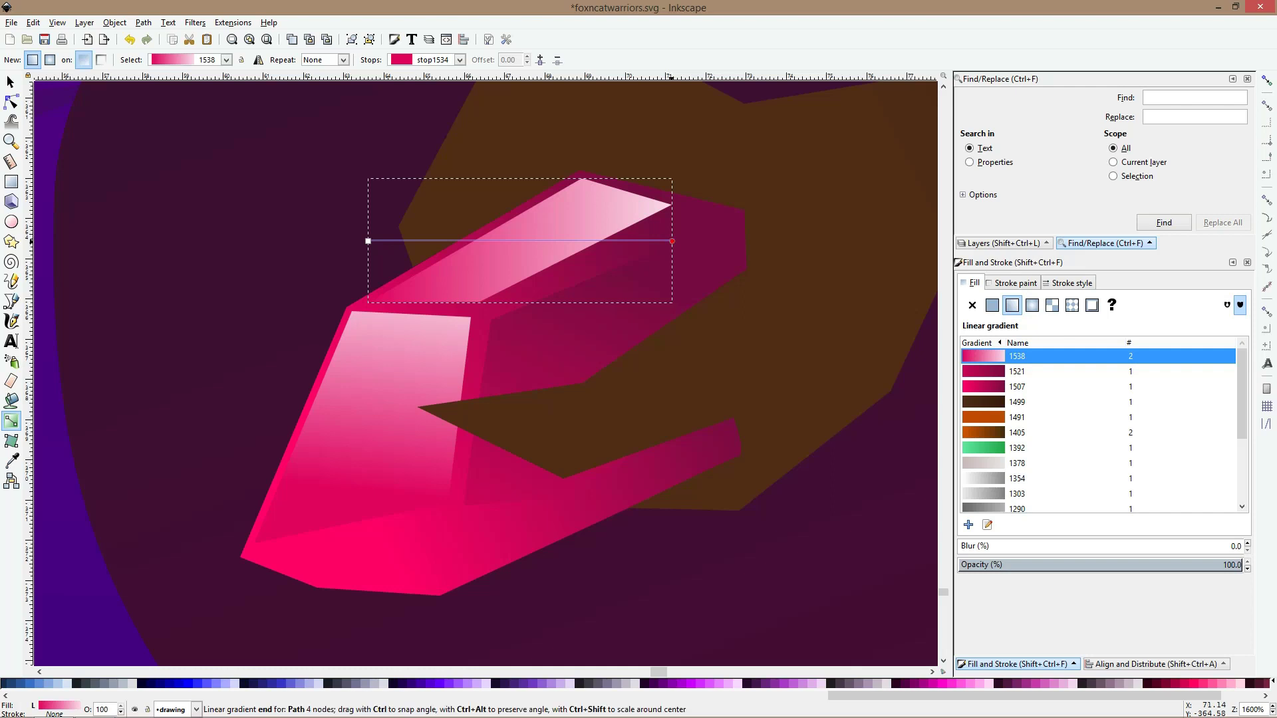
pyautogui.moveTo(672, 241); pyautogui.dragTo(552, 163)
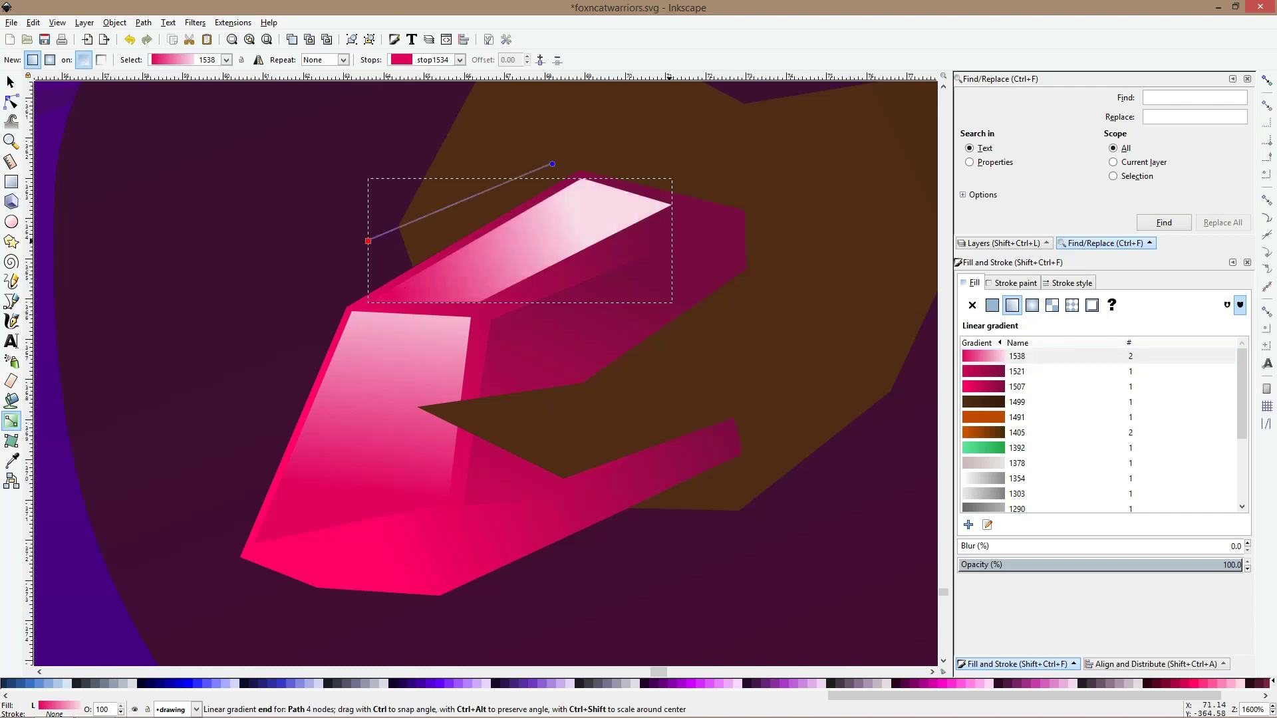
pyautogui.click(368, 241)
pyautogui.moveTo(368, 241); pyautogui.dragTo(587, 259)
pyautogui.click(552, 164)
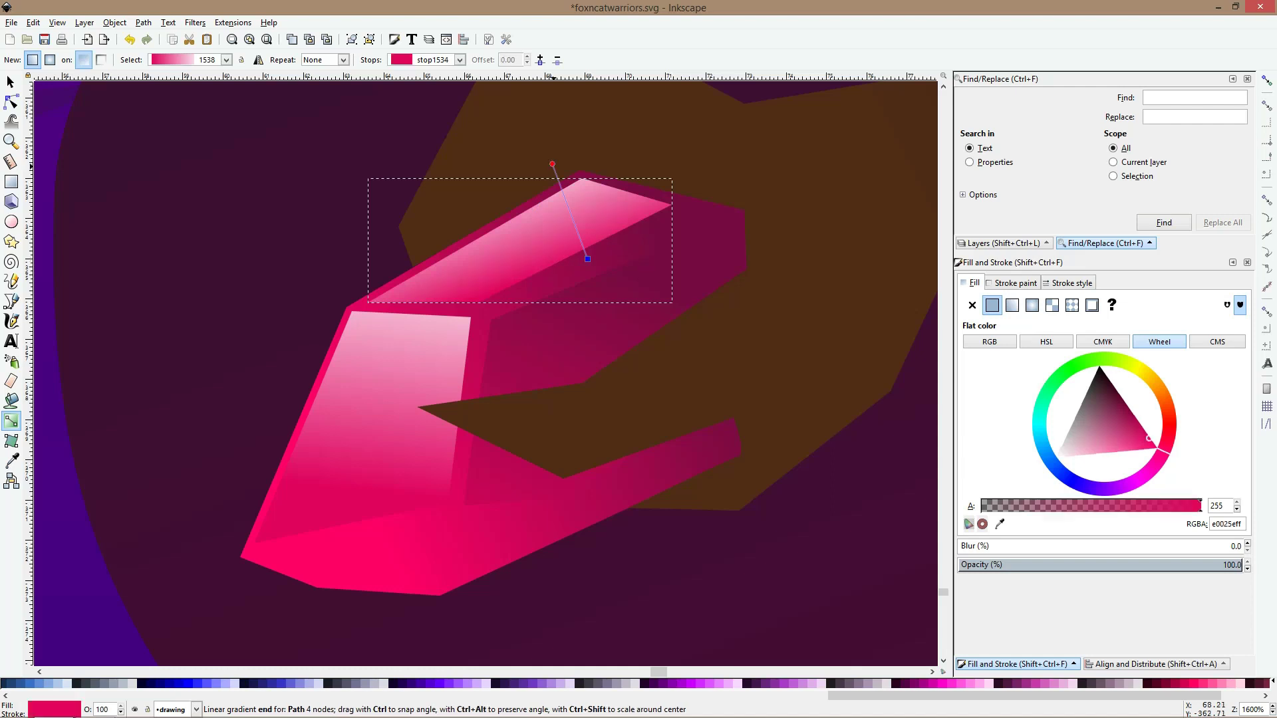
pyautogui.moveTo(552, 163); pyautogui.dragTo(511, 182)
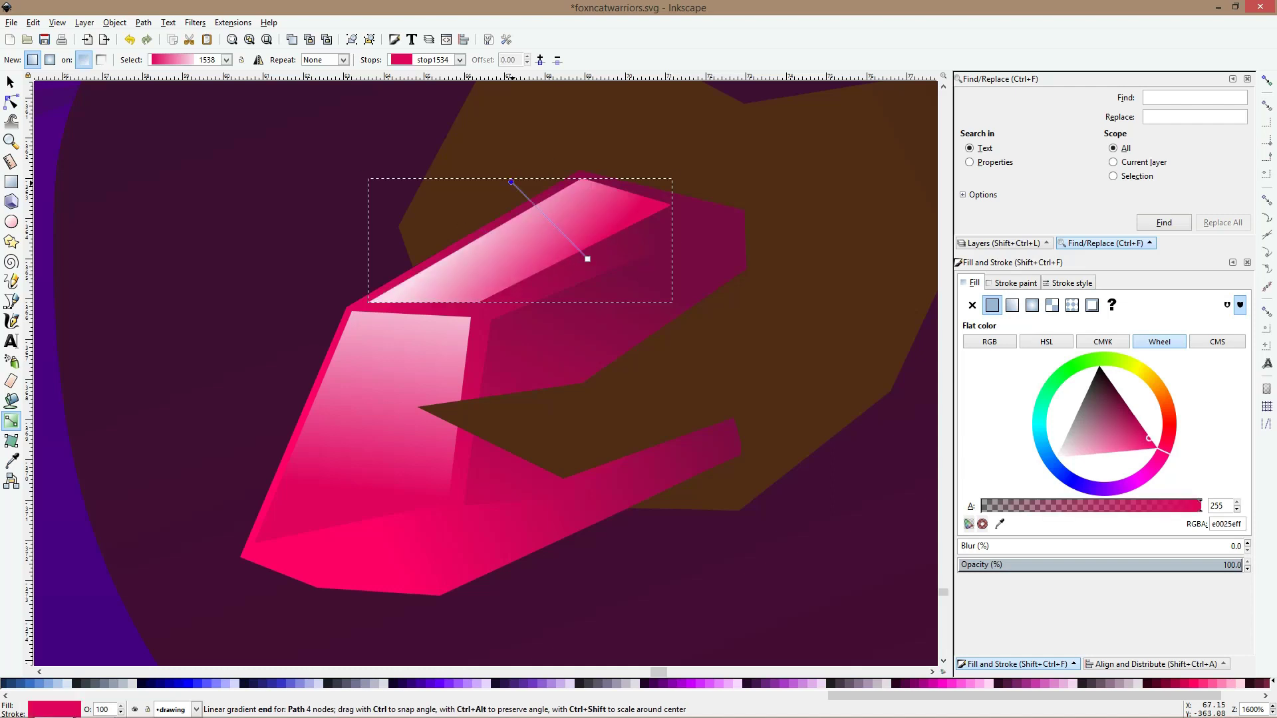
# Move the front facet's lower inner corner node down toward the crystal's bottom edge and deselect everything
pyautogui.press('s')
pyautogui.scroll(-4, 523, 211)
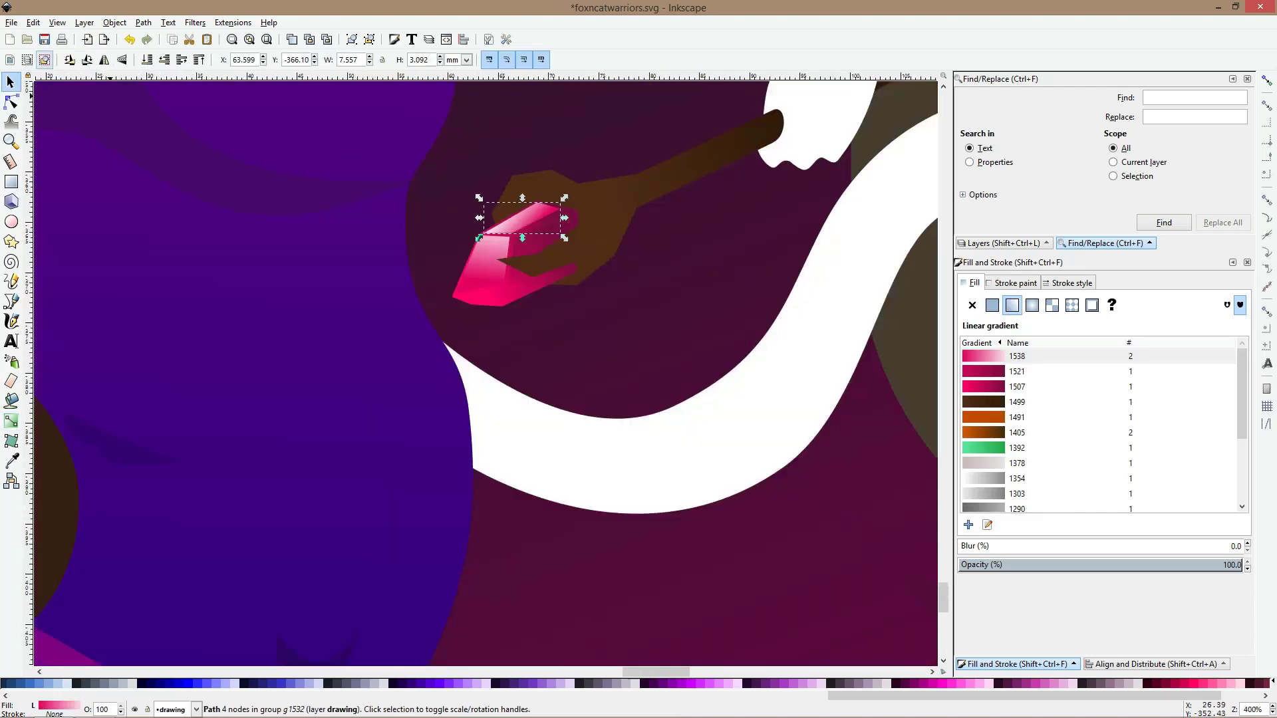
pyautogui.click(11, 102)
pyautogui.scroll(2, 514, 297)
pyautogui.click(449, 286)
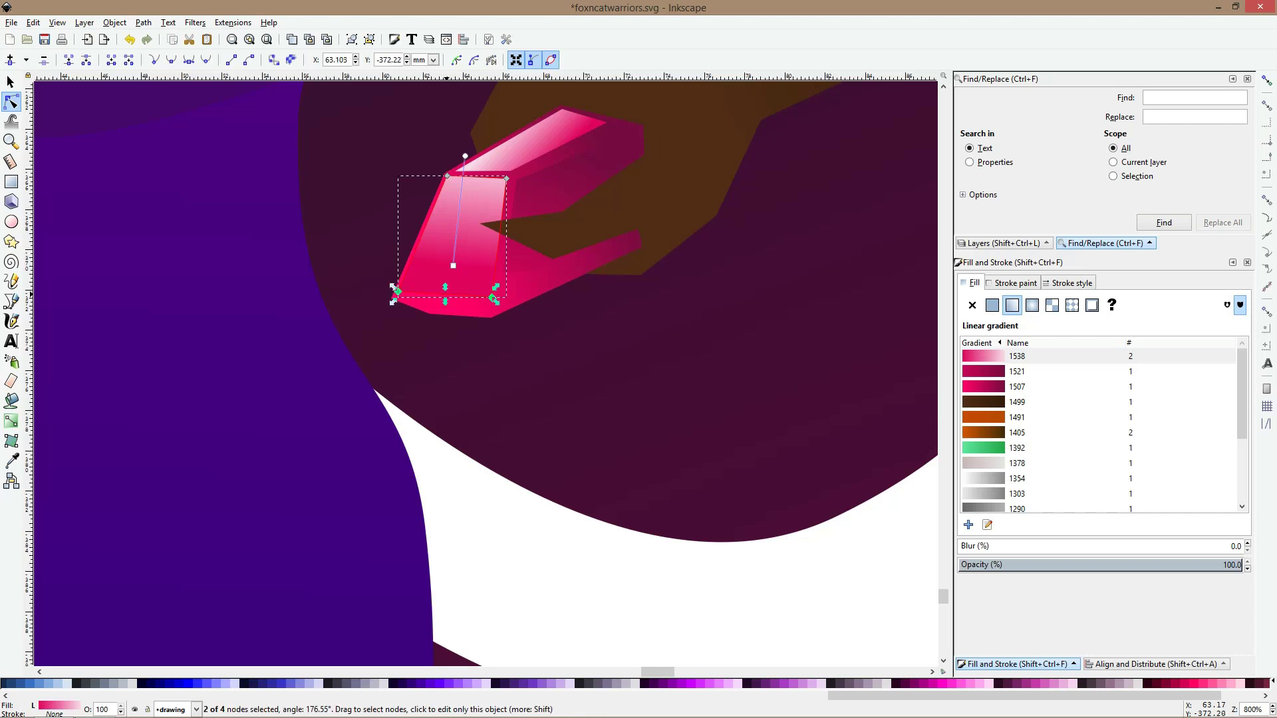
pyautogui.press('s')
pyautogui.click(550, 321)
pyautogui.scroll(-6, 551, 320)
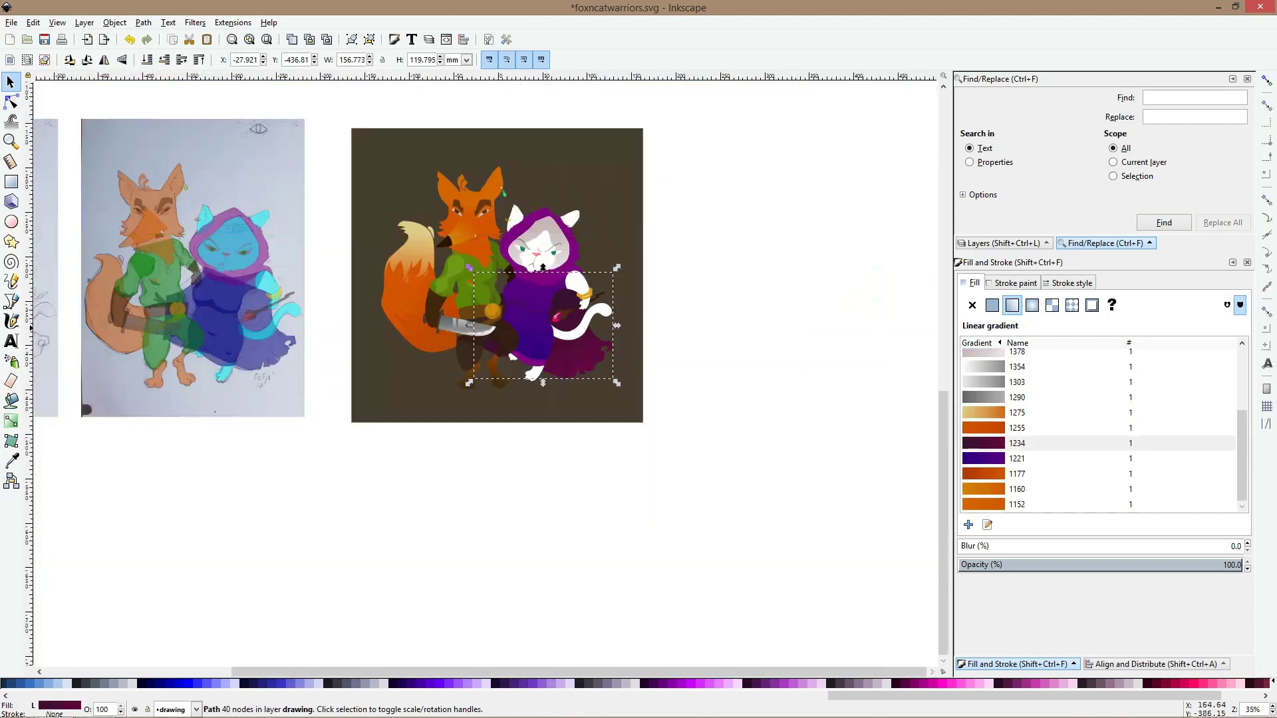
pyautogui.press('Escape')
# Draw a circle about 25.5 mm in diameter over the crystal and lower it behind the wand
pyautogui.scroll(2, 551, 320)
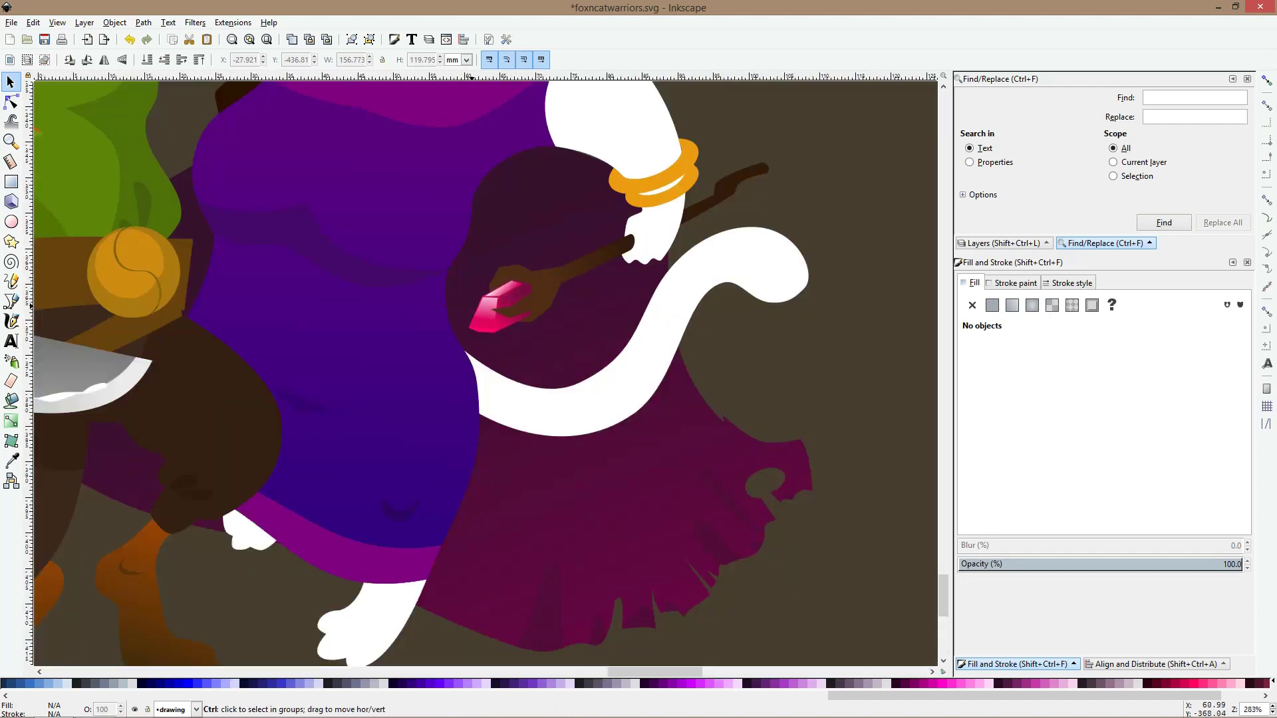
pyautogui.scroll(2, 475, 304)
pyautogui.click(12, 221)
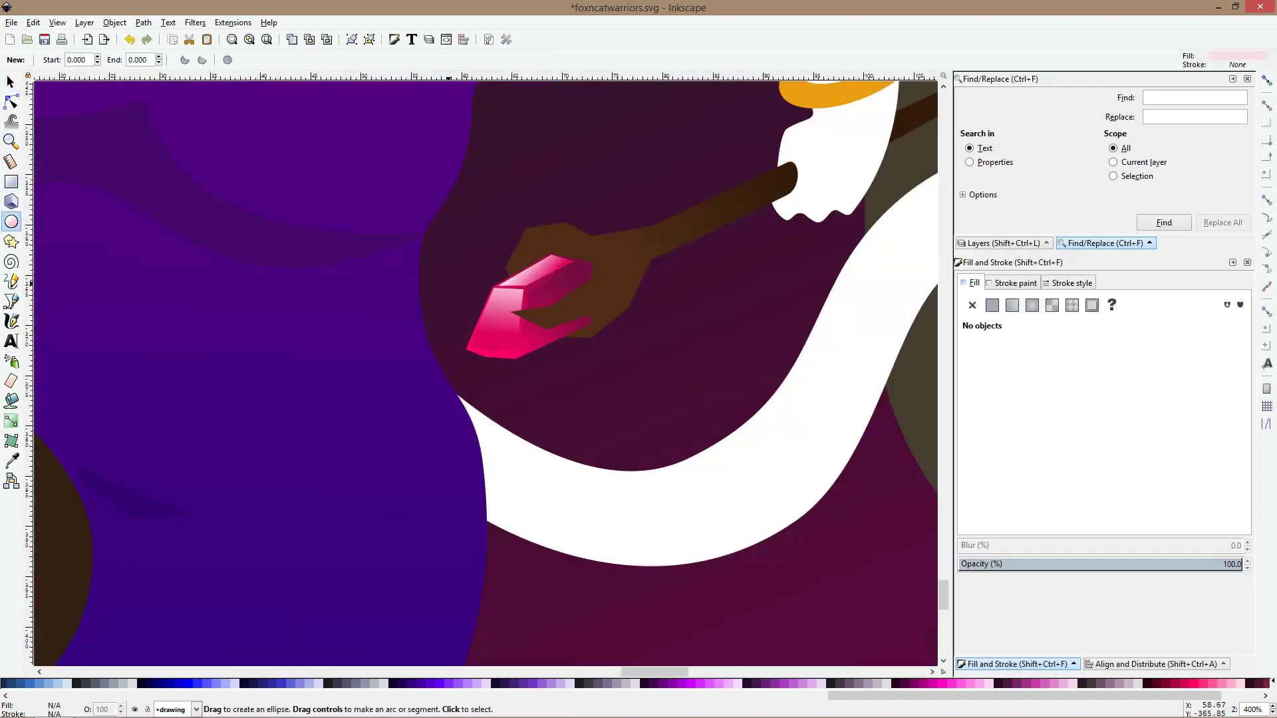
pyautogui.moveTo(361, 165); pyautogui.dragTo(618, 425)
pyautogui.press('s')
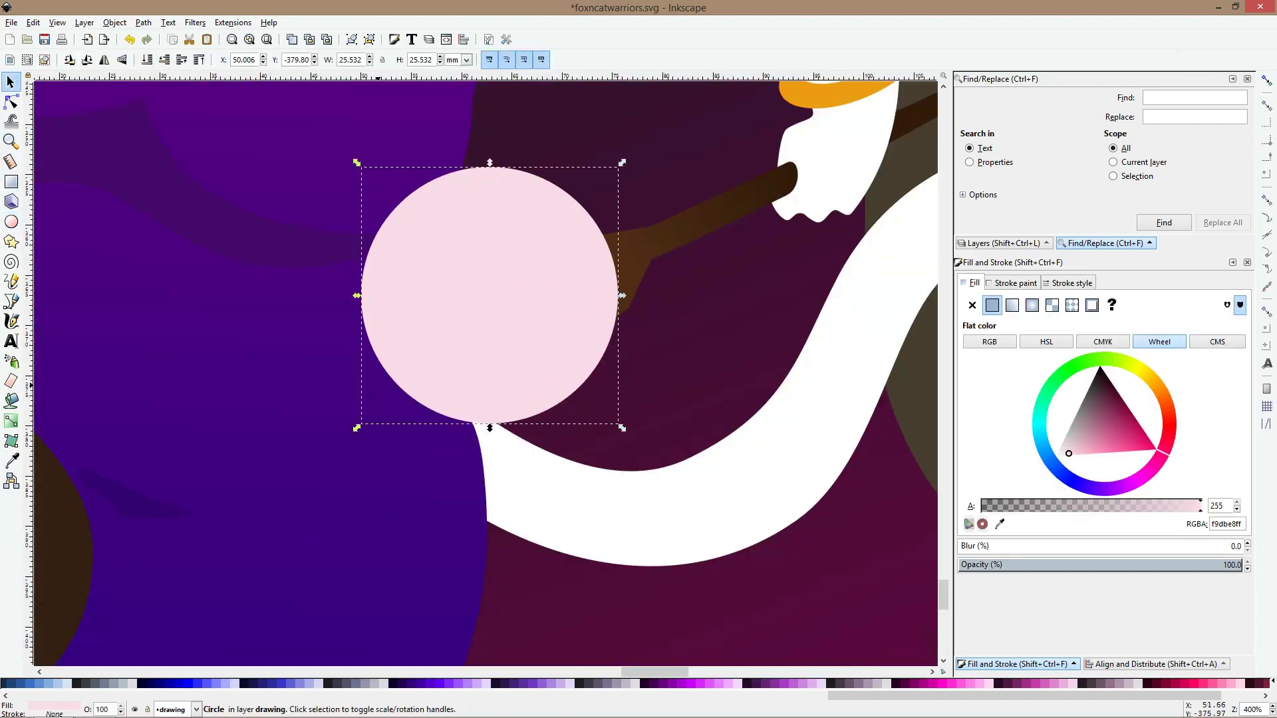
pyautogui.press('pagedown')
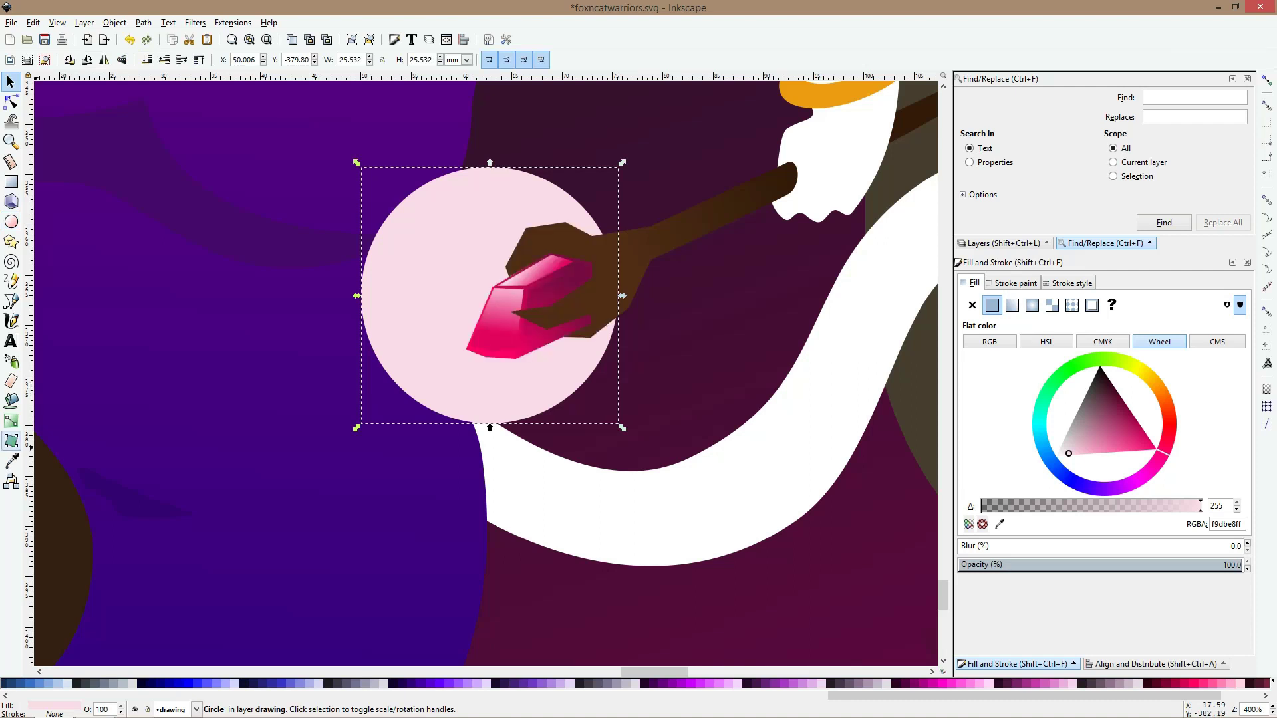
# Fill the circle with f30163 sampled from the crystal and blur it by 29.3% as a glow
pyautogui.click(12, 460)
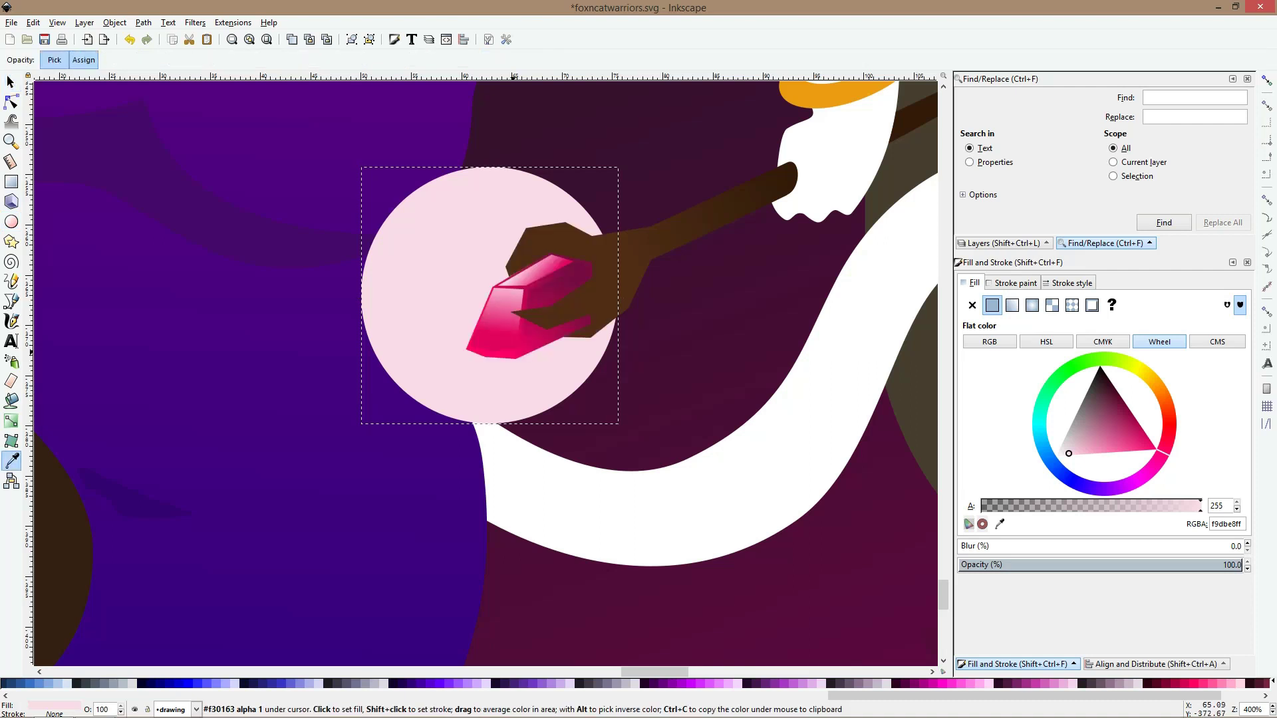
pyautogui.click(522, 342)
pyautogui.press('s')
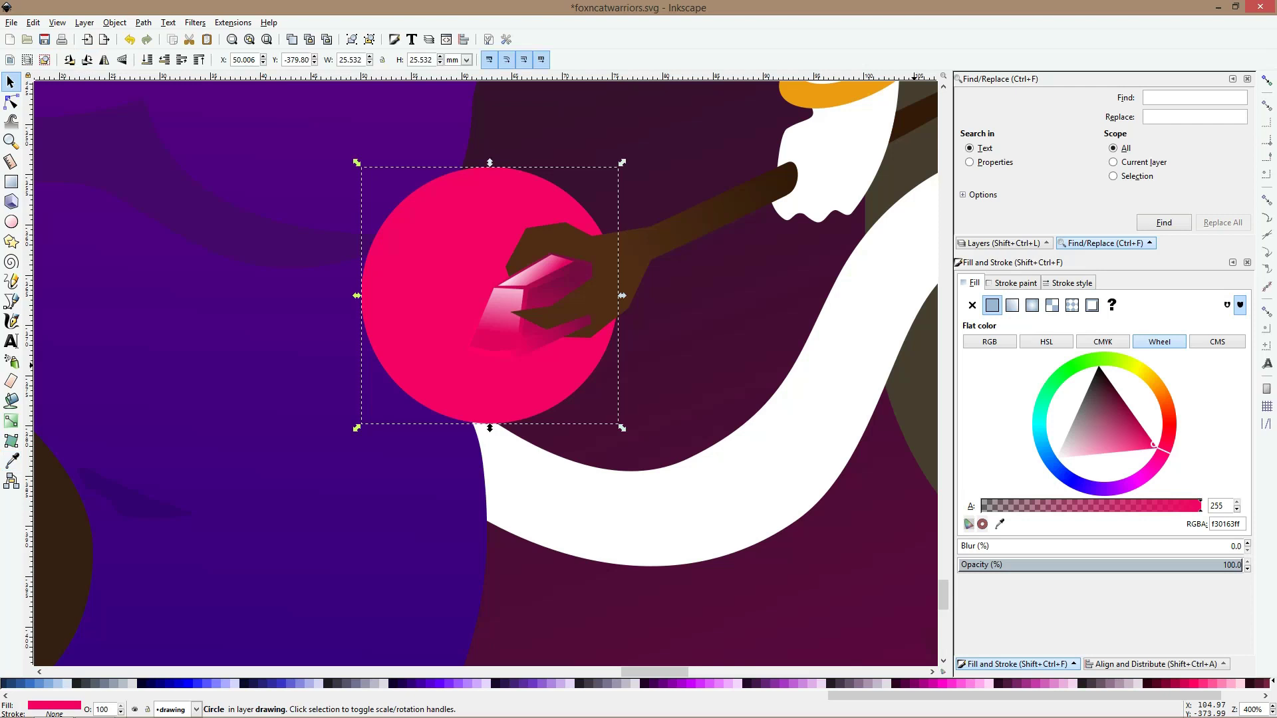
pyautogui.click(1041, 546)
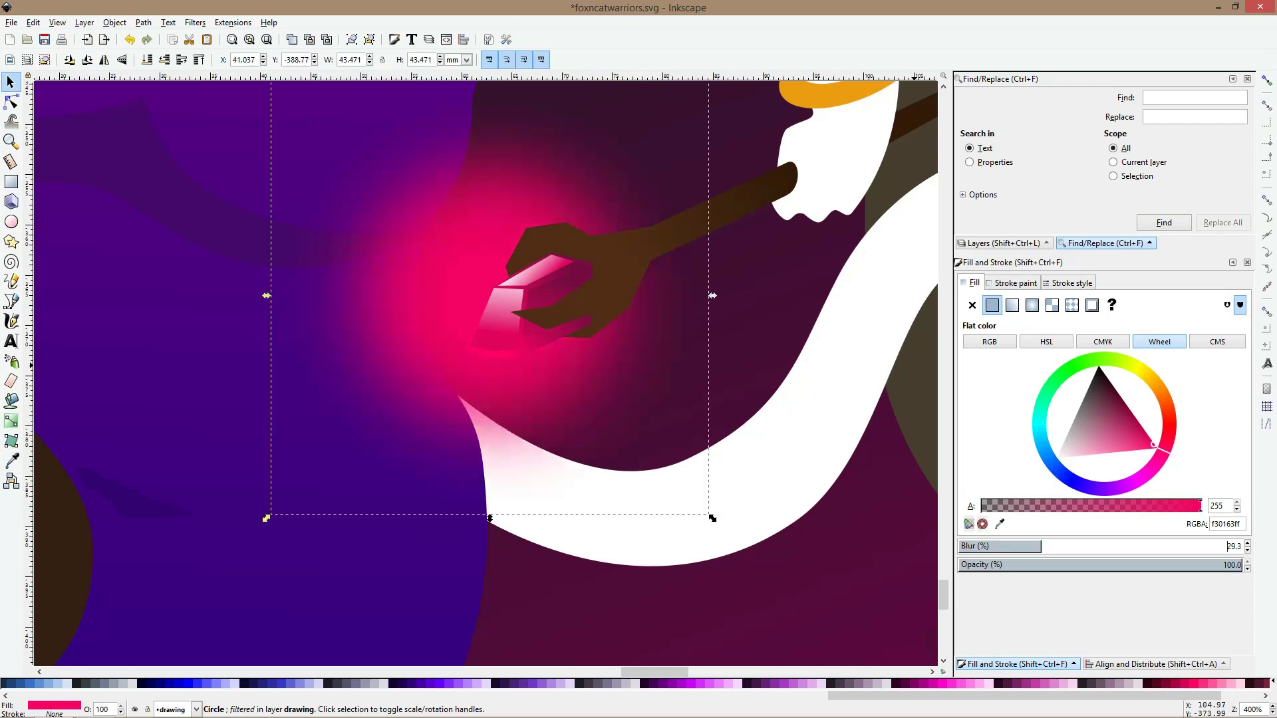
# Delete the blurred pink glow circle around the wand's crystal
pyautogui.moveTo(712, 296); pyautogui.dragTo(705, 296)
pyautogui.press('Delete')
pyautogui.scroll(-3, 705, 514)
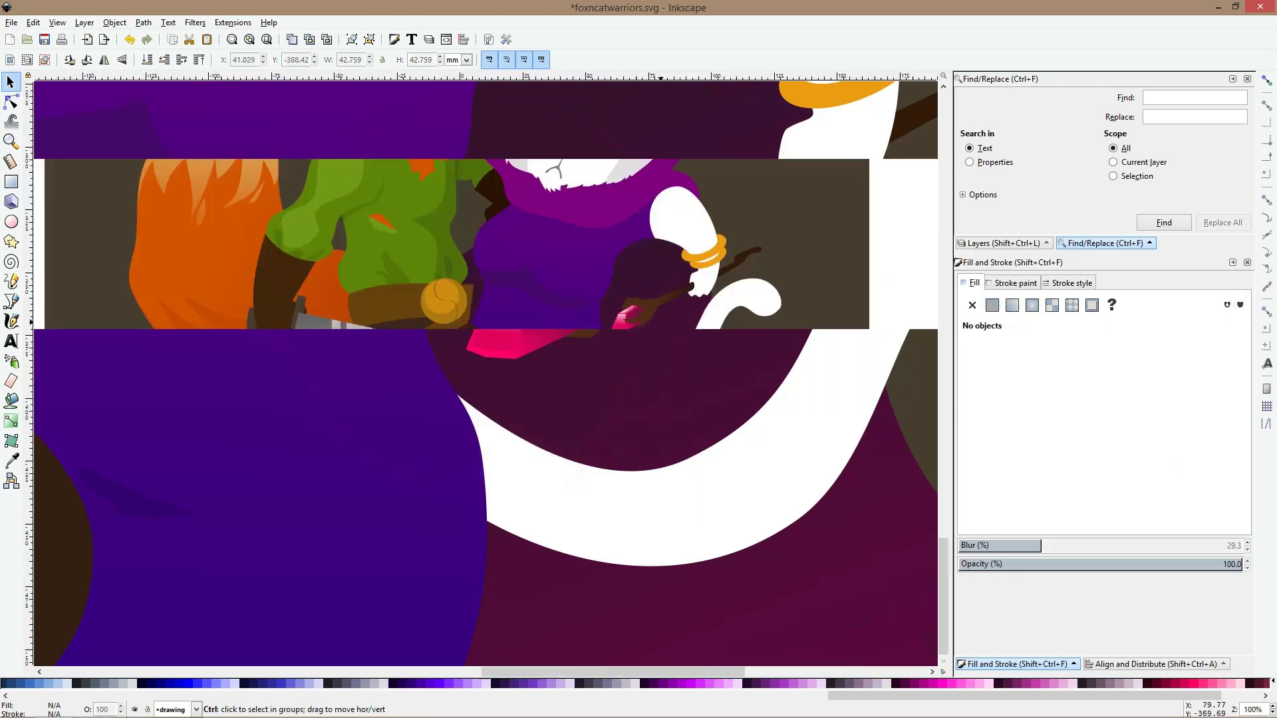
# Convert the cat's cape fill to a radial gradient, reverse its colours and move its centre onto the wand's crystal
pyautogui.click(718, 528)
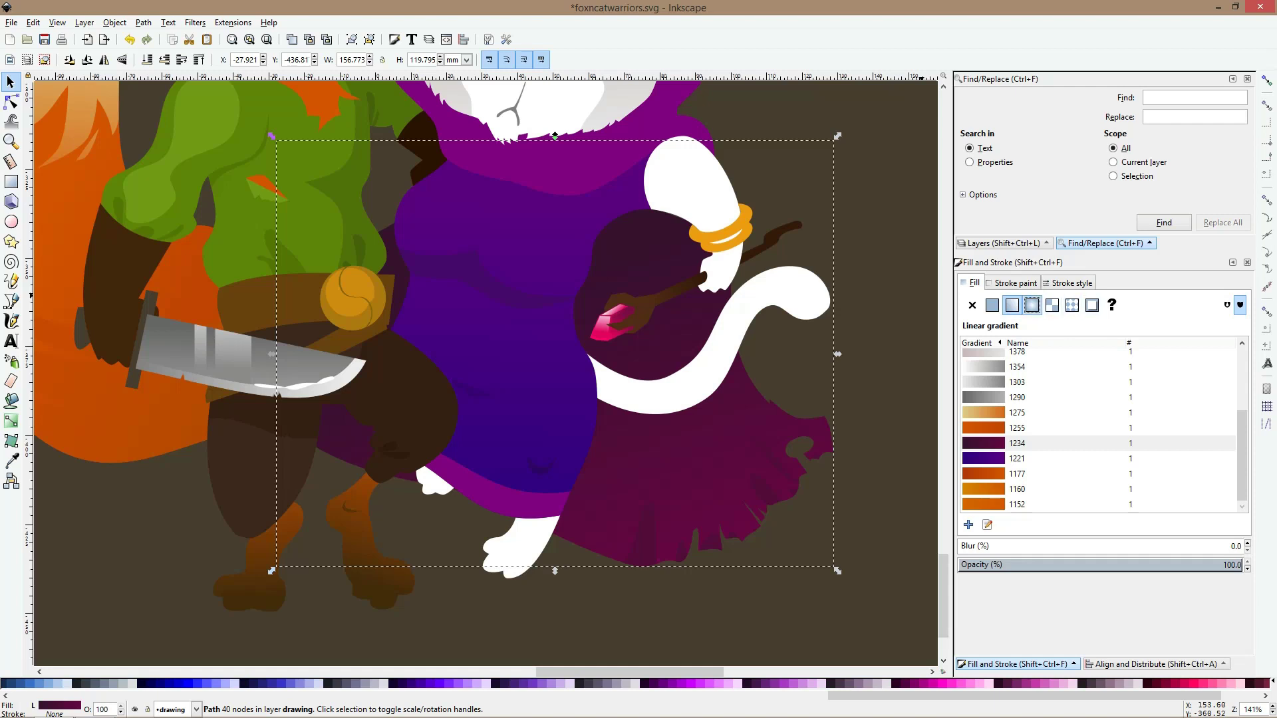
pyautogui.click(1031, 305)
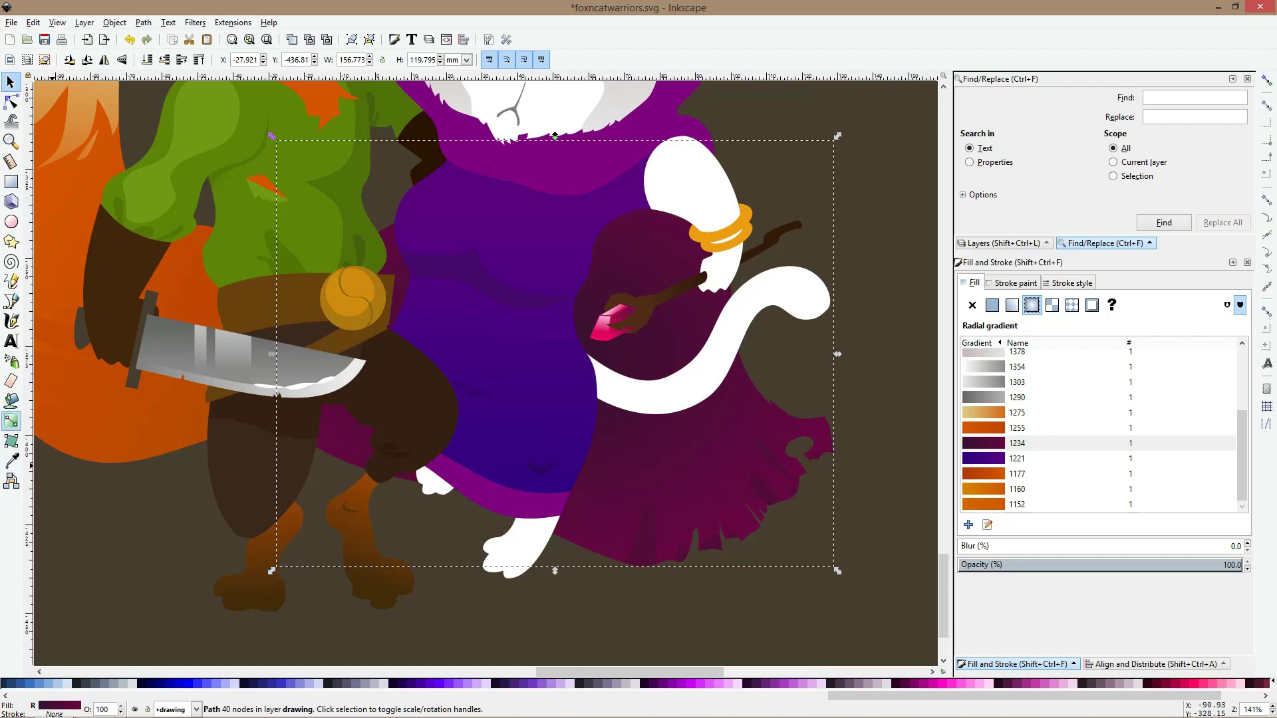
pyautogui.click(10, 421)
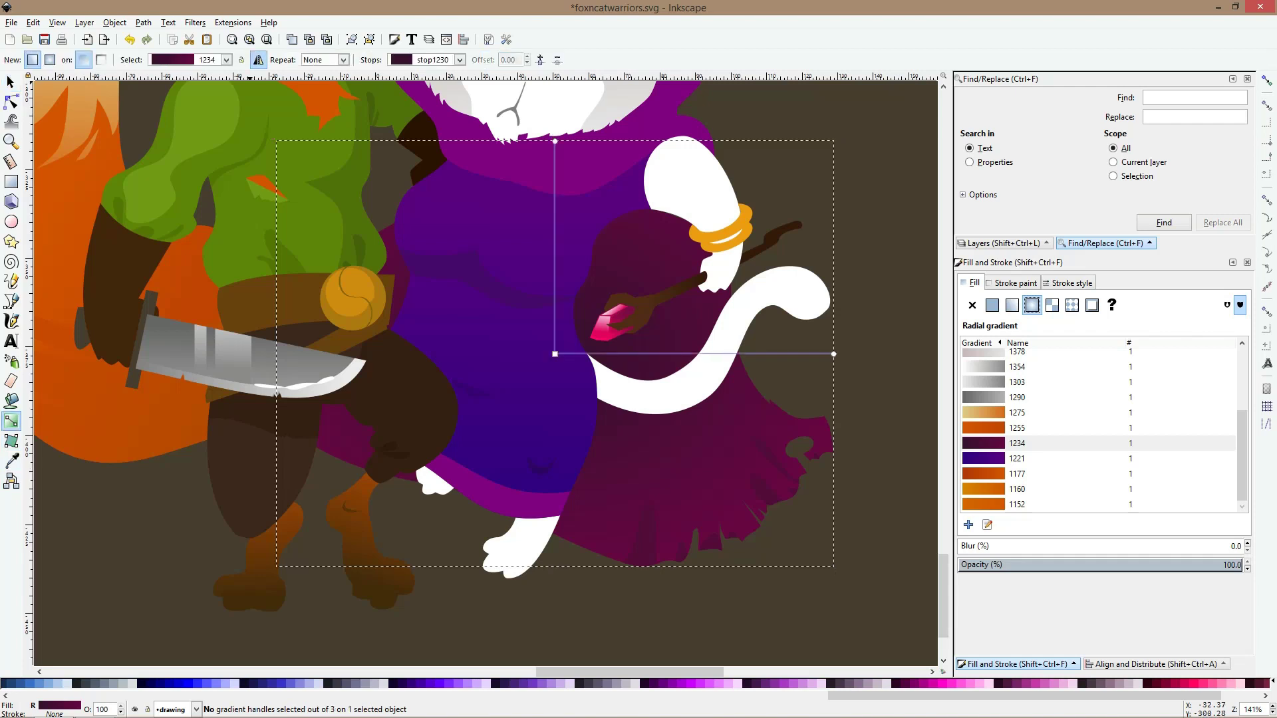
pyautogui.click(258, 60)
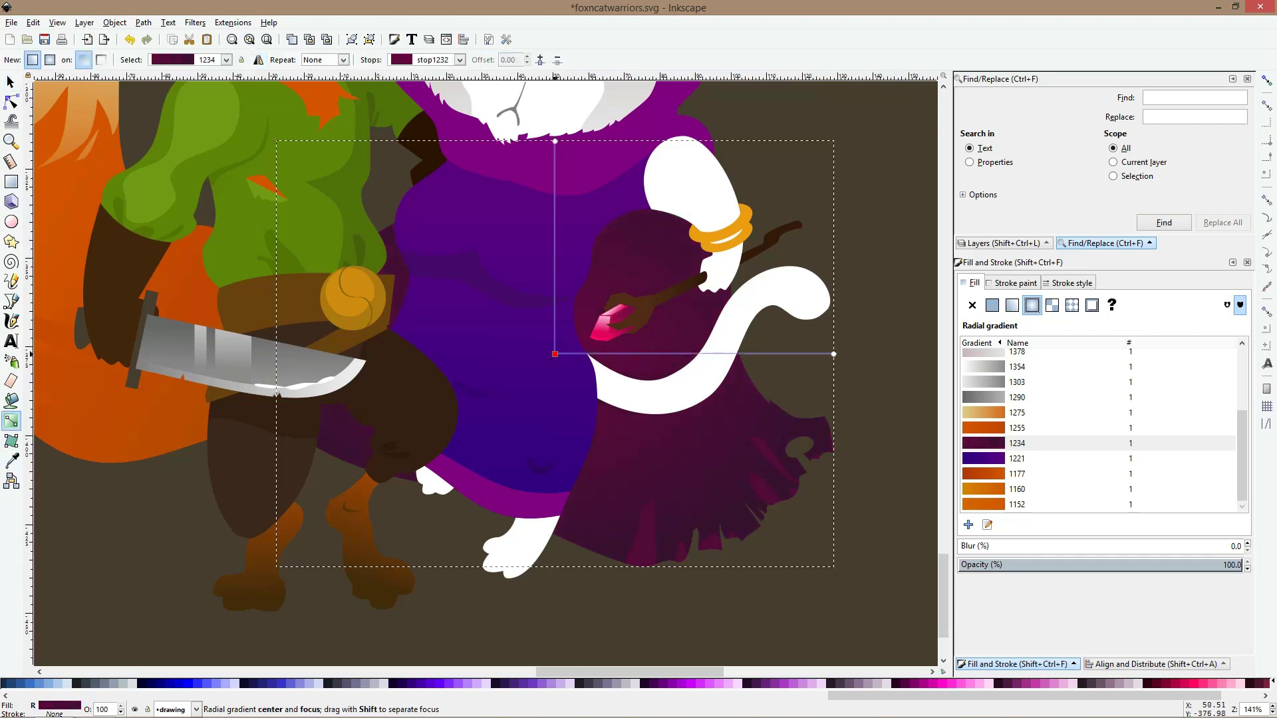
pyautogui.moveTo(554, 354); pyautogui.dragTo(600, 333)
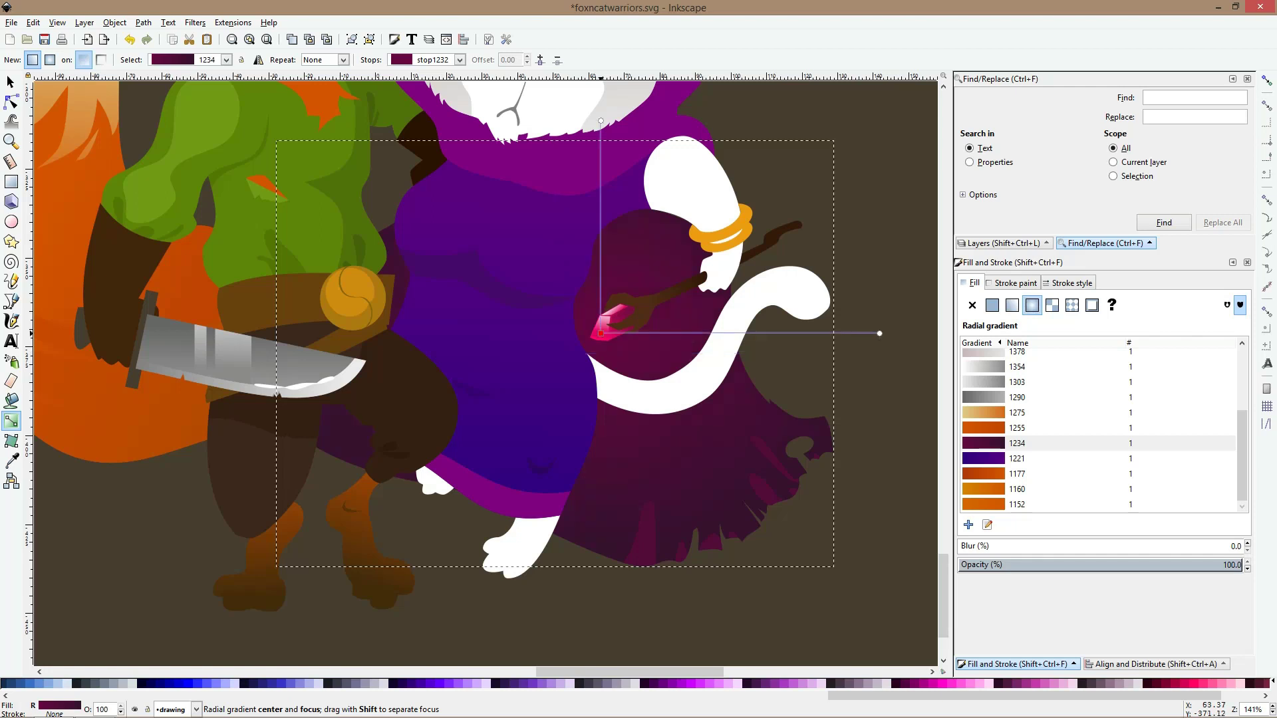
# Darken the fold shapes along the cape's ragged hem to 330e27
pyautogui.click(601, 333)
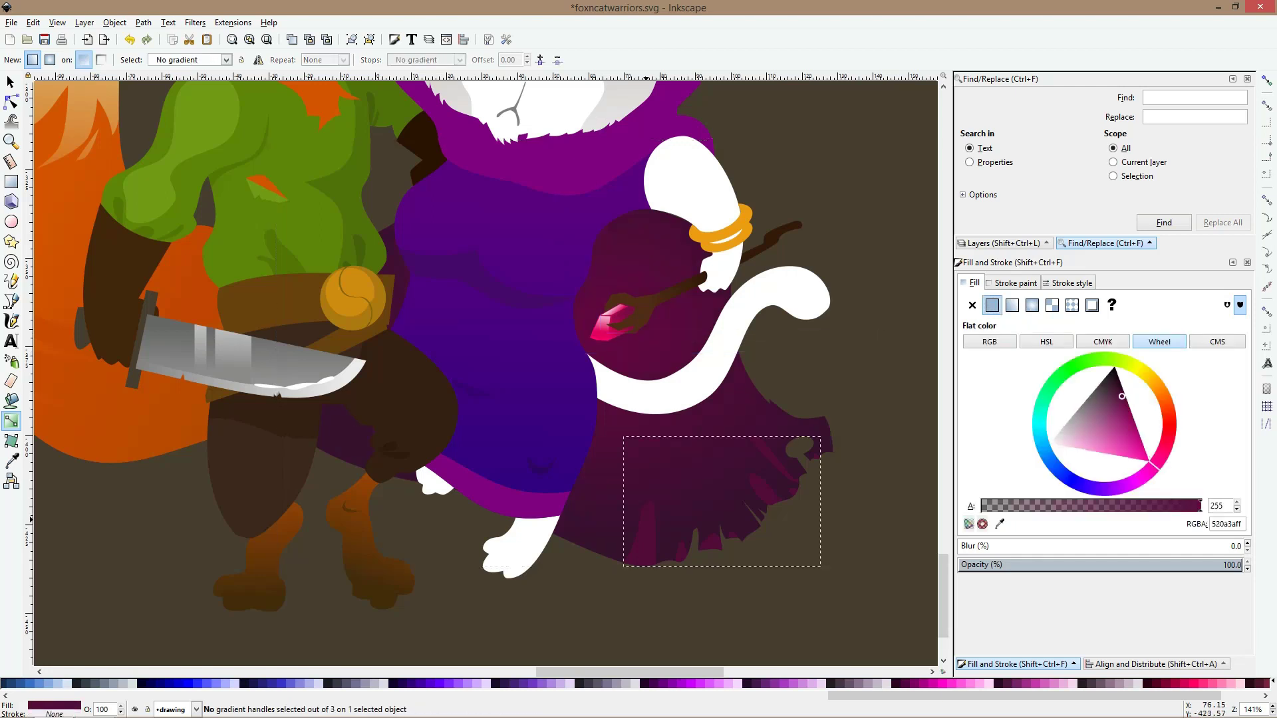
pyautogui.click(725, 519)
pyautogui.moveTo(1122, 395); pyautogui.dragTo(1115, 383)
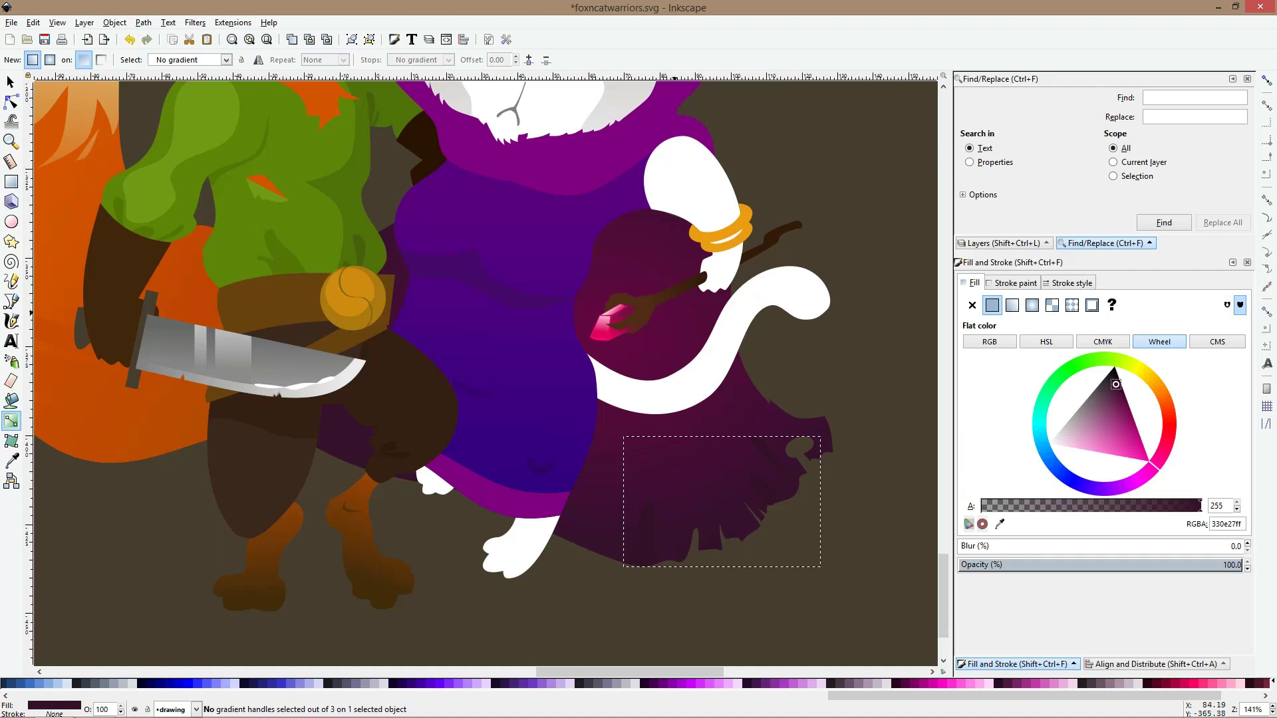
# Recolour the centre stop of the cape's radial gradient with a brighter magenta averaged from the area just below the crystal, and deselect
pyautogui.doubleClick(601, 333)
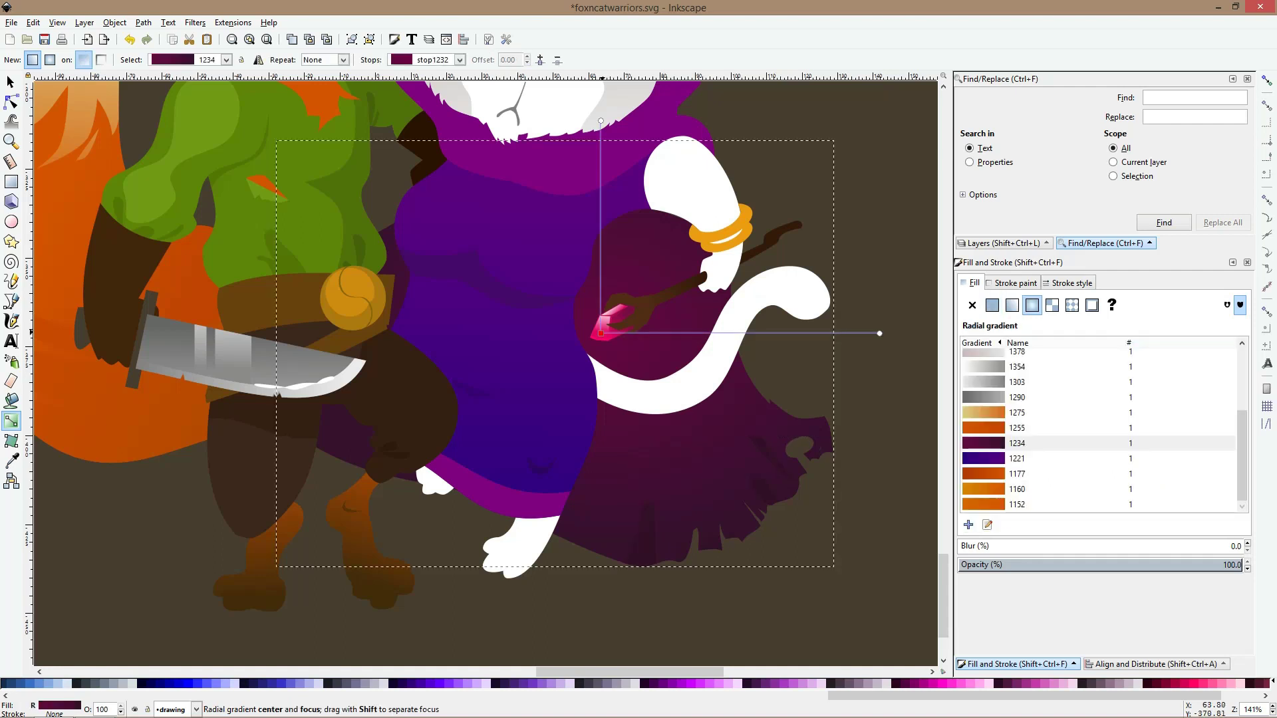
pyautogui.click(600, 333)
pyautogui.press('d')
pyautogui.scroll(3, 590, 339)
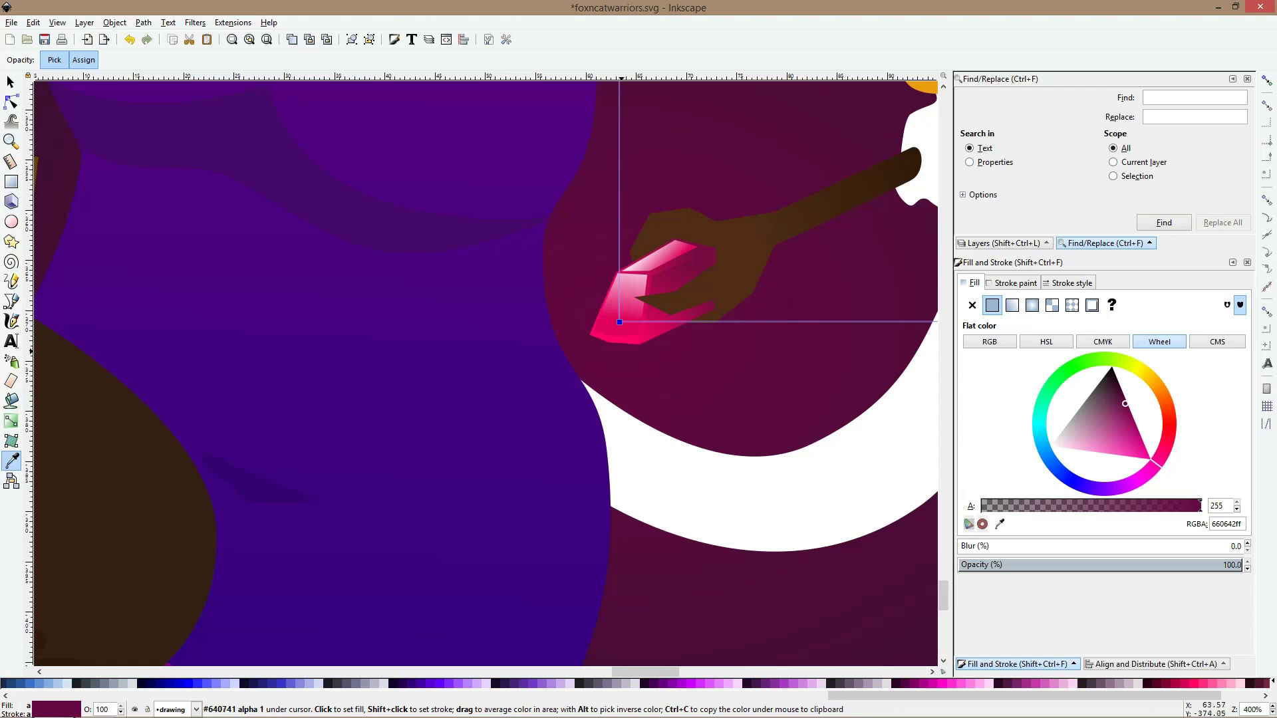
pyautogui.moveTo(619, 350); pyautogui.dragTo(621, 353)
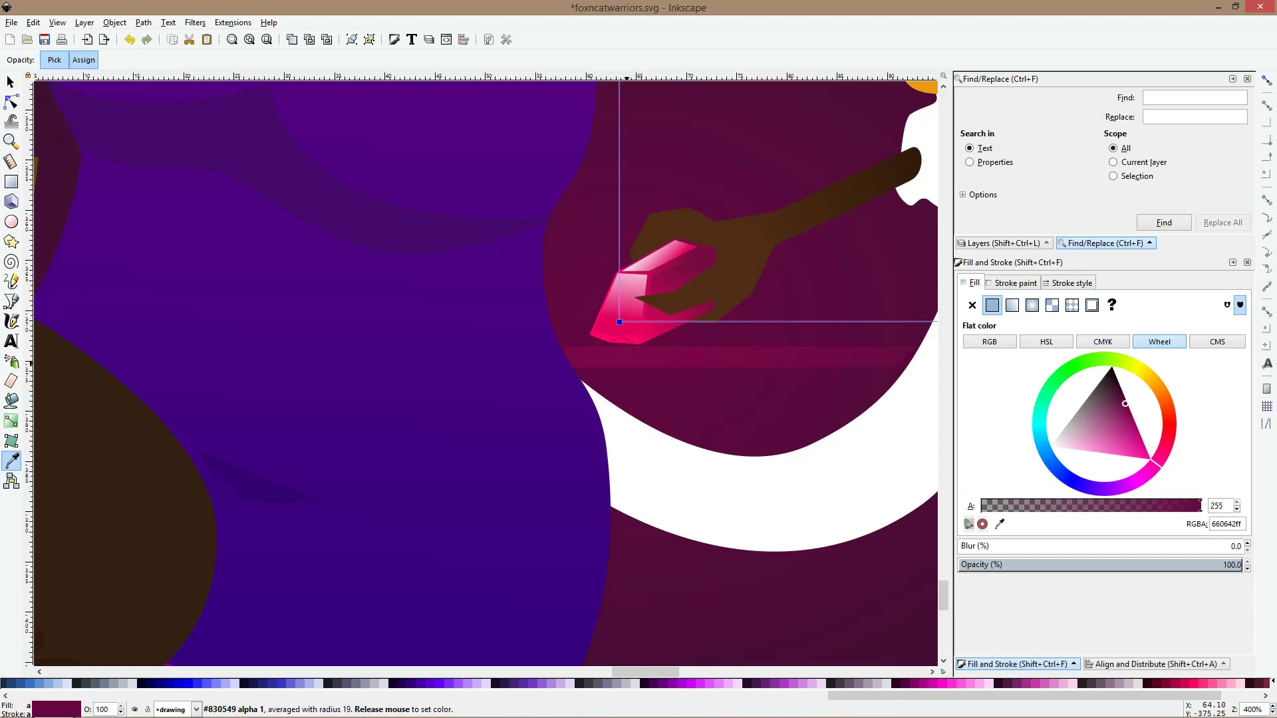
pyautogui.scroll(-6, 621, 353)
pyautogui.press('s')
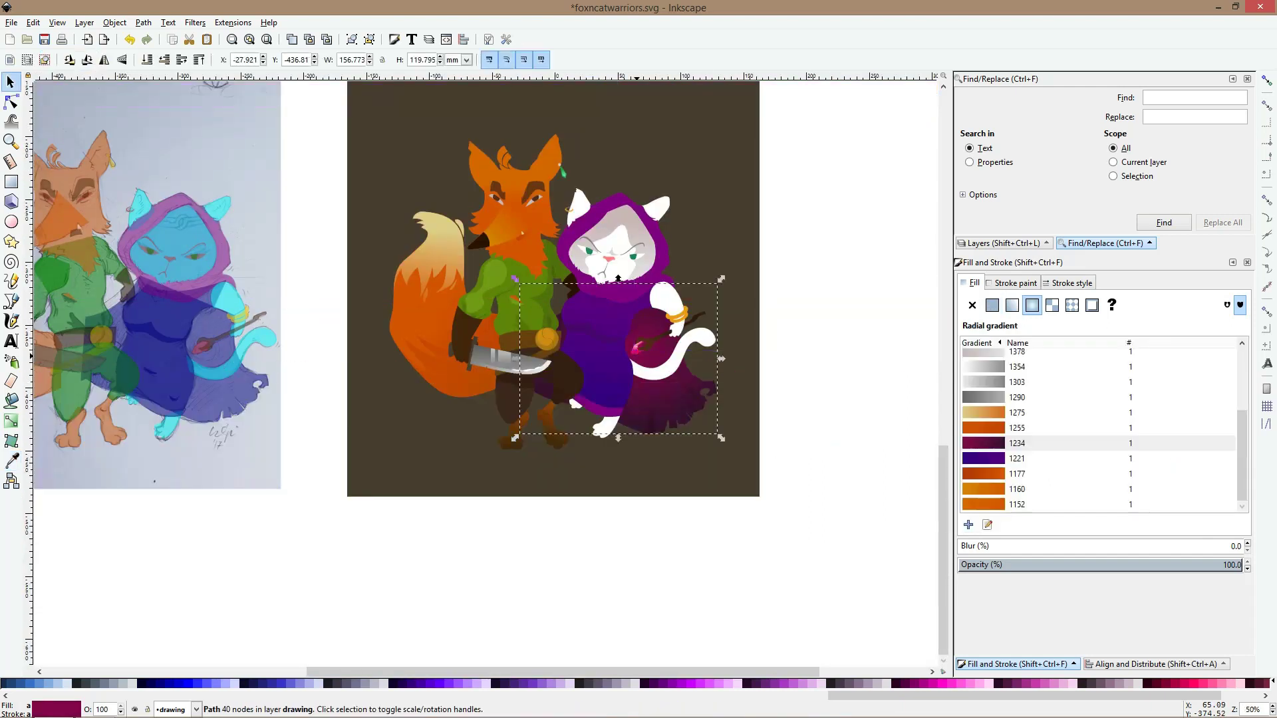
pyautogui.press('Escape')
# Duplicate the cat's purple dress twice, fill the front copy with b380ff and shift it about 3.2 mm left
pyautogui.scroll(3, 636, 351)
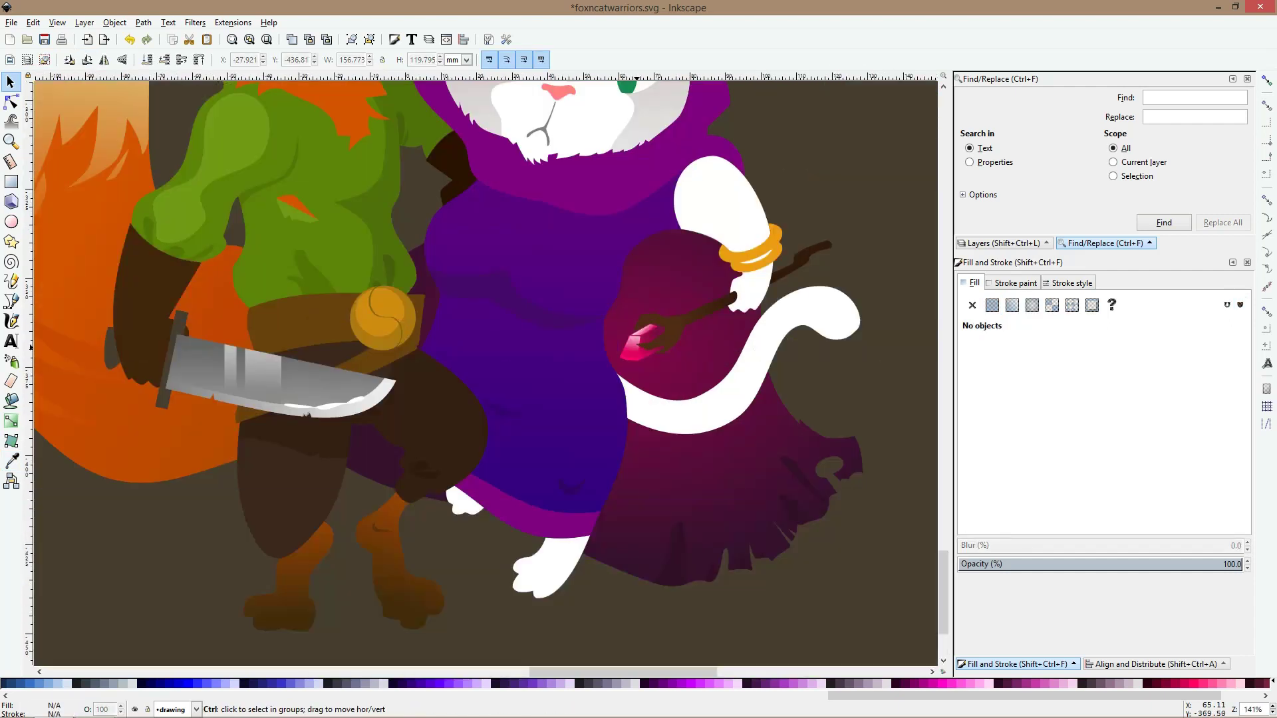
pyautogui.scroll(2, 623, 262)
pyautogui.click(623, 261)
pyautogui.scroll(-2, 623, 261)
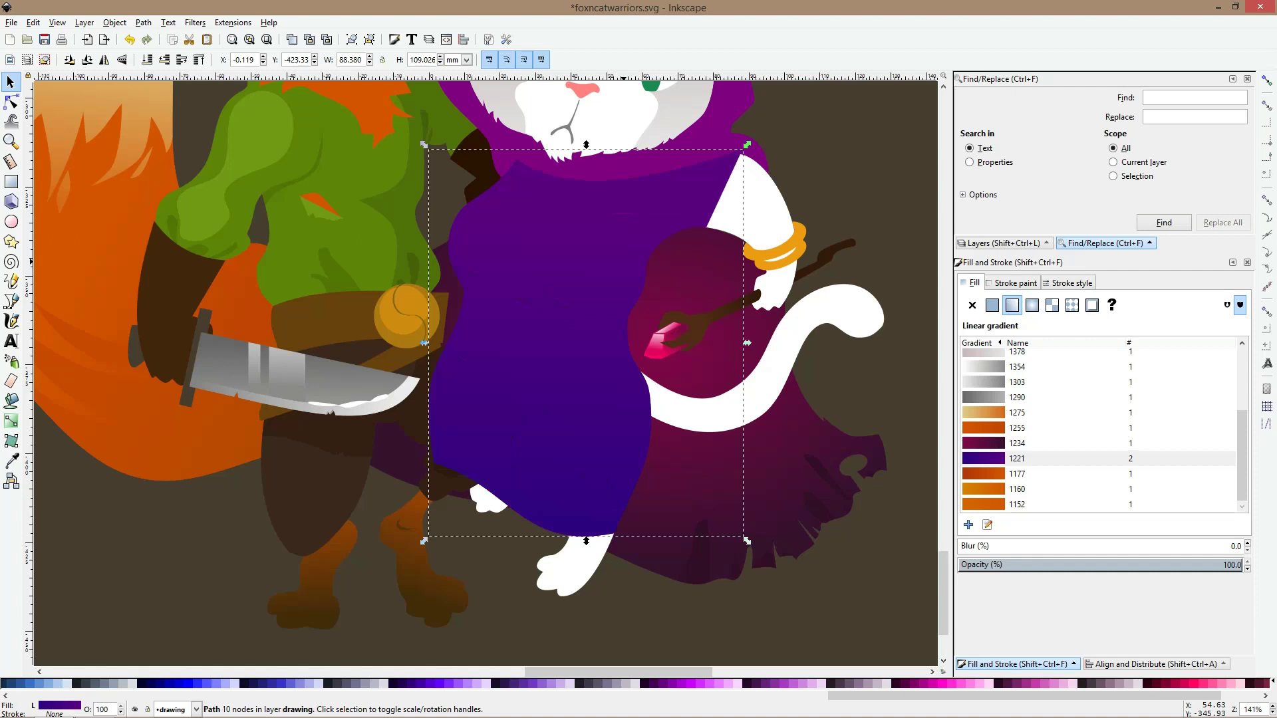
pyautogui.click(488, 683)
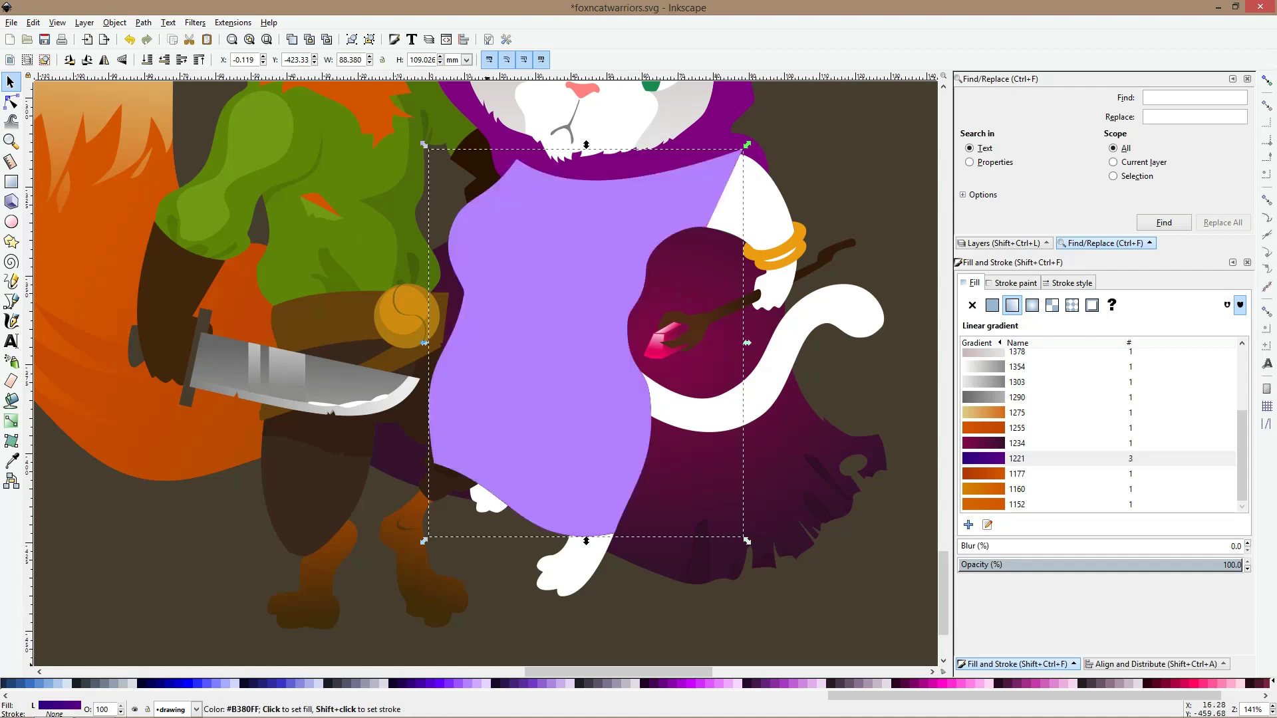
pyautogui.press('Left')
pyautogui.press('Left')
pyautogui.press('Left')
pyautogui.press('Left')
pyautogui.press('Left')
pyautogui.press('Left')
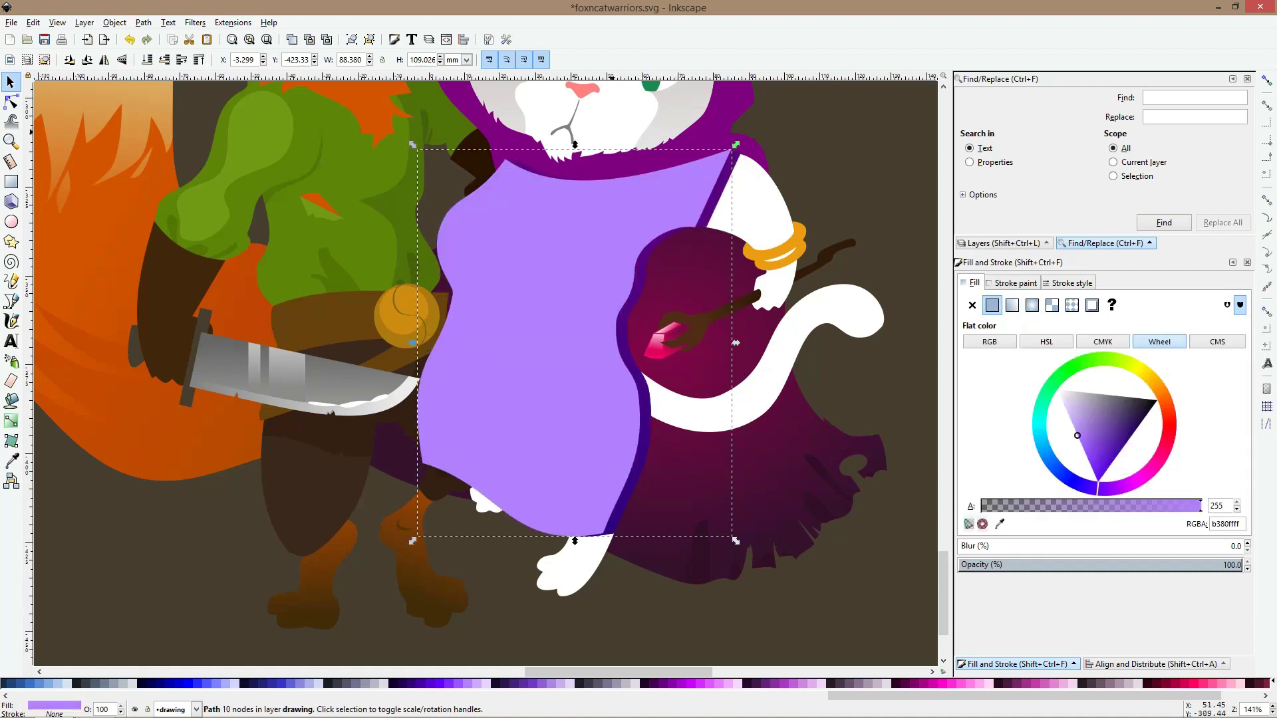
# Stretch the light purple copy beyond the dress's neckline and hem, and extend its two armhole nodes outward over the raised arm
pyautogui.moveTo(576, 144); pyautogui.dragTo(575, 132)
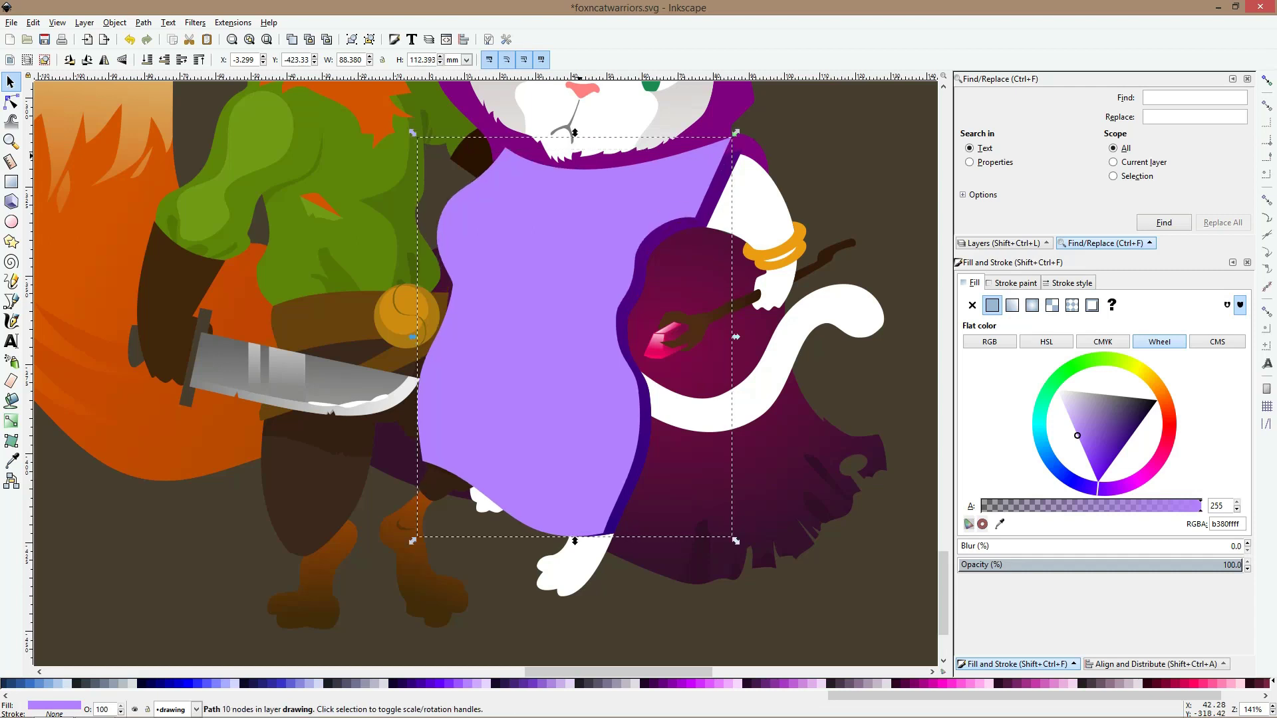
pyautogui.moveTo(575, 541); pyautogui.dragTo(575, 551)
pyautogui.click(11, 101)
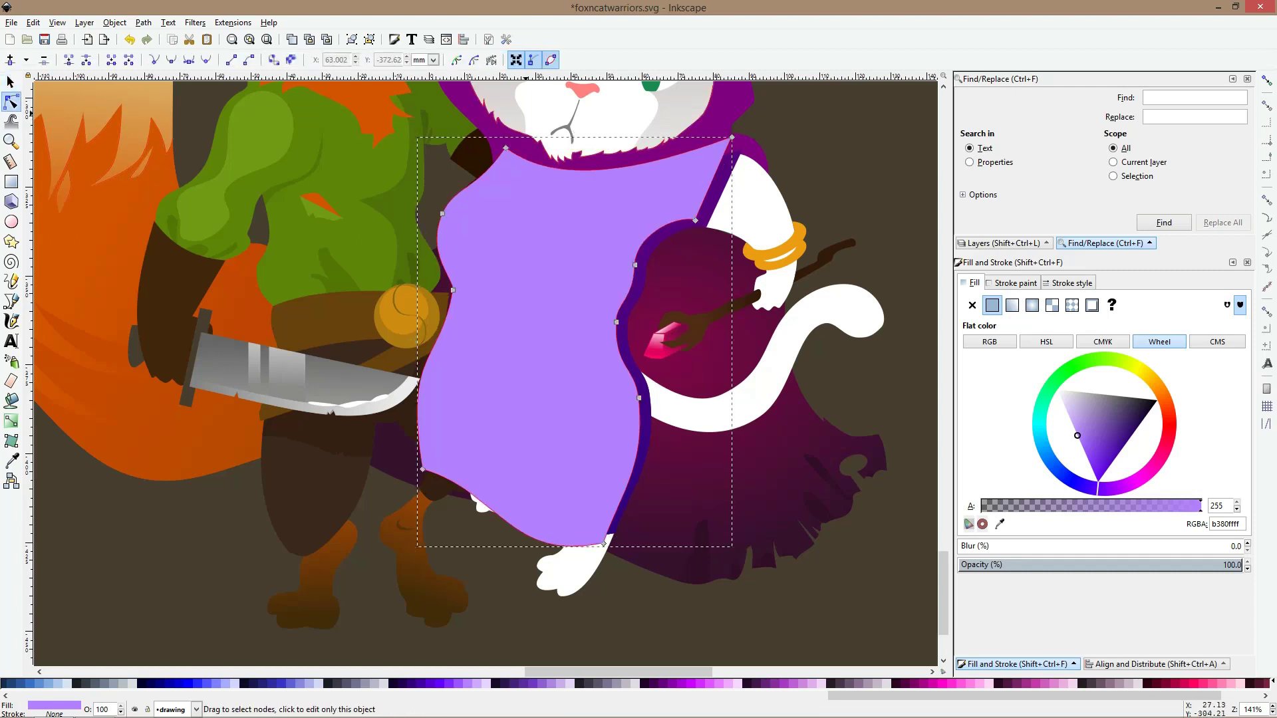
pyautogui.moveTo(695, 220); pyautogui.dragTo(725, 216)
pyautogui.moveTo(731, 138); pyautogui.dragTo(774, 140)
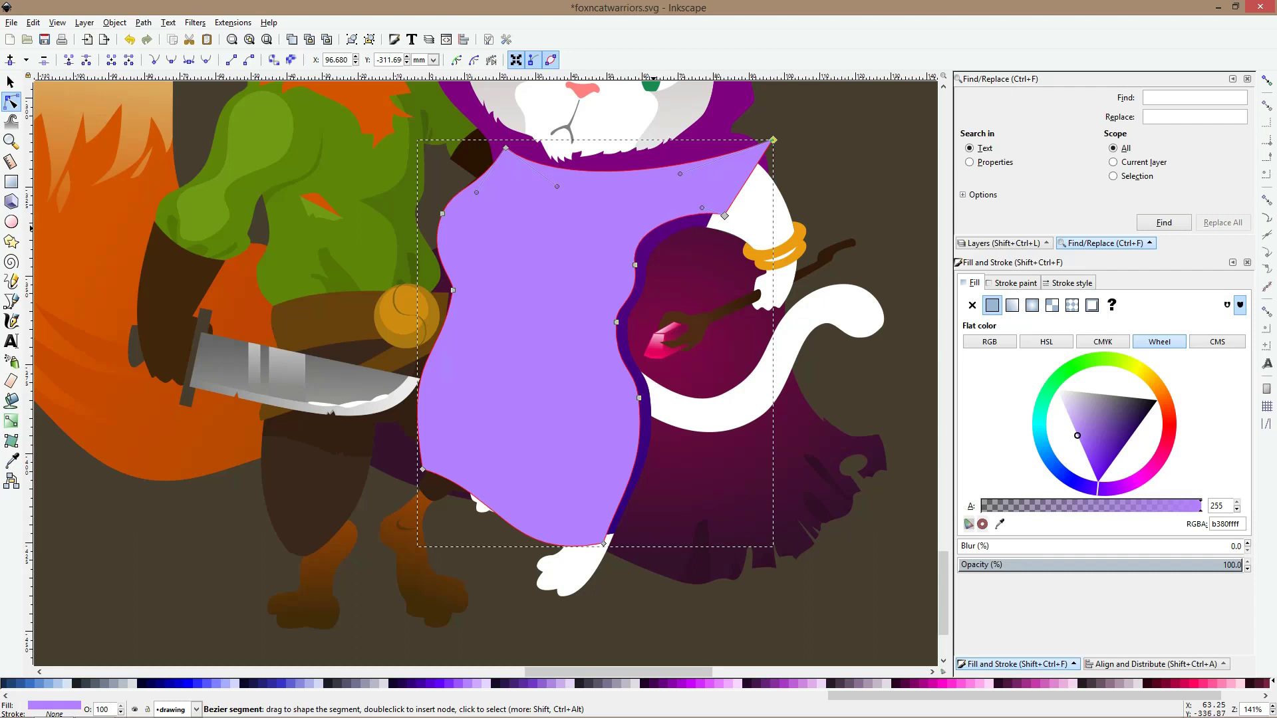
# Subtract the light purple copy from the dress copy beneath and fill the remaining edge strip with 7b0646 sampled beside the crystal
pyautogui.keyDown('shift'); pyautogui.click(649, 395); pyautogui.keyUp('shift')
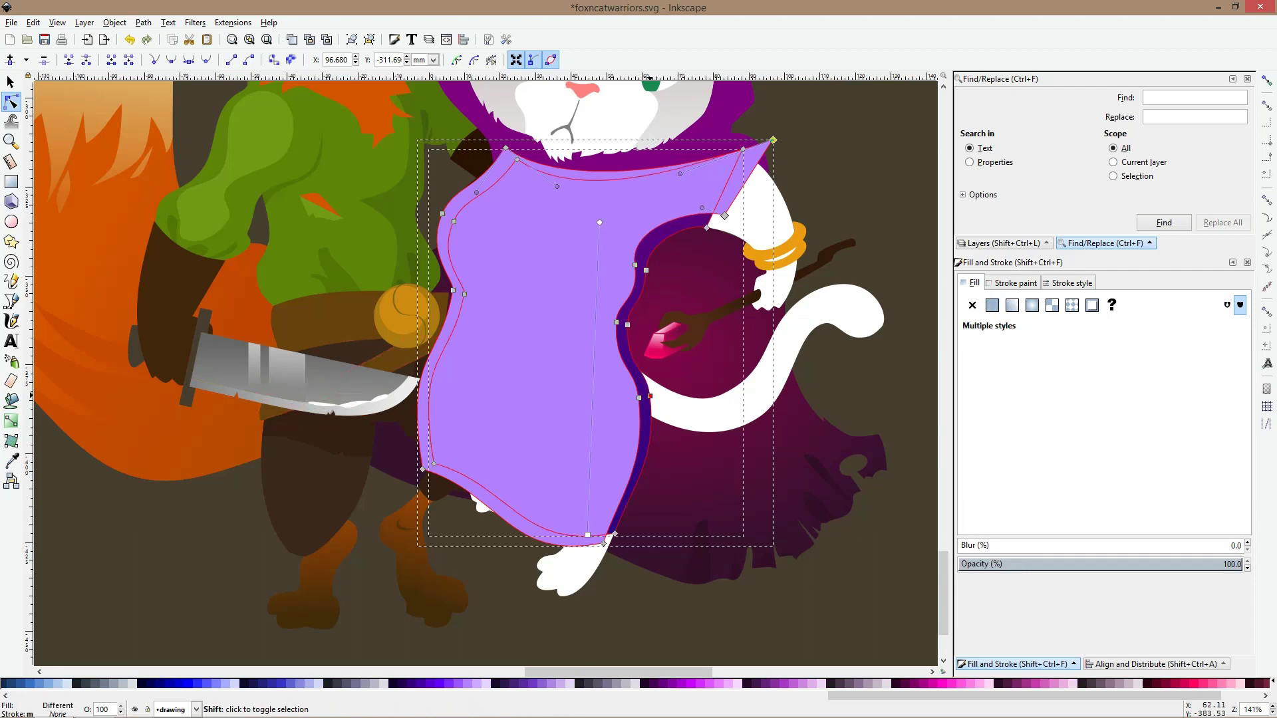
pyautogui.hotkey('ctrl', '-')
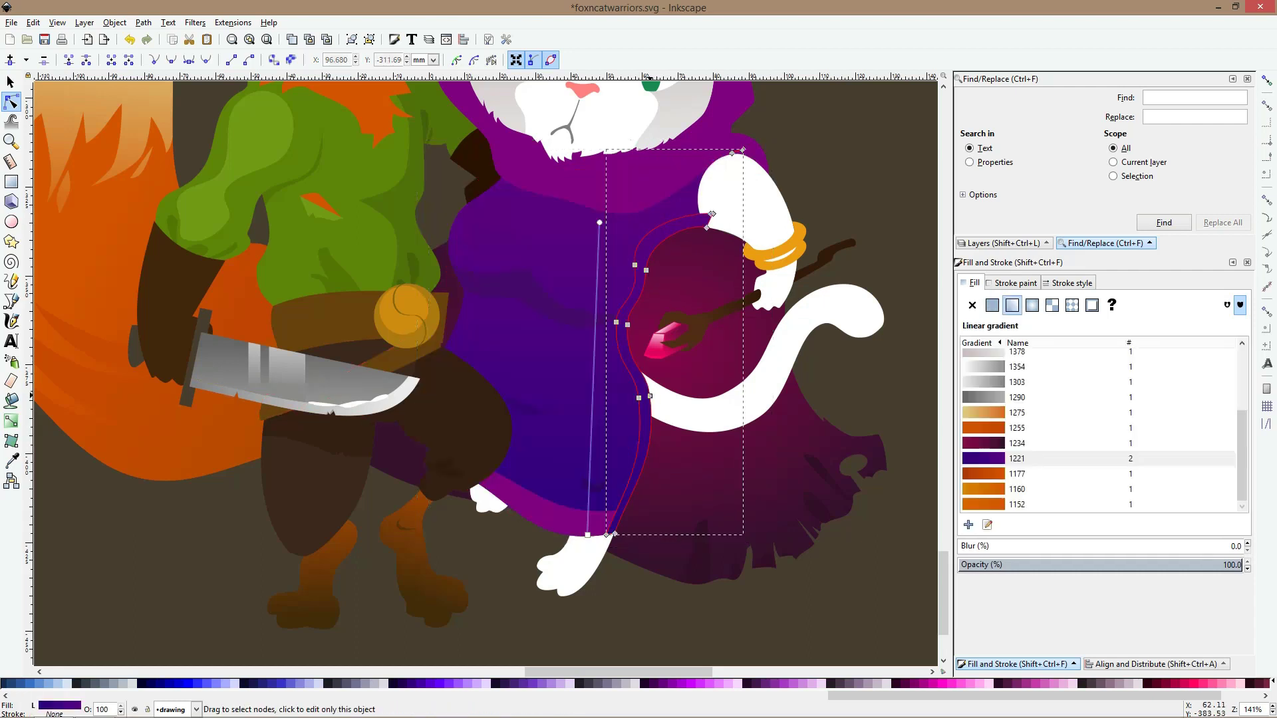
pyautogui.press('d')
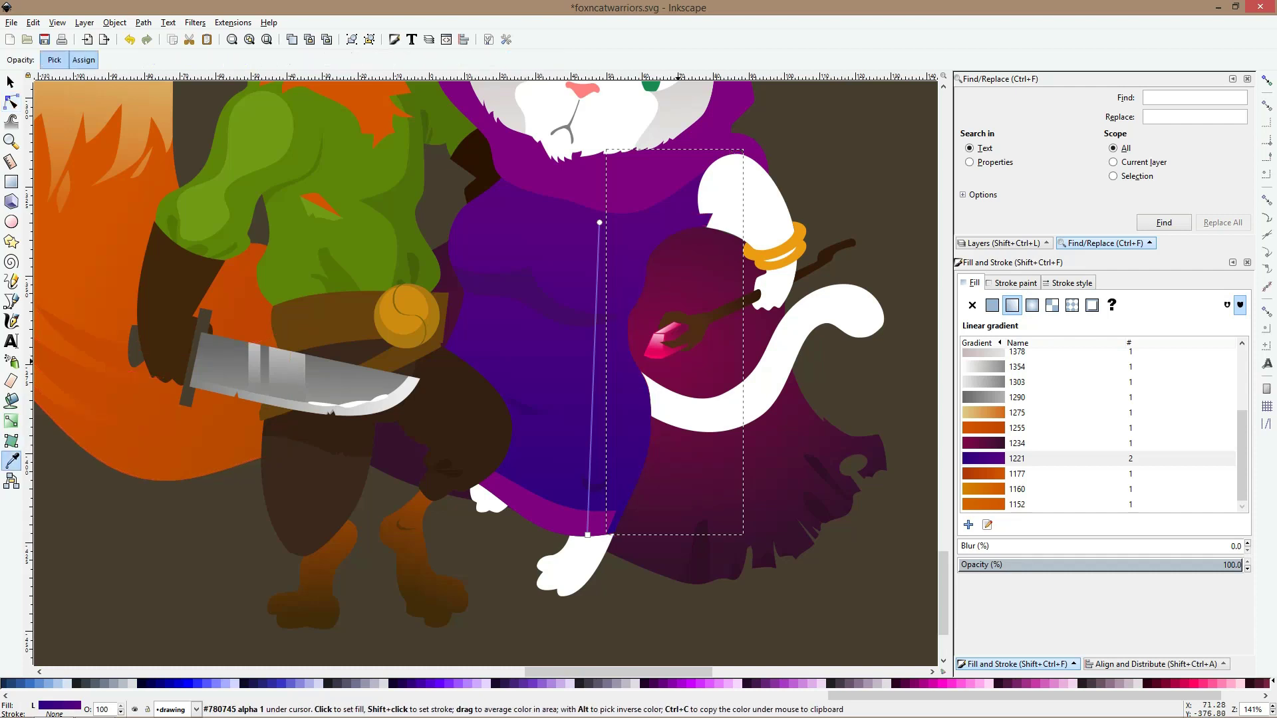
pyautogui.click(645, 342)
pyautogui.click(642, 331)
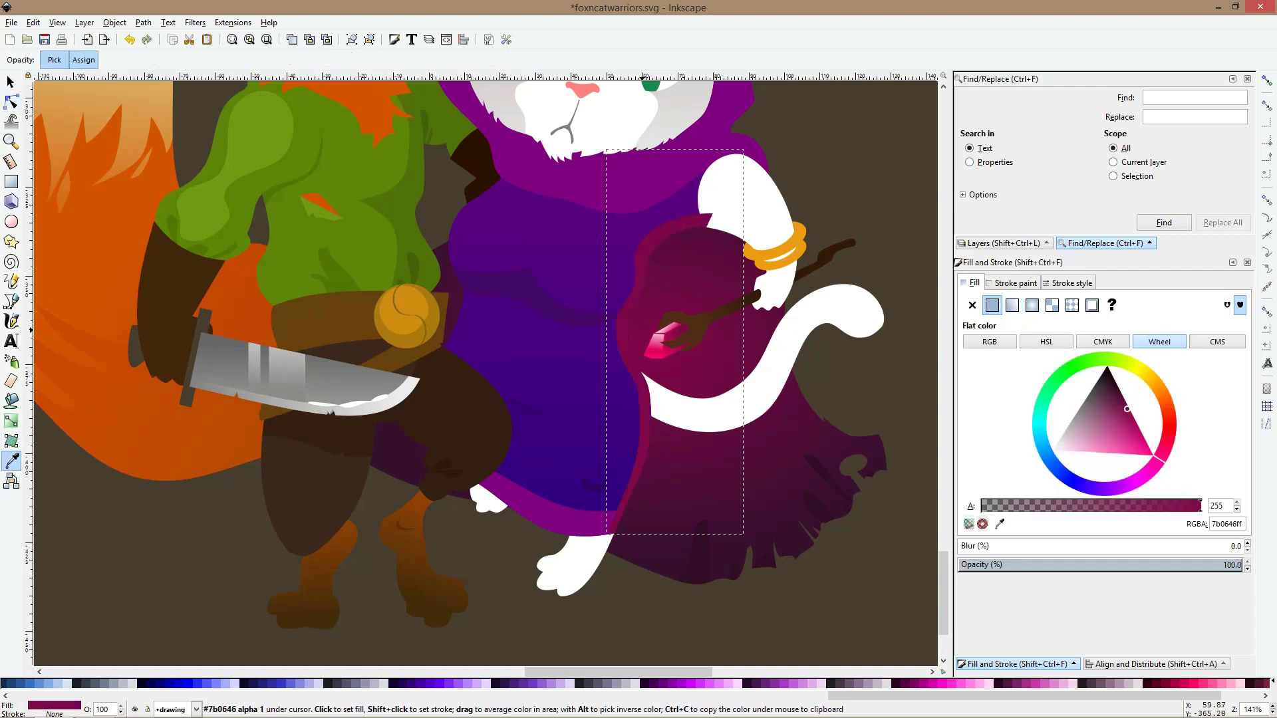
pyautogui.press('s')
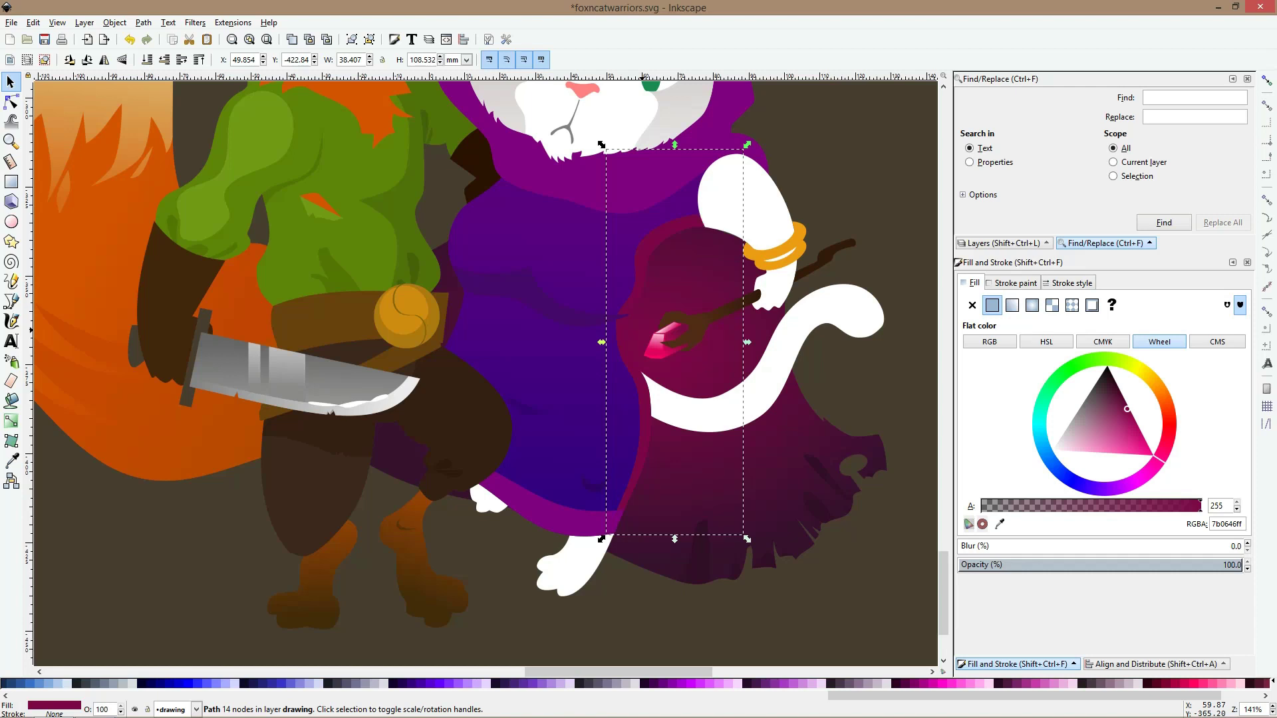
# Try a linear gradient on the magenta edge strip, fading to transparent upward from the waist
pyautogui.scroll(2, 645, 320)
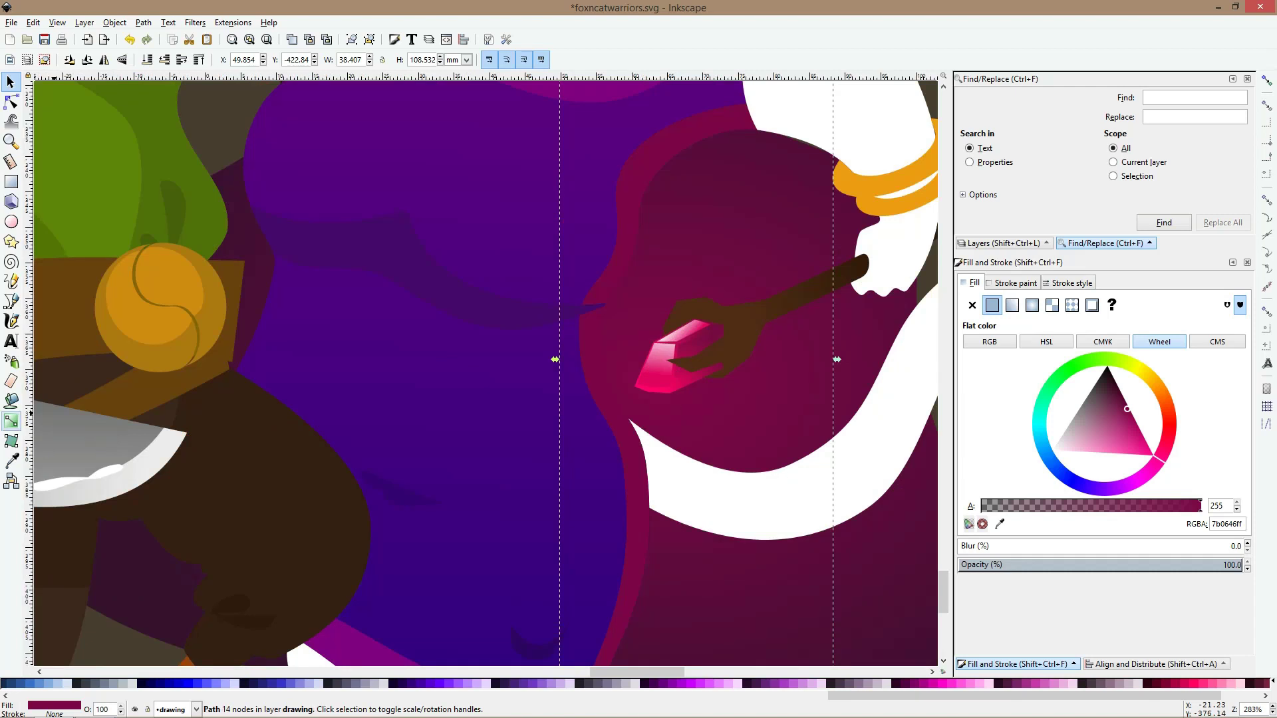
pyautogui.press('g')
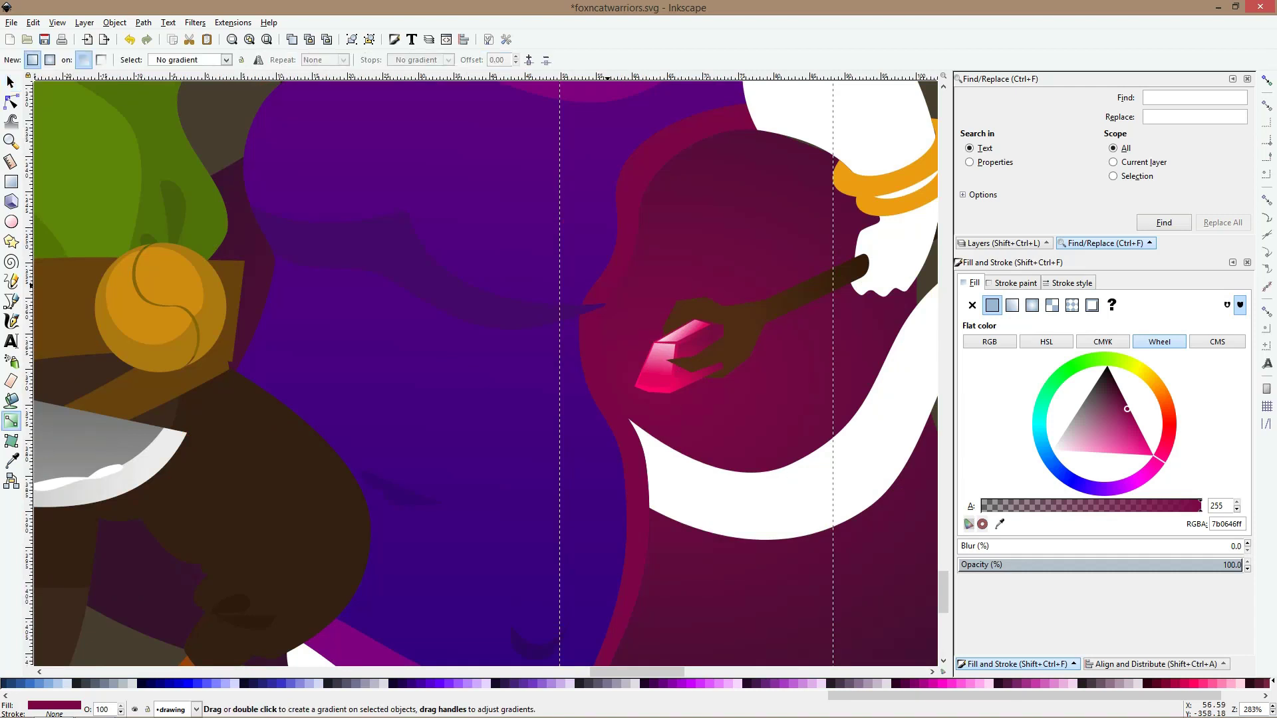
pyautogui.moveTo(608, 287); pyautogui.dragTo(633, 191)
pyautogui.press('s')
pyautogui.hotkey('ctrl', 'shift', 'z')
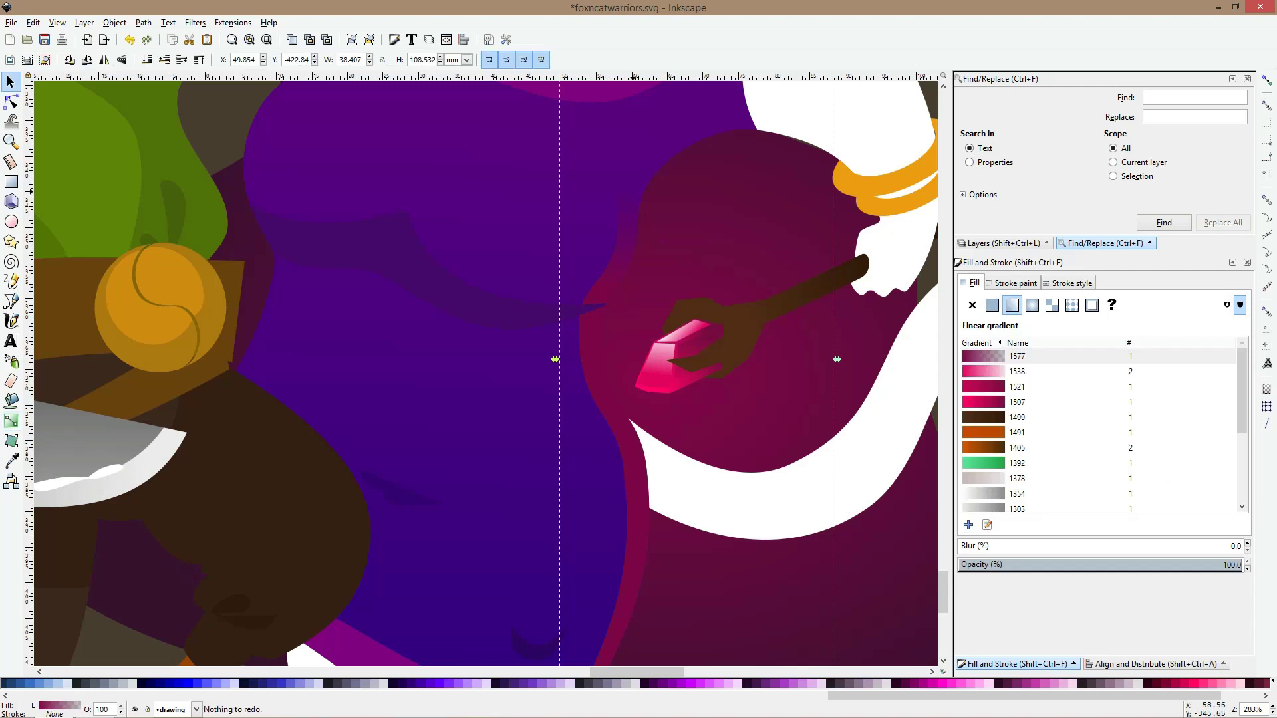
pyautogui.click(11, 420)
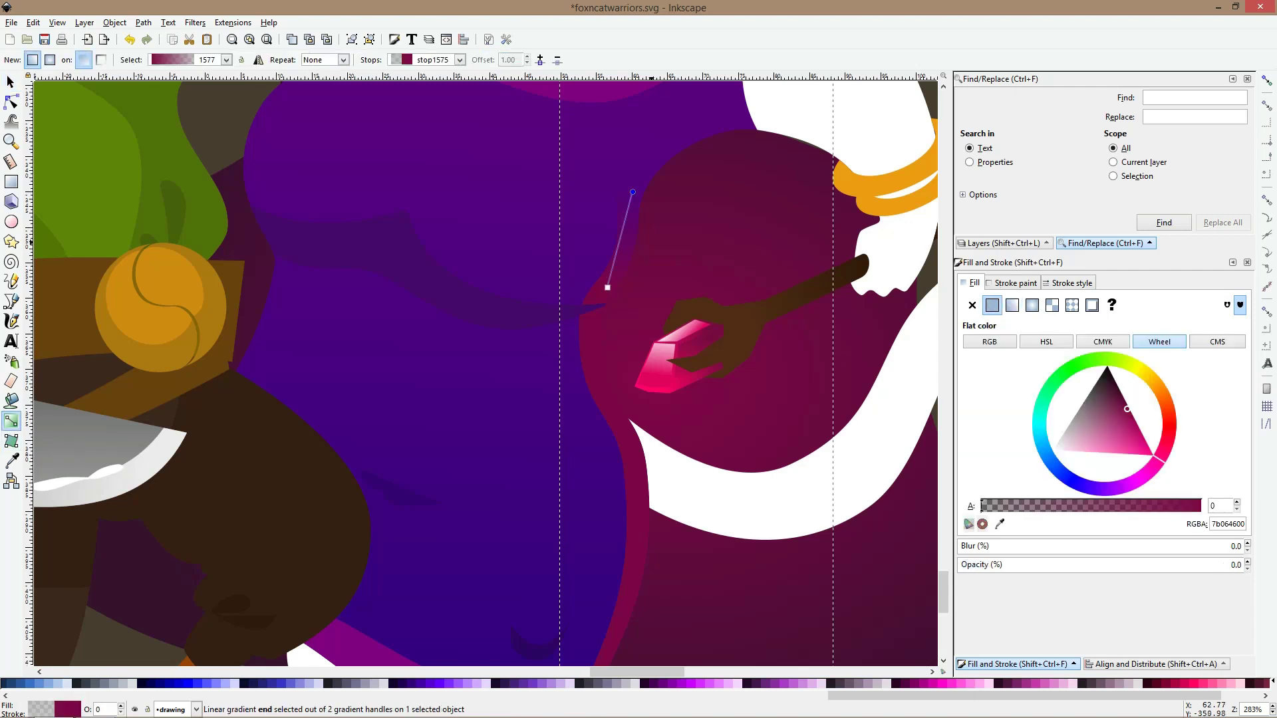
# Give the magenta edge strip a radial gradient fading to transparent, centred at the dress's waist edge beside the crystal
pyautogui.scroll(-2, 677, 260)
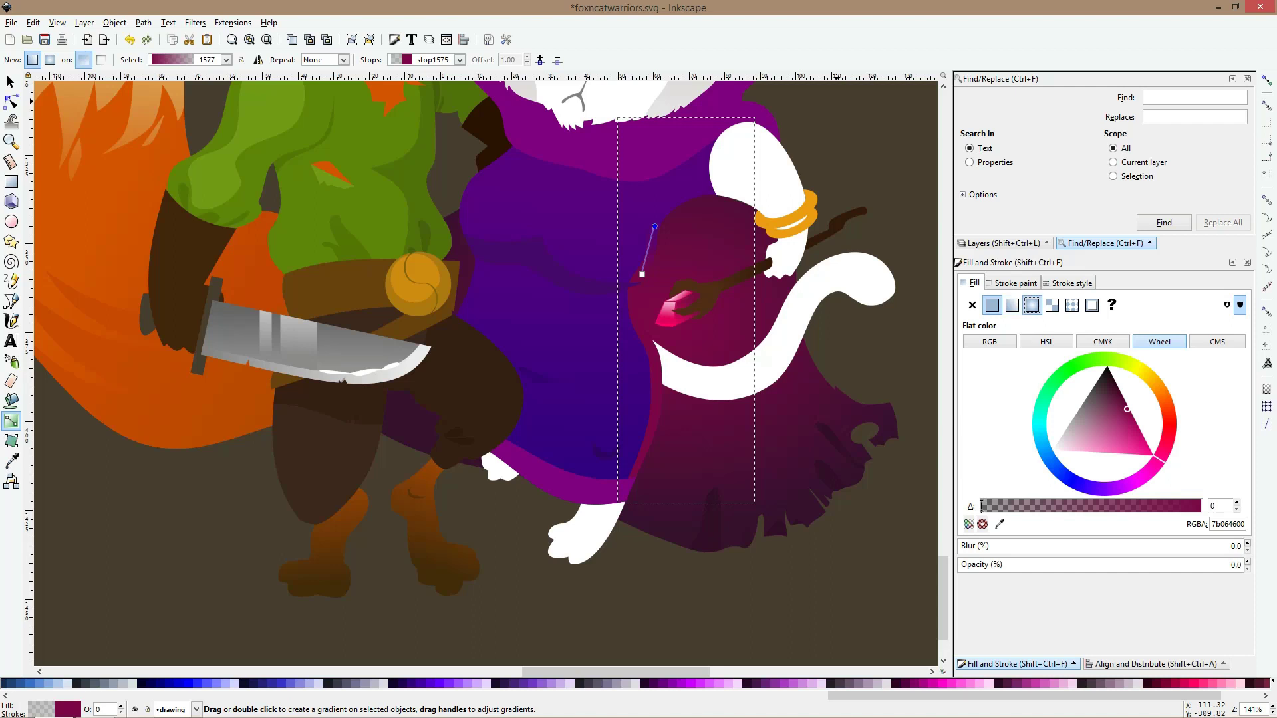
pyautogui.hotkey('ctrl', 'z')
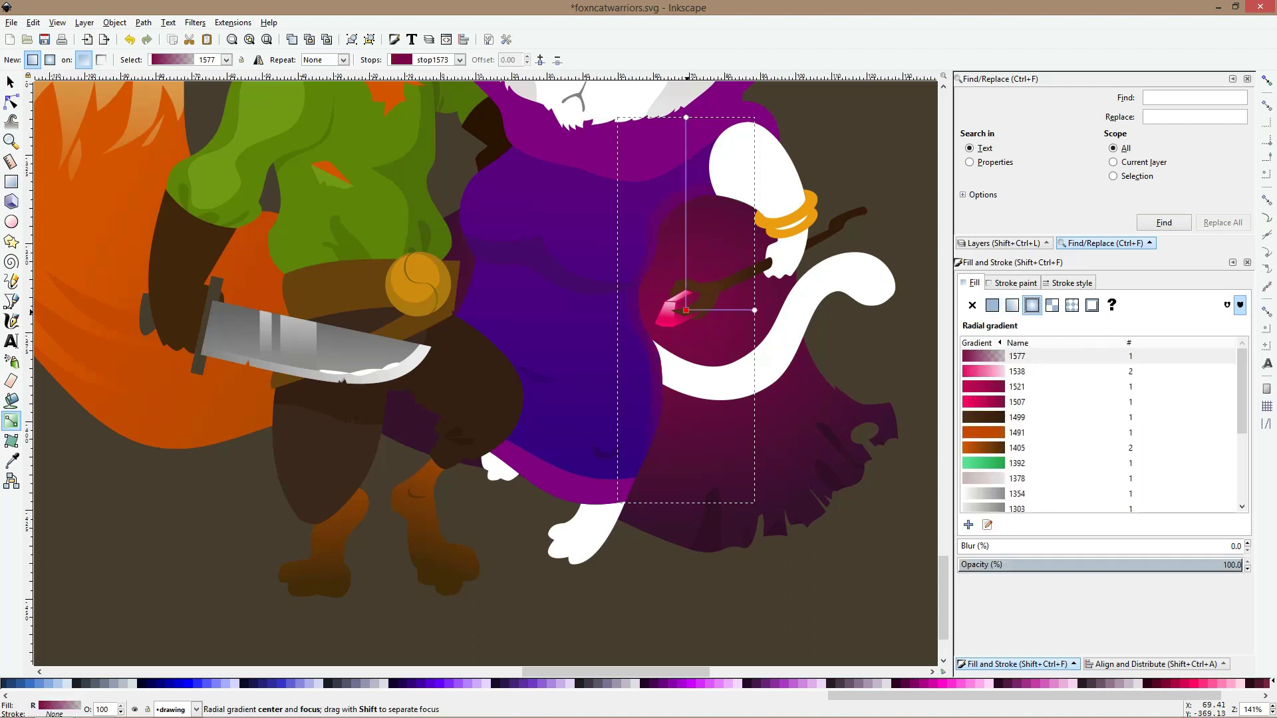
pyautogui.moveTo(686, 310); pyautogui.dragTo(644, 291)
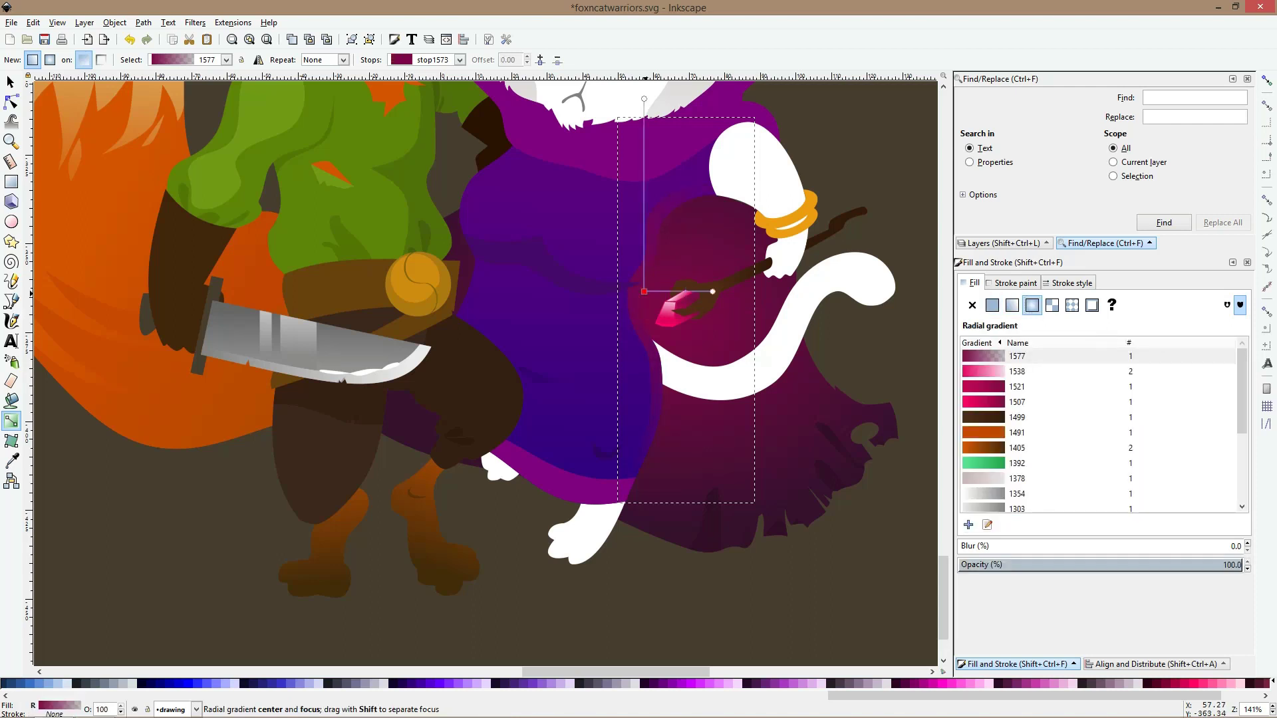
pyautogui.press('s')
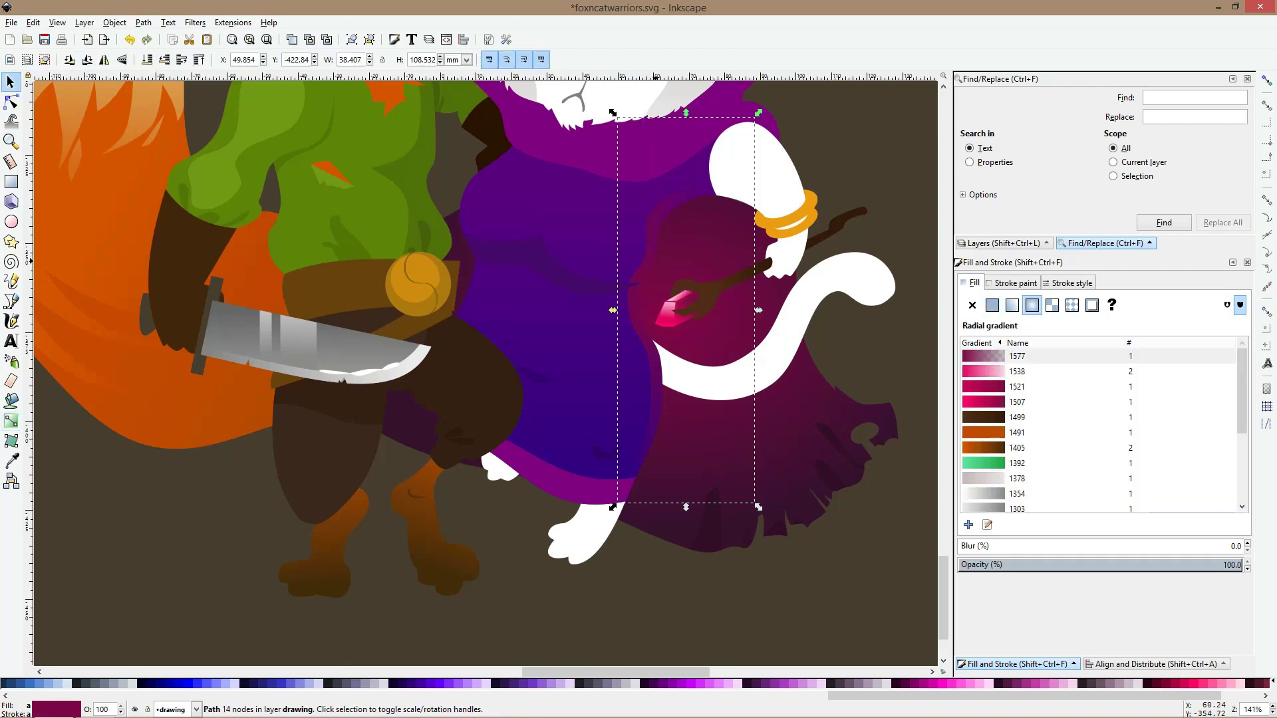
# Give the dress's waist fold shadow a linear gradient from its middle toward the crystal, ending in dress purple 460080 sampled just below the fold
pyautogui.keyDown('ctrl'); pyautogui.click(623, 286); pyautogui.keyUp('ctrl')
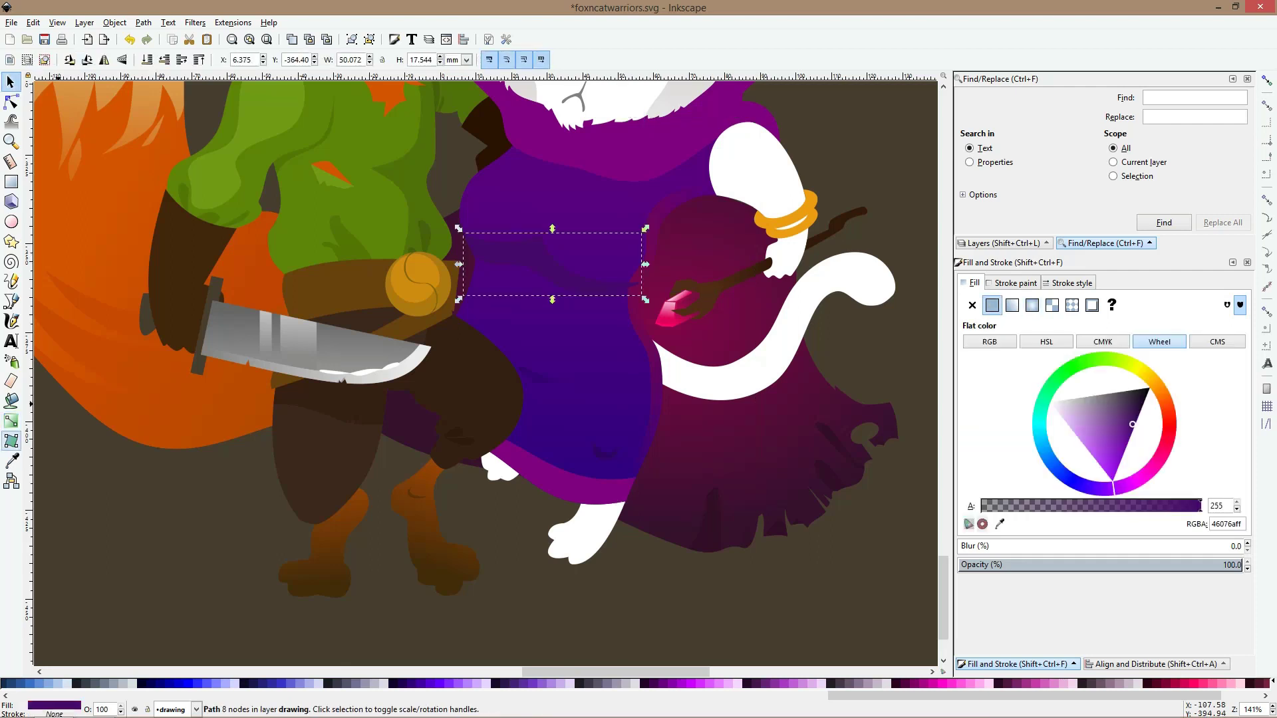
pyautogui.click(11, 421)
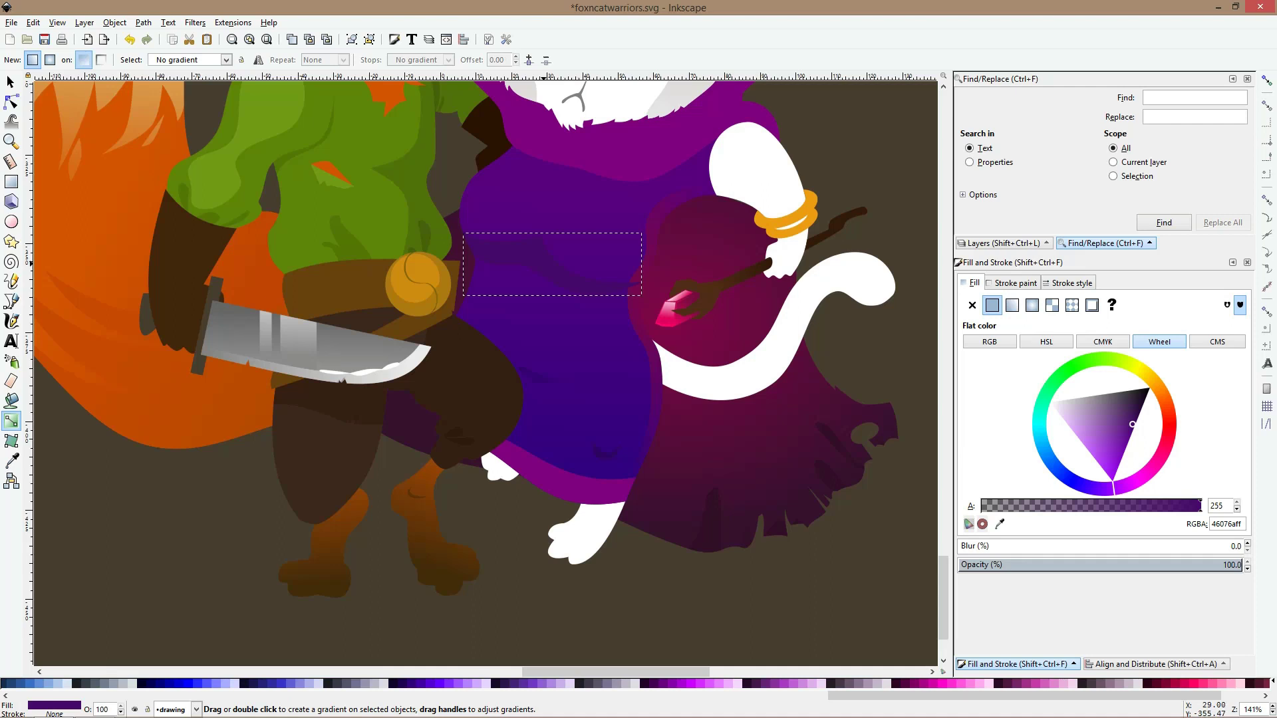
pyautogui.click(544, 264)
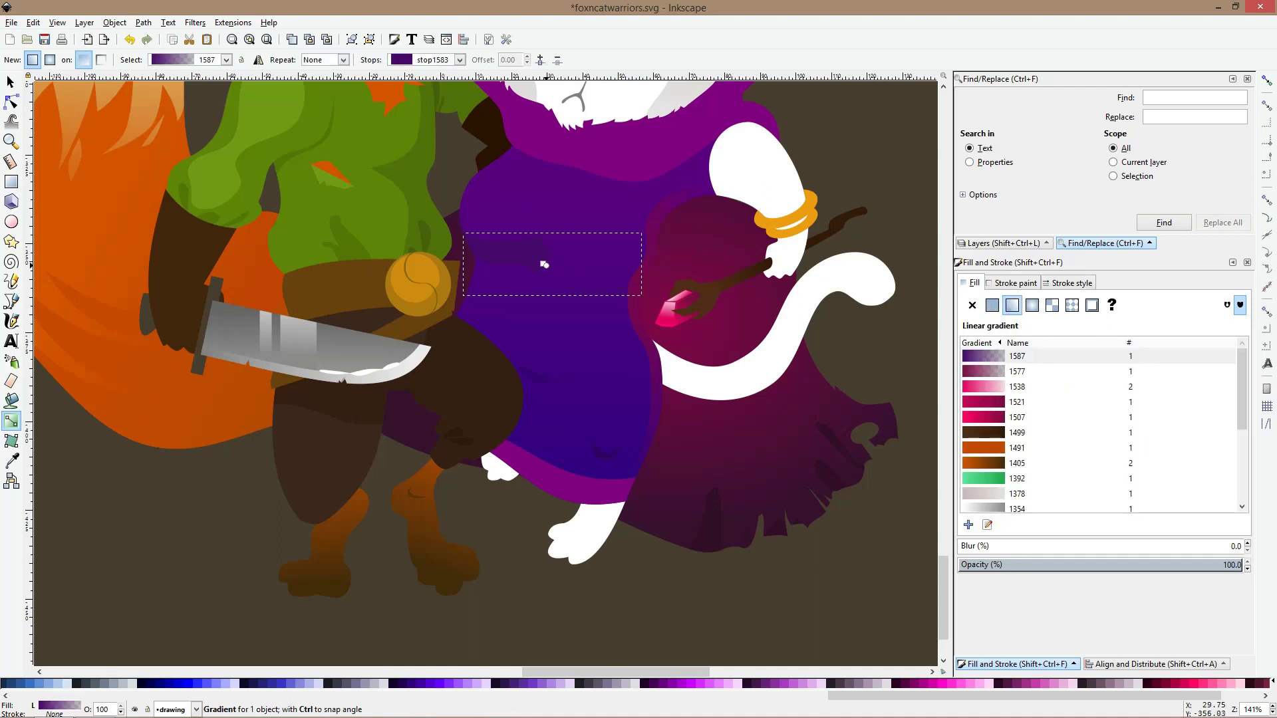
pyautogui.moveTo(544, 264); pyautogui.dragTo(597, 286)
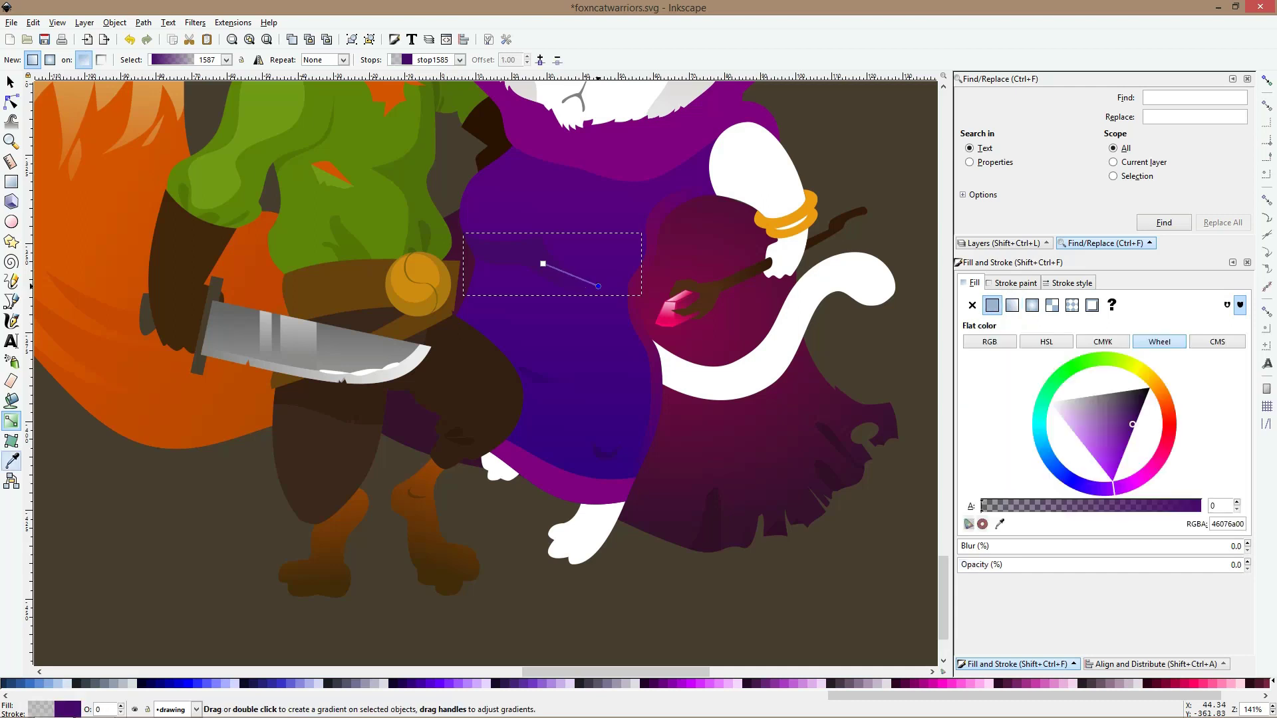
pyautogui.press('d')
pyautogui.click(596, 297)
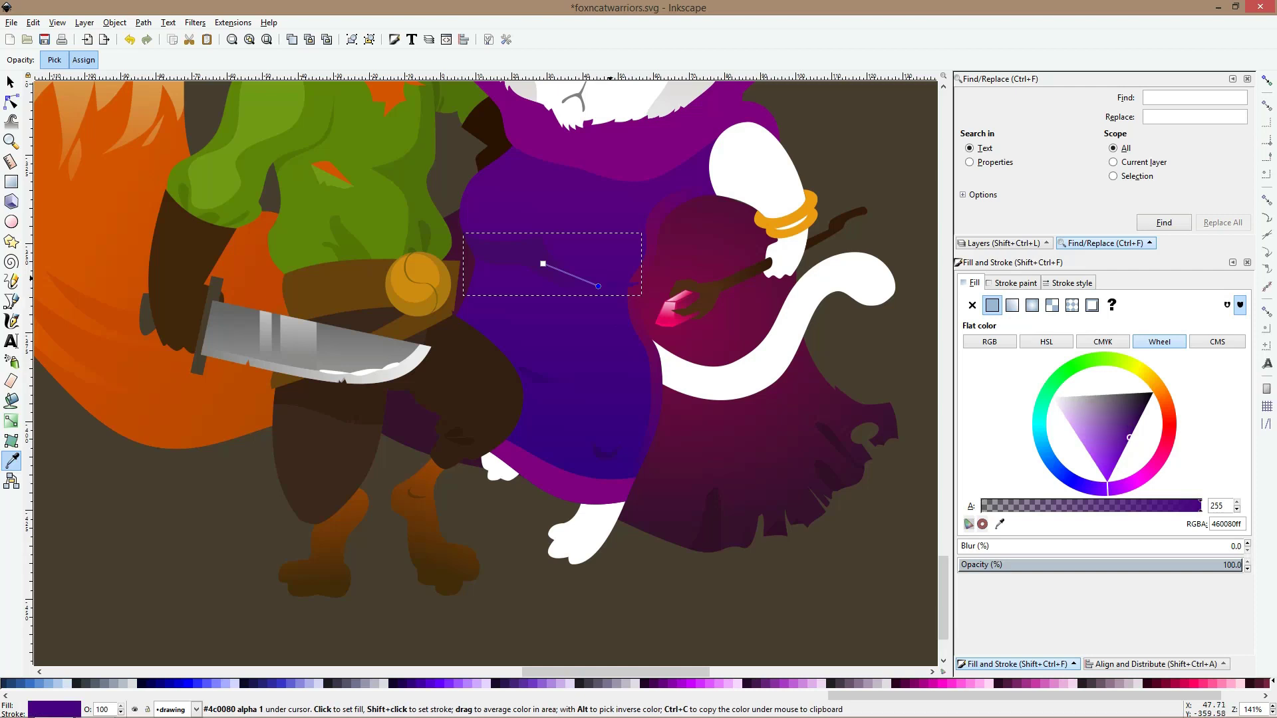
pyautogui.click(596, 296)
pyautogui.press('s')
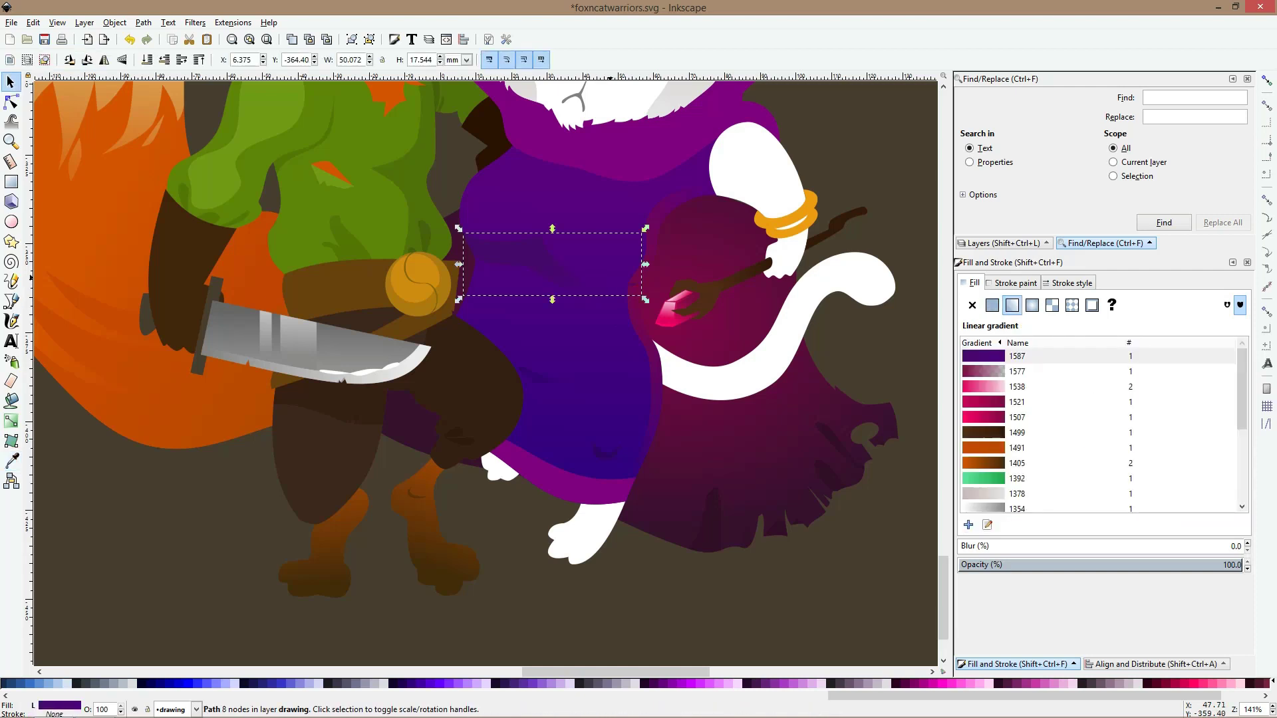
pyautogui.scroll(-2, 612, 300)
pyautogui.press('Escape')
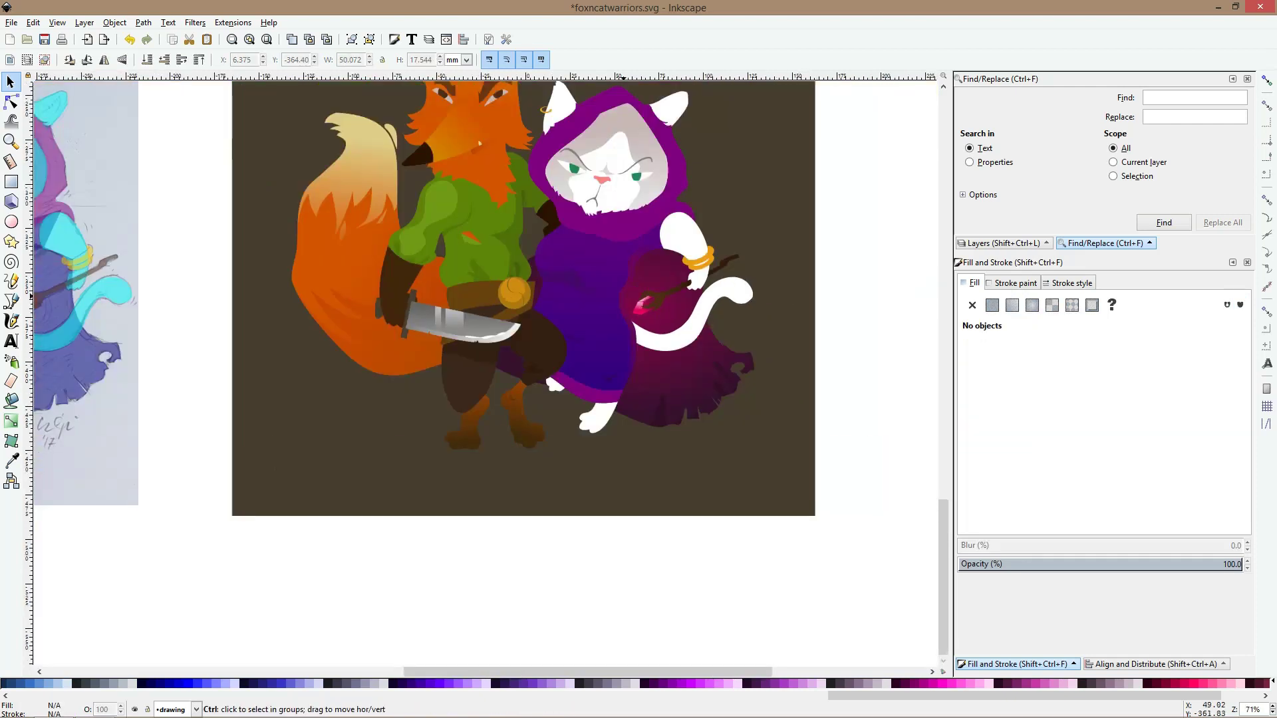
# Shift the magenta edge strip's radial gradient centre slightly toward the dress and sample its centre colour from the strip there
pyautogui.scroll(2, 601, 300)
pyautogui.scroll(1, 659, 306)
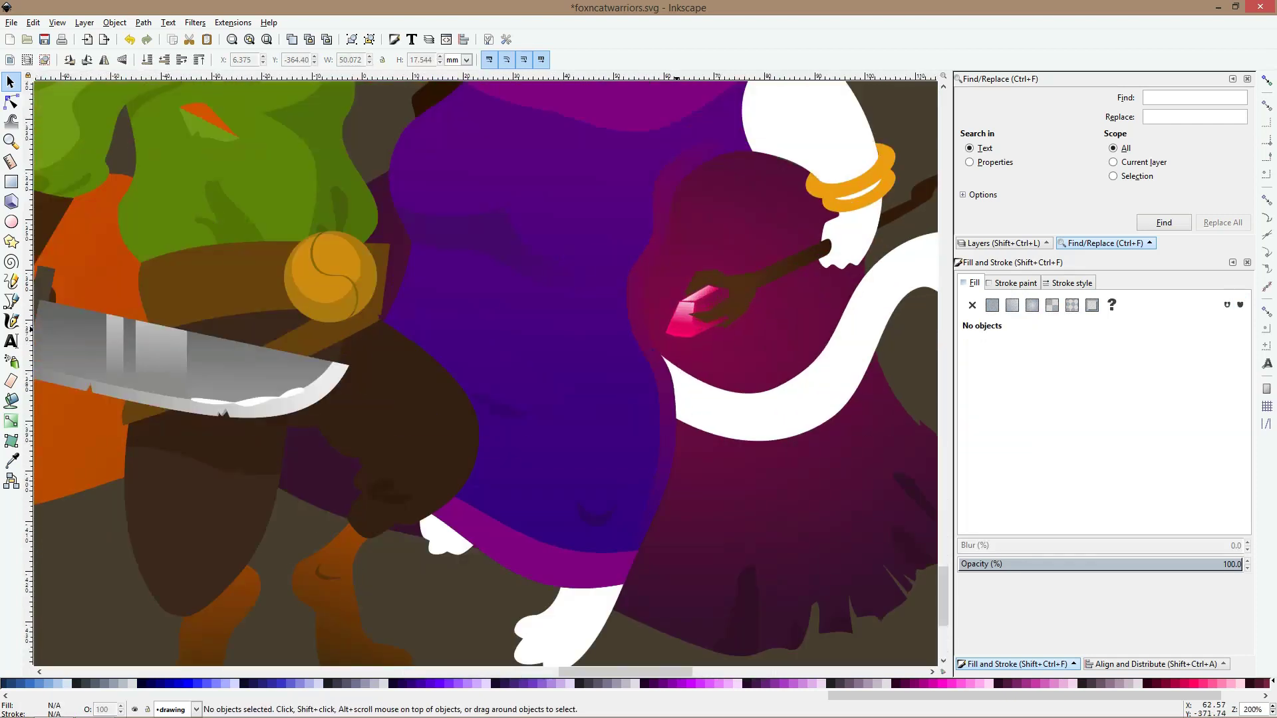
pyautogui.keyDown('ctrl'); pyautogui.click(667, 336); pyautogui.keyUp('ctrl')
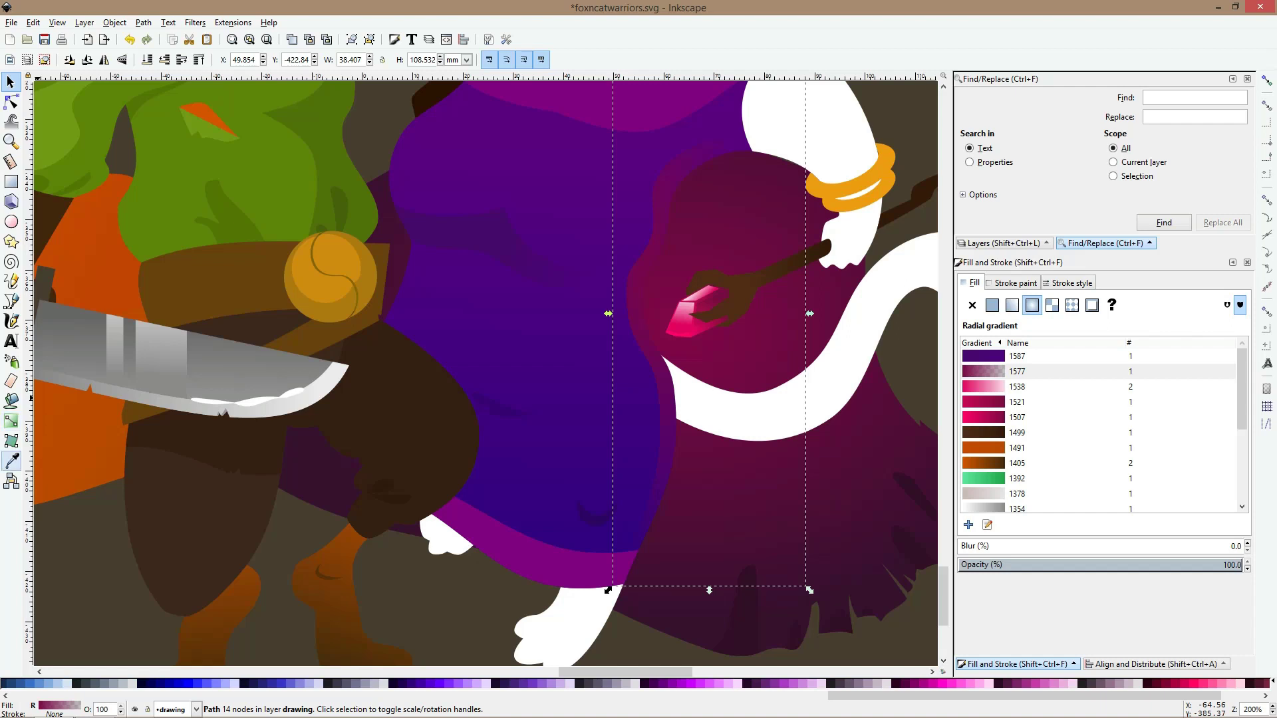
pyautogui.click(11, 460)
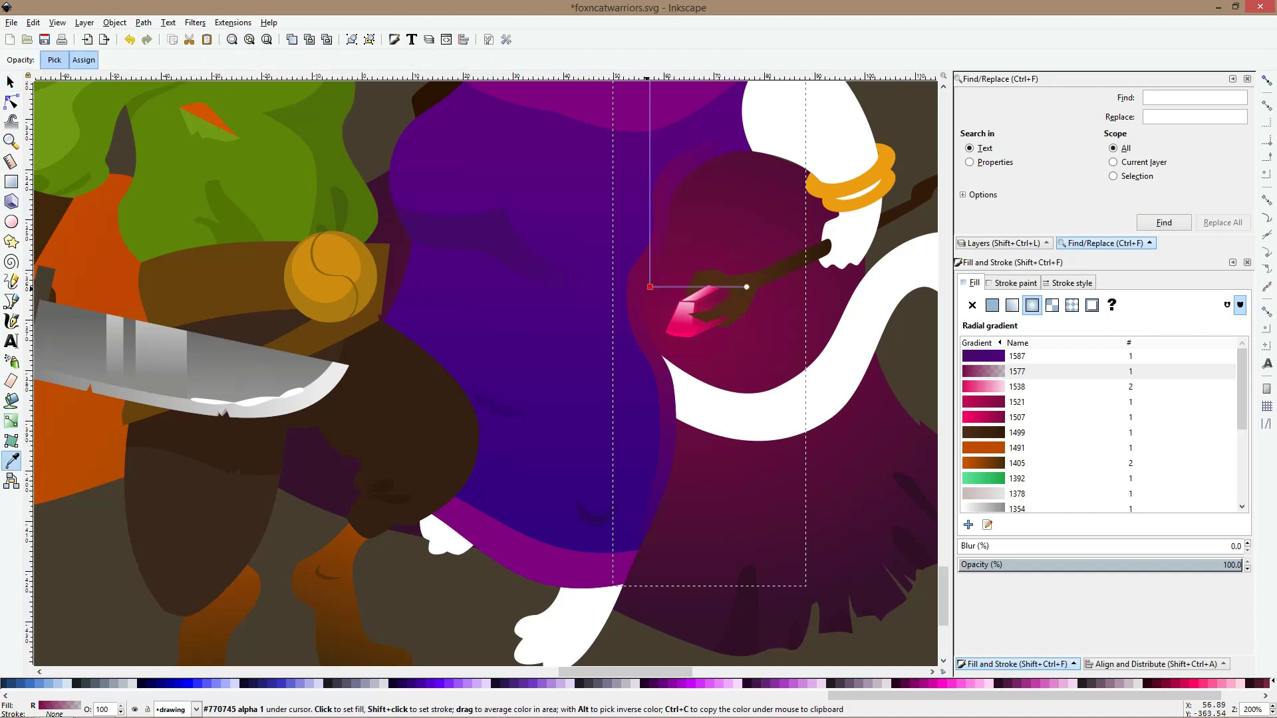
pyautogui.moveTo(650, 287); pyautogui.dragTo(642, 290)
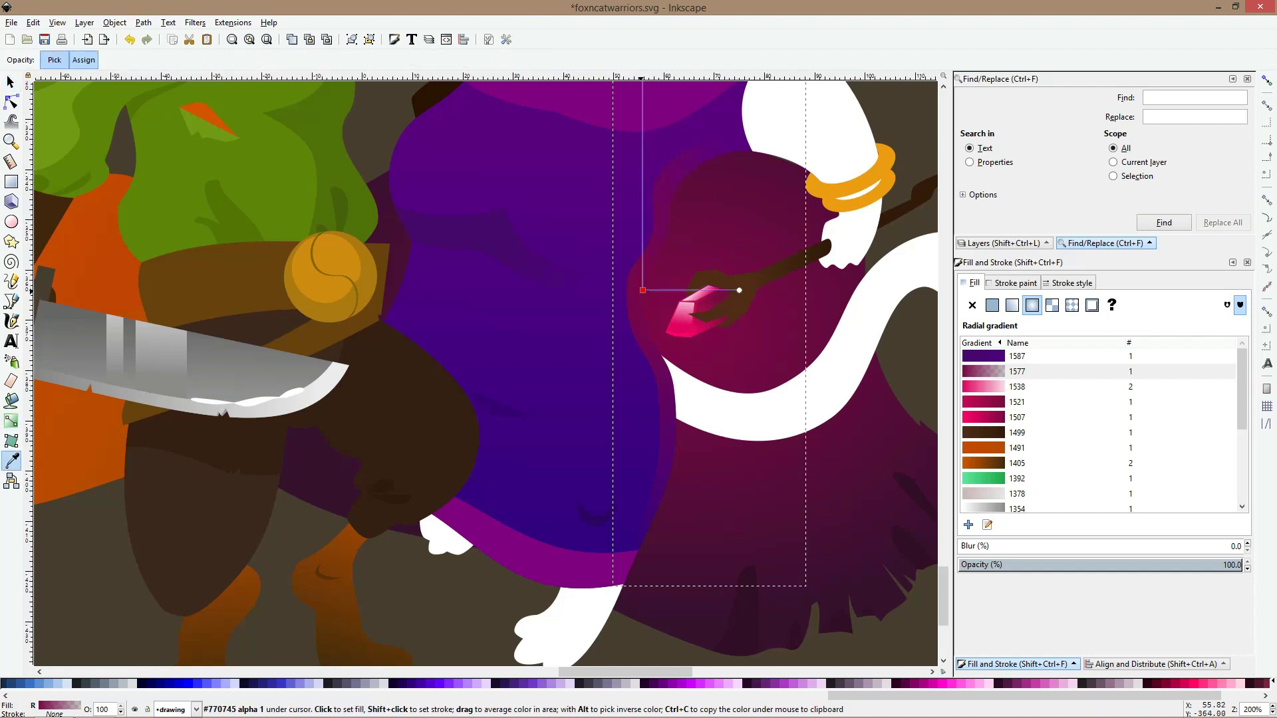
pyautogui.click(643, 290)
pyautogui.press('s')
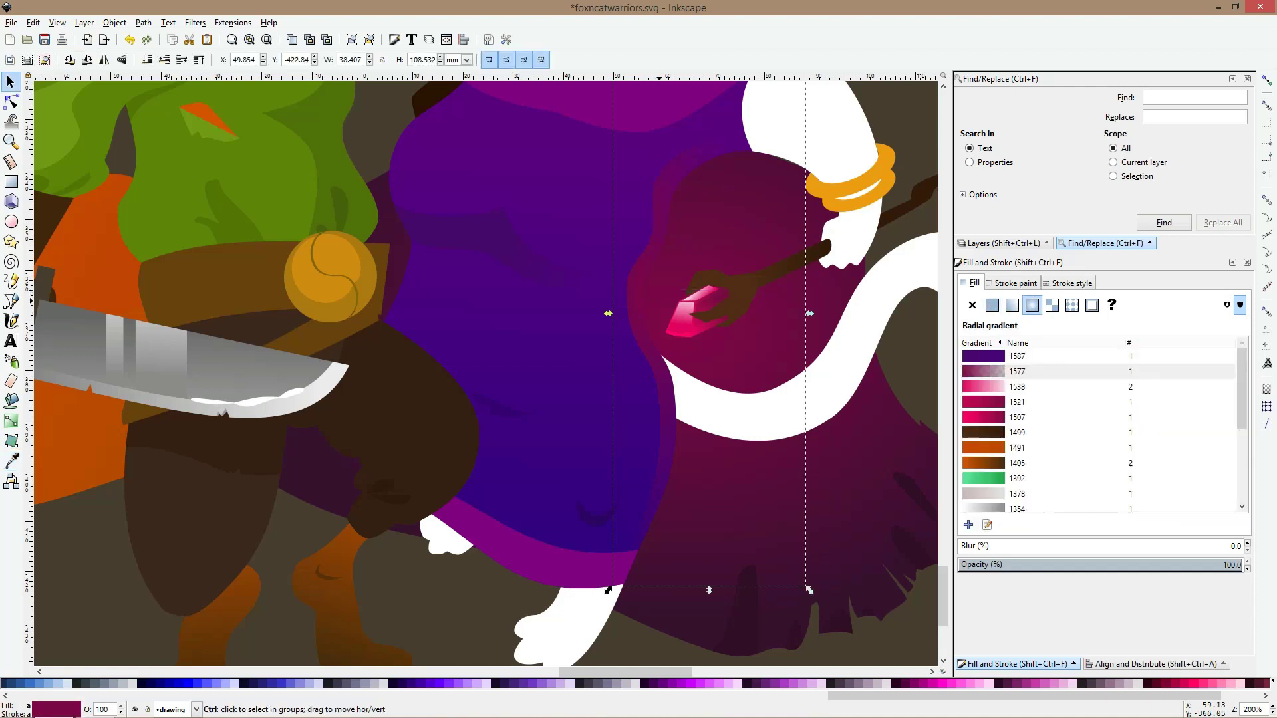
# Darken the centre stop of the cape's radial gradient to 650a3f, sampled from the cape just below the tail
pyautogui.click(658, 300)
pyautogui.press('d')
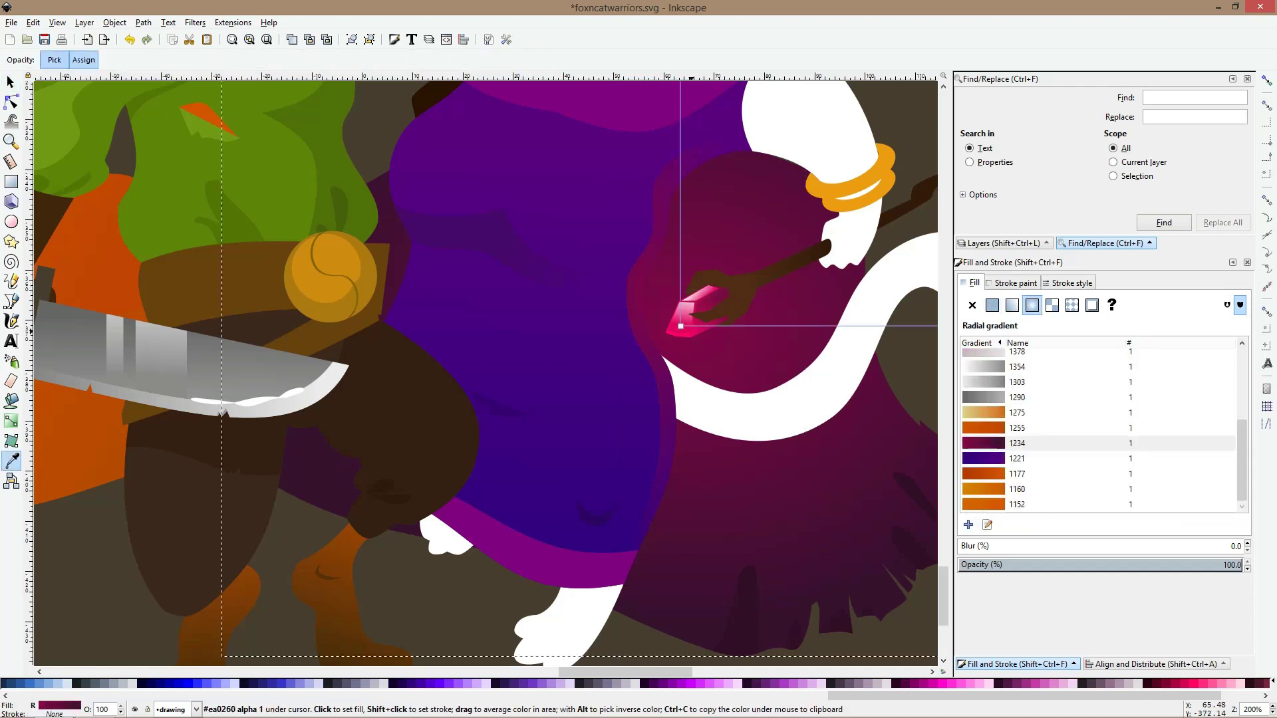
pyautogui.click(680, 325)
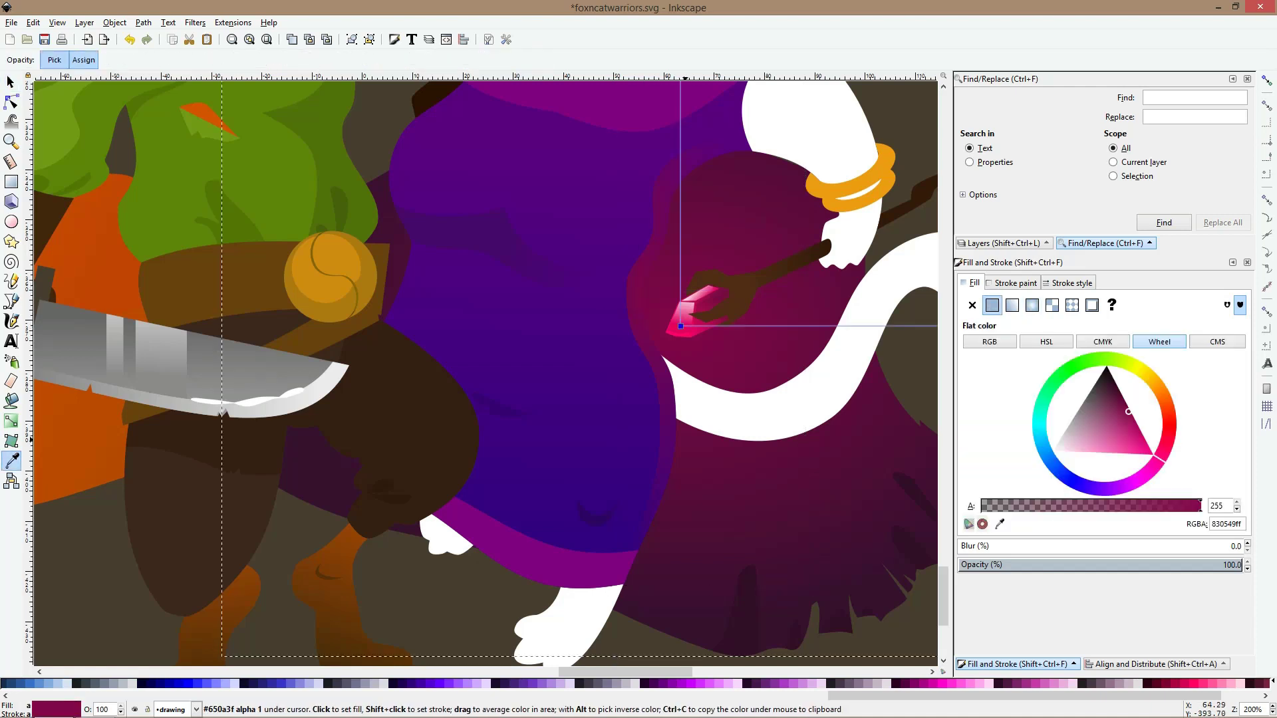
pyautogui.click(685, 440)
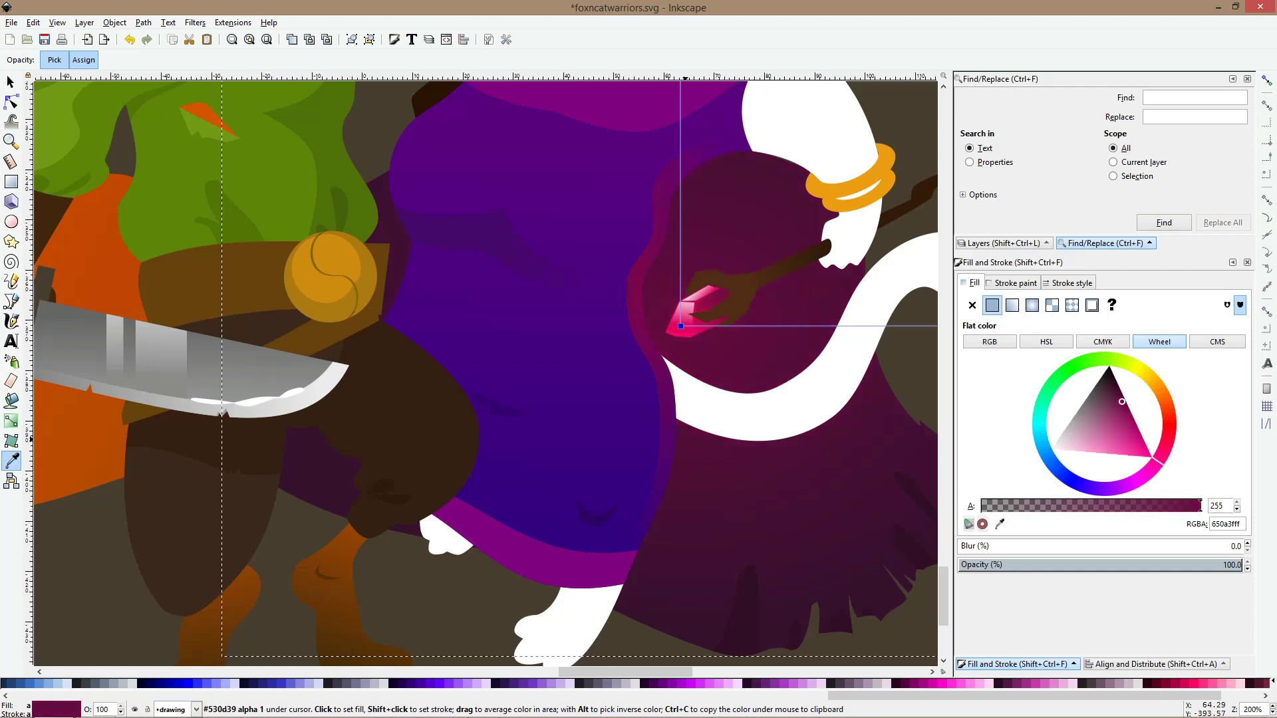
pyautogui.press('5')
pyautogui.press('s')
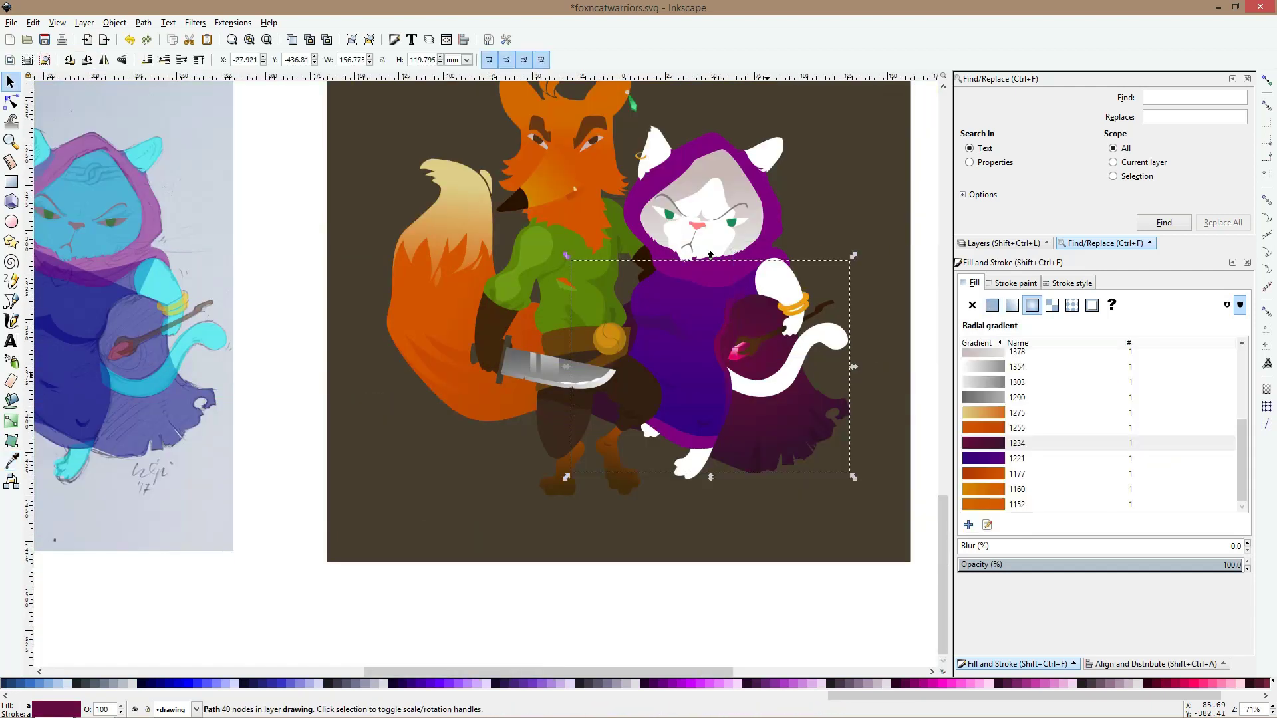
# Draw an ellipse about 57 by 49 mm around the crystal and reshape its outer node to meet the tail's inner curve
pyautogui.click(772, 384)
pyautogui.scroll(2, 779, 384)
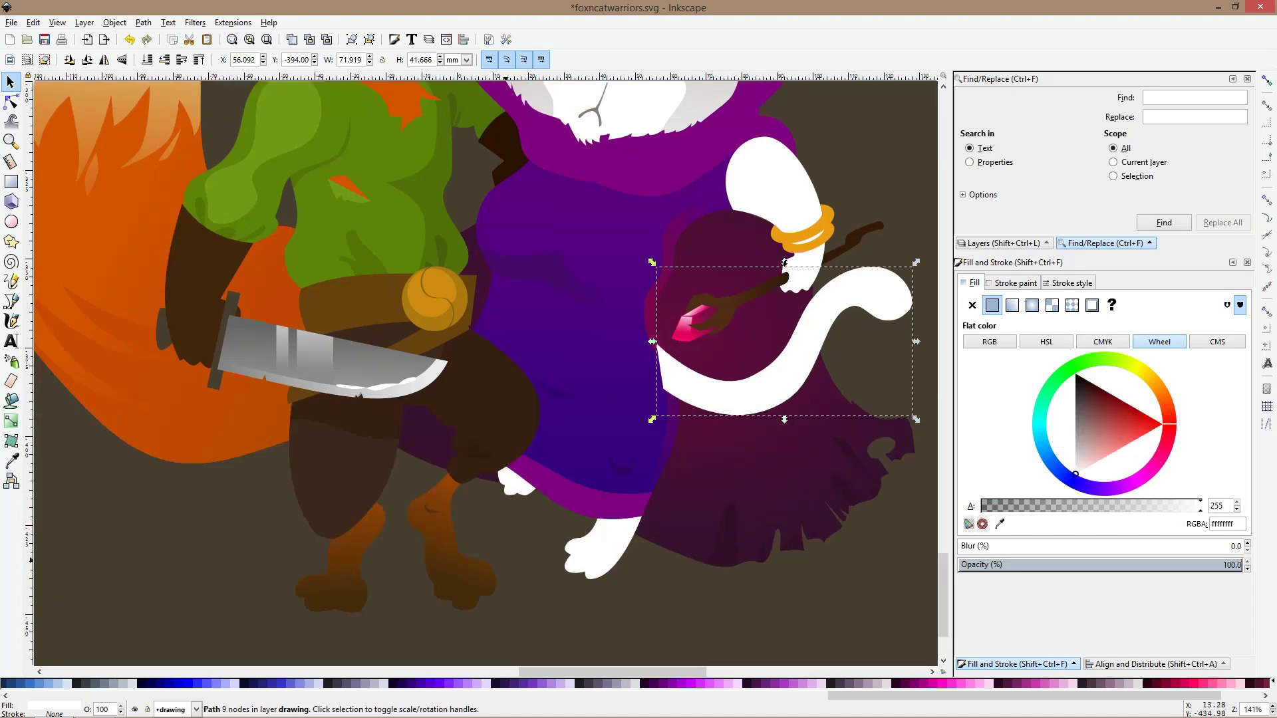
pyautogui.click(11, 222)
pyautogui.moveTo(611, 214); pyautogui.dragTo(807, 392)
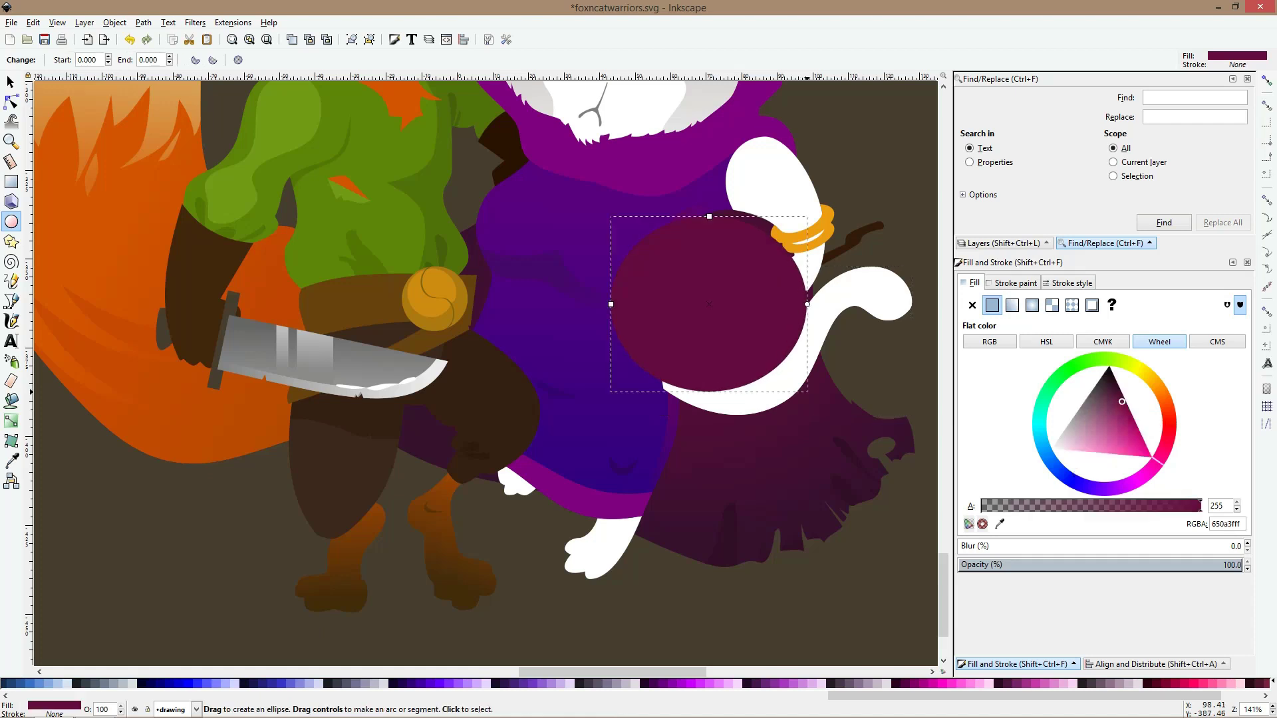
pyautogui.press('n')
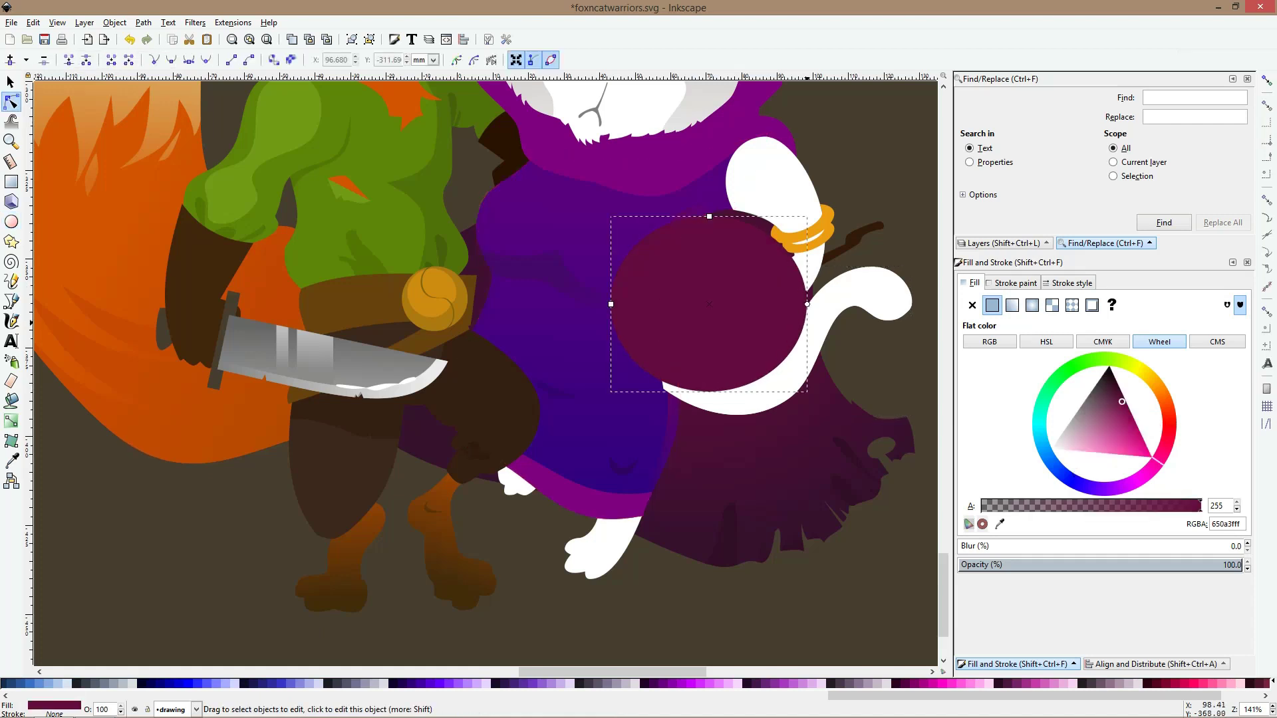
pyautogui.press('ctrl+KP_5')
pyautogui.scroll(2, 797, 289)
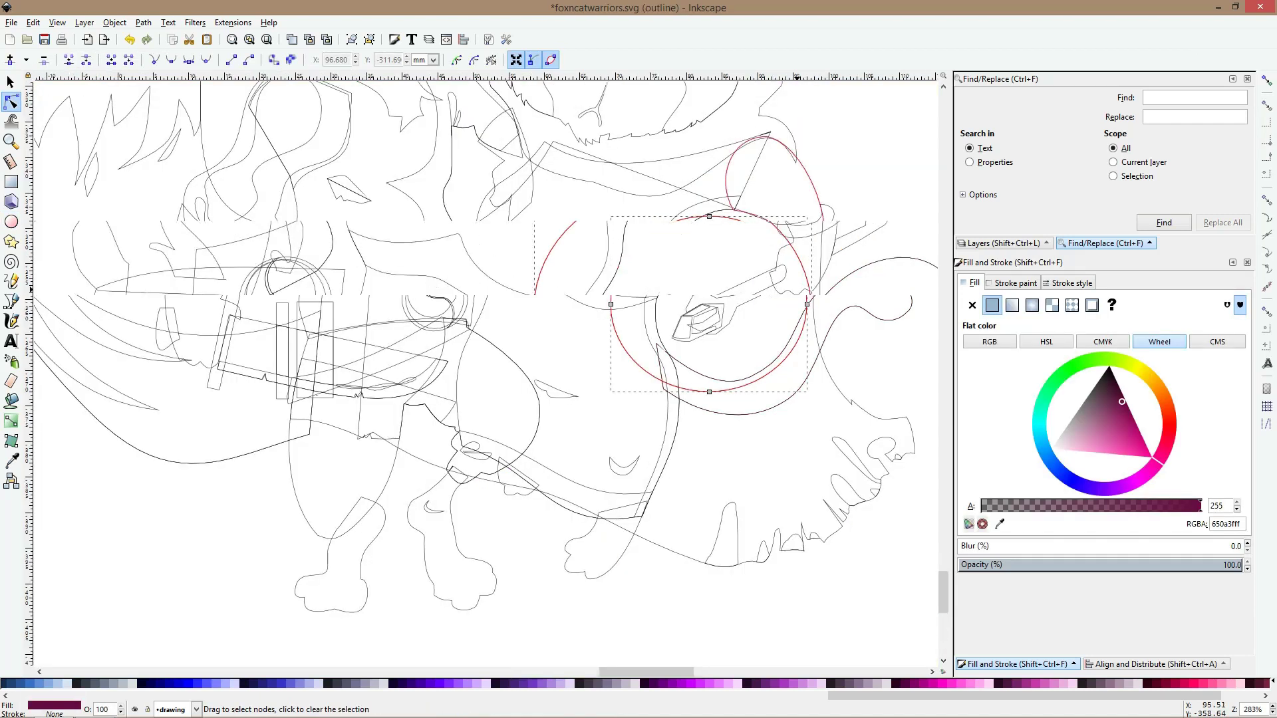
pyautogui.moveTo(812, 287); pyautogui.dragTo(825, 311)
pyautogui.moveTo(763, 386); pyautogui.dragTo(783, 445)
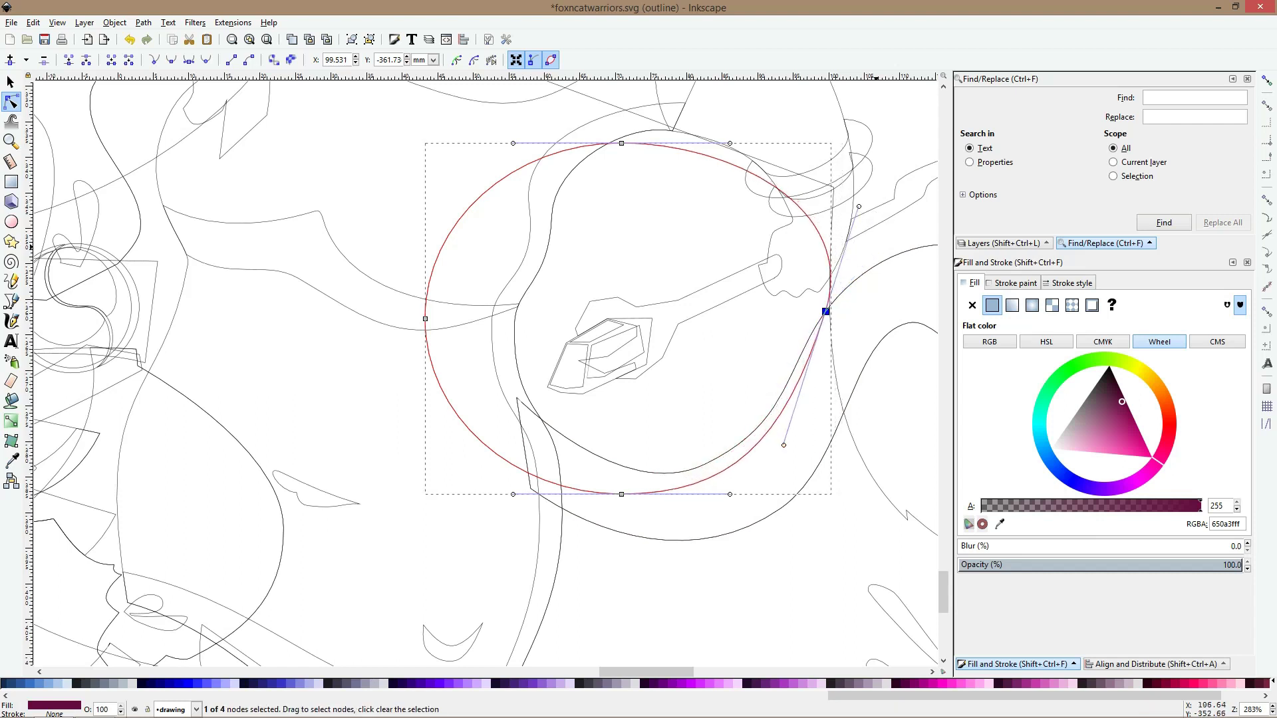
# Intersect the ellipse with the tail copy, leaving only a strip along the tail's inner curve
pyautogui.press('s')
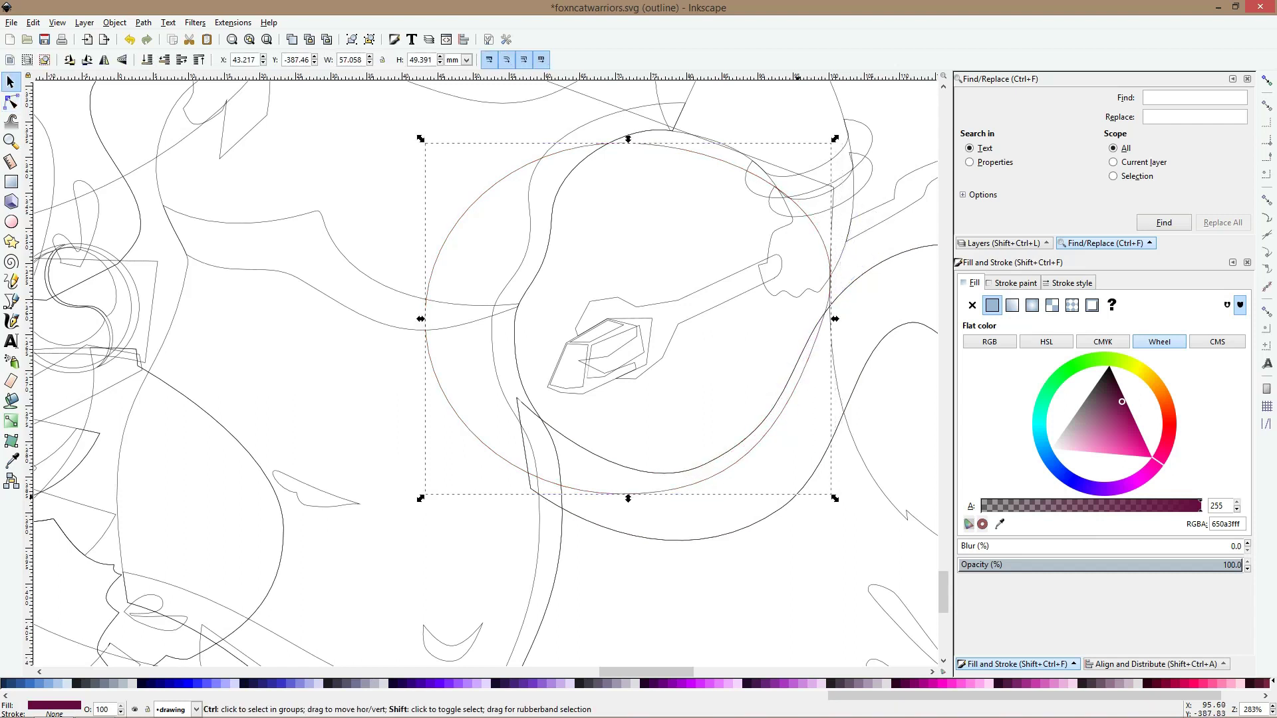
pyautogui.keyDown('shift'); pyautogui.click(797, 497); pyautogui.keyUp('shift')
pyautogui.press('ctrl+KP_5')
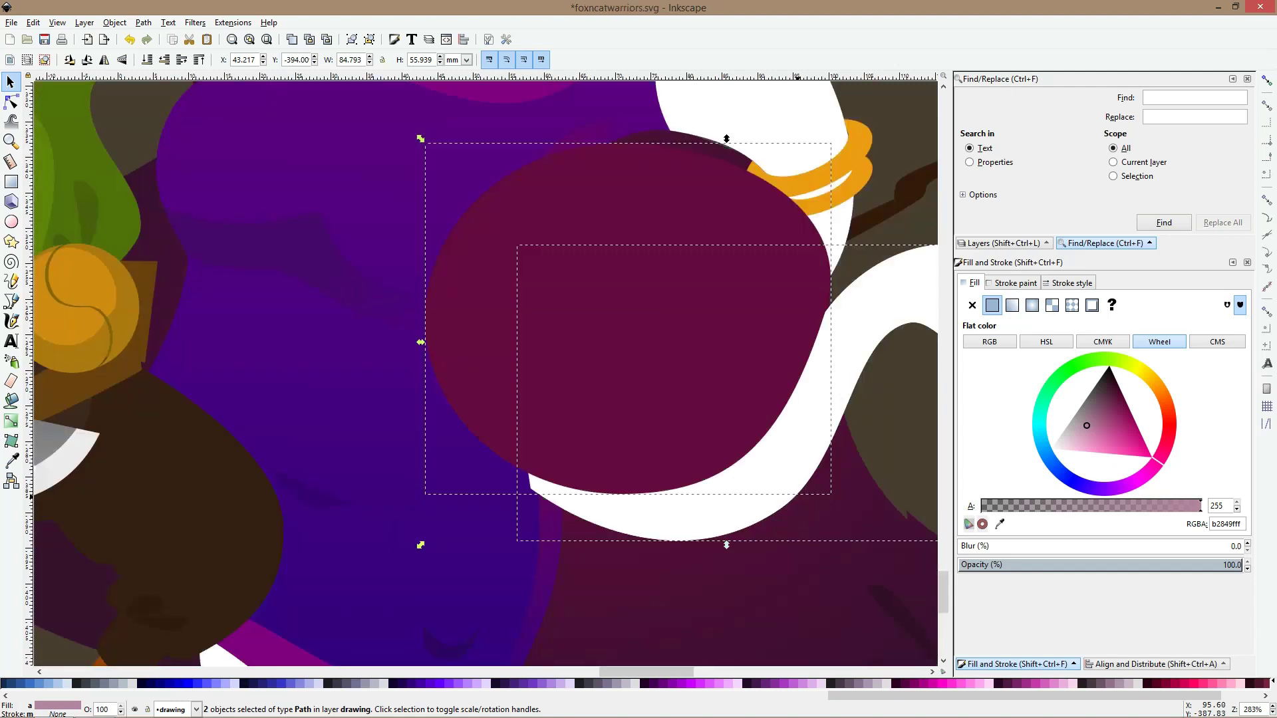
pyautogui.hotkey('ctrl', '-')
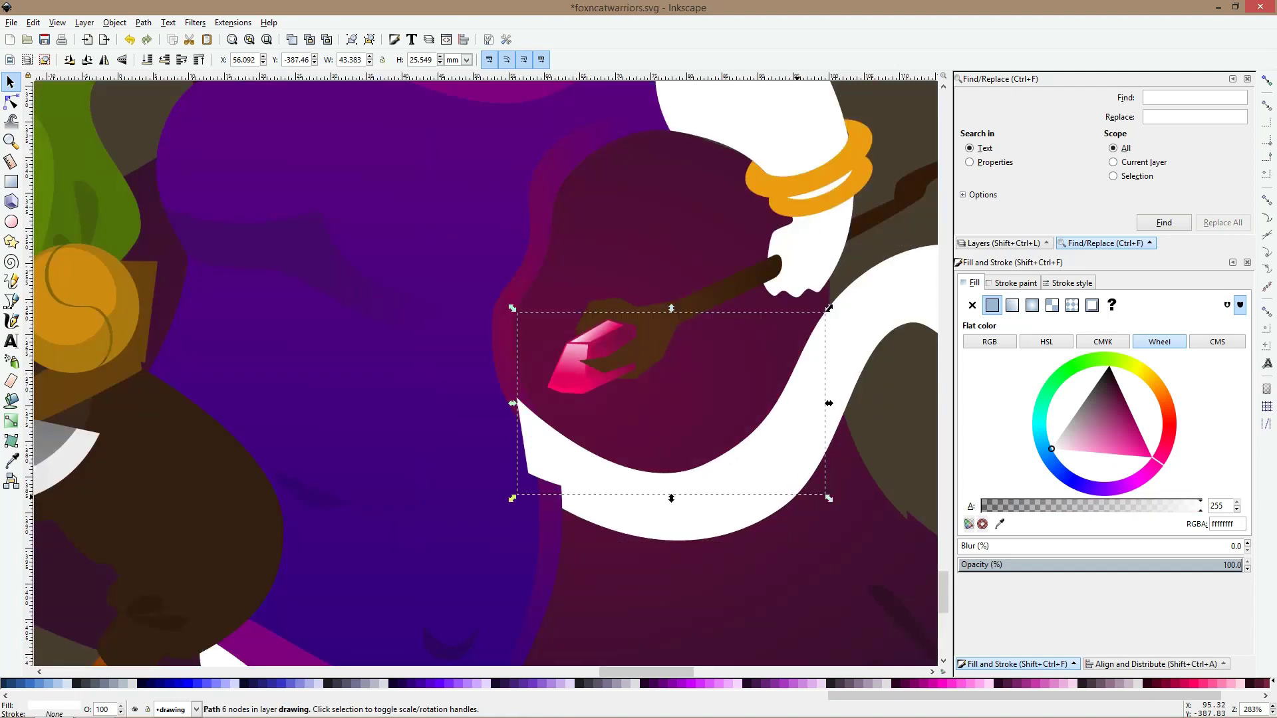
# Fill the tail's inner strip with crystal pink e0025e and lower it two levels, behind the dress's edge
pyautogui.press('d')
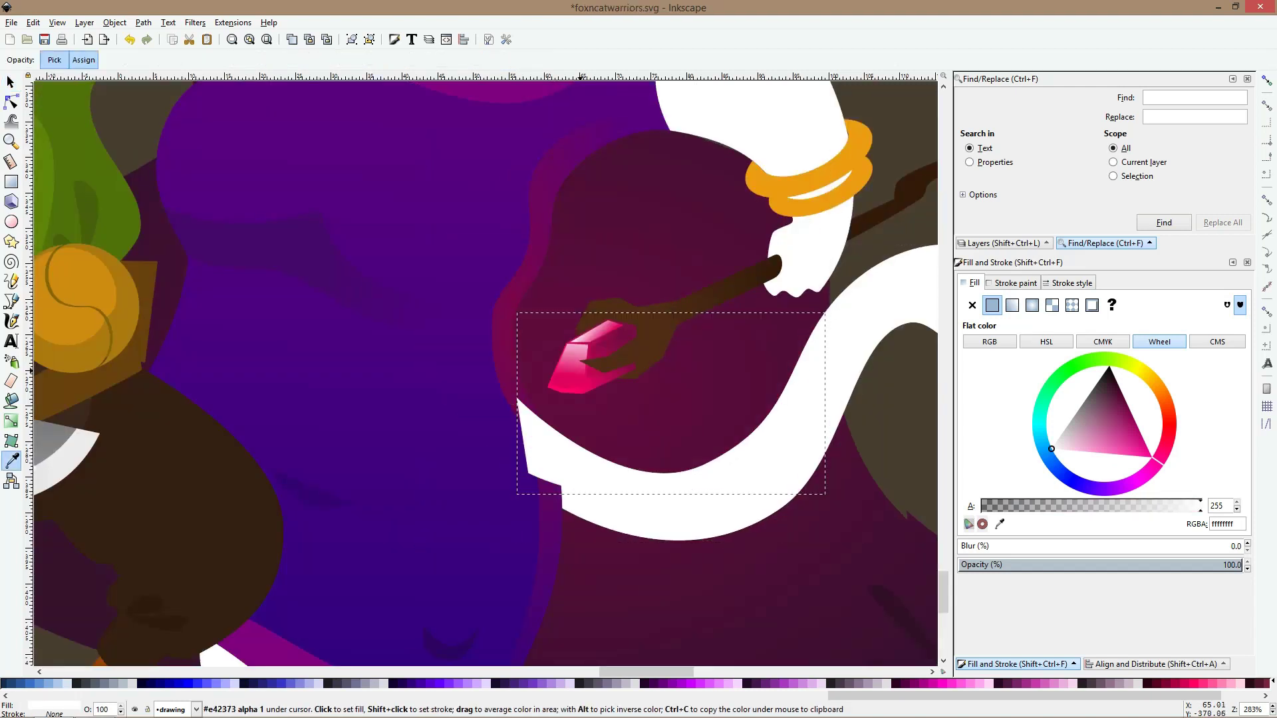
pyautogui.click(577, 363)
pyautogui.press('s')
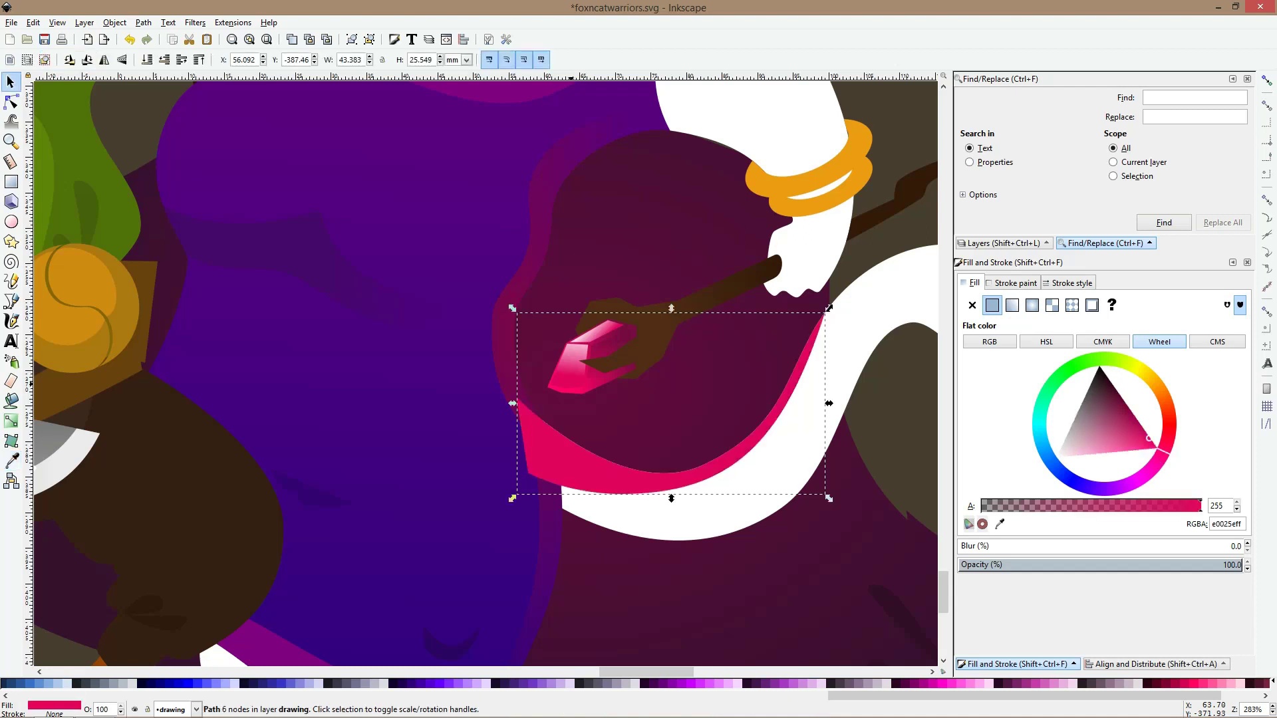
pyautogui.press('pagedown')
pyautogui.press('pagedown')
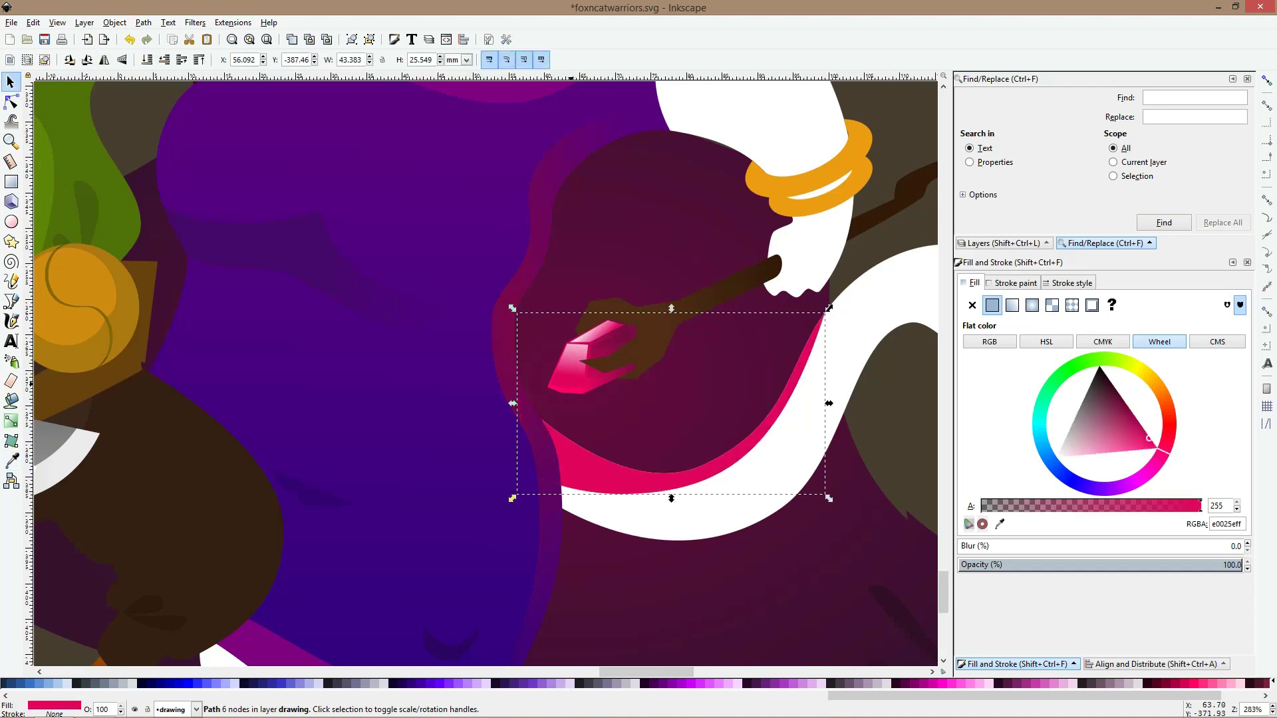
# Try the lighter pink ed69a0 on the tail's inner strip, averaged across its border with the white tail
pyautogui.press('d')
pyautogui.moveTo(673, 488); pyautogui.dragTo(673, 498)
pyautogui.press('s')
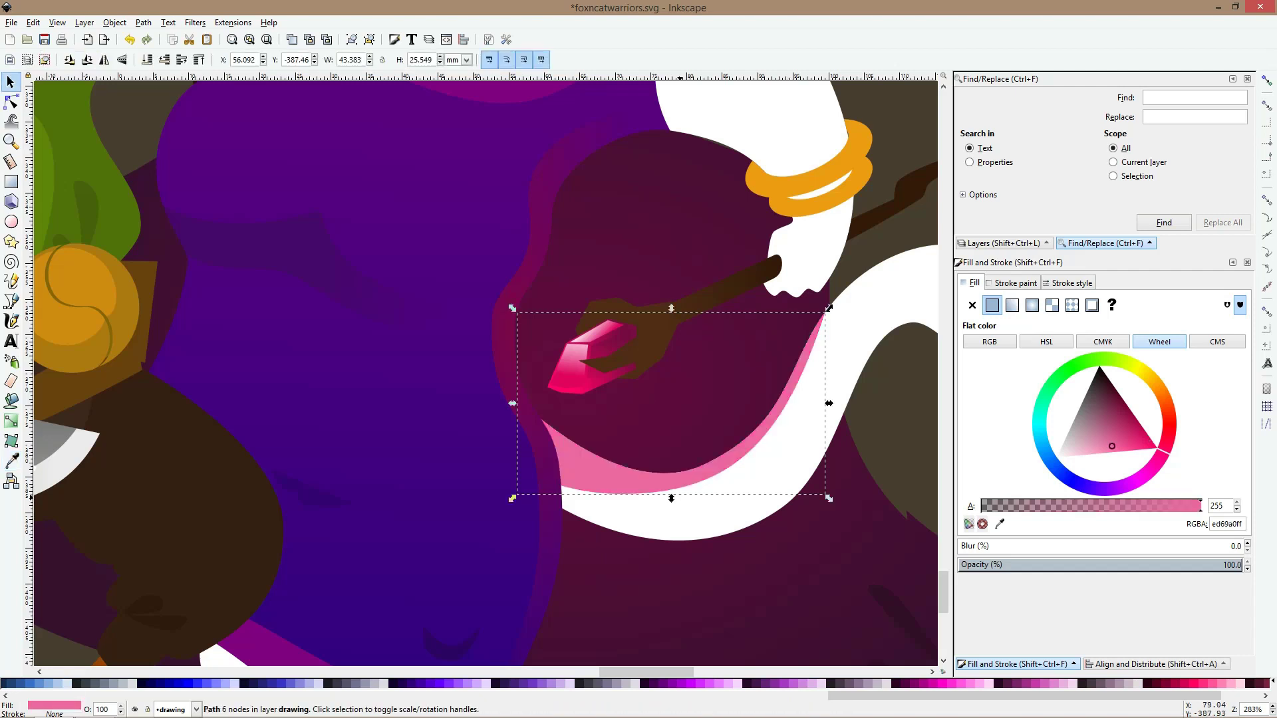
pyautogui.scroll(-6, 674, 498)
pyautogui.press('Escape')
pyautogui.scroll(2, 729, 505)
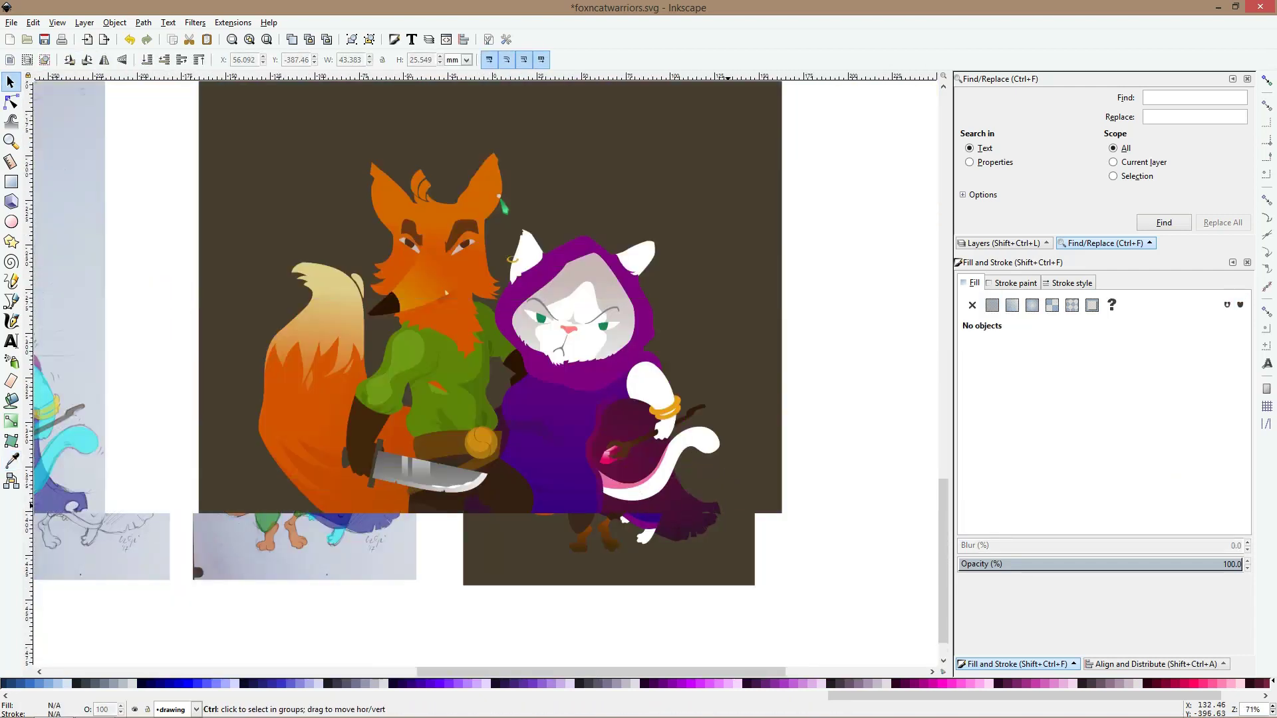
pyautogui.hotkey('ctrl', 'shift', 'z')
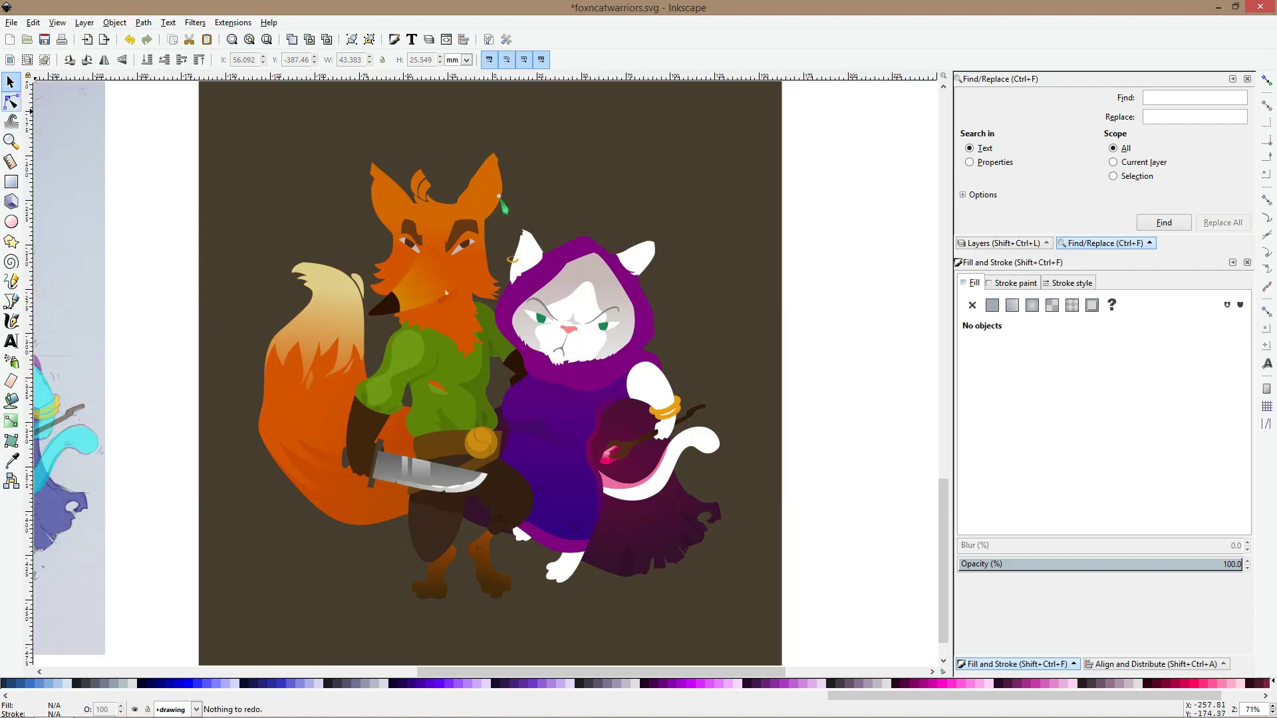
# Remove the pink tail strip's bottom node and smooth its lower edge by adjusting the node beside the dress and its handle
pyautogui.click(11, 102)
pyautogui.click(653, 540)
pyautogui.scroll(3, 653, 540)
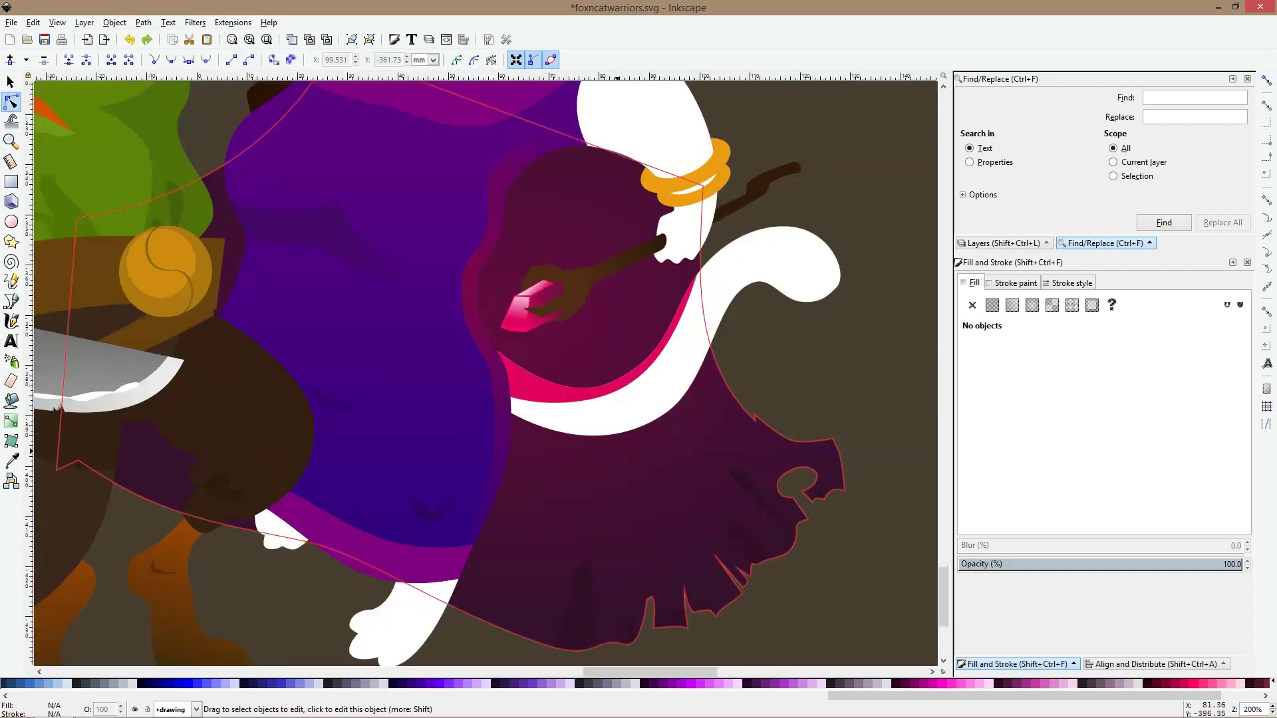
pyautogui.click(554, 397)
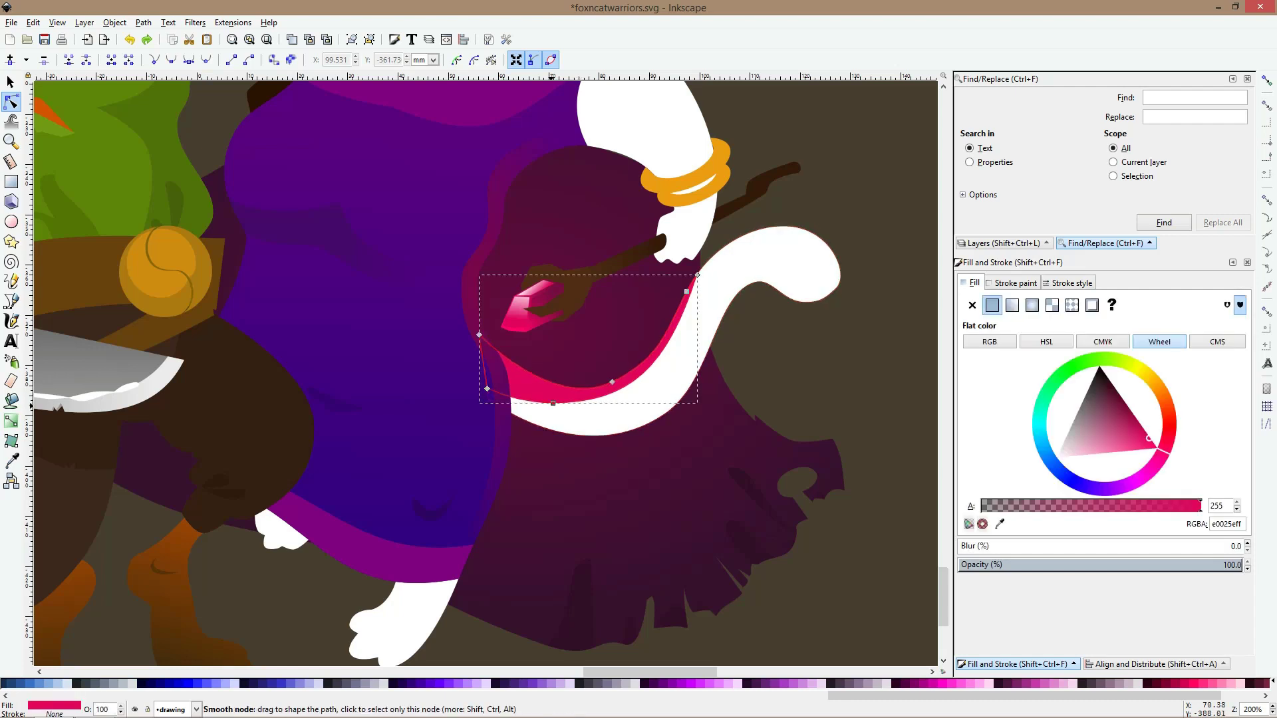
pyautogui.moveTo(553, 403); pyautogui.dragTo(586, 415)
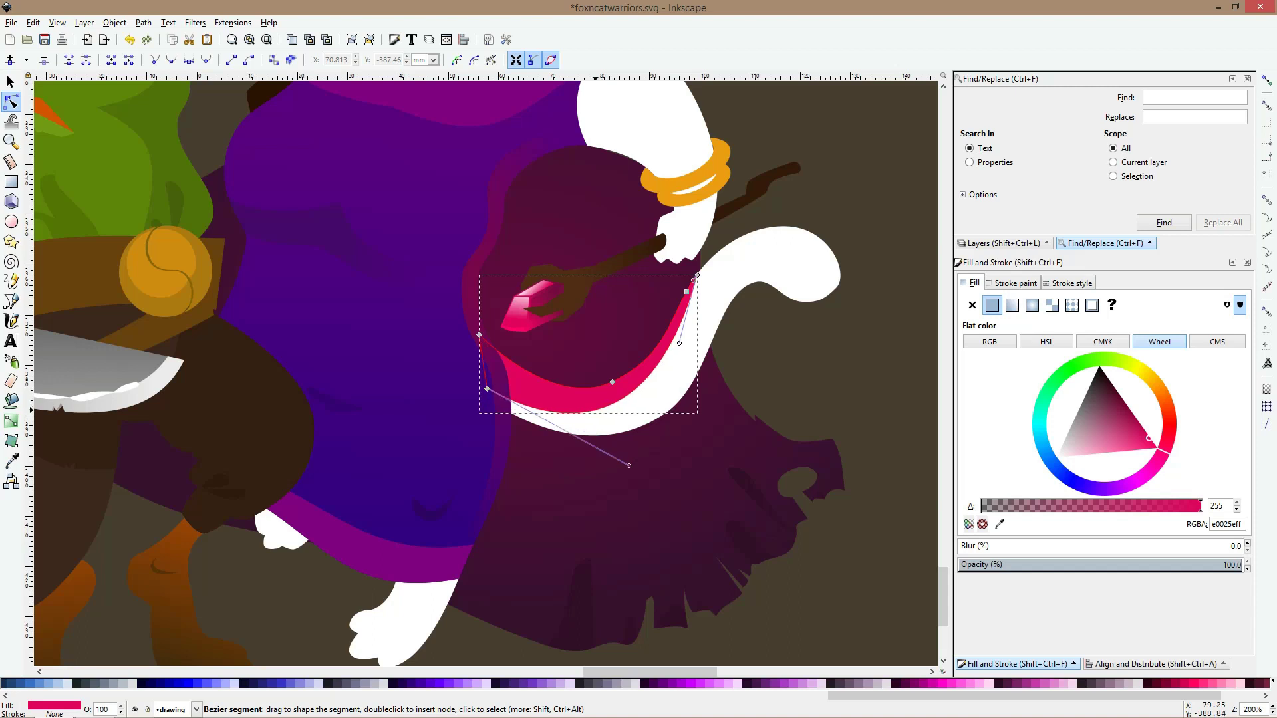
pyautogui.moveTo(487, 389); pyautogui.dragTo(485, 381)
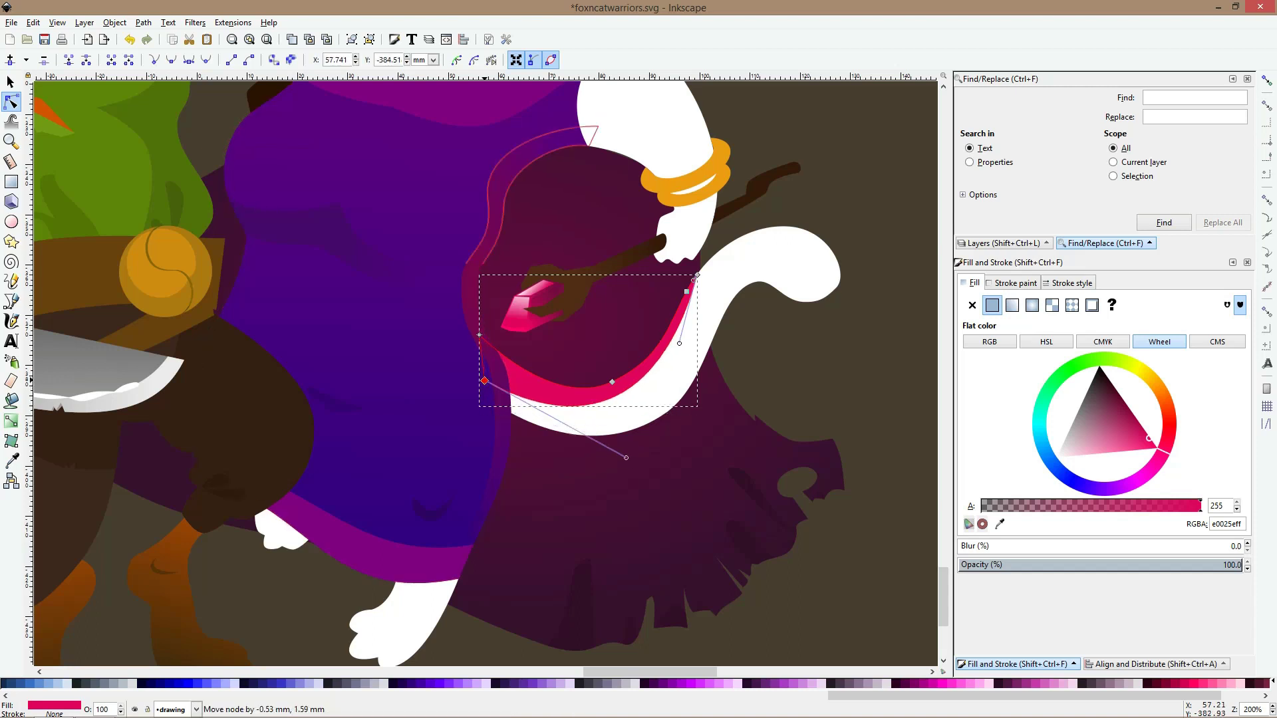
pyautogui.moveTo(626, 457); pyautogui.dragTo(627, 469)
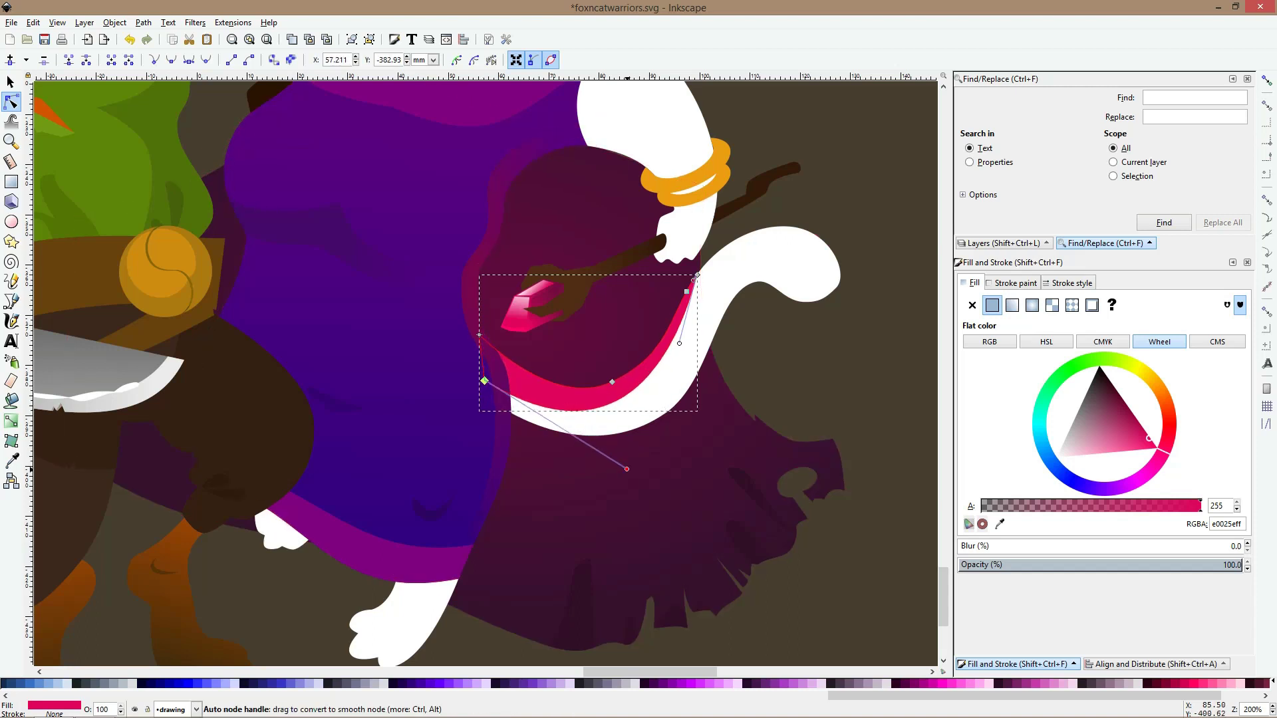
# Recolour the centre stop of the dress edge strip's radial gradient with the tail strip's pink e0025e
pyautogui.click(489, 292)
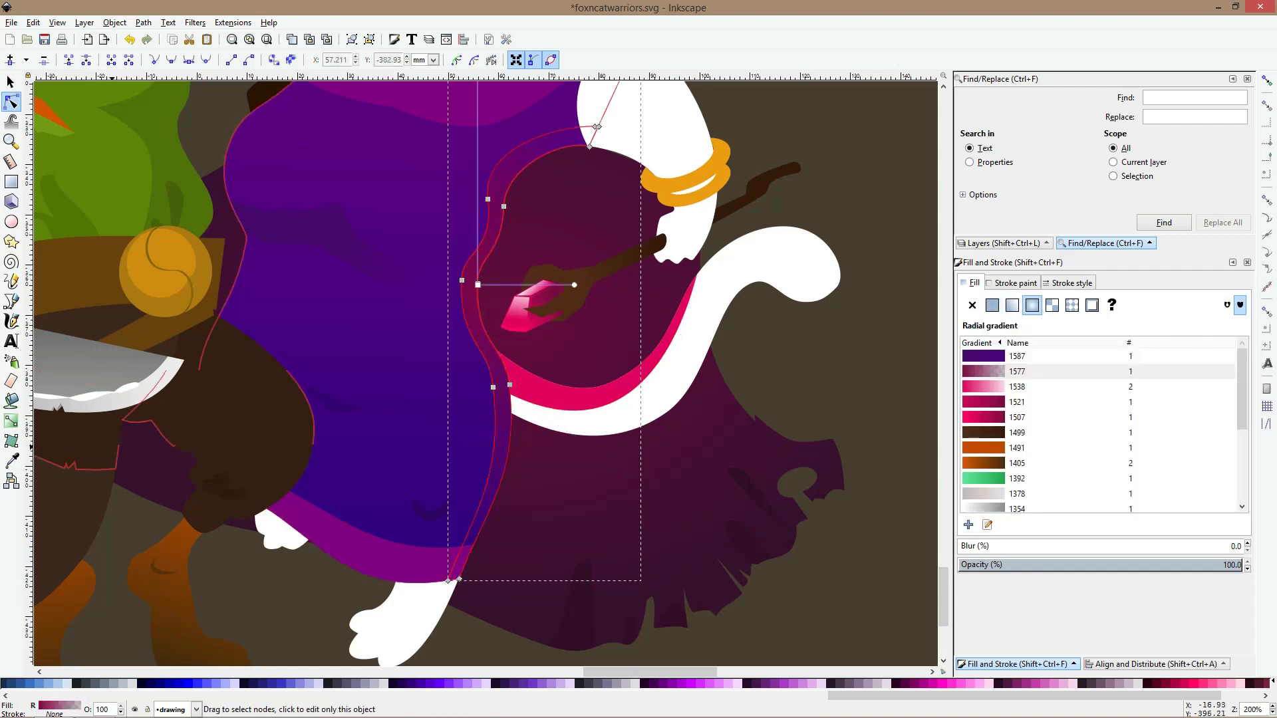
pyautogui.click(477, 284)
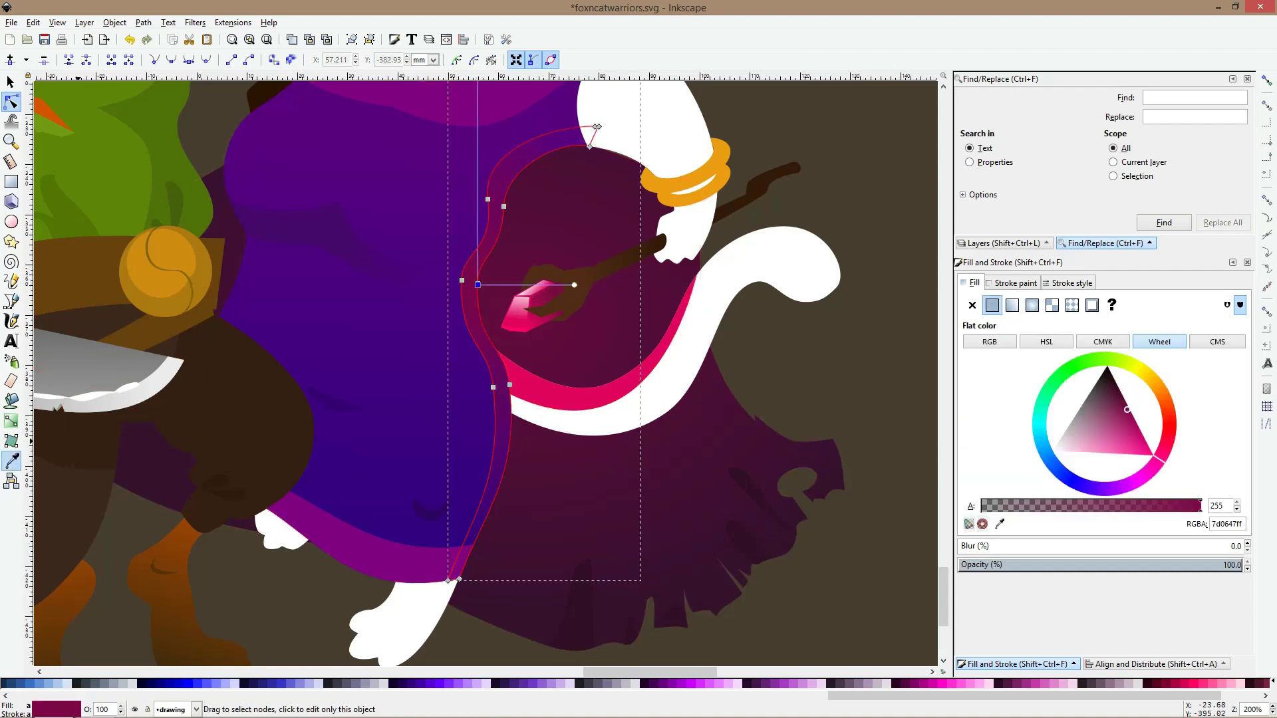
pyautogui.click(12, 461)
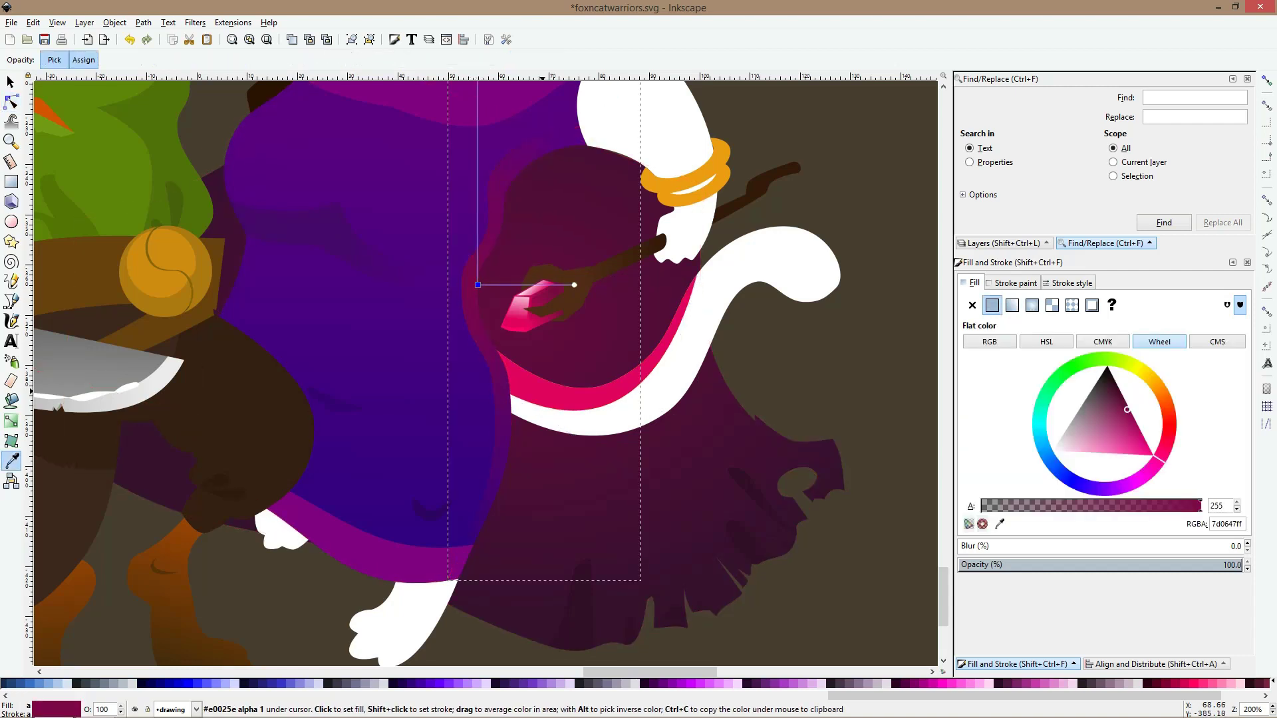
pyautogui.click(546, 386)
pyautogui.press('s')
pyautogui.scroll(-4, 546, 386)
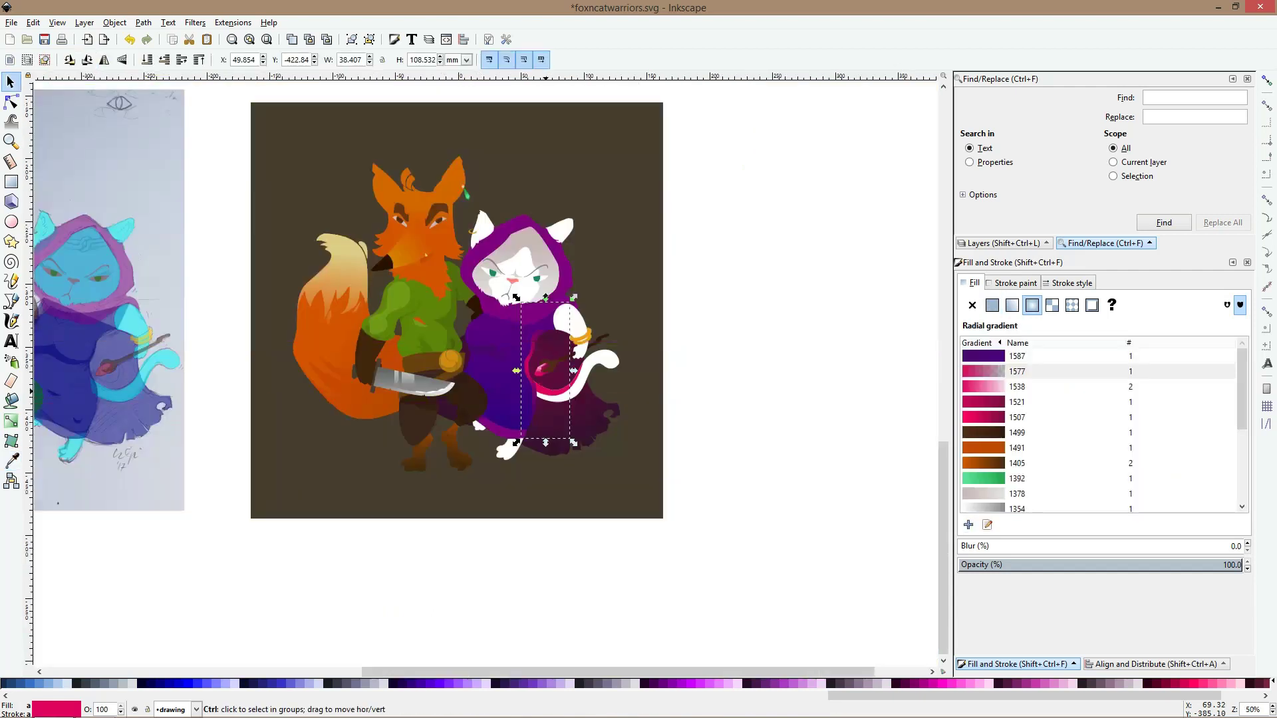
pyautogui.press('Escape')
pyautogui.scroll(4, 630, 321)
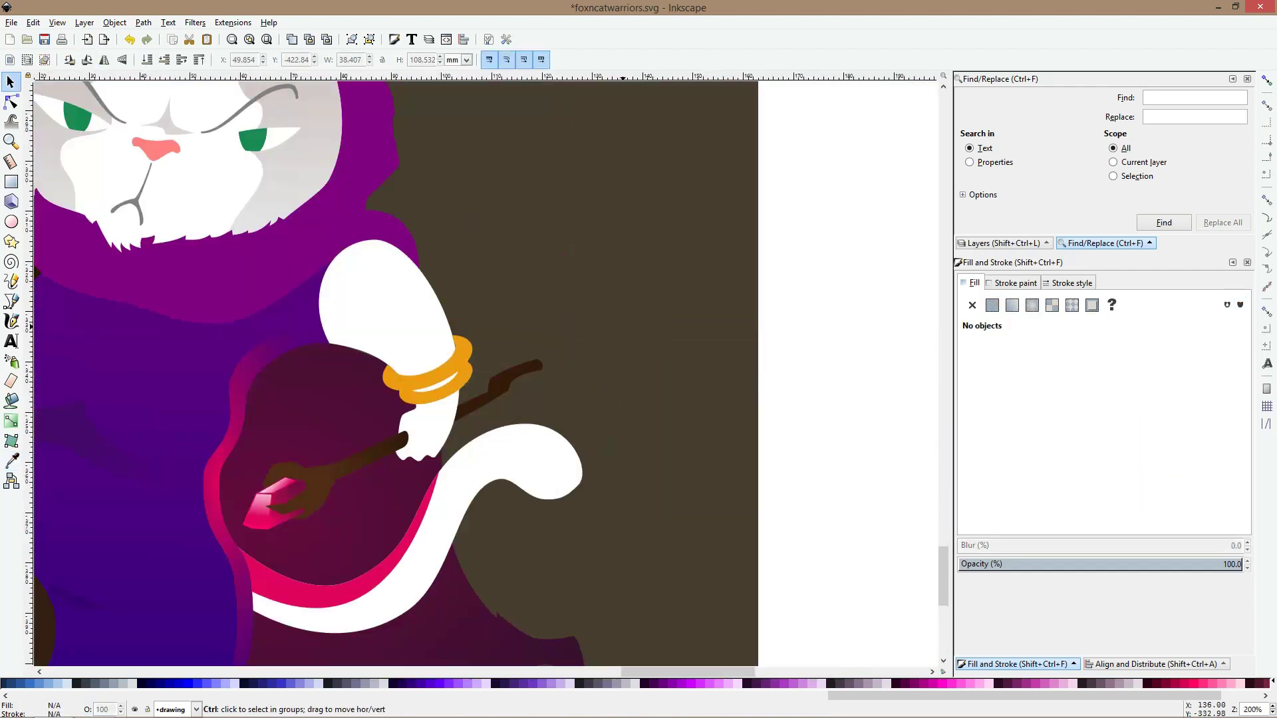
# Duplicate the cat's white arm, raise the copy above the bracelets and fill it with averaged pink e43d83
pyautogui.keyDown('ctrl'); pyautogui.click(443, 436); pyautogui.keyUp('ctrl')
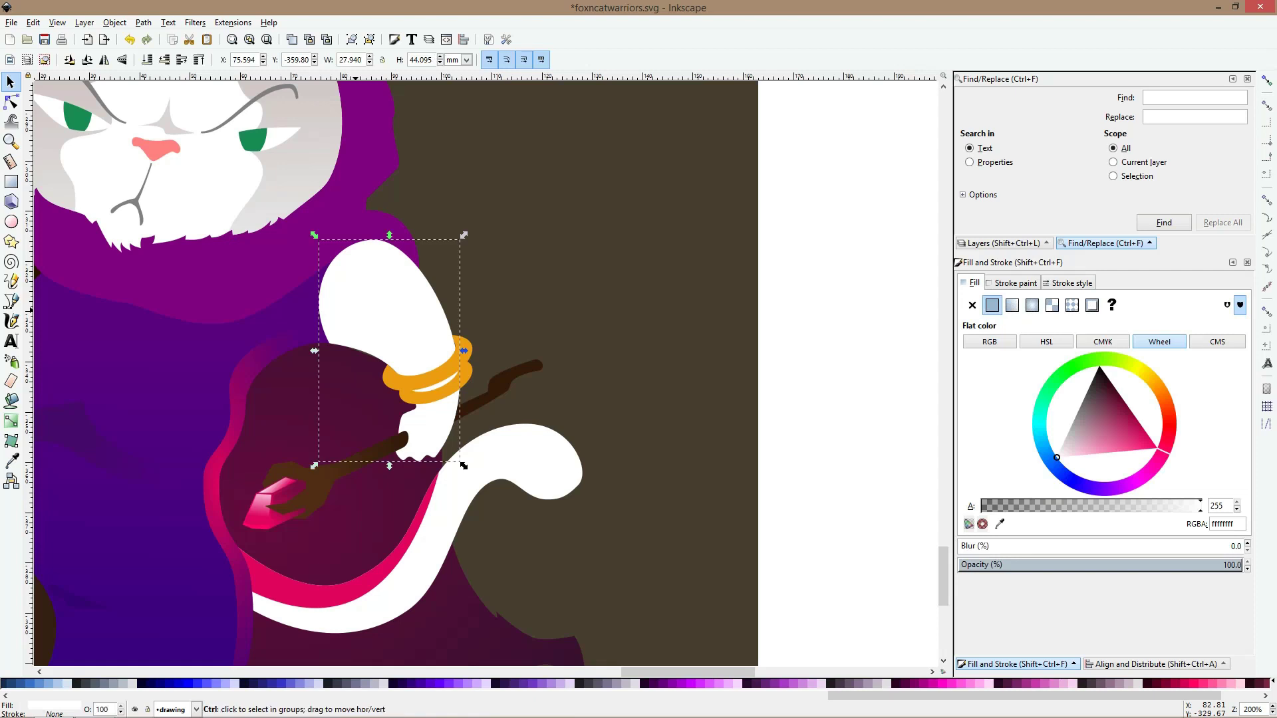
pyautogui.press('pageup')
pyautogui.click(356, 310)
pyautogui.press('d')
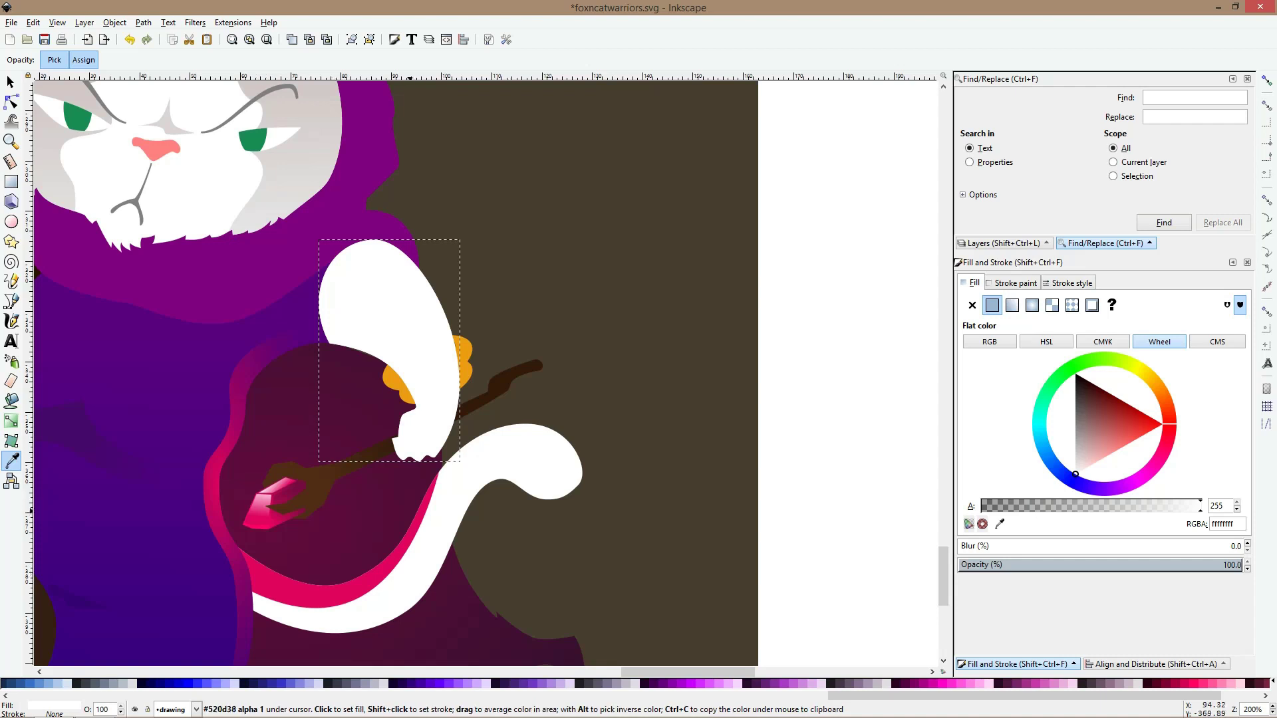
pyautogui.moveTo(421, 516); pyautogui.dragTo(422, 515)
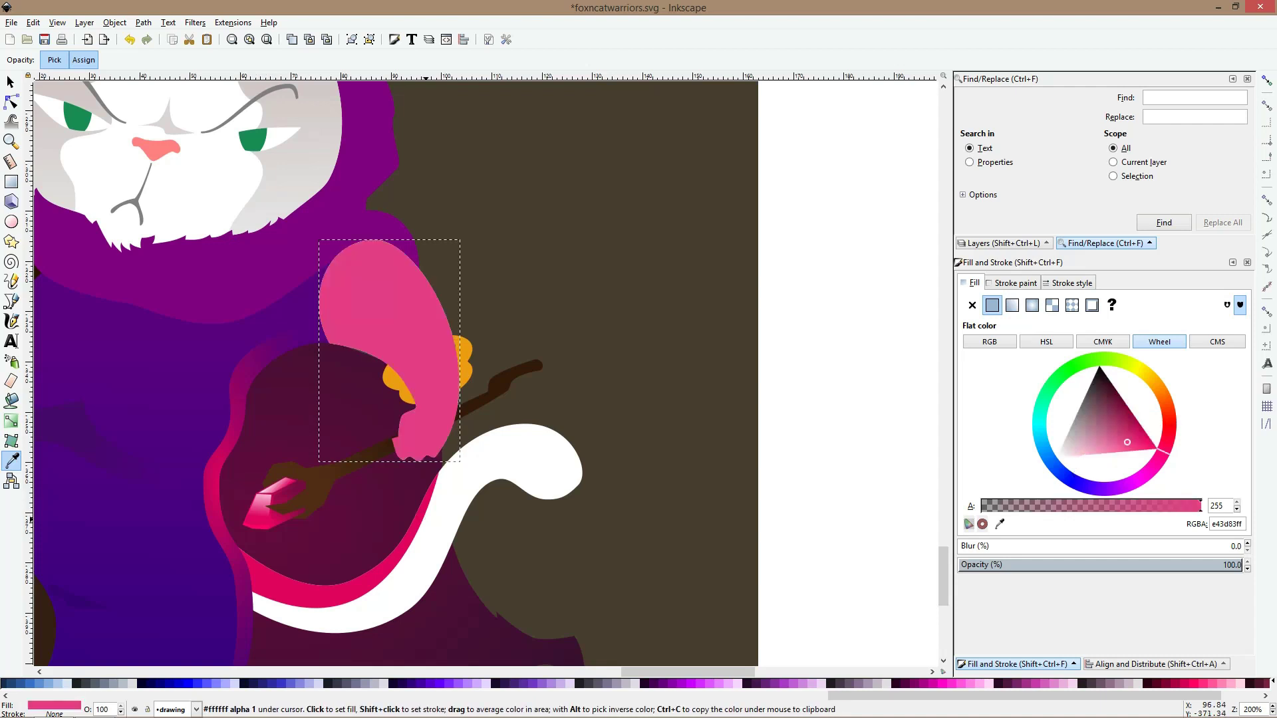
# Duplicate the pink arm in violet 7f2aff, enlarge it to about 30 × 48 mm and reshape its lower edge to expose a pink strip
pyautogui.press('s')
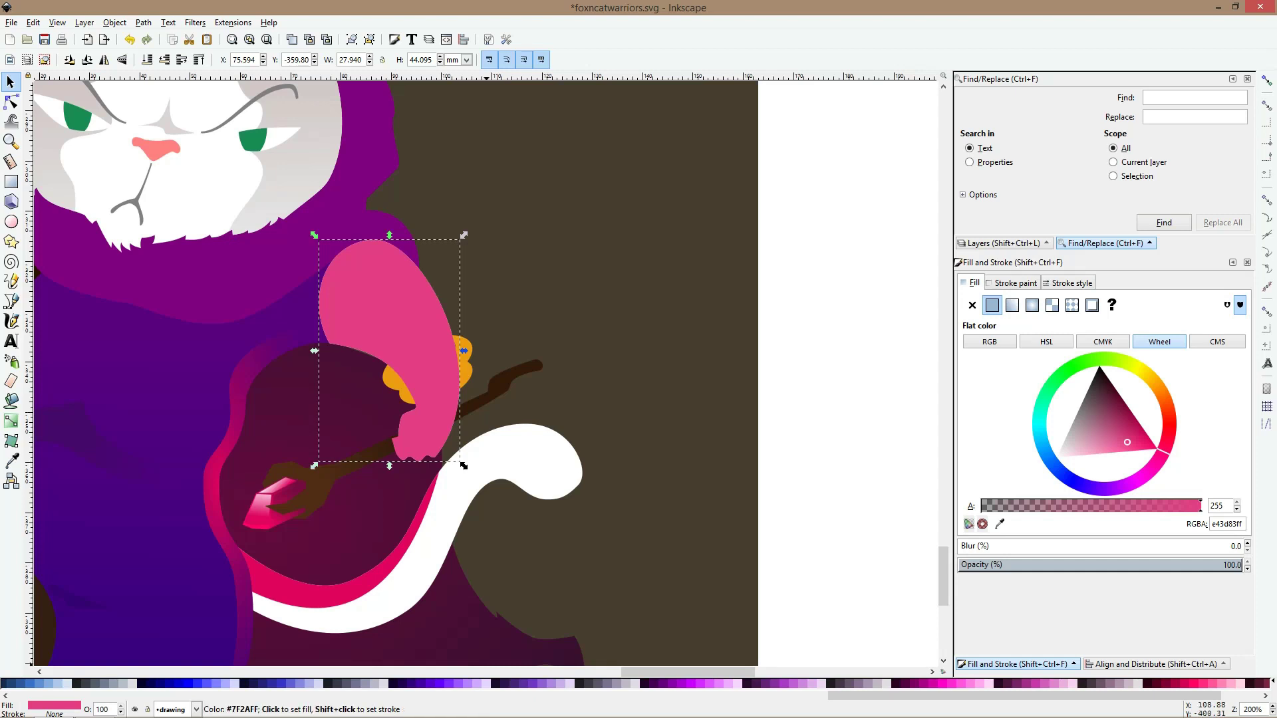
pyautogui.click(448, 684)
pyautogui.moveTo(464, 465); pyautogui.dragTo(478, 470)
pyautogui.press('n')
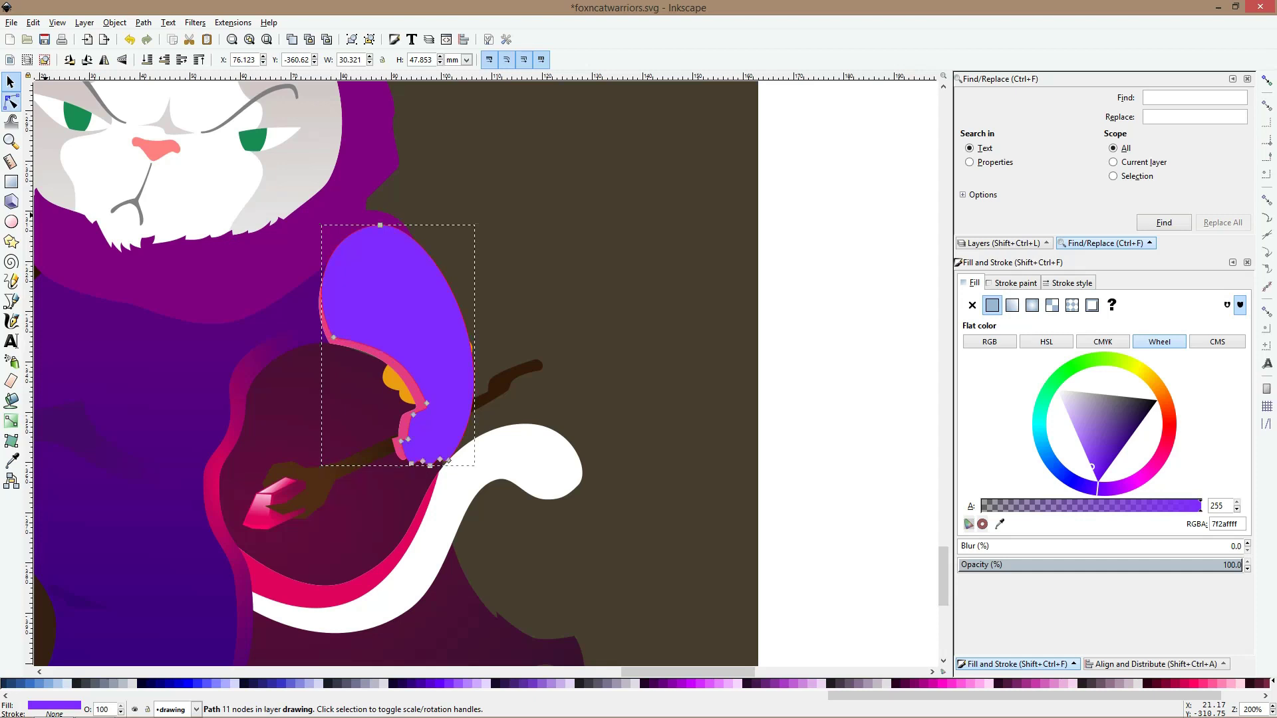
pyautogui.moveTo(333, 338); pyautogui.dragTo(318, 321)
pyautogui.moveTo(410, 365); pyautogui.dragTo(422, 350)
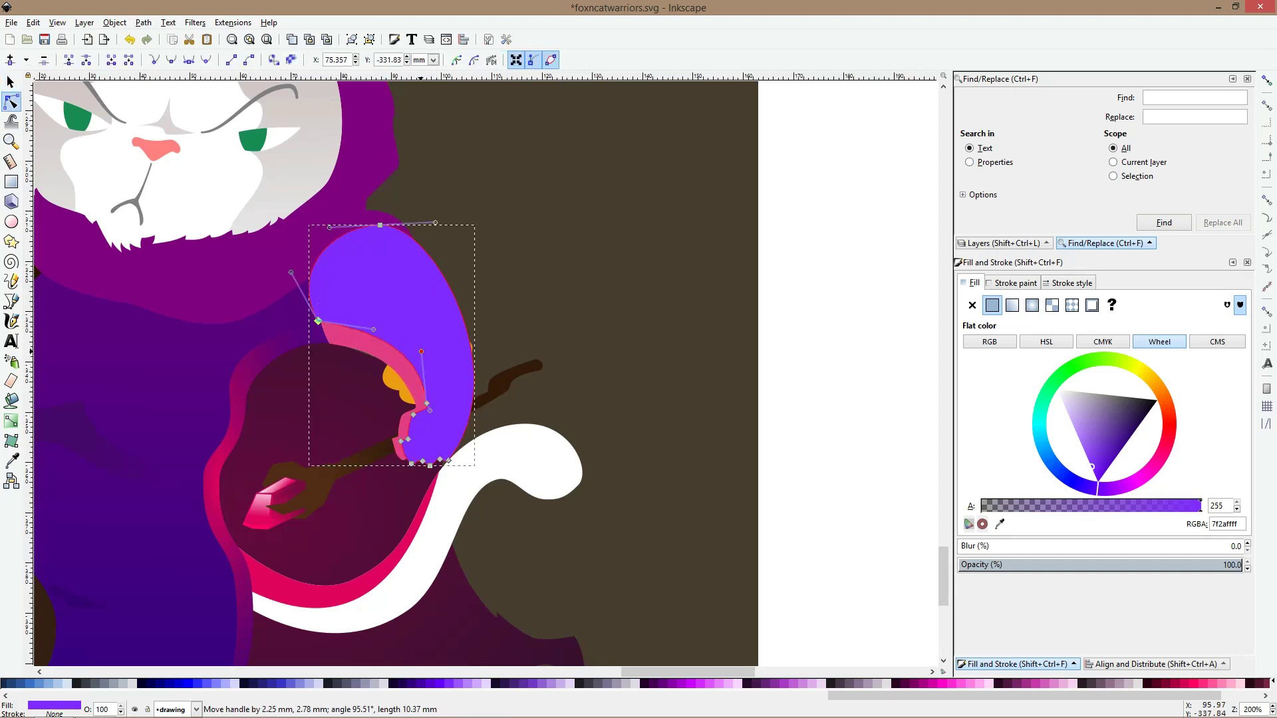
# Subtract the violet shape from the pink arm copy and lower the remaining strip three levels, behind the bracelets and staff
pyautogui.keyDown('shift'); pyautogui.click(338, 330); pyautogui.keyUp('shift')
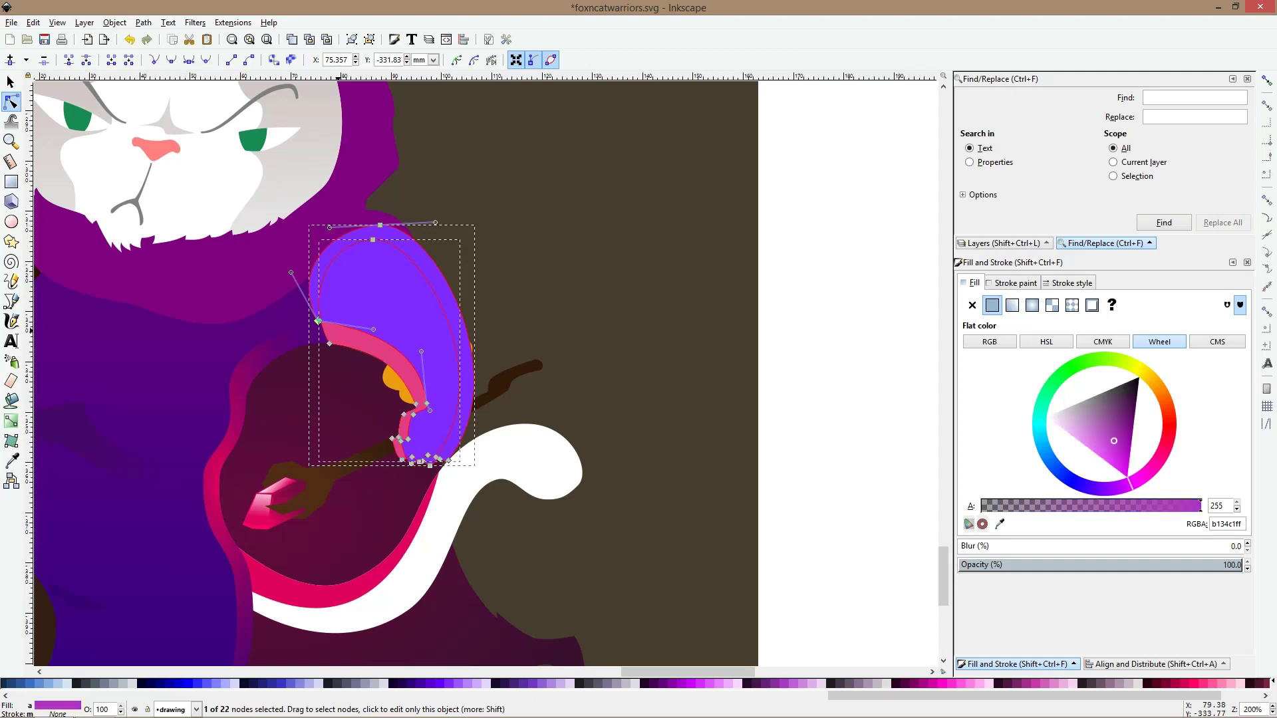
pyautogui.hotkey('ctrl', '-')
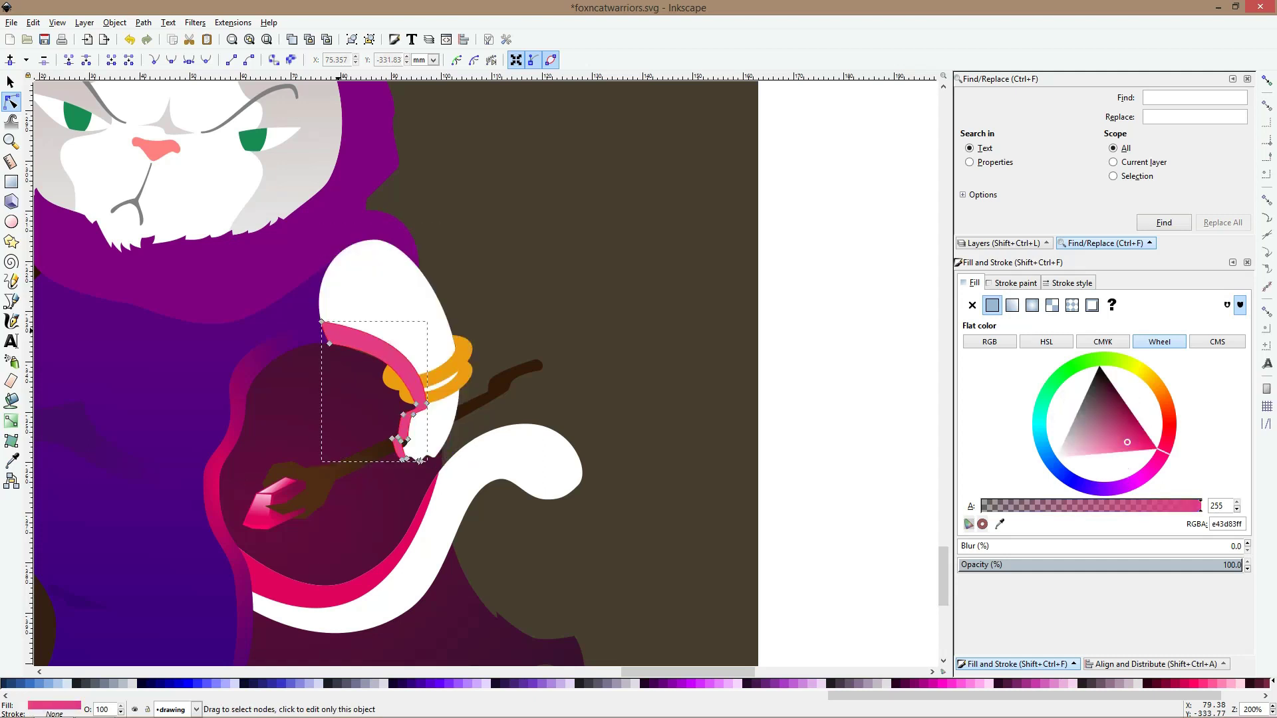
pyautogui.press('pagedown')
pyautogui.press('pagedown')
pyautogui.press('pagedown')
pyautogui.press('s')
pyautogui.scroll(3, 411, 377)
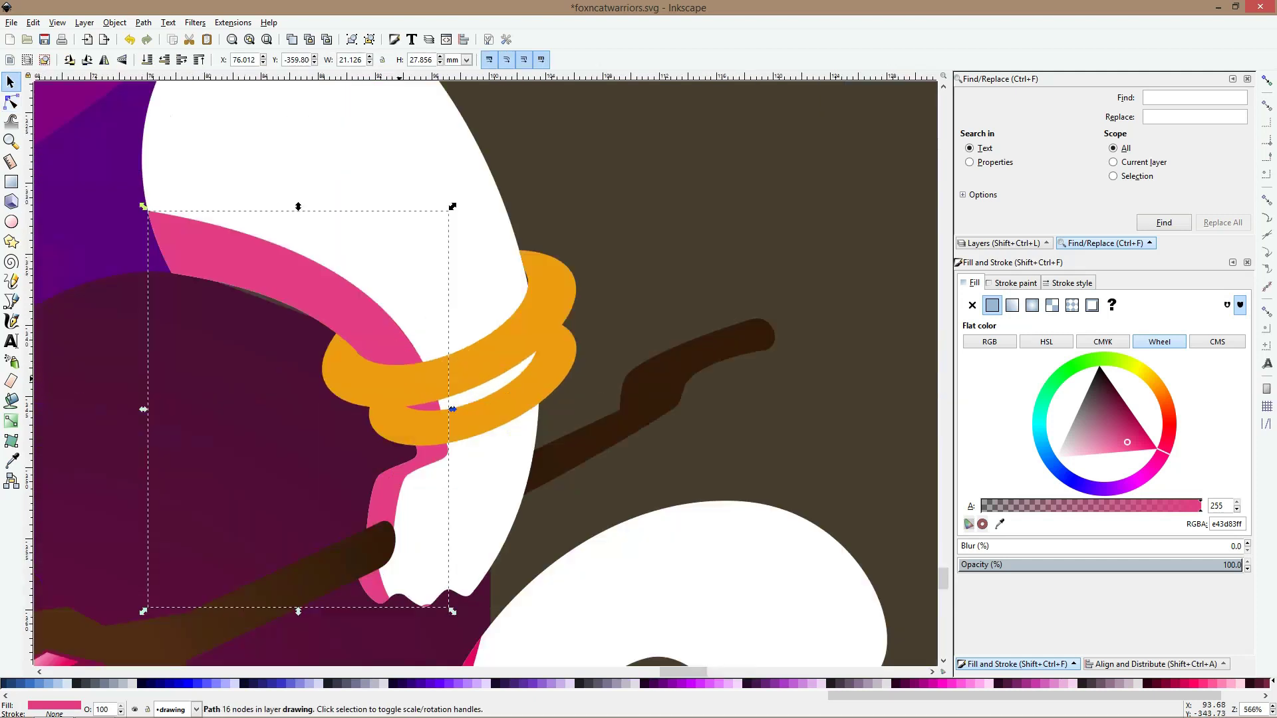
# Draw a closed six-cornered violet shape across both bracelets, following the pink strip on the arm
pyautogui.press('b')
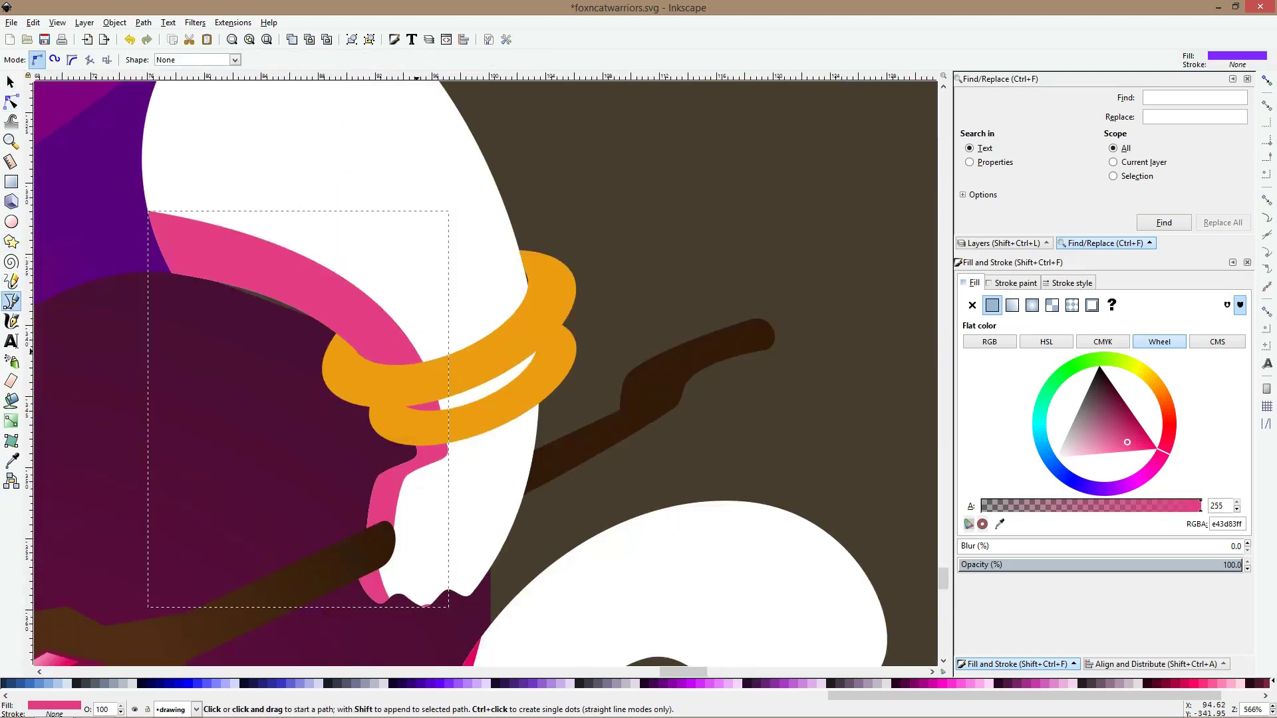
pyautogui.click(357, 352)
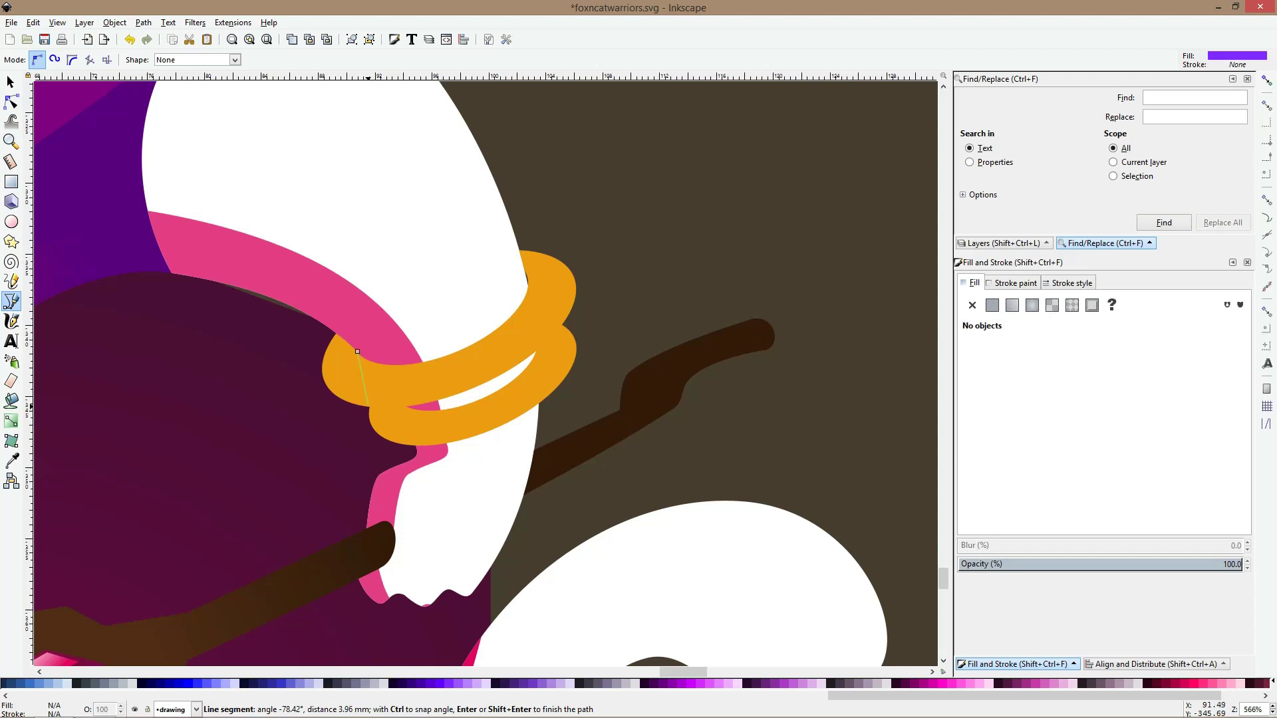
pyautogui.click(368, 406)
pyautogui.click(359, 437)
pyautogui.click(430, 461)
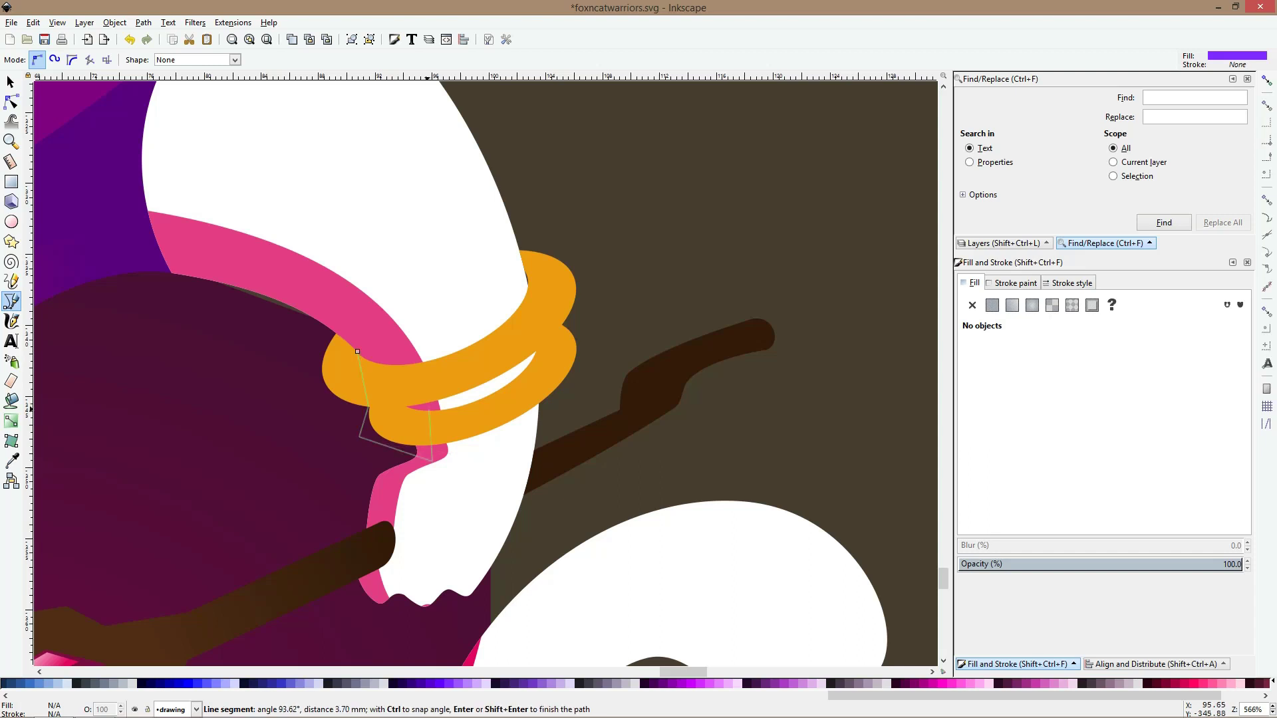
pyautogui.click(427, 407)
pyautogui.click(396, 336)
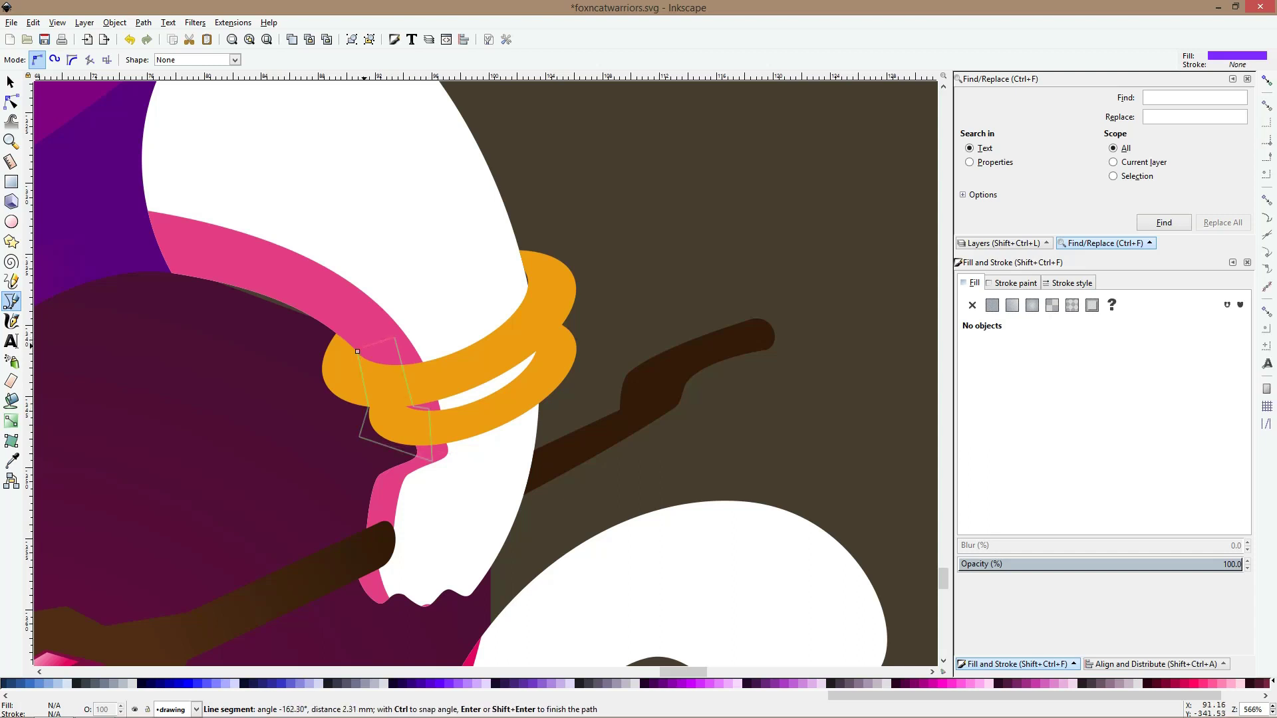
pyautogui.click(357, 351)
# Curve the violet shape's sides across the bracelets and move its lowest corner outward to the edge of the pink strip
pyautogui.press('n')
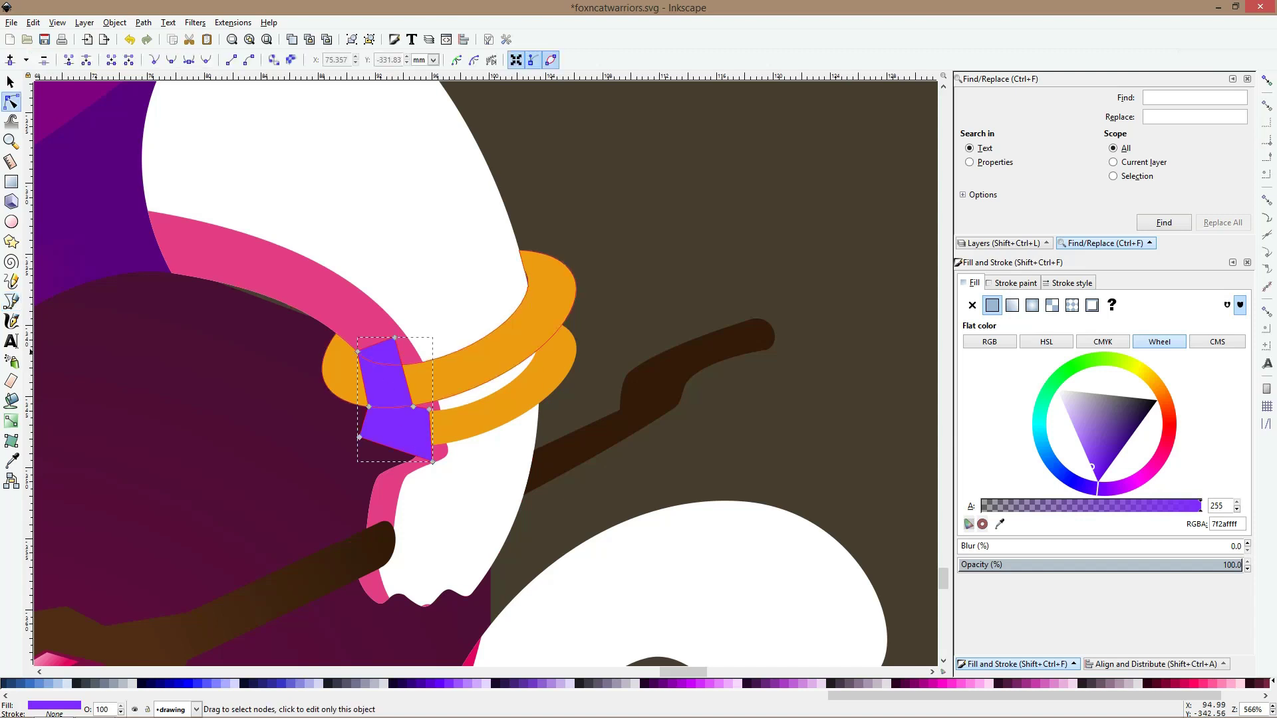
pyautogui.moveTo(362, 379); pyautogui.dragTo(354, 377)
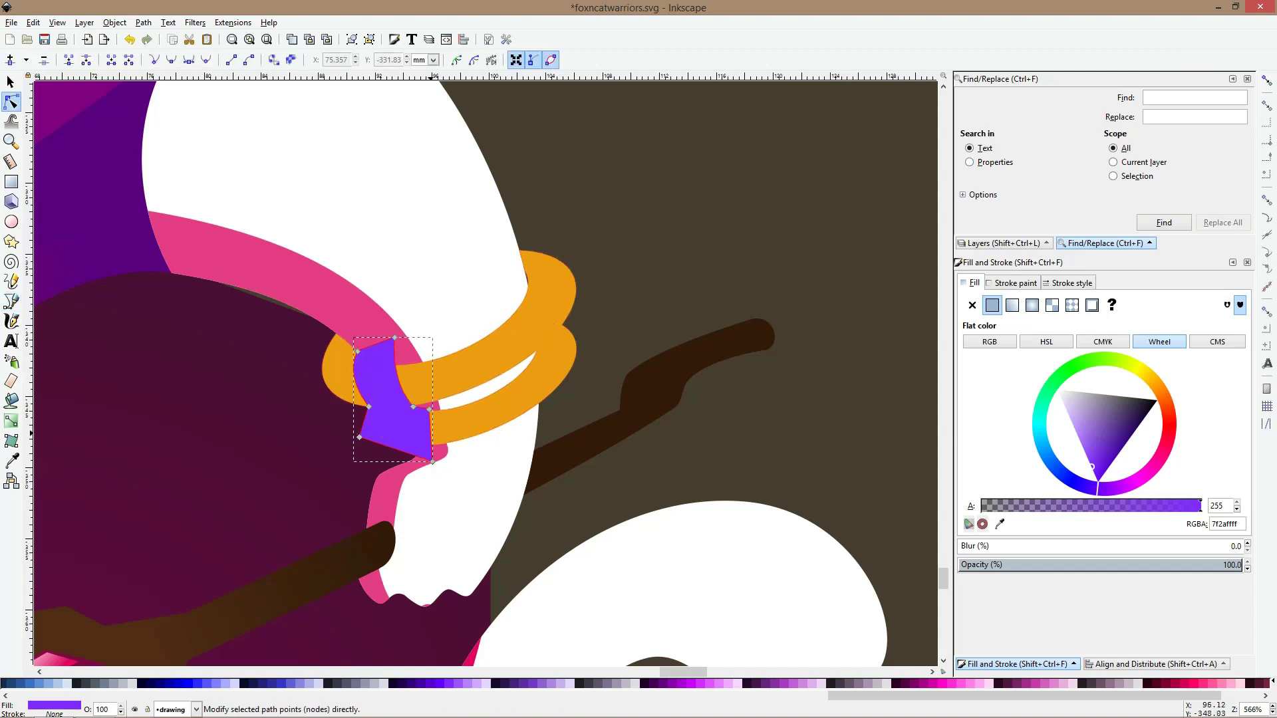
pyautogui.moveTo(434, 460); pyautogui.dragTo(444, 458)
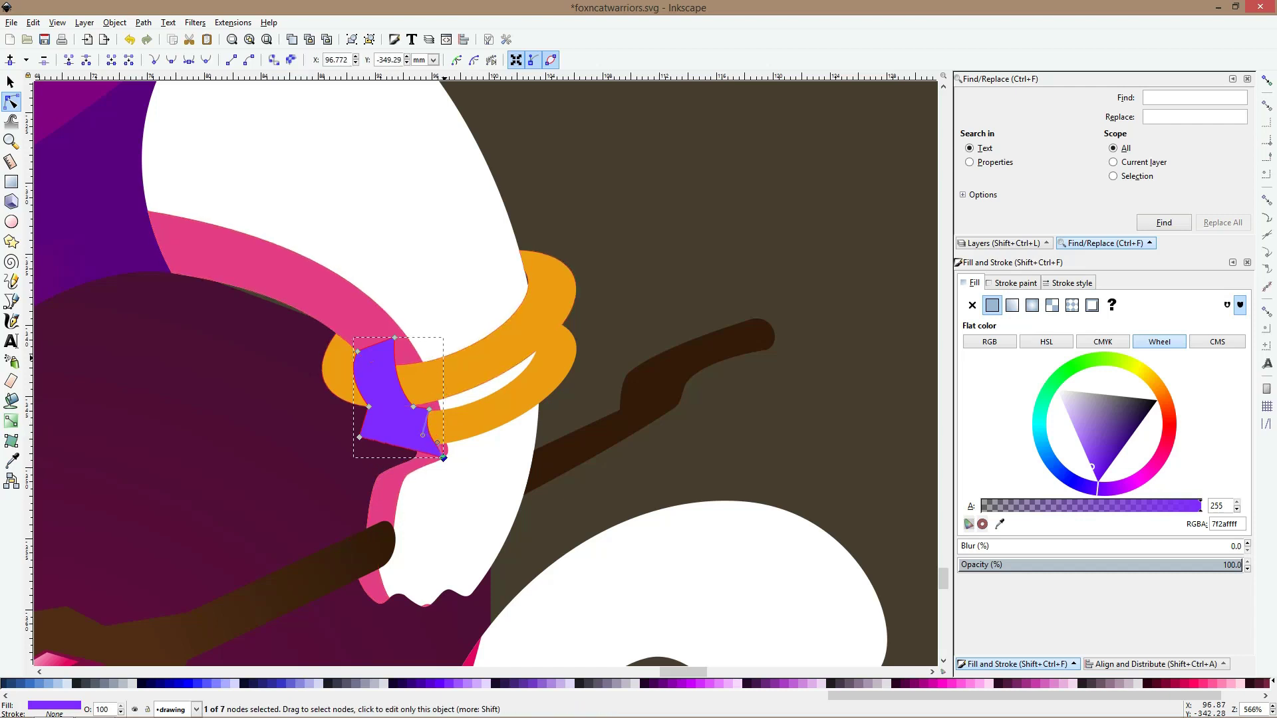
# Combine a duplicate of the two bracelets into one path and raise it to the top, above the violet shape
pyautogui.press('s')
pyautogui.click(448, 414)
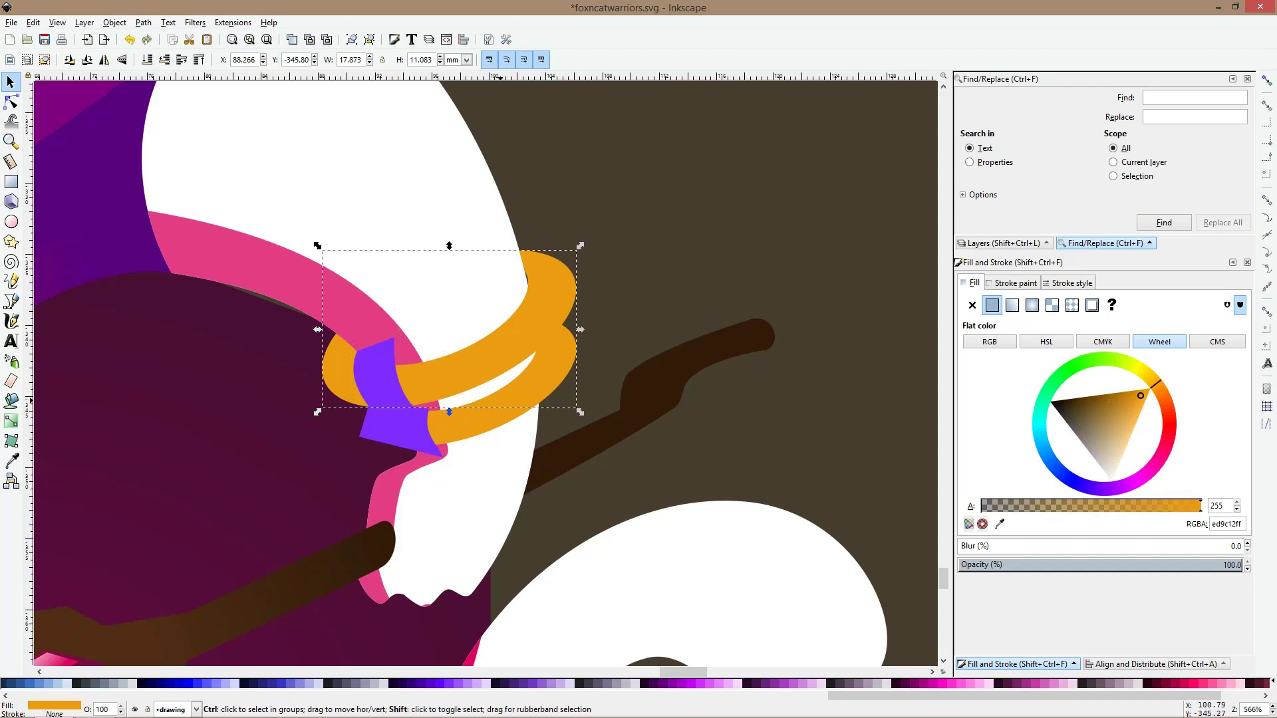
pyautogui.keyDown('shift'); pyautogui.click(500, 401); pyautogui.keyUp('shift')
pyautogui.press('space')
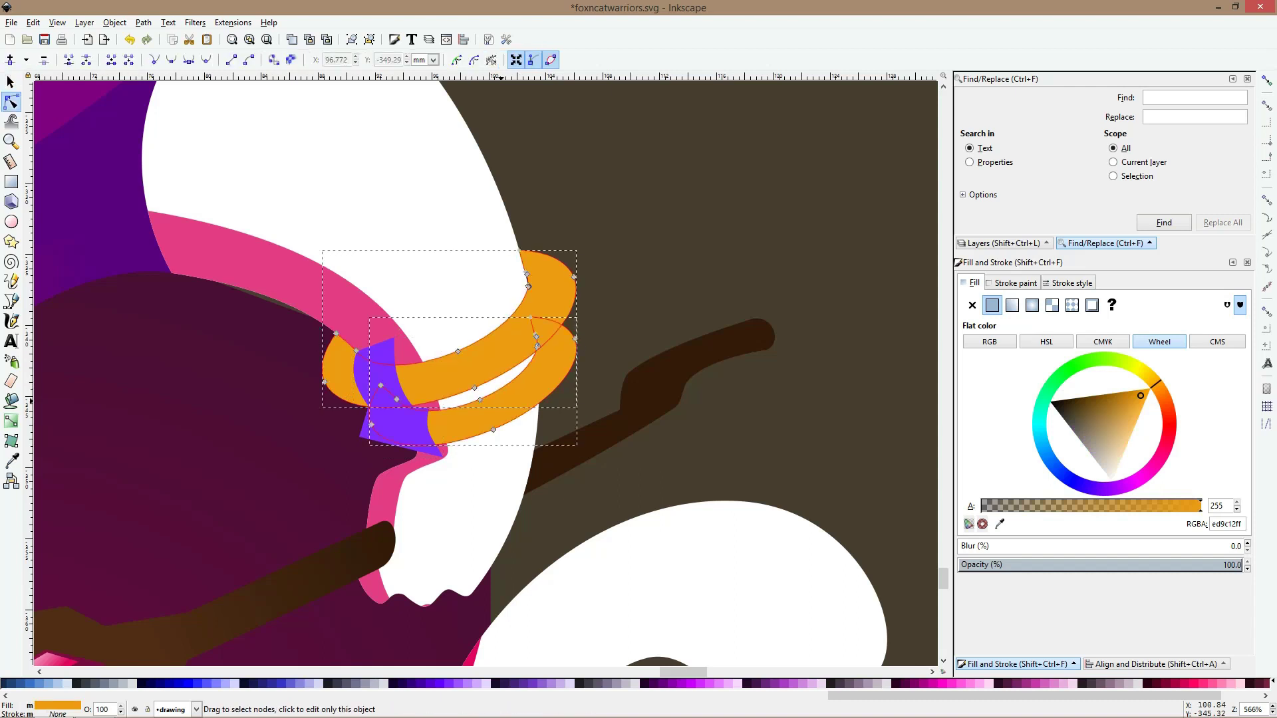
pyautogui.press('space')
pyautogui.hotkey('ctrl', 'k')
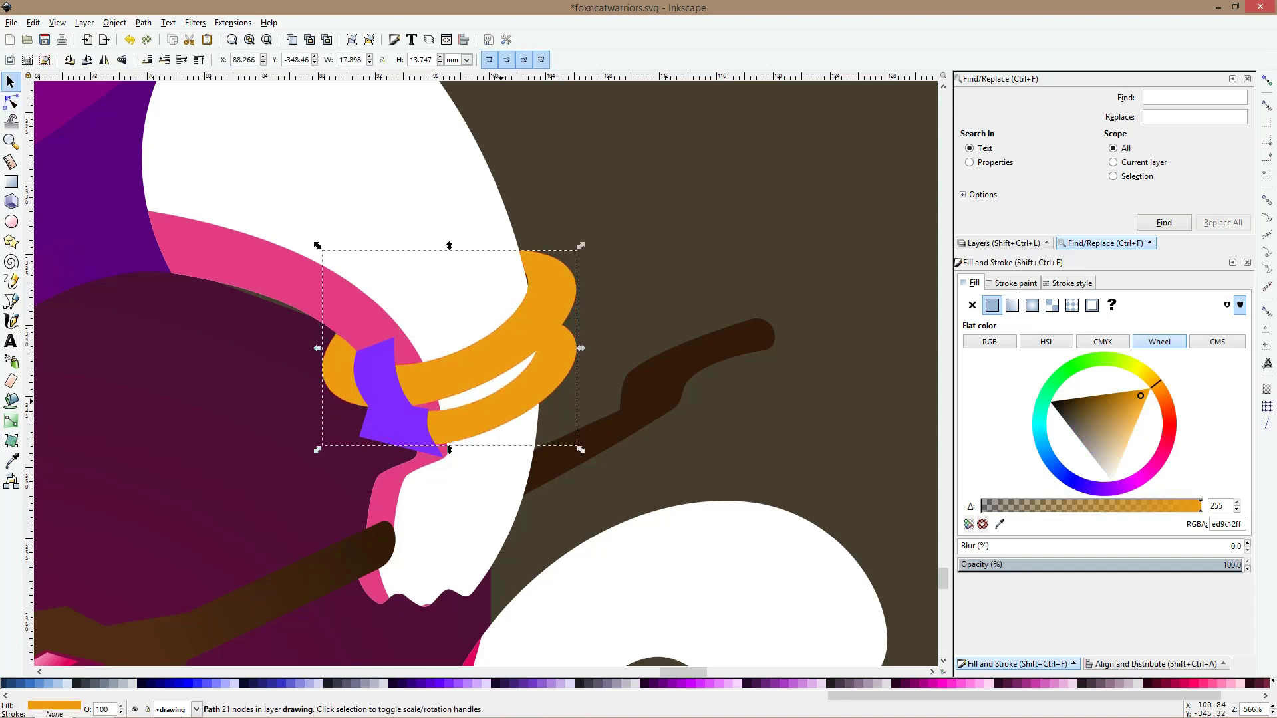
pyautogui.scroll(2, 419, 394)
pyautogui.press('Home')
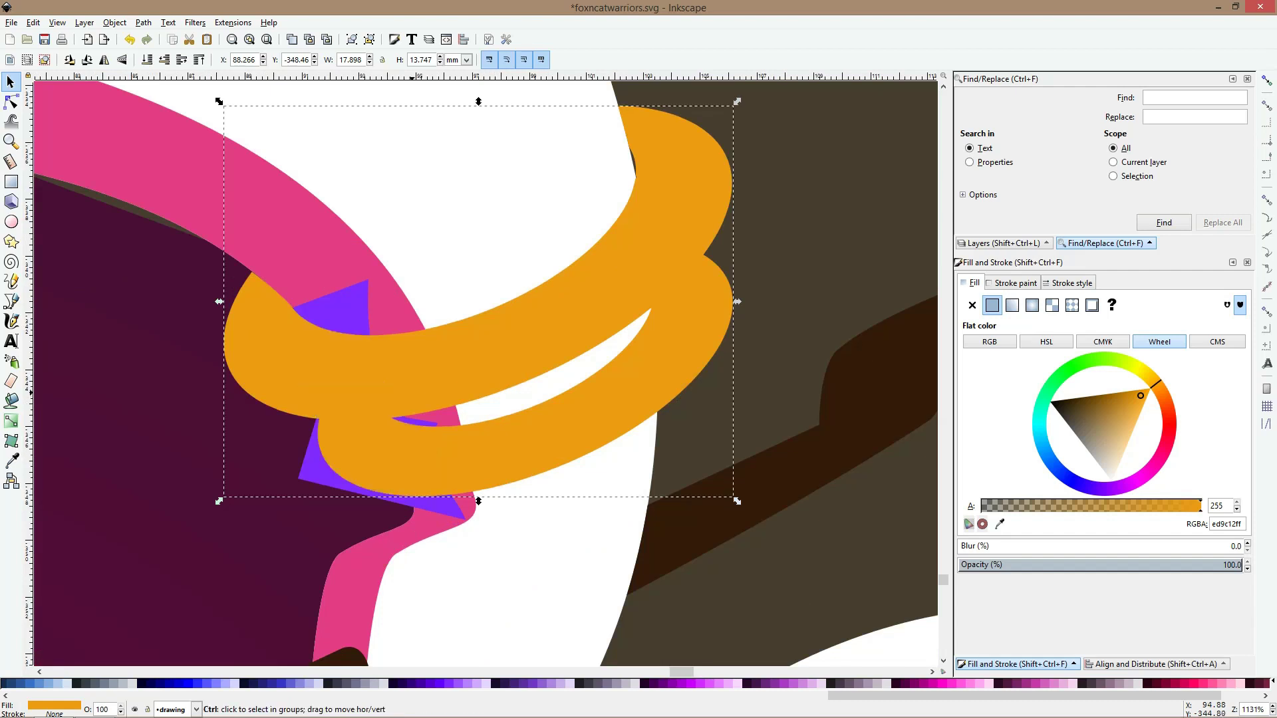
# Intersect the violet shape with the combined bracelet copy and fill the resulting pieces with pink e0025e
pyautogui.keyDown('shift'); pyautogui.click(335, 299); pyautogui.keyUp('shift')
pyautogui.hotkey('ctrl', '*')
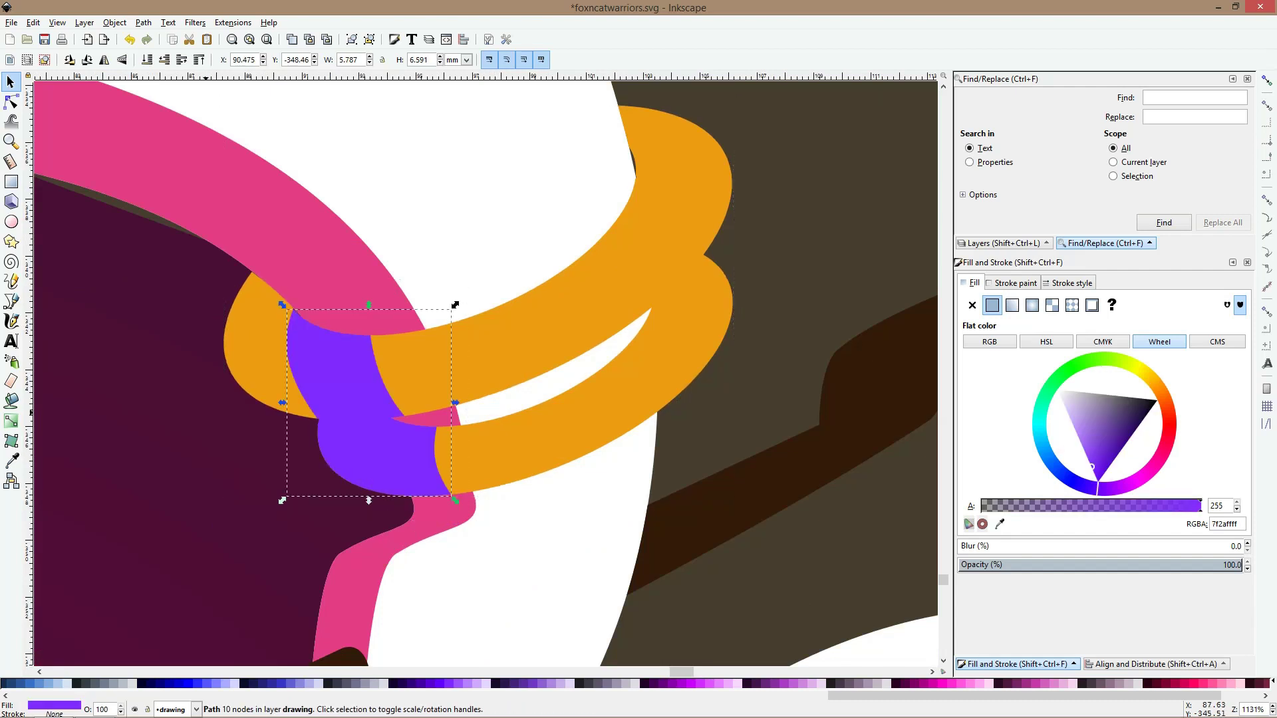
pyautogui.press('d')
pyautogui.scroll(-4, 311, 459)
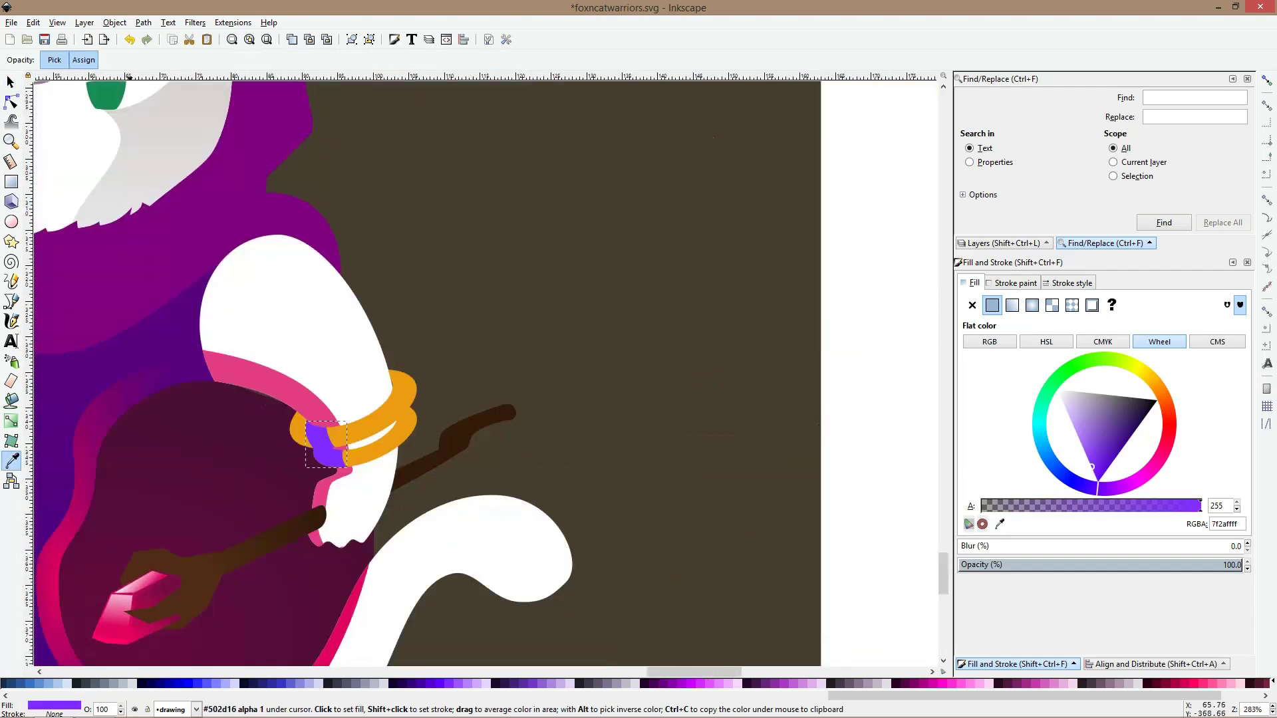
pyautogui.click(349, 588)
pyautogui.press('s')
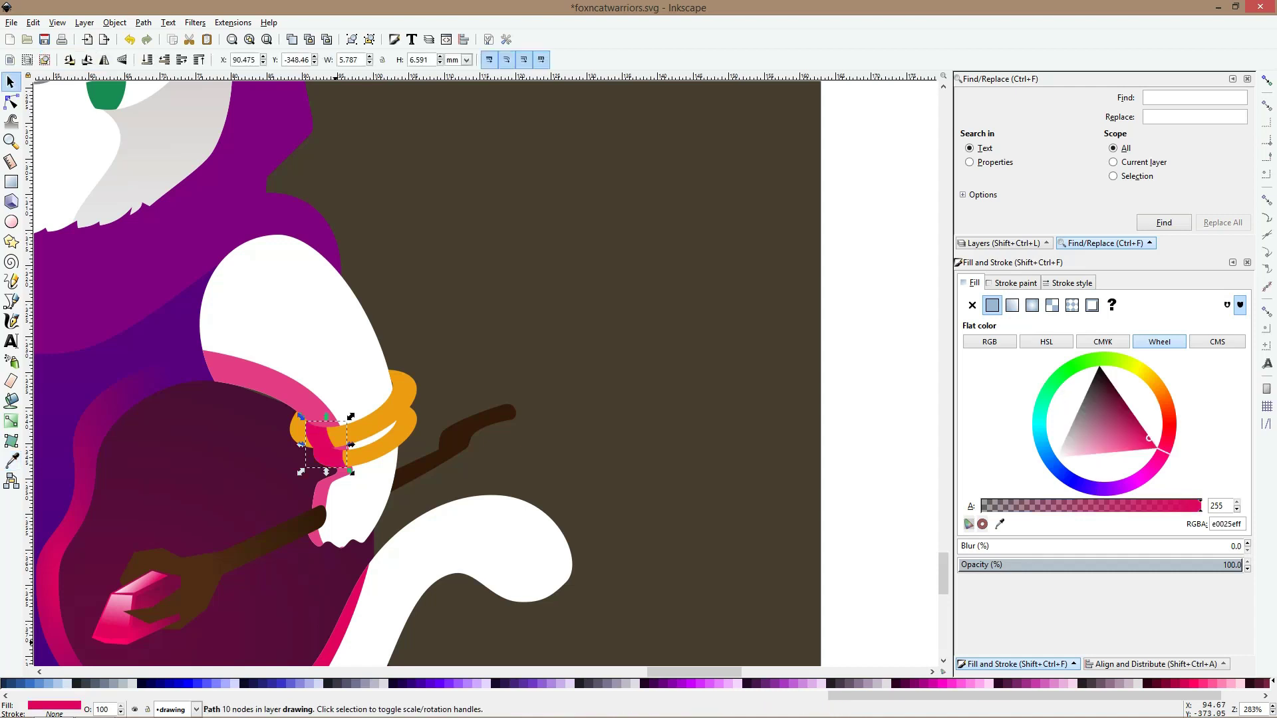
pyautogui.scroll(-3, 393, 469)
pyautogui.scroll(3, 377, 479)
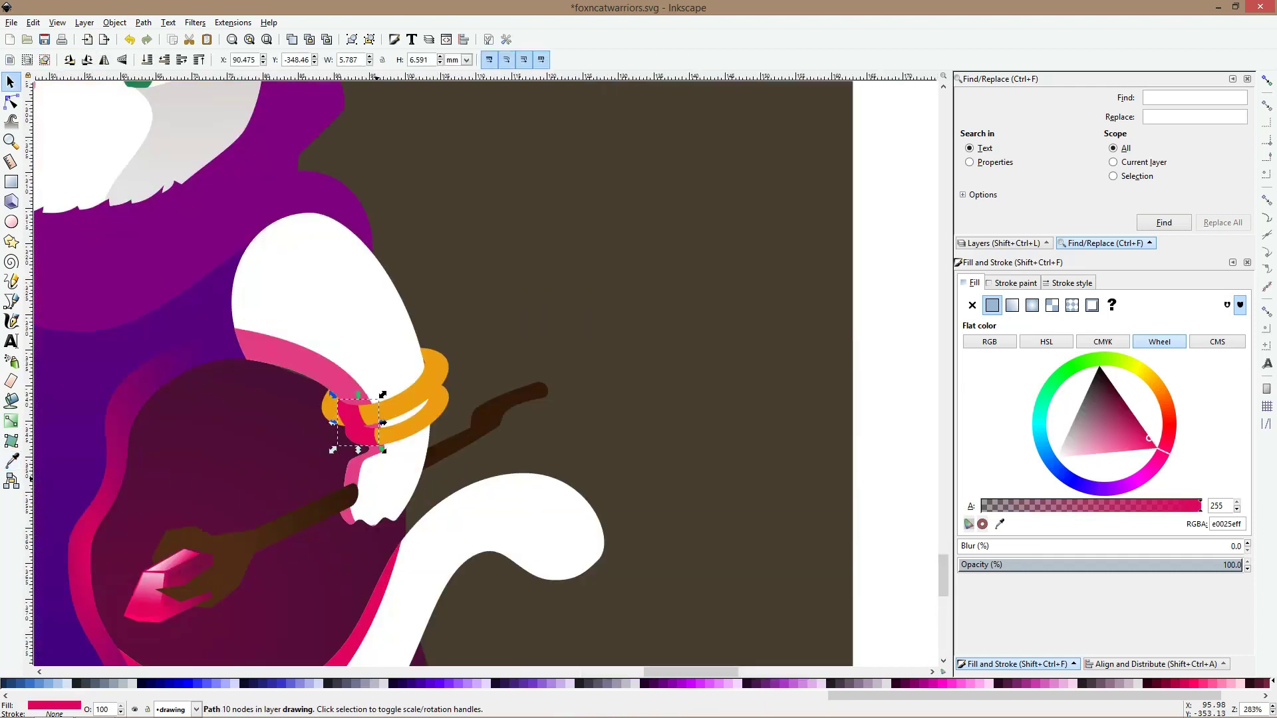
# Try the dress edge's pink c50260 as the start colour of the staff's linear gradient
pyautogui.click(353, 474)
pyautogui.keyDown('ctrl'); pyautogui.click(332, 503); pyautogui.keyUp('ctrl')
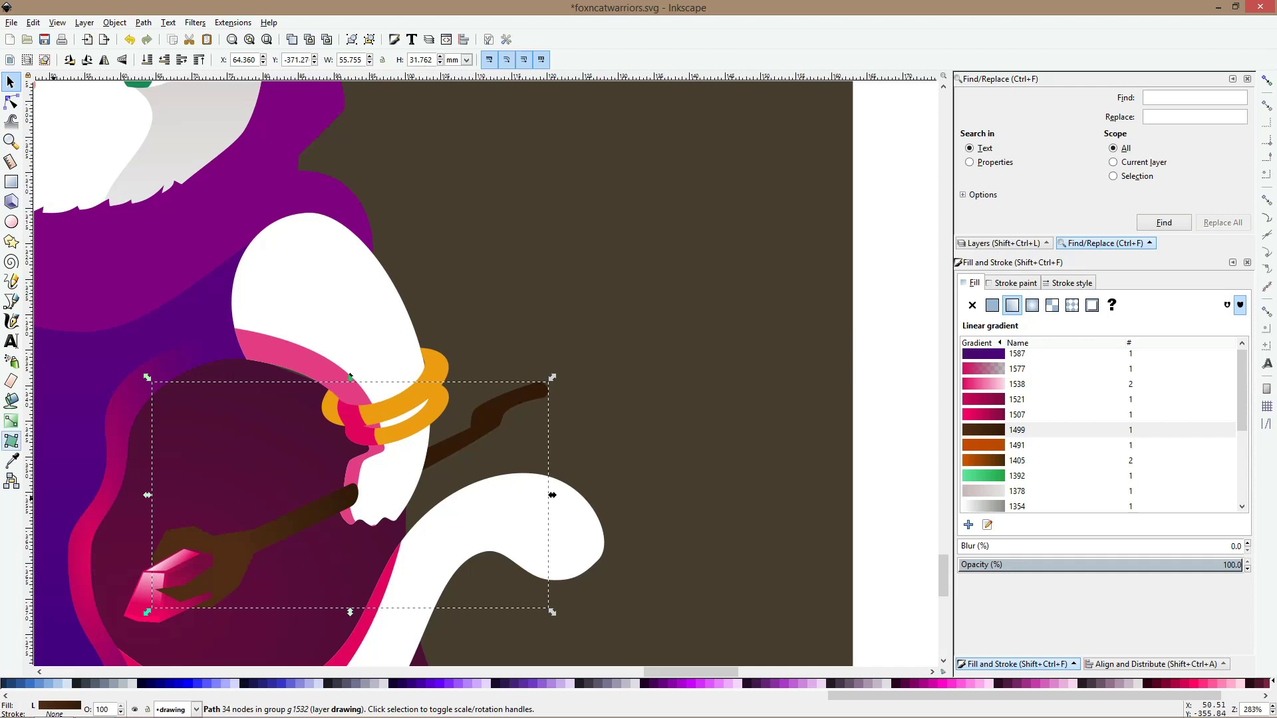
pyautogui.press('g')
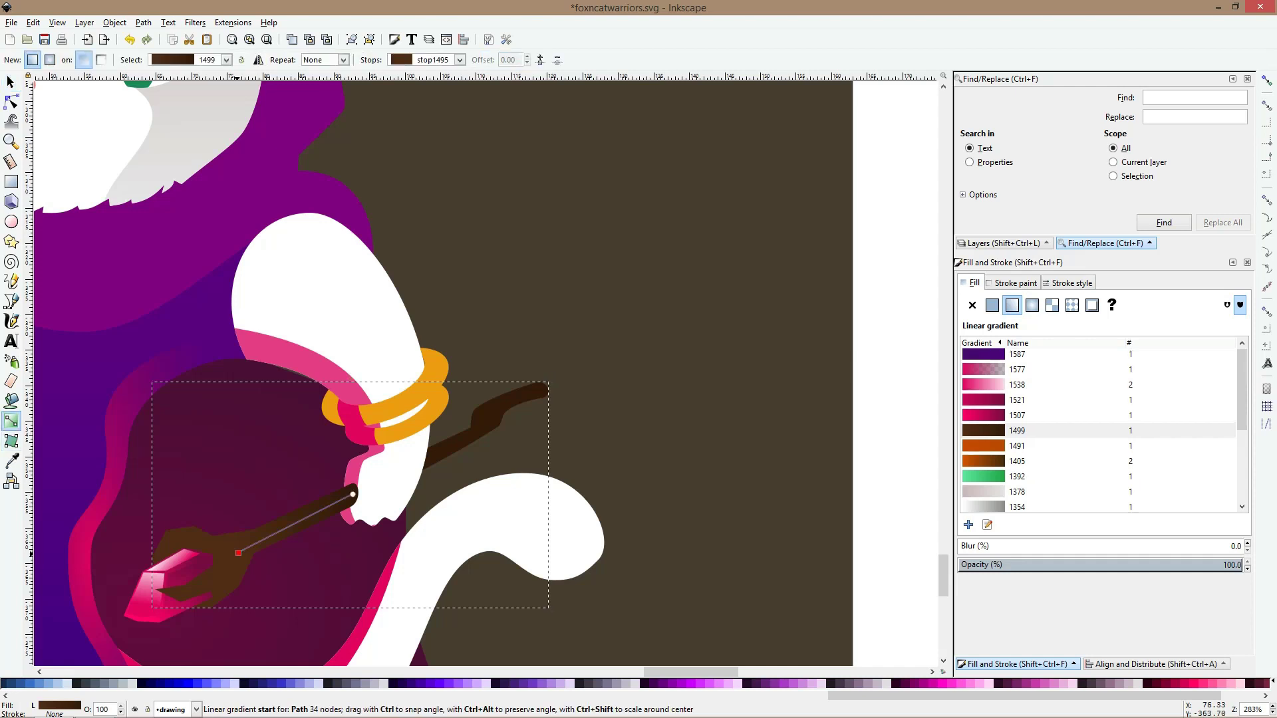
pyautogui.press('Delete')
pyautogui.press('d')
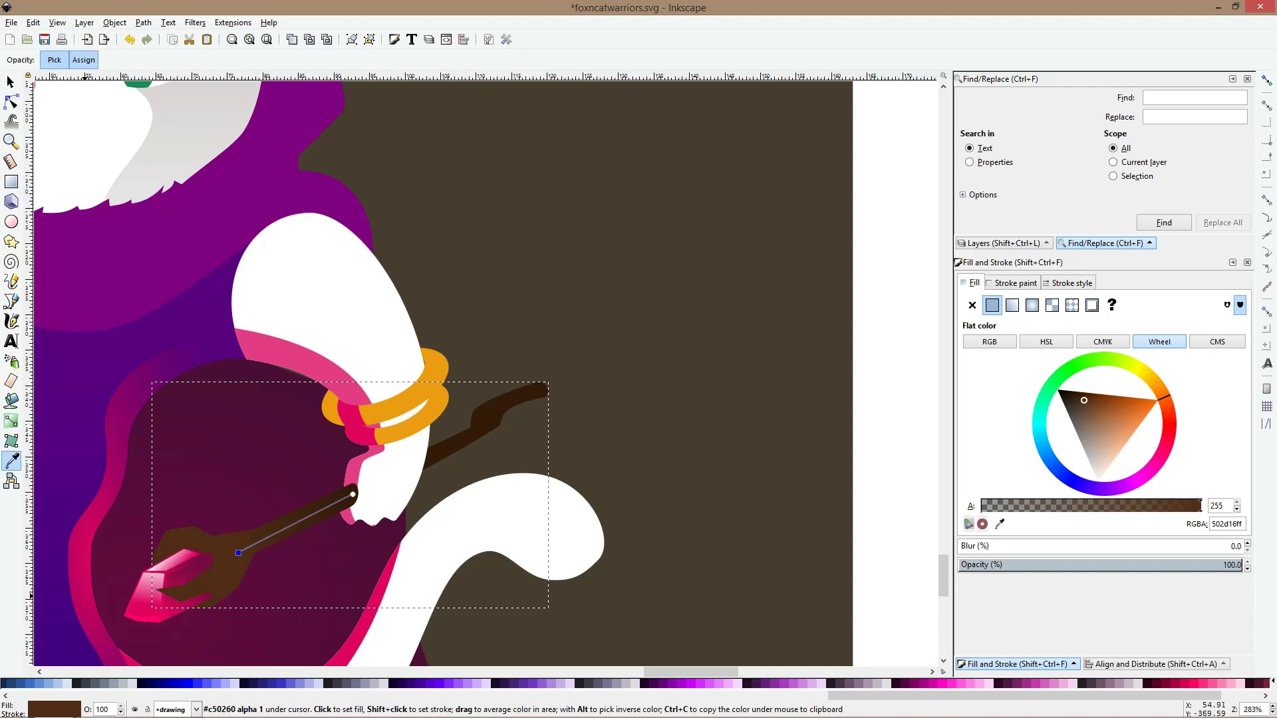
pyautogui.click(87, 596)
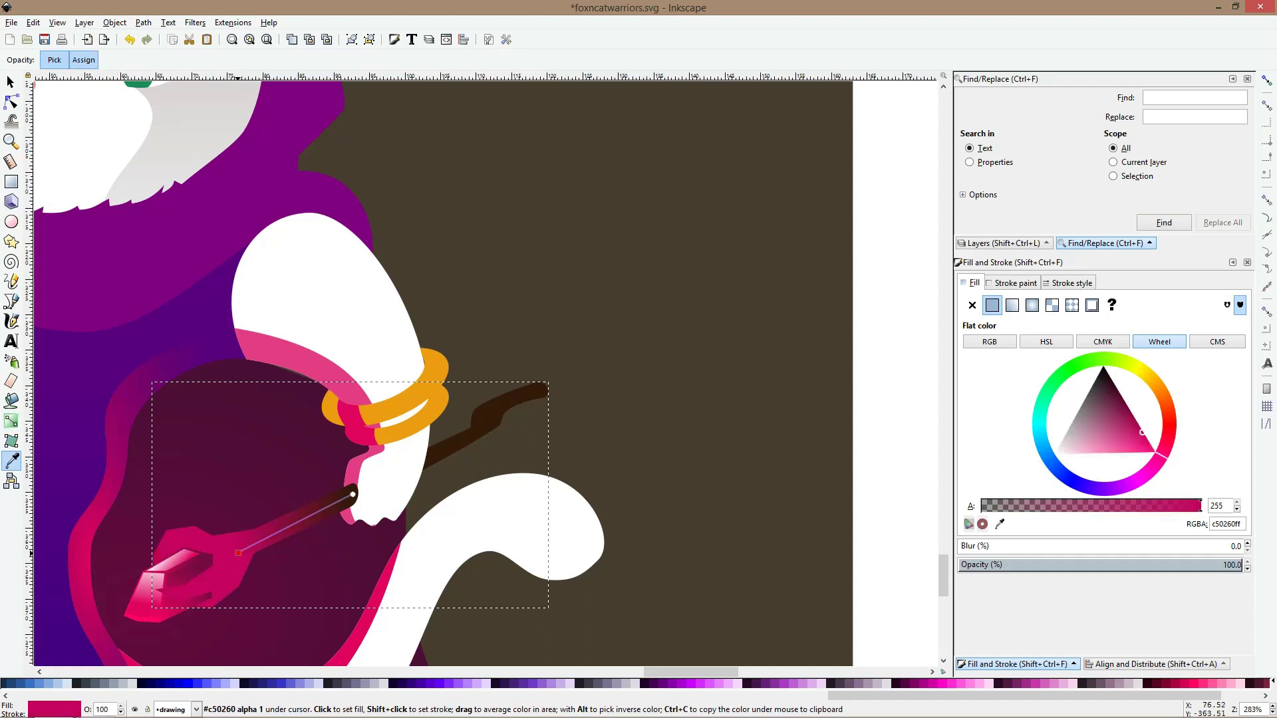
# Move the staff gradient's start point to the crystal and set its colour to the staff's dark brown 321a0a
pyautogui.moveTo(238, 552); pyautogui.dragTo(172, 570)
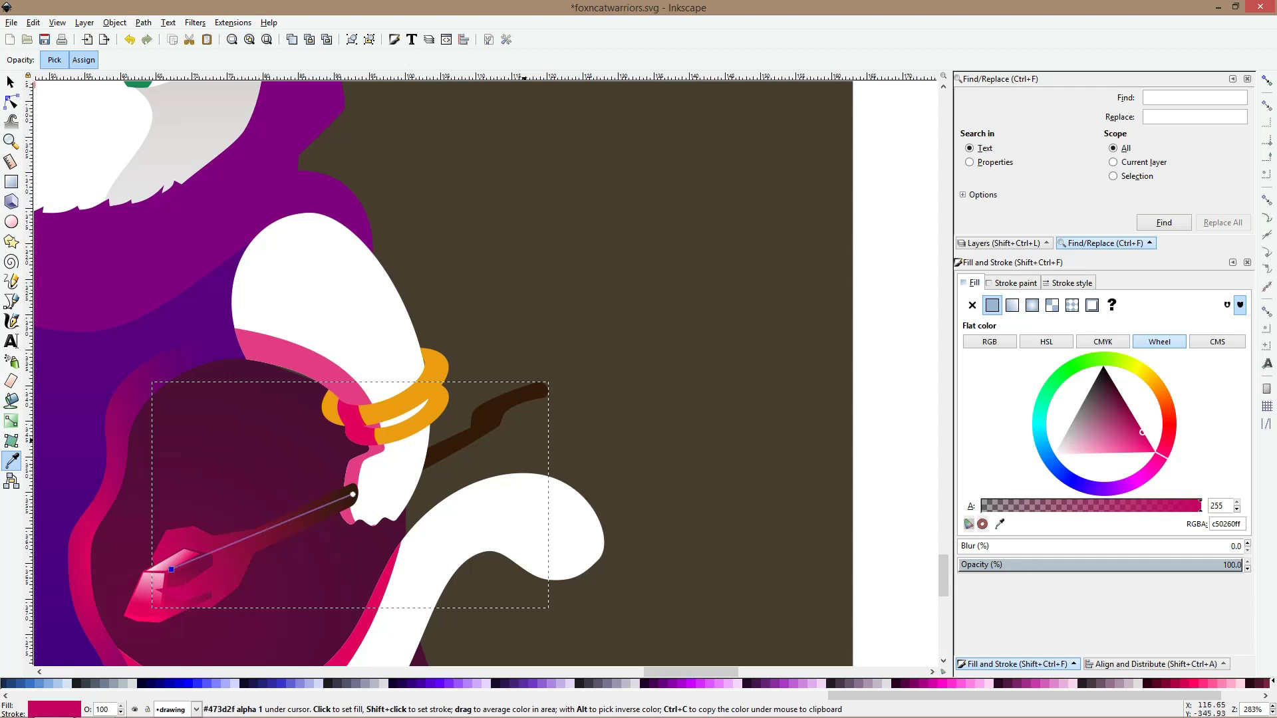
pyautogui.click(329, 506)
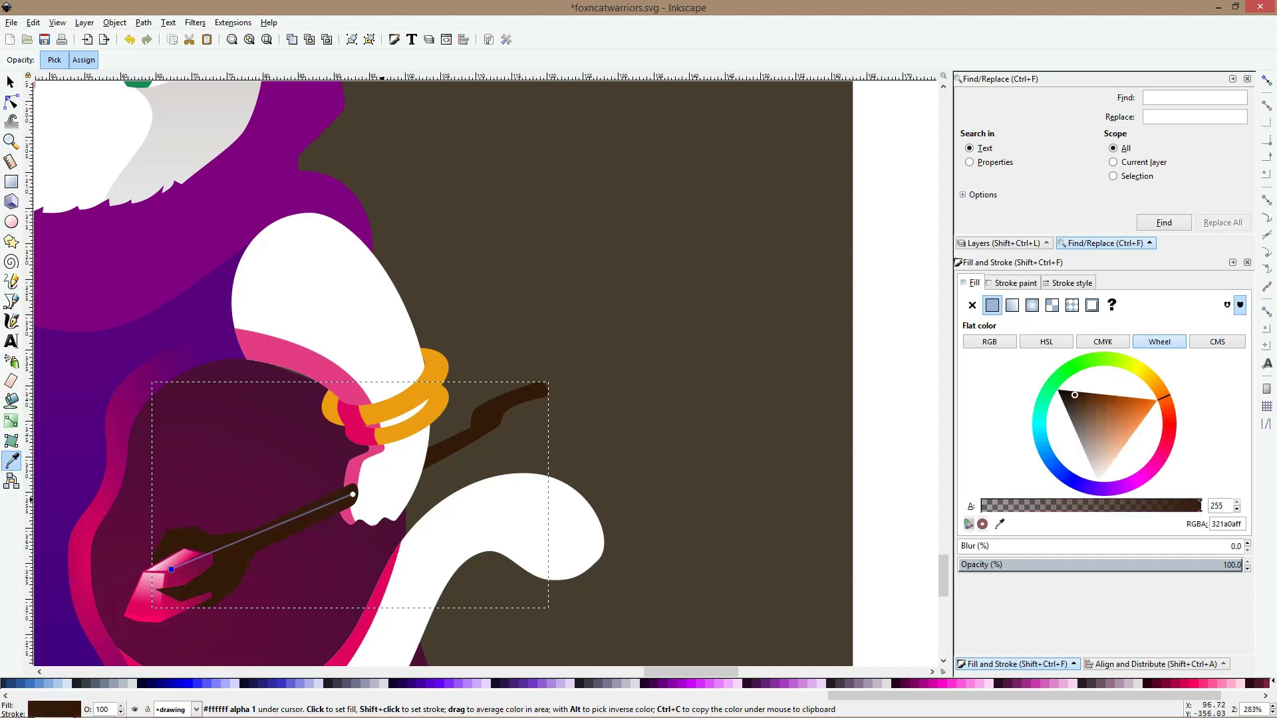
# Set the end colour of the staff's linear gradient to dark red 79102f, averaged from the dress's edge and interior
pyautogui.click(352, 494)
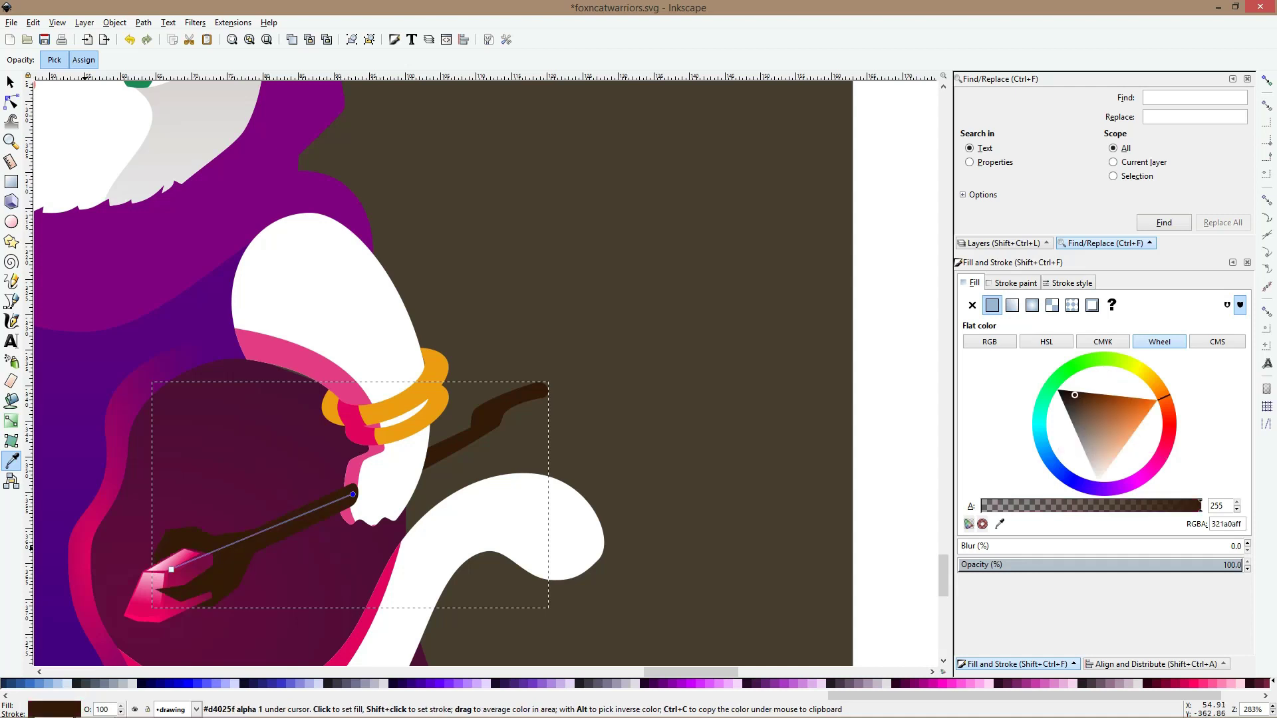
pyautogui.moveTo(86, 545); pyautogui.dragTo(253, 546)
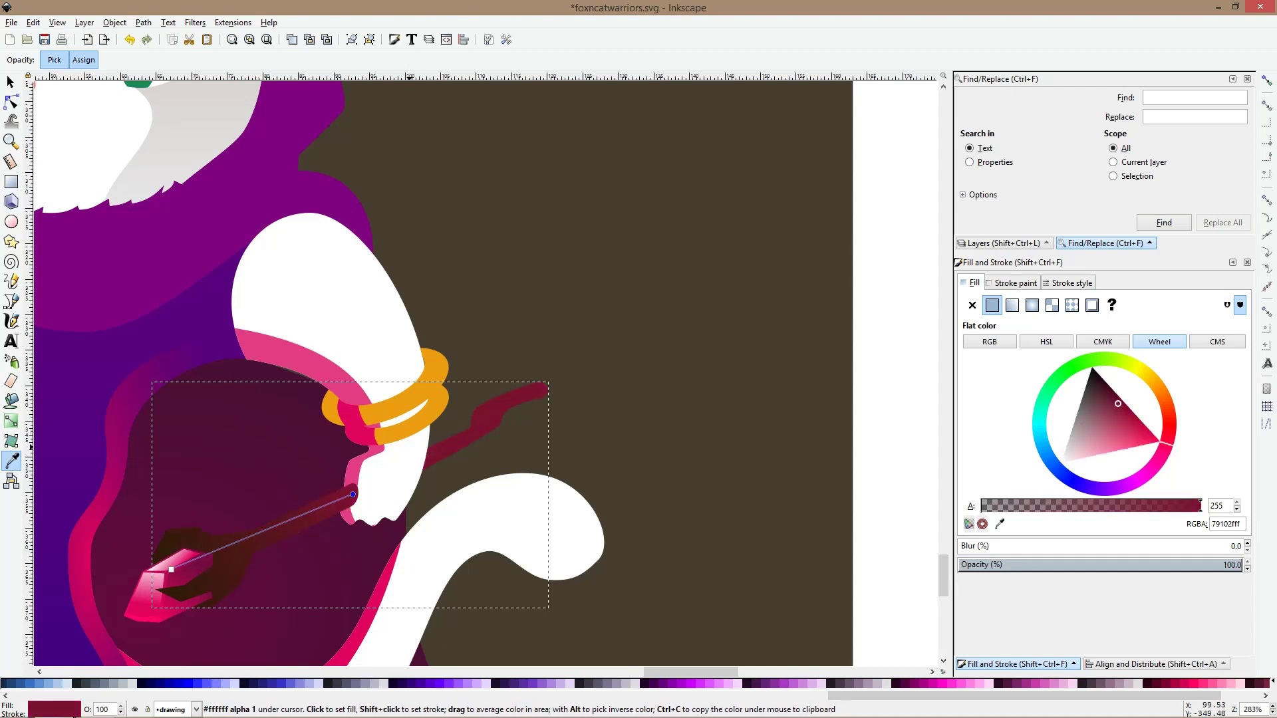
pyautogui.press('s')
pyautogui.click(552, 494)
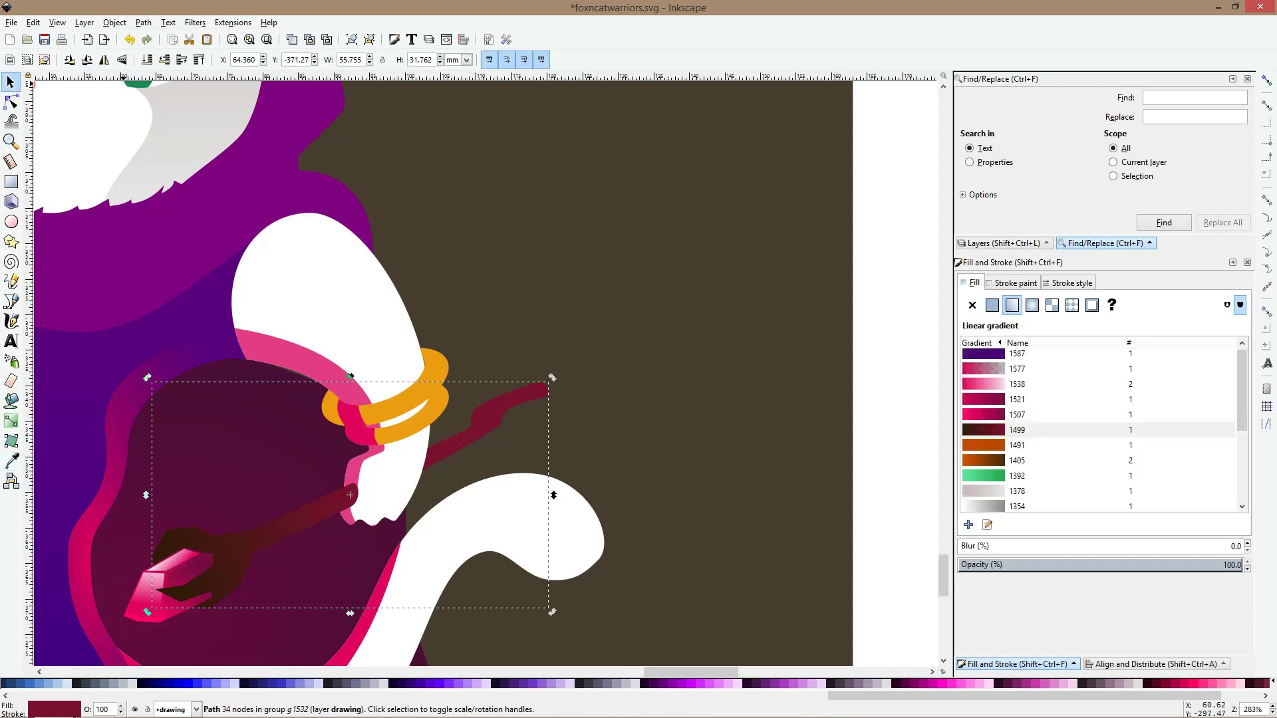
# Try breaking the staff path apart and isolating the piece behind the cat's arm
pyautogui.click(115, 22)
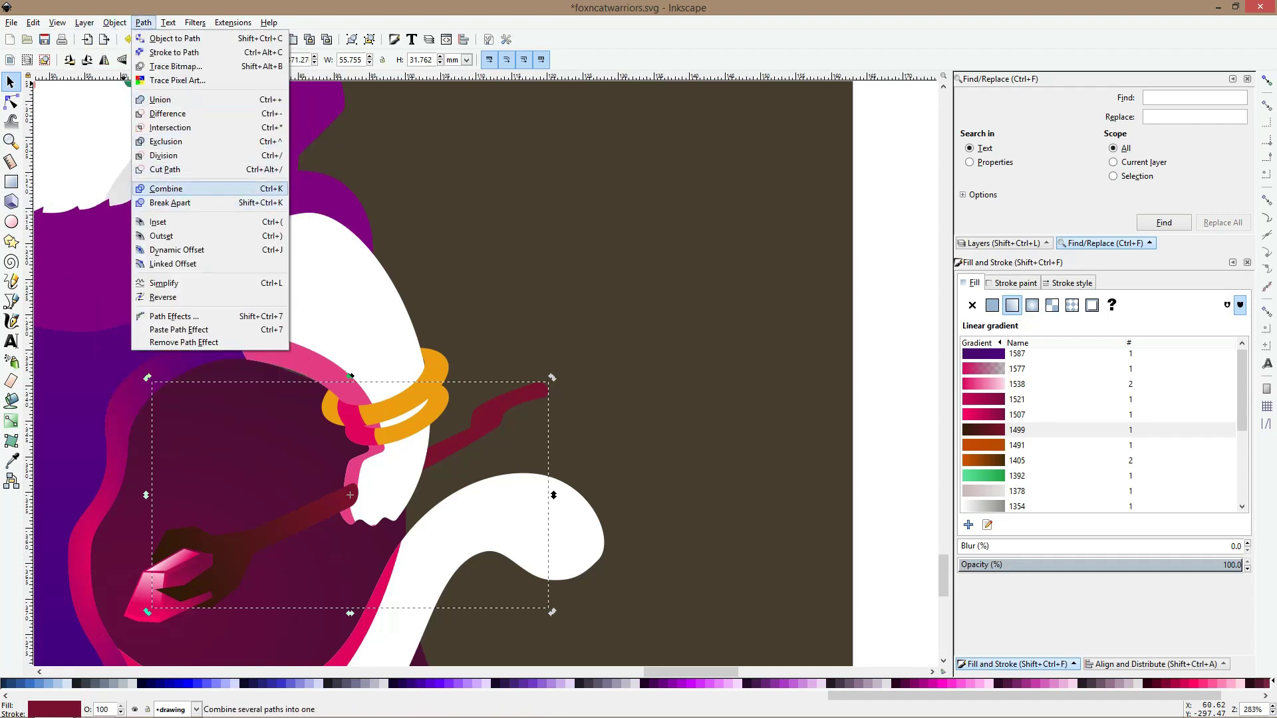
pyautogui.click(159, 202)
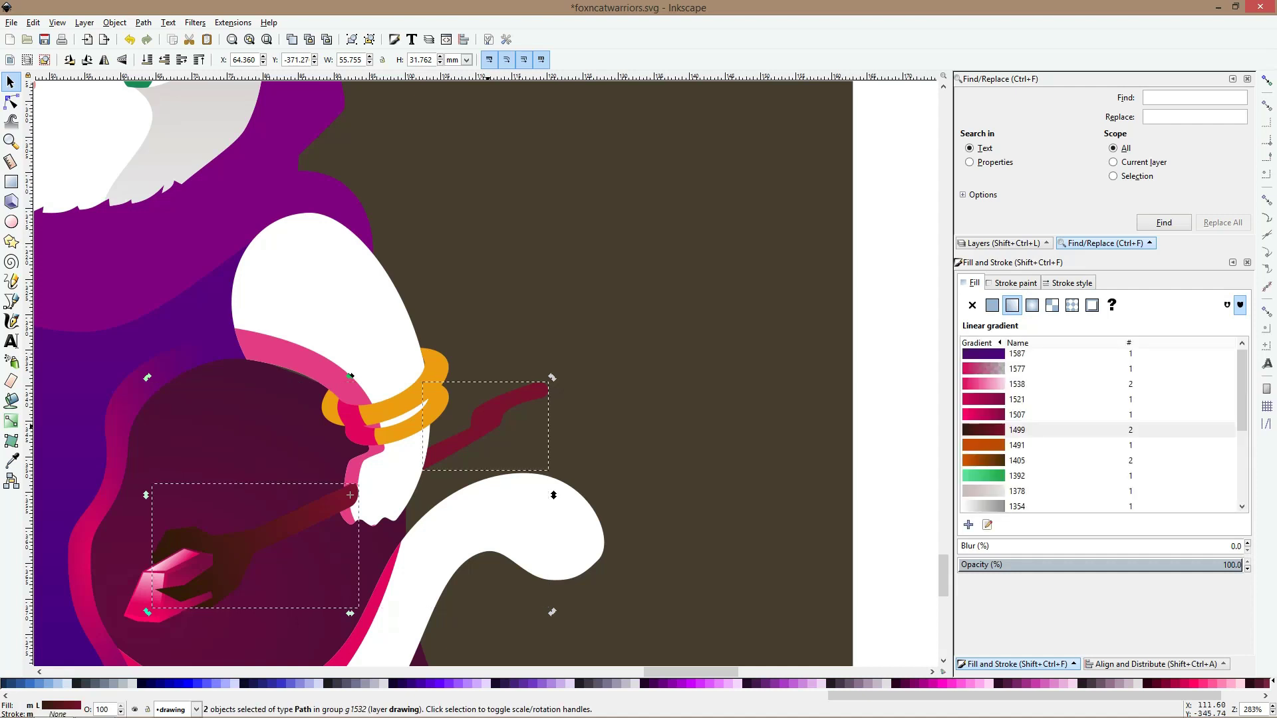
pyautogui.hotkey('ctrl', 'g')
pyautogui.keyDown('ctrl'); pyautogui.click(487, 426); pyautogui.keyUp('ctrl')
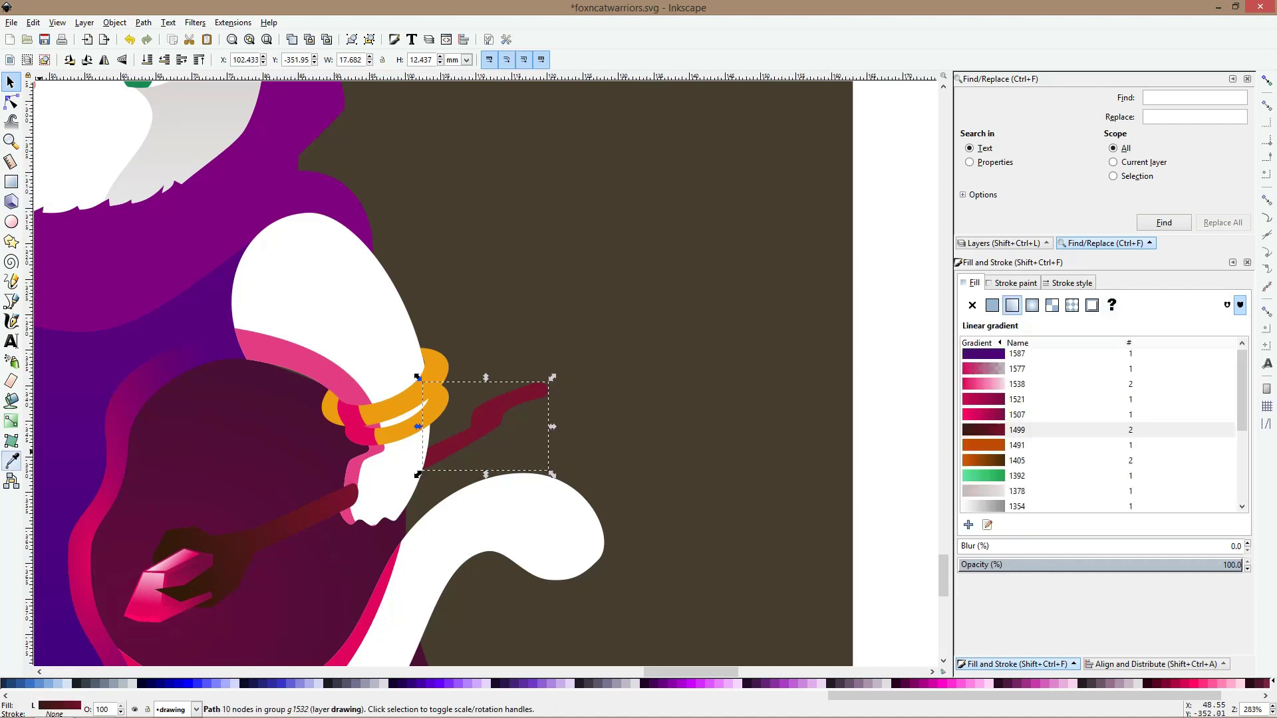
# Try the staff's dark brown as the gradient end colour of the separated rear piece, and undo back to the unbroken staff
pyautogui.click(11, 460)
pyautogui.click(353, 494)
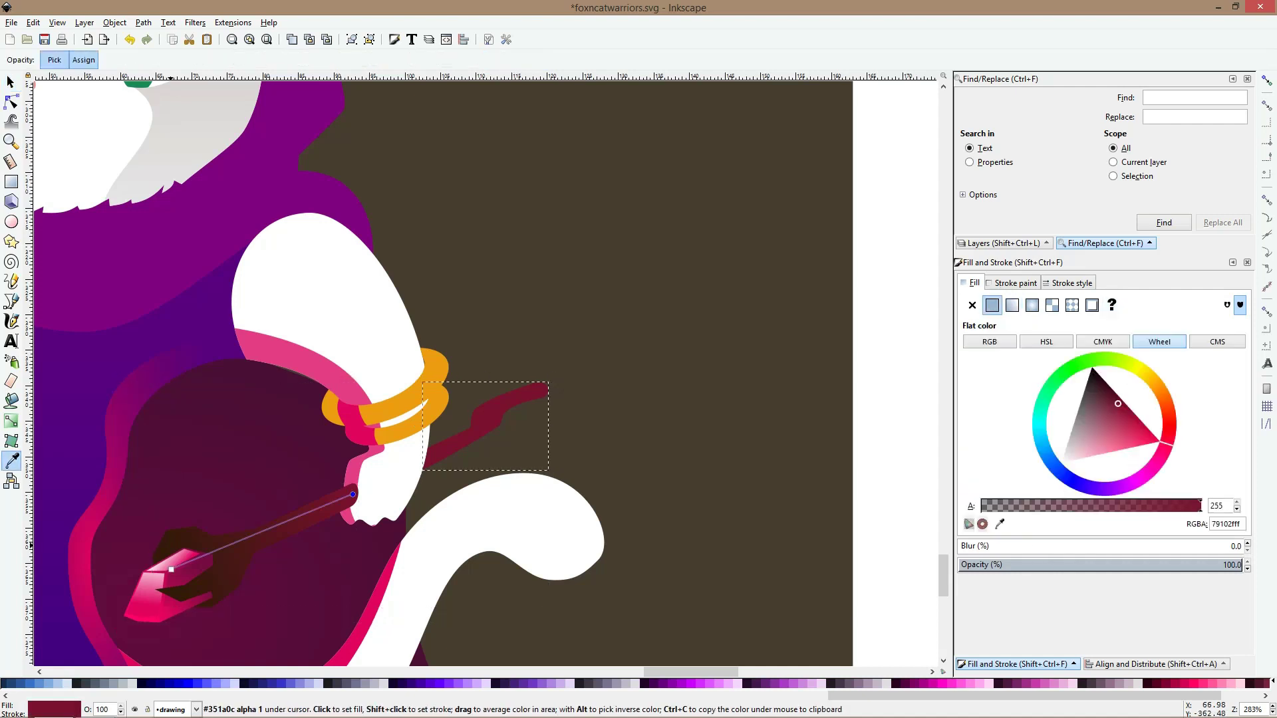
pyautogui.click(171, 545)
pyautogui.press('s')
pyautogui.press('ctrl')
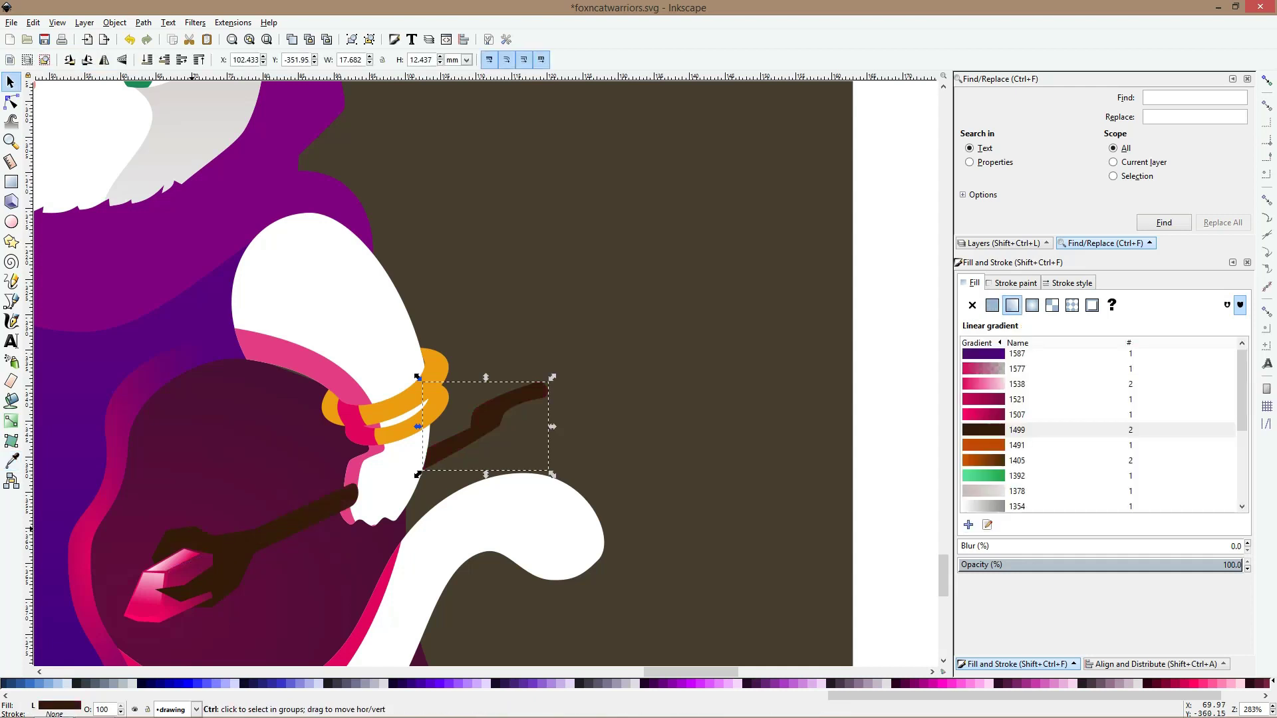
pyautogui.keyDown('ctrl'); pyautogui.click(351, 496); pyautogui.keyUp('ctrl')
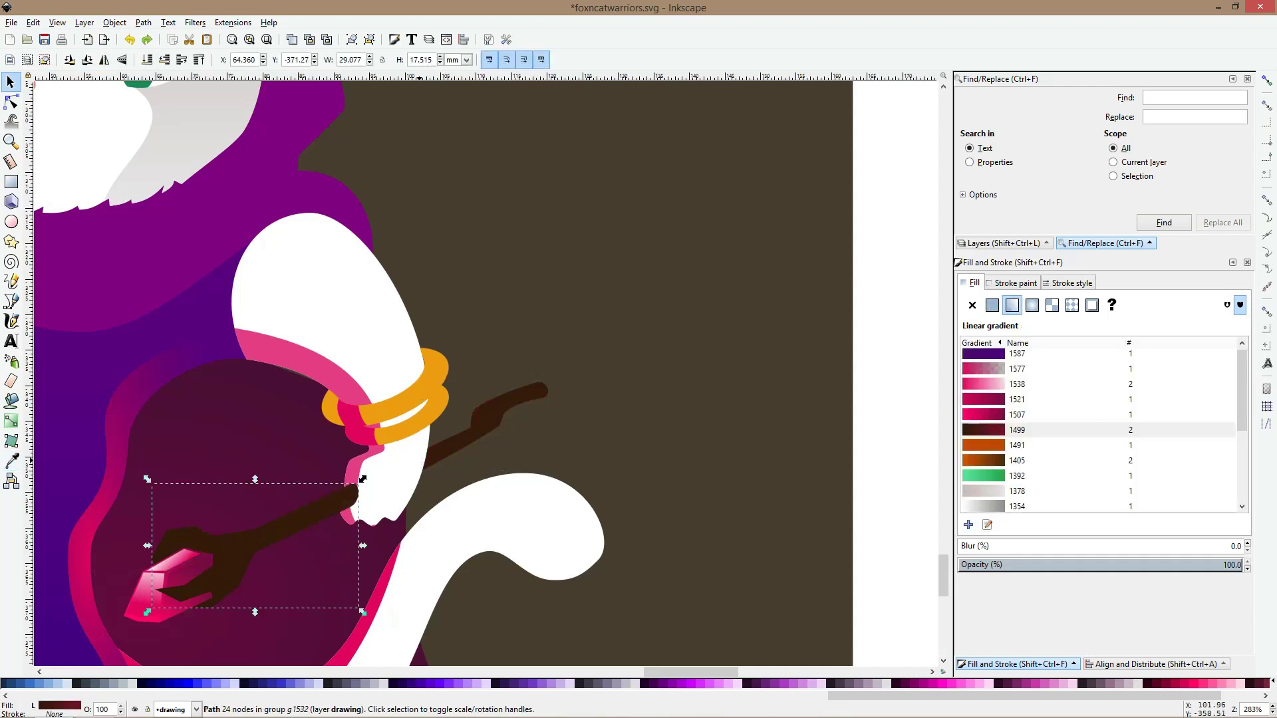
pyautogui.press('Escape')
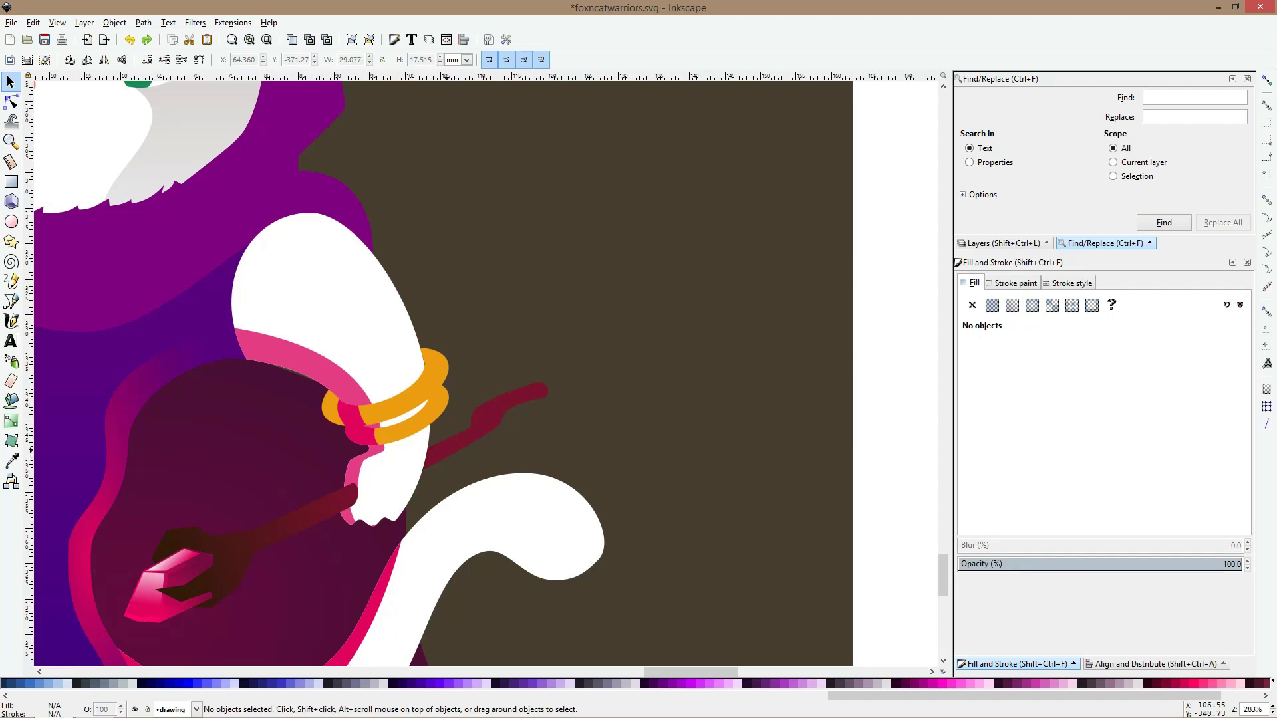
# Enter the staff's group and break the staff path apart into separate pieces
pyautogui.keyDown('ctrl'); pyautogui.click(453, 446); pyautogui.keyUp('ctrl')
pyautogui.doubleClick(454, 446)
pyautogui.click(454, 446)
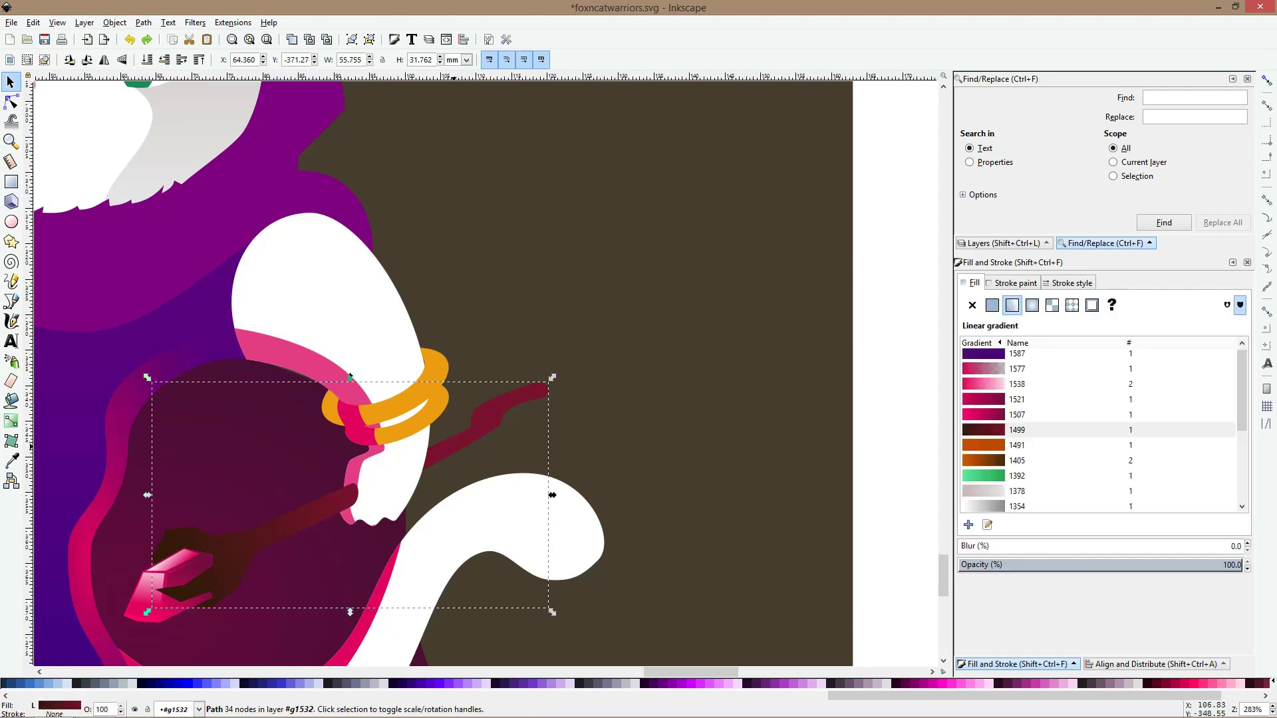
pyautogui.press('n')
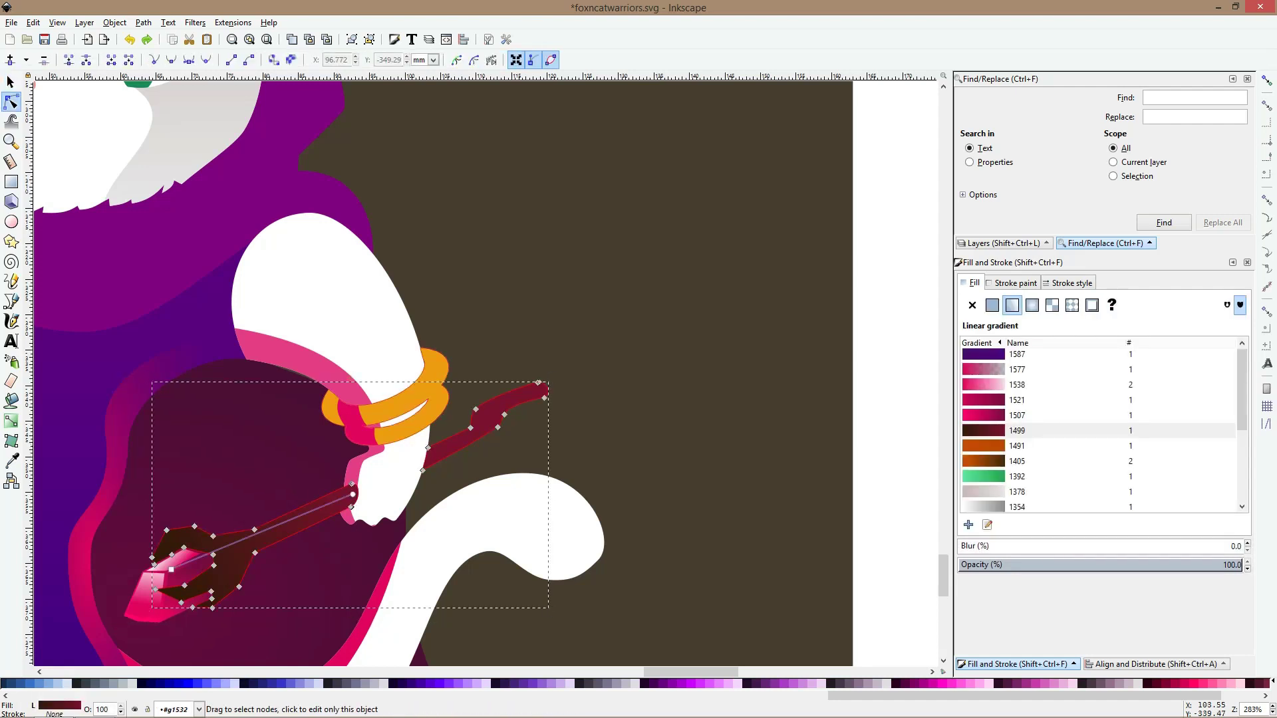
pyautogui.click(143, 23)
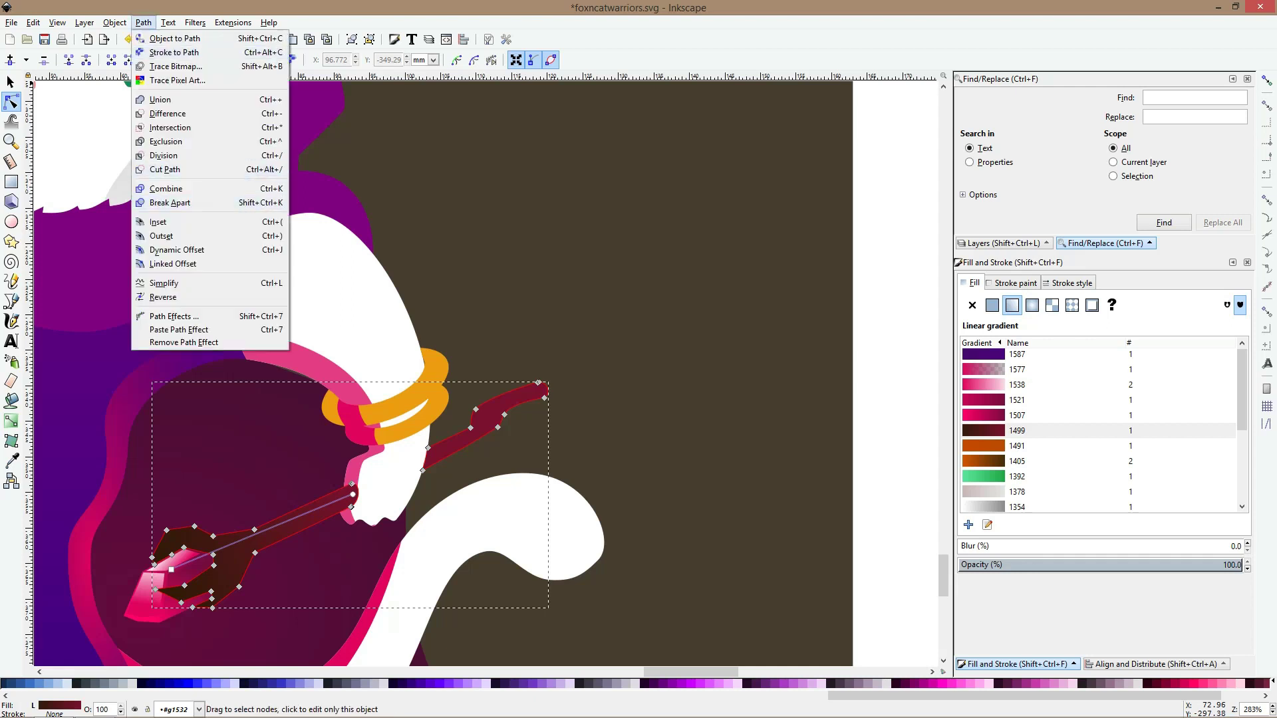
pyautogui.click(169, 203)
pyautogui.click(465, 333)
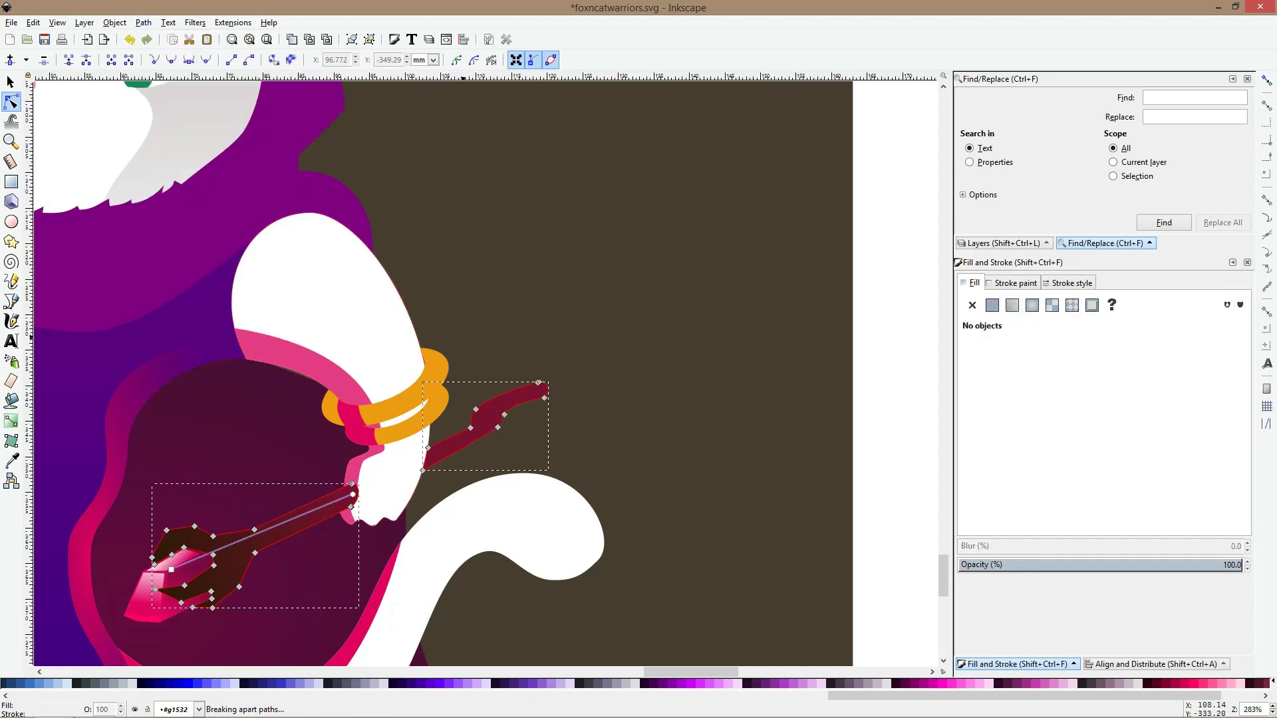
# Fill the staff piece behind the cat's arm with flat dark brown 37190d, sampled near the crystal
pyautogui.click(486, 407)
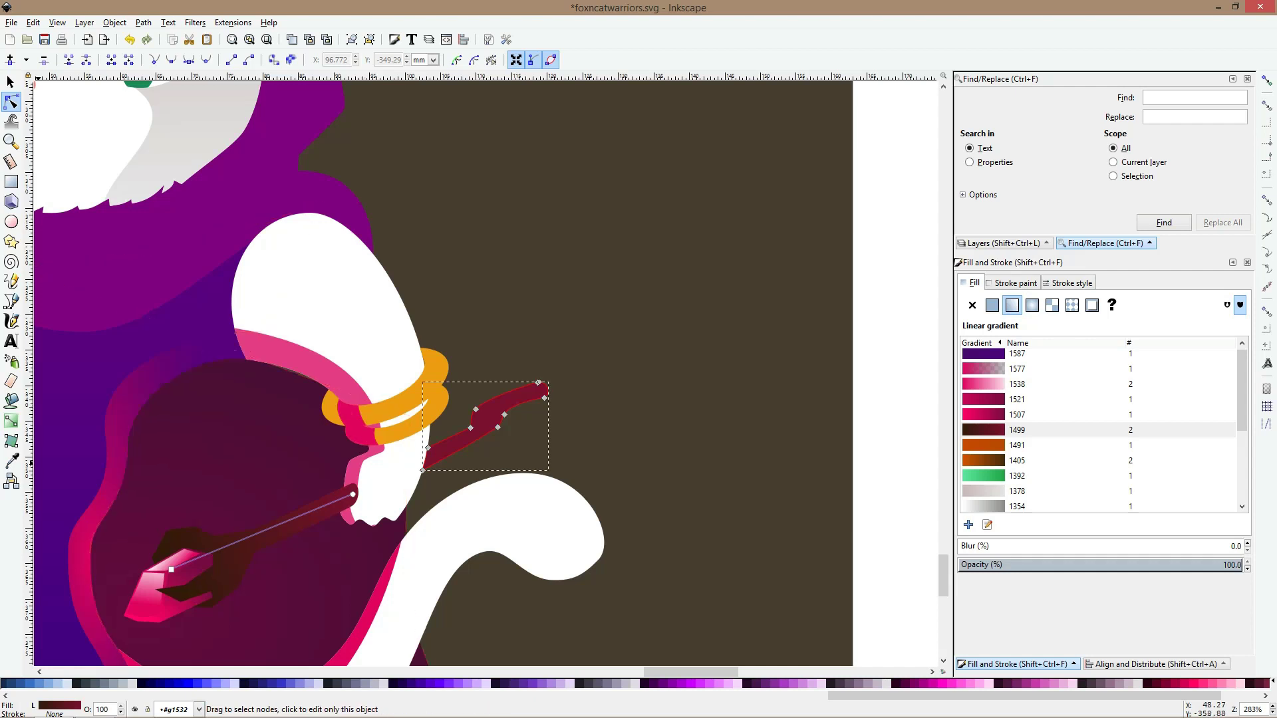
pyautogui.click(11, 461)
pyautogui.click(173, 537)
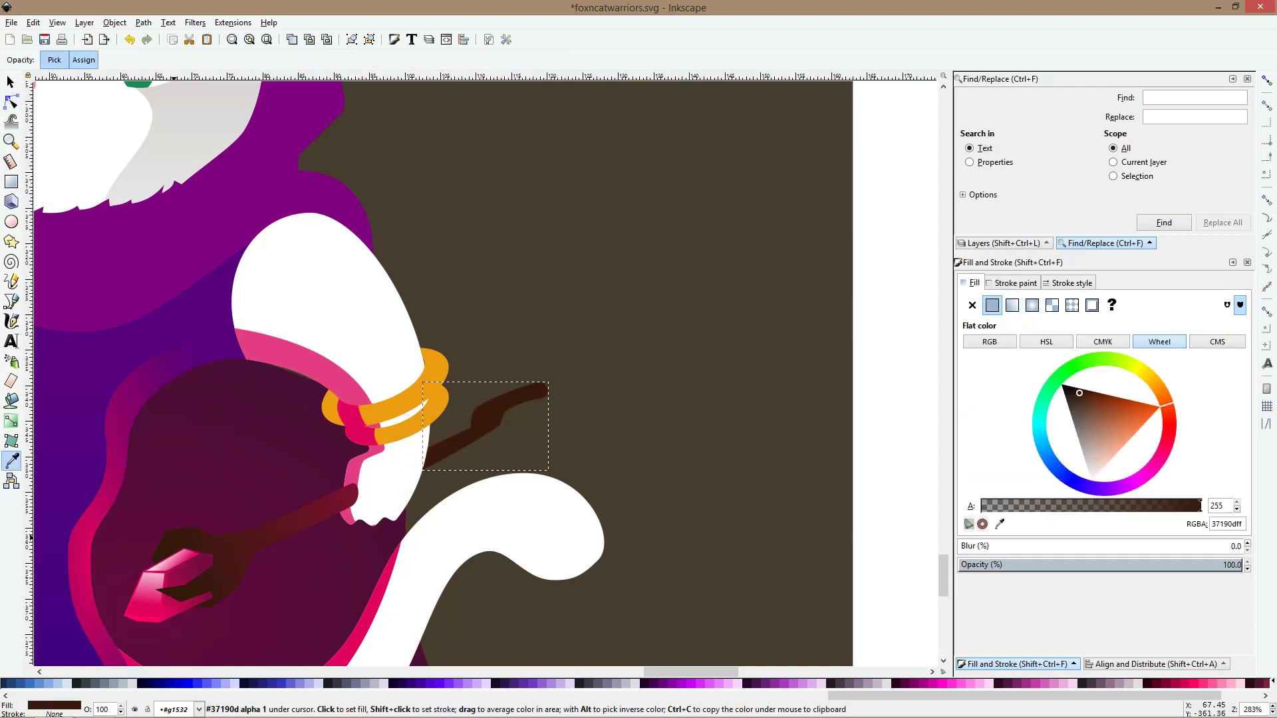
pyautogui.press('s')
# Move the end point of the front staff piece's gradient slightly toward the crystal and clear the selection
pyautogui.click(174, 537)
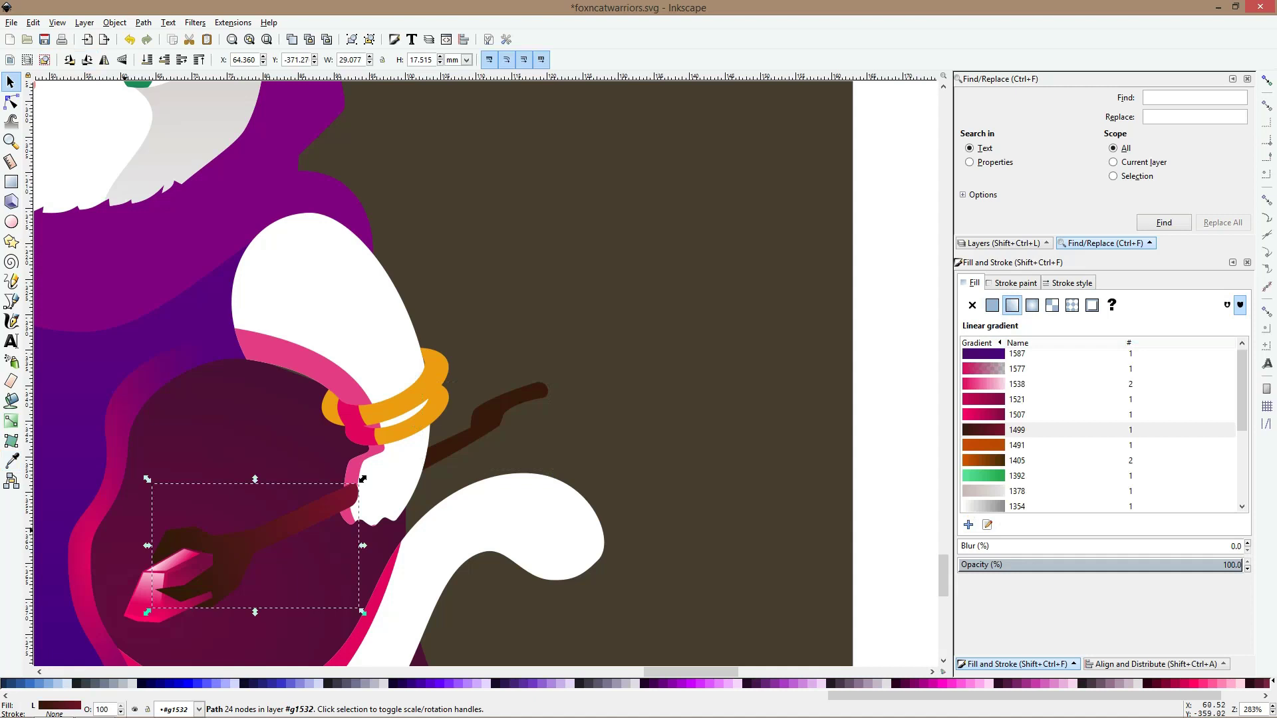
pyautogui.press('g')
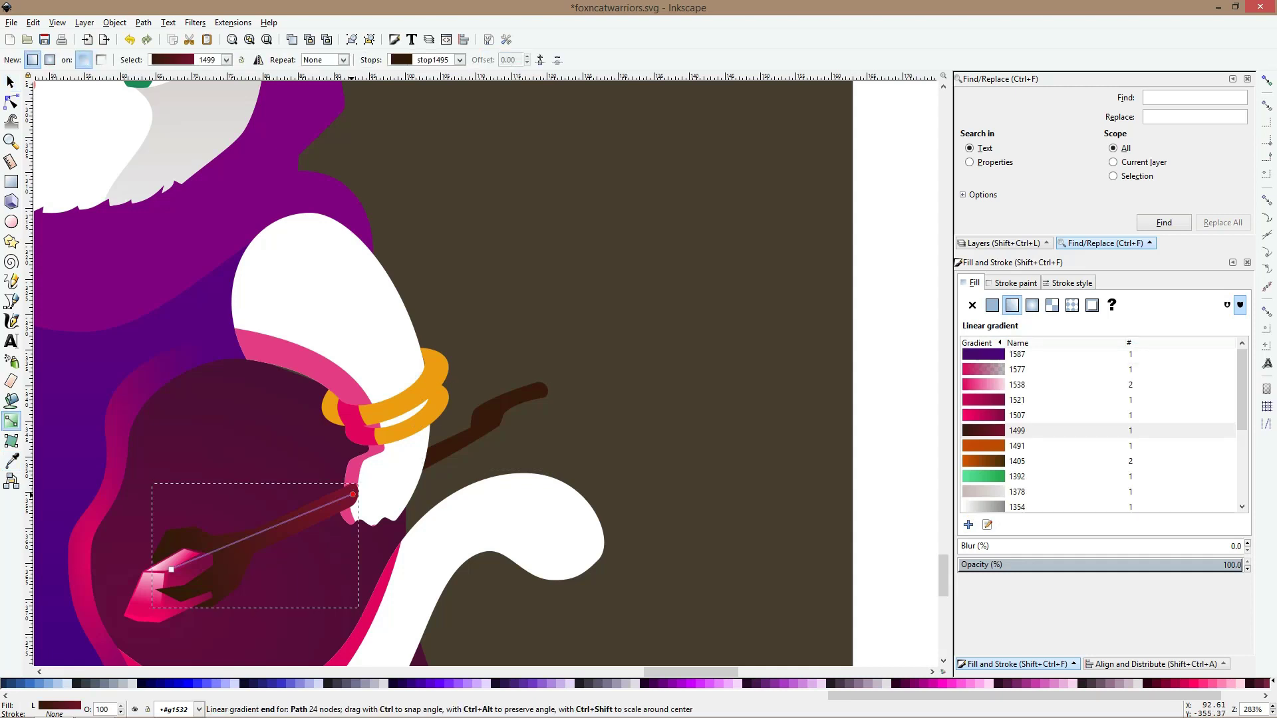
pyautogui.moveTo(353, 494); pyautogui.dragTo(336, 498)
pyautogui.click(458, 443)
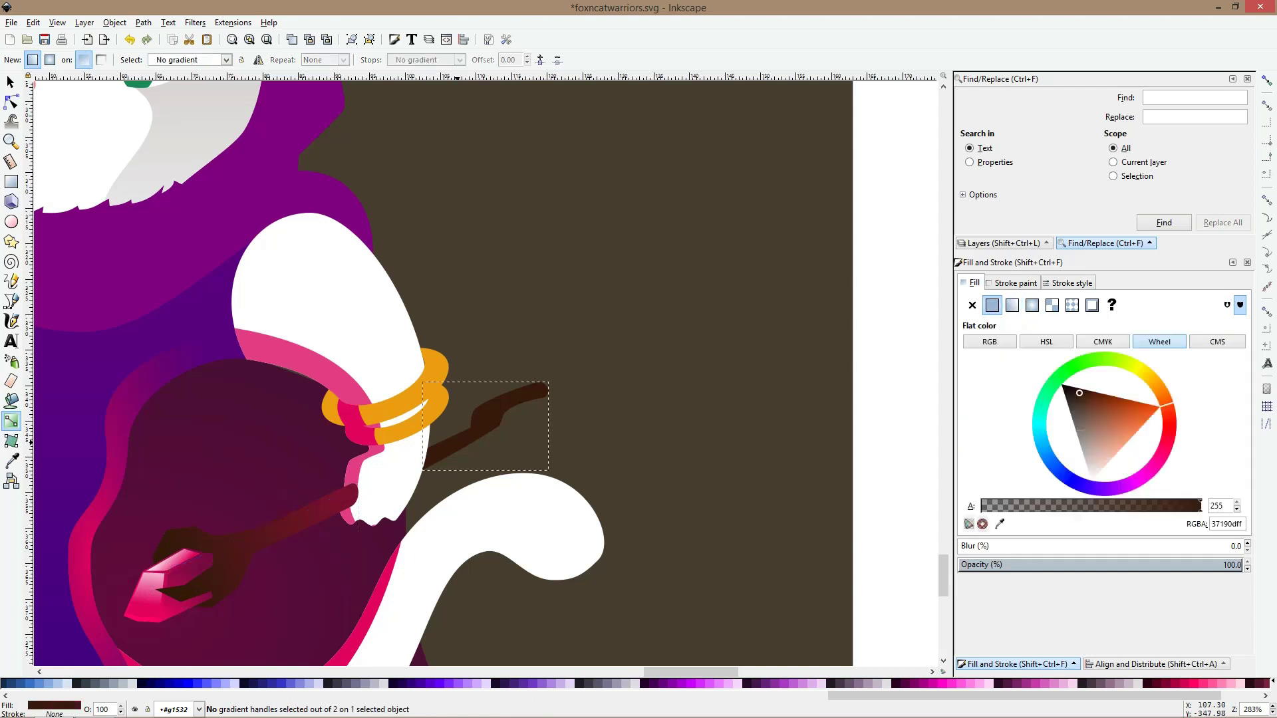
pyautogui.press('s')
pyautogui.scroll(-2, 458, 445)
pyautogui.scroll(-2, 459, 443)
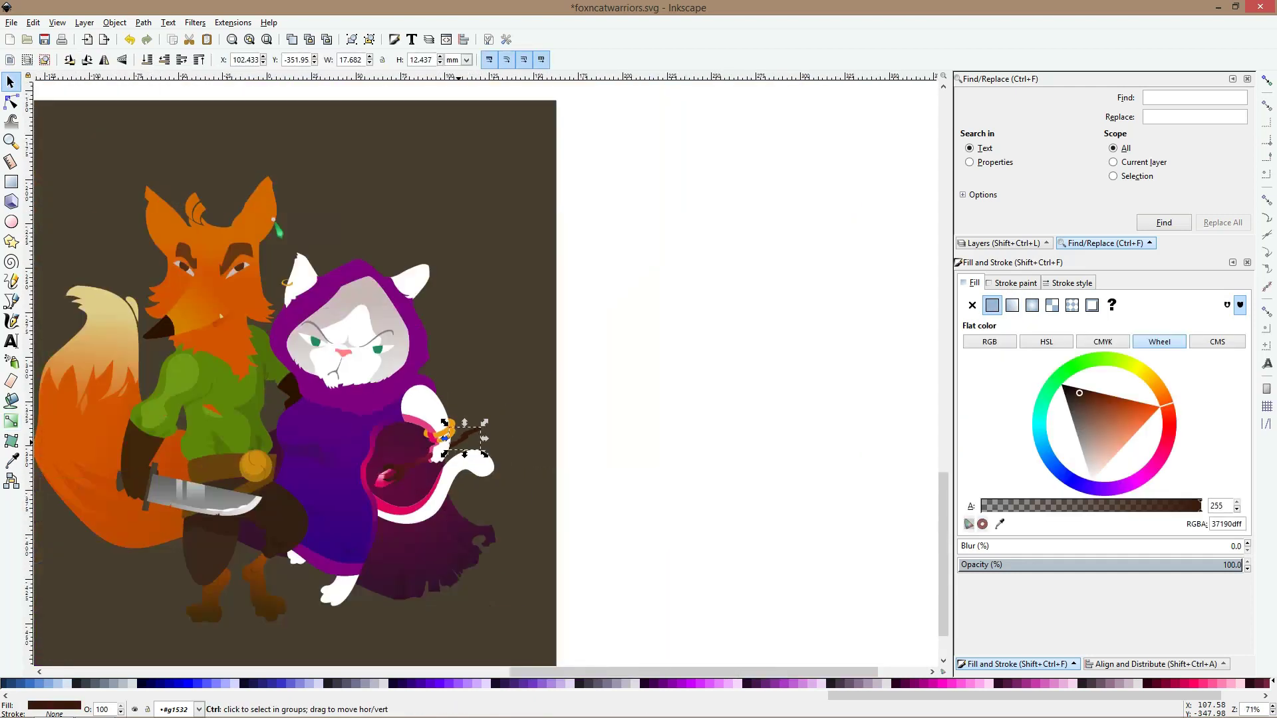
pyautogui.click(483, 437)
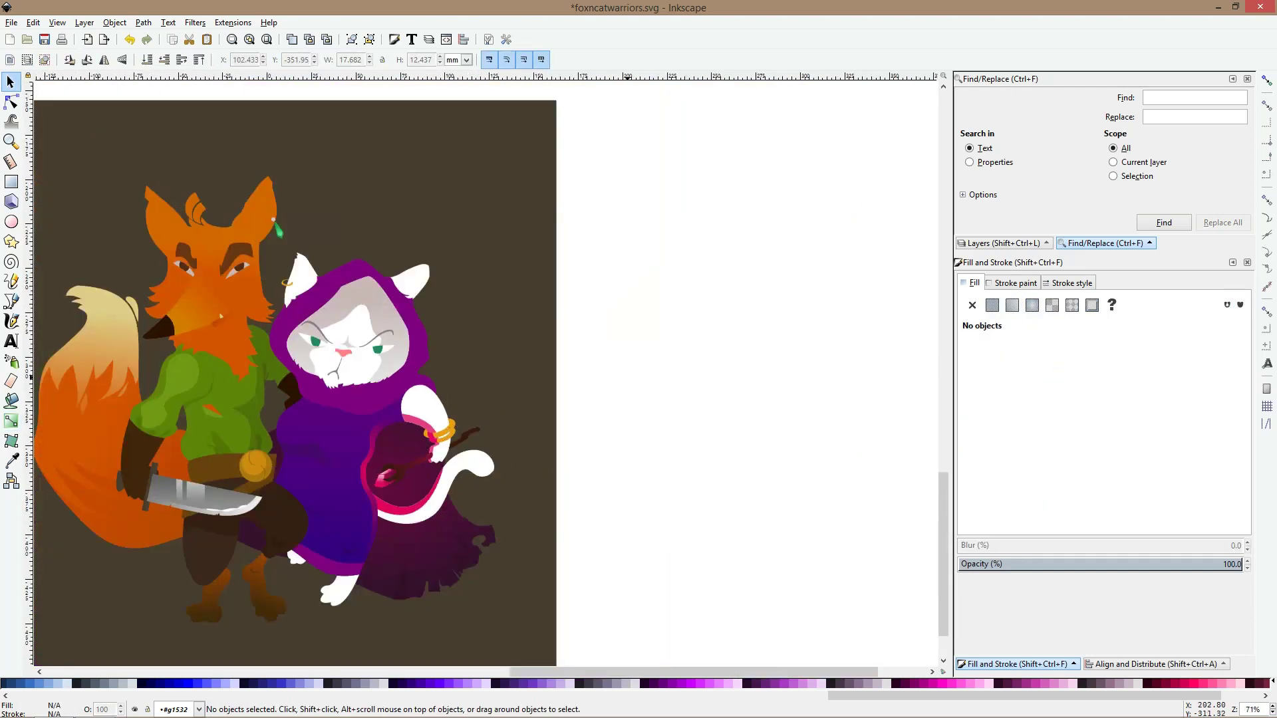
# Draw a closed, jagged inner-ear shape about 28 mm long inside the fox's ear that has no earring
pyautogui.scroll(-1, 623, 376)
pyautogui.moveTo(501, 324); pyautogui.dragTo(588, 315)
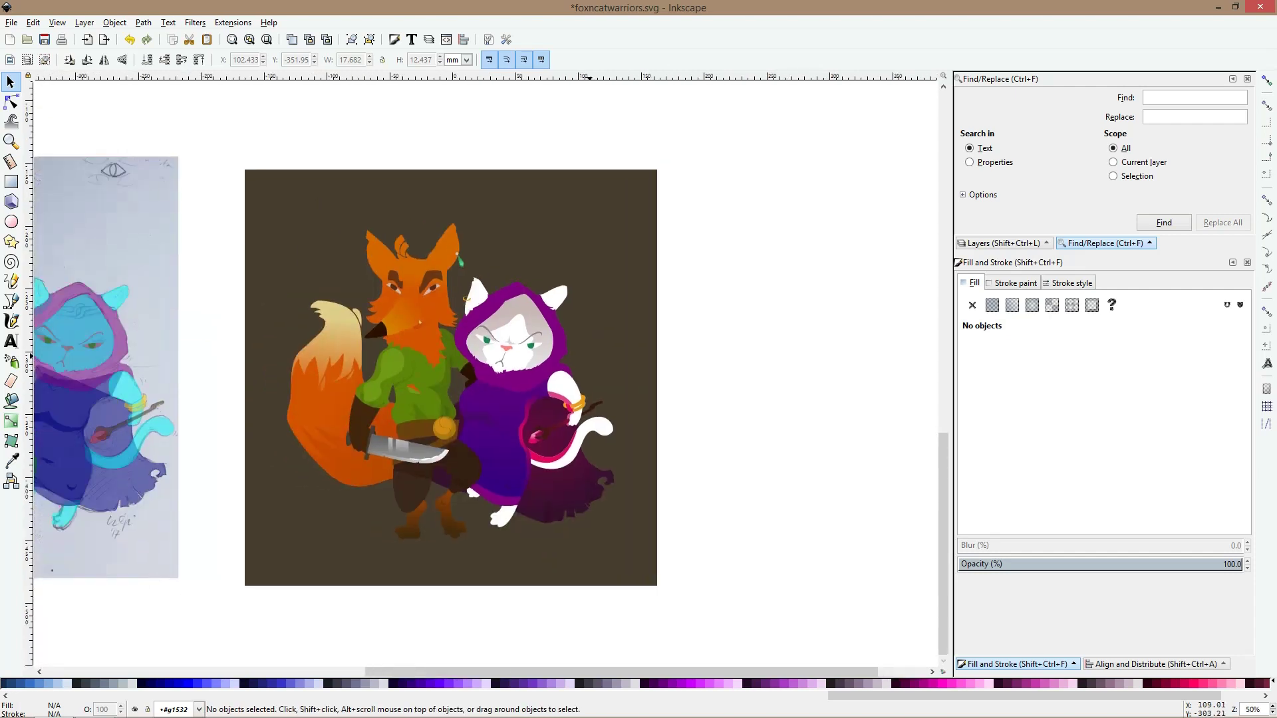
pyautogui.scroll(3, 489, 303)
pyautogui.click(530, 325)
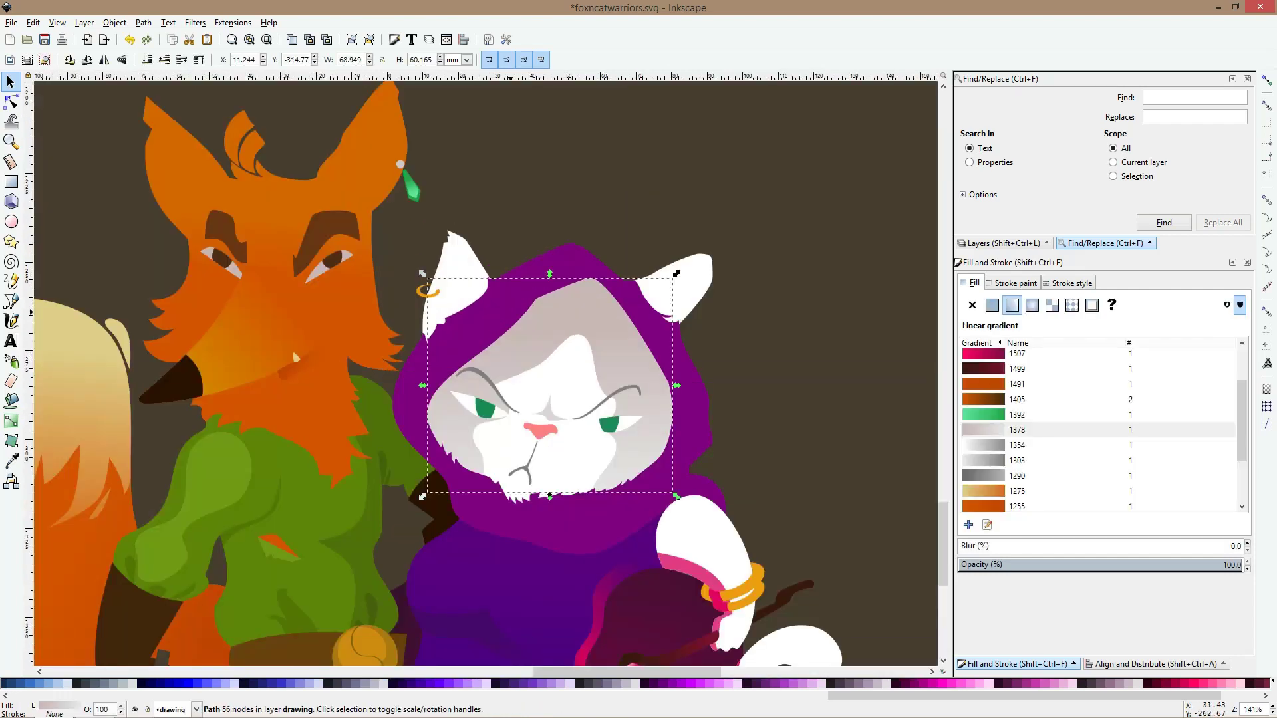
pyautogui.press('b')
pyautogui.scroll(2, 160, 142)
pyautogui.click(159, 114)
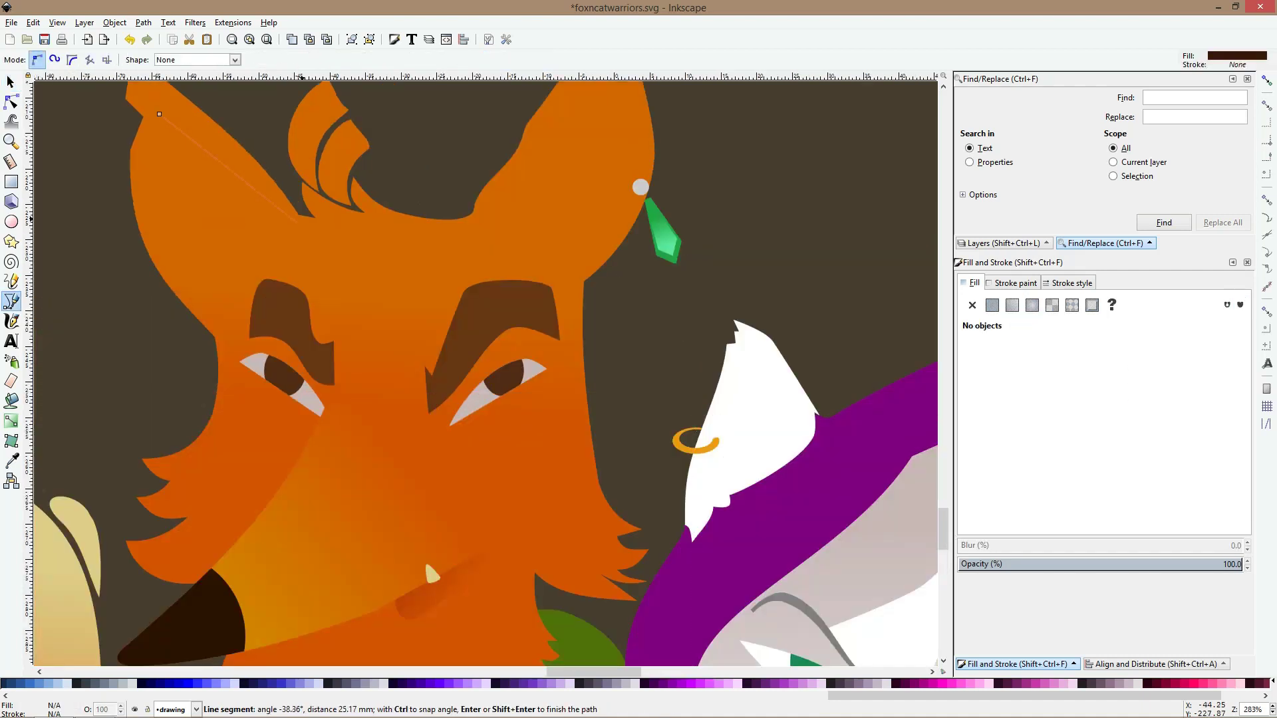
pyautogui.click(281, 222)
pyautogui.click(243, 222)
pyautogui.click(253, 241)
pyautogui.click(241, 245)
pyautogui.click(241, 273)
pyautogui.click(218, 307)
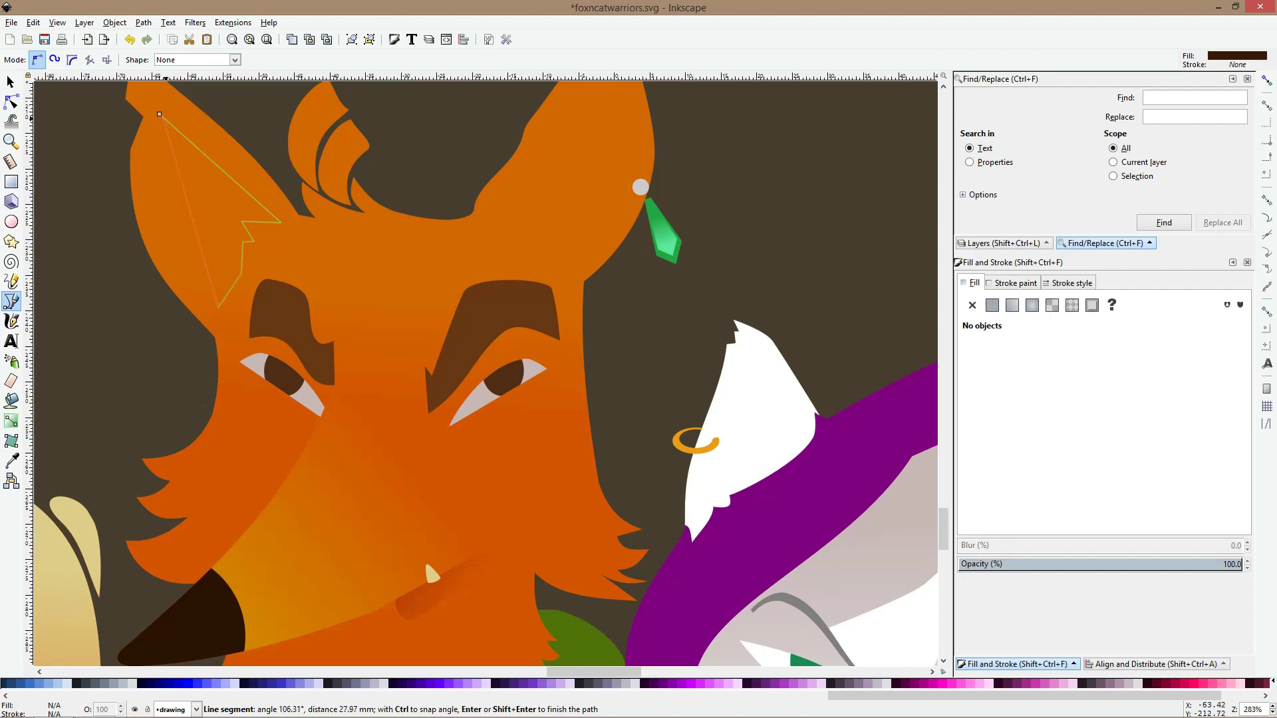
pyautogui.click(159, 114)
# Fill the inner-ear shape with brown 8d470c, averaged from the edge of the fox's eyebrow
pyautogui.press('n')
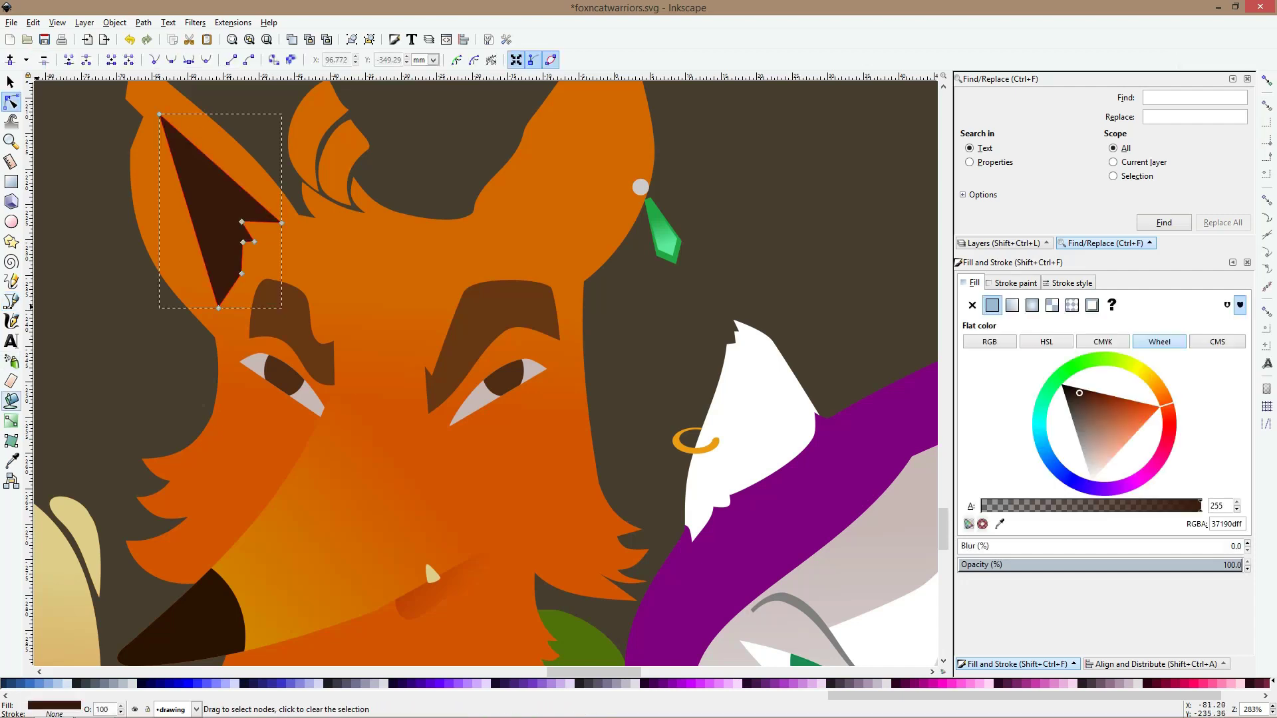
pyautogui.click(12, 461)
pyautogui.click(288, 326)
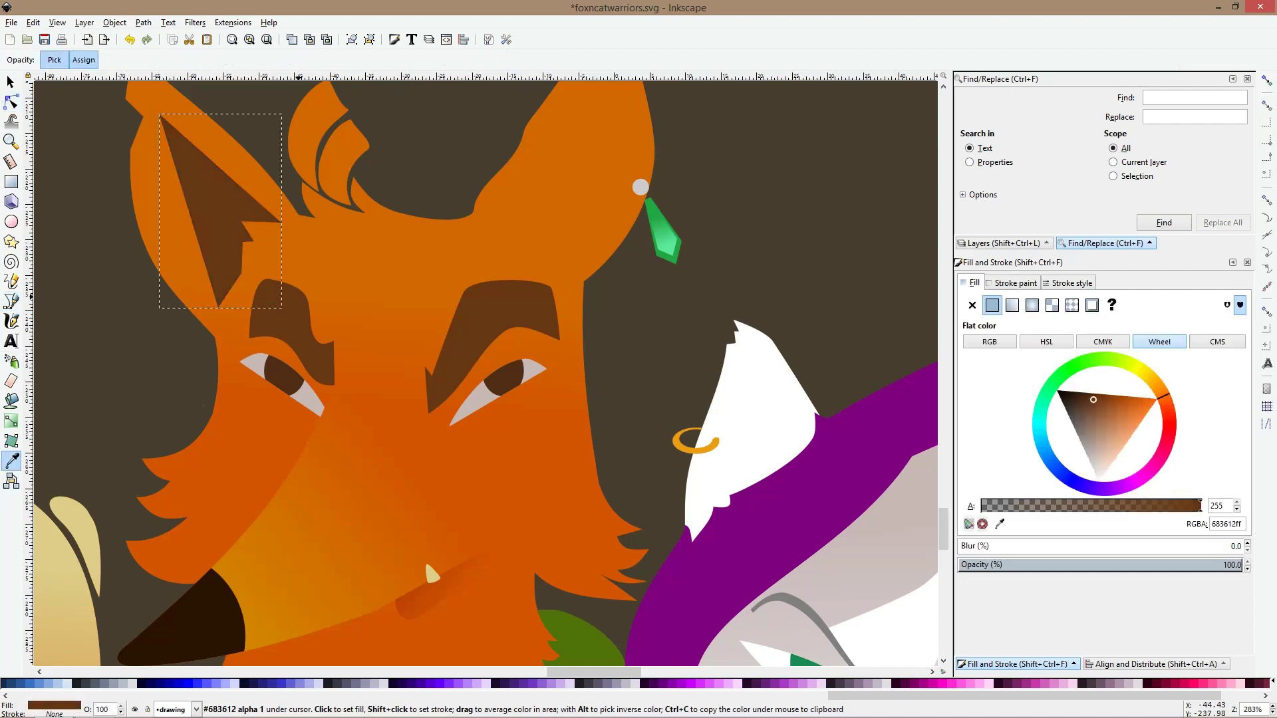
pyautogui.moveTo(302, 294); pyautogui.dragTo(311, 303)
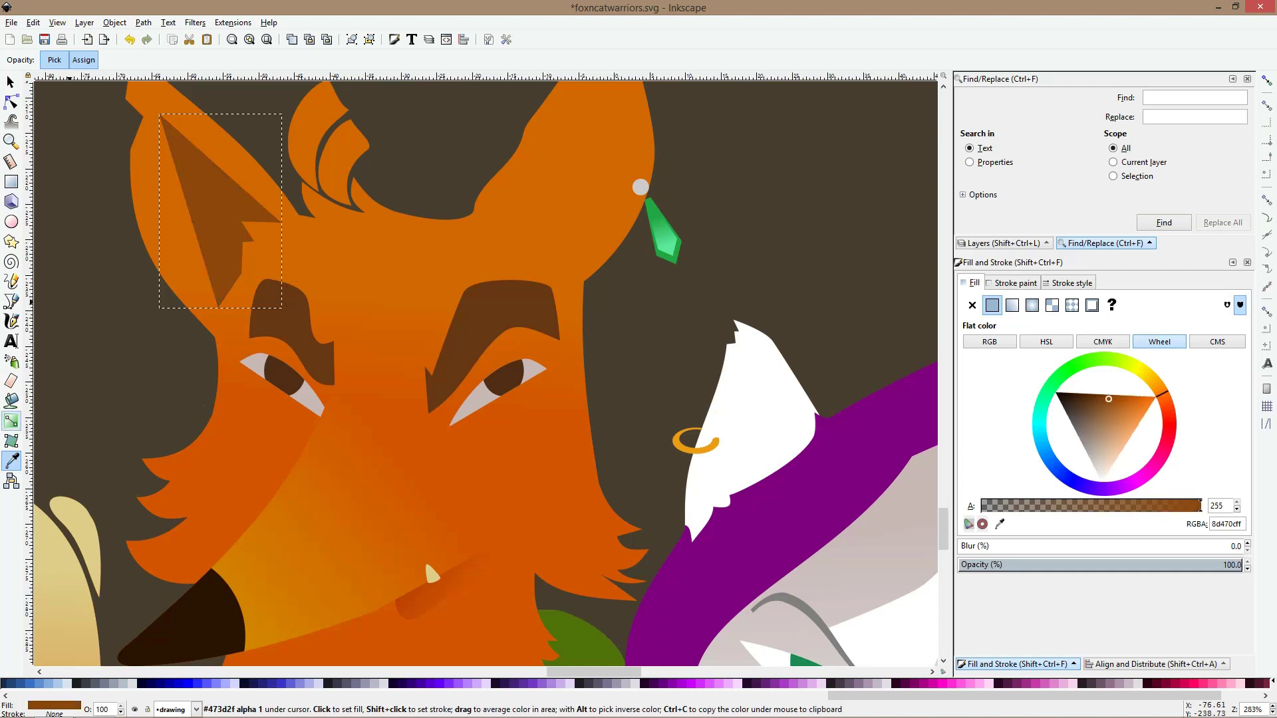
# Give the inner-ear shape a linear gradient from brown 8d470c at its base to the fox's orange d45500 toward the tip
pyautogui.press('g')
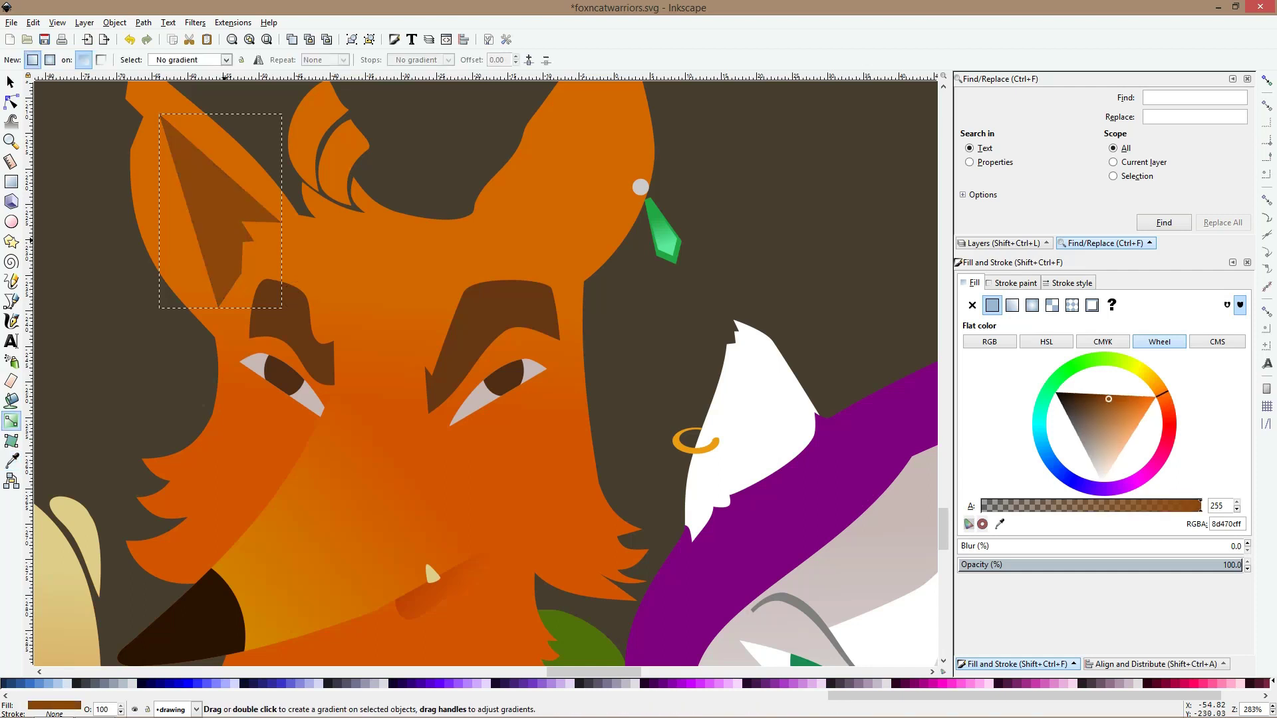
pyautogui.moveTo(224, 240); pyautogui.dragTo(224, 238)
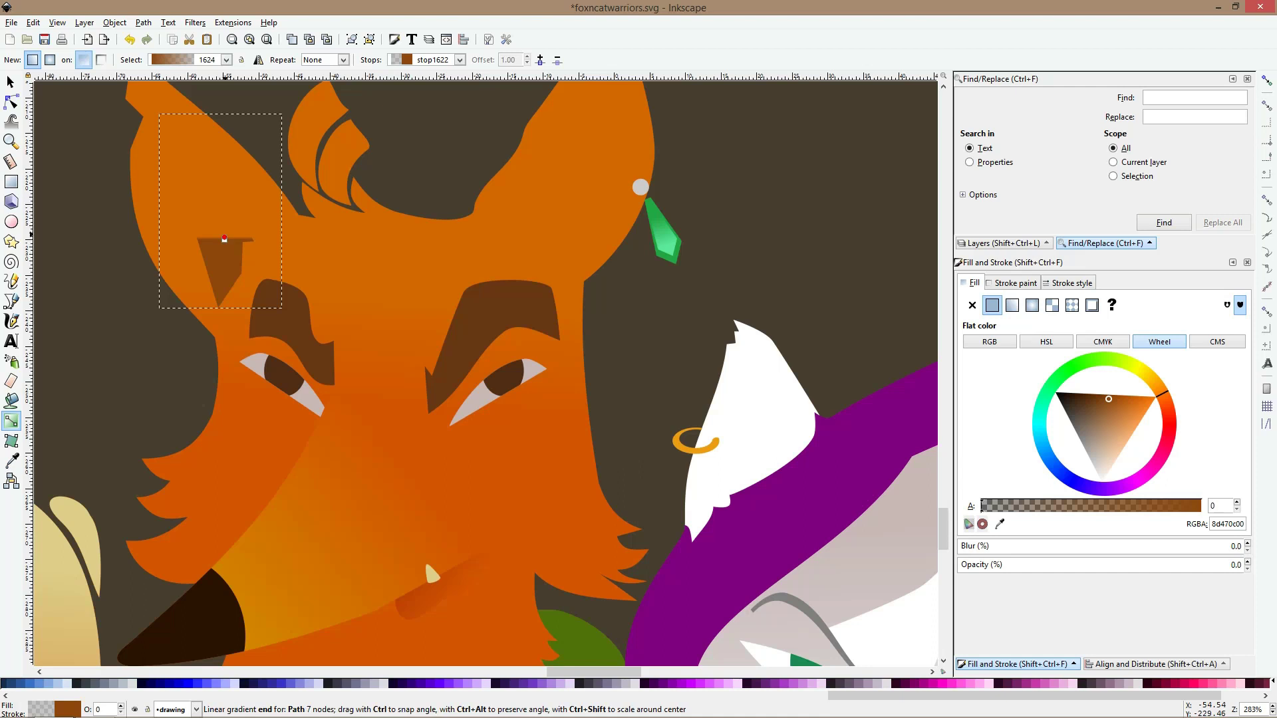
pyautogui.moveTo(224, 238); pyautogui.dragTo(206, 212)
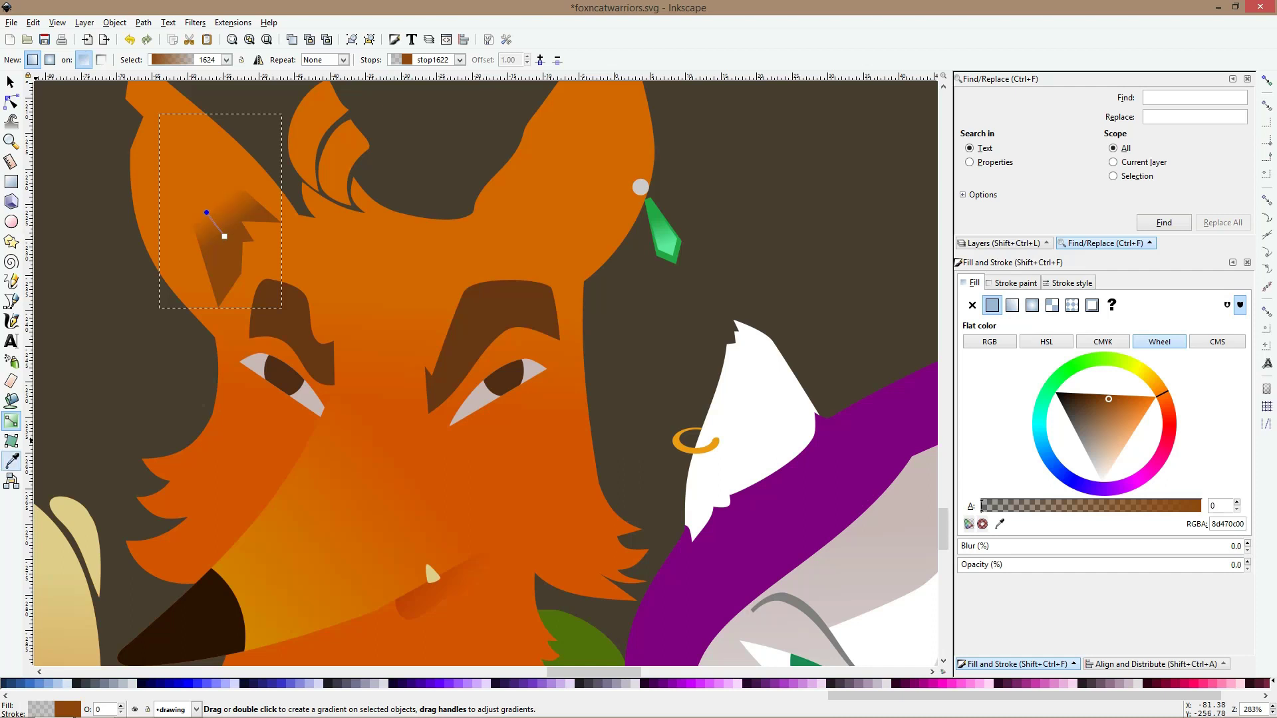
pyautogui.press('d')
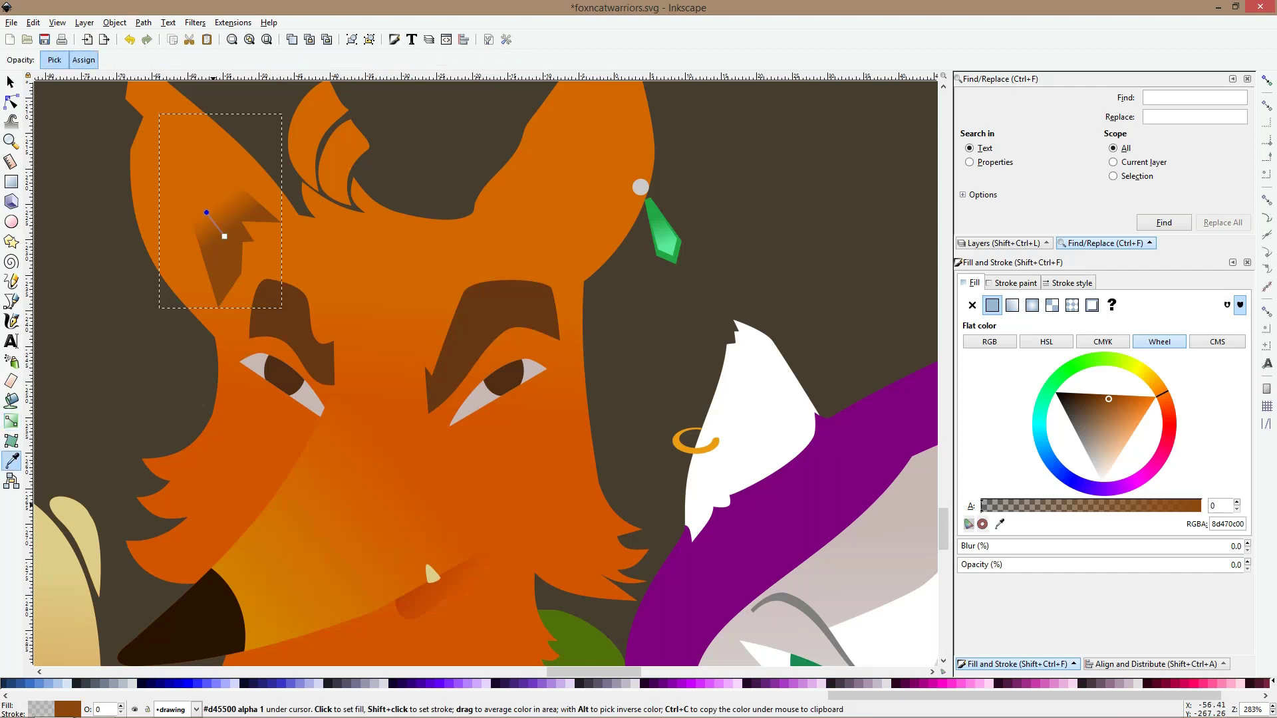
pyautogui.click(424, 557)
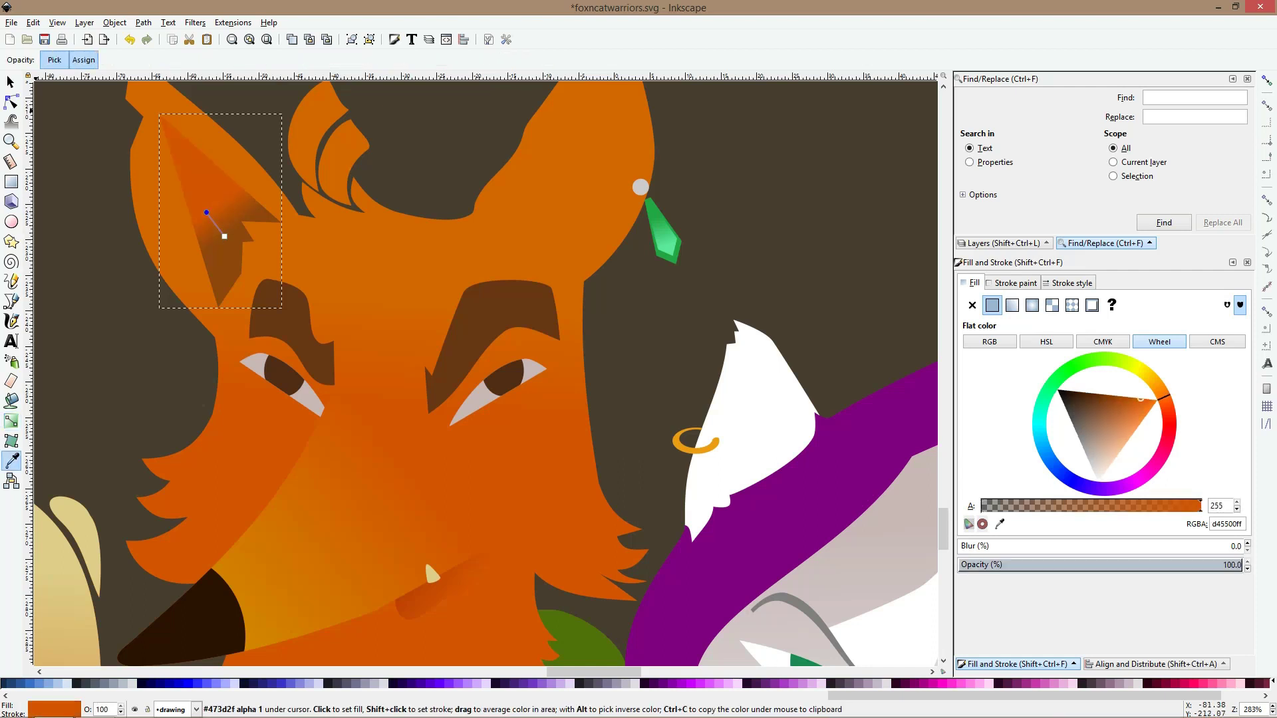
# Curve the inner-ear shape's outer and lower fur edges, and move its gradient's brown start point down toward the ear base
pyautogui.press('n')
pyautogui.moveTo(195, 235); pyautogui.dragTo(158, 226)
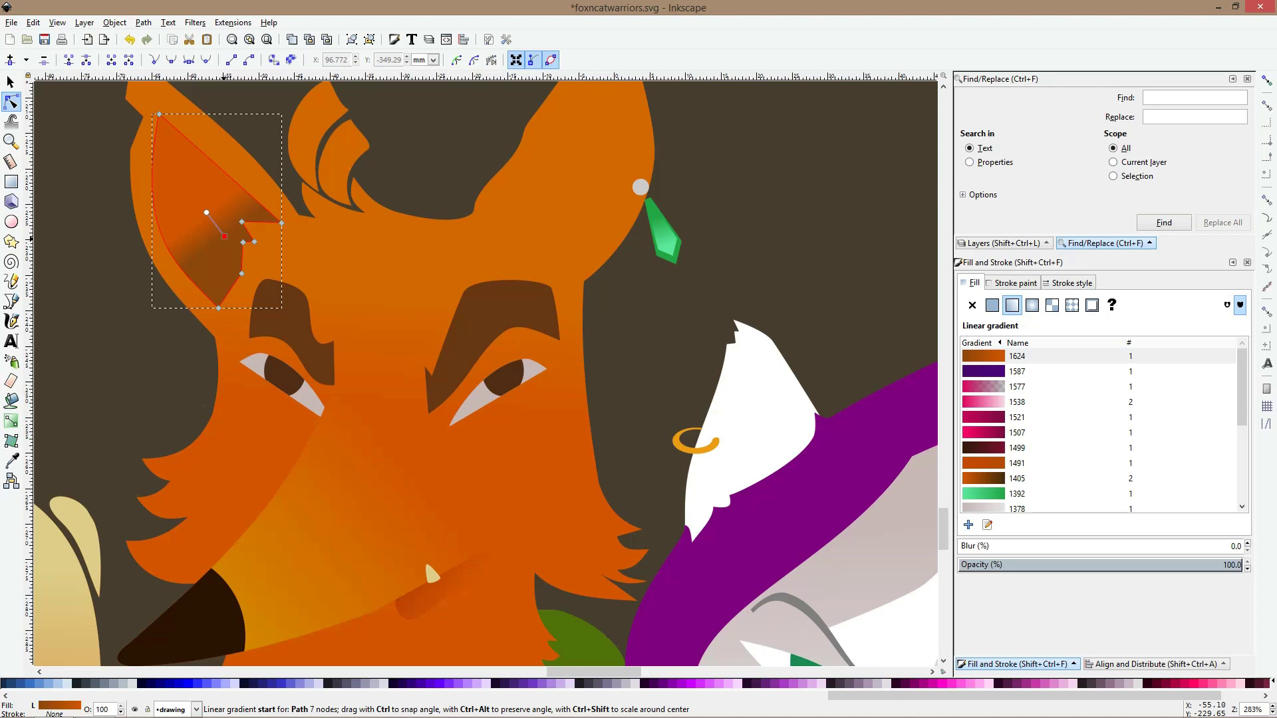
pyautogui.moveTo(225, 236); pyautogui.dragTo(225, 259)
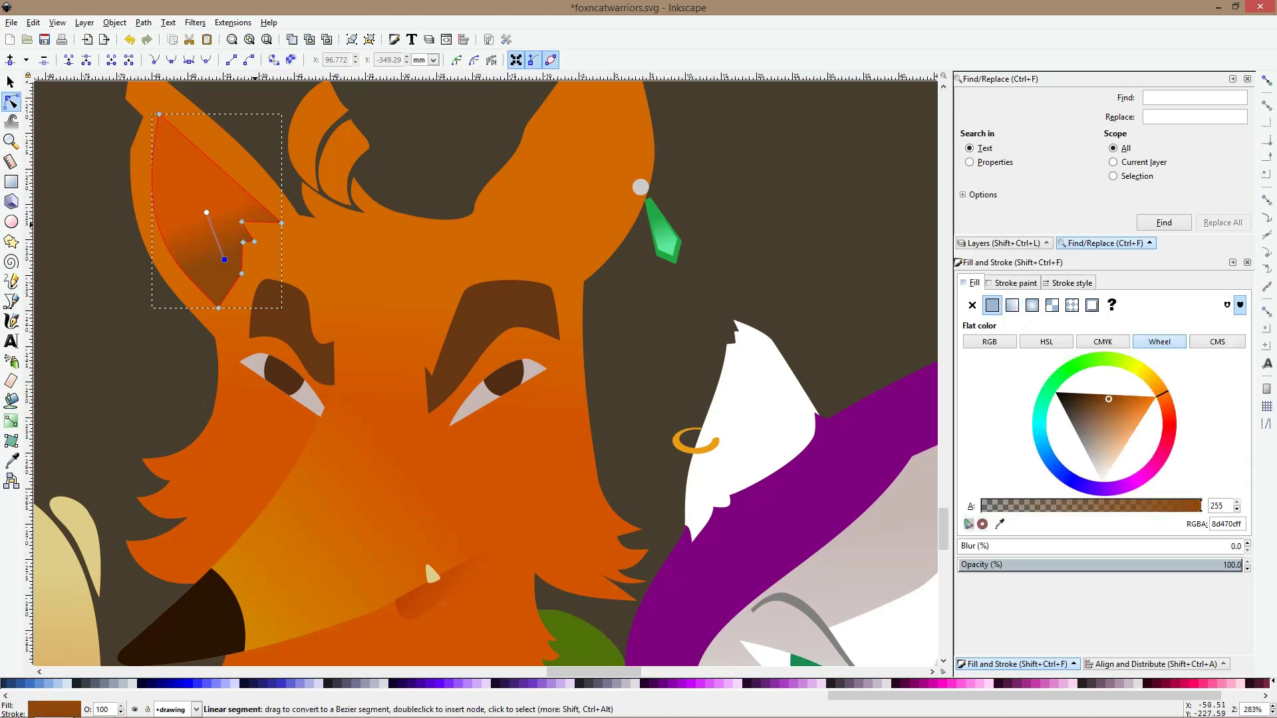
pyautogui.press('Escape')
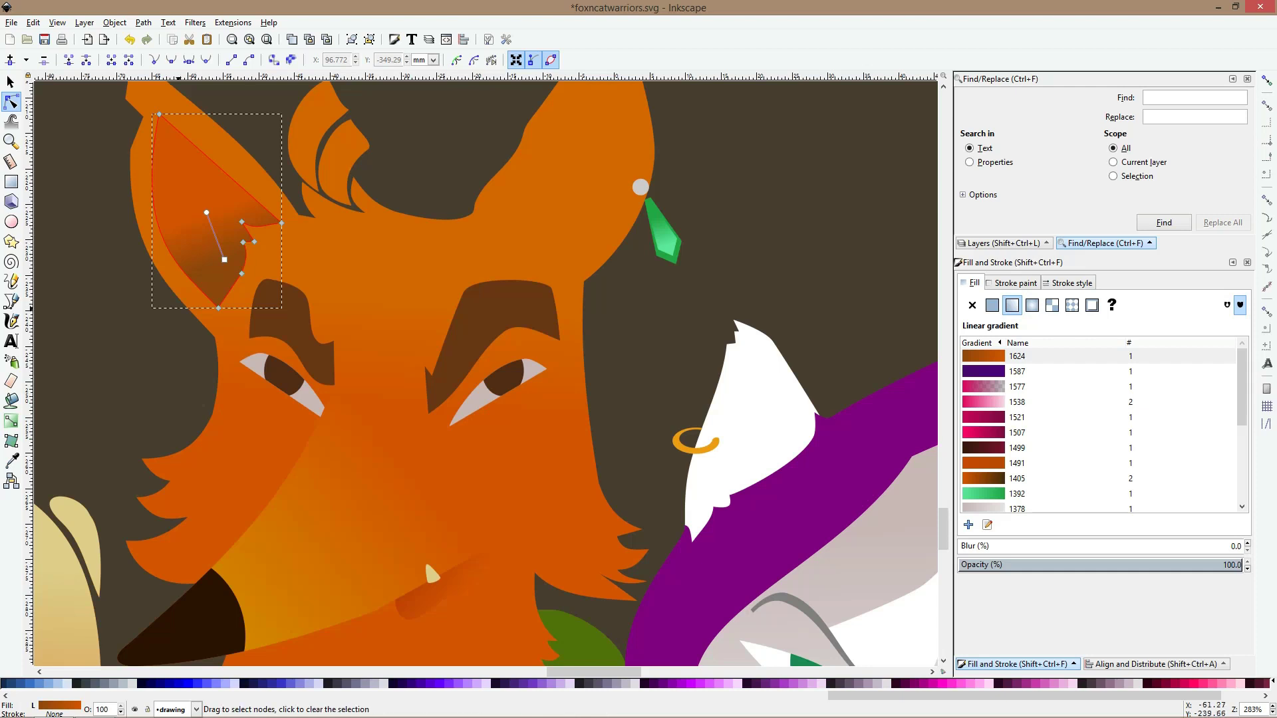
# Start an inner-ear path at the base of the fox's ear with the green earring
pyautogui.press('b')
pyautogui.scroll(-2, 523, 233)
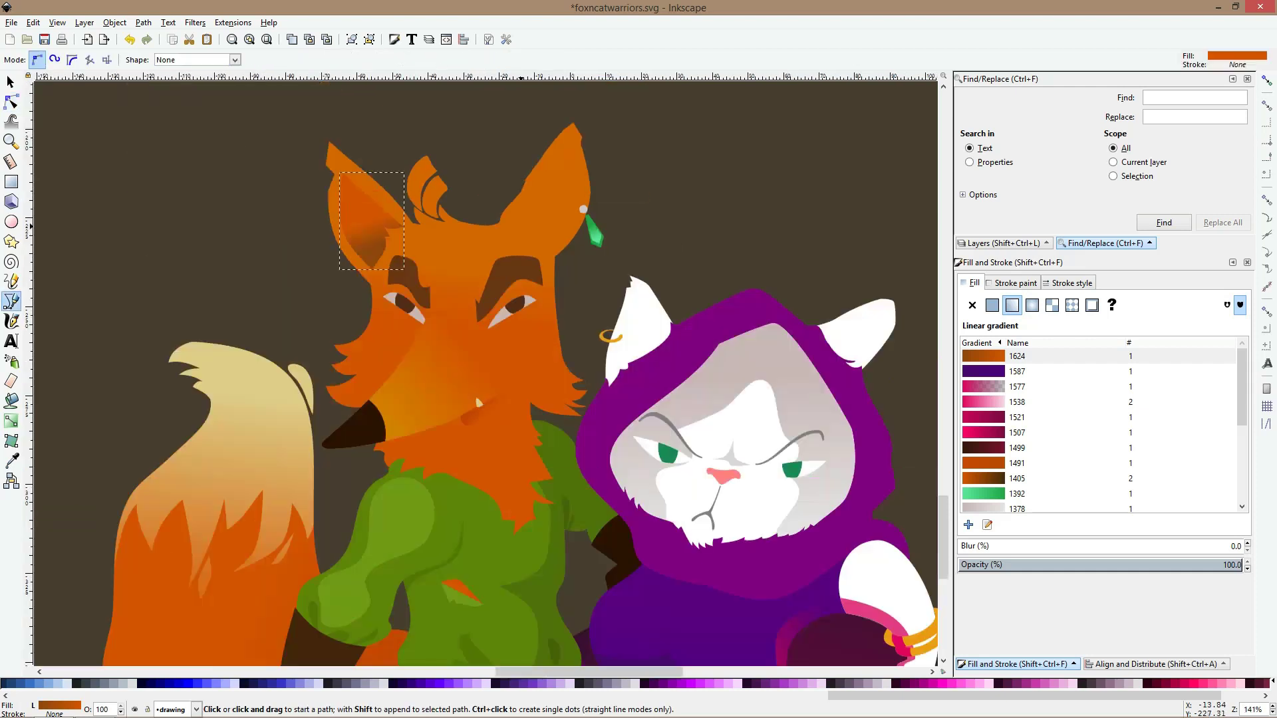
pyautogui.click(518, 227)
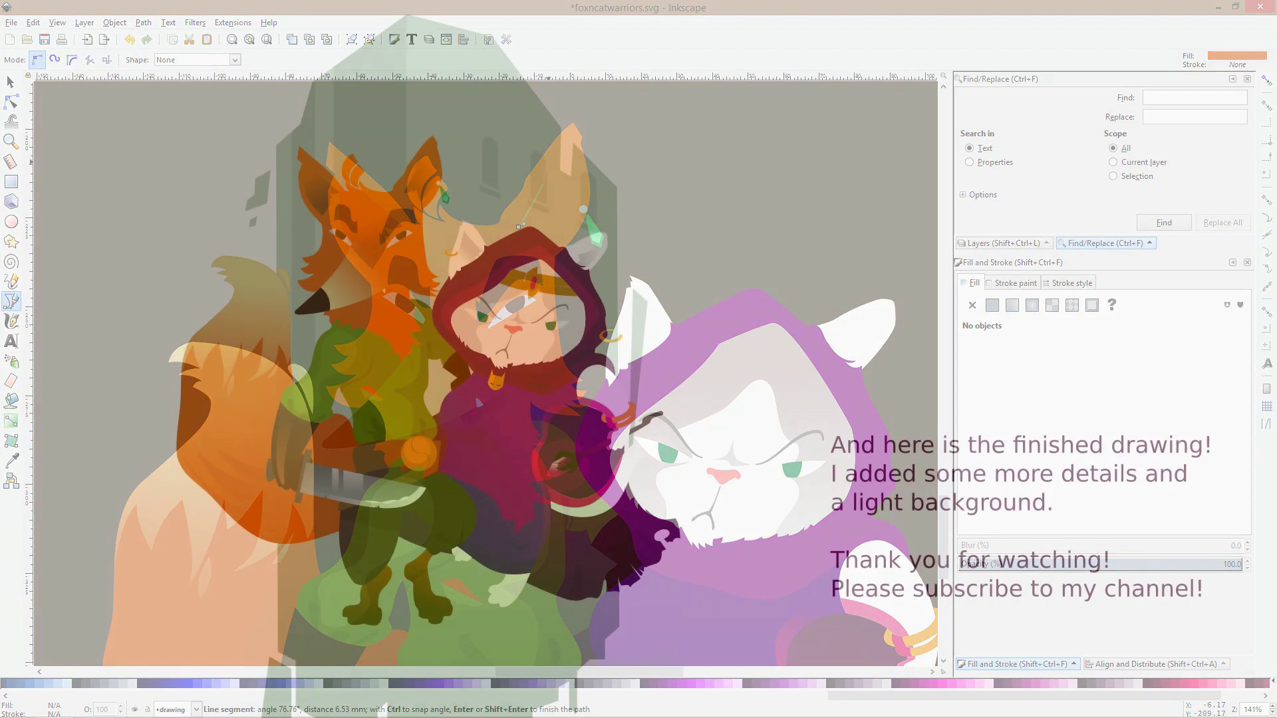